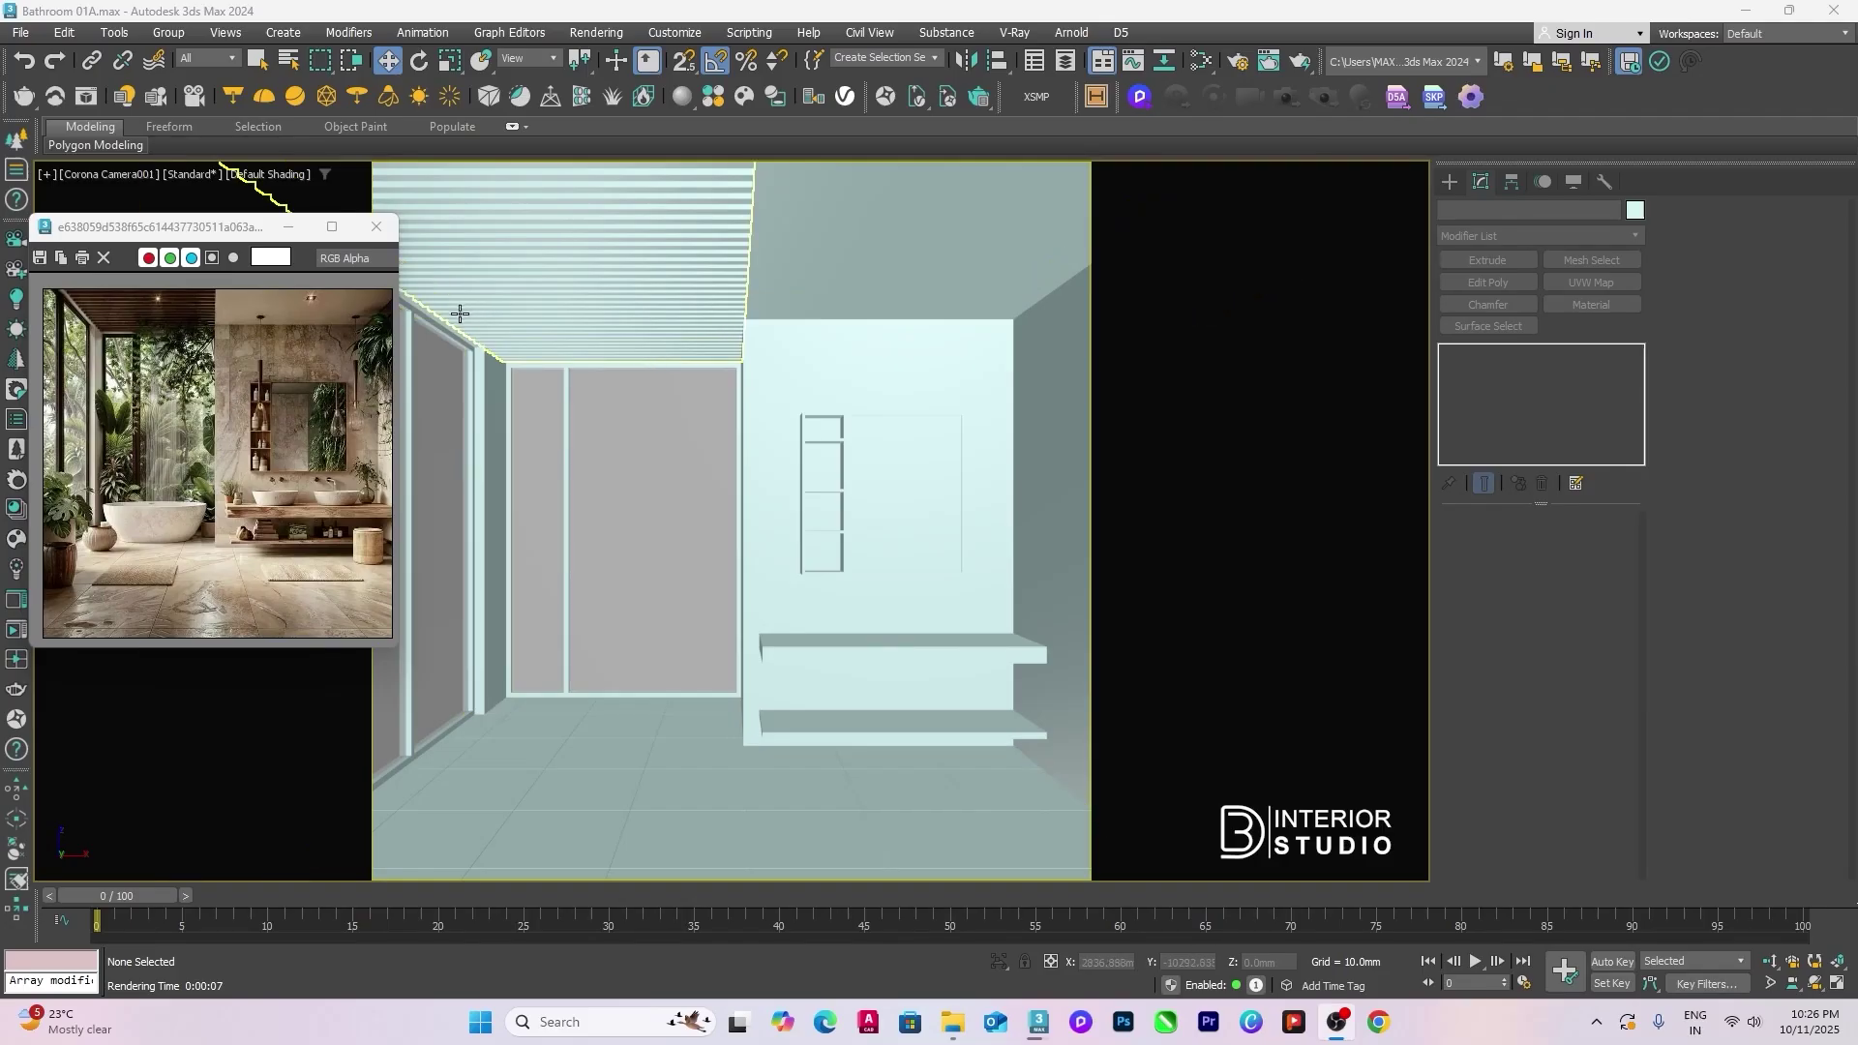
# Step: Reposition the reference image window and select the wall panel behind the shelves
pyautogui.moveTo(202, 230); pyautogui.dragTo(245, 211)
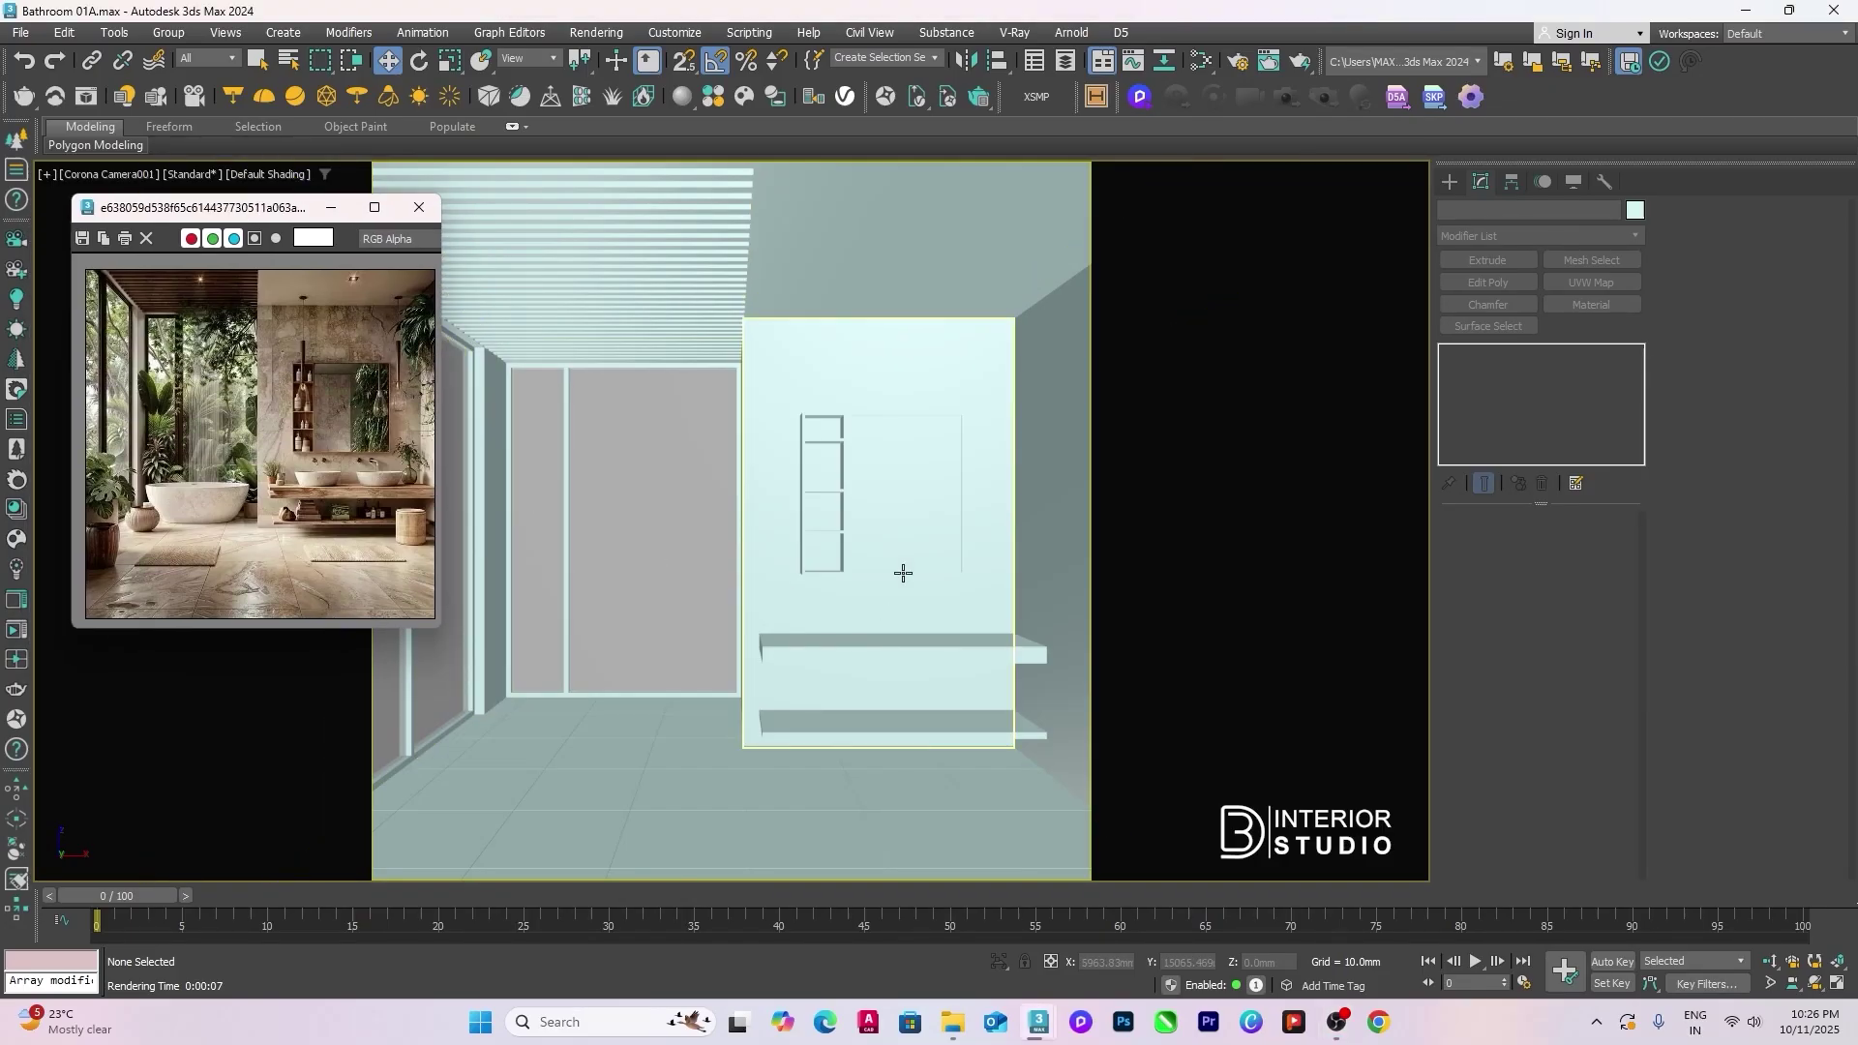
pyautogui.click(981, 541)
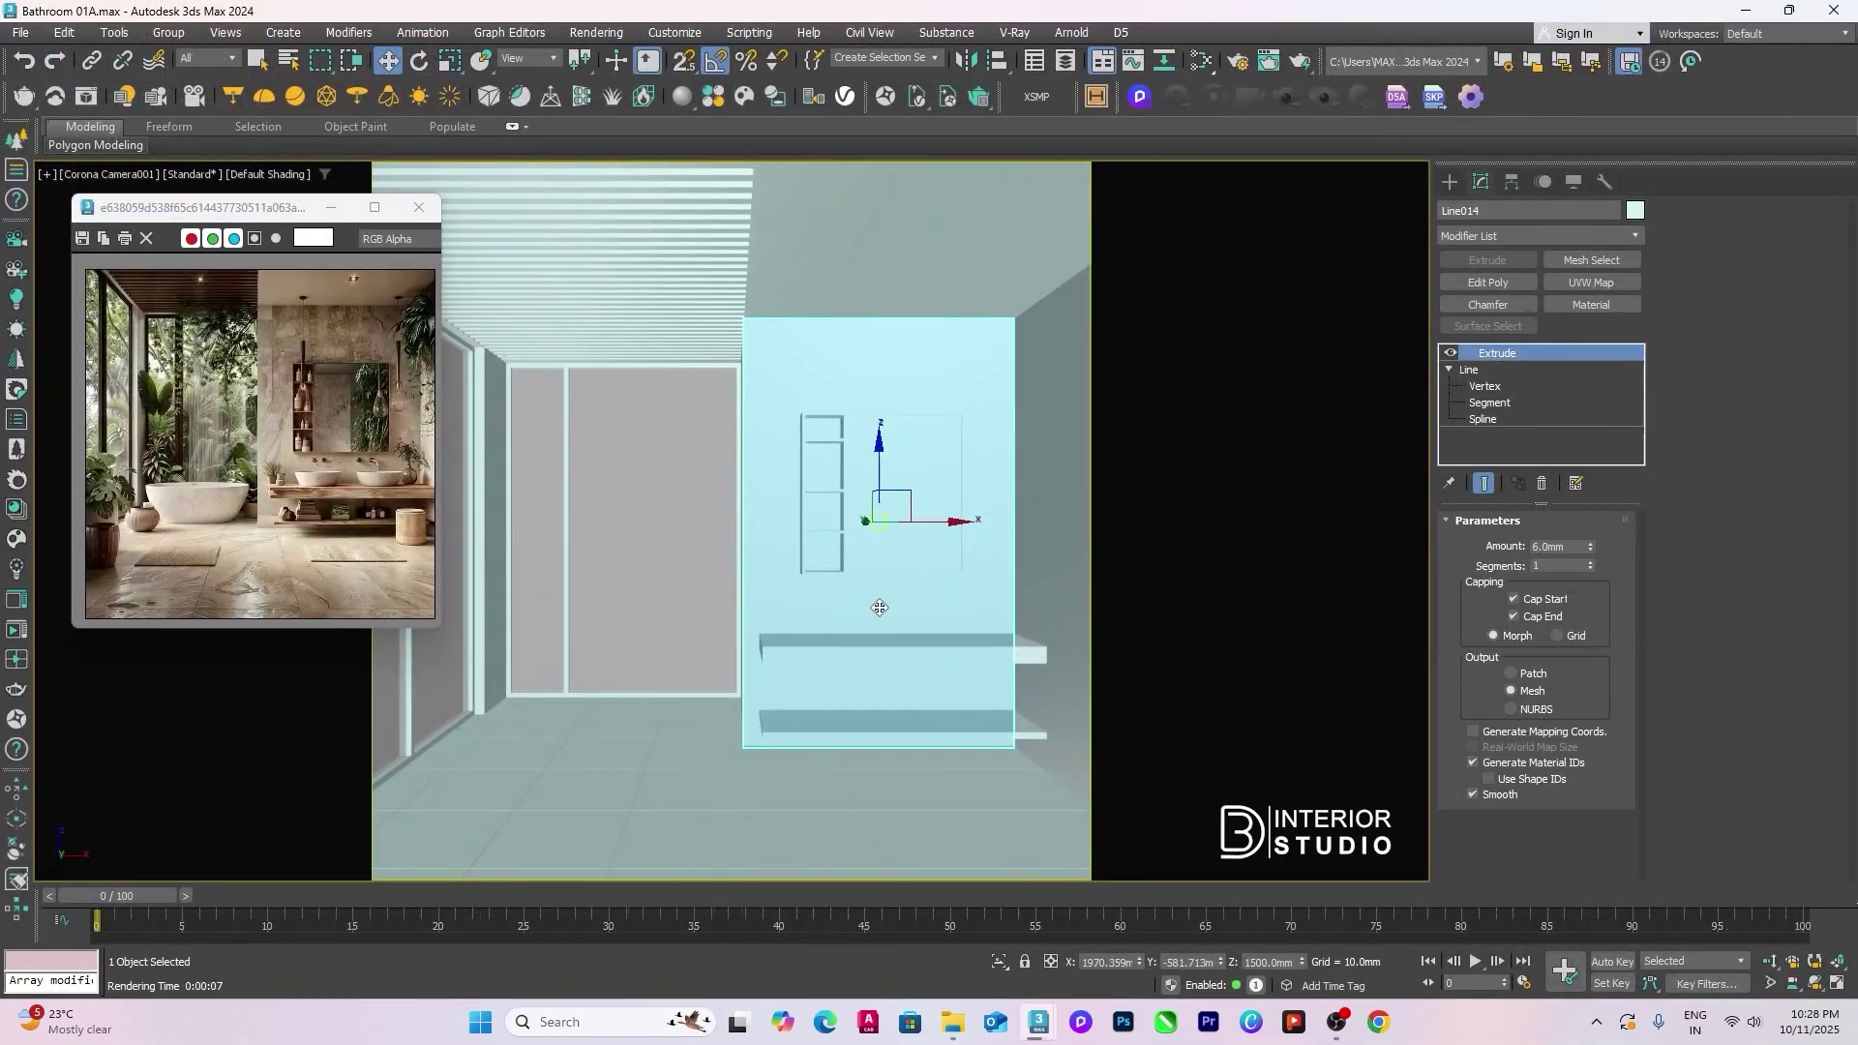
pyautogui.press('m')
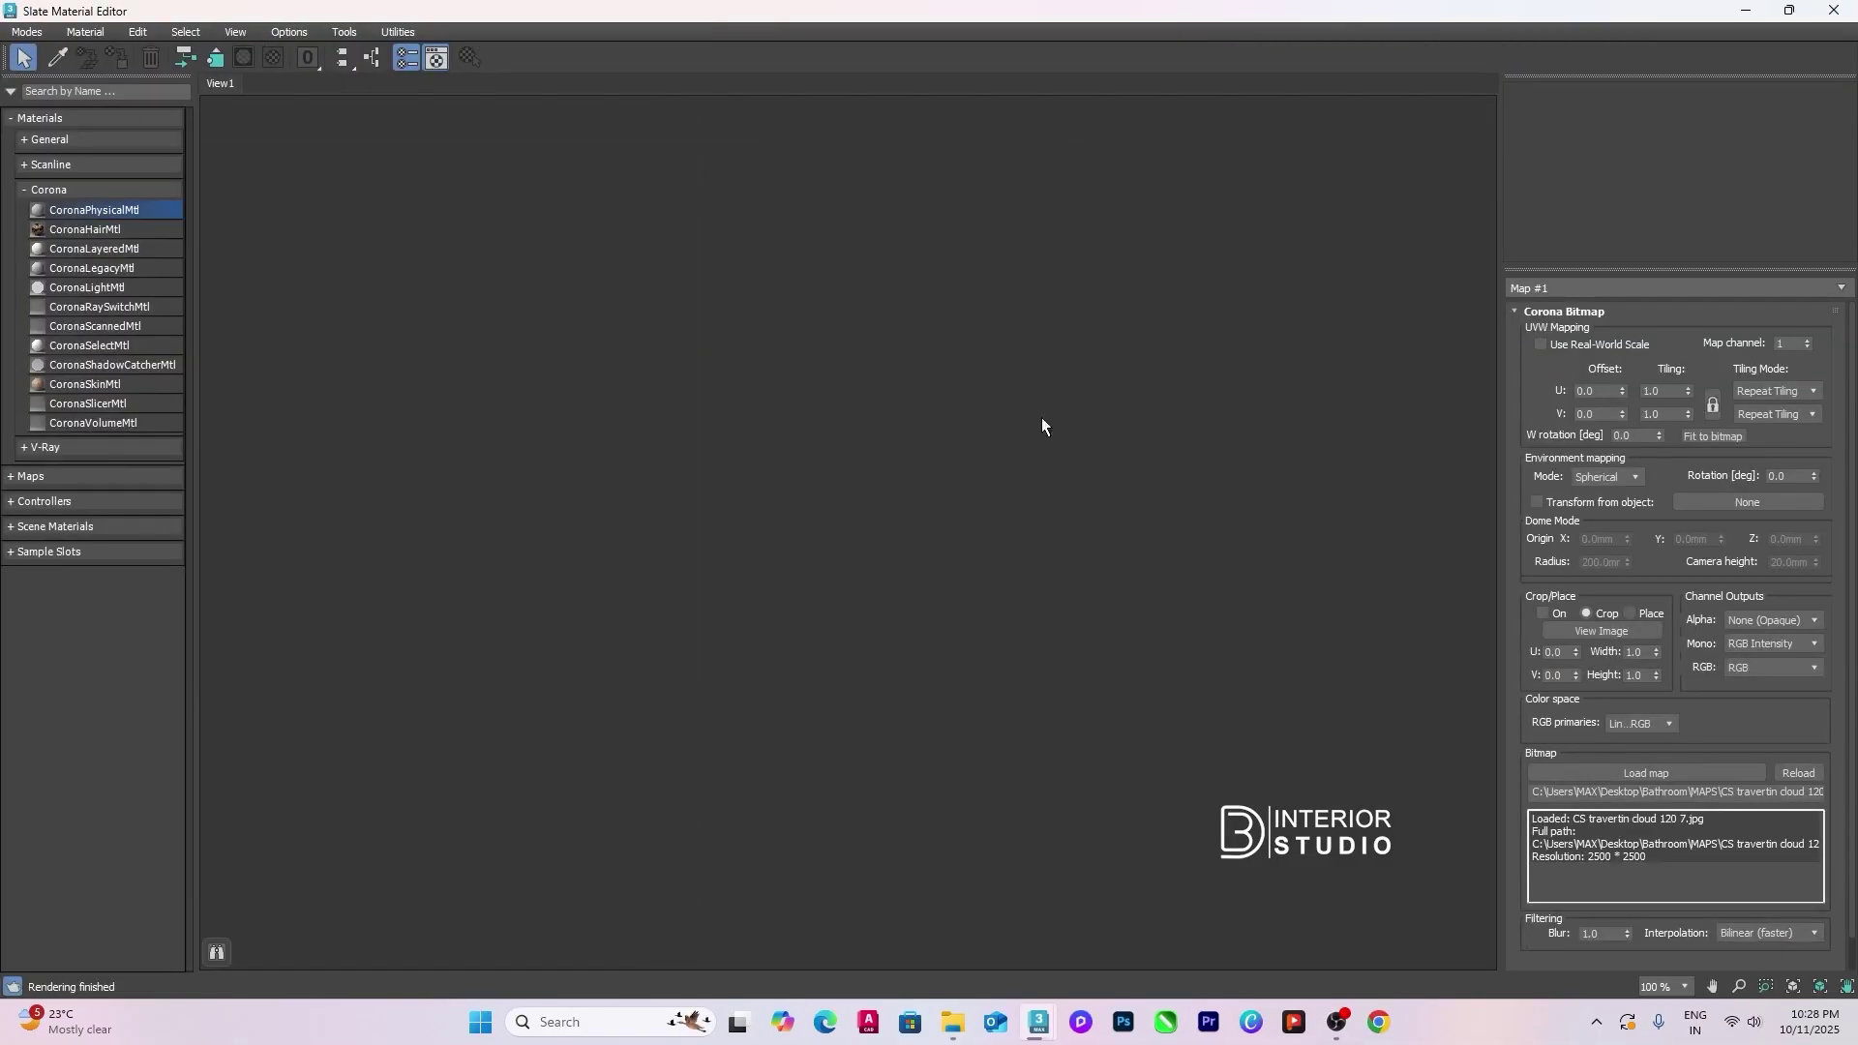
pyautogui.click(1834, 9)
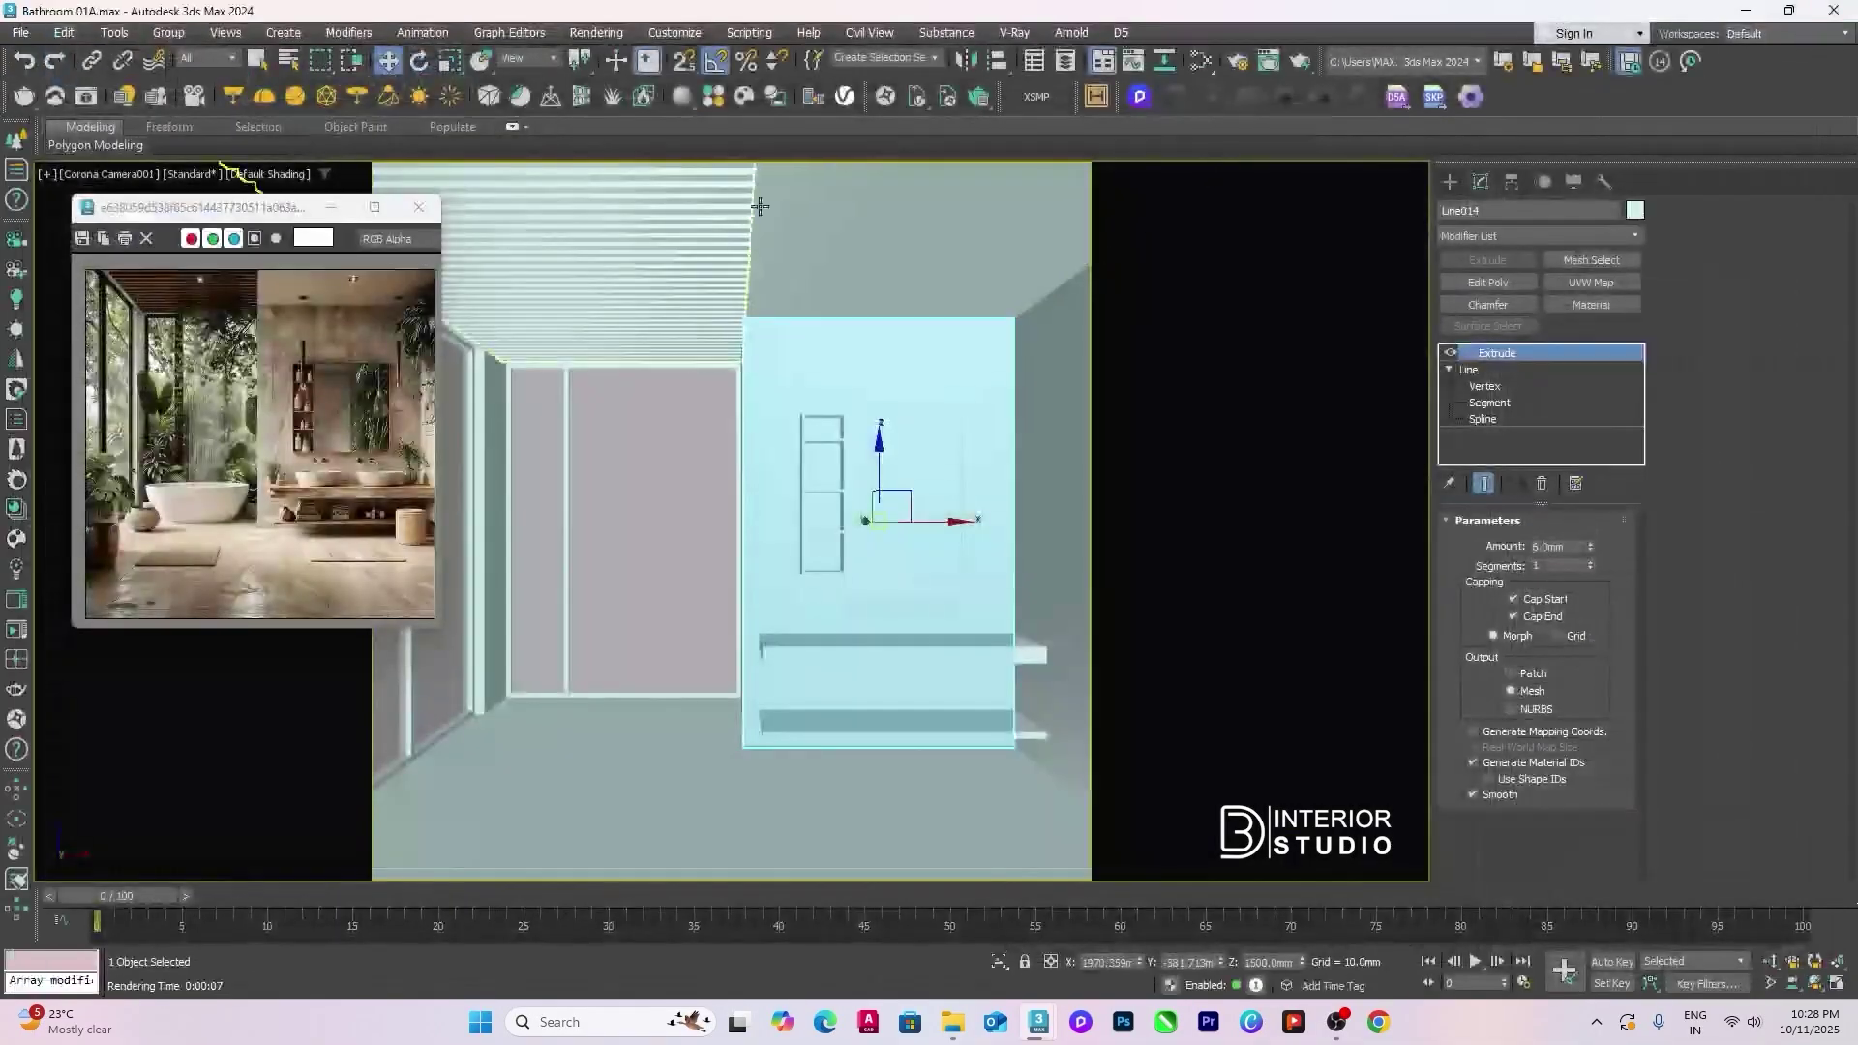
# Step: Create a CoronaPhysicalMtl in the Slate Material Editor, enlarge its preview and collapse its list of inputs
pyautogui.click(1200, 62)
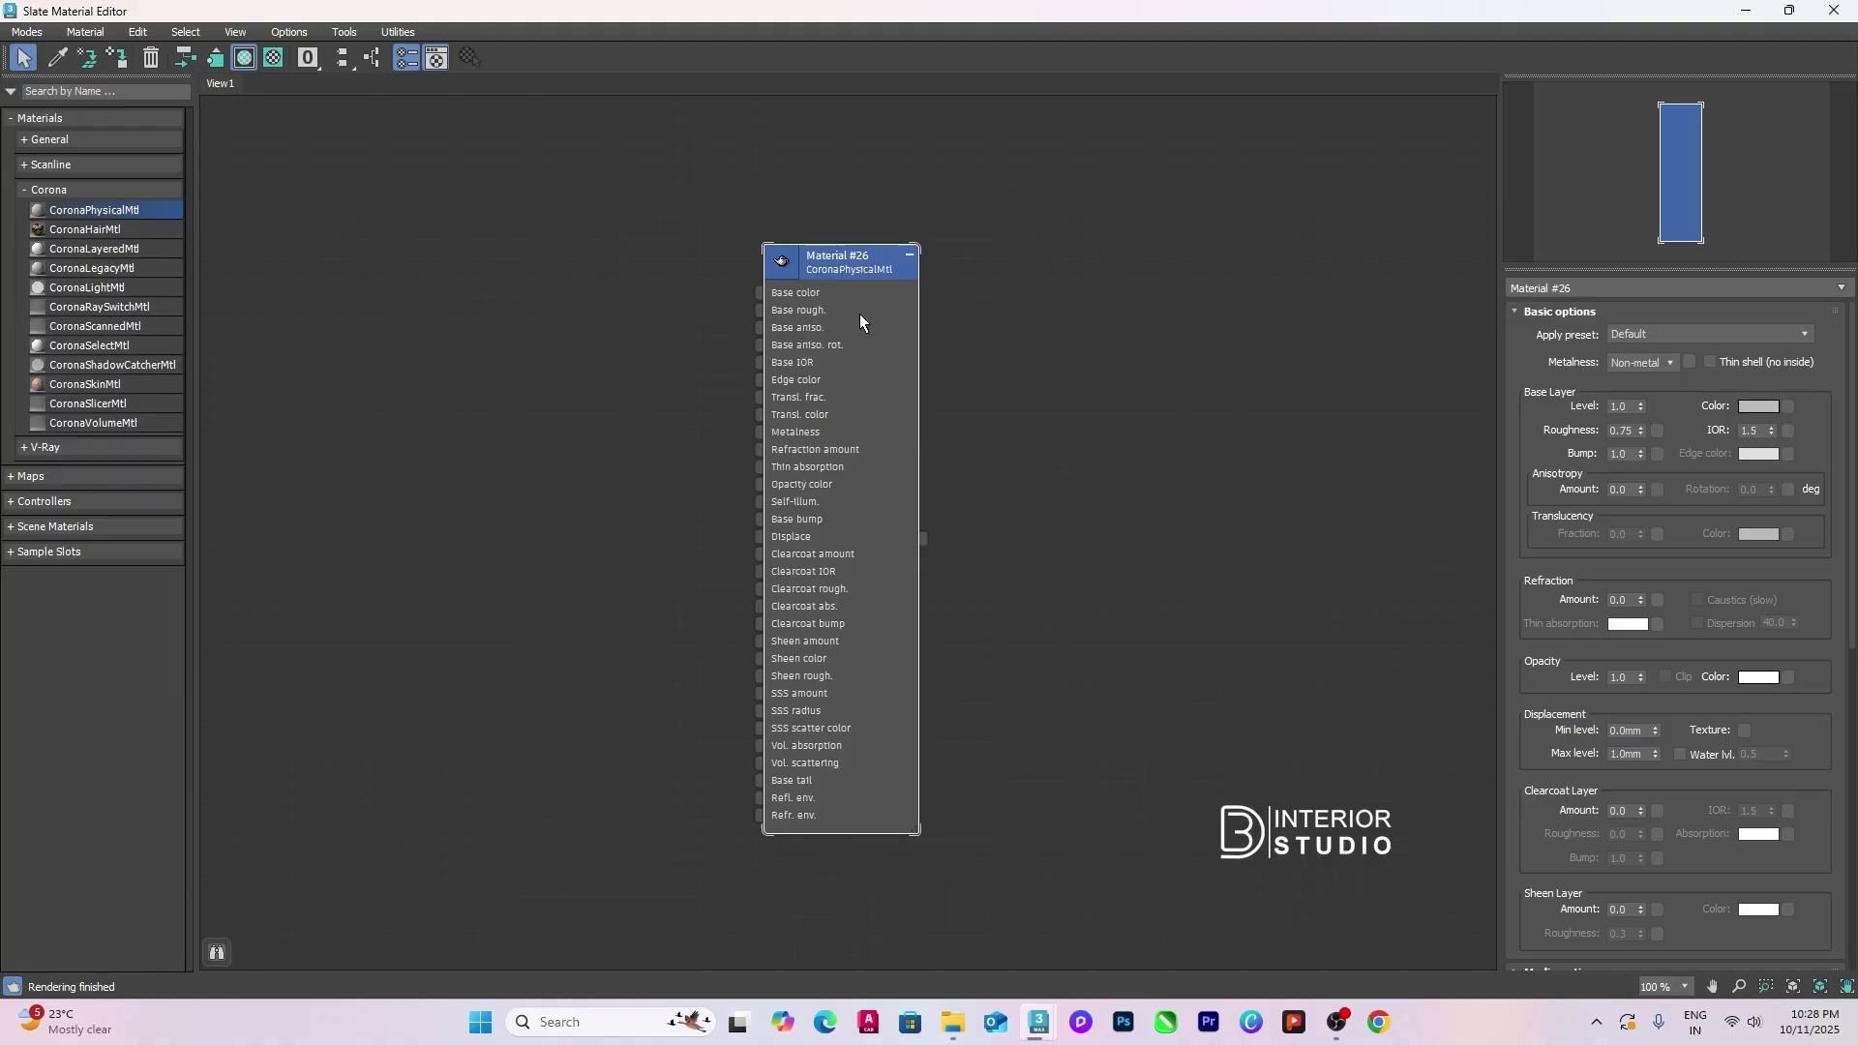
pyautogui.doubleClick(776, 263)
pyautogui.moveTo(840, 273); pyautogui.dragTo(898, 292)
pyautogui.click(968, 278)
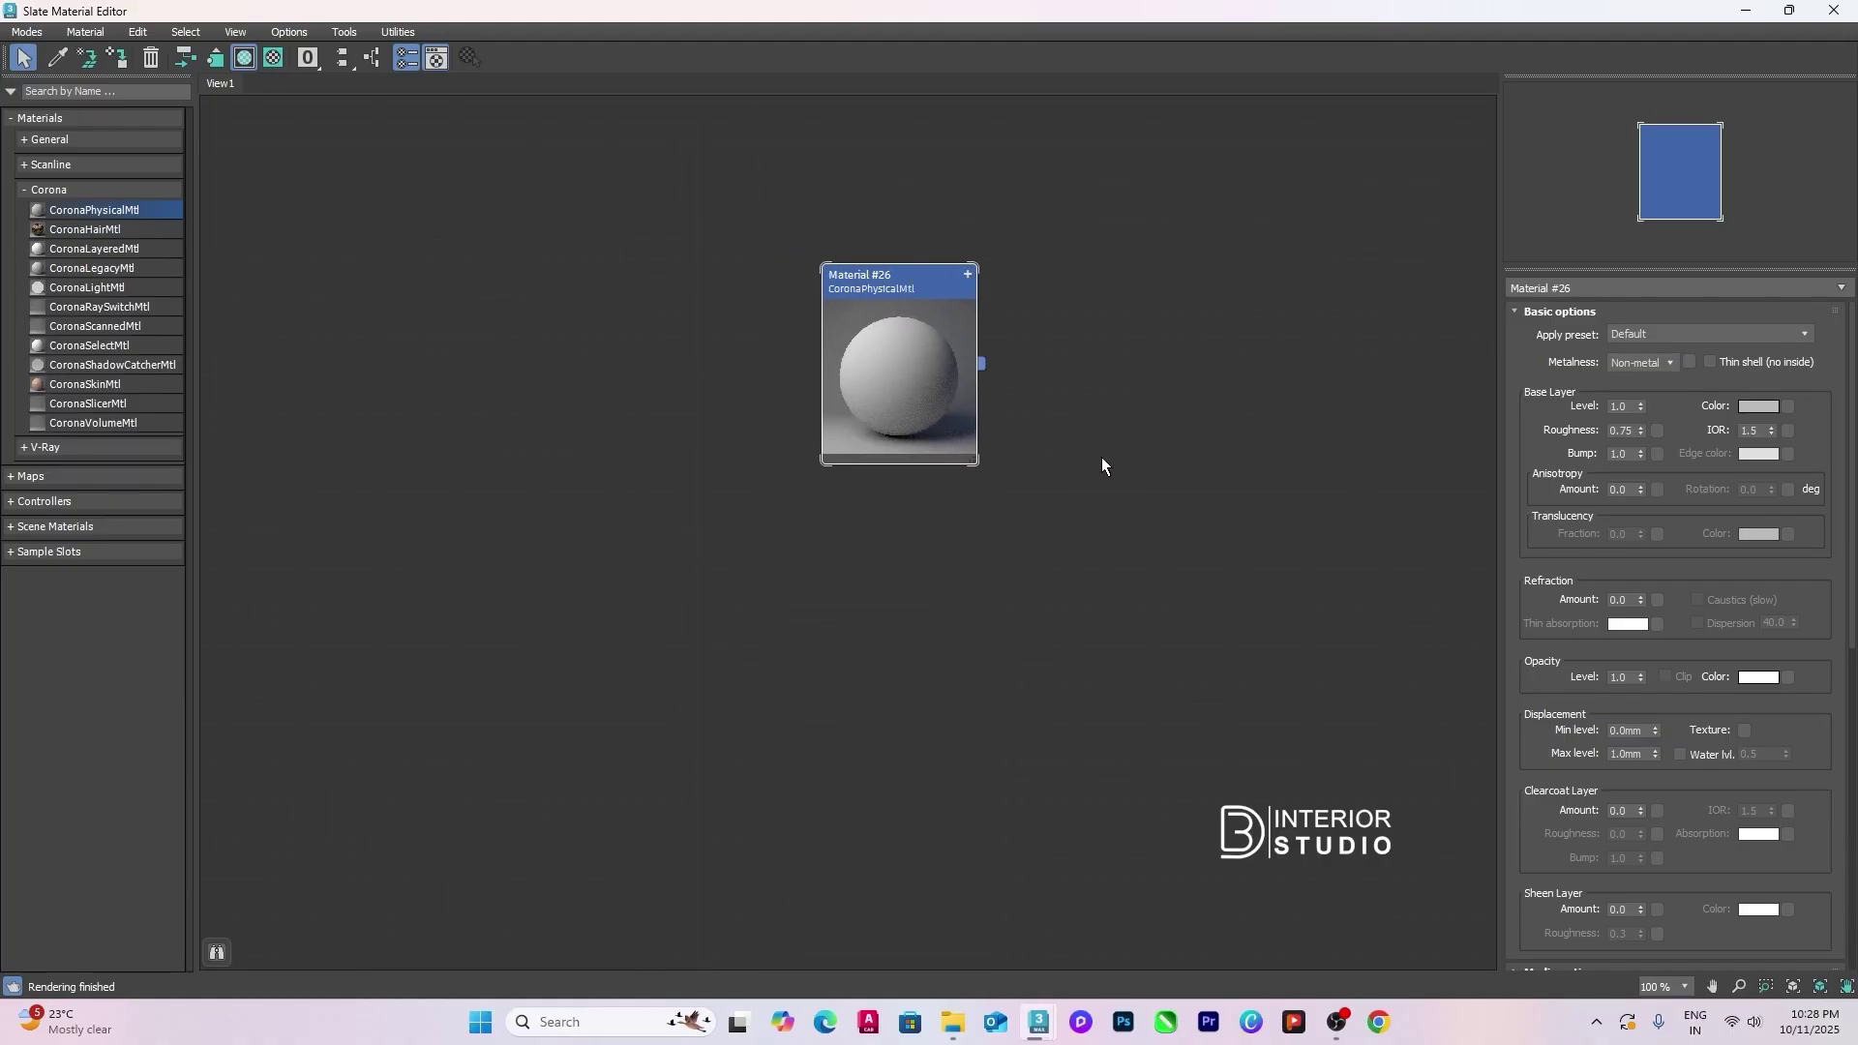
# Step: Add a CoronaBitmap map that loads the image CS travertin cloud 120 7 from the MAPS folder
pyautogui.rightClick(607, 502)
pyautogui.moveTo(625, 542)
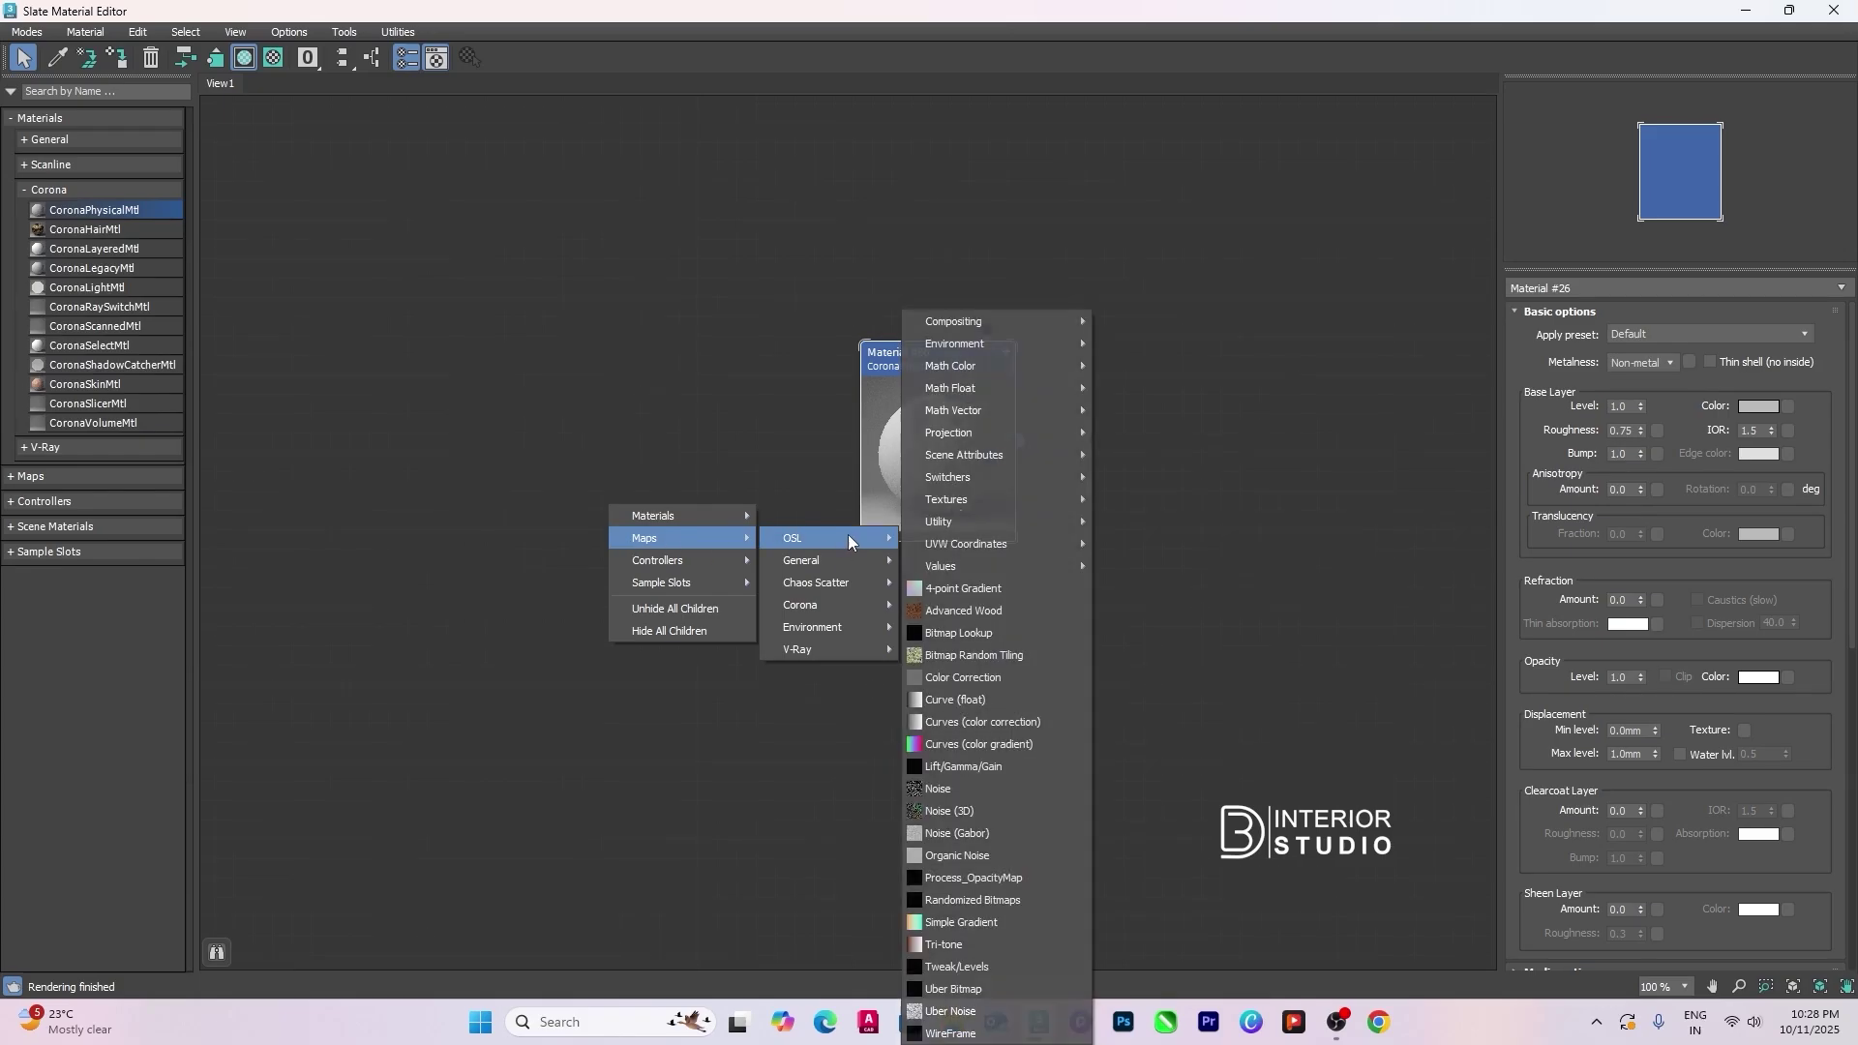
pyautogui.moveTo(895, 607)
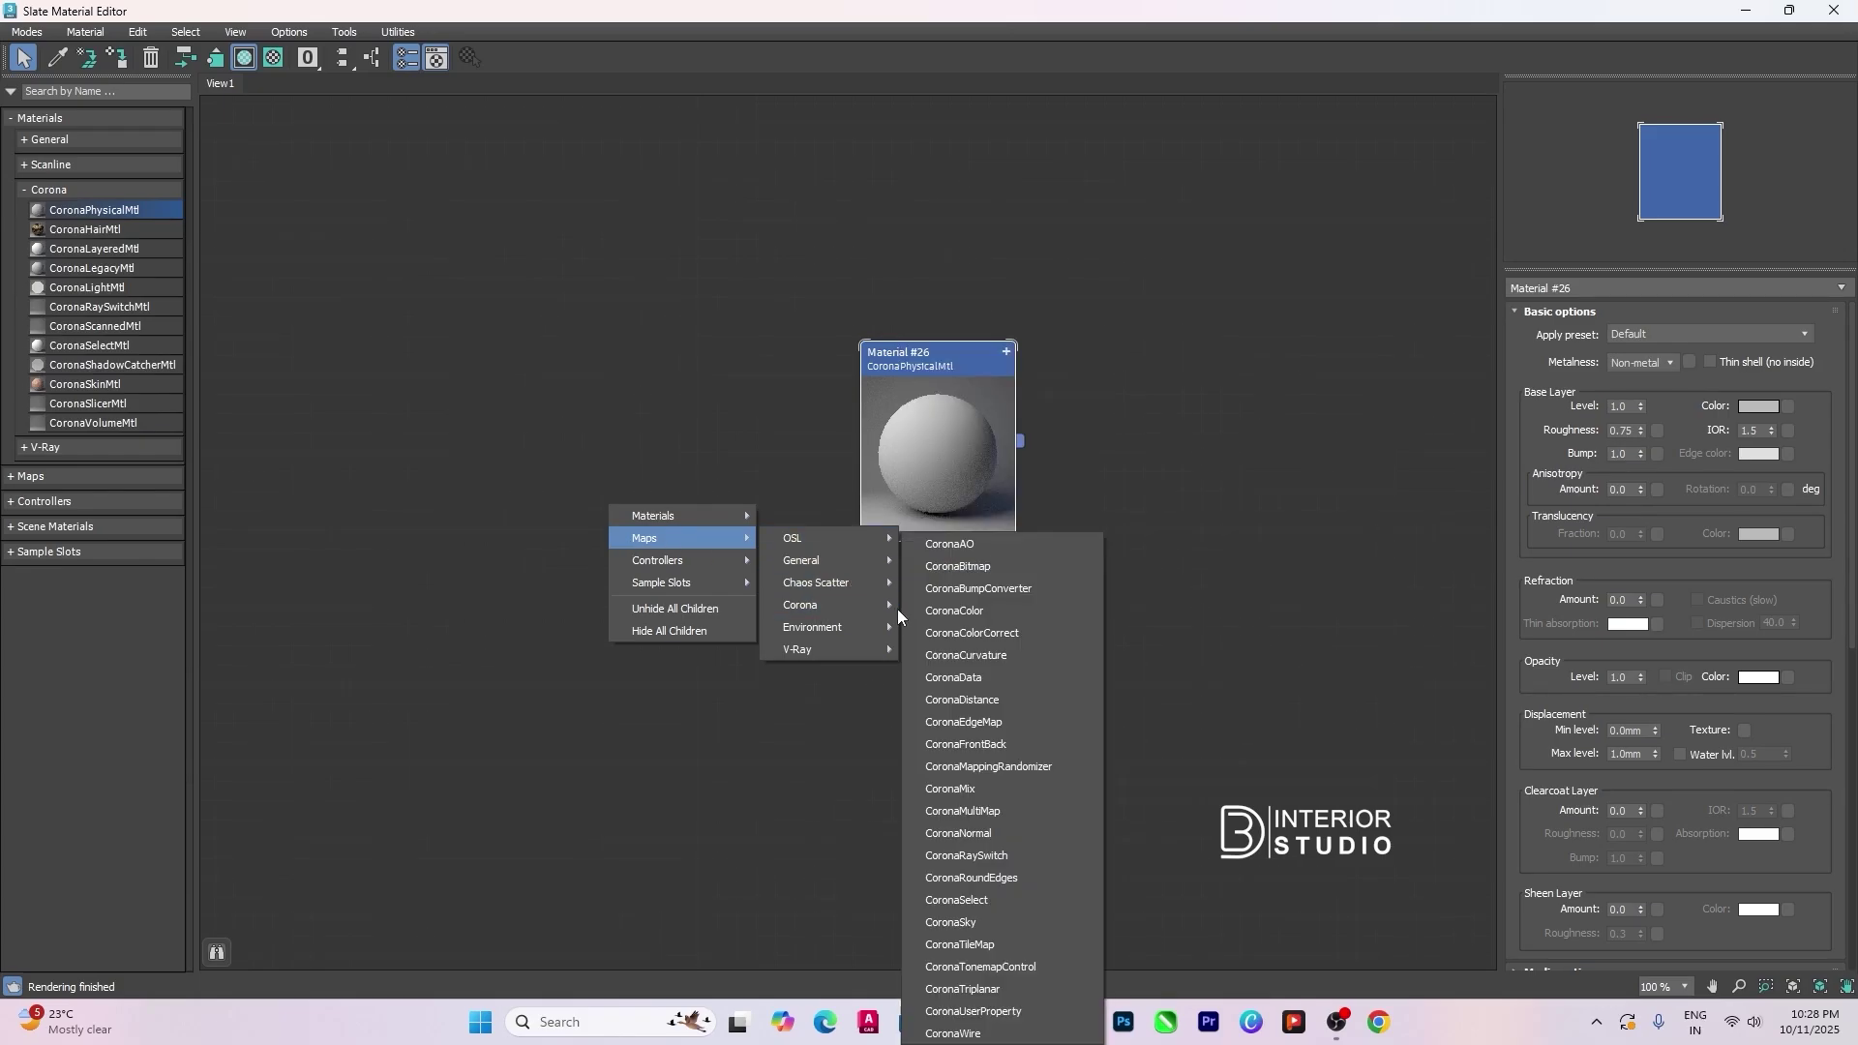
pyautogui.click(952, 568)
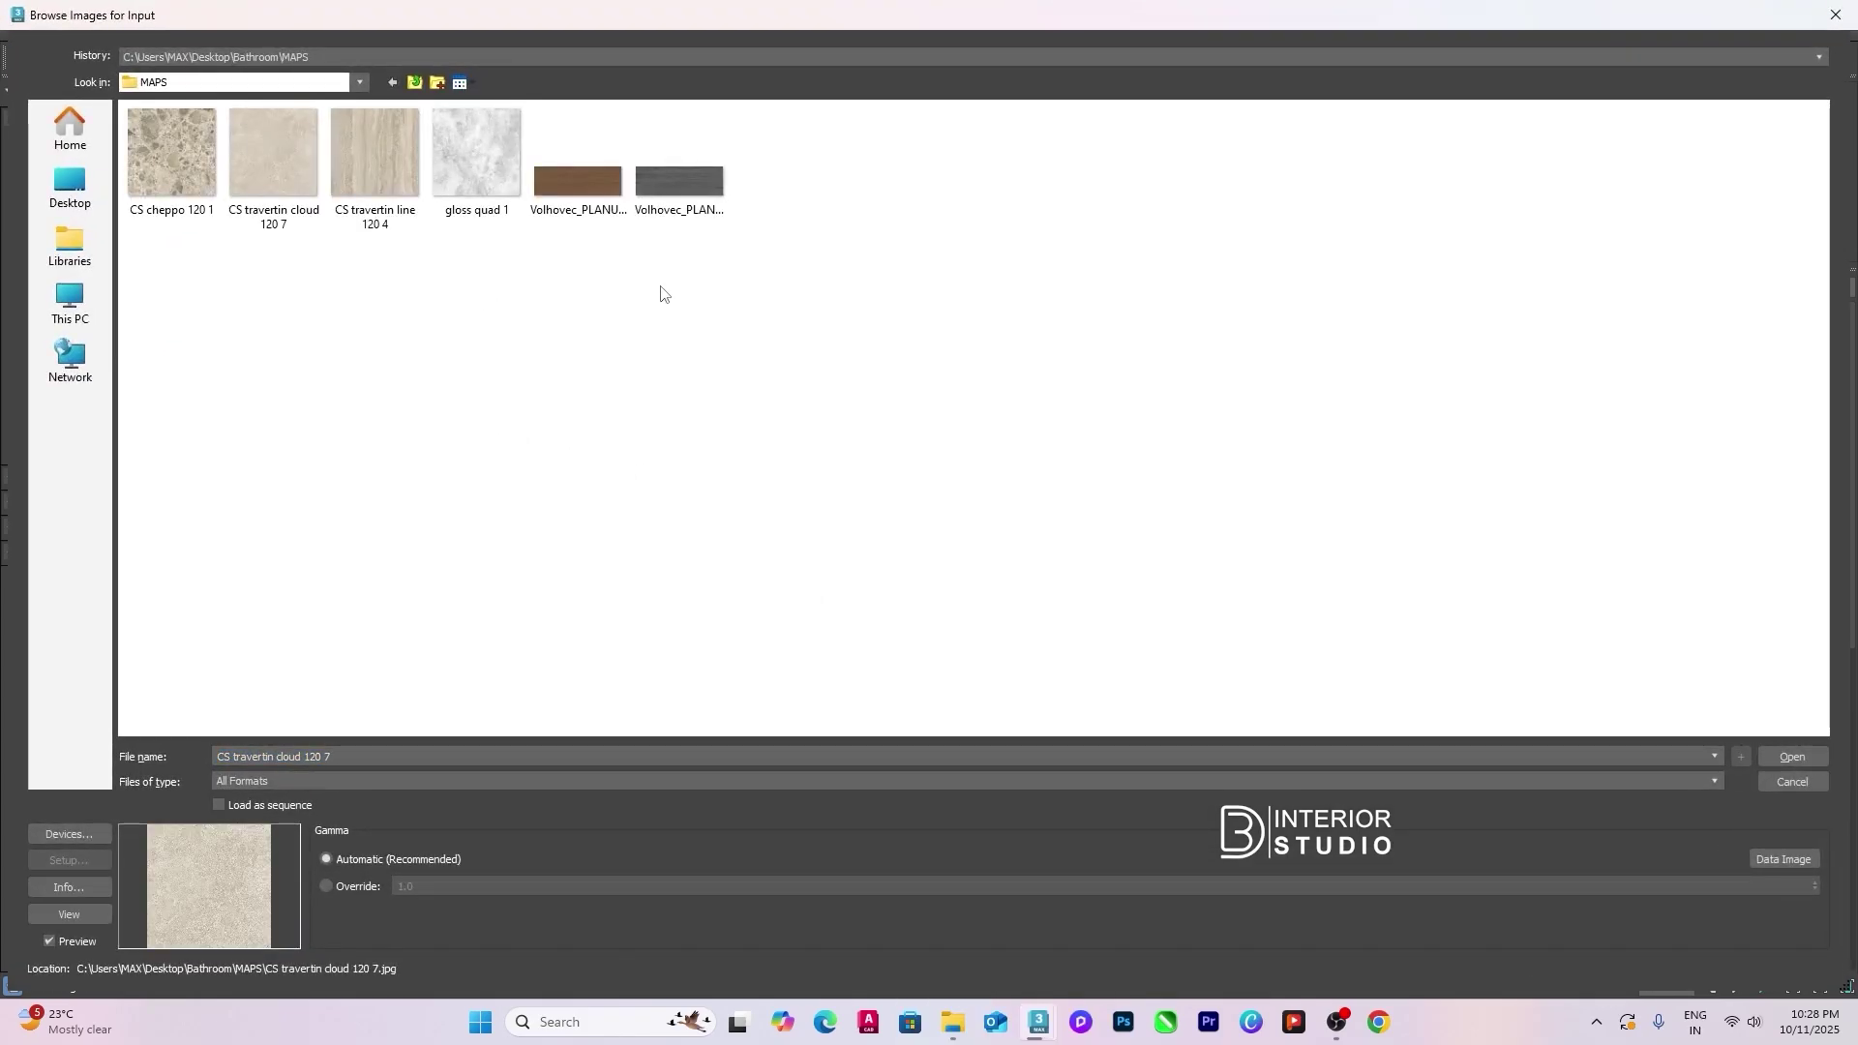
pyautogui.click(280, 170)
pyautogui.doubleClick(296, 180)
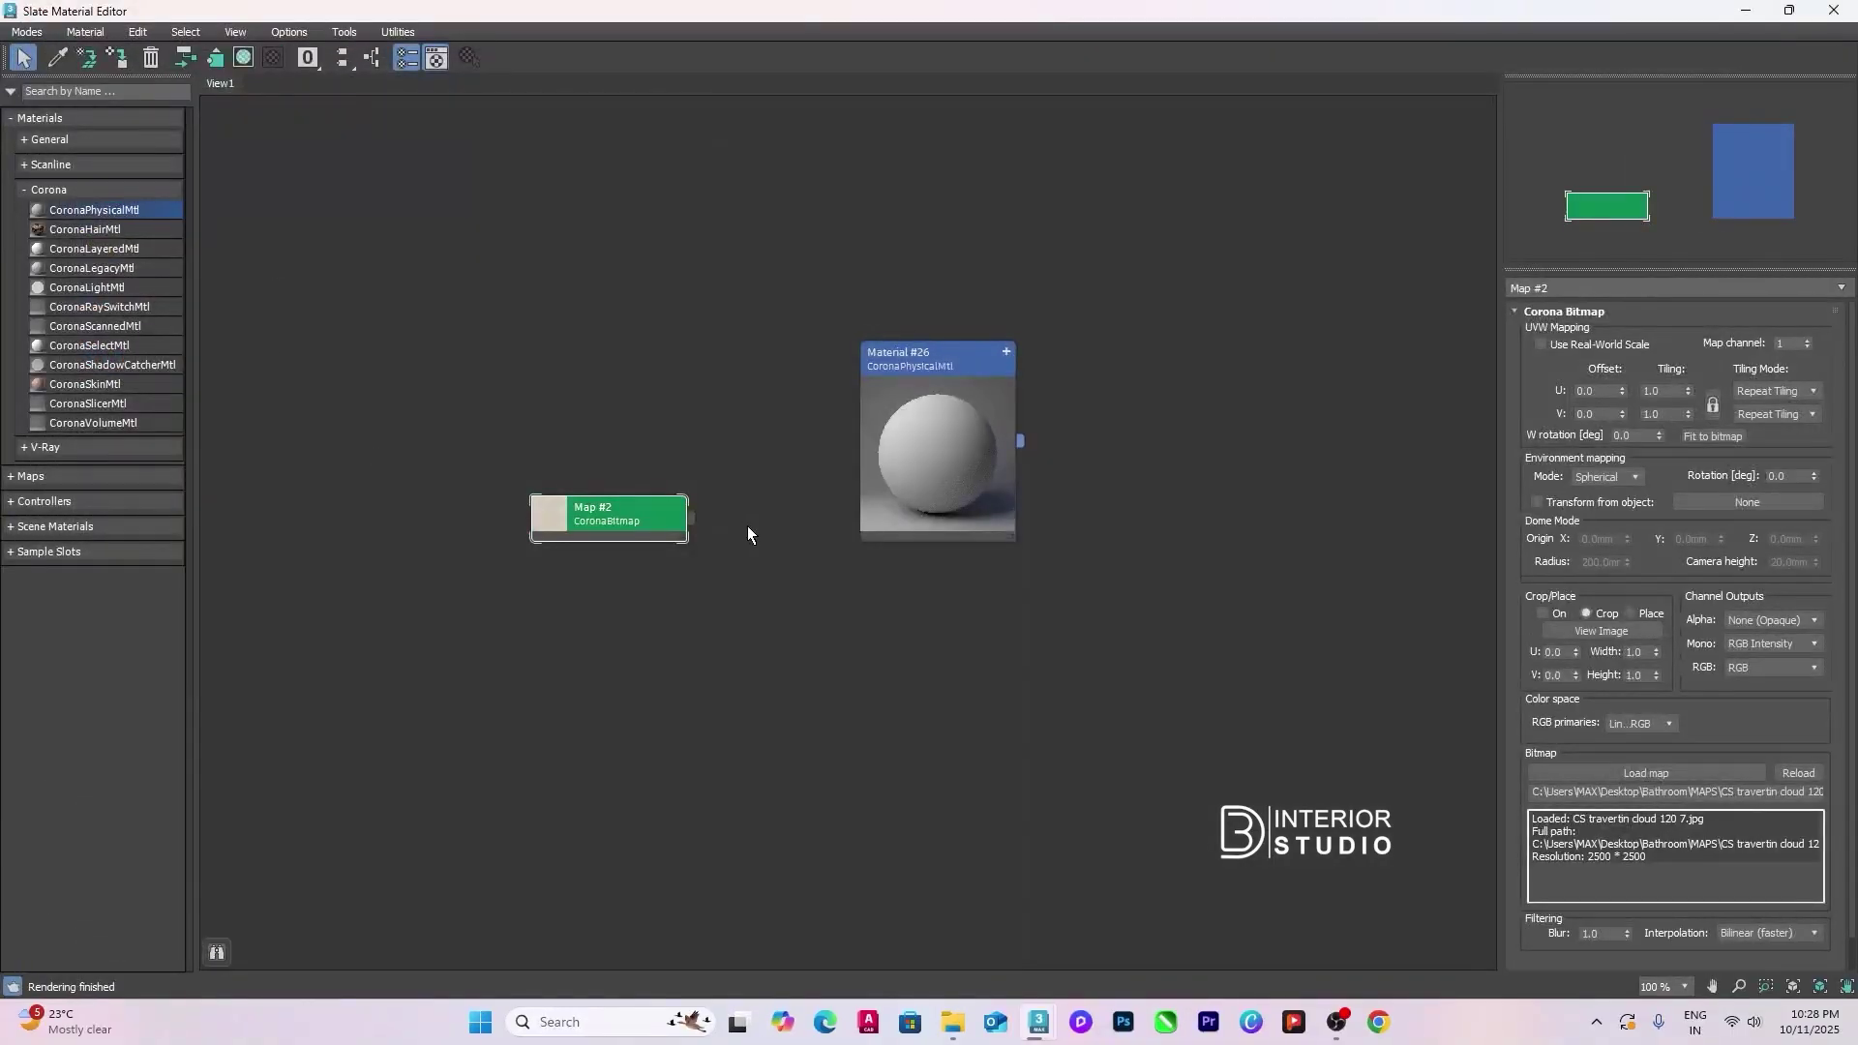
# Step: Connect the travertine bitmap to the material's Base color input and place the map node beside the material
pyautogui.scroll(2, 735, 528)
pyautogui.moveTo(681, 519); pyautogui.dragTo(883, 554)
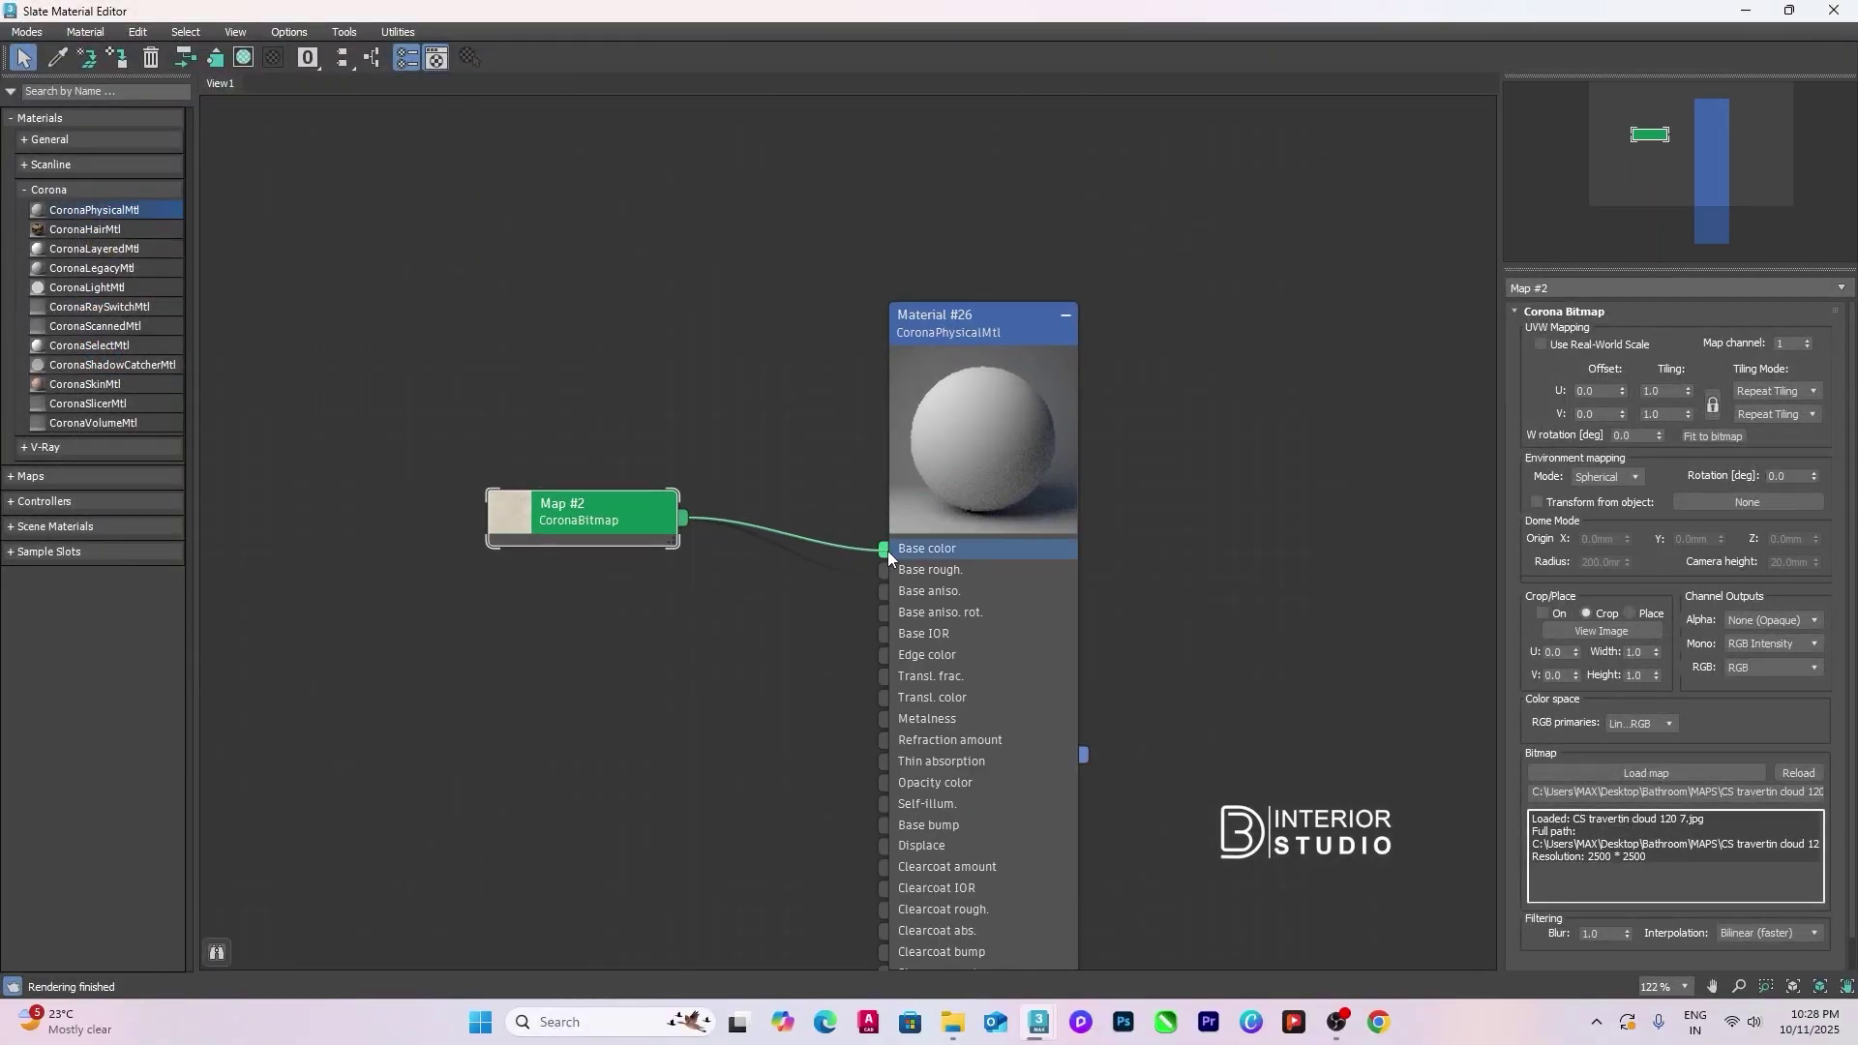
pyautogui.moveTo(635, 527); pyautogui.dragTo(708, 457)
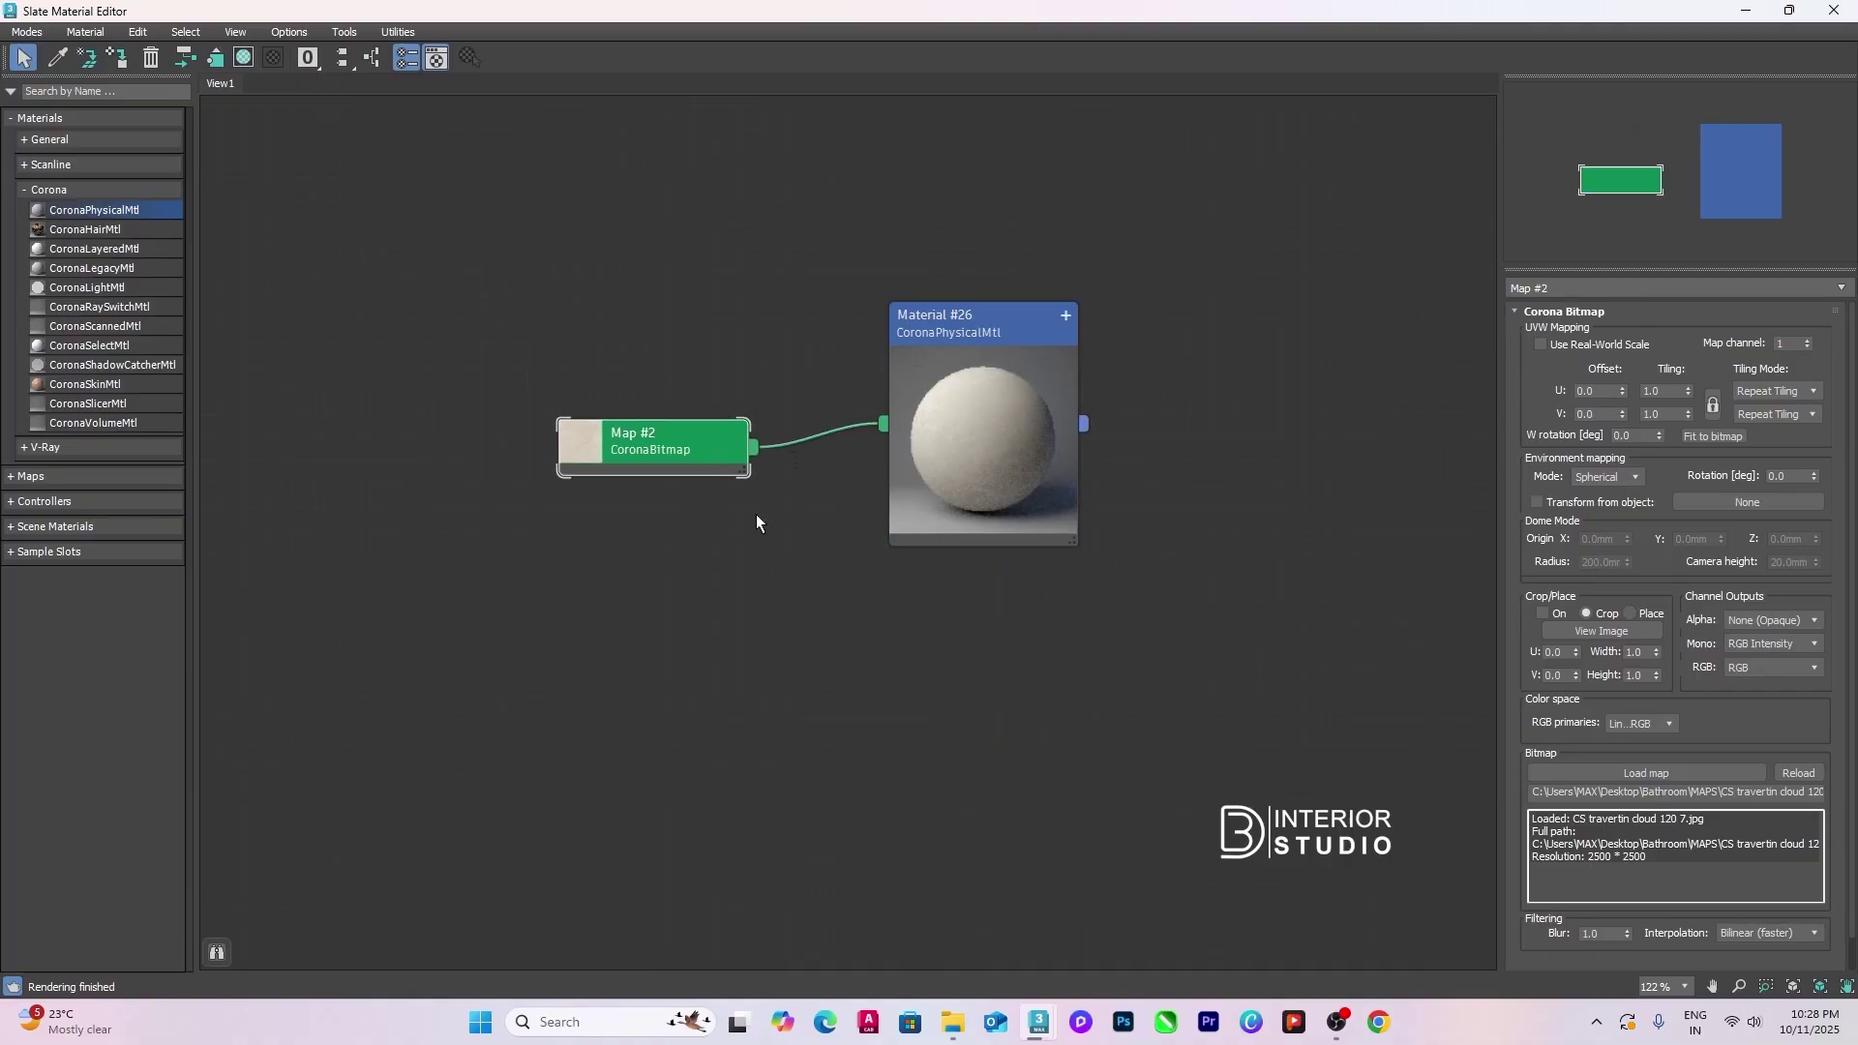
# Step: Set the travertine material's base roughness to 0.3 and line its node up with the bitmap node
pyautogui.click(939, 449)
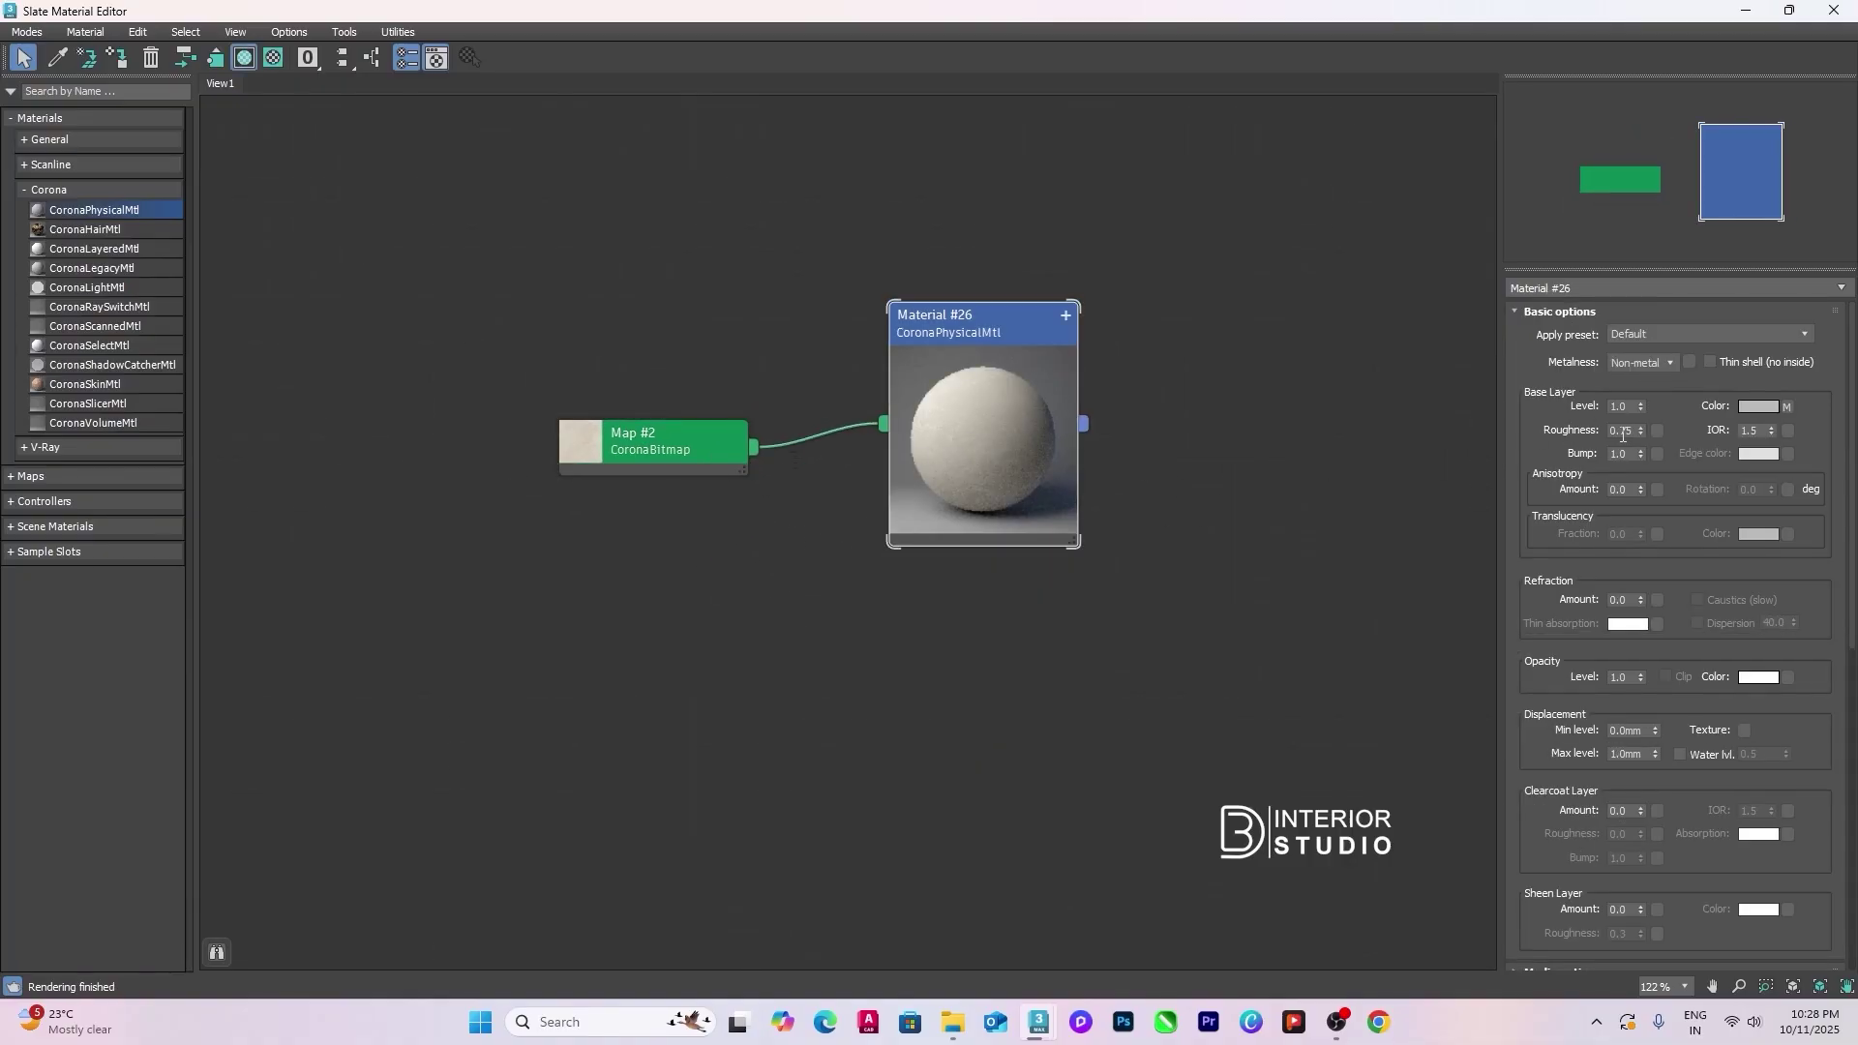
pyautogui.write('0.5')
pyautogui.press('Return')
pyautogui.scroll(4, 933, 426)
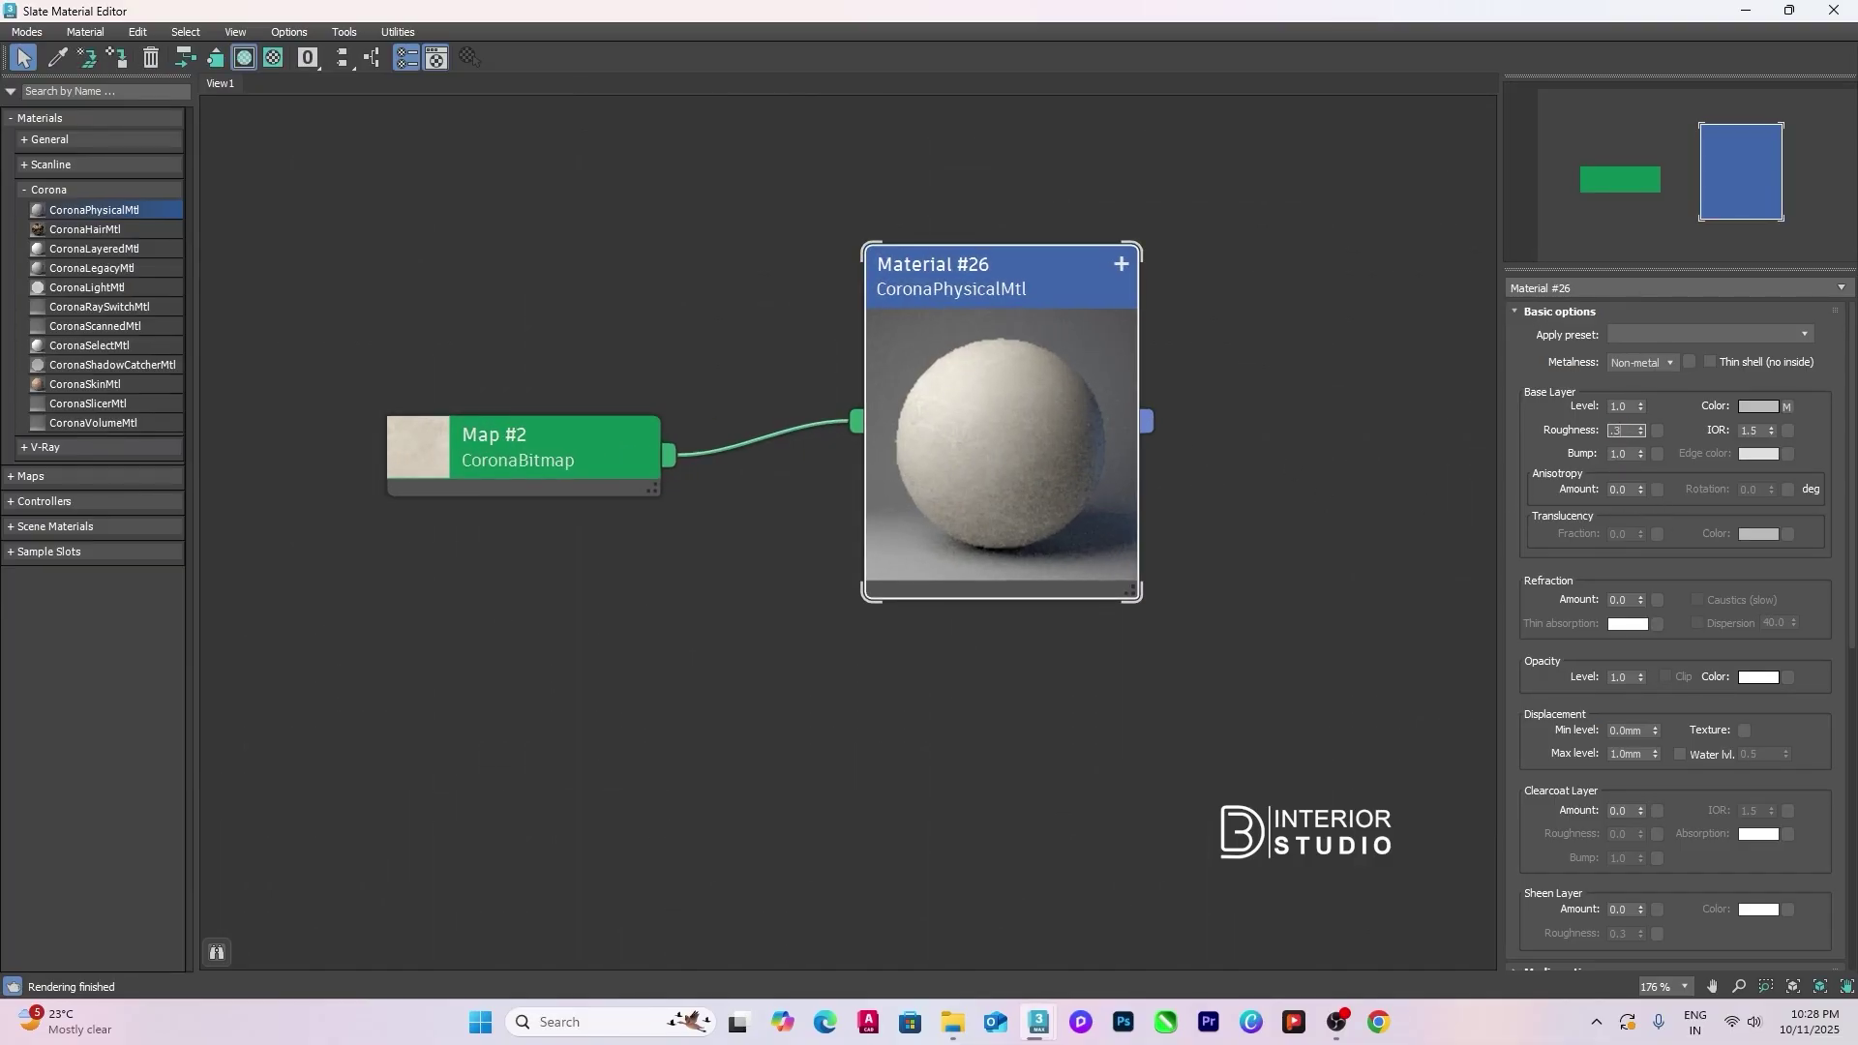
pyautogui.press('Return')
pyautogui.click(1332, 495)
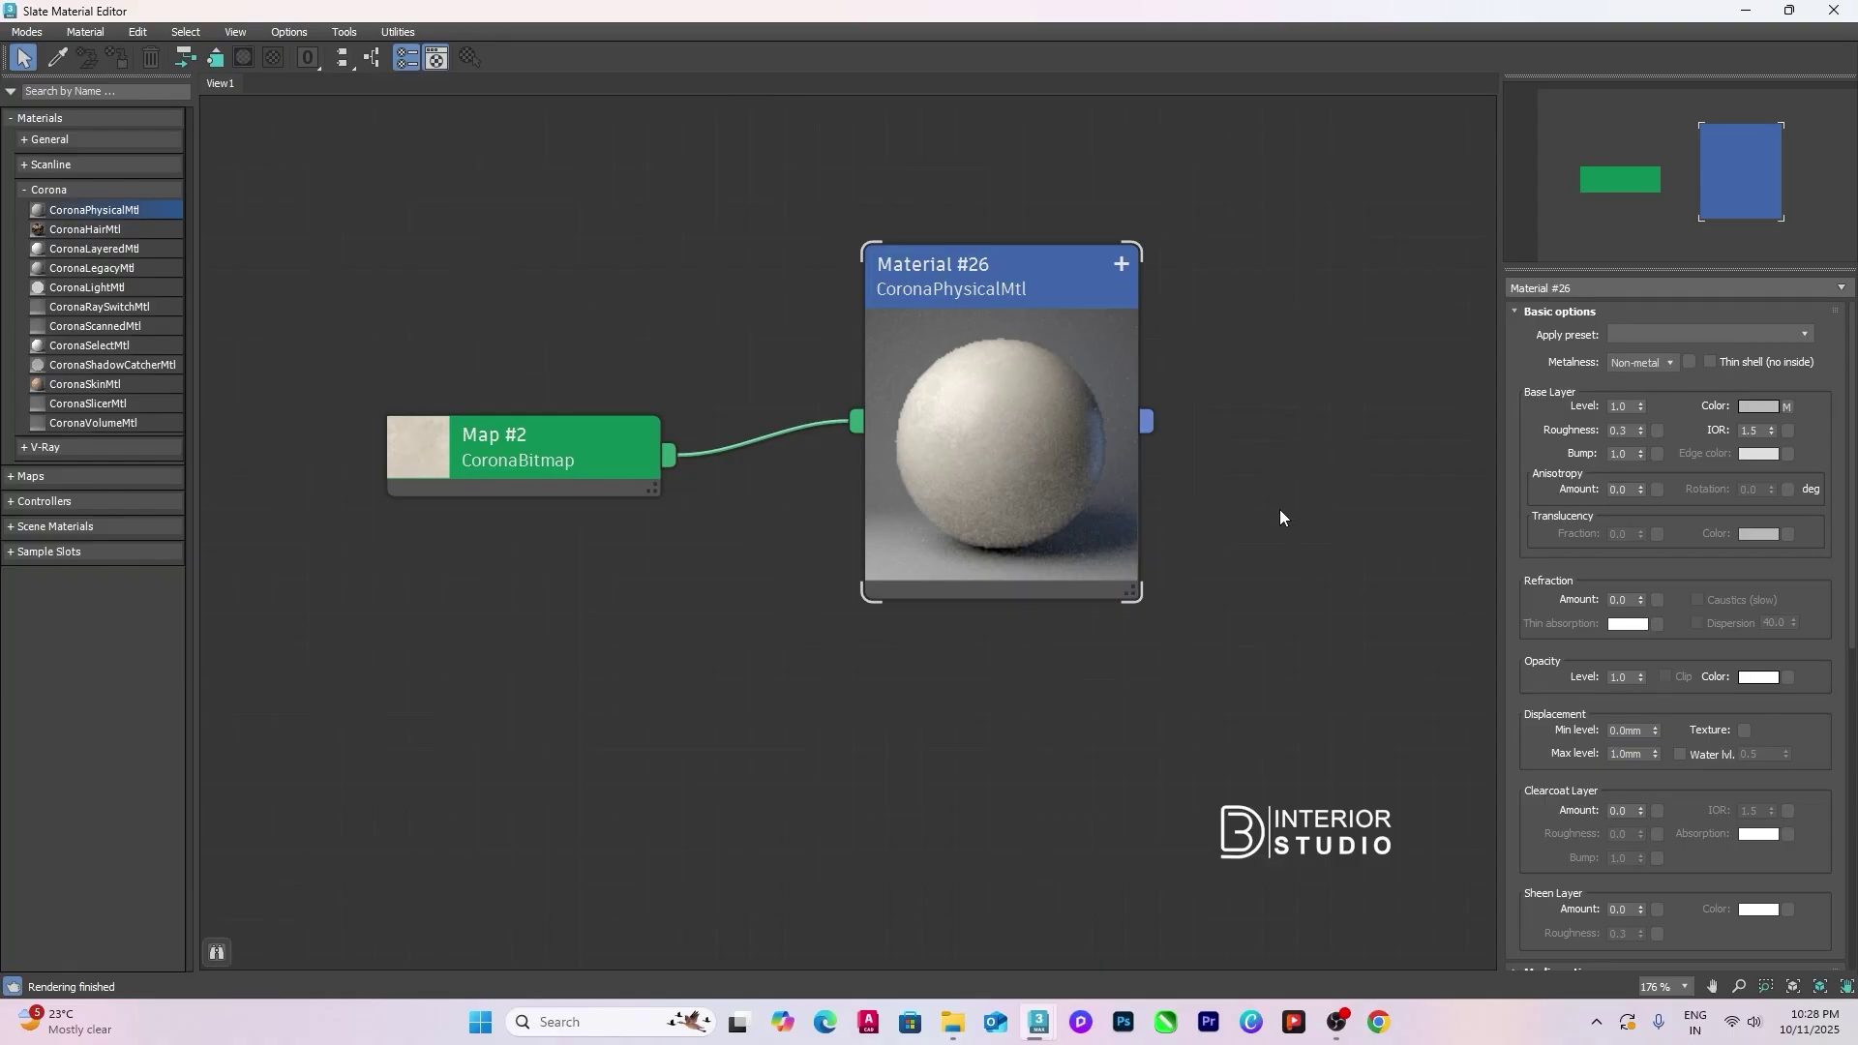
pyautogui.moveTo(980, 463); pyautogui.dragTo(985, 496)
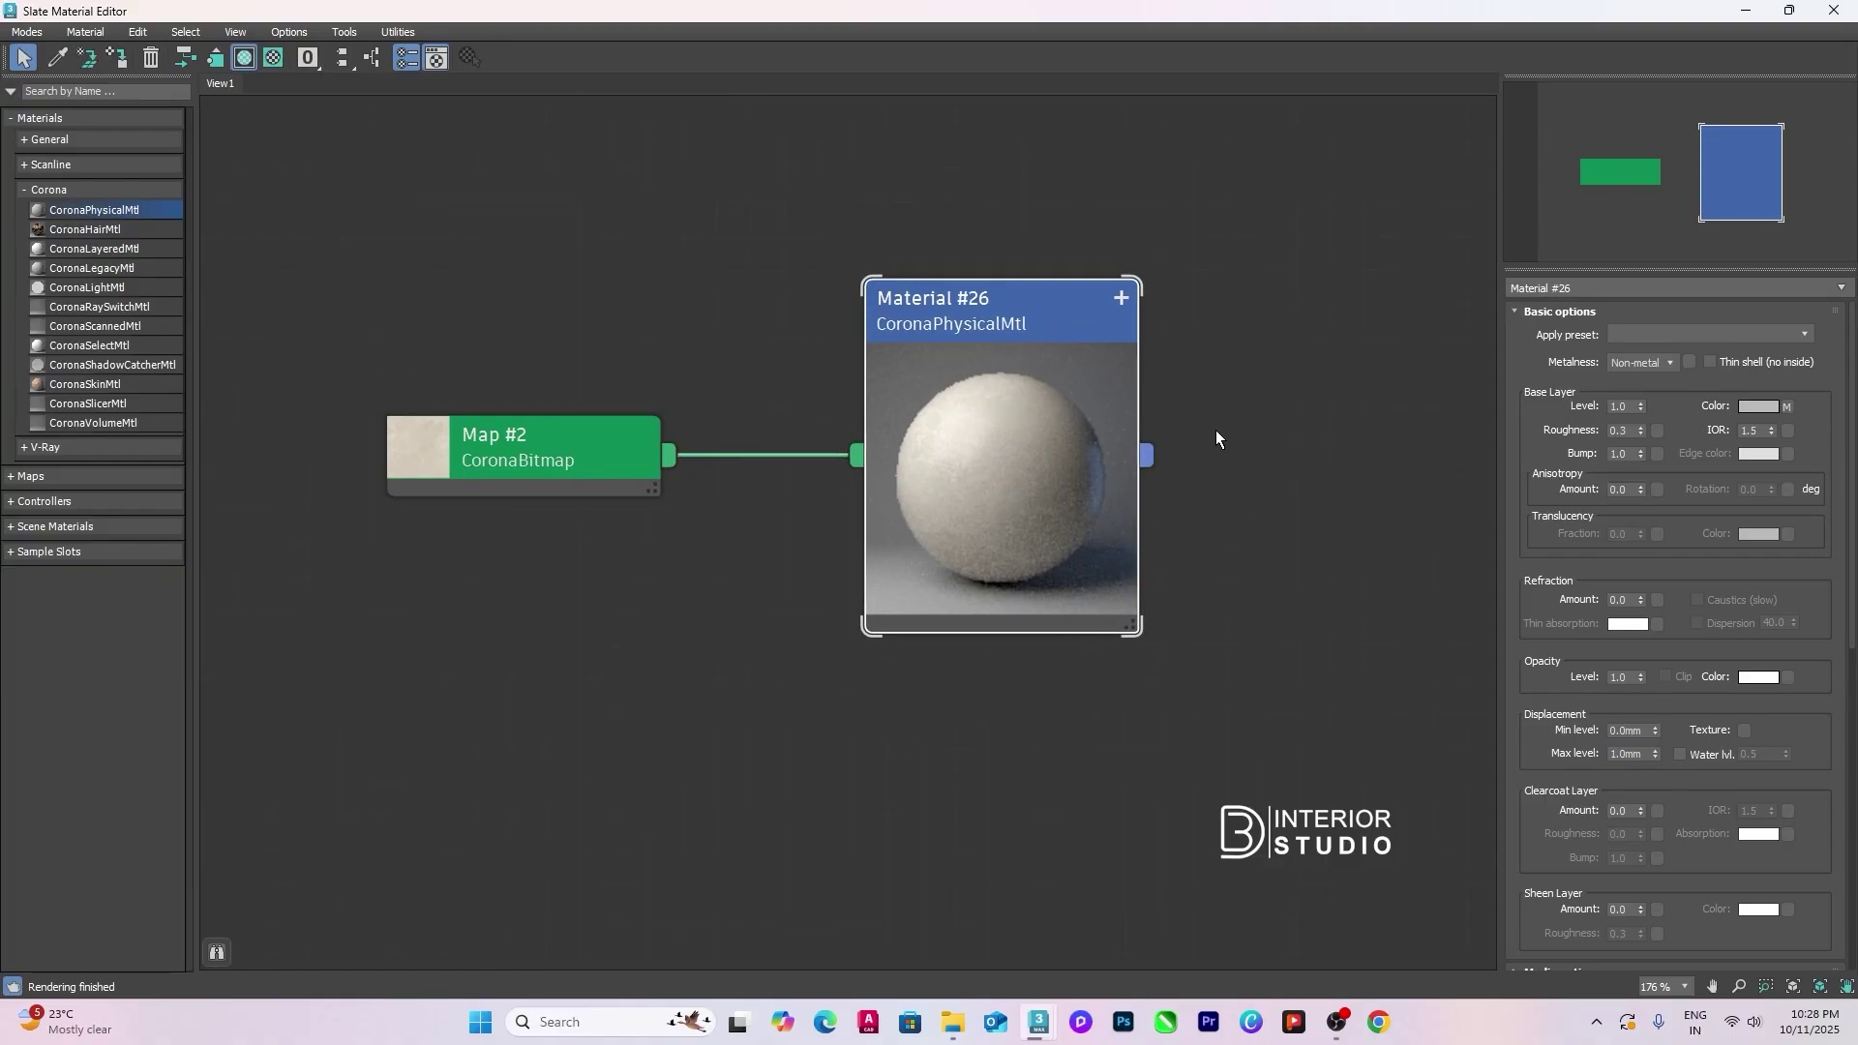
# Step: Shrink the Slate Material Editor to a window, assign the travertine material to the floor and dismiss the editor
pyautogui.click(1789, 10)
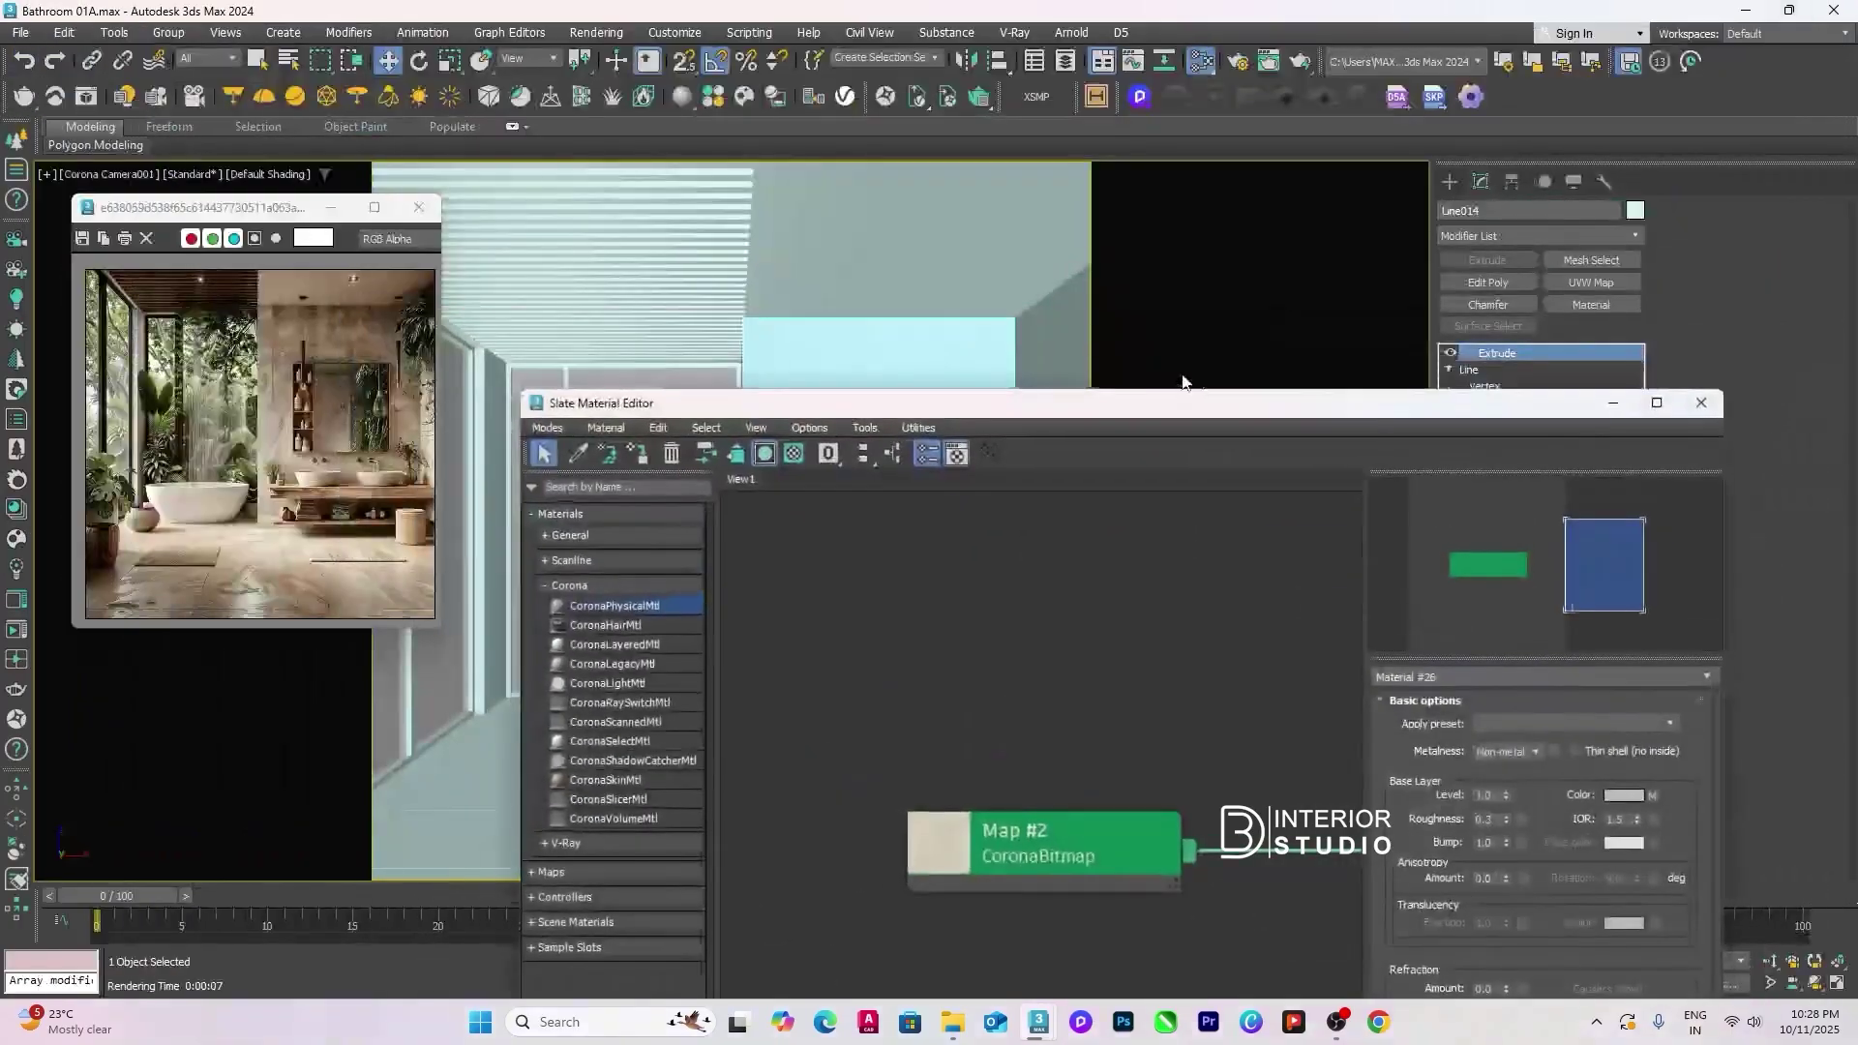
pyautogui.scroll(-1, 965, 648)
pyautogui.moveTo(1062, 405); pyautogui.dragTo(1020, 596)
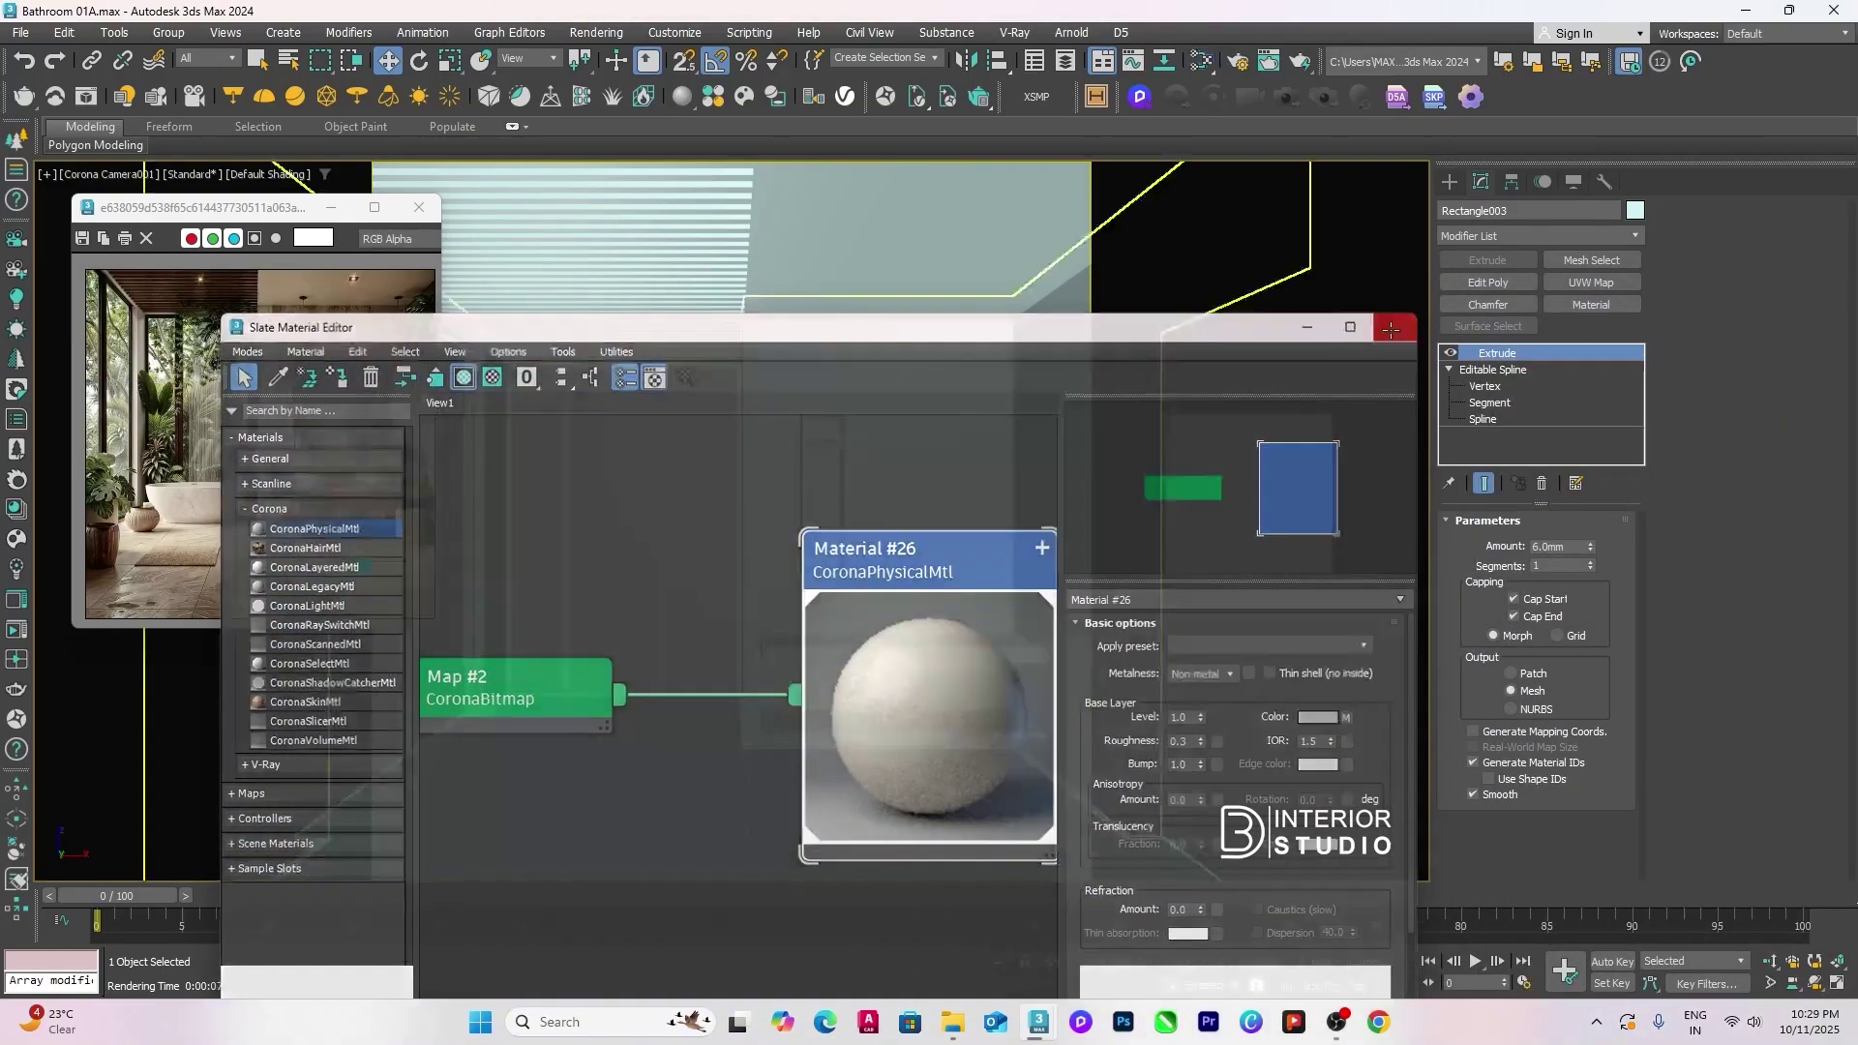
pyautogui.click(1391, 330)
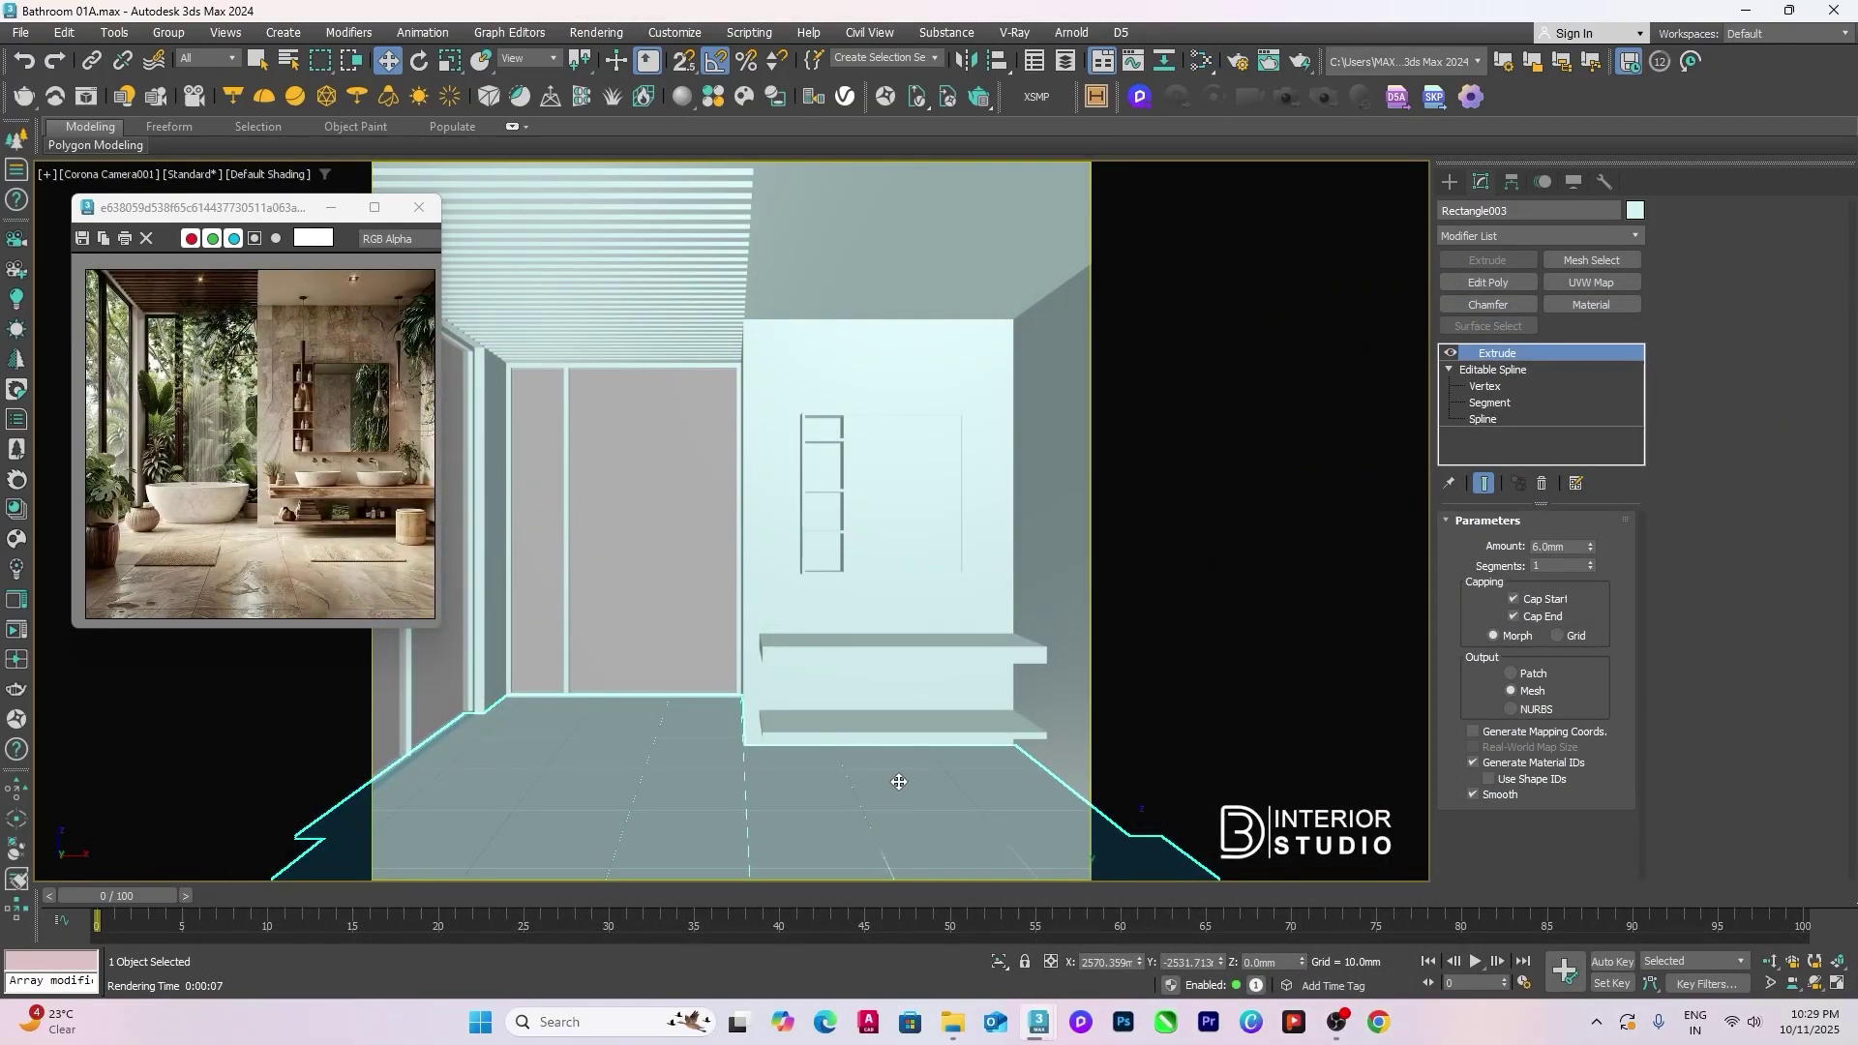
# Step: Hide everything except the floor and show it in a shaded Perspective view
pyautogui.rightClick(898, 709)
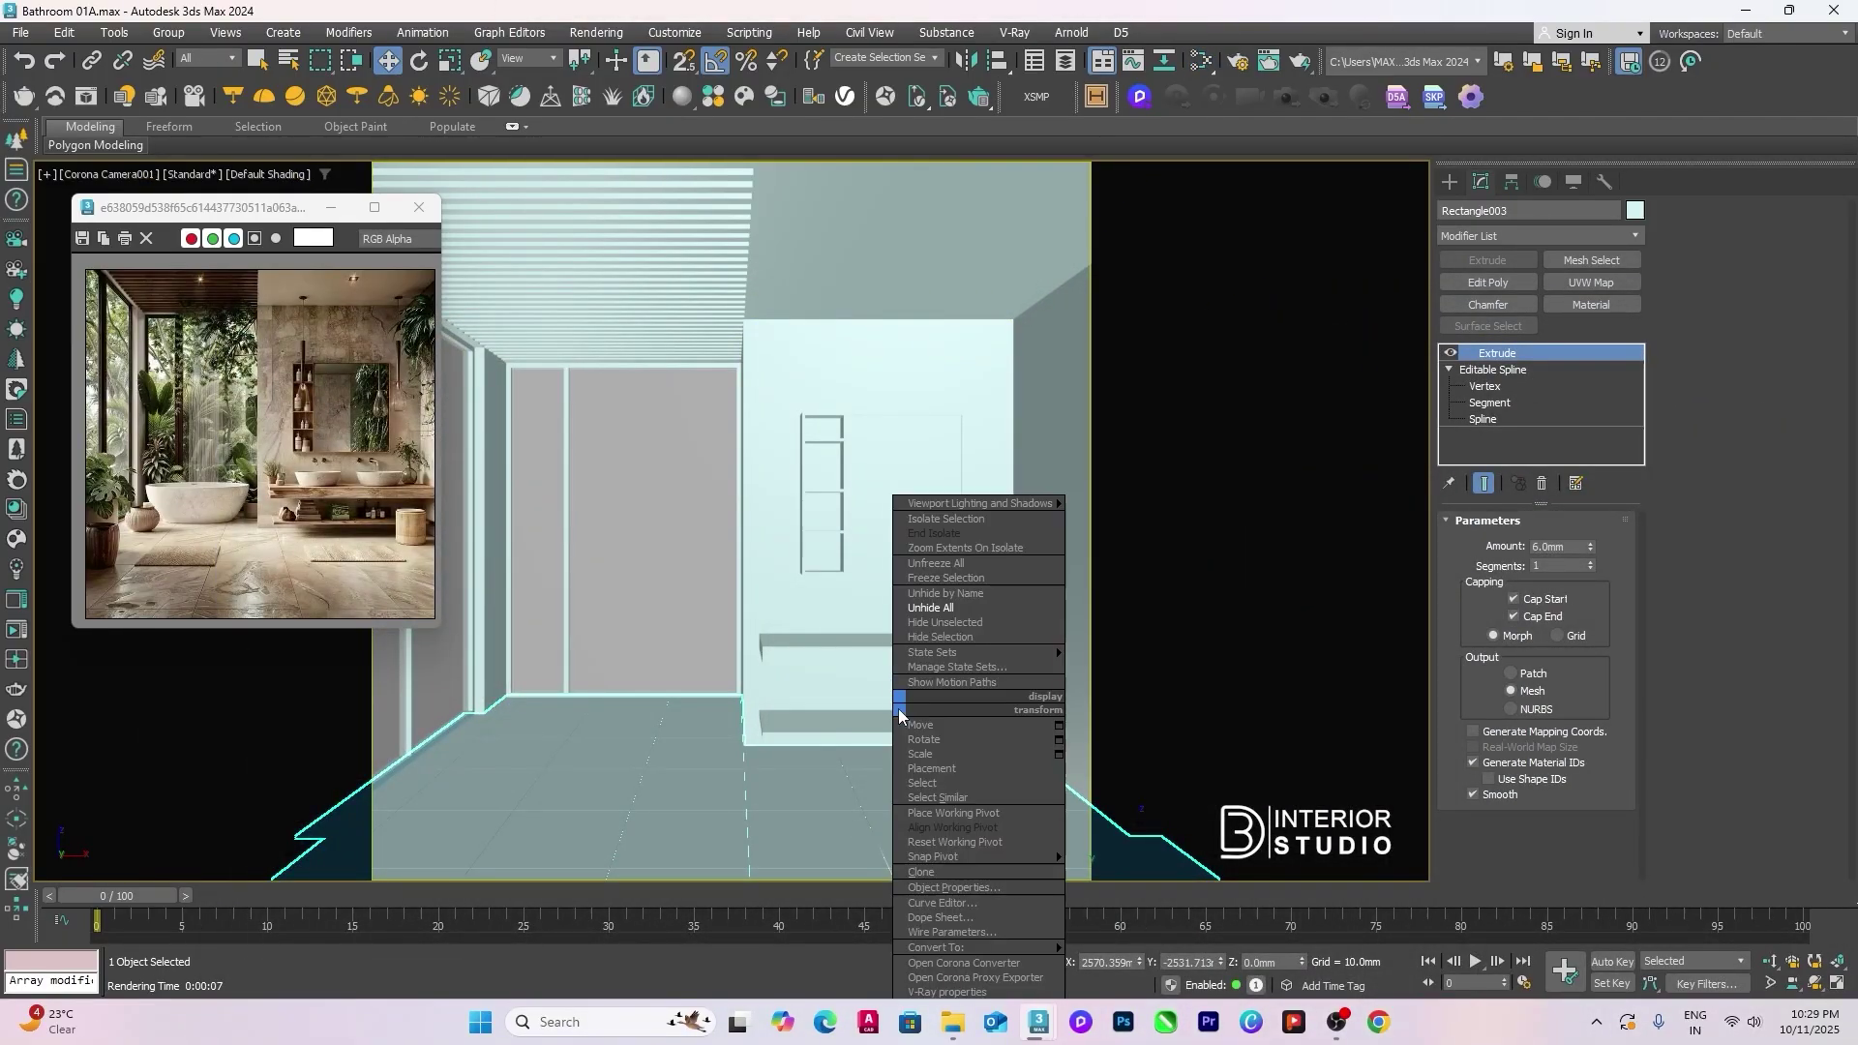
pyautogui.click(952, 625)
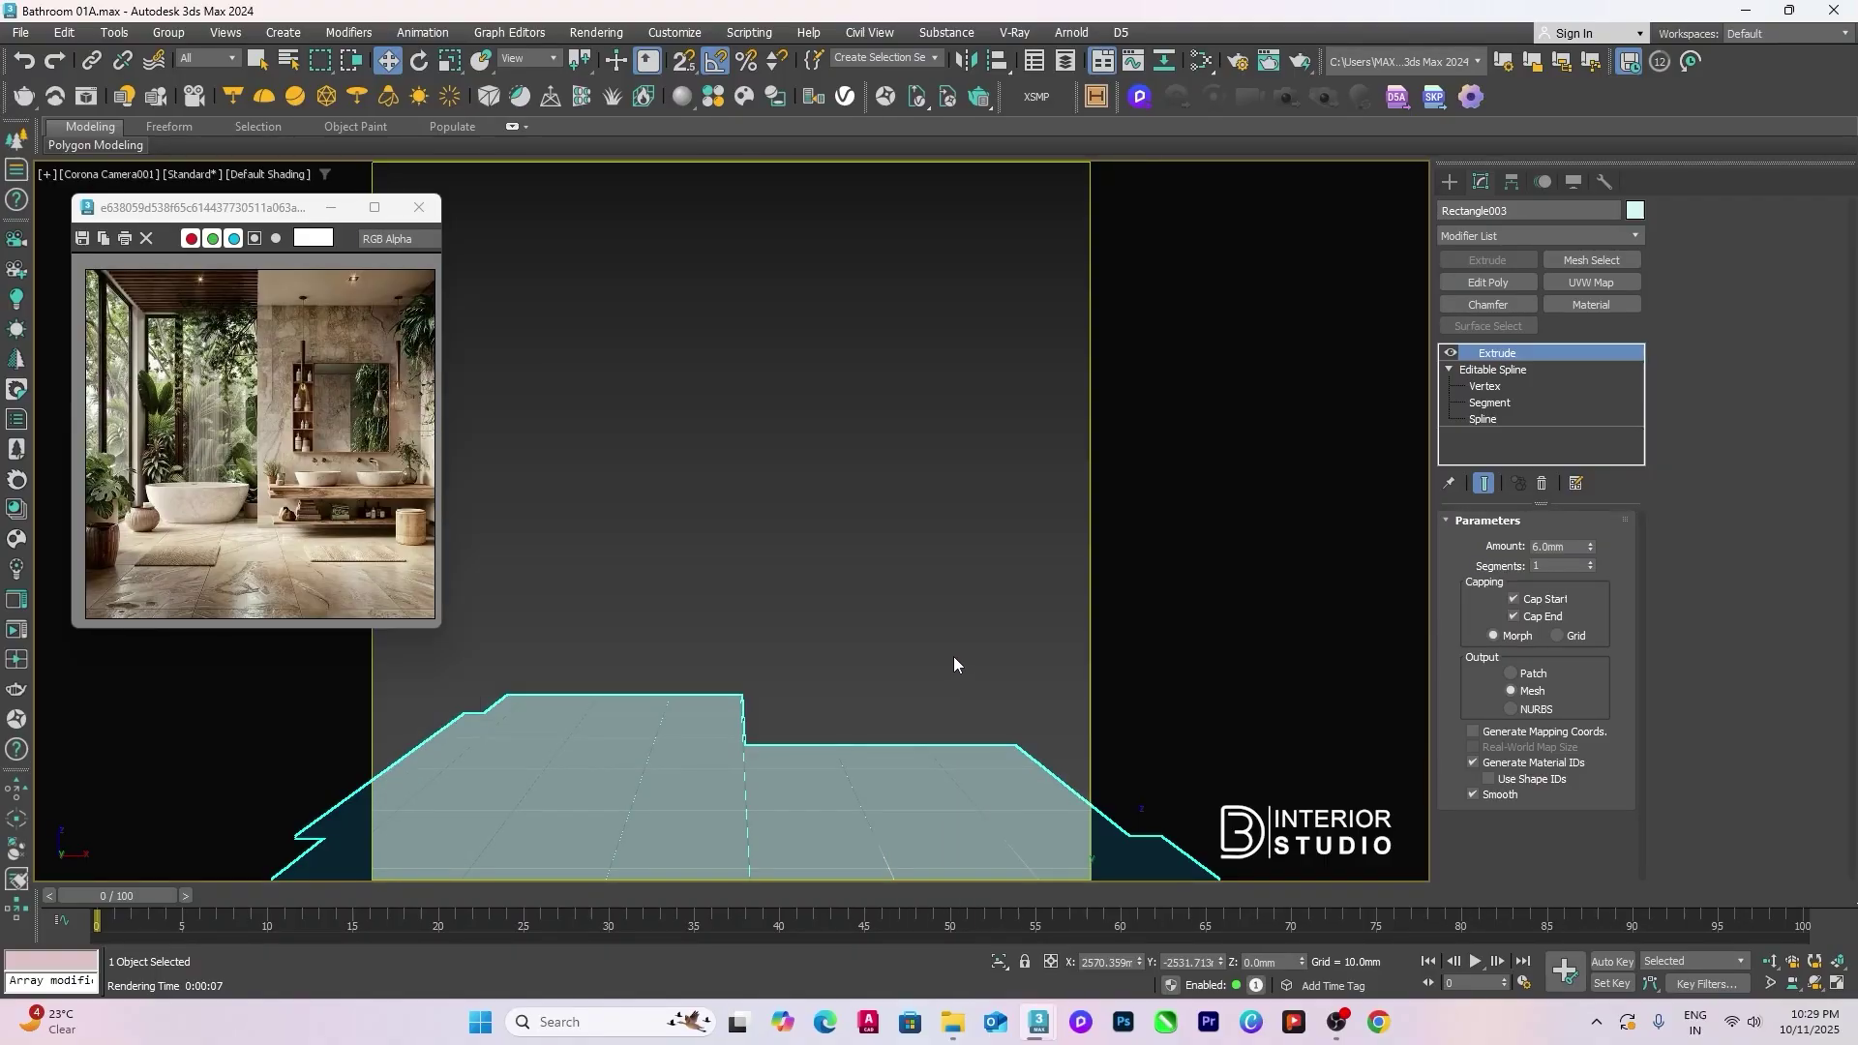
pyautogui.click(954, 657)
pyautogui.click(934, 794)
pyautogui.press('p')
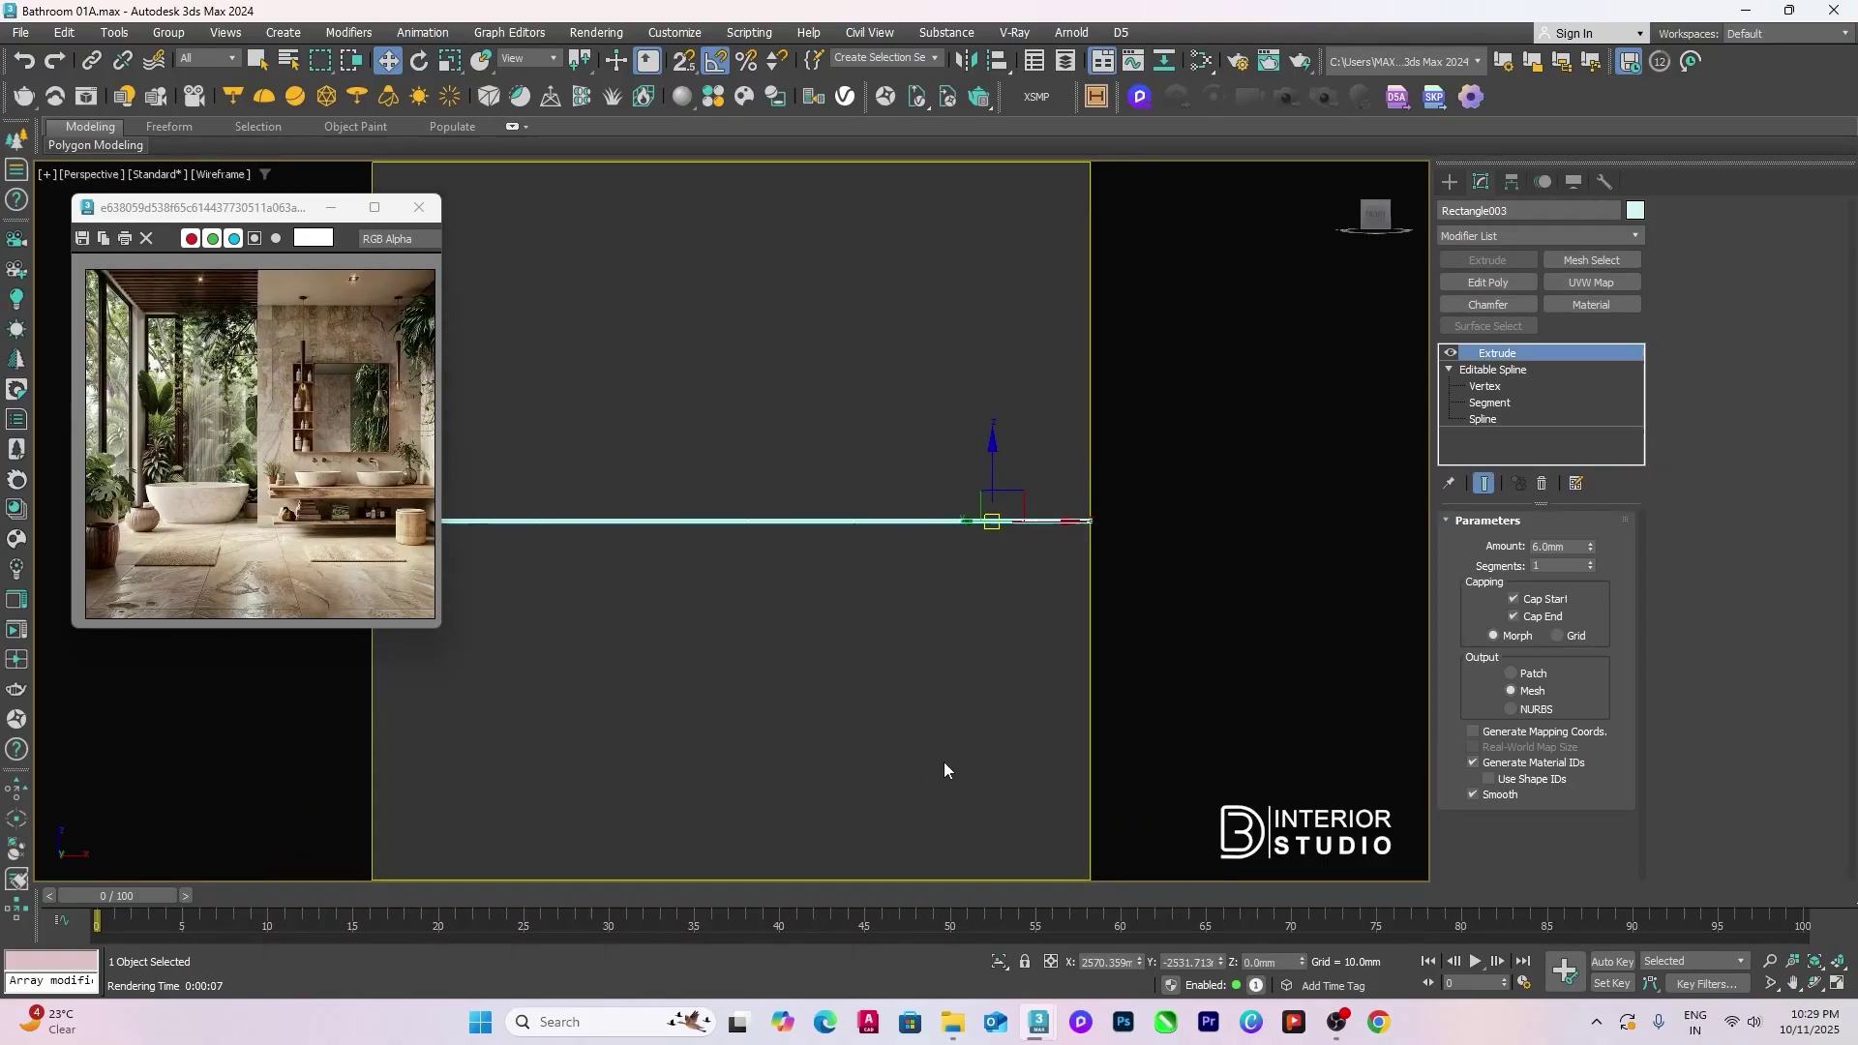
pyautogui.keyDown('alt'); pyautogui.moveTo(943, 762); pyautogui.dragTo(905, 706, button='middle'); pyautogui.keyUp('alt')
pyautogui.press('F3')
pyautogui.scroll(6, 819, 626)
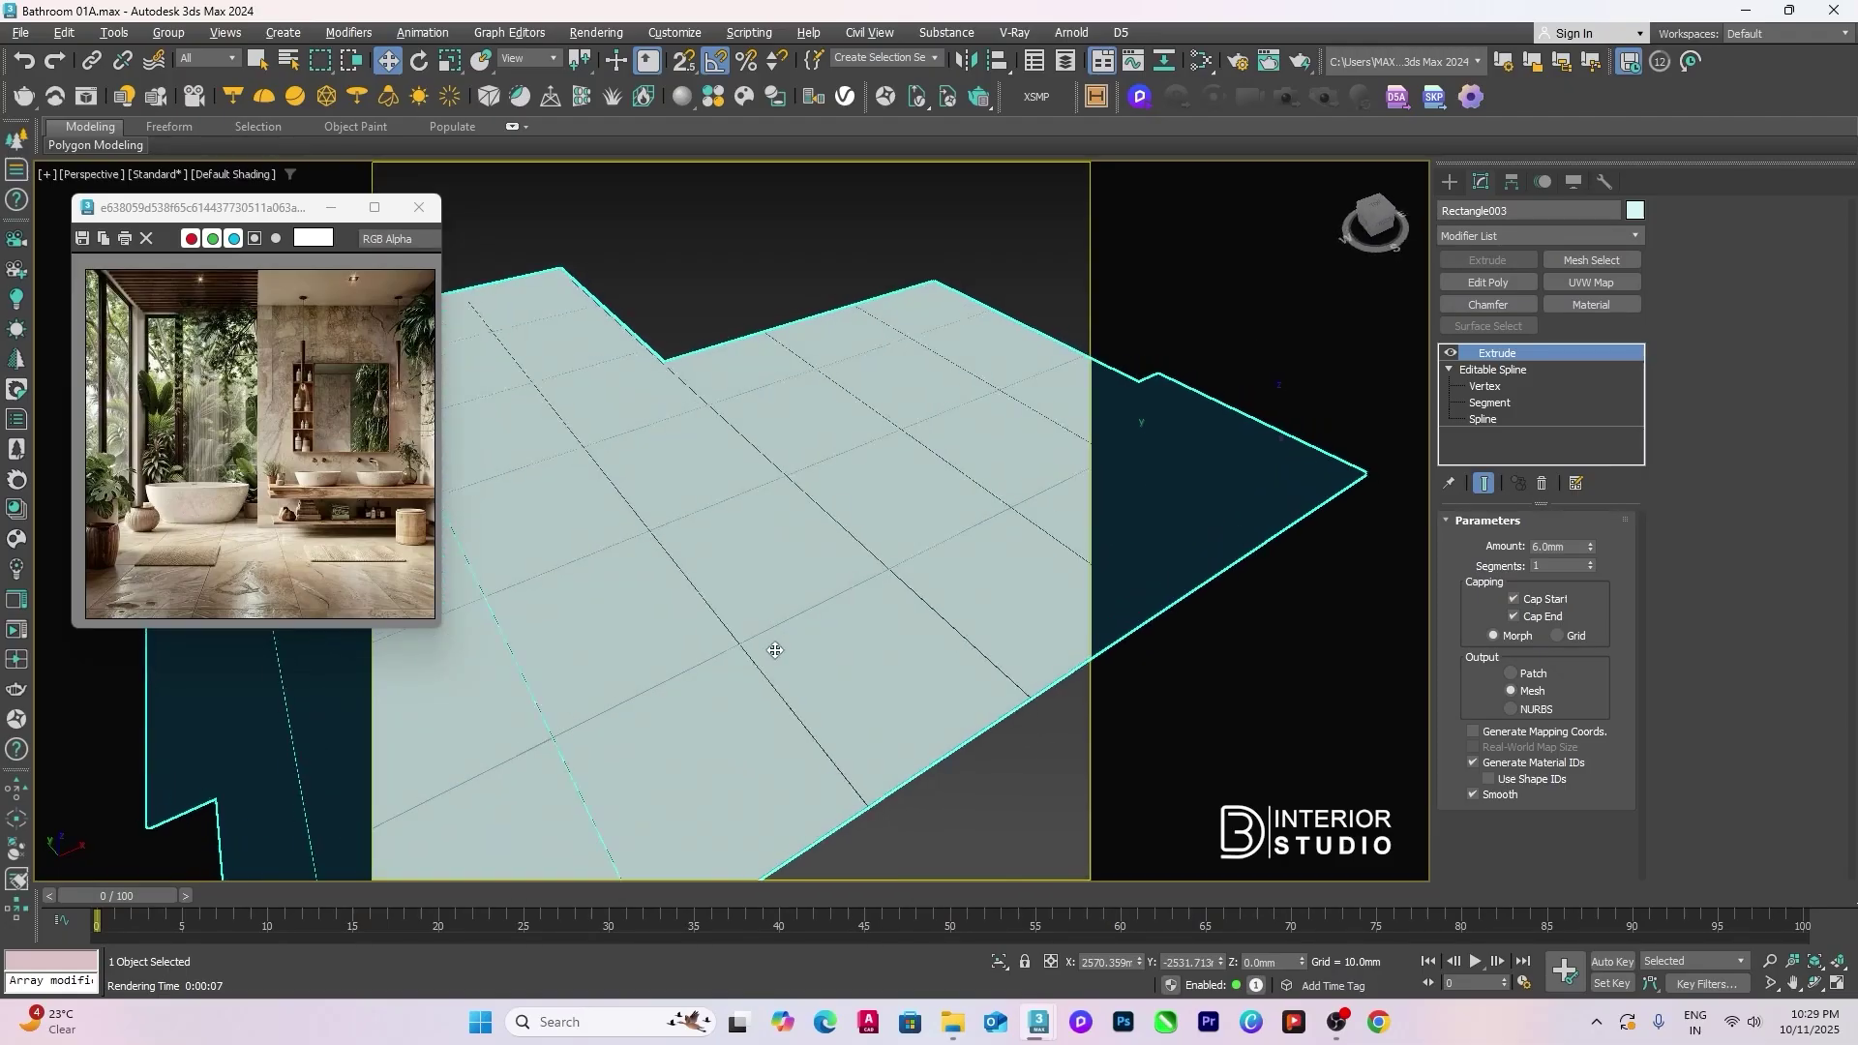
# Step: Add a UVW Map modifier with Box mapping to the floor
pyautogui.scroll(2, 820, 626)
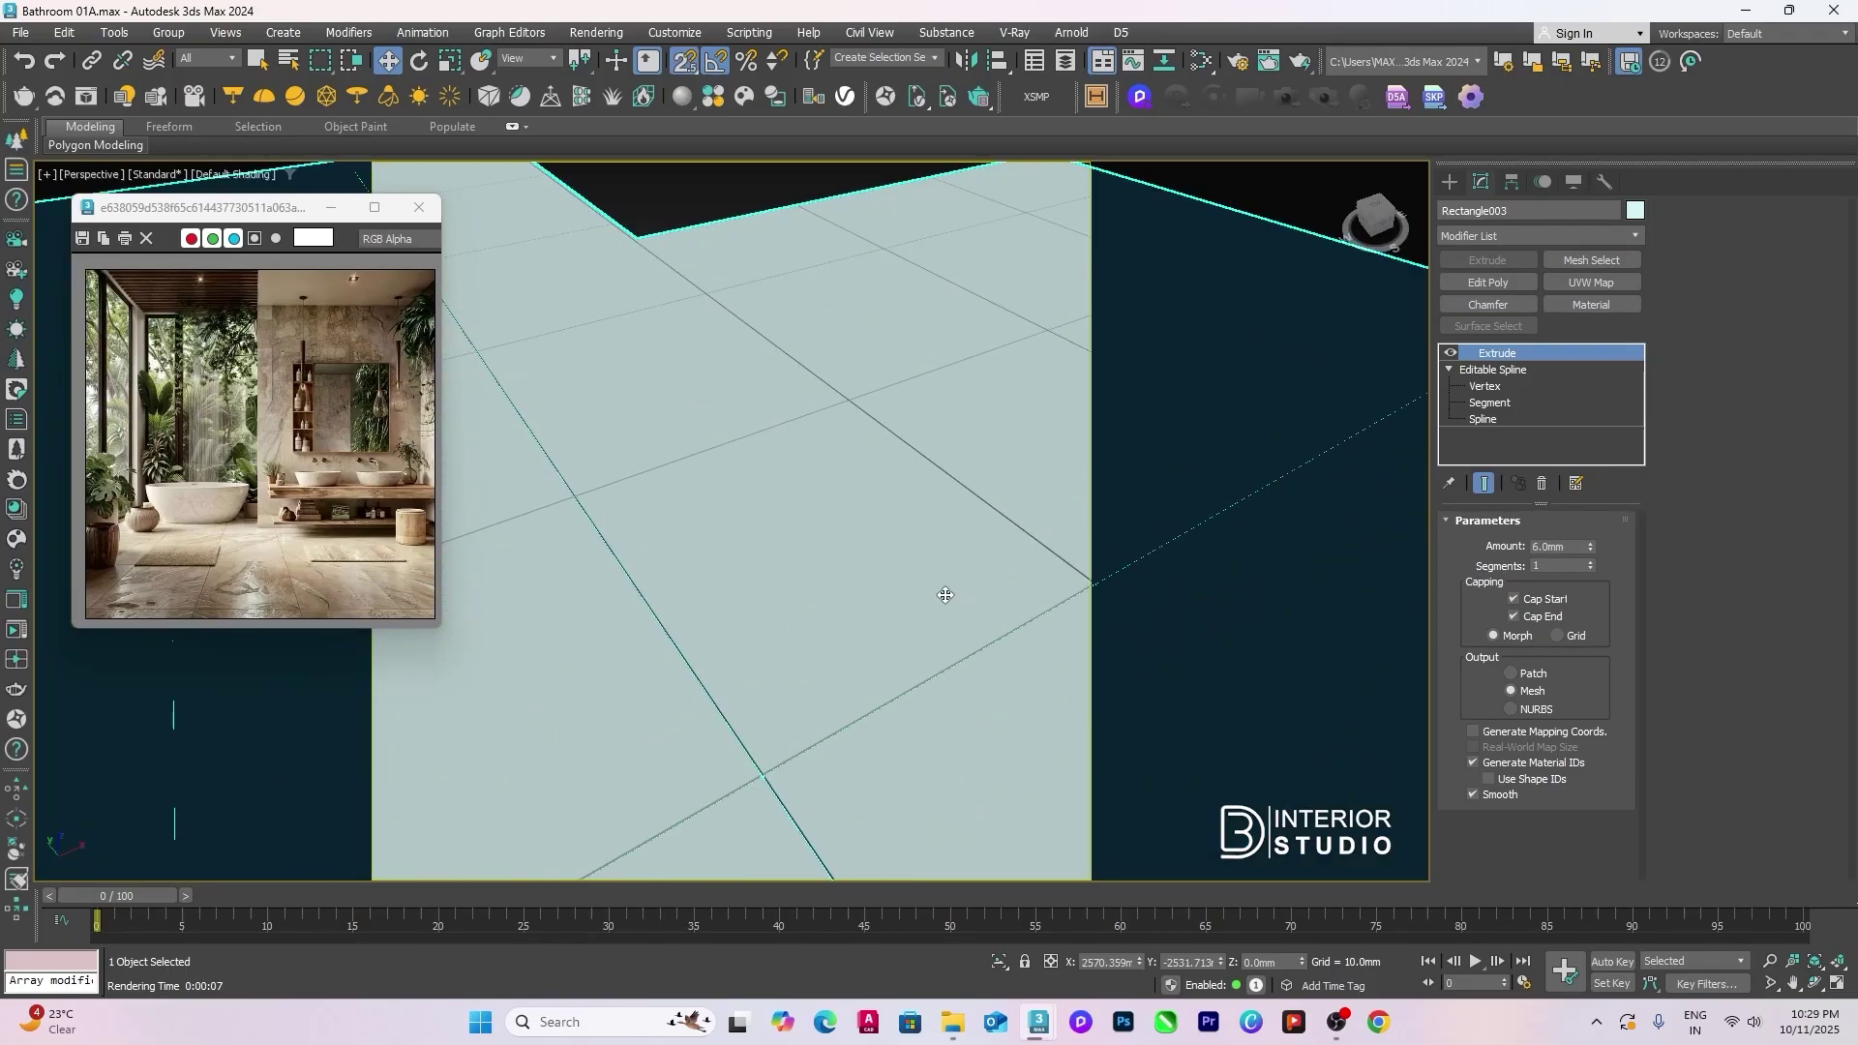
pyautogui.scroll(4, 940, 592)
pyautogui.scroll(-4, 940, 593)
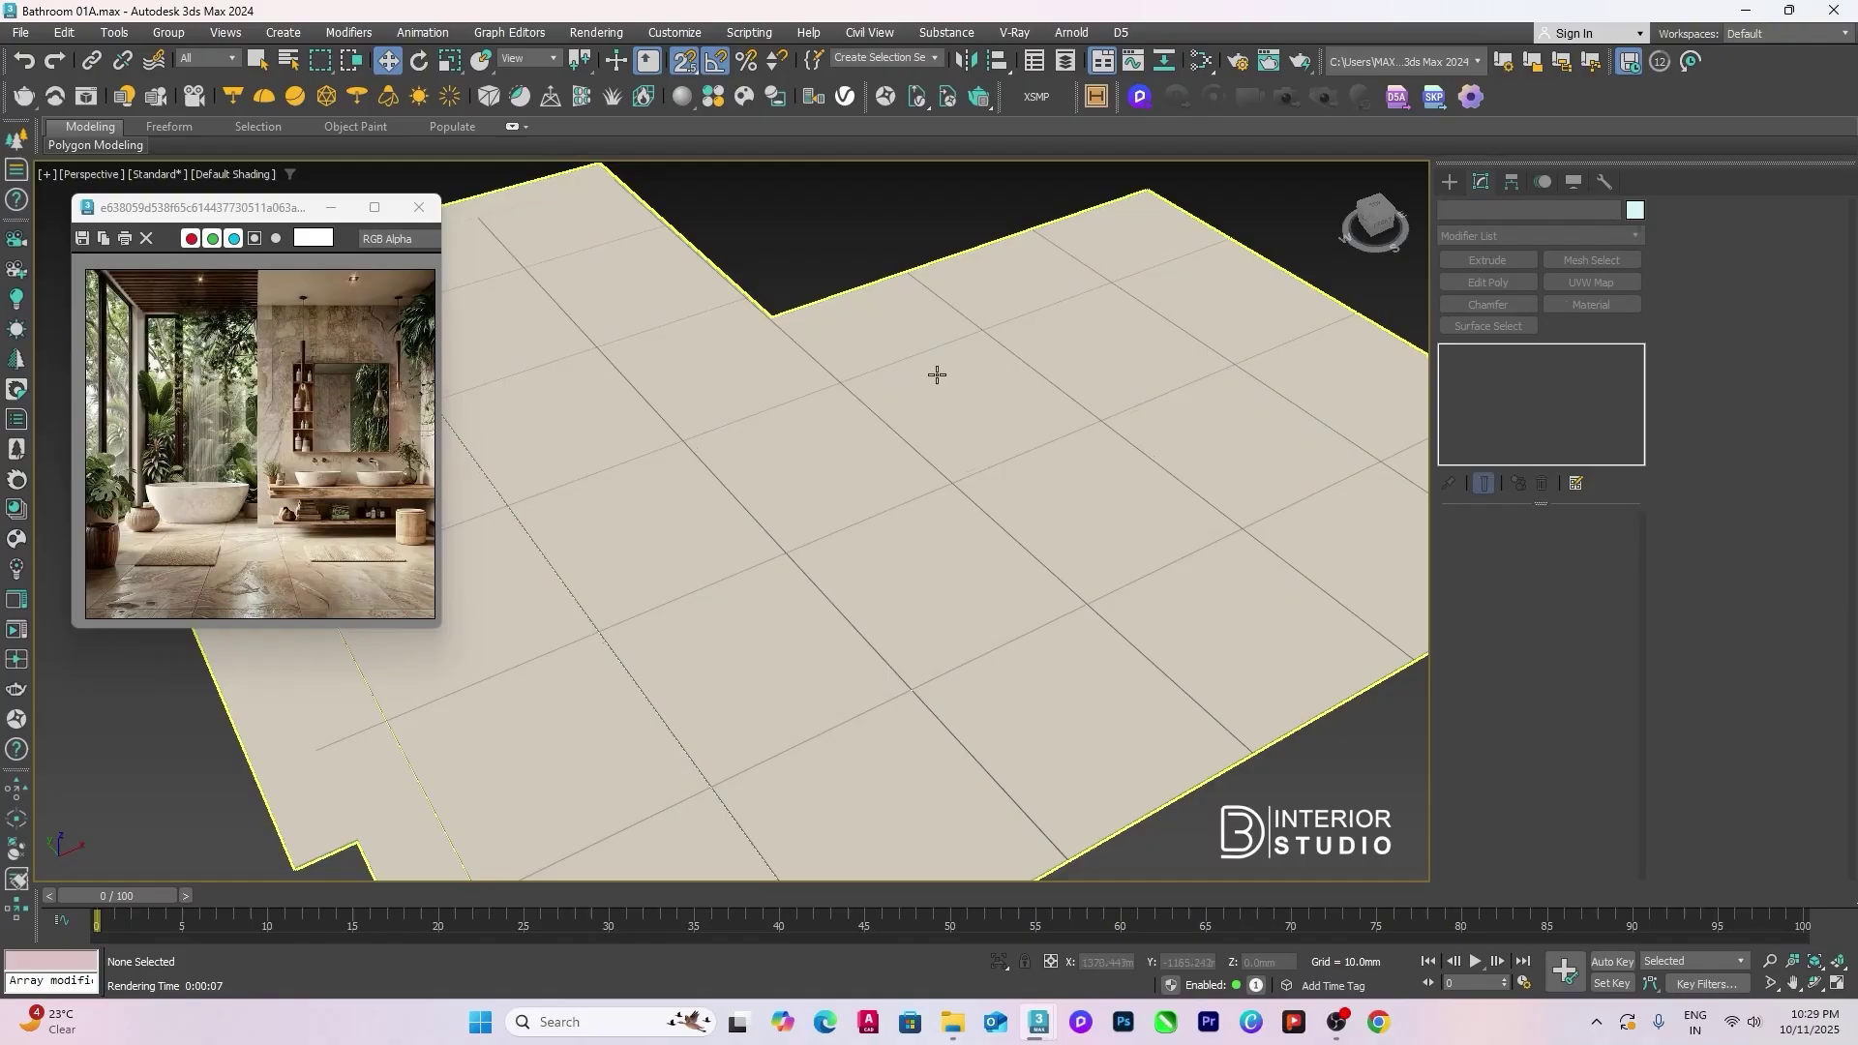
pyautogui.scroll(2, 984, 422)
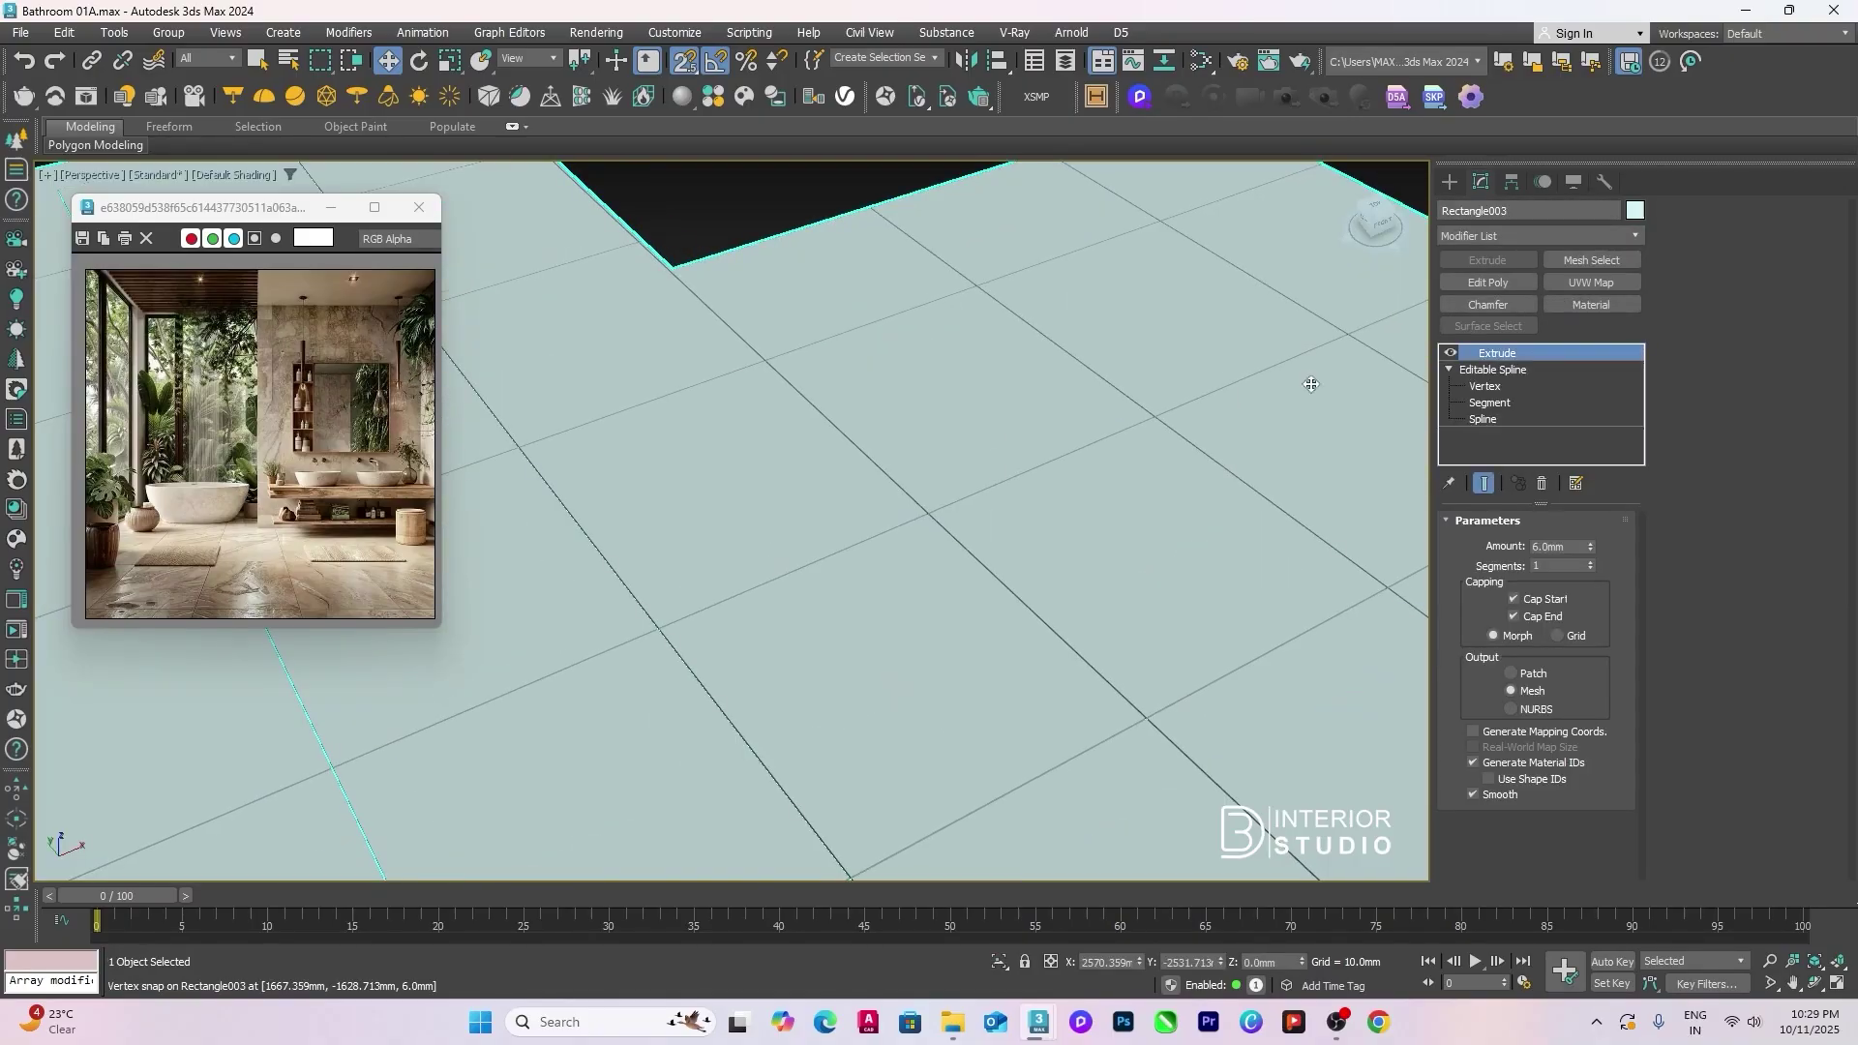
pyautogui.click(1589, 280)
pyautogui.click(1518, 631)
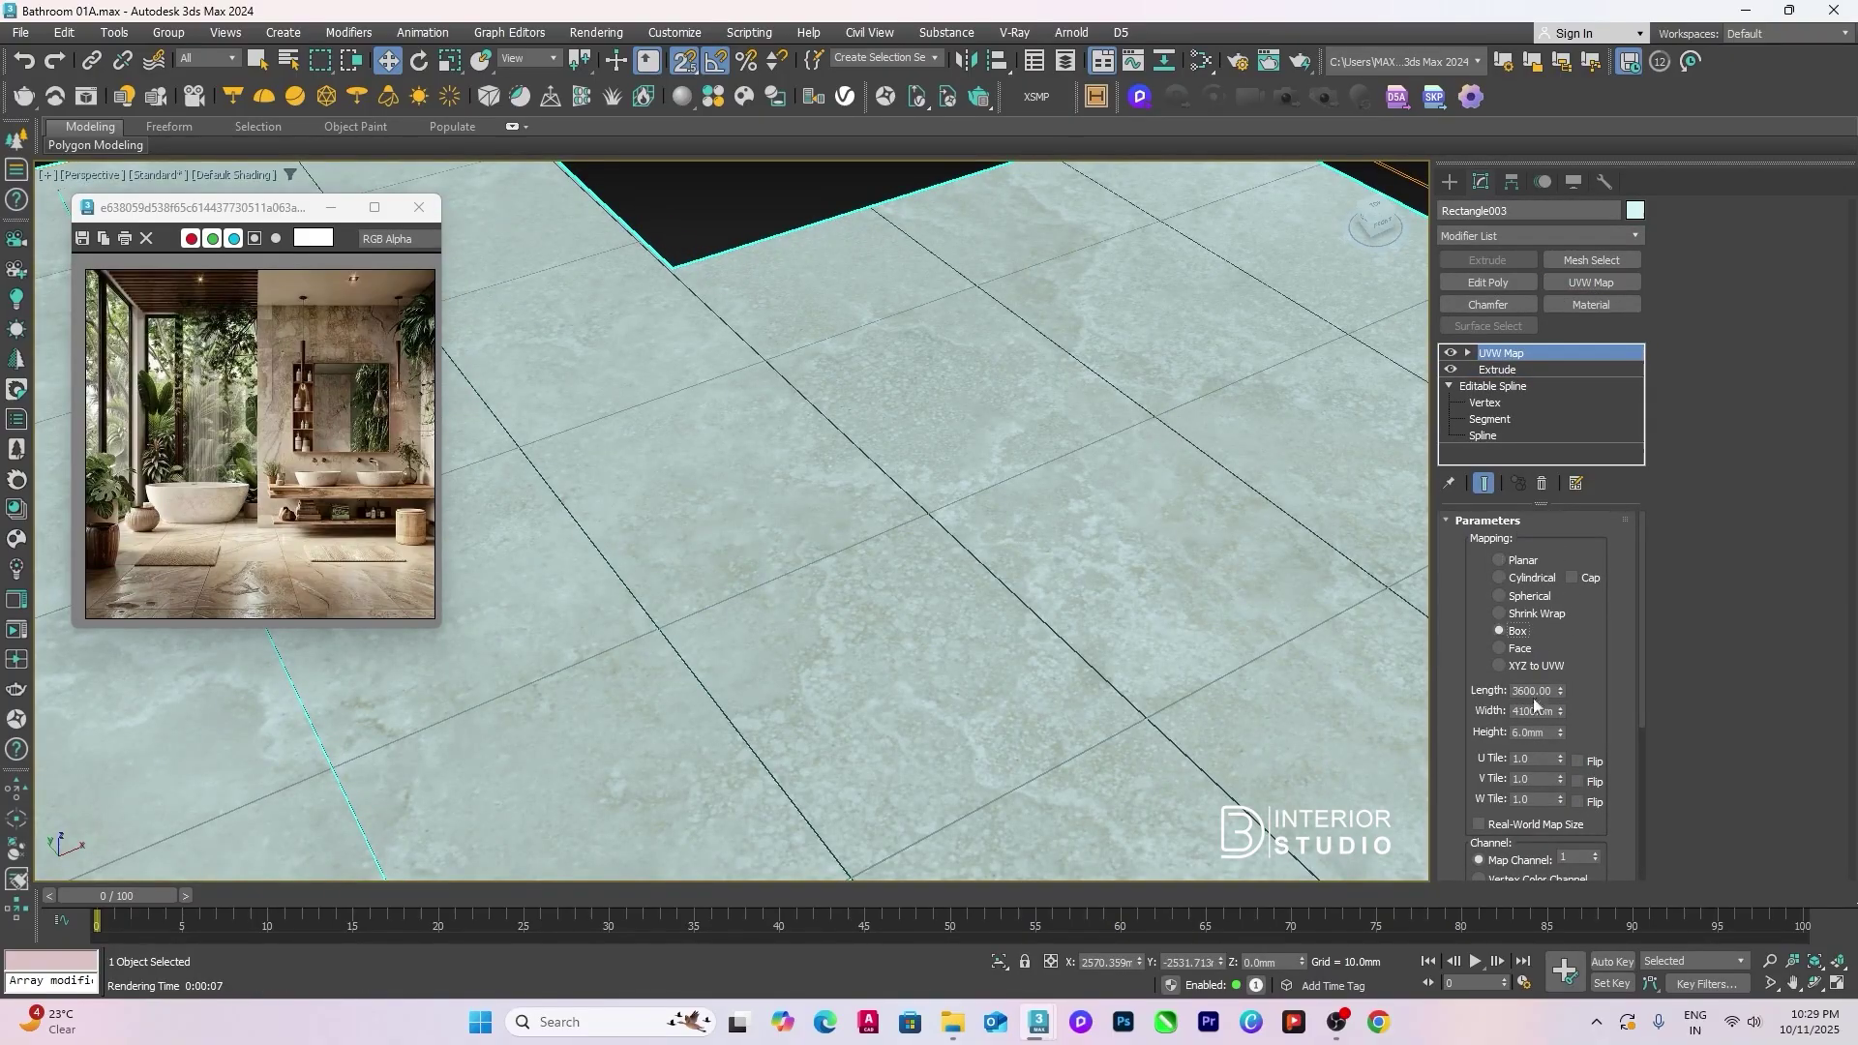
# Step: Set the floor's UVW Map length and width to 1200 mm each
pyautogui.doubleClick(1535, 692)
pyautogui.write('1200')
pyautogui.press('Tab')
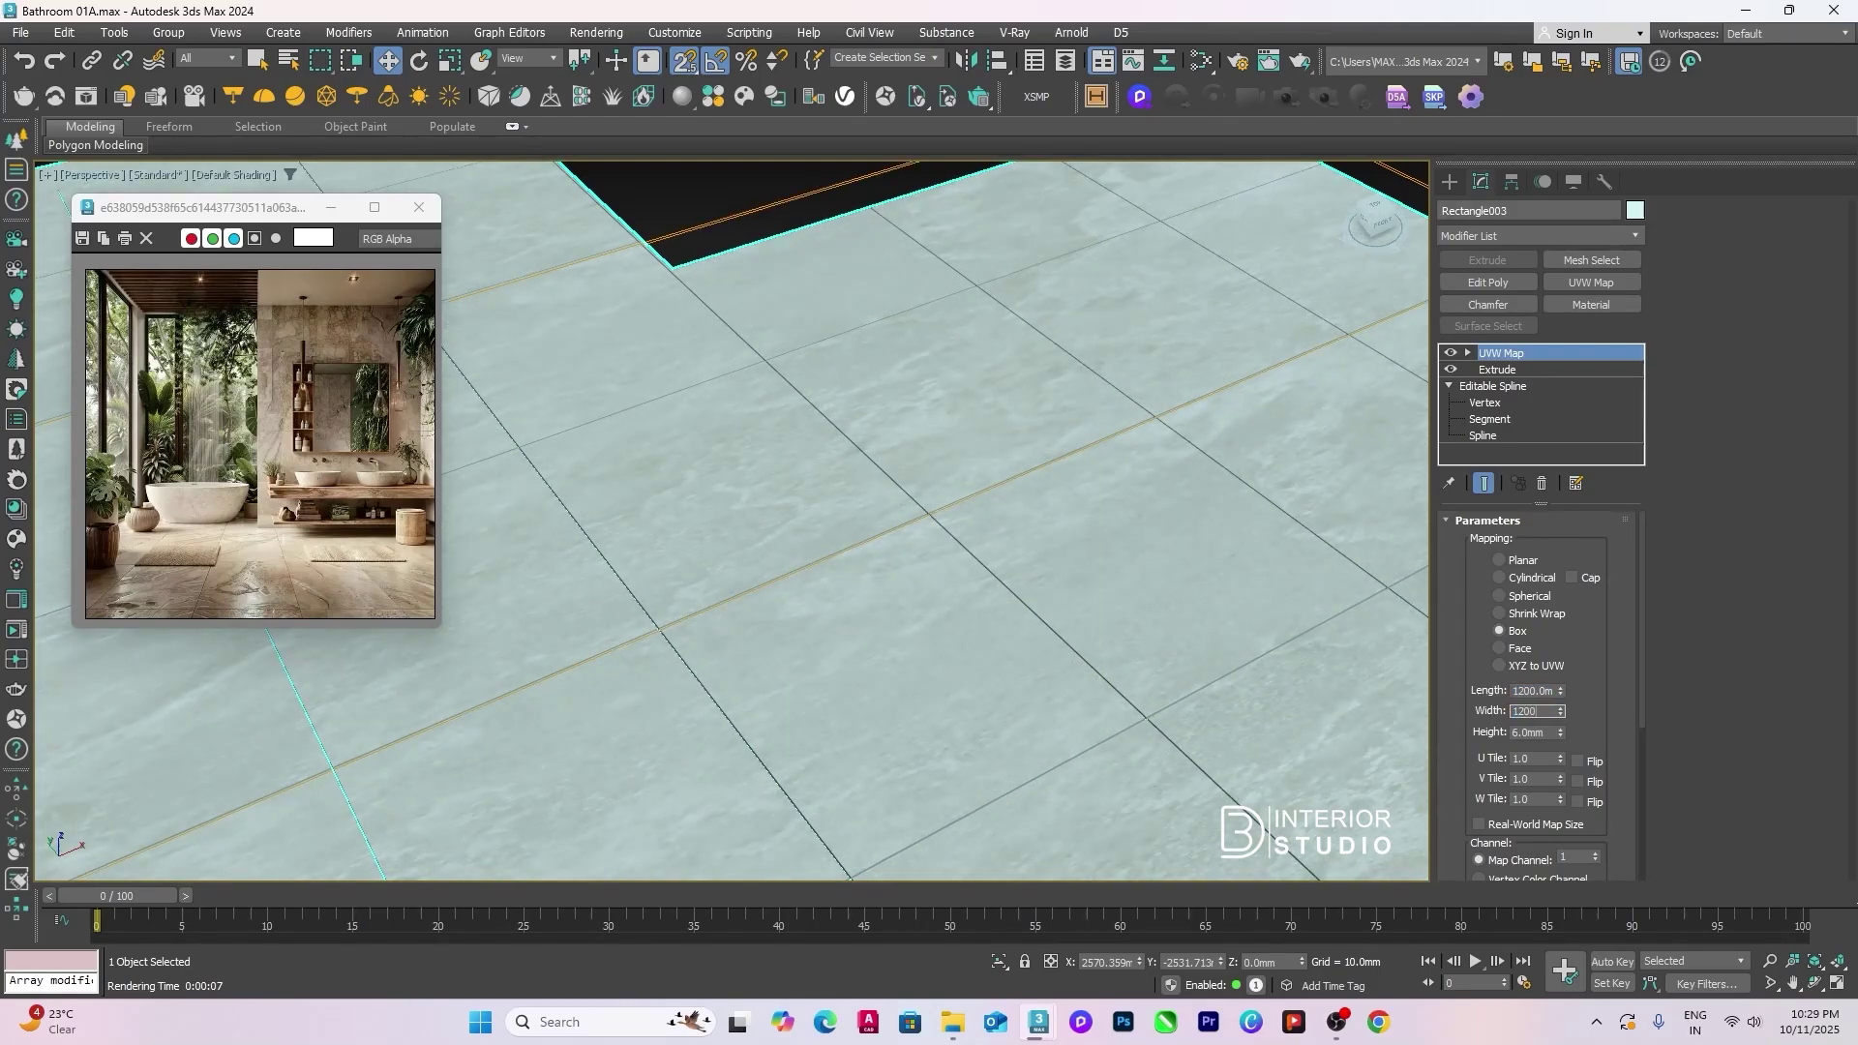
pyautogui.write('1200')
pyautogui.press('Return')
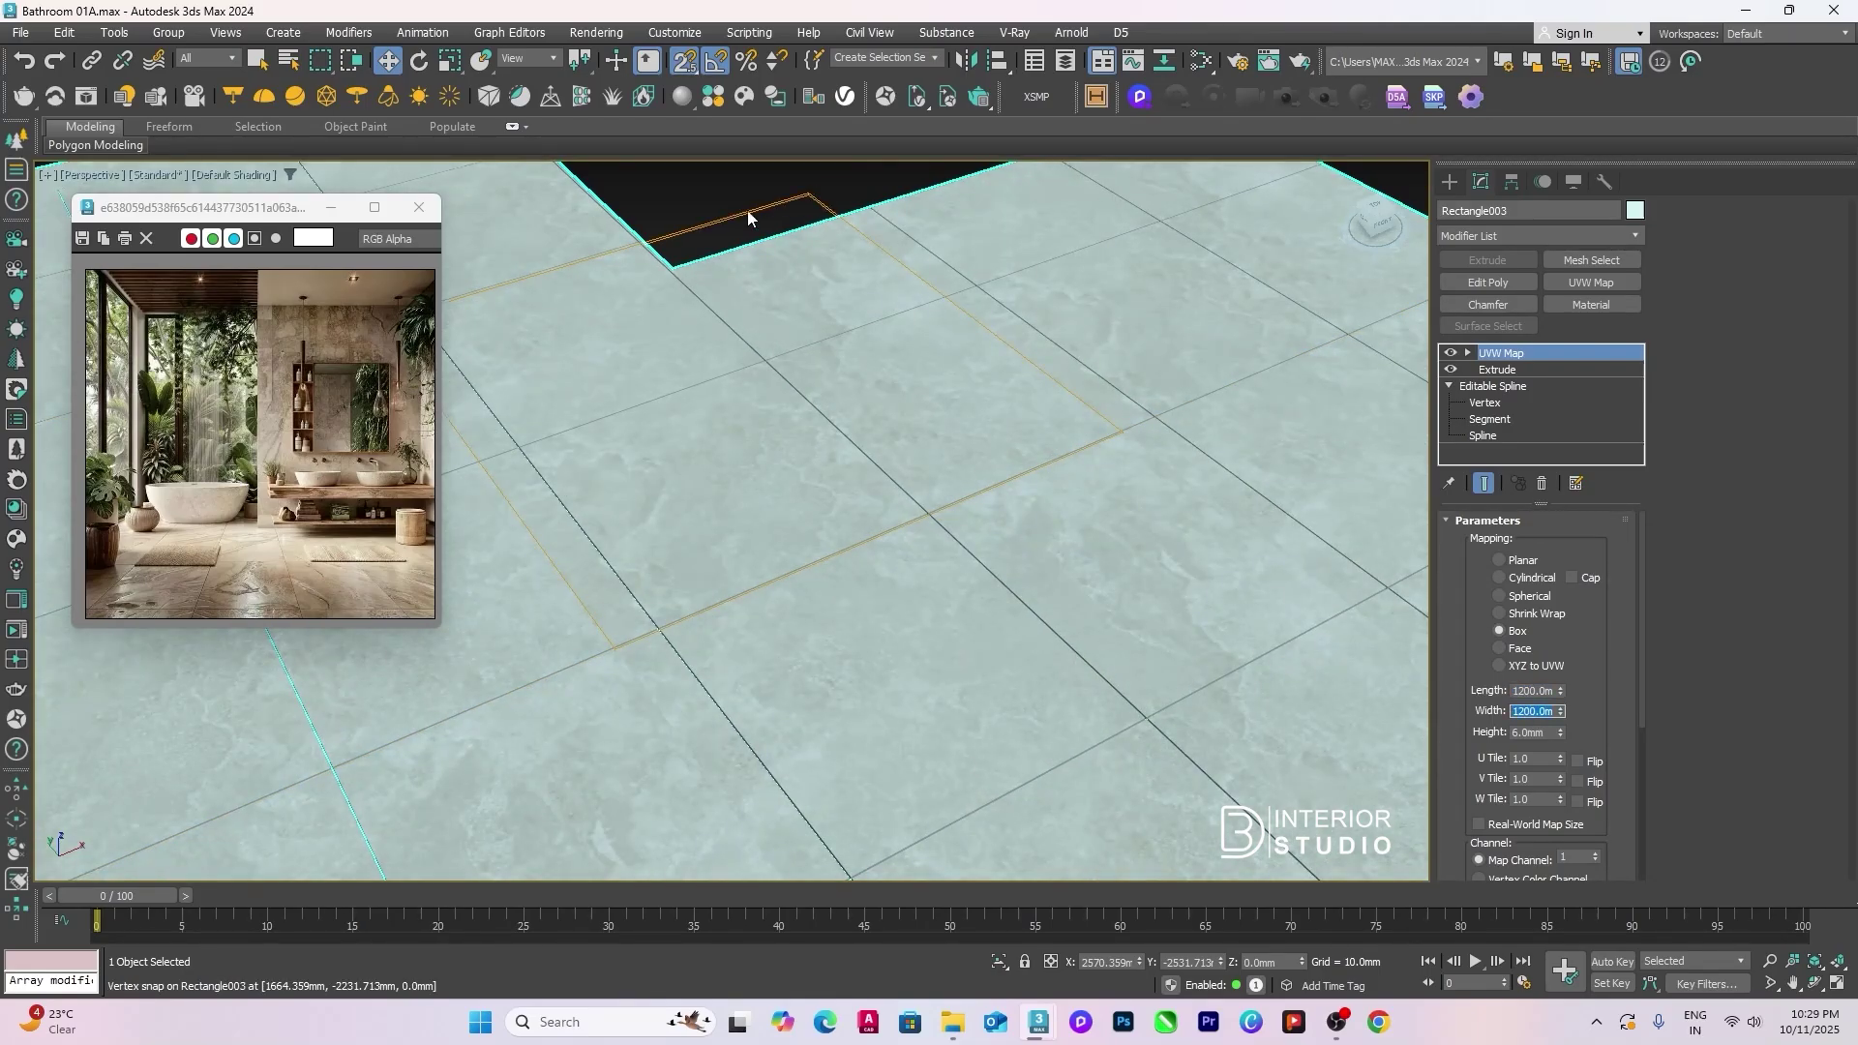
# Step: Move the floor's UVW Map gizmo along the X axis so its side edges line up with the tile joints
pyautogui.click(732, 195)
pyautogui.moveTo(848, 472); pyautogui.dragTo(996, 547, button='middle')
pyautogui.keyDown('alt'); pyautogui.moveTo(881, 577); pyautogui.dragTo(878, 587, button='middle'); pyautogui.keyUp('alt')
pyautogui.keyDown('alt'); pyautogui.moveTo(768, 394); pyautogui.dragTo(828, 527, button='middle'); pyautogui.keyUp('alt')
pyautogui.scroll(-2, 846, 572)
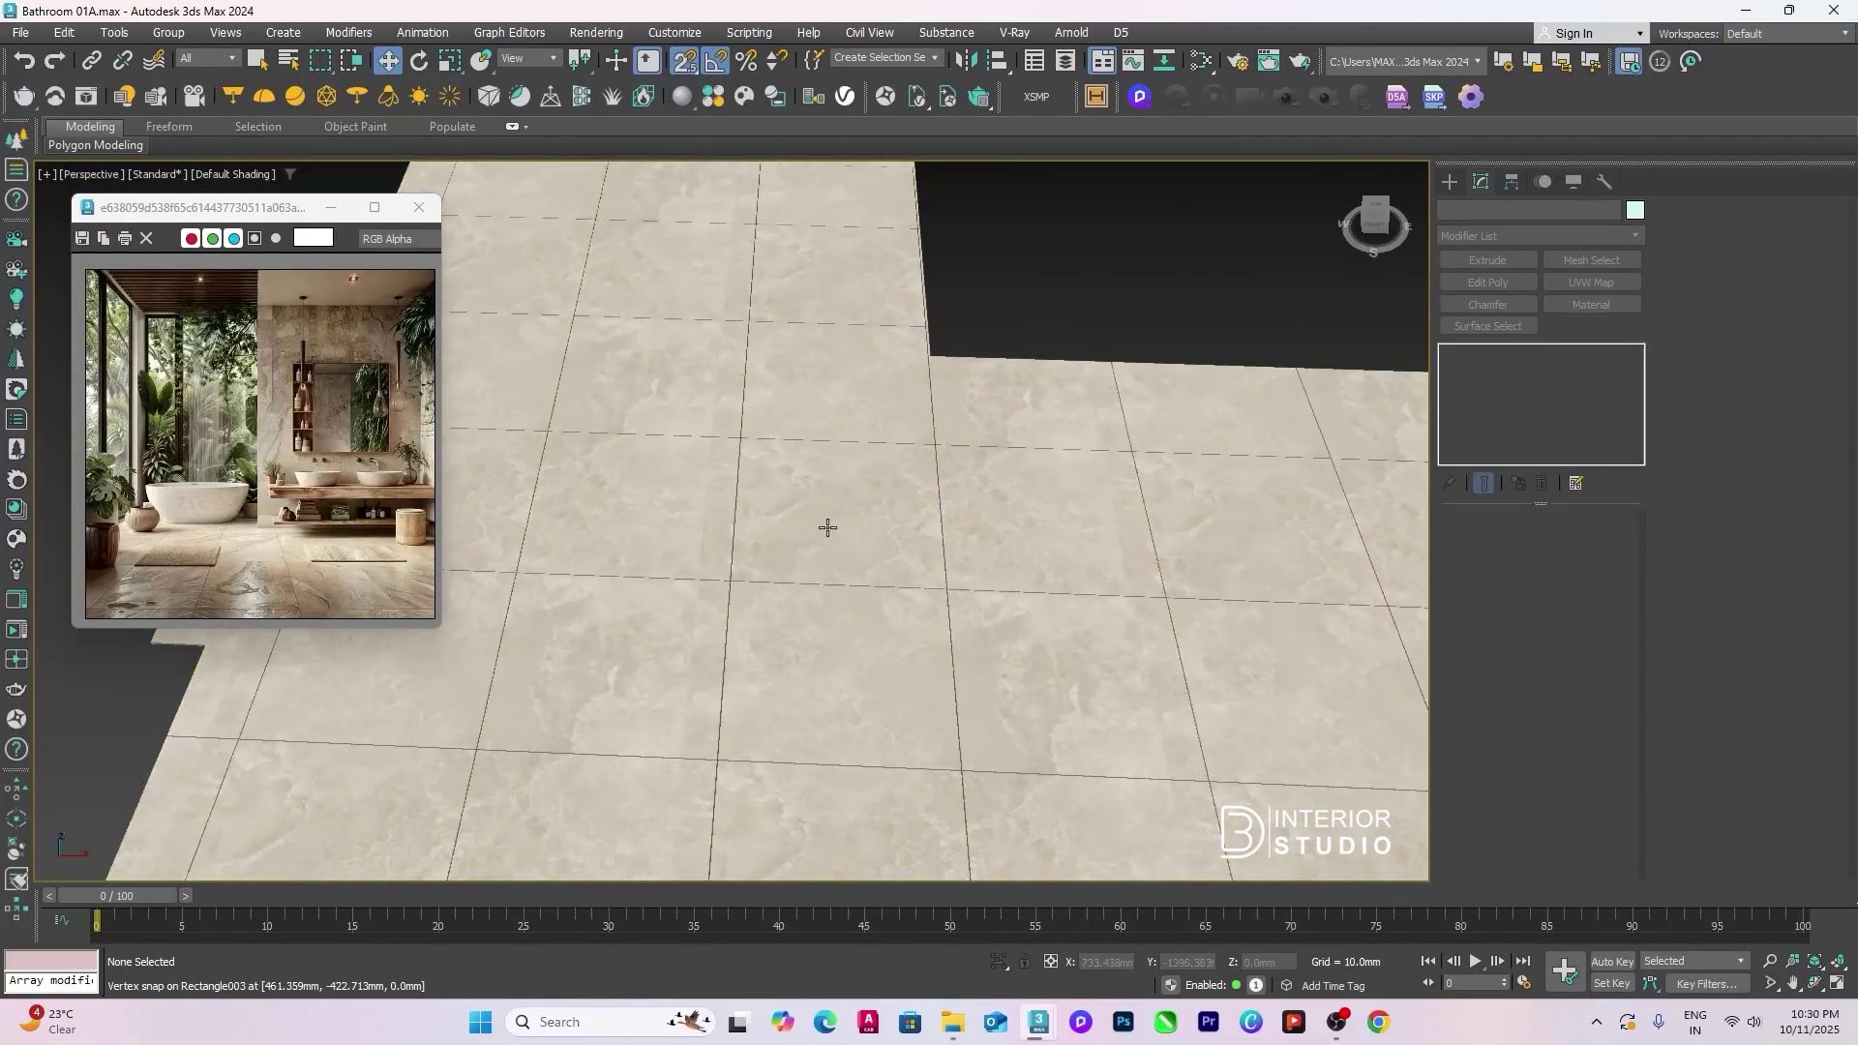
pyautogui.click(827, 527)
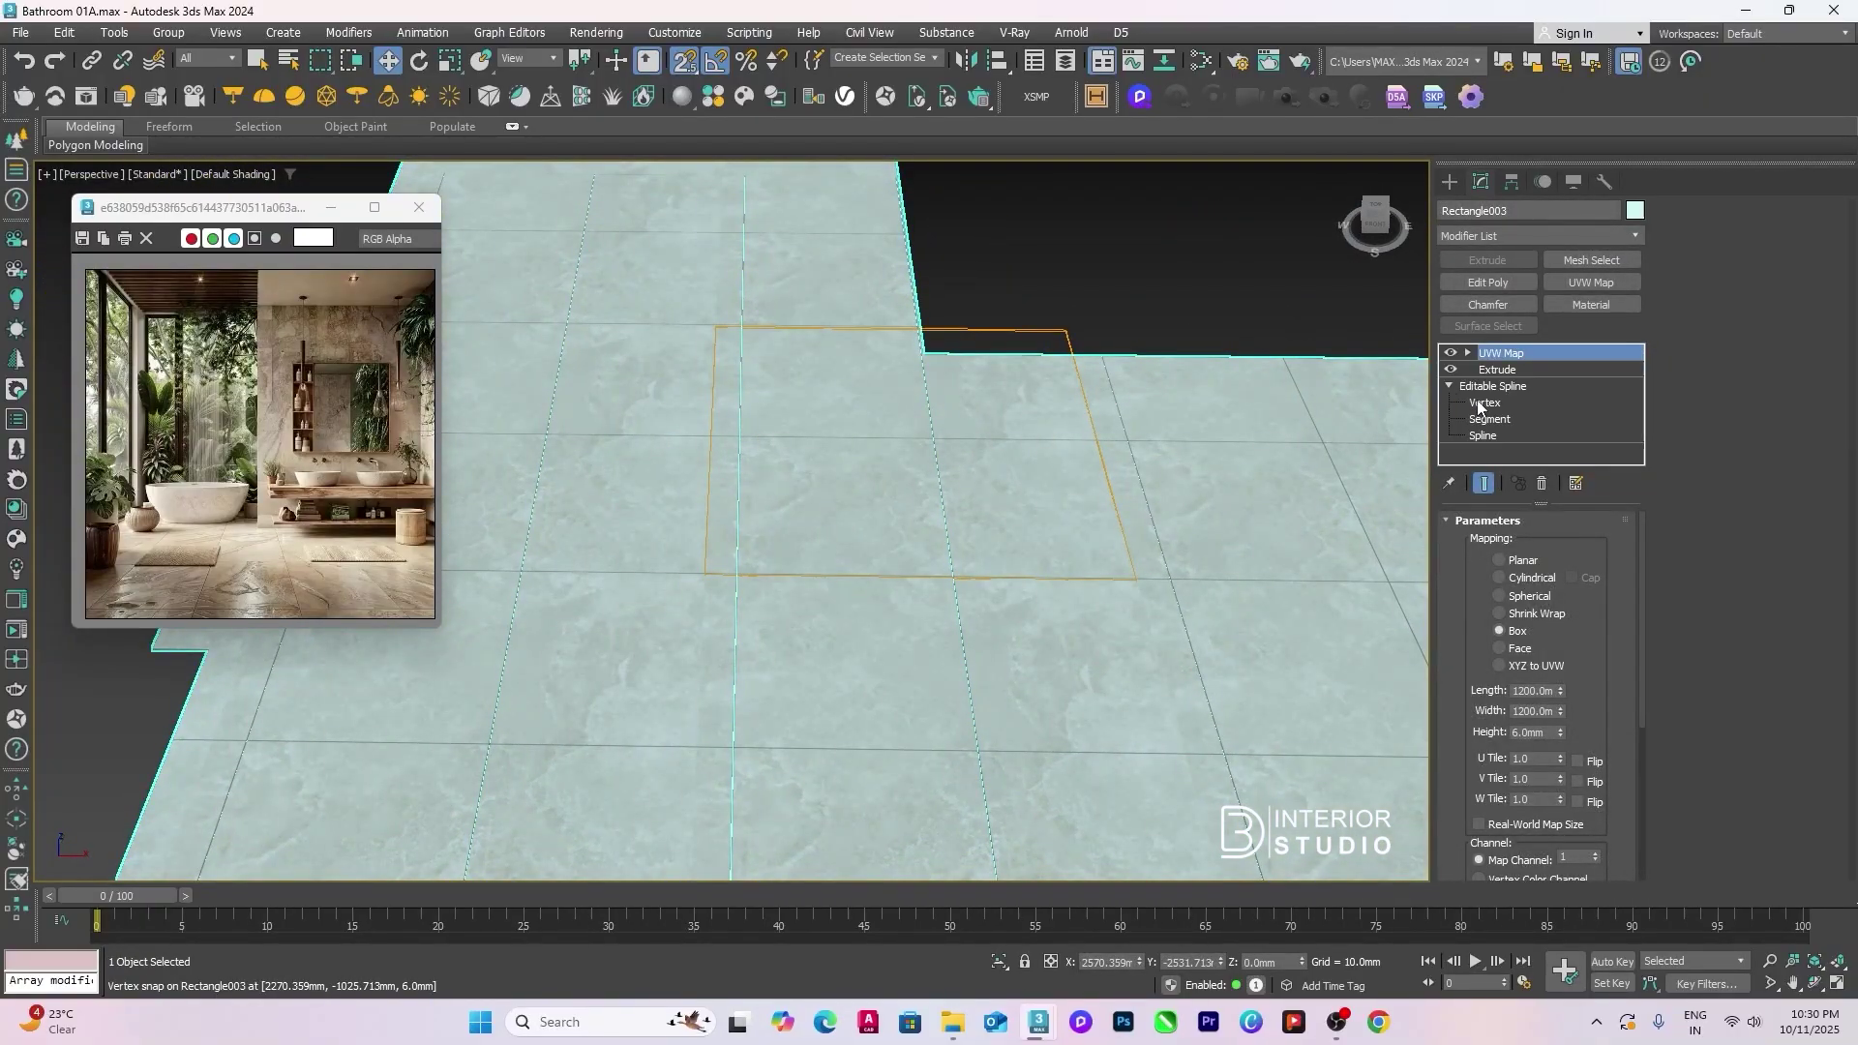
pyautogui.click(1478, 403)
pyautogui.click(1483, 388)
pyautogui.click(1449, 385)
pyautogui.click(1468, 353)
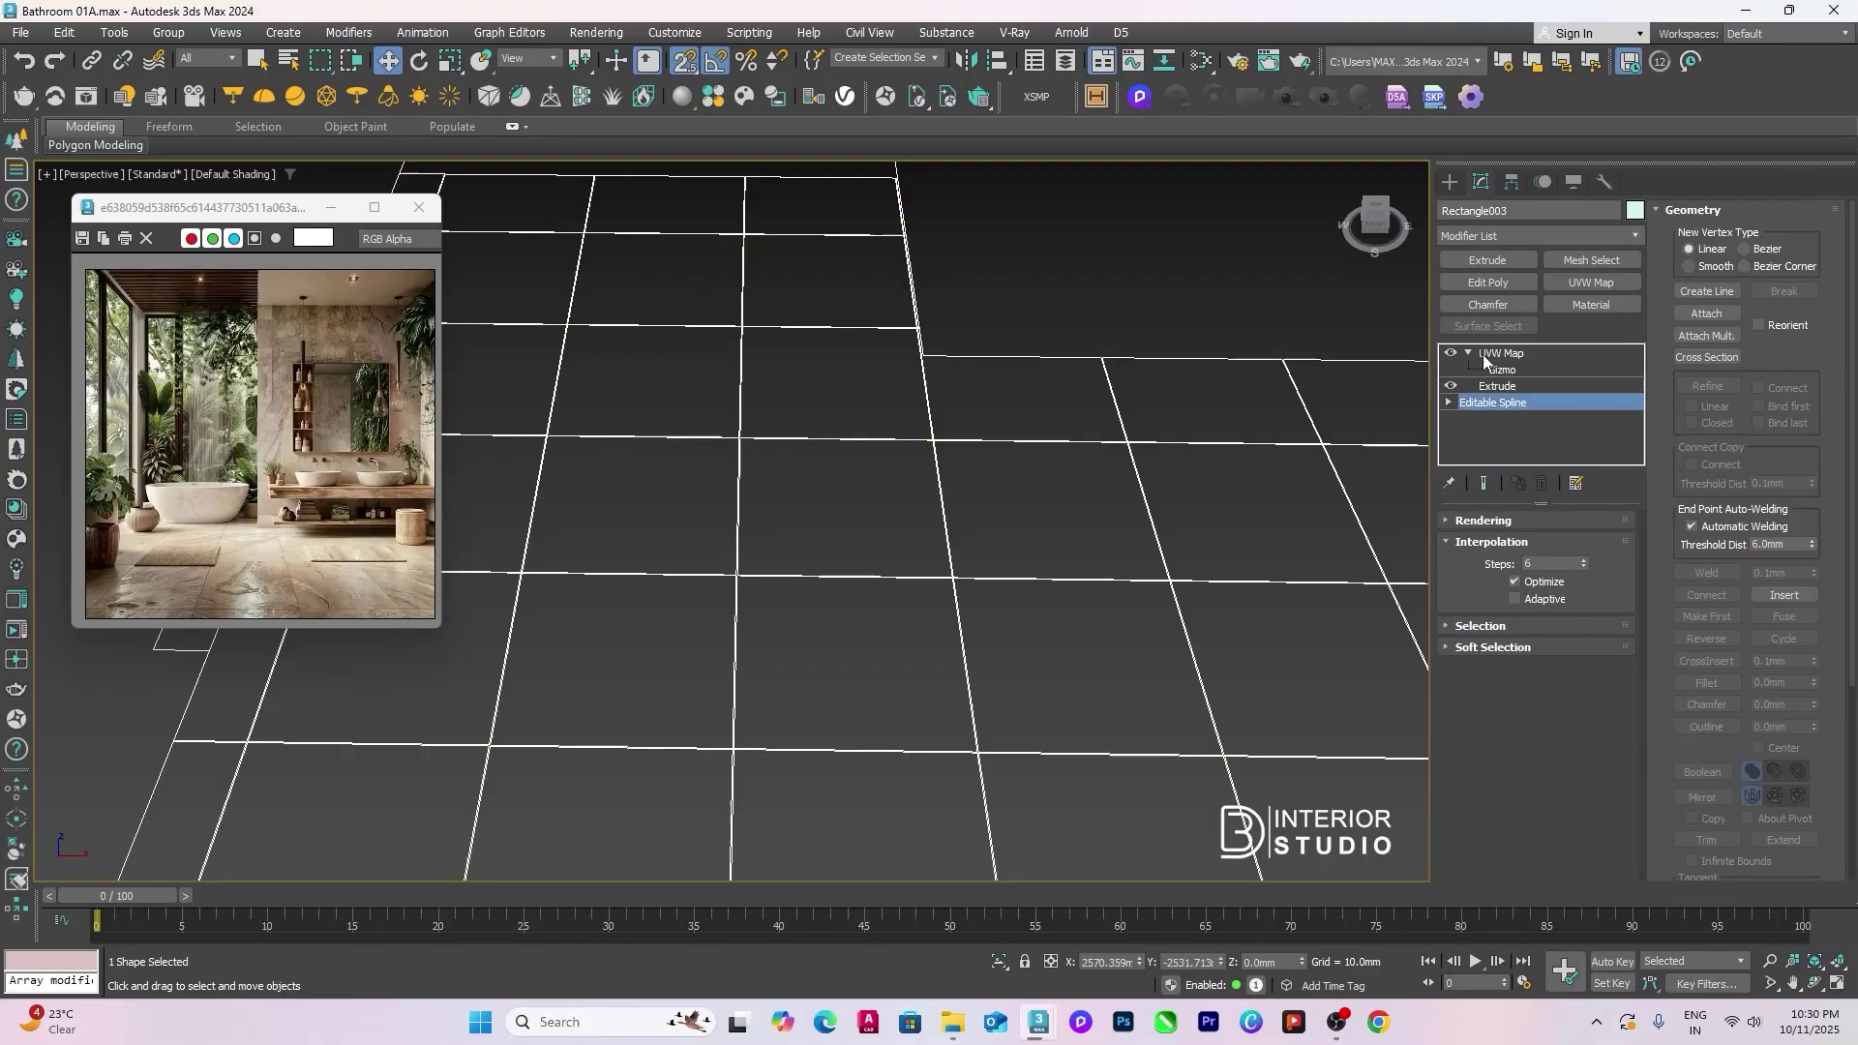
pyautogui.click(1500, 370)
pyautogui.scroll(2, 936, 442)
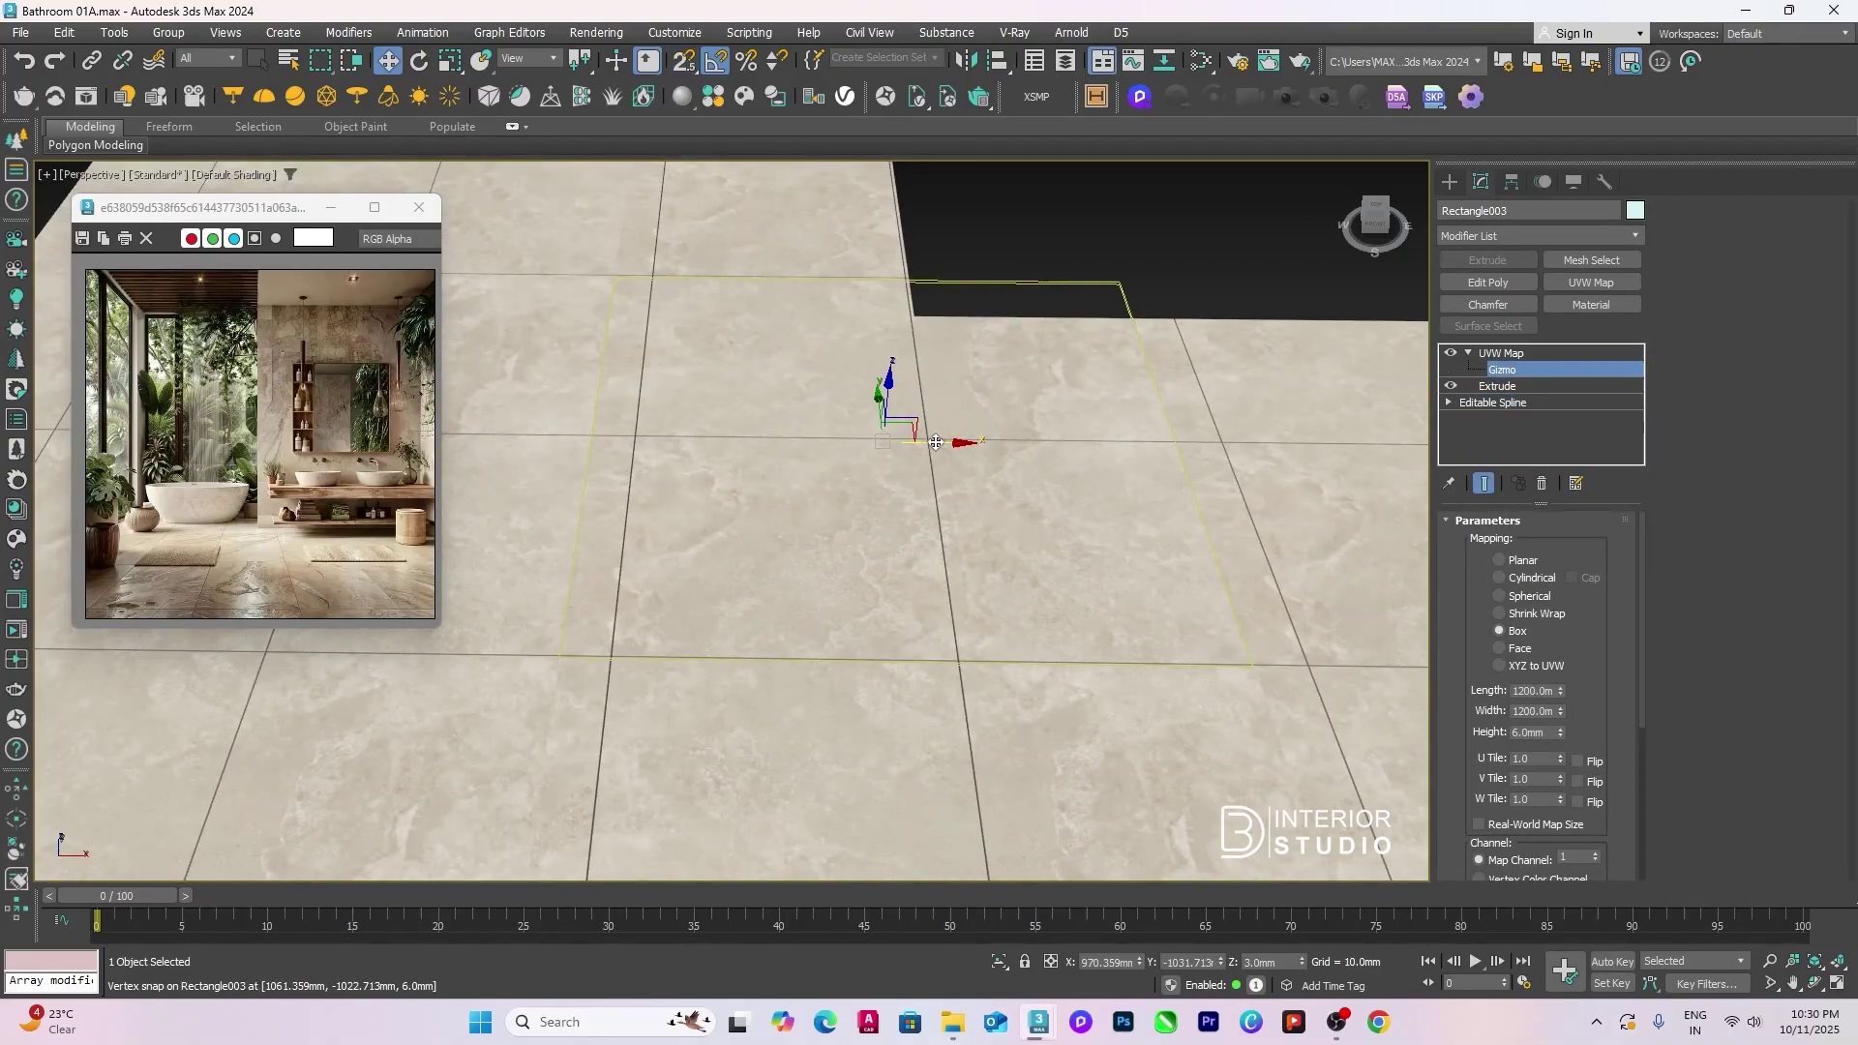
pyautogui.moveTo(936, 442); pyautogui.dragTo(983, 447)
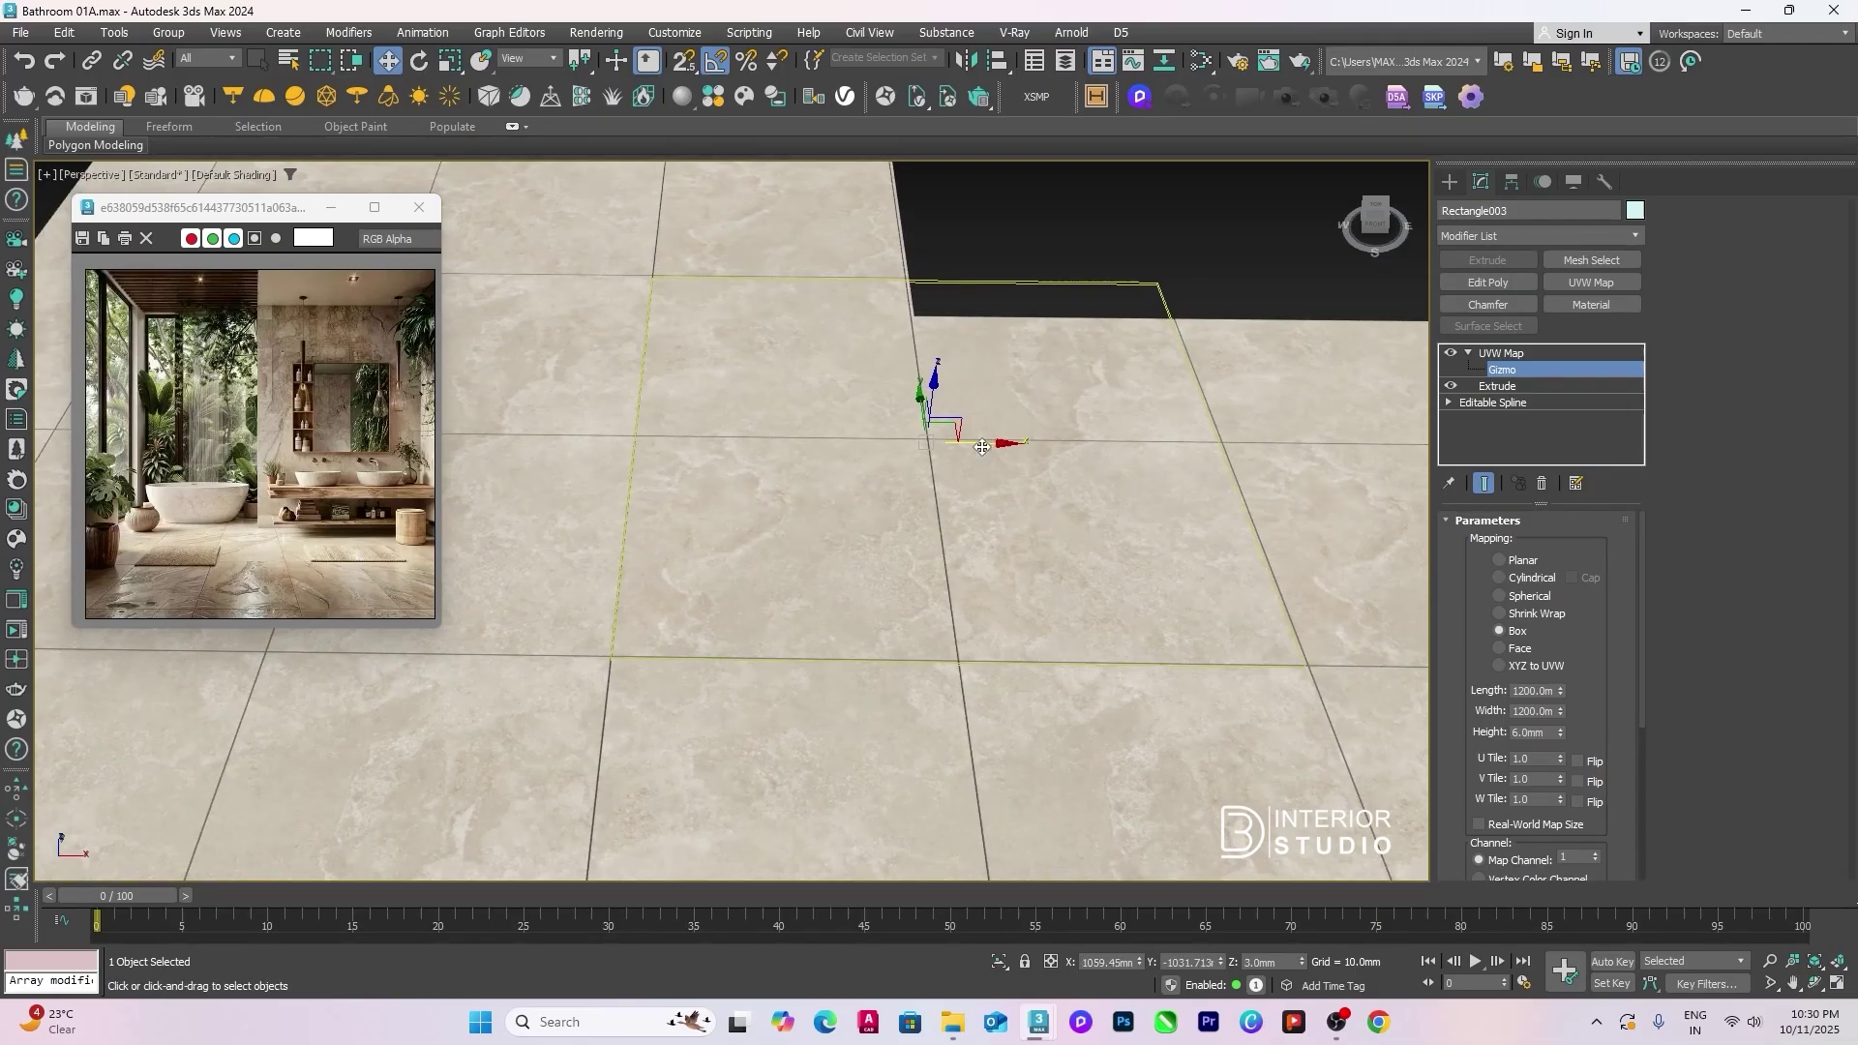
# Step: Align the floor's UVW Map gizmo precisely with the tile joints along X and Y in the Top view
pyautogui.keyDown('alt'); pyautogui.moveTo(982, 447); pyautogui.dragTo(818, 582, button='middle'); pyautogui.keyUp('alt')
pyautogui.press('r')
pyautogui.press('t')
pyautogui.scroll(2, 817, 575)
pyautogui.press('w')
pyautogui.scroll(5, 765, 515)
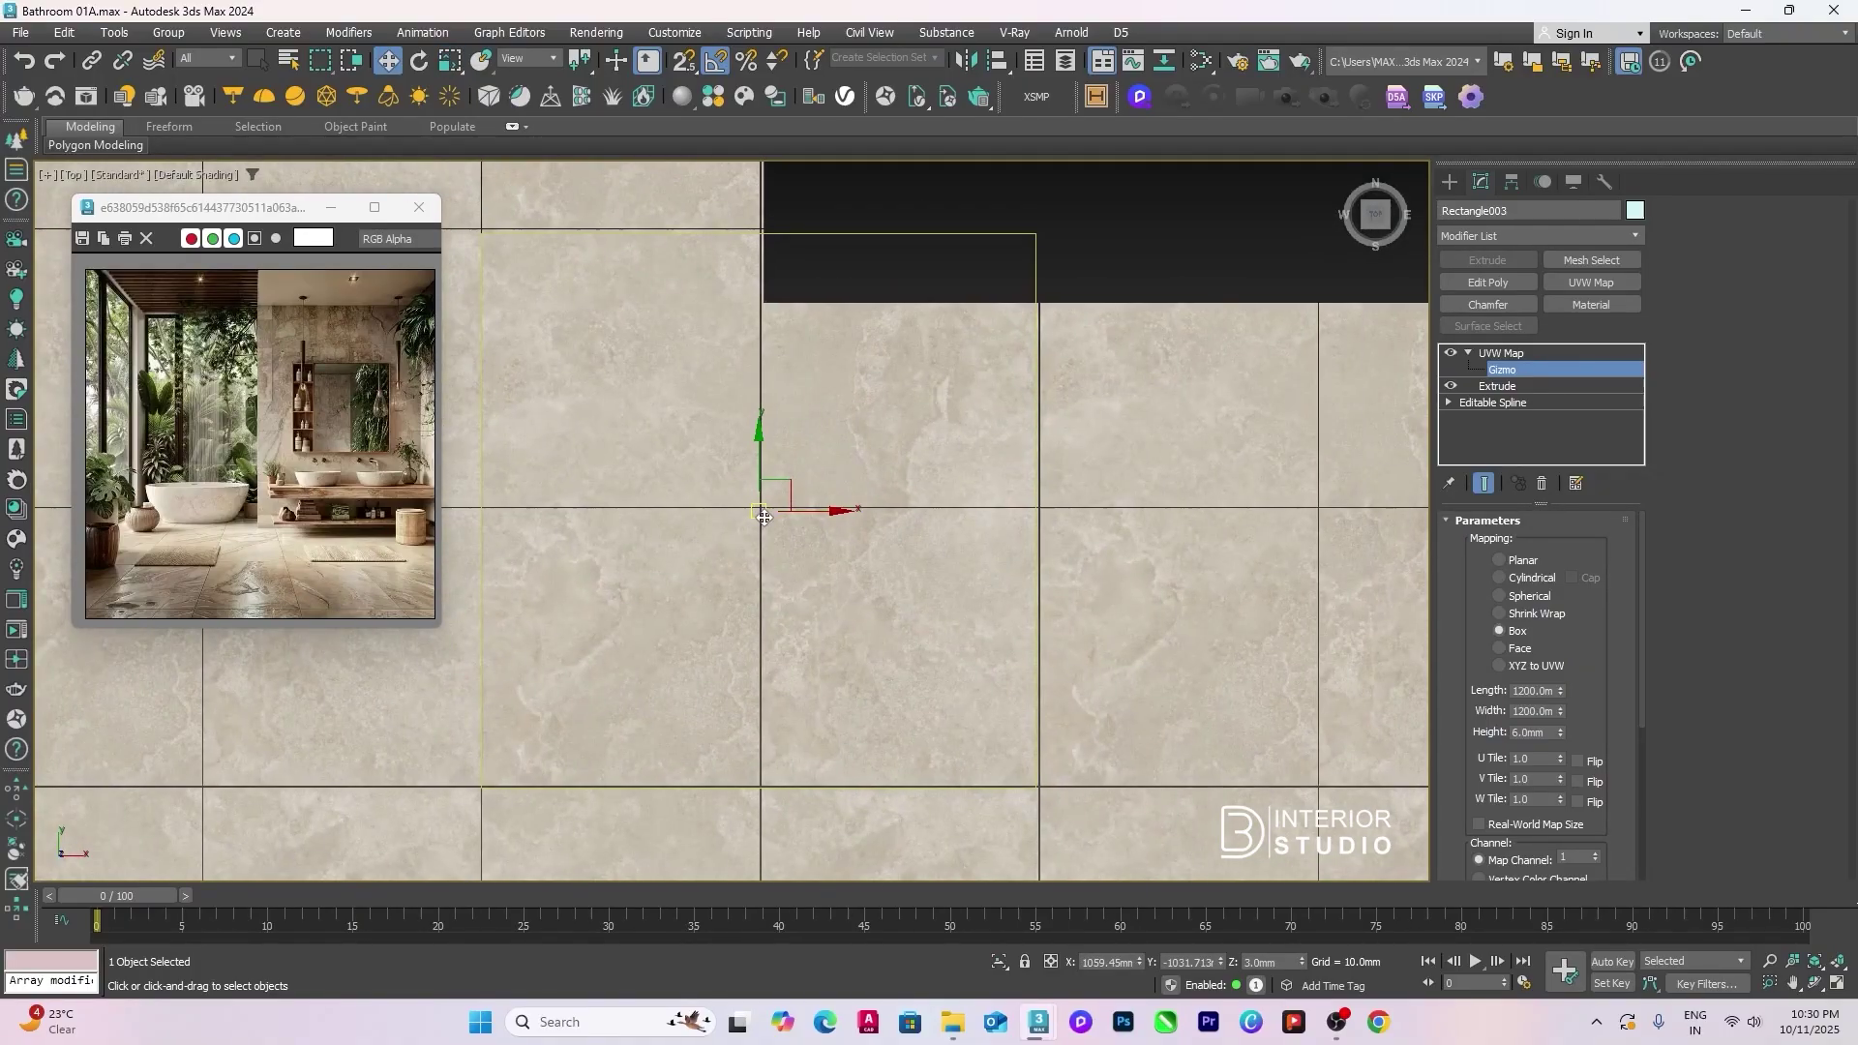
pyautogui.scroll(-2, 766, 517)
pyautogui.moveTo(765, 523); pyautogui.dragTo(833, 509, button='middle')
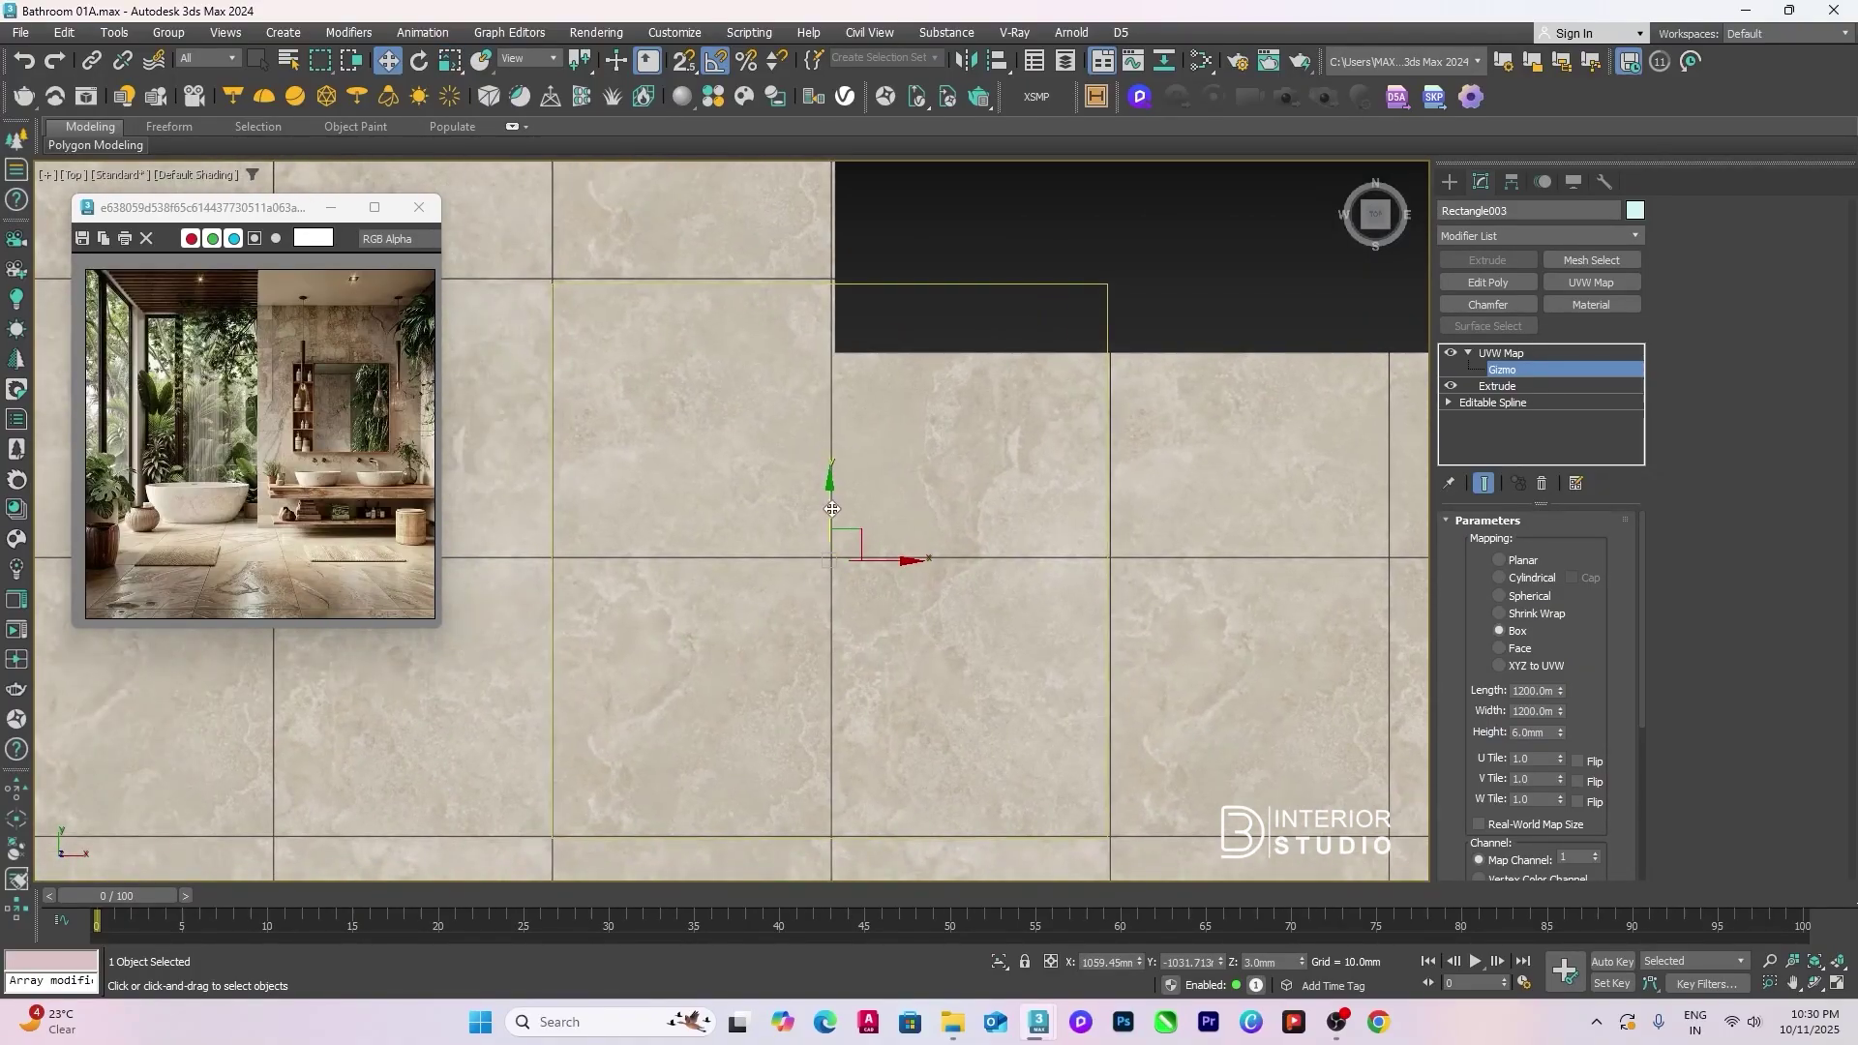
pyautogui.moveTo(834, 509); pyautogui.dragTo(903, 558)
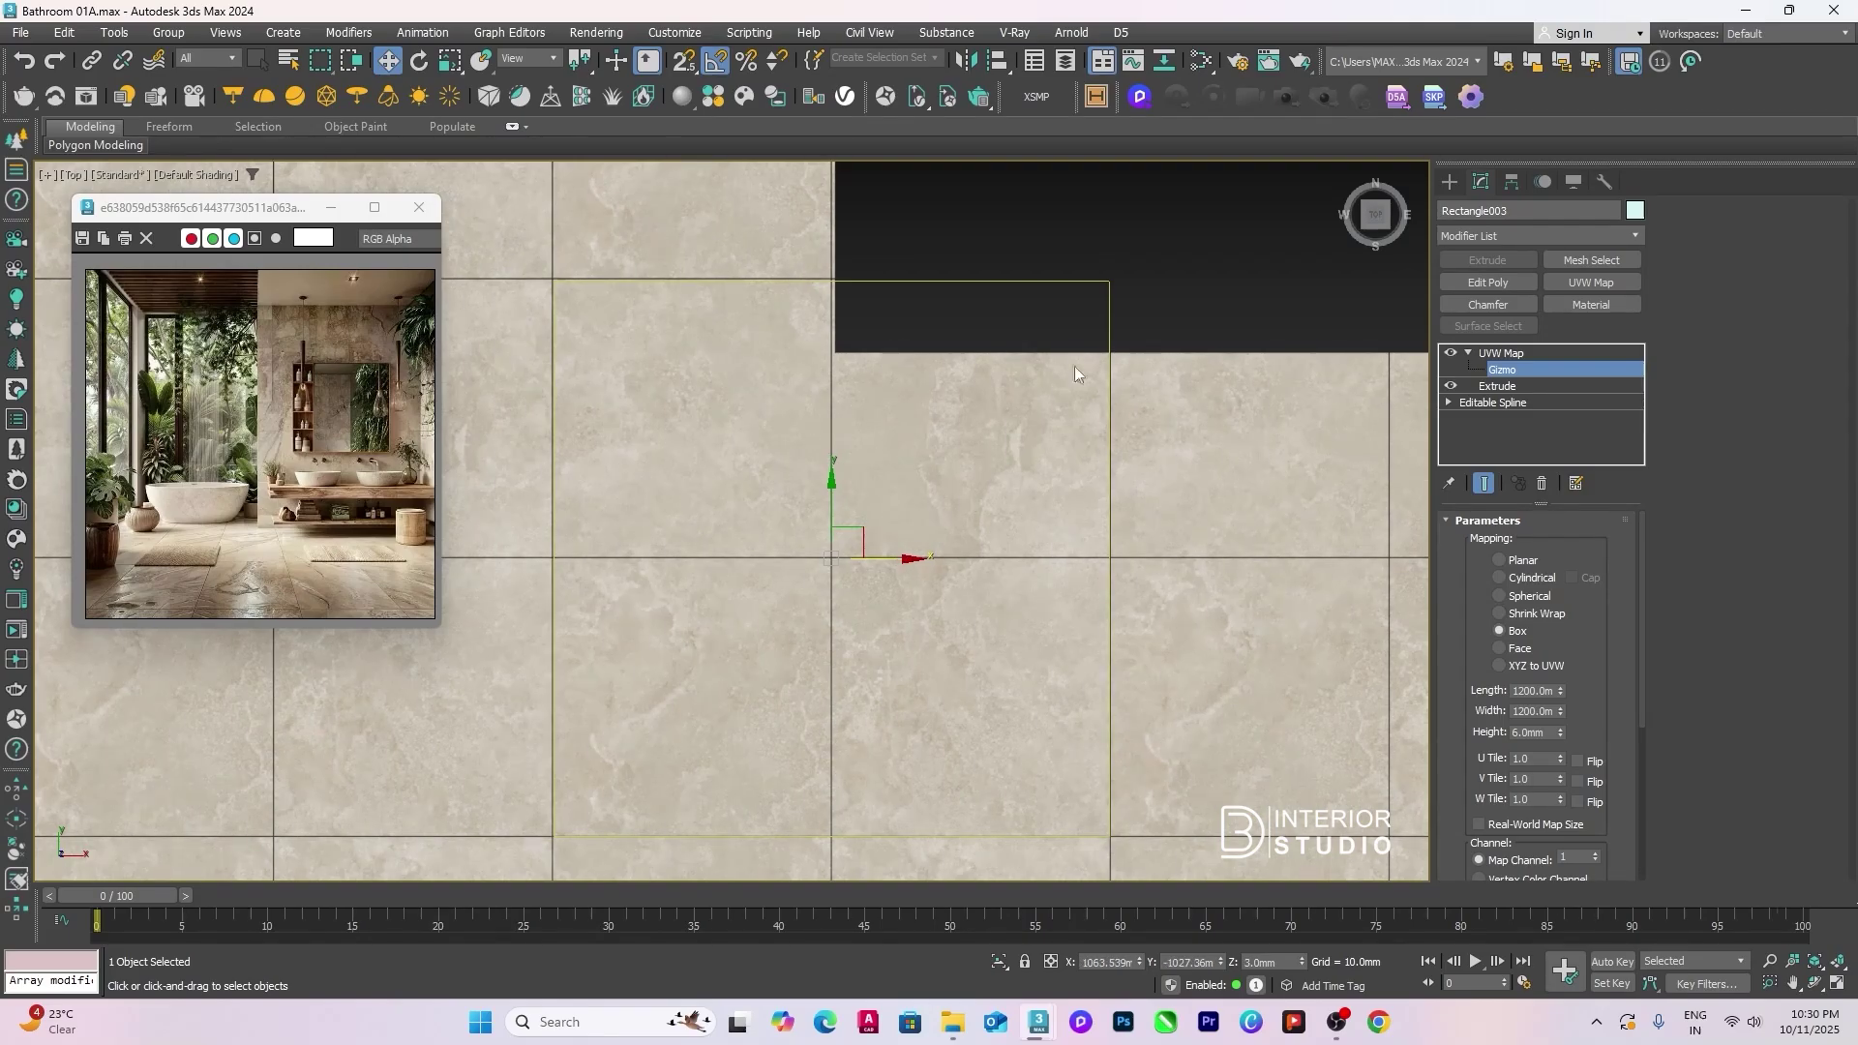
pyautogui.click(1217, 319)
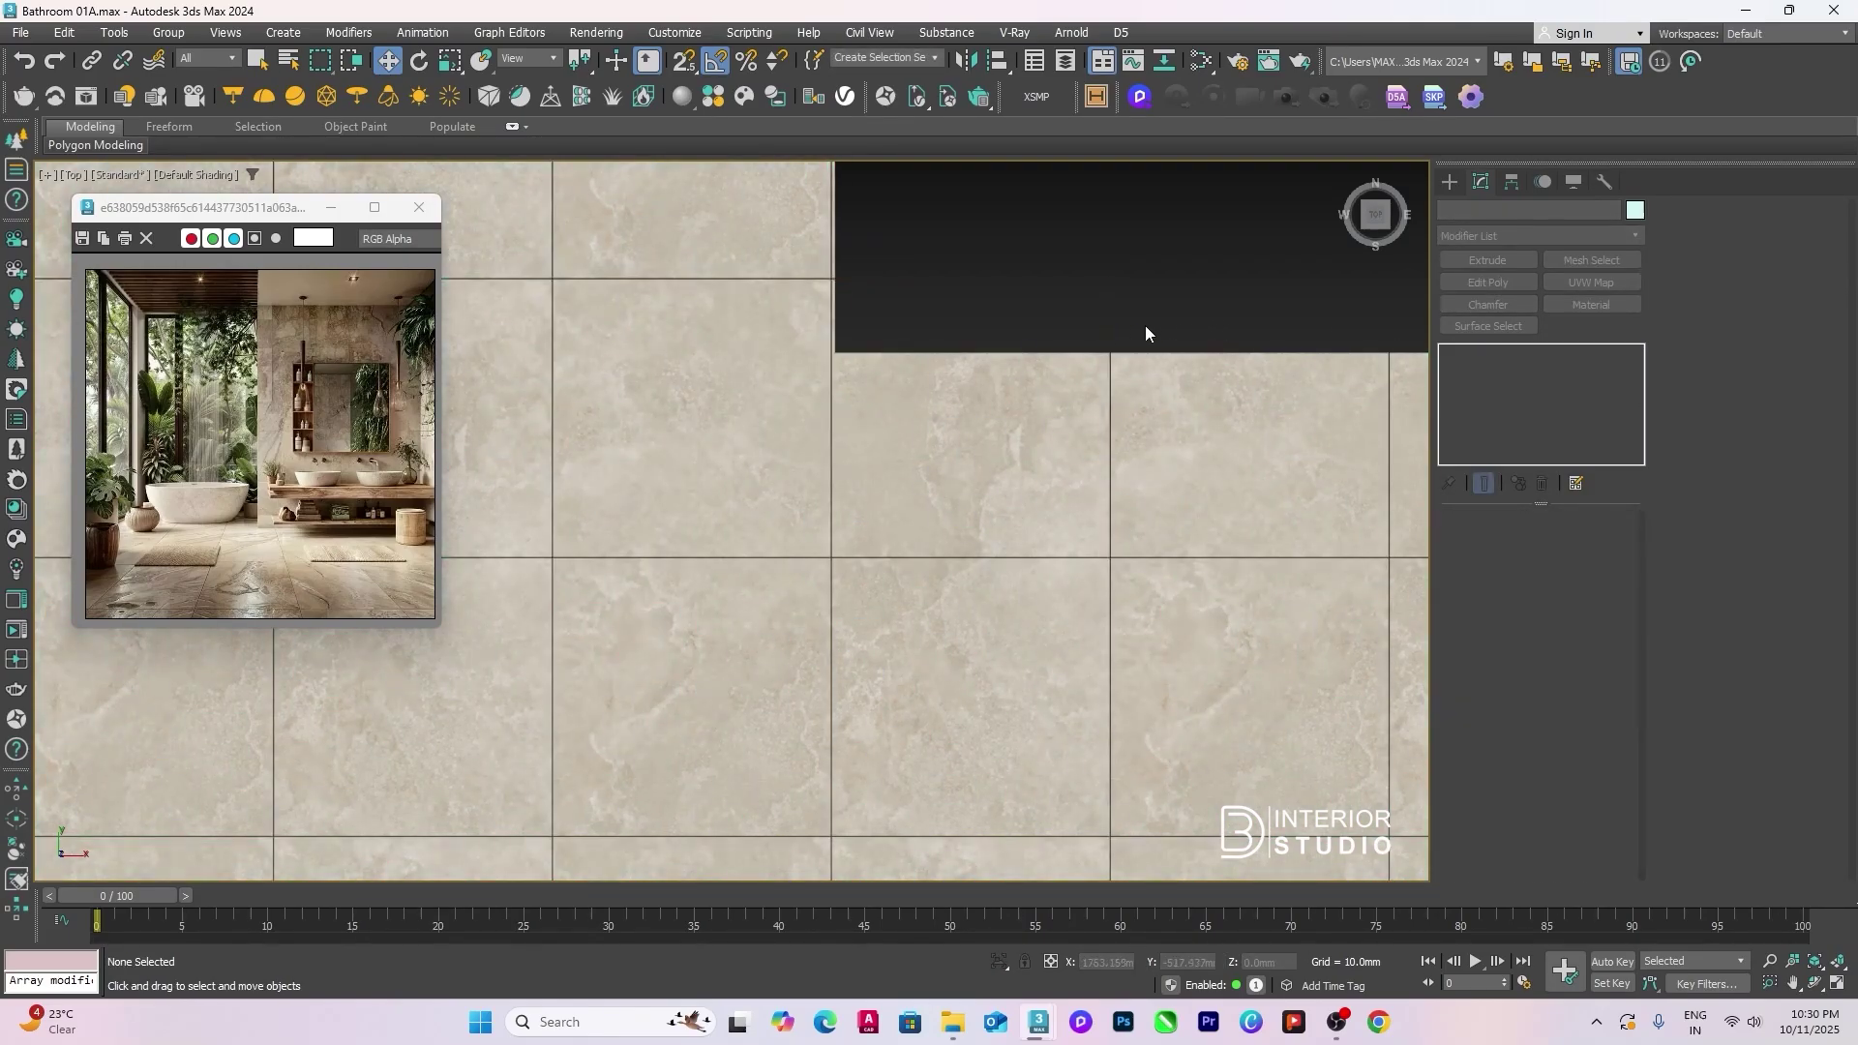
# Step: Return to the Corona camera view and unhide all objects in the scene
pyautogui.press('c')
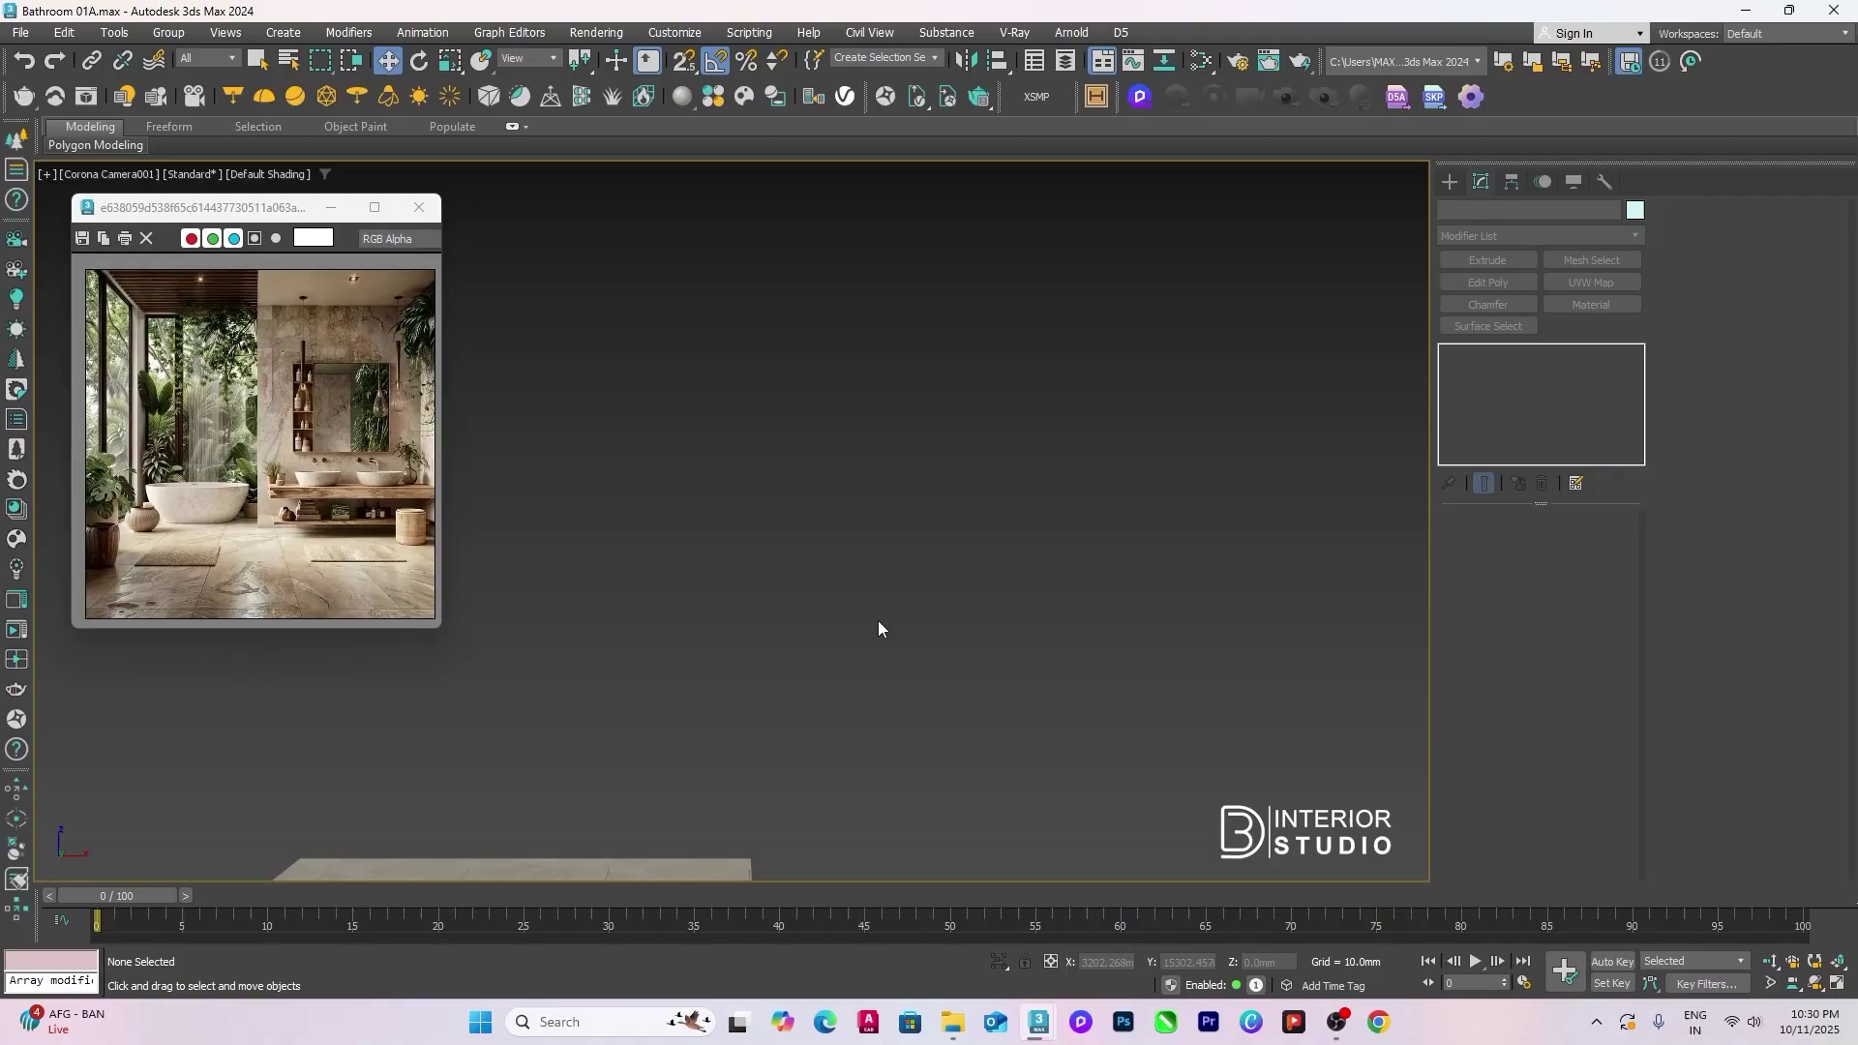
pyautogui.rightClick(842, 592)
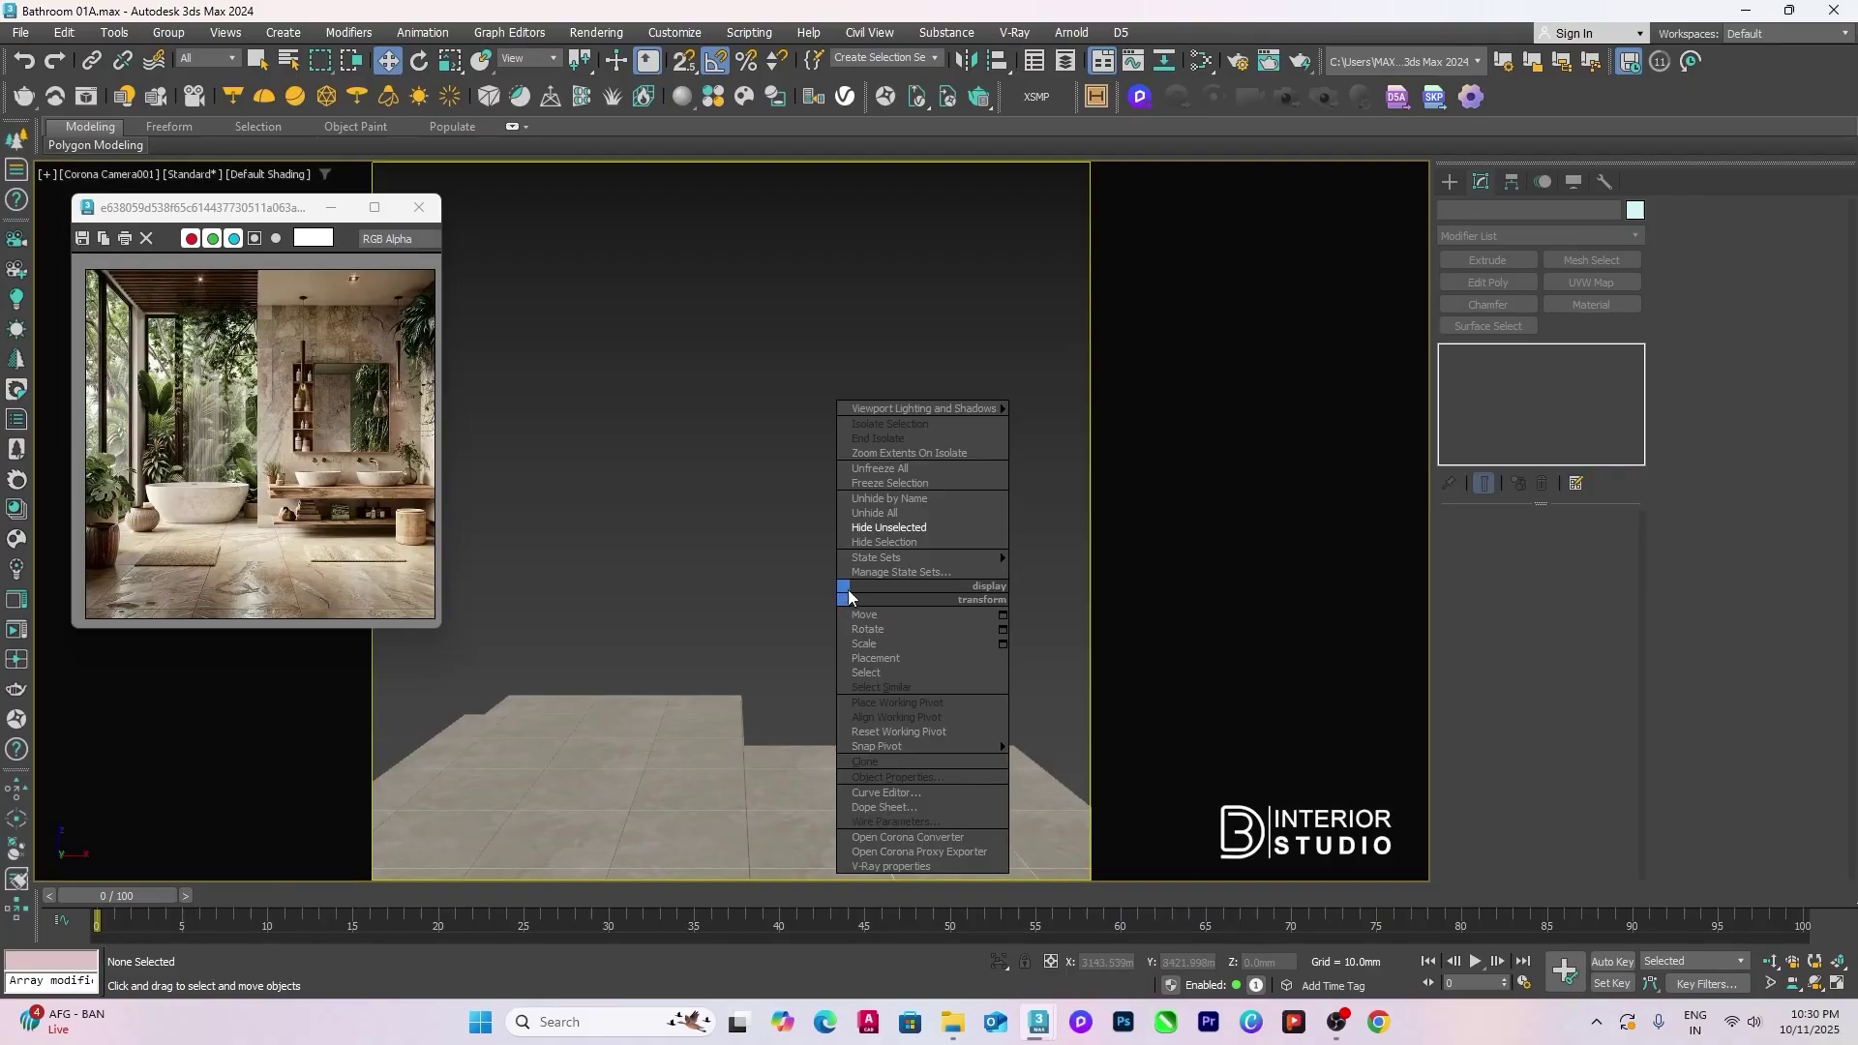
pyautogui.click(881, 514)
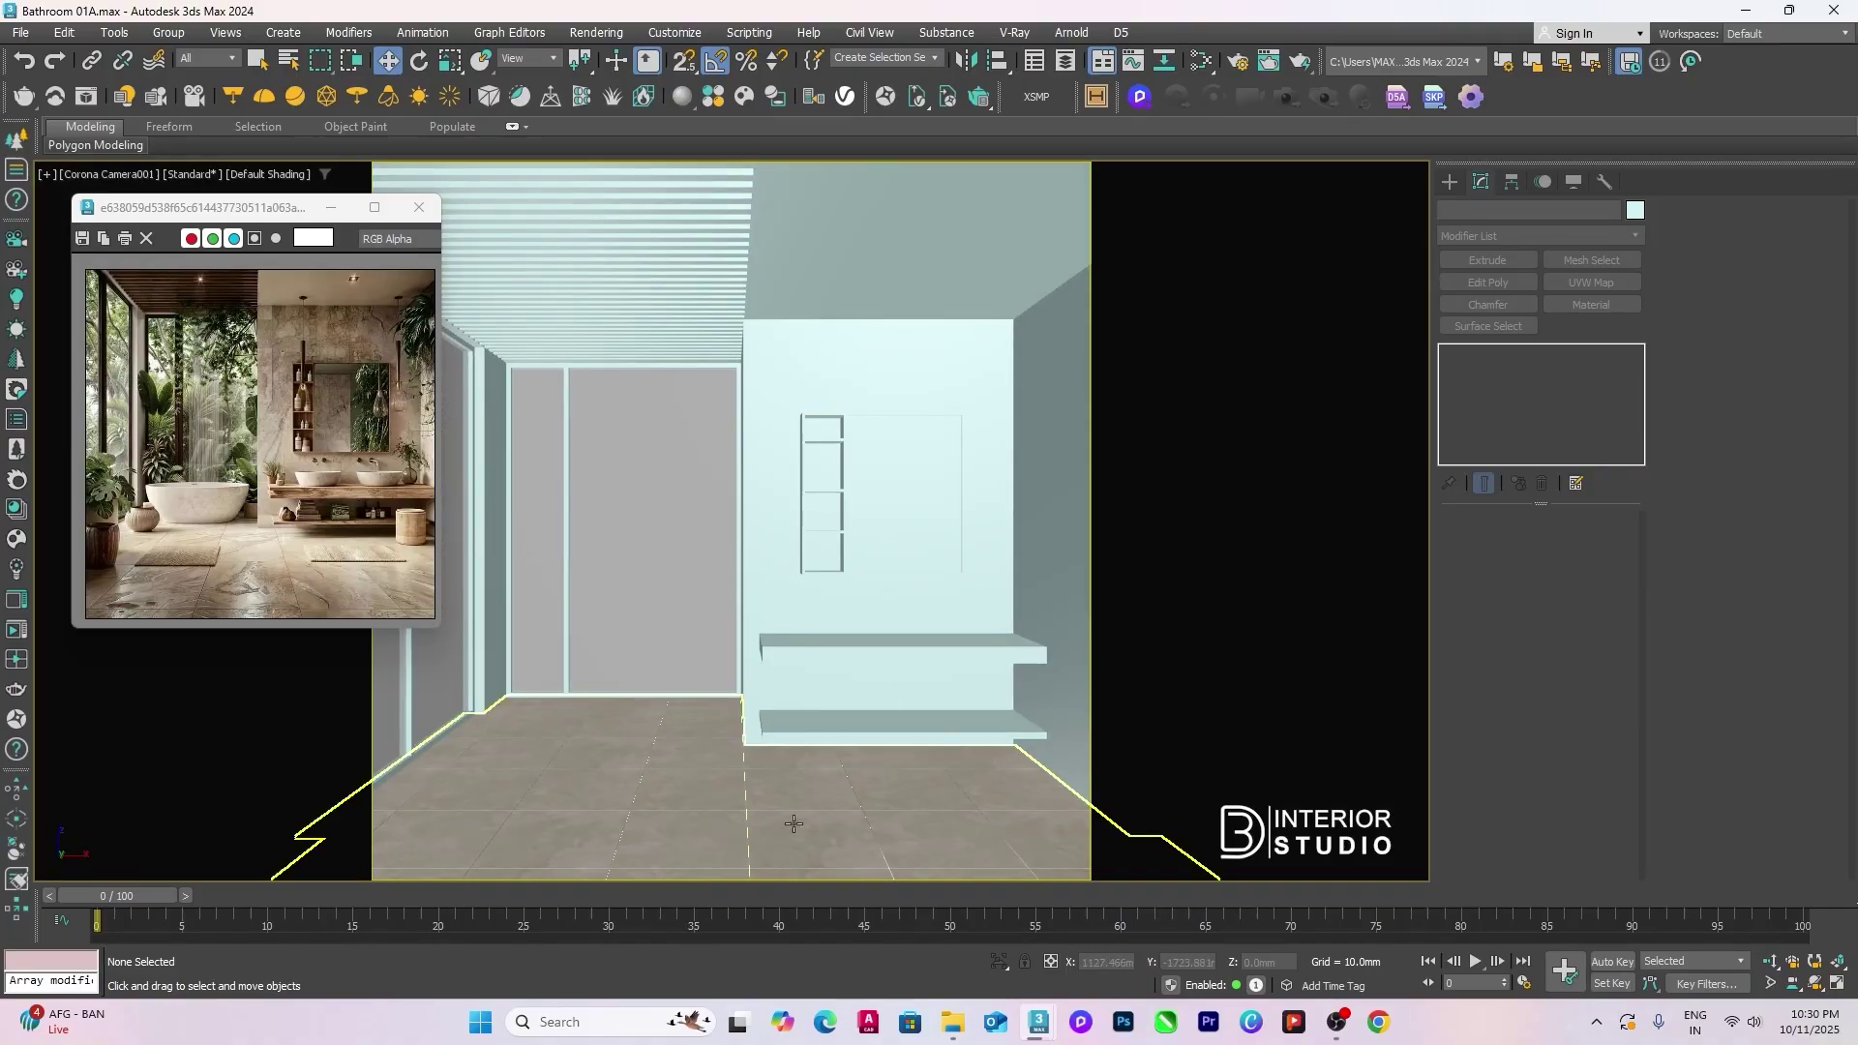
# Step: Hide everything except the two vanity shelves and the wall panel behind them
pyautogui.click(871, 726)
pyautogui.click(904, 656)
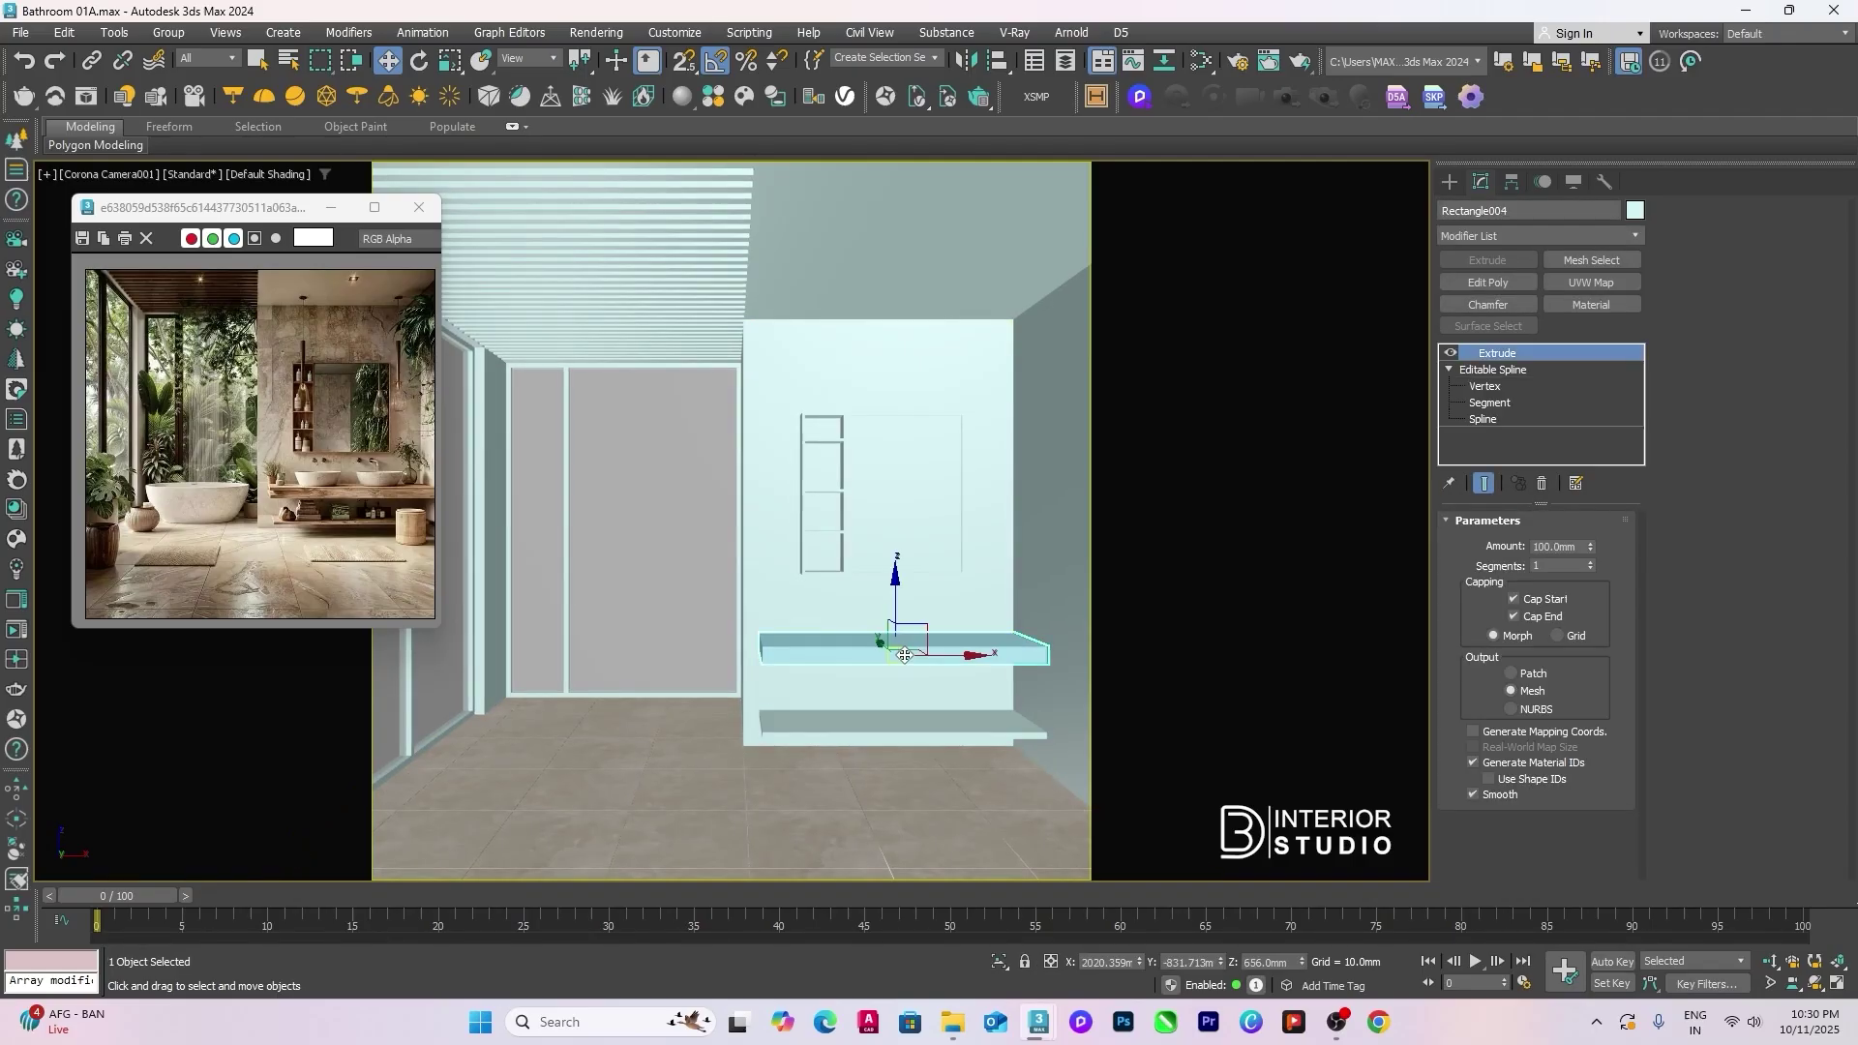
pyautogui.click(874, 724)
pyautogui.keyDown('ctrl'); pyautogui.click(867, 653); pyautogui.keyUp('ctrl')
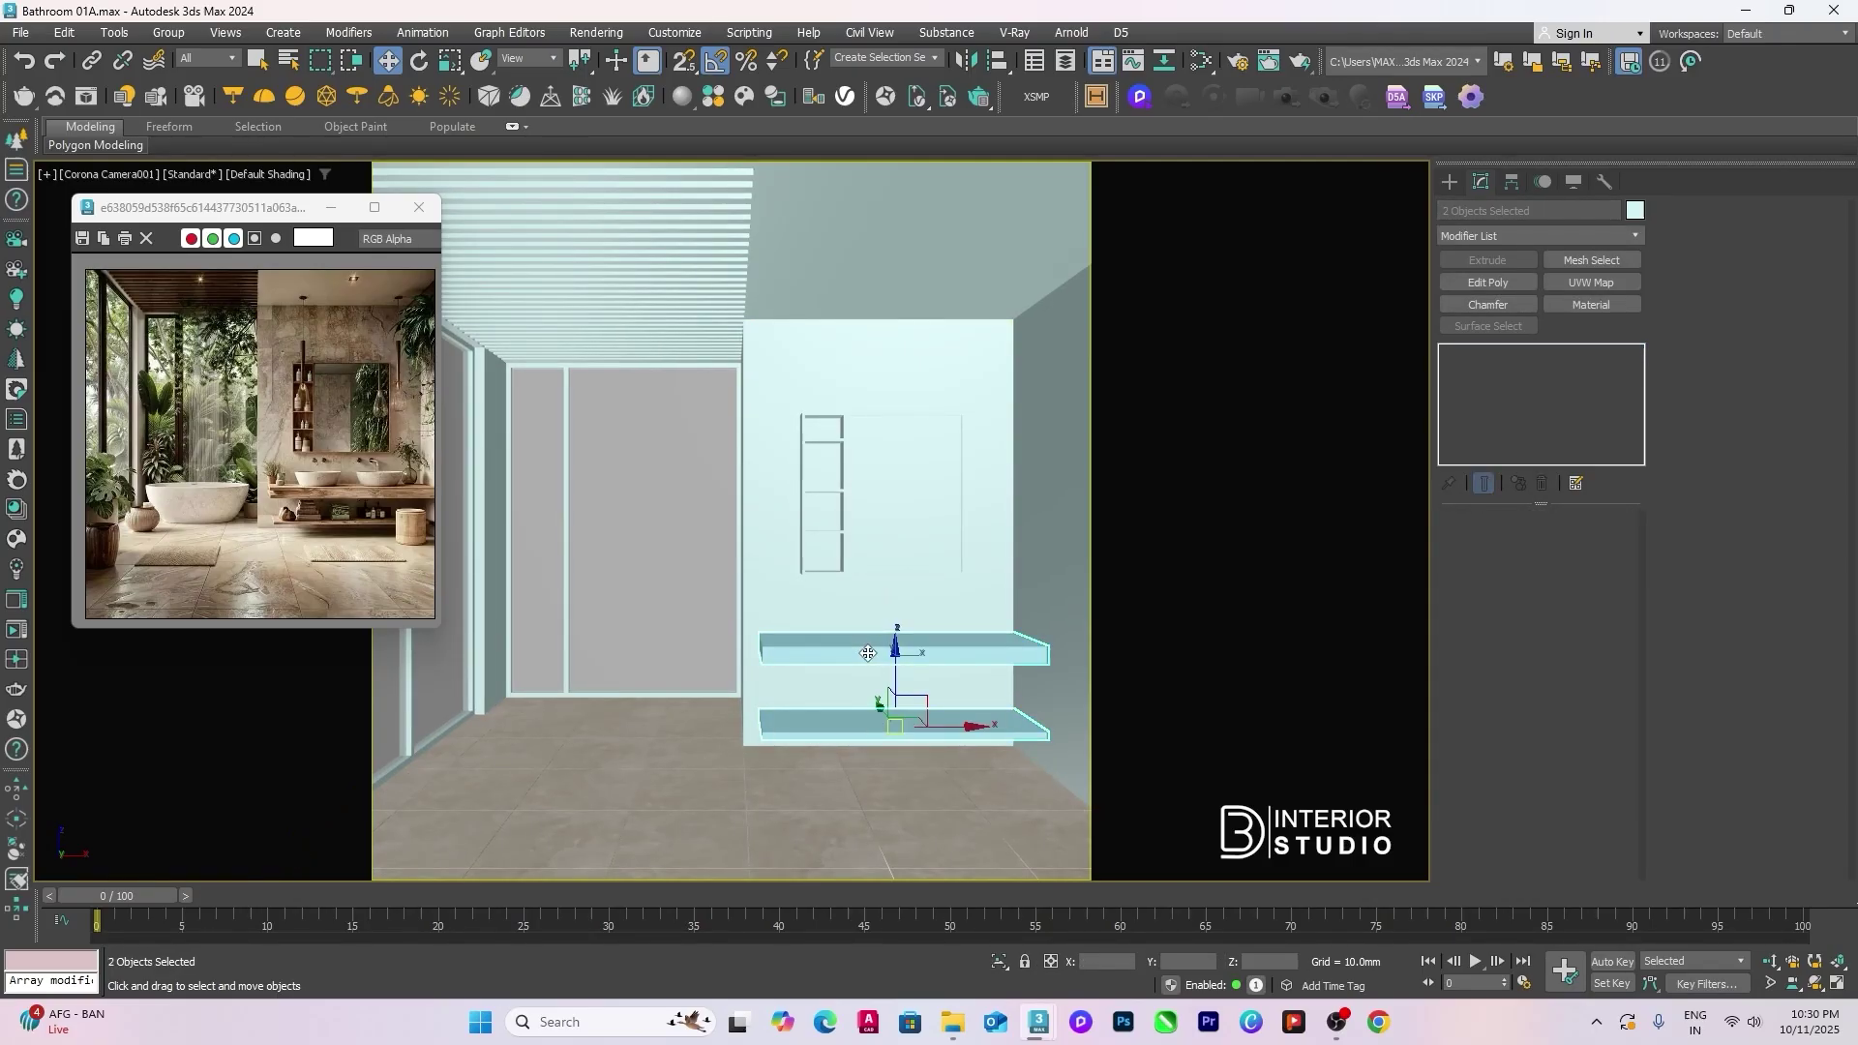
pyautogui.keyDown('ctrl'); pyautogui.click(774, 609); pyautogui.keyUp('ctrl')
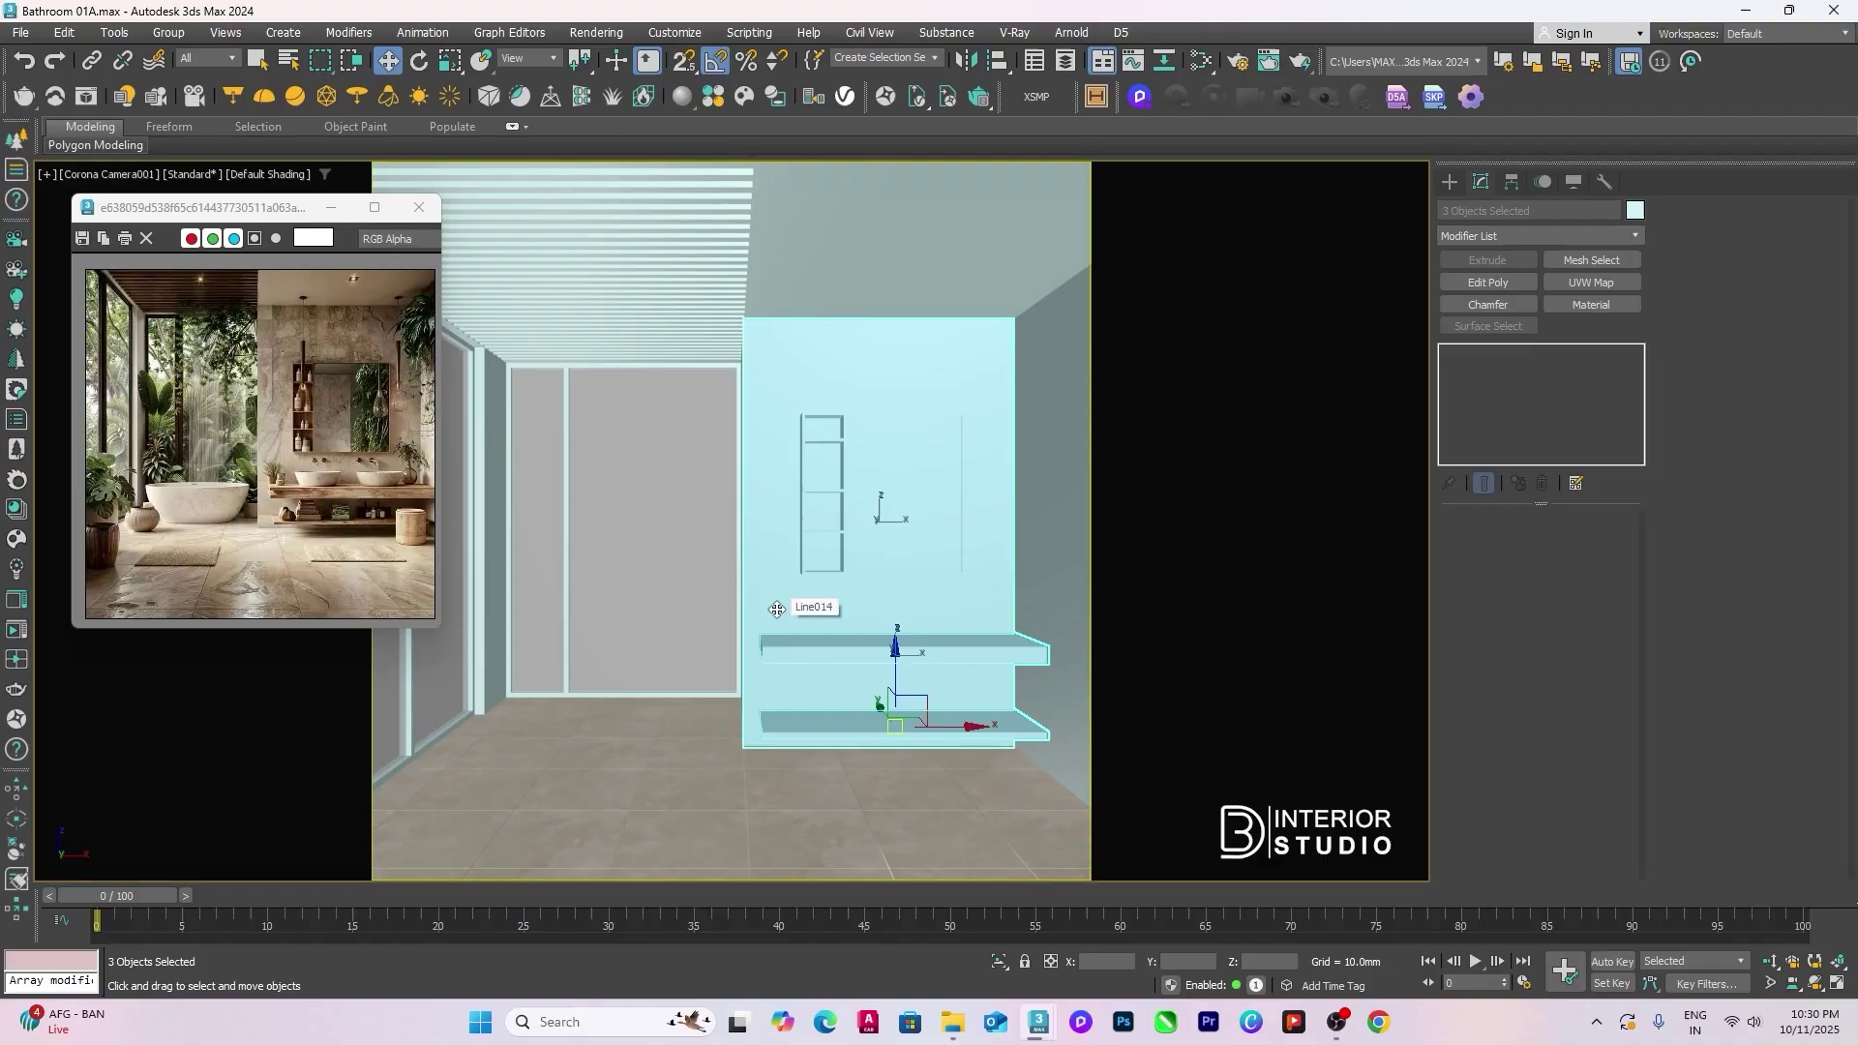
pyautogui.rightClick(767, 553)
pyautogui.click(805, 471)
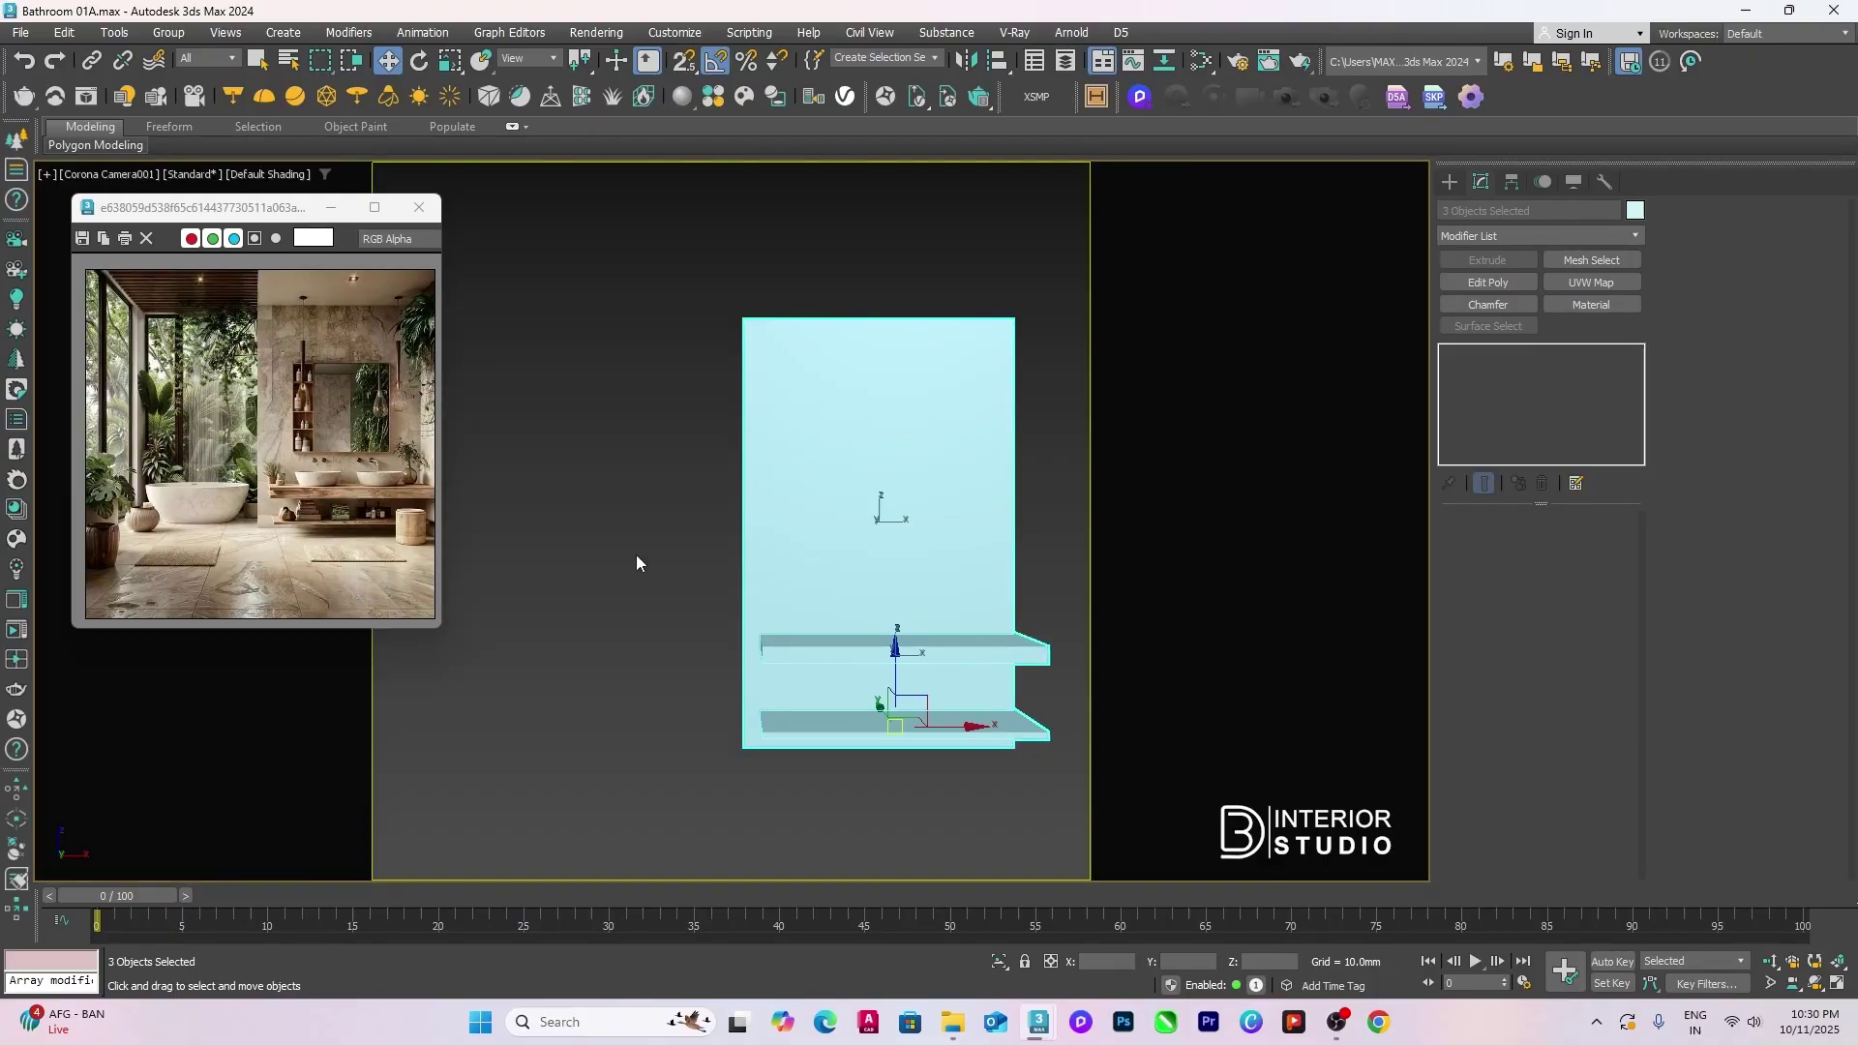
pyautogui.click(636, 559)
# Step: With the wall panel selected, duplicate the floor's travertine material together with its bitmap in the Slate Material Editor
pyautogui.click(865, 524)
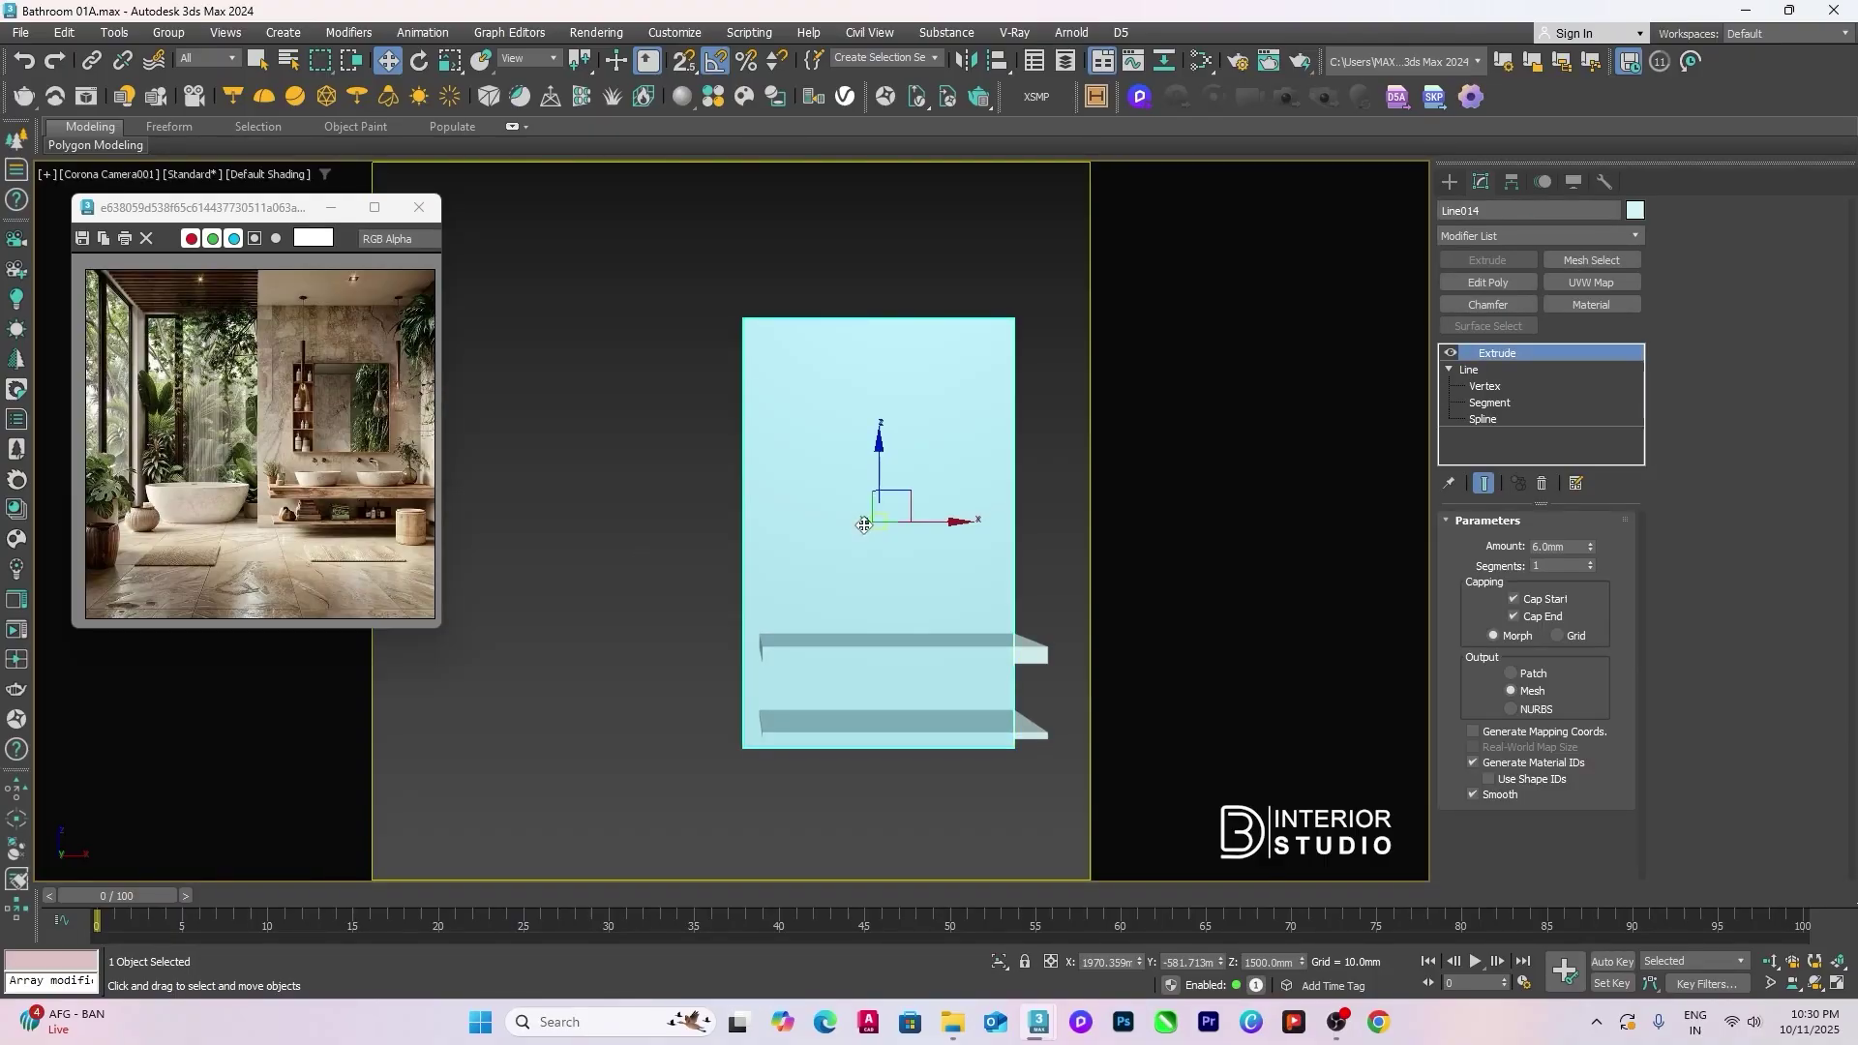
pyautogui.press('m')
pyautogui.scroll(-2, 701, 595)
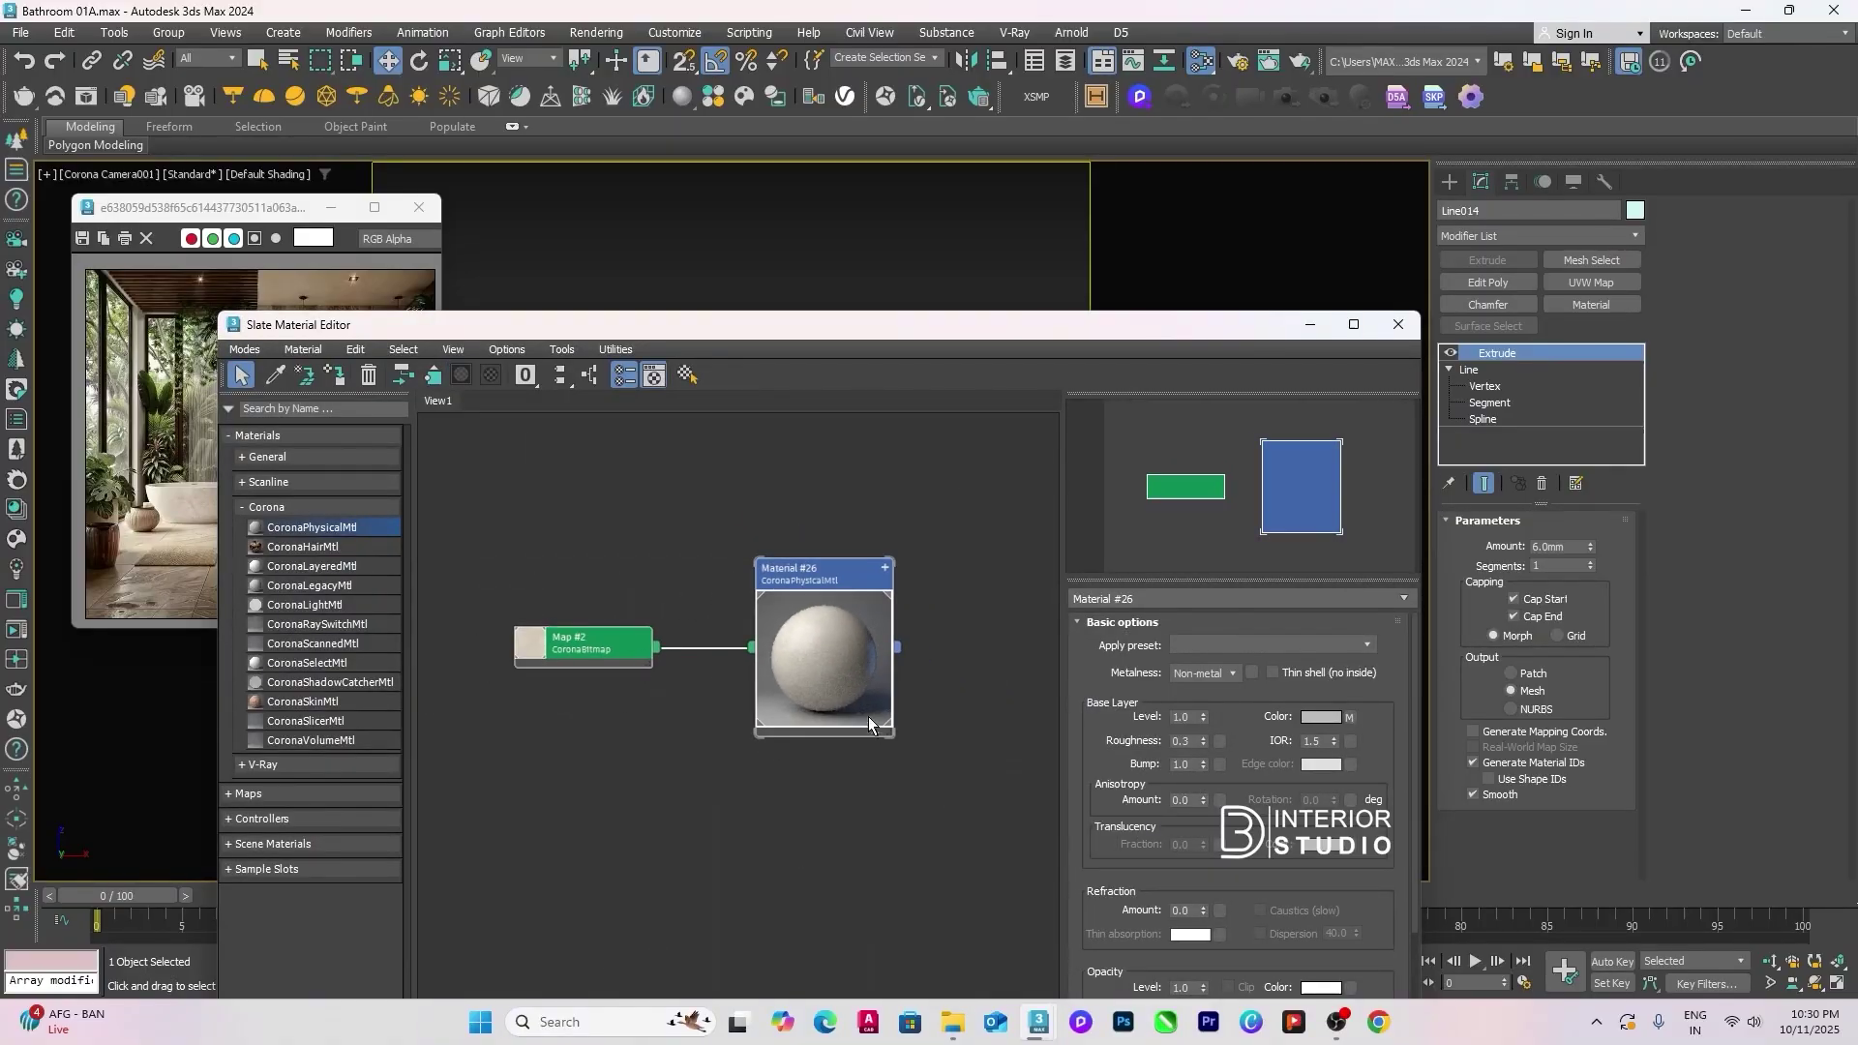
pyautogui.scroll(-2, 861, 689)
pyautogui.keyDown('shift'); pyautogui.moveTo(845, 658); pyautogui.dragTo(848, 828); pyautogui.keyUp('shift')
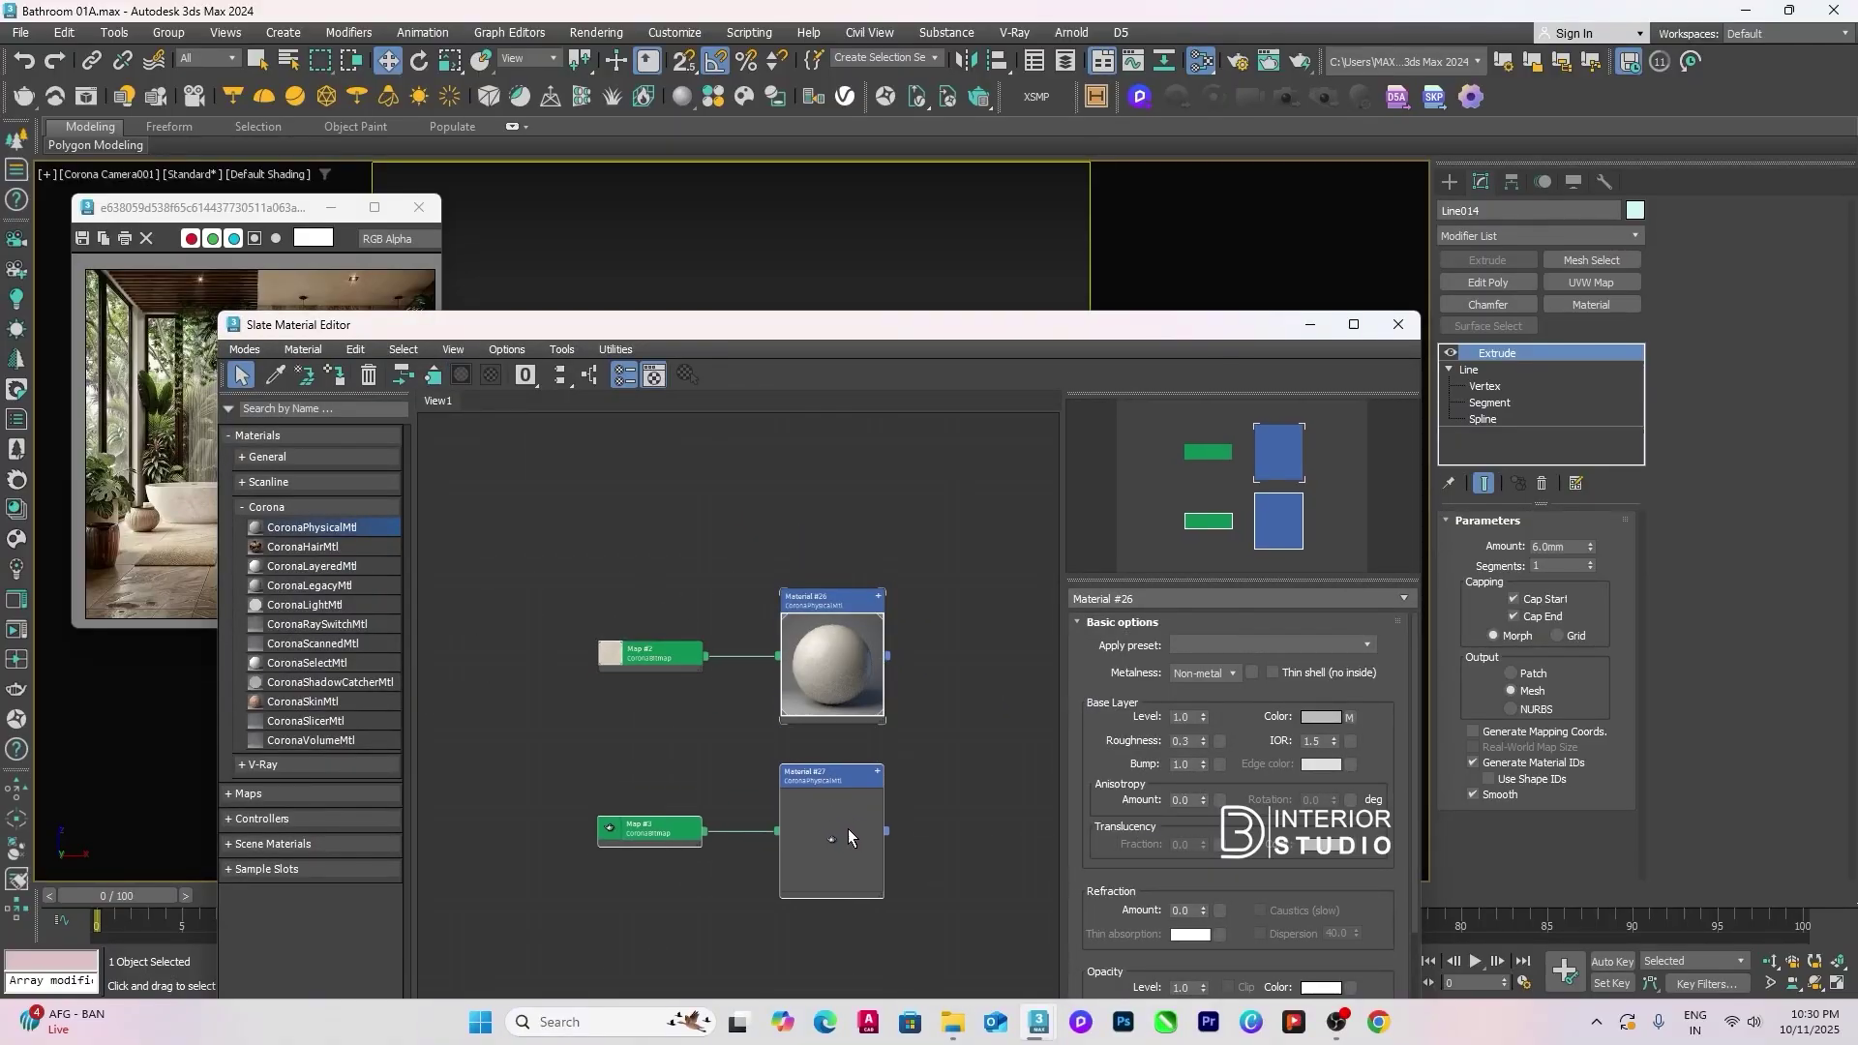
pyautogui.doubleClick(848, 829)
pyautogui.moveTo(961, 782); pyautogui.dragTo(968, 611, button='middle')
# Step: Load CS cheppo 120 1.jpg into the duplicated material's Corona bitmap
pyautogui.click(677, 647)
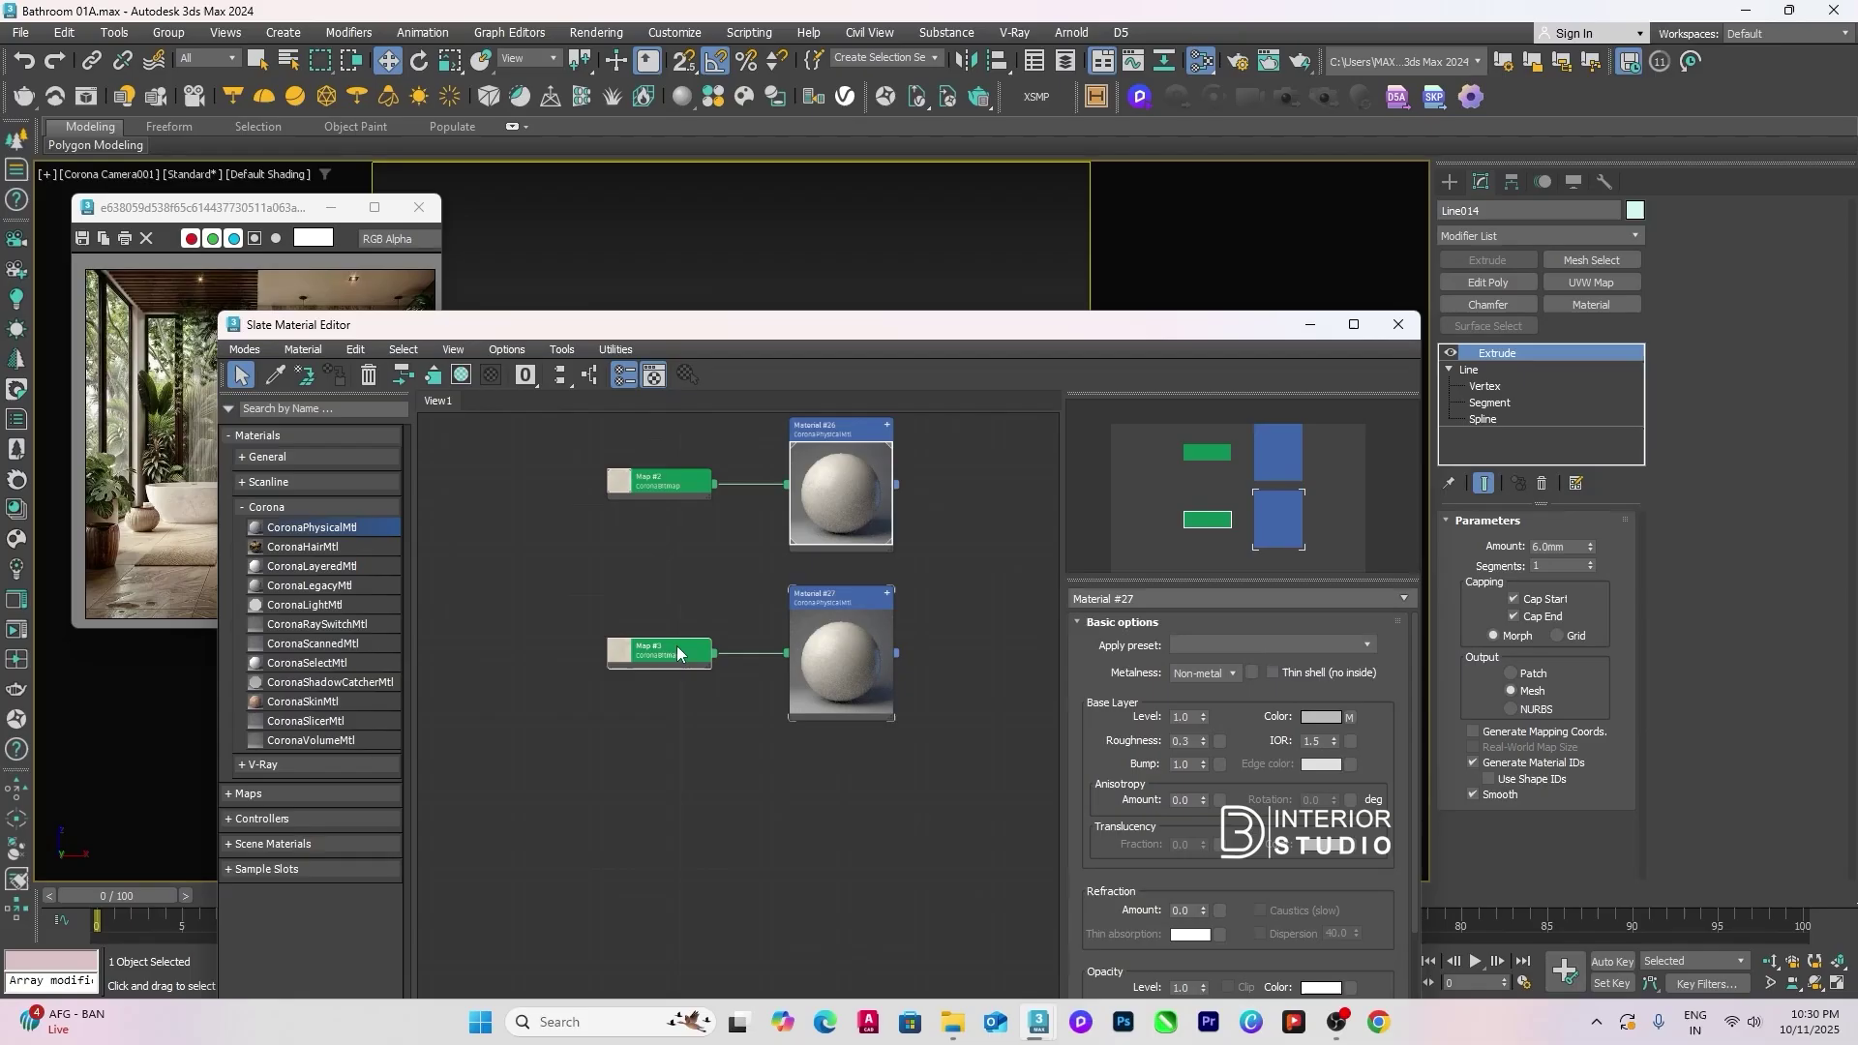
pyautogui.doubleClick(650, 658)
pyautogui.click(1354, 325)
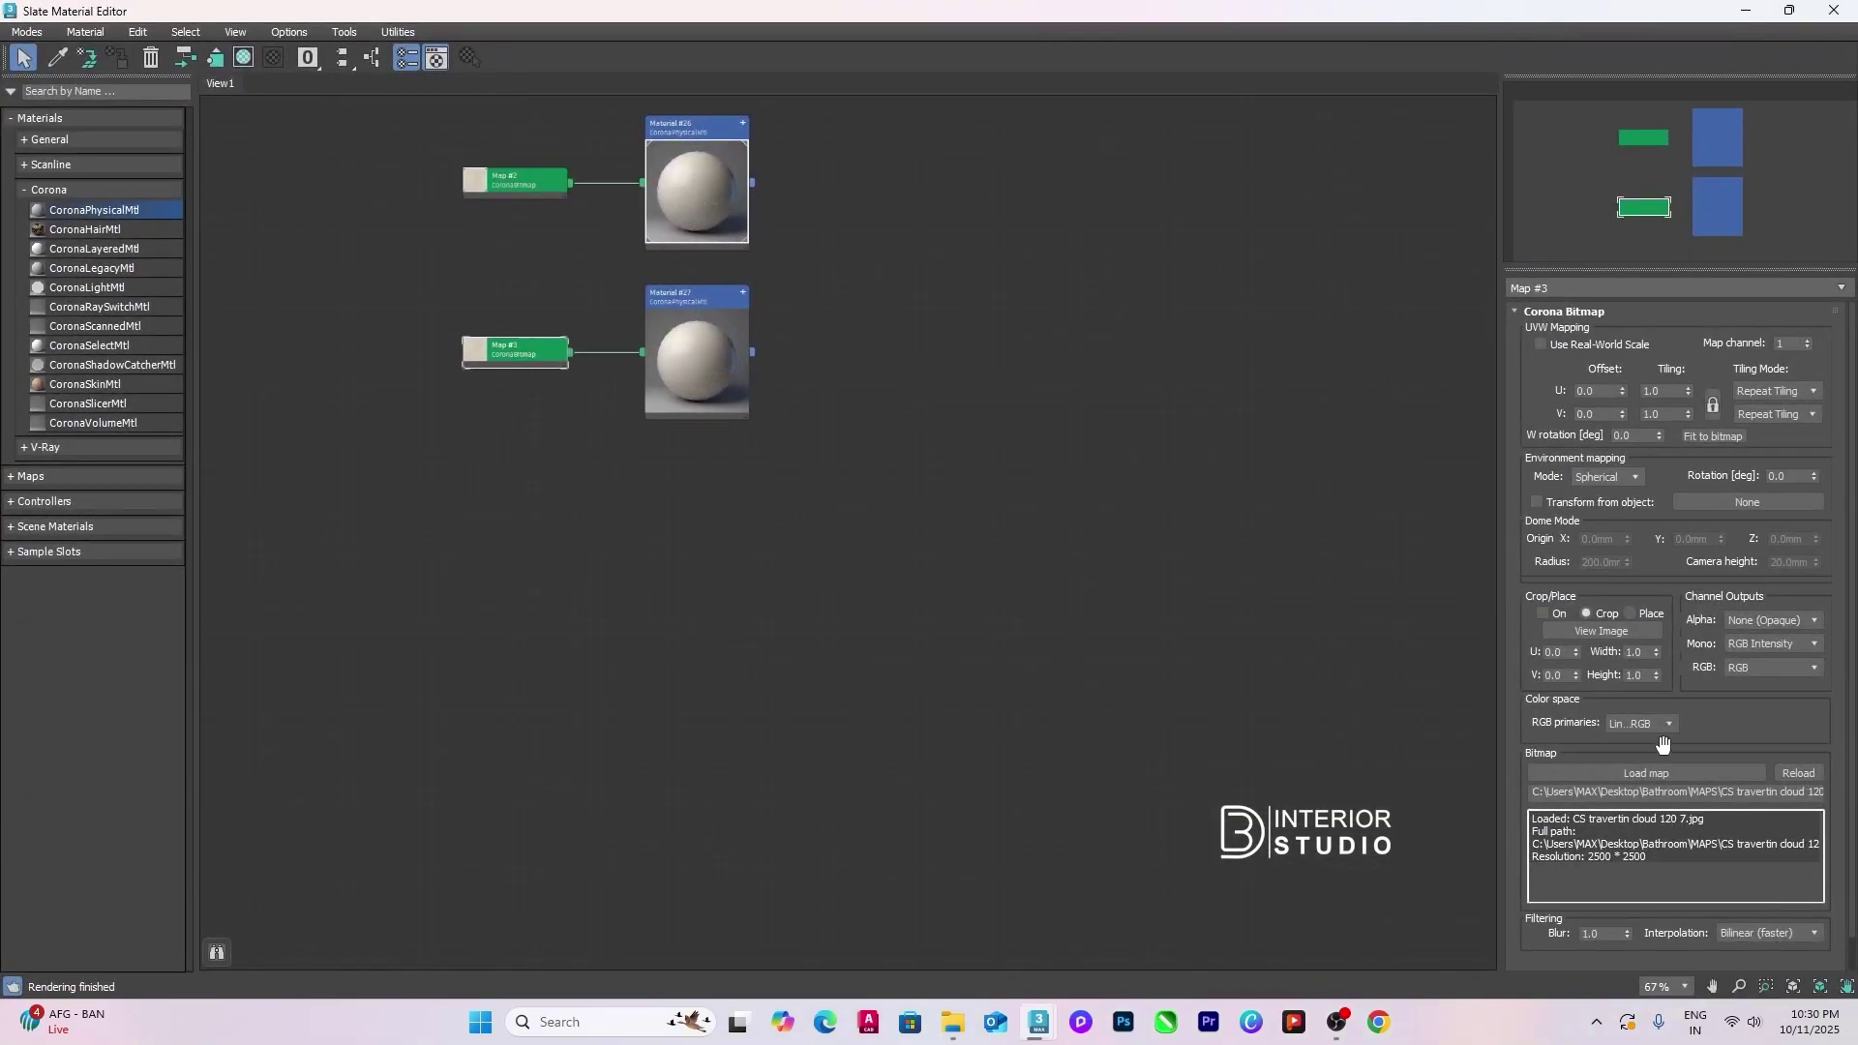
pyautogui.click(1679, 772)
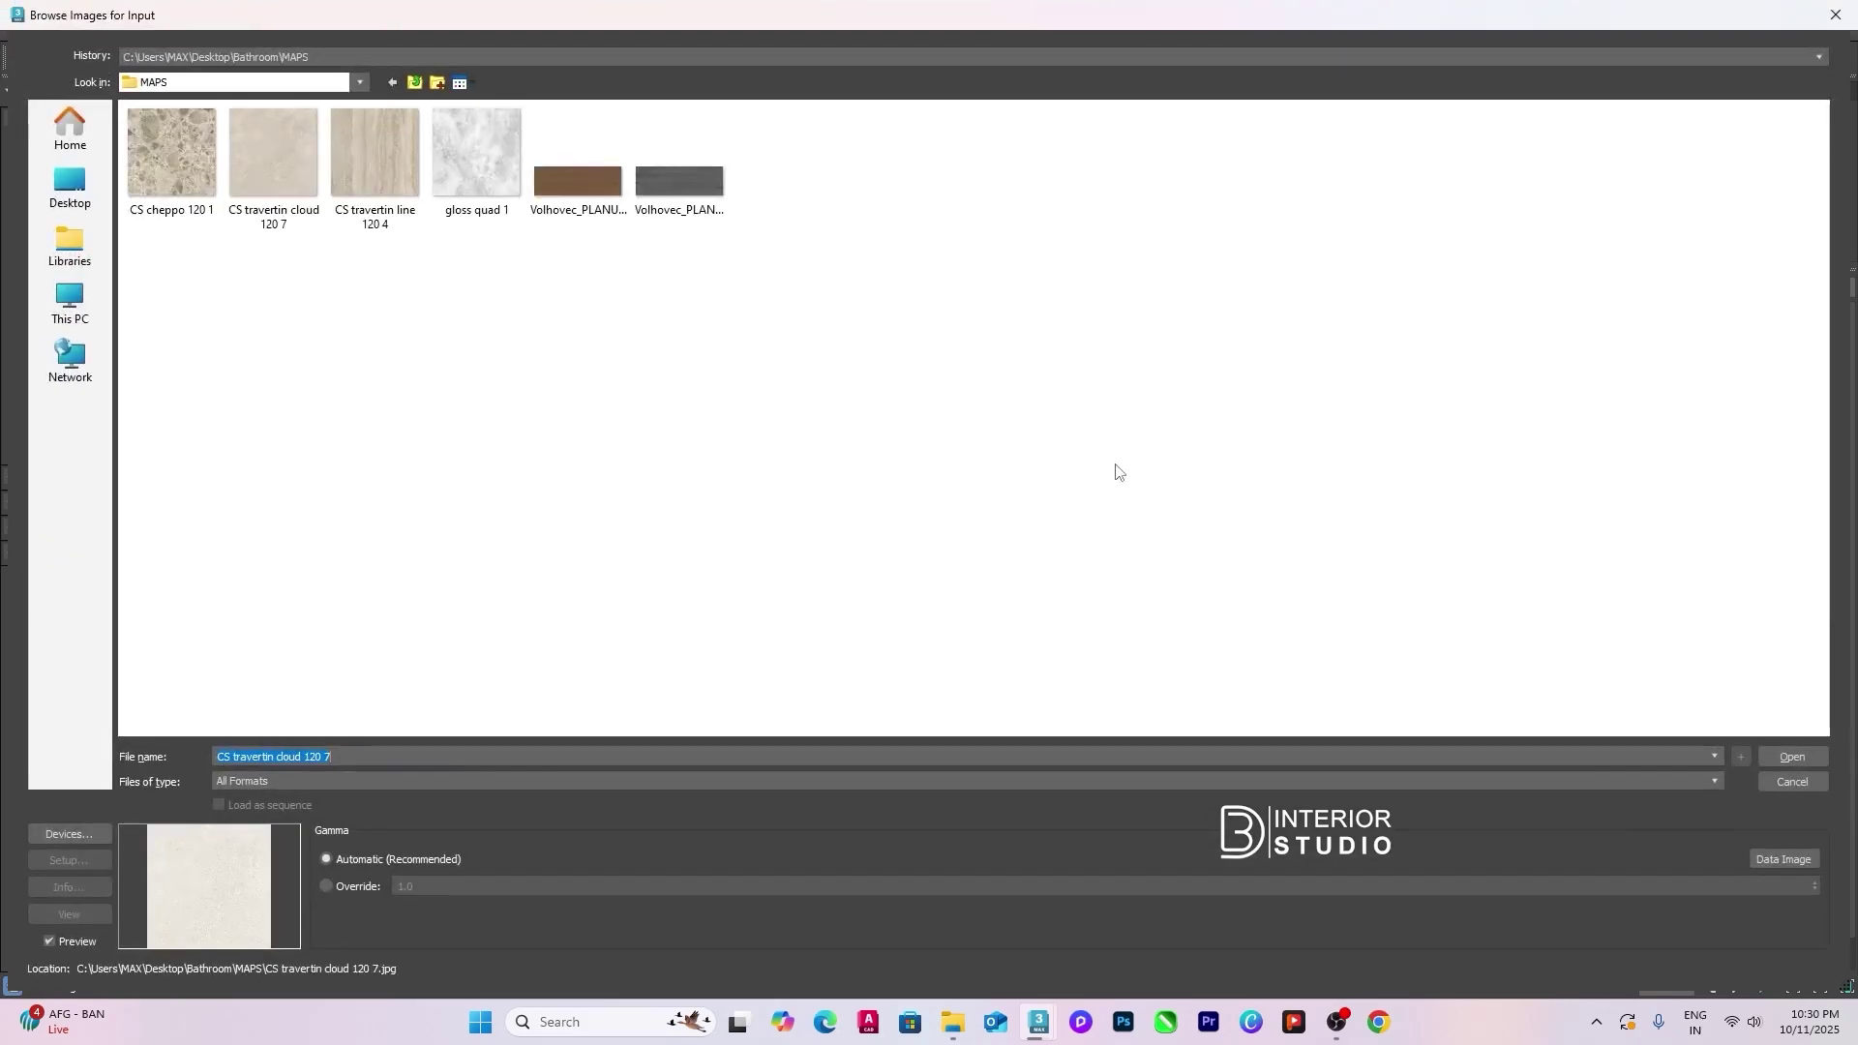
pyautogui.click(182, 138)
pyautogui.doubleClick(172, 131)
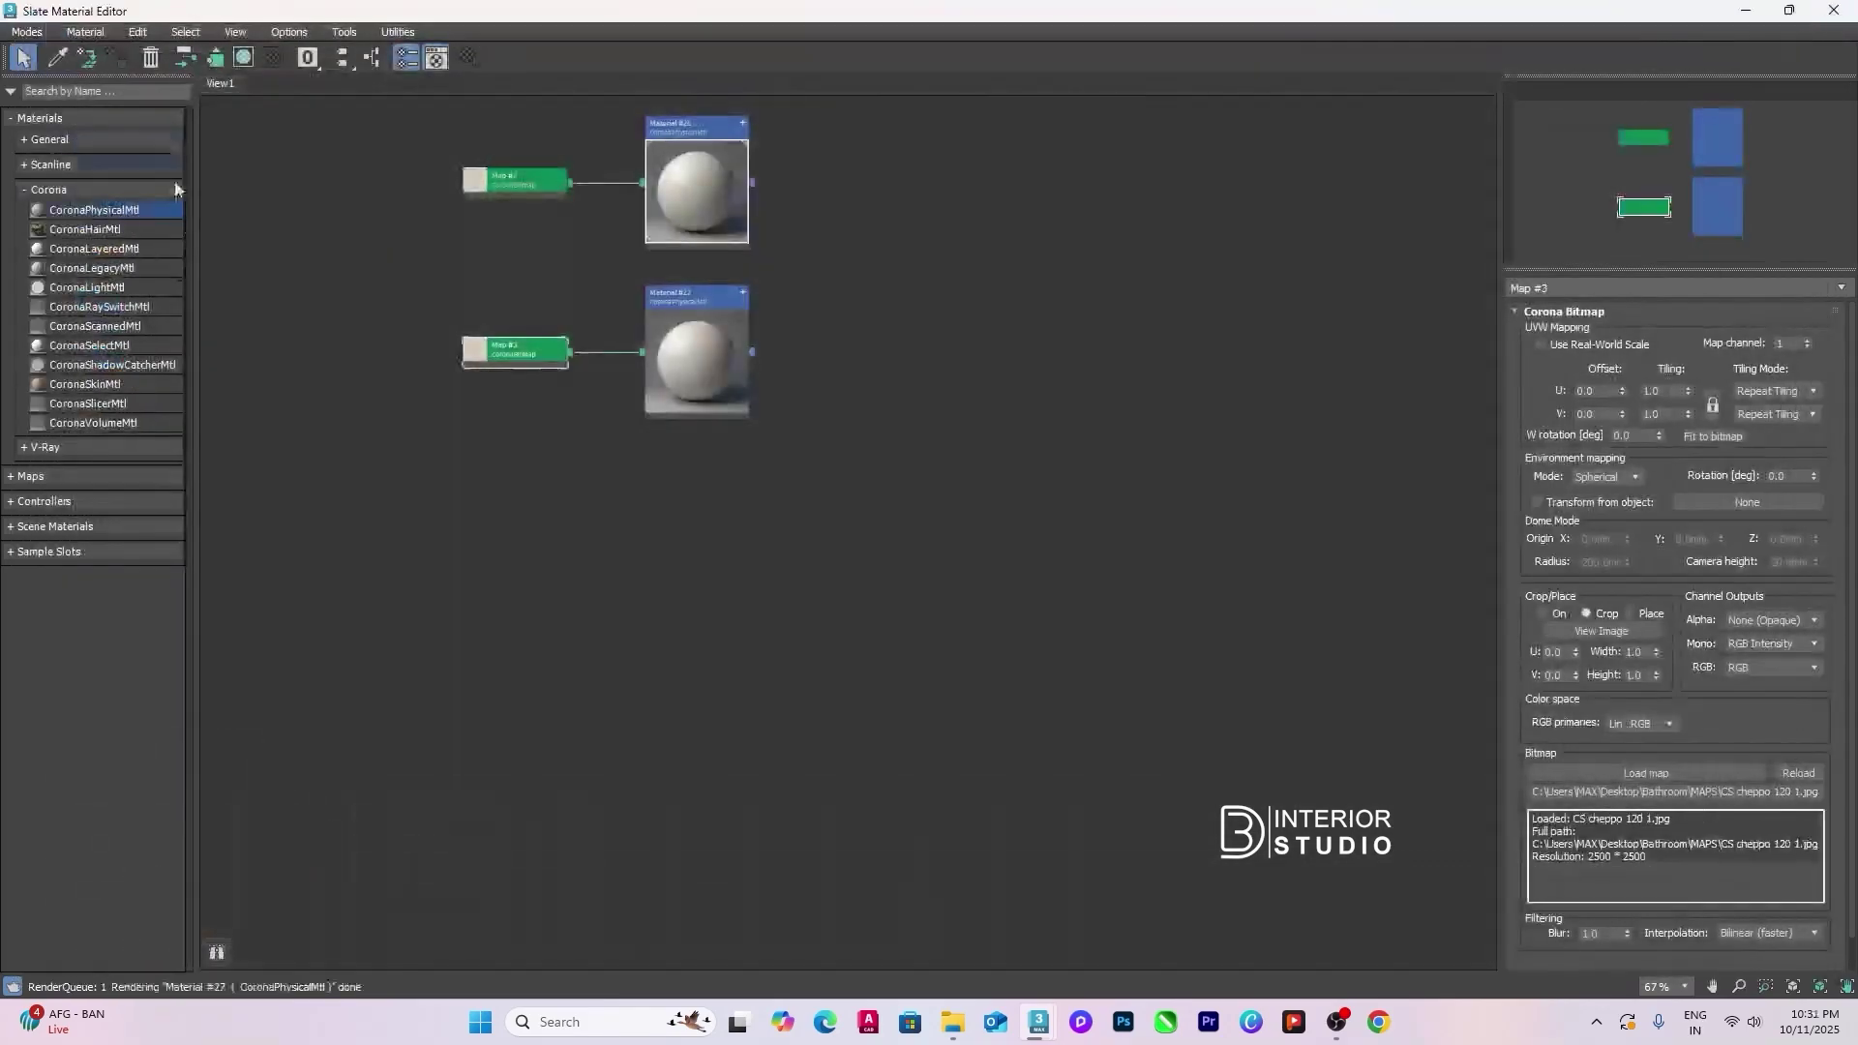
# Step: Duplicate the cheppo material with its bitmap and load CS travertin line 120 4.jpg into the copy
pyautogui.keyDown('shift'); pyautogui.moveTo(702, 338); pyautogui.dragTo(694, 536); pyautogui.keyUp('shift')
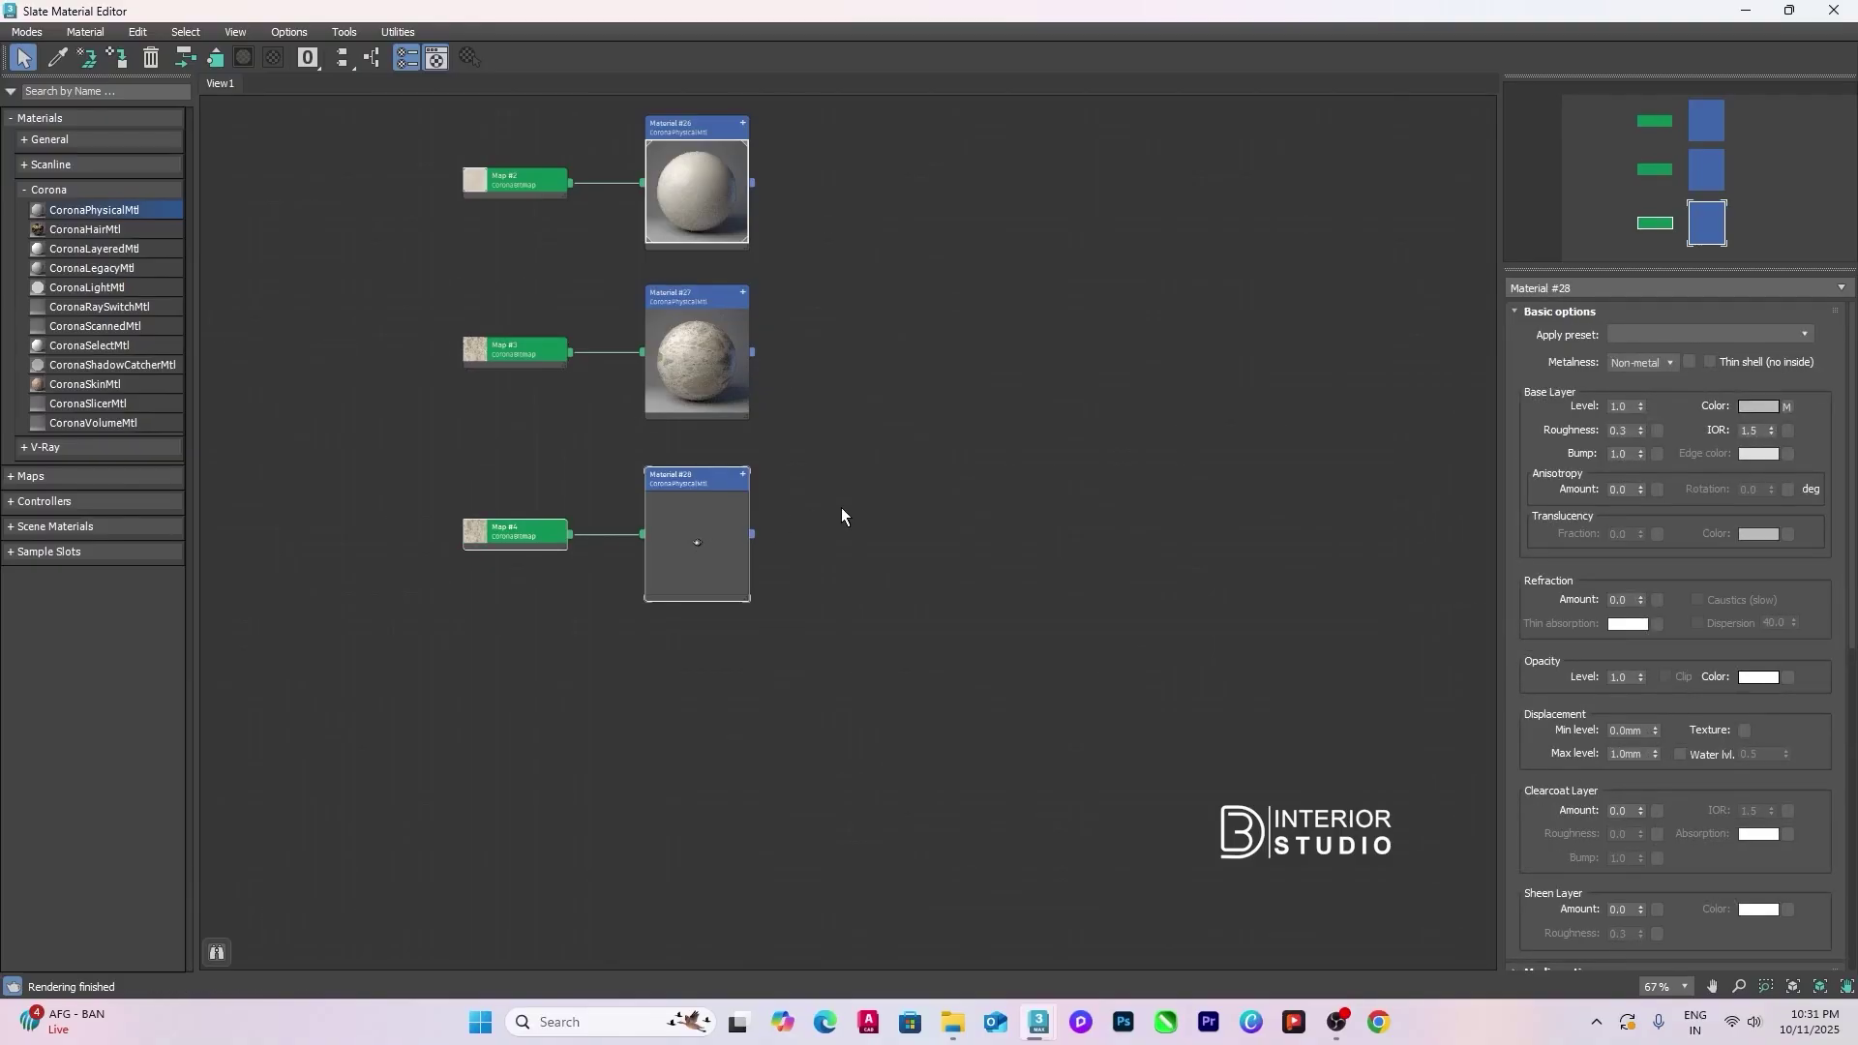
pyautogui.scroll(3, 525, 538)
pyautogui.doubleClick(524, 536)
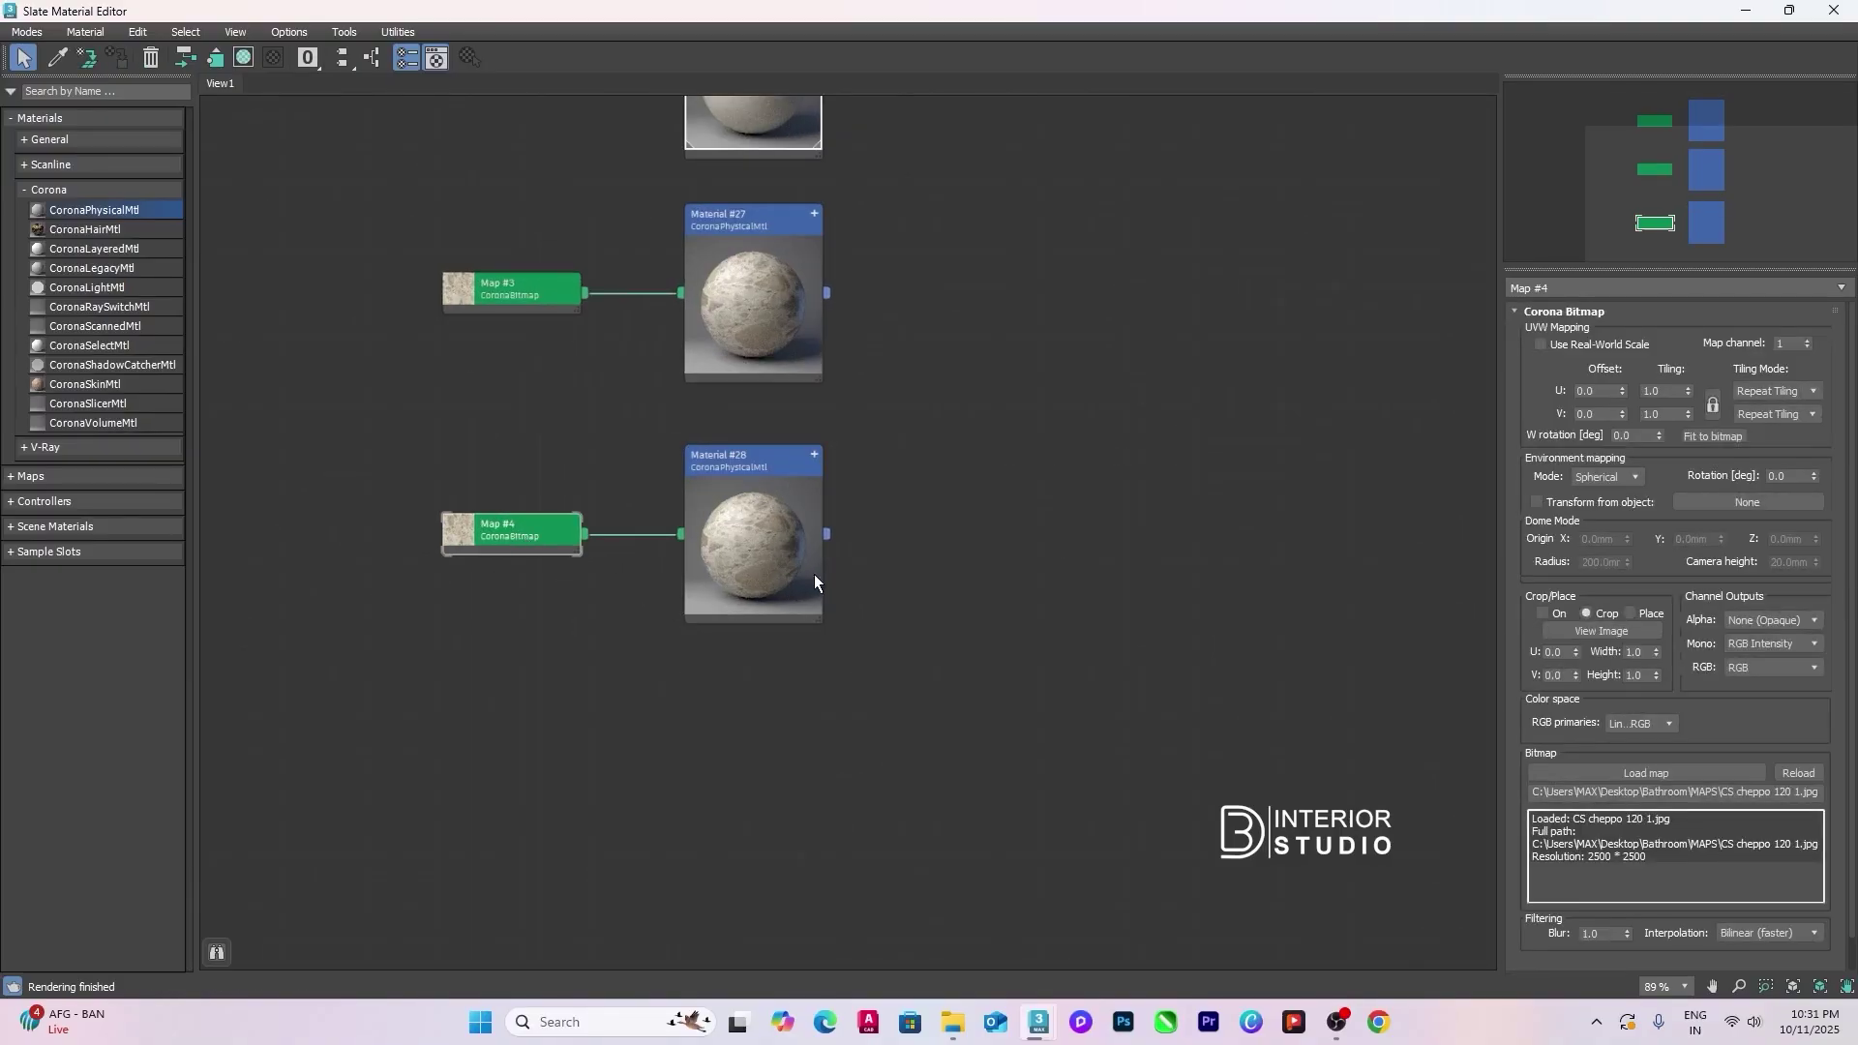
pyautogui.click(1641, 773)
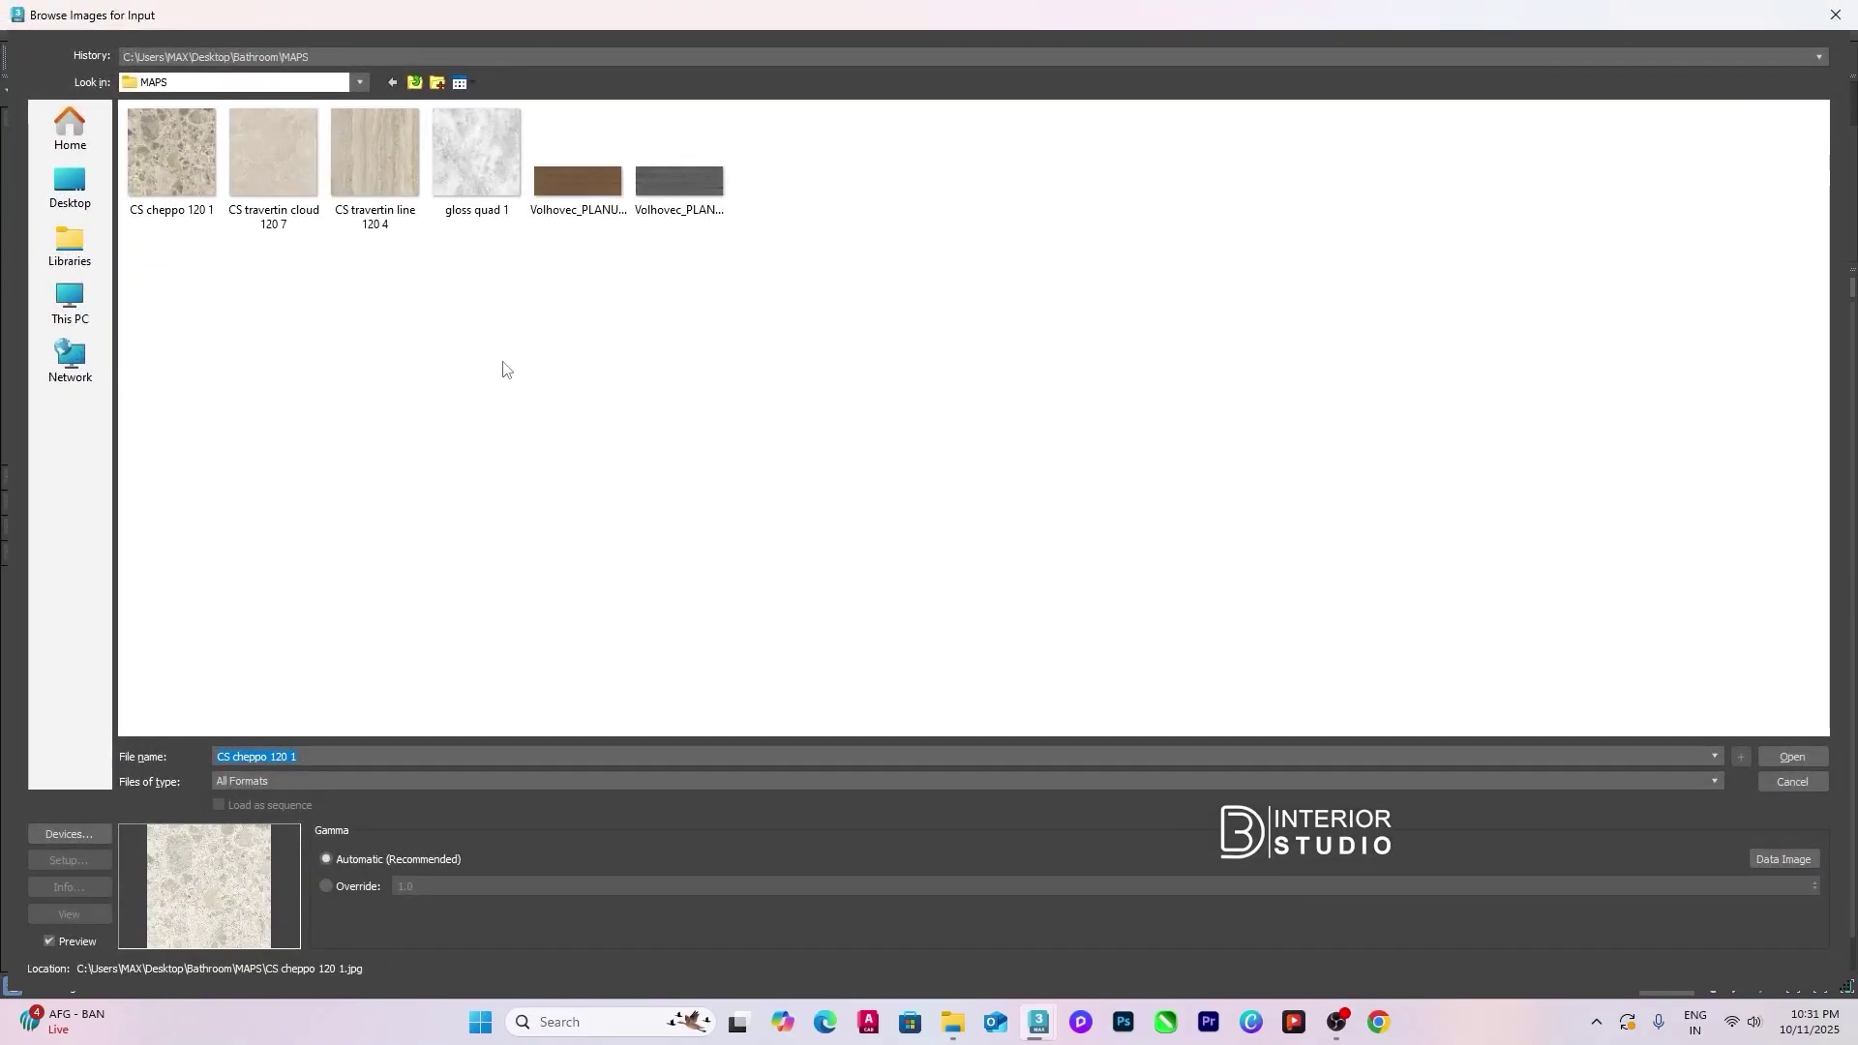
pyautogui.doubleClick(375, 153)
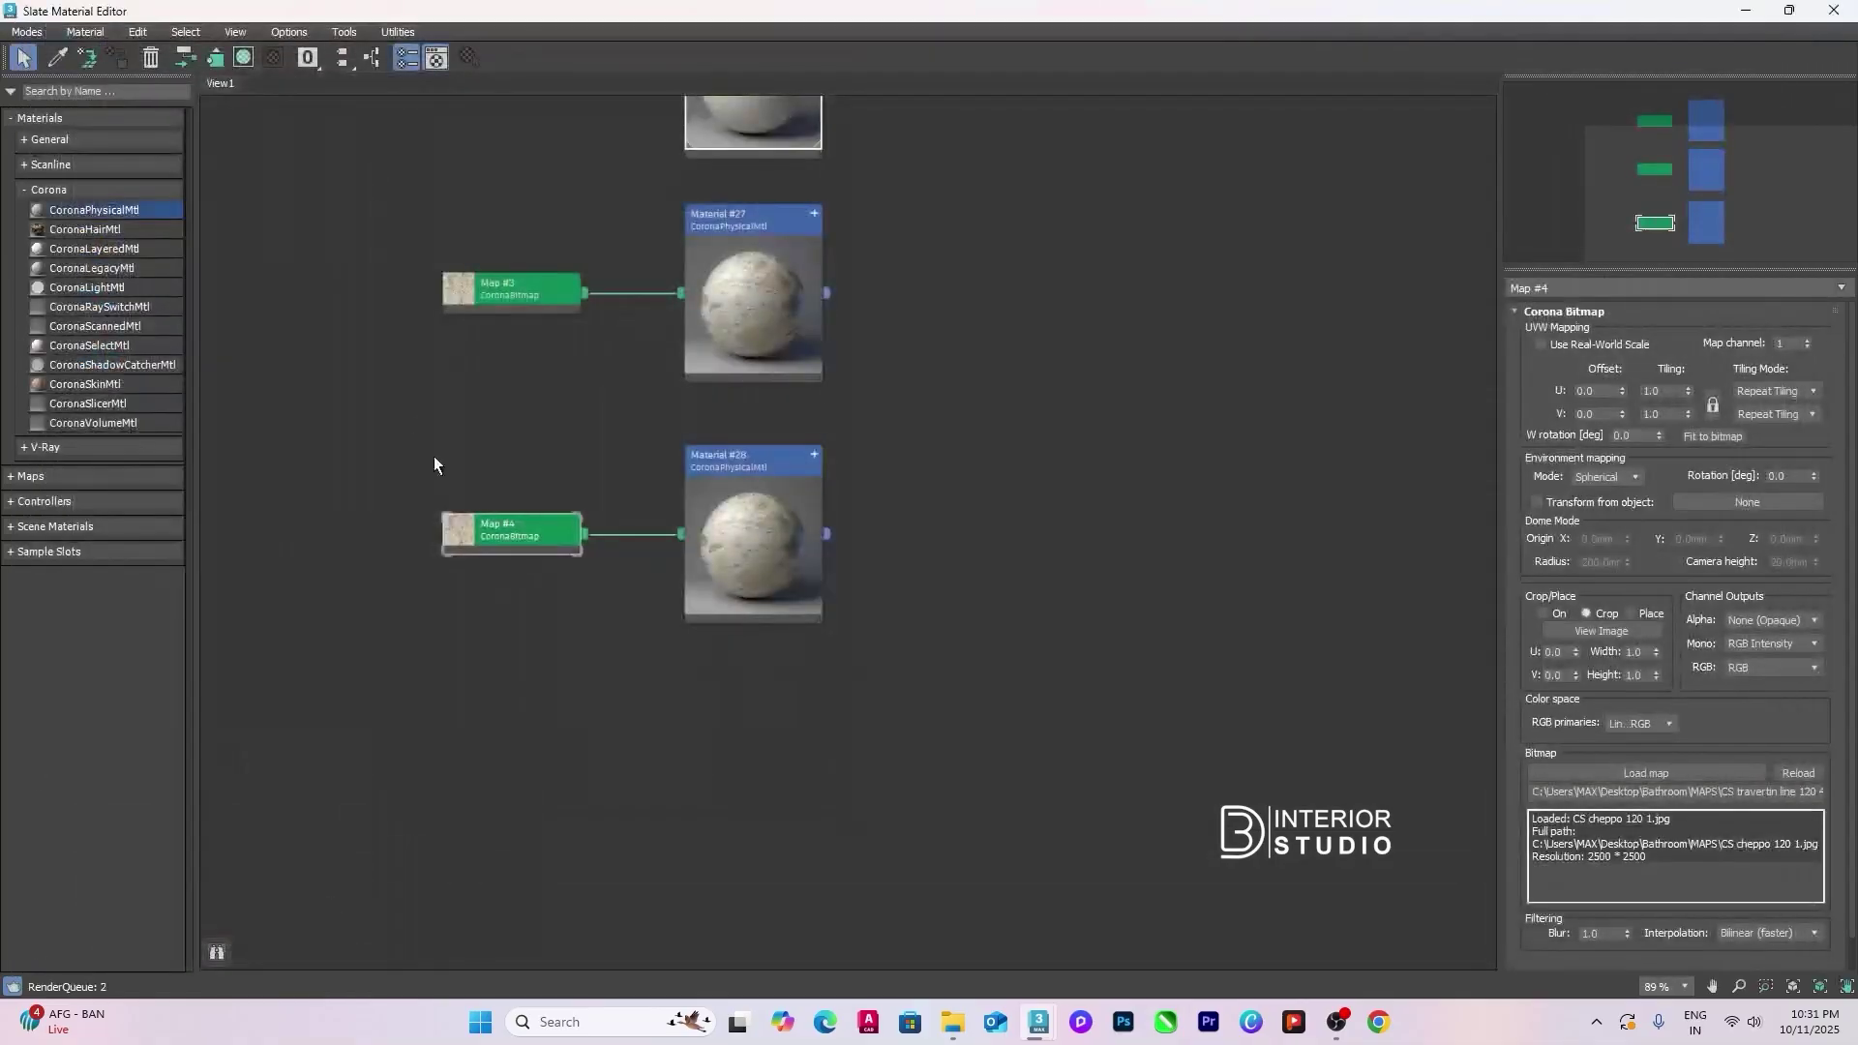
# Step: Duplicate the travertine line material beside the others and load Volhovec_PLANUM_wood_oak_diffuse.jpg into its bitmap
pyautogui.scroll(-2, 484, 463)
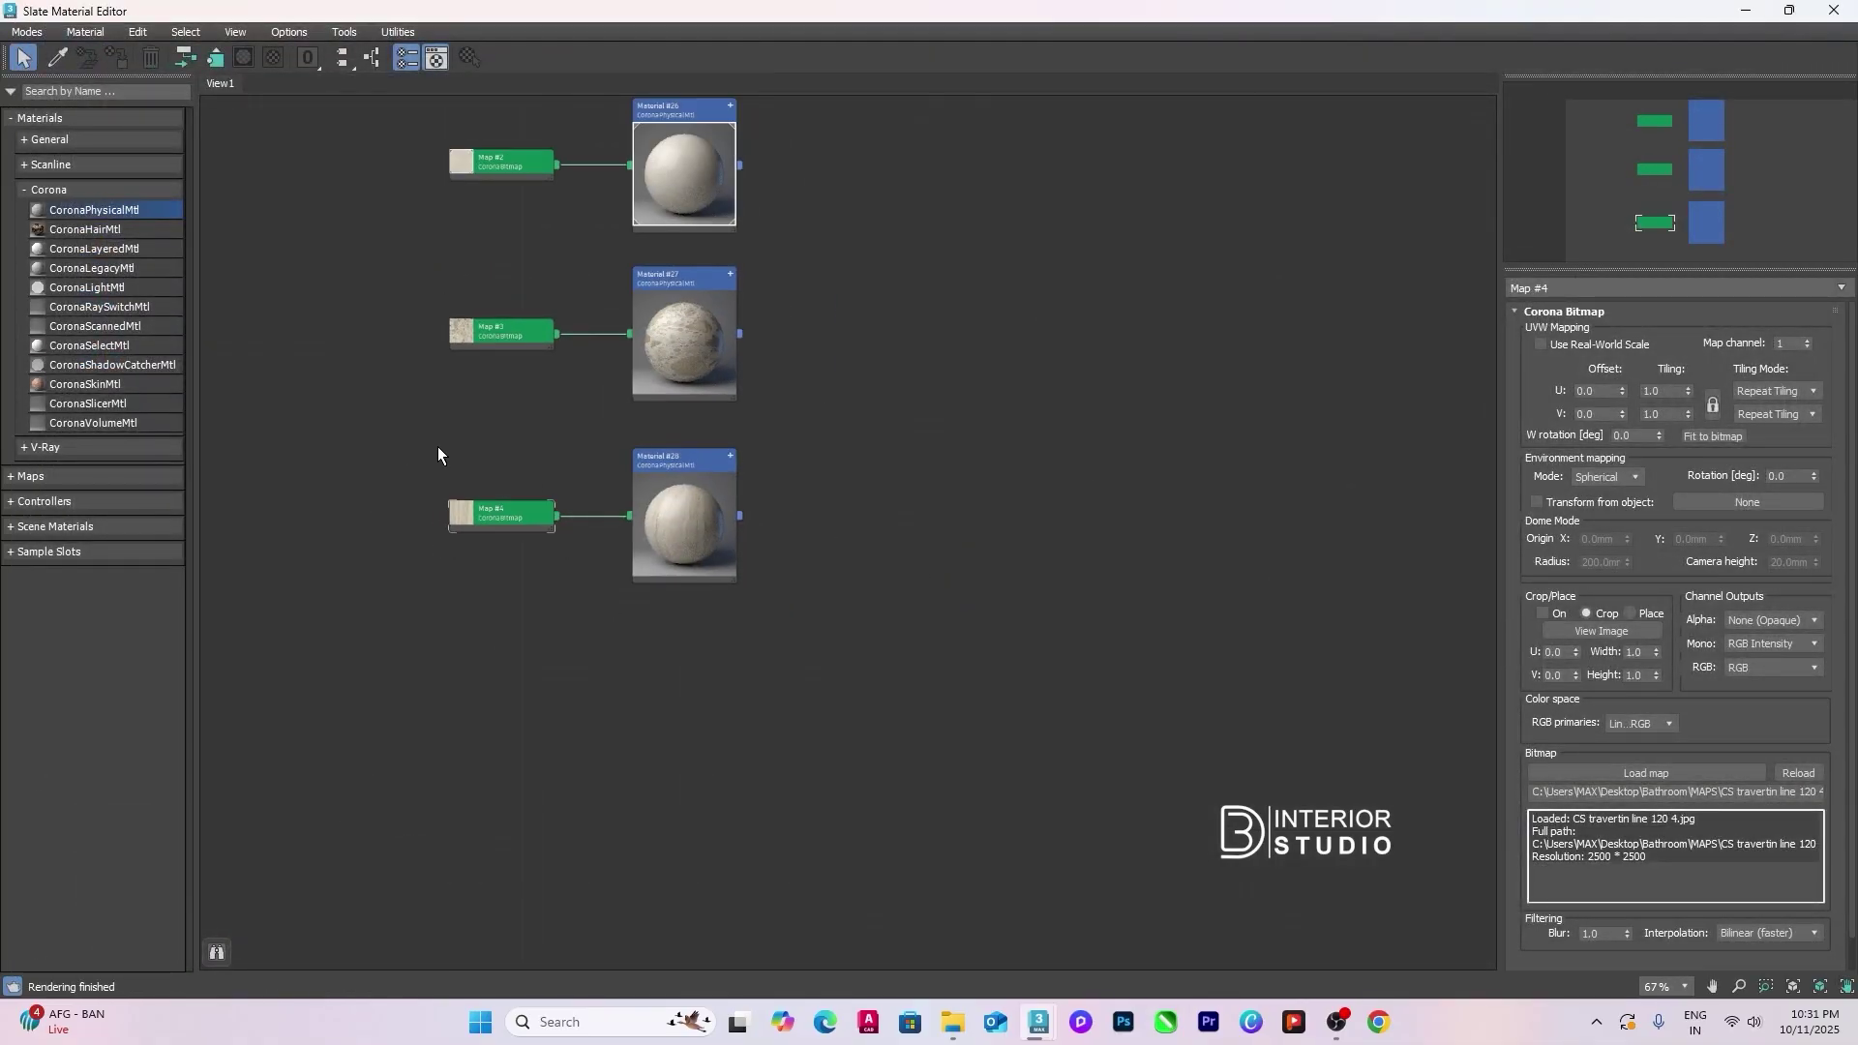
pyautogui.moveTo(437, 446); pyautogui.dragTo(454, 500, button='middle')
pyautogui.moveTo(363, 503); pyautogui.dragTo(747, 668)
pyautogui.moveTo(717, 579); pyautogui.dragTo(681, 647, button='middle')
pyautogui.moveTo(665, 640)
pyautogui.keyDown('shift'); pyautogui.mouseDown()
pyautogui.moveTo(999, 422)
pyautogui.moveTo(1032, 323)
pyautogui.mouseUp(); pyautogui.keyUp('shift')
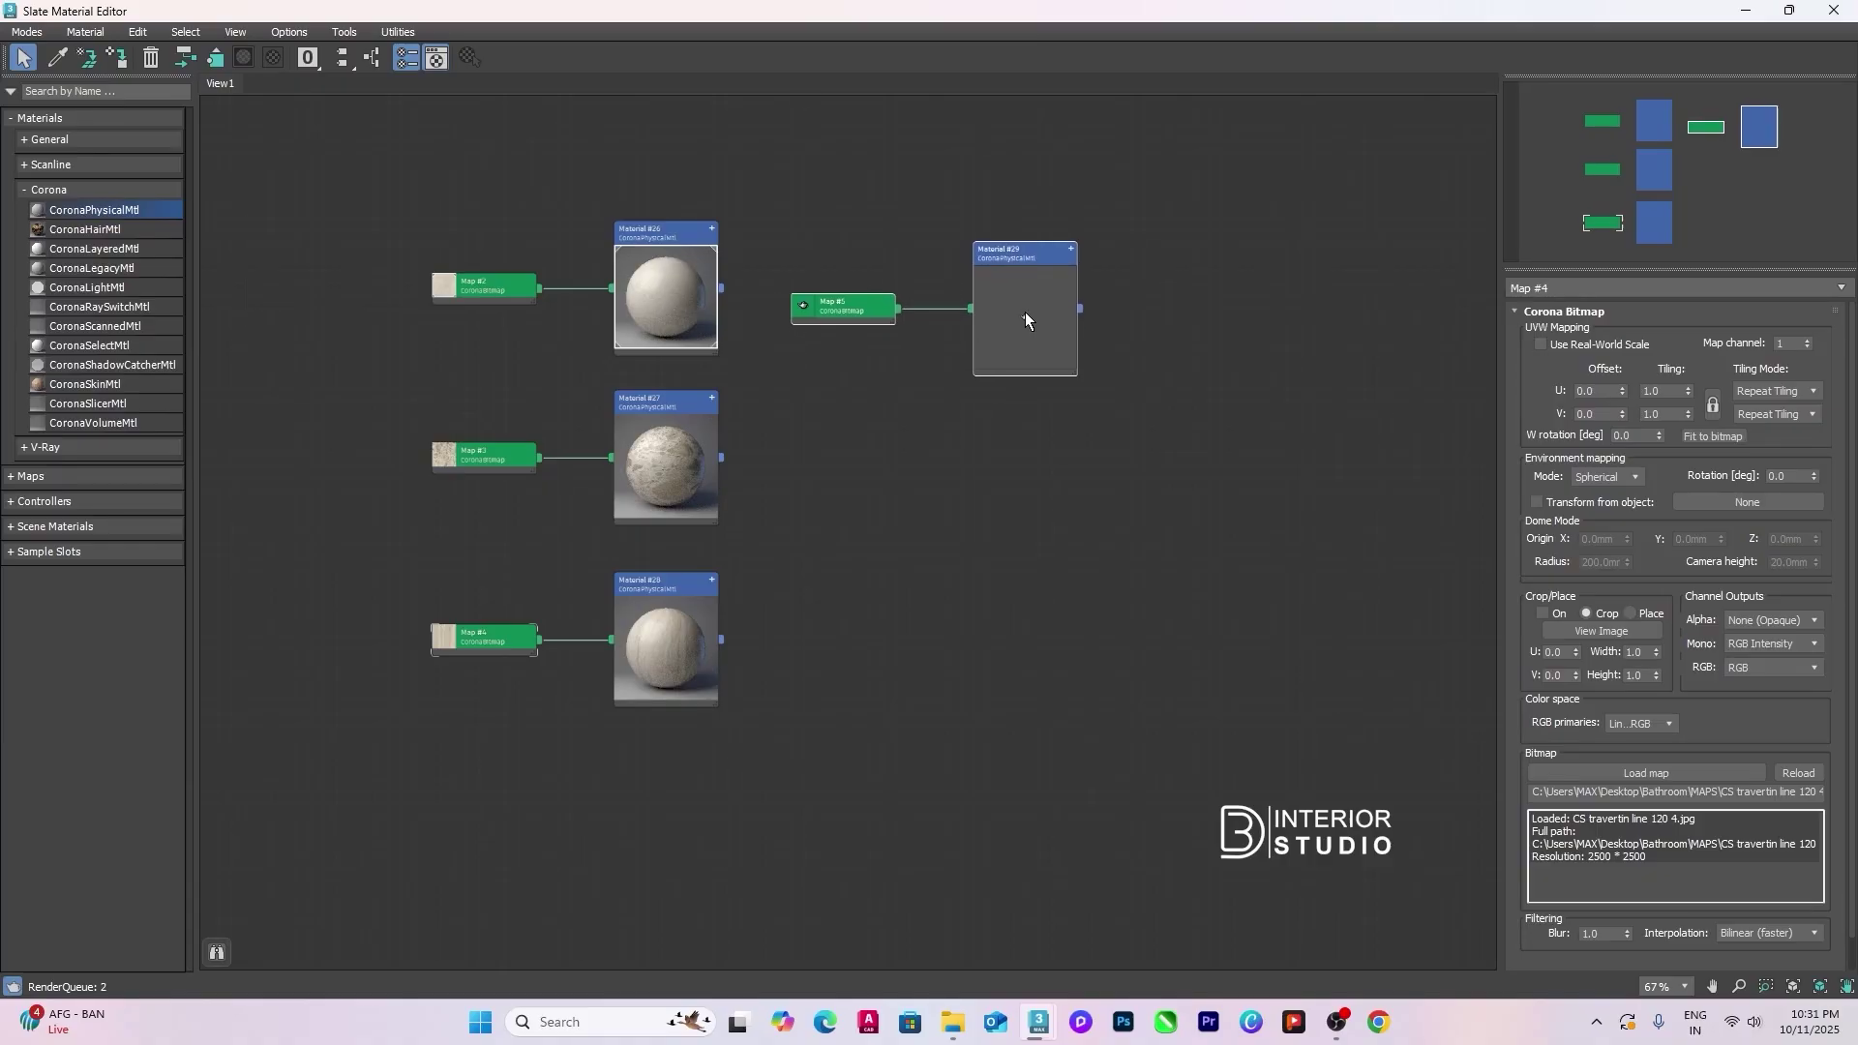
pyautogui.click(1592, 773)
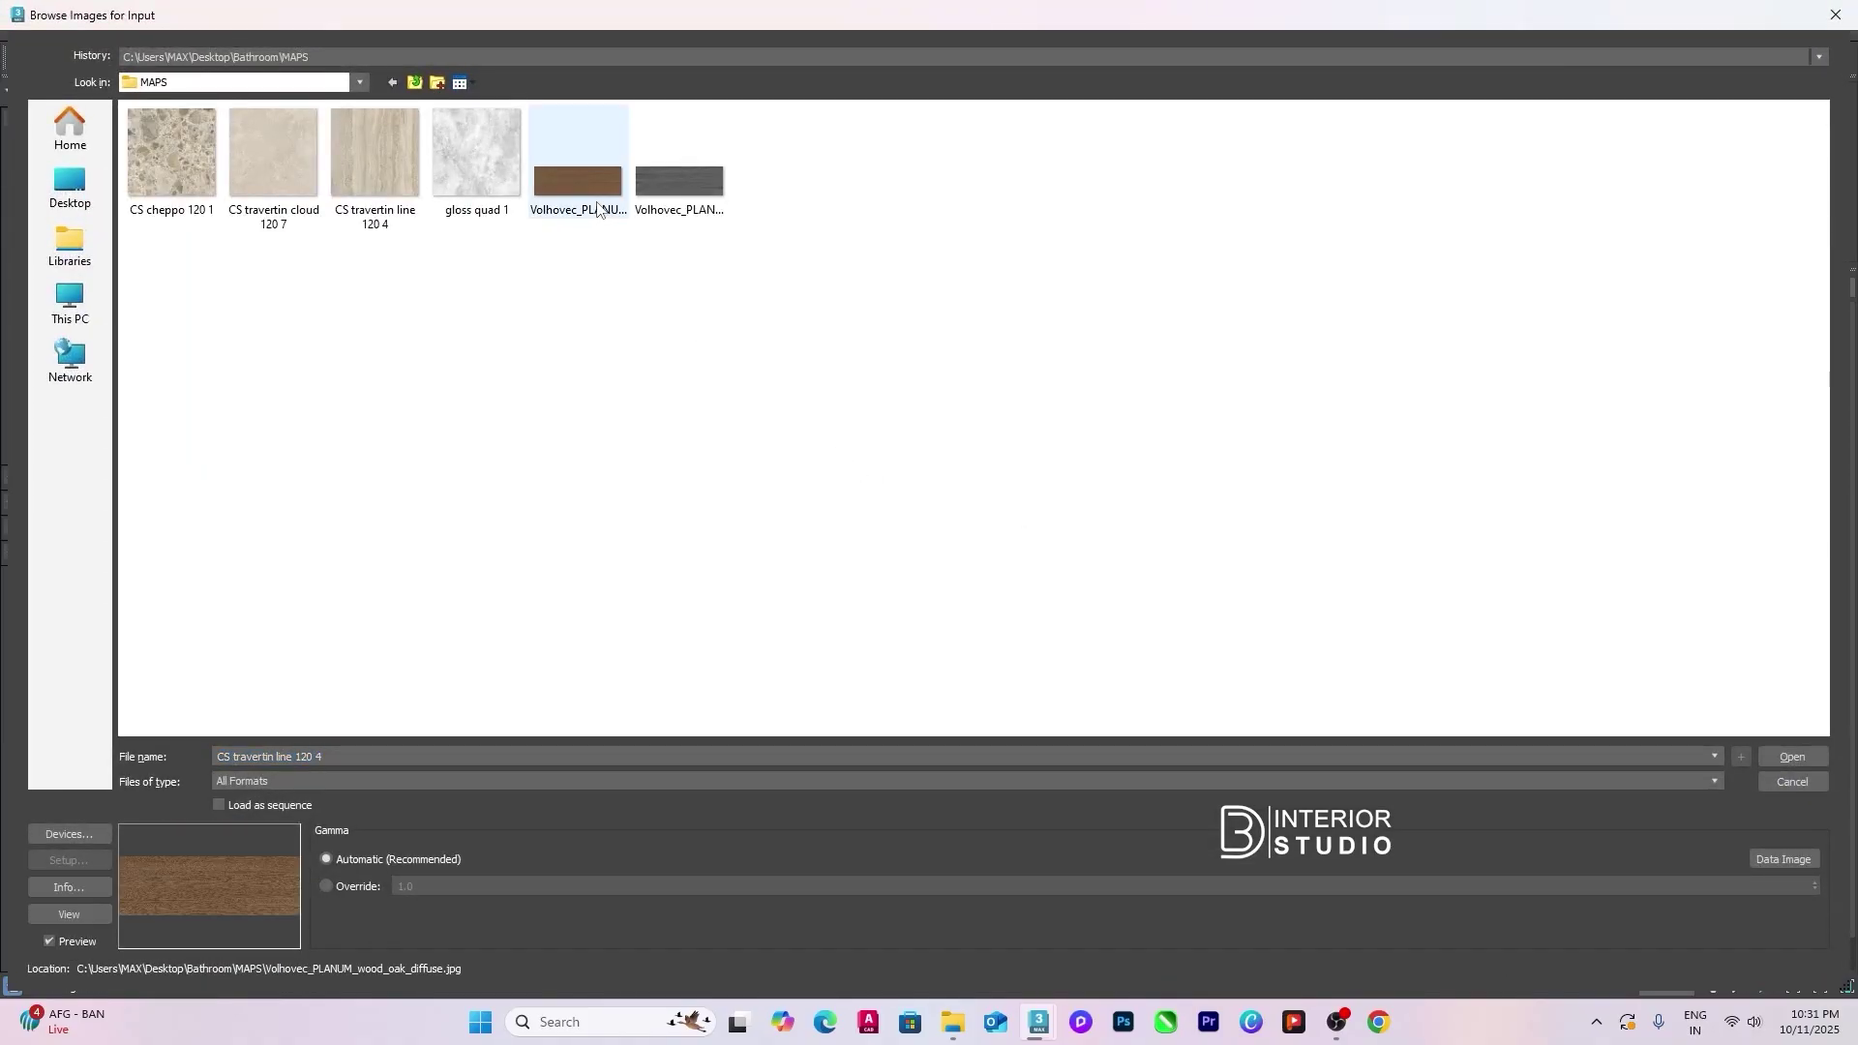
pyautogui.doubleClick(597, 209)
pyautogui.scroll(3, 997, 375)
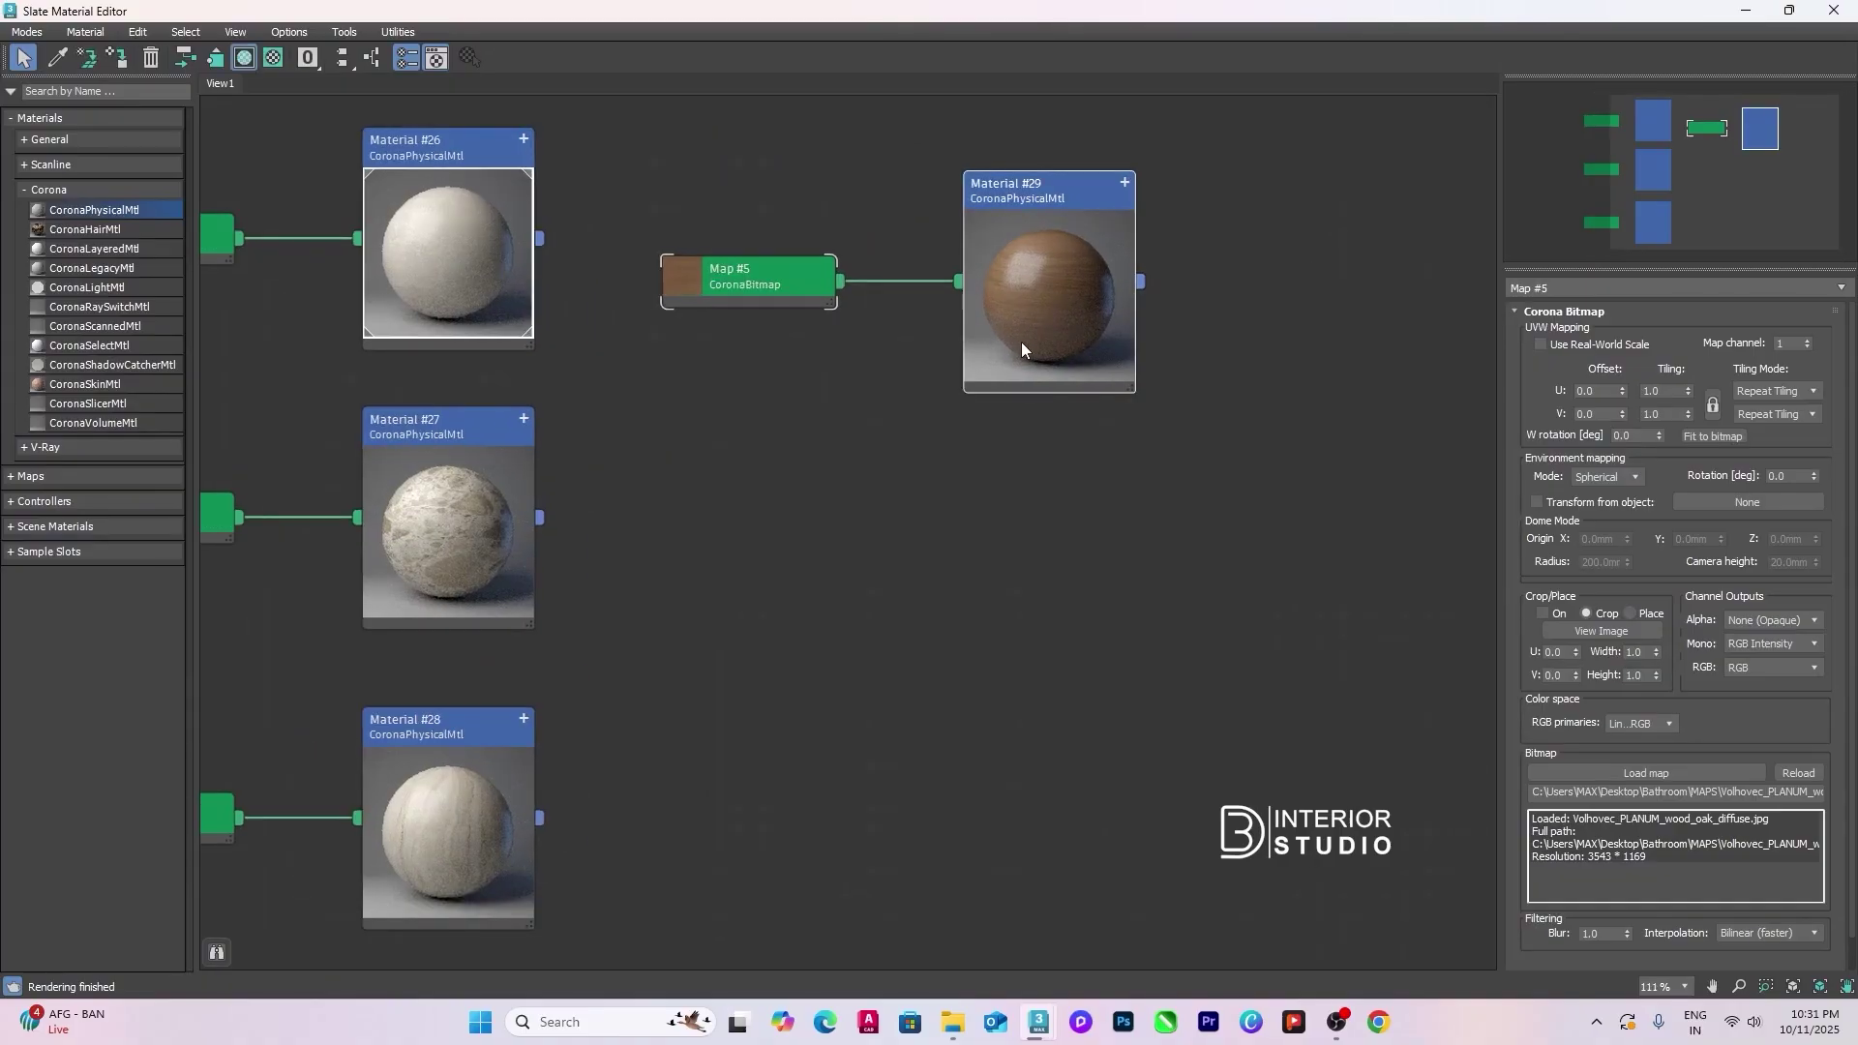
pyautogui.click(1022, 348)
# Step: Assign the cheppo stone material to the selected wall panel
pyautogui.click(1789, 11)
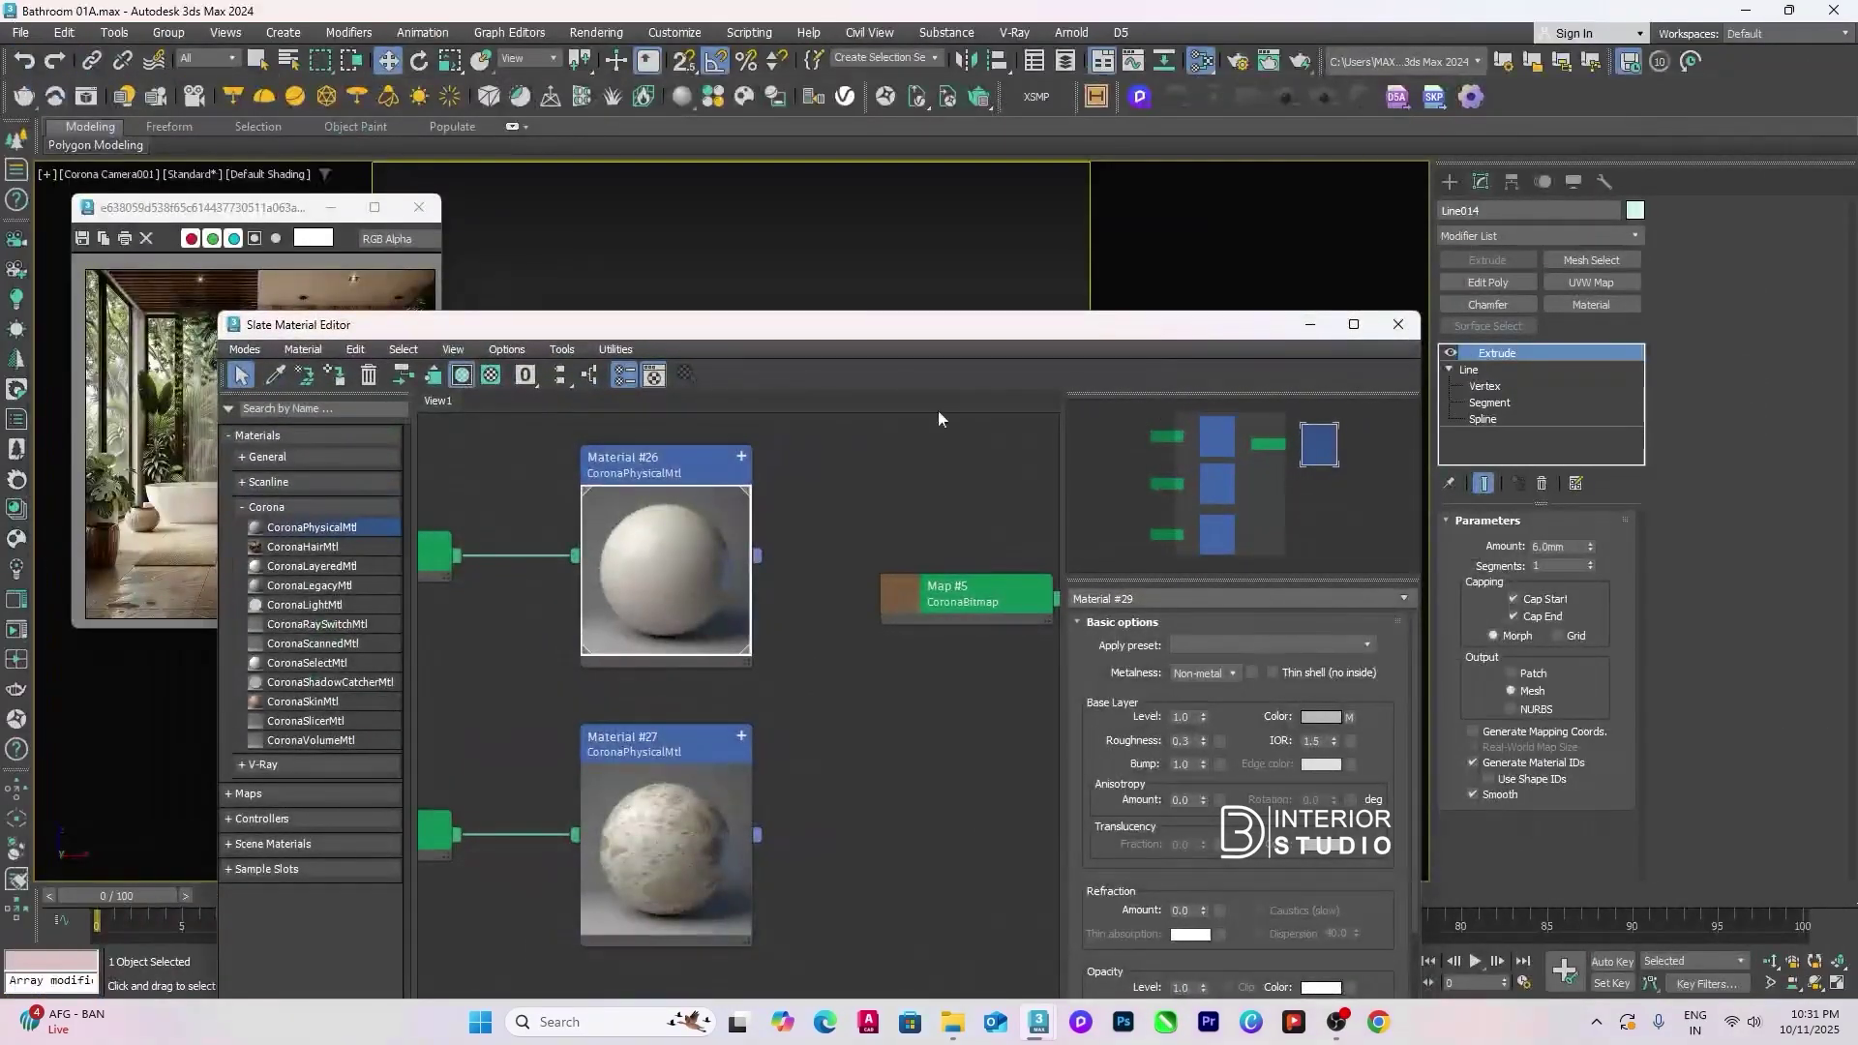
pyautogui.moveTo(870, 335); pyautogui.dragTo(1024, 518)
pyautogui.click(639, 337)
pyautogui.click(855, 376)
pyautogui.scroll(-3, 1007, 722)
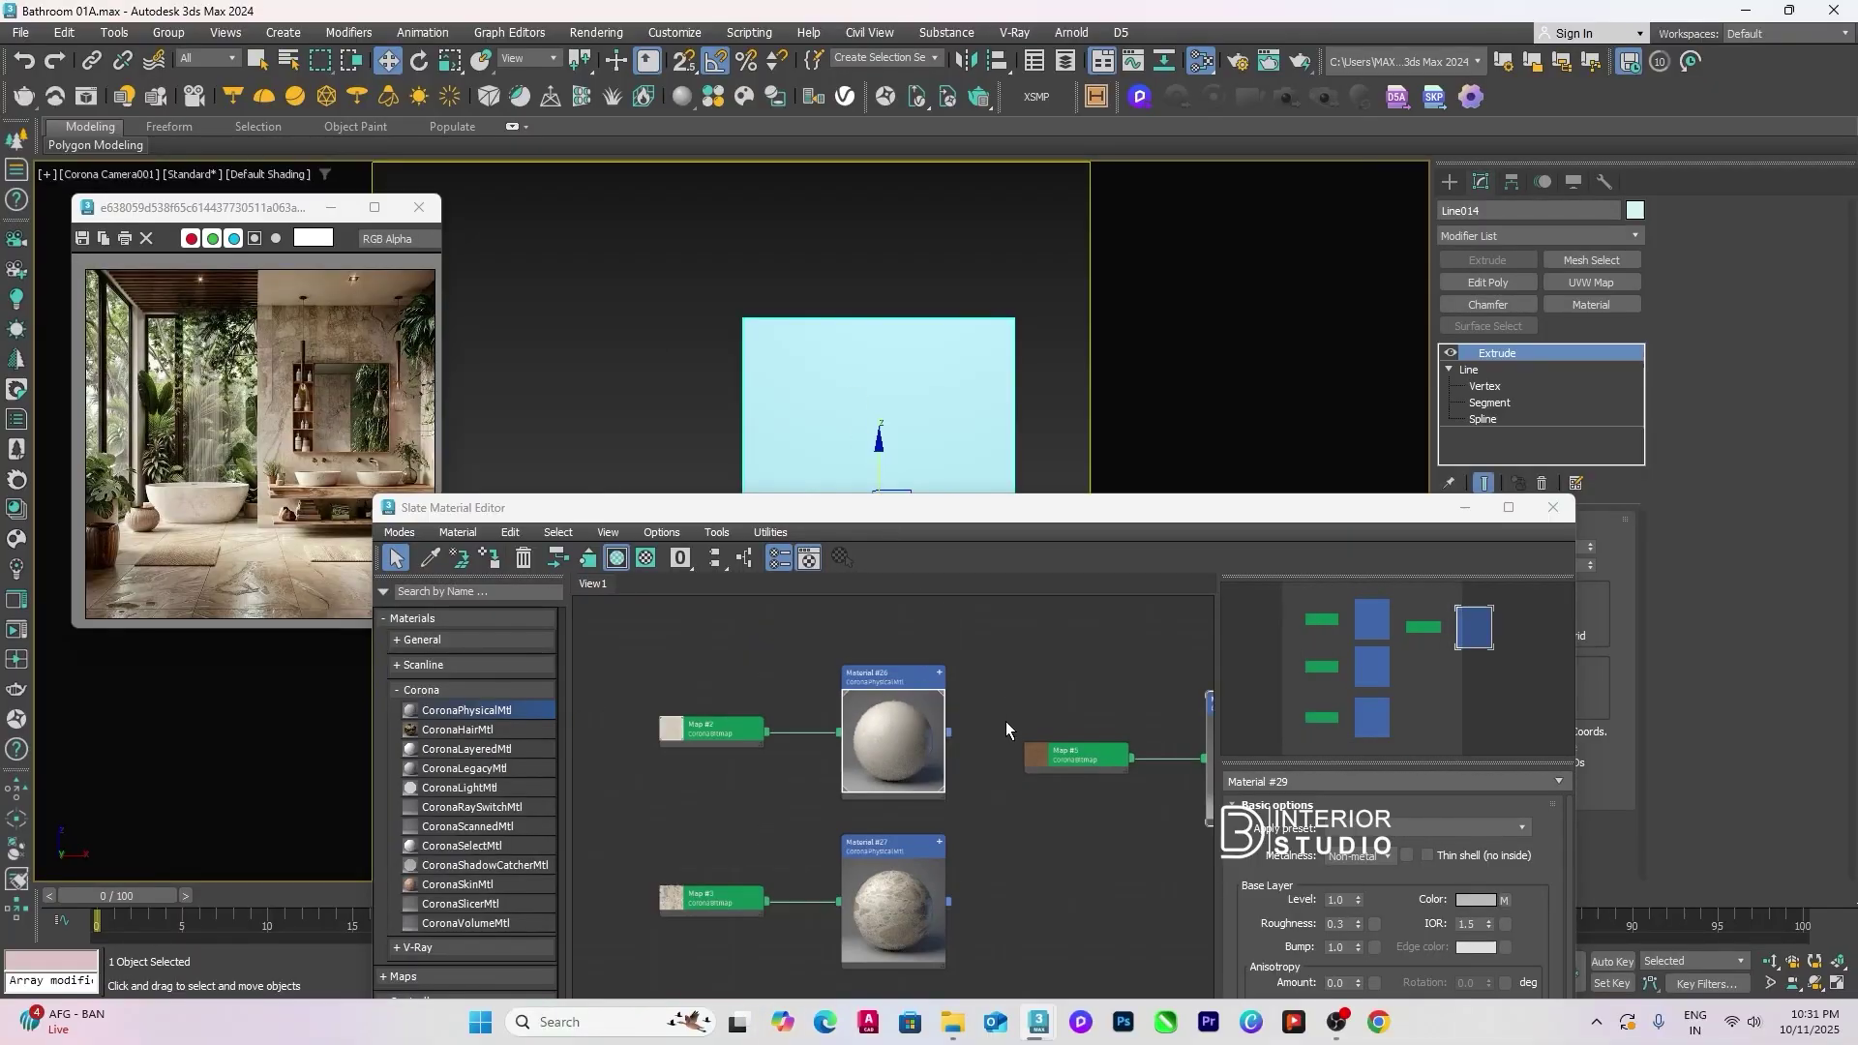
pyautogui.moveTo(1012, 848); pyautogui.dragTo(937, 657, button='middle')
pyautogui.doubleClick(840, 740)
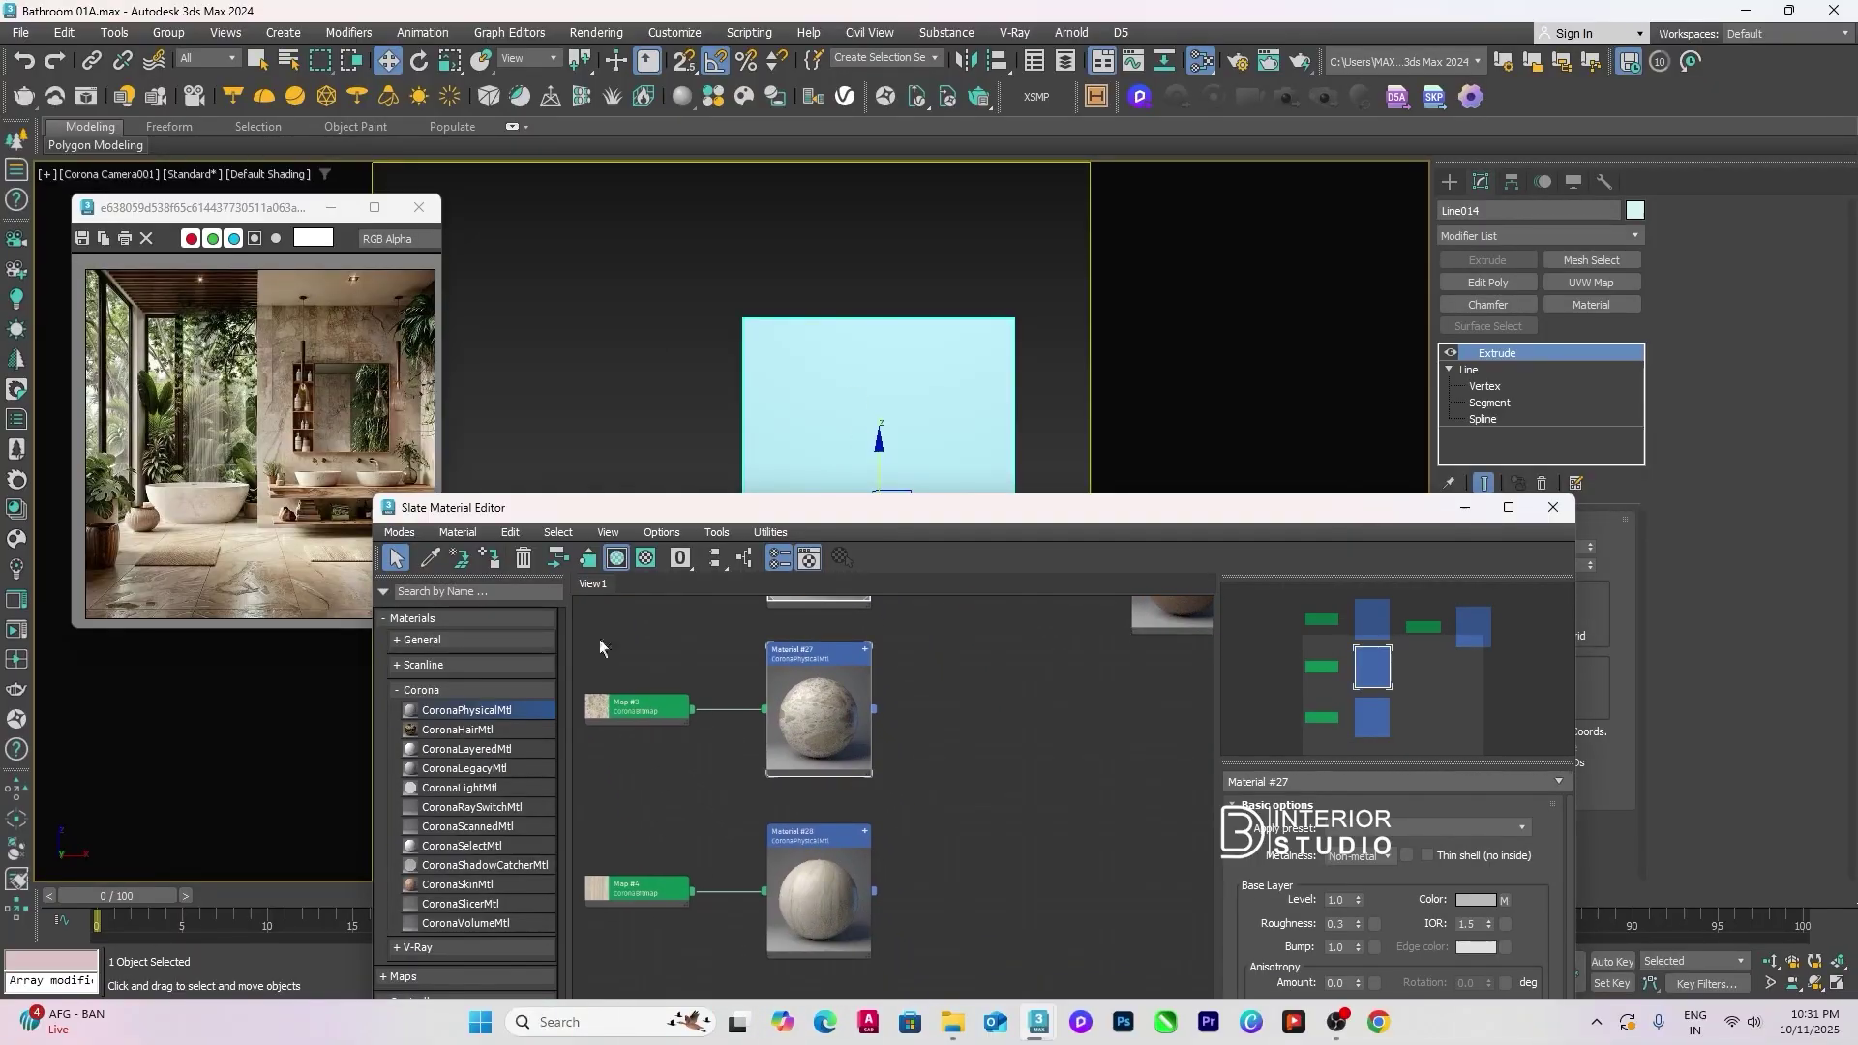
pyautogui.press('a')
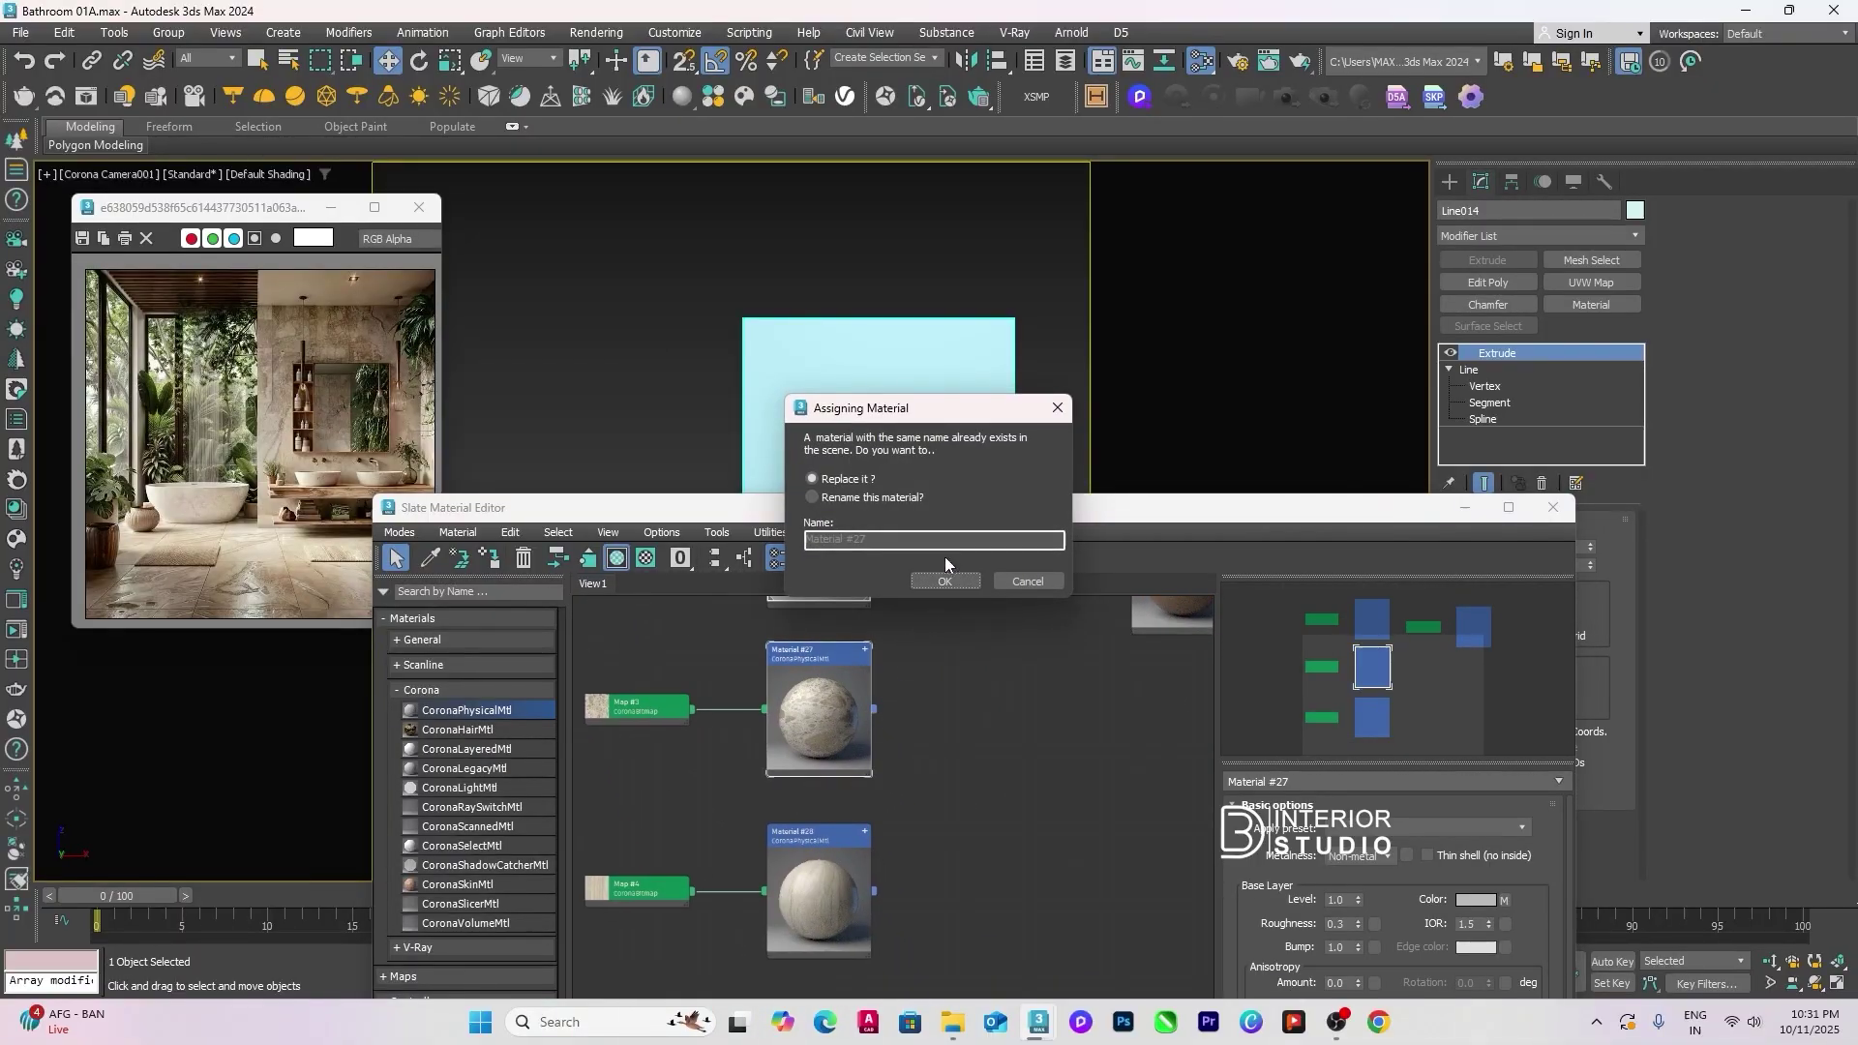
# Step: Resolve the duplicate material name by renaming the cheppo material to Wall Tiles HL
pyautogui.click(874, 495)
pyautogui.click(888, 538)
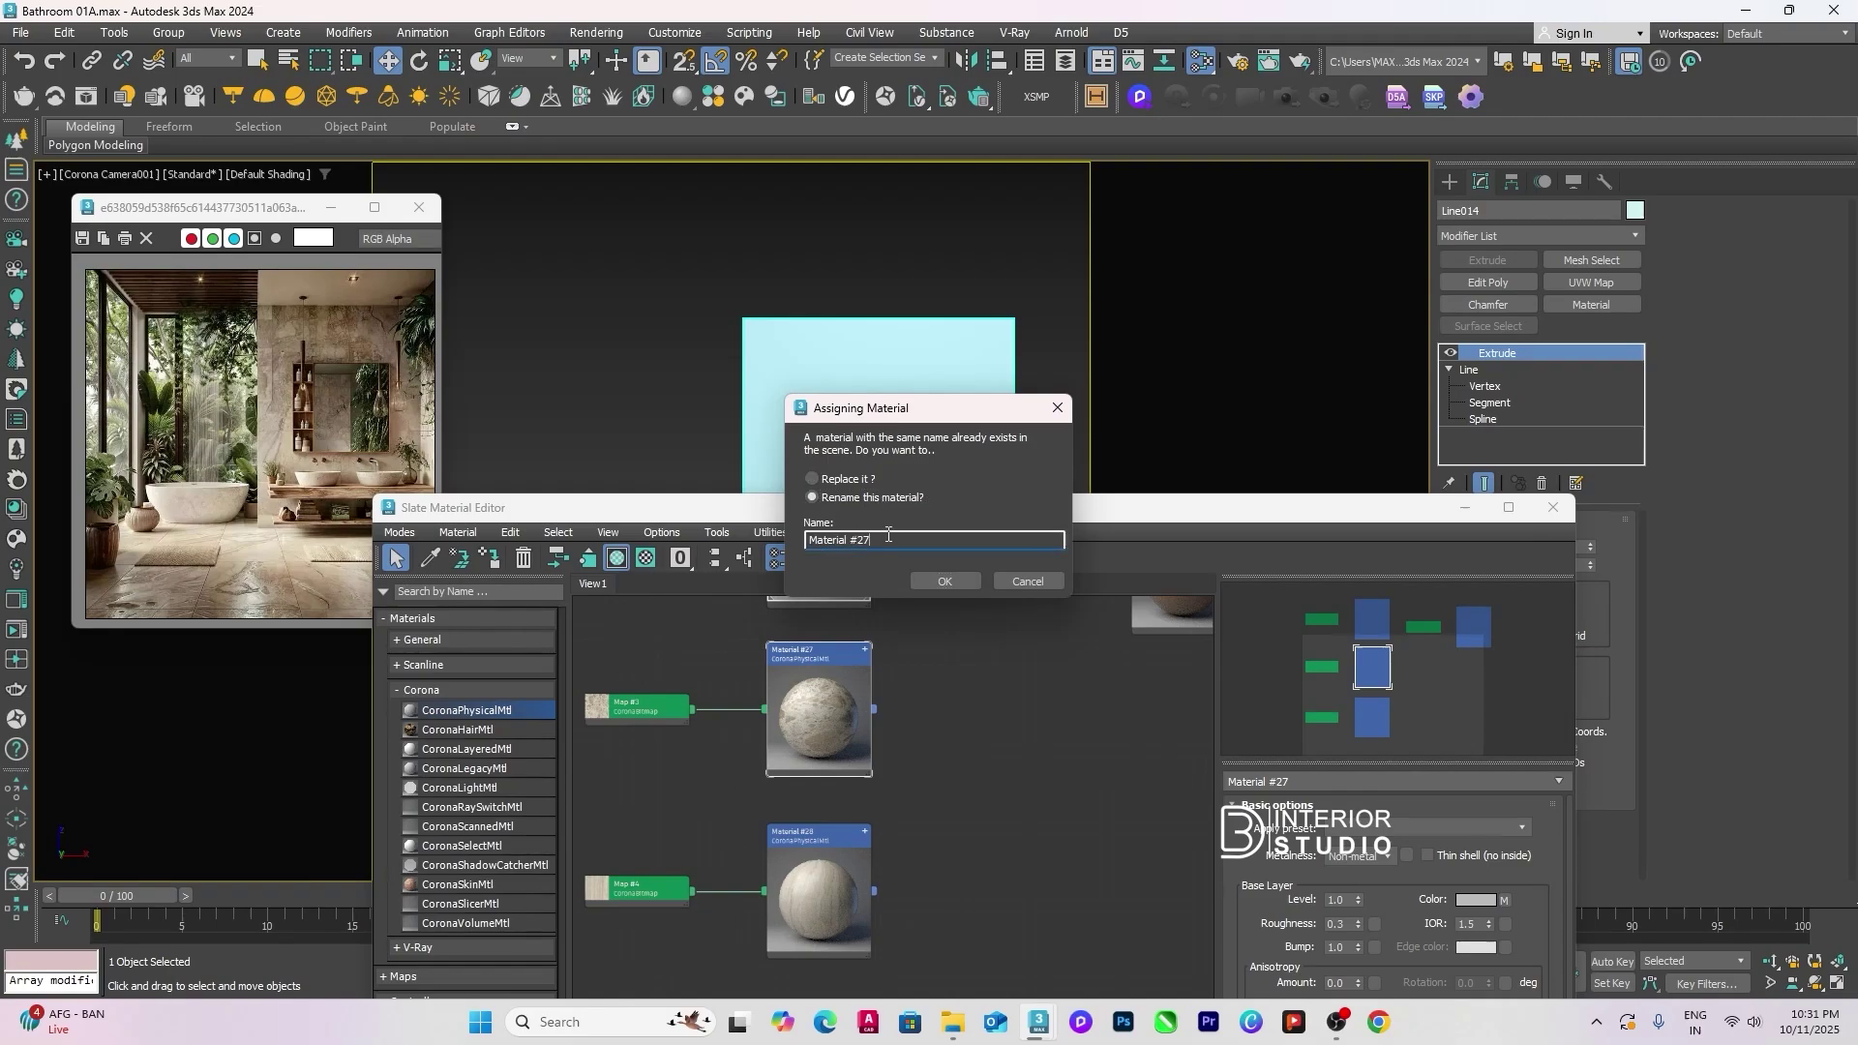
pyautogui.hotkey('ctrl', 'a')
pyautogui.write('w')
pyautogui.click(955, 585)
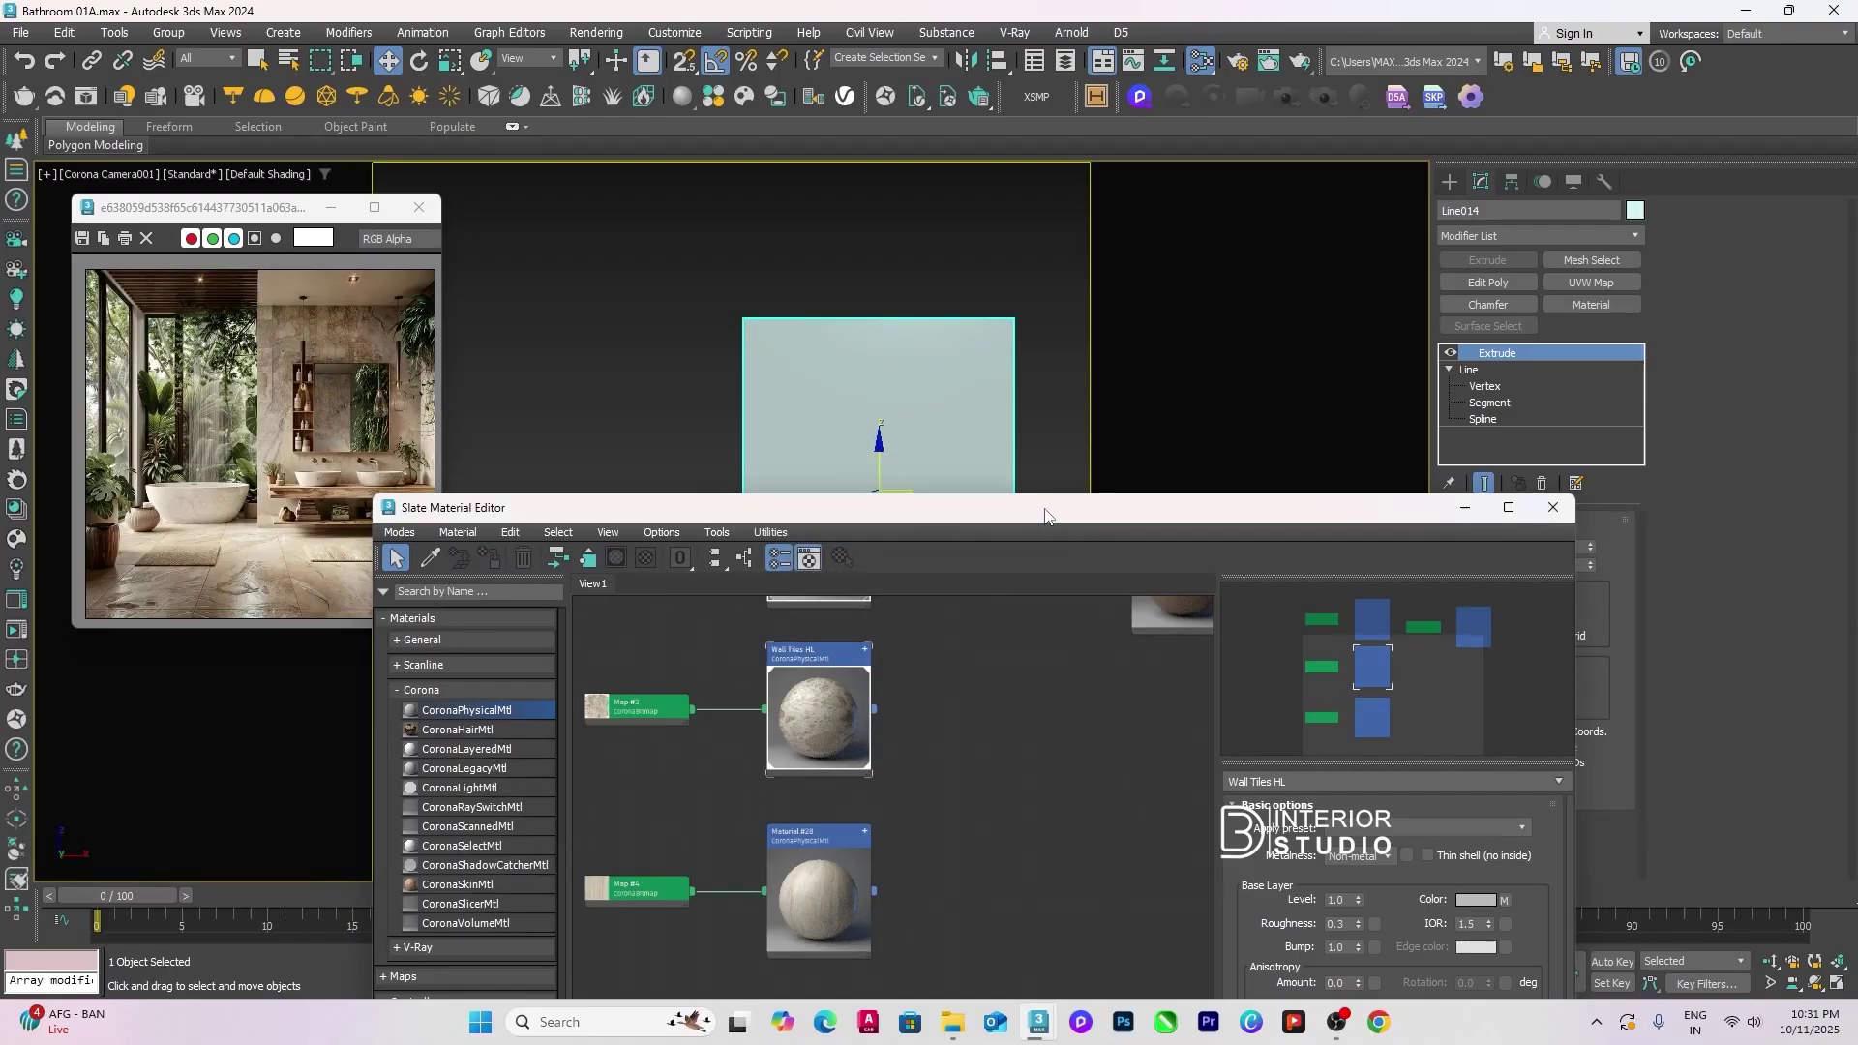
# Step: Add a UVW Map modifier with Box mapping to the wall panel
pyautogui.moveTo(1045, 516); pyautogui.dragTo(801, 538)
pyautogui.click(1310, 533)
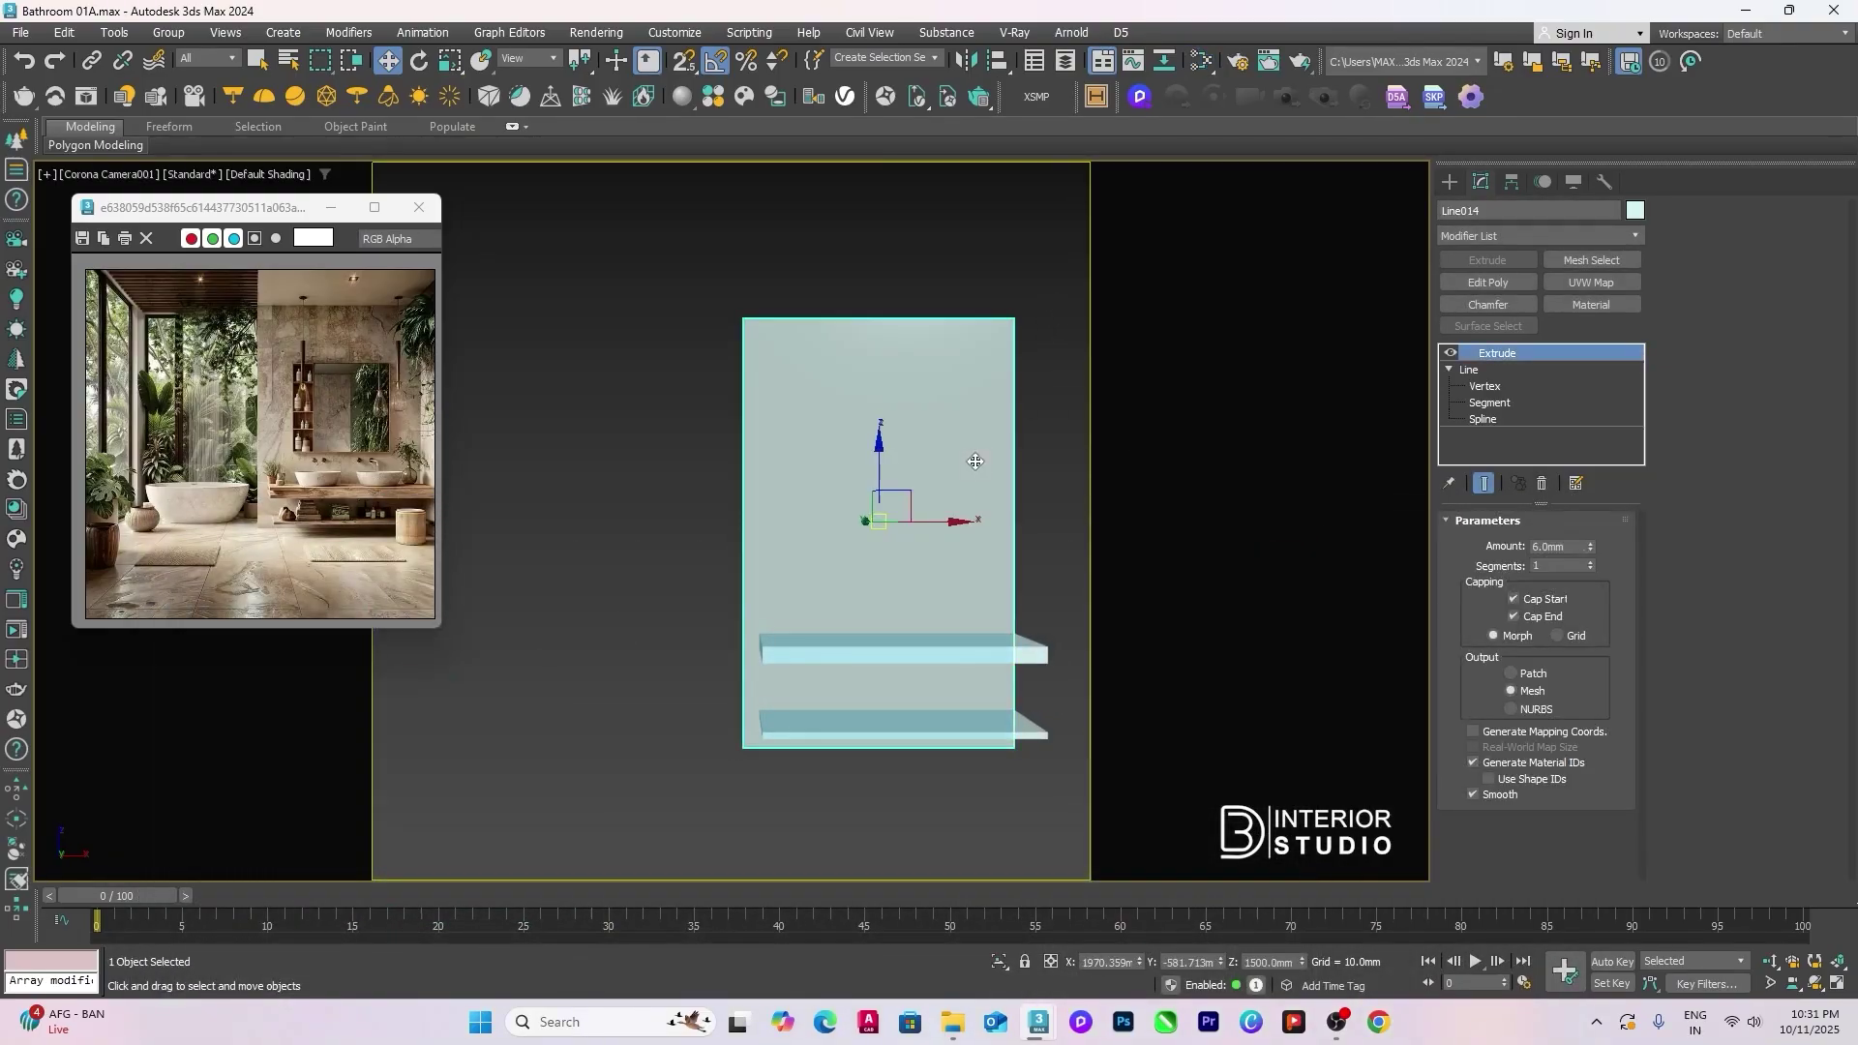
pyautogui.click(1591, 282)
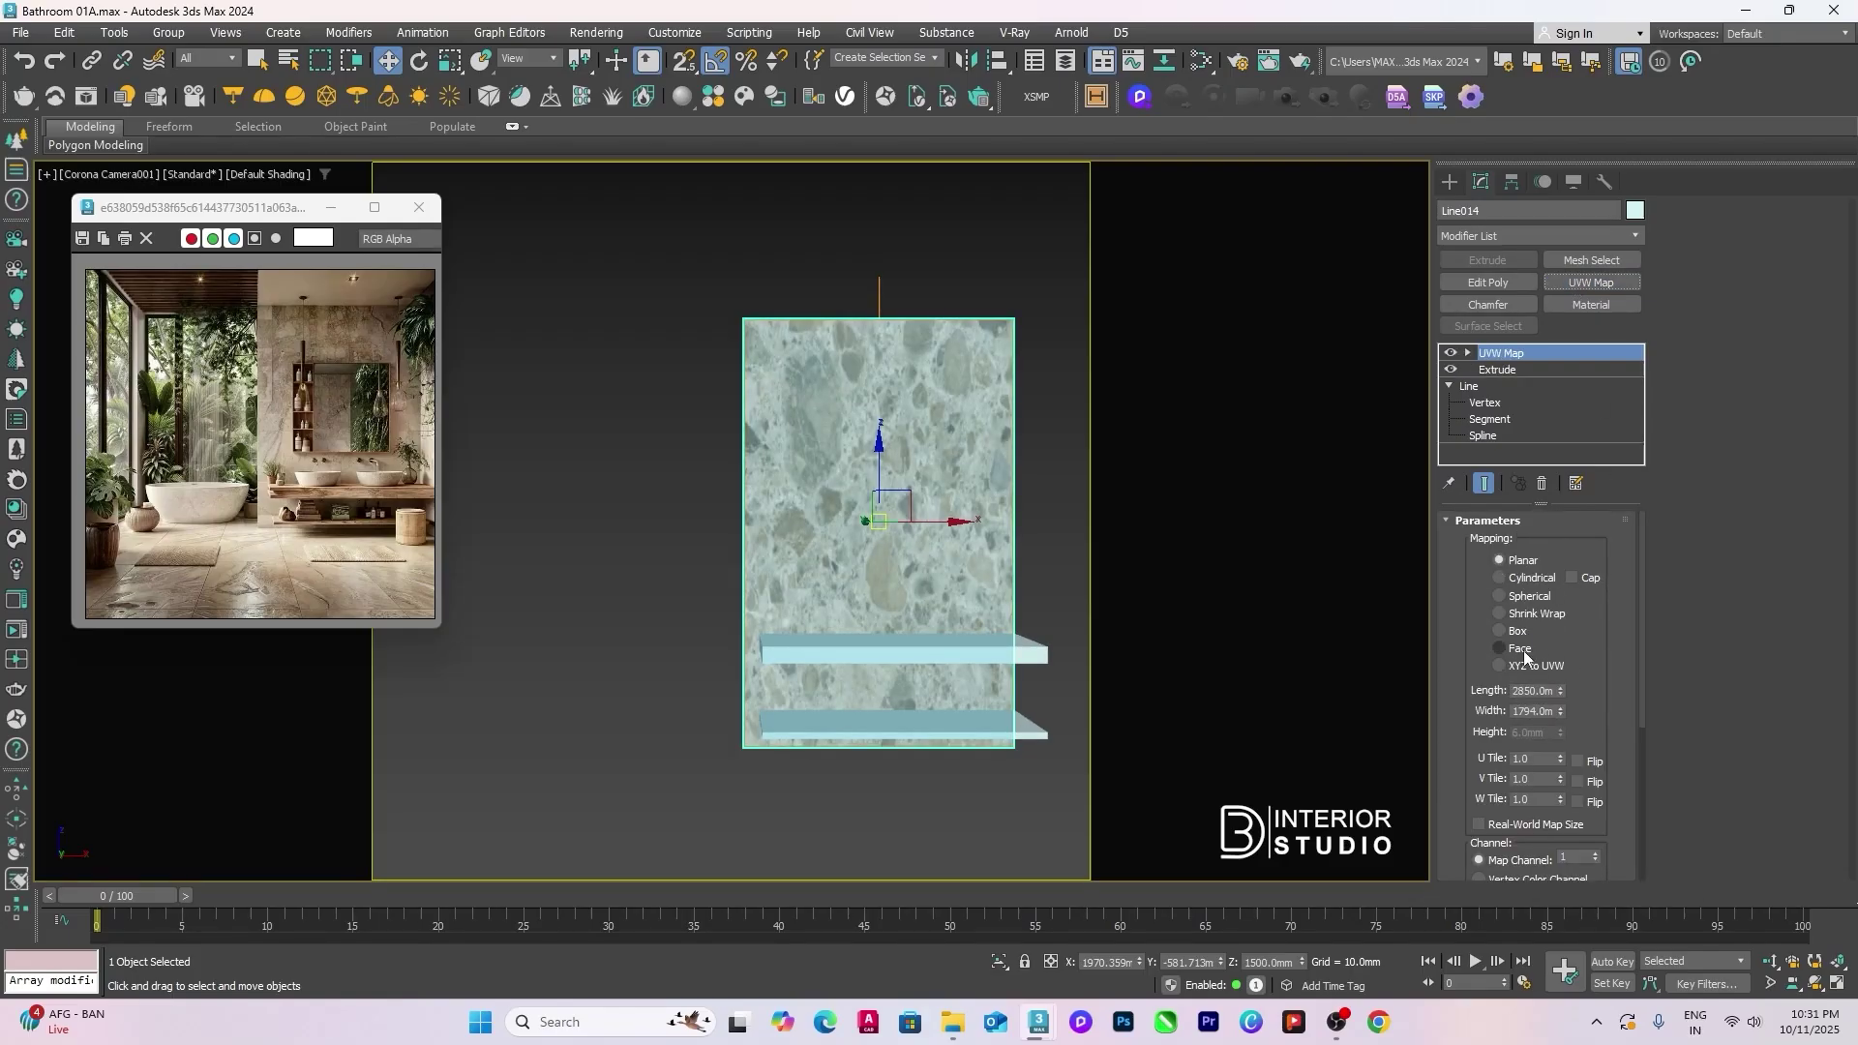
pyautogui.click(1518, 633)
# Step: Set the wall panel's UVW Map length and width to 1200 mm, then clear the selection
pyautogui.doubleClick(1534, 690)
pyautogui.write('12')
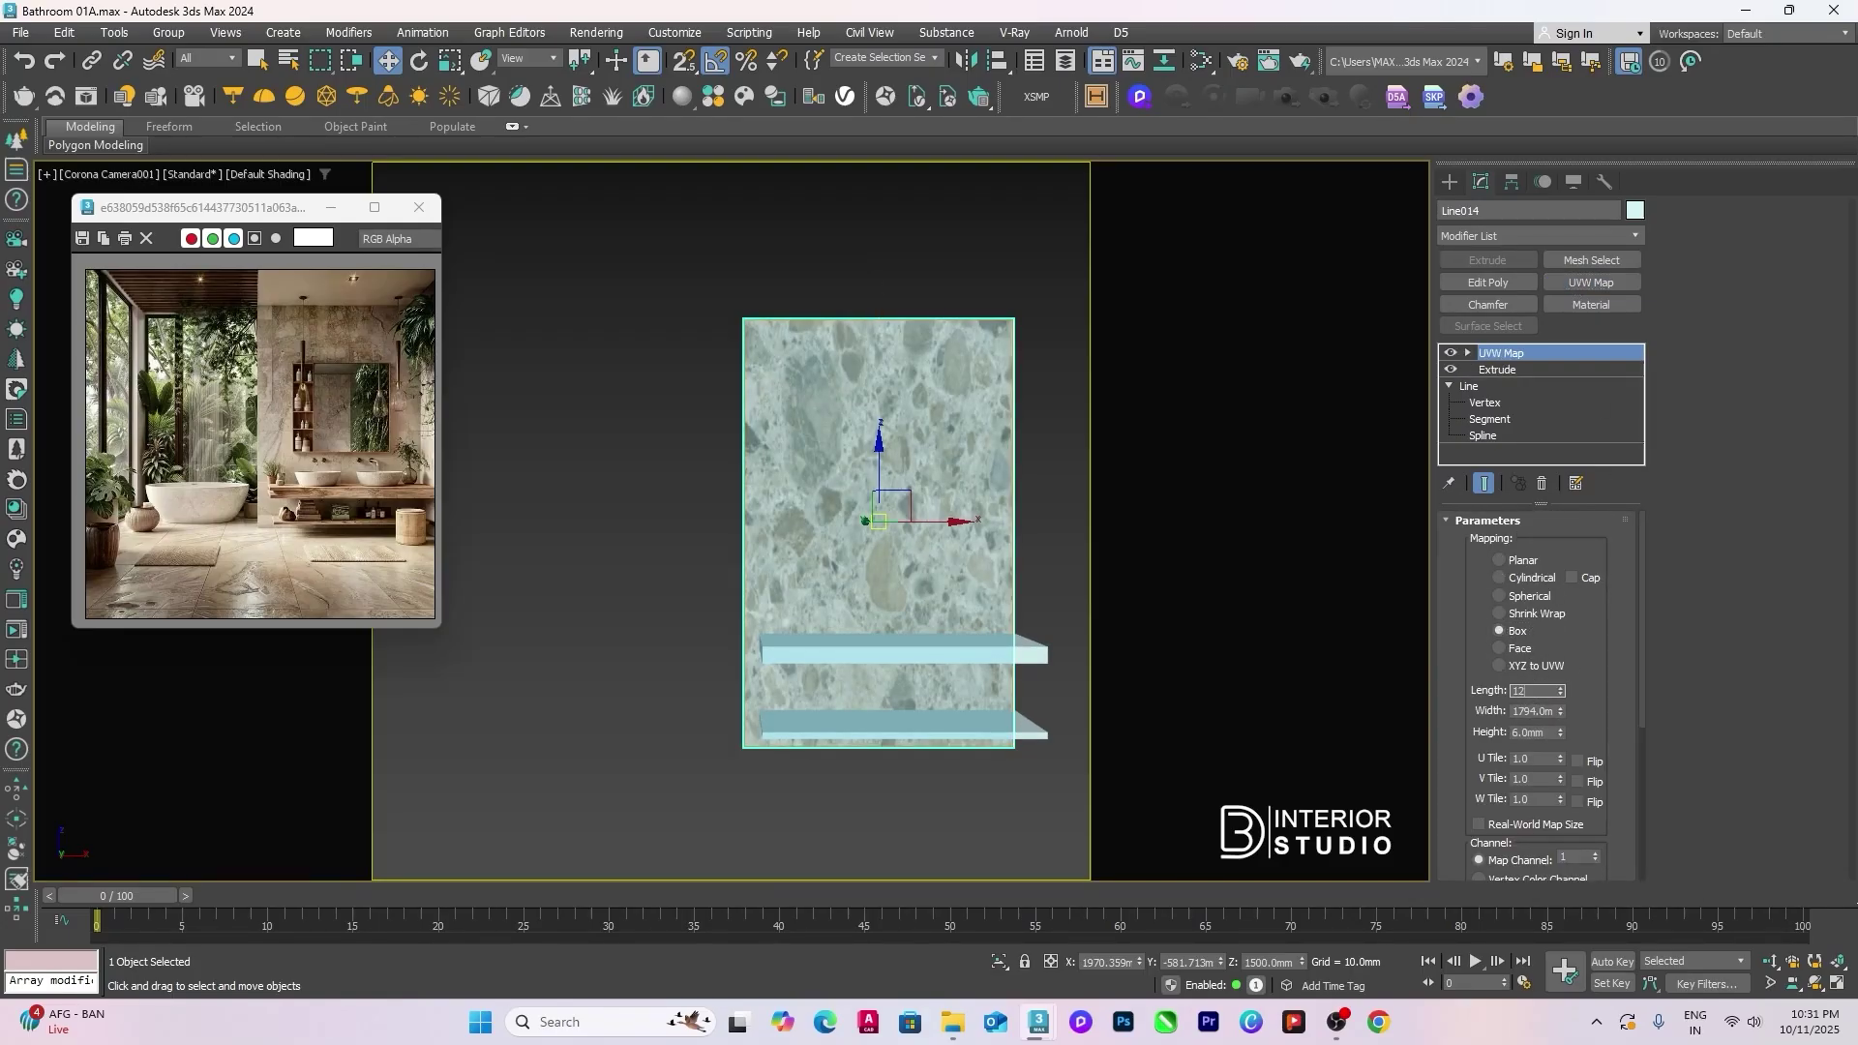
pyautogui.write('00')
pyautogui.press('Tab')
pyautogui.write('1200')
pyautogui.press('Return')
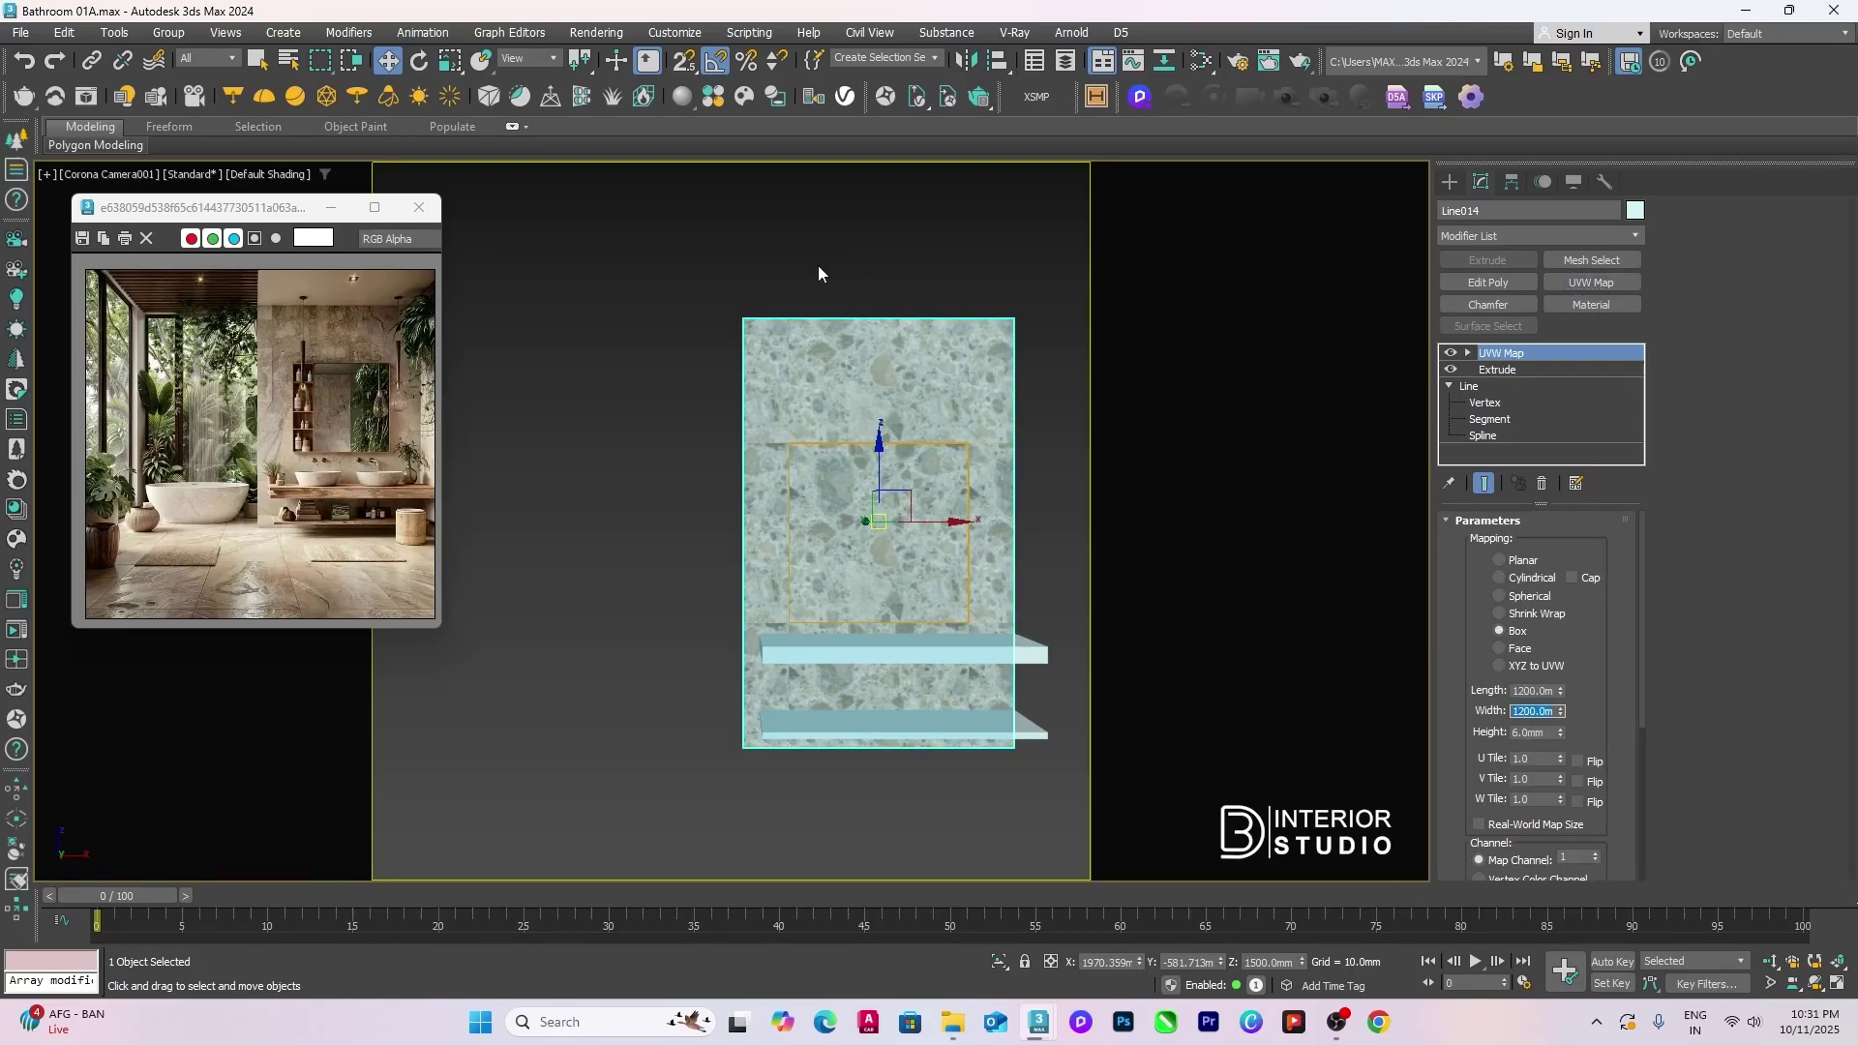
pyautogui.click(906, 256)
pyautogui.click(907, 451)
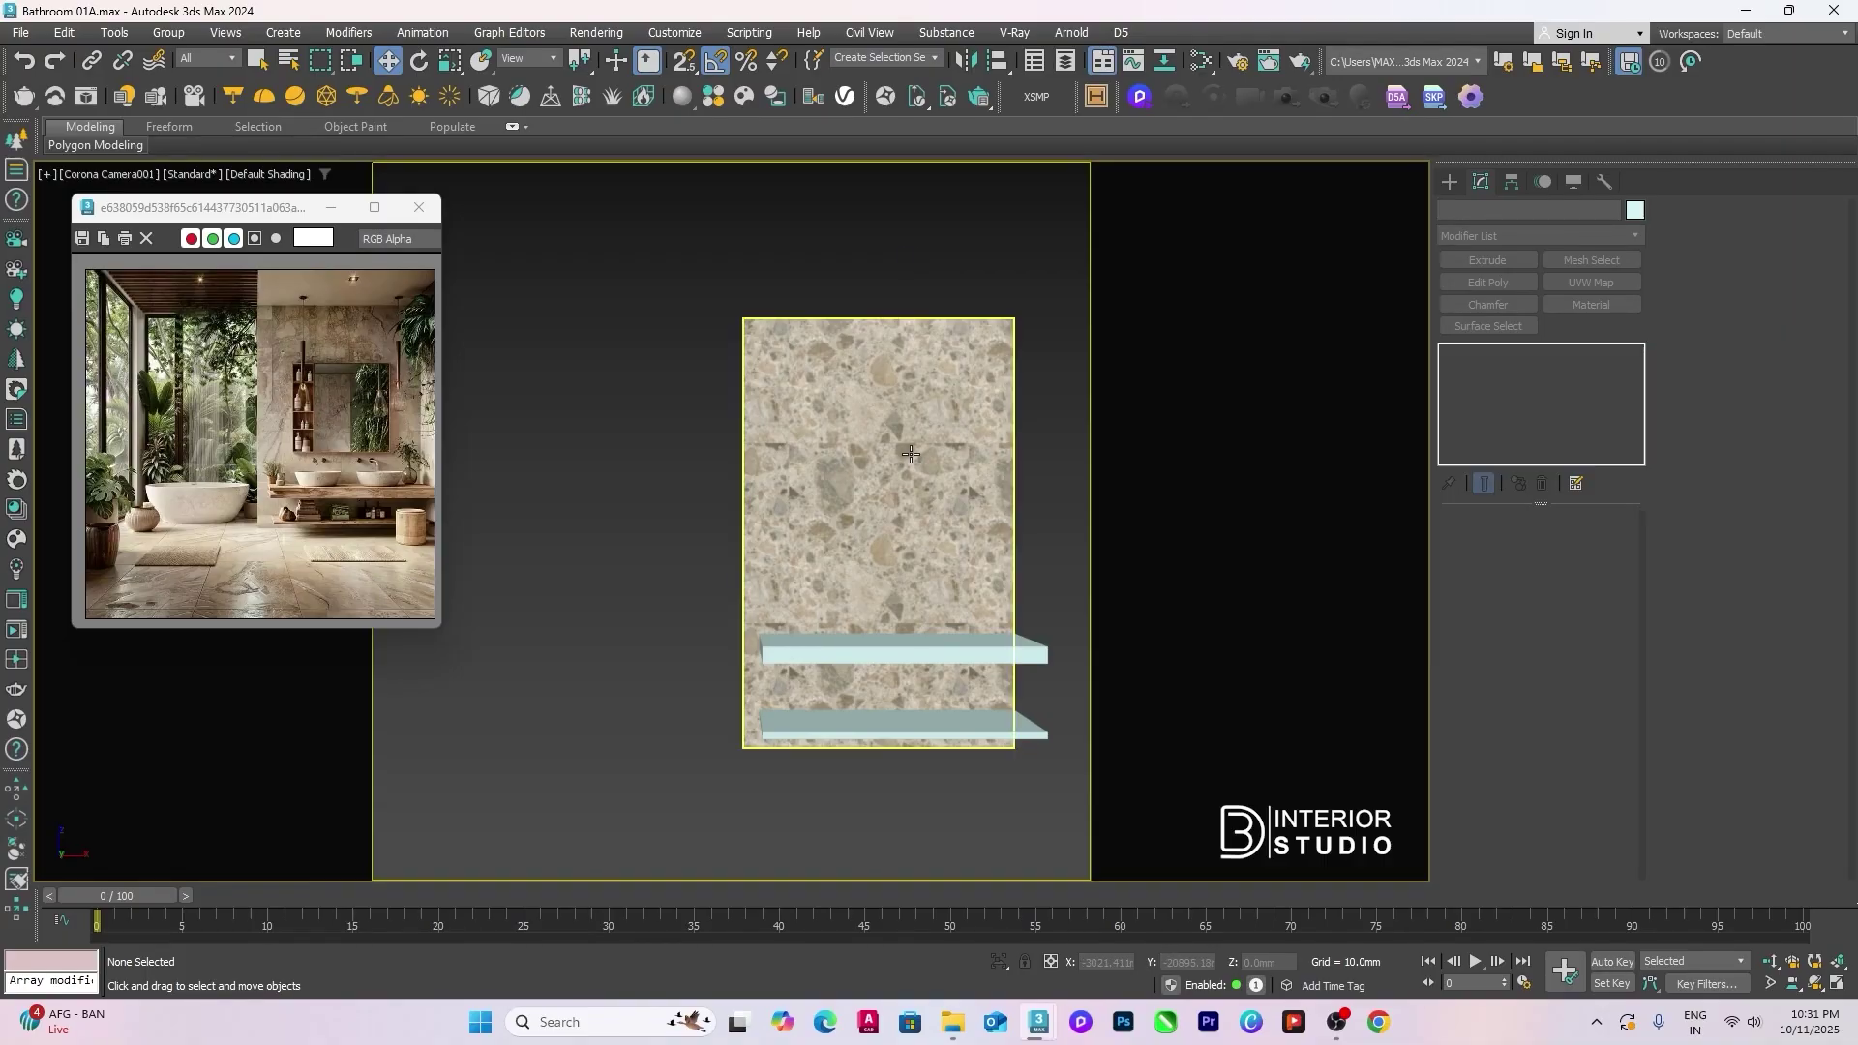
pyautogui.click(1038, 460)
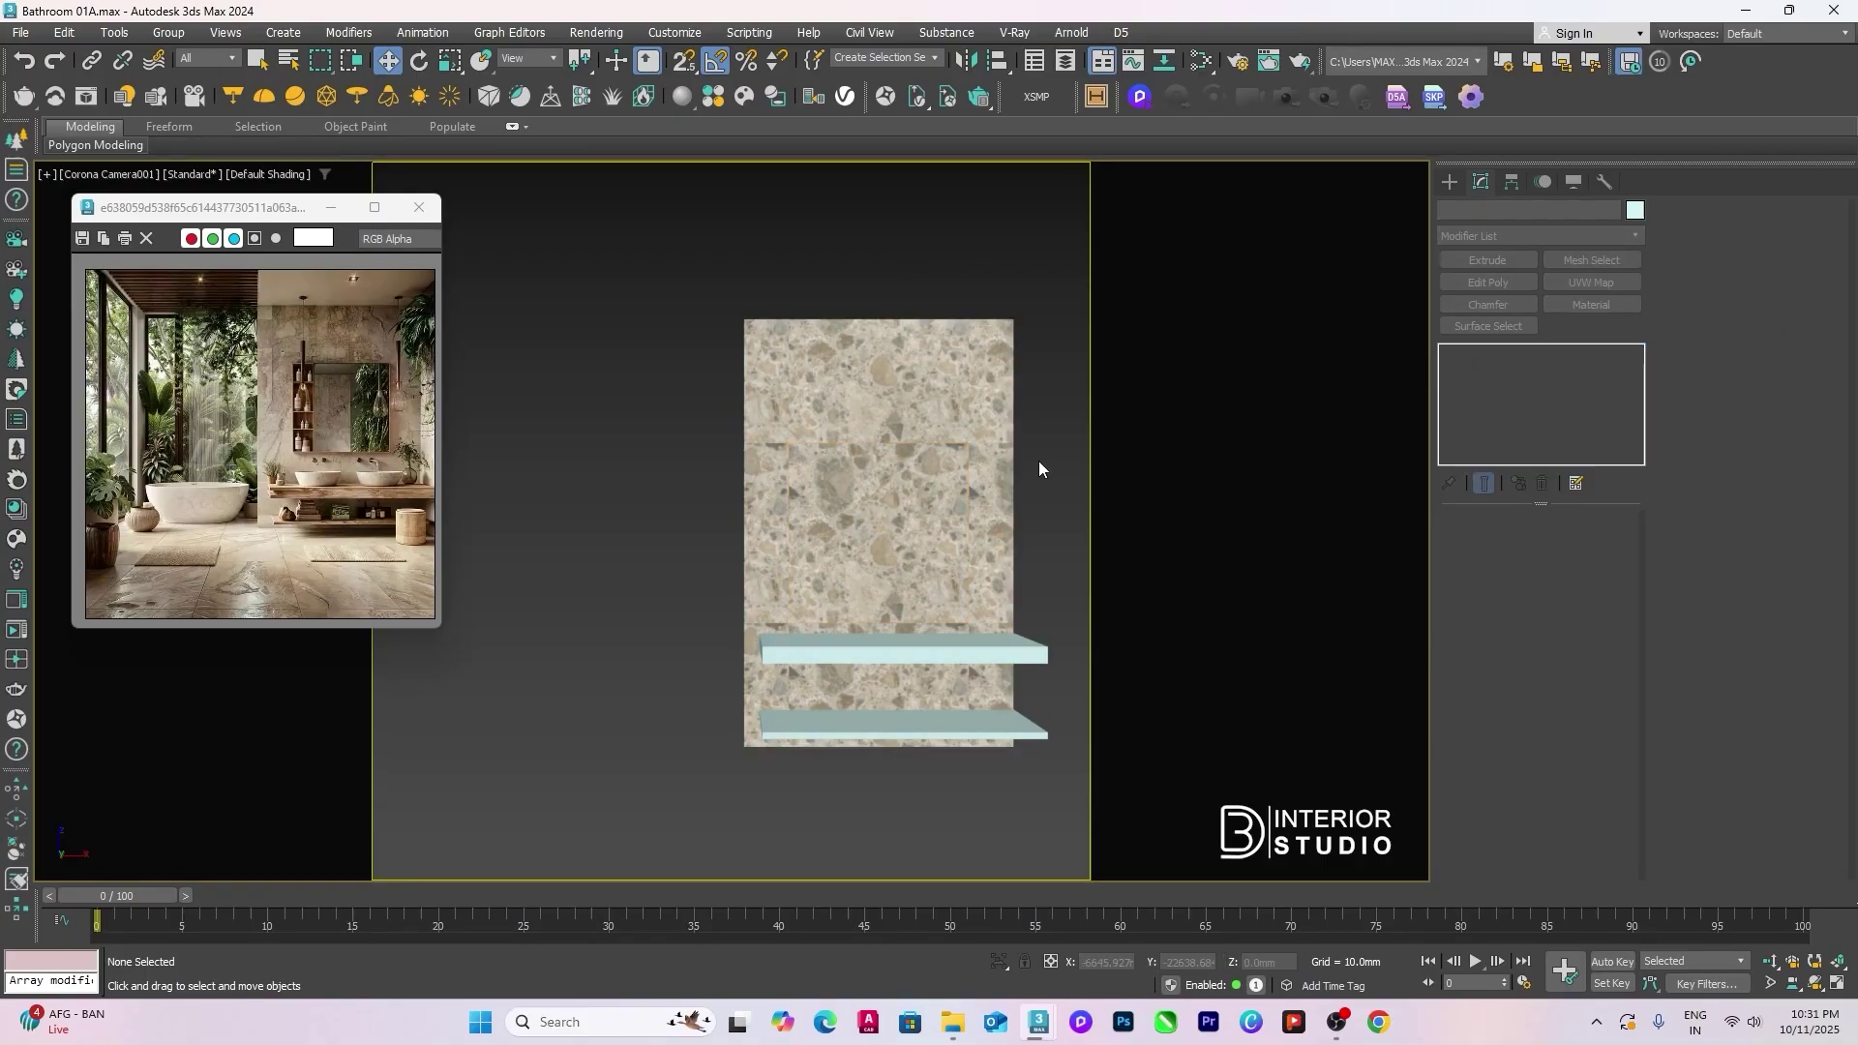
# Step: Assign the oak wood material to the upper shelf in front of the stone wall panel
pyautogui.press('p')
pyautogui.keyDown('alt'); pyautogui.moveTo(1026, 461); pyautogui.dragTo(921, 480, button='middle'); pyautogui.keyUp('alt')
pyautogui.scroll(6, 788, 455)
pyautogui.scroll(-4, 775, 464)
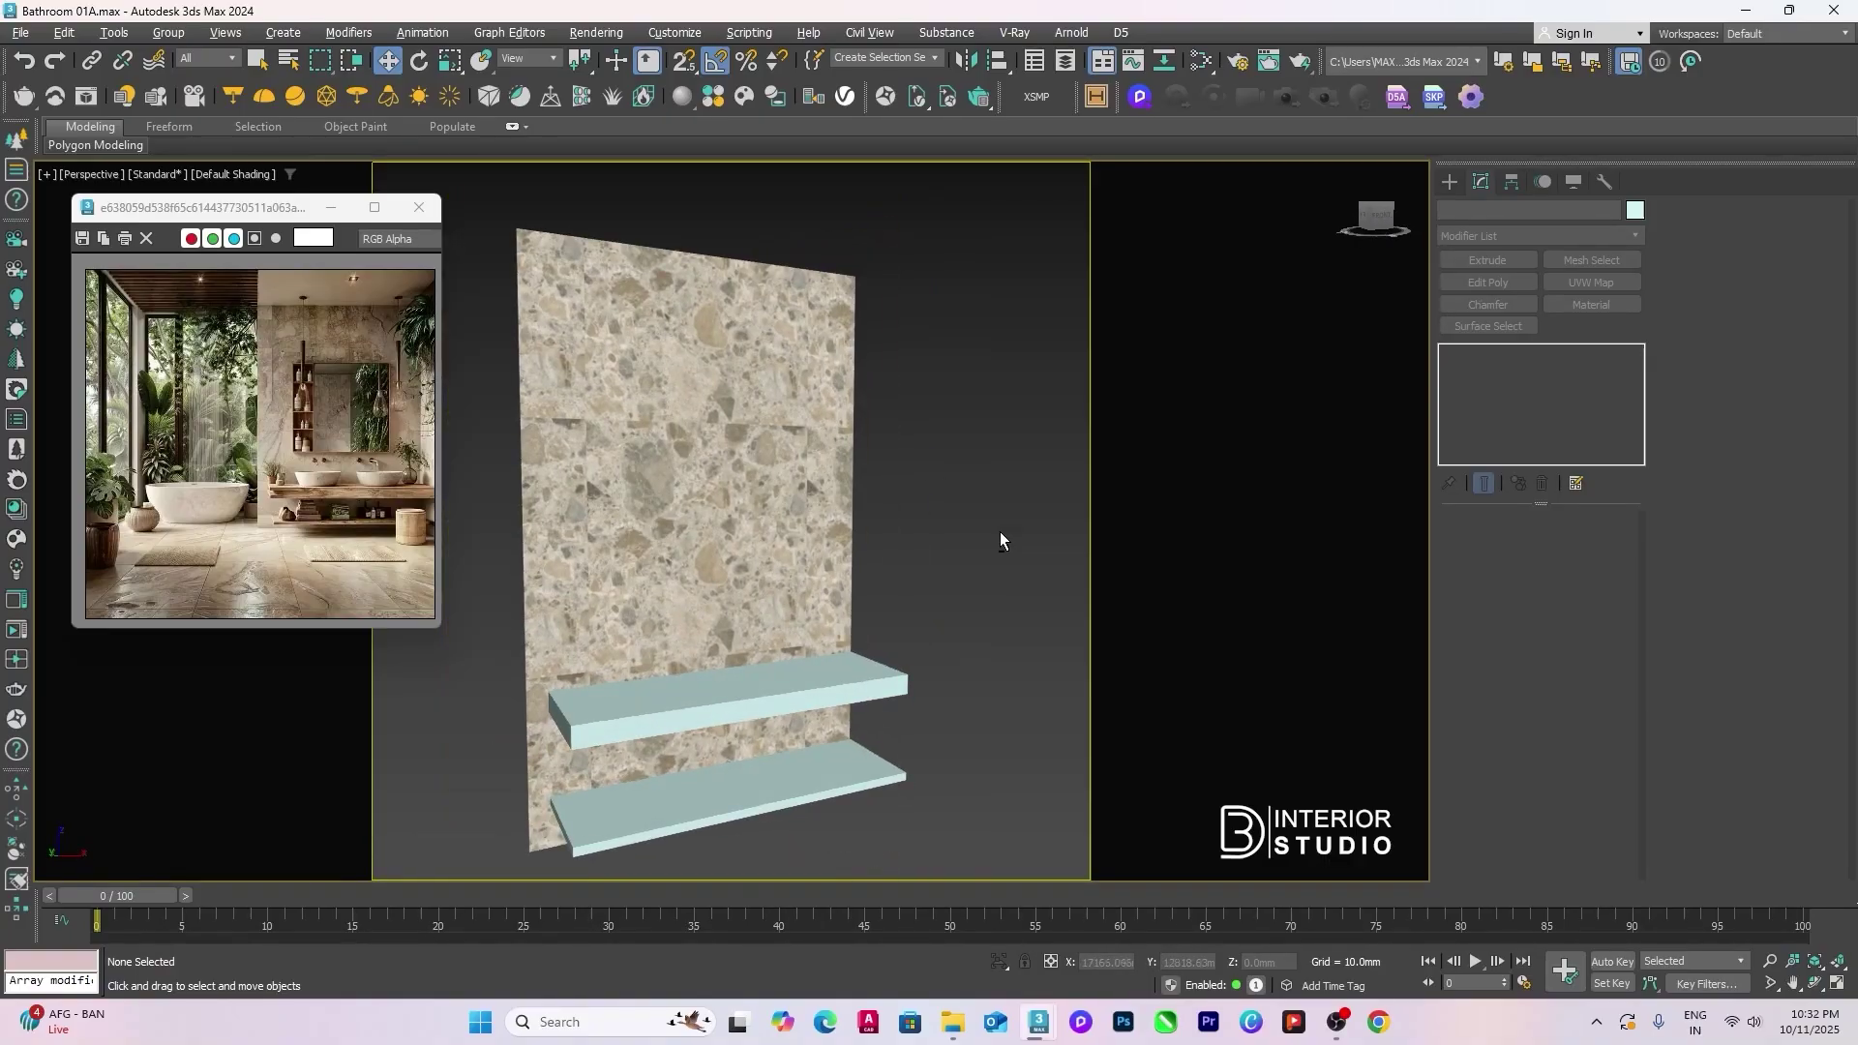
pyautogui.moveTo(1001, 540)
pyautogui.keyDown('alt'); pyautogui.mouseDown(button='middle')
pyautogui.moveTo(1008, 556)
pyautogui.moveTo(983, 530)
pyautogui.mouseUp(button='middle'); pyautogui.keyUp('alt')
pyautogui.scroll(3, 896, 641)
pyautogui.click(889, 638)
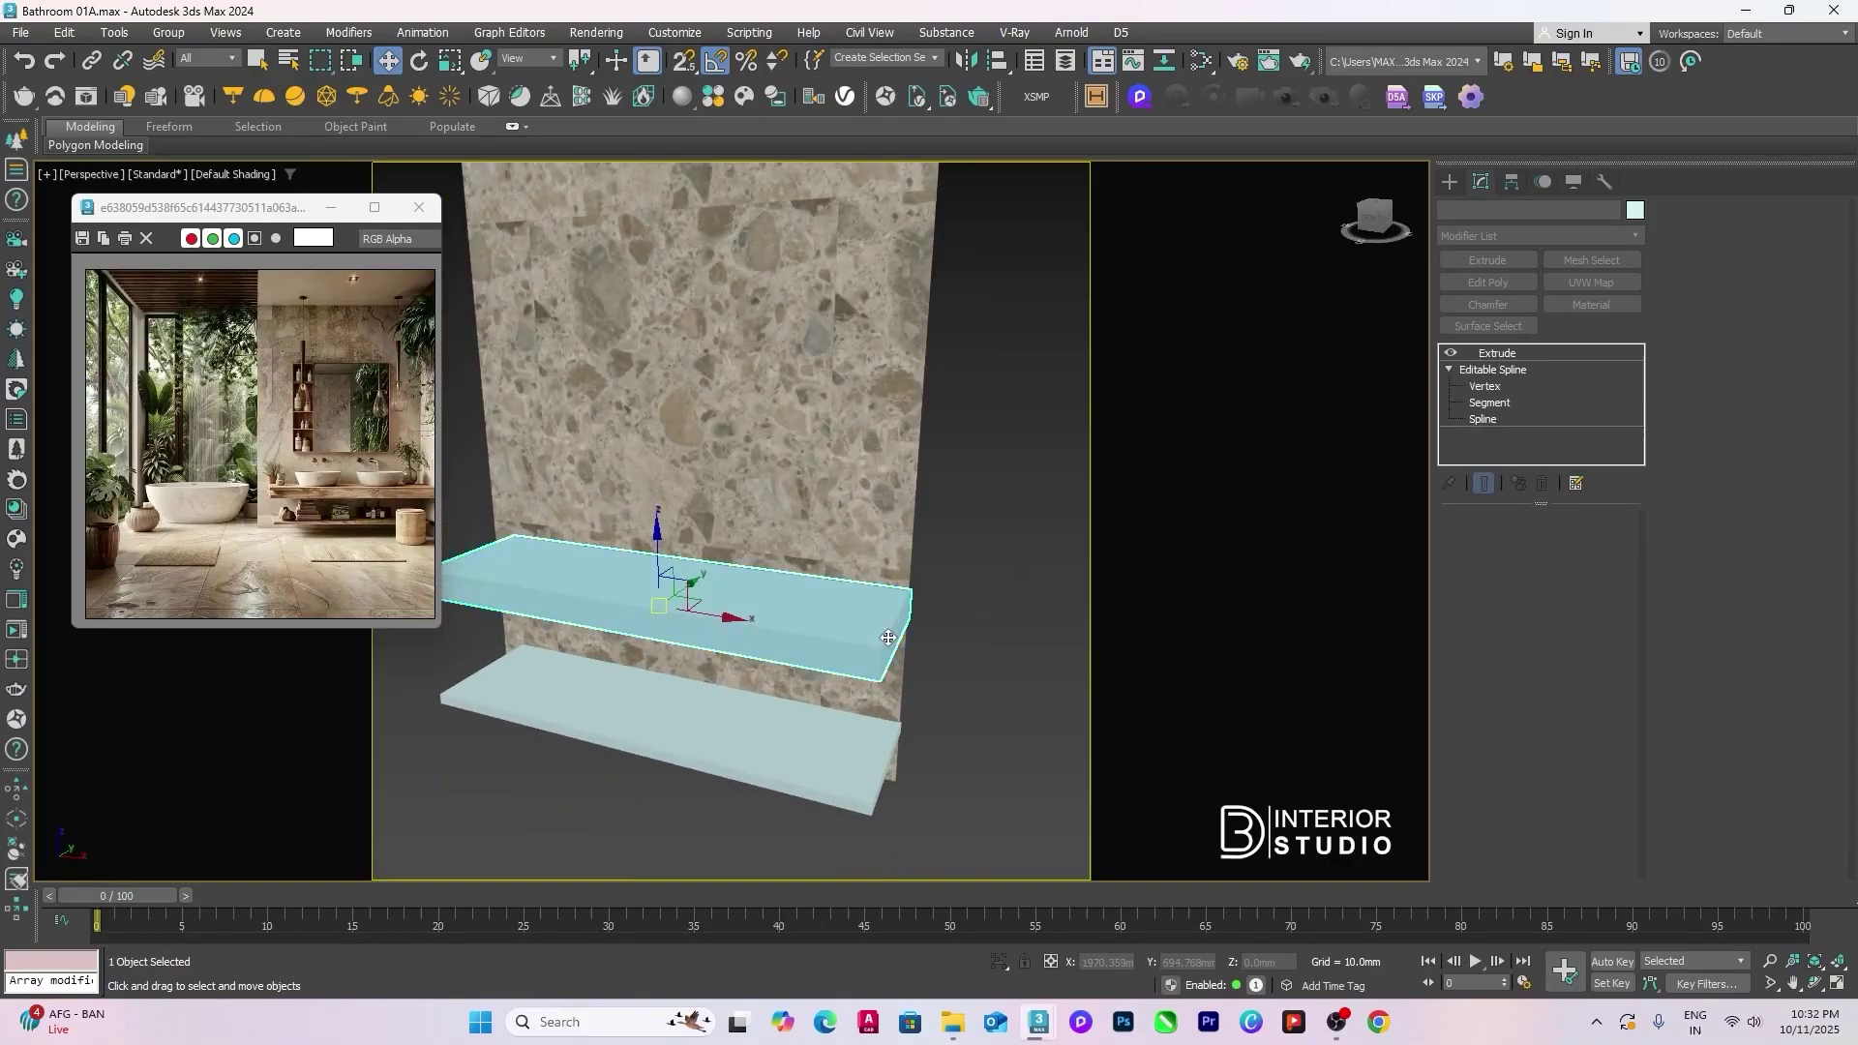
pyautogui.scroll(3, 889, 638)
pyautogui.press('m')
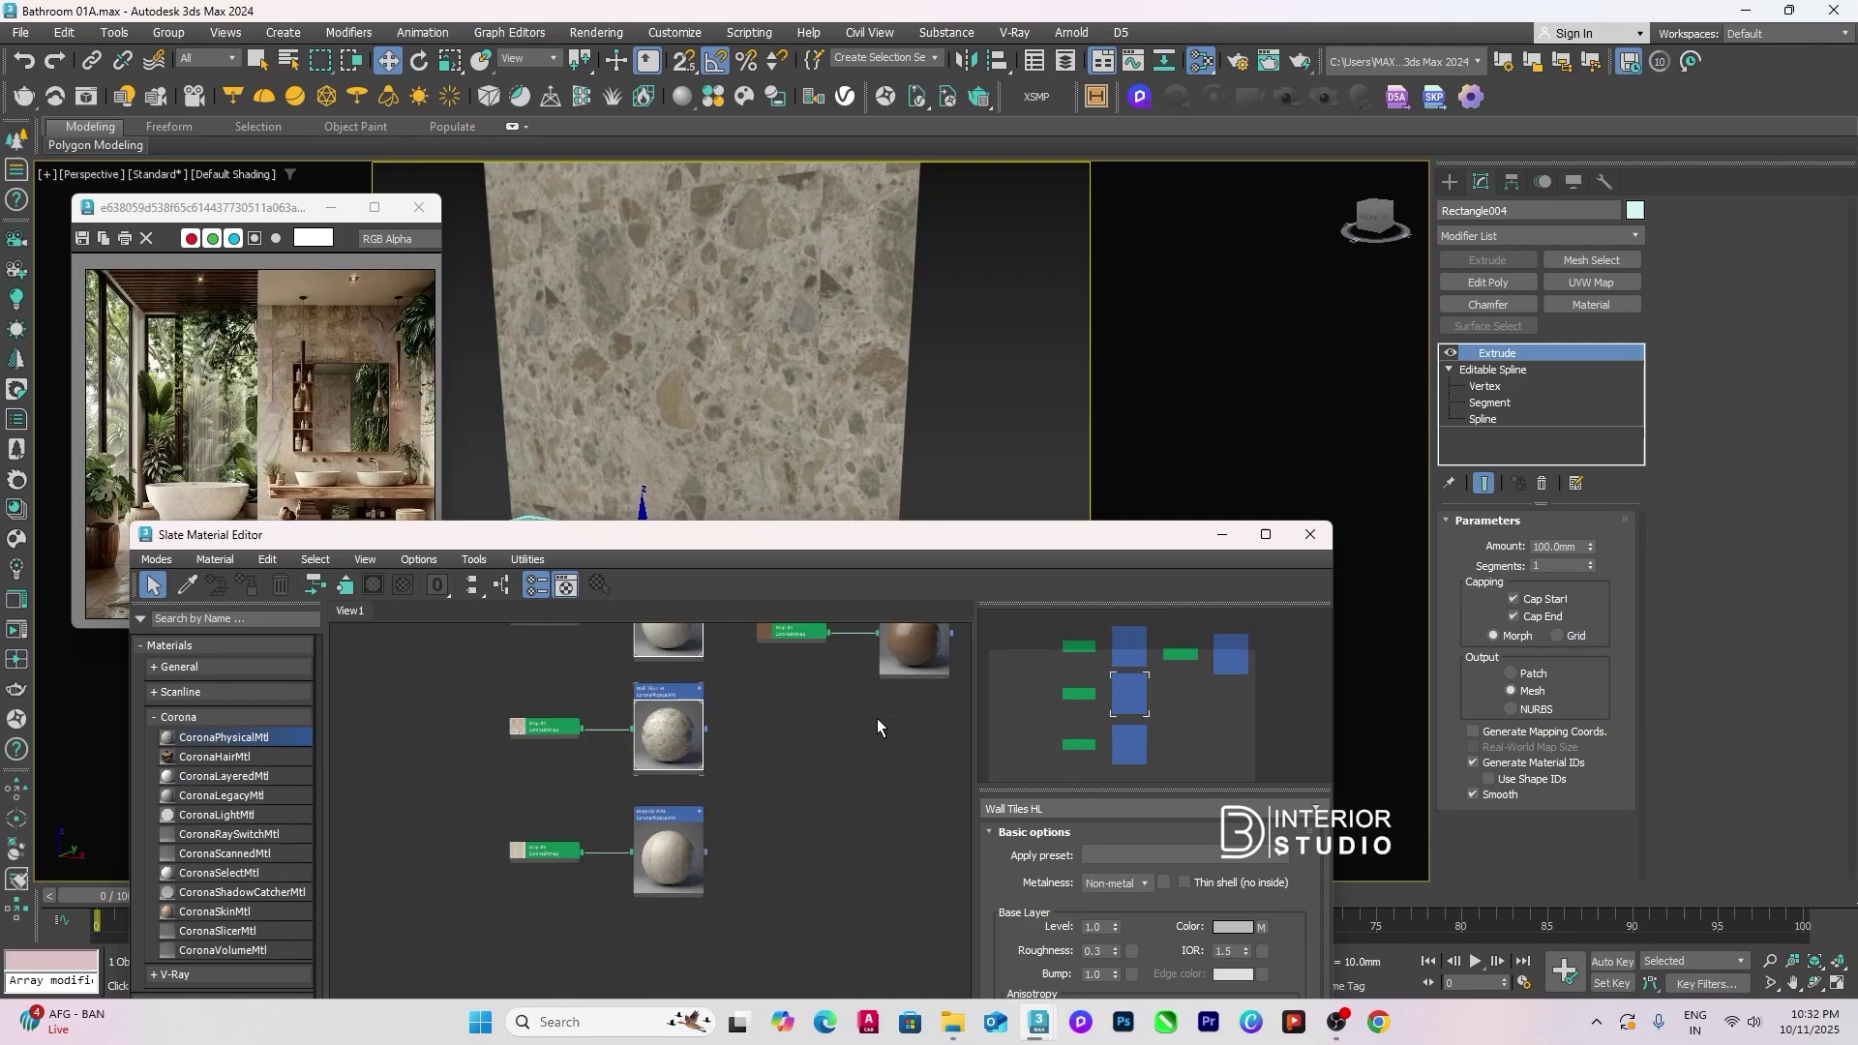
pyautogui.moveTo(876, 718); pyautogui.dragTo(812, 804, button='middle')
pyautogui.scroll(2, 851, 719)
pyautogui.doubleClick(850, 718)
pyautogui.click(248, 587)
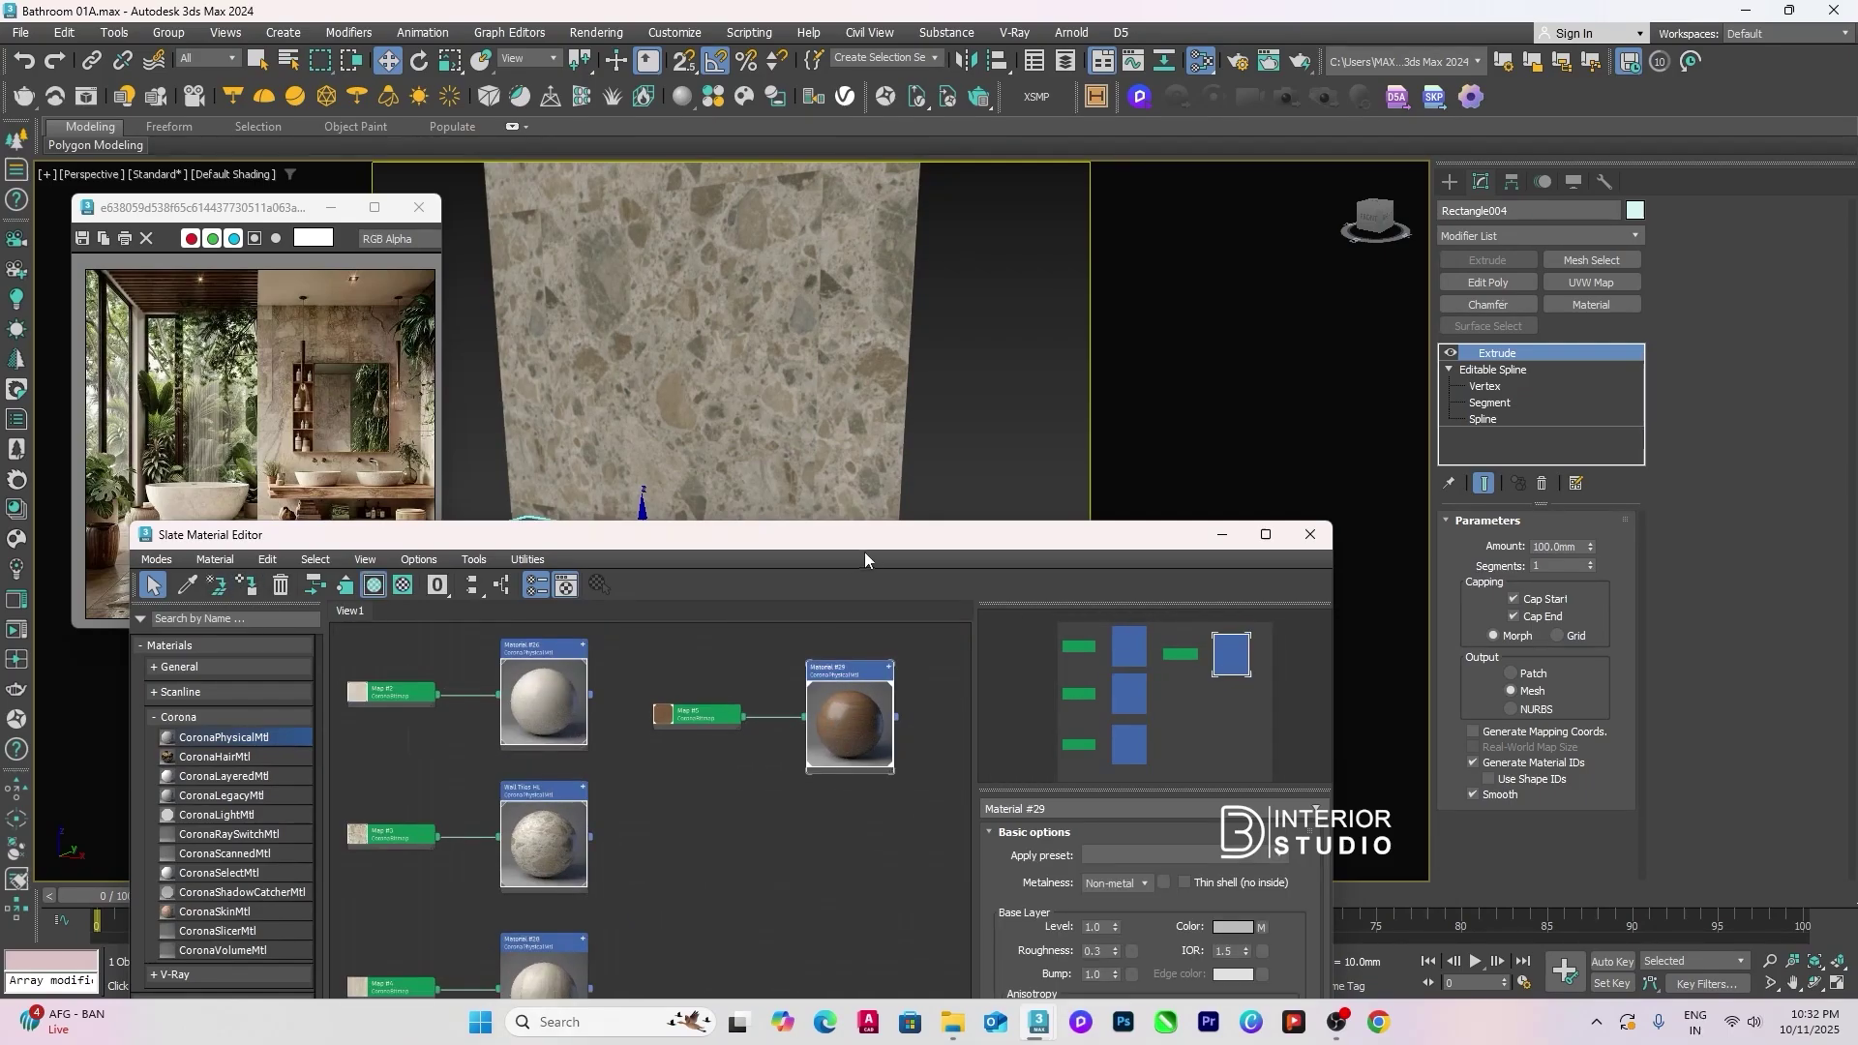
pyautogui.click(1311, 534)
pyautogui.scroll(4, 966, 573)
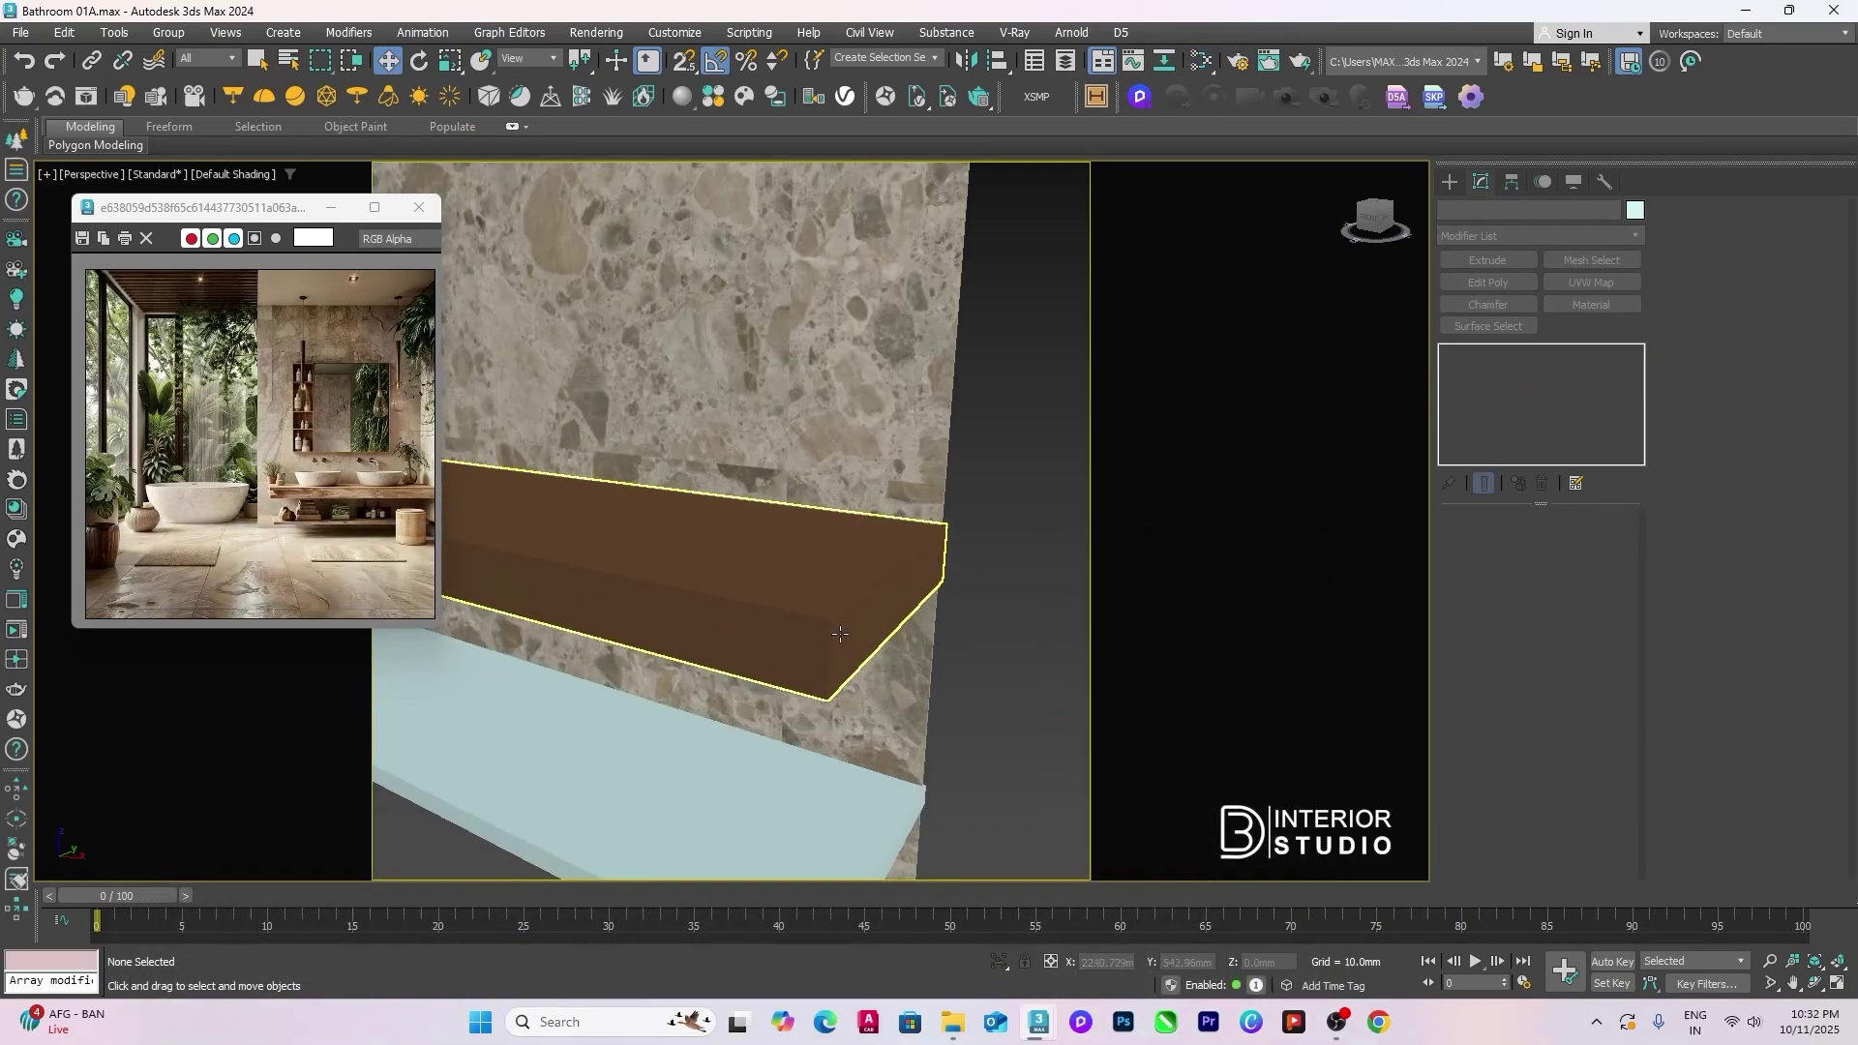
# Step: Add a UVW Map modifier to the upper shelf with Box mapping and 1200 mm length, width and height
pyautogui.click(1449, 370)
pyautogui.click(1593, 281)
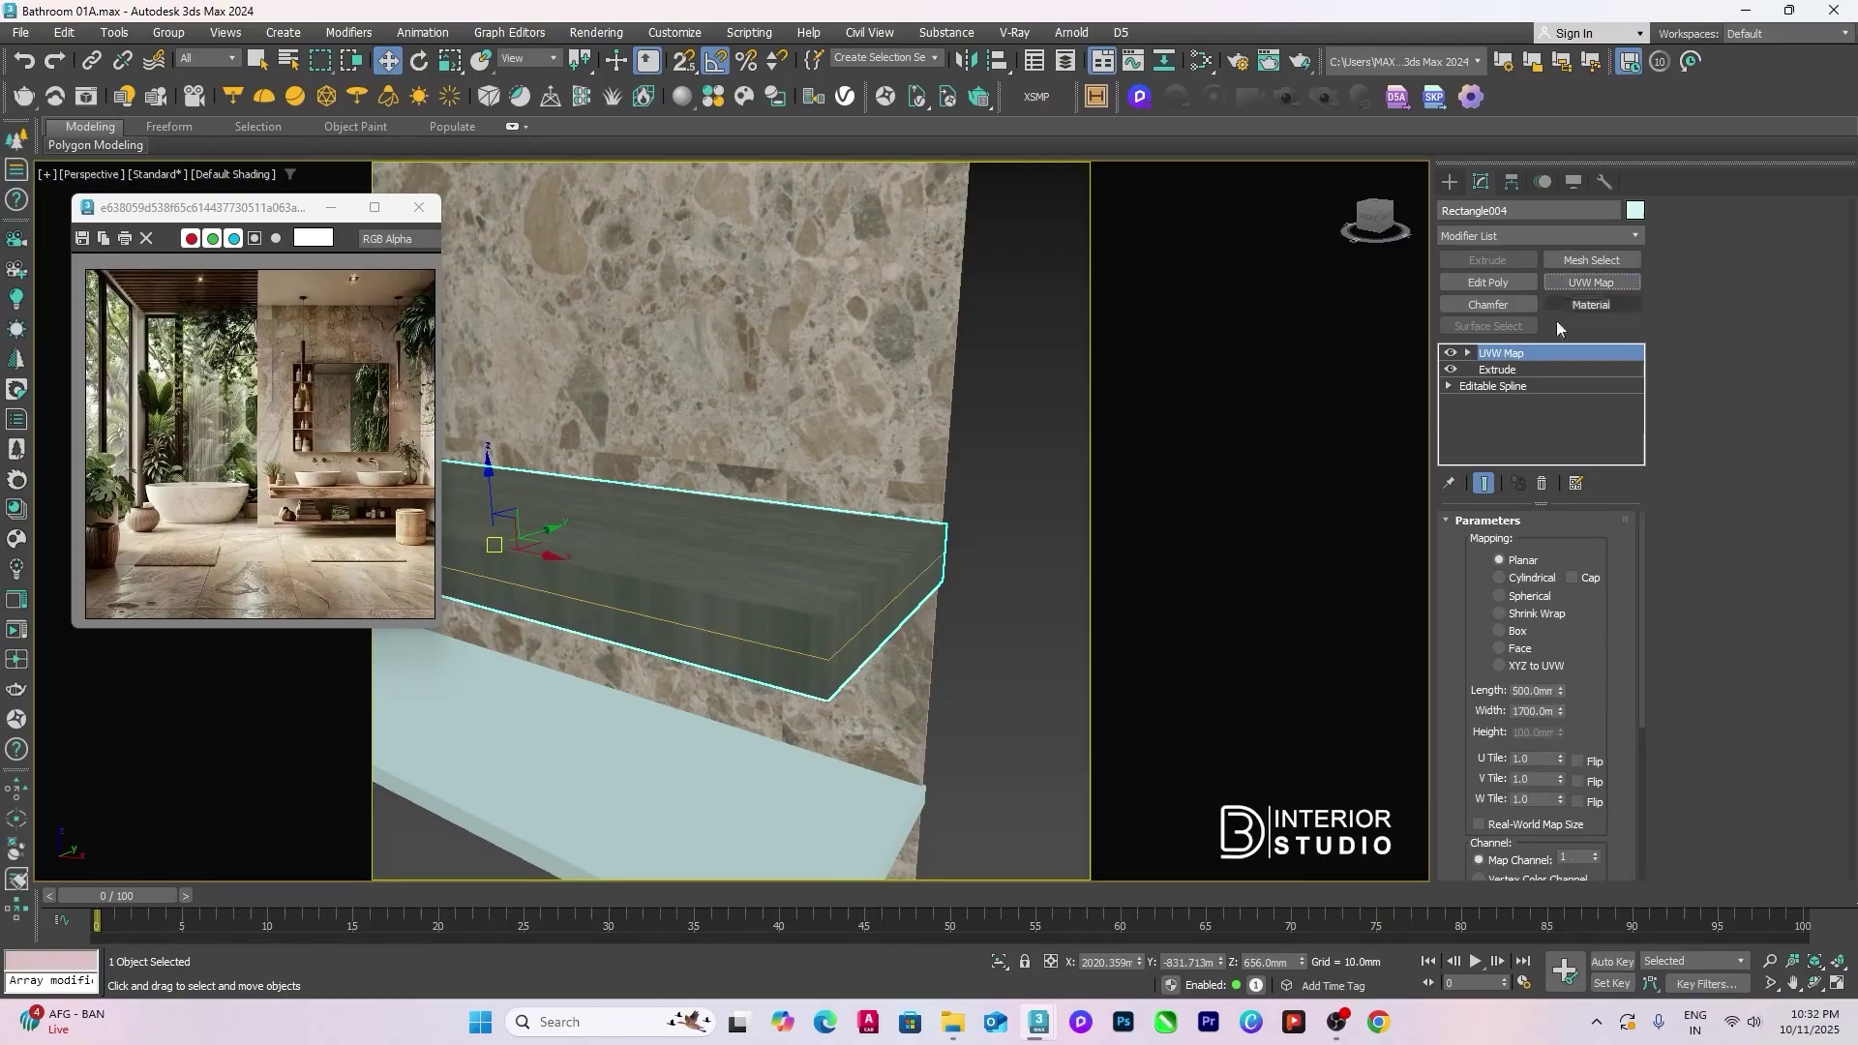
pyautogui.scroll(-5, 1013, 531)
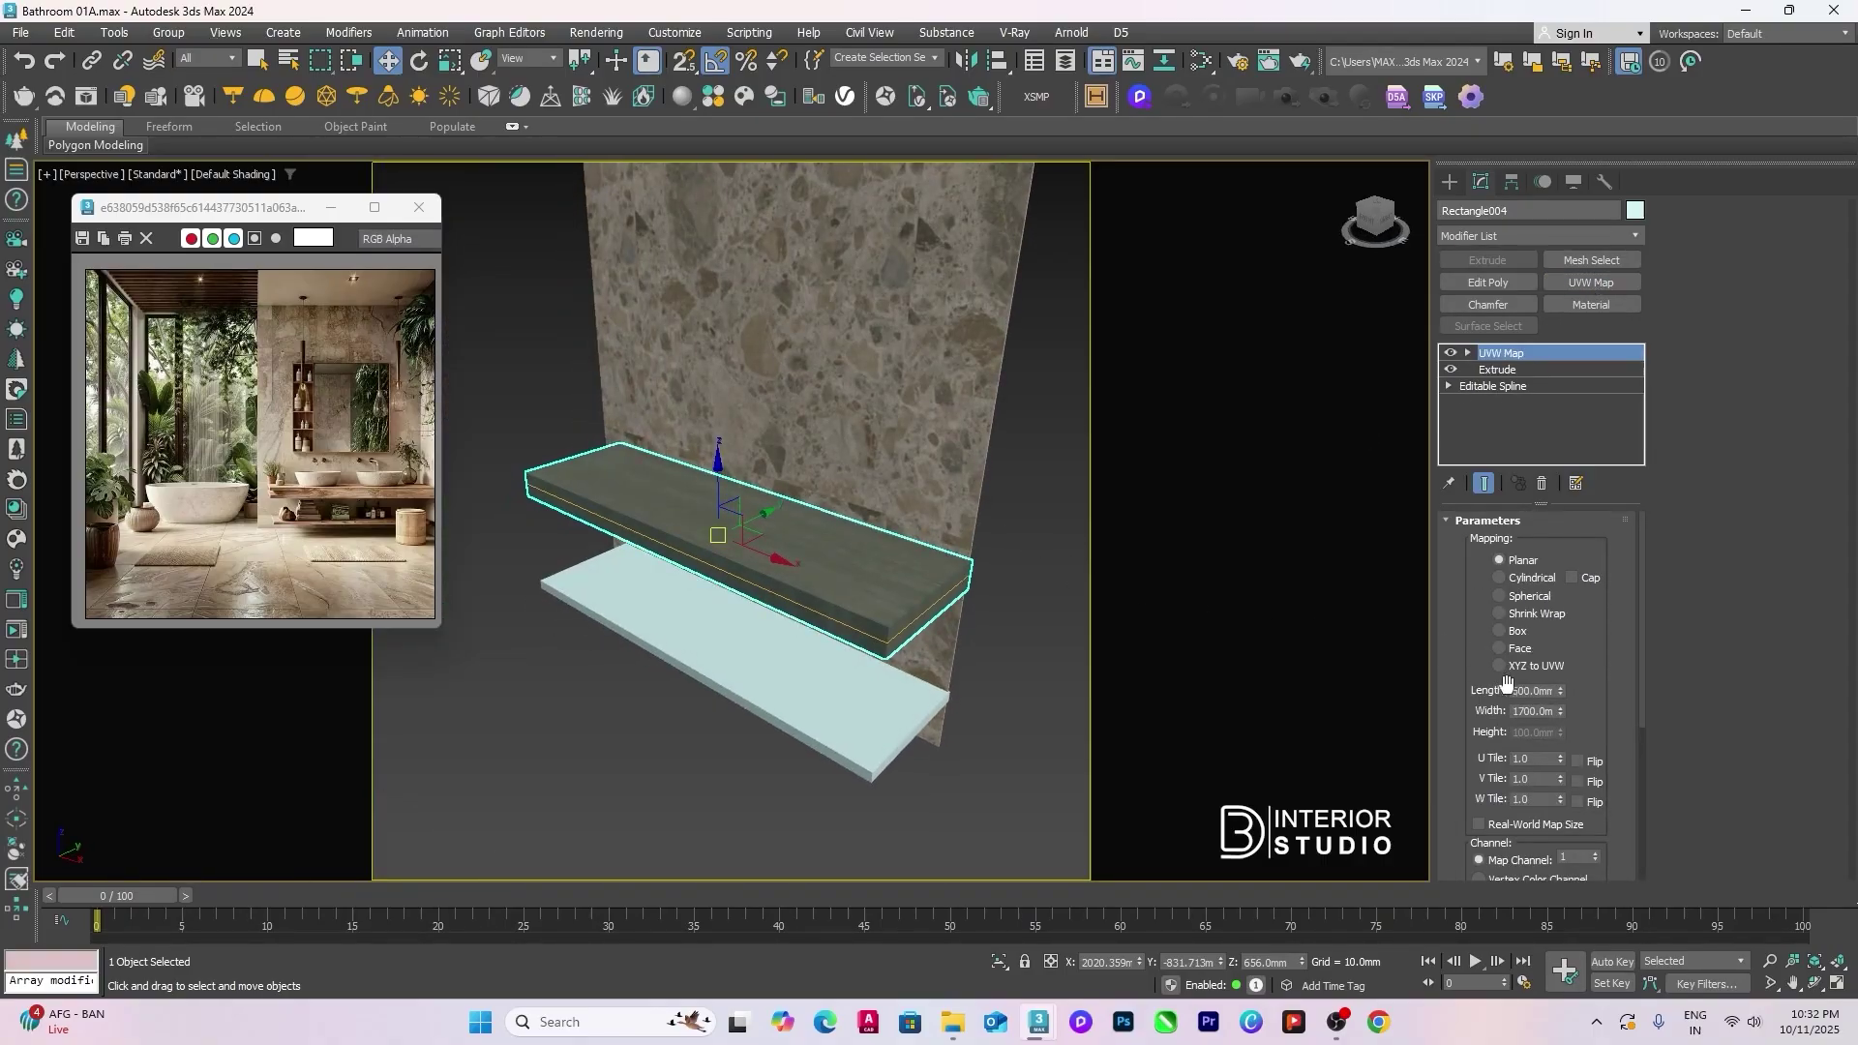
pyautogui.doubleClick(1532, 691)
pyautogui.write('1200')
pyautogui.press('Tab')
pyautogui.write('1200')
pyautogui.press('Return')
pyautogui.click(1517, 633)
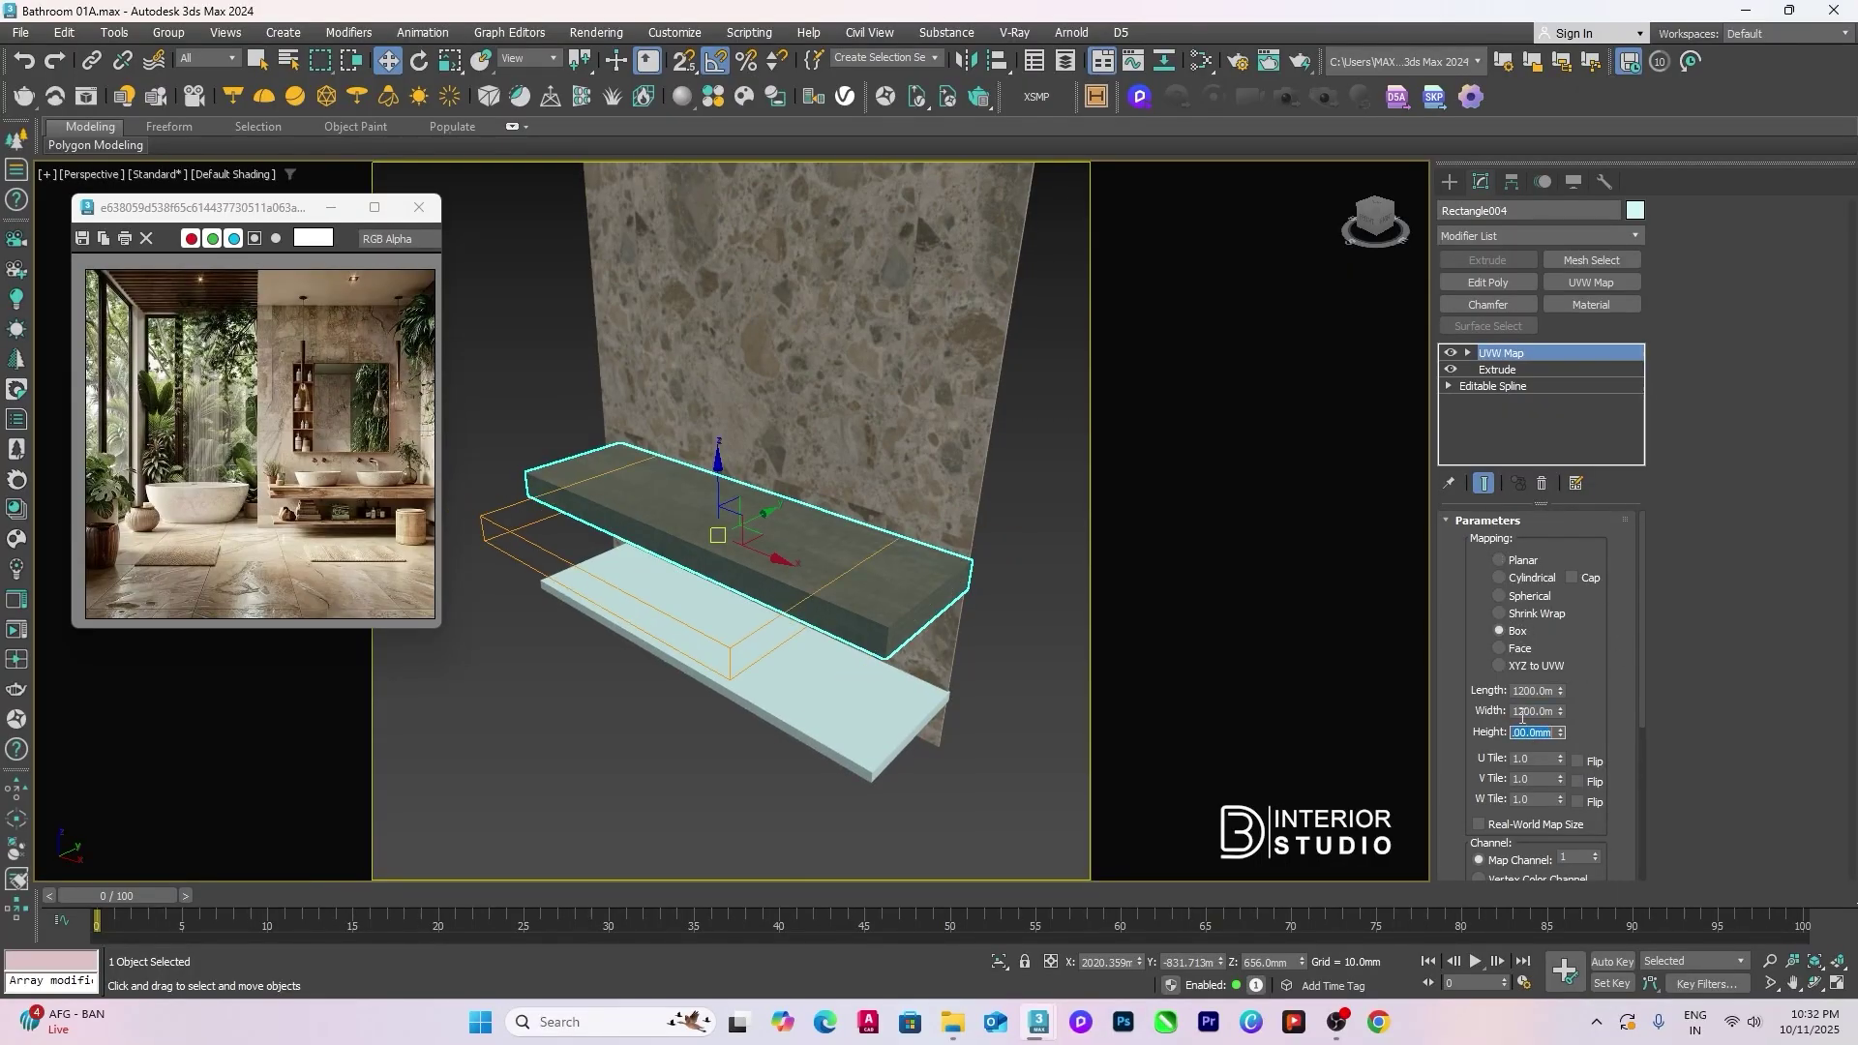
pyautogui.press('Return')
pyautogui.click(1055, 596)
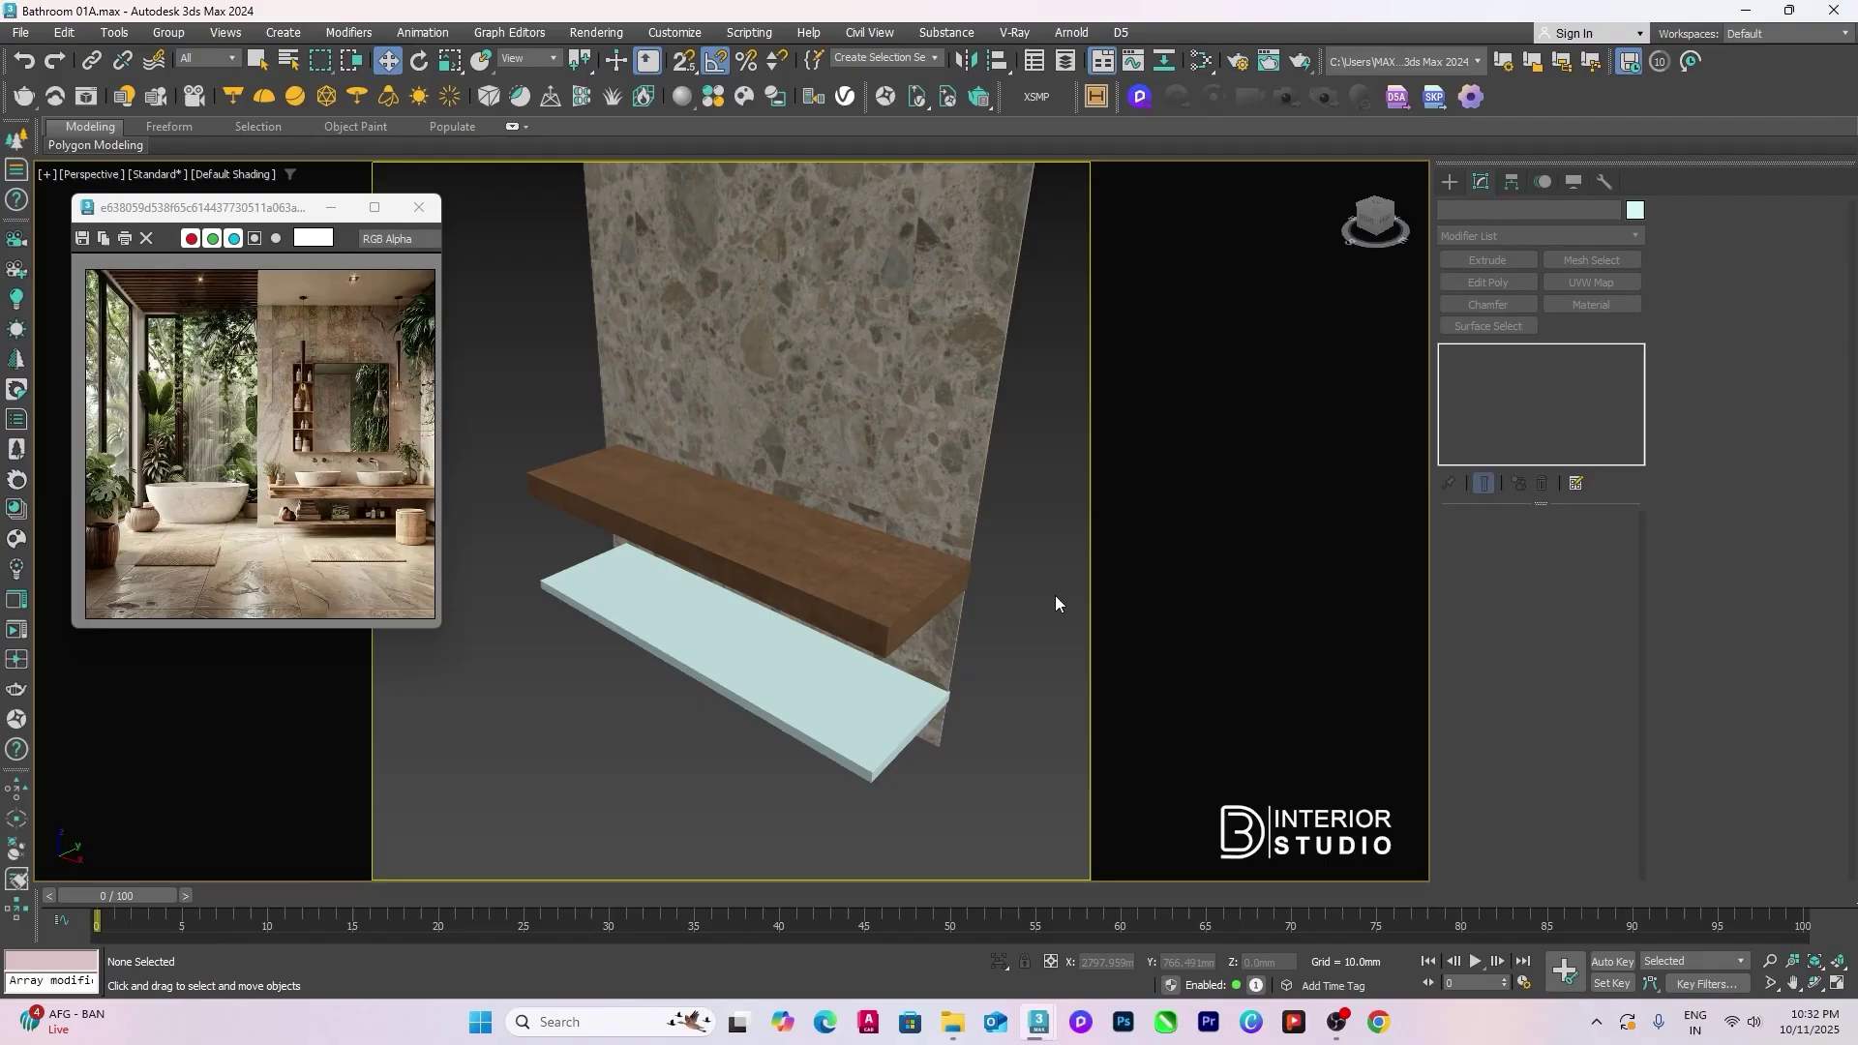
# Step: Reduce the upper shelf's UVW Map length, width and height to 600 mm each
pyautogui.scroll(4, 883, 564)
pyautogui.press('s')
pyautogui.click(883, 564)
pyautogui.scroll(-4, 891, 581)
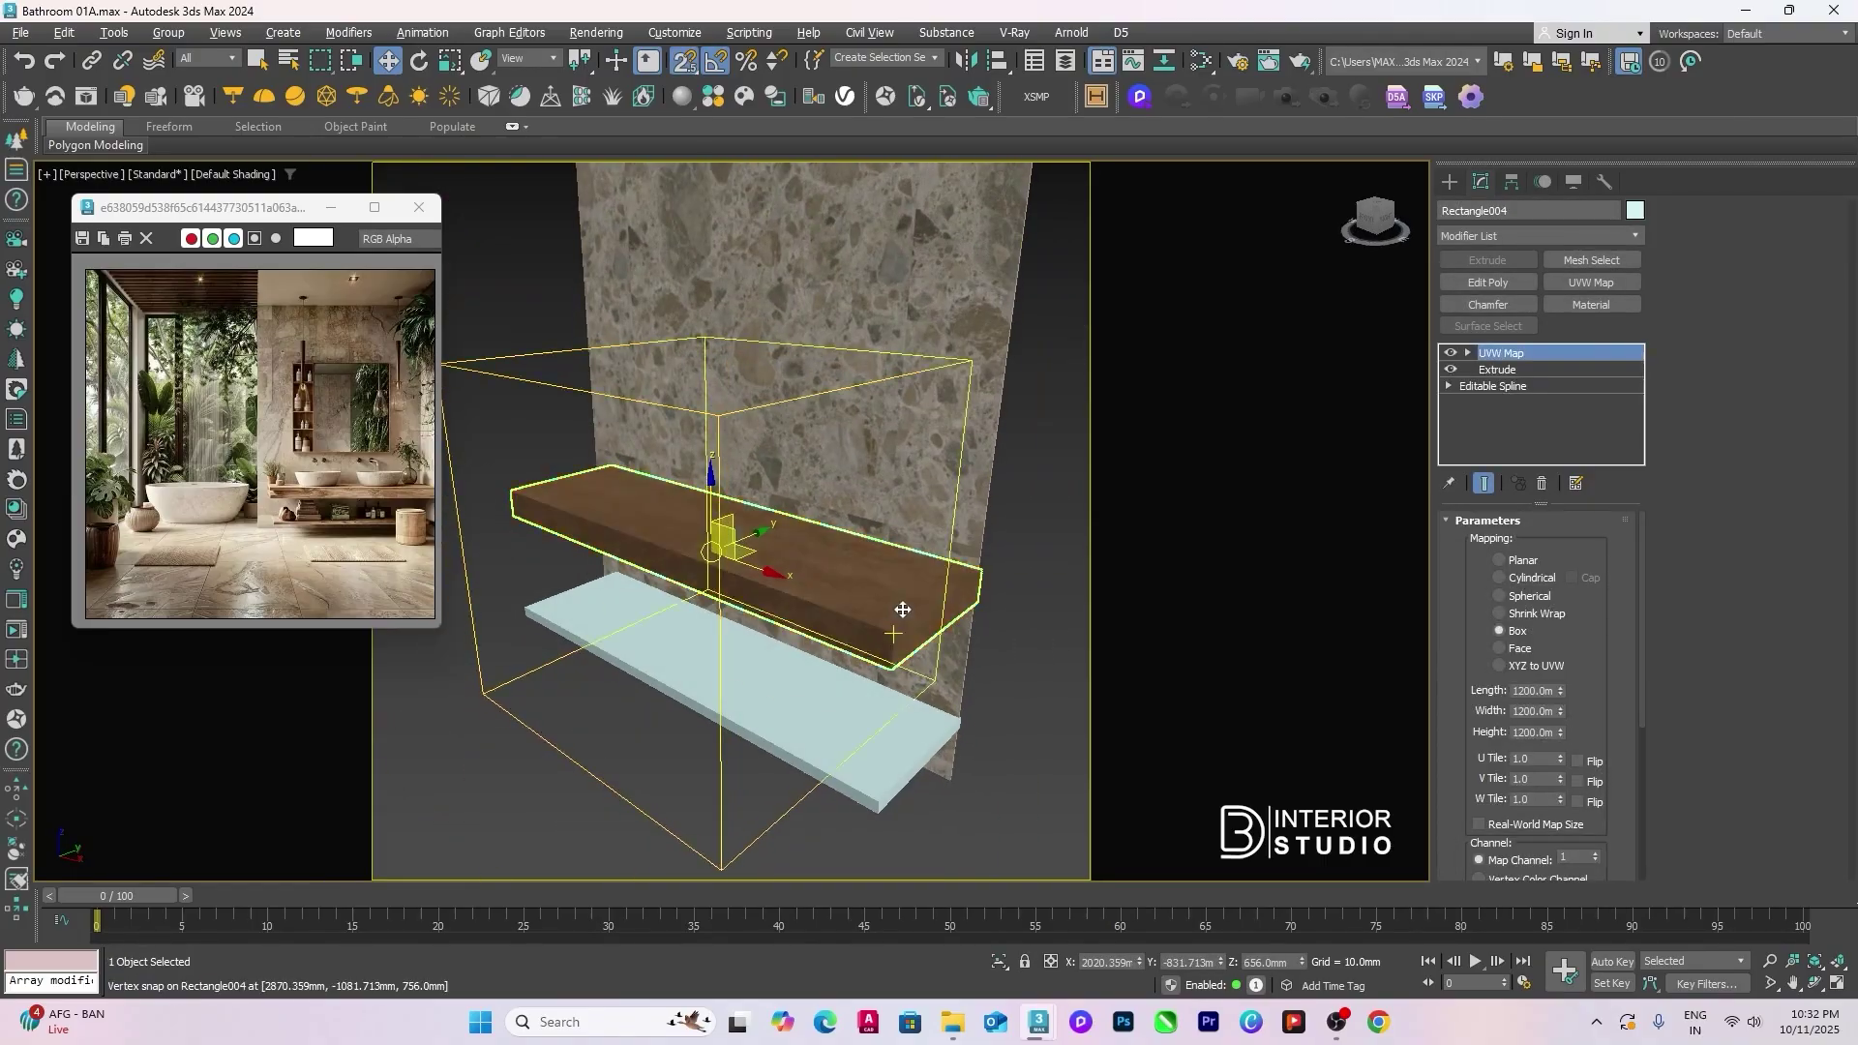
pyautogui.write('600')
pyautogui.press('Tab')
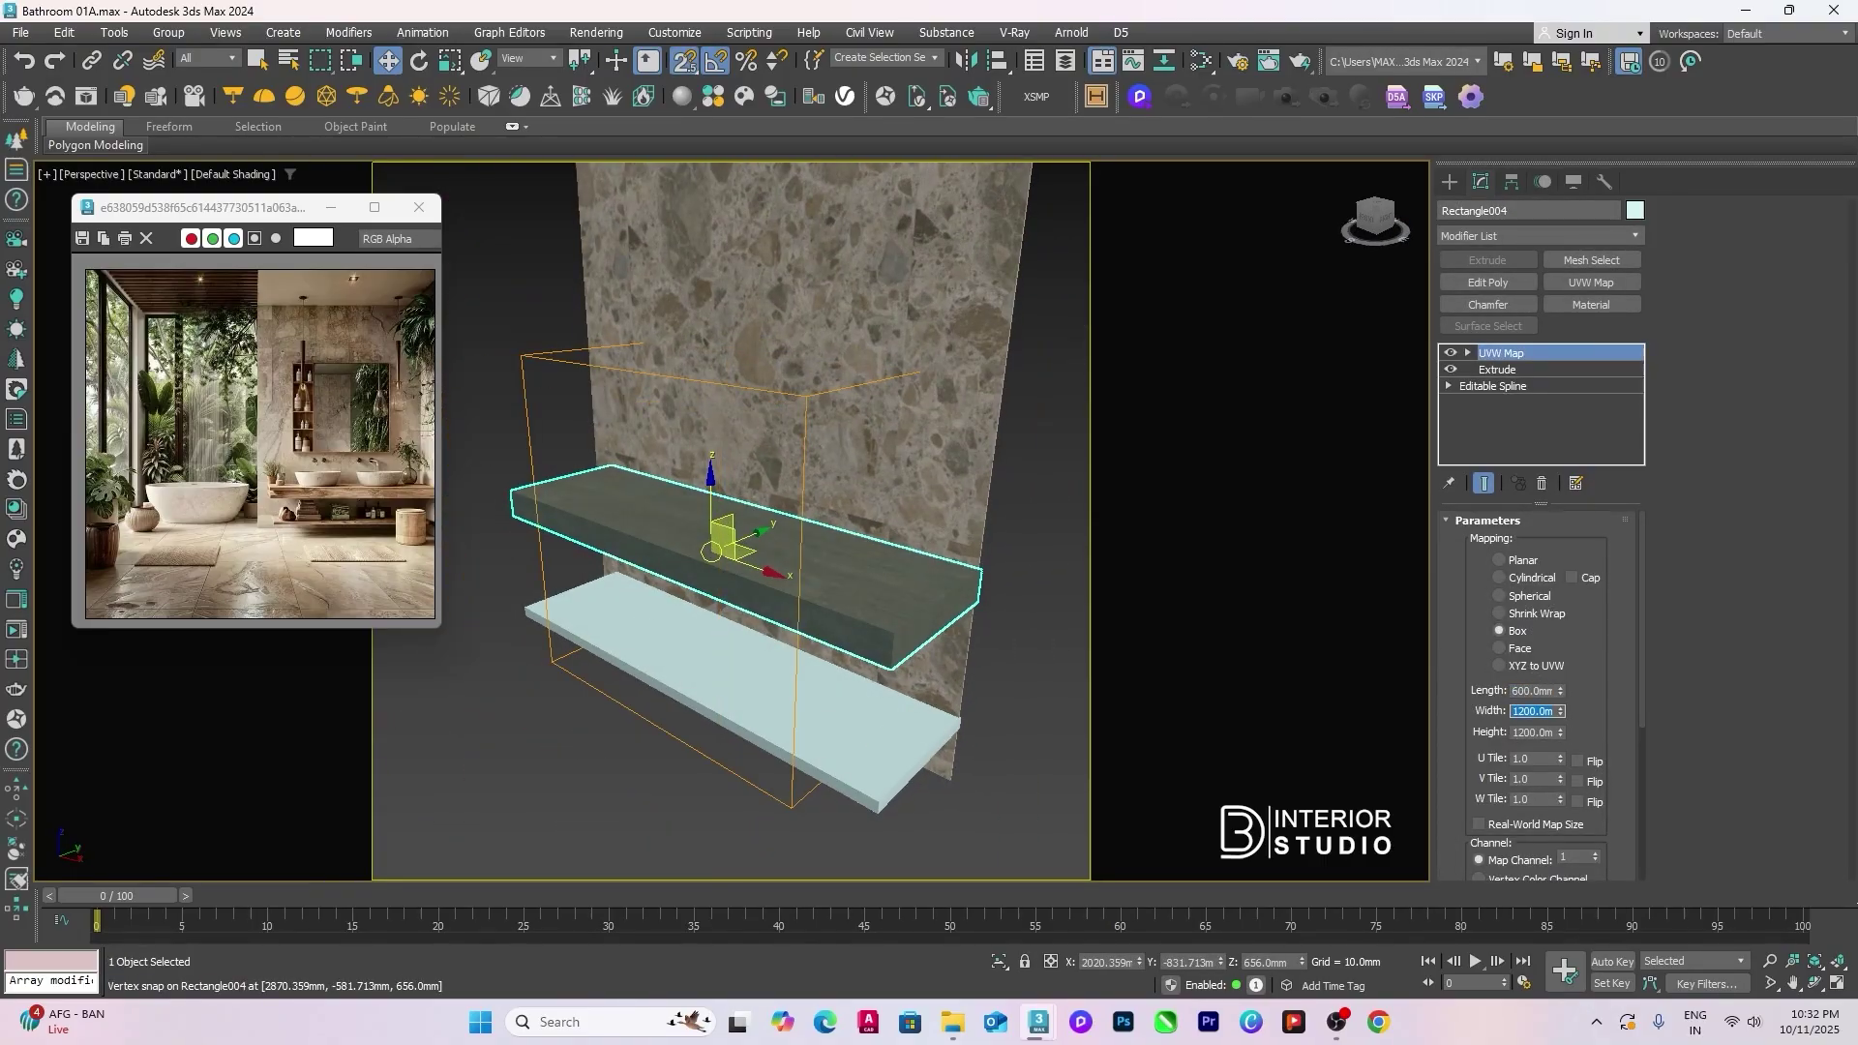
pyautogui.write('600')
pyautogui.press('Tab')
pyautogui.write('600')
pyautogui.press('Return')
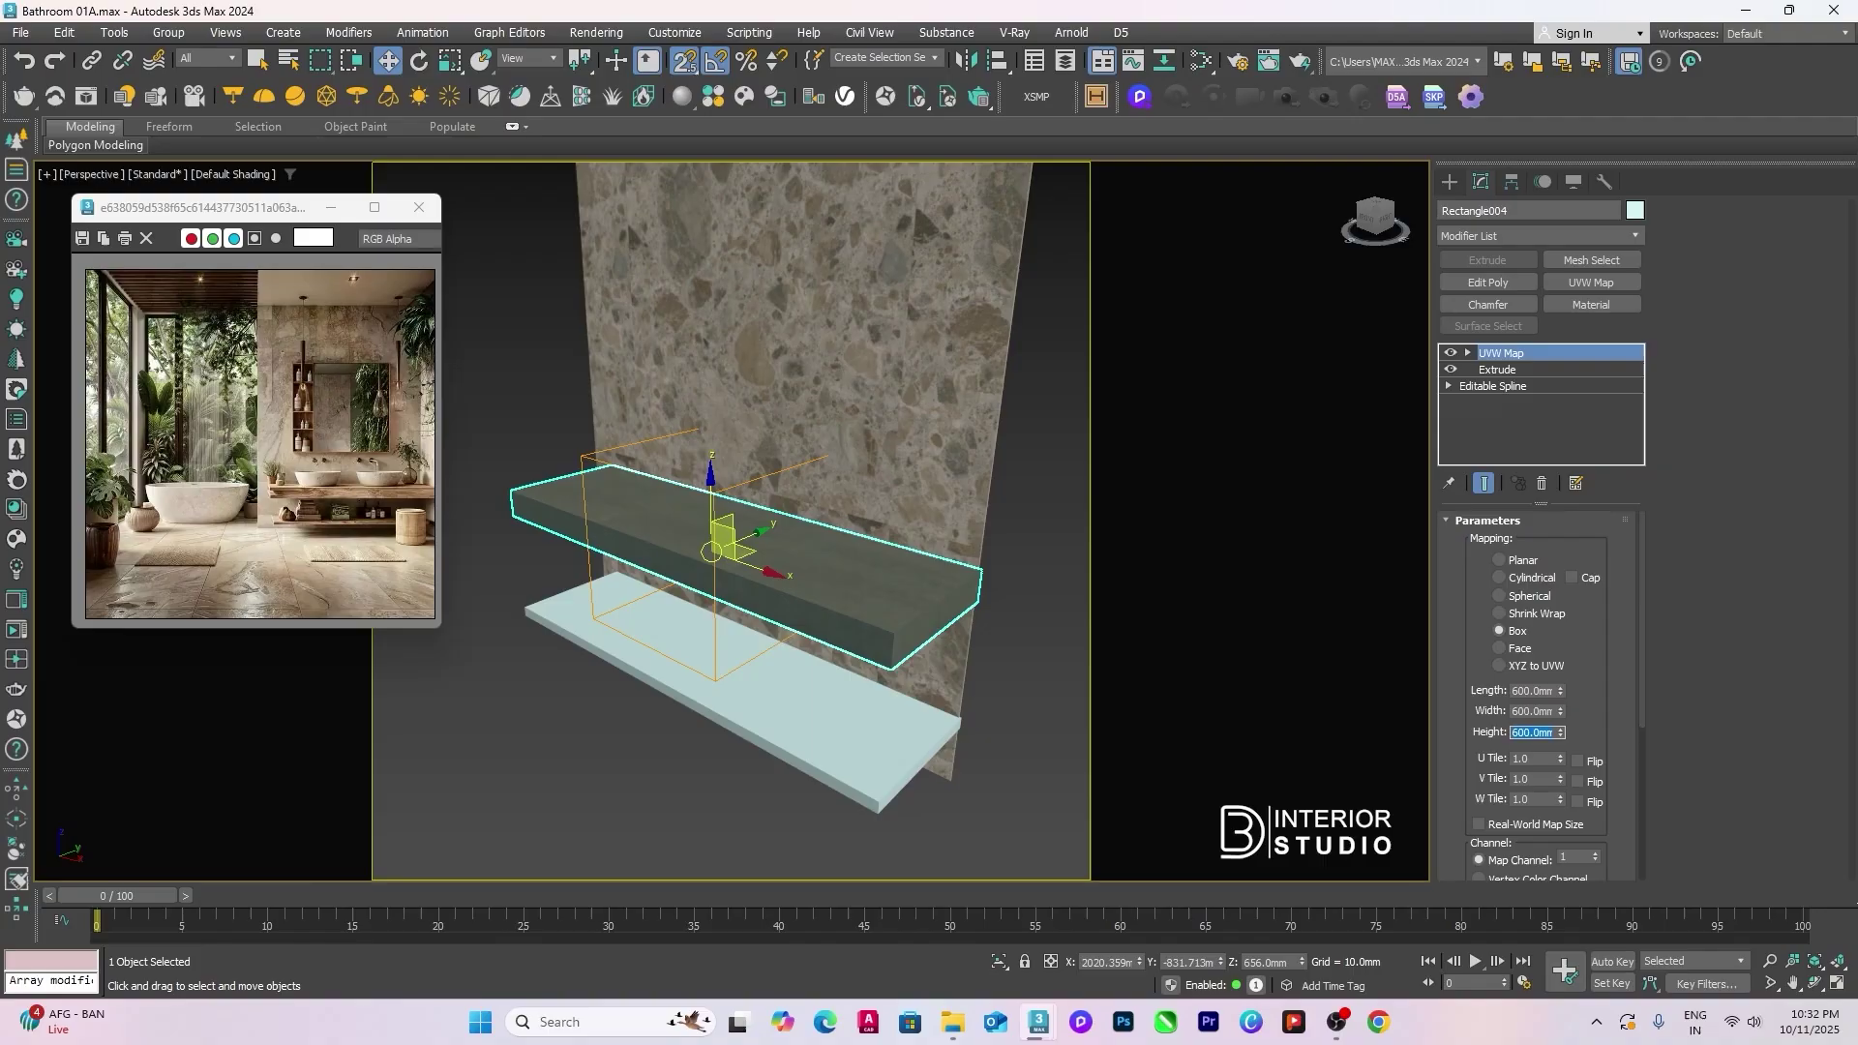
pyautogui.click(1121, 659)
# Step: Examine the wood grain scale and direction on the upper shelf's front and end faces
pyautogui.scroll(5, 887, 542)
pyautogui.click(887, 533)
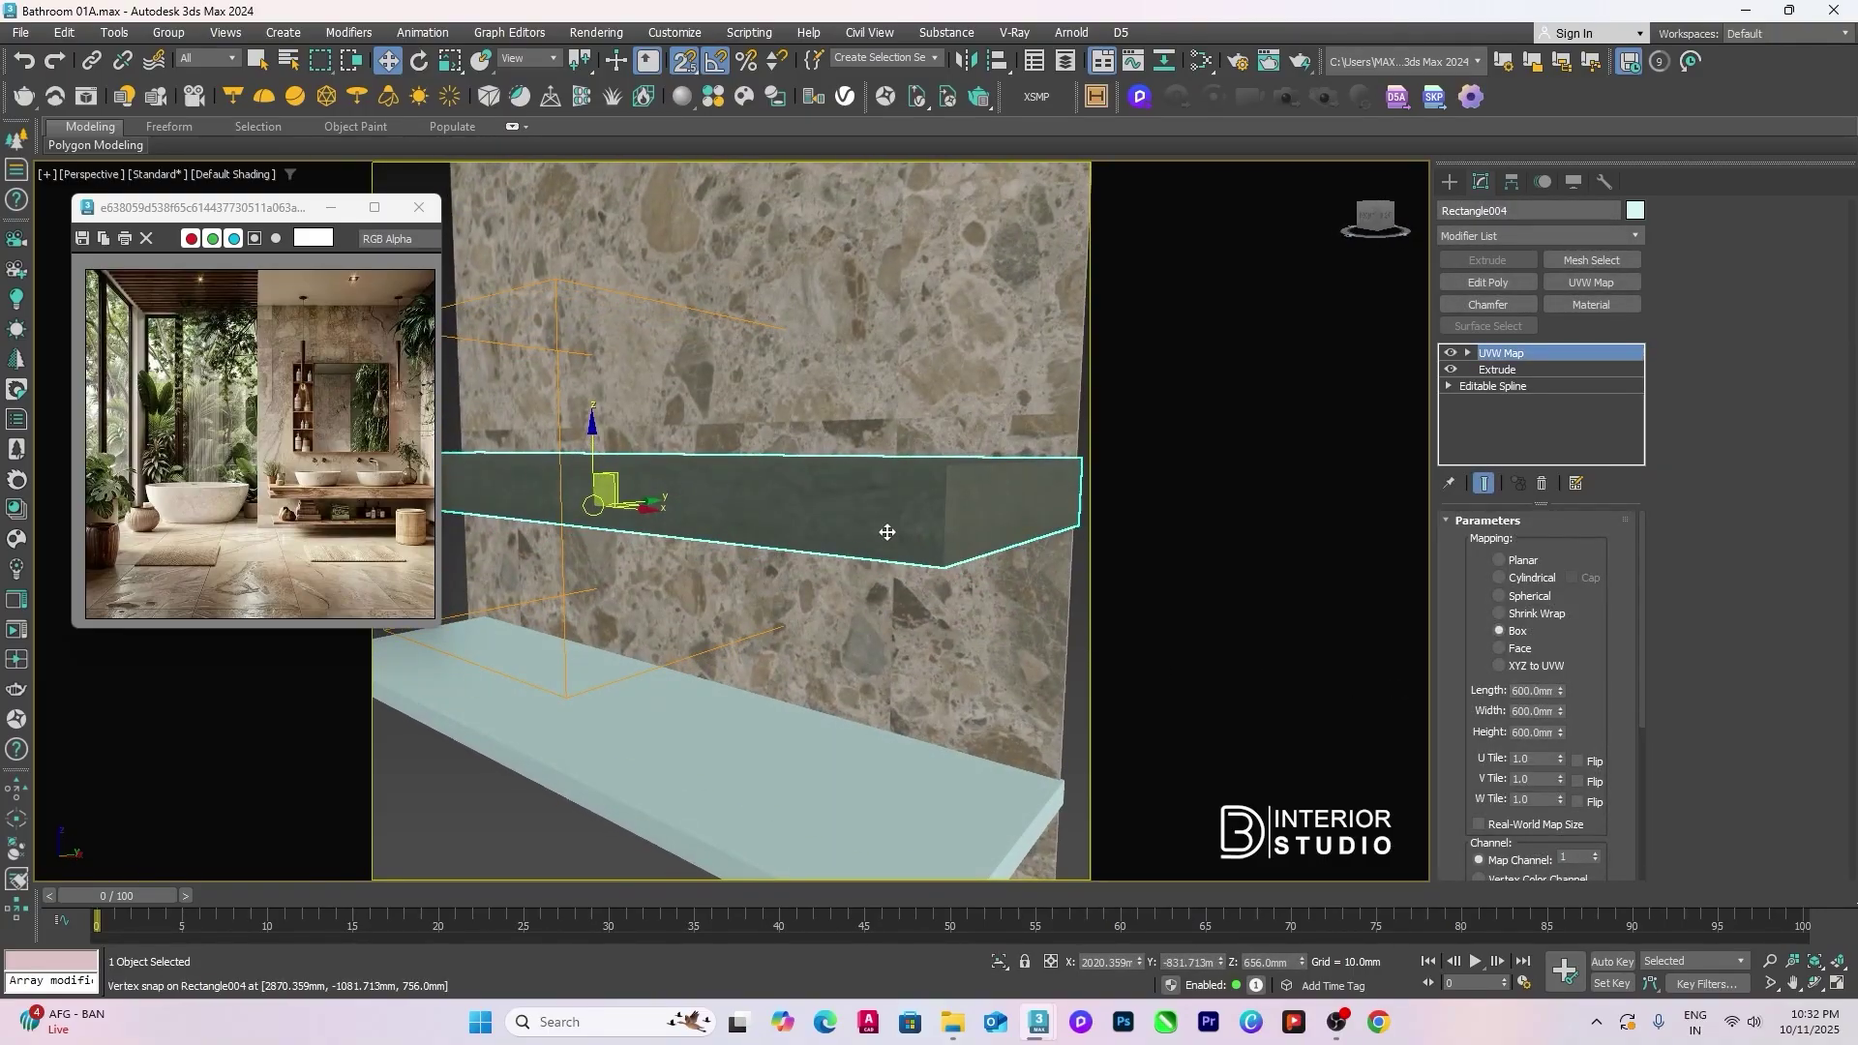
pyautogui.keyDown('alt'); pyautogui.moveTo(843, 510); pyautogui.dragTo(959, 590, button='middle'); pyautogui.keyUp('alt')
pyautogui.click(966, 549)
pyautogui.scroll(4, 809, 595)
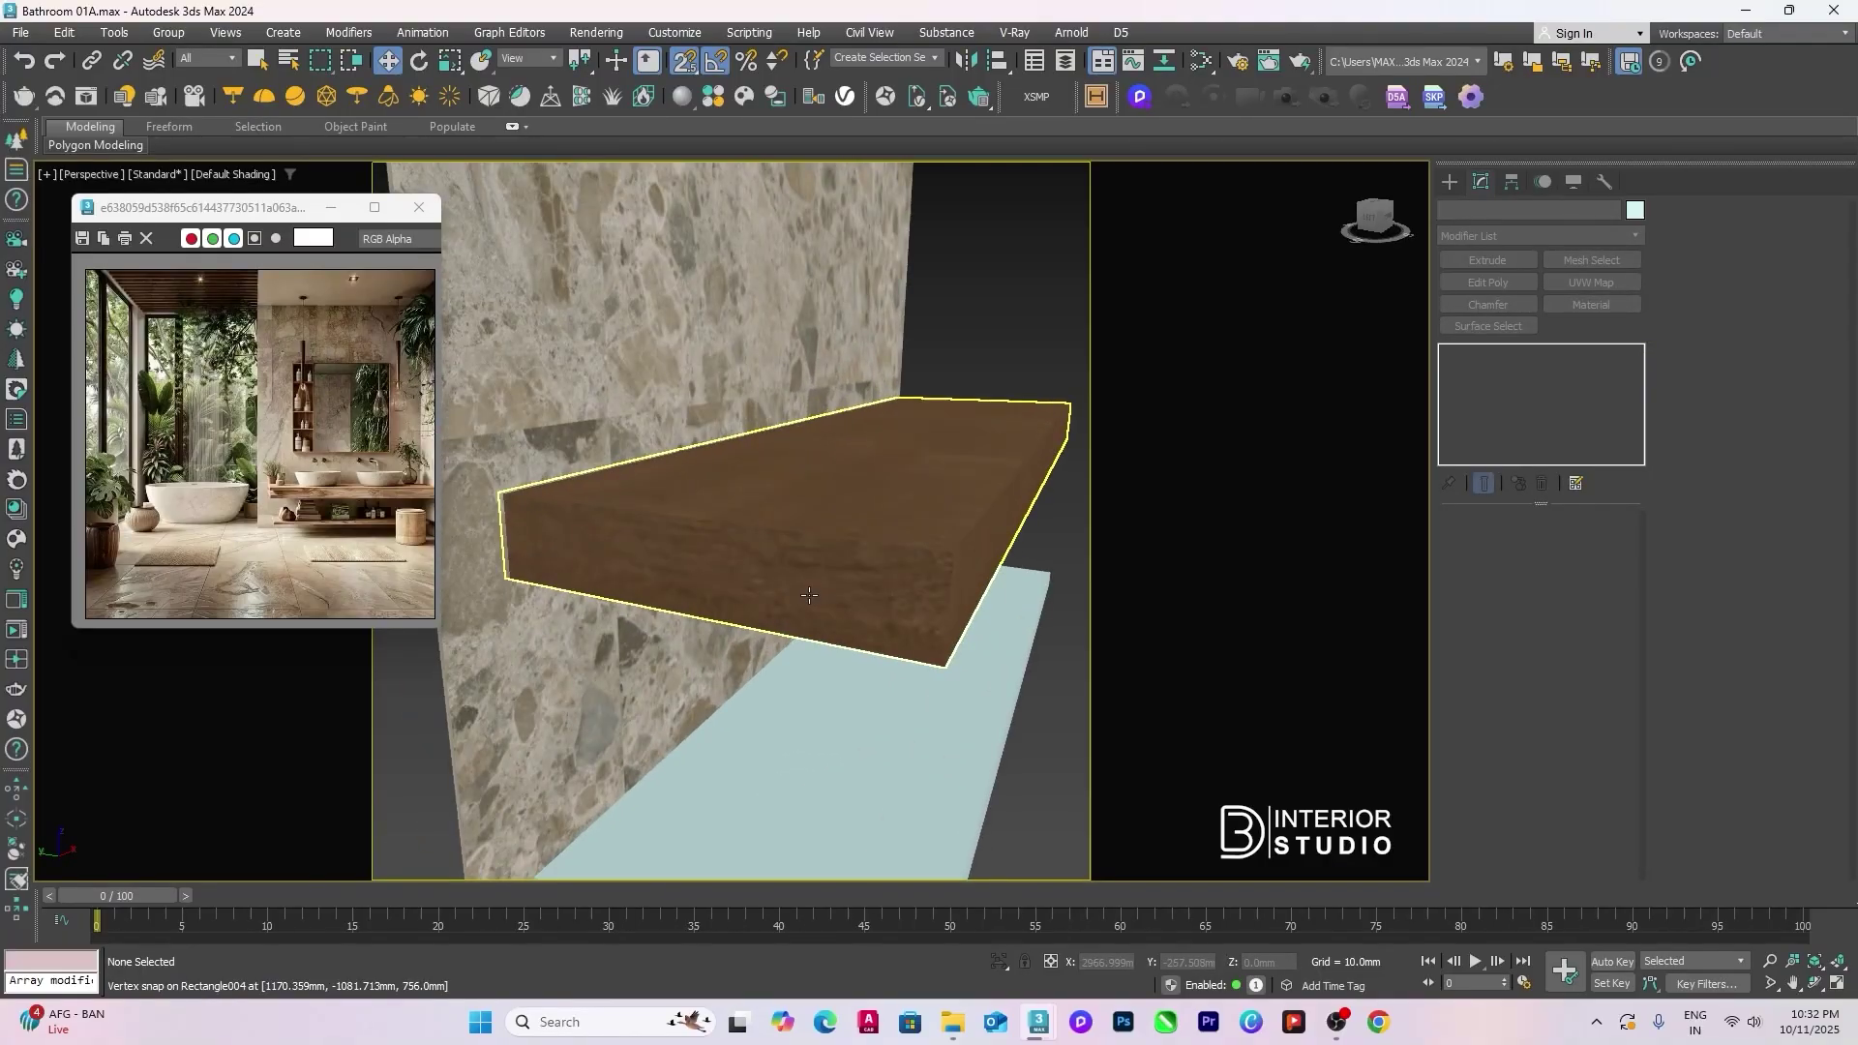
pyautogui.click(809, 595)
pyautogui.keyDown('alt'); pyautogui.moveTo(809, 595); pyautogui.dragTo(731, 593, button='middle'); pyautogui.keyUp('alt')
pyautogui.click(768, 735)
pyautogui.moveTo(768, 736); pyautogui.dragTo(937, 751, button='middle')
pyautogui.scroll(3, 797, 745)
pyautogui.scroll(-5, 795, 721)
pyautogui.scroll(3, 813, 684)
# Step: Assign the oak wood material to the lower shelf
pyautogui.click(813, 685)
pyautogui.scroll(3, 940, 726)
pyautogui.press('m')
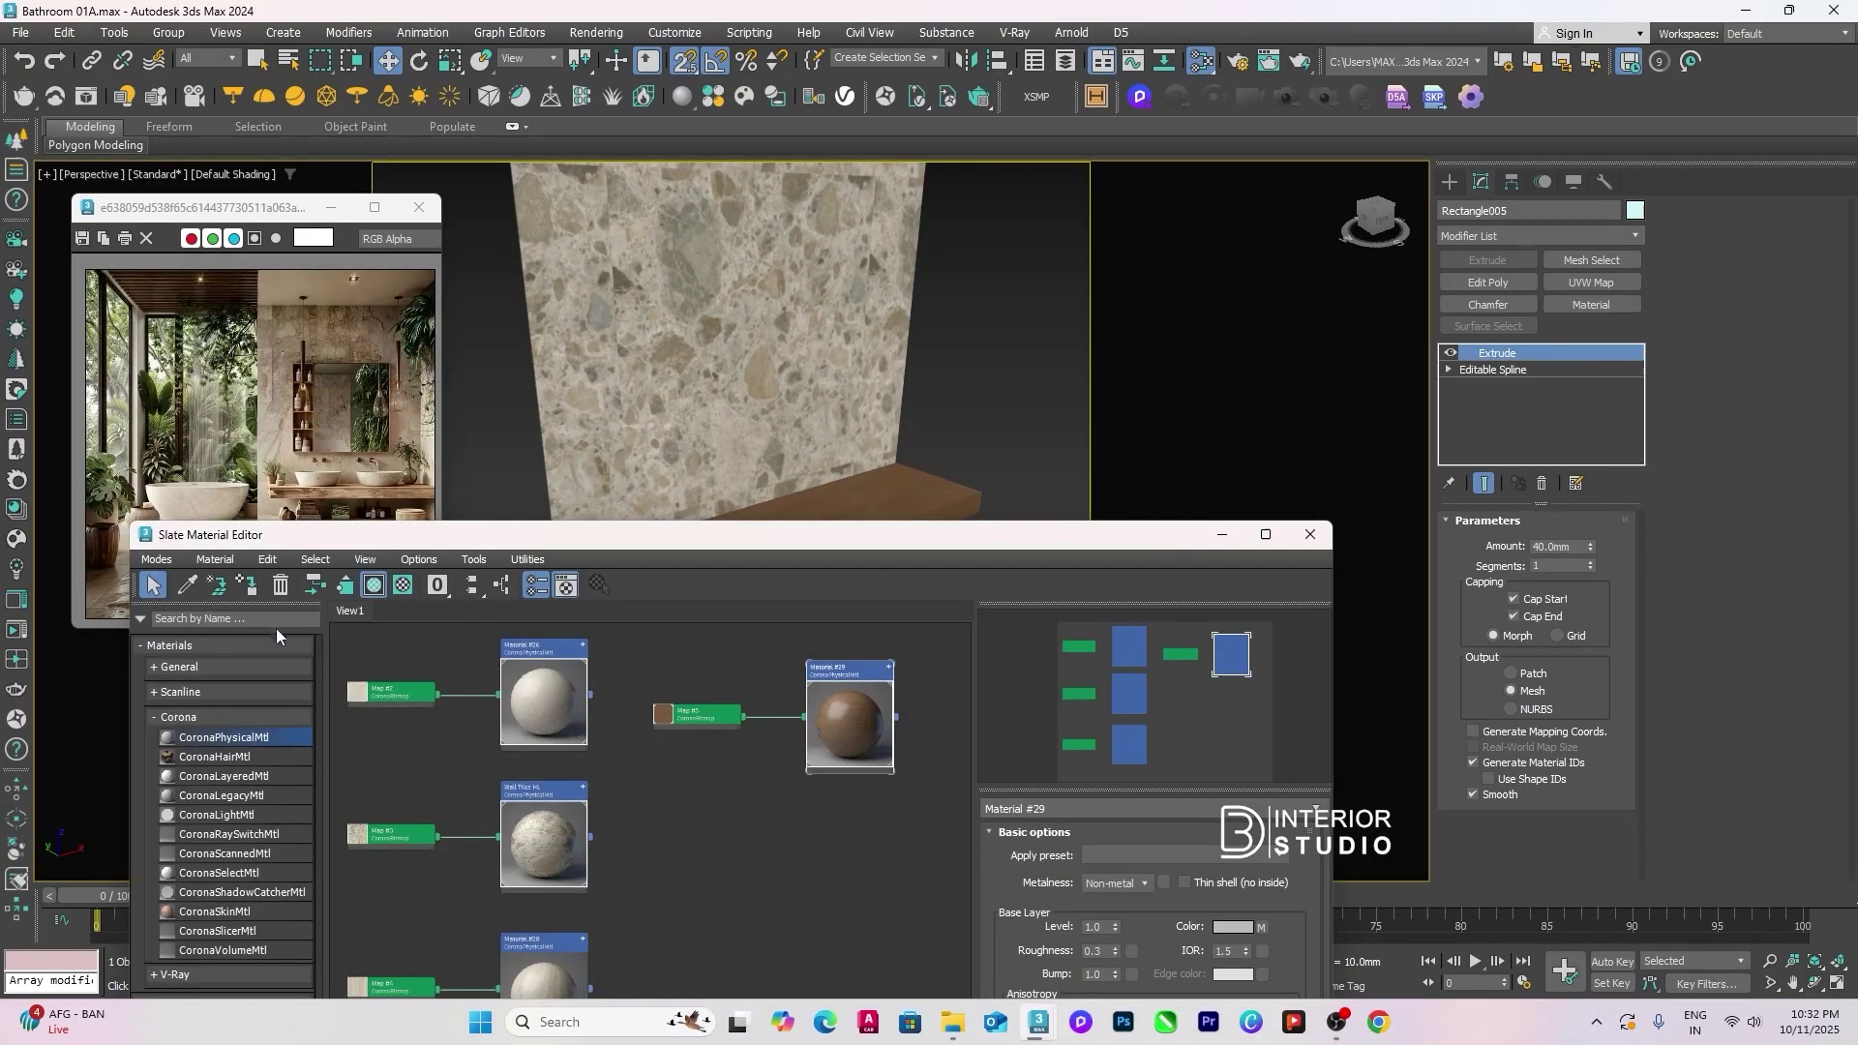
pyautogui.click(987, 457)
pyautogui.click(1310, 535)
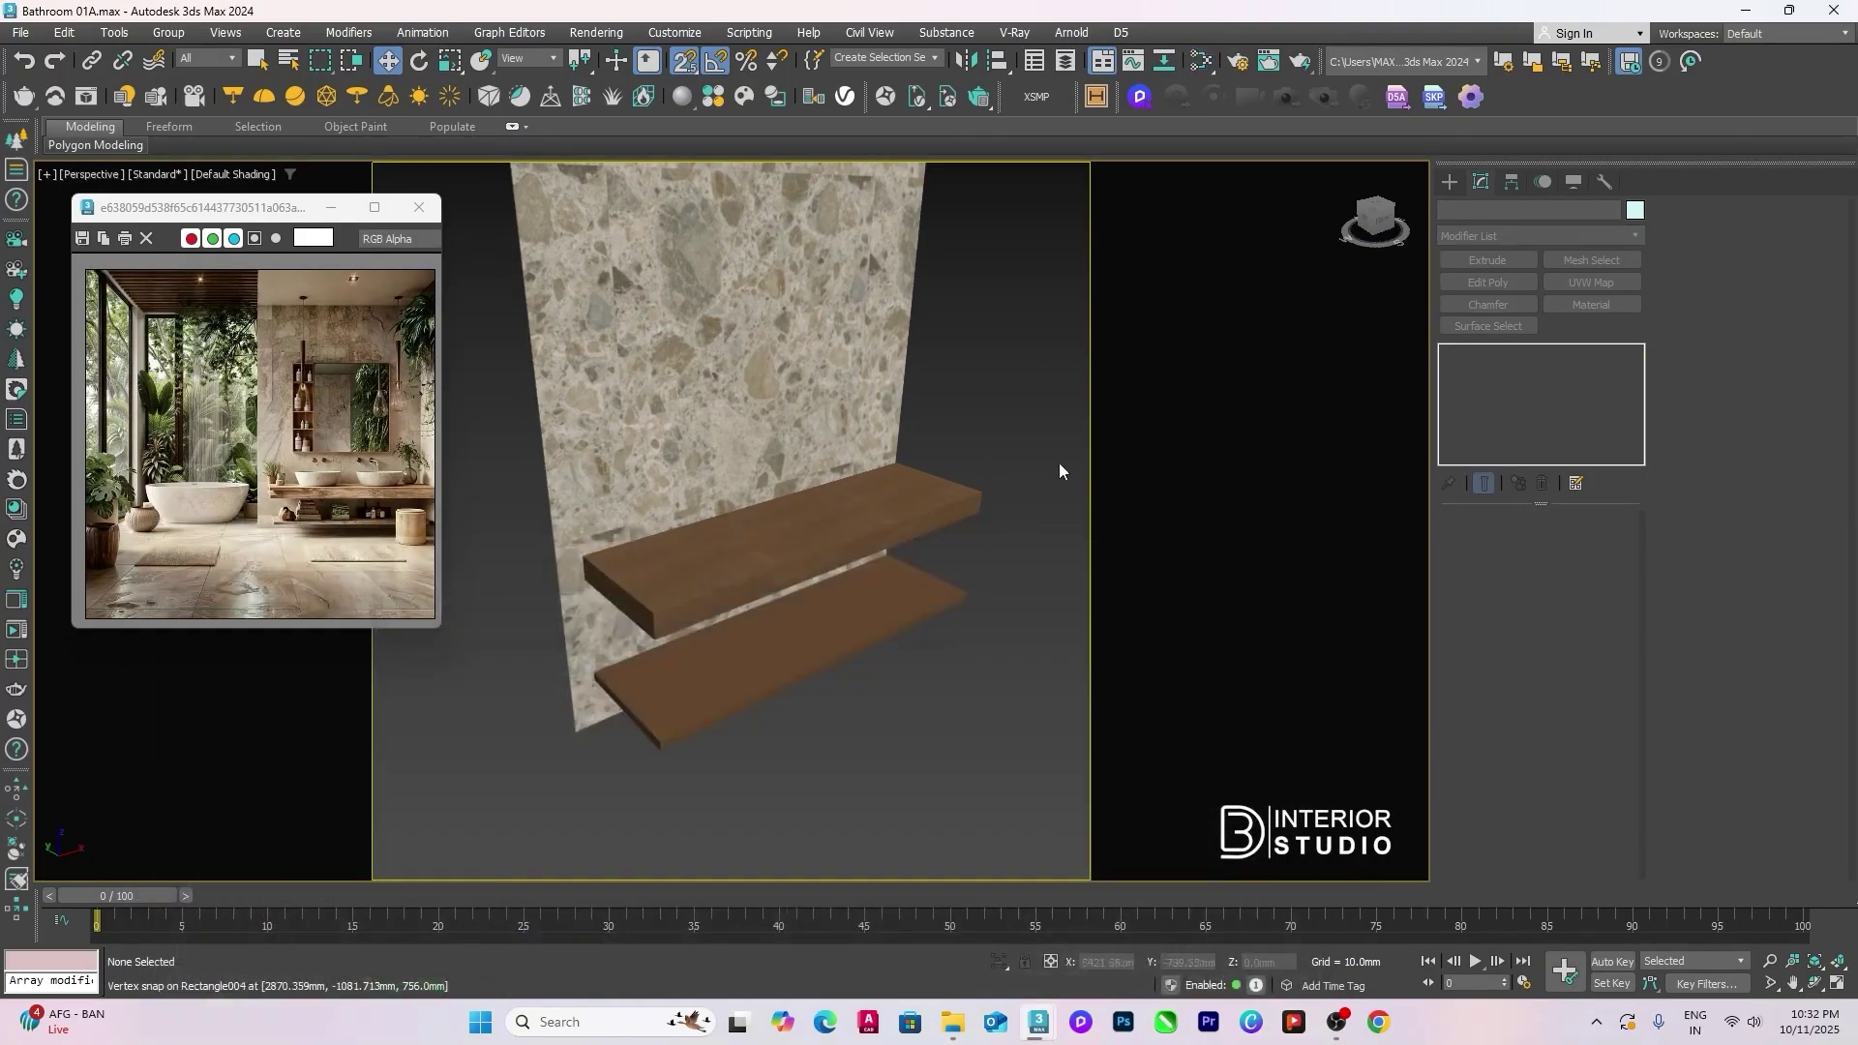
pyautogui.click(949, 616)
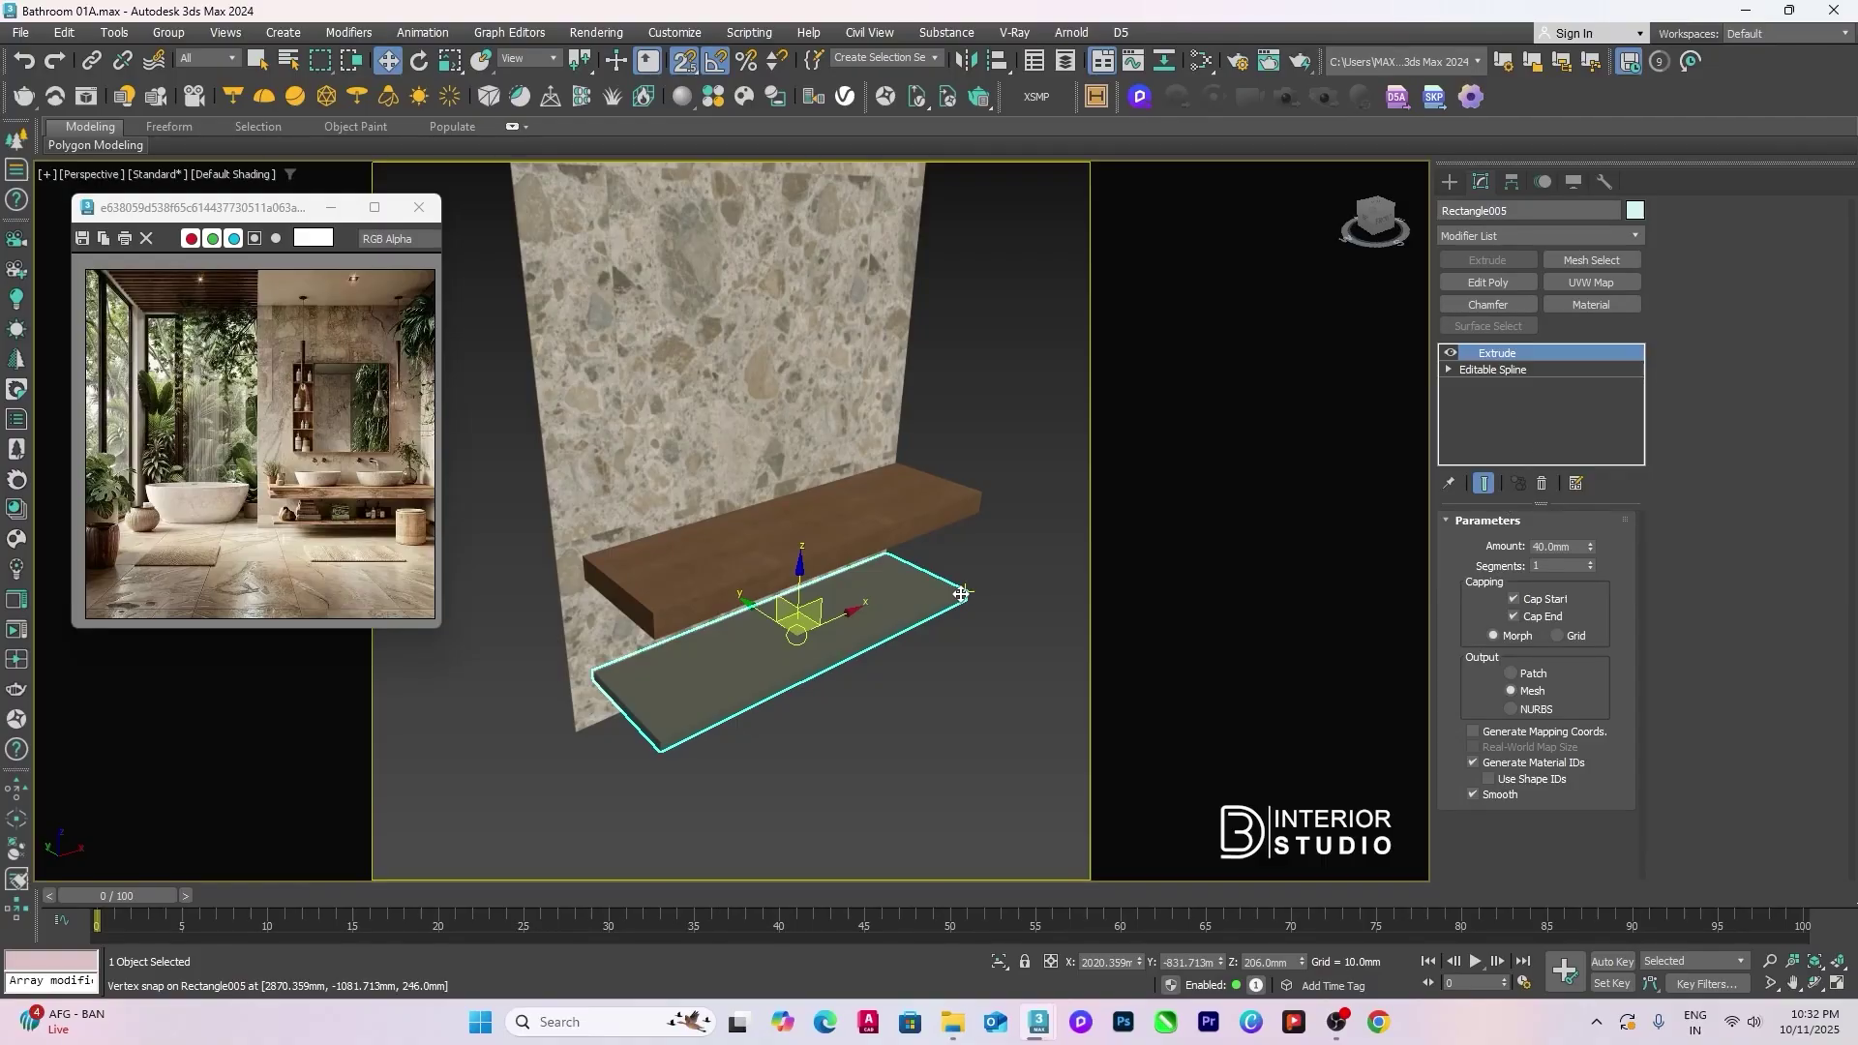
pyautogui.click(1017, 474)
# Step: Bring the hidden bathroom objects back into view around the textured panel and shelves
pyautogui.scroll(-8, 1019, 474)
pyautogui.scroll(3, 1047, 451)
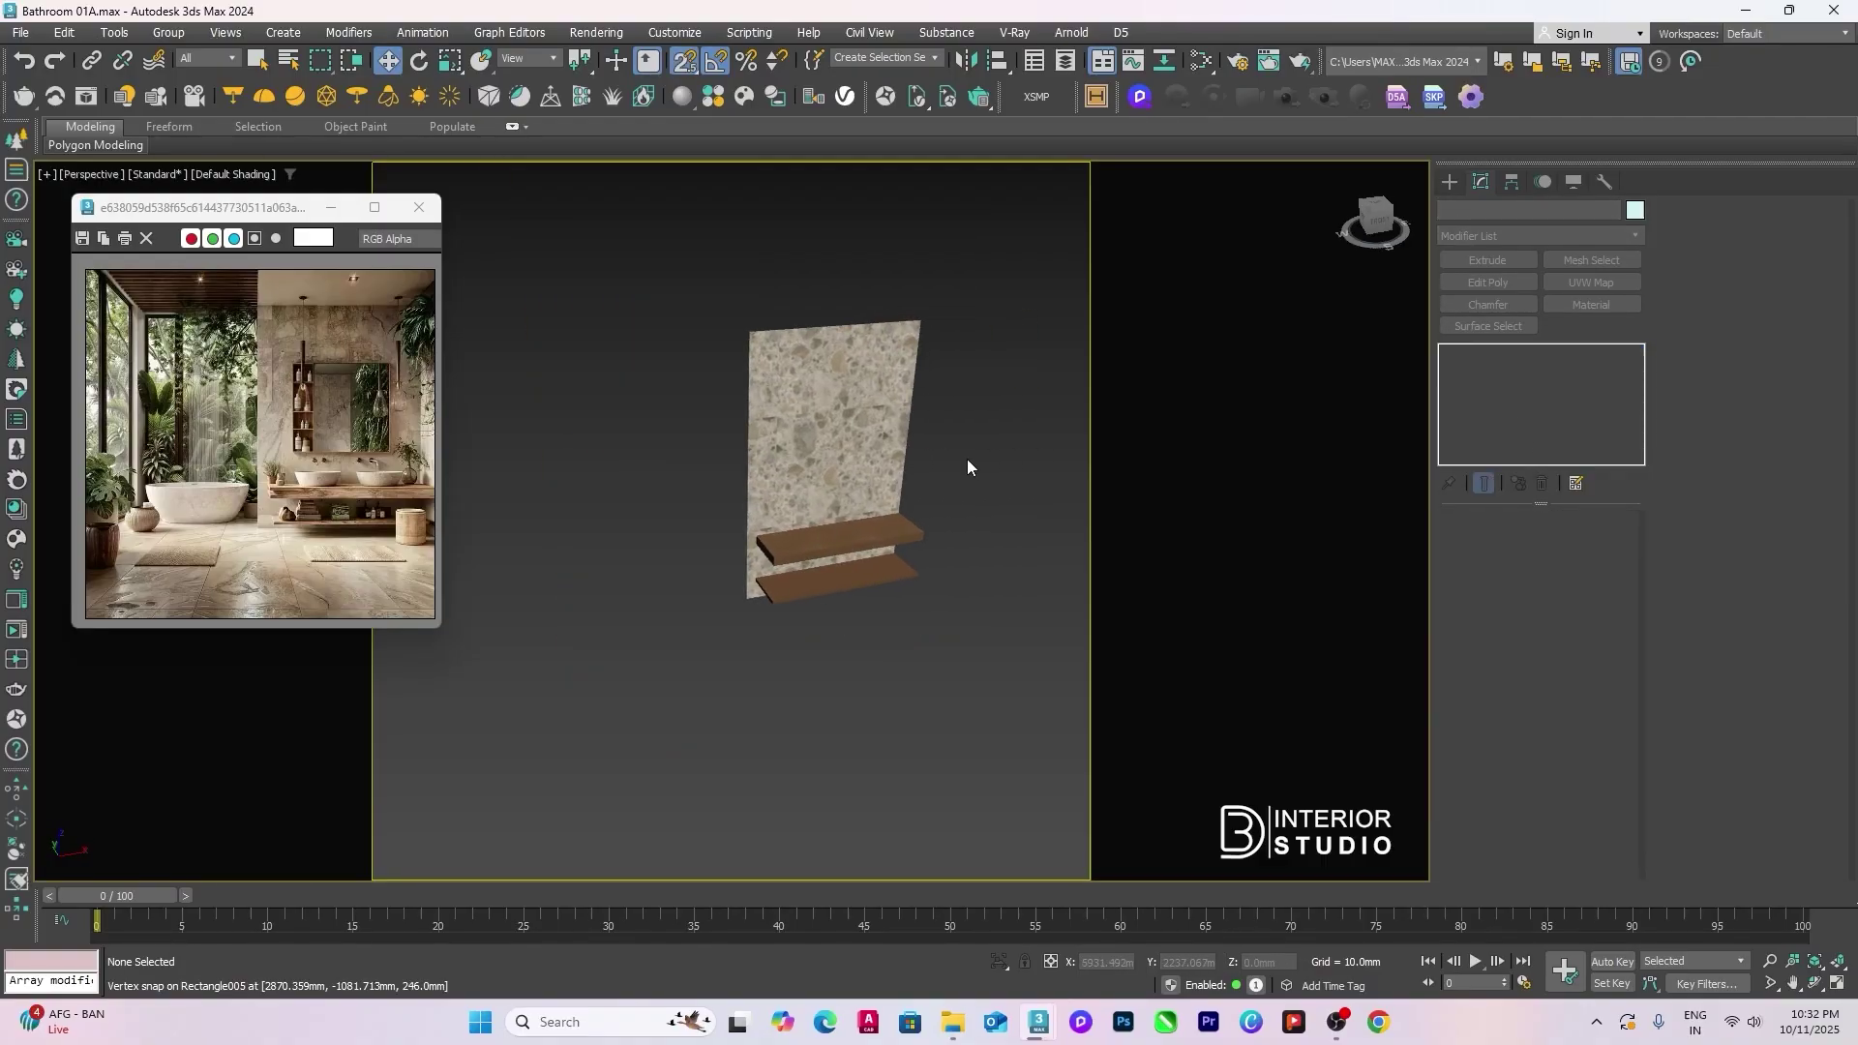
pyautogui.rightClick(968, 467)
pyautogui.click(997, 399)
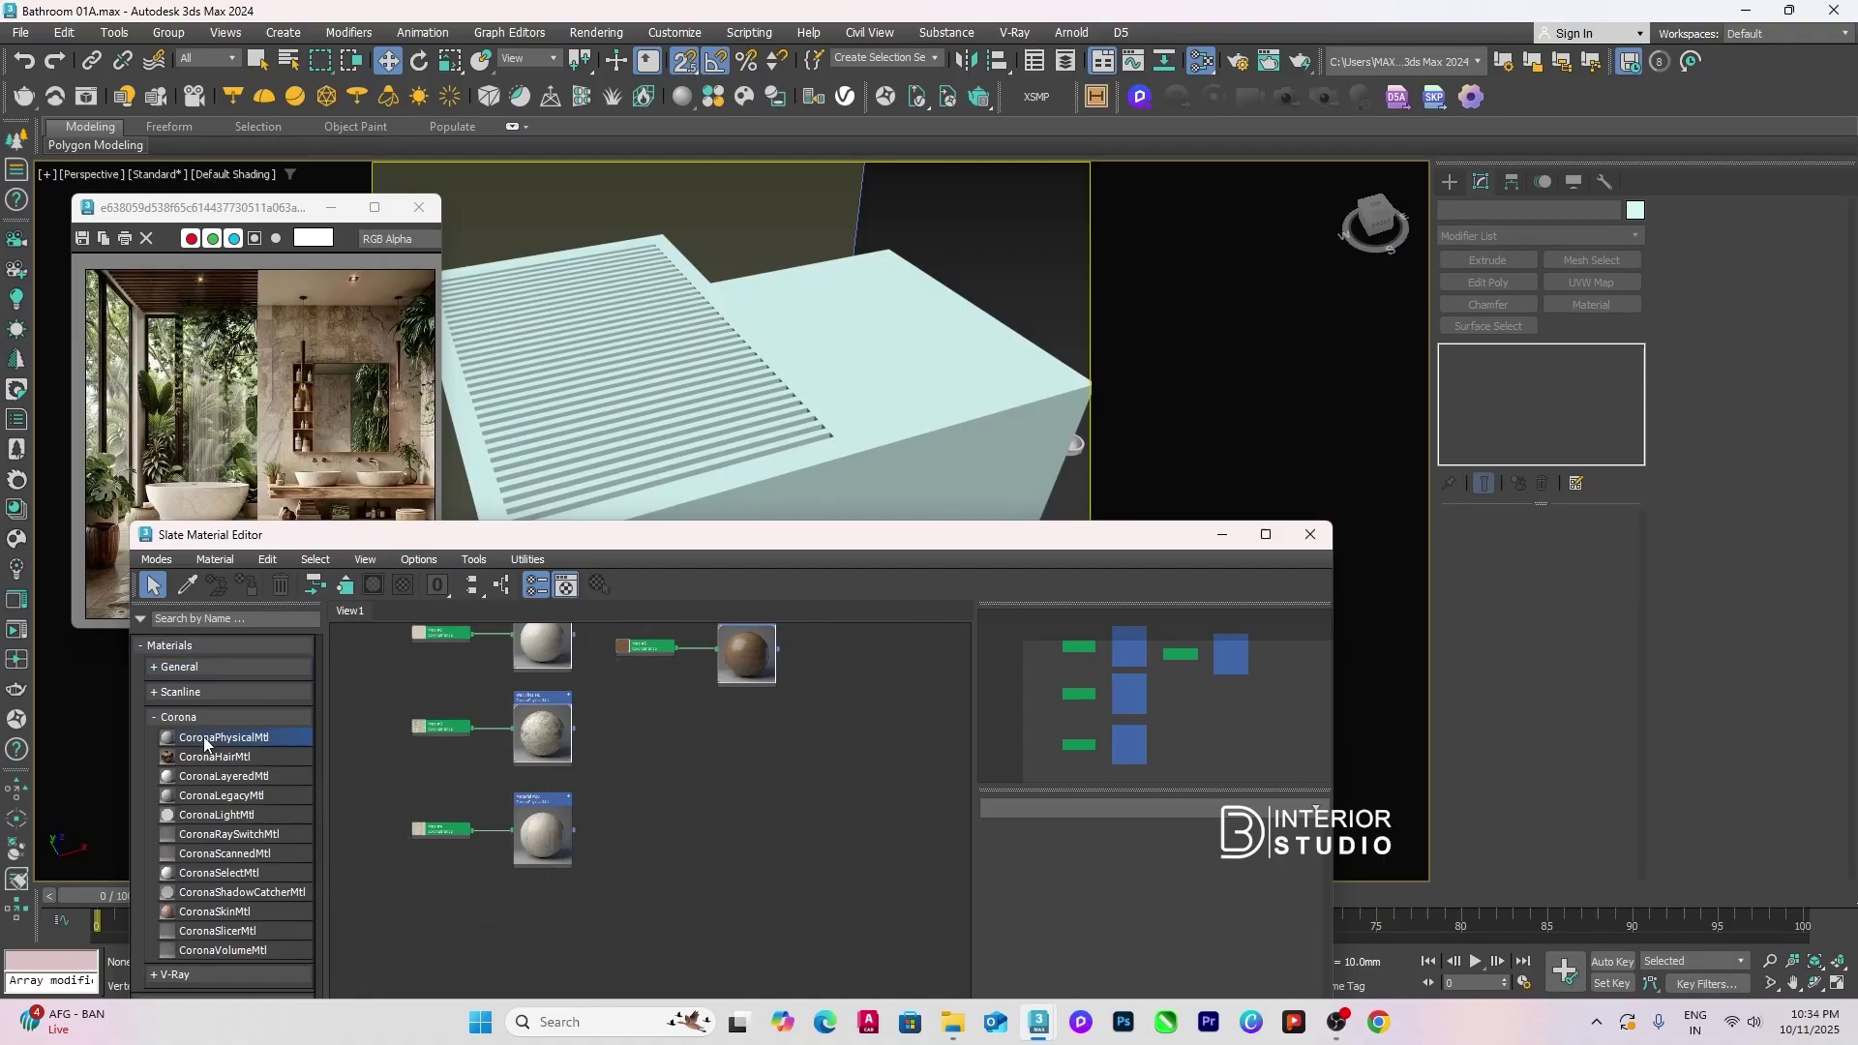
# Step: Create a new CoronaPhysicalMtl and place it beside the existing materials in an enlarged material editor
pyautogui.doubleClick(203, 735)
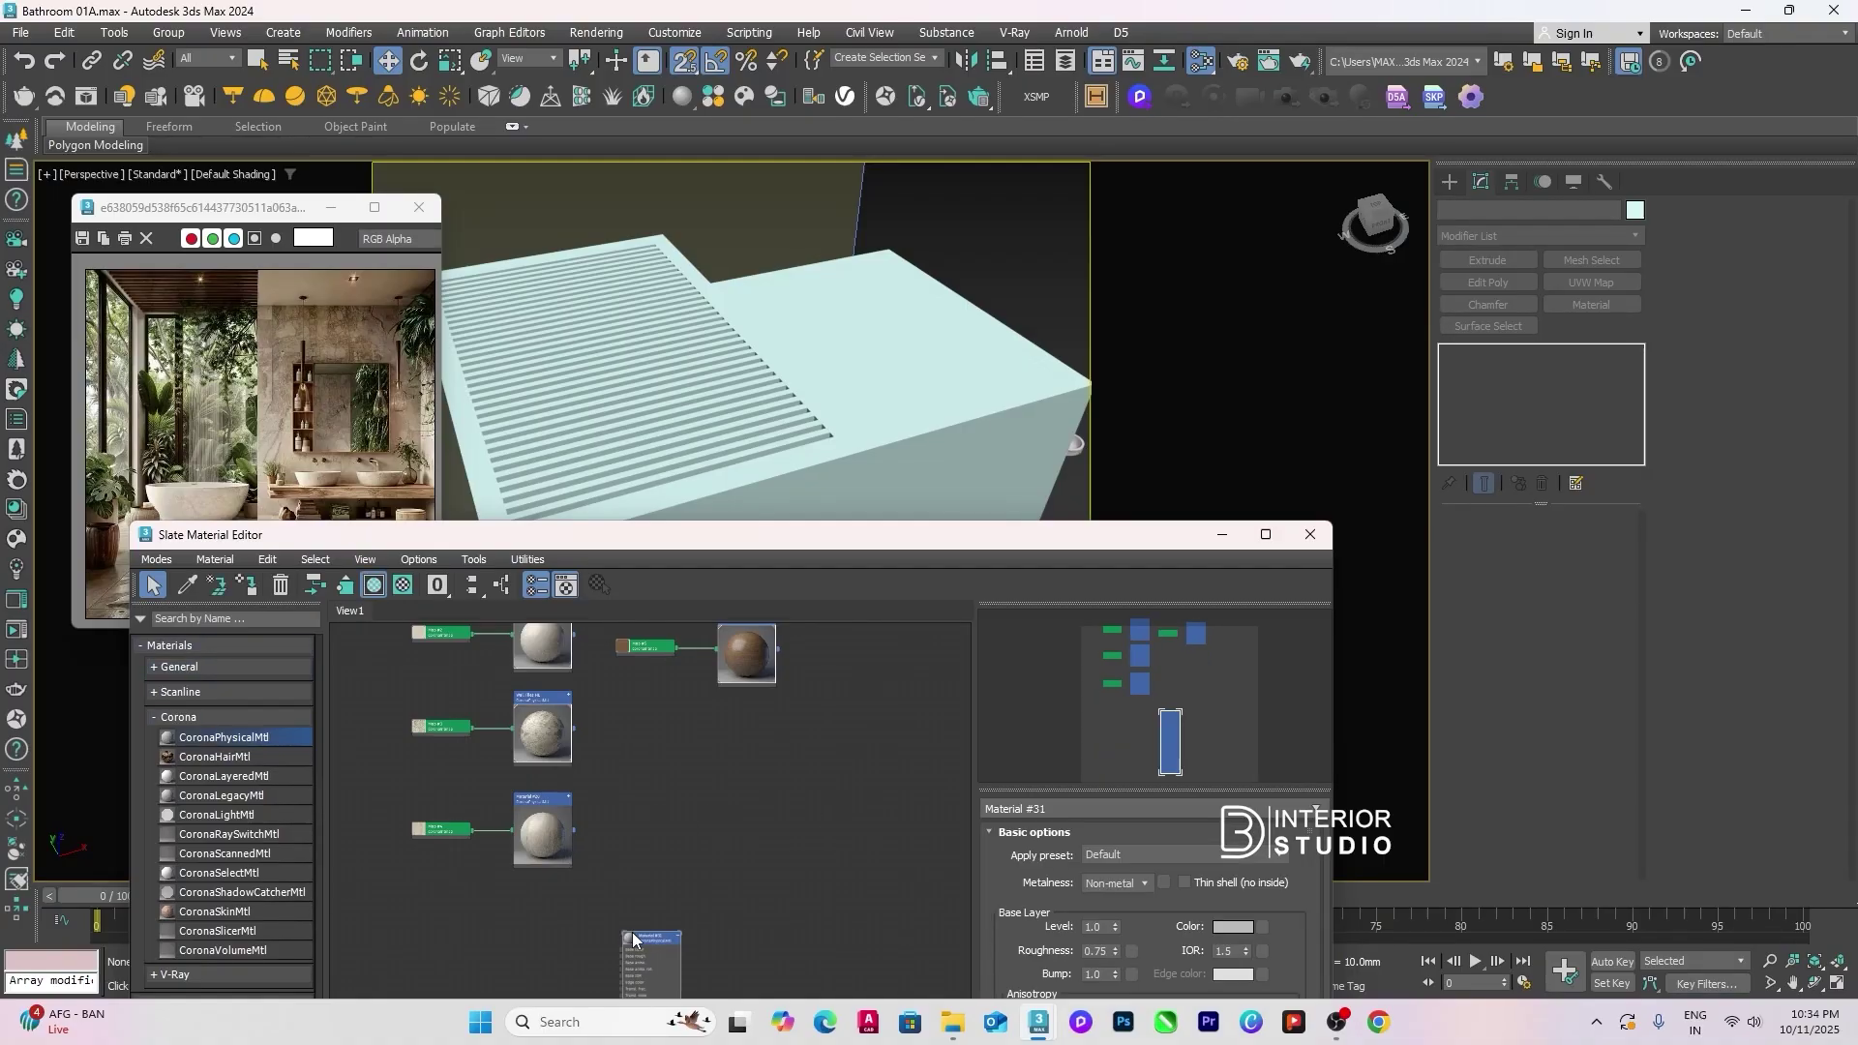
pyautogui.moveTo(633, 932); pyautogui.dragTo(809, 763)
pyautogui.click(824, 745)
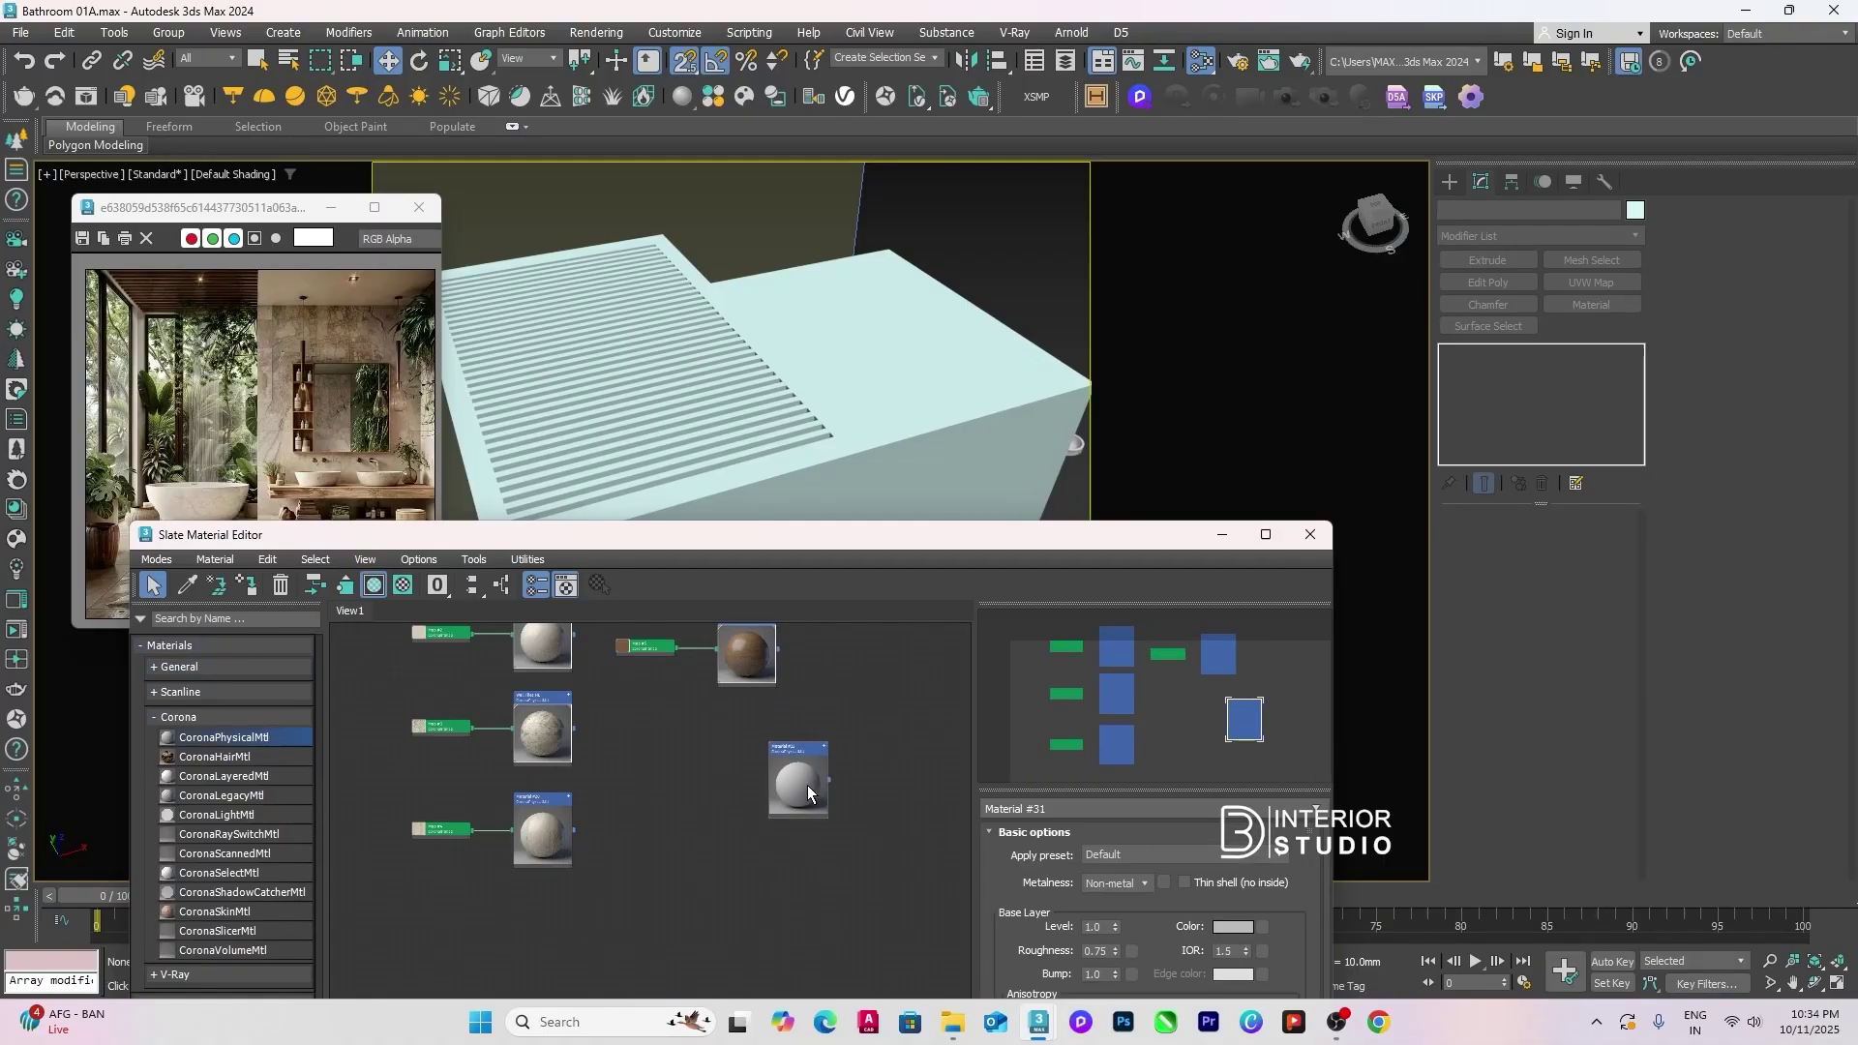
pyautogui.scroll(2, 803, 803)
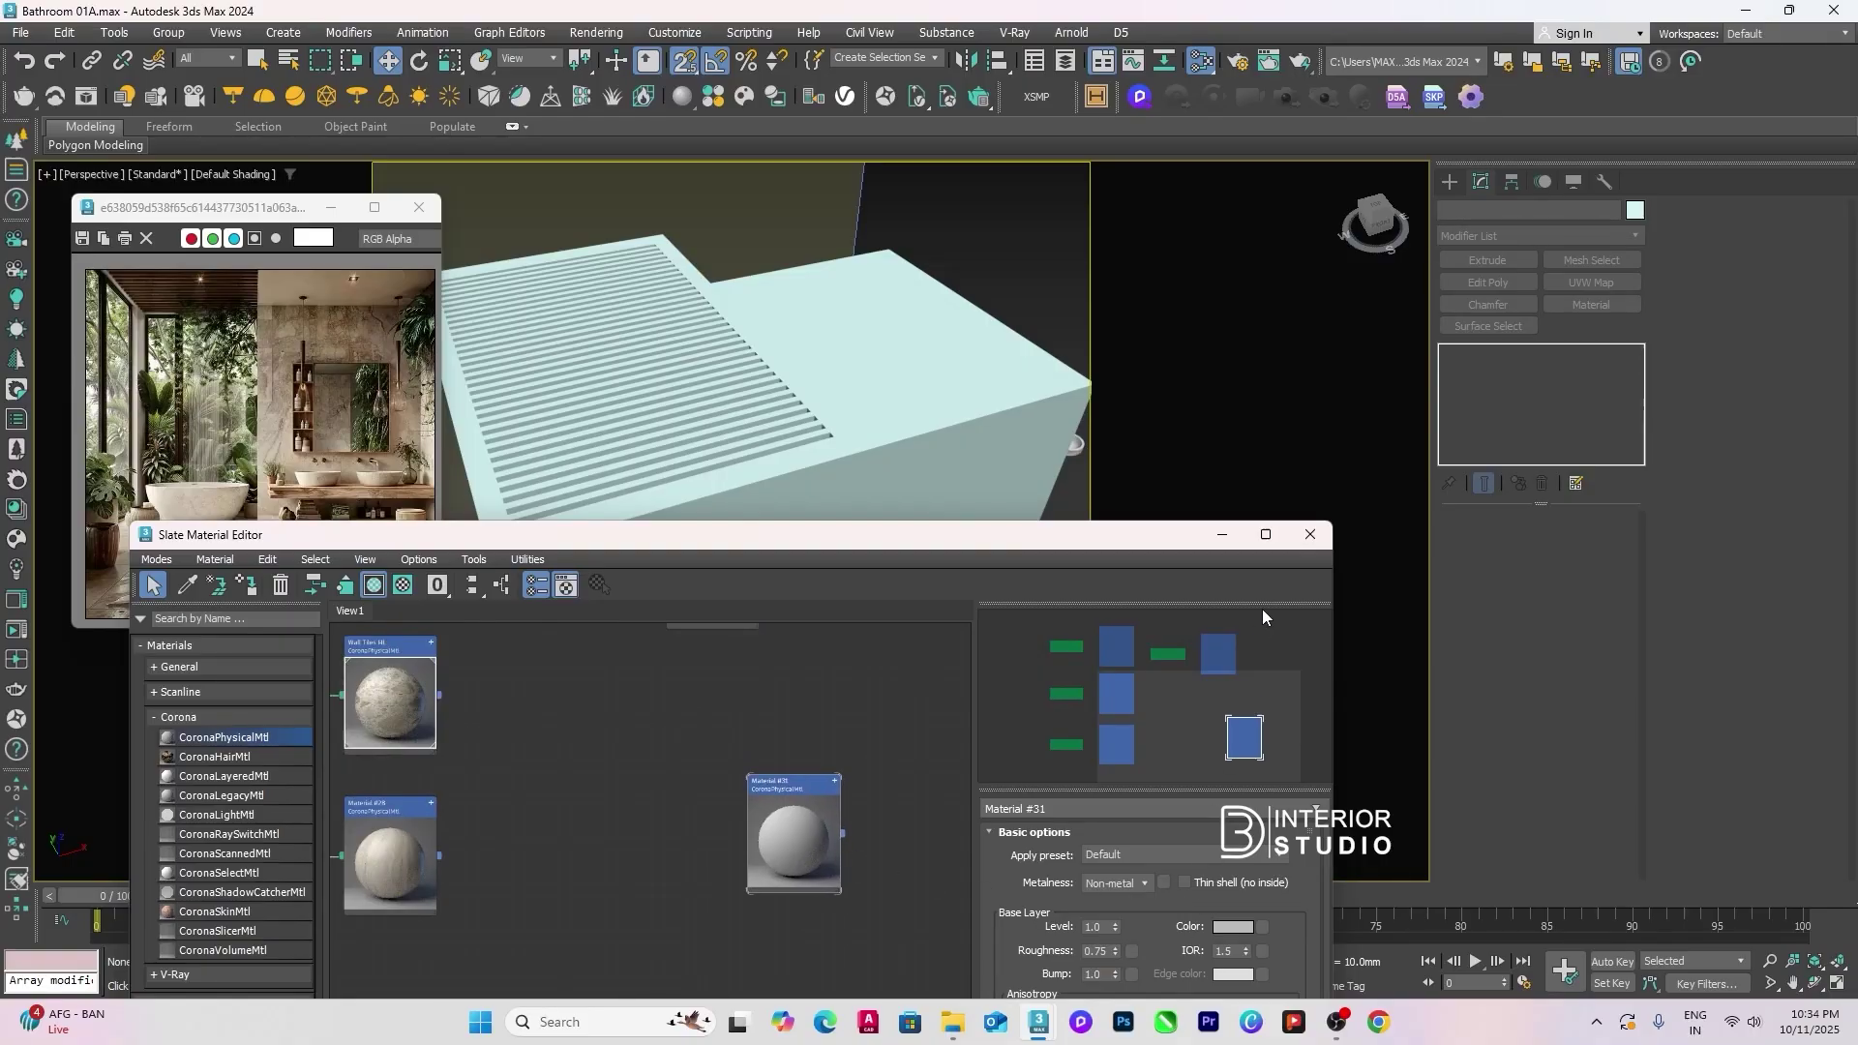
pyautogui.click(1265, 534)
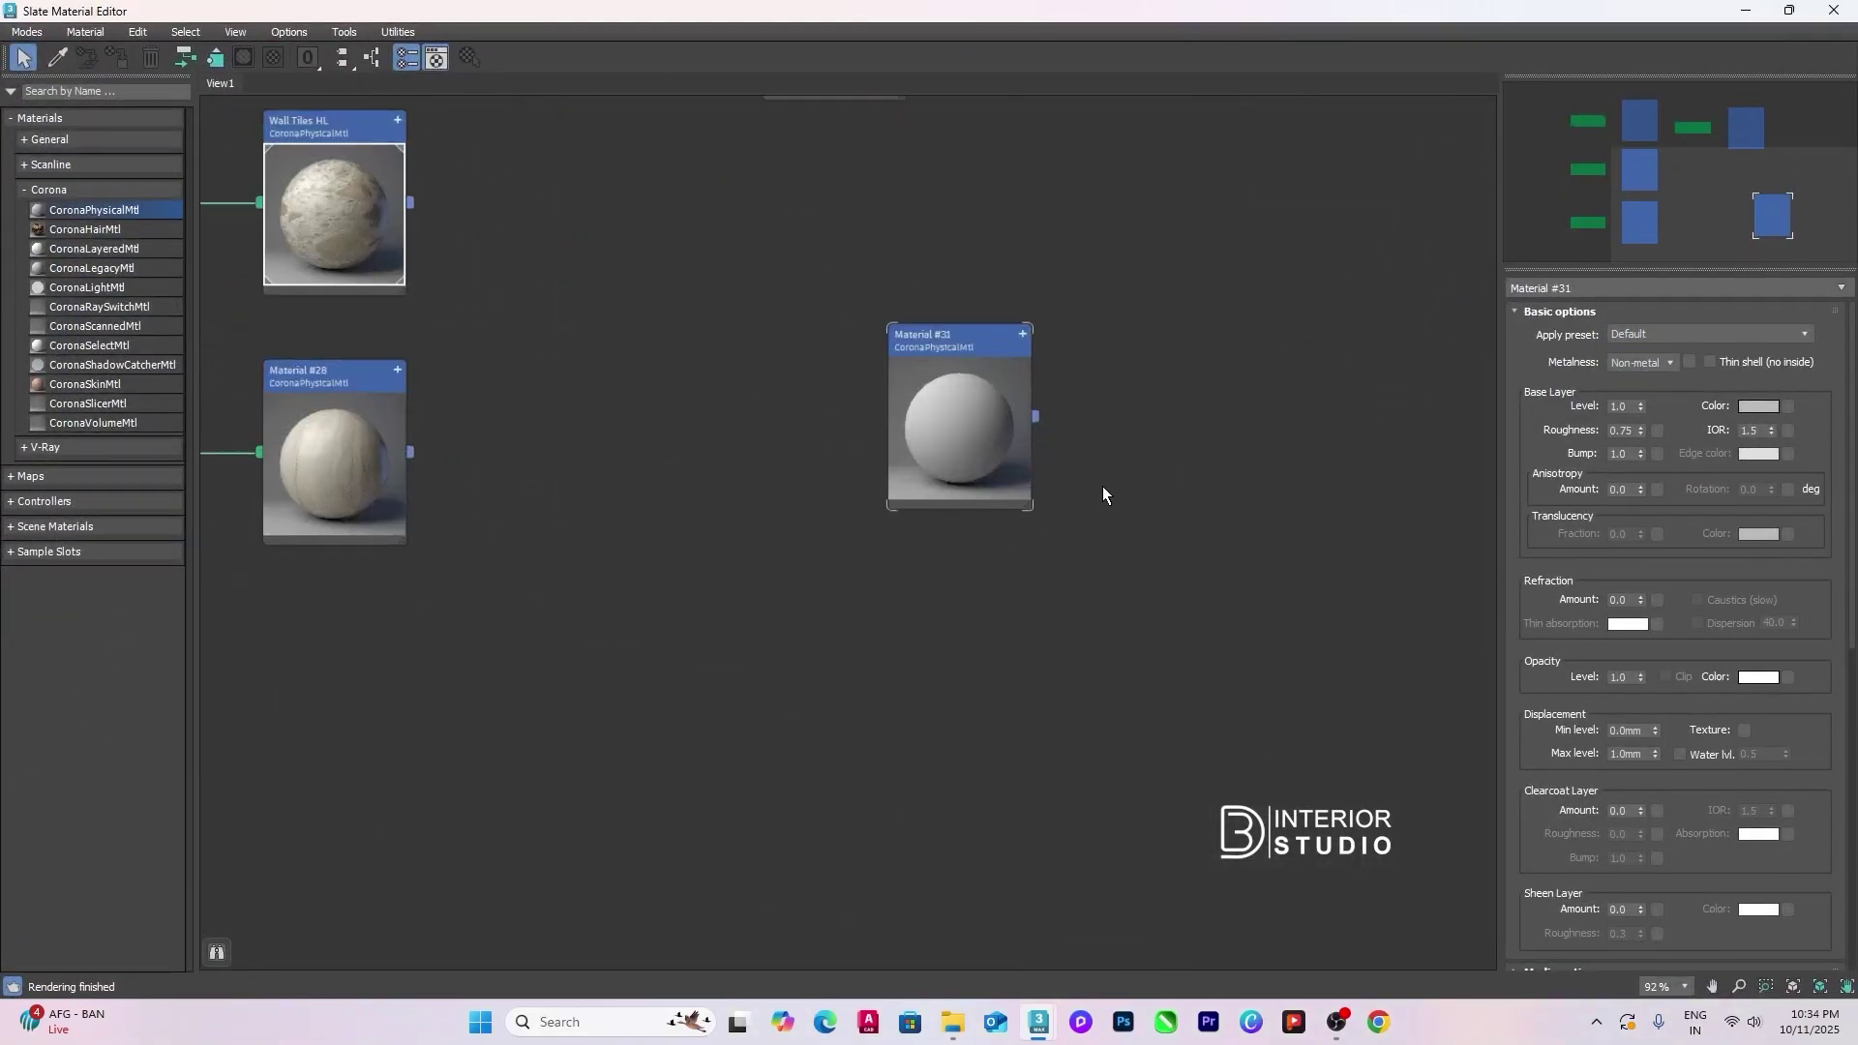
pyautogui.scroll(2, 1053, 488)
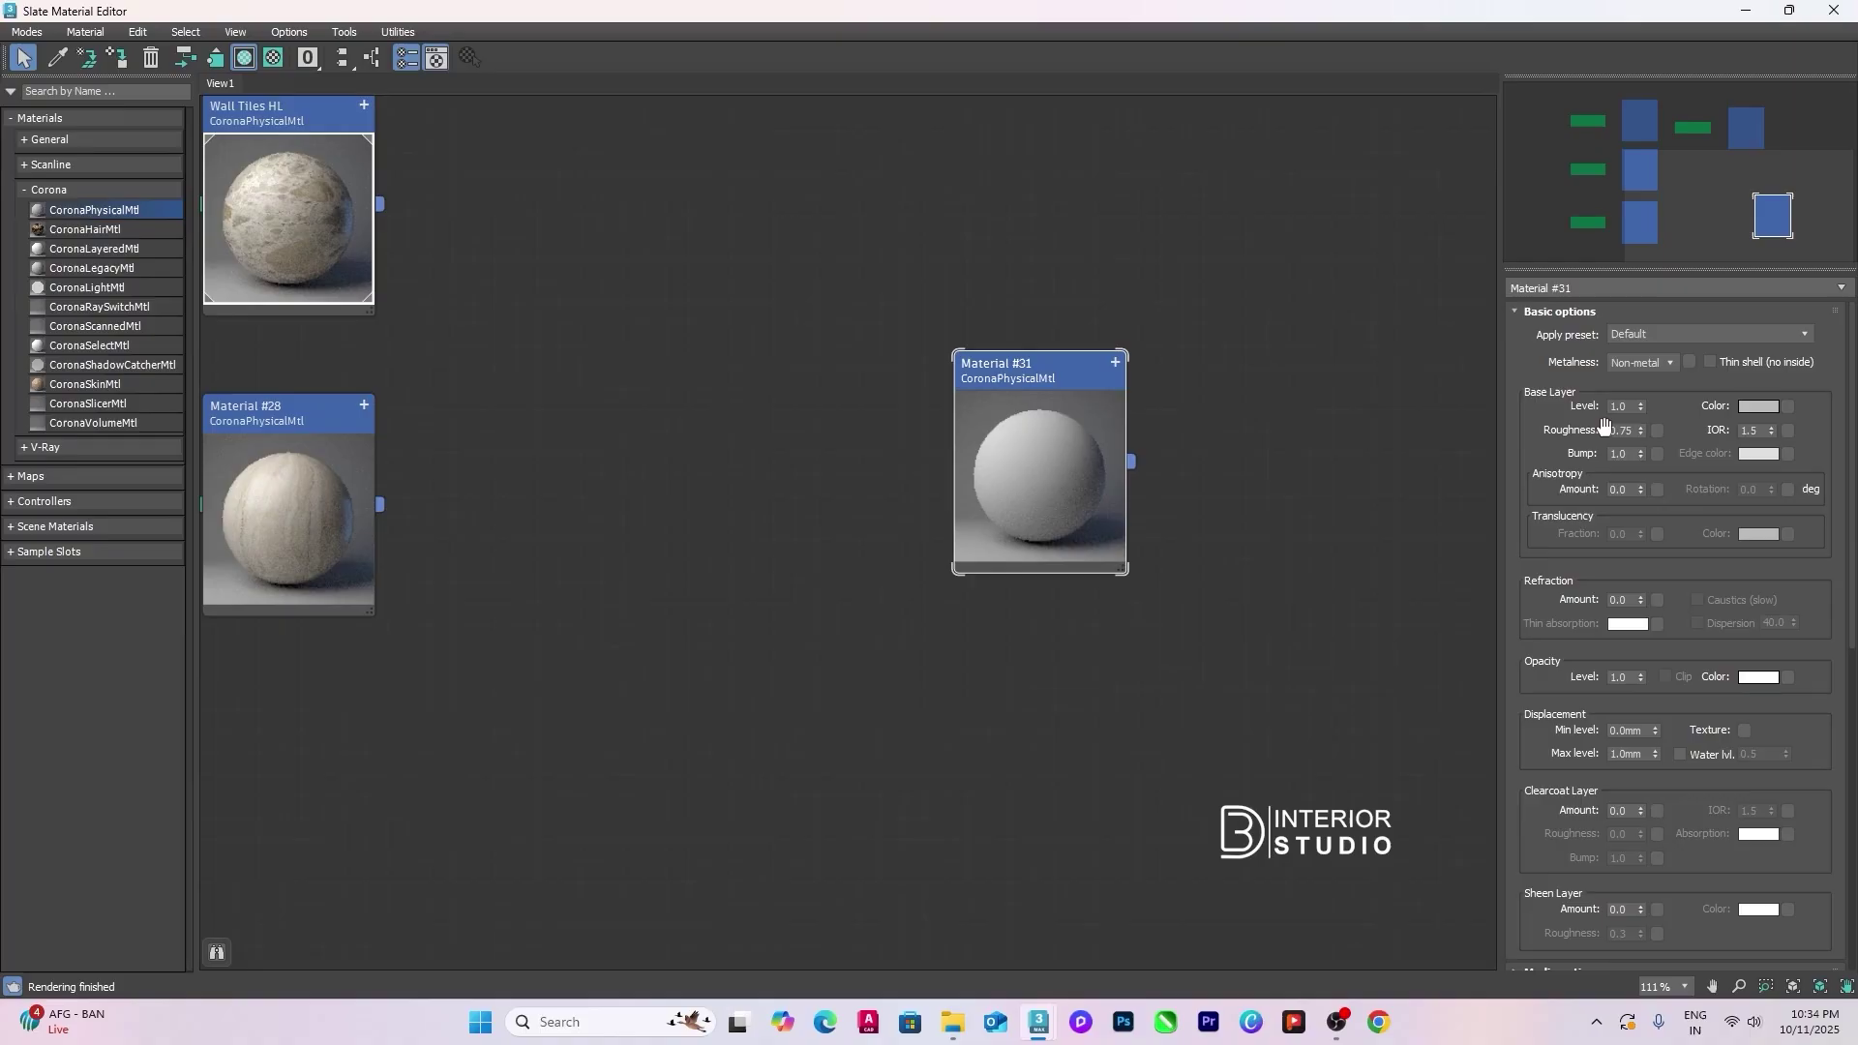
# Step: Set the new material's base color to red 205, green 199, blue 190
pyautogui.click(1759, 407)
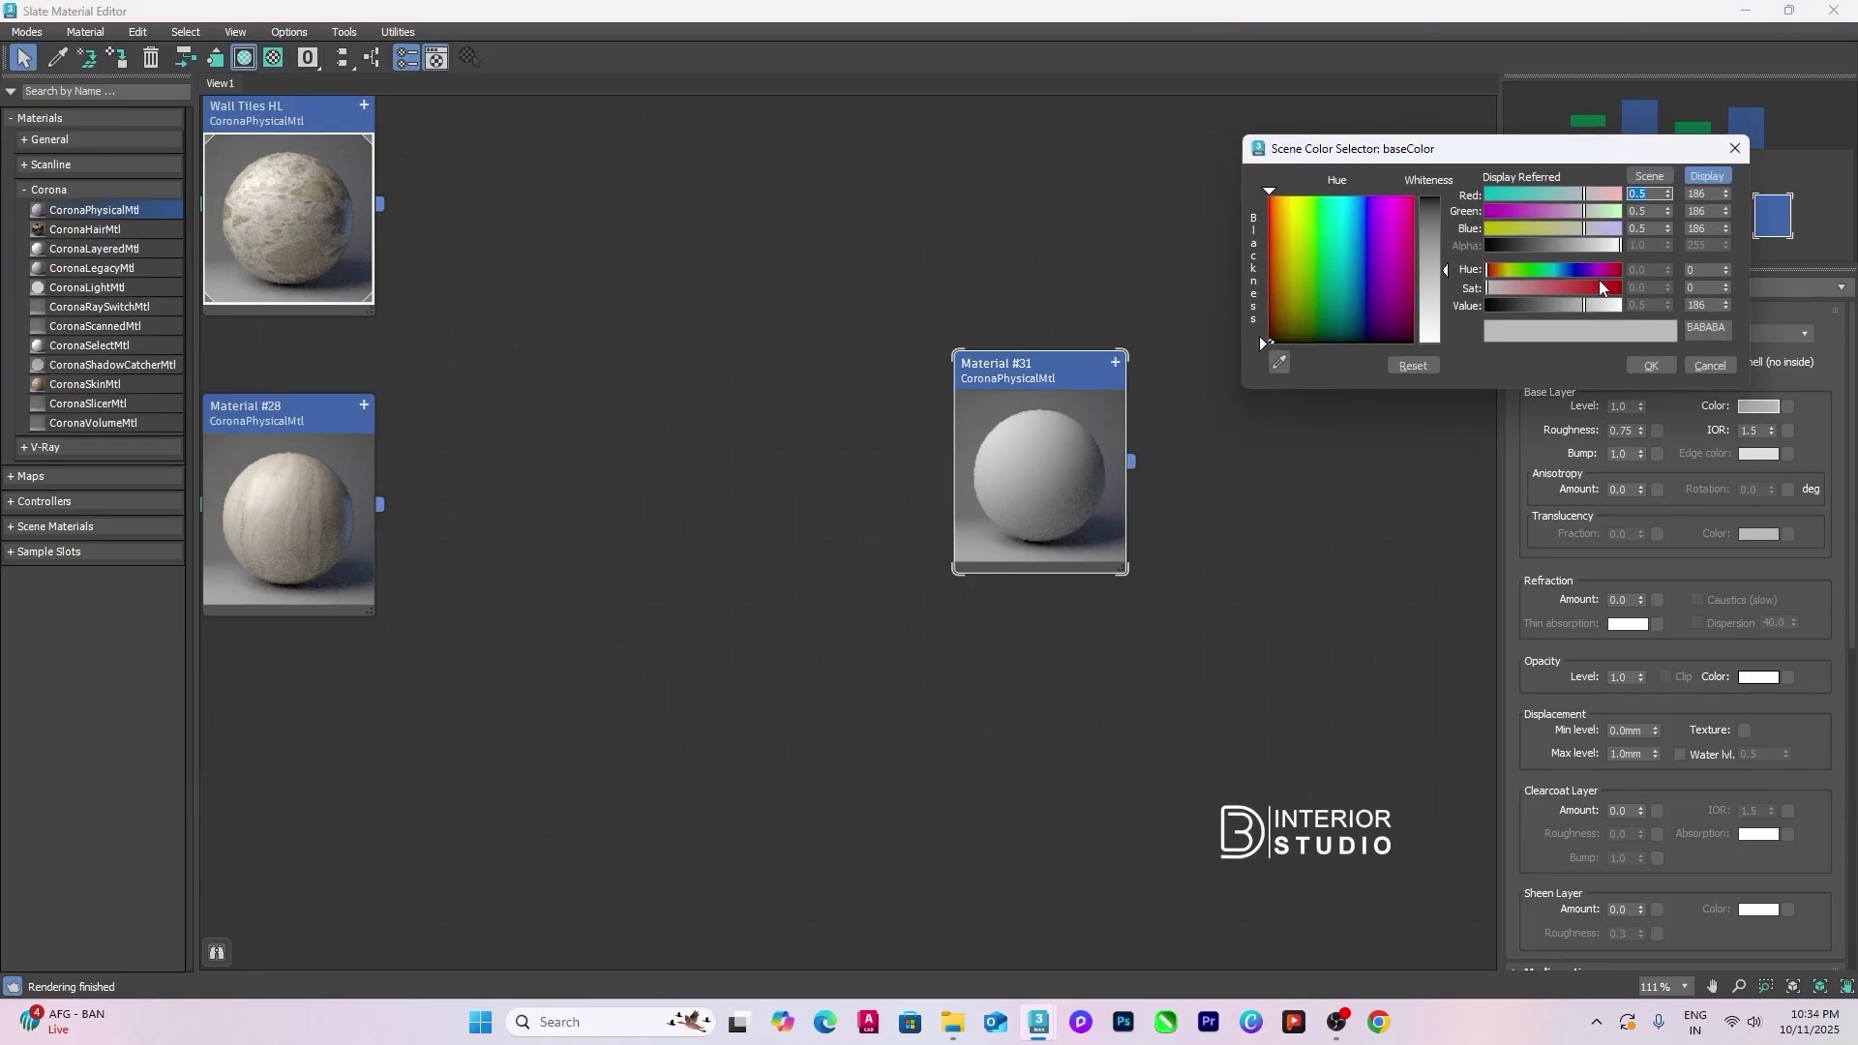
pyautogui.doubleClick(1699, 193)
pyautogui.press('Tab')
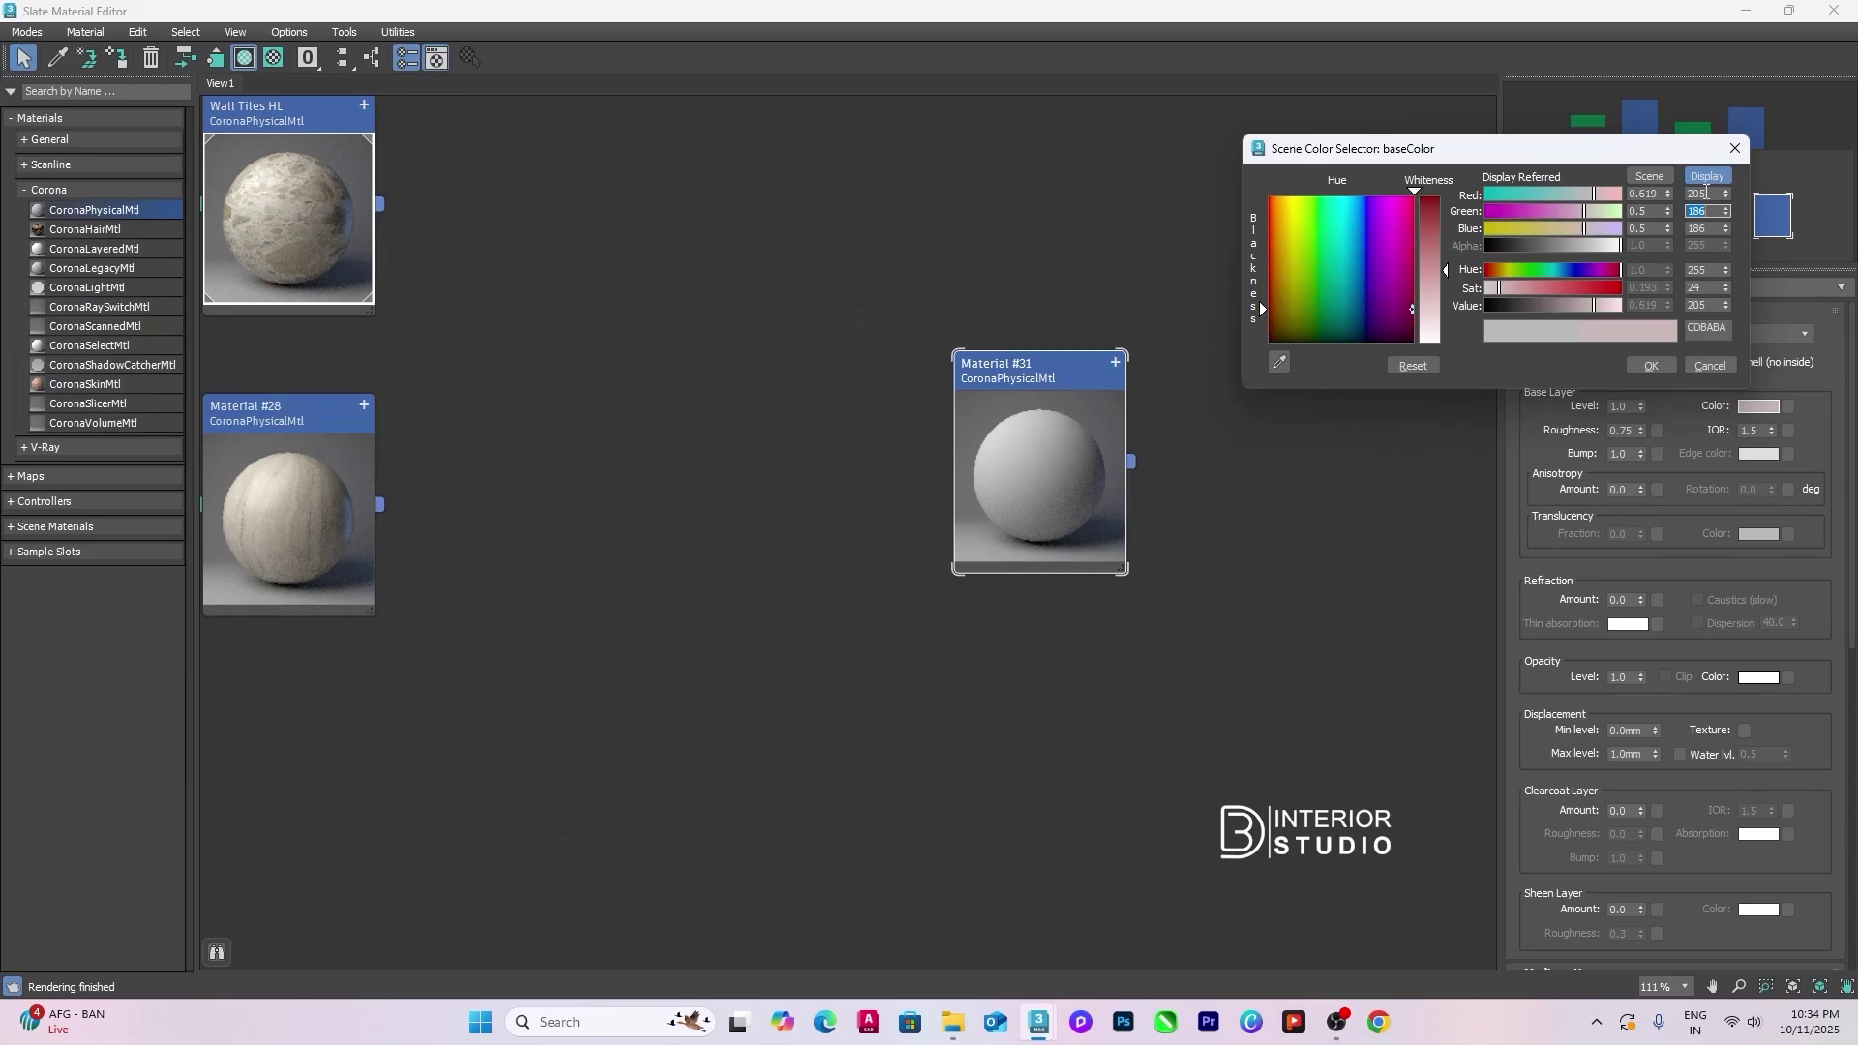
pyautogui.write('199')
pyautogui.press('Tab')
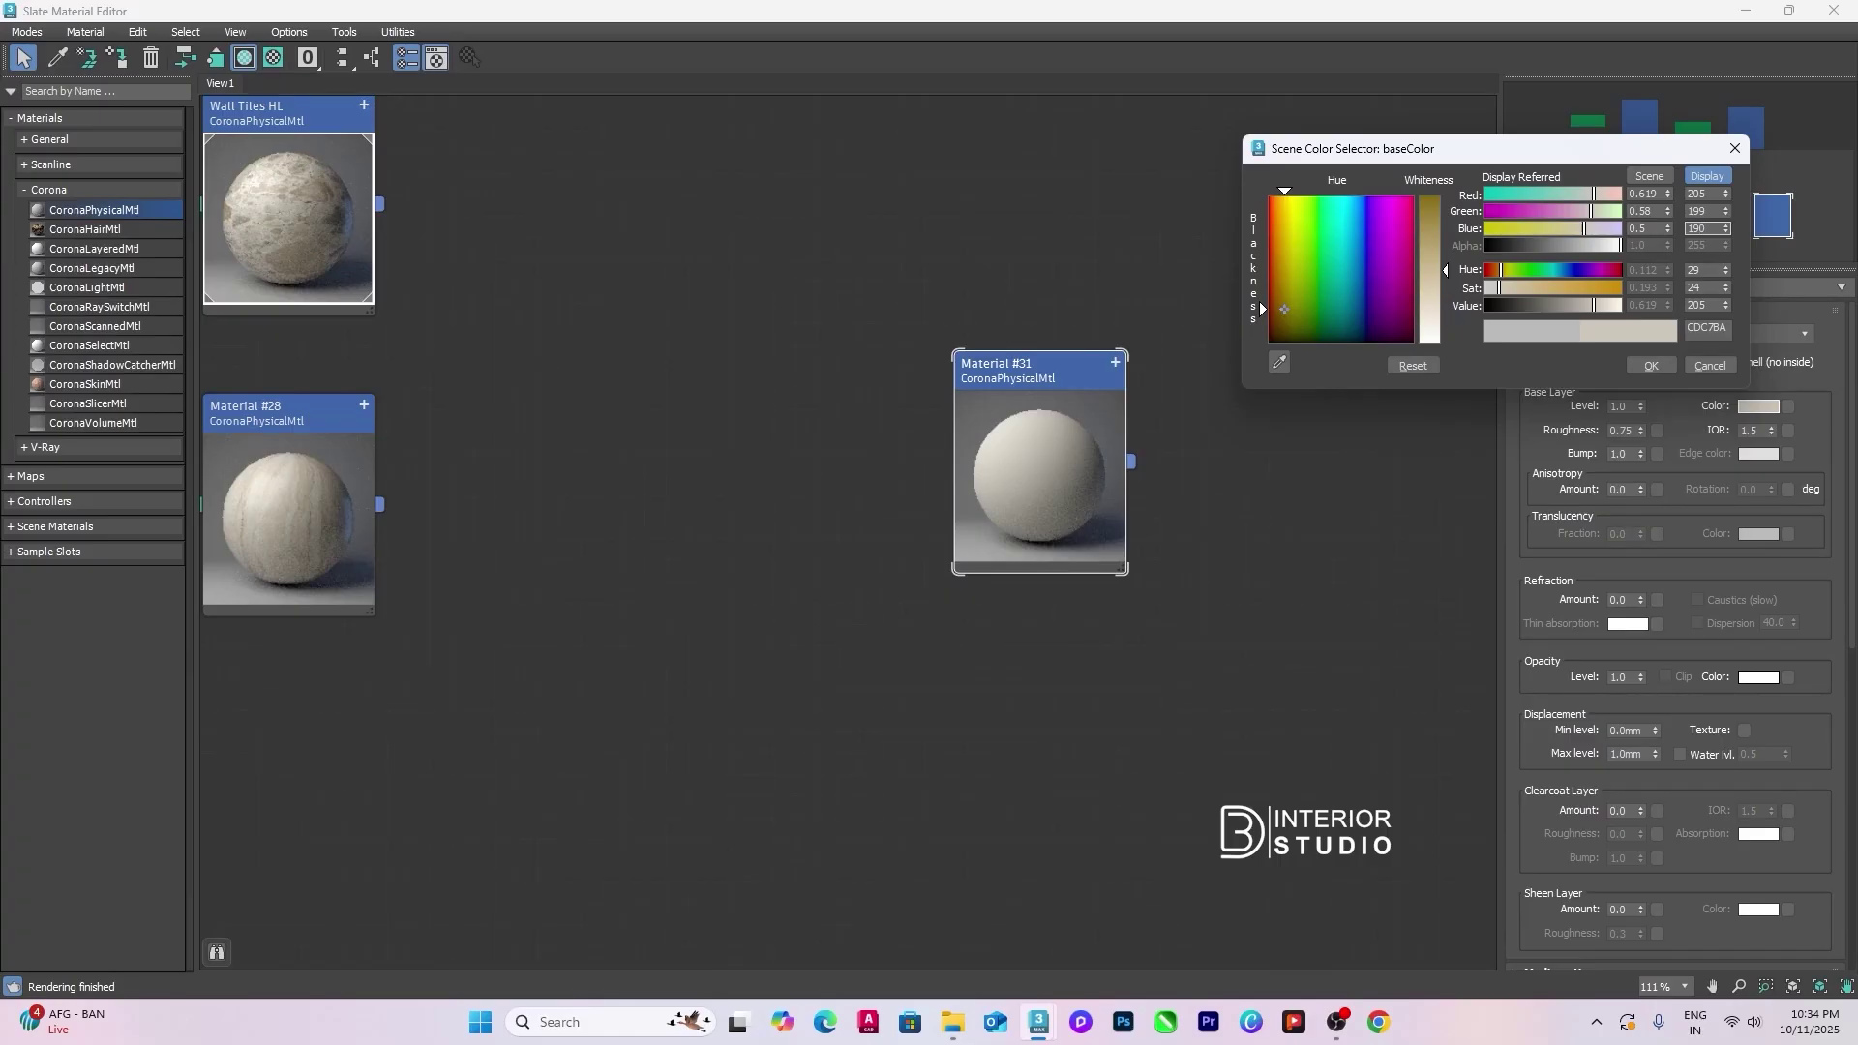
pyautogui.write('190')
pyautogui.press('Tab')
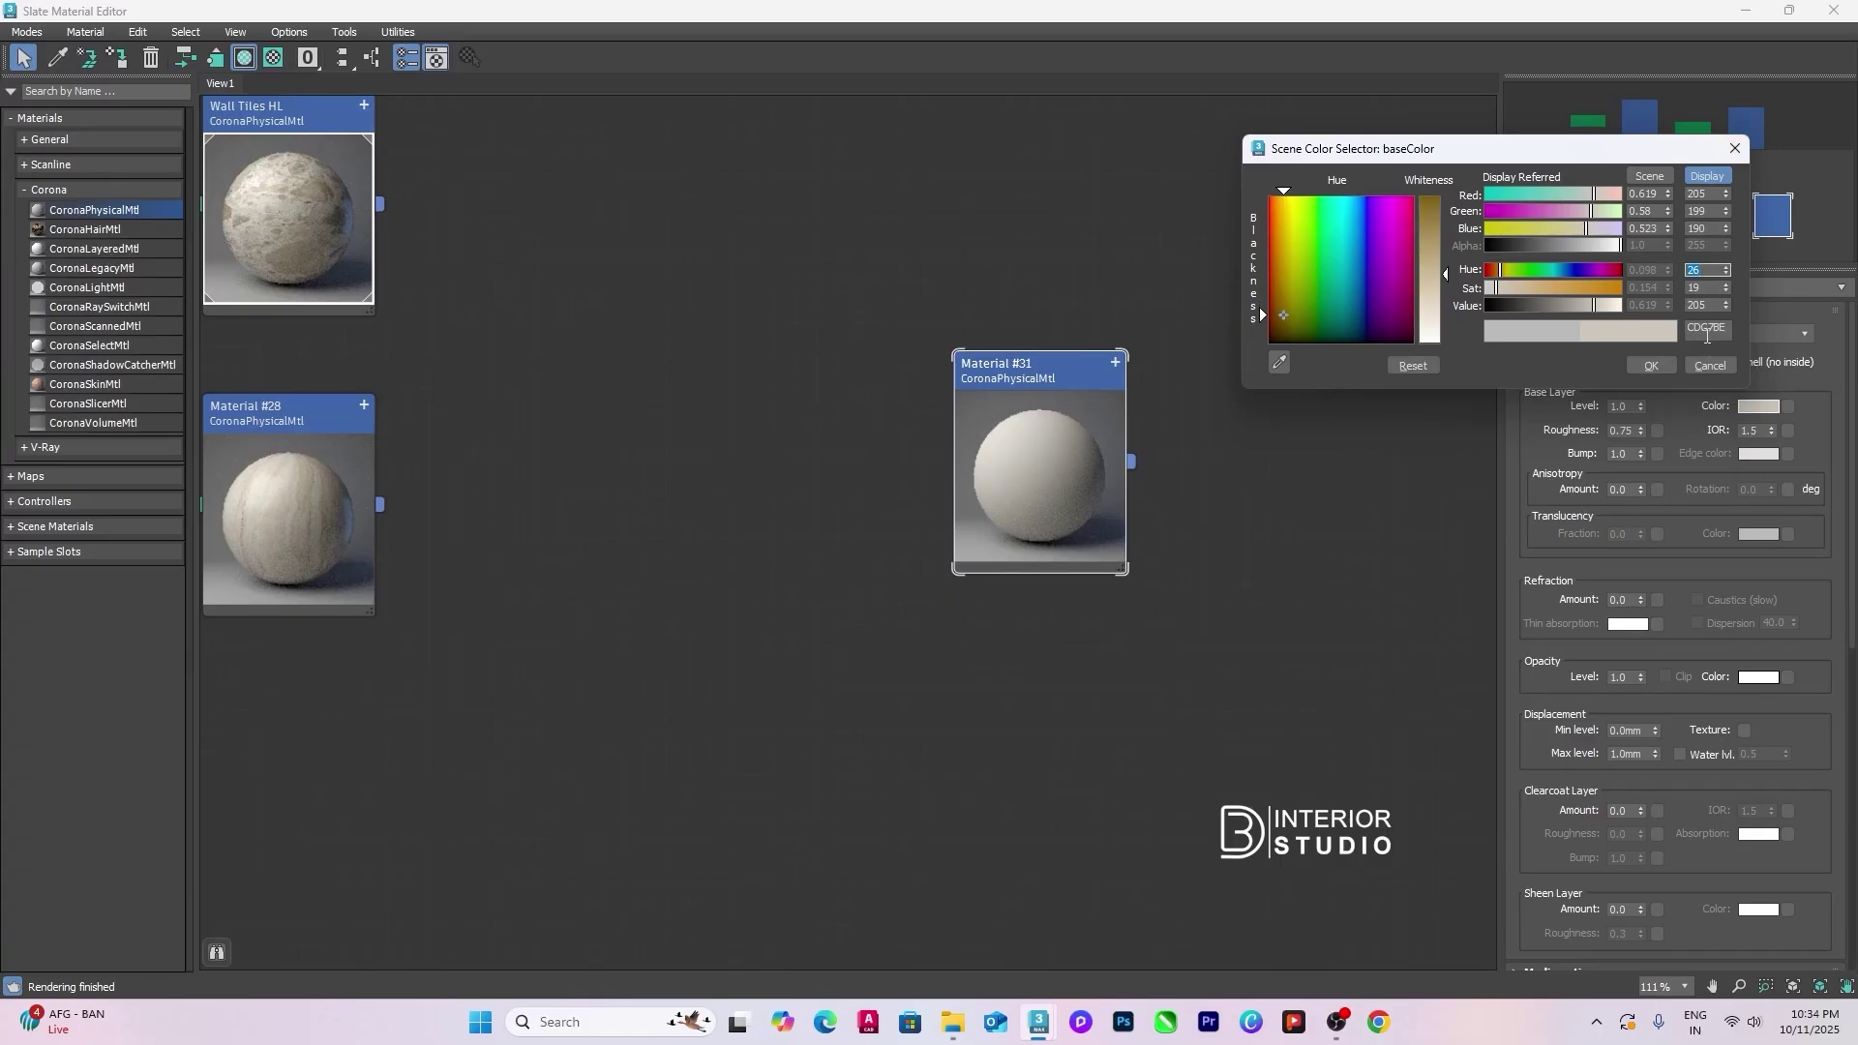
pyautogui.click(1651, 366)
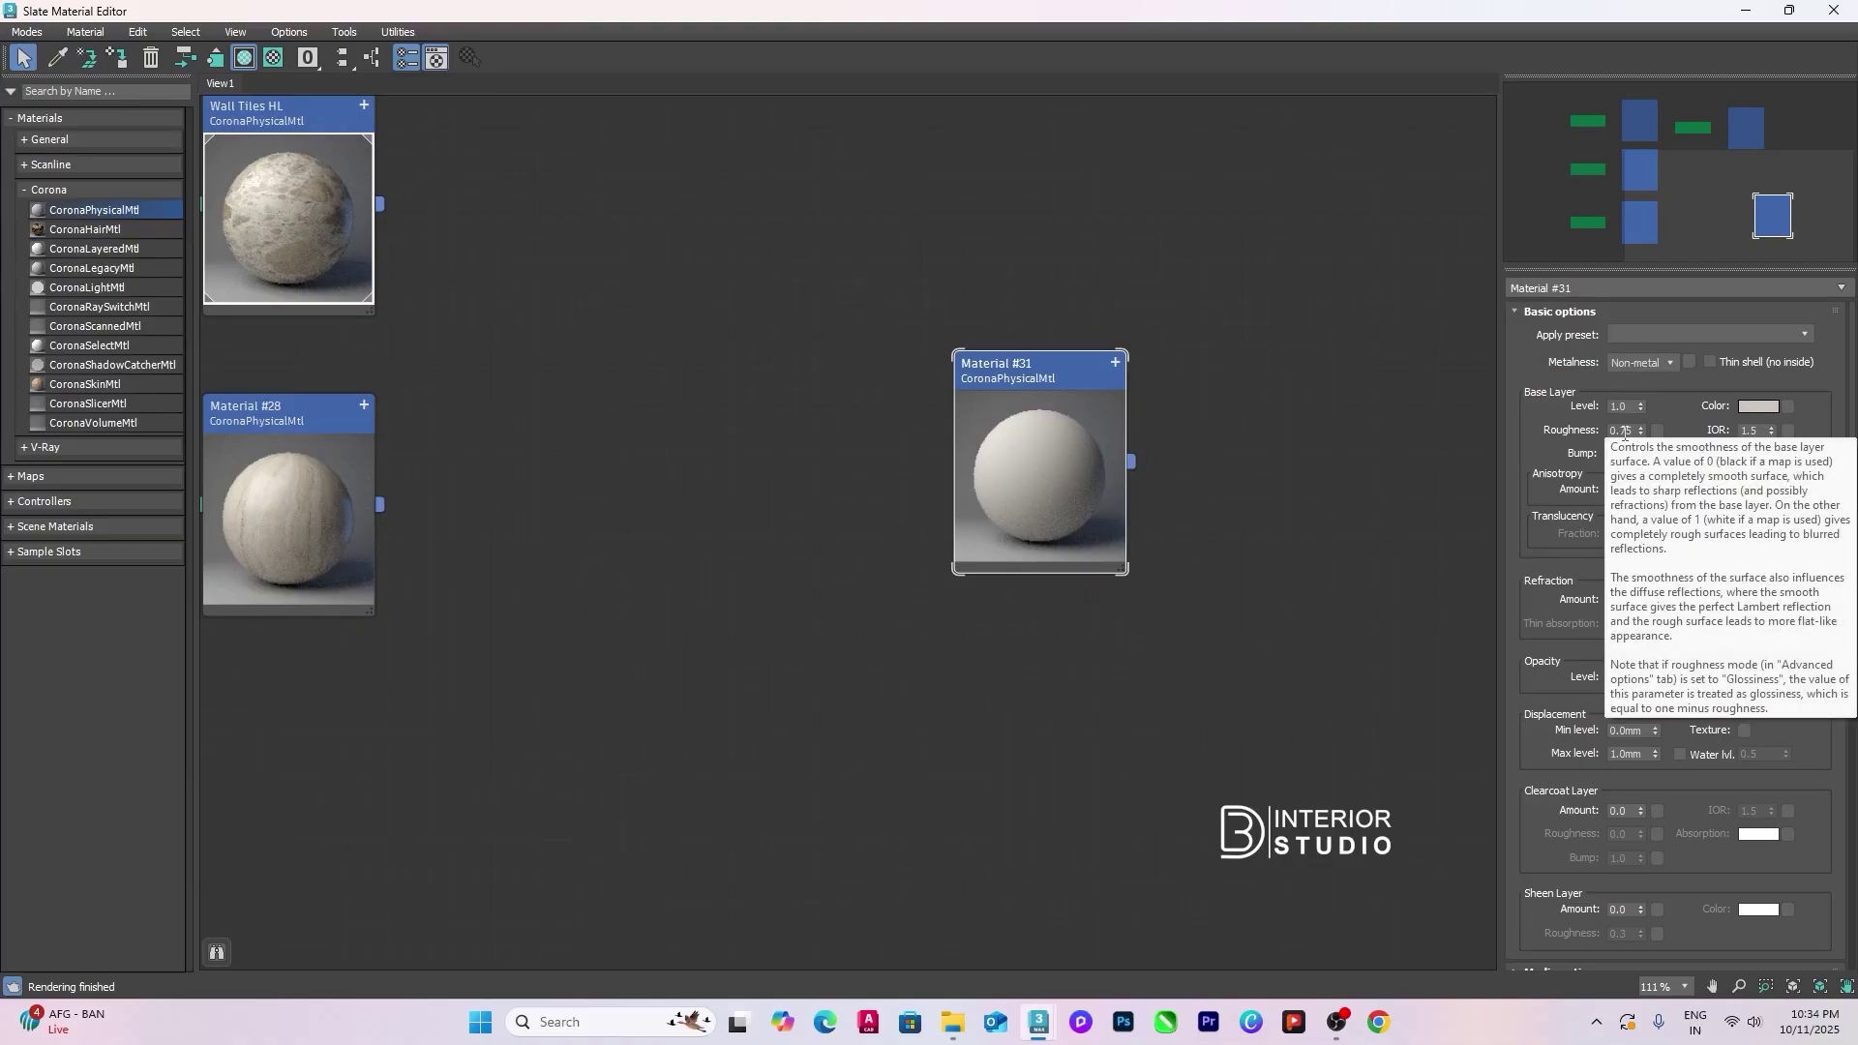
# Step: Set the new material's roughness to 0.55 and its bump to 0.3
pyautogui.moveTo(1633, 432); pyautogui.dragTo(1439, 437)
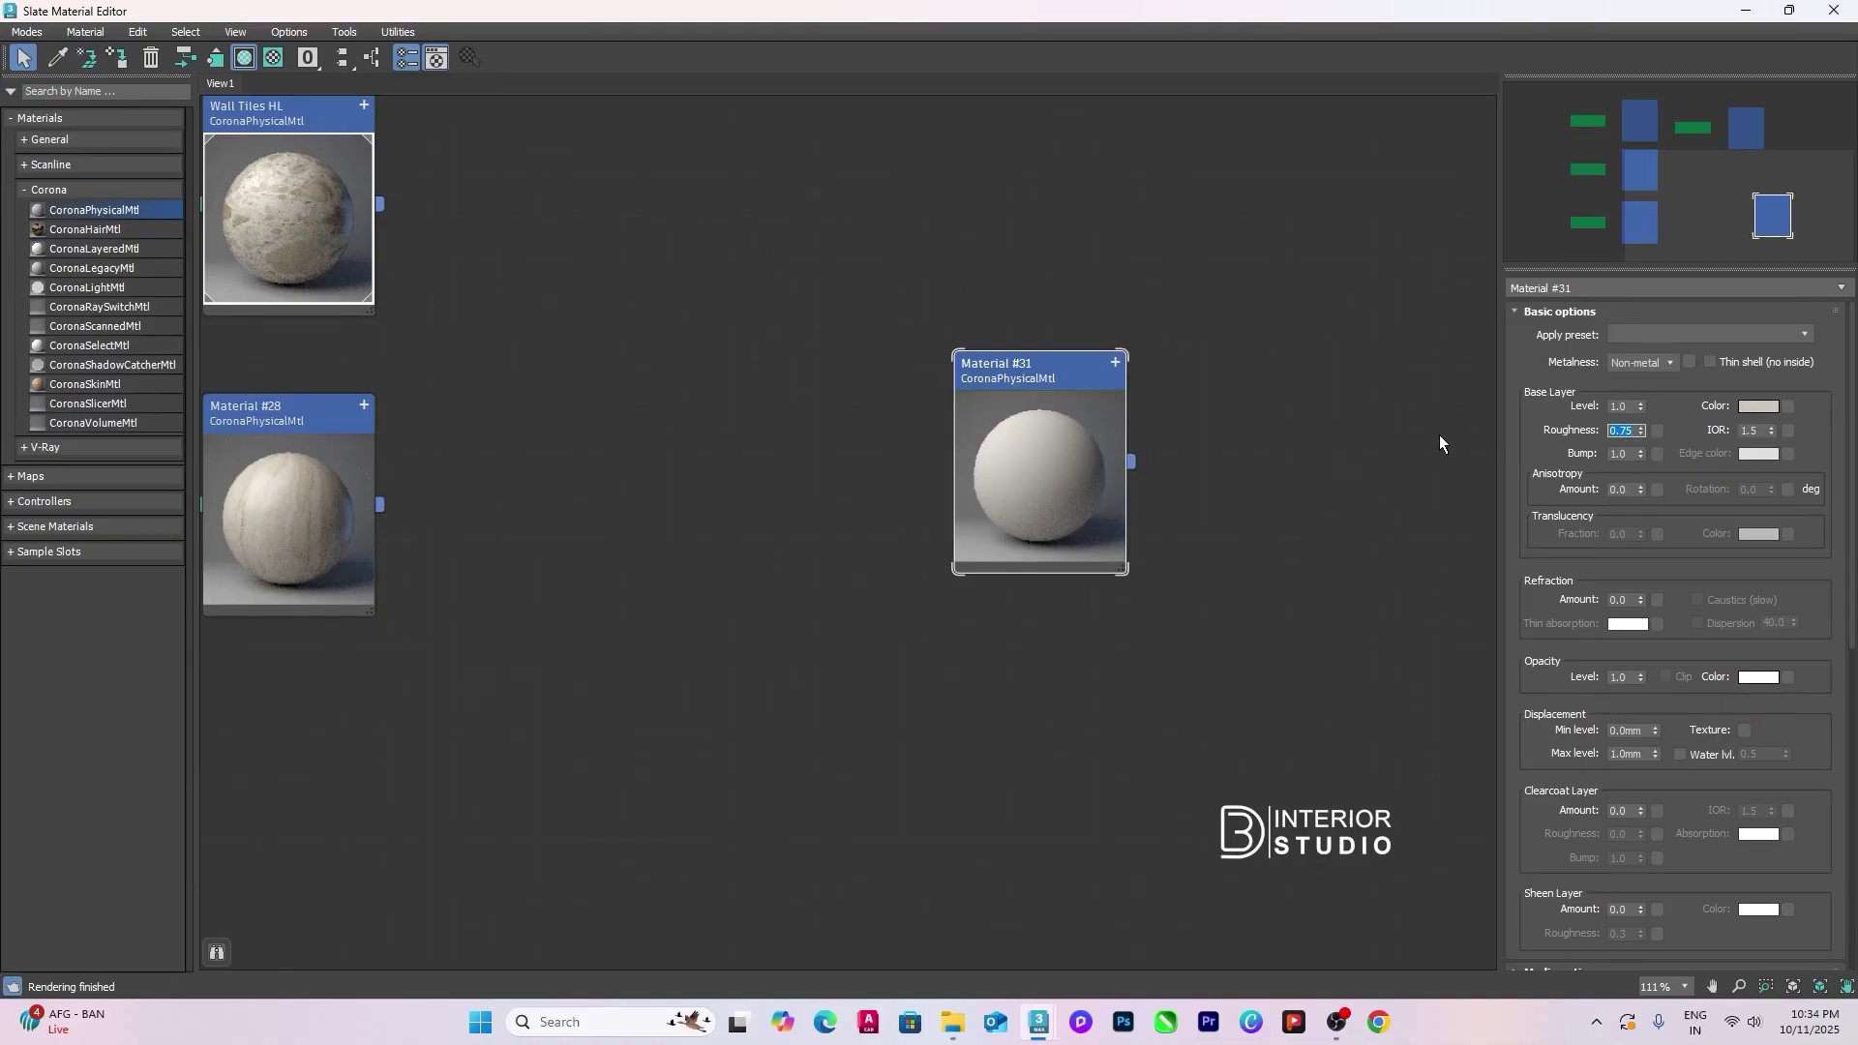
pyautogui.write('0.55')
pyautogui.press('Return')
pyautogui.doubleClick(1624, 454)
pyautogui.write('.3')
pyautogui.doubleClick(1755, 430)
pyautogui.click(1273, 480)
pyautogui.click(1061, 503)
# Step: Copy the new material's beige base color and add a CoronaAO map to the graph beside it
pyautogui.rightClick(1752, 407)
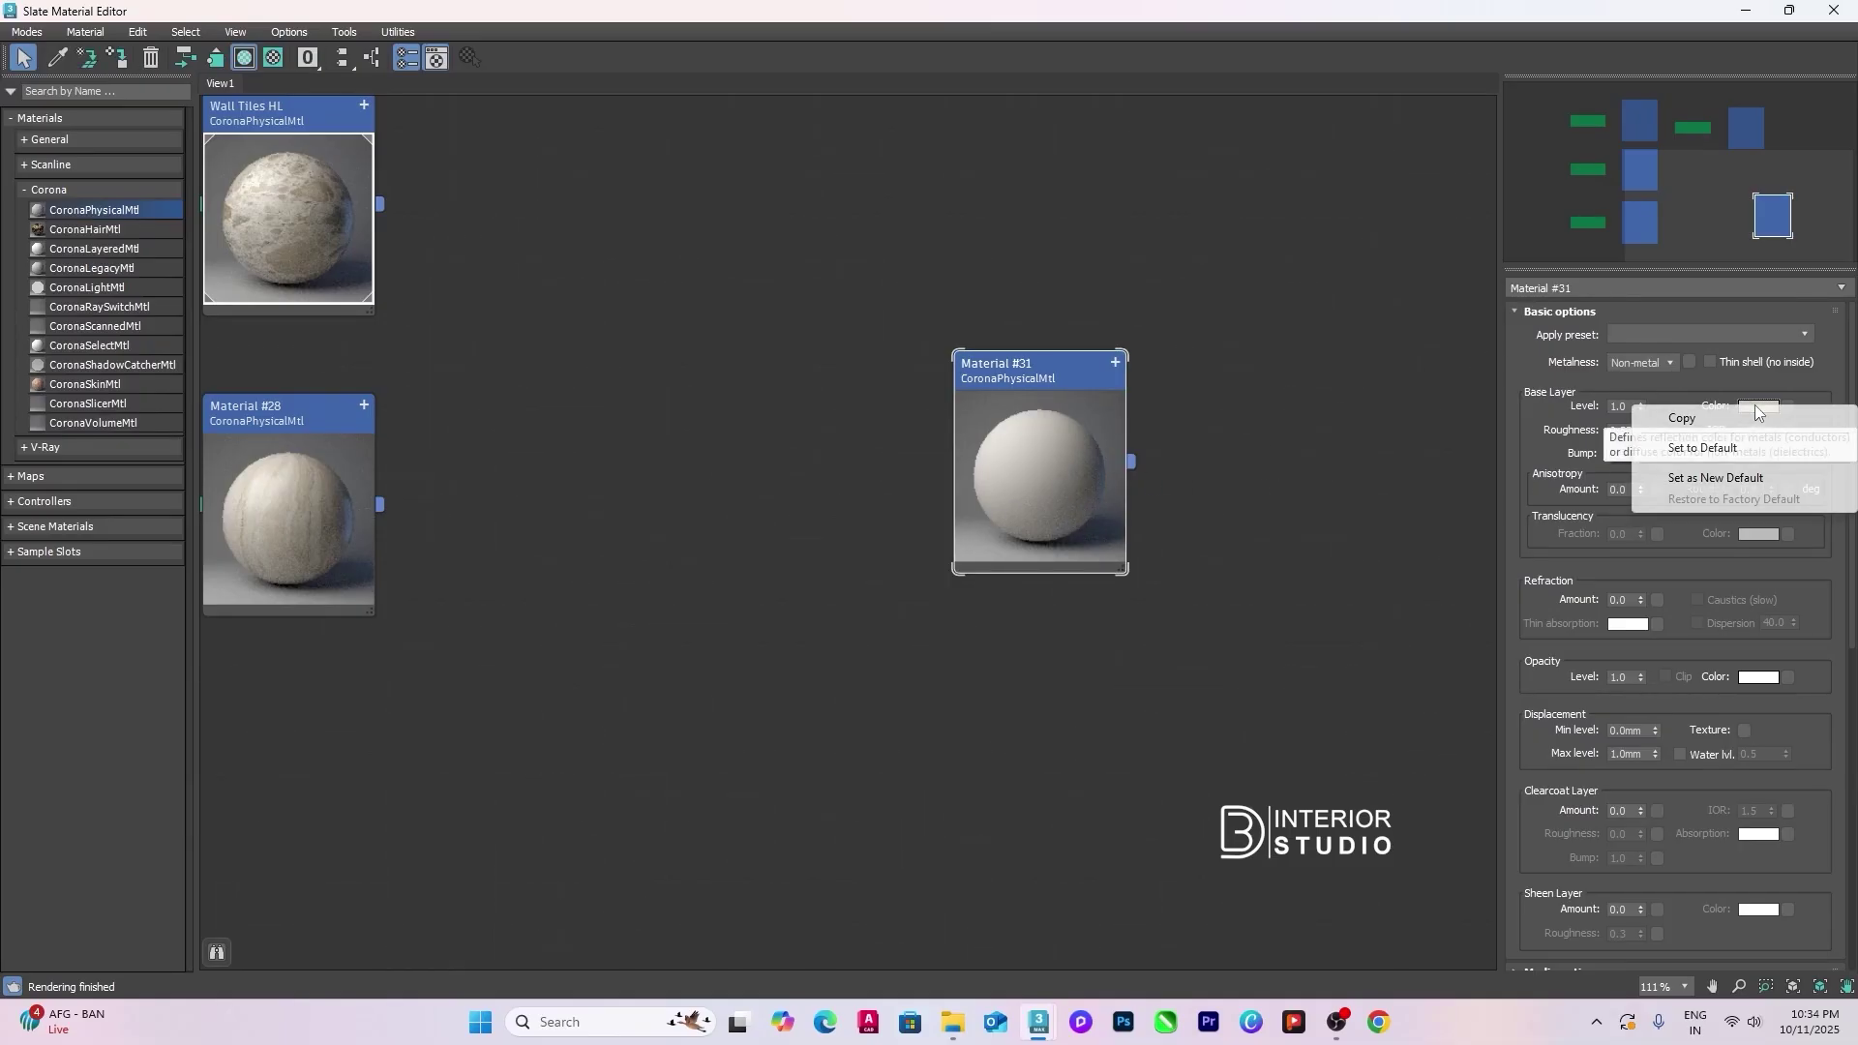
pyautogui.click(1711, 426)
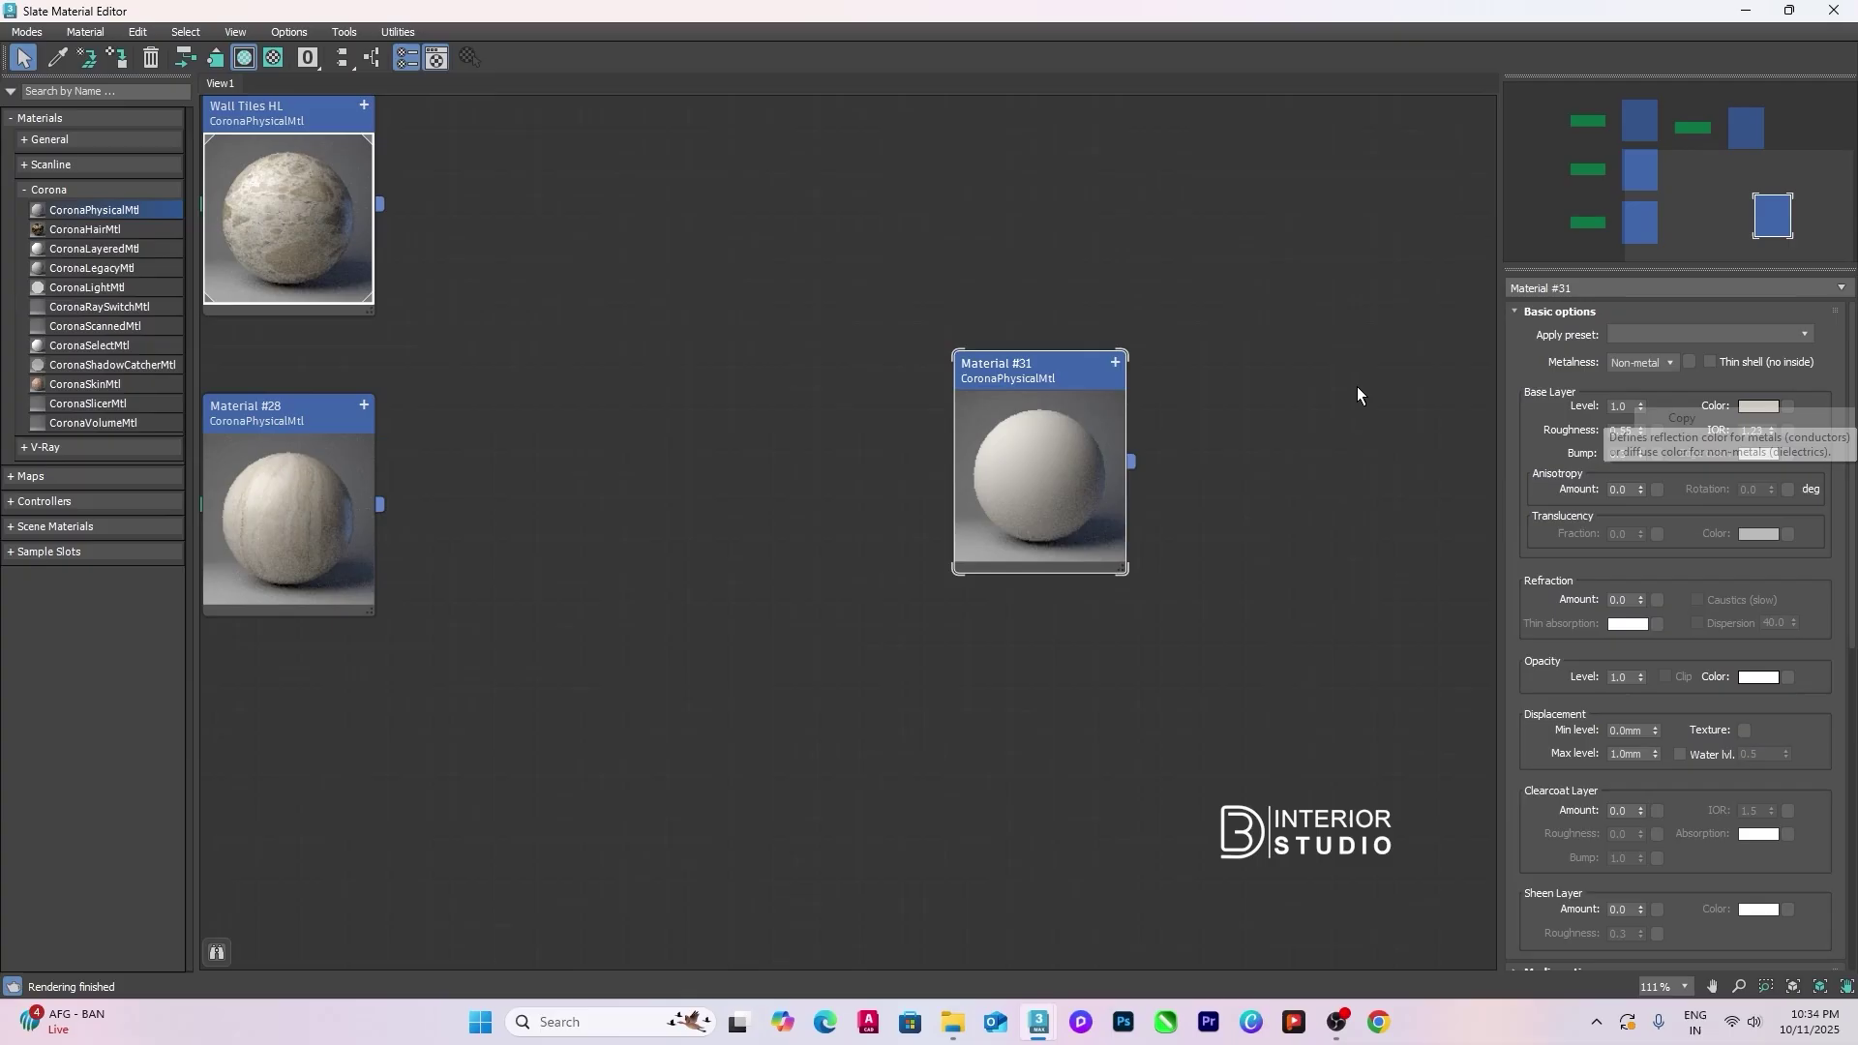
pyautogui.rightClick(825, 452)
pyautogui.moveTo(867, 484)
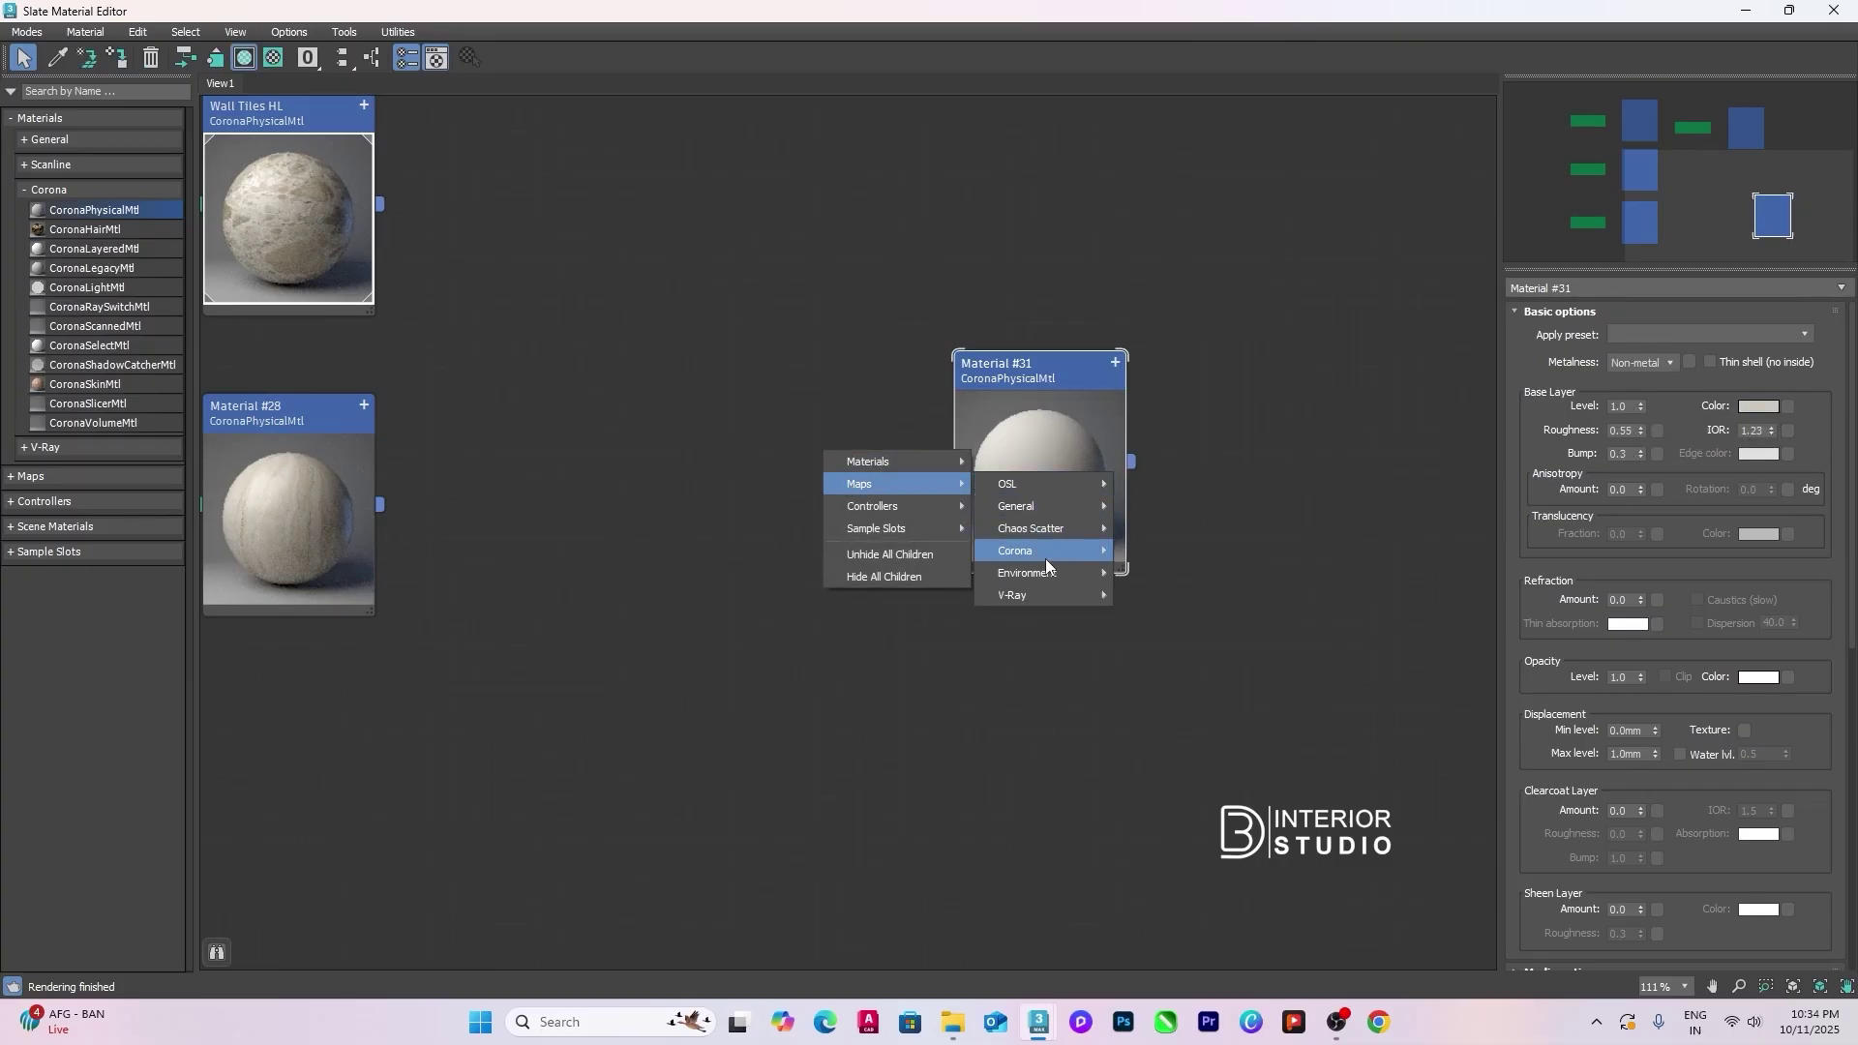
pyautogui.moveTo(1045, 558)
pyautogui.click(1171, 542)
pyautogui.scroll(1, 900, 479)
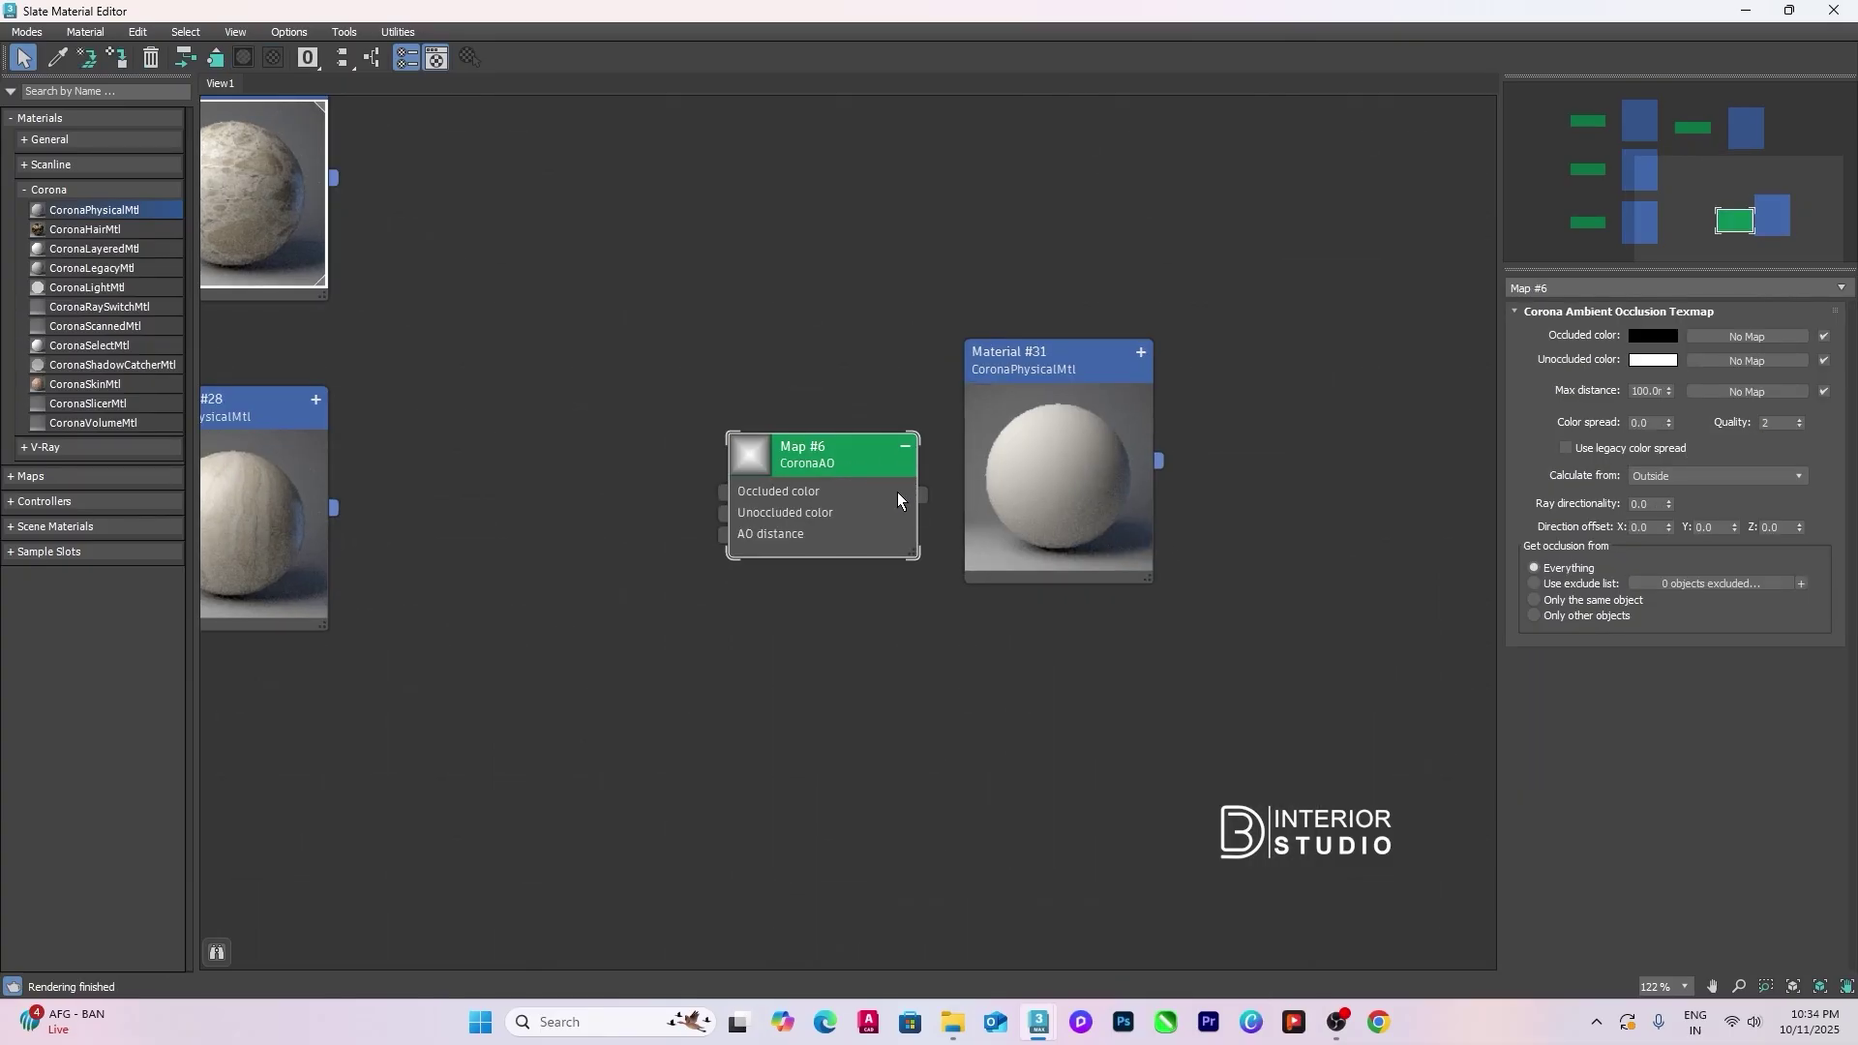
# Step: Connect the CoronaAO map to the beige material's base color, collapse the map node and move it clear of the material
pyautogui.moveTo(922, 494); pyautogui.dragTo(960, 587)
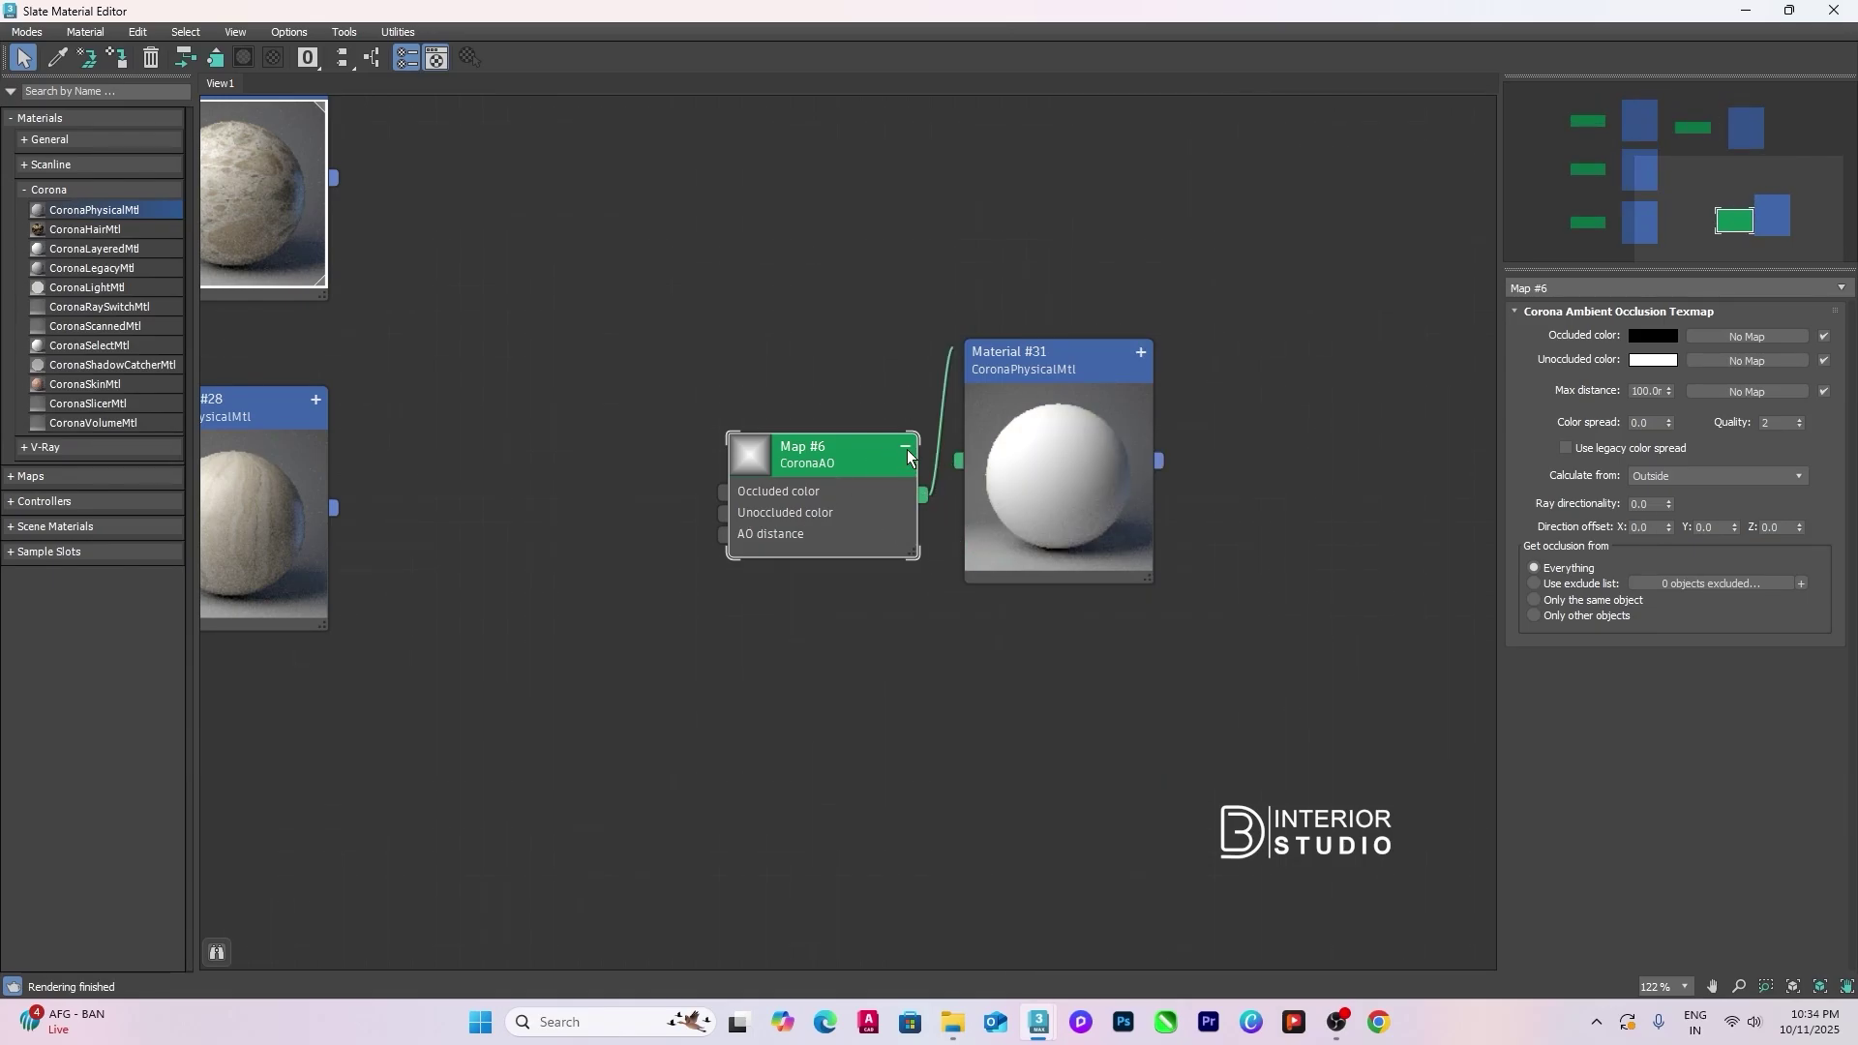
pyautogui.click(908, 455)
pyautogui.moveTo(838, 464); pyautogui.dragTo(767, 394)
# Step: Paste the copied beige as the CoronaAO map's unoccluded color and check the material's input connections
pyautogui.rightClick(1641, 360)
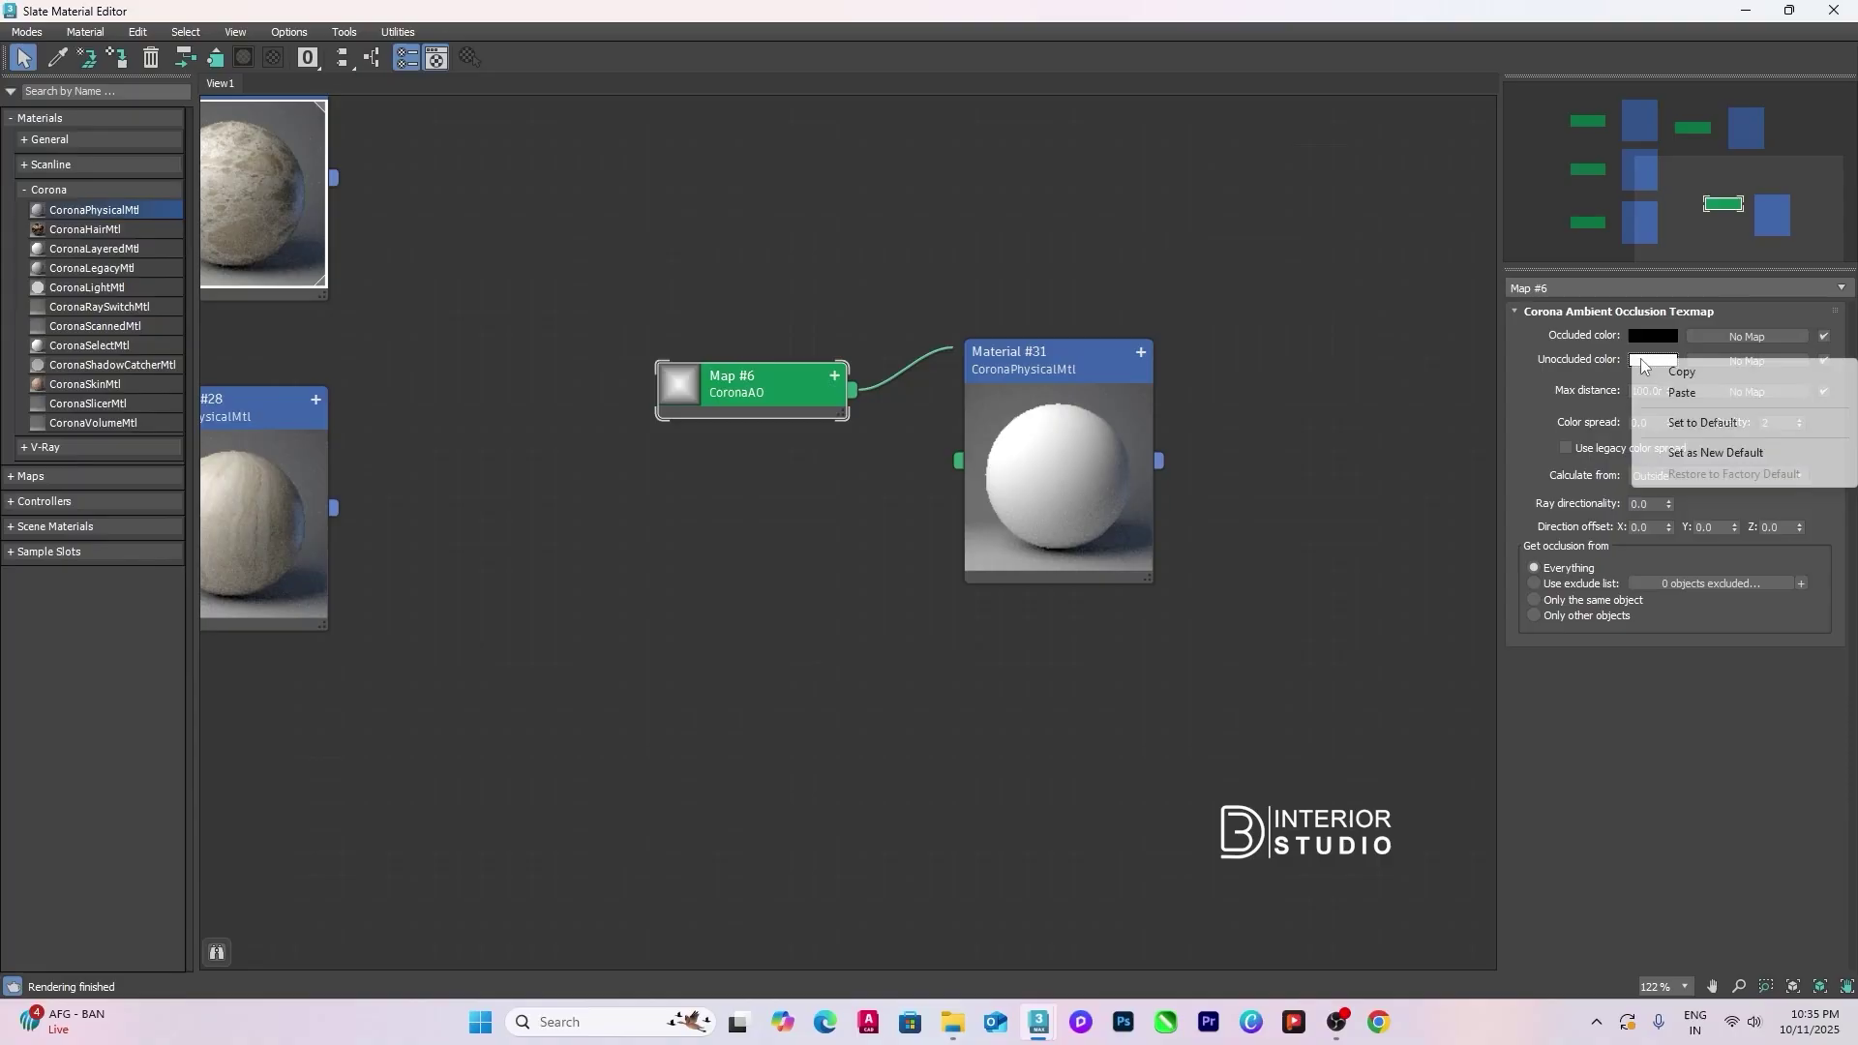
pyautogui.click(1684, 392)
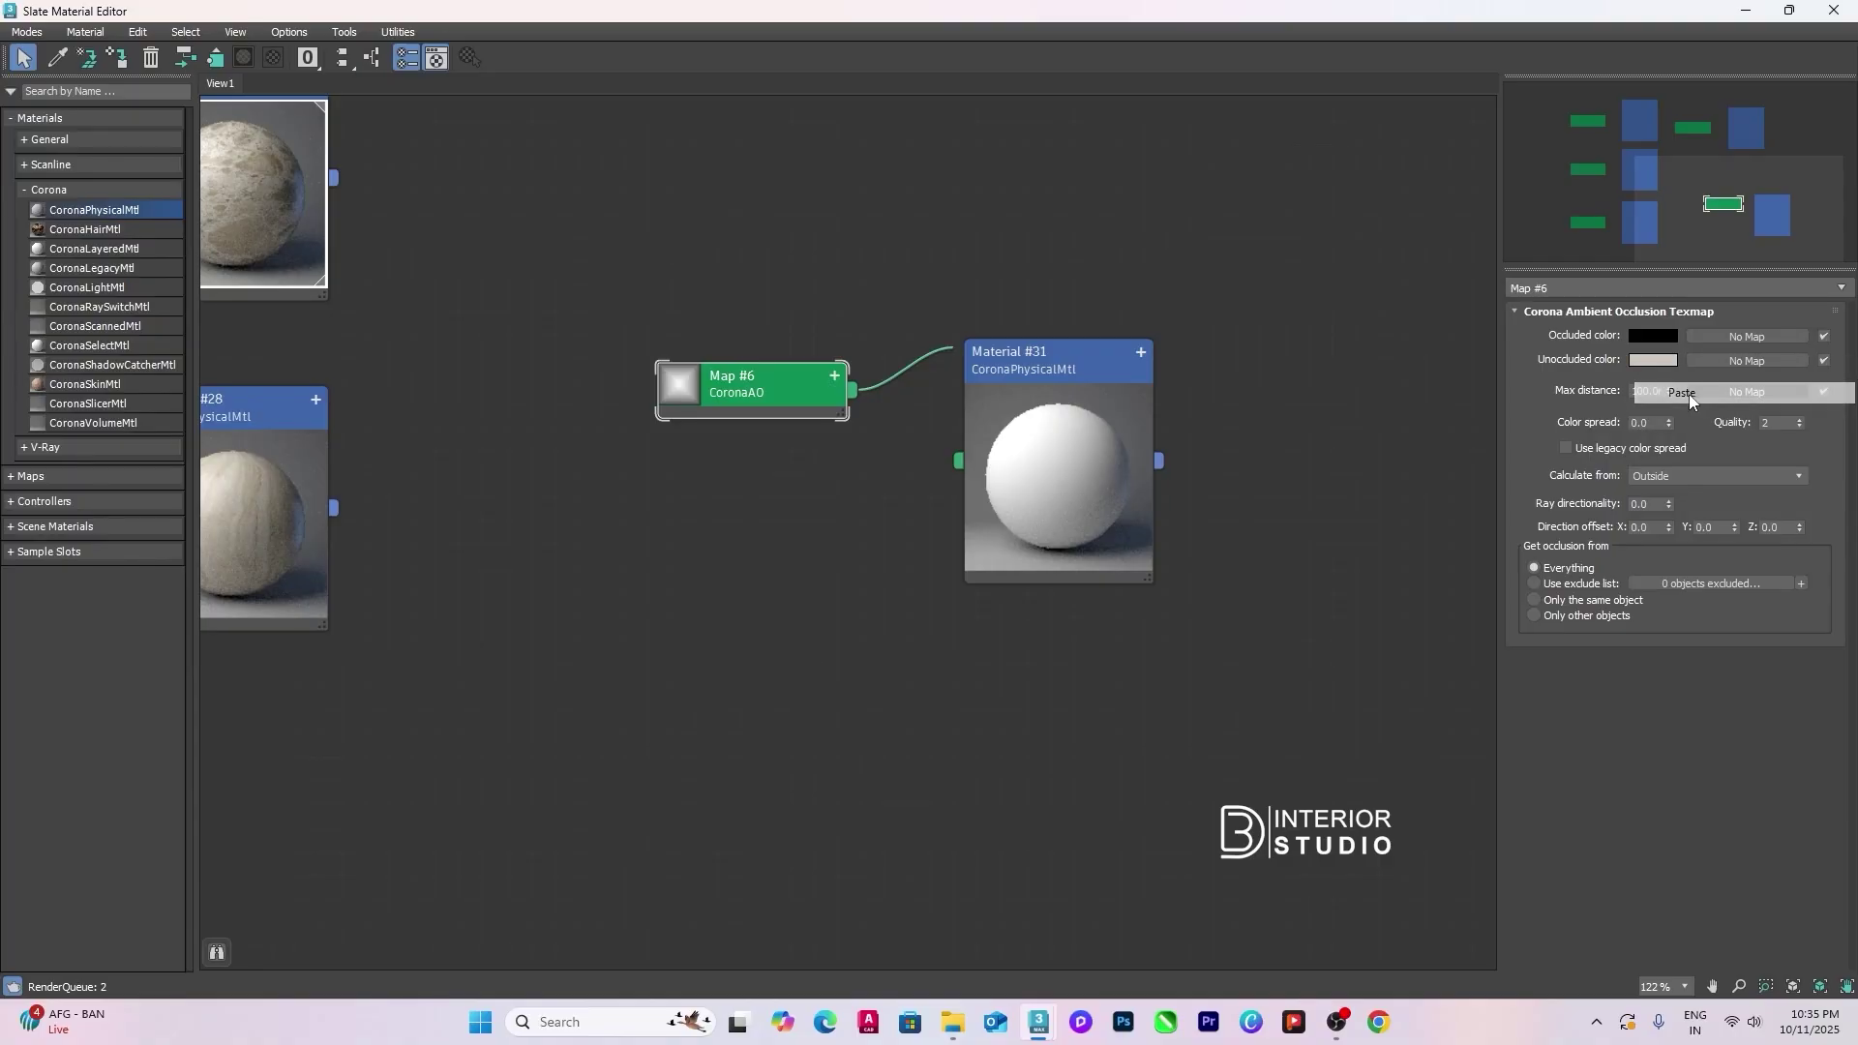
pyautogui.click(1141, 353)
pyautogui.click(1141, 353)
pyautogui.click(1142, 463)
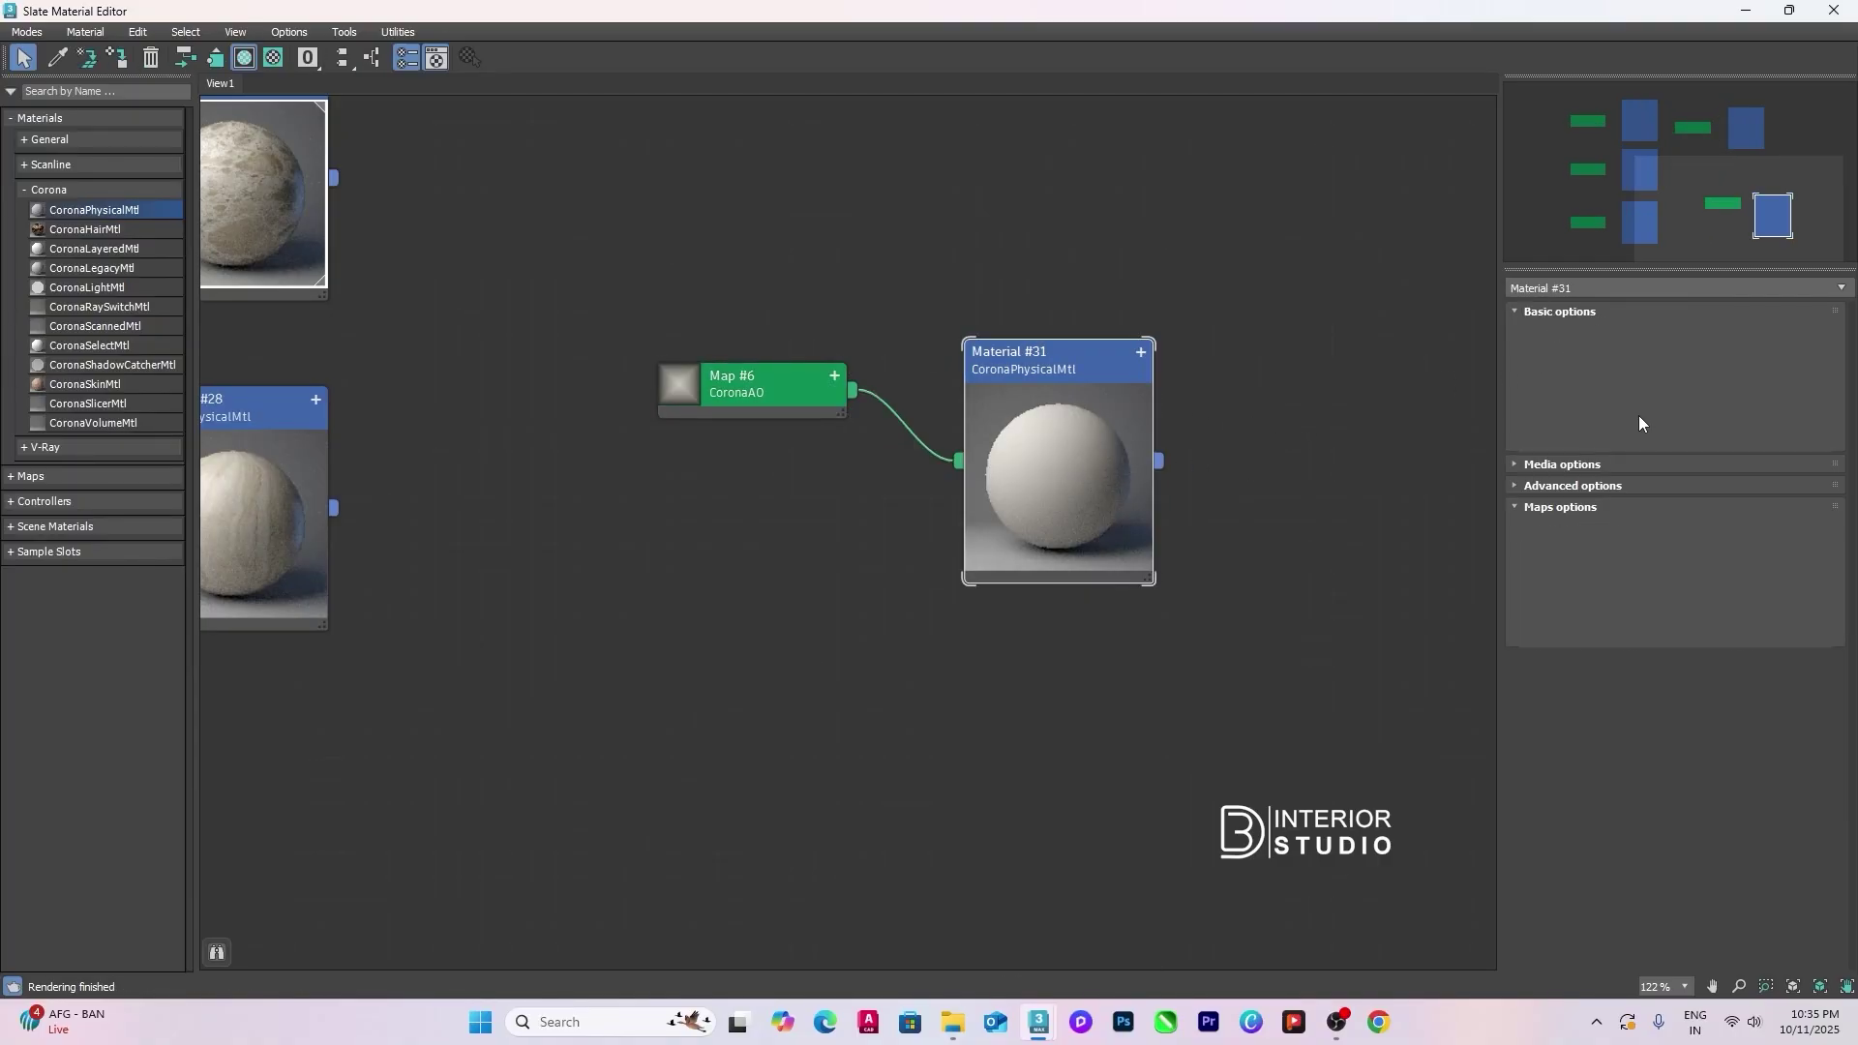
# Step: Line up the CoronaAO map with the beige material and set its max distance to 5 mm
pyautogui.click(768, 394)
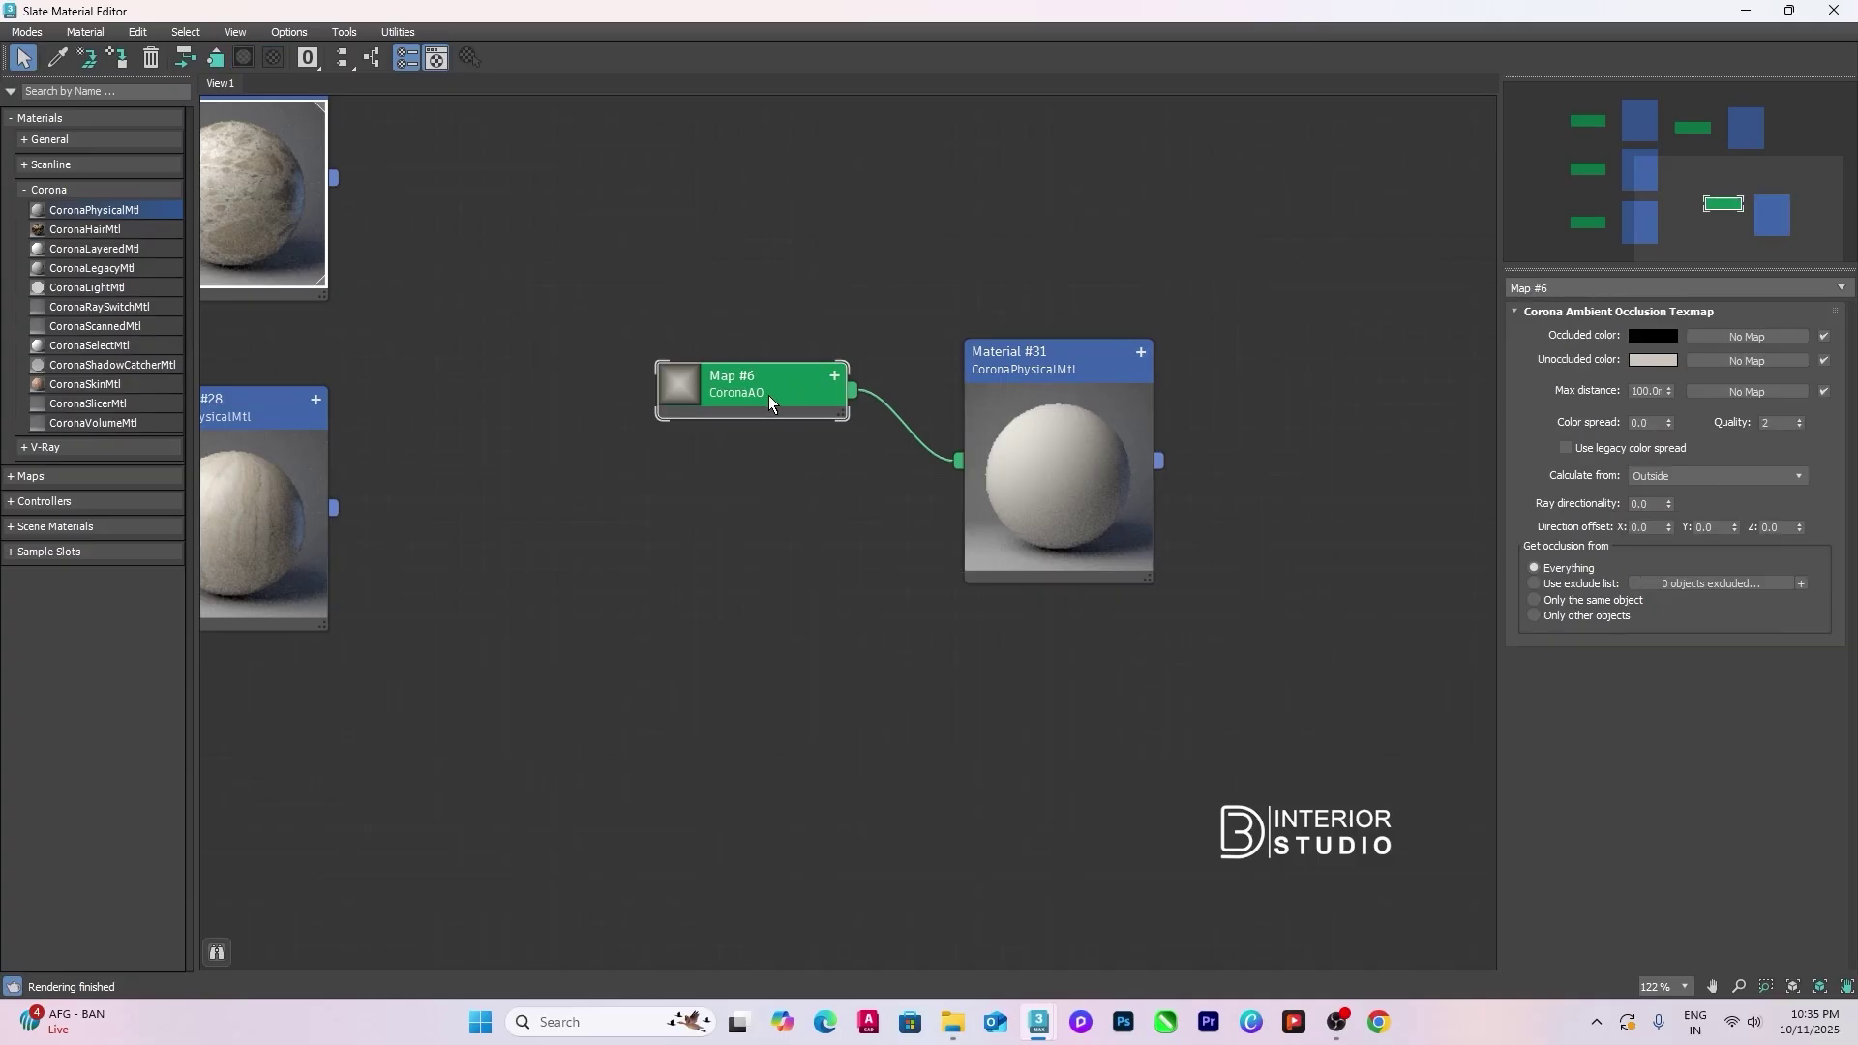
pyautogui.moveTo(768, 395); pyautogui.dragTo(764, 461)
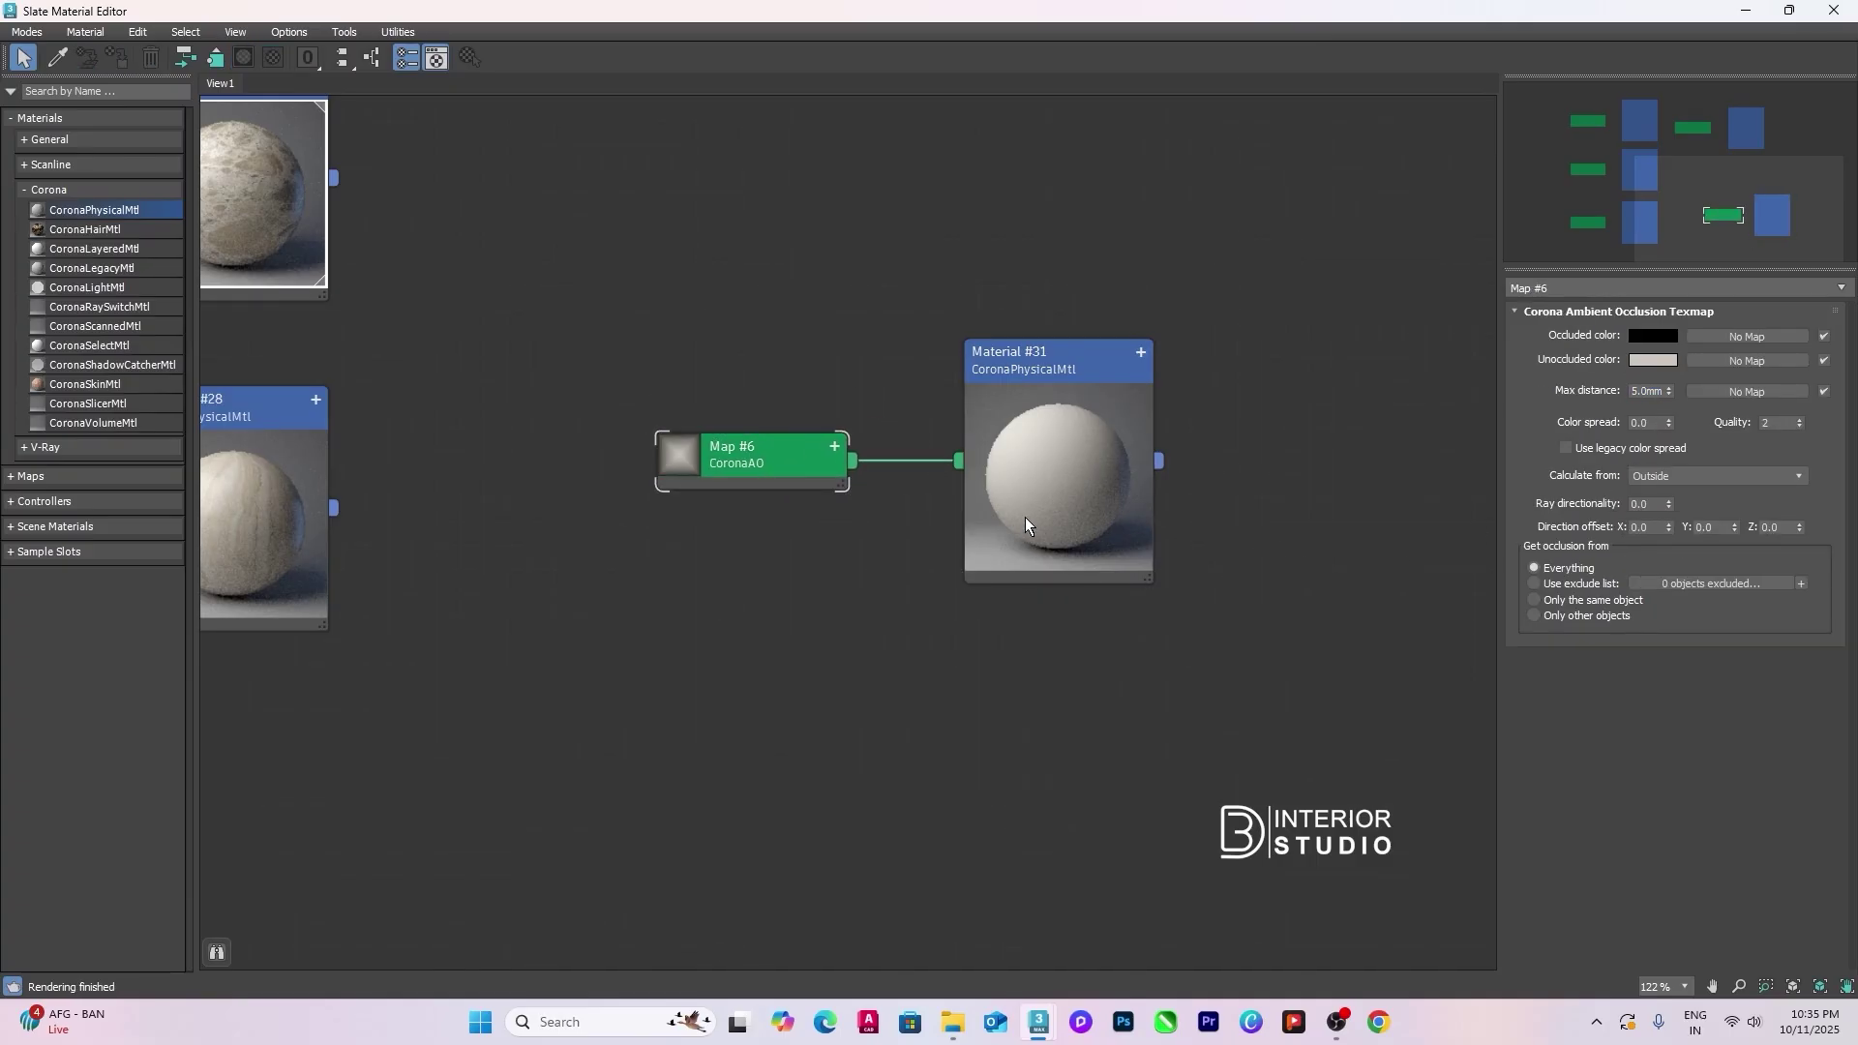
pyautogui.click(1055, 466)
# Step: Restore the material editor to a smaller window and select the room's outer wall shell, undoing any stray change
pyautogui.click(1788, 10)
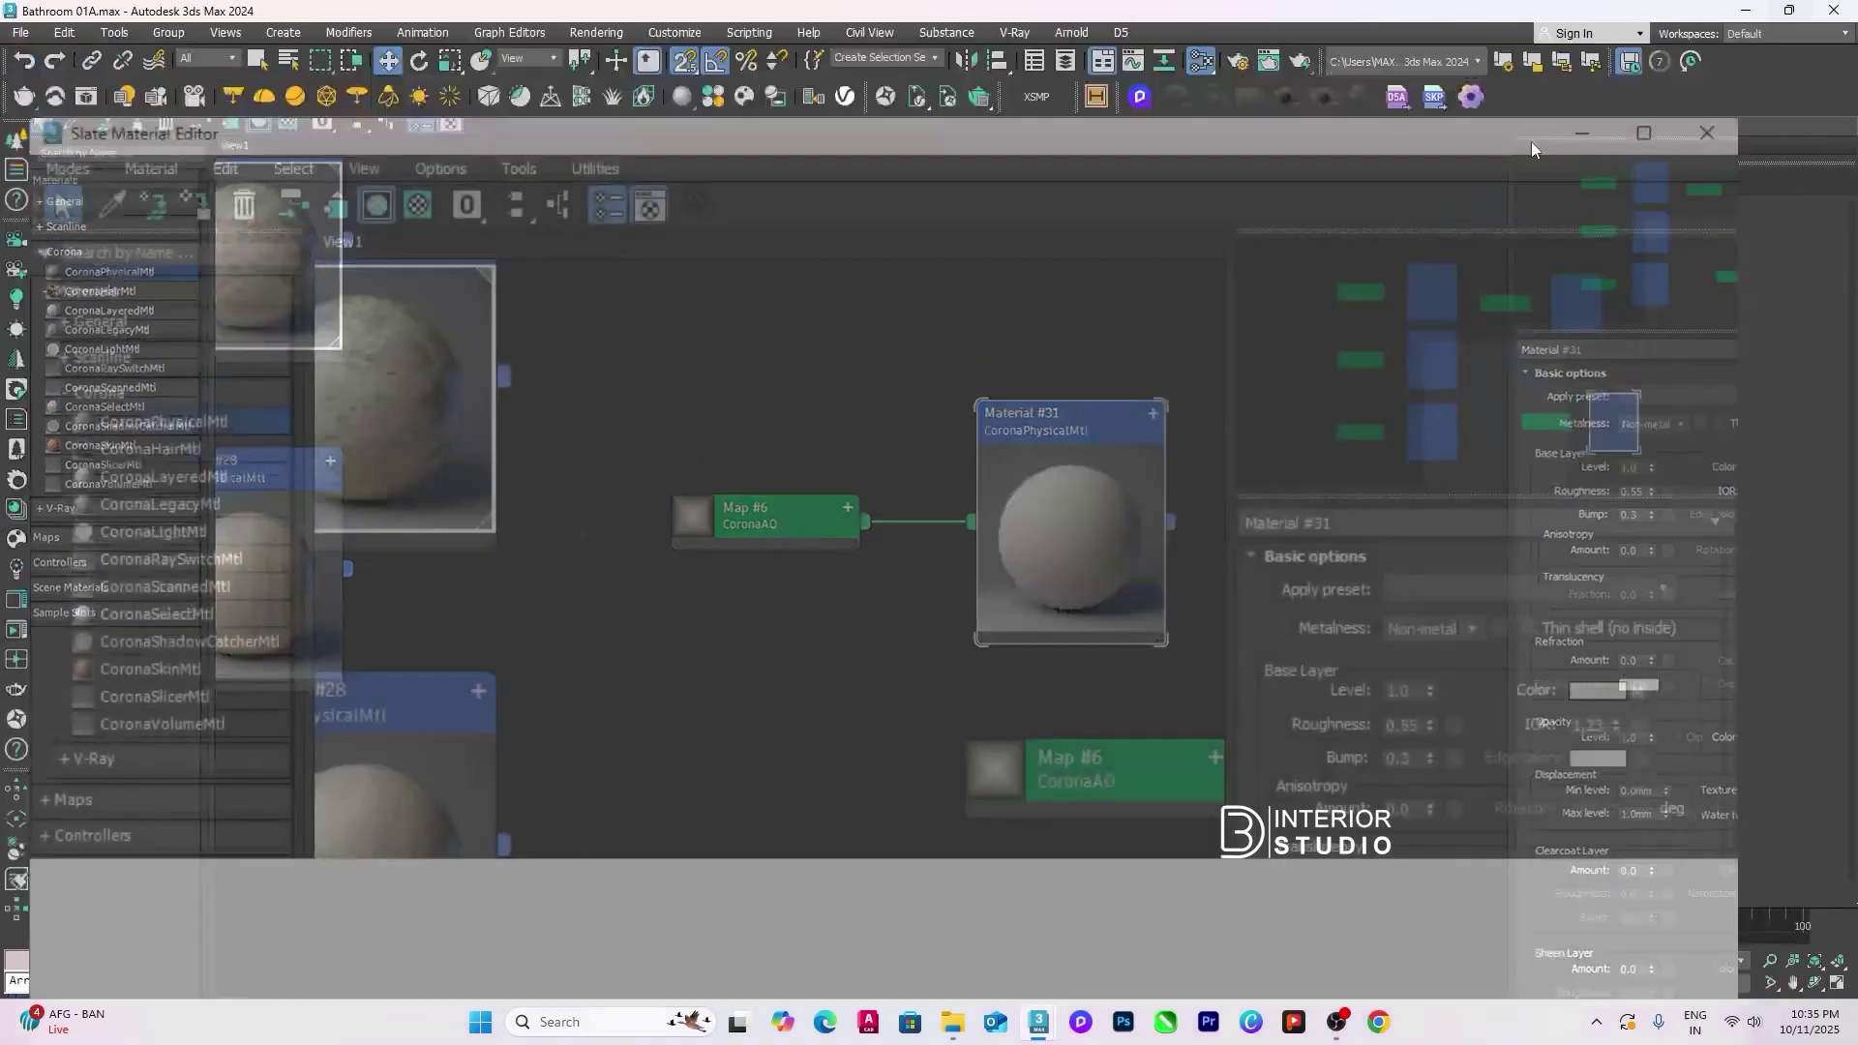
pyautogui.click(958, 406)
pyautogui.keyDown('ctrl'); pyautogui.click(913, 413); pyautogui.keyUp('ctrl')
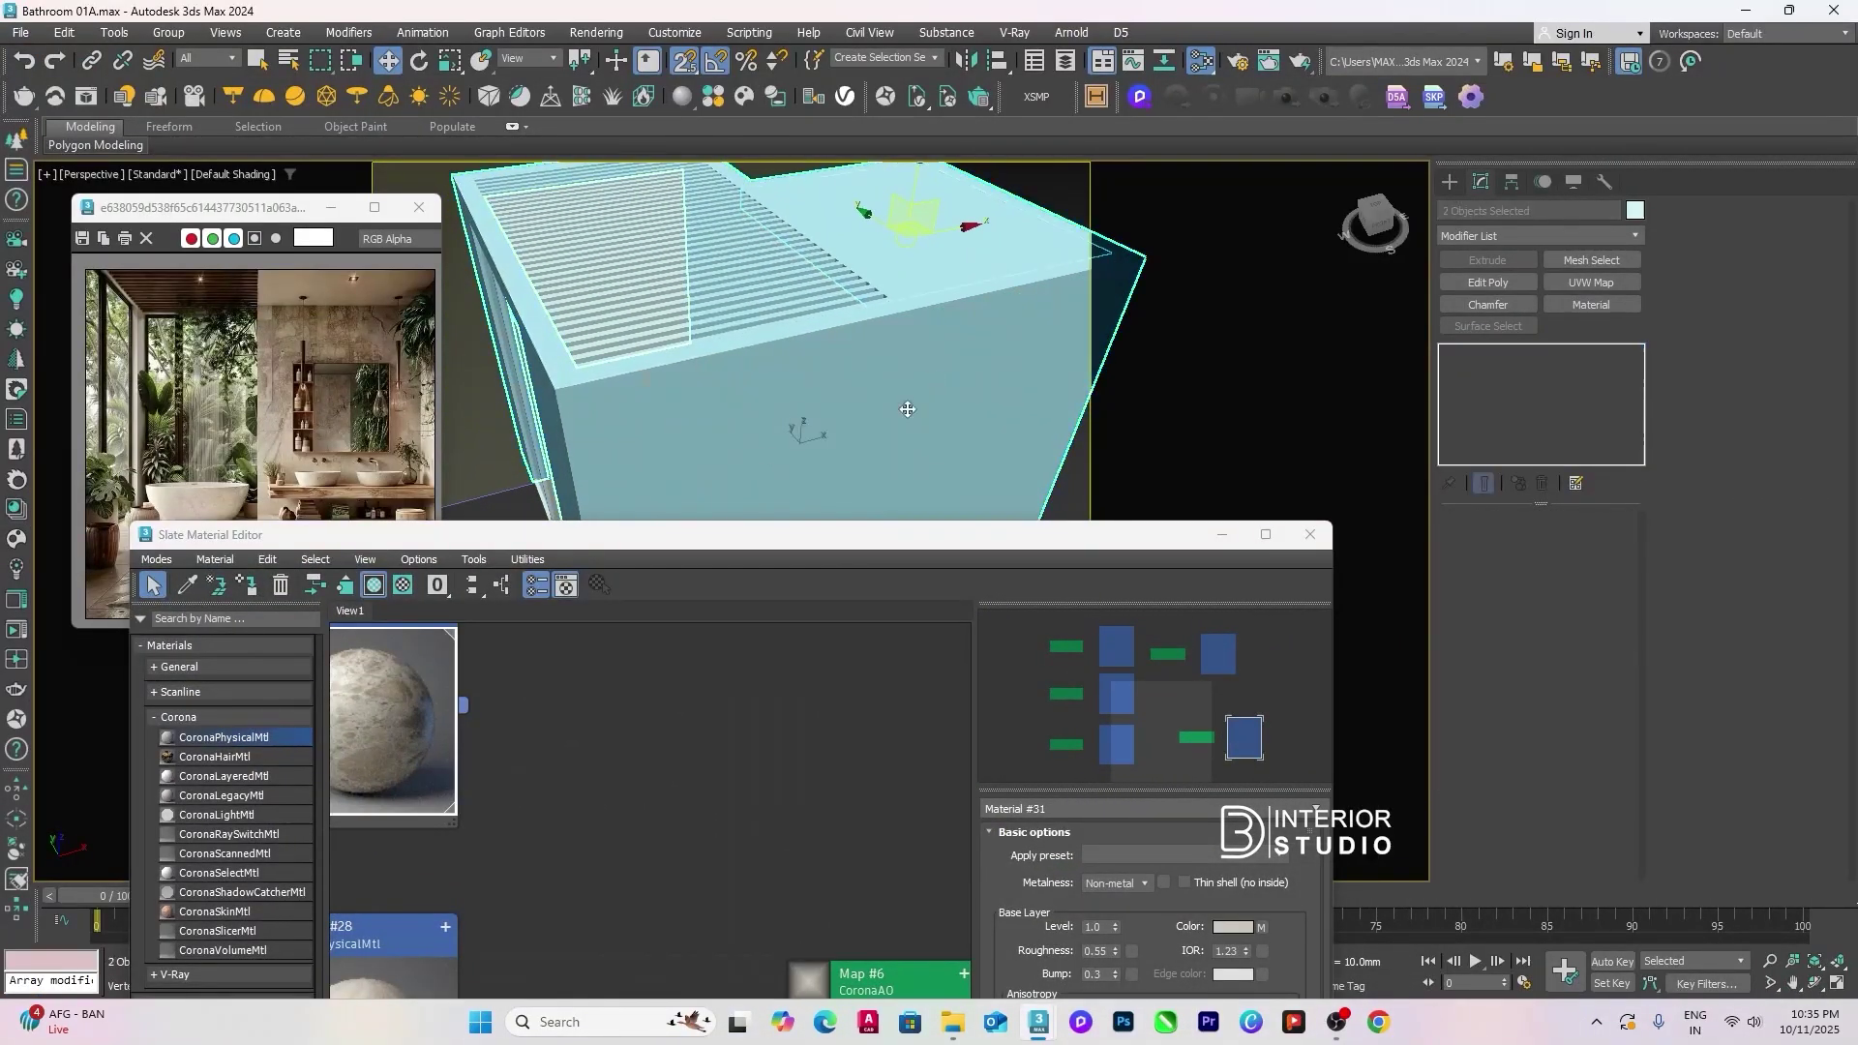
pyautogui.scroll(3, 771, 423)
pyautogui.moveTo(771, 423); pyautogui.dragTo(839, 437, button='middle')
pyautogui.hotkey('ctrl', 'z')
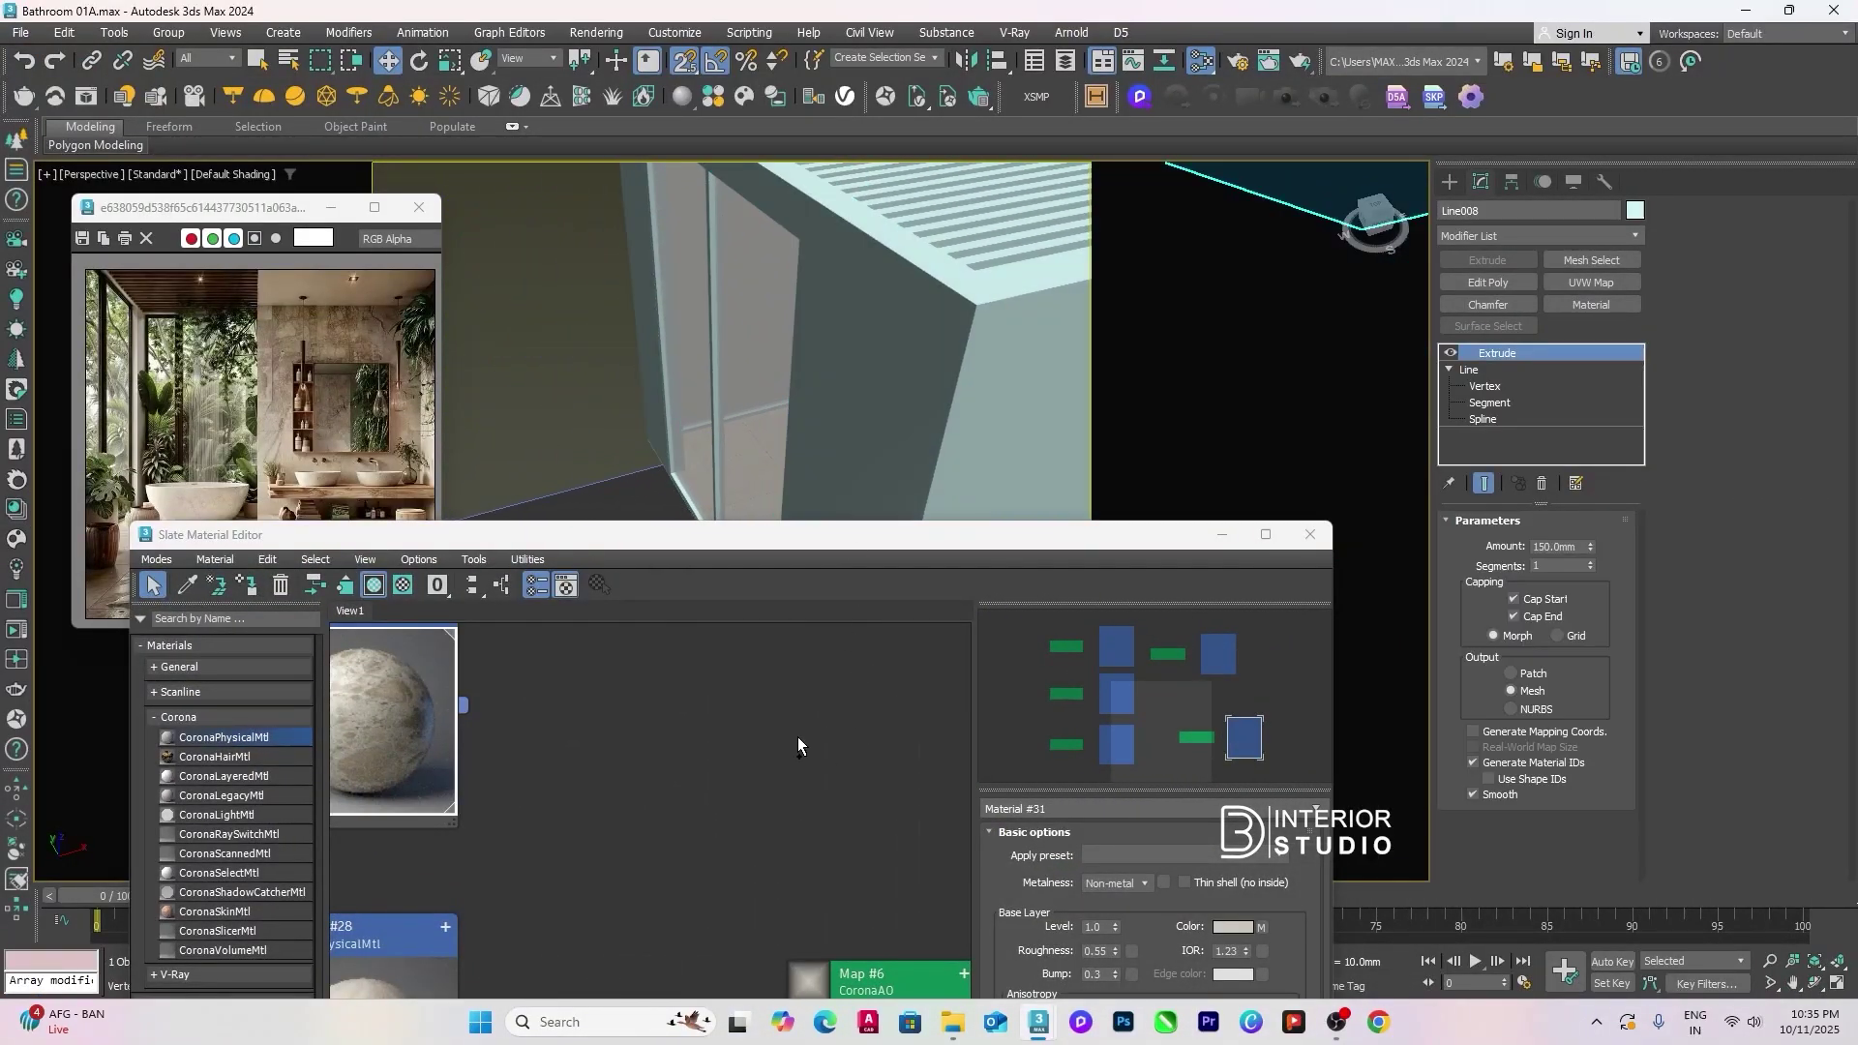
pyautogui.click(885, 452)
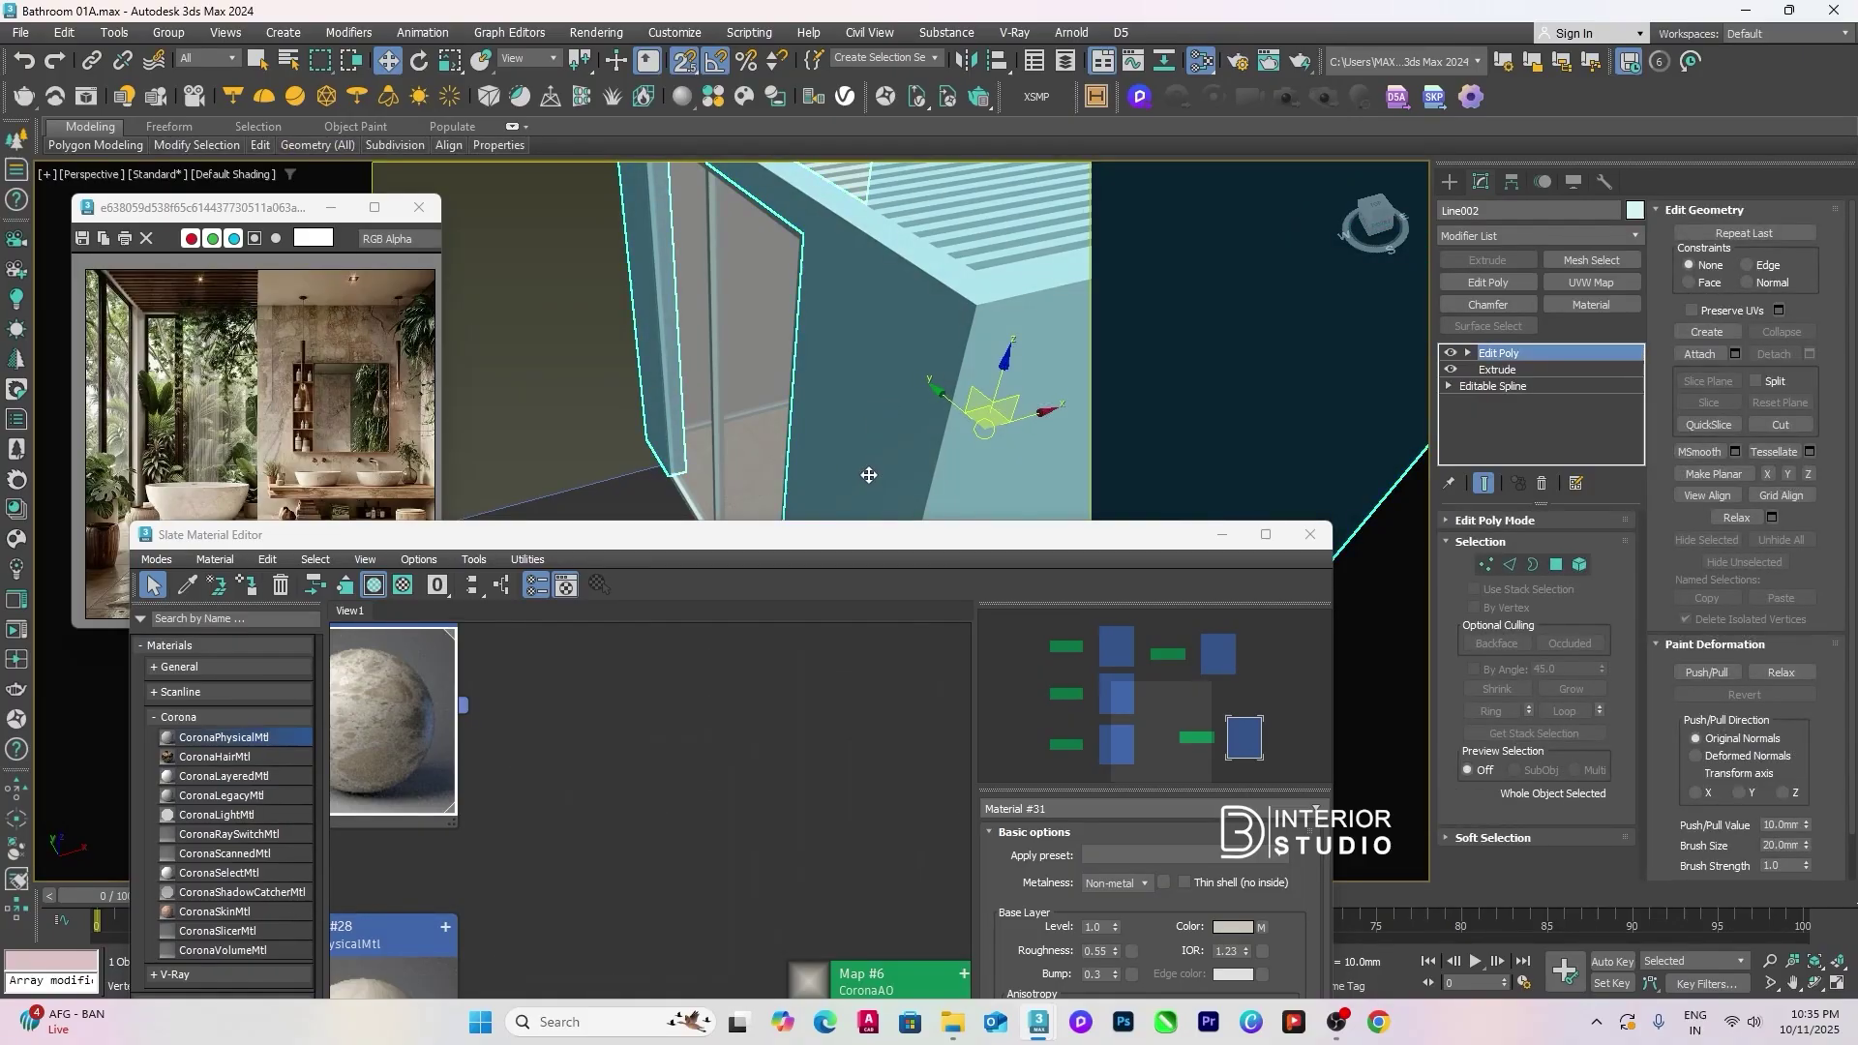
pyautogui.scroll(3, 834, 505)
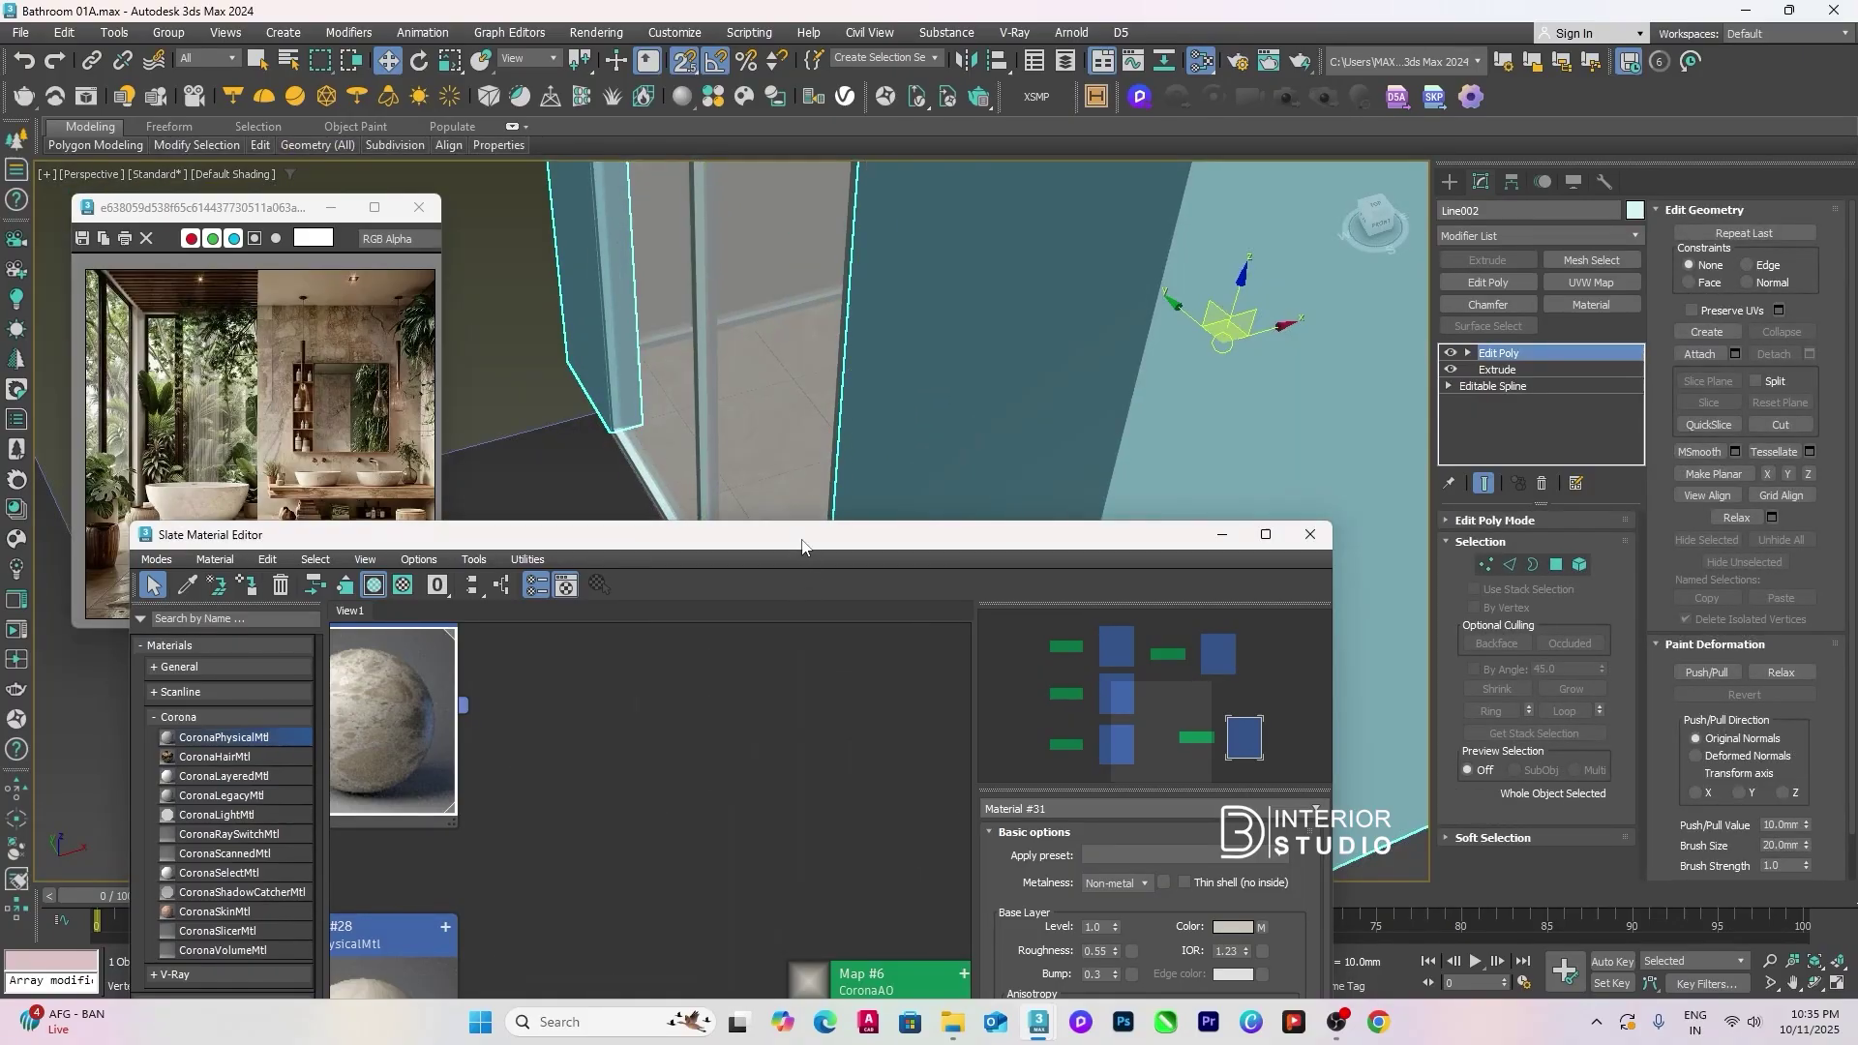
# Step: Move the material editor aside so the whole room is visible, keeping the beige material in view in the graph
pyautogui.scroll(-2, 811, 815)
pyautogui.moveTo(851, 823); pyautogui.dragTo(460, 711, button='middle')
pyautogui.moveTo(719, 539); pyautogui.dragTo(732, 625)
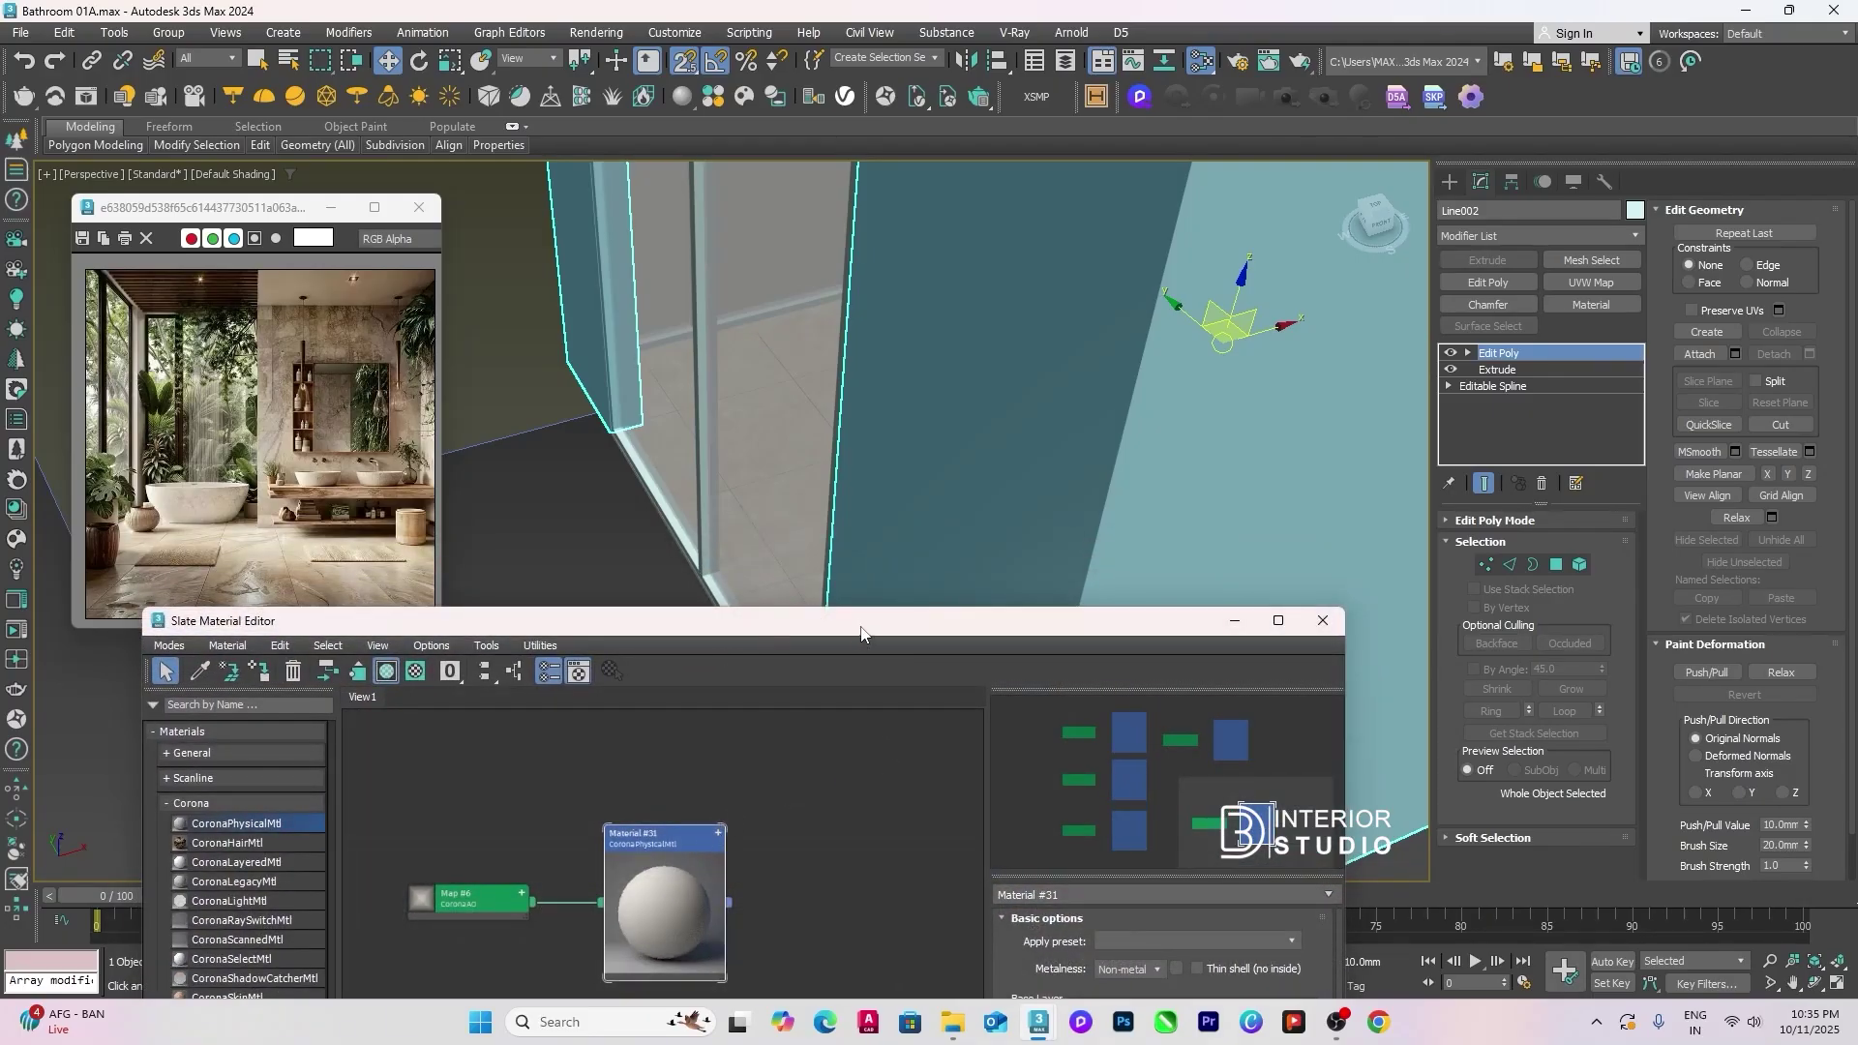
pyautogui.moveTo(861, 634); pyautogui.dragTo(910, 657)
pyautogui.scroll(-3, 926, 463)
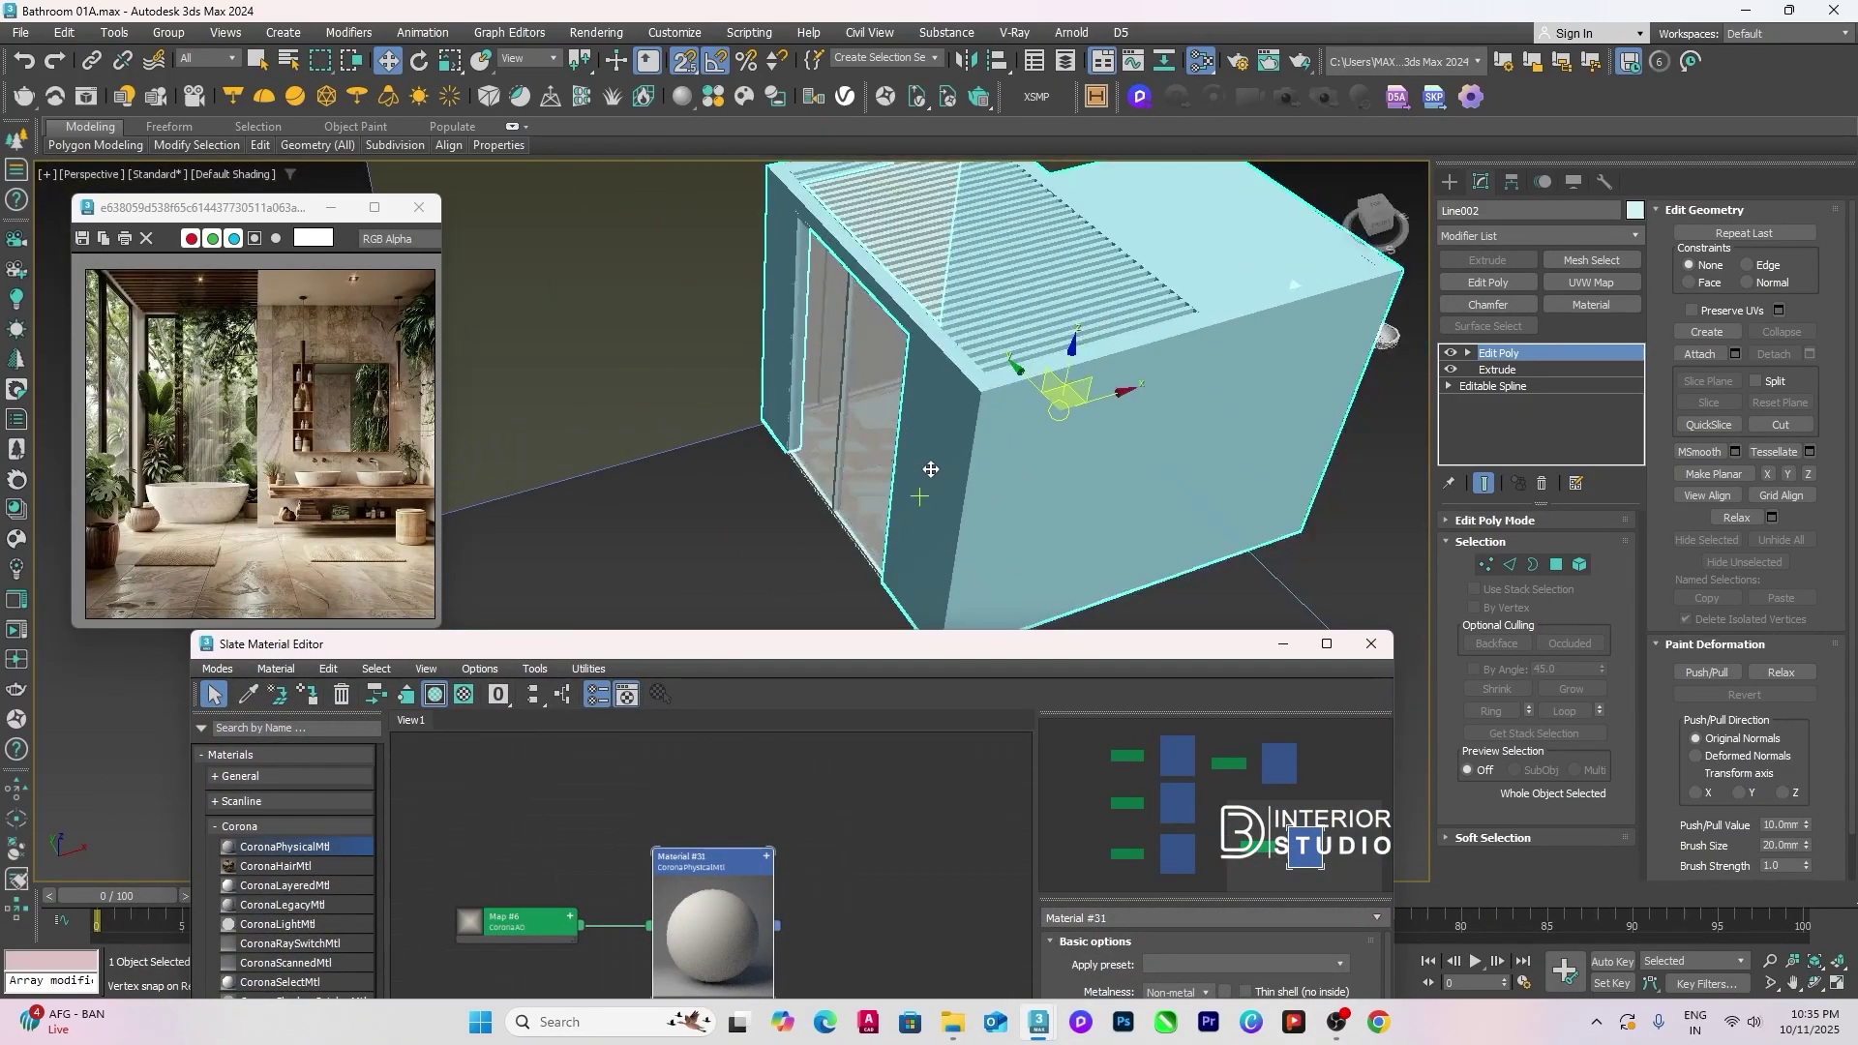
pyautogui.moveTo(1028, 449); pyautogui.dragTo(862, 532, button='middle')
pyautogui.moveTo(836, 649); pyautogui.dragTo(1230, 548)
pyautogui.moveTo(577, 658); pyautogui.dragTo(904, 670)
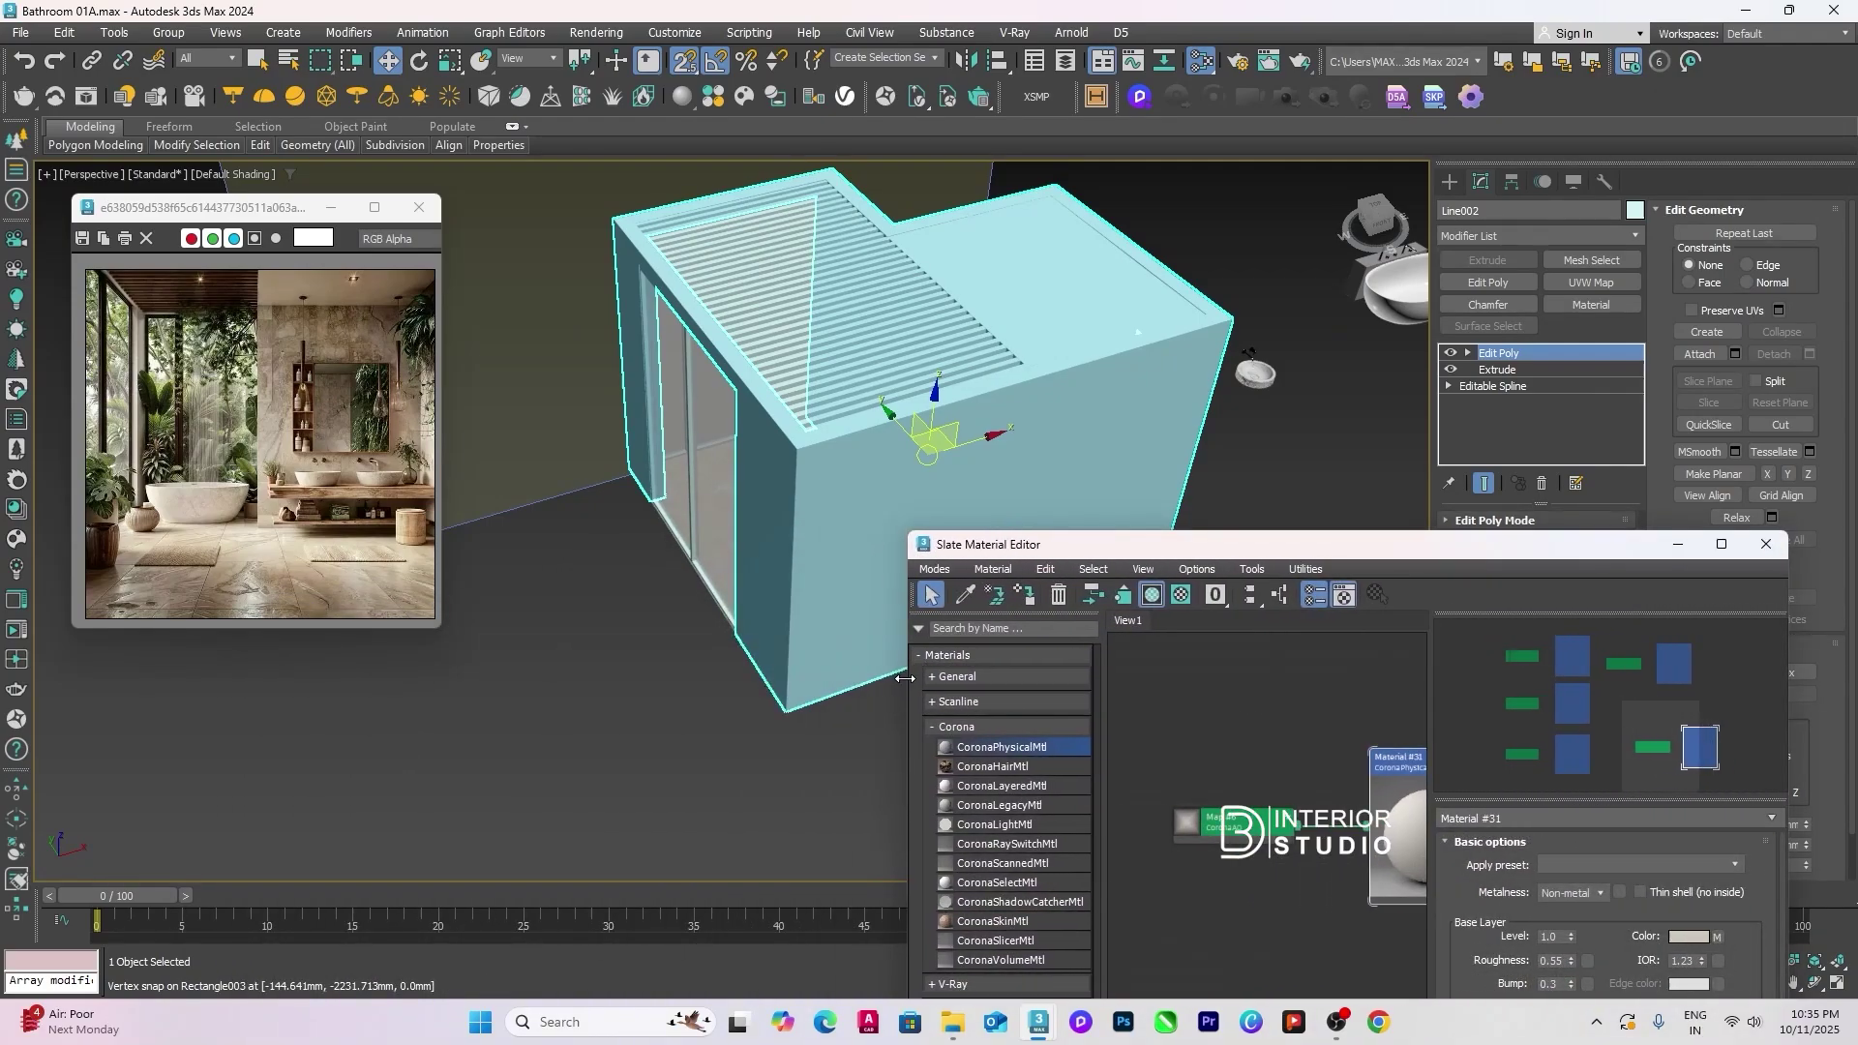
pyautogui.moveTo(1287, 543); pyautogui.dragTo(1551, 118)
pyautogui.click(1554, 579)
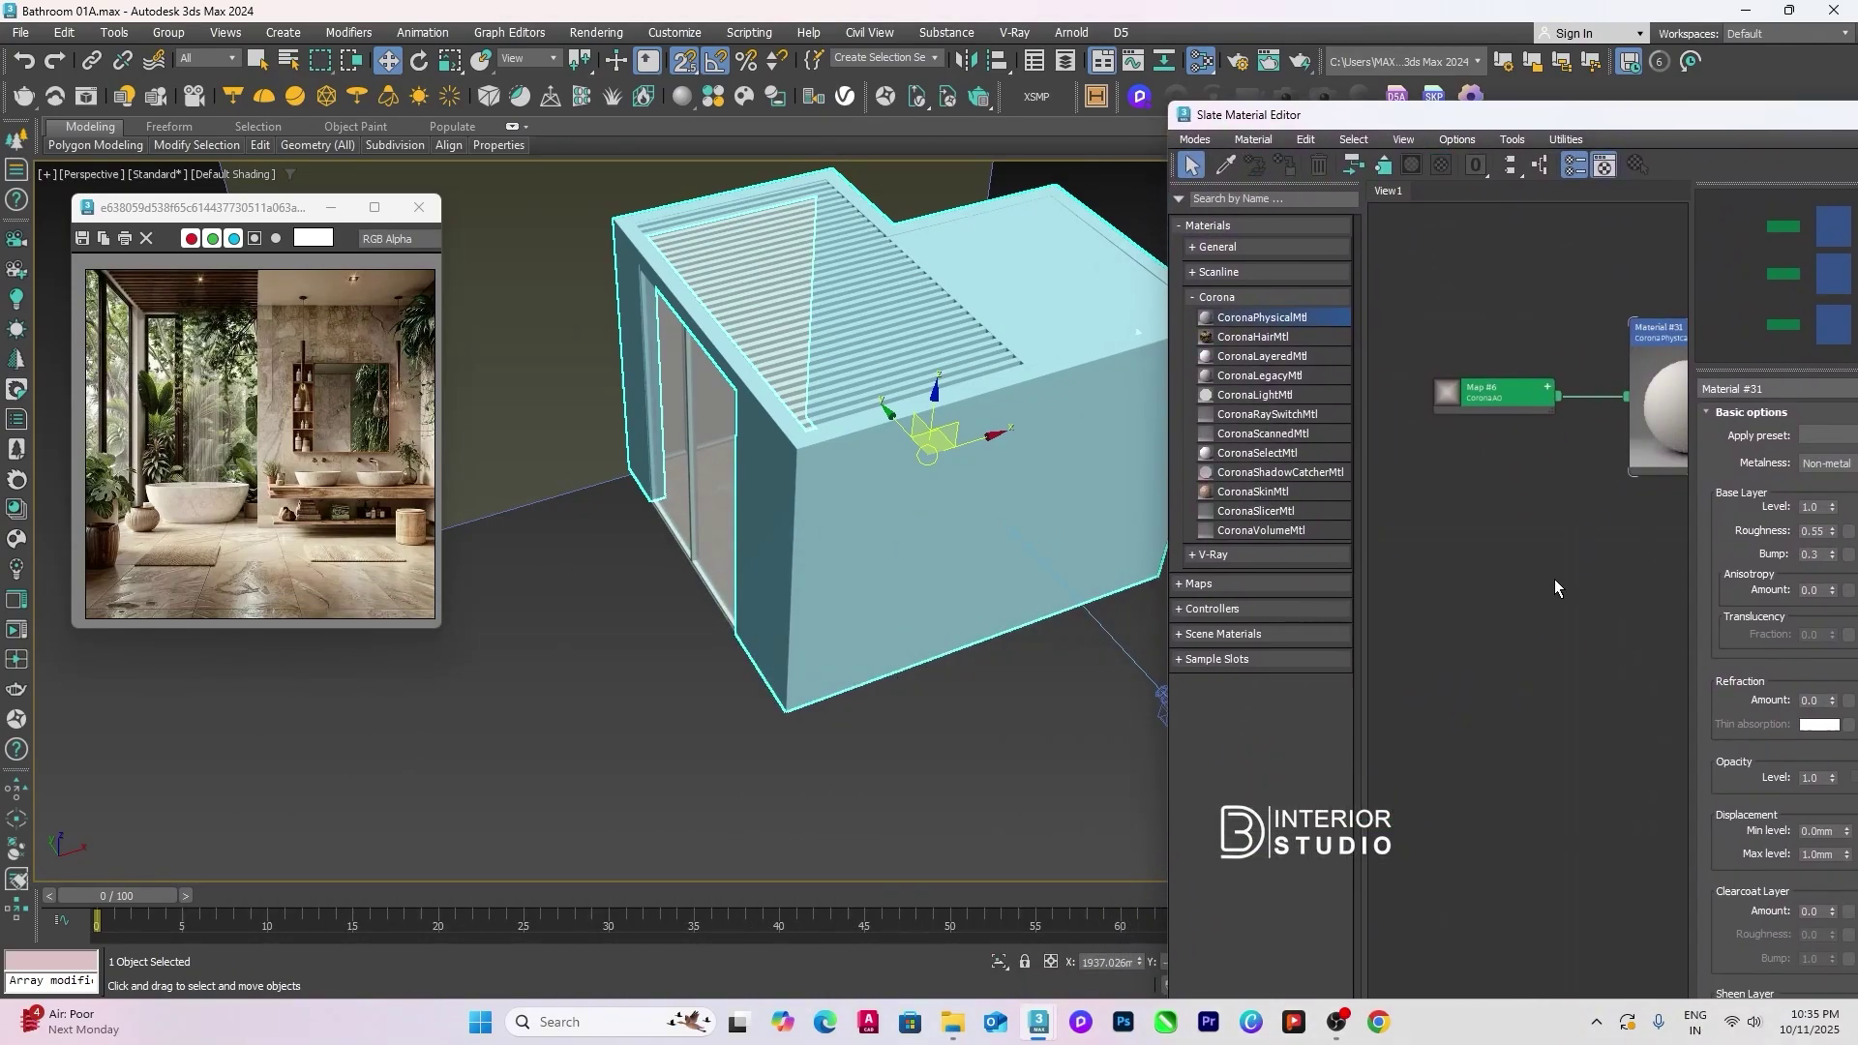
pyautogui.moveTo(1555, 579); pyautogui.dragTo(1423, 617, button='middle')
# Step: Clear the selection and minimize the reference image window to free the view of the room
pyautogui.click(997, 735)
pyautogui.keyDown('alt'); pyautogui.moveTo(997, 734); pyautogui.dragTo(846, 801, button='middle'); pyautogui.keyUp('alt')
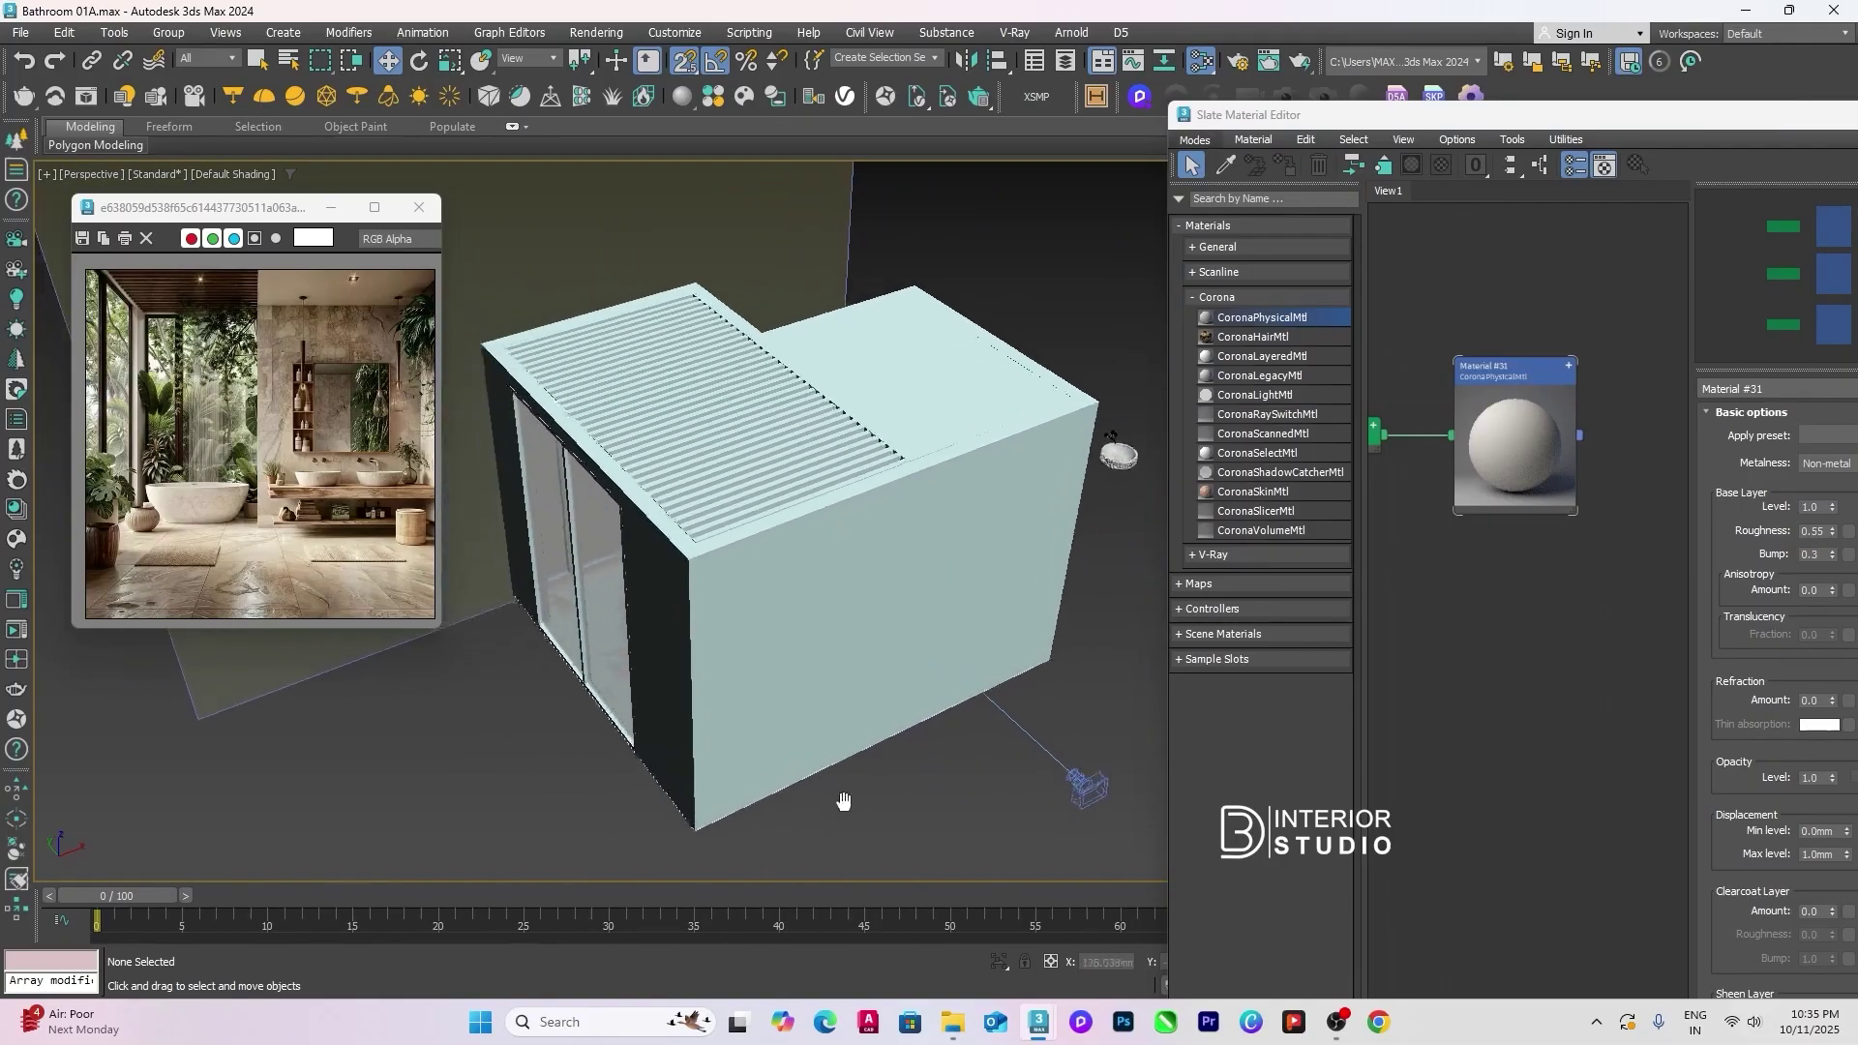
pyautogui.click(330, 208)
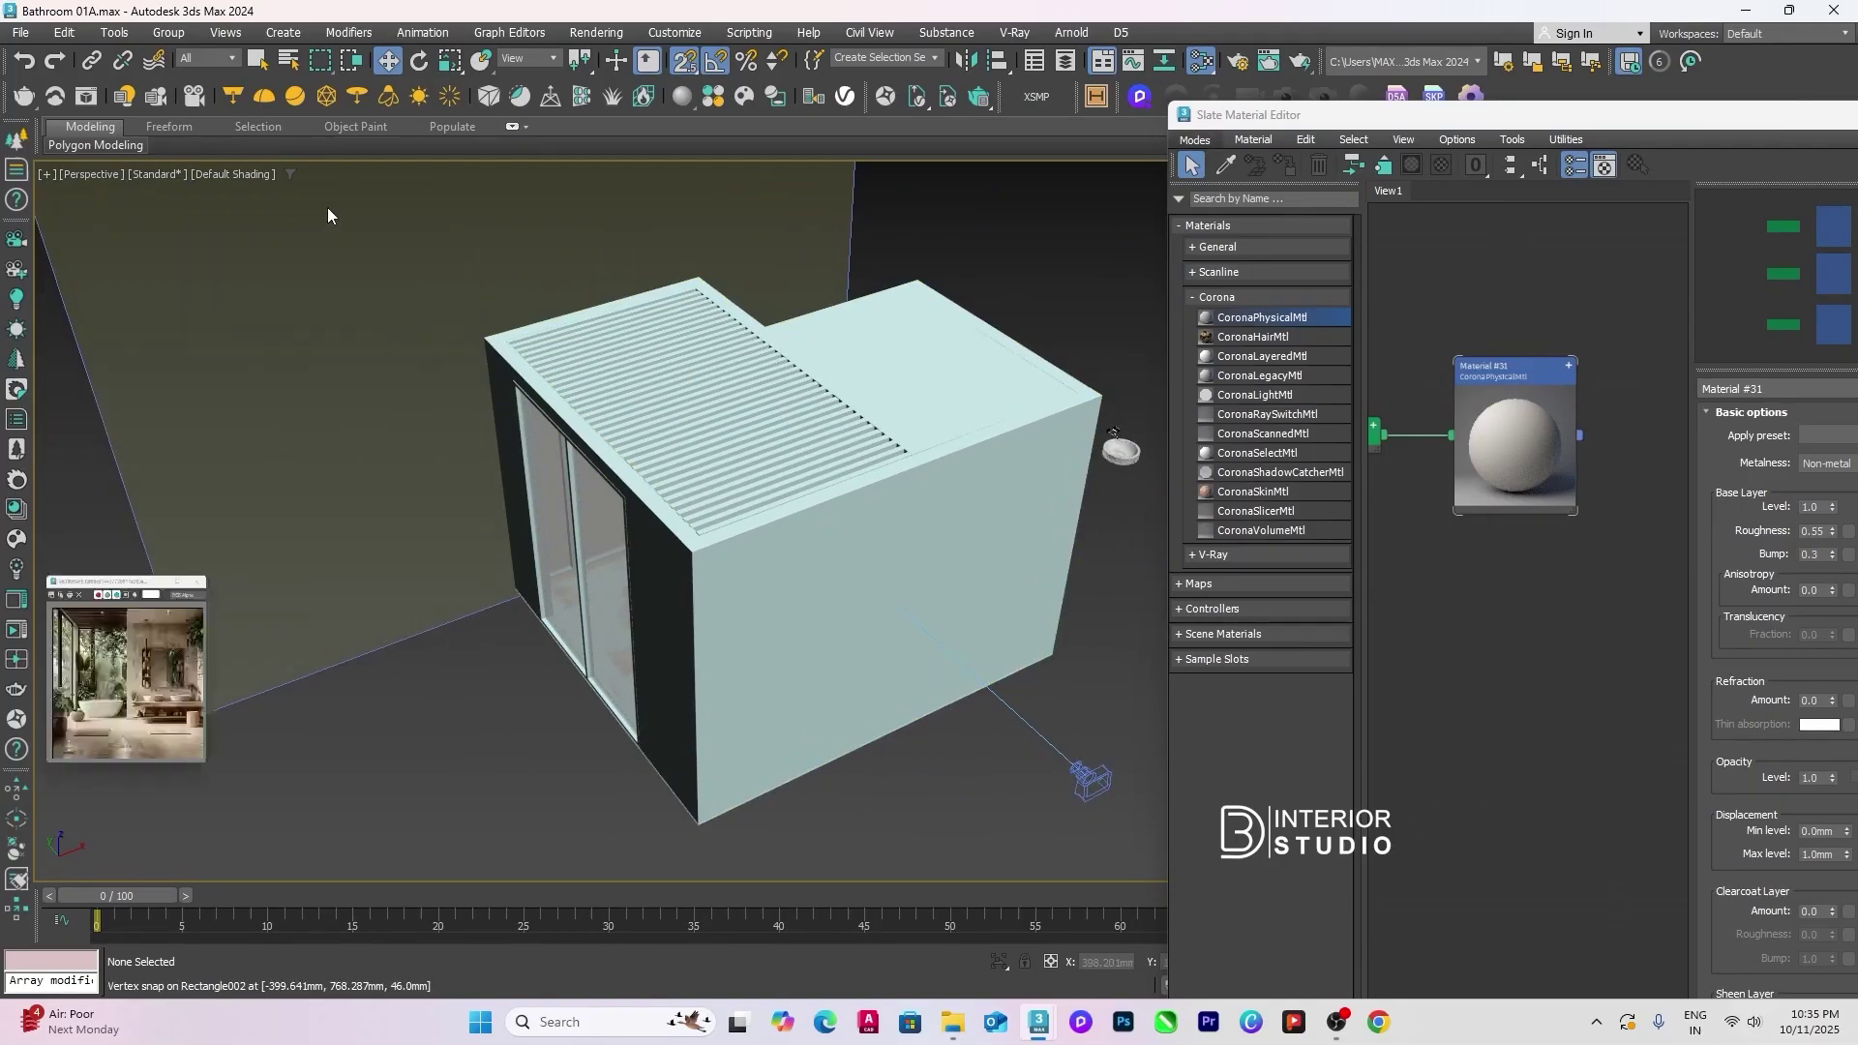
pyautogui.keyDown('alt'); pyautogui.moveTo(381, 693); pyautogui.dragTo(407, 693, button='middle'); pyautogui.keyUp('alt')
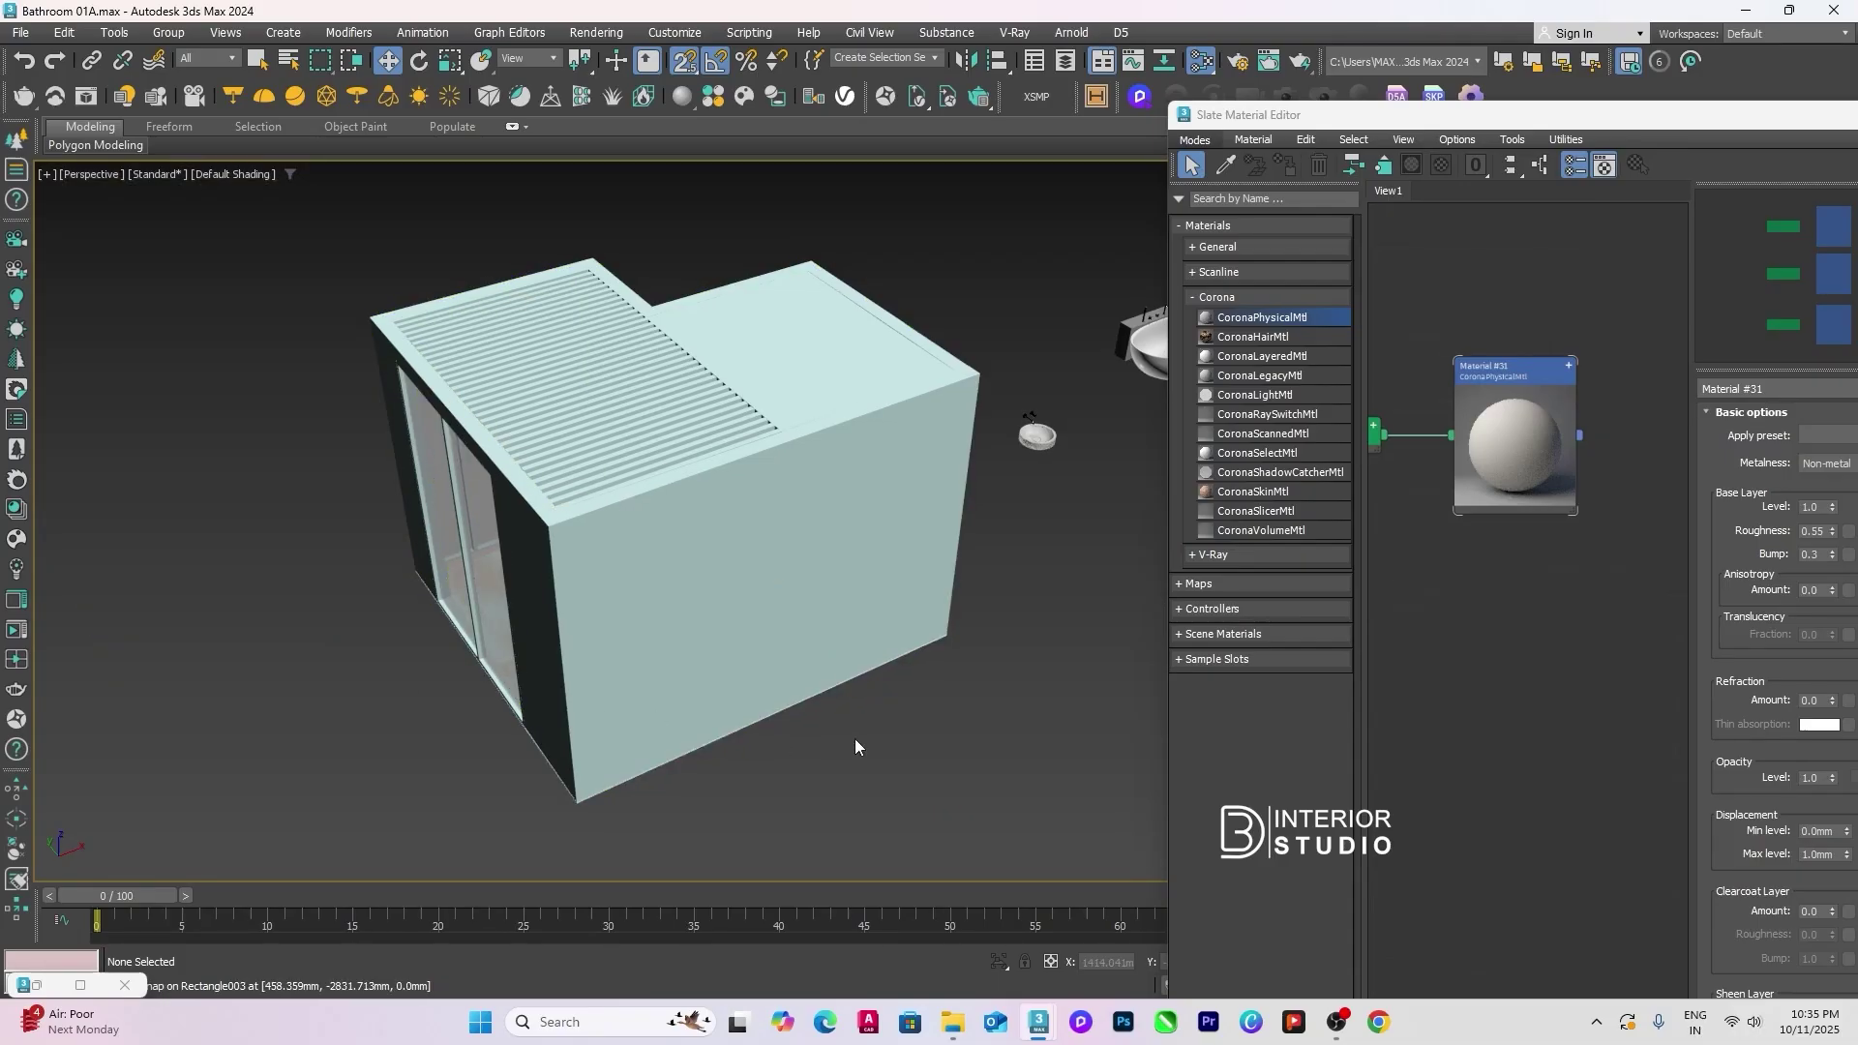
# Step: Assign the plain beige material to the room's outer wall shell and the flat ceiling slab beside the slats
pyautogui.click(811, 585)
pyautogui.keyDown('alt'); pyautogui.moveTo(812, 586); pyautogui.dragTo(900, 585, button='middle'); pyautogui.keyUp('alt')
pyautogui.press('s')
pyautogui.click(1488, 463)
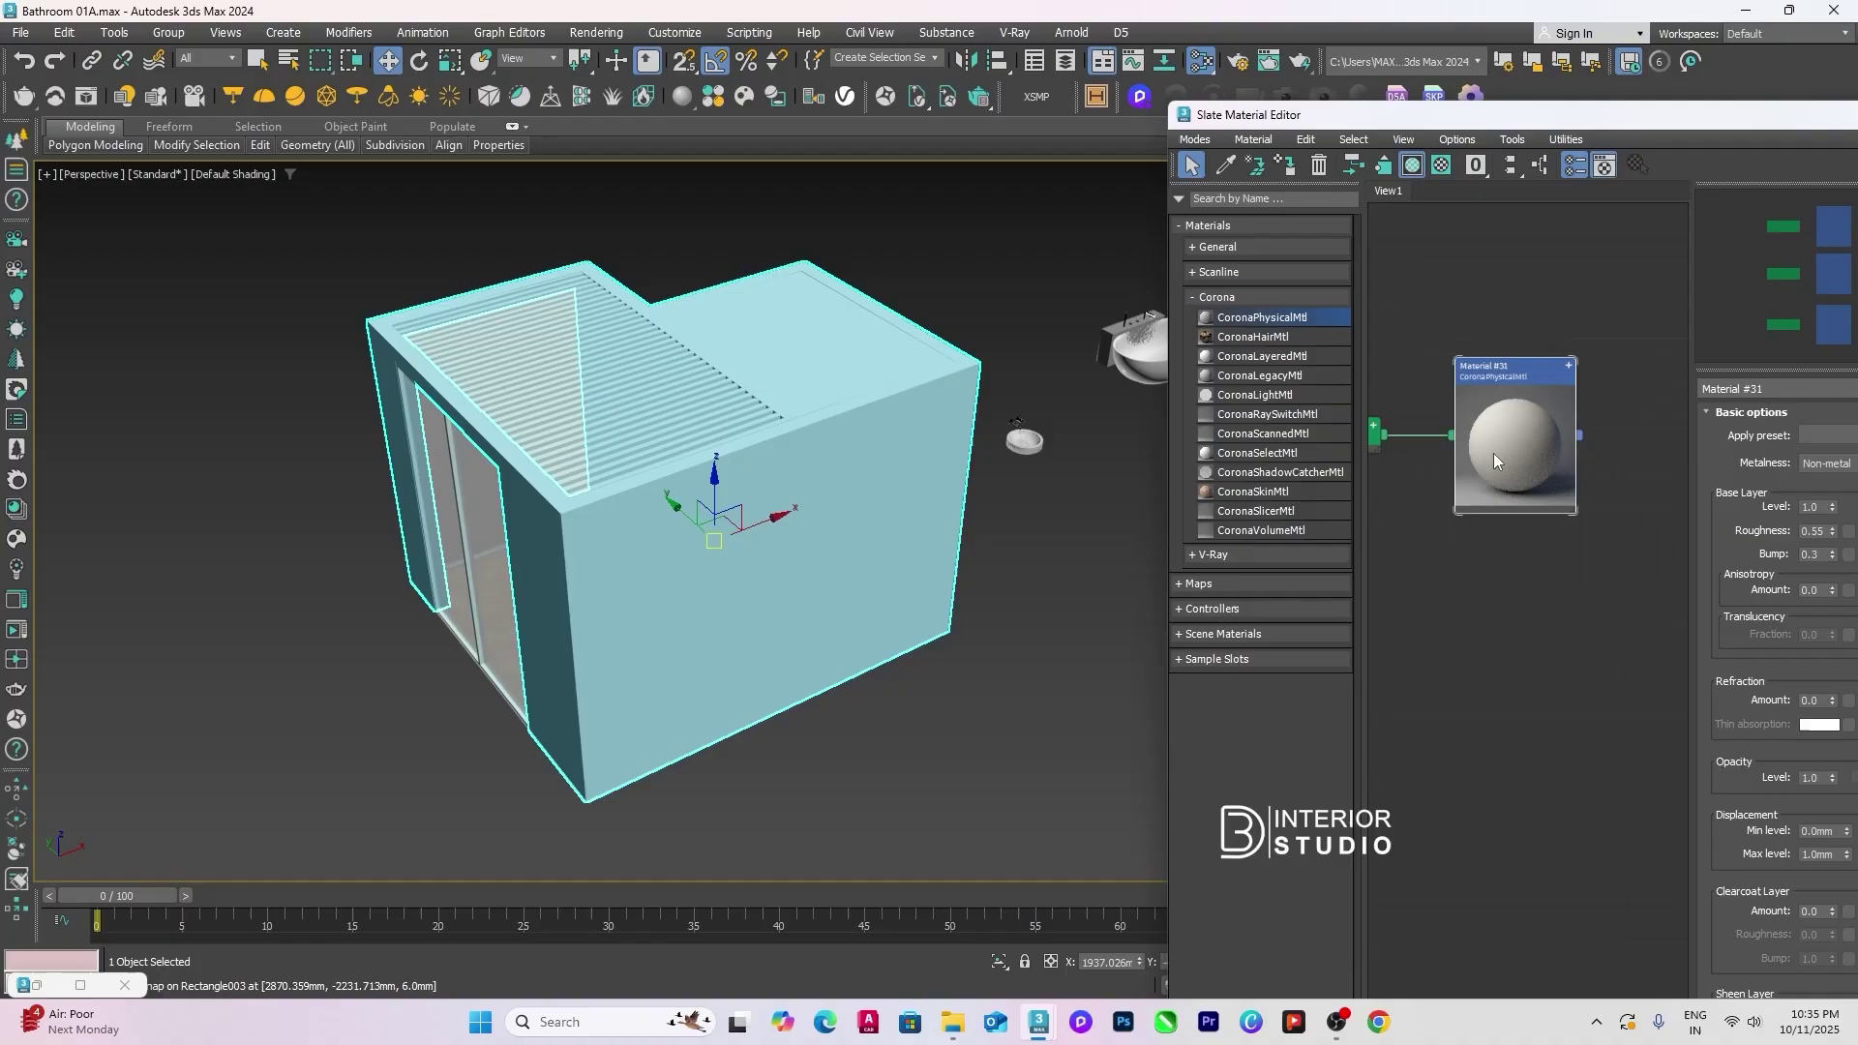
pyautogui.press('a')
pyautogui.click(1028, 705)
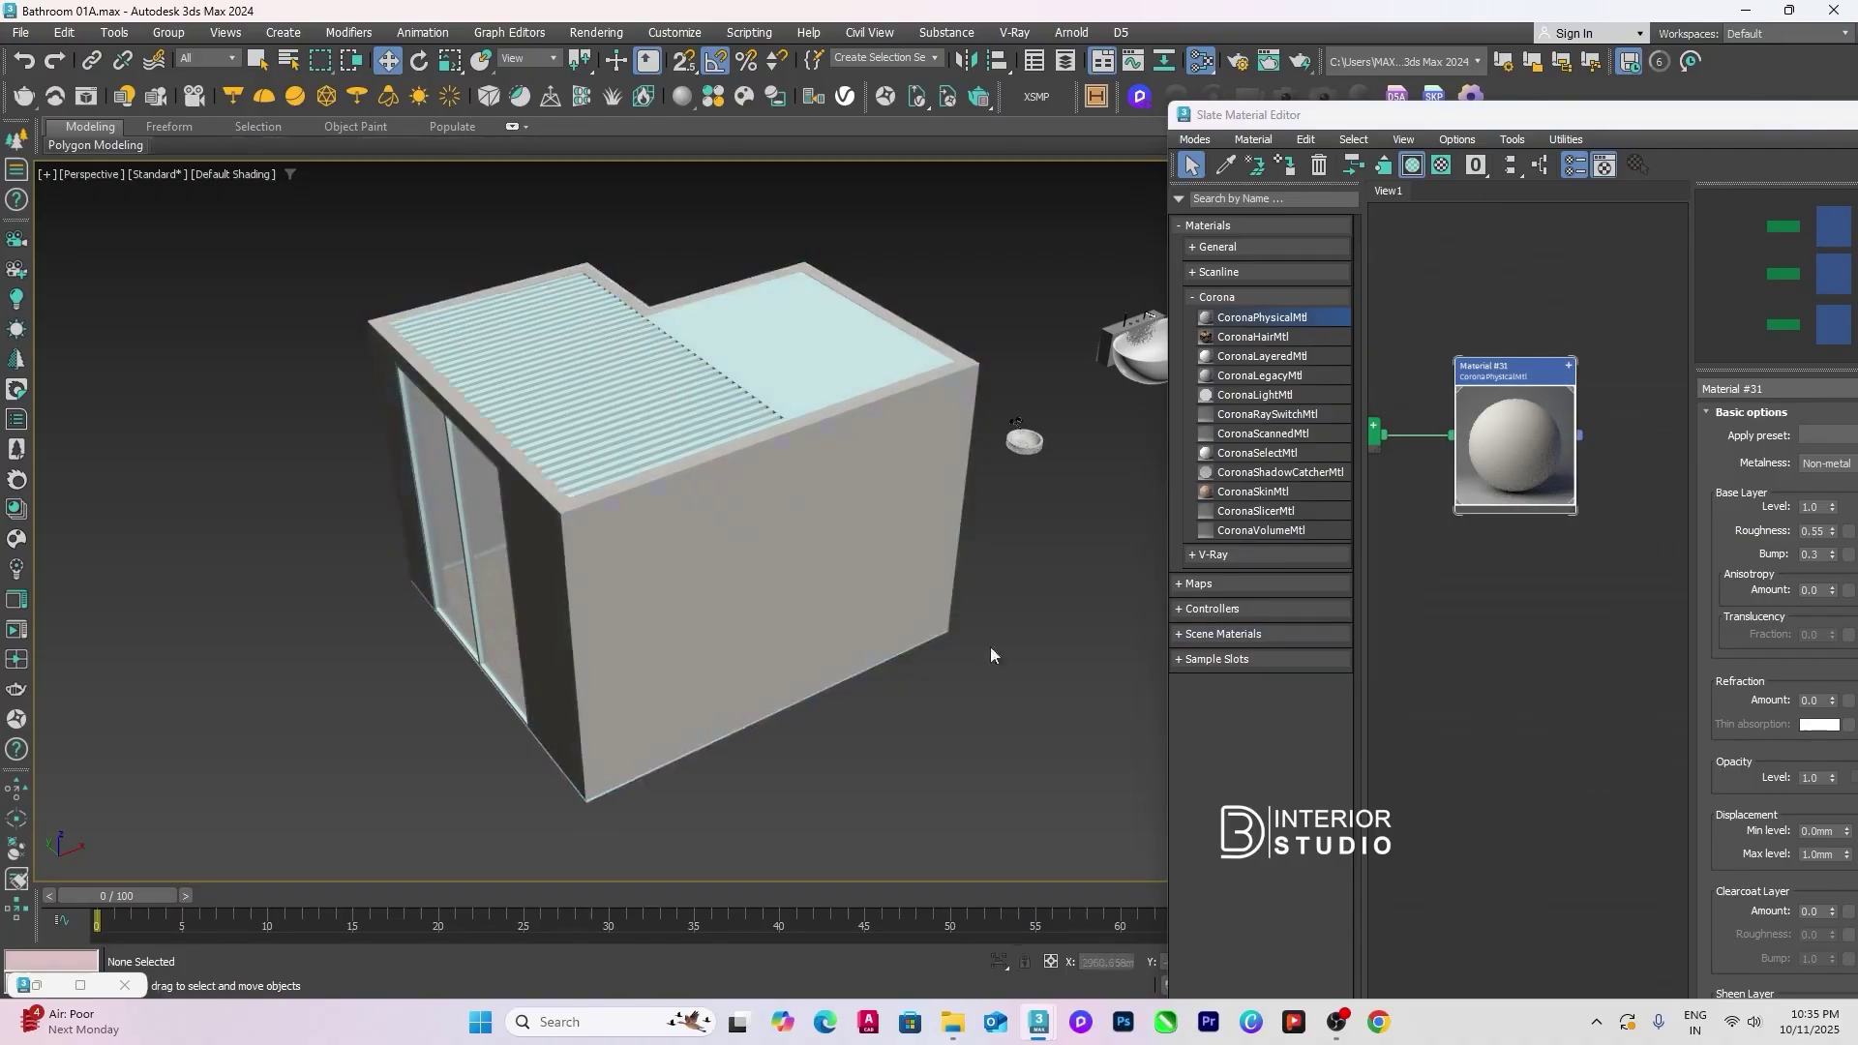
pyautogui.click(839, 343)
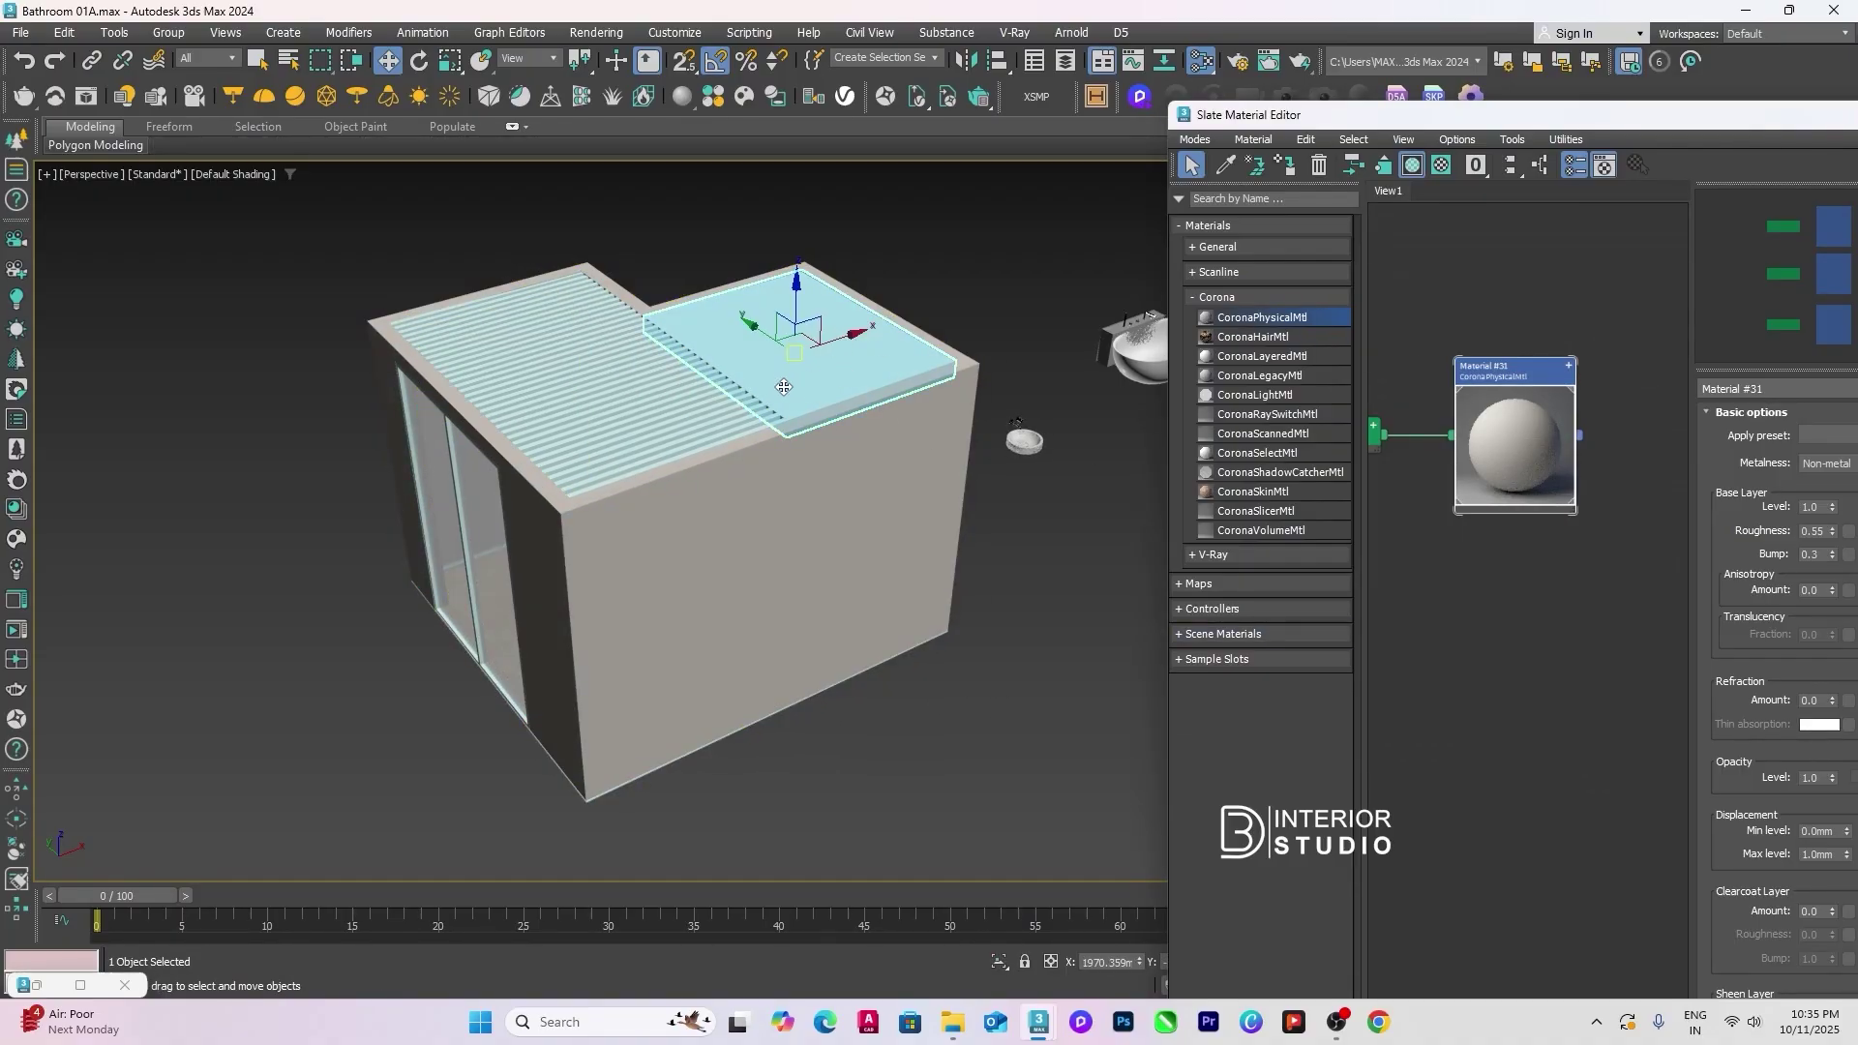
pyautogui.click(929, 254)
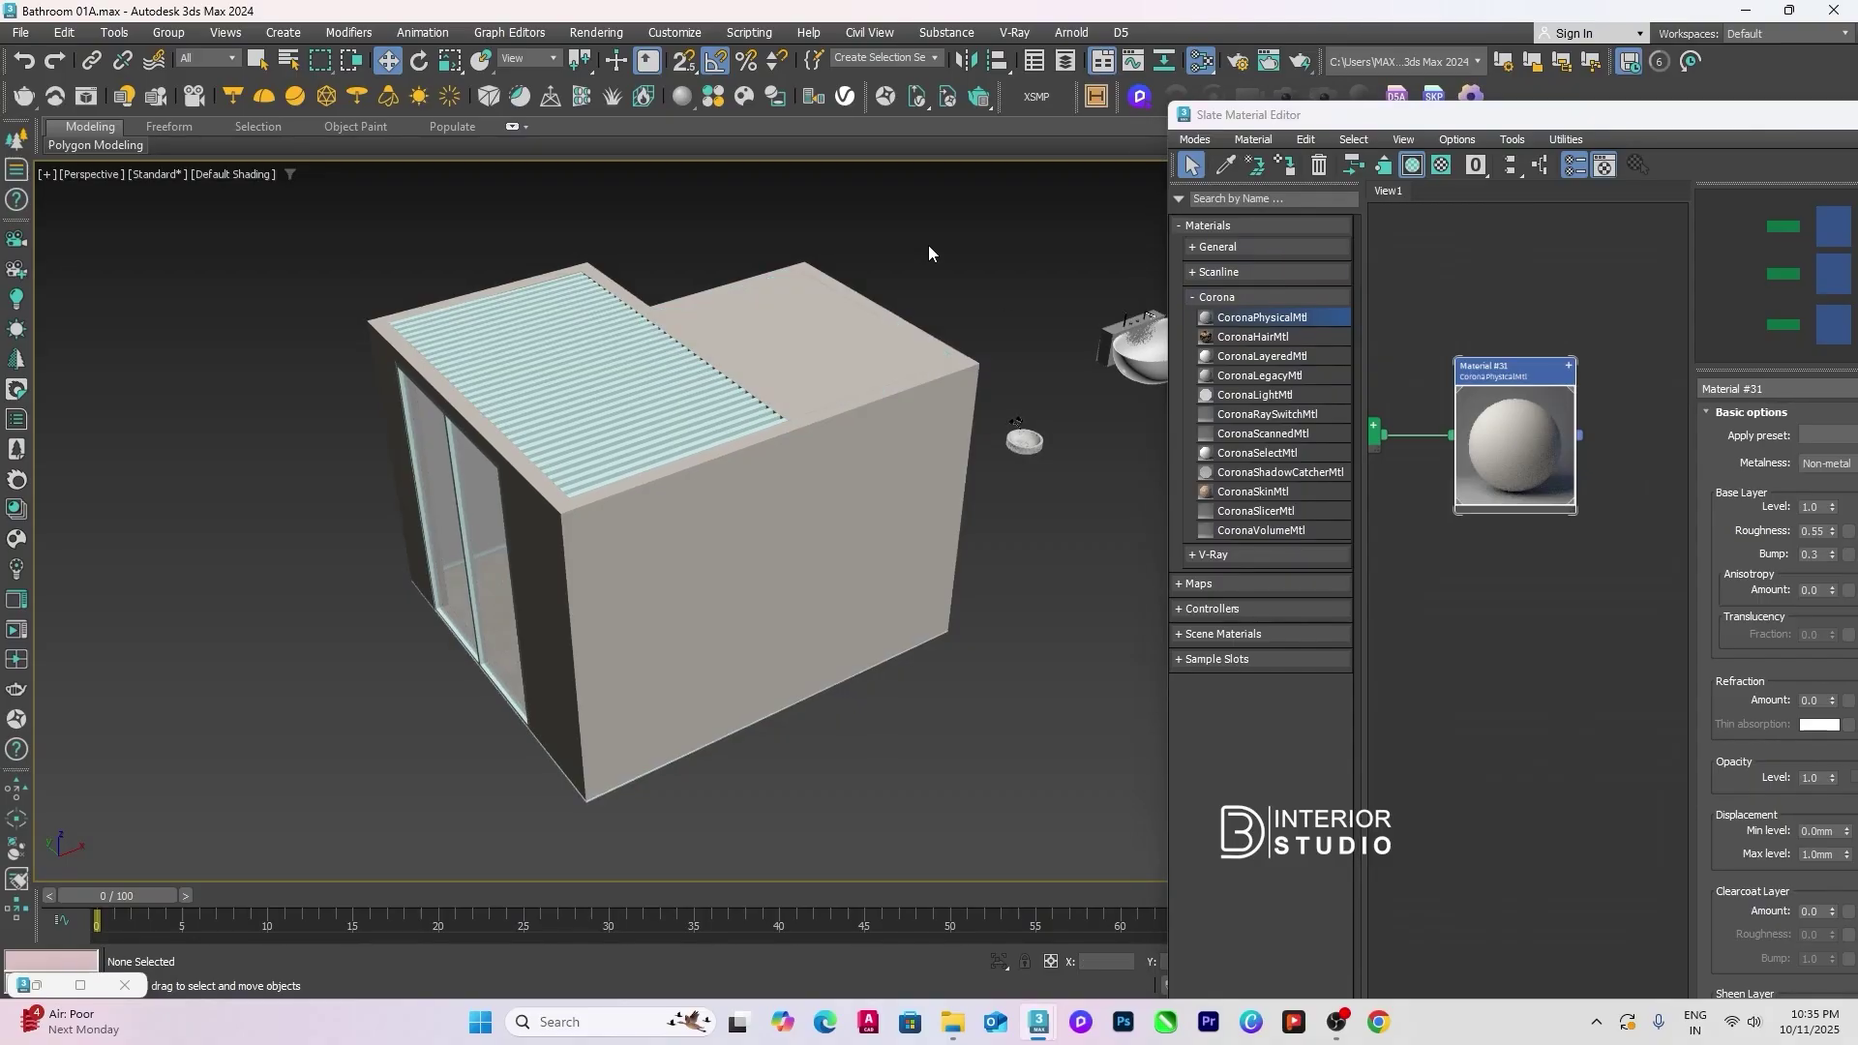
# Step: Examine the room's underside, doorway and glazed side for surfaces that still lack a material
pyautogui.keyDown('alt'); pyautogui.moveTo(623, 479); pyautogui.dragTo(506, 485, button='middle'); pyautogui.keyUp('alt')
pyautogui.click(676, 485)
pyautogui.scroll(3, 714, 490)
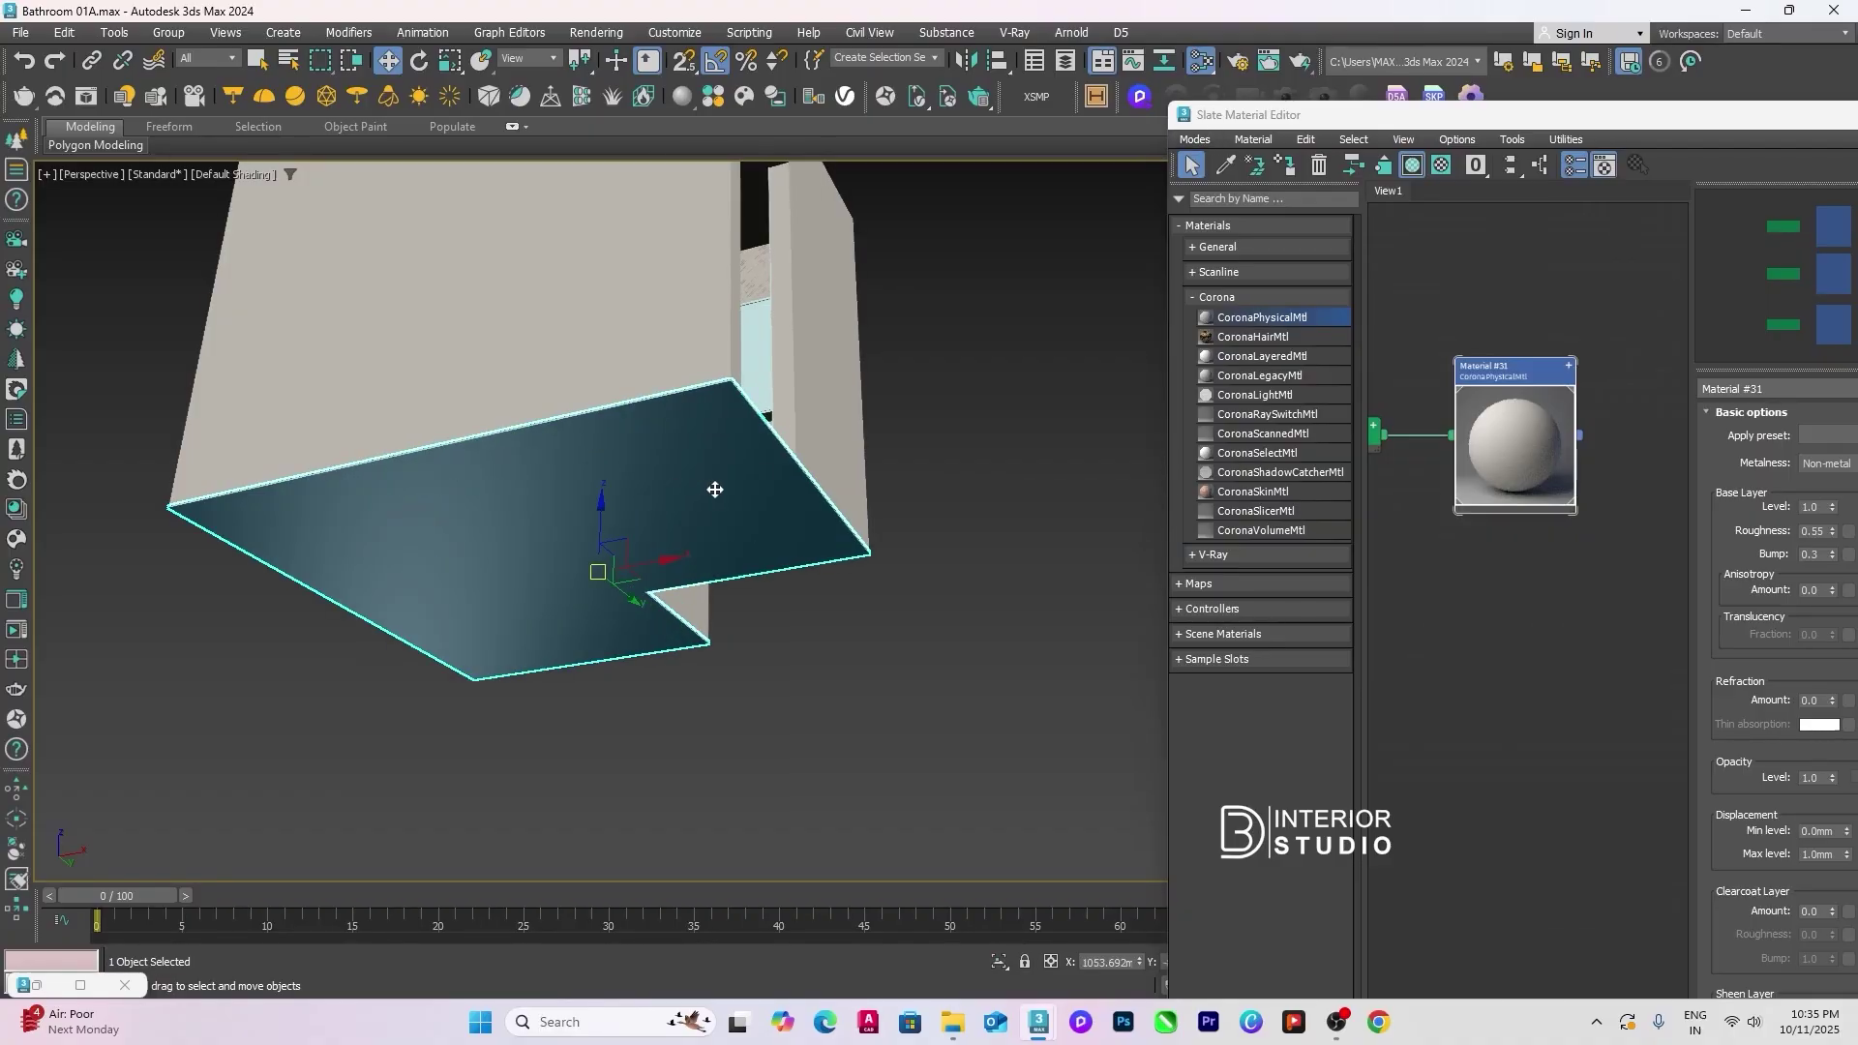
pyautogui.click(992, 521)
pyautogui.moveTo(988, 523)
pyautogui.keyDown('alt'); pyautogui.mouseDown(button='middle')
pyautogui.moveTo(987, 417)
pyautogui.moveTo(971, 548)
pyautogui.moveTo(998, 544)
pyautogui.mouseUp(button='middle'); pyautogui.keyUp('alt')
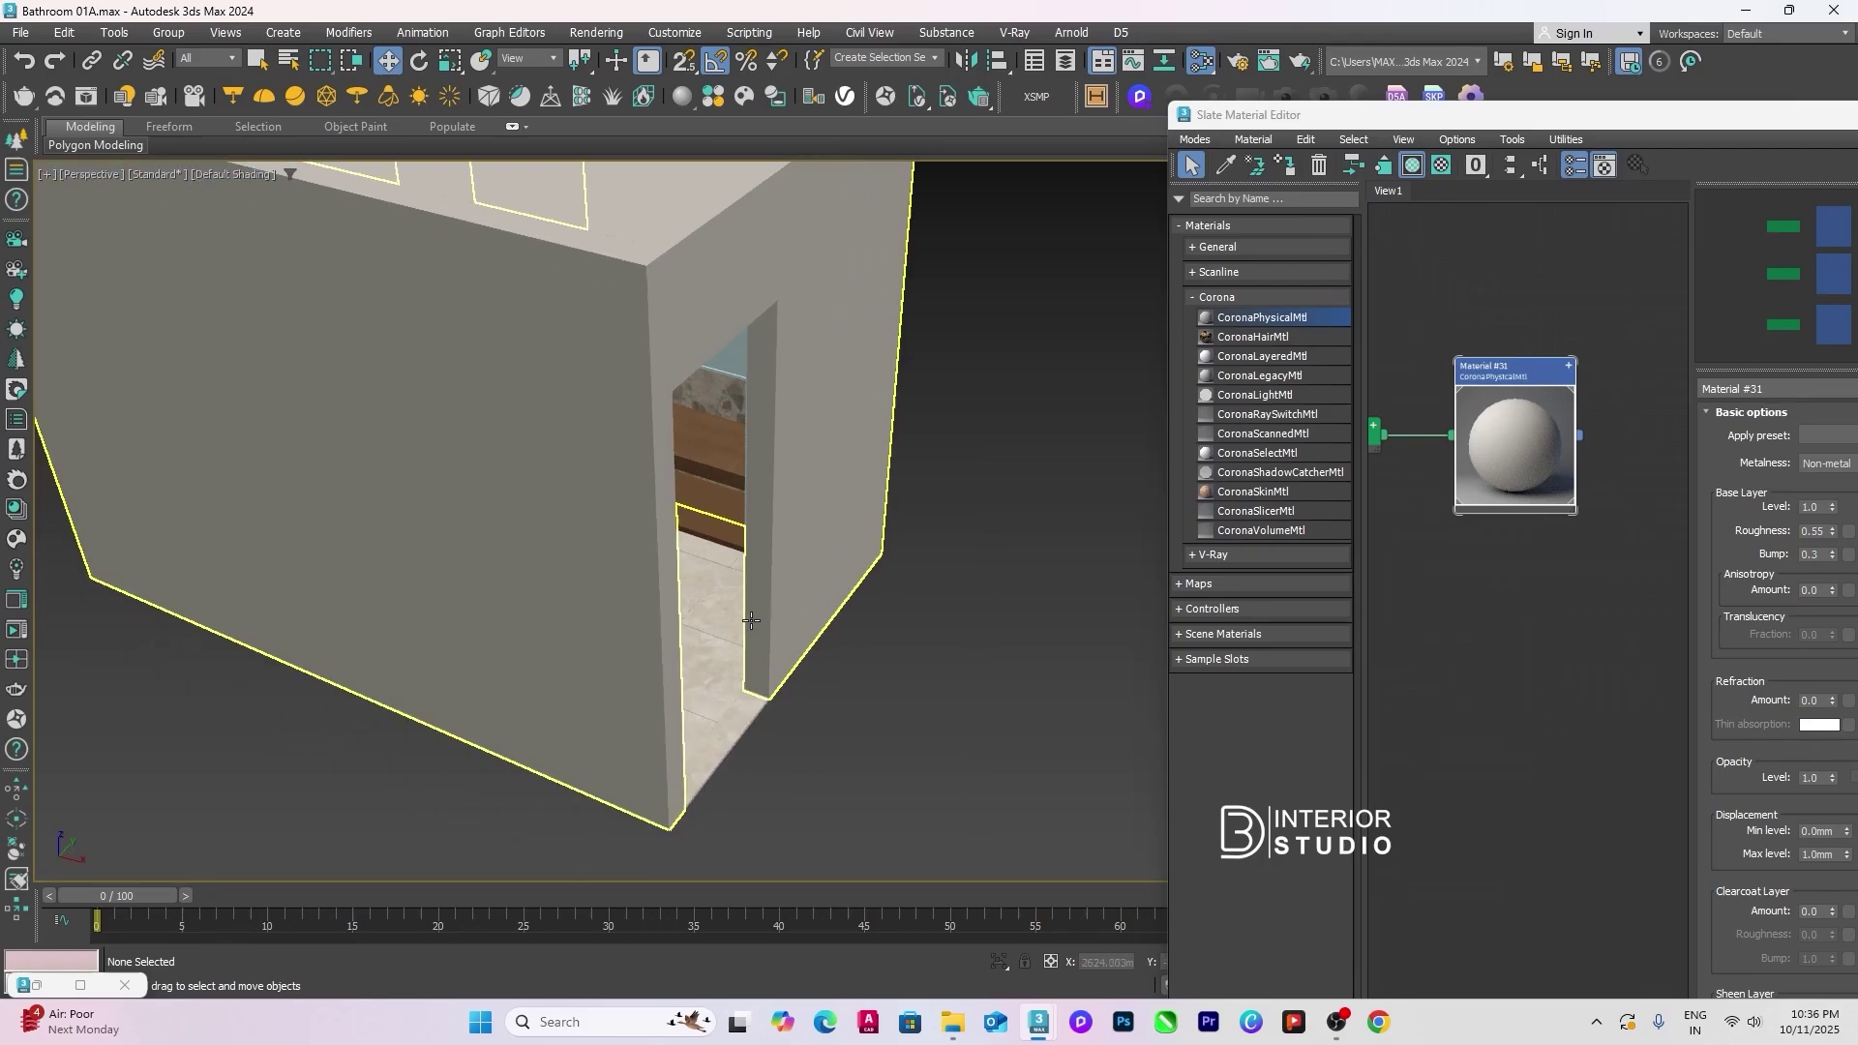
pyautogui.scroll(3, 712, 639)
pyautogui.scroll(-1, 668, 584)
pyautogui.keyDown('alt'); pyautogui.moveTo(668, 584); pyautogui.dragTo(531, 564, button='middle'); pyautogui.keyUp('alt')
pyautogui.scroll(-3, 657, 611)
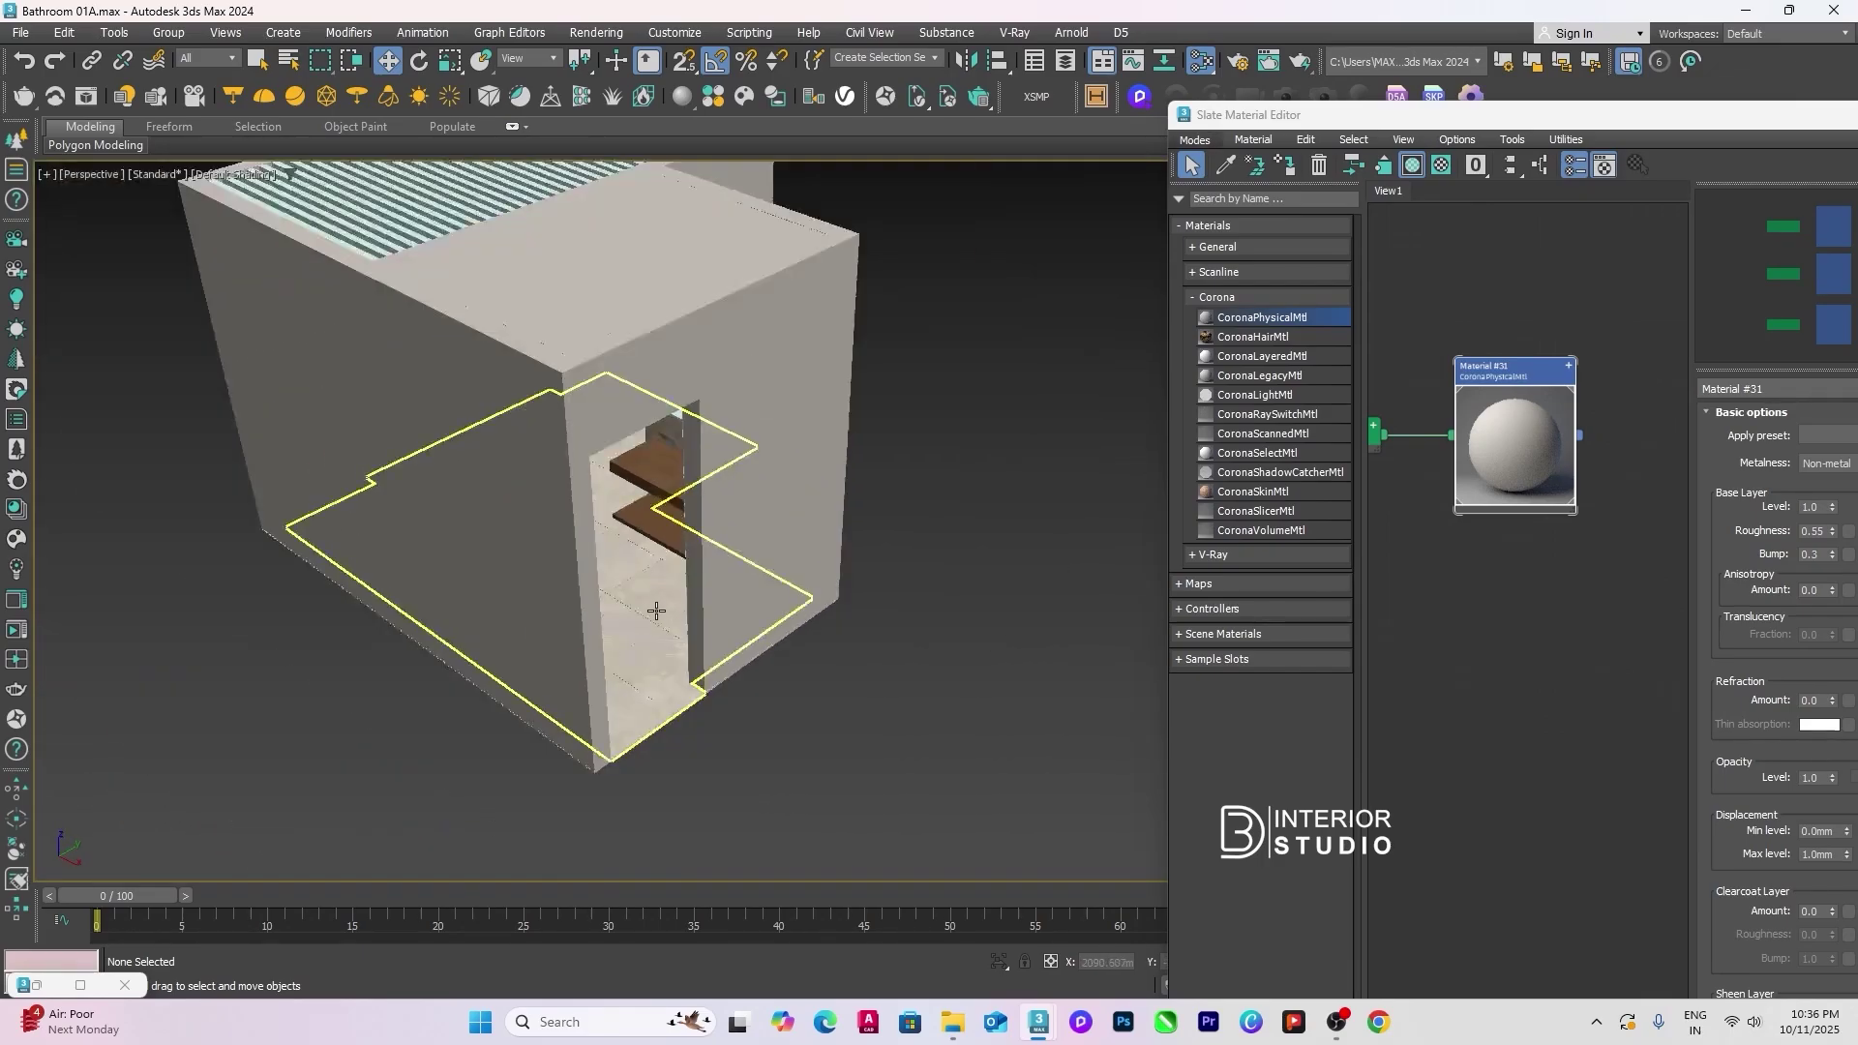
pyautogui.keyDown('alt'); pyautogui.moveTo(656, 611); pyautogui.dragTo(834, 412, button='middle'); pyautogui.keyUp('alt')
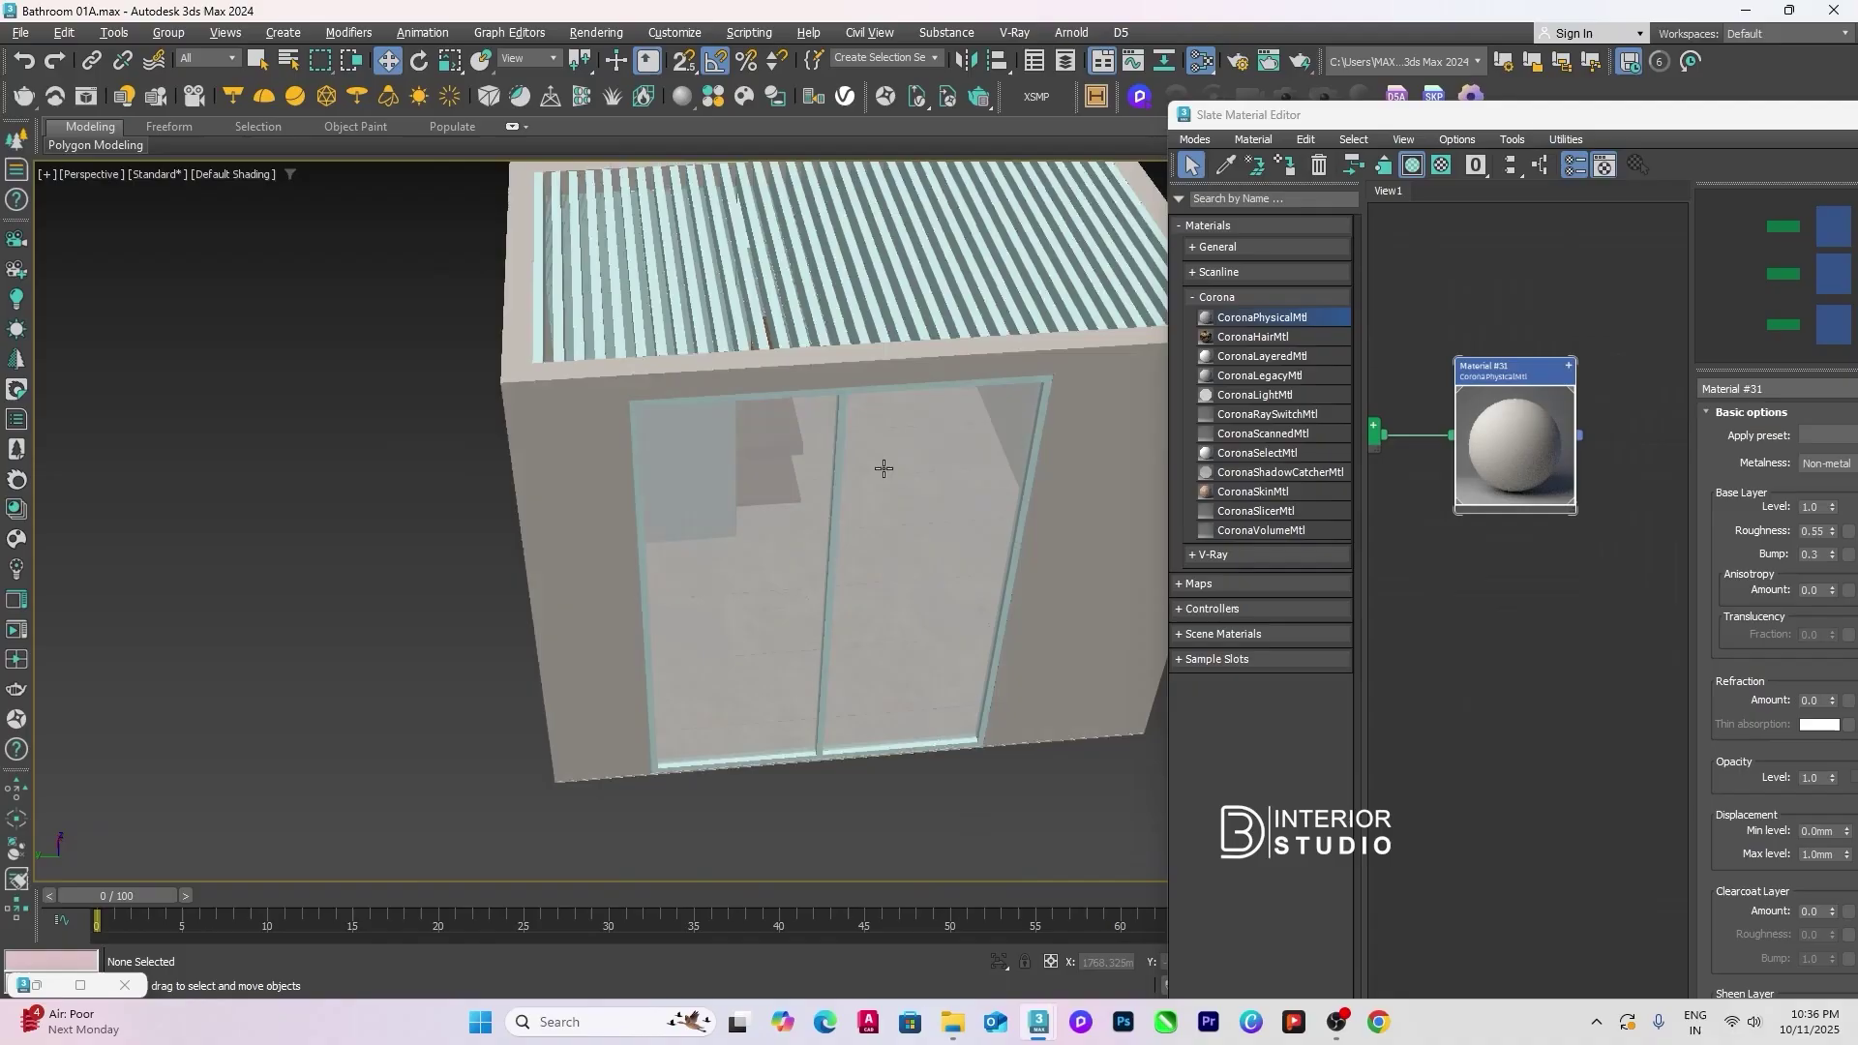
pyautogui.keyDown('alt'); pyautogui.moveTo(884, 469); pyautogui.dragTo(764, 481, button='middle'); pyautogui.keyUp('alt')
# Step: Assign the brown wood material, Material #29, to the slatted roof over the glazed part of the room
pyautogui.scroll(3, 855, 355)
pyautogui.moveTo(855, 354); pyautogui.dragTo(850, 514, button='middle')
pyautogui.click(847, 526)
pyautogui.scroll(-3, 1467, 688)
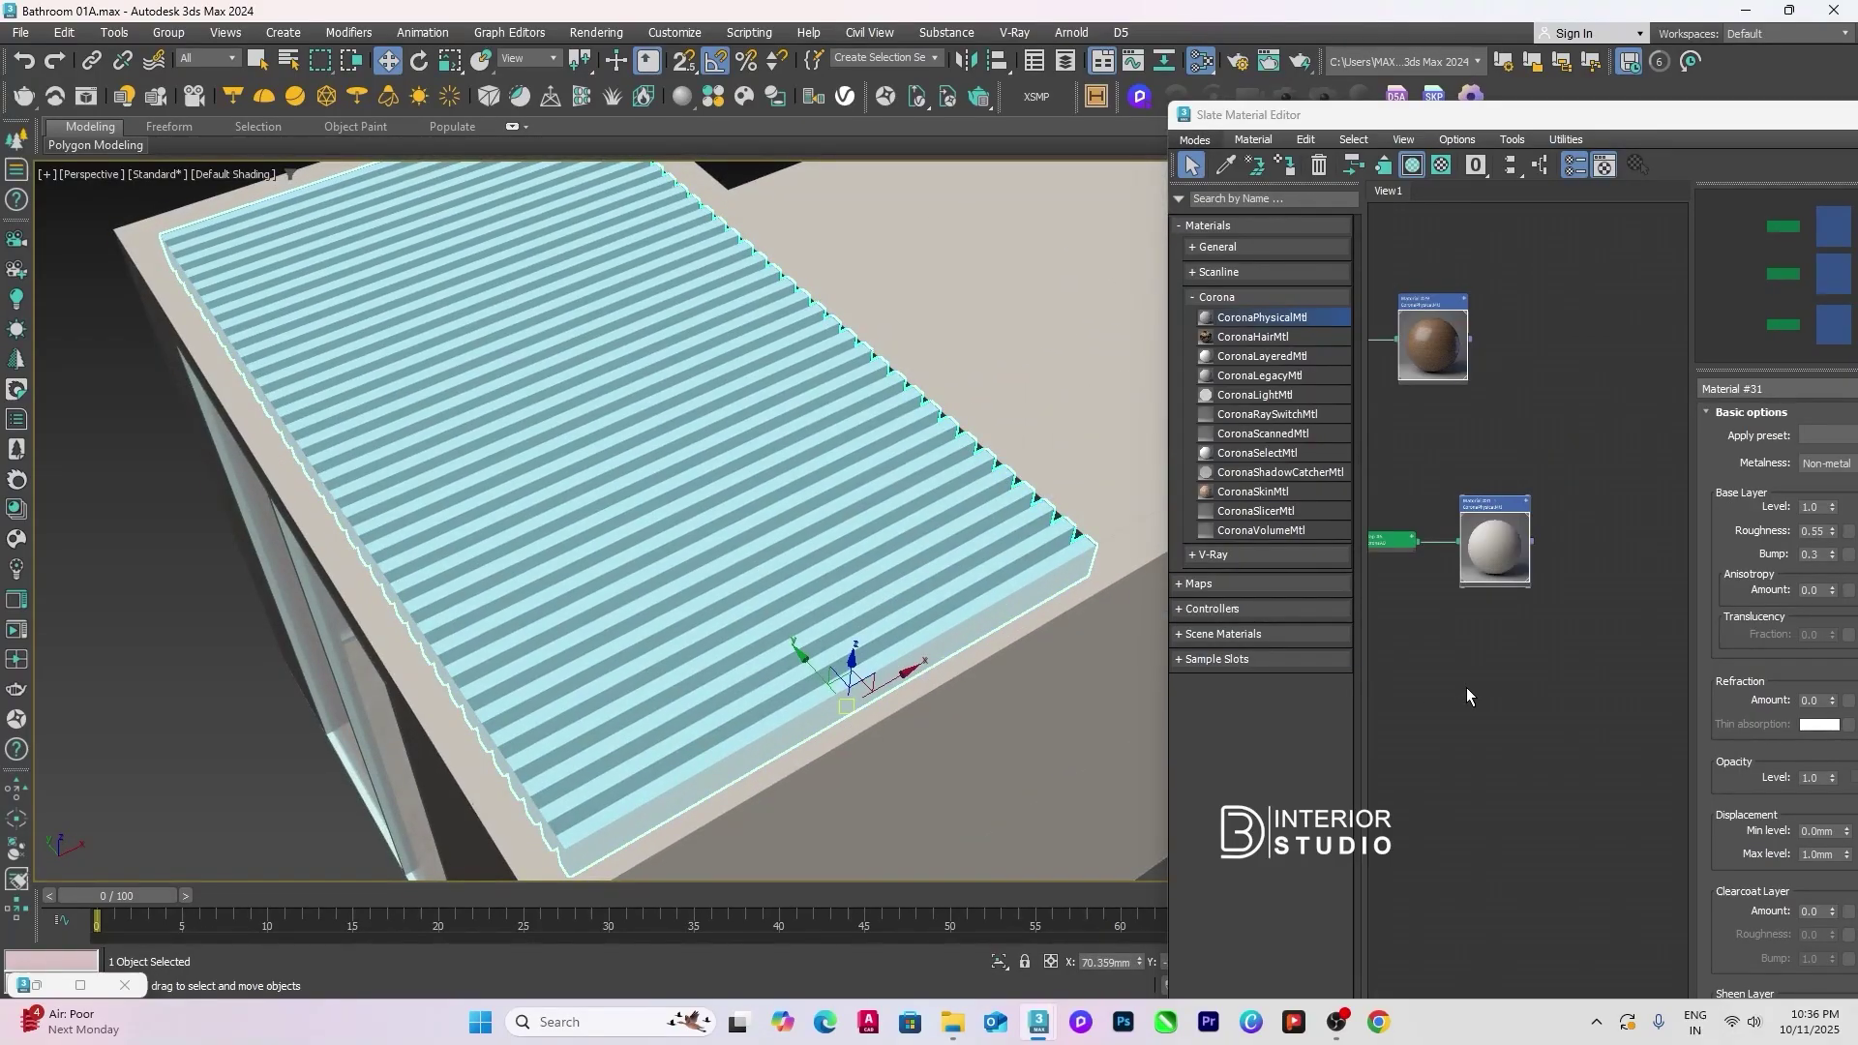
pyautogui.scroll(-1, 1467, 687)
pyautogui.moveTo(1543, 542); pyautogui.dragTo(1602, 662, button='middle')
pyautogui.scroll(2, 1497, 560)
pyautogui.doubleClick(1506, 559)
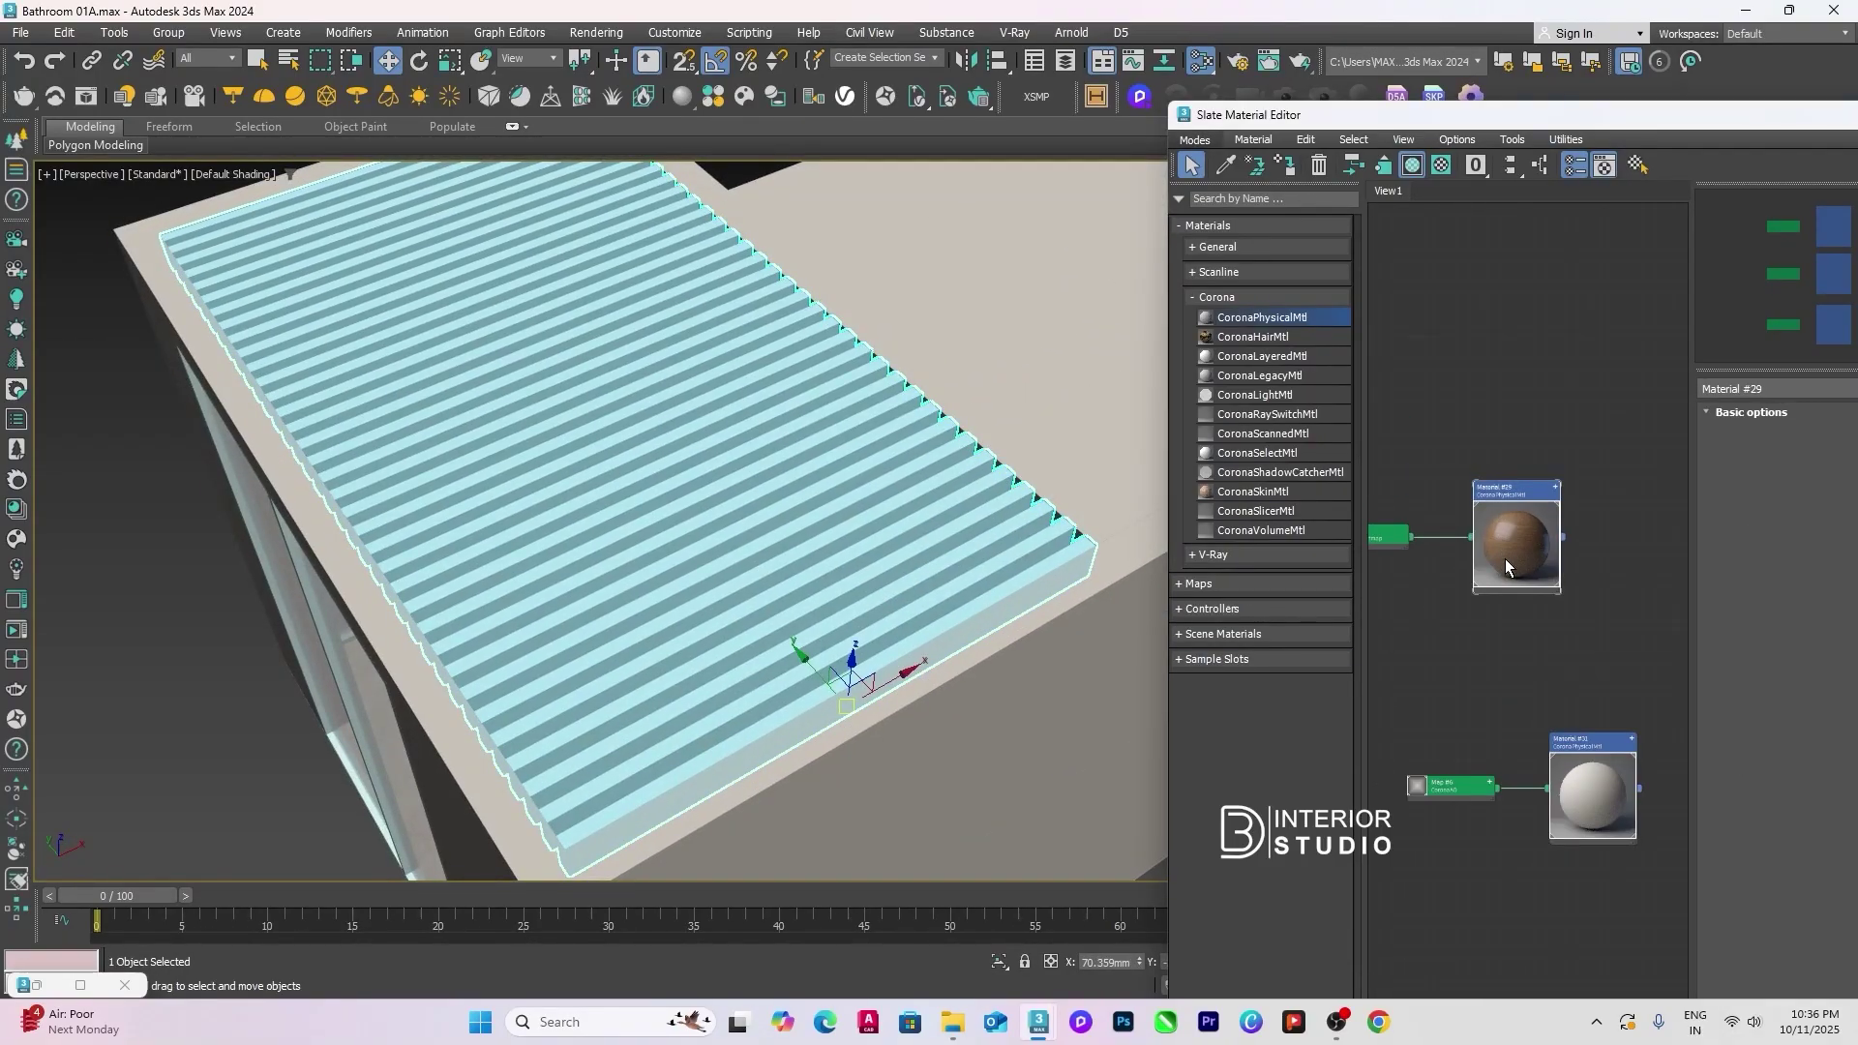
pyautogui.click(1284, 168)
pyautogui.scroll(-4, 668, 426)
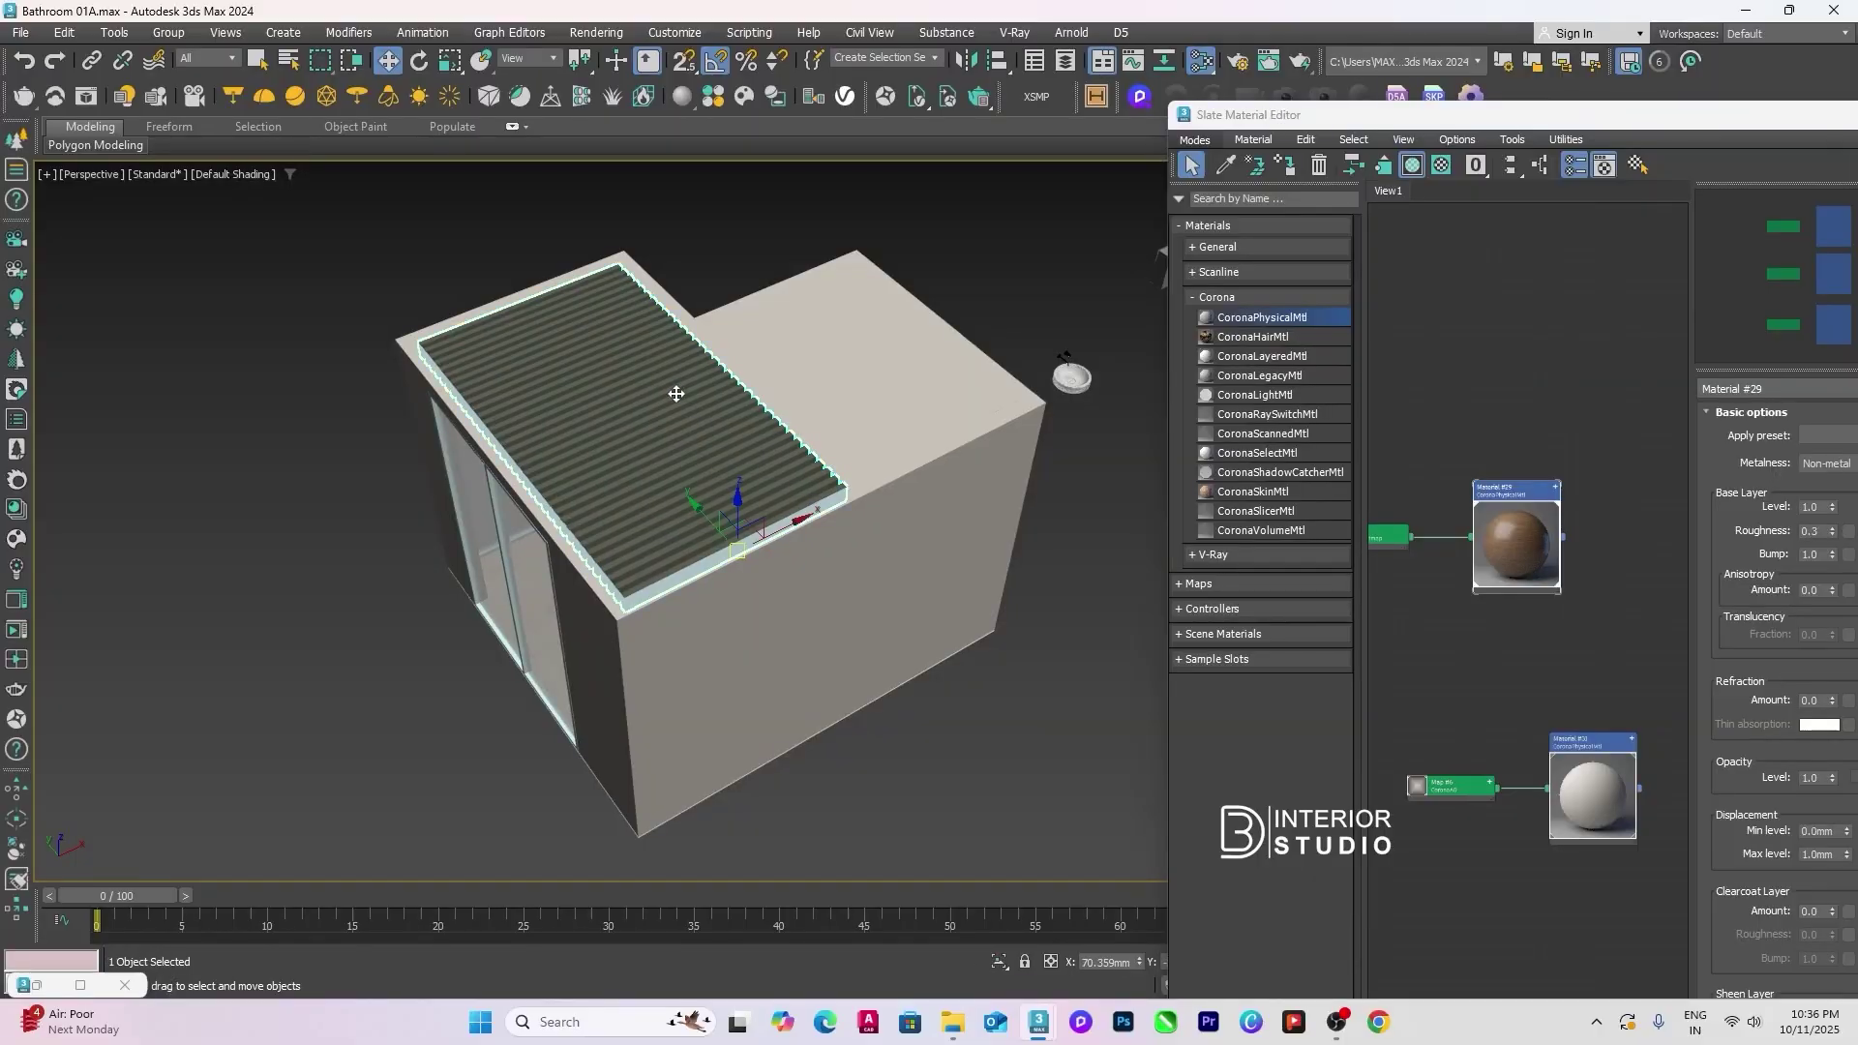
# Step: Close the material editor to work on the modifiers of the selected roof slats
pyautogui.moveTo(1537, 124); pyautogui.dragTo(1167, 165)
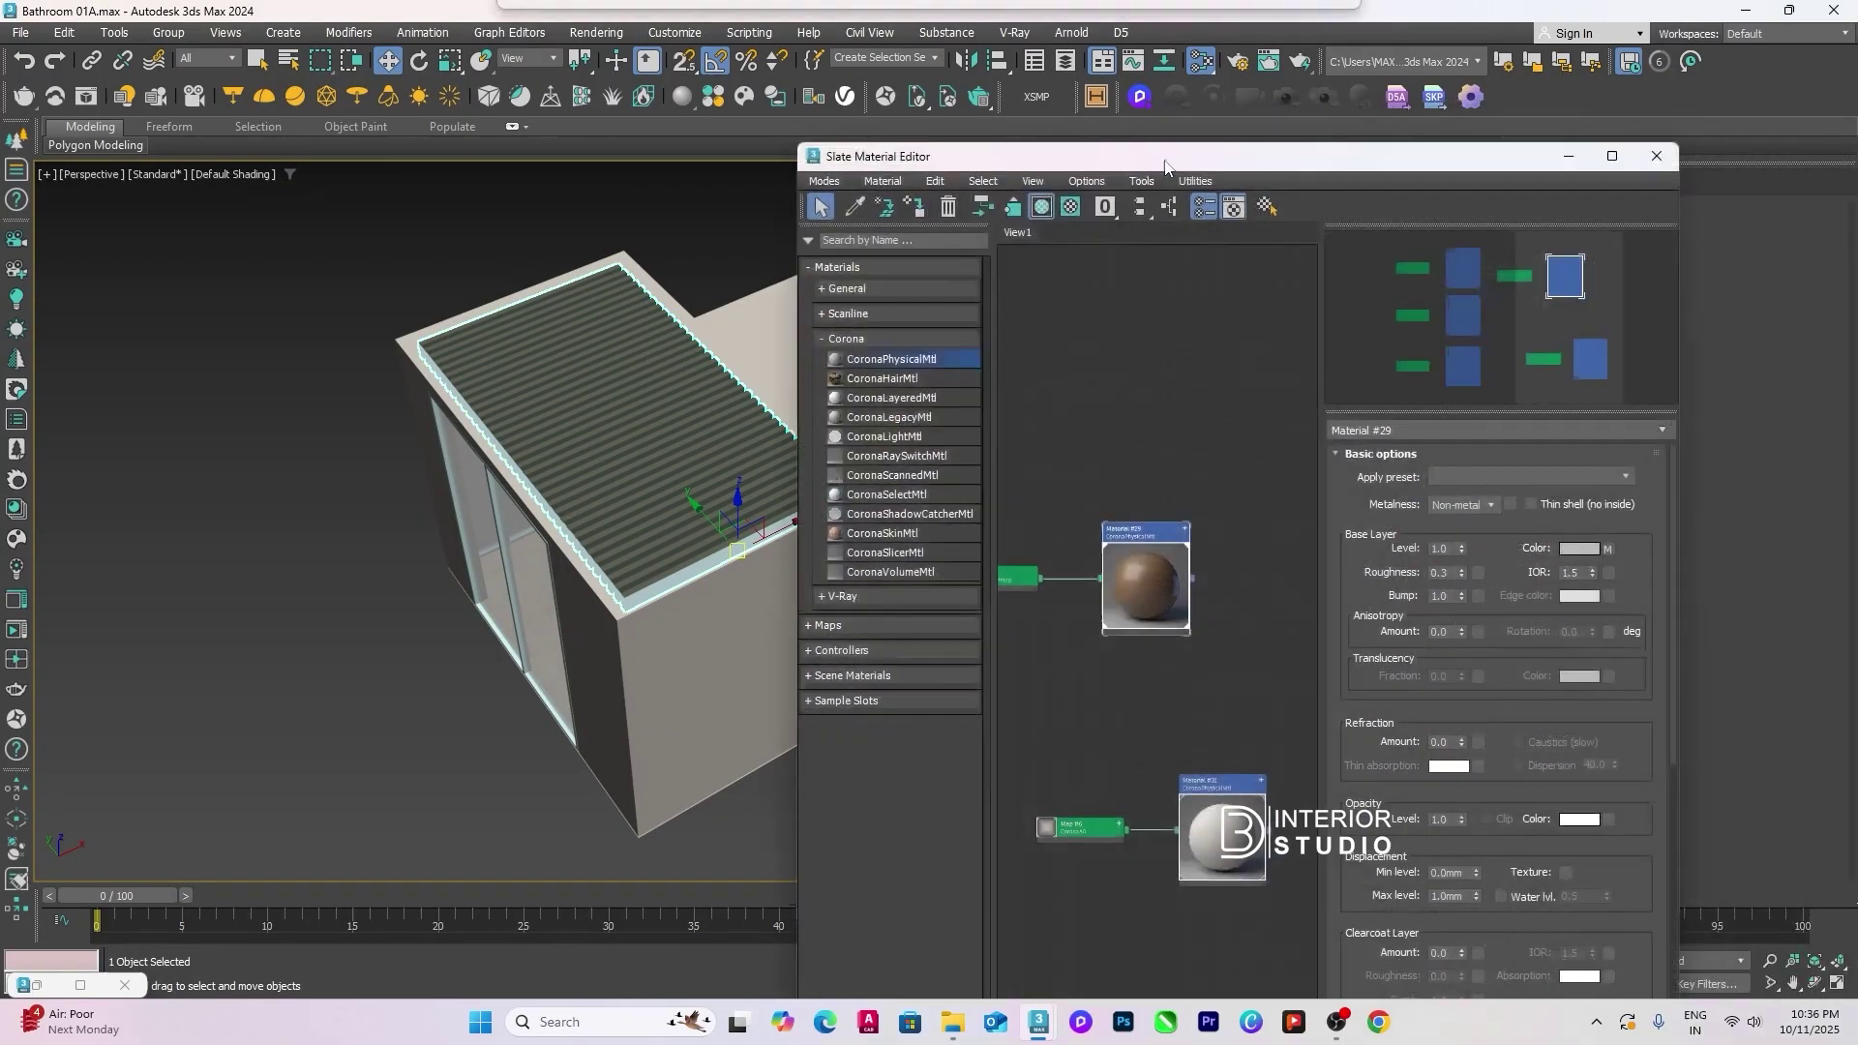
pyautogui.click(1658, 157)
pyautogui.scroll(5, 790, 443)
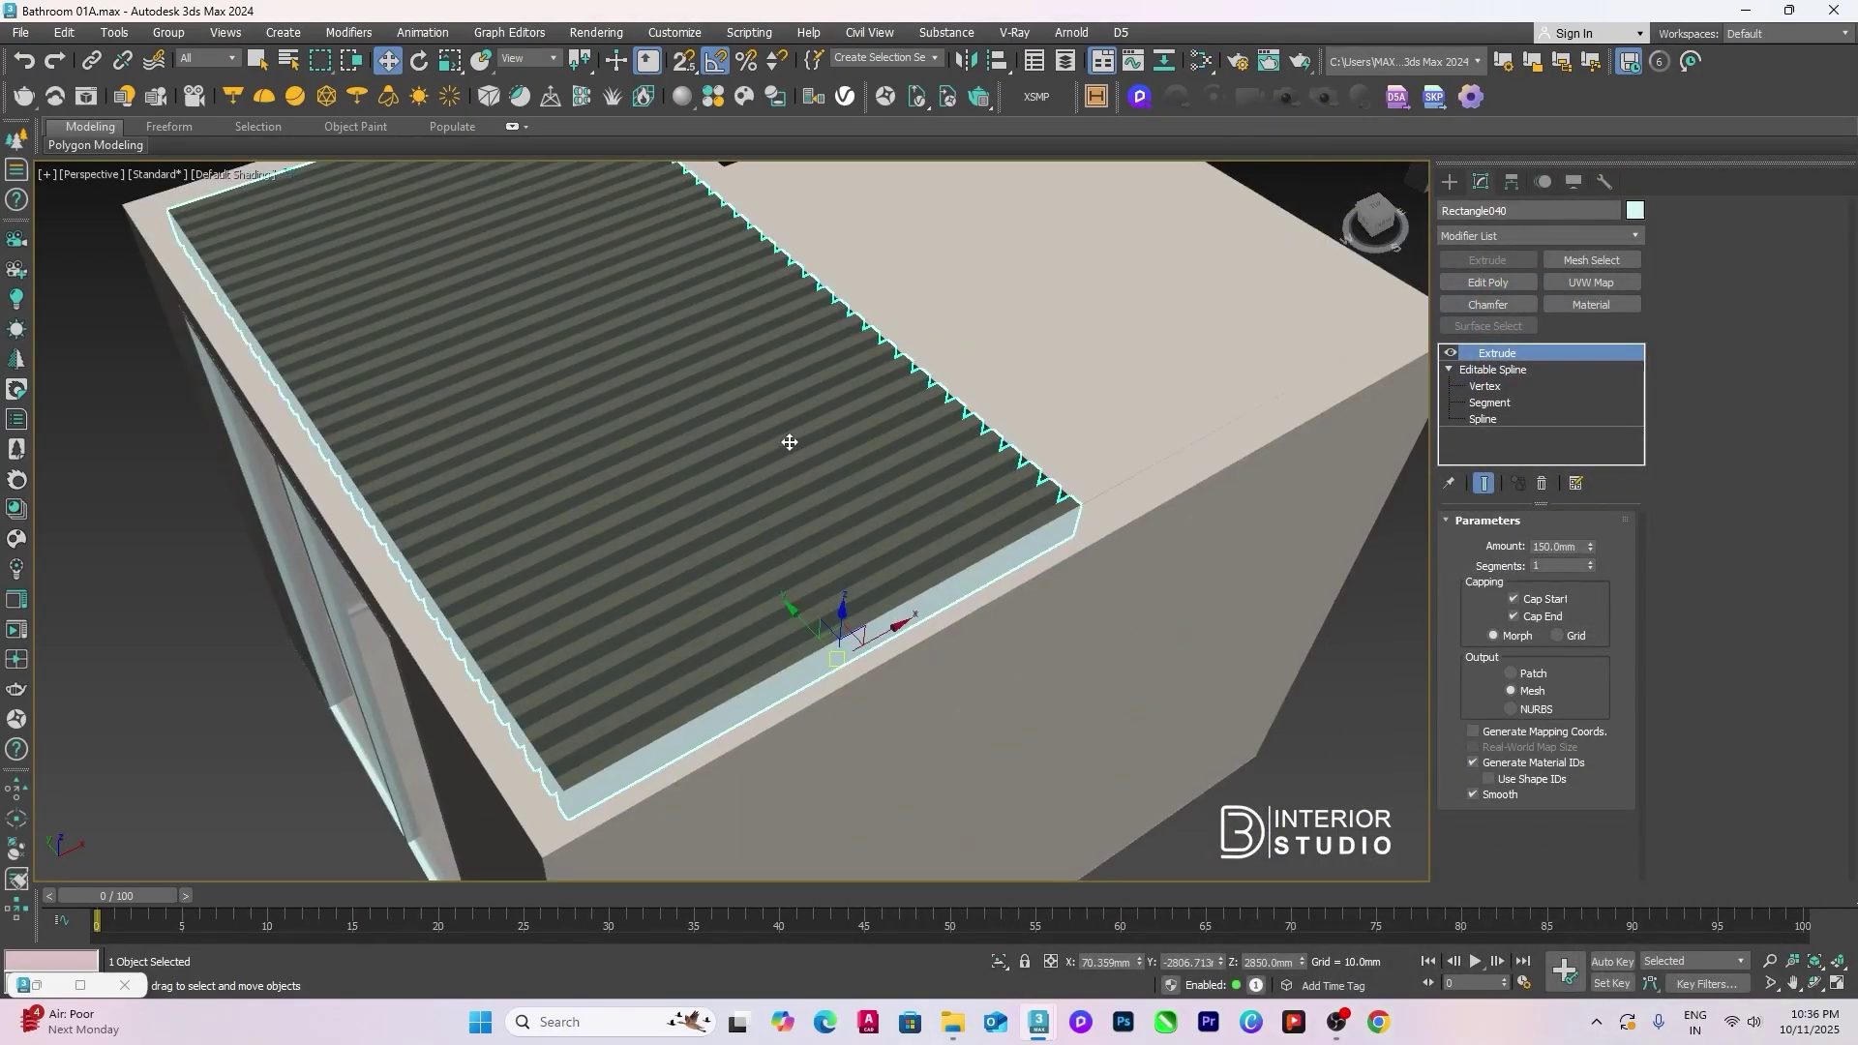
# Step: Add a UVW Map modifier to the roof slats and switch its mapping to Box
pyautogui.click(1589, 281)
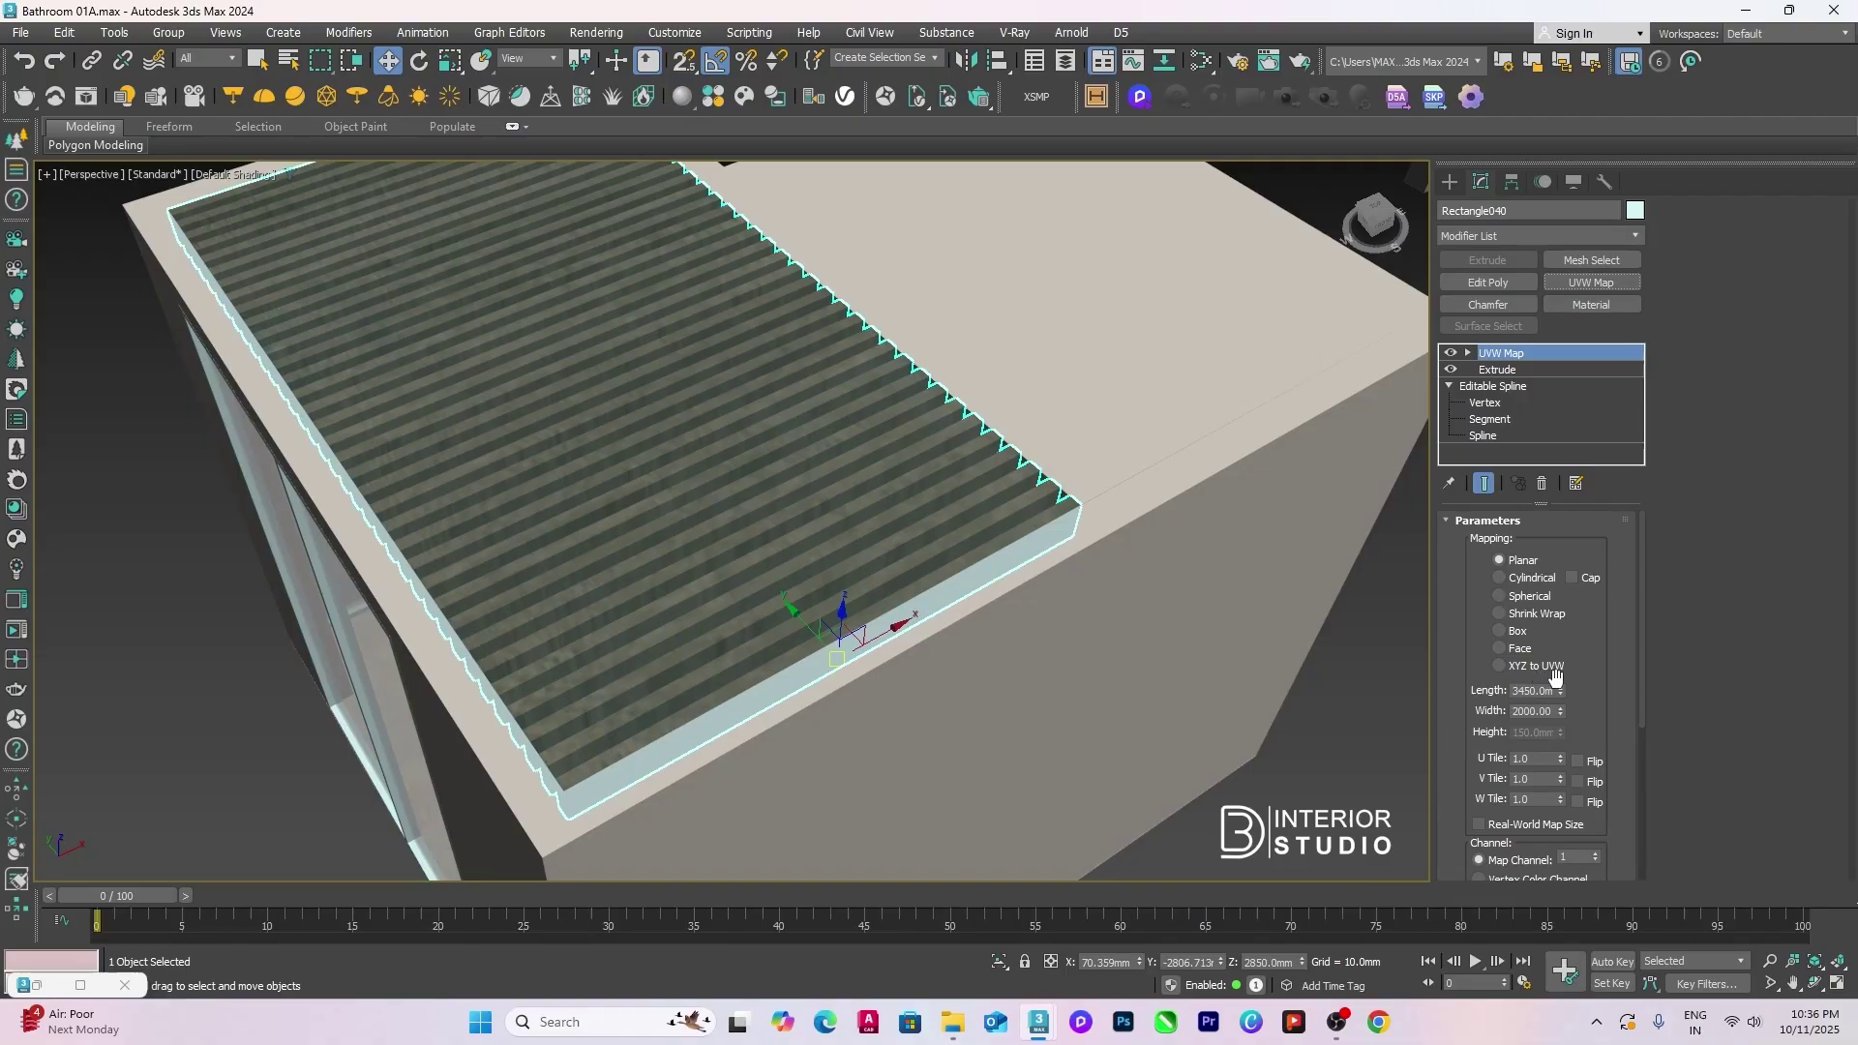
pyautogui.click(1501, 631)
pyautogui.press('Tab')
pyautogui.write('12')
pyautogui.press('Return')
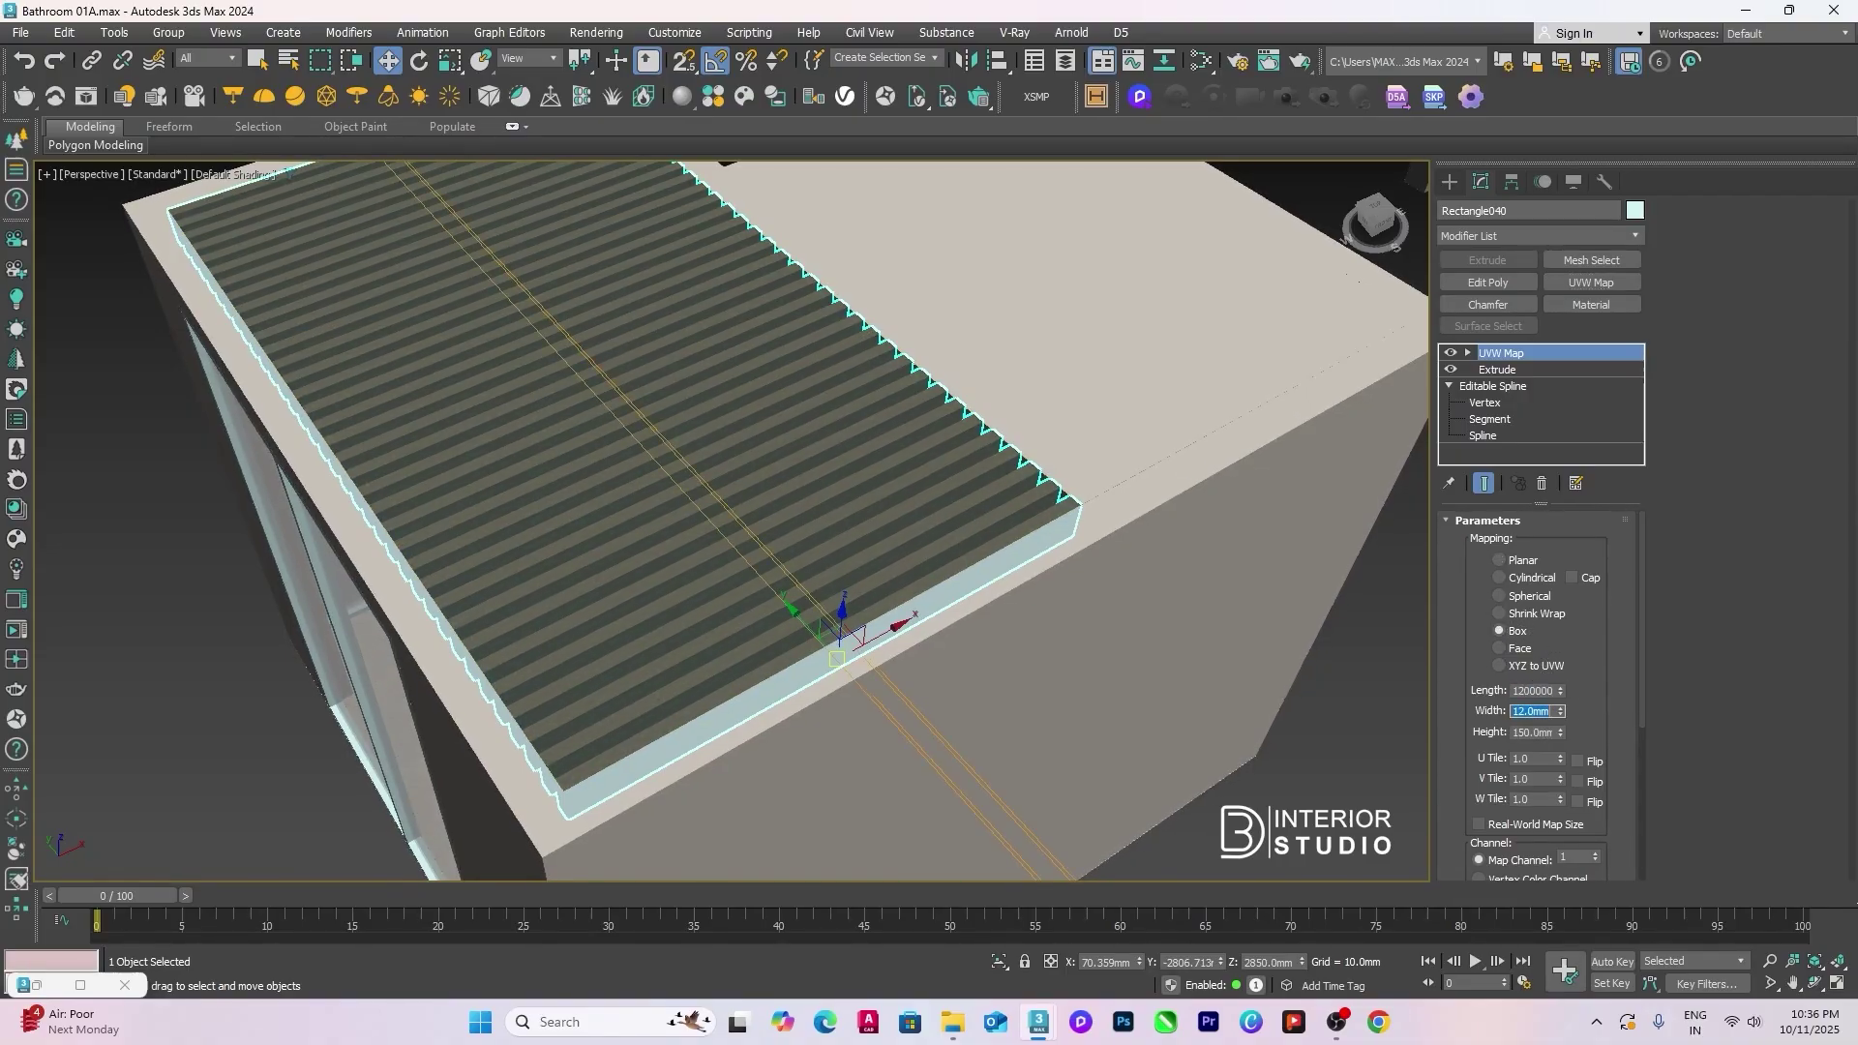
# Step: Set the roof slats' box mapping length, width and height to 1200 mm each
pyautogui.hotkey('shift', 'Tab')
pyautogui.write('1200')
pyautogui.press('Tab')
pyautogui.write('12')
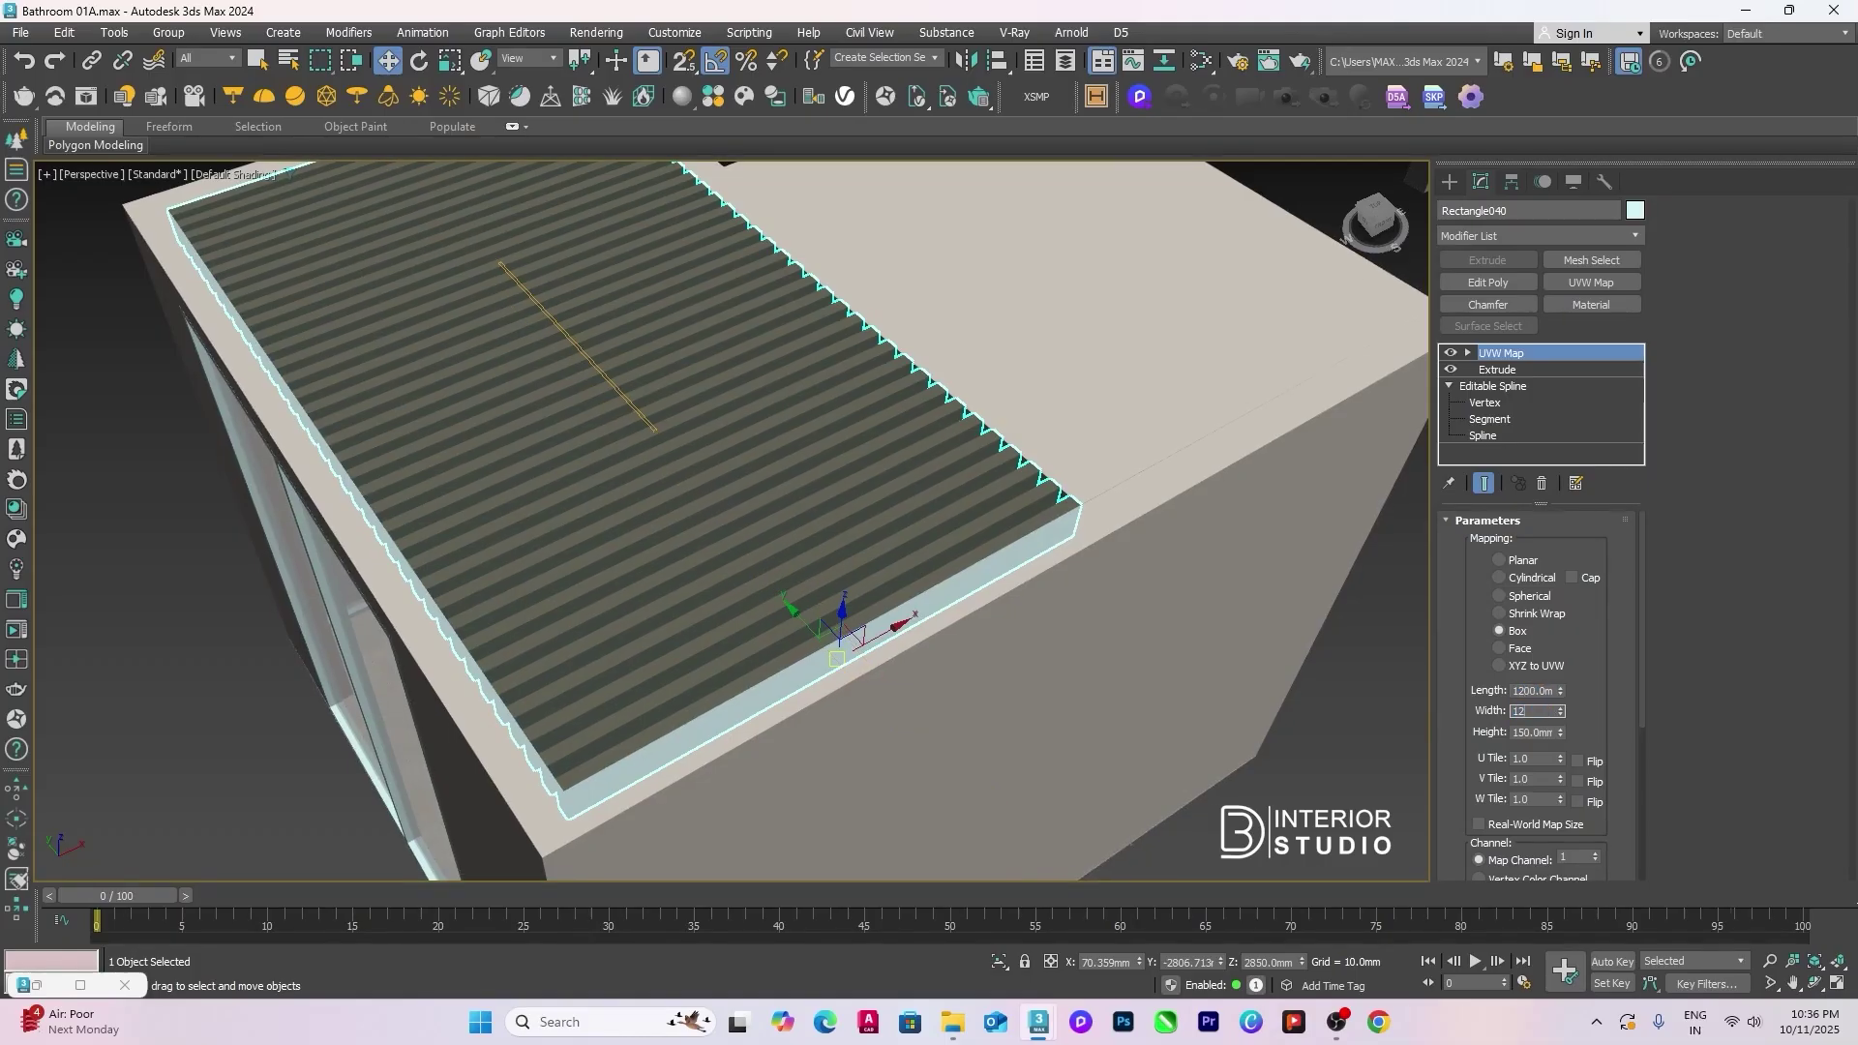
pyautogui.write('00')
pyautogui.press('Tab')
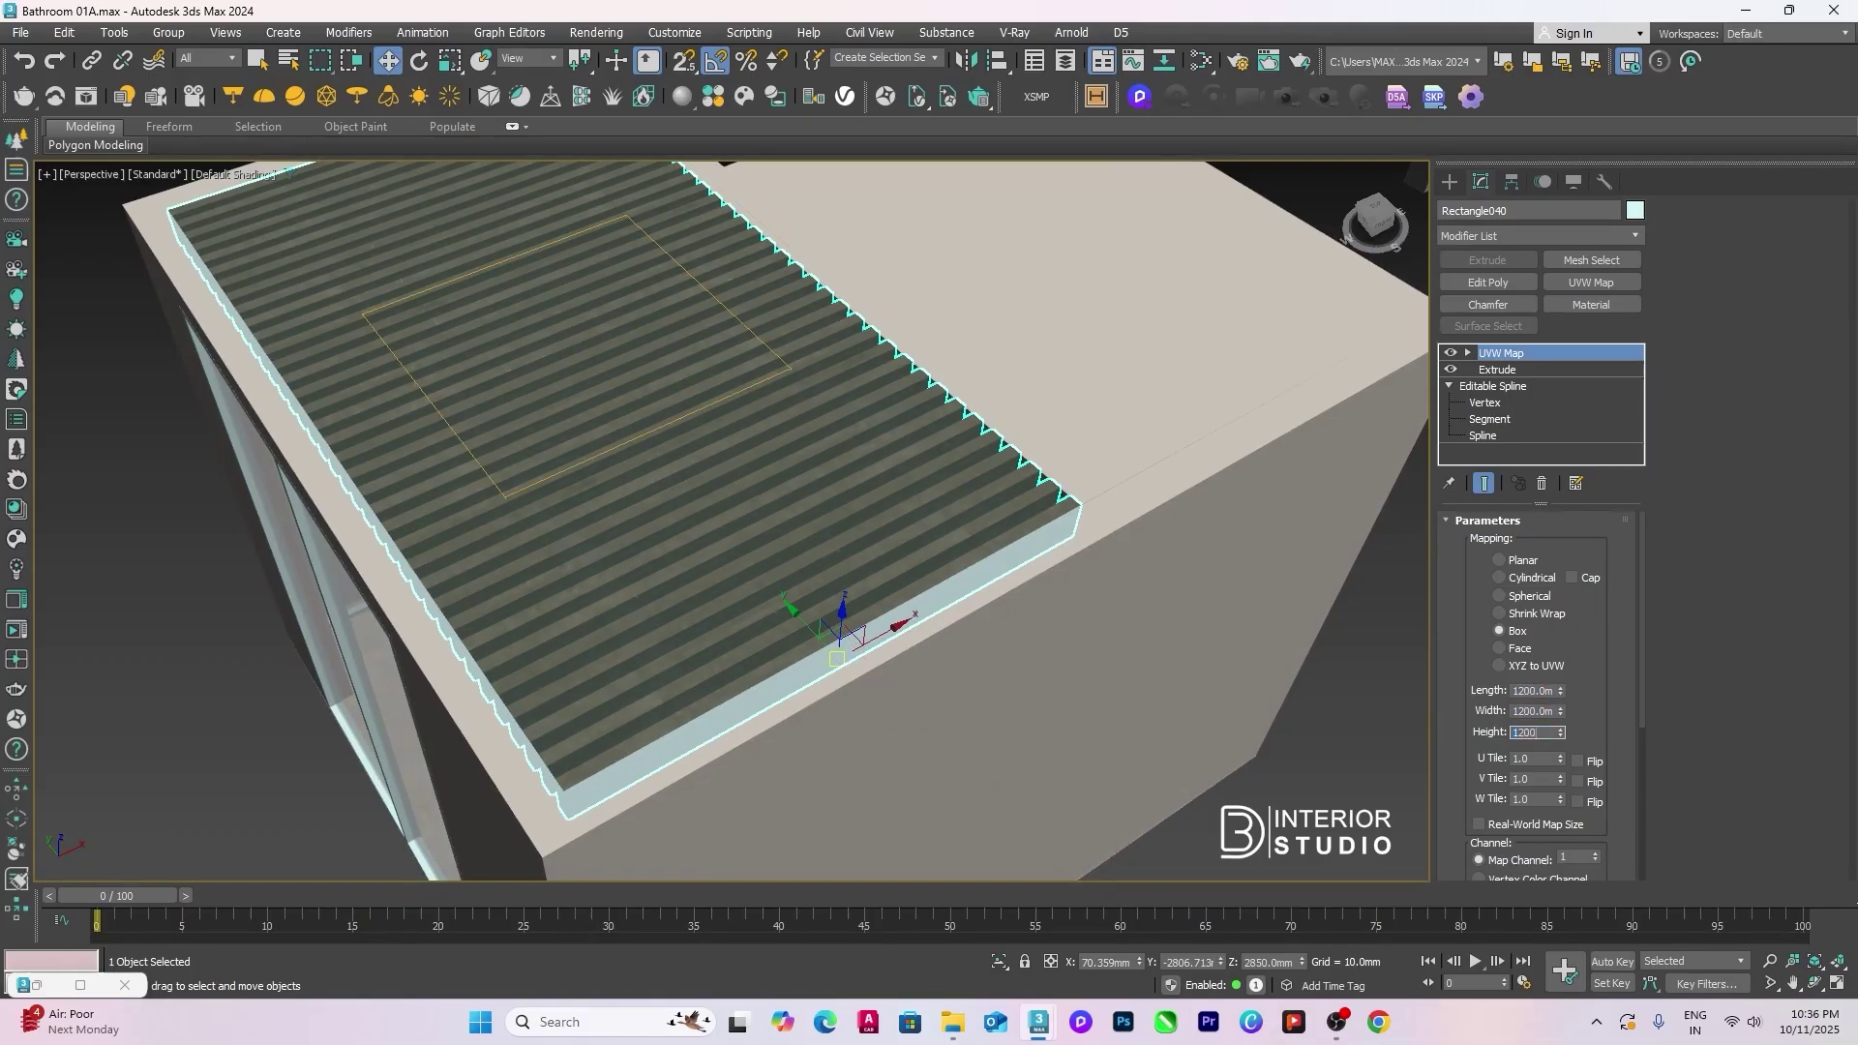
pyautogui.write('1200')
pyautogui.press('Return')
pyautogui.scroll(6, 829, 519)
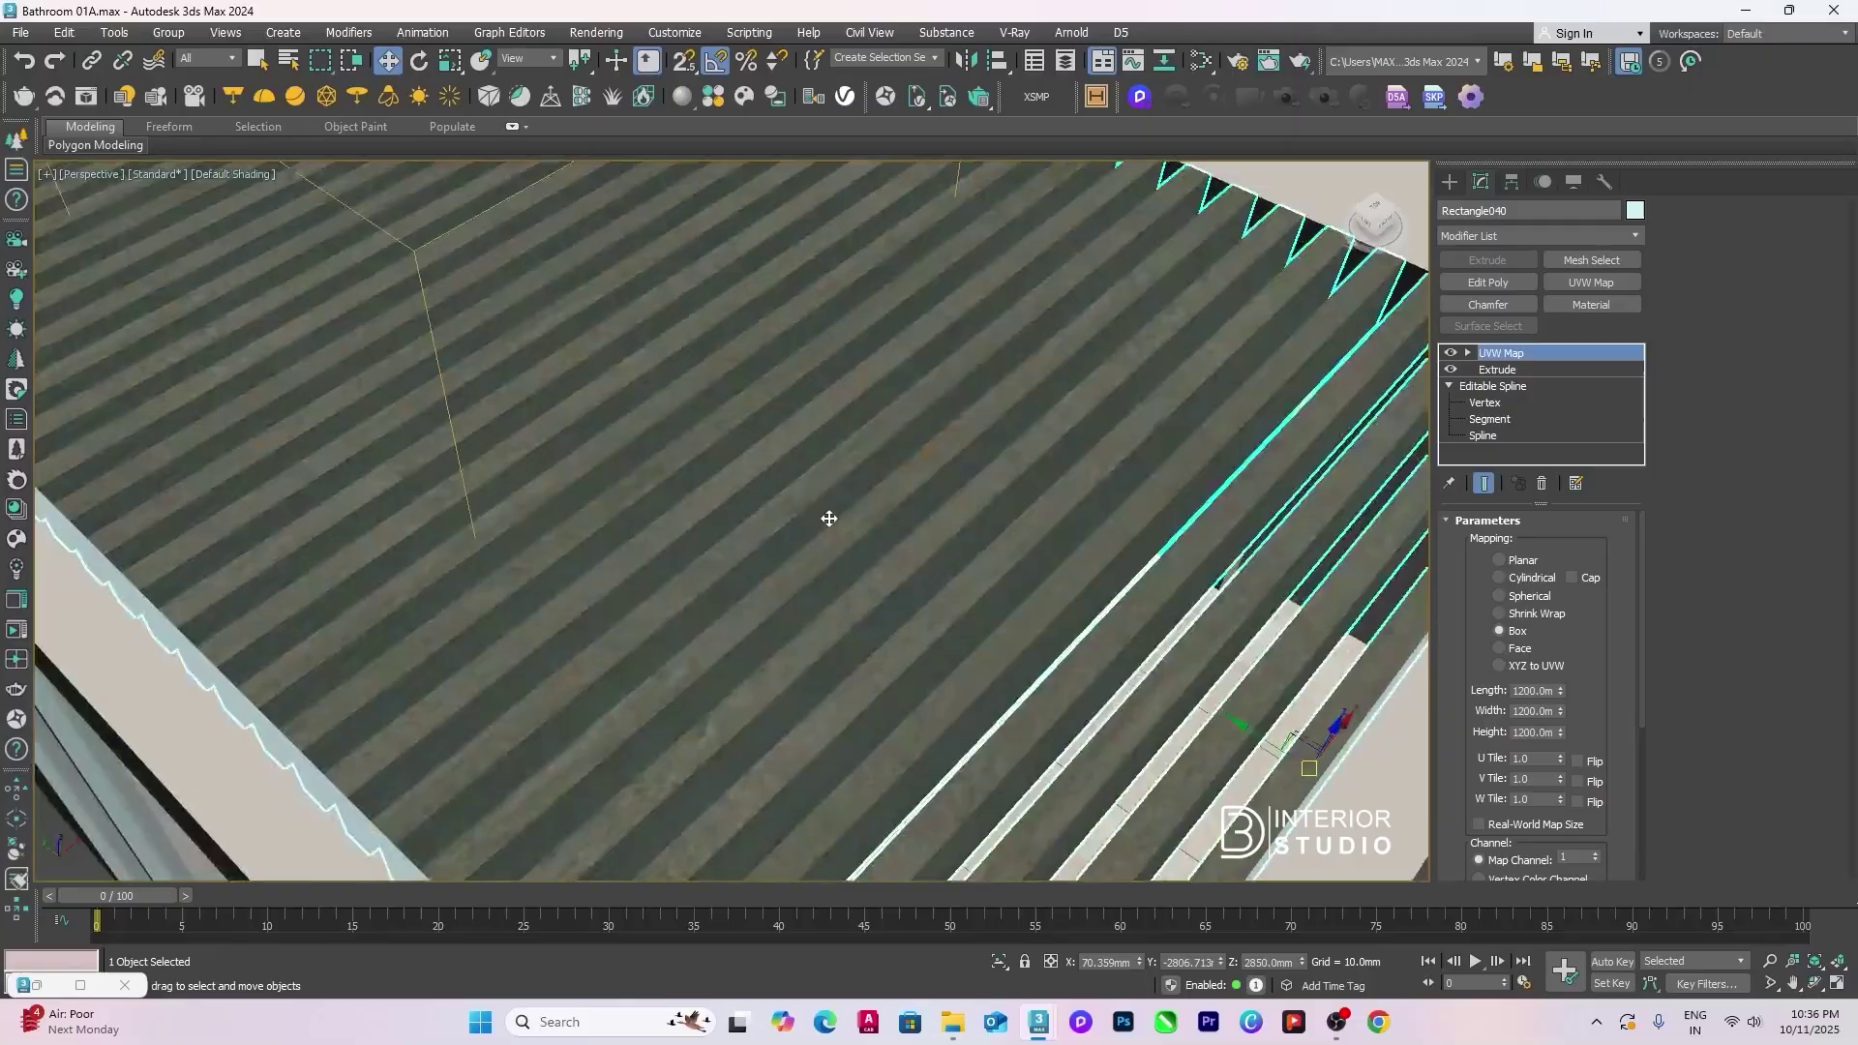
pyautogui.scroll(-6, 829, 519)
pyautogui.click(1297, 397)
pyautogui.scroll(5, 840, 495)
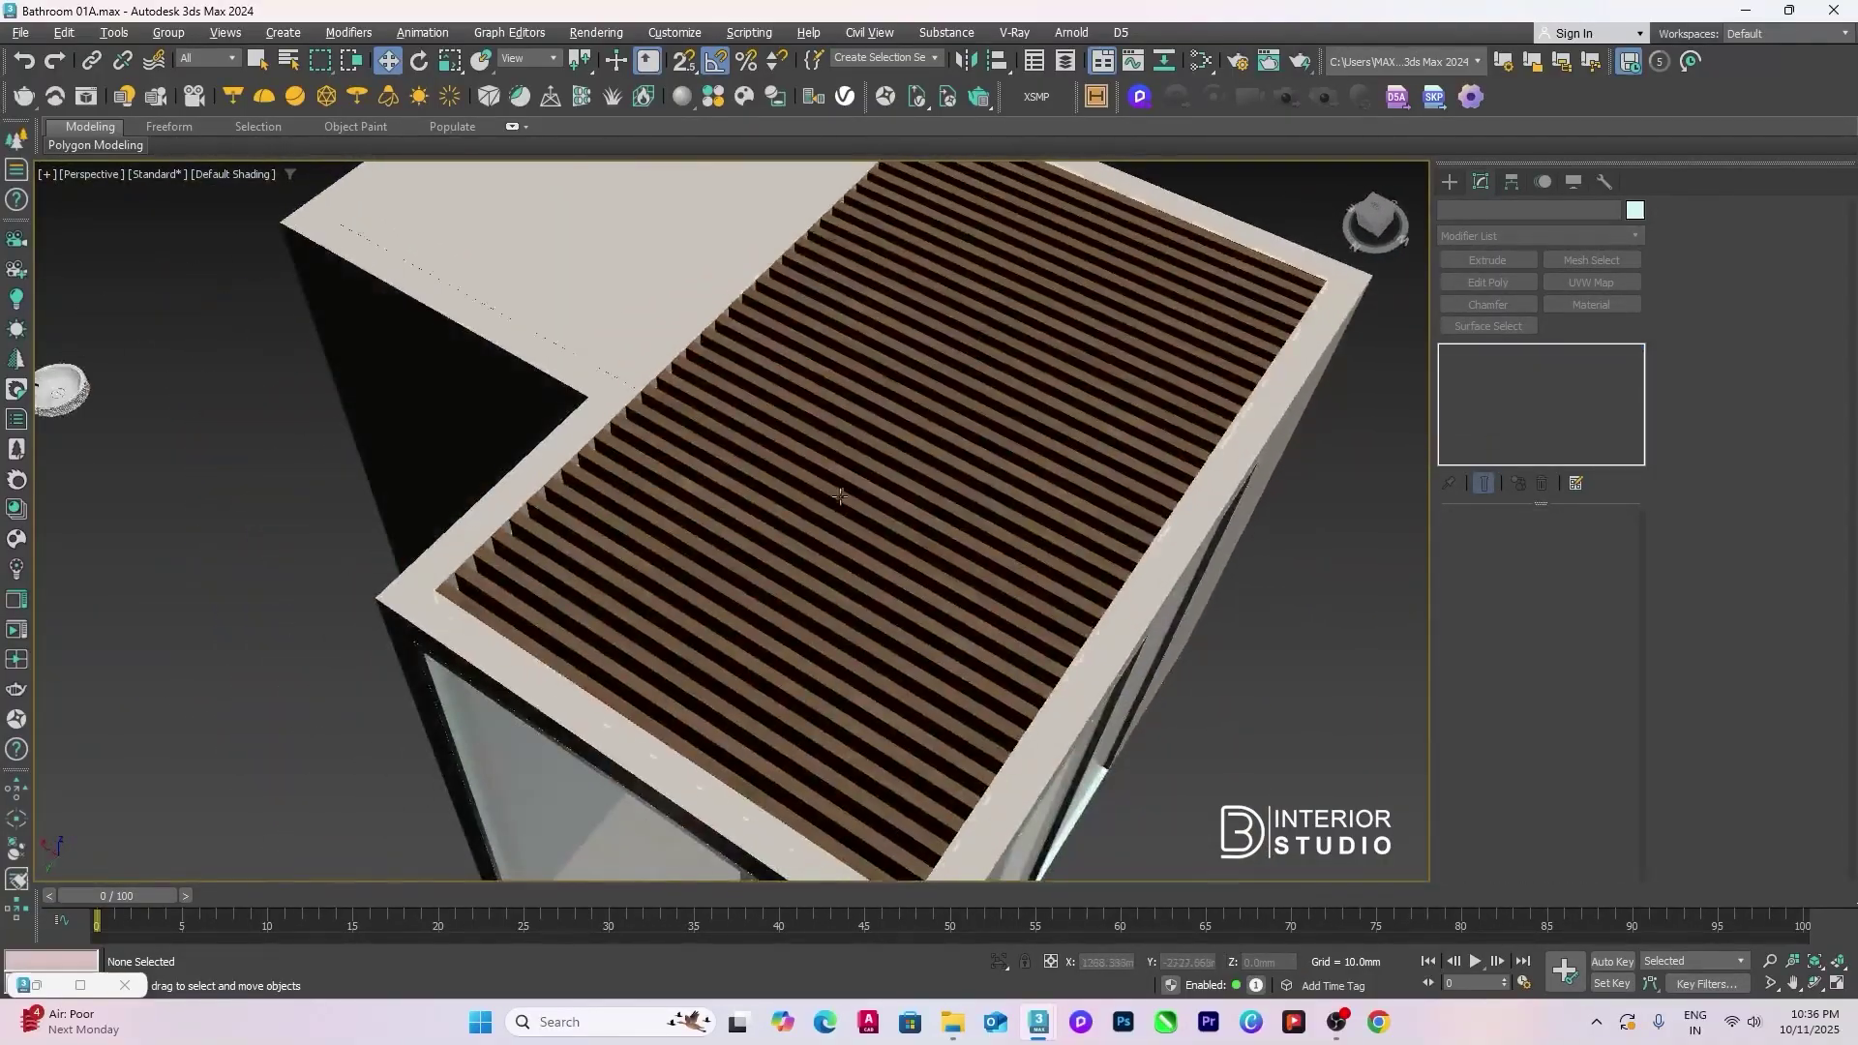
# Step: Add a Chamfer modifier to the upper wooden shelf with 1 mm amount, 5 segments and Smooth Chamfers Only
pyautogui.scroll(4, 977, 615)
pyautogui.scroll(-6, 944, 636)
pyautogui.keyDown('alt'); pyautogui.moveTo(1074, 678); pyautogui.dragTo(1122, 682, button='middle'); pyautogui.keyUp('alt')
pyautogui.scroll(-4, 1121, 598)
pyautogui.keyDown('alt'); pyautogui.moveTo(1120, 598); pyautogui.dragTo(1053, 596, button='middle'); pyautogui.keyUp('alt')
pyautogui.scroll(8, 745, 659)
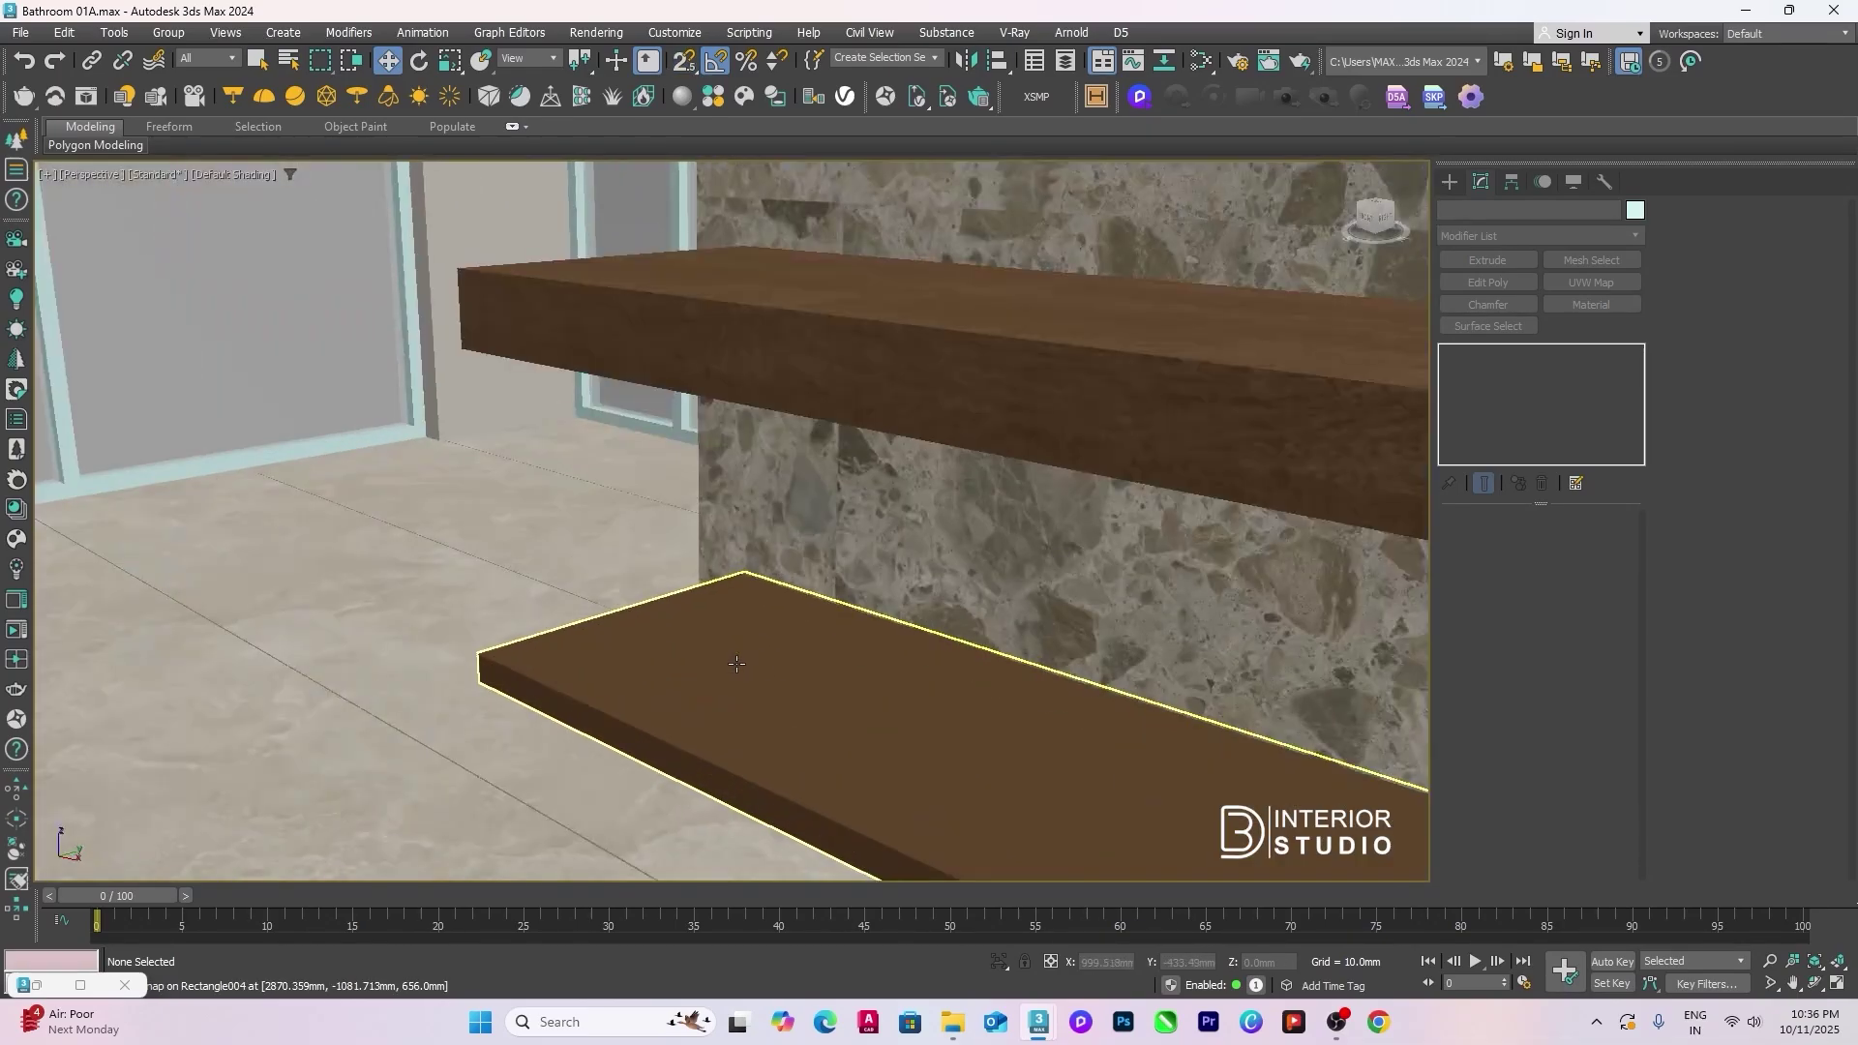
pyautogui.click(755, 651)
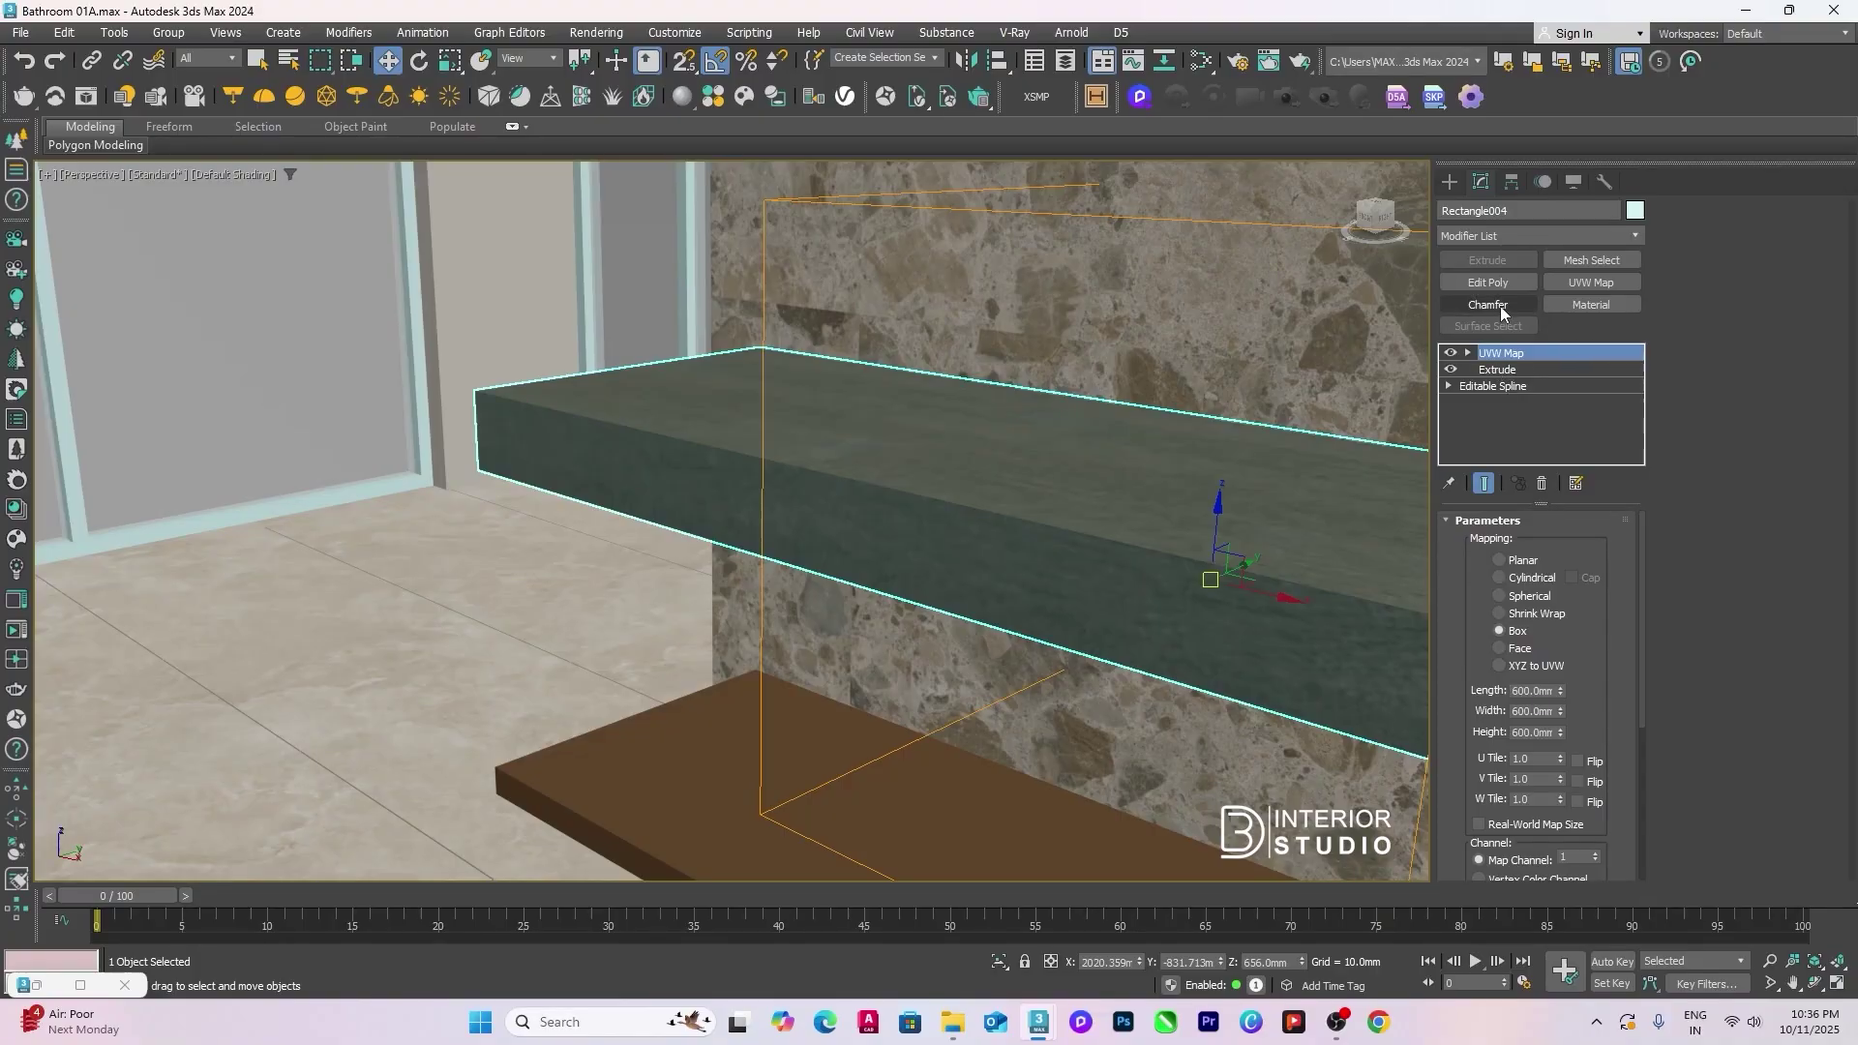
pyautogui.click(1501, 306)
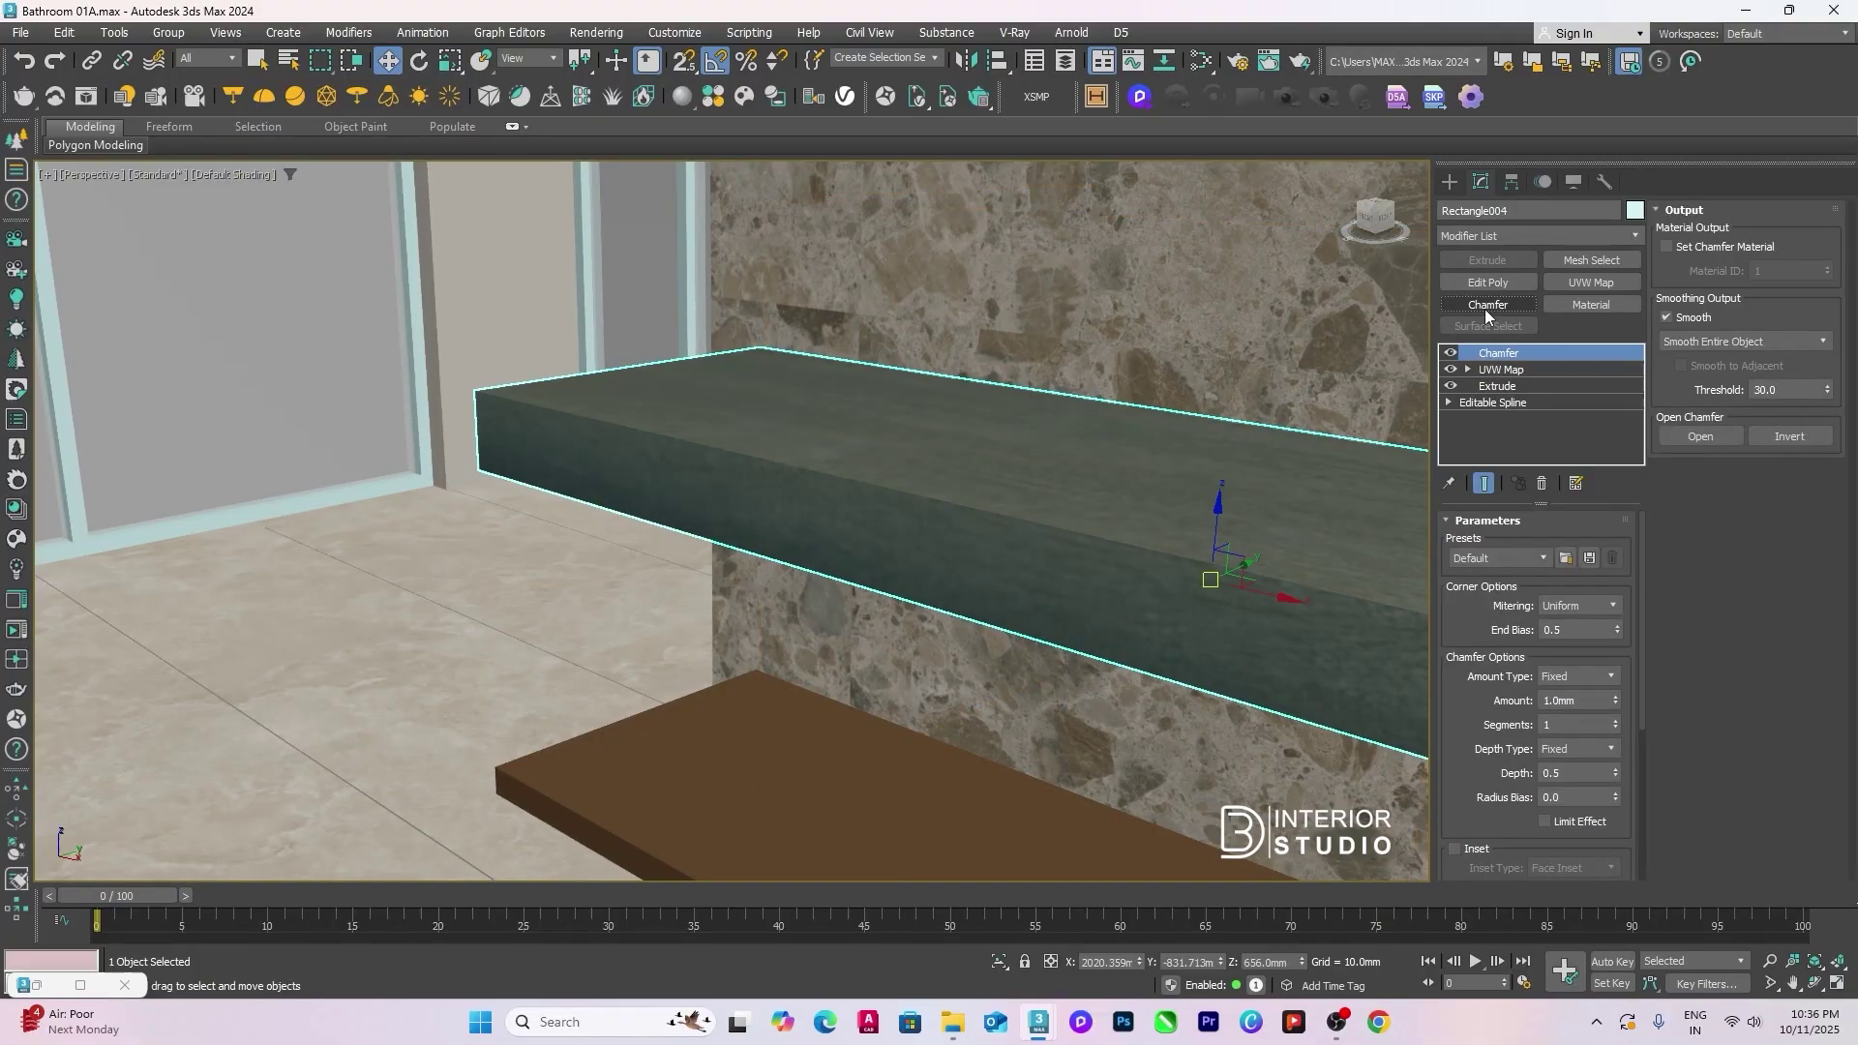
pyautogui.click(1558, 726)
pyautogui.write('5')
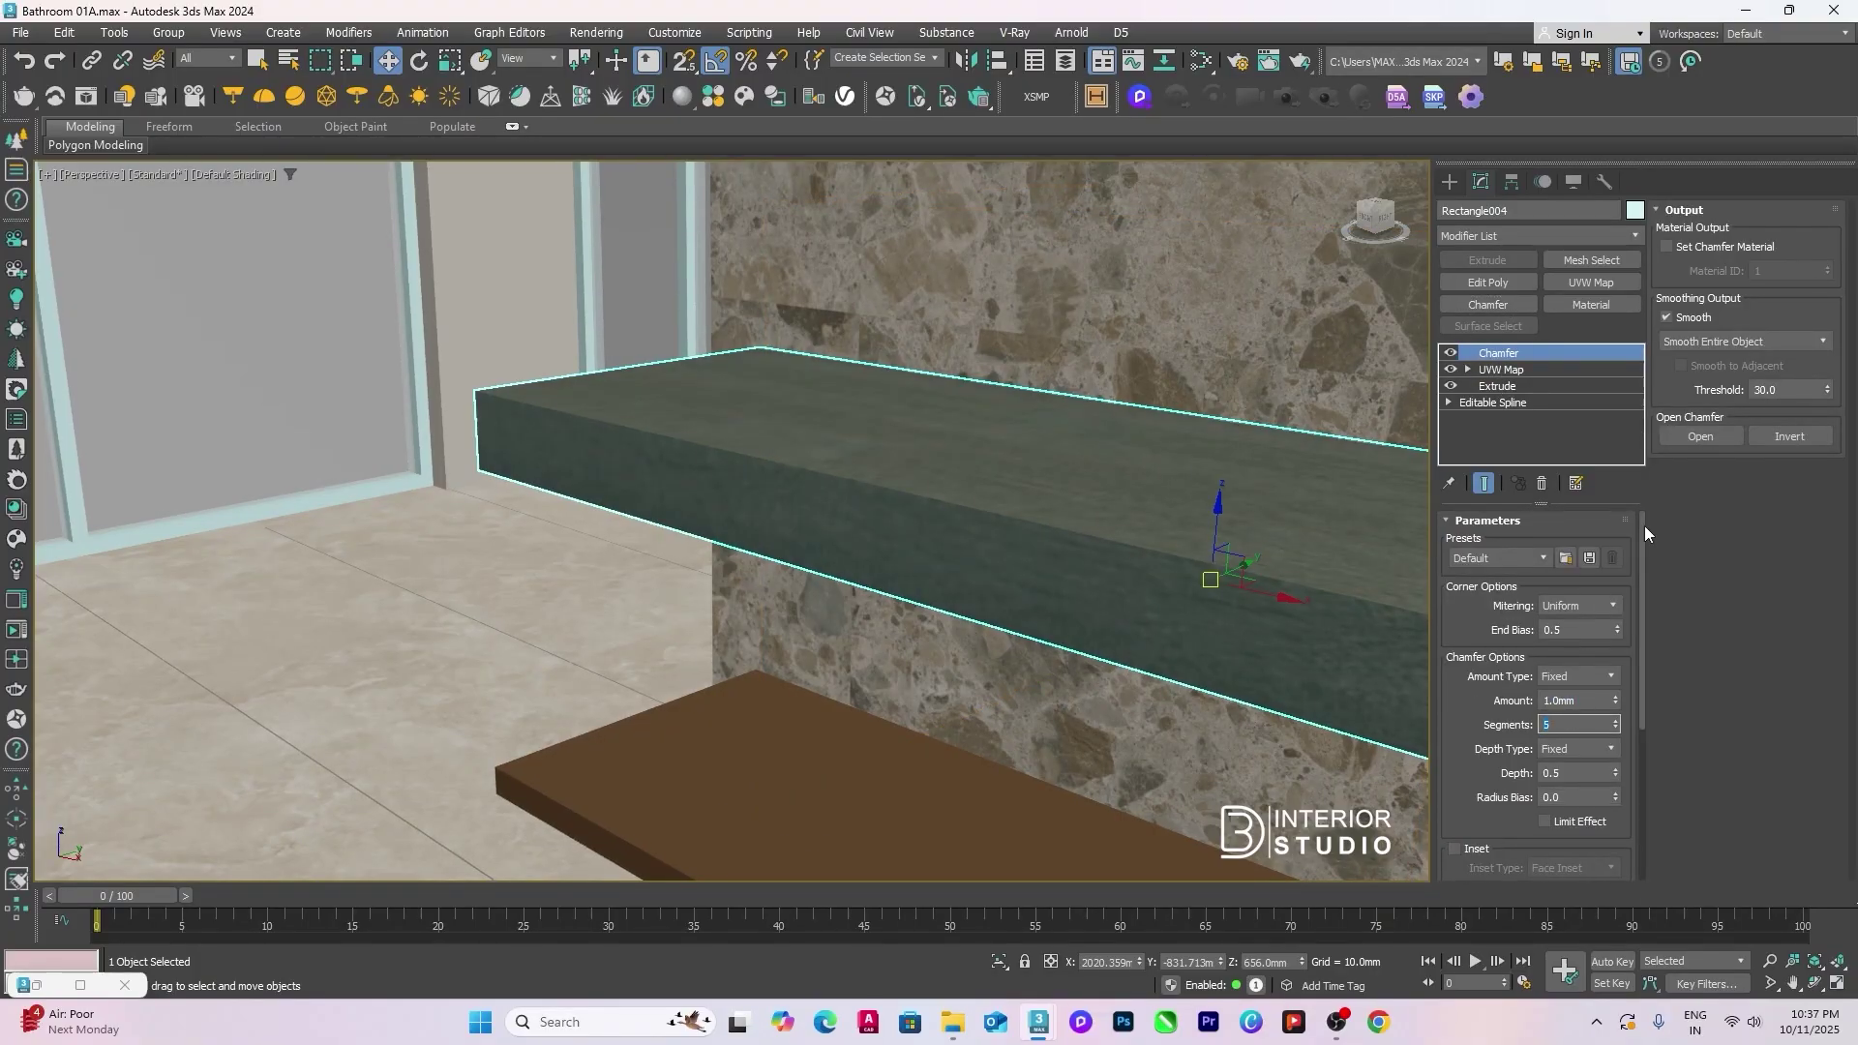
pyautogui.click(1713, 342)
pyautogui.click(1705, 378)
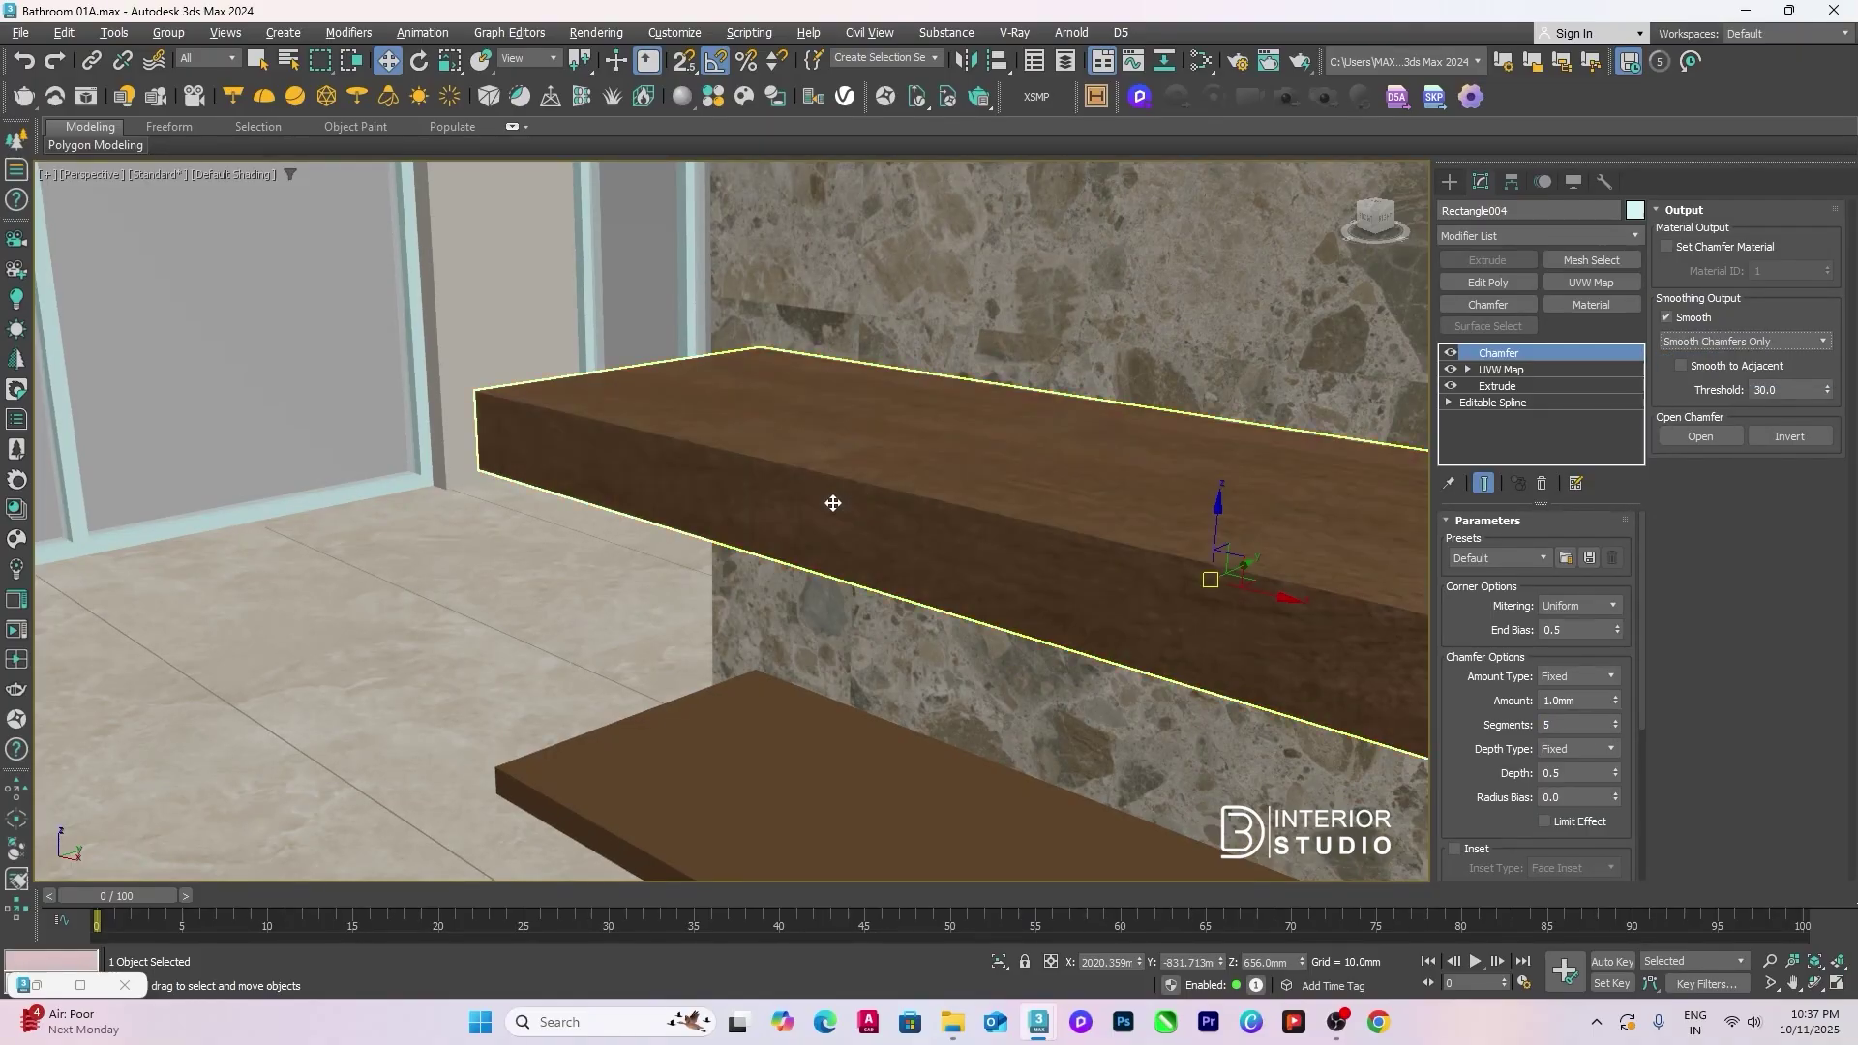
# Step: Copy the UVW Map and Chamfer modifiers from the upper shelf onto the lower shelf
pyautogui.keyDown('alt'); pyautogui.moveTo(830, 502); pyautogui.dragTo(1009, 501, button='middle'); pyautogui.keyUp('alt')
pyautogui.moveTo(984, 705); pyautogui.dragTo(1060, 476, button='middle')
pyautogui.scroll(-3, 855, 619)
pyautogui.moveTo(855, 619); pyautogui.dragTo(864, 429, button='middle')
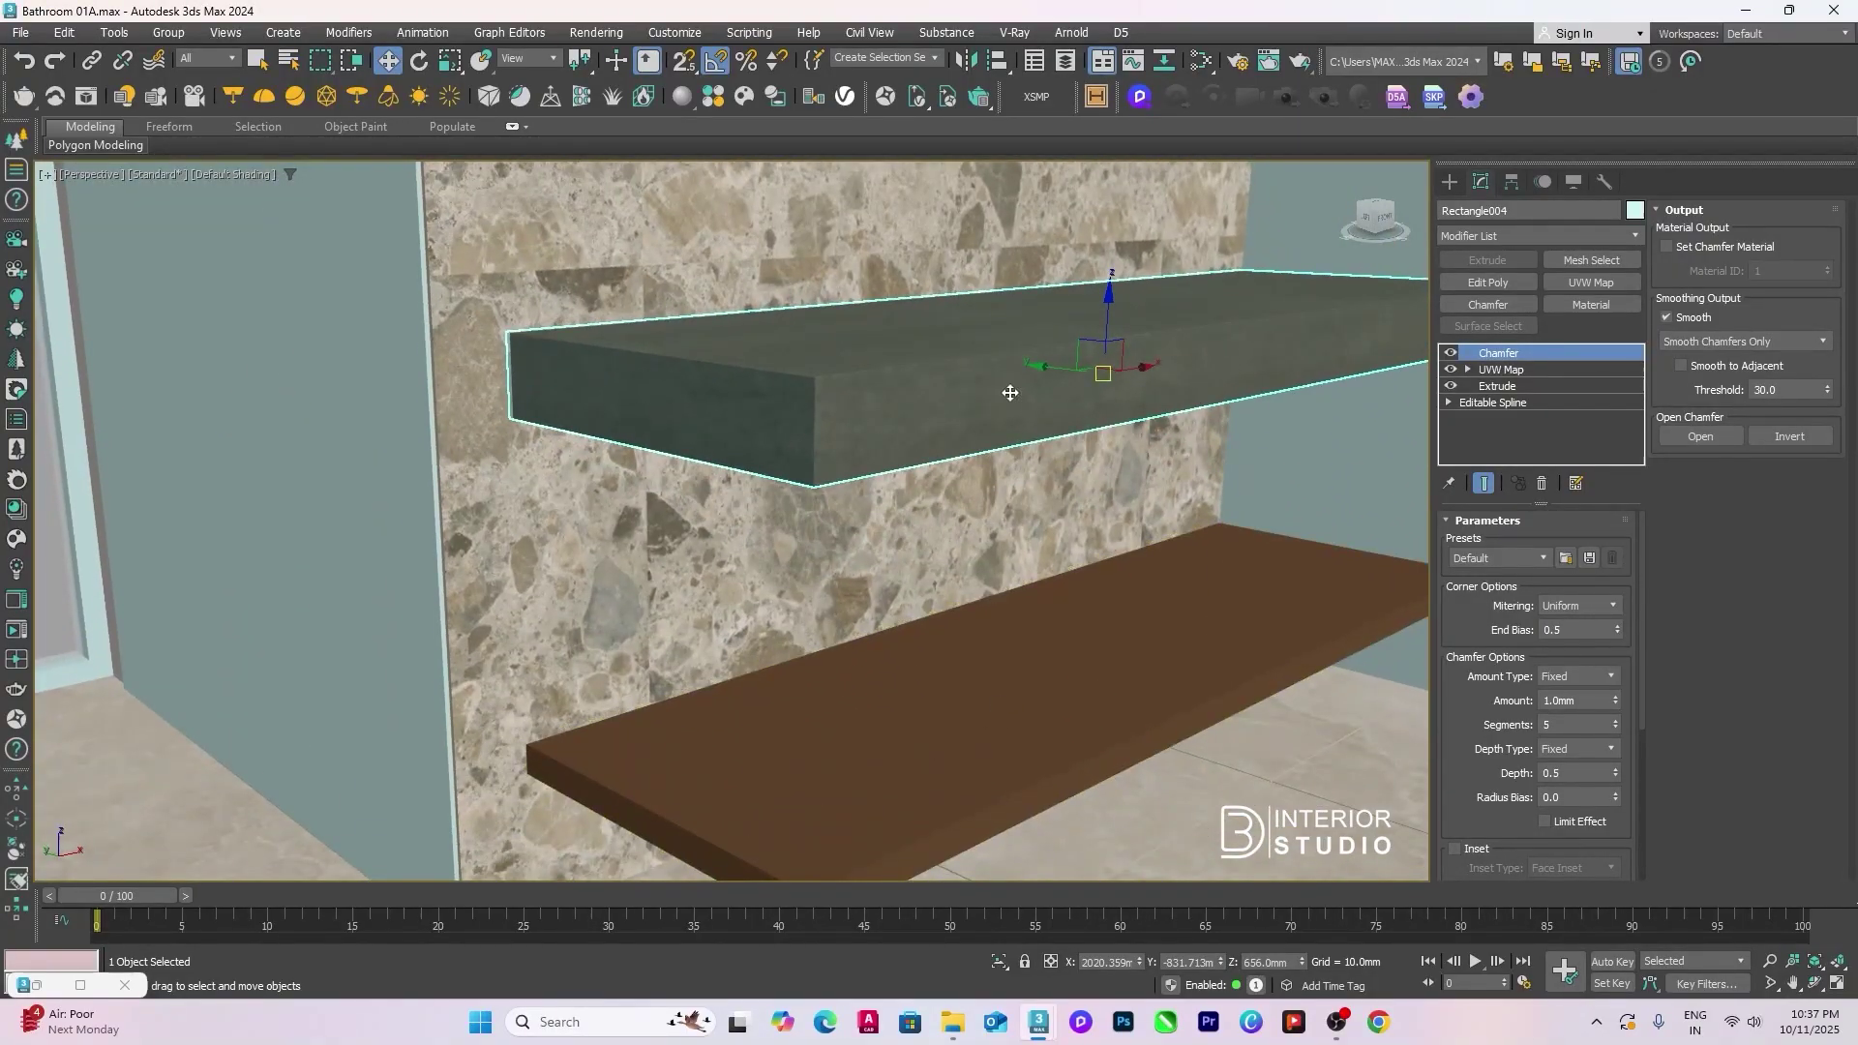
pyautogui.rightClick(1497, 375)
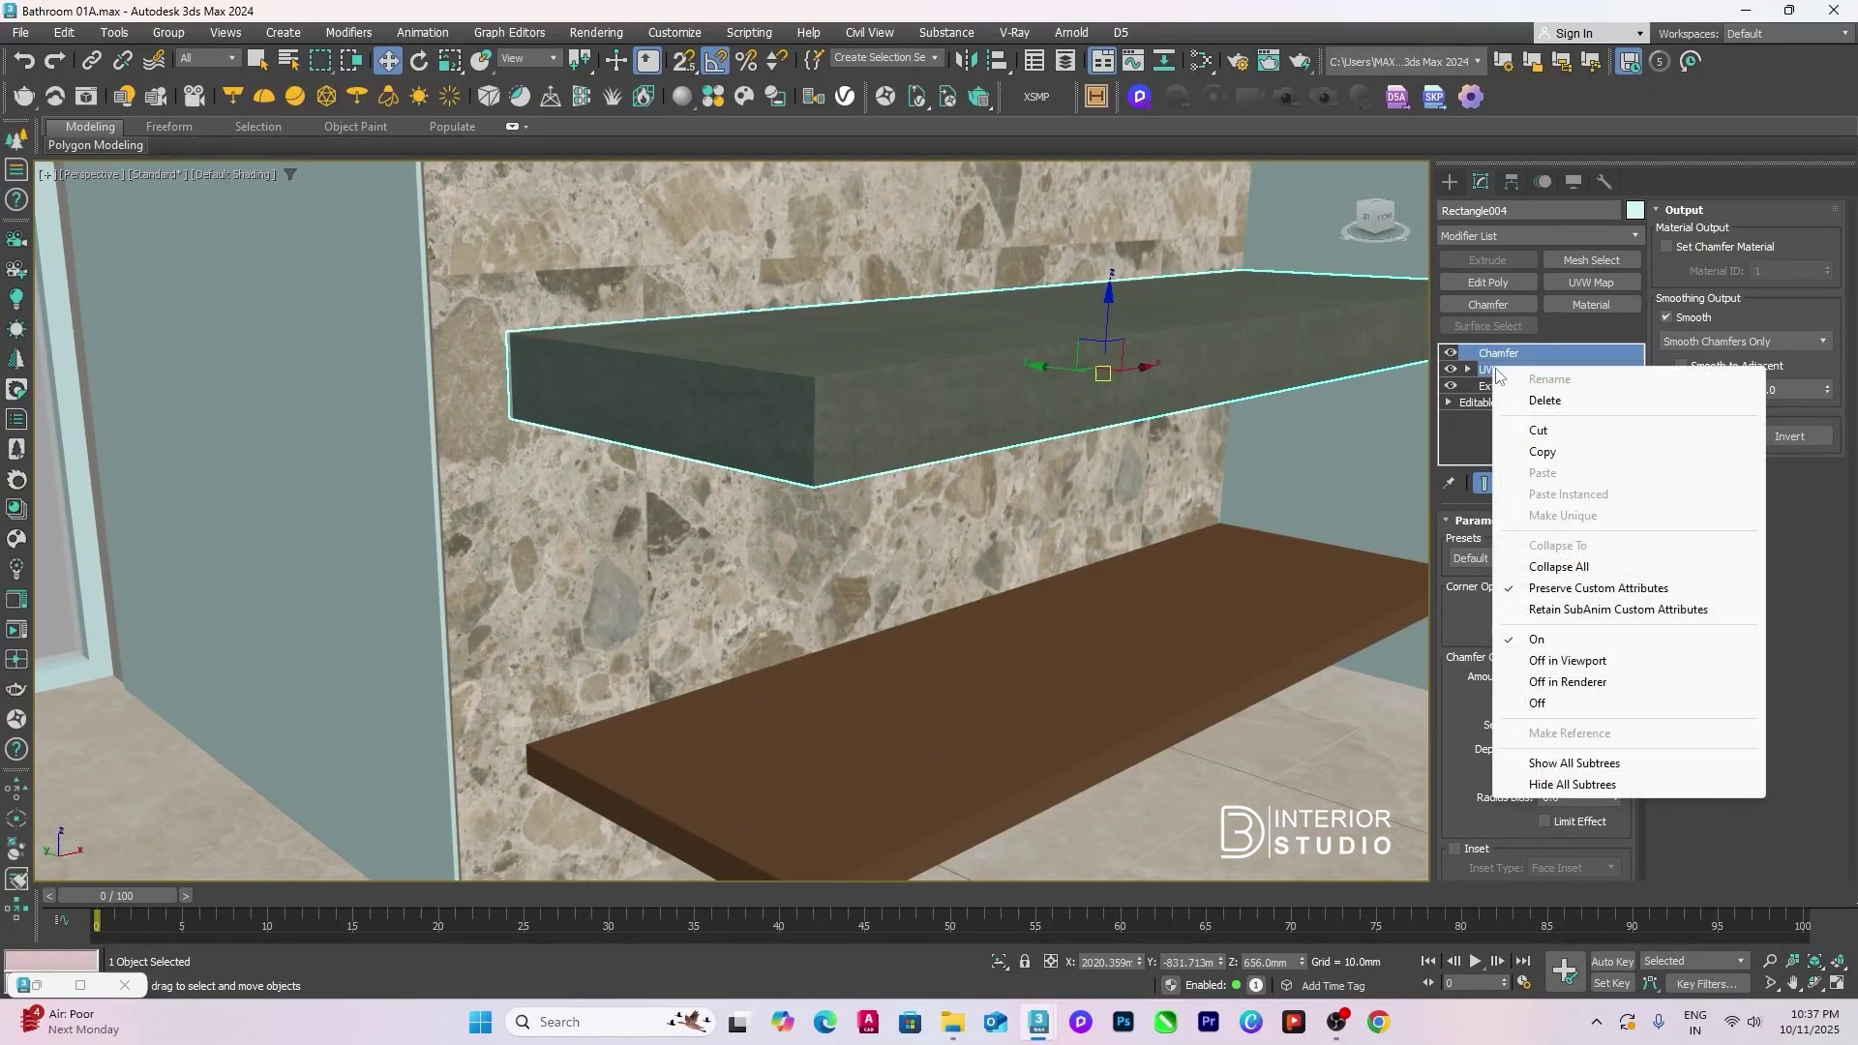
pyautogui.click(1552, 451)
pyautogui.click(1165, 633)
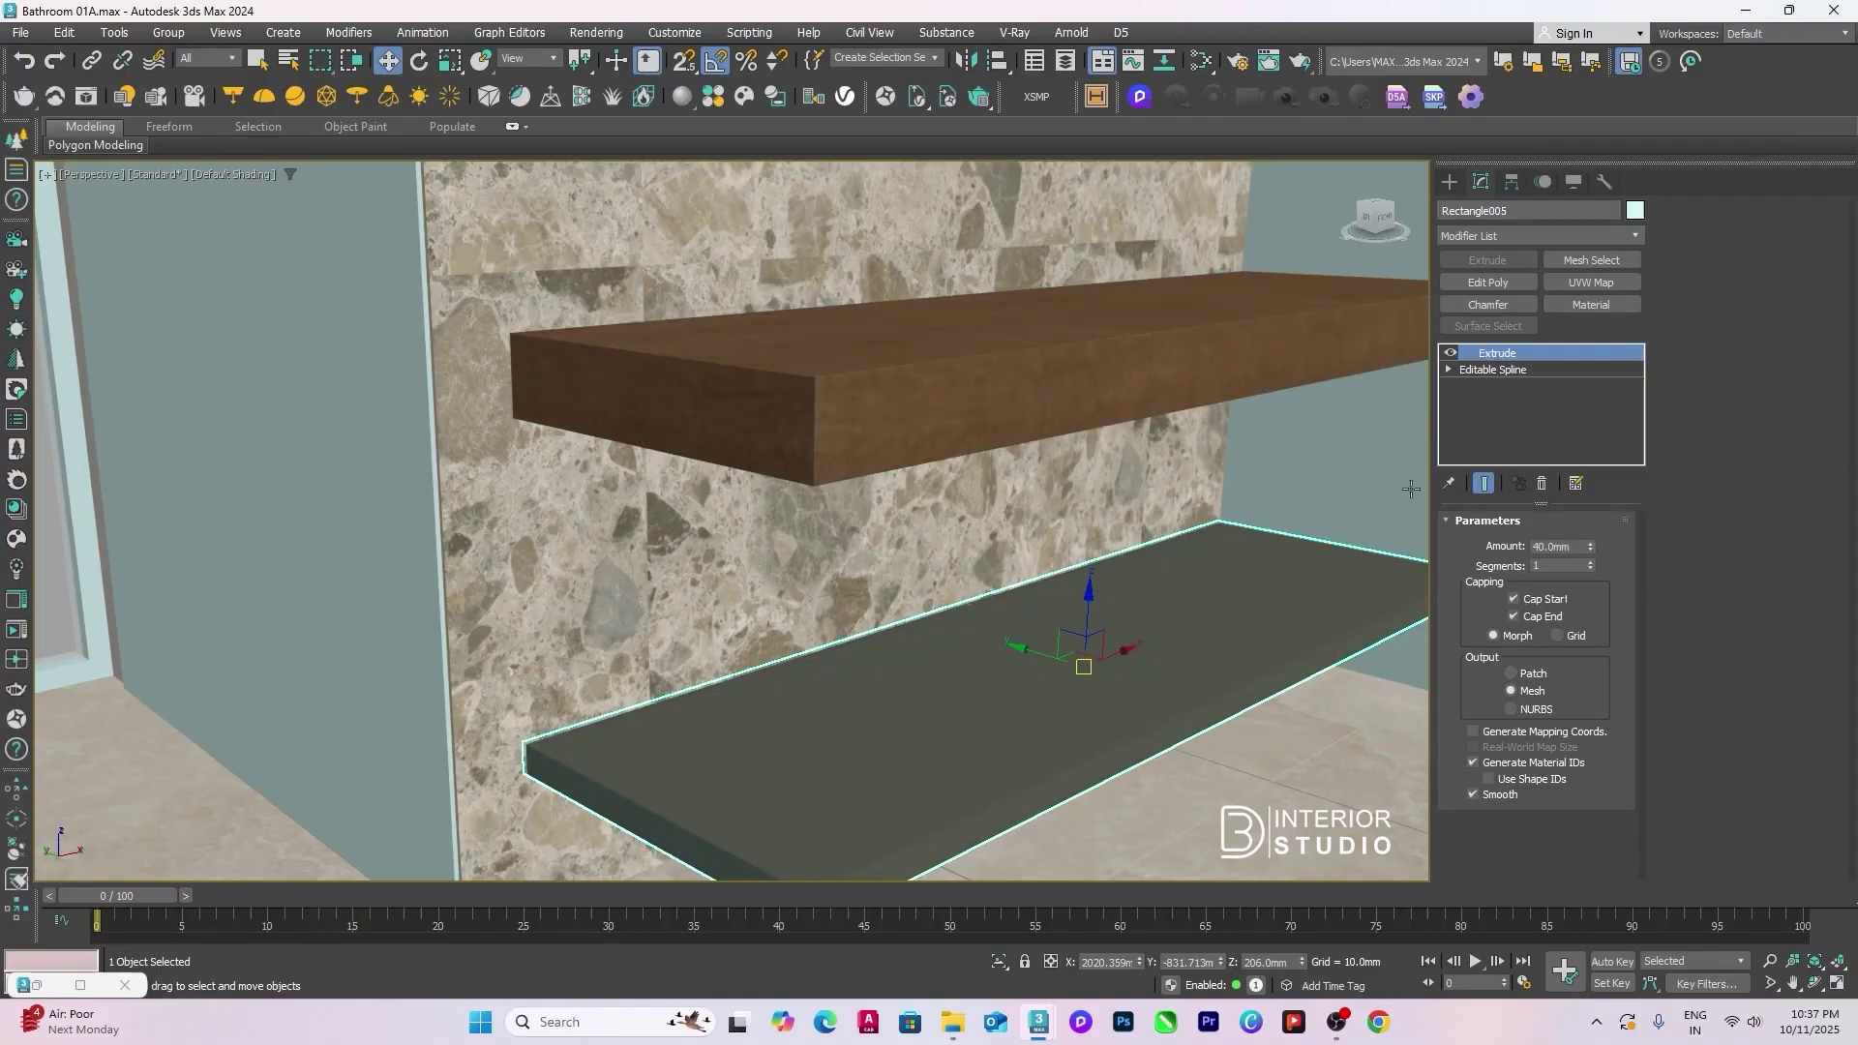
pyautogui.rightClick(1499, 353)
pyautogui.click(1544, 447)
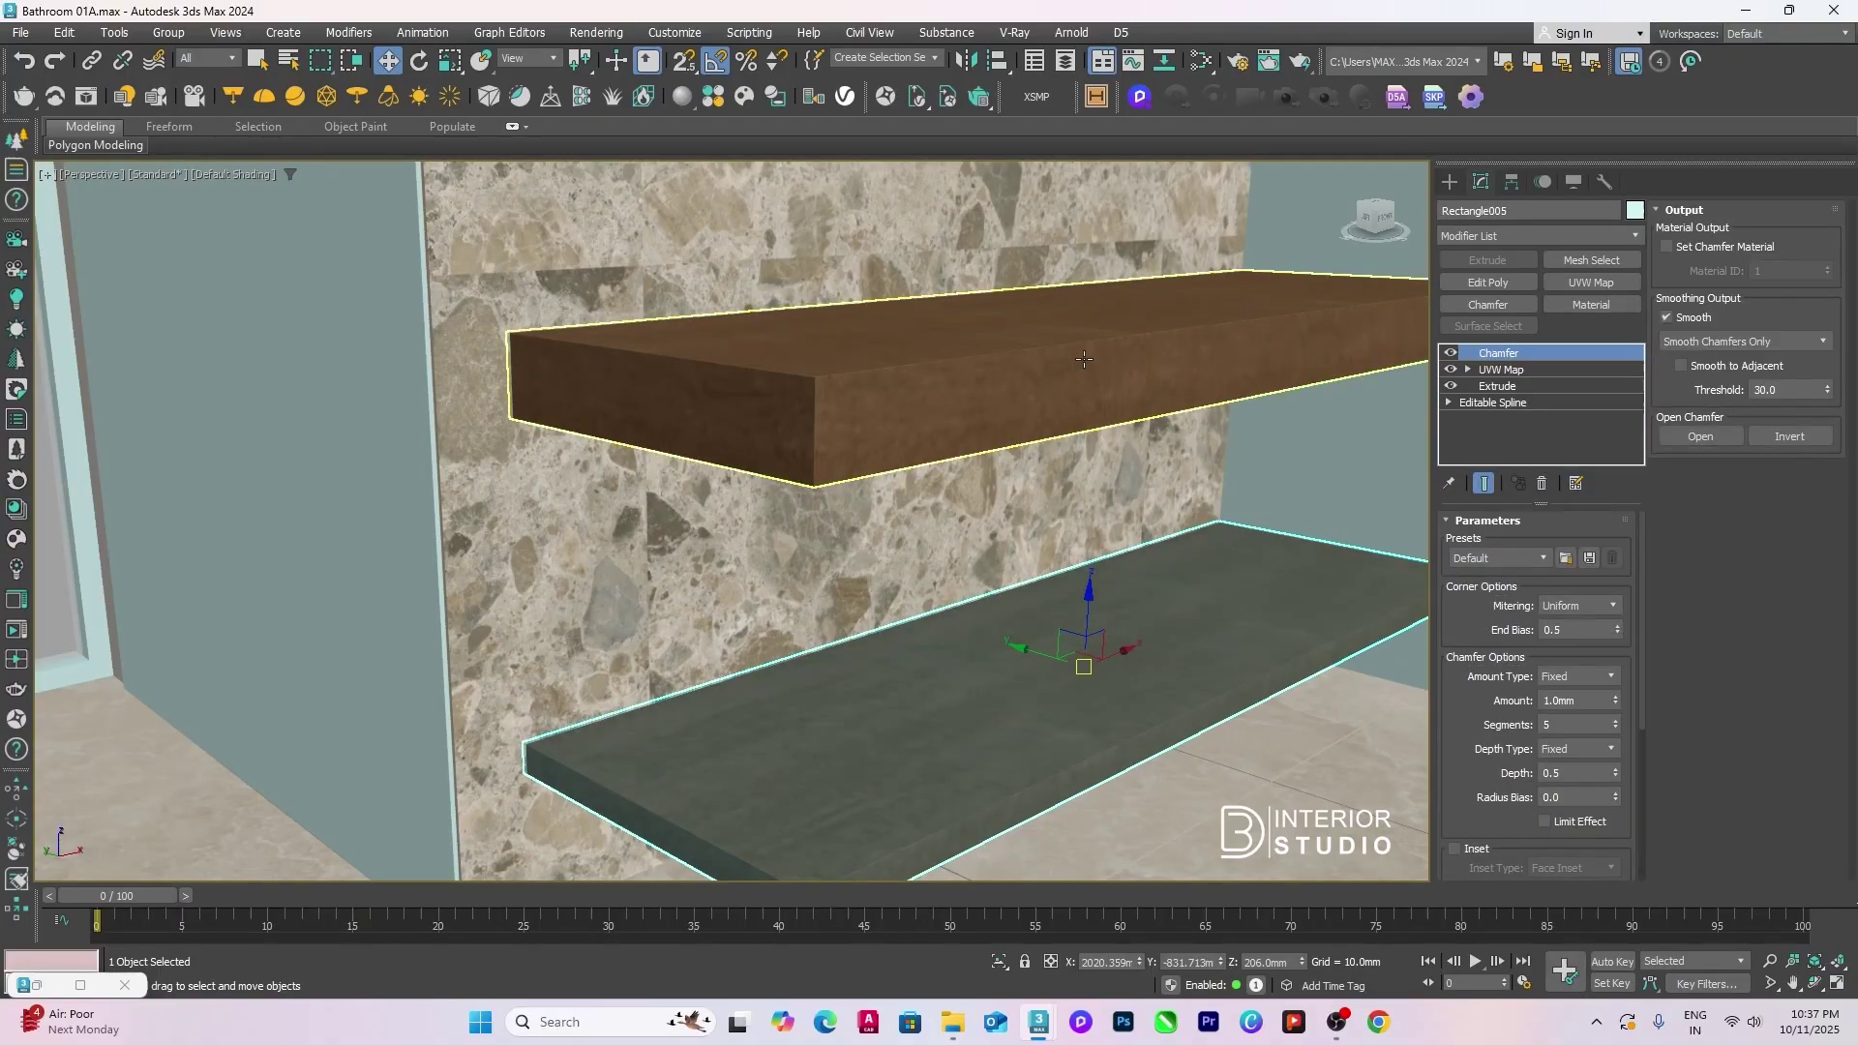
# Step: Add a Chamfer modifier to the roof slats with 1 mm amount, 5 segments and Smooth Chamfers Only
pyautogui.hotkey('alt', 'q')
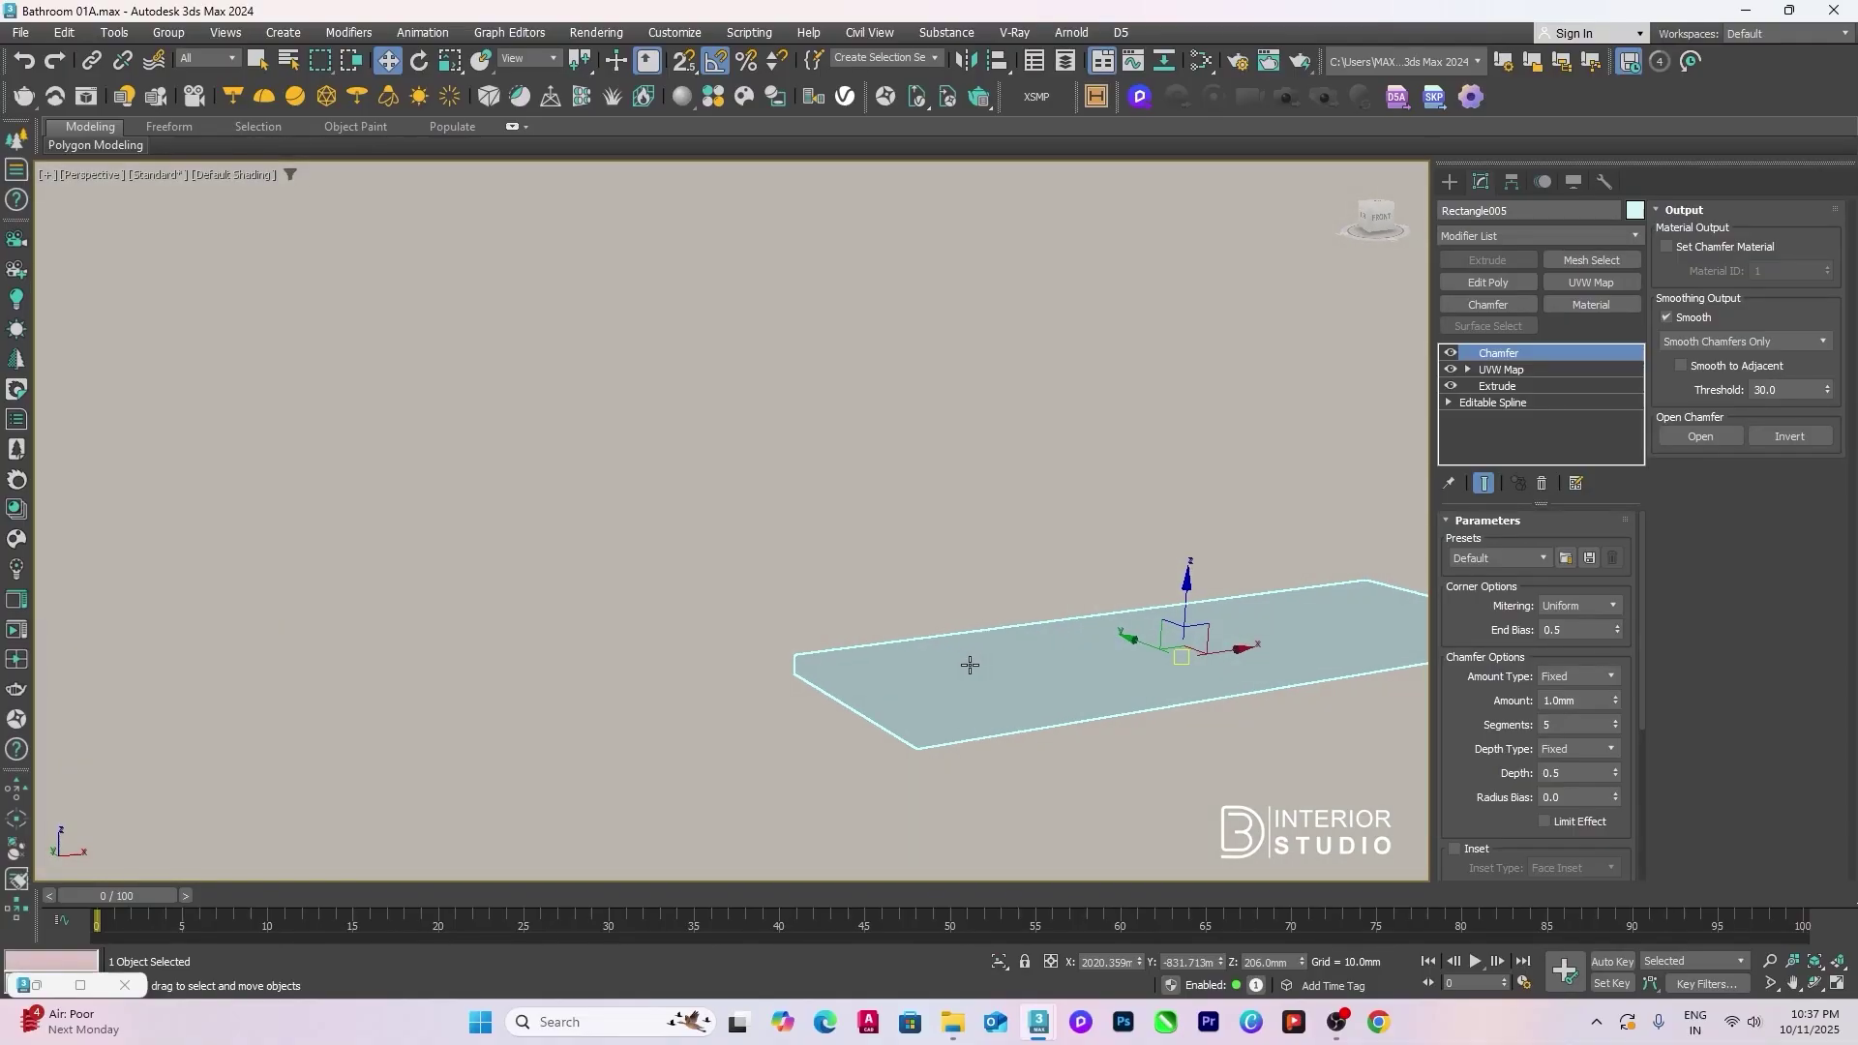
pyautogui.press('t')
pyautogui.press('z')
pyautogui.press('F3')
pyautogui.scroll(-6, 969, 670)
pyautogui.click(984, 470)
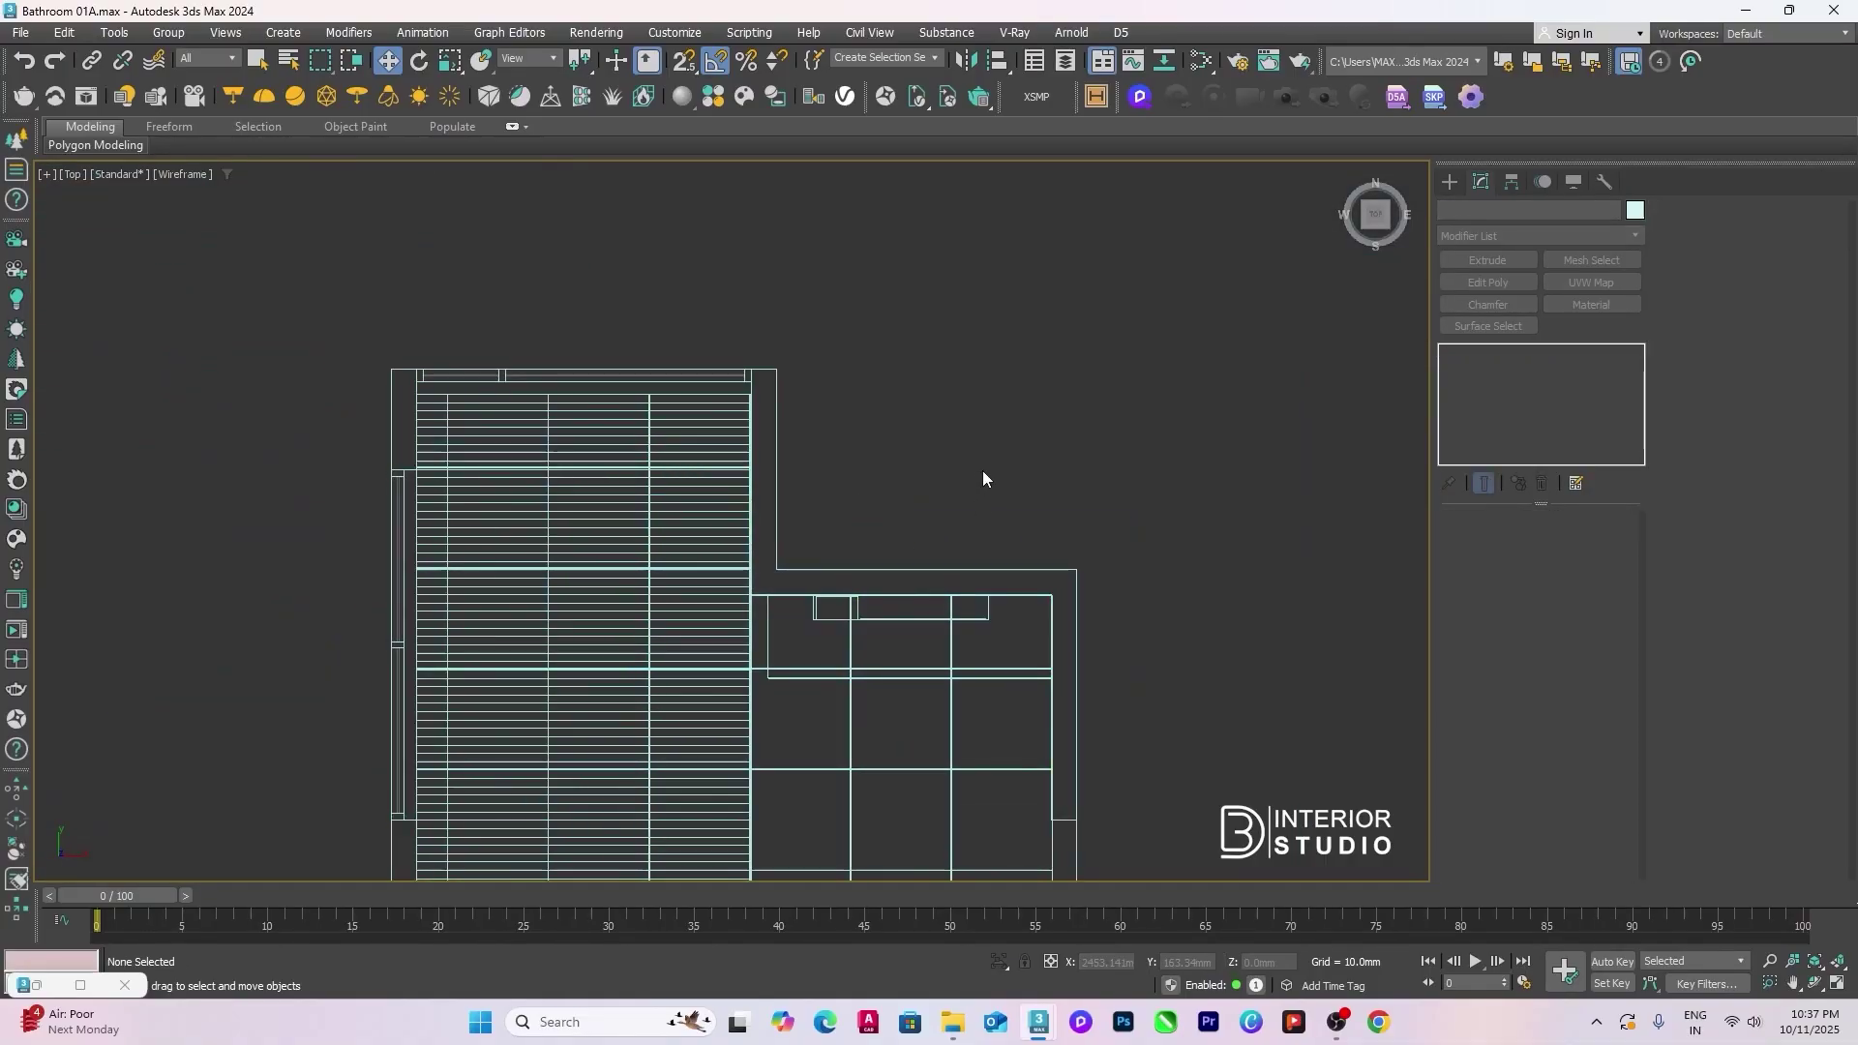
pyautogui.scroll(-5, 1010, 385)
pyautogui.scroll(5, 876, 634)
pyautogui.click(853, 588)
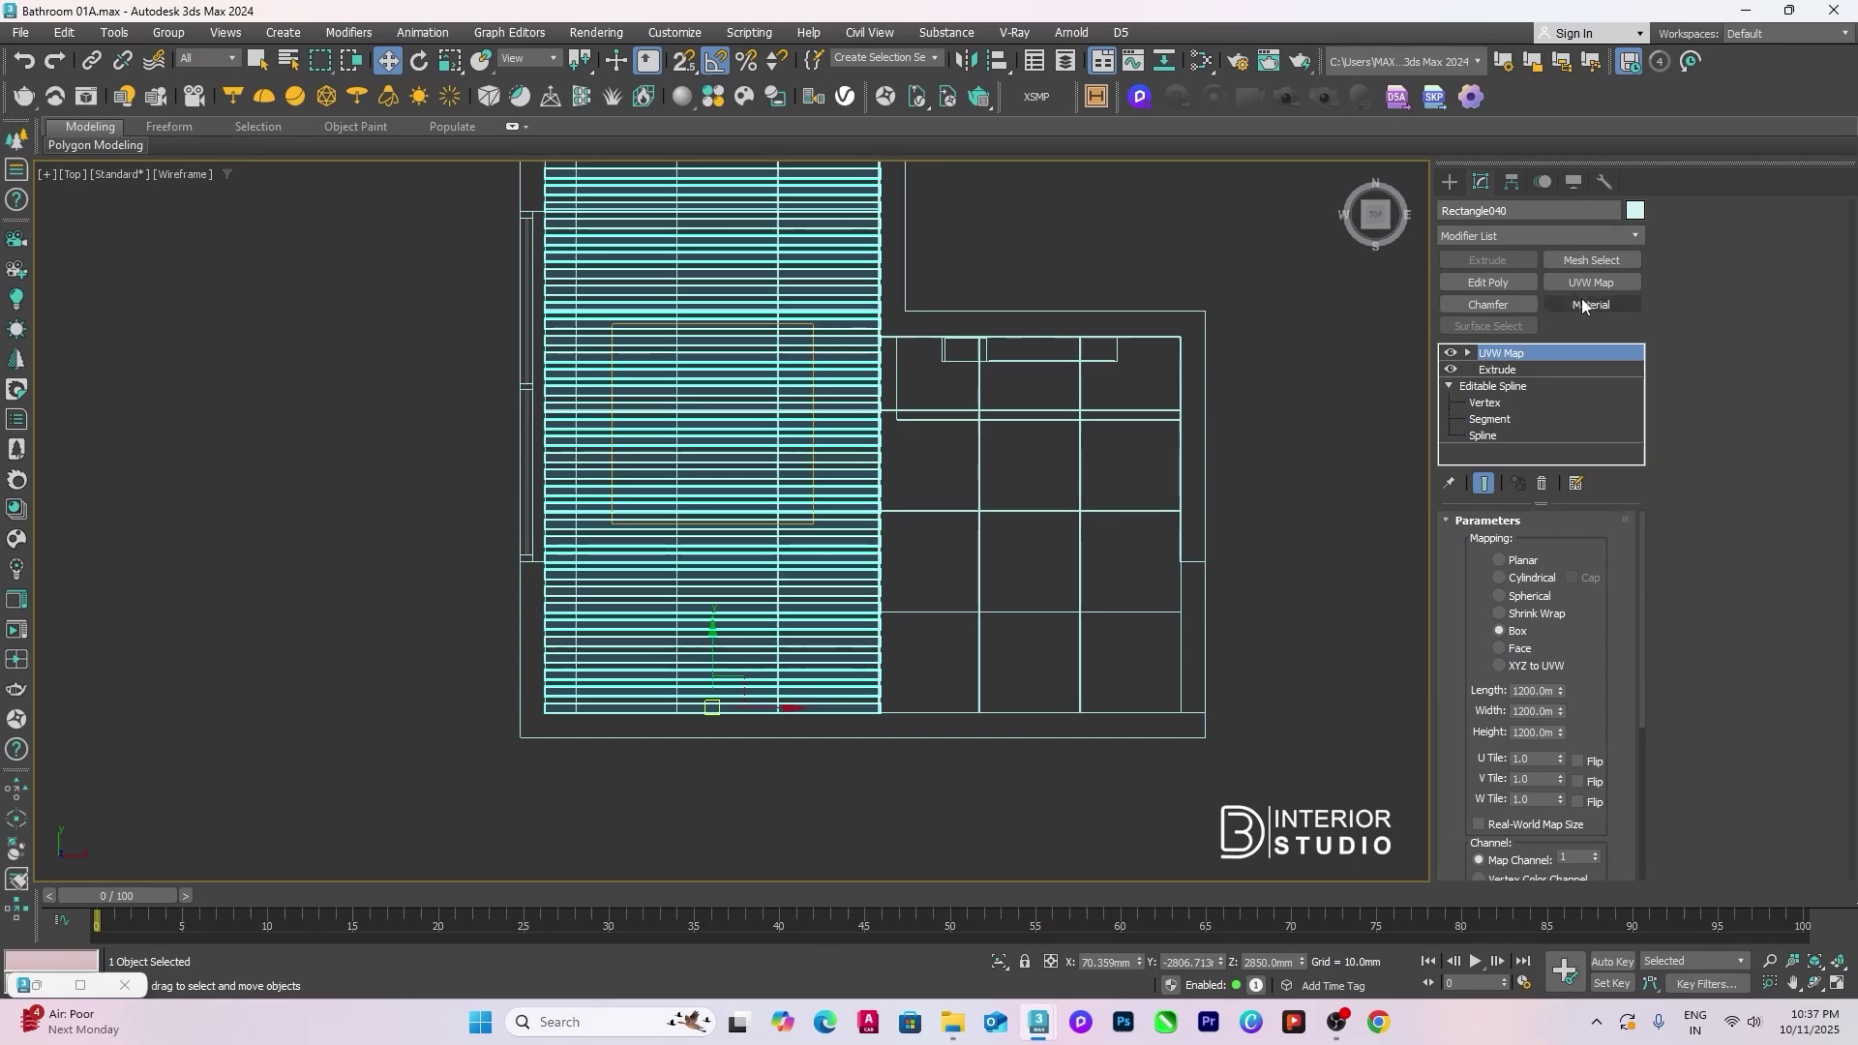
pyautogui.click(1505, 303)
pyautogui.doubleClick(1561, 725)
pyautogui.write('5')
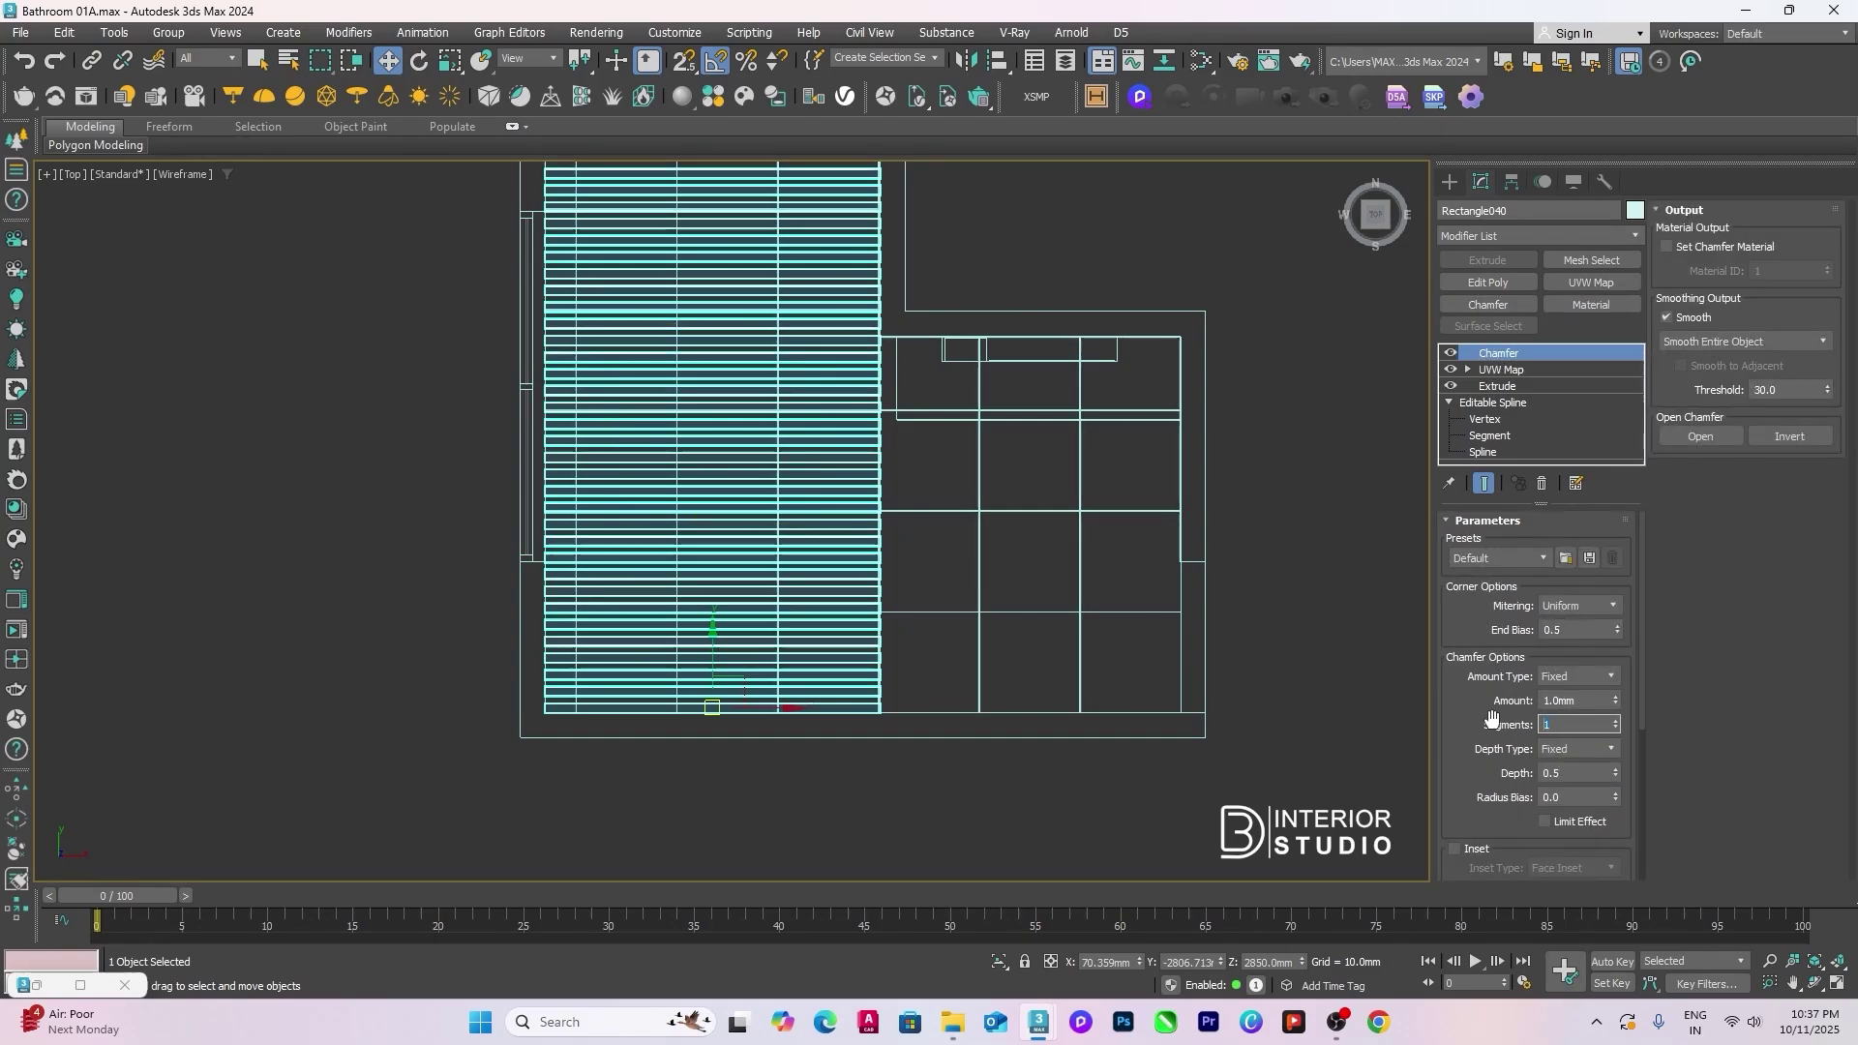
pyautogui.press('Return')
pyautogui.click(1710, 341)
pyautogui.click(1691, 380)
pyautogui.click(1197, 482)
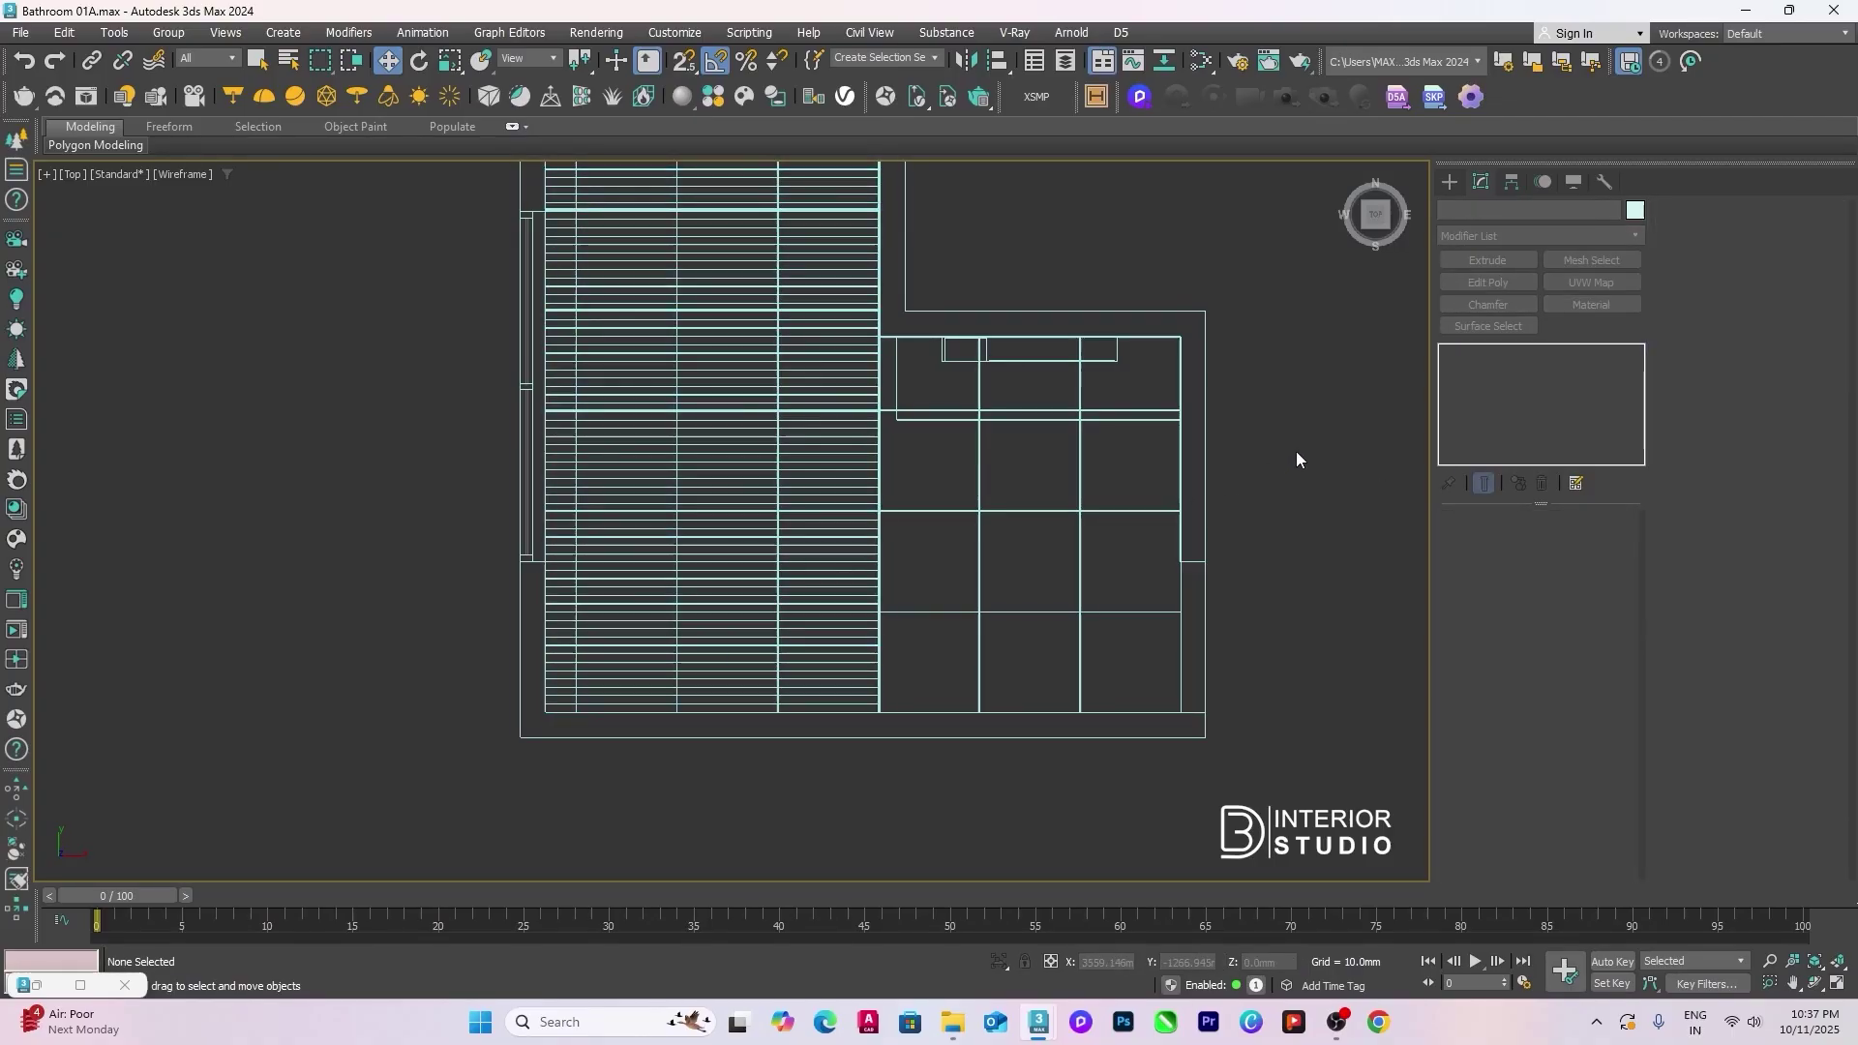
# Step: Show the room through the Corona camera, shaded and with safe frames, and save the scene
pyautogui.press('c')
pyautogui.press('F3')
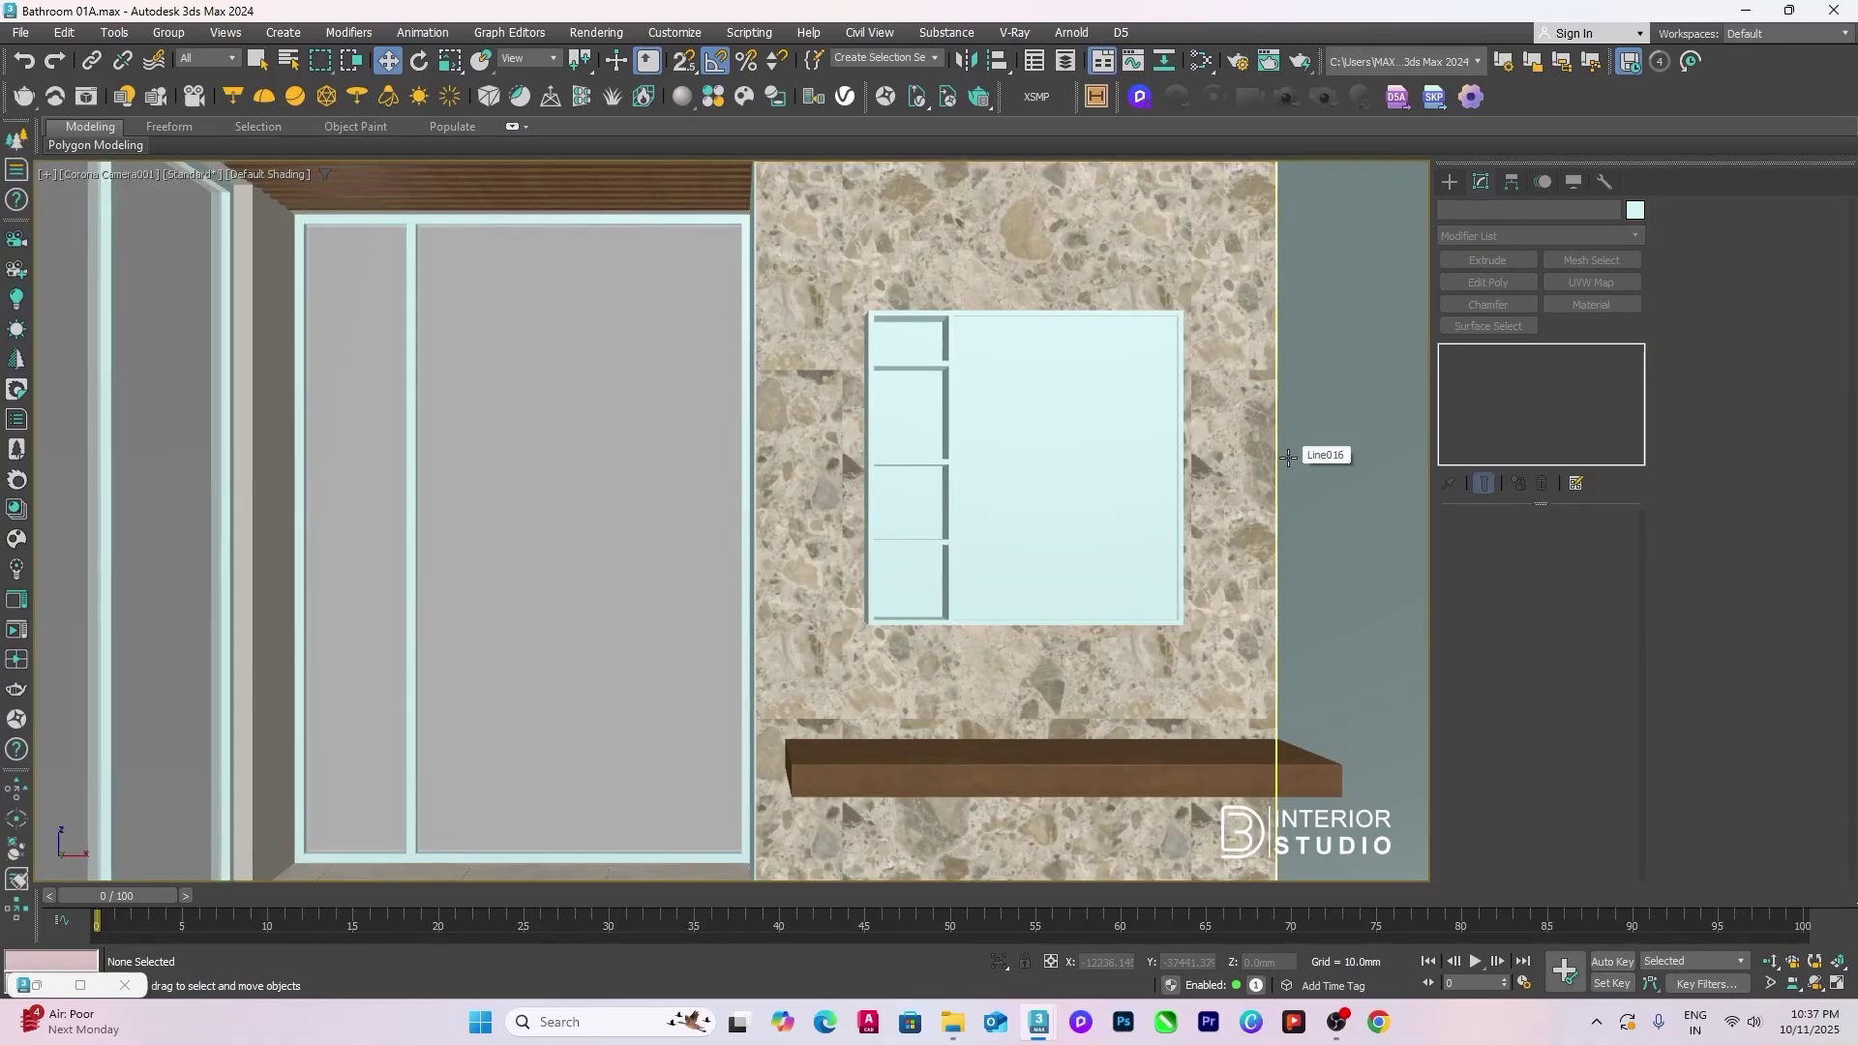
pyautogui.hotkey('shift', 'f')
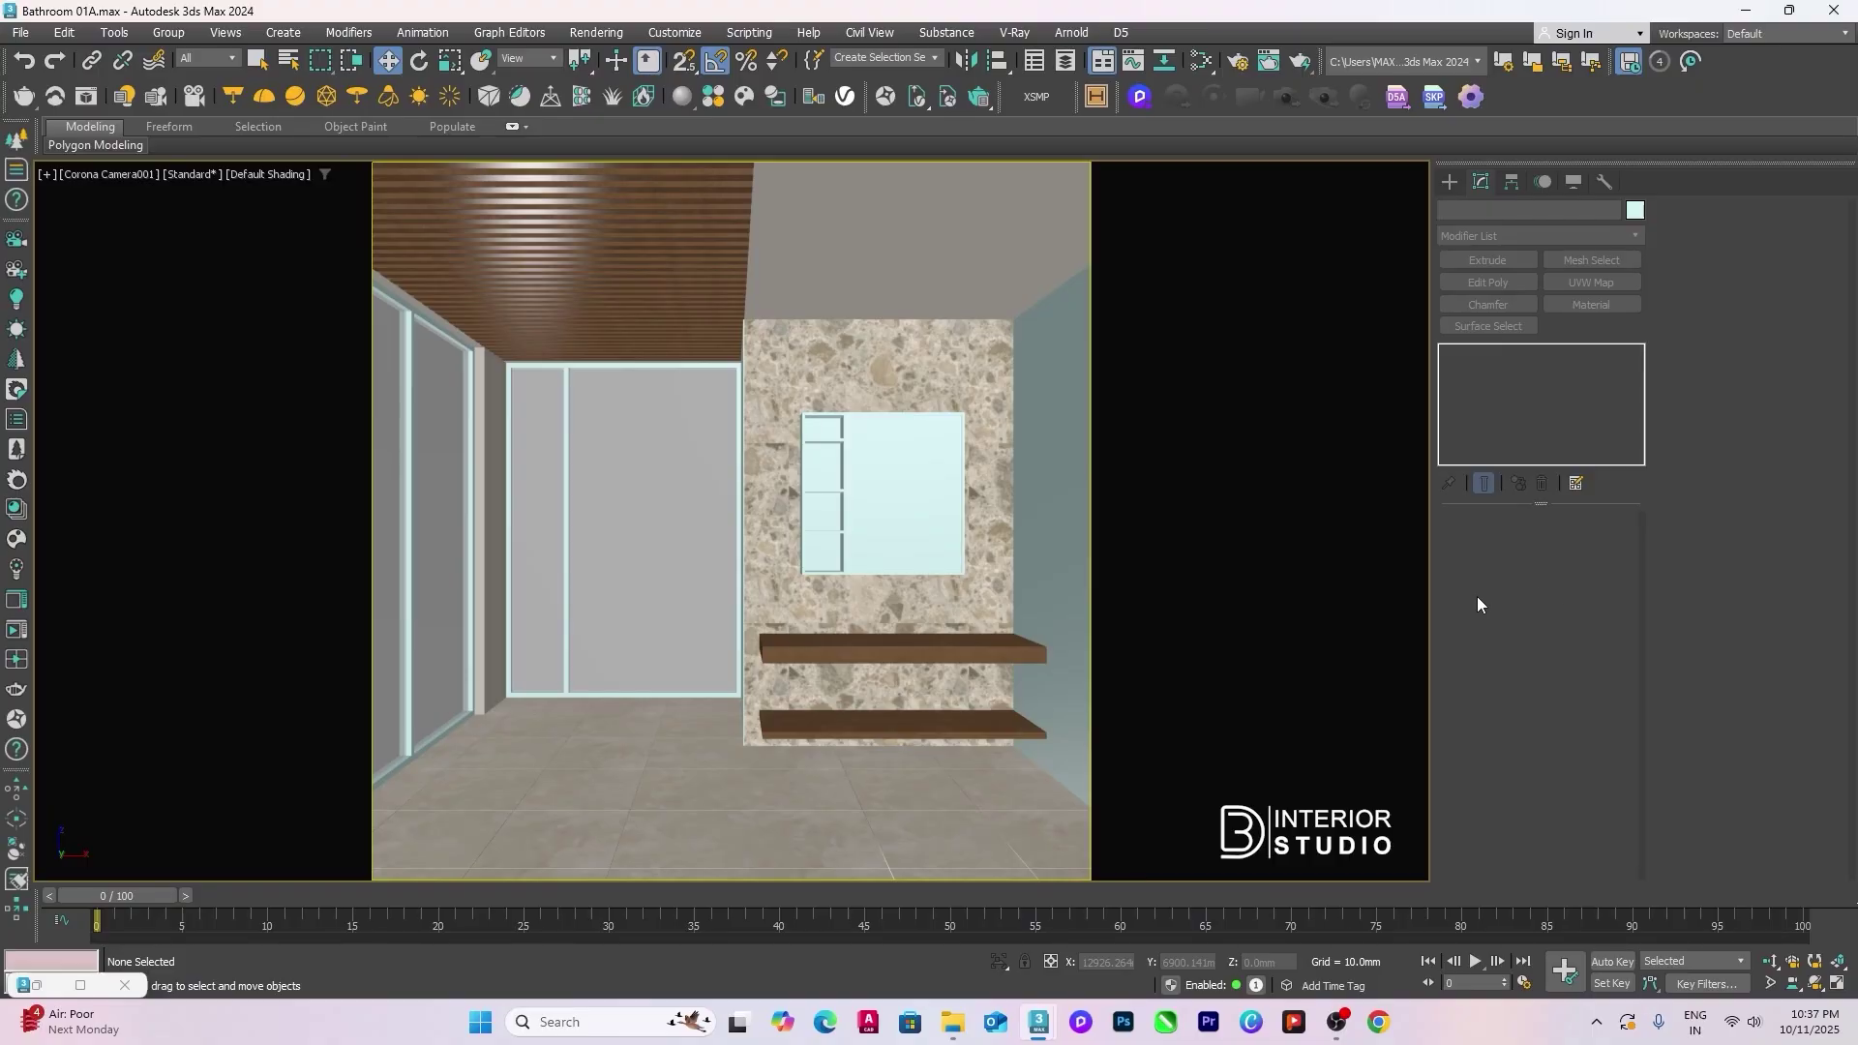
pyautogui.hotkey('ctrl', 's')
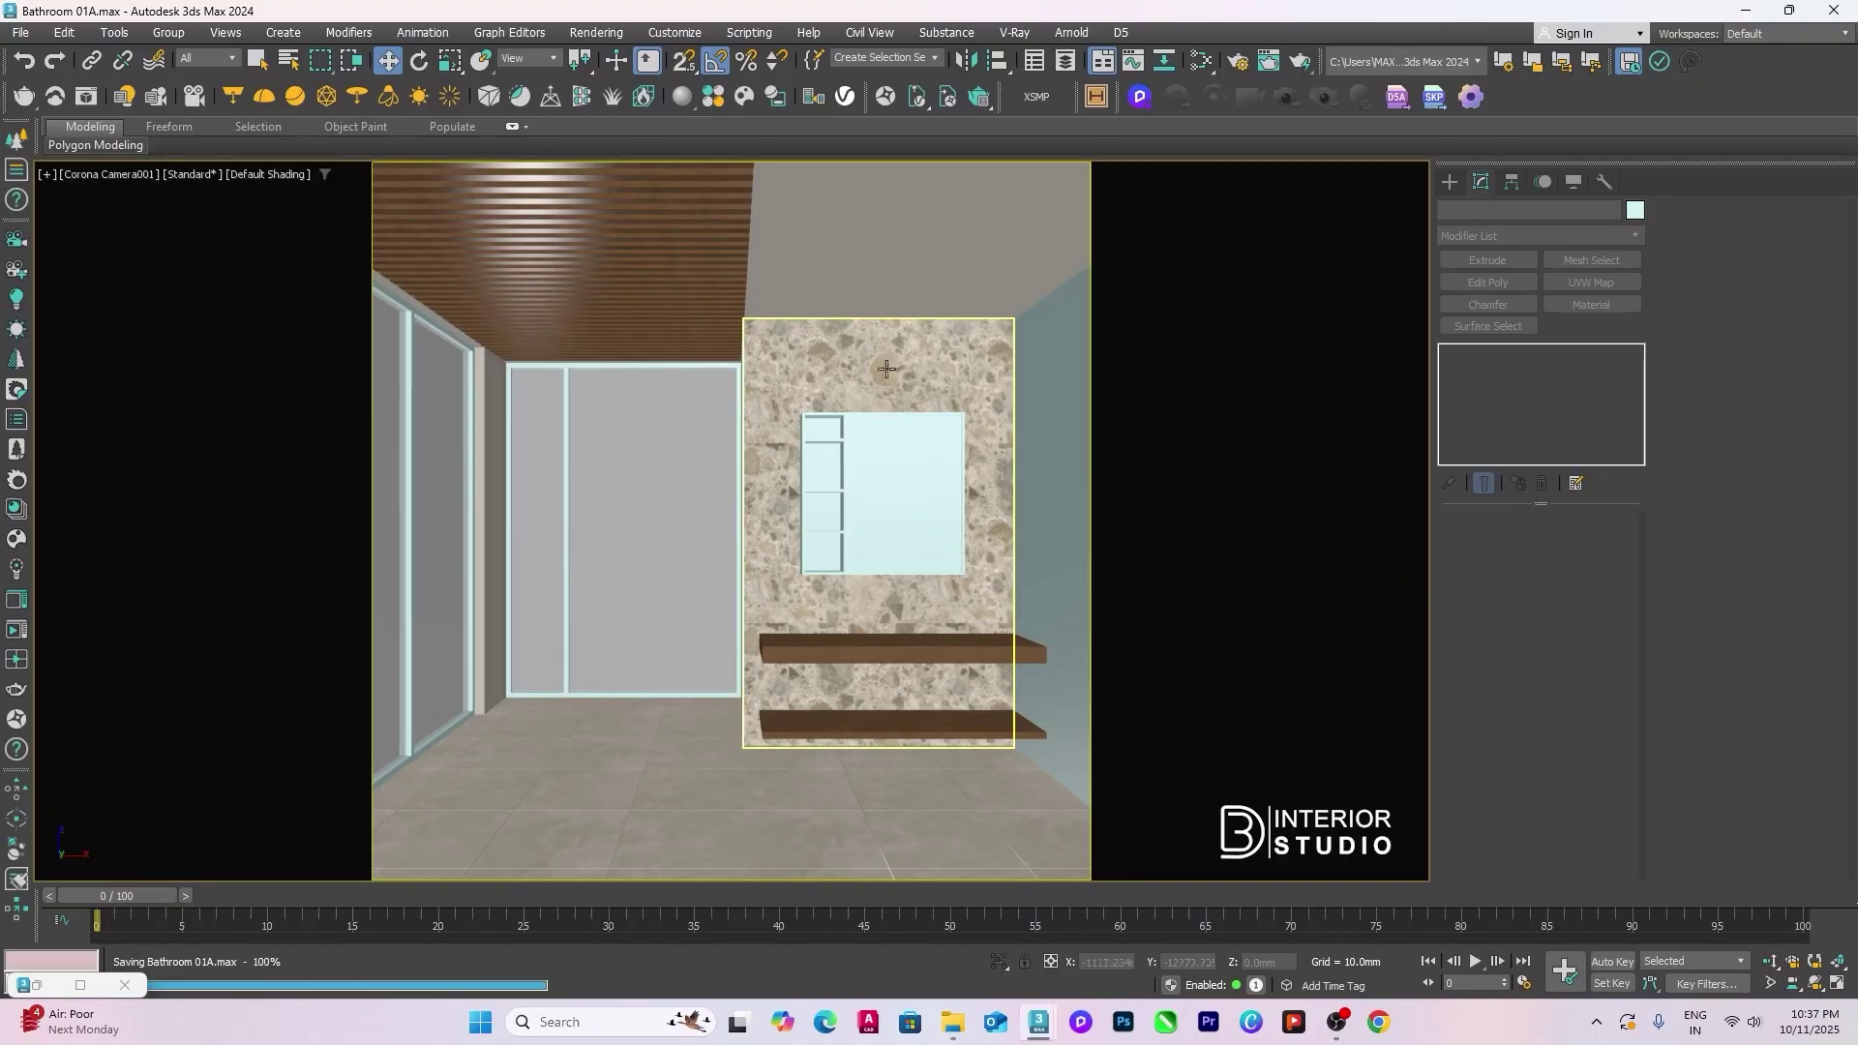
# Step: Bring back the reference image and isolate the two plain side wall panels, window frames and glass panes in a shaded perspective view
pyautogui.click(37, 986)
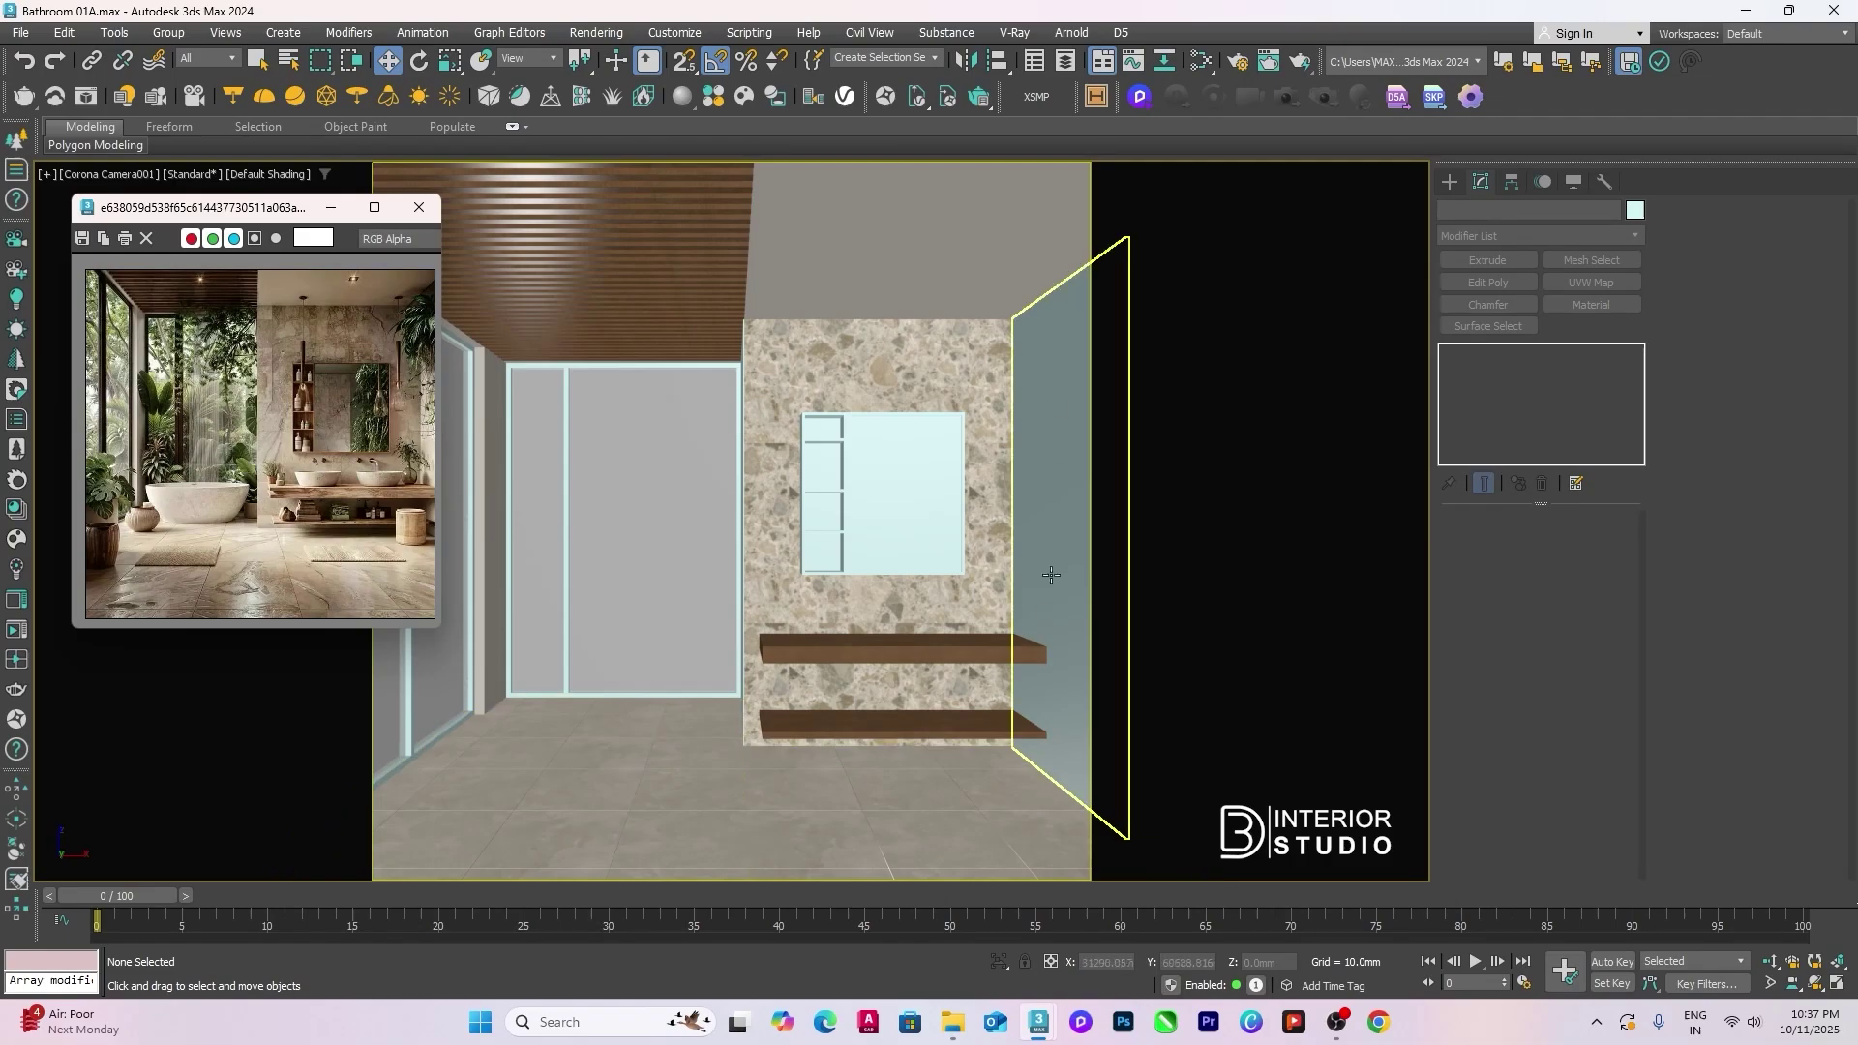
pyautogui.click(1038, 498)
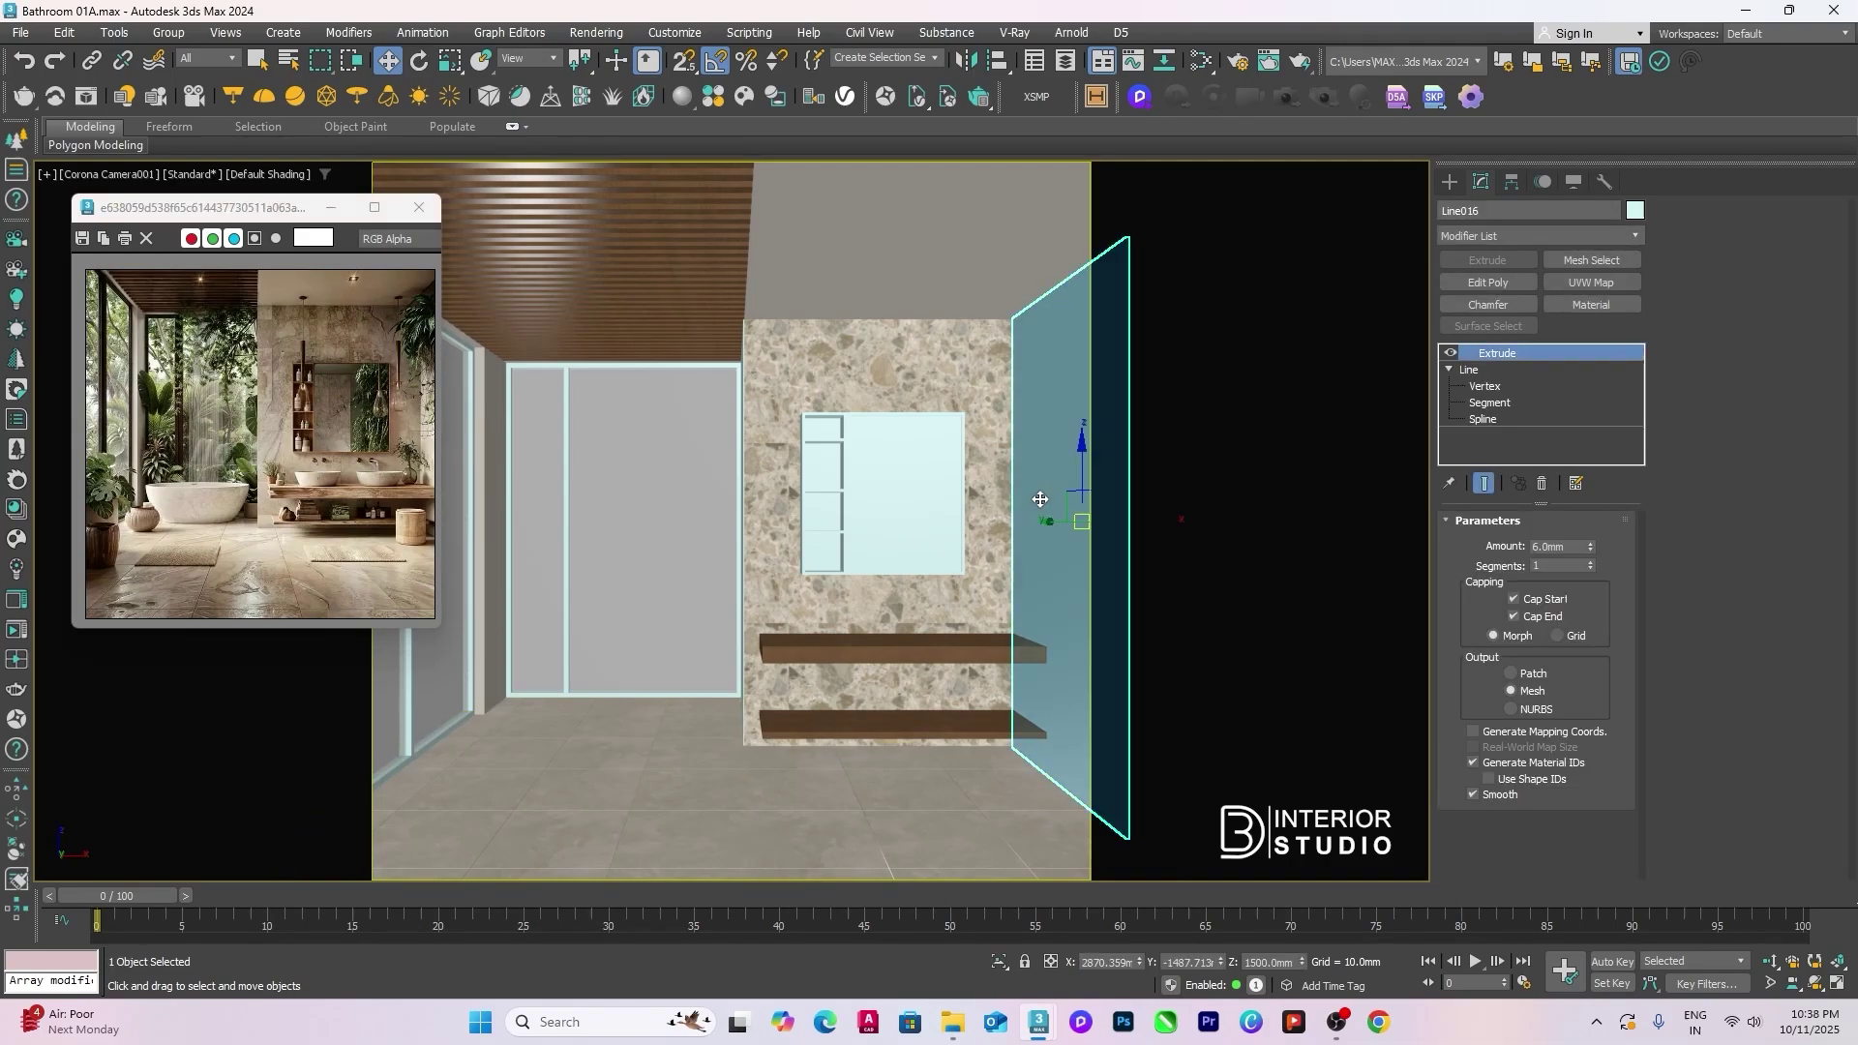
pyautogui.keyDown('ctrl'); pyautogui.click(745, 703); pyautogui.keyUp('ctrl')
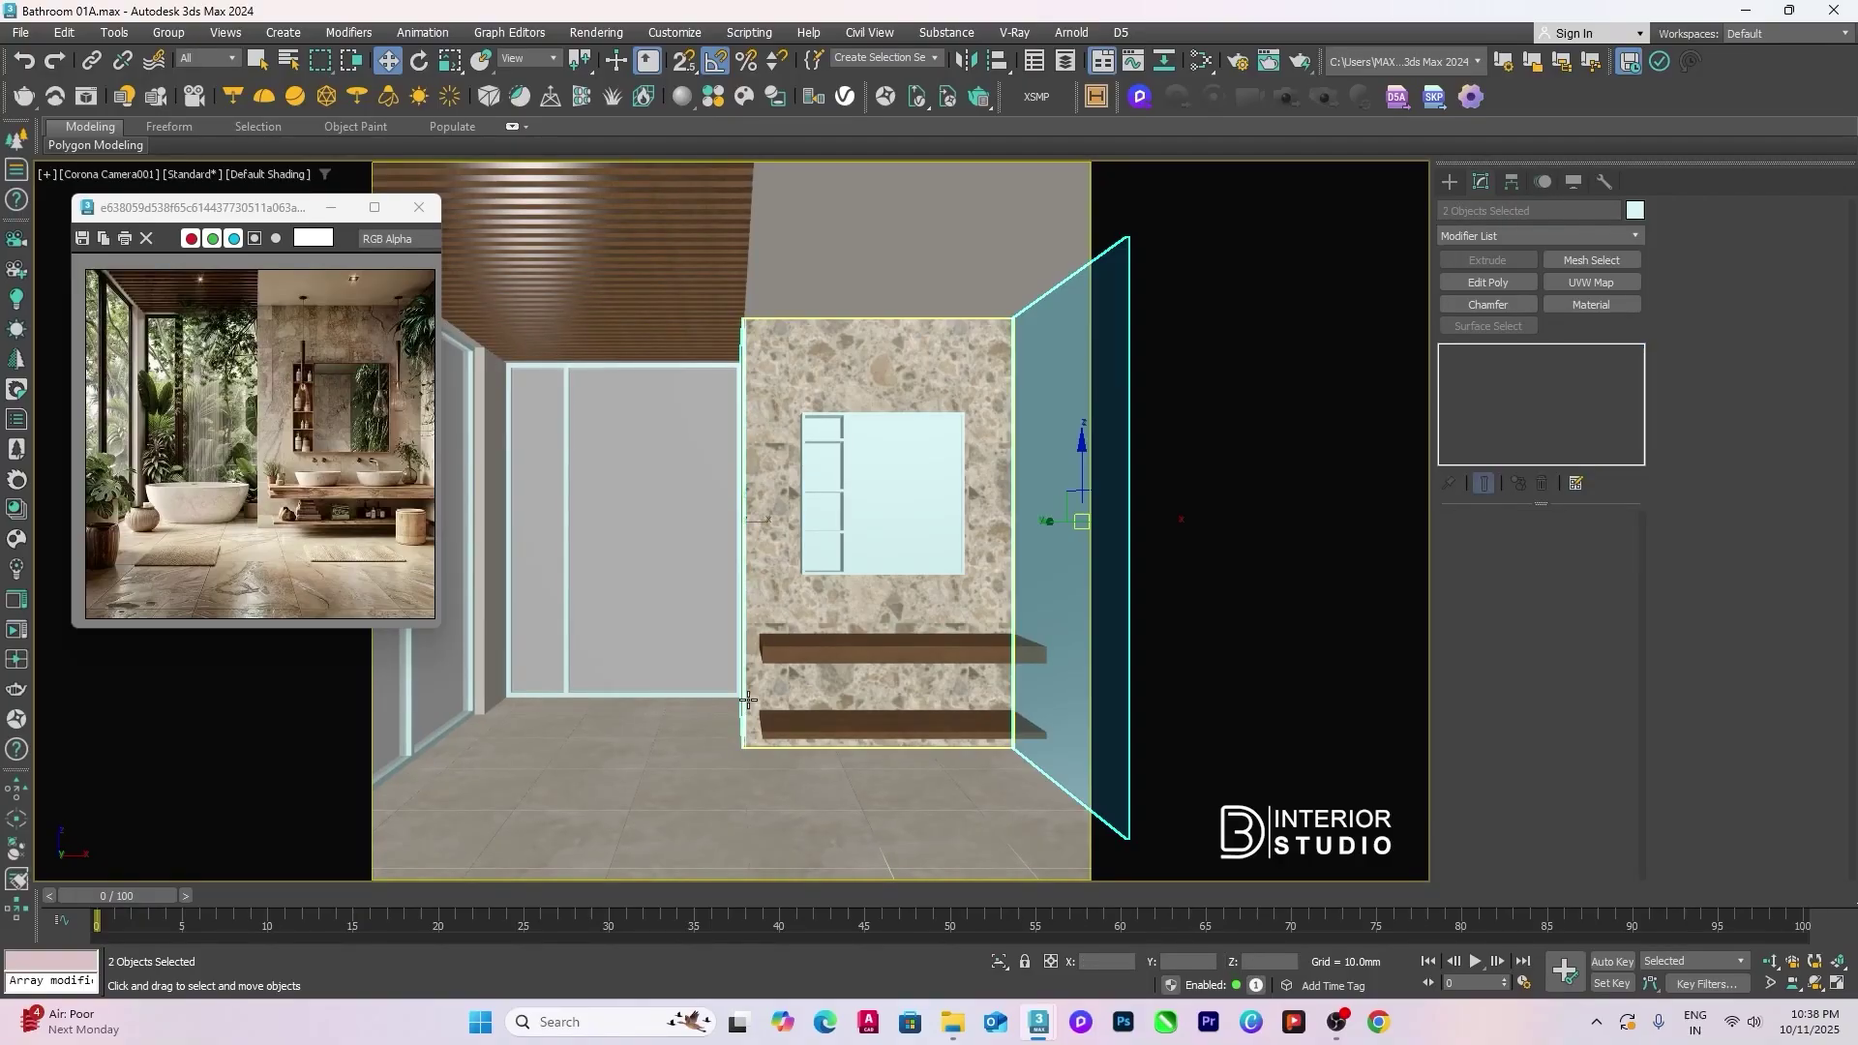
pyautogui.keyDown('ctrl'); pyautogui.click(570, 693); pyautogui.keyUp('ctrl')
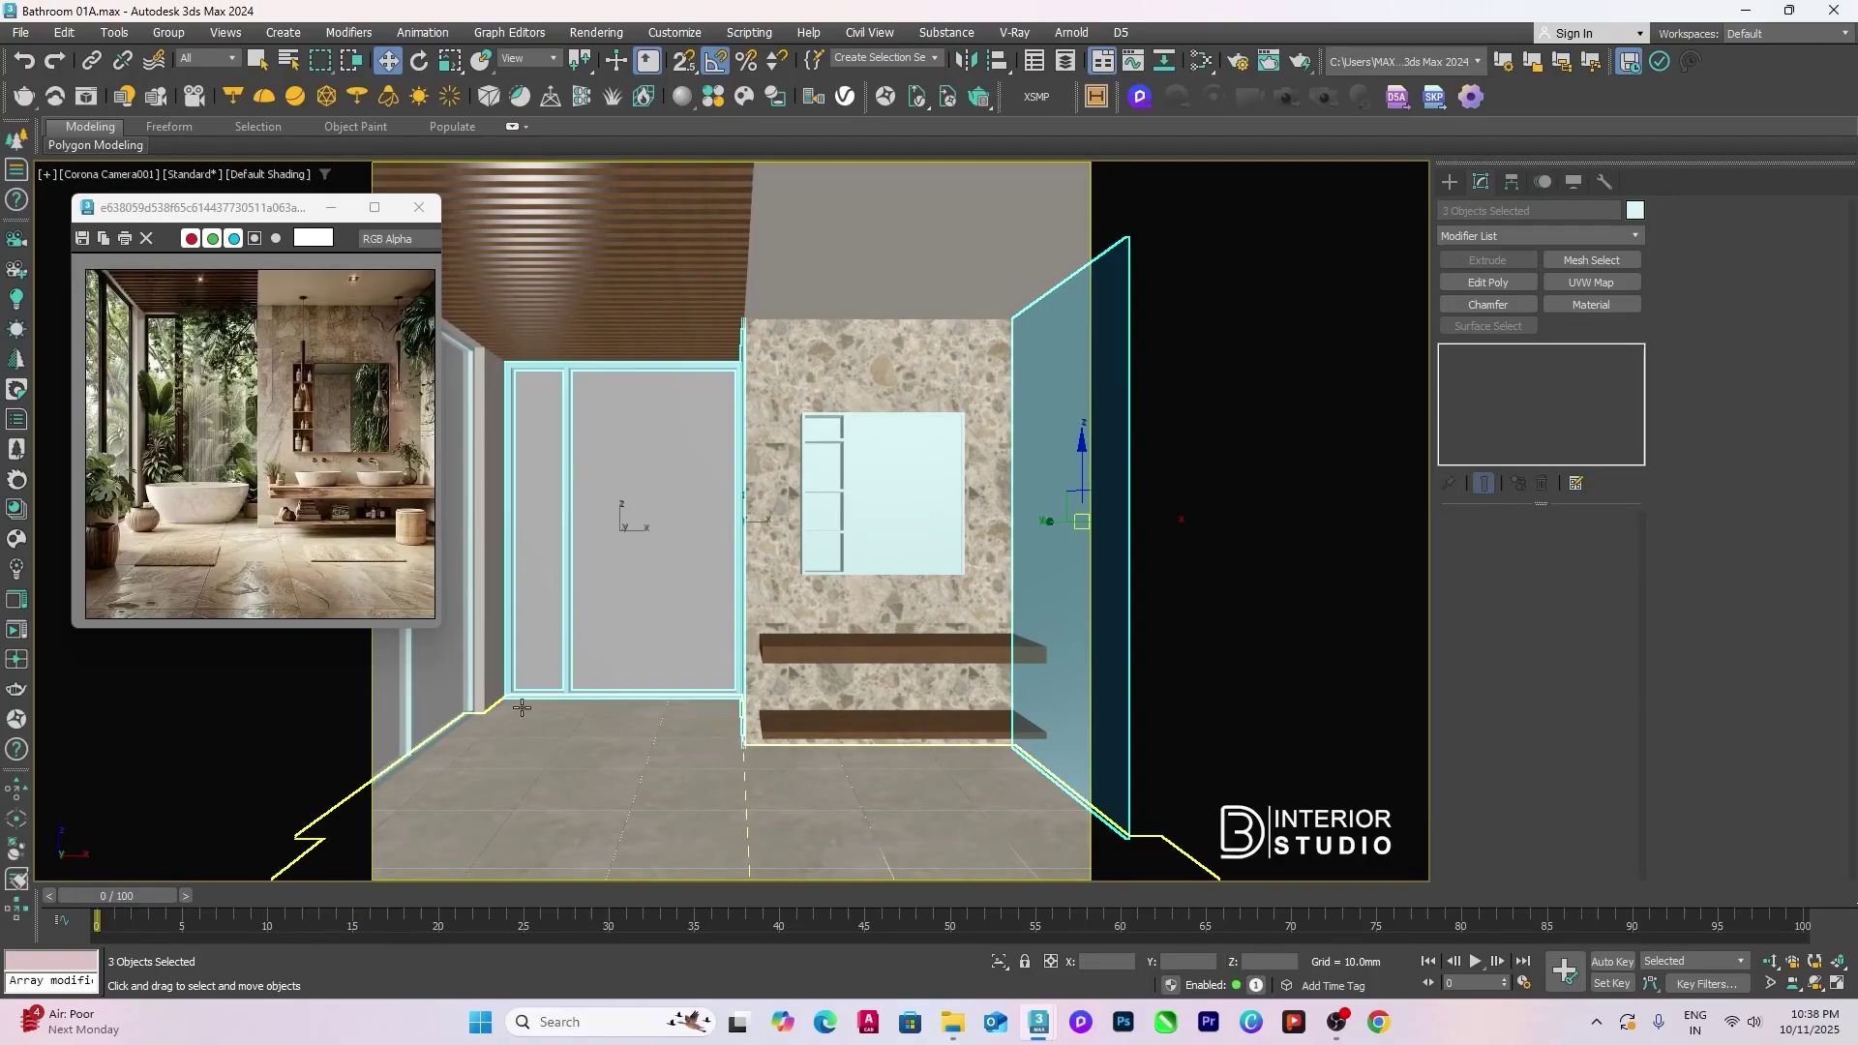
pyautogui.keyDown('ctrl'); pyautogui.click(465, 717); pyautogui.keyUp('ctrl')
pyautogui.keyDown('ctrl'); pyautogui.click(634, 635); pyautogui.keyUp('ctrl')
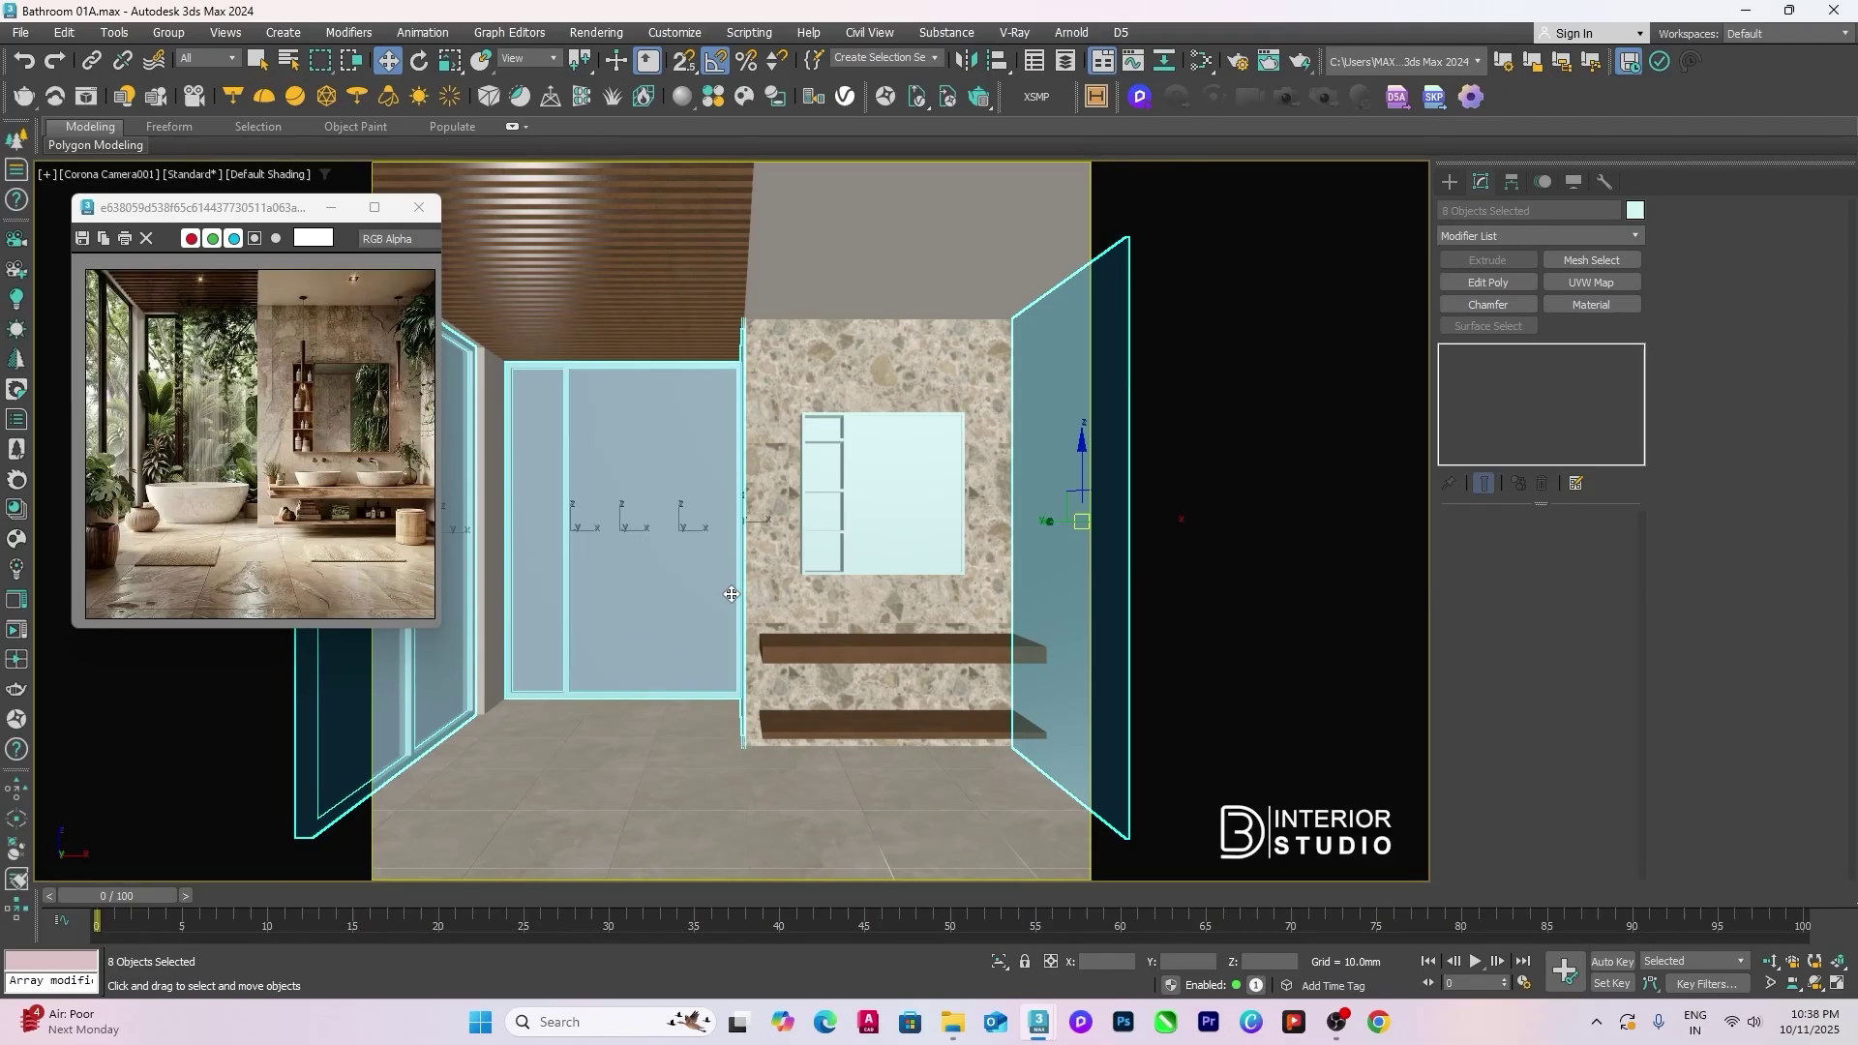
pyautogui.rightClick(671, 617)
pyautogui.click(852, 539)
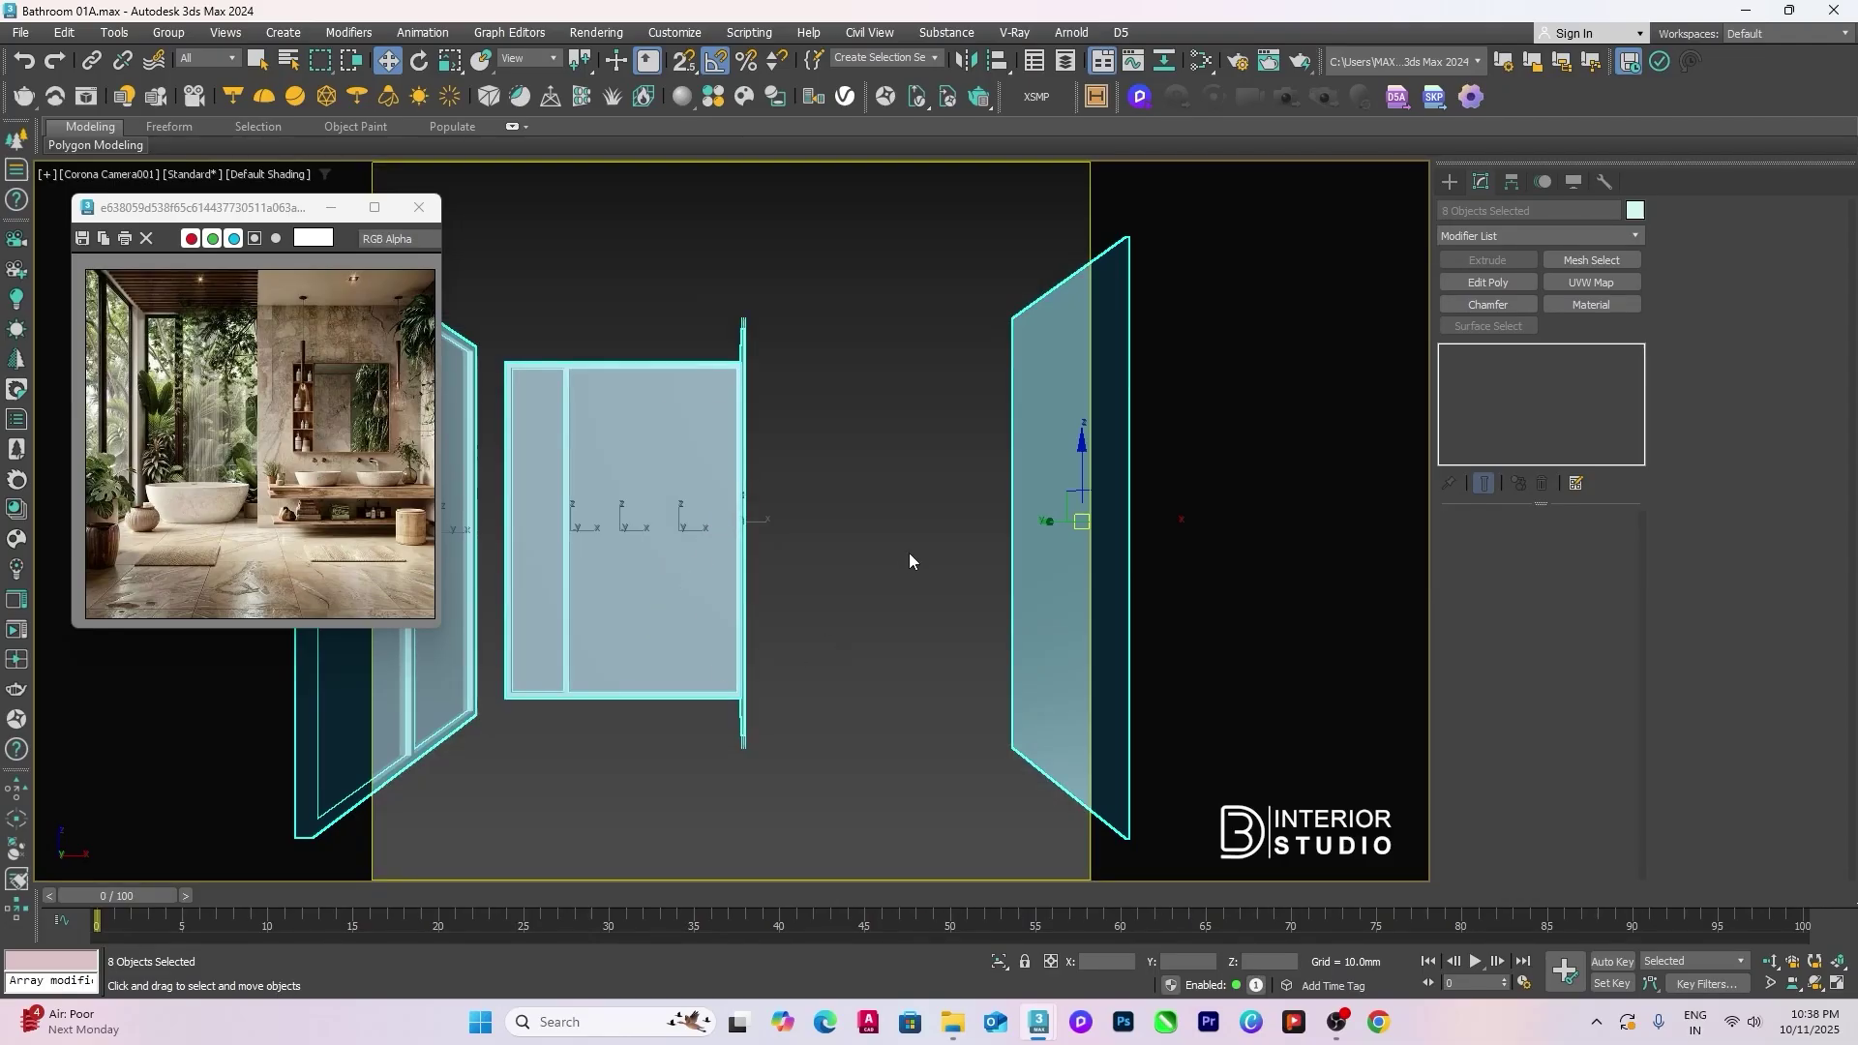
pyautogui.click(897, 620)
pyautogui.press('p')
pyautogui.press('F3')
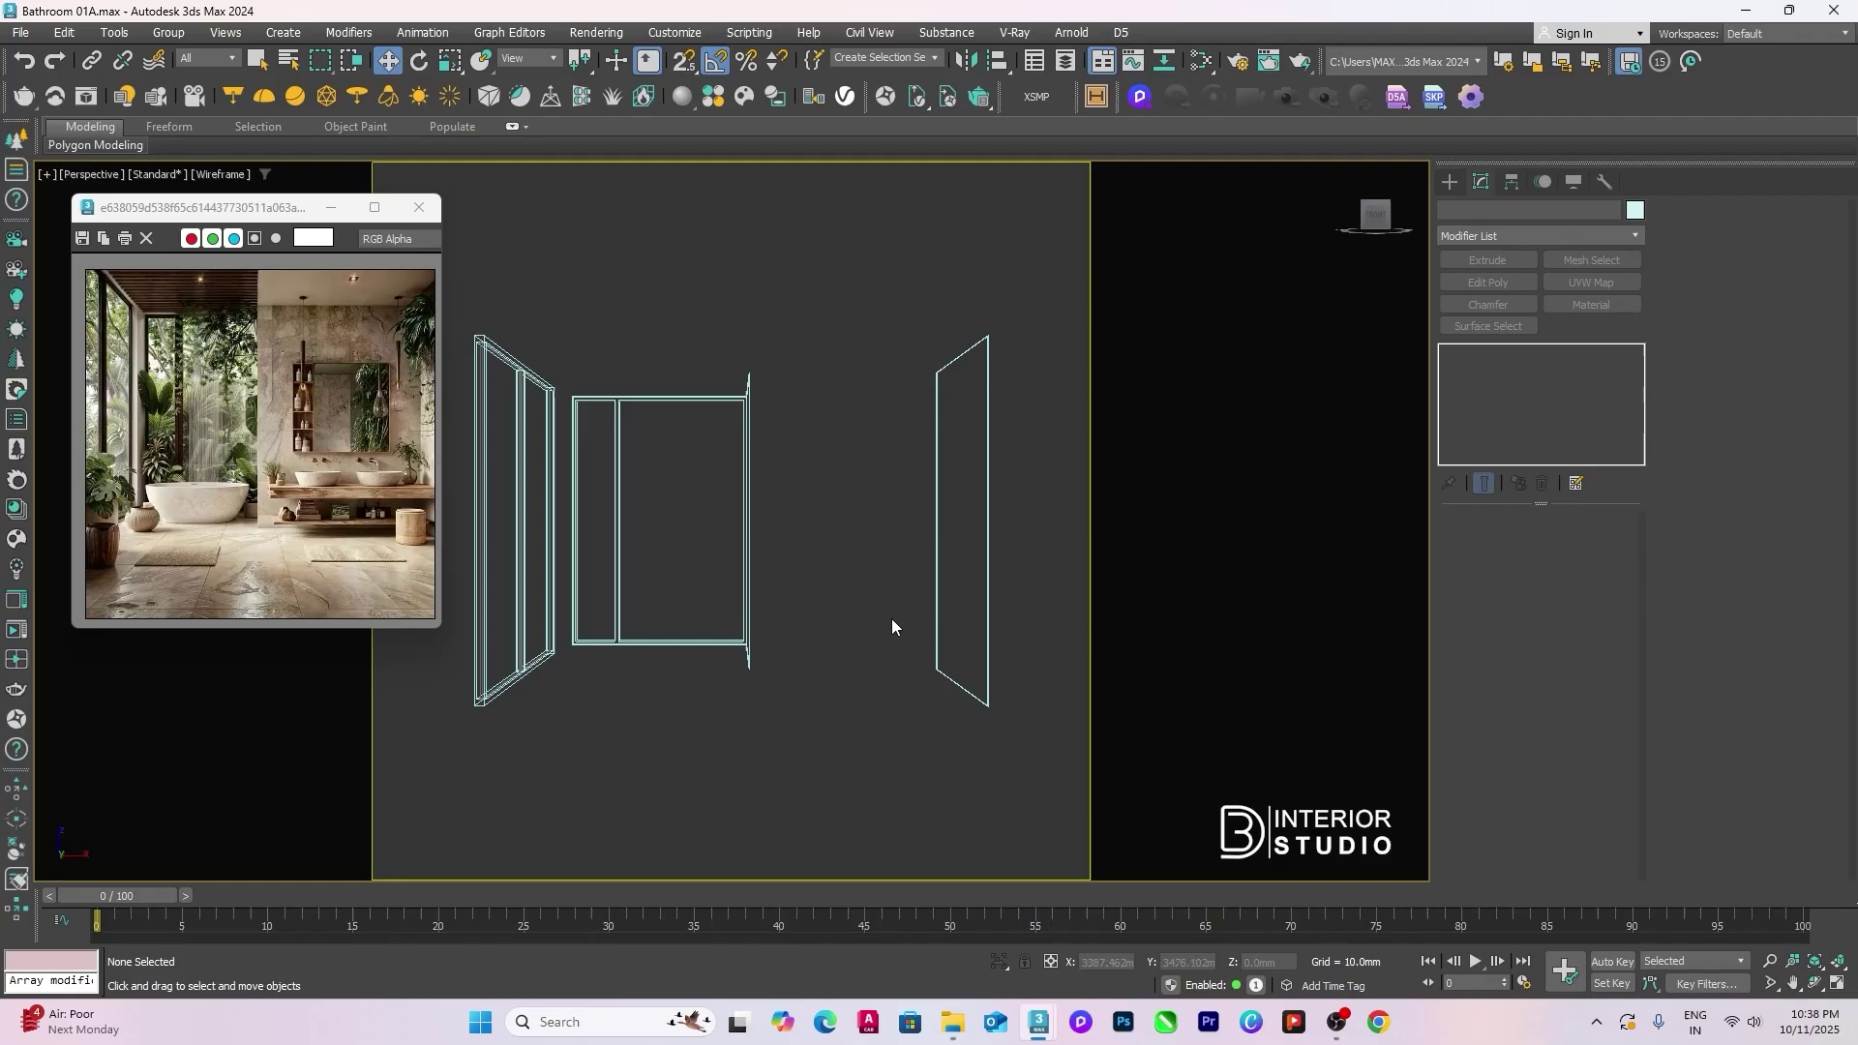
pyautogui.keyDown('alt'); pyautogui.moveTo(891, 619); pyautogui.dragTo(903, 669, button='middle'); pyautogui.keyUp('alt')
pyautogui.press('F3')
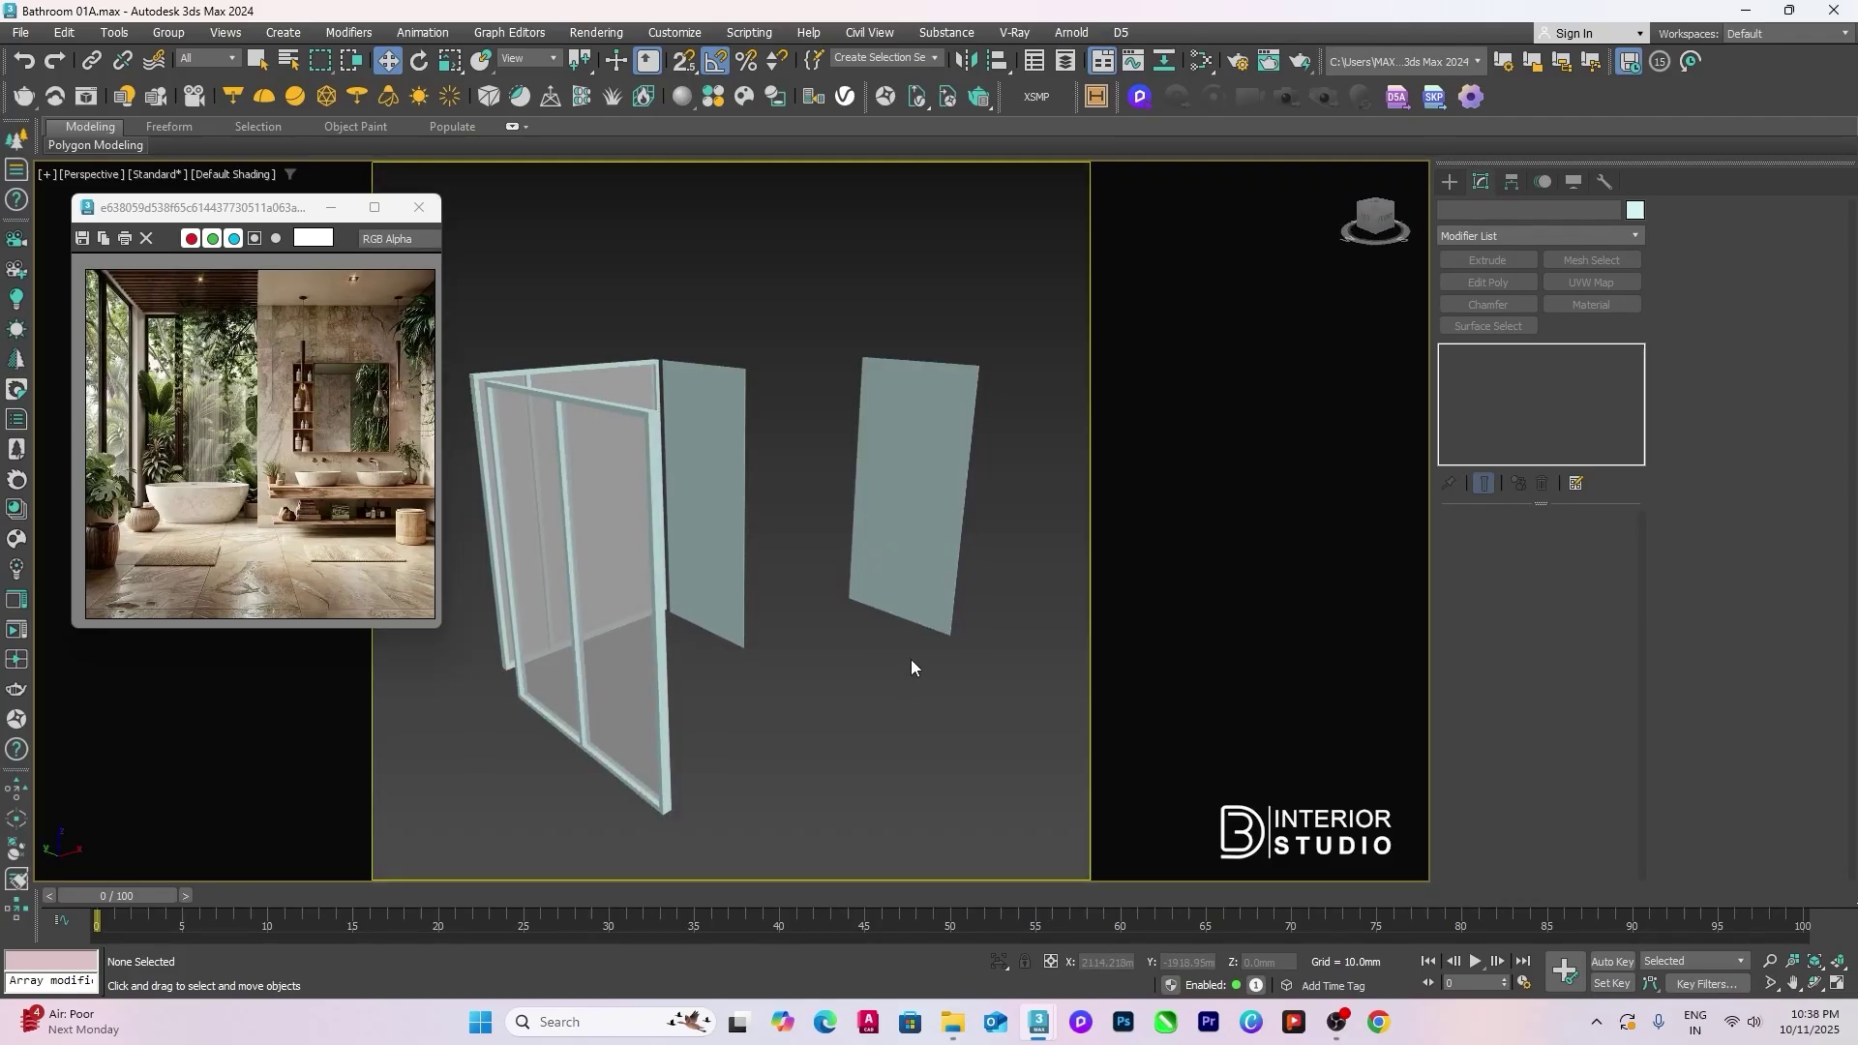
# Step: Assign the beige stone Material #28 to the two plain side wall panels
pyautogui.press('m')
pyautogui.moveTo(1134, 658); pyautogui.dragTo(1244, 659, button='middle')
pyautogui.scroll(-4, 1136, 646)
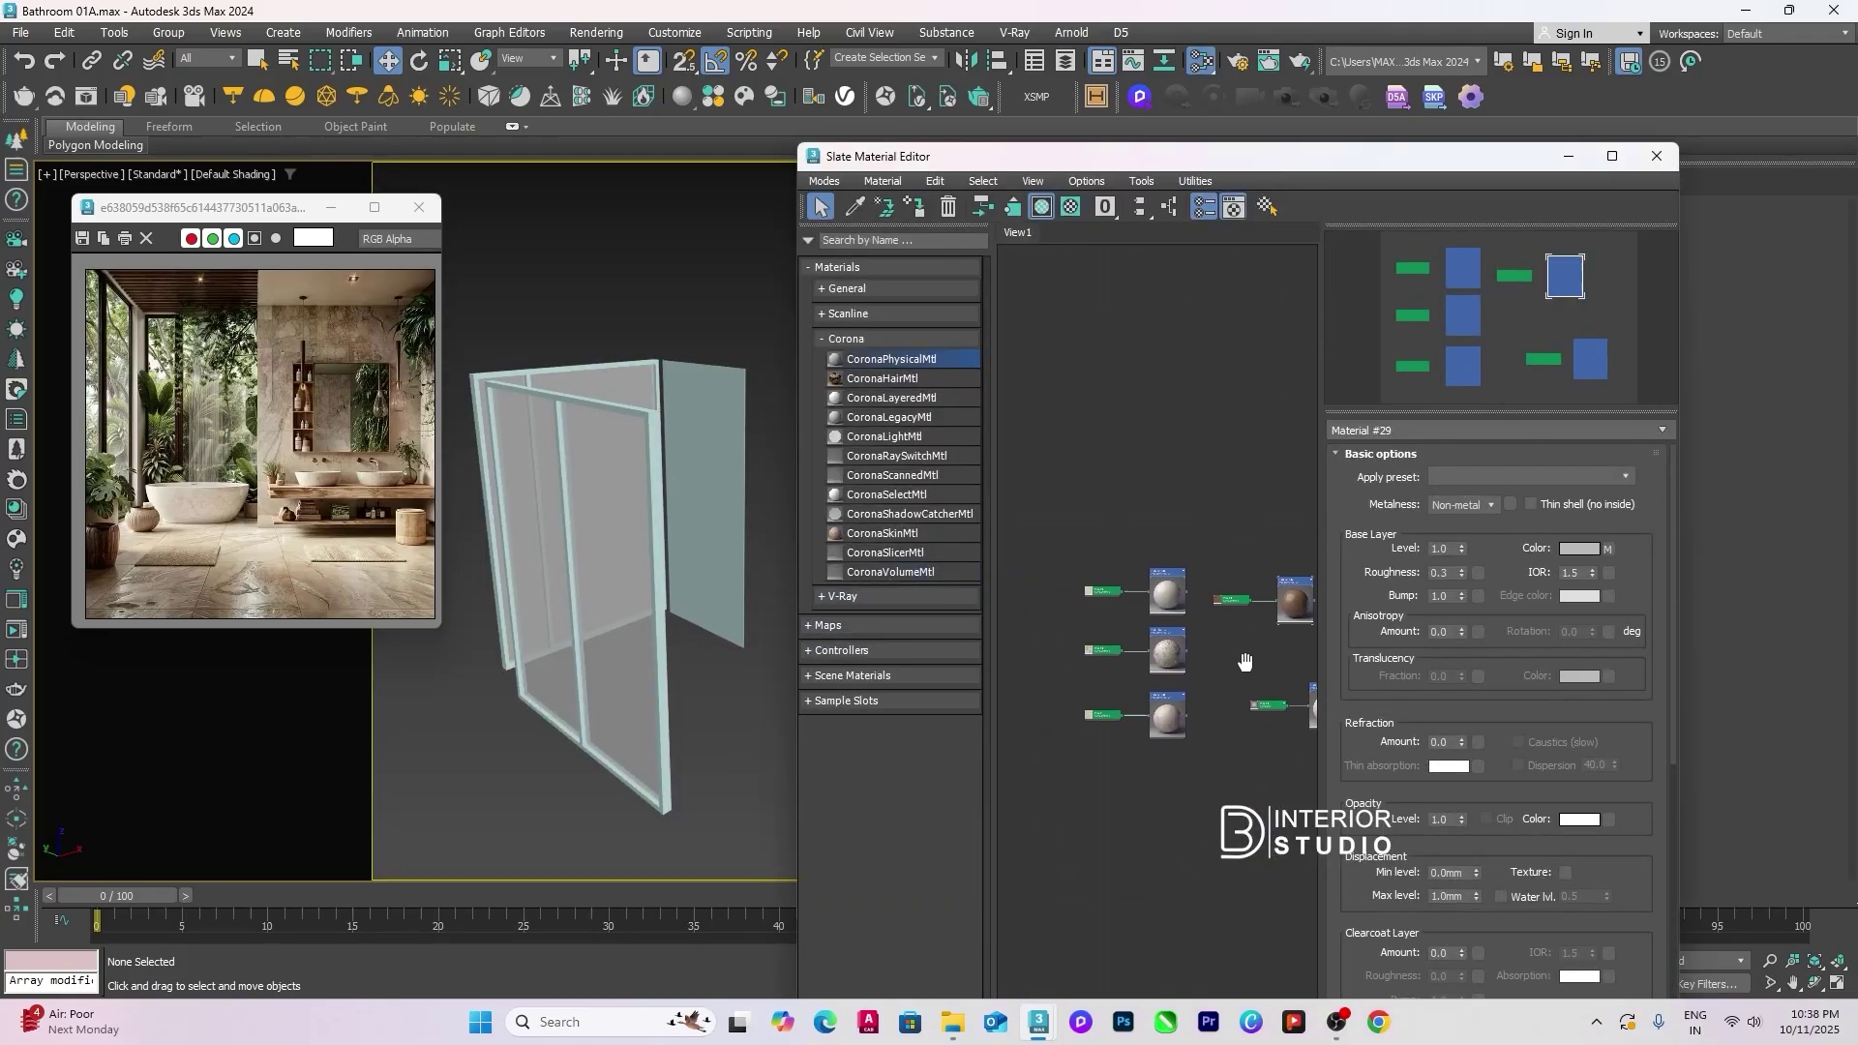
pyautogui.scroll(2, 1152, 695)
pyautogui.moveTo(1153, 757); pyautogui.dragTo(1175, 755)
pyautogui.scroll(2, 1177, 731)
pyautogui.doubleClick(1175, 732)
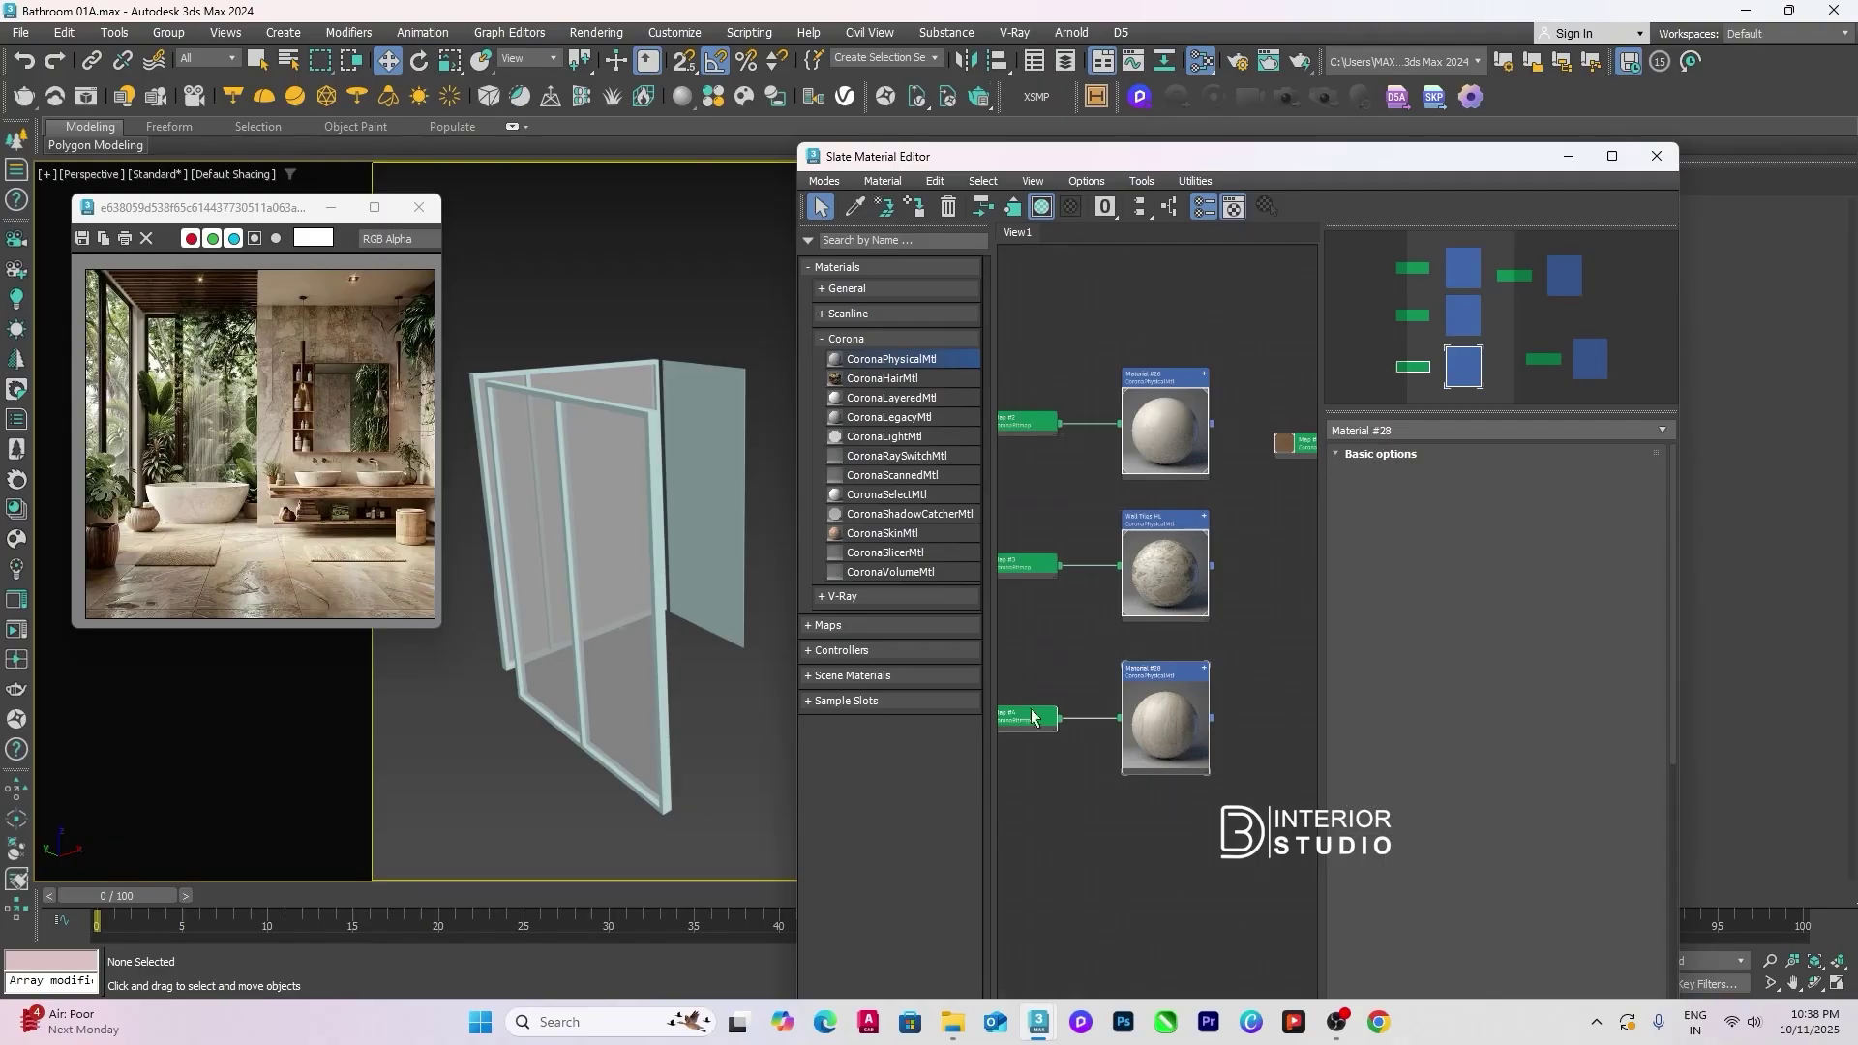
pyautogui.click(715, 449)
pyautogui.scroll(-4, 717, 516)
pyautogui.keyDown('alt'); pyautogui.moveTo(717, 516); pyautogui.dragTo(697, 593, button='middle'); pyautogui.keyUp('alt')
pyautogui.keyDown('ctrl'); pyautogui.click(746, 552); pyautogui.keyUp('ctrl')
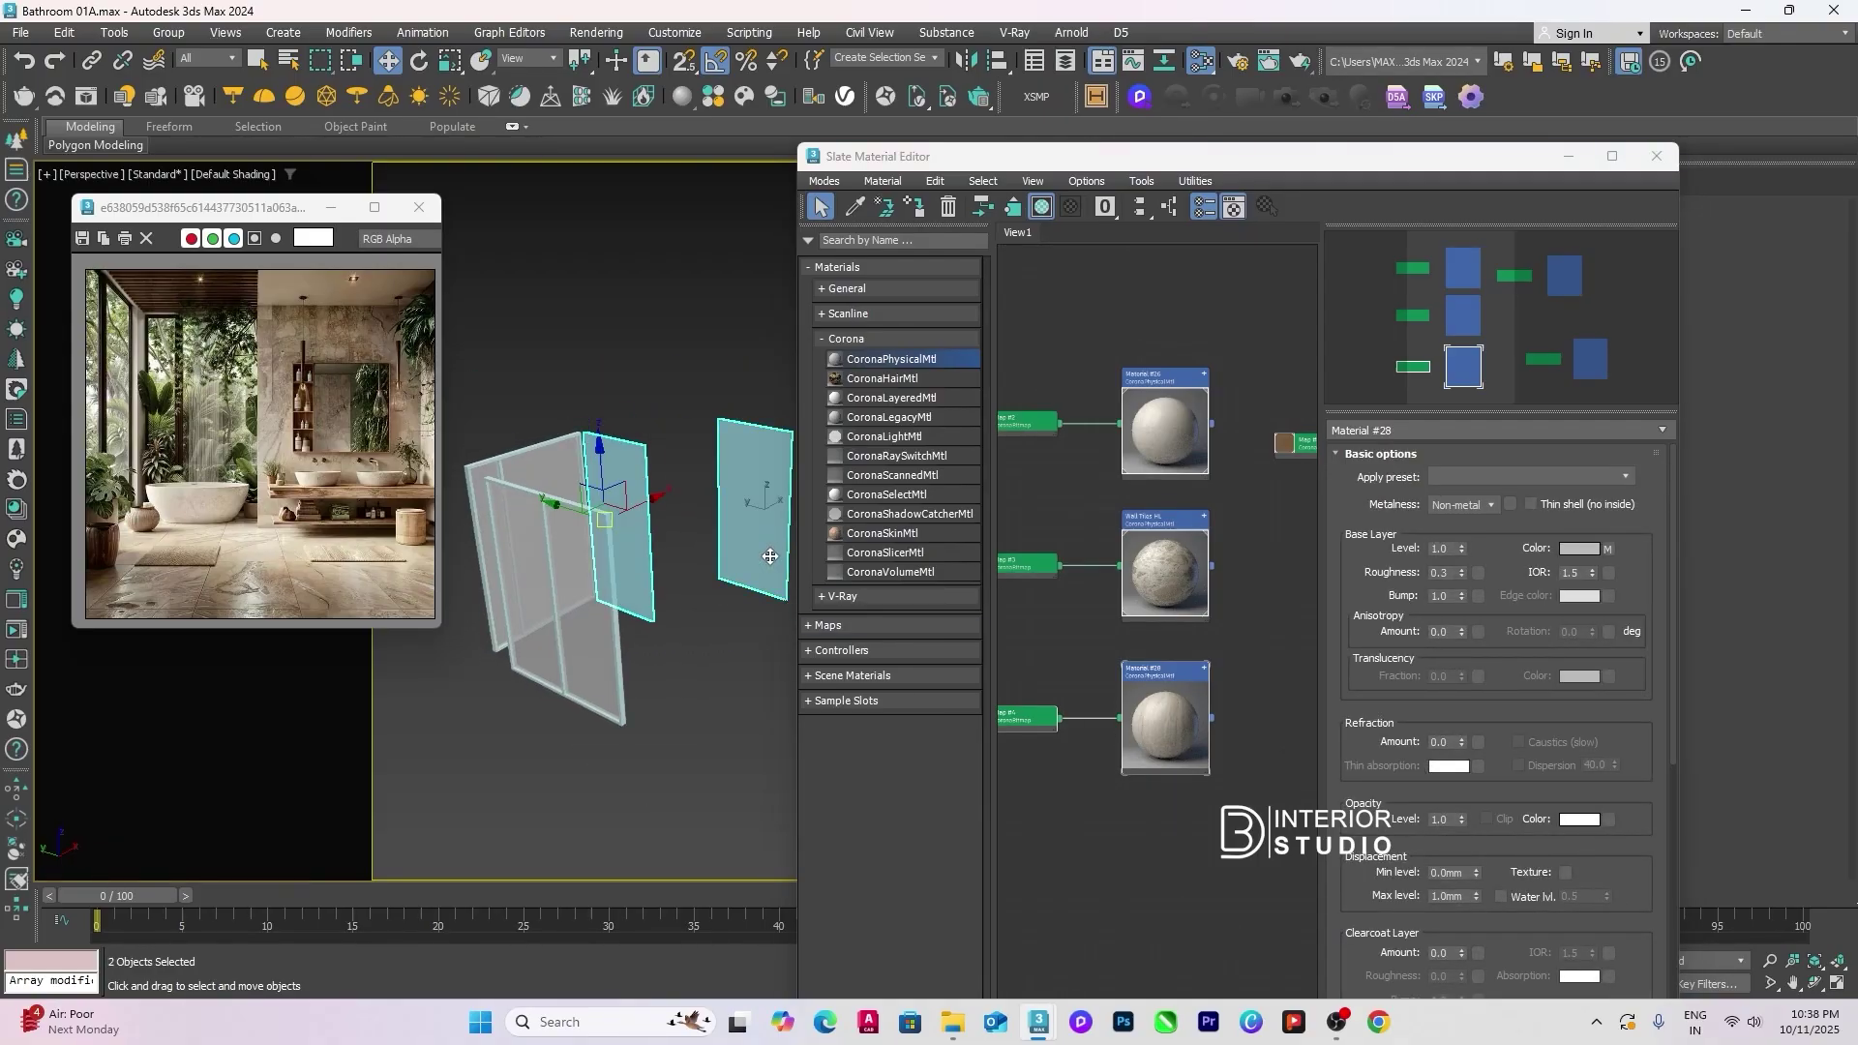
pyautogui.click(913, 206)
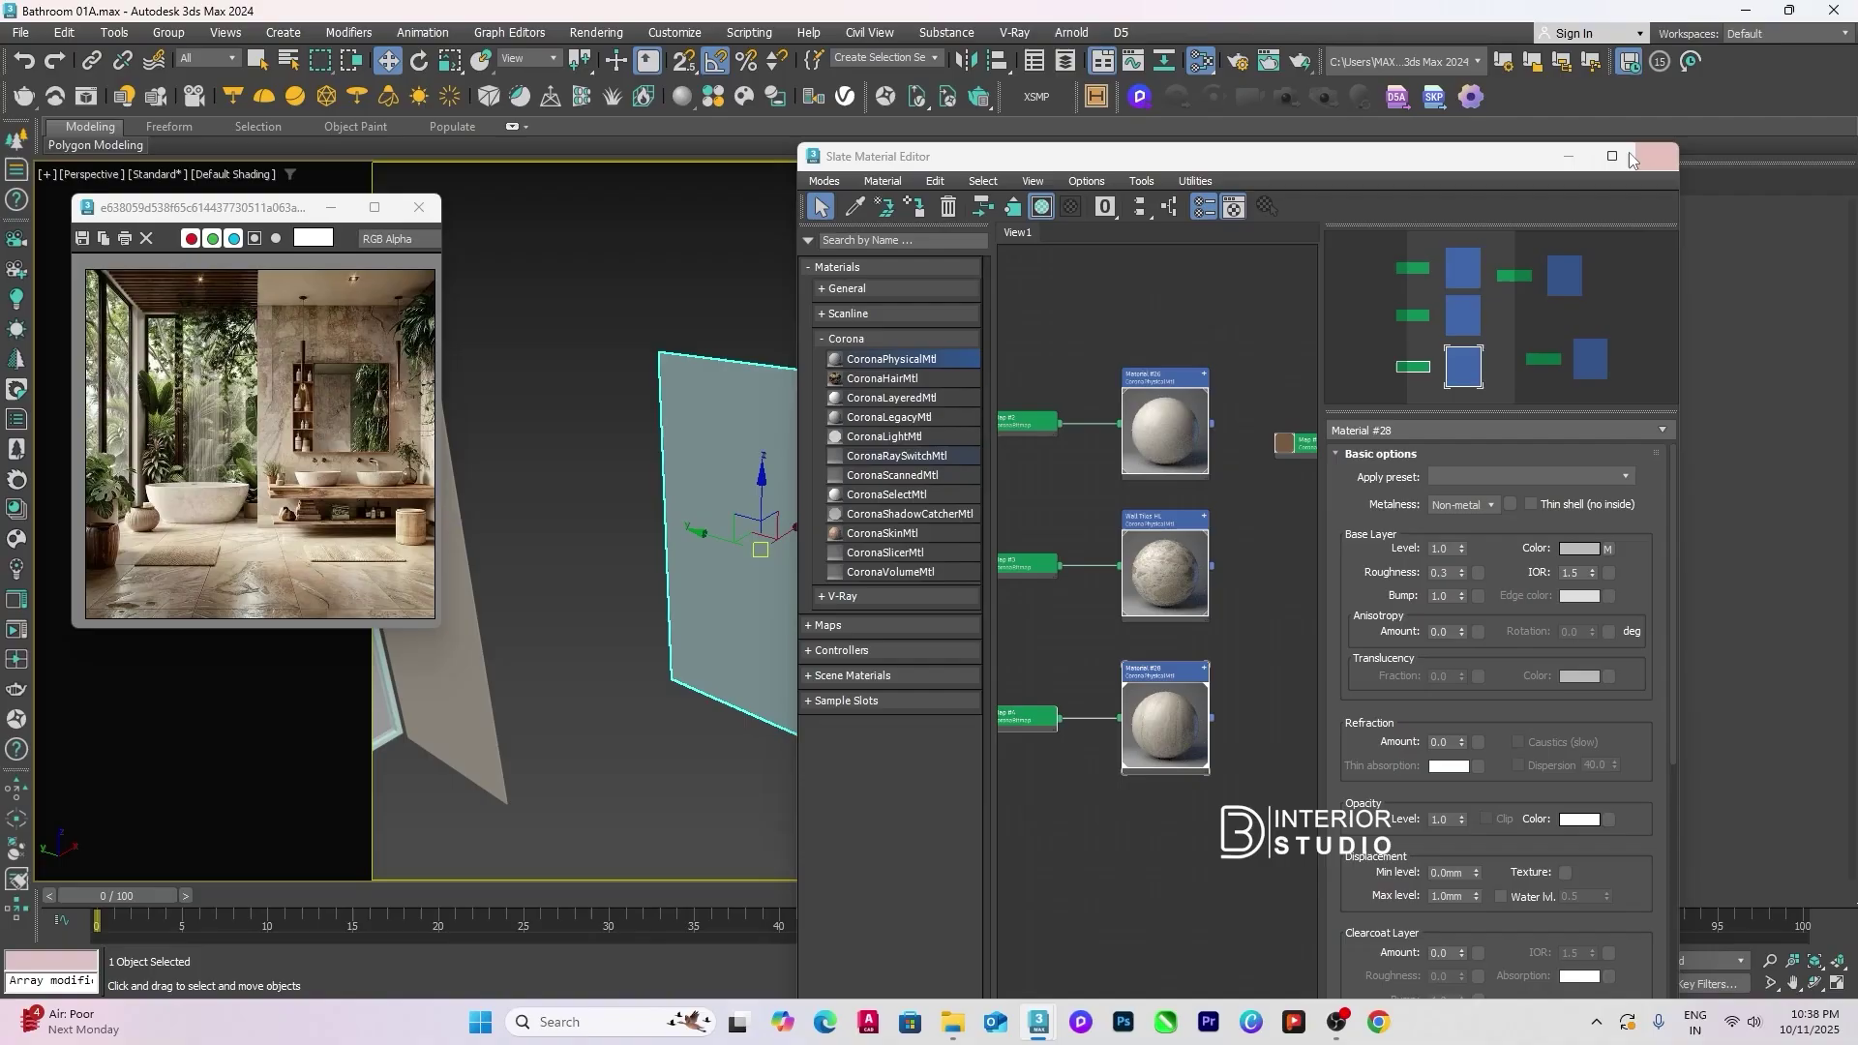
# Step: Add a UVW Map modifier to the side wall panel farther from the windows, with box mapping of 1200 × 1200 × 1200 mm
pyautogui.click(1634, 158)
pyautogui.scroll(5, 984, 481)
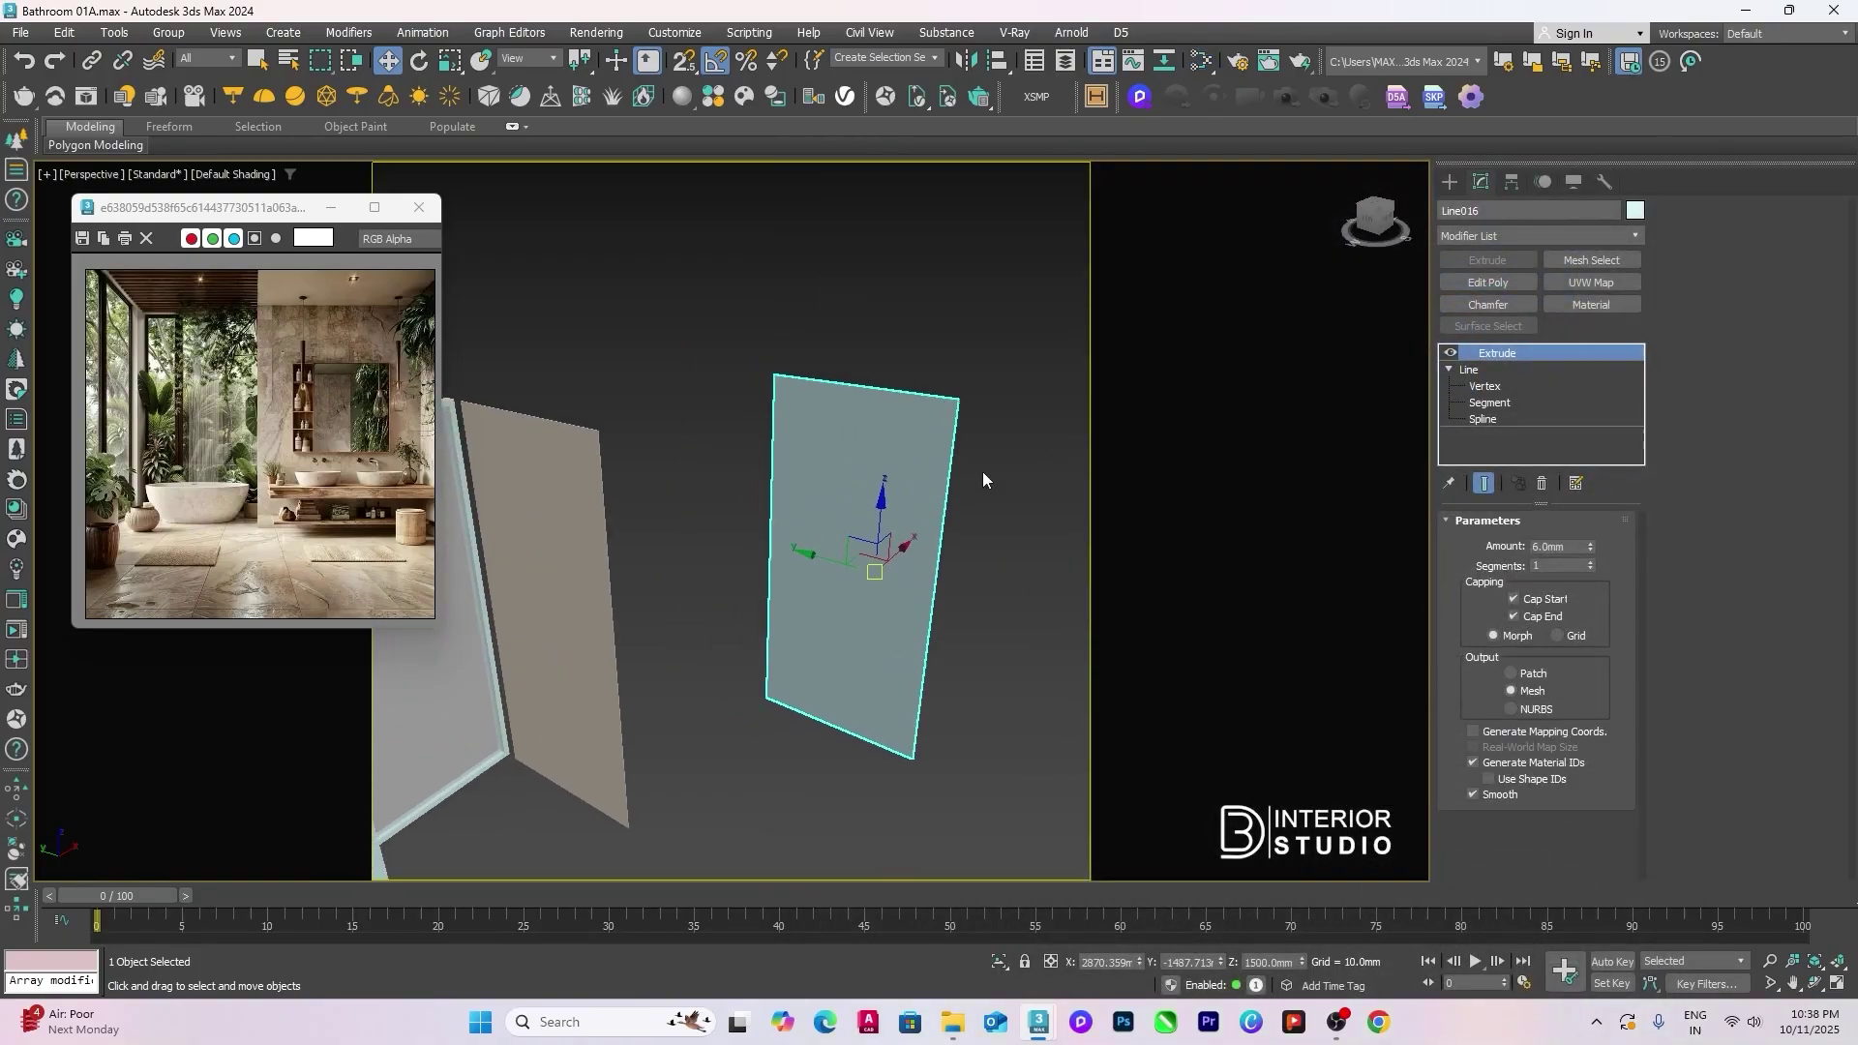
pyautogui.click(1594, 284)
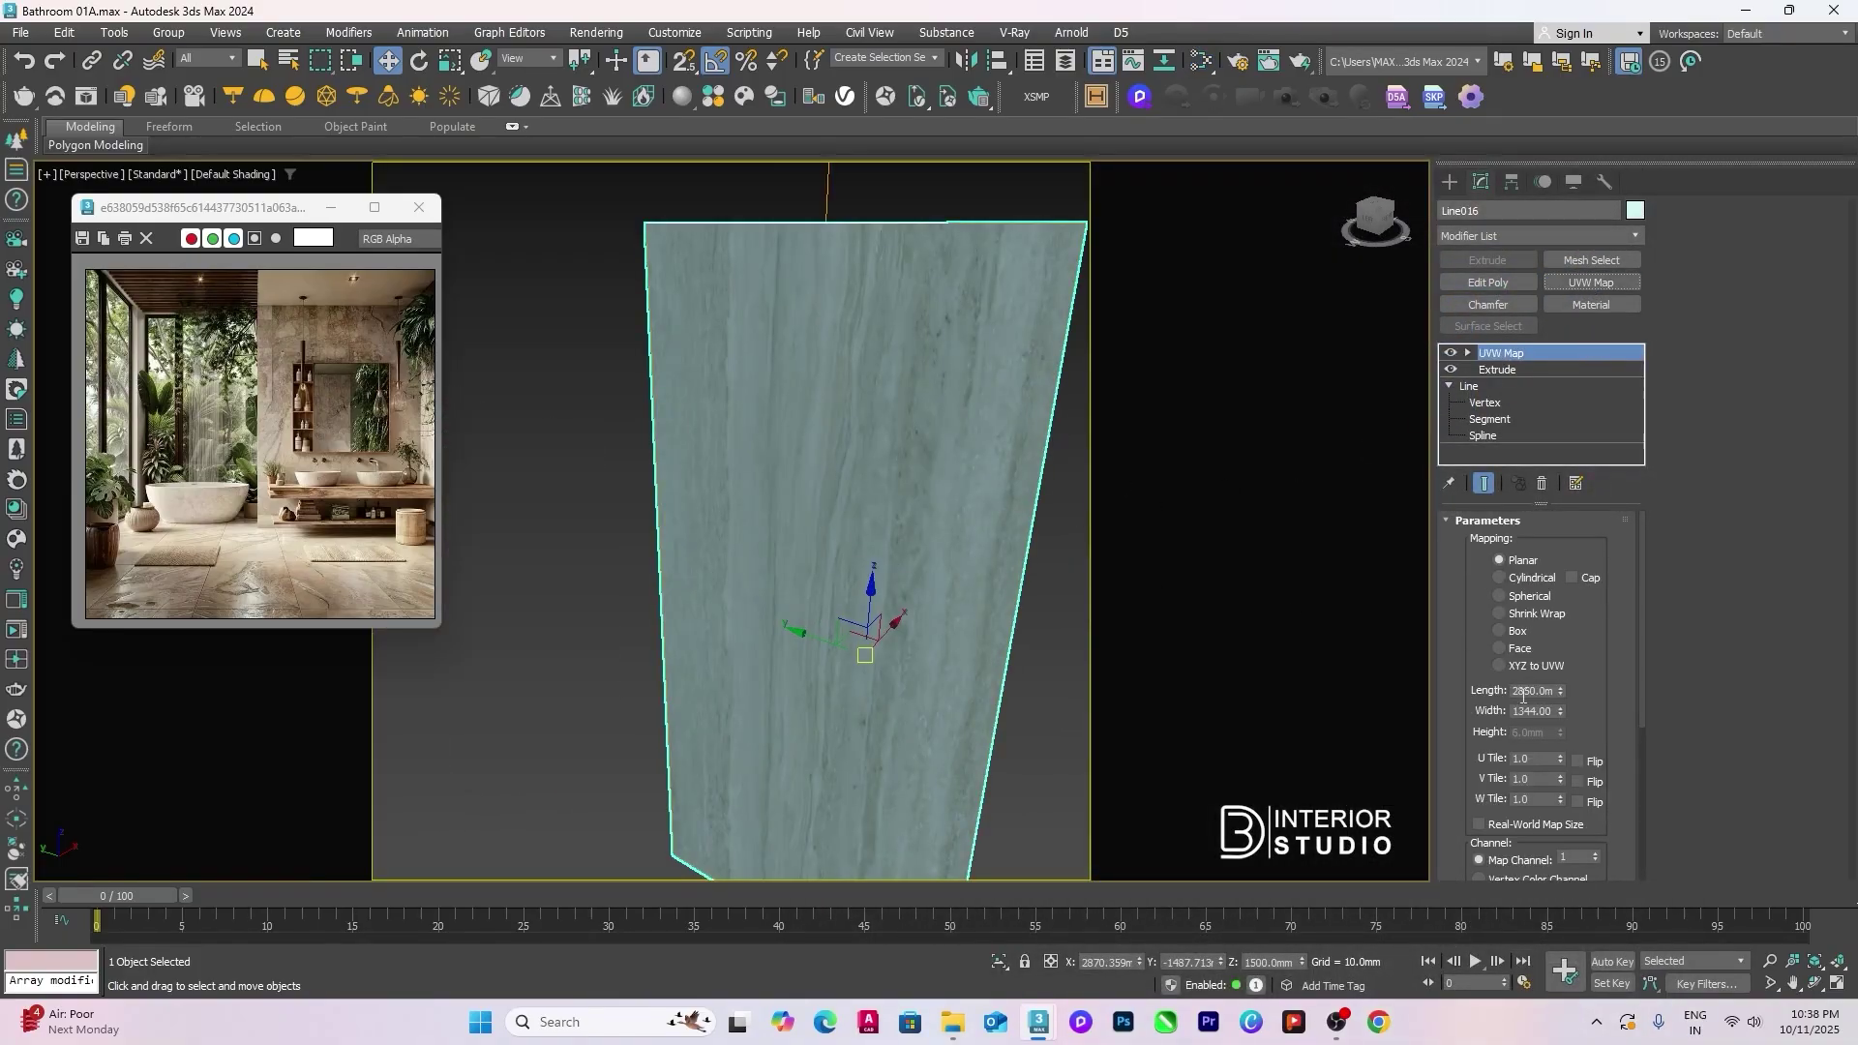
pyautogui.click(1501, 631)
pyautogui.doubleClick(1521, 690)
pyautogui.write('1200')
pyautogui.press('Tab')
pyautogui.write('1200')
pyautogui.press('Tab')
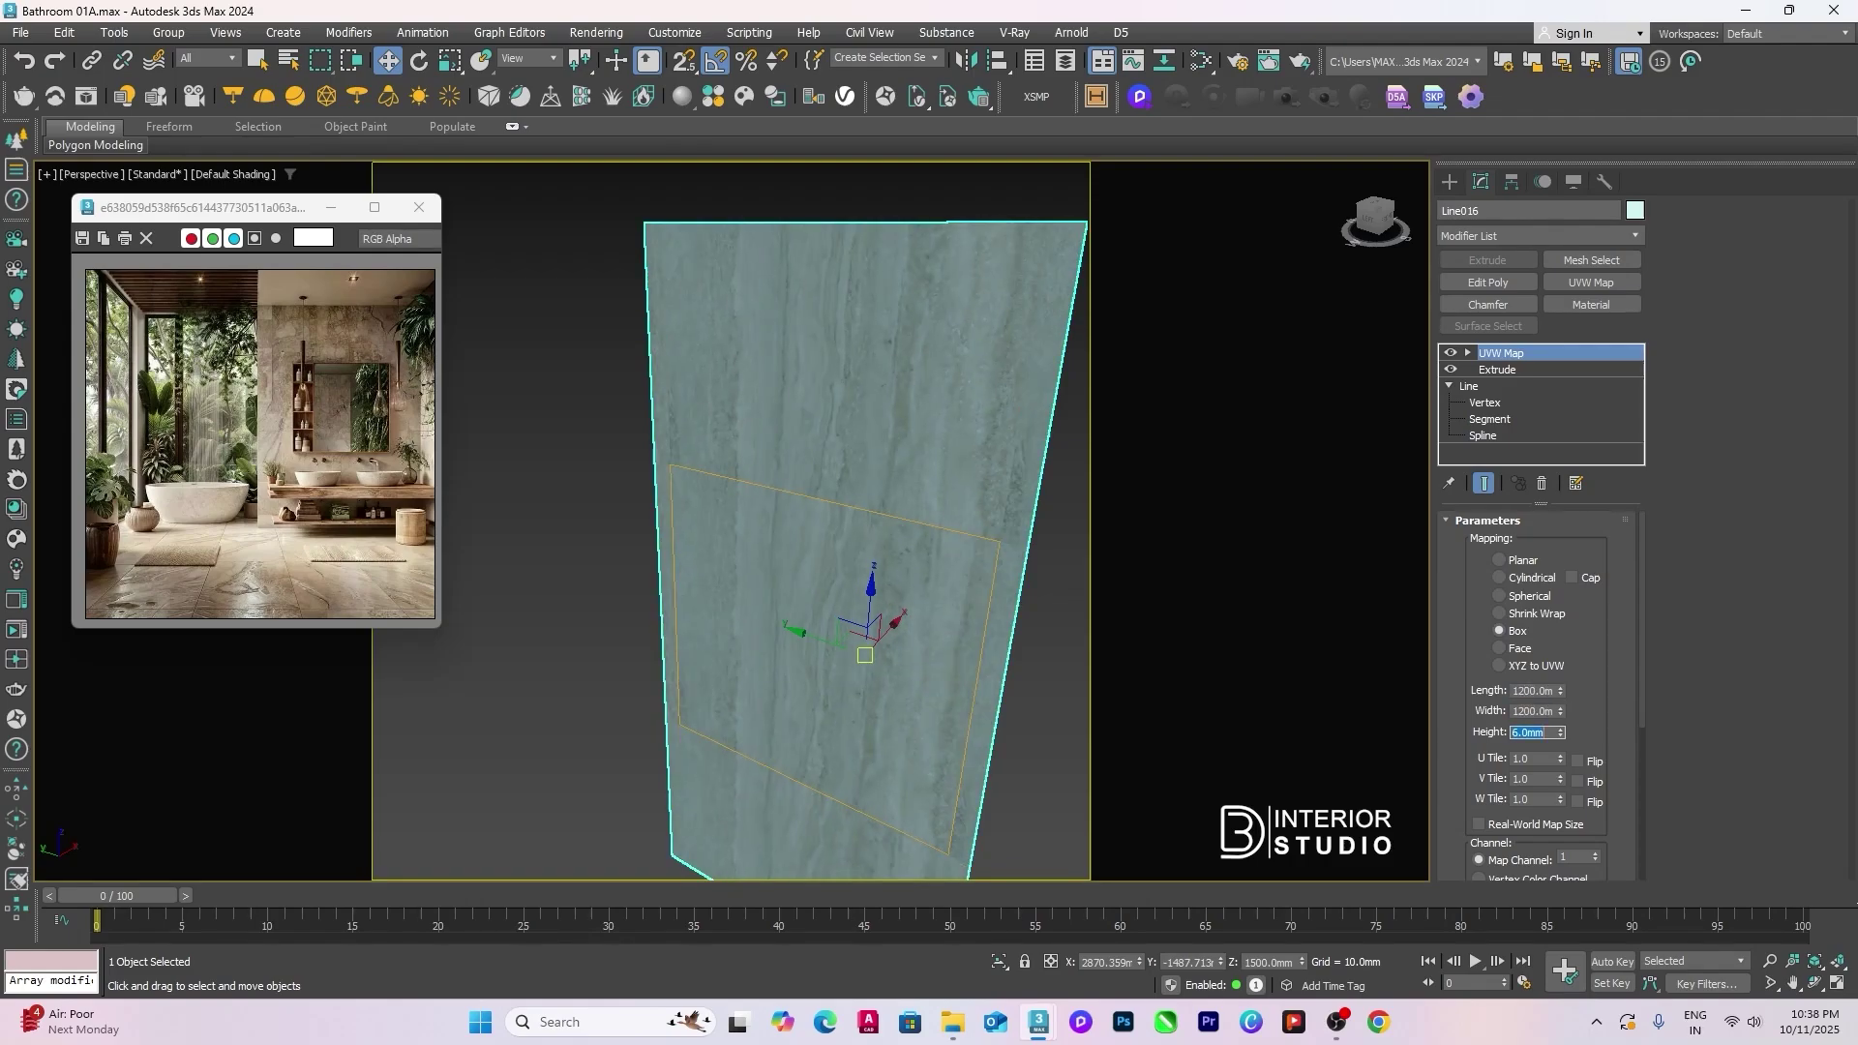
pyautogui.write('1200')
pyautogui.press('Return')
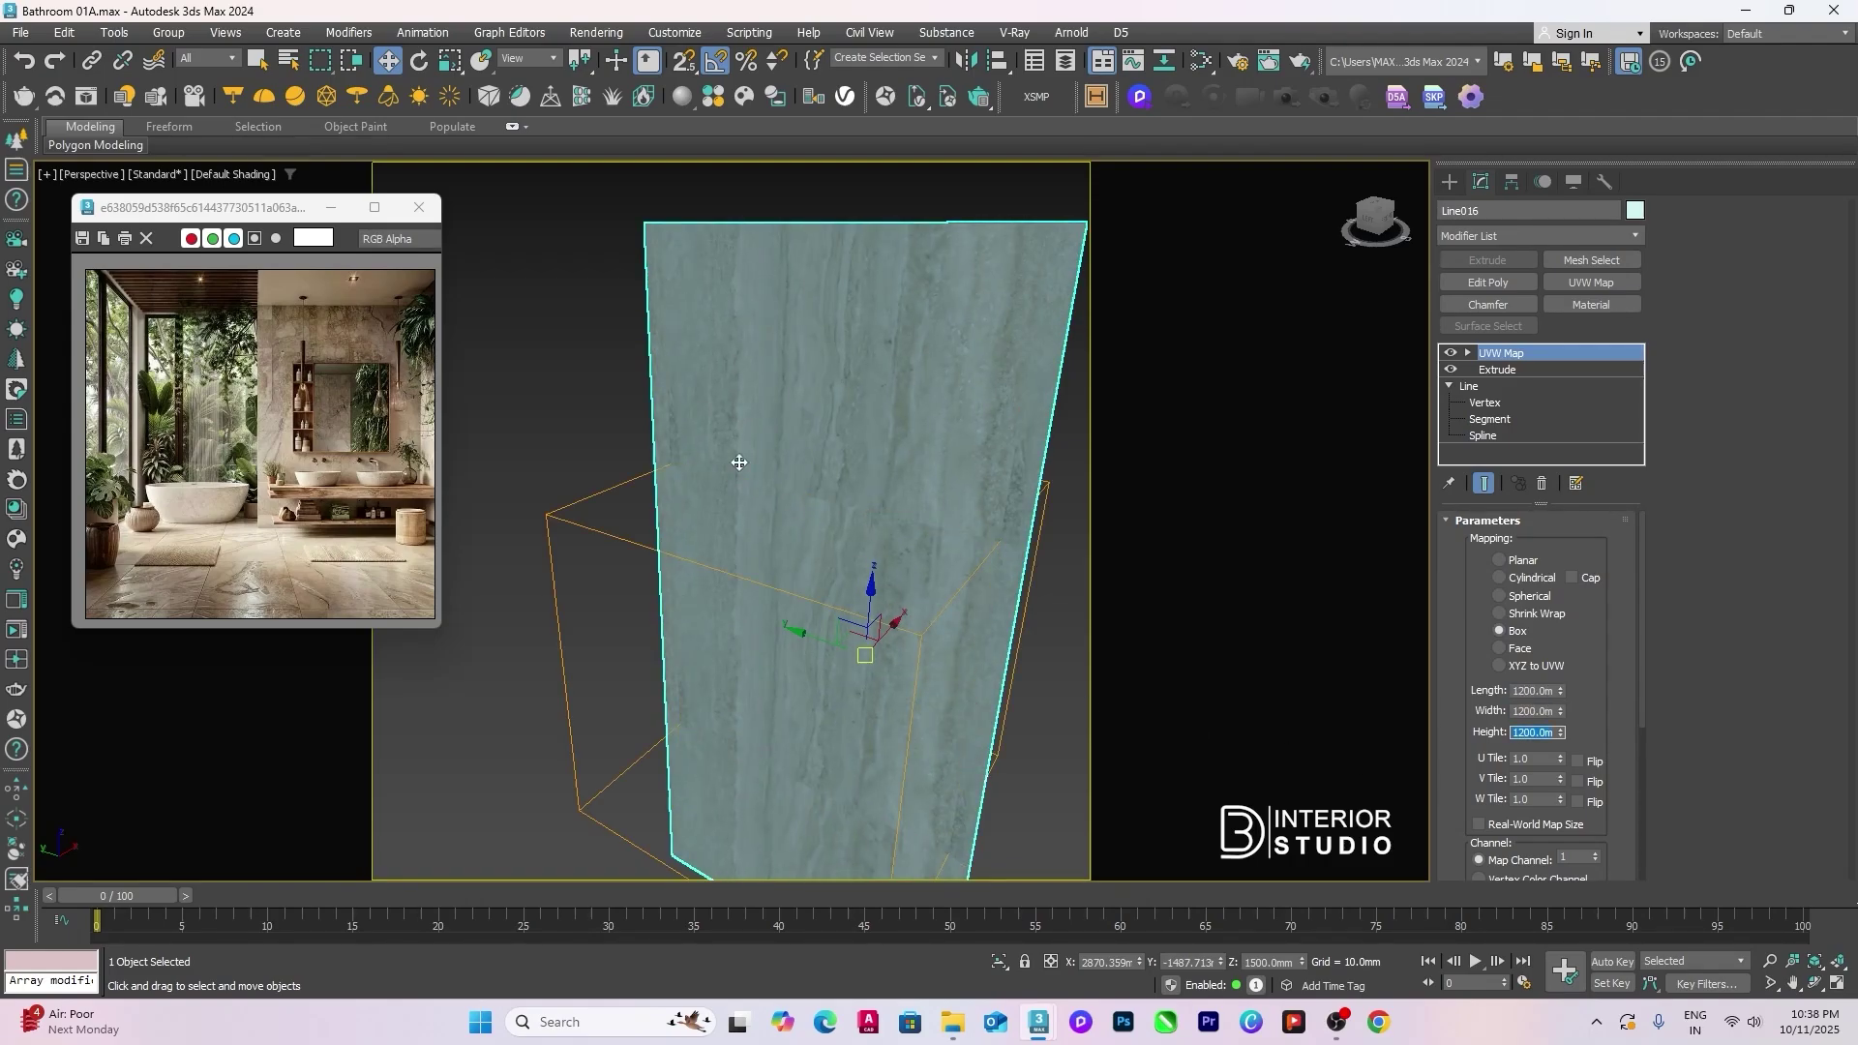
# Step: Try a box mapping length of 2400 mm on the same wall panel, and settle on 3000 mm
pyautogui.click(581, 402)
pyautogui.keyDown('alt'); pyautogui.moveTo(804, 601); pyautogui.dragTo(891, 617, button='middle'); pyautogui.keyUp('alt')
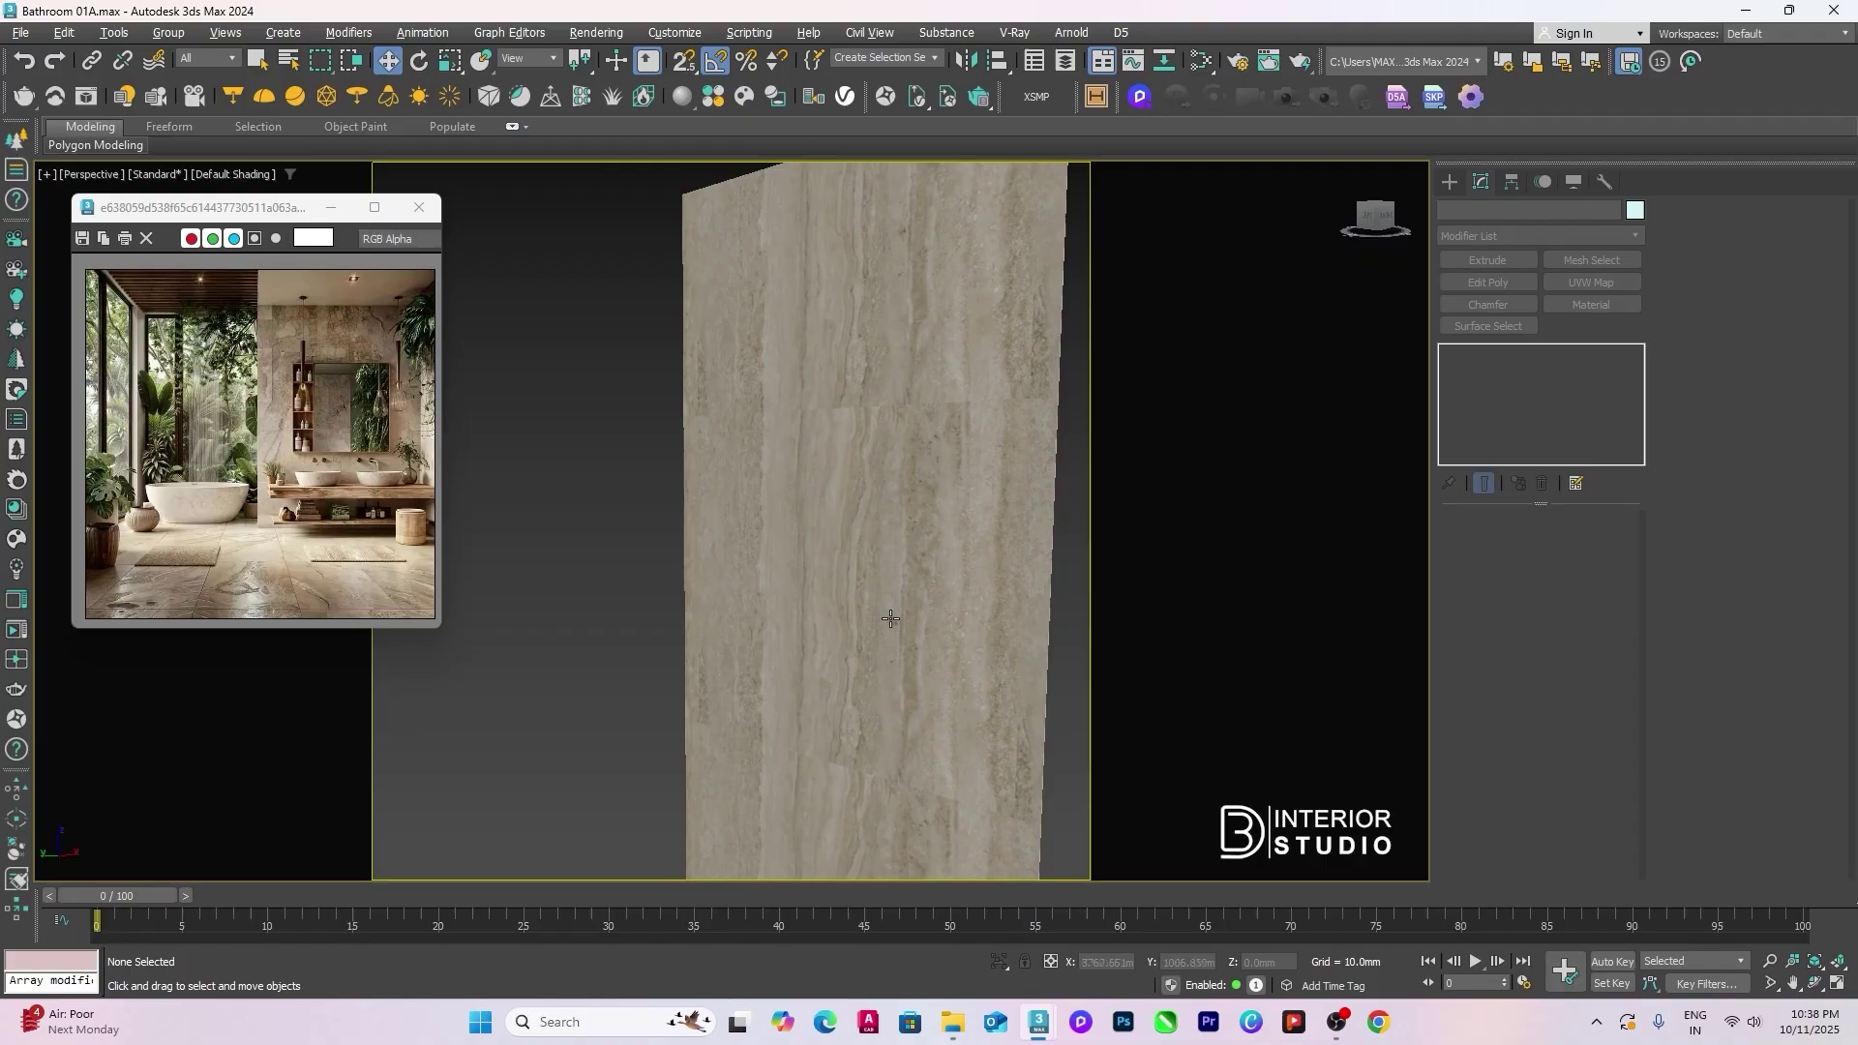
pyautogui.press('s')
pyautogui.scroll(-4, 918, 473)
pyautogui.keyDown('alt'); pyautogui.moveTo(902, 505); pyautogui.dragTo(906, 523, button='middle'); pyautogui.keyUp('alt')
pyautogui.scroll(2, 906, 520)
pyautogui.press('s')
pyautogui.click(907, 520)
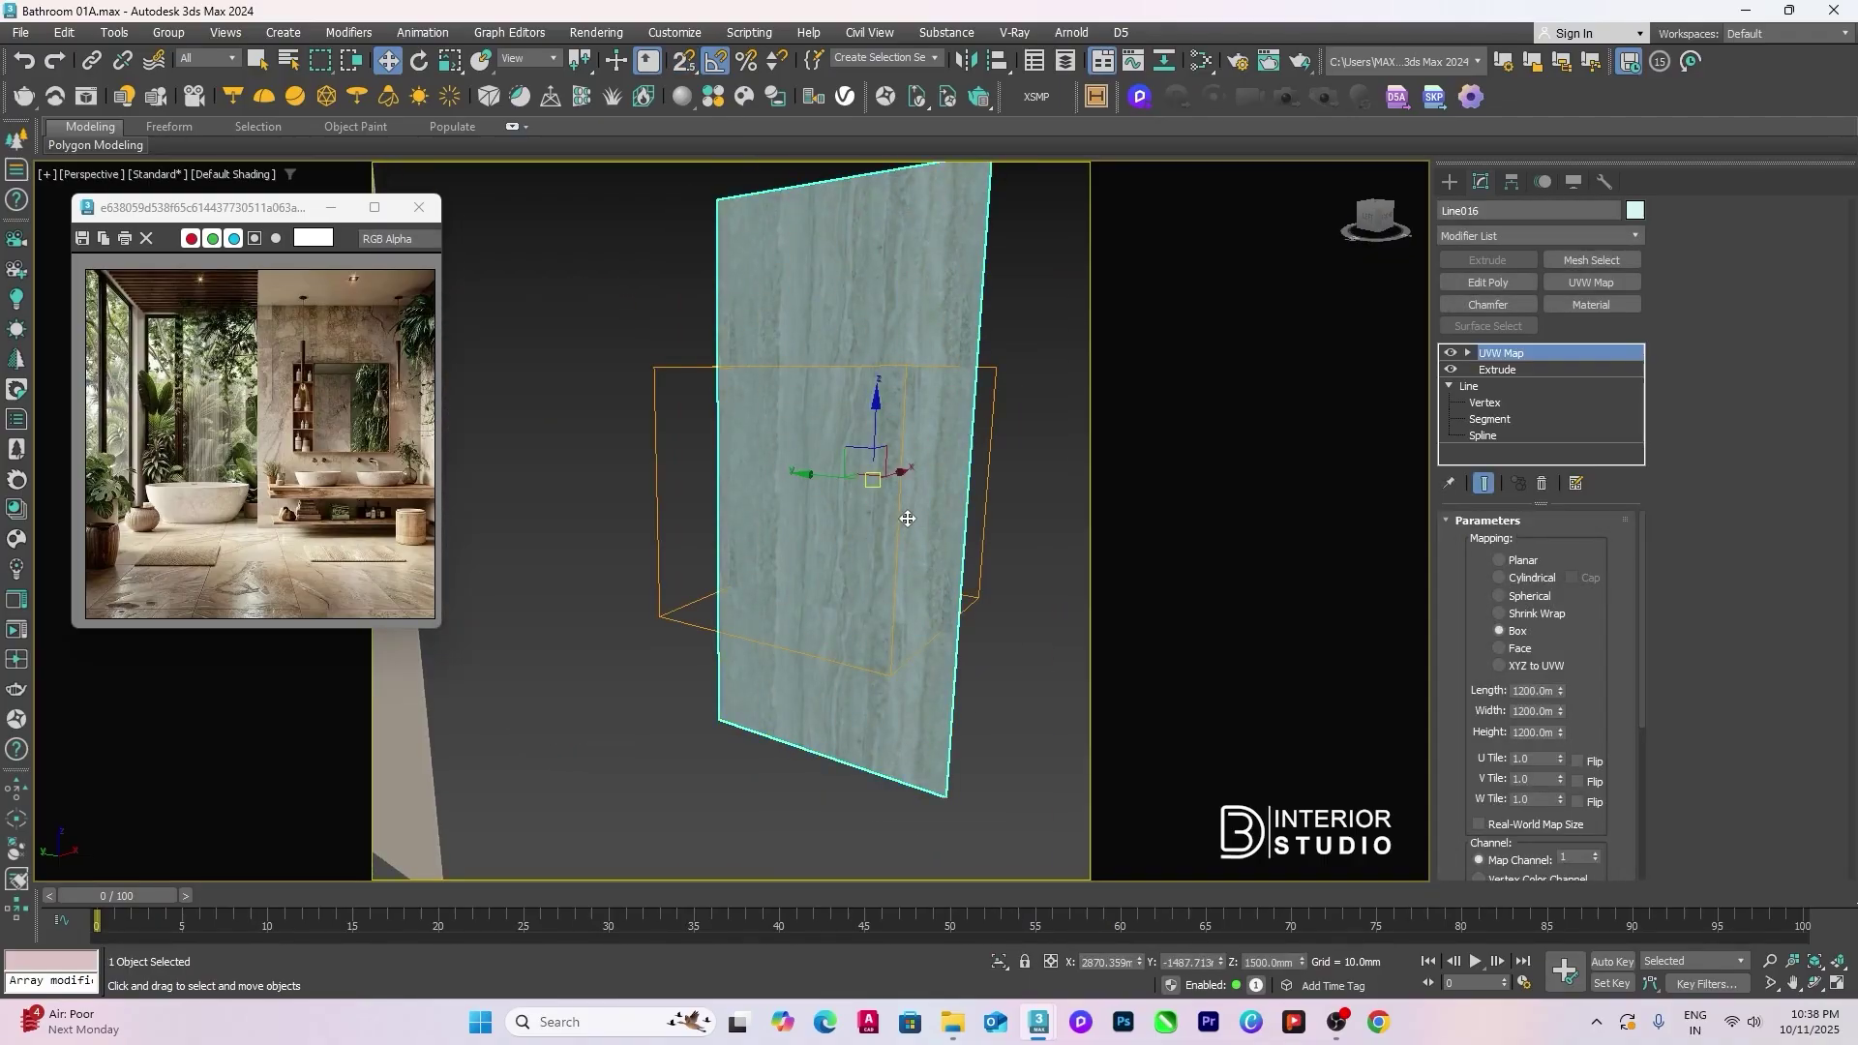
pyautogui.scroll(-3, 1028, 544)
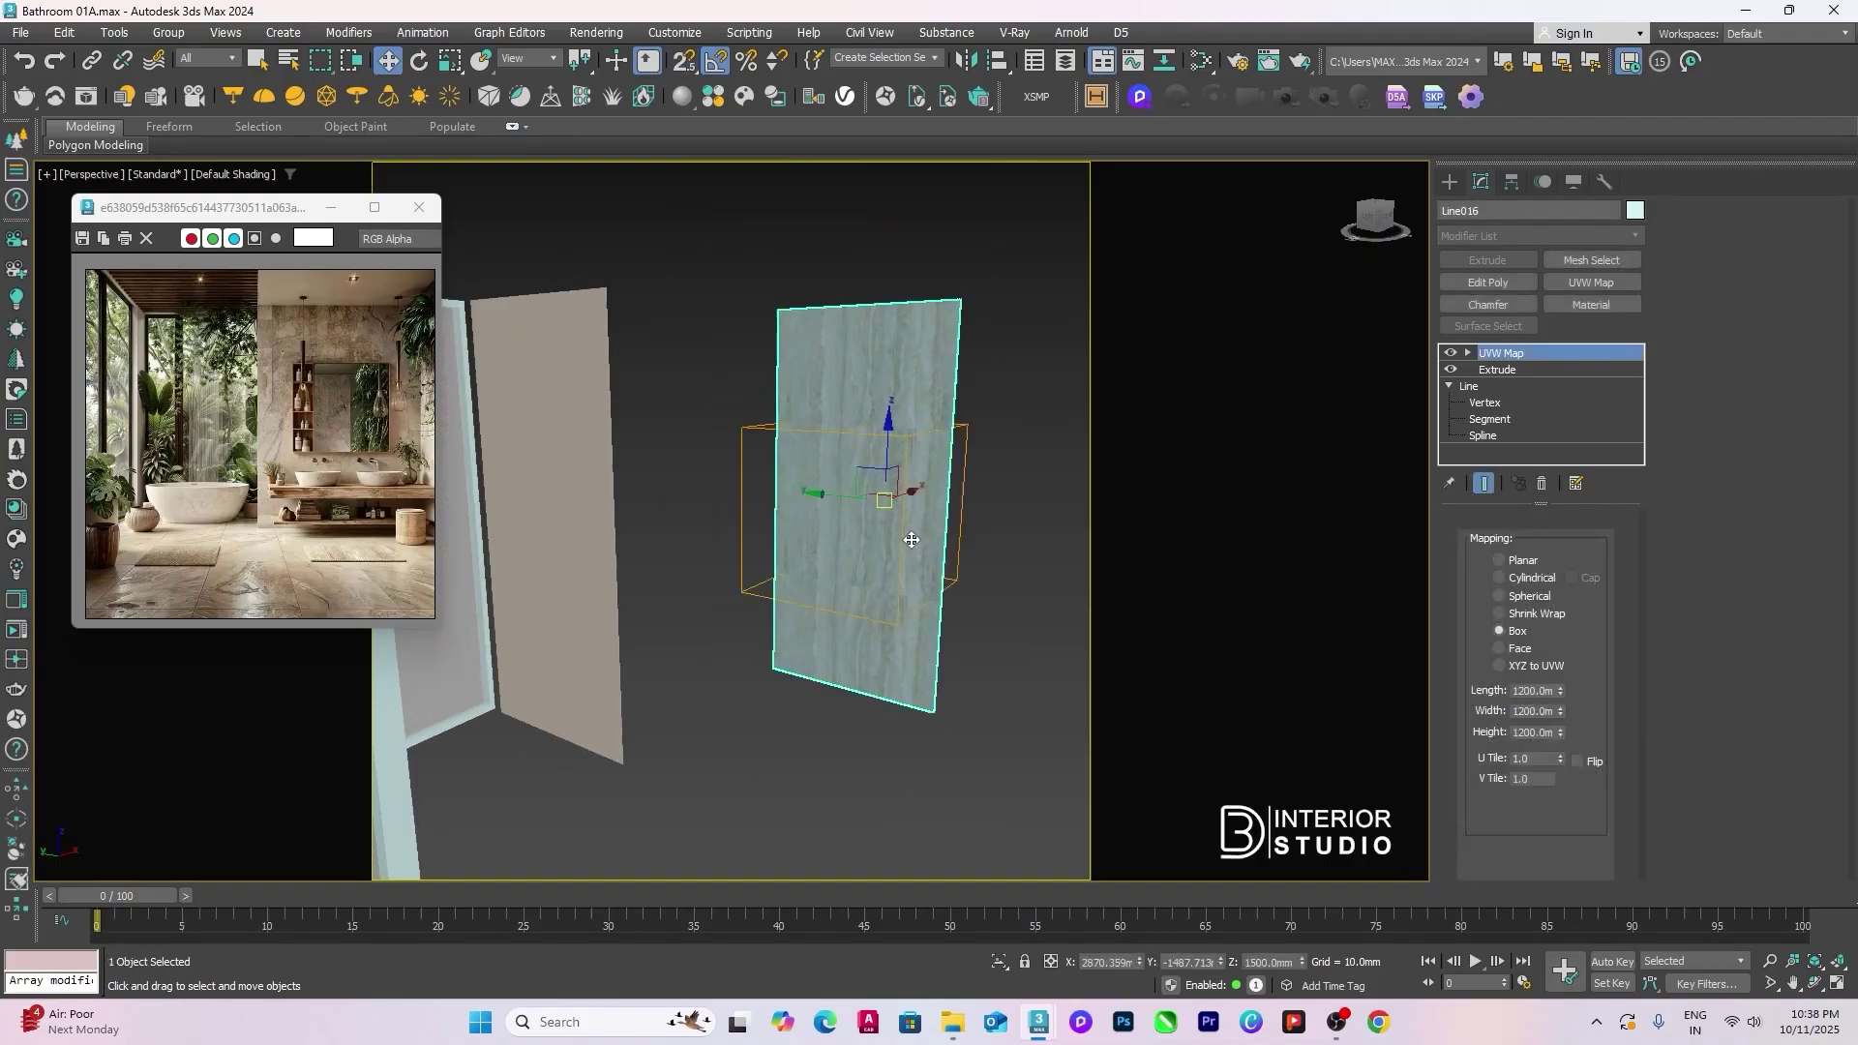
pyautogui.doubleClick(1538, 691)
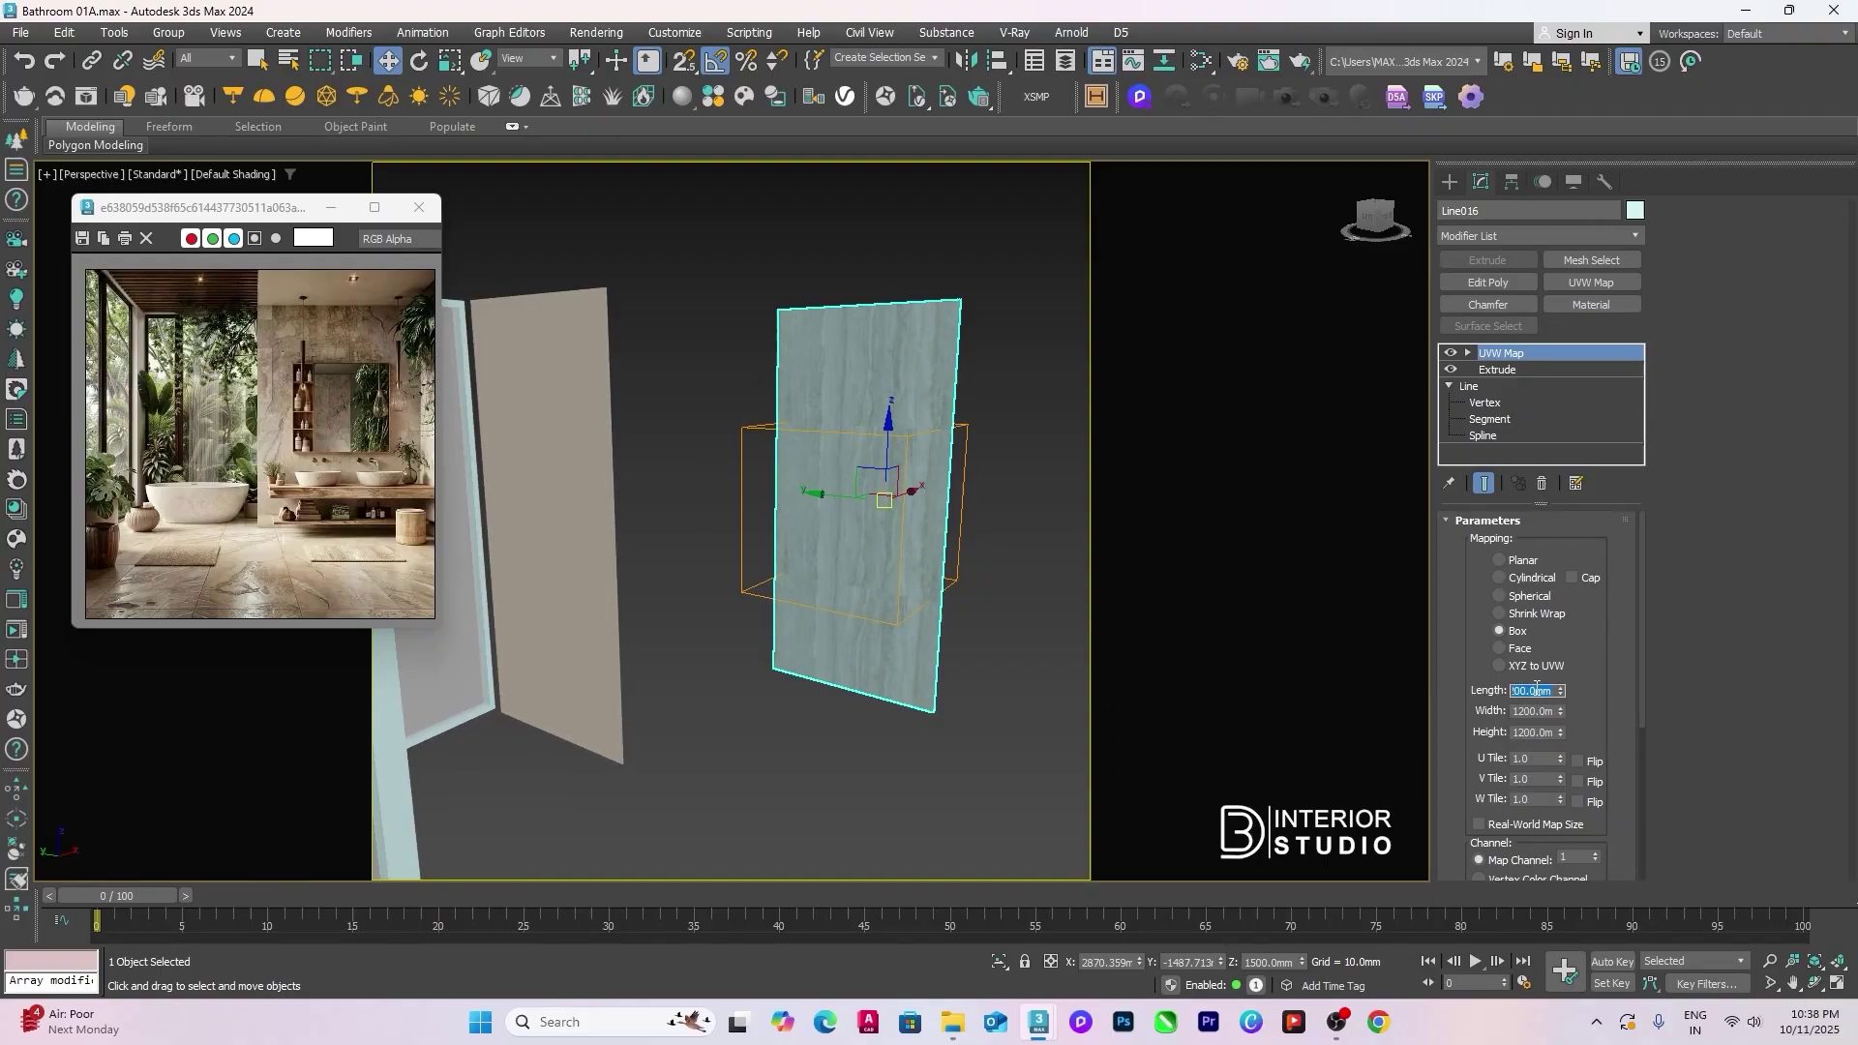
pyautogui.write('2400')
pyautogui.press('Return')
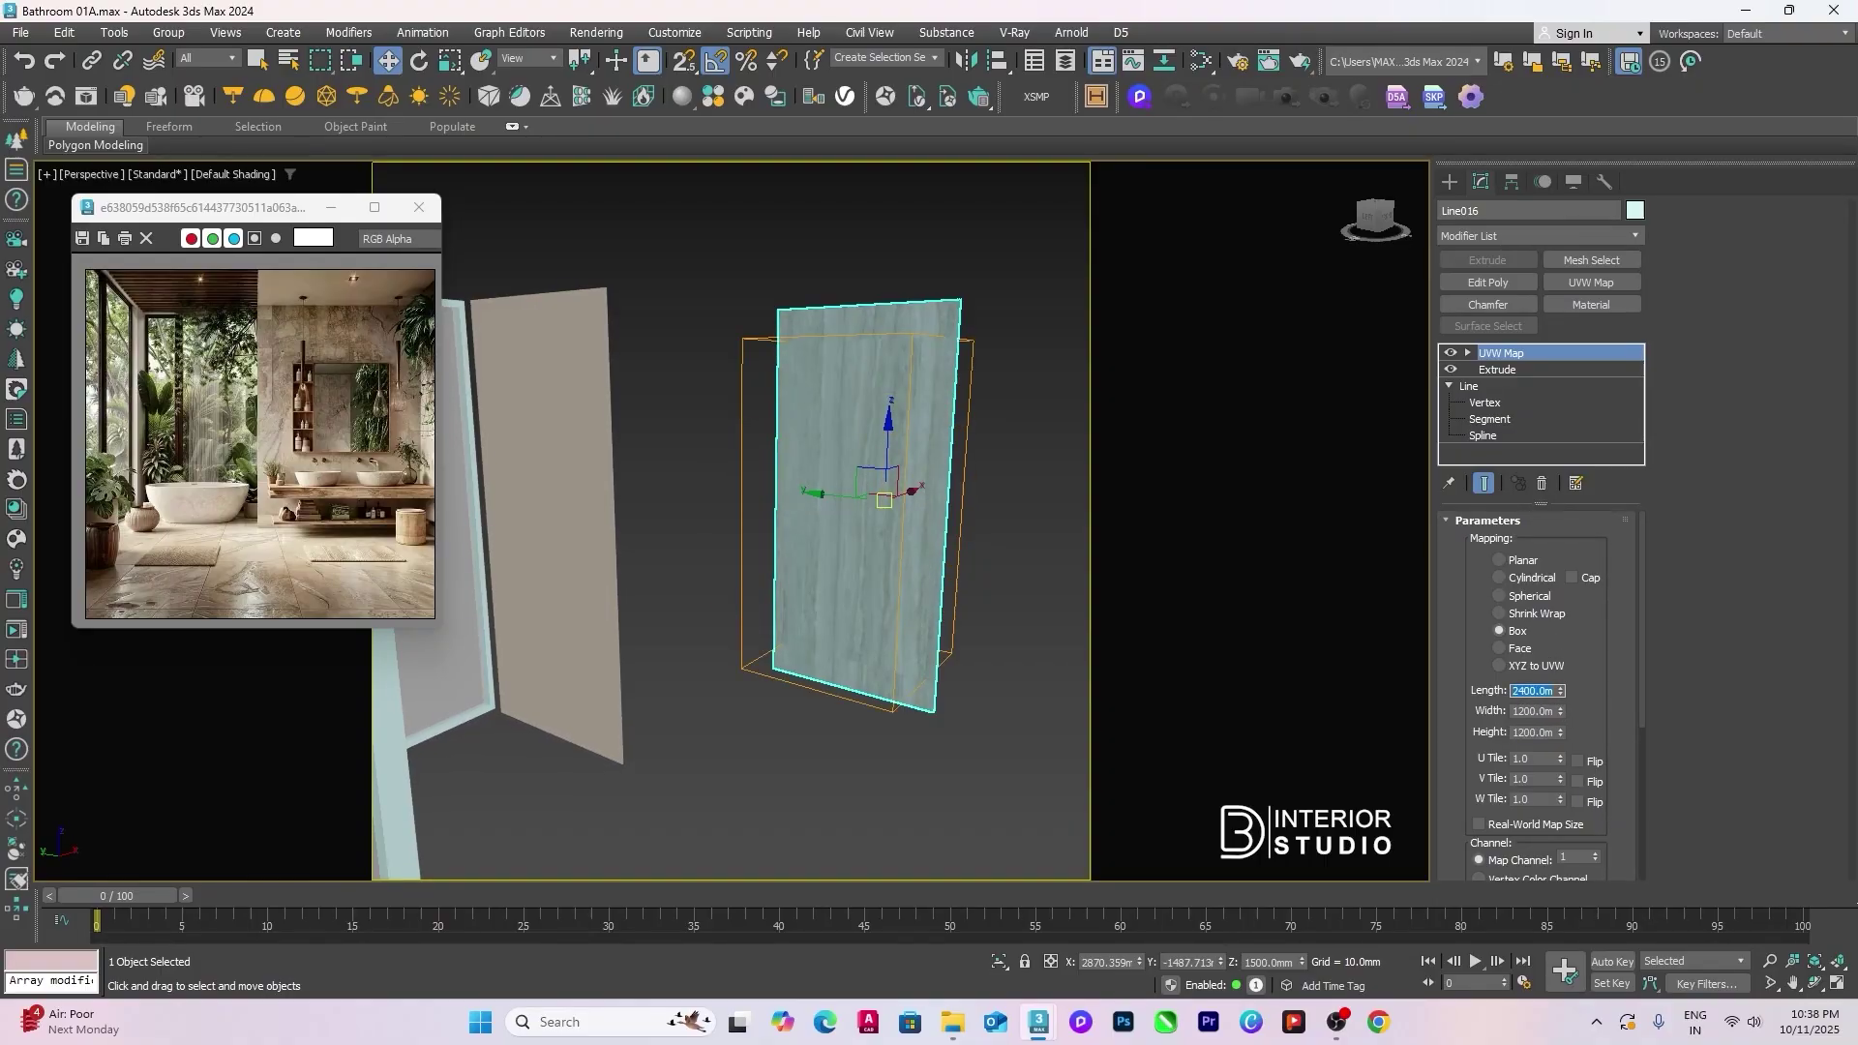
pyautogui.write('3000')
pyautogui.press('Return')
pyautogui.click(1025, 571)
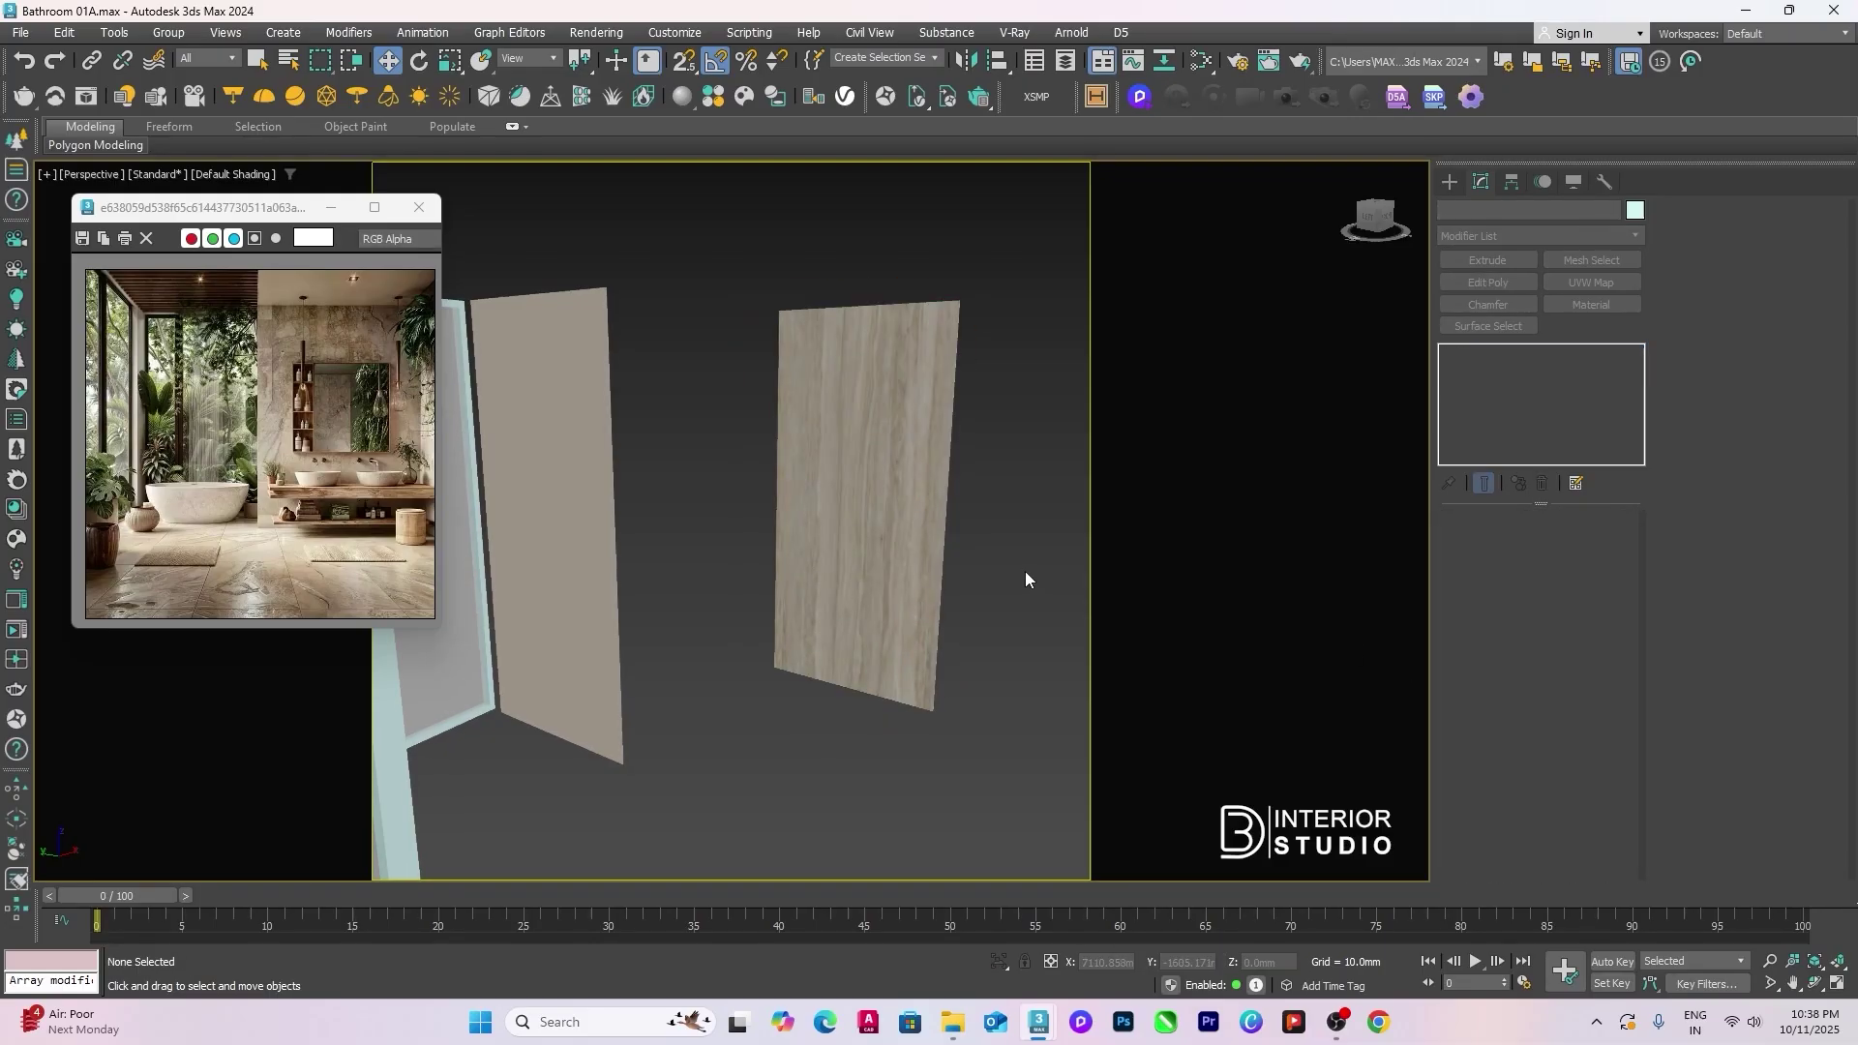
# Step: Add a UVW Map modifier to the other side wall panel, beside the window, with box mapping of 3000 × 1200 × 1200 mm
pyautogui.keyDown('alt'); pyautogui.moveTo(1025, 571); pyautogui.dragTo(754, 649, button='middle'); pyautogui.keyUp('alt')
pyautogui.click(754, 649)
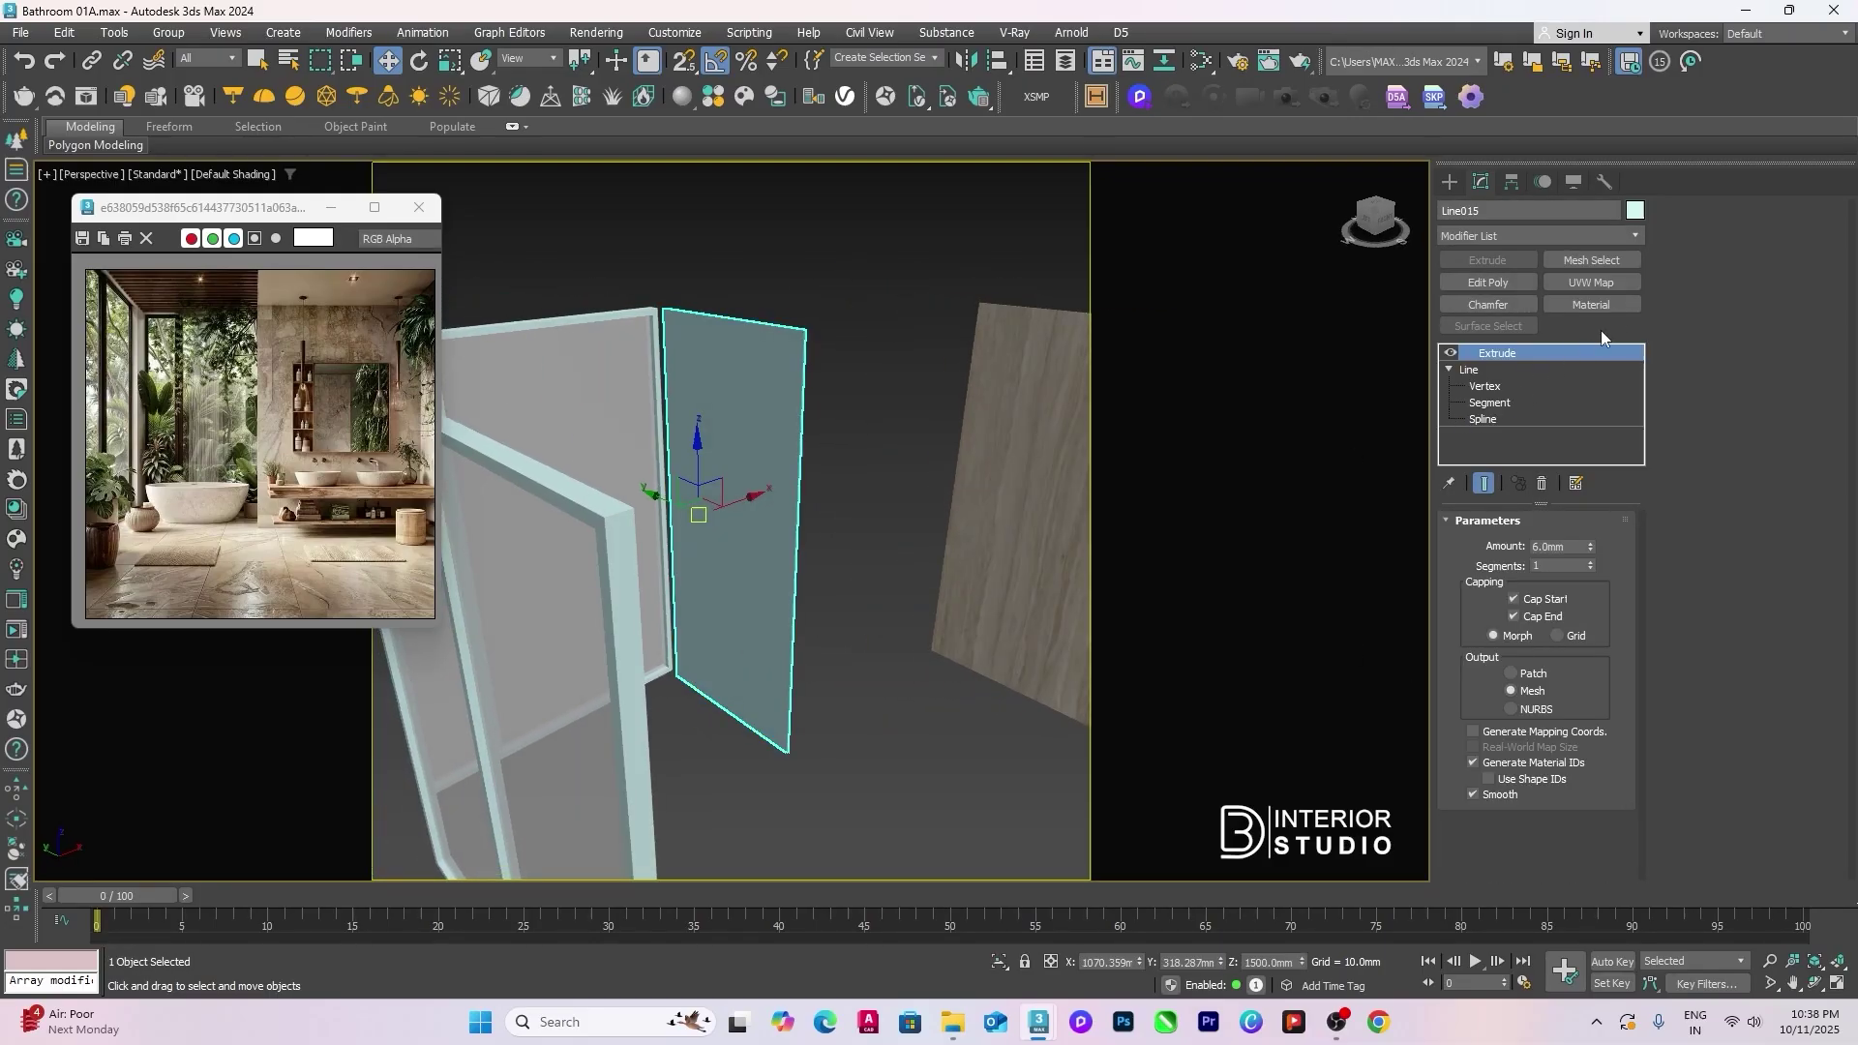
pyautogui.click(1592, 283)
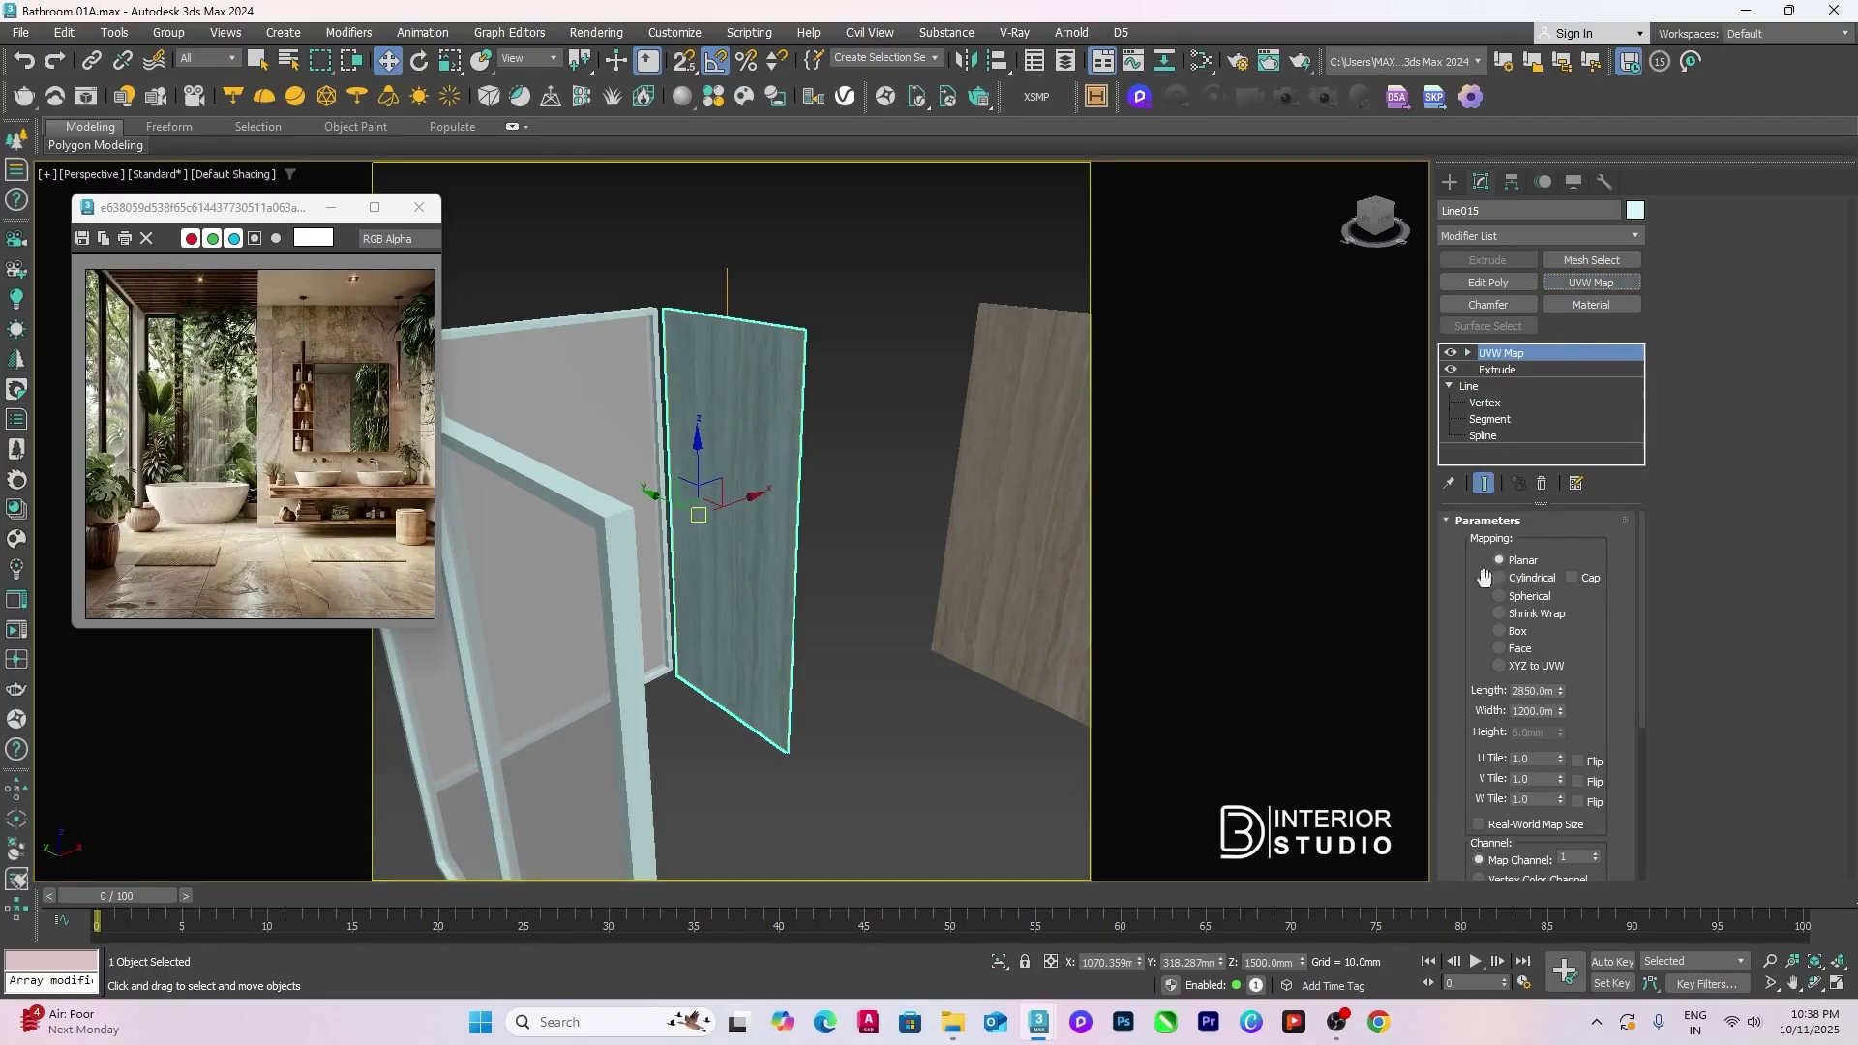
pyautogui.click(1517, 631)
pyautogui.click(1534, 711)
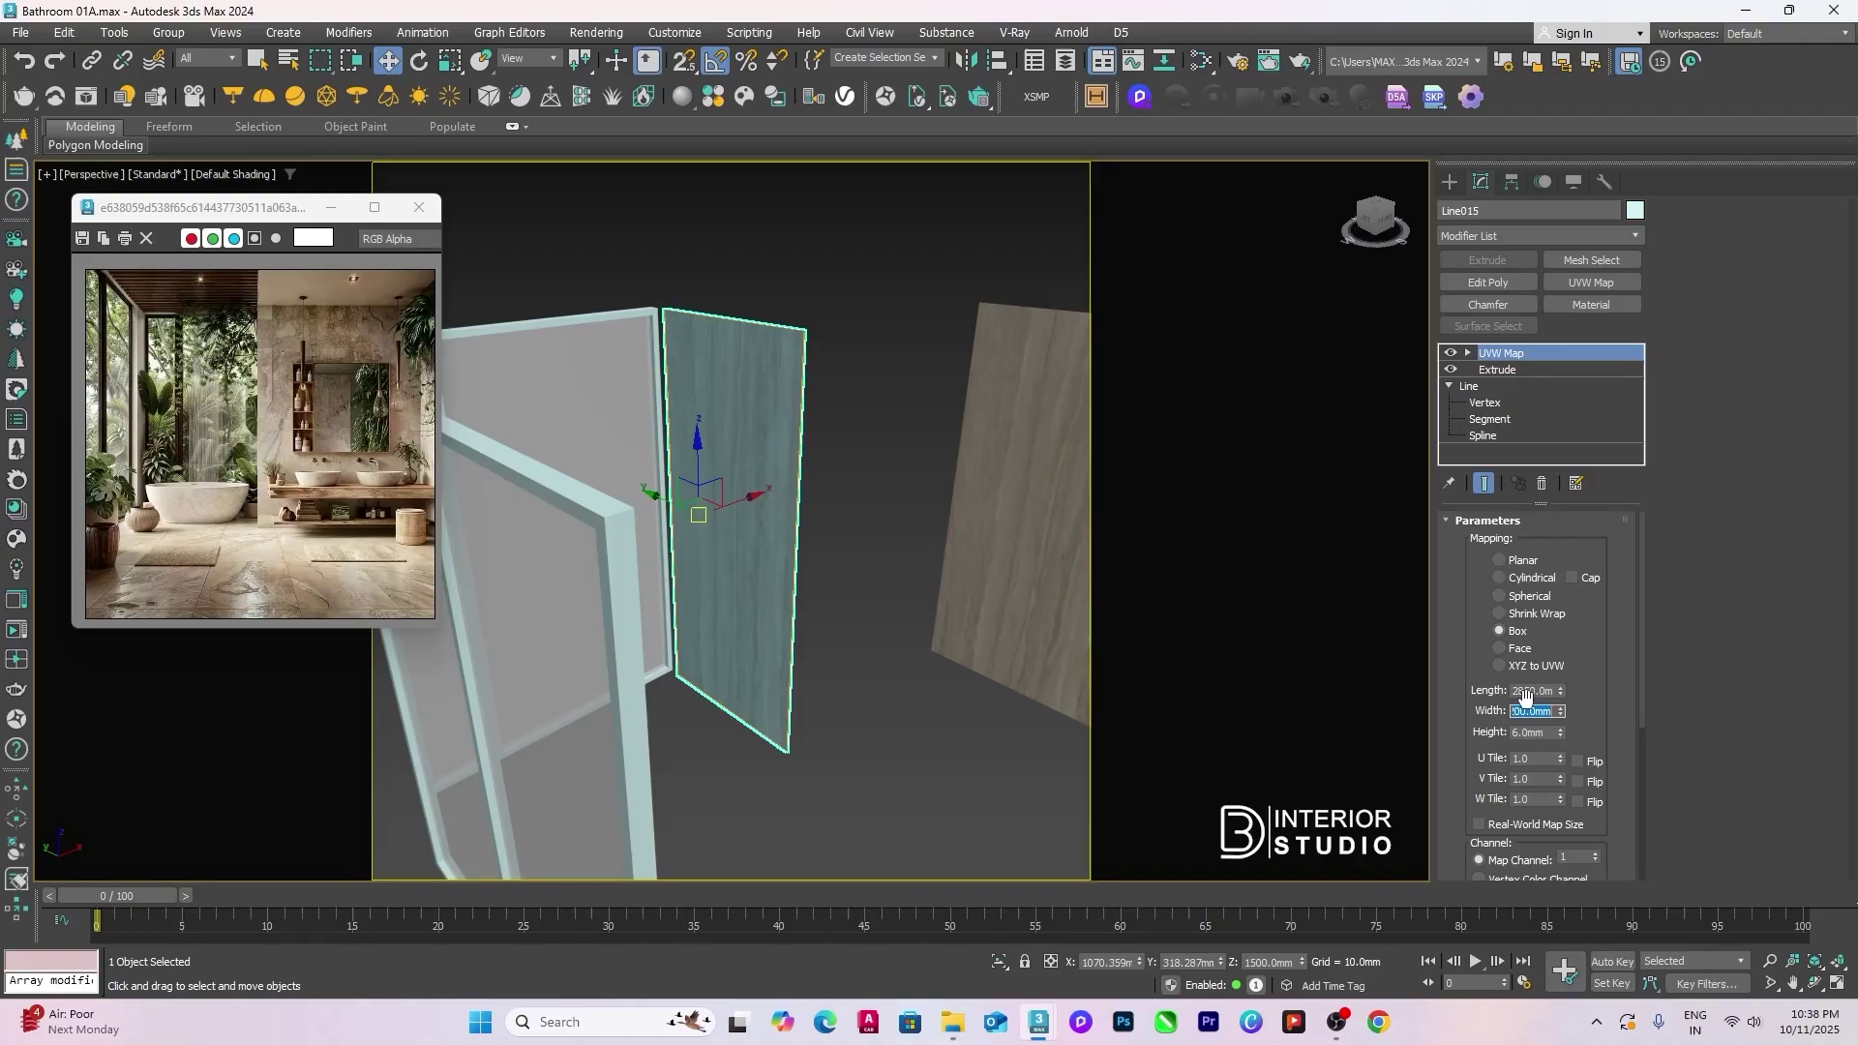
pyautogui.doubleClick(1524, 692)
pyautogui.write('3000')
pyautogui.press('Tab')
pyautogui.write('1')
pyautogui.press('Return')
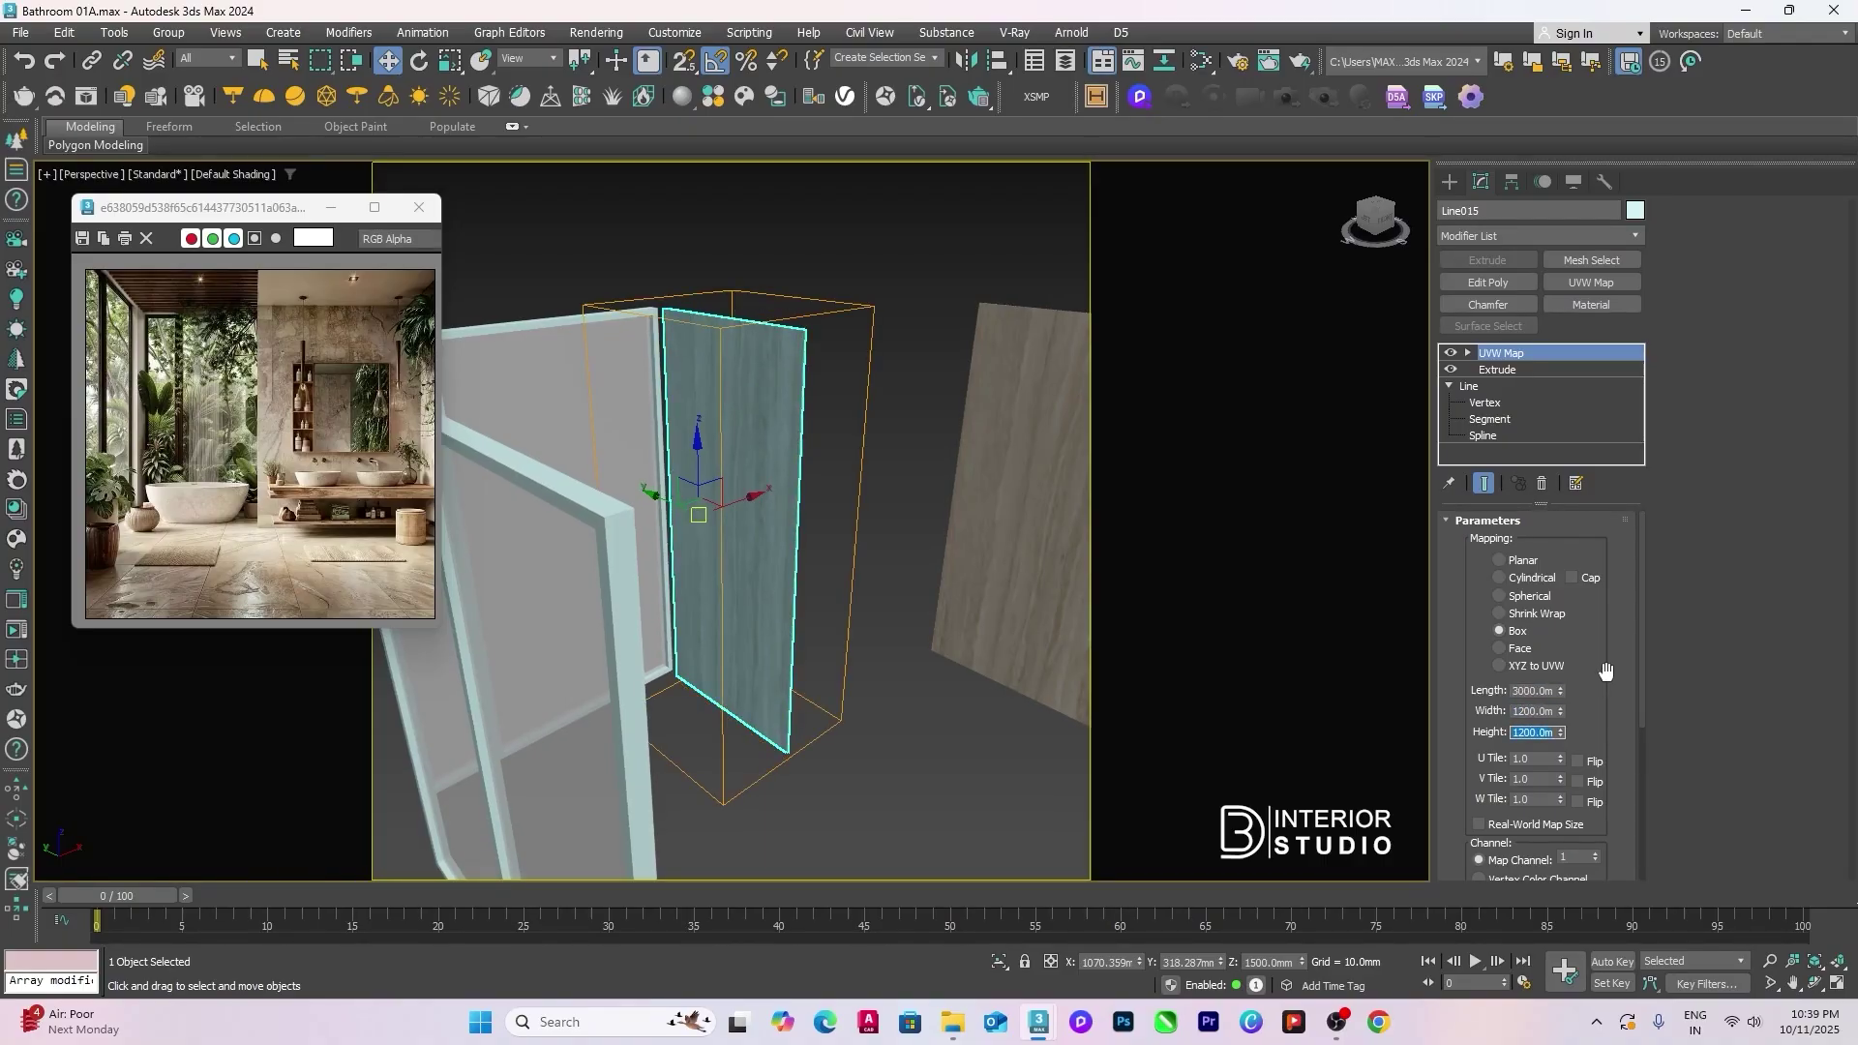
pyautogui.click(871, 720)
# Step: Add a new CoronaPhysicalMtl to an empty area of the Slate Material Editor and collapse its node
pyautogui.keyDown('alt'); pyautogui.moveTo(877, 718); pyautogui.dragTo(906, 741, button='middle'); pyautogui.keyUp('alt')
pyautogui.scroll(-3, 960, 676)
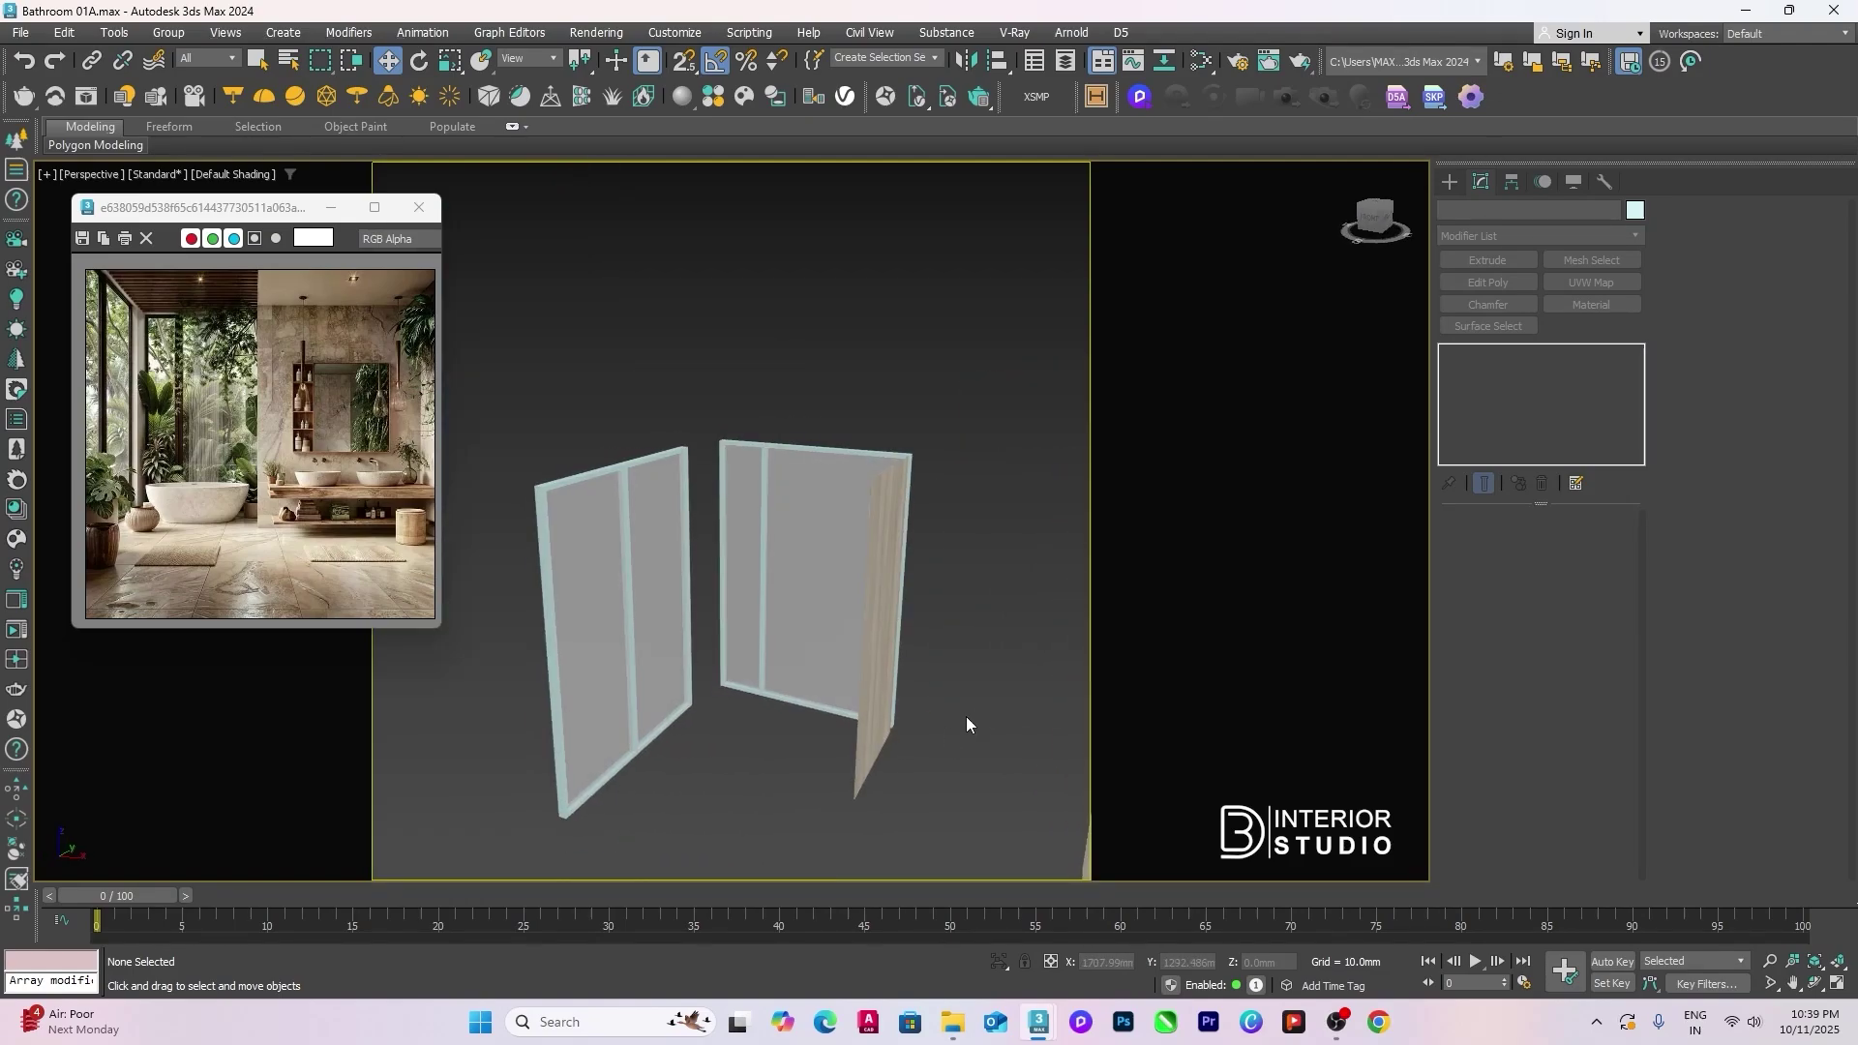
pyautogui.scroll(4, 966, 717)
pyautogui.scroll(-4, 1089, 710)
pyautogui.press('m')
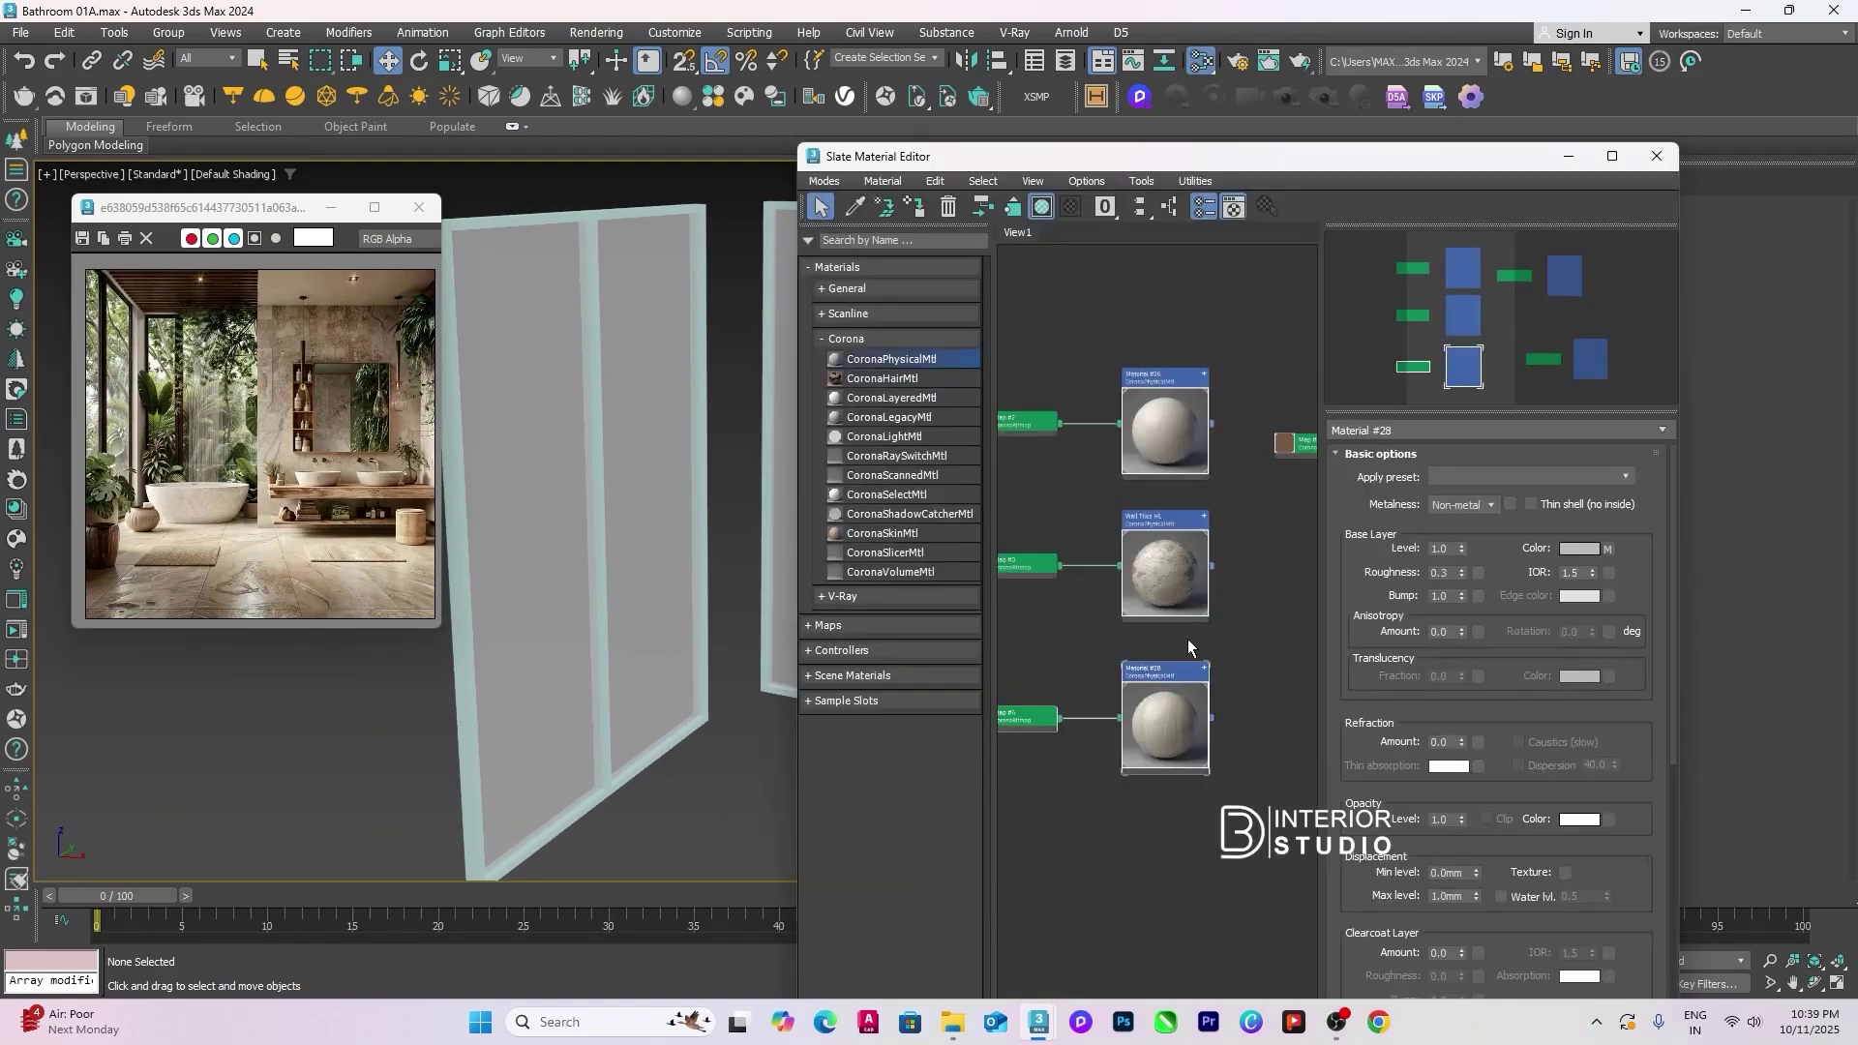
pyautogui.scroll(-5, 1088, 848)
pyautogui.scroll(4, 1142, 755)
pyautogui.moveTo(1149, 717); pyautogui.dragTo(1127, 687, button='middle')
pyautogui.click(1115, 580)
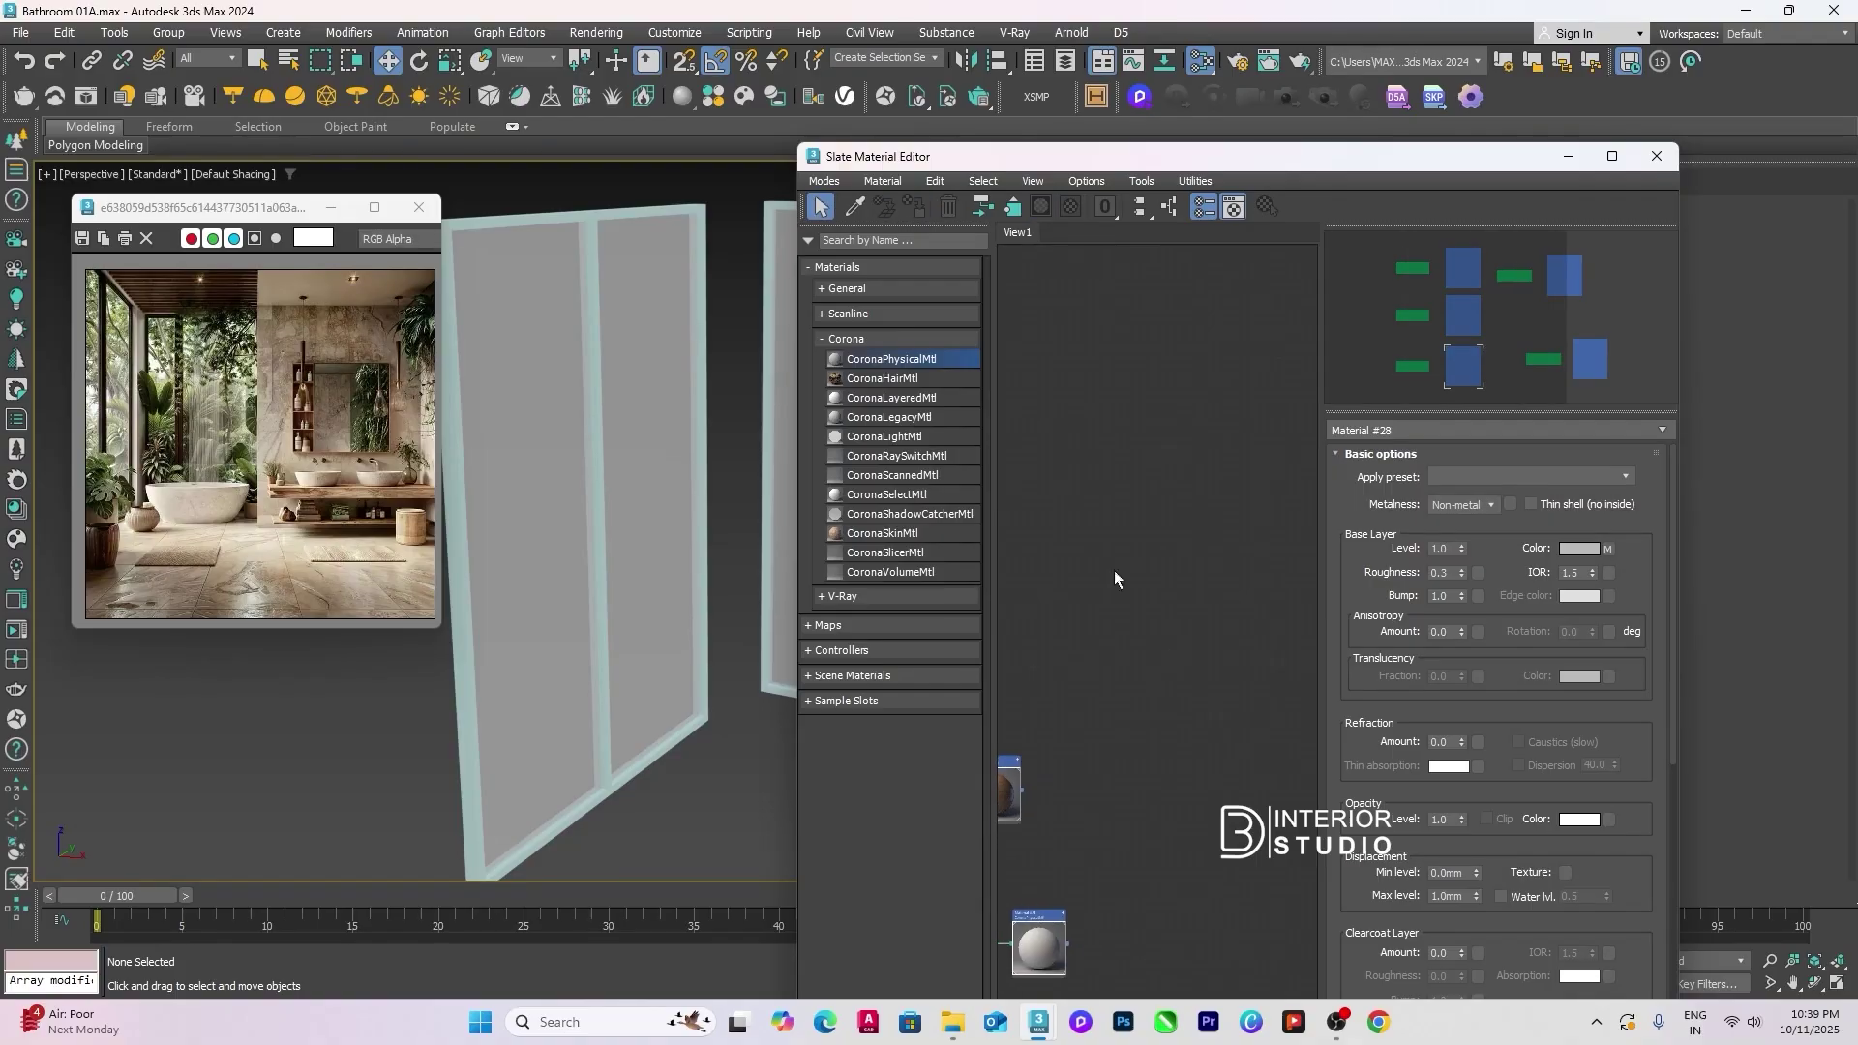
pyautogui.moveTo(864, 364); pyautogui.dragTo(1147, 796)
pyautogui.doubleClick(1149, 582)
pyautogui.moveTo(1147, 829); pyautogui.dragTo(1147, 756, button='middle')
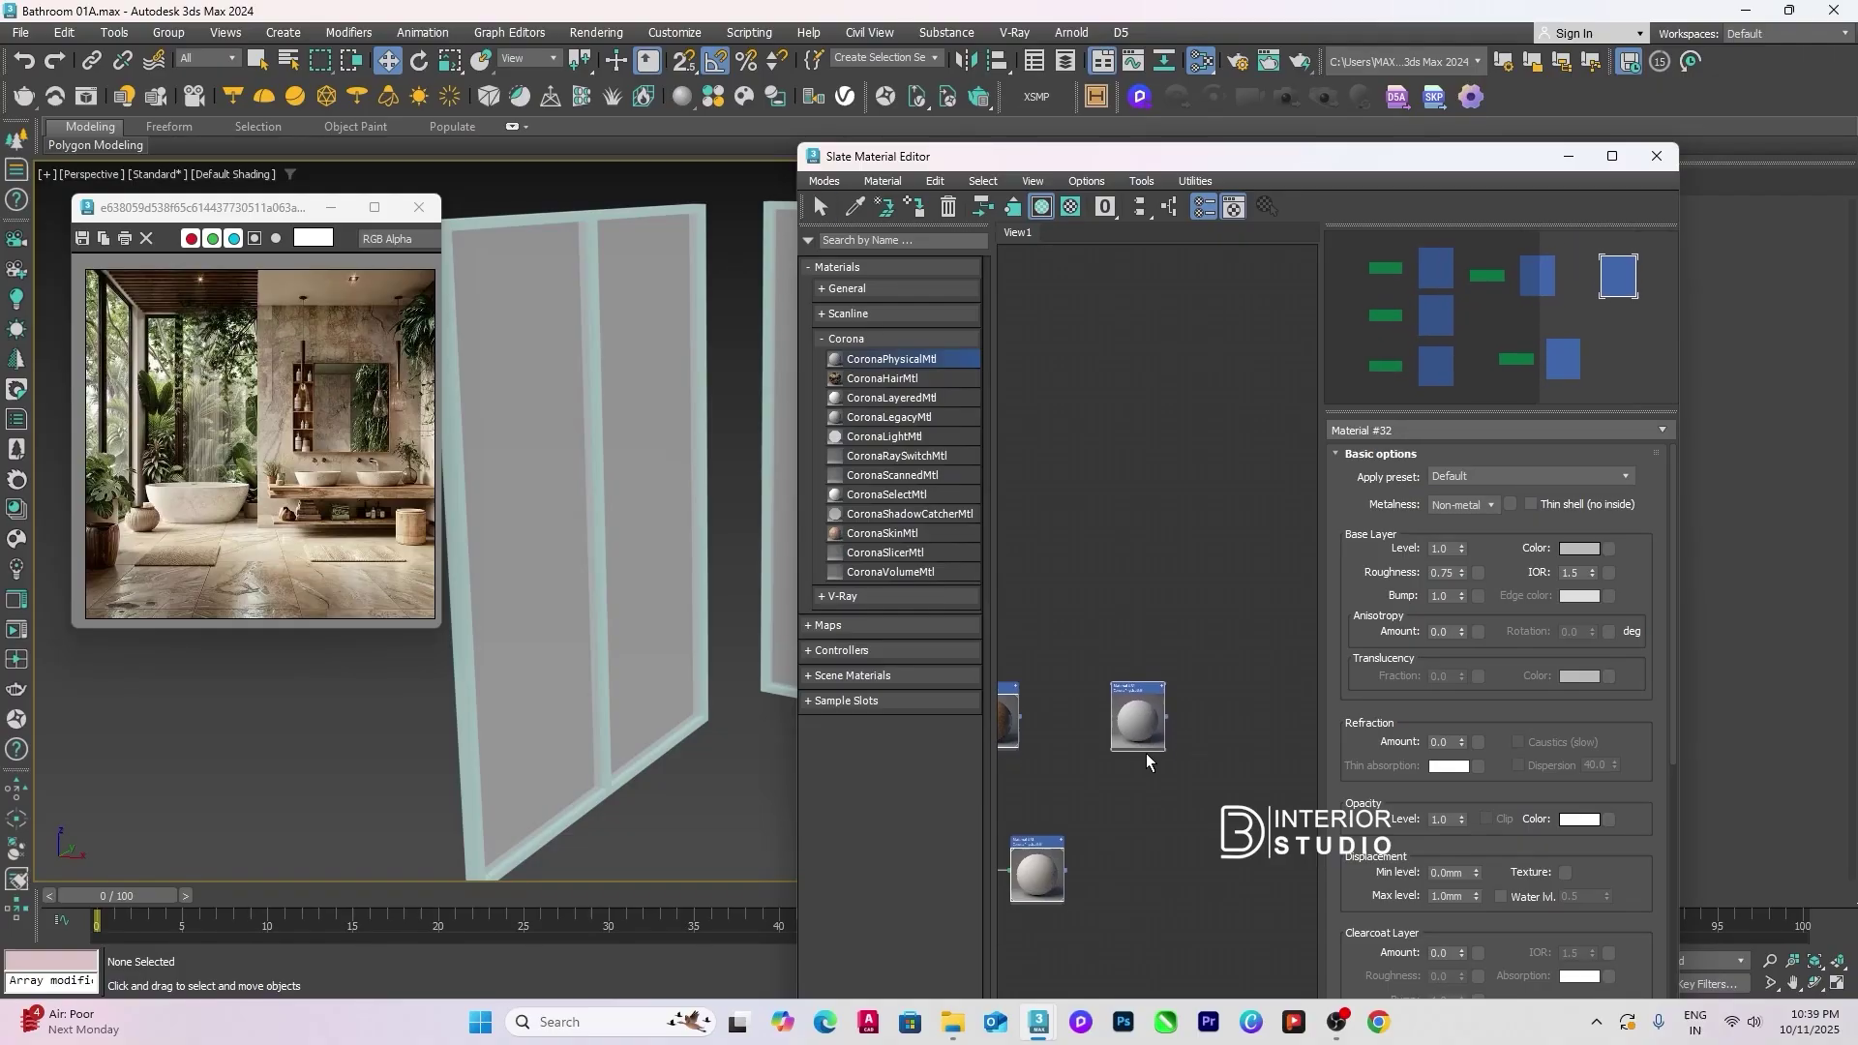
# Step: Apply the Glass preset to the new Corona physical material
pyautogui.scroll(1, 1148, 756)
pyautogui.moveTo(1148, 700); pyautogui.dragTo(1148, 691)
pyautogui.click(1514, 476)
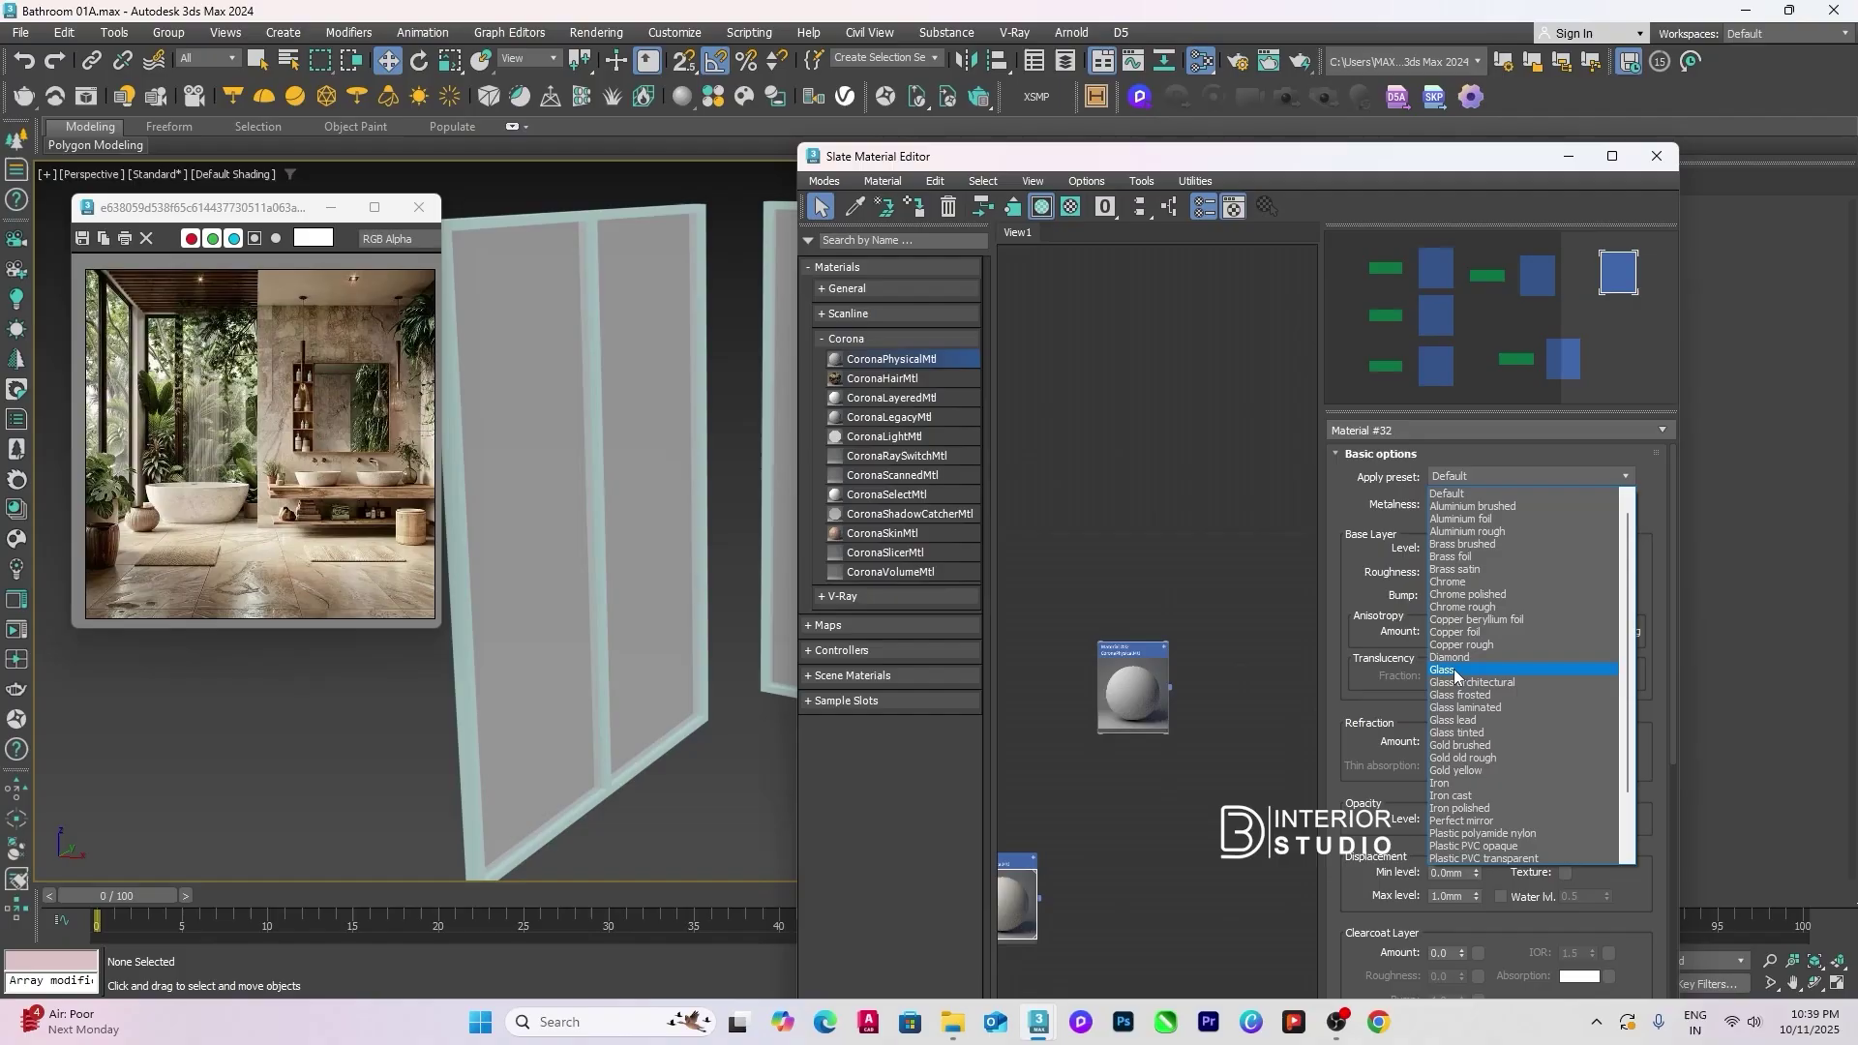
pyautogui.click(1455, 670)
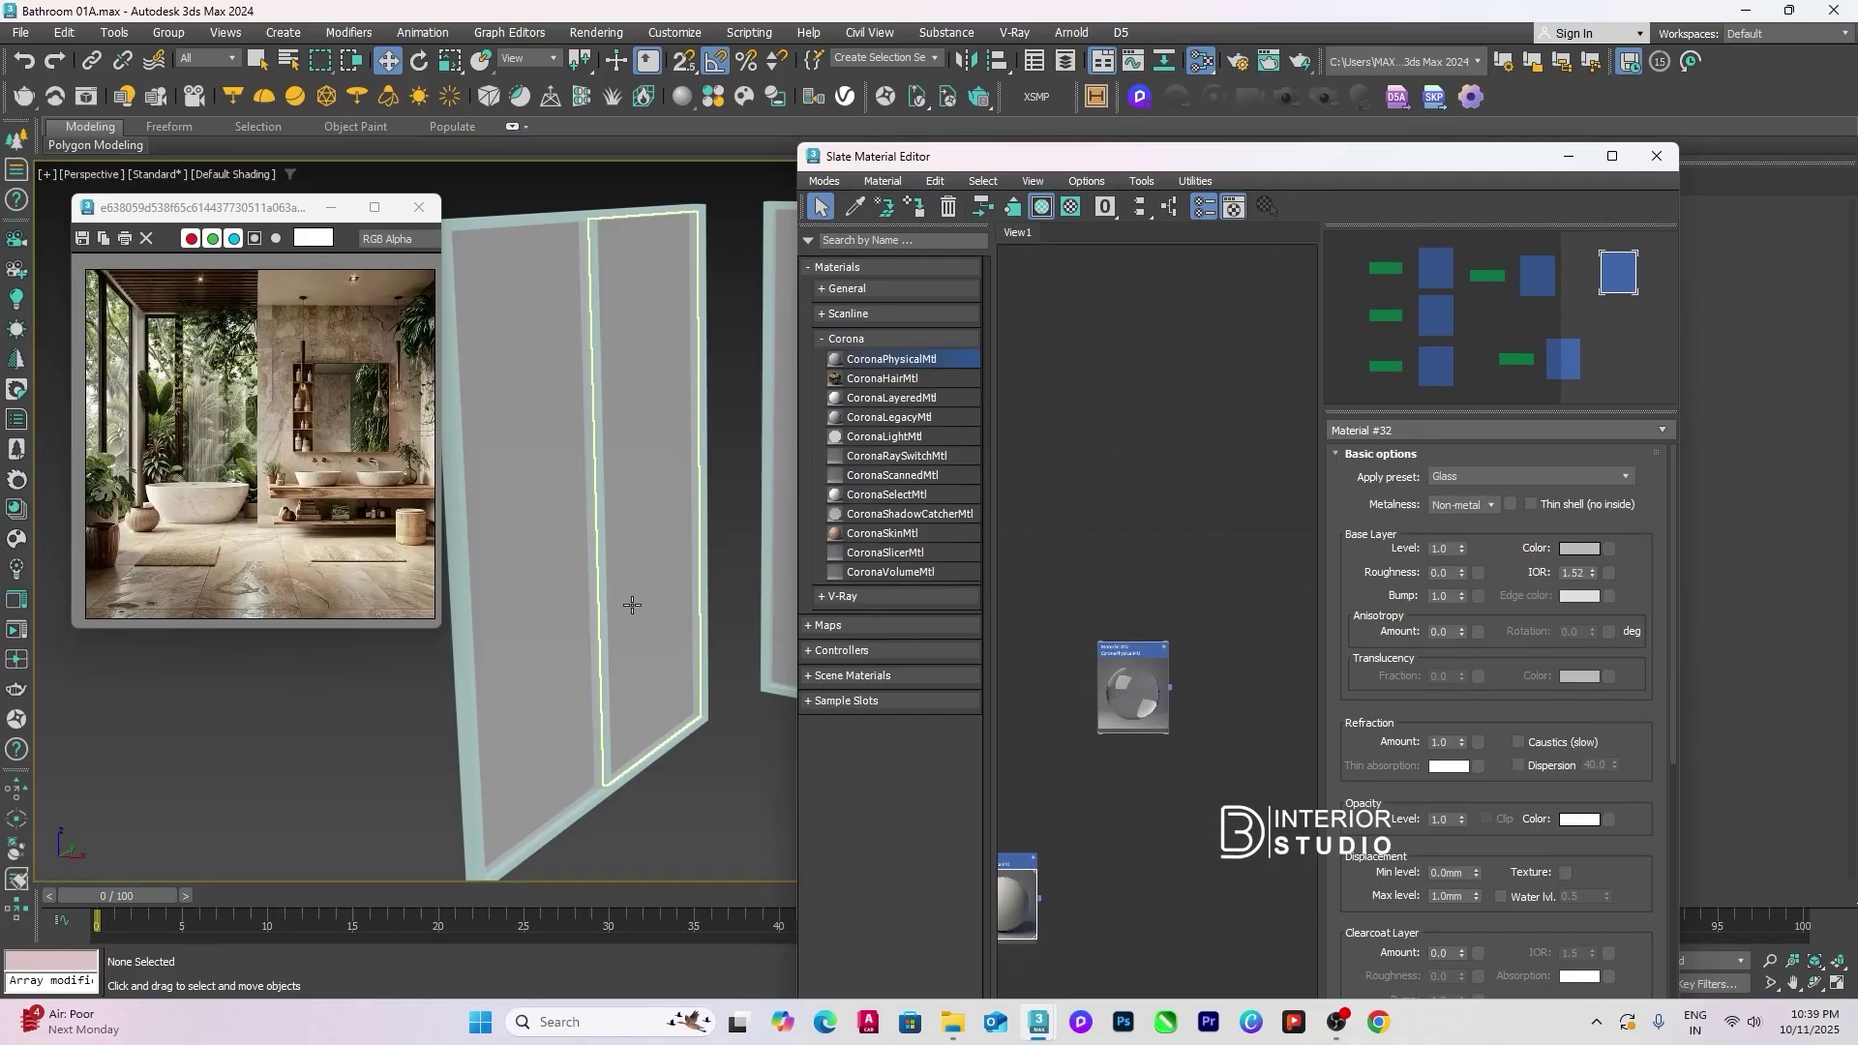
# Step: Select the four glass panes of both windows and assign the glass material to them
pyautogui.moveTo(632, 605); pyautogui.dragTo(572, 627)
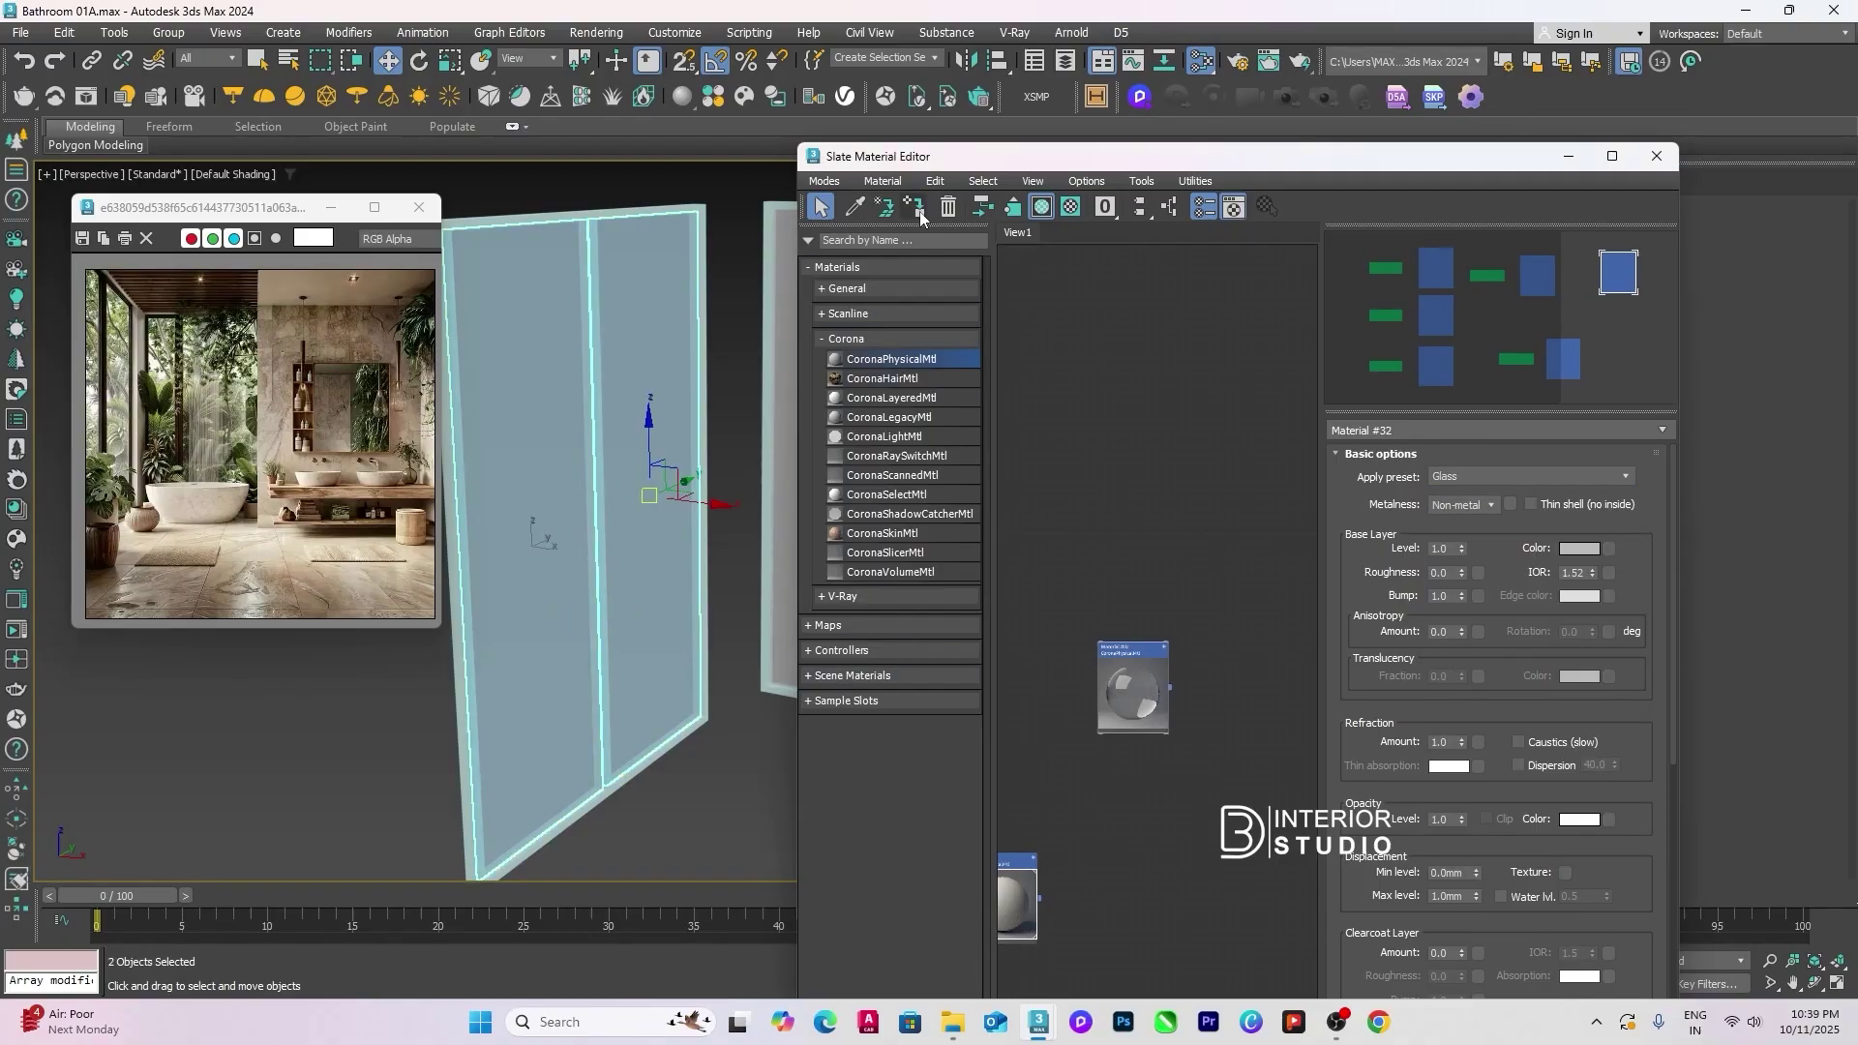
pyautogui.moveTo(1032, 162); pyautogui.dragTo(1263, 166)
pyautogui.click(843, 404)
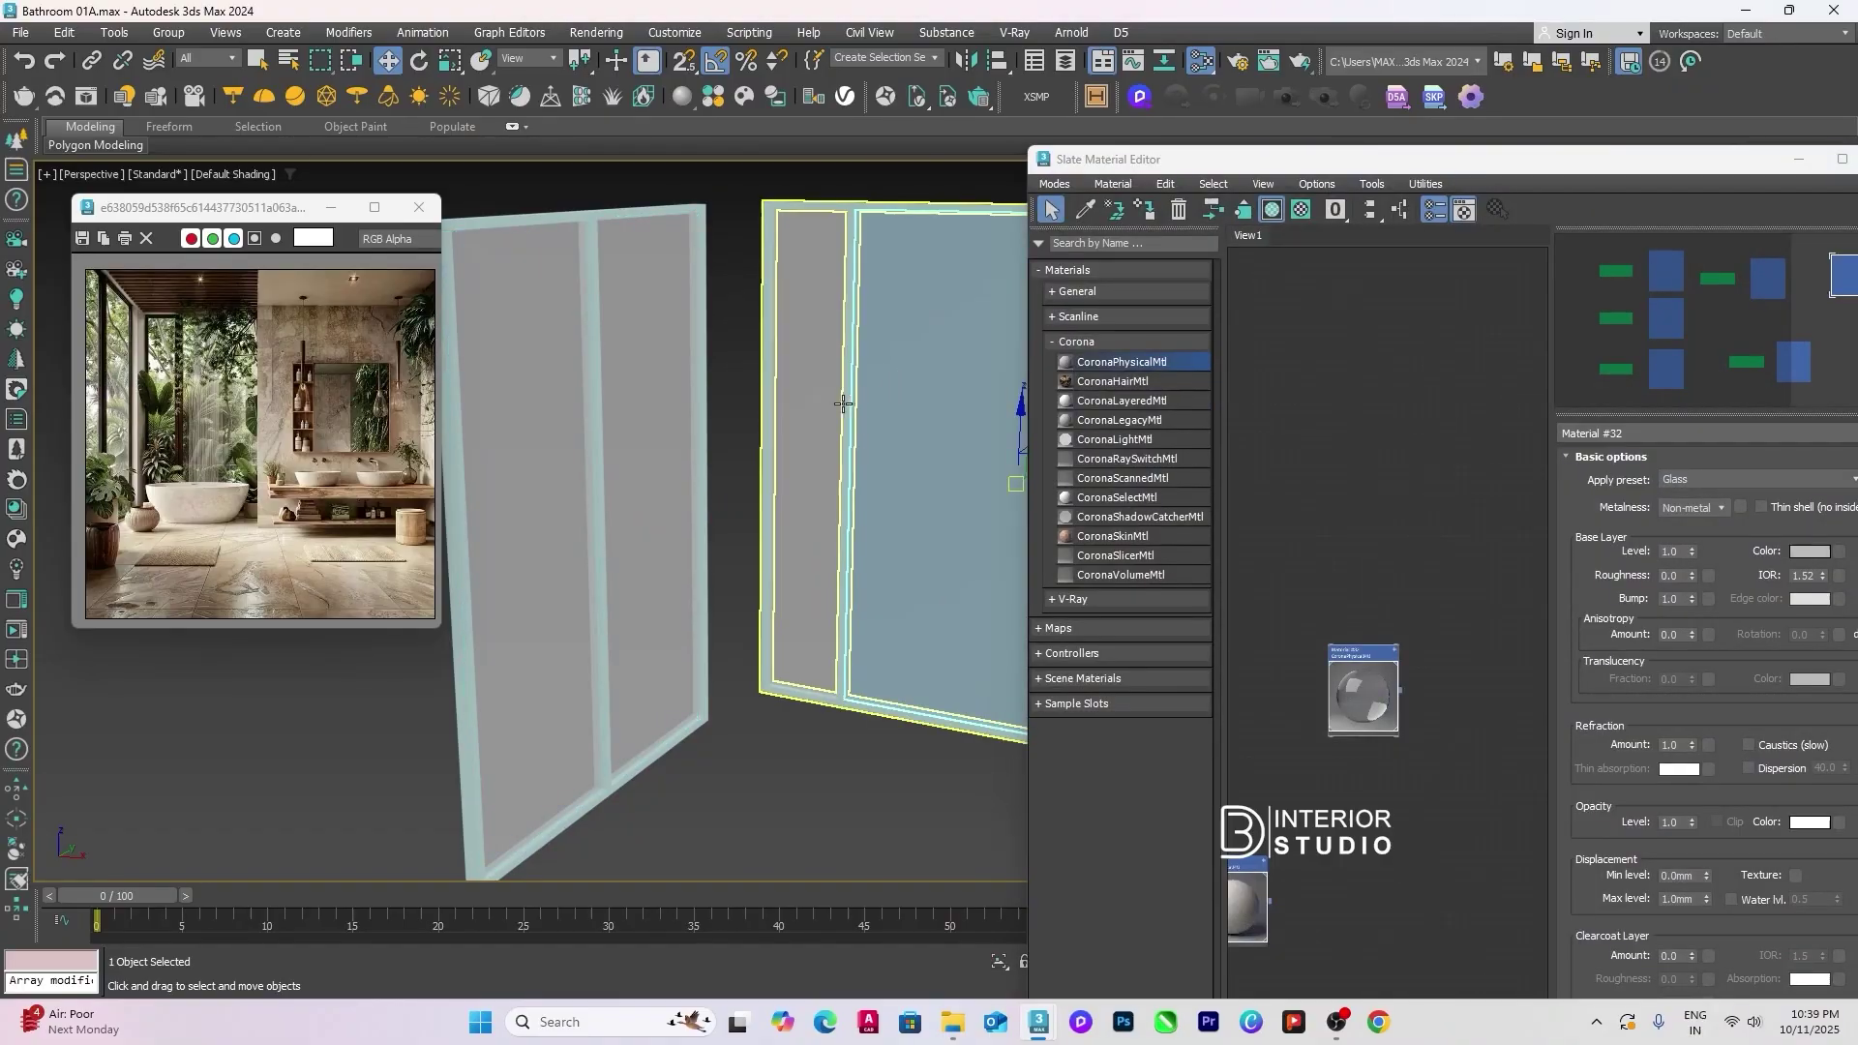
pyautogui.keyDown('ctrl'); pyautogui.click(823, 407); pyautogui.keyUp('ctrl')
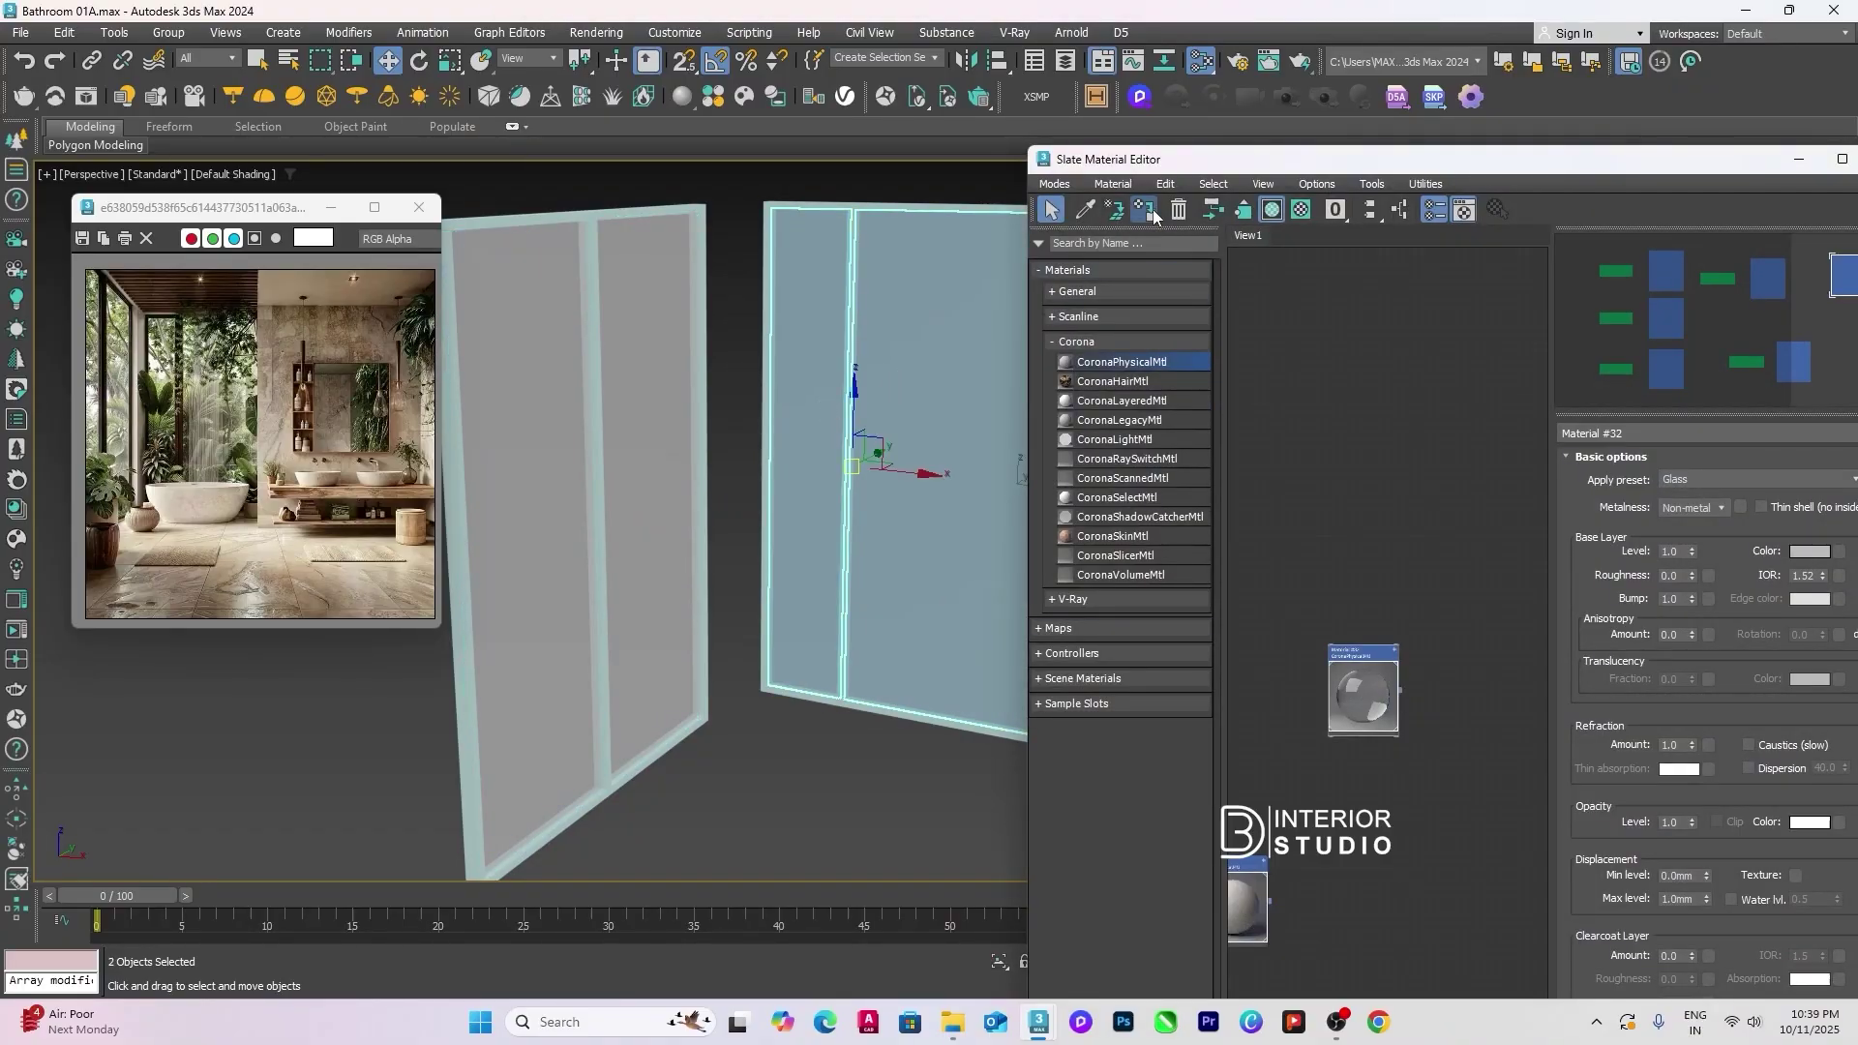
pyautogui.click(928, 370)
pyautogui.keyDown('ctrl'); pyautogui.click(823, 387); pyautogui.keyUp('ctrl')
pyautogui.keyDown('ctrl'); pyautogui.click(656, 464); pyautogui.keyUp('ctrl')
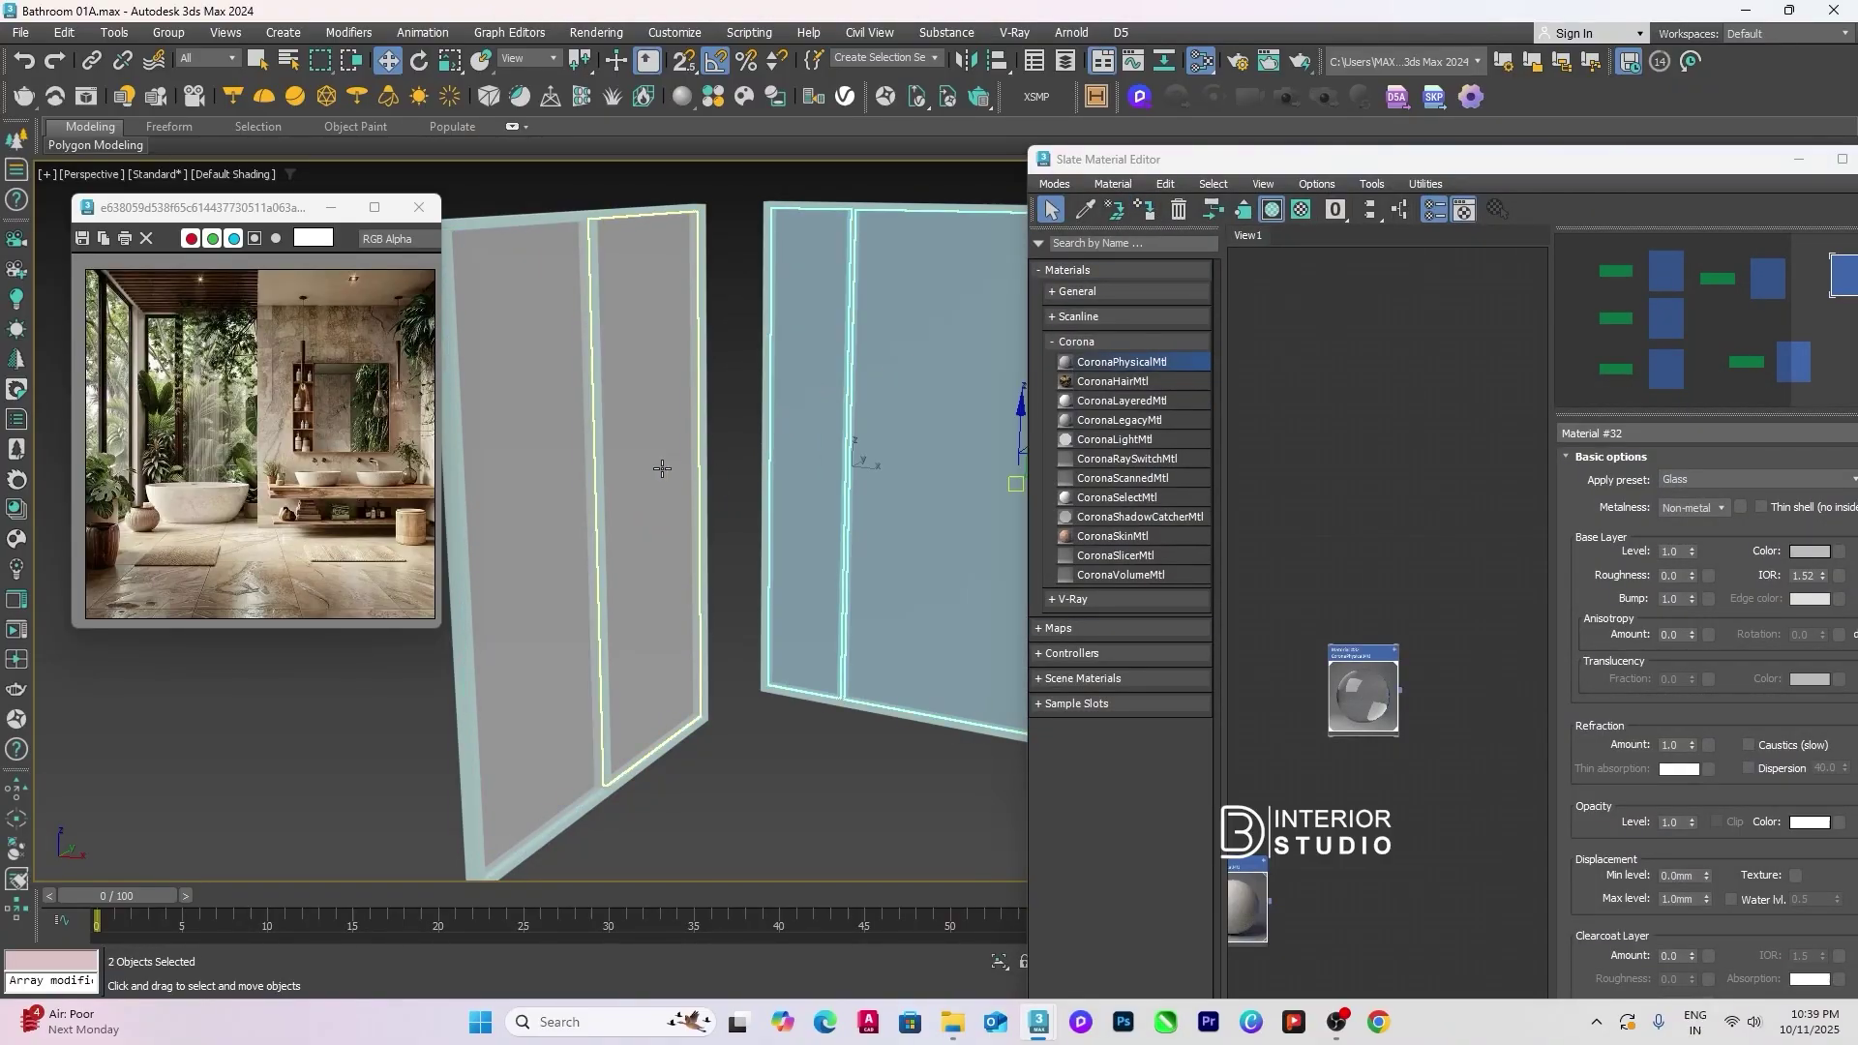
pyautogui.keyDown('ctrl'); pyautogui.click(543, 534); pyautogui.keyUp('ctrl')
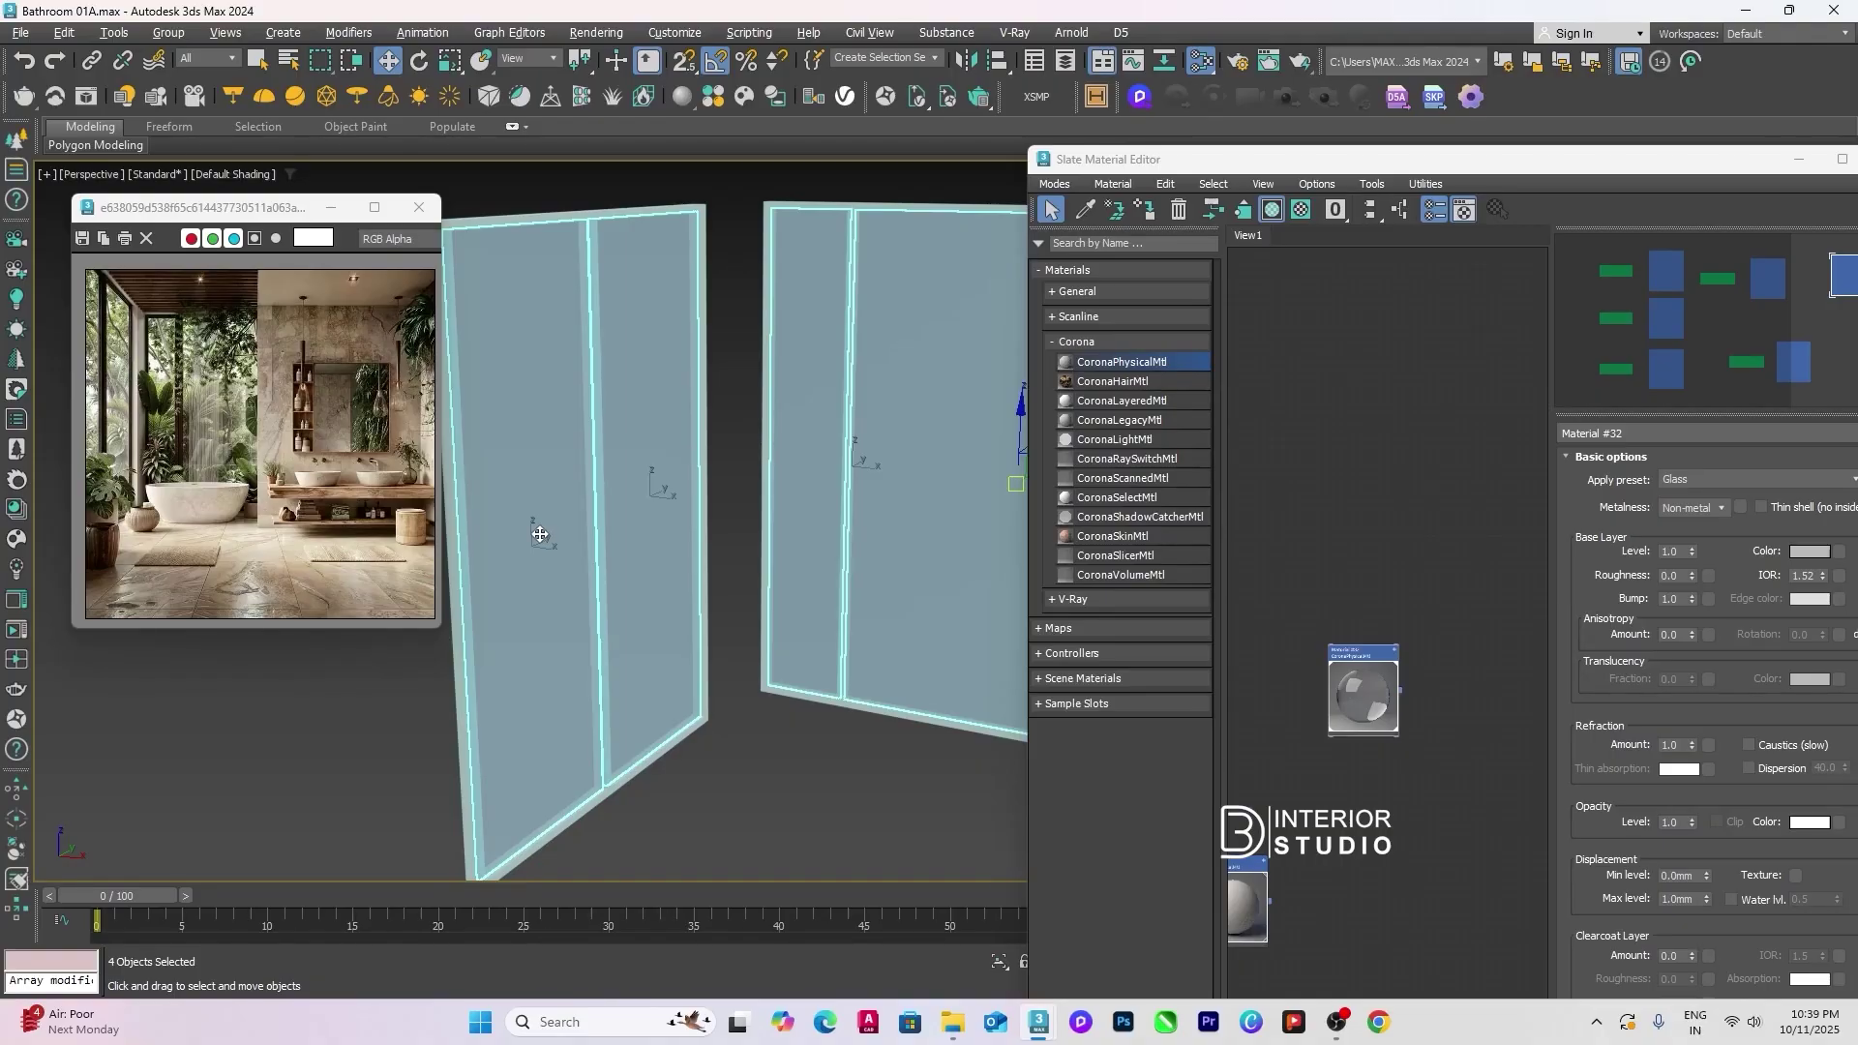
pyautogui.click(751, 765)
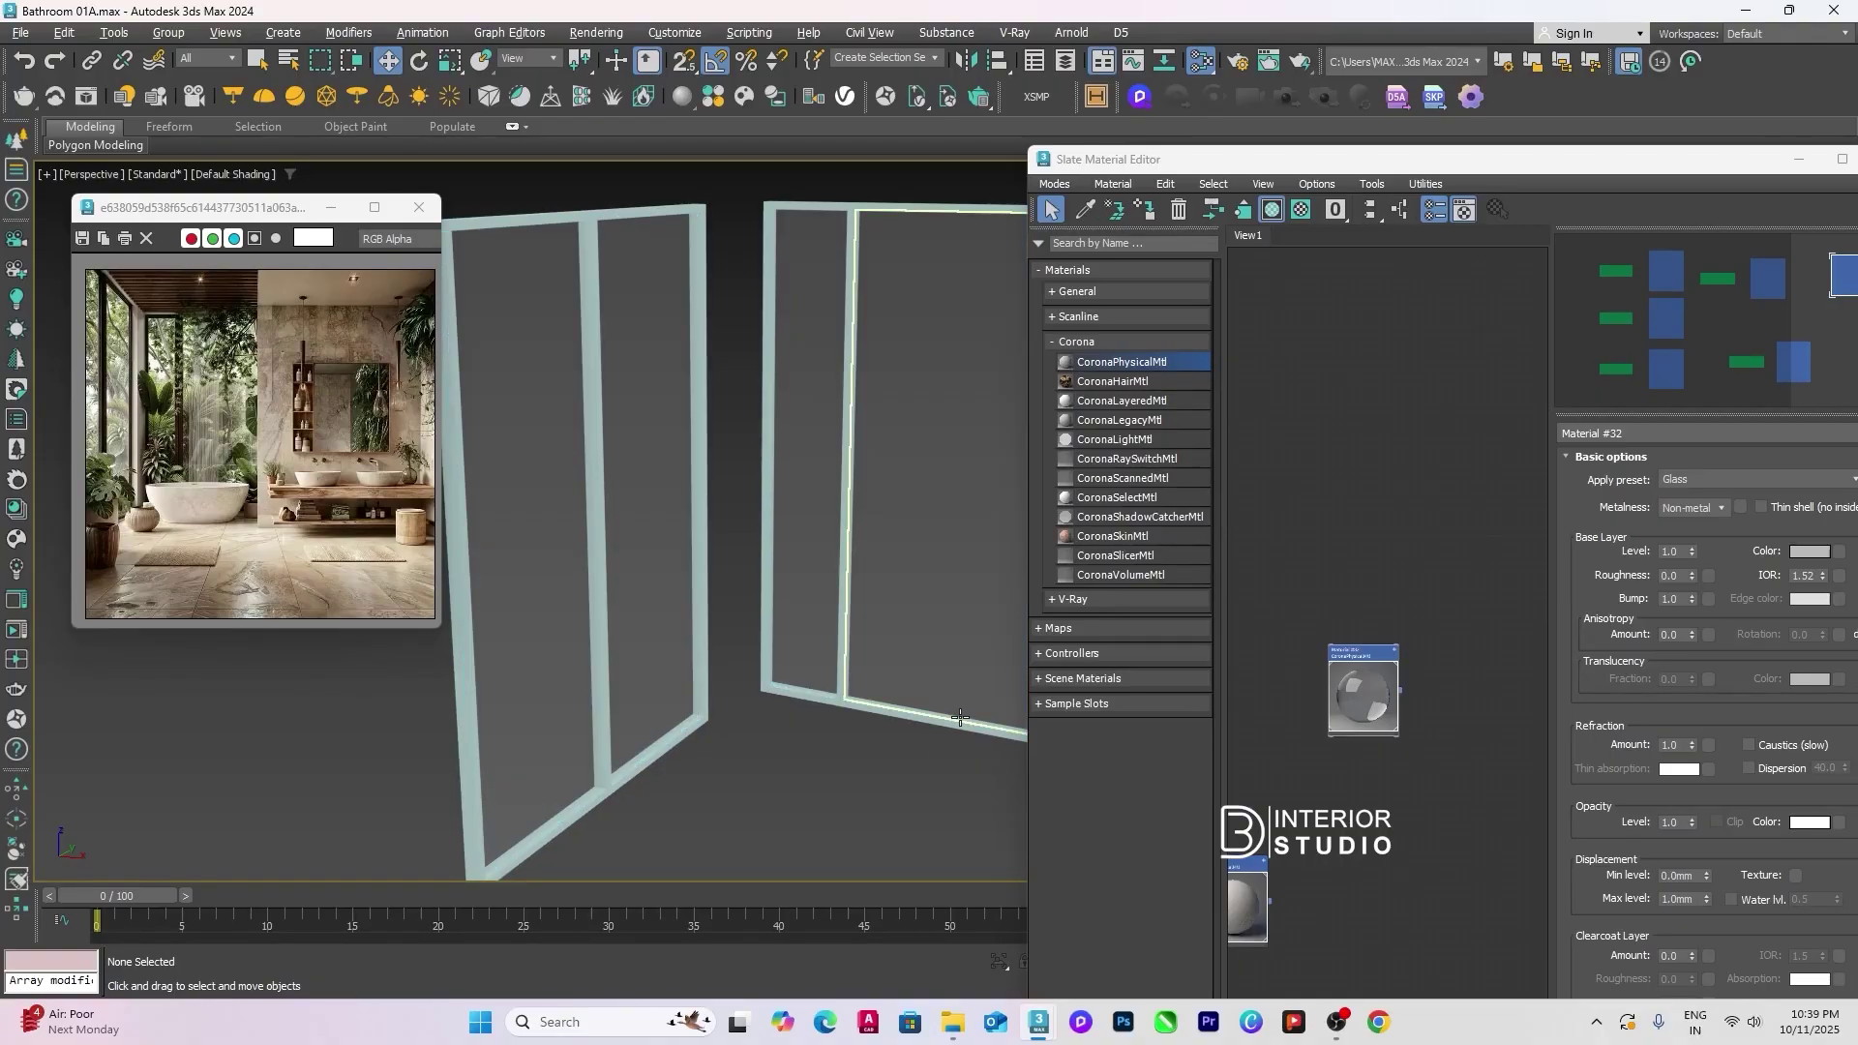
# Step: Add another CoronaPhysicalMtl beside the glass material and collapse its node
pyautogui.scroll(-4, 829, 784)
pyautogui.scroll(-3, 1351, 588)
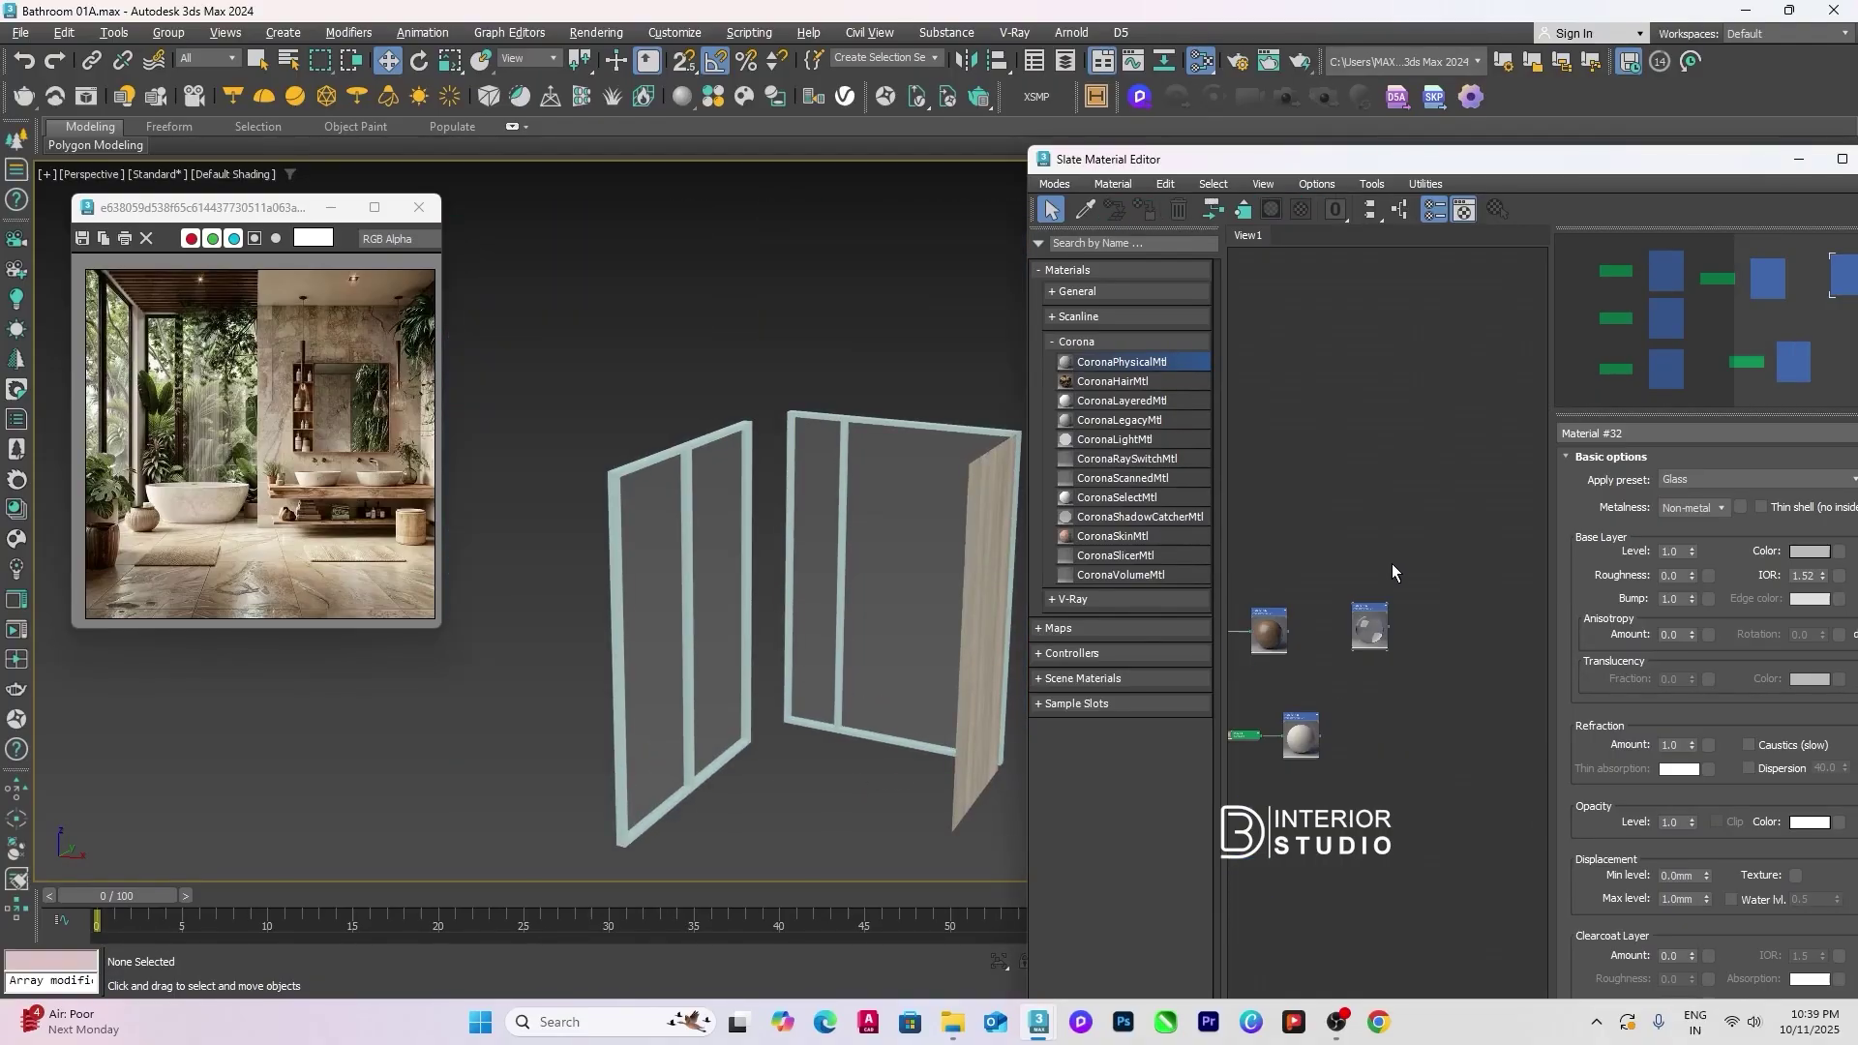
pyautogui.moveTo(1392, 565)
pyautogui.mouseDown(button='middle')
pyautogui.moveTo(1387, 542)
pyautogui.moveTo(1368, 548)
pyautogui.mouseUp(button='middle')
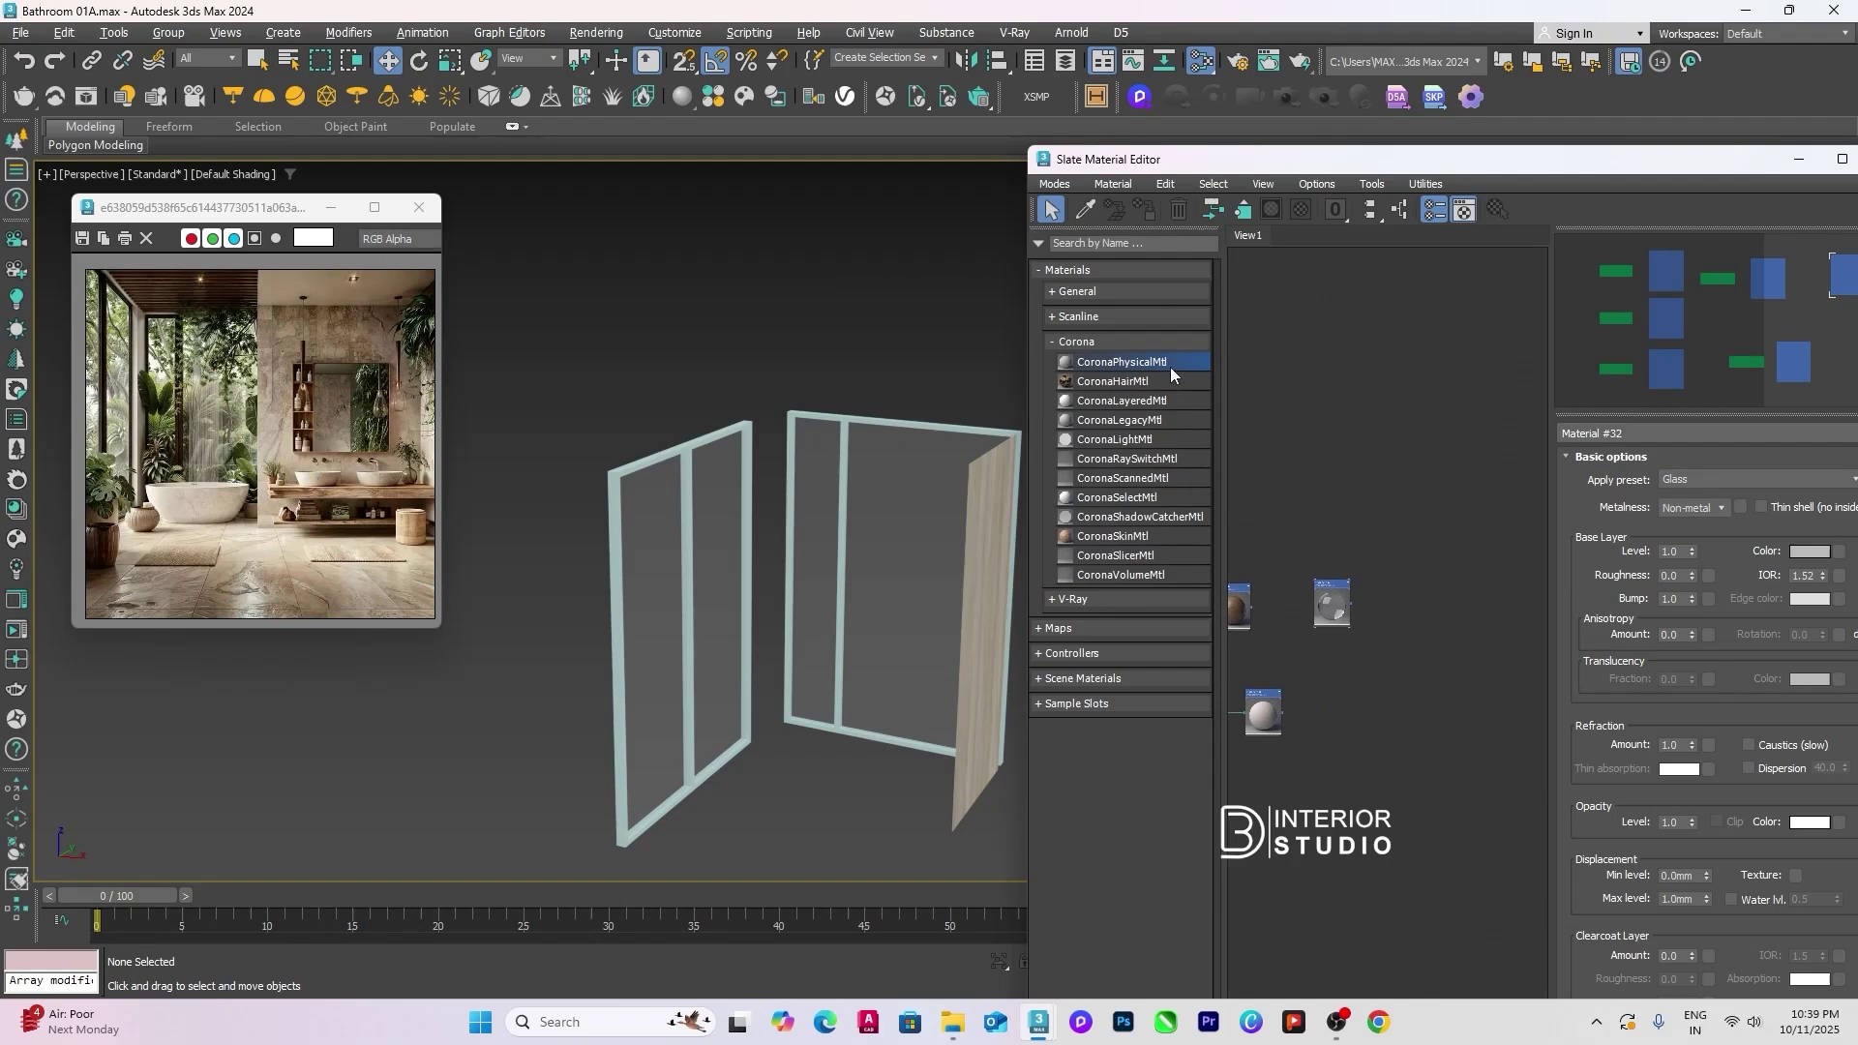
pyautogui.moveTo(1170, 367); pyautogui.dragTo(1368, 596)
pyautogui.scroll(3, 1372, 629)
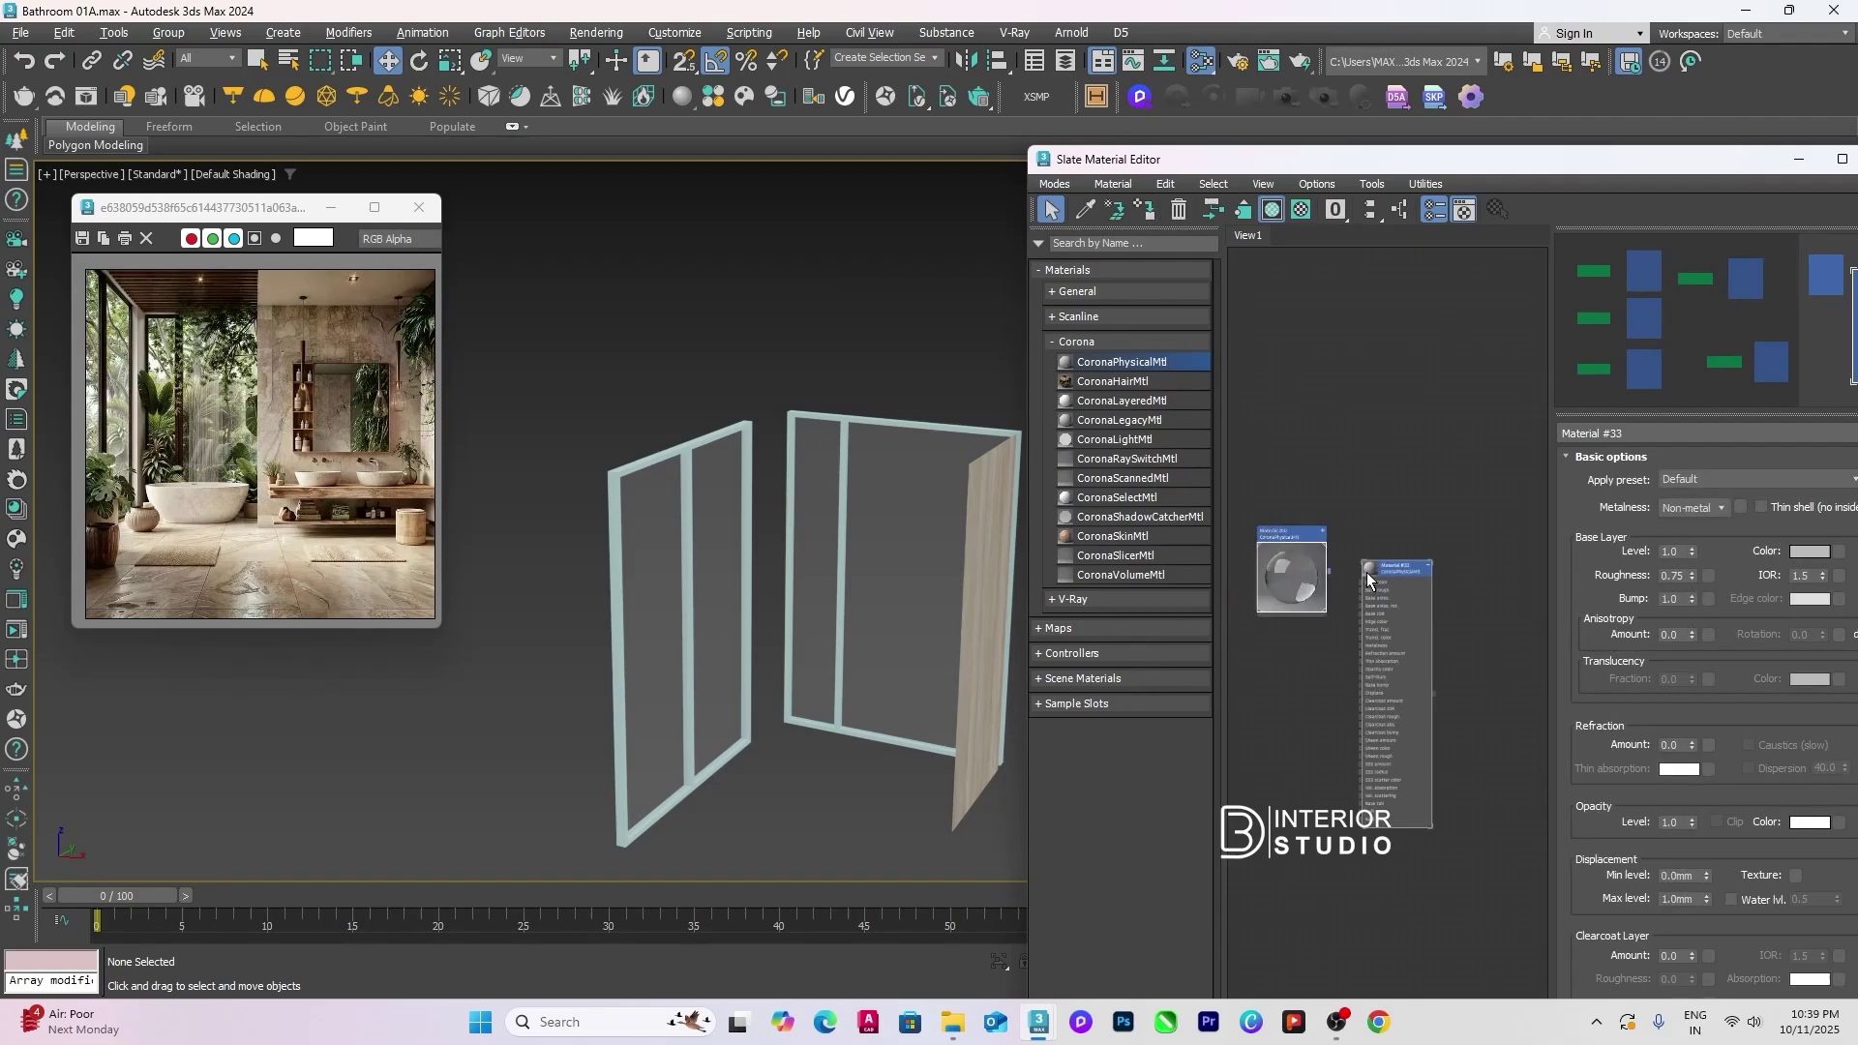
pyautogui.click(1427, 567)
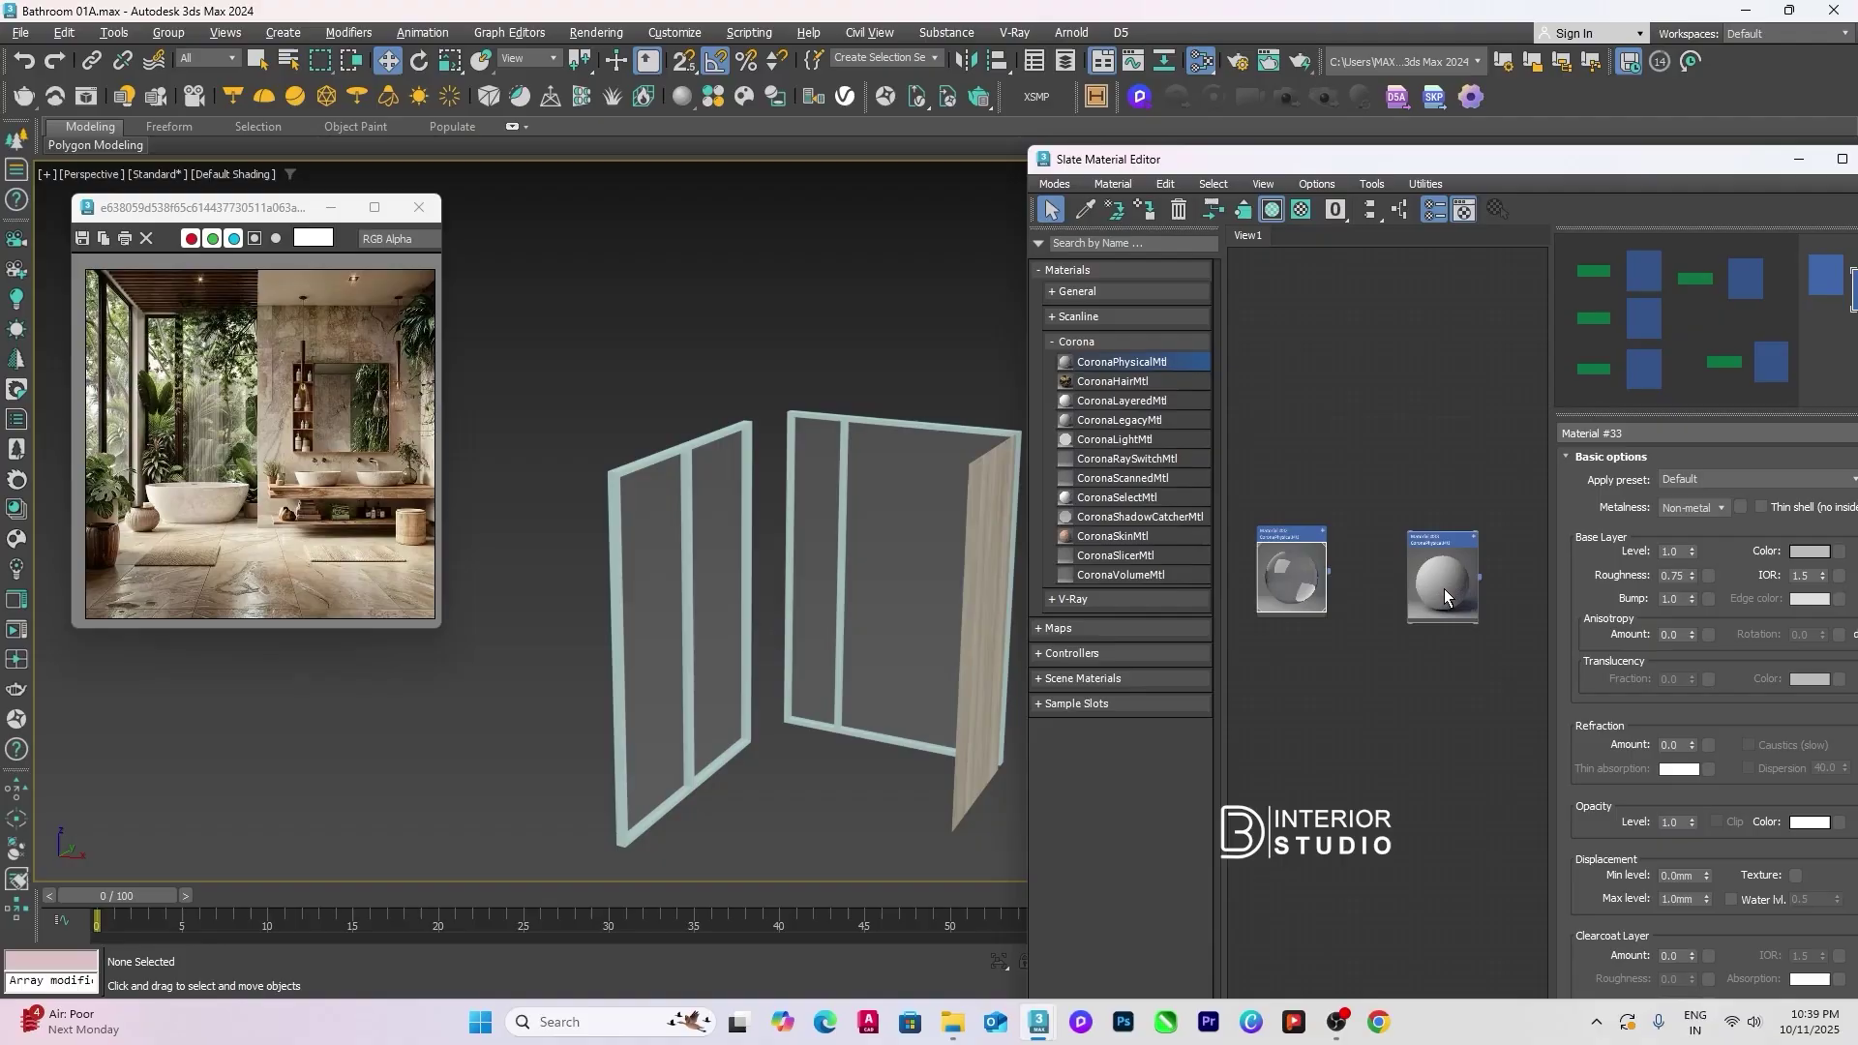
# Step: Set the new material's base colour to a dark grey with a display value of 50
pyautogui.moveTo(1516, 165); pyautogui.dragTo(1193, 170)
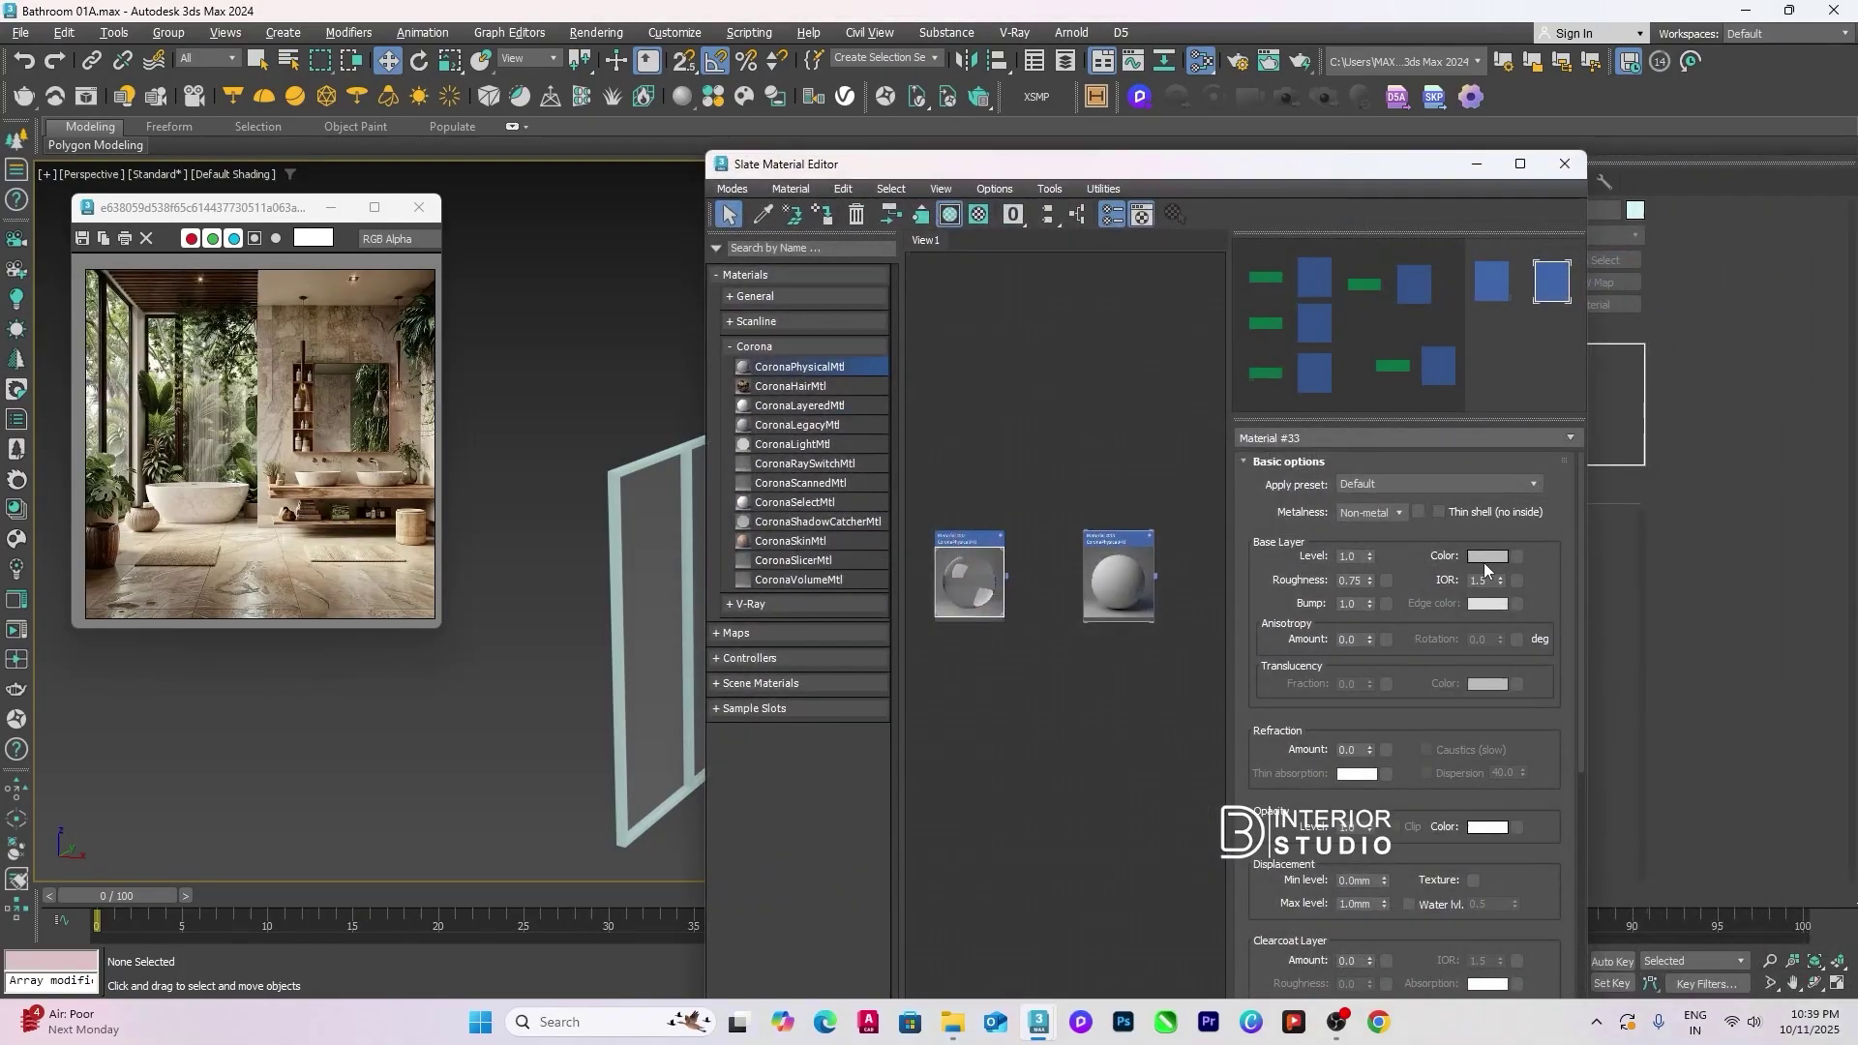
pyautogui.click(1486, 559)
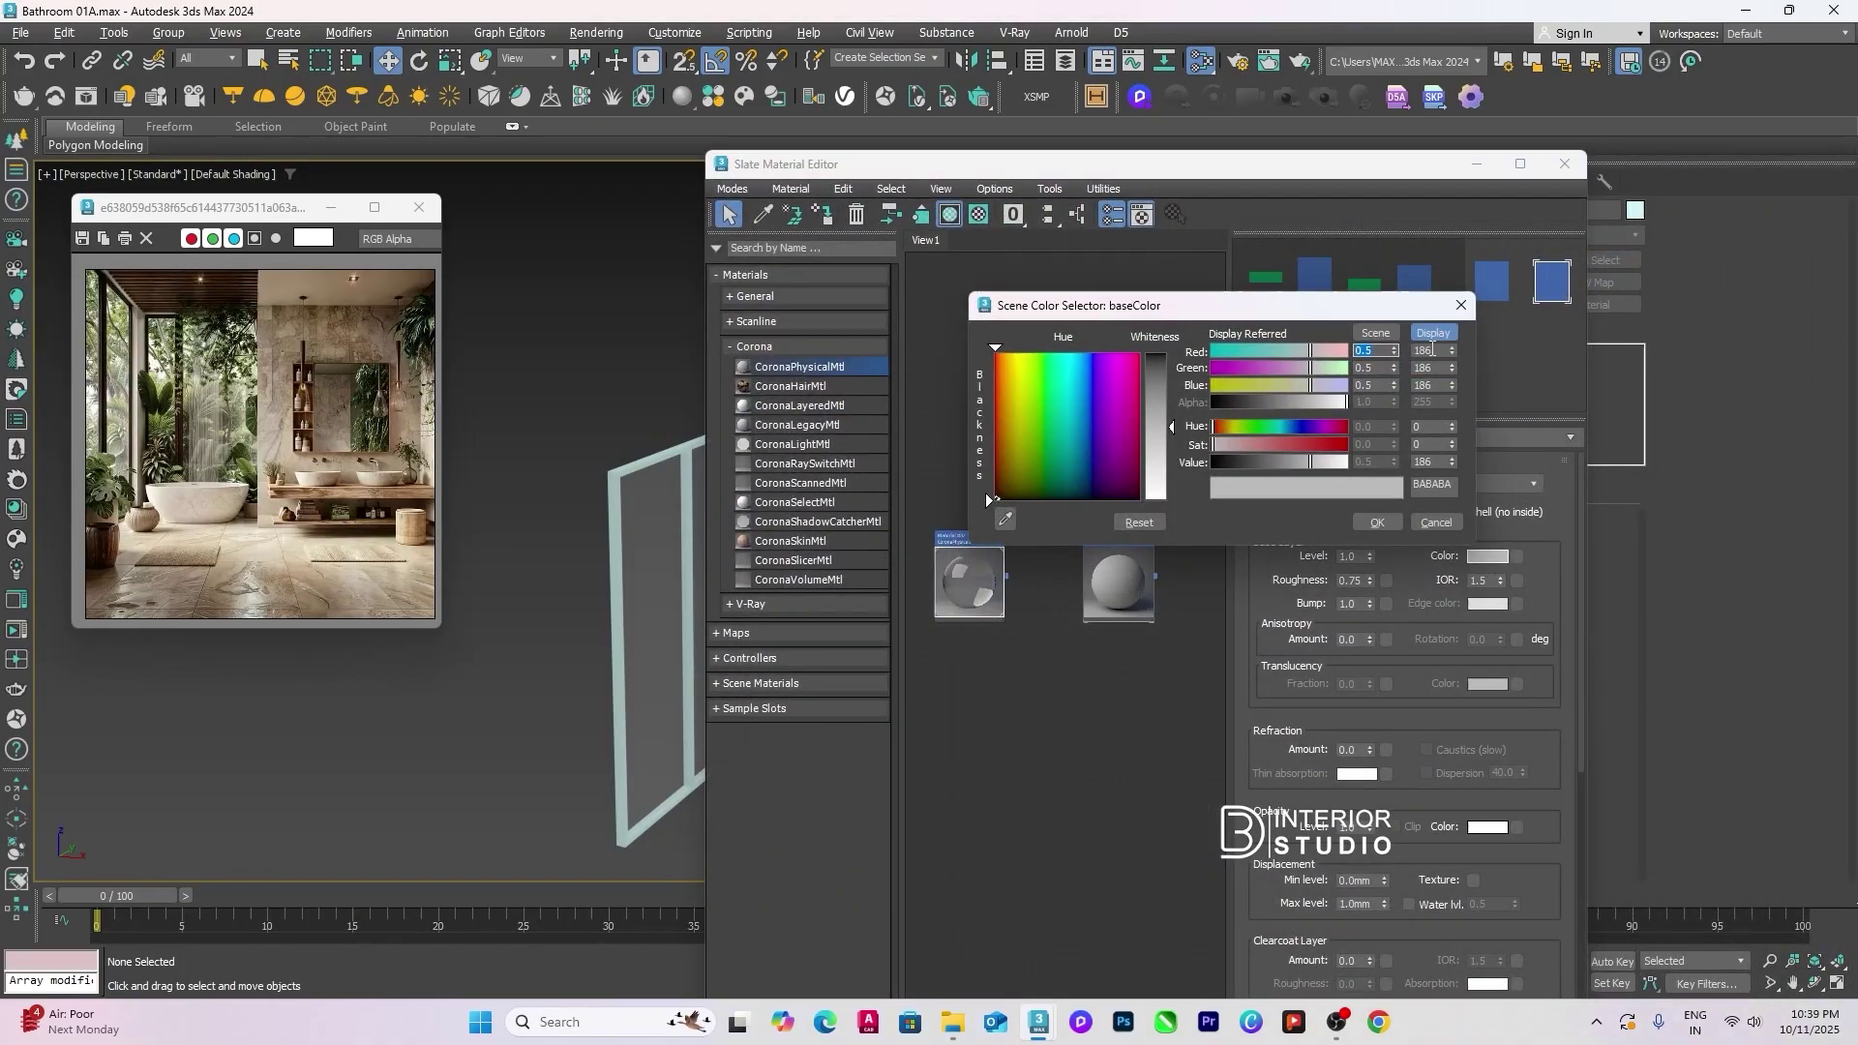
pyautogui.doubleClick(1431, 461)
pyautogui.write('50')
pyautogui.press('Return')
pyautogui.click(1369, 522)
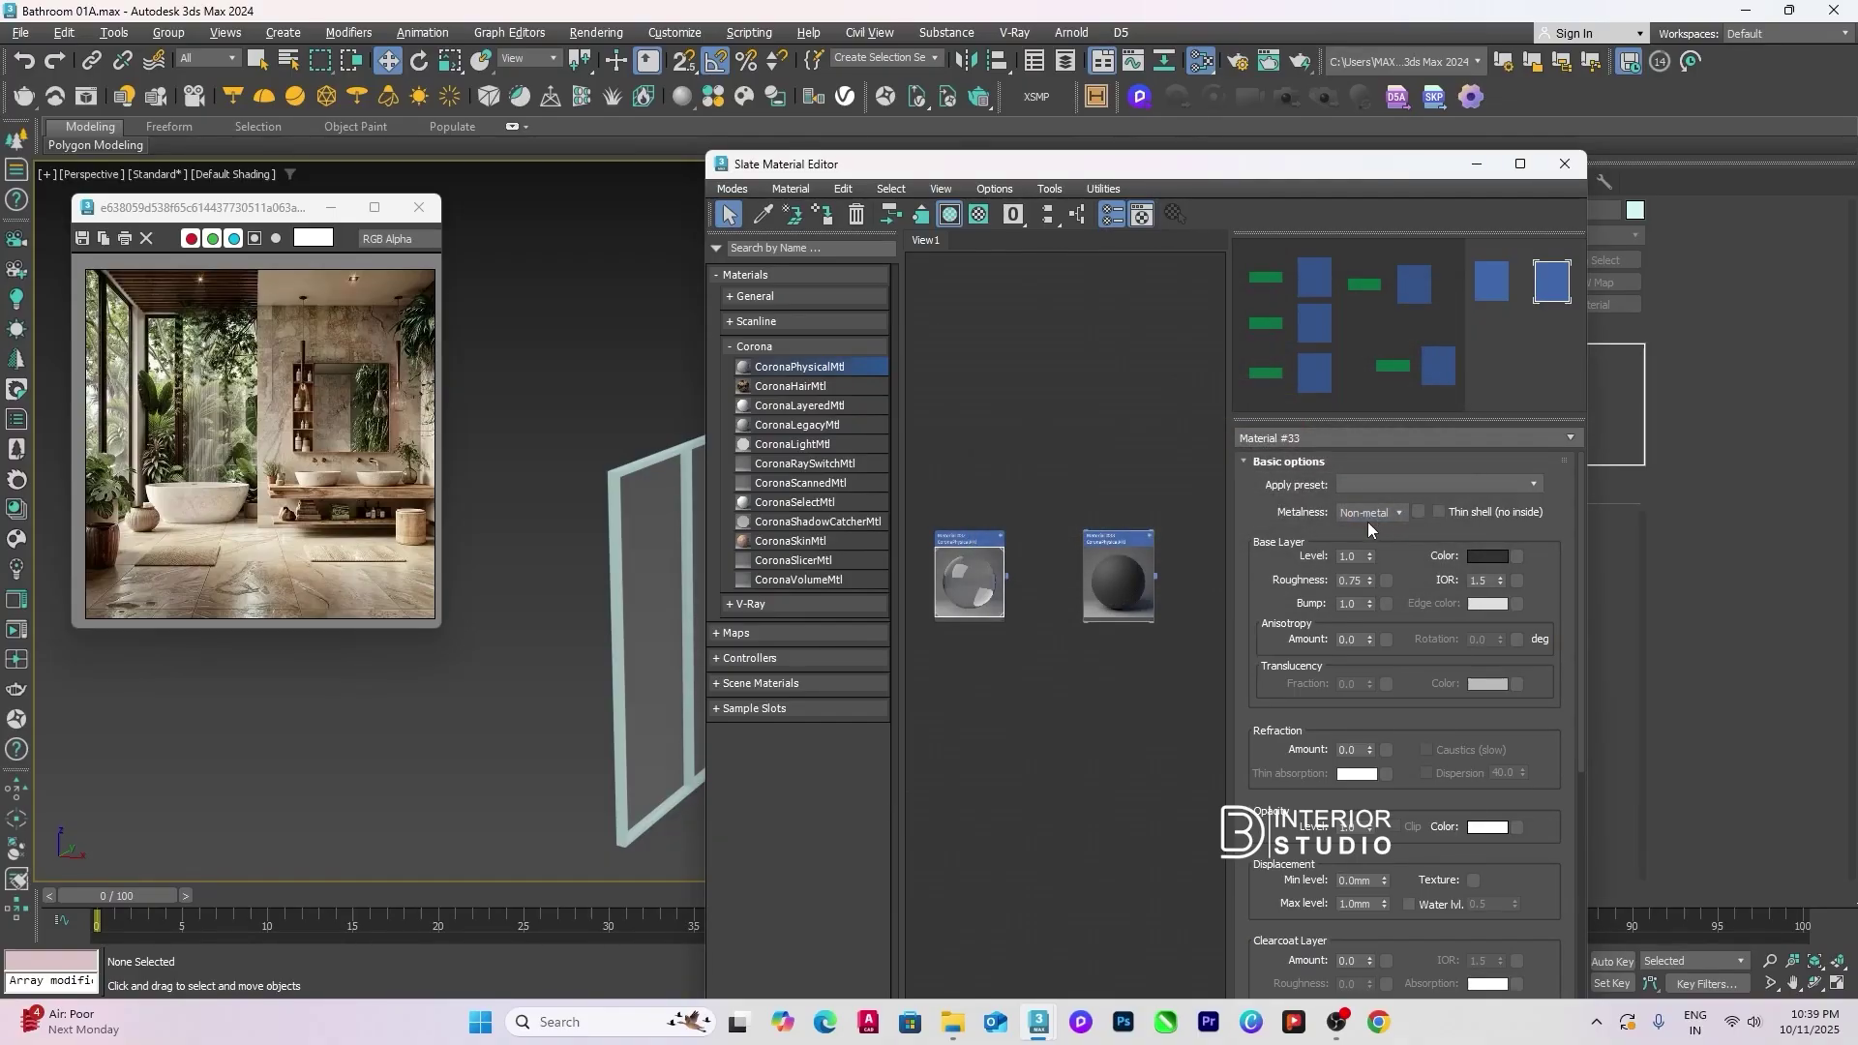
# Step: Set the dark material's roughness to 0.5 and its base colour to a display value of 20
pyautogui.doubleClick(1357, 582)
pyautogui.click(1471, 559)
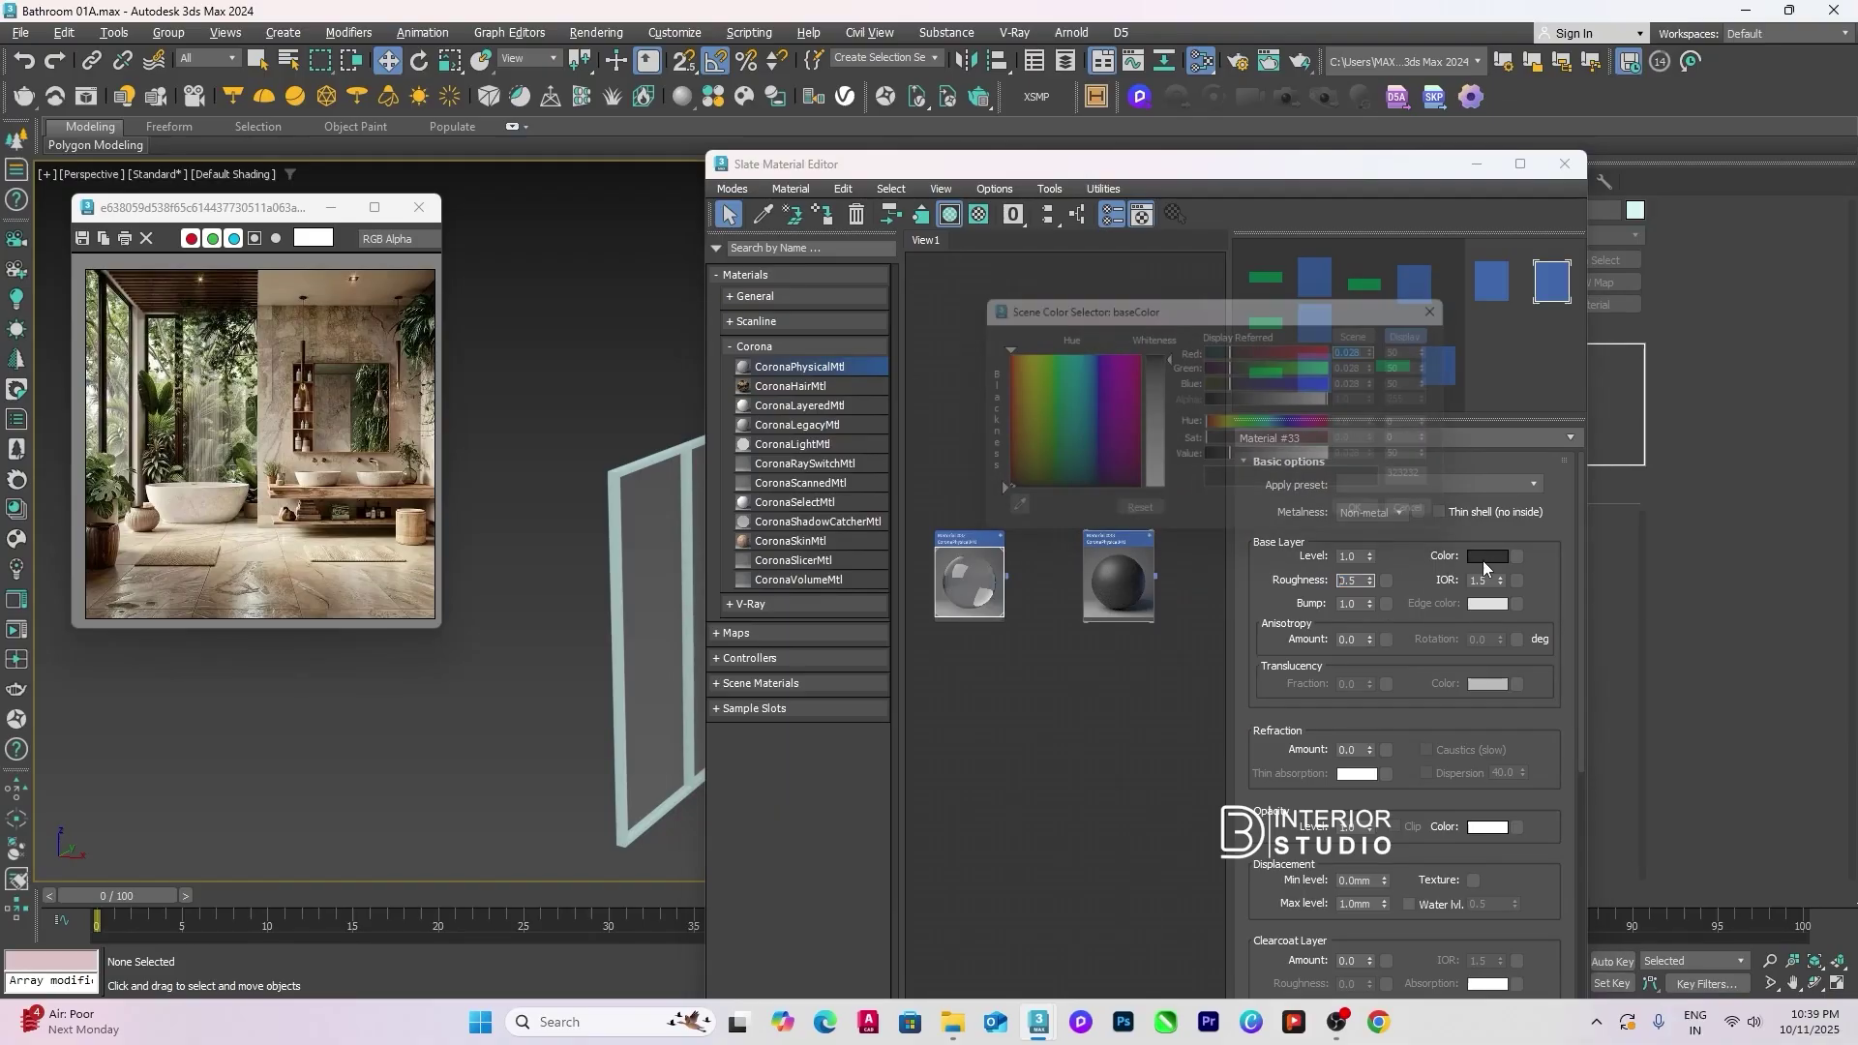
pyautogui.doubleClick(1424, 461)
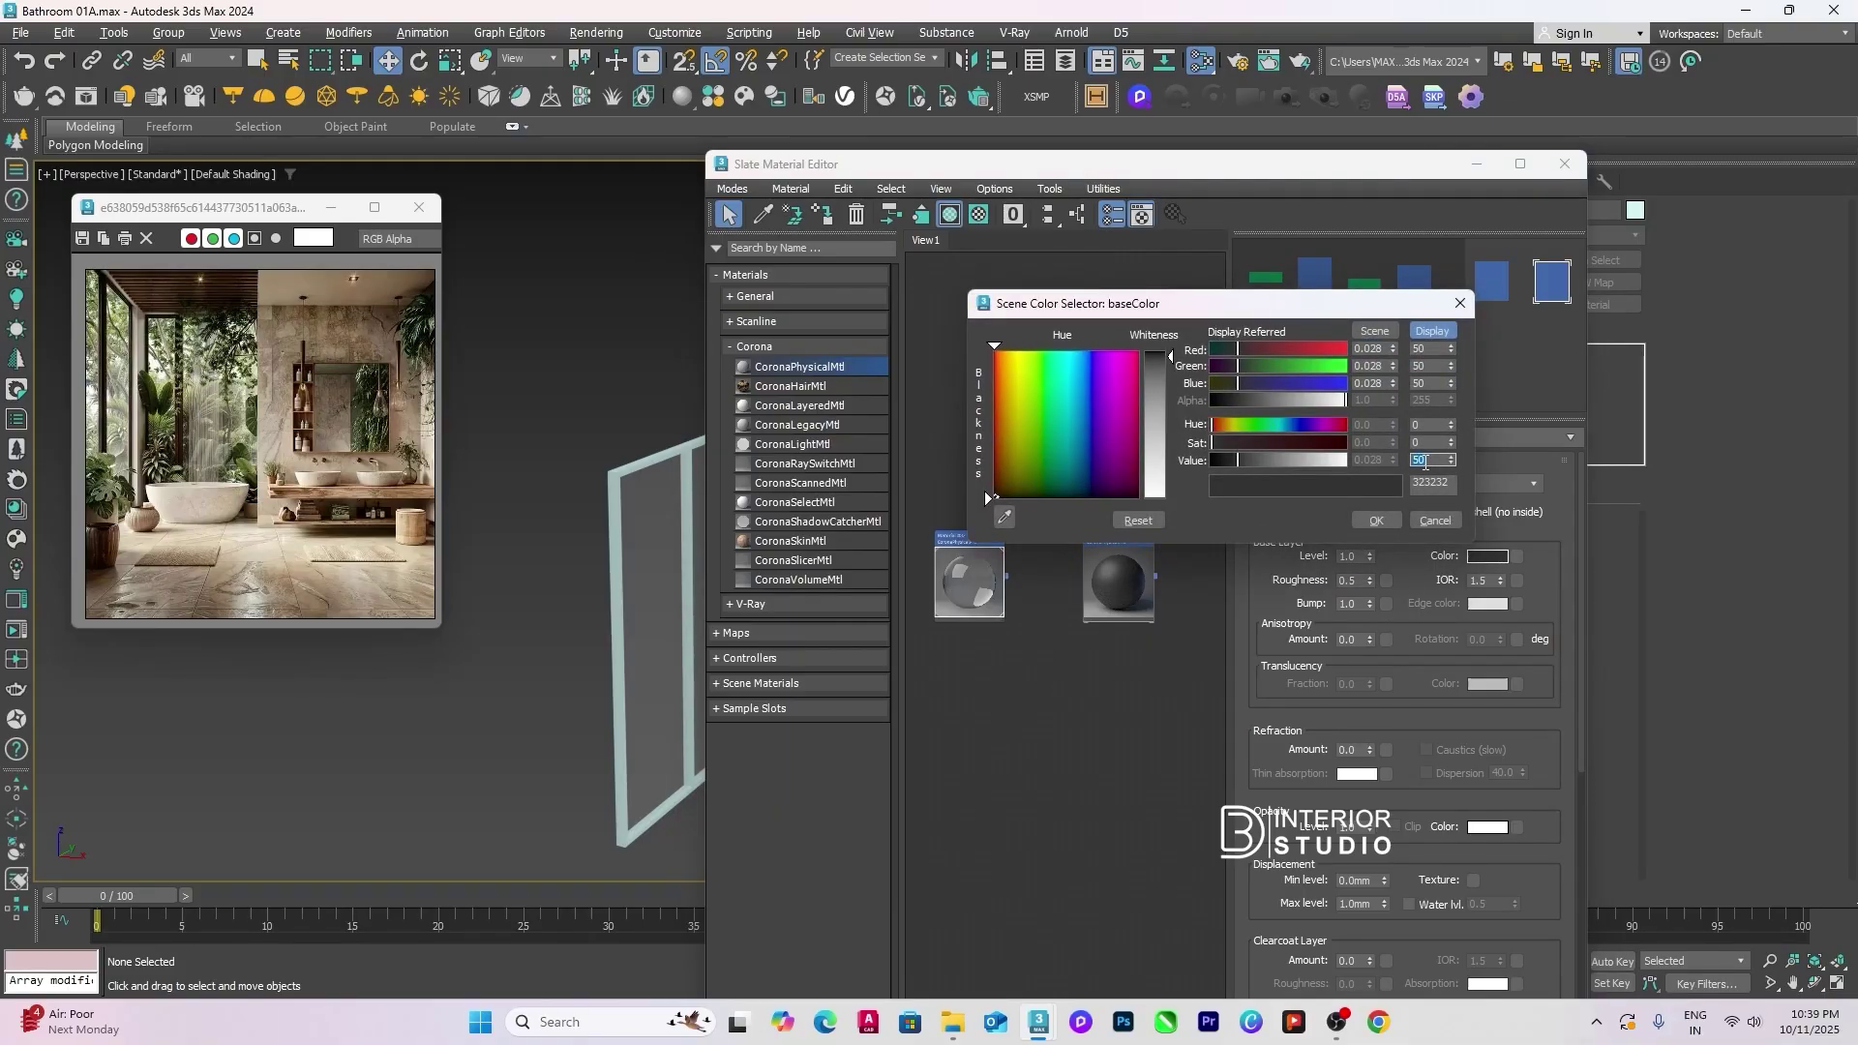
pyautogui.write('20')
pyautogui.press('Return')
pyautogui.click(1370, 523)
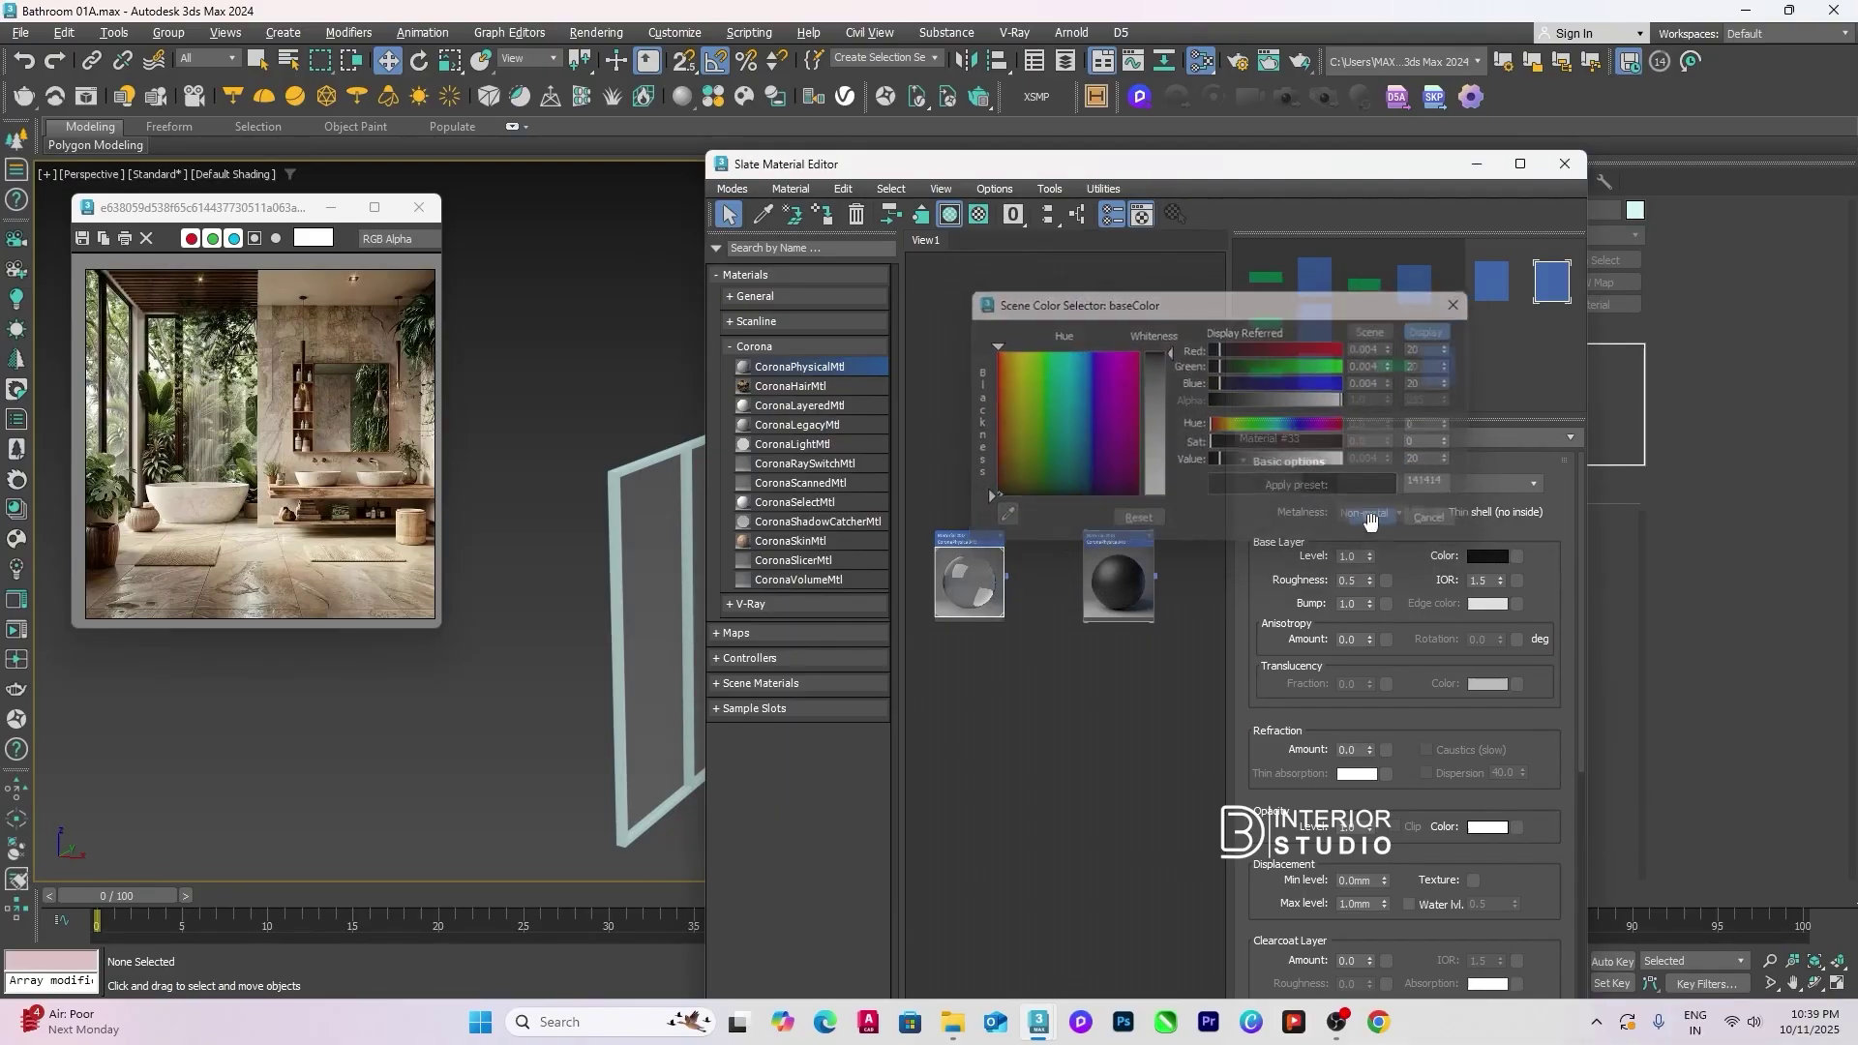
# Step: Select both window frames and assign the dark material to them
pyautogui.moveTo(1184, 167); pyautogui.dragTo(1443, 173)
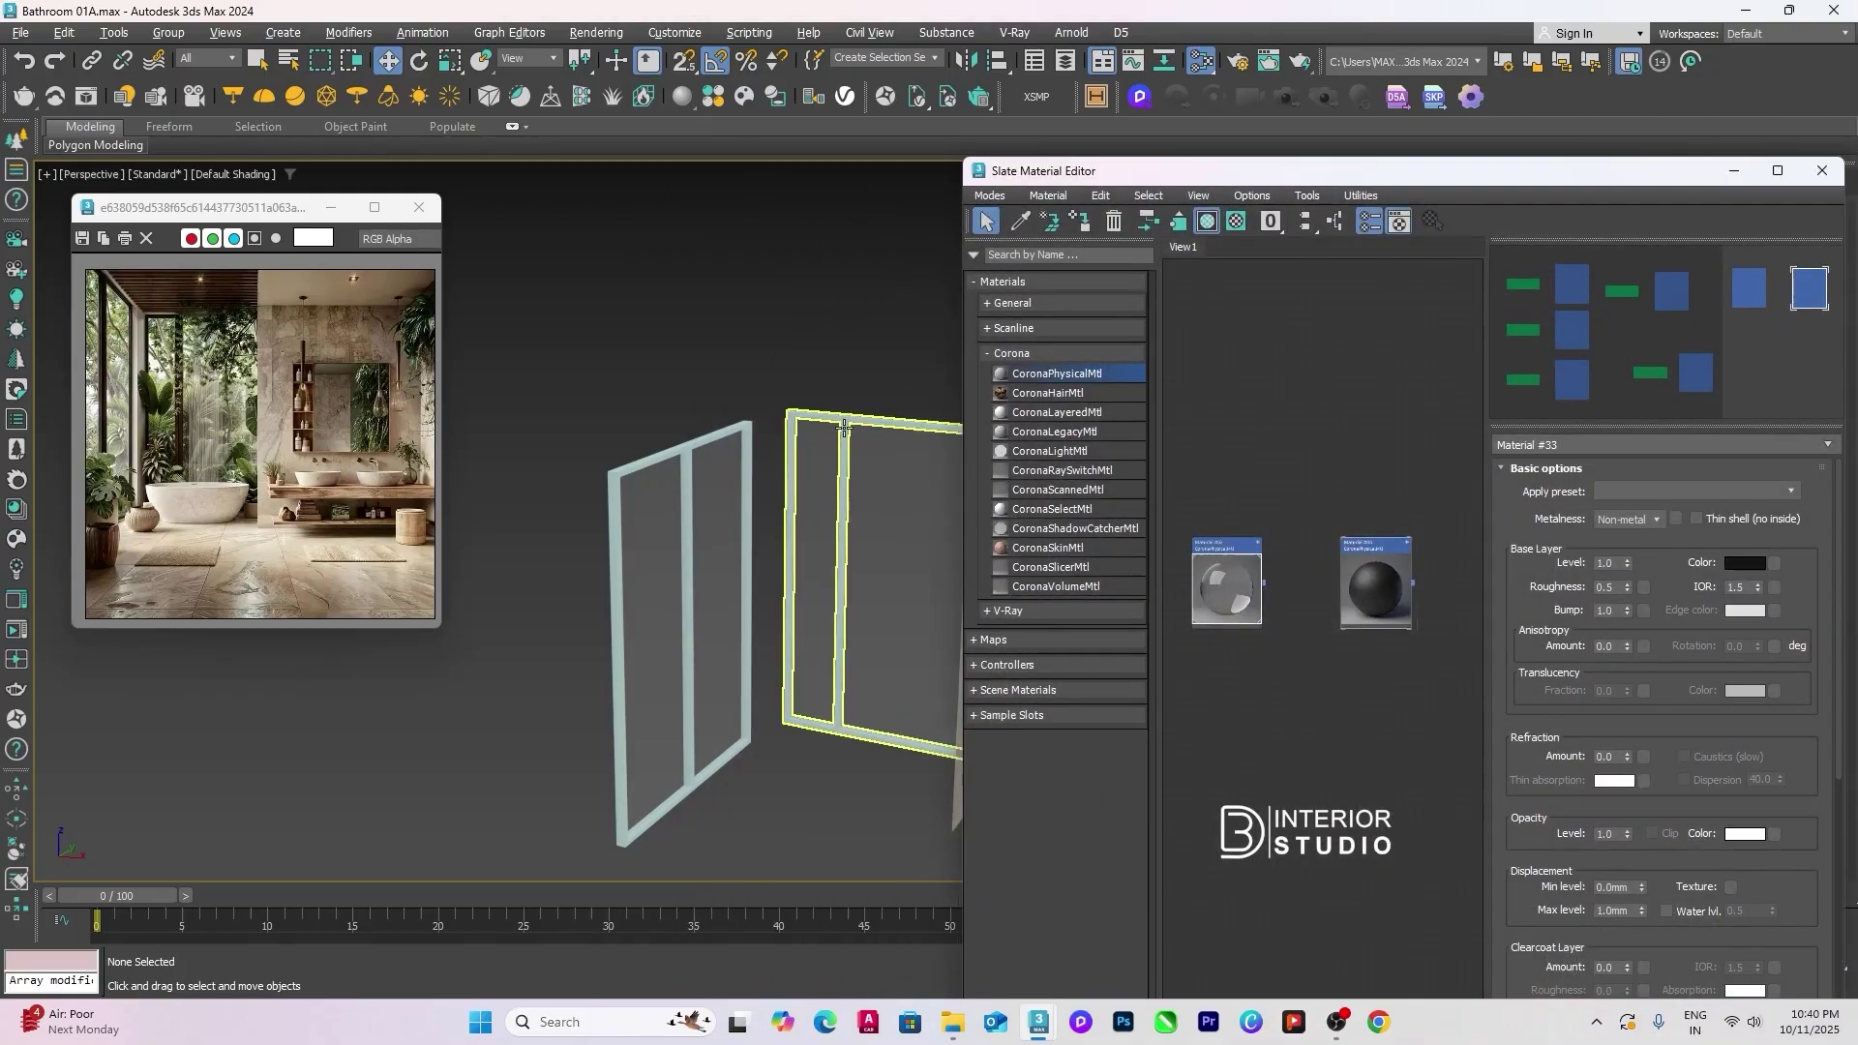
pyautogui.click(792, 523)
pyautogui.keyDown('ctrl'); pyautogui.click(686, 619); pyautogui.keyUp('ctrl')
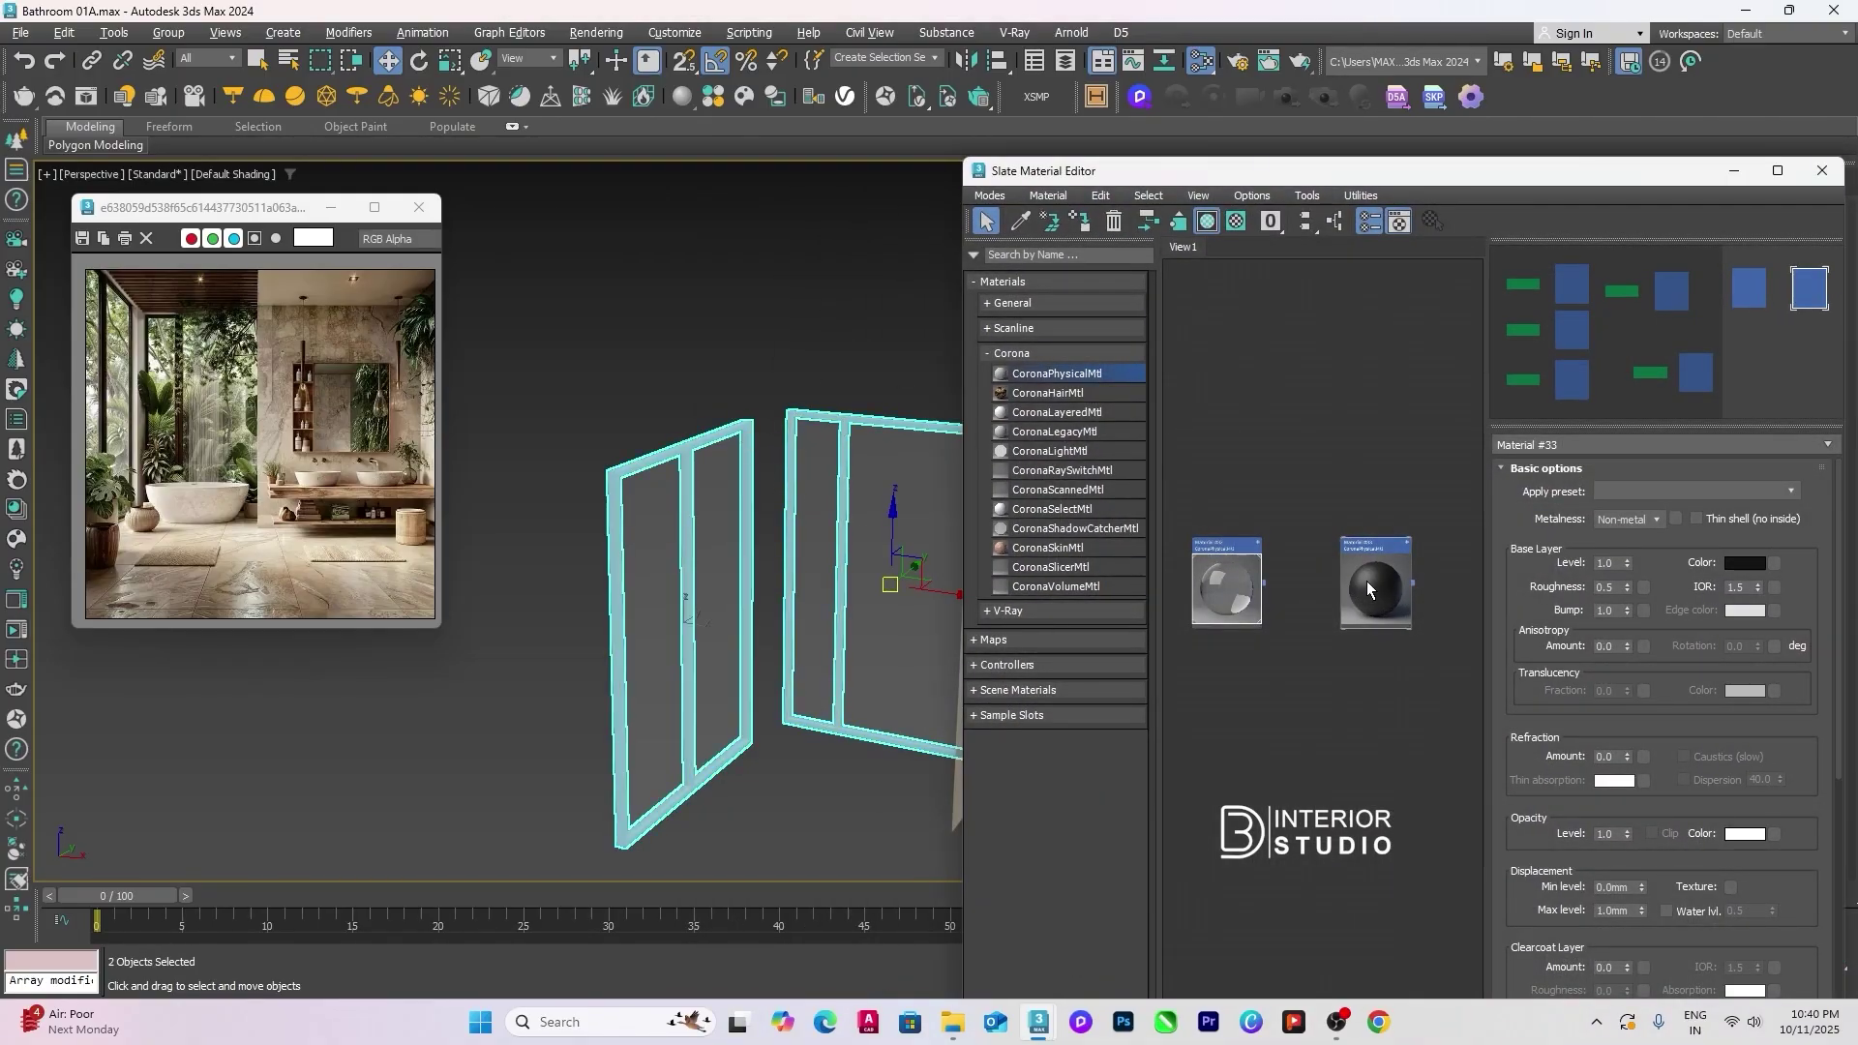
pyautogui.click(1081, 227)
pyautogui.click(844, 321)
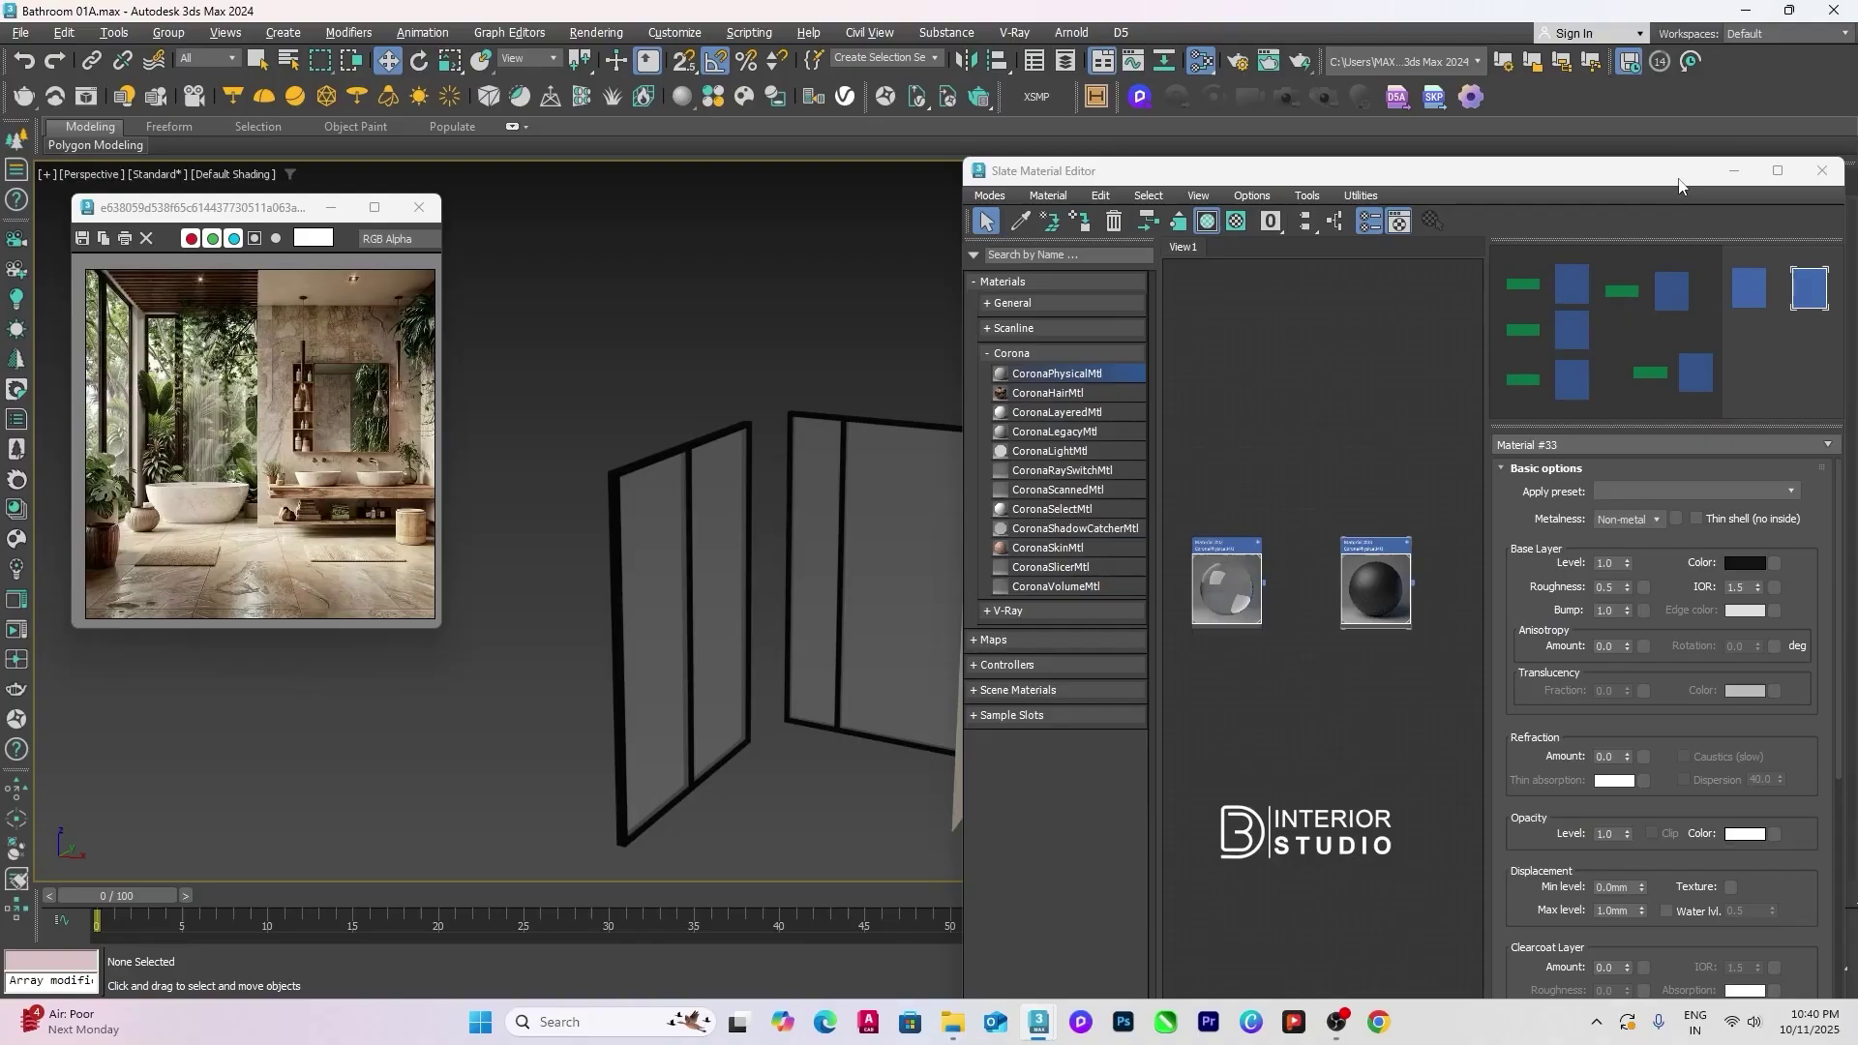
# Step: Set the dark frame material's base colour to a display value of 30 and close the material editor
pyautogui.moveTo(1681, 174); pyautogui.dragTo(1379, 206)
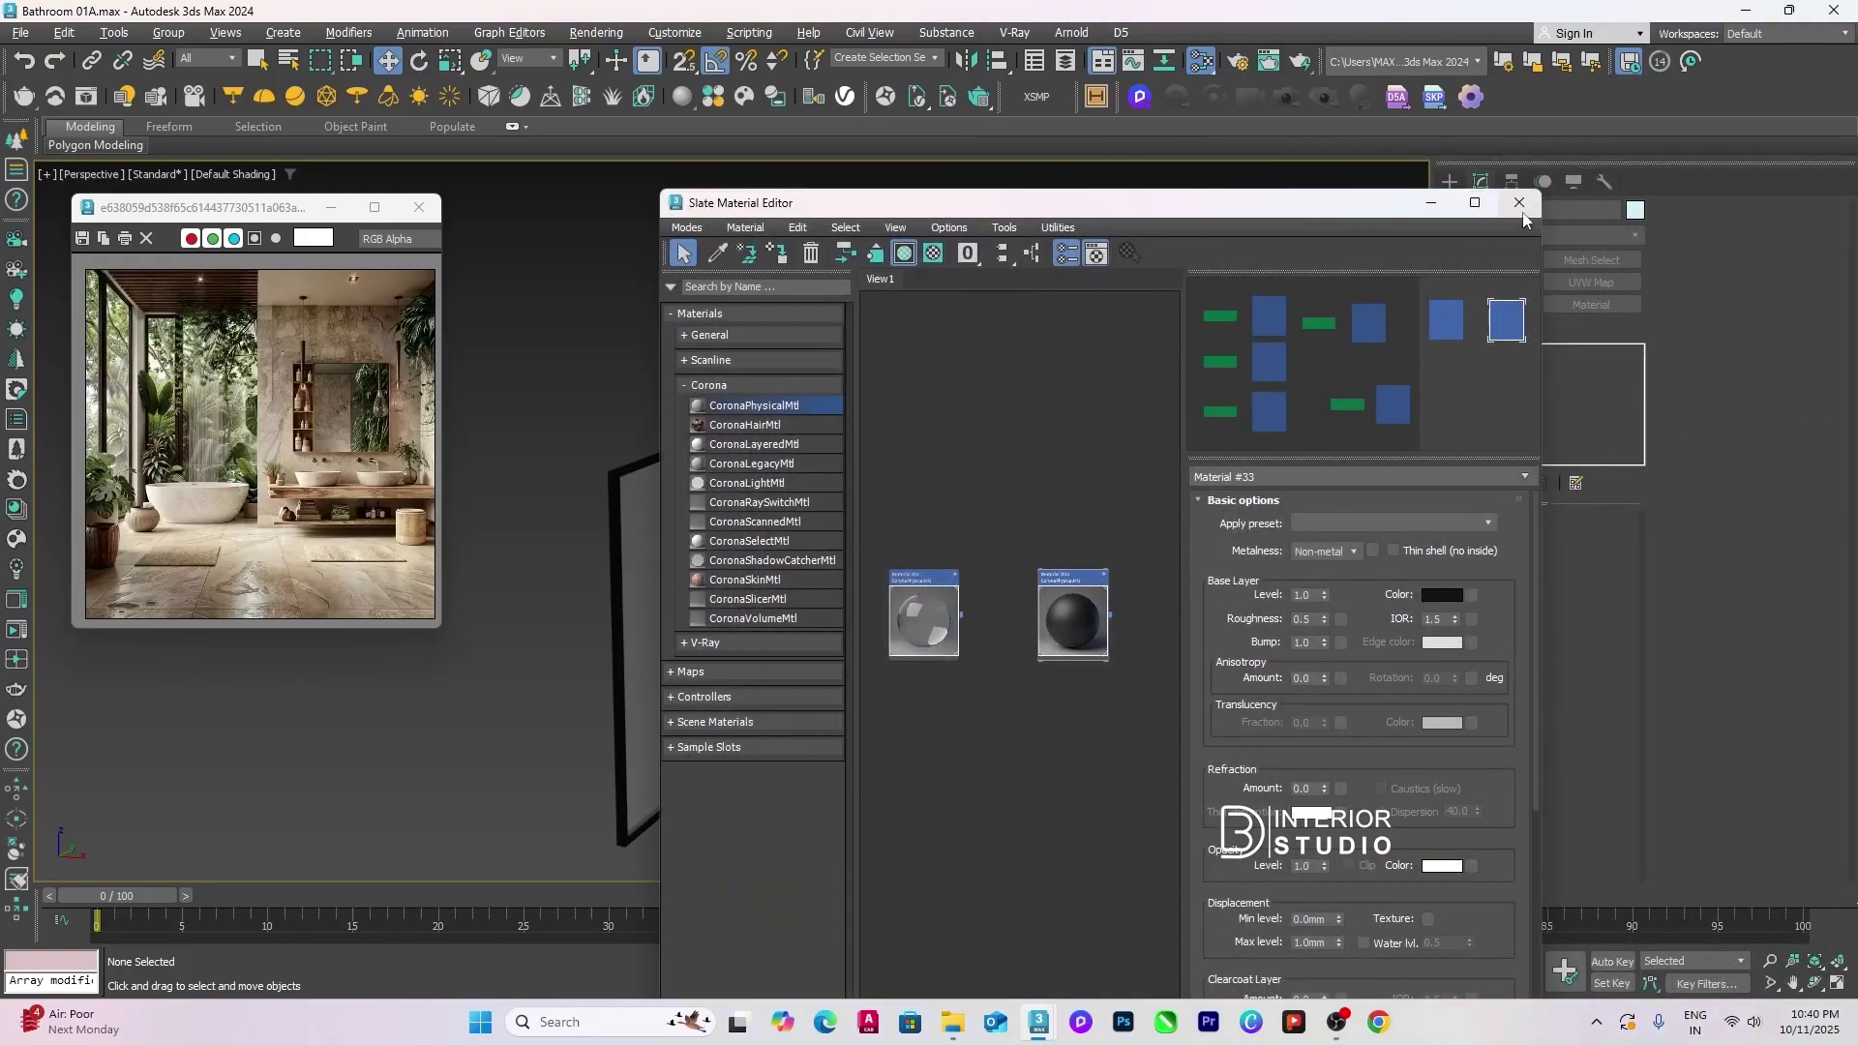
pyautogui.click(1439, 597)
pyautogui.doubleClick(1374, 491)
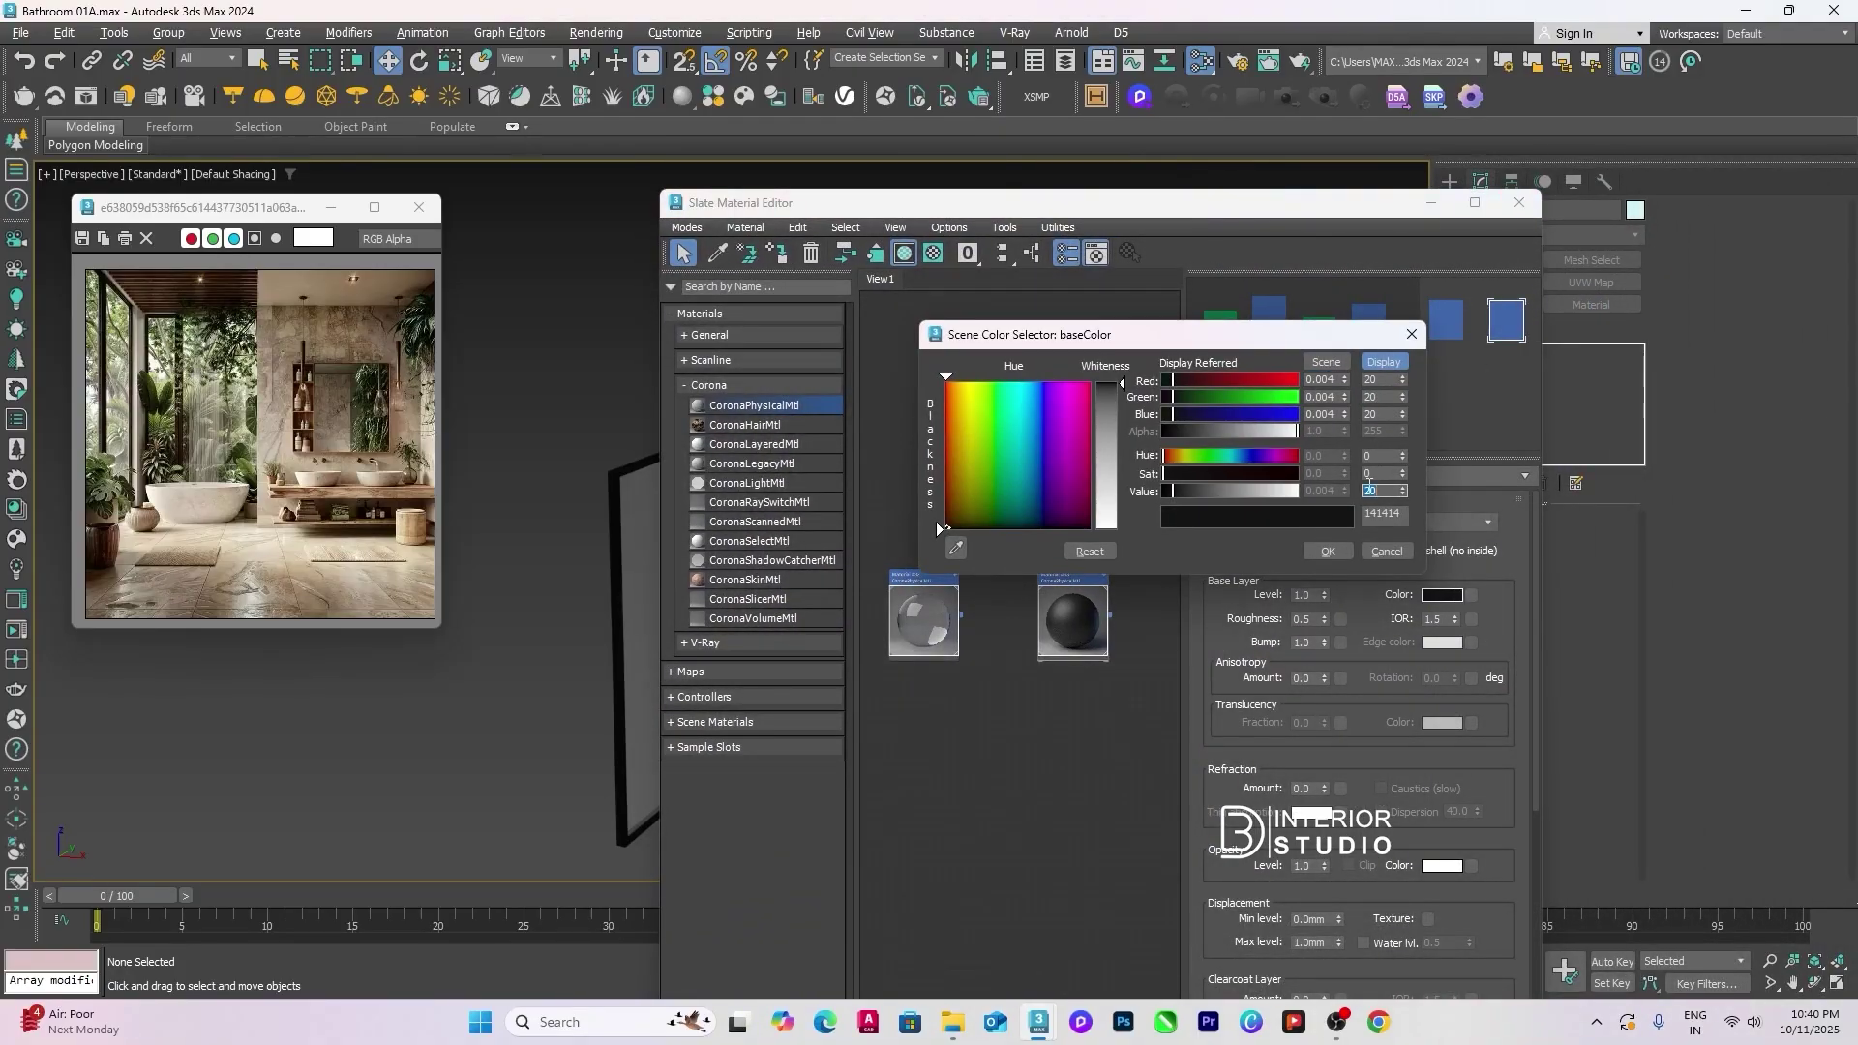
pyautogui.write('30')
pyautogui.press('Return')
pyautogui.click(1328, 552)
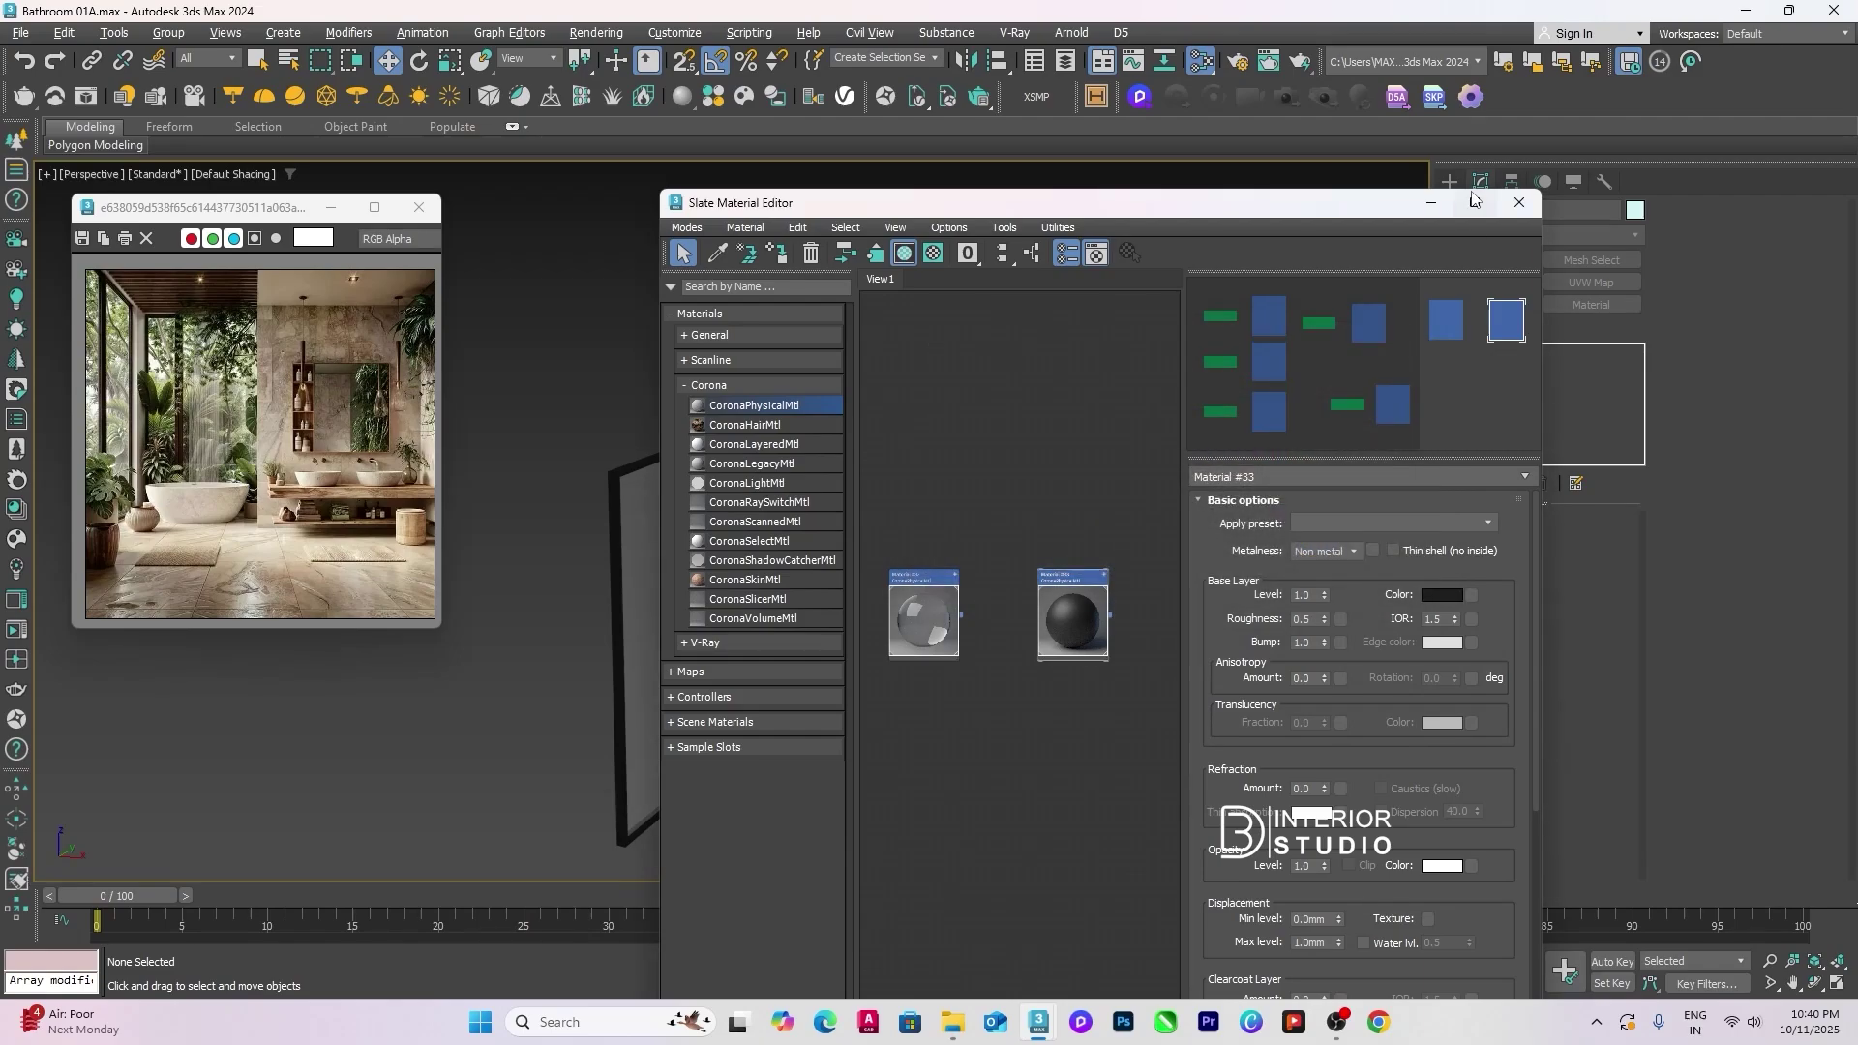
pyautogui.click(1519, 202)
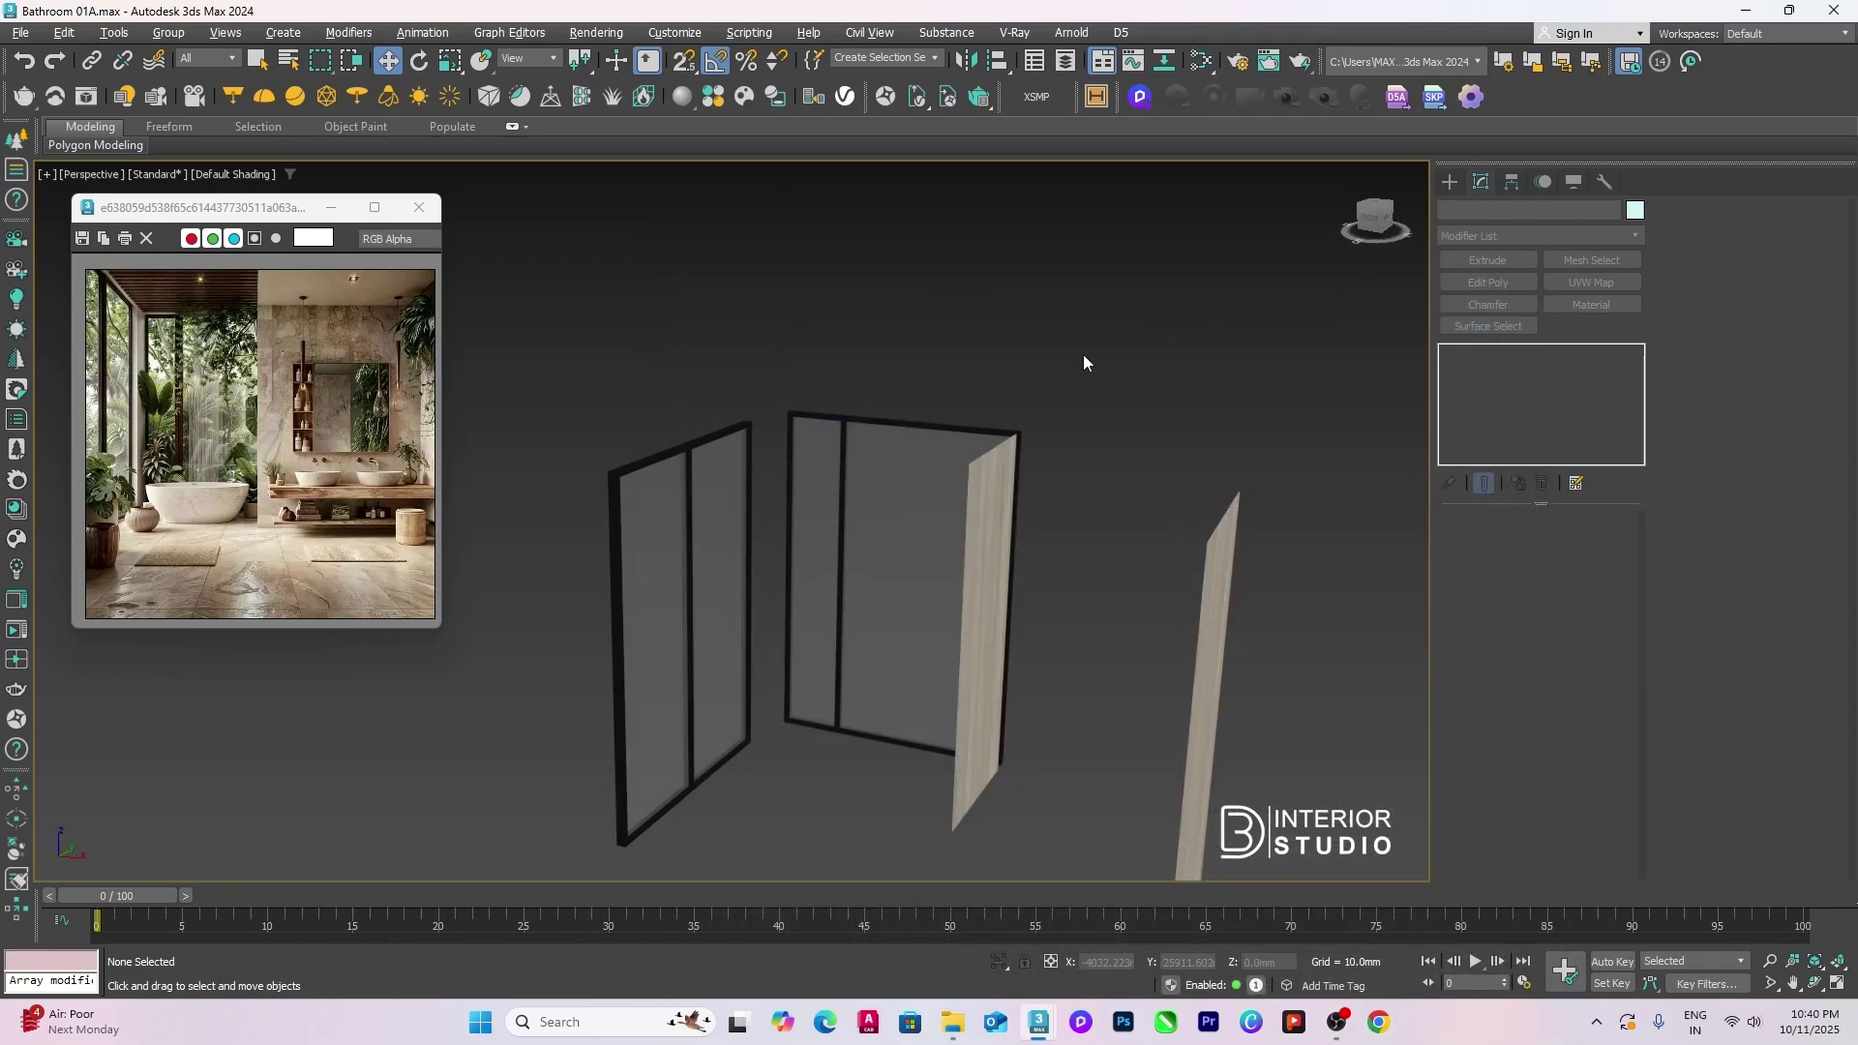
# Step: Unhide all objects in the scene
pyautogui.keyDown('alt'); pyautogui.moveTo(1083, 354); pyautogui.dragTo(1200, 430, button='middle'); pyautogui.keyUp('alt')
pyautogui.rightClick(1200, 429)
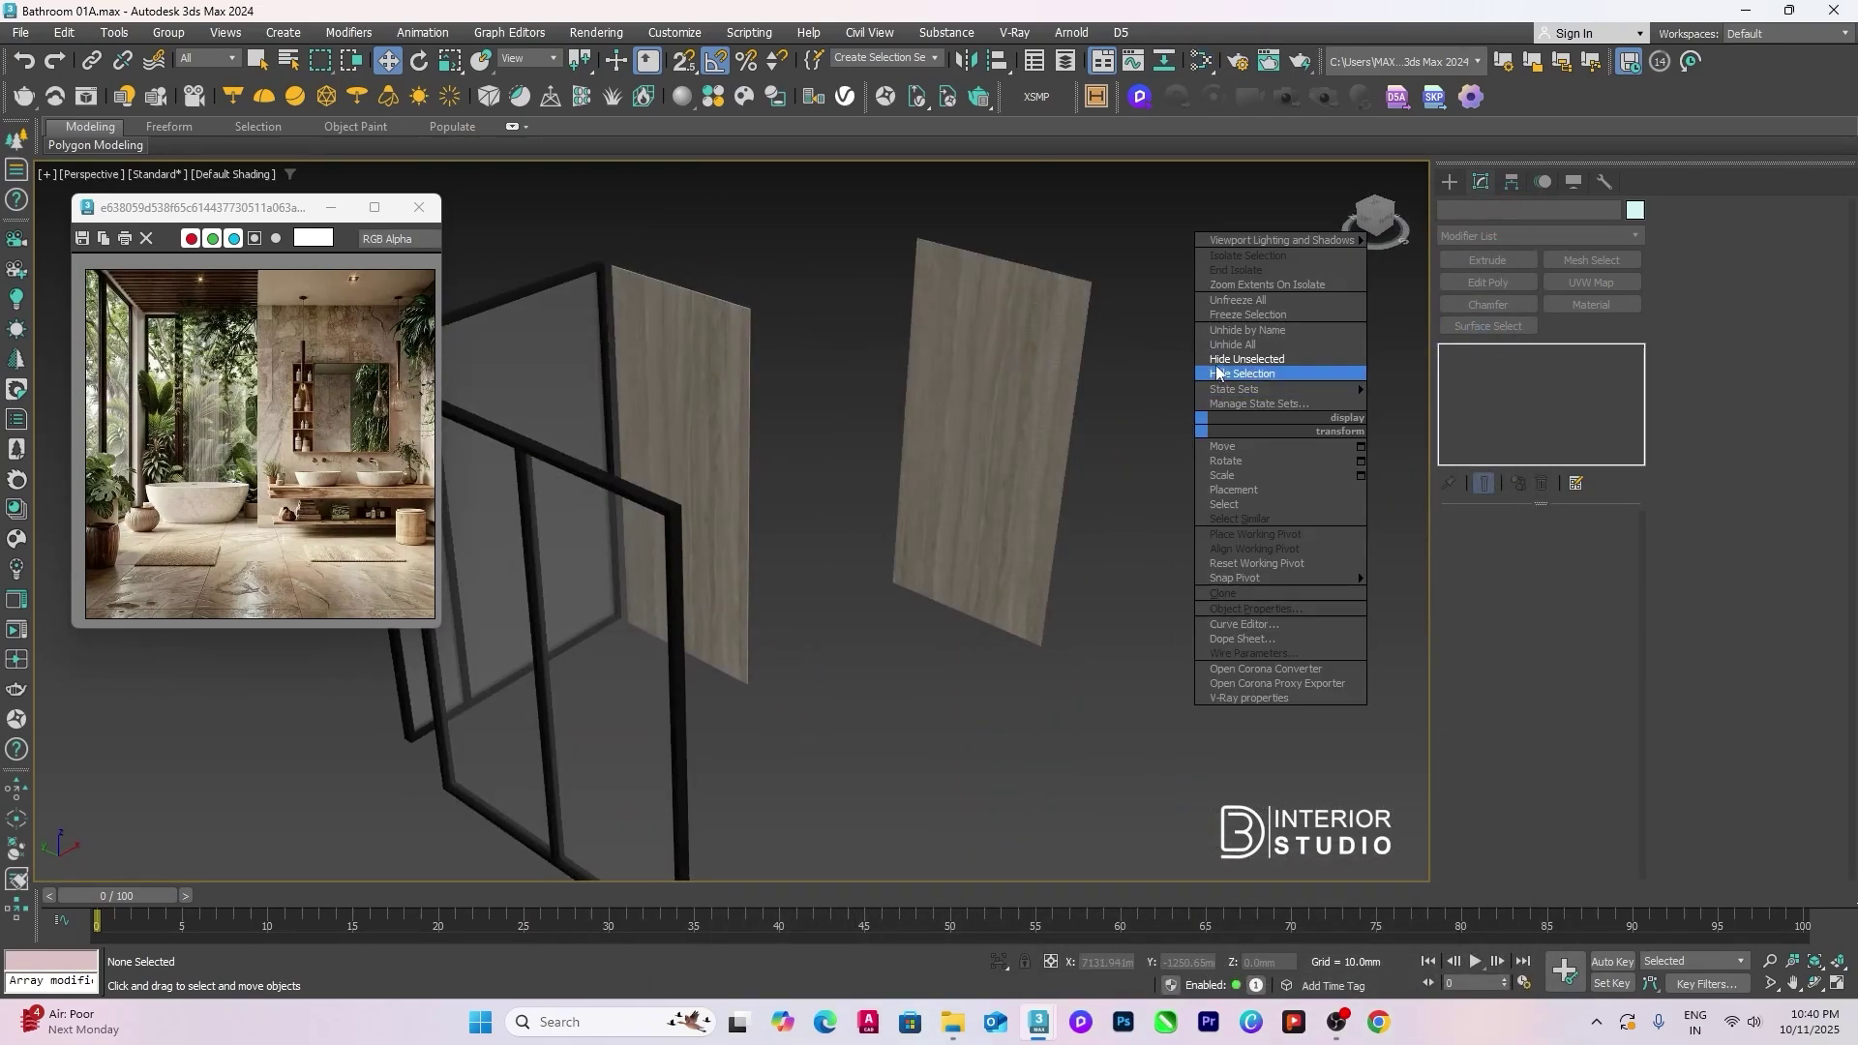
pyautogui.click(1232, 345)
# Step: Hide everything except the wall-mounted mirror cabinet group and show it shaded in the perspective view
pyautogui.keyDown('alt'); pyautogui.moveTo(1269, 515); pyautogui.dragTo(818, 444, button='middle'); pyautogui.keyUp('alt')
pyautogui.scroll(6, 818, 444)
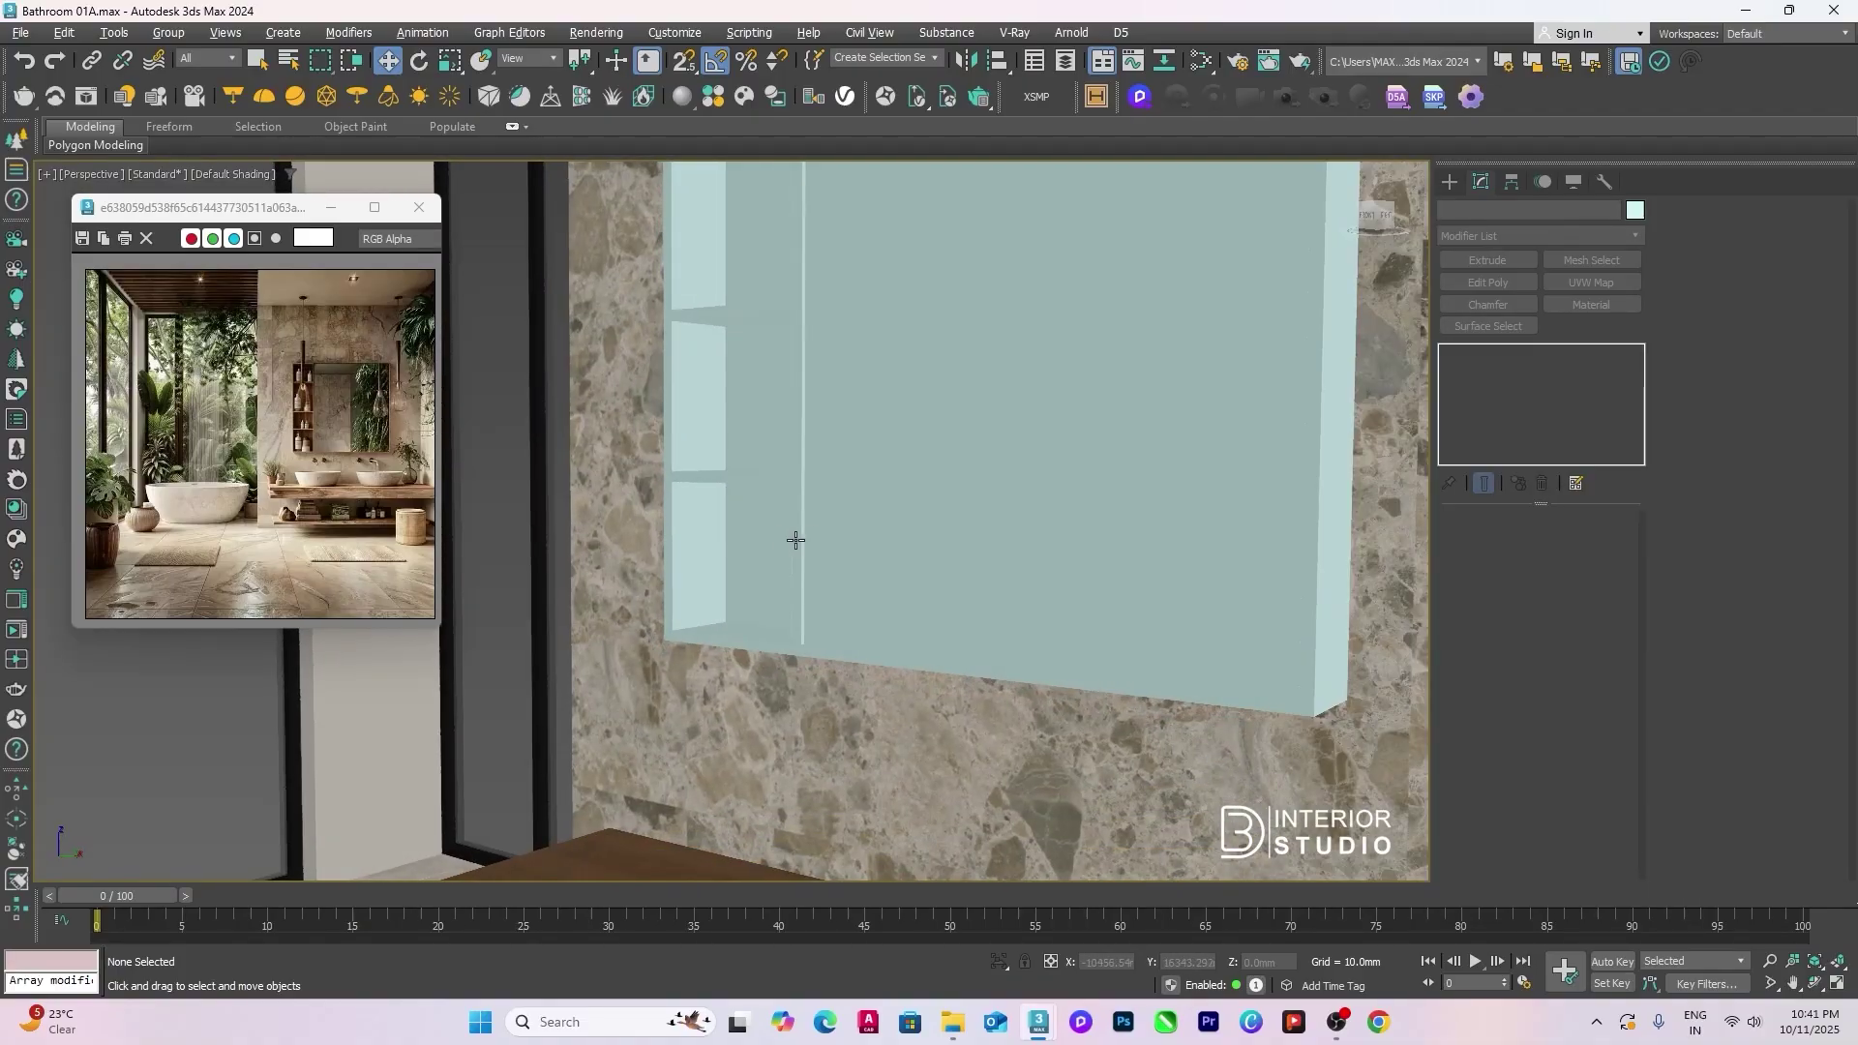
pyautogui.click(723, 478)
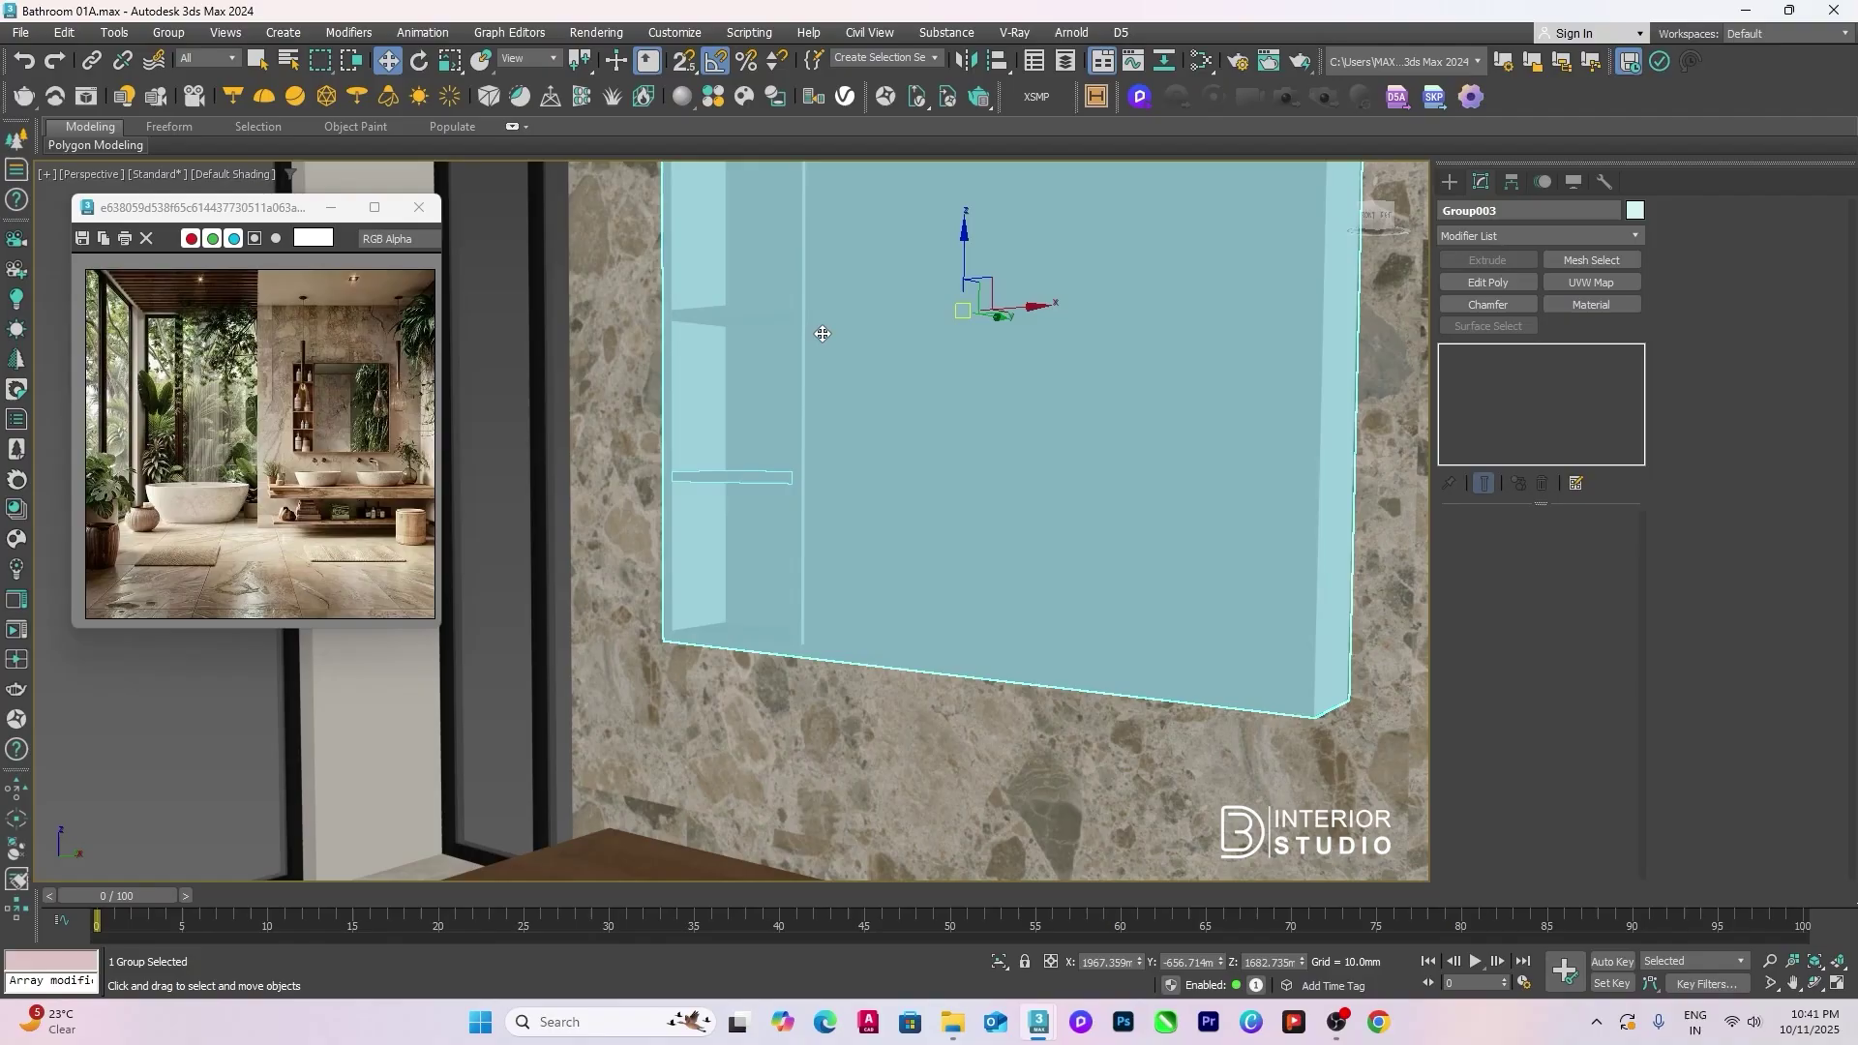
pyautogui.press('t')
pyautogui.press('F3')
pyautogui.scroll(-3, 941, 460)
pyautogui.click(638, 450)
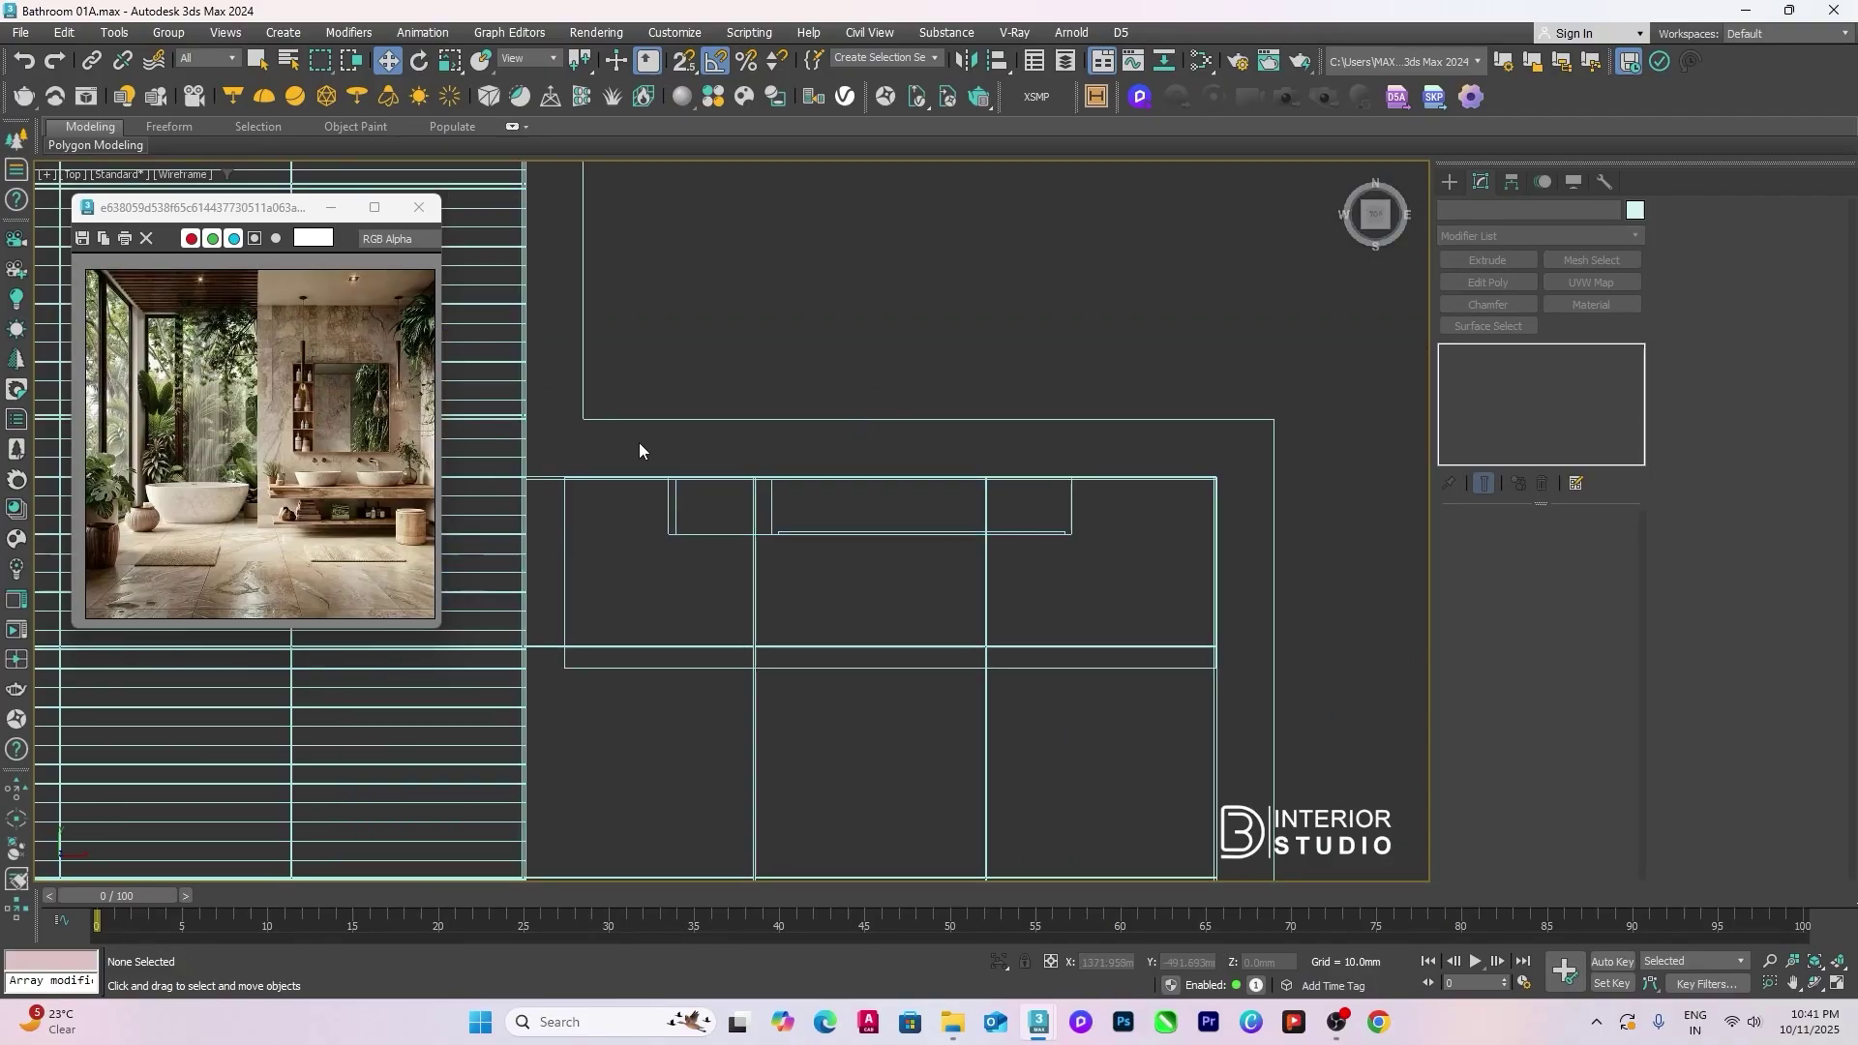
pyautogui.moveTo(639, 450); pyautogui.dragTo(1113, 551)
pyautogui.rightClick(1060, 436)
pyautogui.click(1084, 426)
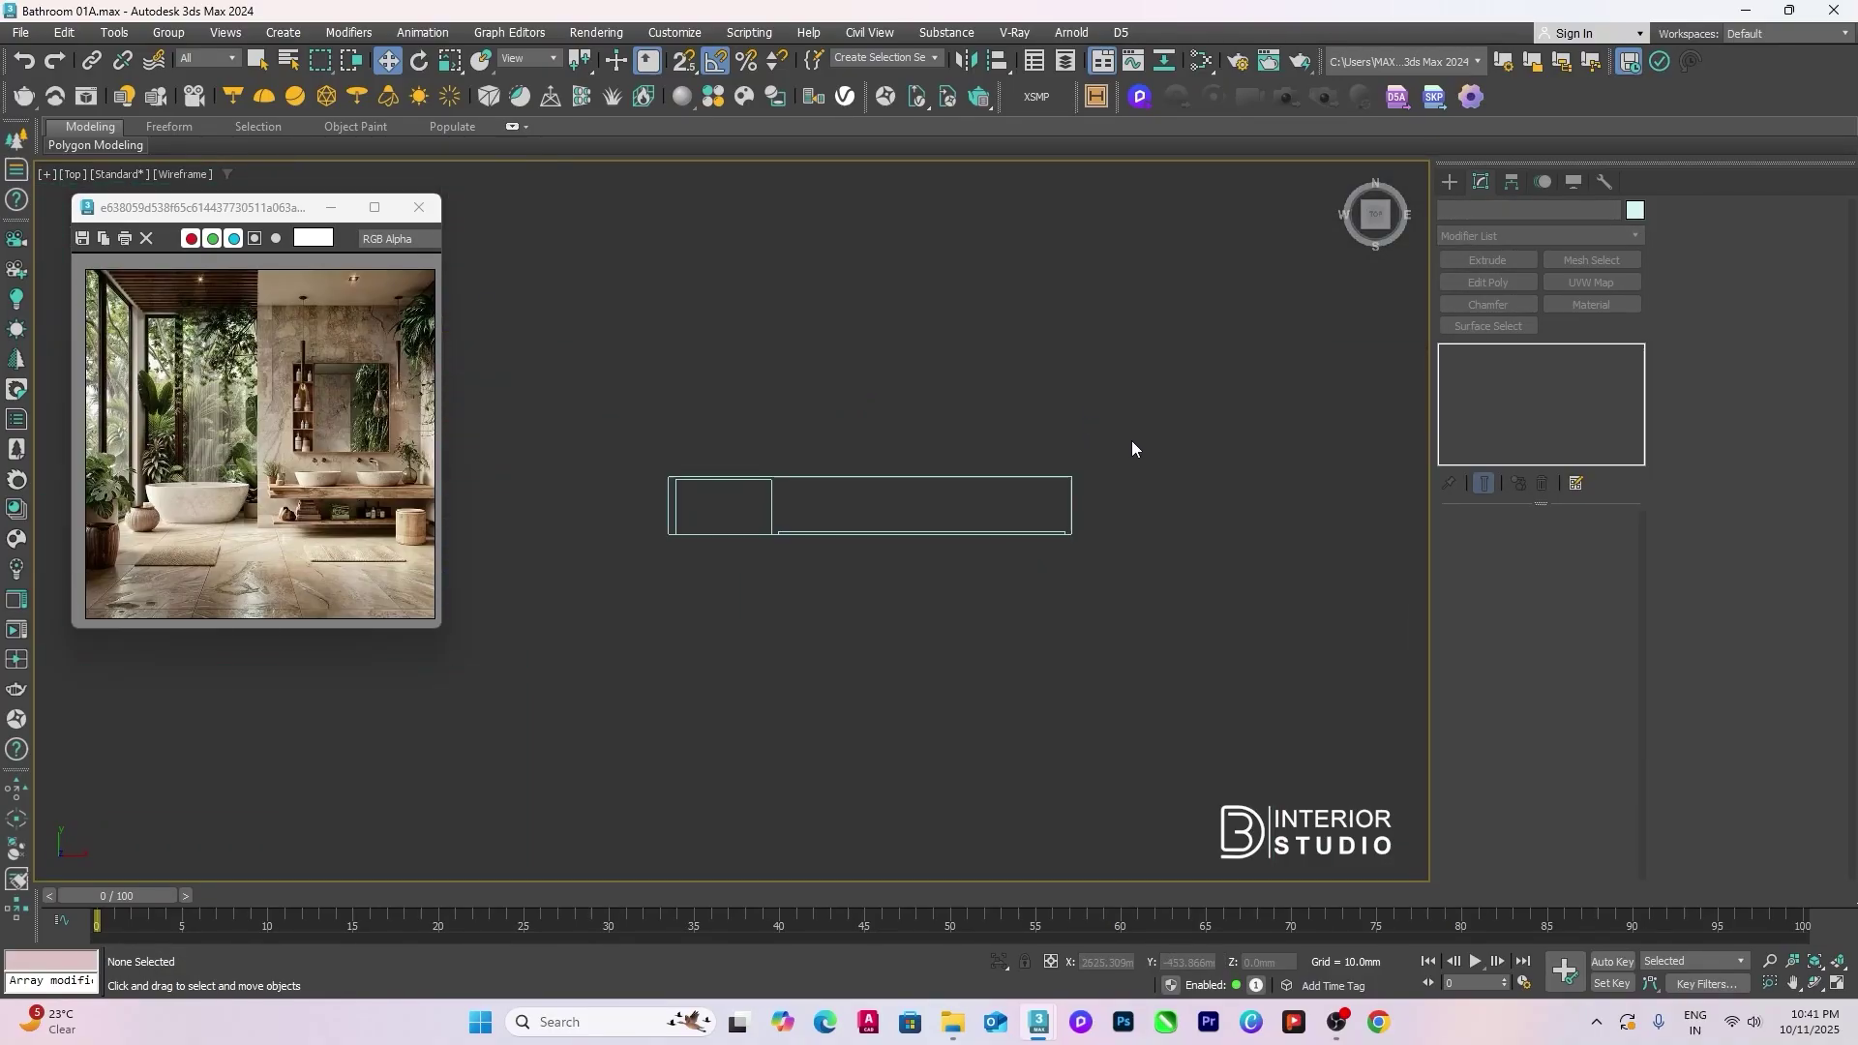
pyautogui.press('p')
pyautogui.scroll(2, 1128, 443)
pyautogui.press('F3')
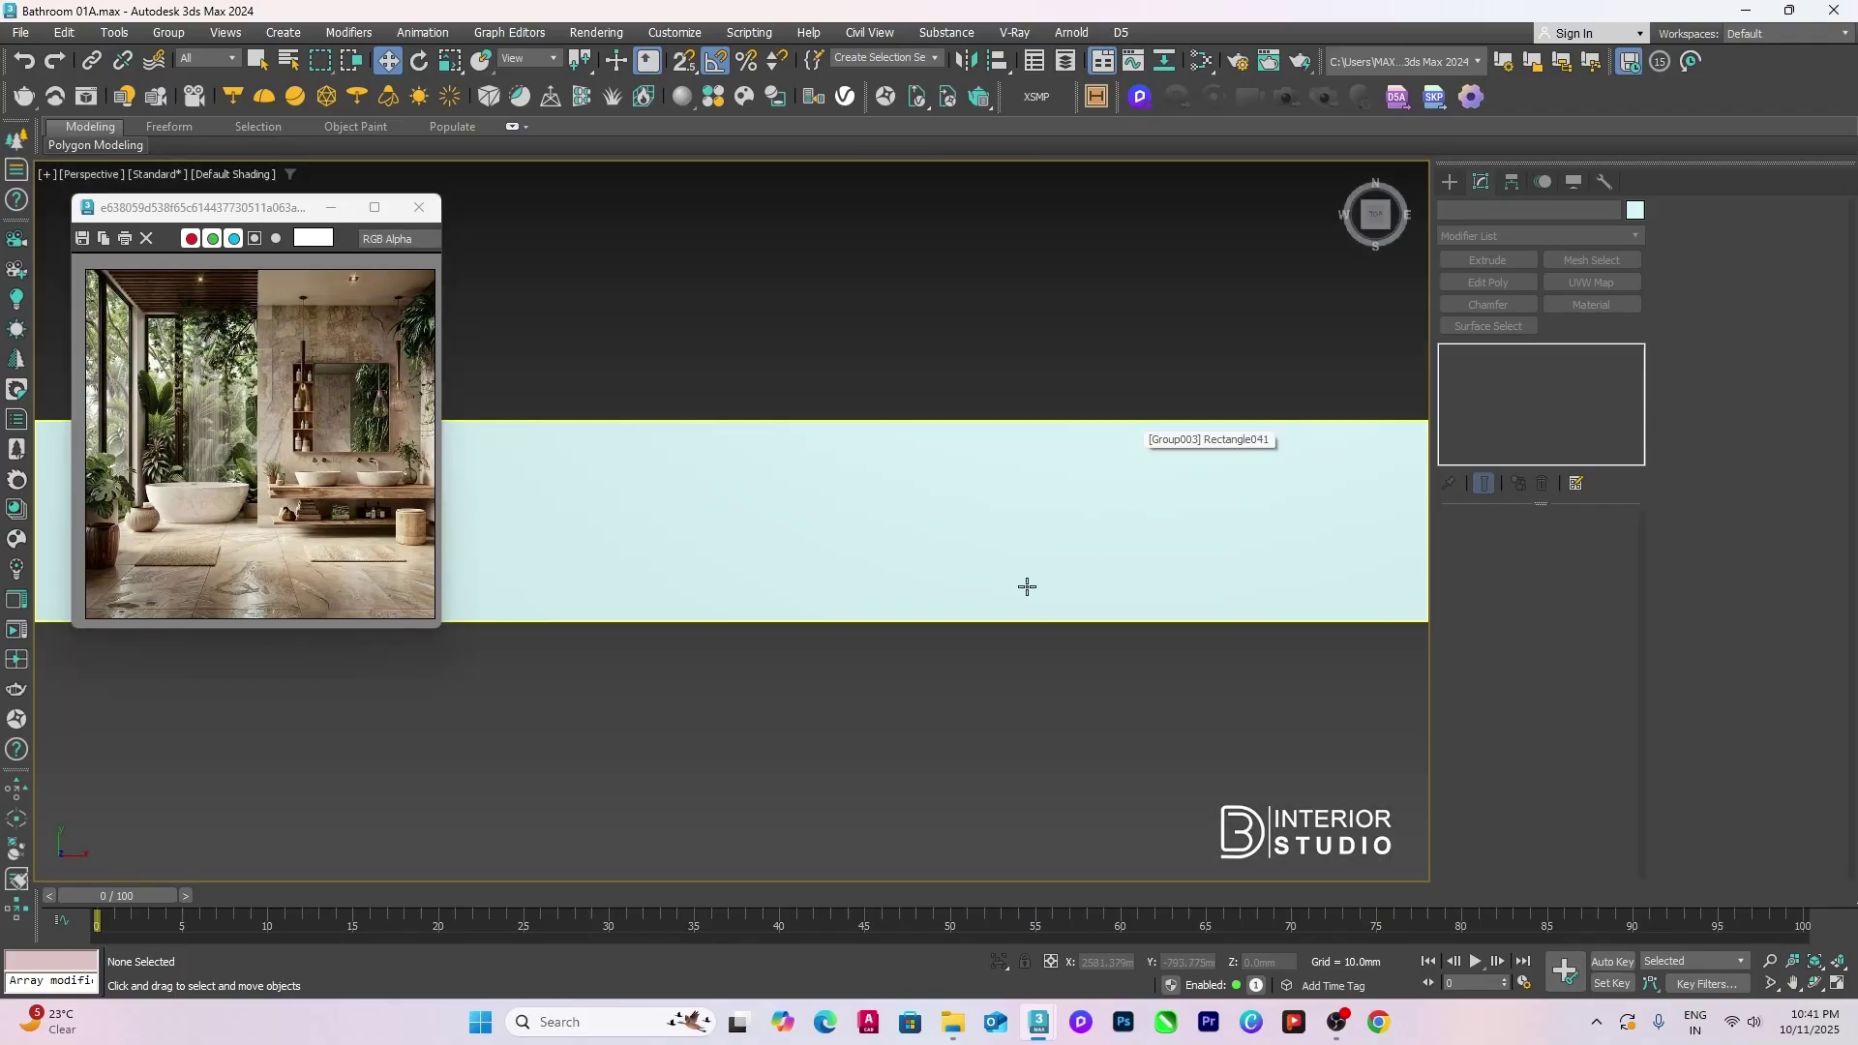
# Step: Ungroup the mirror cabinet so its body, shelves and mirror are separate objects
pyautogui.scroll(-3, 1029, 502)
pyautogui.keyDown('alt'); pyautogui.moveTo(1029, 502); pyautogui.dragTo(1190, 523, button='middle'); pyautogui.keyUp('alt')
pyautogui.click(1005, 512)
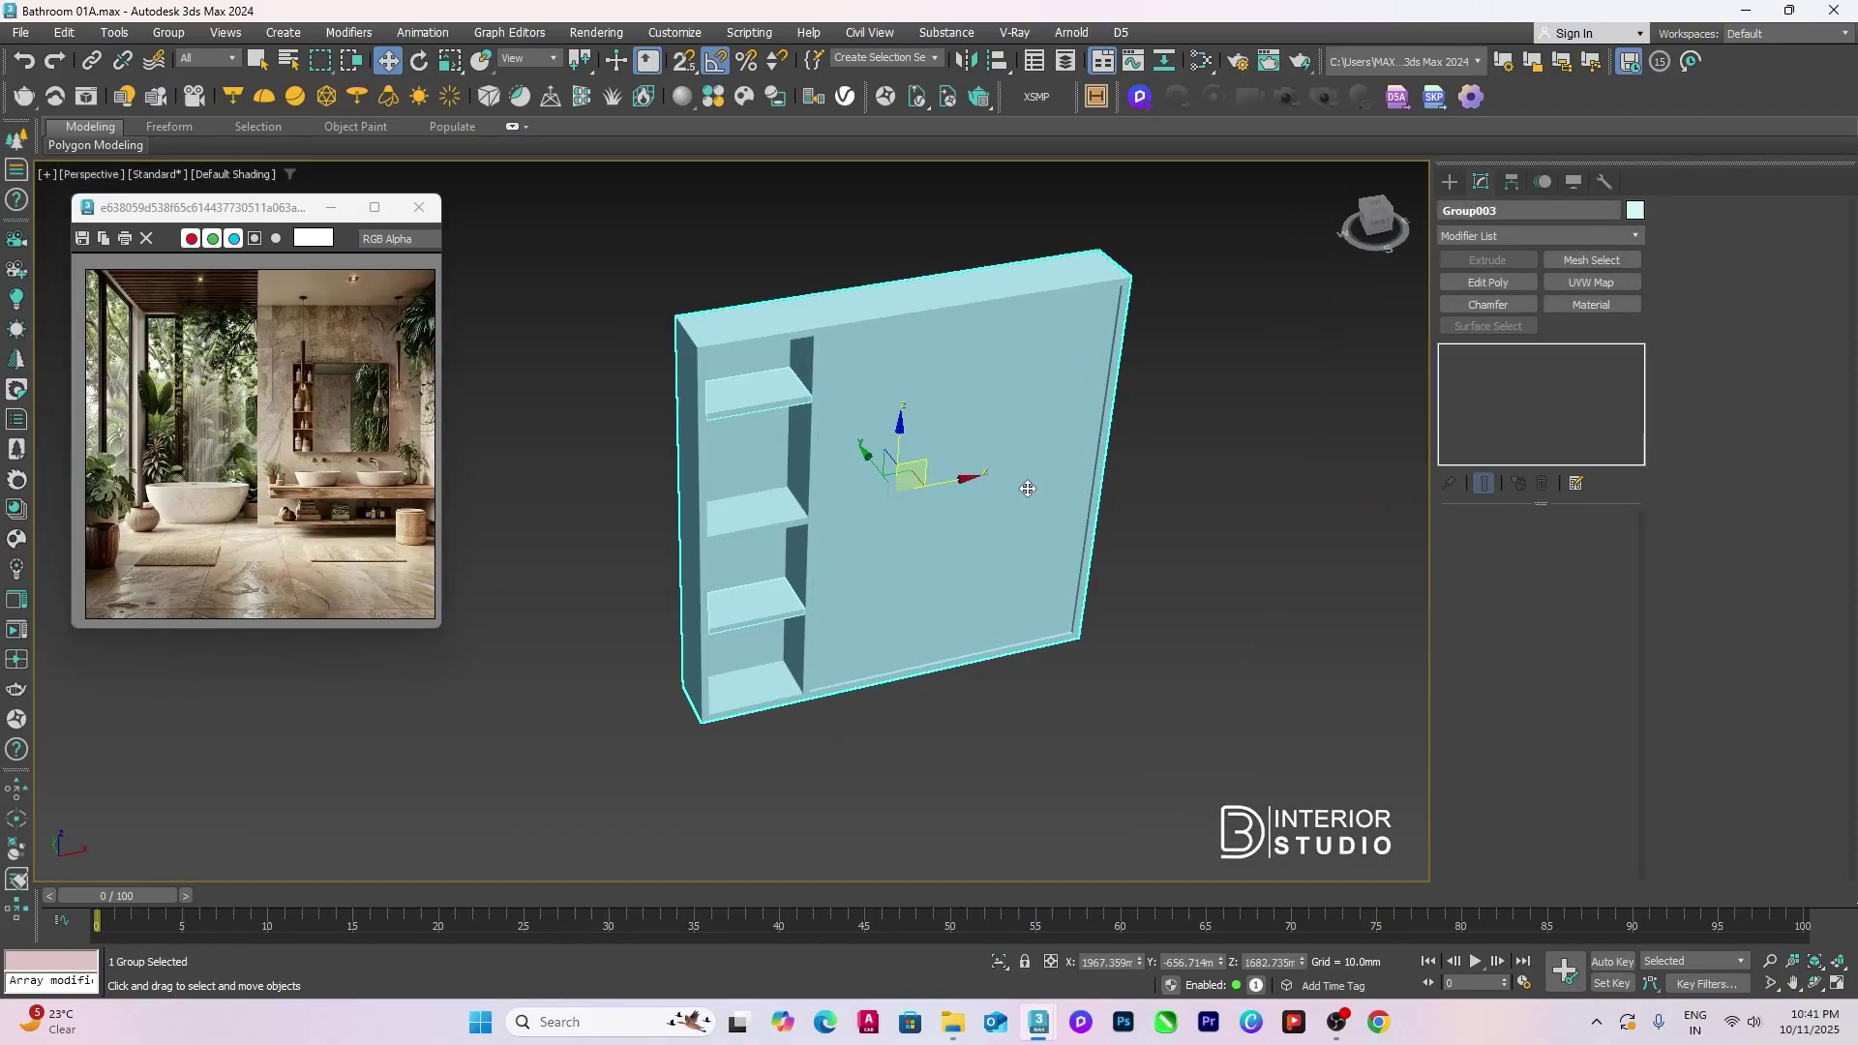
pyautogui.press('alt')
pyautogui.press('g')
pyautogui.press('u')
pyautogui.click(1193, 448)
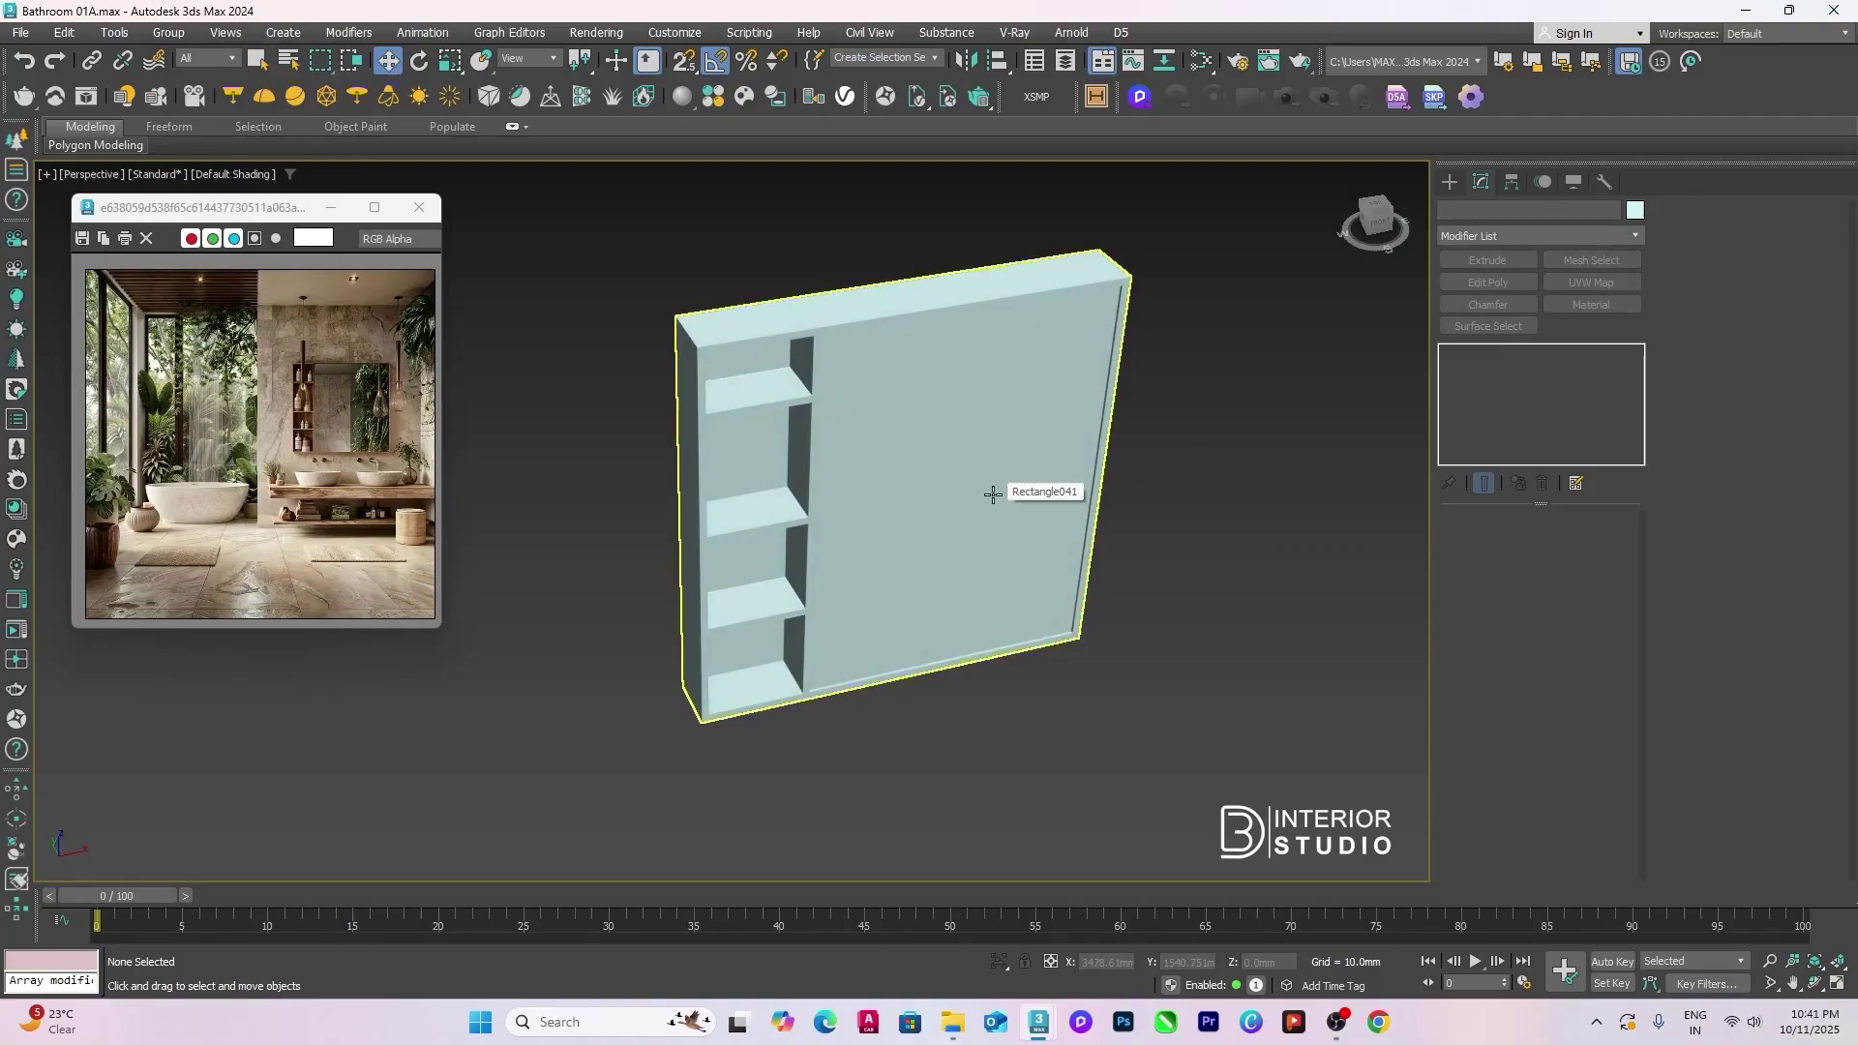
pyautogui.click(984, 489)
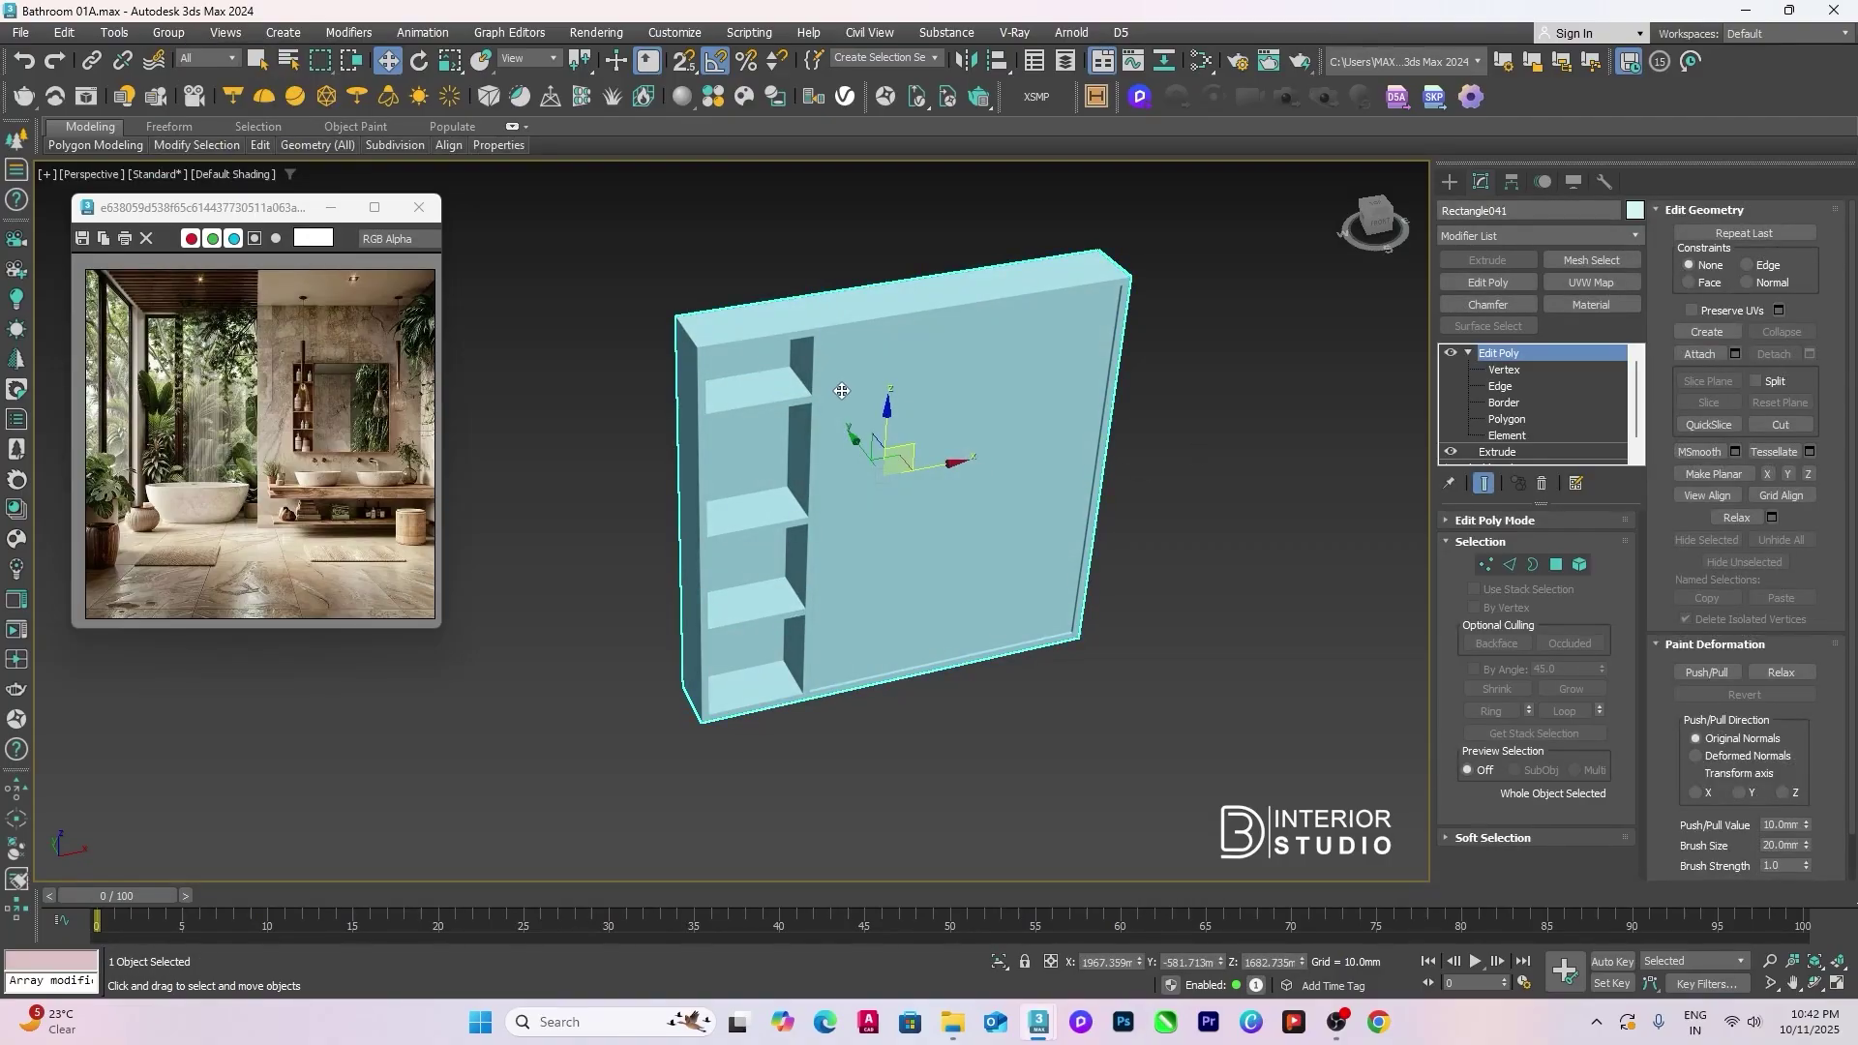
pyautogui.moveTo(913, 452); pyautogui.dragTo(1225, 389)
pyautogui.hotkey('ctrl', 'z')
pyautogui.click(921, 251)
pyautogui.click(762, 393)
pyautogui.keyDown('ctrl'); pyautogui.click(753, 513); pyautogui.keyUp('ctrl')
pyautogui.keyDown('ctrl'); pyautogui.click(753, 602); pyautogui.keyUp('ctrl')
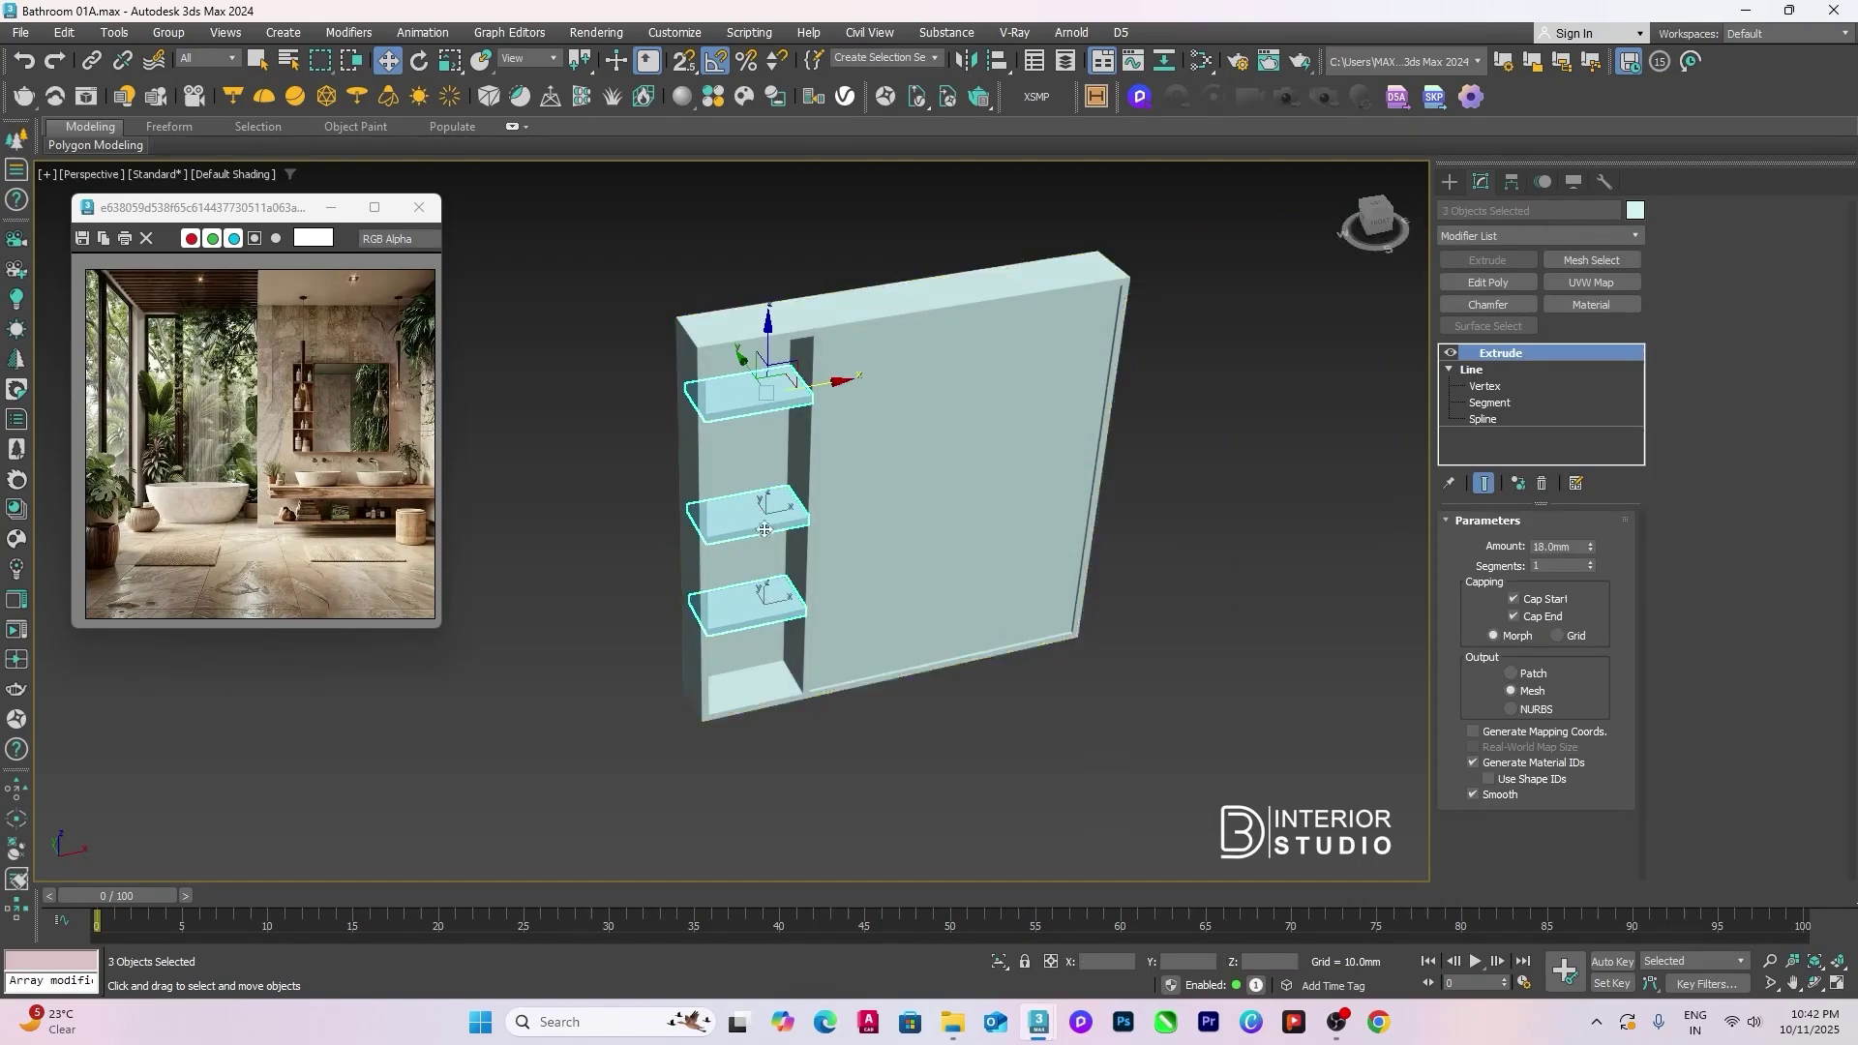
pyautogui.click(168, 32)
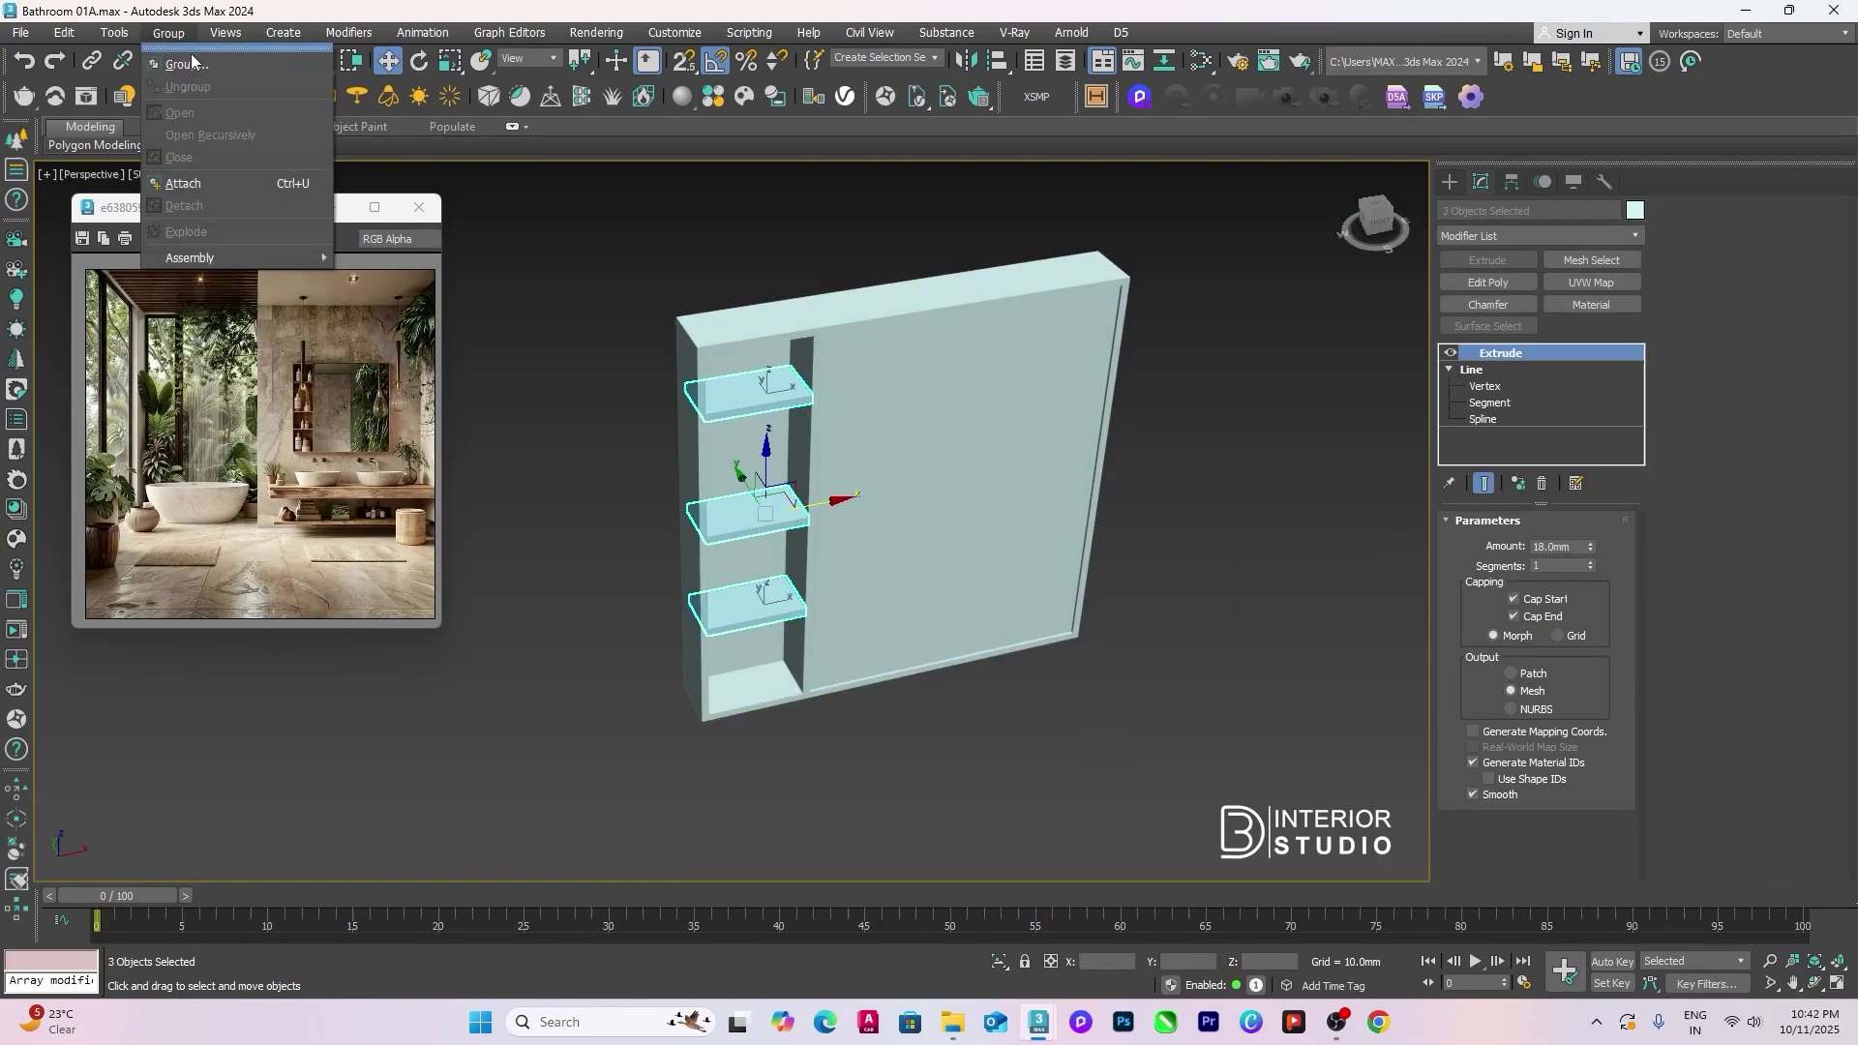
pyautogui.click(515, 350)
# Step: Select the cabinet body and its three shelves and assign the existing brown wood material to them
pyautogui.click(788, 634)
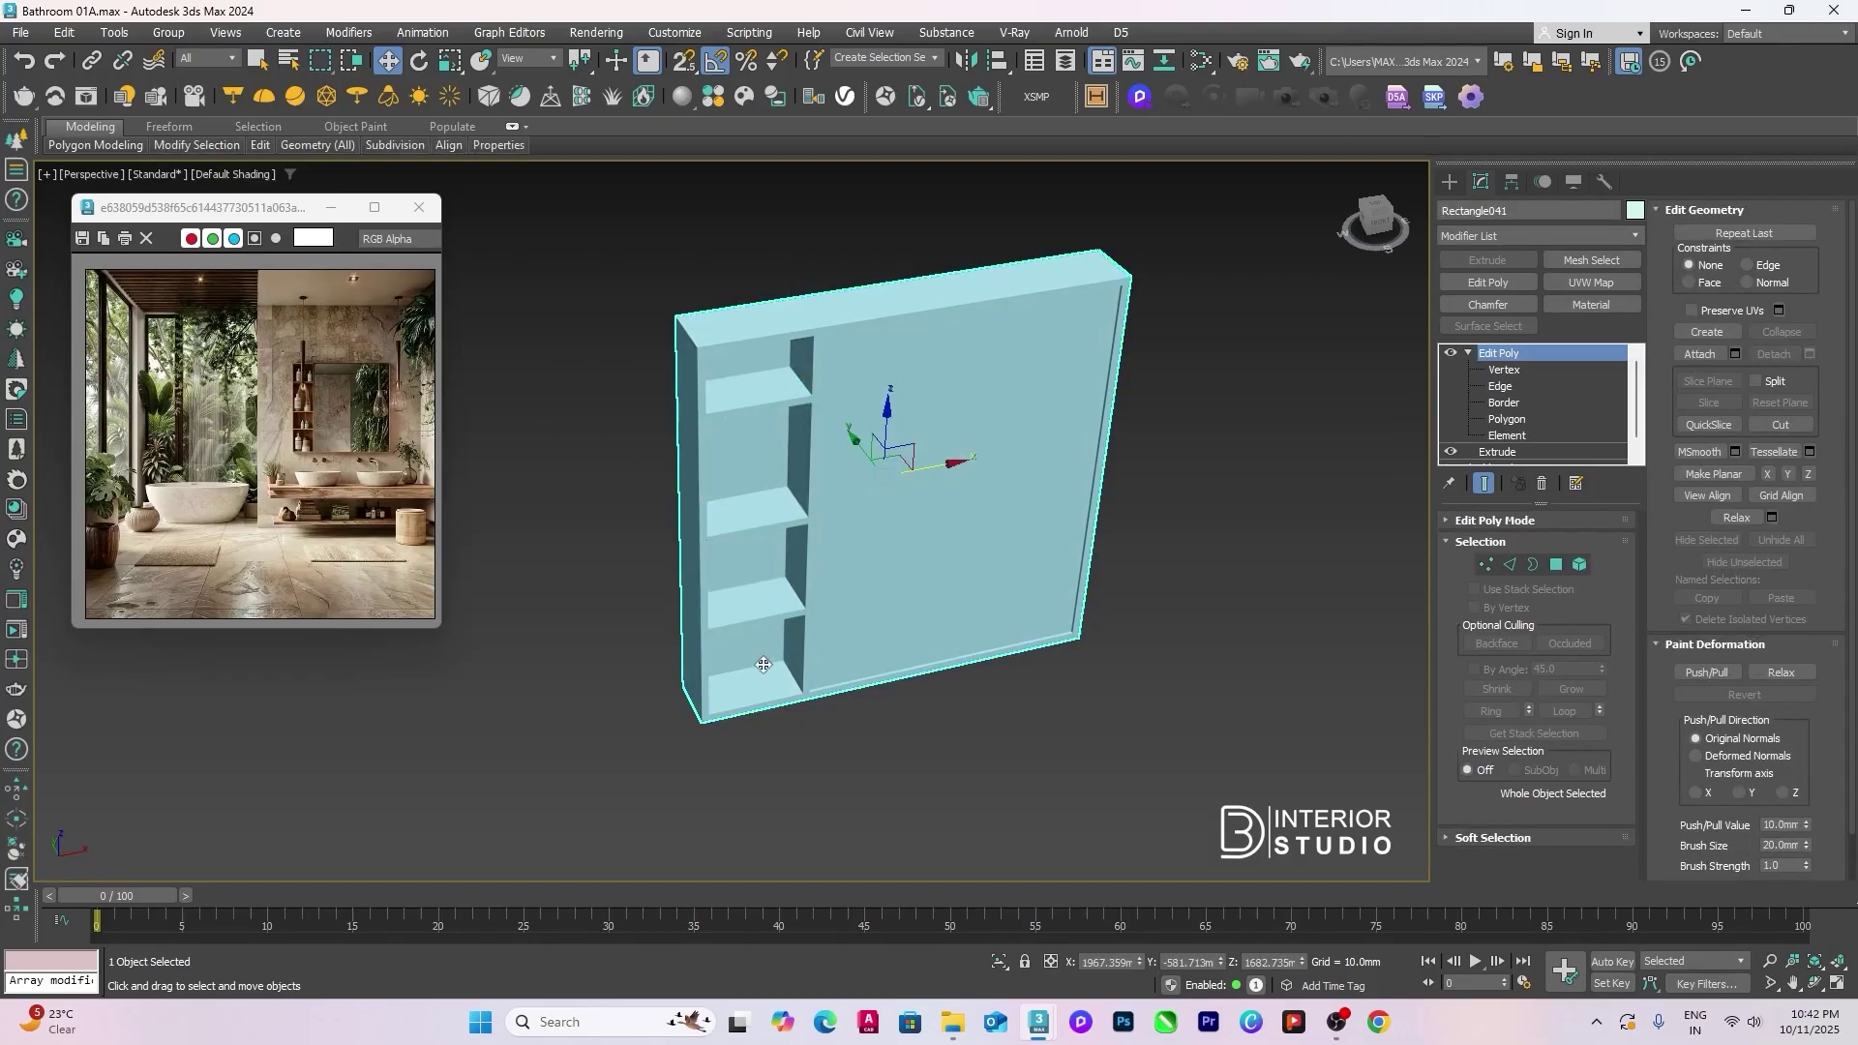
pyautogui.keyDown('ctrl'); pyautogui.click(757, 615); pyautogui.keyUp('ctrl')
pyautogui.keyDown('ctrl'); pyautogui.click(746, 523); pyautogui.keyUp('ctrl')
pyautogui.keyDown('ctrl'); pyautogui.click(744, 413); pyautogui.keyUp('ctrl')
pyautogui.press('m')
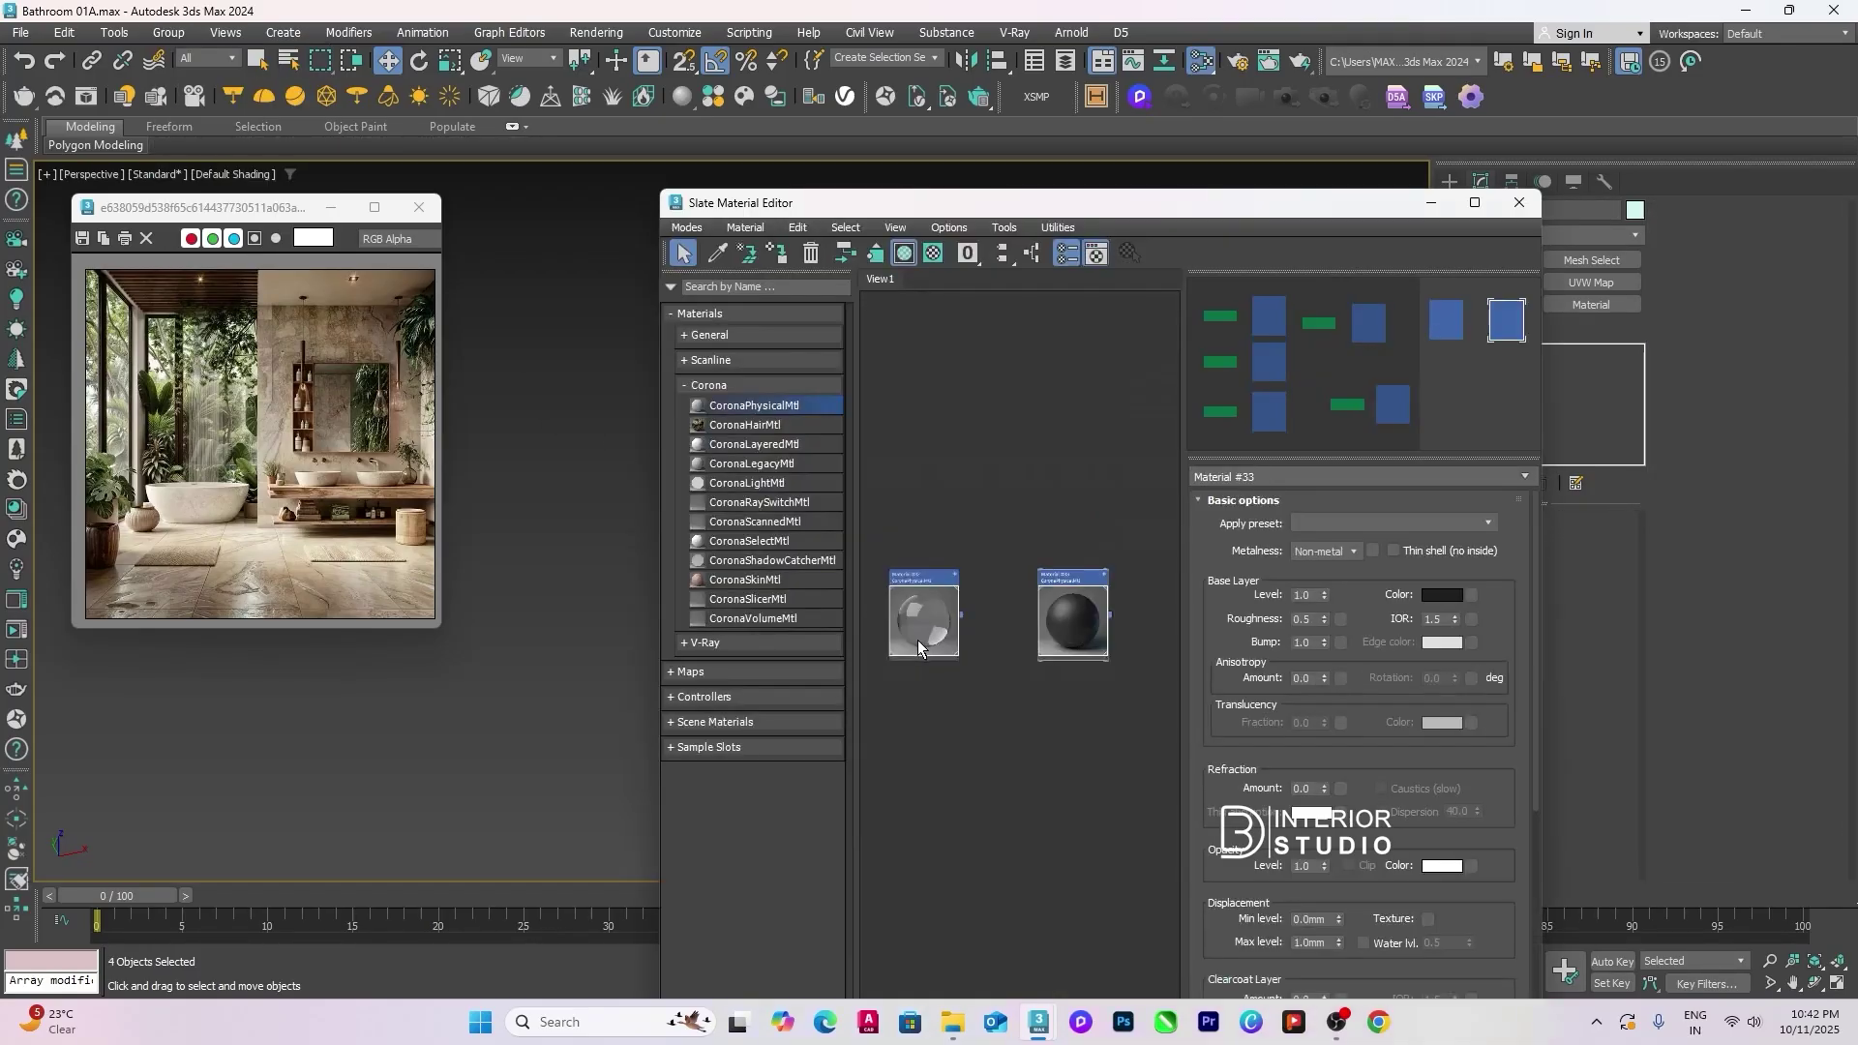
pyautogui.scroll(-5, 1007, 659)
pyautogui.scroll(5, 1014, 683)
pyautogui.click(886, 678)
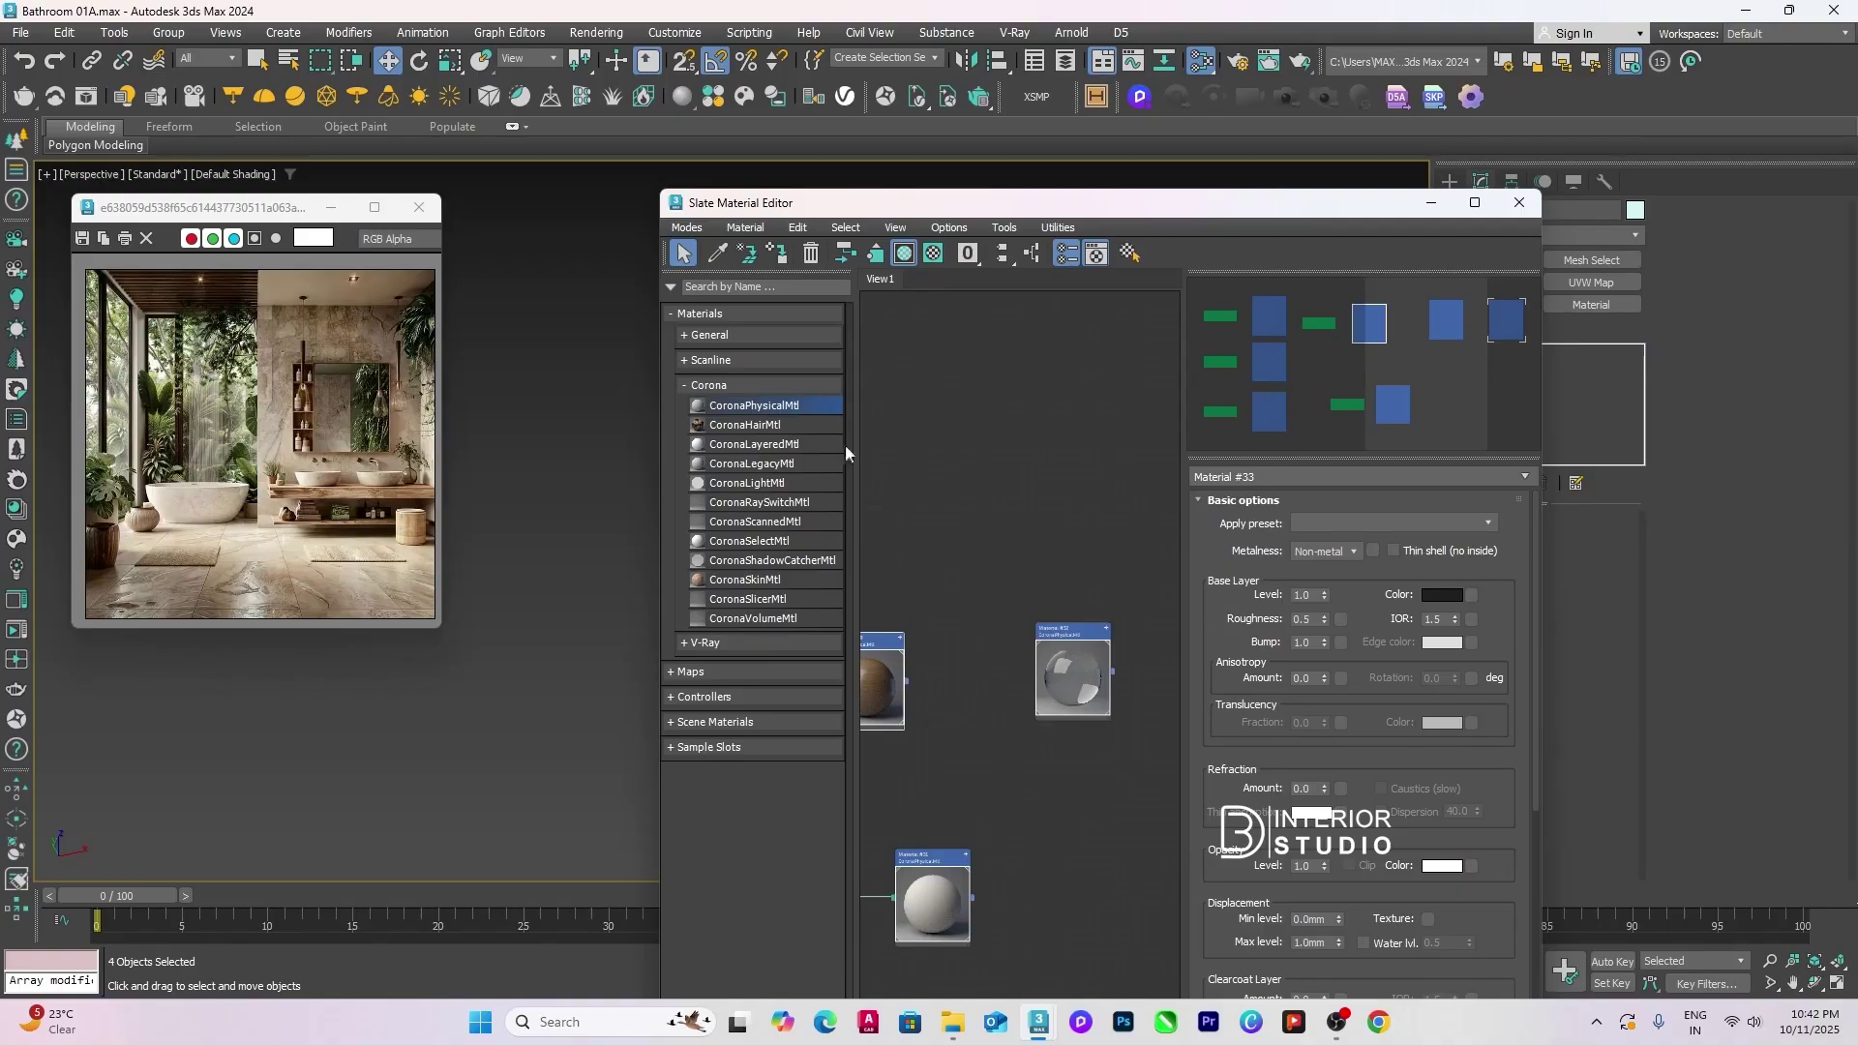
# Step: Duplicate the wood material with its bitmap above the originals and maximize the material editor
pyautogui.moveTo(842, 206); pyautogui.dragTo(842, 604)
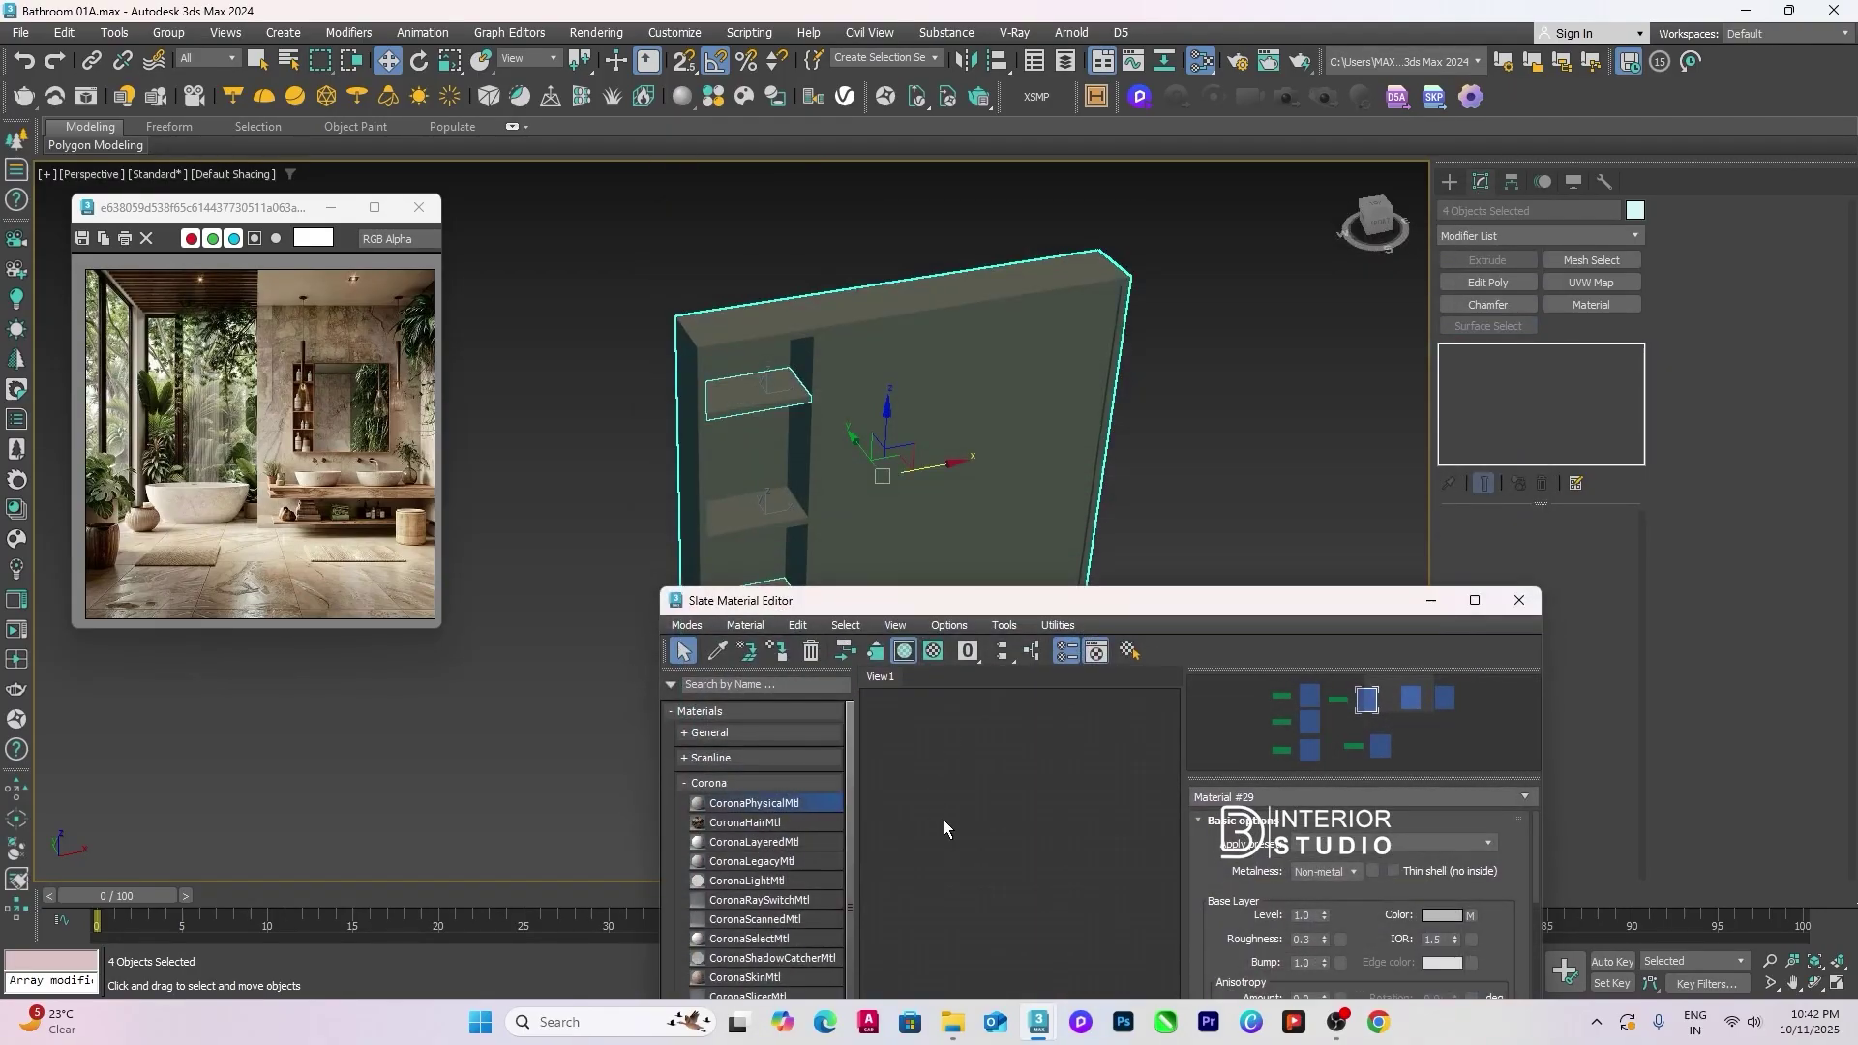
pyautogui.scroll(-3, 944, 821)
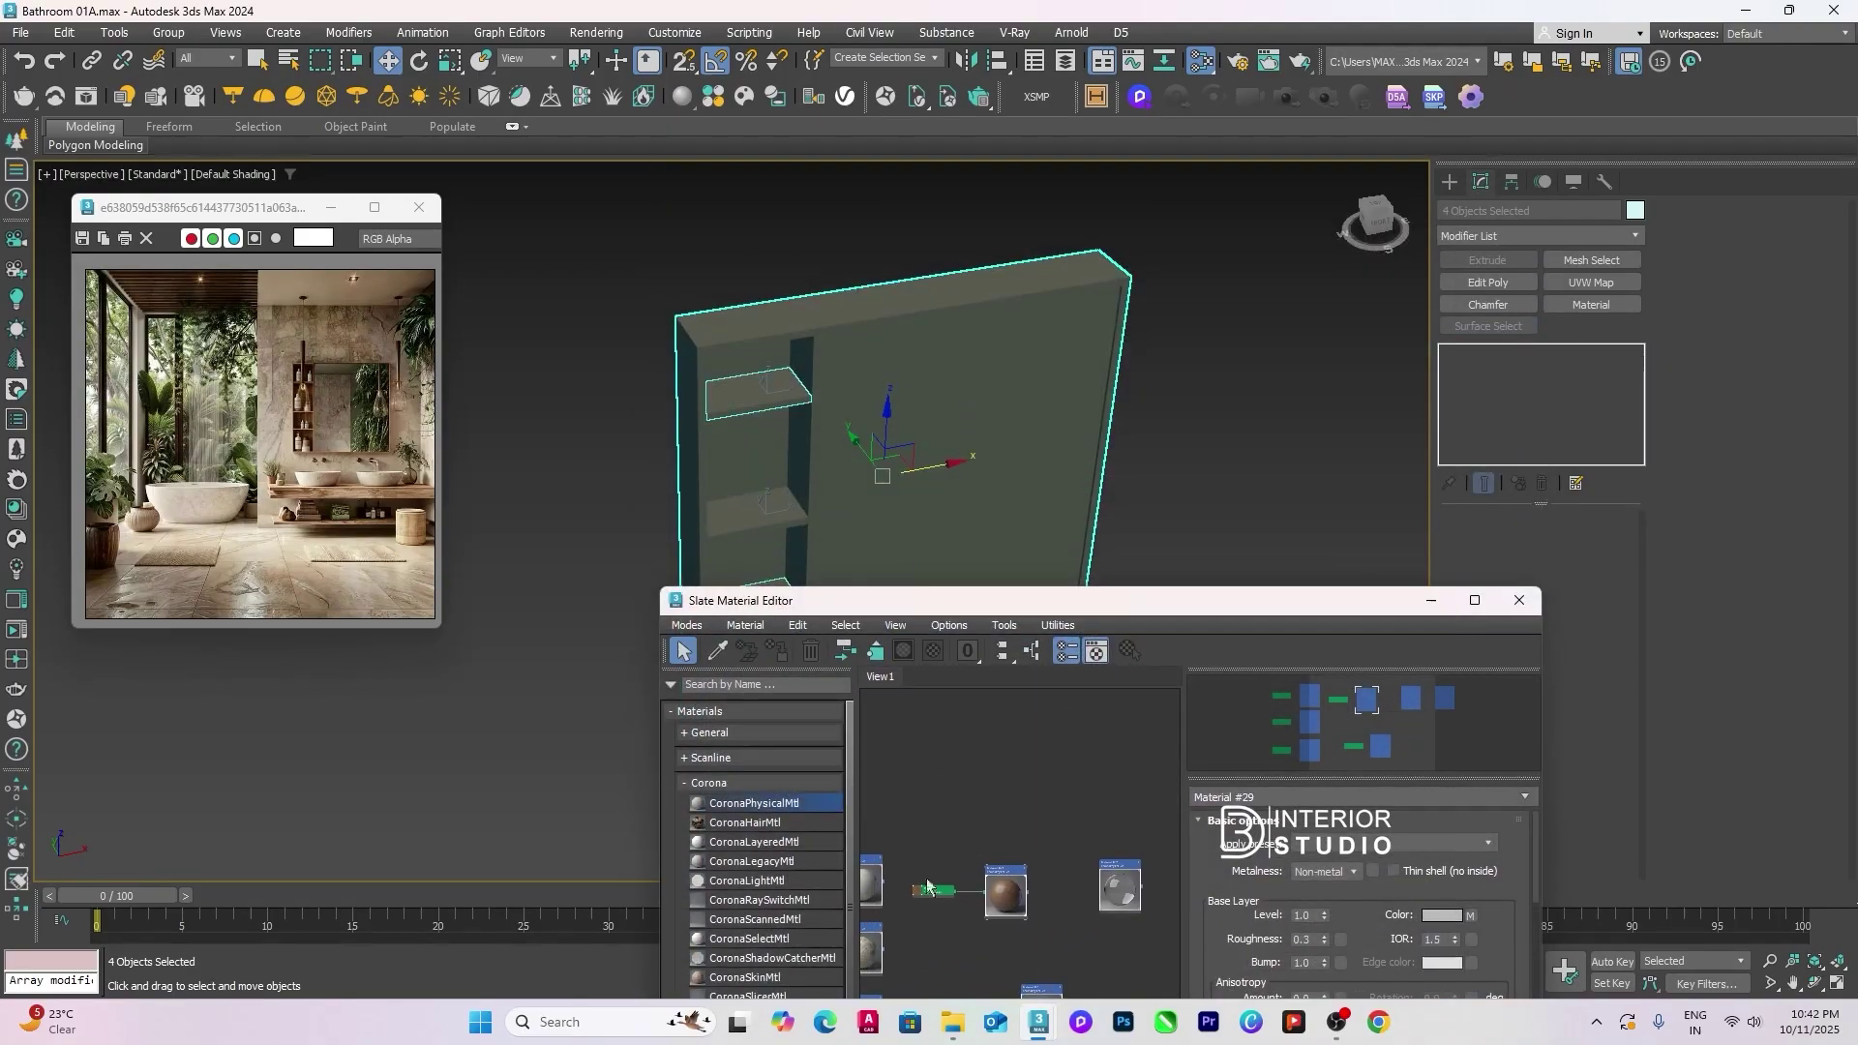
pyautogui.moveTo(927, 880)
pyautogui.mouseDown()
pyautogui.moveTo(1017, 907)
pyautogui.moveTo(1053, 730)
pyautogui.mouseUp()
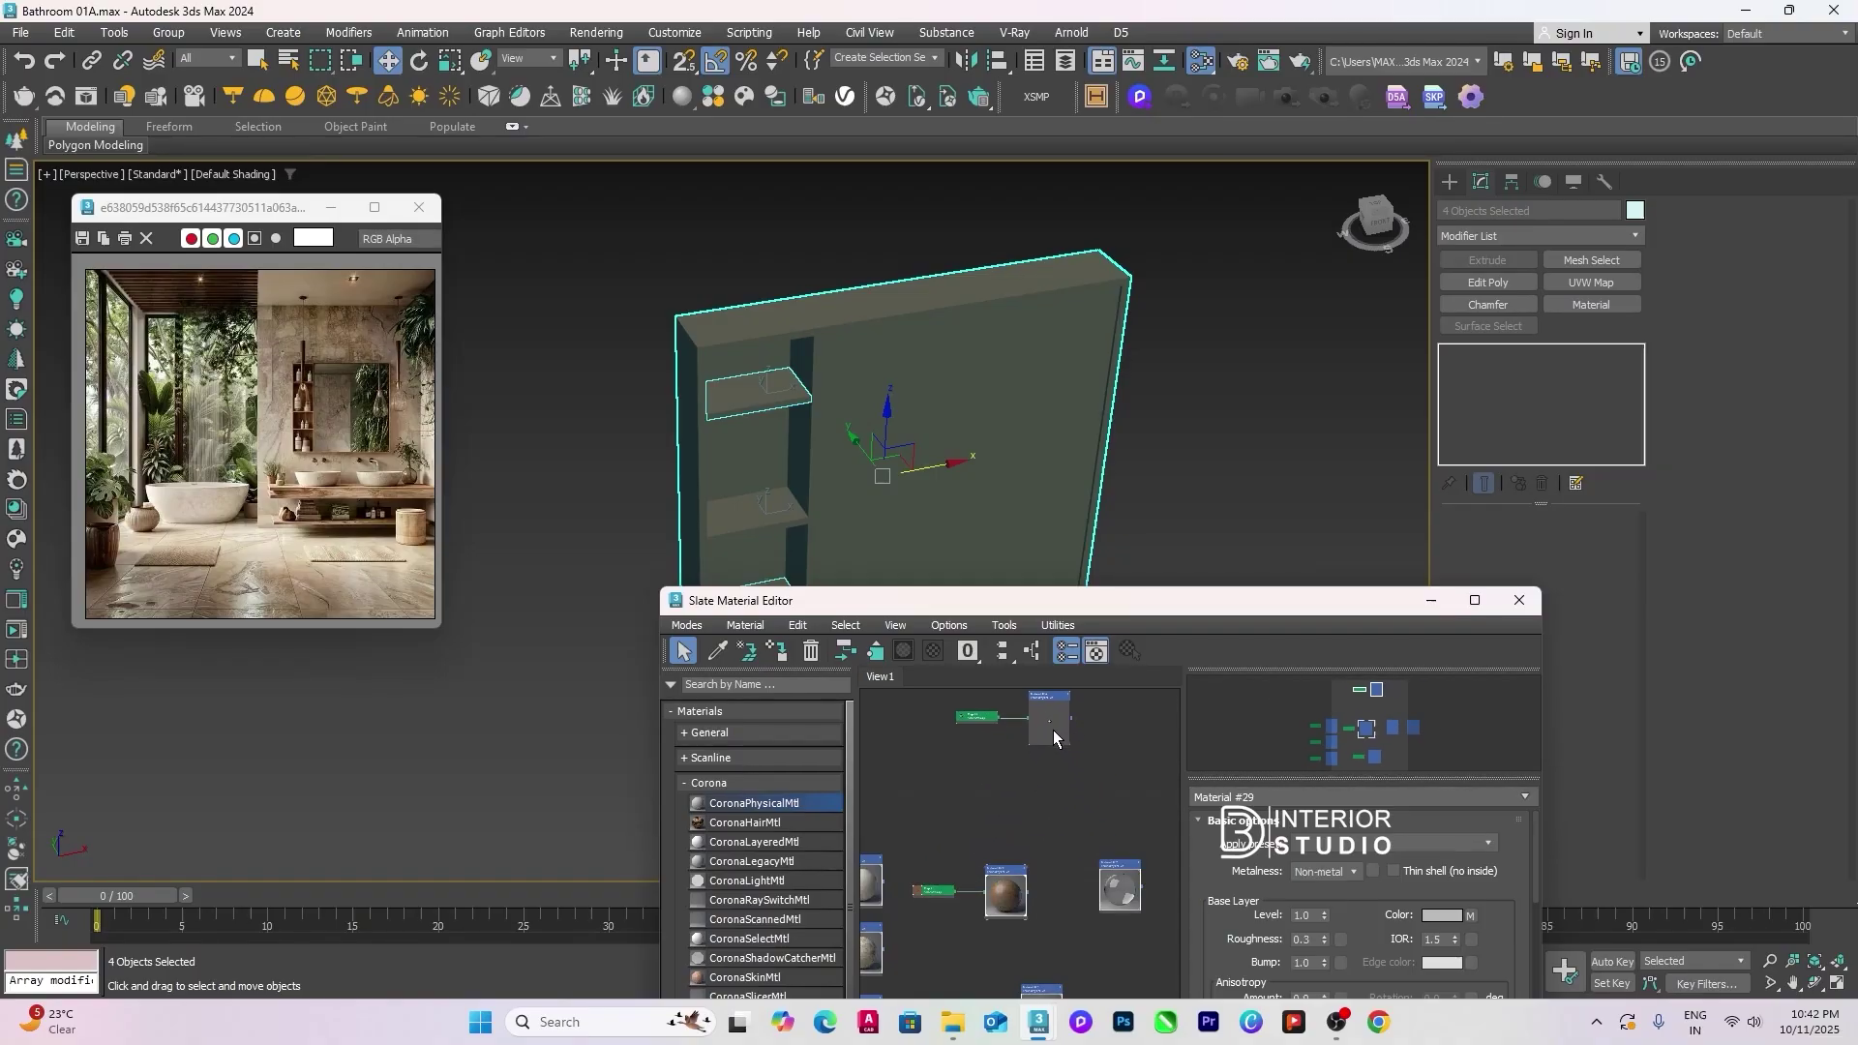
pyautogui.click(1475, 600)
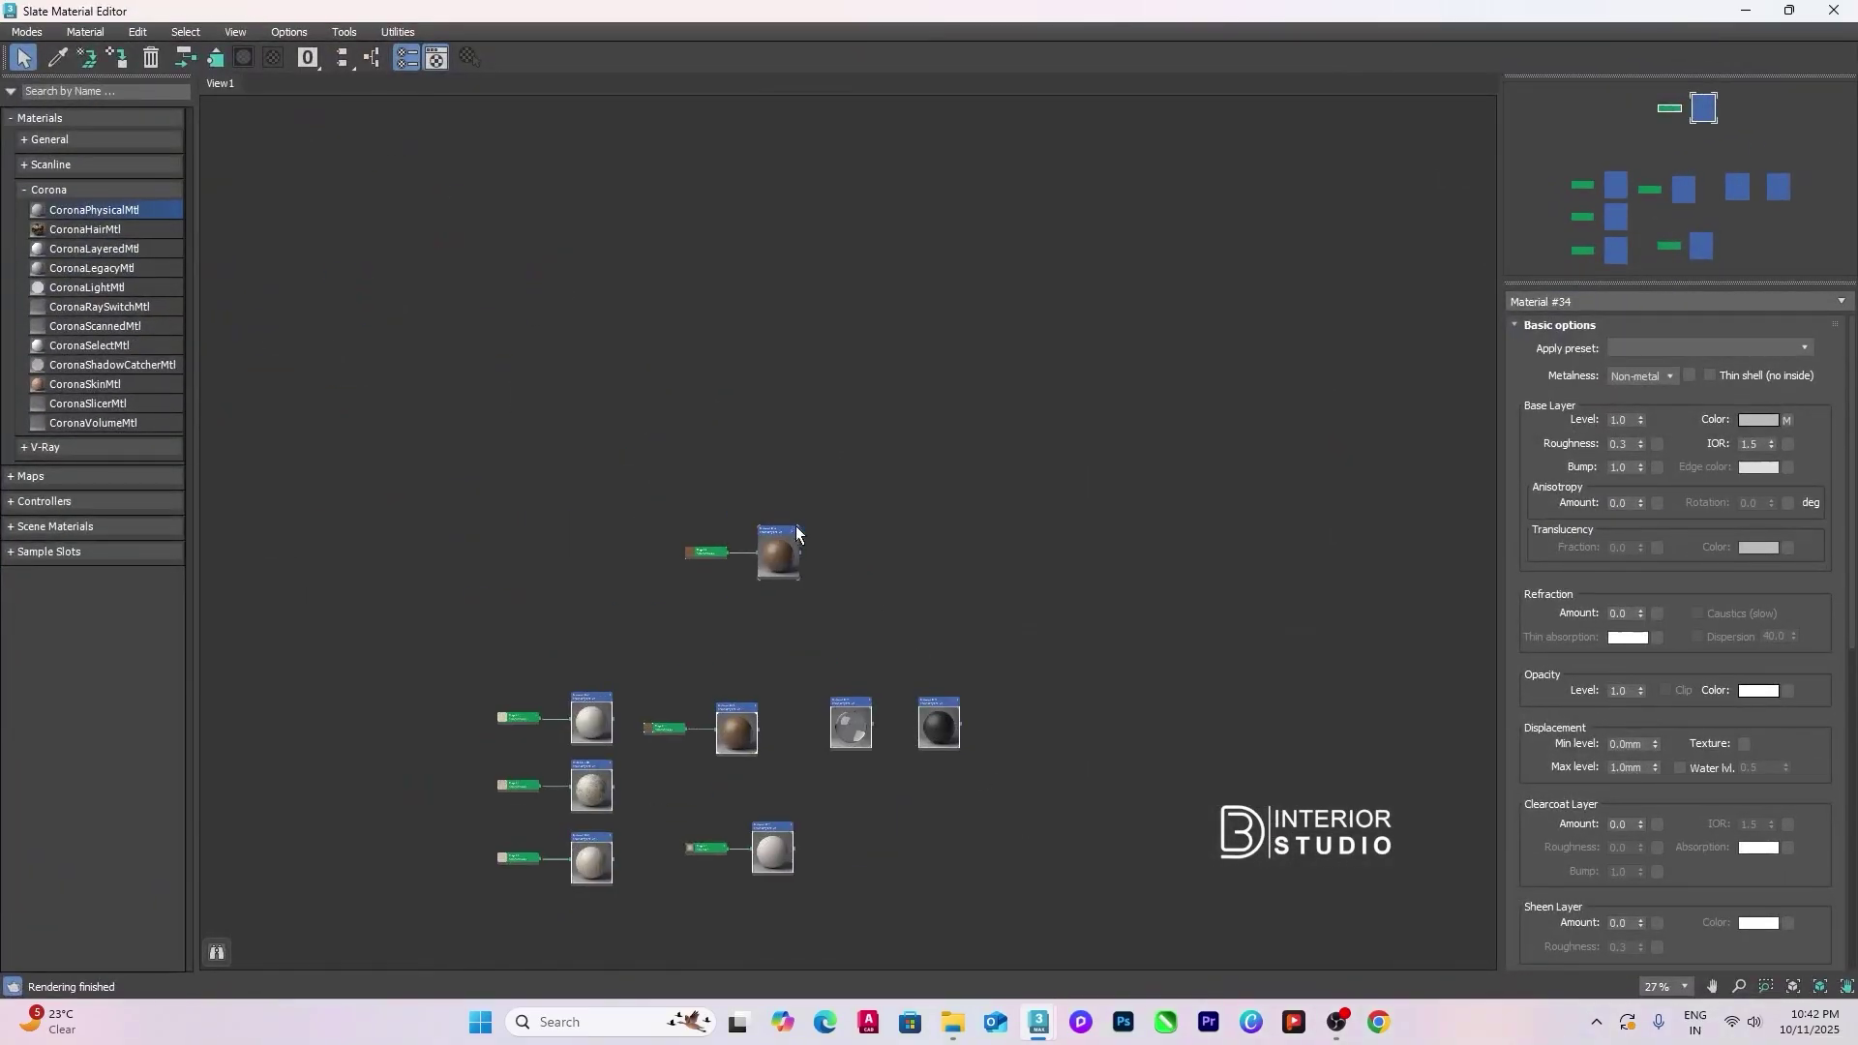
# Step: Add a new CoronaPhysicalMtl, enlarge its preview, collapse its node and place it below the copied wood material
pyautogui.scroll(5, 796, 533)
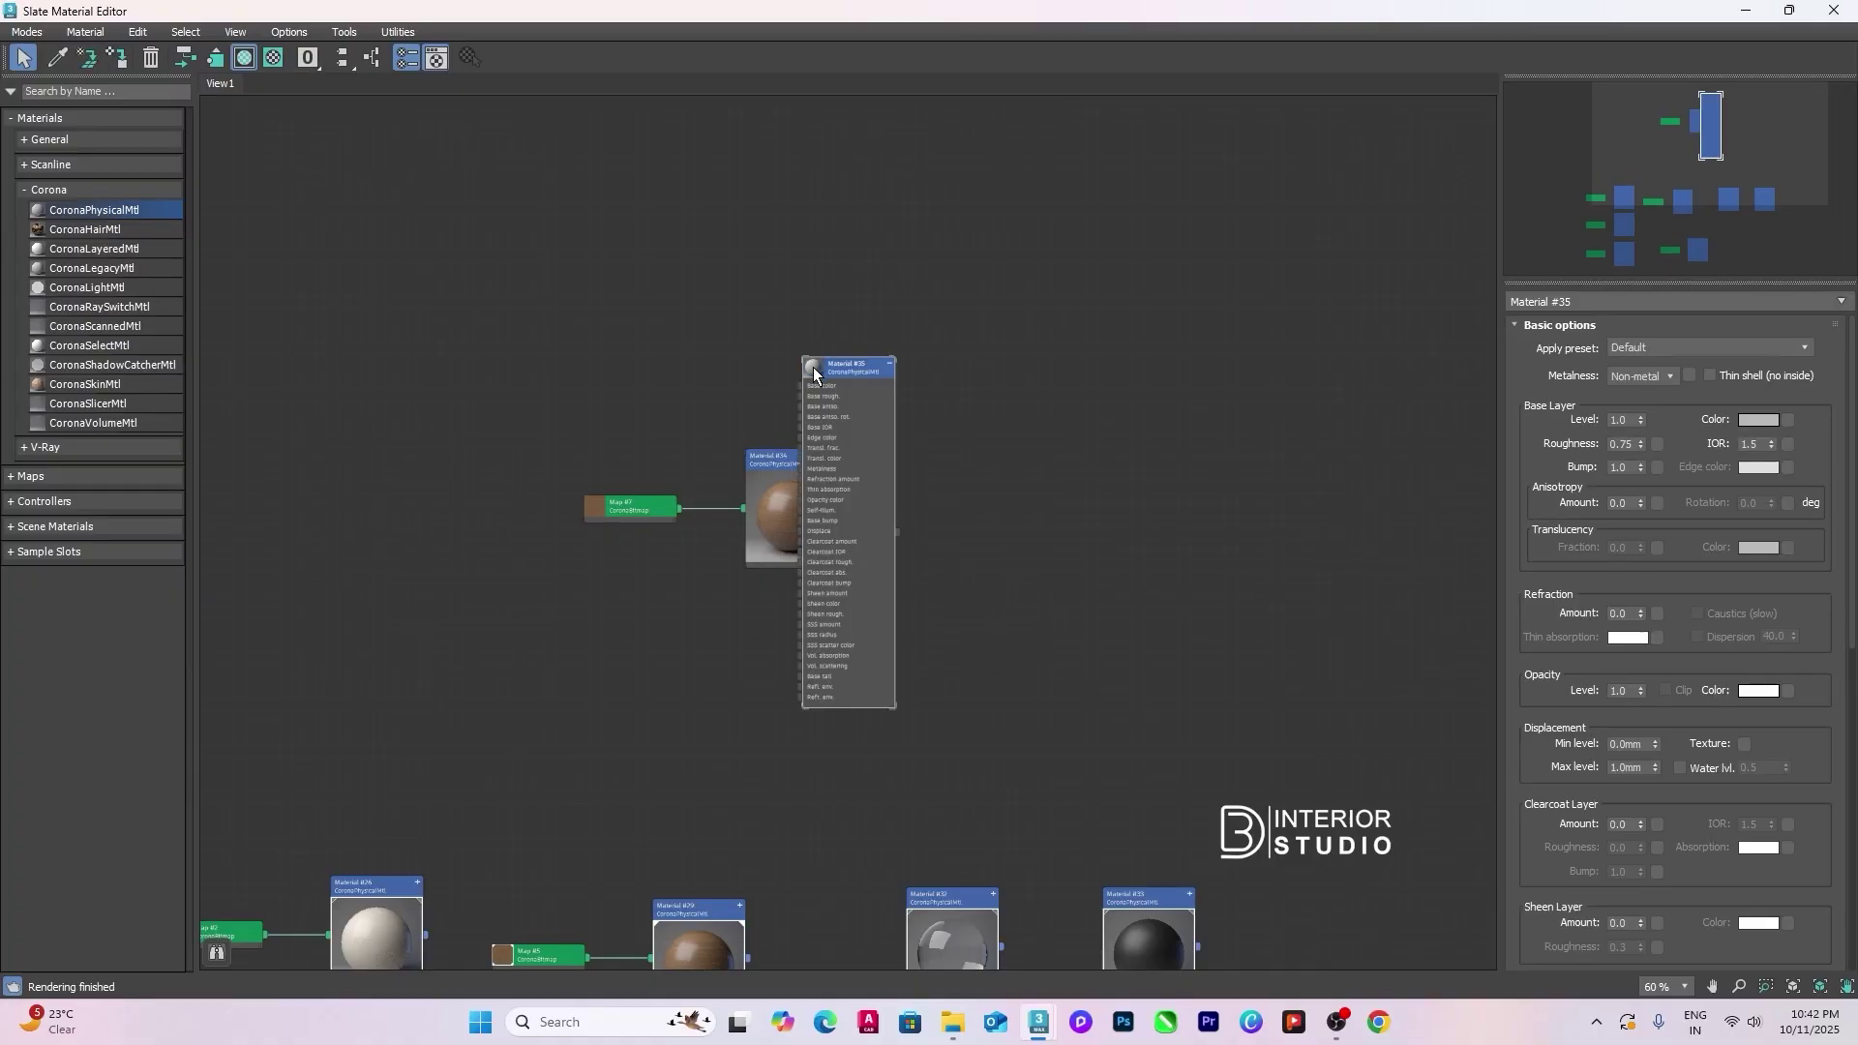
pyautogui.doubleClick(813, 368)
pyautogui.click(891, 364)
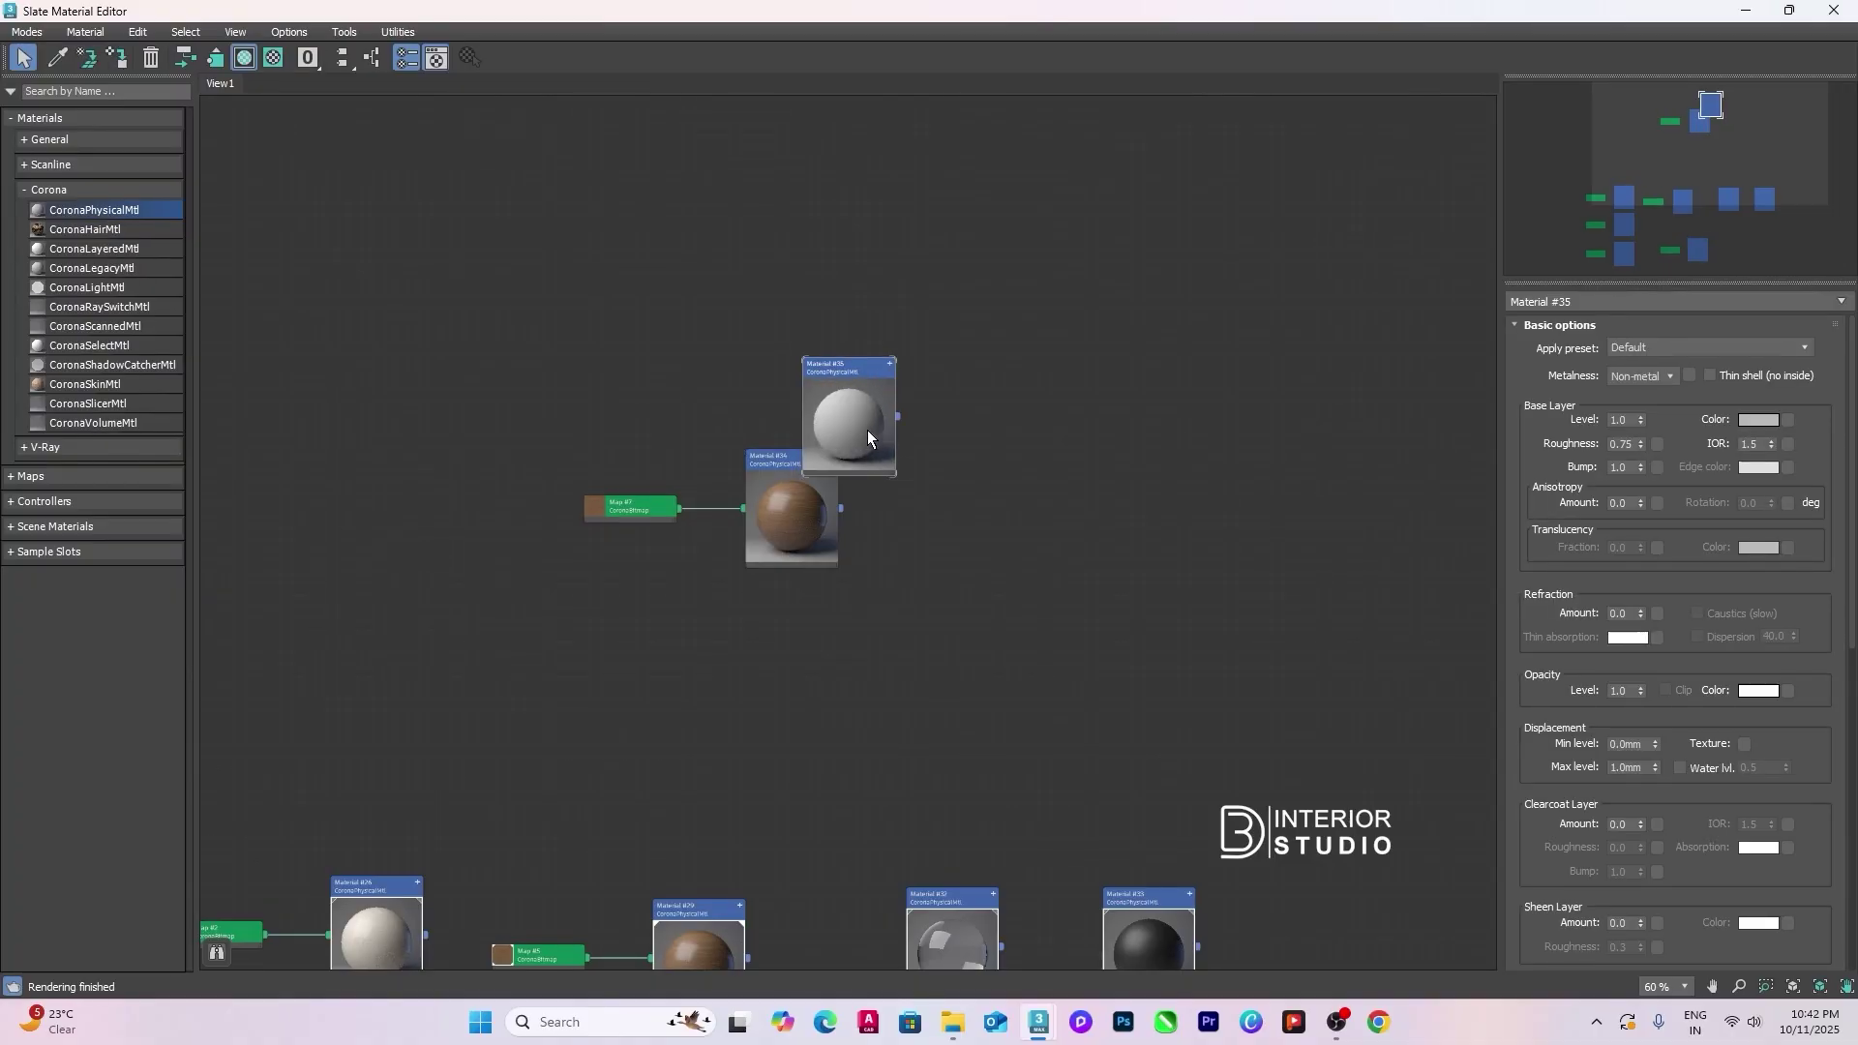
pyautogui.moveTo(868, 430); pyautogui.dragTo(804, 660)
pyautogui.moveTo(1104, 655); pyautogui.dragTo(1123, 573, button='middle')
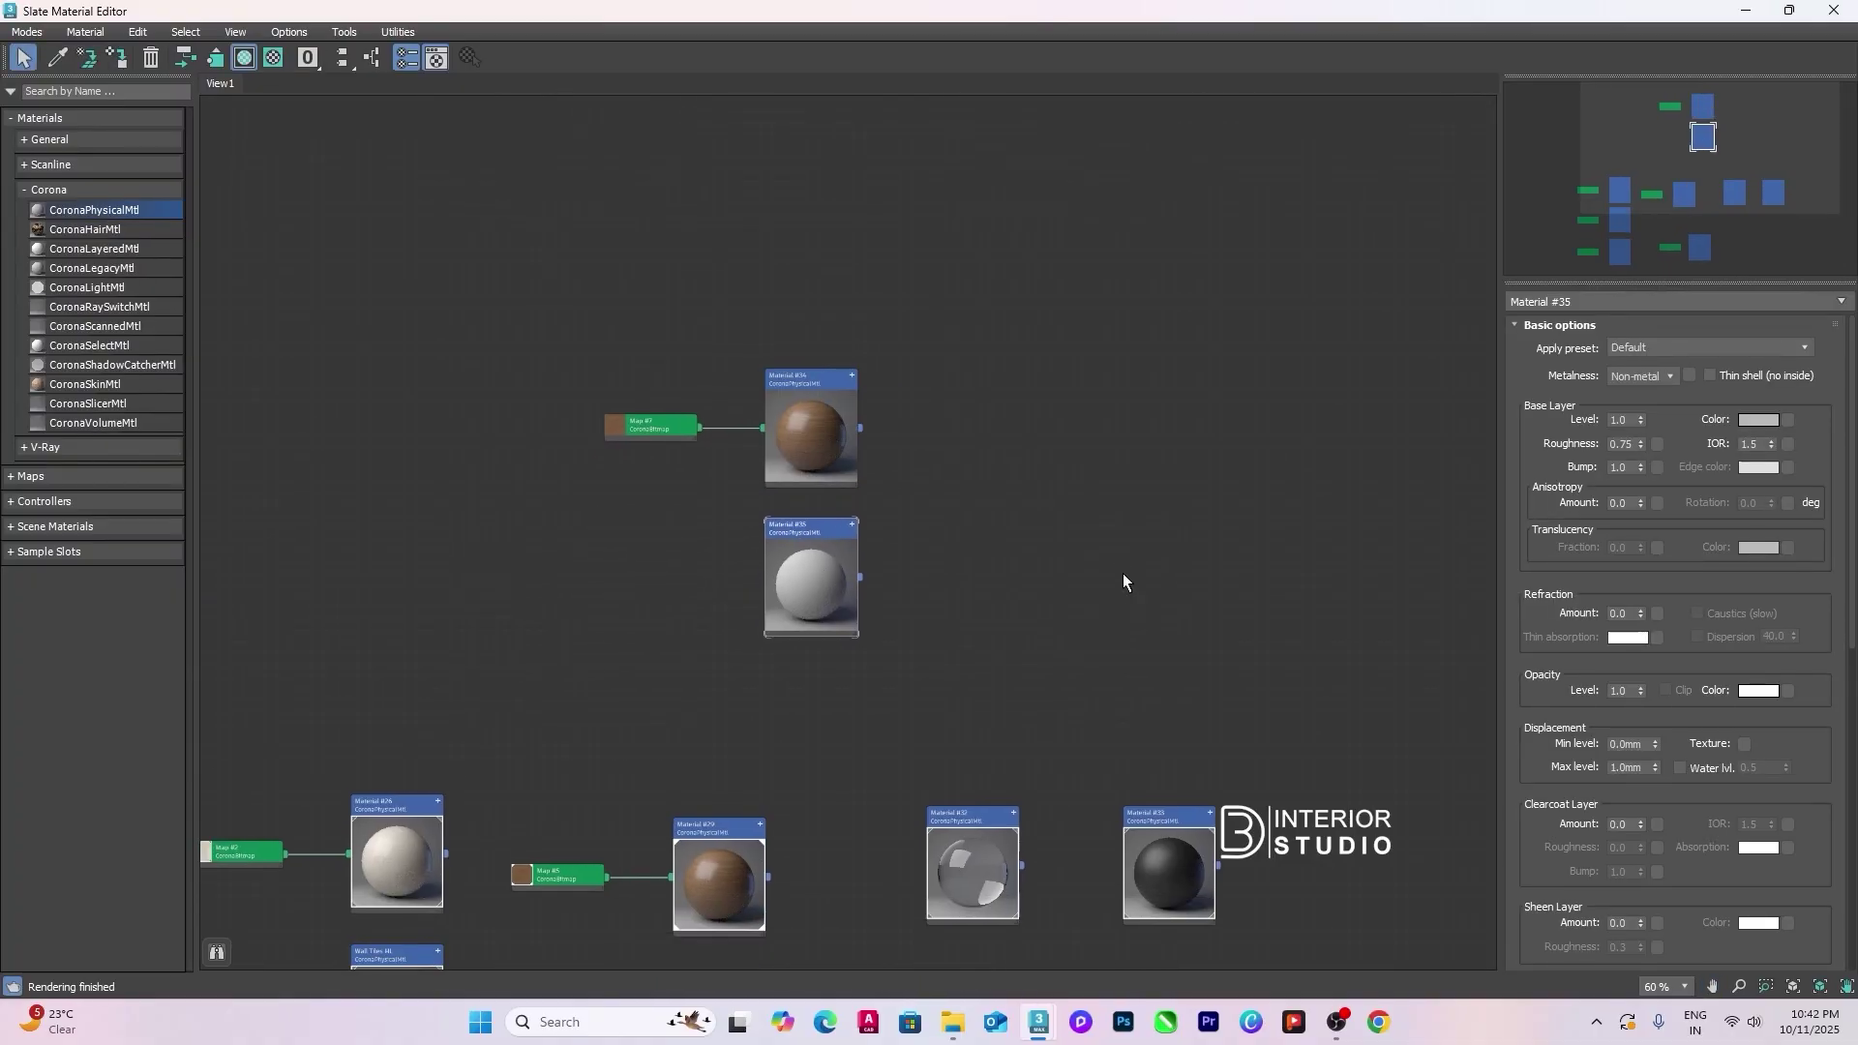
# Step: Set the new material's base colour to white with a display value of 255
pyautogui.click(1757, 420)
pyautogui.doubleClick(1701, 323)
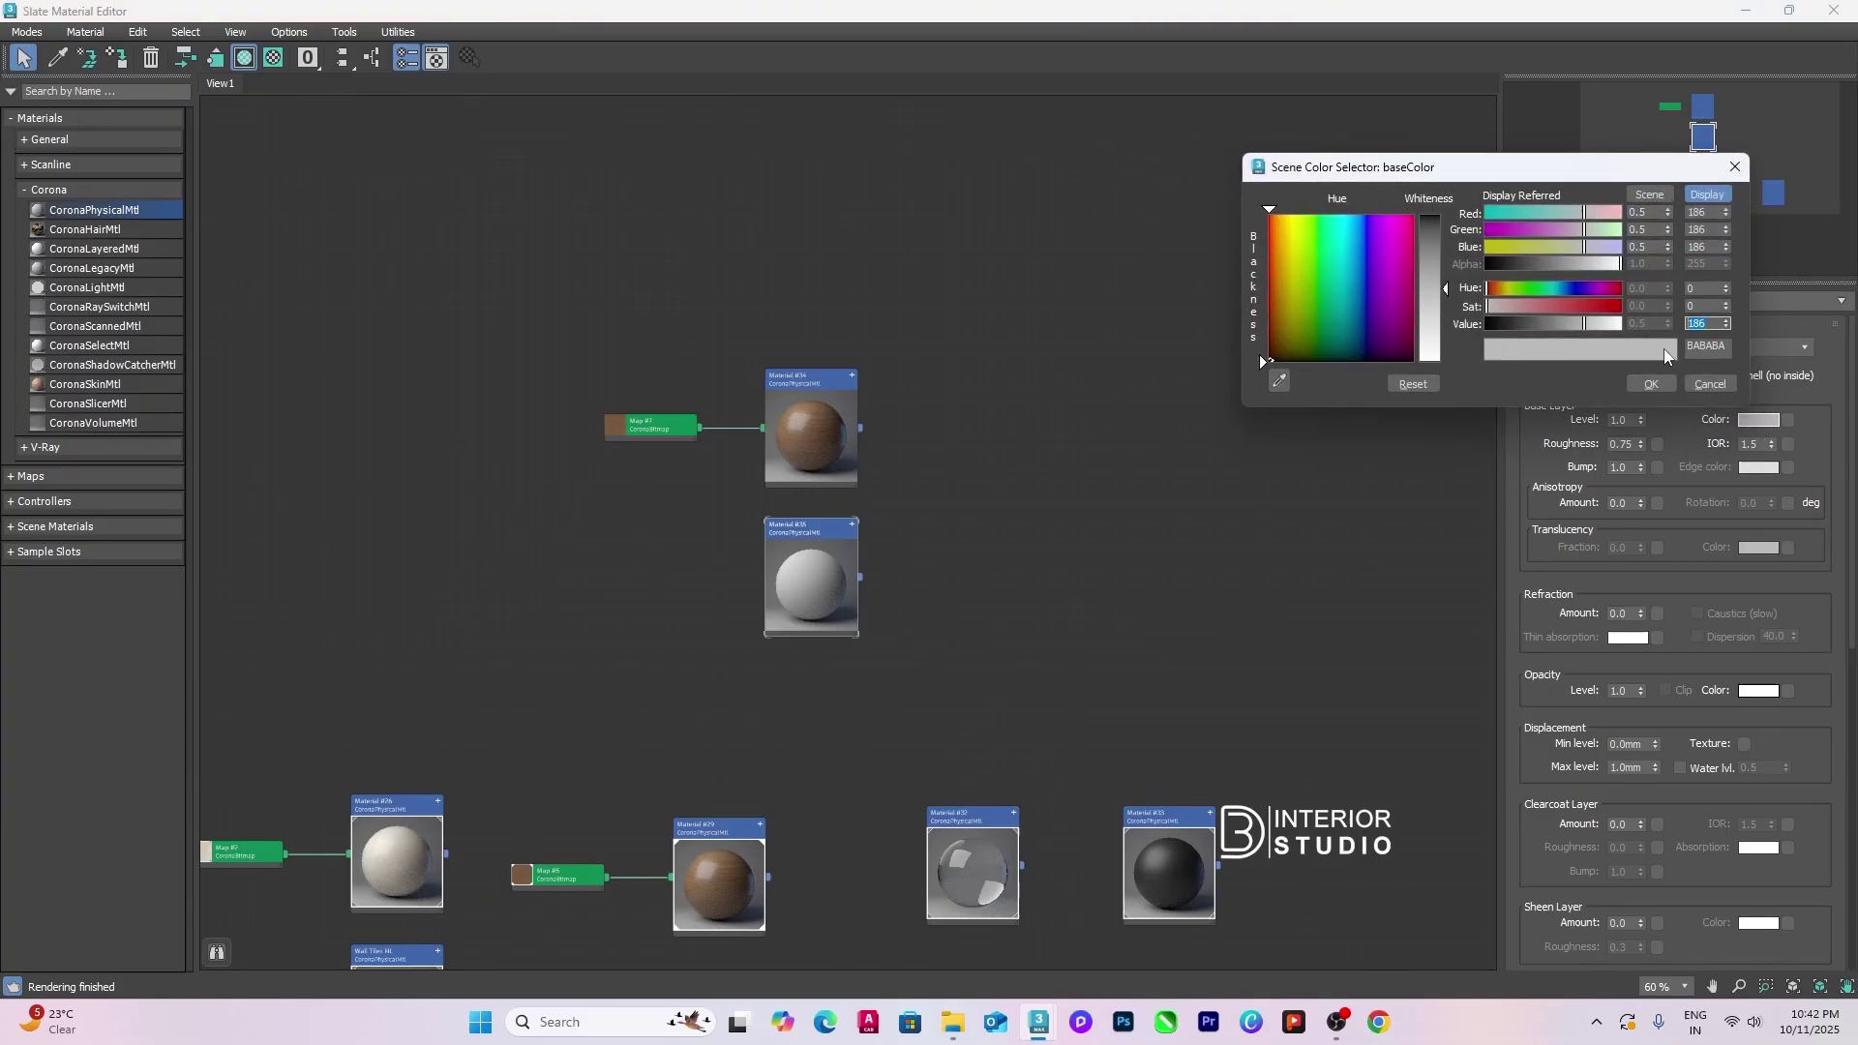
pyautogui.write('255')
pyautogui.press('Return')
pyautogui.click(1651, 384)
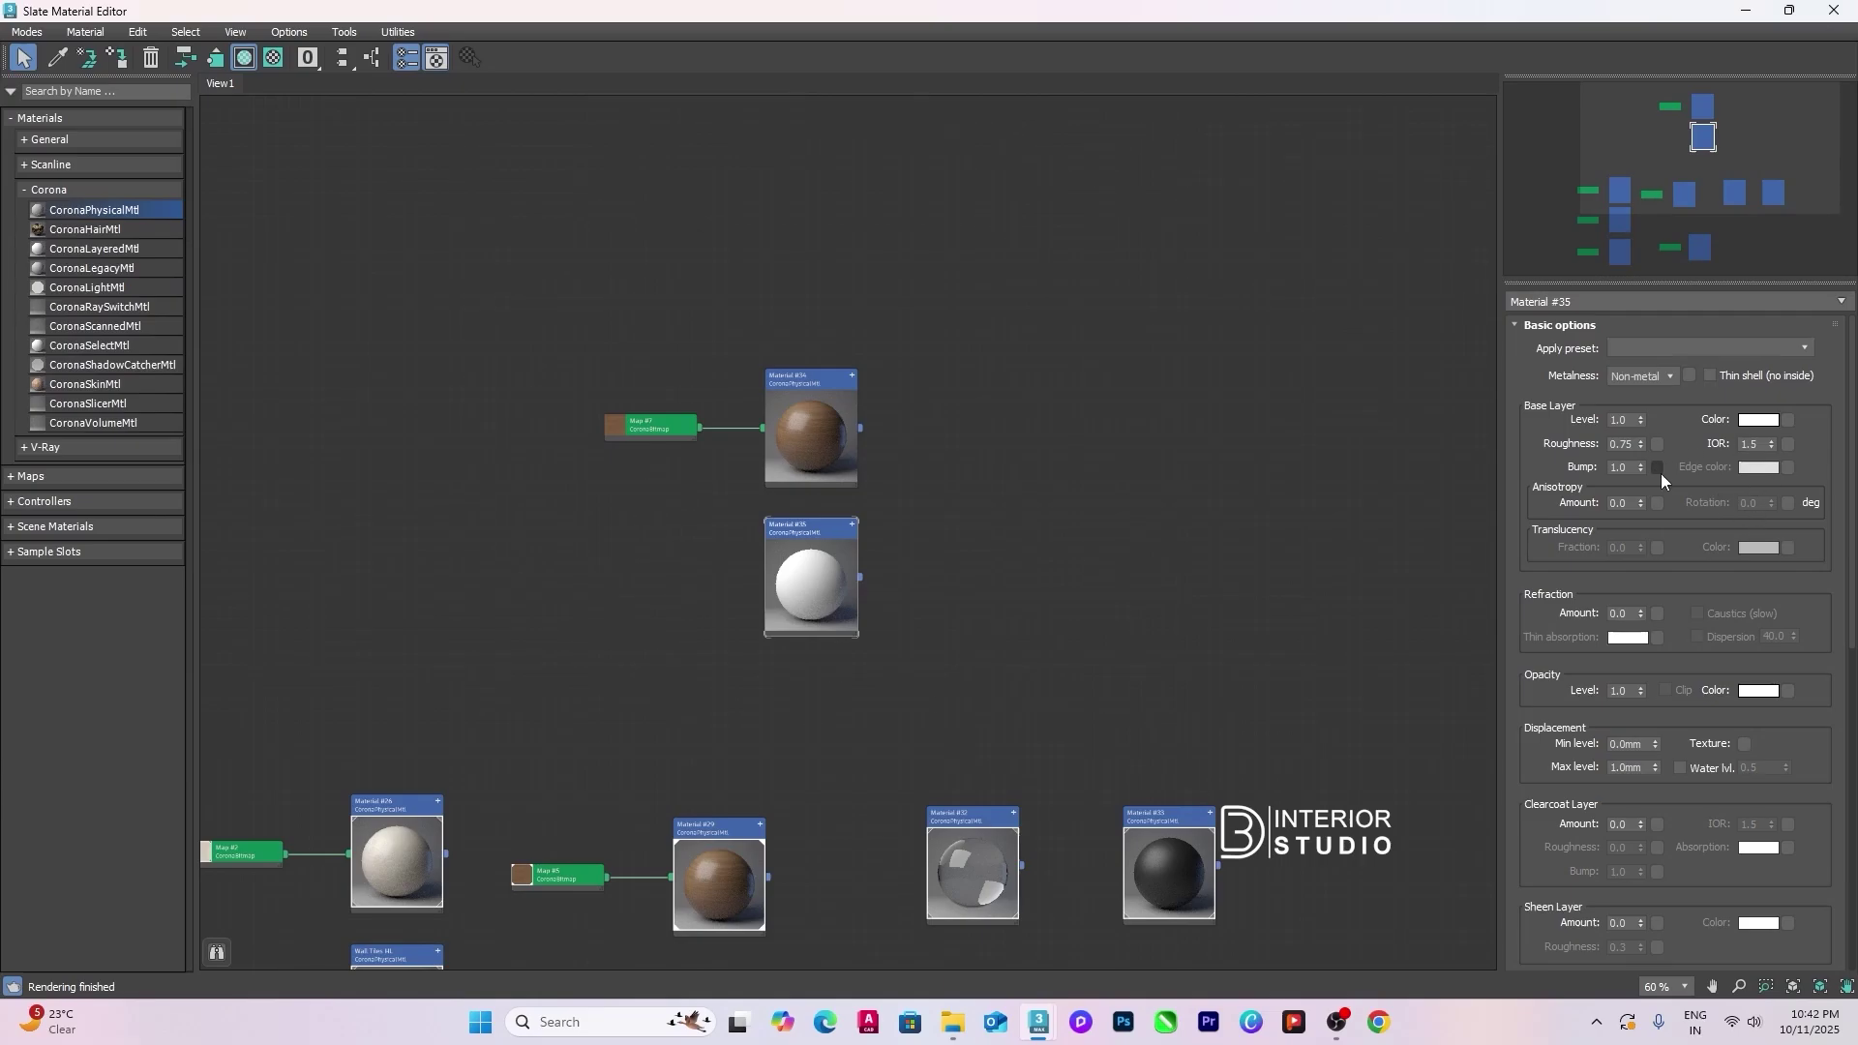
# Step: Set the white material's roughness to 1 and switch its roughness mode to Glossiness in the advanced options
pyautogui.doubleClick(1622, 444)
pyautogui.write('1')
pyautogui.press('Return')
pyautogui.moveTo(1562, 683); pyautogui.dragTo(1553, 438)
pyautogui.click(1562, 762)
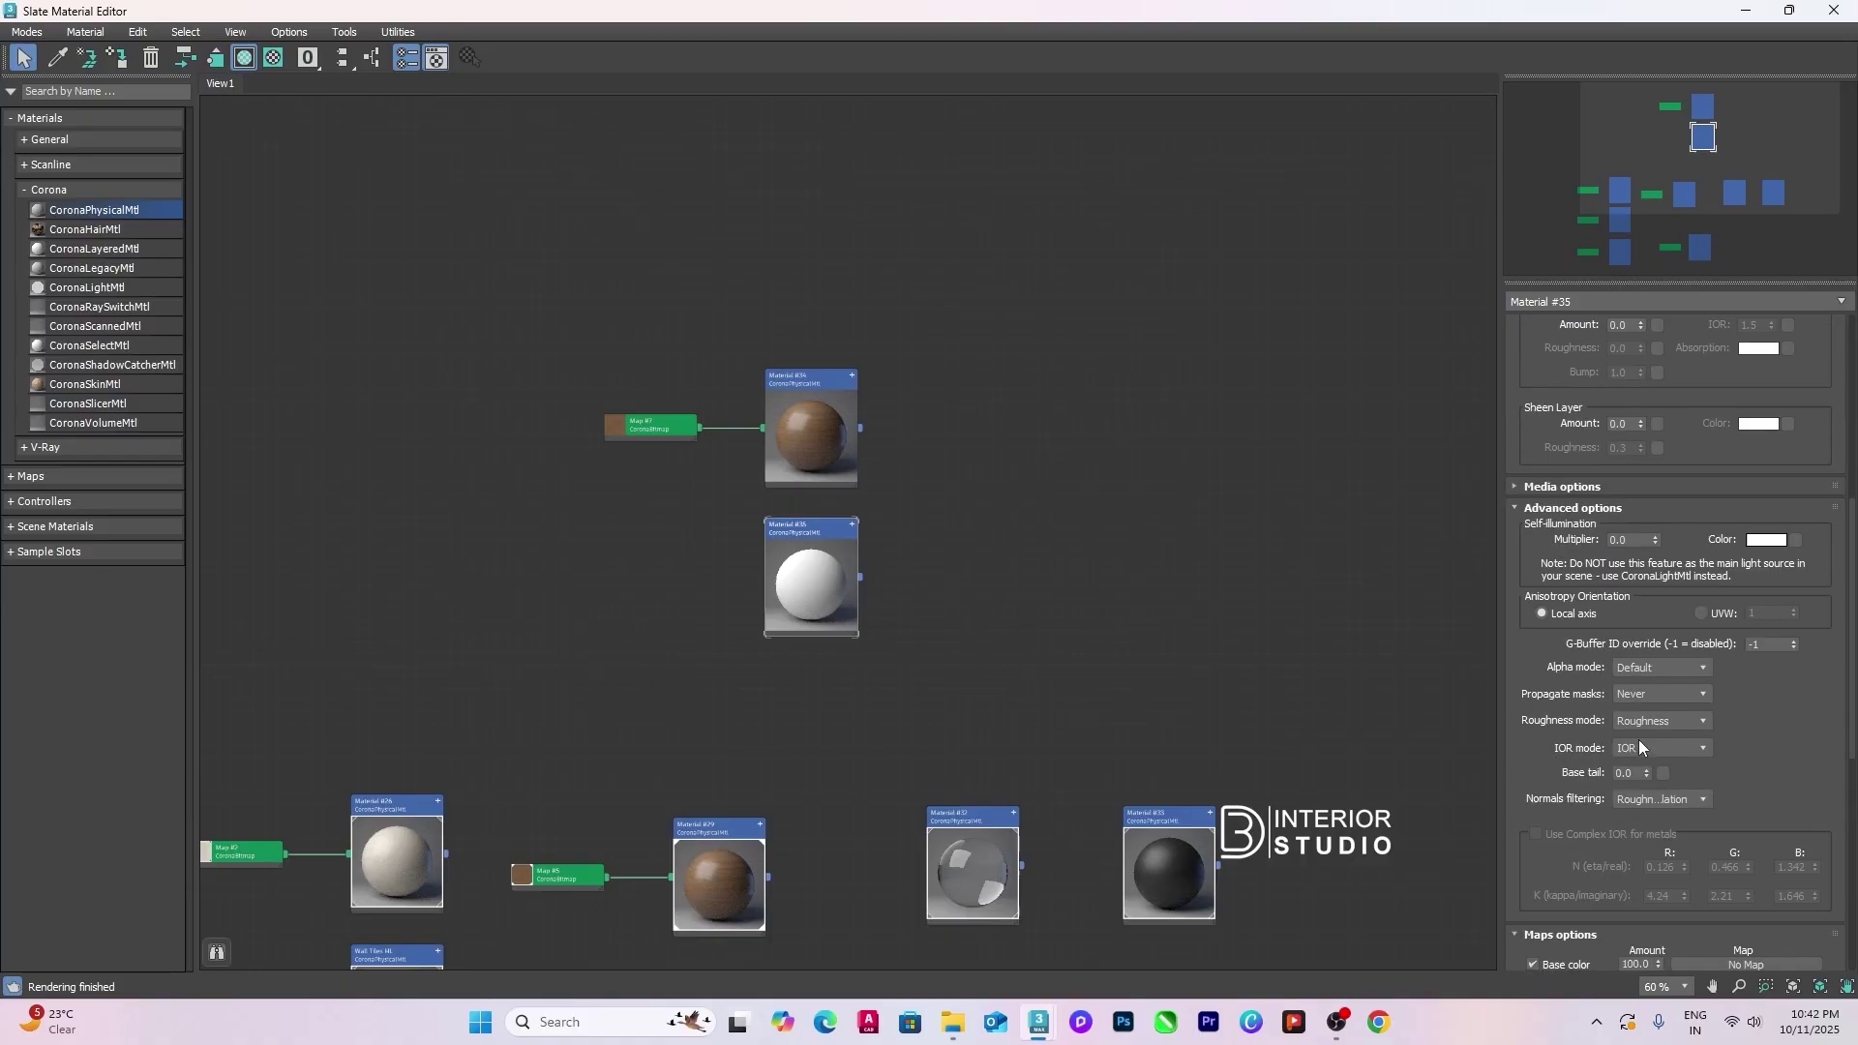
pyautogui.click(1661, 733)
pyautogui.scroll(5, 1532, 545)
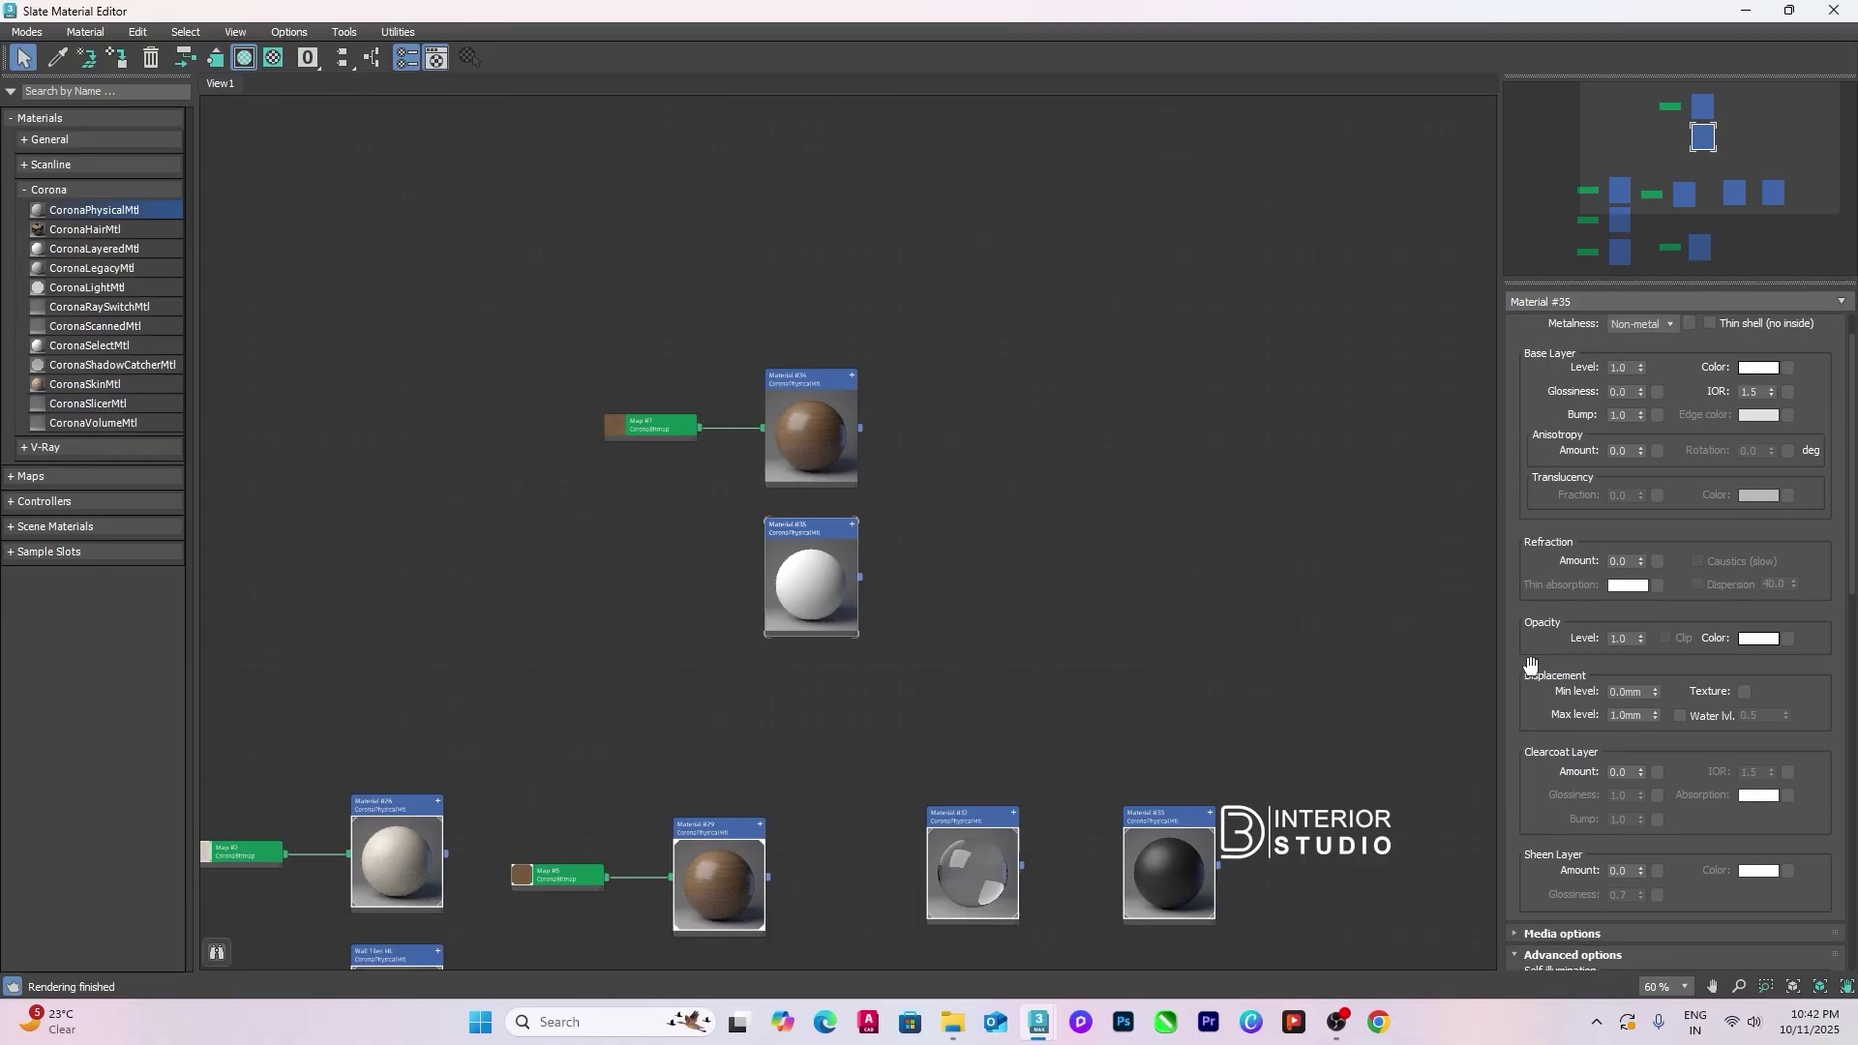
# Step: Set the white material's glossiness to 1 and change its metalness to Metal
pyautogui.write('1')
pyautogui.press('Return')
pyautogui.moveTo(1530, 404); pyautogui.dragTo(1548, 448)
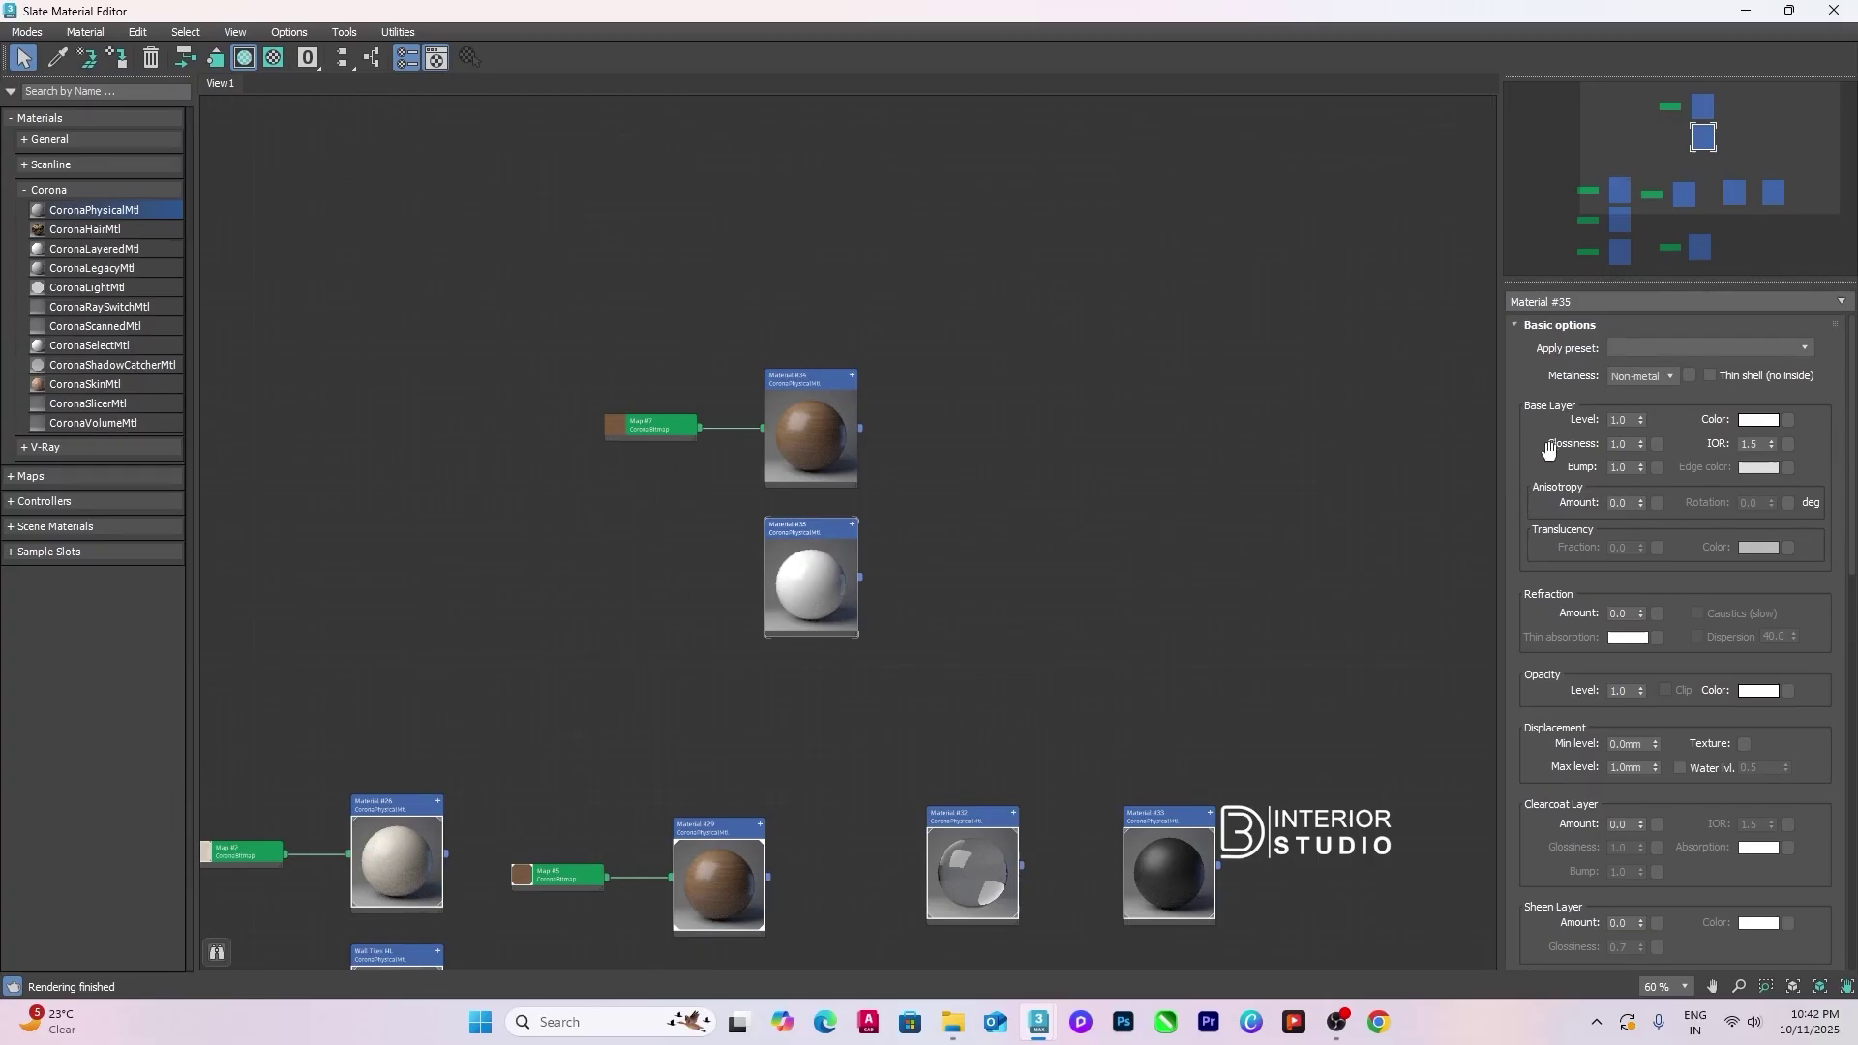
pyautogui.click(1671, 380)
pyautogui.click(1642, 408)
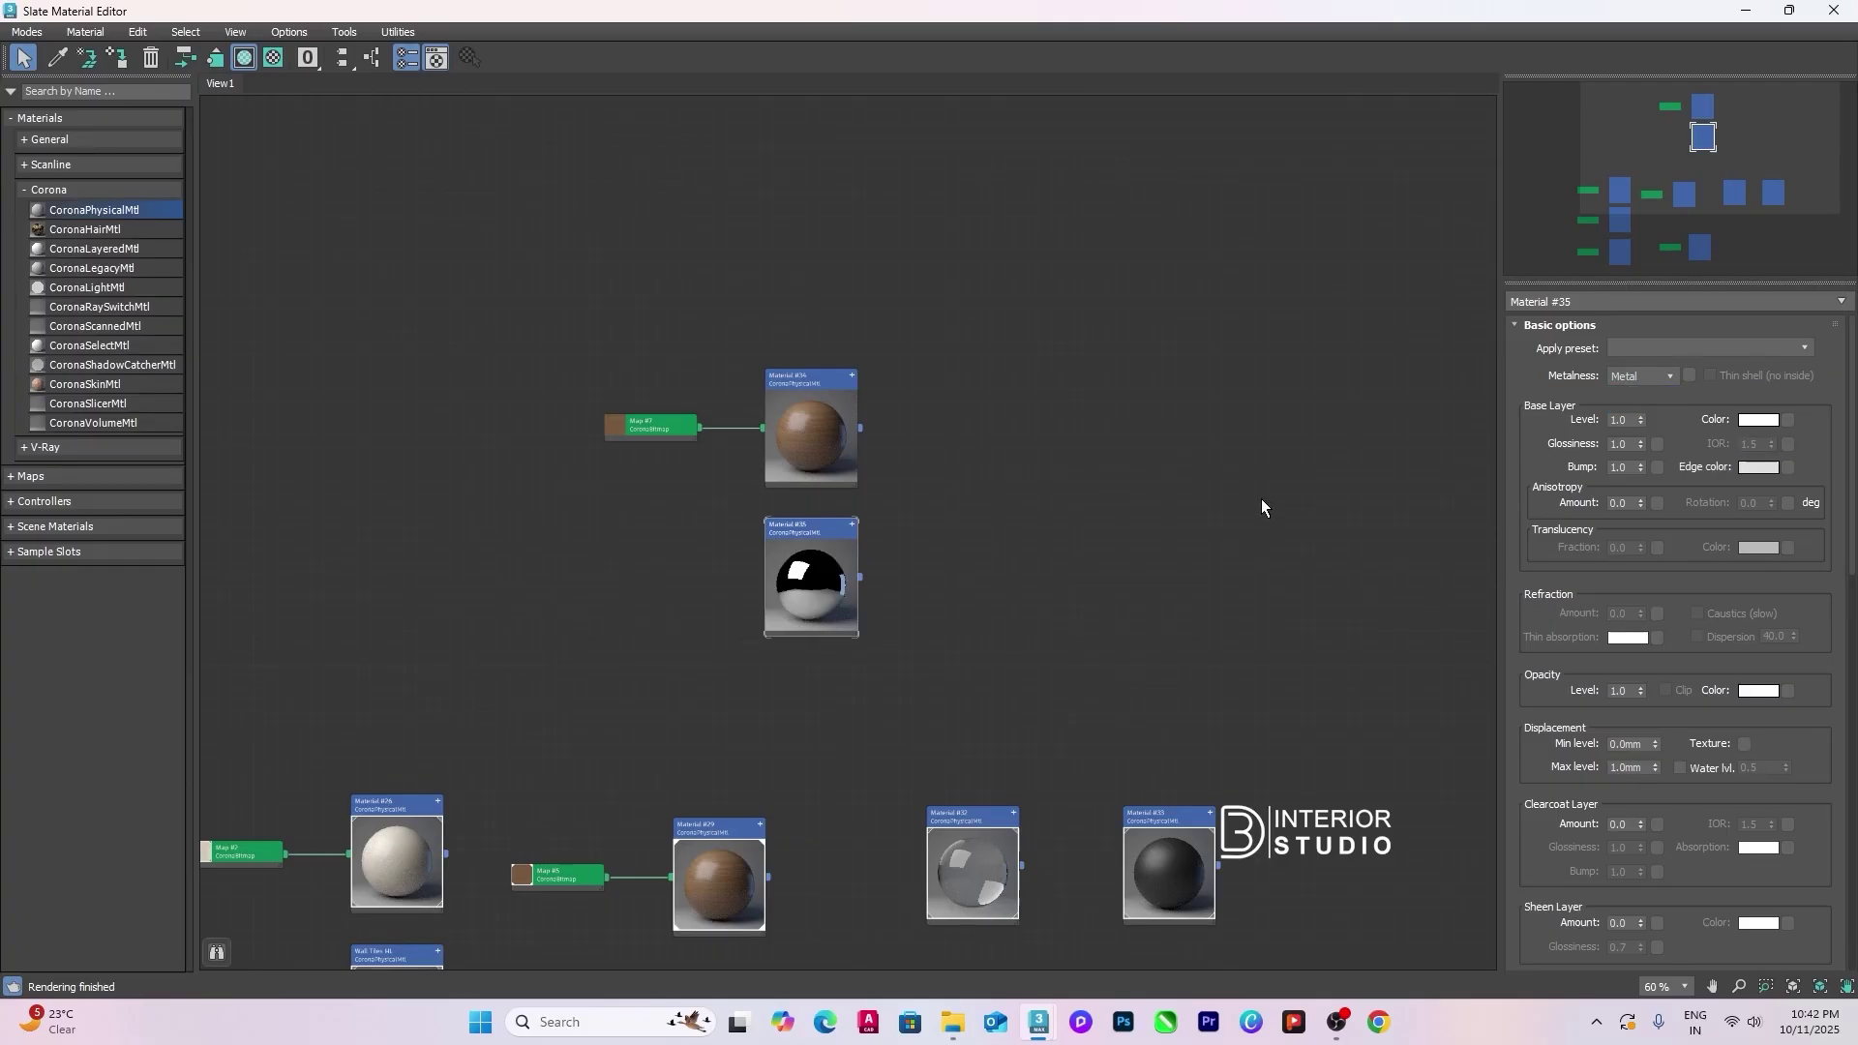
pyautogui.moveTo(814, 595); pyautogui.dragTo(828, 598)
# Step: Add a Multi/Sub-Object material and place its node beside the wood and mirror materials
pyautogui.rightClick(933, 399)
pyautogui.moveTo(961, 416)
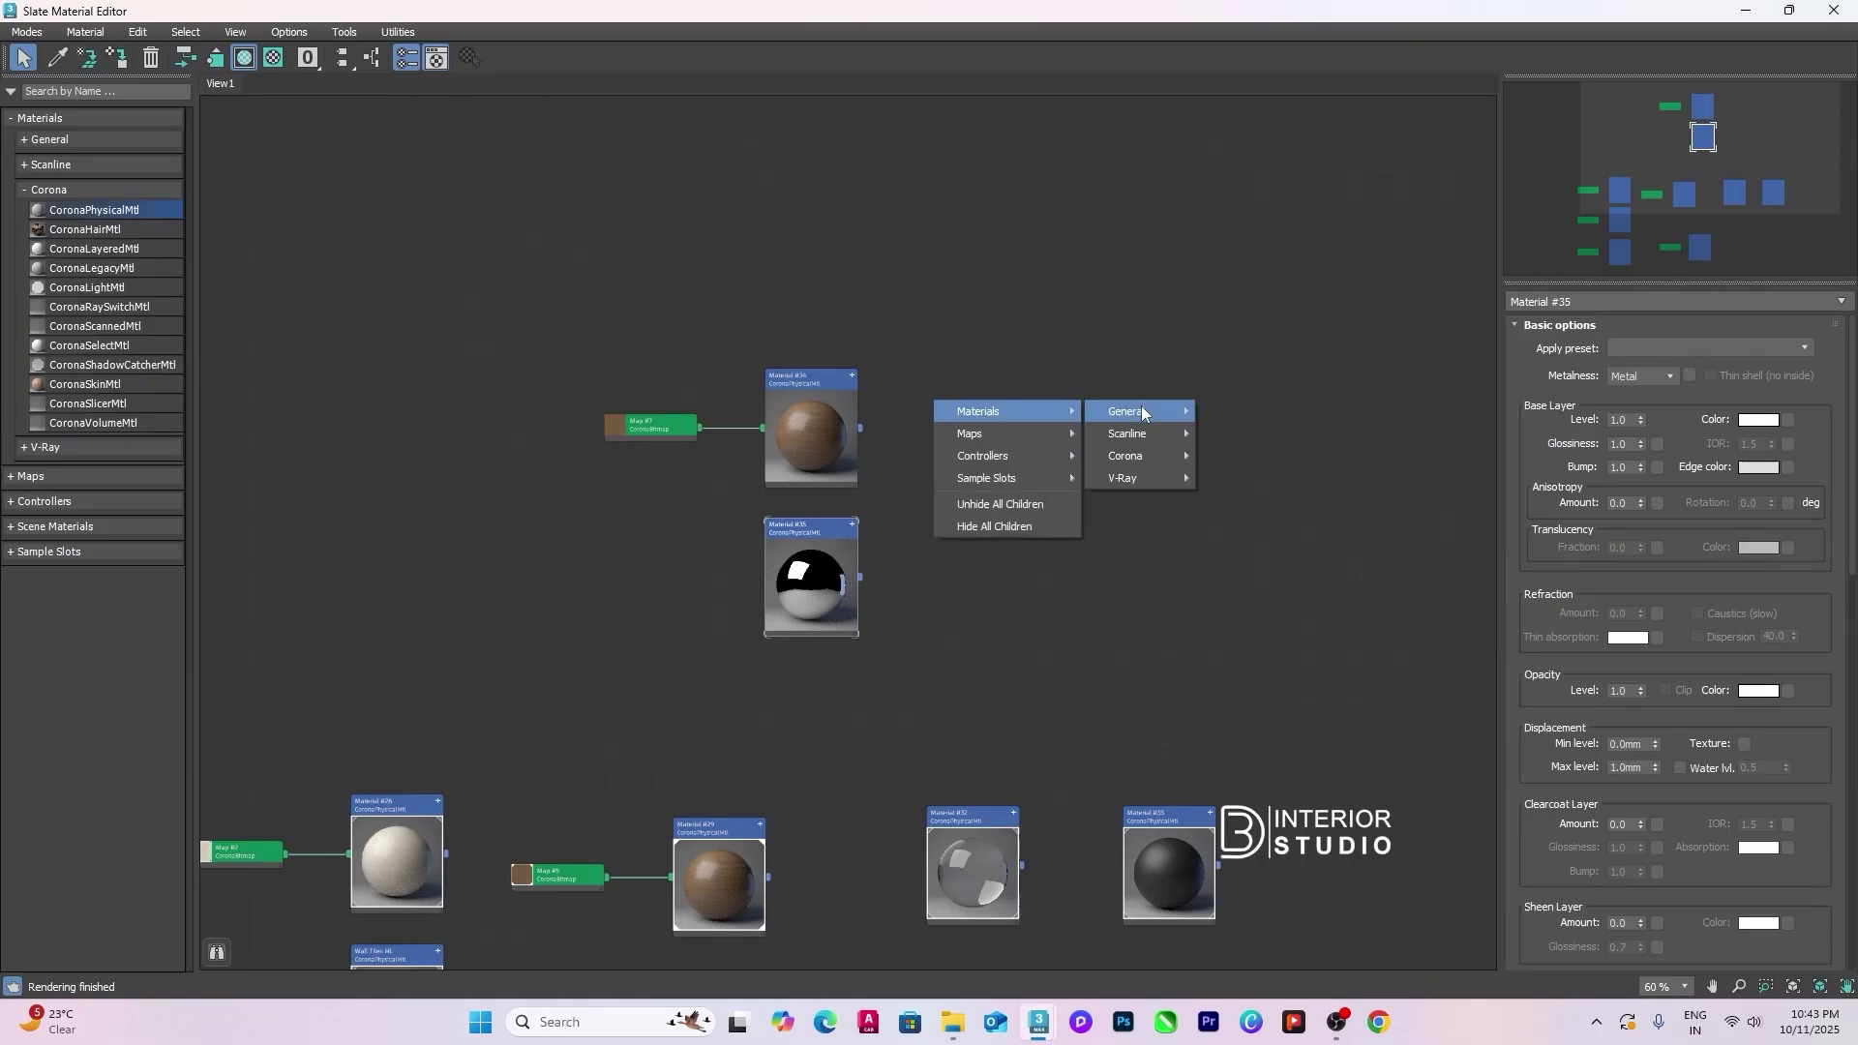
pyautogui.moveTo(1141, 408)
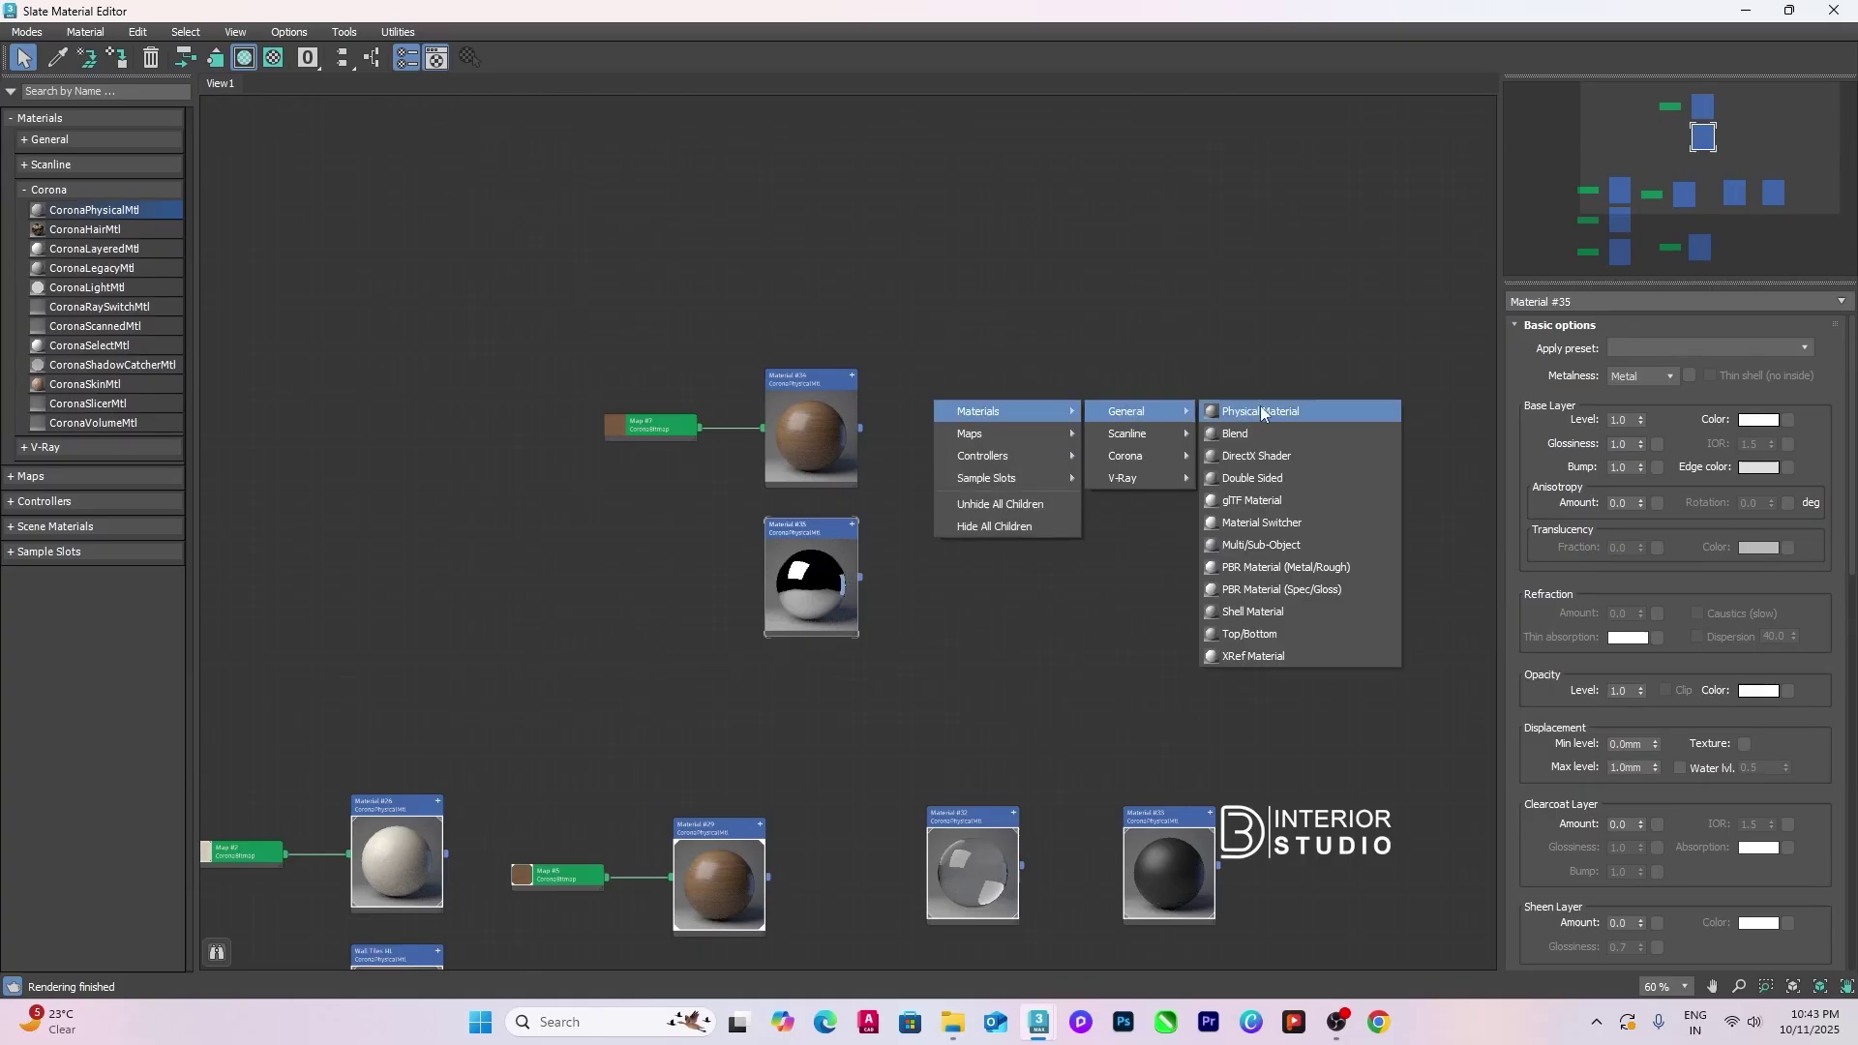
pyautogui.click(1262, 544)
pyautogui.scroll(3, 902, 422)
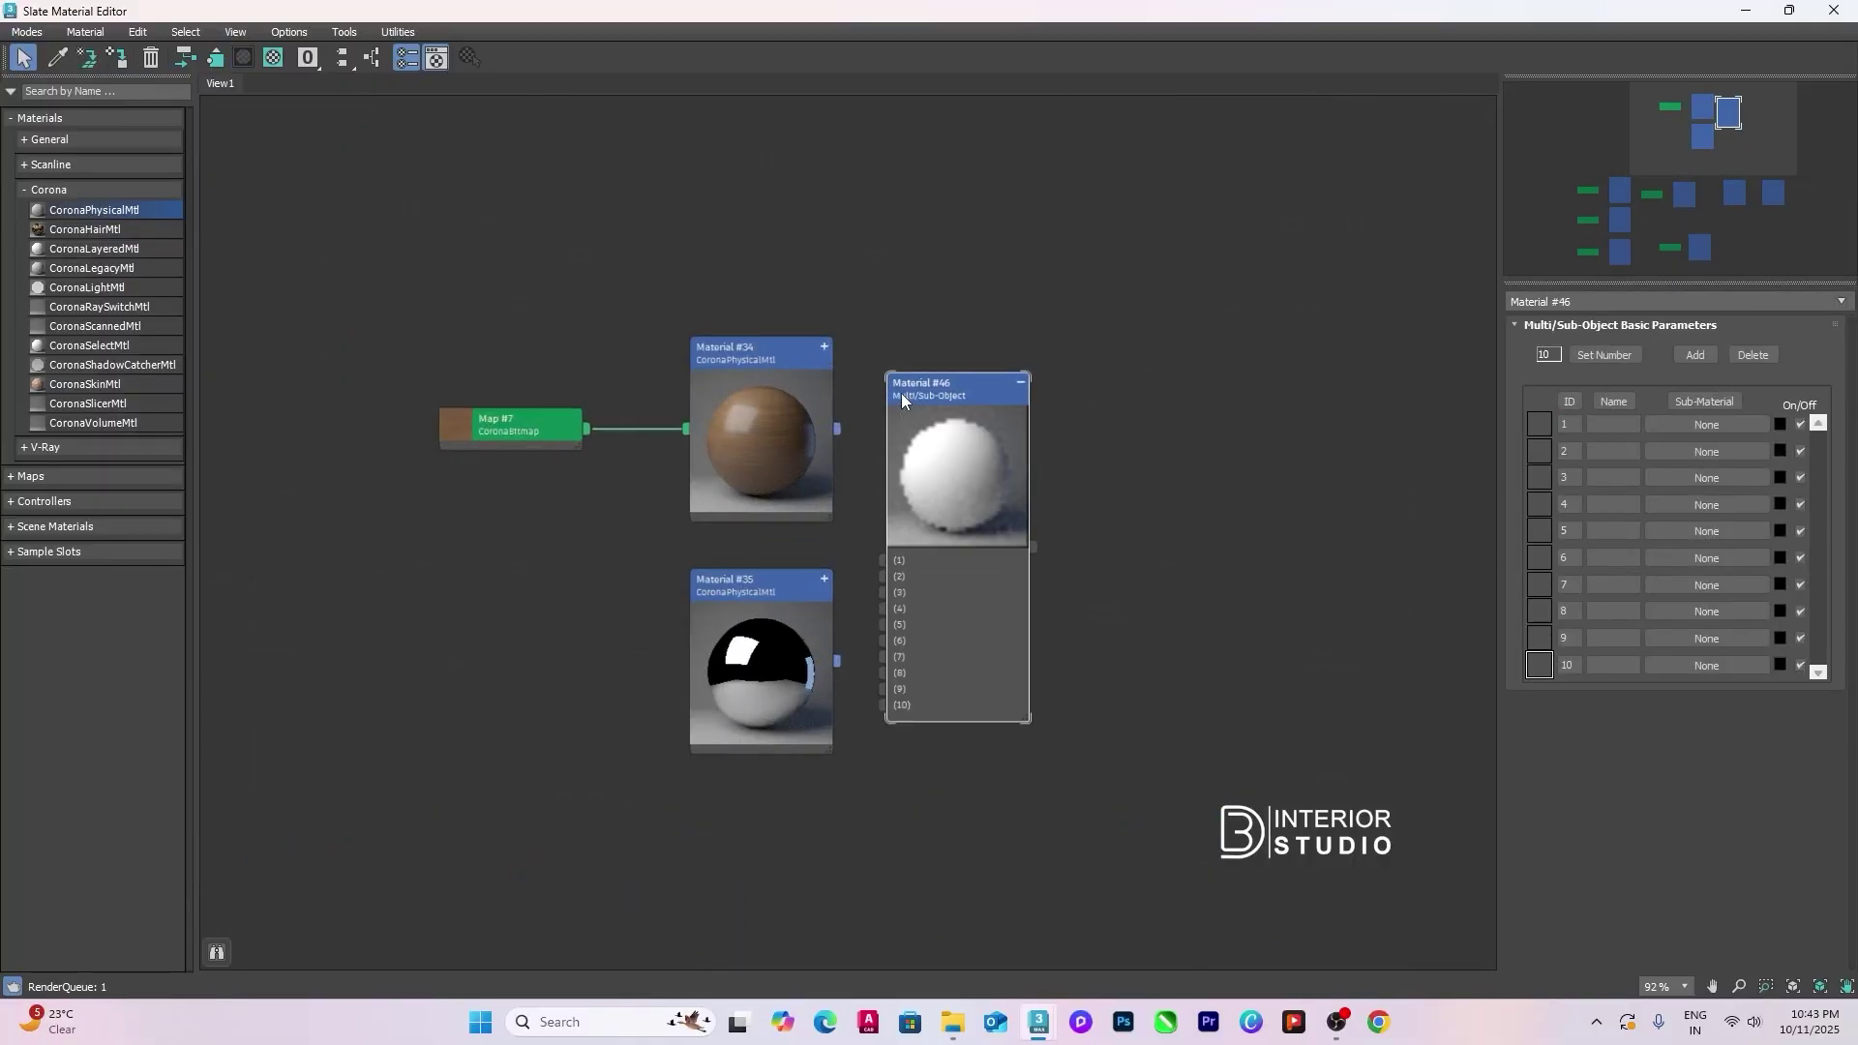
pyautogui.moveTo(902, 393); pyautogui.dragTo(955, 393)
# Step: Connect the wood to slot 1 and the mirror to slot 2, and limit the Multi/Sub-Object to 2 materials
pyautogui.moveTo(838, 429); pyautogui.dragTo(935, 559)
pyautogui.moveTo(838, 662); pyautogui.dragTo(933, 579)
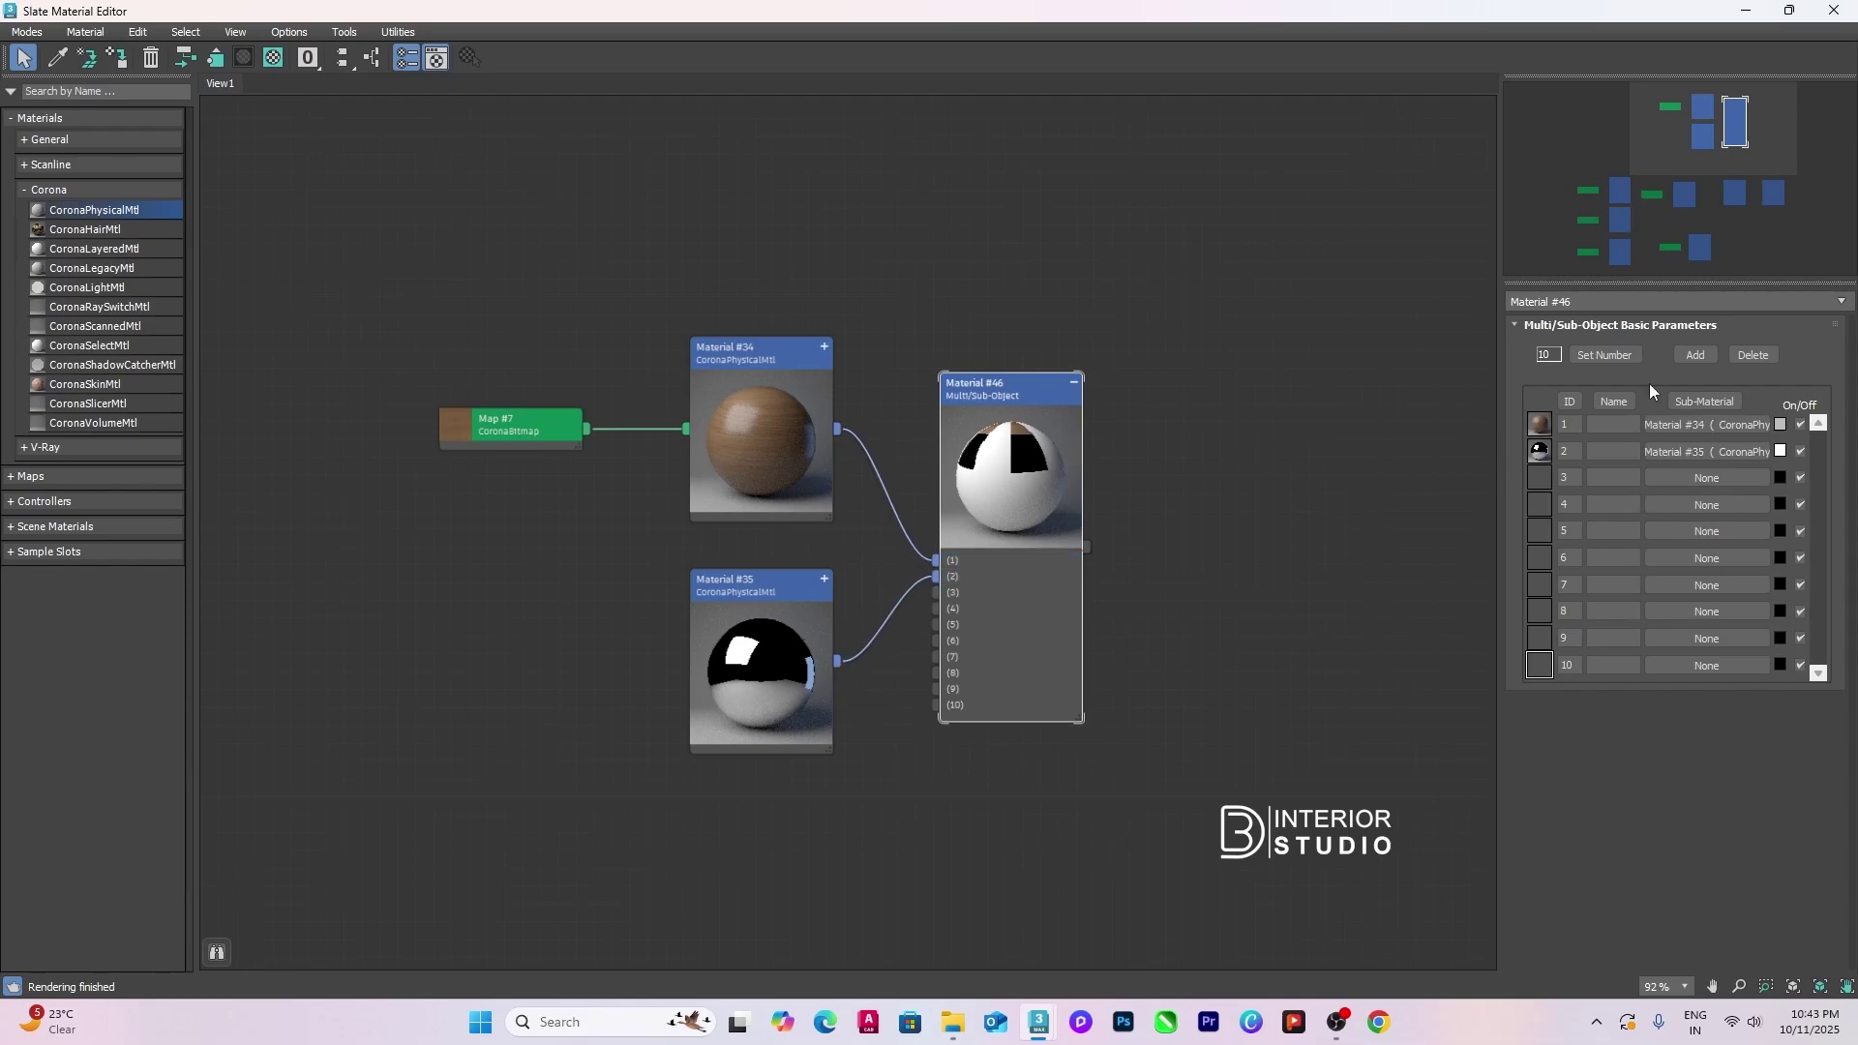
pyautogui.click(1610, 354)
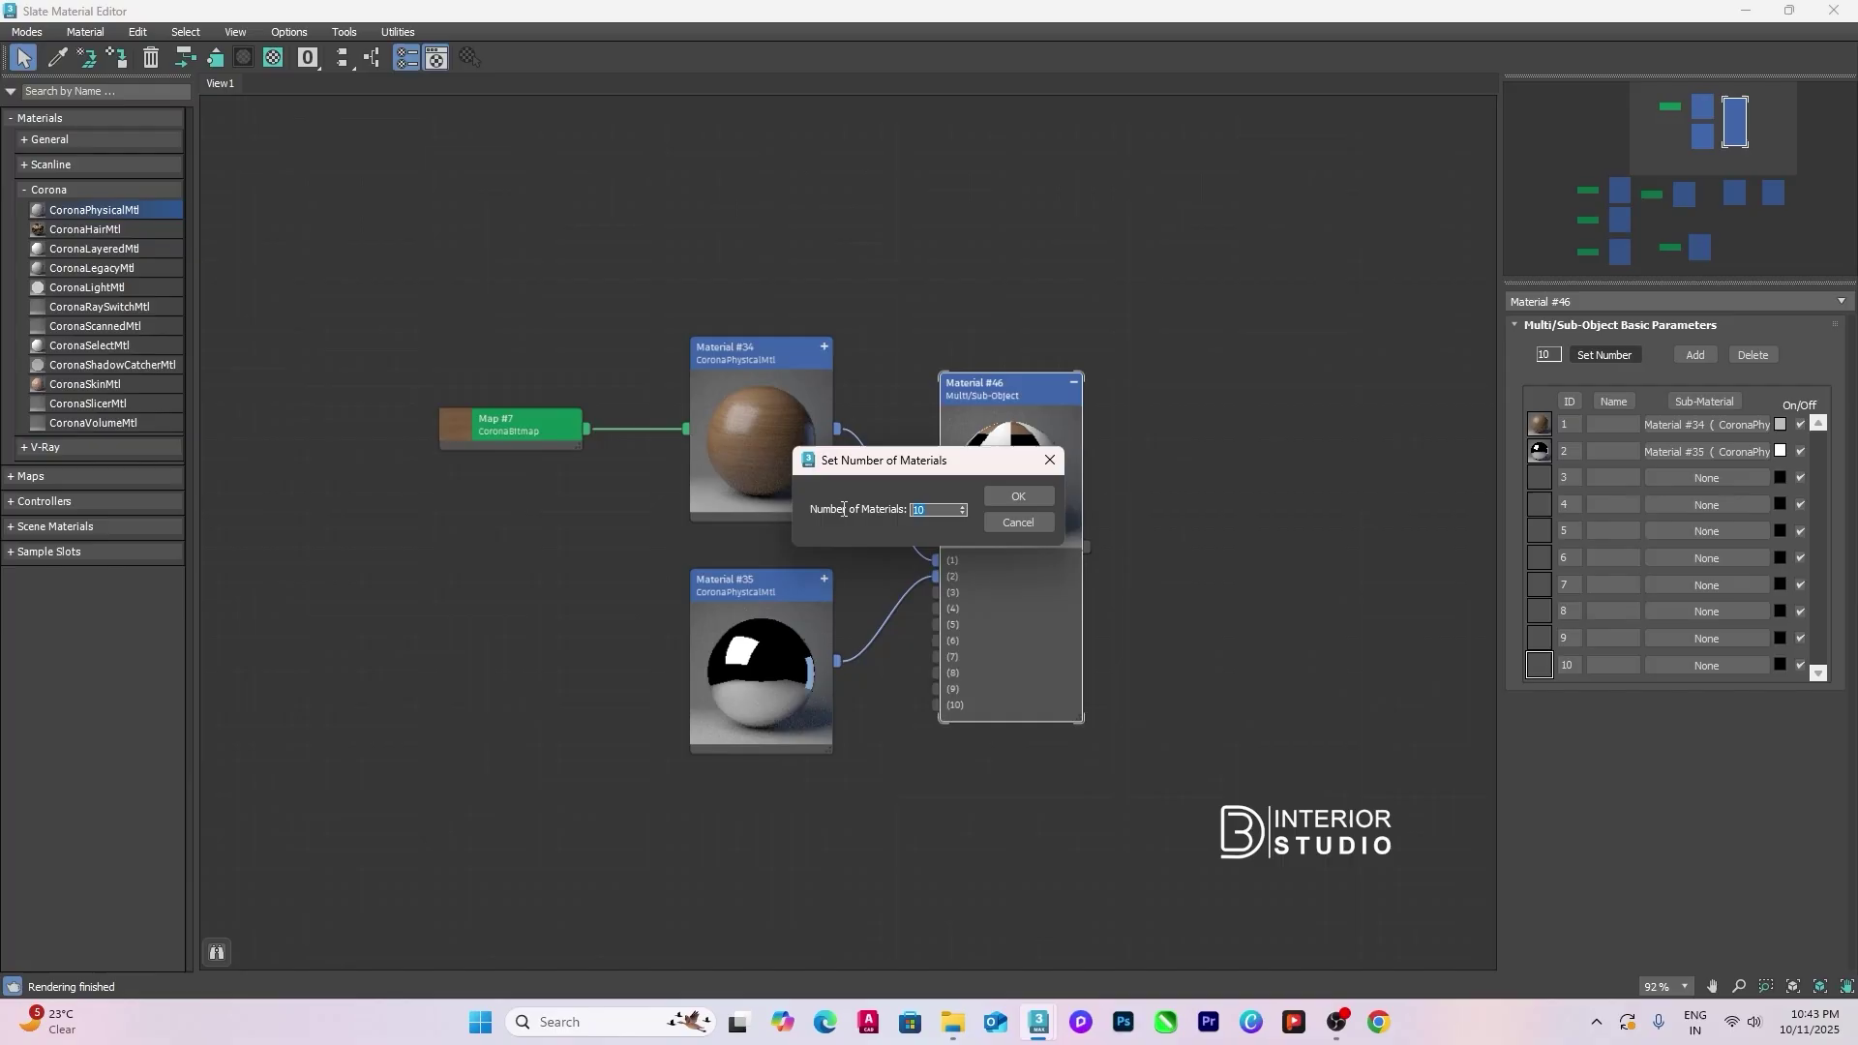
pyautogui.click(1016, 497)
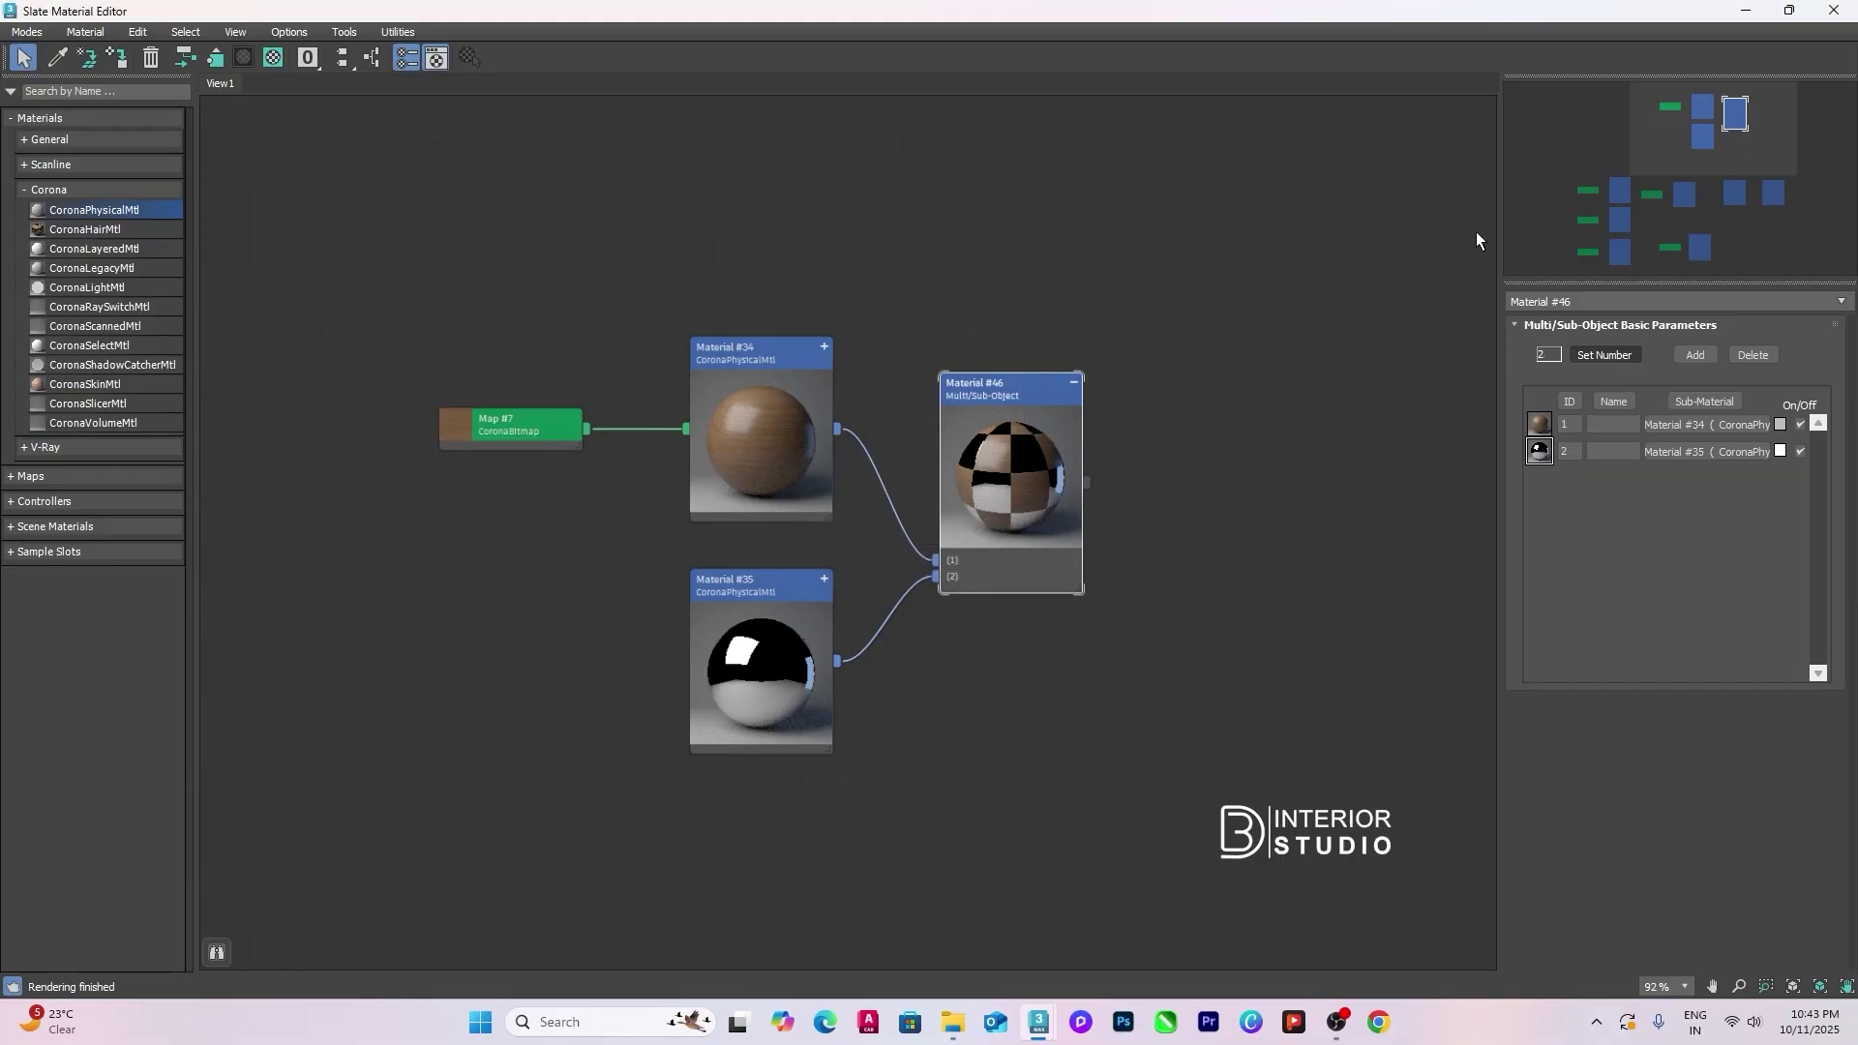
# Step: Restore the smaller material editor, select the cabinet body alone and add a Material modifier with ID 1
pyautogui.click(1790, 10)
pyautogui.moveTo(1092, 883); pyautogui.dragTo(694, 628, button='middle')
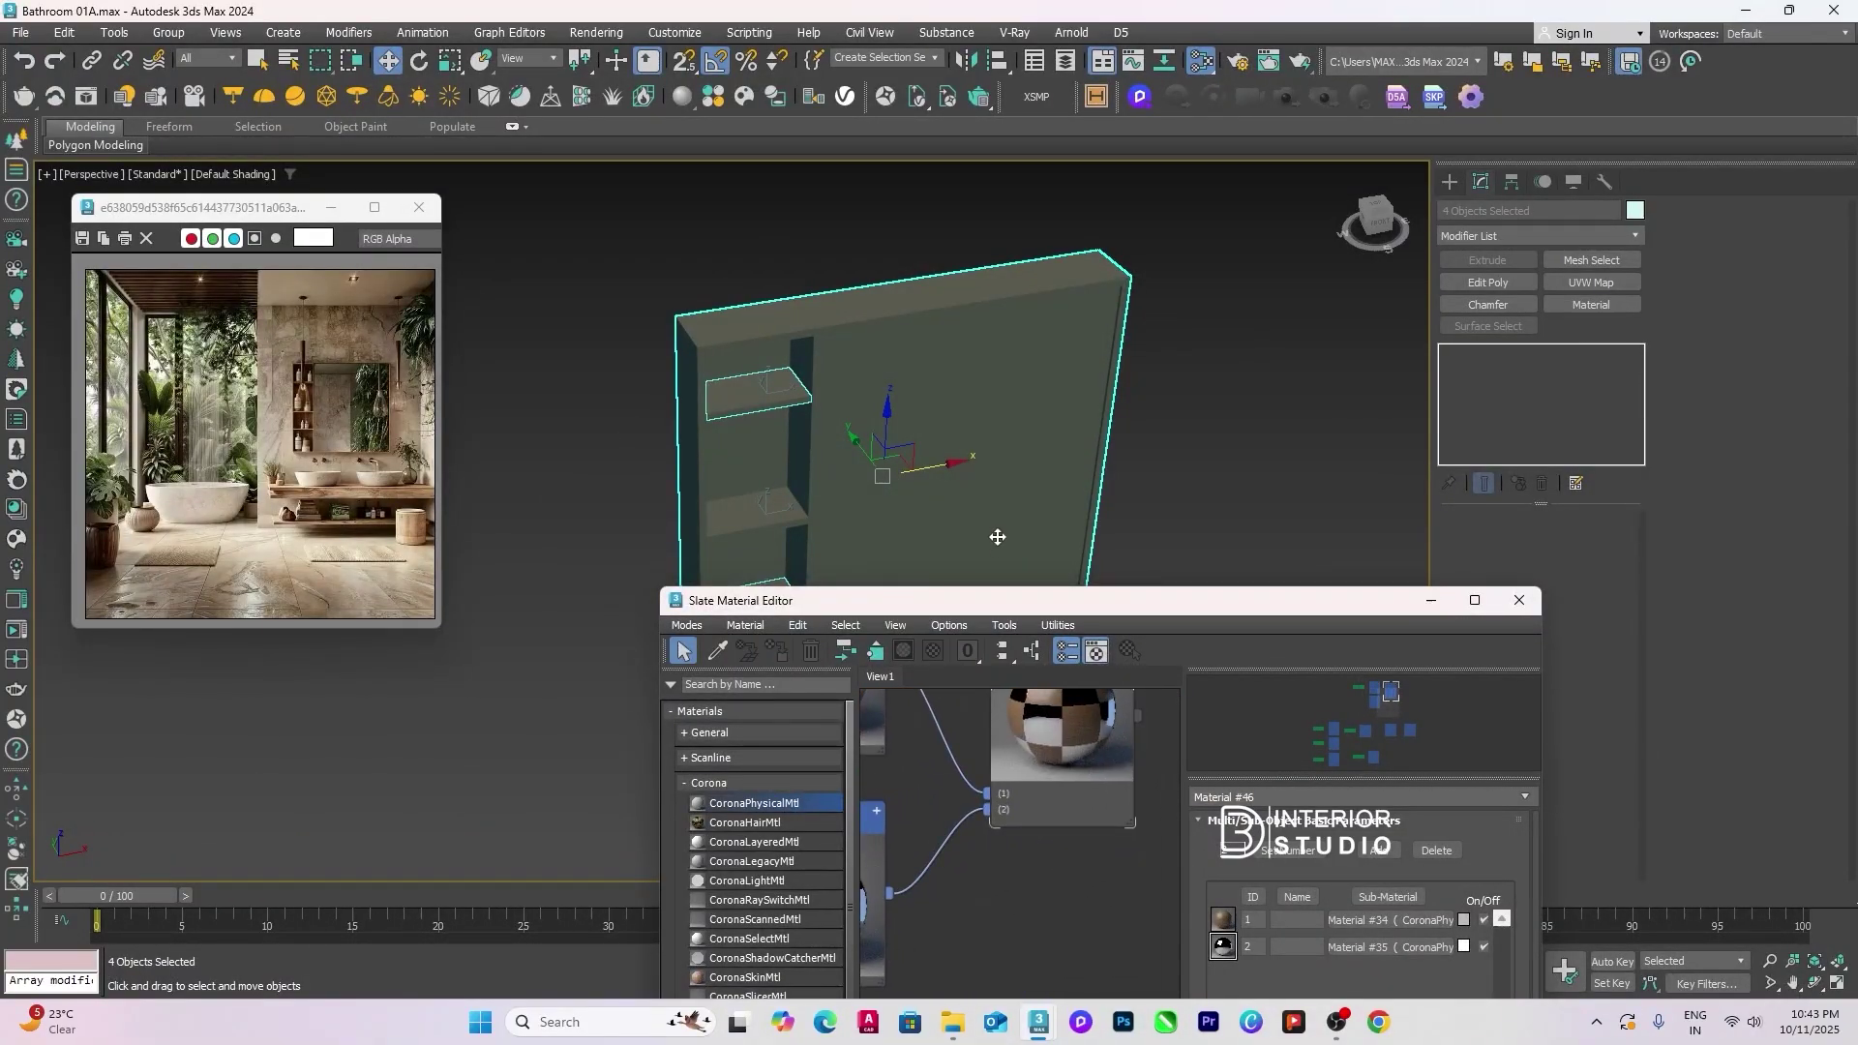
pyautogui.click(934, 453)
pyautogui.click(1468, 353)
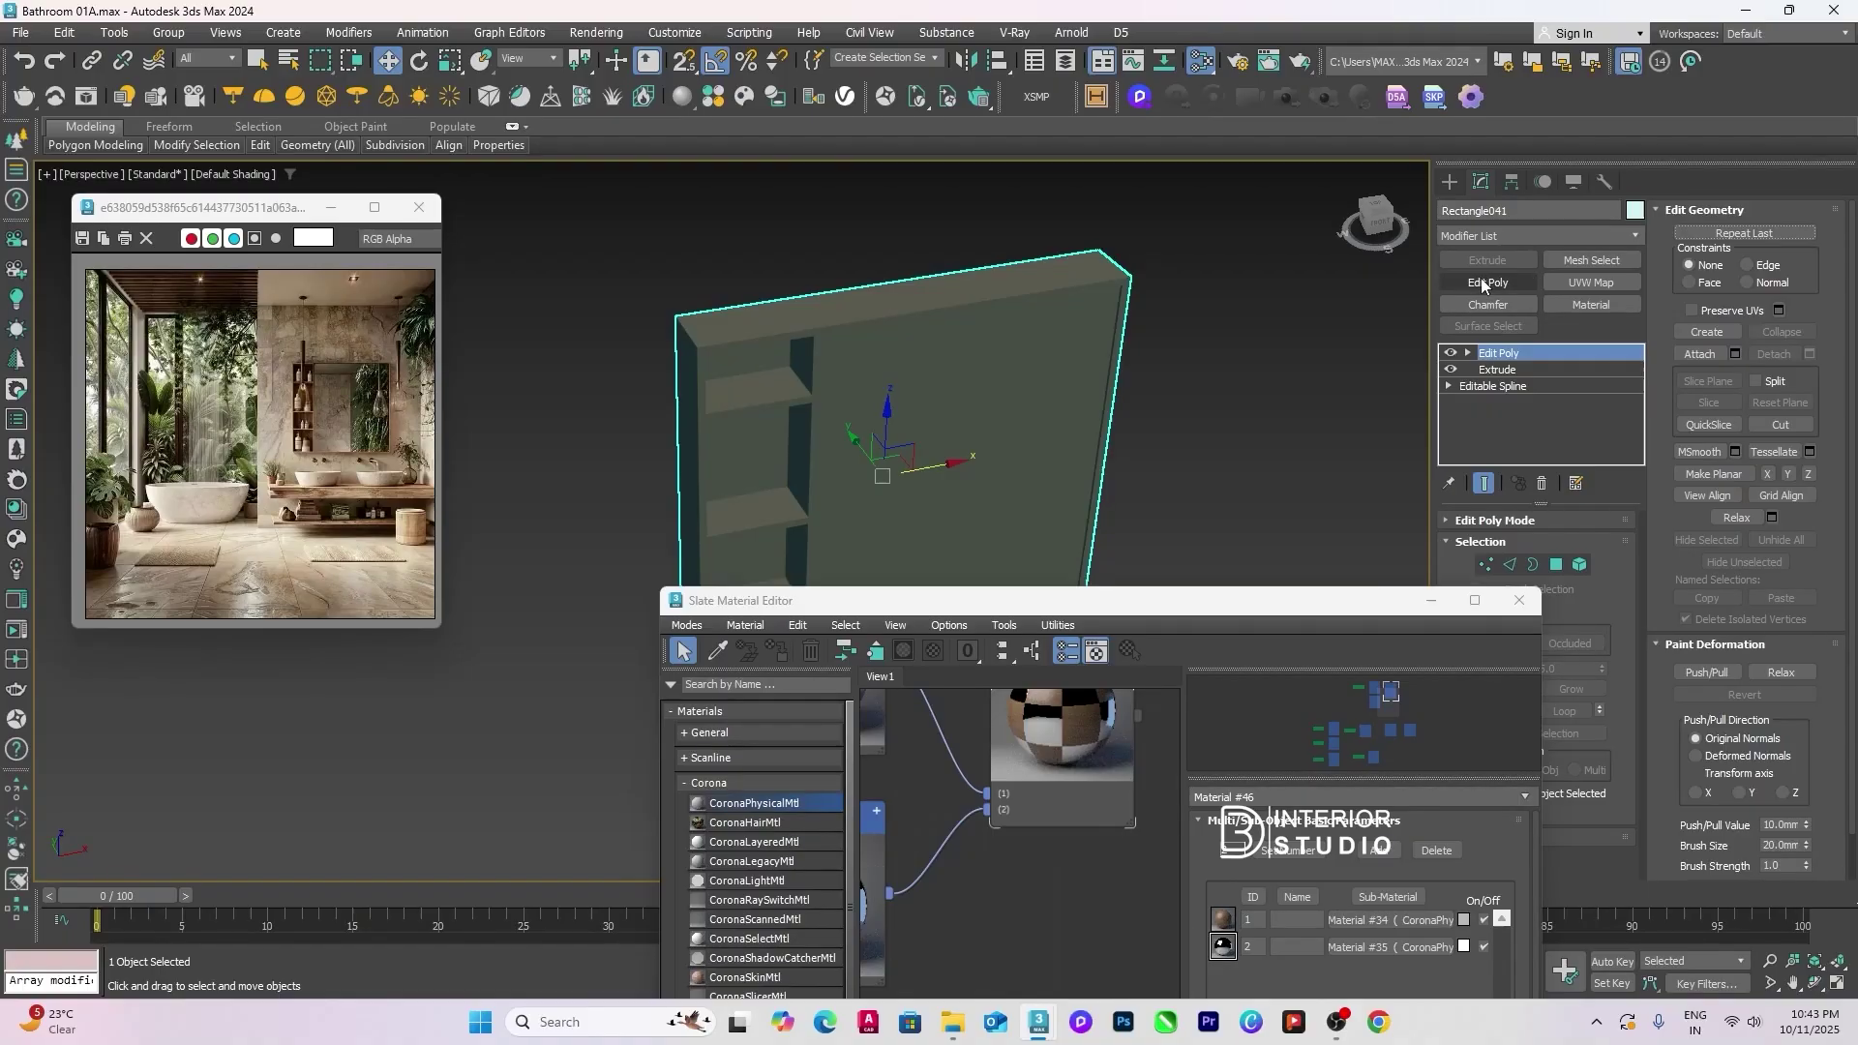
pyautogui.click(1587, 304)
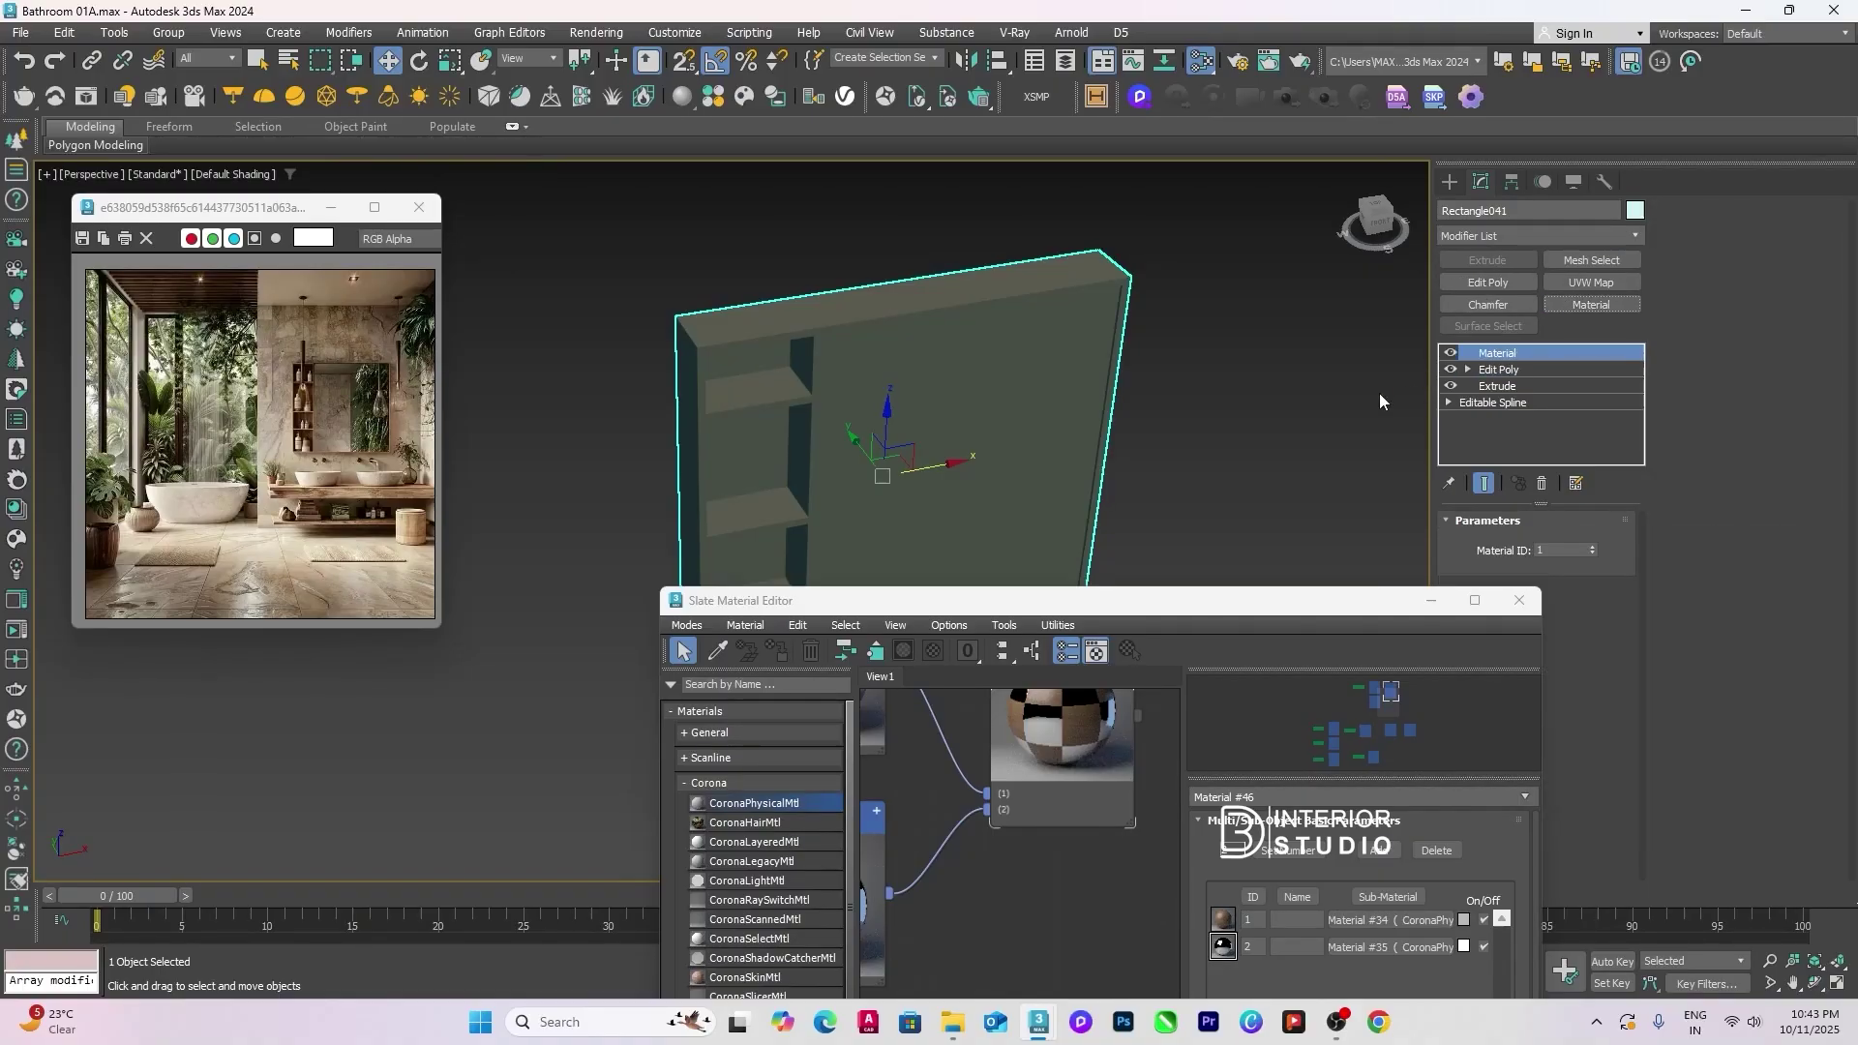
# Step: Select the cabinet's large mirror face with a polygon Mesh Select and give it material ID 2 through another Material modifier
pyautogui.click(1575, 261)
pyautogui.click(1558, 548)
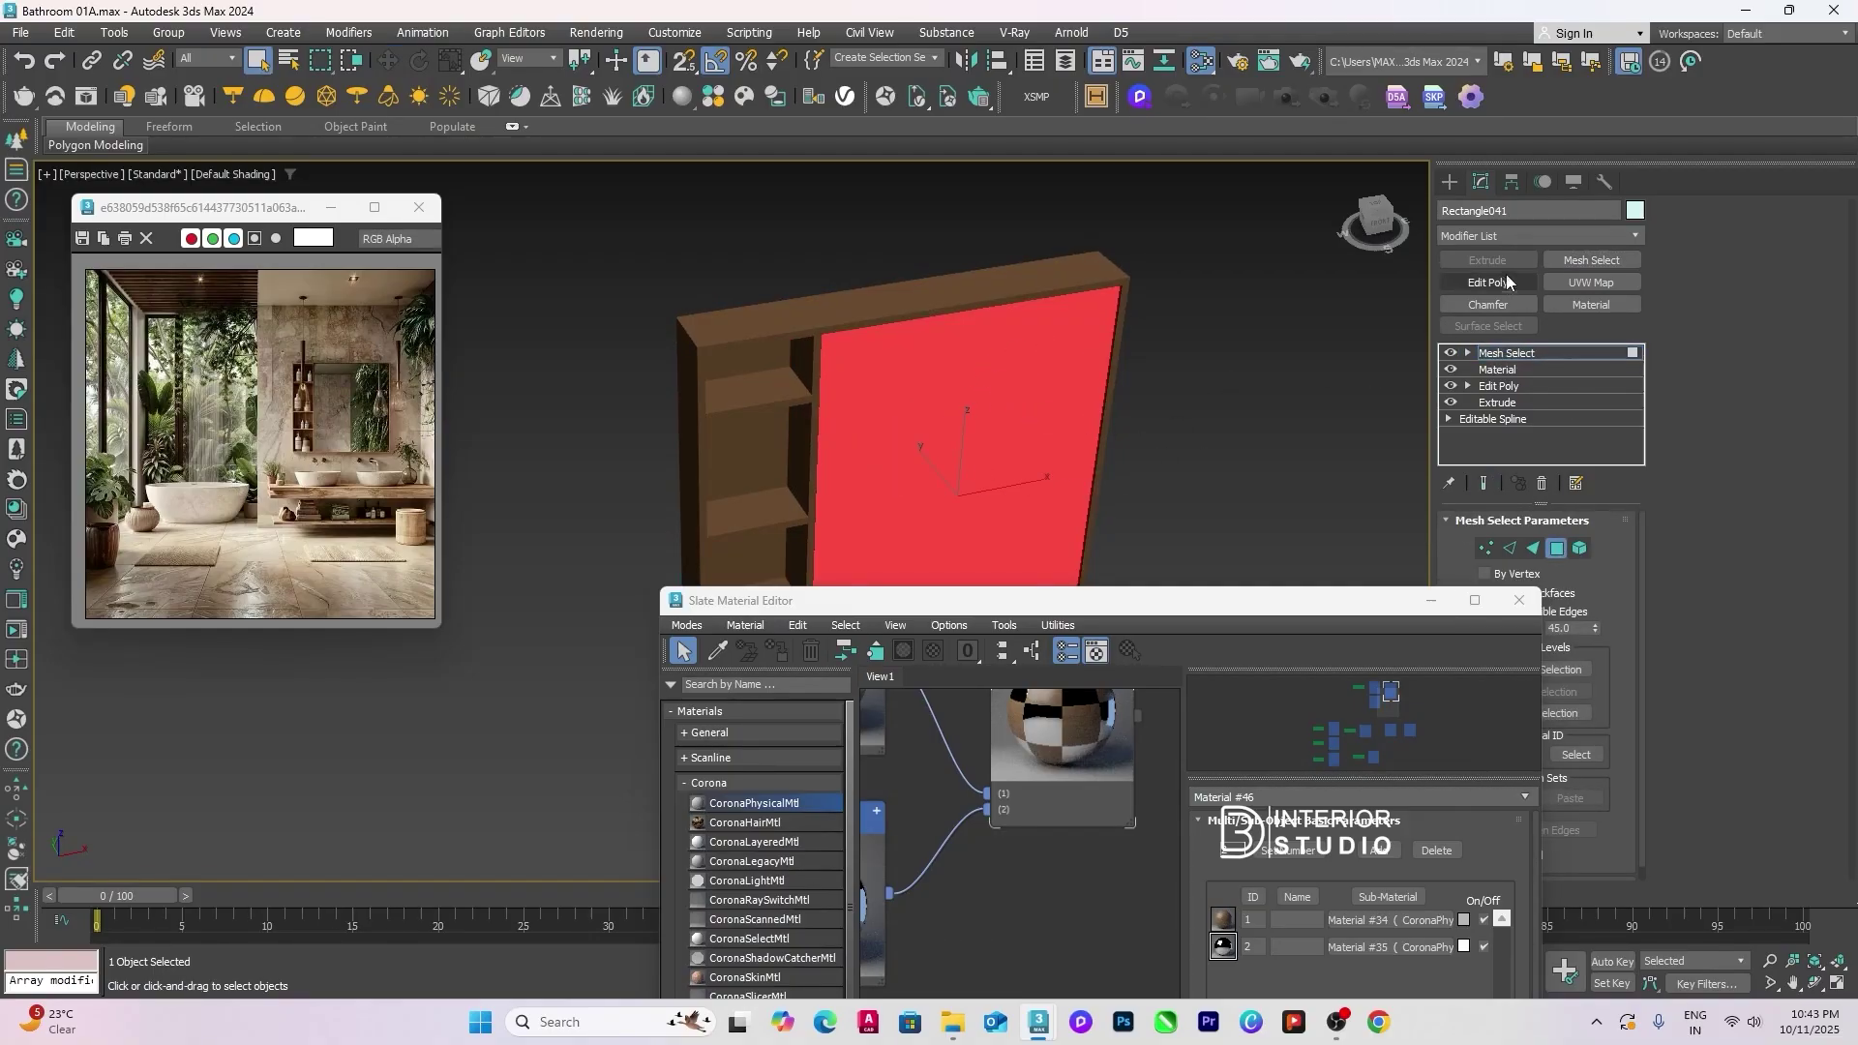
pyautogui.click(1590, 304)
pyautogui.click(1593, 545)
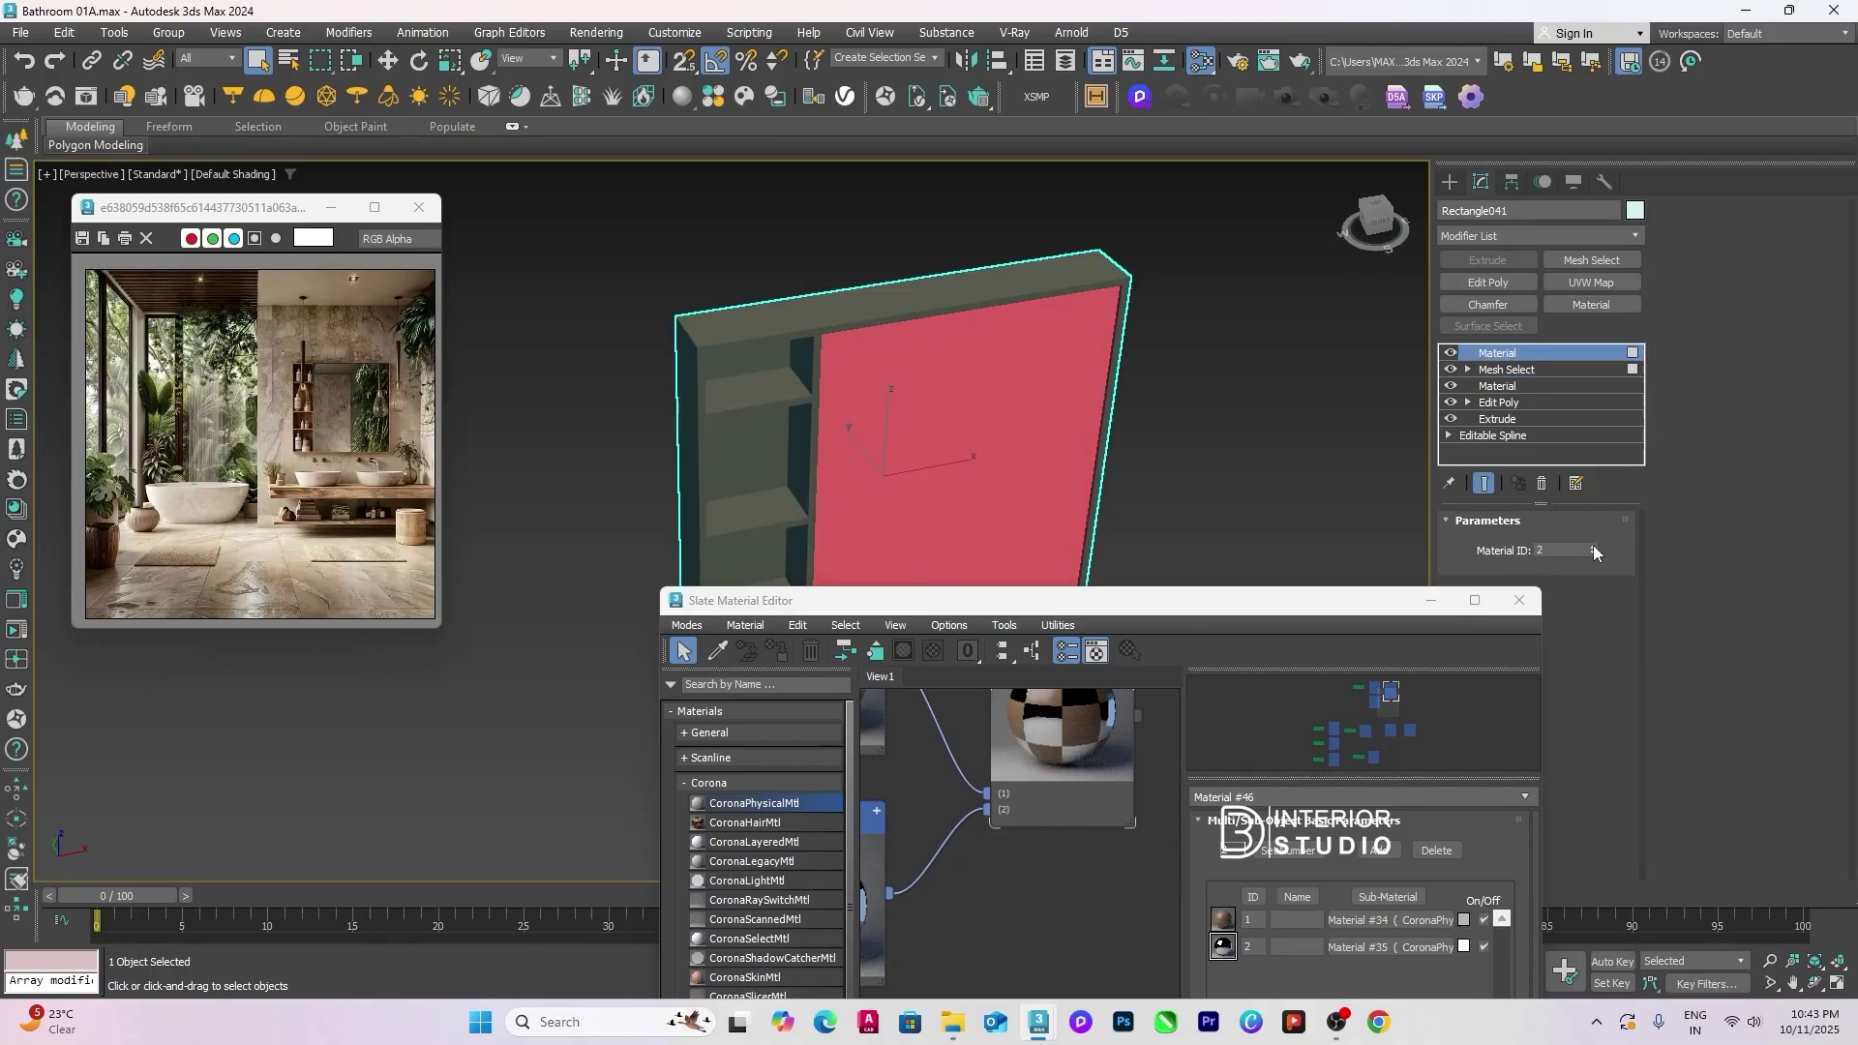
# Step: Assign the Multi/Sub-Object material to the mirror cabinet and close the material editor
pyautogui.scroll(-1, 1024, 840)
pyautogui.moveTo(905, 903); pyautogui.dragTo(1009, 885, button='middle')
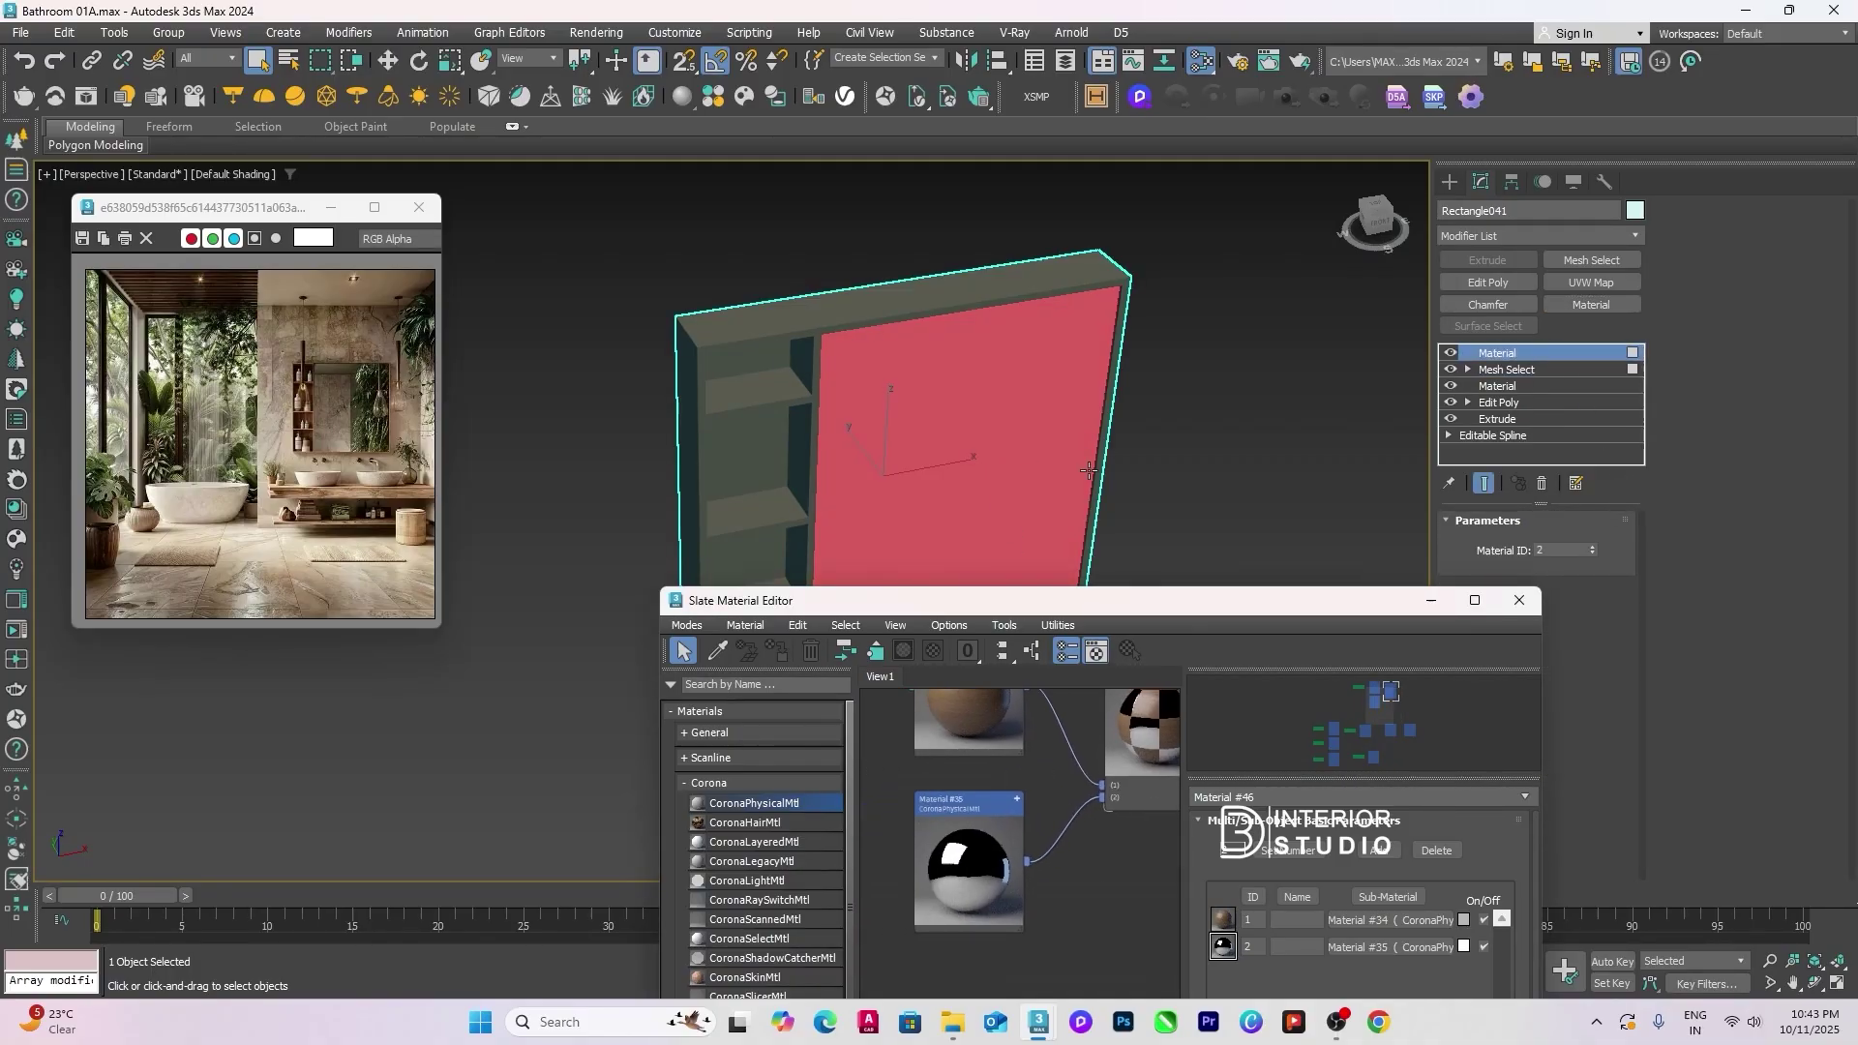
pyautogui.click(1188, 452)
pyautogui.click(999, 470)
pyautogui.click(1143, 740)
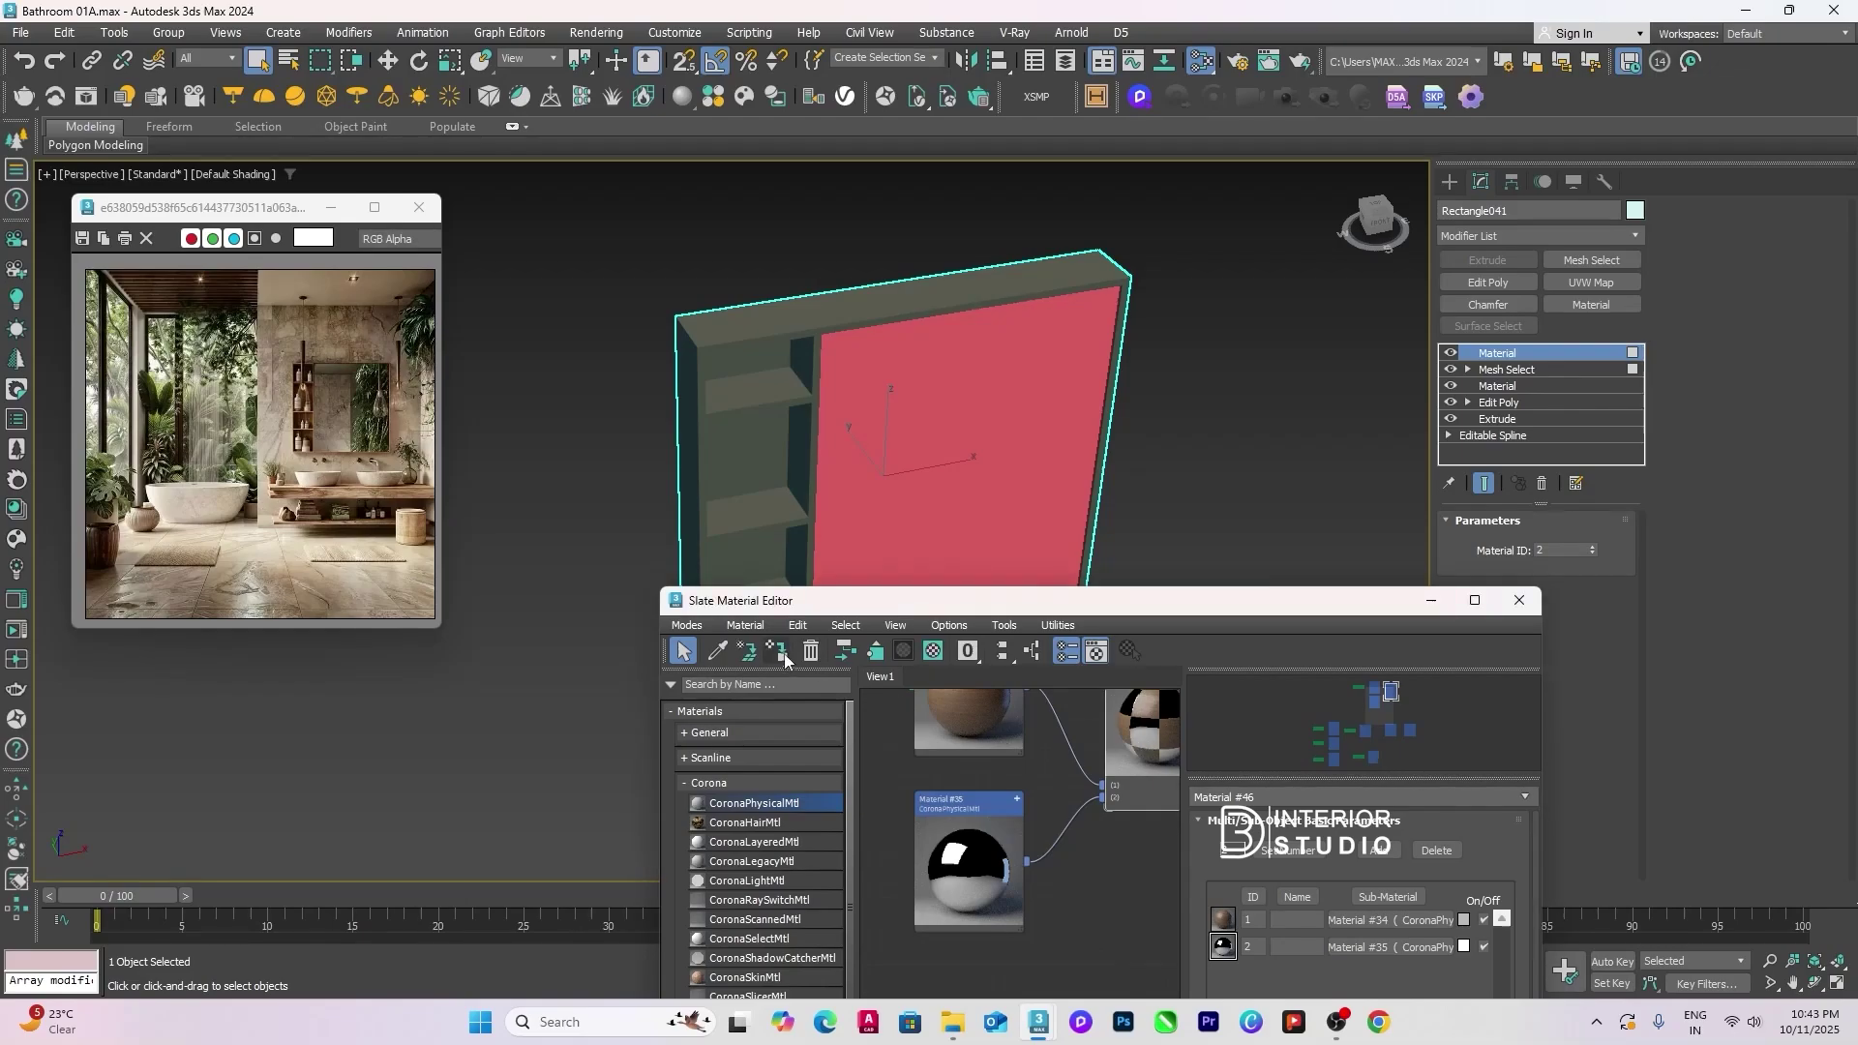
pyautogui.click(779, 651)
pyautogui.click(1222, 421)
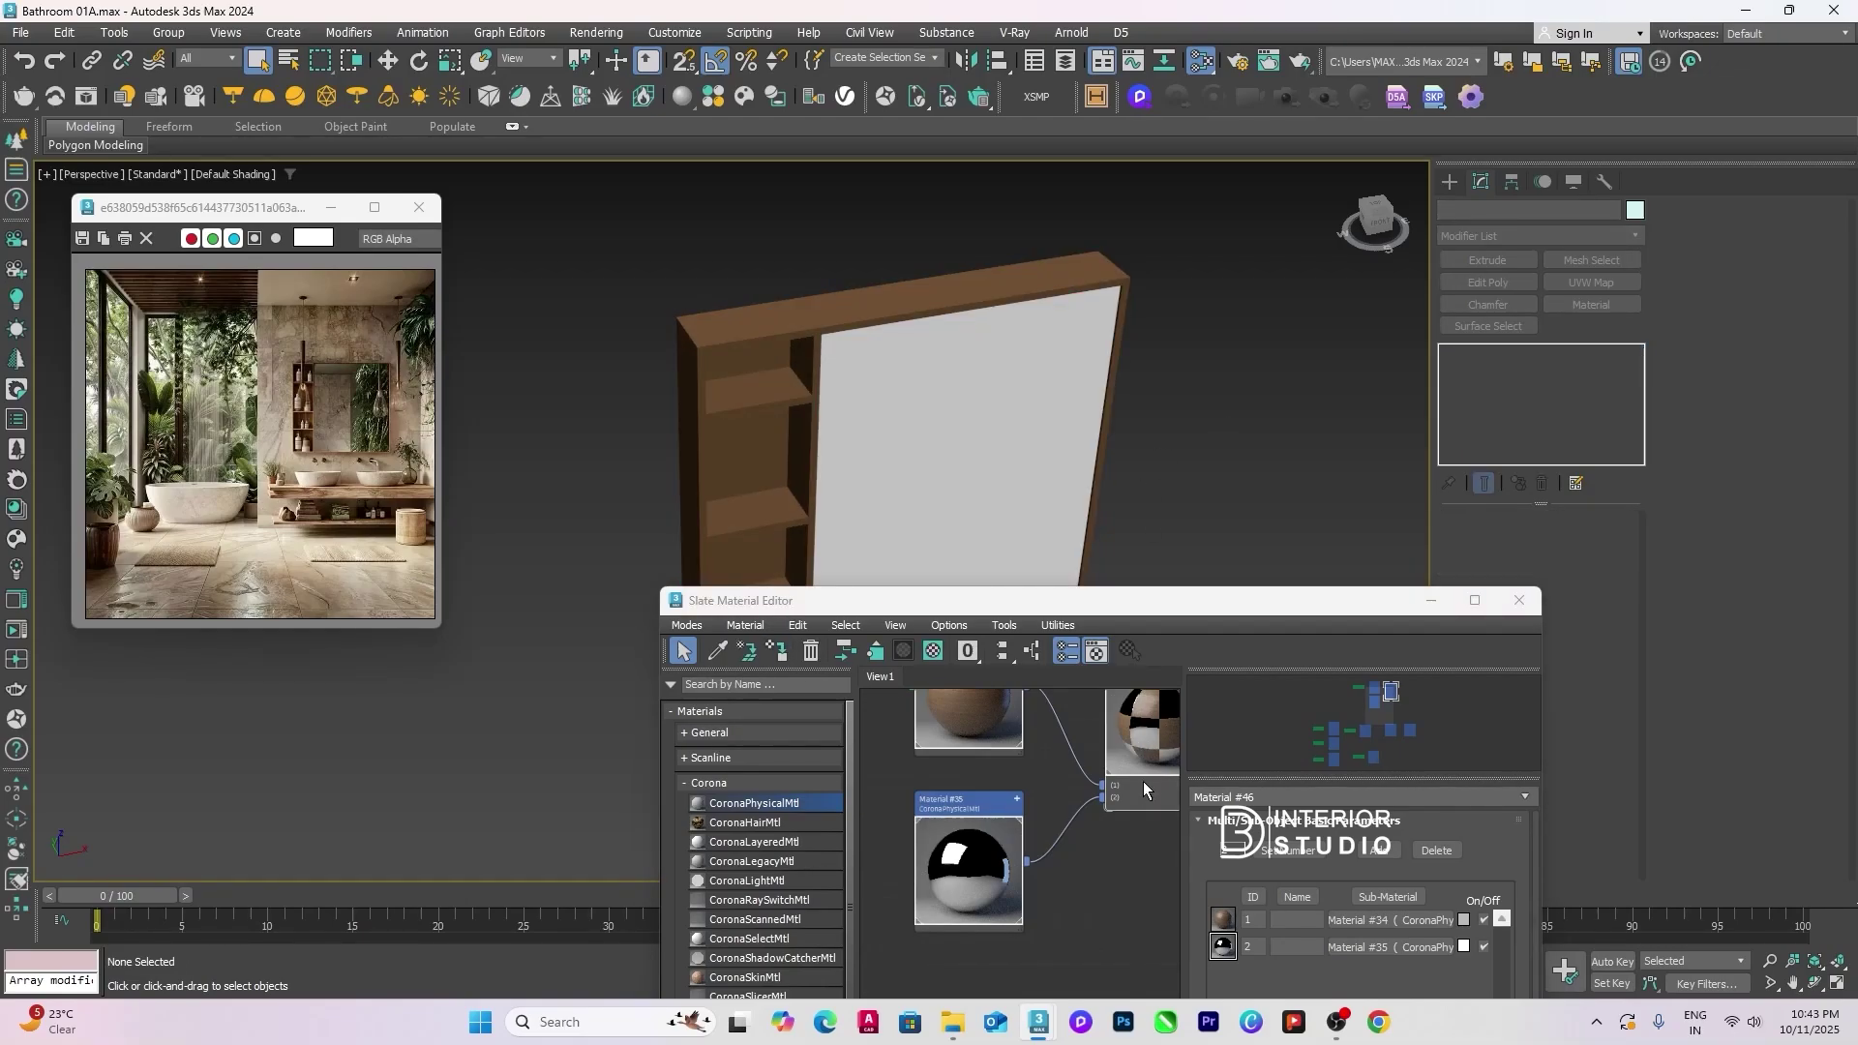
pyautogui.scroll(-3, 1129, 440)
pyautogui.scroll(6, 1006, 368)
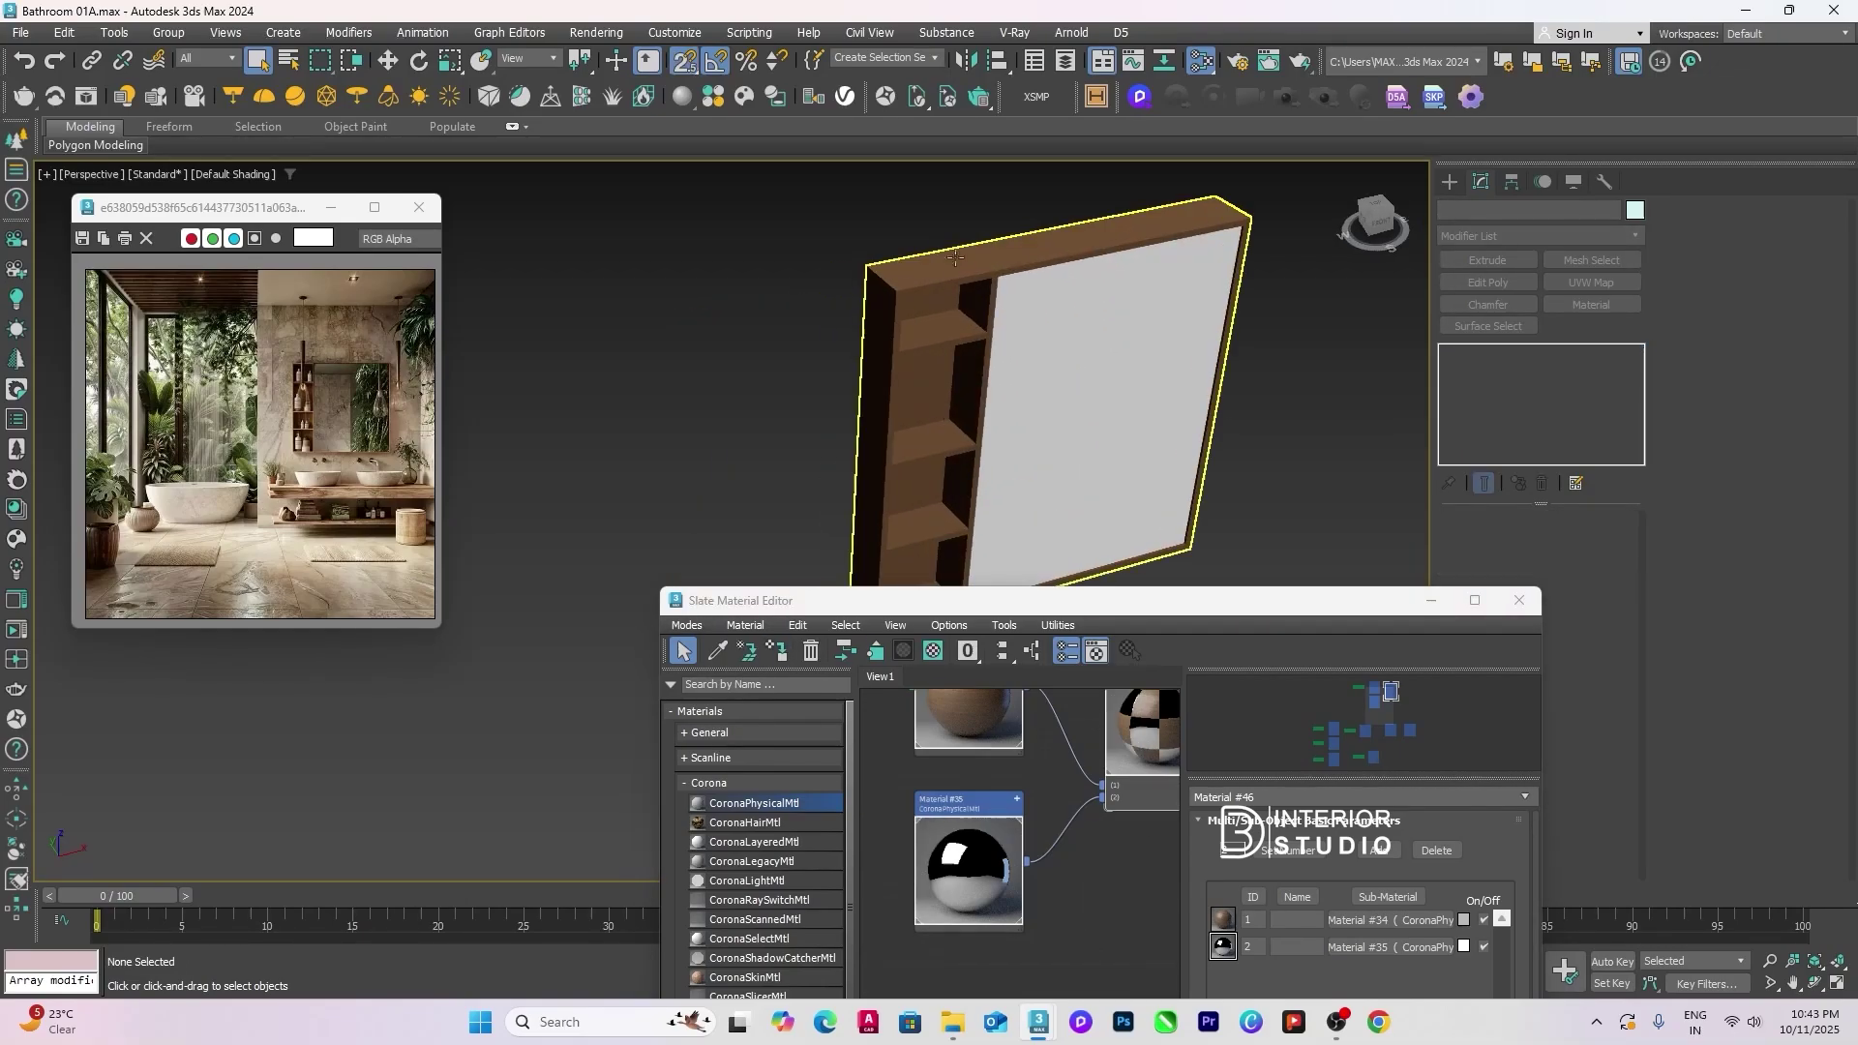
pyautogui.click(1518, 601)
# Step: Add a Box UVW Map to the cabinet's lower shelf with length, width and height of 600 mm
pyautogui.click(915, 530)
pyautogui.scroll(5, 1108, 500)
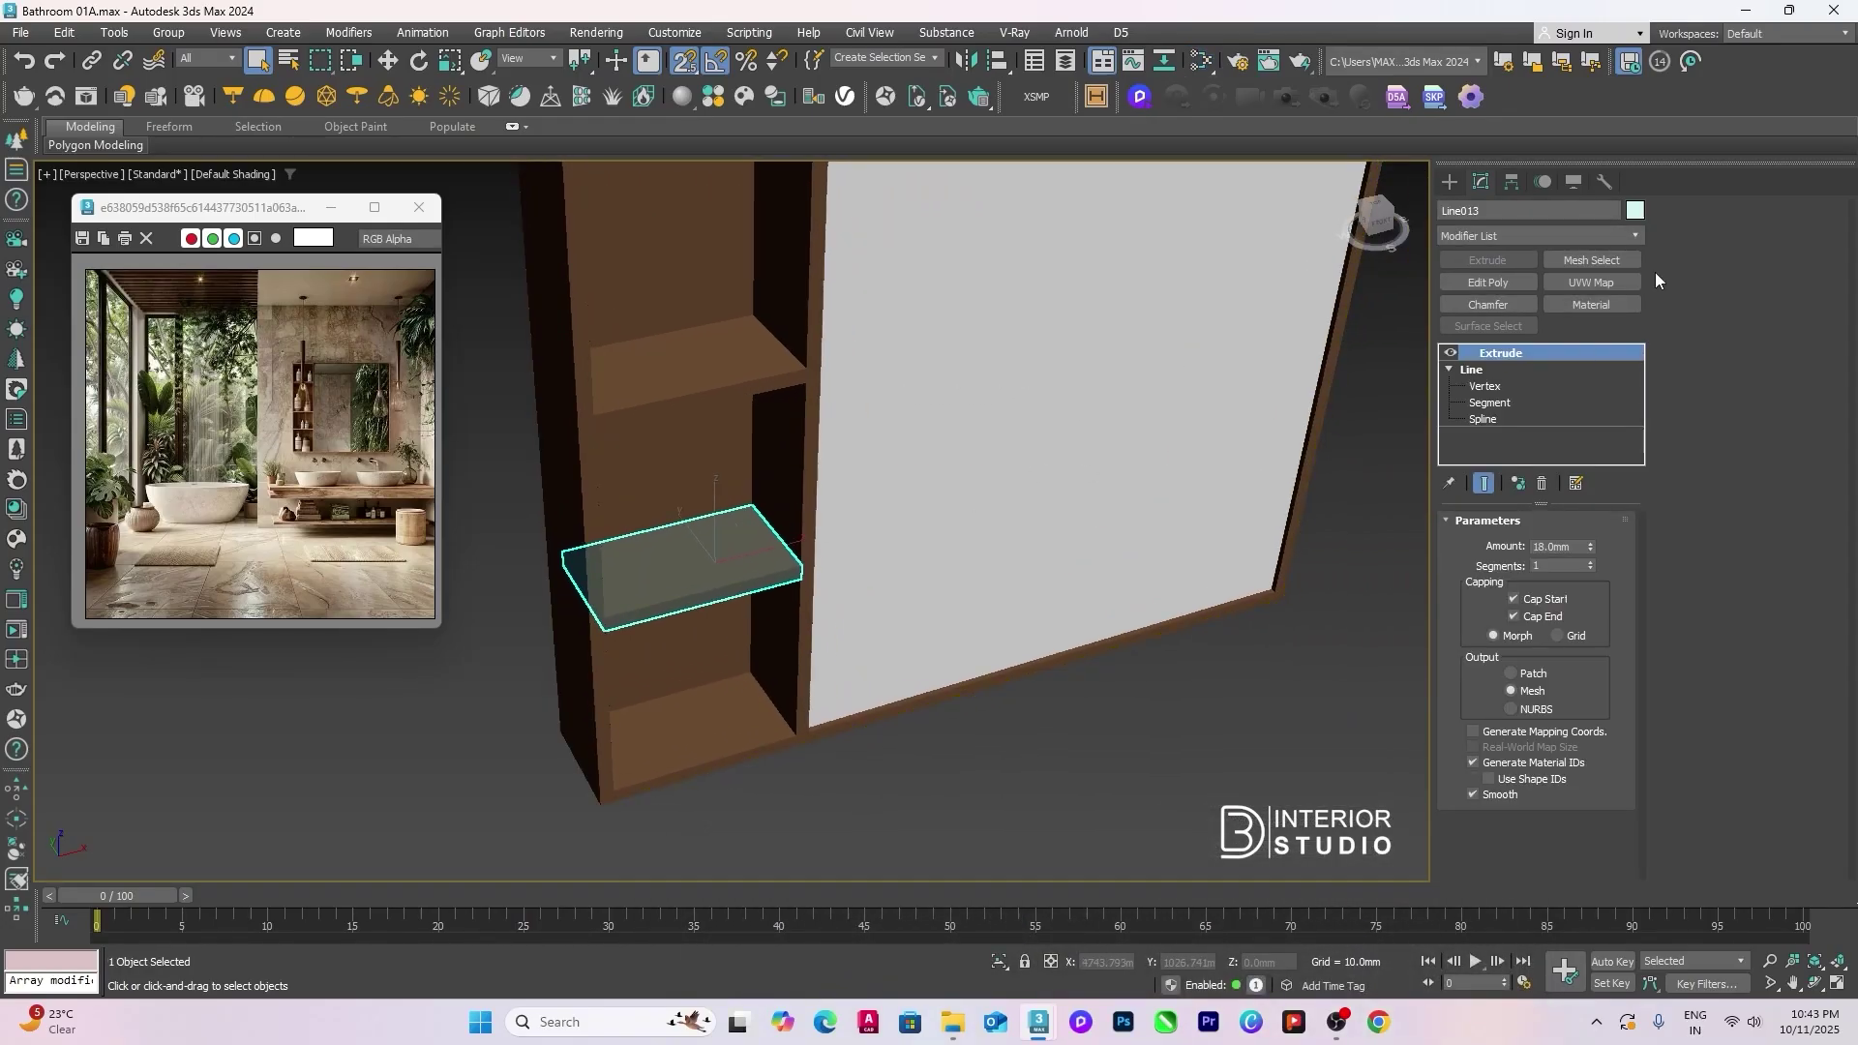
pyautogui.click(1599, 281)
pyautogui.click(1499, 631)
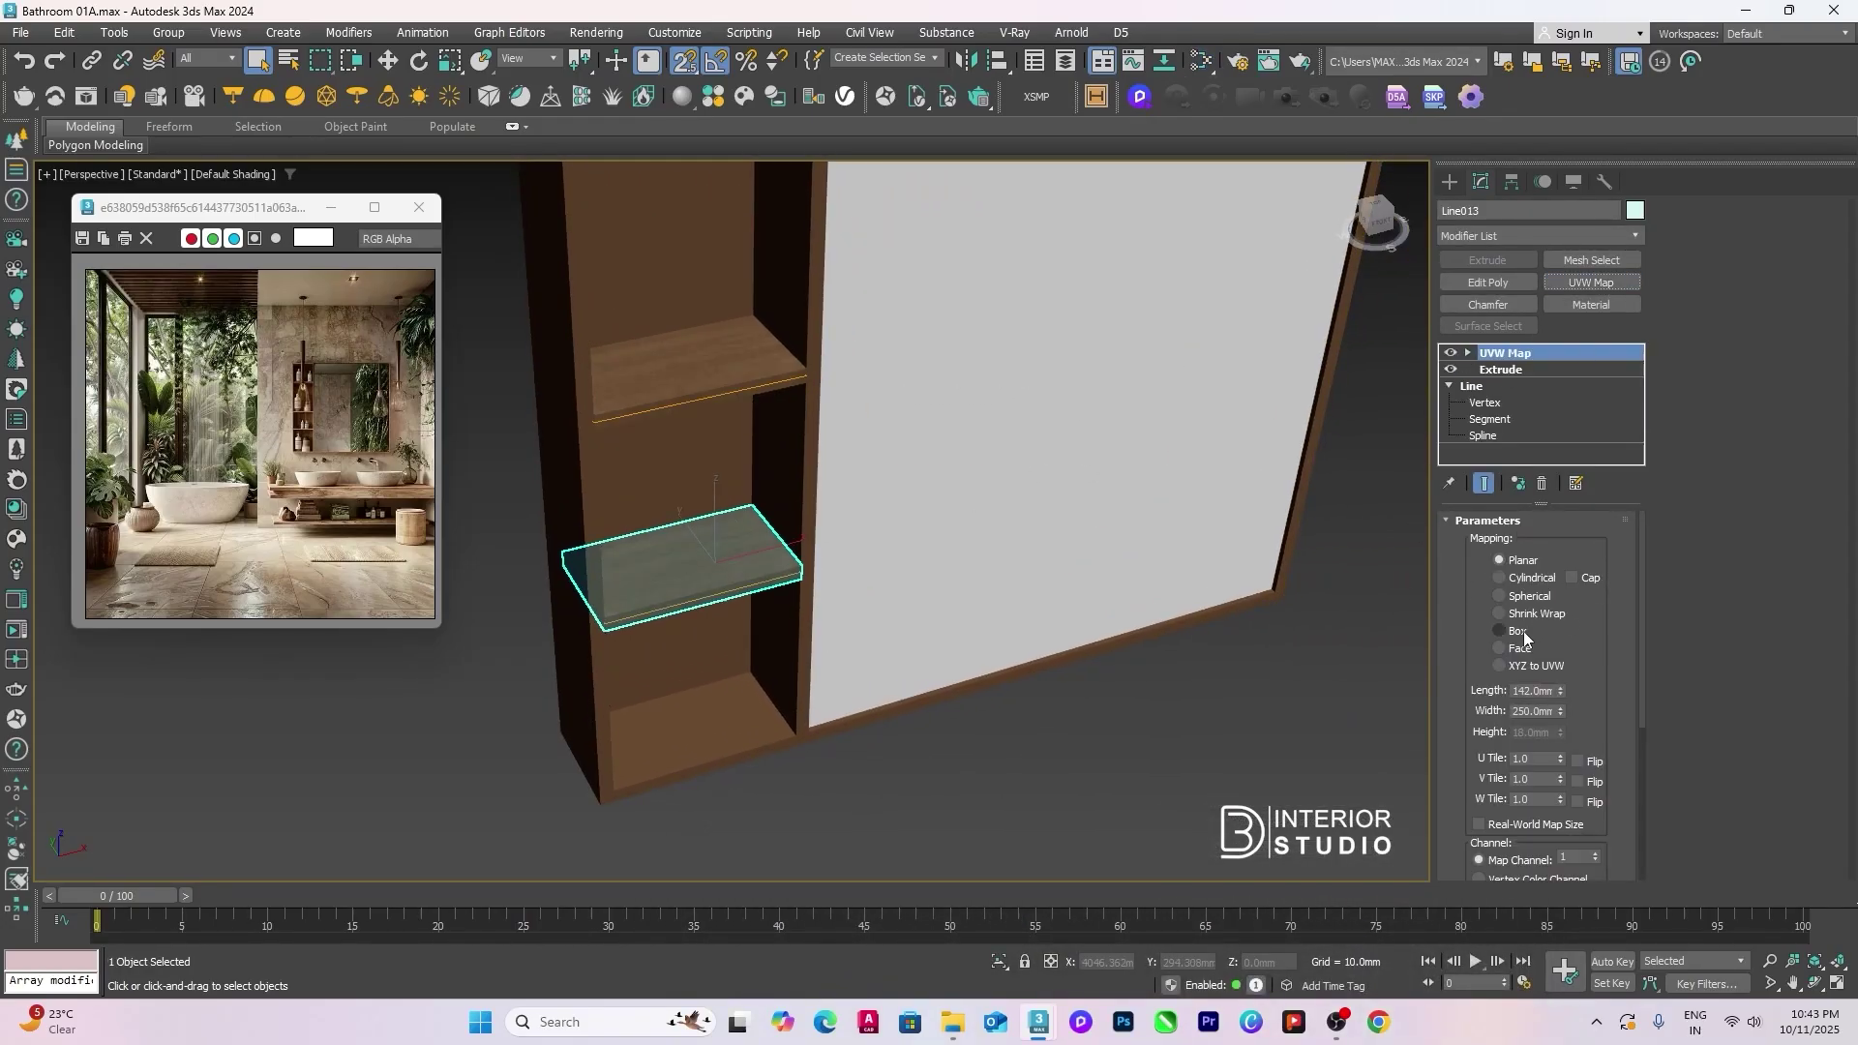
pyautogui.click(1538, 692)
pyautogui.write('600')
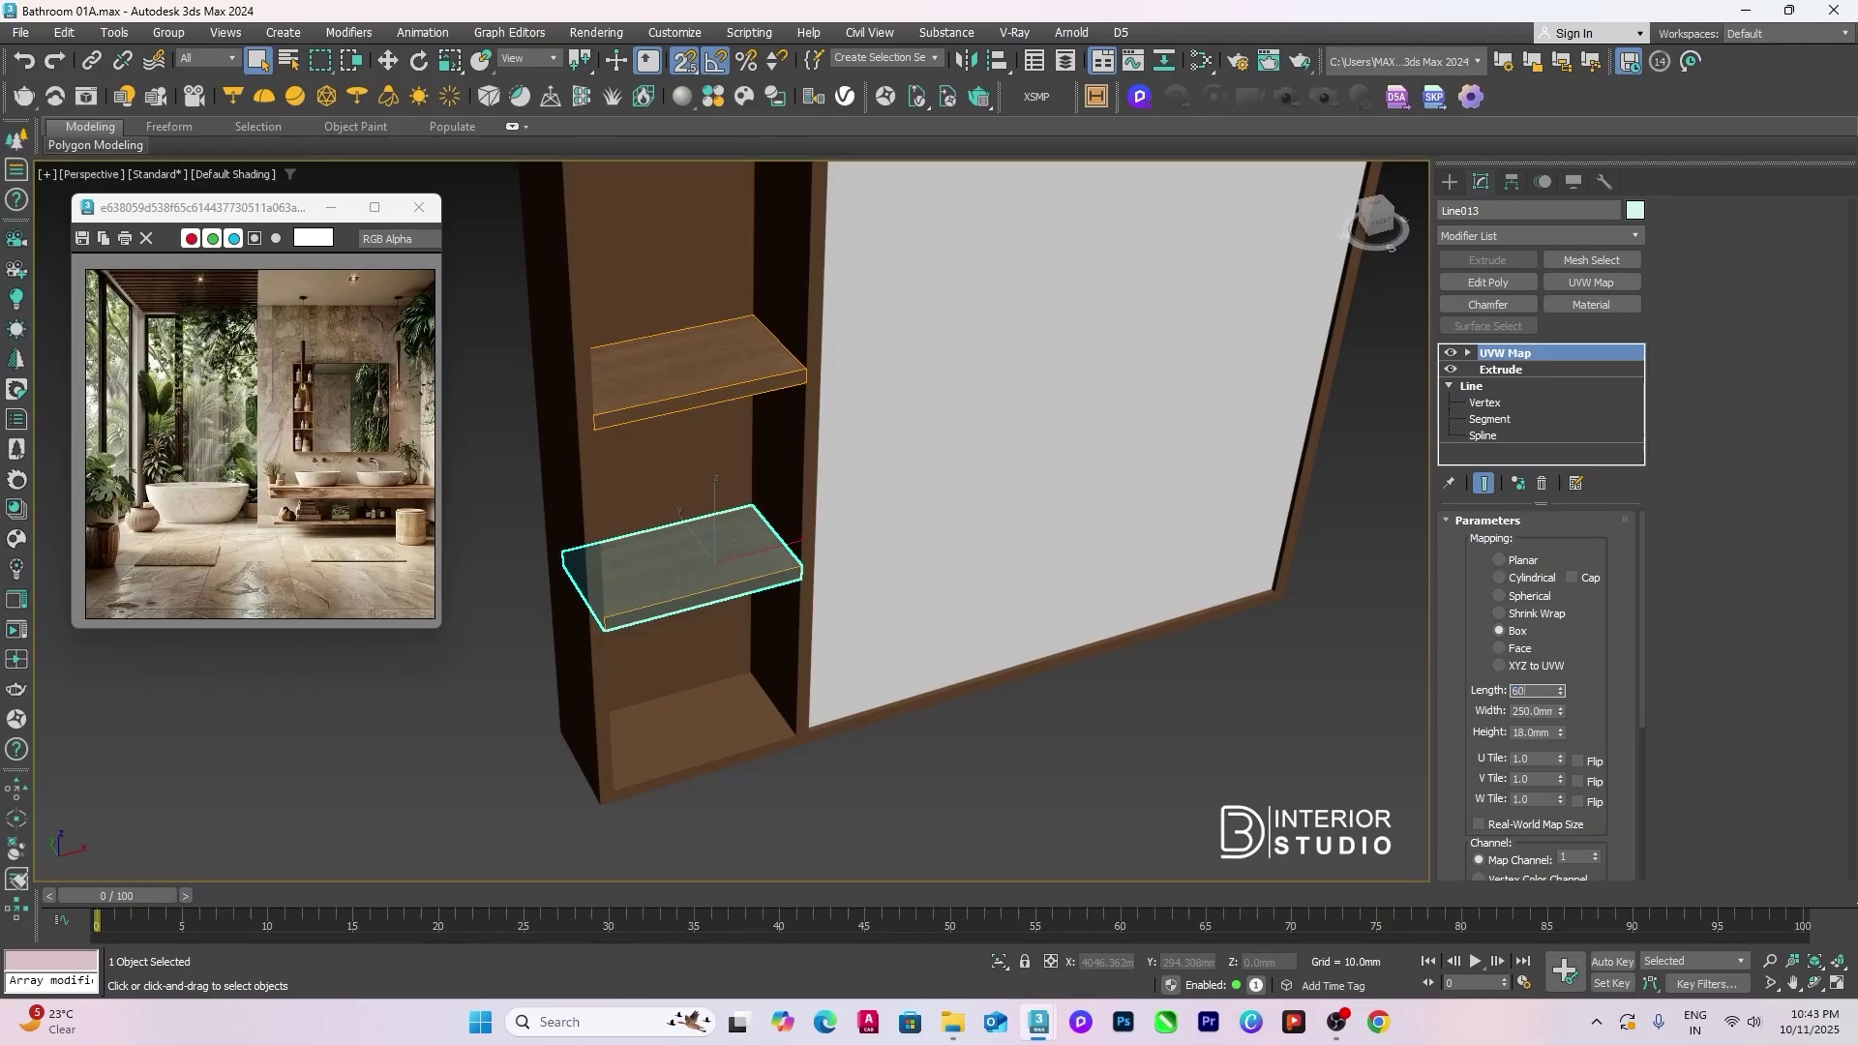
pyautogui.press('Tab')
pyautogui.write('600')
pyautogui.press('Tab')
pyautogui.write('600')
pyautogui.press('Return')
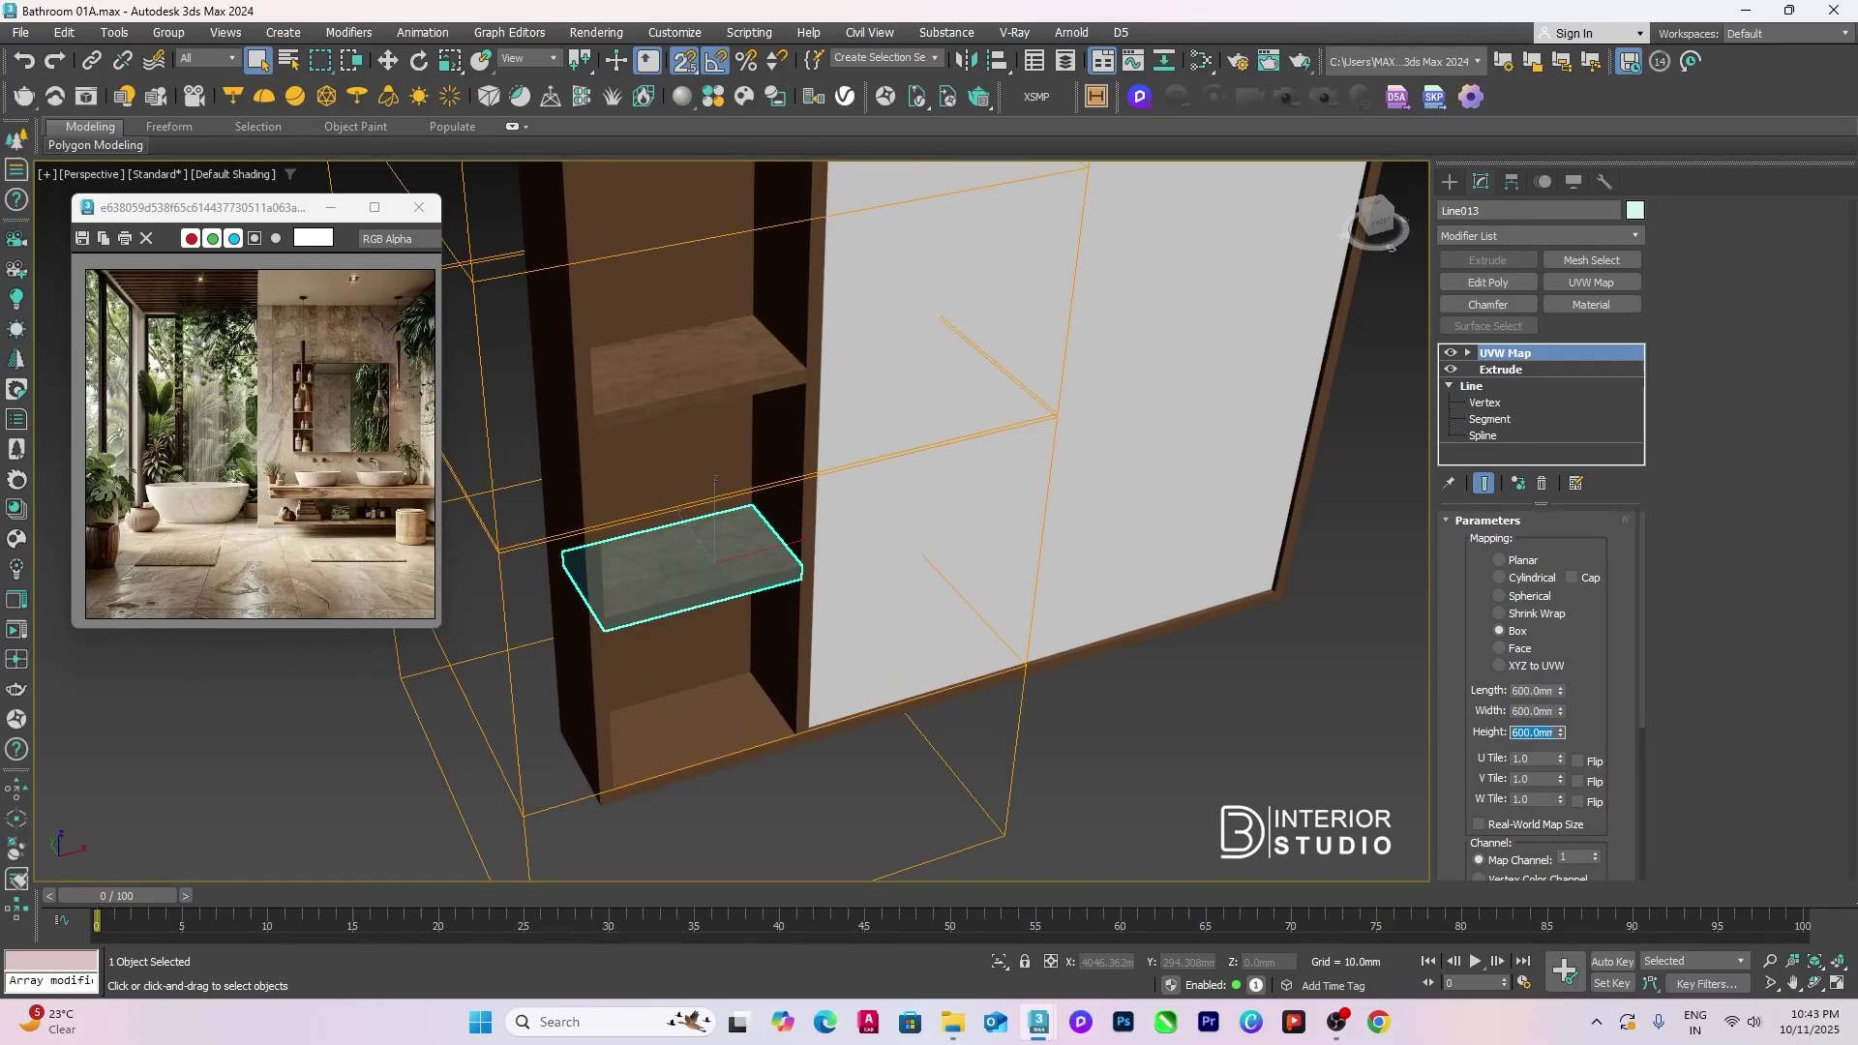
pyautogui.click(1088, 776)
# Step: Add a Box UVW Map to the cabinet body between its first Material modifier and the Mesh Select
pyautogui.moveTo(885, 319); pyautogui.dragTo(868, 497, button='middle')
pyautogui.click(980, 602)
pyautogui.scroll(-3, 980, 602)
pyautogui.keyDown('alt'); pyautogui.moveTo(868, 497); pyautogui.dragTo(874, 490, button='middle'); pyautogui.keyUp('alt')
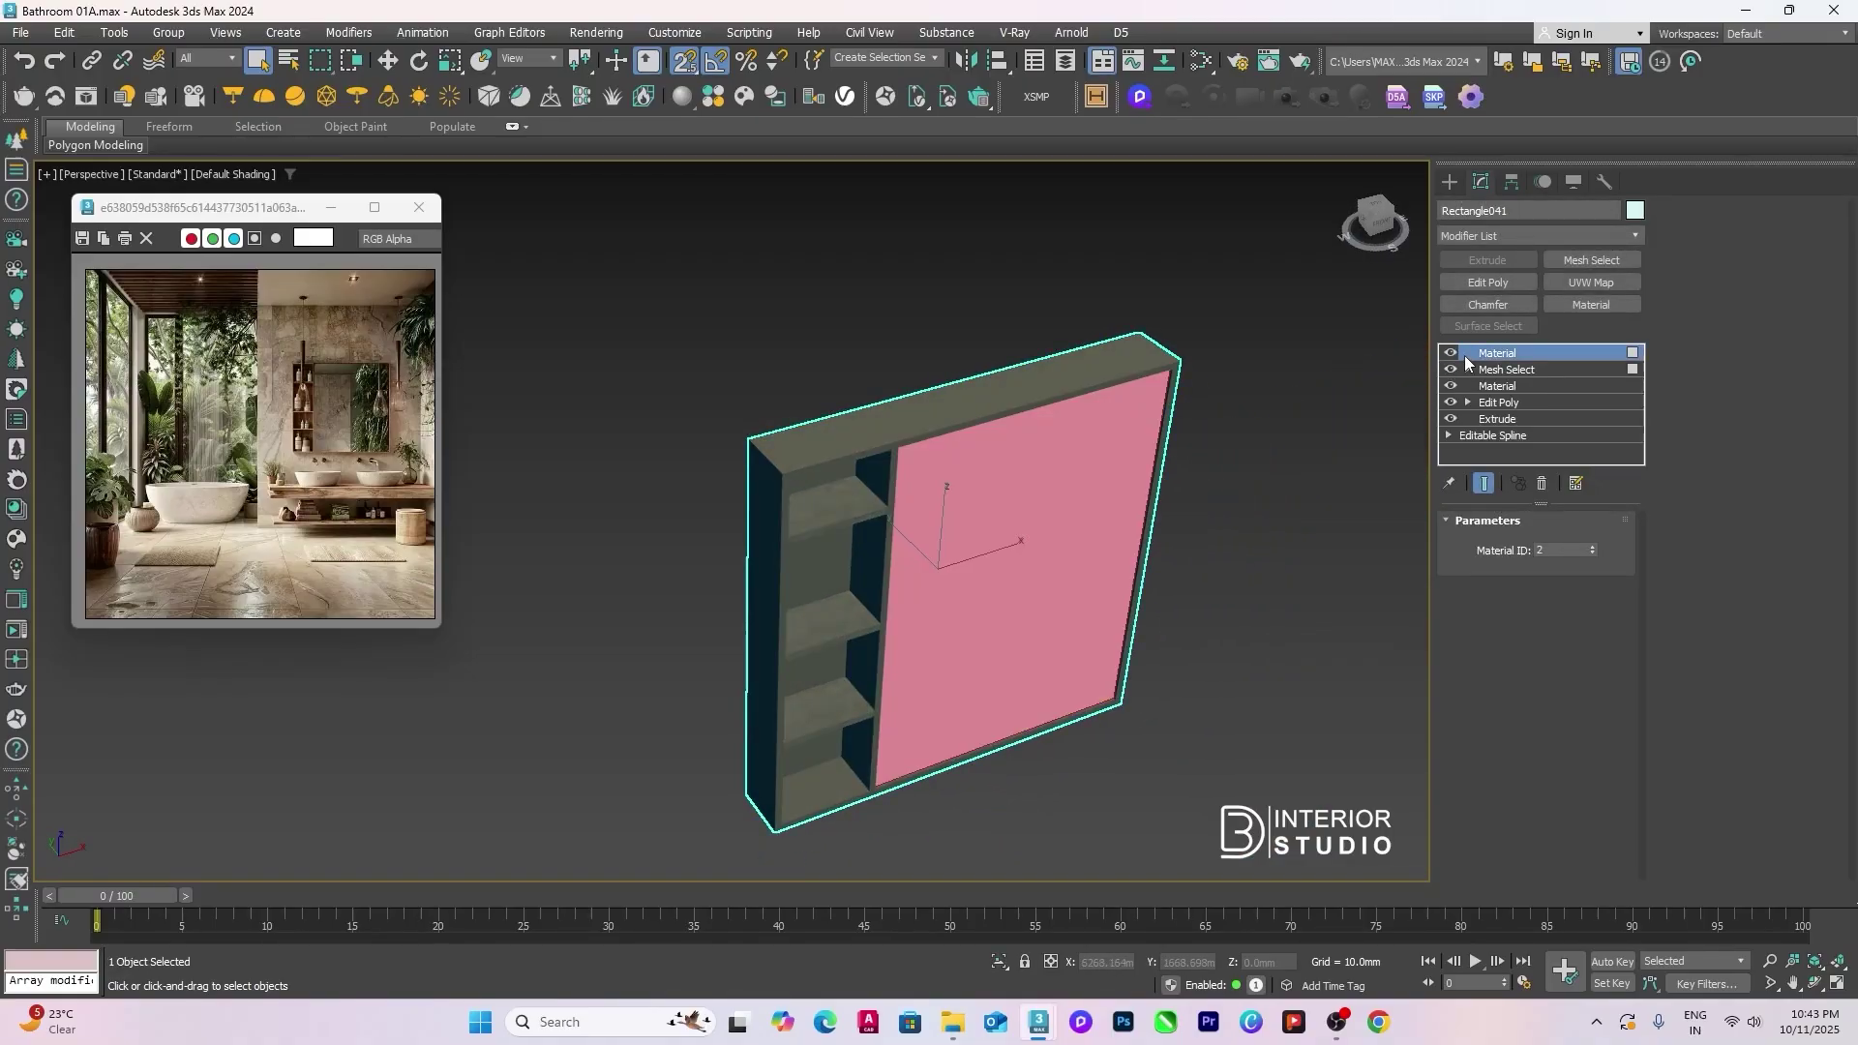
pyautogui.keyDown('alt'); pyautogui.moveTo(1264, 482); pyautogui.dragTo(1270, 481, button='middle'); pyautogui.keyUp('alt')
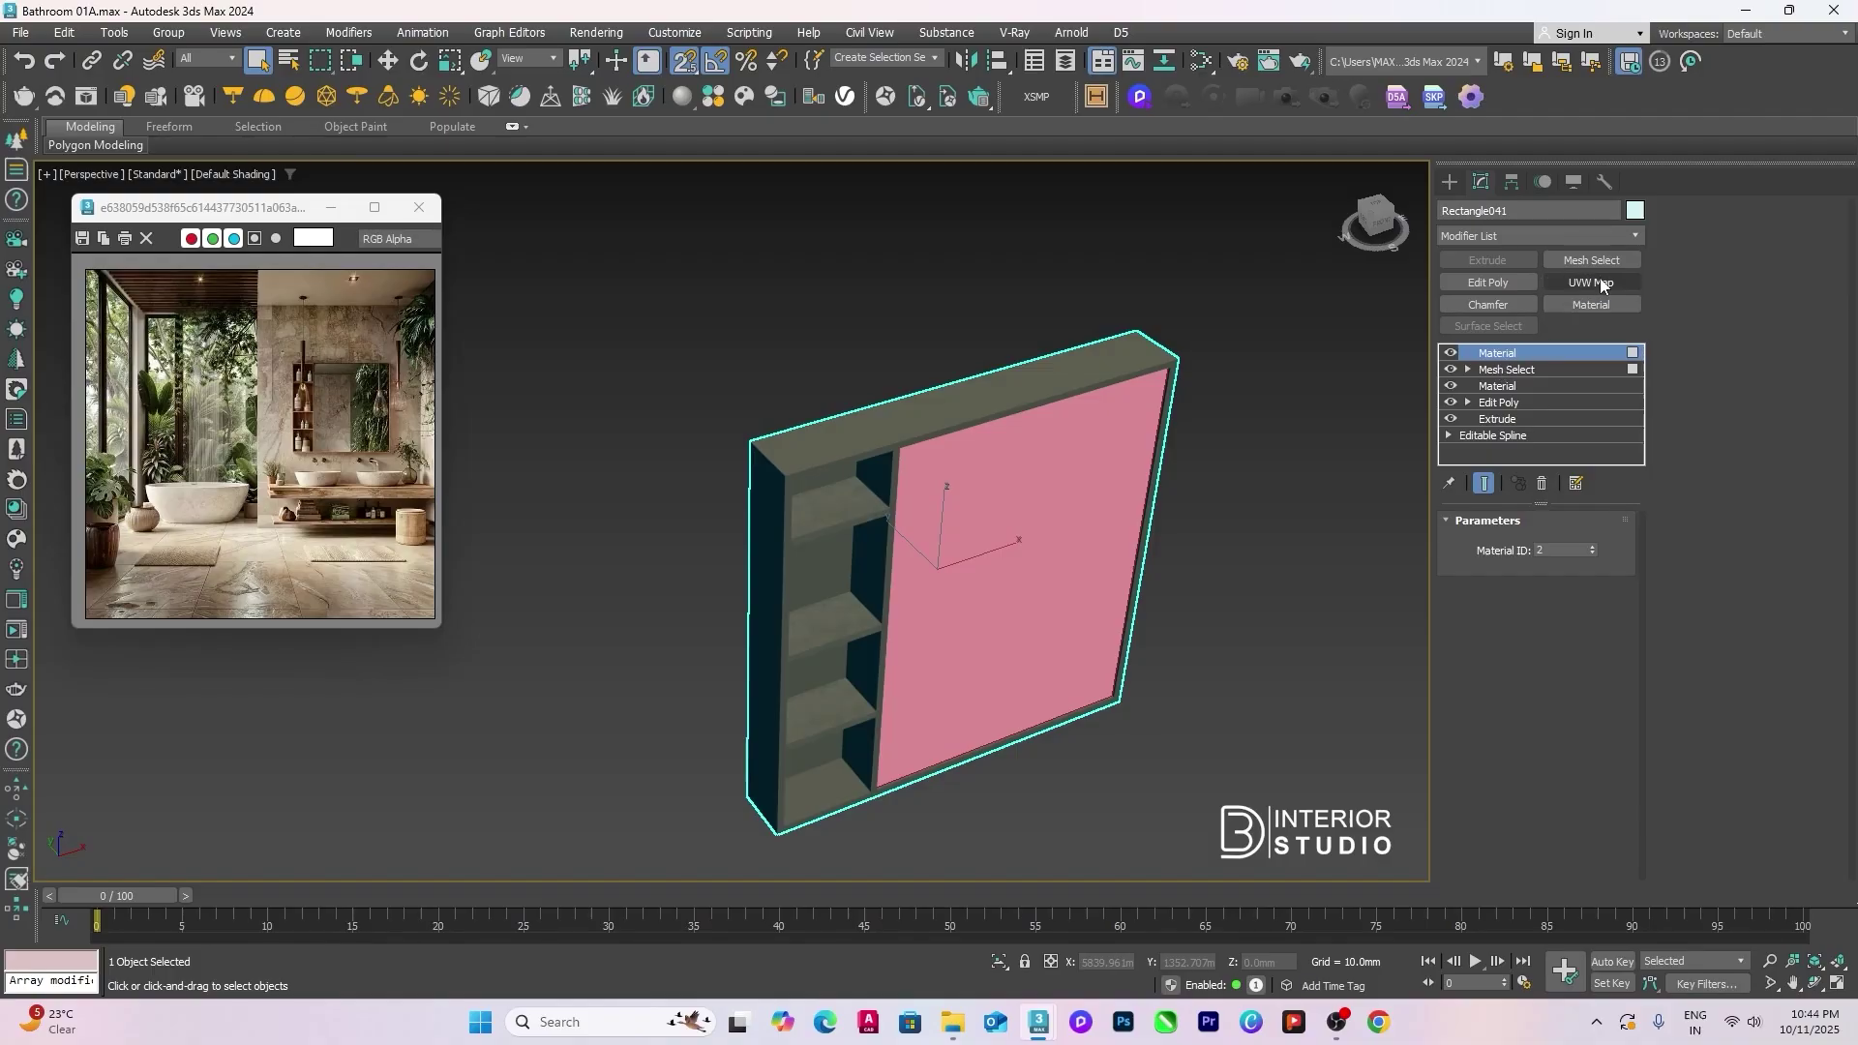
pyautogui.click(1488, 387)
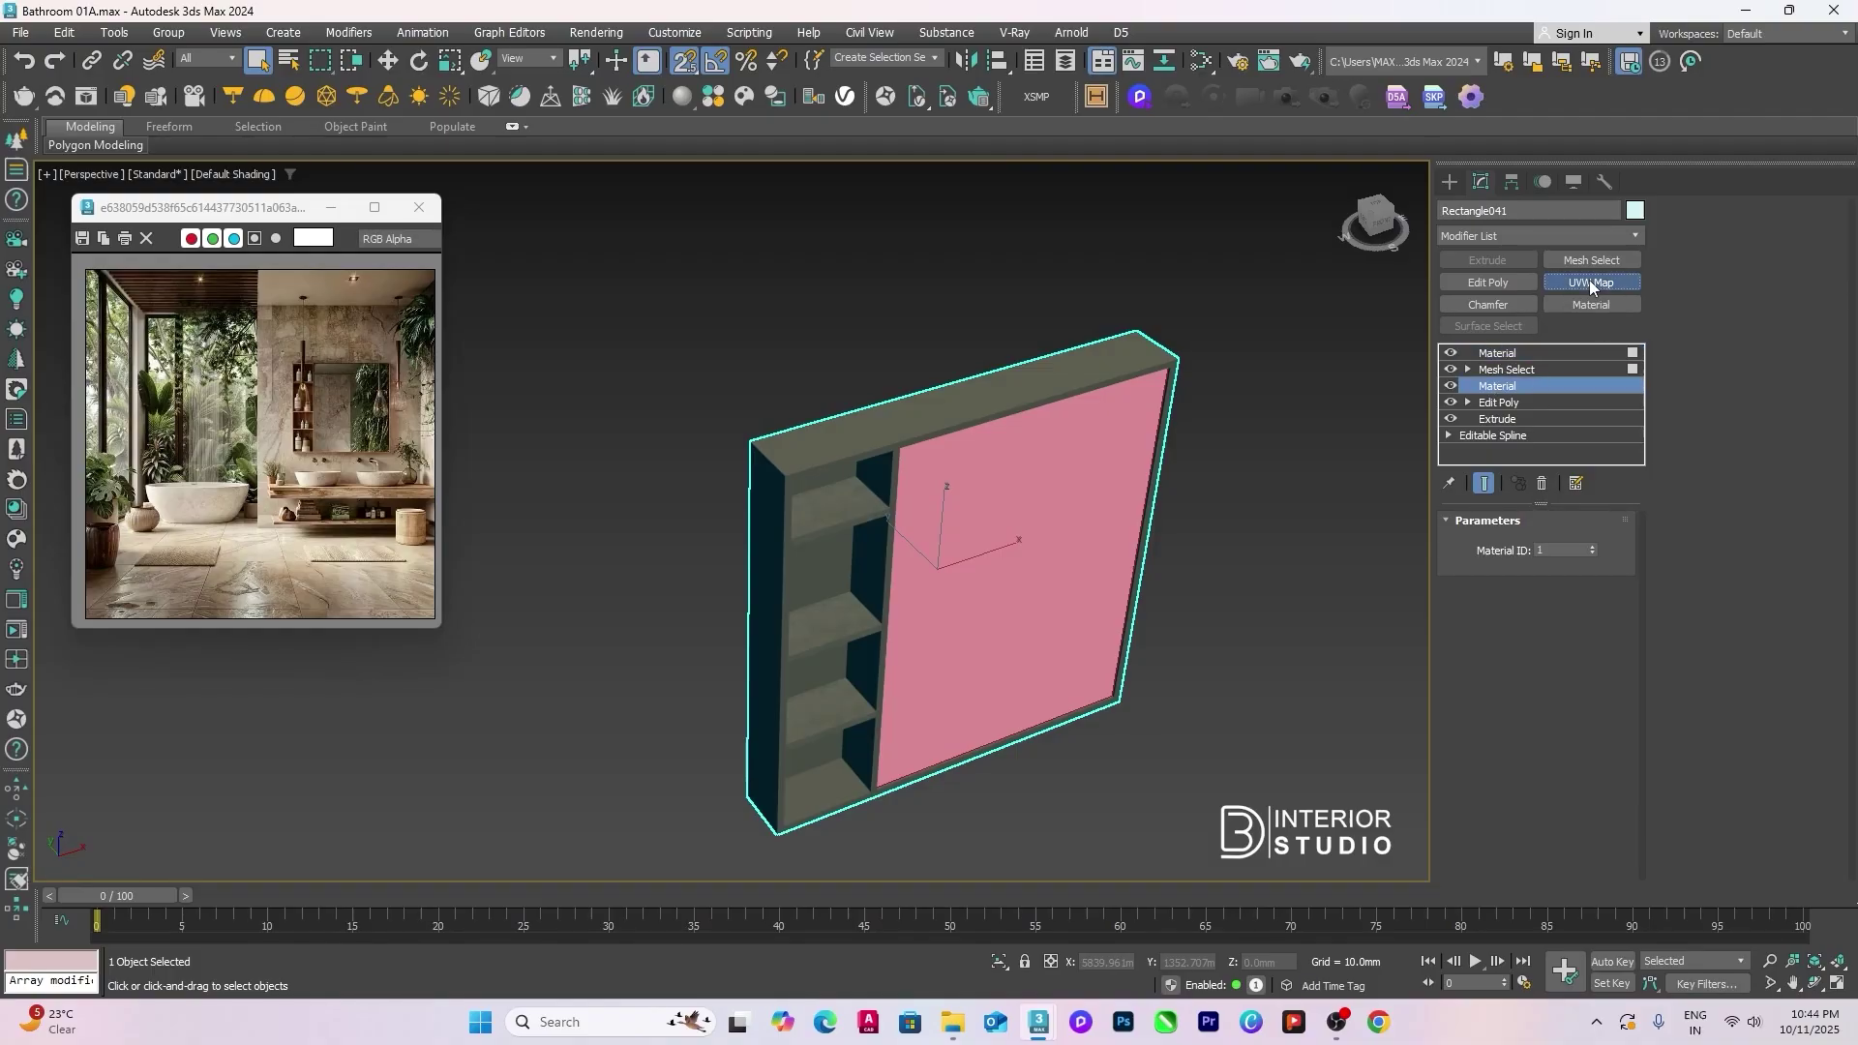
pyautogui.click(1591, 281)
pyautogui.click(1500, 631)
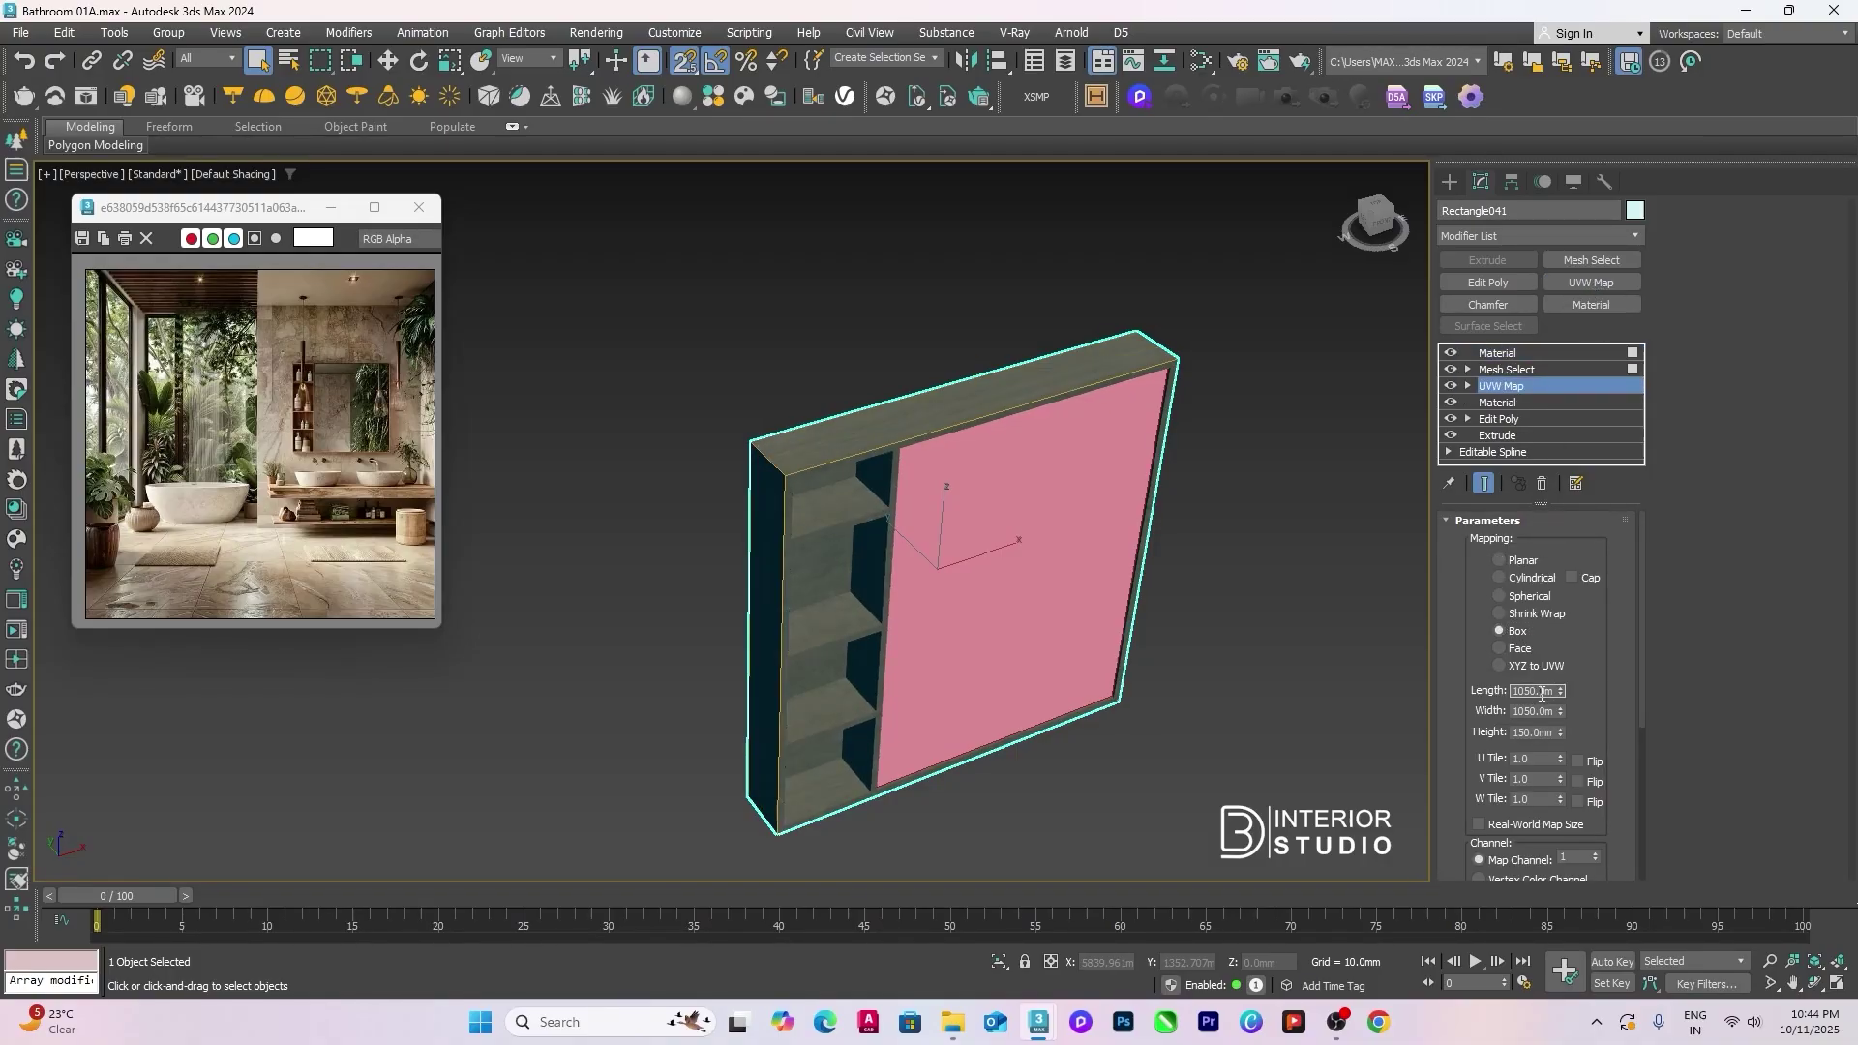
# Step: Set the cabinet body mapping's length and width to 600 mm, enter its height and deselect the cabinet
pyautogui.write('600')
pyautogui.press('Tab')
pyautogui.write('600')
pyautogui.press('Tab')
pyautogui.write('6')
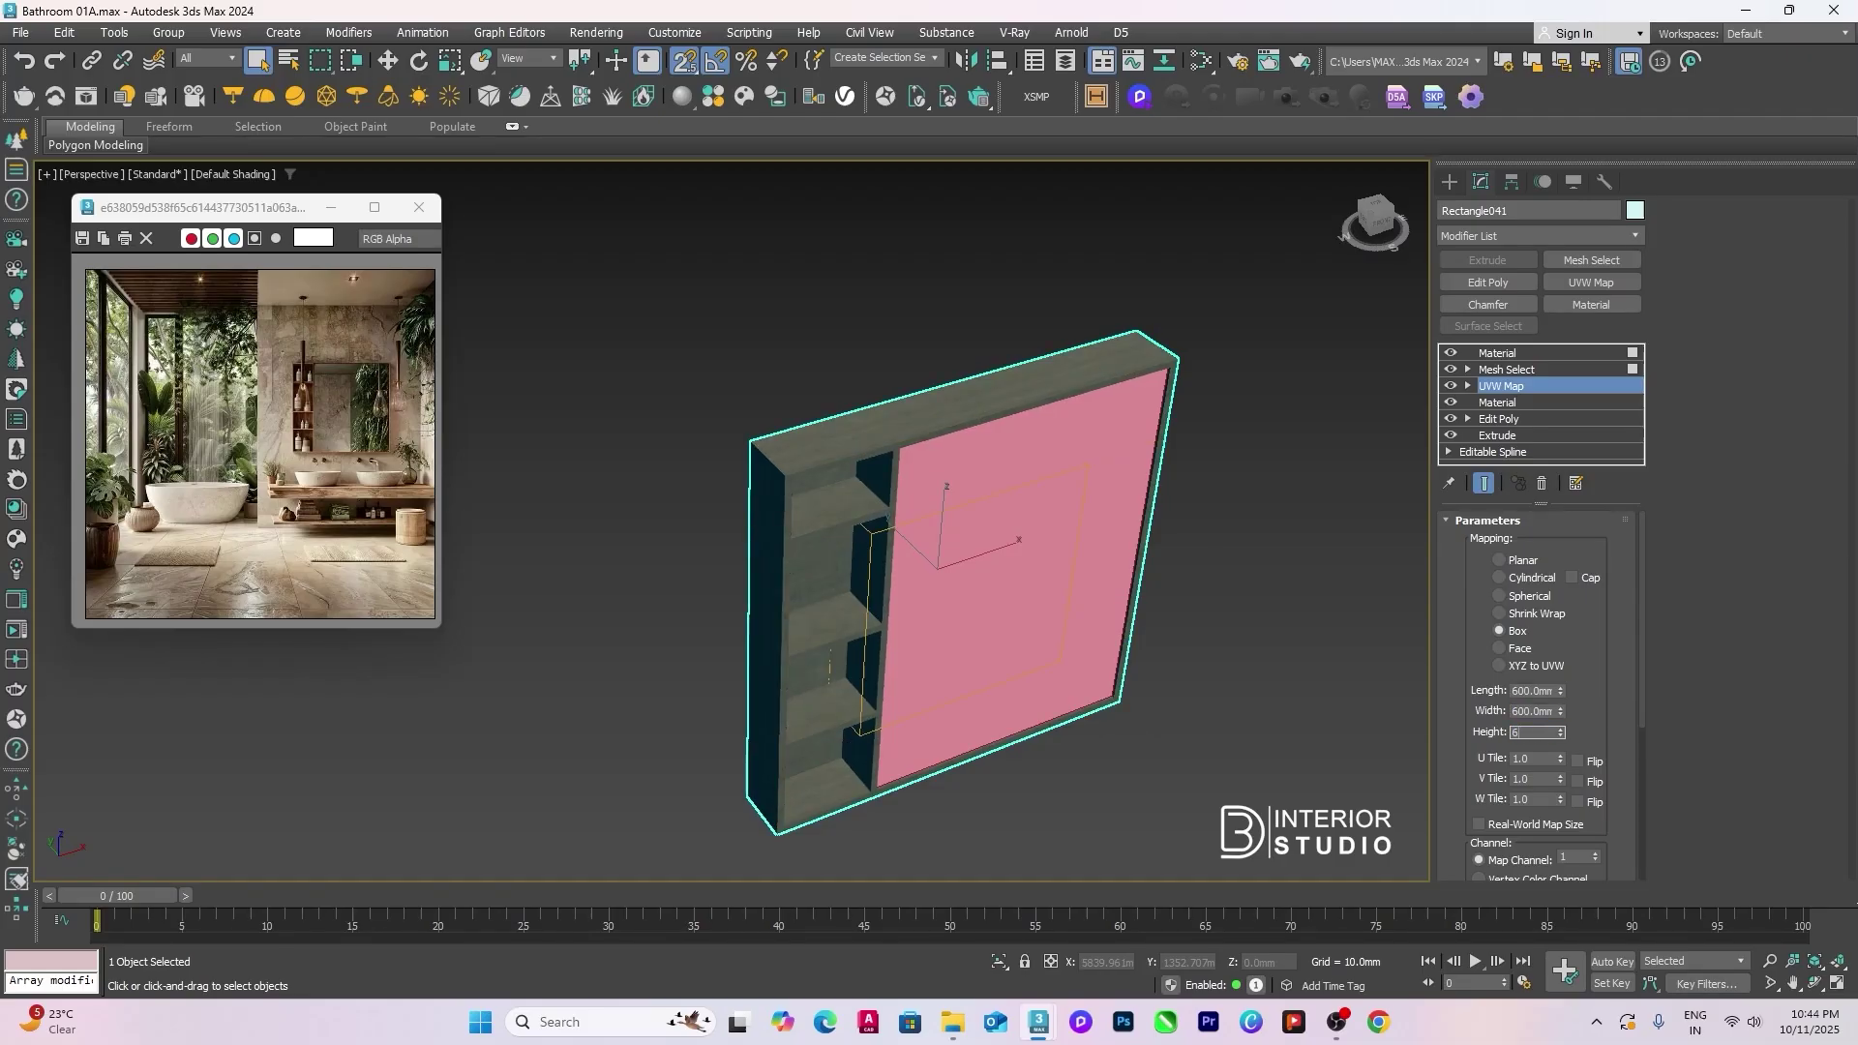
pyautogui.press('Return')
pyautogui.keyDown('alt'); pyautogui.moveTo(1288, 484); pyautogui.dragTo(1275, 594, button='middle'); pyautogui.keyUp('alt')
pyautogui.click(1267, 631)
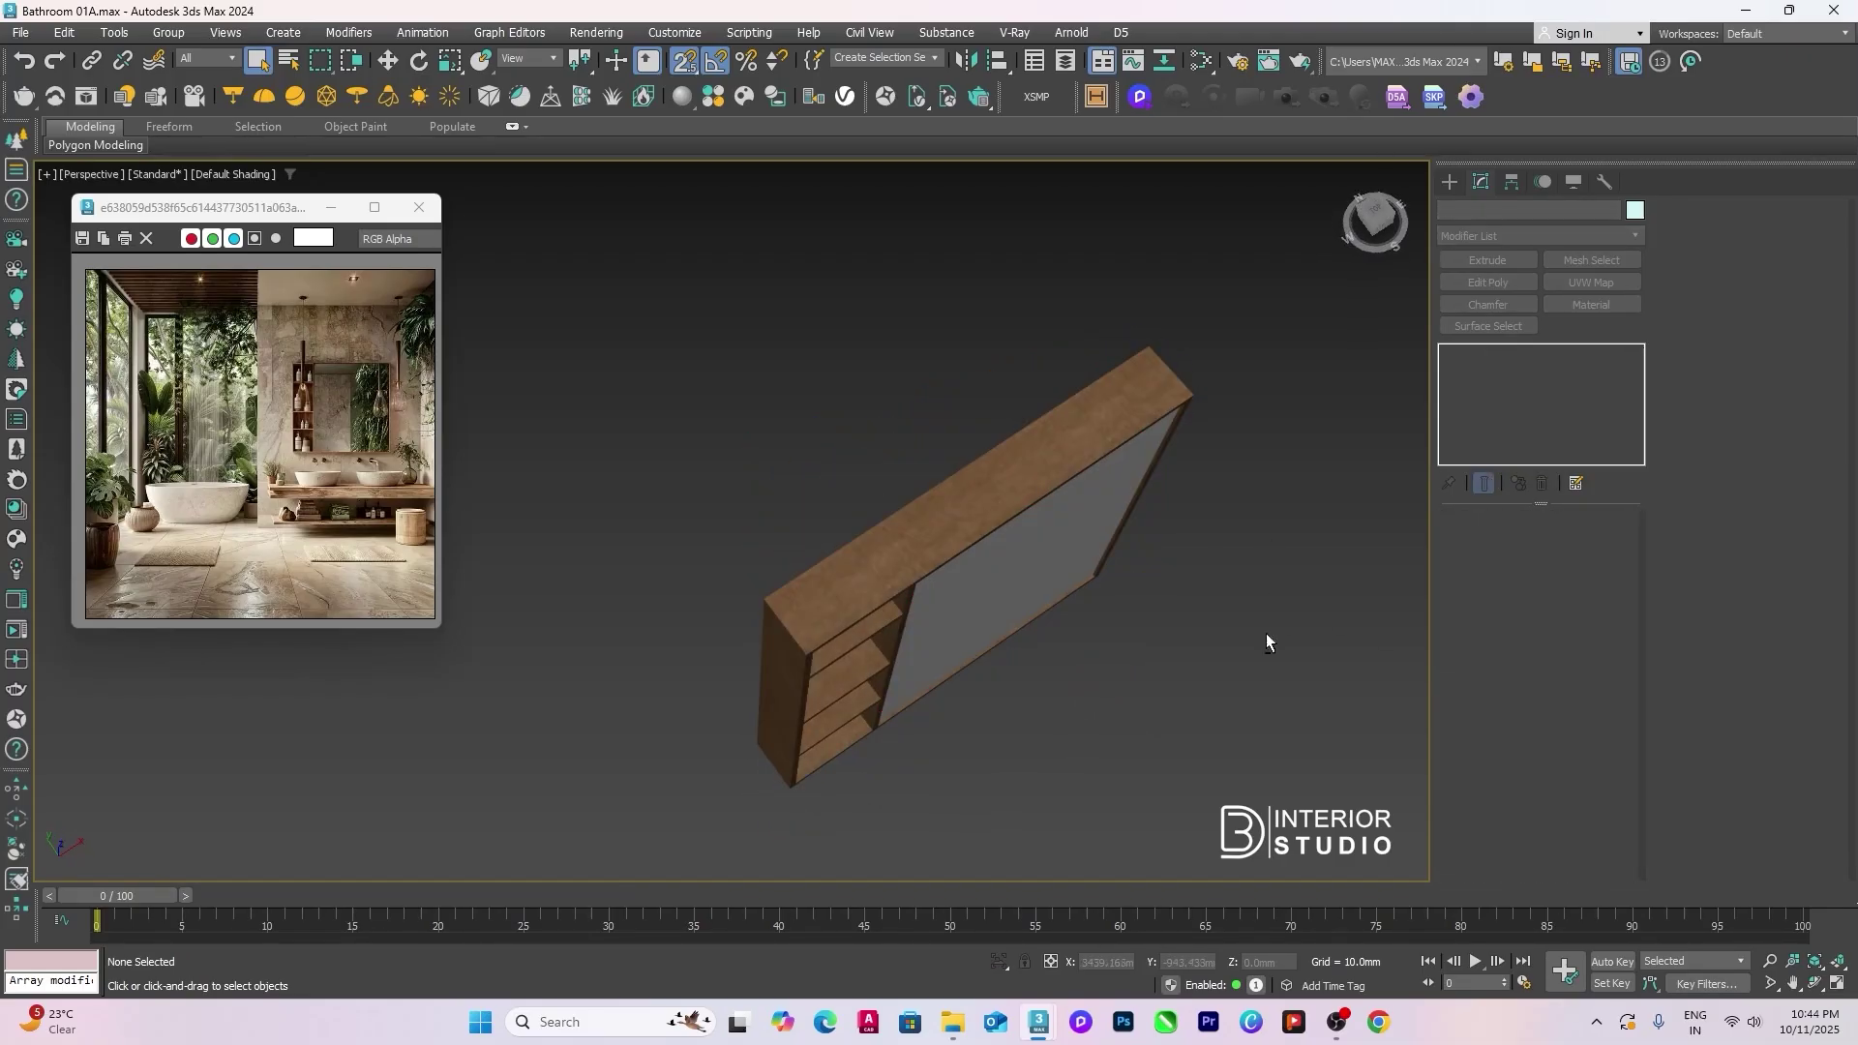
# Step: Unhide all scene objects and show the bathroom through the Corona camera with safe frames on
pyautogui.keyDown('alt'); pyautogui.moveTo(1234, 804); pyautogui.dragTo(1175, 813, button='middle'); pyautogui.keyUp('alt')
pyautogui.scroll(4, 925, 548)
pyautogui.click(924, 534)
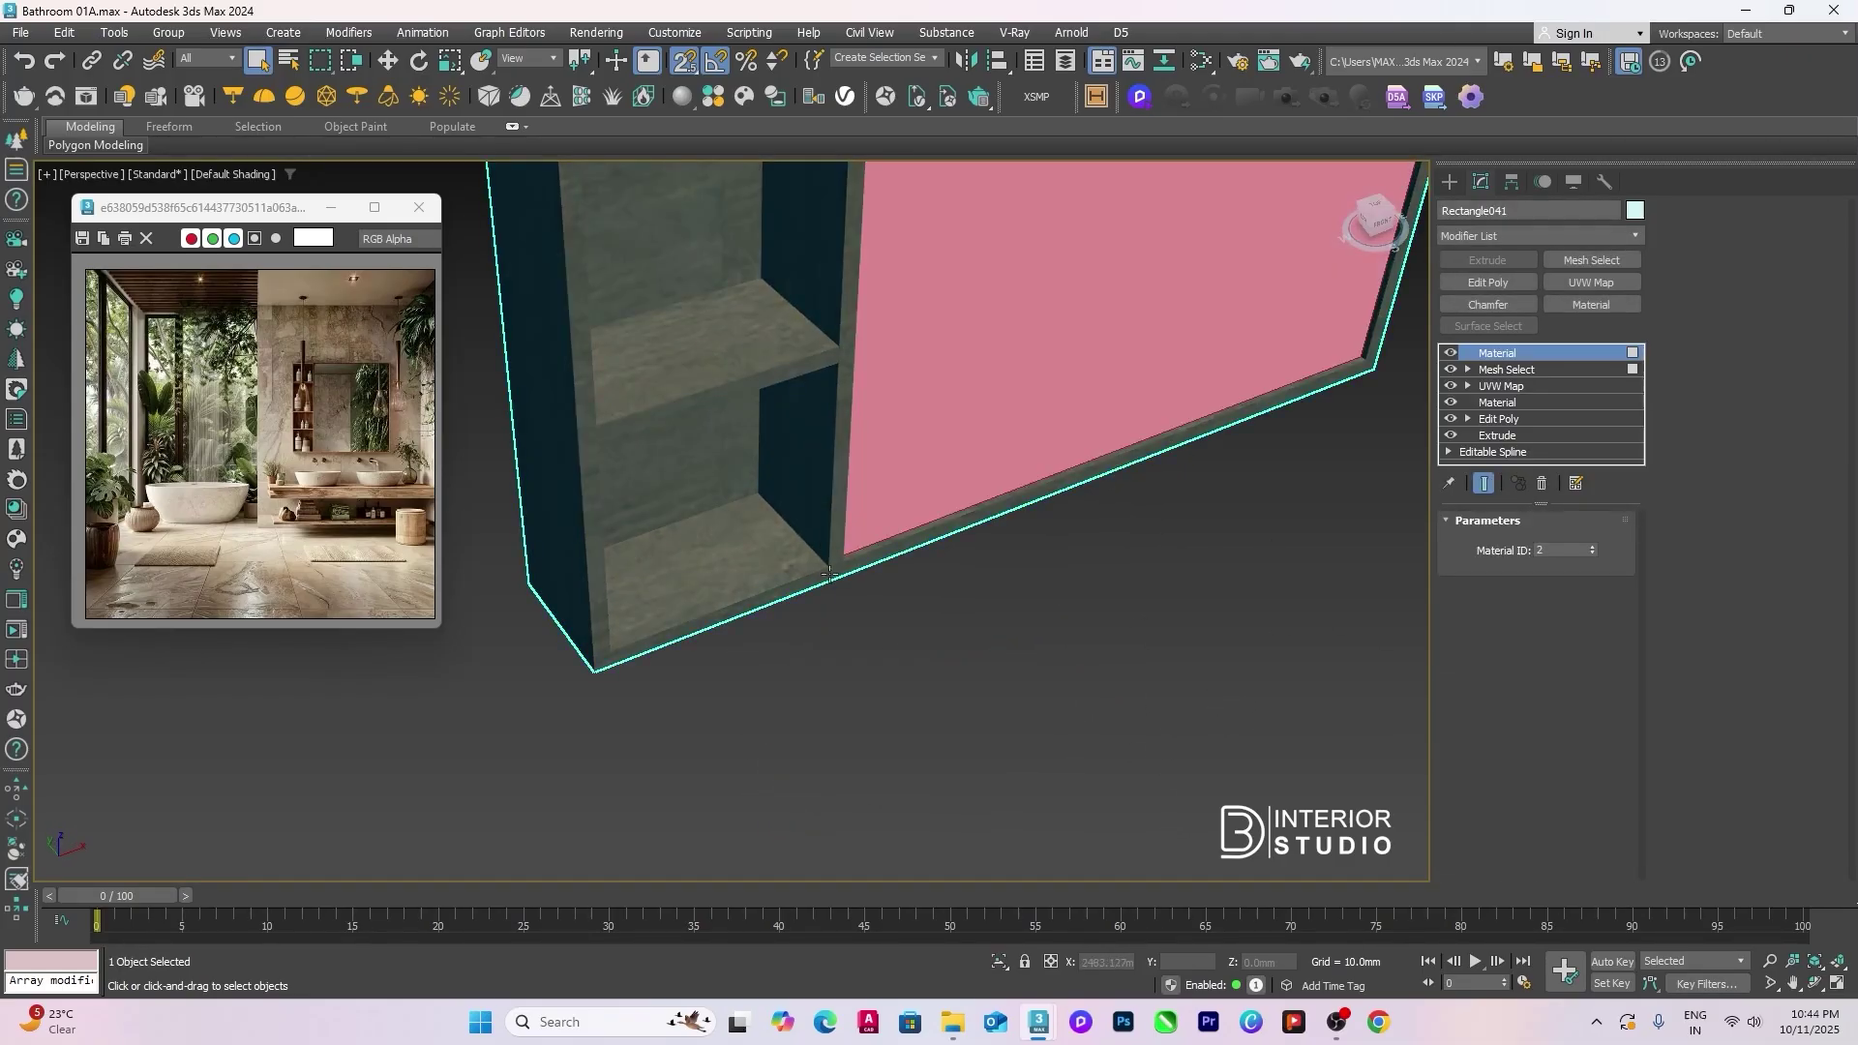
pyautogui.scroll(-5, 953, 619)
pyautogui.keyDown('alt'); pyautogui.moveTo(1012, 648); pyautogui.dragTo(1089, 602, button='middle'); pyautogui.keyUp('alt')
pyautogui.click(1113, 490)
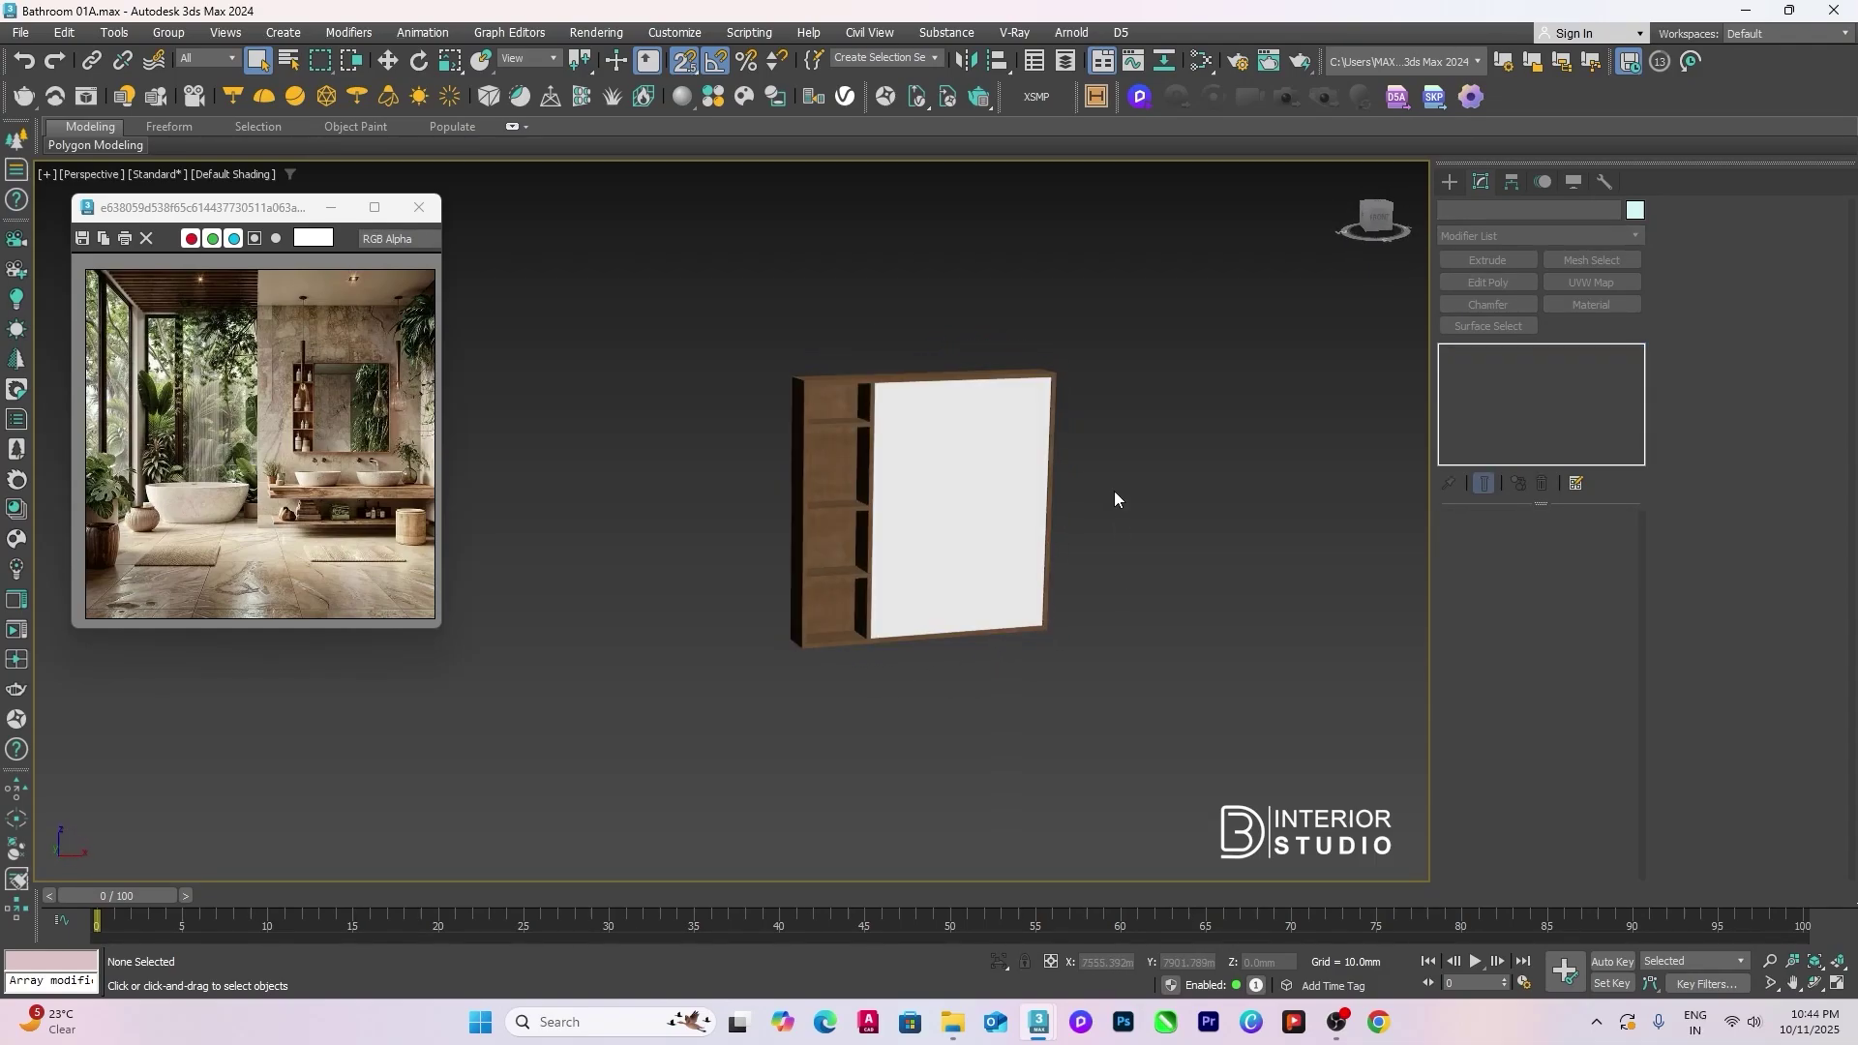
pyautogui.rightClick(1118, 516)
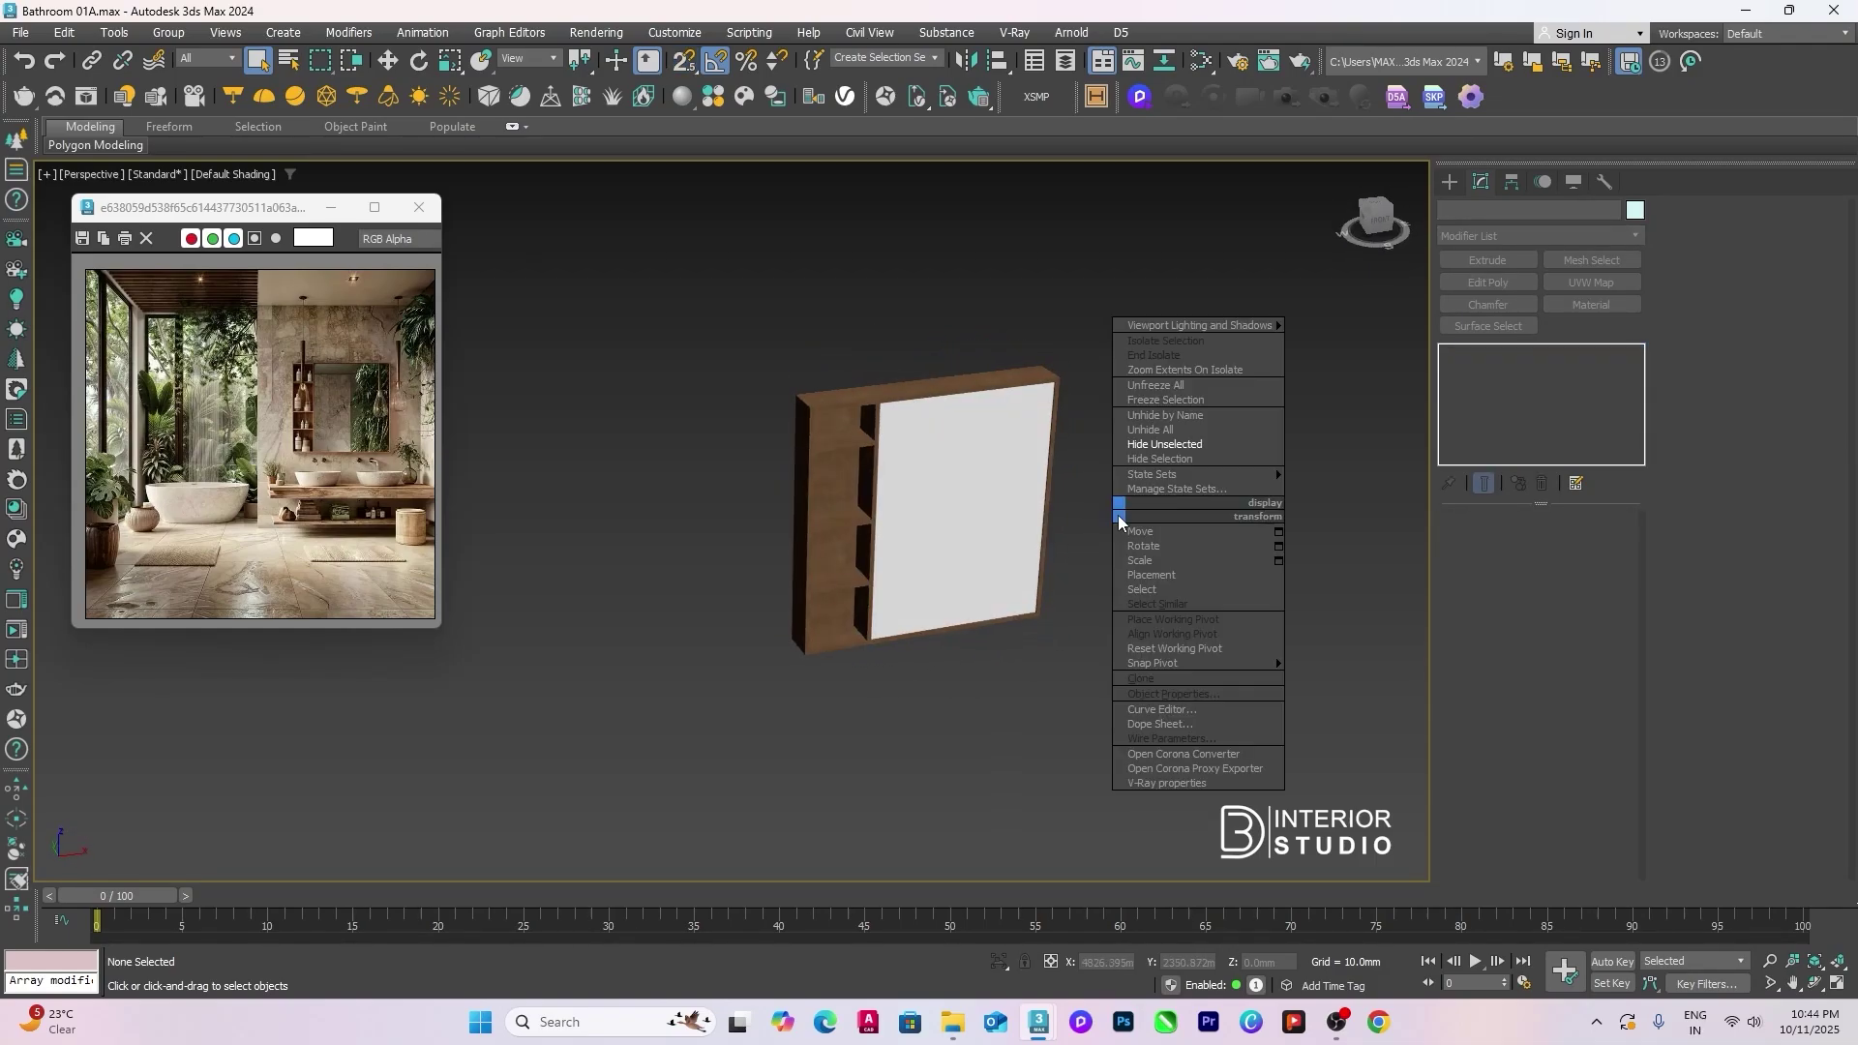
pyautogui.click(1139, 432)
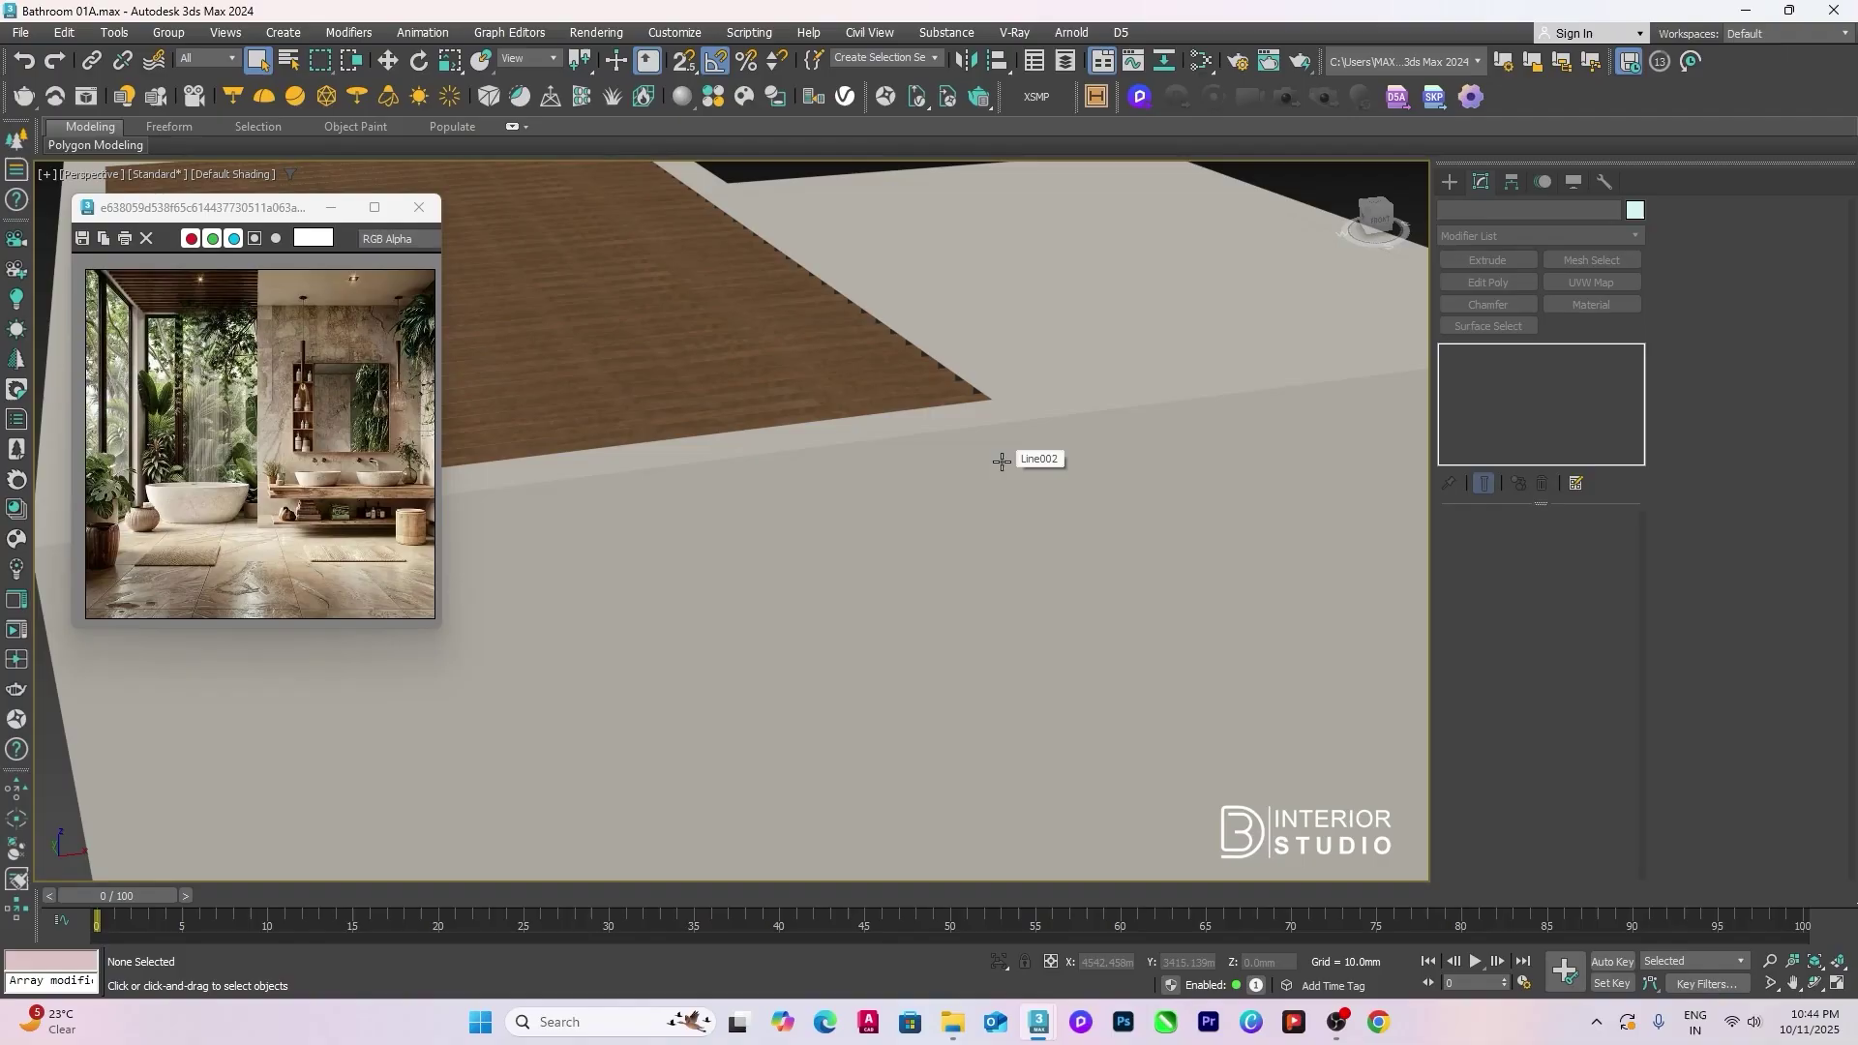
pyautogui.press('c')
pyautogui.hotkey('shift', 'f')
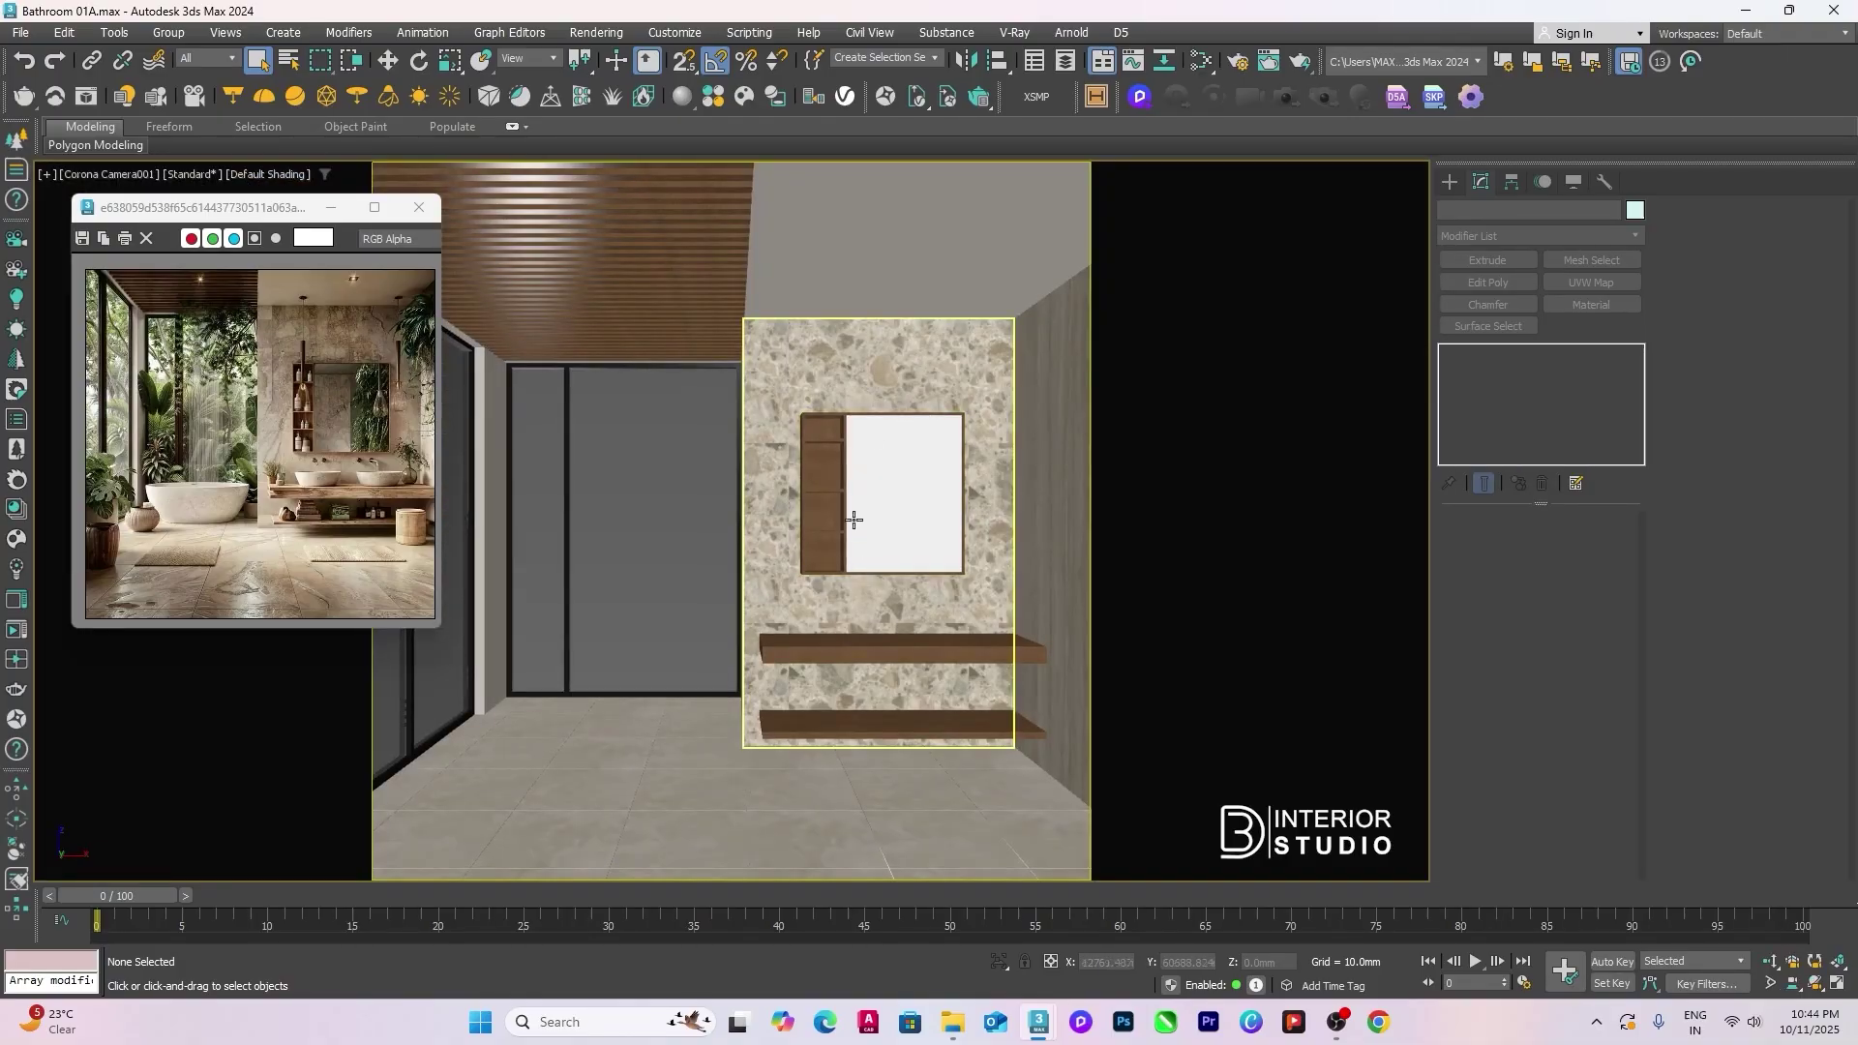
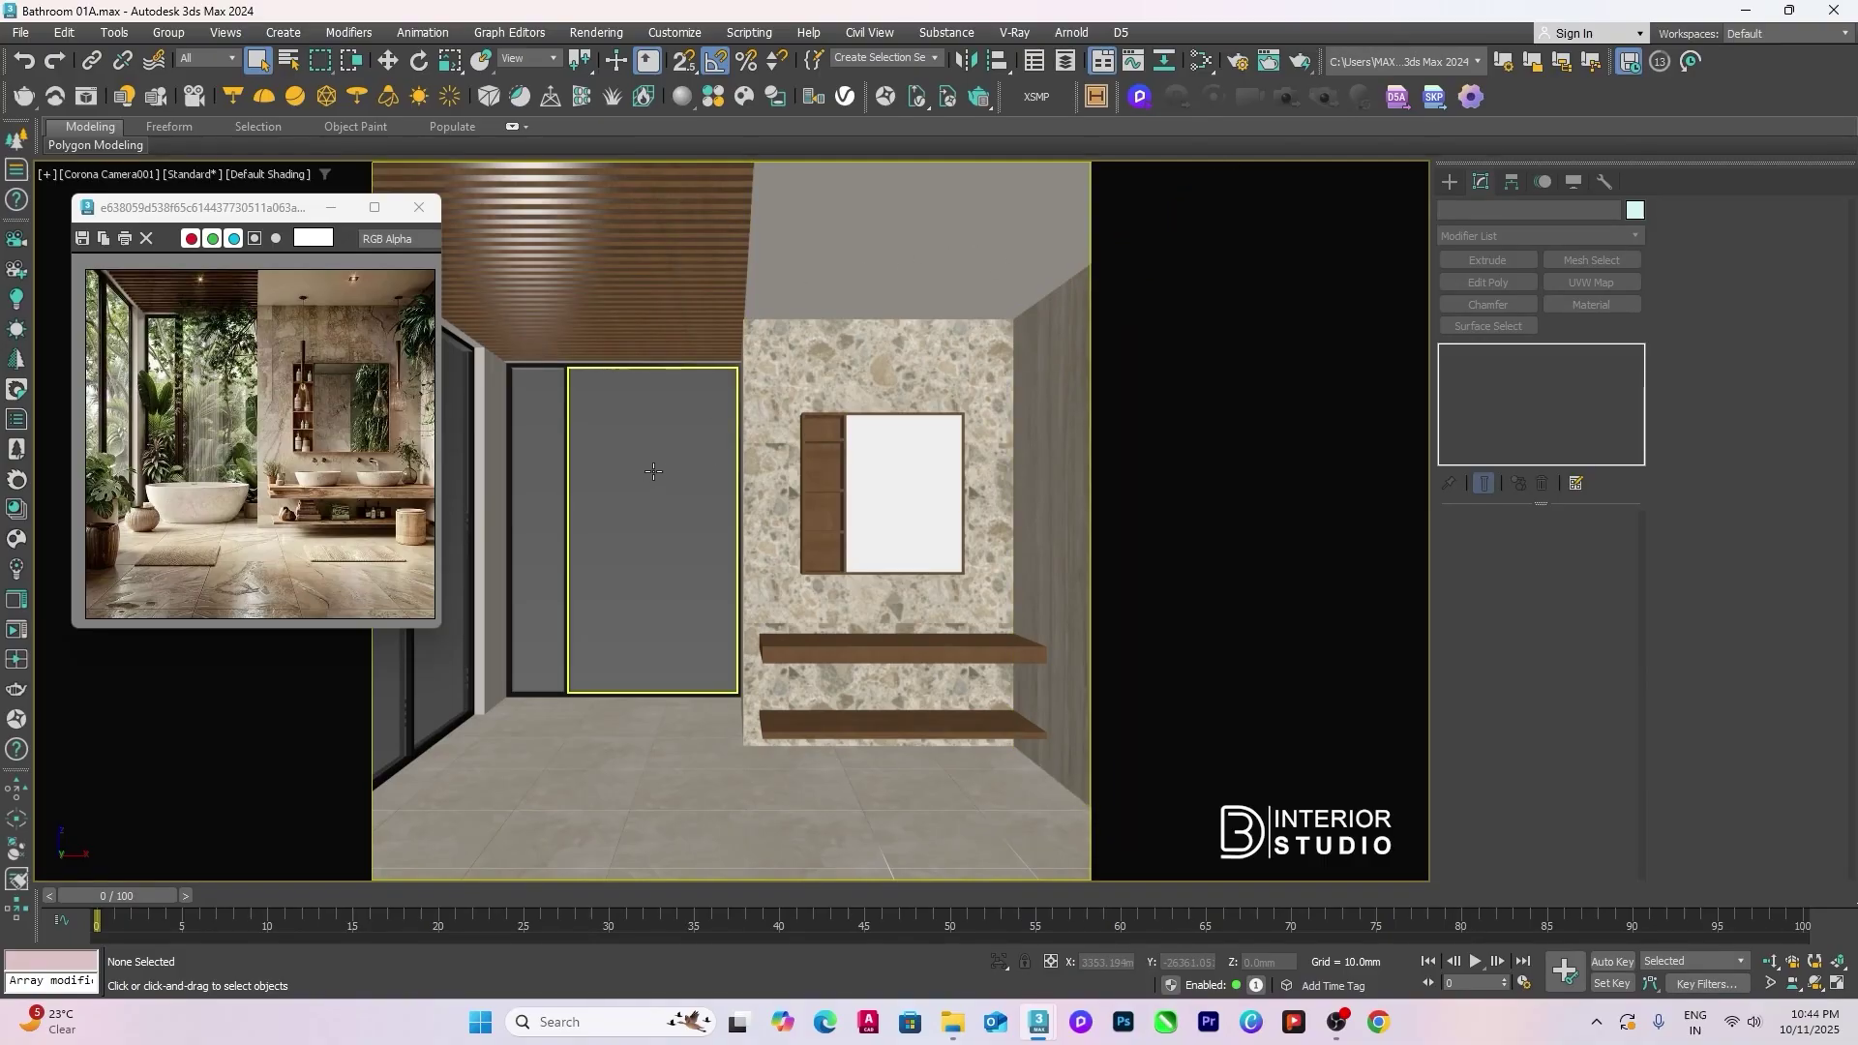
pyautogui.click(651, 348)
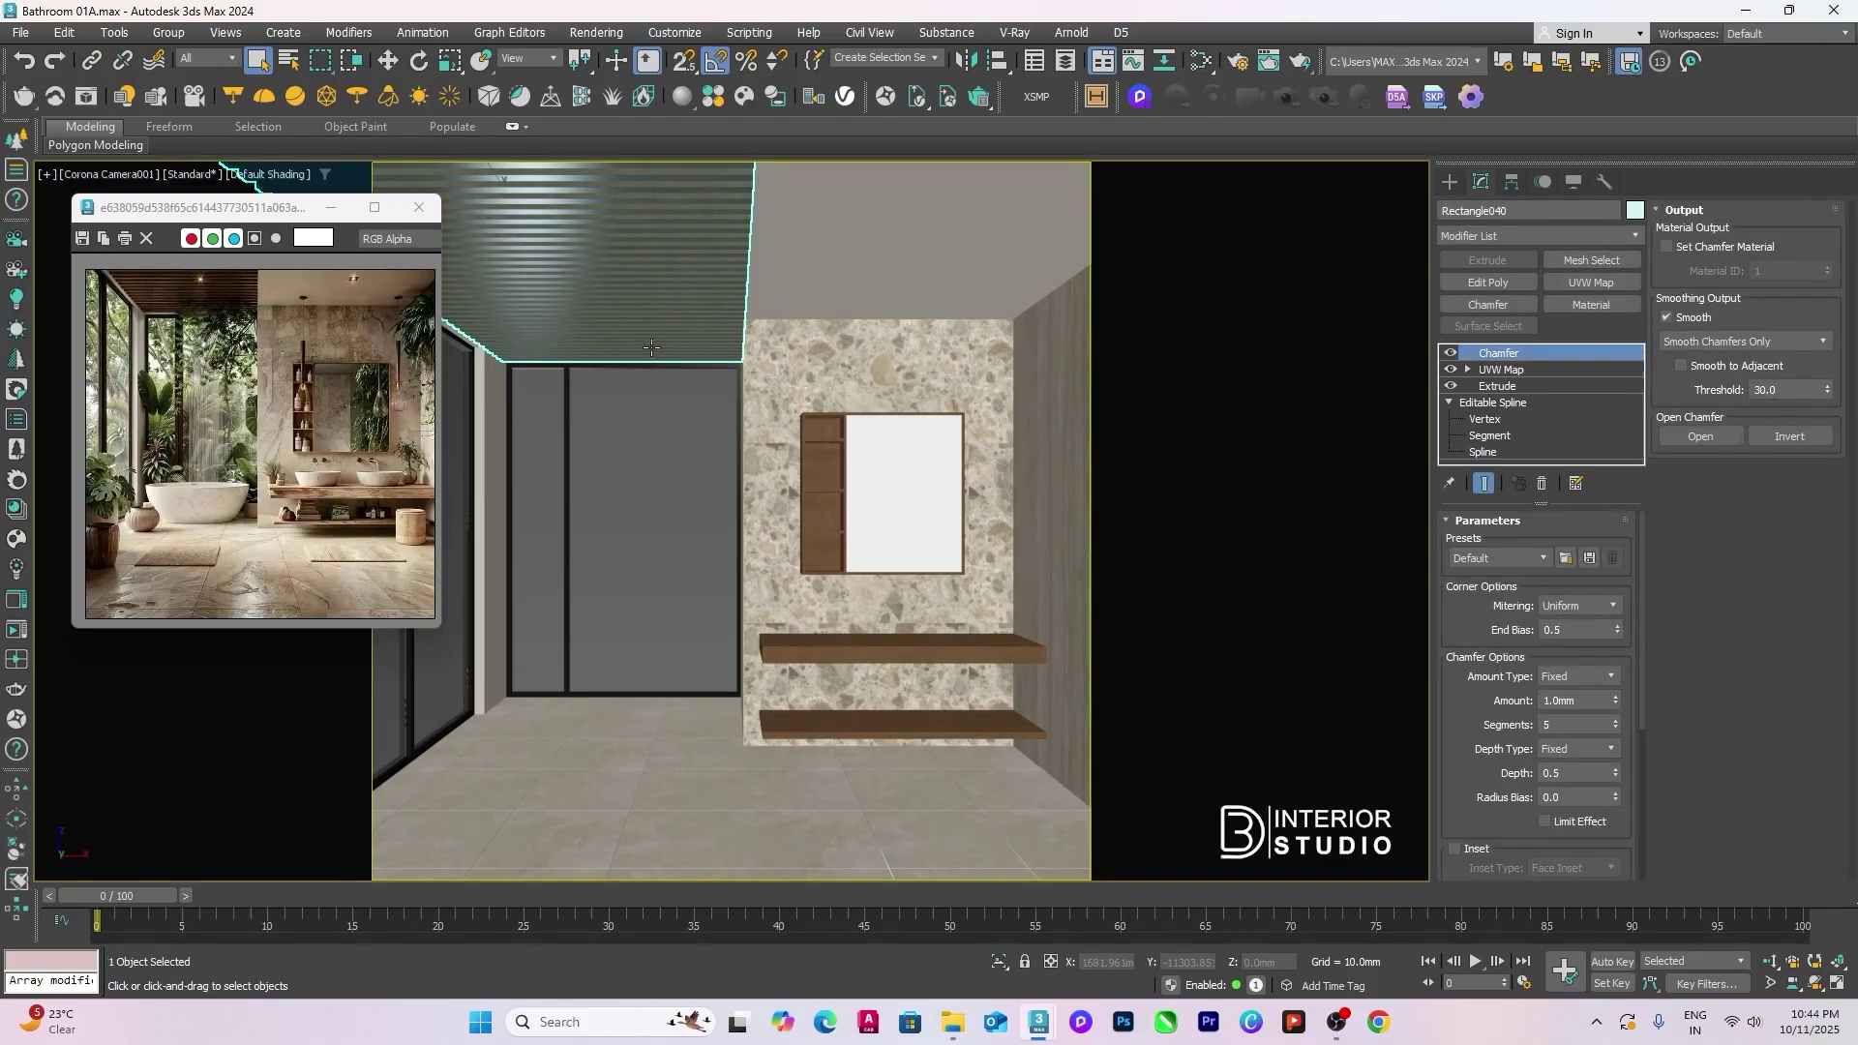
pyautogui.click(884, 662)
pyautogui.click(874, 729)
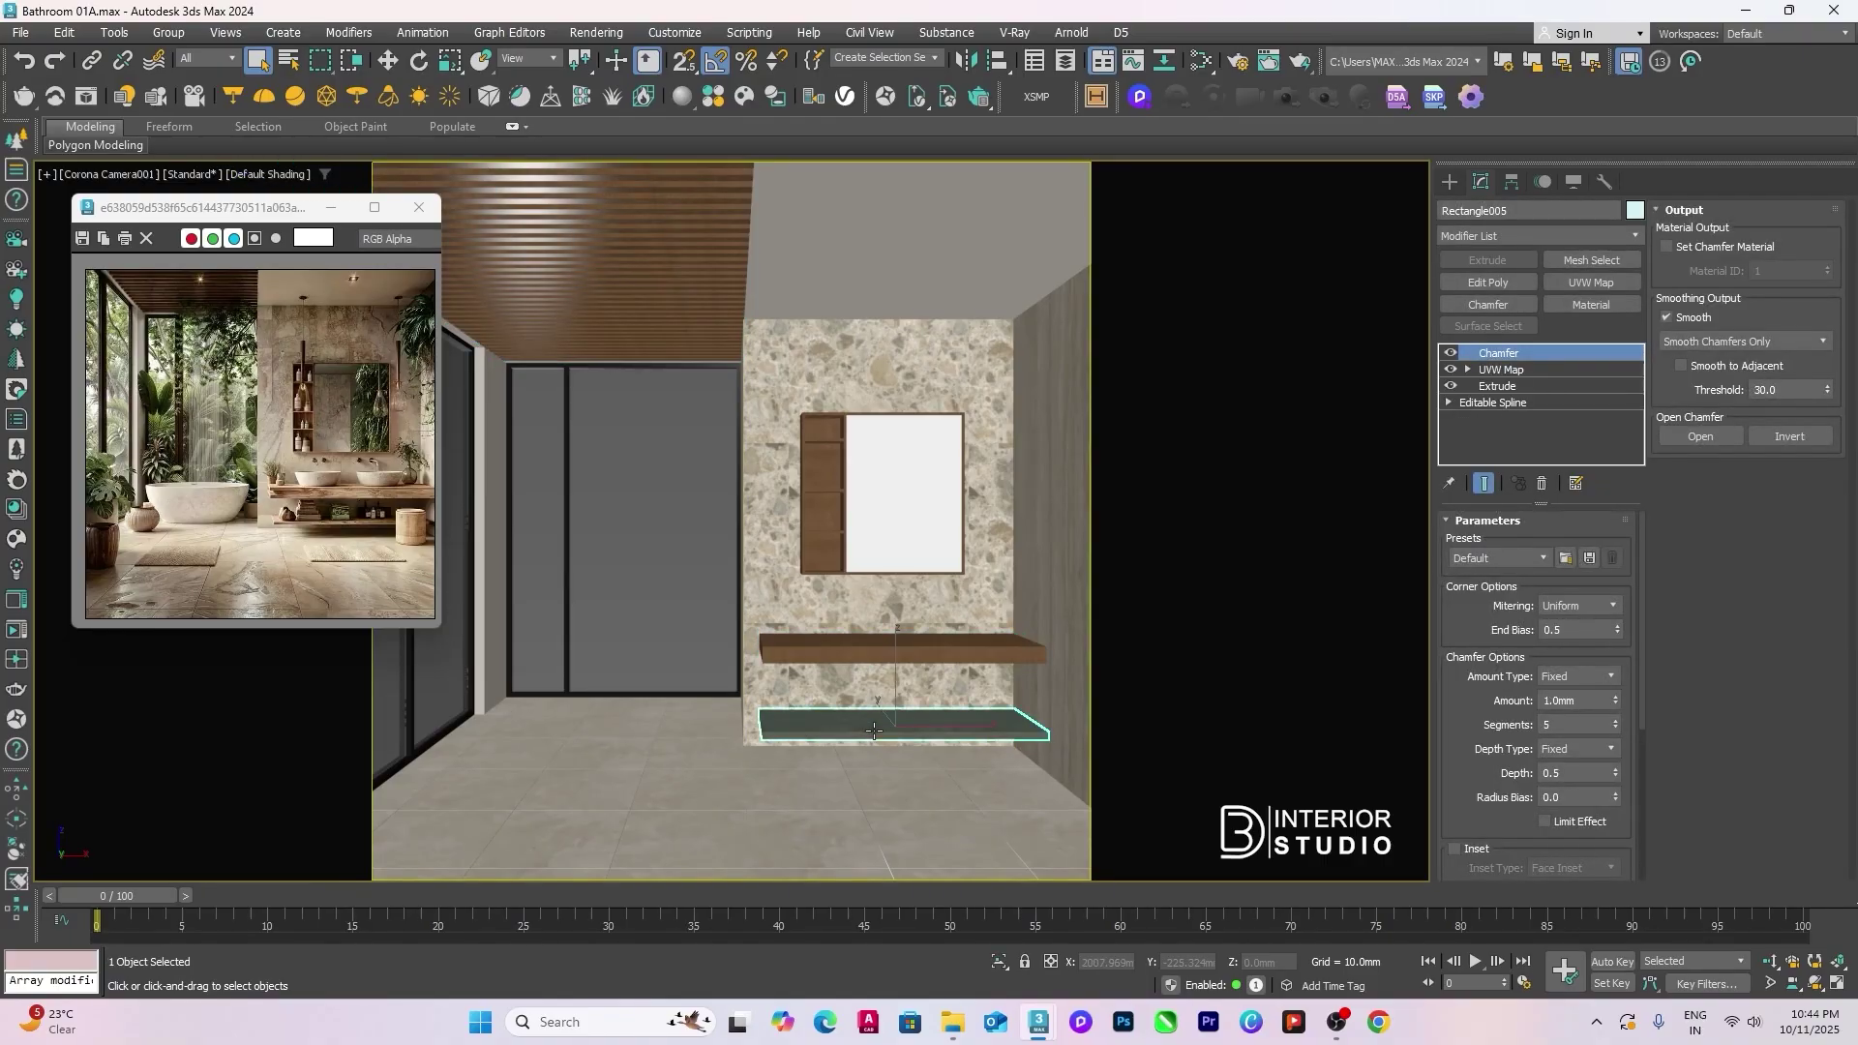
# Step: Move the round basin and its wall tap from outside the room to the vanity shelf in the Top view
pyautogui.press('t')
pyautogui.scroll(-10, 832, 707)
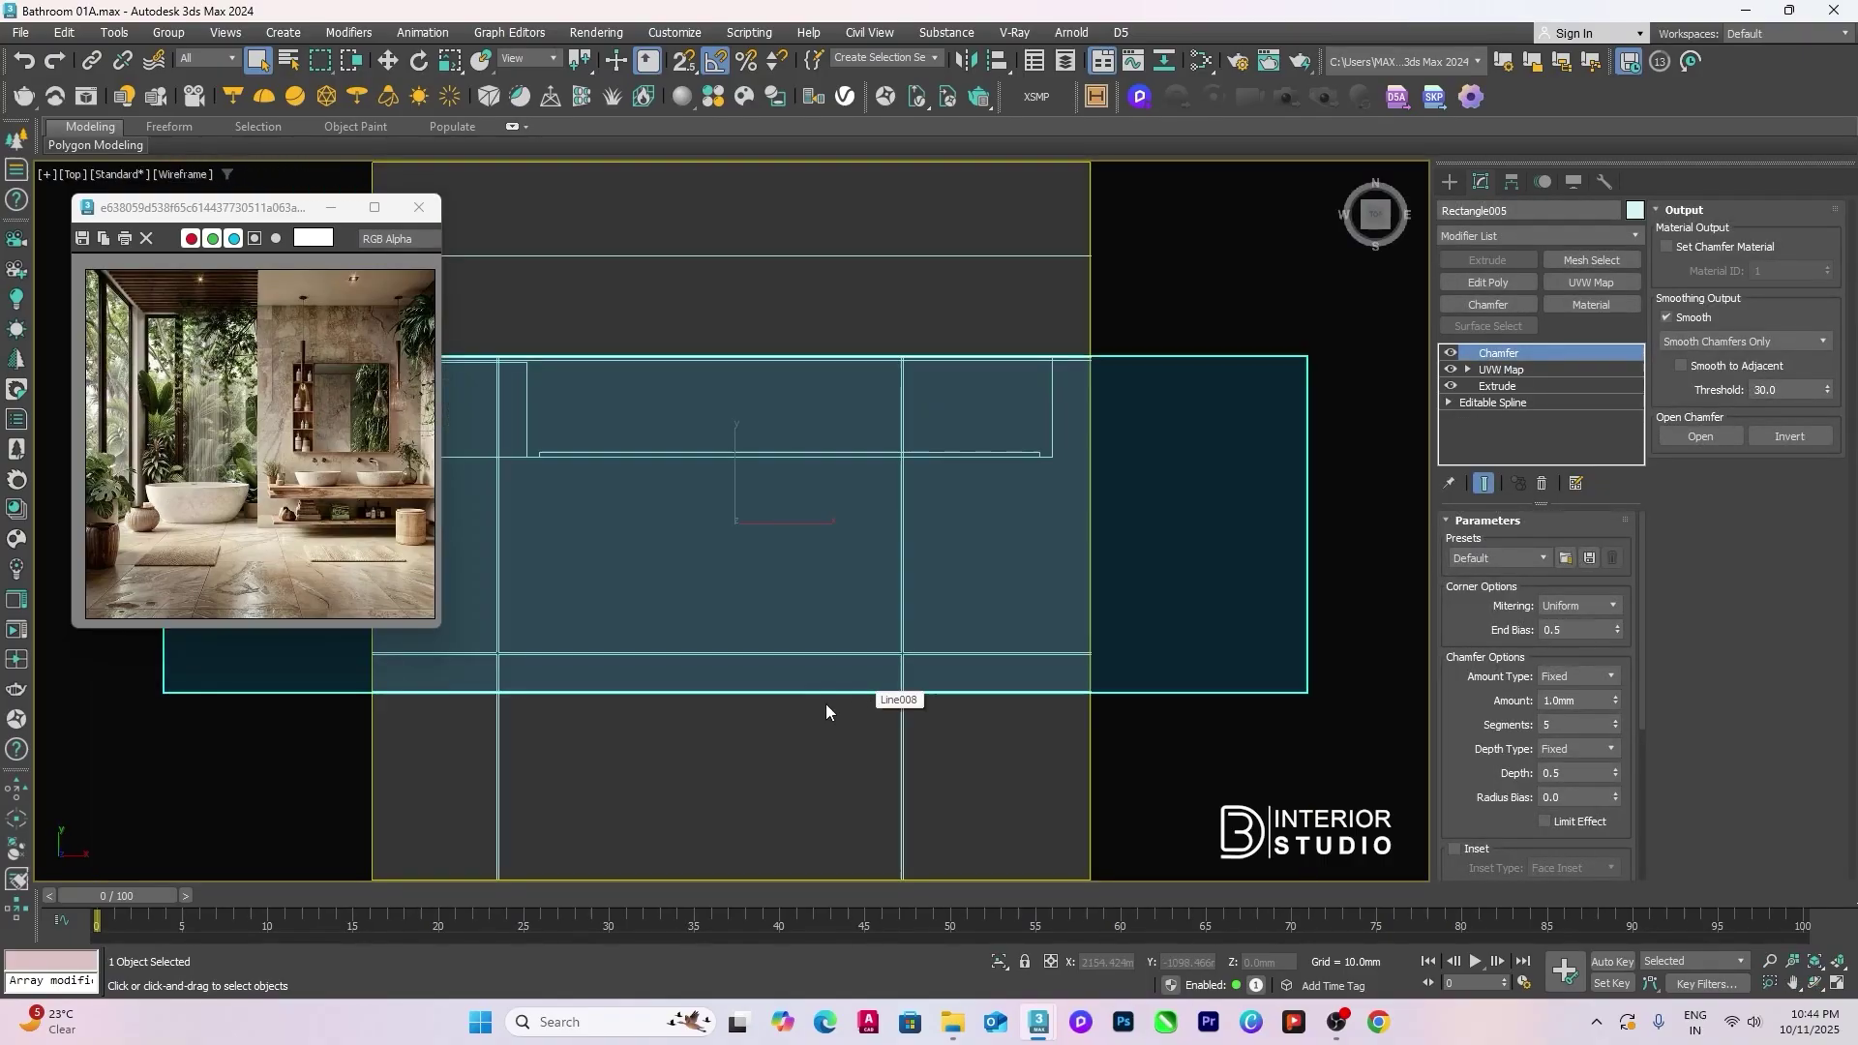
pyautogui.click(937, 463)
pyautogui.moveTo(1016, 511); pyautogui.dragTo(858, 498, button='middle')
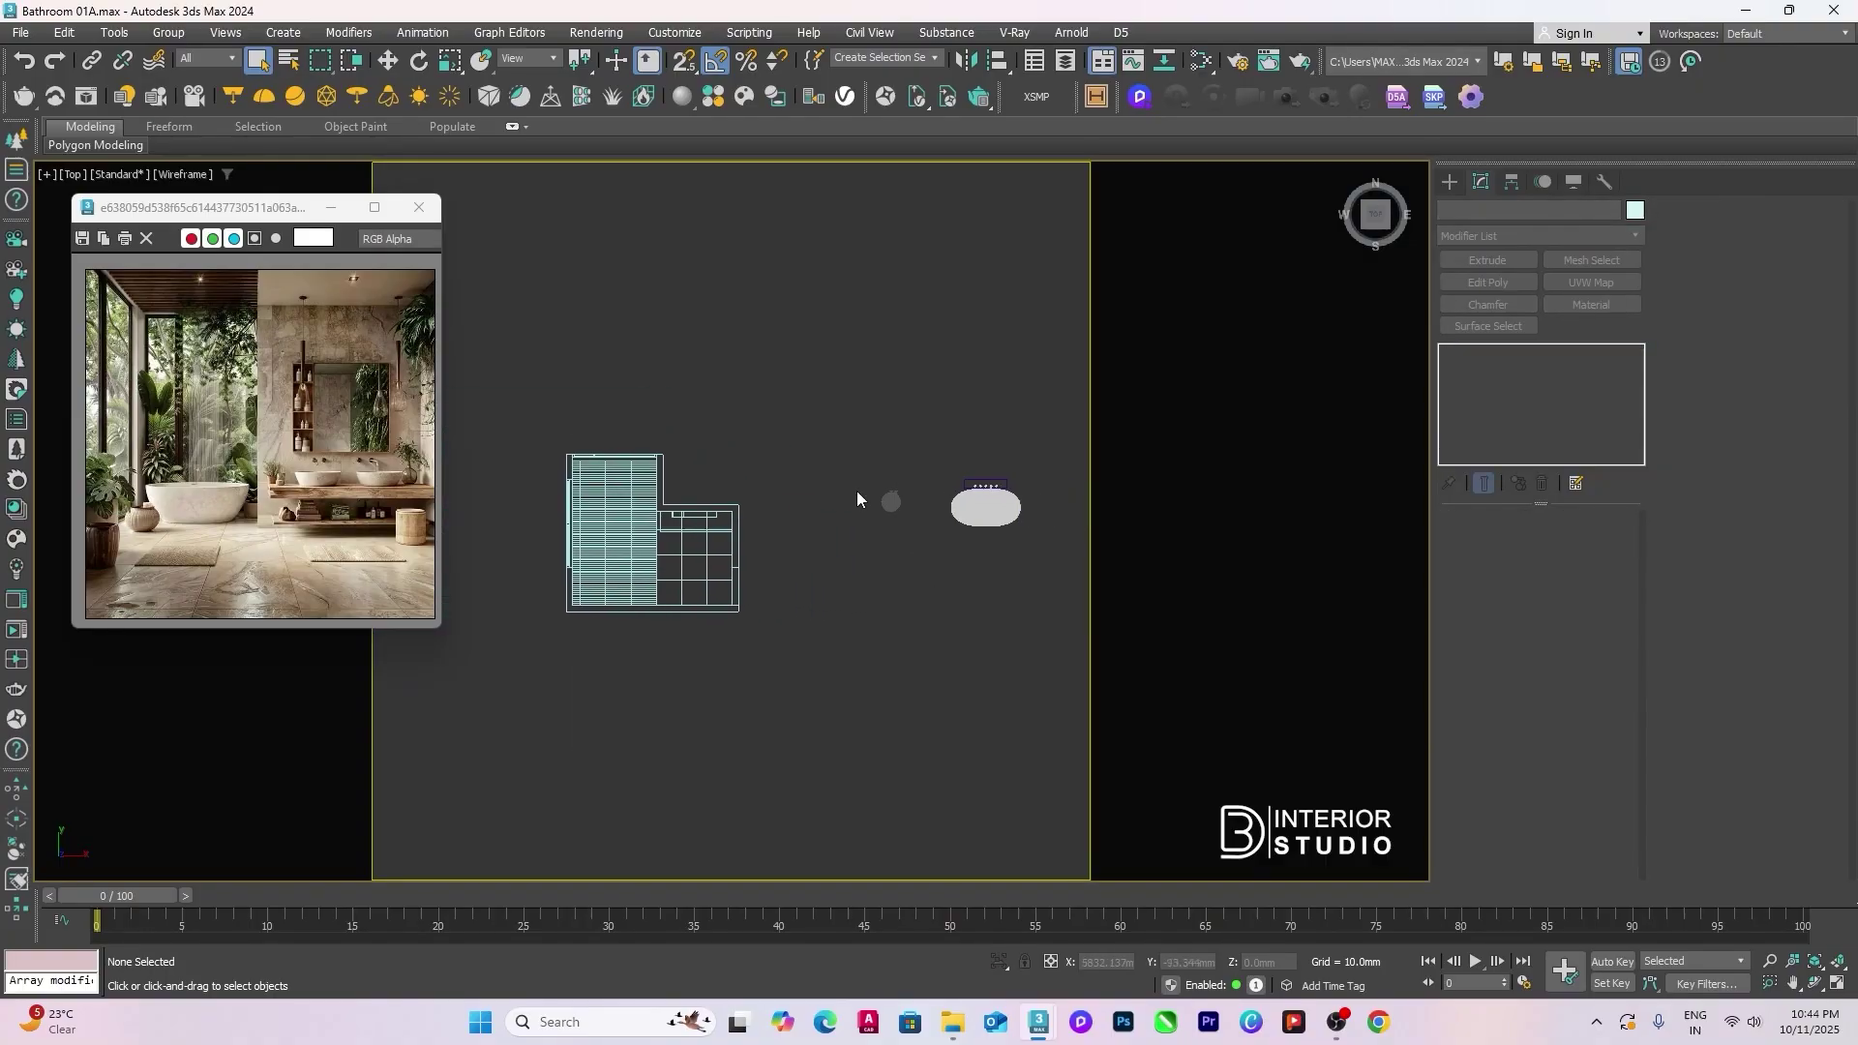
pyautogui.click(891, 499)
pyautogui.scroll(2, 900, 482)
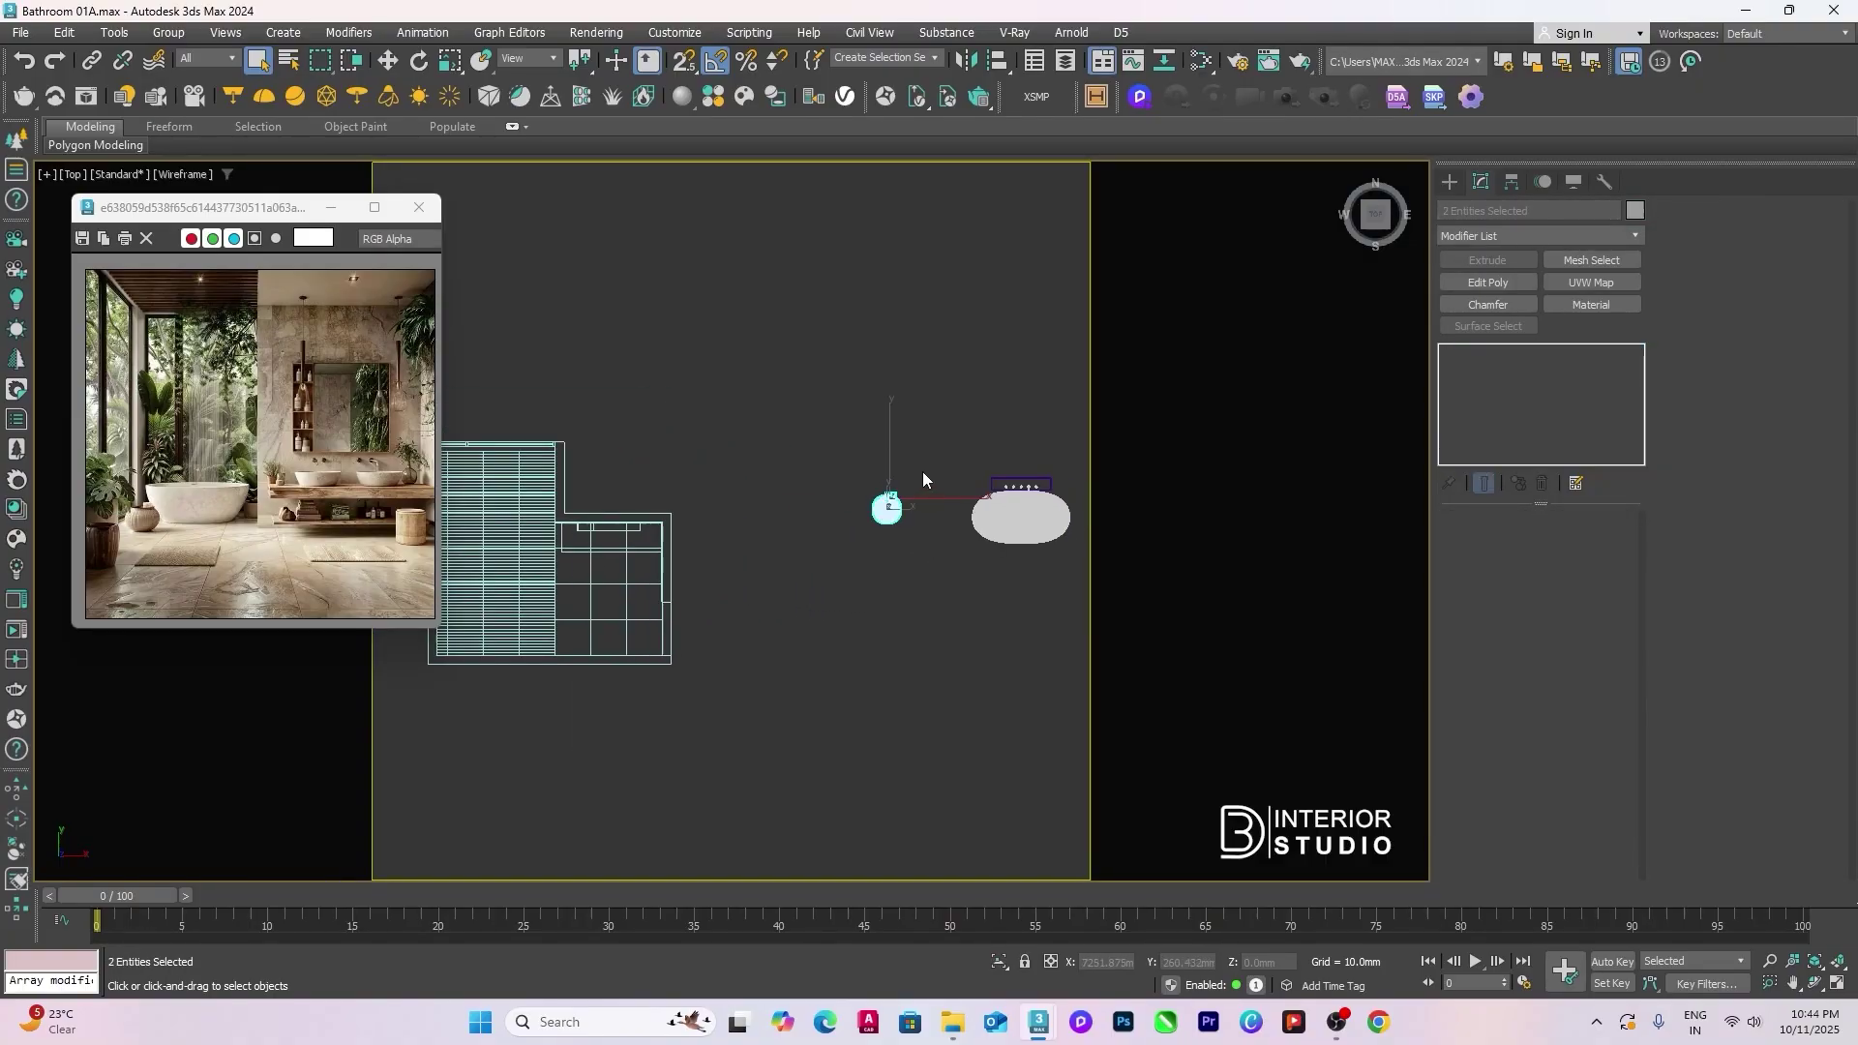
pyautogui.press('w')
pyautogui.moveTo(925, 468); pyautogui.dragTo(668, 503)
pyautogui.click(891, 518)
pyautogui.moveTo(660, 510); pyautogui.dragTo(653, 517, button='middle')
# Step: Shift the basin and tap a little along positive X, above the right half of the vanity shelf
pyautogui.scroll(5, 651, 519)
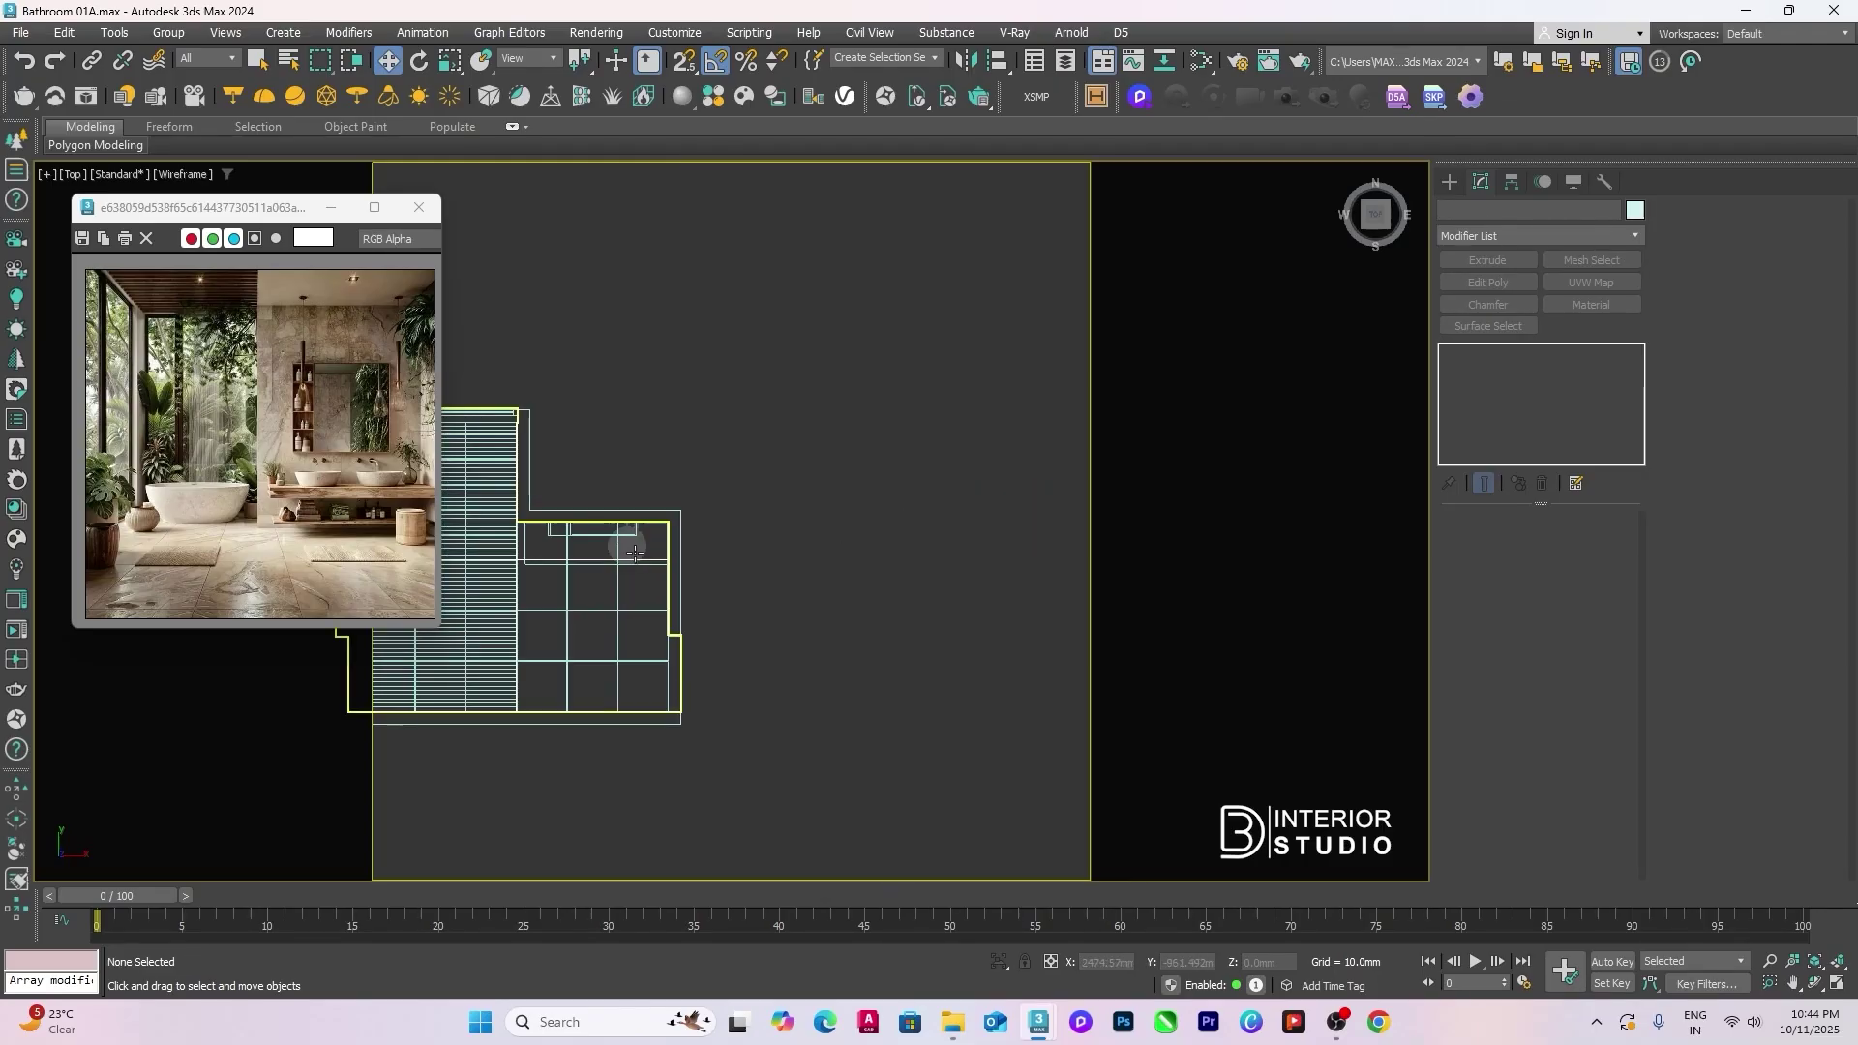
pyautogui.click(651, 523)
pyautogui.keyDown('ctrl'); pyautogui.click(765, 451); pyautogui.keyUp('ctrl')
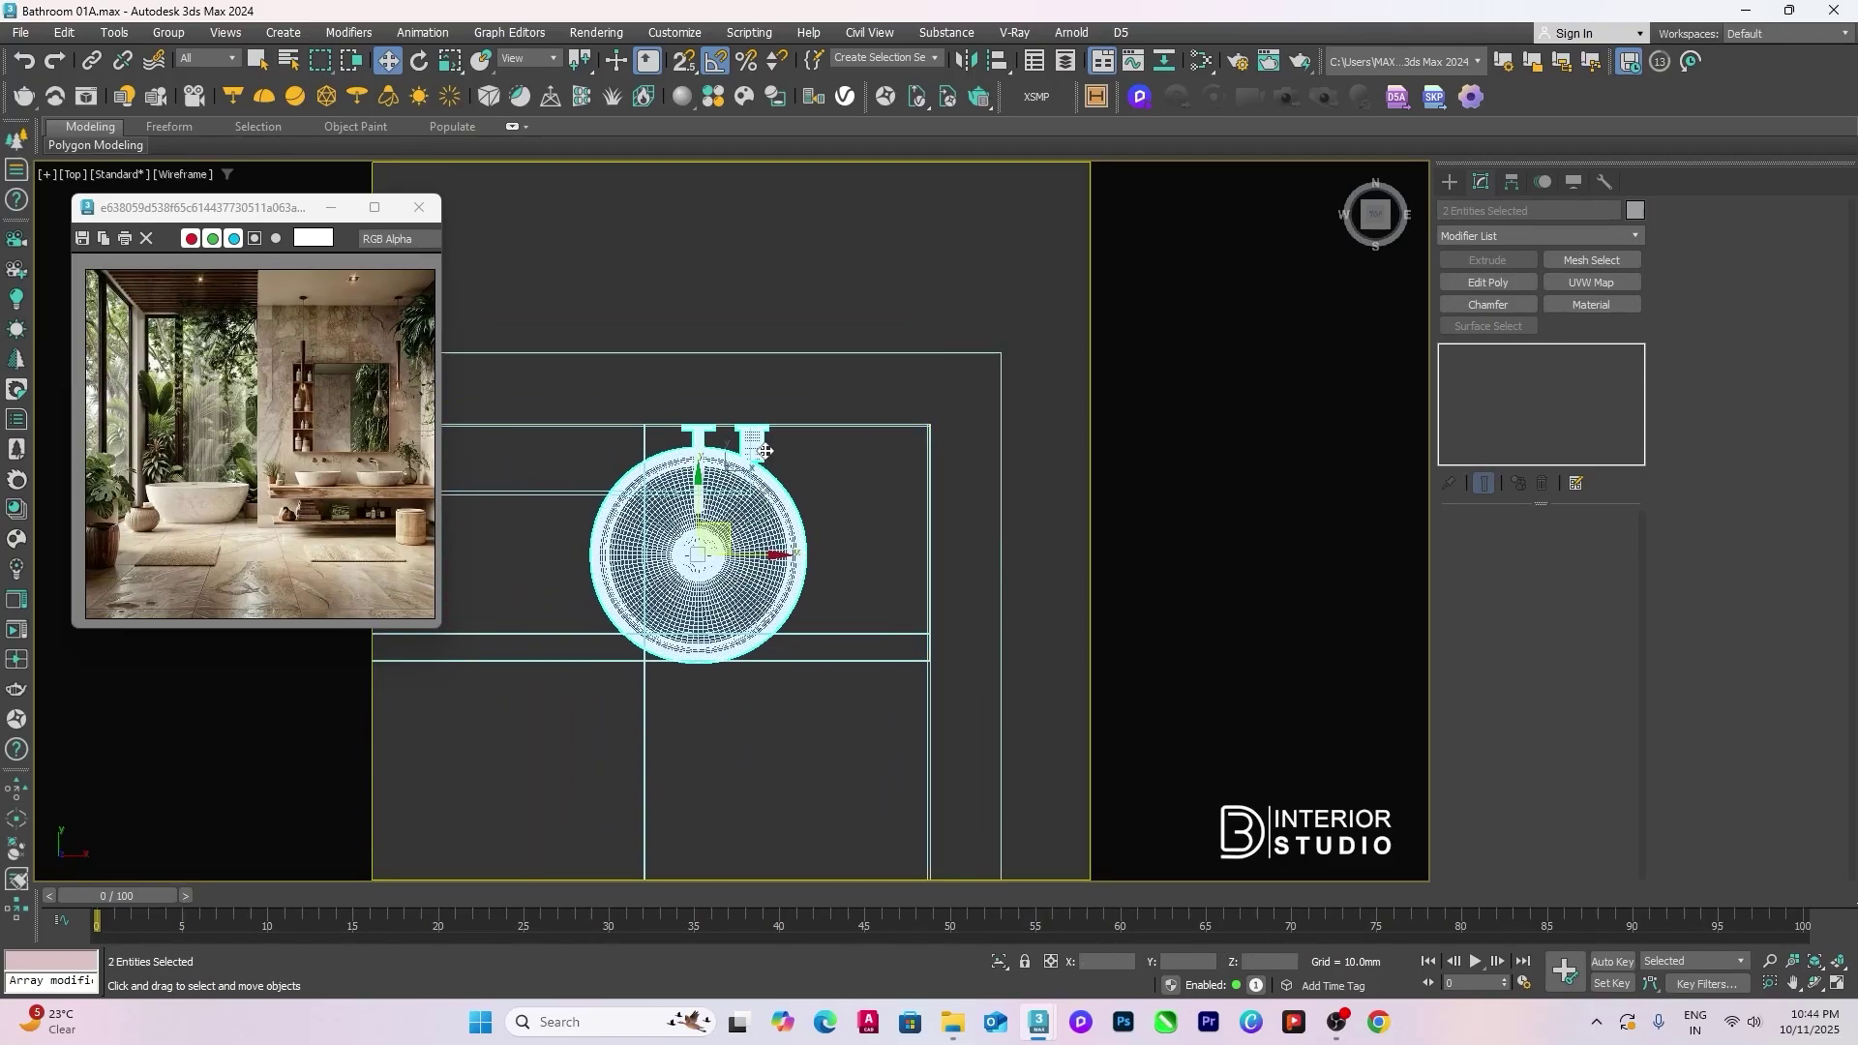
pyautogui.moveTo(787, 546); pyautogui.dragTo(838, 552, button='middle')
pyautogui.scroll(-8, 914, 577)
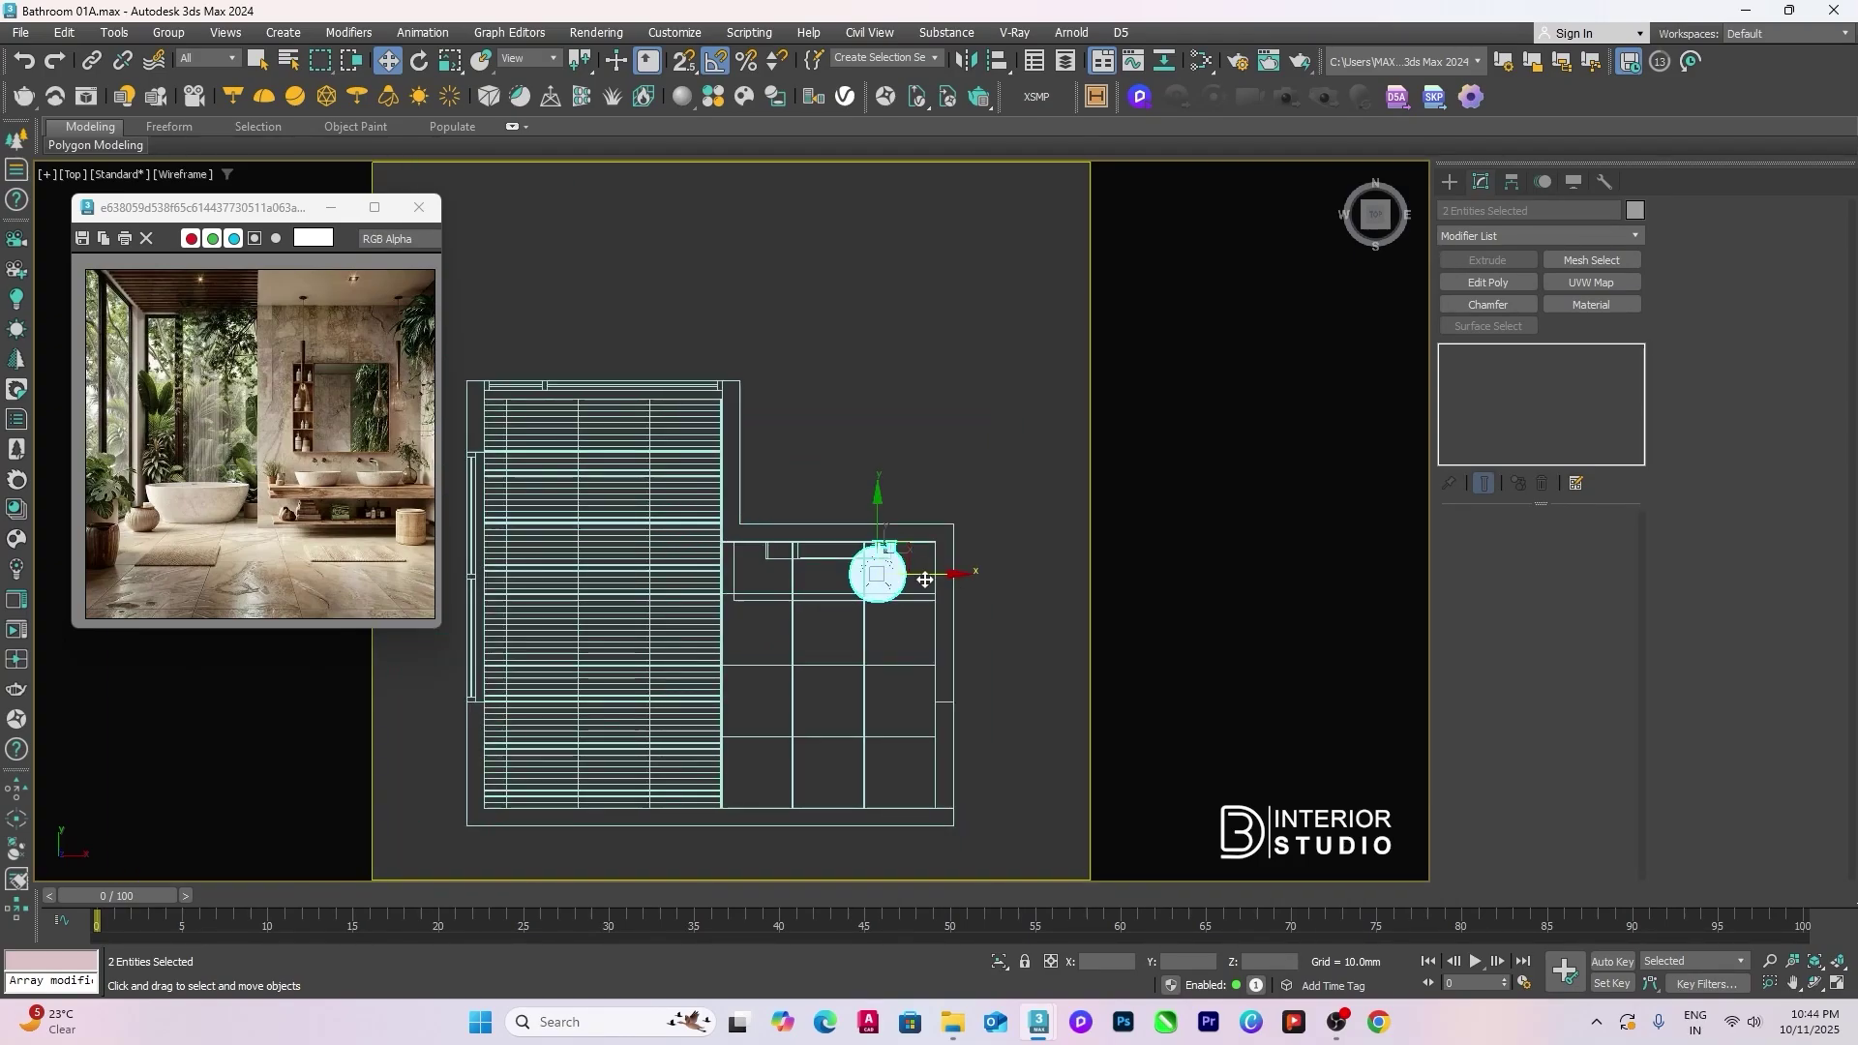
# Step: Isolate the basin, tap, both vanity shelves and the mirror cabinet from the rest of the room
pyautogui.scroll(3, 873, 523)
pyautogui.moveTo(1021, 518); pyautogui.dragTo(759, 637)
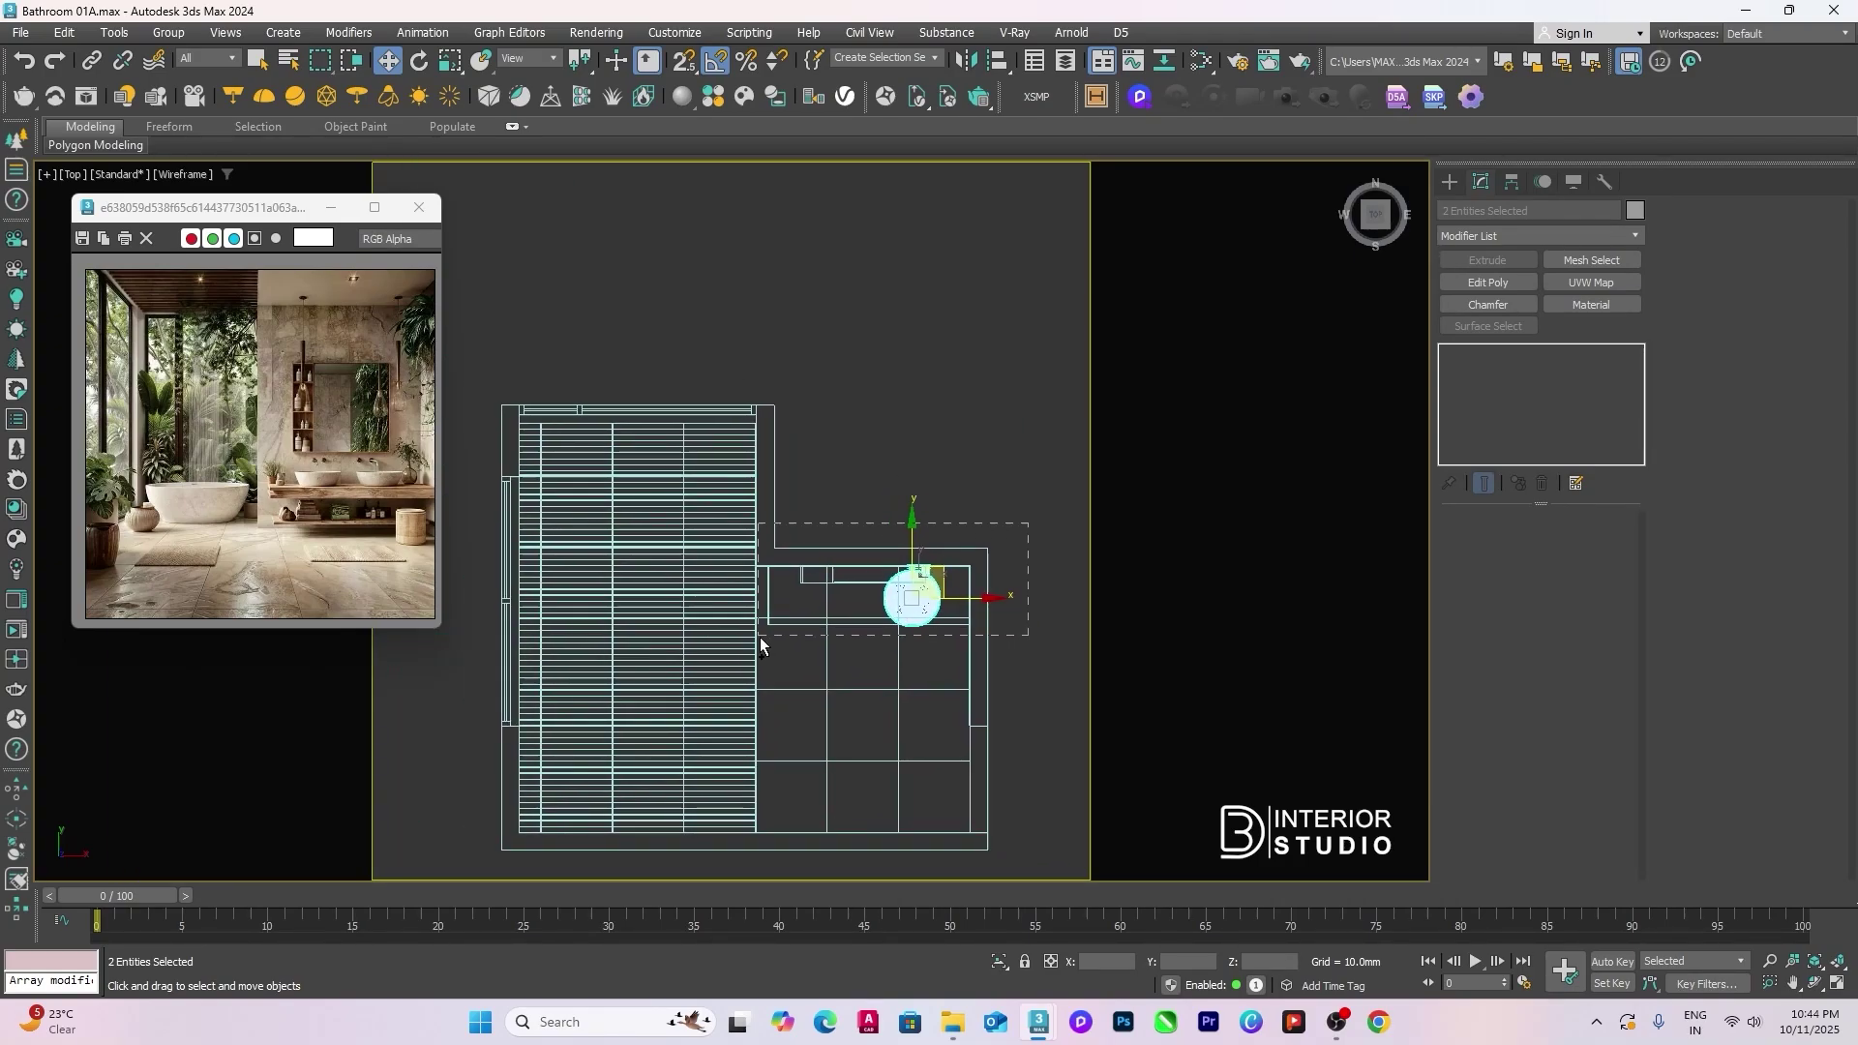
pyautogui.rightClick(834, 592)
pyautogui.click(874, 513)
pyautogui.click(980, 454)
# Step: Raise the basin and tap together from below the shelves to just above the upper vanity shelf, fine-tuning the height in the Front view
pyautogui.scroll(6, 980, 455)
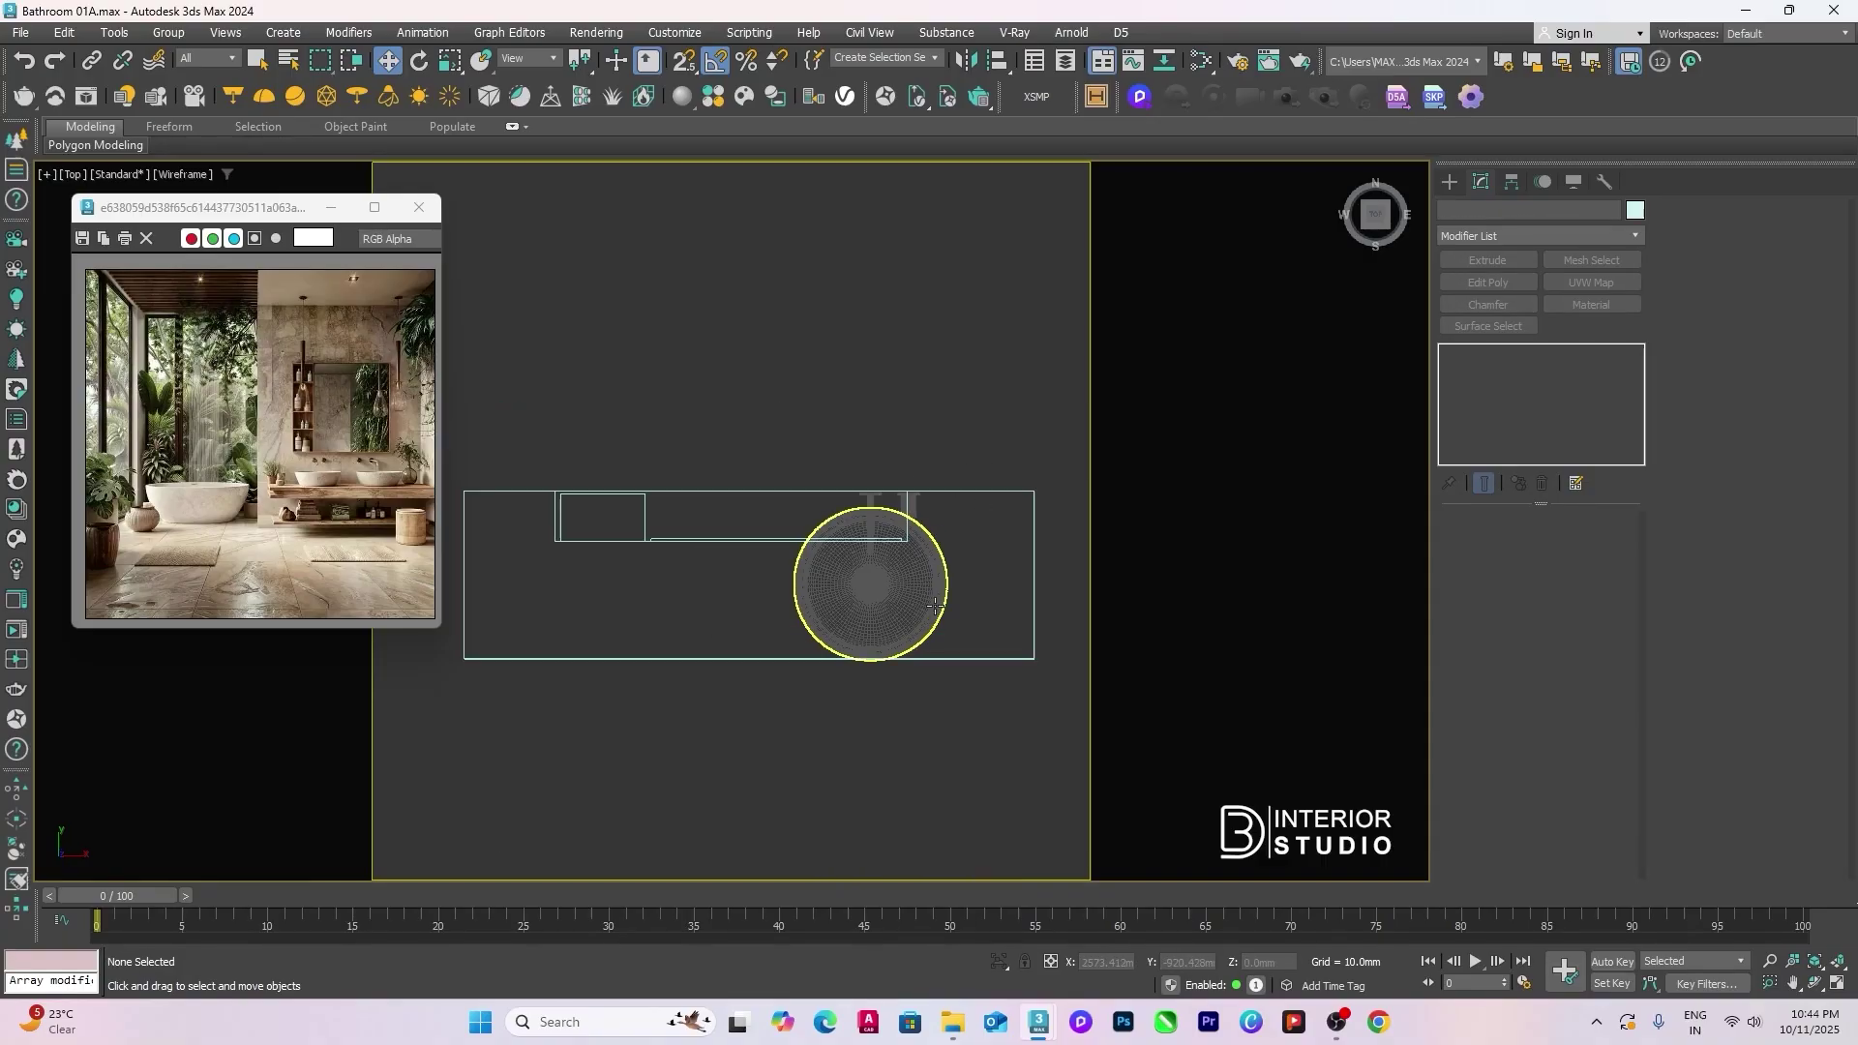
pyautogui.press('F3')
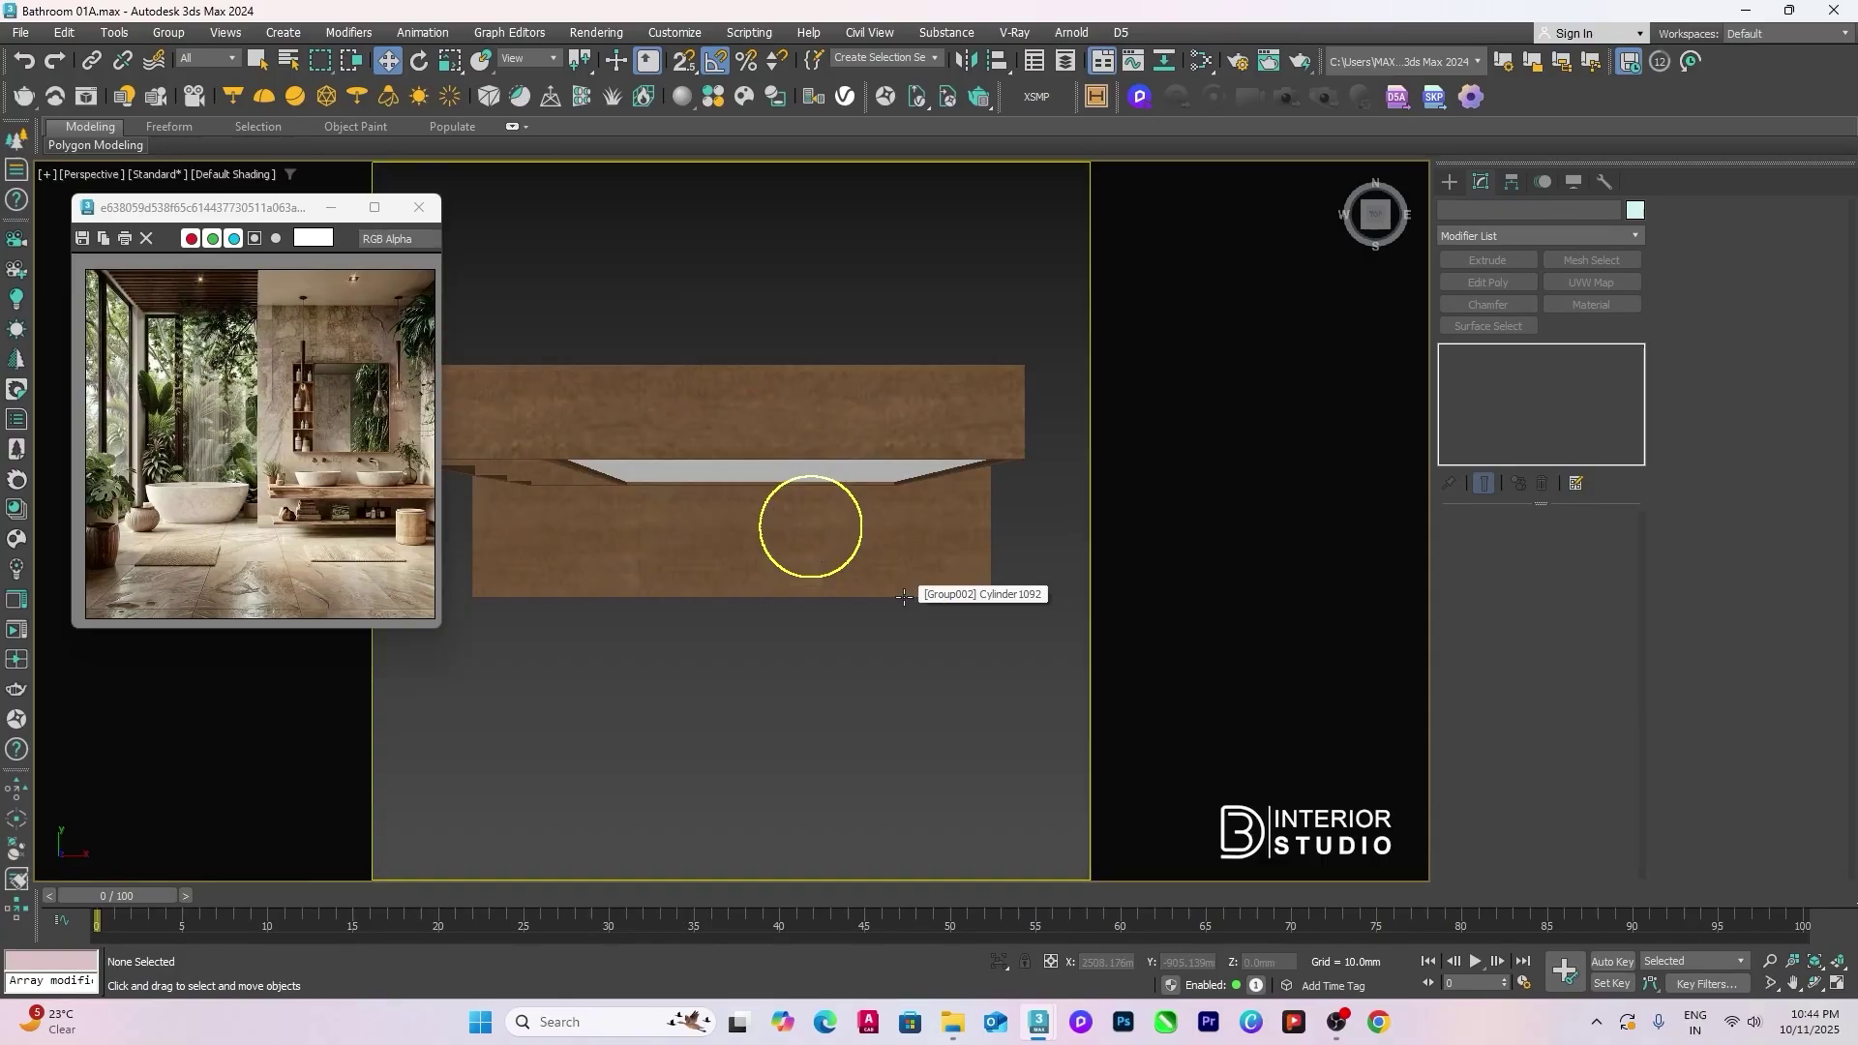
pyautogui.press('p')
pyautogui.keyDown('alt'); pyautogui.moveTo(871, 503); pyautogui.dragTo(821, 714, button='middle'); pyautogui.keyUp('alt')
pyautogui.click(850, 740)
pyautogui.keyDown('ctrl'); pyautogui.click(792, 715); pyautogui.keyUp('ctrl')
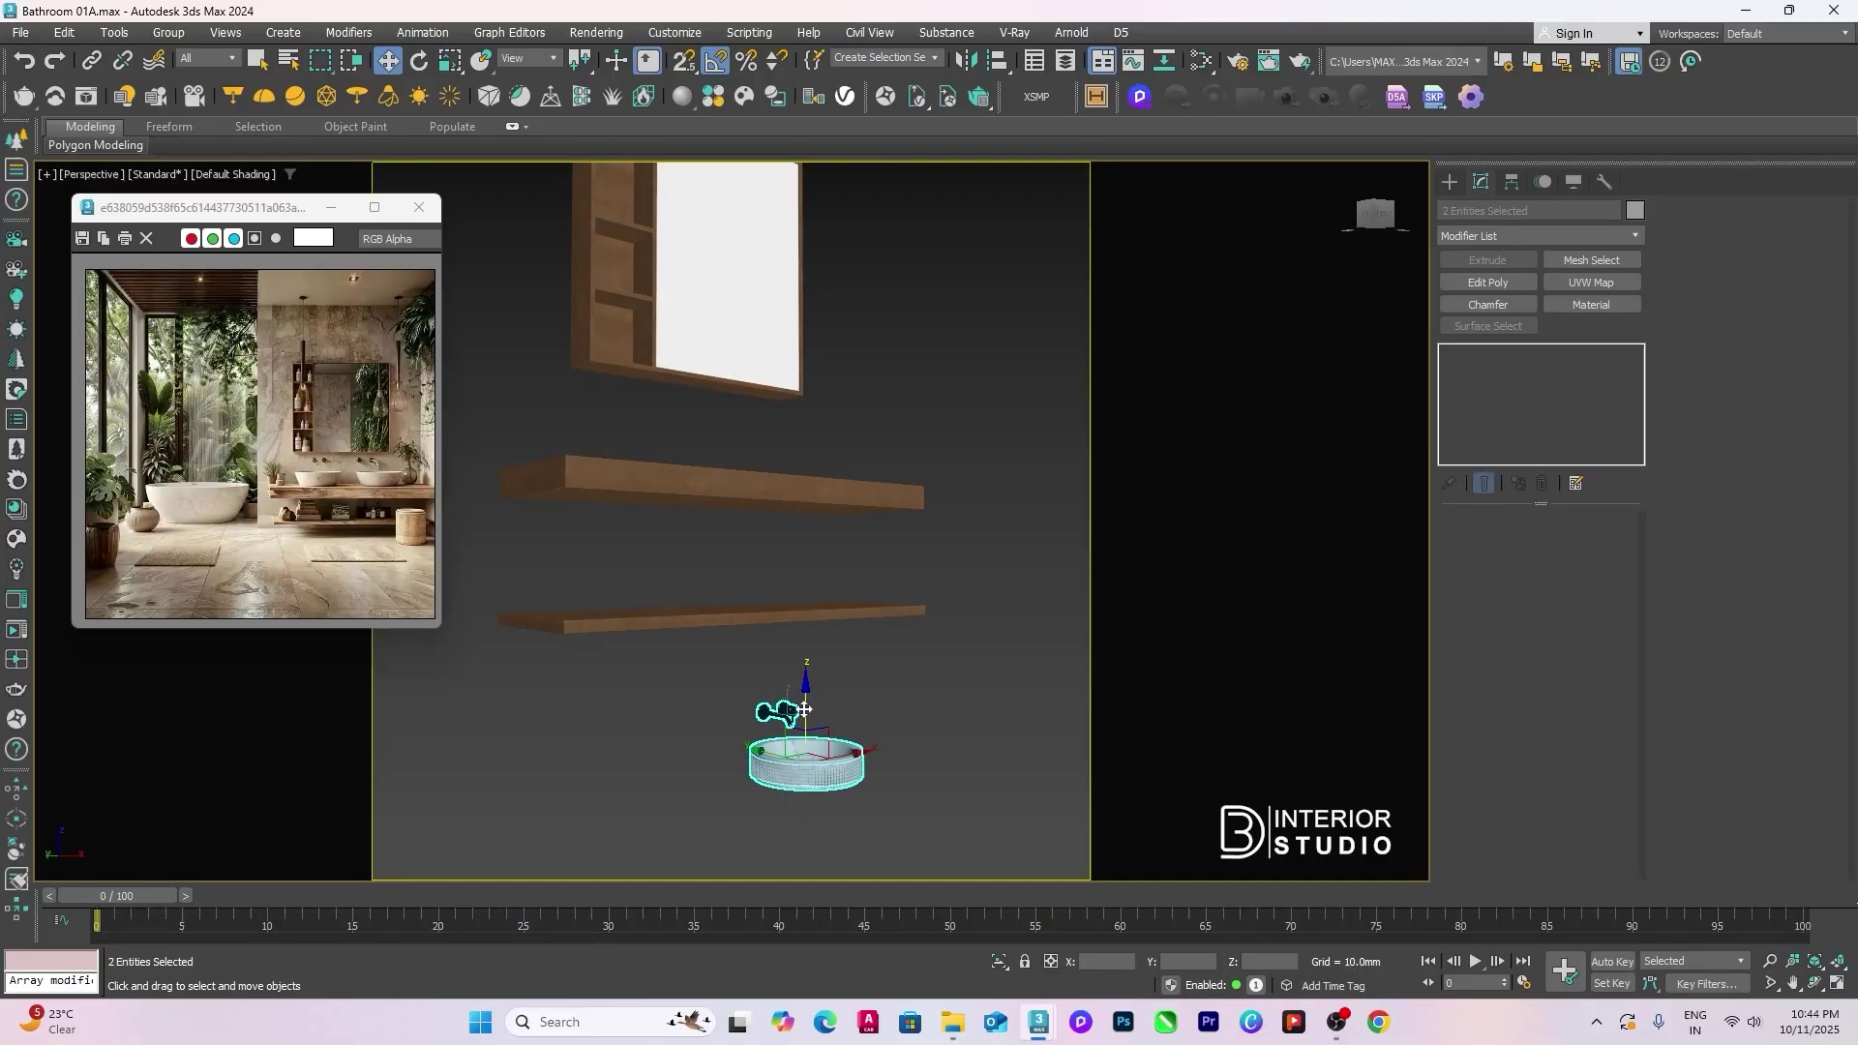
pyautogui.moveTo(791, 714); pyautogui.dragTo(834, 423)
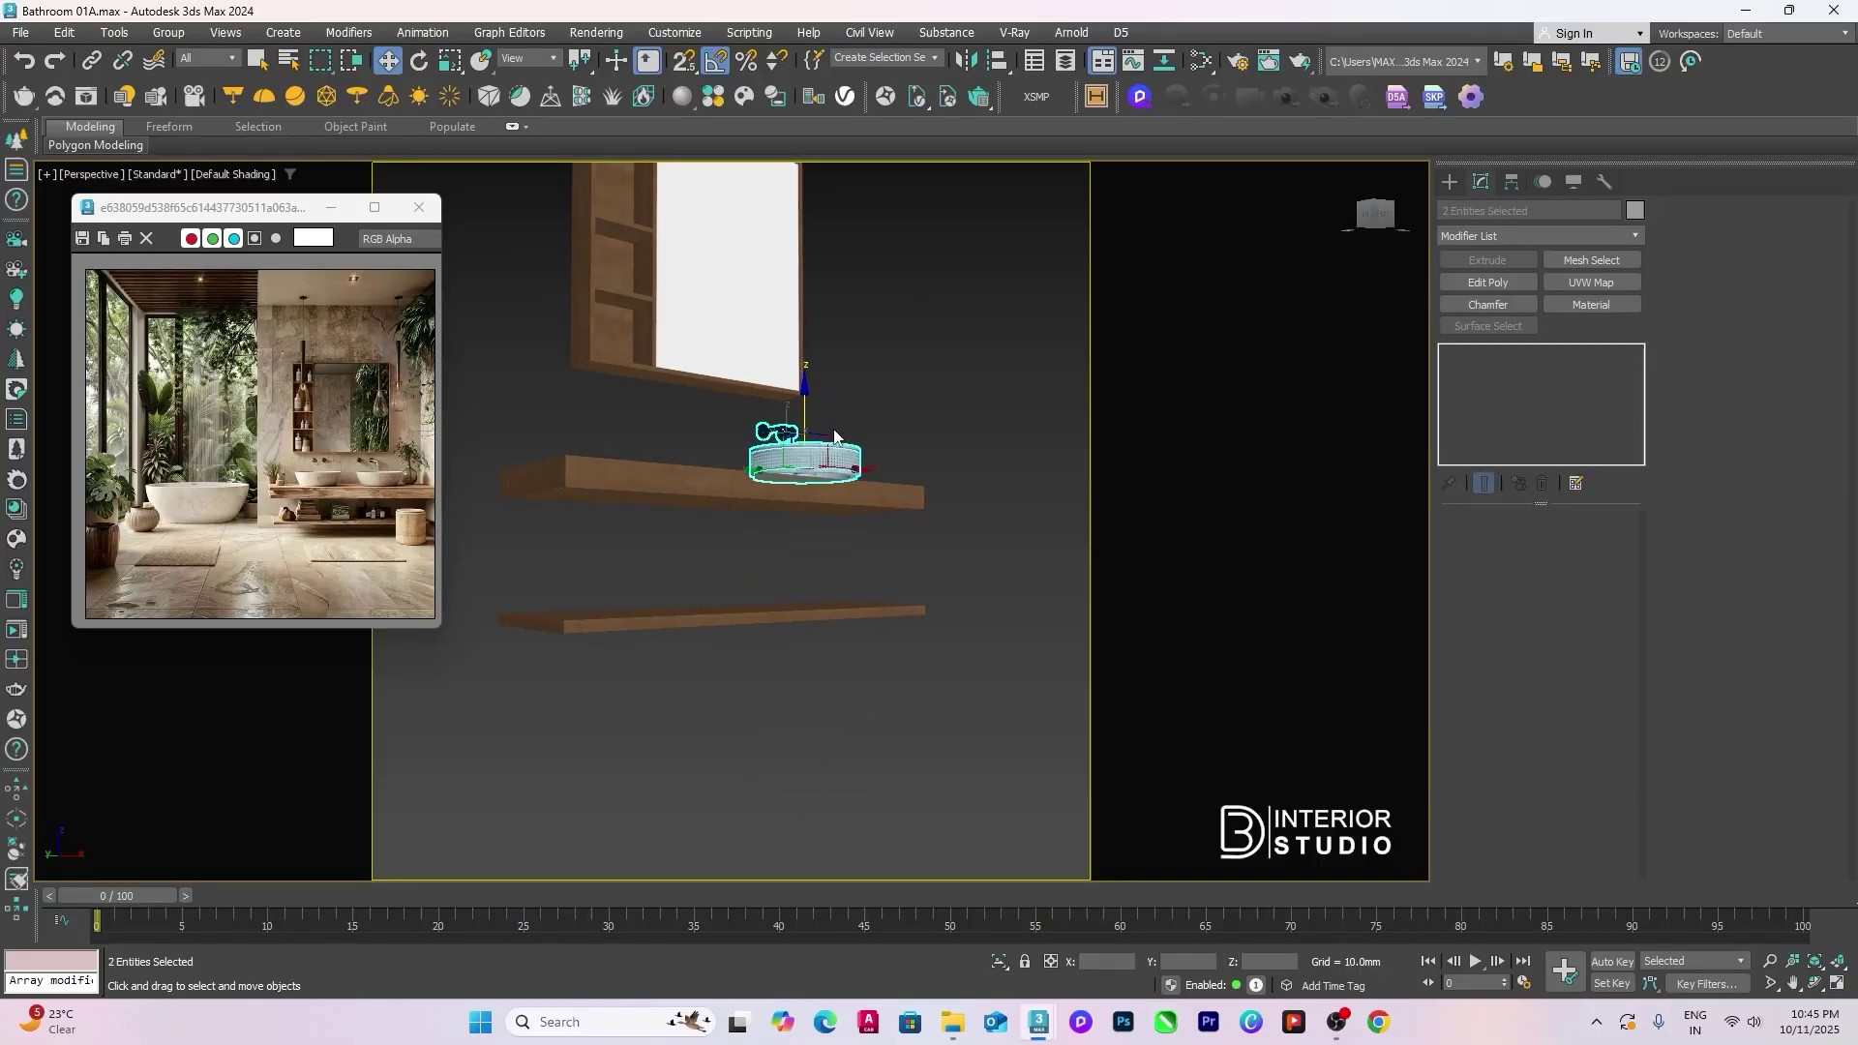
pyautogui.press('f')
pyautogui.scroll(-5, 794, 592)
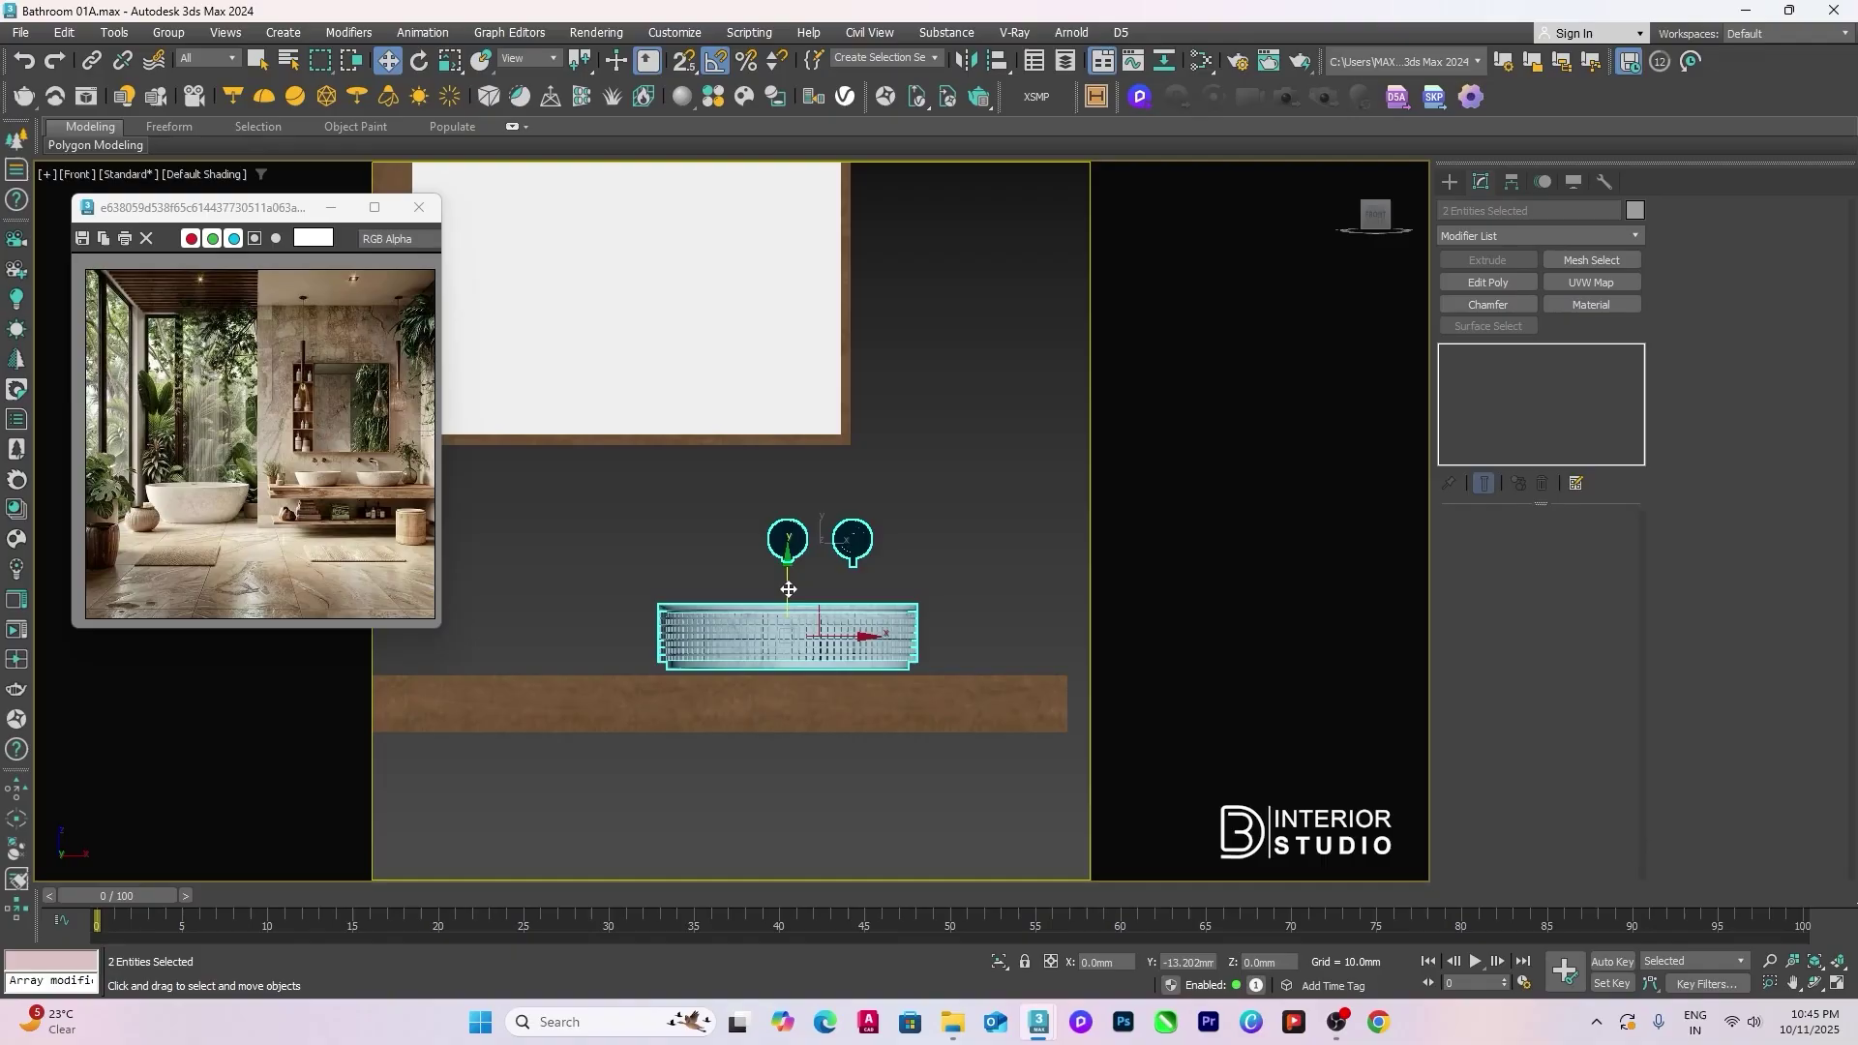
pyautogui.click(972, 584)
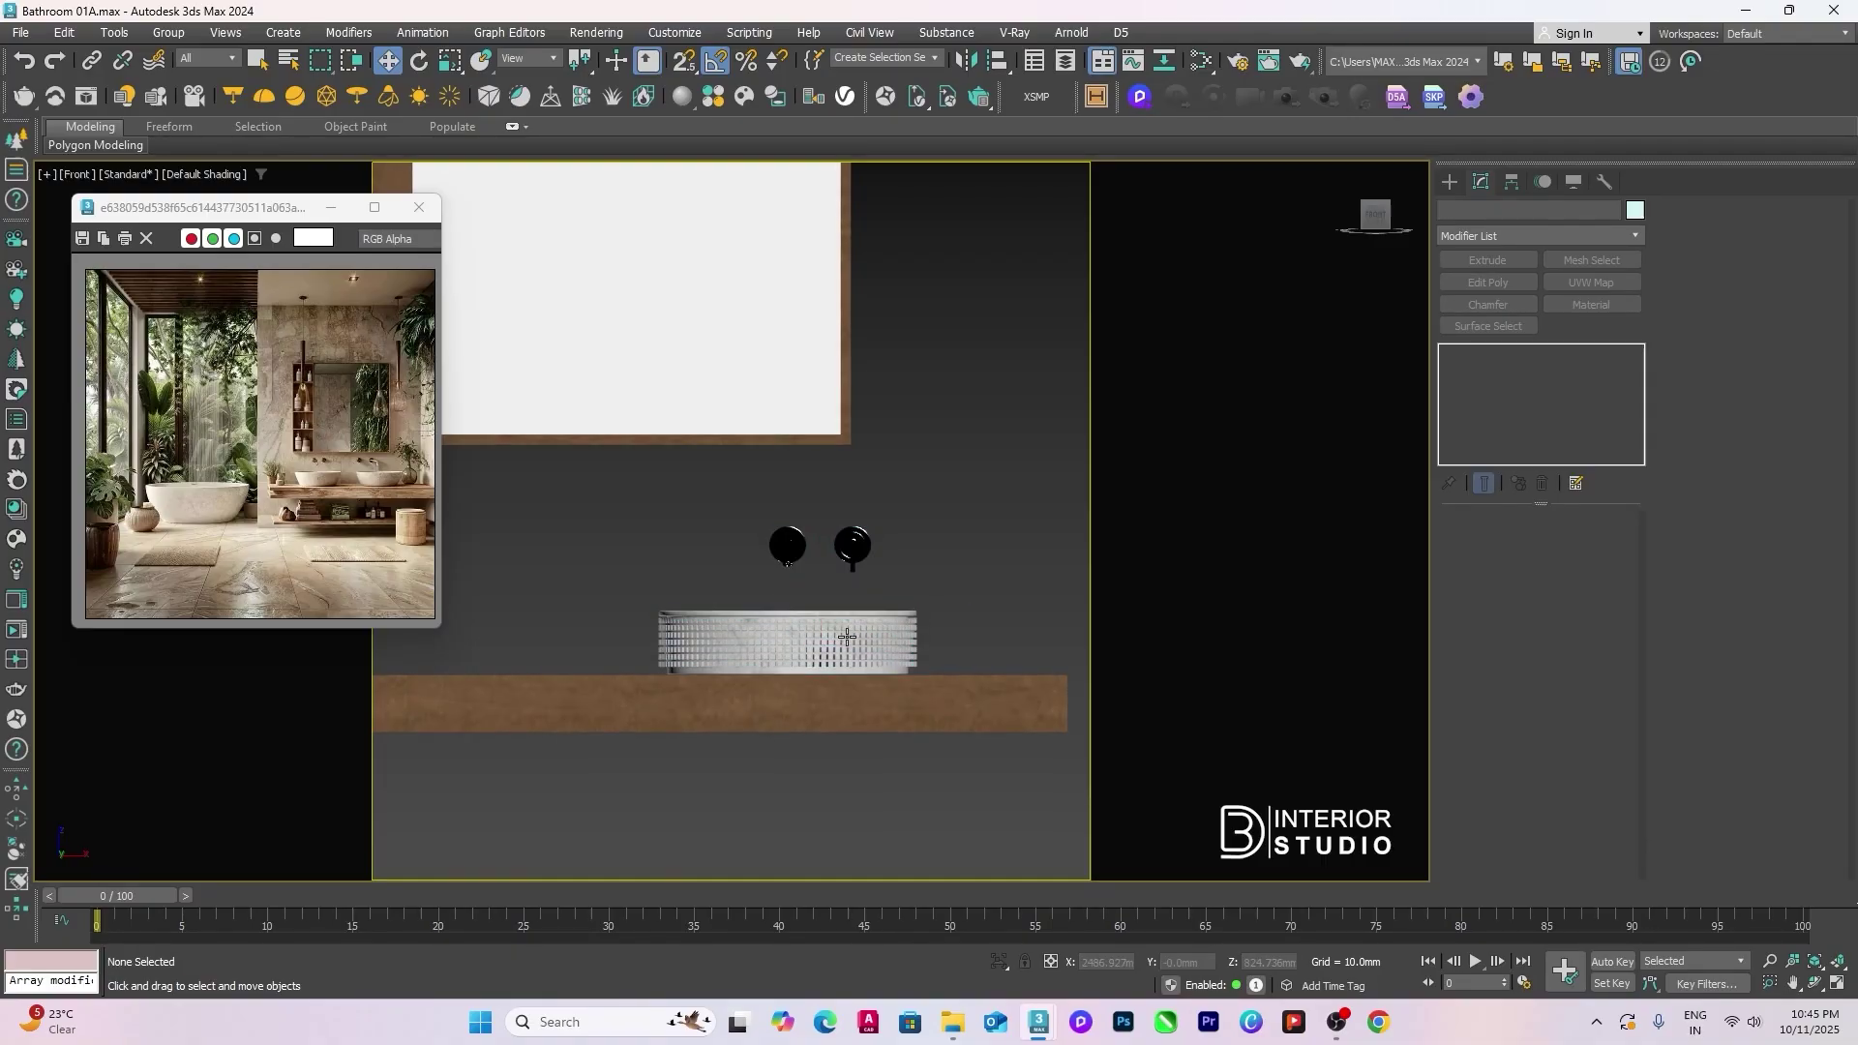
# Step: Align the basin to the upper shelf on screen Y only, matching the basin's minimum to the shelf's maximum
pyautogui.click(847, 636)
pyautogui.hotkey('alt', 'a')
pyautogui.click(965, 682)
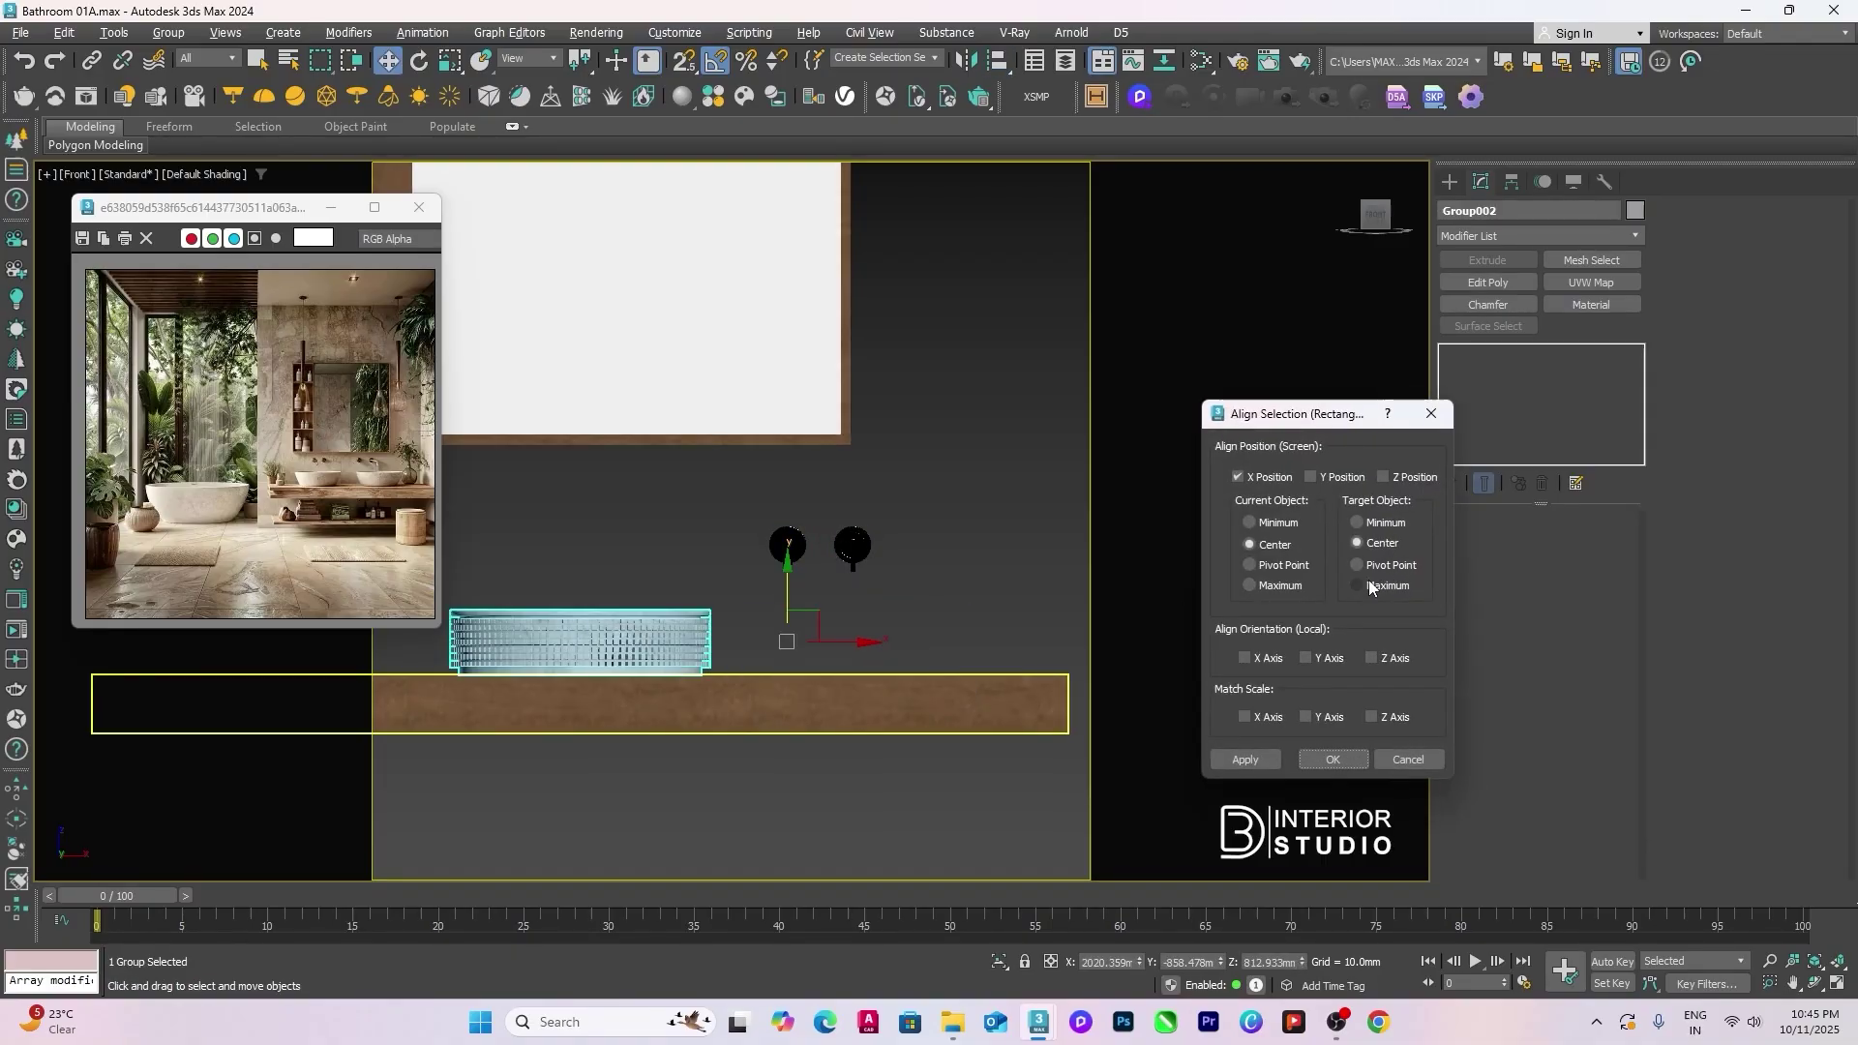
pyautogui.click(1358, 585)
pyautogui.click(1249, 523)
pyautogui.click(1238, 477)
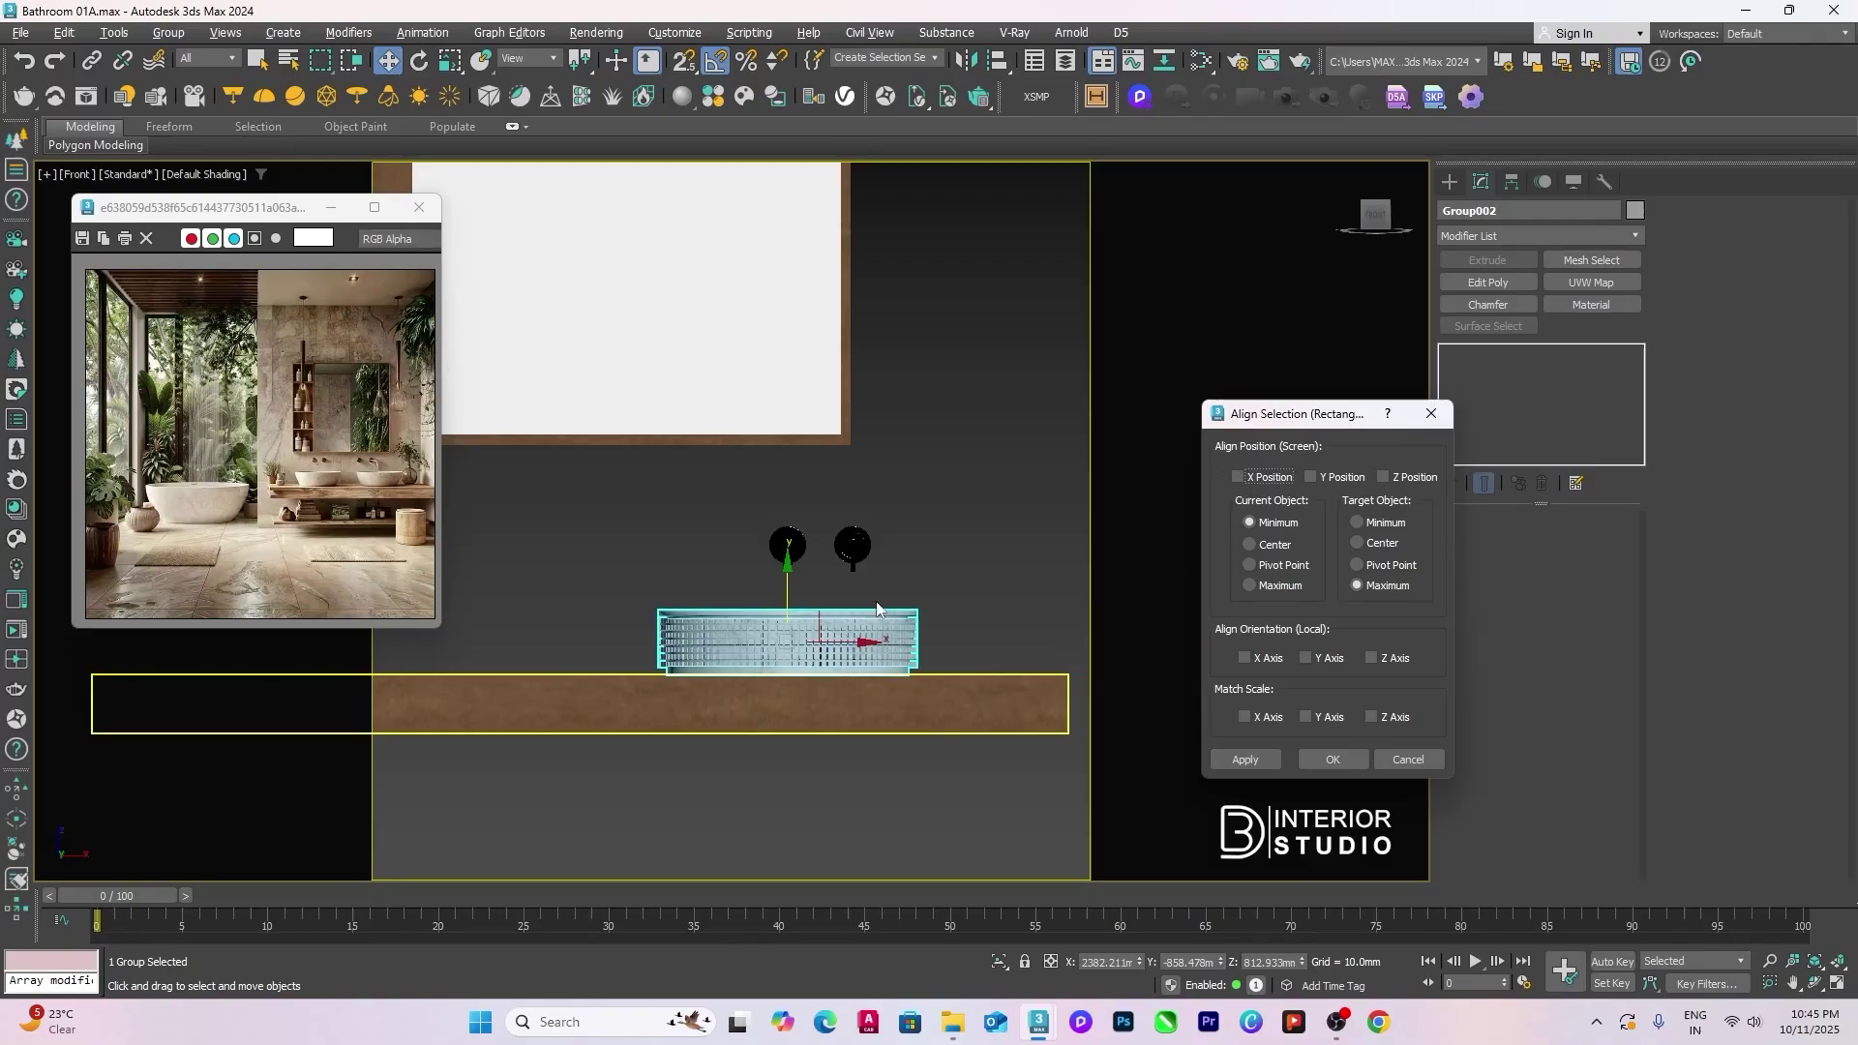
pyautogui.click(1311, 477)
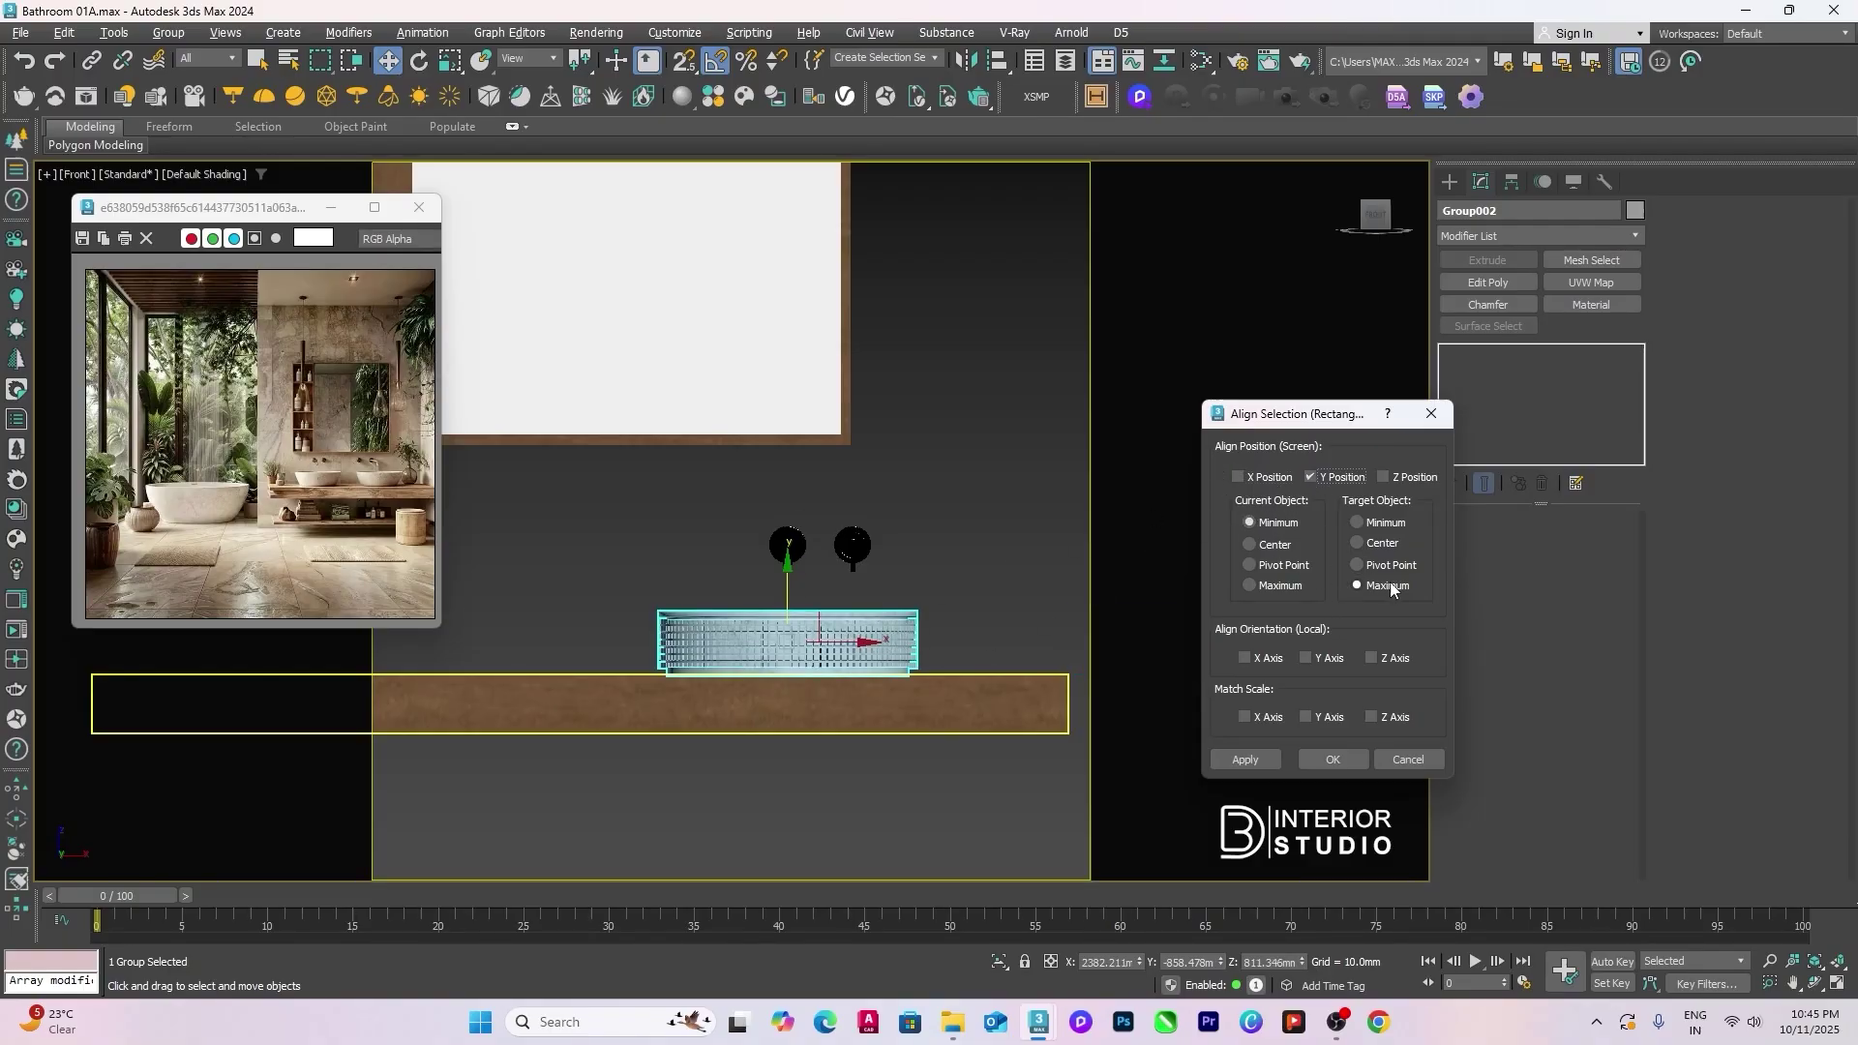
pyautogui.click(1305, 761)
pyautogui.click(1021, 594)
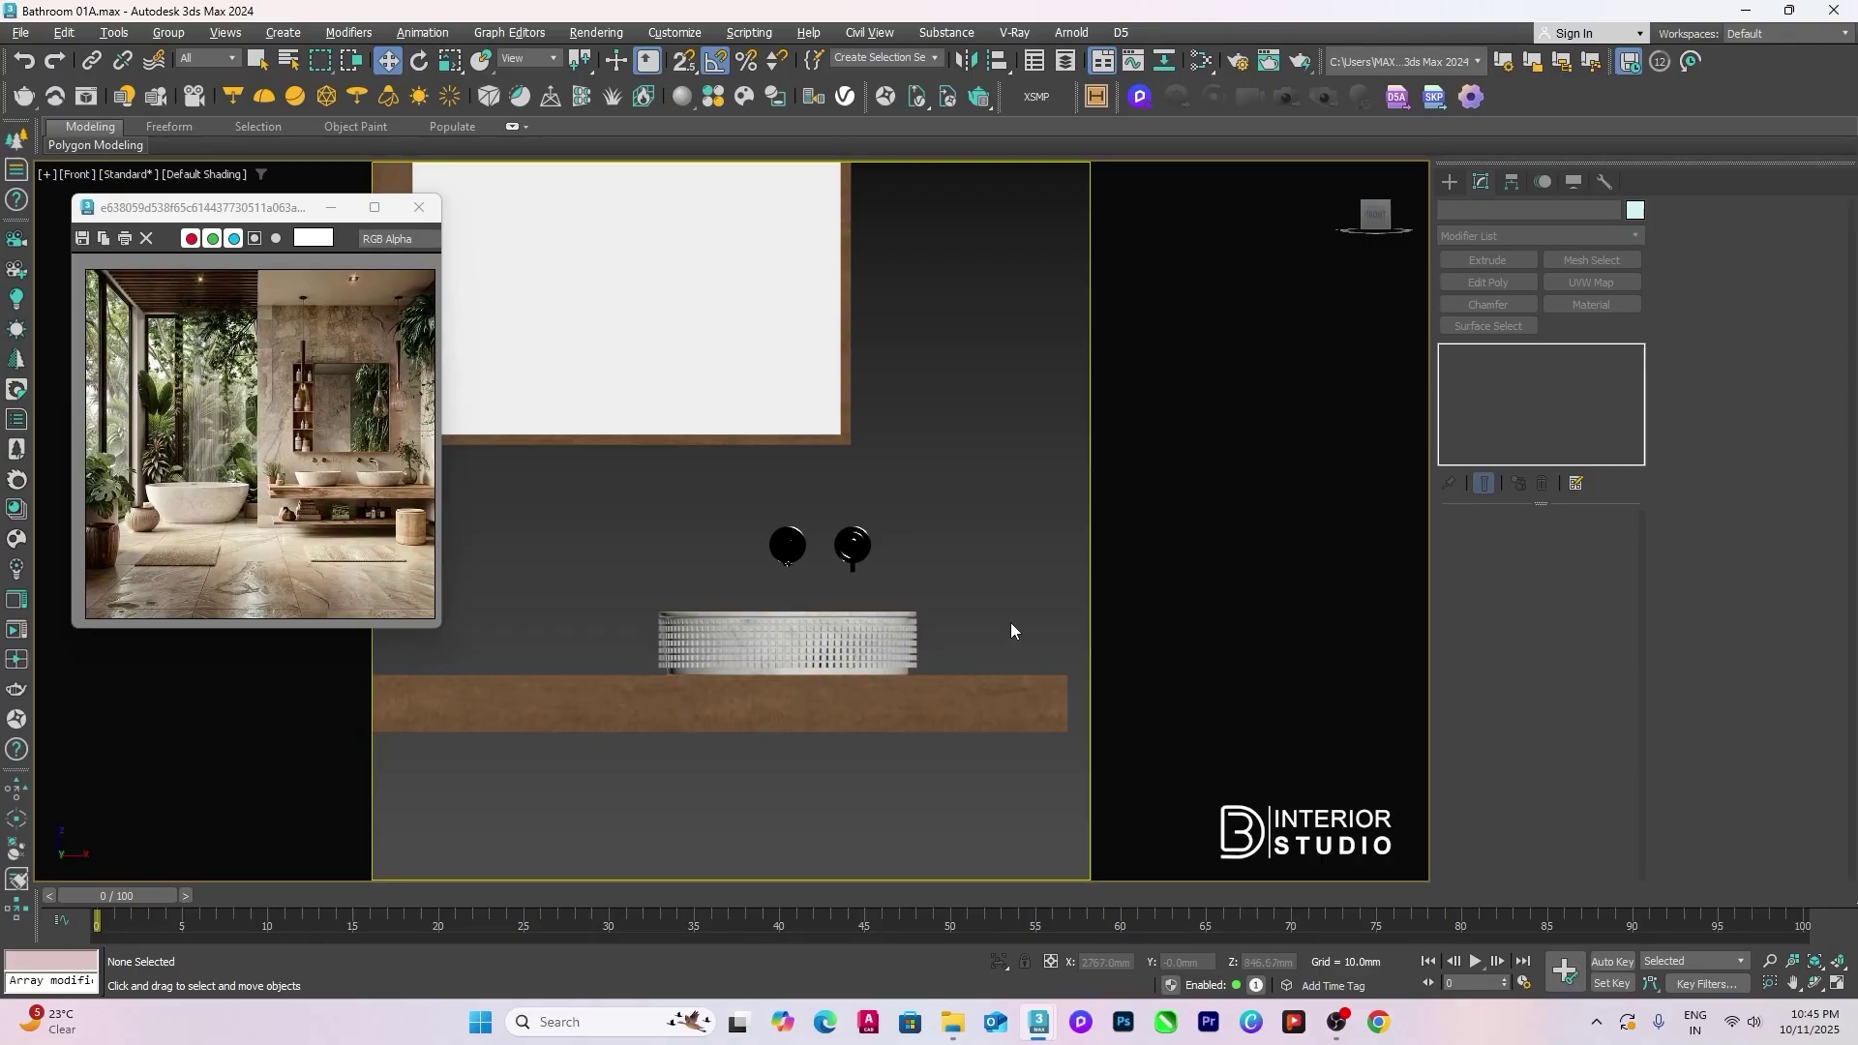
# Step: Check the basin's contact with the upper shelf, and turn off safe frames in the Perspective view
pyautogui.press('F3')
pyautogui.scroll(3, 879, 706)
pyautogui.press('F3')
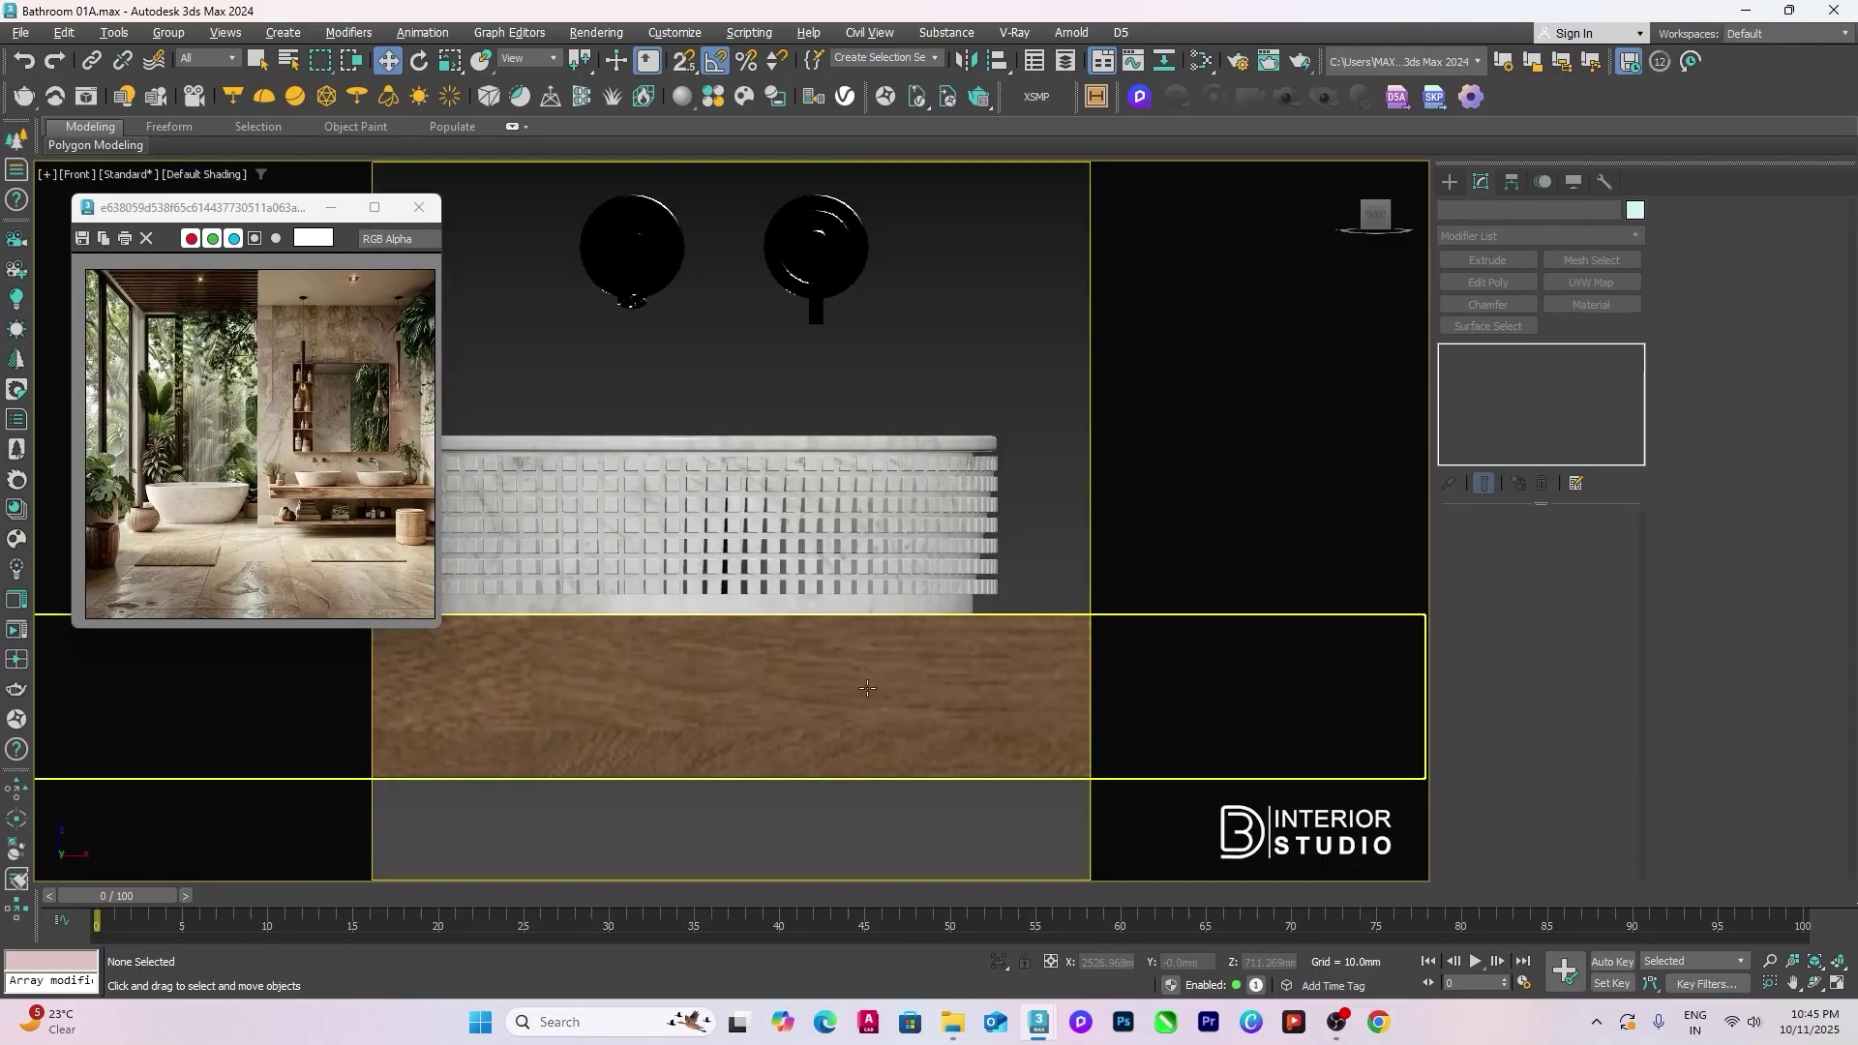
pyautogui.scroll(-4, 869, 688)
pyautogui.press('p')
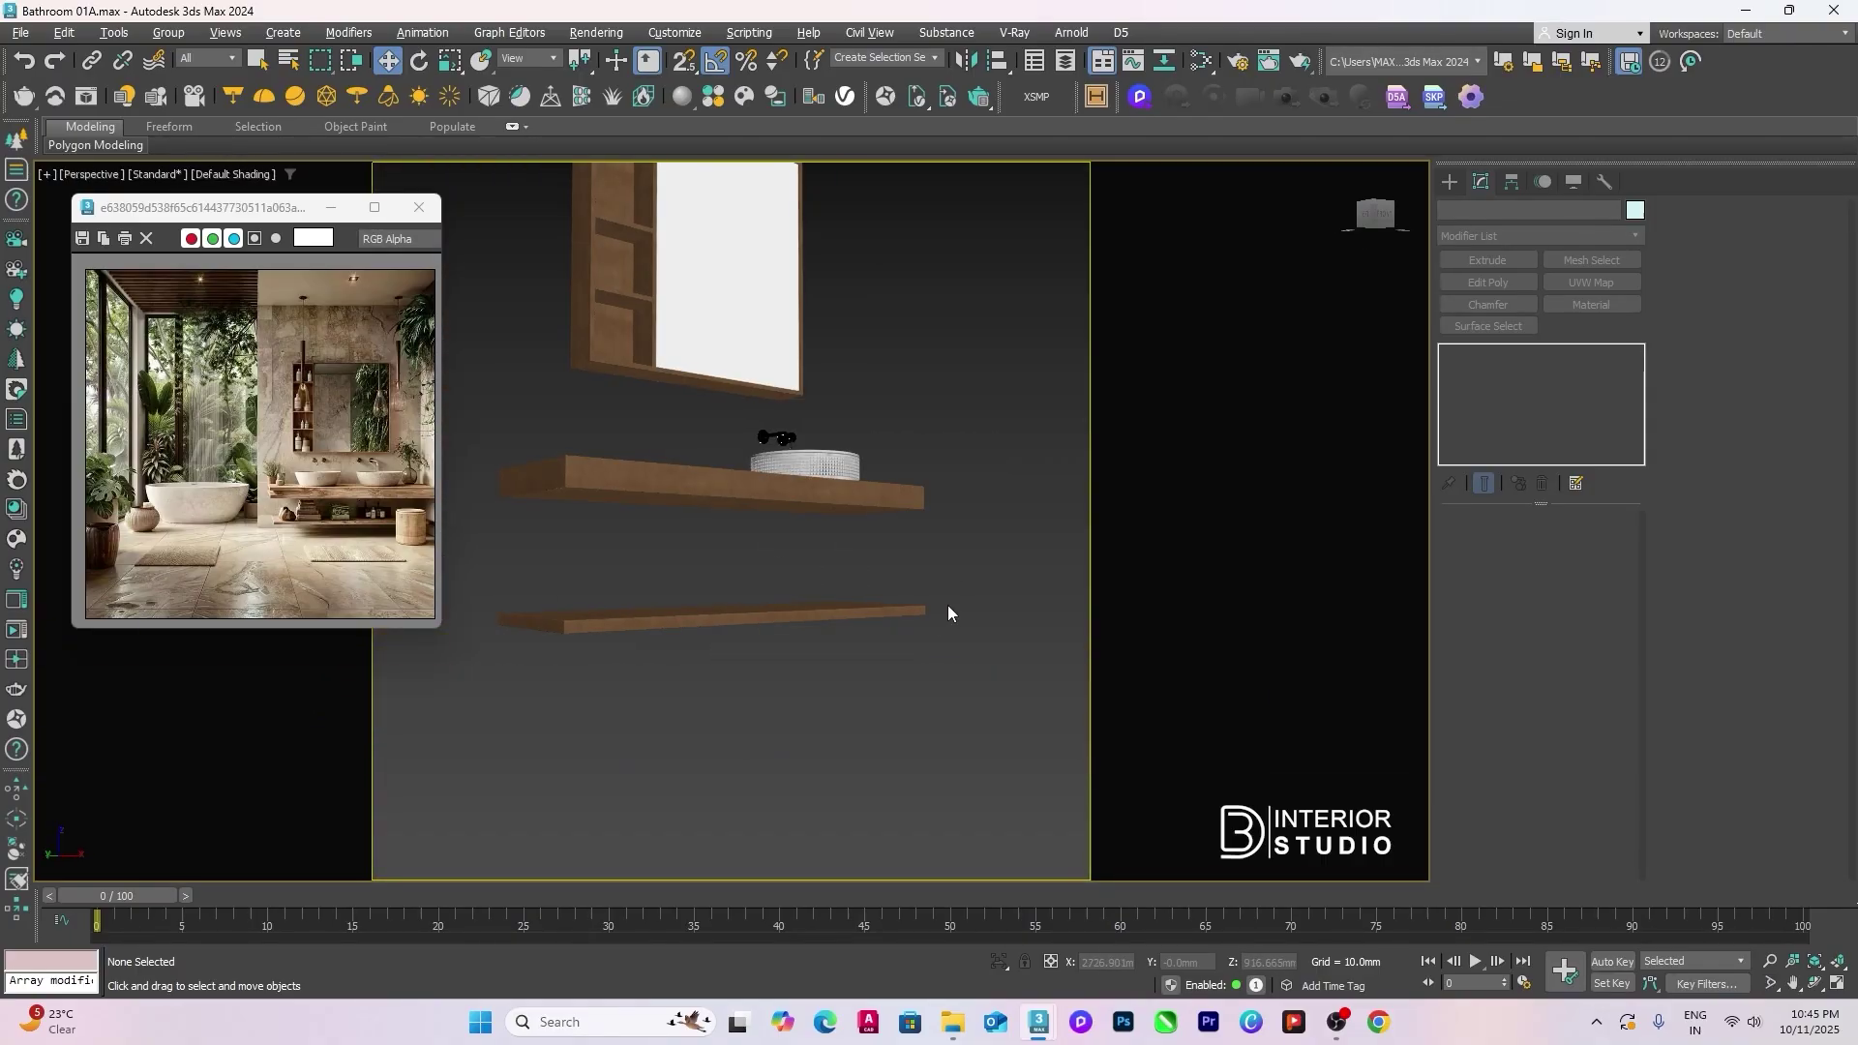
pyautogui.press('z')
pyautogui.hotkey('shift', 'f')
pyautogui.scroll(6, 828, 624)
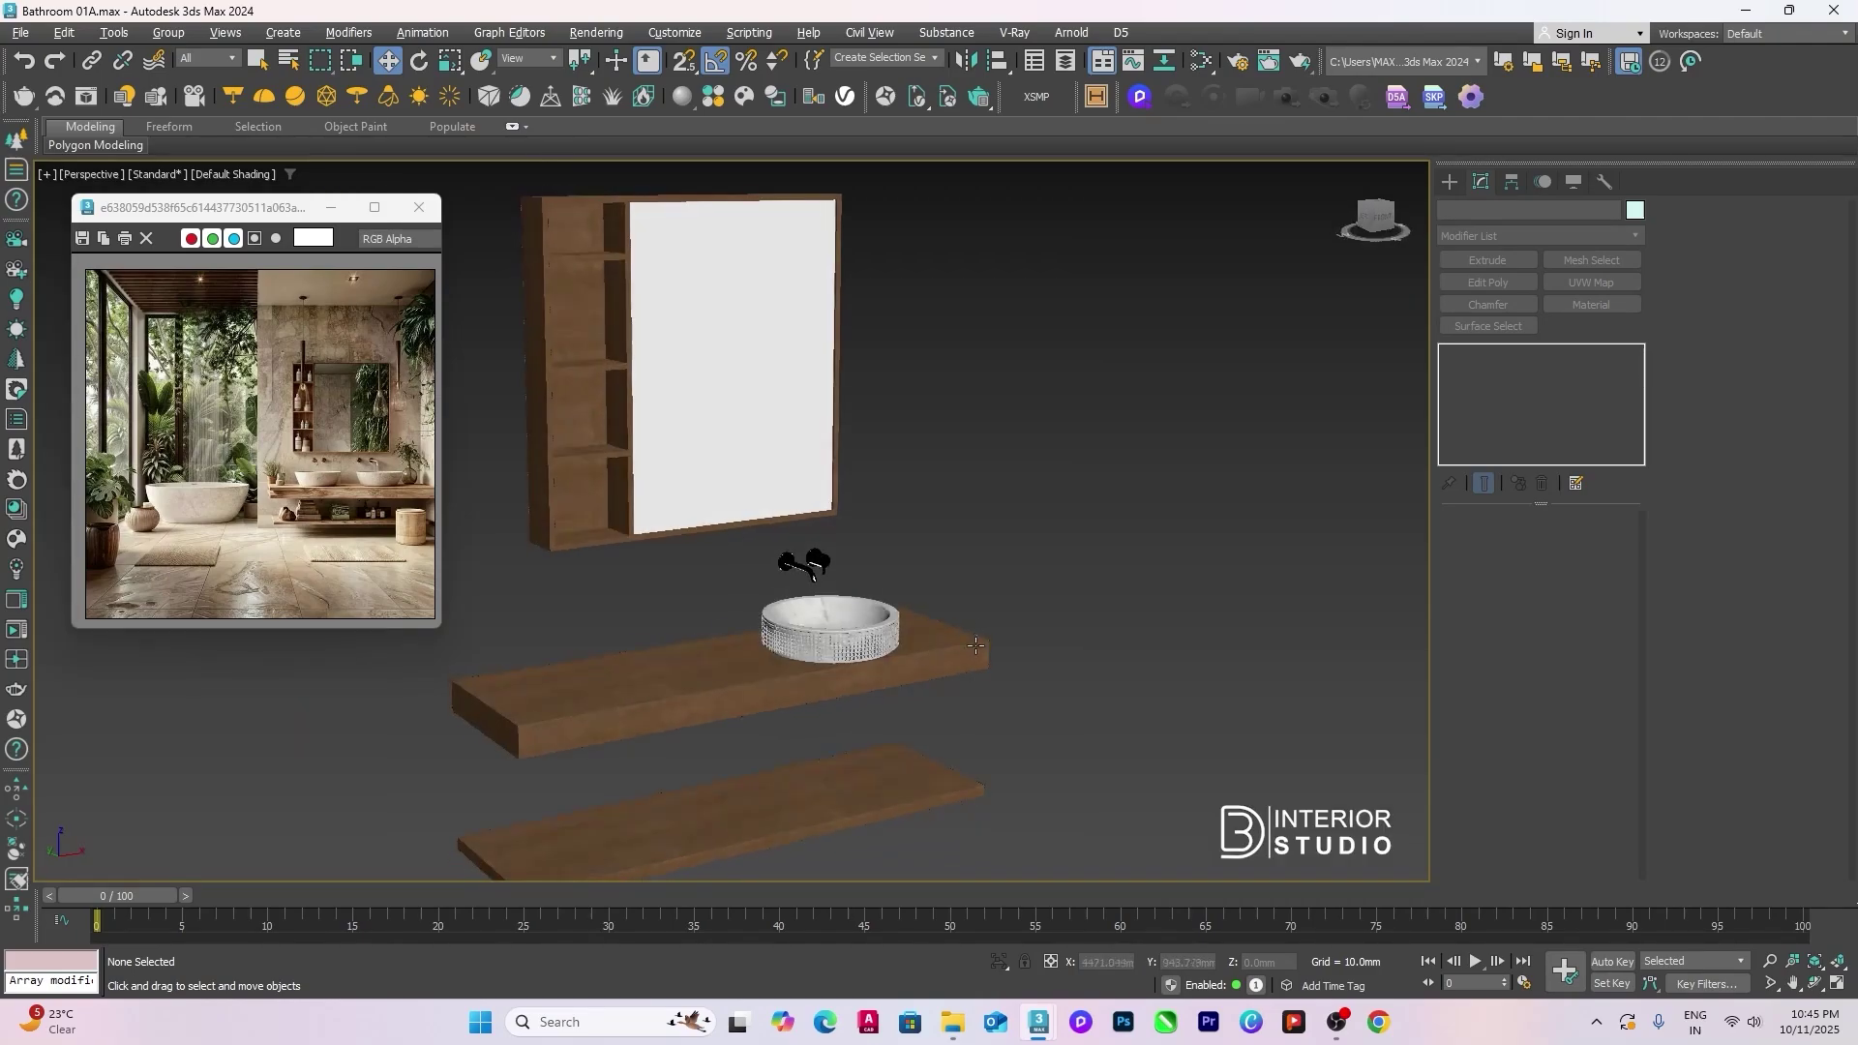
# Step: Align the basin to the upper shelf along world Y, center to center
pyautogui.click(905, 679)
pyautogui.keyDown('alt'); pyautogui.moveTo(905, 679); pyautogui.dragTo(801, 764, button='middle'); pyautogui.keyUp('alt')
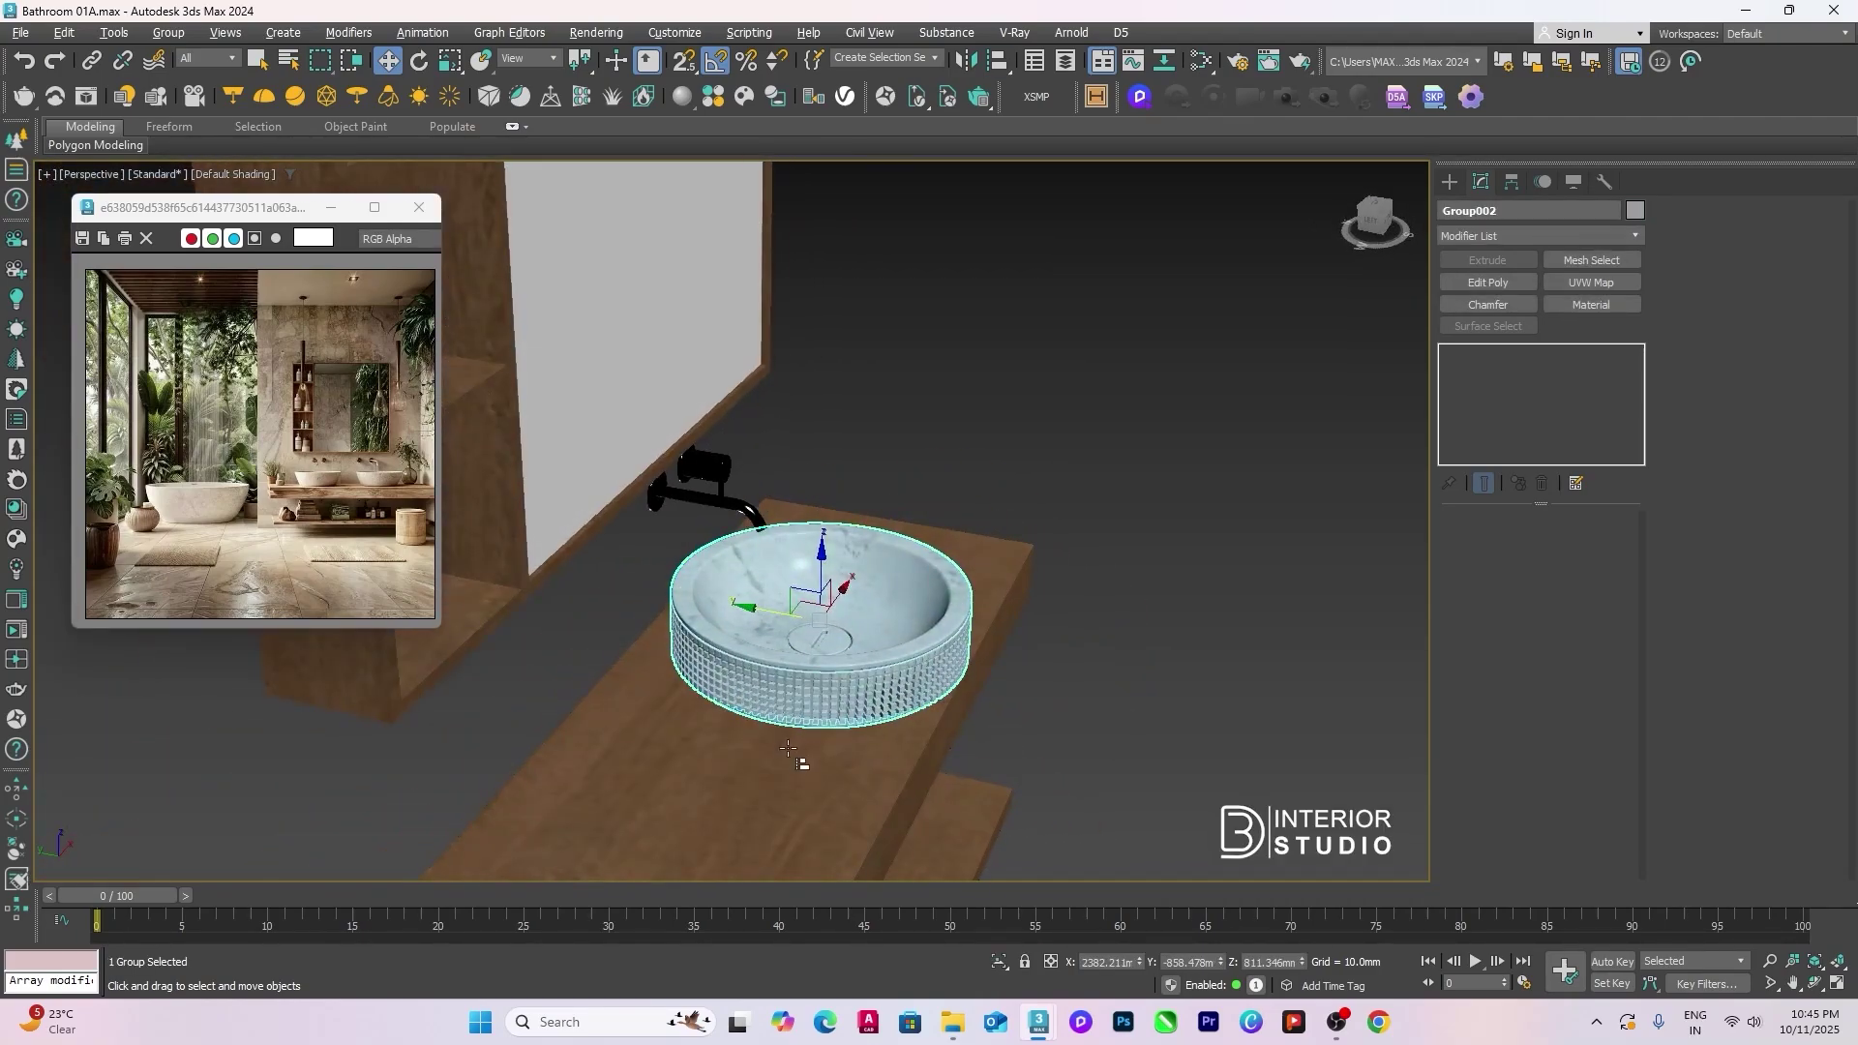
pyautogui.hotkey('alt', 'a')
pyautogui.click(912, 656)
pyautogui.click(1348, 543)
pyautogui.click(1280, 546)
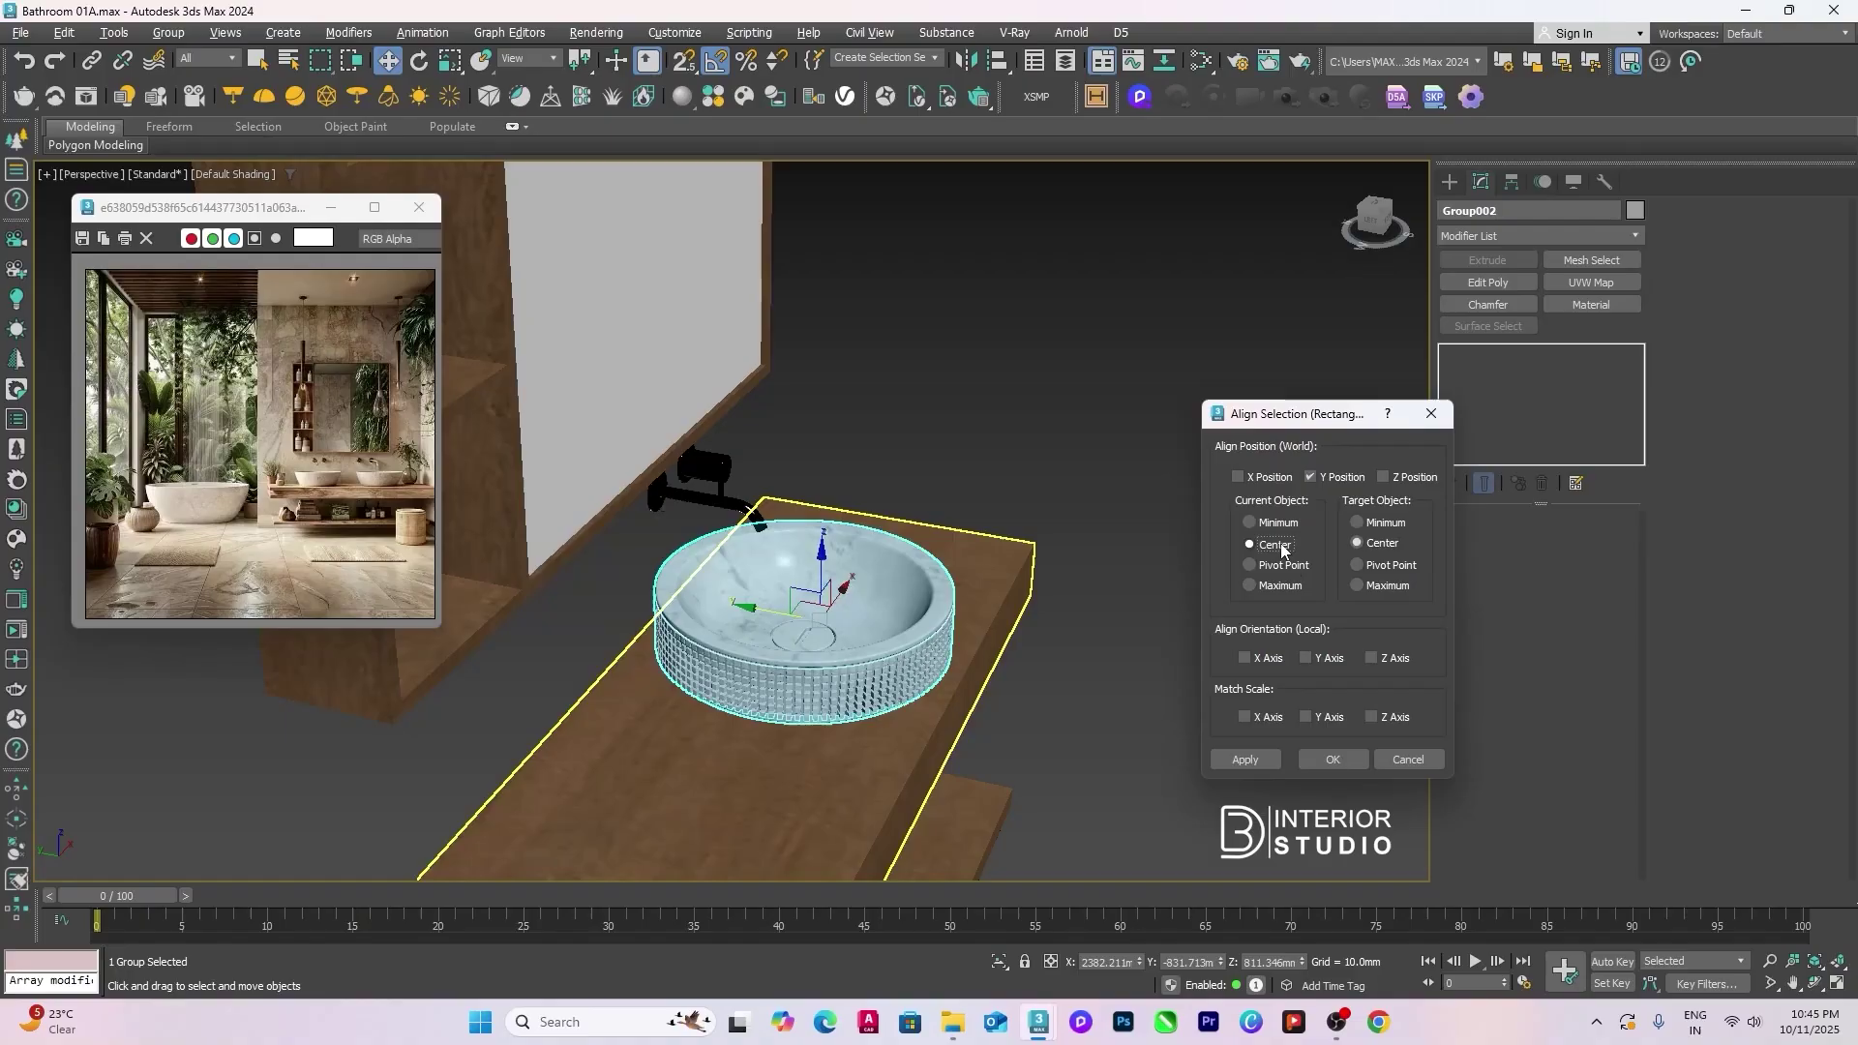
pyautogui.click(1339, 757)
pyautogui.click(1221, 700)
# Step: Align the wall tap to the upper shelf along world Y, maximum to maximum
pyautogui.keyDown('alt'); pyautogui.moveTo(996, 668); pyautogui.dragTo(822, 602, button='middle'); pyautogui.keyUp('alt')
pyautogui.click(879, 583)
pyautogui.keyDown('alt'); pyautogui.moveTo(1007, 624); pyautogui.dragTo(968, 720, button='middle'); pyautogui.keyUp('alt')
pyautogui.hotkey('alt', 'a')
pyautogui.click(1026, 733)
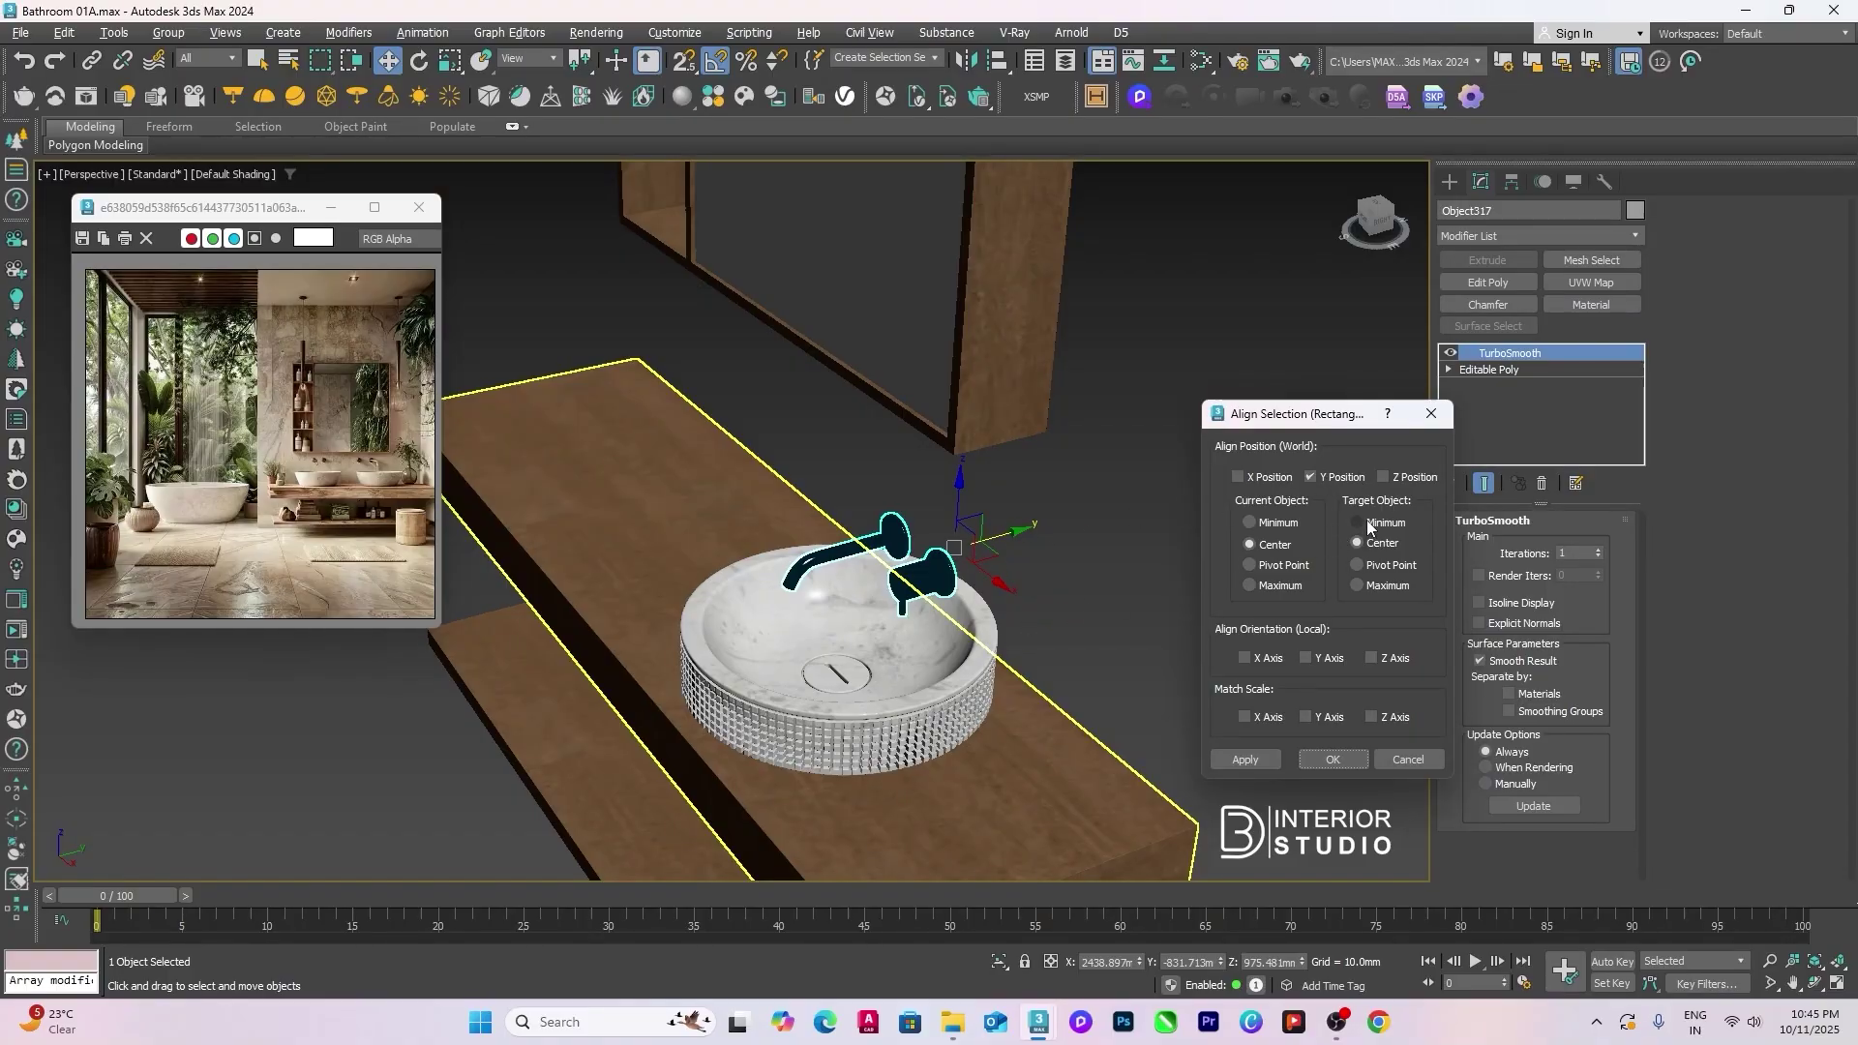
pyautogui.click(1291, 520)
pyautogui.click(1367, 584)
pyautogui.click(1295, 586)
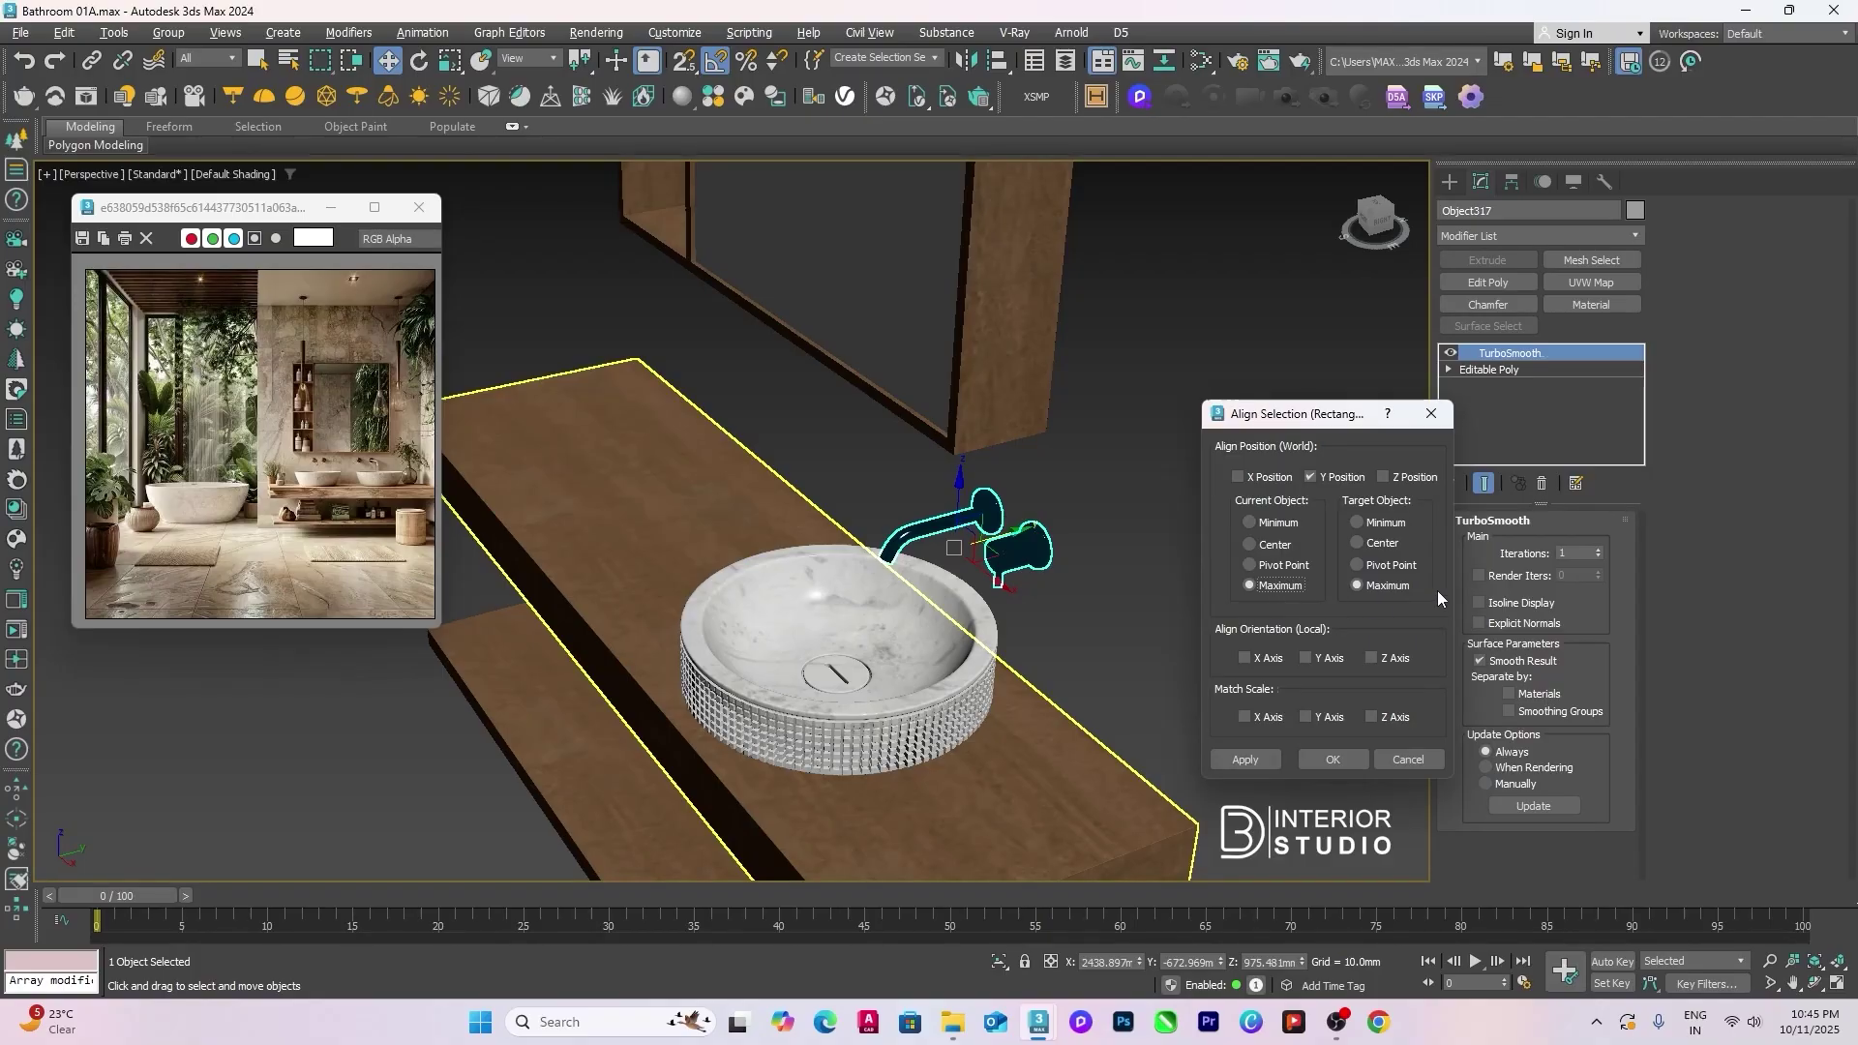
pyautogui.click(1333, 761)
pyautogui.click(1162, 616)
# Step: Inspect the selected tap's position relative to the basin and the shelf's back edge in the wireframe Top view
pyautogui.keyDown('alt'); pyautogui.moveTo(987, 668); pyautogui.dragTo(1142, 656, button='middle'); pyautogui.keyUp('alt')
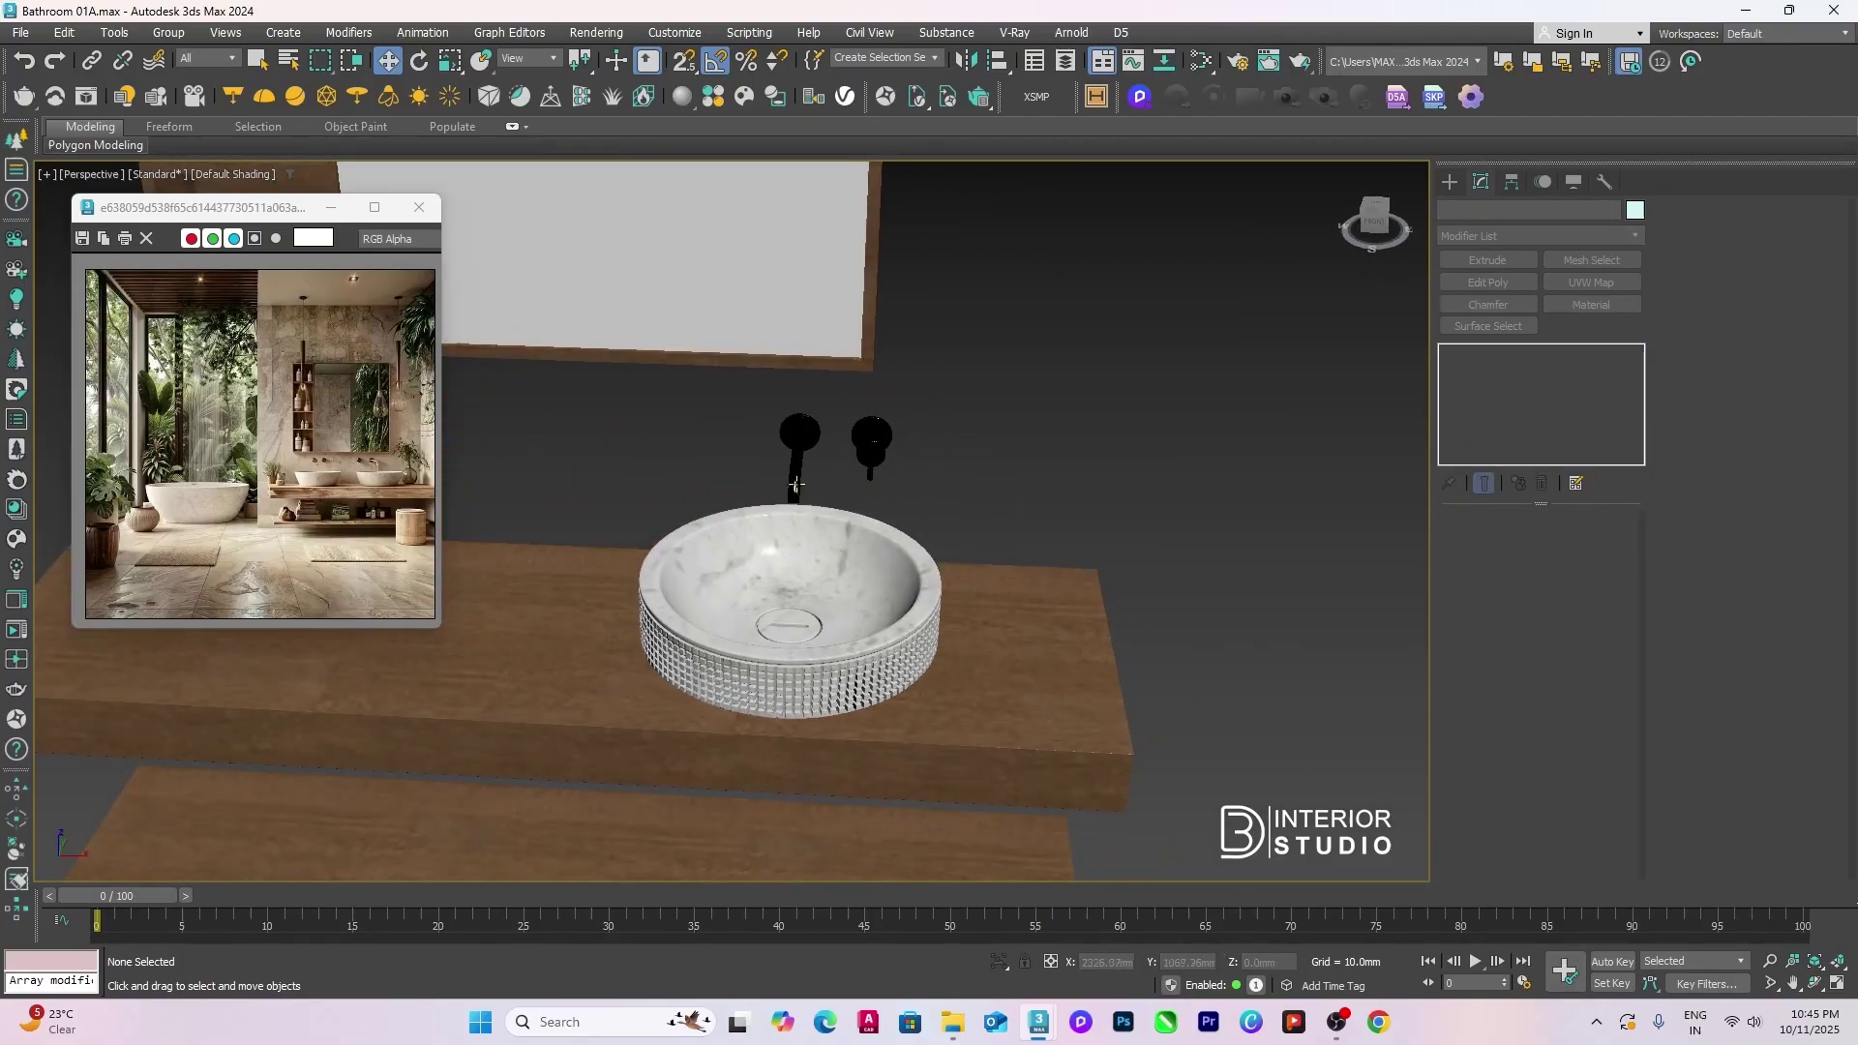
pyautogui.click(797, 473)
pyautogui.press('t')
pyautogui.press('z')
pyautogui.press('F3')
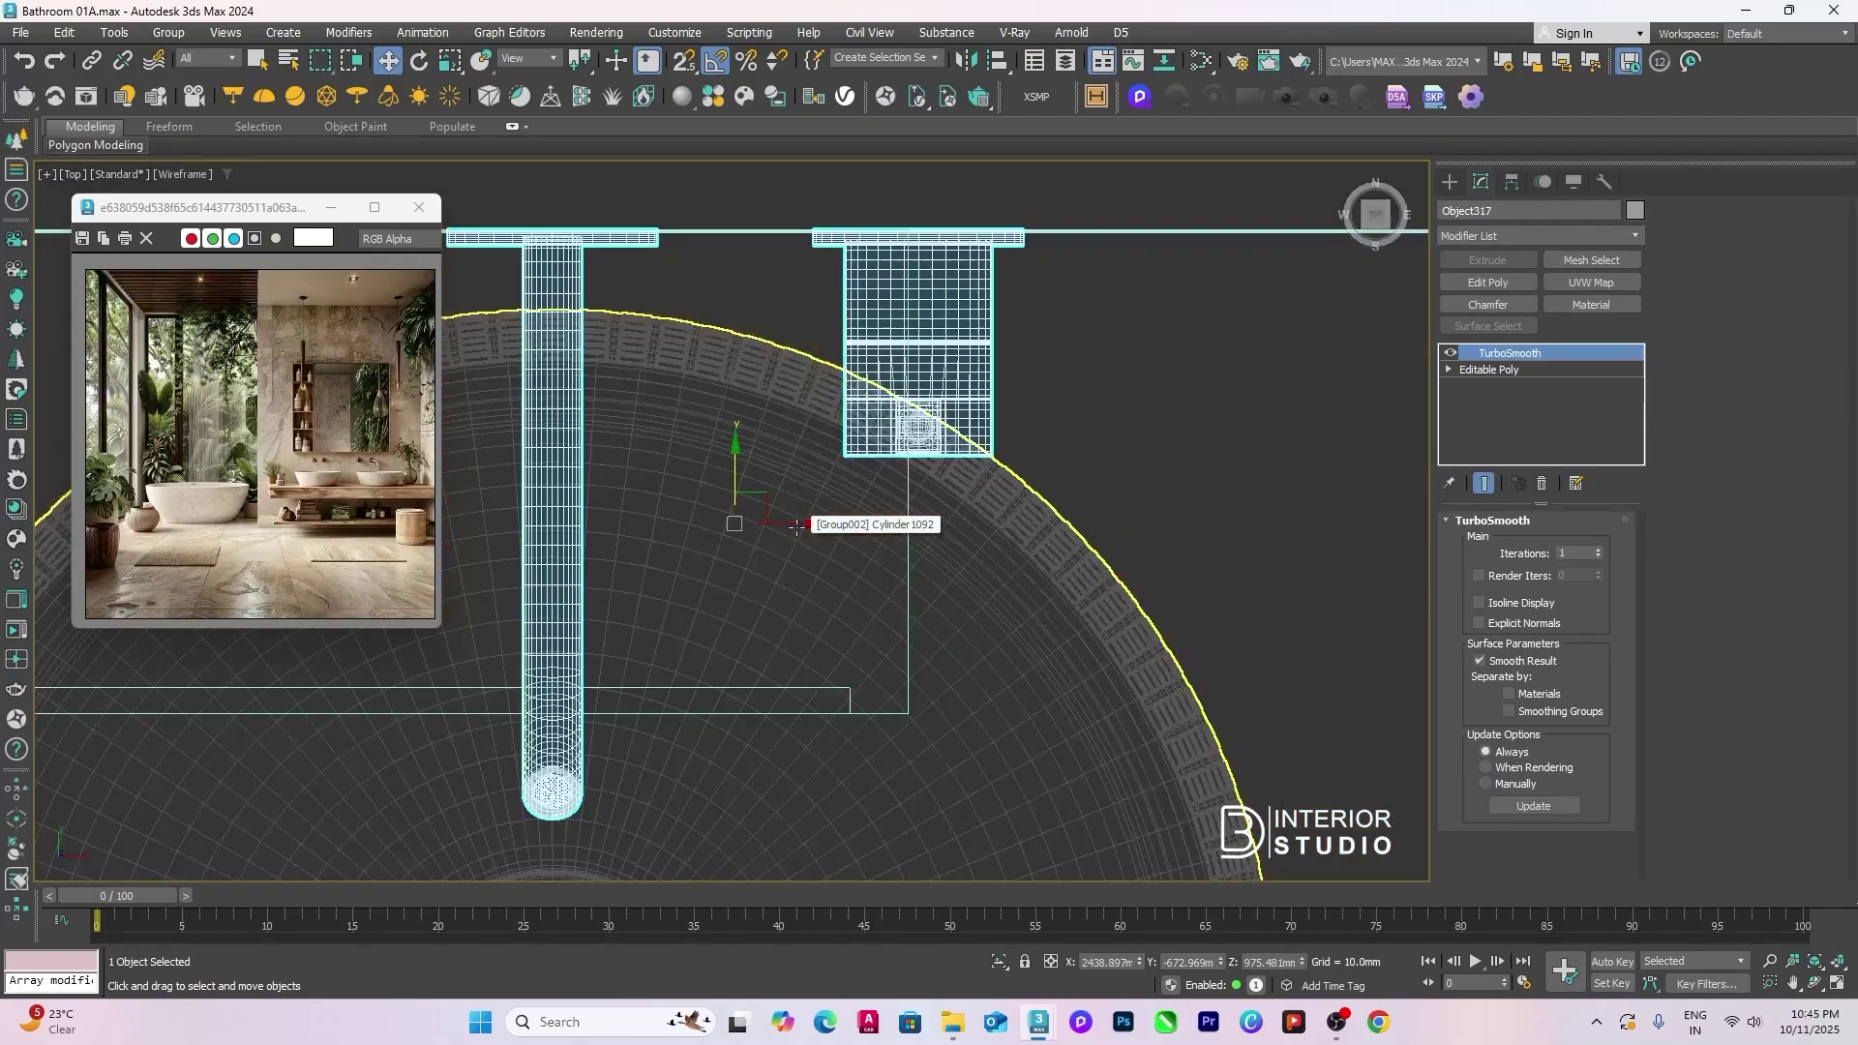
pyautogui.scroll(-3, 840, 530)
pyautogui.moveTo(717, 786); pyautogui.dragTo(755, 754, button='middle')
pyautogui.scroll(-5, 779, 547)
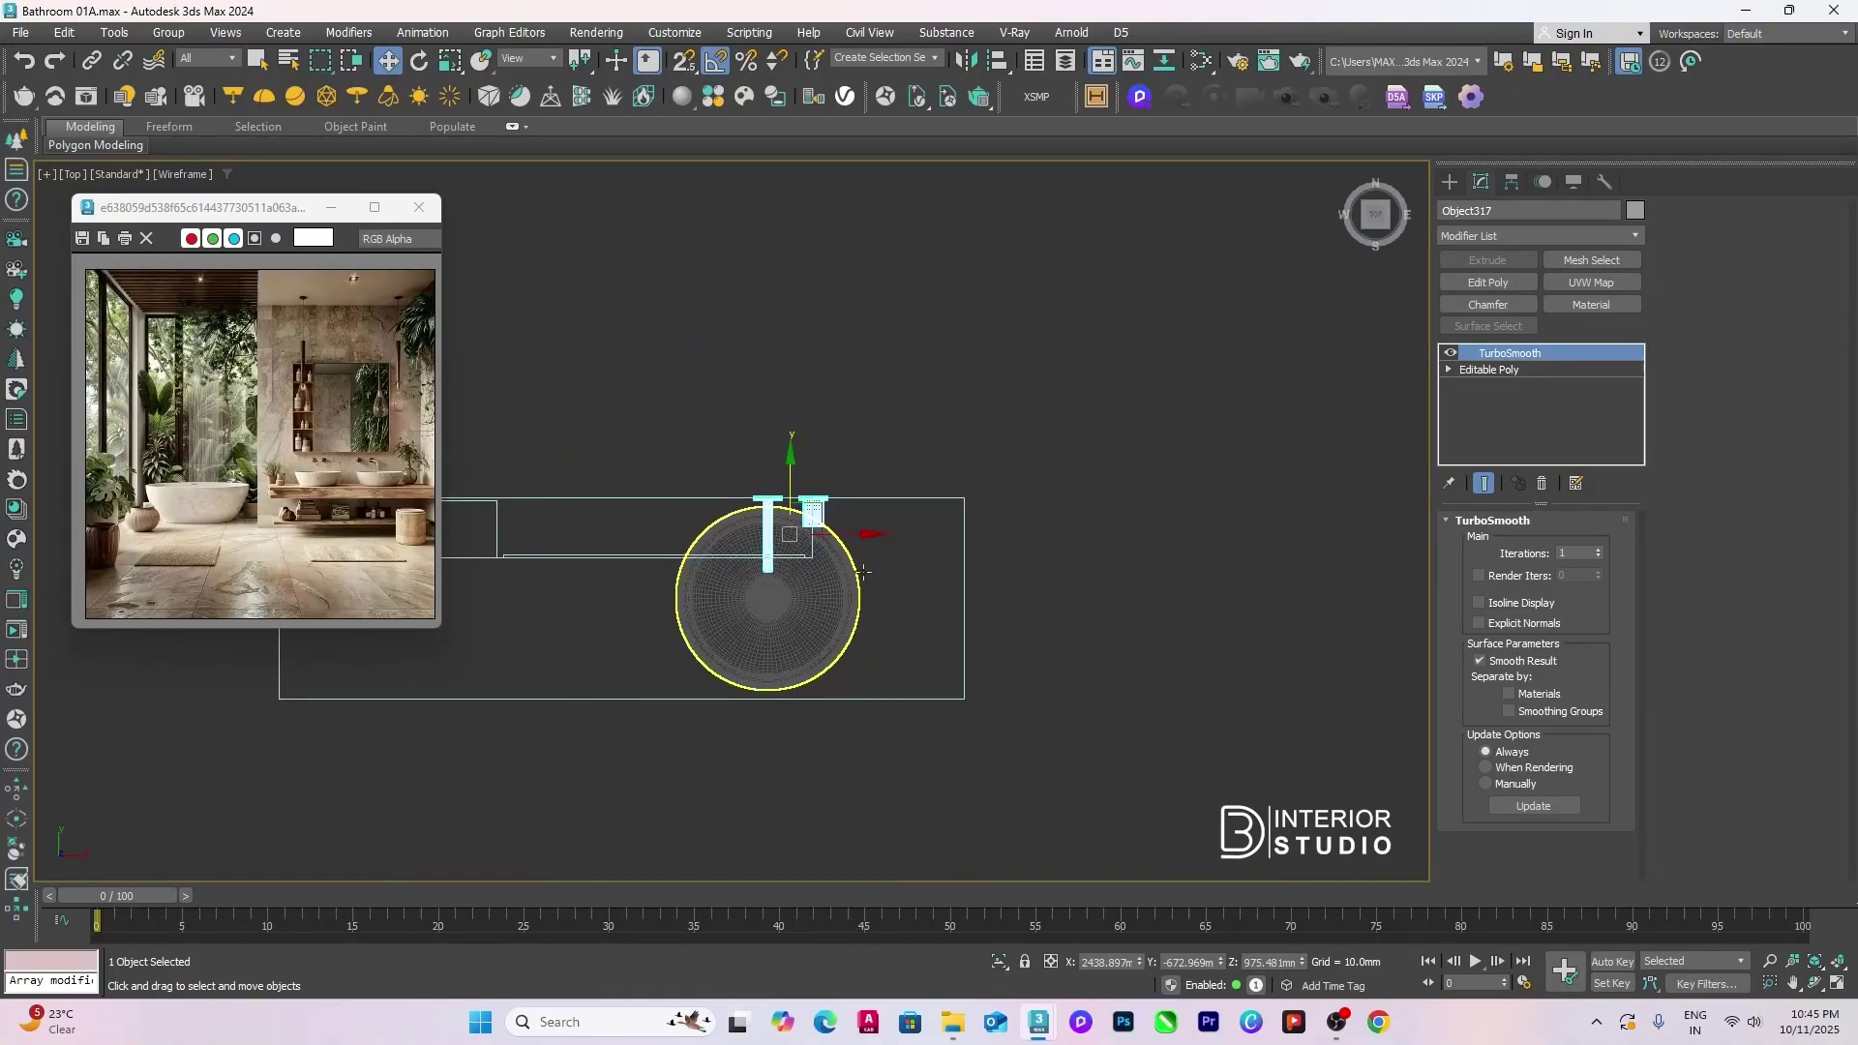
# Step: Clone the basin together with its tap as one instance along negative X, near the shelf's other end
pyautogui.keyDown('ctrl'); pyautogui.click(832, 584); pyautogui.keyUp('ctrl')
pyautogui.moveTo(832, 583); pyautogui.dragTo(986, 608, button='middle')
pyautogui.scroll(-2, 986, 602)
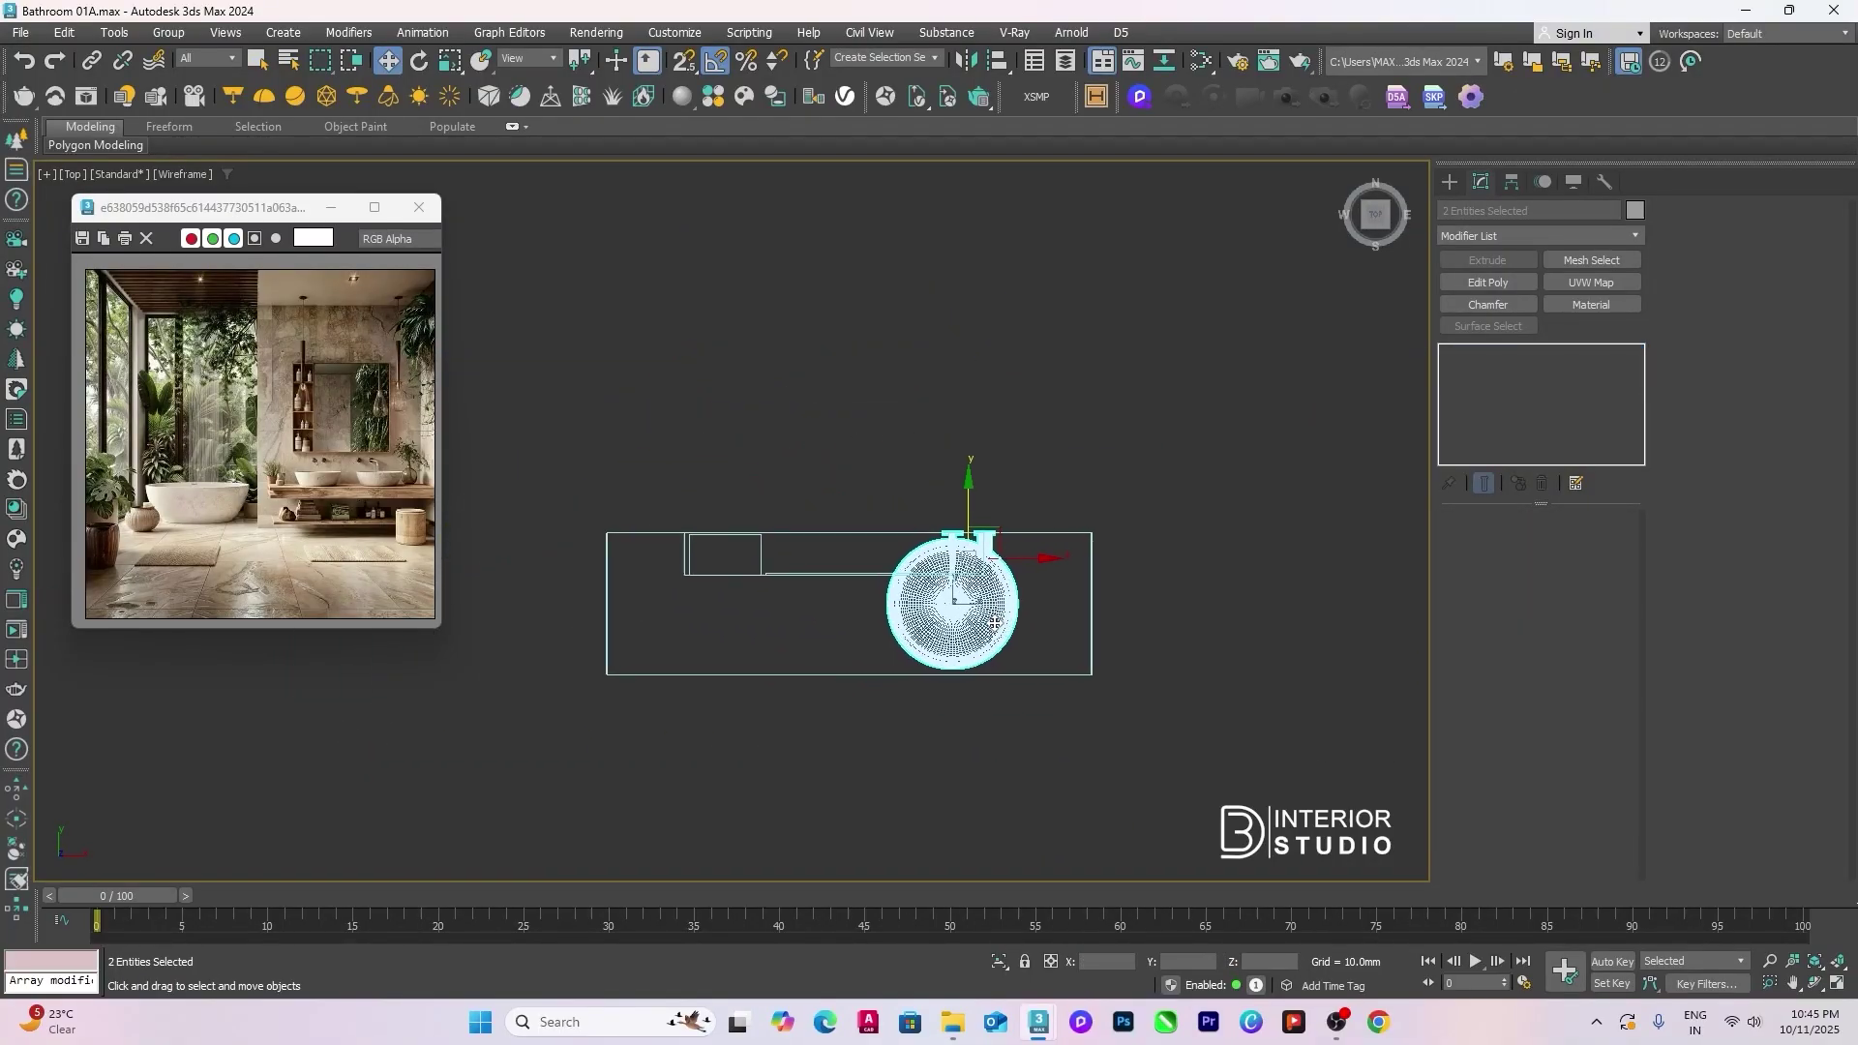
pyautogui.scroll(2, 953, 550)
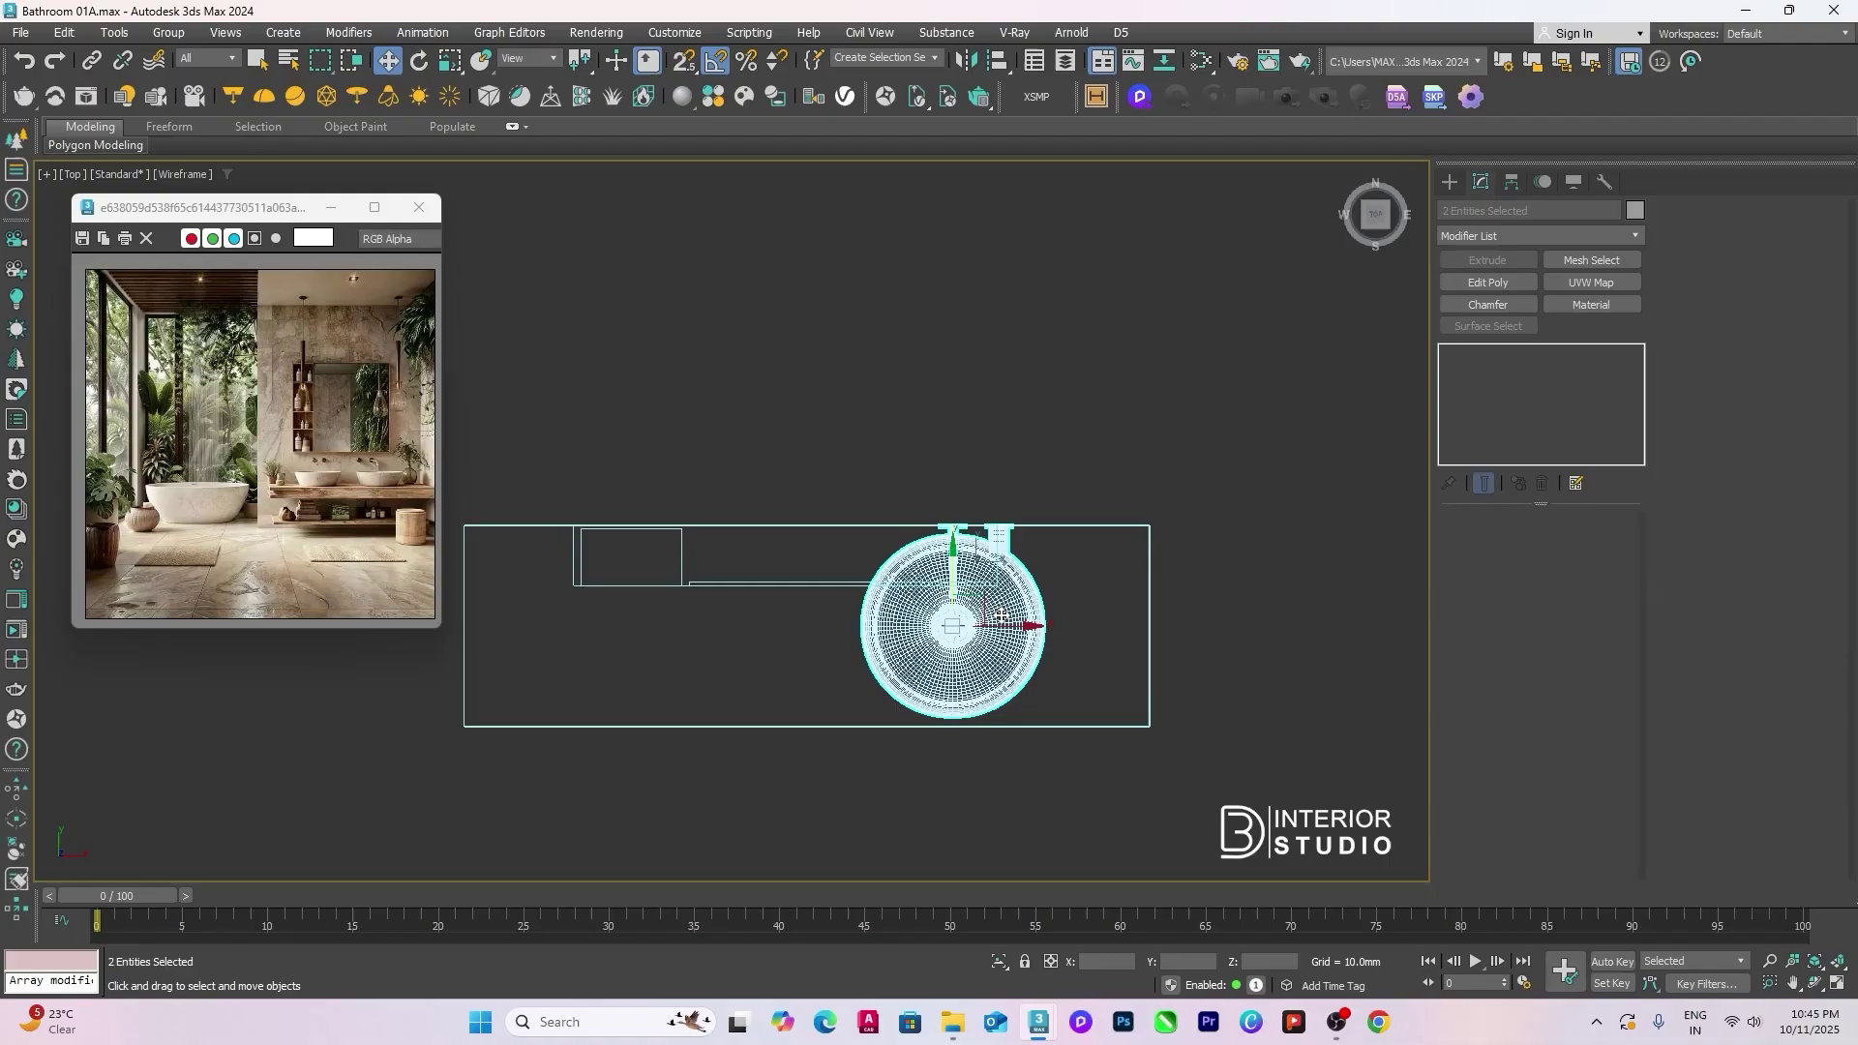
pyautogui.moveTo(1009, 626)
pyautogui.keyDown('shift'); pyautogui.mouseDown()
pyautogui.moveTo(717, 613)
pyautogui.moveTo(749, 608)
pyautogui.mouseUp(); pyautogui.keyUp('shift')
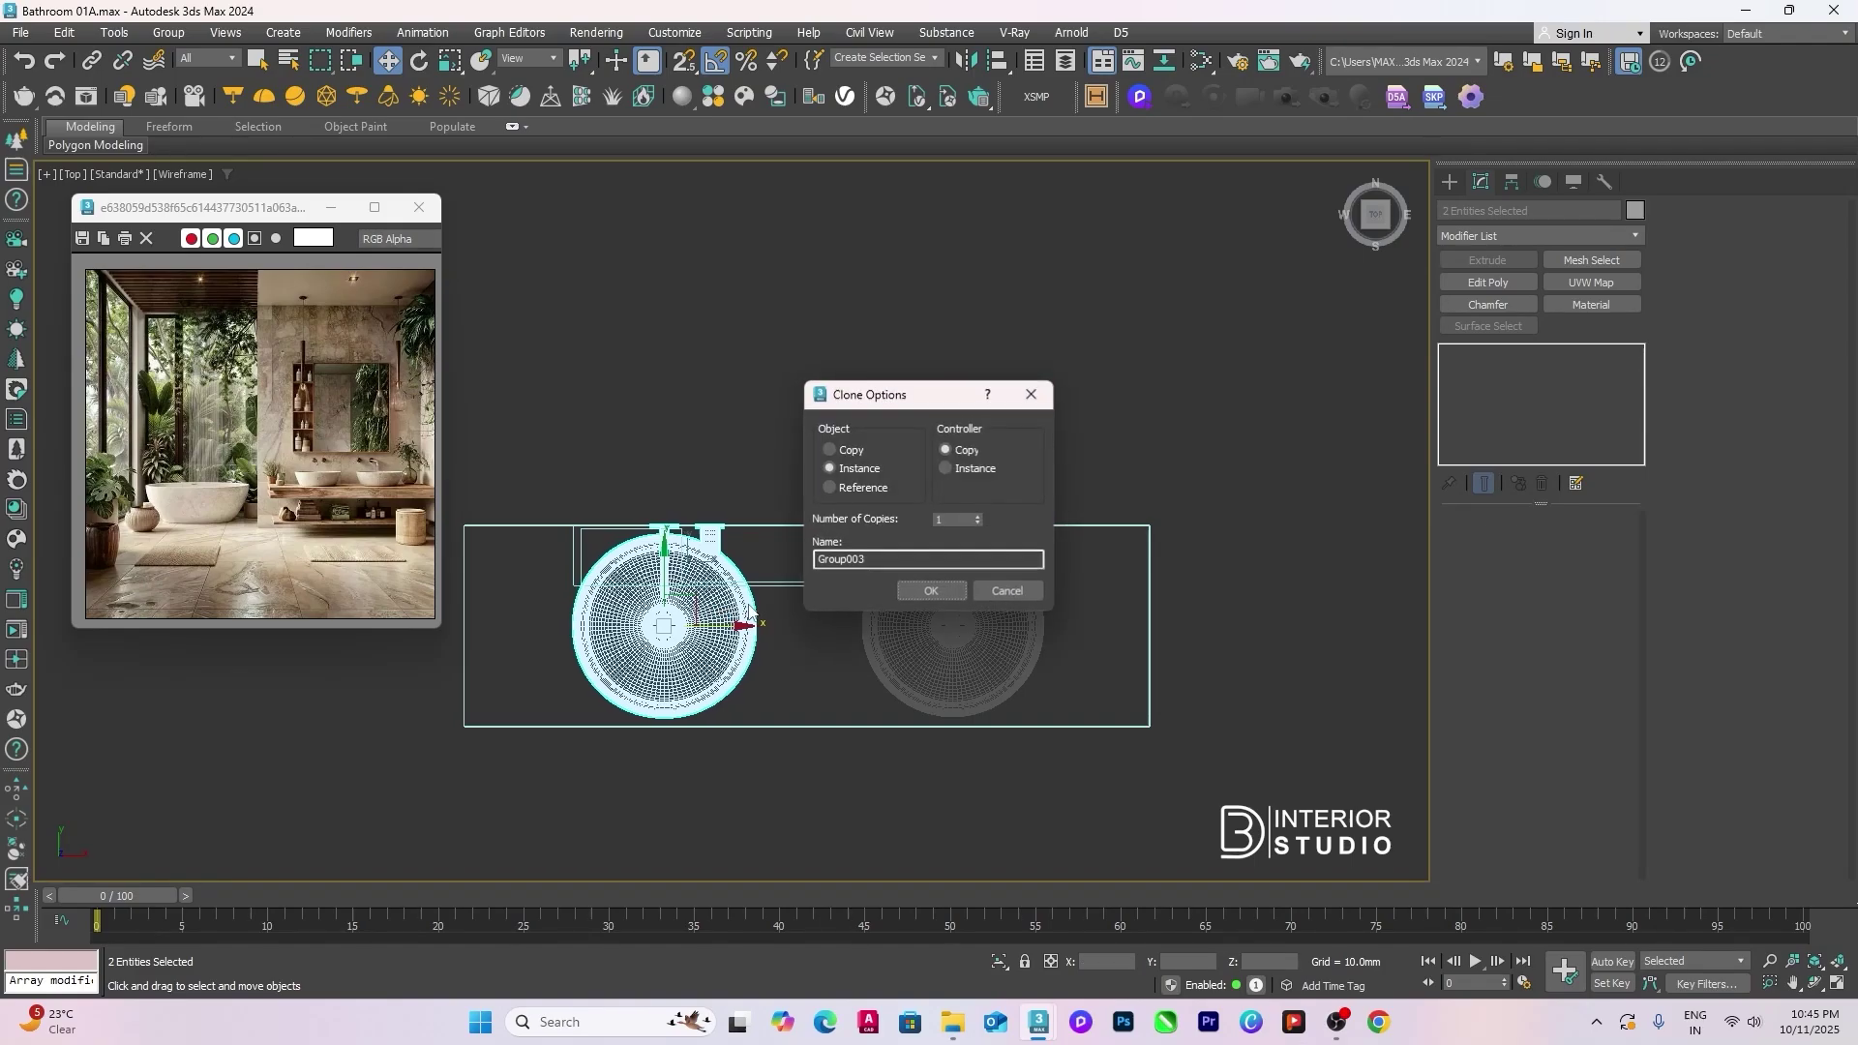
pyautogui.click(929, 591)
pyautogui.click(1031, 464)
# Step: Shift the original basin and its tap about 10 mm along negative X toward the copy
pyautogui.scroll(3, 1035, 620)
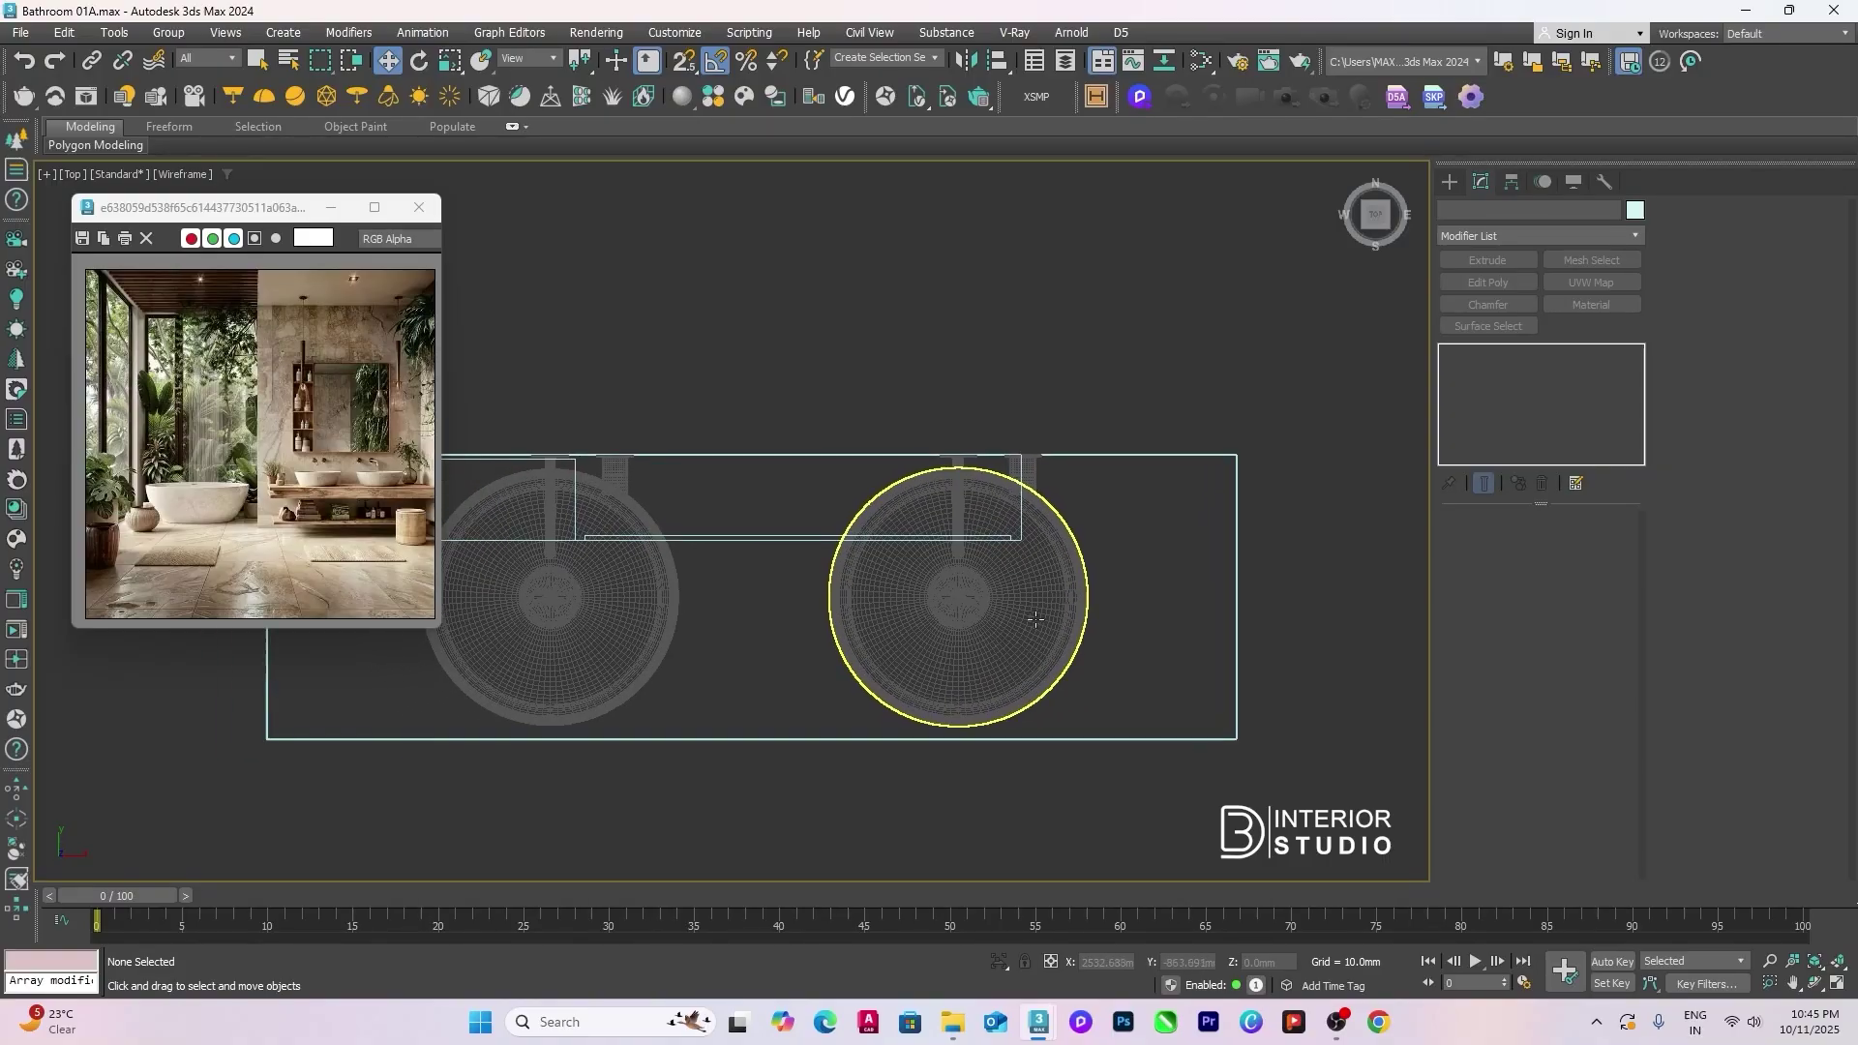
pyautogui.click(1034, 619)
pyautogui.scroll(-2, 1041, 598)
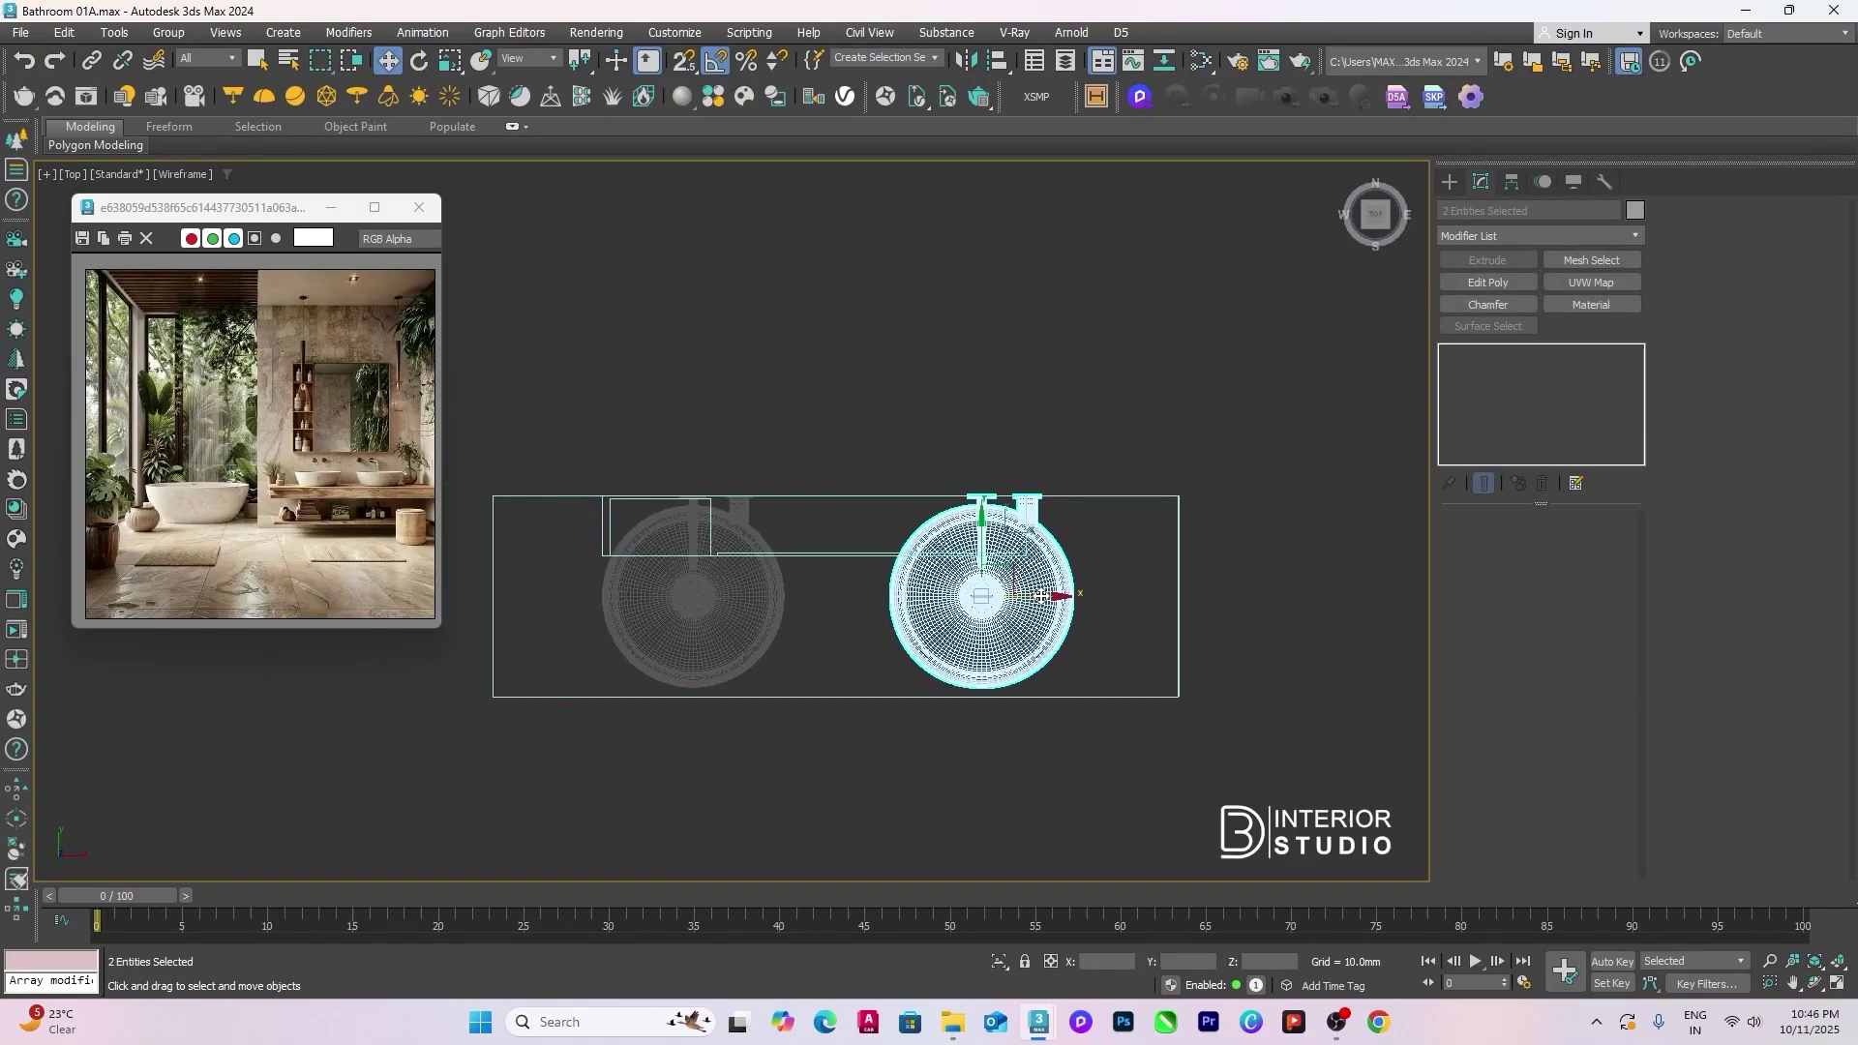
pyautogui.moveTo(1040, 597); pyautogui.dragTo(1038, 599)
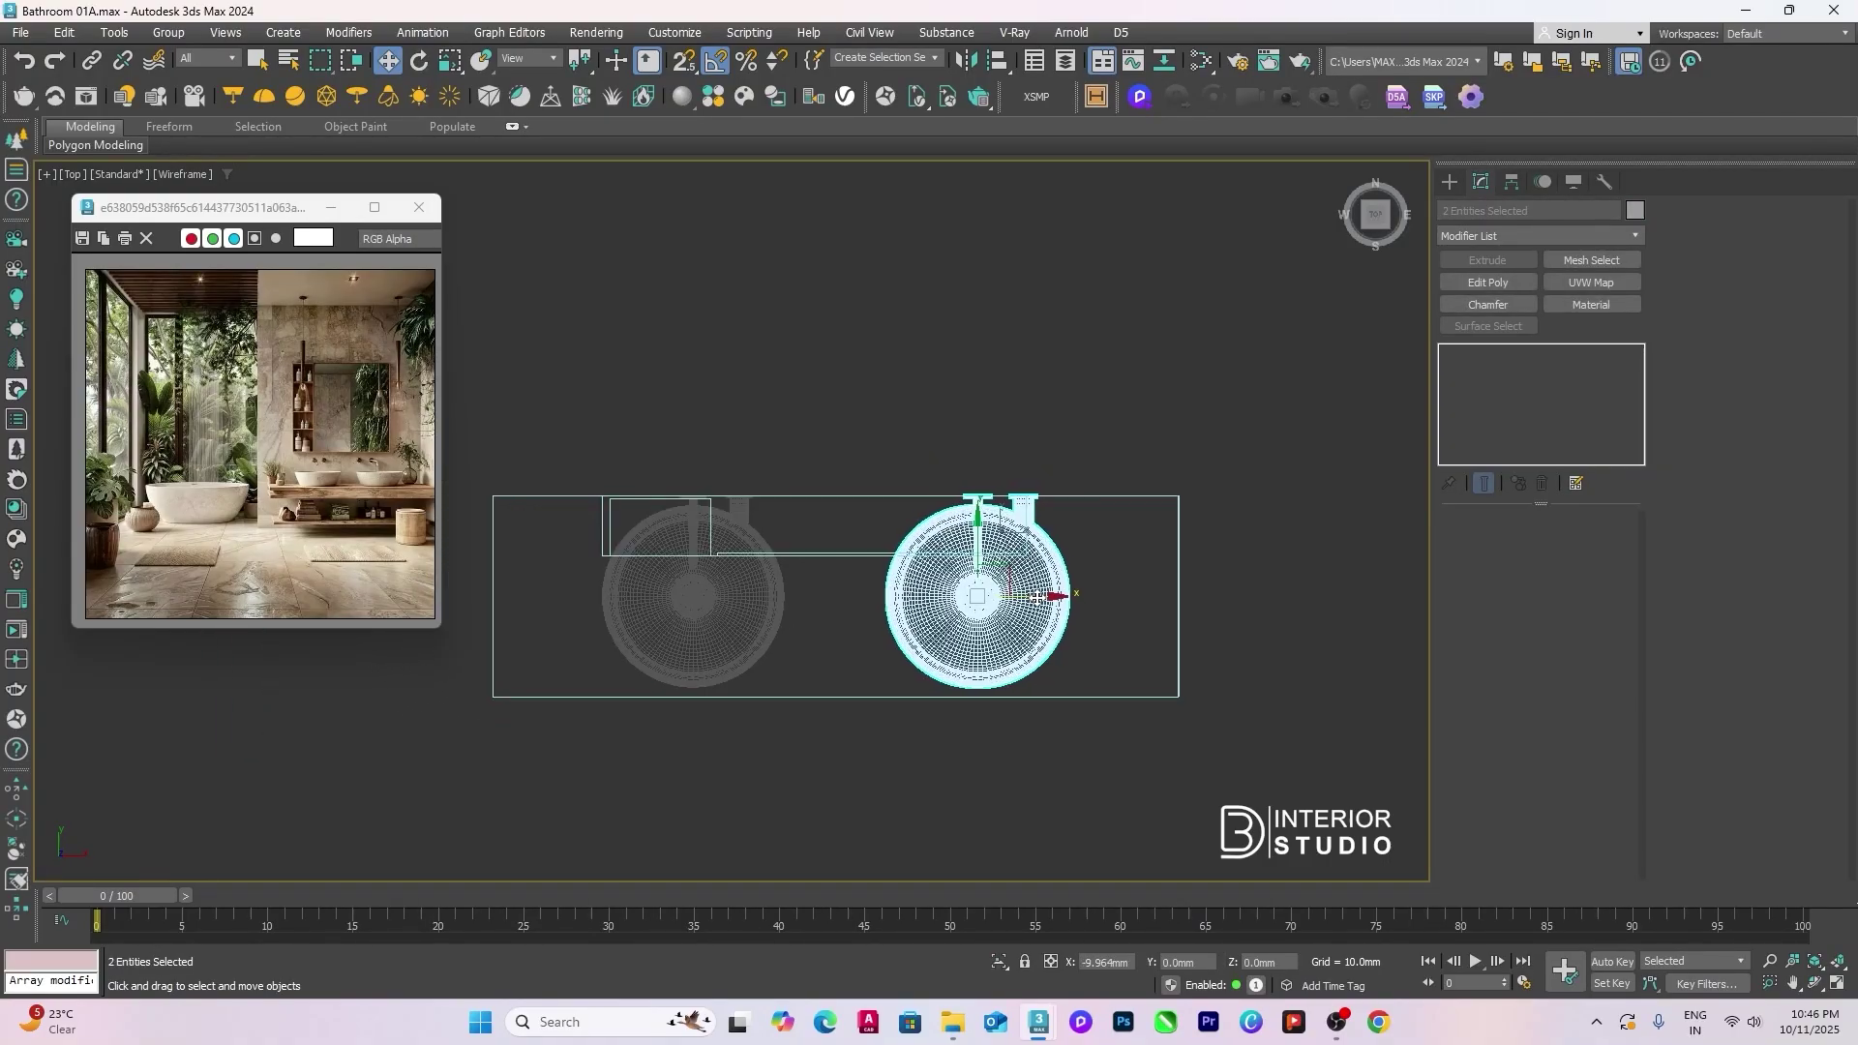
# Step: Inspect both basins, their wall taps and the shelves in a shaded perspective view
pyautogui.click(833, 627)
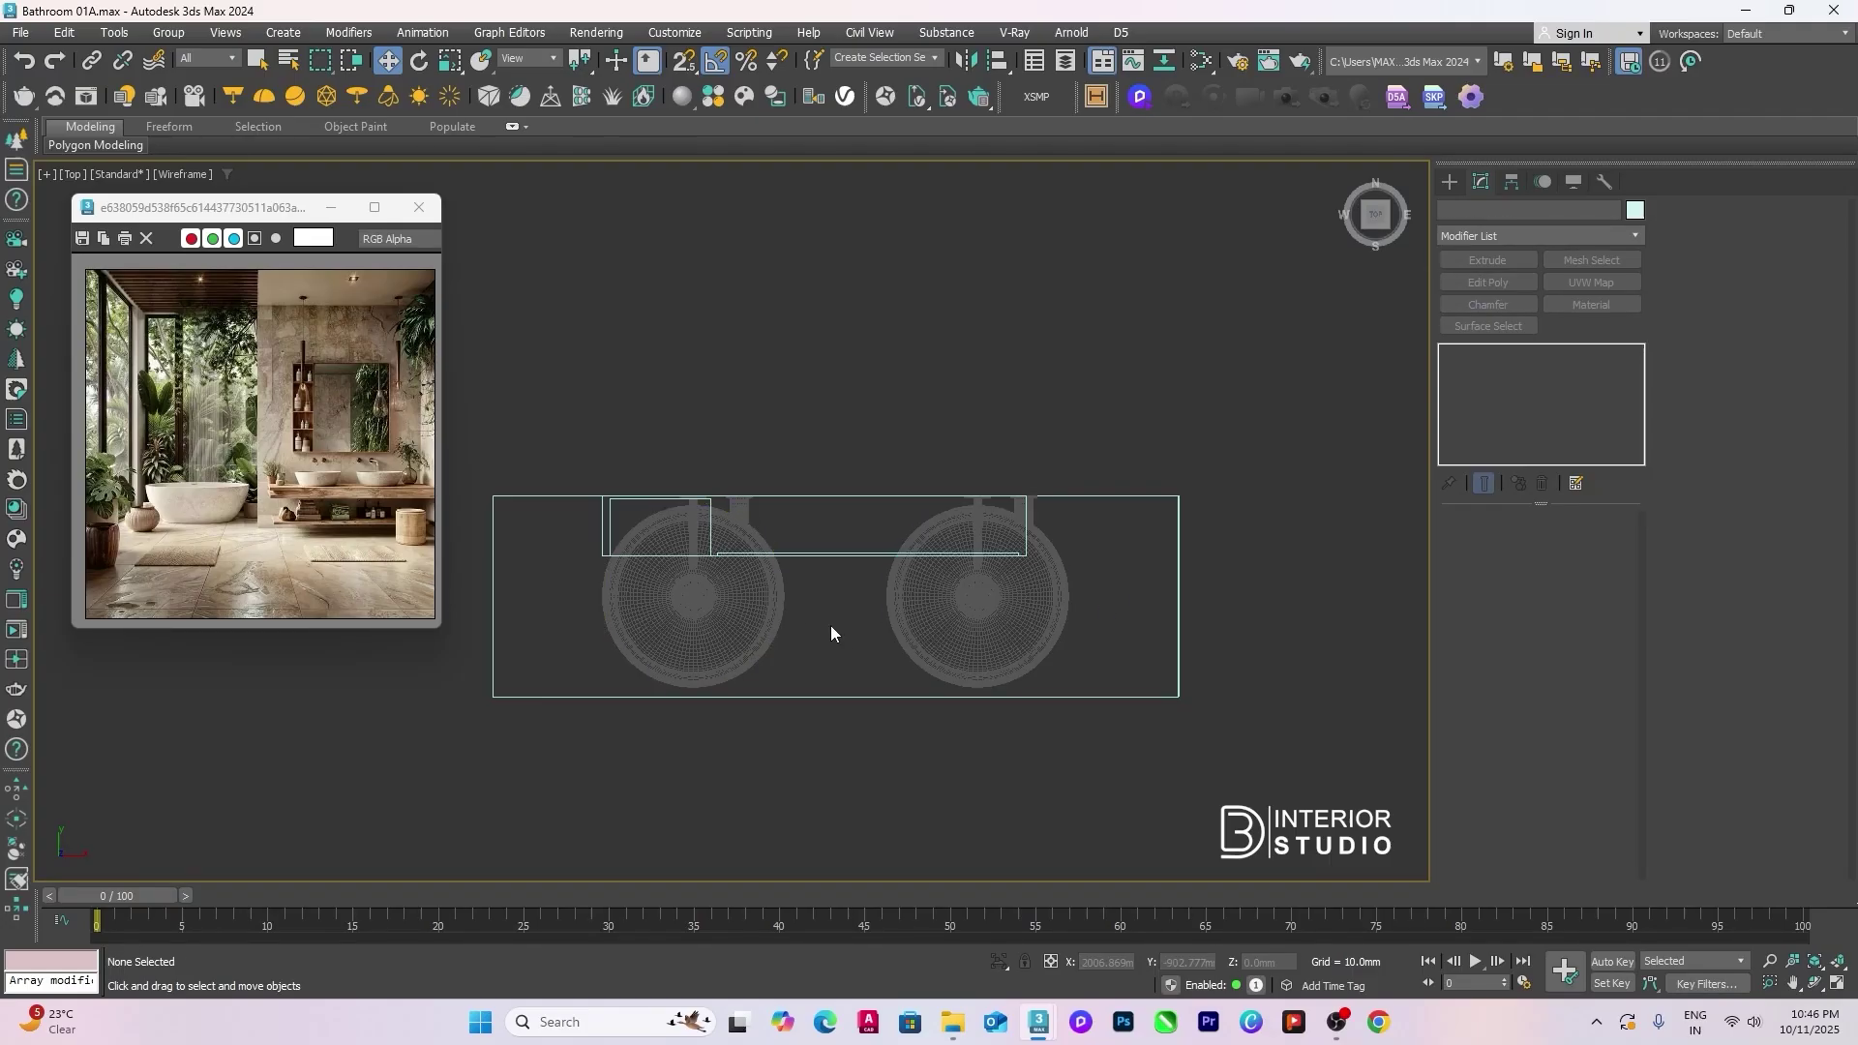
pyautogui.press('p')
pyautogui.press('F3')
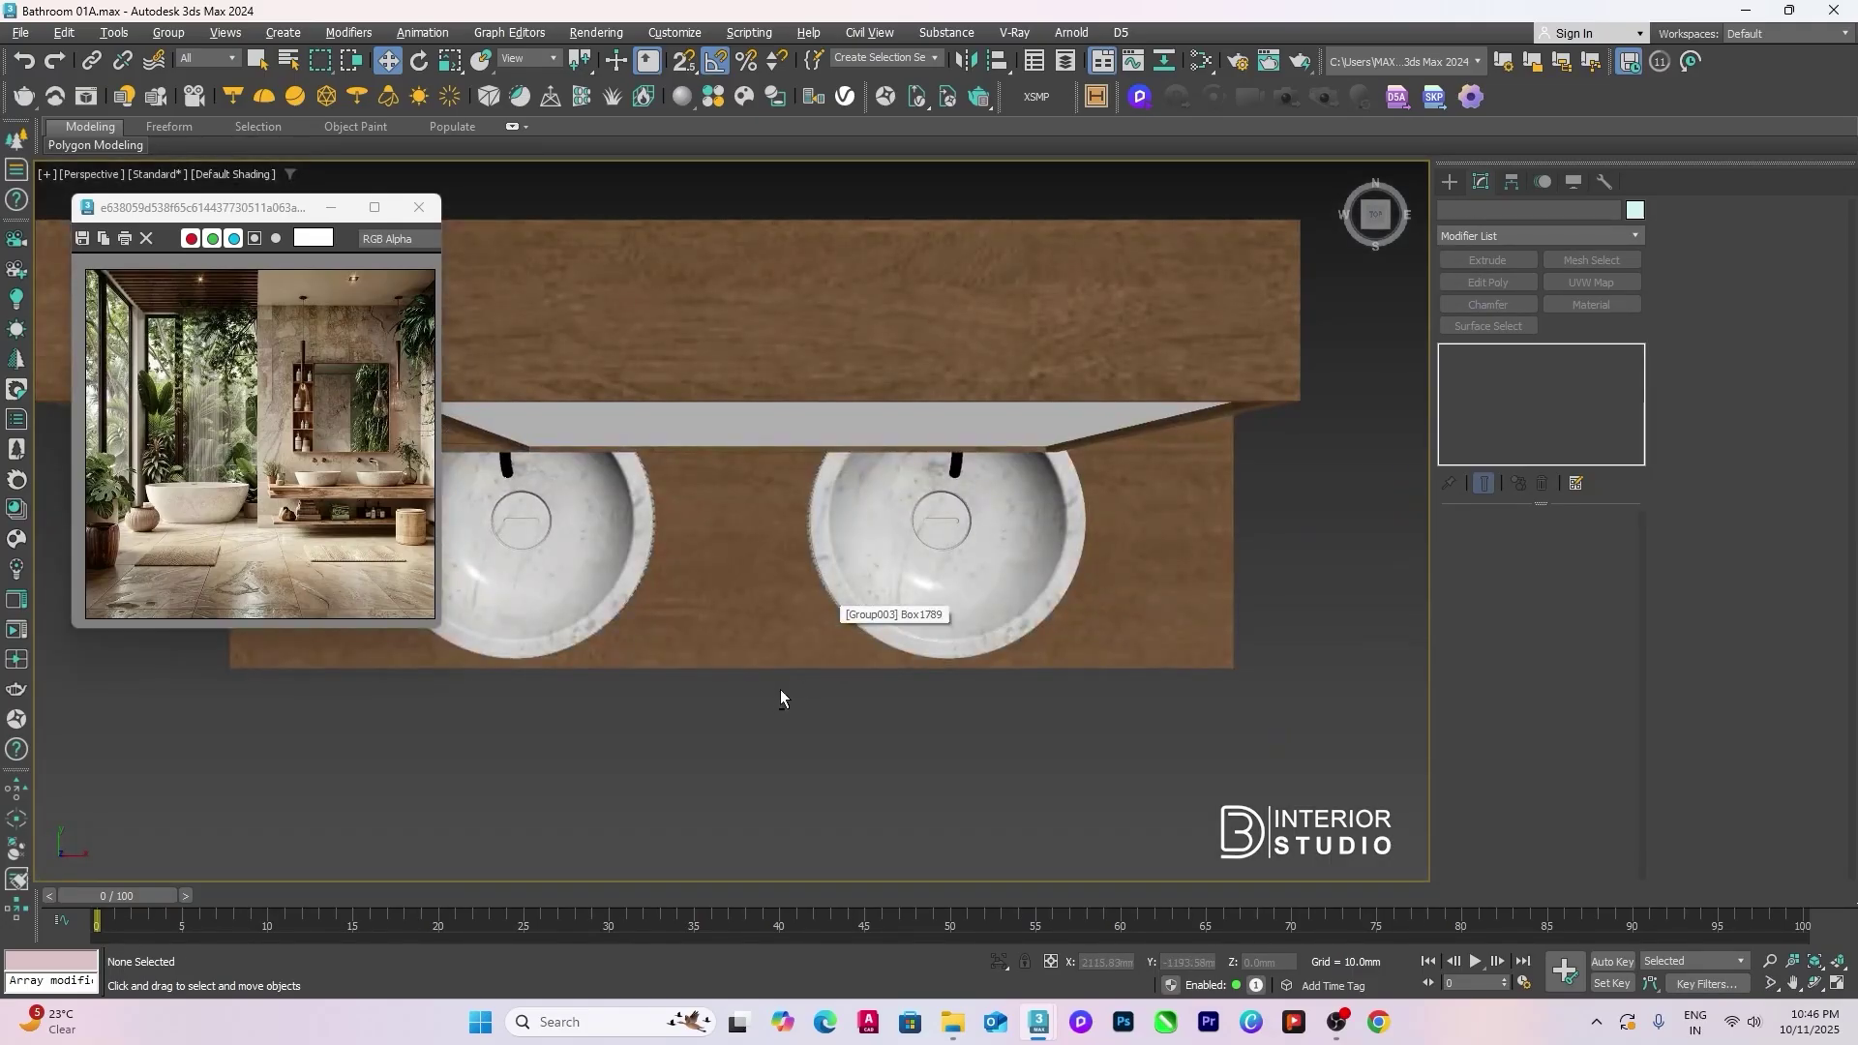
pyautogui.keyDown('alt'); pyautogui.moveTo(780, 691); pyautogui.dragTo(886, 627, button='middle'); pyautogui.keyUp('alt')
pyautogui.scroll(-5, 864, 640)
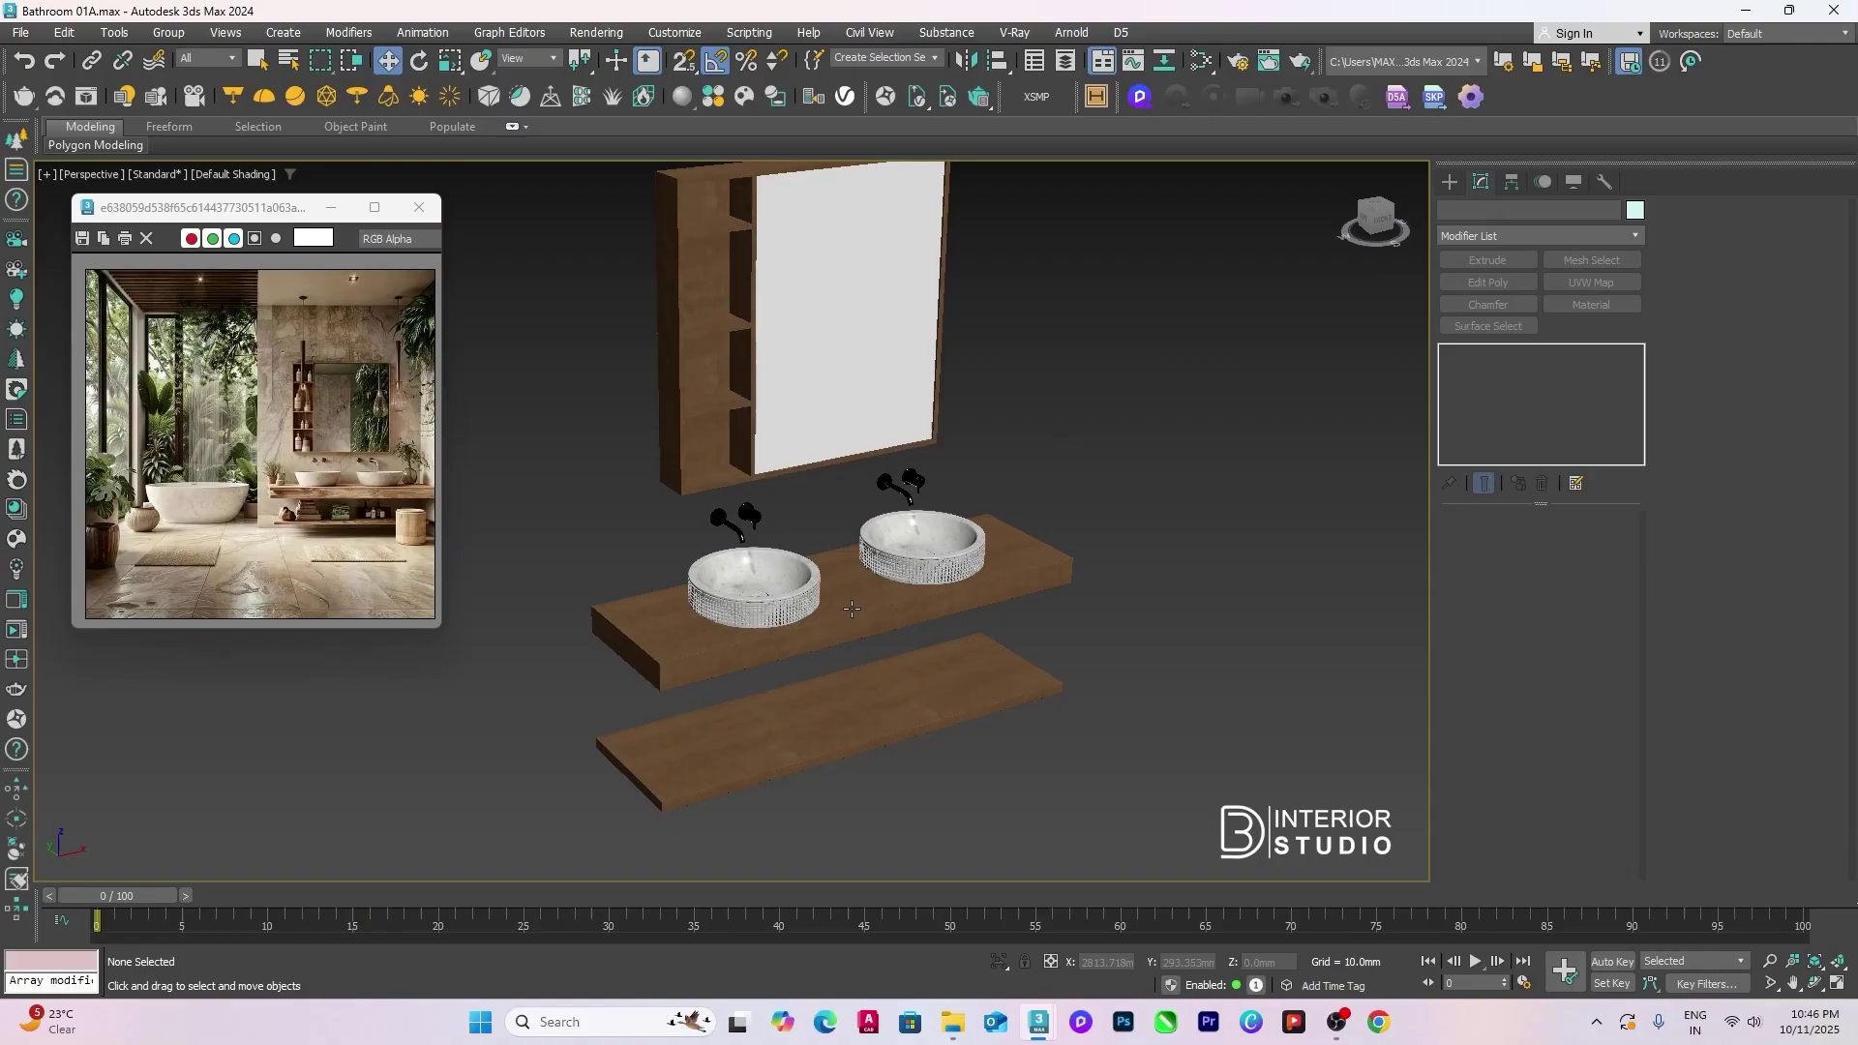
pyautogui.press('s')
pyautogui.moveTo(1123, 554)
pyautogui.keyDown('alt'); pyautogui.mouseDown(button='middle')
pyautogui.moveTo(1101, 527)
pyautogui.moveTo(1049, 540)
pyautogui.moveTo(1140, 548)
pyautogui.mouseUp(button='middle'); pyautogui.keyUp('alt')
pyautogui.press('s')
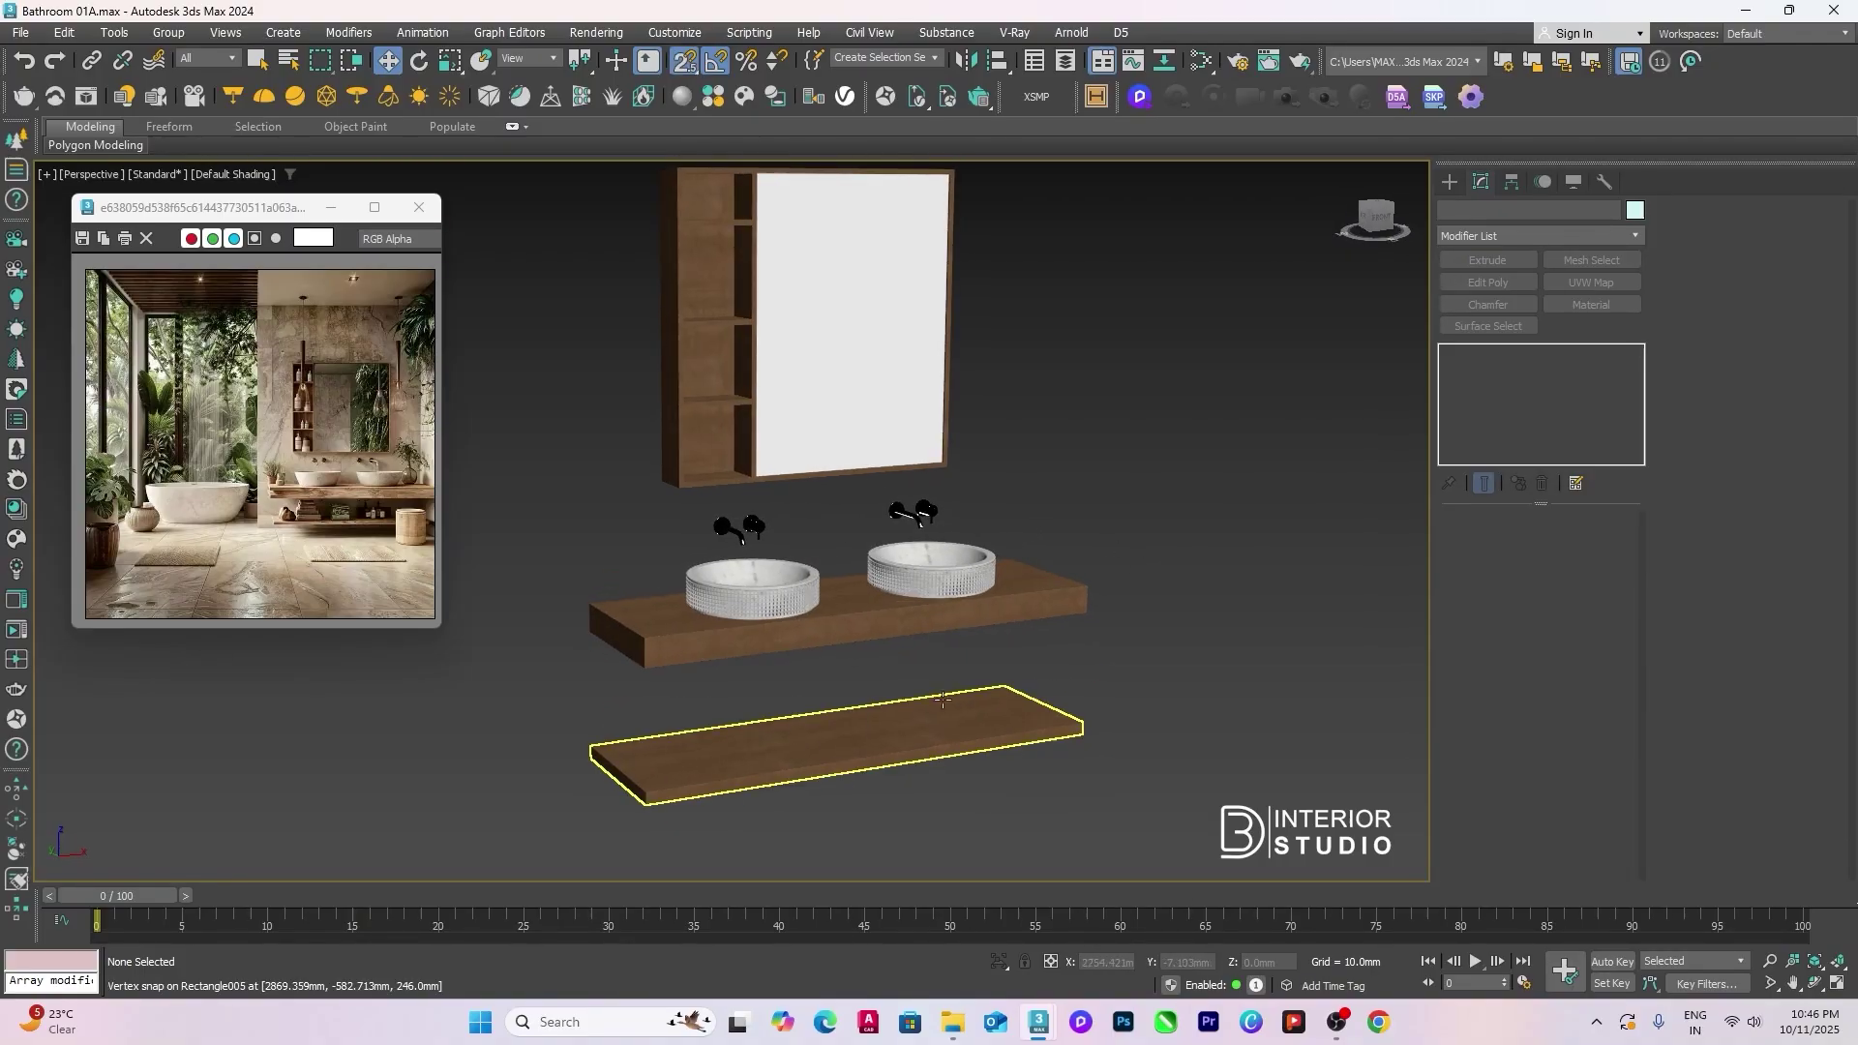
# Step: Bring the rest of the scene back into view and show the room and bathtub in the Top view
pyautogui.rightClick(1185, 606)
pyautogui.click(1198, 519)
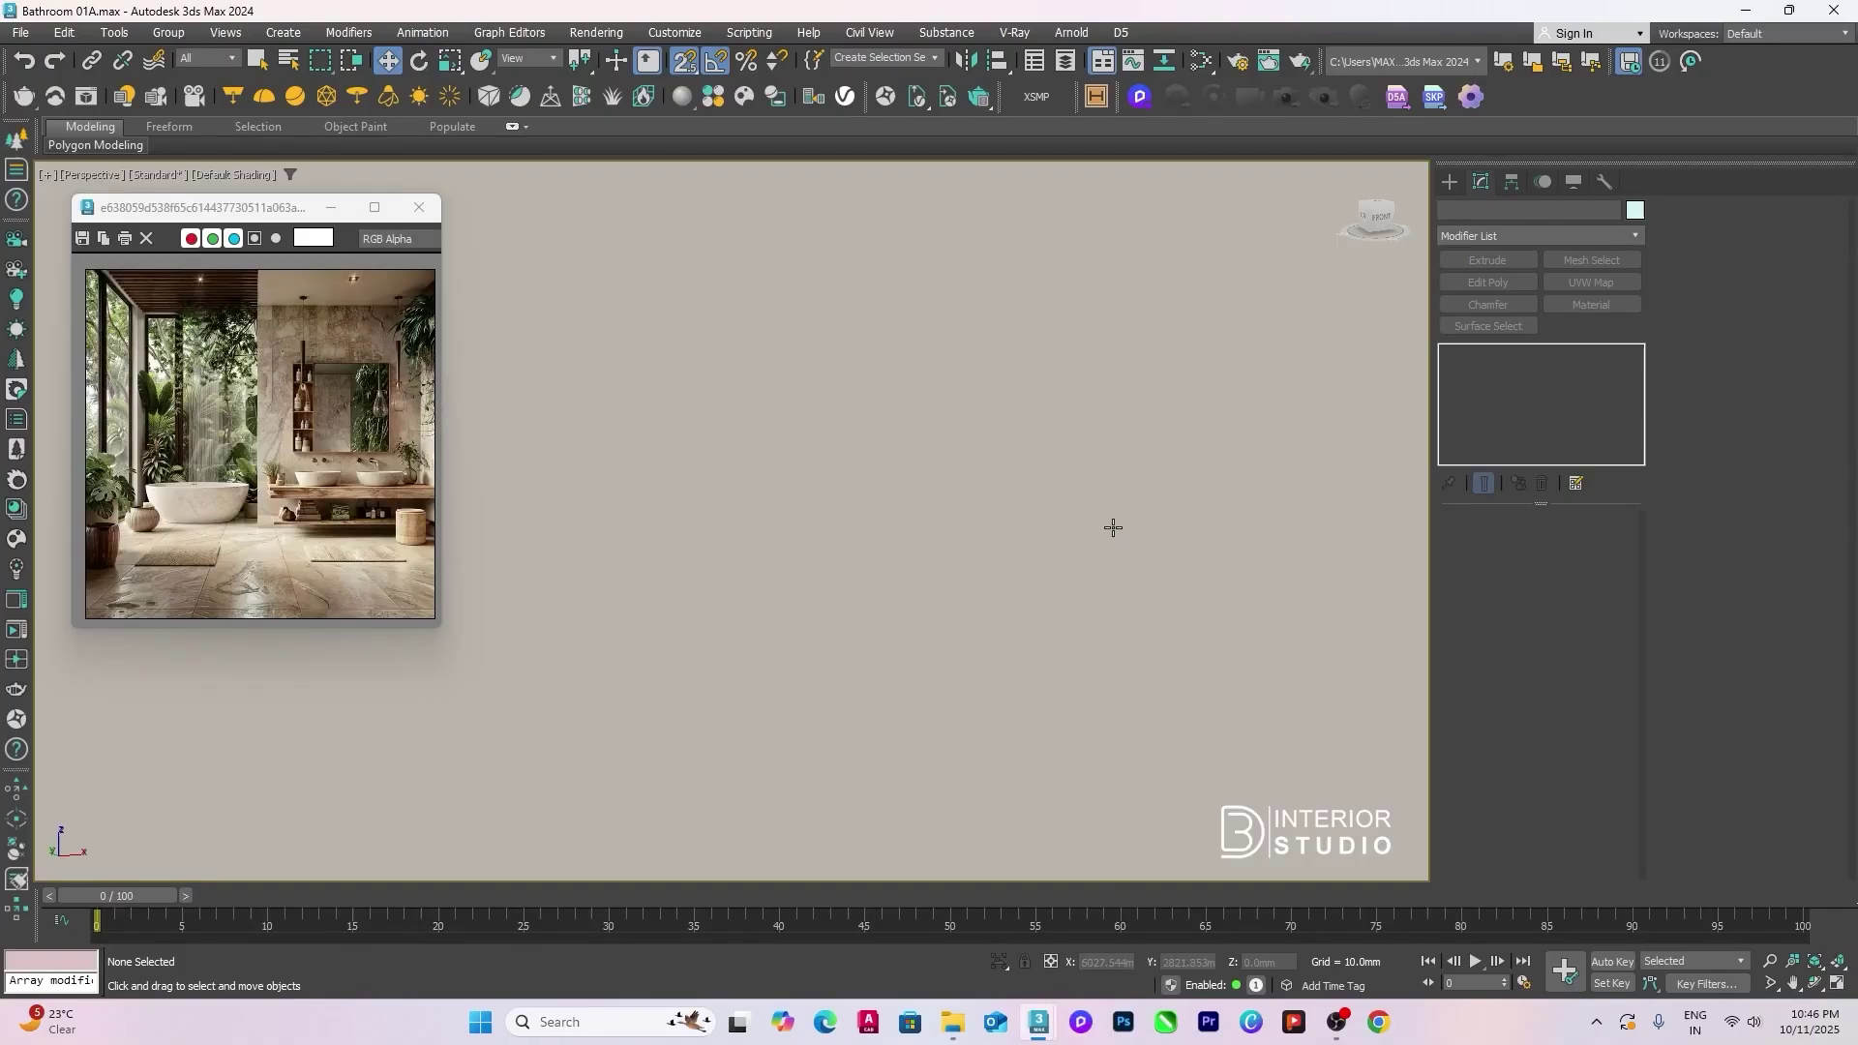
pyautogui.press('t')
pyautogui.scroll(-5, 1057, 571)
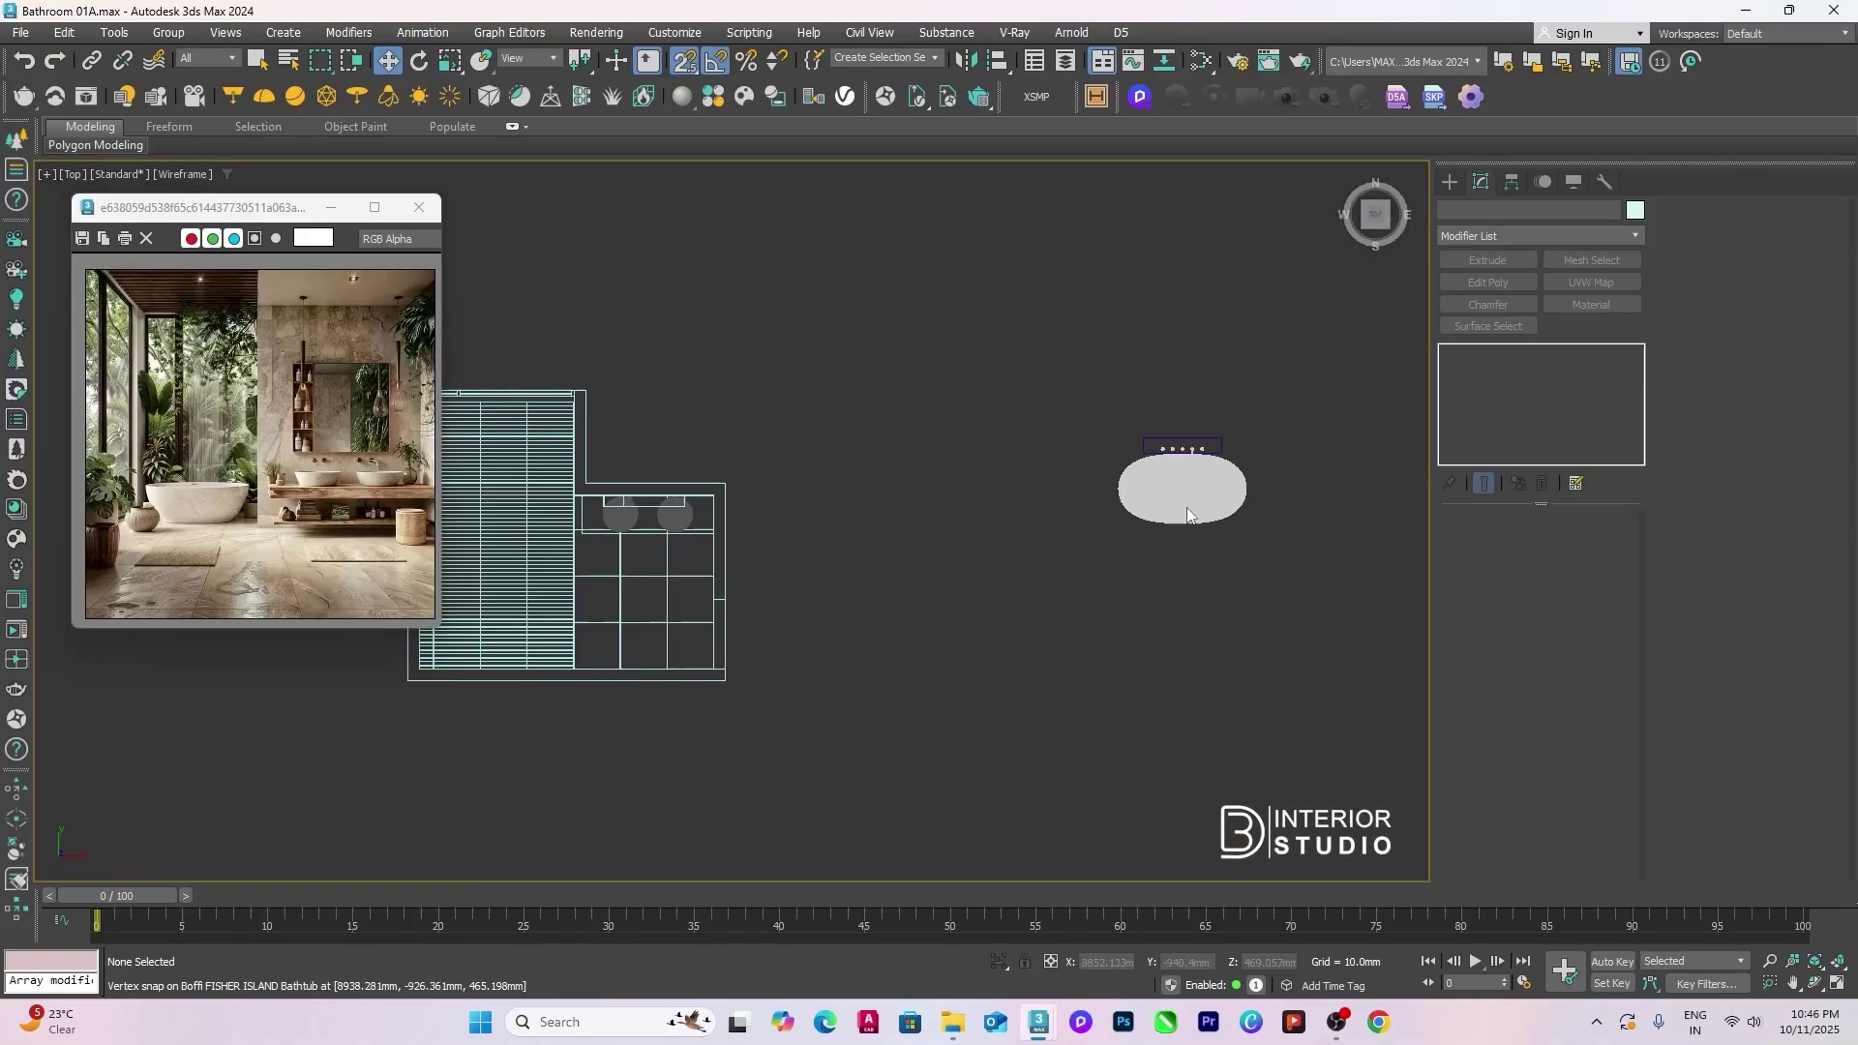
# Step: Move the bathtub group into the room, near the back wall under the slatted ceiling
pyautogui.click(1187, 515)
pyautogui.scroll(-4, 1188, 515)
pyautogui.moveTo(1188, 515); pyautogui.dragTo(1050, 506)
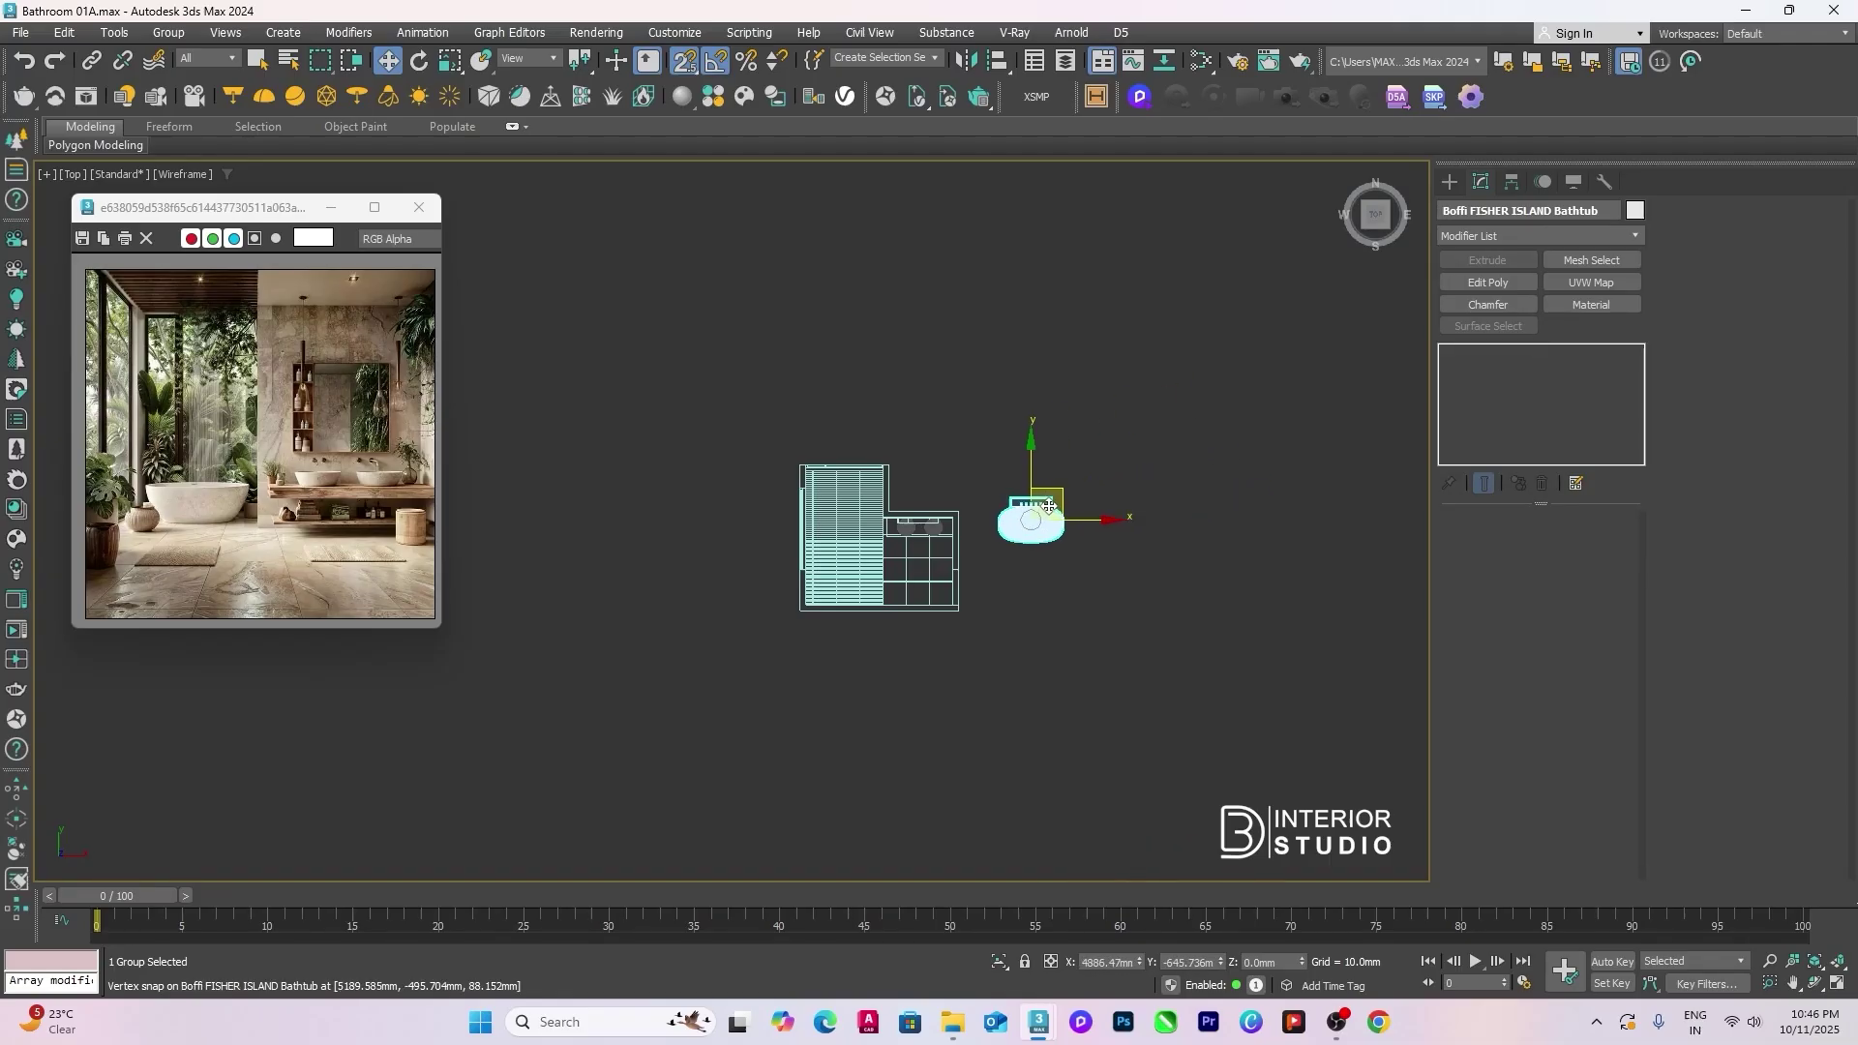
pyautogui.scroll(3, 1050, 506)
pyautogui.moveTo(1050, 506); pyautogui.dragTo(1161, 539, button='middle')
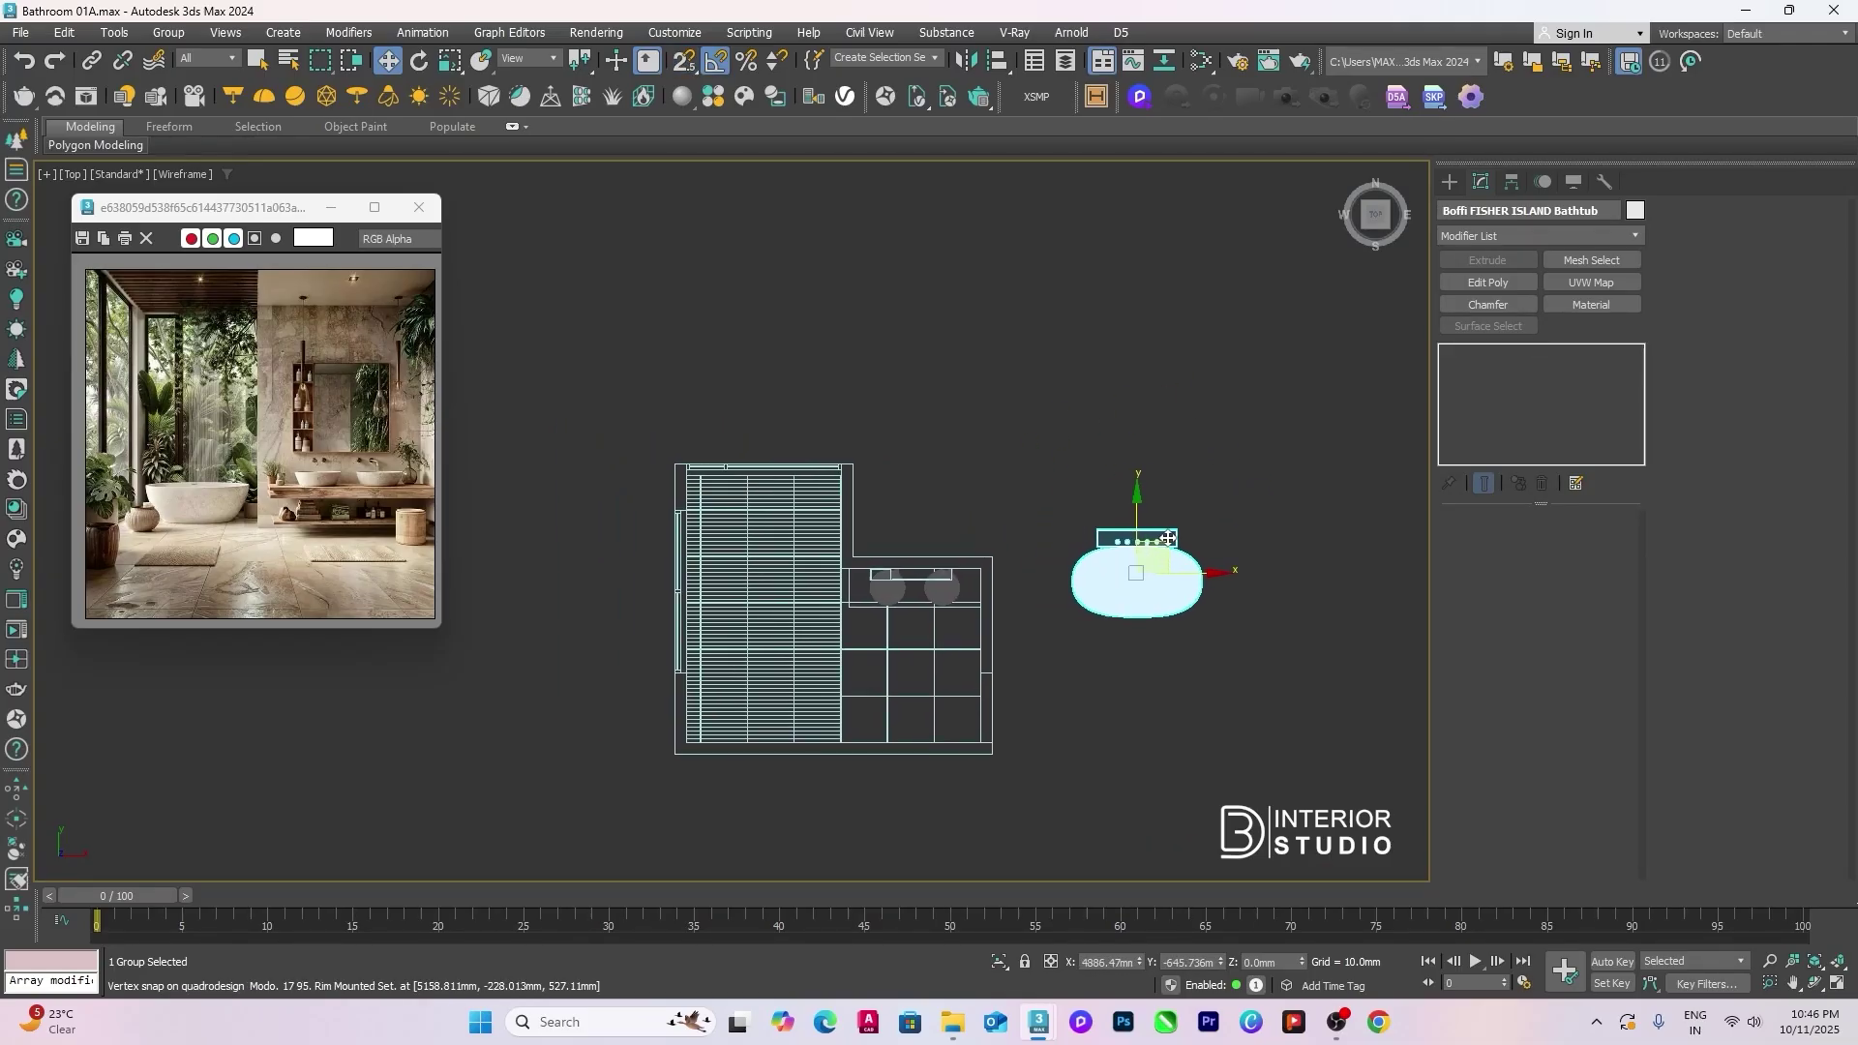
pyautogui.moveTo(1168, 538); pyautogui.dragTo(799, 481)
pyautogui.scroll(10, 768, 493)
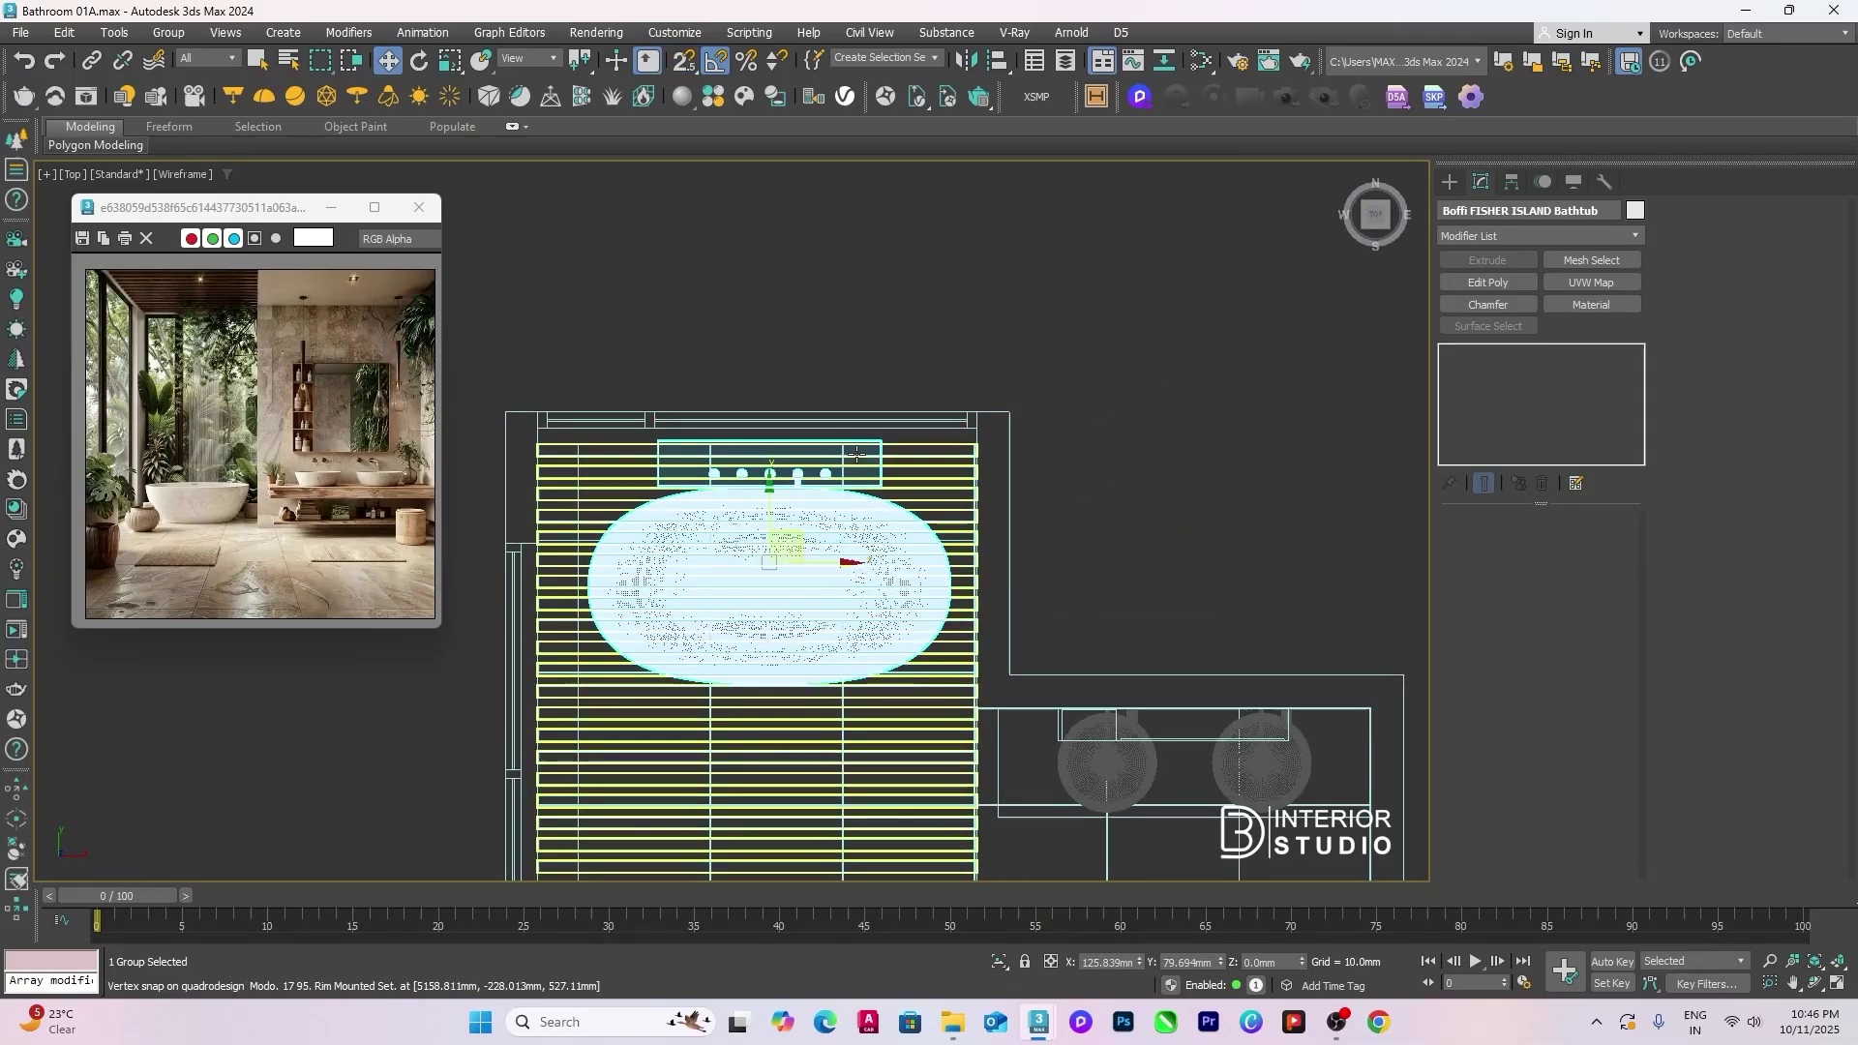
pyautogui.moveTo(909, 434); pyautogui.dragTo(1267, 383, button='middle')
pyautogui.scroll(-8, 1033, 556)
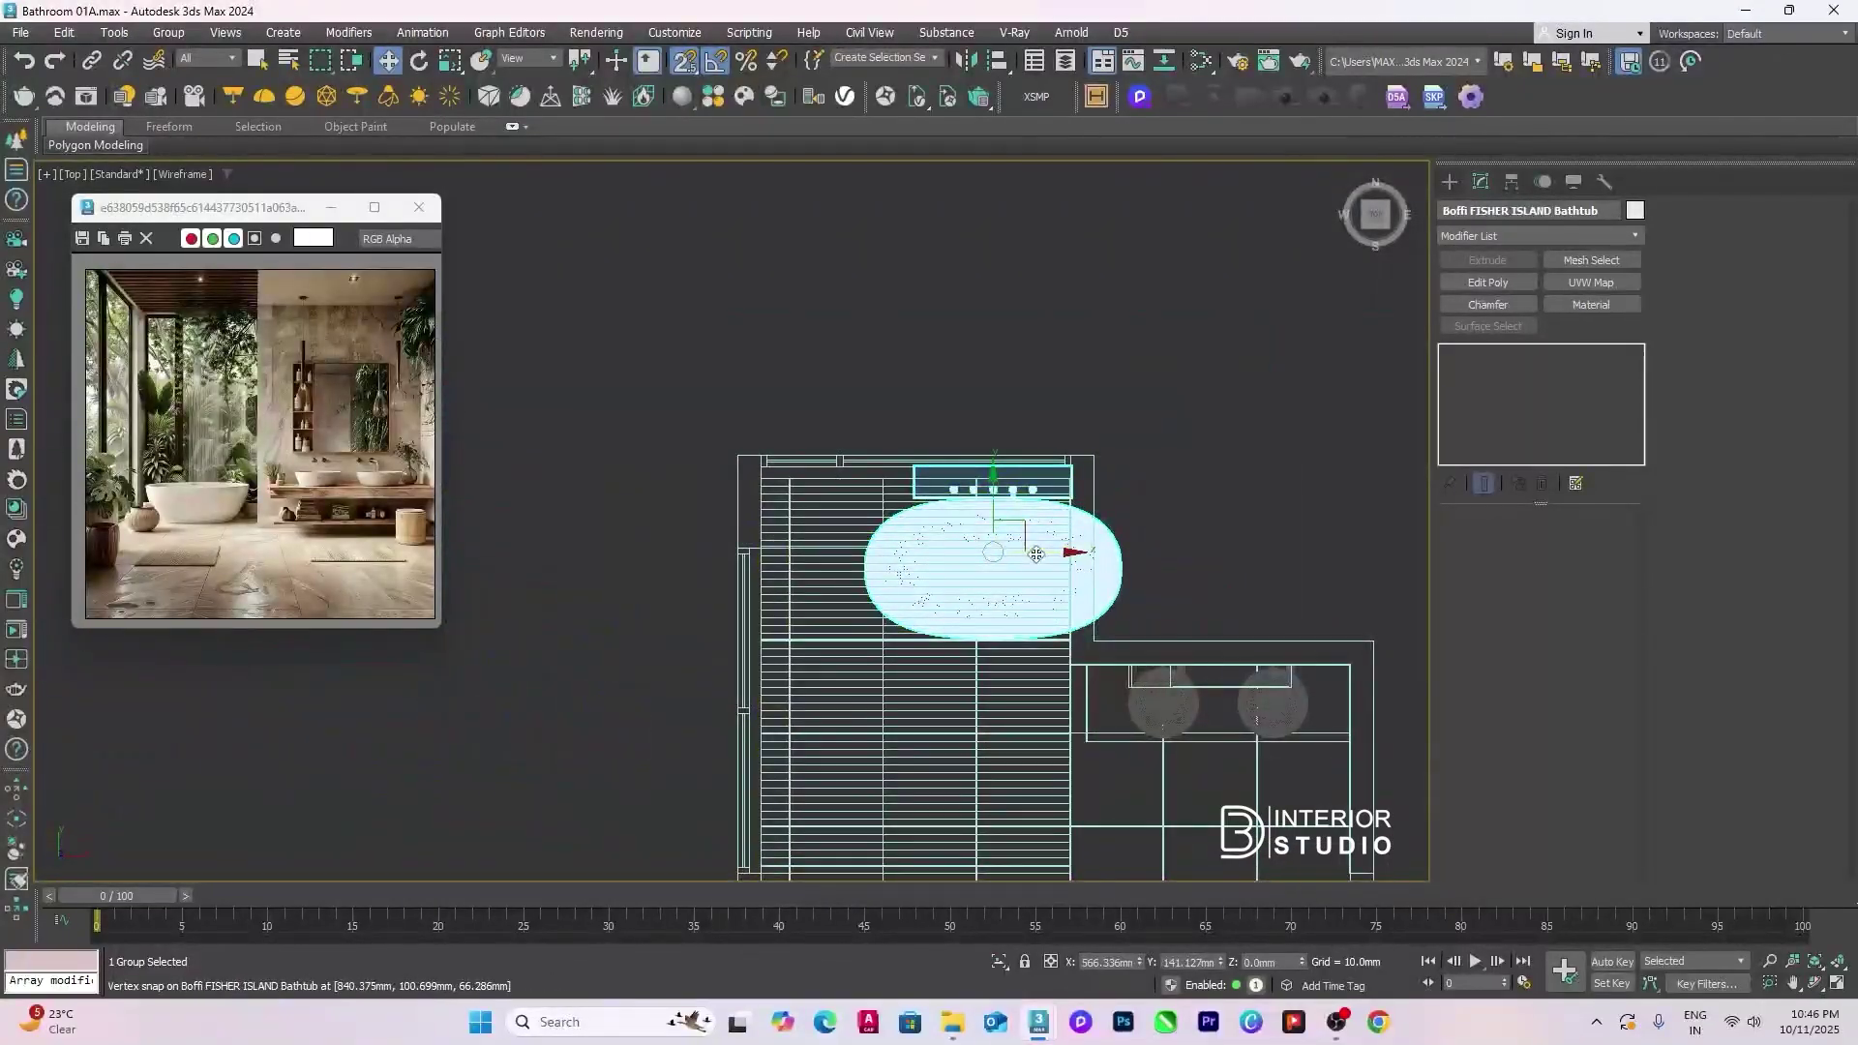
pyautogui.moveTo(1033, 554); pyautogui.dragTo(969, 554)
# Step: Align the bathtub to the slatted ceiling in X Position only, center to center
pyautogui.hotkey('alt', 'a')
pyautogui.click(969, 662)
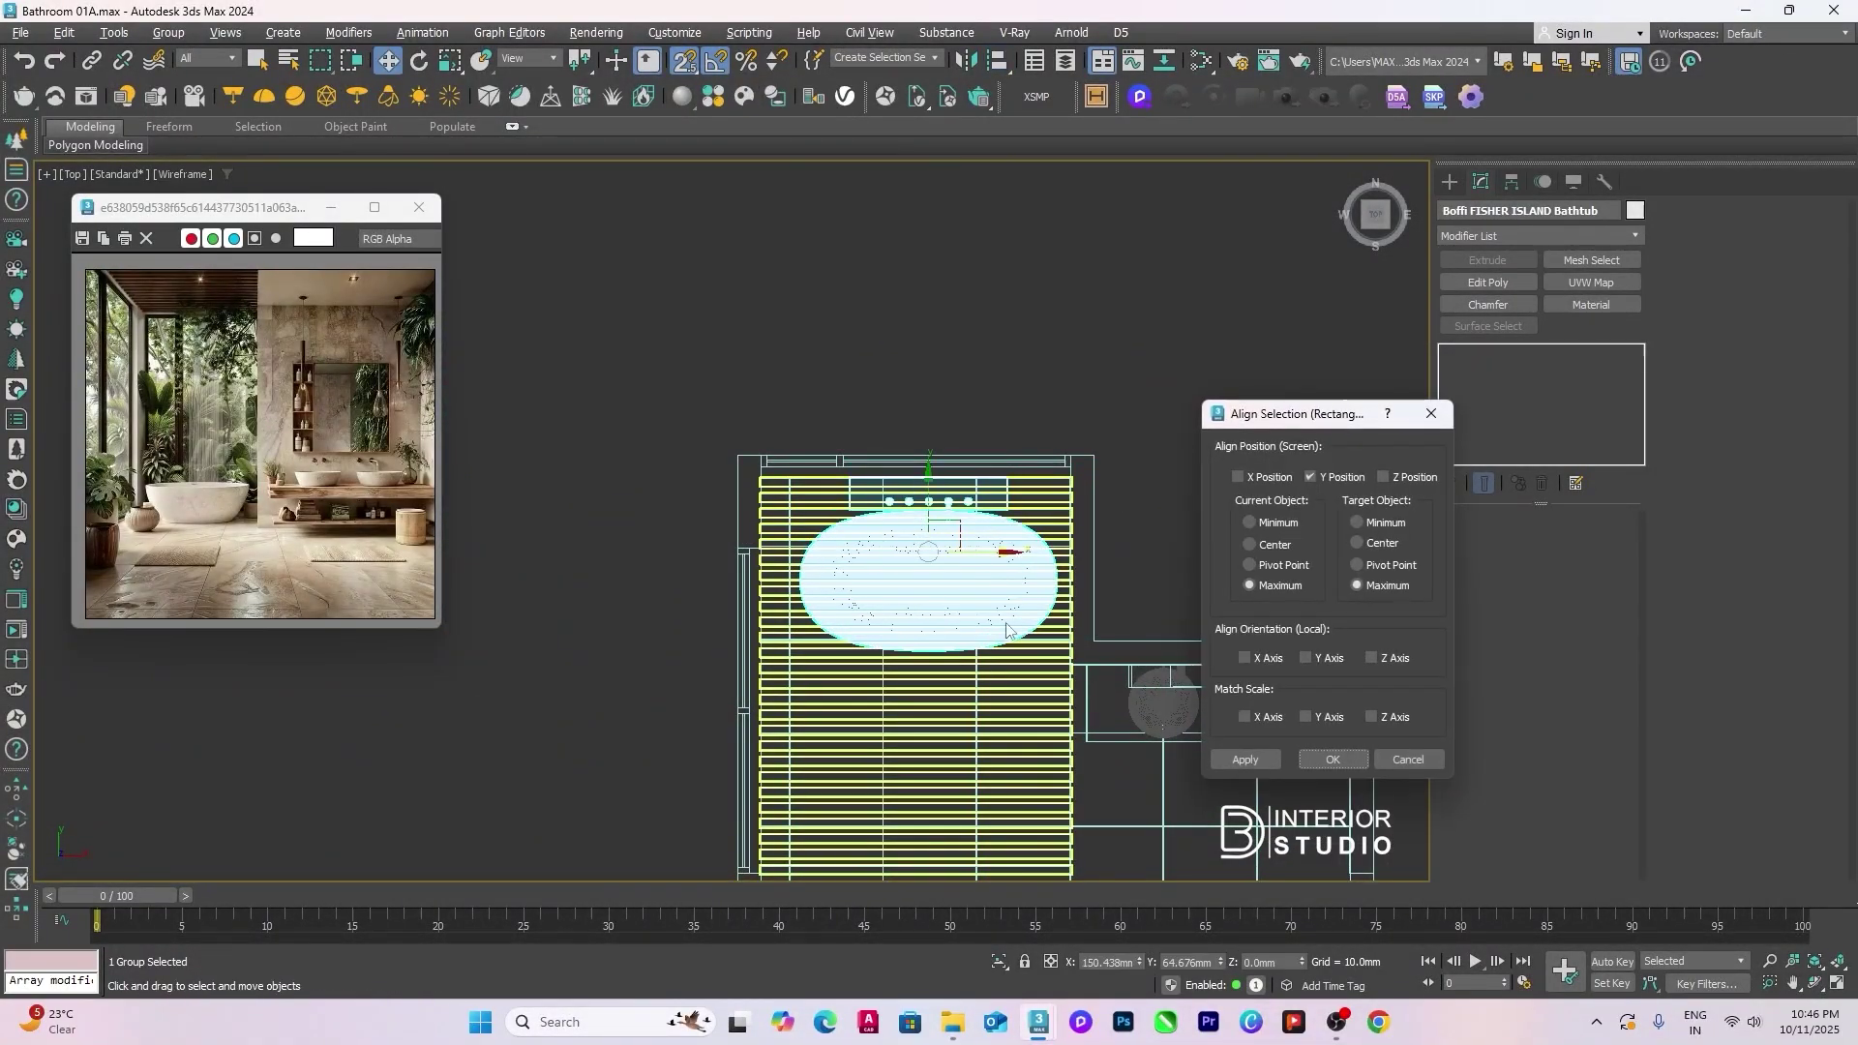
pyautogui.click(1372, 543)
pyautogui.click(1269, 544)
pyautogui.click(1310, 478)
pyautogui.click(1263, 478)
pyautogui.click(1323, 759)
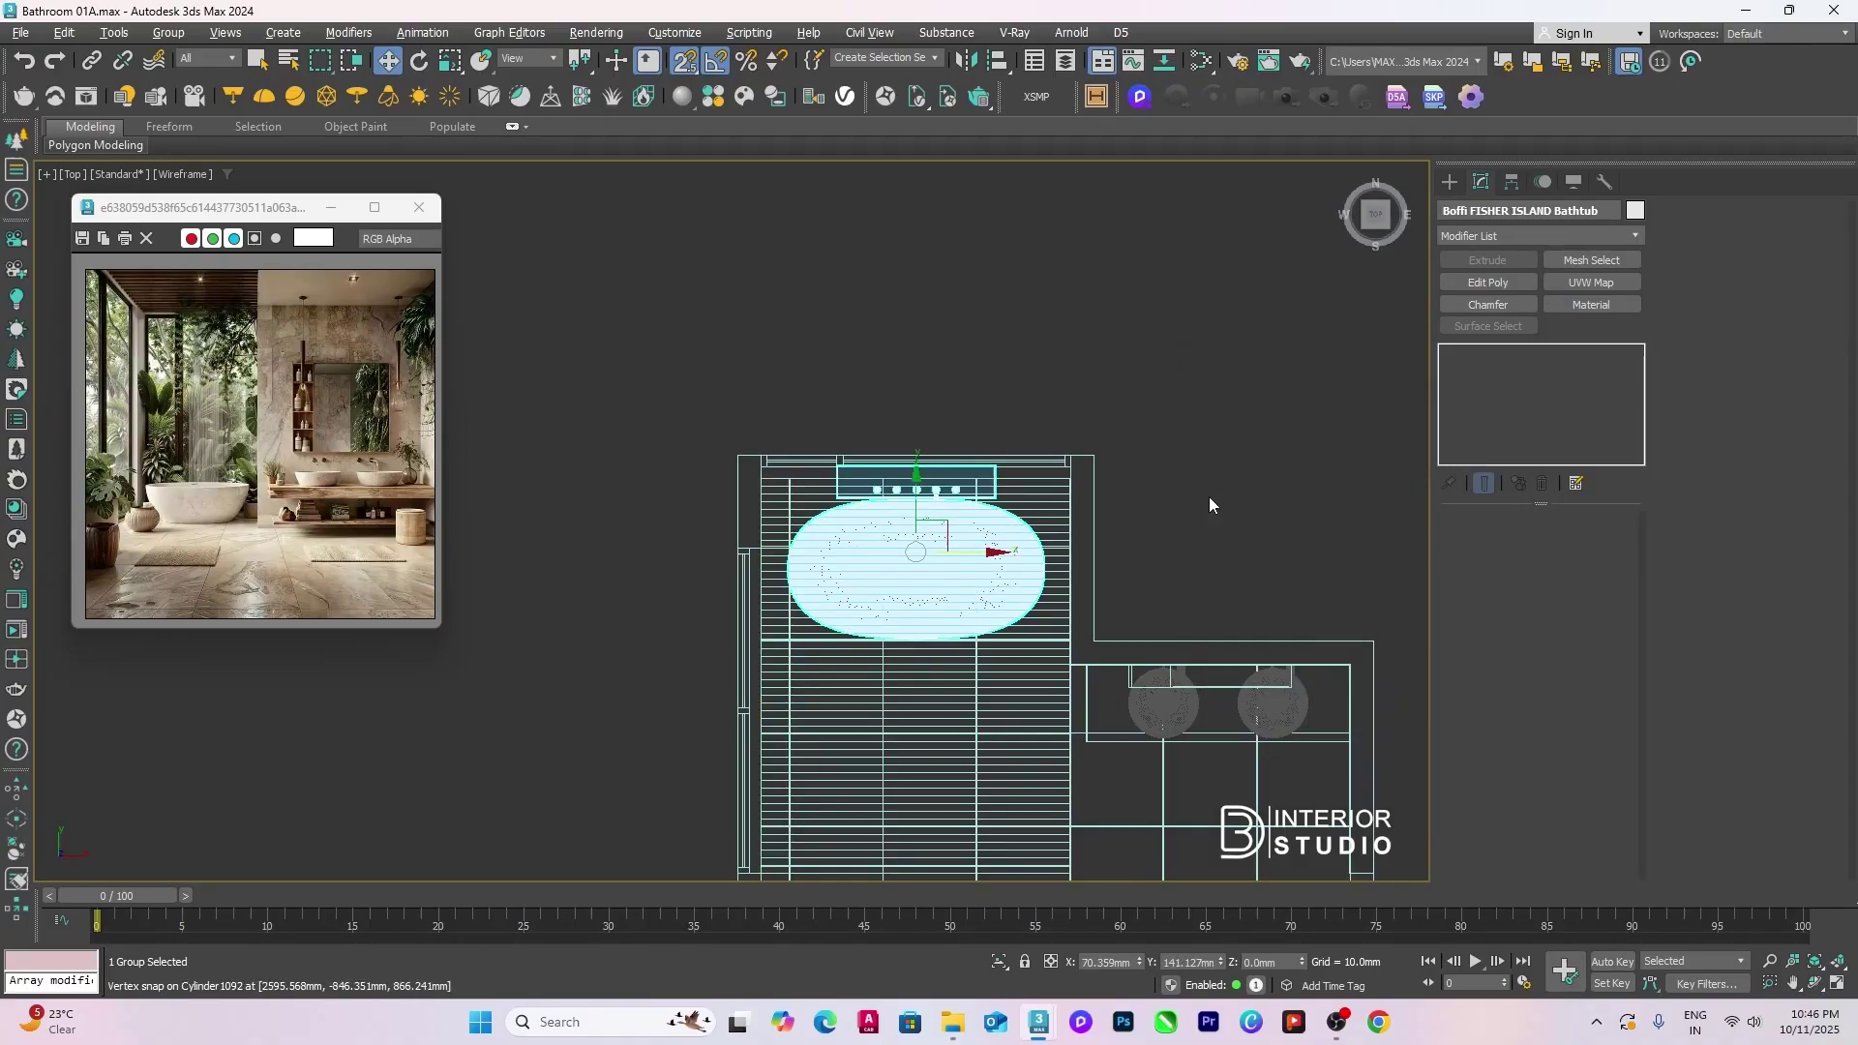
# Step: Check the bathtub and floor through Corona Camera001 with safe frames and default shading on
pyautogui.click(1210, 497)
pyautogui.press('c')
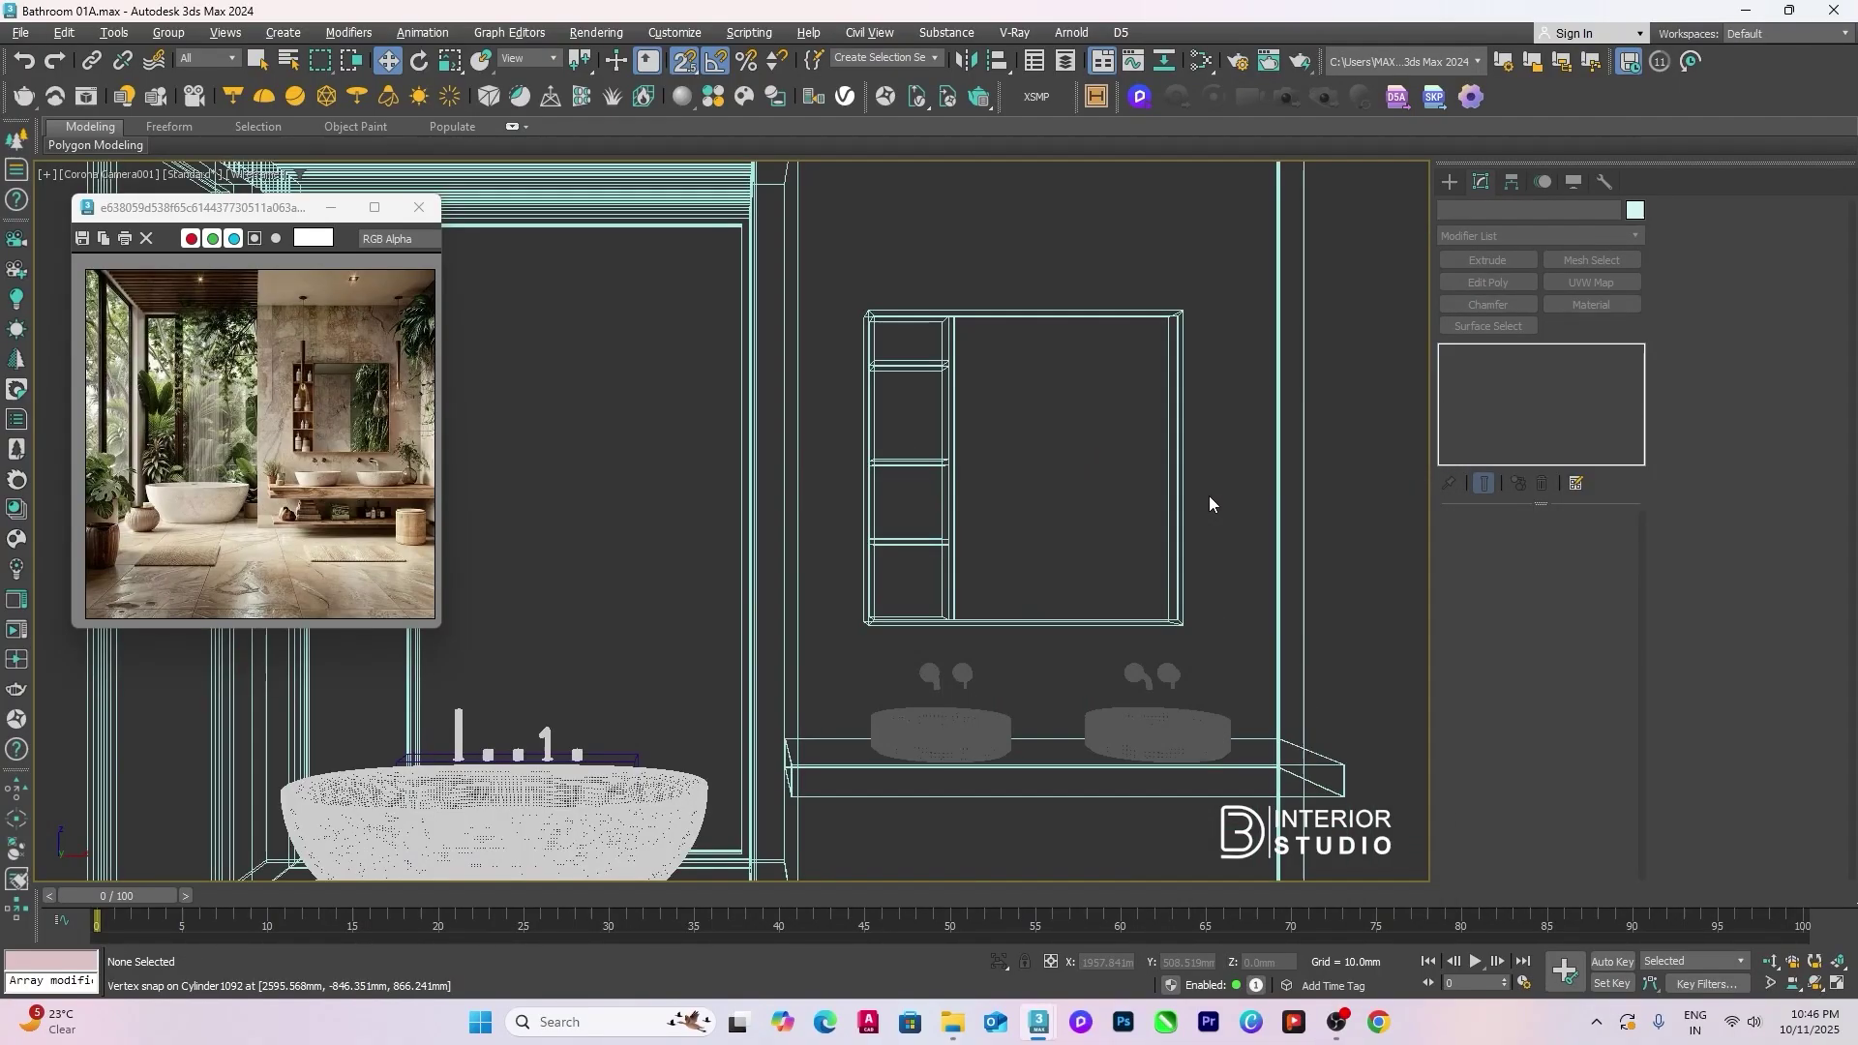
pyautogui.hotkey('shift', 'f')
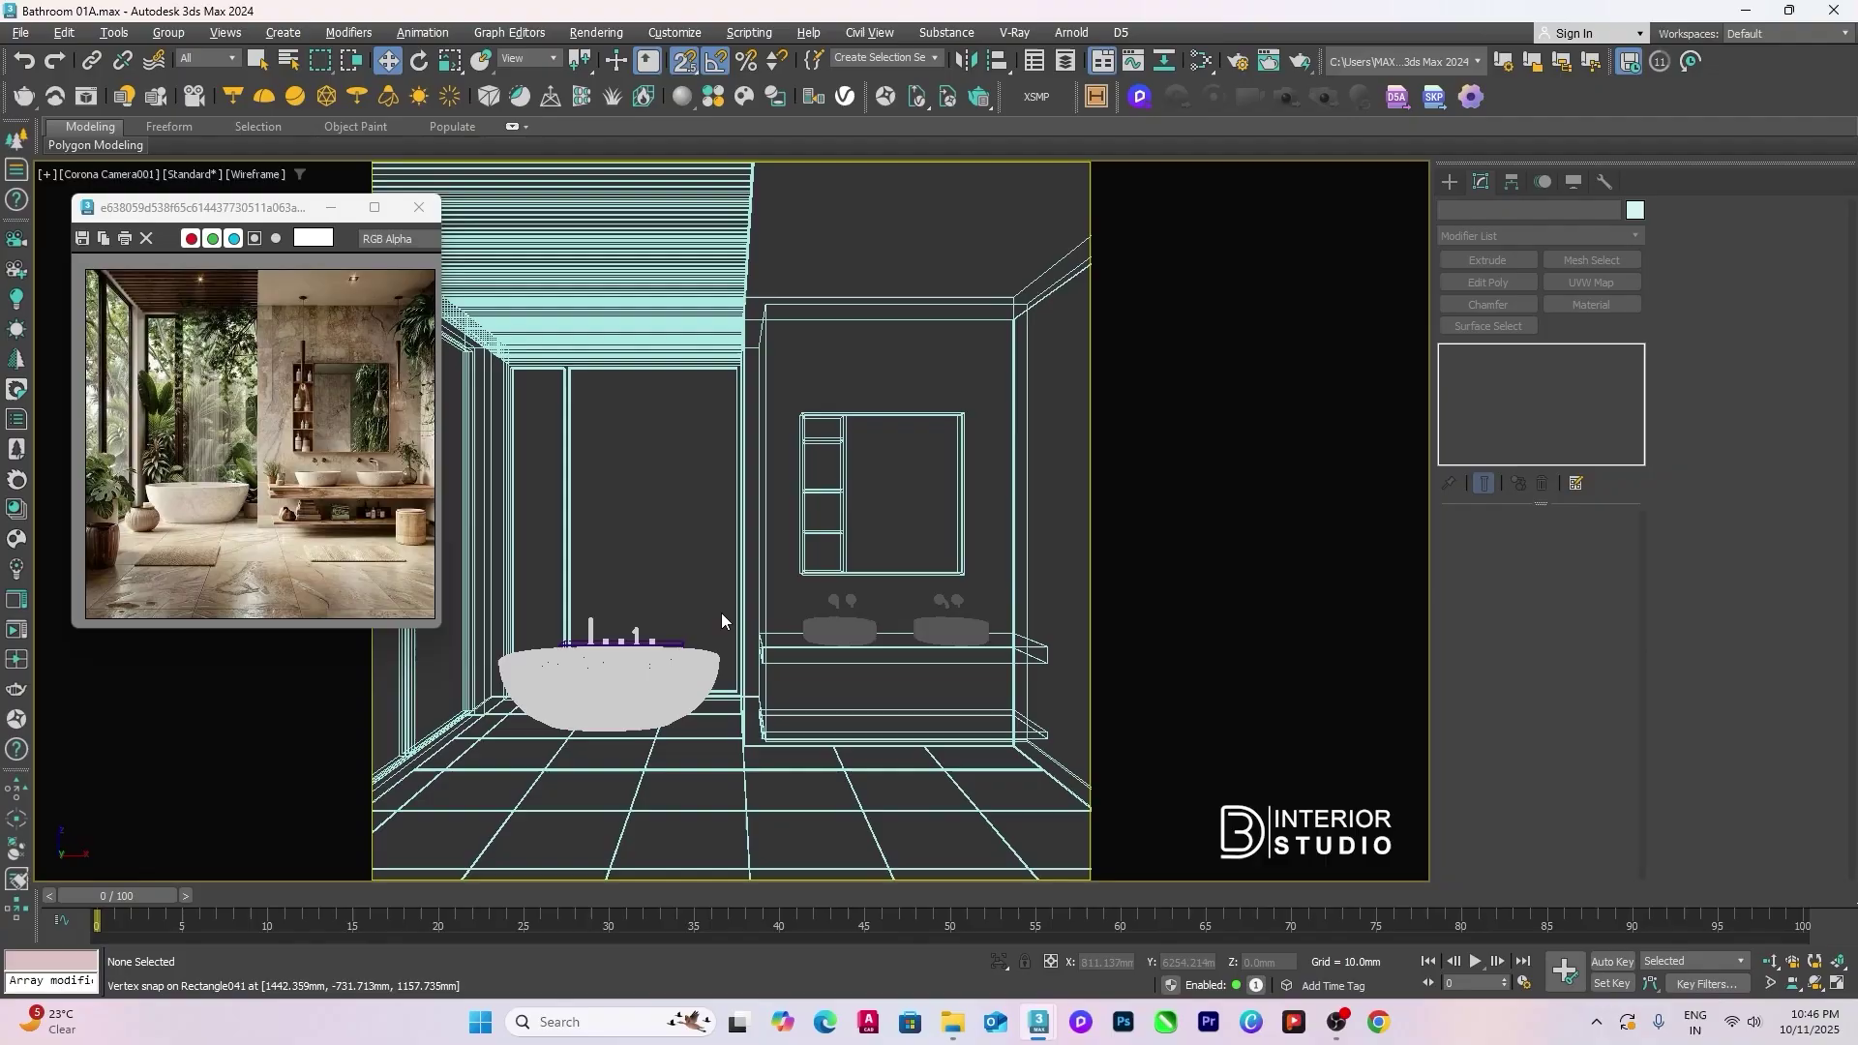
pyautogui.press('F3')
pyautogui.click(665, 700)
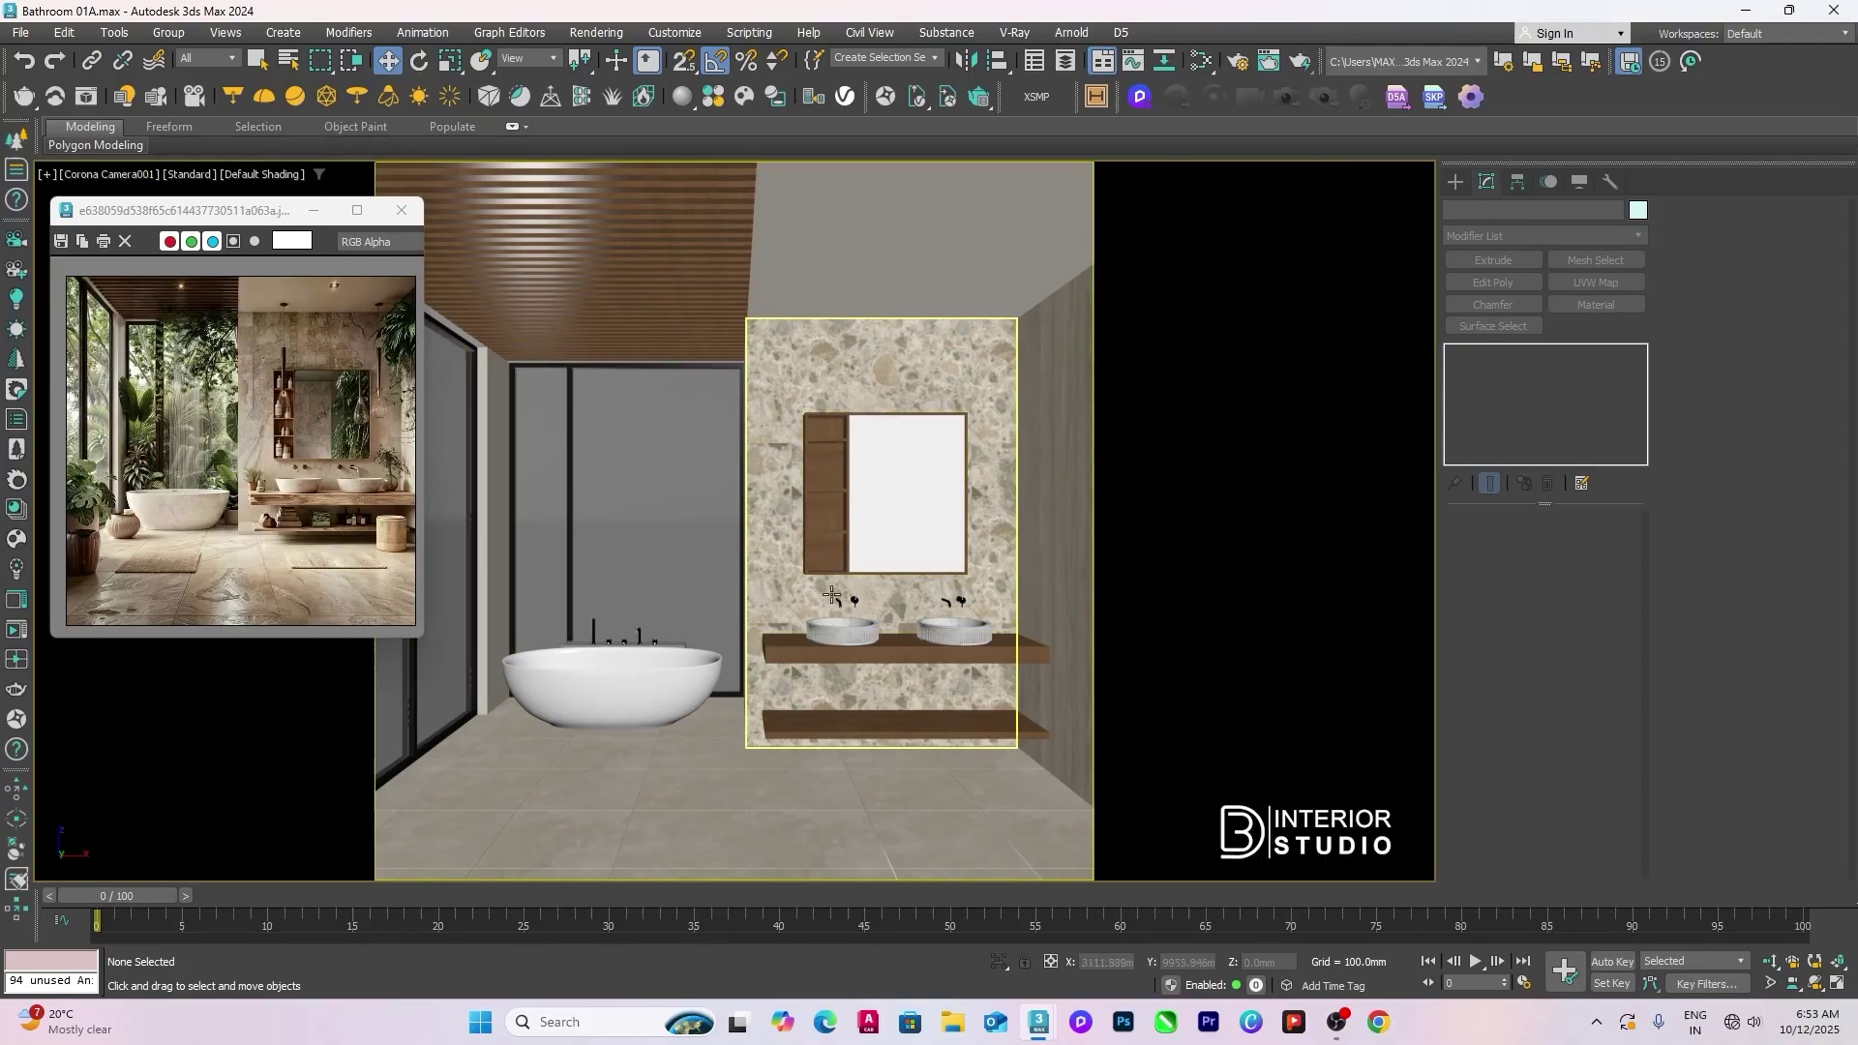
pyautogui.click(726, 822)
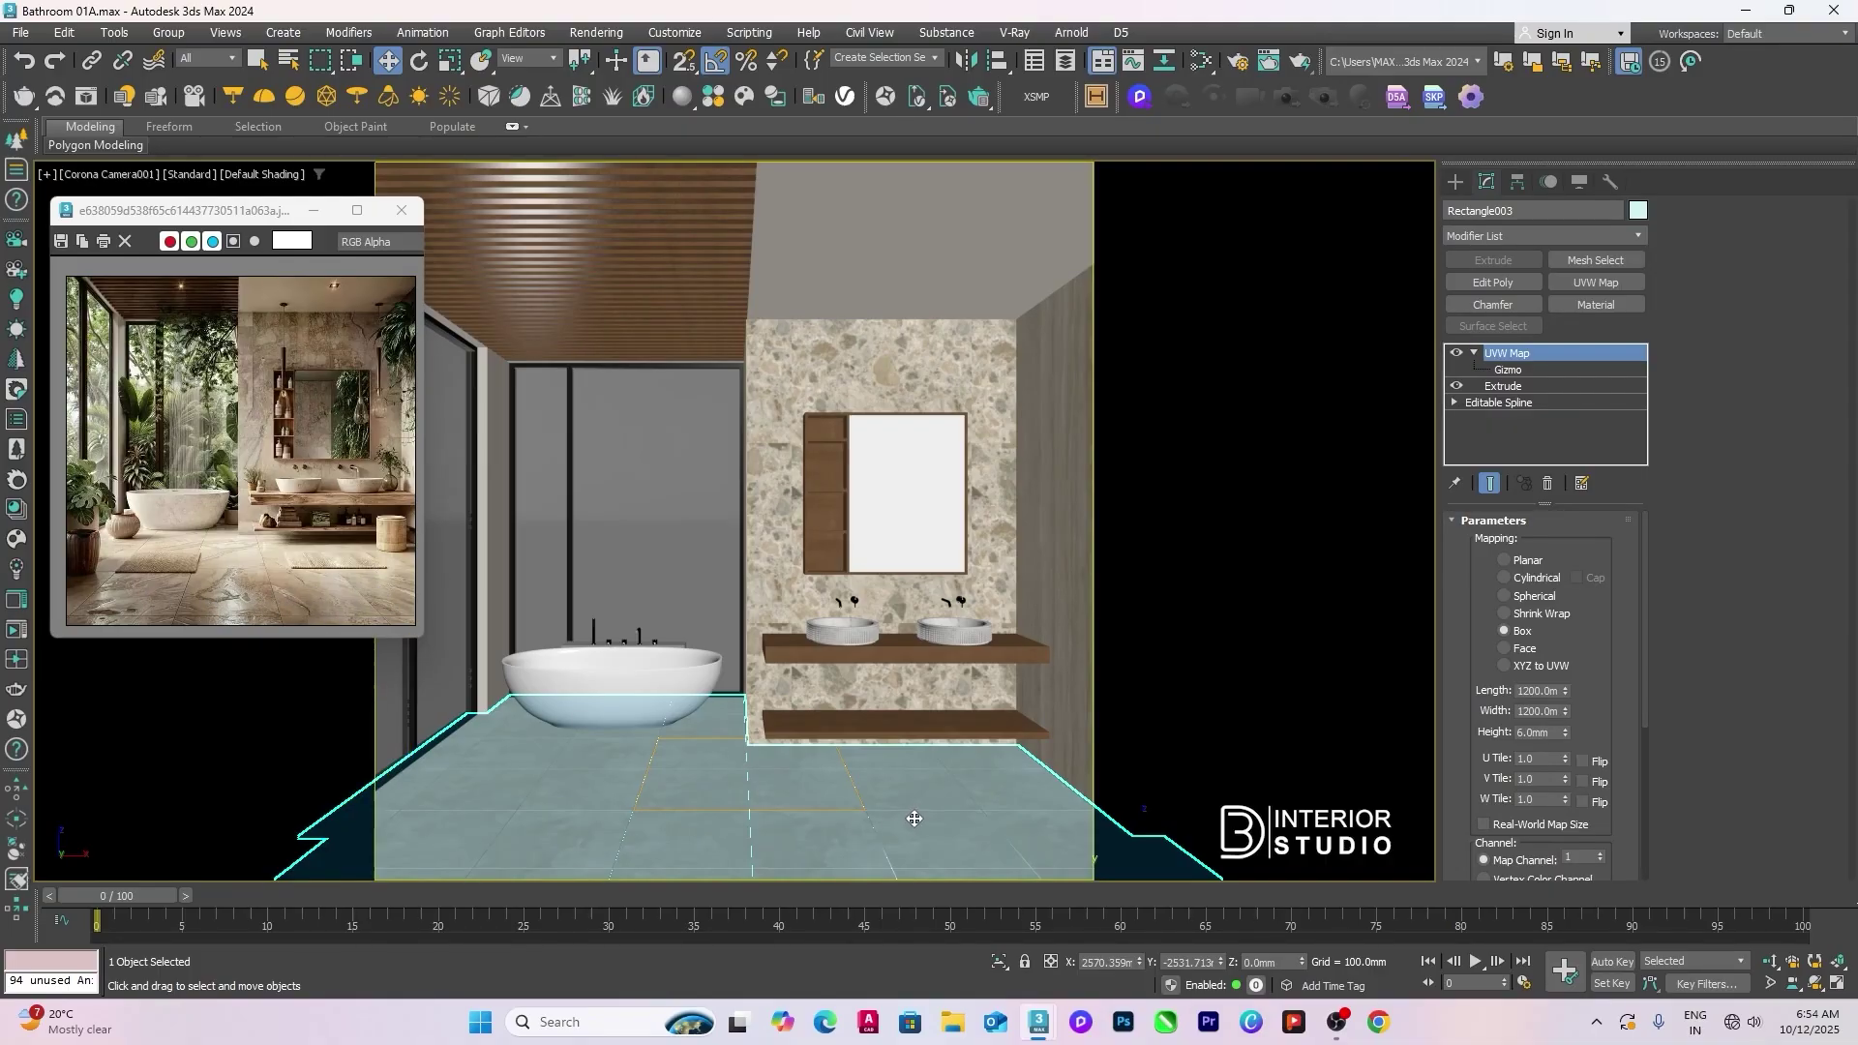
pyautogui.click(1309, 728)
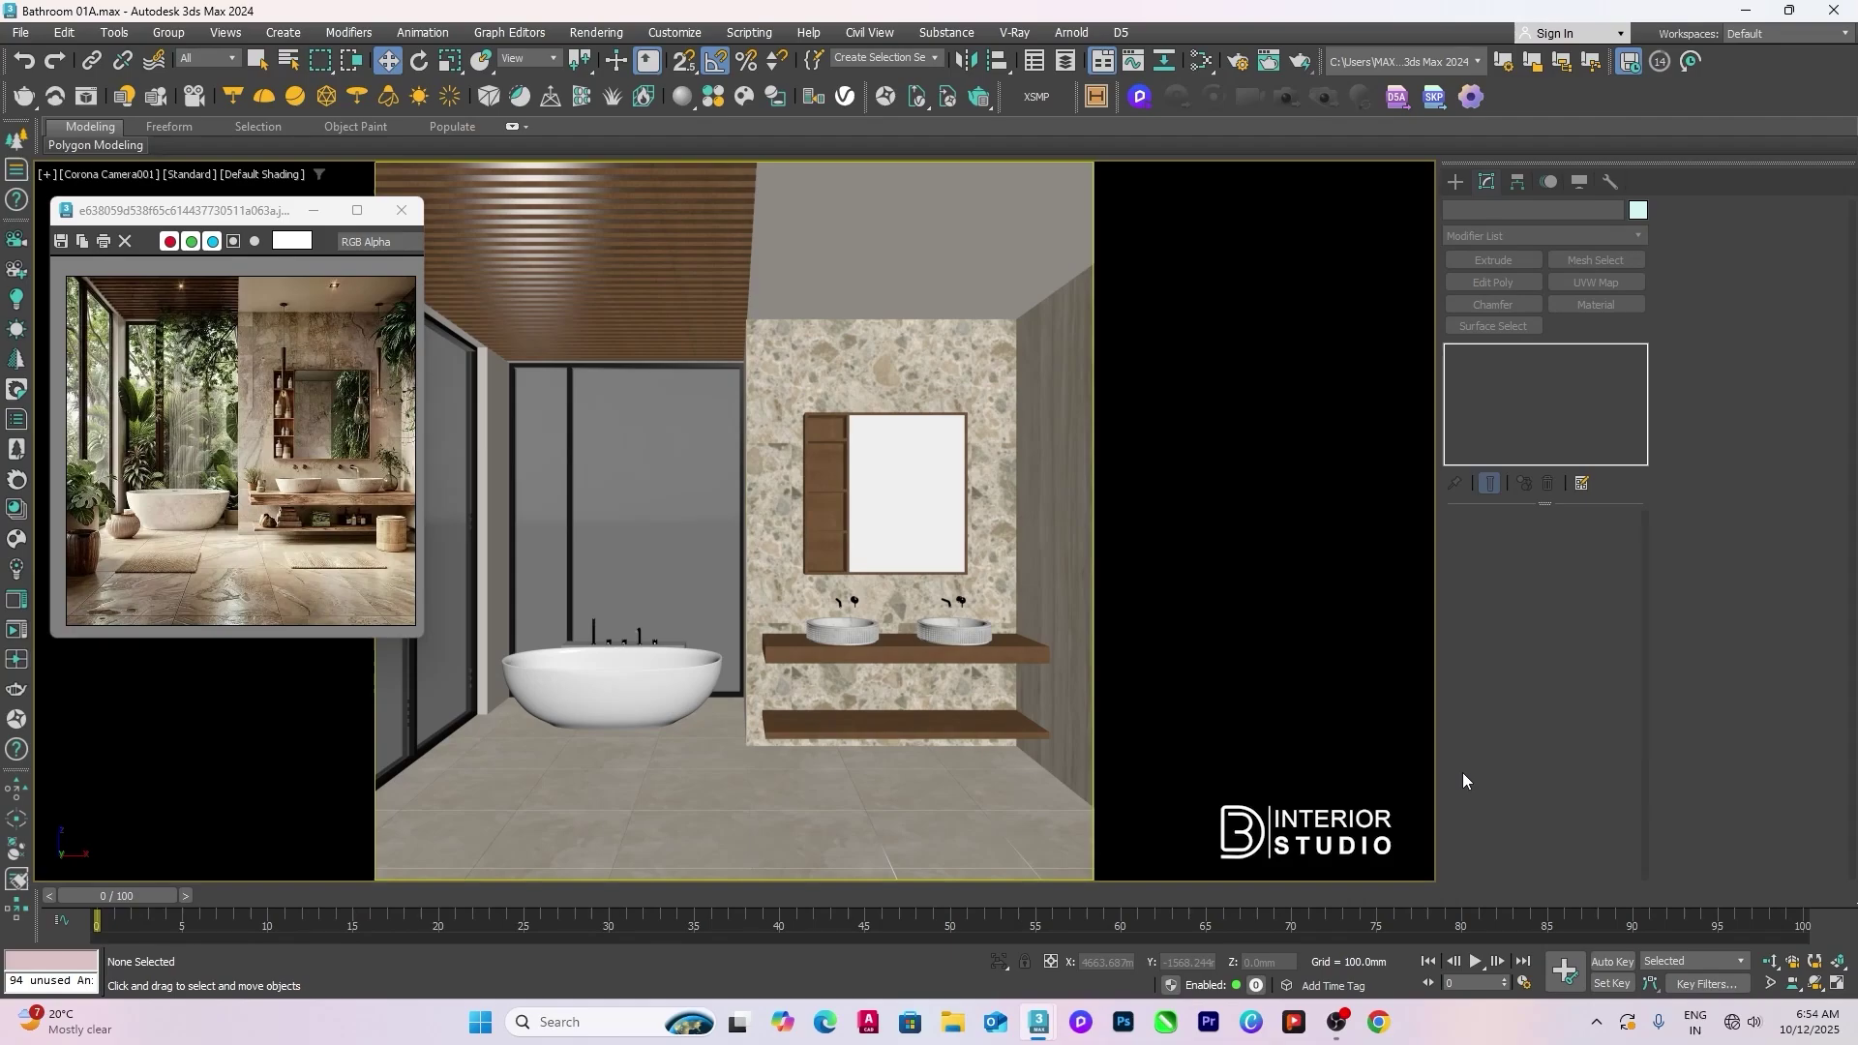
# Step: In the shaded Top view, move the ten pale plant objects away from the round tree along negative Y
pyautogui.press('t')
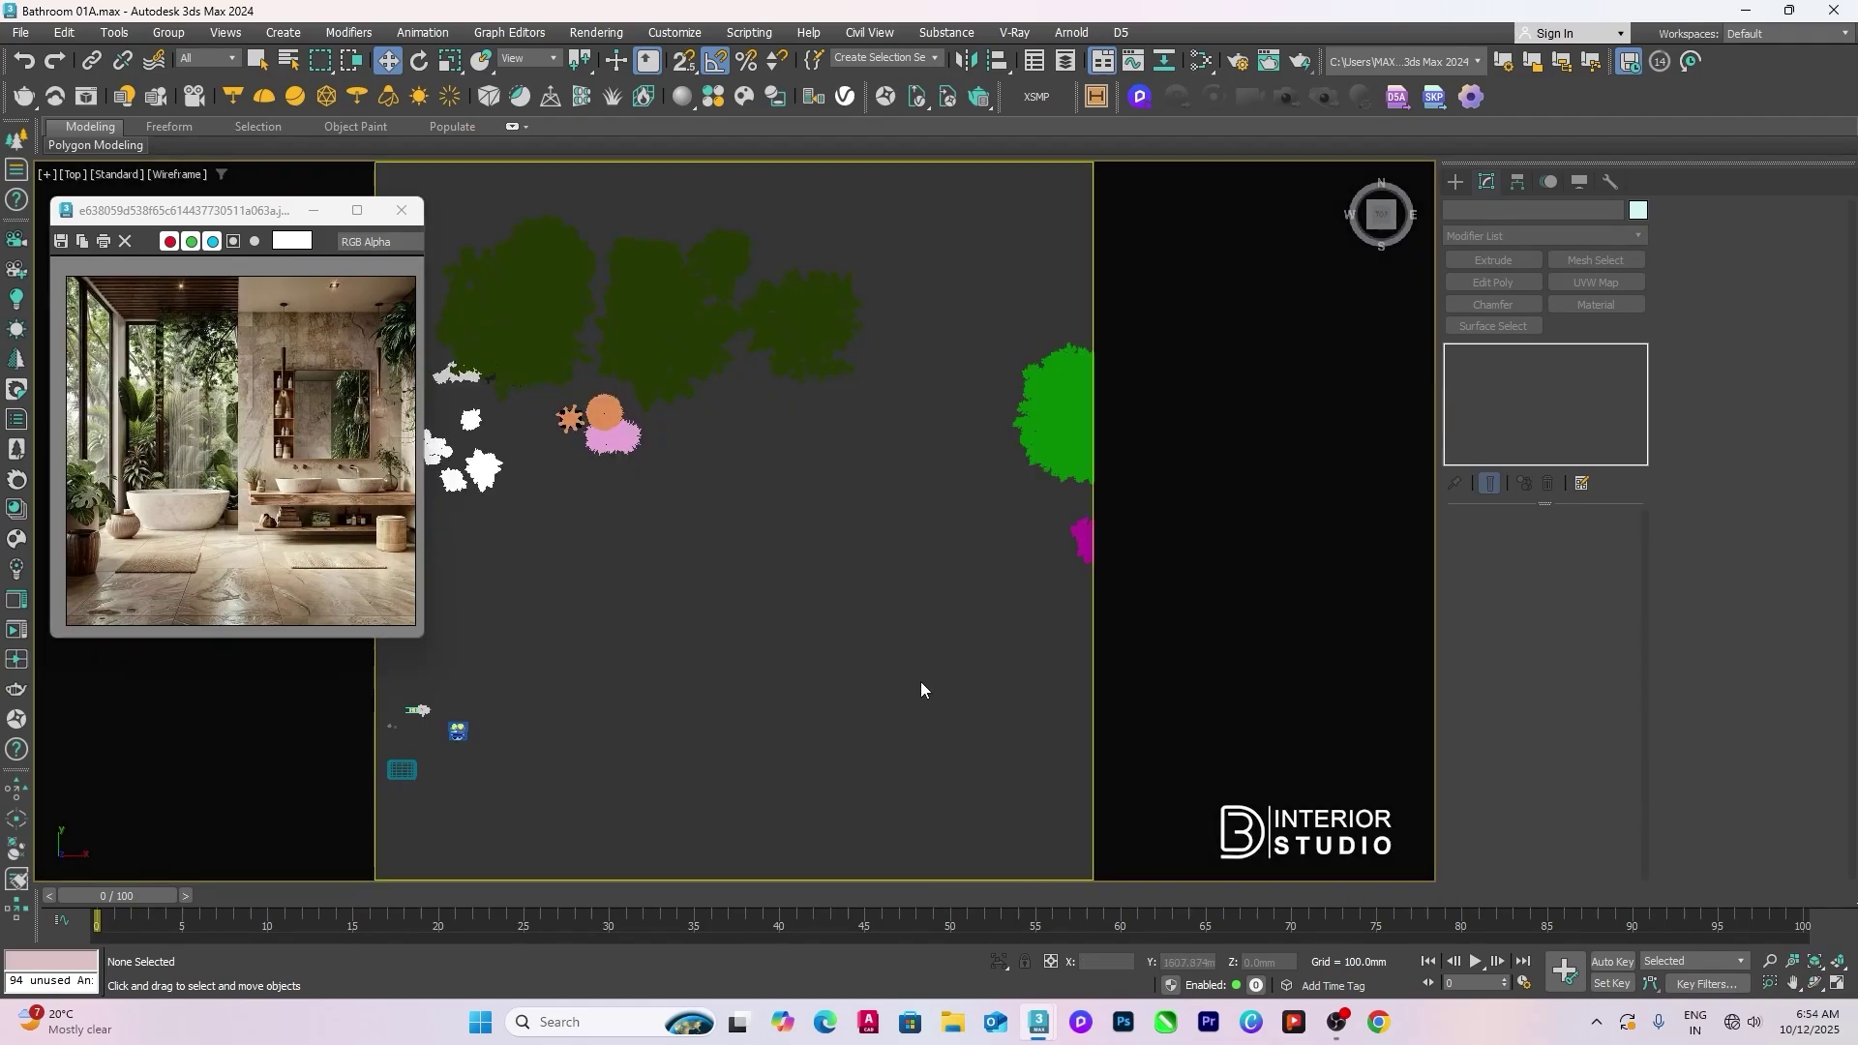
pyautogui.press('F3')
pyautogui.scroll(-5, 774, 629)
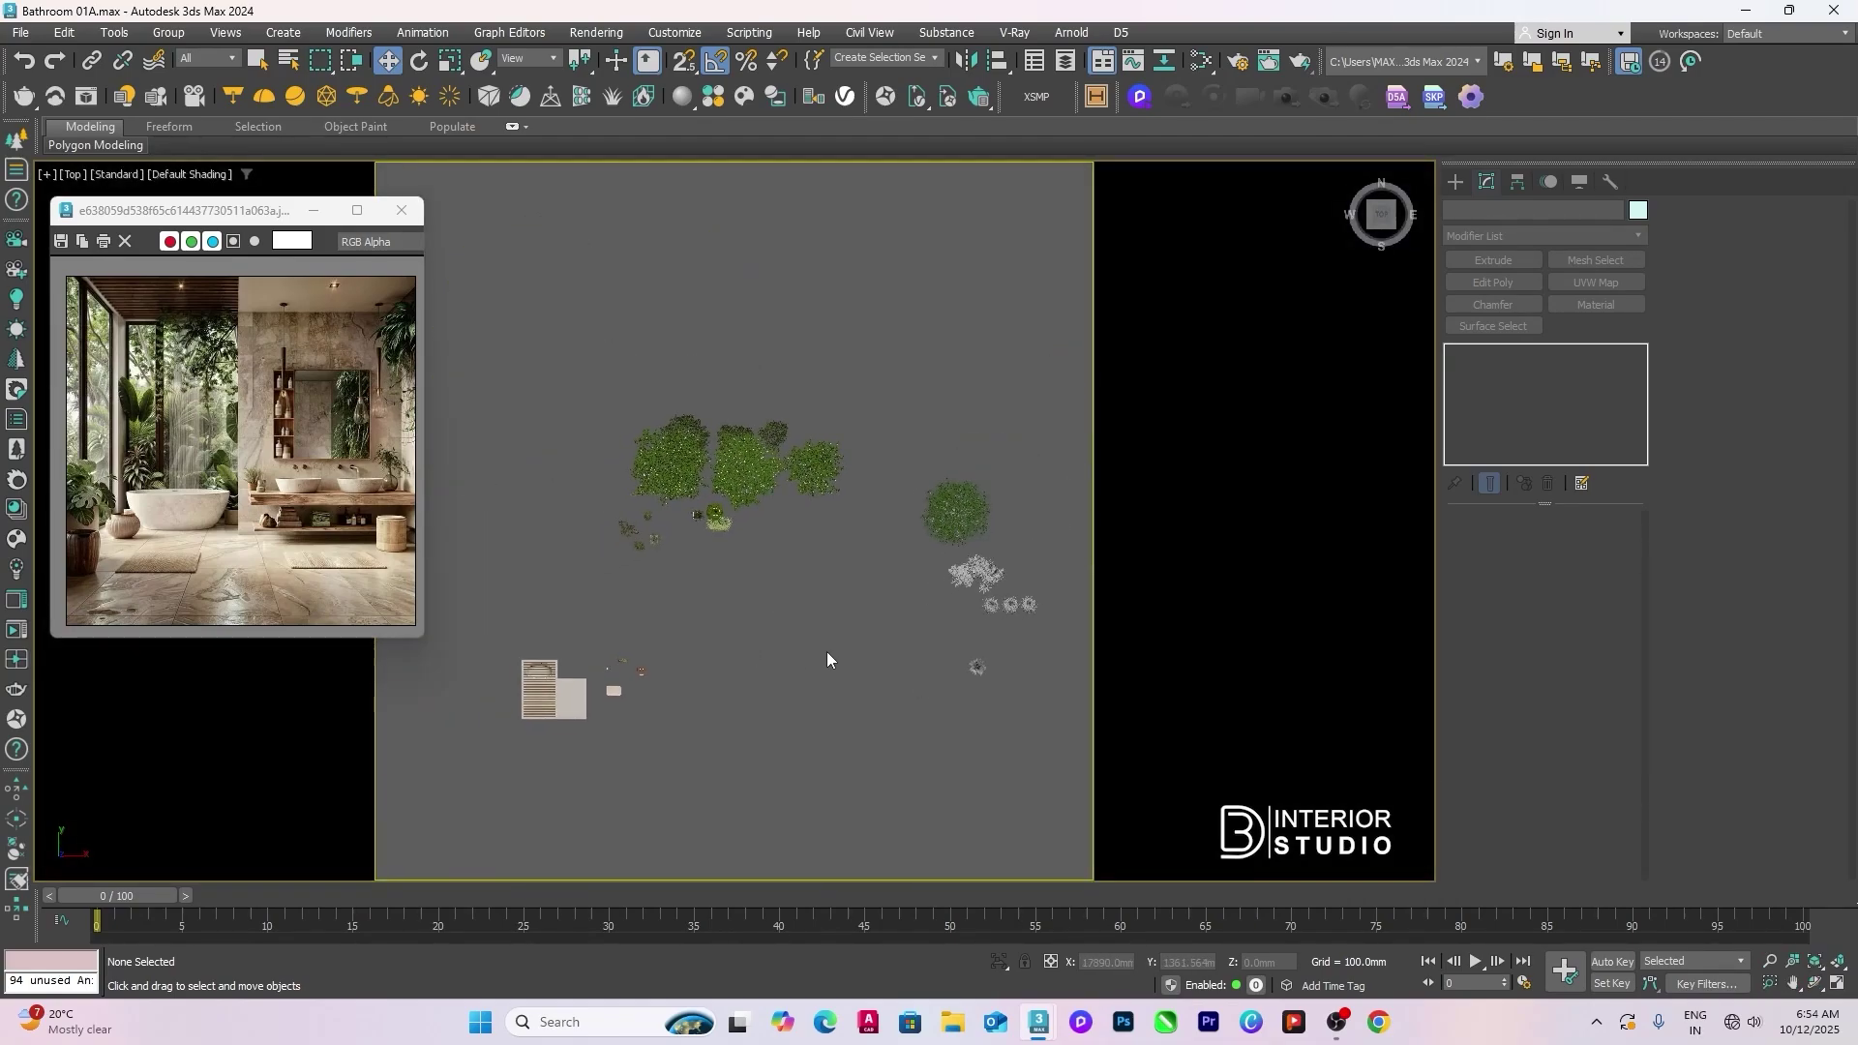
pyautogui.moveTo(924, 544); pyautogui.dragTo(1053, 680)
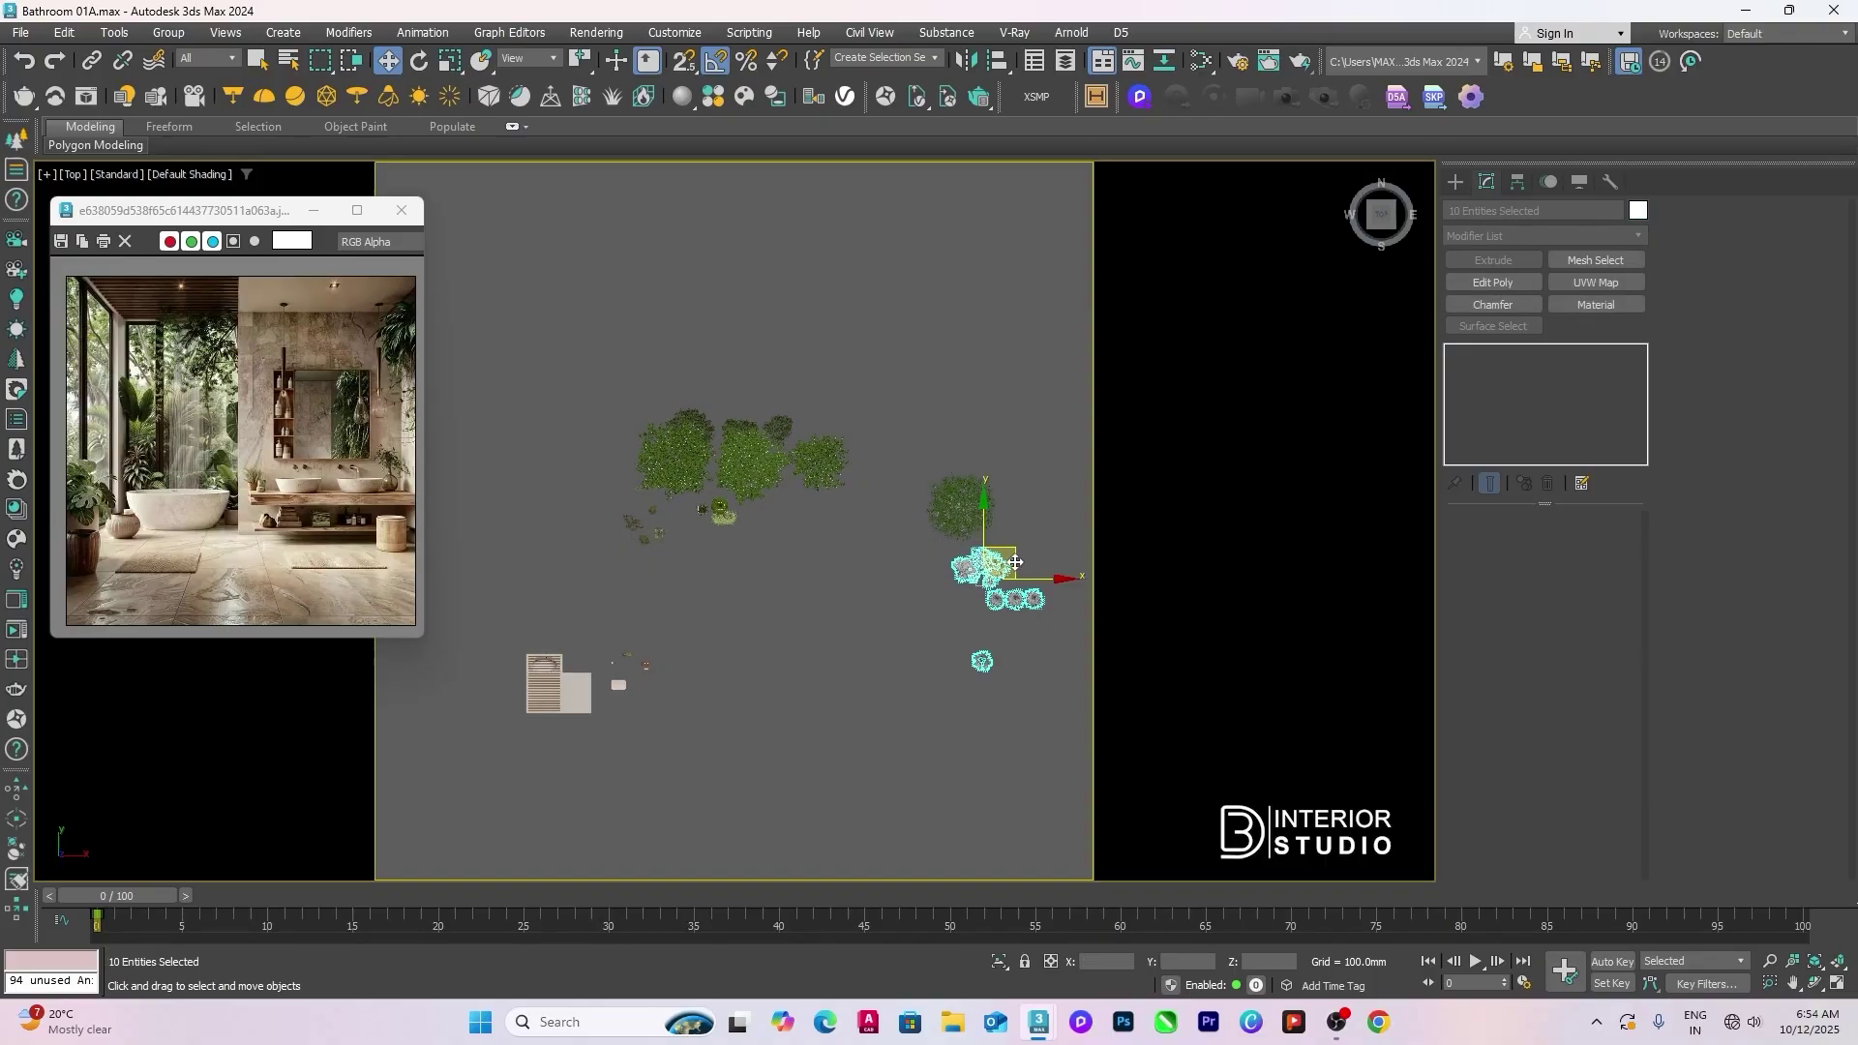
pyautogui.moveTo(1016, 563); pyautogui.dragTo(1030, 634)
pyautogui.click(840, 587)
pyautogui.moveTo(840, 586); pyautogui.dragTo(848, 618, button='middle')
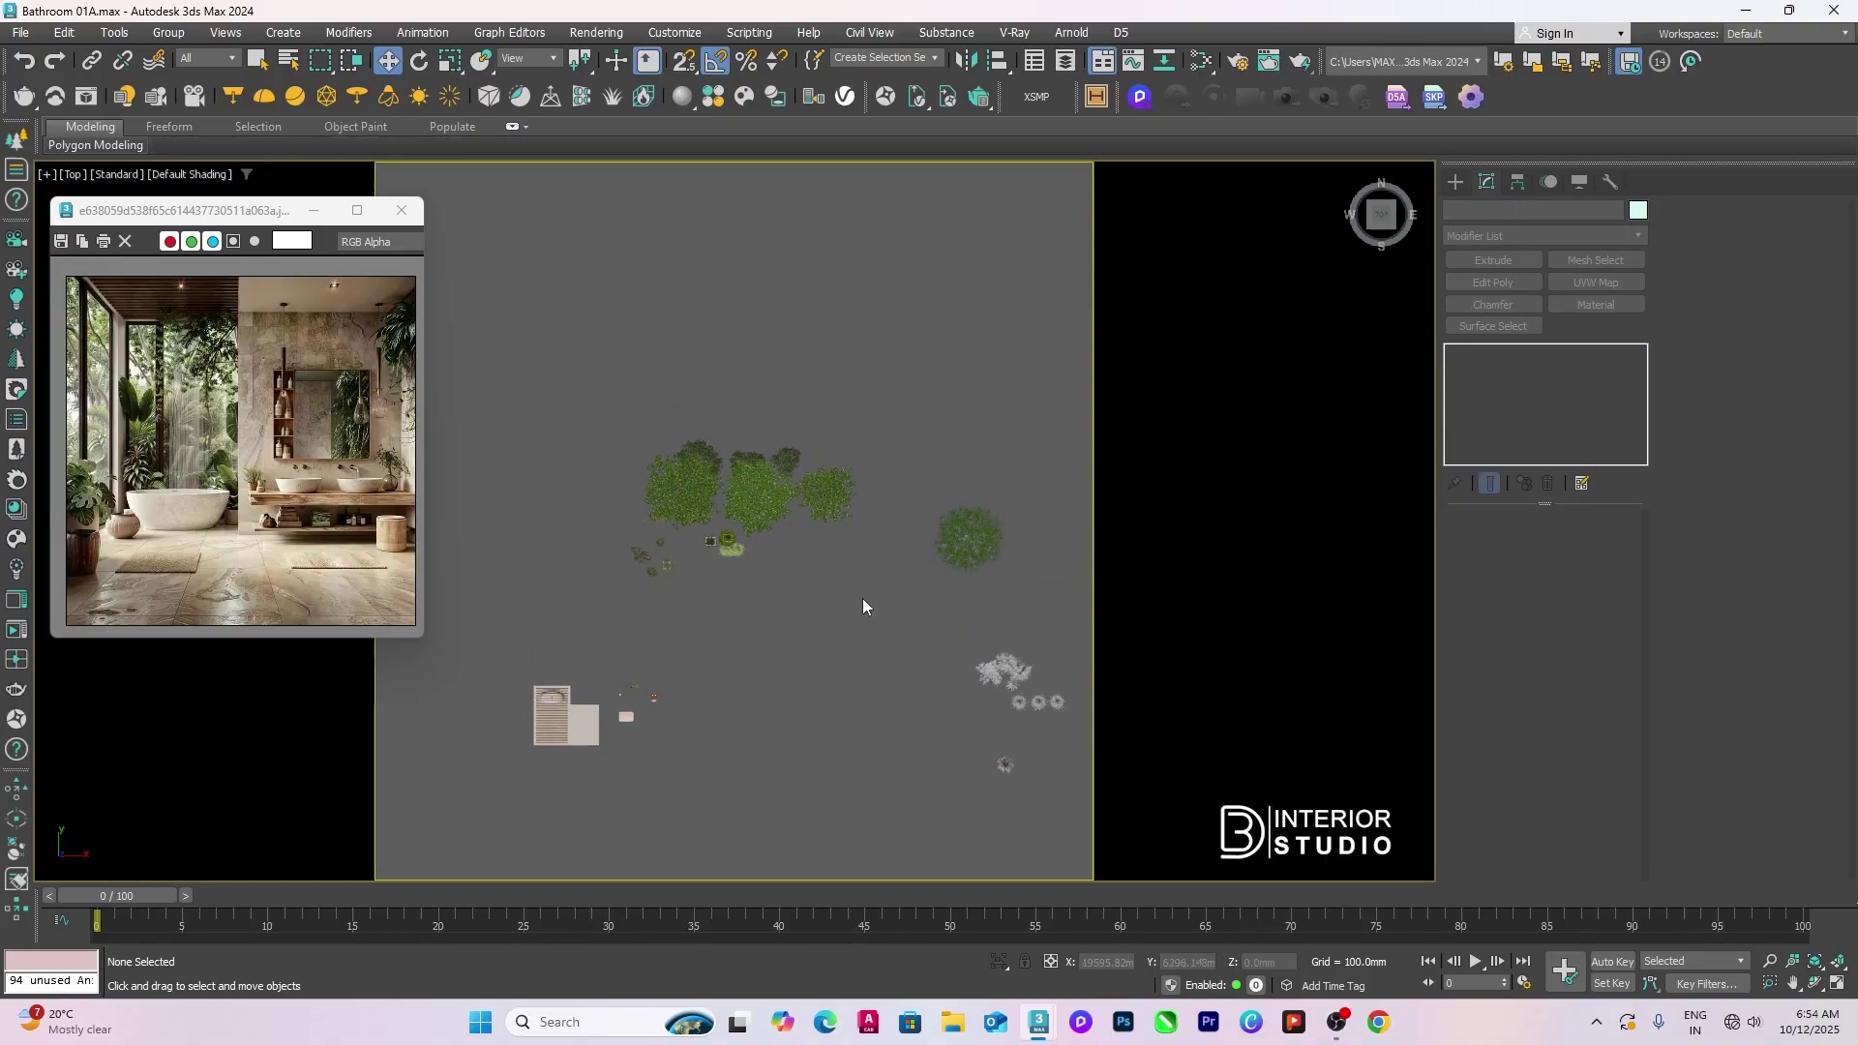
# Step: Examine the imported trees, shrubs and potted plants in the perspective view
pyautogui.press('p')
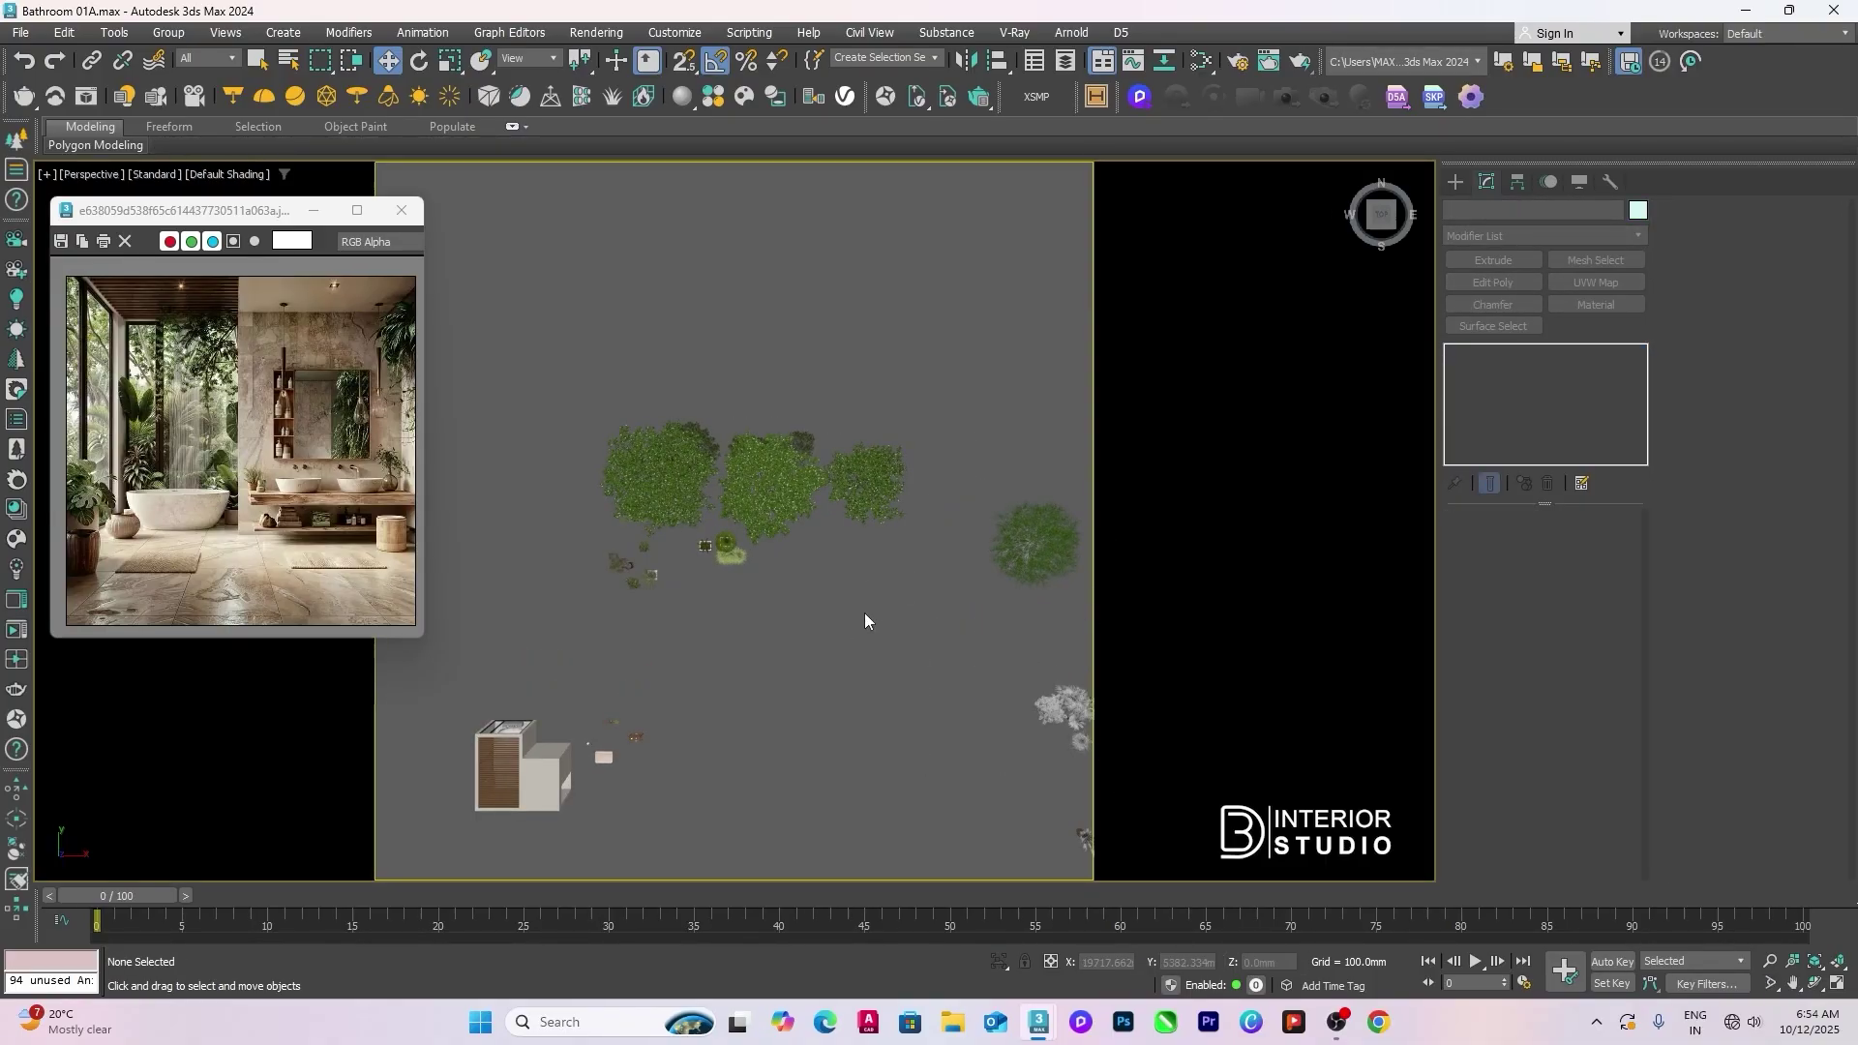
pyautogui.press('z')
pyautogui.press('F3')
pyautogui.moveTo(768, 555)
pyautogui.mouseDown(button='middle')
pyautogui.moveTo(939, 730)
pyautogui.moveTo(878, 691)
pyautogui.moveTo(871, 733)
pyautogui.moveTo(856, 682)
pyautogui.mouseUp(button='middle')
pyautogui.press('F3')
pyautogui.scroll(8, 852, 523)
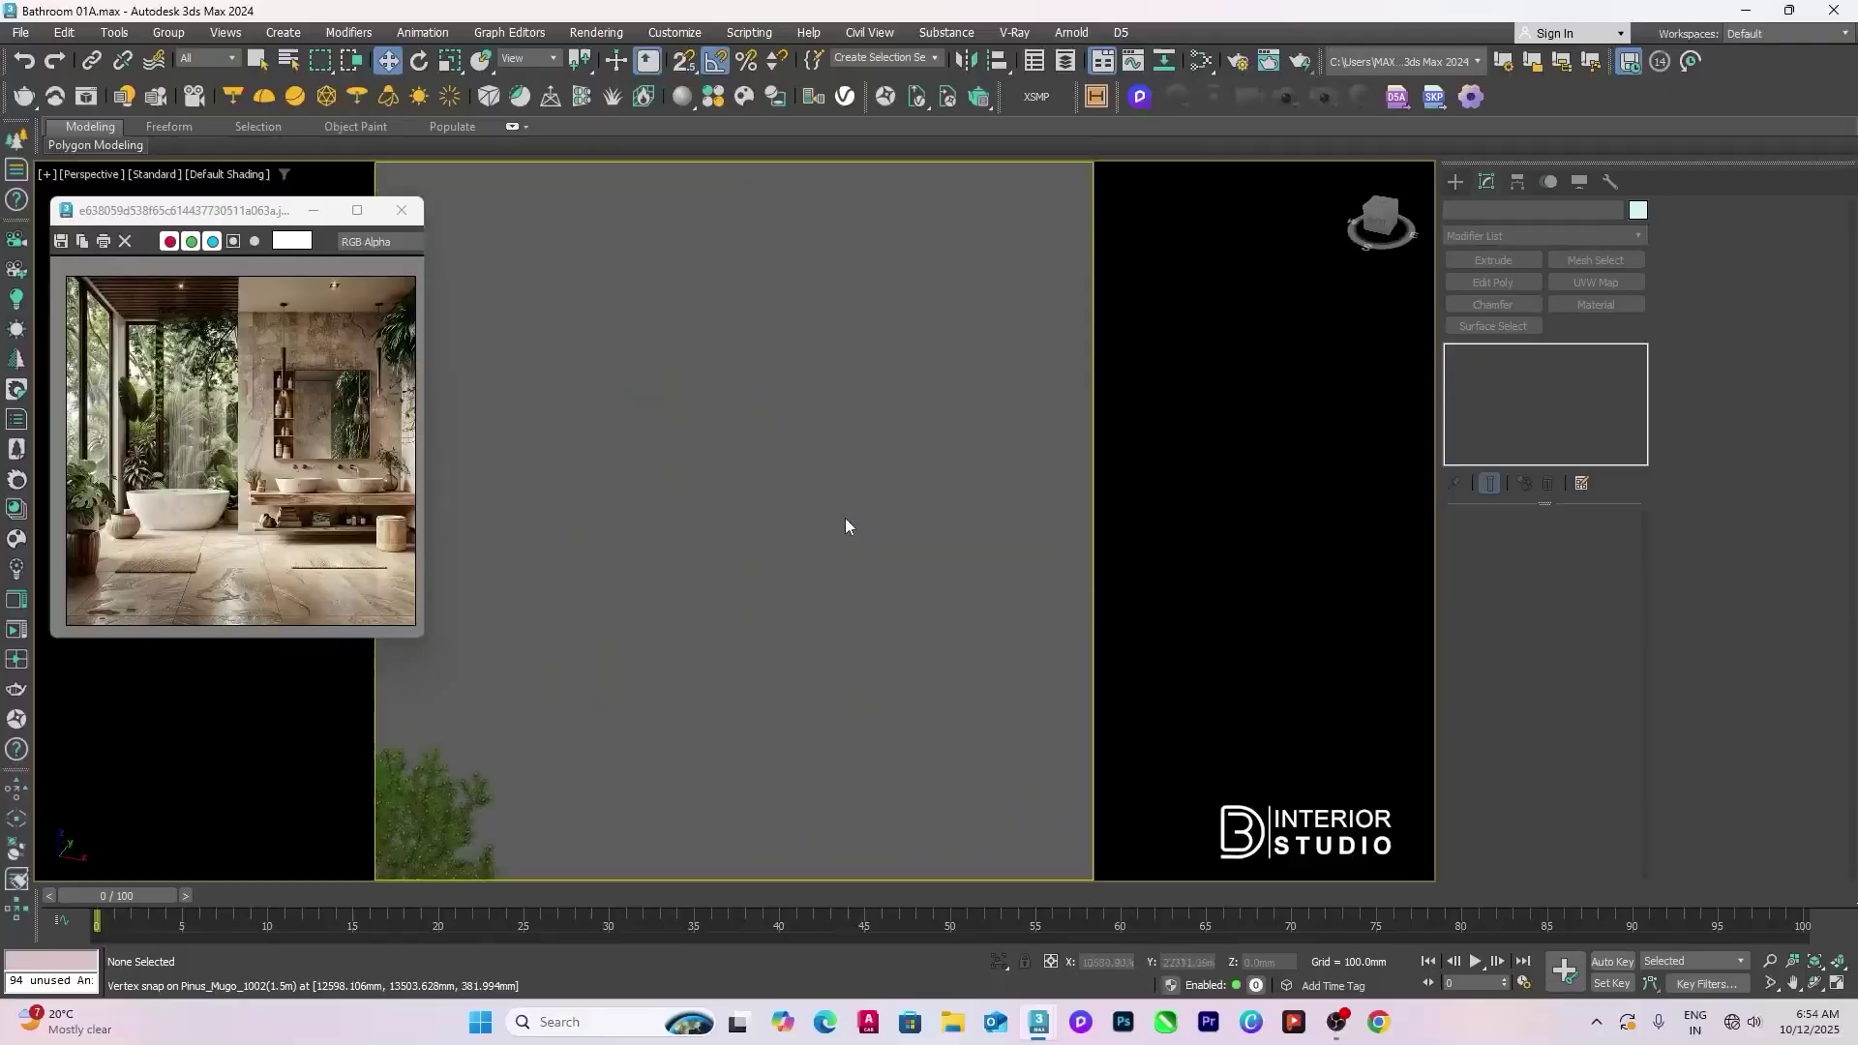
pyautogui.scroll(-4, 833, 538)
pyautogui.click(850, 561)
pyautogui.scroll(-4, 849, 560)
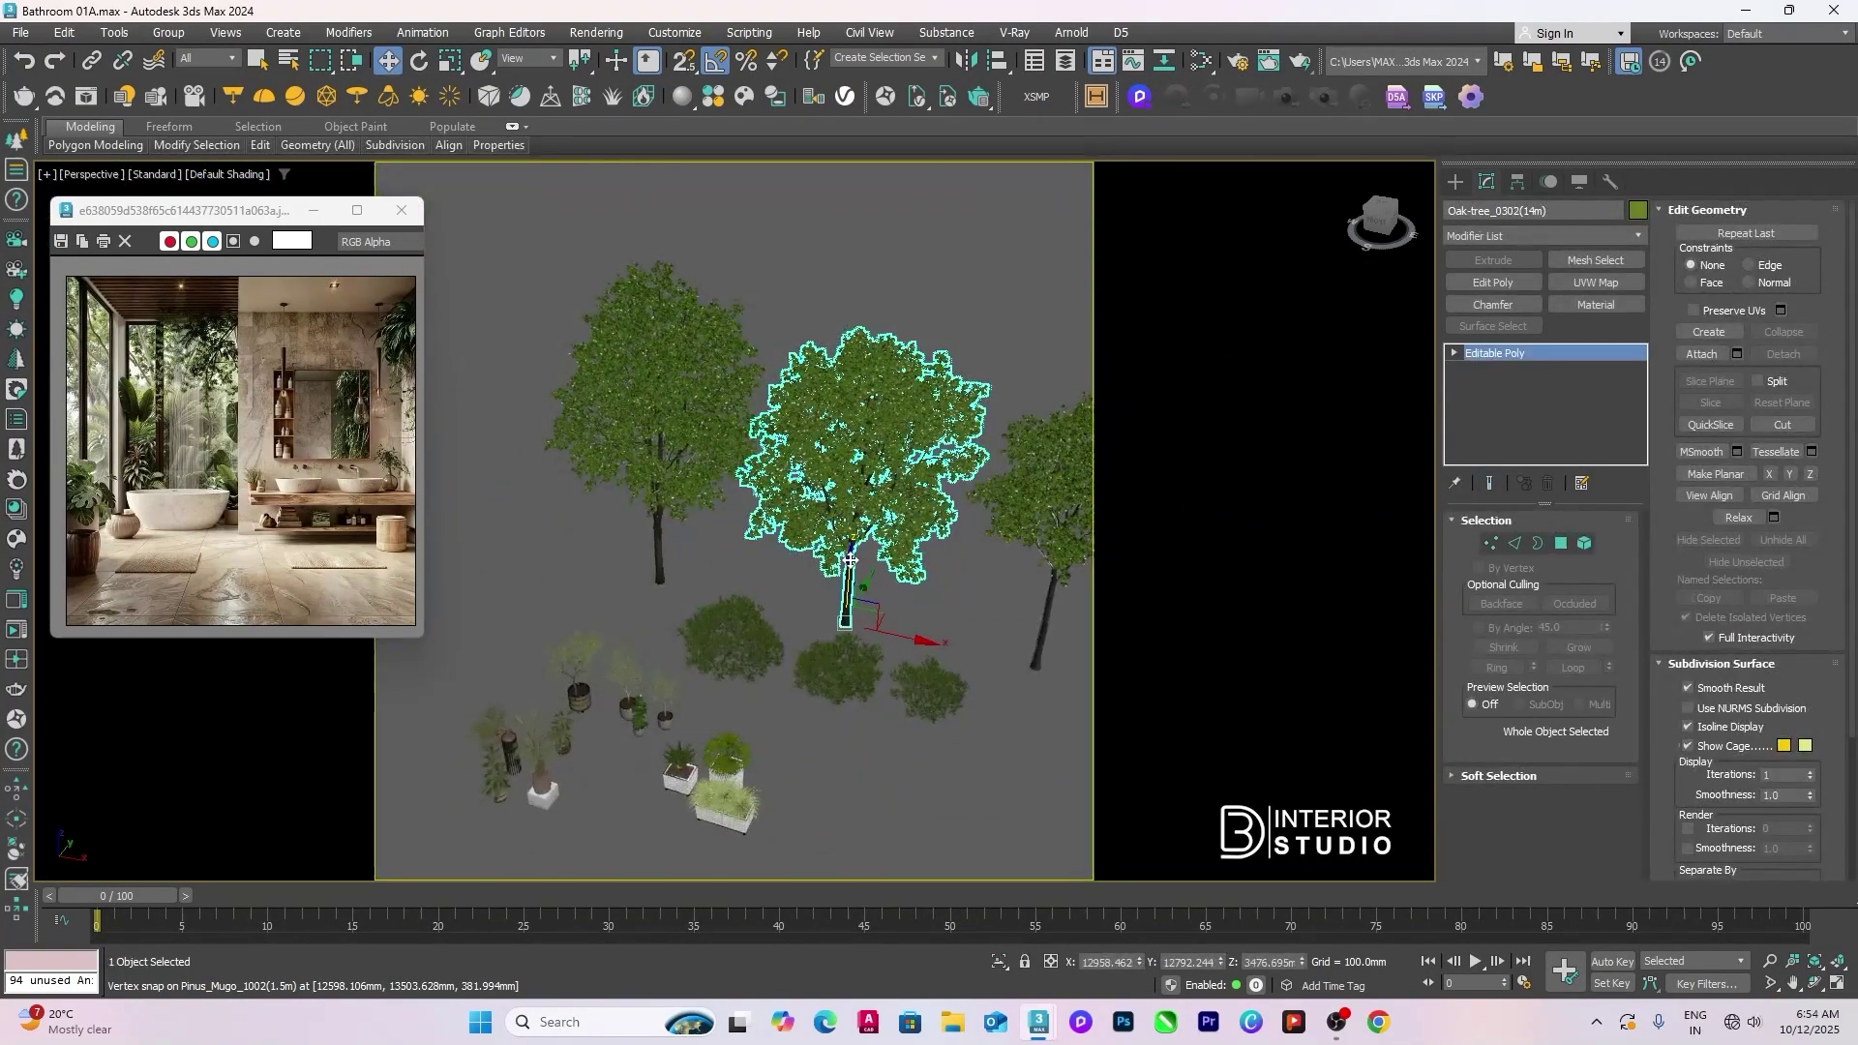
pyautogui.press('s')
pyautogui.moveTo(827, 715); pyautogui.dragTo(925, 635, button='middle')
pyautogui.click(952, 644)
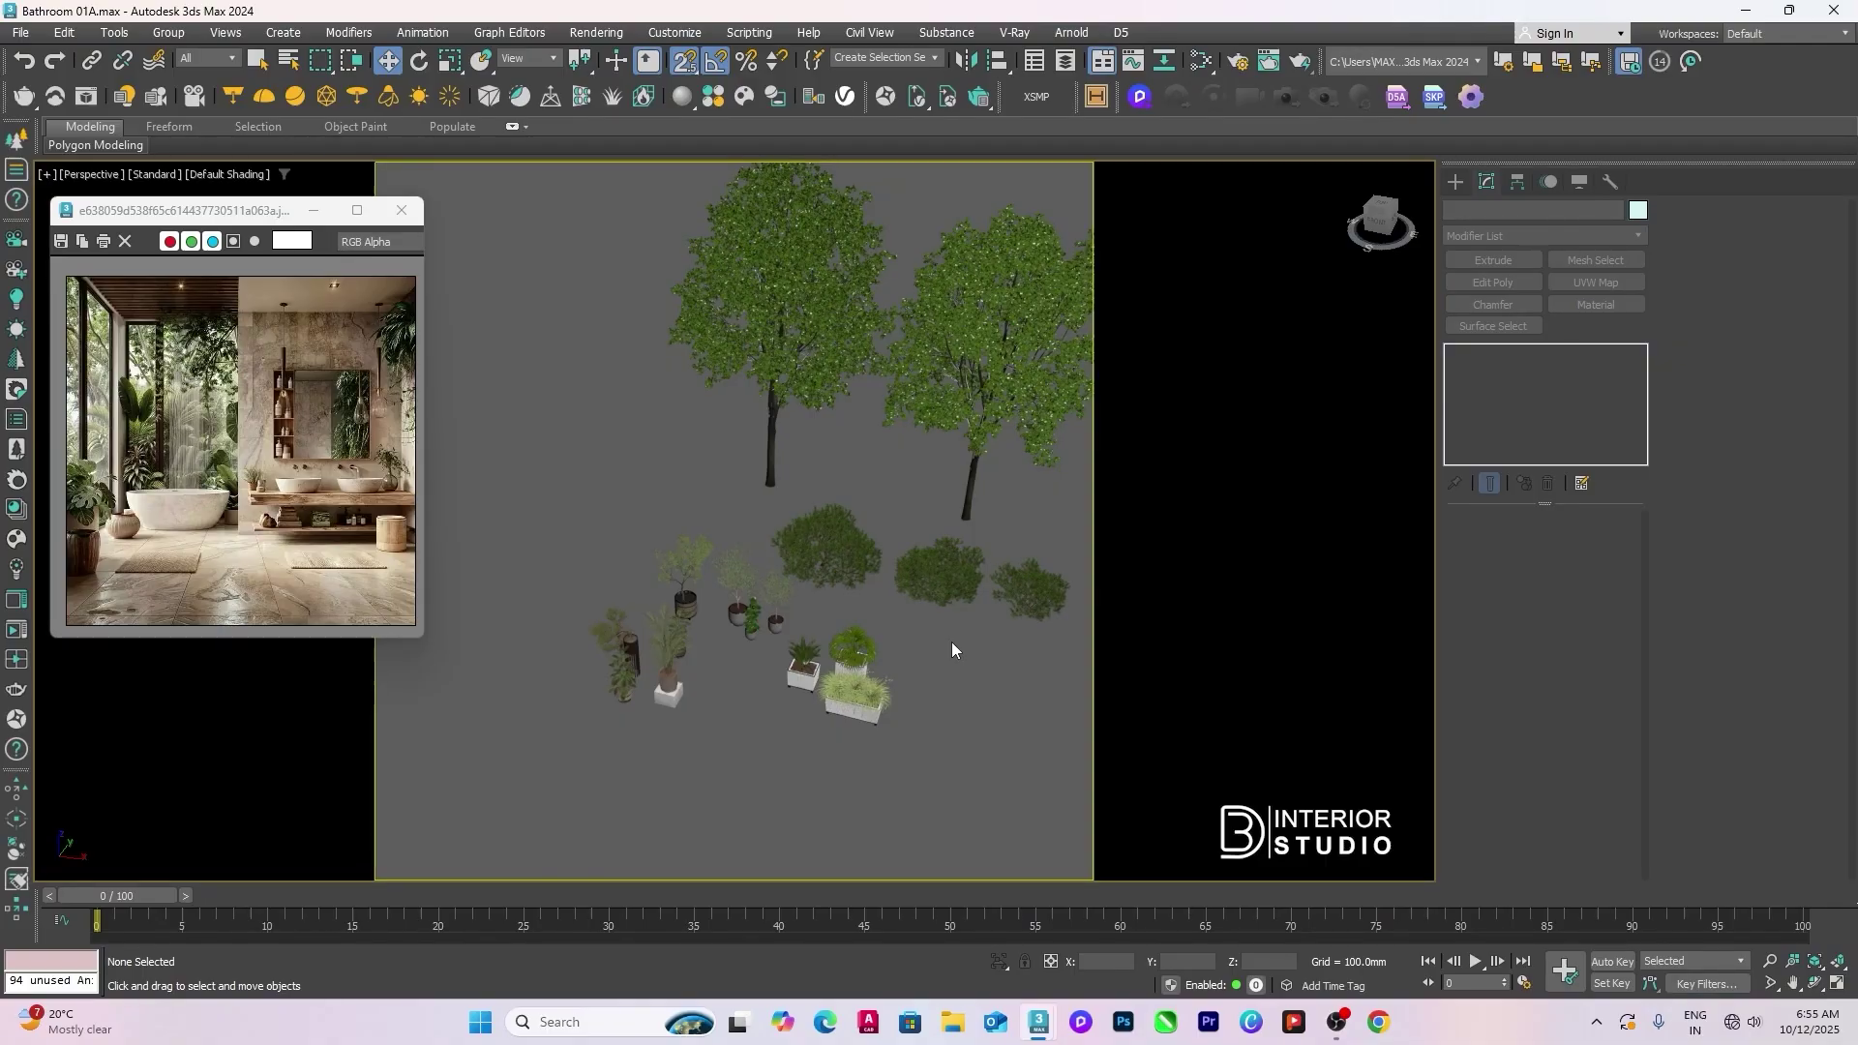
# Step: Examine the imported bathroom accessories beside the room, including the mat, bath tray and ladder shelf
pyautogui.scroll(-3, 786, 766)
pyautogui.moveTo(784, 751); pyautogui.dragTo(876, 567, button='middle')
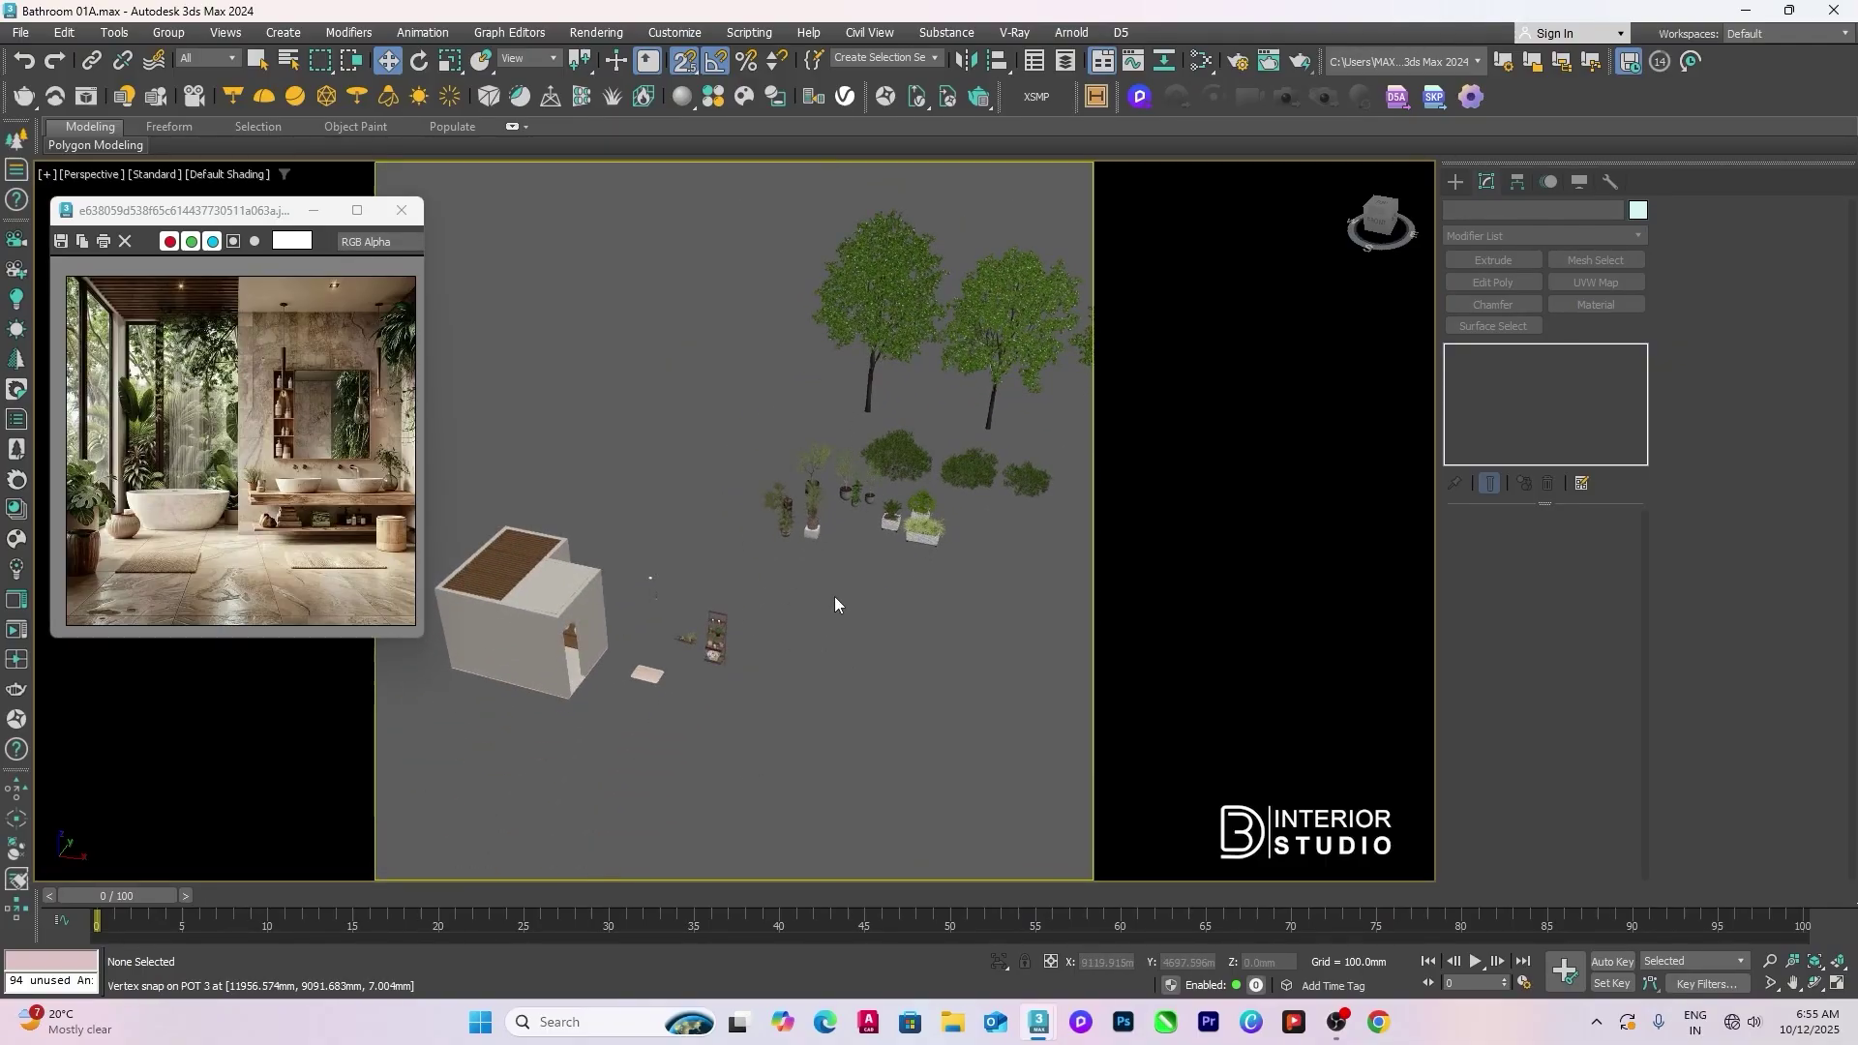
pyautogui.keyDown('alt'); pyautogui.moveTo(803, 662); pyautogui.dragTo(809, 666, button='middle'); pyautogui.keyUp('alt')
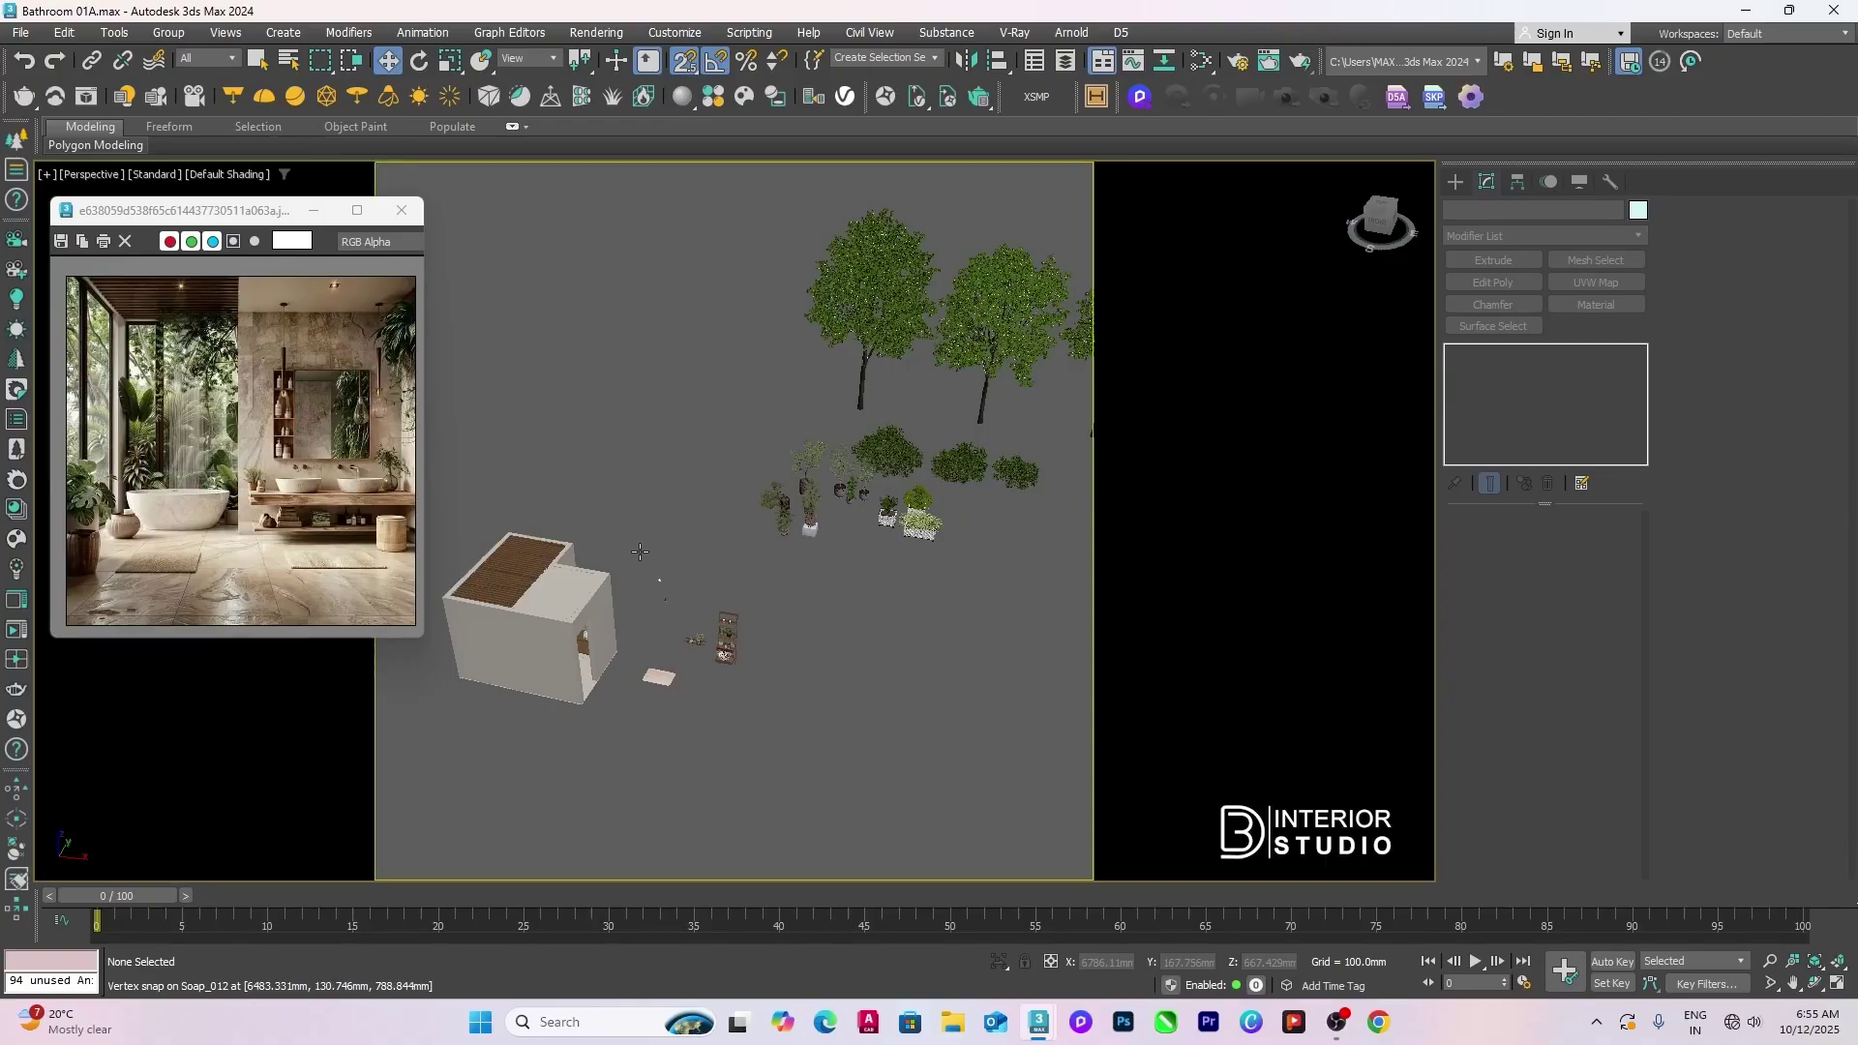
pyautogui.scroll(2, 634, 555)
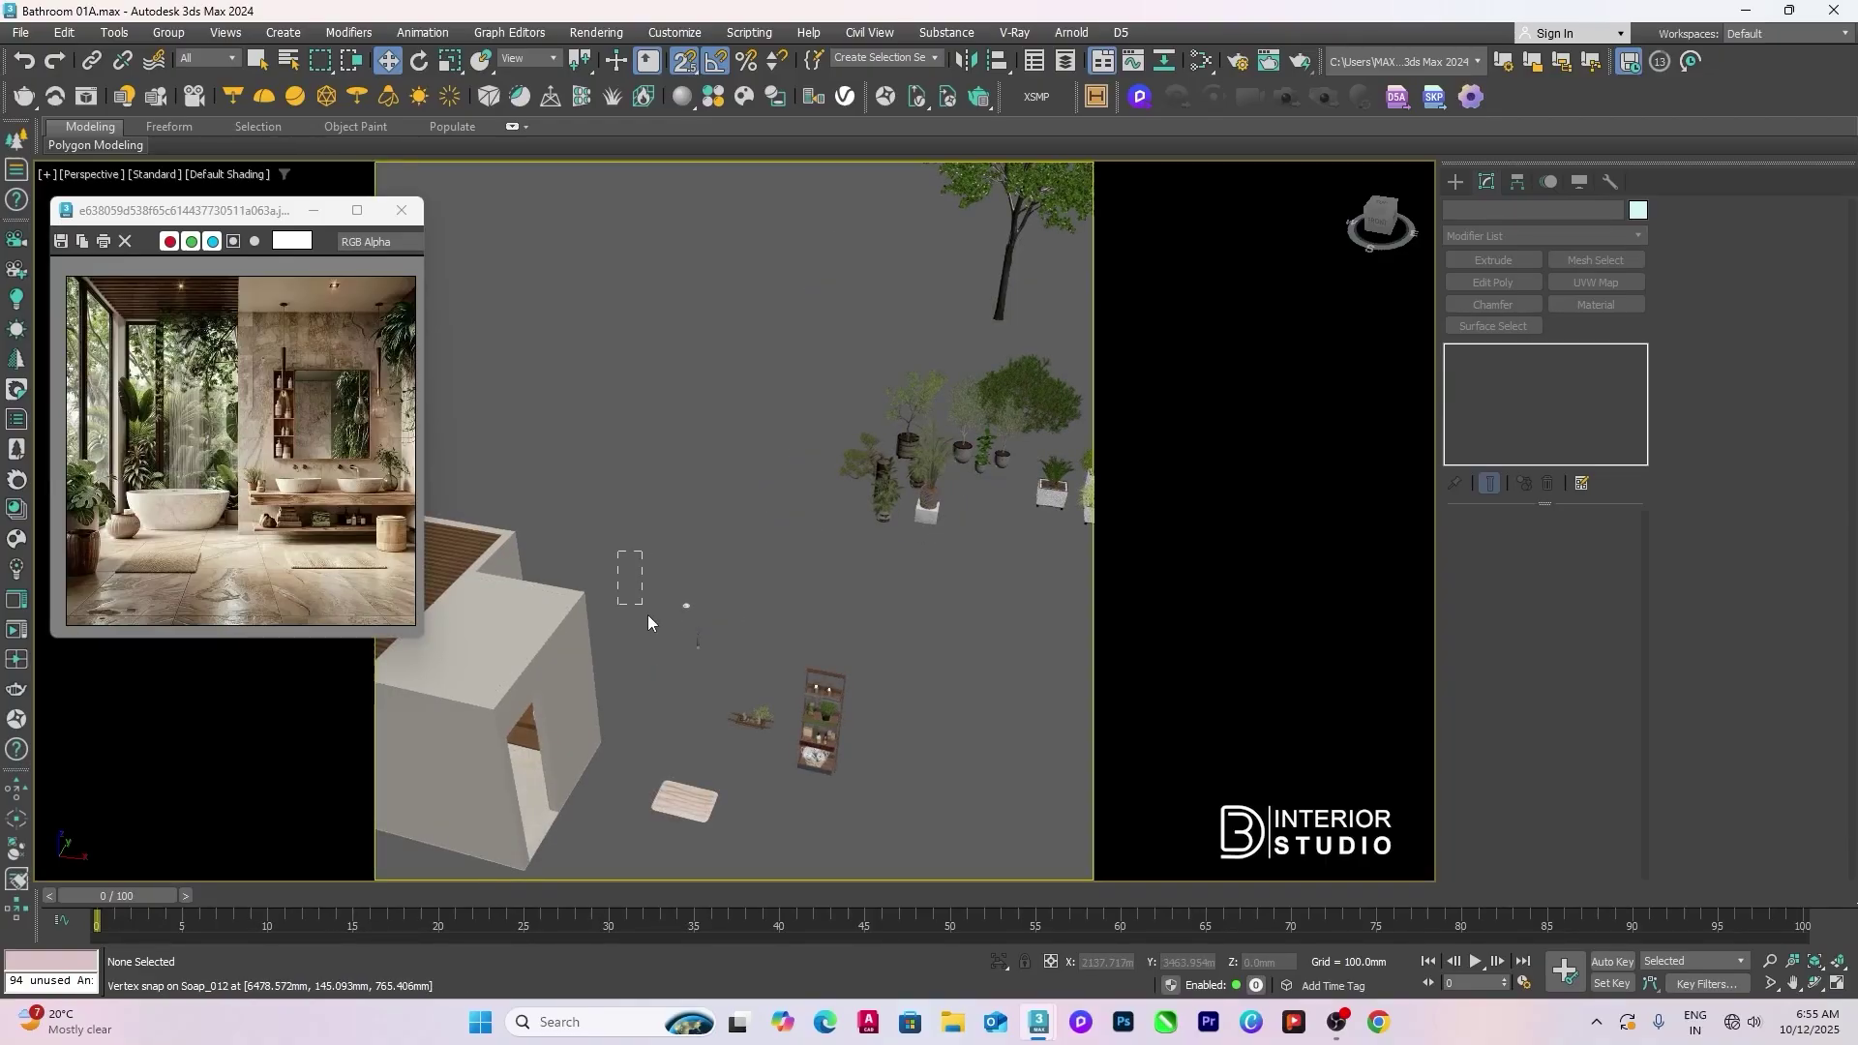
pyautogui.moveTo(949, 864); pyautogui.dragTo(951, 863)
pyautogui.press('z')
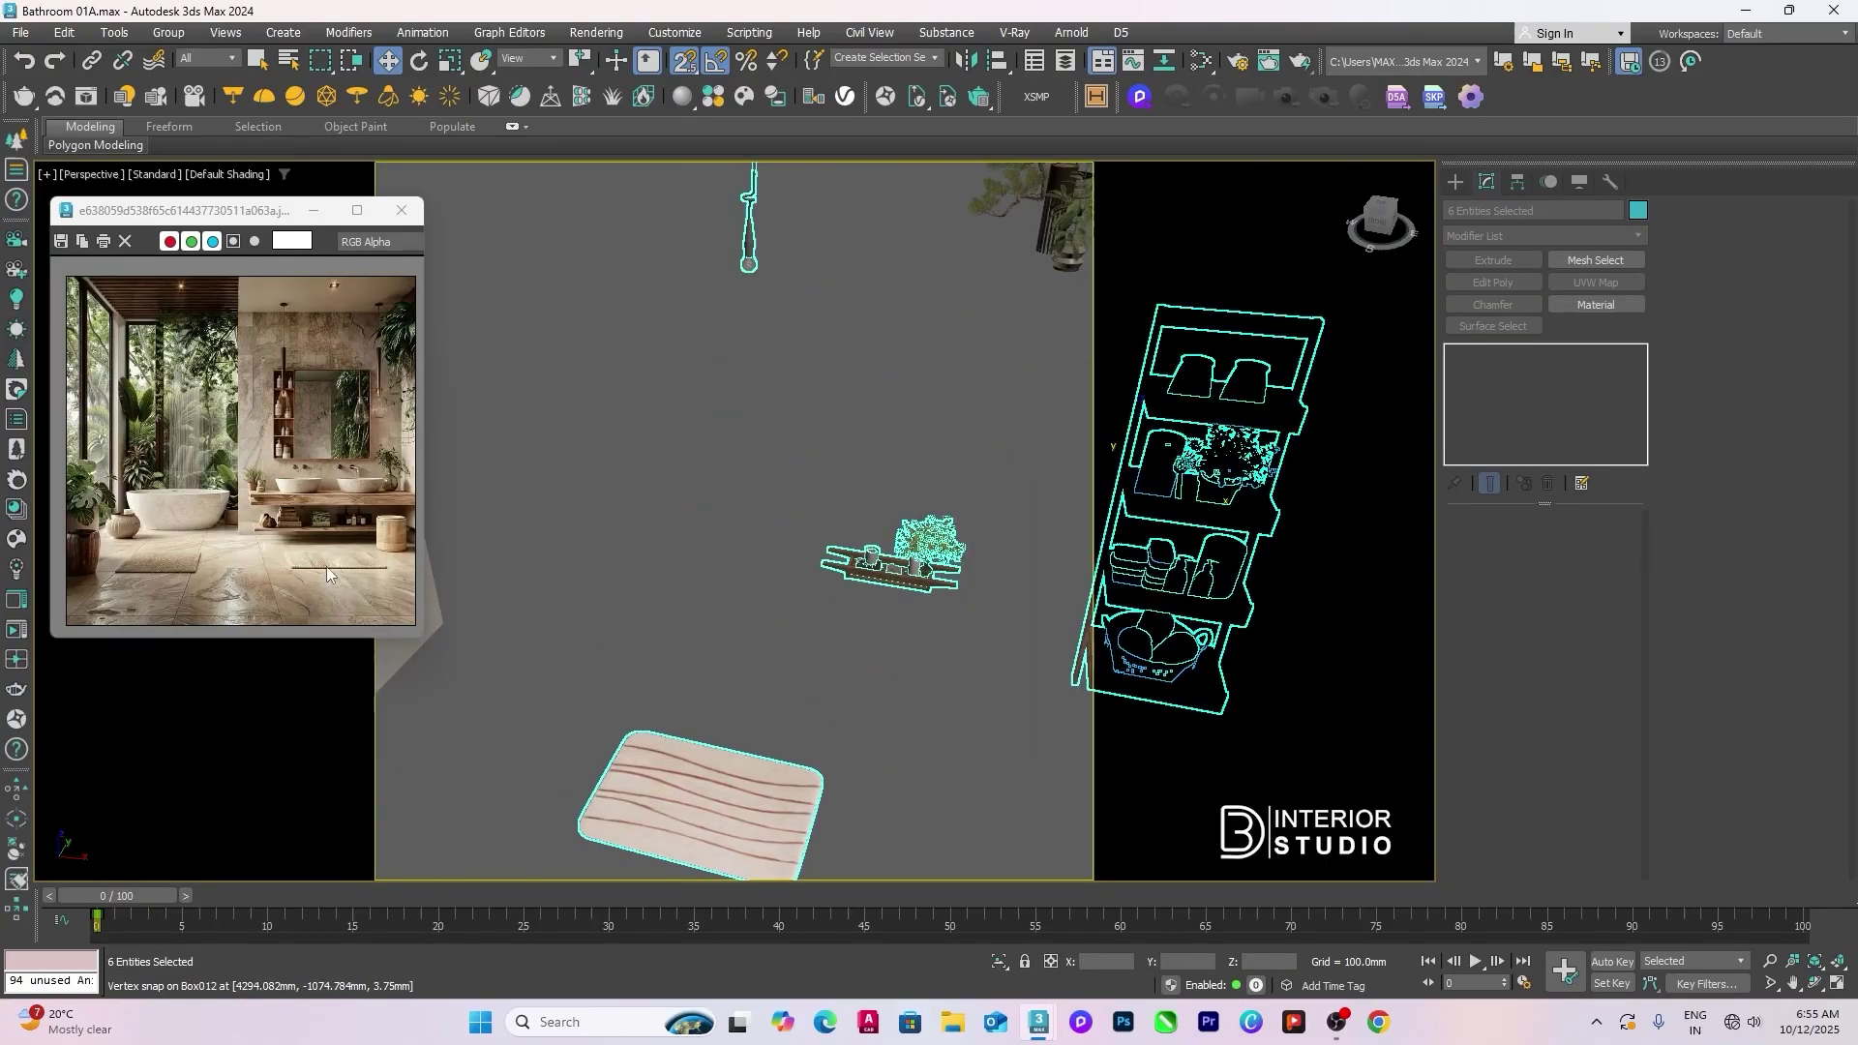
pyautogui.scroll(-3, 847, 654)
pyautogui.moveTo(871, 658); pyautogui.dragTo(809, 713, button='middle')
pyautogui.click(813, 720)
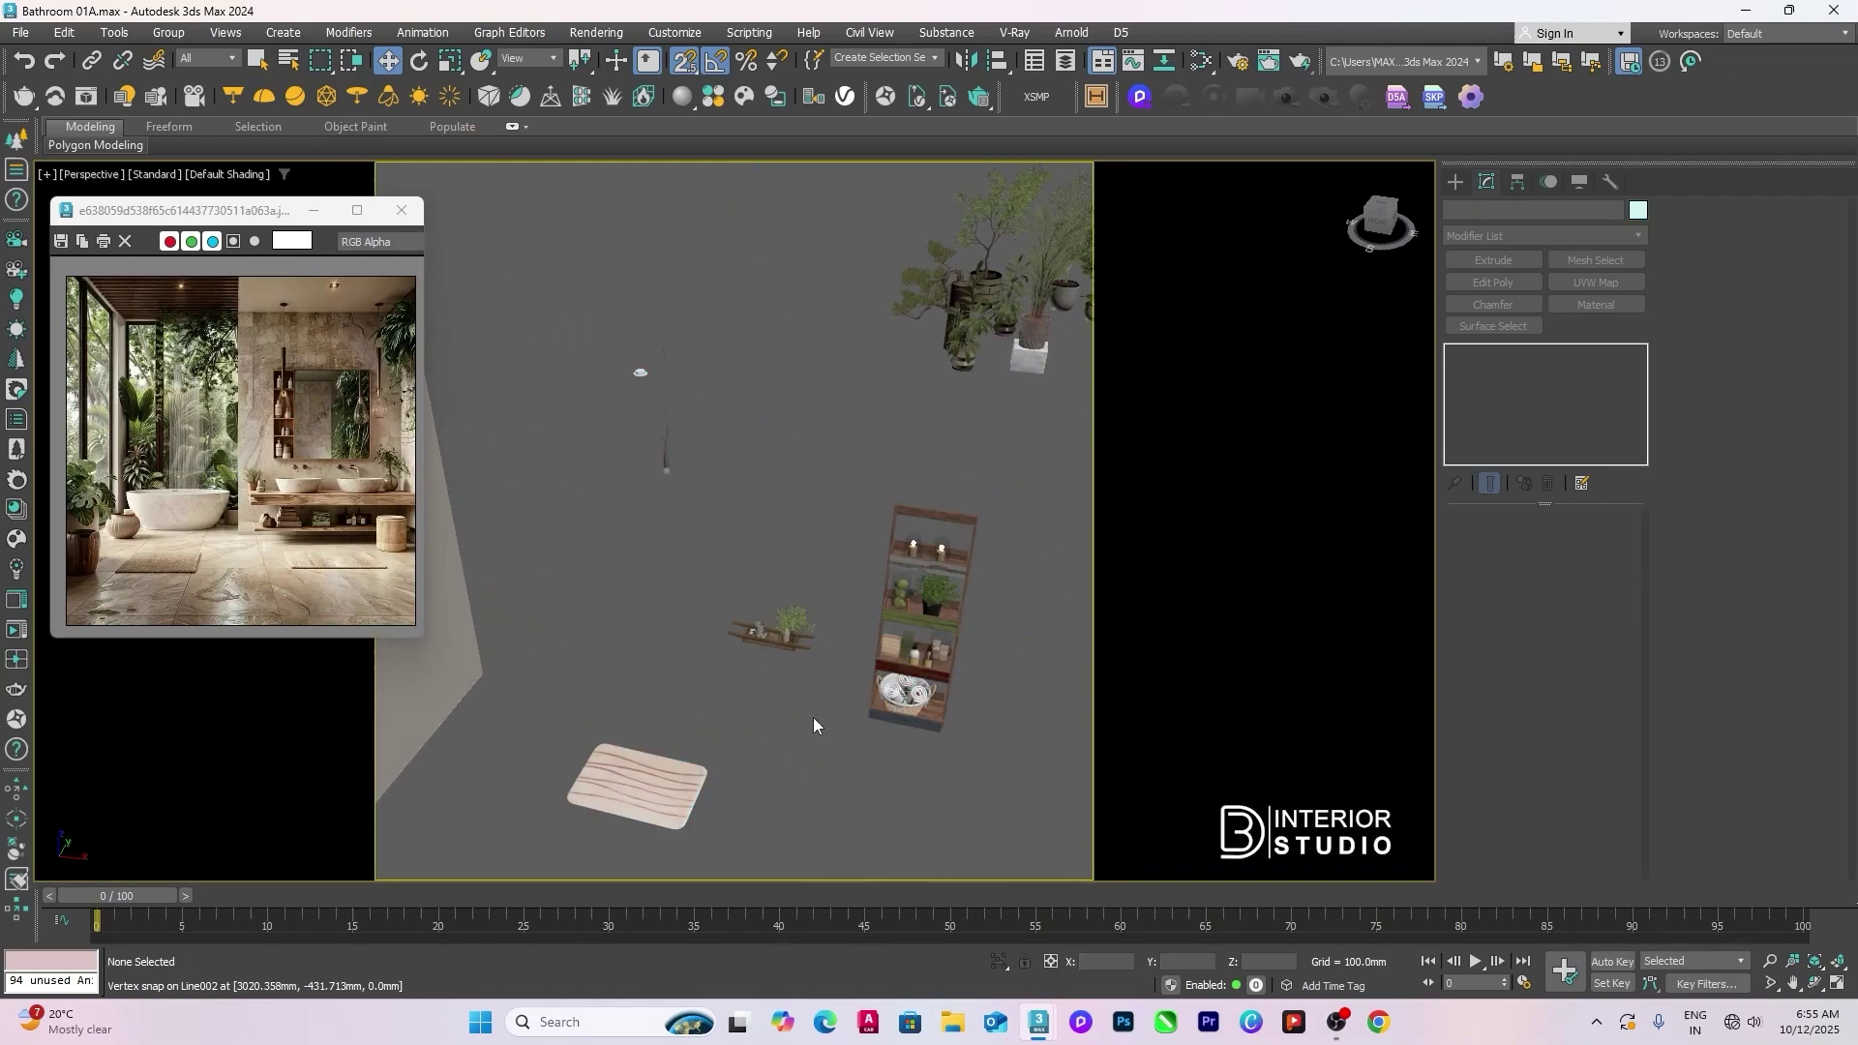
# Step: Examine the Bathroom_Accessories_11 ladder shelf and its decor up close from several angles
pyautogui.scroll(1, 946, 680)
pyautogui.click(943, 672)
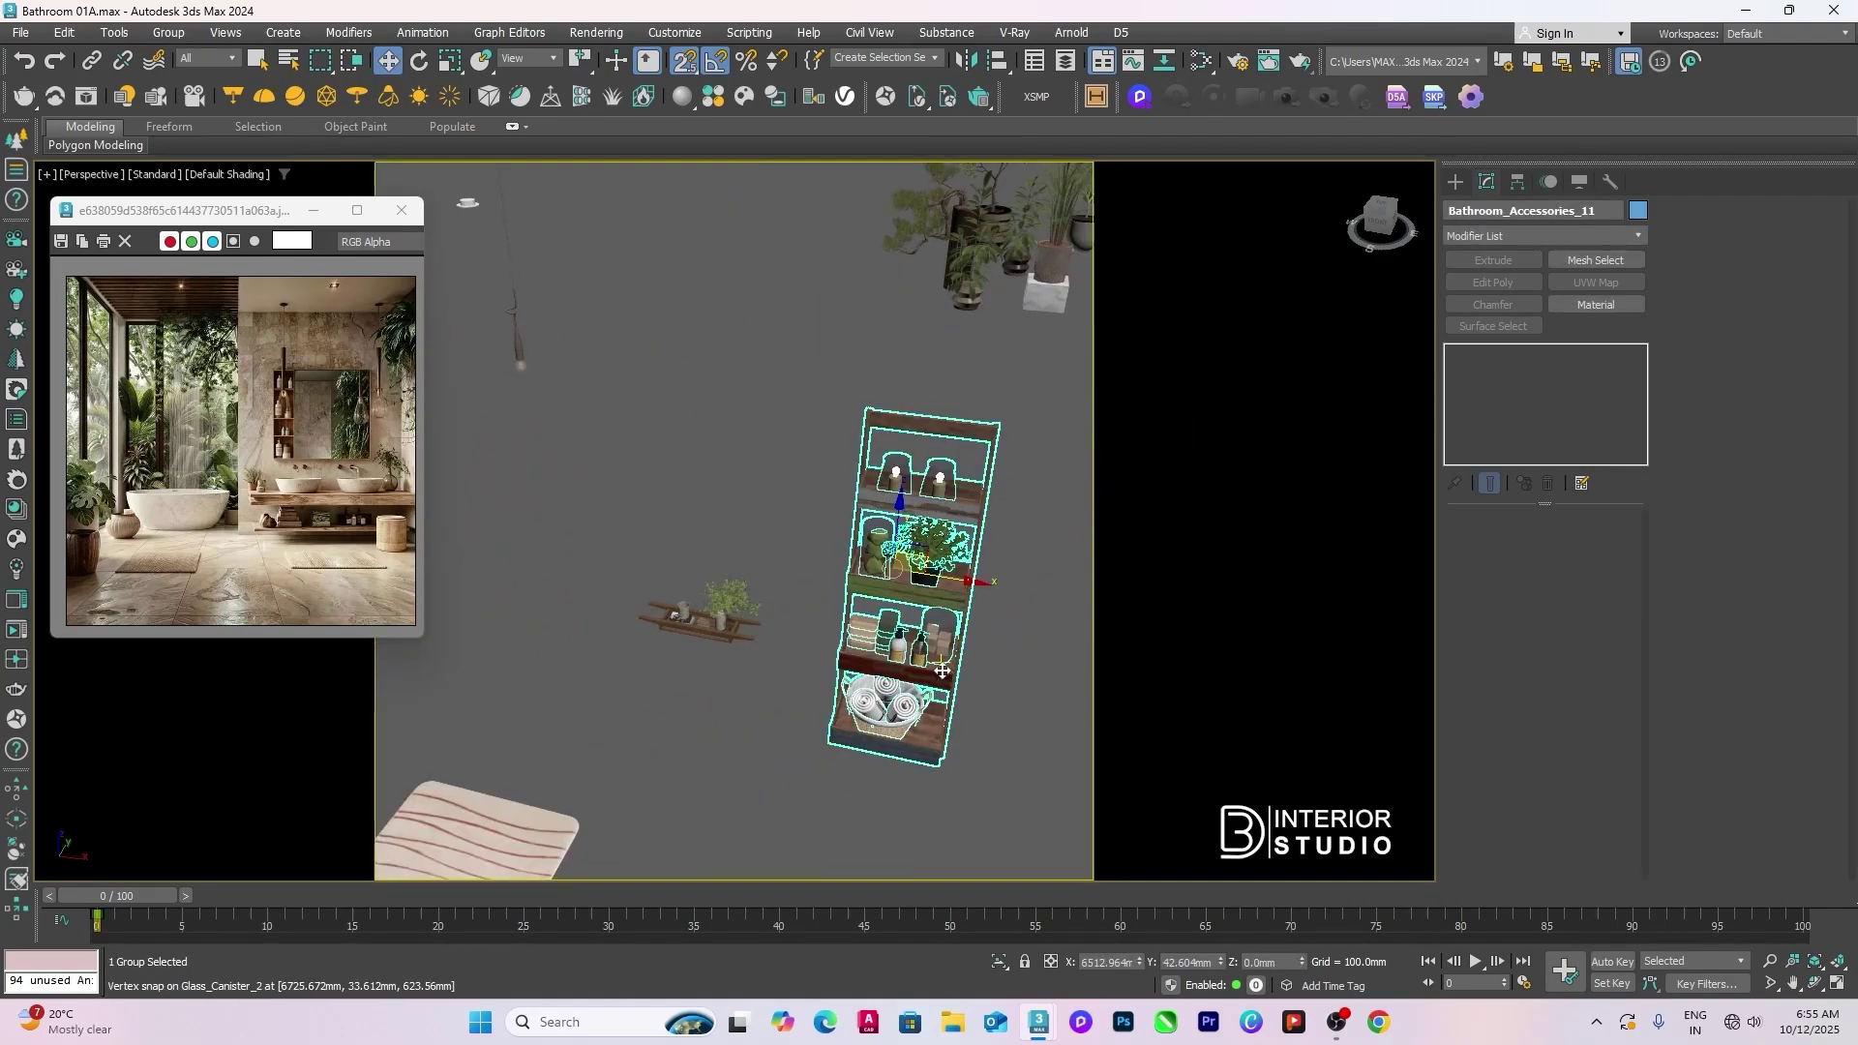
pyautogui.keyDown('alt'); pyautogui.moveTo(943, 670); pyautogui.dragTo(872, 630, button='middle'); pyautogui.keyUp('alt')
pyautogui.scroll(3, 758, 585)
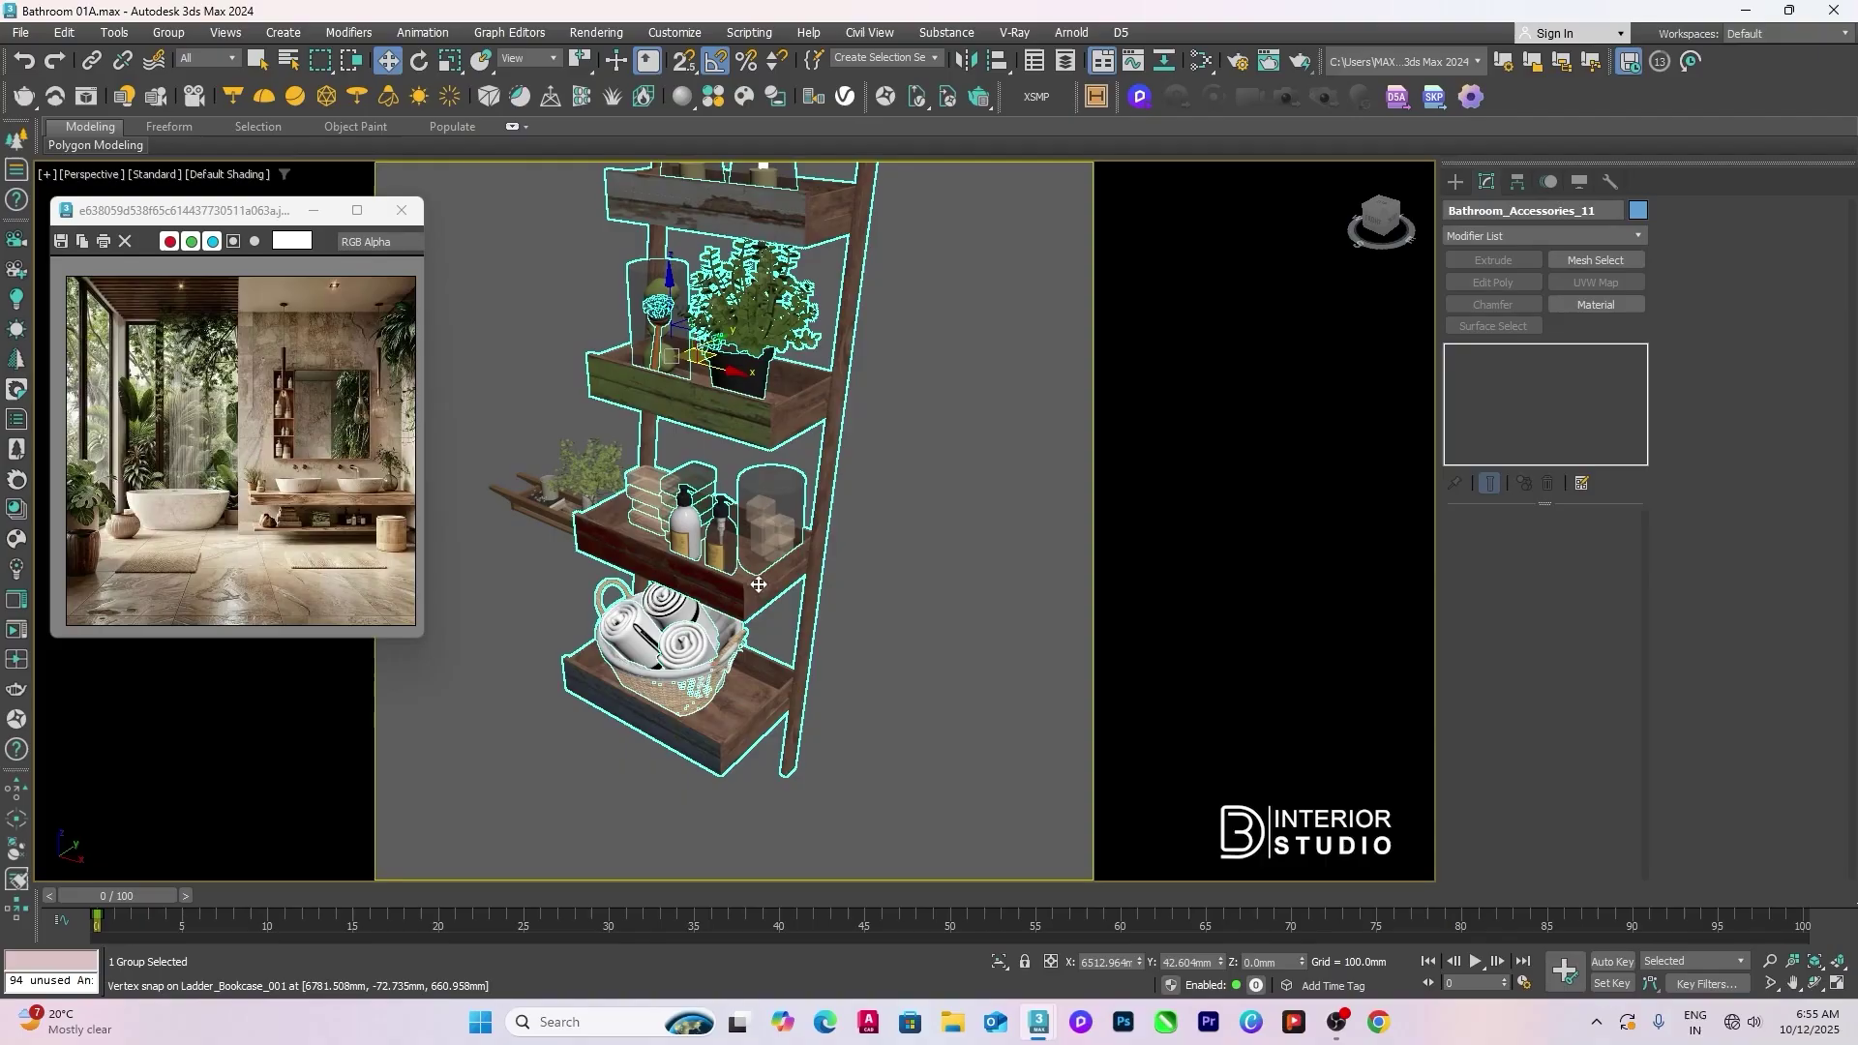
pyautogui.keyDown('alt'); pyautogui.moveTo(758, 585); pyautogui.dragTo(970, 636, button='middle'); pyautogui.keyUp('alt')
pyautogui.scroll(-3, 851, 589)
pyautogui.click(970, 636)
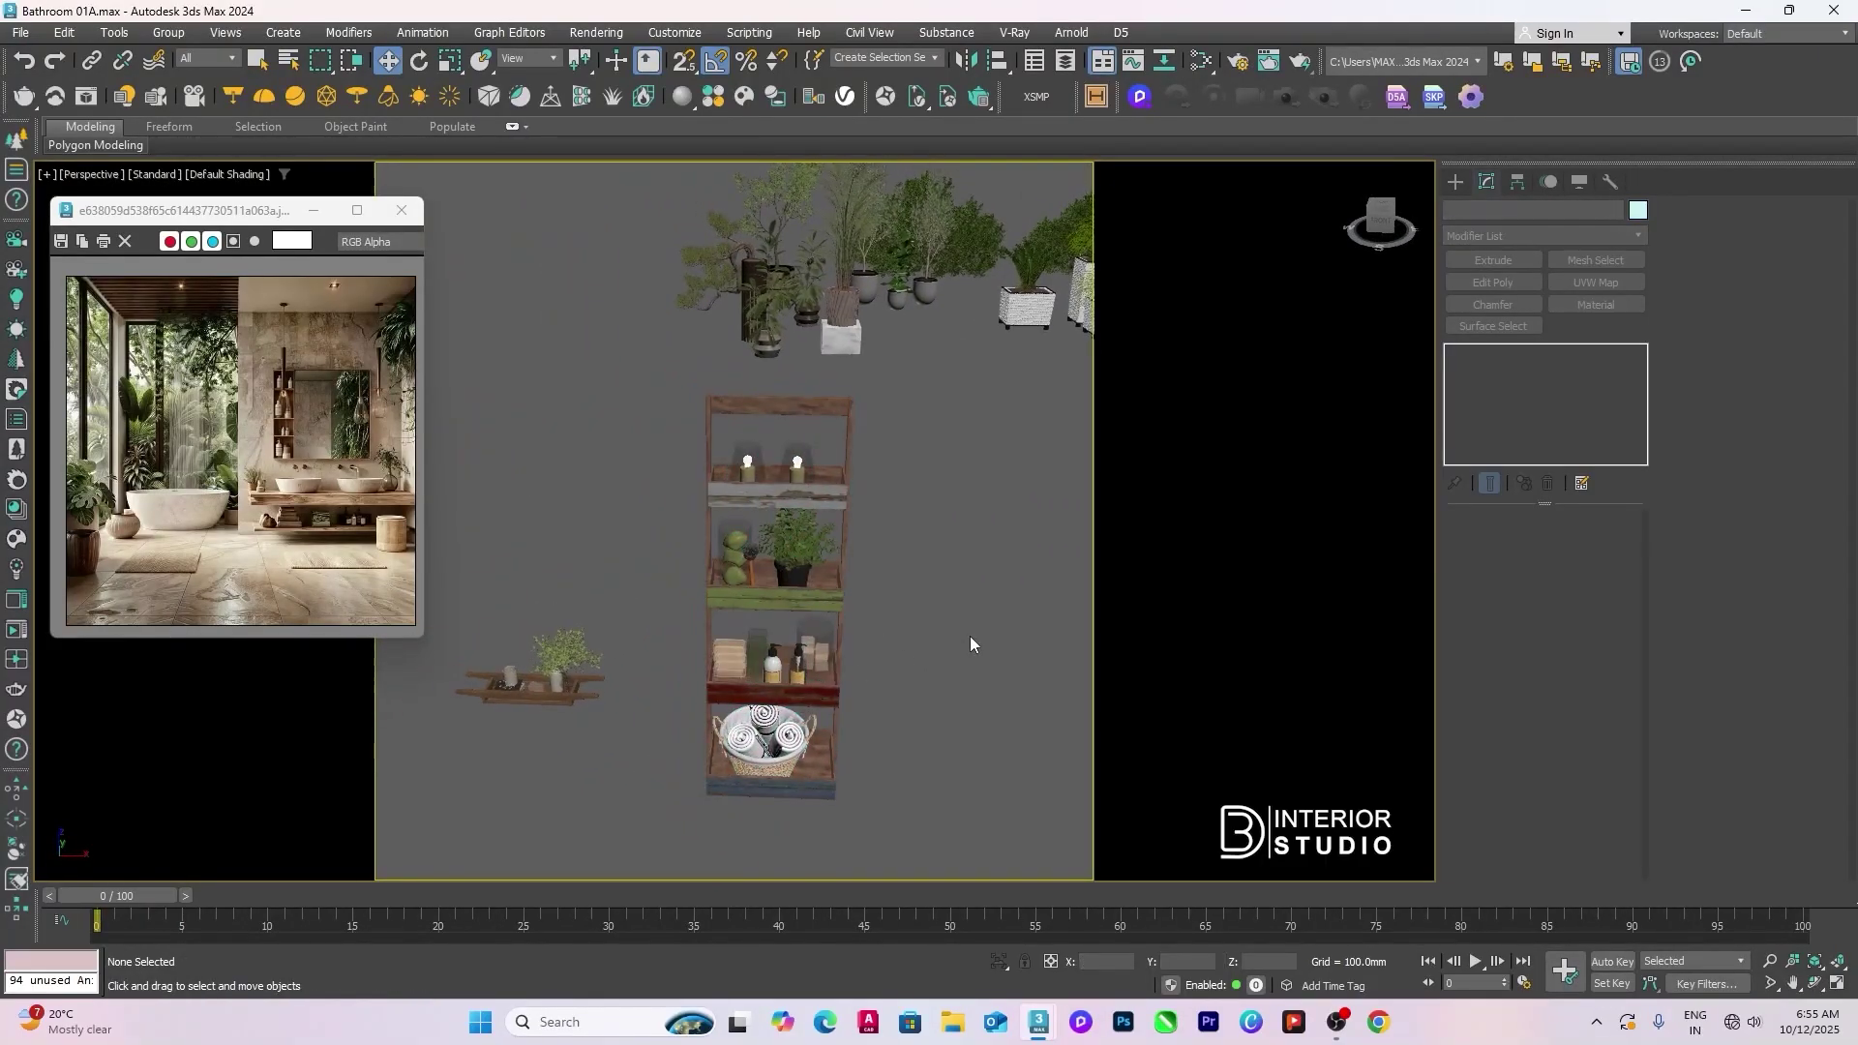
pyautogui.moveTo(667, 629); pyautogui.dragTo(786, 652, button='middle')
pyautogui.scroll(-5, 828, 646)
pyautogui.scroll(3, 959, 682)
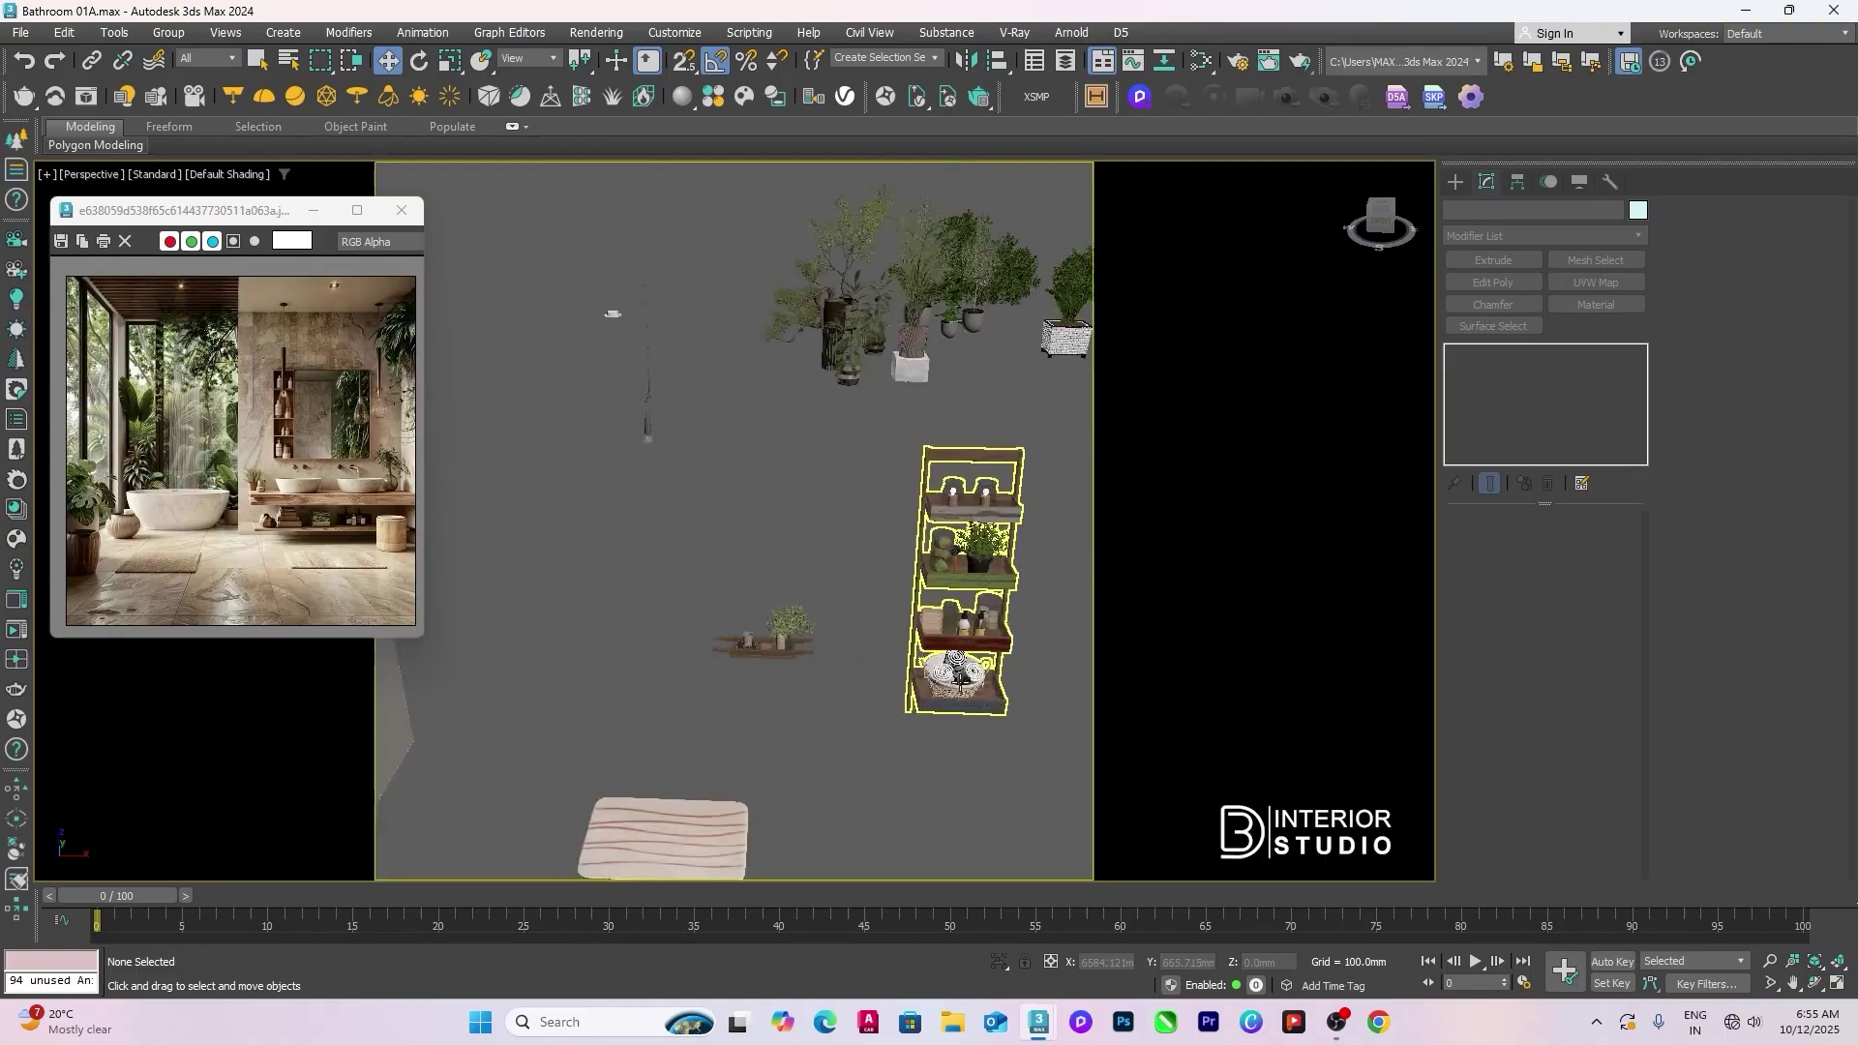
pyautogui.scroll(2, 958, 668)
pyautogui.click(959, 668)
pyautogui.scroll(-2, 902, 635)
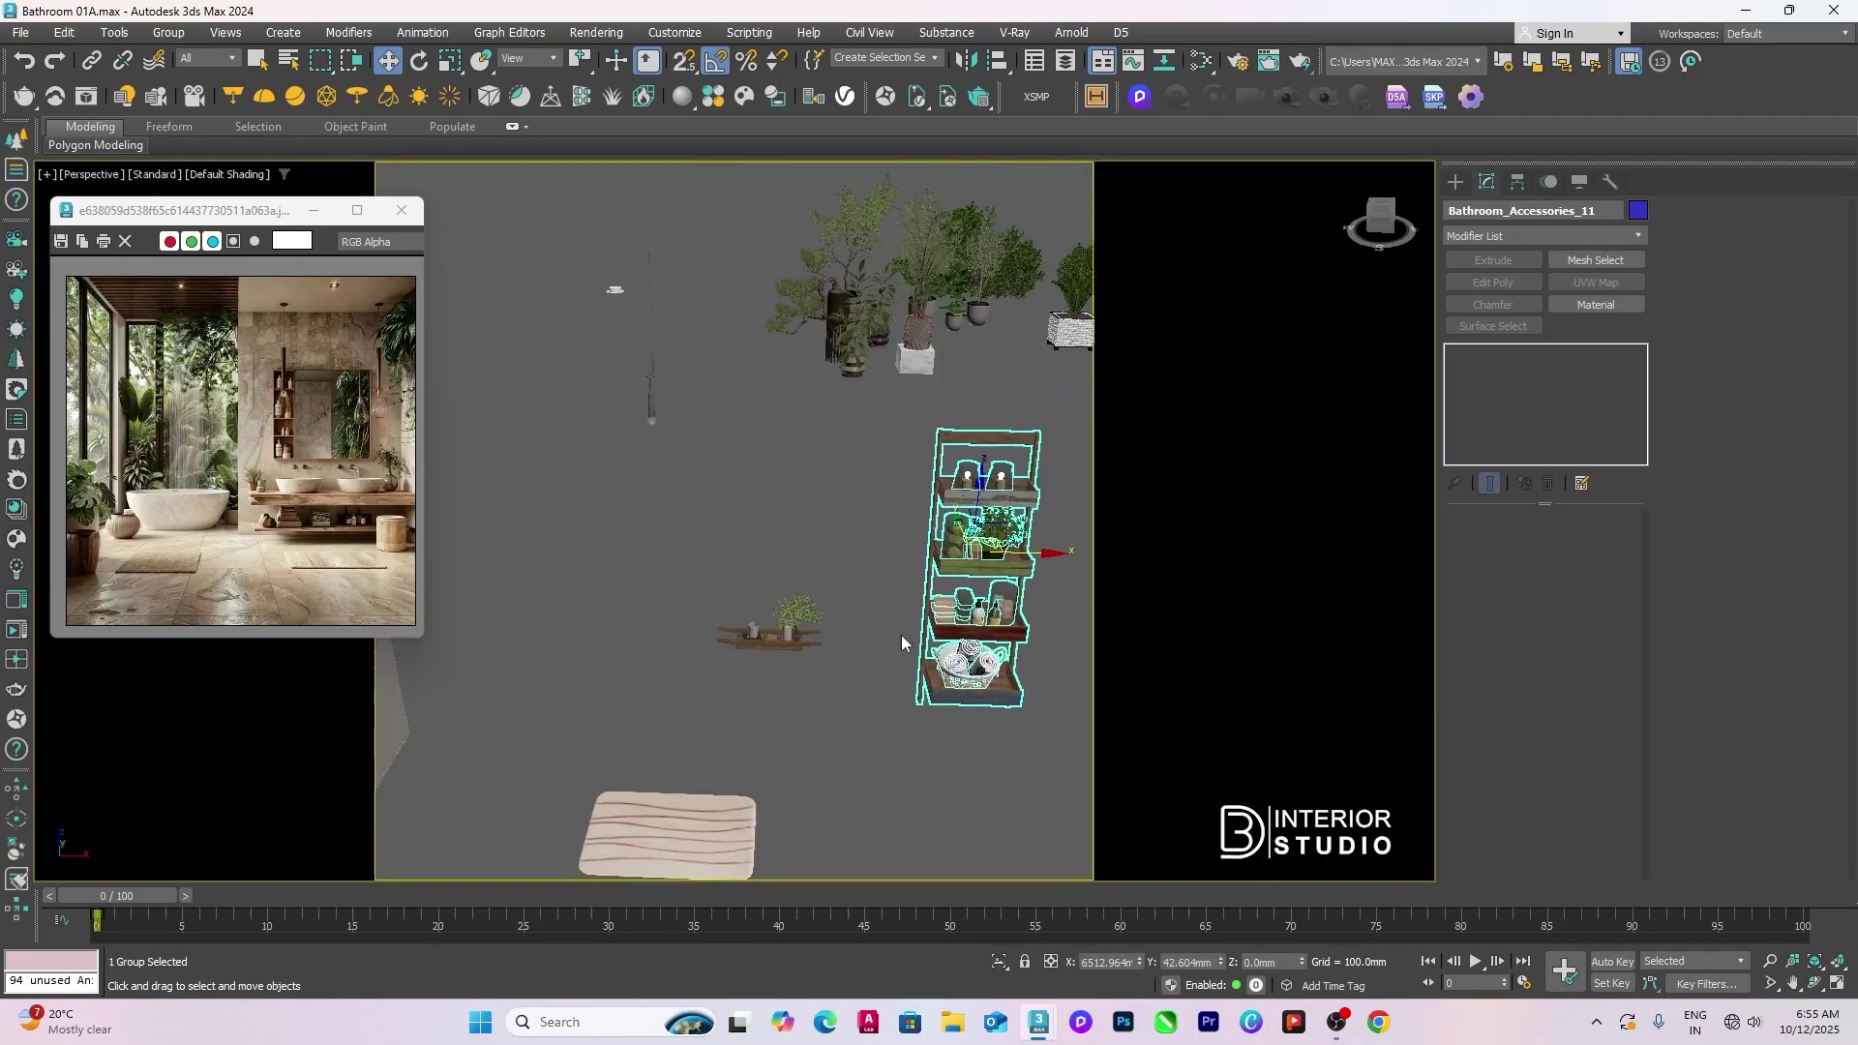
# Step: Examine the cup, the slender hanging accessory and the Wooden Bath Tidy 05 tray up close beside the room
pyautogui.click(844, 566)
pyautogui.click(794, 631)
pyautogui.scroll(-3, 765, 601)
pyautogui.moveTo(733, 557); pyautogui.dragTo(803, 589, button='middle')
pyautogui.click(786, 542)
pyautogui.click(769, 531)
pyautogui.scroll(2, 778, 513)
pyautogui.click(830, 554)
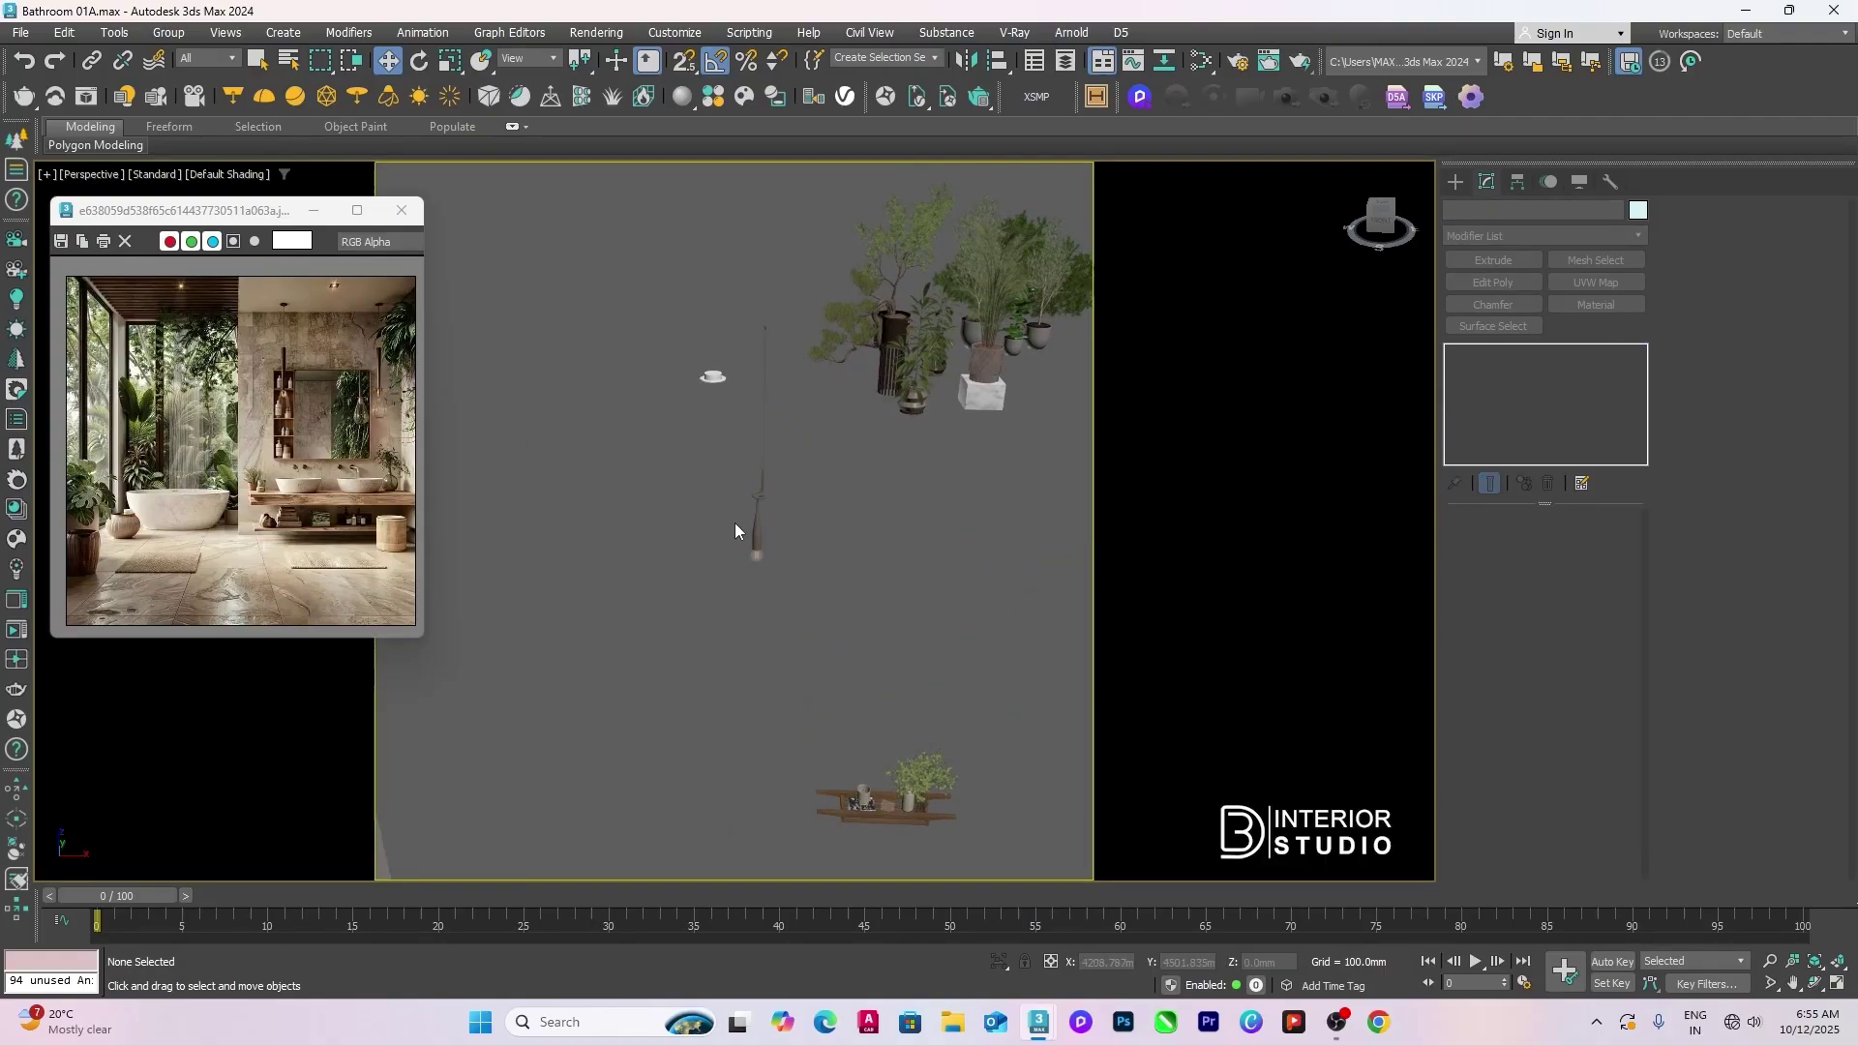
pyautogui.click(760, 548)
pyautogui.scroll(-8, 676, 536)
pyautogui.moveTo(677, 535); pyautogui.dragTo(756, 540, button='middle')
pyautogui.keyDown('alt'); pyautogui.moveTo(756, 539); pyautogui.dragTo(763, 589, button='middle'); pyautogui.keyUp('alt')
pyautogui.click(801, 585)
pyautogui.press('t')
pyautogui.press('z')
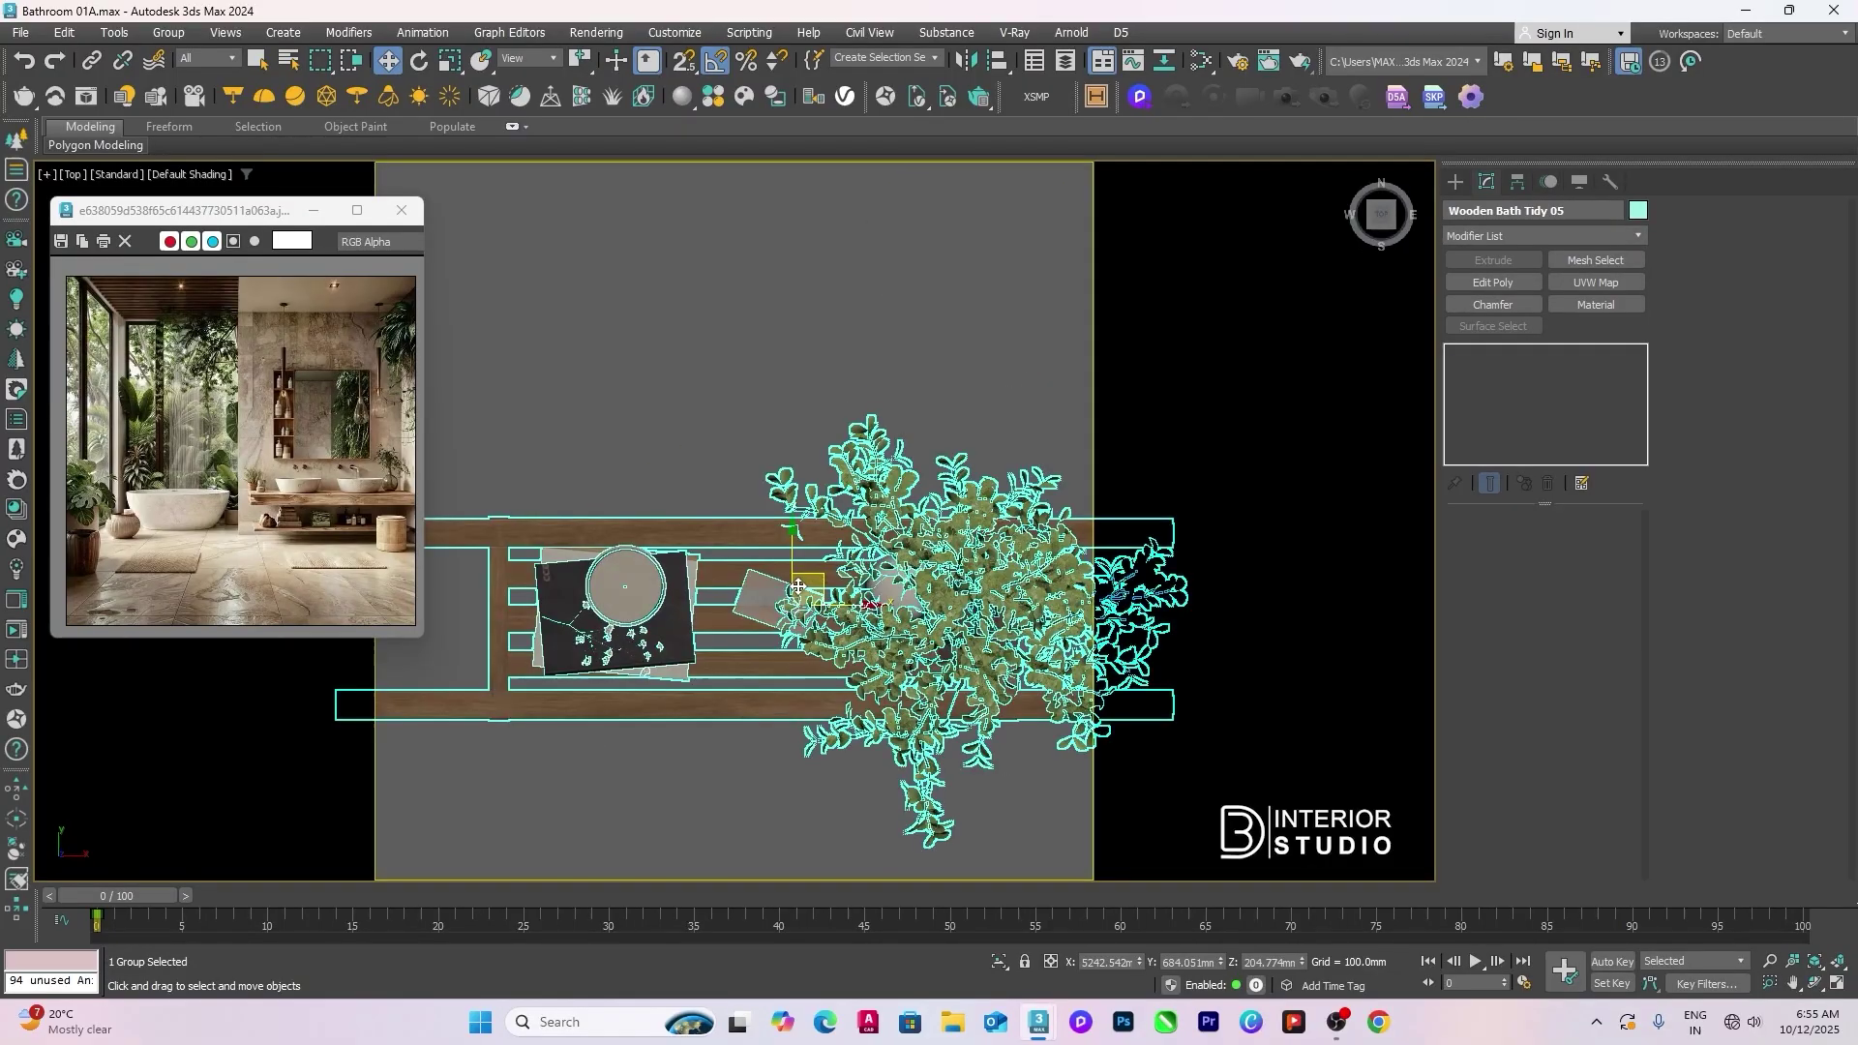
# Step: In the wireframe Top view, move the Bathroom_Accessories_11 ladder shelf into the room, in front of the basins near the side wall
pyautogui.press('F3')
pyautogui.scroll(-11, 799, 602)
pyautogui.scroll(4, 831, 675)
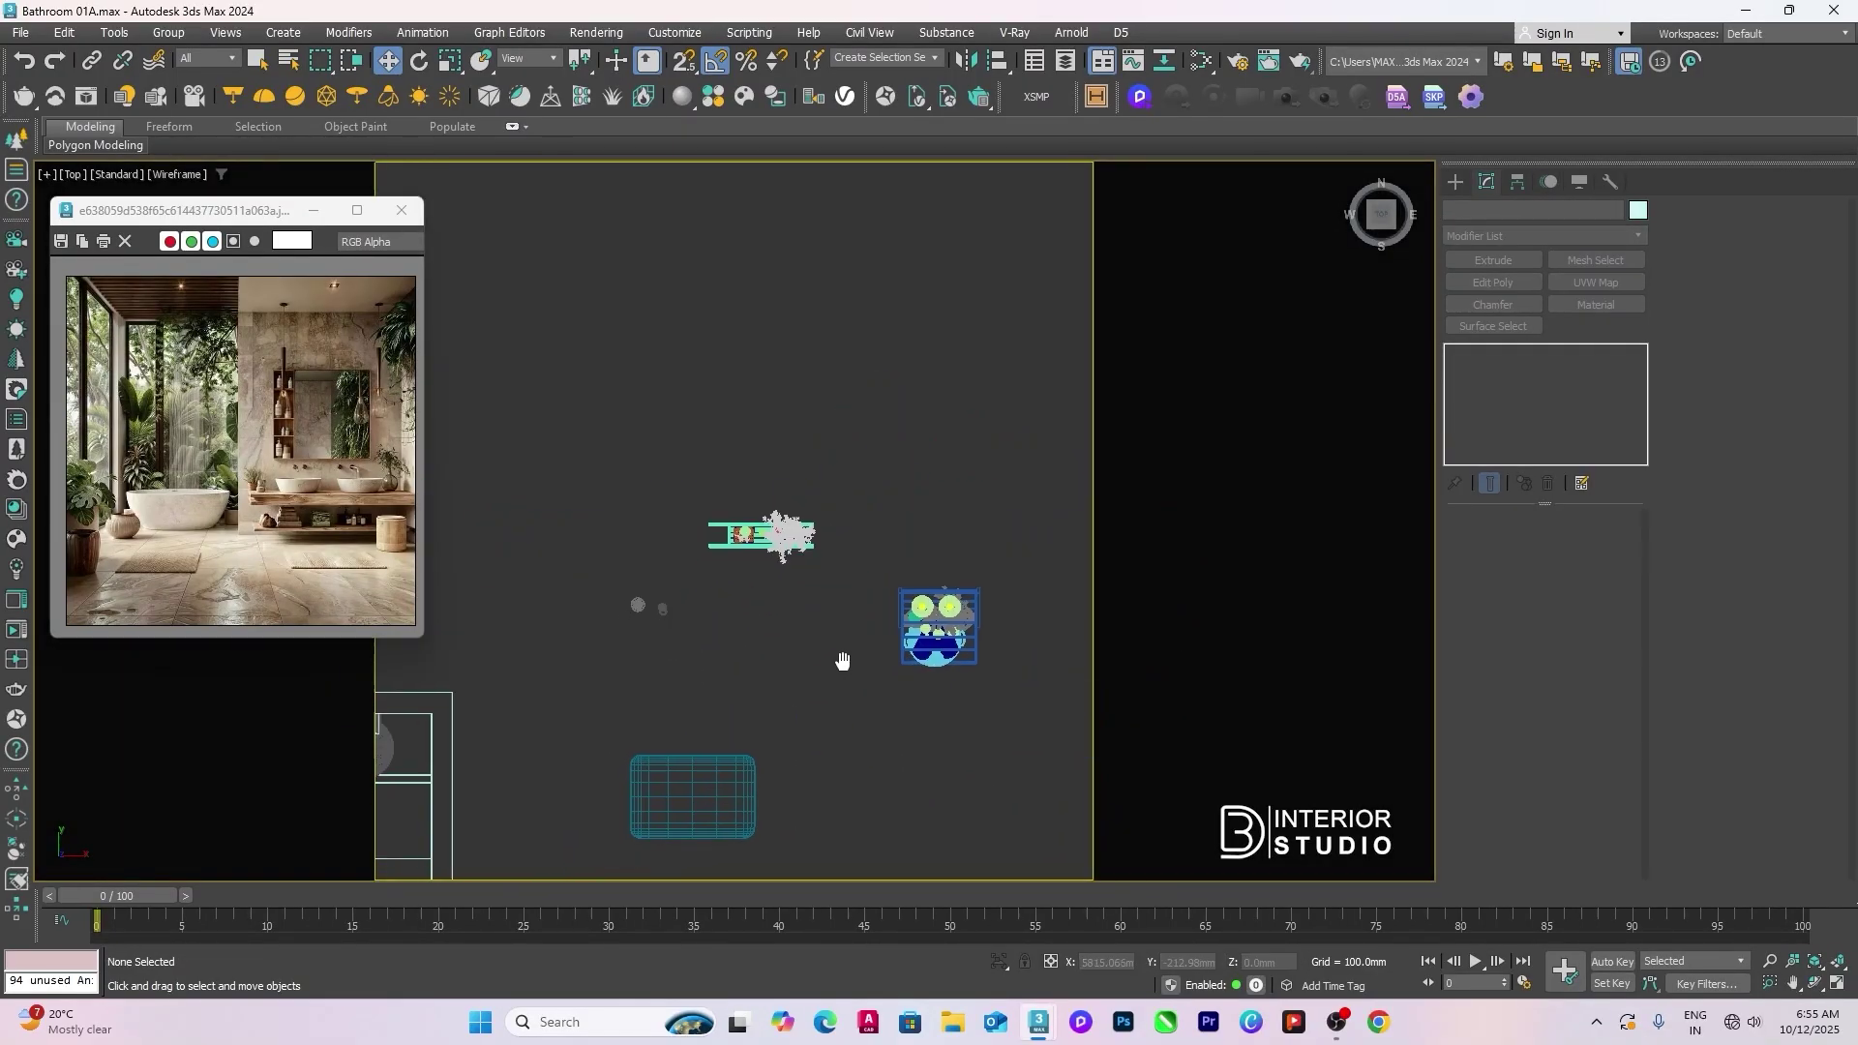
pyautogui.click(934, 622)
pyautogui.scroll(-4, 984, 554)
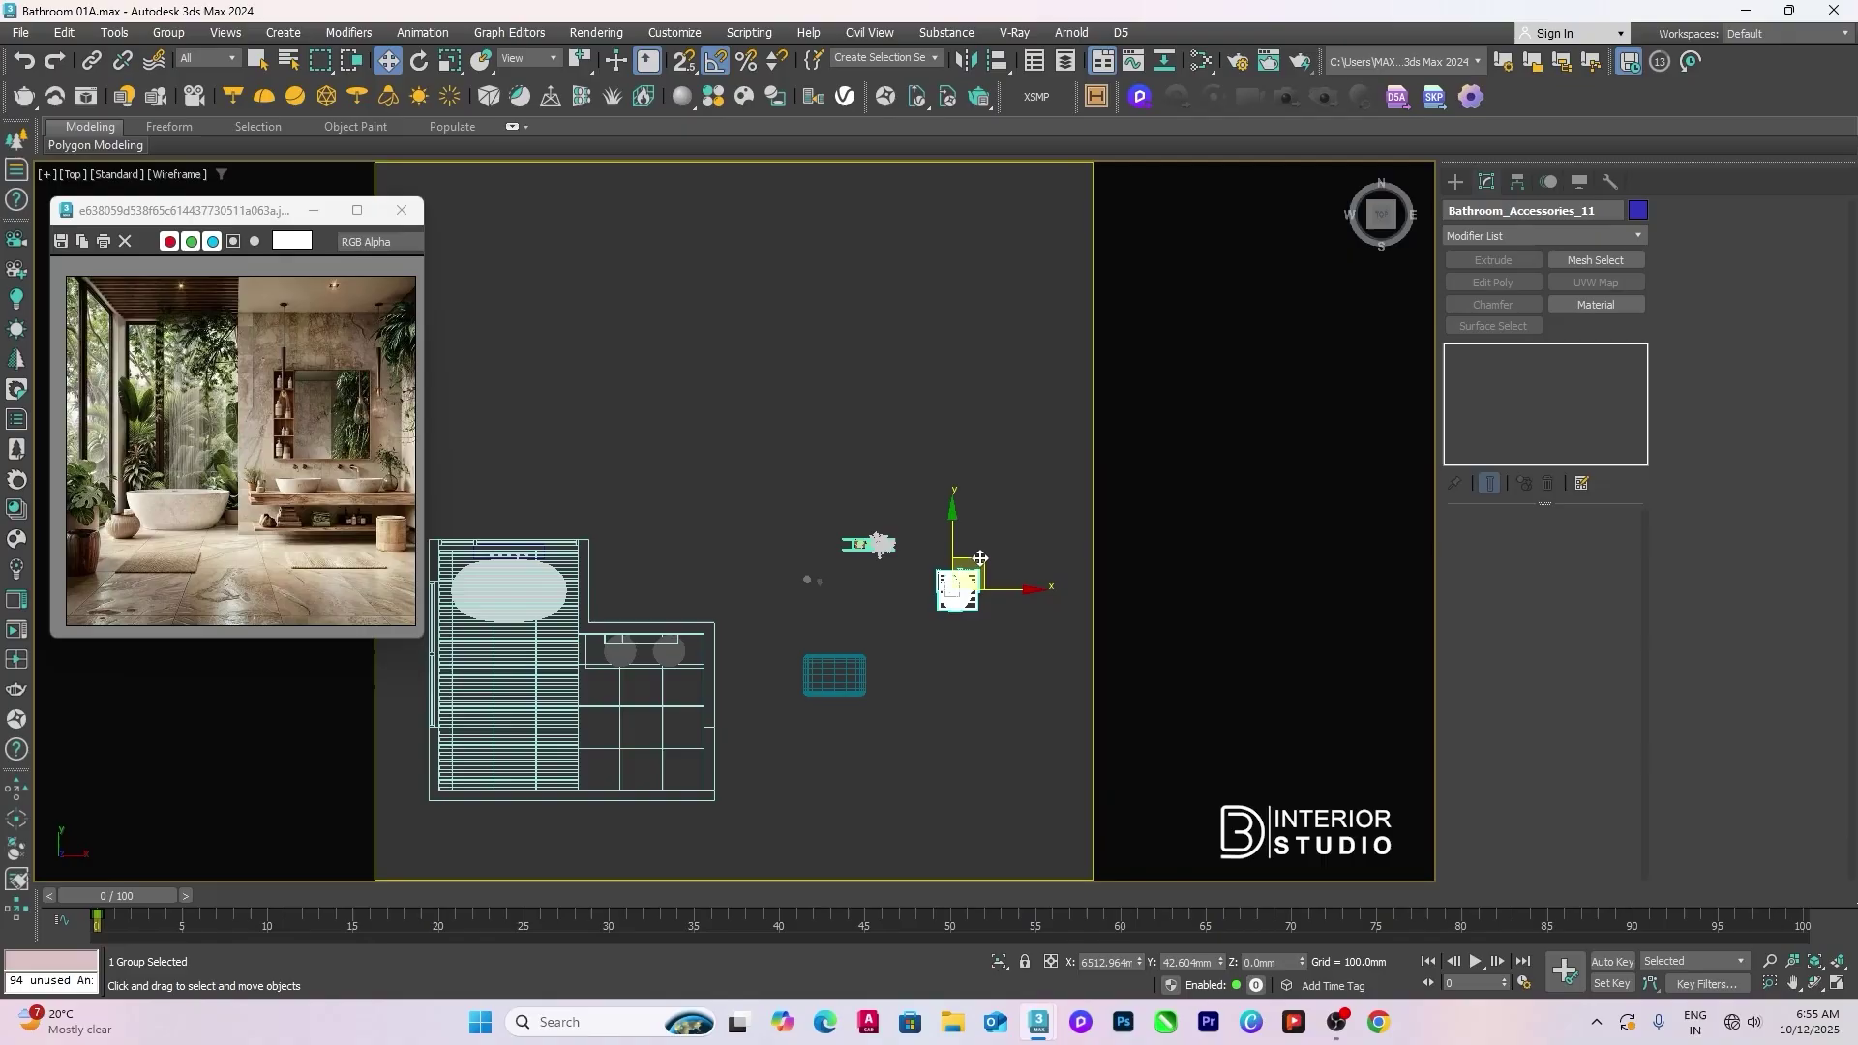
pyautogui.moveTo(981, 559); pyautogui.dragTo(706, 641)
pyautogui.scroll(4, 679, 716)
pyautogui.moveTo(679, 716); pyautogui.dragTo(695, 687, button='middle')
# Step: Rotate the ladder shelf -90° about Z, place it against the side wall and check it in the shaded camera view
pyautogui.press('e')
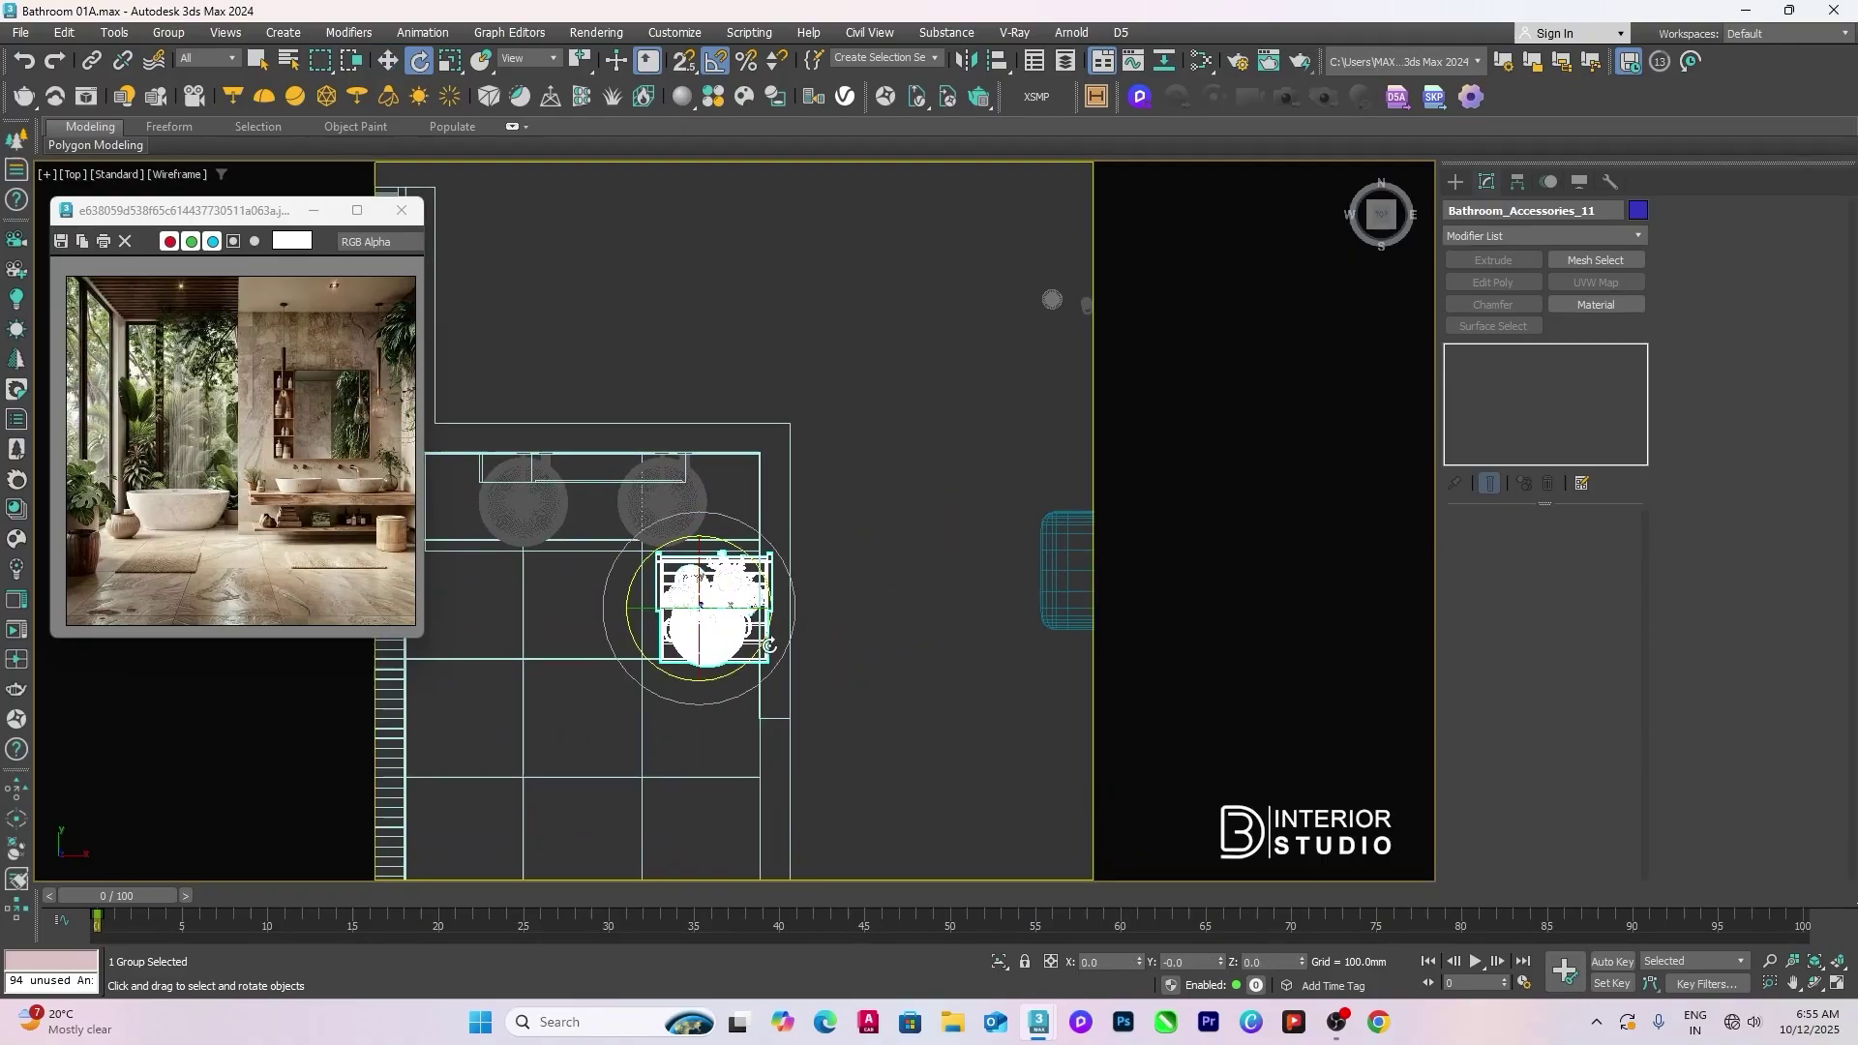
pyautogui.moveTo(769, 646); pyautogui.dragTo(728, 702)
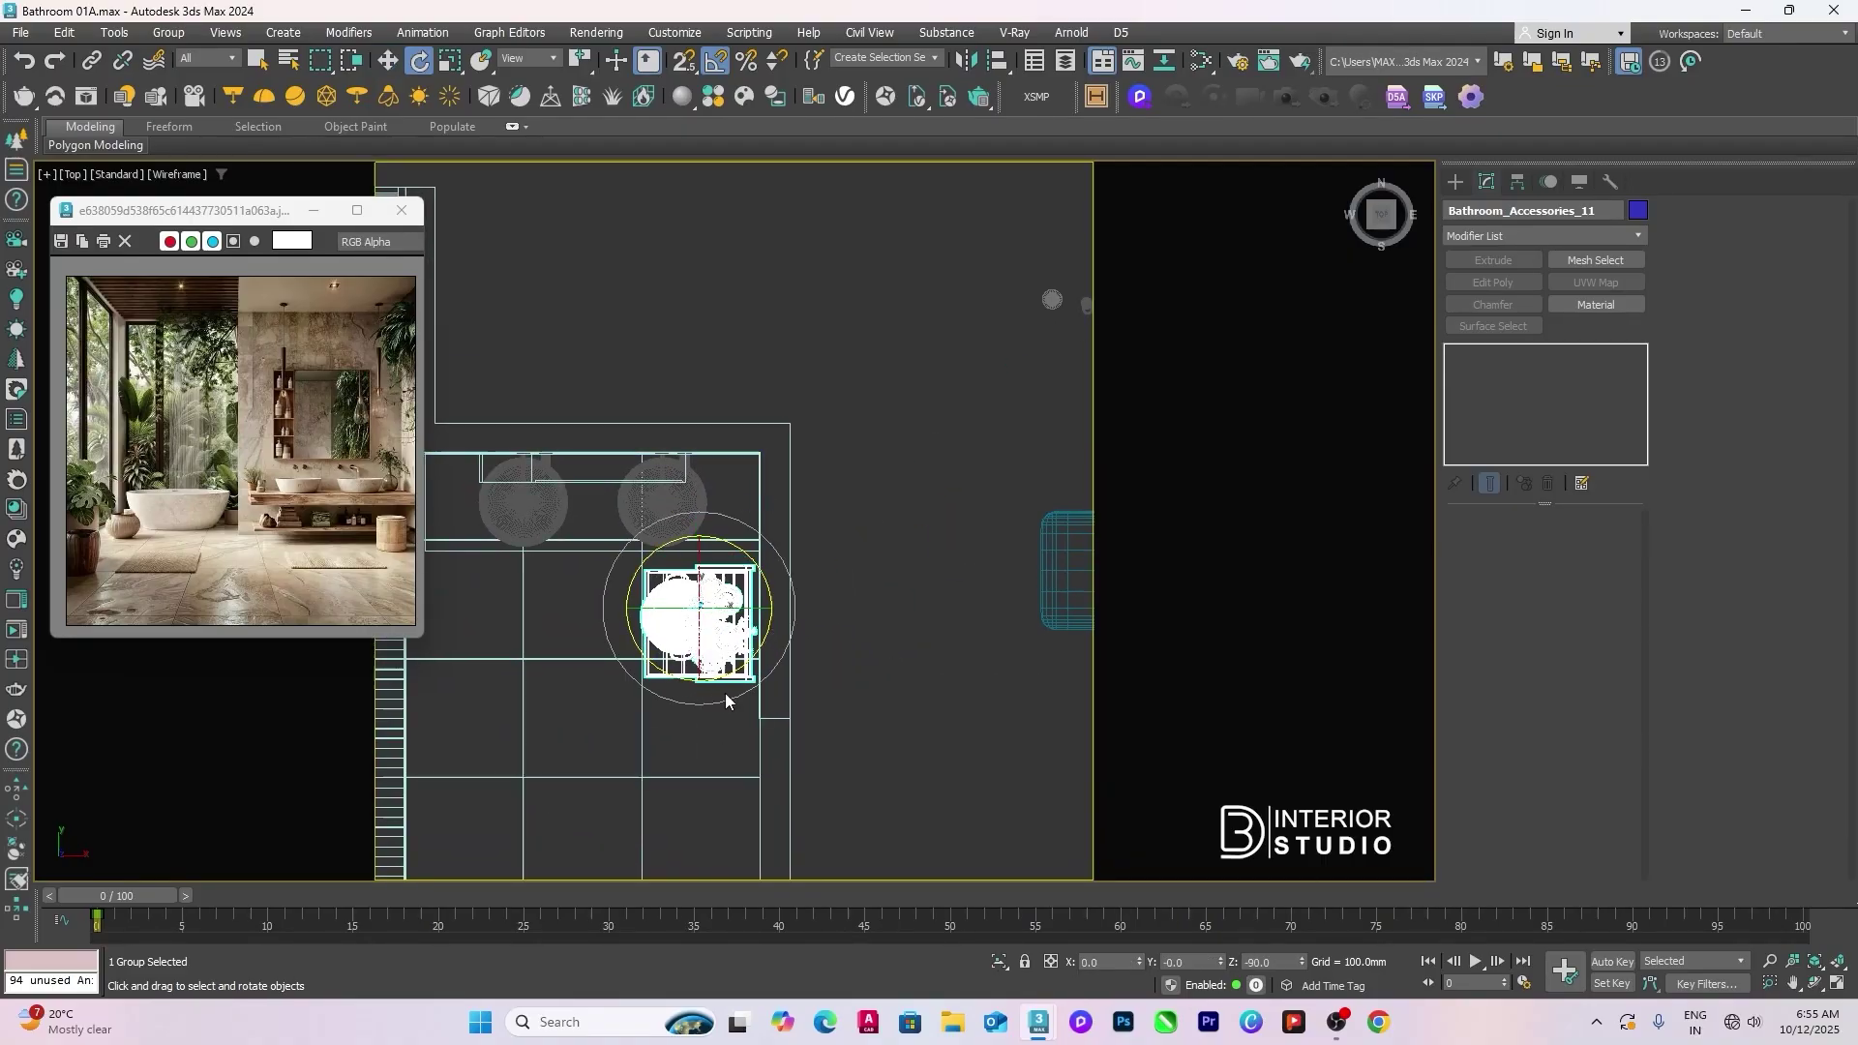
pyautogui.press('w')
pyautogui.scroll(3, 717, 623)
pyautogui.moveTo(717, 577); pyautogui.dragTo(722, 645)
pyautogui.scroll(5, 790, 786)
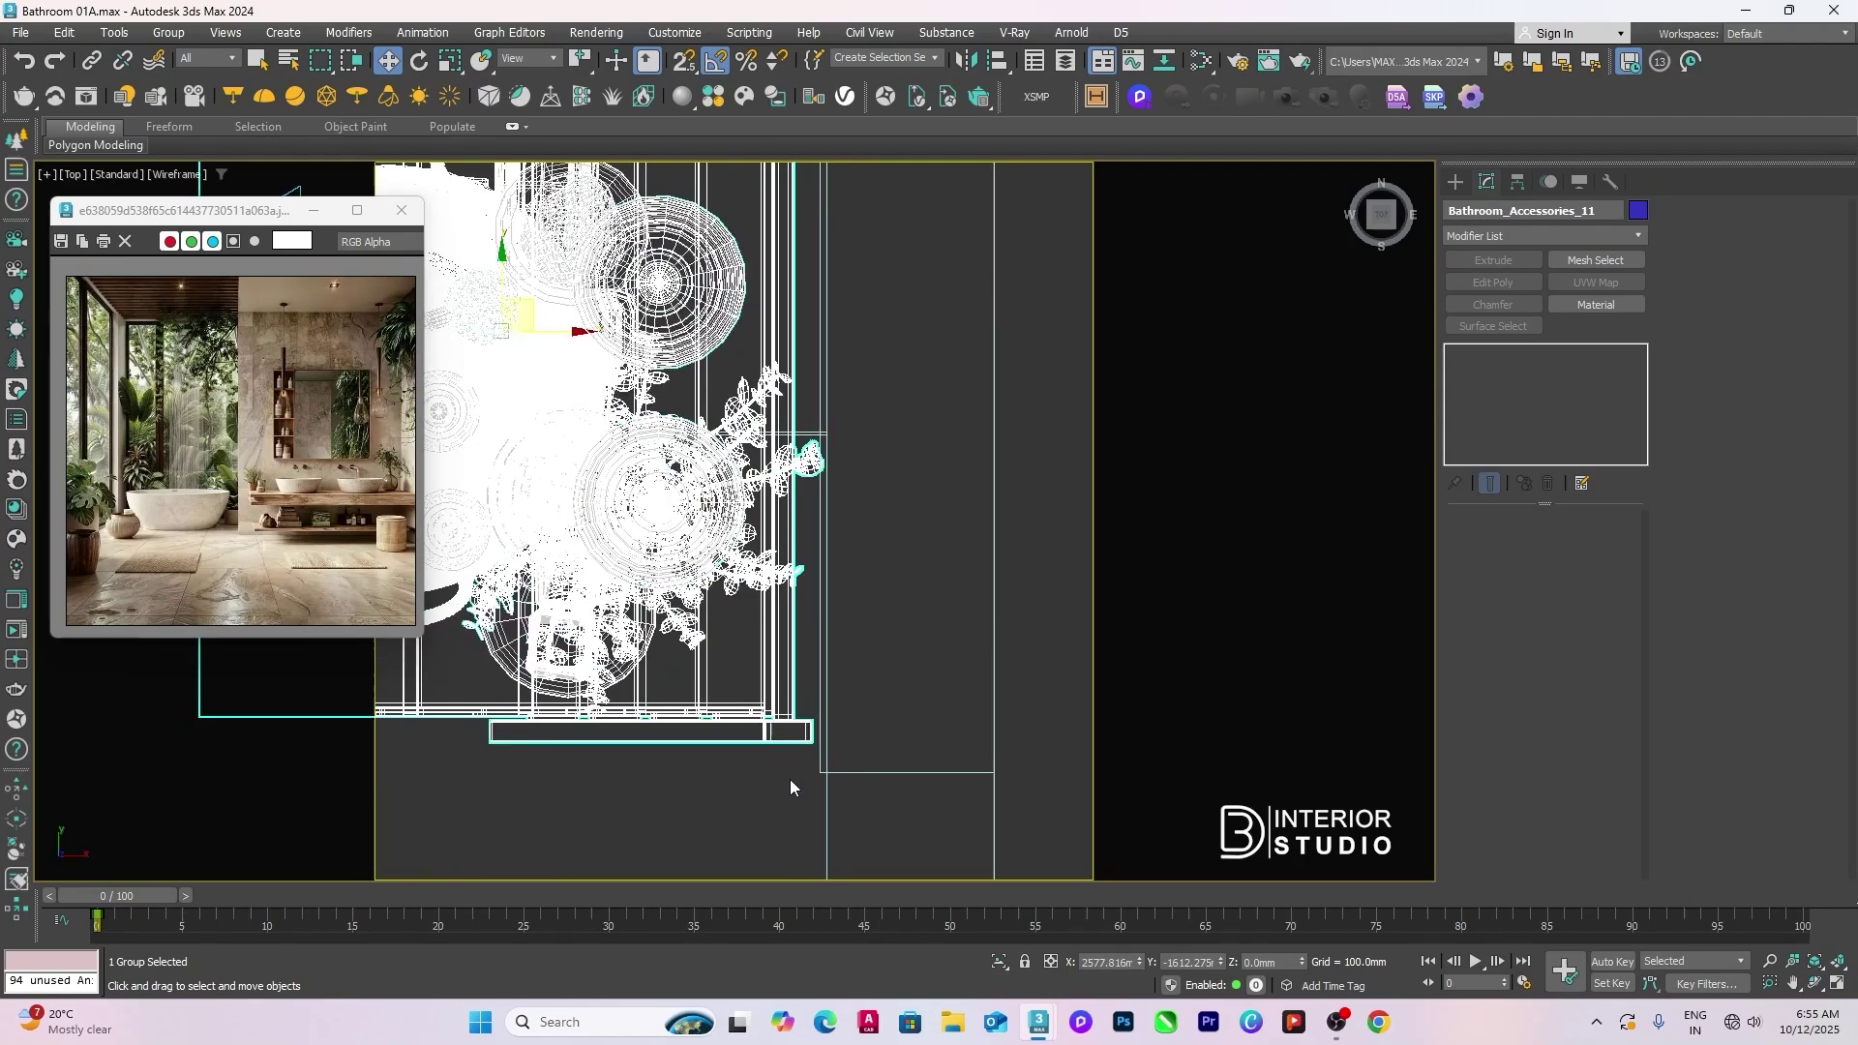
pyautogui.scroll(-2, 796, 750)
pyautogui.press('c')
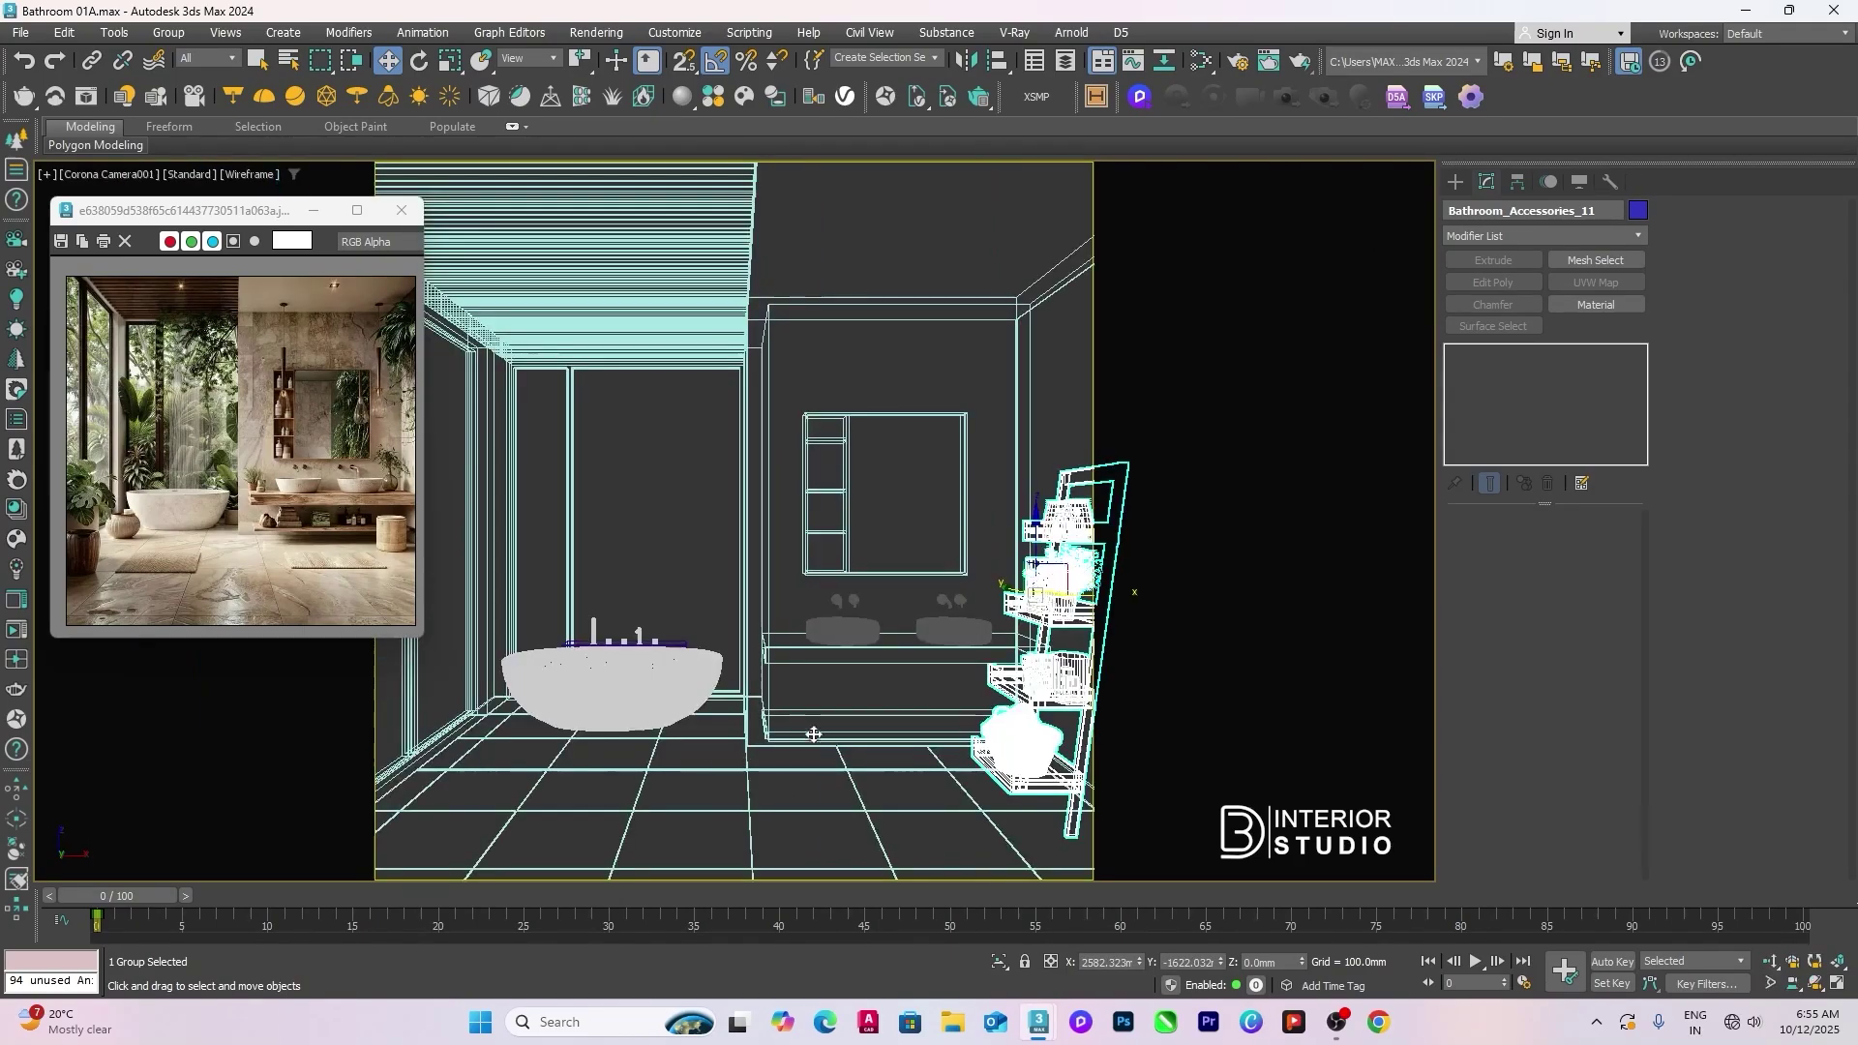
pyautogui.press('F3')
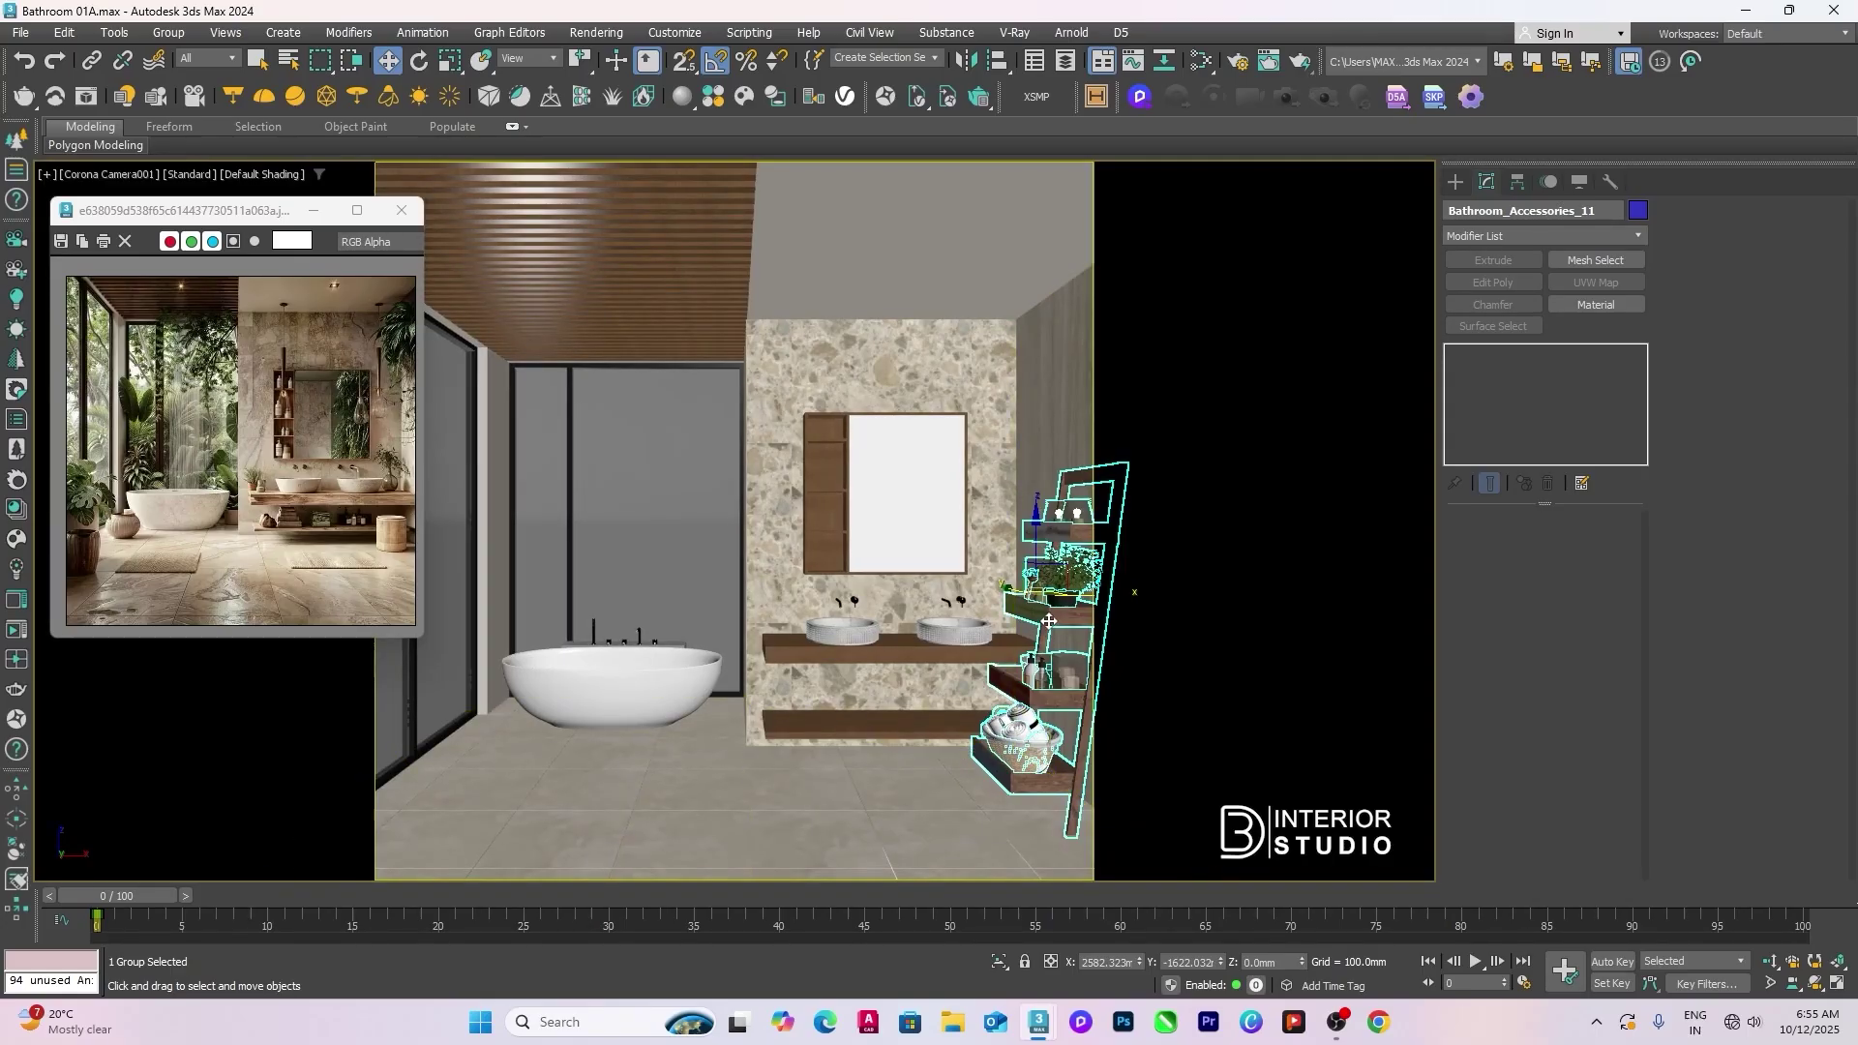
# Step: In the wireframe Top view, make one independent copy of the ladder shelf outside the room
pyautogui.press('t')
pyautogui.press('F3')
pyautogui.scroll(5, 721, 598)
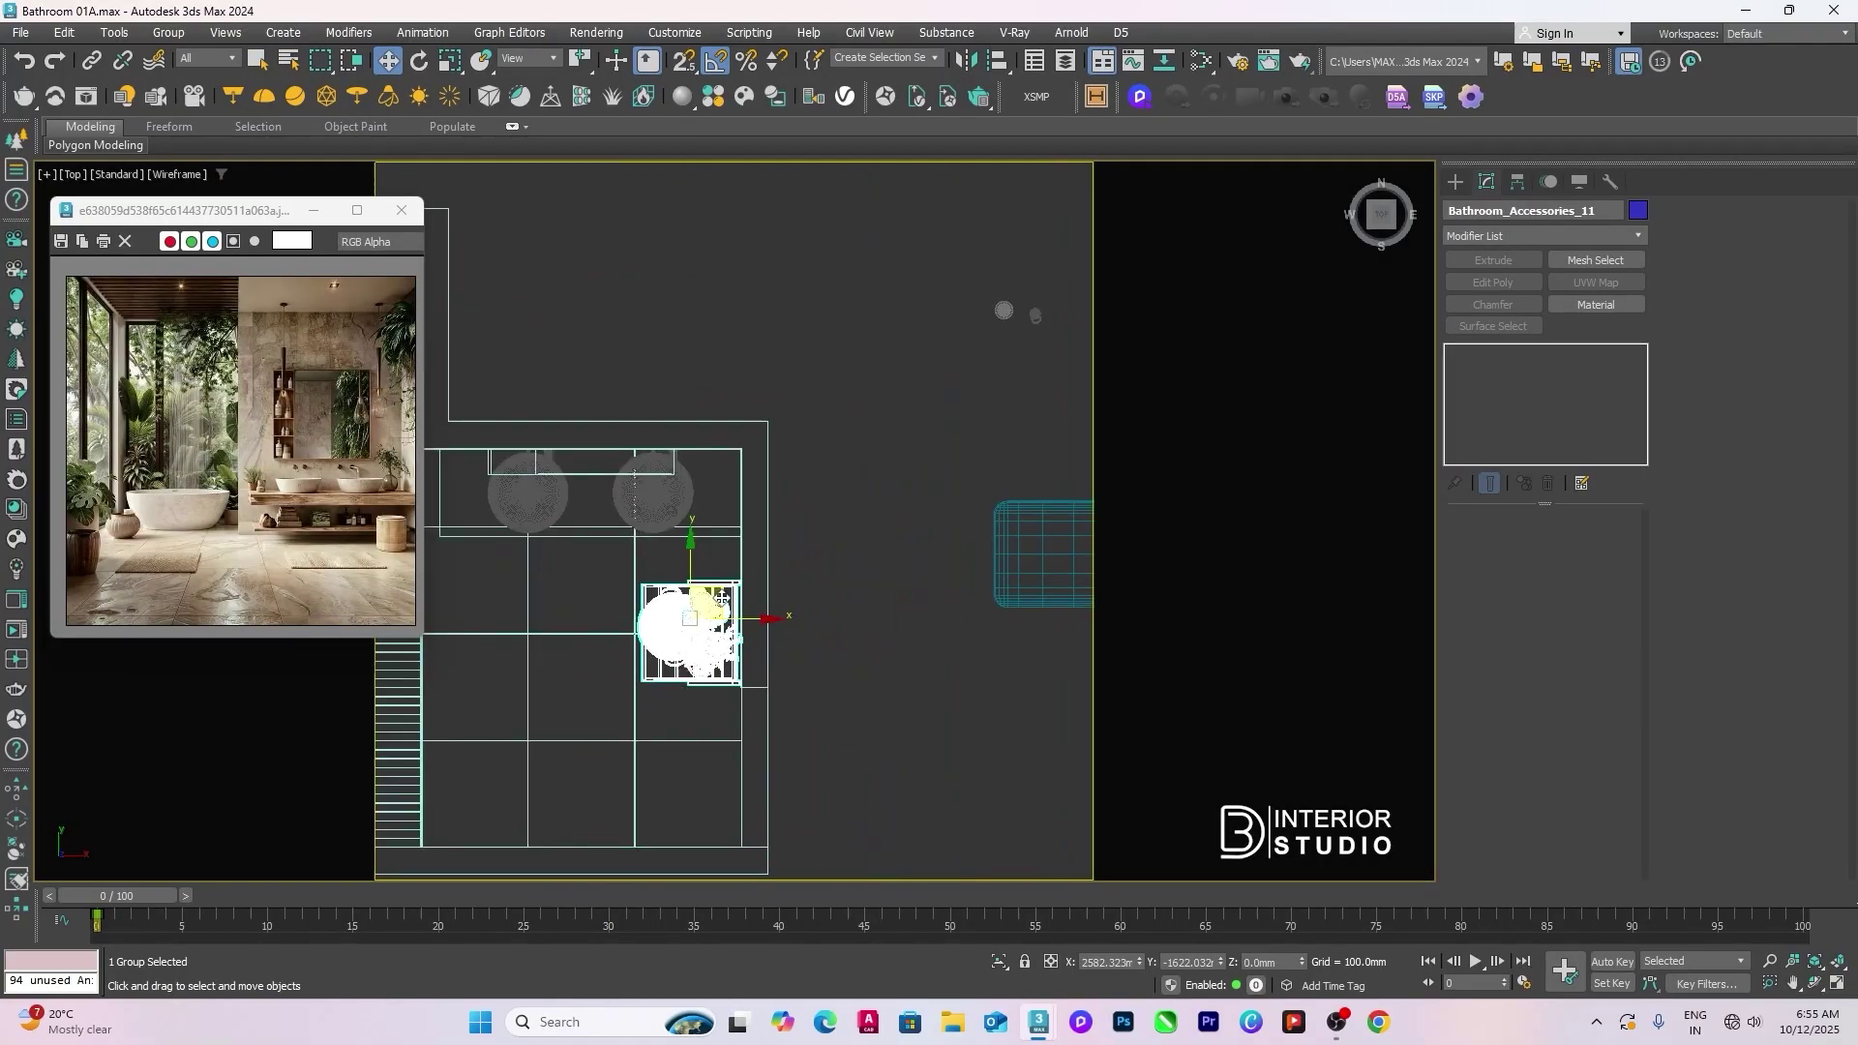
pyautogui.moveTo(721, 598)
pyautogui.keyDown('shift'); pyautogui.mouseDown()
pyautogui.moveTo(993, 484)
pyautogui.moveTo(896, 342)
pyautogui.mouseUp(); pyautogui.keyUp('shift')
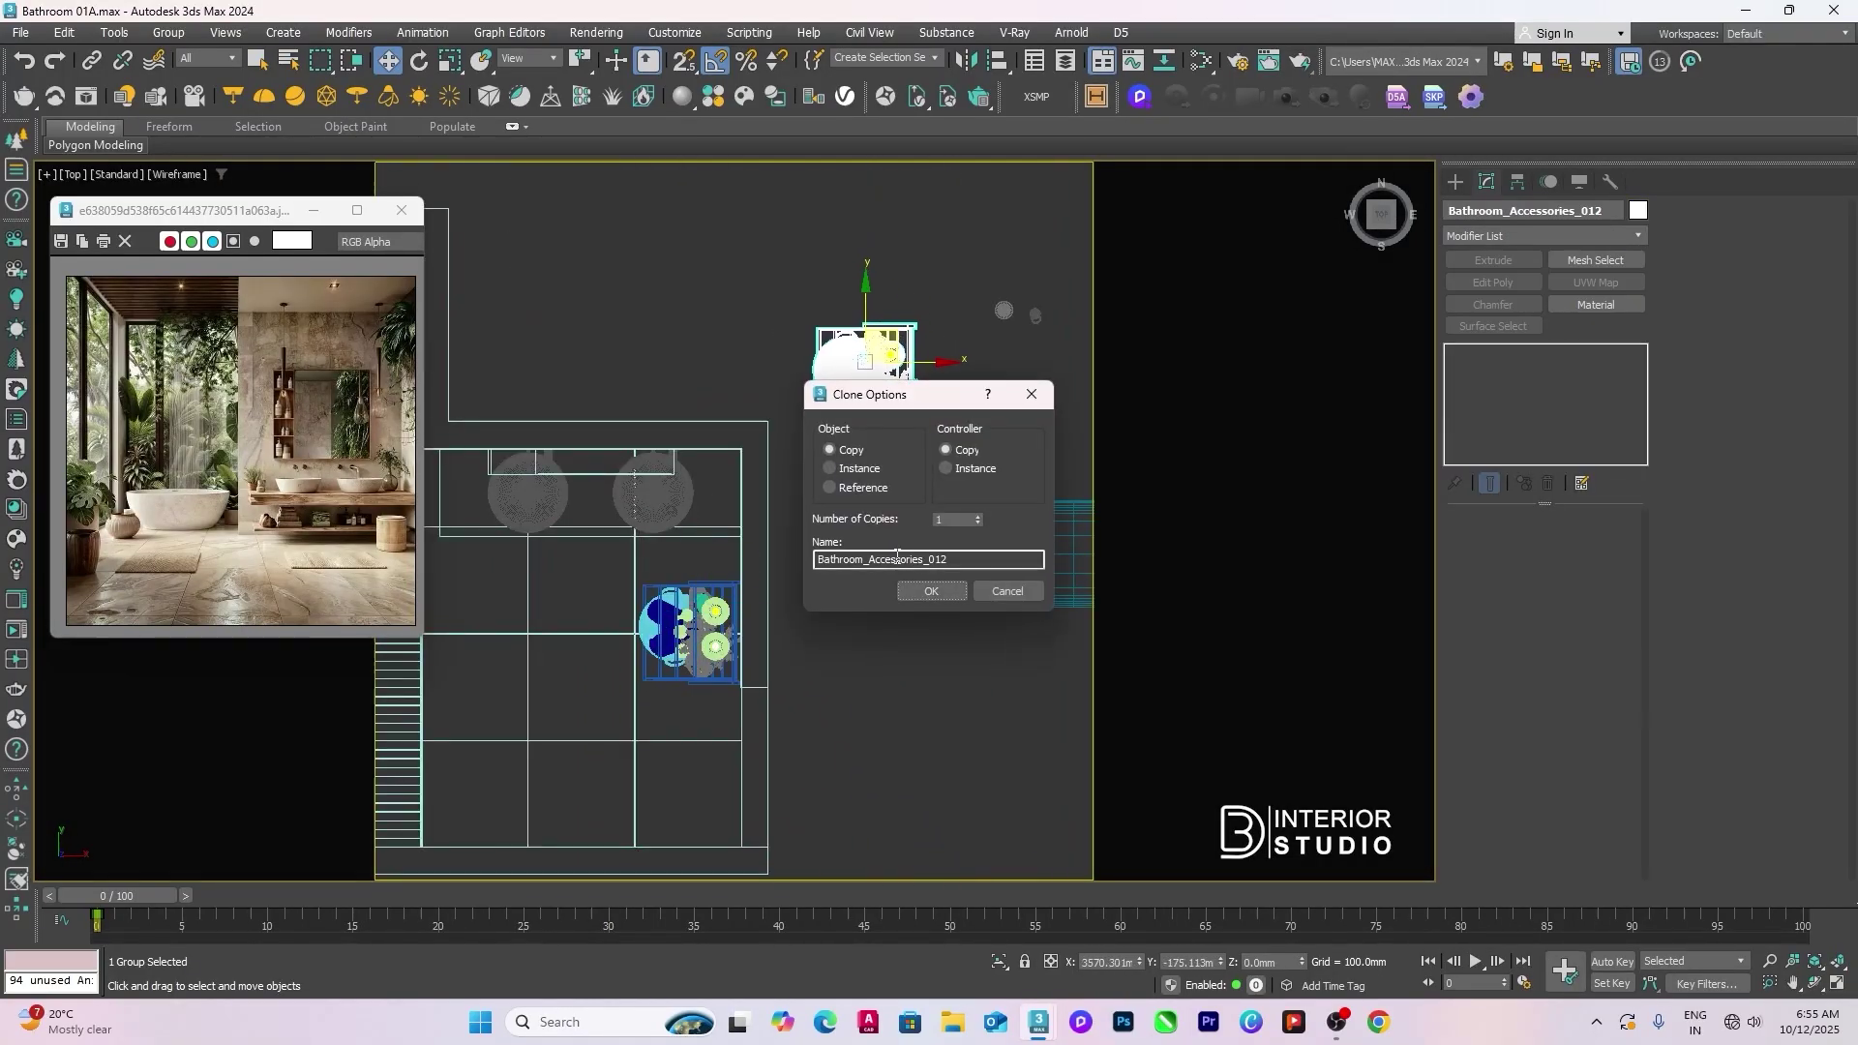
pyautogui.click(931, 592)
# Step: Scale the original ladder shelf inside the room uniformly to 75%
pyautogui.click(716, 639)
pyautogui.scroll(5, 721, 644)
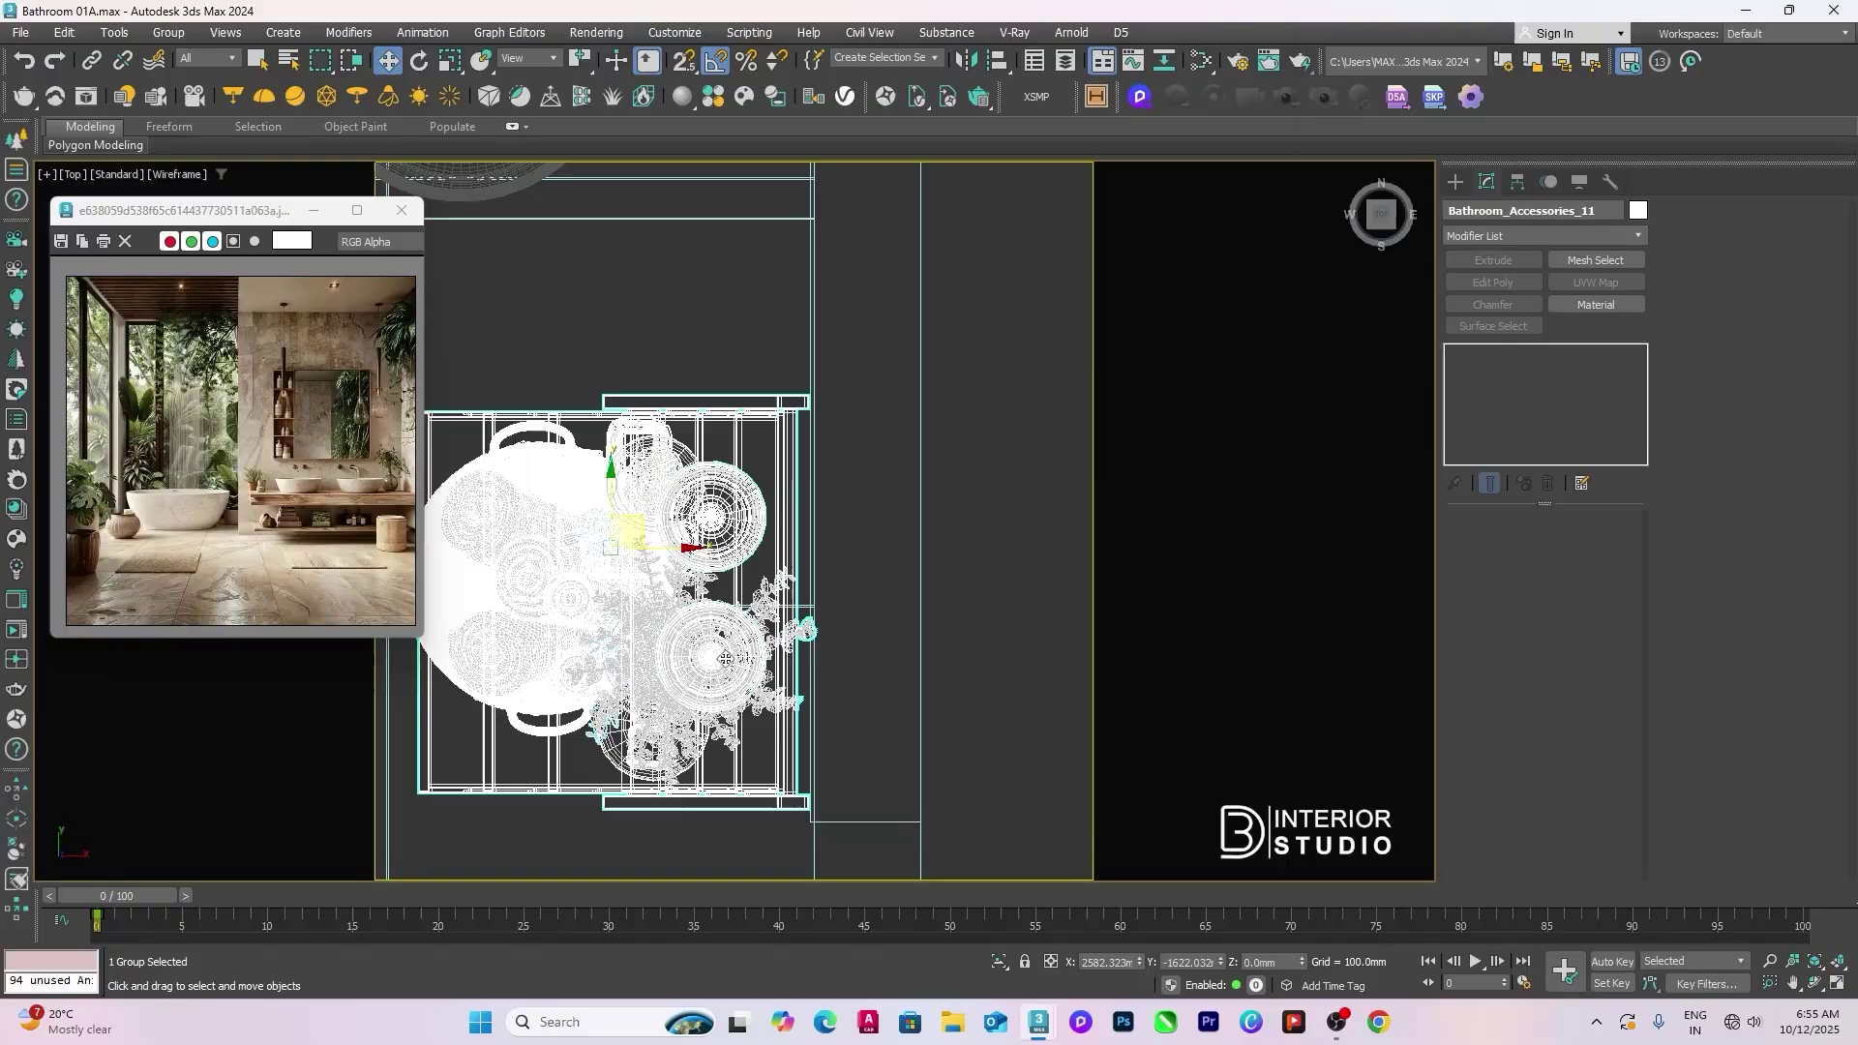
pyautogui.press('r')
pyautogui.press('F12')
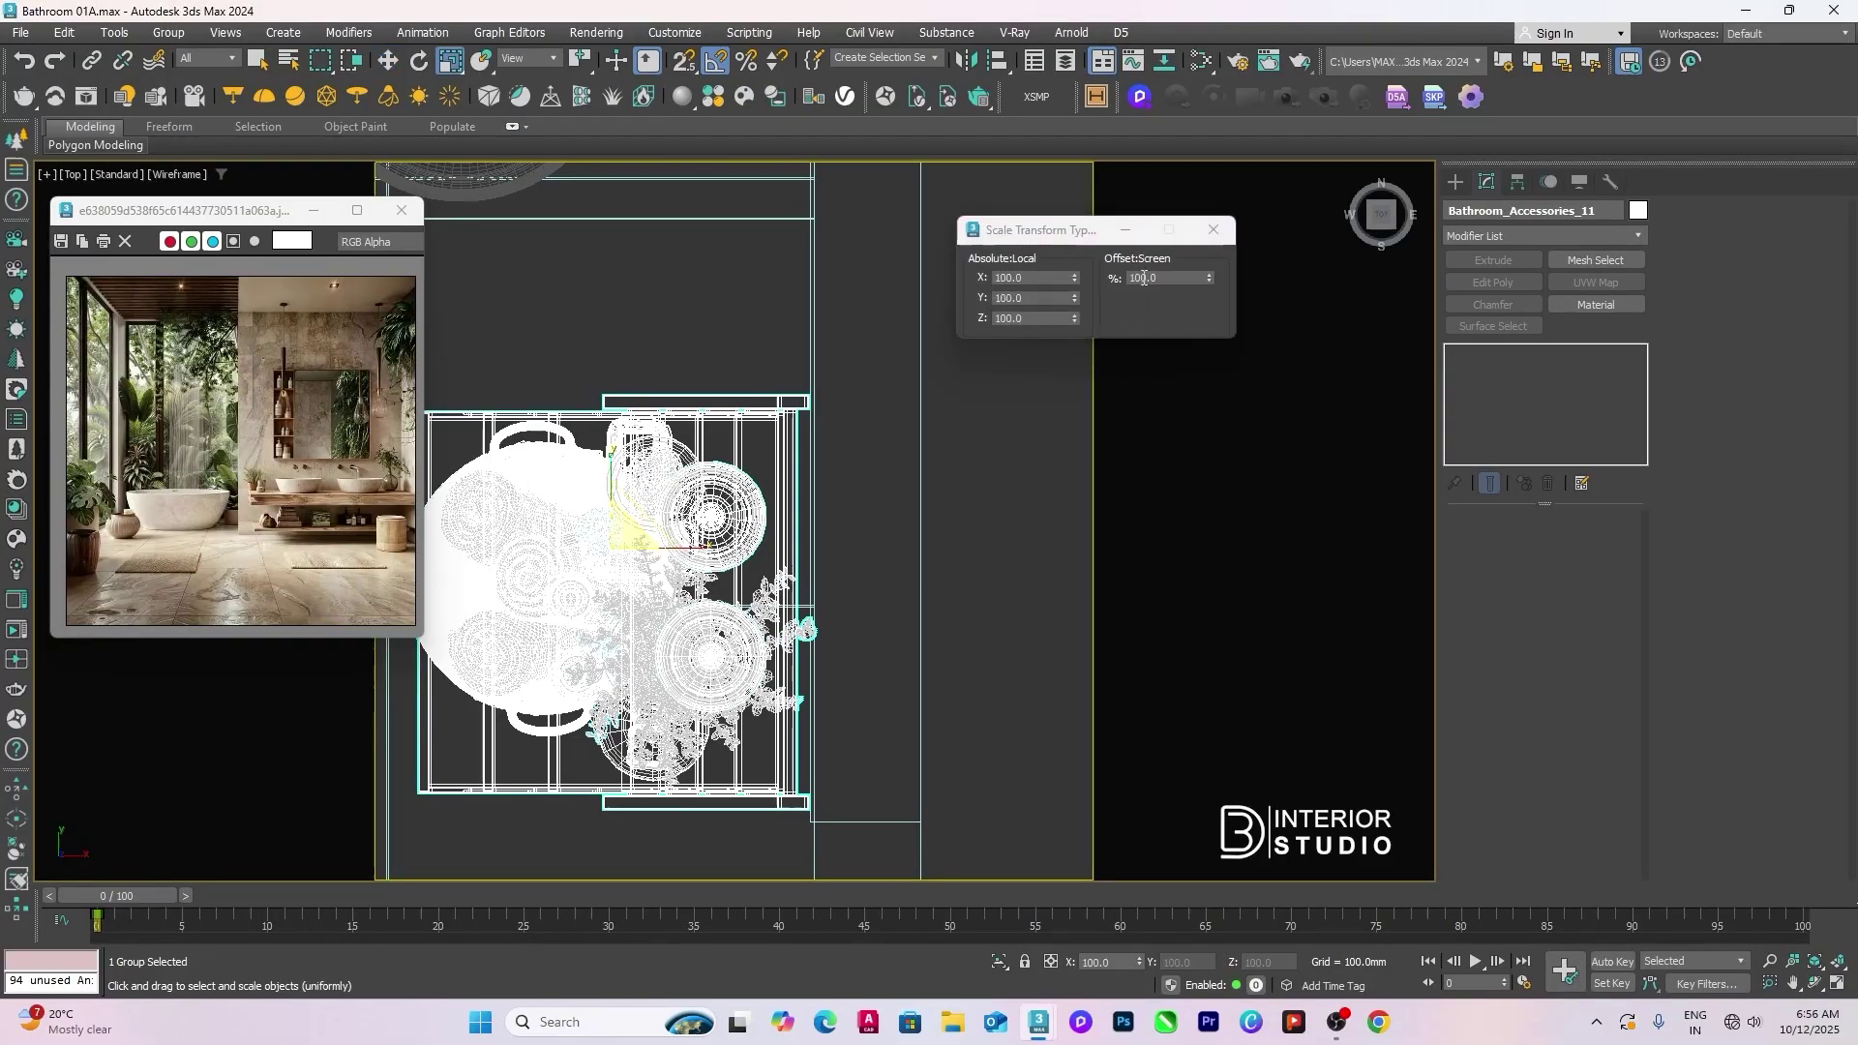
pyautogui.doubleClick(1144, 278)
pyautogui.write('75')
pyautogui.press('Return')
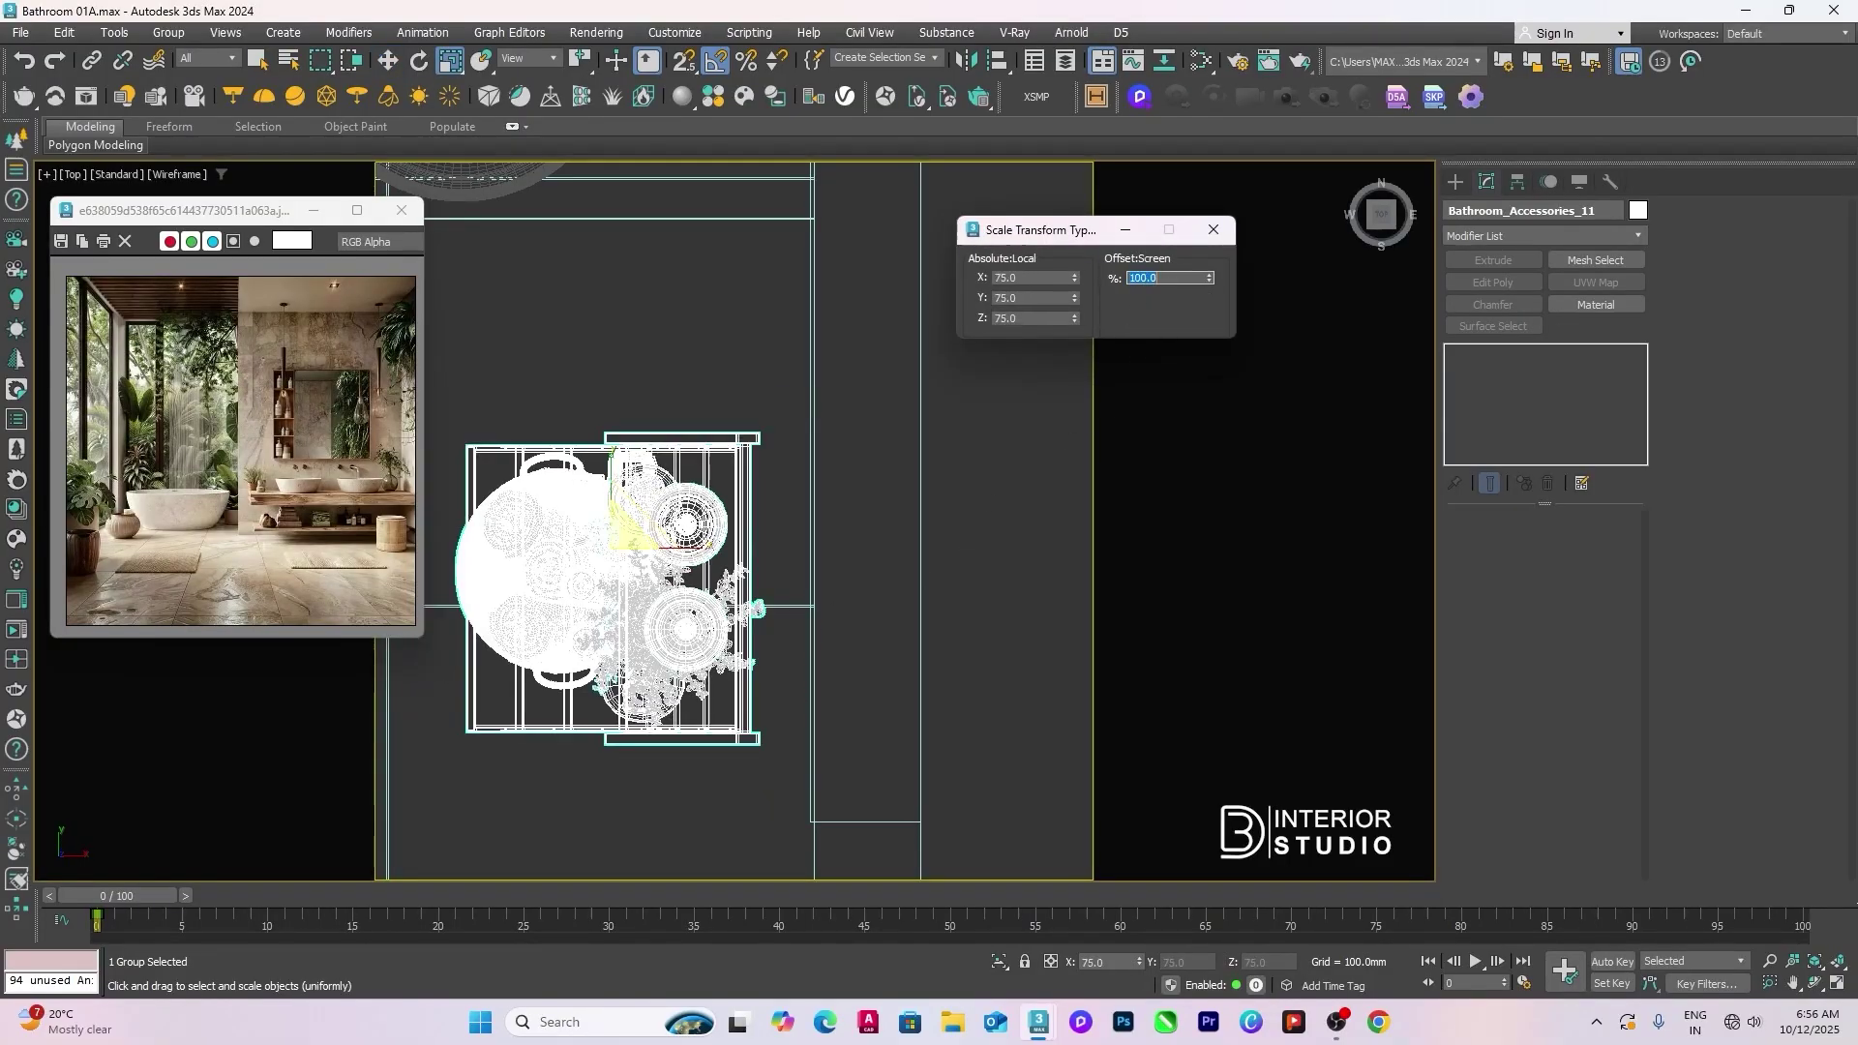
# Step: Move the scaled ladder shelf in the Top view until its back nearly touches the side wall
pyautogui.moveTo(757, 548); pyautogui.dragTo(772, 510, button='middle')
pyautogui.press('w')
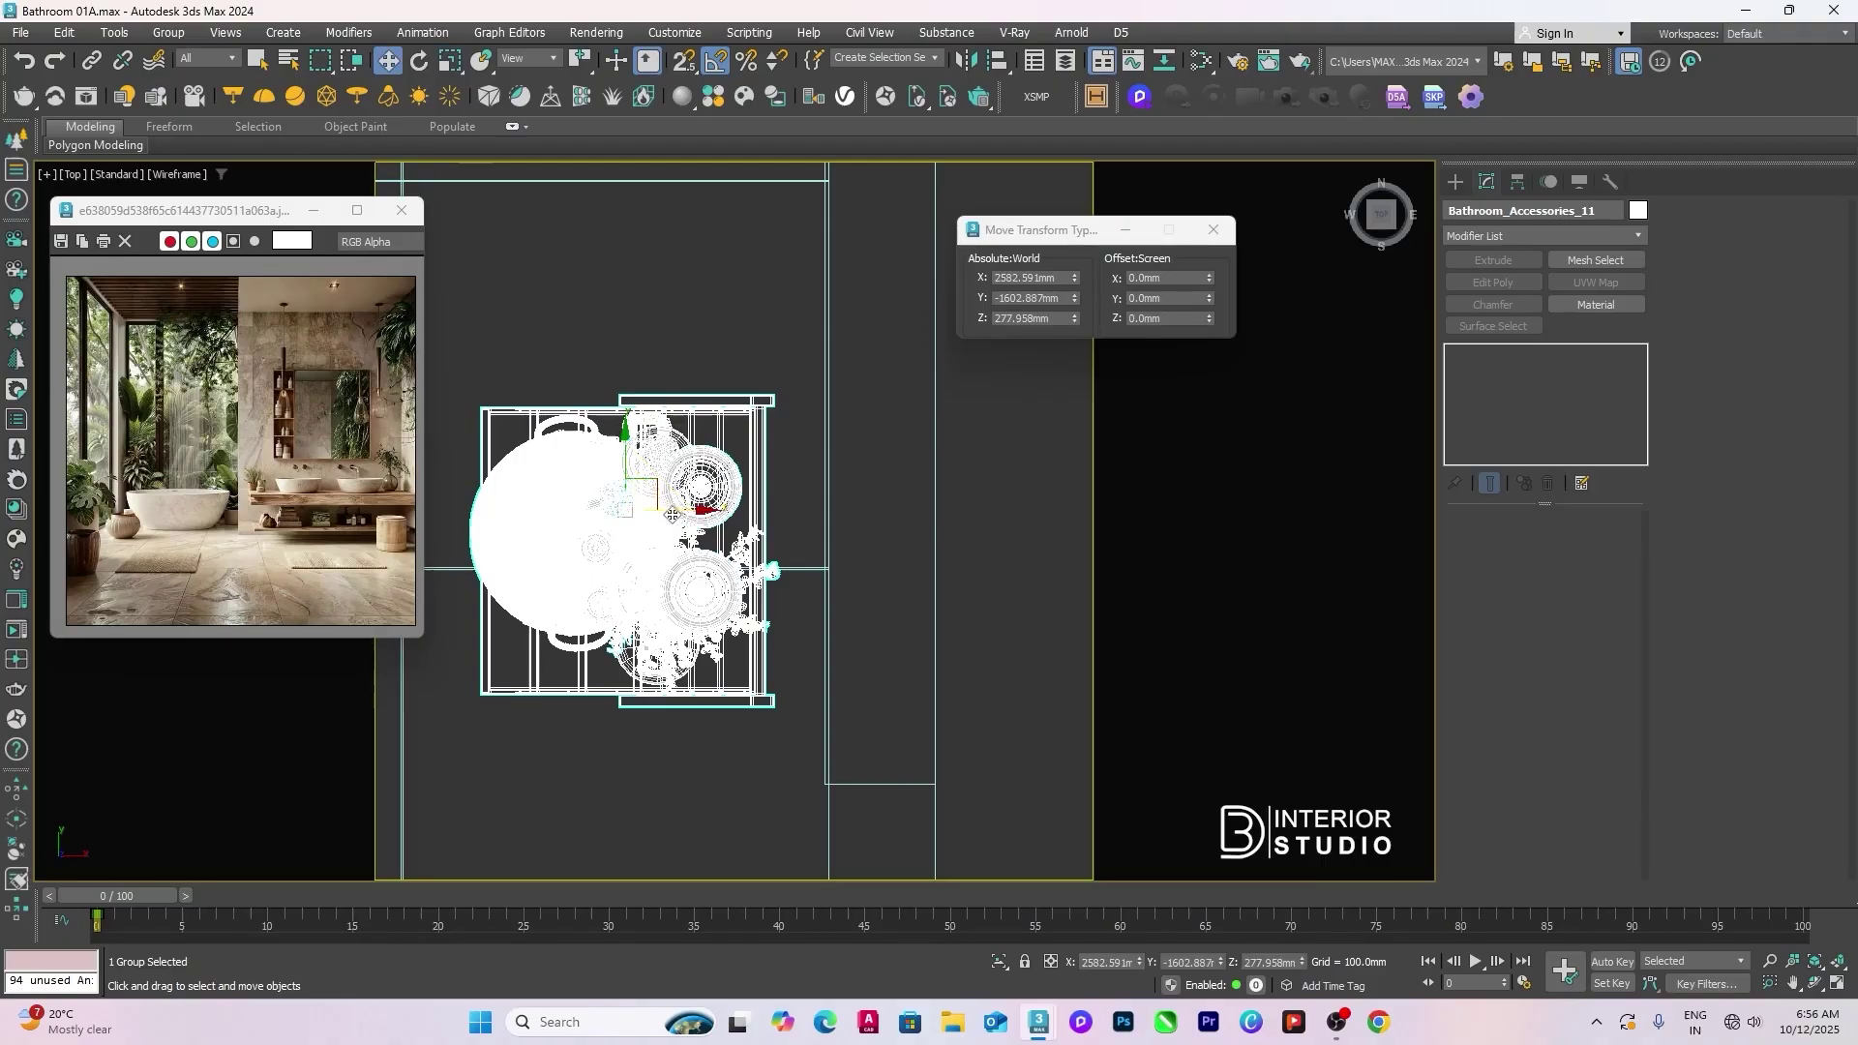
pyautogui.moveTo(664, 490); pyautogui.dragTo(694, 536)
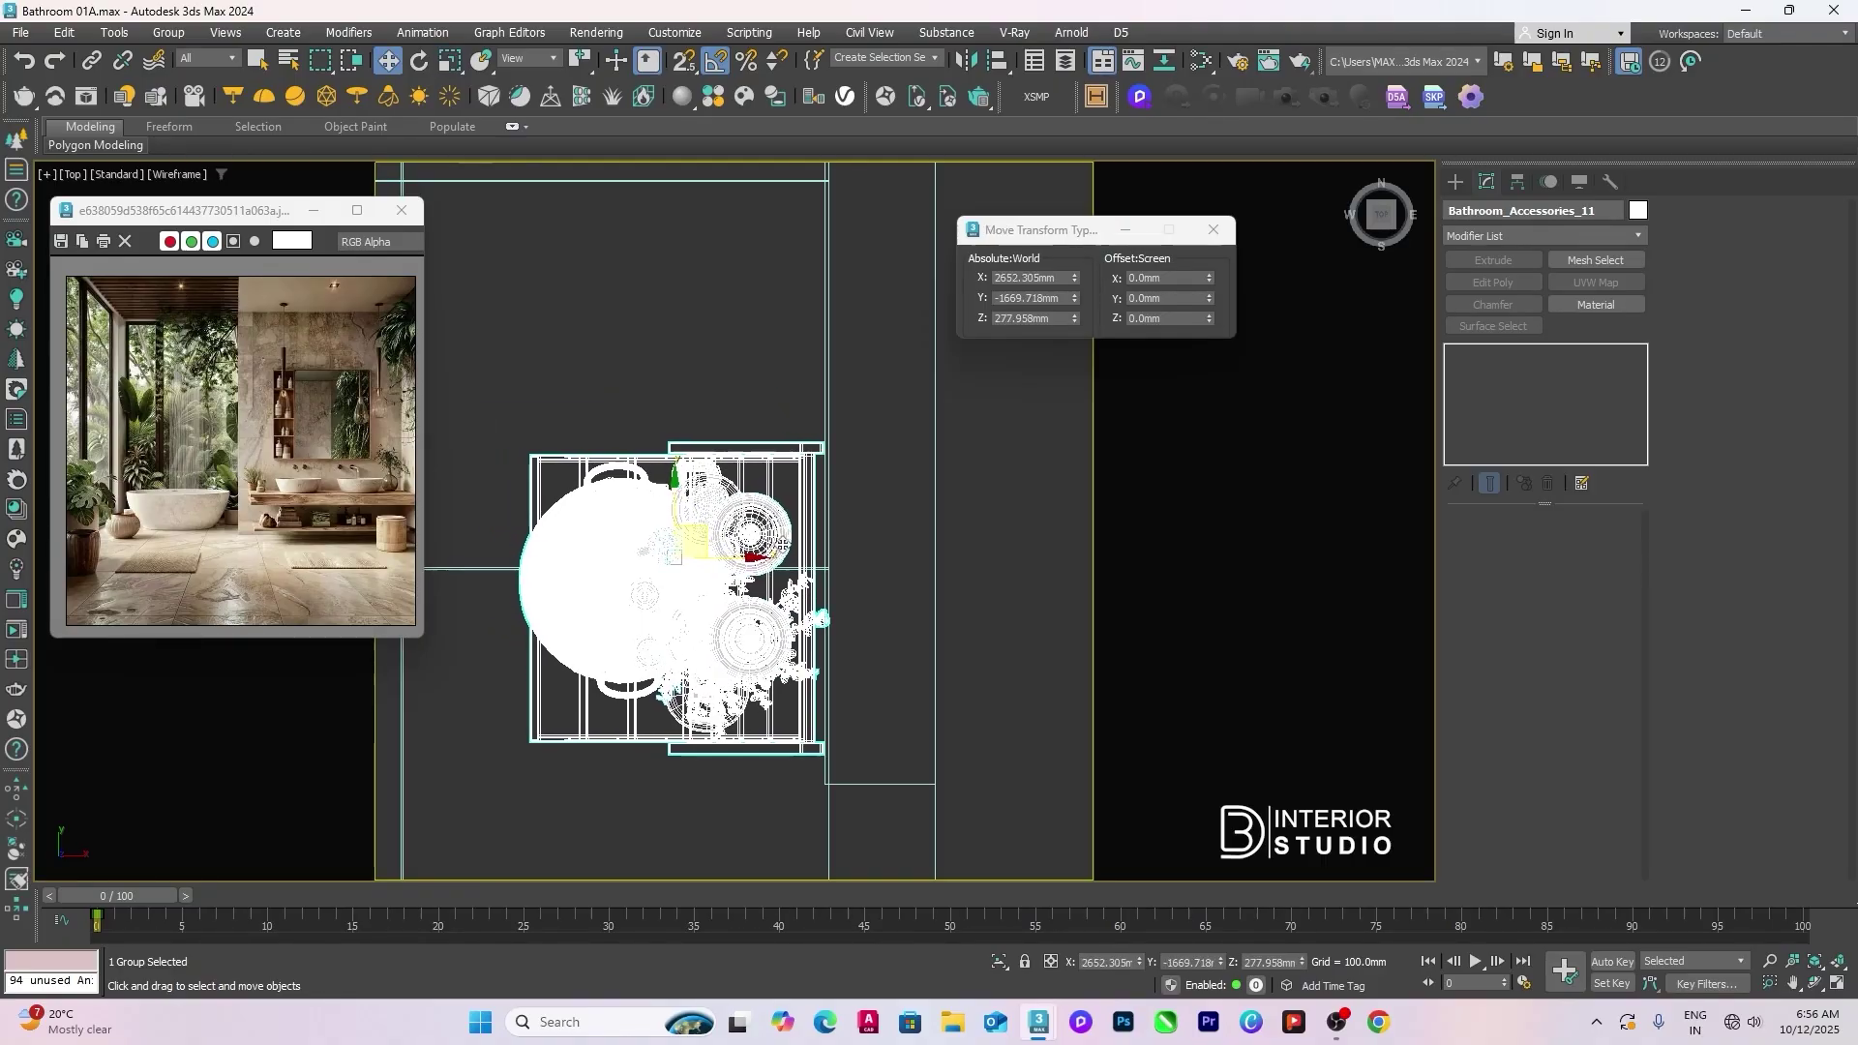
pyautogui.scroll(-5, 833, 558)
pyautogui.click(838, 602)
pyautogui.scroll(6, 832, 598)
pyautogui.click(745, 641)
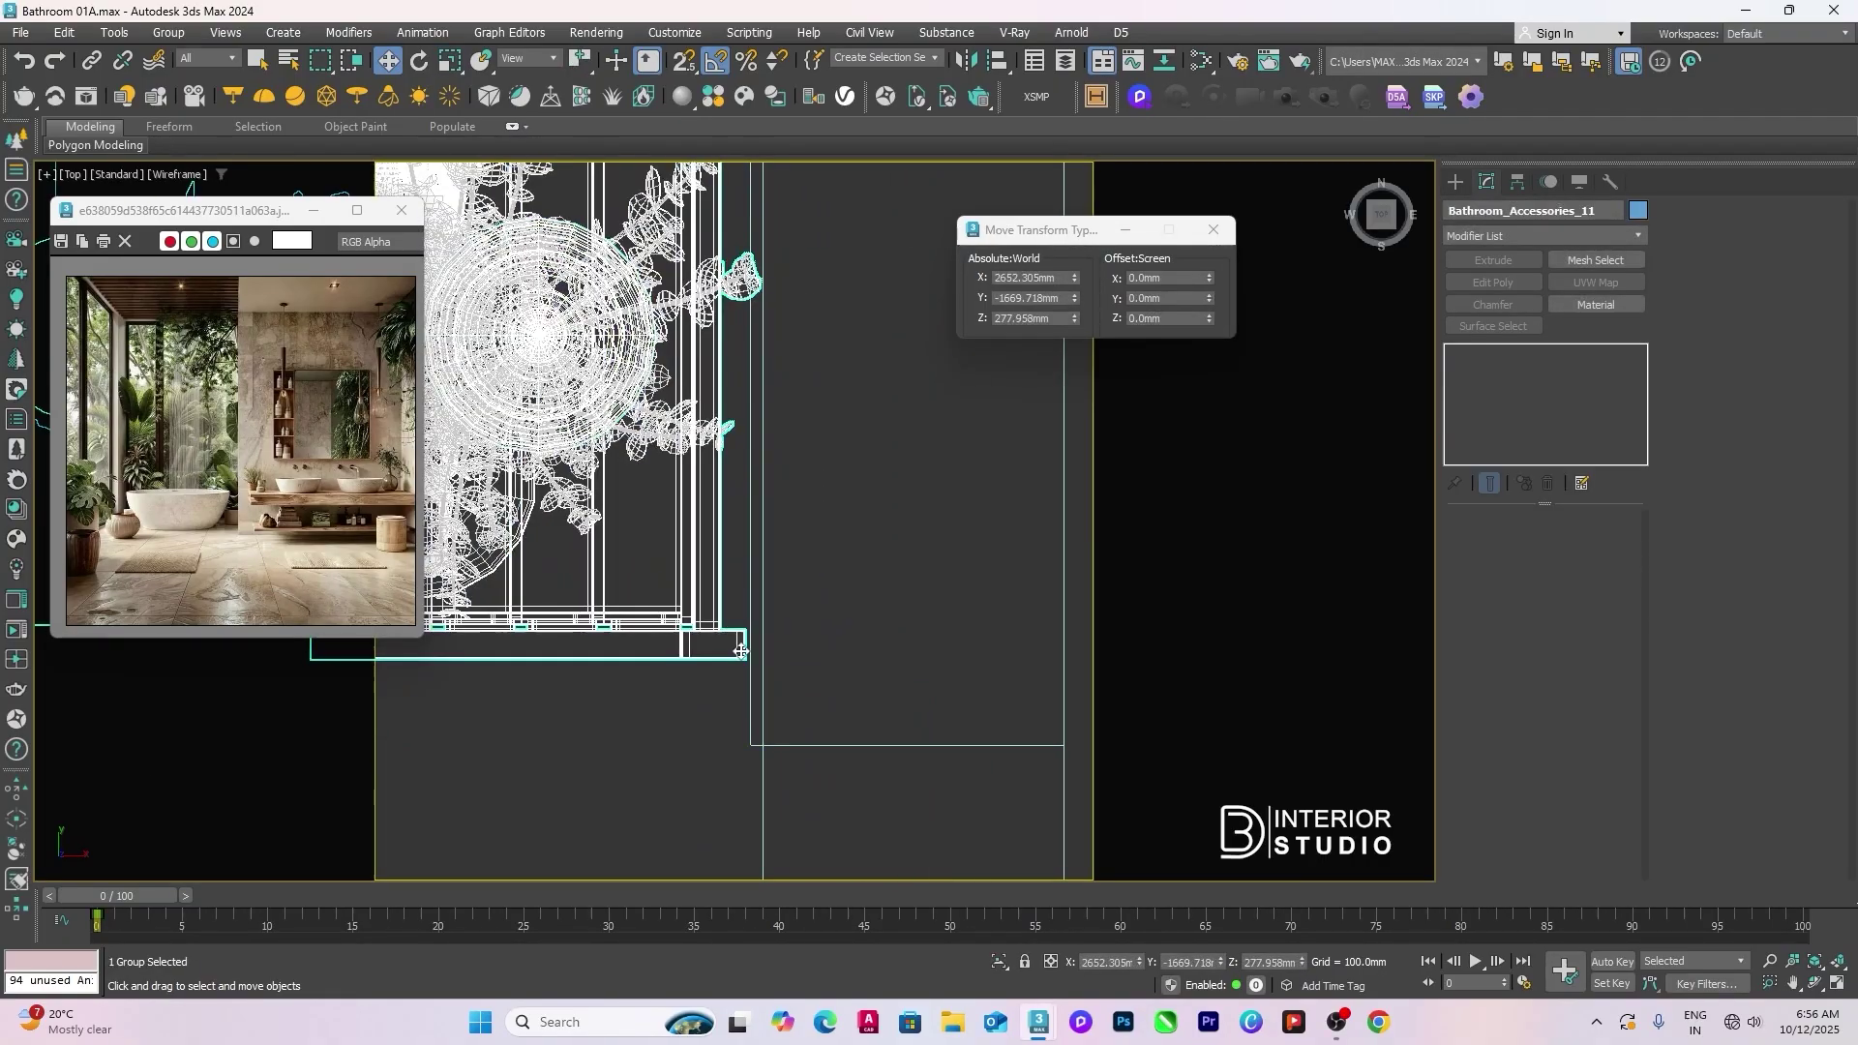
pyautogui.hotkey('alt', 'a')
pyautogui.click(751, 676)
pyautogui.click(958, 433)
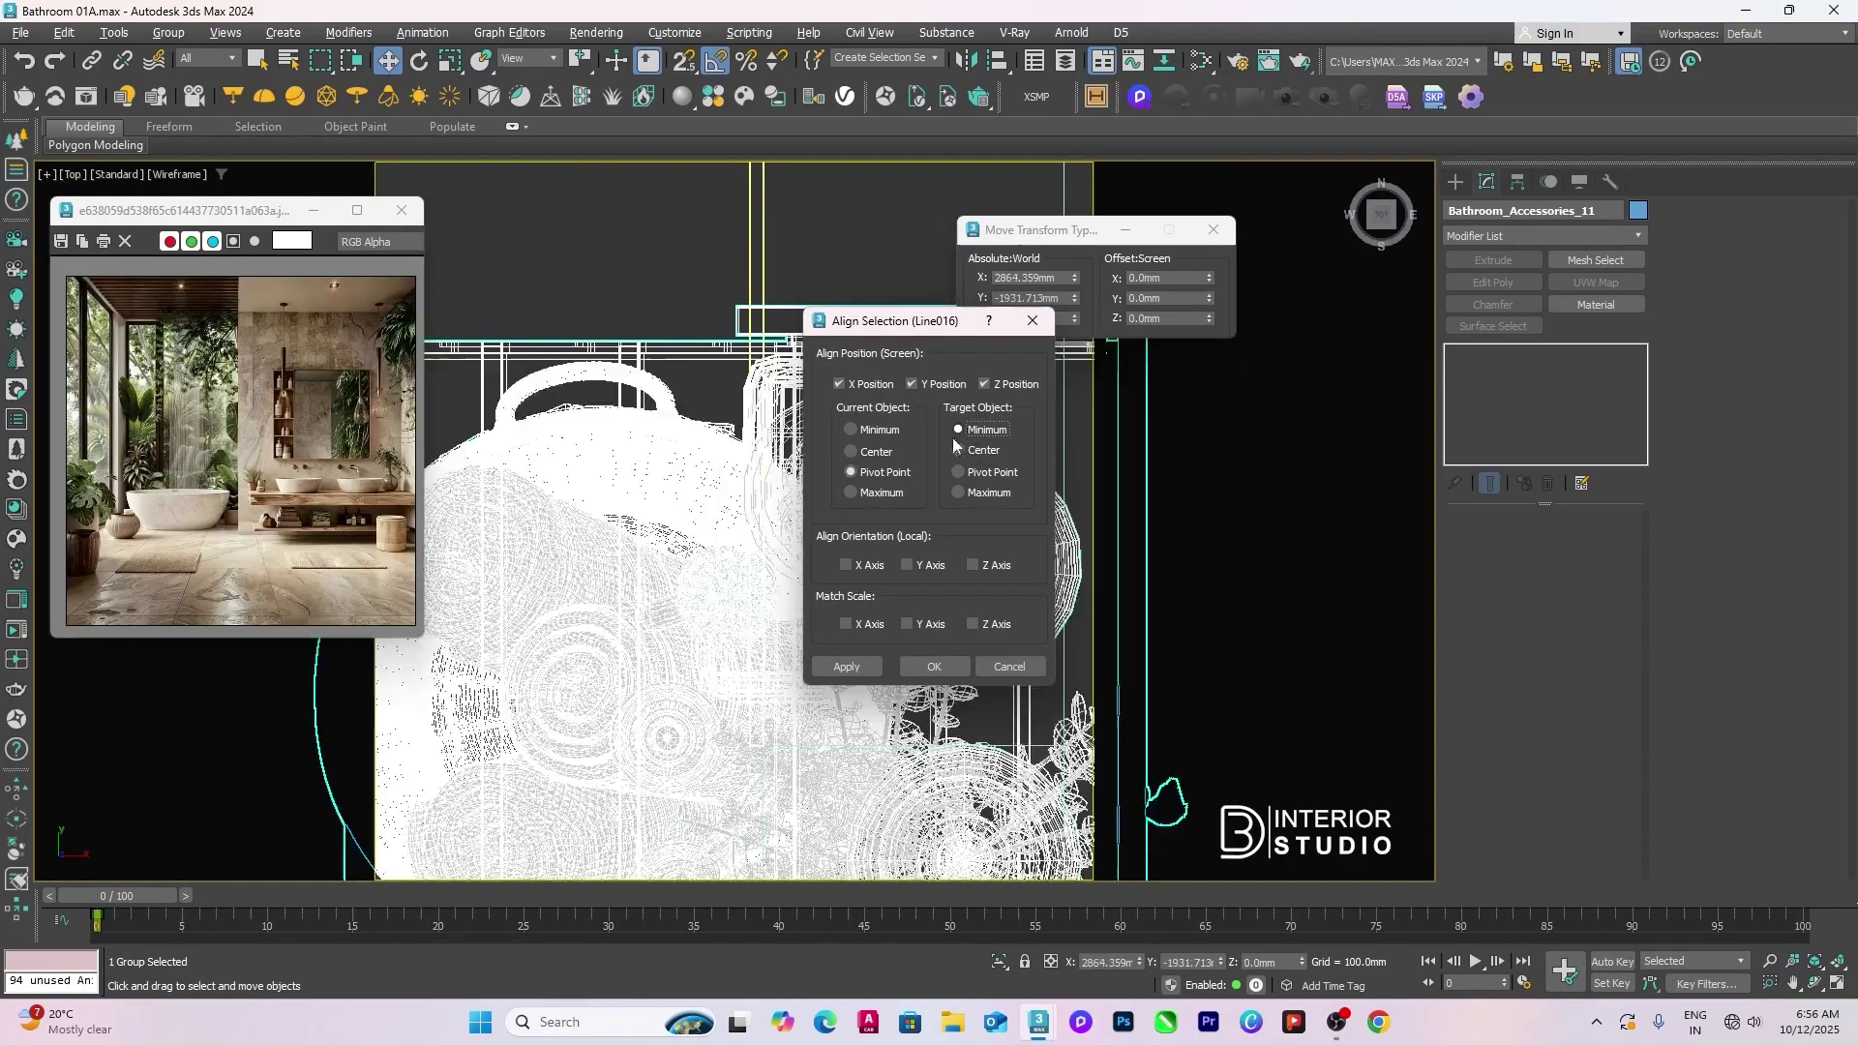
pyautogui.click(884, 494)
pyautogui.click(986, 381)
pyautogui.click(933, 387)
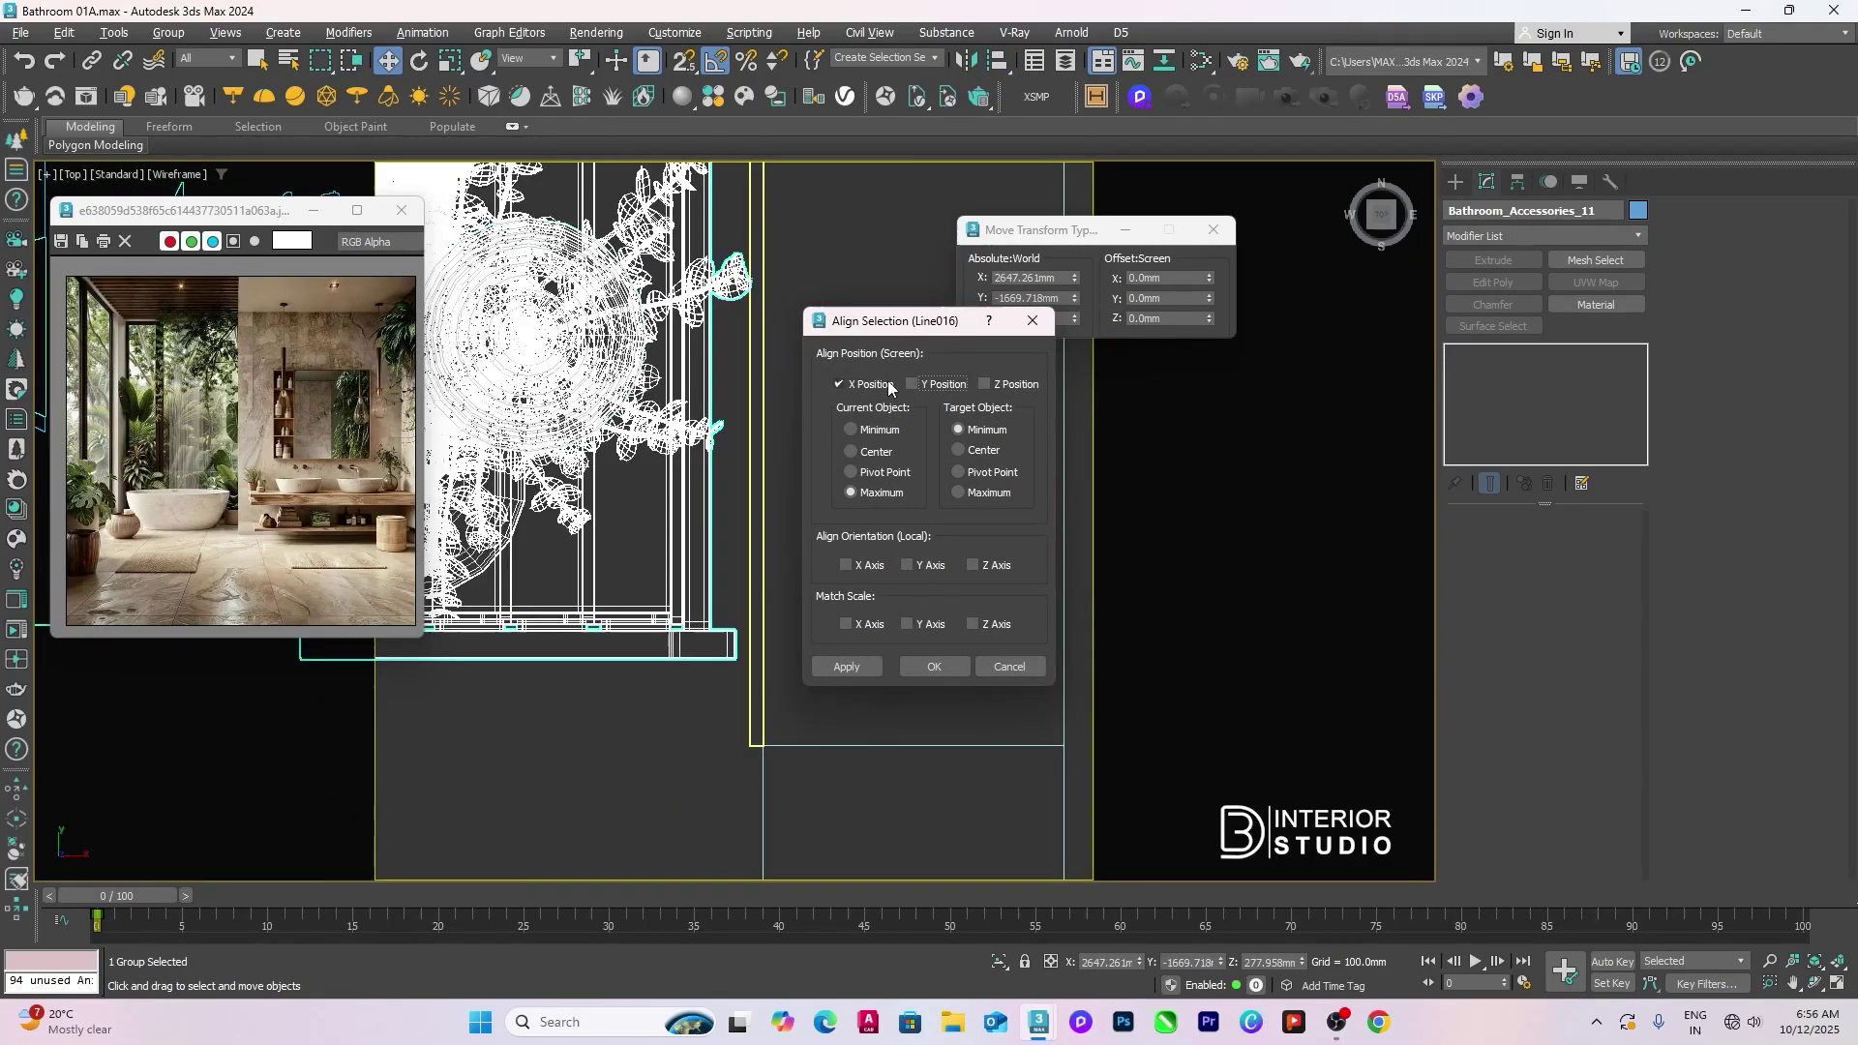
pyautogui.click(986, 667)
# Step: Snap the ladder shelf's rear corner vertex to the end corner of the side wall's panel
pyautogui.scroll(5, 728, 677)
pyautogui.press('s')
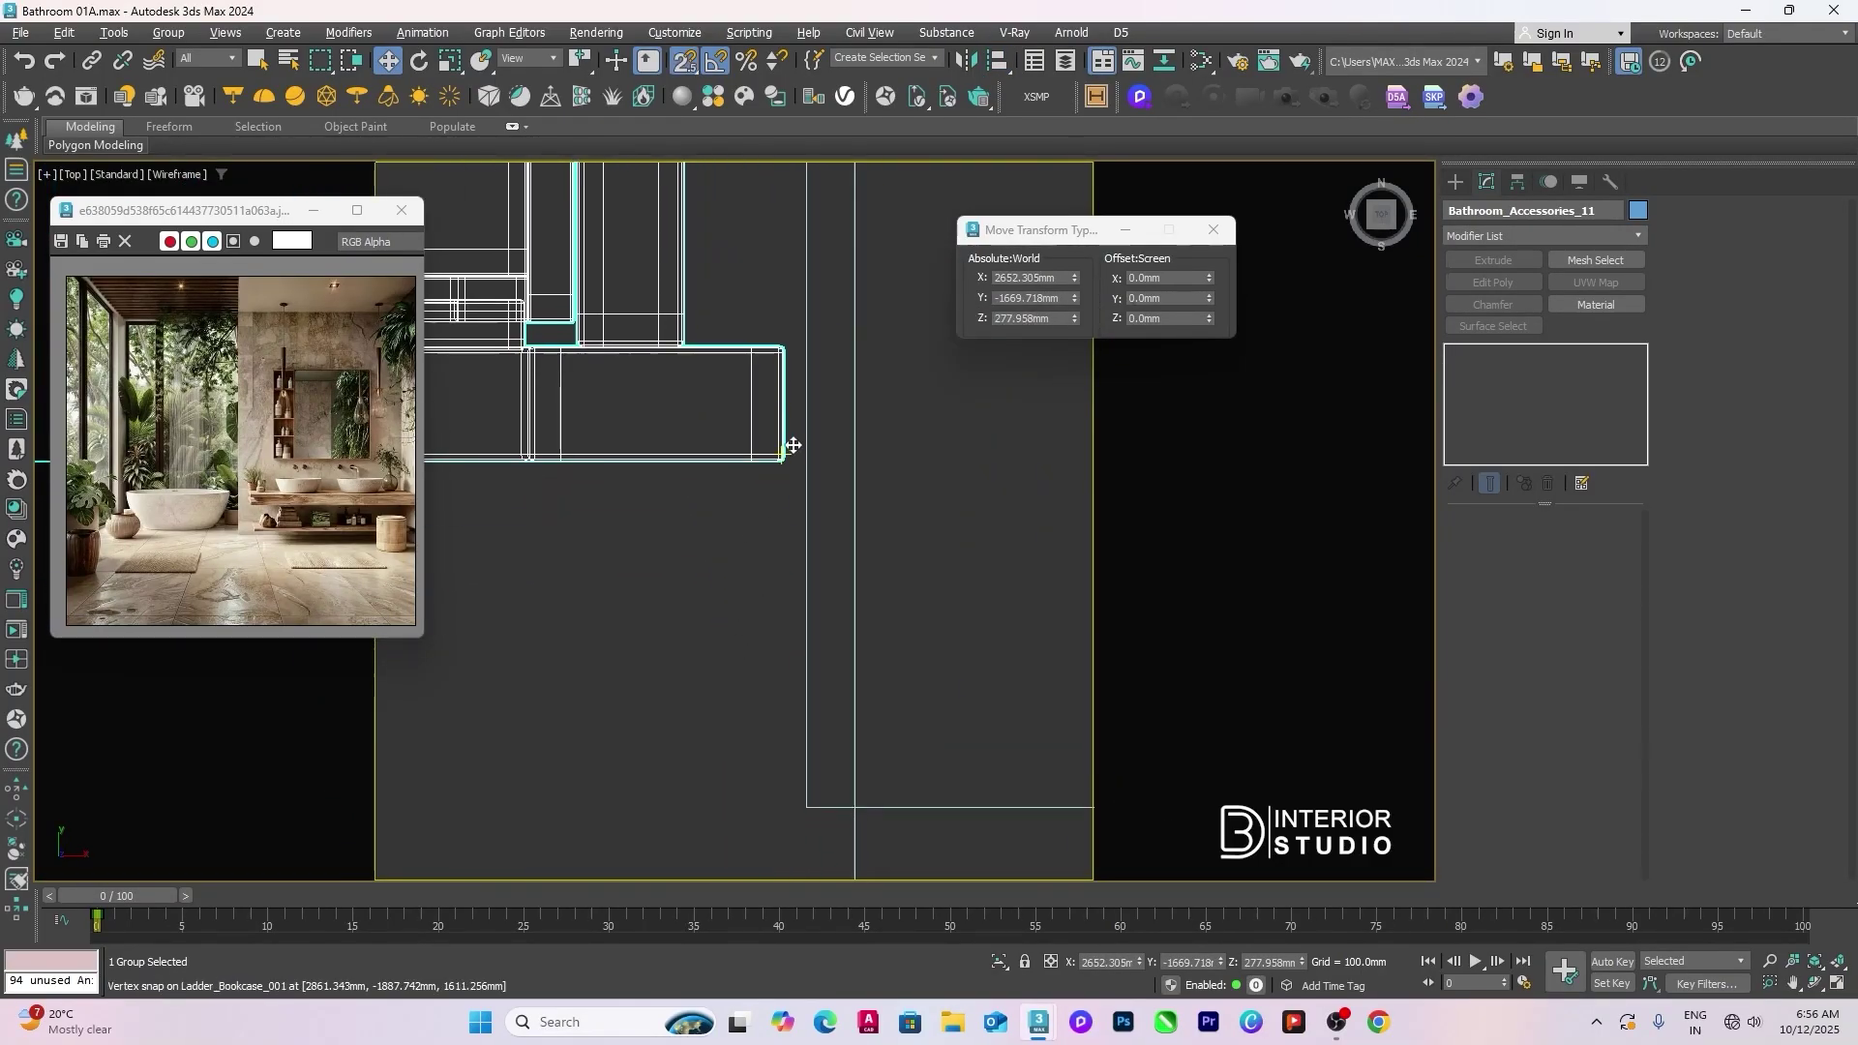
pyautogui.moveTo(782, 451); pyautogui.dragTo(804, 813)
pyautogui.scroll(8, 804, 814)
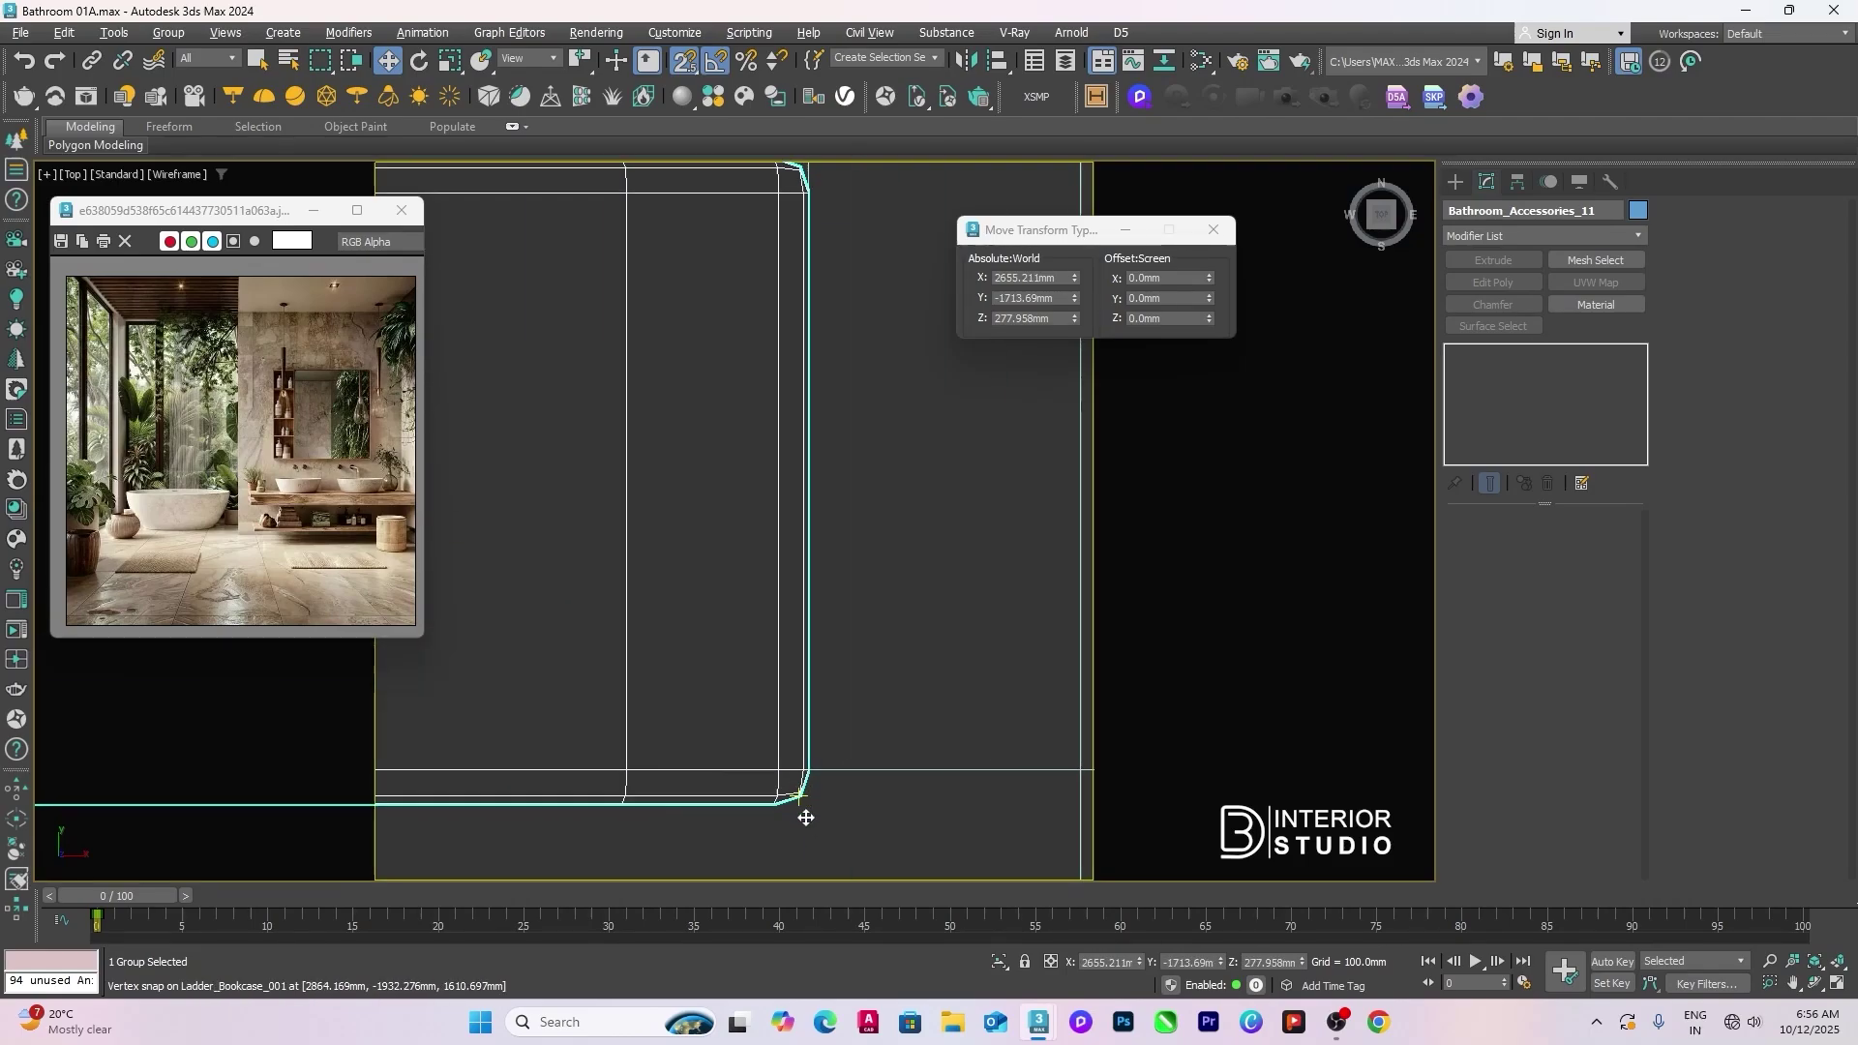
pyautogui.scroll(-6, 830, 780)
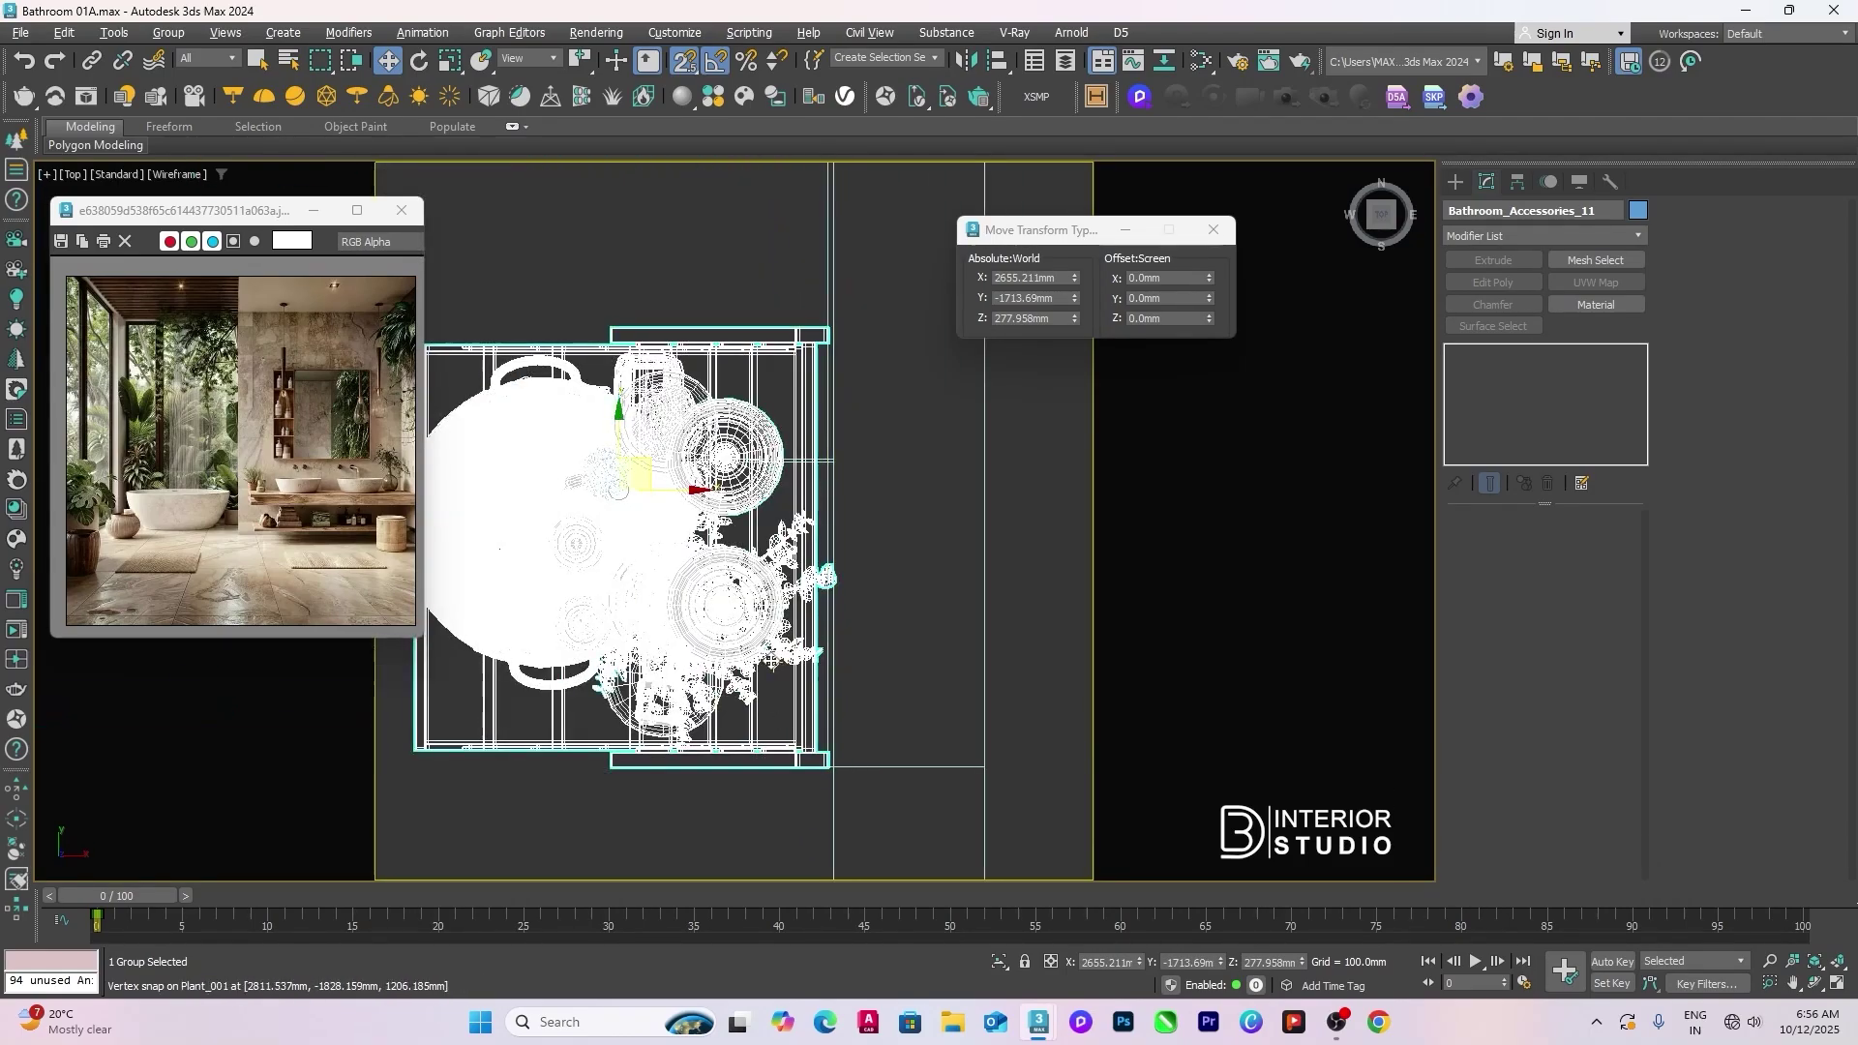
# Step: With snapping off, shift the ladder shelf slightly along positive Y toward the basins and close the transform type-in
pyautogui.press('s')
pyautogui.moveTo(666, 493); pyautogui.dragTo(666, 460)
pyautogui.click(989, 619)
pyautogui.scroll(-4, 990, 625)
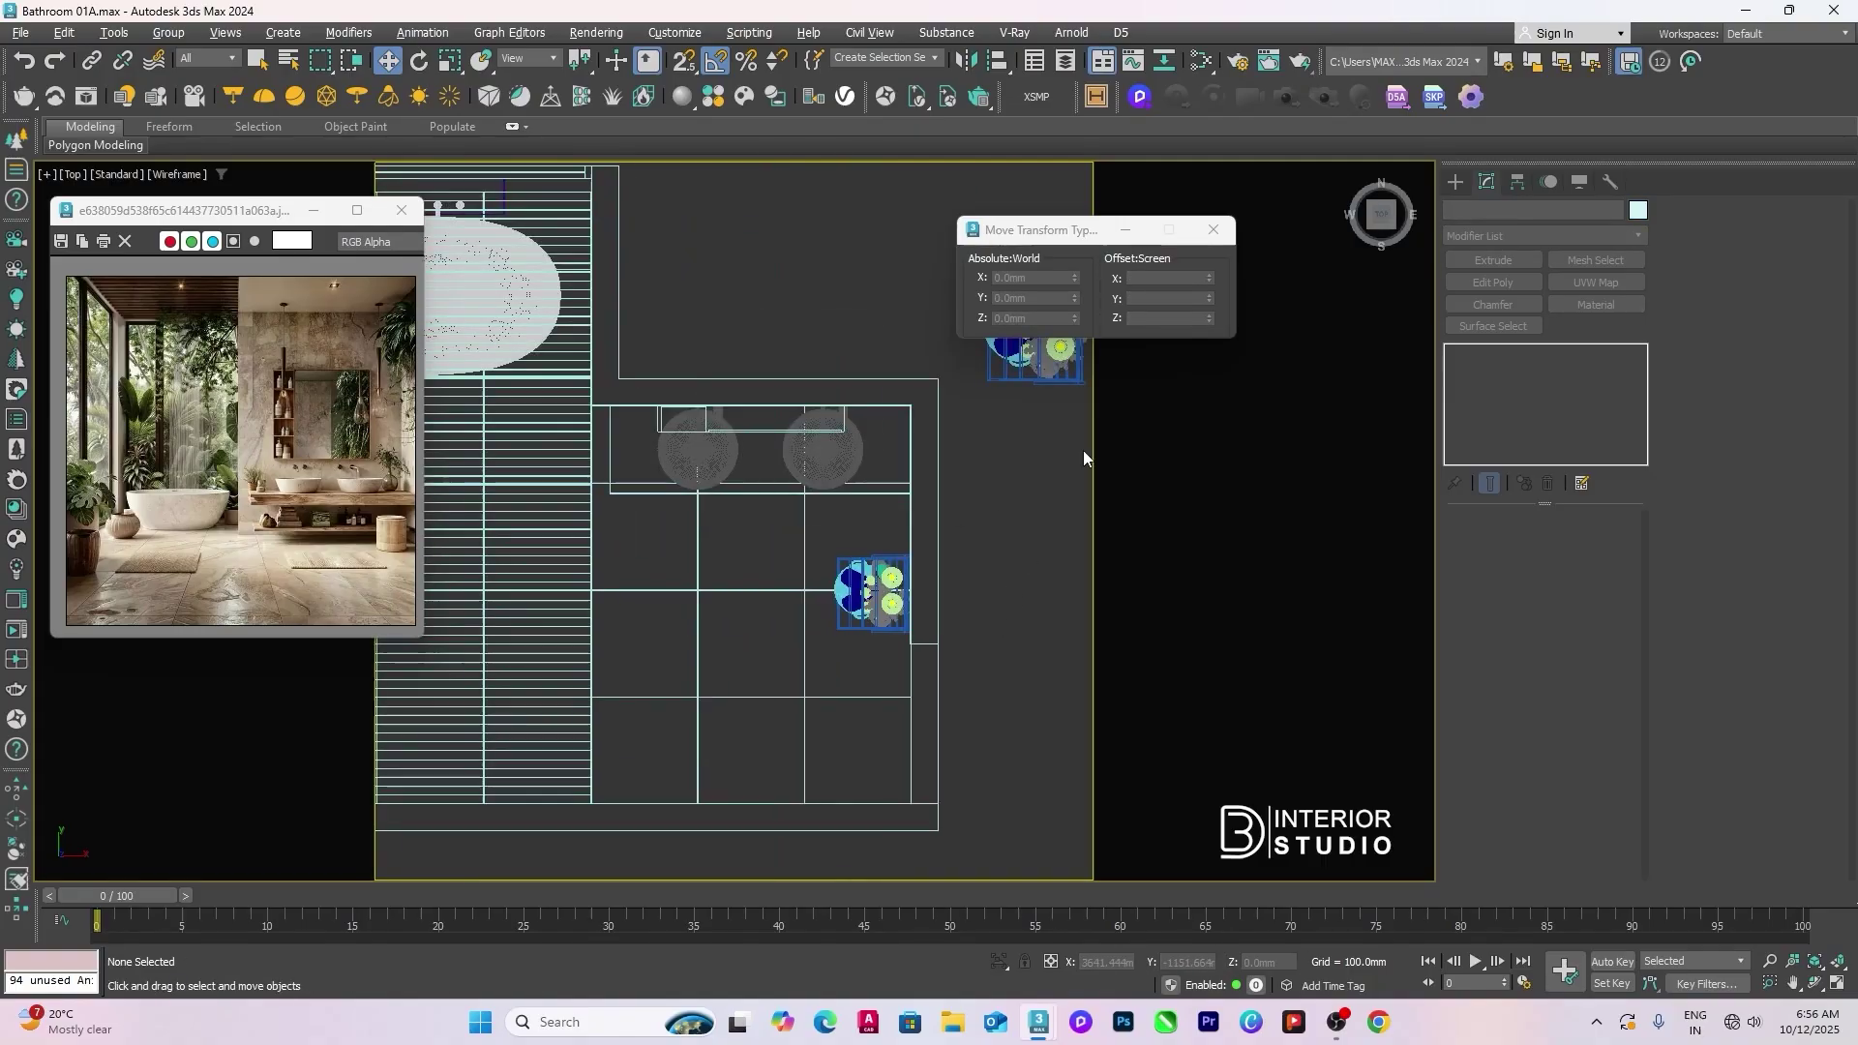
pyautogui.click(1214, 229)
# Step: In the shaded camera view, align the ladder shelf's minimum to the floor's maximum in Z only
pyautogui.press('c')
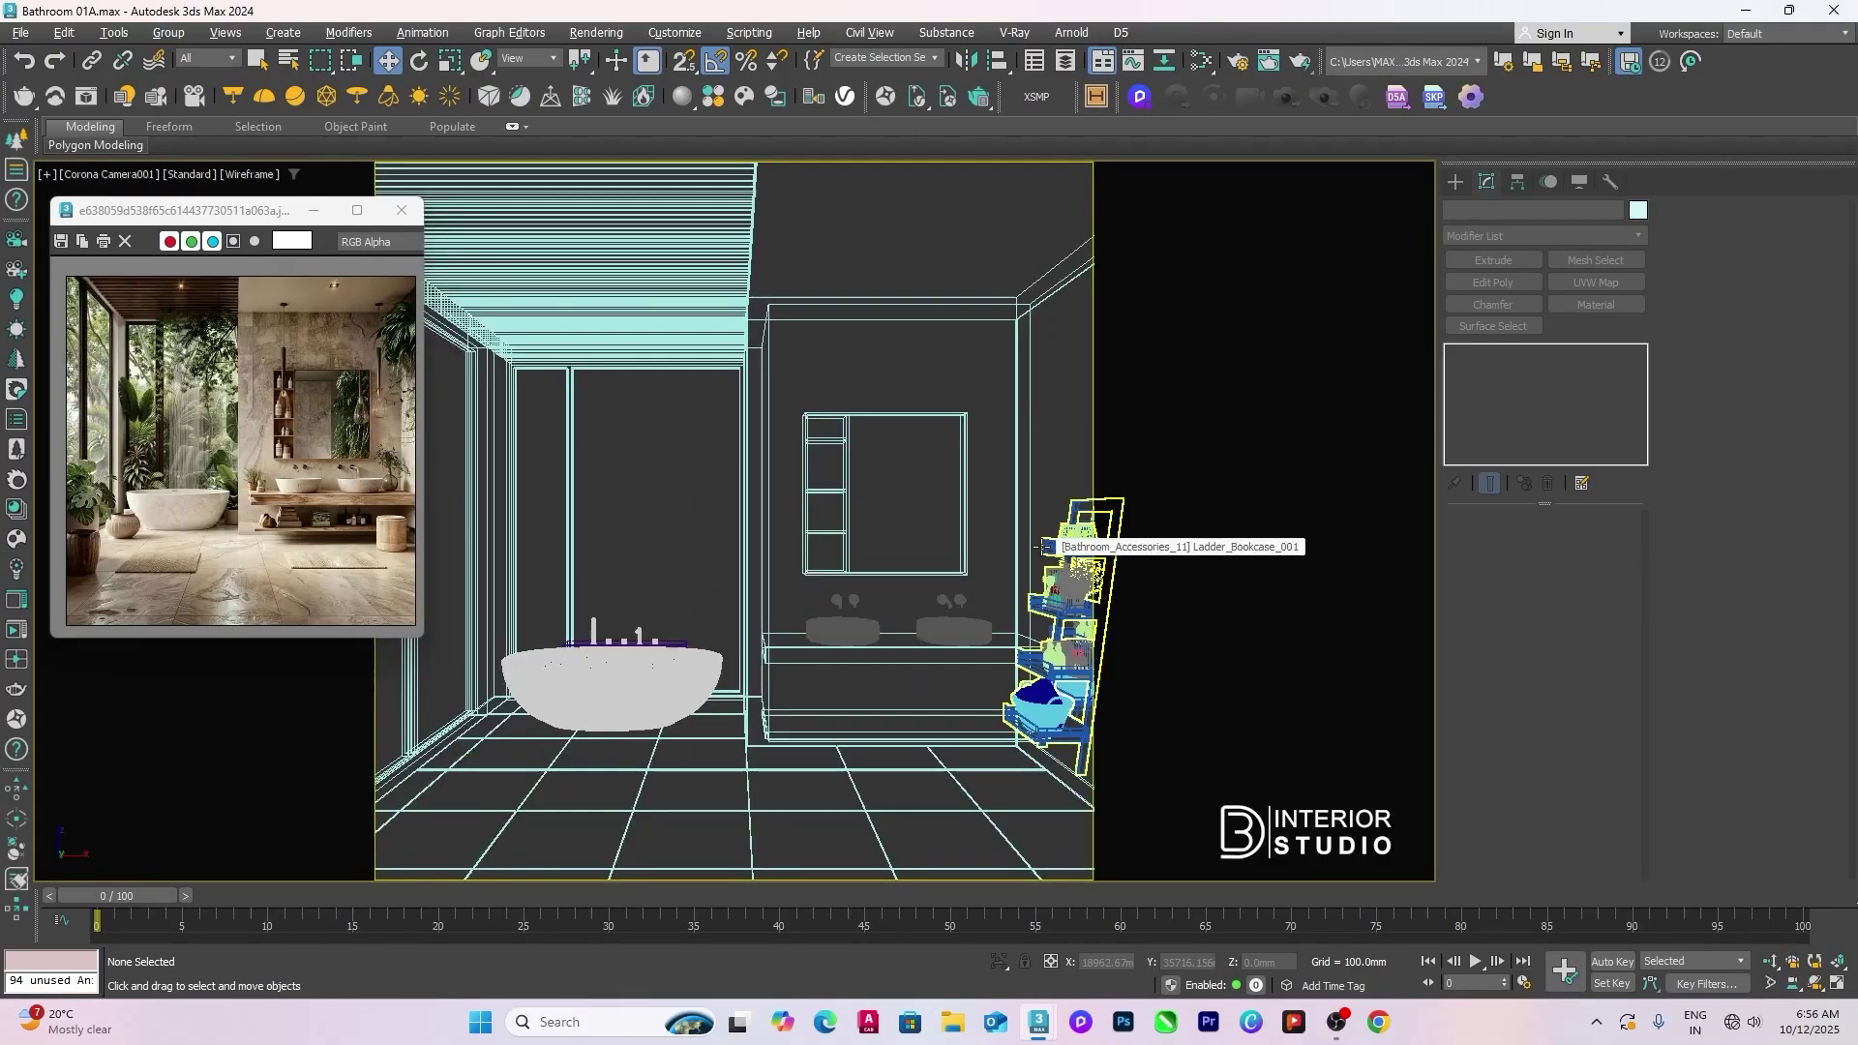
pyautogui.press('F3')
pyautogui.click(1077, 629)
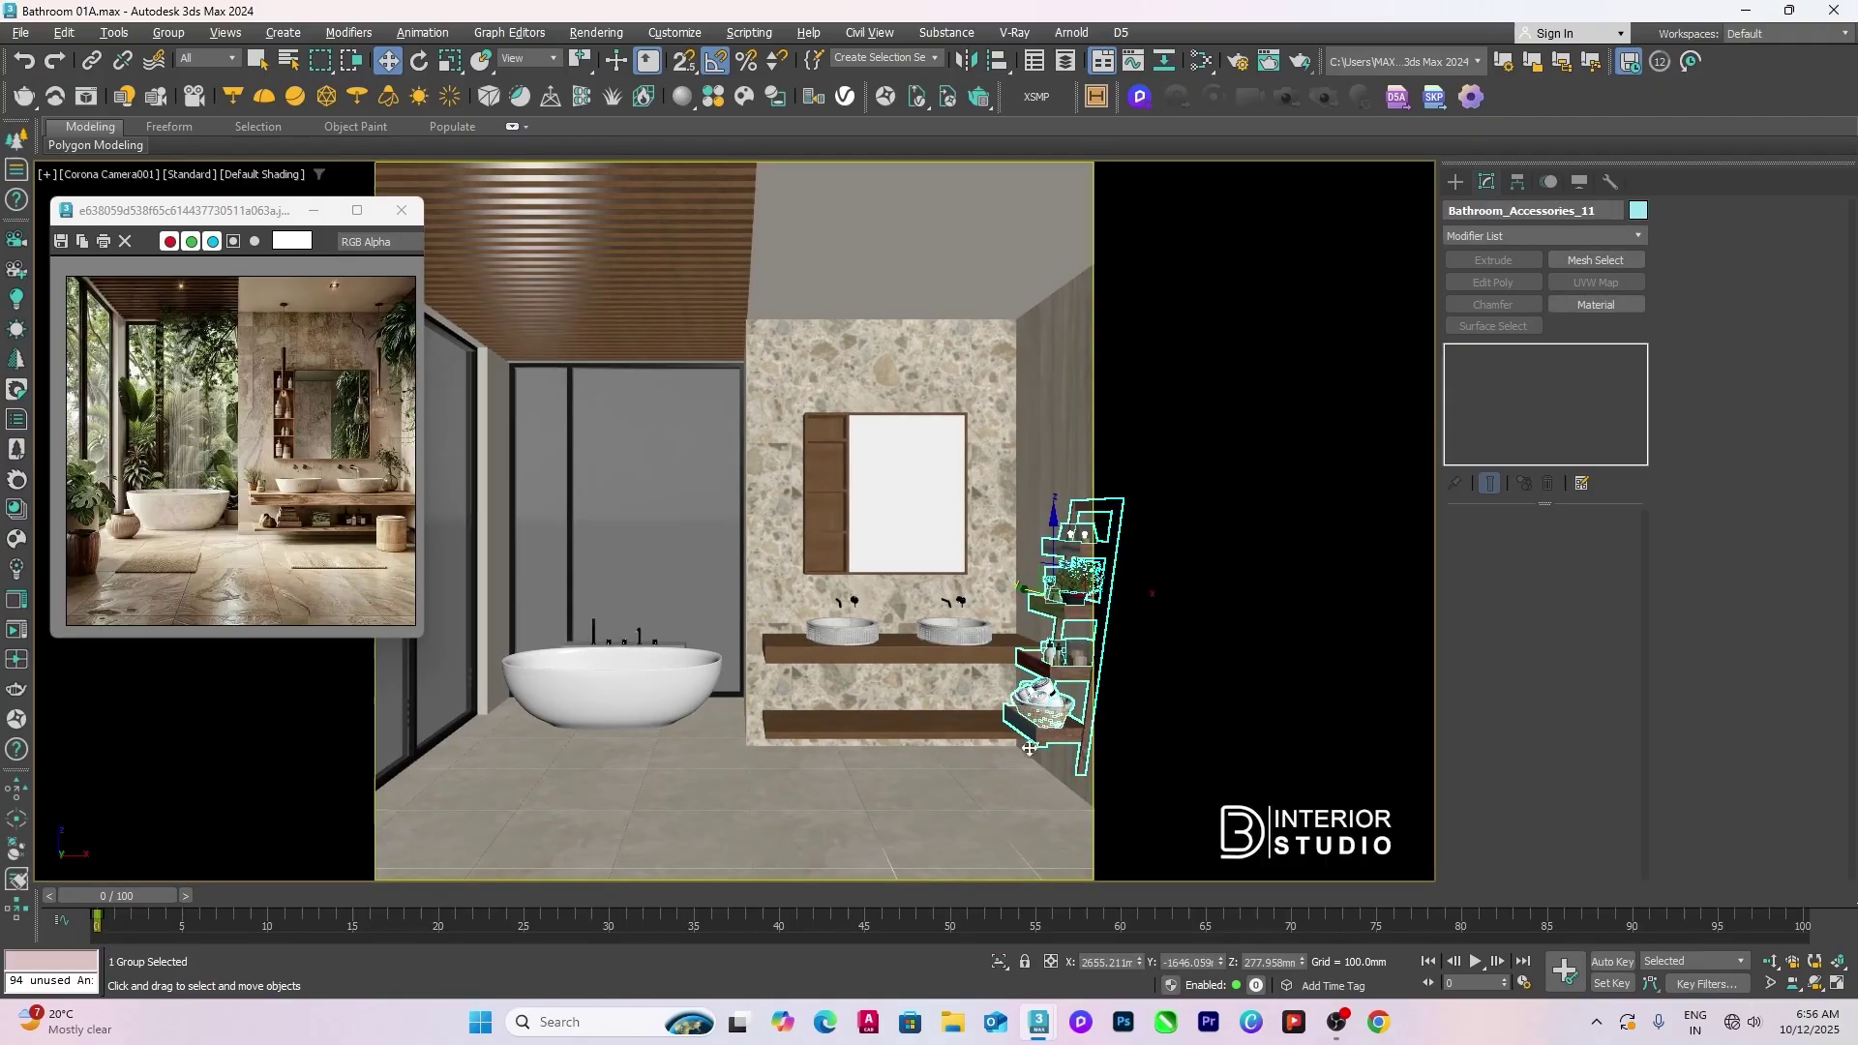
pyautogui.hotkey('alt', 'a')
pyautogui.click(1000, 788)
pyautogui.click(958, 493)
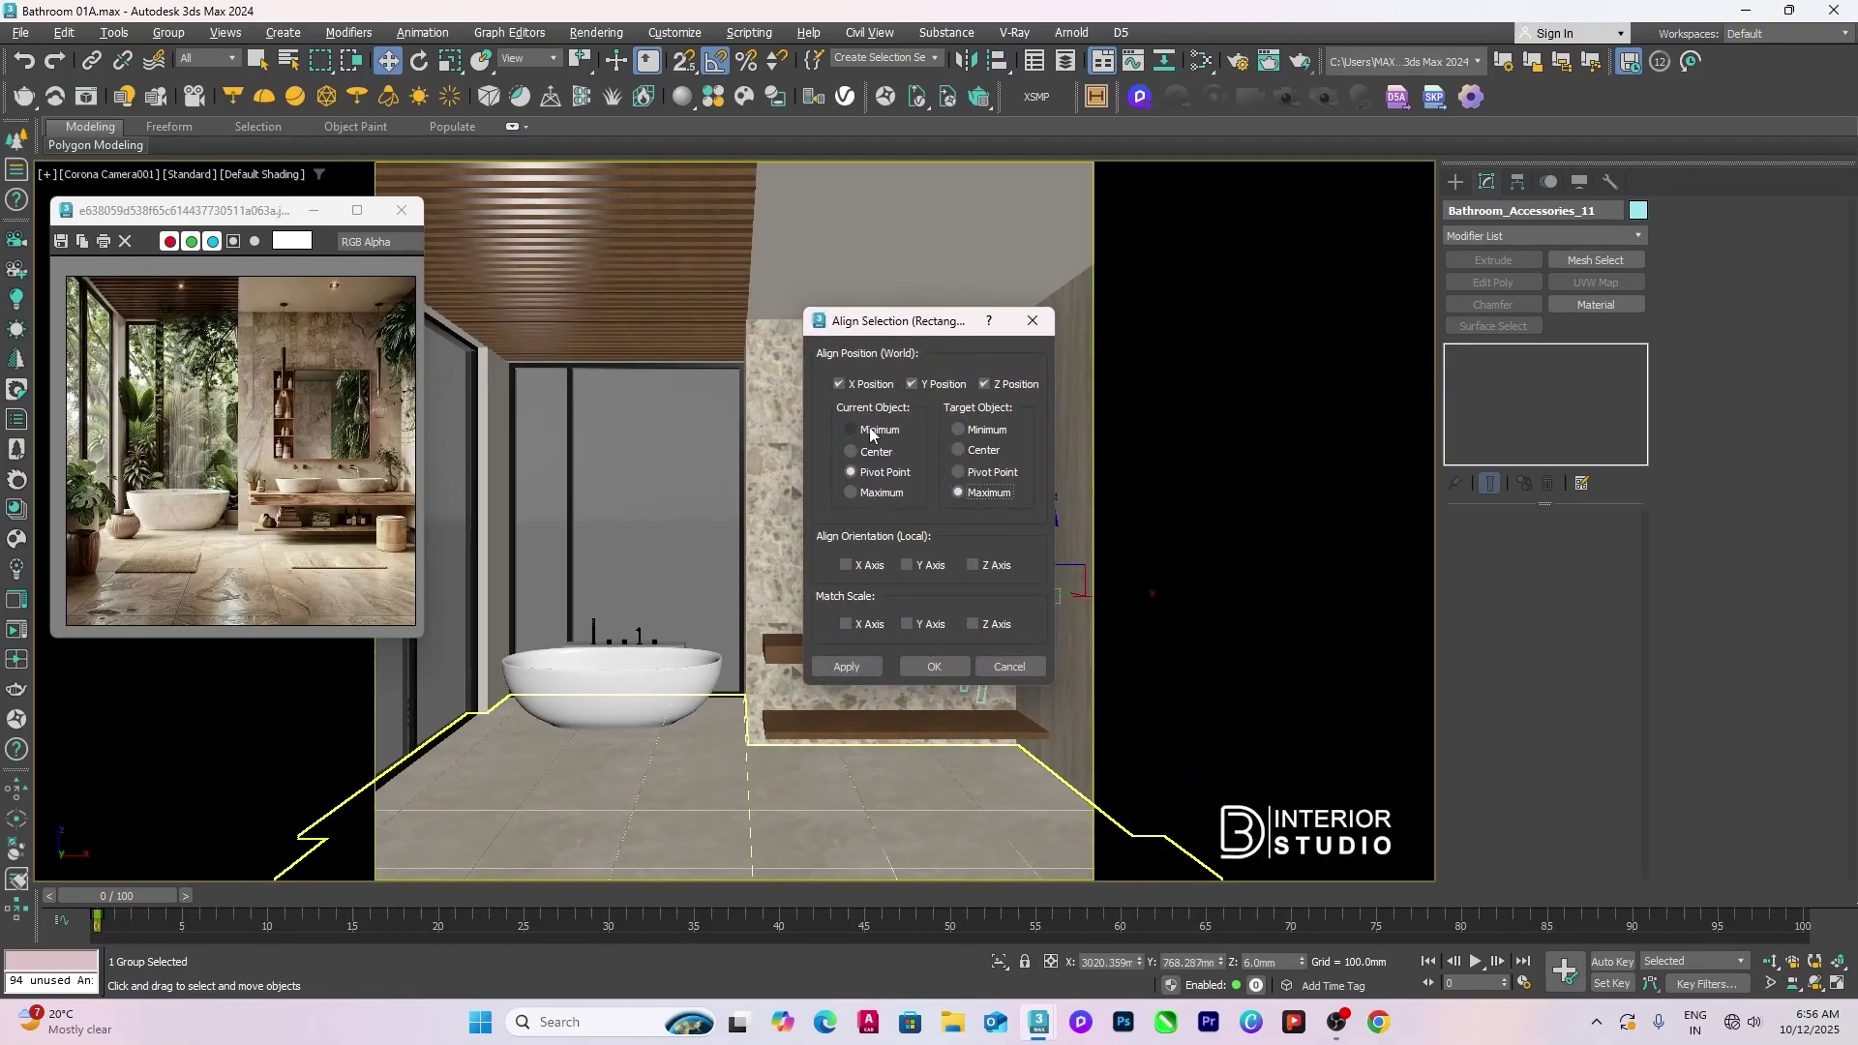
pyautogui.click(852, 428)
pyautogui.click(930, 384)
pyautogui.click(868, 384)
pyautogui.click(997, 385)
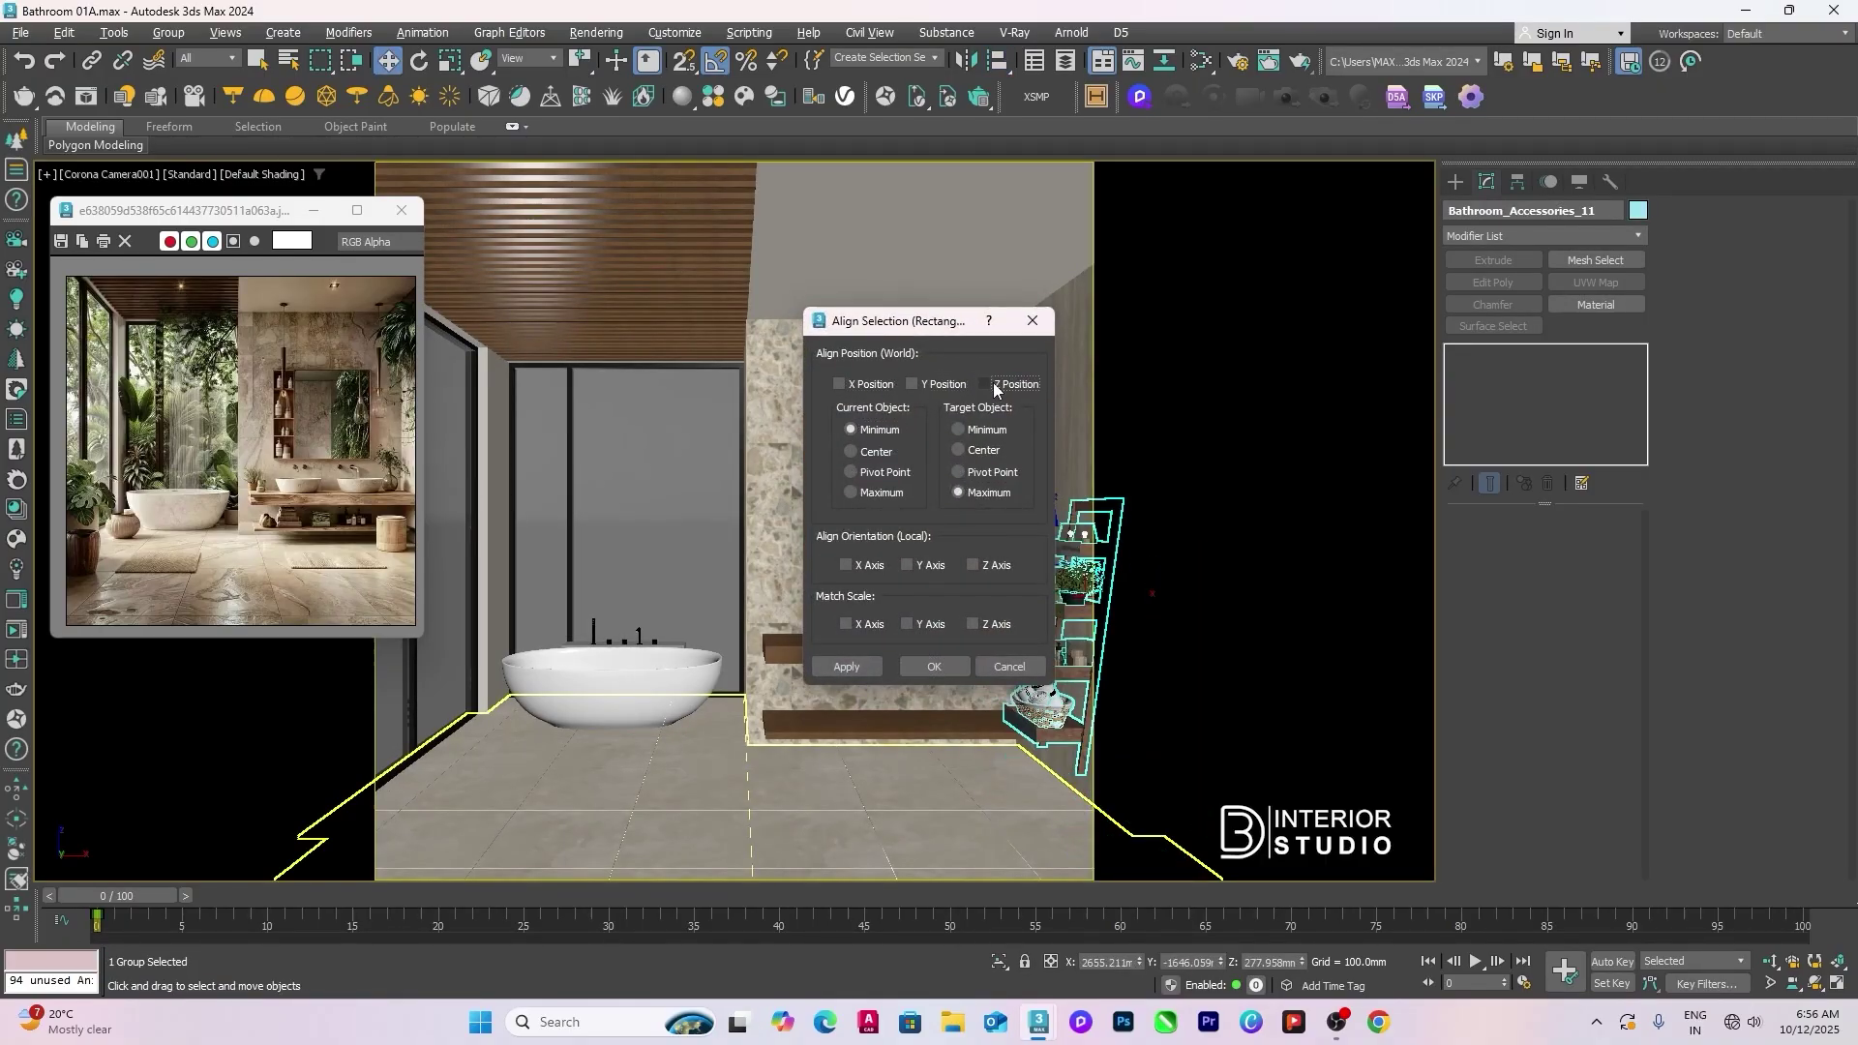
pyautogui.click(996, 386)
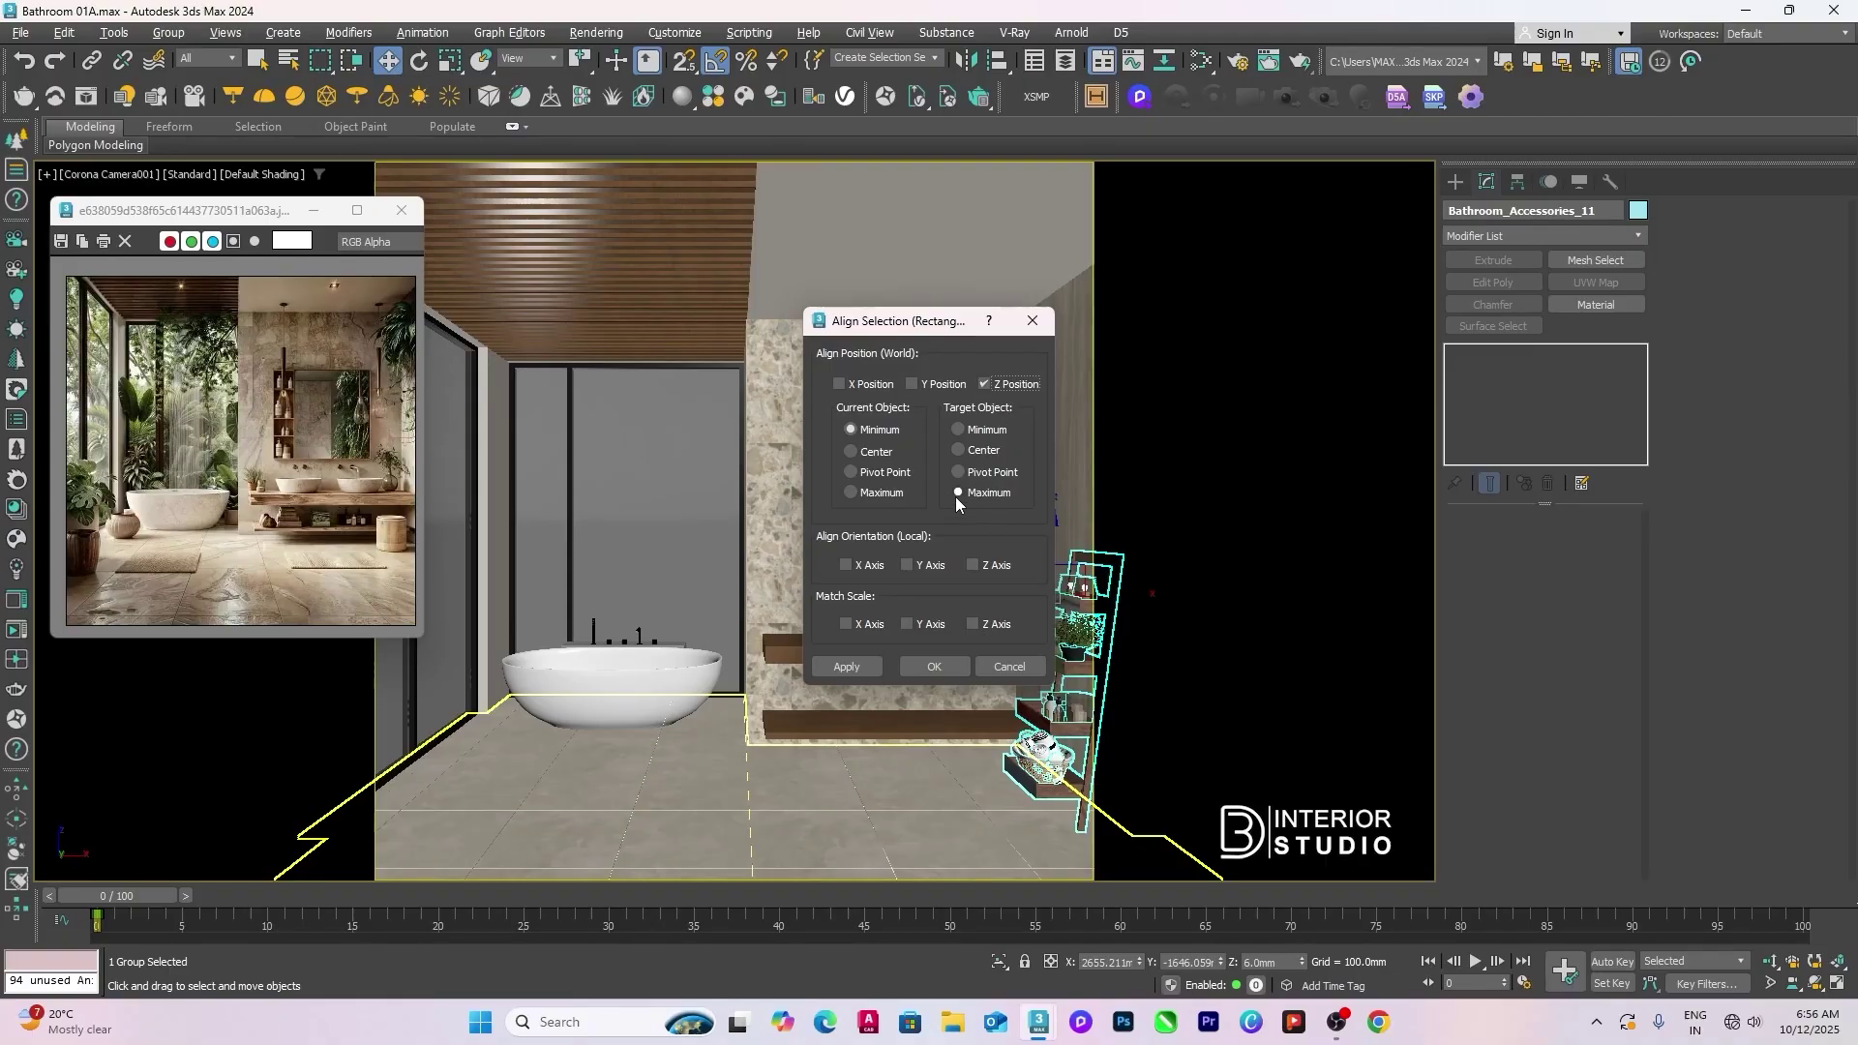
pyautogui.click(912, 669)
pyautogui.click(968, 839)
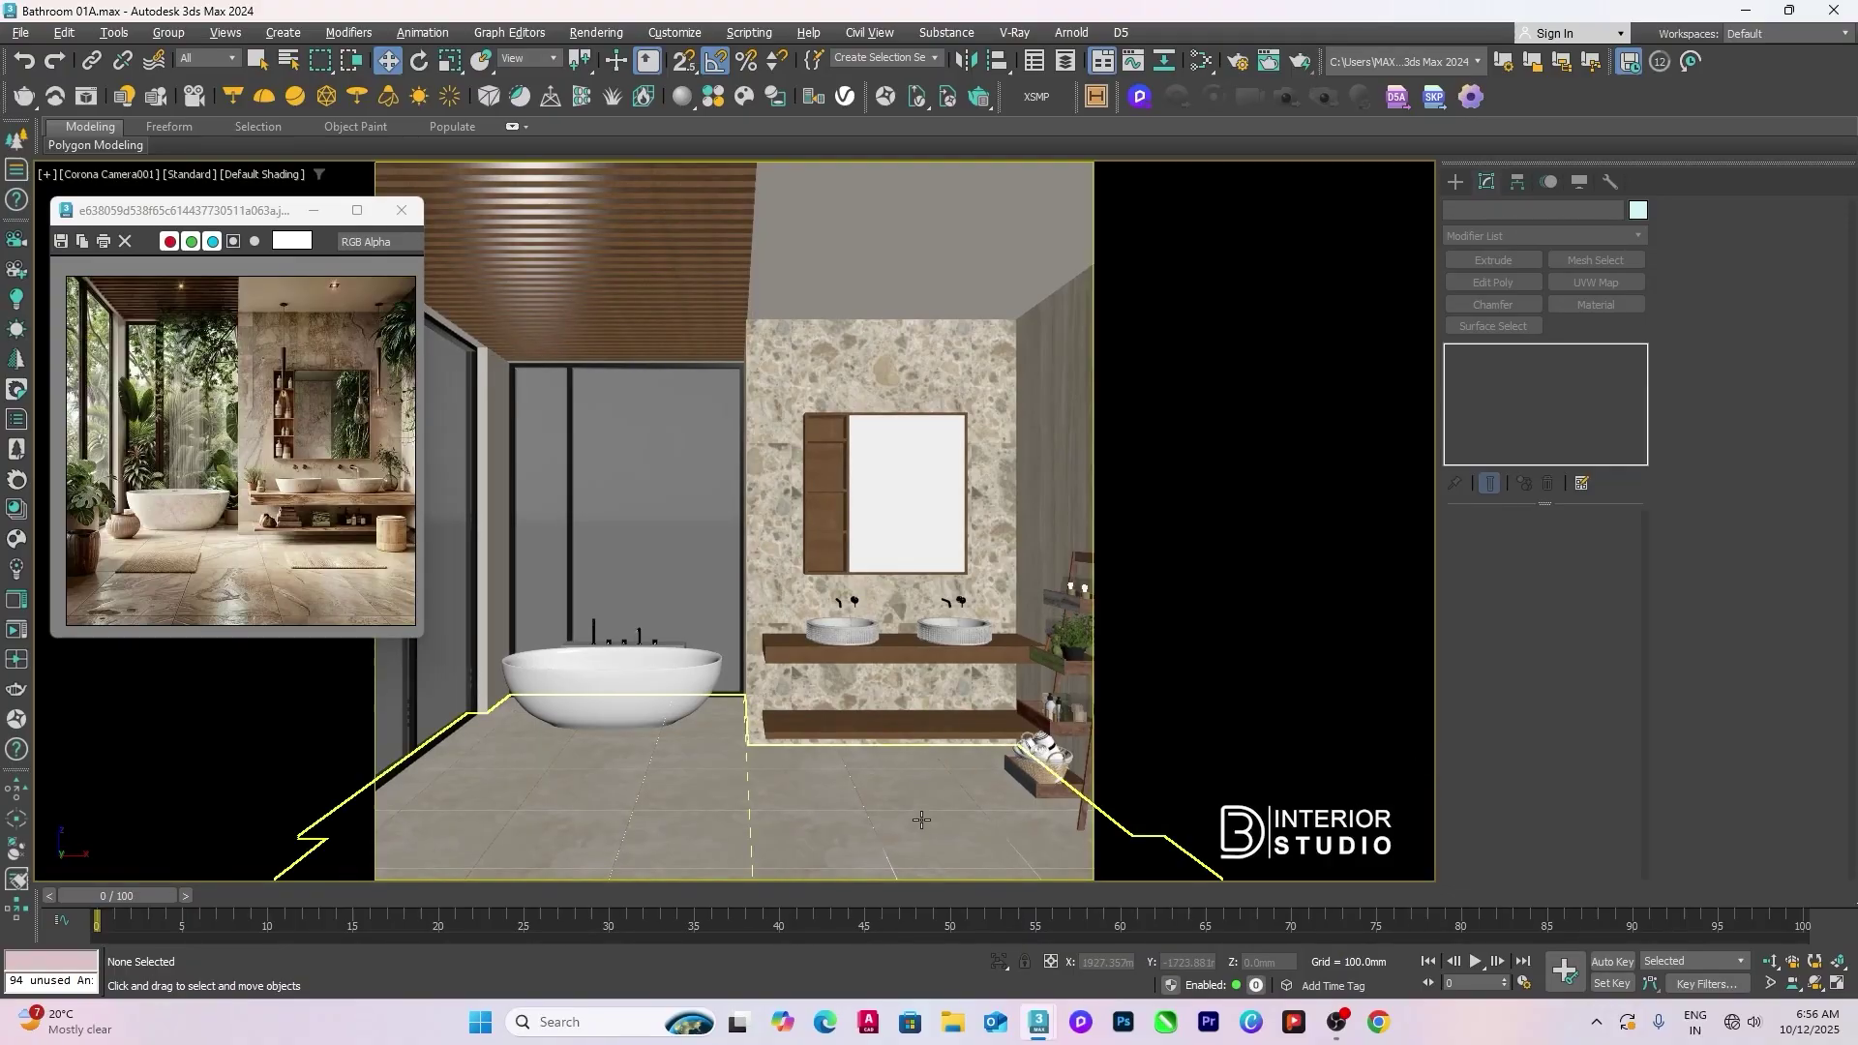
# Step: Isolate the two wooden vanity shelves together with the mirror cabinet
pyautogui.moveTo(921, 820); pyautogui.dragTo(920, 818, button='middle')
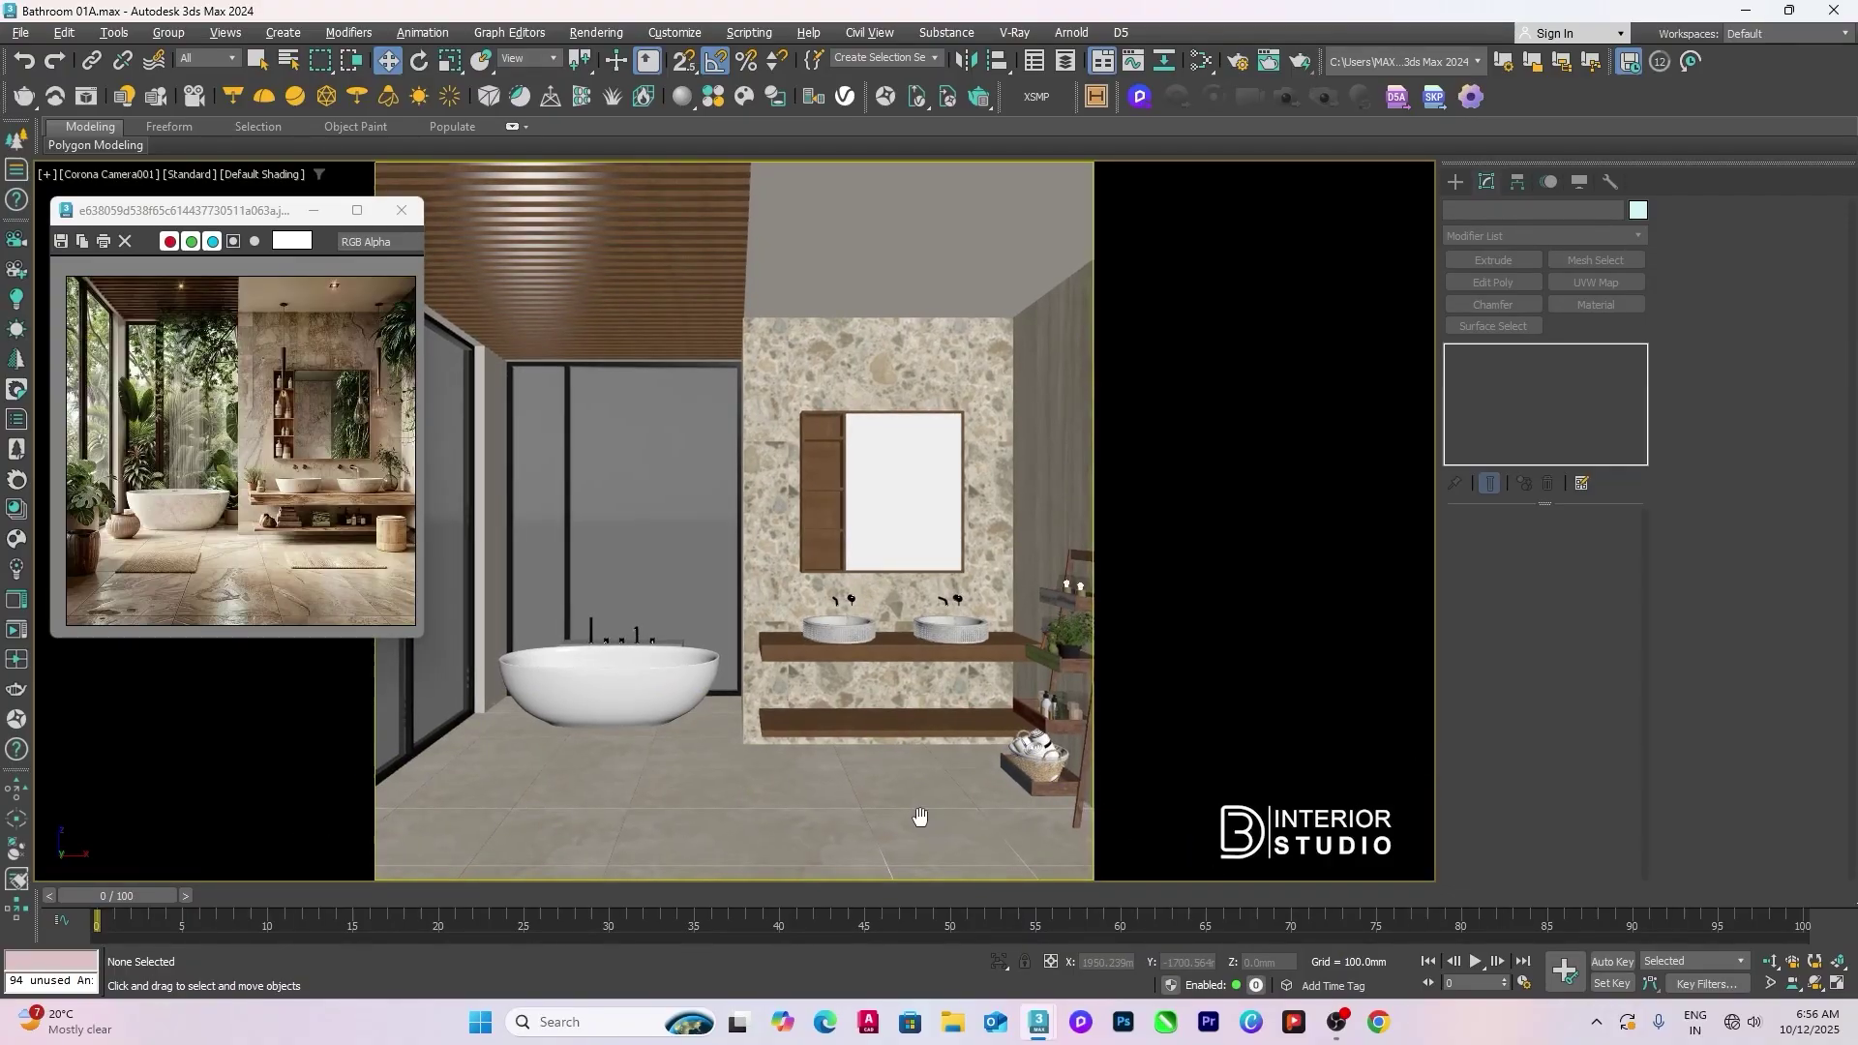
pyautogui.click(804, 721)
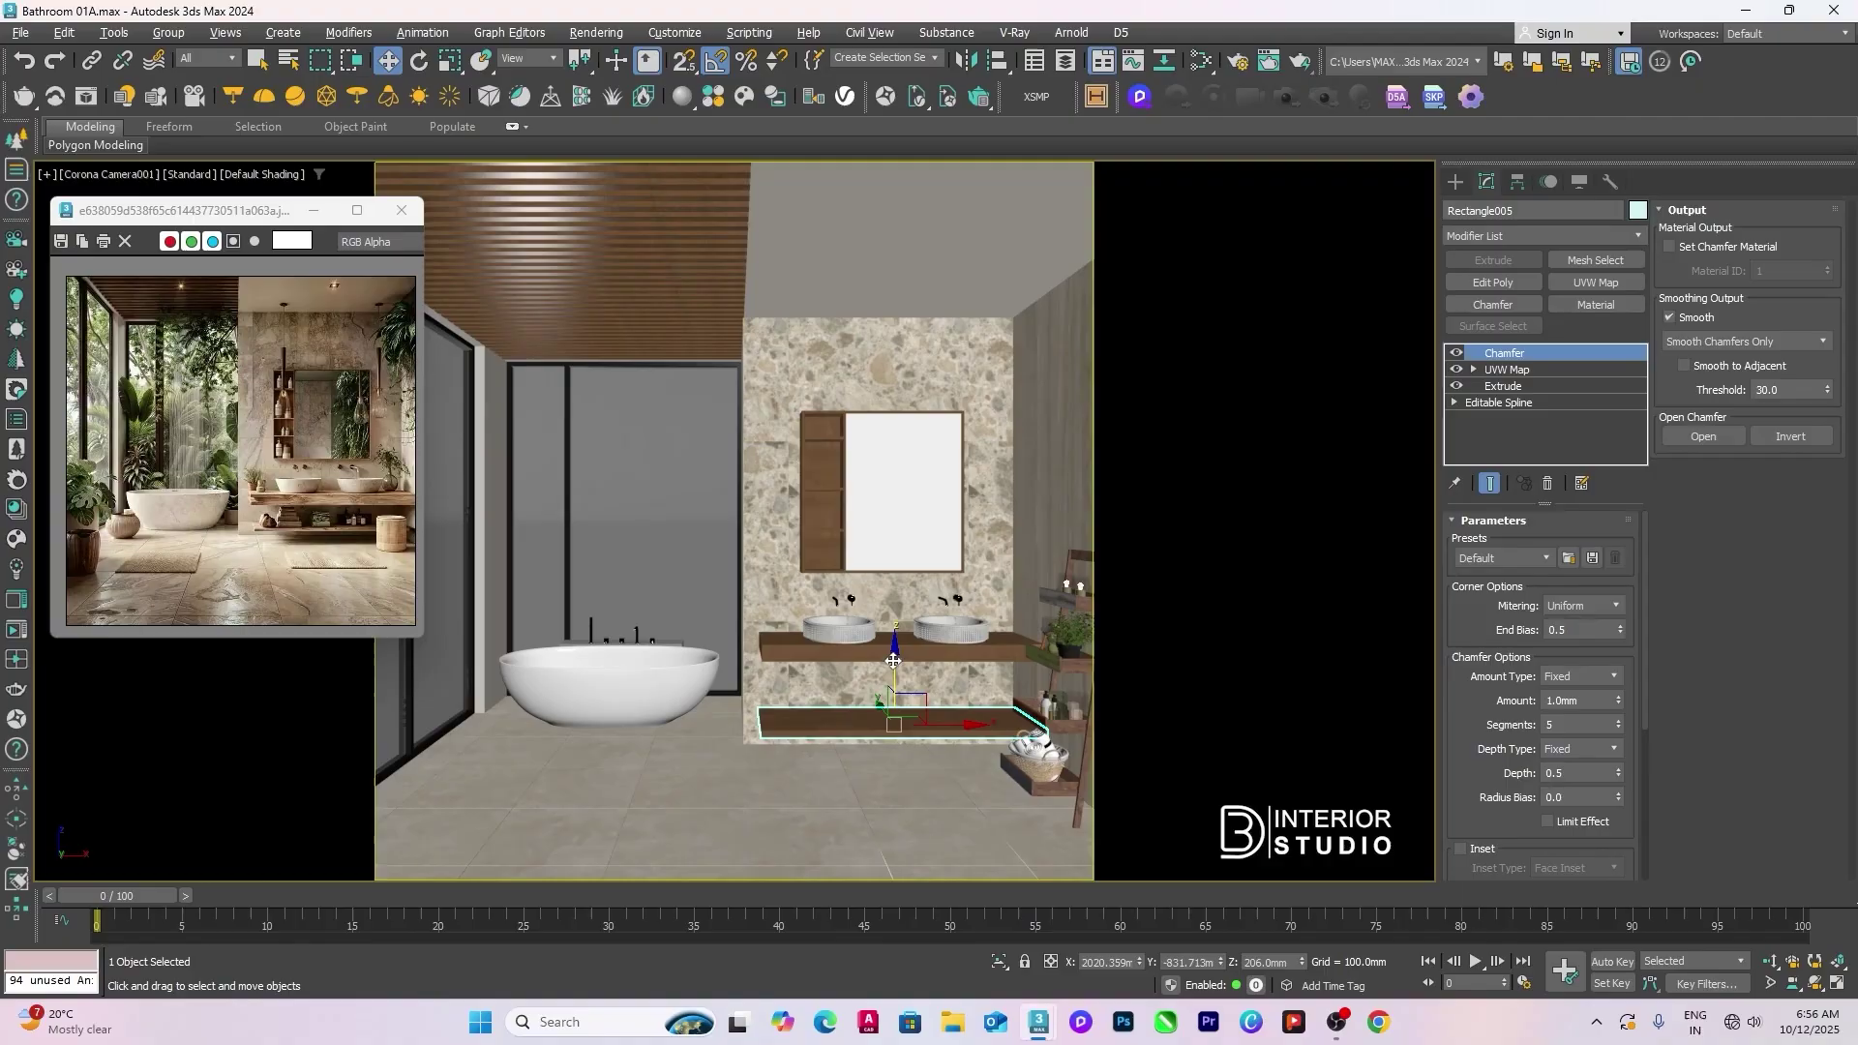
pyautogui.keyDown('ctrl'); pyautogui.click(875, 632); pyautogui.keyUp('ctrl')
pyautogui.keyDown('ctrl'); pyautogui.click(834, 532); pyautogui.keyUp('ctrl')
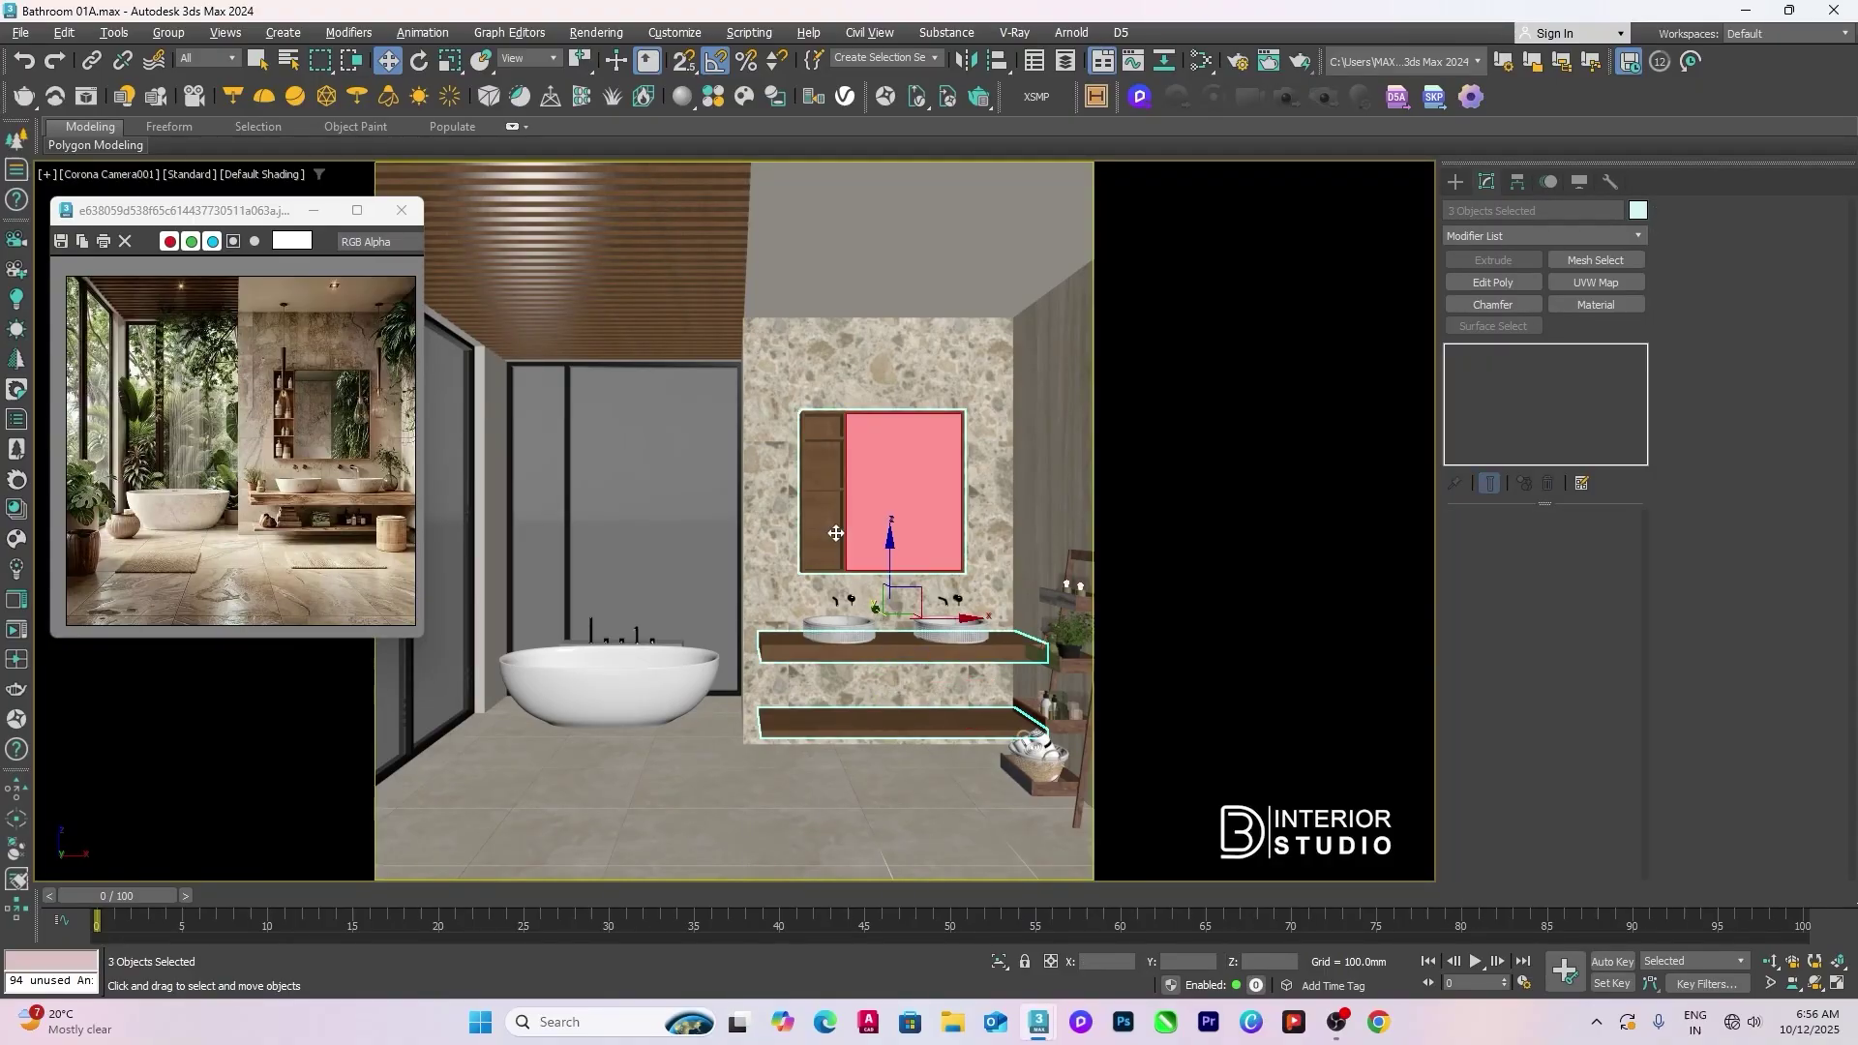
pyautogui.rightClick(834, 532)
pyautogui.click(872, 447)
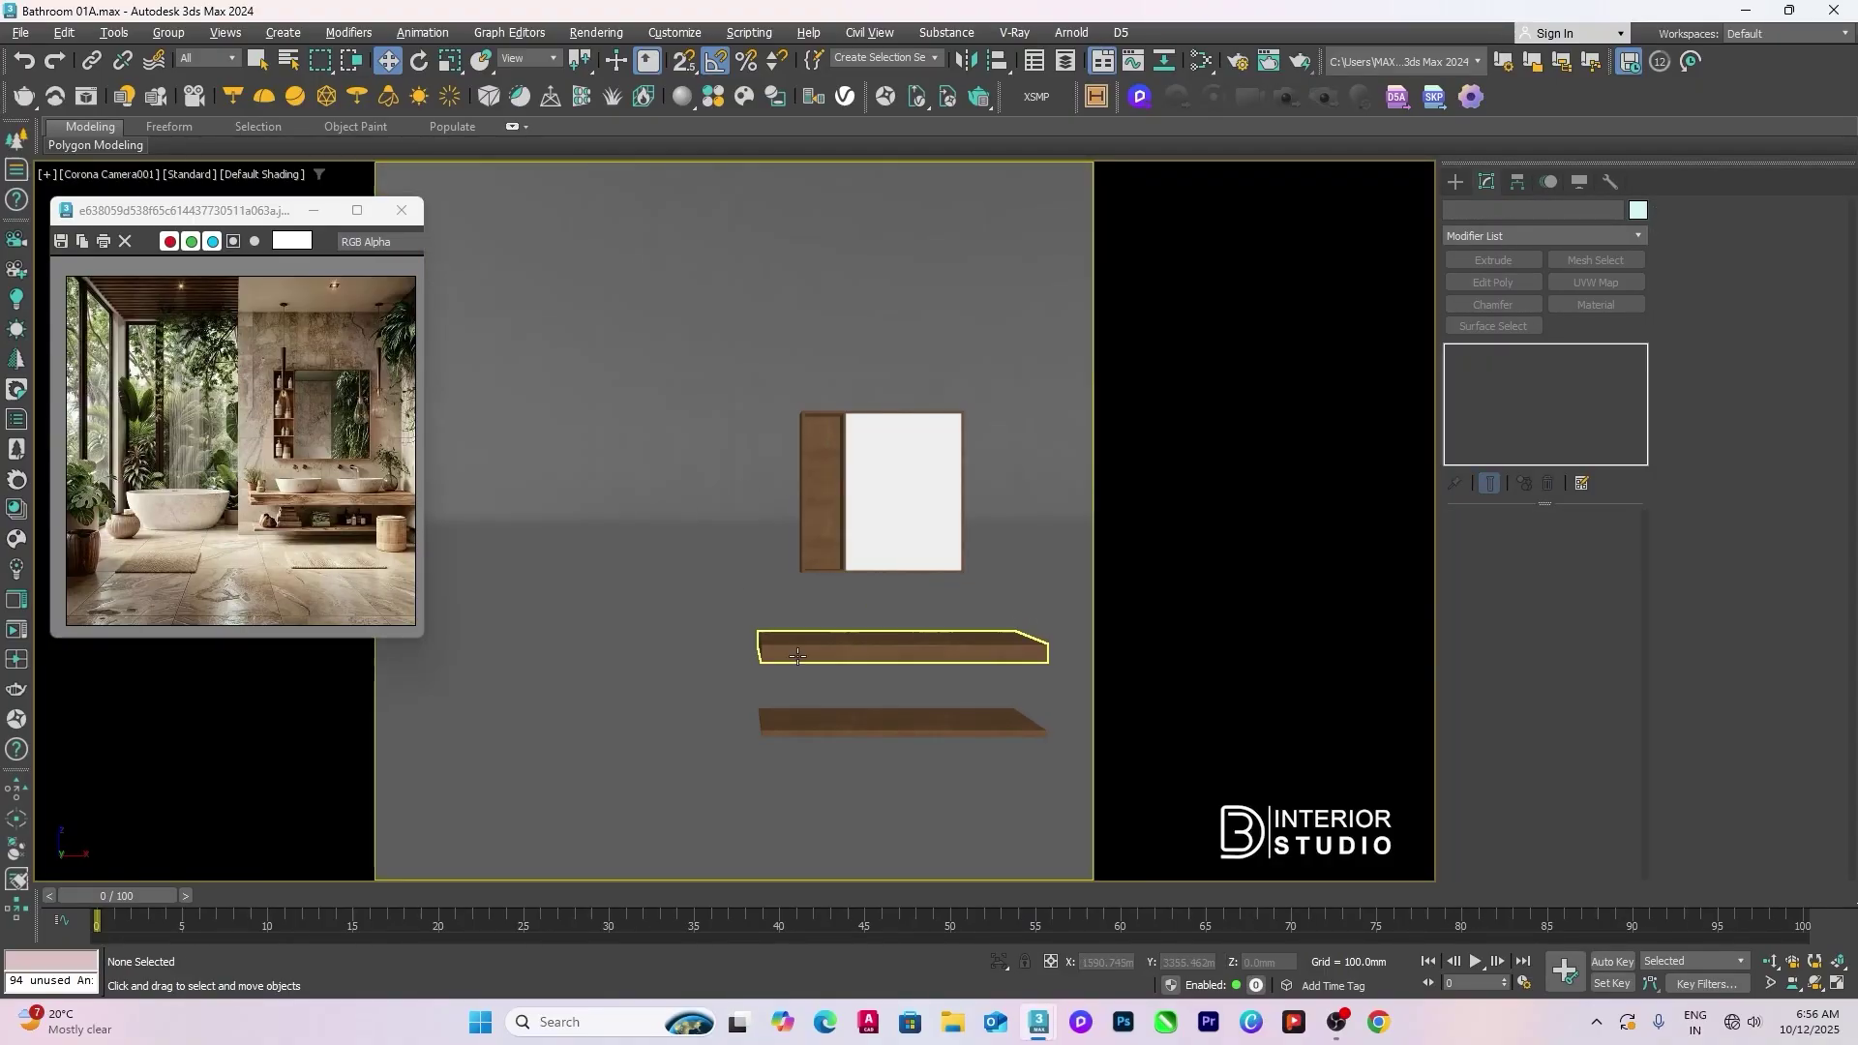
# Step: Replace the bitmap of the vanity shelves' wood material with wood_1 from the MAPS folder
pyautogui.click(875, 719)
pyautogui.press('p')
pyautogui.press('z')
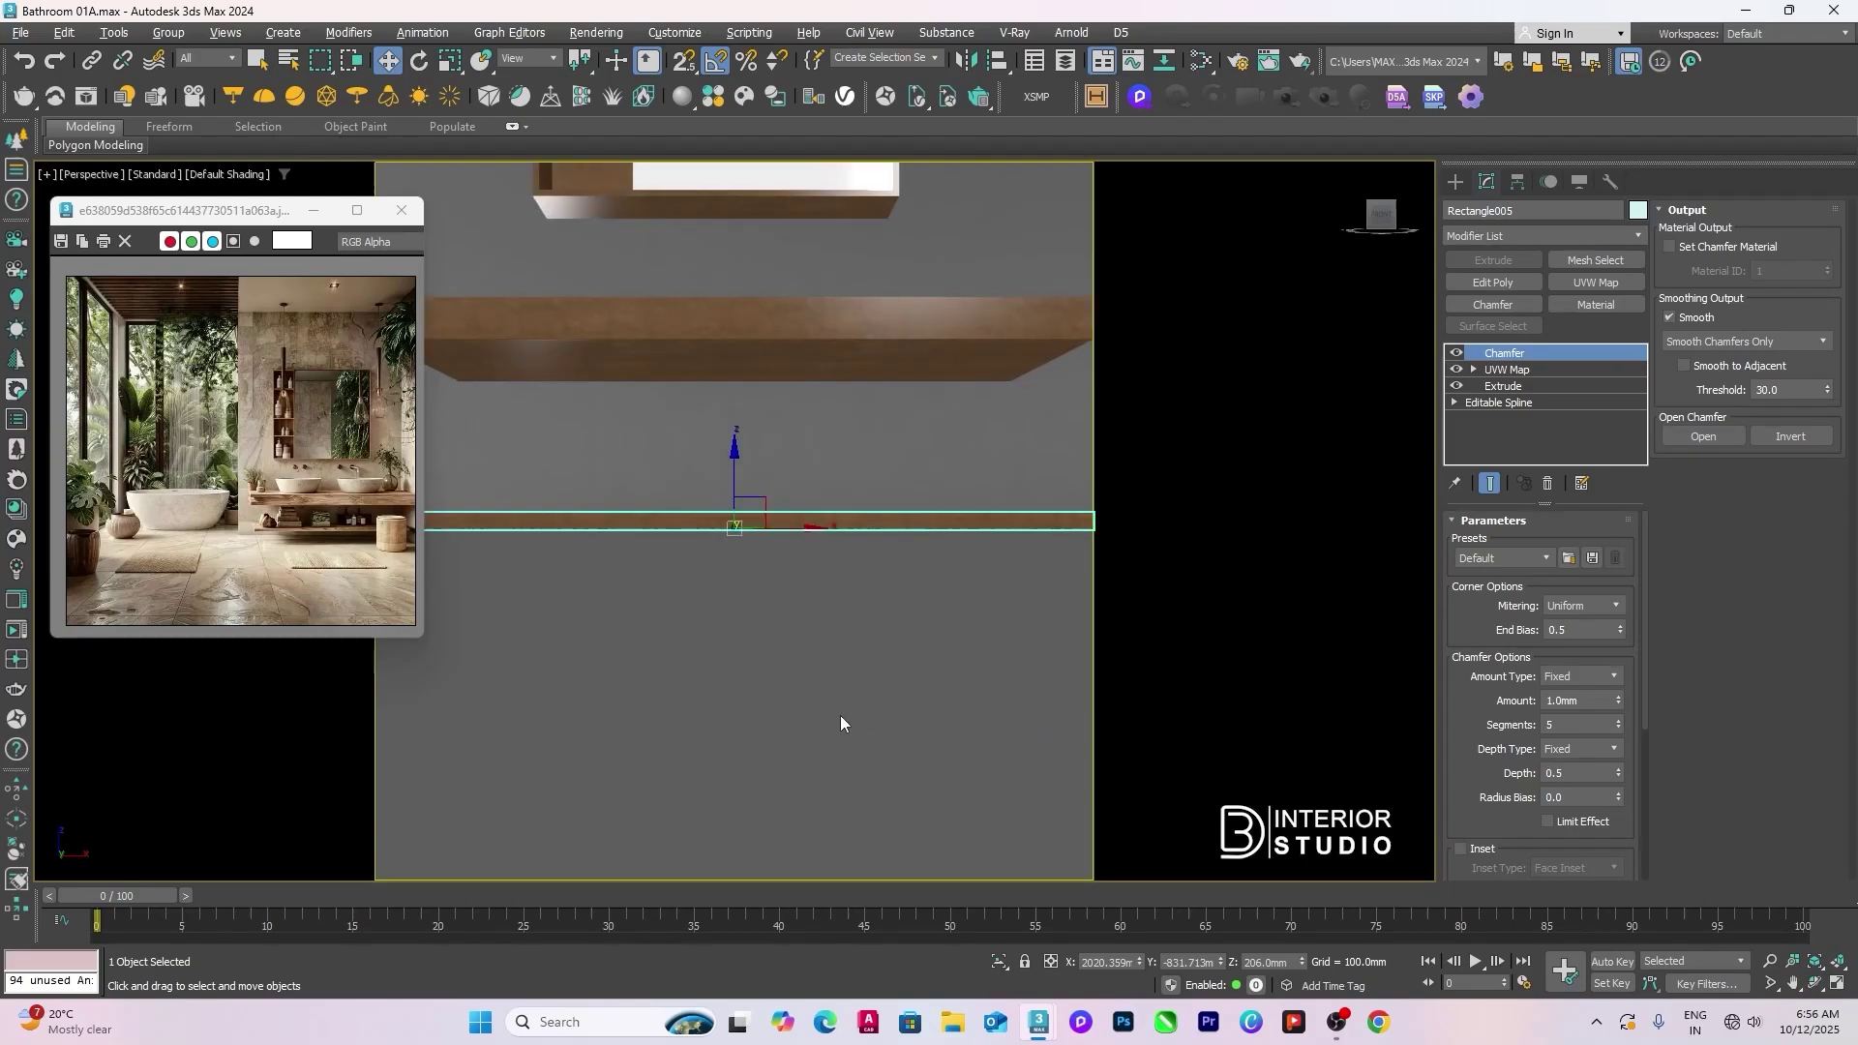
pyautogui.keyDown('alt'); pyautogui.moveTo(841, 716); pyautogui.dragTo(857, 762, button='middle'); pyautogui.keyUp('alt')
pyautogui.click(906, 740)
pyautogui.hotkey('ctrl', 'z')
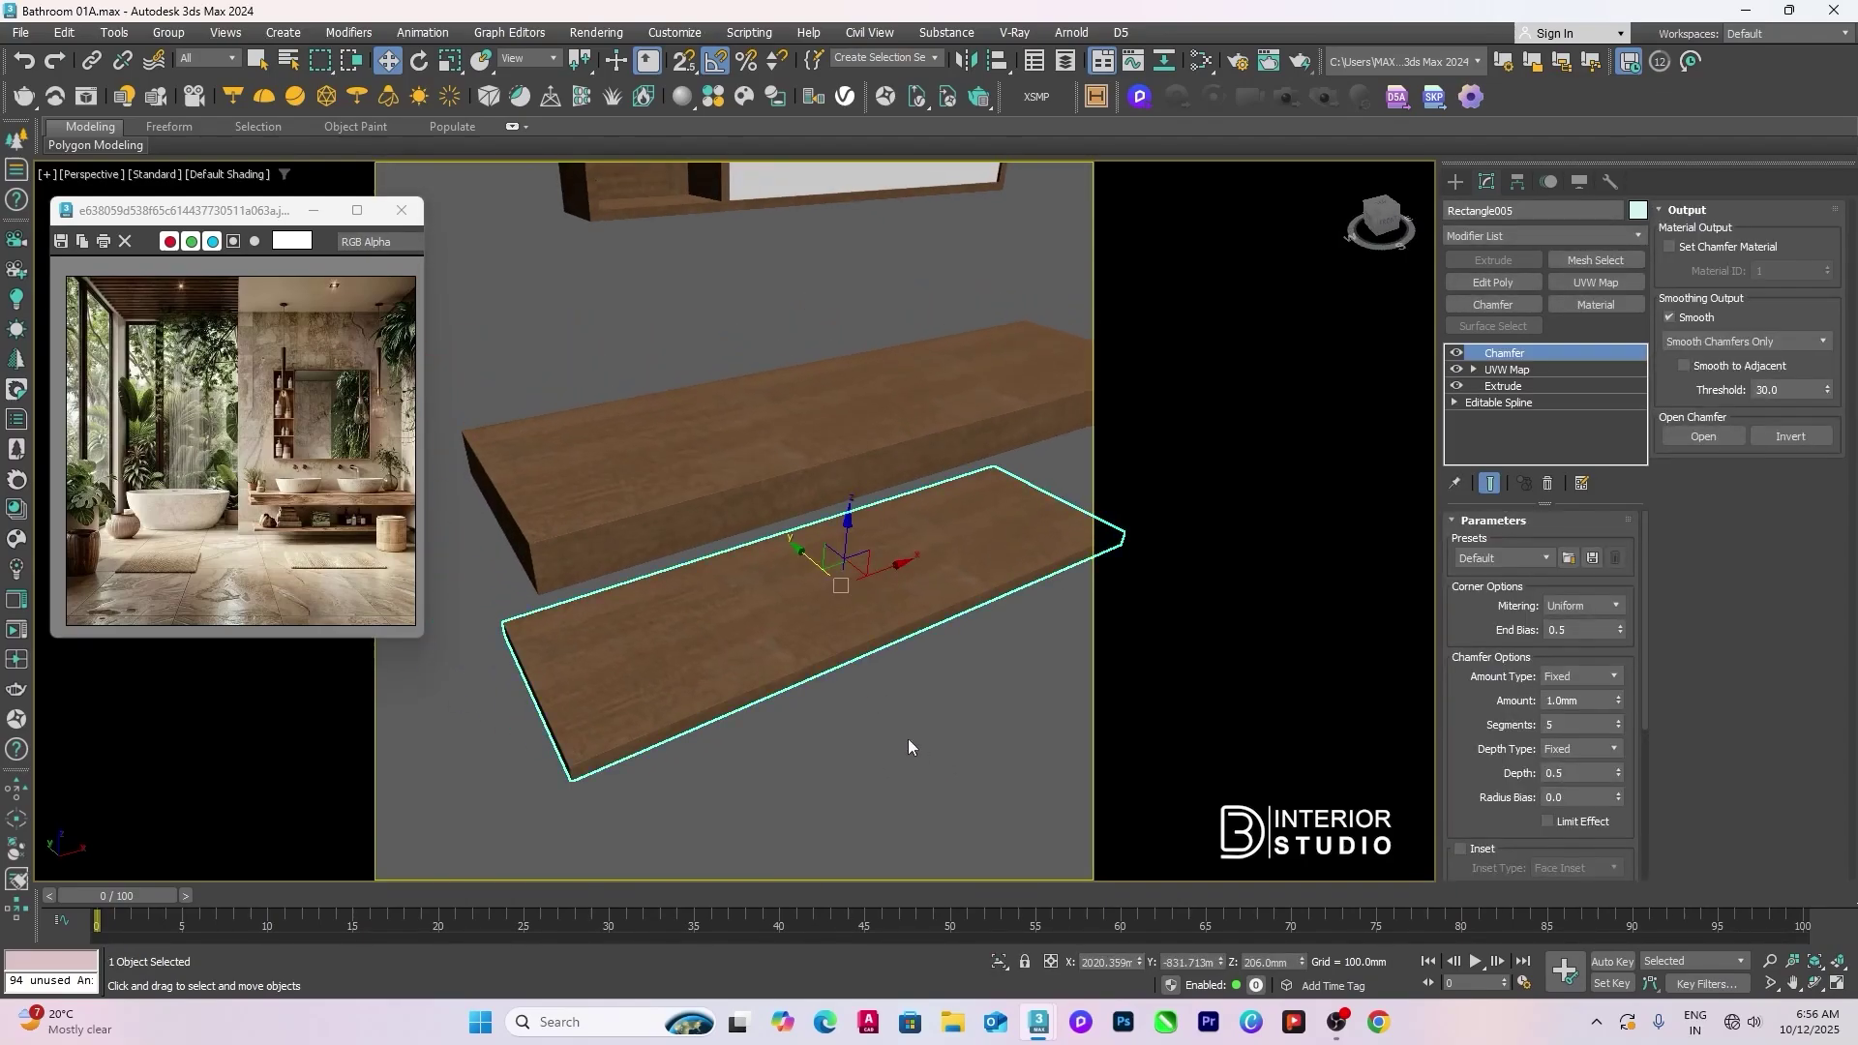
pyautogui.click(921, 747)
pyautogui.press('m')
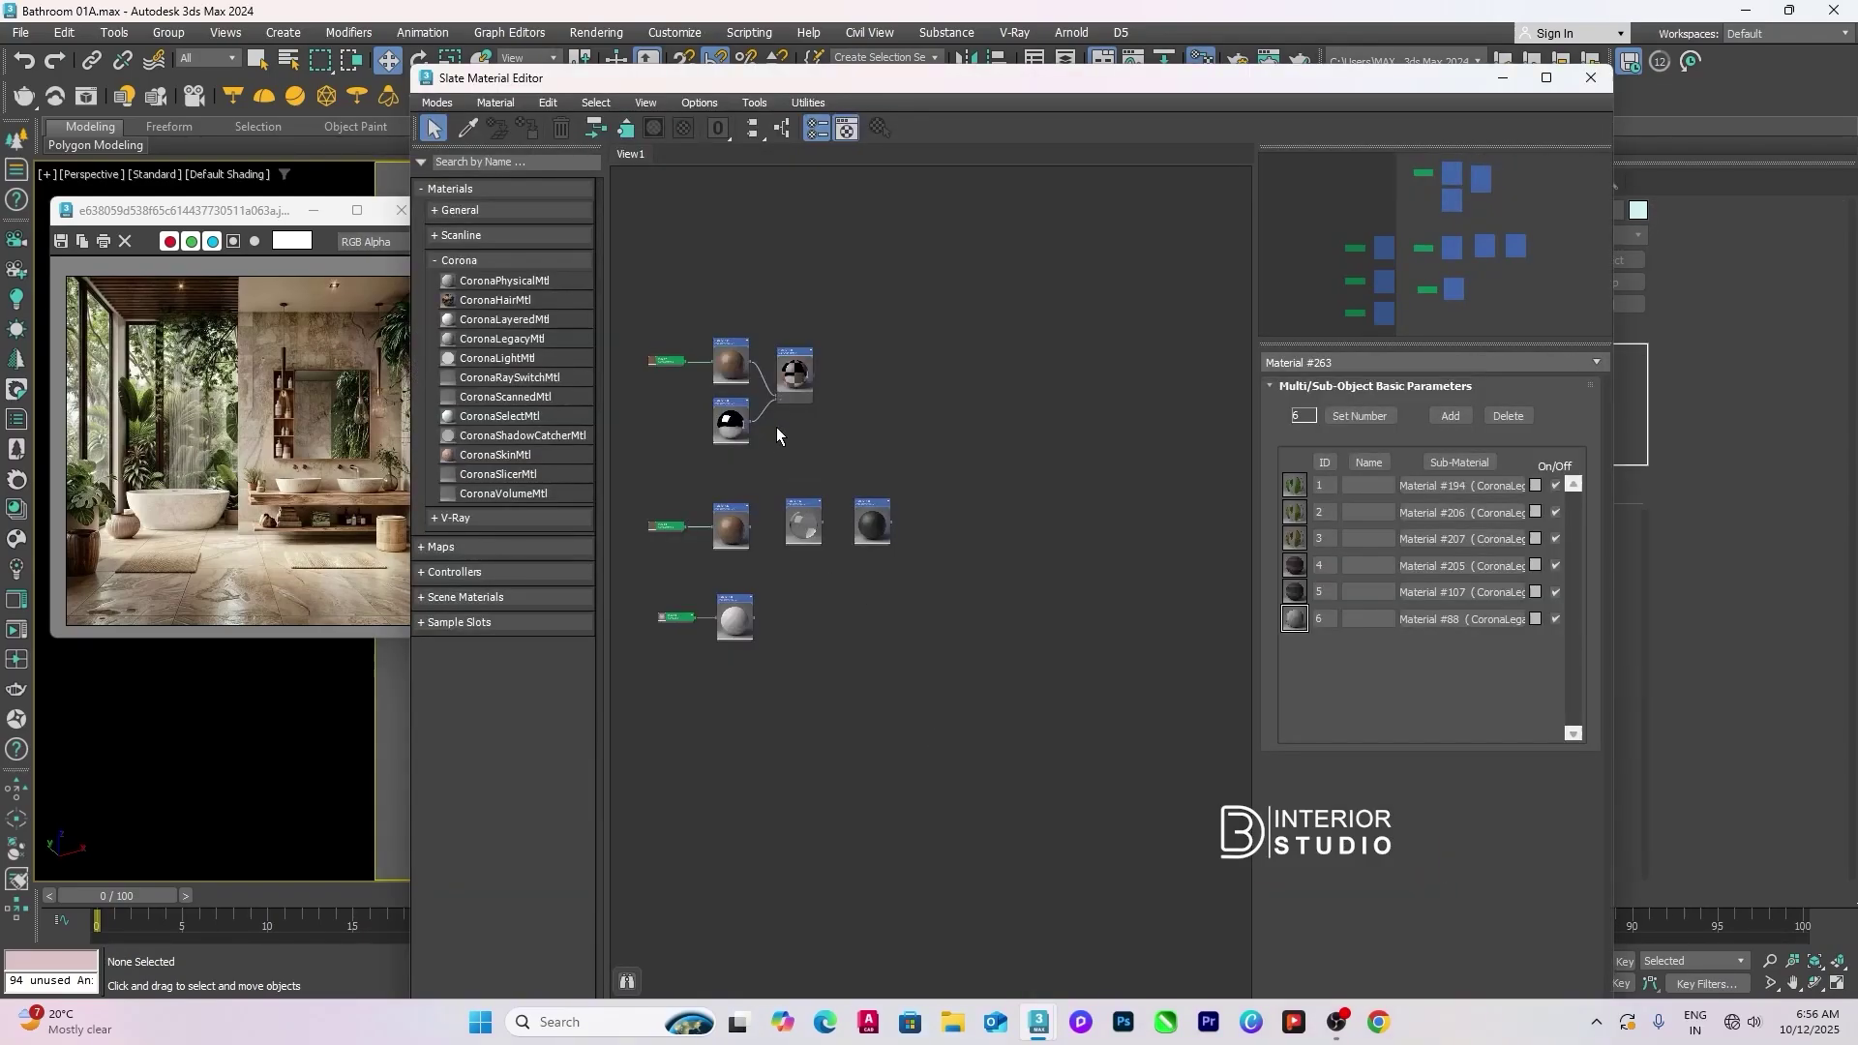
pyautogui.scroll(5, 733, 542)
pyautogui.click(736, 534)
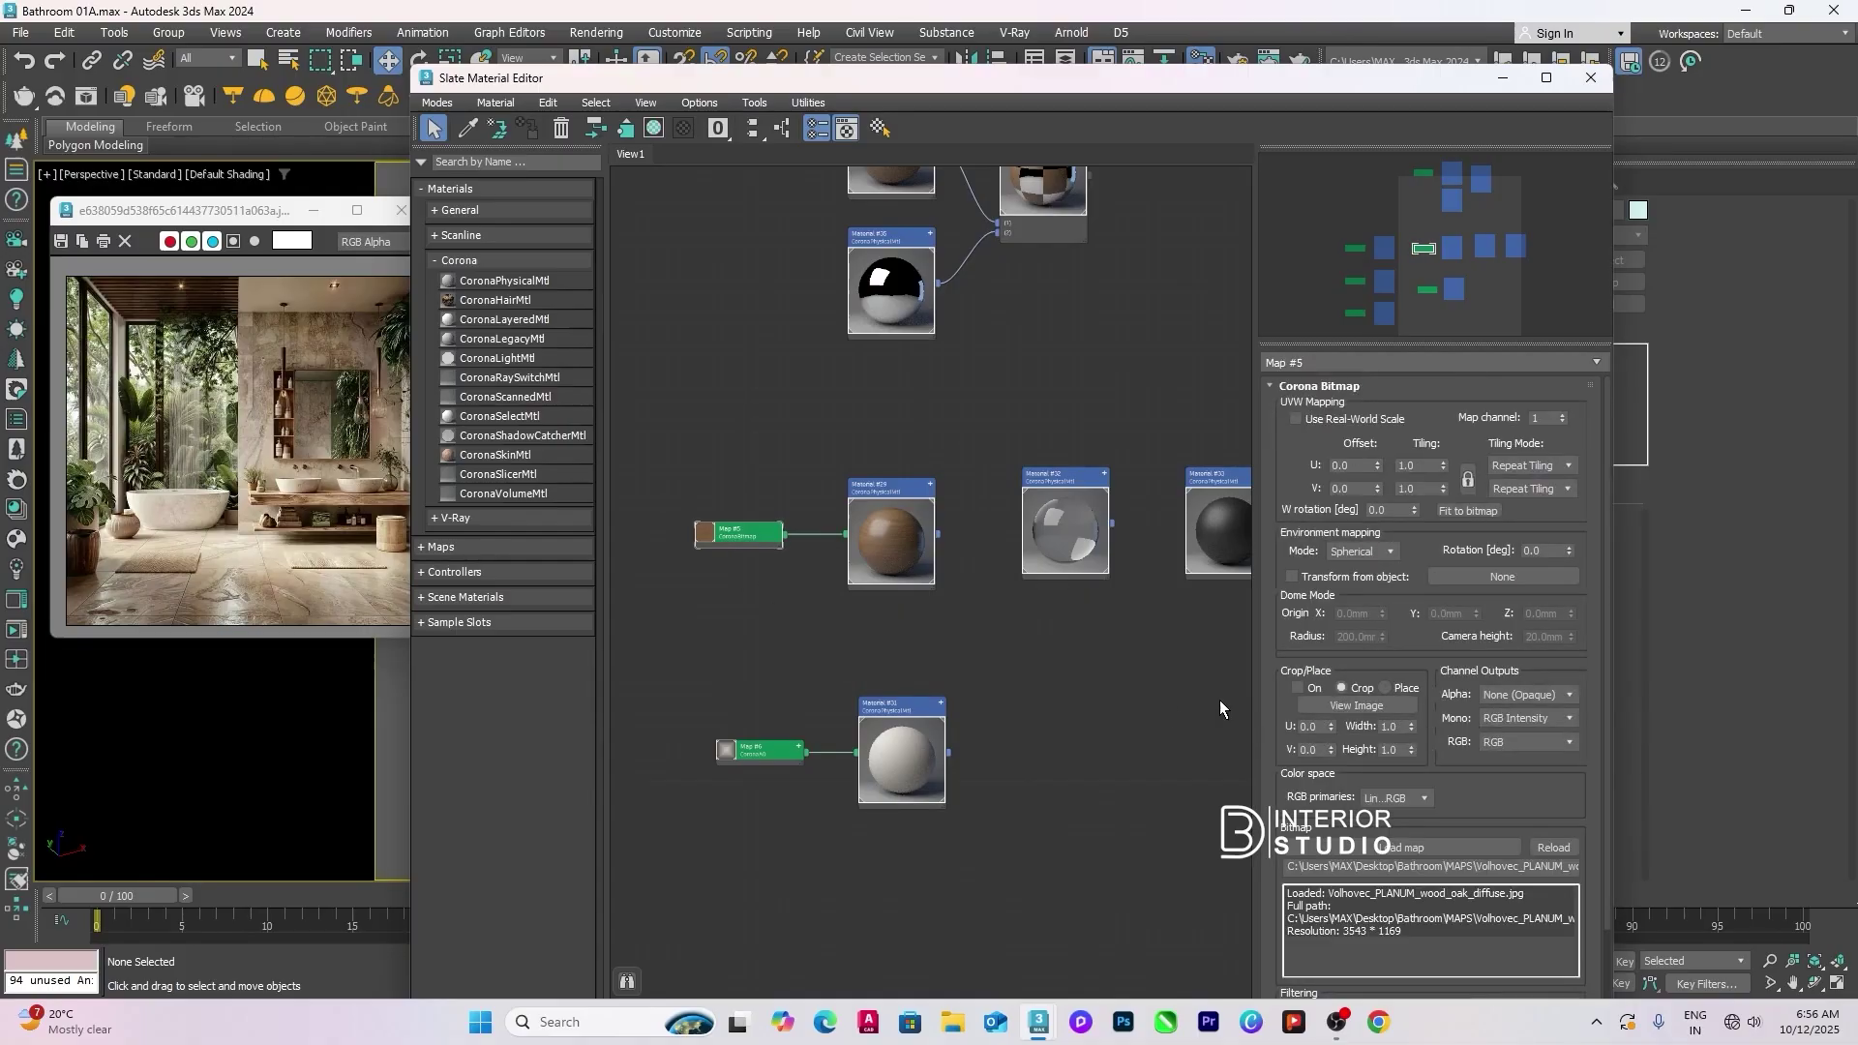
pyautogui.click(1439, 856)
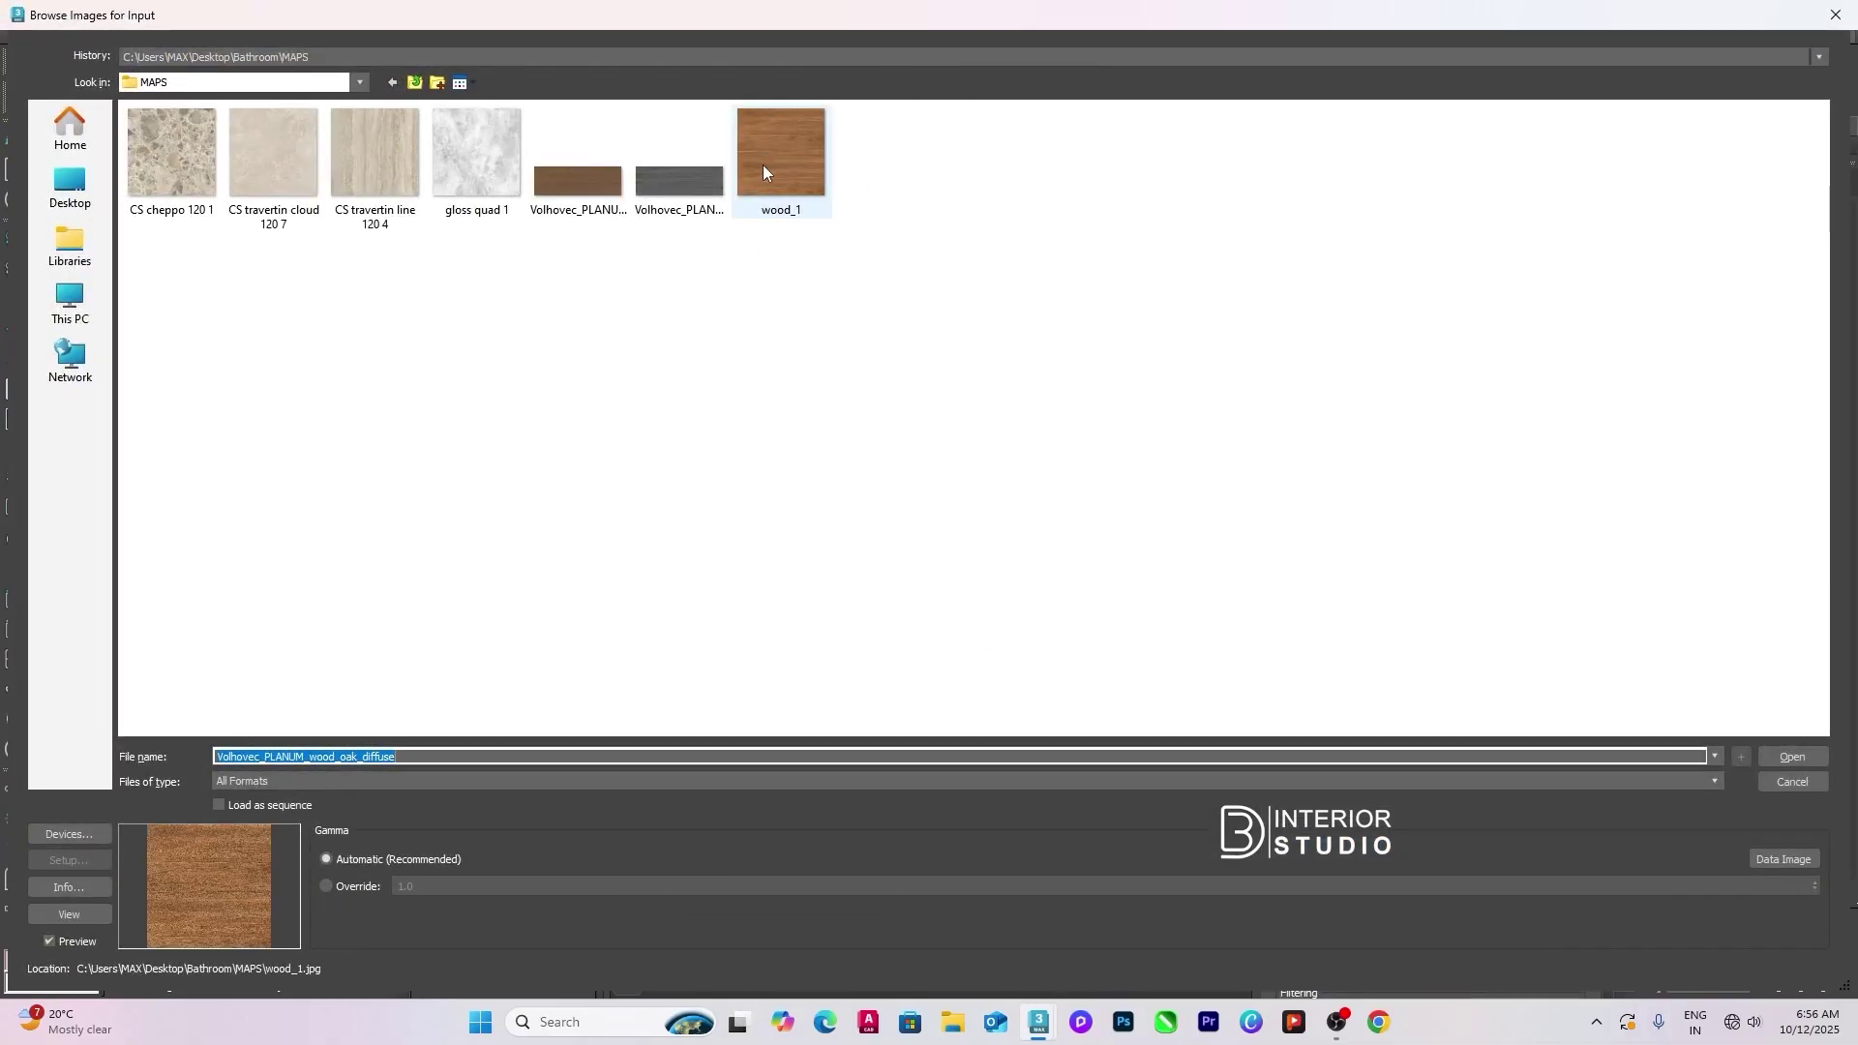
pyautogui.doubleClick(762, 165)
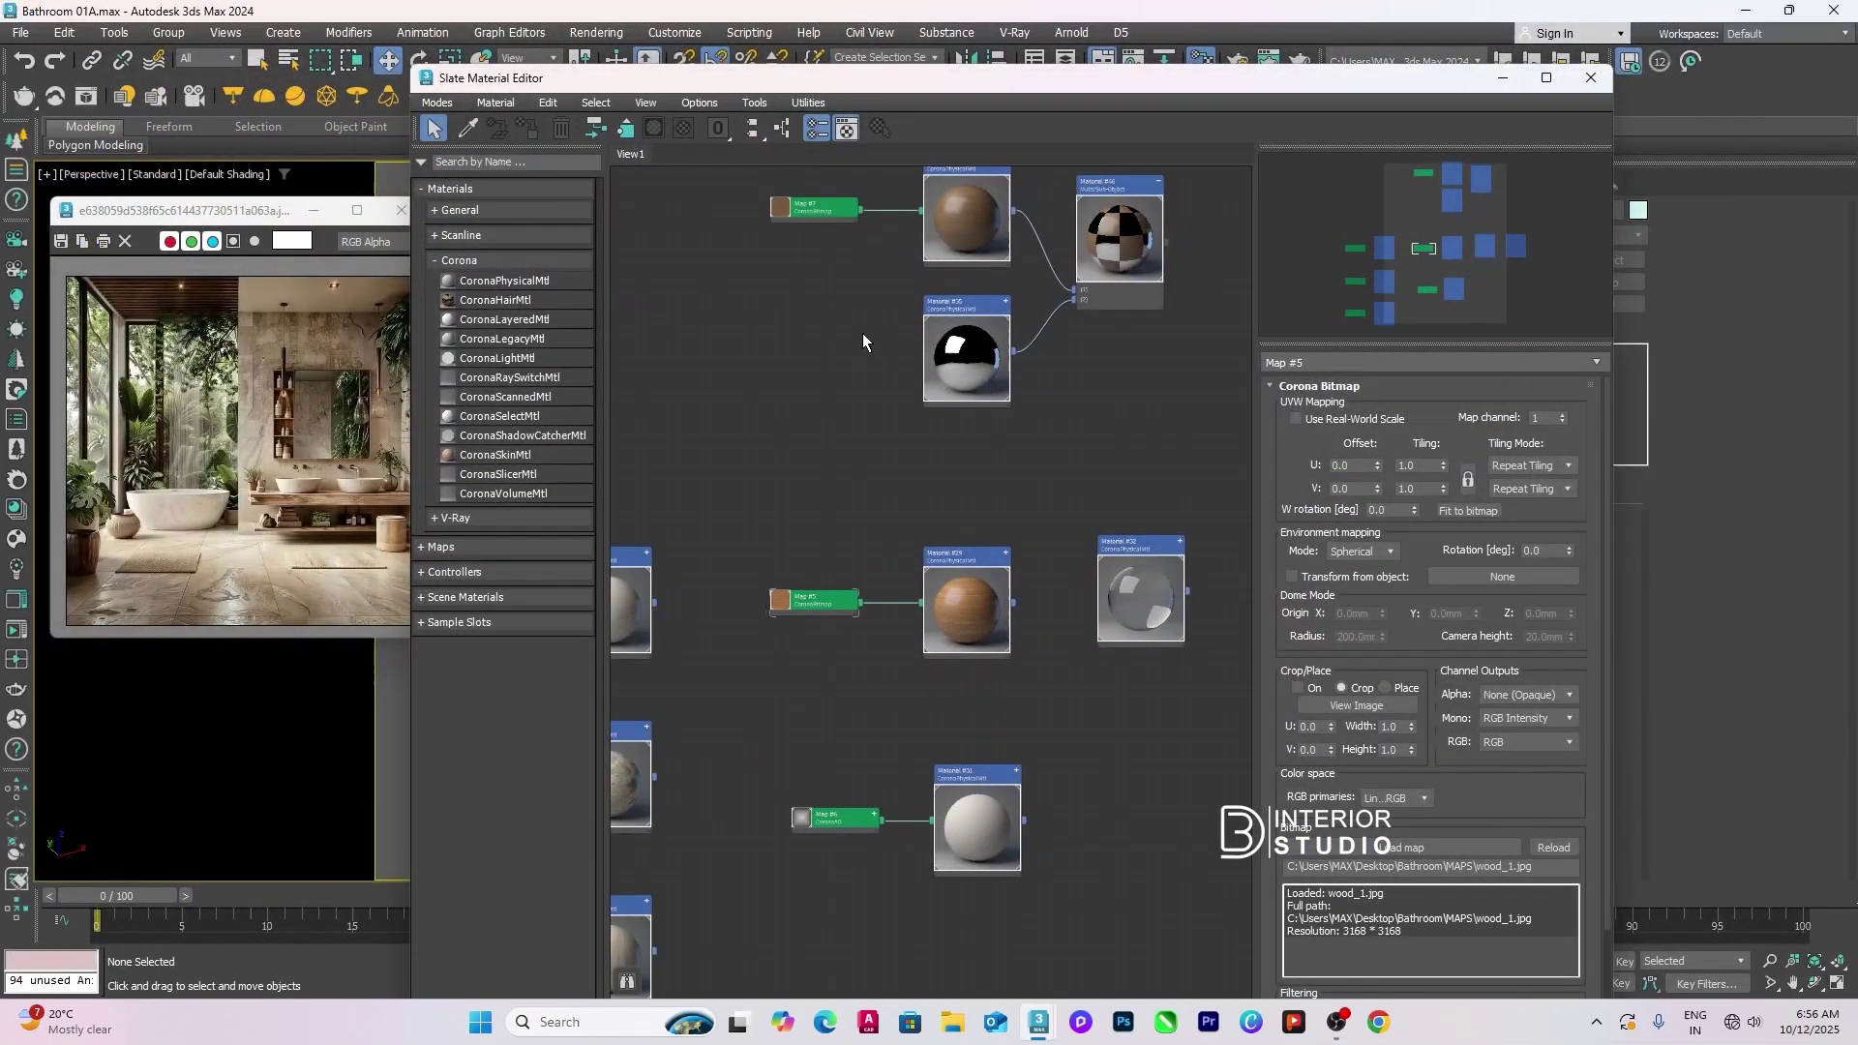
# Step: Load wood_1 into the bitmap of the mirror cabinet's wood sub-material and close the material editor
pyautogui.click(809, 209)
pyautogui.click(1439, 848)
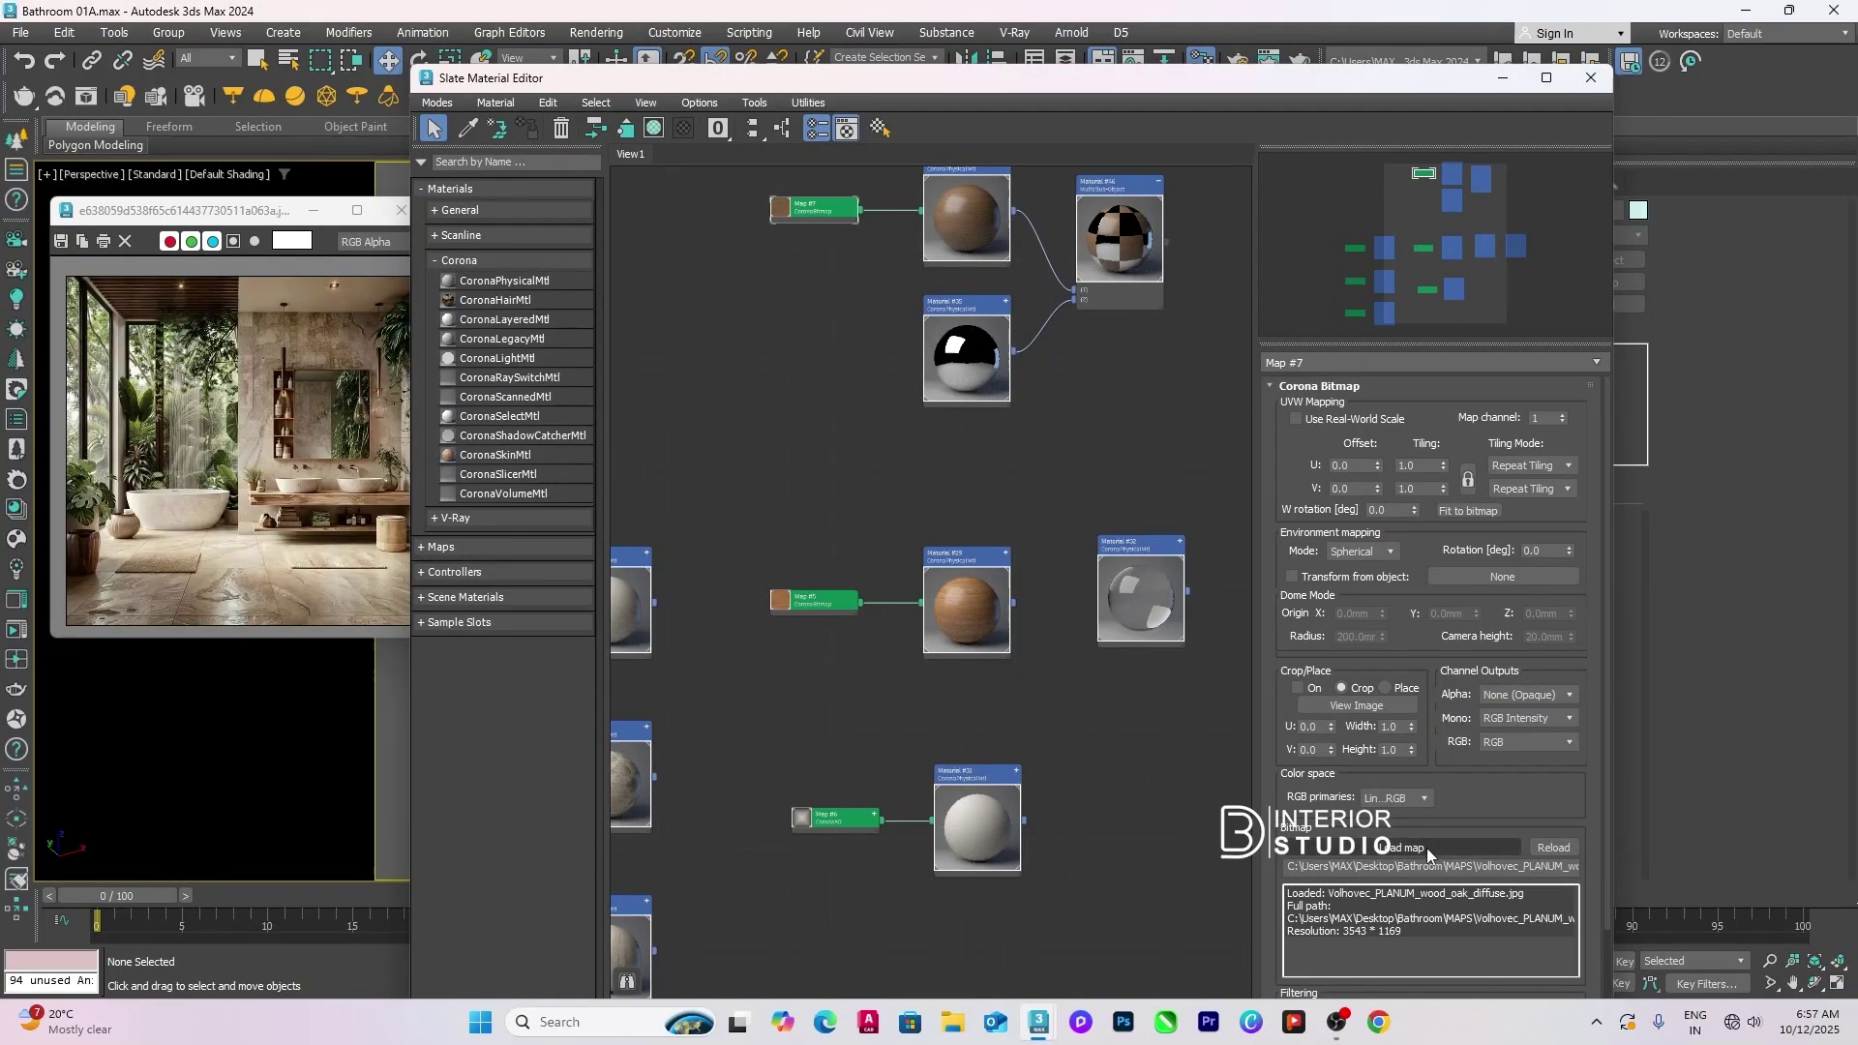
pyautogui.doubleClick(805, 156)
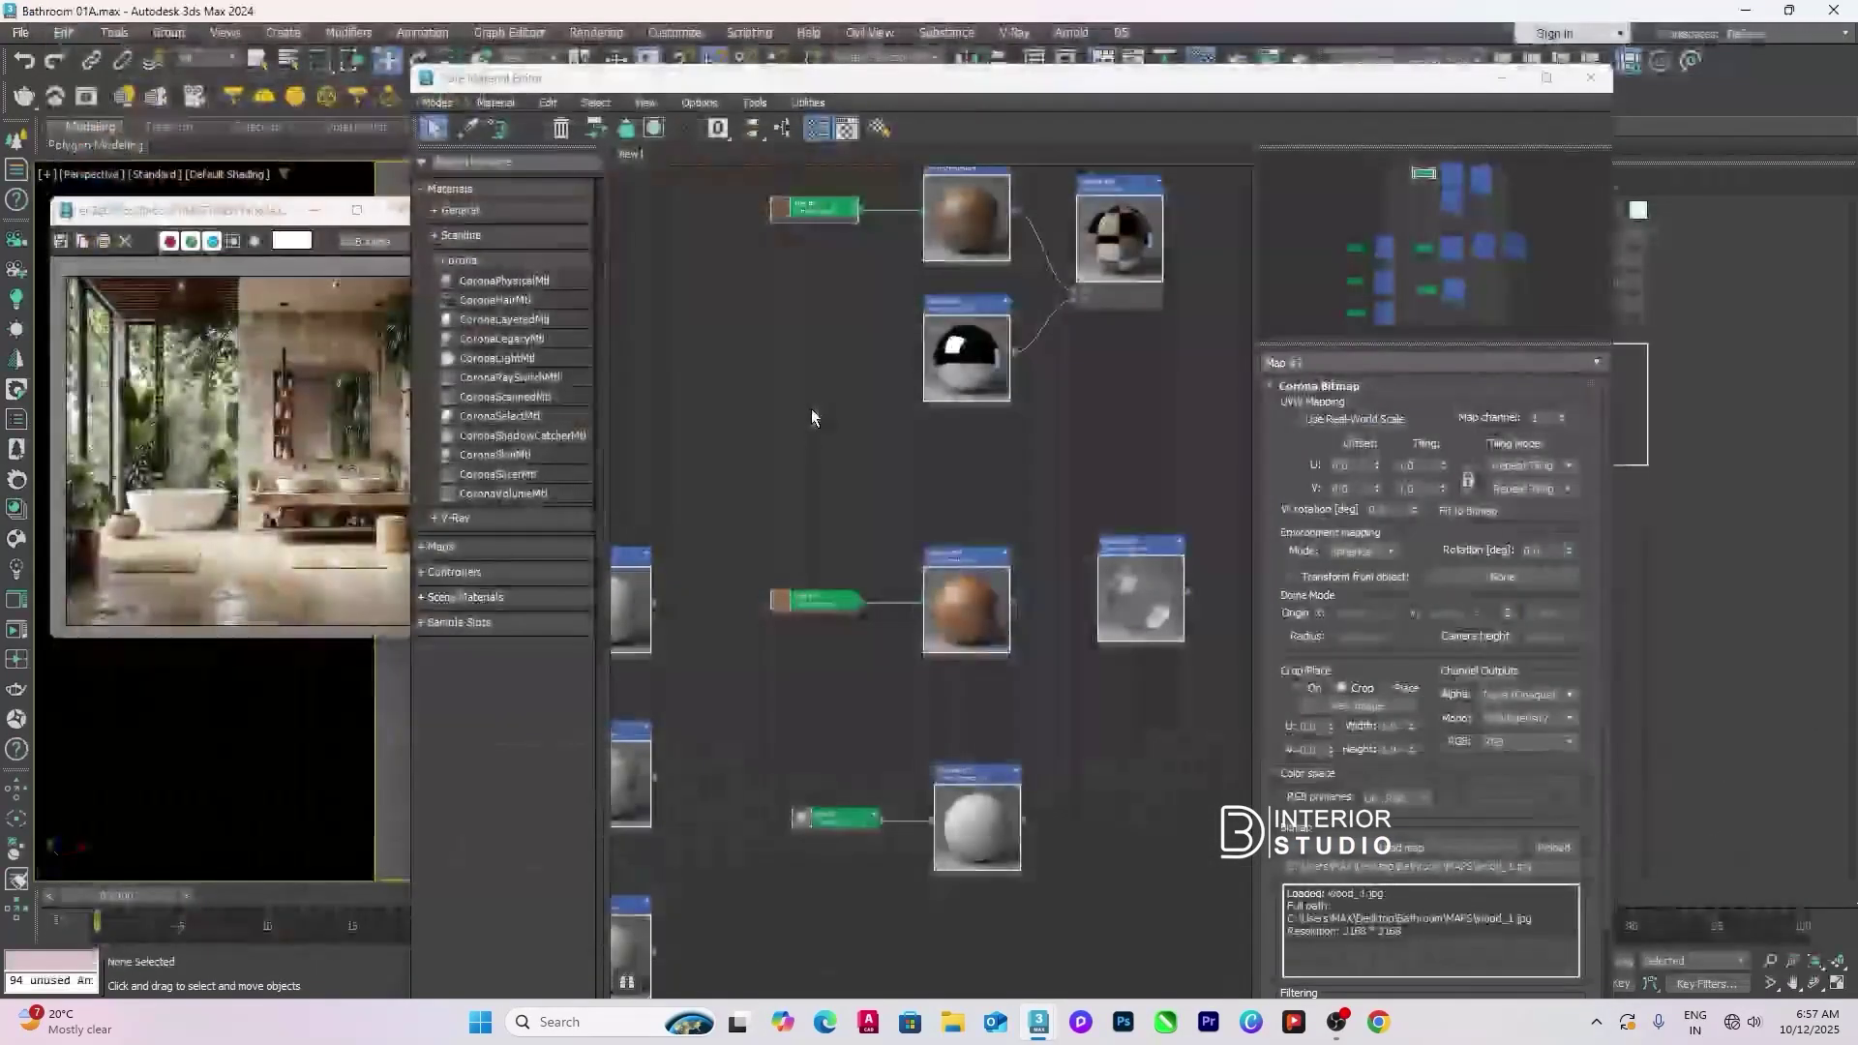
pyautogui.click(1589, 78)
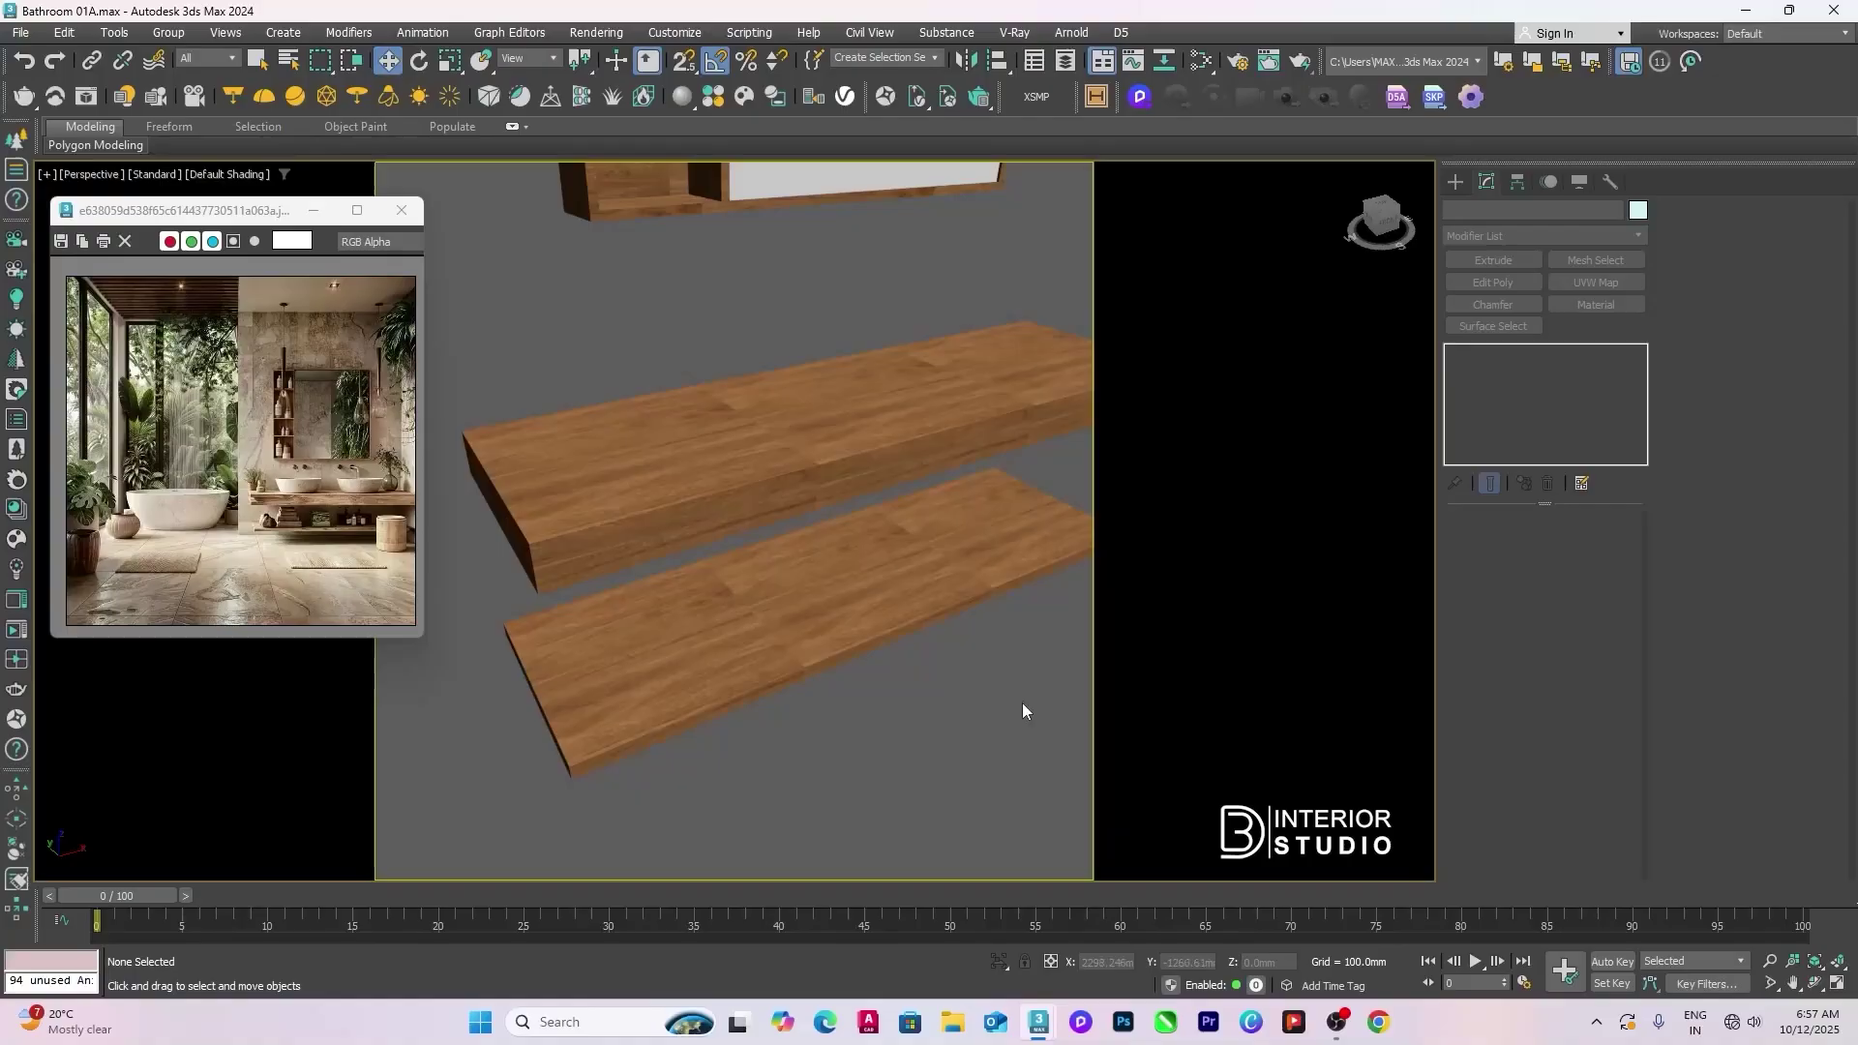
# Step: Refit the lower vanity shelf's UVW Map to the board by switching Real-World Map Size on and off again
pyautogui.click(1024, 589)
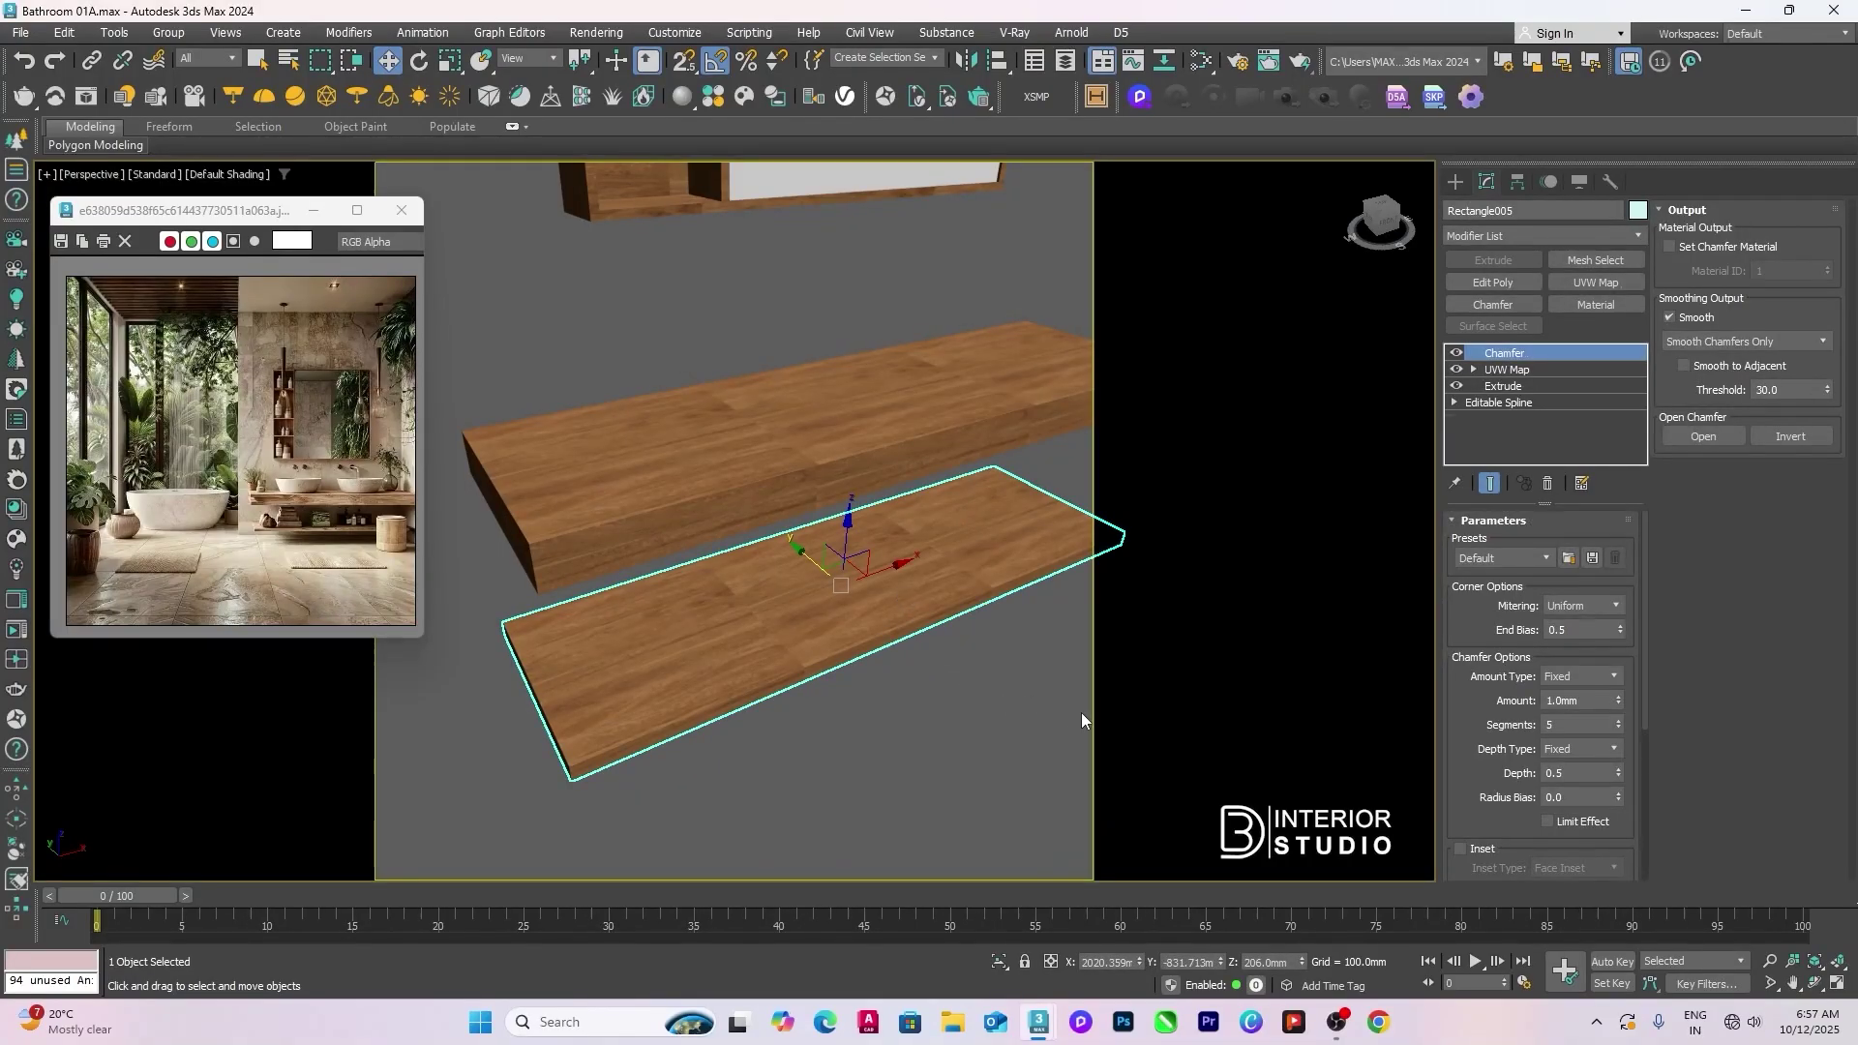
pyautogui.click(1513, 369)
pyautogui.click(1526, 825)
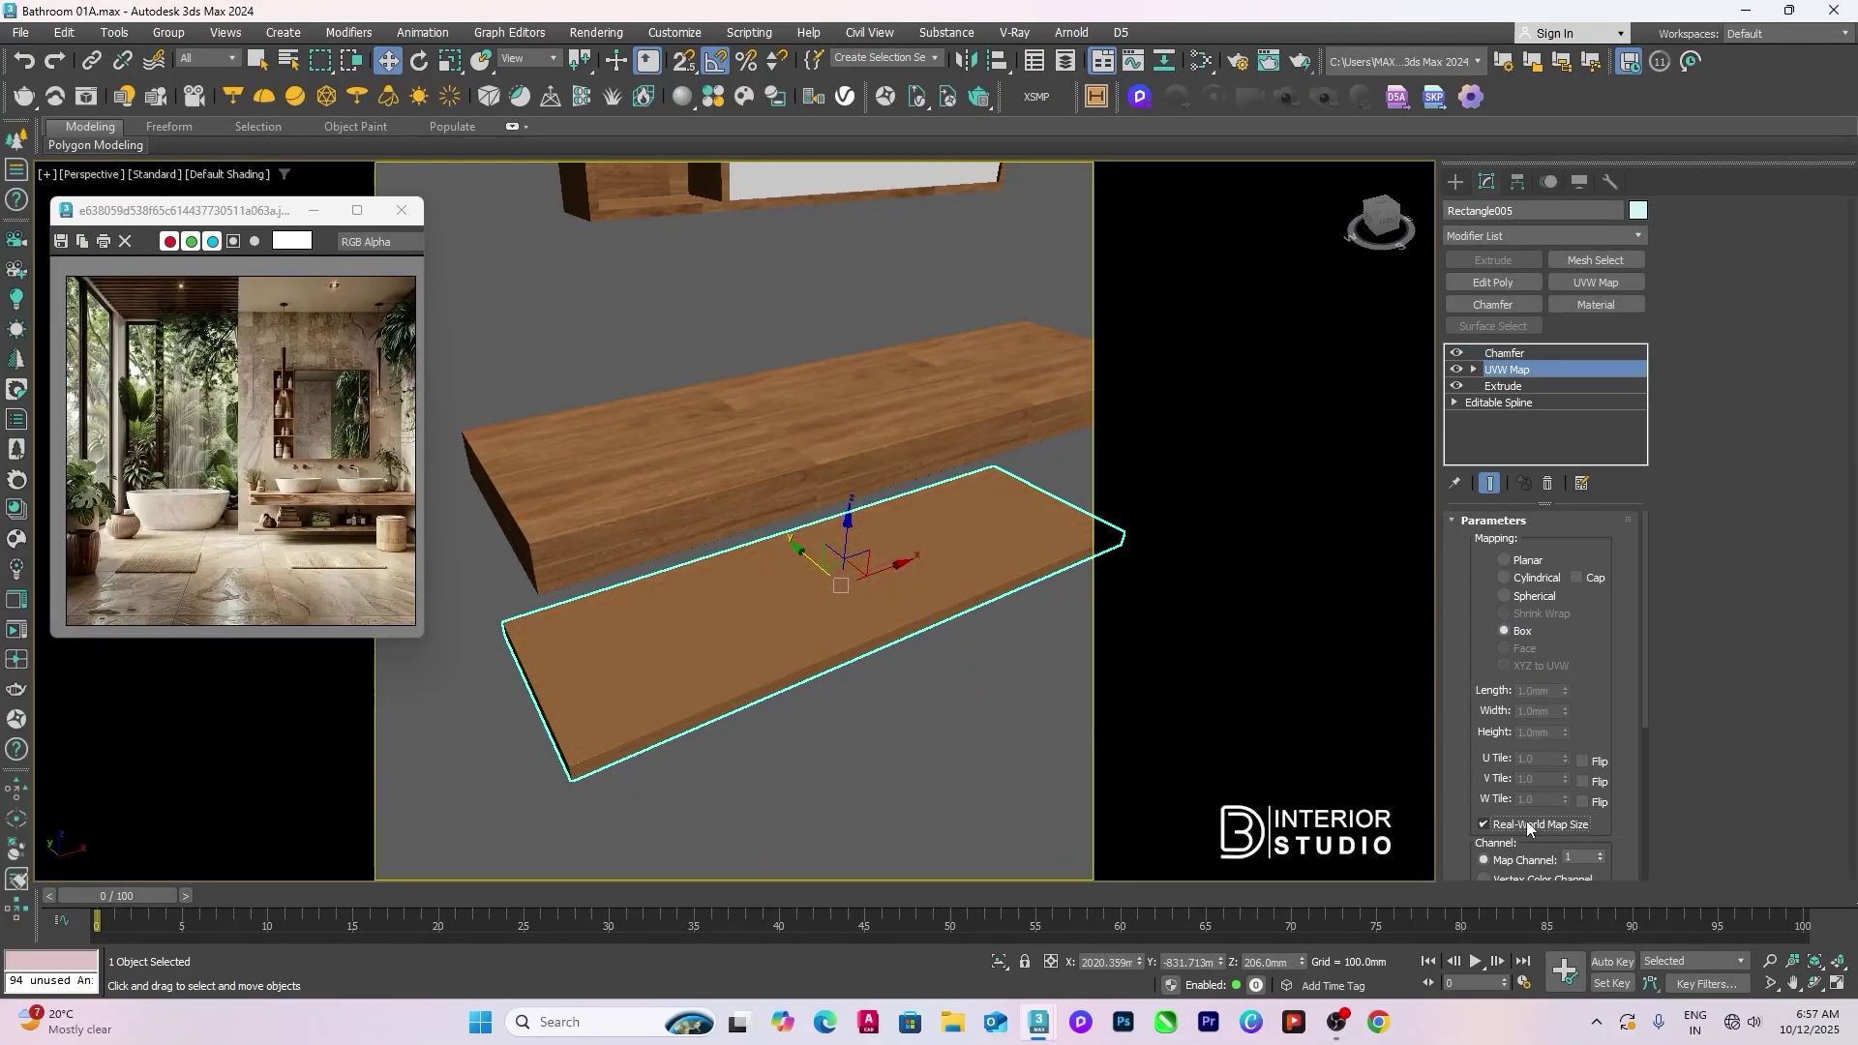
pyautogui.click(1526, 825)
pyautogui.click(968, 747)
pyautogui.click(860, 609)
# Step: Refit the upper vanity shelf's UVW Map to its own dimensions by toggling Real-World Map Size twice
pyautogui.click(826, 491)
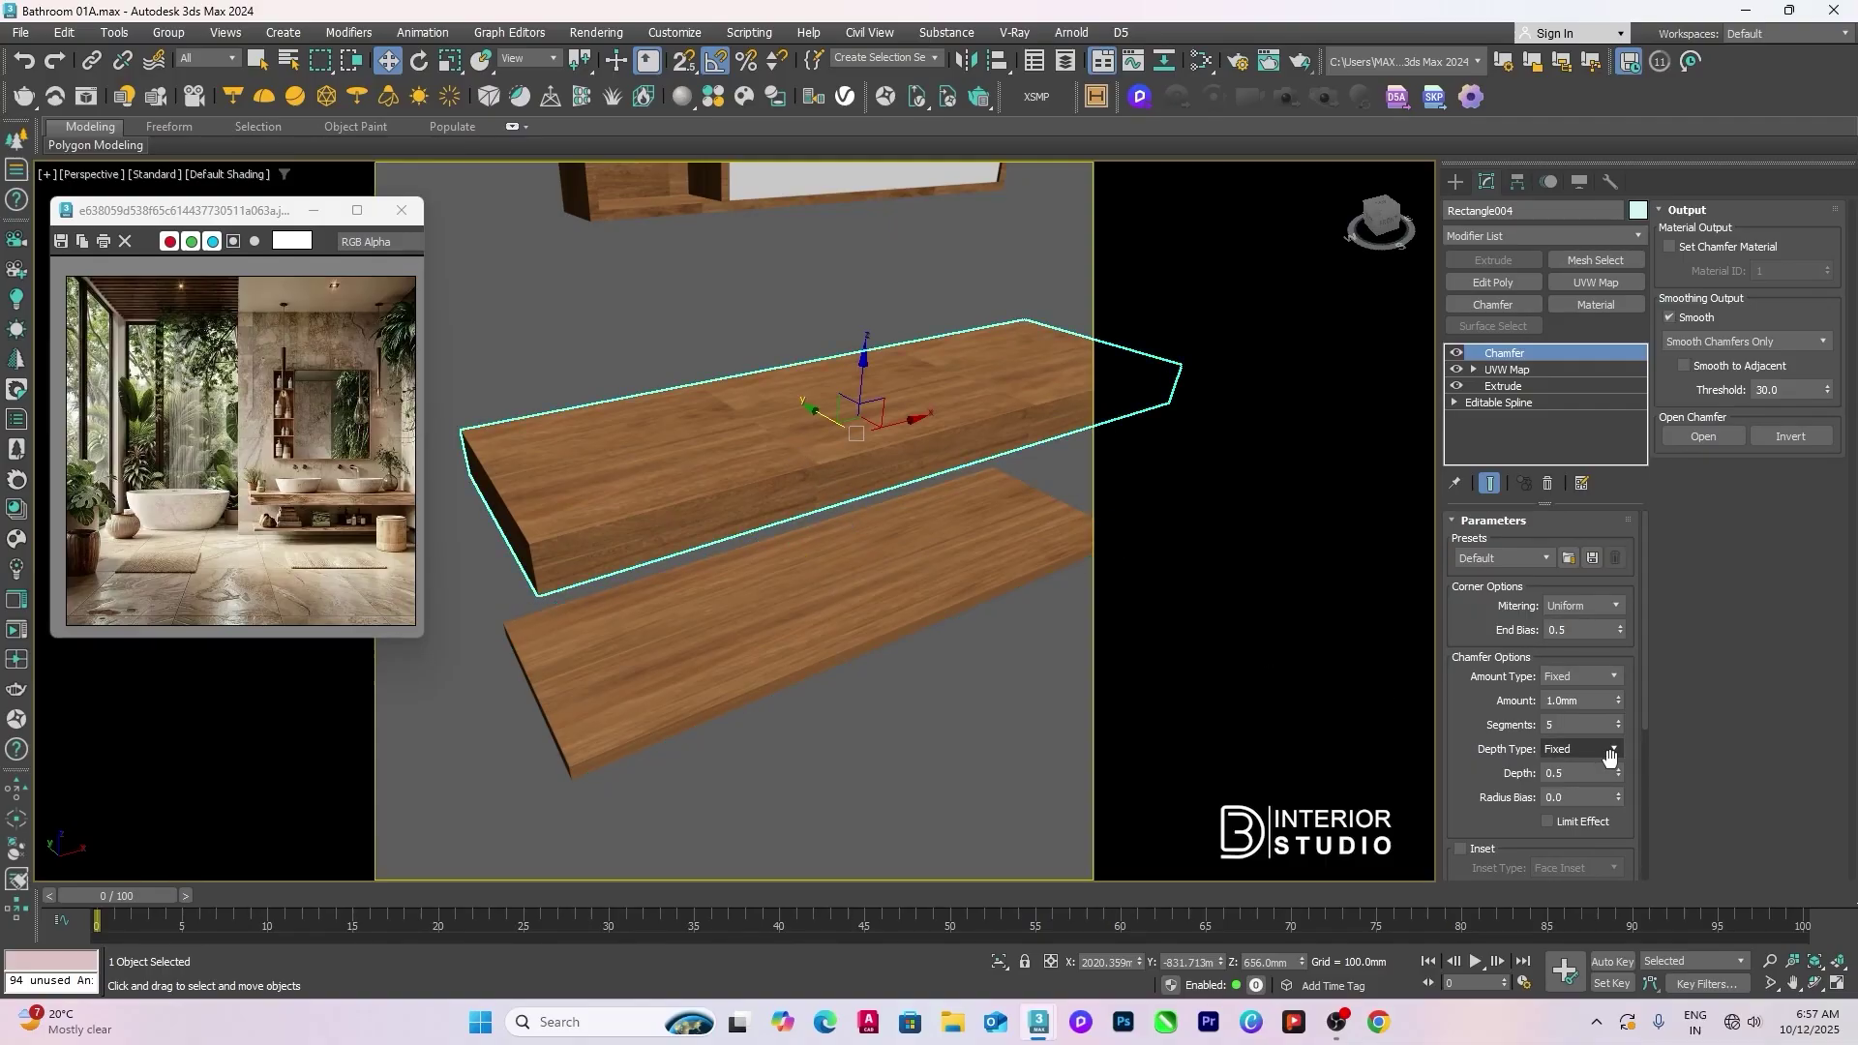
pyautogui.click(1501, 371)
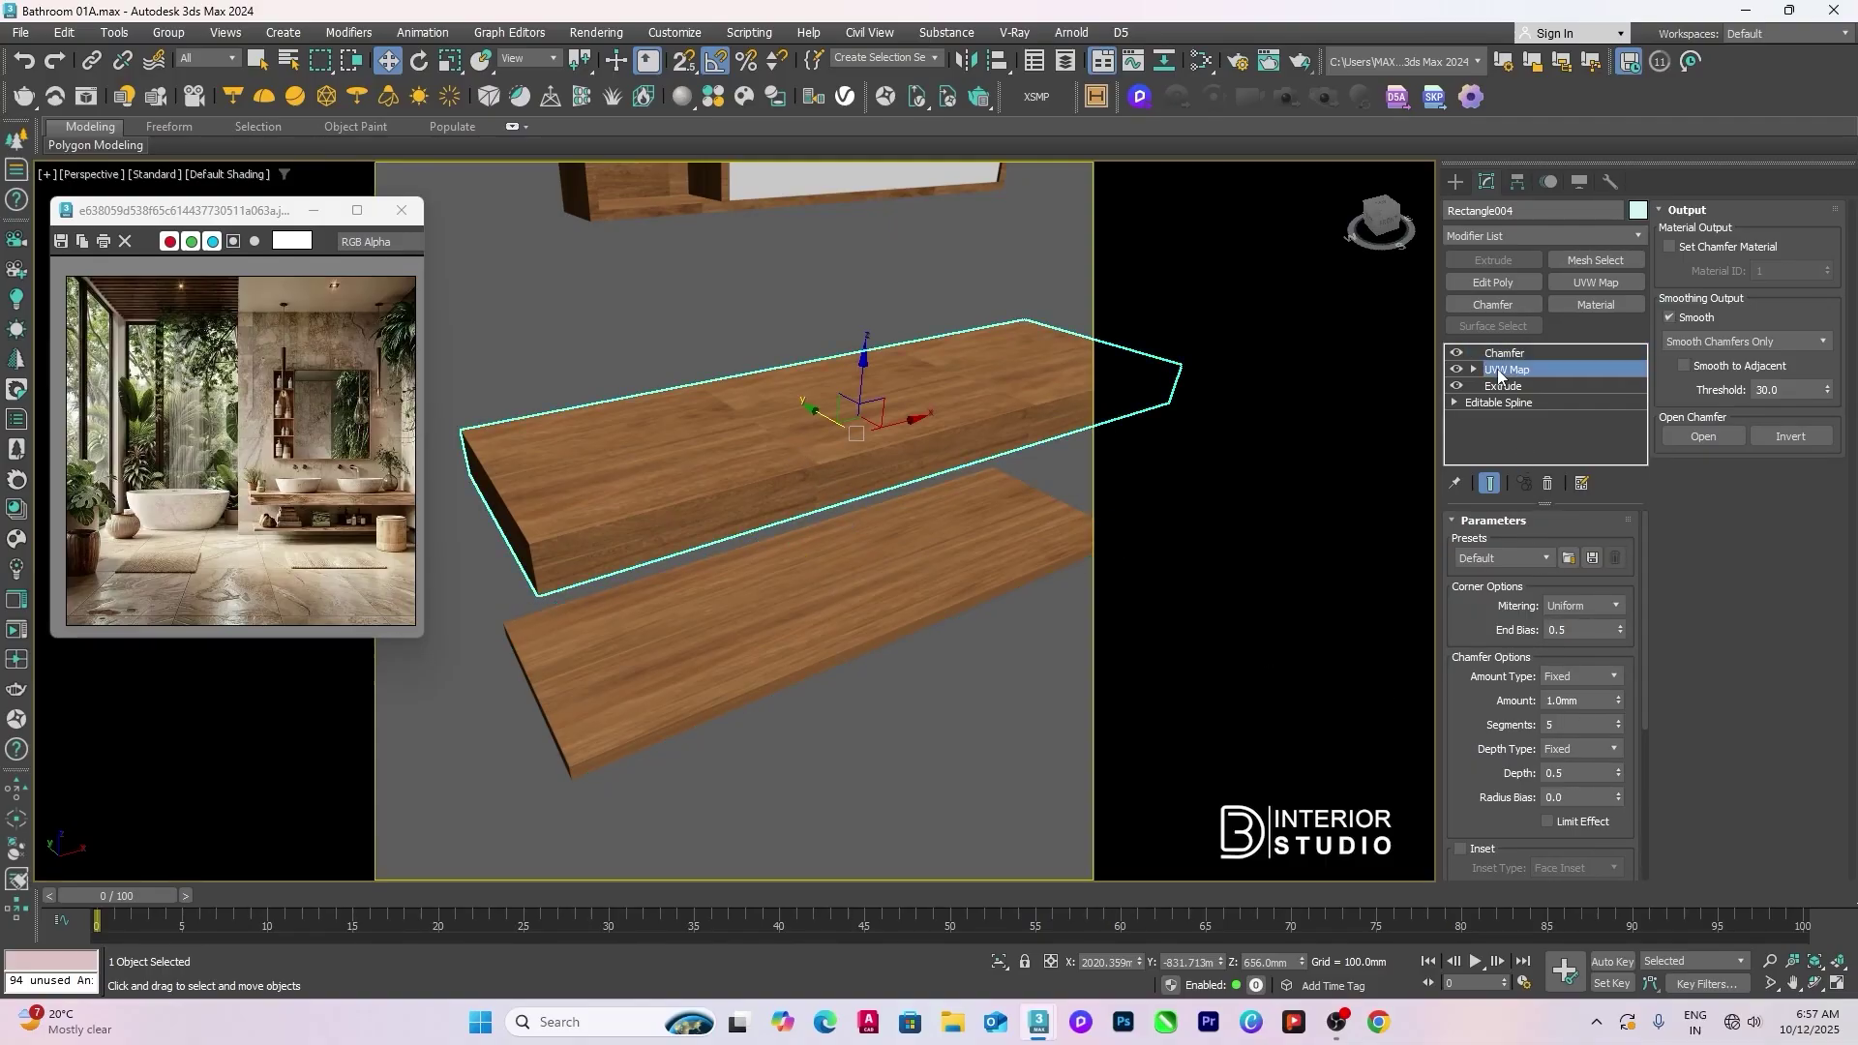
pyautogui.click(1533, 827)
pyautogui.click(1533, 828)
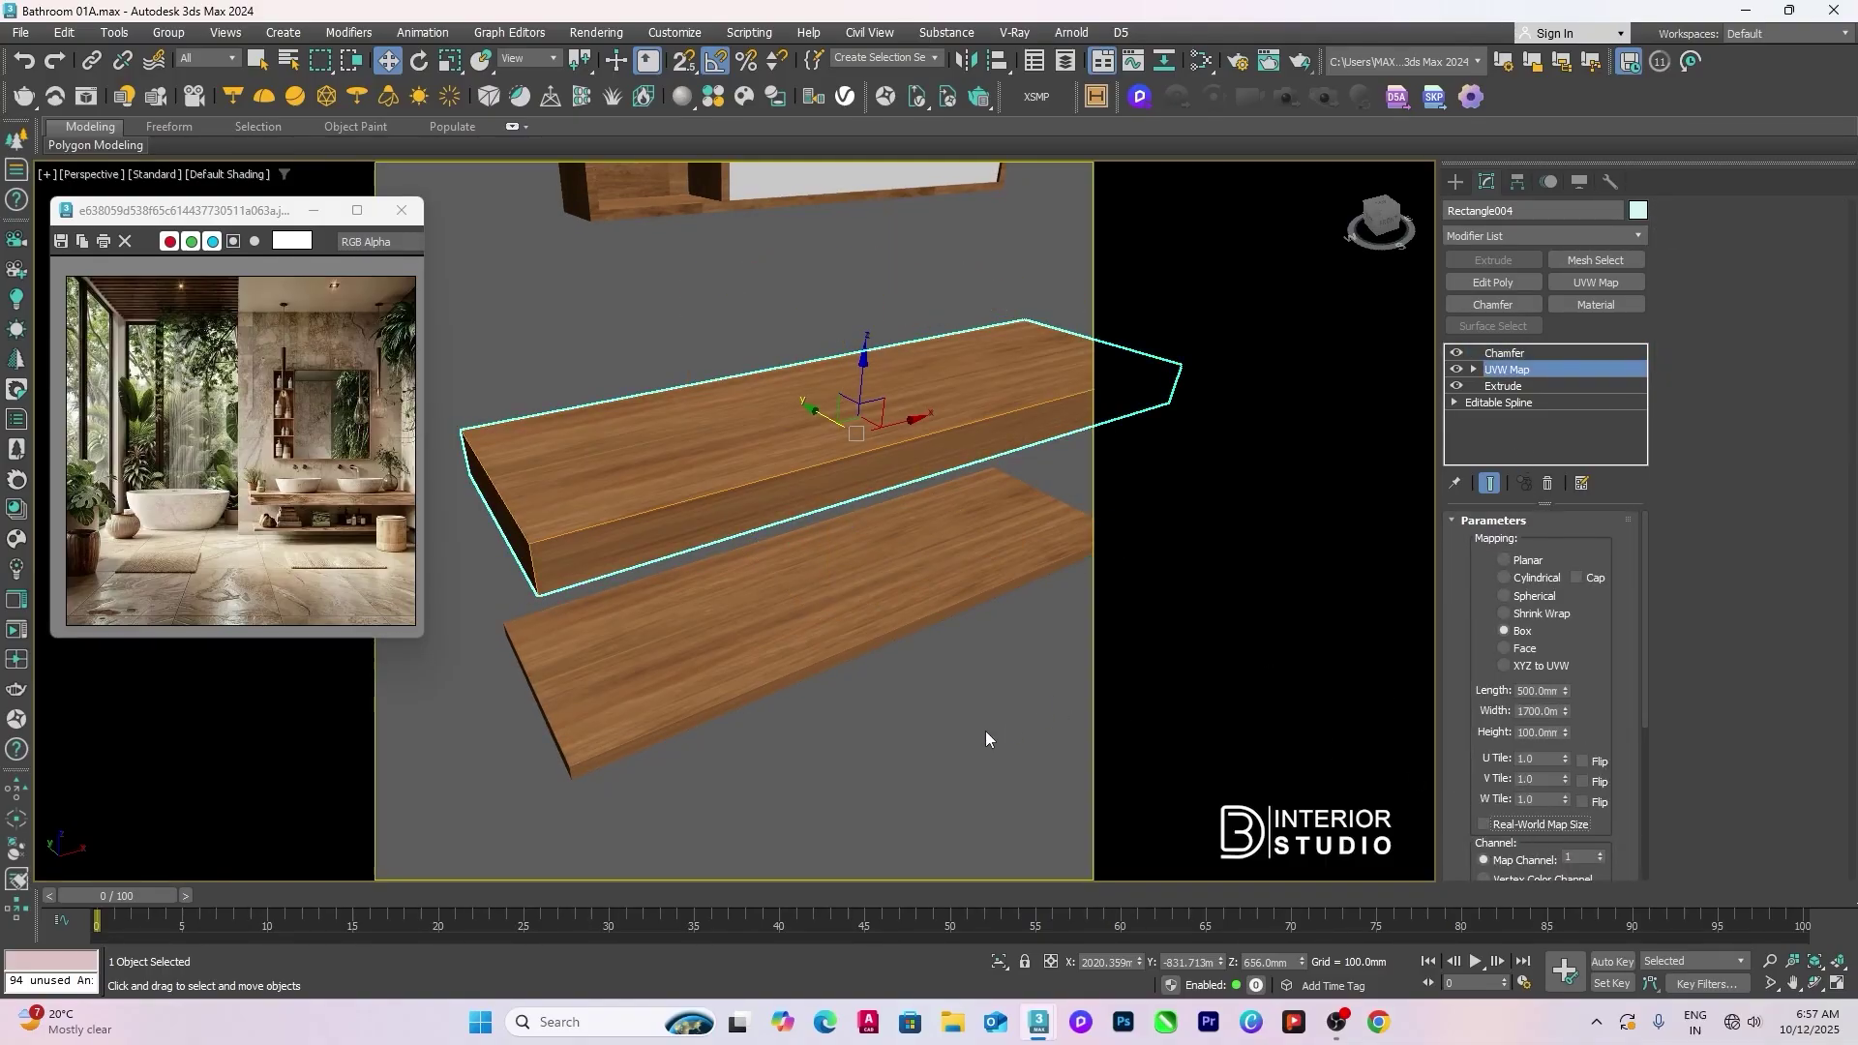
pyautogui.click(986, 732)
# Step: Set the upper vanity shelf's UVW Map length and height both to 600 mm
pyautogui.click(883, 436)
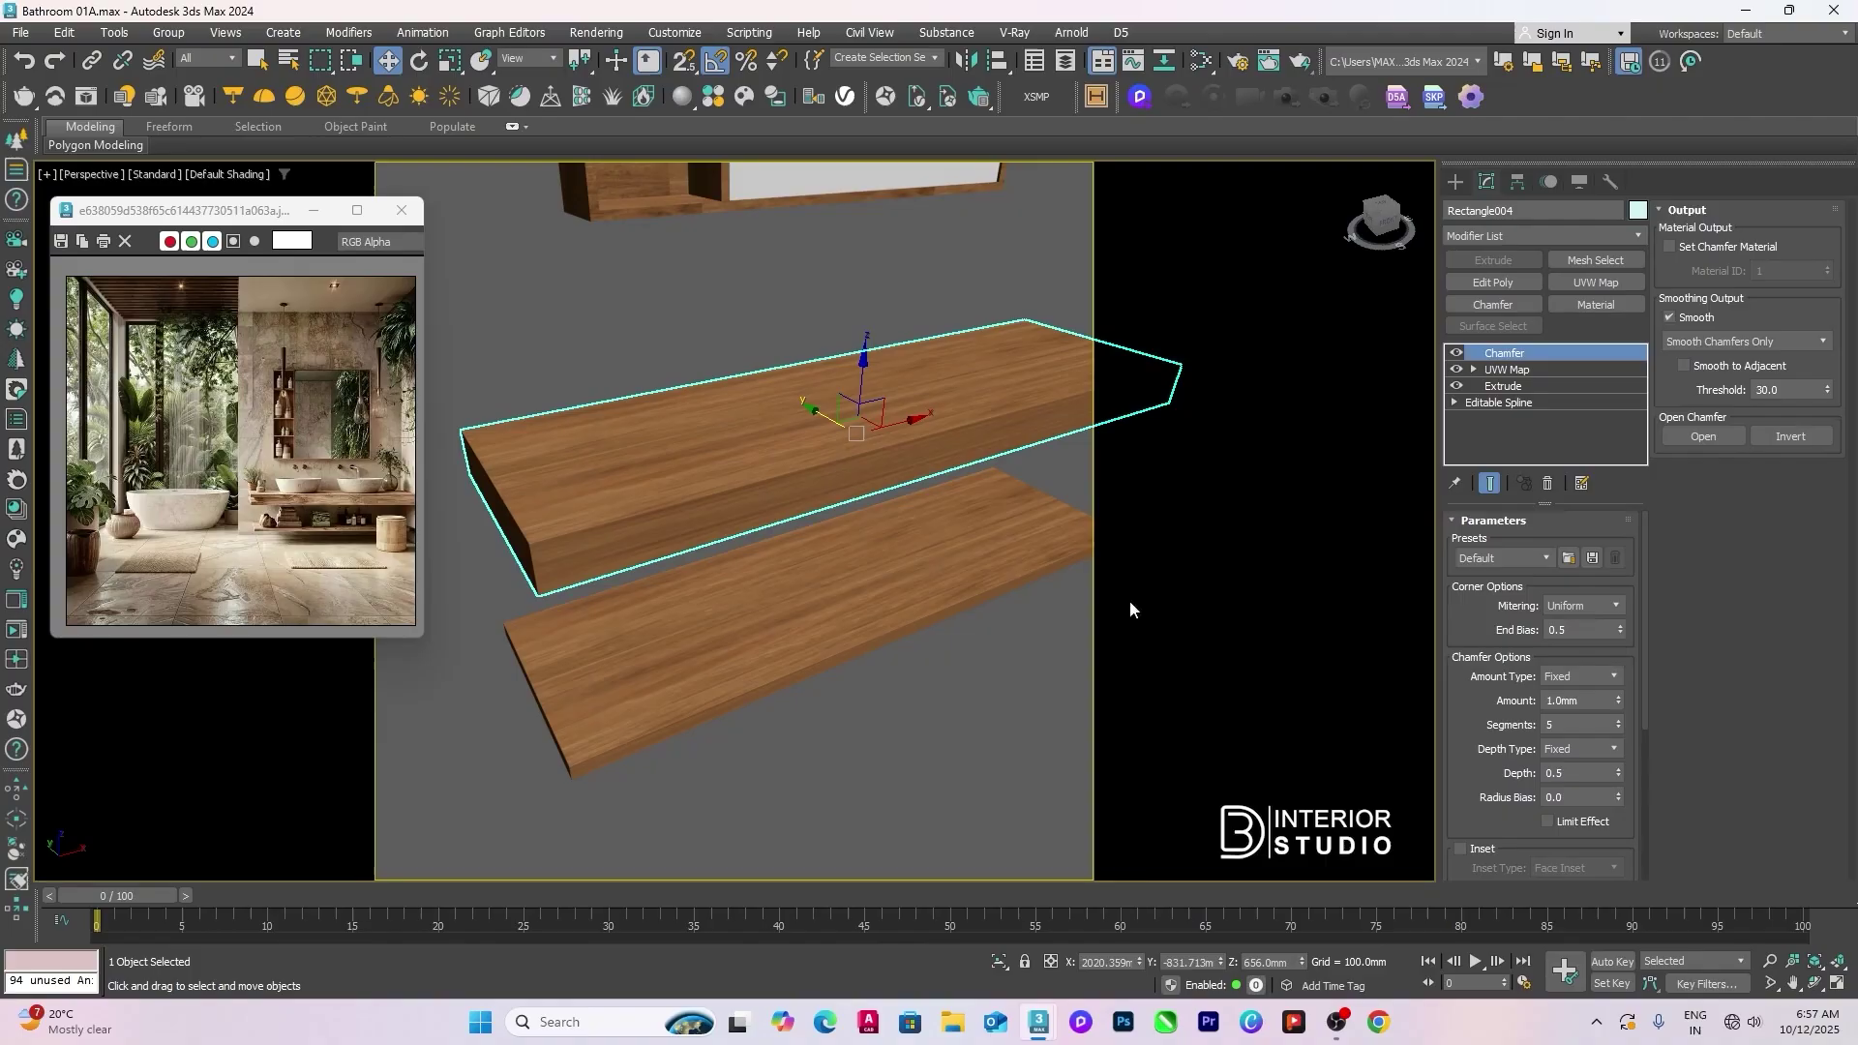
pyautogui.click(1503, 371)
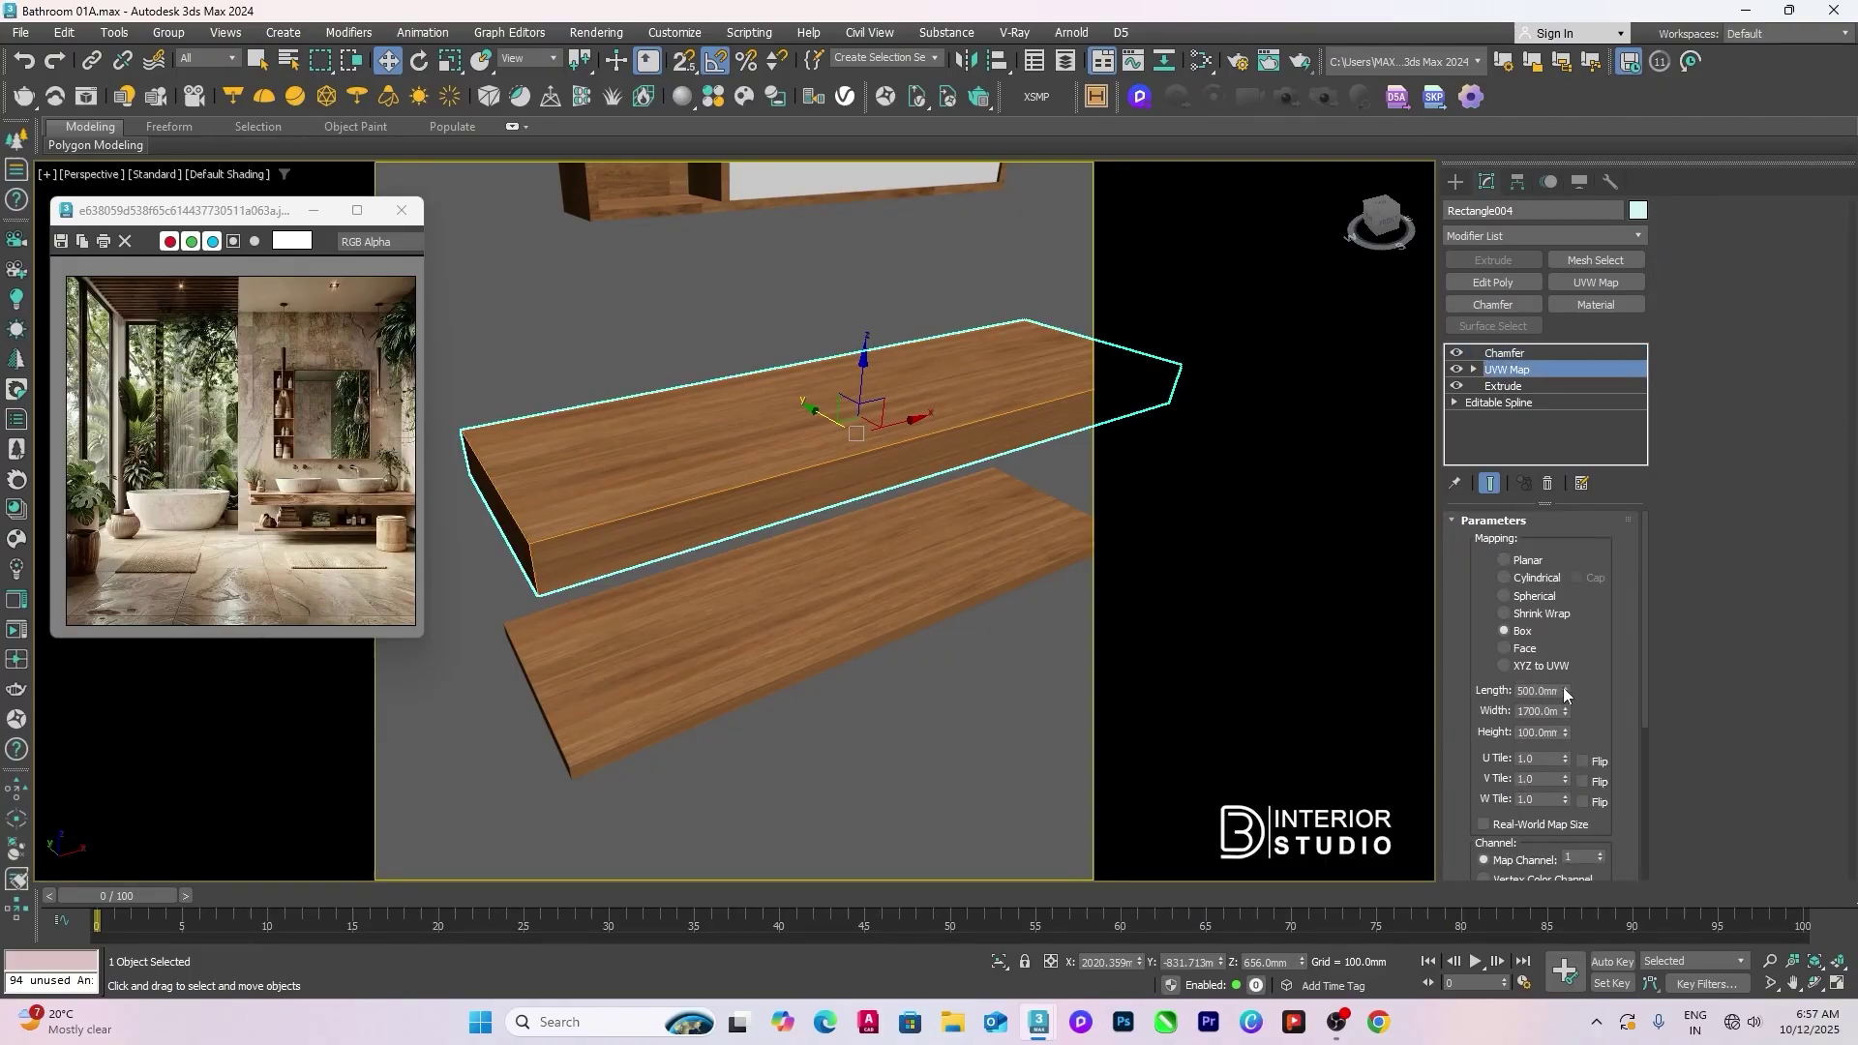
pyautogui.click(1564, 687)
pyautogui.hotkey('ctrl', 'z')
pyautogui.press('Tab')
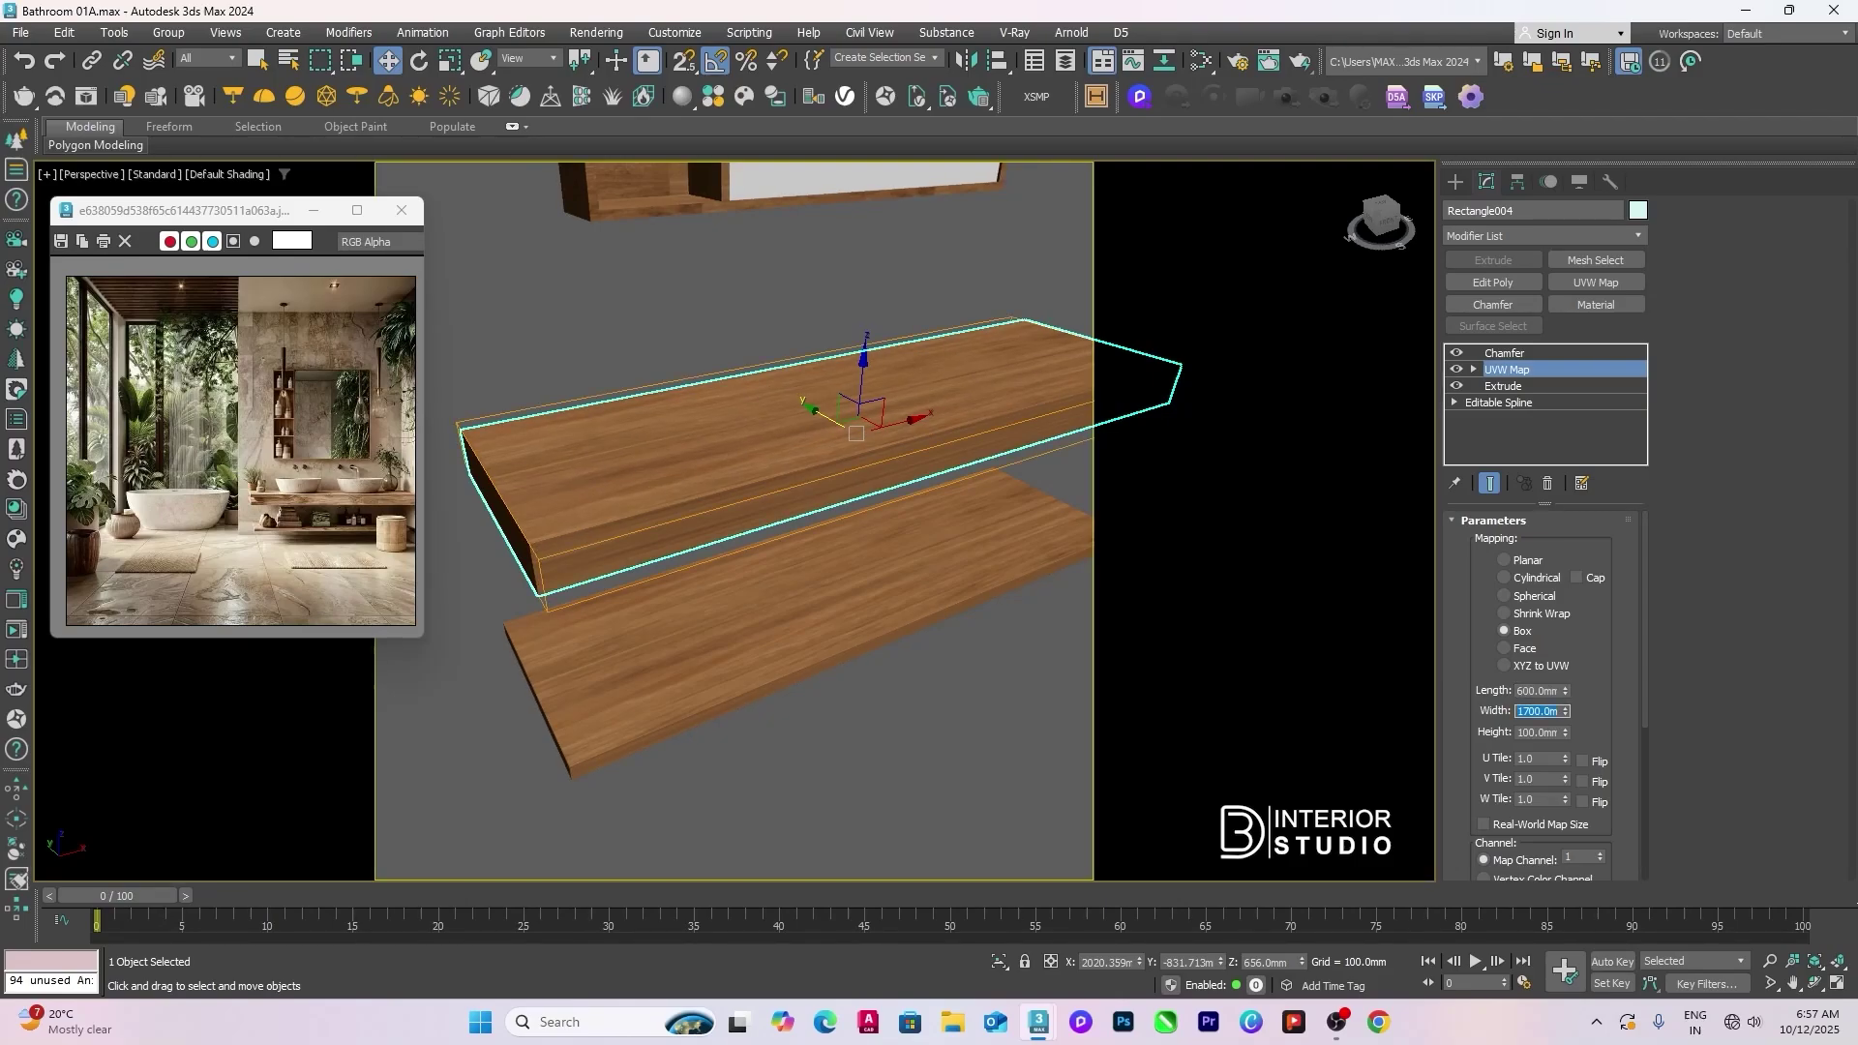
pyautogui.press('Tab')
pyautogui.write('600')
pyautogui.press('Return')
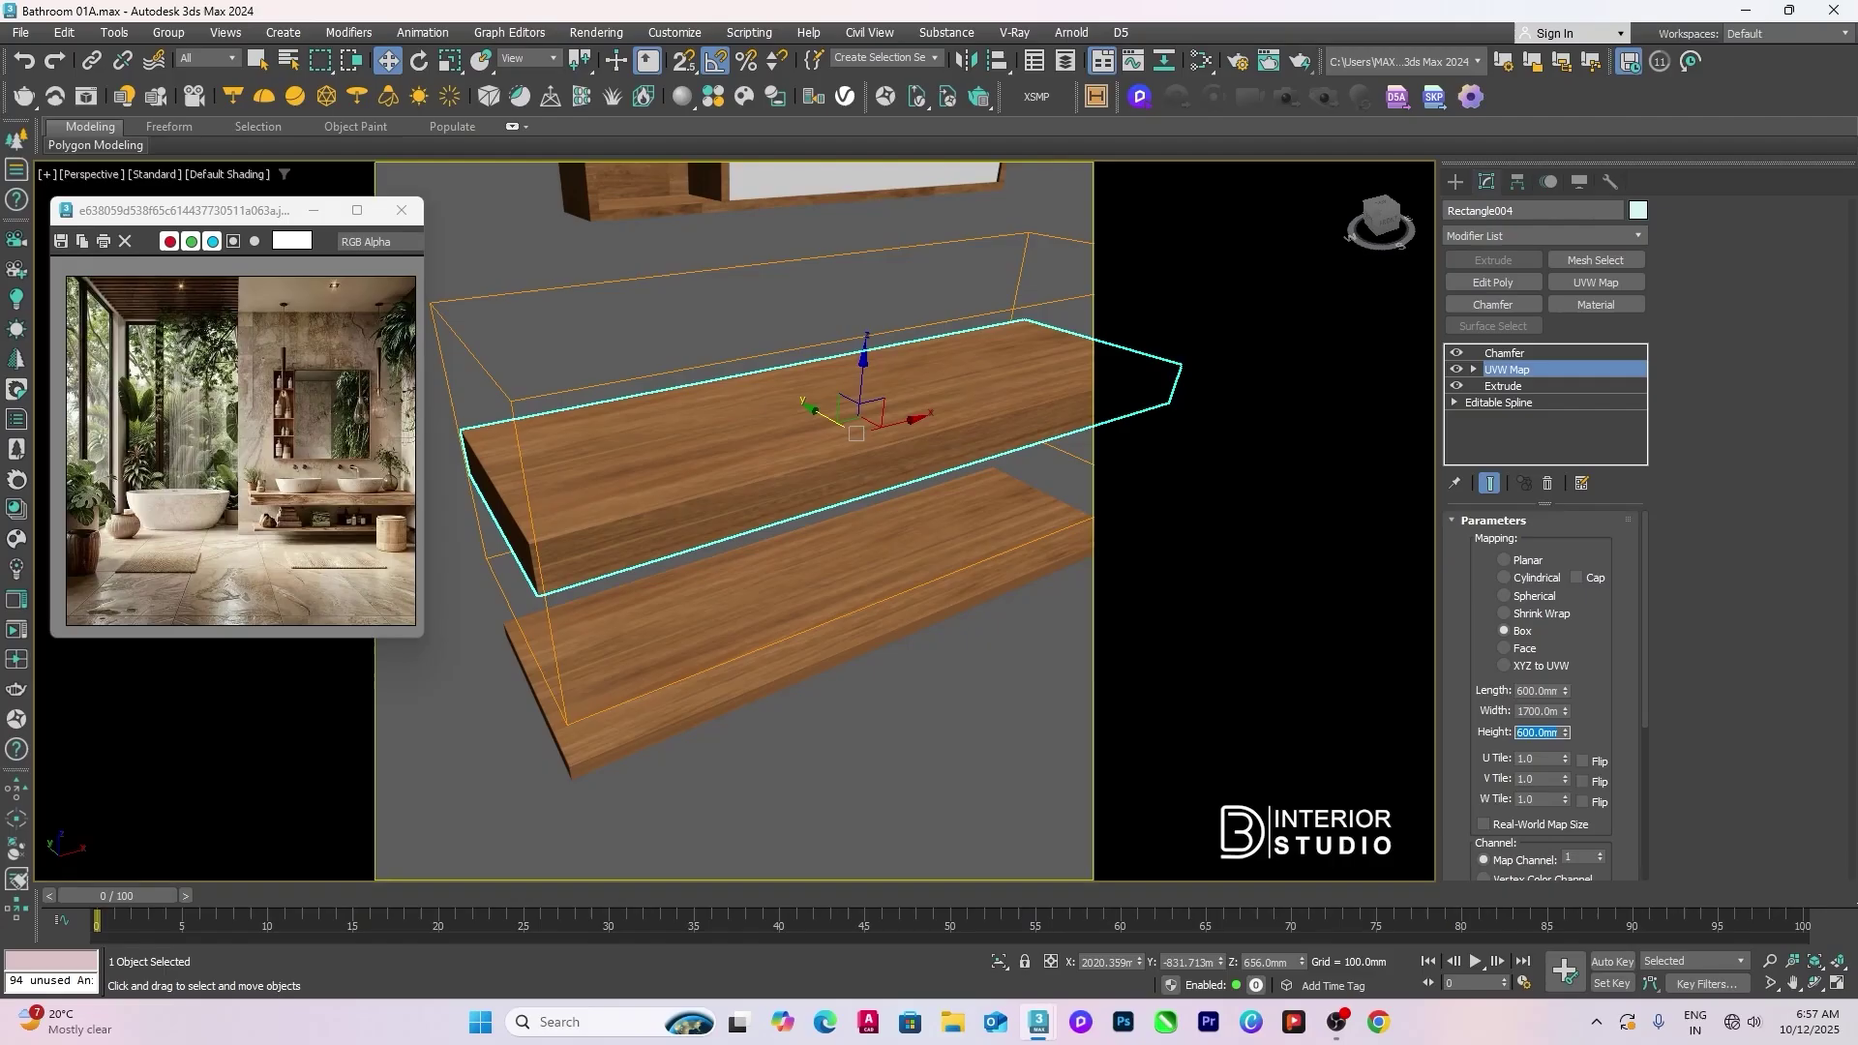
pyautogui.click(1036, 684)
# Step: Set the lower vanity shelf's box UVW Map to 600 mm length and 600 mm height
pyautogui.click(710, 539)
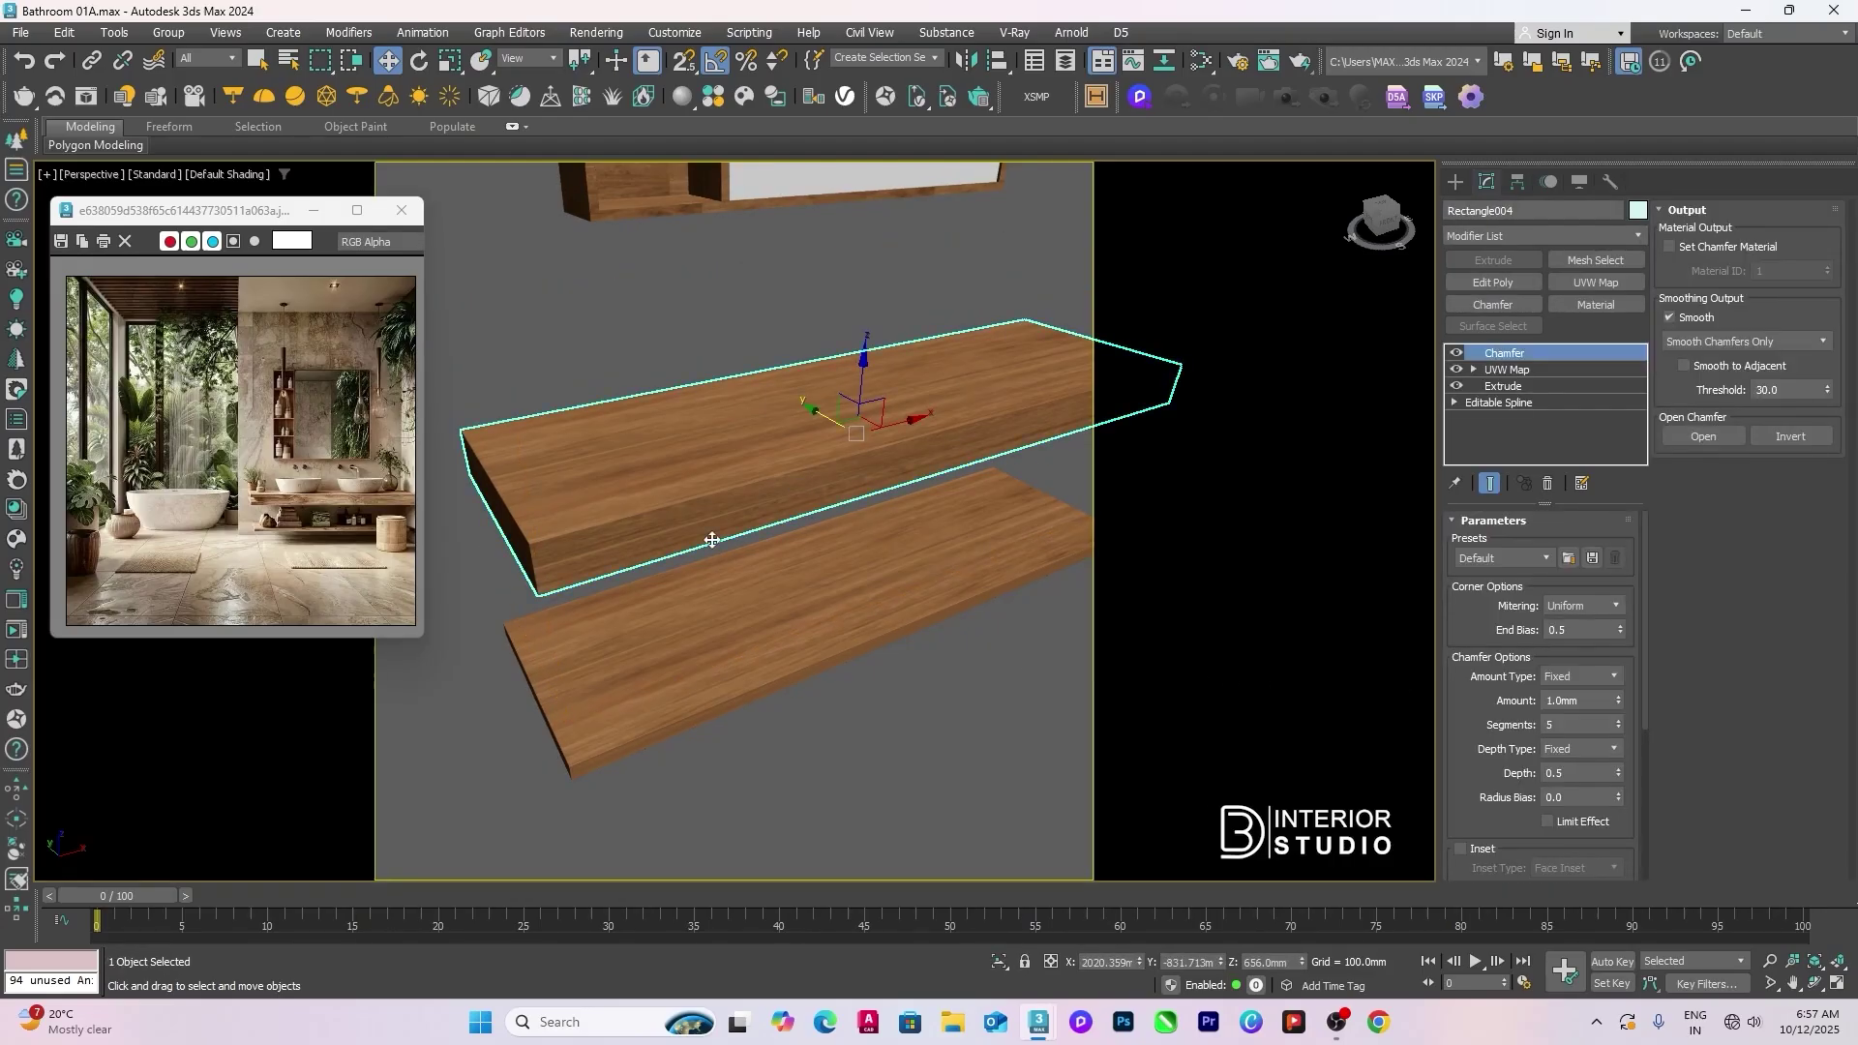
pyautogui.keyDown('alt'); pyautogui.moveTo(710, 539); pyautogui.dragTo(765, 474, button='middle'); pyautogui.keyUp('alt')
pyautogui.scroll(-3, 765, 475)
pyautogui.scroll(2, 769, 629)
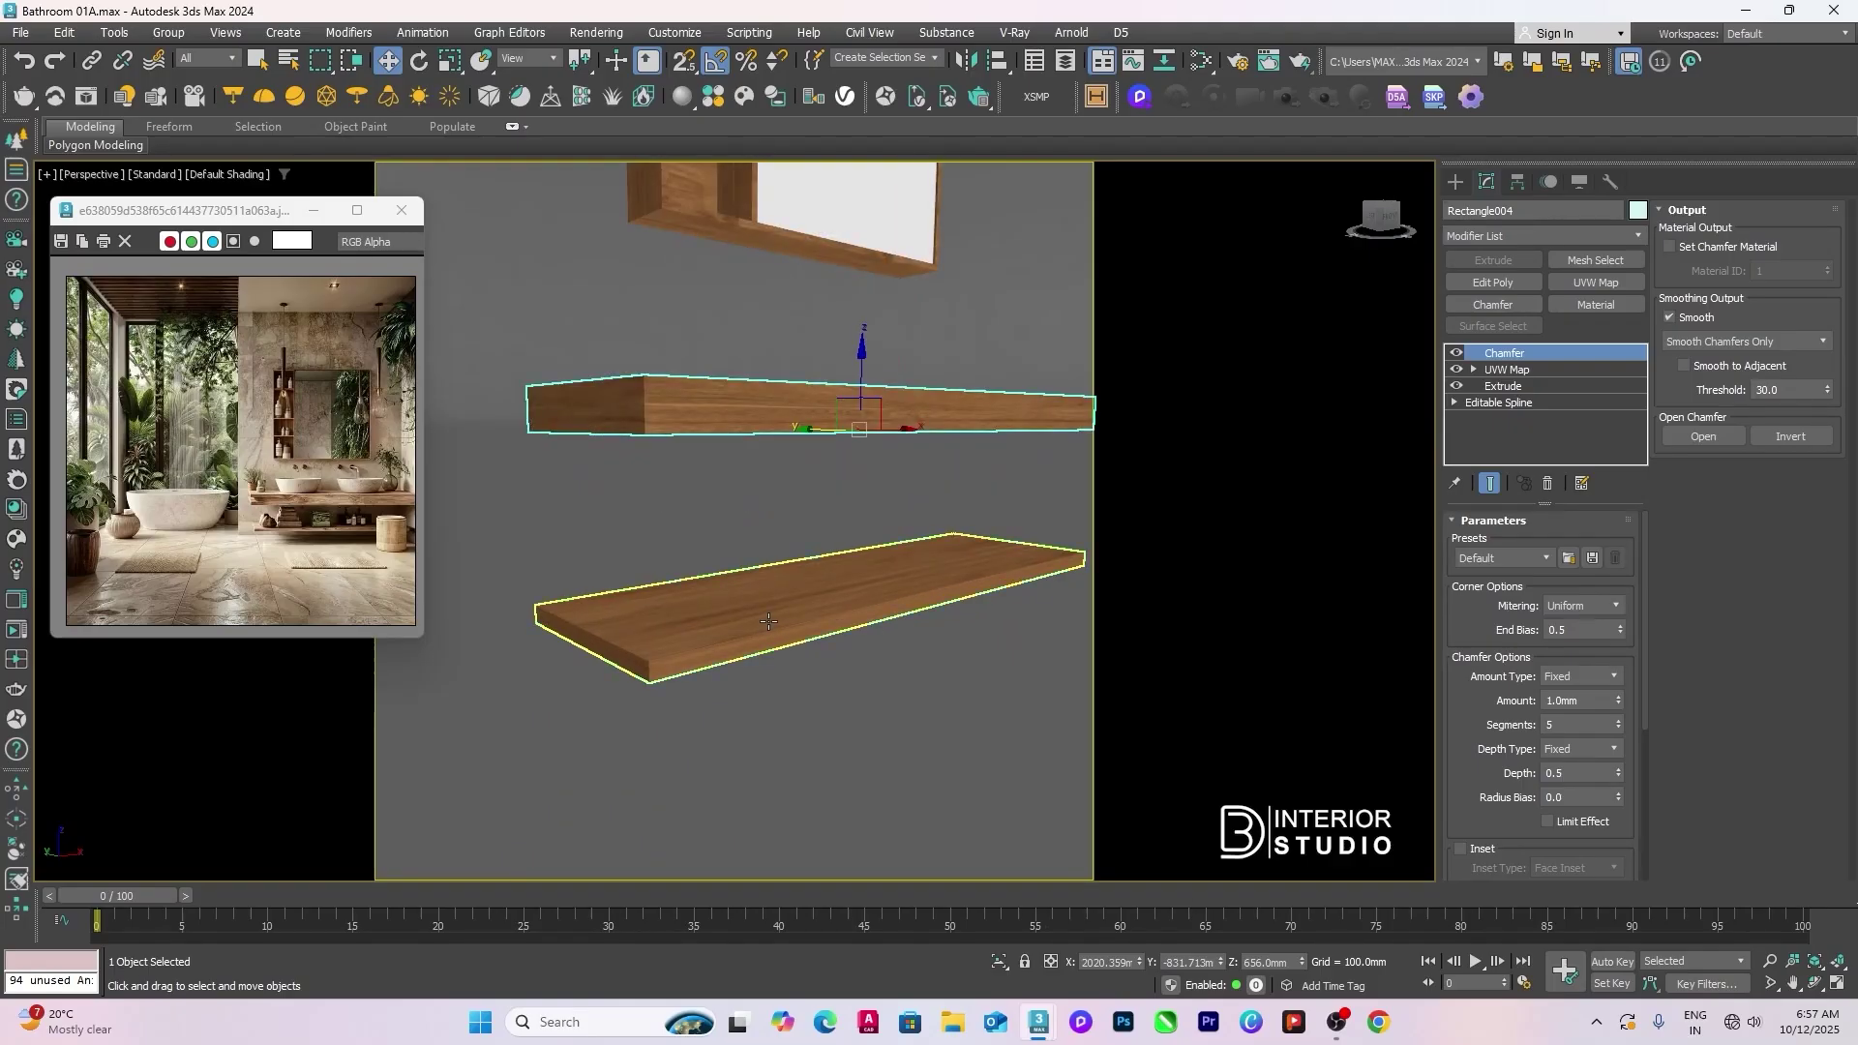
pyautogui.click(770, 629)
pyautogui.scroll(2, 719, 645)
pyautogui.keyDown('alt'); pyautogui.moveTo(720, 646); pyautogui.dragTo(738, 643, button='middle'); pyautogui.keyUp('alt')
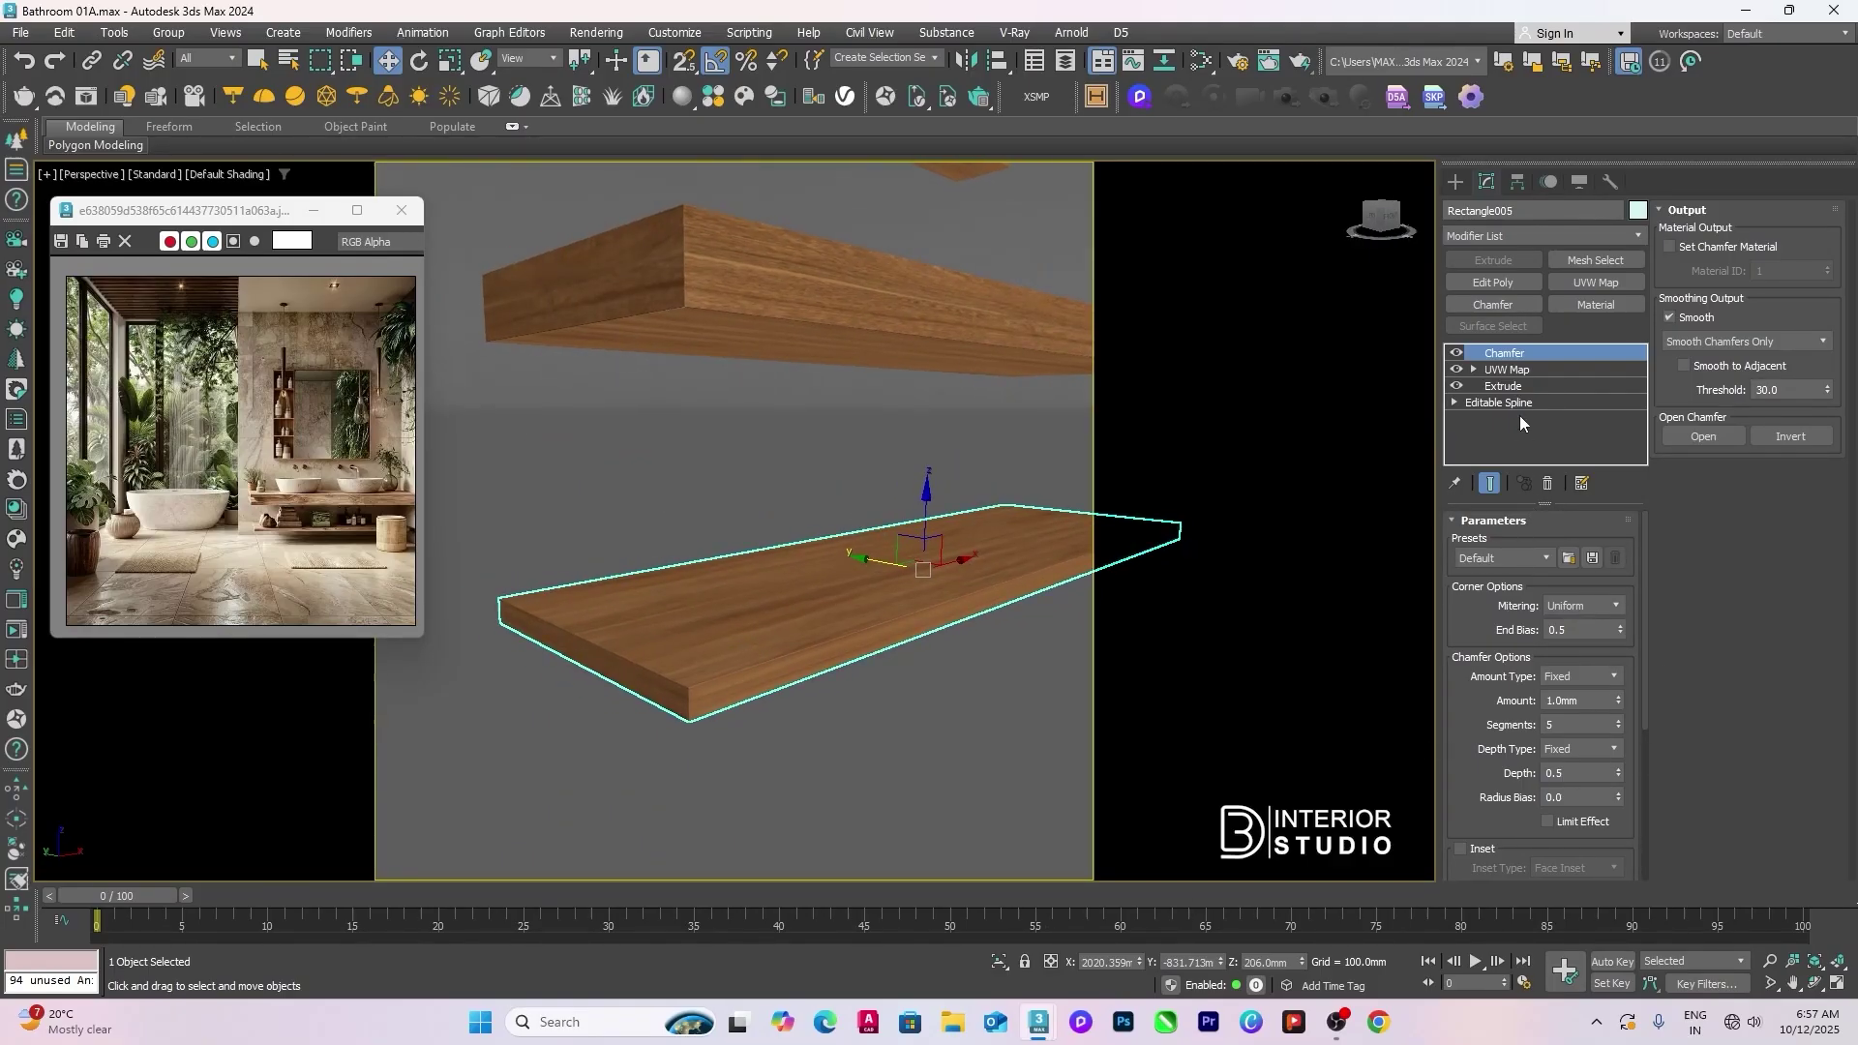
pyautogui.click(1510, 371)
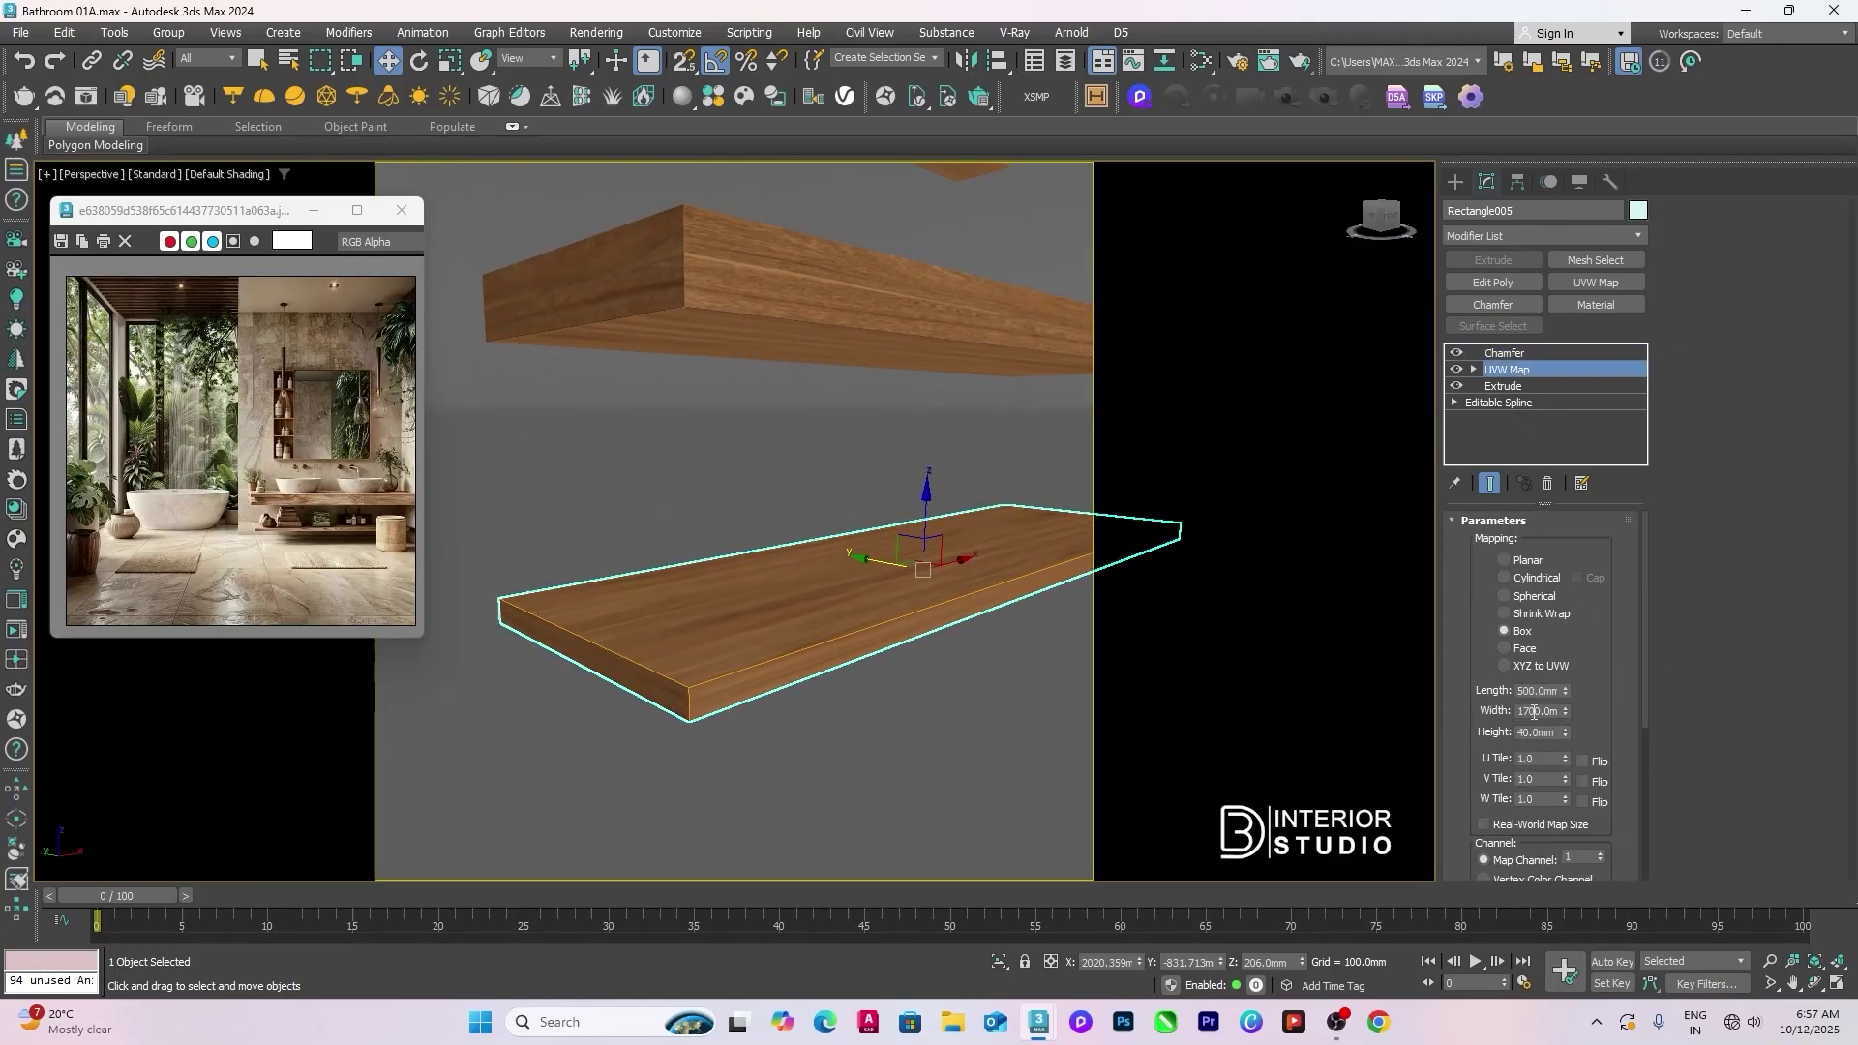
pyautogui.write('600')
pyautogui.press('Tab')
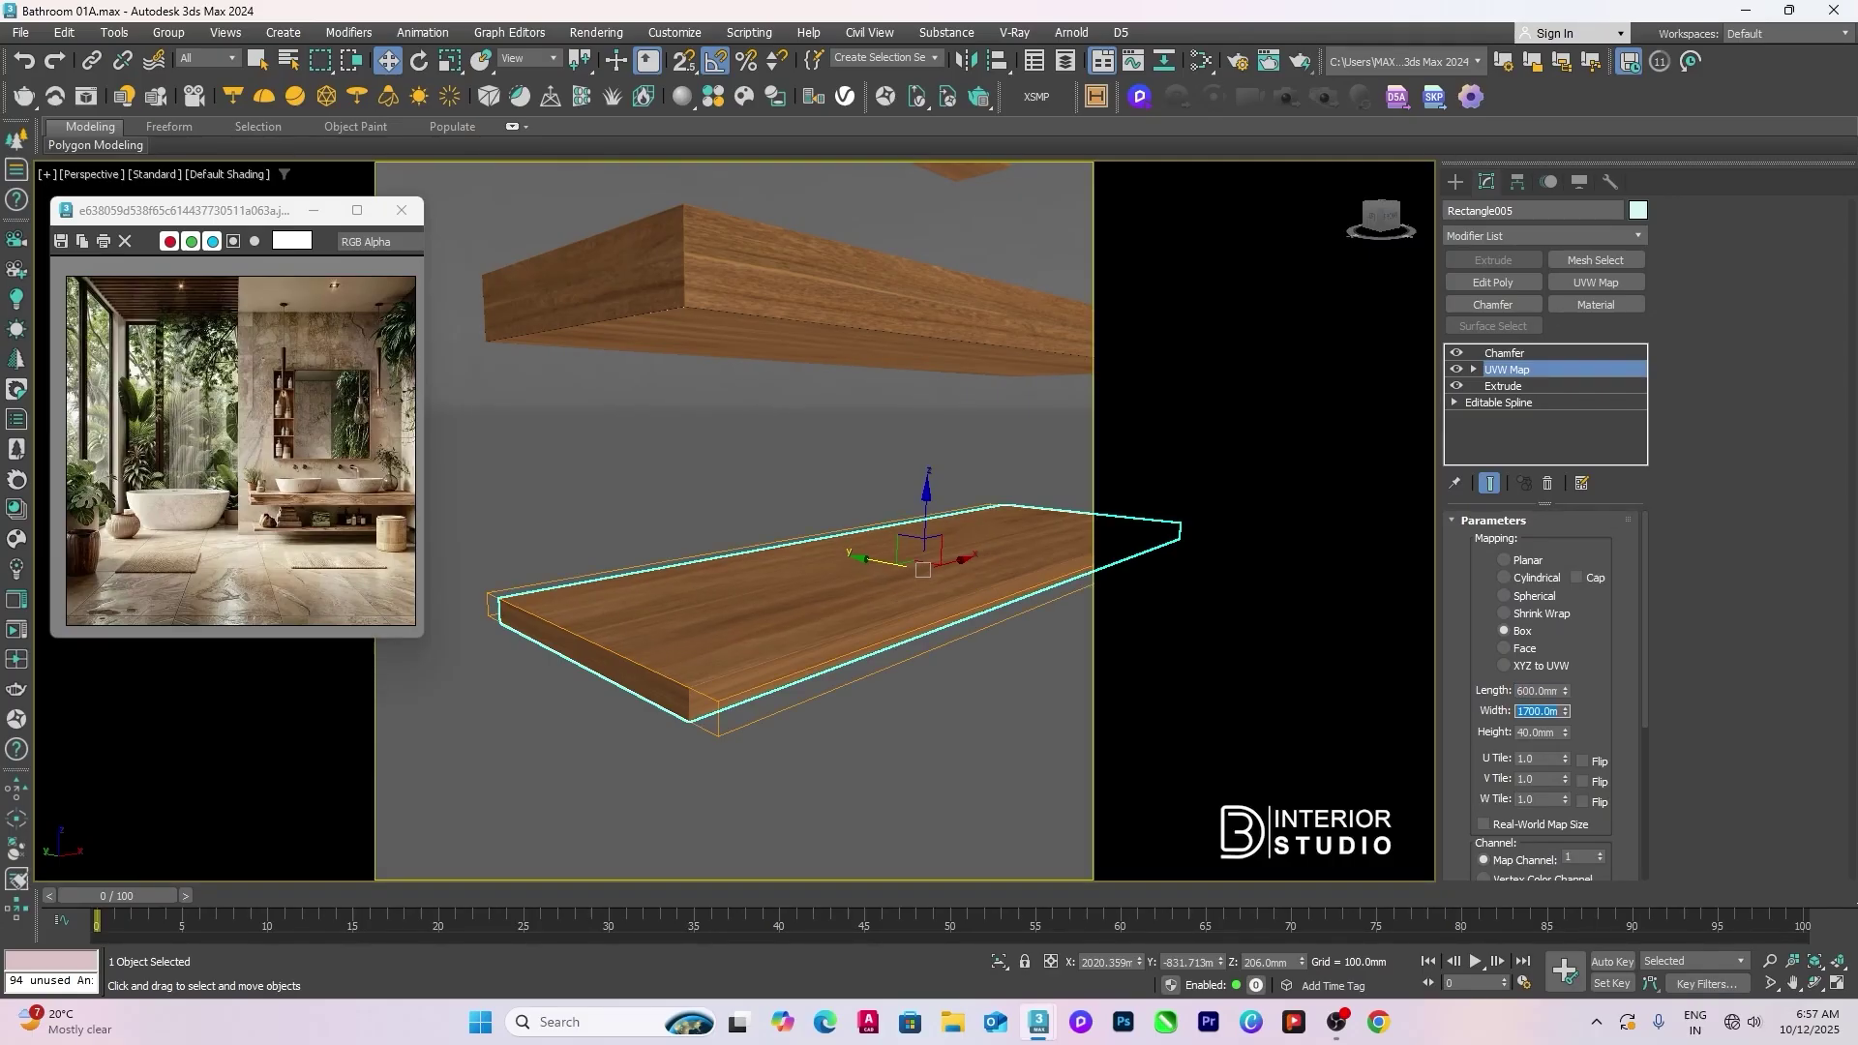
pyautogui.press('Tab')
pyautogui.write('600')
pyautogui.press('Return')
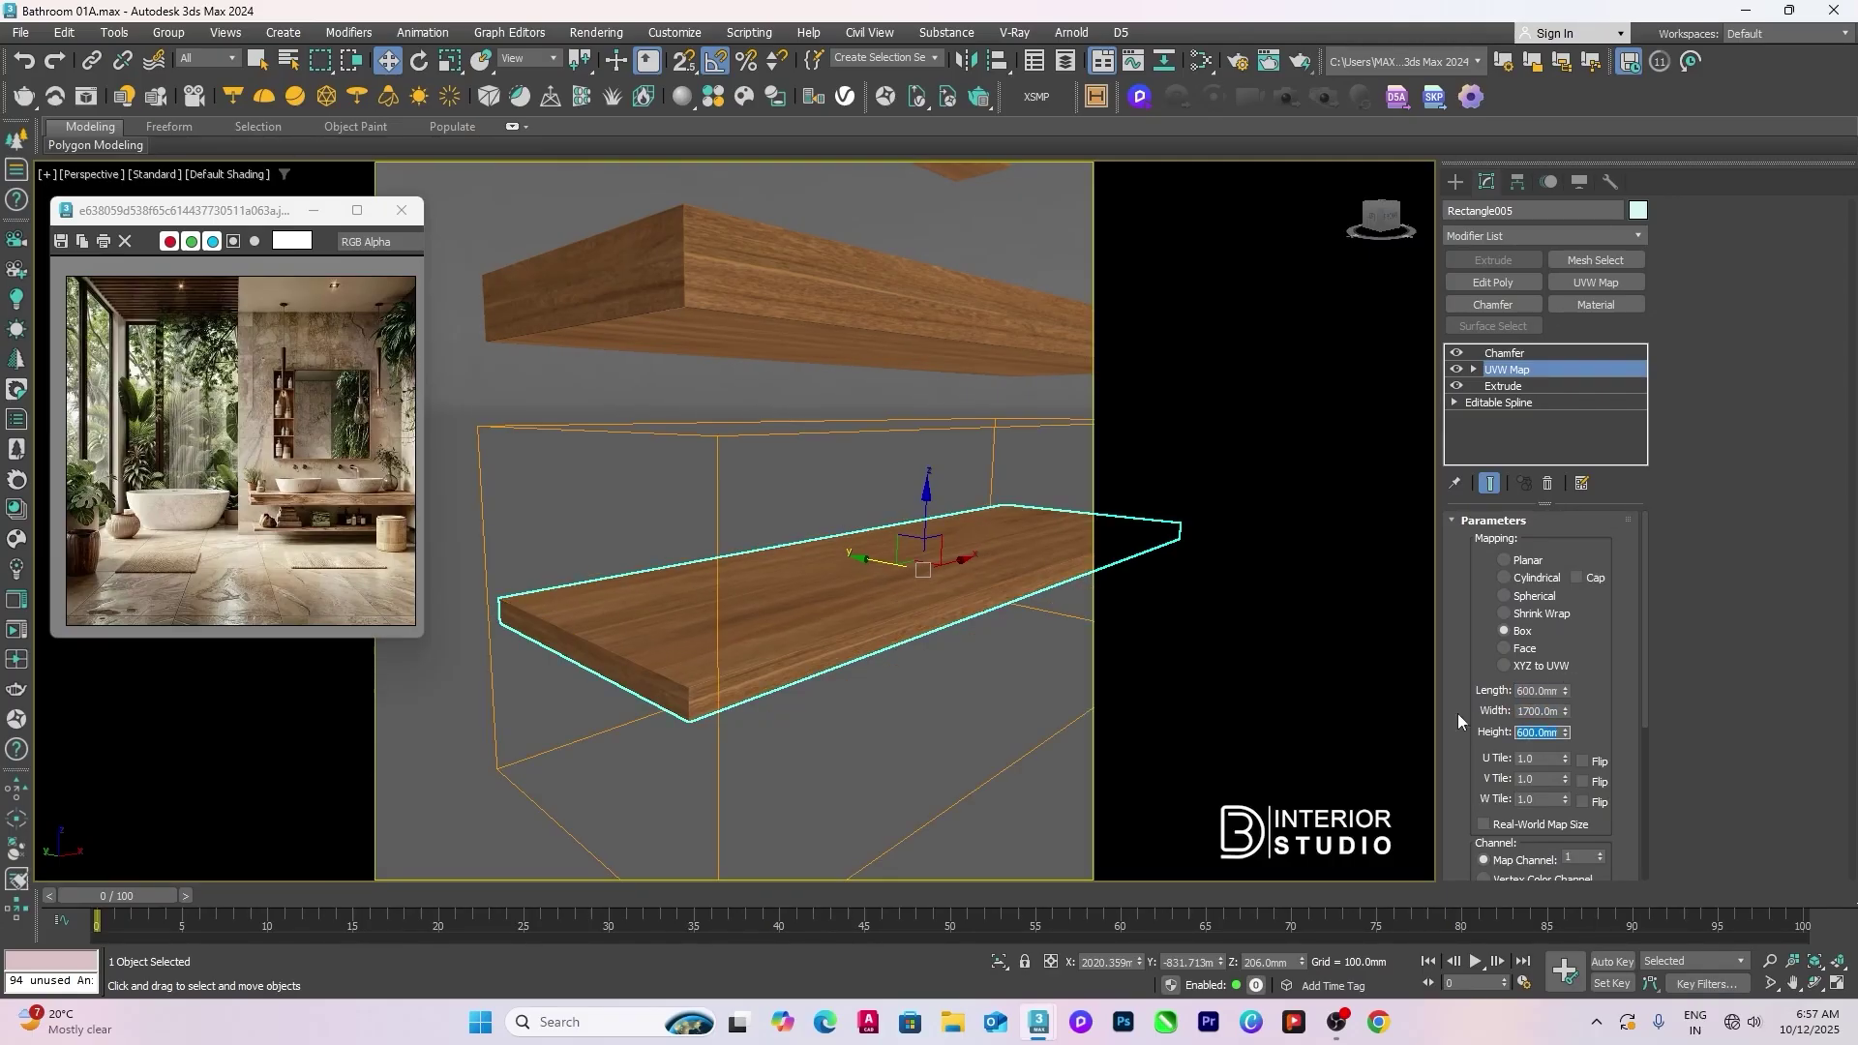
pyautogui.click(921, 696)
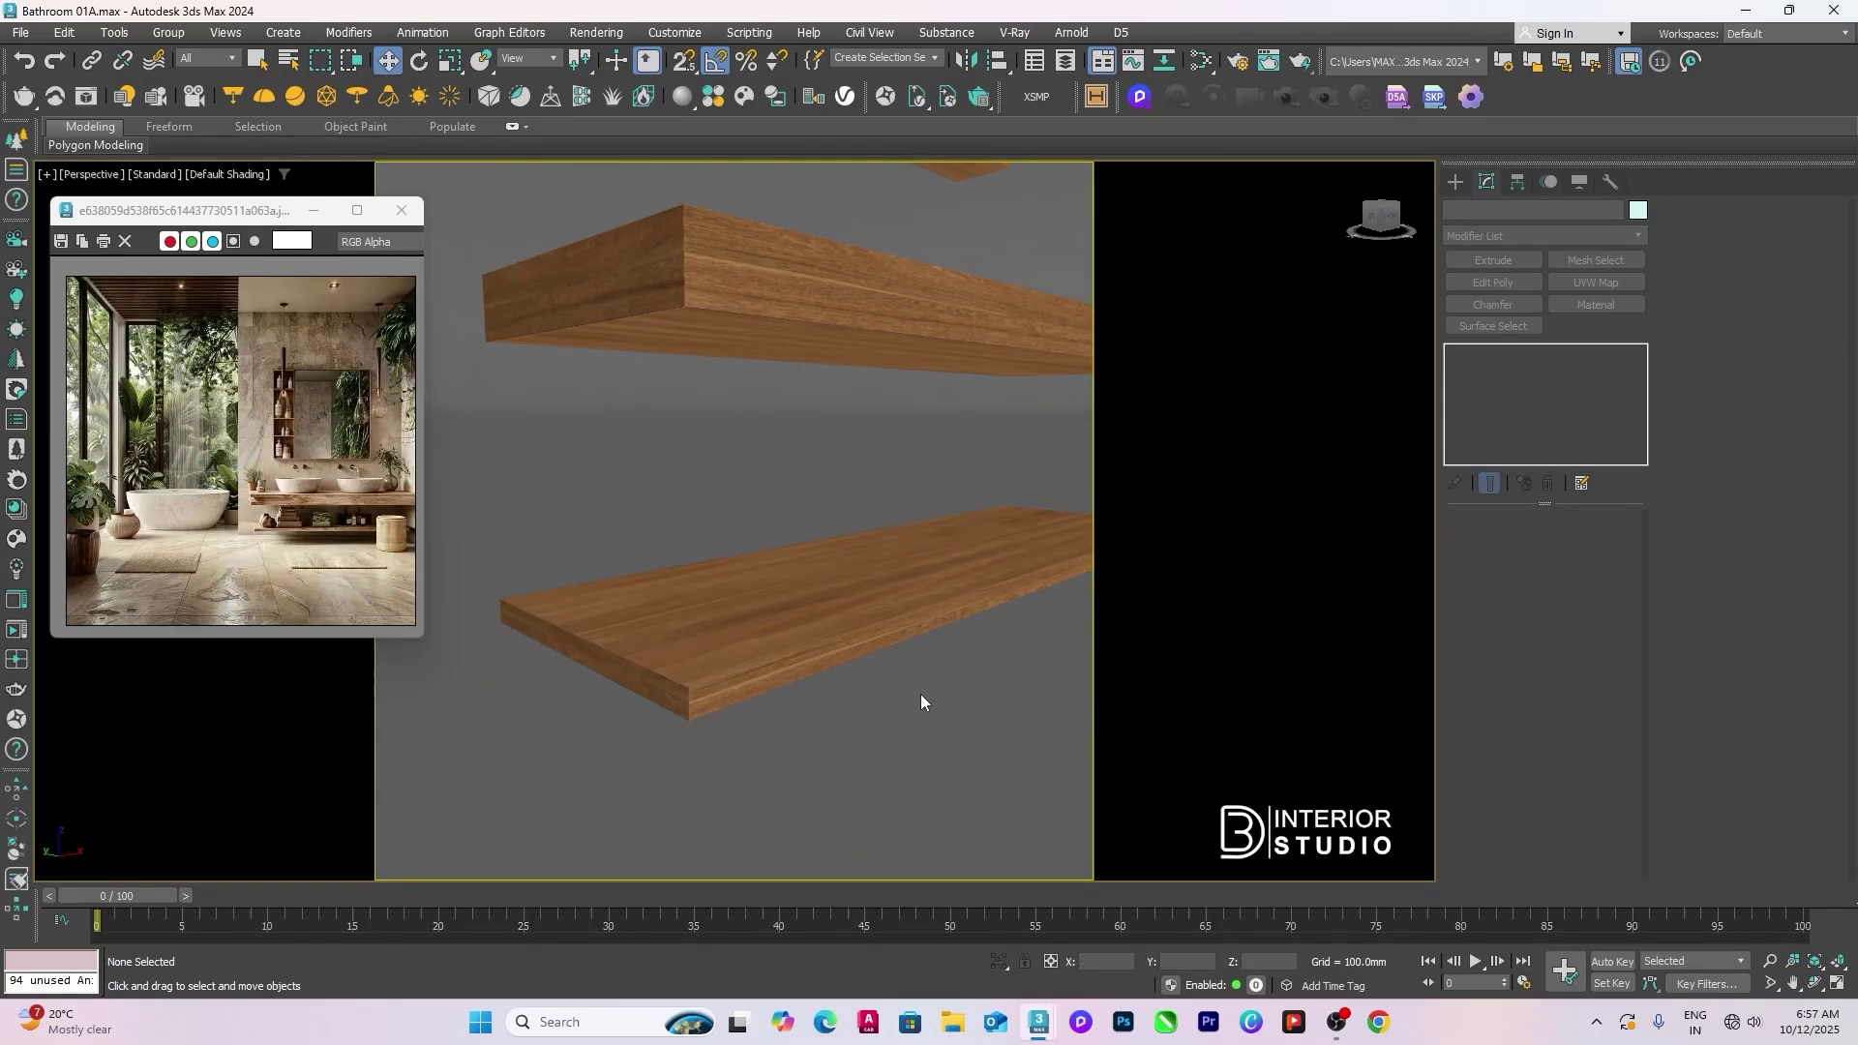
# Step: Examine the lower shelf's UVW Map settings and the wood grain around its front corner
pyautogui.click(809, 641)
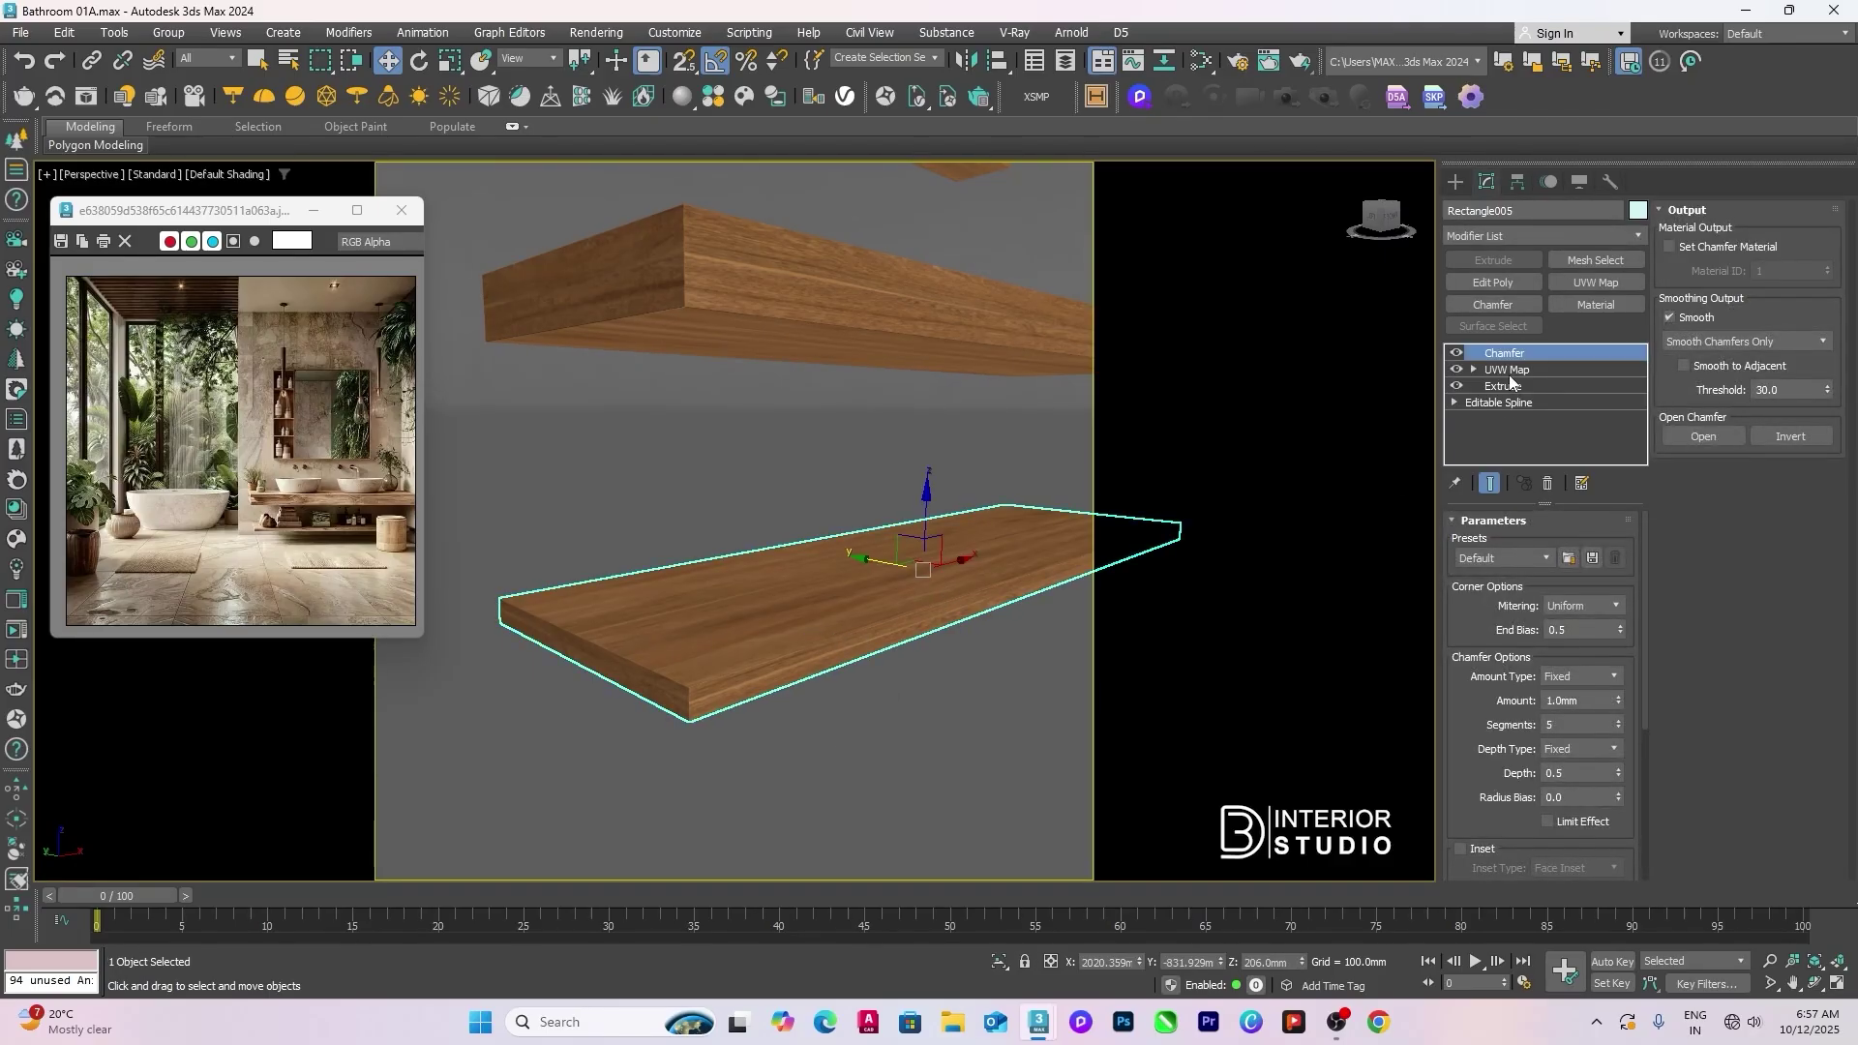
pyautogui.click(1508, 370)
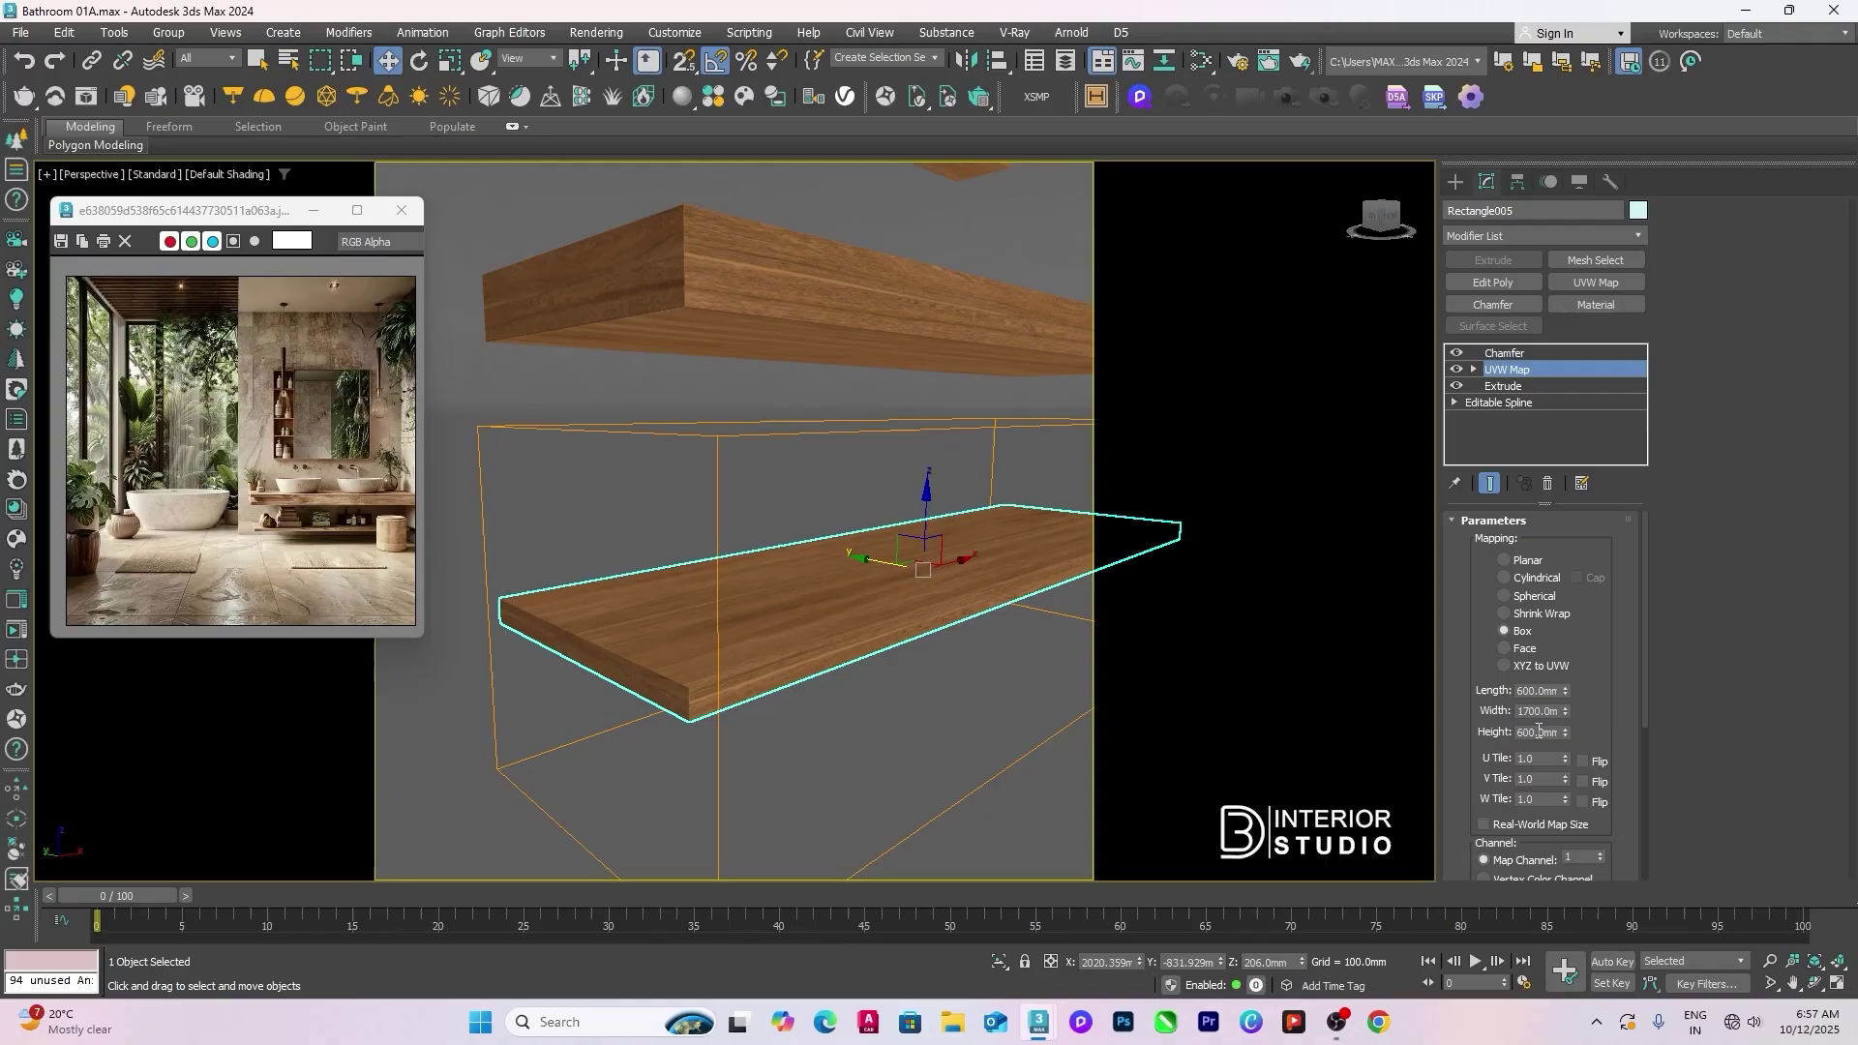
pyautogui.click(706, 757)
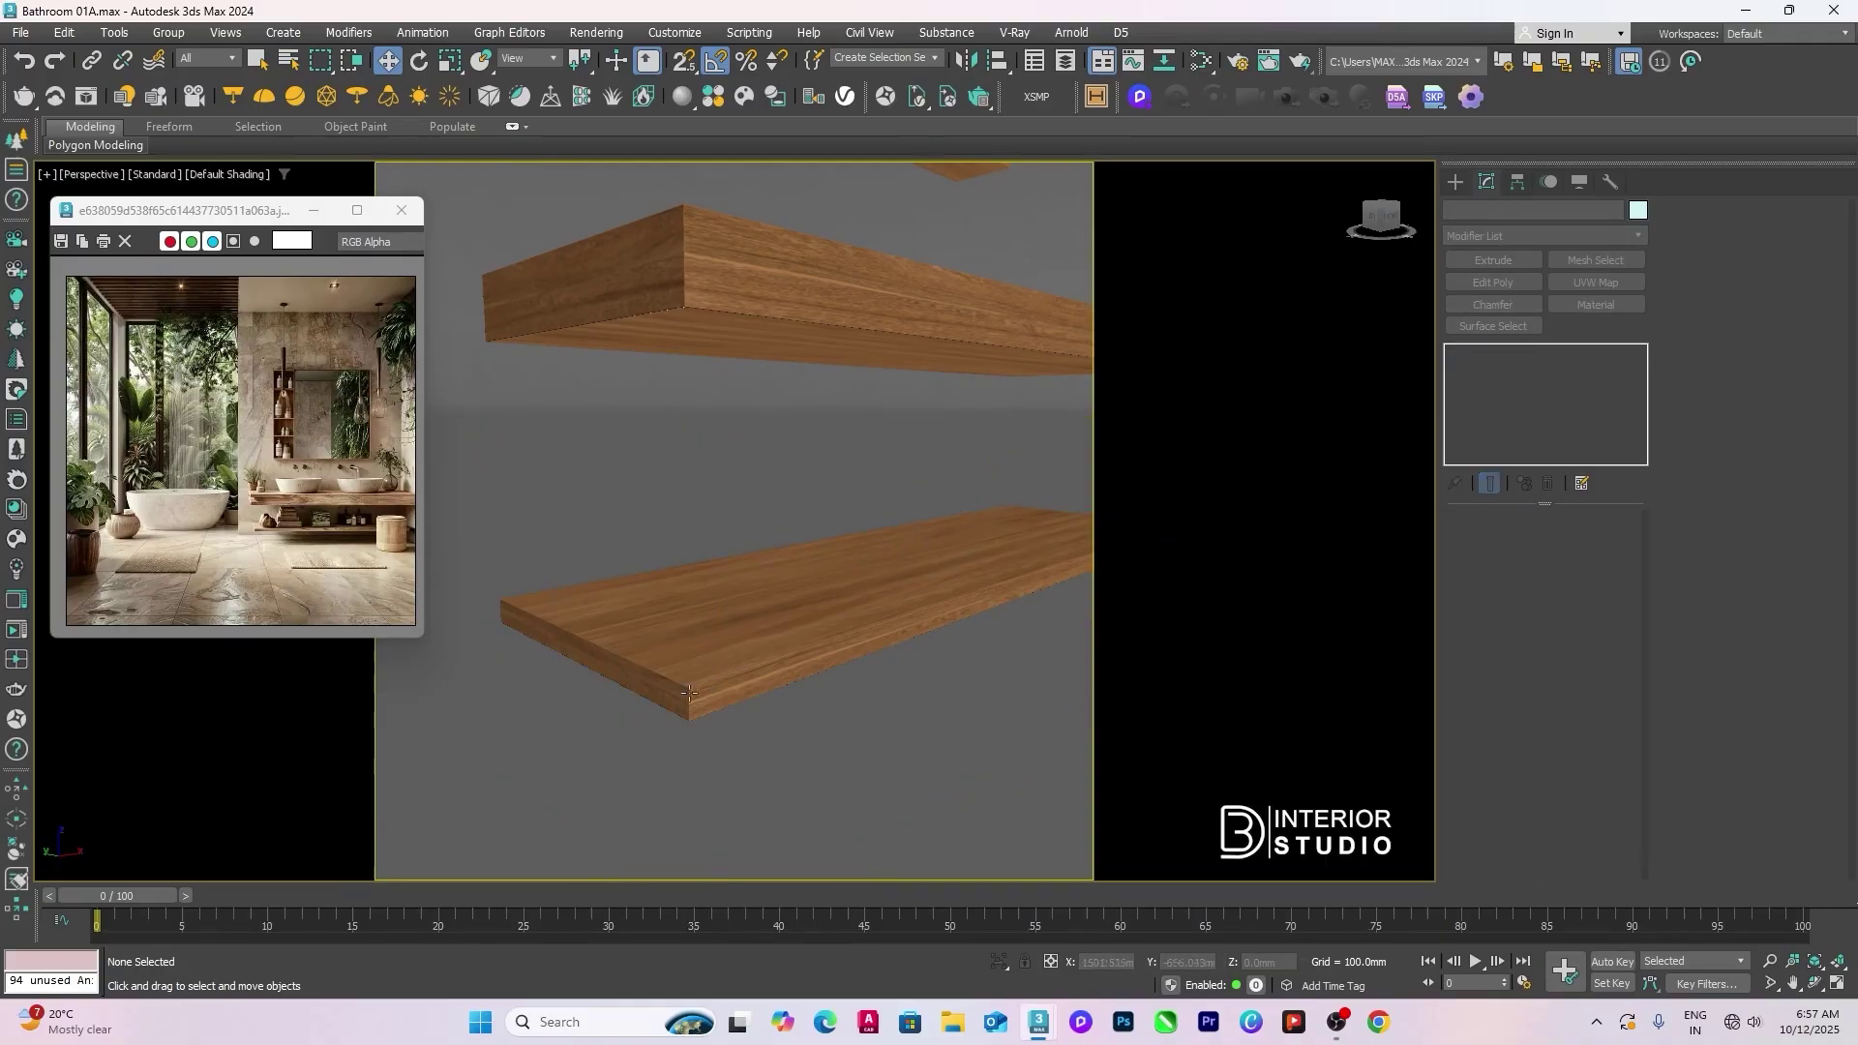
pyautogui.scroll(2, 692, 696)
pyautogui.click(697, 694)
pyautogui.scroll(-1, 697, 694)
pyautogui.scroll(-2, 852, 740)
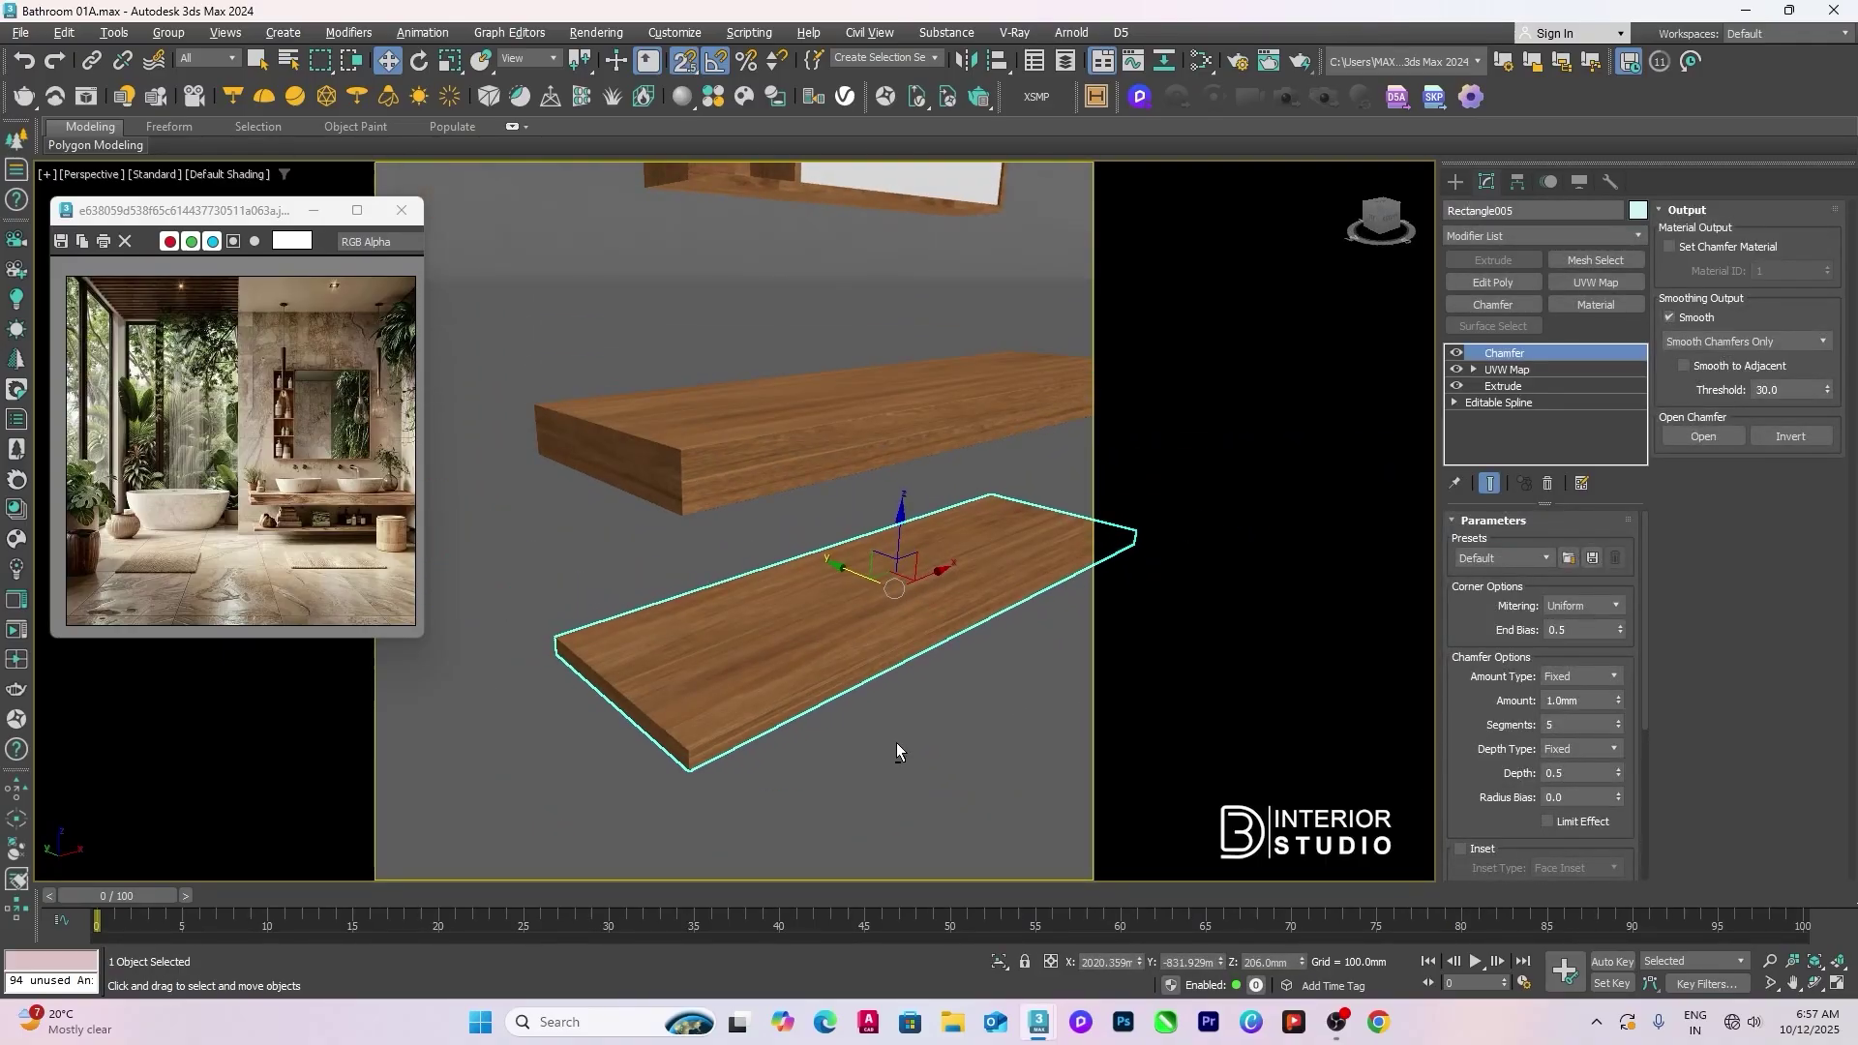
pyautogui.scroll(-4, 888, 745)
pyautogui.click(888, 745)
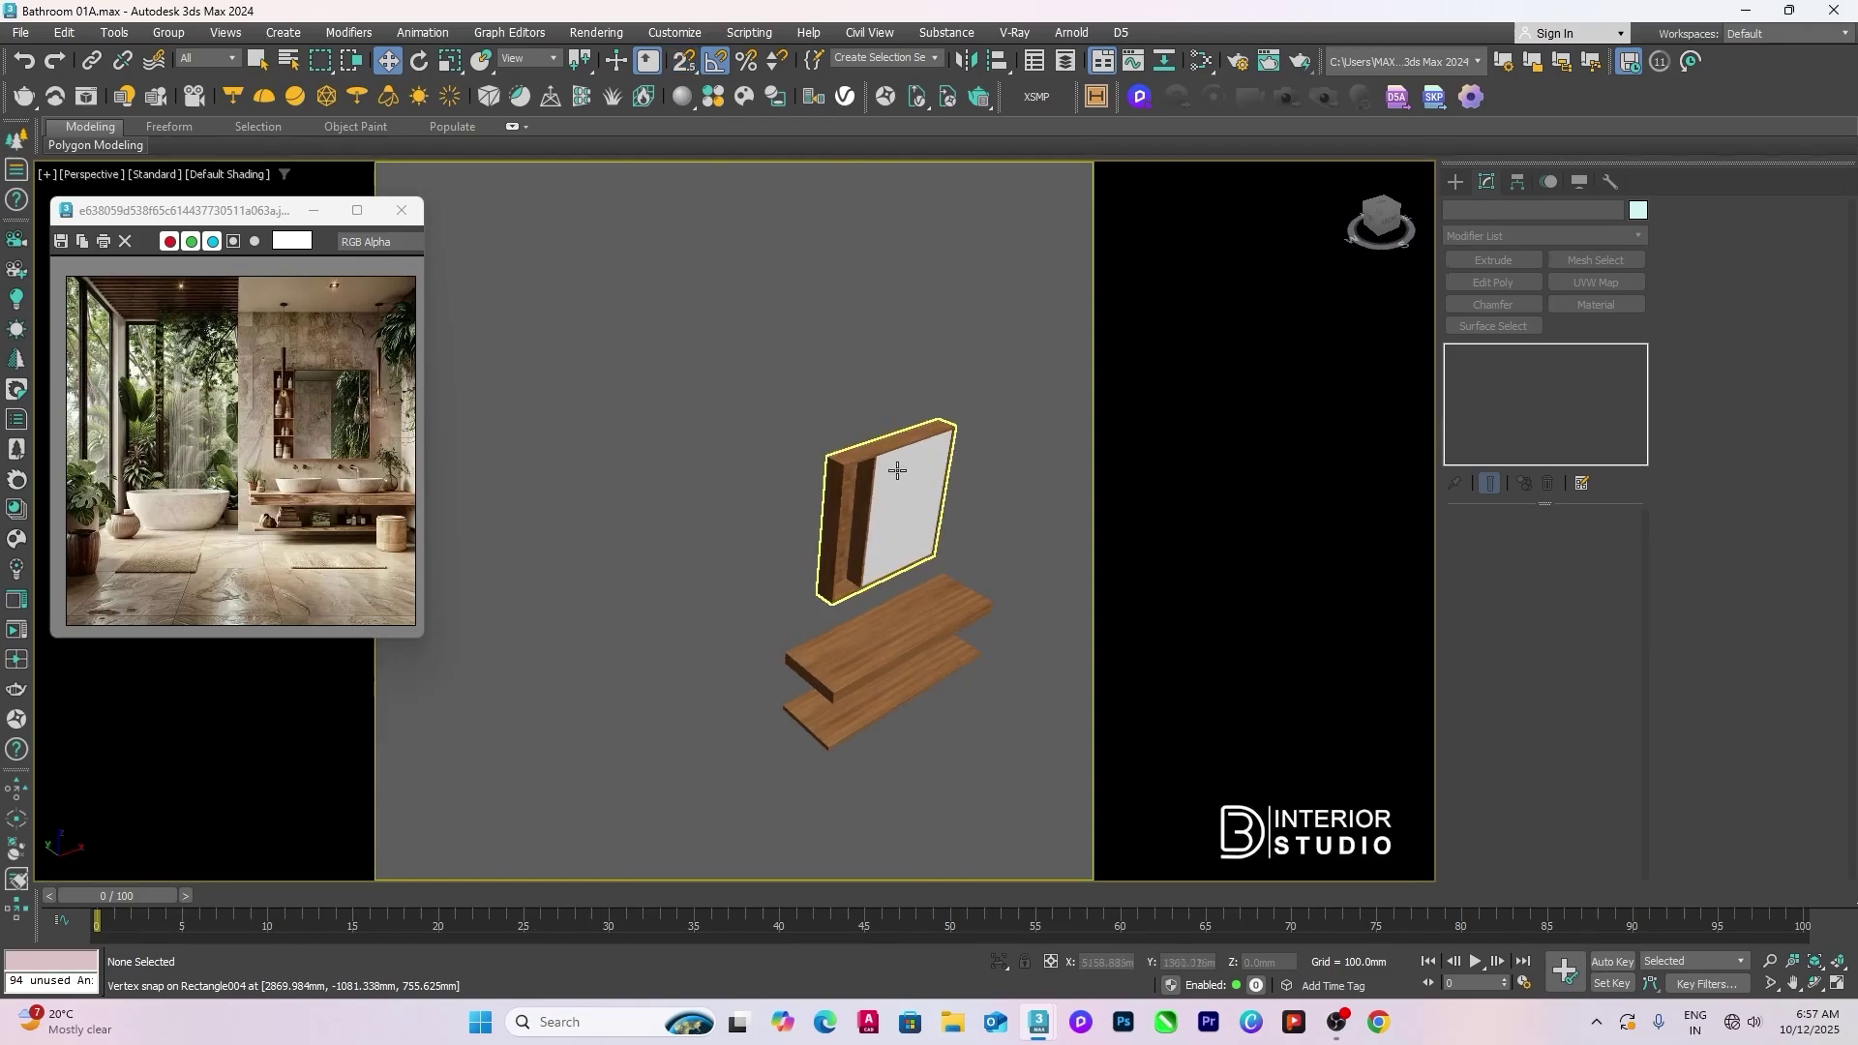
# Step: Refit the mirror cabinet's UVW Map to the cabinet by toggling Real-World Map Size on and off
pyautogui.scroll(5, 876, 455)
pyautogui.click(862, 466)
pyautogui.scroll(-5, 863, 466)
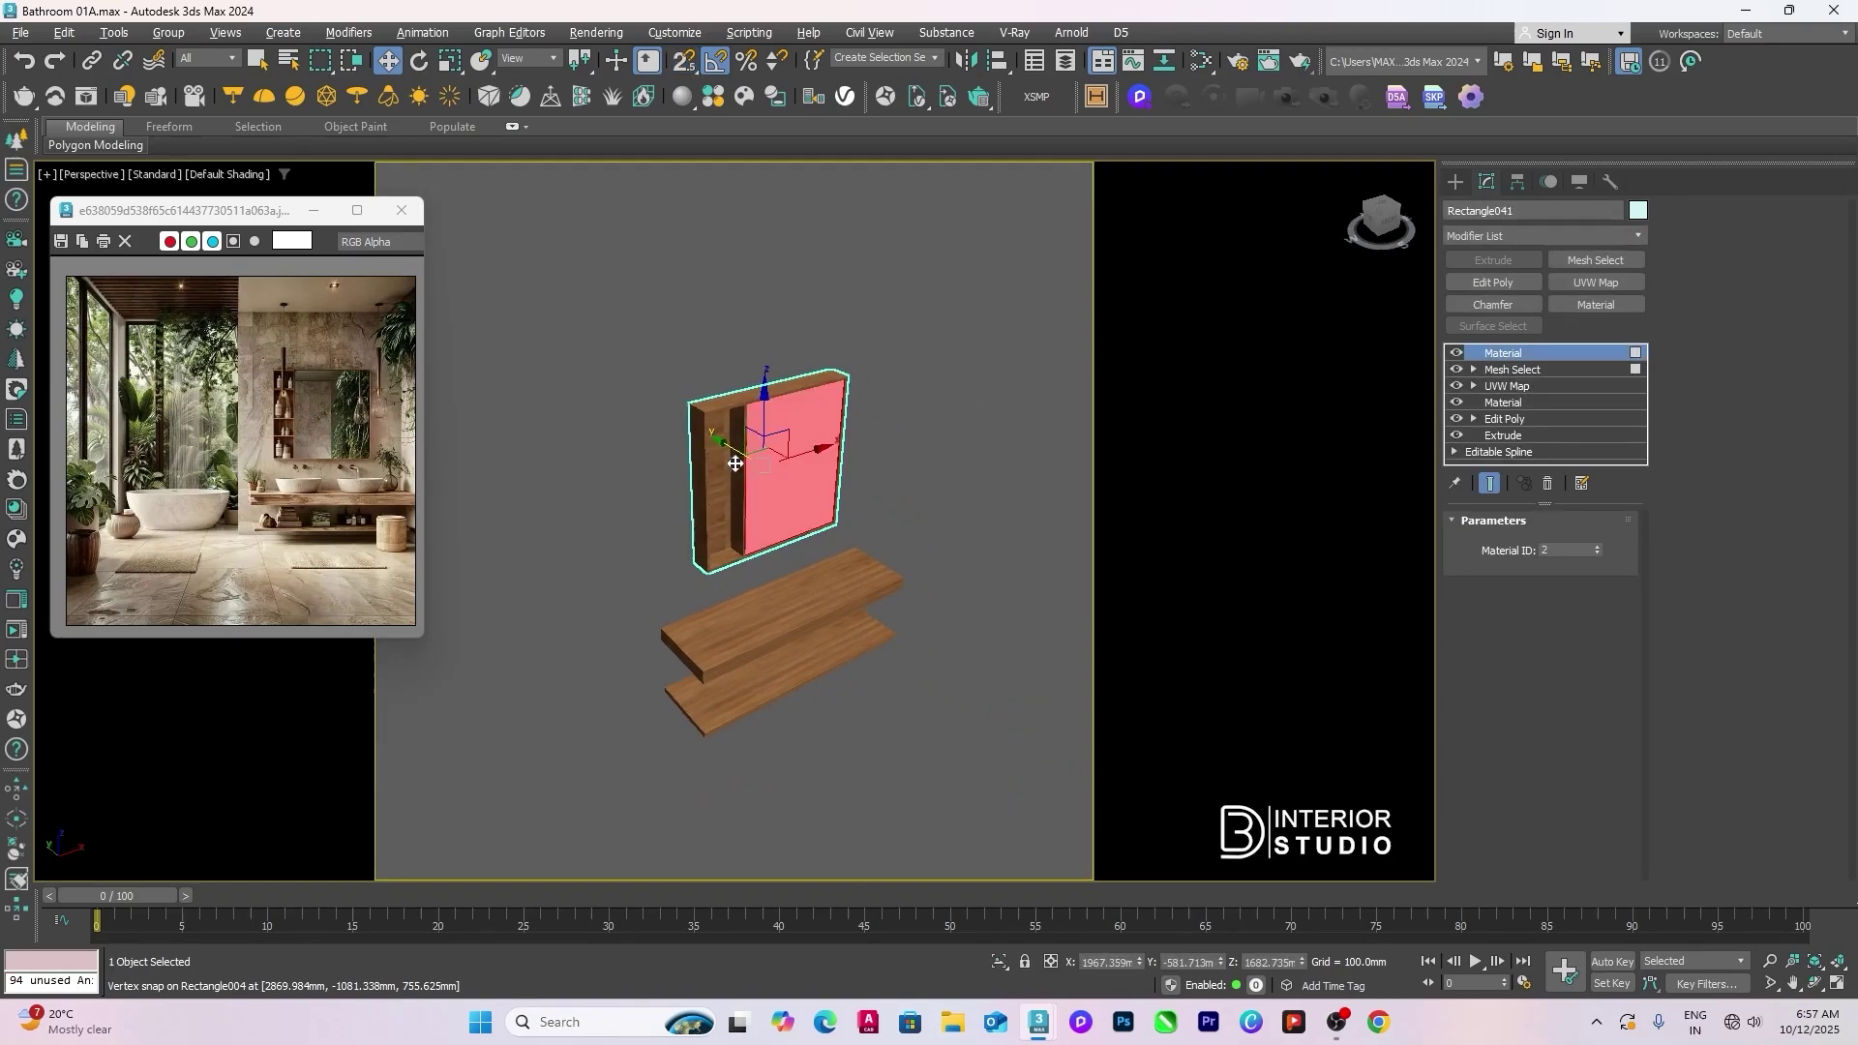
pyautogui.click(1490, 386)
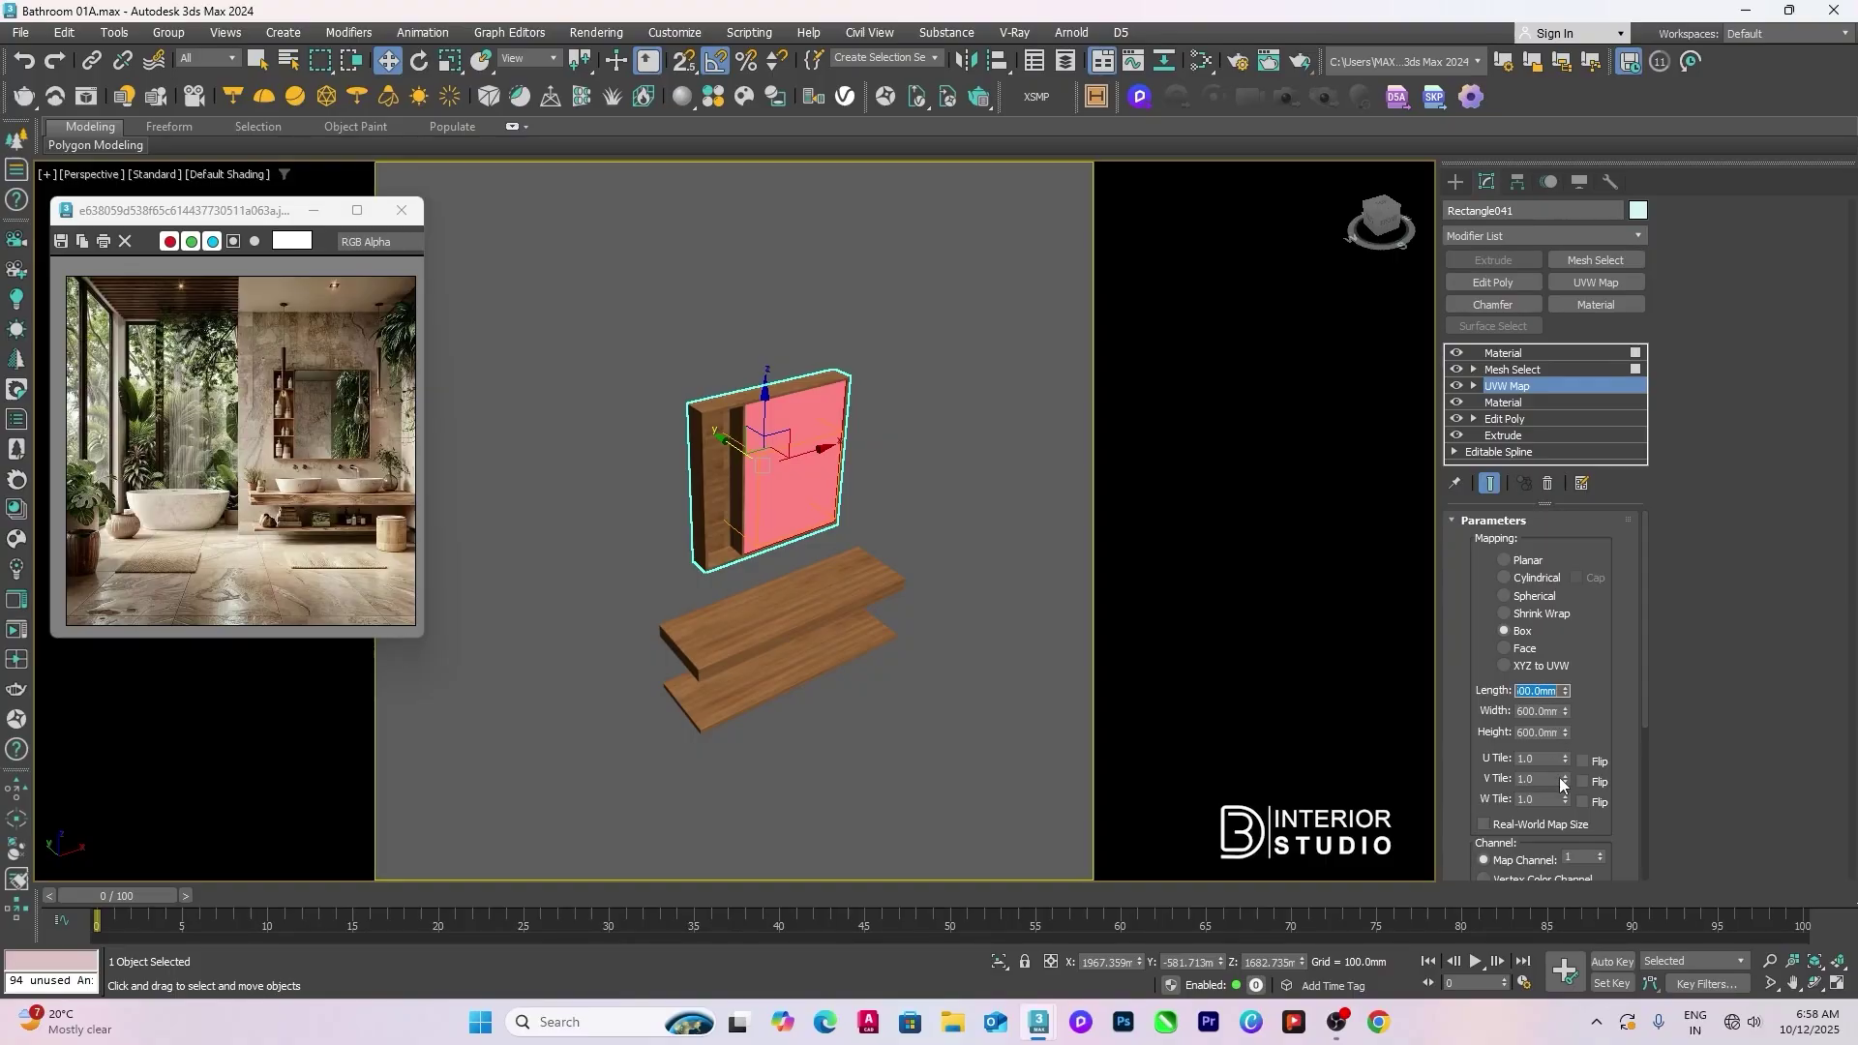
pyautogui.click(1529, 825)
pyautogui.click(1528, 826)
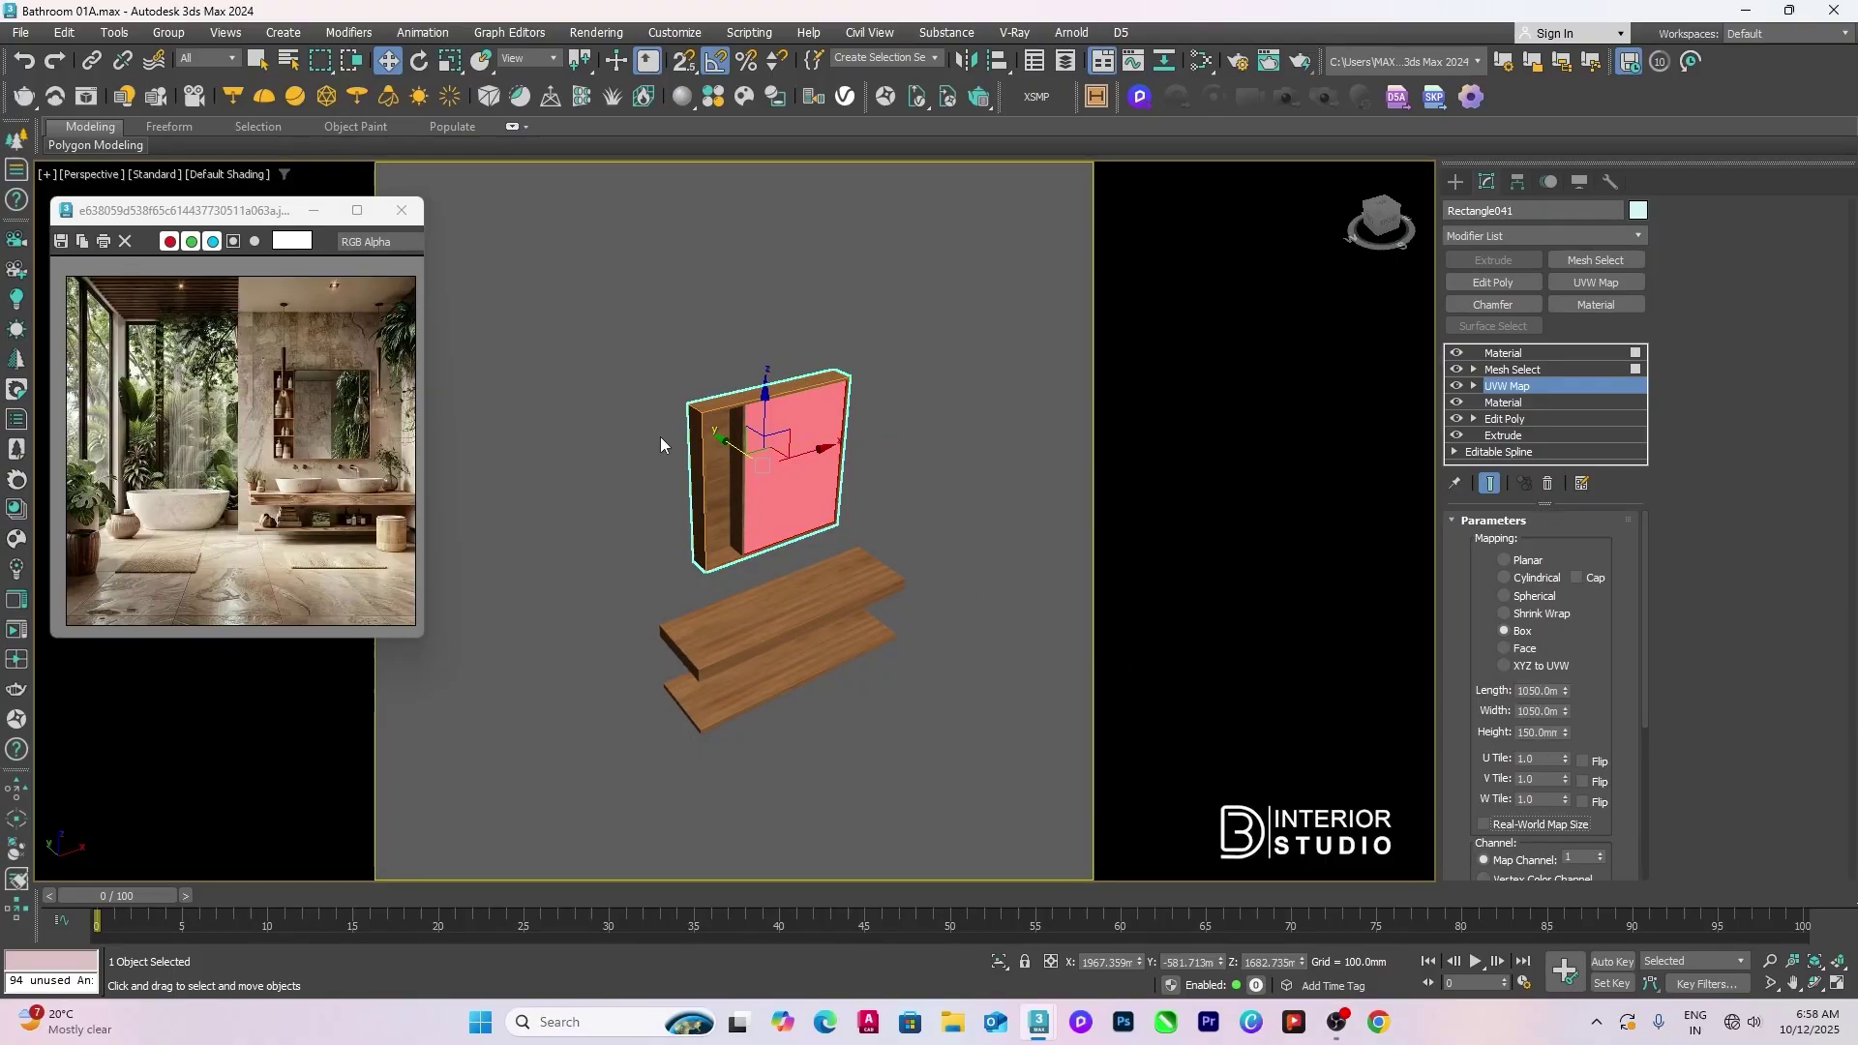
# Step: Set the mirror cabinet's UVW Map height to 600 mm and check the grain on its wooden frame
pyautogui.scroll(5, 668, 453)
pyautogui.keyDown('alt'); pyautogui.moveTo(676, 465); pyautogui.dragTo(817, 489, button='middle'); pyautogui.keyUp('alt')
pyautogui.scroll(4, 931, 493)
pyautogui.keyDown('alt'); pyautogui.moveTo(929, 514); pyautogui.dragTo(1069, 604, button='middle'); pyautogui.keyUp('alt')
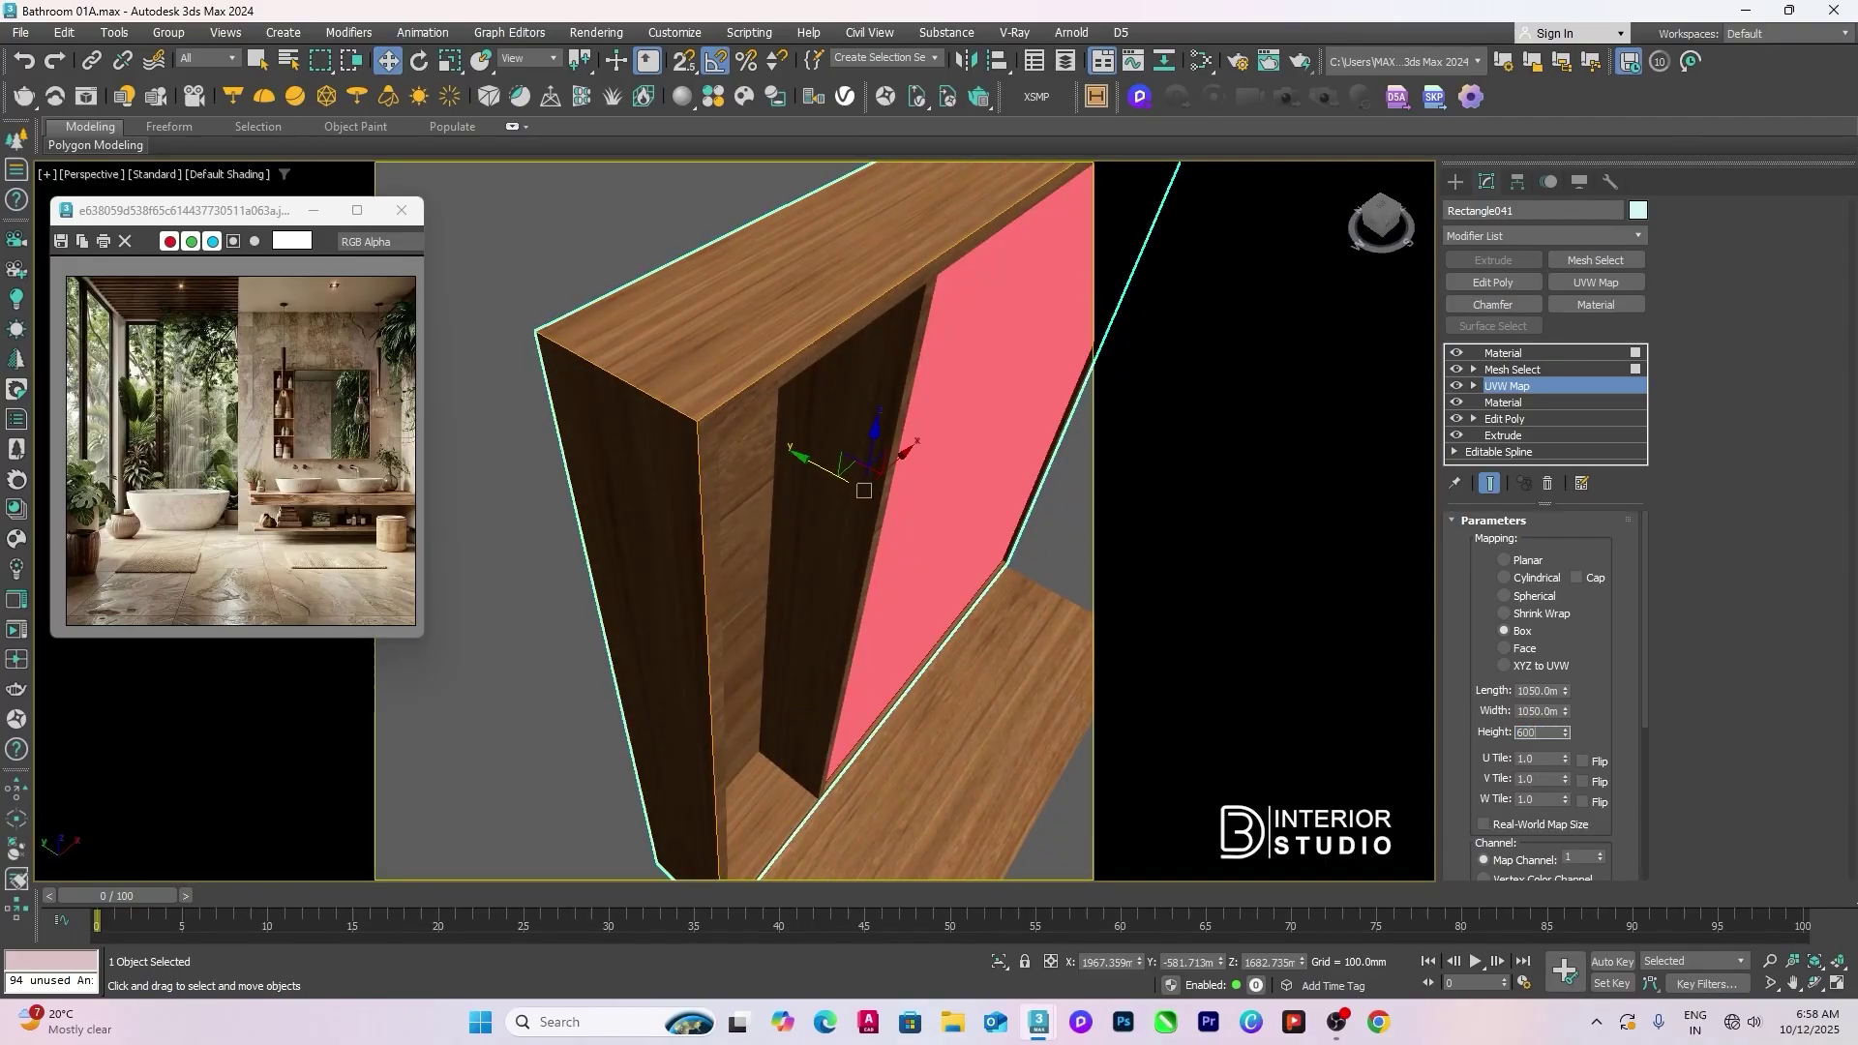
pyautogui.press('Return')
pyautogui.click(587, 571)
pyautogui.scroll(-5, 589, 583)
pyautogui.keyDown('alt'); pyautogui.moveTo(596, 559); pyautogui.dragTo(611, 560, button='middle'); pyautogui.keyUp('alt')
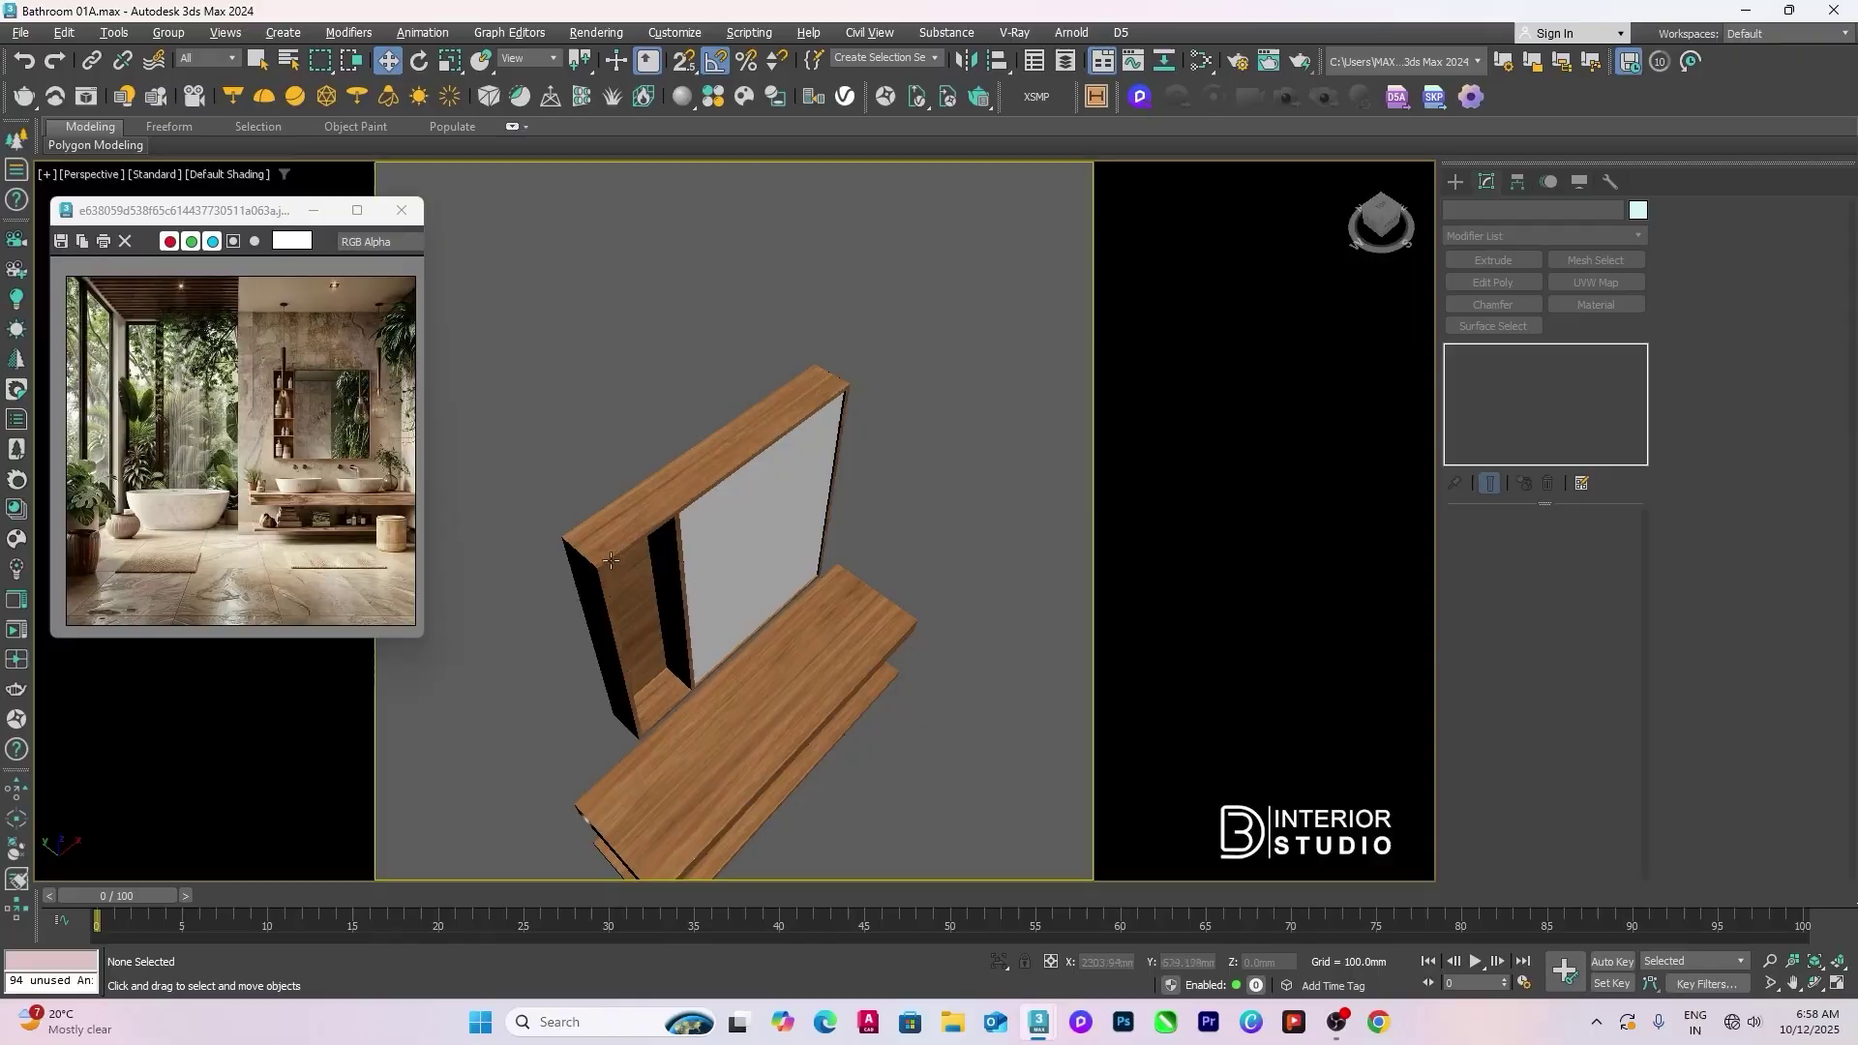
# Step: Examine the wood grain on the mirror cabinet's frame, open compartment and lower corners from several angles
pyautogui.keyDown('alt'); pyautogui.moveTo(600, 680); pyautogui.dragTo(728, 735, button='middle'); pyautogui.keyUp('alt')
pyautogui.scroll(4, 788, 636)
pyautogui.scroll(3, 577, 735)
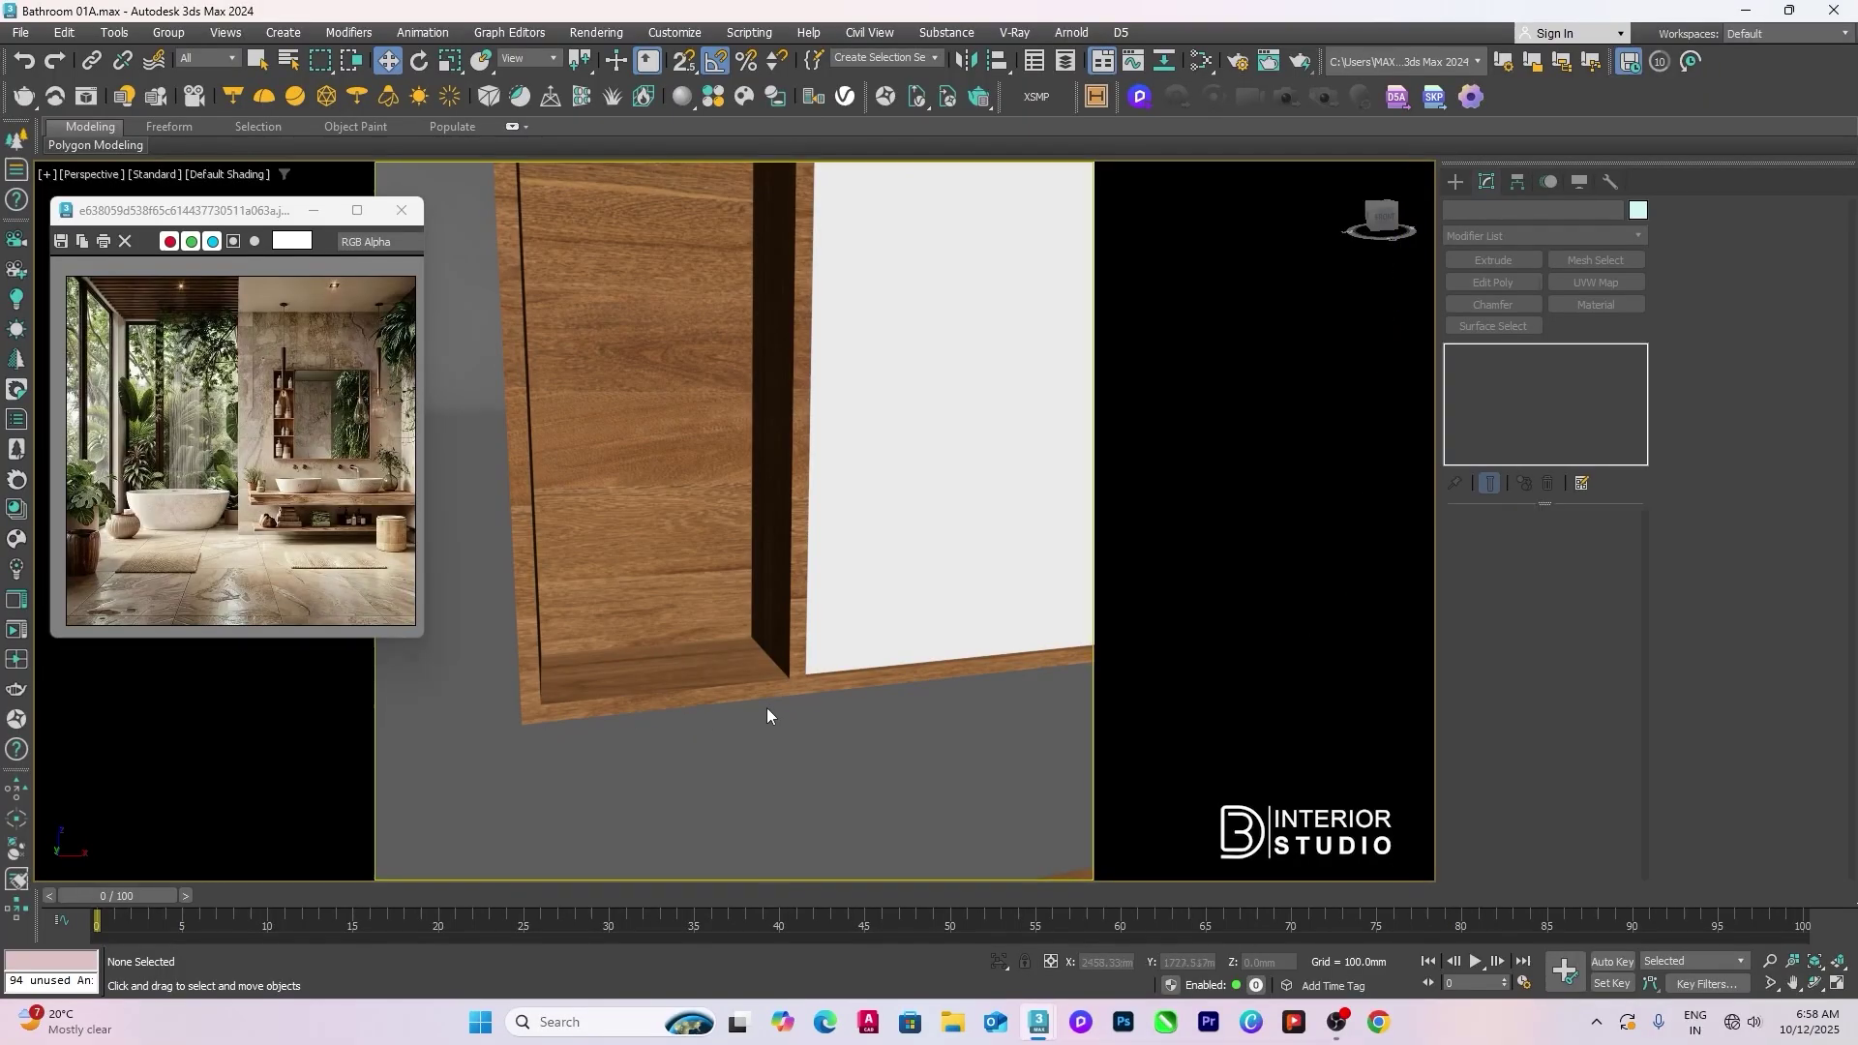
pyautogui.moveTo(540, 698); pyautogui.dragTo(575, 756, button='middle')
pyautogui.scroll(-2, 578, 756)
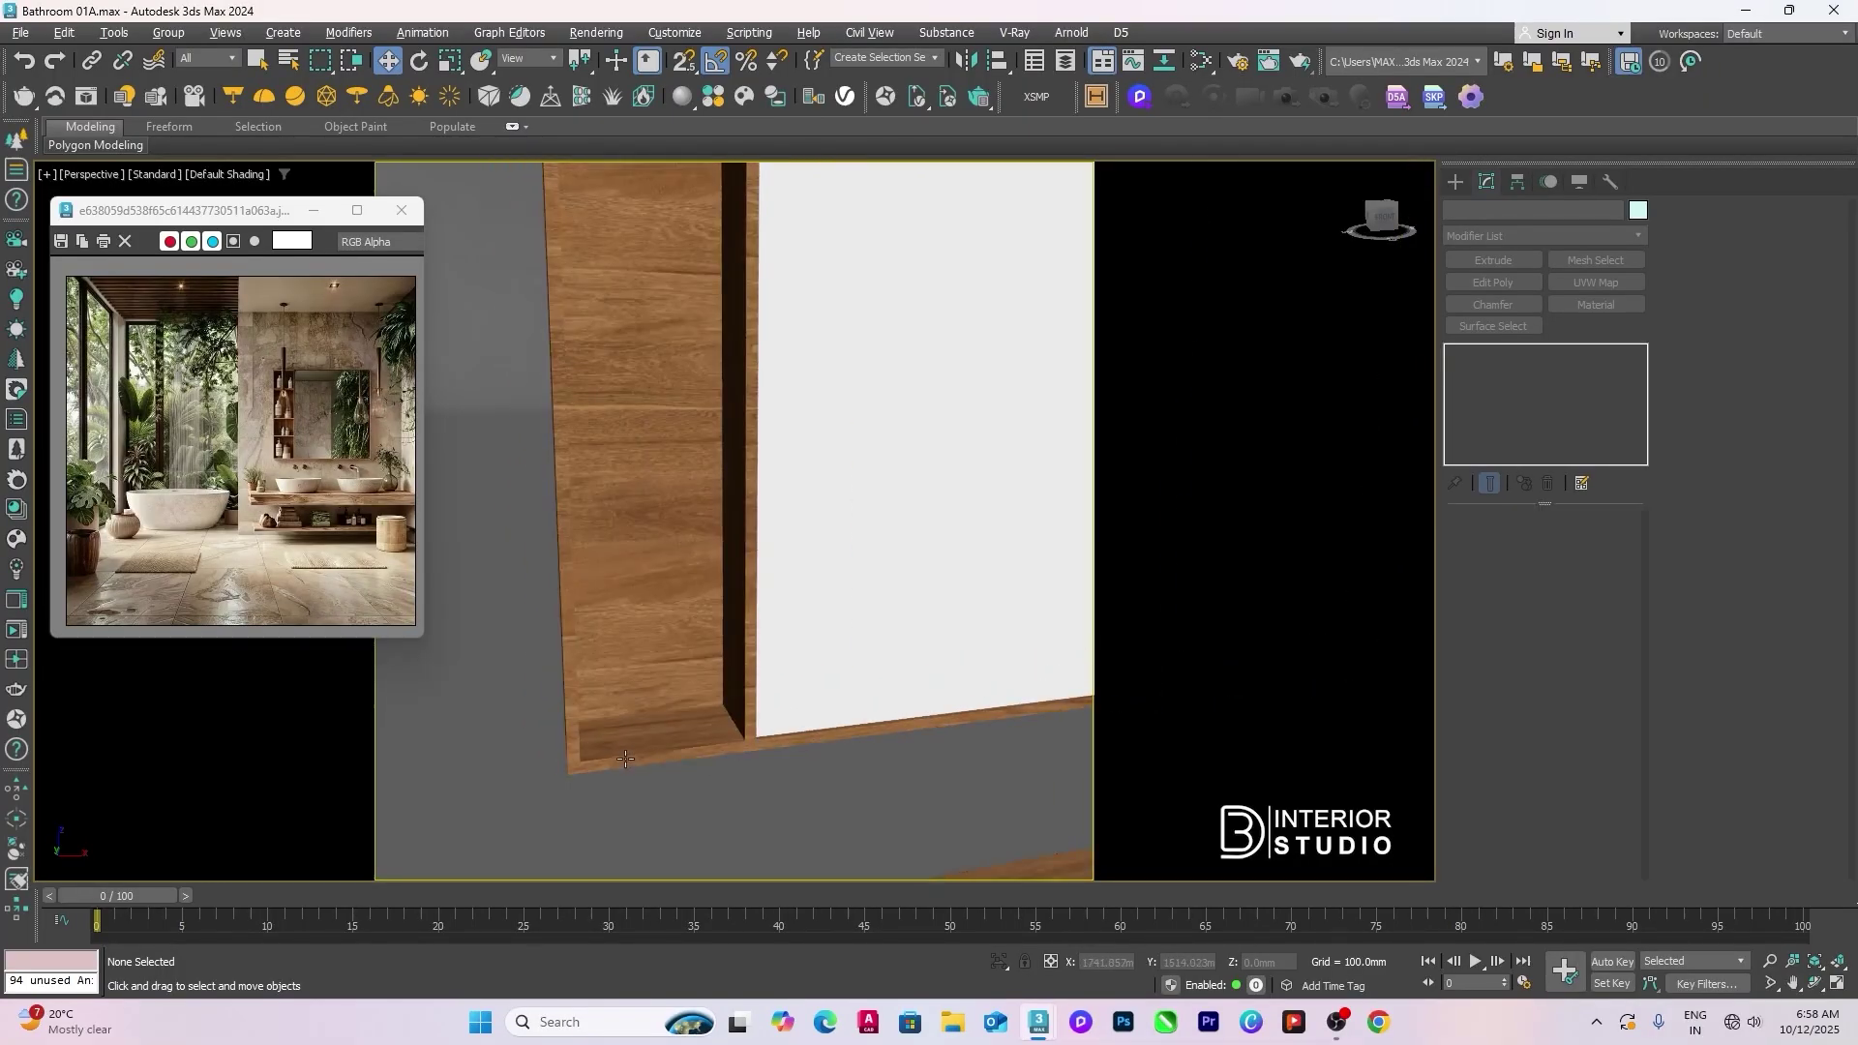
pyautogui.keyDown('alt'); pyautogui.moveTo(756, 638); pyautogui.dragTo(752, 372, button='middle'); pyautogui.keyUp('alt')
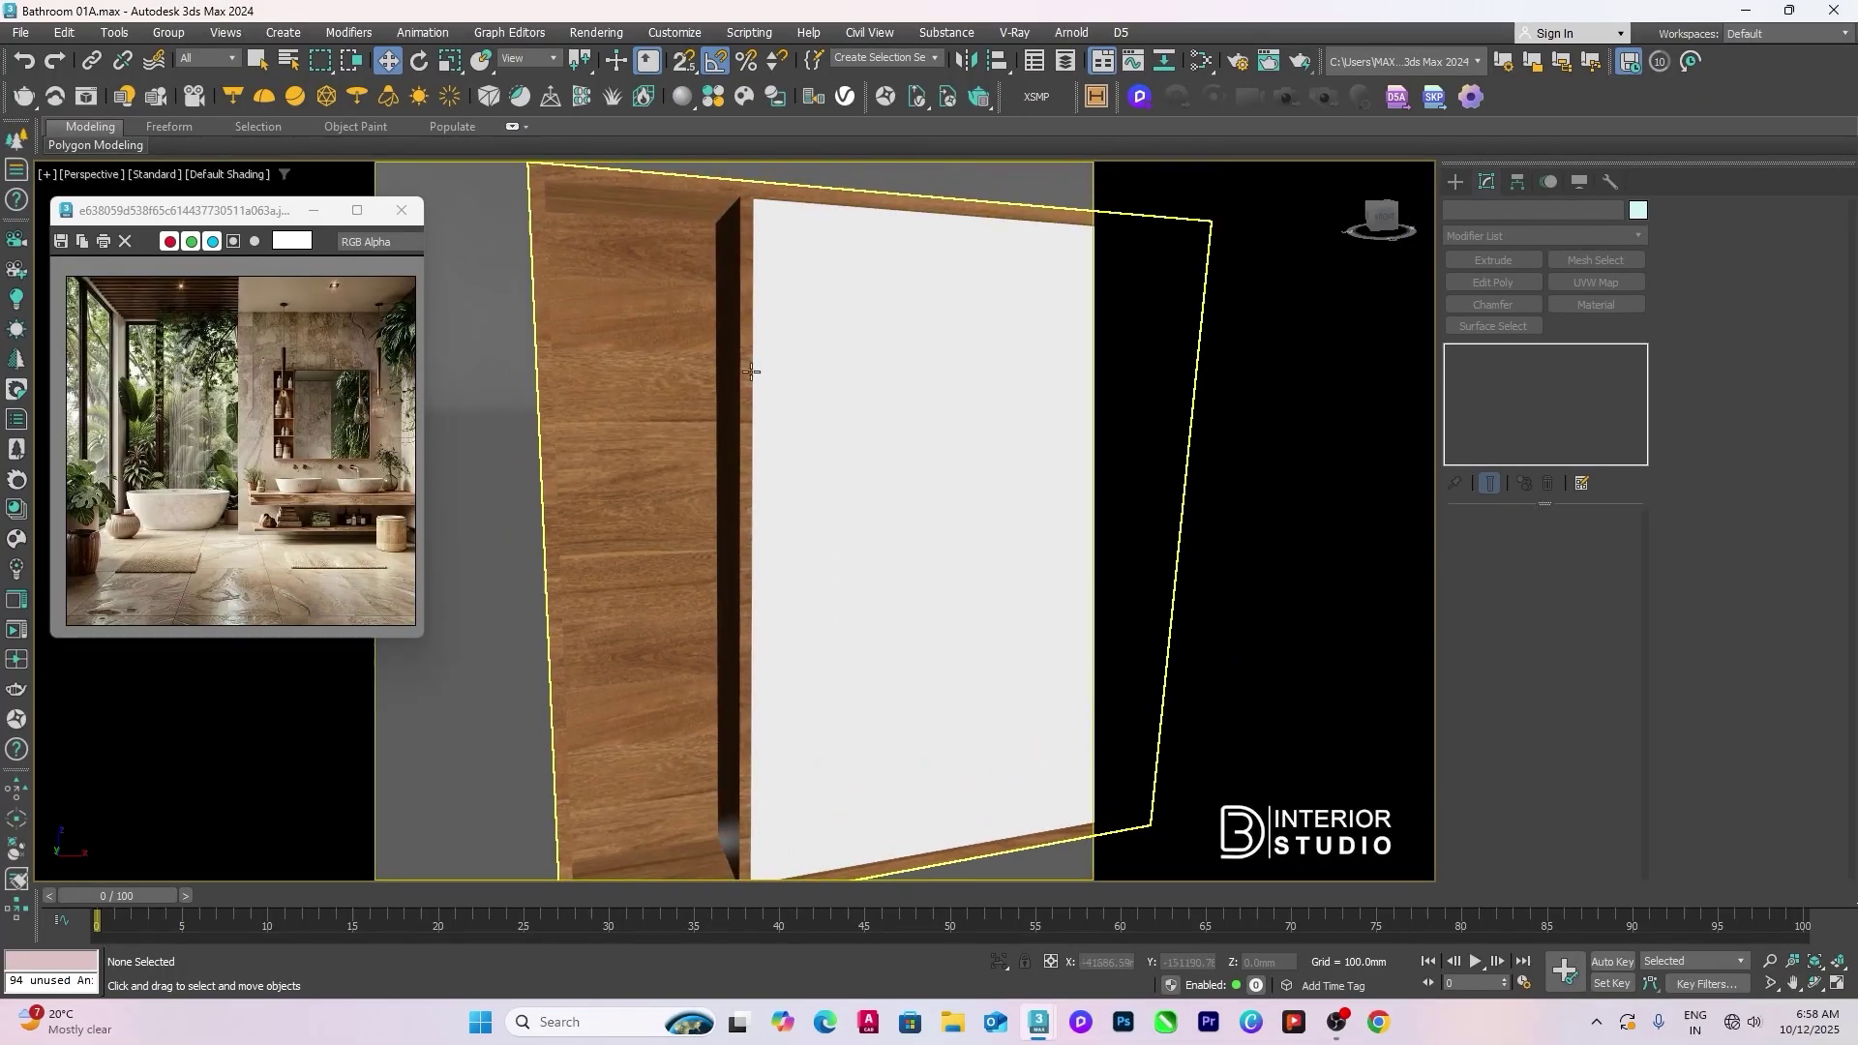
pyautogui.scroll(-5, 751, 636)
pyautogui.keyDown('alt'); pyautogui.moveTo(750, 639); pyautogui.dragTo(753, 698, button='middle'); pyautogui.keyUp('alt')
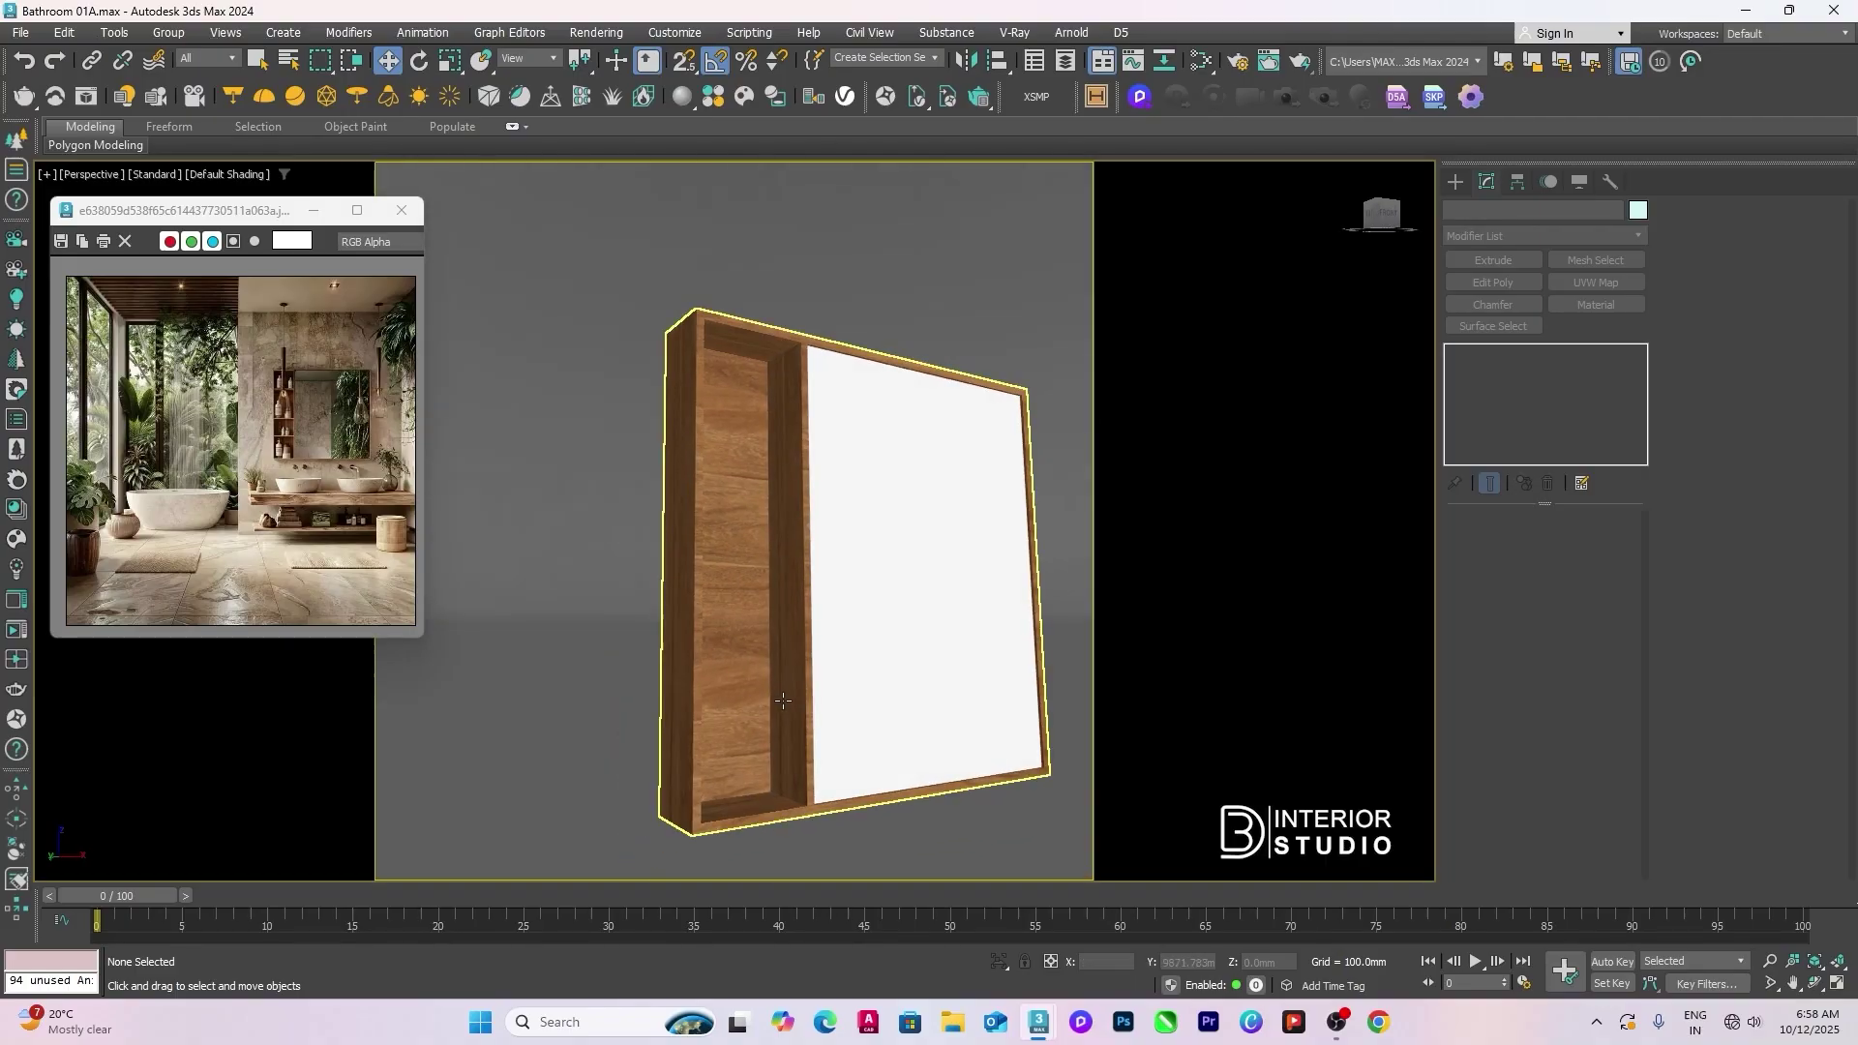
pyautogui.keyDown('alt'); pyautogui.moveTo(790, 506); pyautogui.dragTo(863, 498, button='middle'); pyautogui.keyUp('alt')
pyautogui.scroll(3, 863, 499)
pyautogui.keyDown('alt'); pyautogui.moveTo(829, 710); pyautogui.dragTo(780, 655, button='middle'); pyautogui.keyUp('alt')
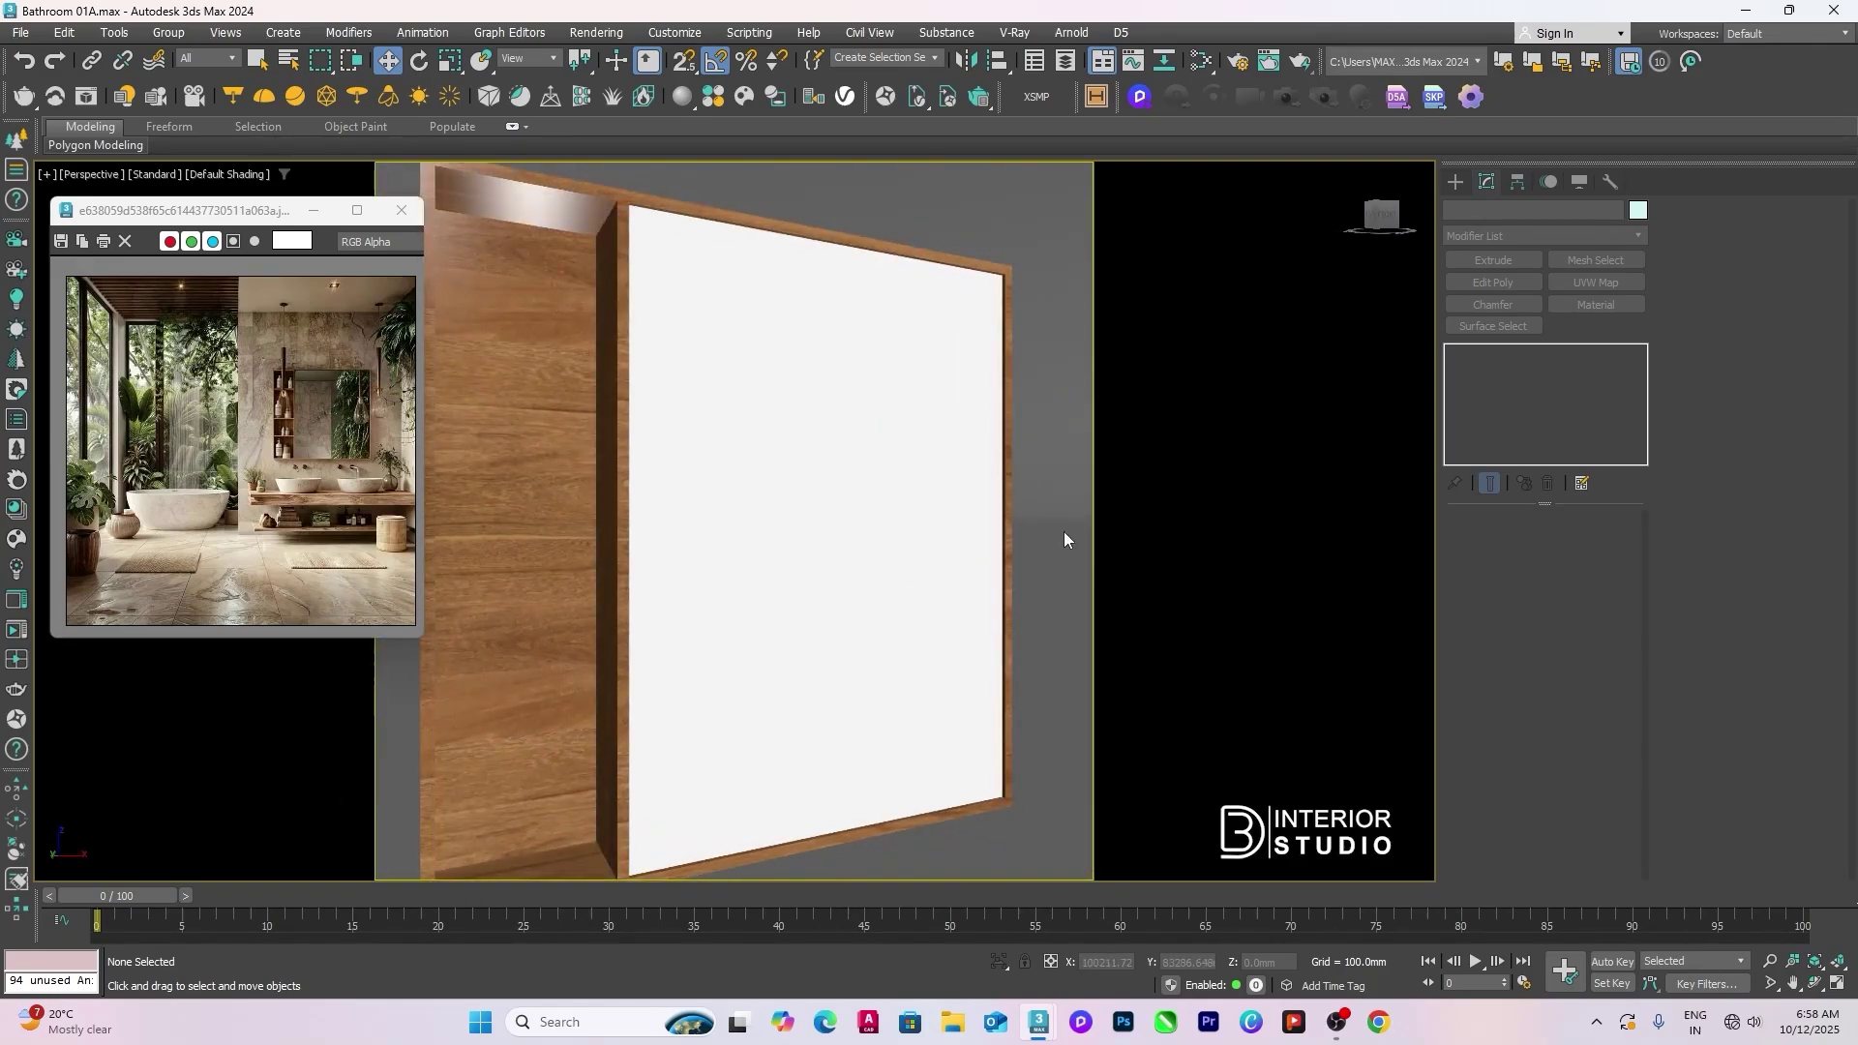
# Step: Add a Mesh Select to the mirror cabinet and select the front faces of its vertical frame strips at polygon level
pyautogui.click(1005, 564)
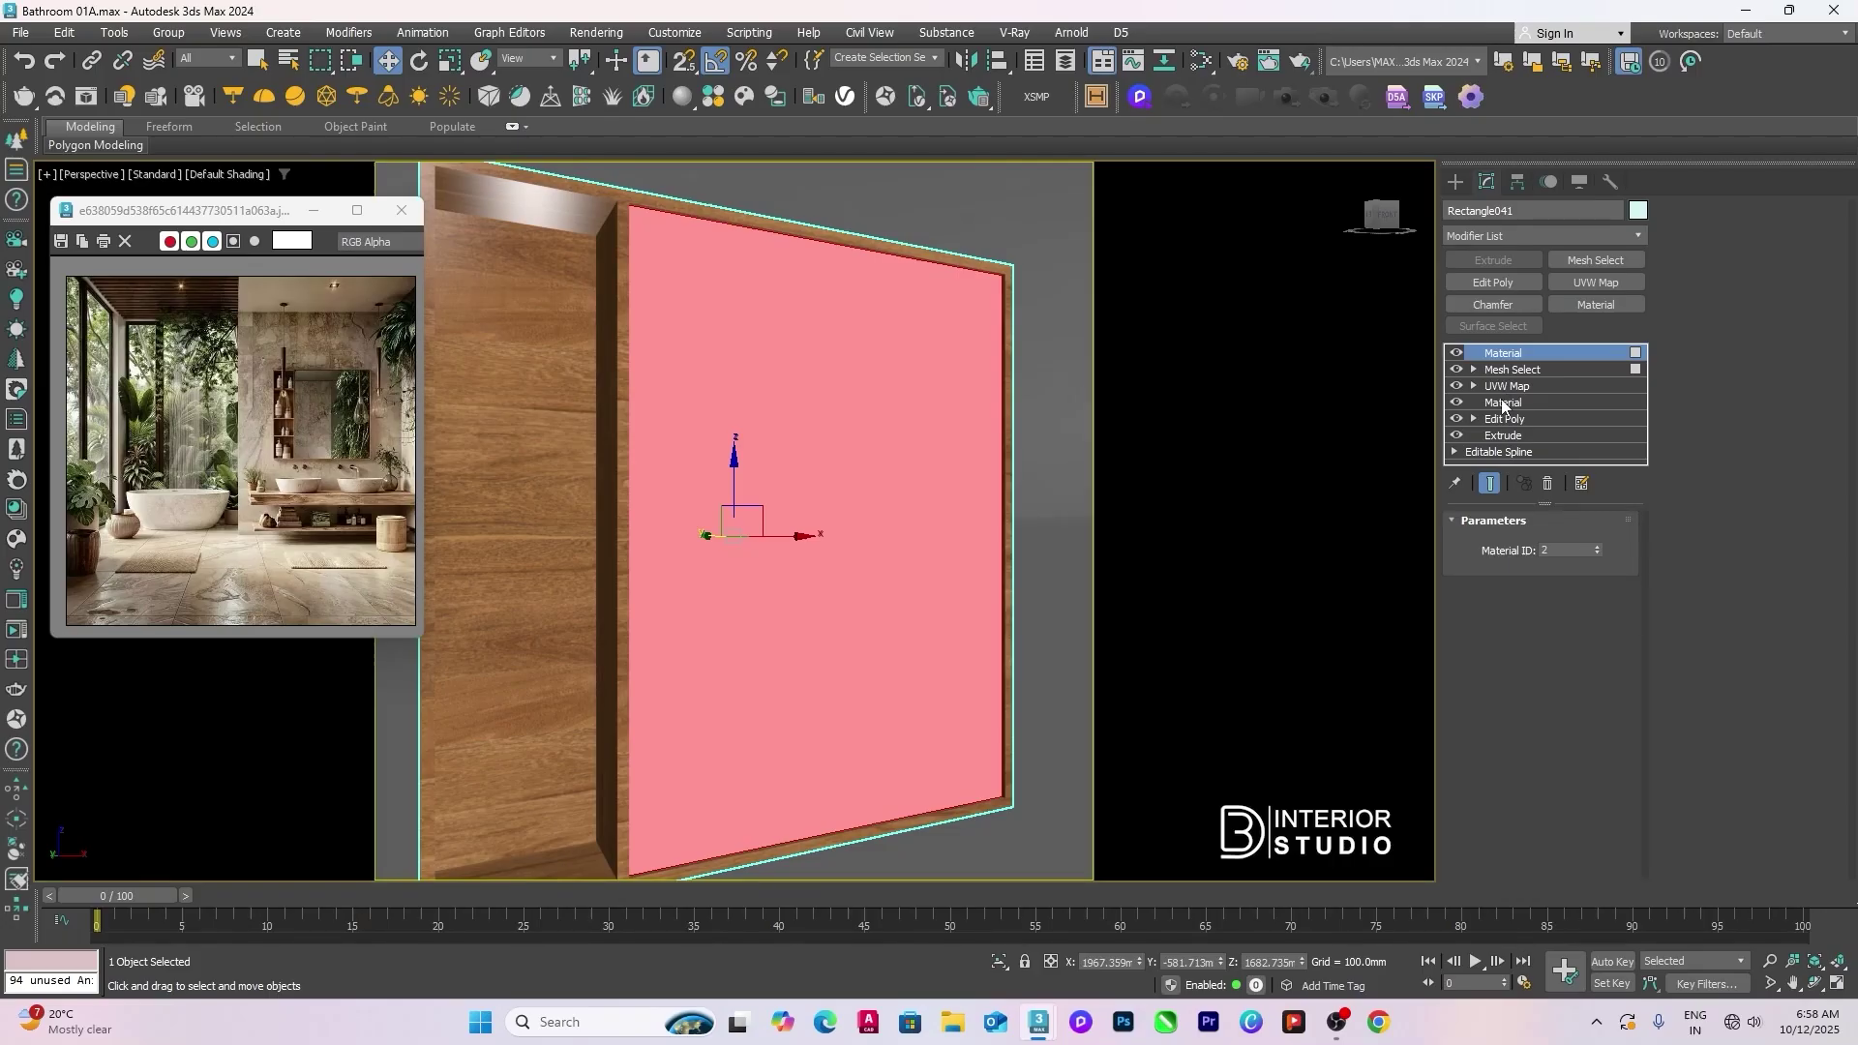
pyautogui.click(1595, 261)
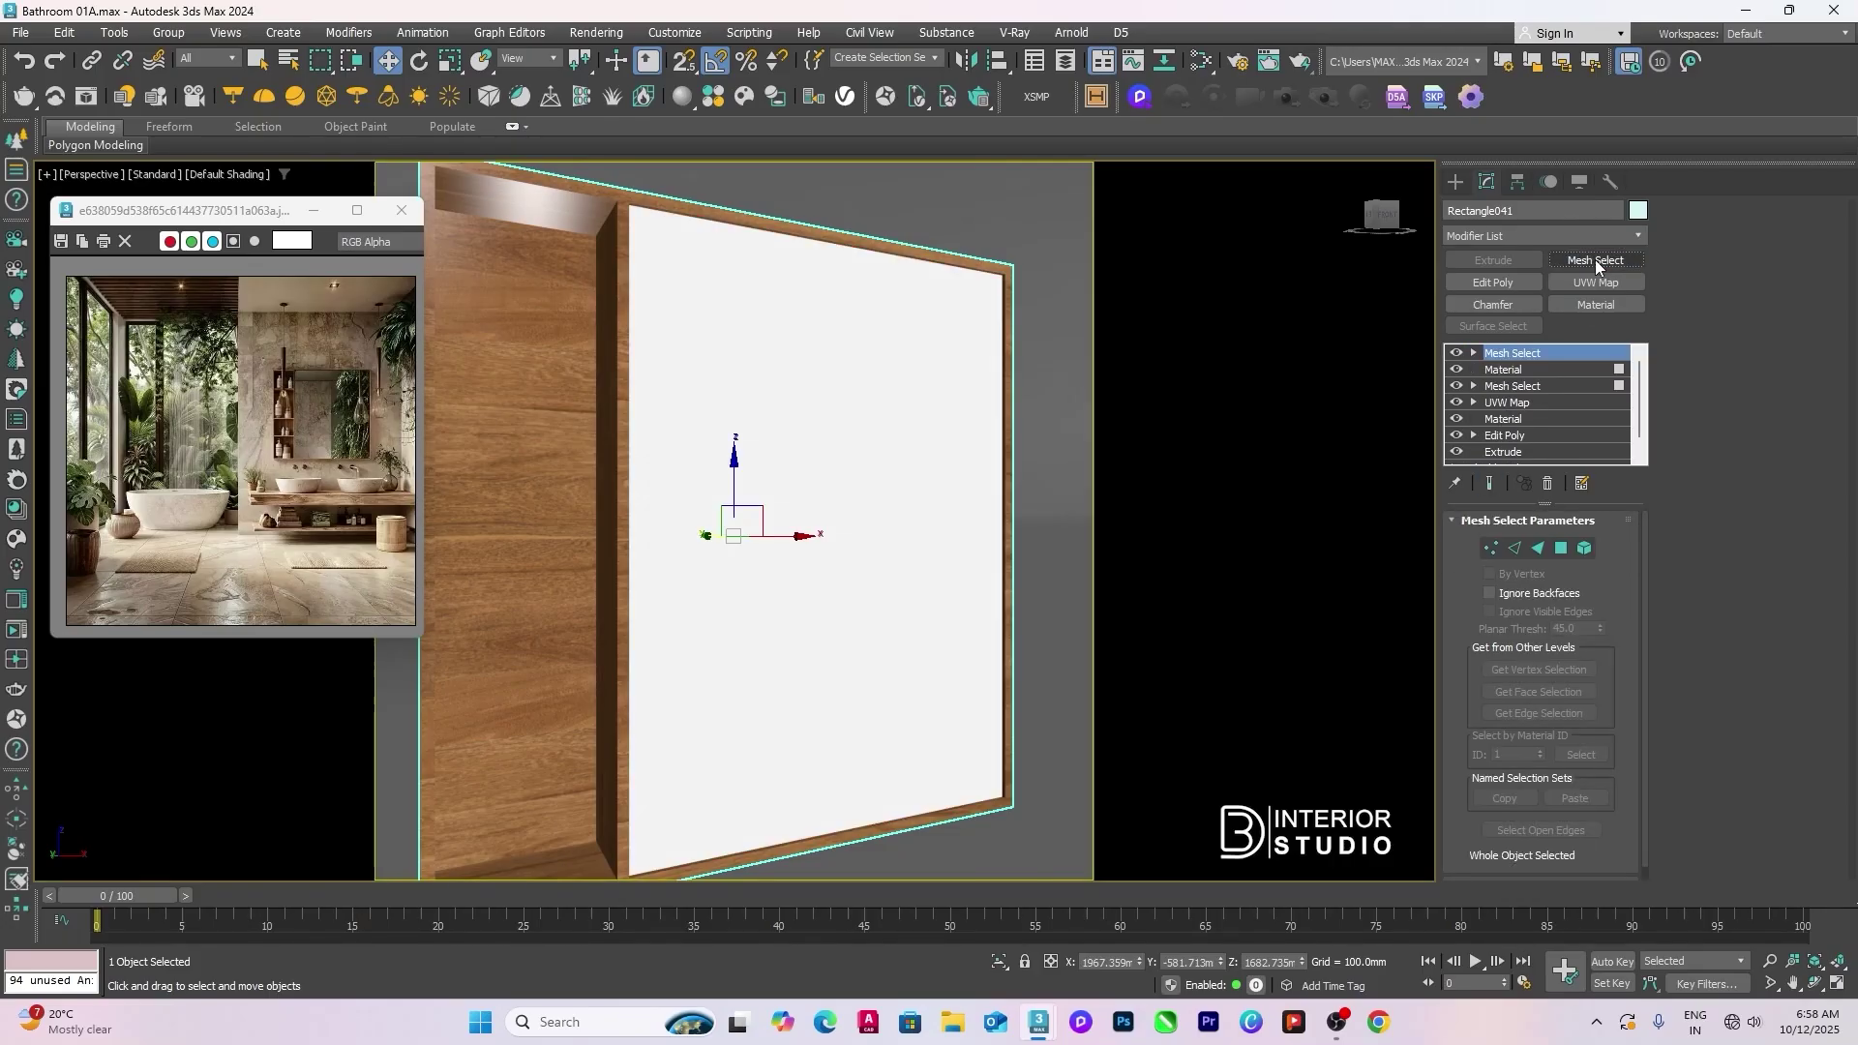
pyautogui.click(1562, 549)
pyautogui.click(646, 523)
pyautogui.click(626, 521)
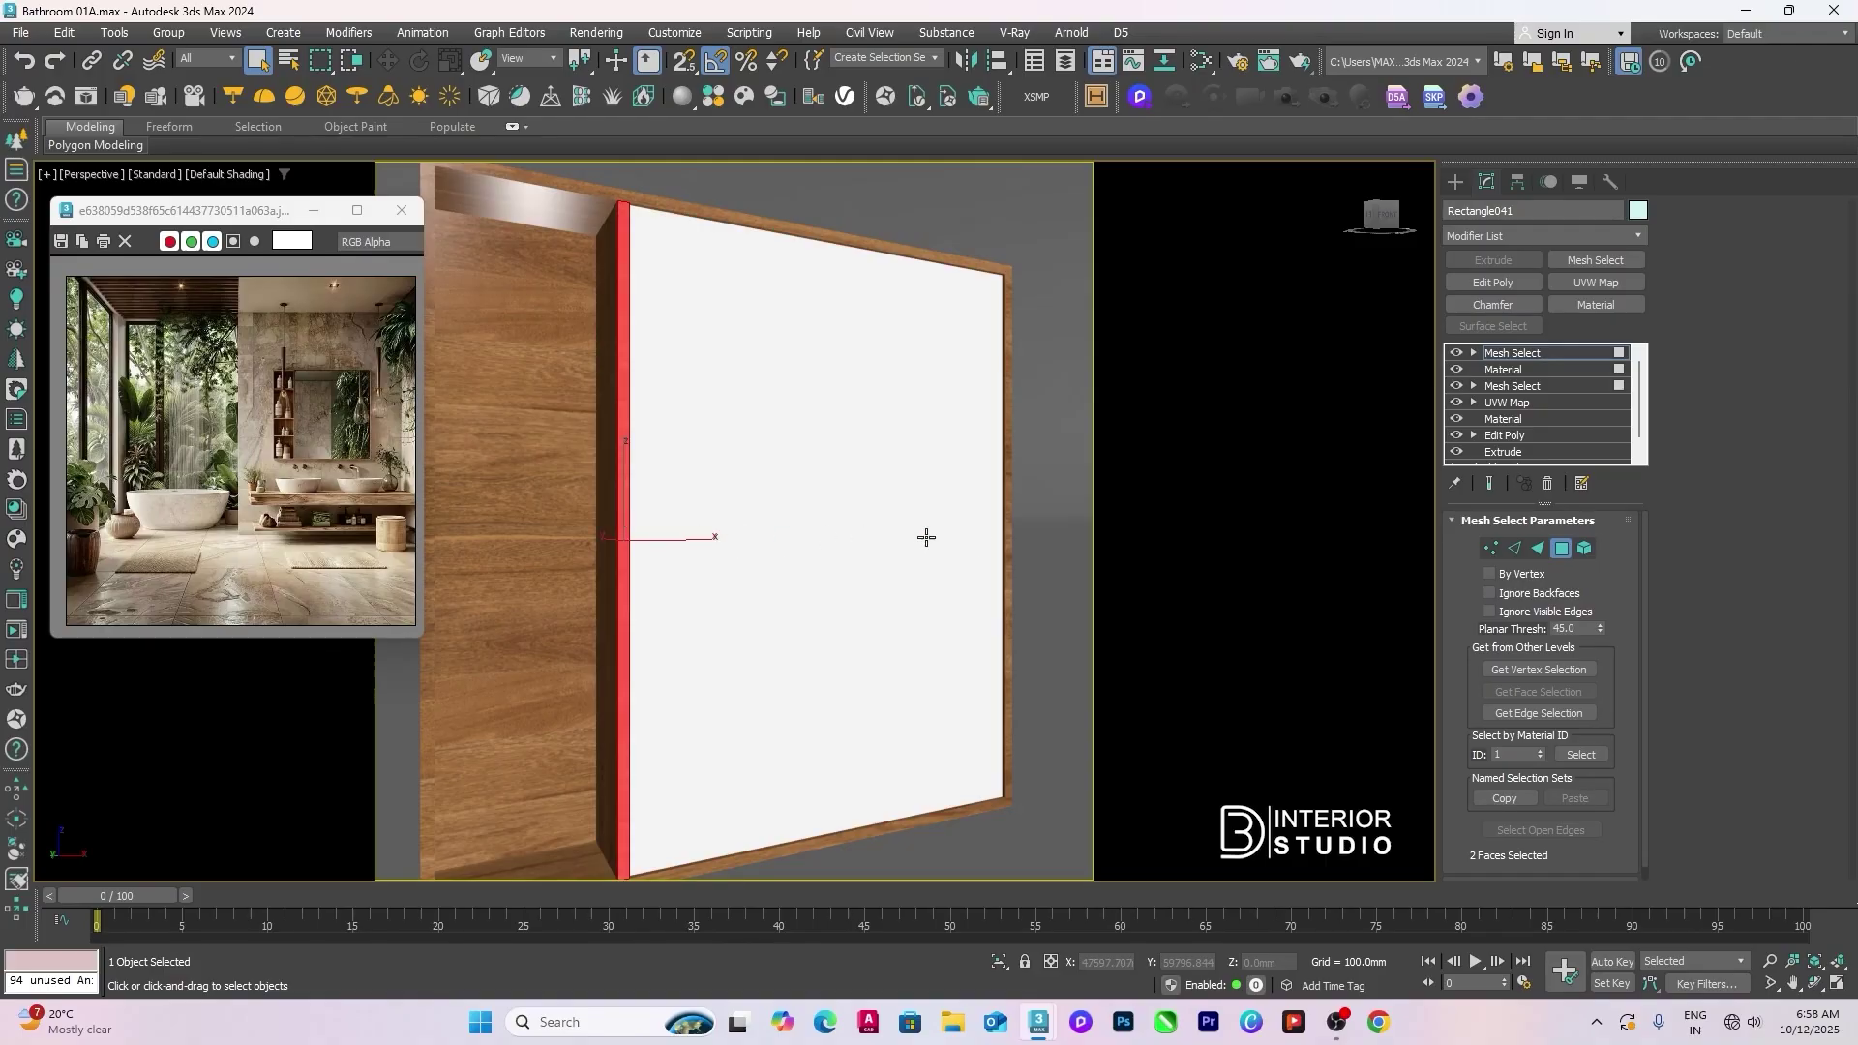
pyautogui.keyDown('ctrl'); pyautogui.click(1010, 544); pyautogui.keyUp('ctrl')
pyautogui.moveTo(653, 528); pyautogui.dragTo(1047, 540, button='middle')
pyautogui.keyDown('ctrl'); pyautogui.click(622, 536); pyautogui.keyUp('ctrl')
pyautogui.scroll(-3, 624, 537)
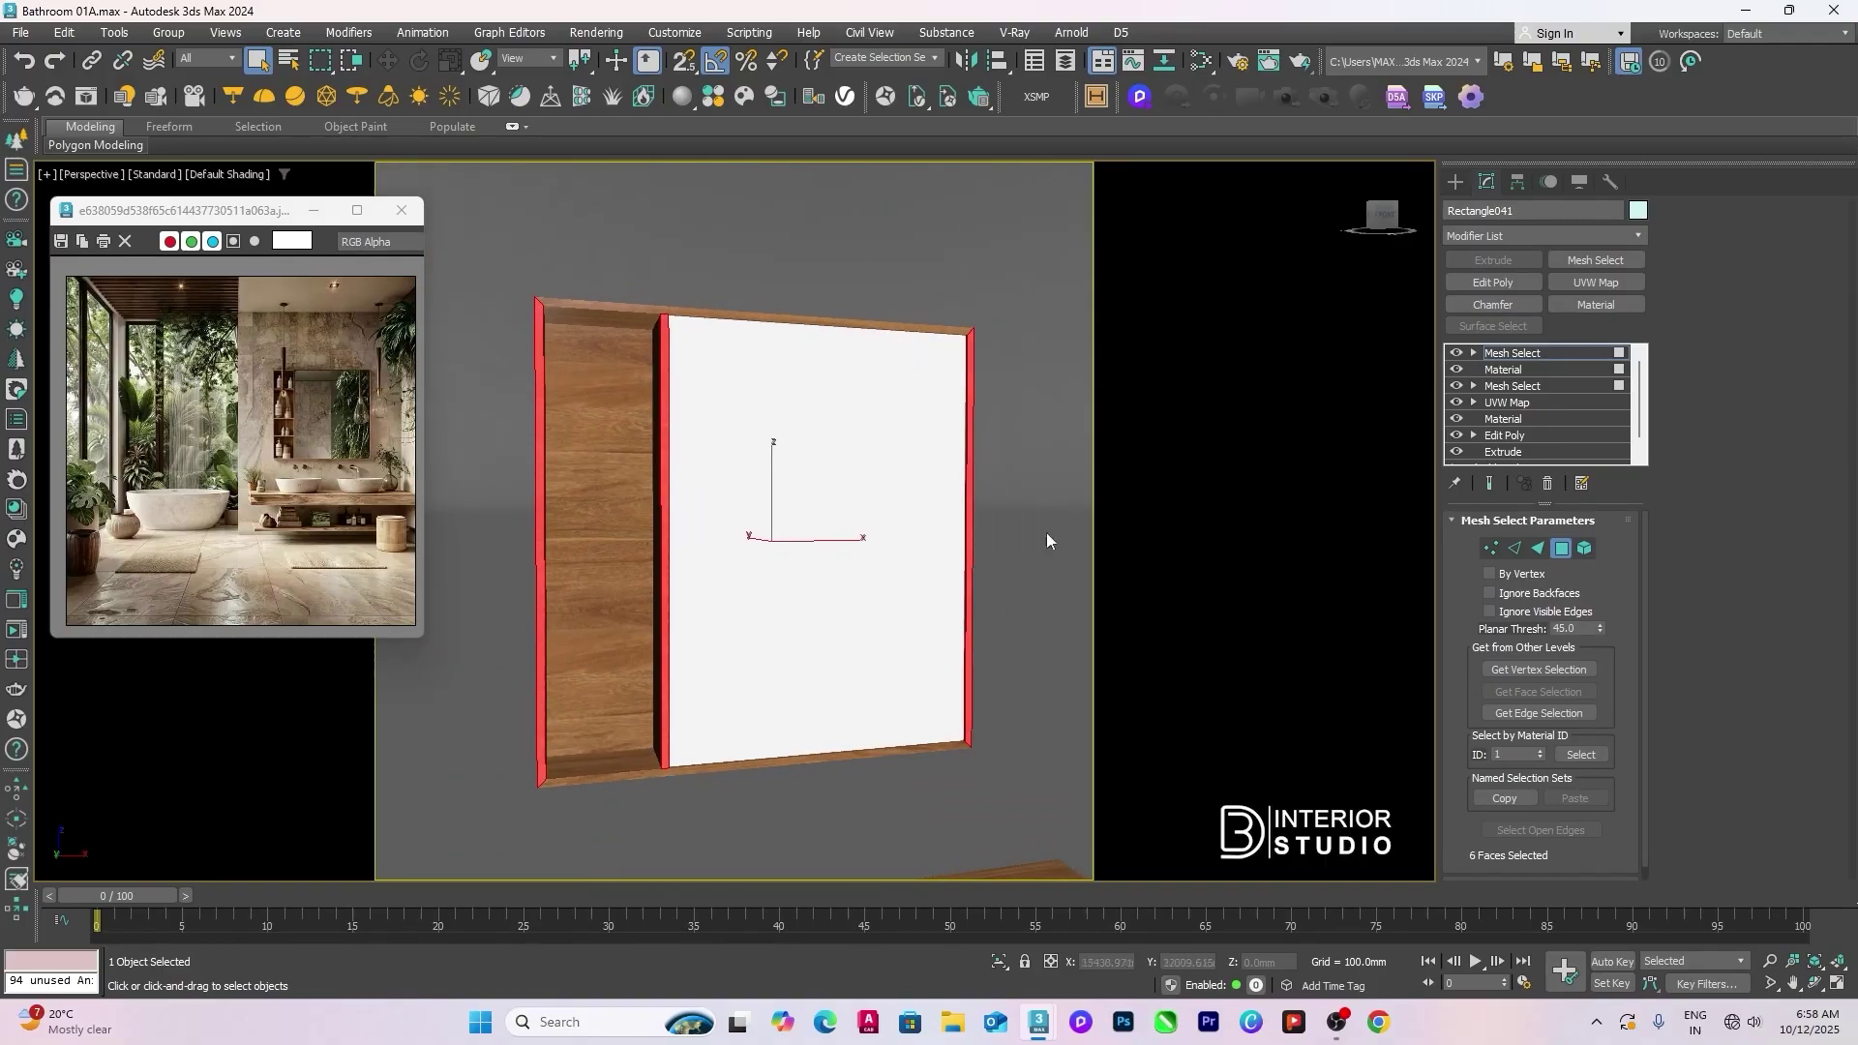
# Step: Apply a Box UVW Map with 600 mm height to the selected strips and rotate its gizmo so the grain runs vertically
pyautogui.click(1587, 283)
pyautogui.click(1526, 634)
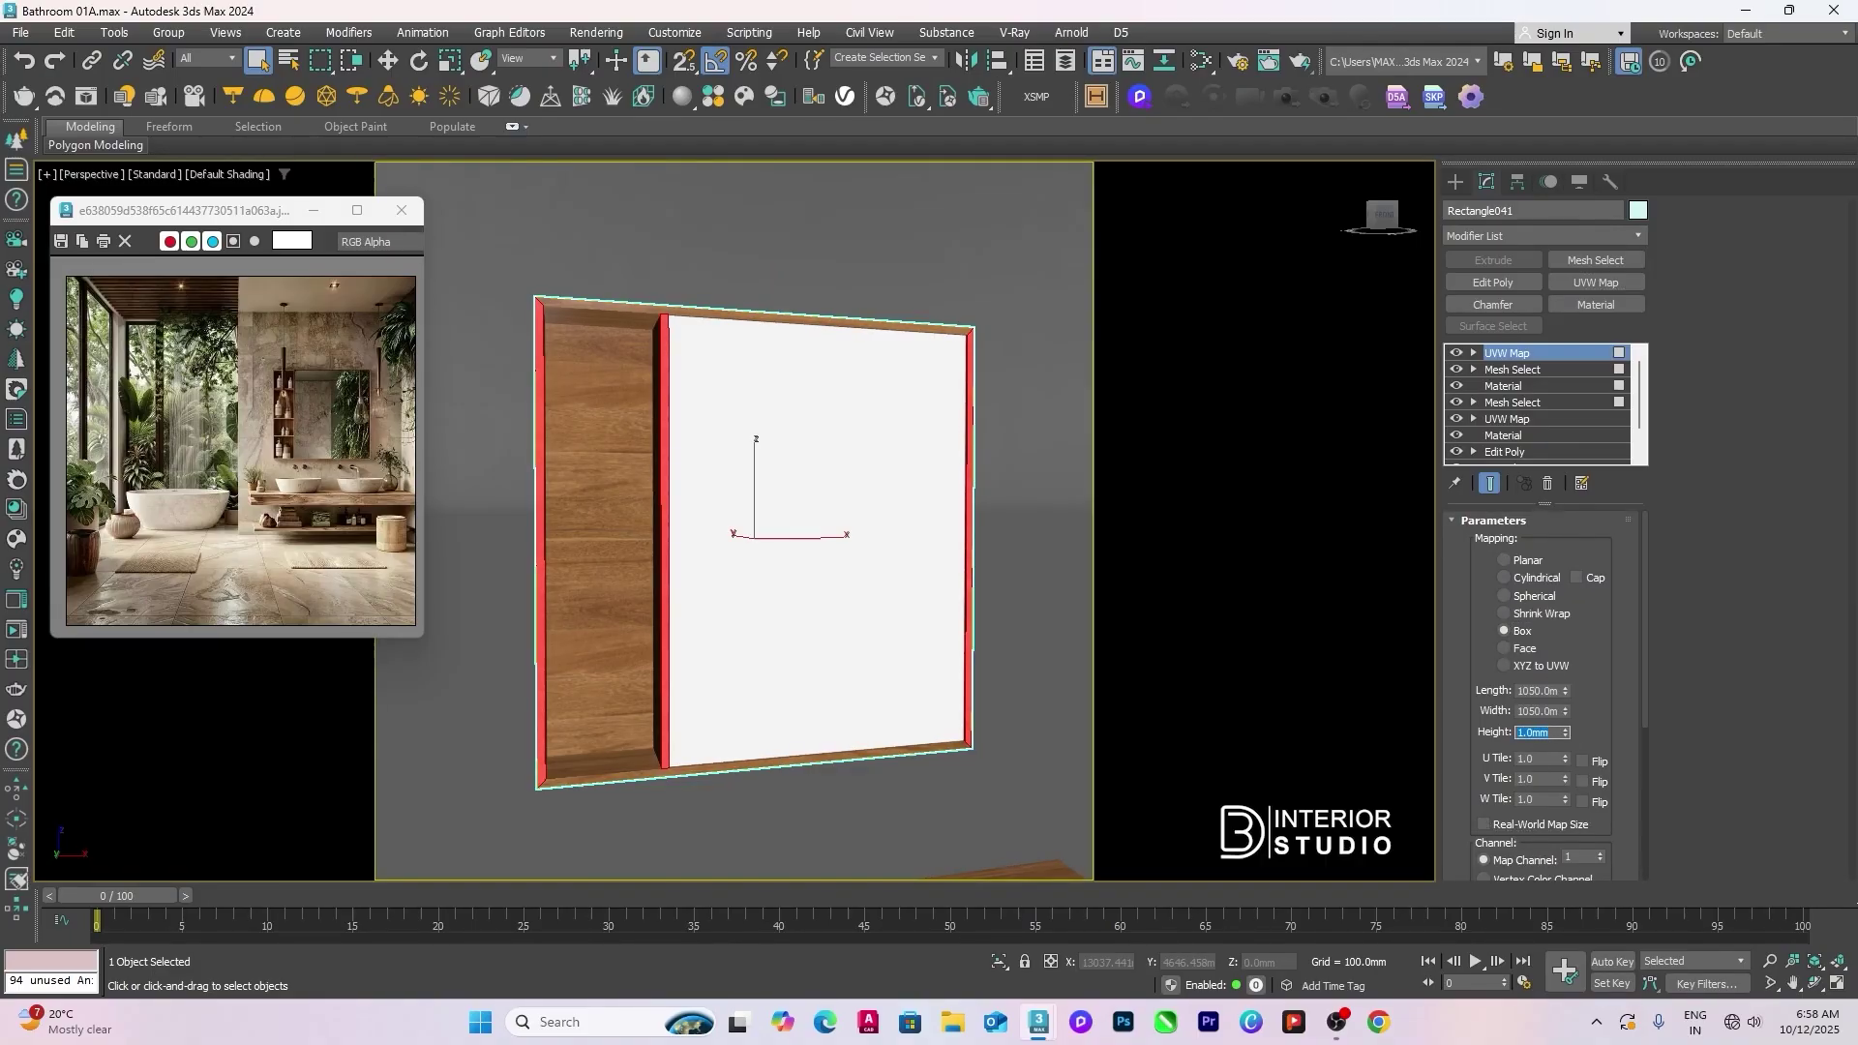
pyautogui.press('Return')
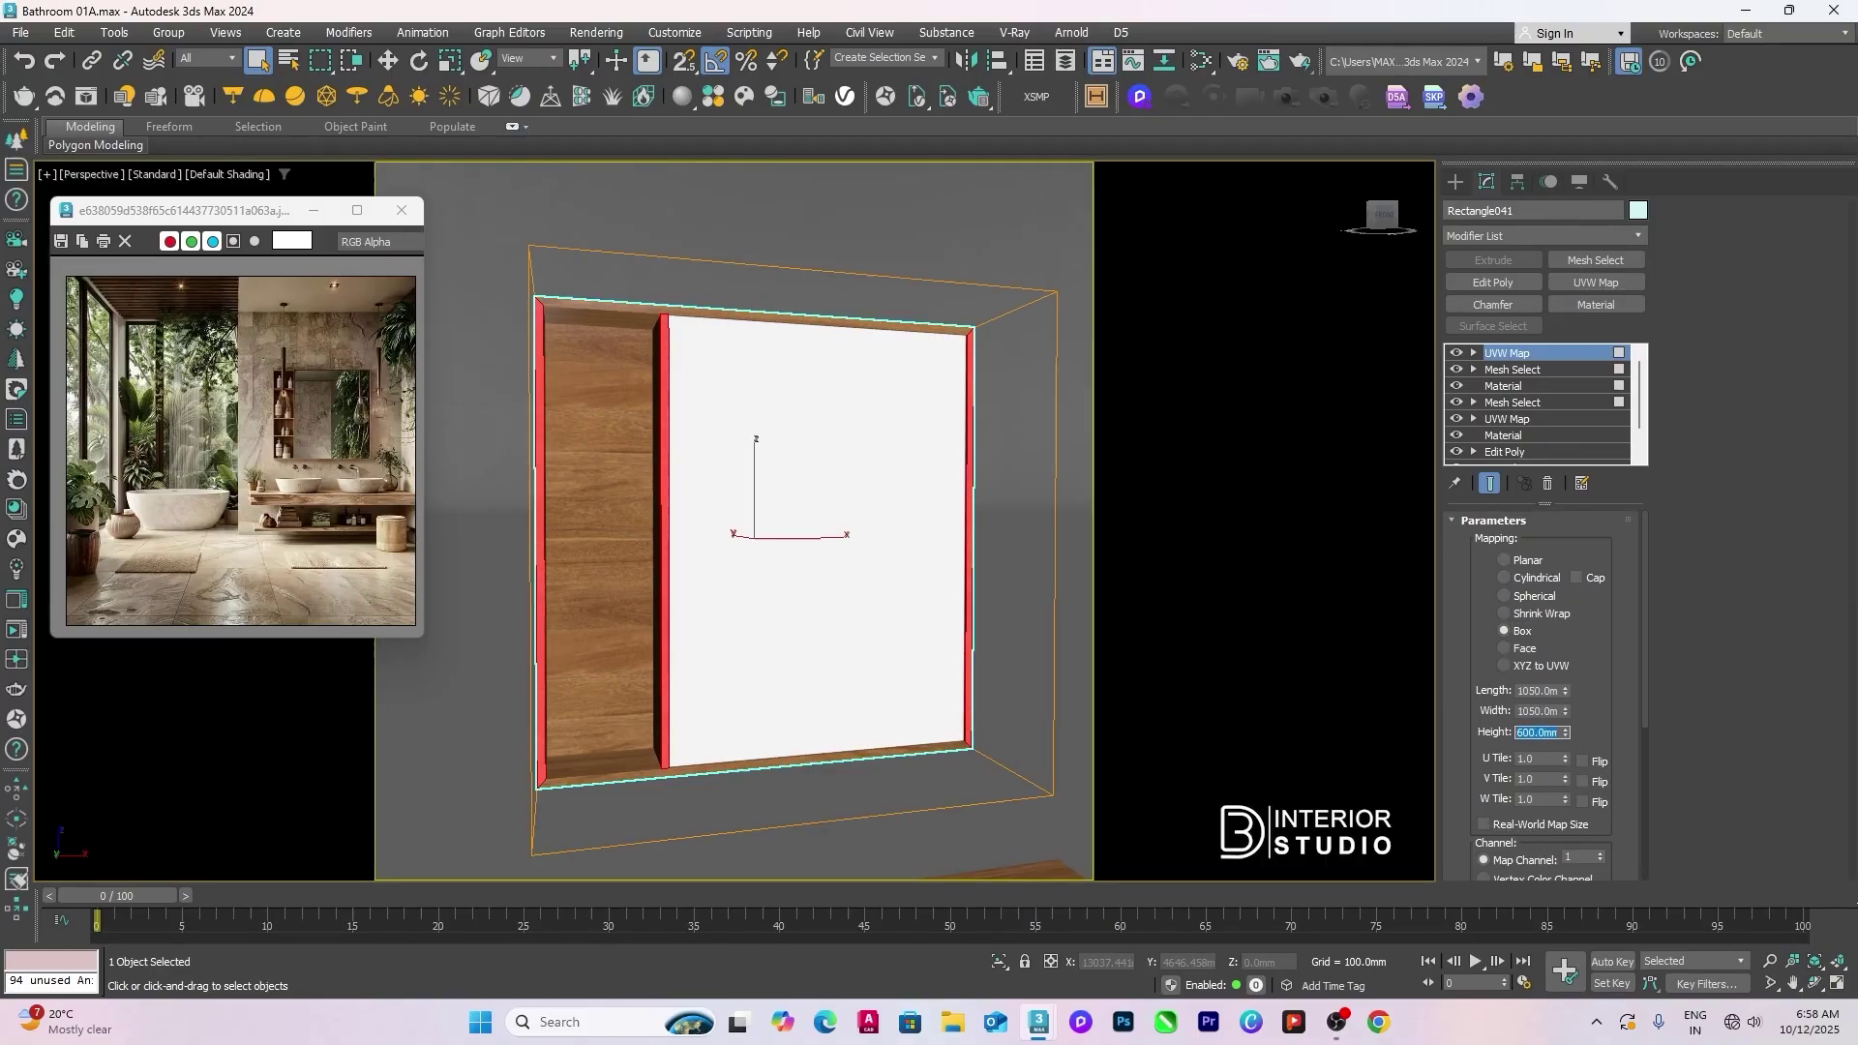
pyautogui.click(1475, 352)
pyautogui.click(1501, 370)
pyautogui.press('w')
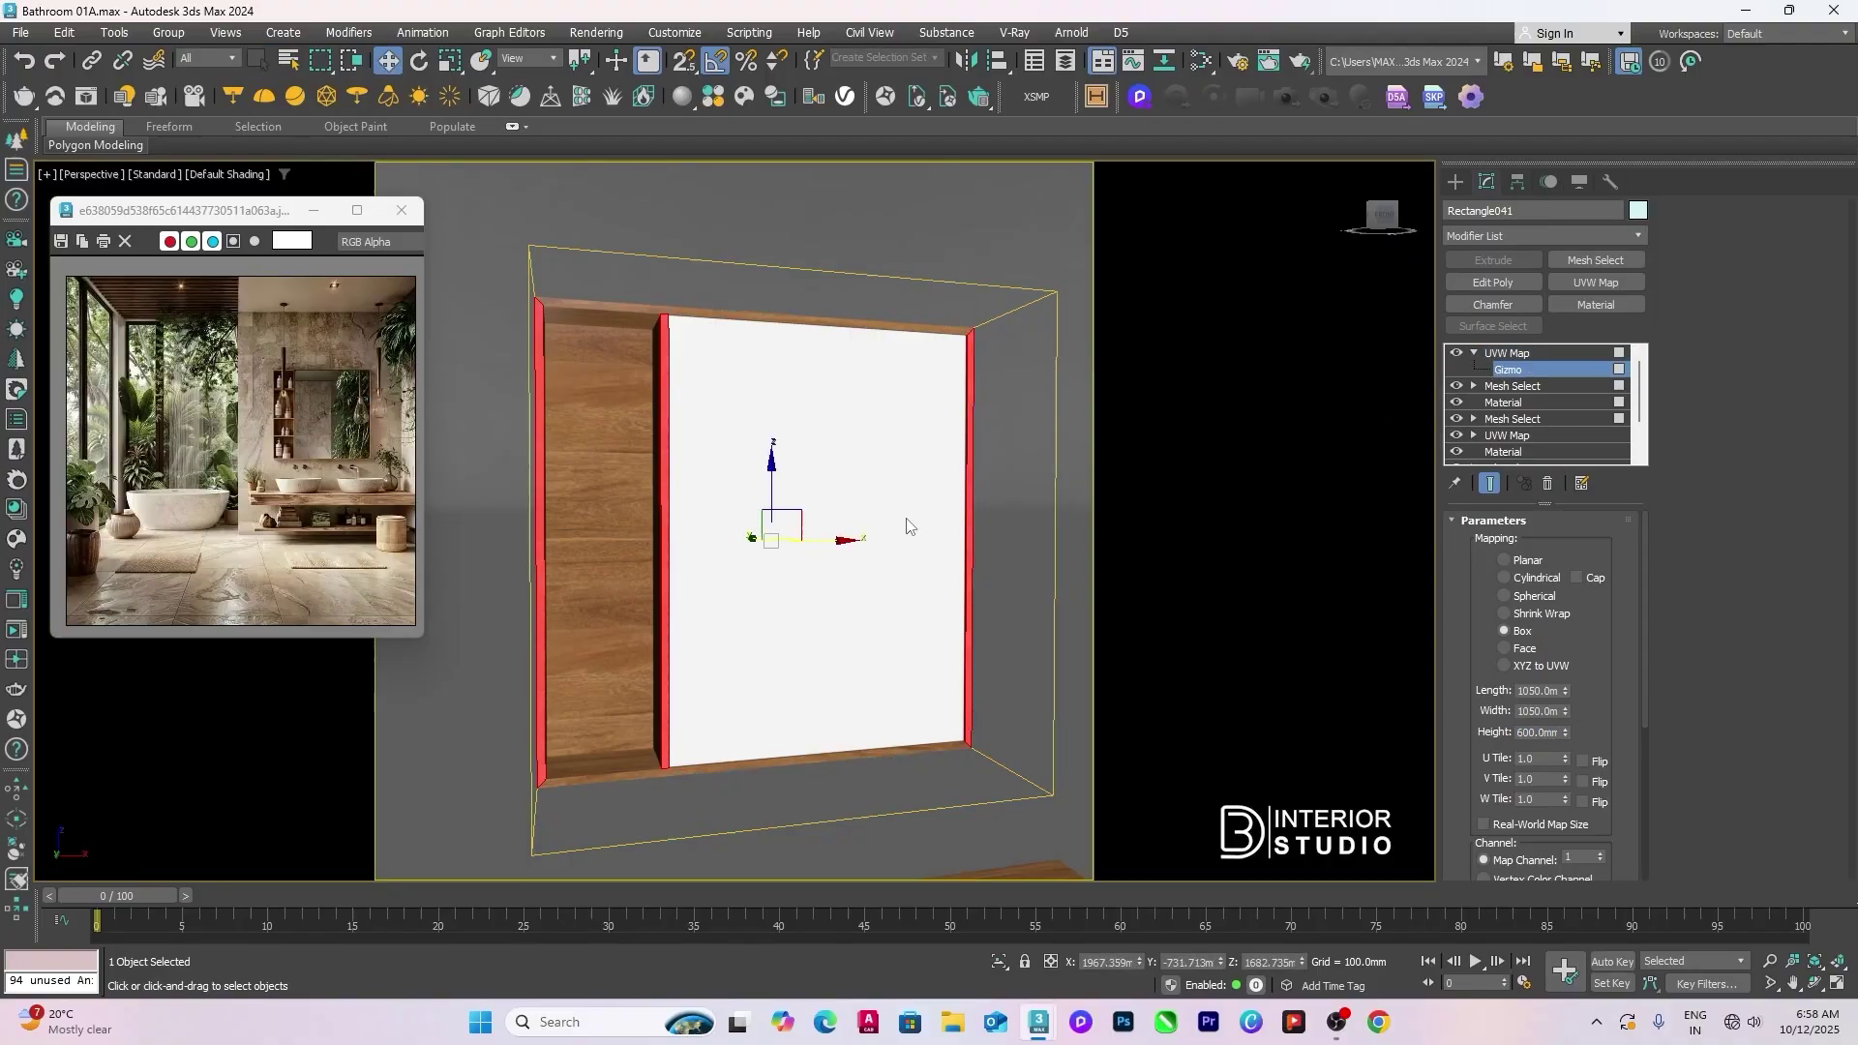
pyautogui.press('e')
pyautogui.moveTo(754, 485); pyautogui.dragTo(709, 615)
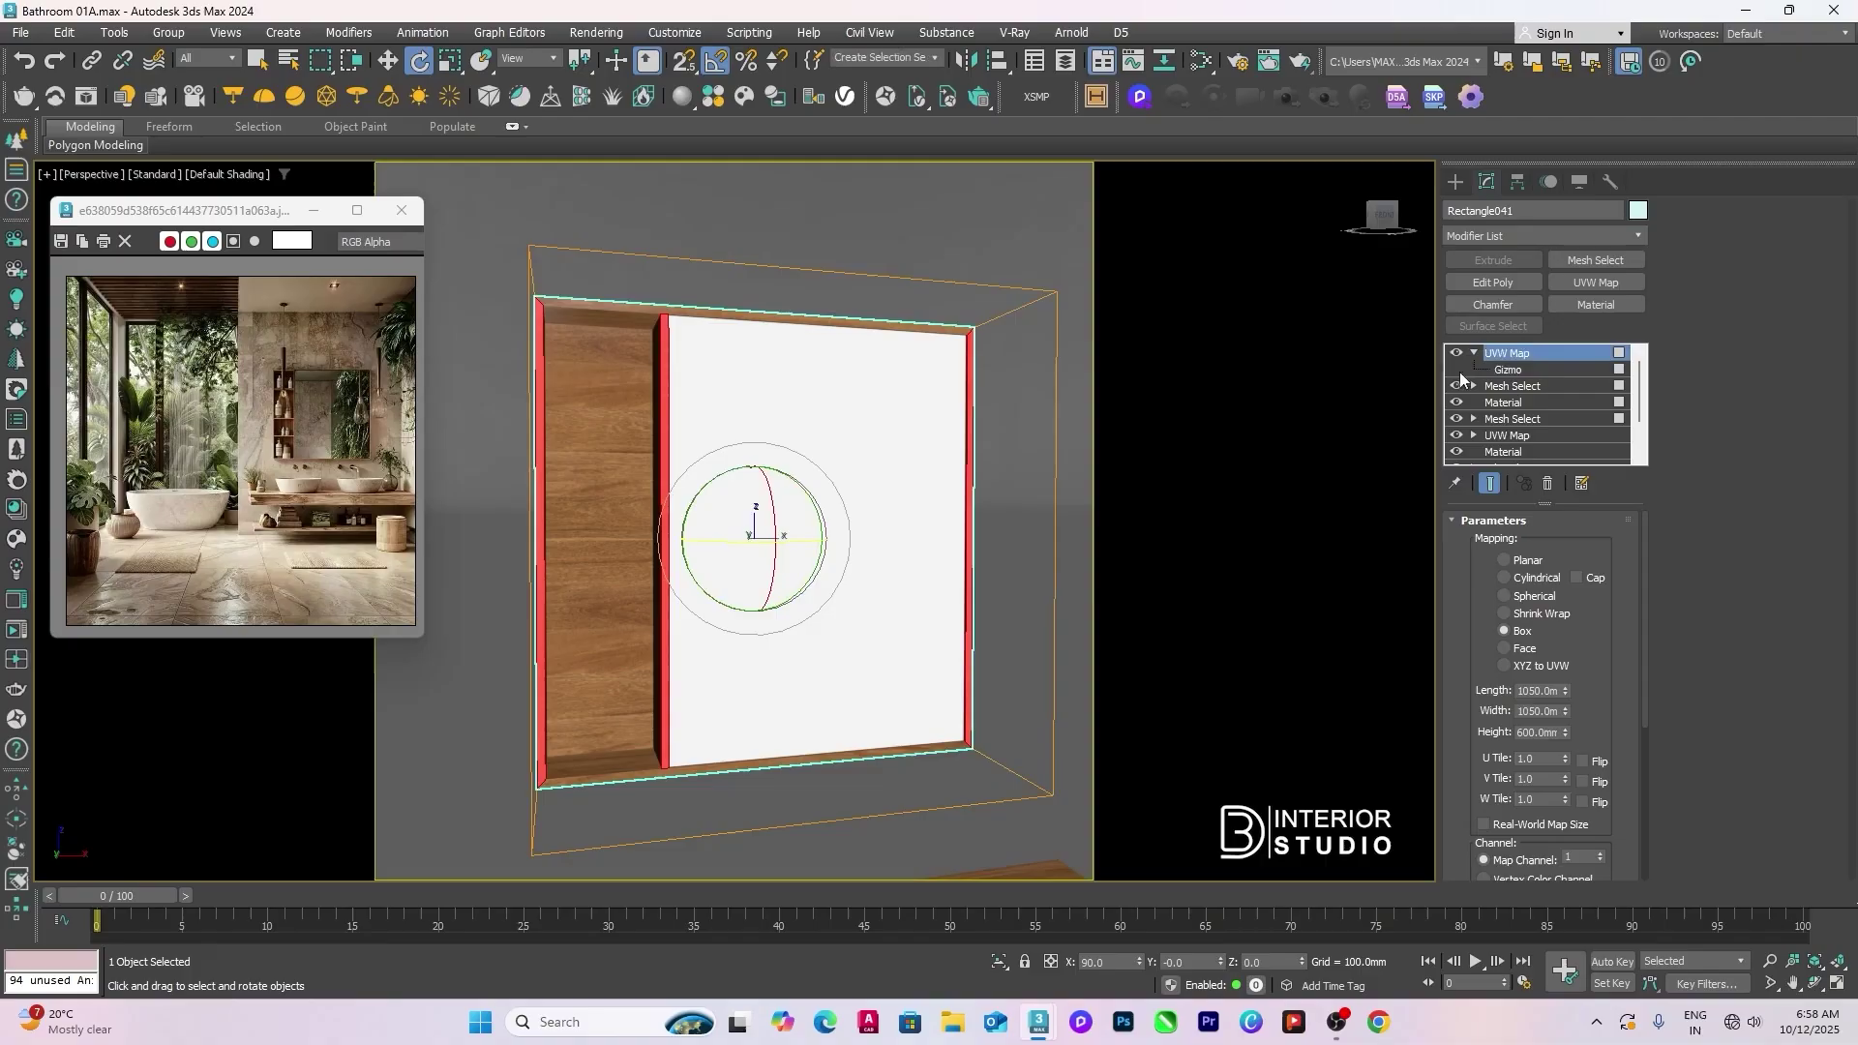
pyautogui.click(995, 259)
# Step: Check the wood grain direction on the mirror cabinet's vertical strips and around its open compartment
pyautogui.keyDown('alt'); pyautogui.moveTo(666, 515); pyautogui.dragTo(711, 513, button='middle'); pyautogui.keyUp('alt')
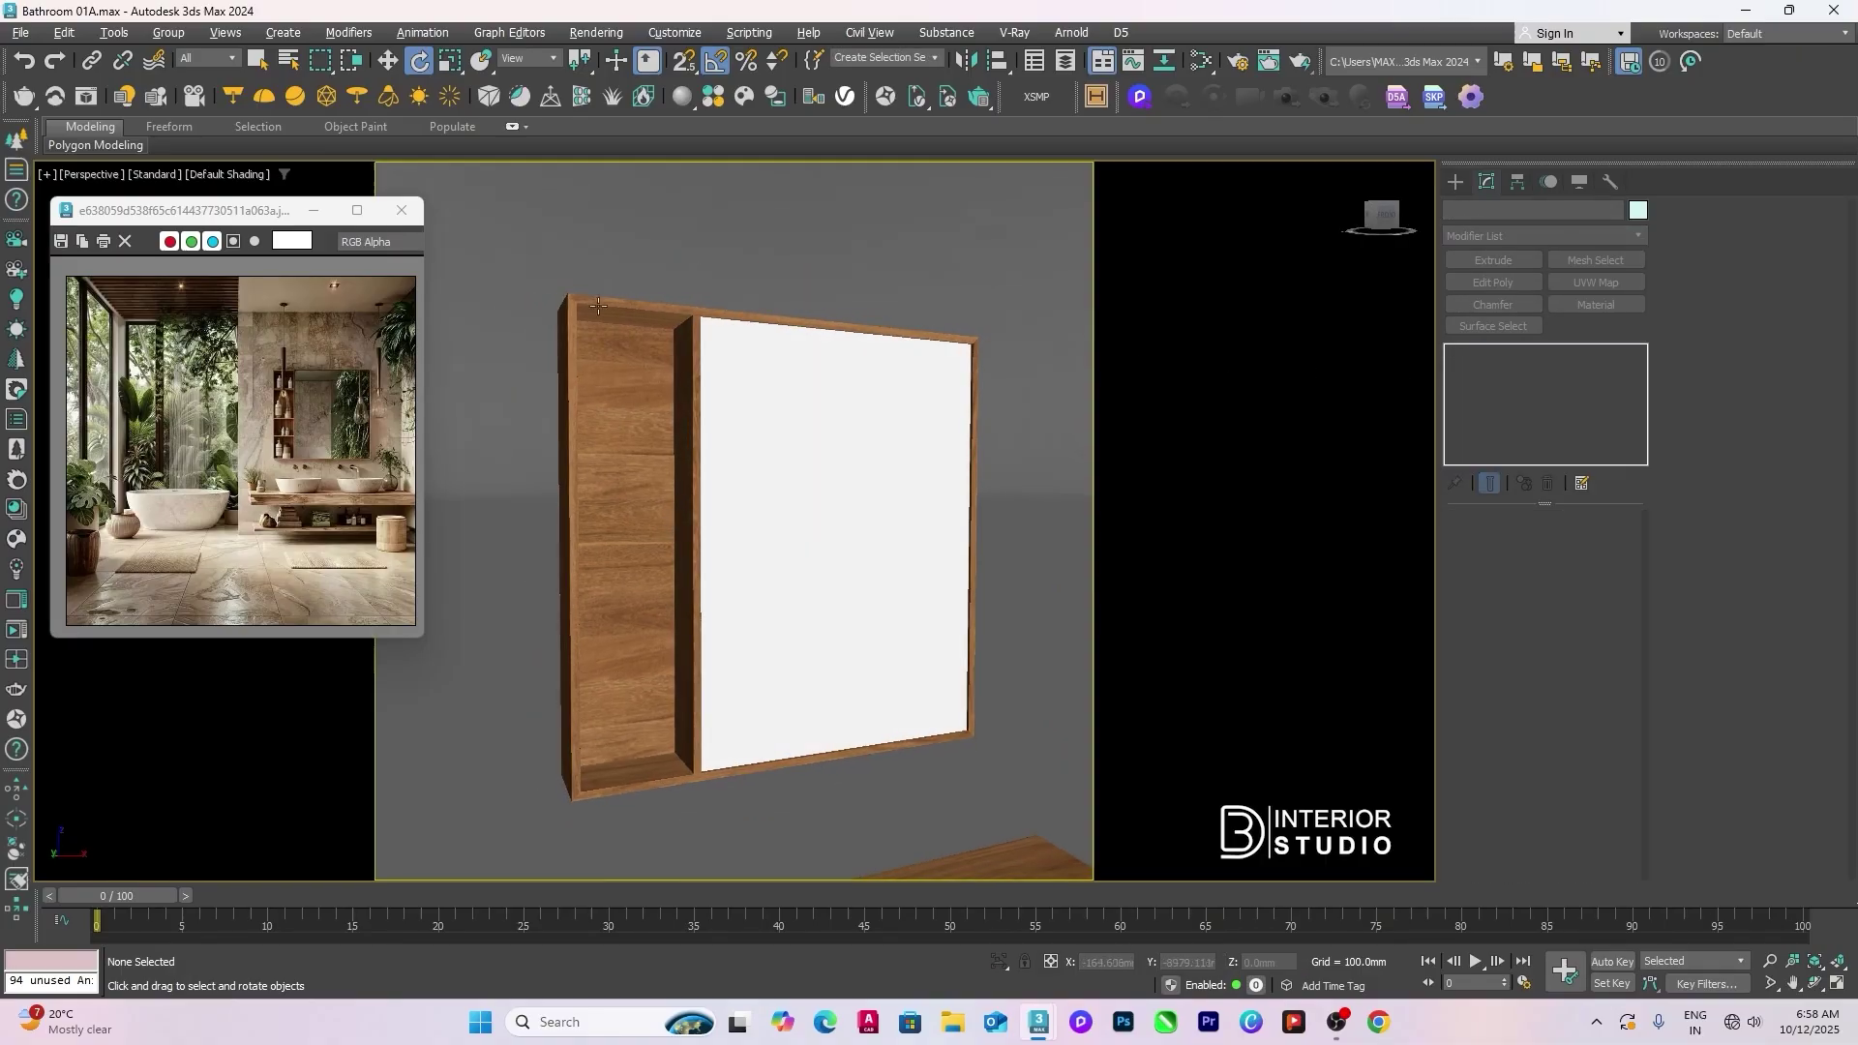
pyautogui.scroll(5, 579, 334)
pyautogui.scroll(-3, 619, 484)
pyautogui.moveTo(668, 600)
pyautogui.mouseDown(button='middle')
pyautogui.moveTo(697, 331)
pyautogui.moveTo(680, 223)
pyautogui.mouseUp(button='middle')
pyautogui.moveTo(664, 786); pyautogui.dragTo(681, 546, button='middle')
pyautogui.keyDown('alt'); pyautogui.moveTo(906, 712); pyautogui.dragTo(1078, 568, button='middle'); pyautogui.keyUp('alt')
pyautogui.scroll(3, 1078, 568)
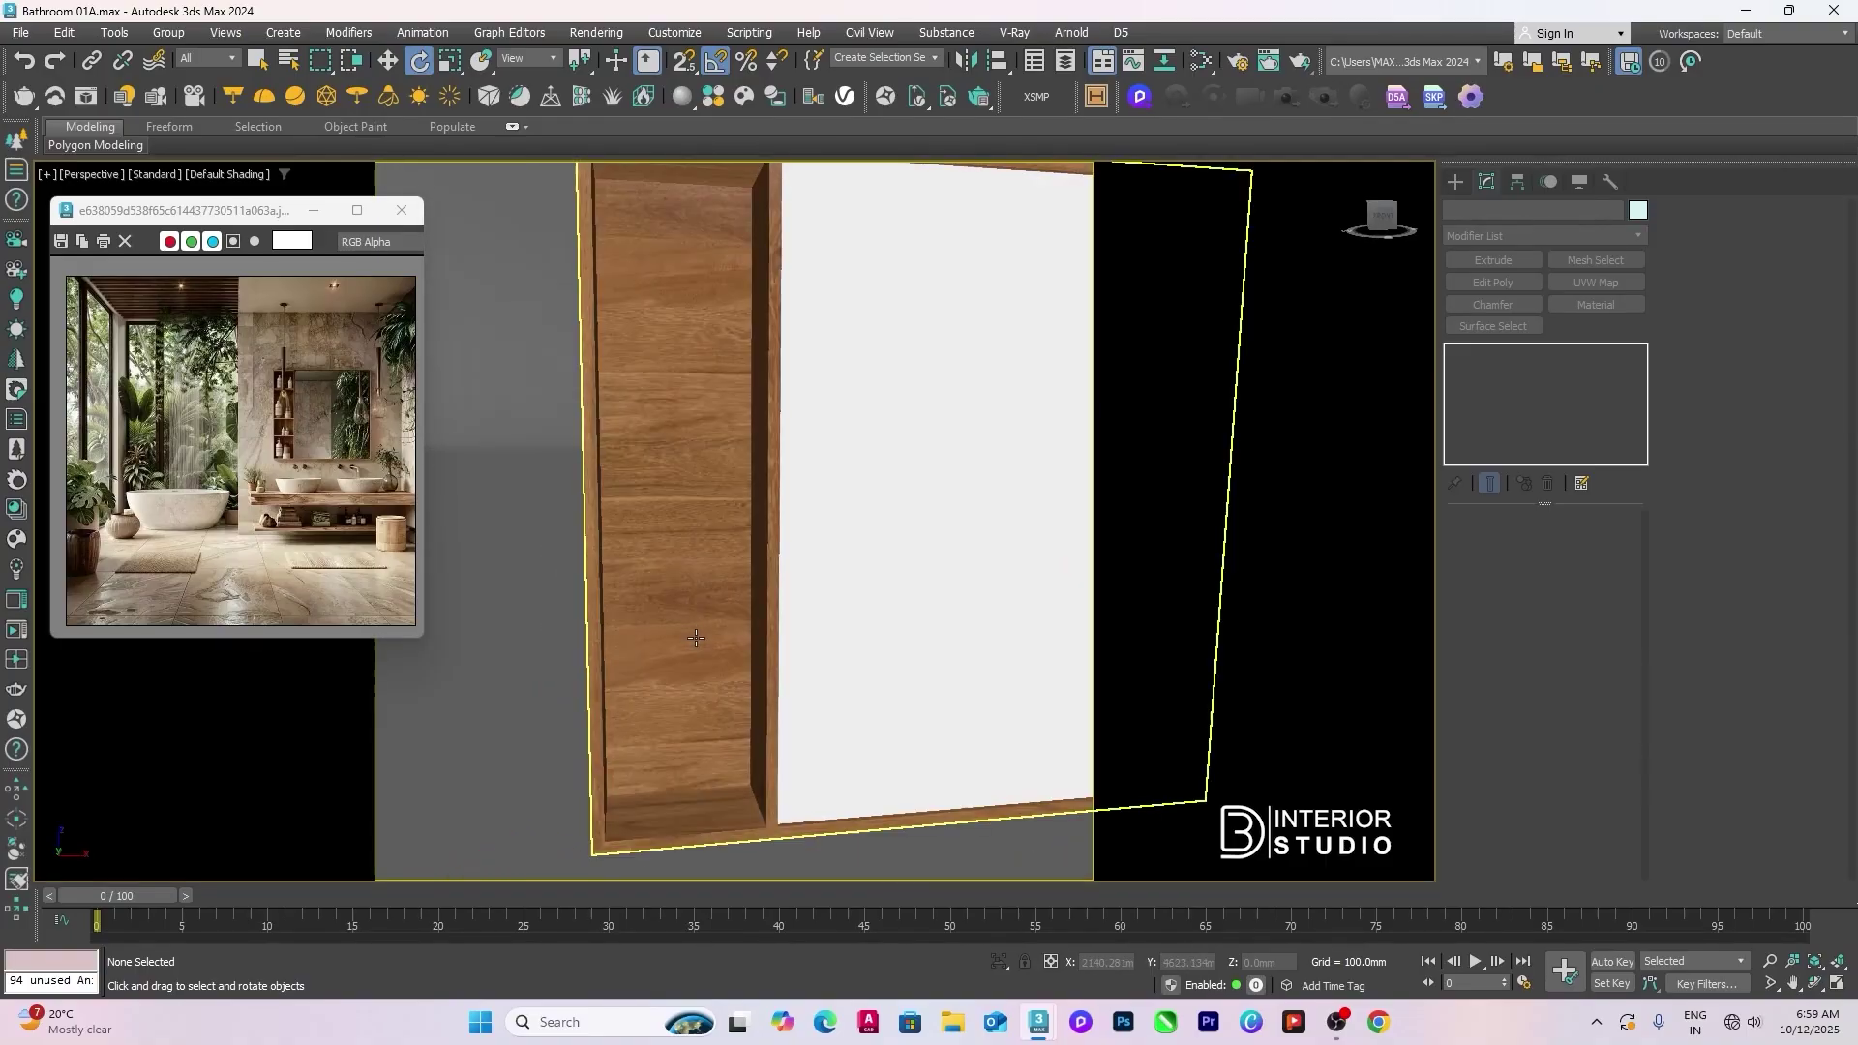
# Step: Add the open compartment's back panel to the upper Mesh Select so it takes the rotated wood mapping
pyautogui.click(676, 614)
pyautogui.moveTo(686, 609); pyautogui.dragTo(671, 609, button='middle')
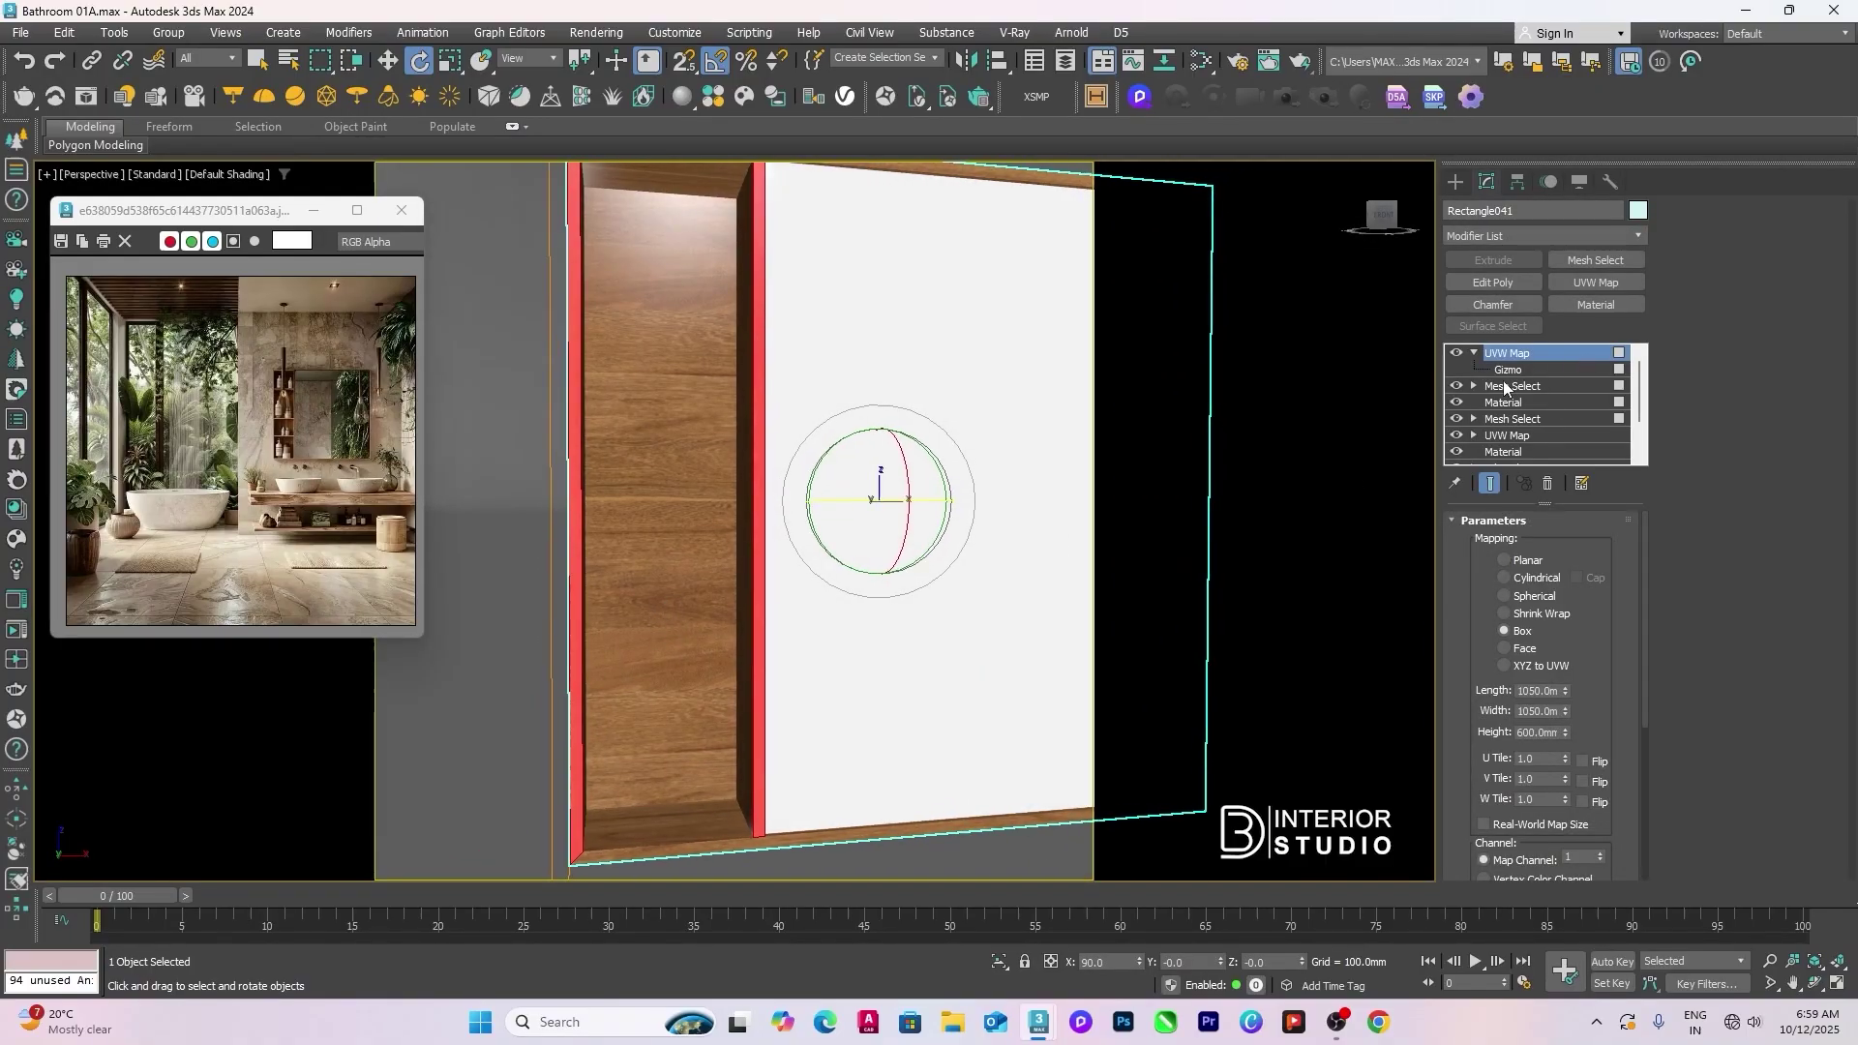
pyautogui.click(1490, 386)
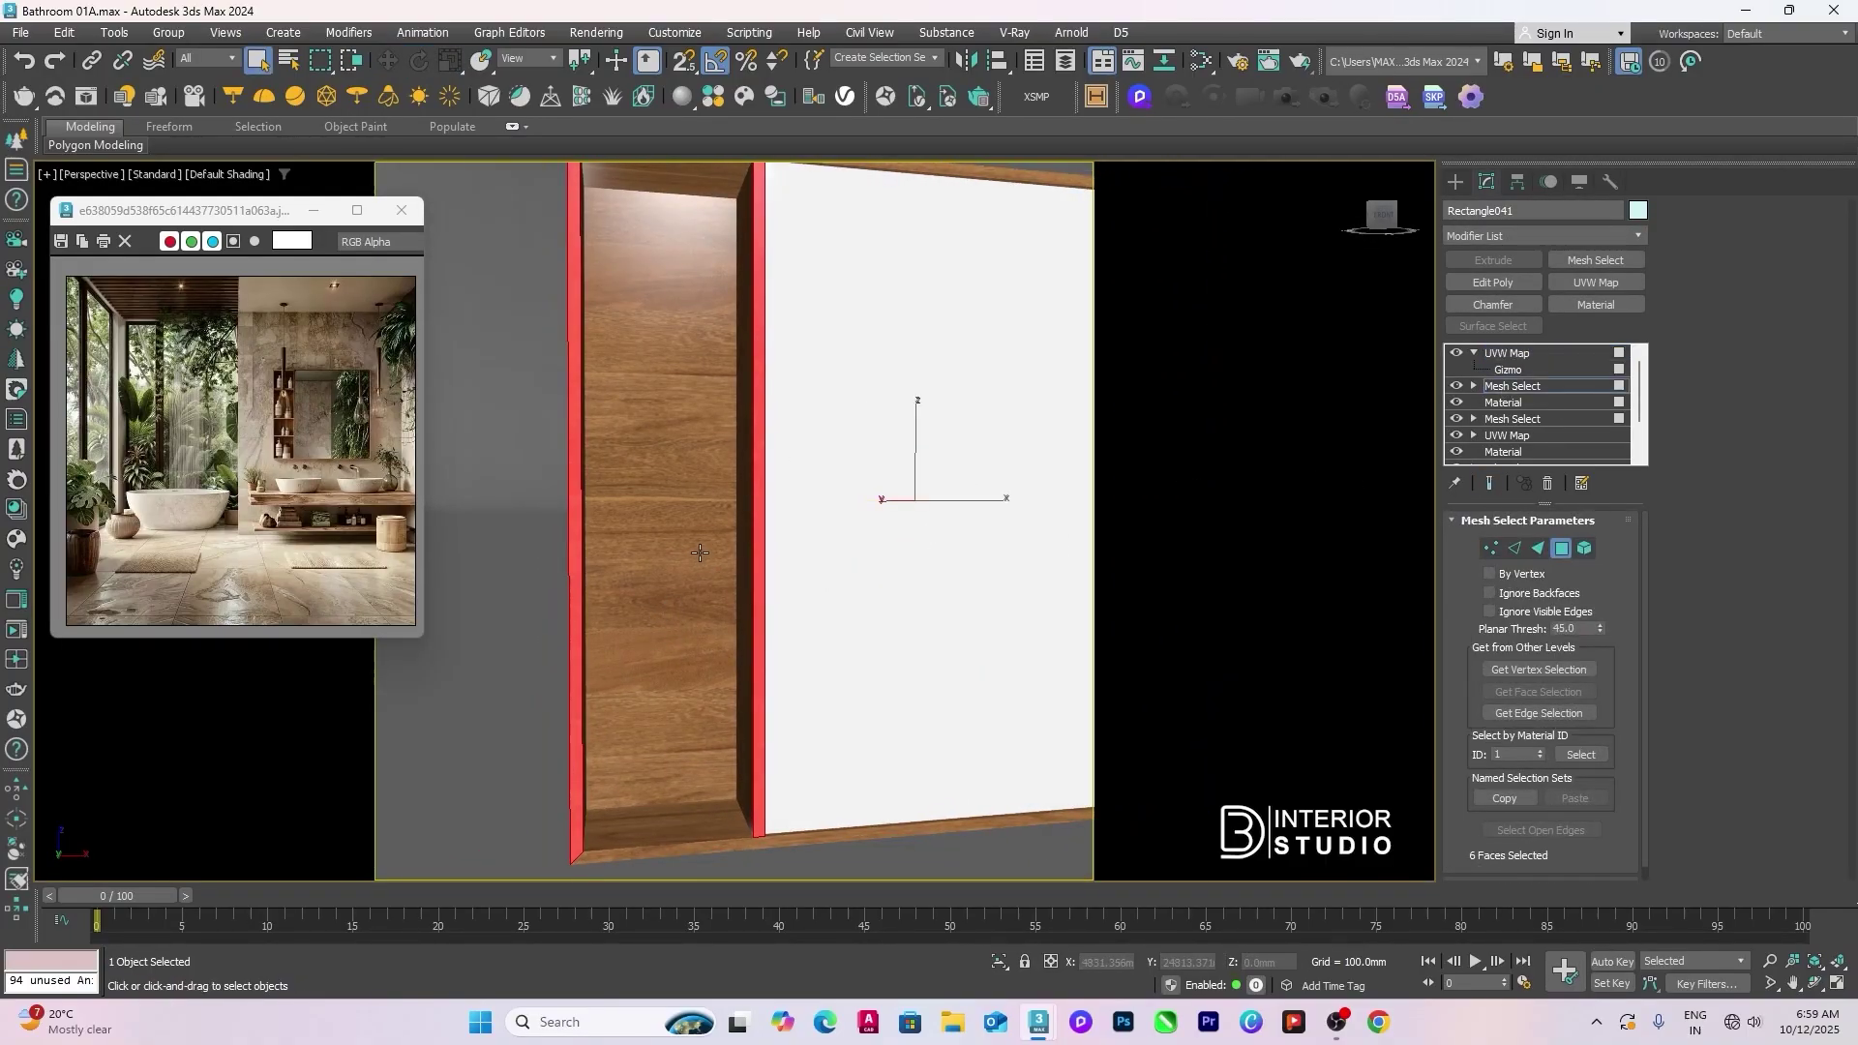
pyautogui.keyDown('ctrl'); pyautogui.click(700, 552); pyautogui.keyUp('ctrl')
pyautogui.click(1510, 371)
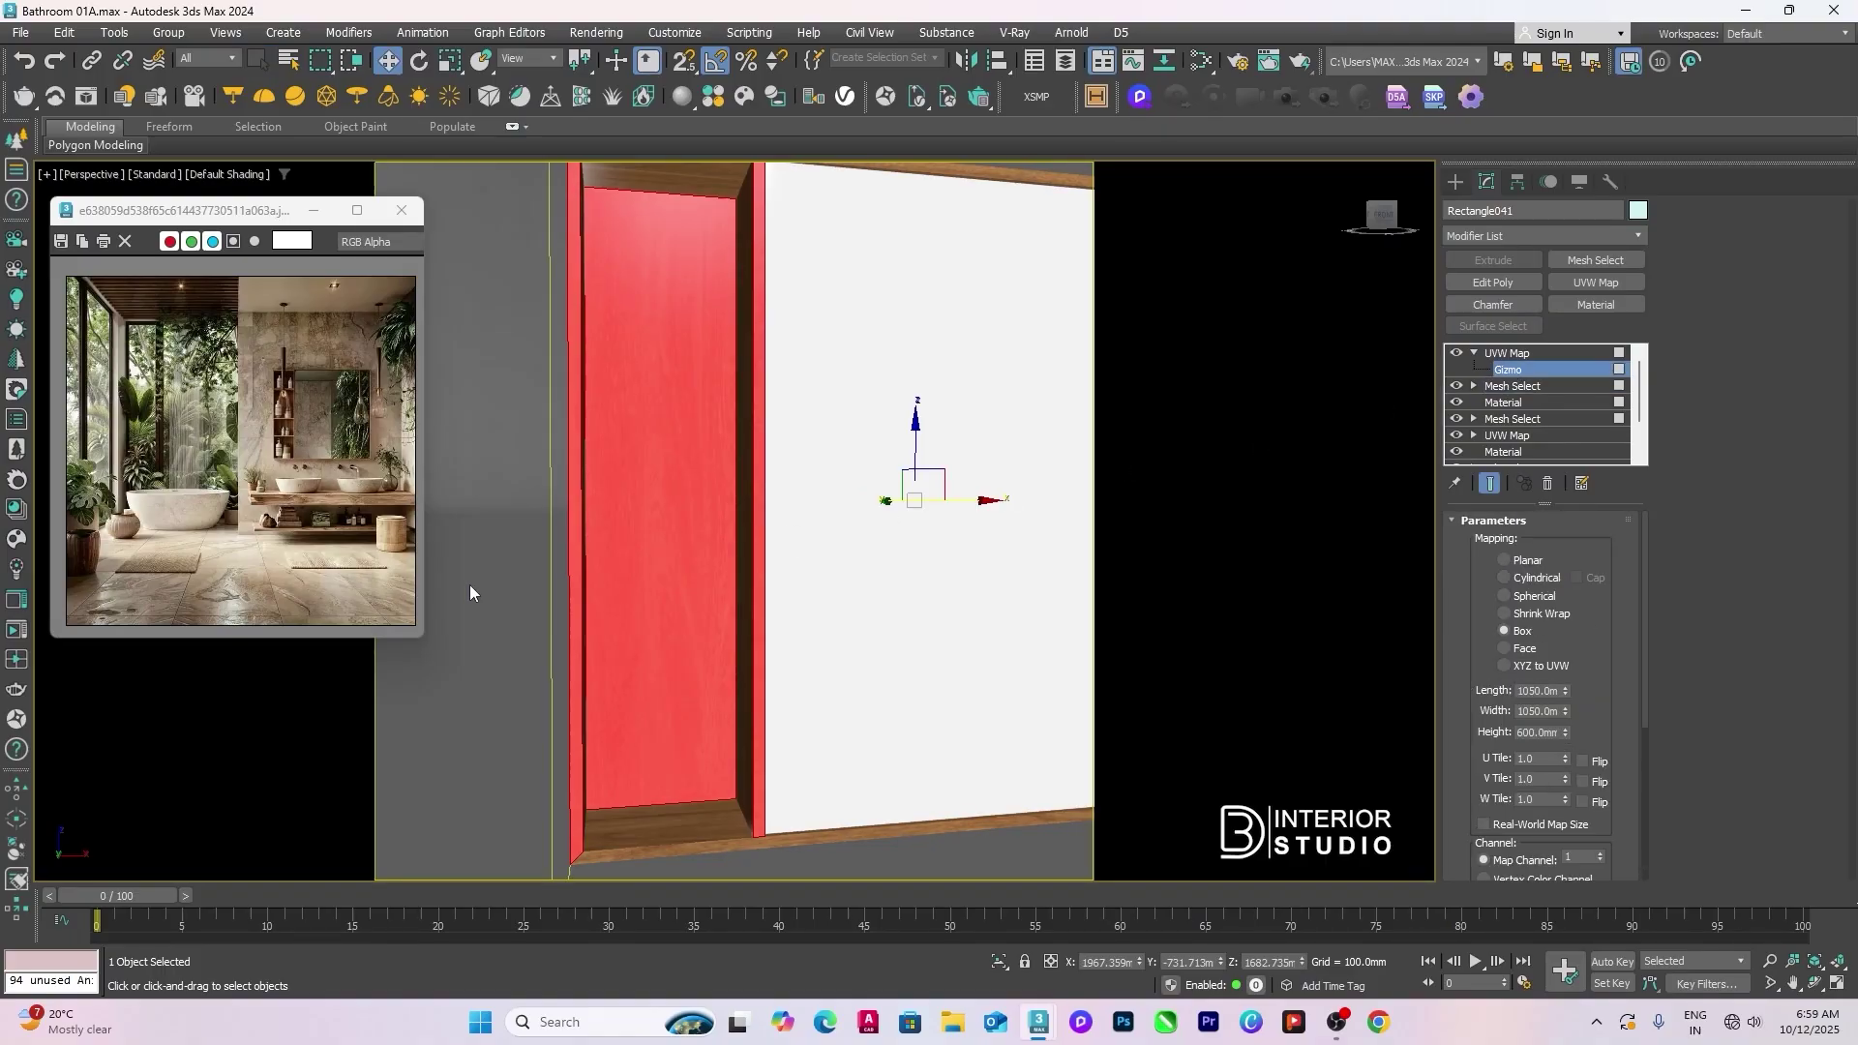
pyautogui.press('1')
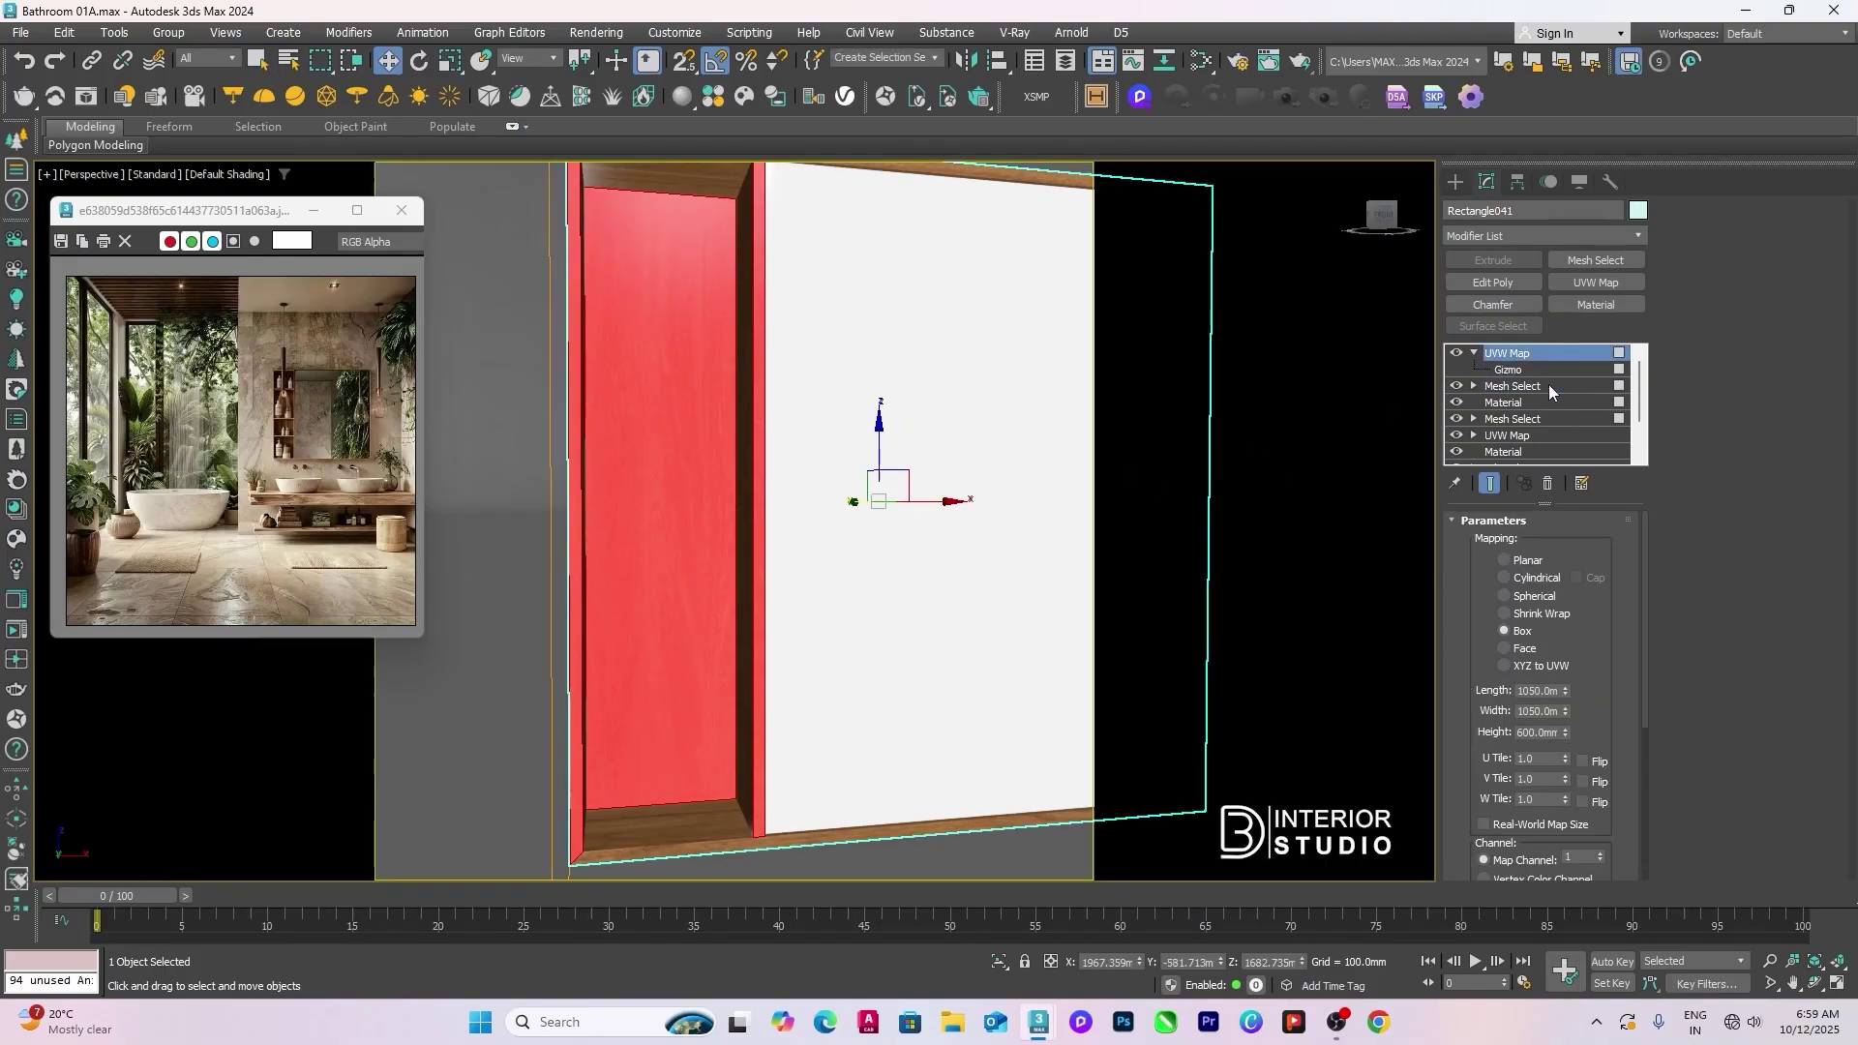
pyautogui.click(527, 515)
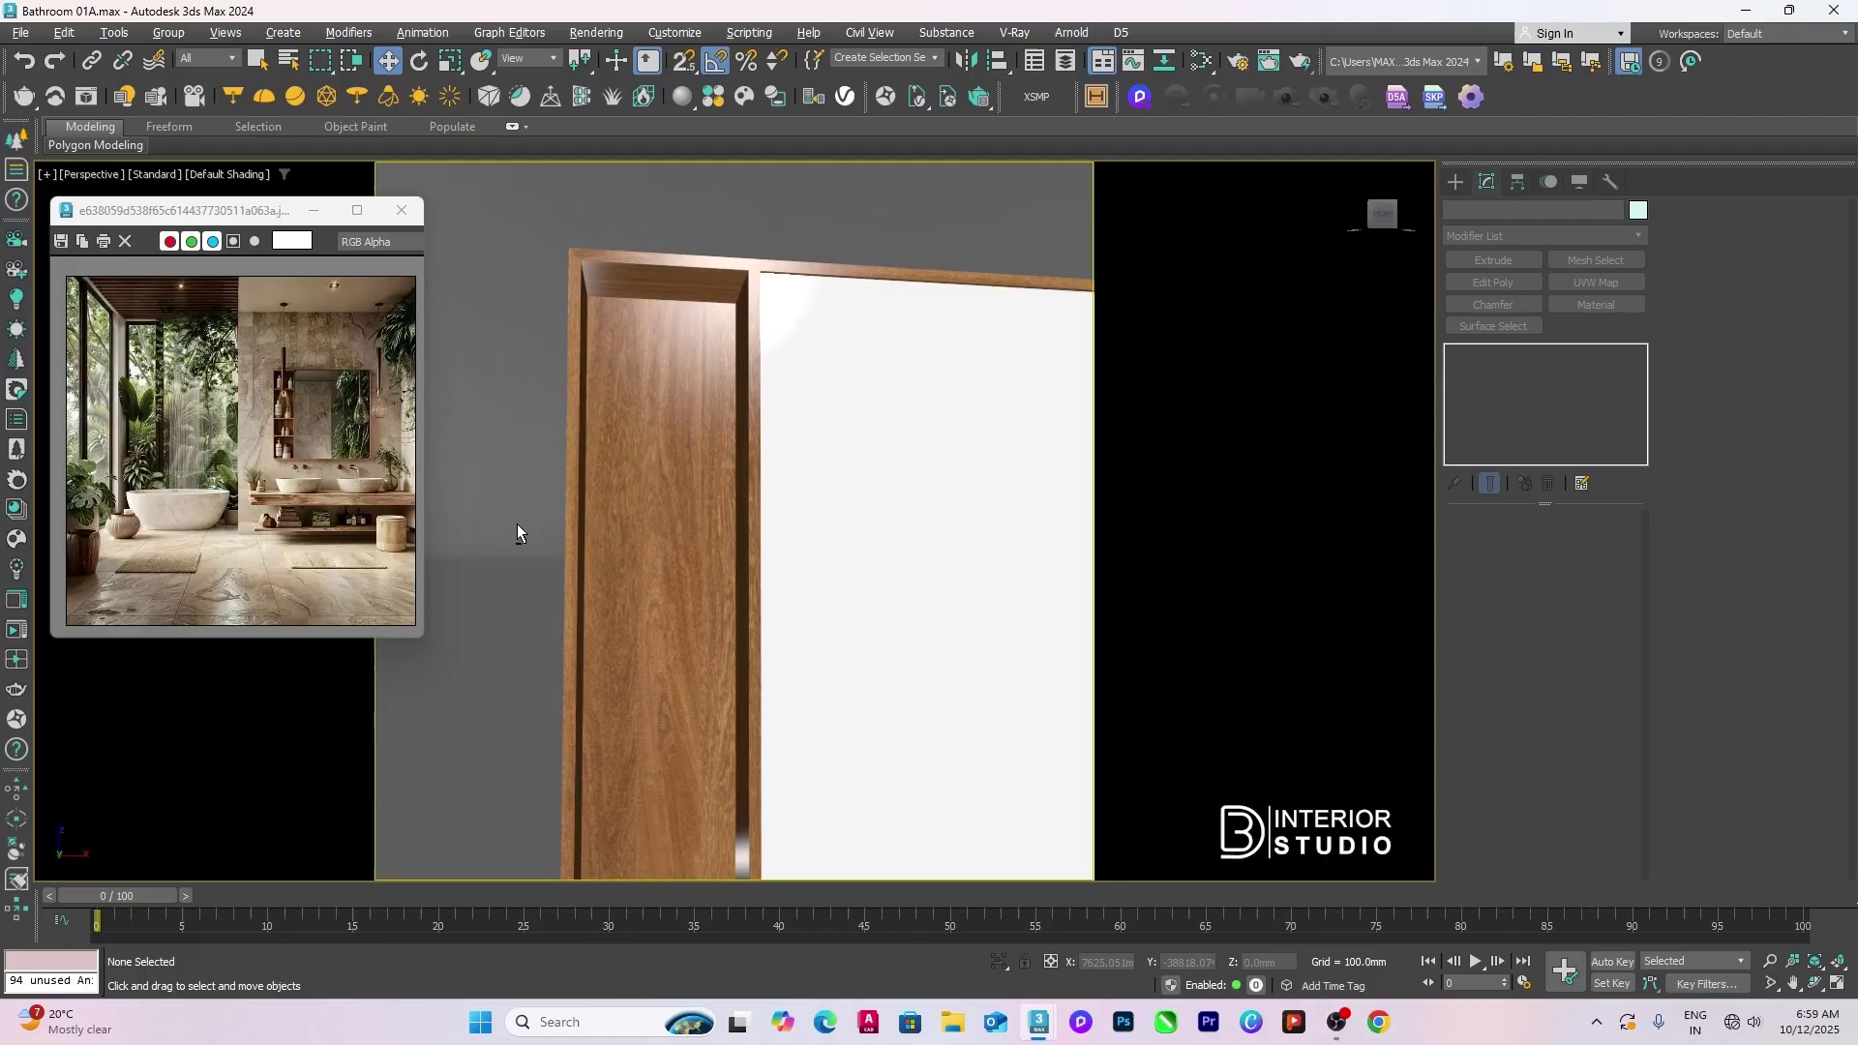
pyautogui.keyDown('alt'); pyautogui.moveTo(516, 524); pyautogui.dragTo(768, 721, button='middle'); pyautogui.keyUp('alt')
# Step: Unhide all objects and check the wood mapping on the mirror cabinet's lower compartment shelf
pyautogui.rightClick(1053, 636)
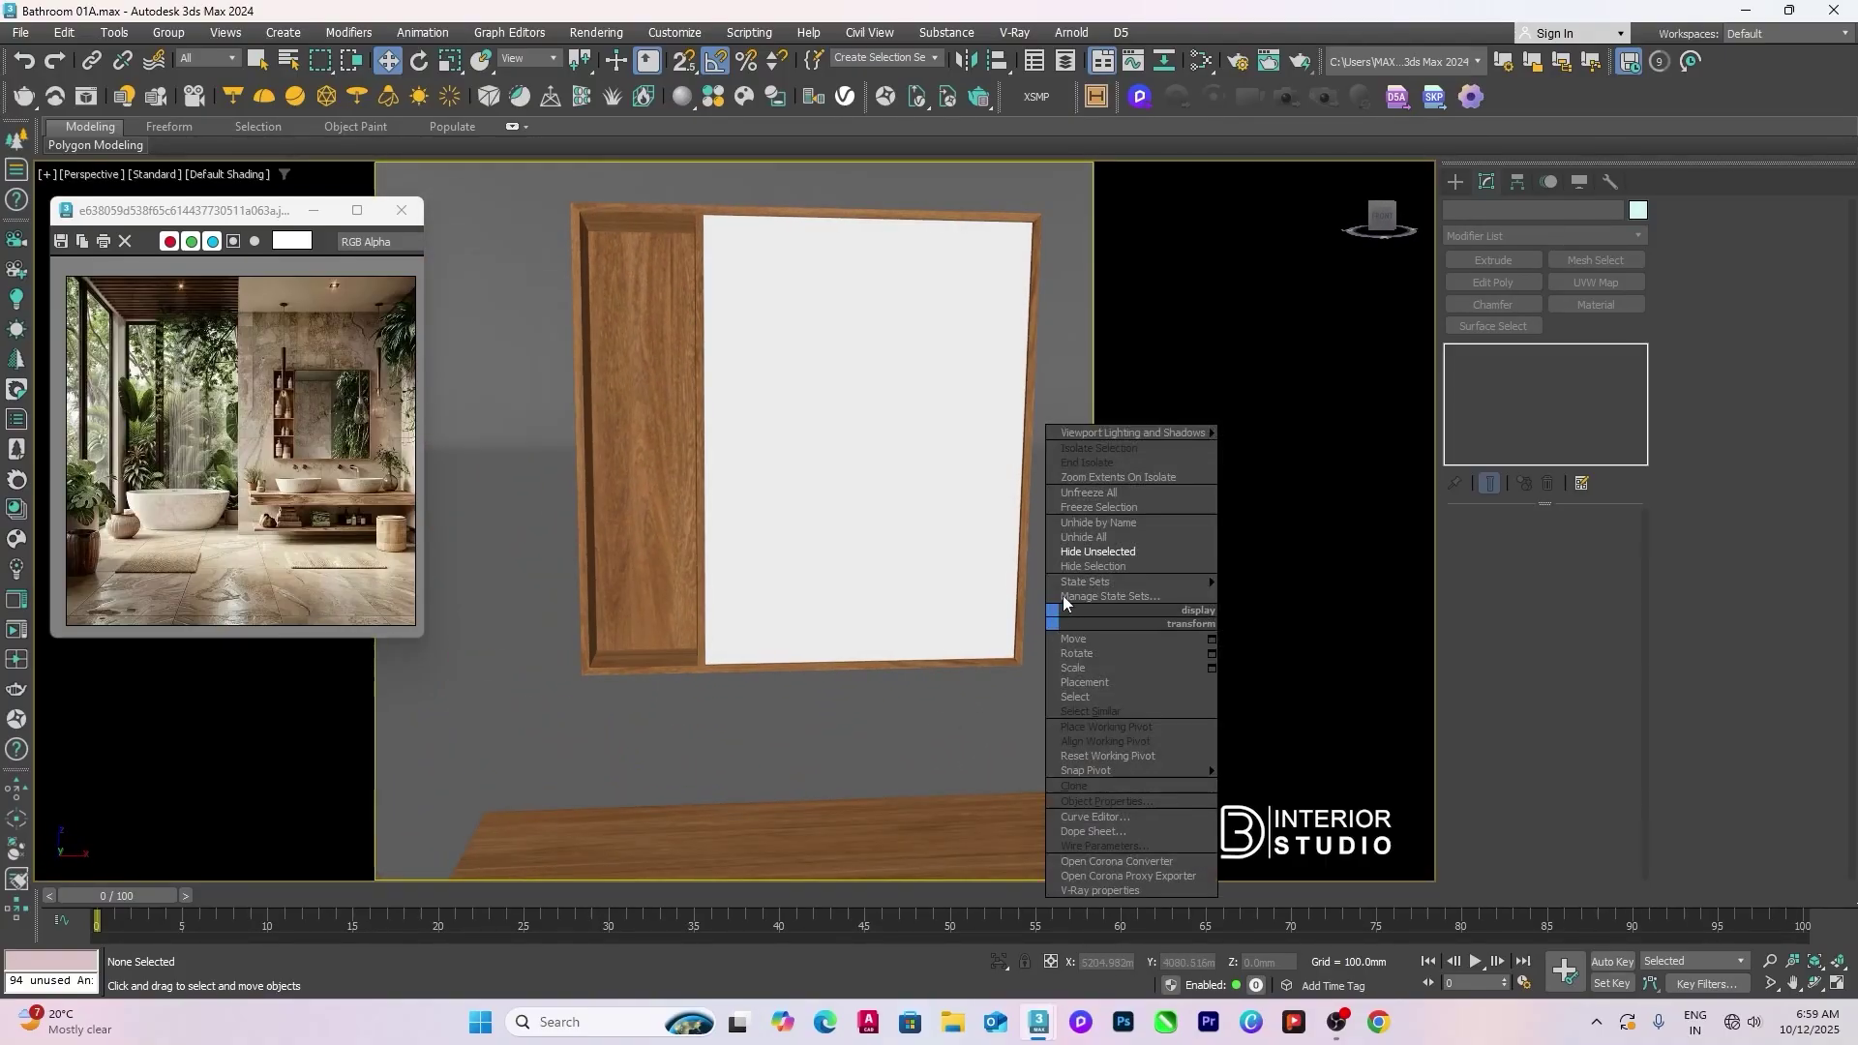
pyautogui.click(1069, 546)
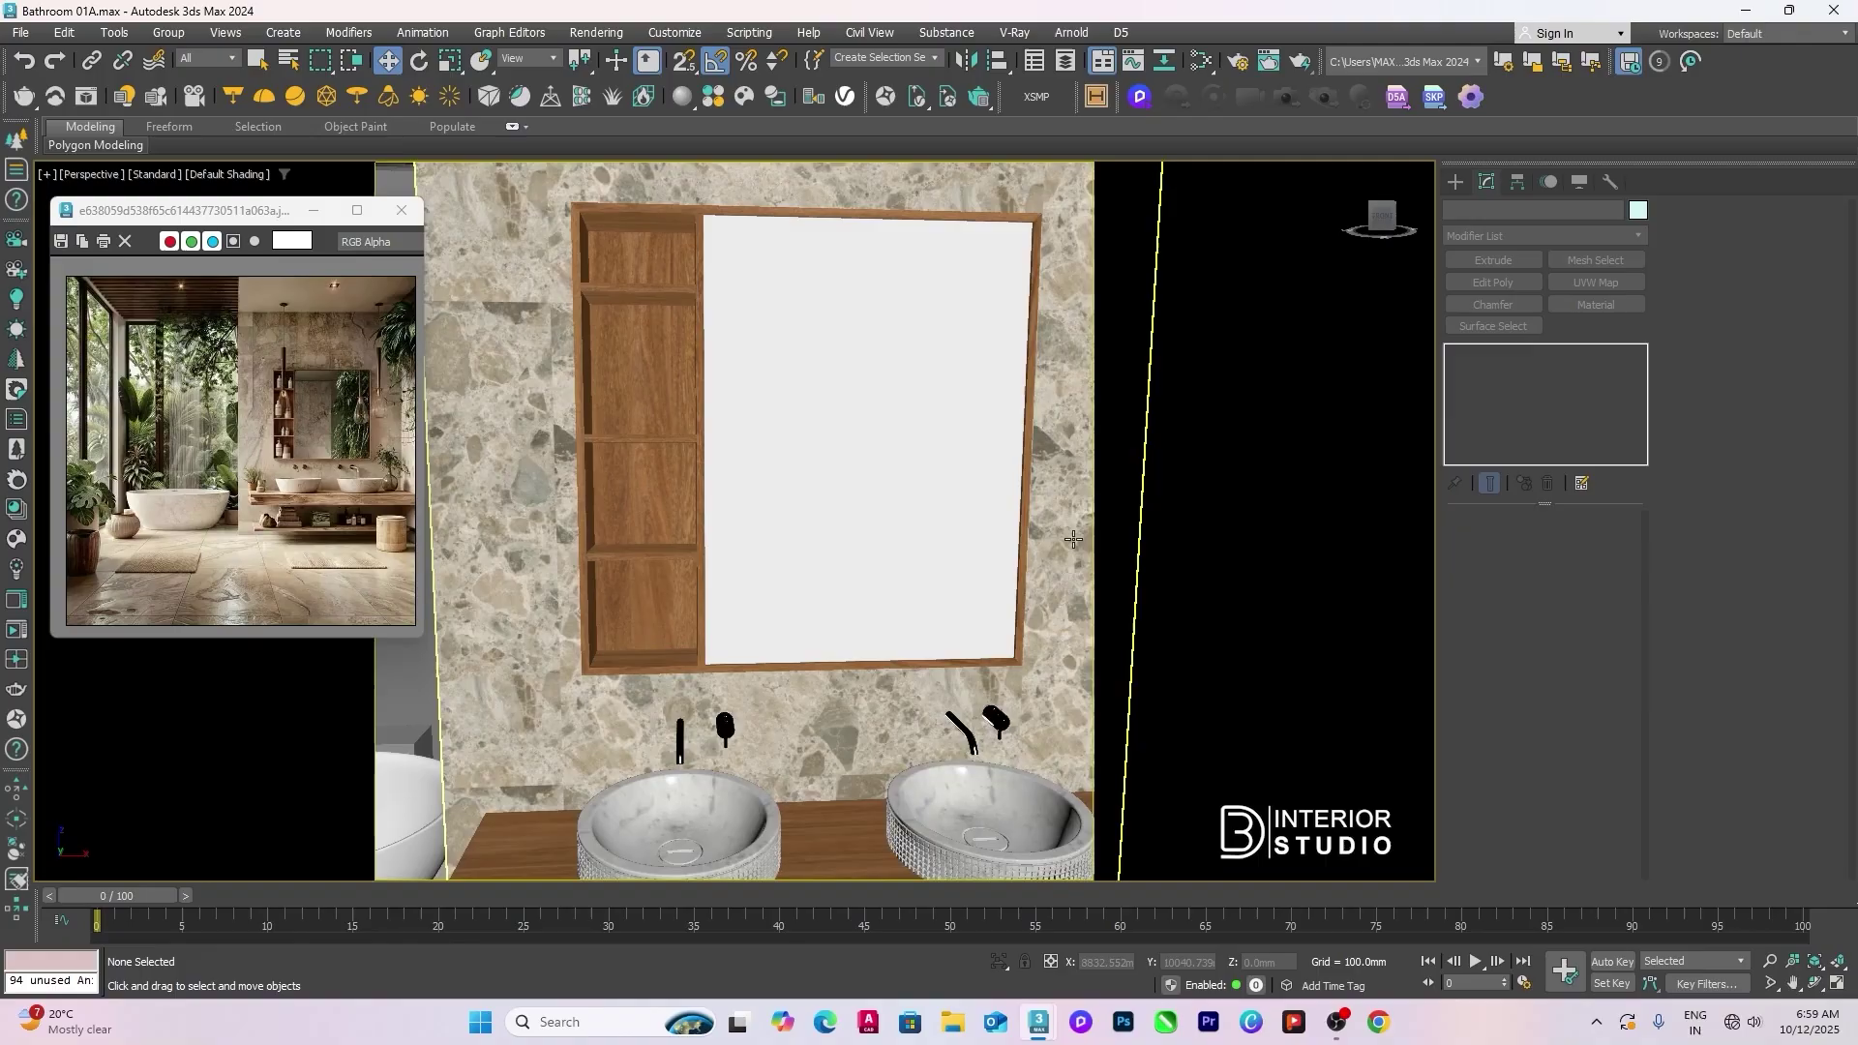
pyautogui.click(639, 558)
pyautogui.keyDown('alt'); pyautogui.moveTo(639, 559); pyautogui.dragTo(735, 757, button='middle'); pyautogui.keyUp('alt')
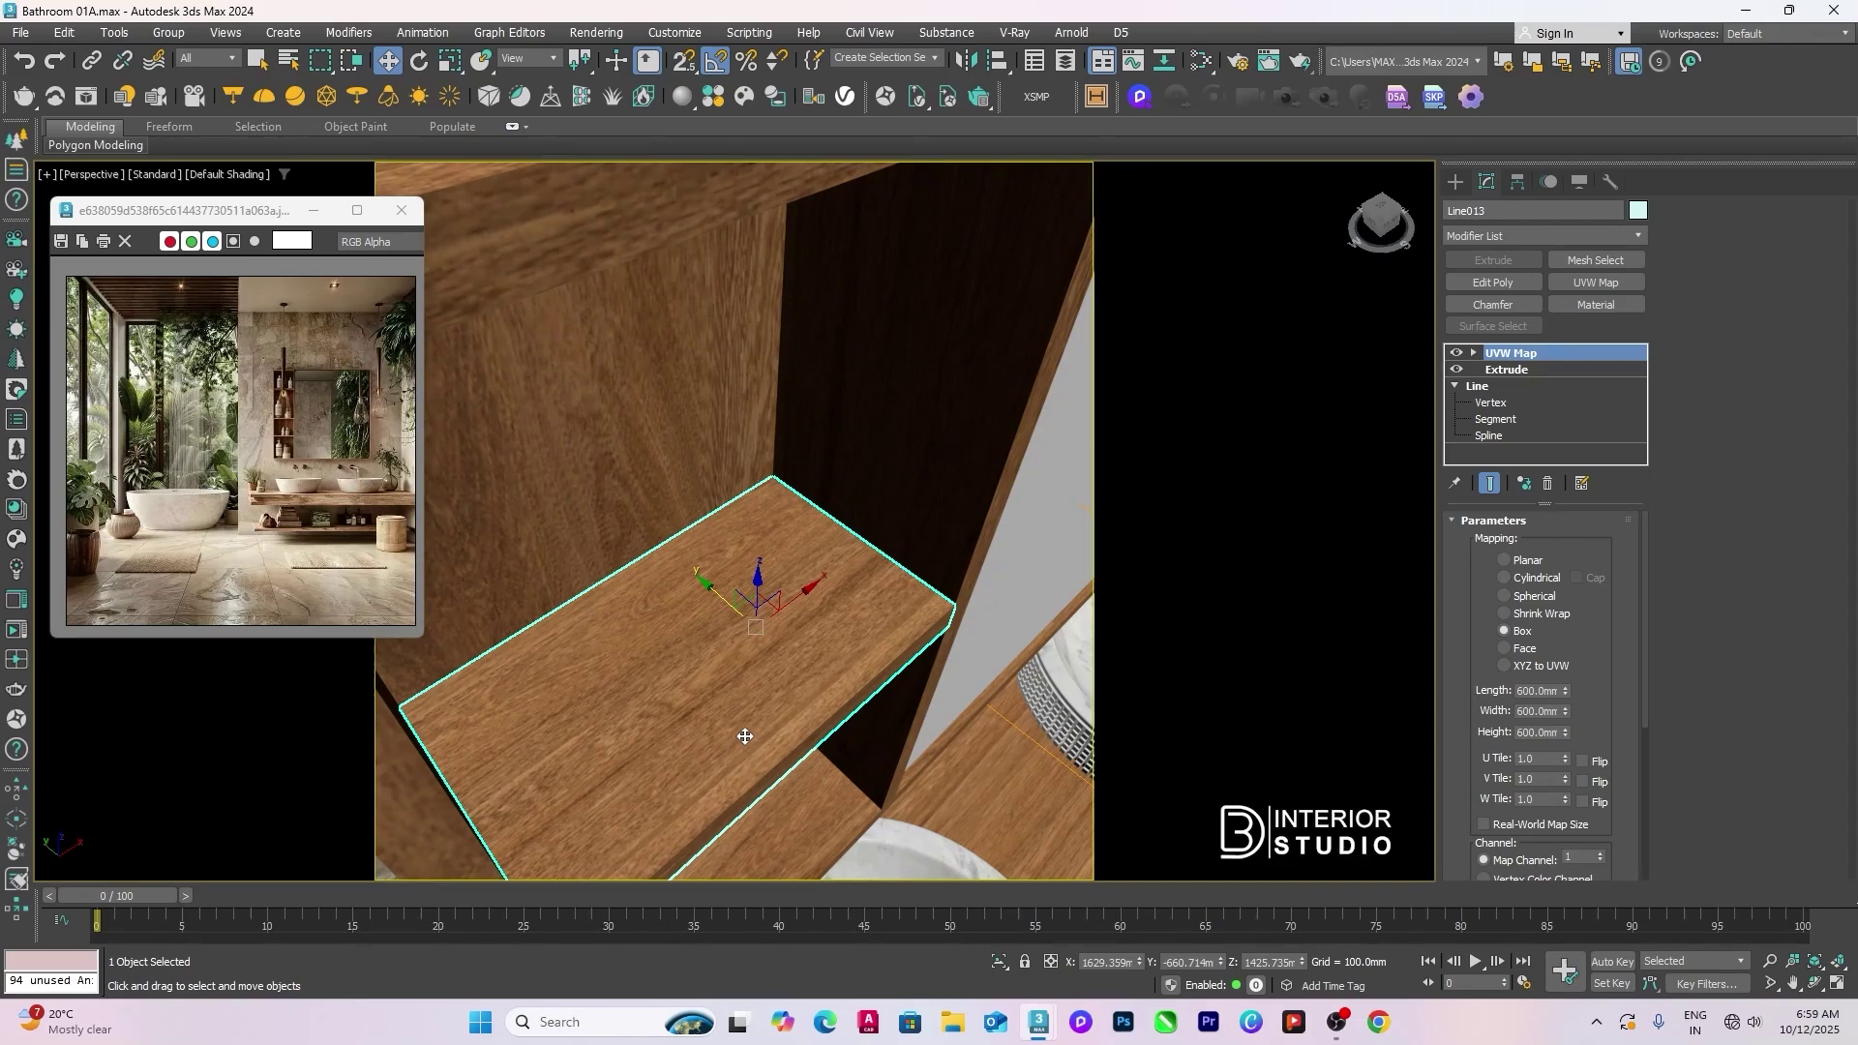
pyautogui.scroll(-3, 747, 734)
pyautogui.keyDown('alt'); pyautogui.moveTo(756, 721); pyautogui.dragTo(747, 715, button='middle'); pyautogui.keyUp('alt')
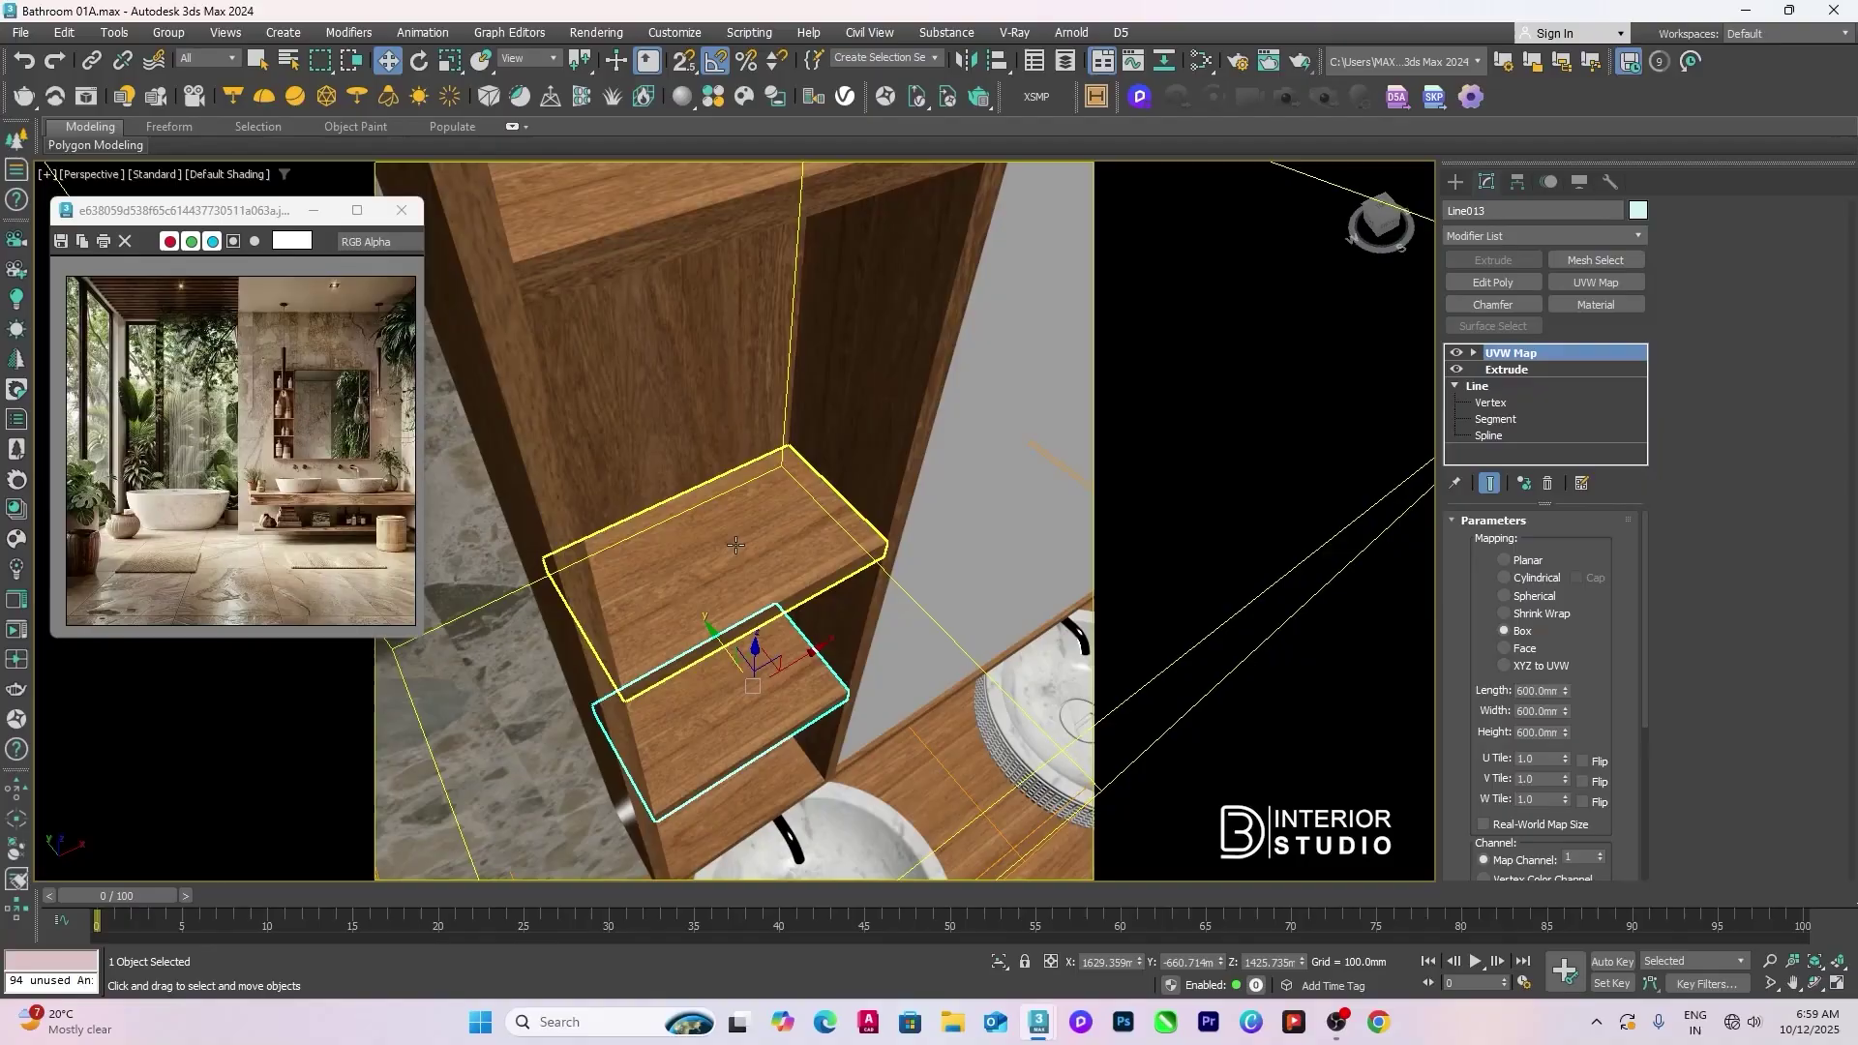
pyautogui.scroll(-4, 736, 545)
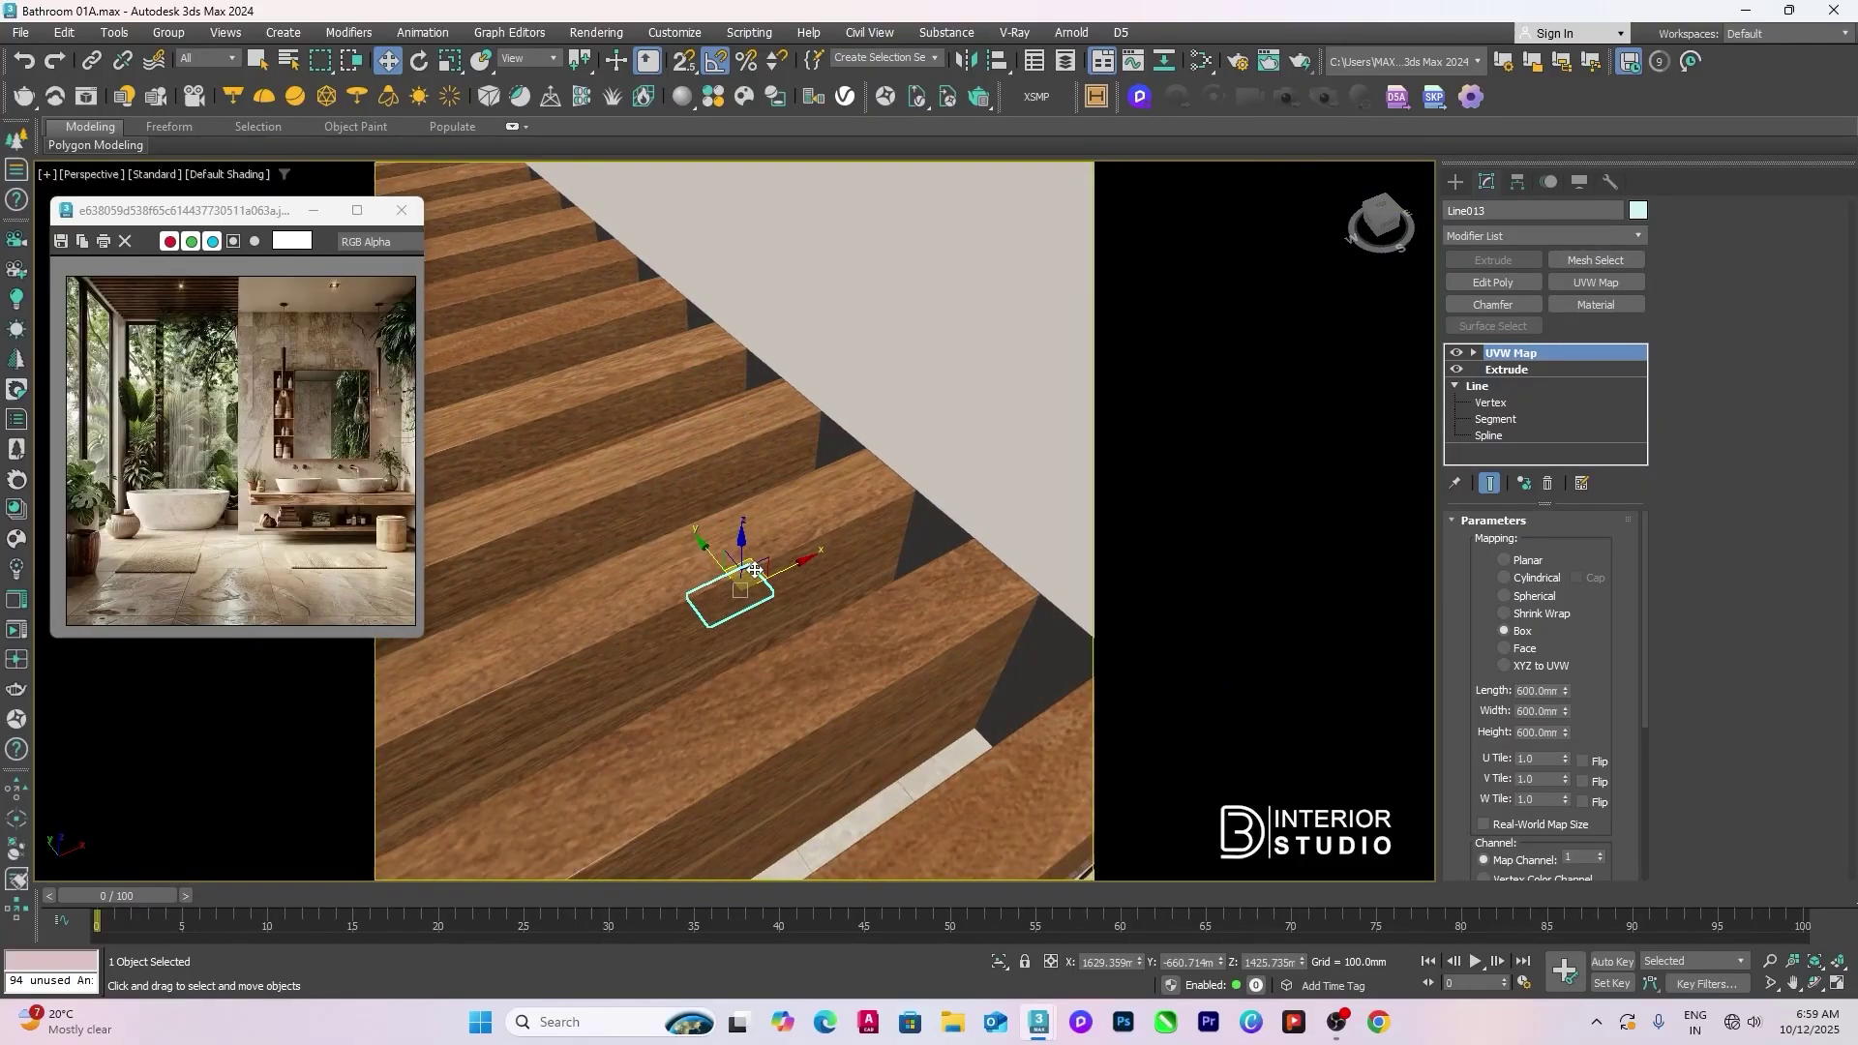
# Step: Refit the slatted wooden ceiling's UVW Map to the object by toggling Real-World Map Size on and off
pyautogui.click(813, 528)
pyautogui.scroll(-8, 774, 600)
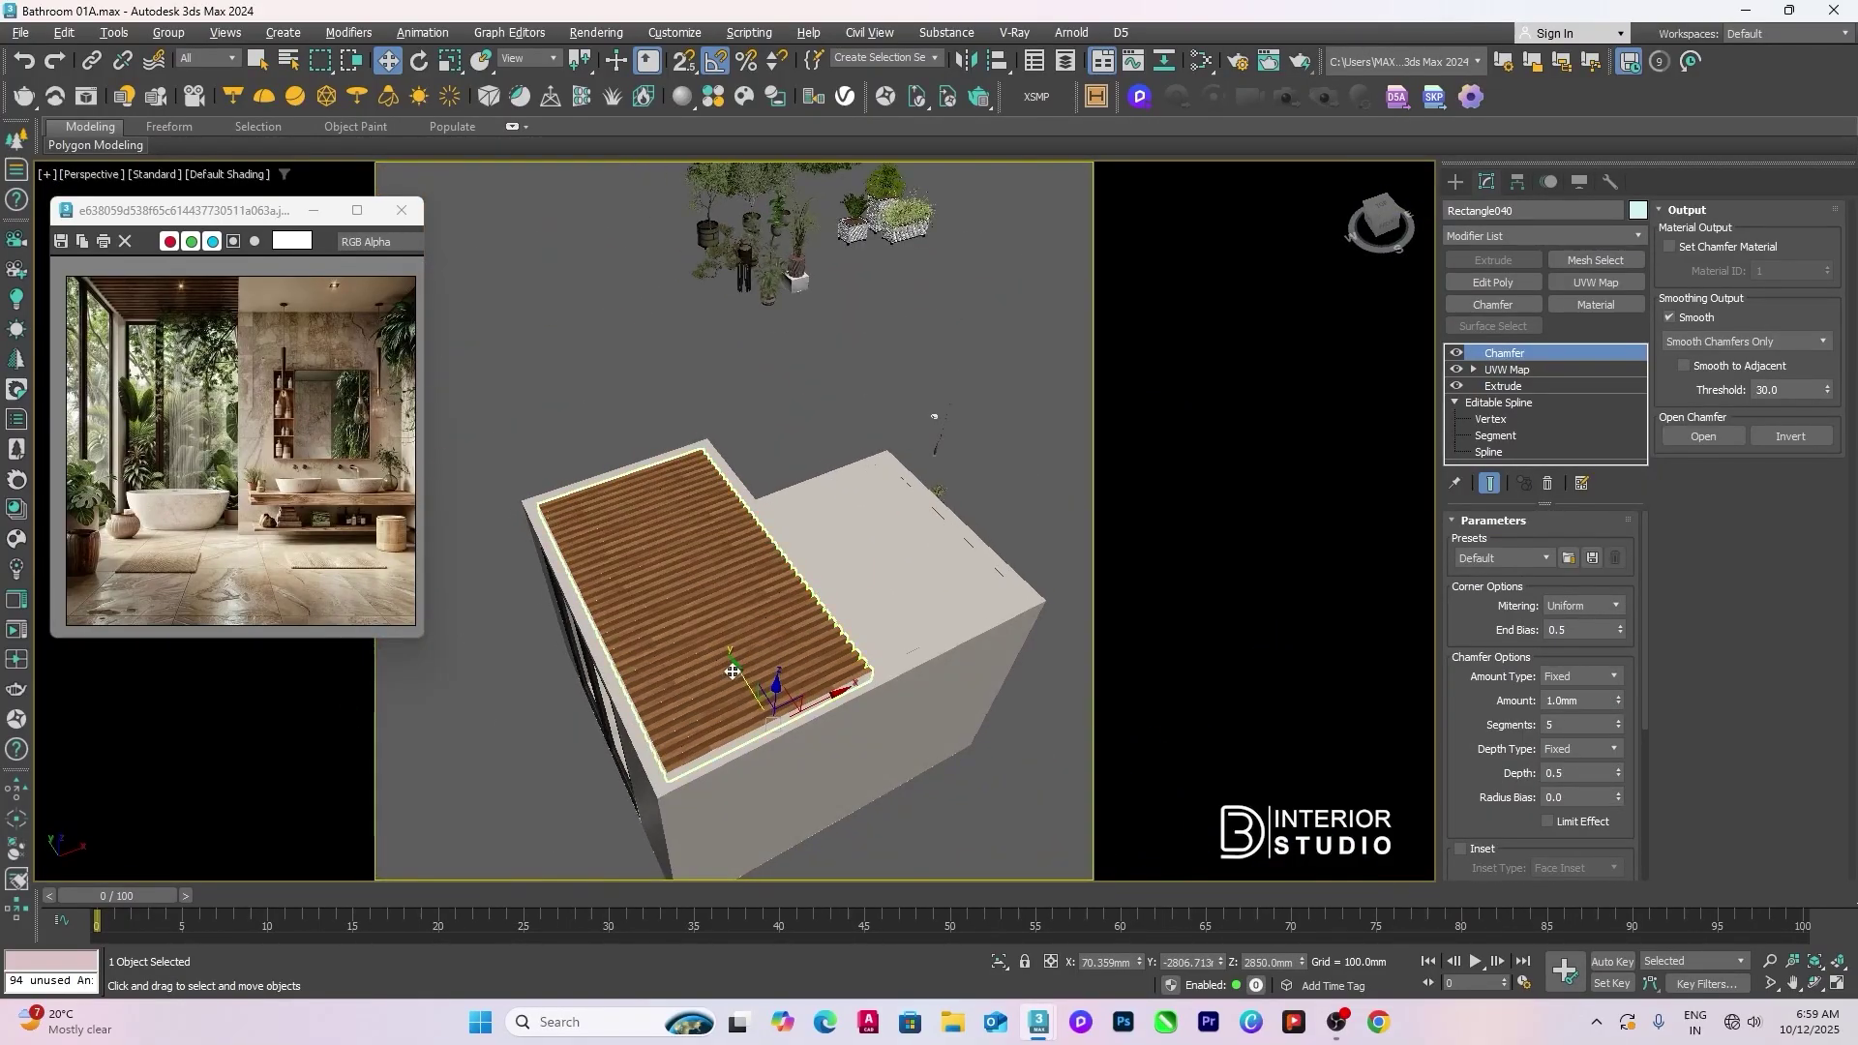
pyautogui.scroll(8, 745, 663)
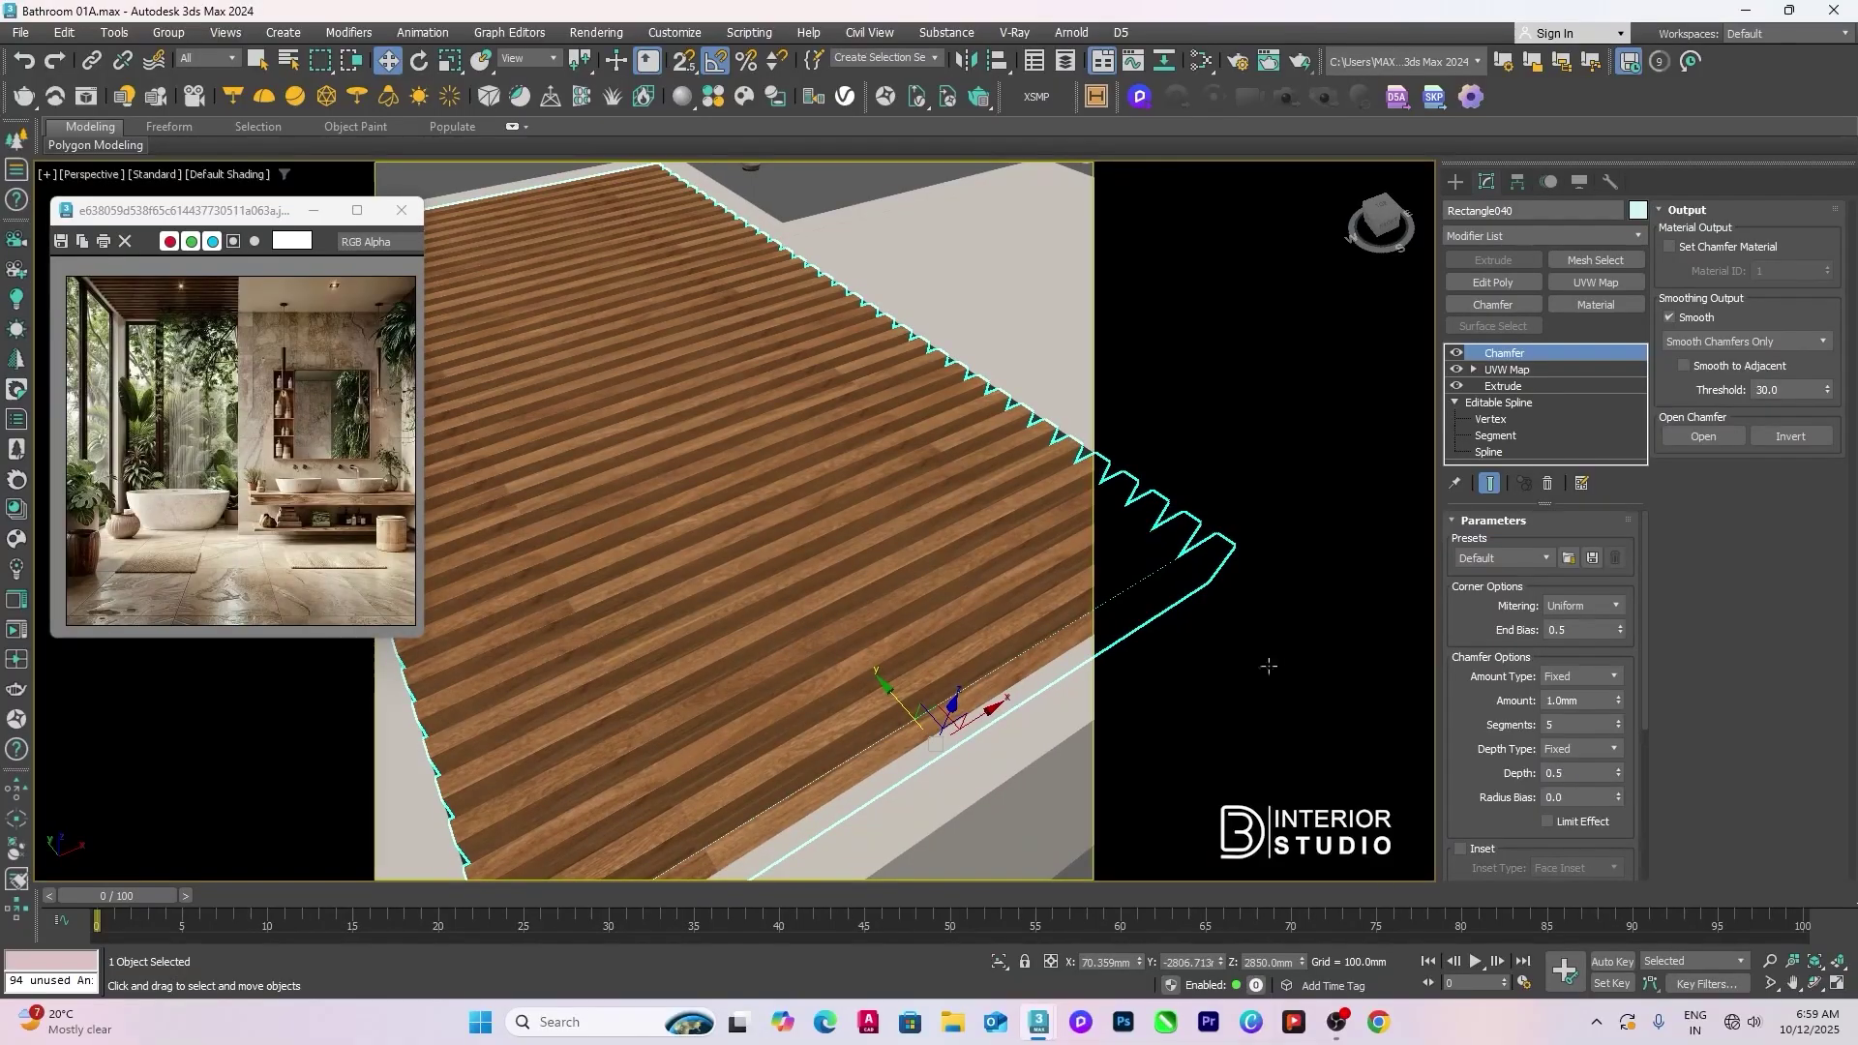
pyautogui.click(1513, 372)
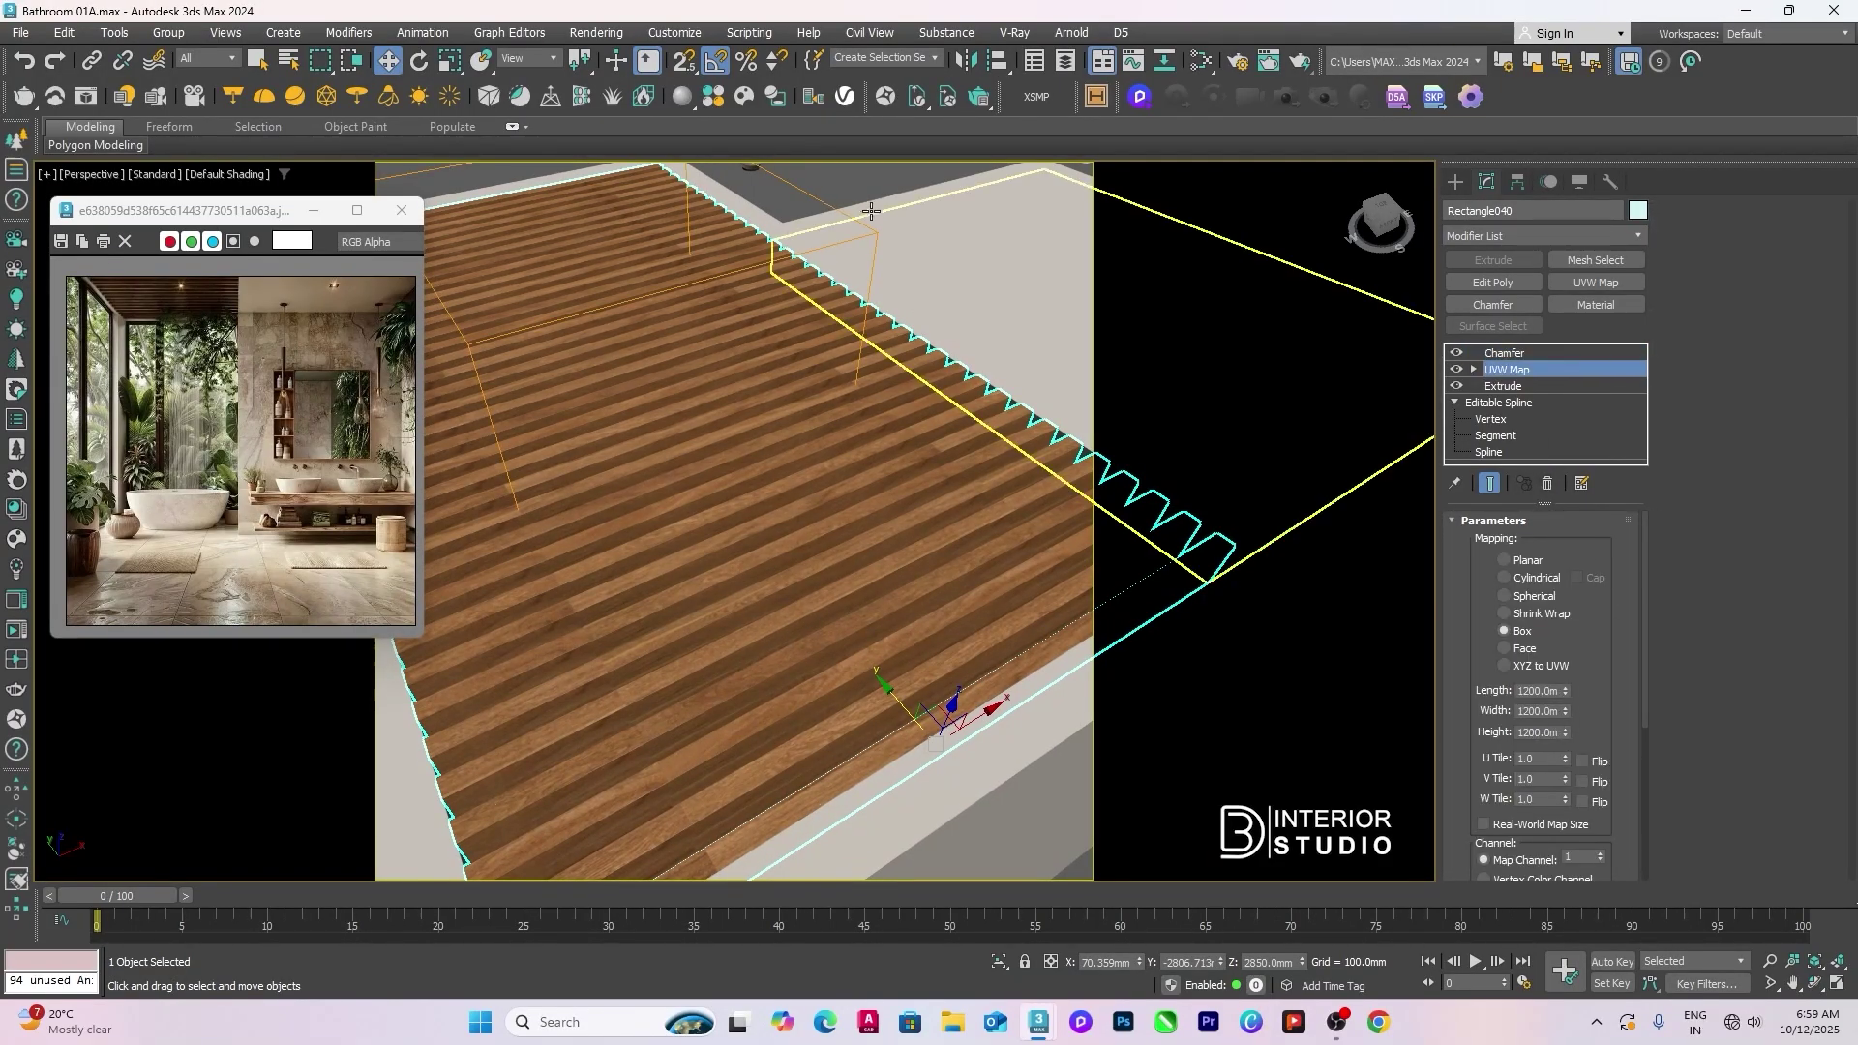
pyautogui.click(850, 189)
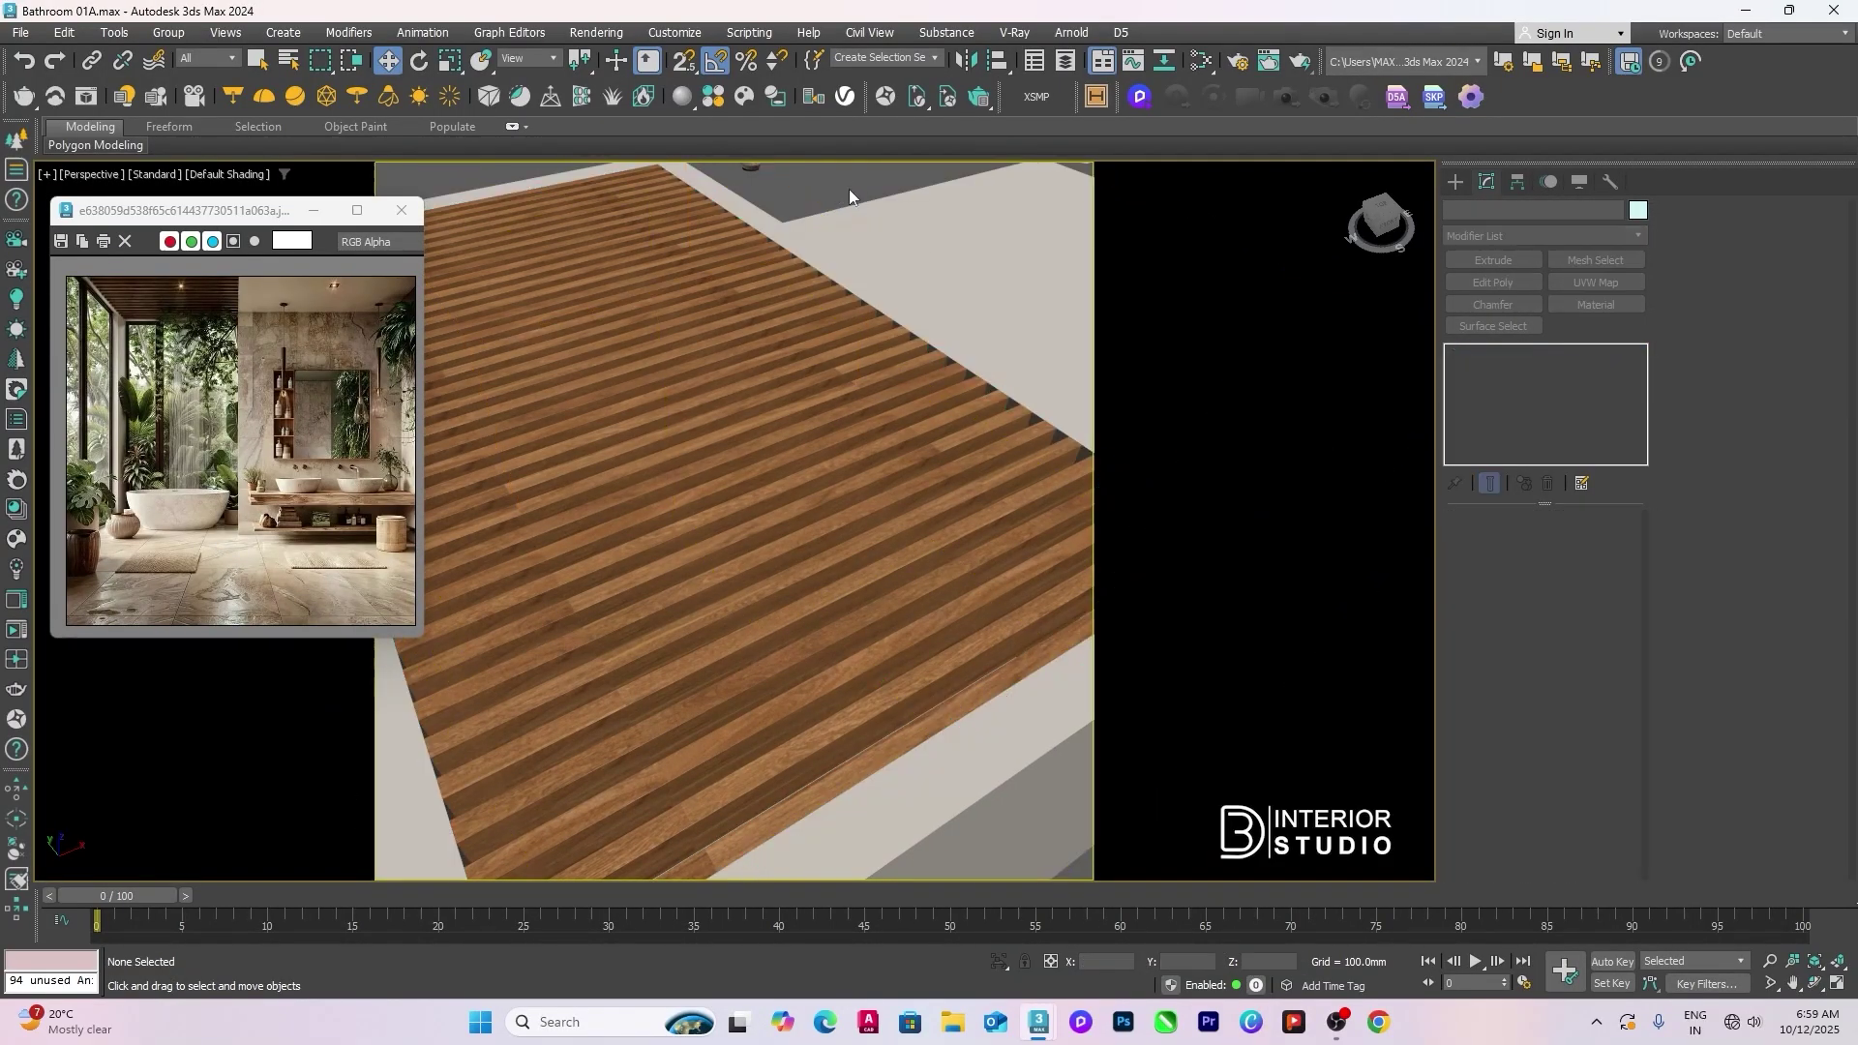
pyautogui.click(842, 457)
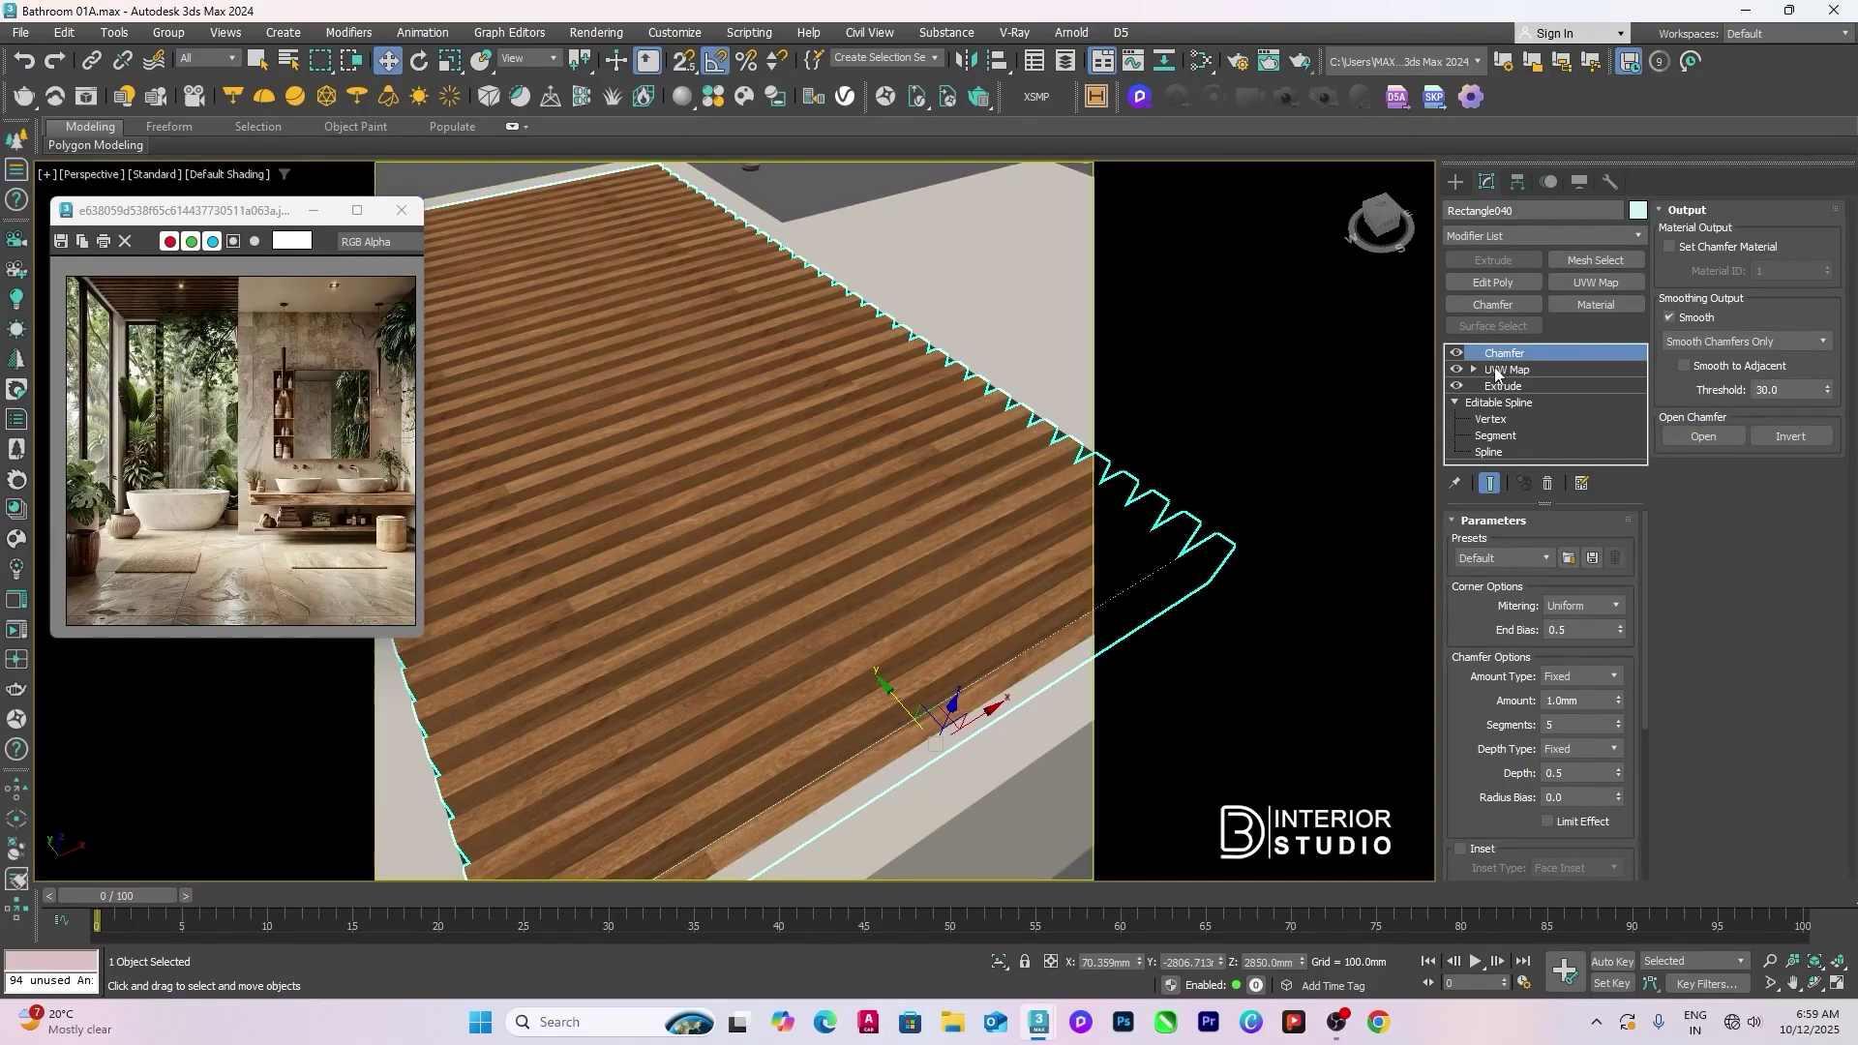
pyautogui.click(1497, 371)
pyautogui.click(1491, 825)
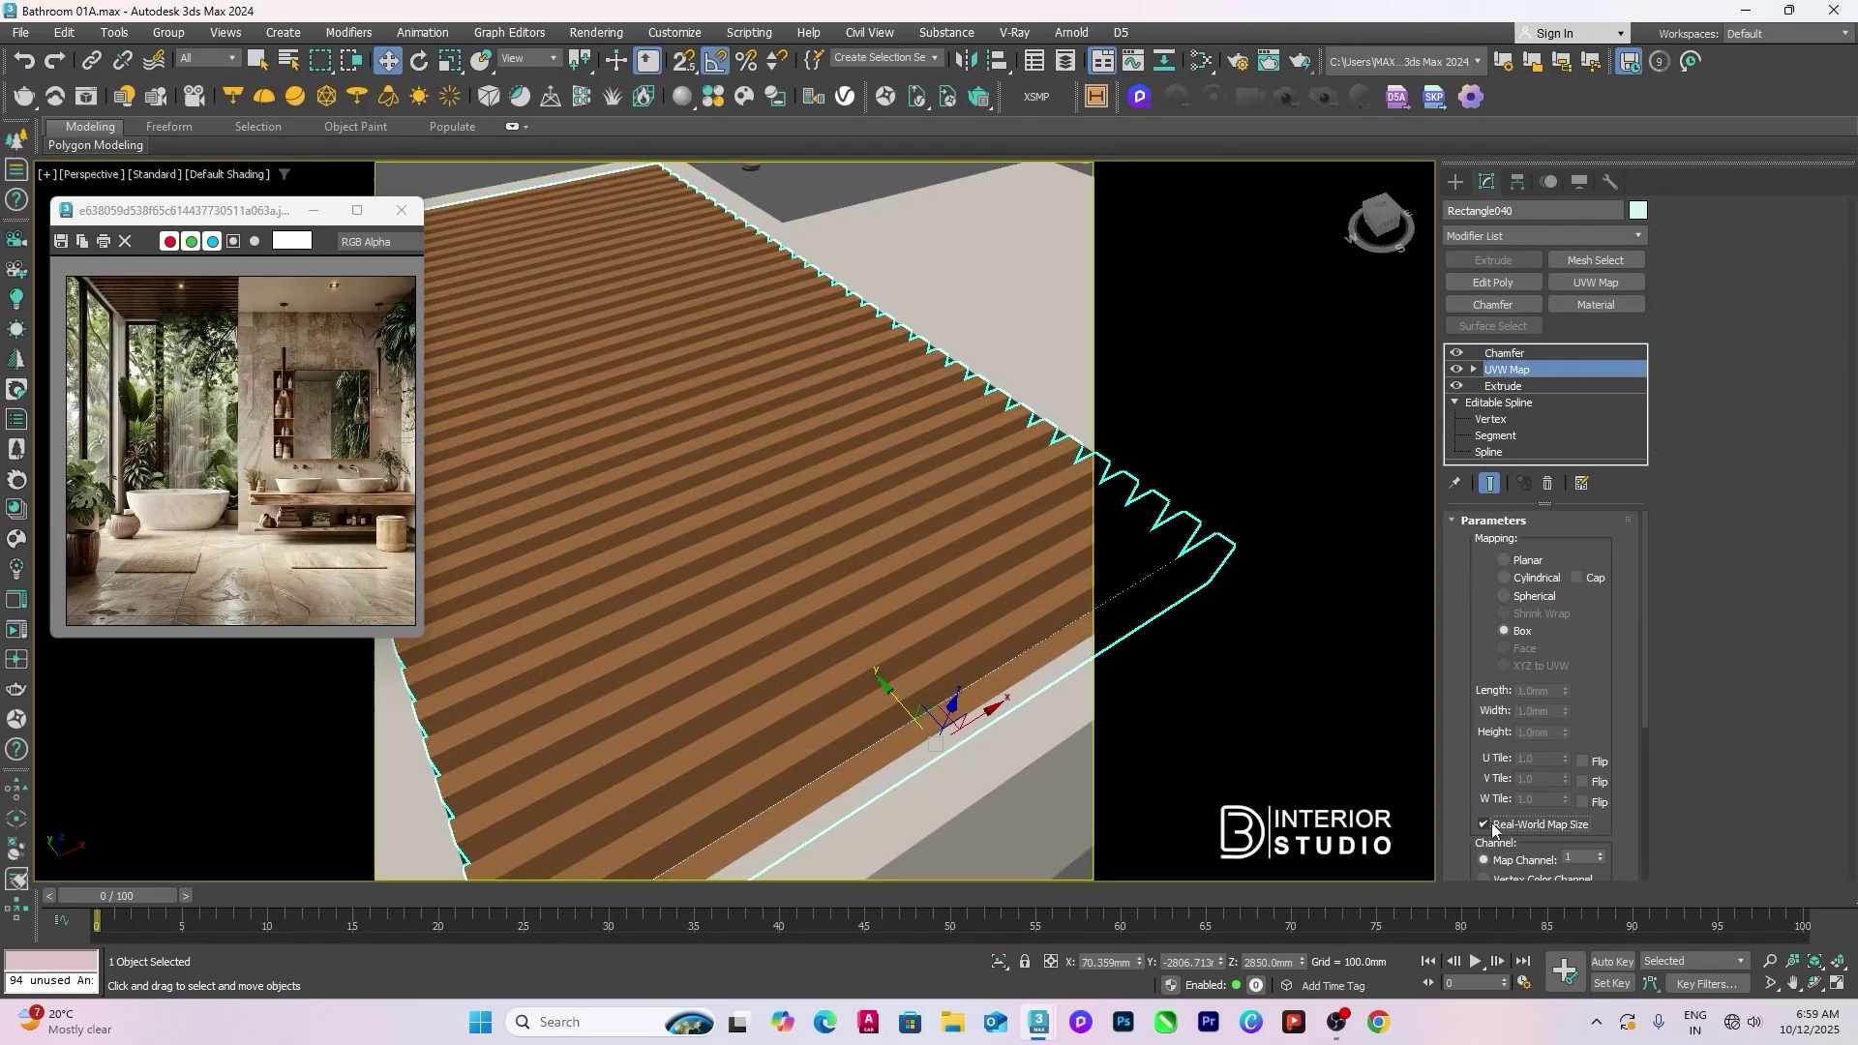
pyautogui.click(1491, 824)
# Step: Hide everything except the slatted wooden ceiling and reselect it
pyautogui.keyDown('alt'); pyautogui.moveTo(907, 682); pyautogui.dragTo(767, 670, button='middle'); pyautogui.keyUp('alt')
pyautogui.keyDown('alt'); pyautogui.moveTo(772, 564); pyautogui.dragTo(1062, 712, button='middle'); pyautogui.keyUp('alt')
pyautogui.rightClick(813, 581)
pyautogui.click(823, 534)
pyautogui.click(1030, 550)
pyautogui.click(864, 587)
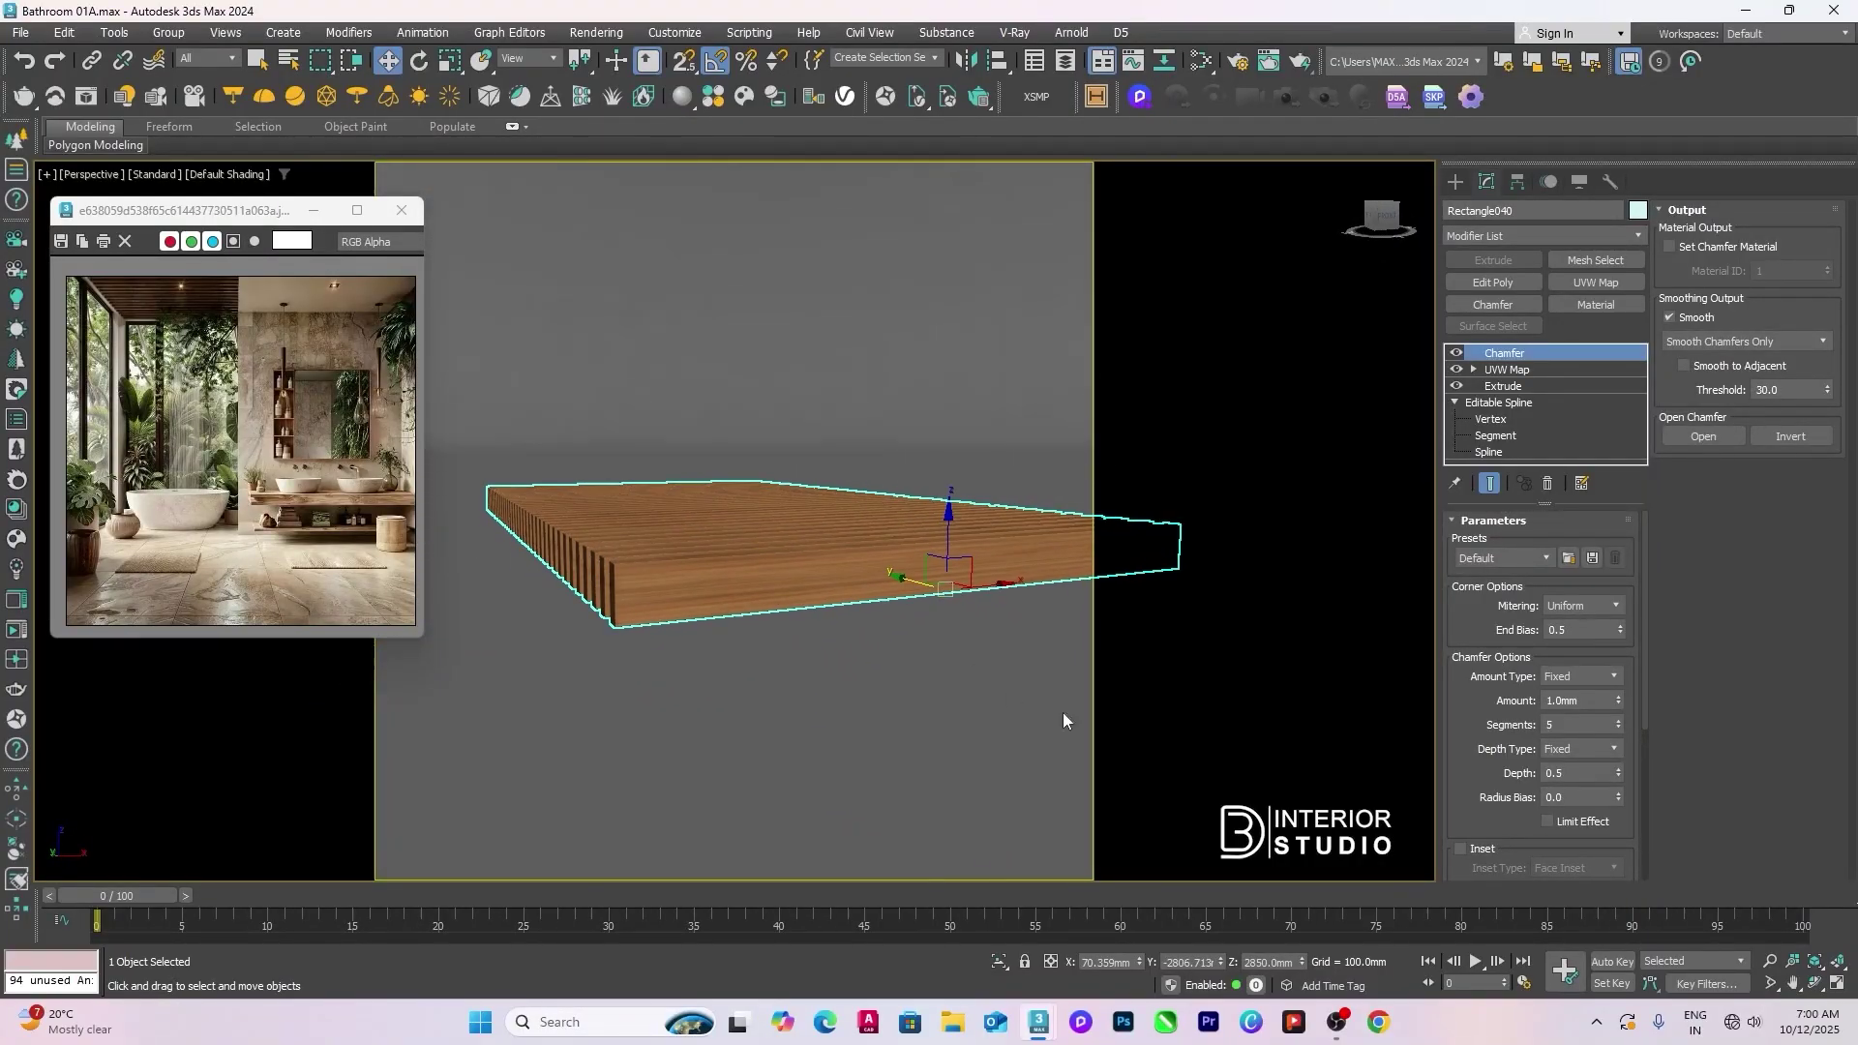
# Step: Set the slatted ceiling's UVW Map height to 600 mm and check the grain on the slats' sides and ends
pyautogui.click(1516, 370)
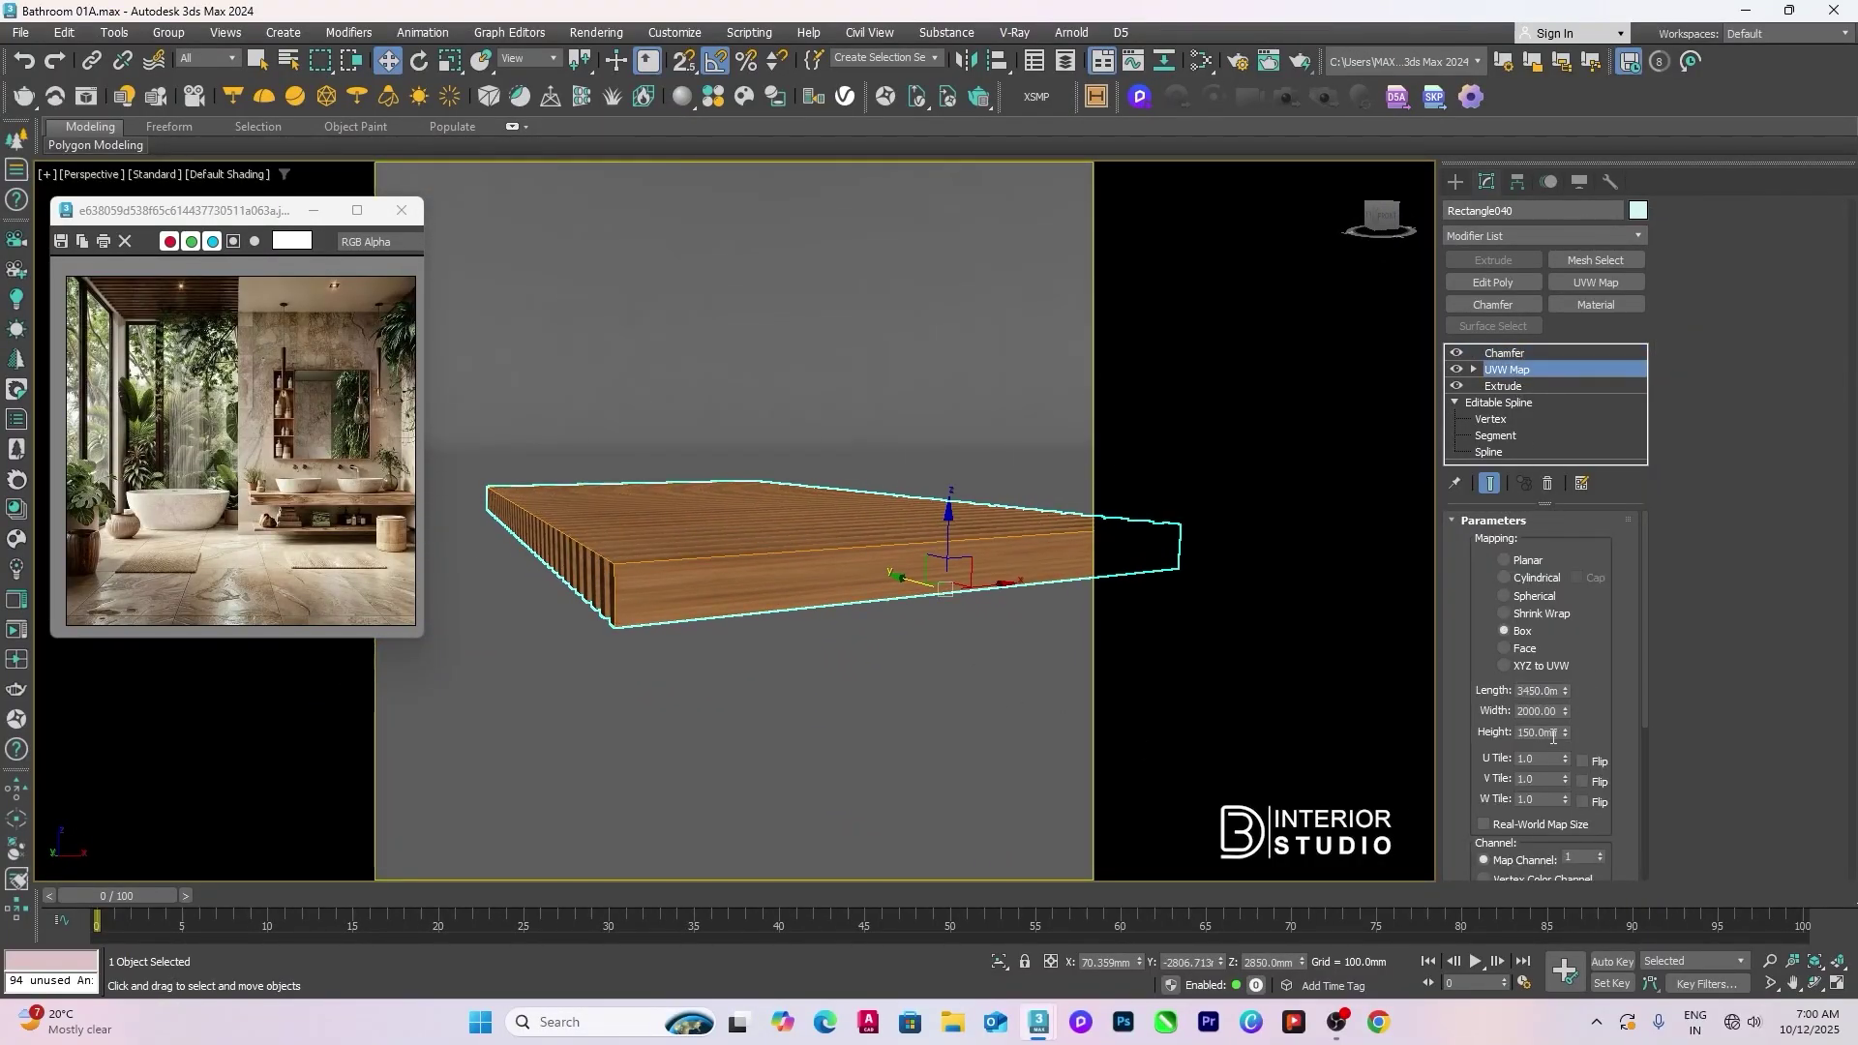
pyautogui.write('600')
pyautogui.press('Return')
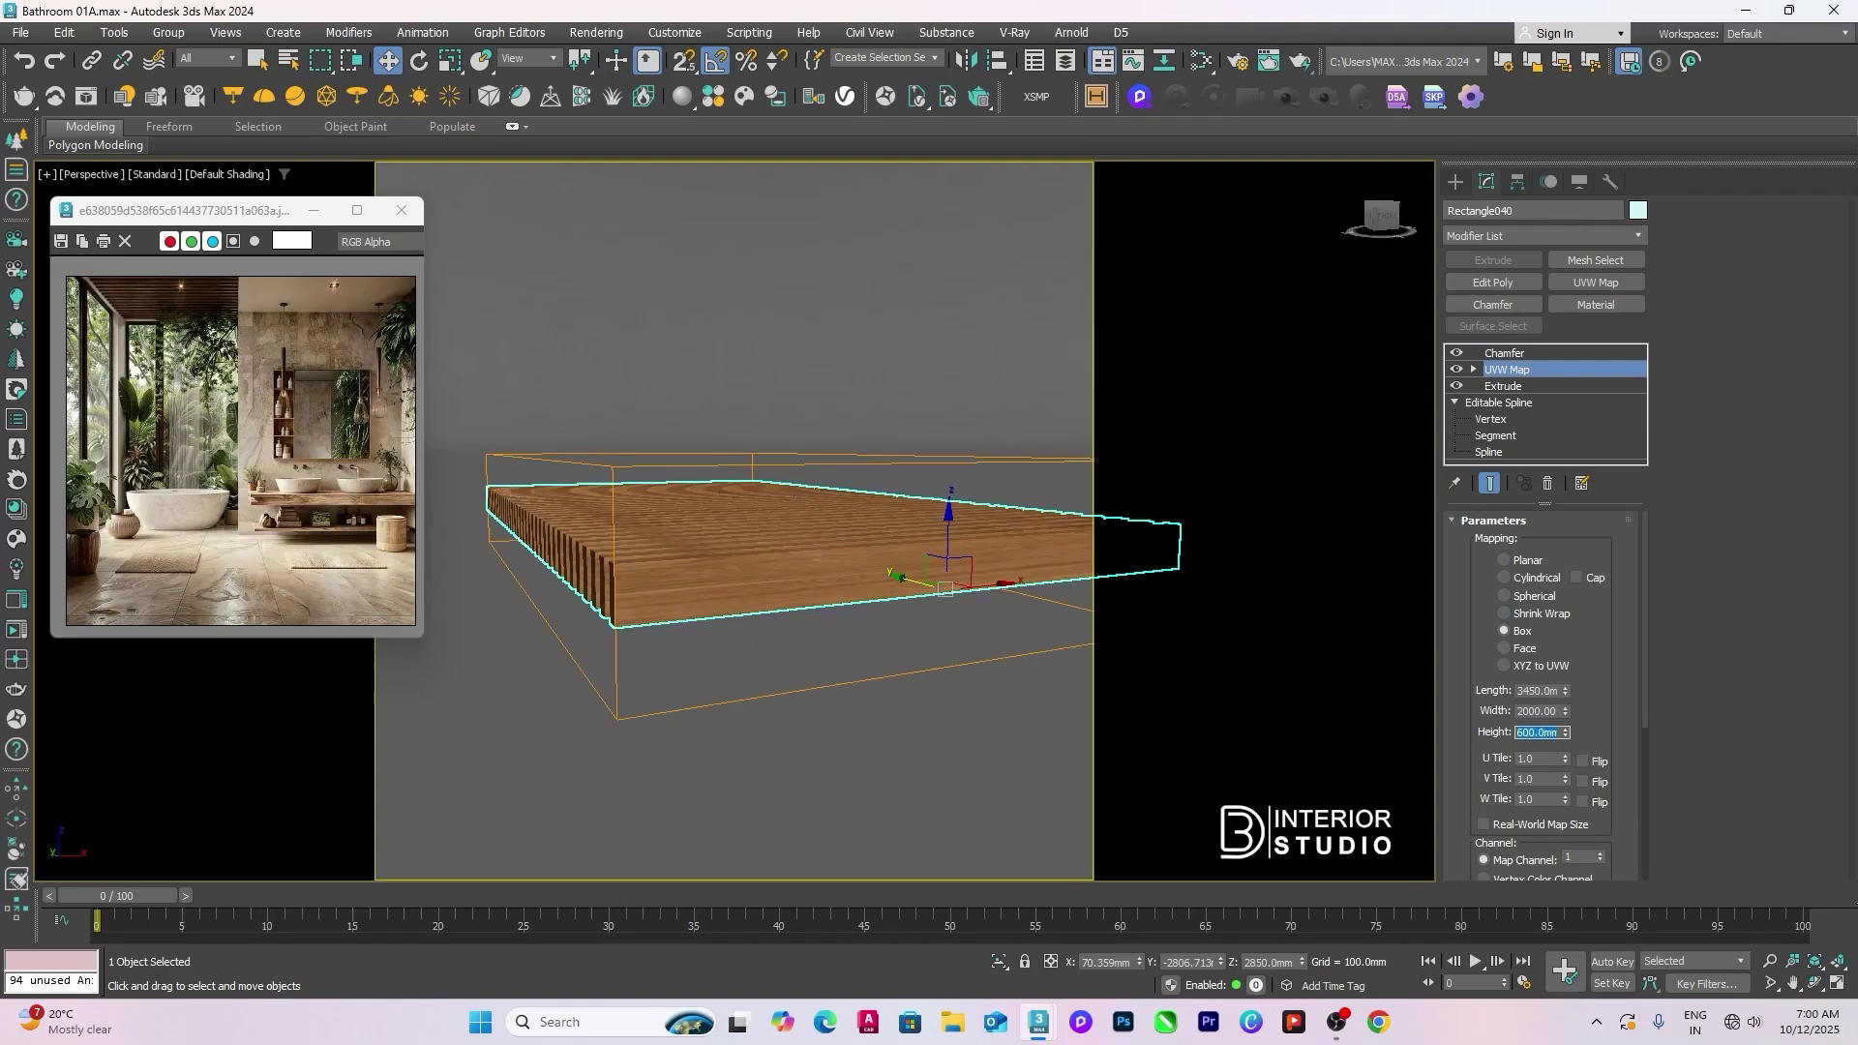
pyautogui.click(885, 670)
pyautogui.moveTo(699, 672)
pyautogui.keyDown('alt'); pyautogui.mouseDown(button='middle')
pyautogui.moveTo(954, 746)
pyautogui.moveTo(904, 788)
pyautogui.moveTo(880, 601)
pyautogui.moveTo(829, 656)
pyautogui.moveTo(896, 804)
pyautogui.moveTo(784, 714)
pyautogui.moveTo(821, 693)
pyautogui.moveTo(693, 683)
pyautogui.mouseUp(button='middle'); pyautogui.keyUp('alt')
pyautogui.scroll(3, 798, 693)
pyautogui.click(873, 655)
pyautogui.scroll(3, 901, 692)
pyautogui.scroll(2, 693, 683)
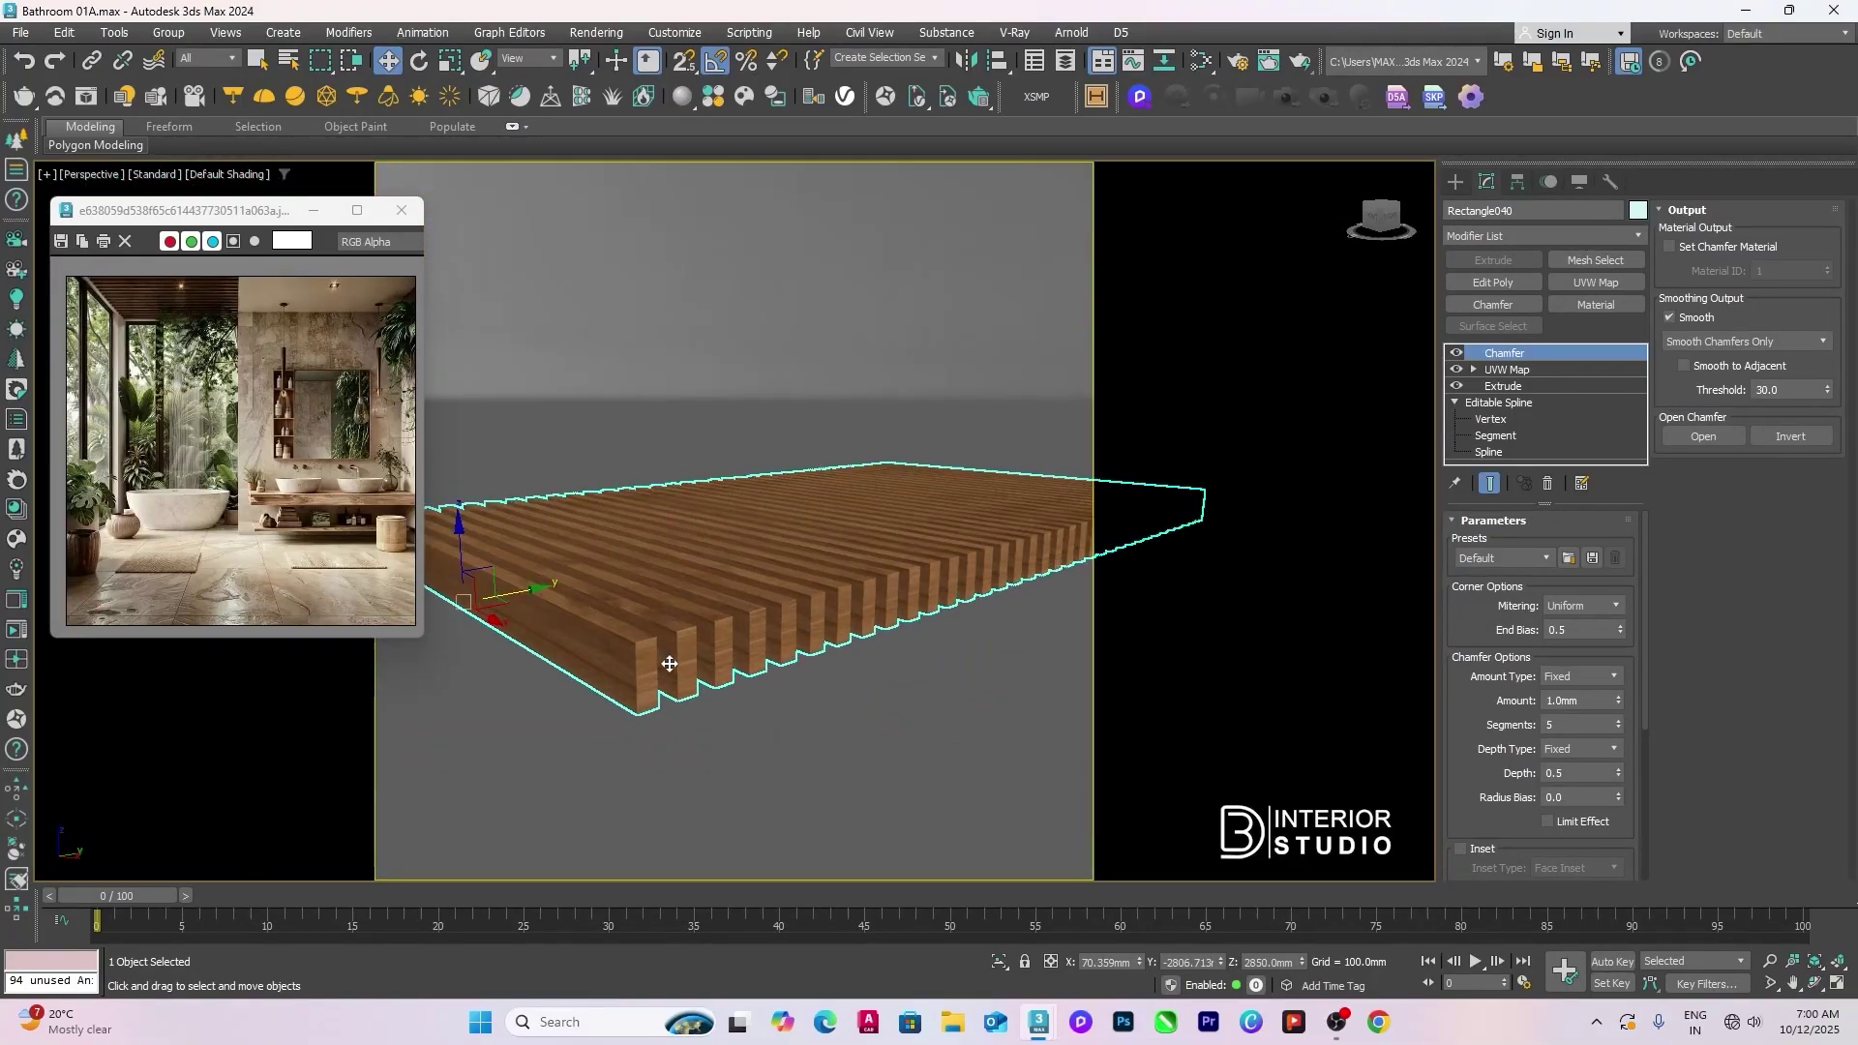
# Step: Rotate the slatted ceiling's UVW Map gizmo 90 degrees about the X axis and check the grain on the slats
pyautogui.click(1473, 369)
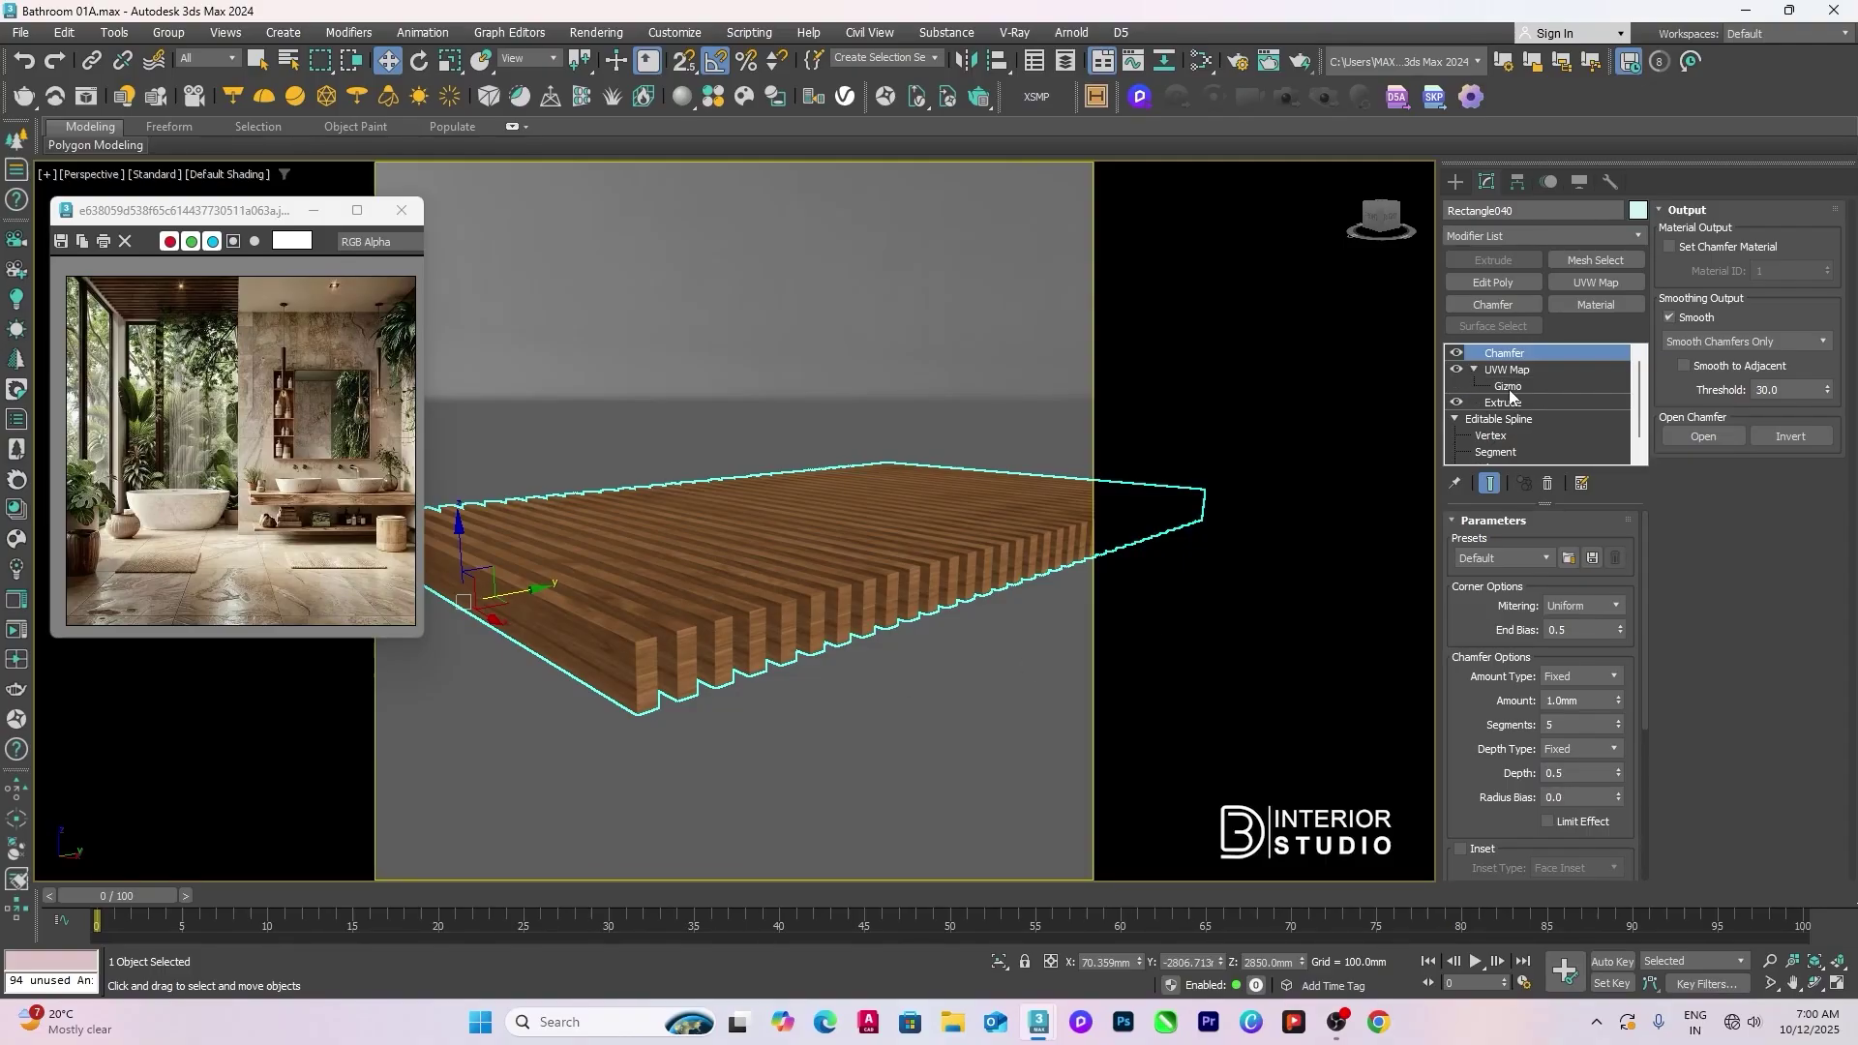
pyautogui.click(1508, 387)
pyautogui.press('e')
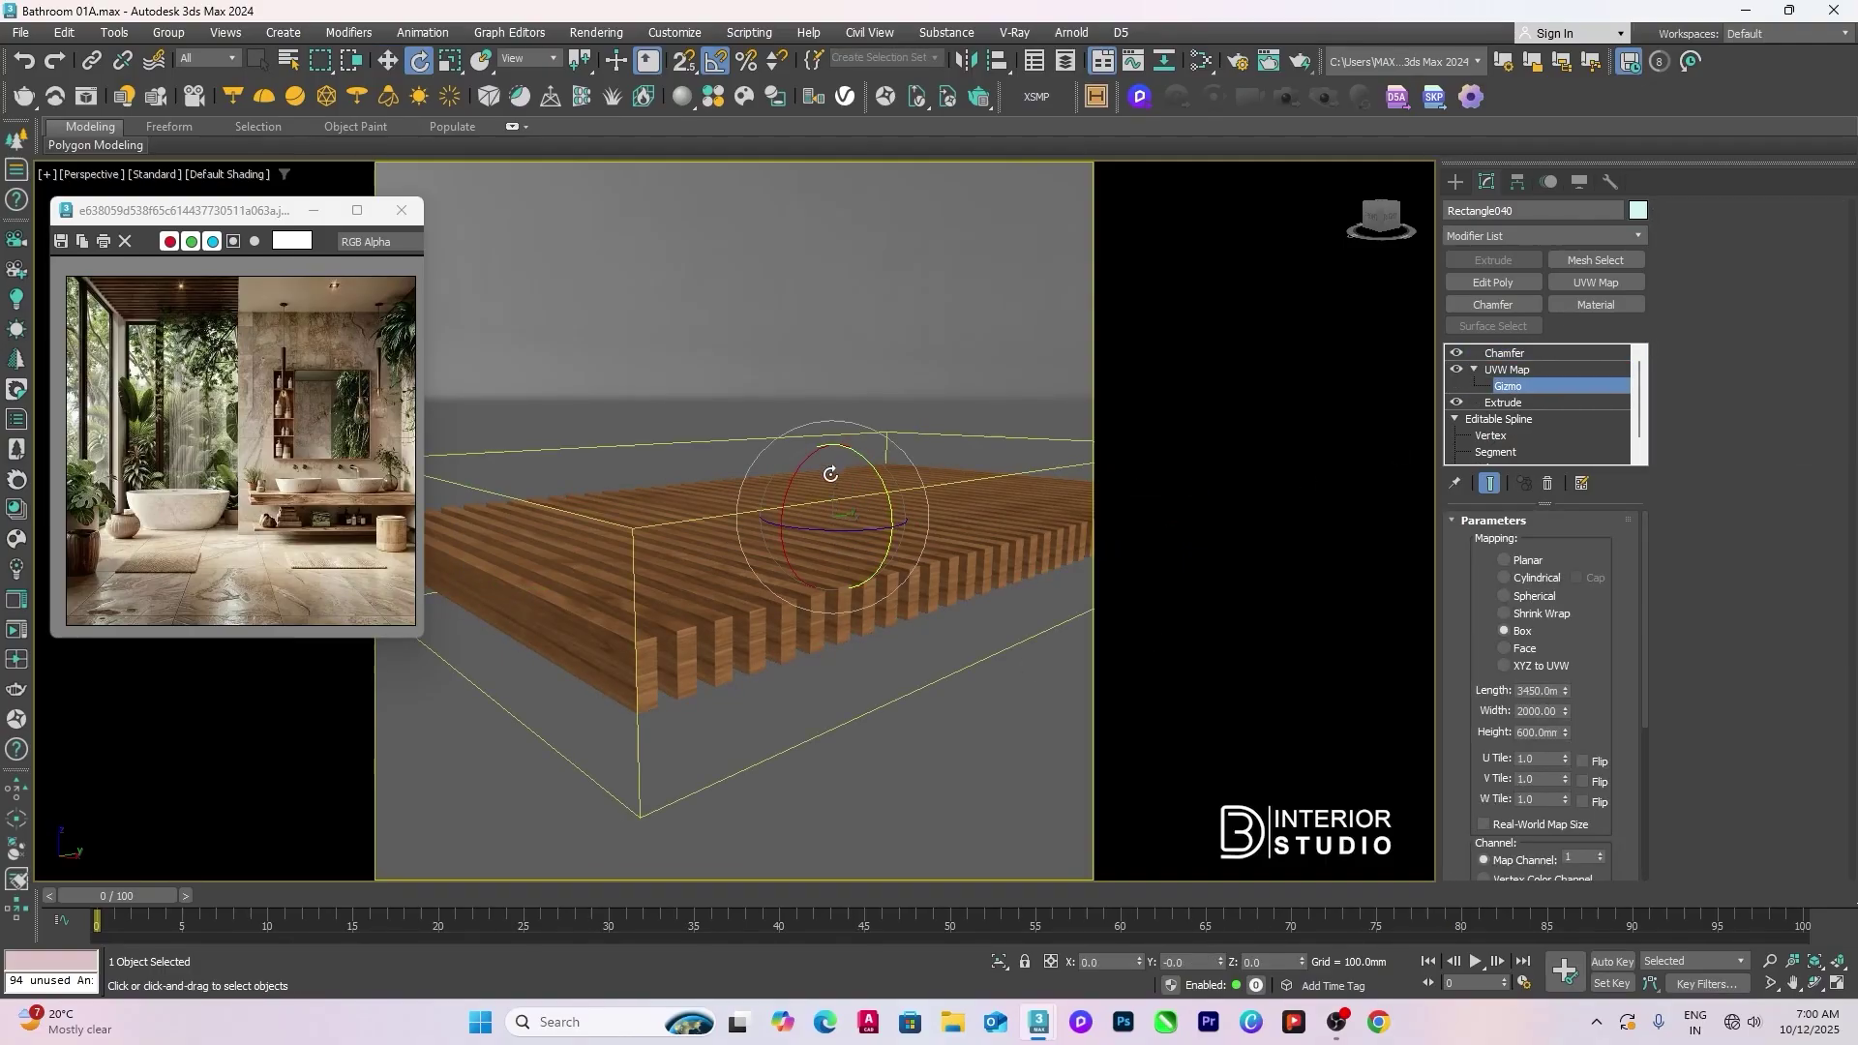
pyautogui.moveTo(800, 474); pyautogui.dragTo(807, 581)
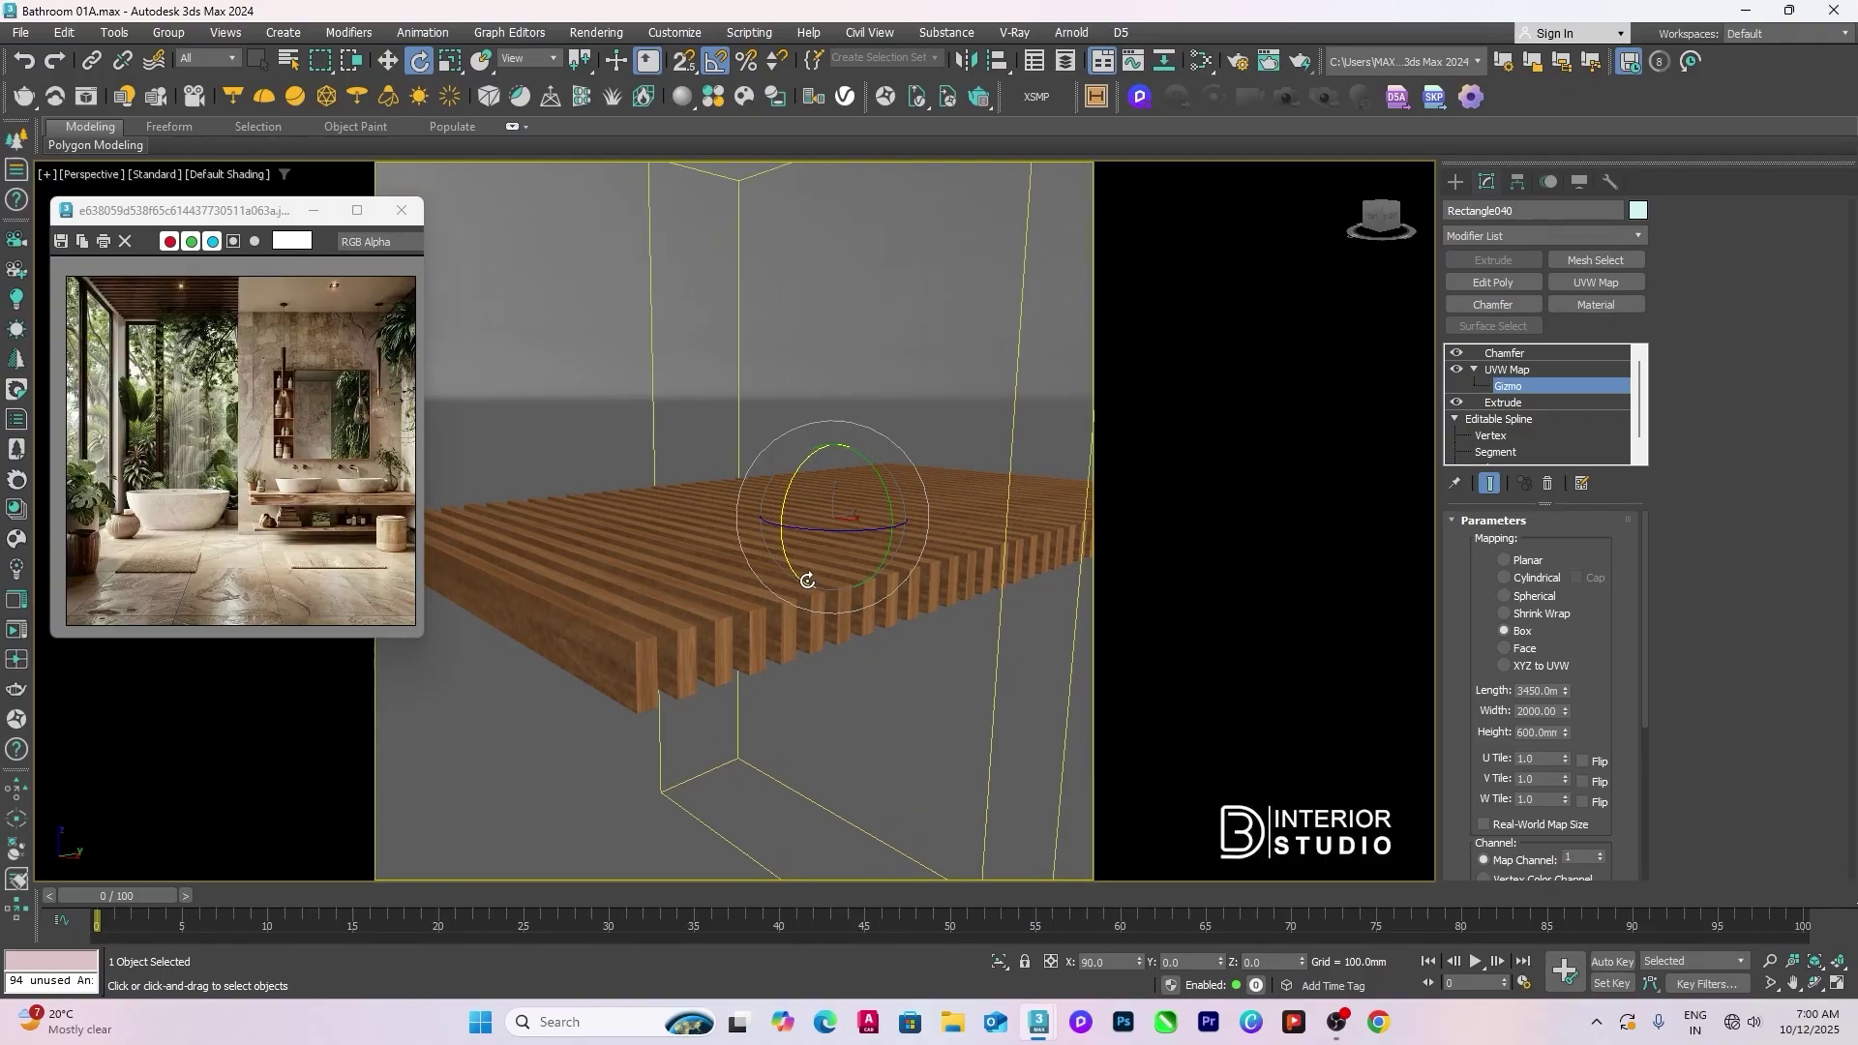
pyautogui.scroll(3, 612, 649)
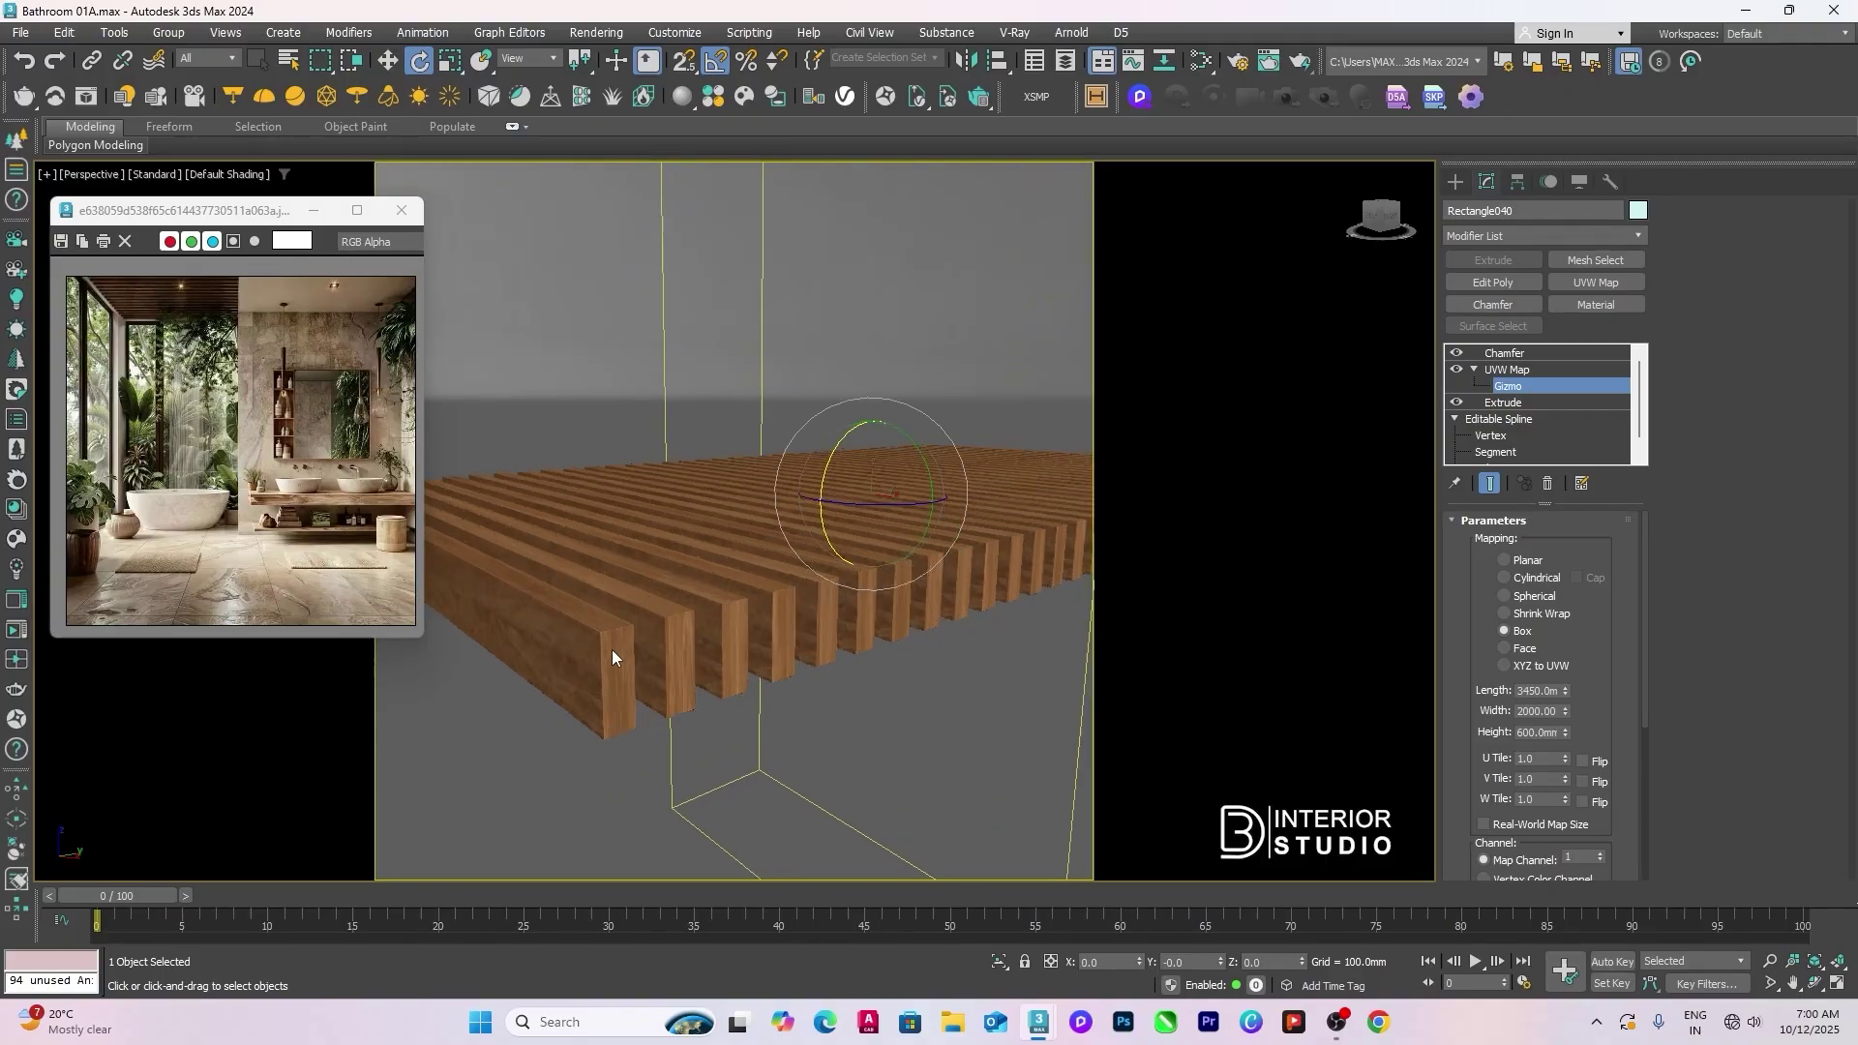
# Step: Refit the slatted ceiling's UVW Map by toggling Real-World Map Size on and off, and set its length to 600 mm
pyautogui.click(1511, 826)
pyautogui.click(1511, 826)
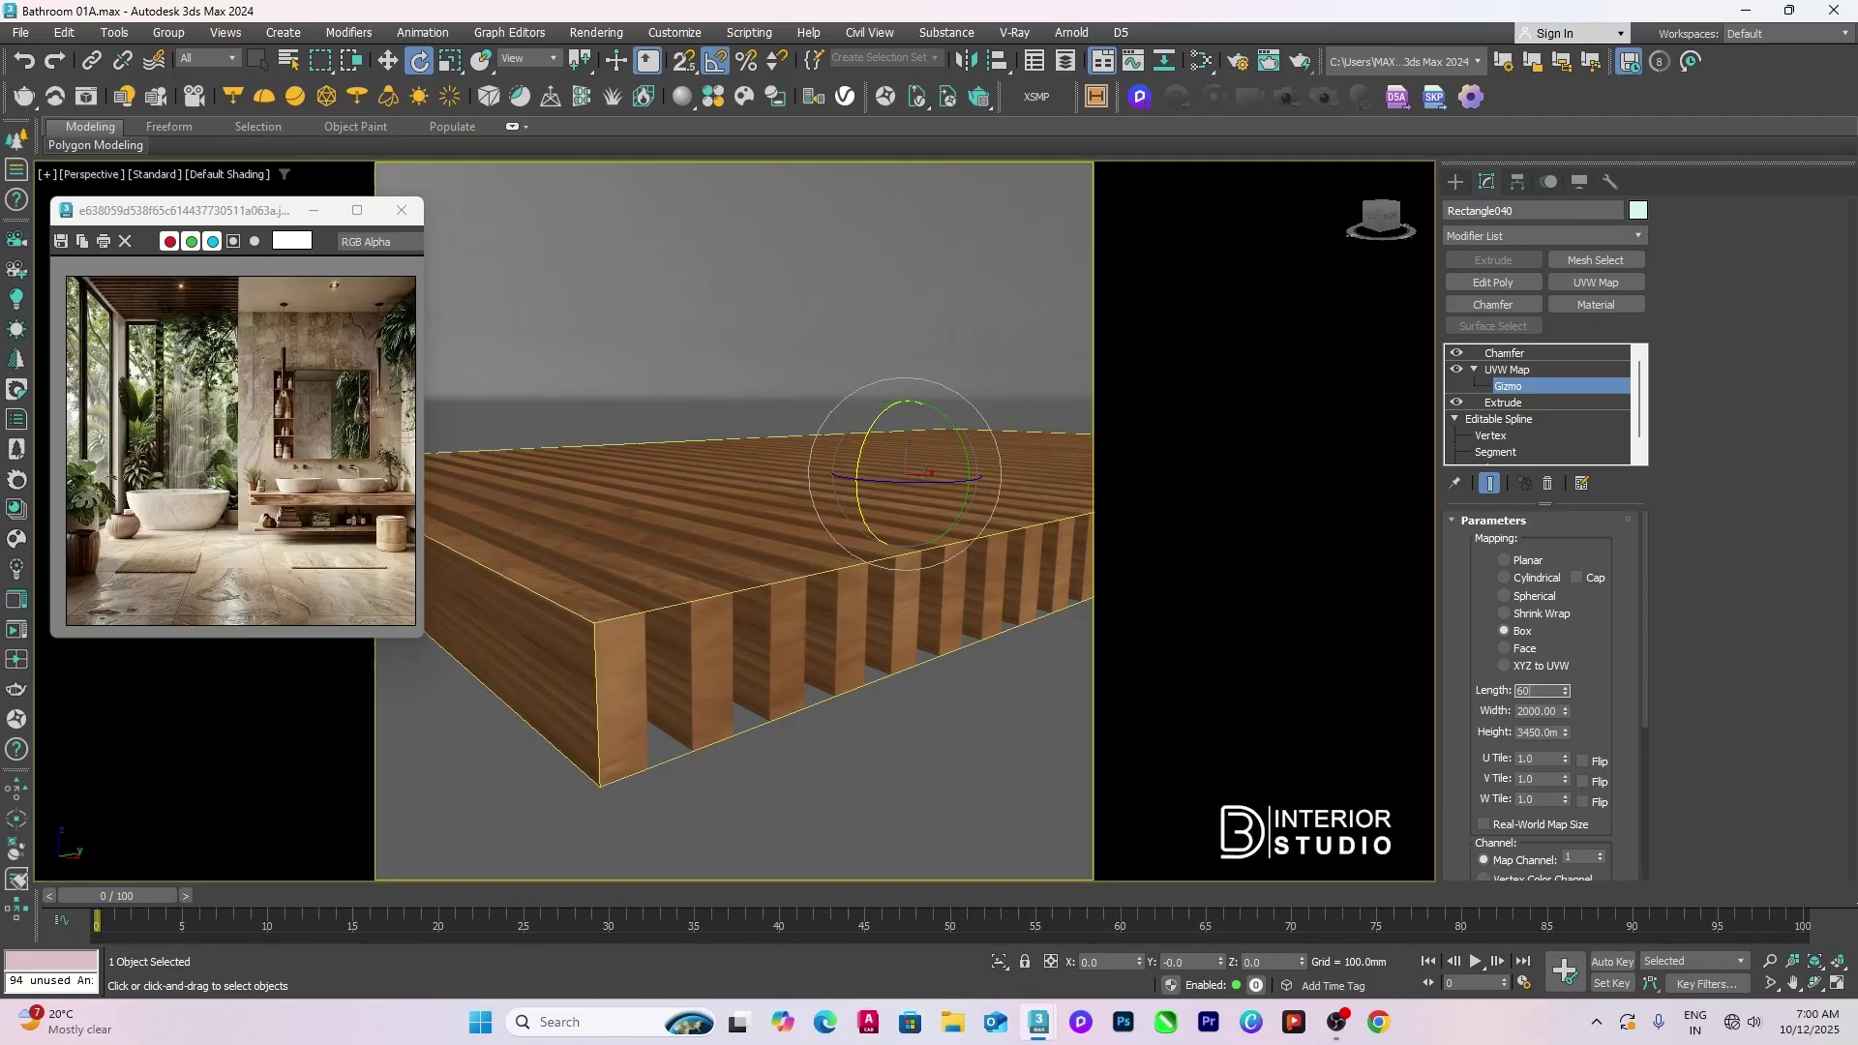
pyautogui.write('600')
pyautogui.press('Return')
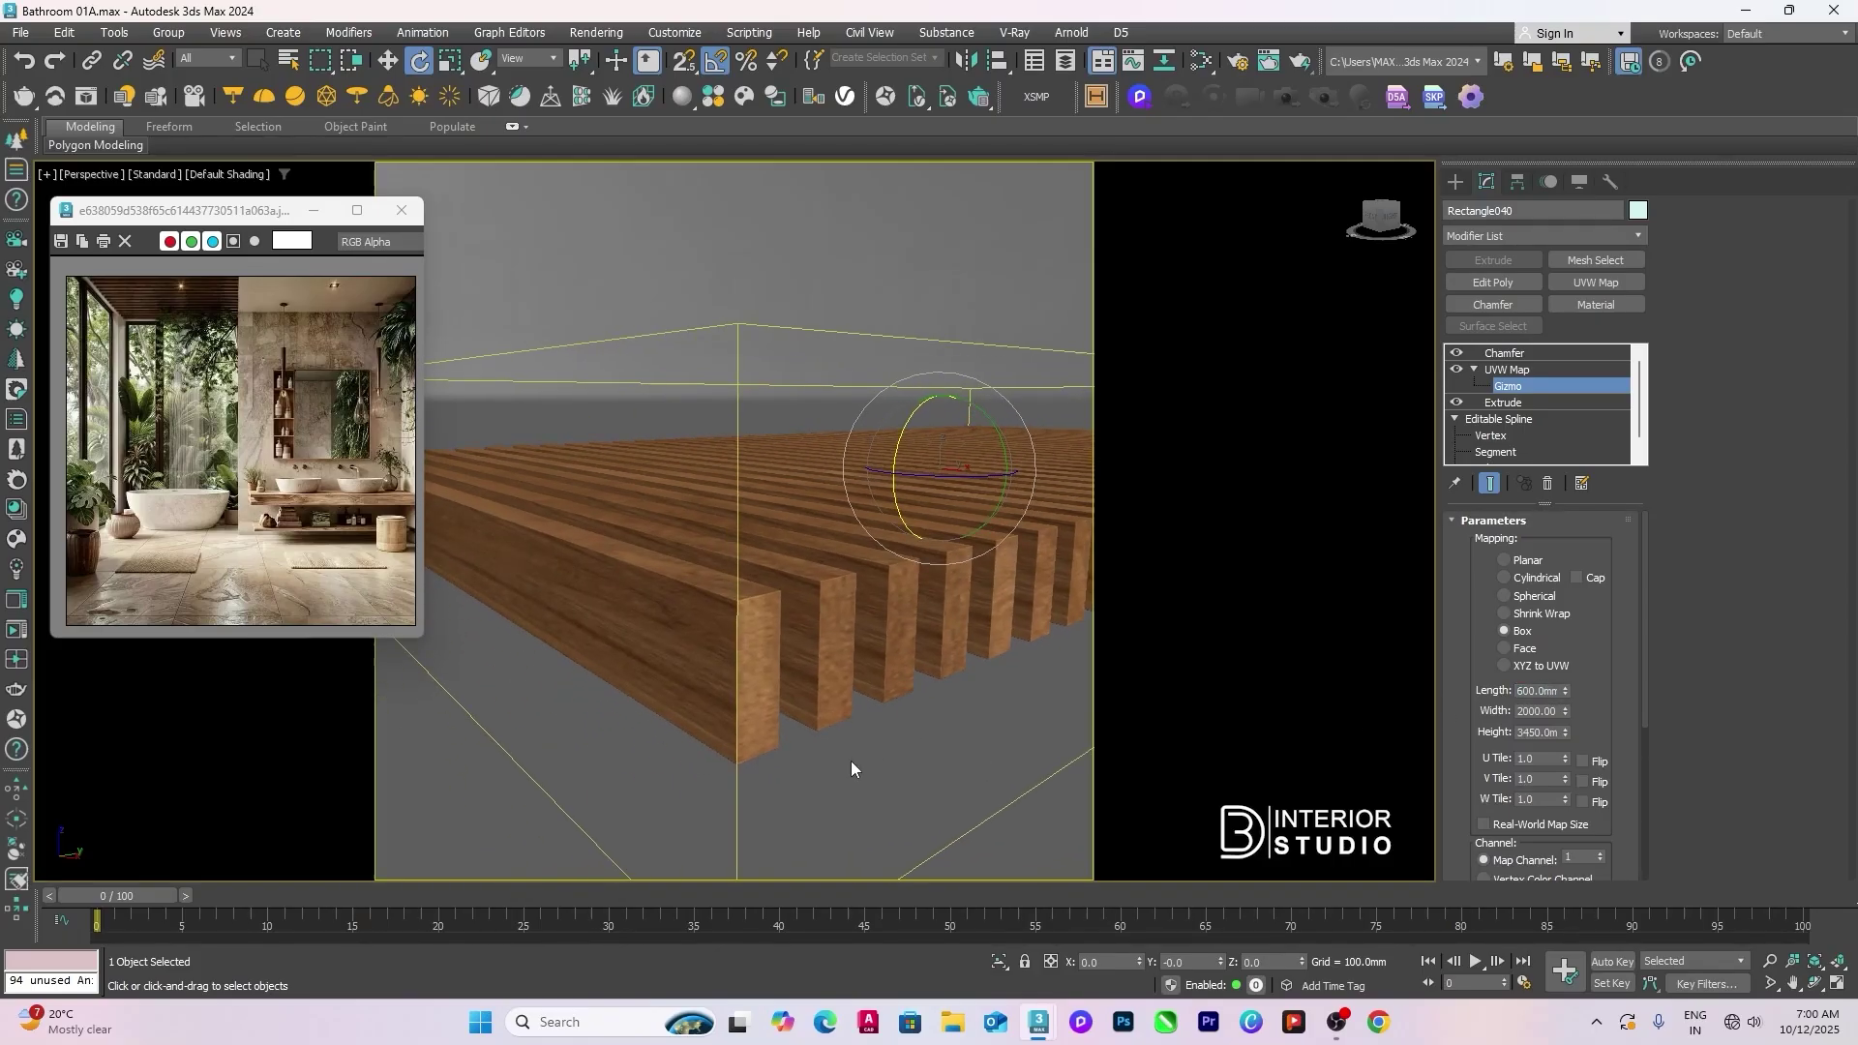
pyautogui.click(1505, 353)
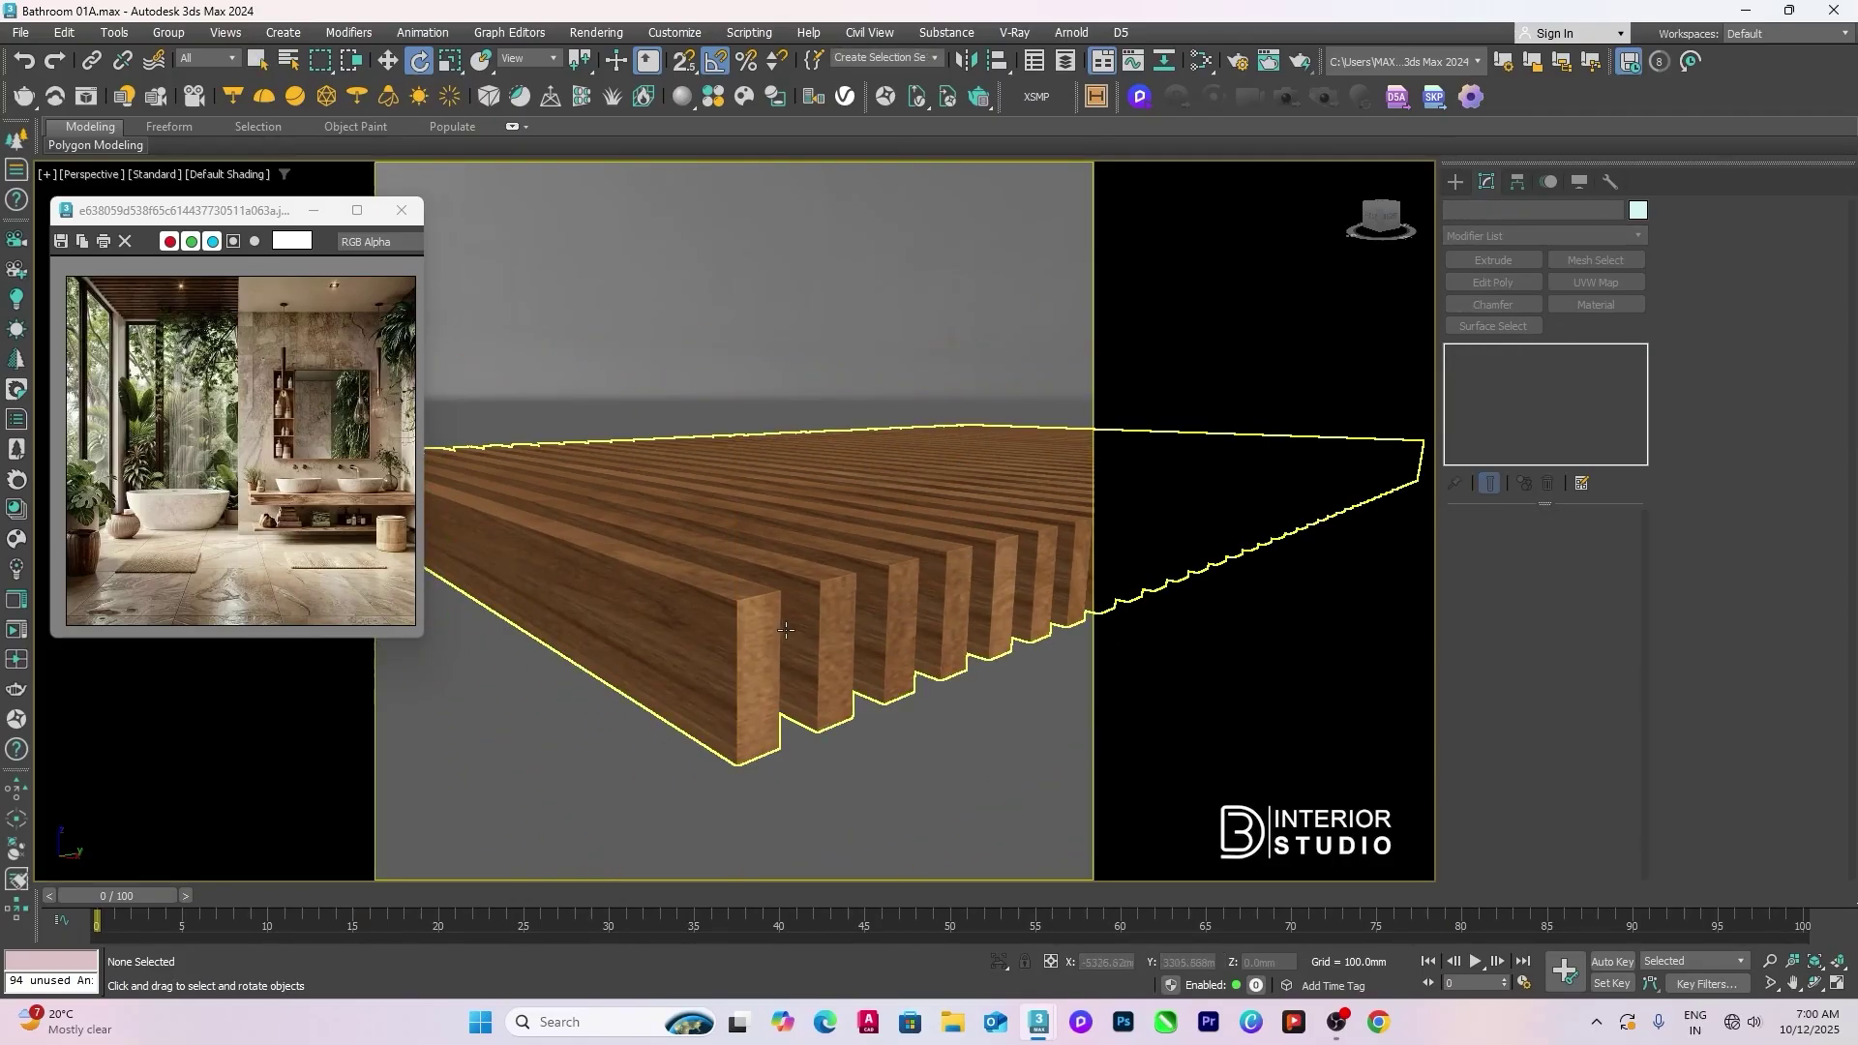
pyautogui.scroll(5, 816, 702)
pyautogui.keyDown('alt'); pyautogui.moveTo(816, 703); pyautogui.dragTo(781, 682, button='middle'); pyautogui.keyUp('alt')
# Step: Edit the slatted ceiling's Chamfer amount and inspect the slat edges and wood grain from several angles
pyautogui.click(1475, 369)
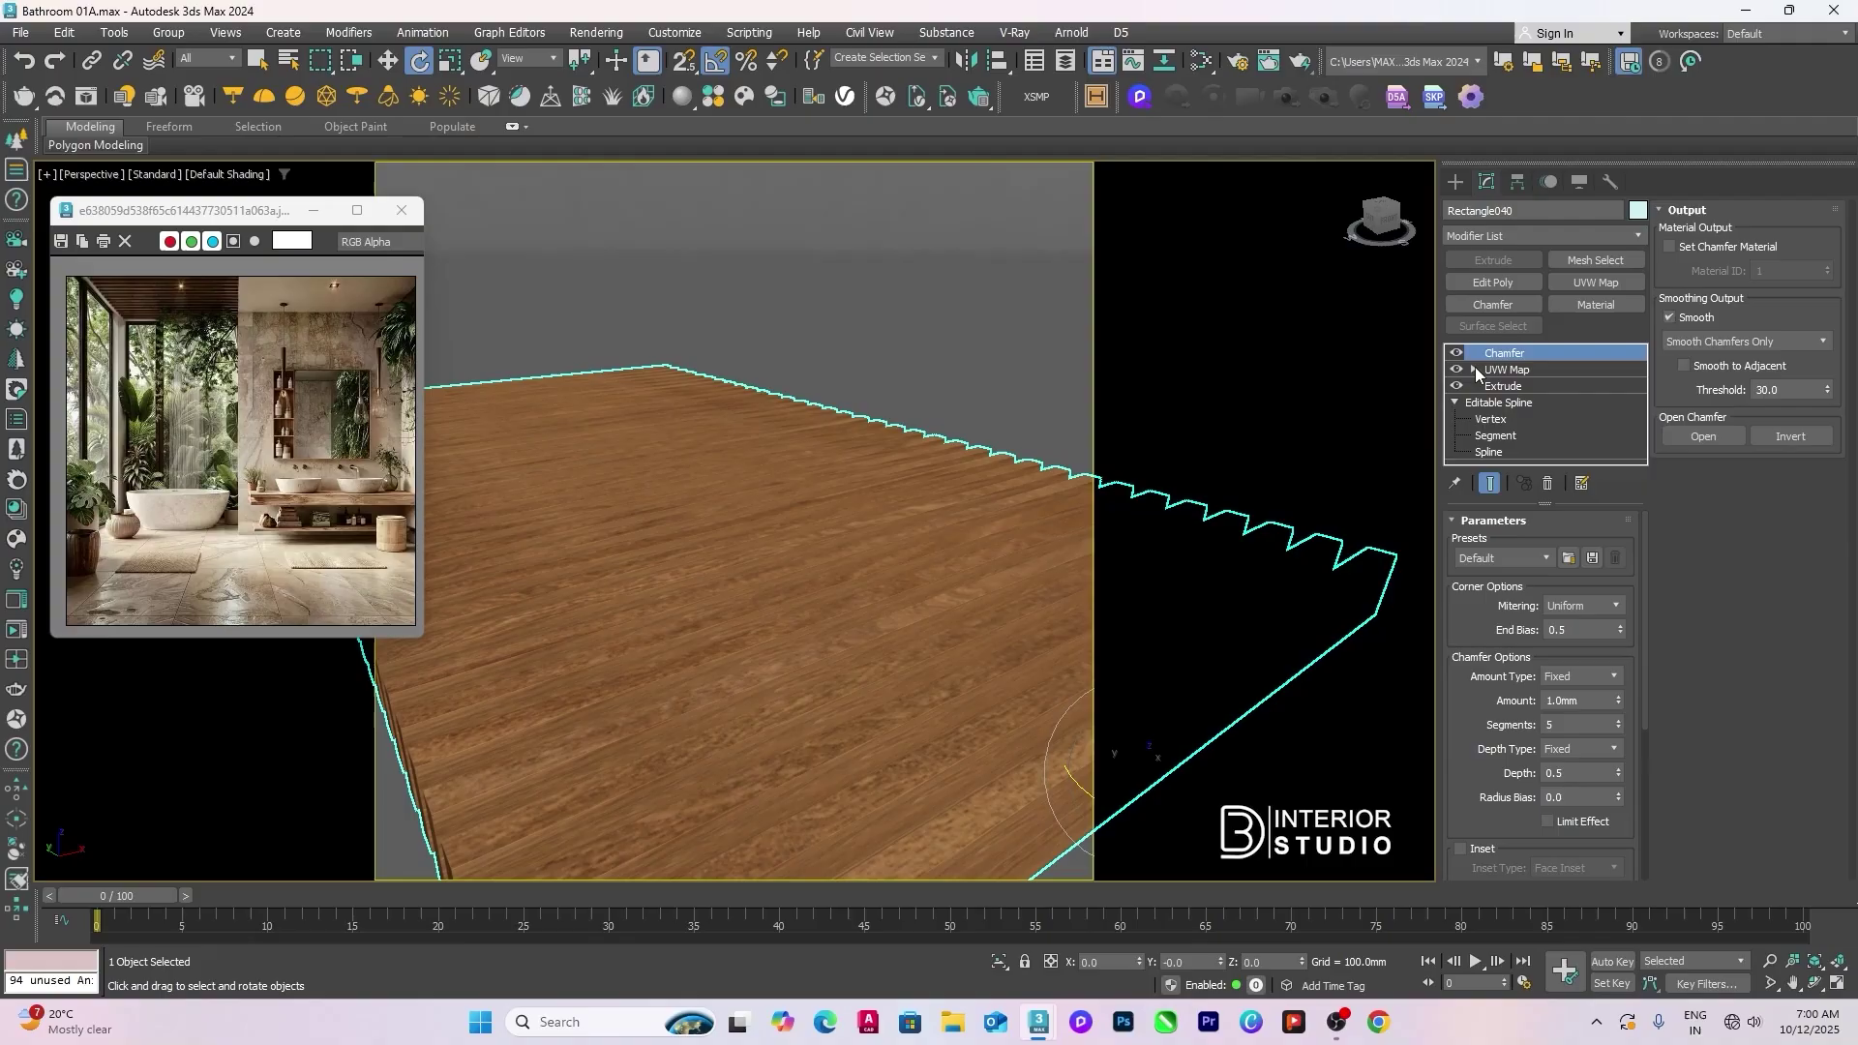
pyautogui.doubleClick(1562, 701)
pyautogui.press('Return')
pyautogui.click(968, 356)
pyautogui.moveTo(974, 420); pyautogui.dragTo(818, 435, button='middle')
pyautogui.scroll(3, 871, 605)
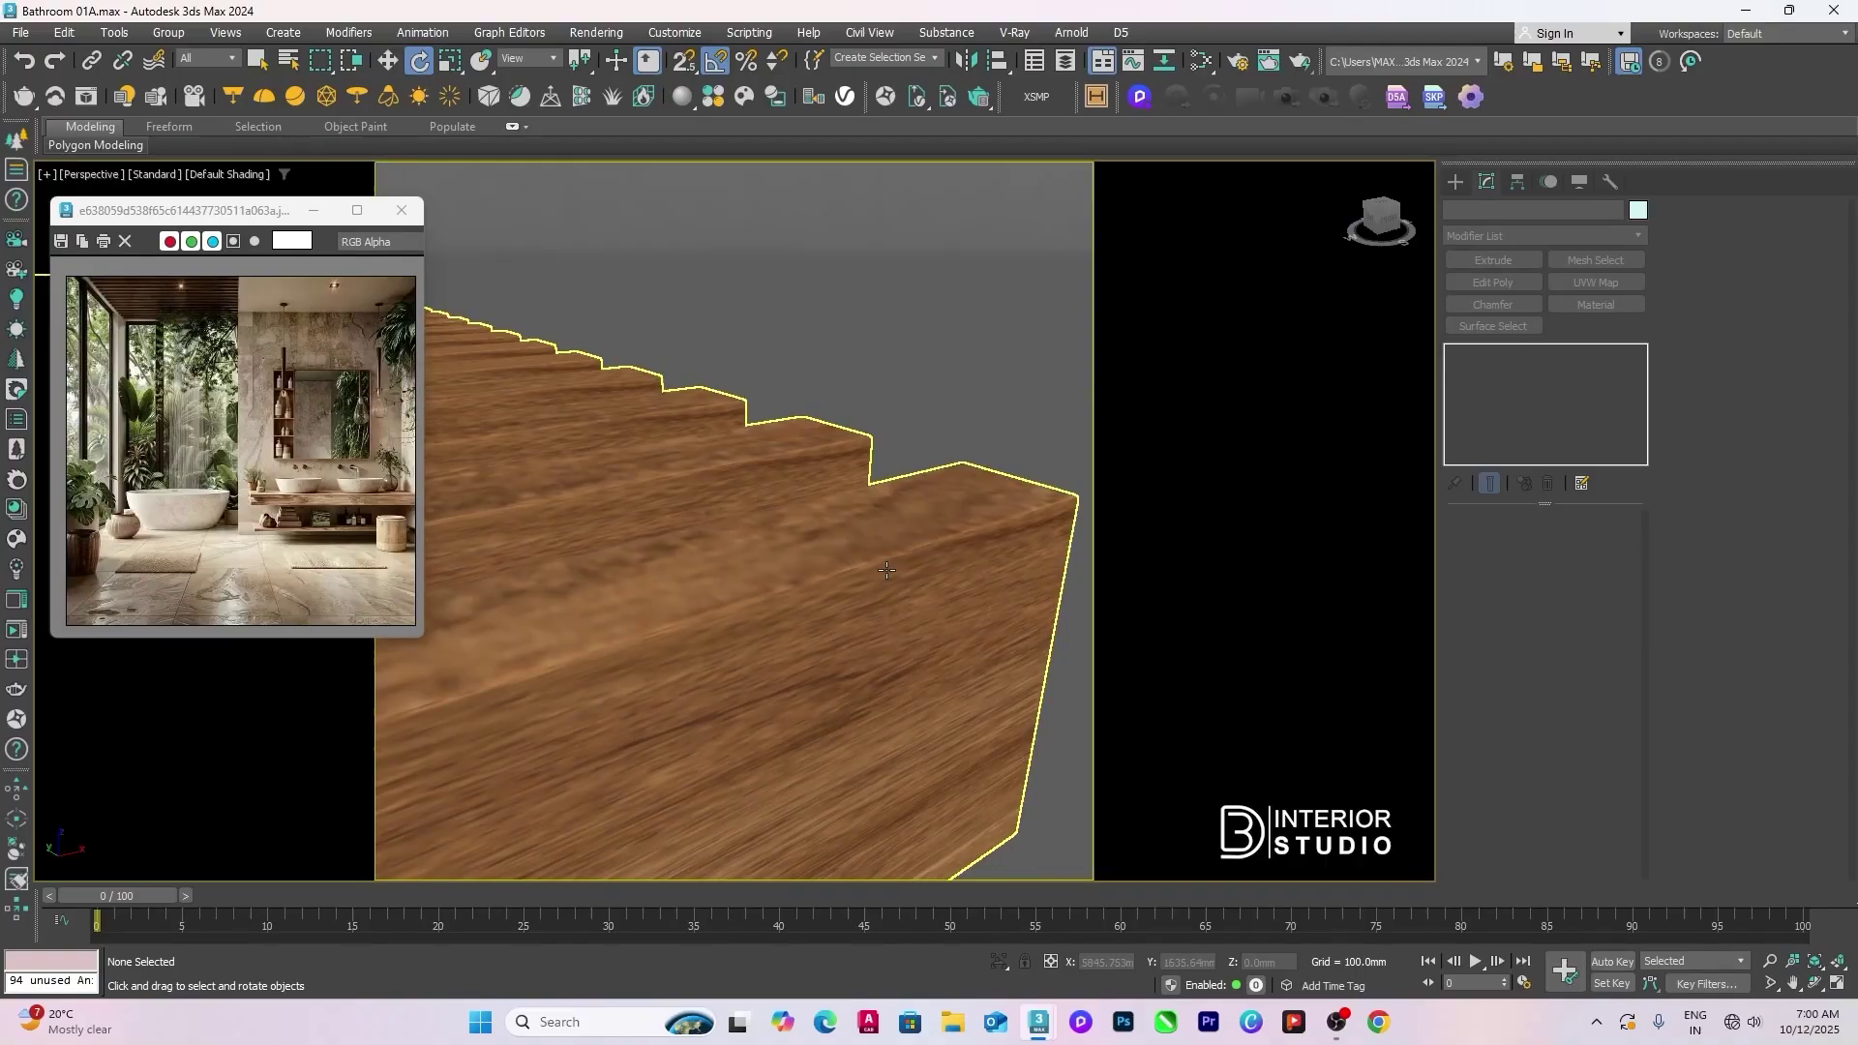
pyautogui.click(886, 571)
pyautogui.scroll(-6, 950, 569)
pyautogui.keyDown('alt'); pyautogui.moveTo(917, 620); pyautogui.dragTo(923, 723, button='middle'); pyautogui.keyUp('alt')
pyautogui.click(923, 723)
pyautogui.scroll(3, 678, 743)
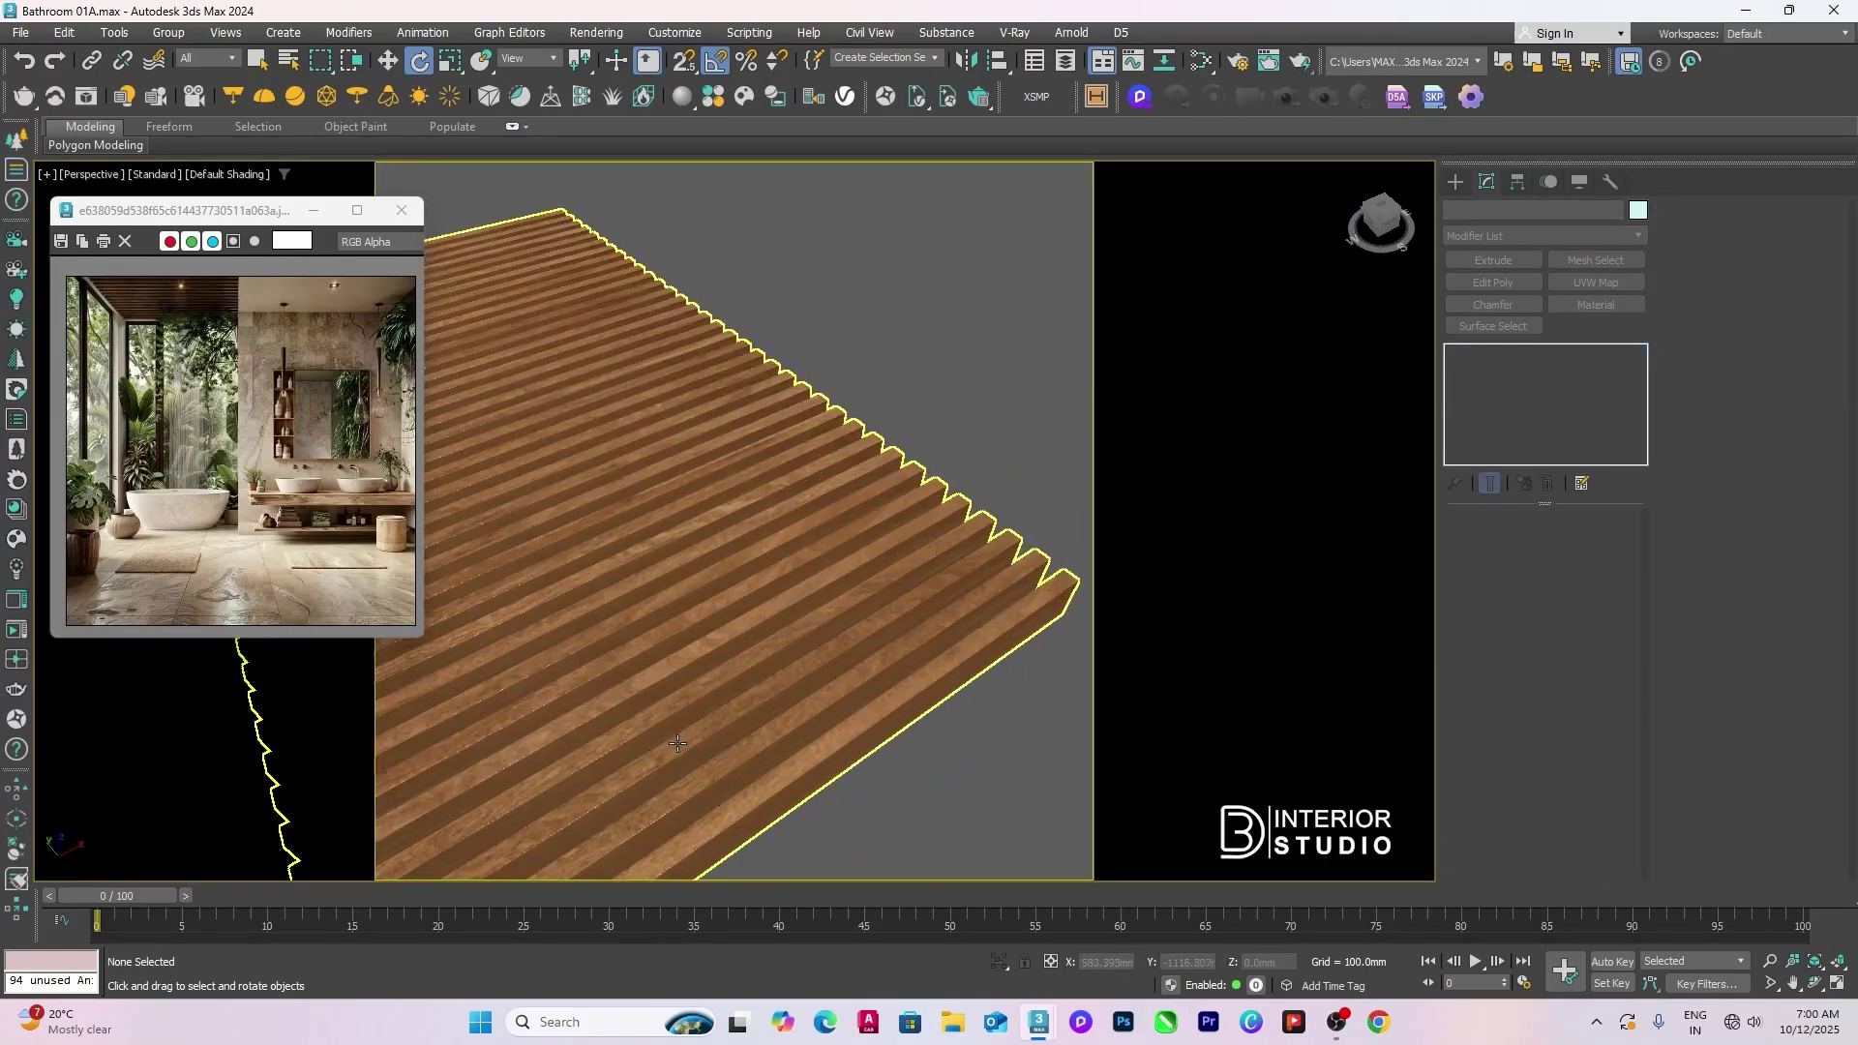
pyautogui.keyDown('alt'); pyautogui.moveTo(678, 744); pyautogui.dragTo(693, 780, button='middle'); pyautogui.keyUp('alt')
pyautogui.scroll(-2, 693, 775)
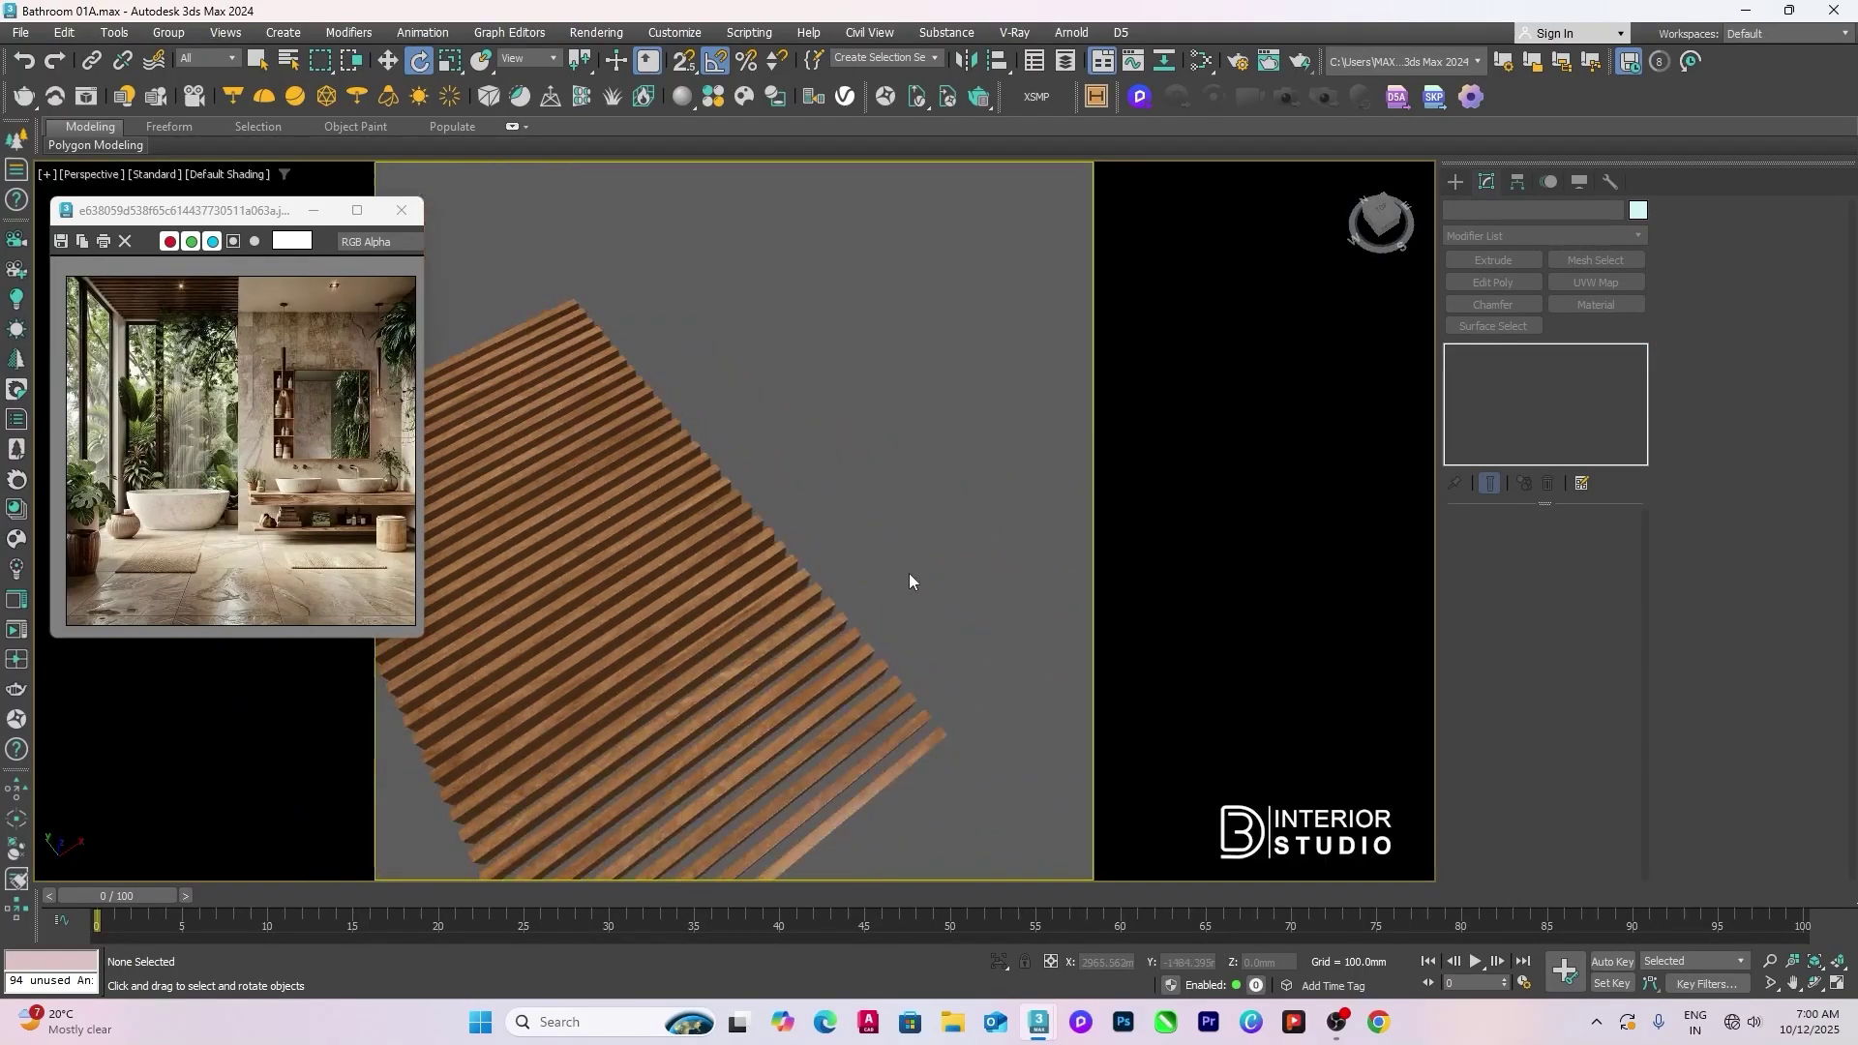
# Step: Unhide all objects and switch to the Corona camera view
pyautogui.rightClick(920, 554)
pyautogui.click(944, 445)
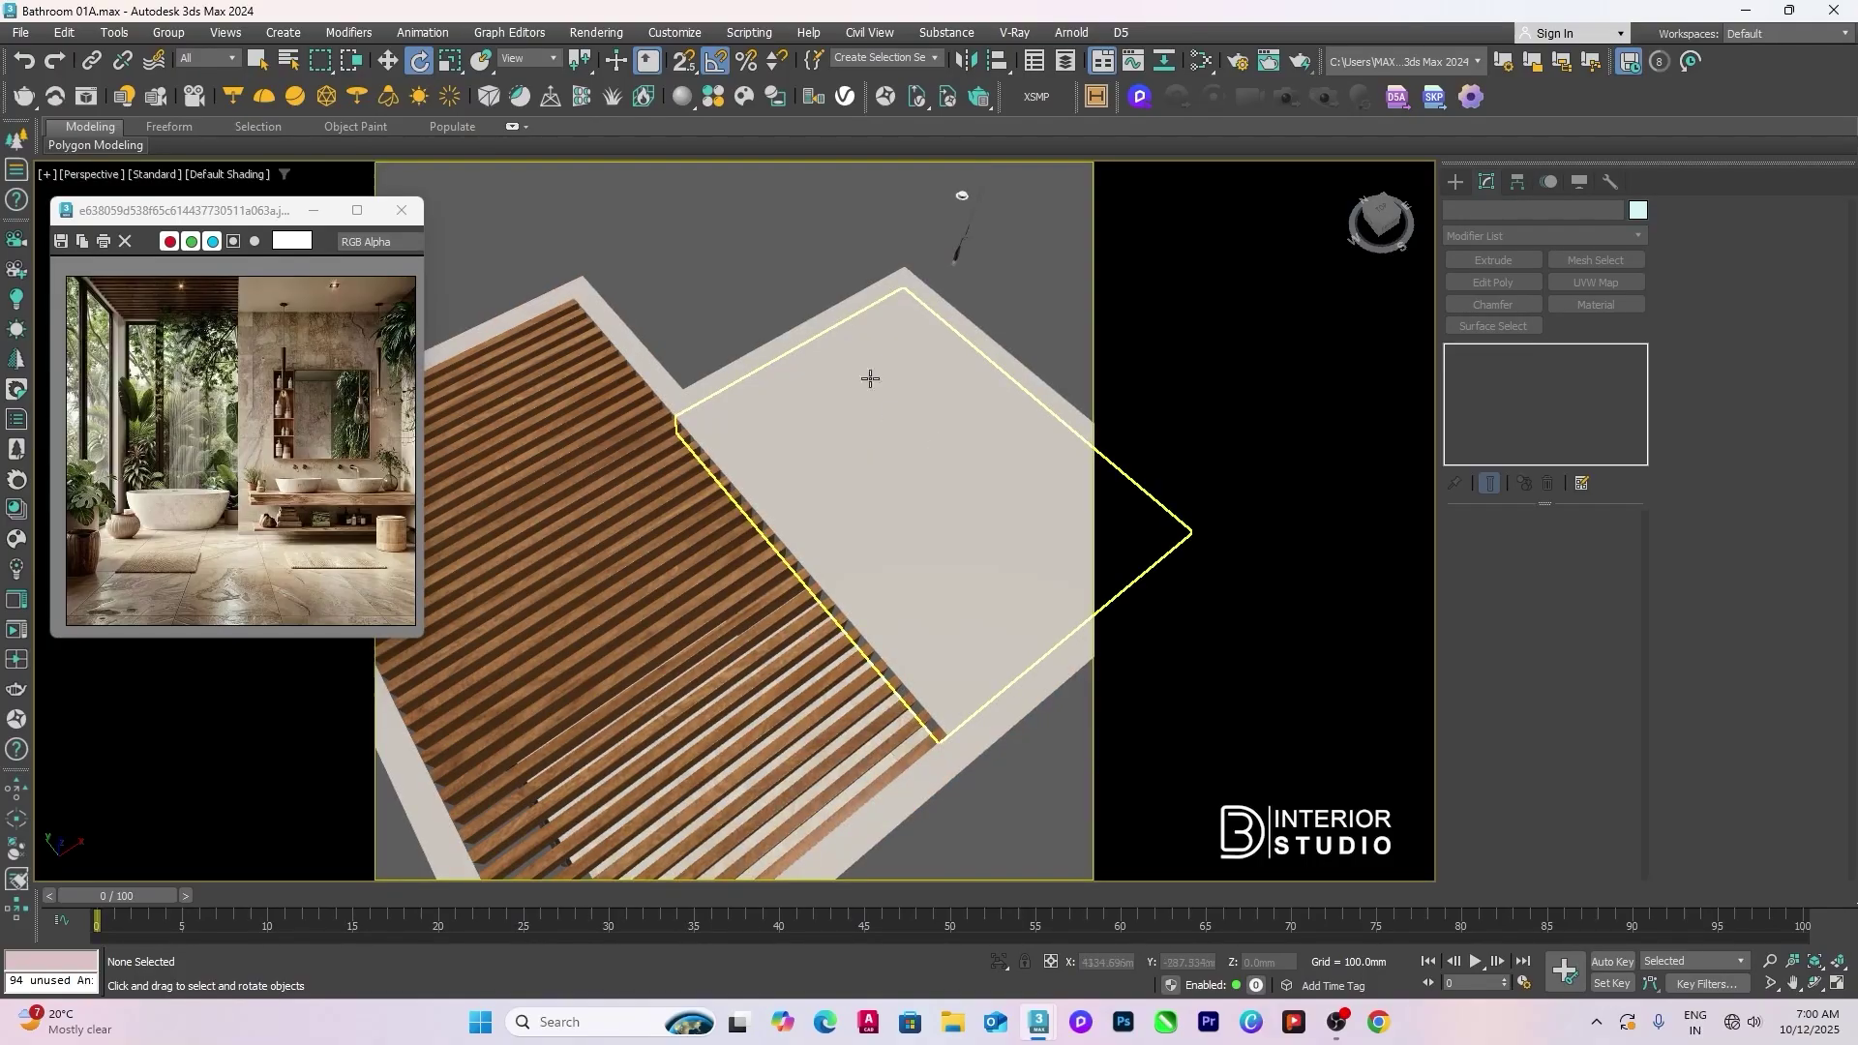
pyautogui.press('c')
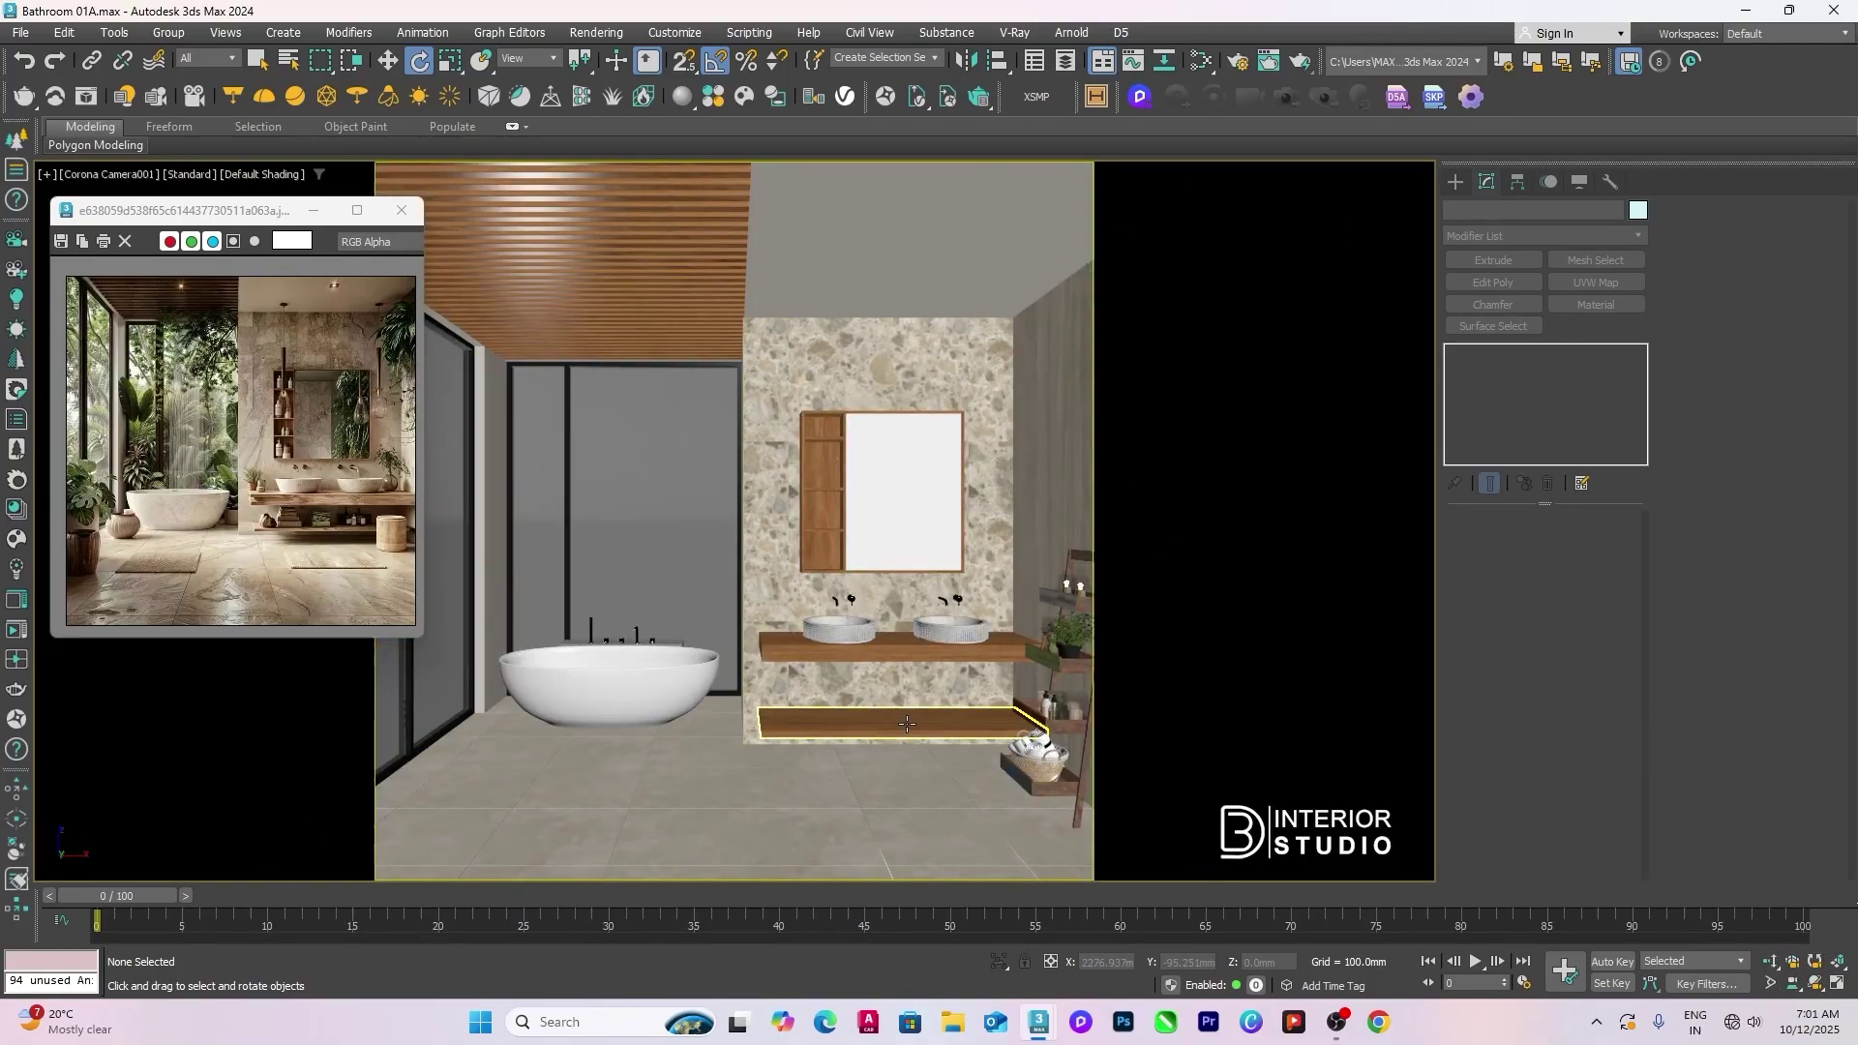
# Step: Insert a Color Correction map between the wood_1.jpg bitmap and the ceiling's wood material in the Slate Material Editor
pyautogui.press('m')
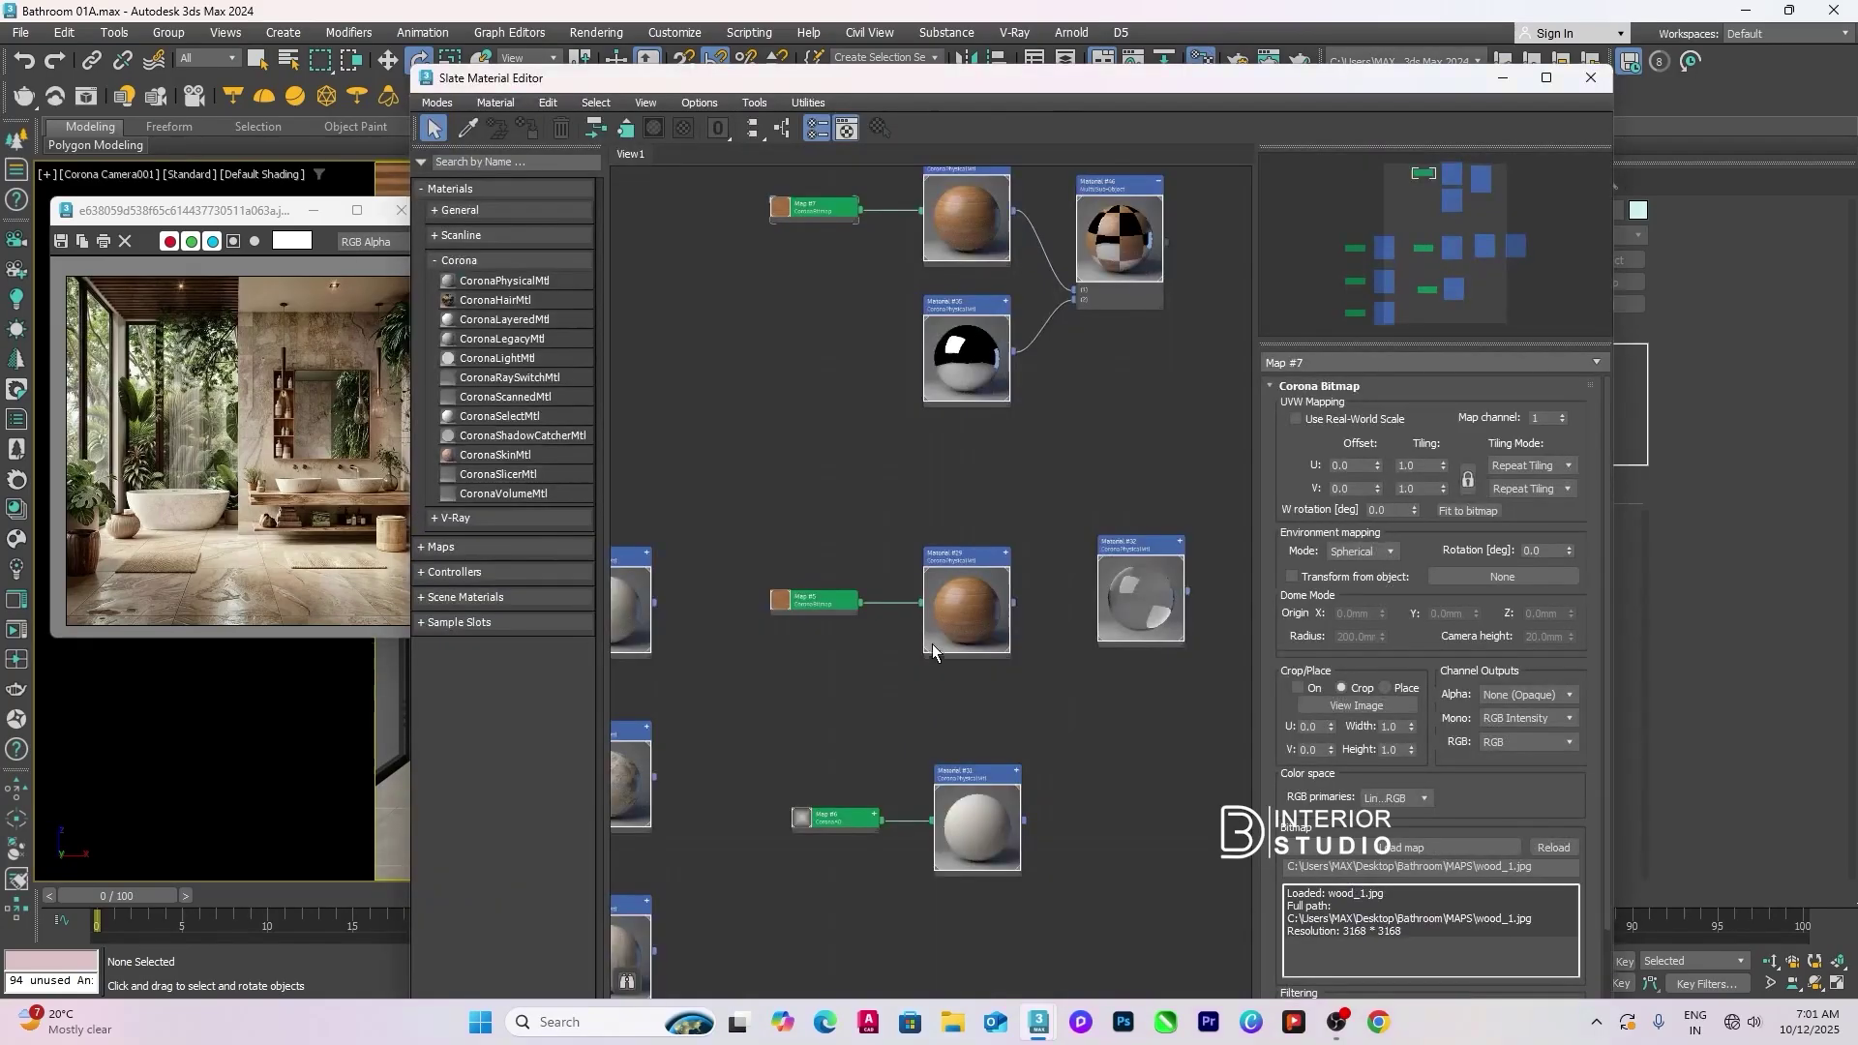
pyautogui.doubleClick(814, 611)
pyautogui.moveTo(811, 606); pyautogui.dragTo(743, 605)
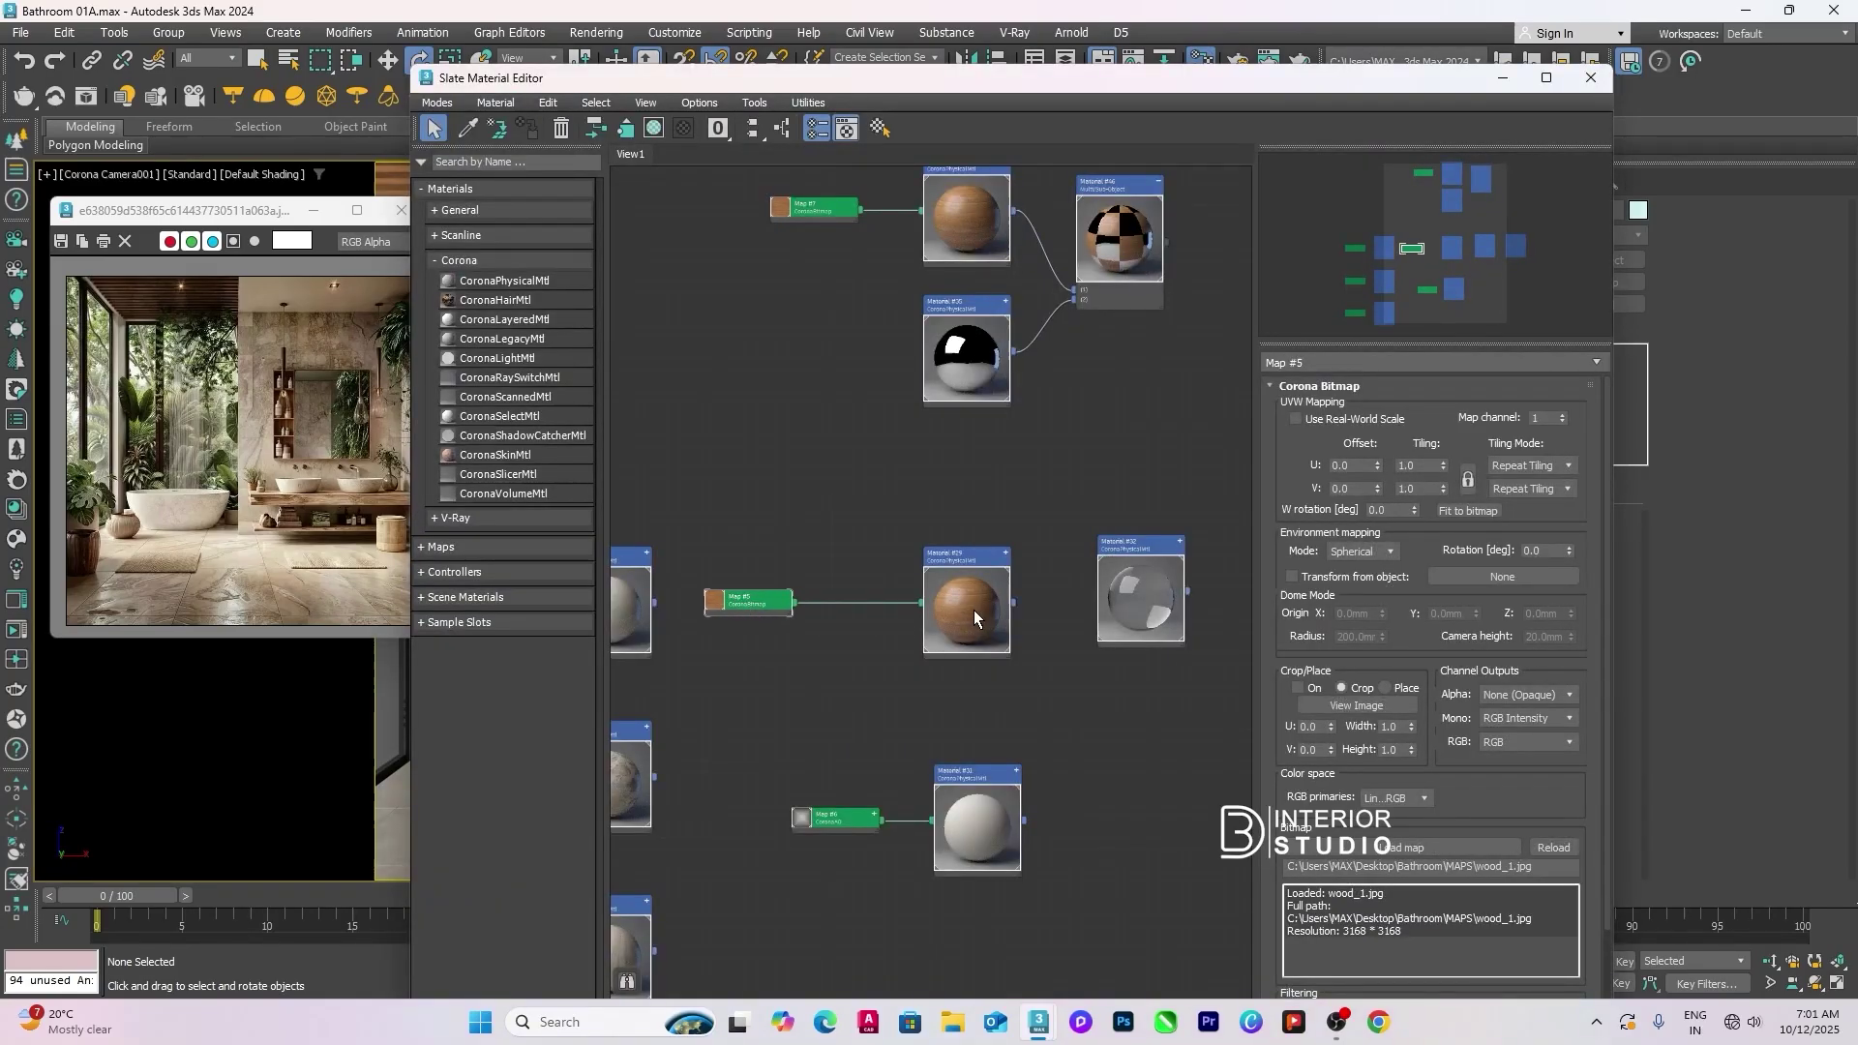
pyautogui.moveTo(973, 609); pyautogui.dragTo(991, 608)
pyautogui.rightClick(775, 455)
pyautogui.moveTo(823, 489)
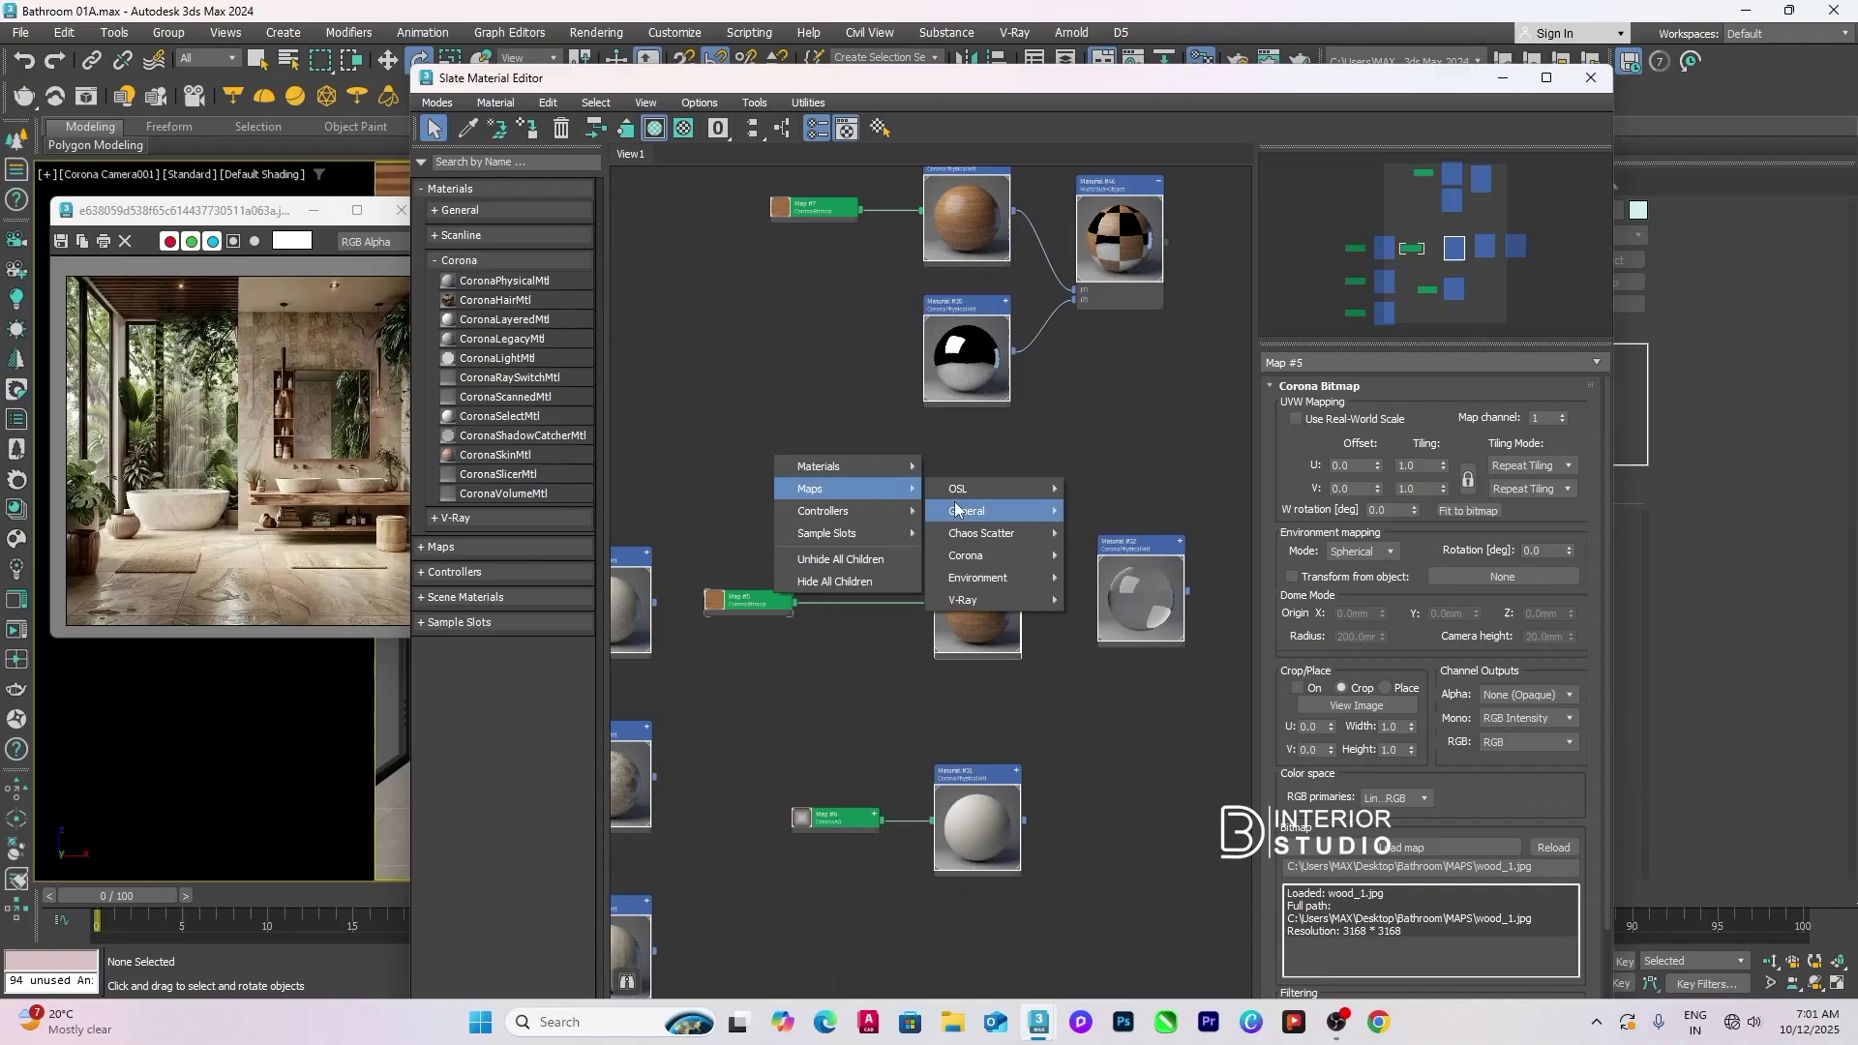
pyautogui.moveTo(986, 513)
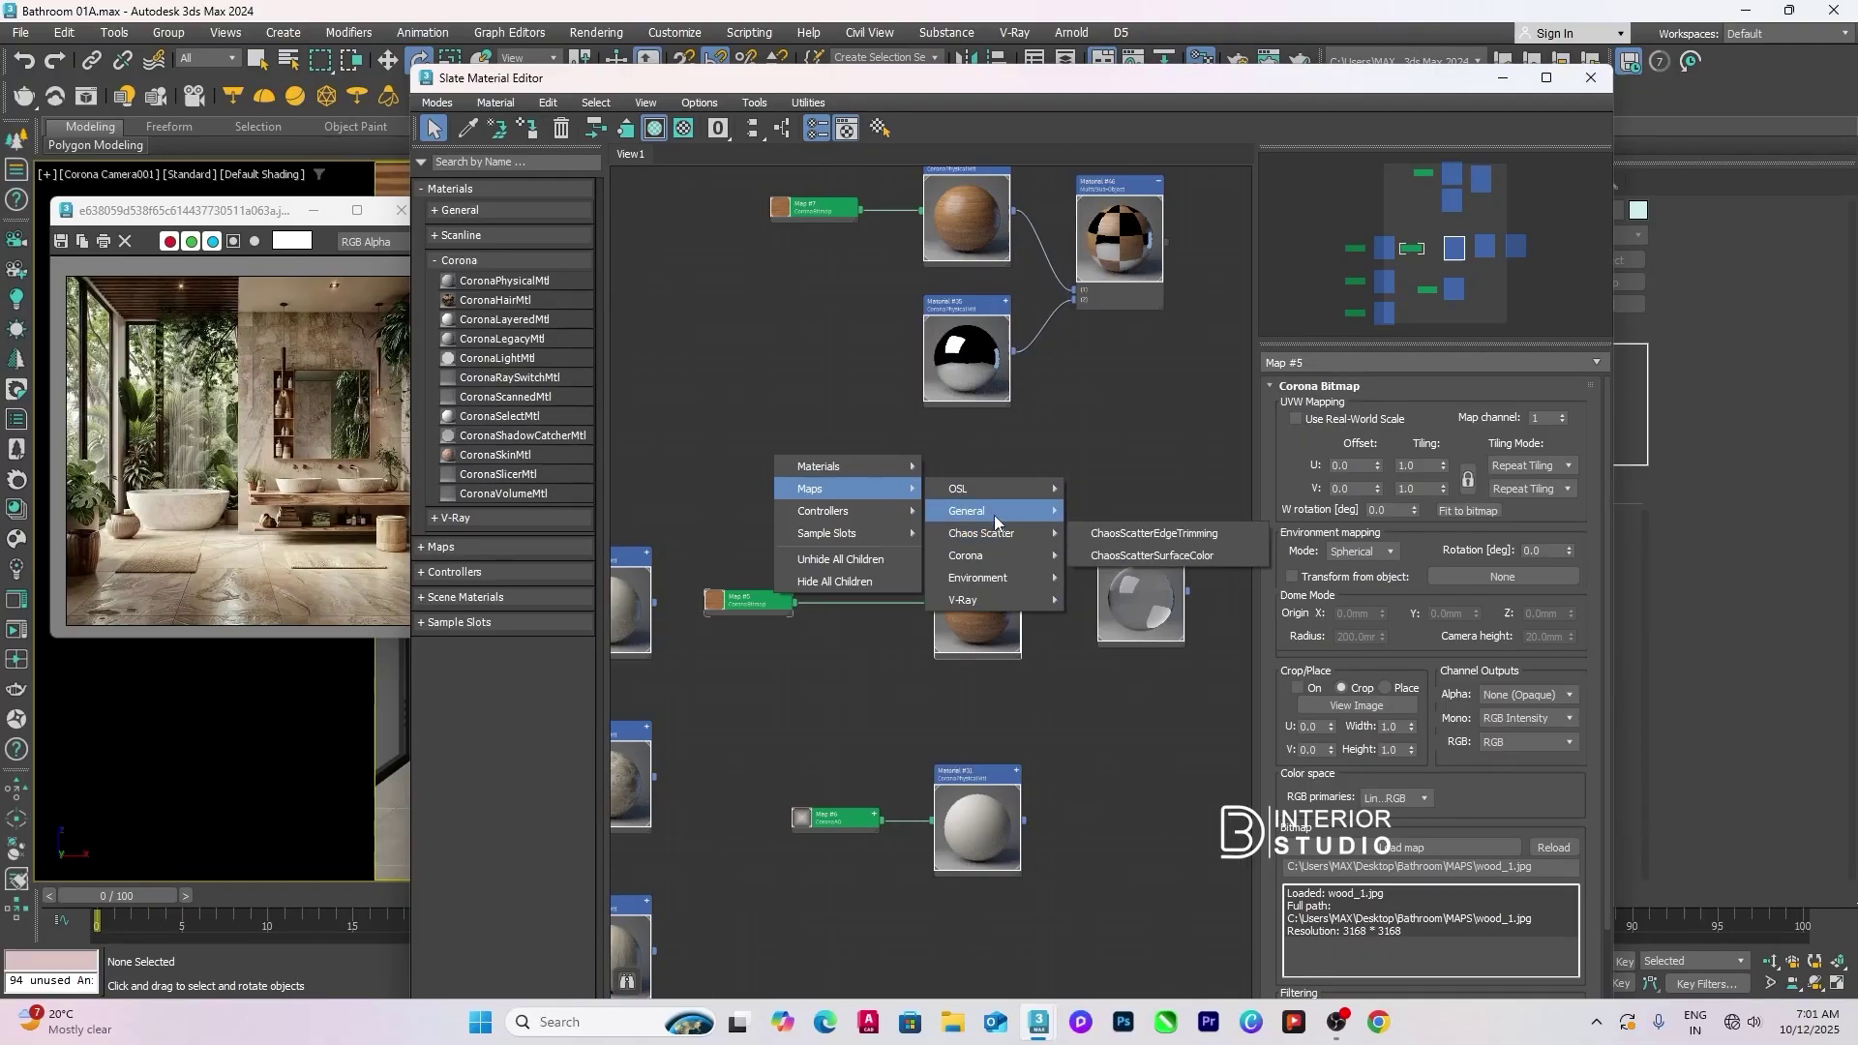
pyautogui.click(1128, 278)
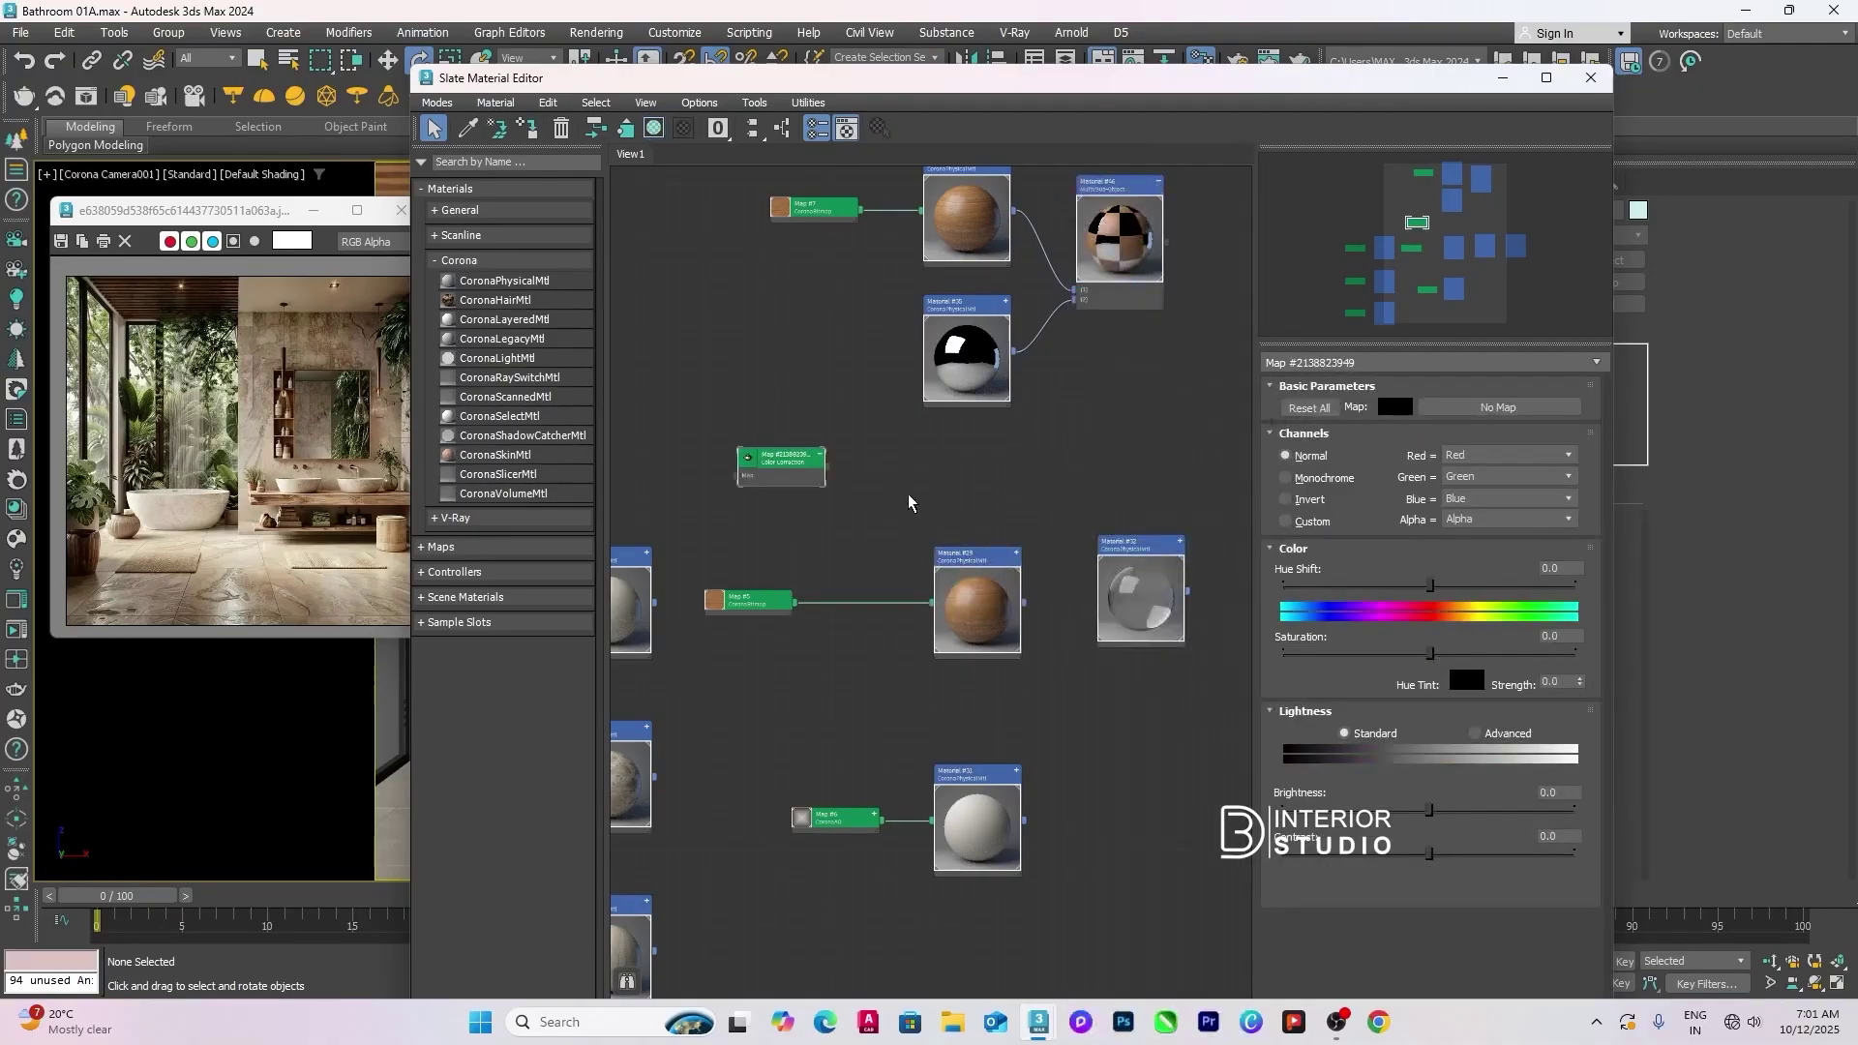
pyautogui.moveTo(791, 475); pyautogui.dragTo(816, 602)
pyautogui.moveTo(876, 674); pyautogui.dragTo(853, 630)
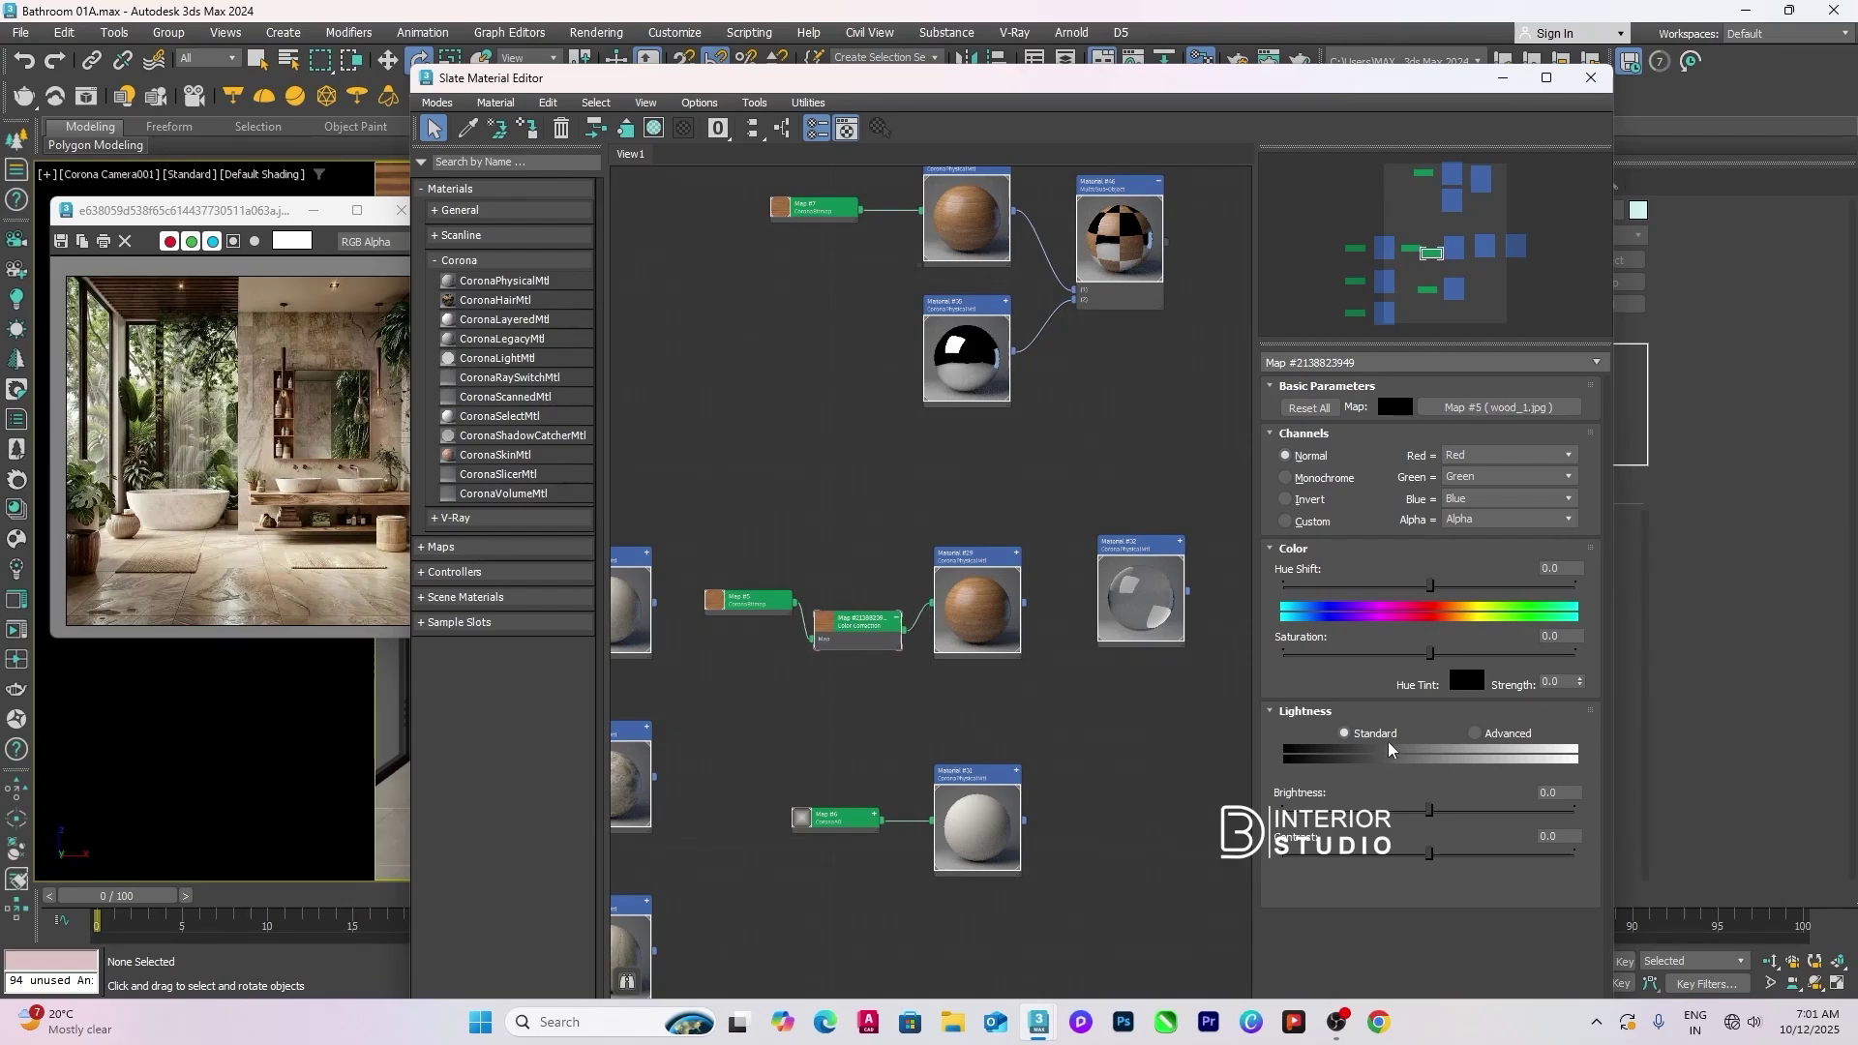
# Step: Set the Color Correction's saturation to -25 and, with Advanced lightness, its RGB gamma/contrast to 1.2, spacing out the nodes
pyautogui.click(1477, 733)
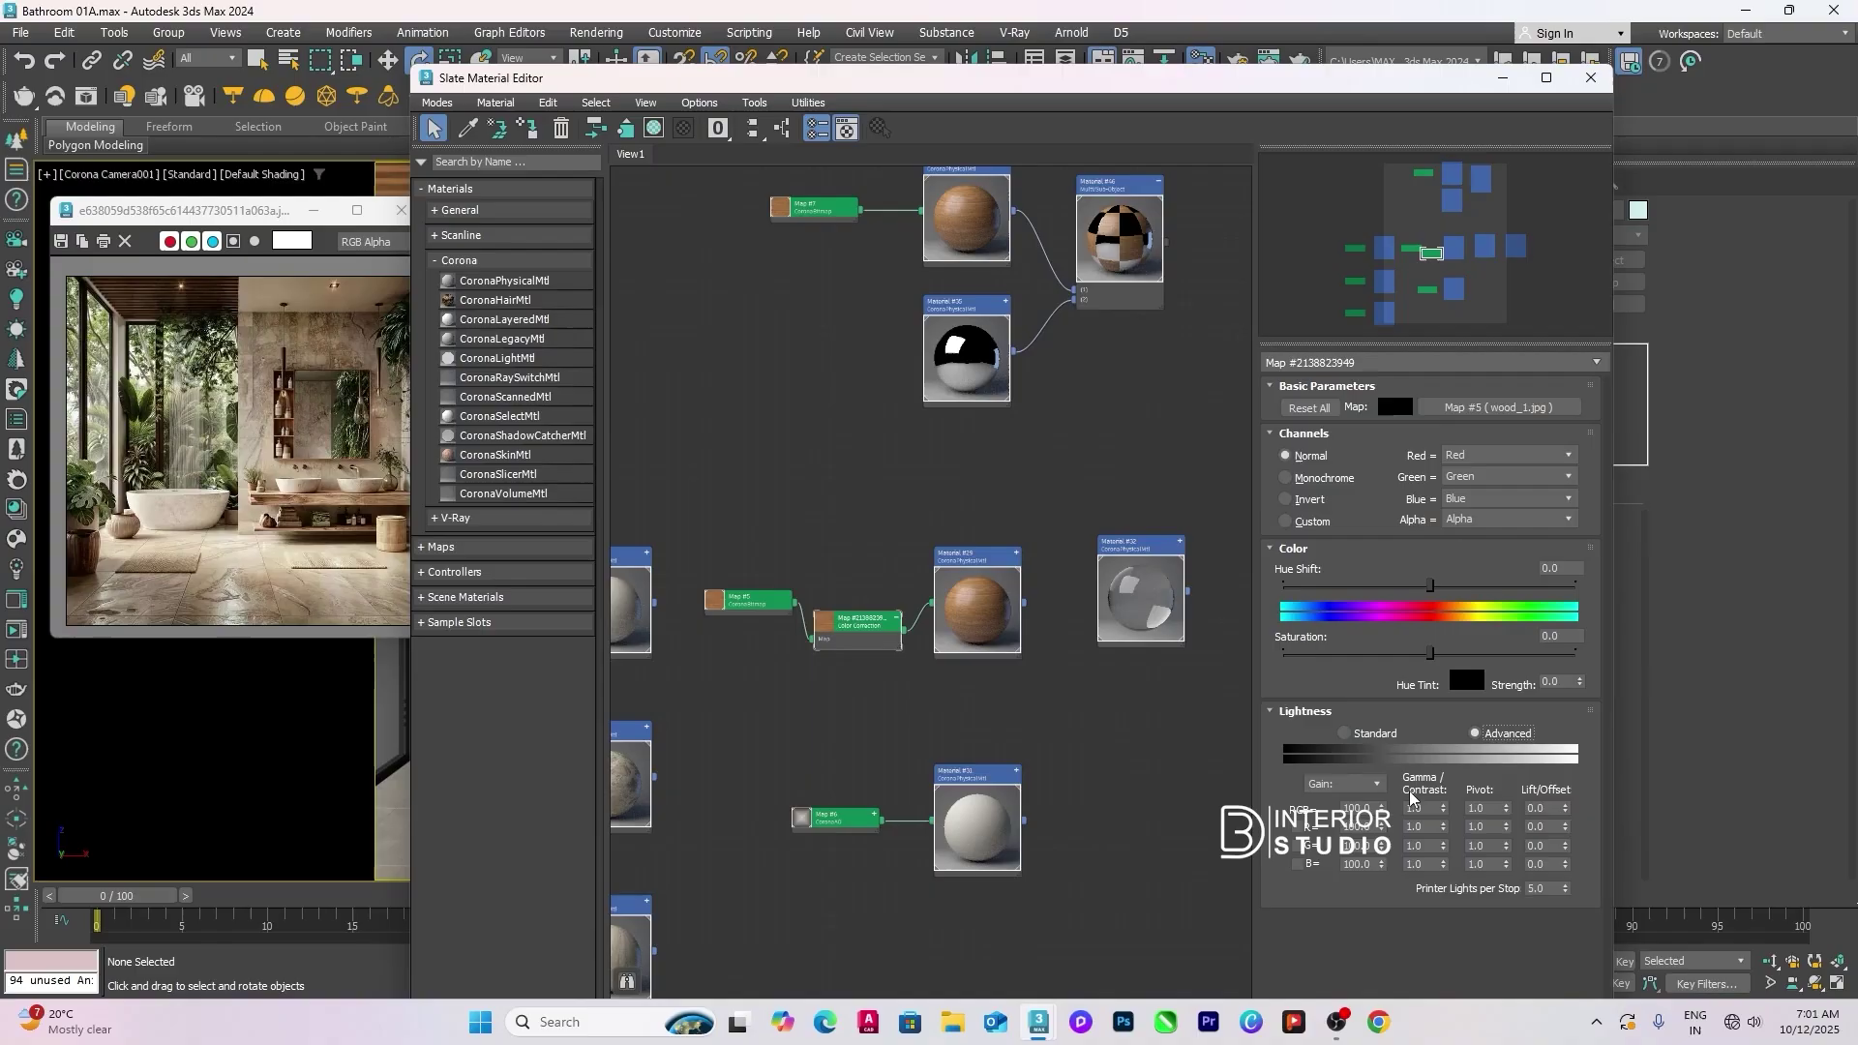
pyautogui.click(1382, 654)
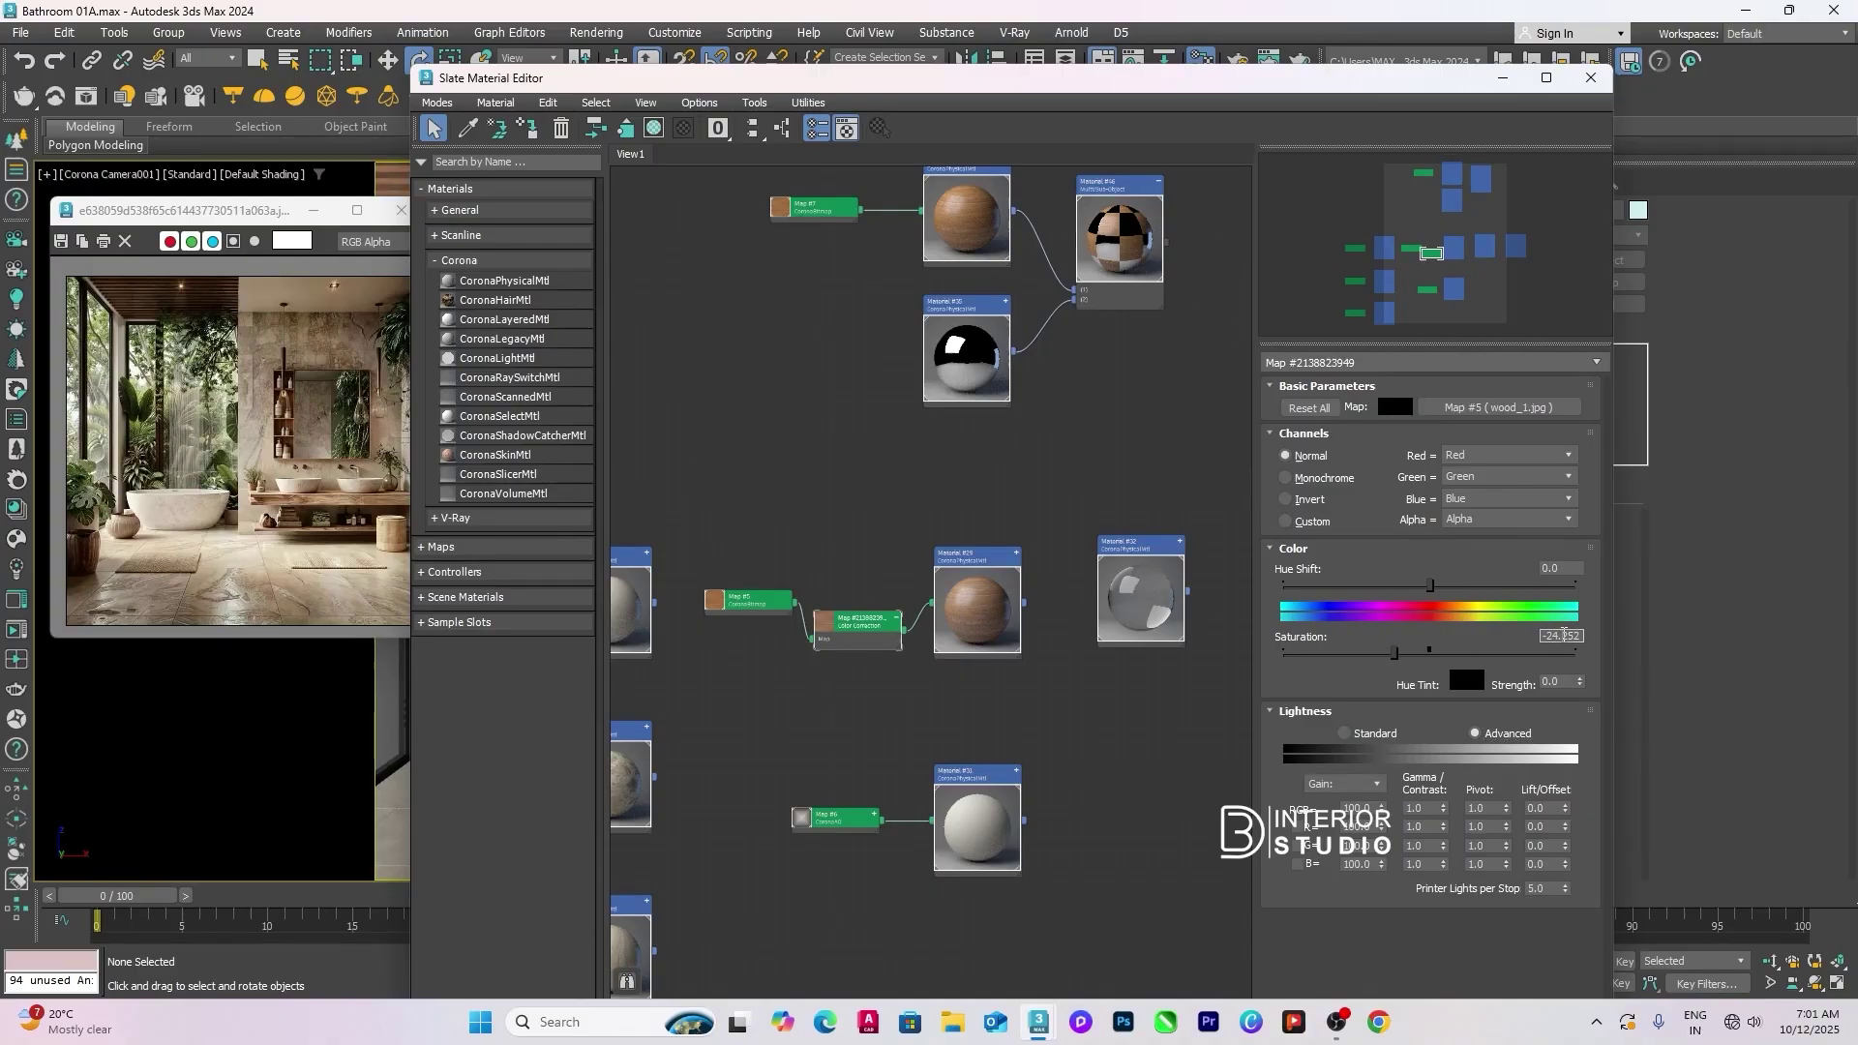
pyautogui.click(1419, 808)
pyautogui.press('Return')
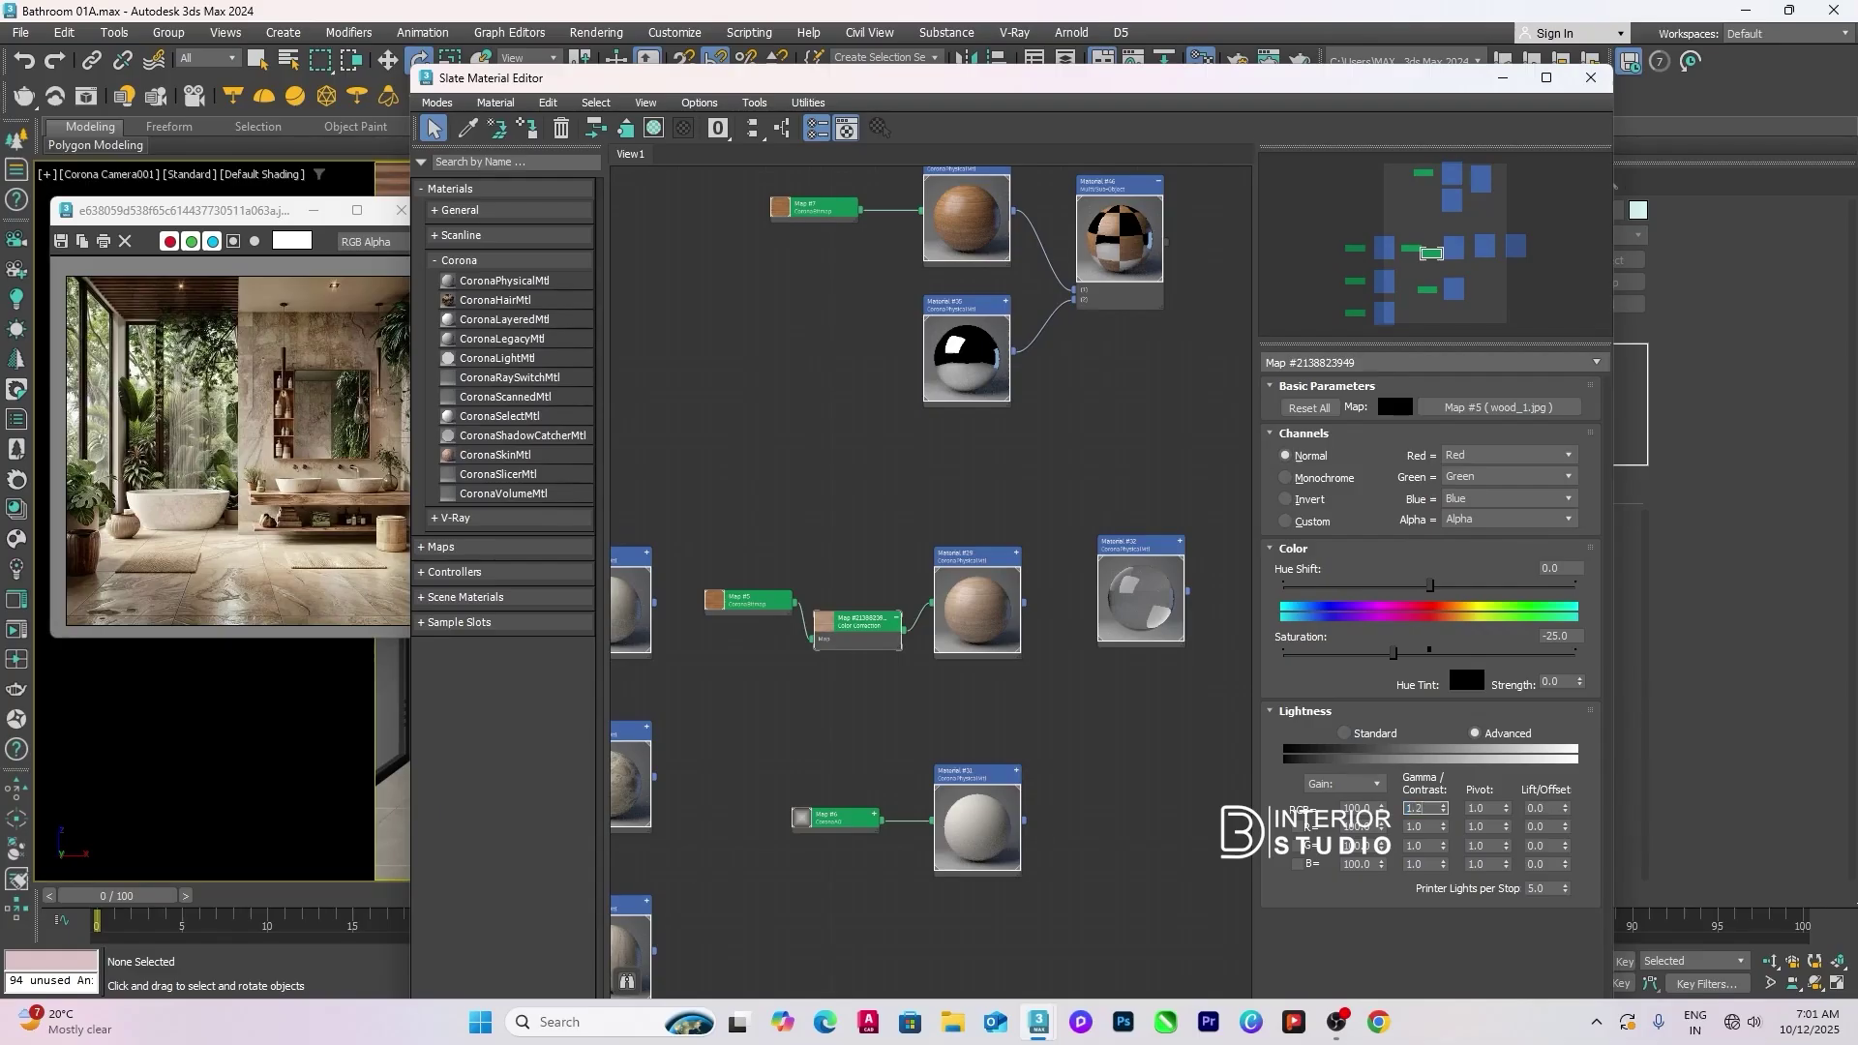
pyautogui.press('Return')
pyautogui.moveTo(943, 614); pyautogui.dragTo(889, 609)
pyautogui.moveTo(759, 604); pyautogui.dragTo(740, 615)
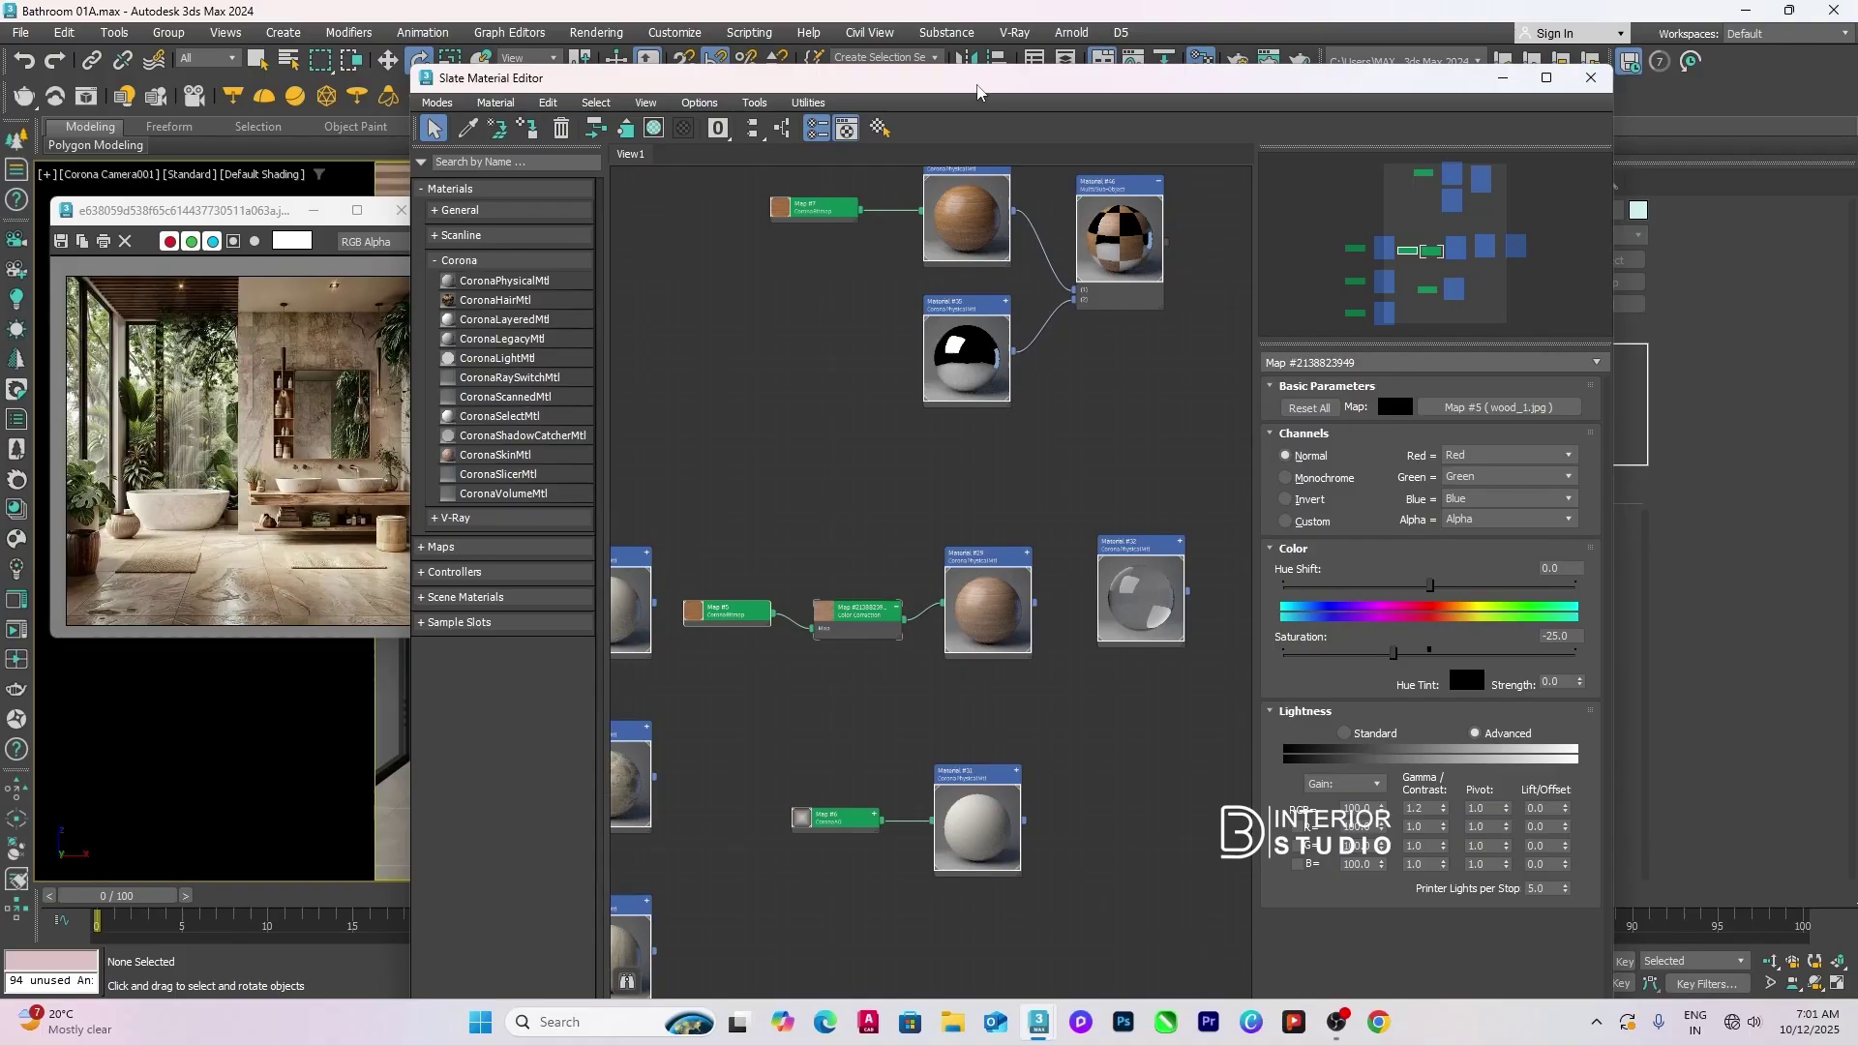
# Step: Try saturation values of -50 and 30 on the wood's Color Correction map while comparing with the camera view
pyautogui.moveTo(977, 92); pyautogui.dragTo(1455, 120)
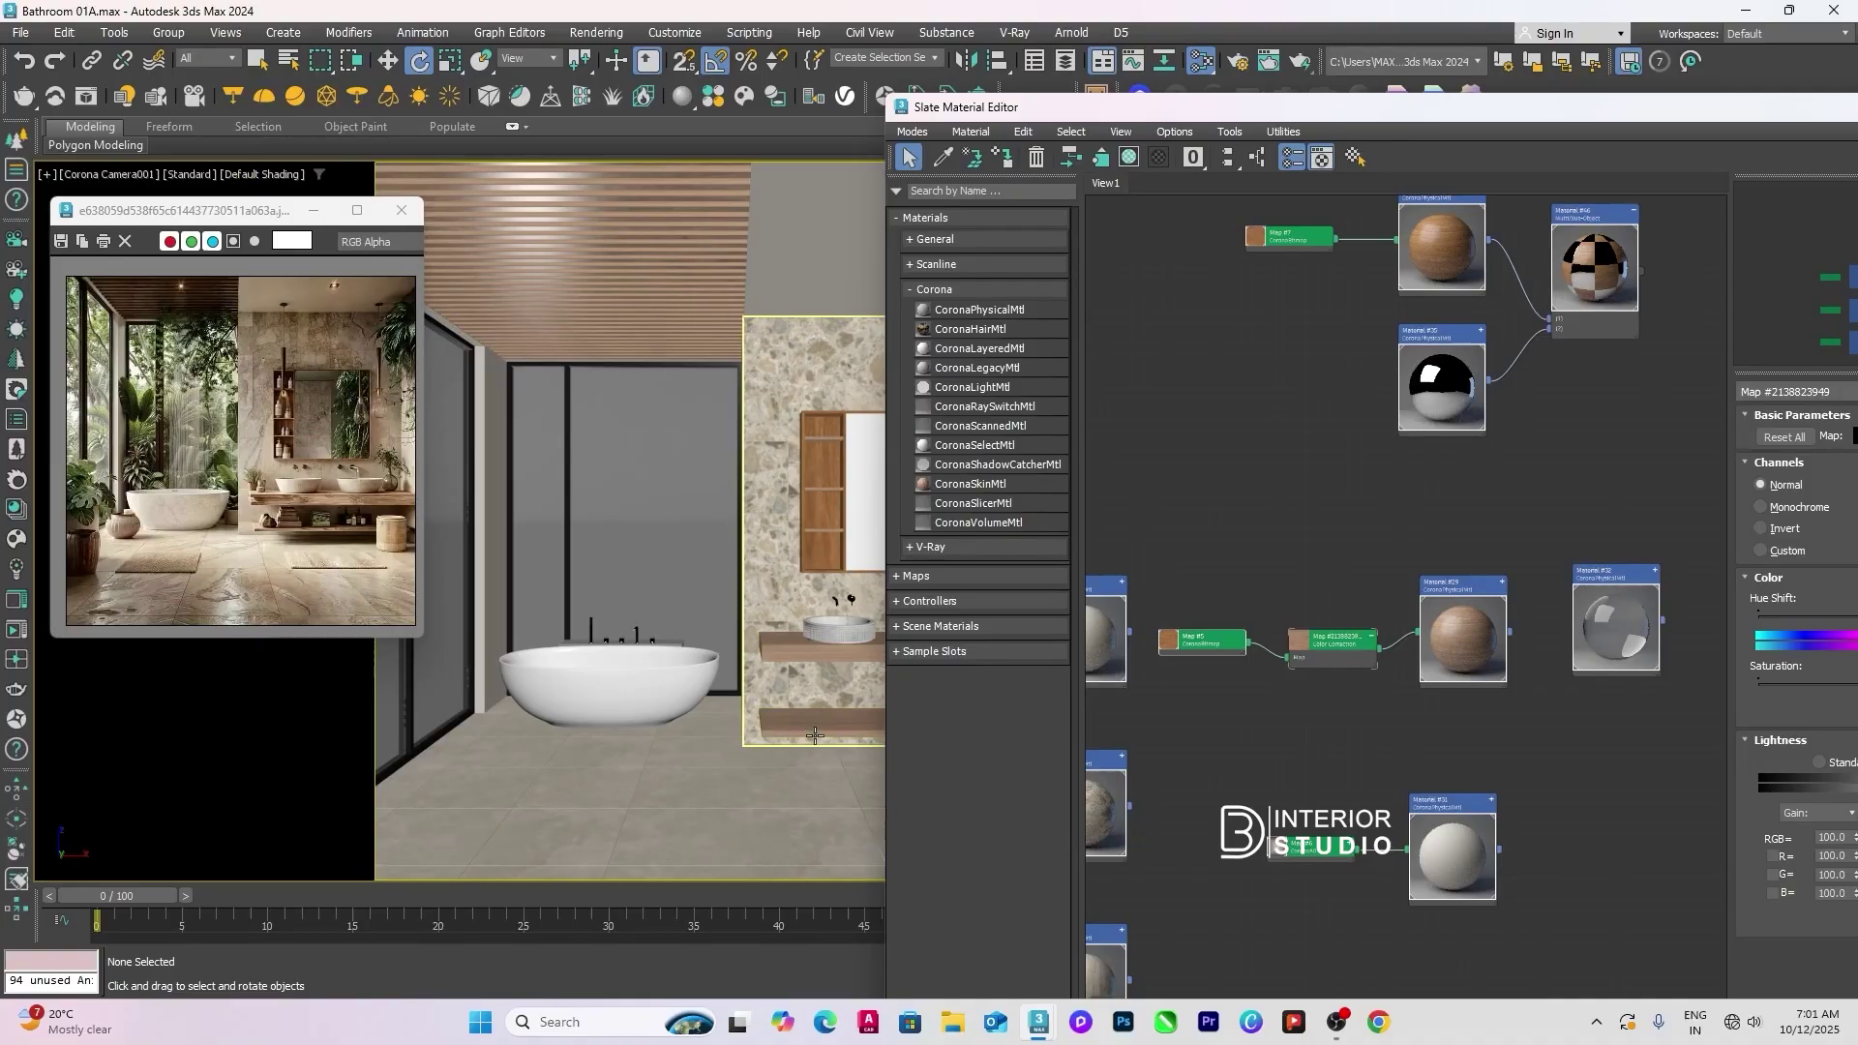
pyautogui.moveTo(1296, 107); pyautogui.dragTo(1507, 107)
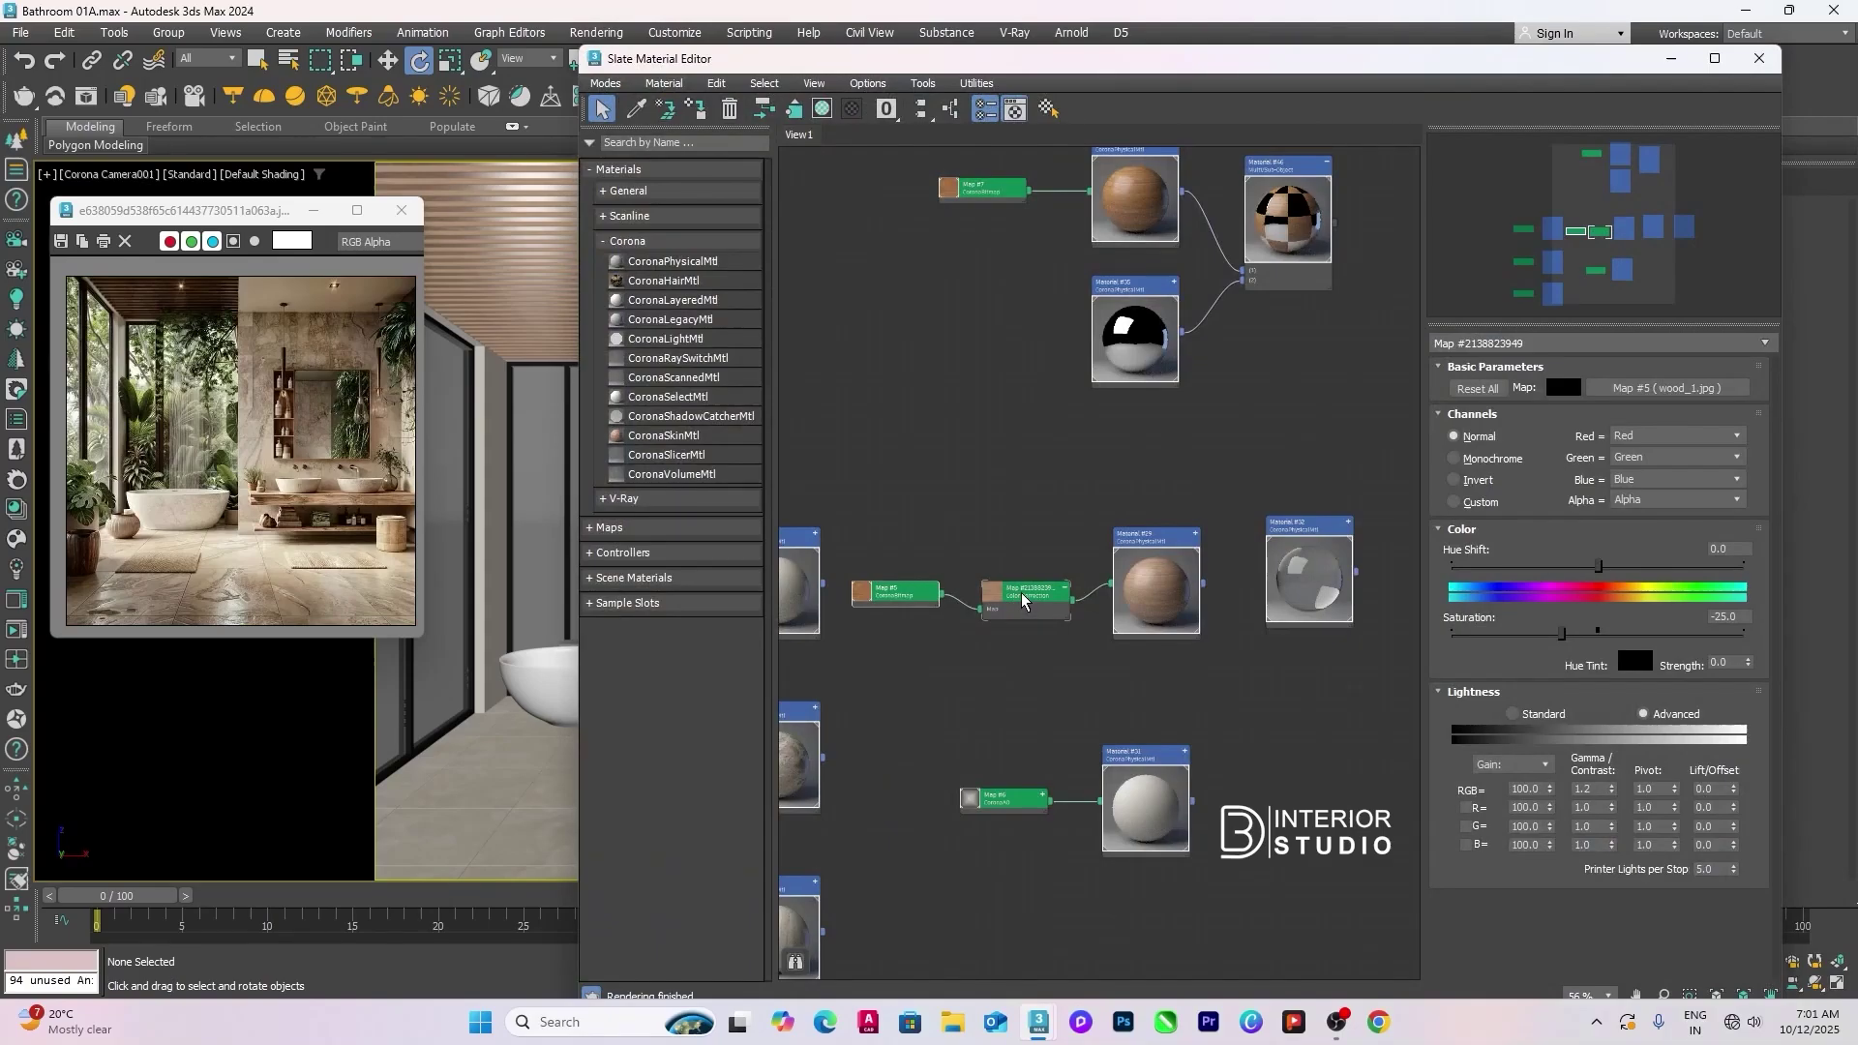
pyautogui.moveTo(1022, 601); pyautogui.dragTo(1025, 595)
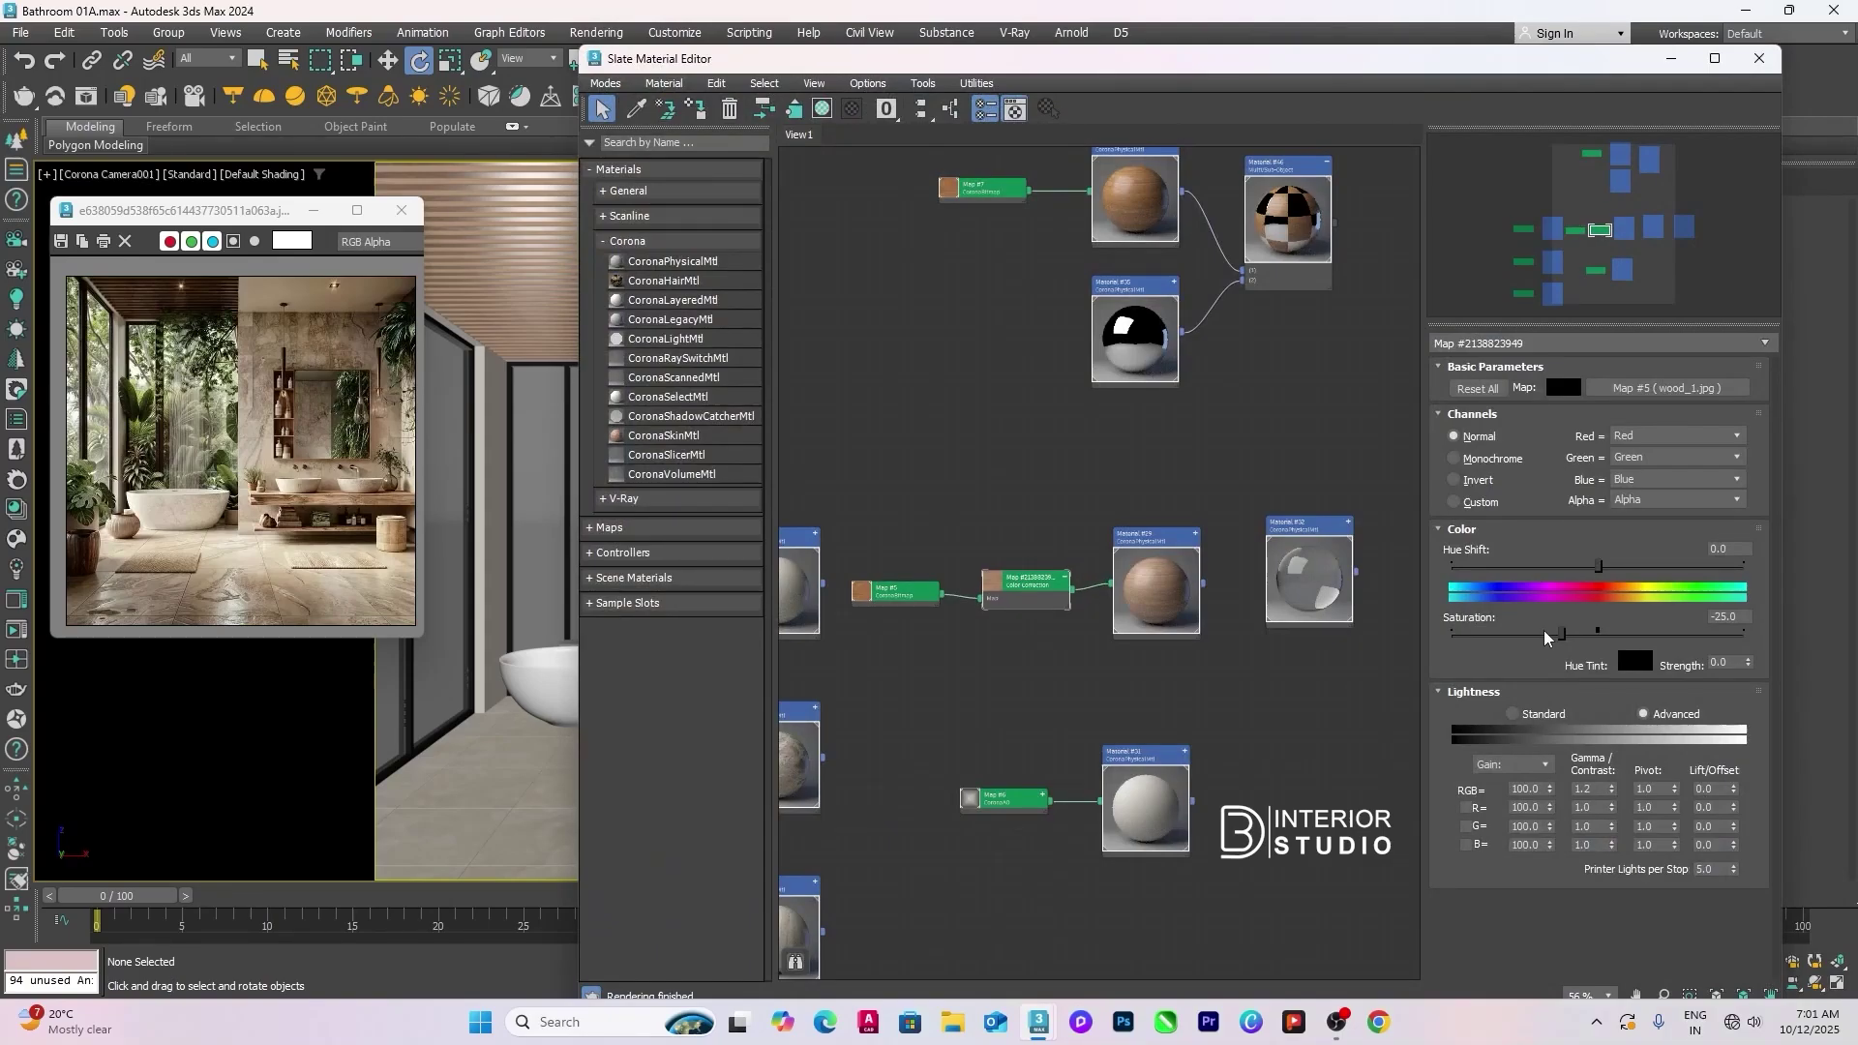
pyautogui.doubleClick(1723, 617)
pyautogui.write('-50')
pyautogui.press('Return')
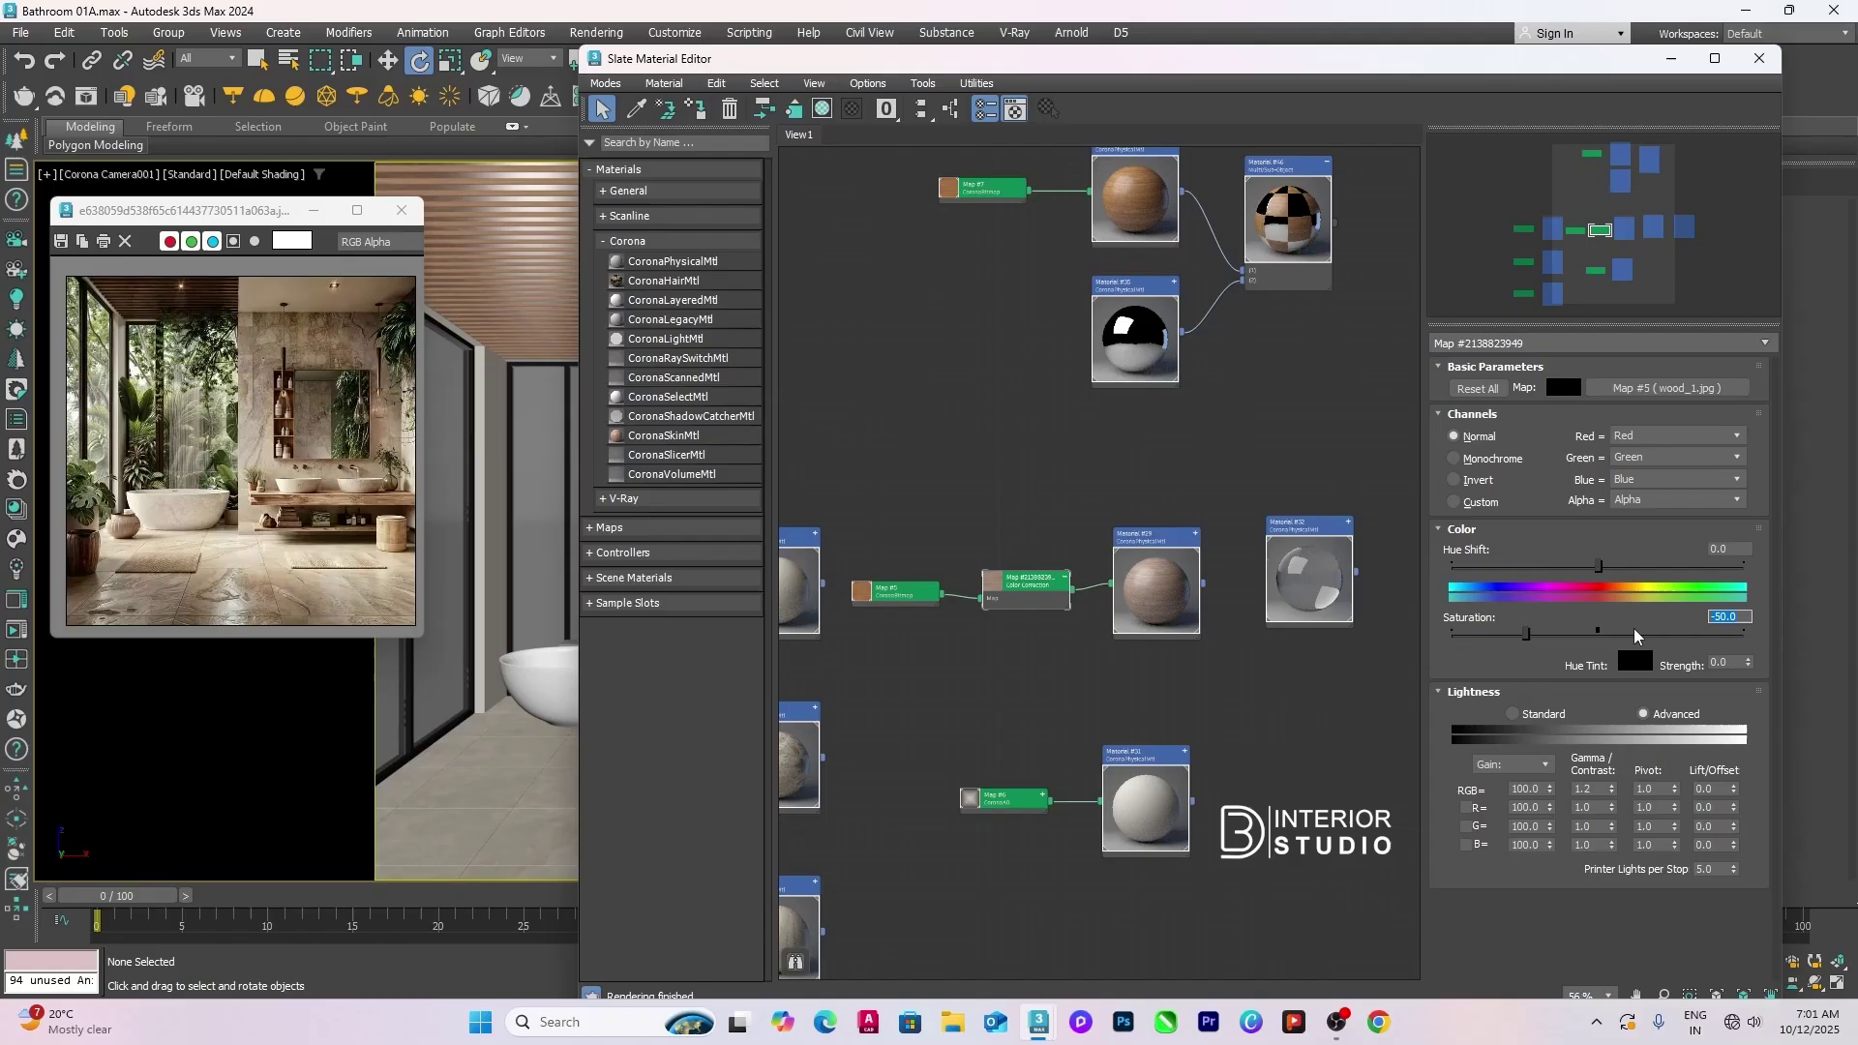
pyautogui.write('30')
pyautogui.press('Return')
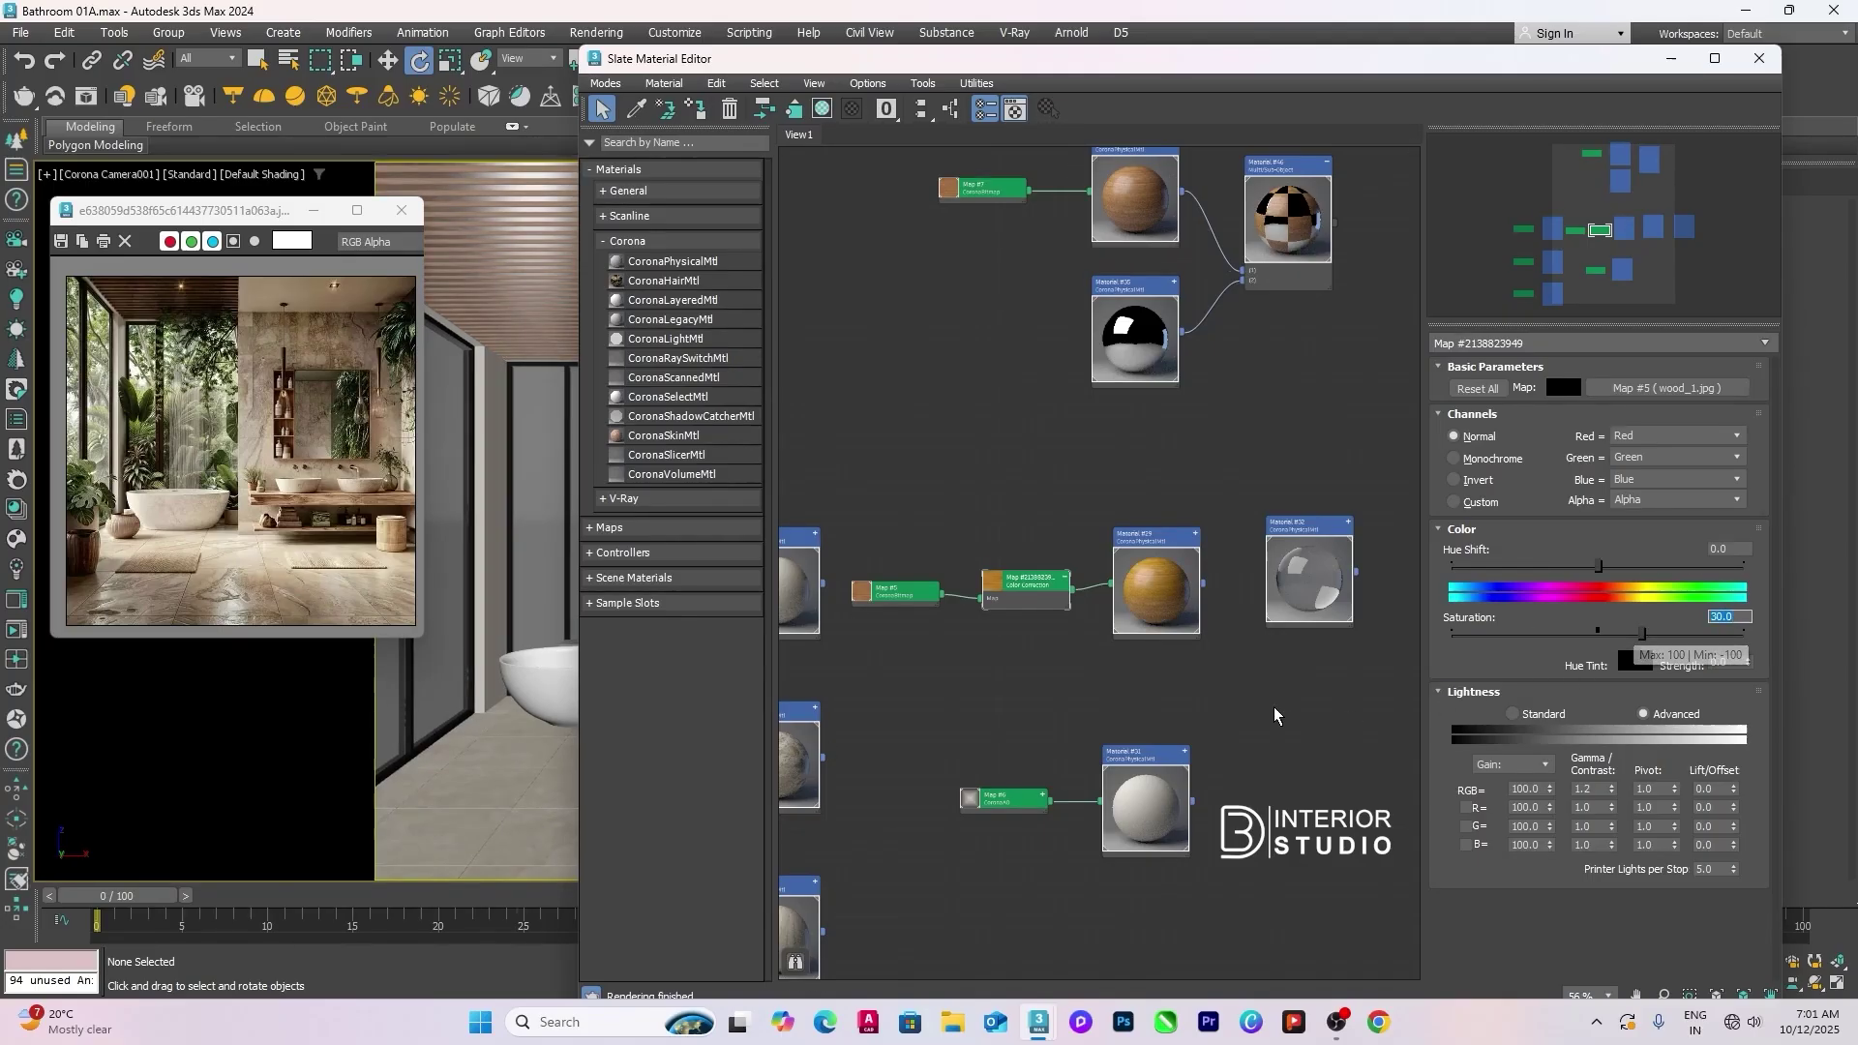
# Step: Set the wood's Color Correction saturation to -30 and its RGB gamma/contrast to 1.3
pyautogui.write('-')
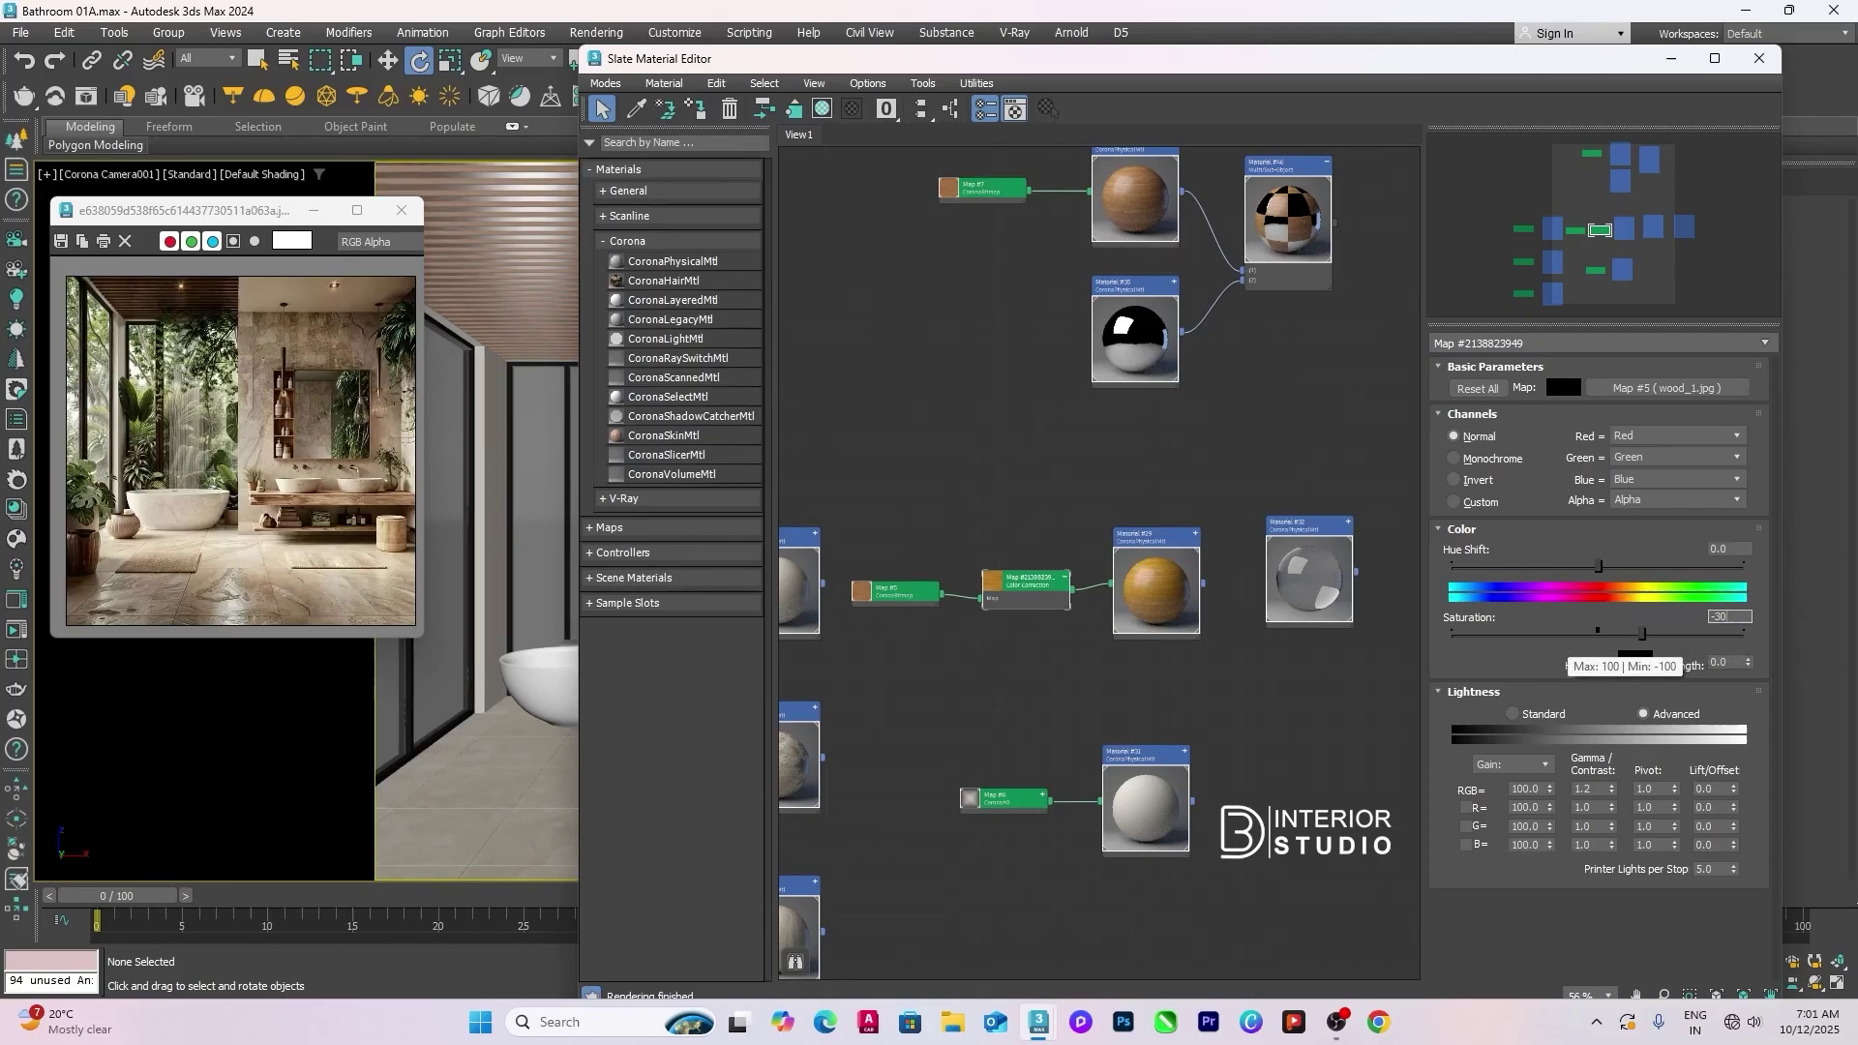
pyautogui.write('30')
pyautogui.press('Return')
pyautogui.moveTo(1168, 607); pyautogui.dragTo(1178, 607)
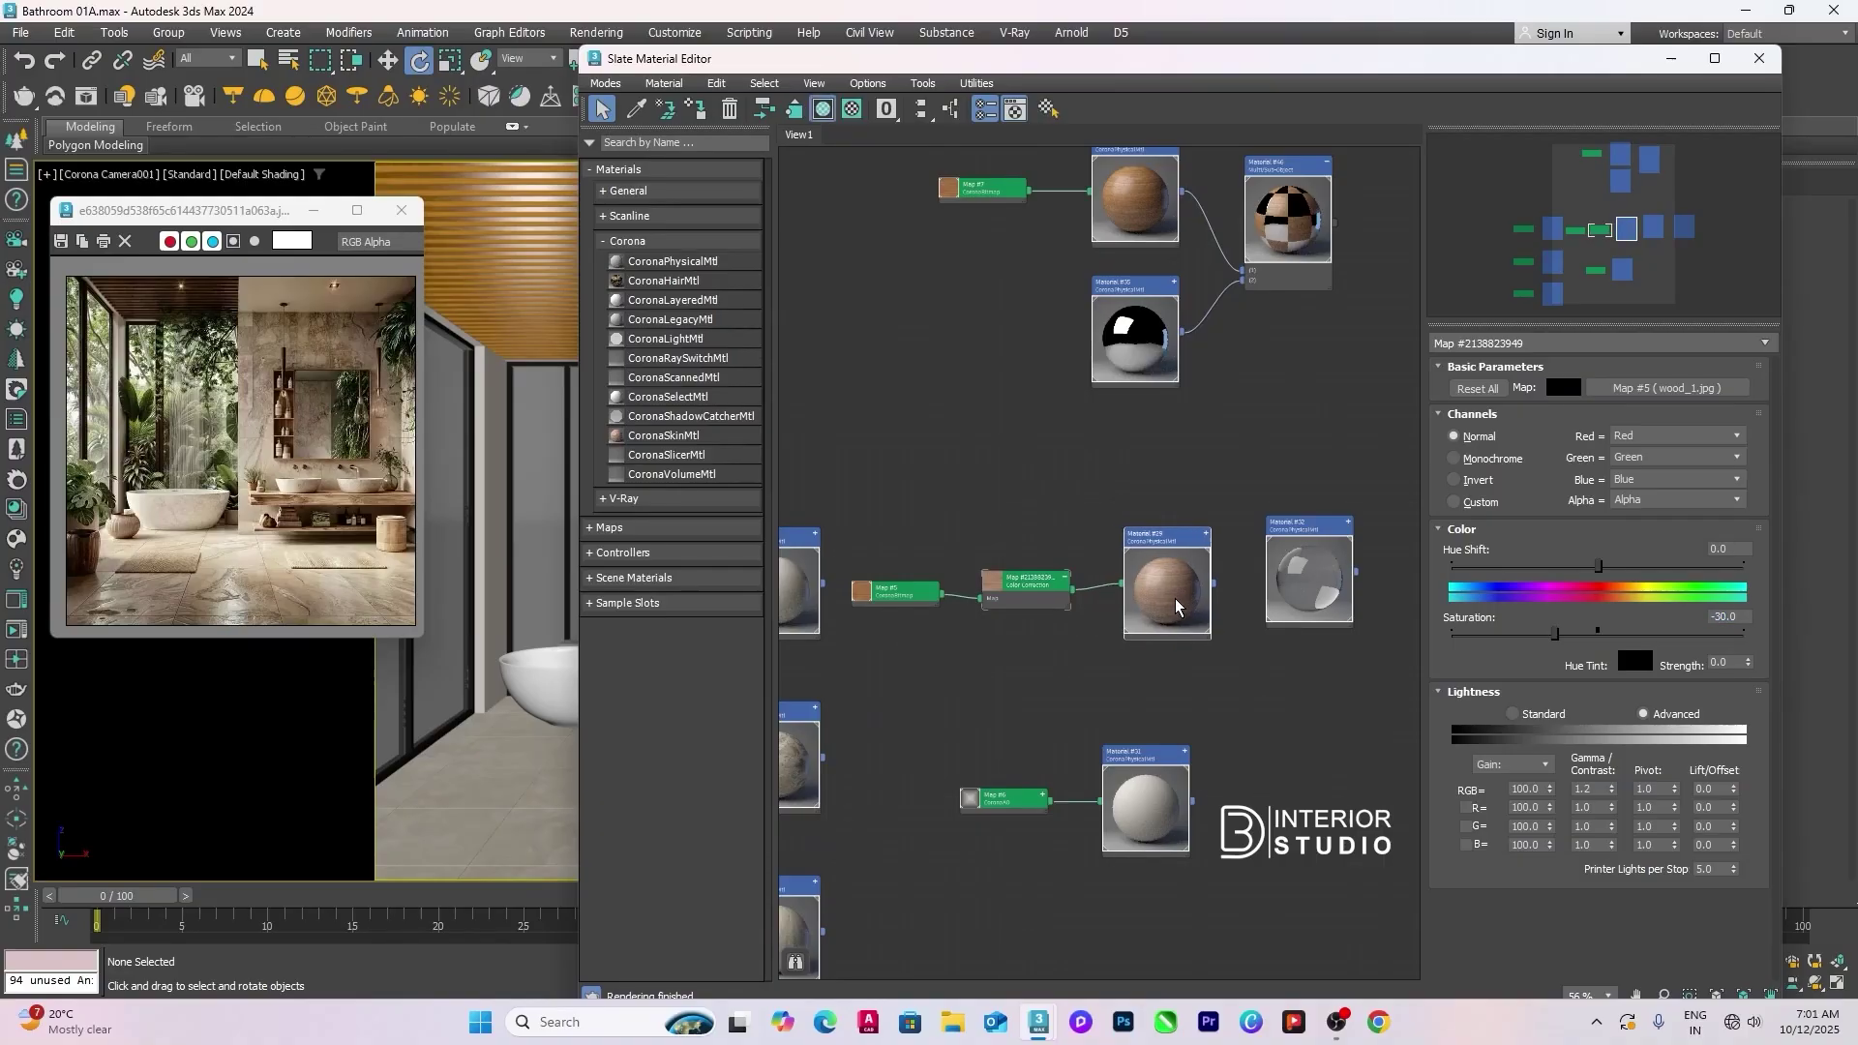
pyautogui.moveTo(1012, 593); pyautogui.dragTo(1024, 593)
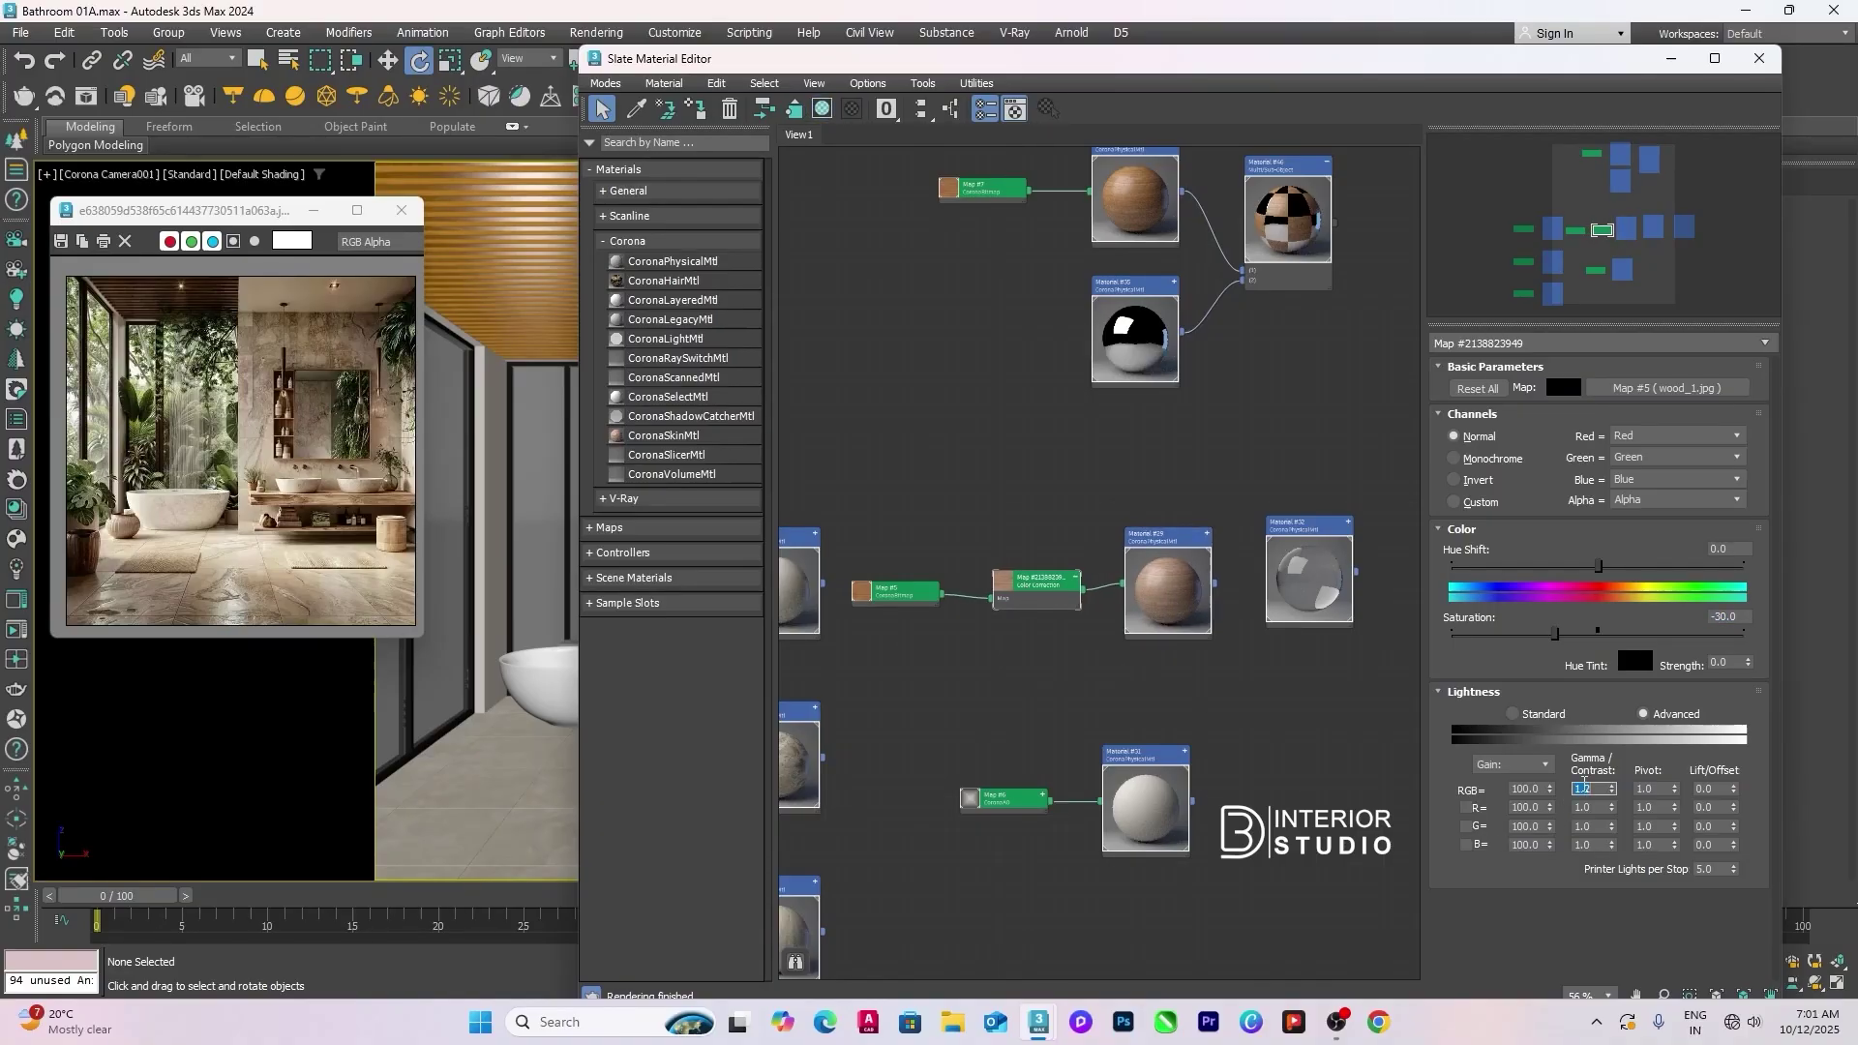
pyautogui.write('1.3')
pyautogui.press('Return')
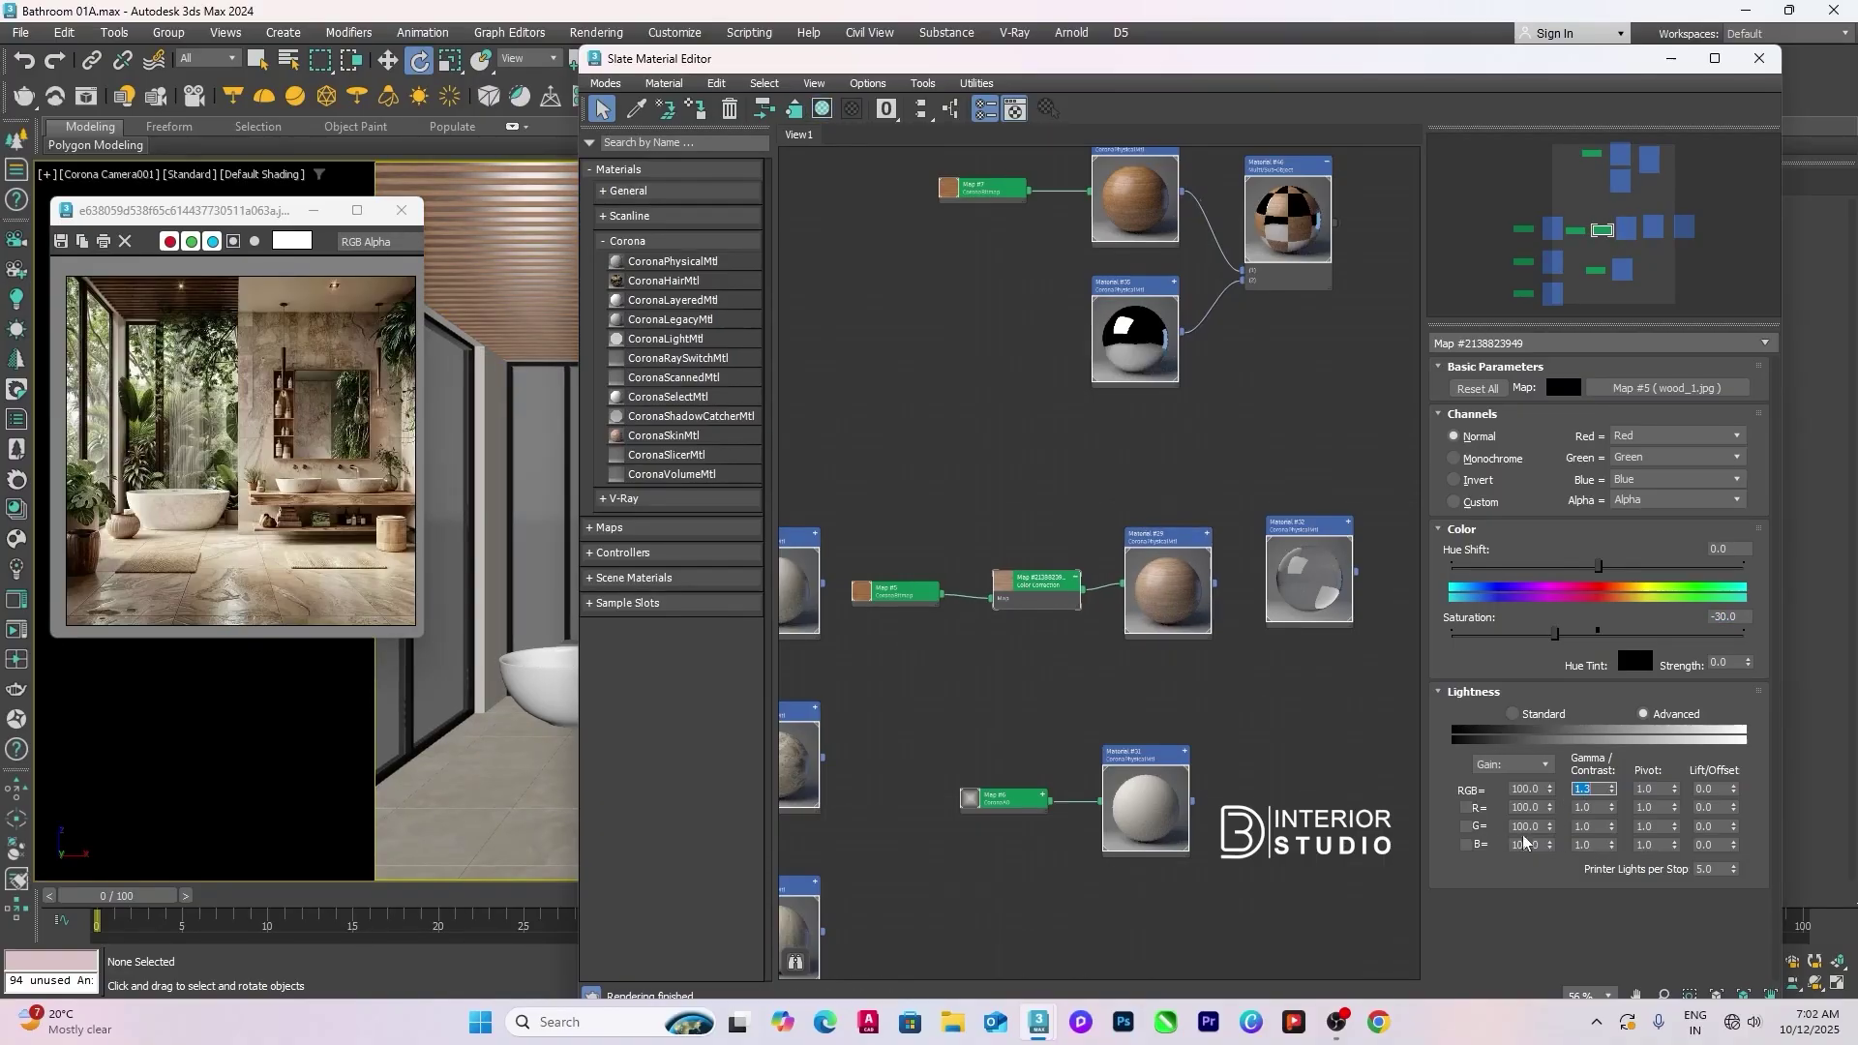
# Step: Duplicate the color-corrected wood material with its bitmap and Color Correction nodes, placing the copy above the Multi/Sub-Object network
pyautogui.moveTo(1088, 68); pyautogui.dragTo(1003, 107)
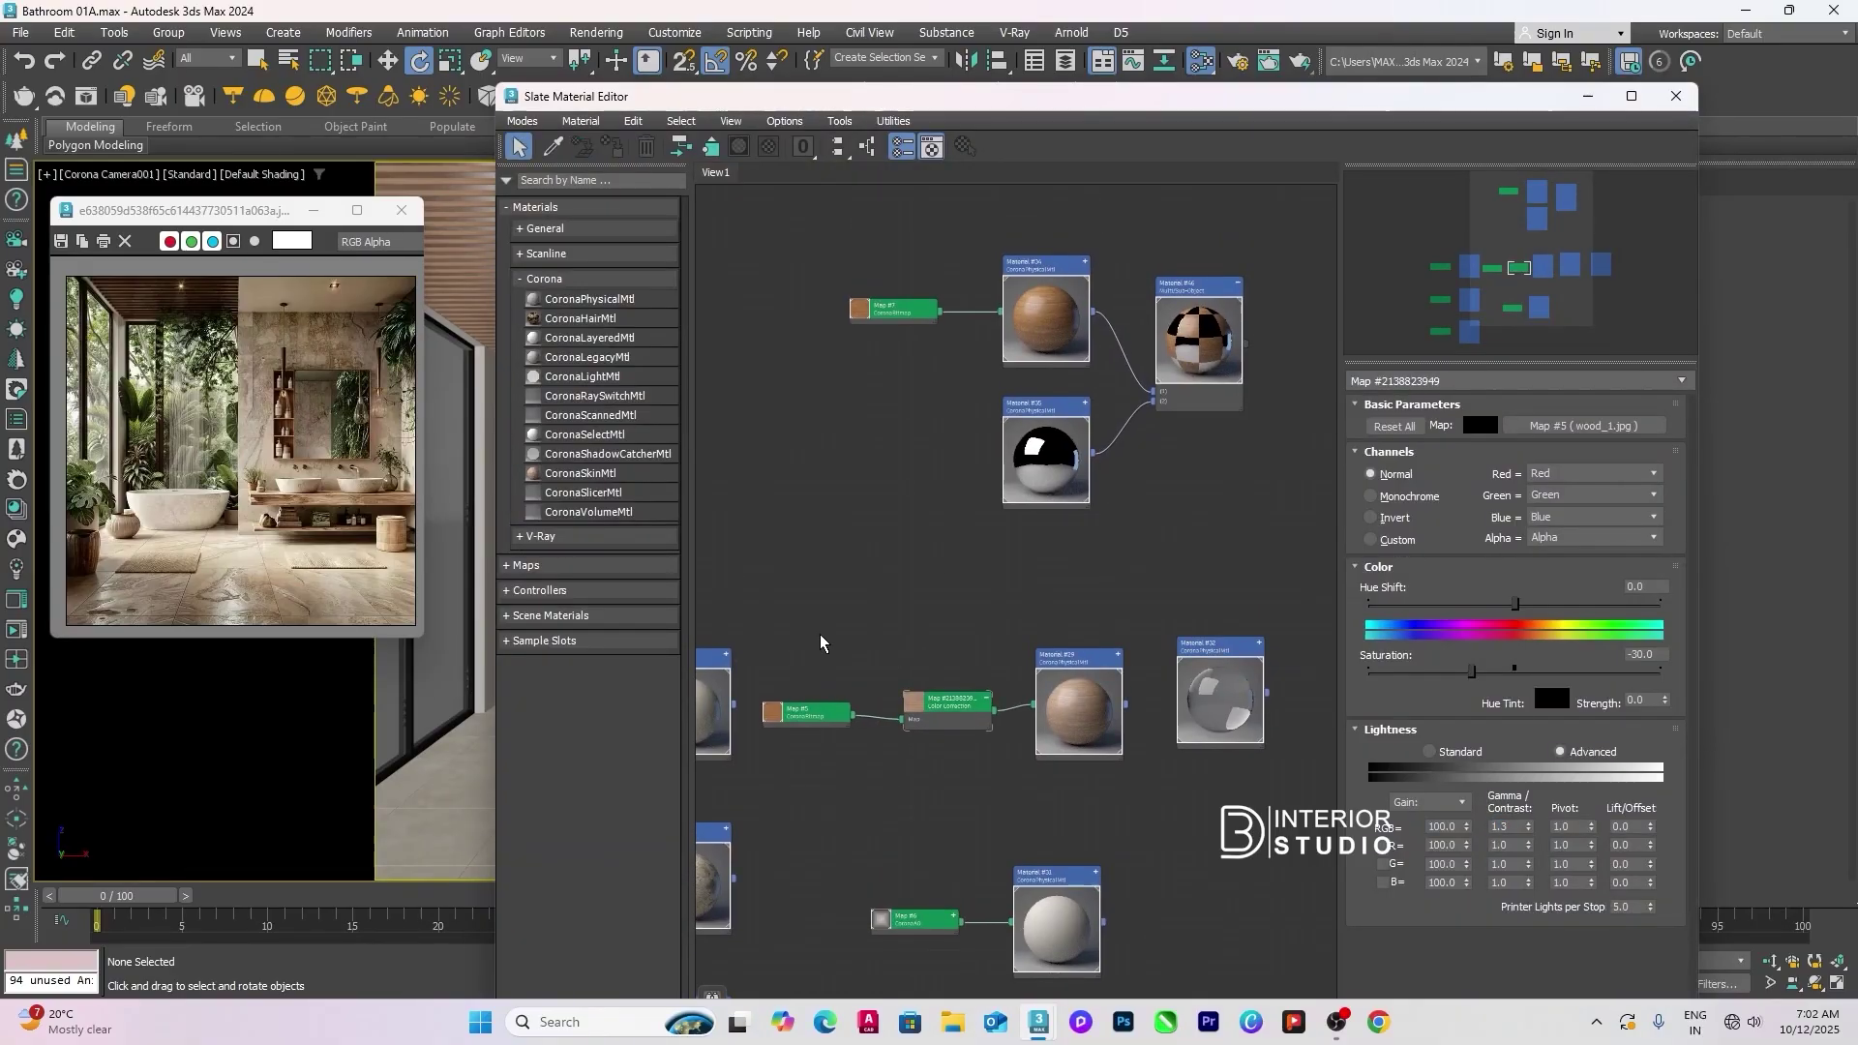
pyautogui.moveTo(780, 641); pyautogui.dragTo(1062, 745)
pyautogui.scroll(-4, 1062, 734)
pyautogui.keyDown('shift'); pyautogui.moveTo(1078, 801); pyautogui.dragTo(1024, 479); pyautogui.keyUp('shift')
pyautogui.doubleClick(1025, 479)
pyautogui.scroll(5, 1090, 500)
# Step: Replace the Multi/Sub-Object's old wood material and bitmap with the duplicated wood material in slot 1, and tidy the node layout
pyautogui.moveTo(781, 586); pyautogui.dragTo(1013, 675)
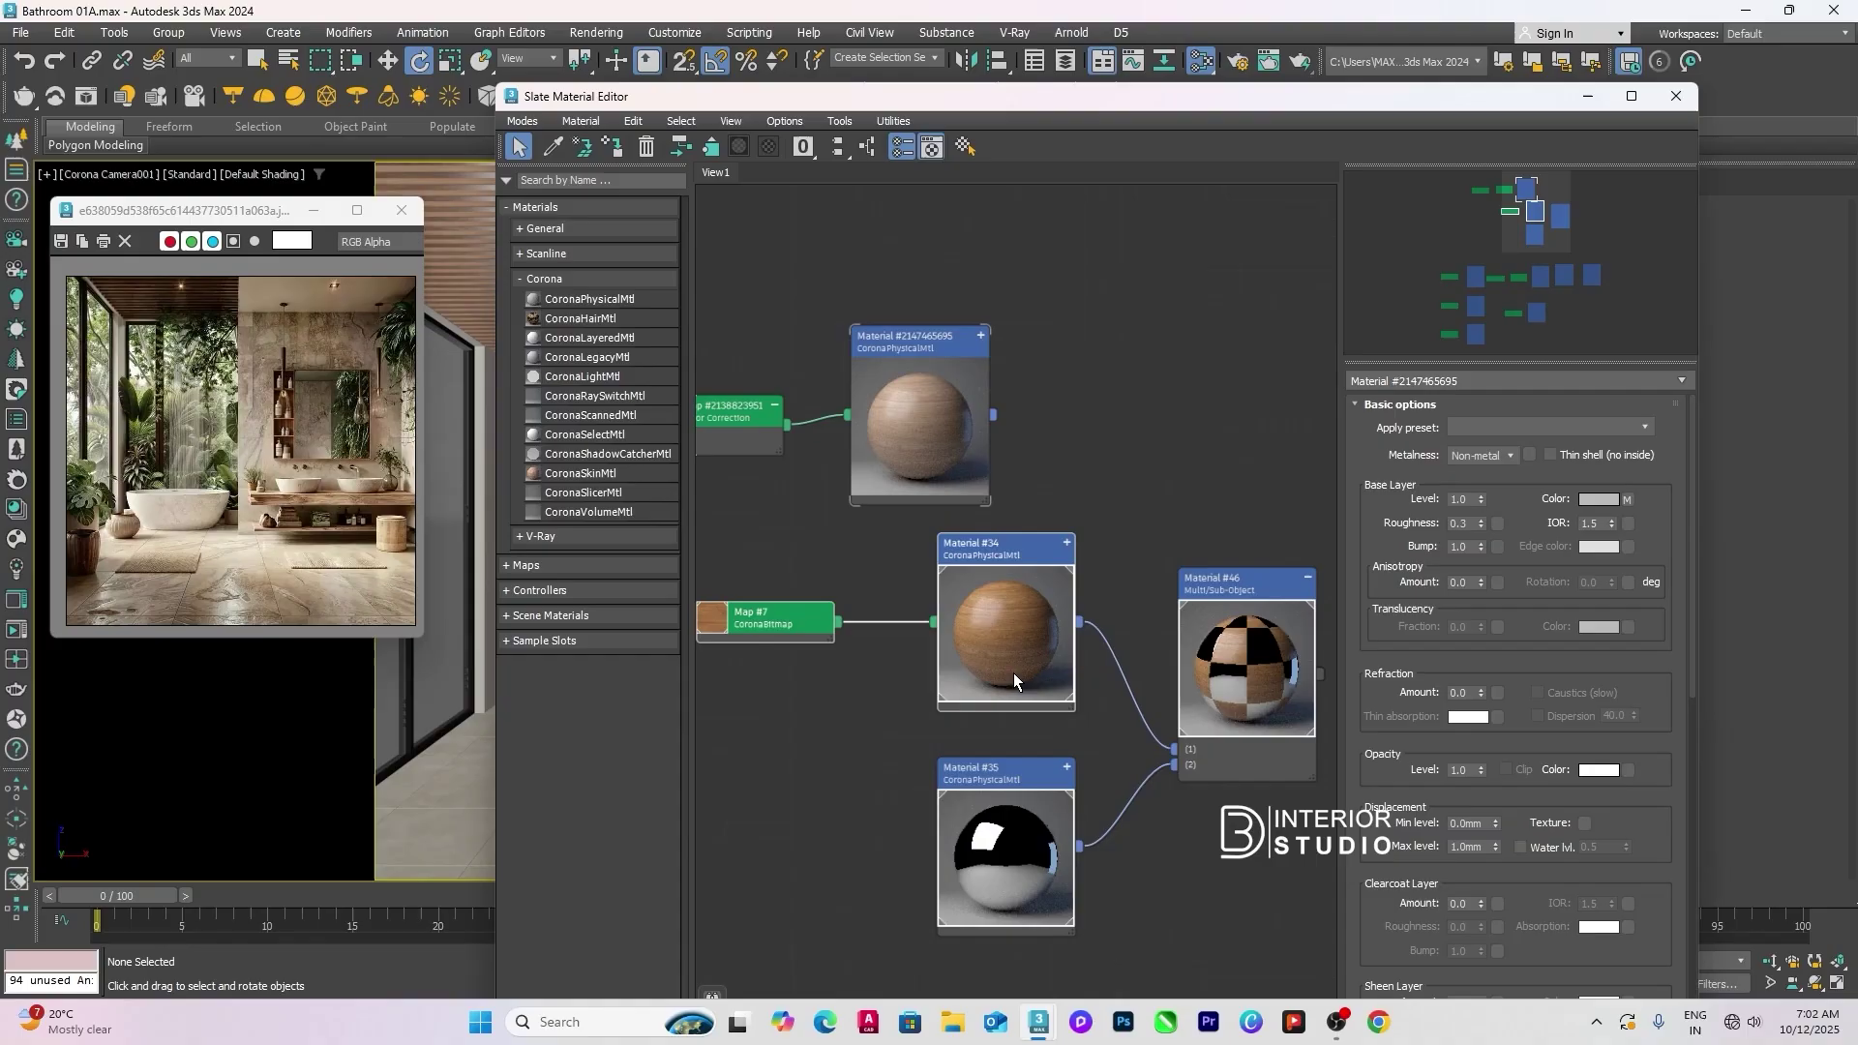
pyautogui.press('Delete')
pyautogui.moveTo(993, 414); pyautogui.dragTo(1172, 754)
pyautogui.scroll(-3, 946, 634)
pyautogui.moveTo(948, 489); pyautogui.dragTo(1204, 649, button='middle')
pyautogui.scroll(-5, 1047, 379)
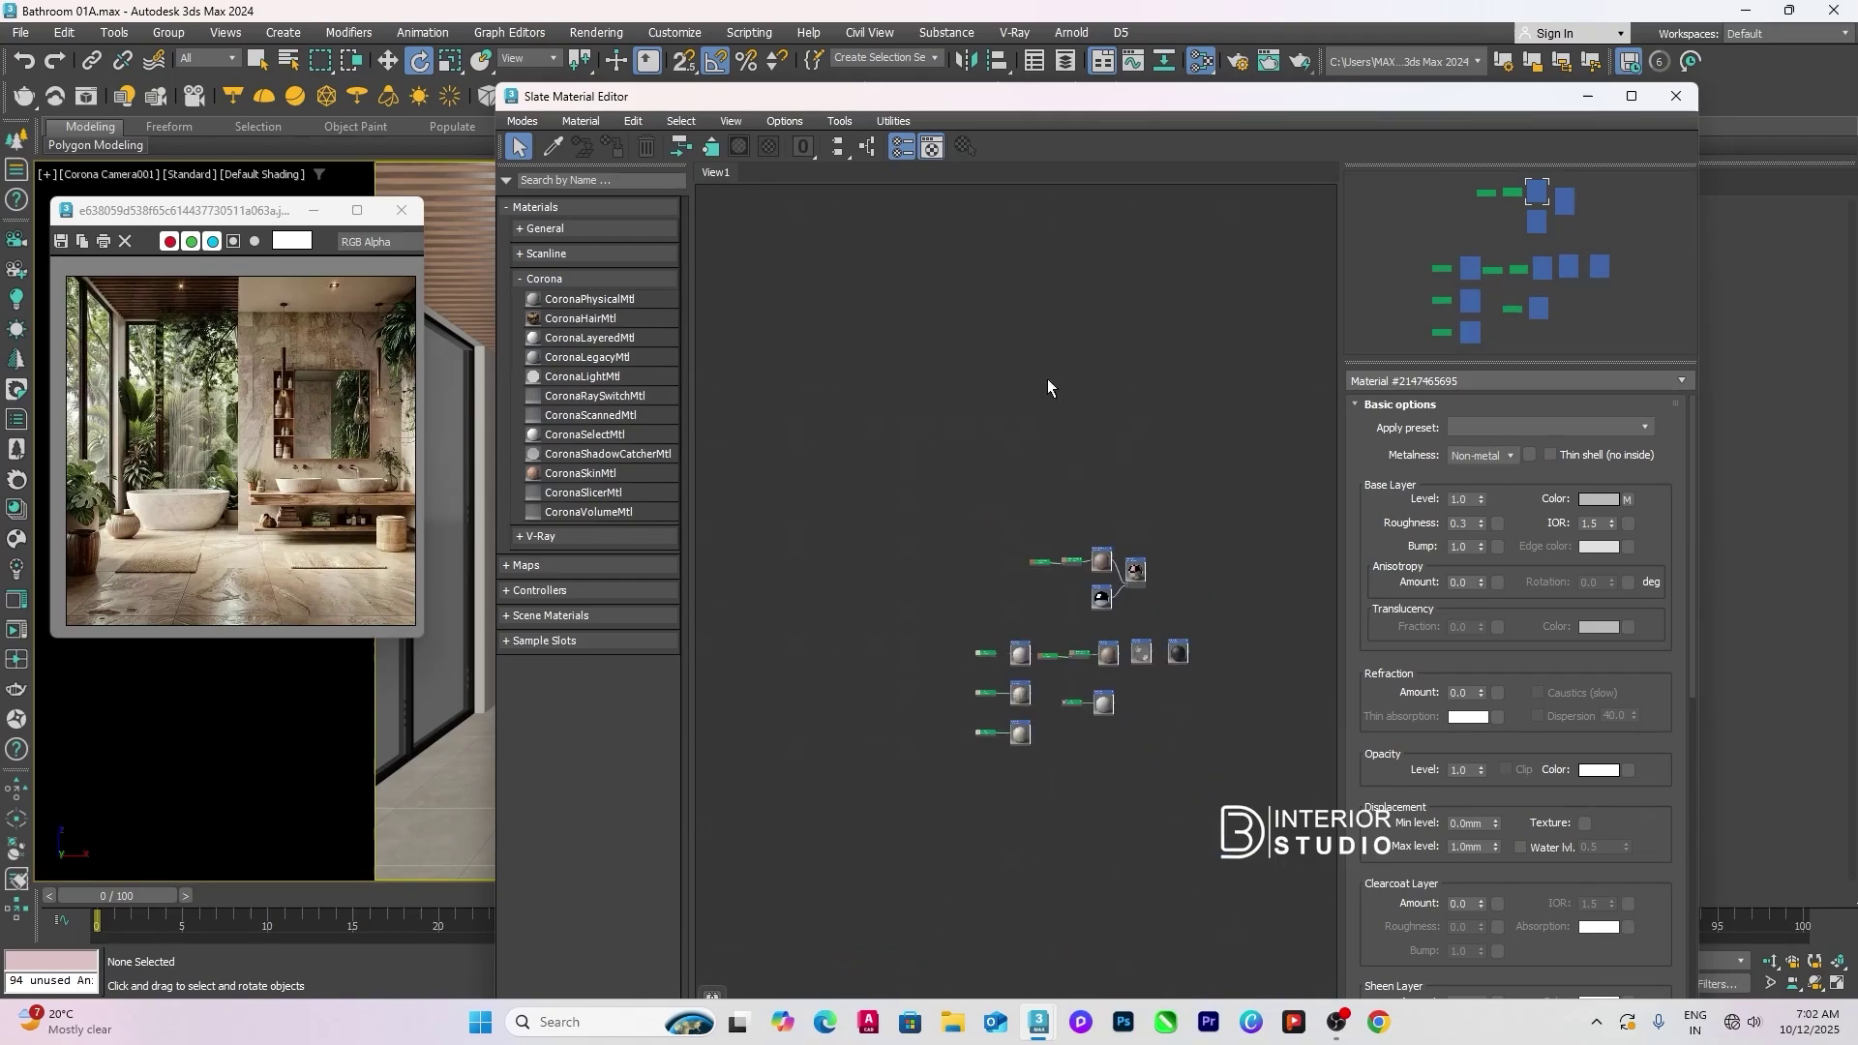
pyautogui.moveTo(1076, 113); pyautogui.dragTo(1078, 226)
pyautogui.scroll(10, 1007, 610)
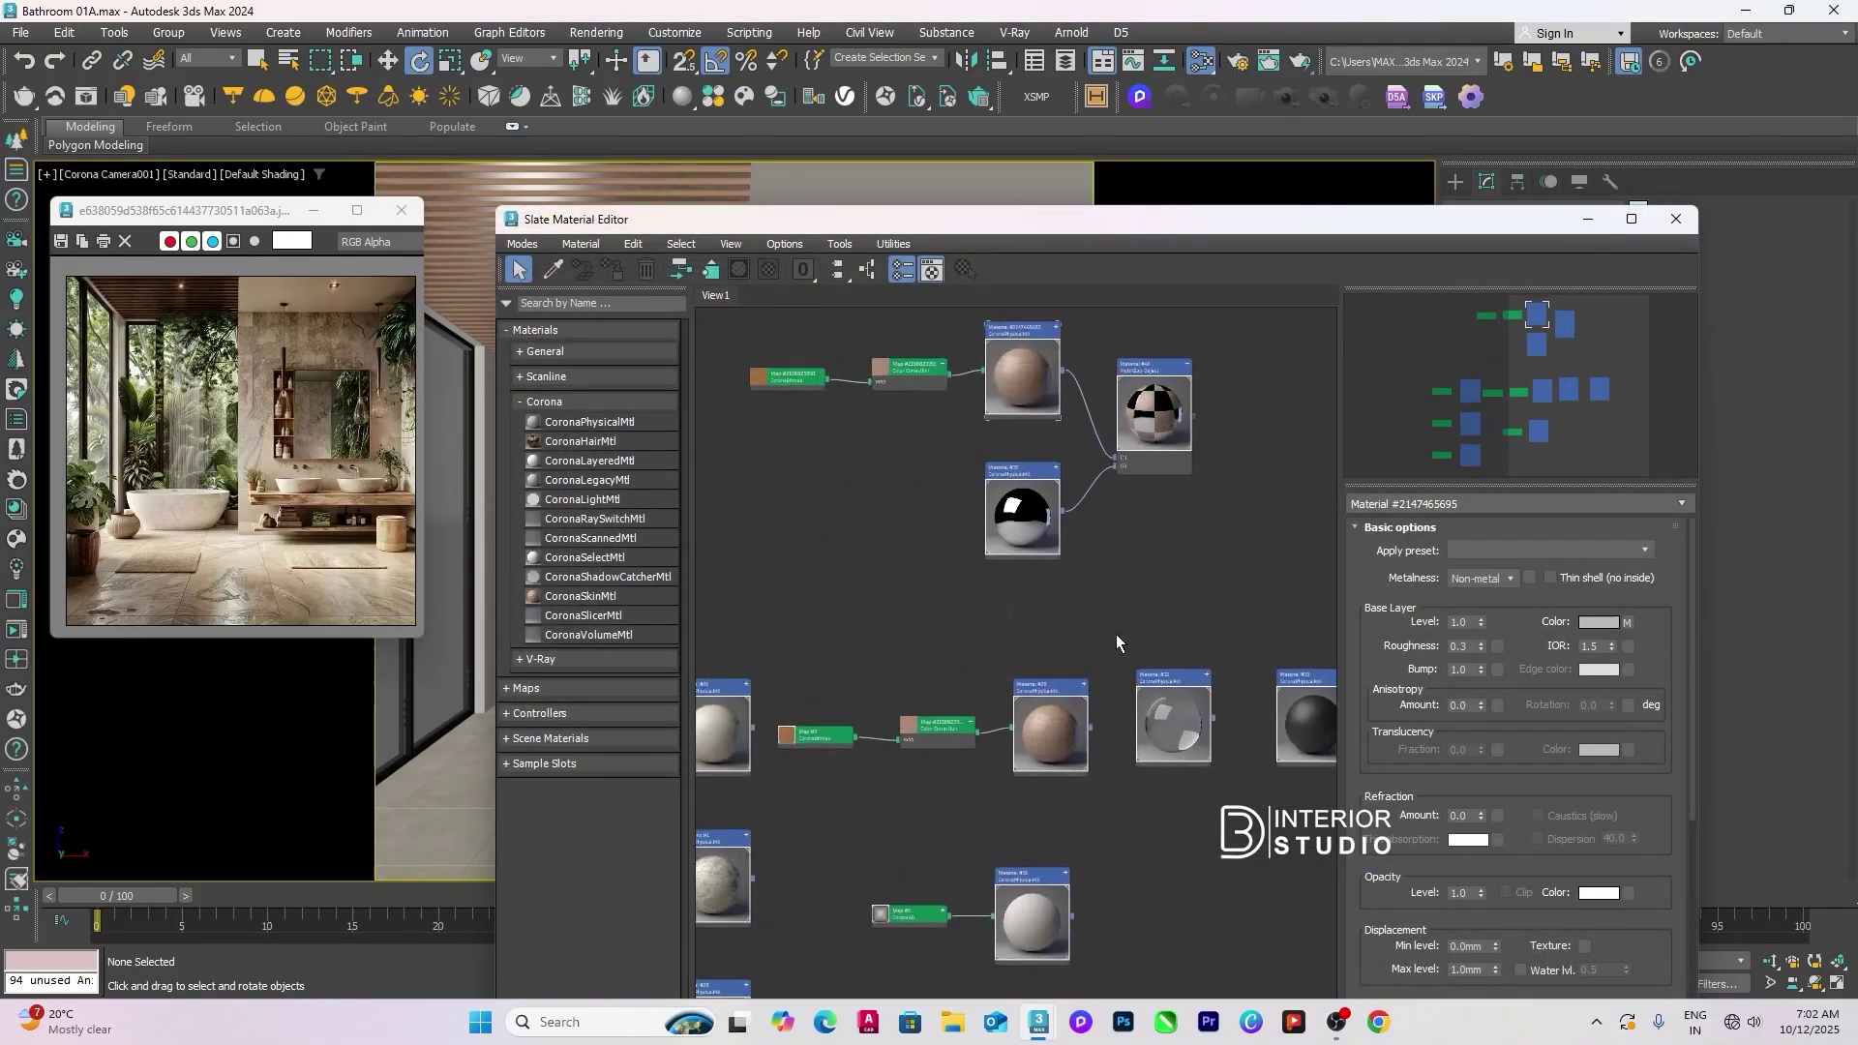
# Step: Duplicate the color-corrected wood material with its map nodes into free space below the other materials and assign the copy to the ceiling slats
pyautogui.scroll(-8, 1041, 654)
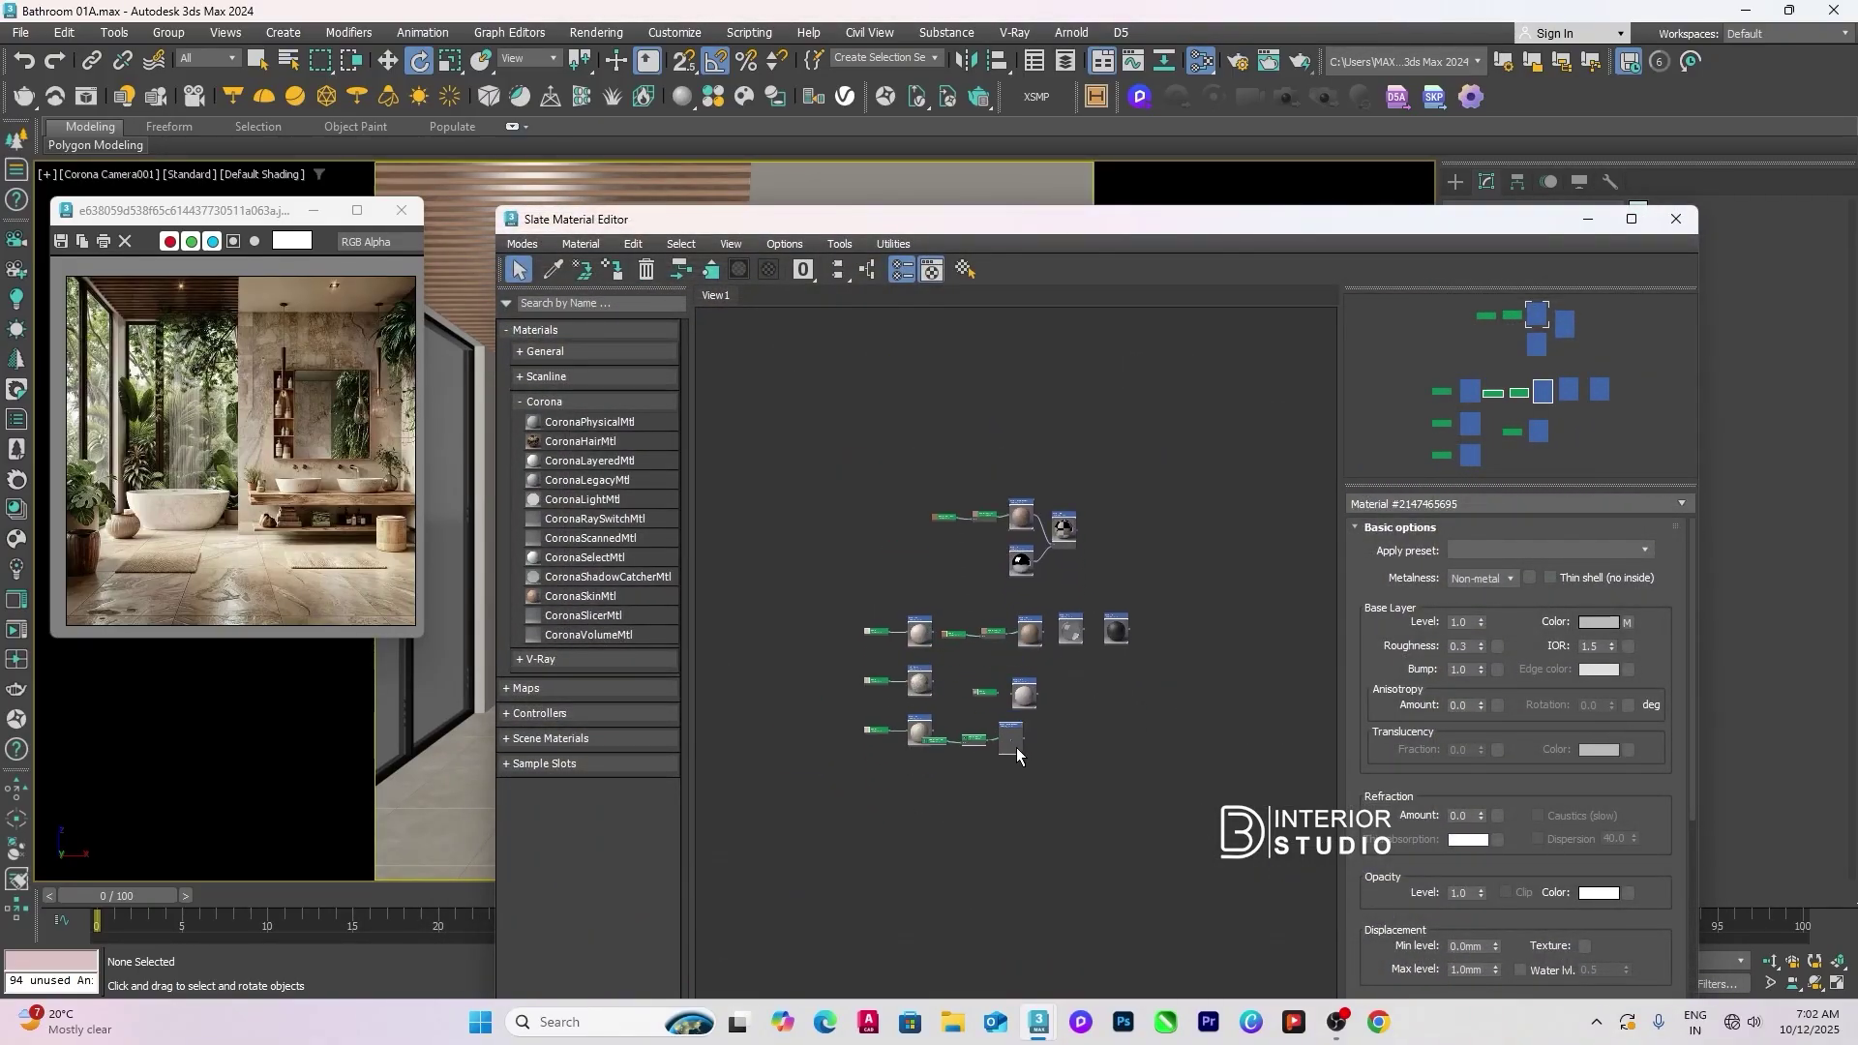
pyautogui.moveTo(1019, 755); pyautogui.dragTo(1060, 769)
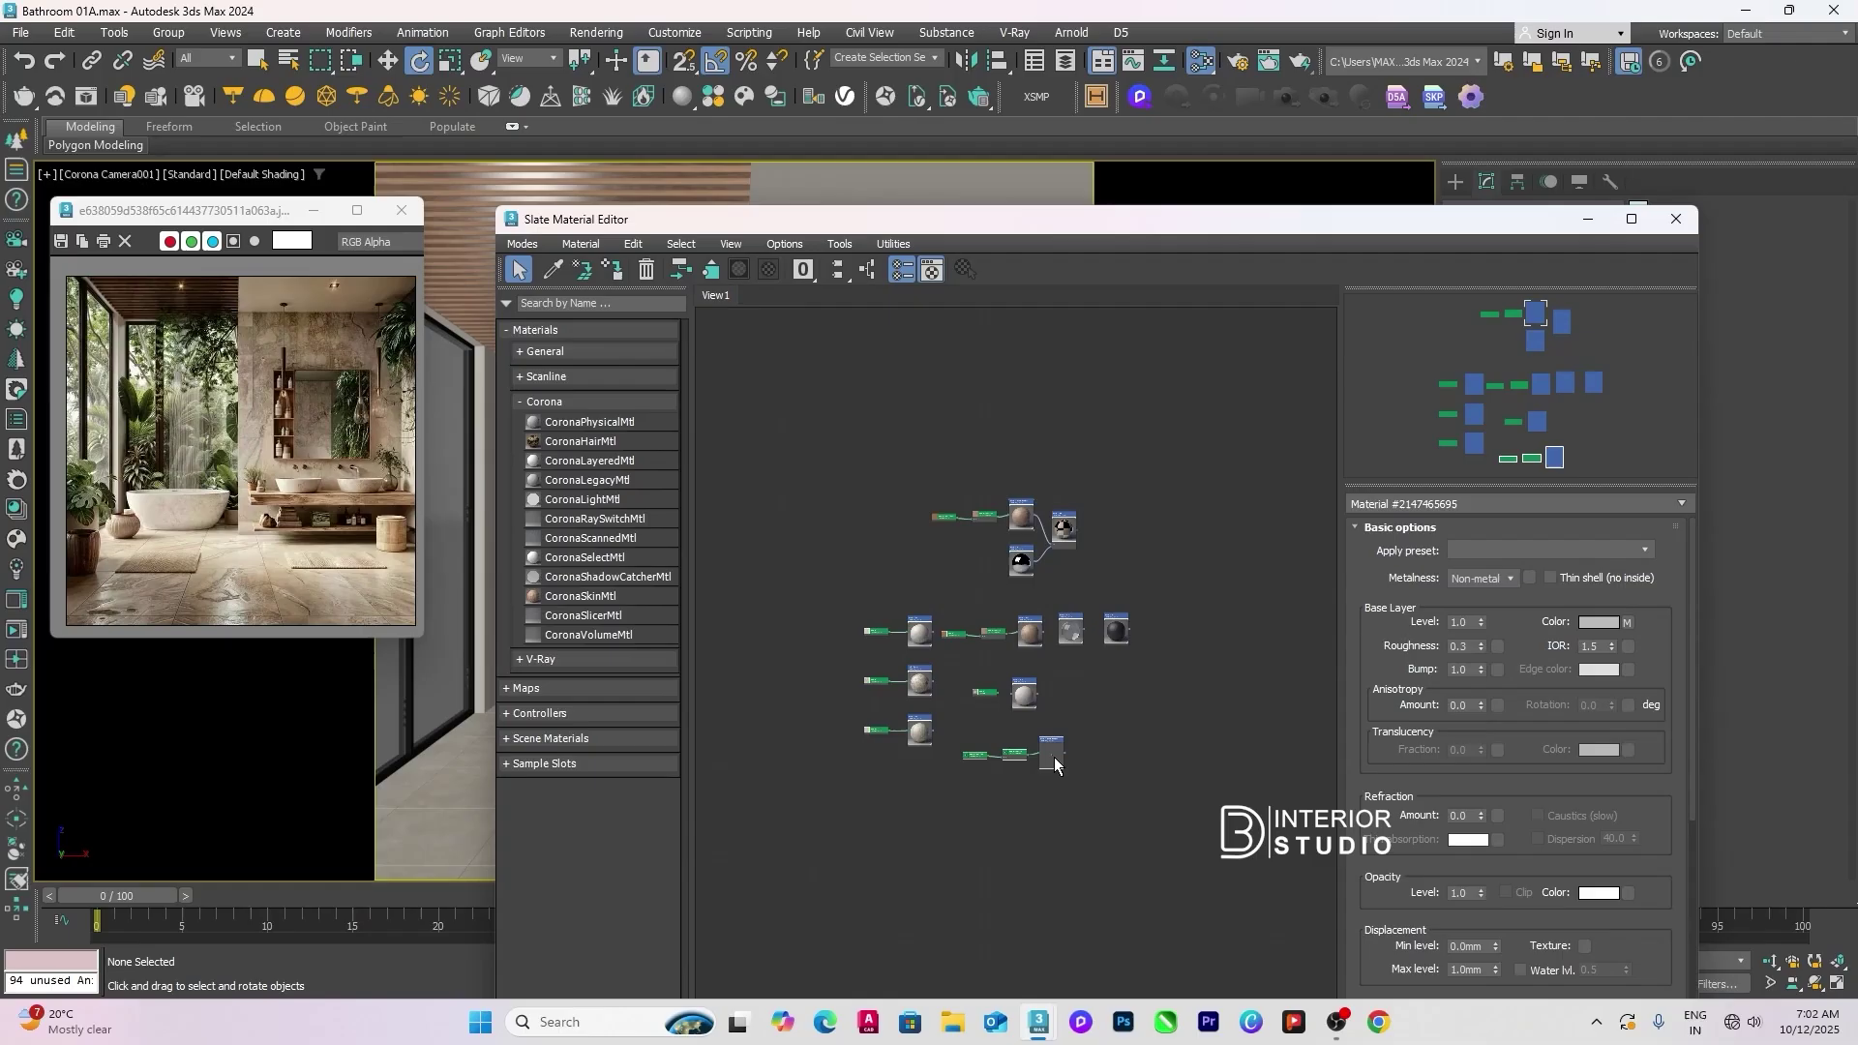
pyautogui.click(714, 184)
pyautogui.scroll(8, 1024, 756)
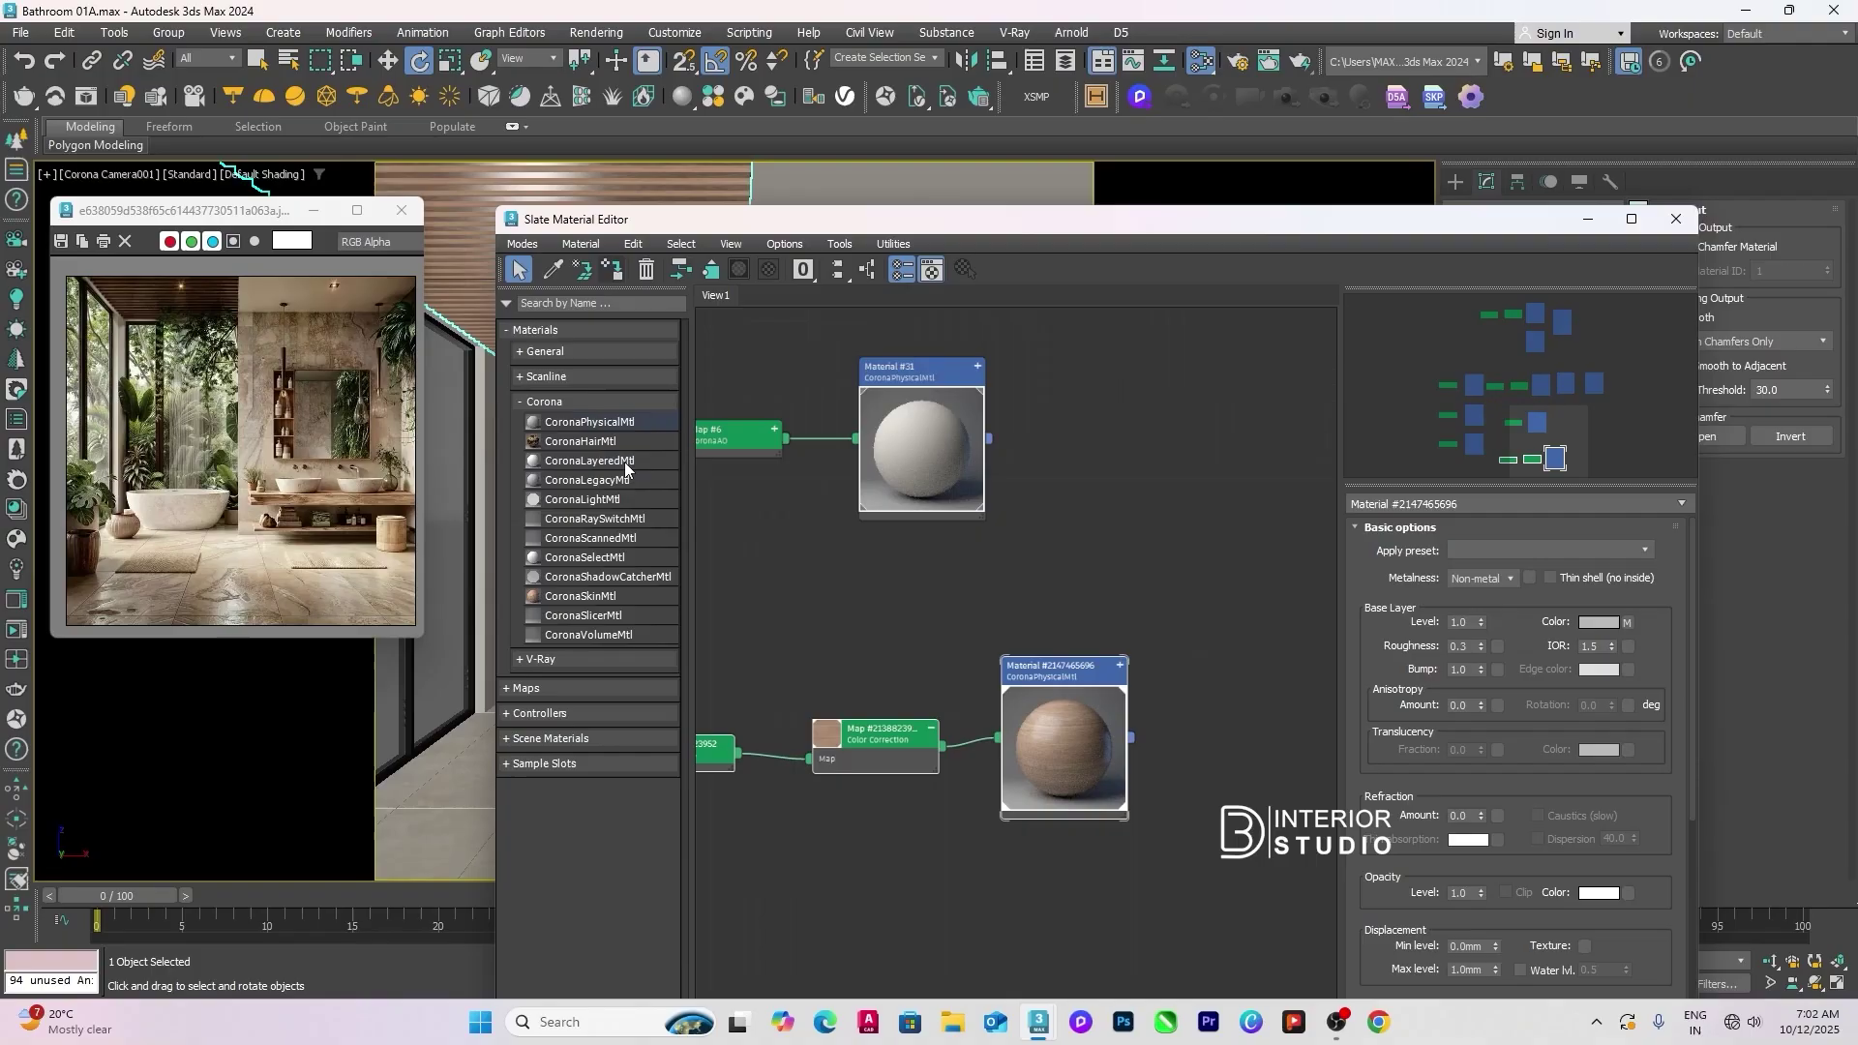
# Step: Try a saturation of 0 and an RGB gamma/contrast of 0.8 on the ceiling wood's Color Correction map
pyautogui.scroll(-2, 851, 528)
pyautogui.click(964, 688)
pyautogui.doubleClick(964, 688)
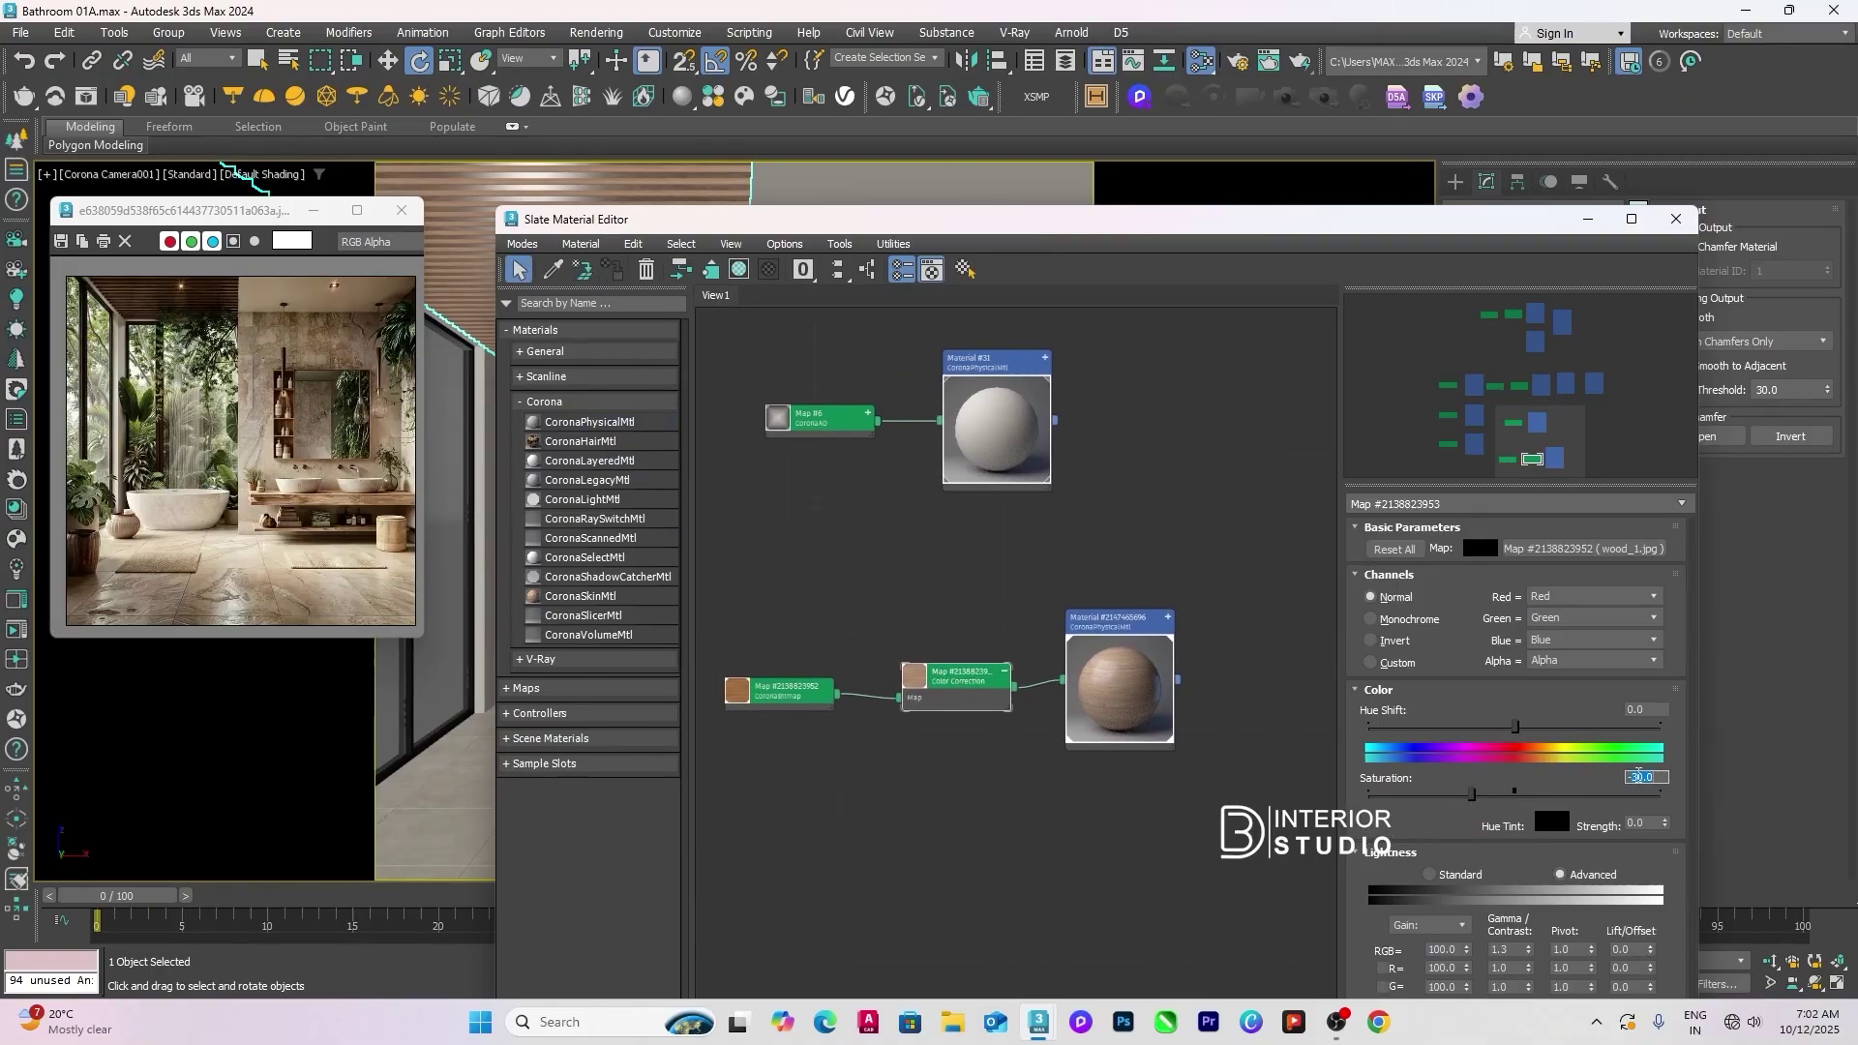
pyautogui.press('Return')
pyautogui.doubleClick(1503, 950)
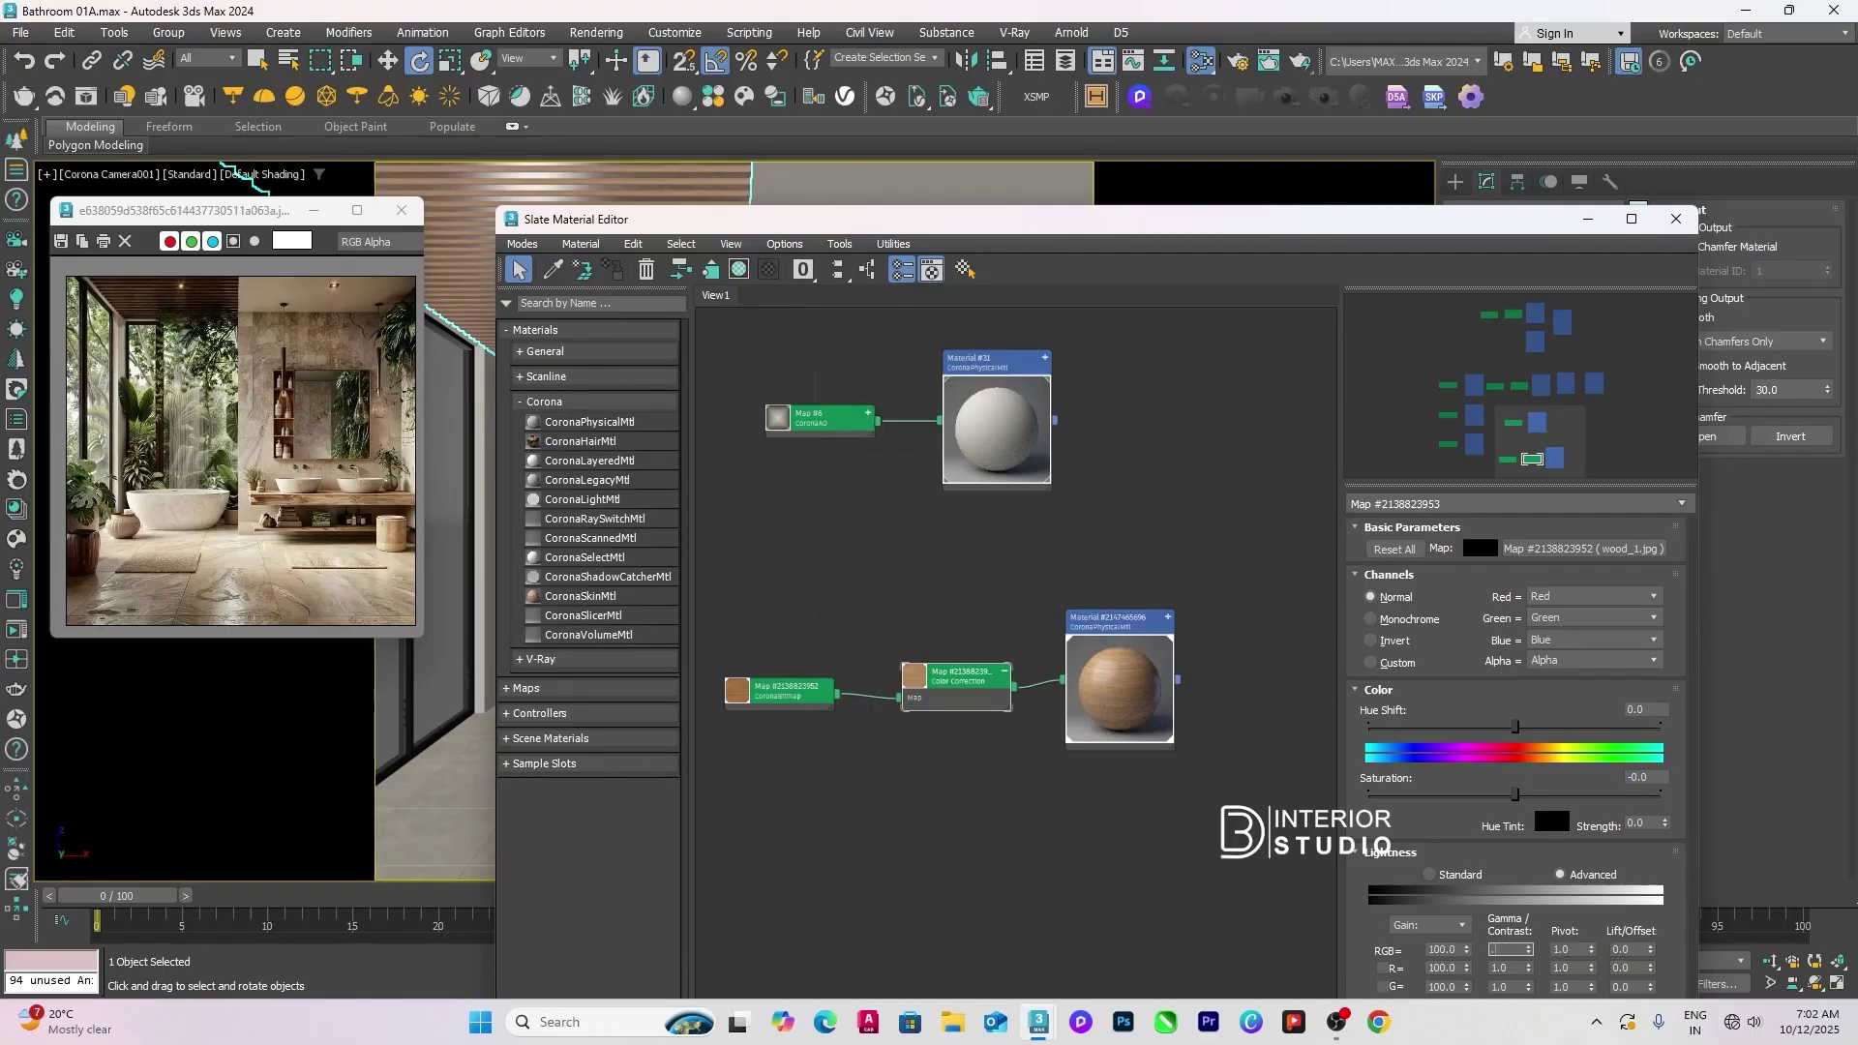
pyautogui.press('Return')
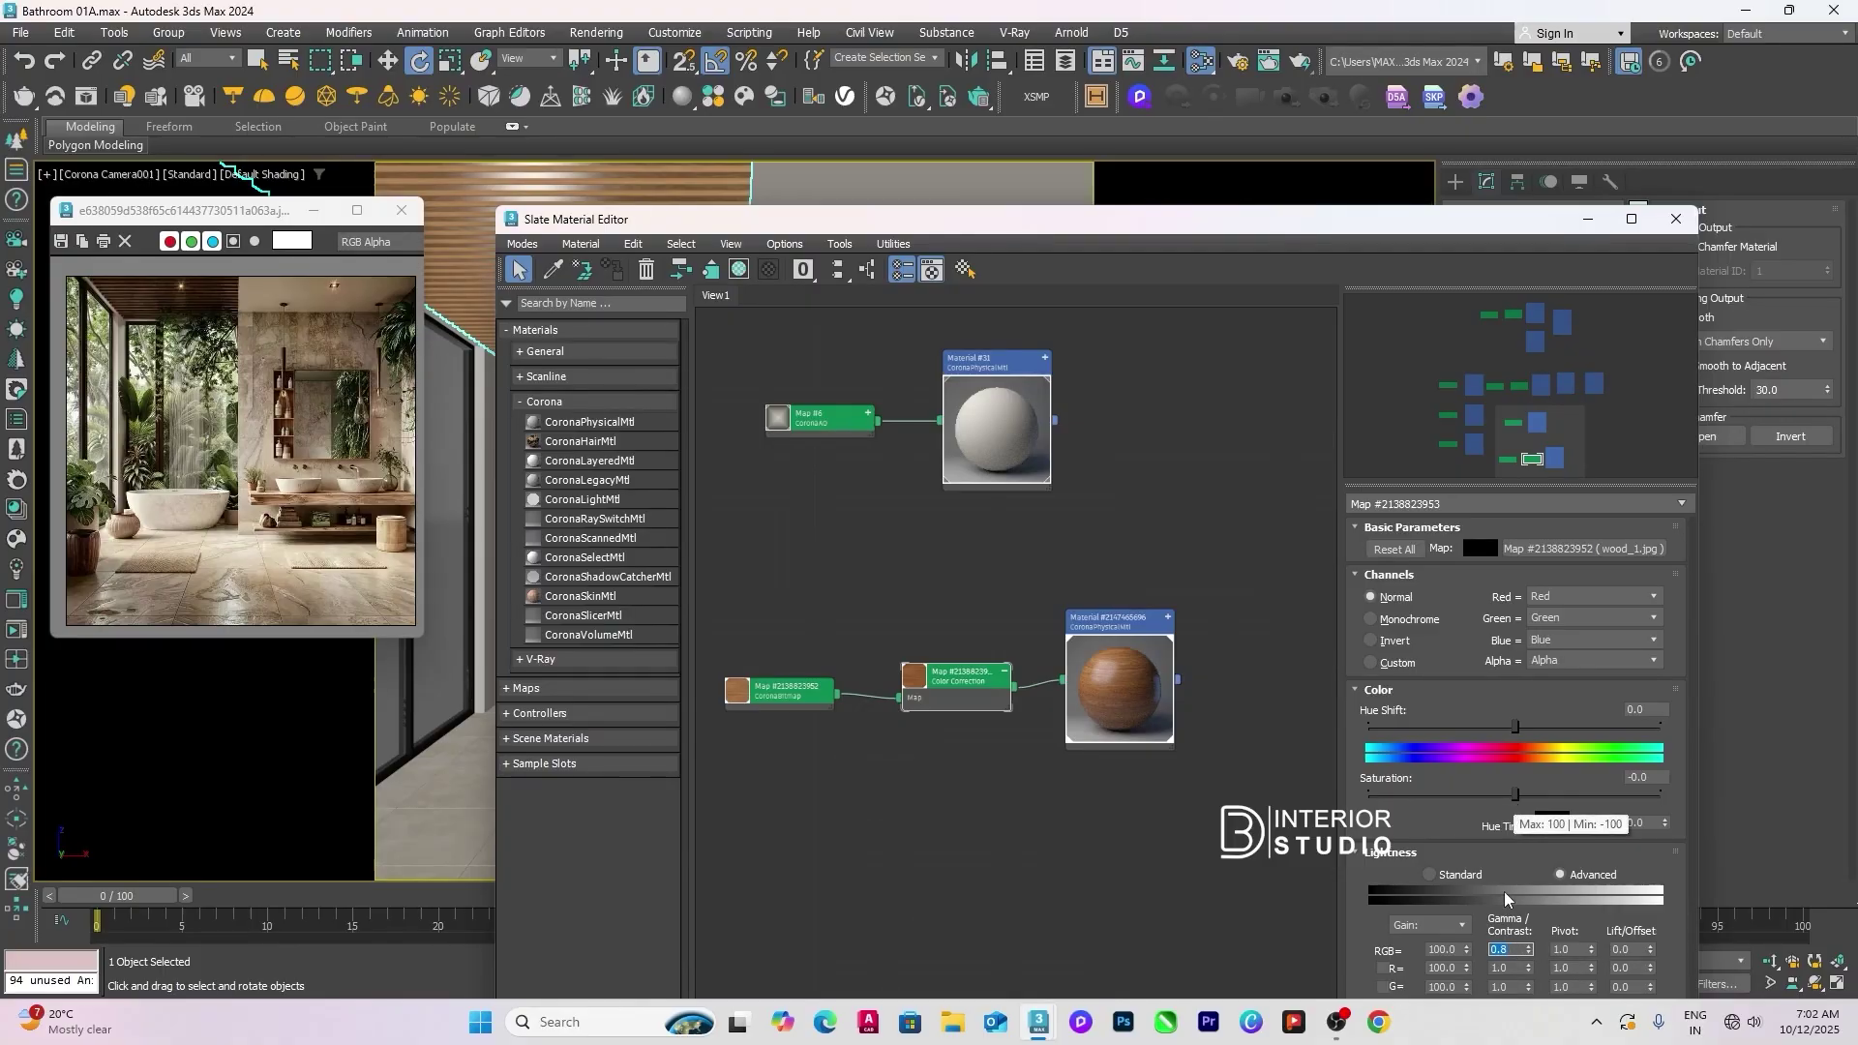
# Step: Try a saturation of -30 on the ceiling wood's Color Correction map and compare the slats with the reference in the camera view
pyautogui.click(1465, 794)
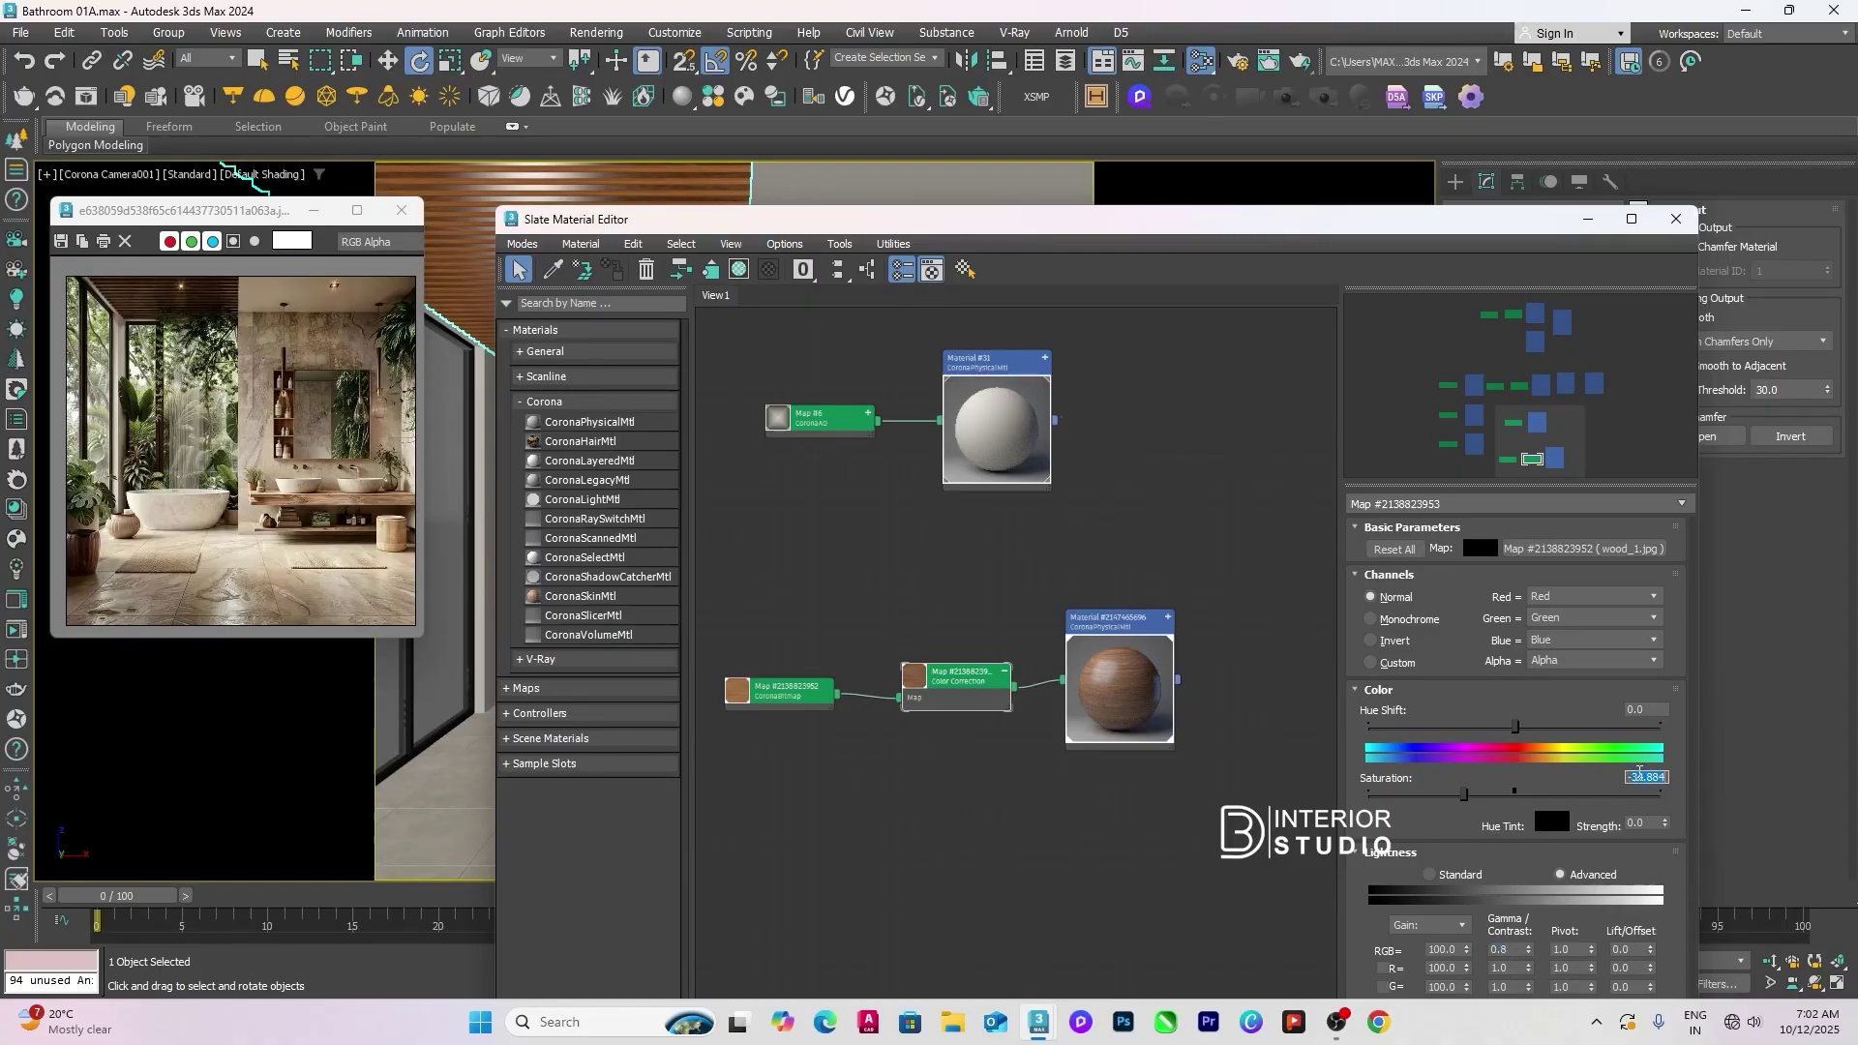
pyautogui.press('Return')
pyautogui.click(1211, 786)
pyautogui.click(1676, 221)
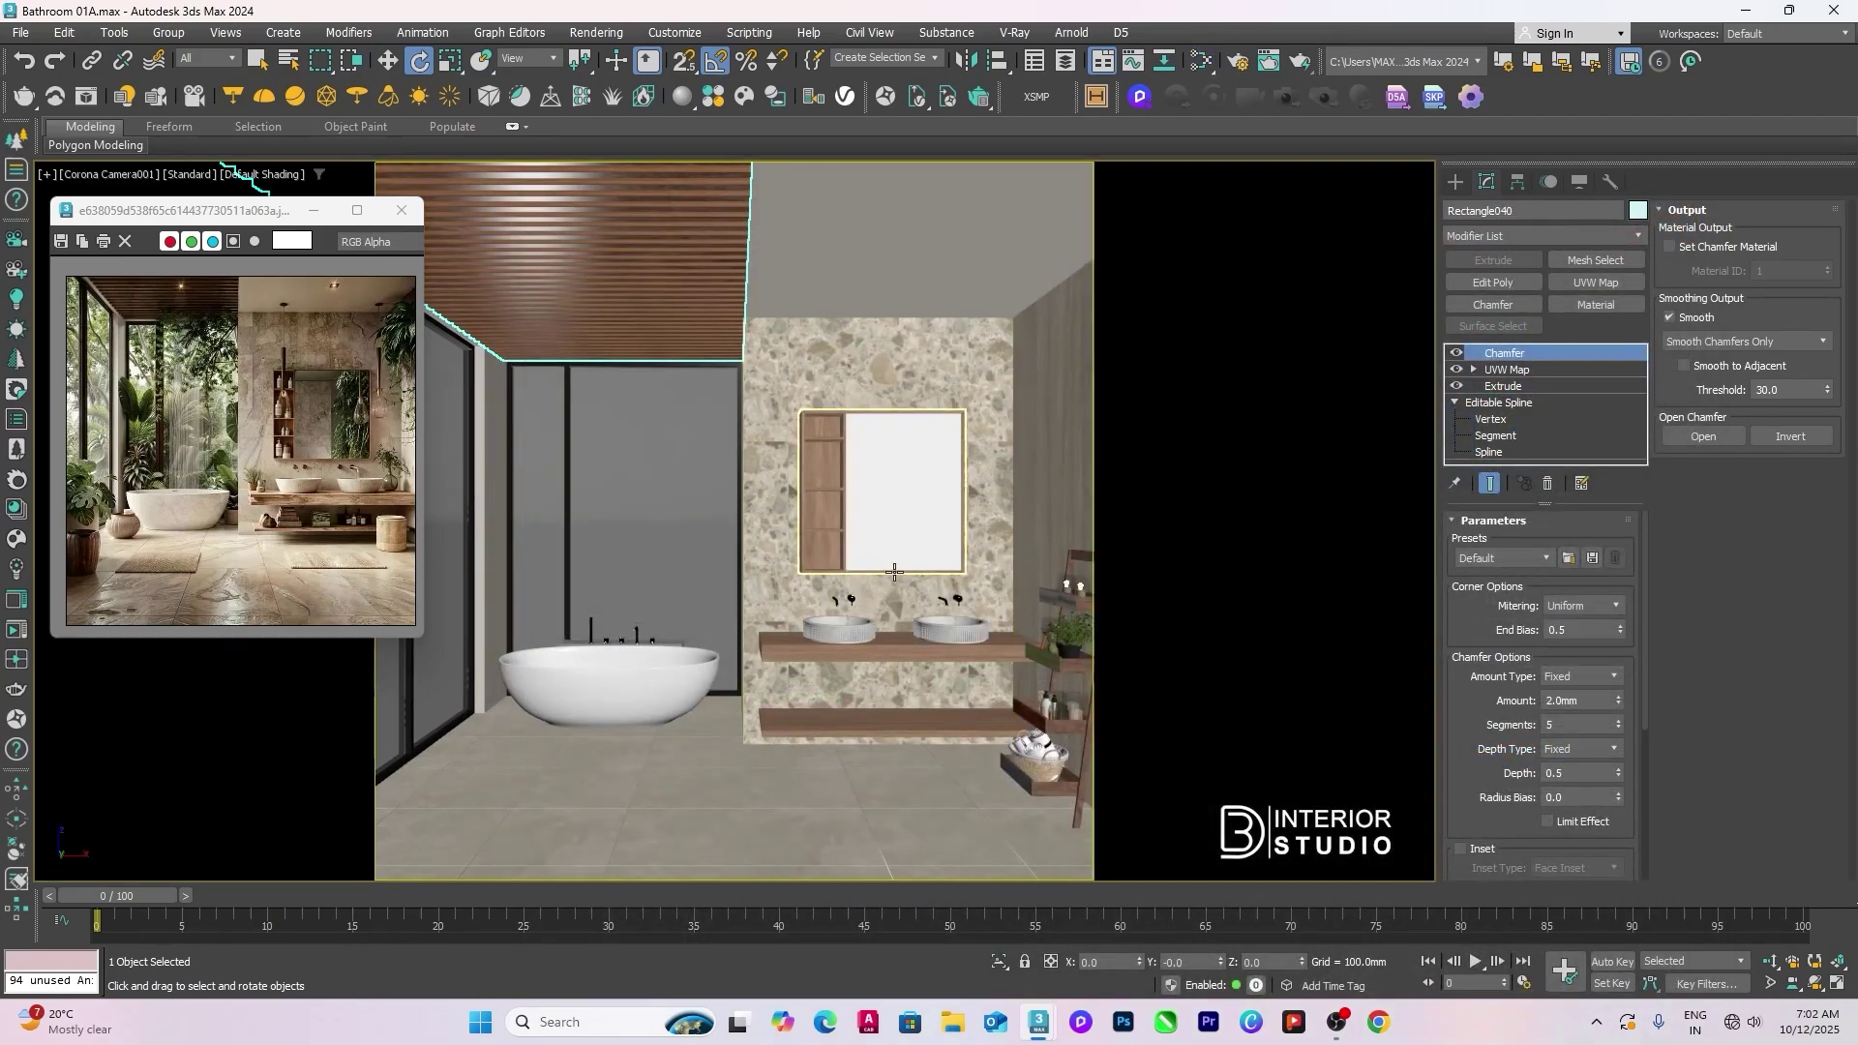
# Step: Set the ceiling wood's Color Correction RGB gamma/contrast to 0.6 and check the deselected slats in the camera view
pyautogui.press('m')
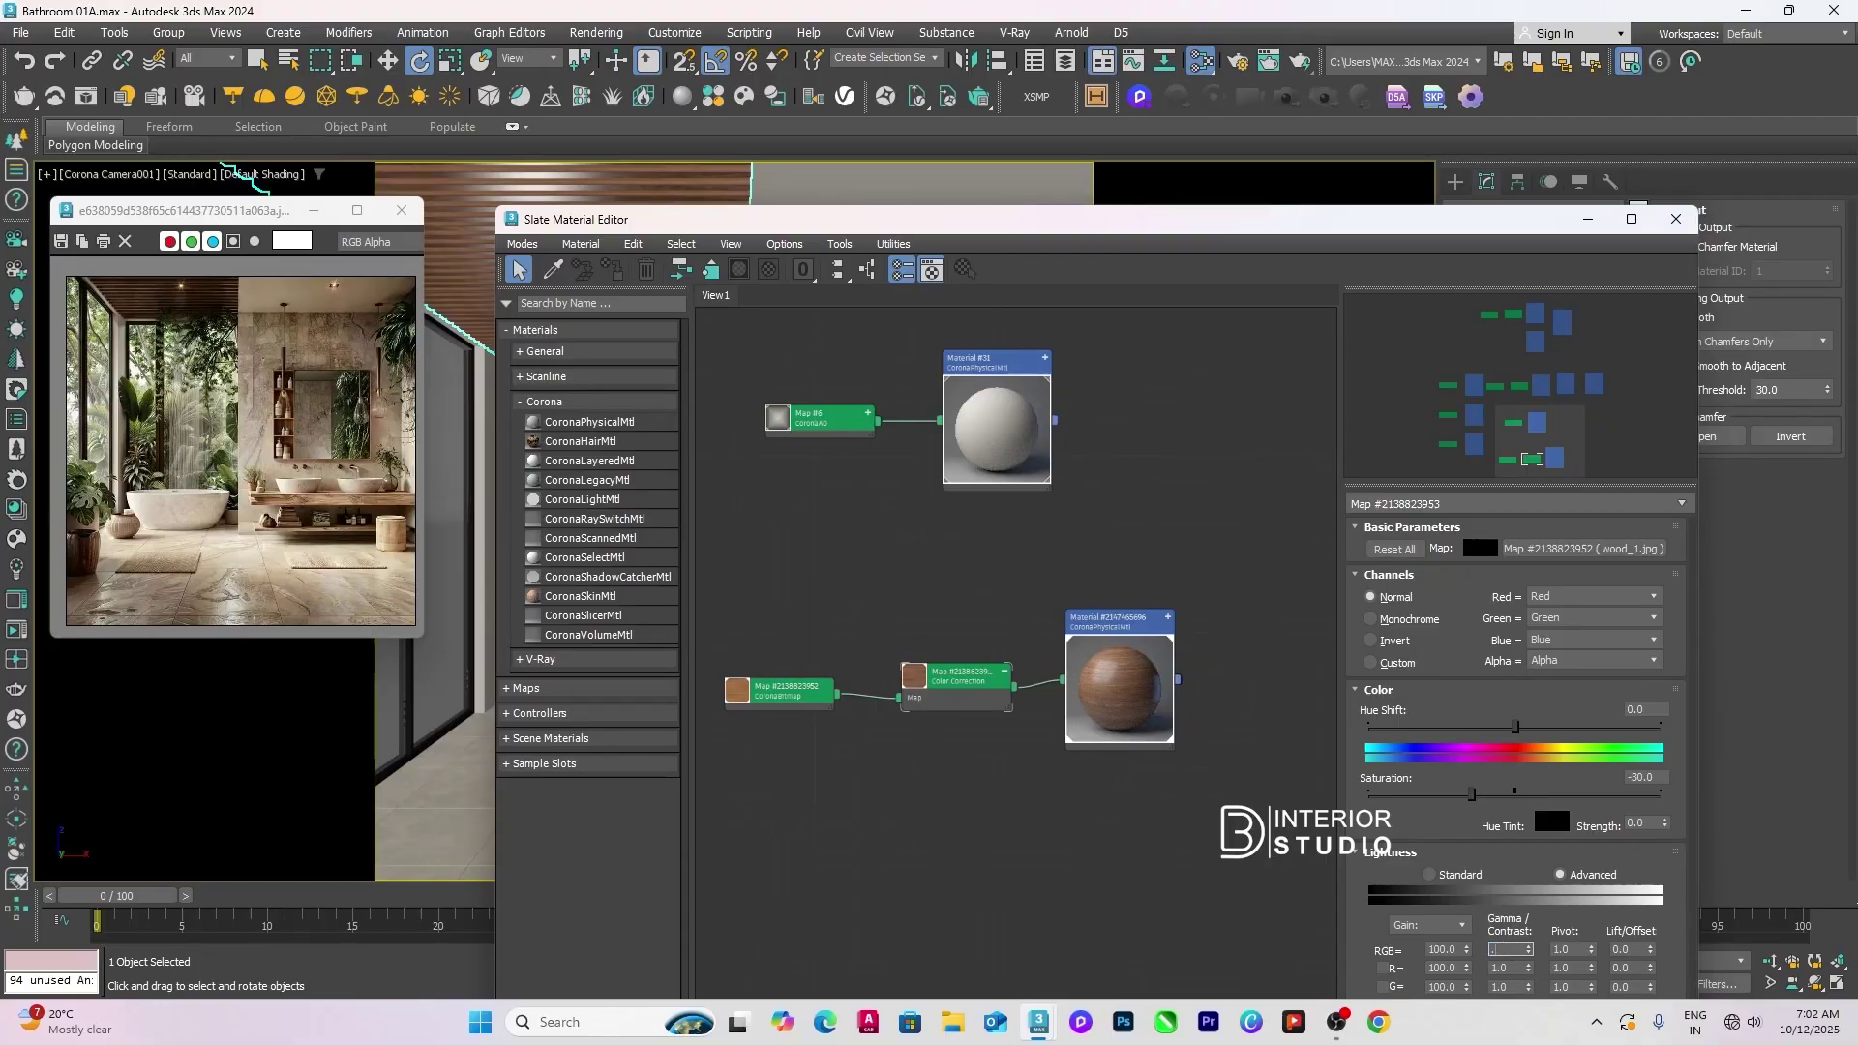
pyautogui.press('Return')
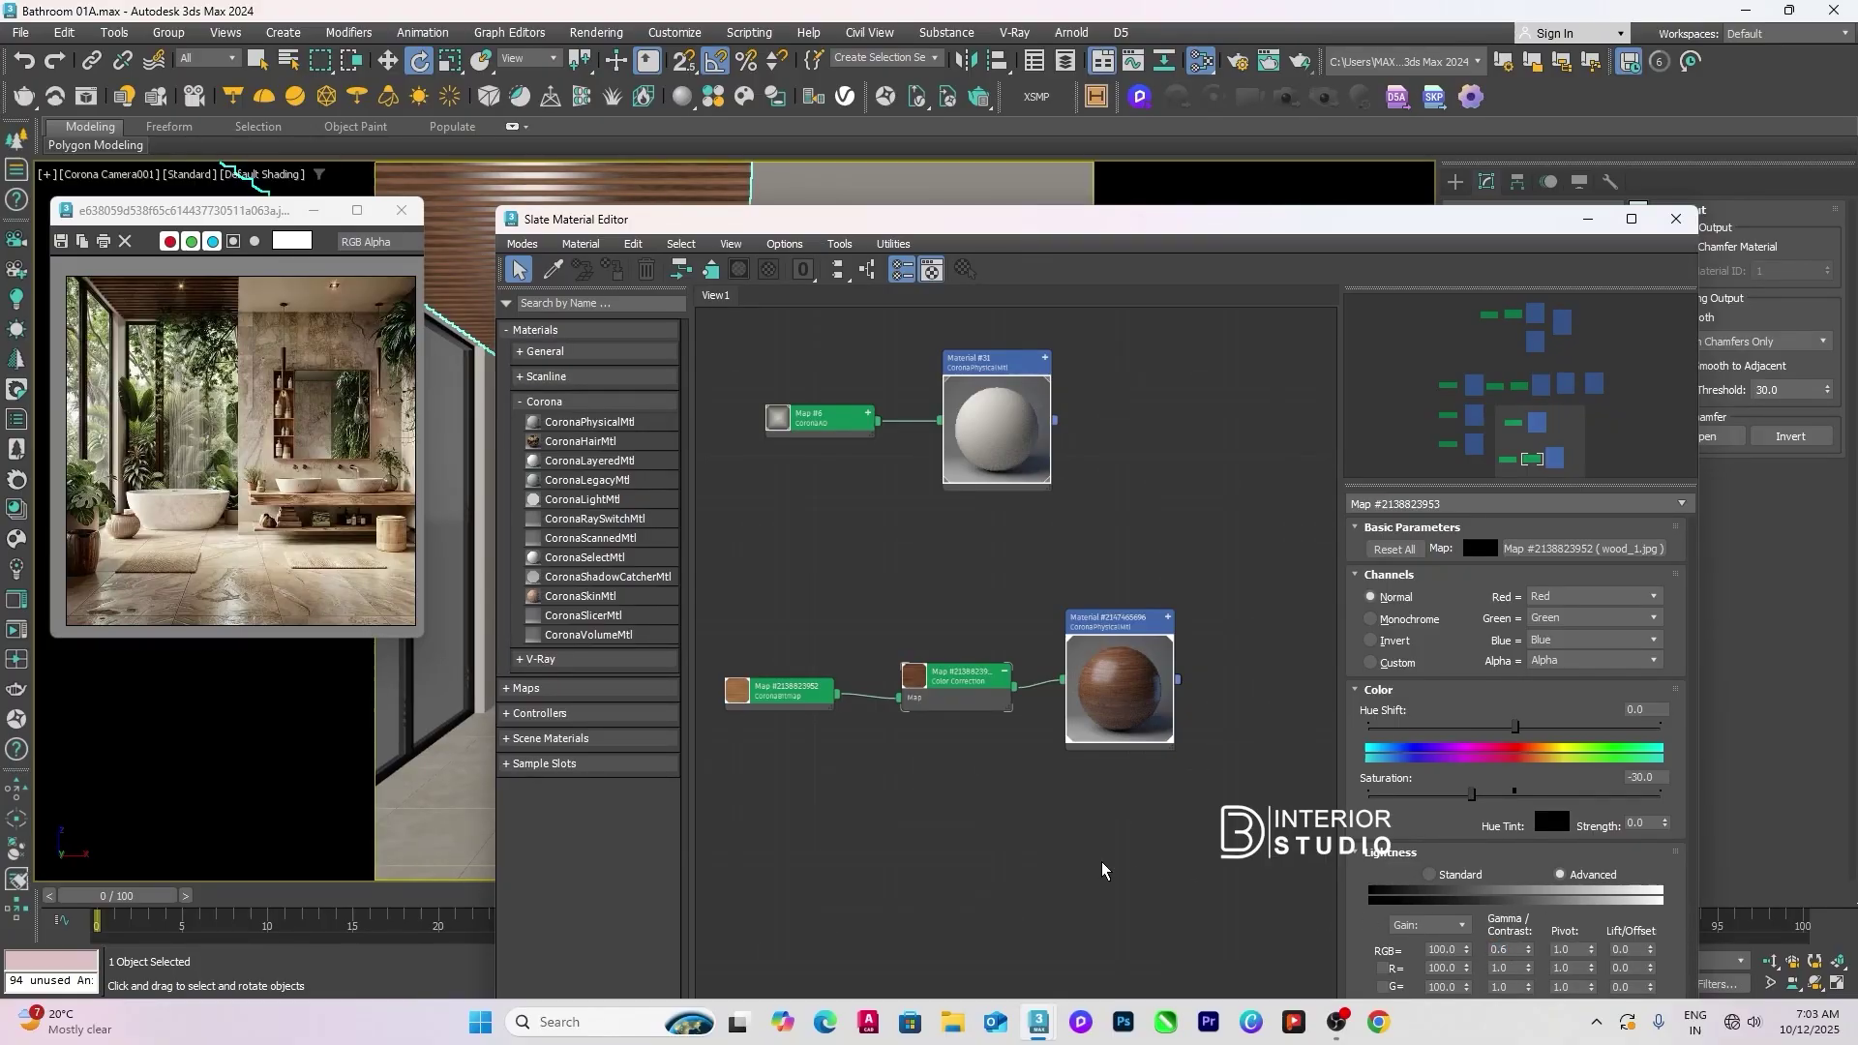
pyautogui.click(1688, 222)
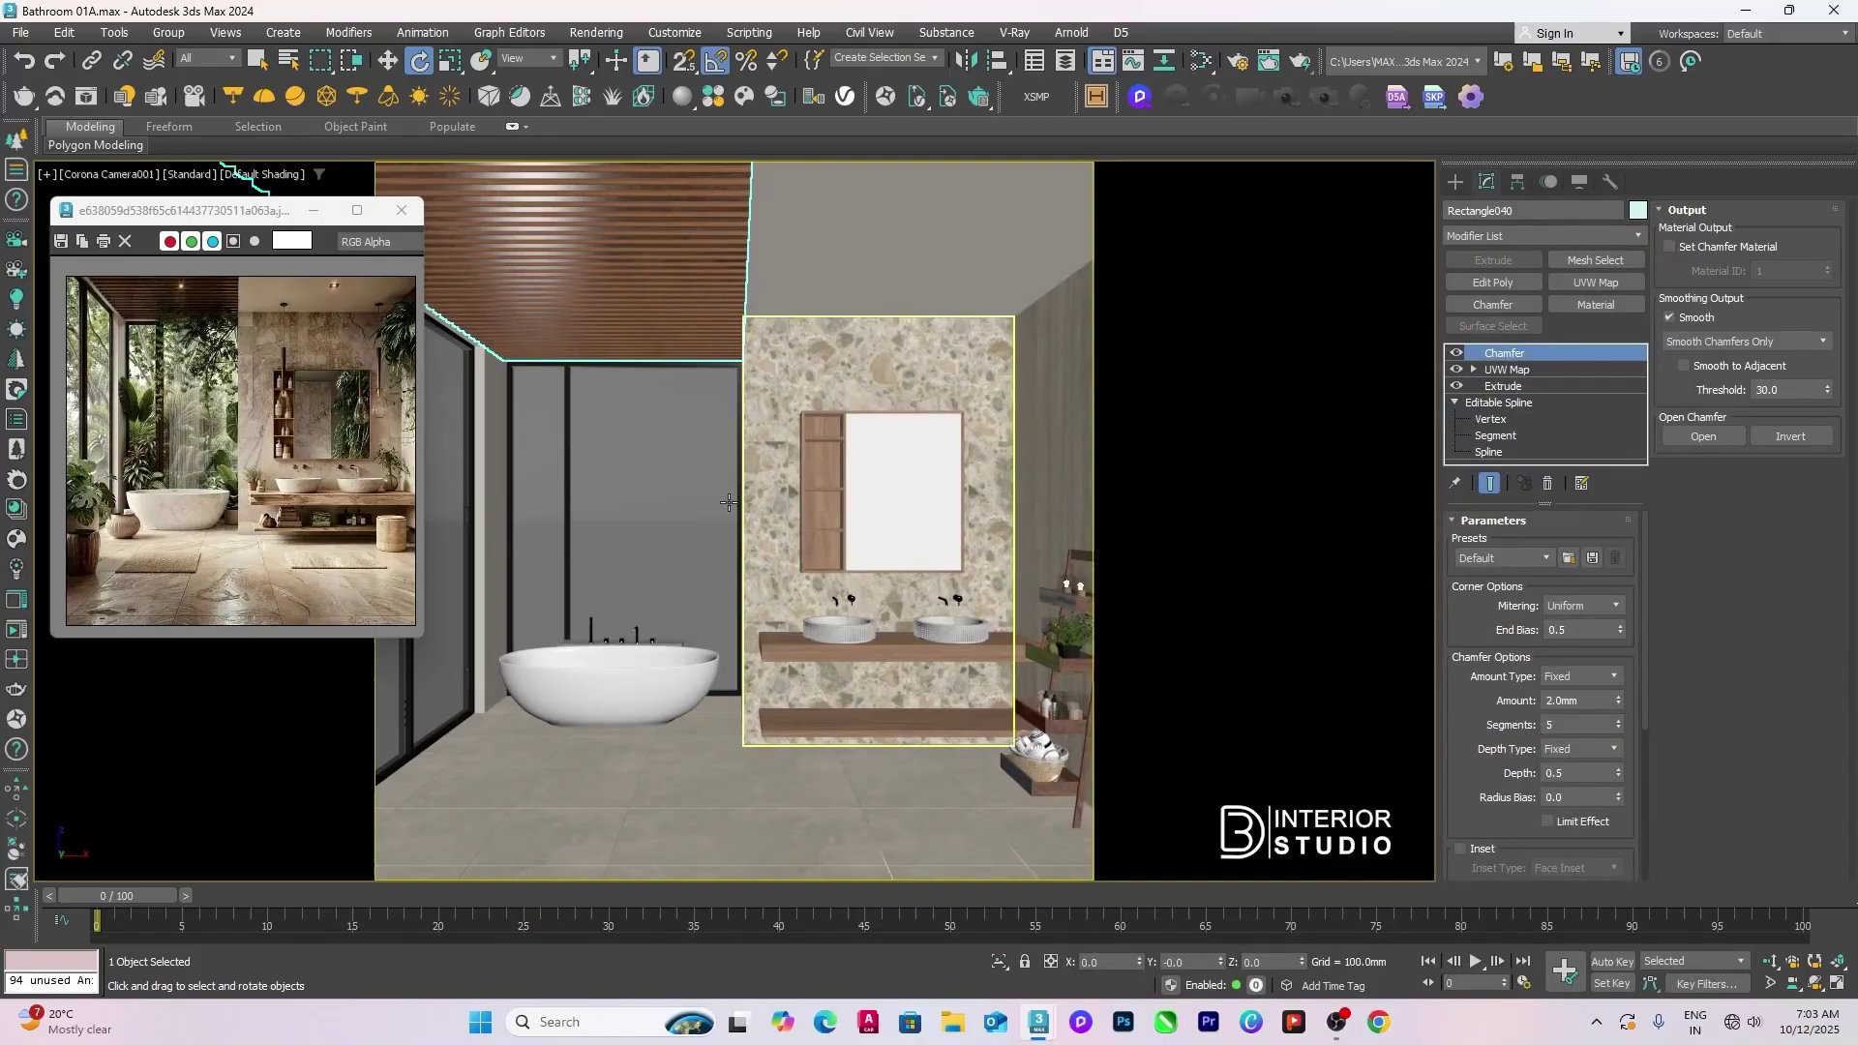
pyautogui.press('F3')
pyautogui.click(696, 515)
pyautogui.press('F3')
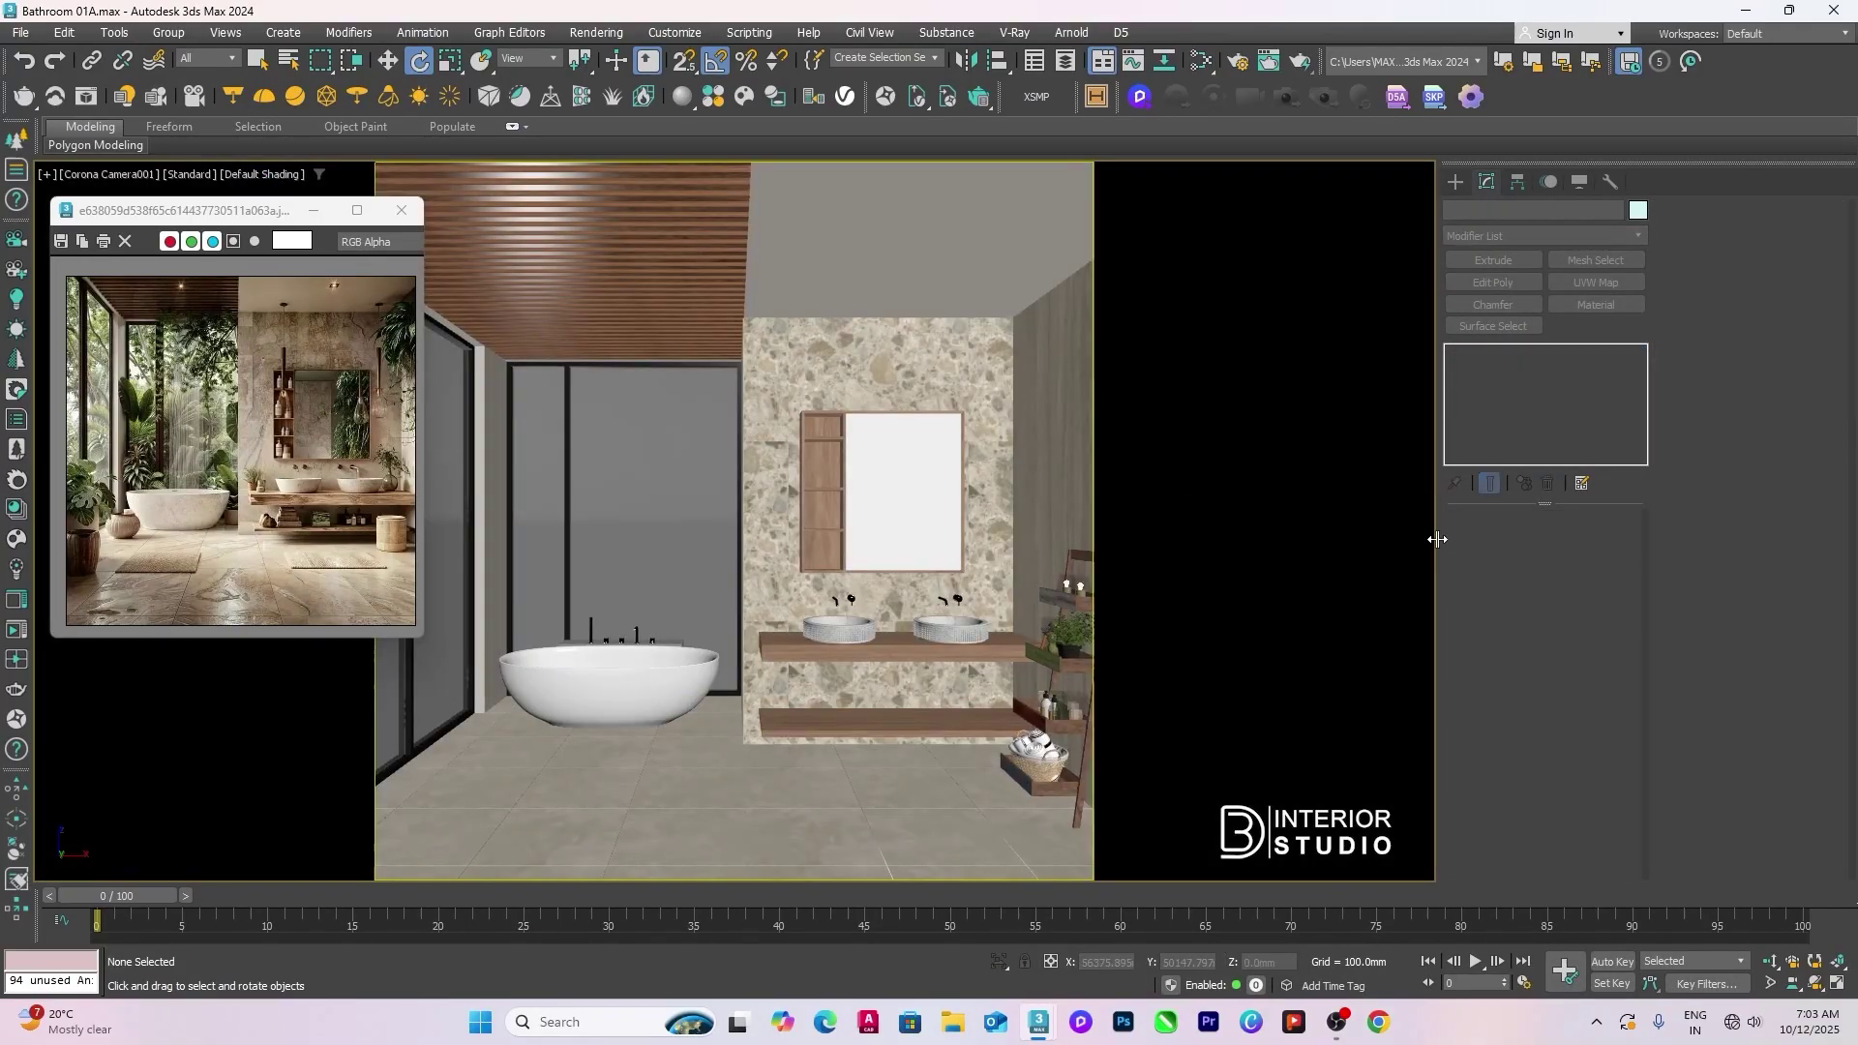
# Step: Set the ceiling wood's Color Correction saturation to -50 and review the slats in the camera view with nothing selected
pyautogui.click(681, 290)
pyautogui.press('m')
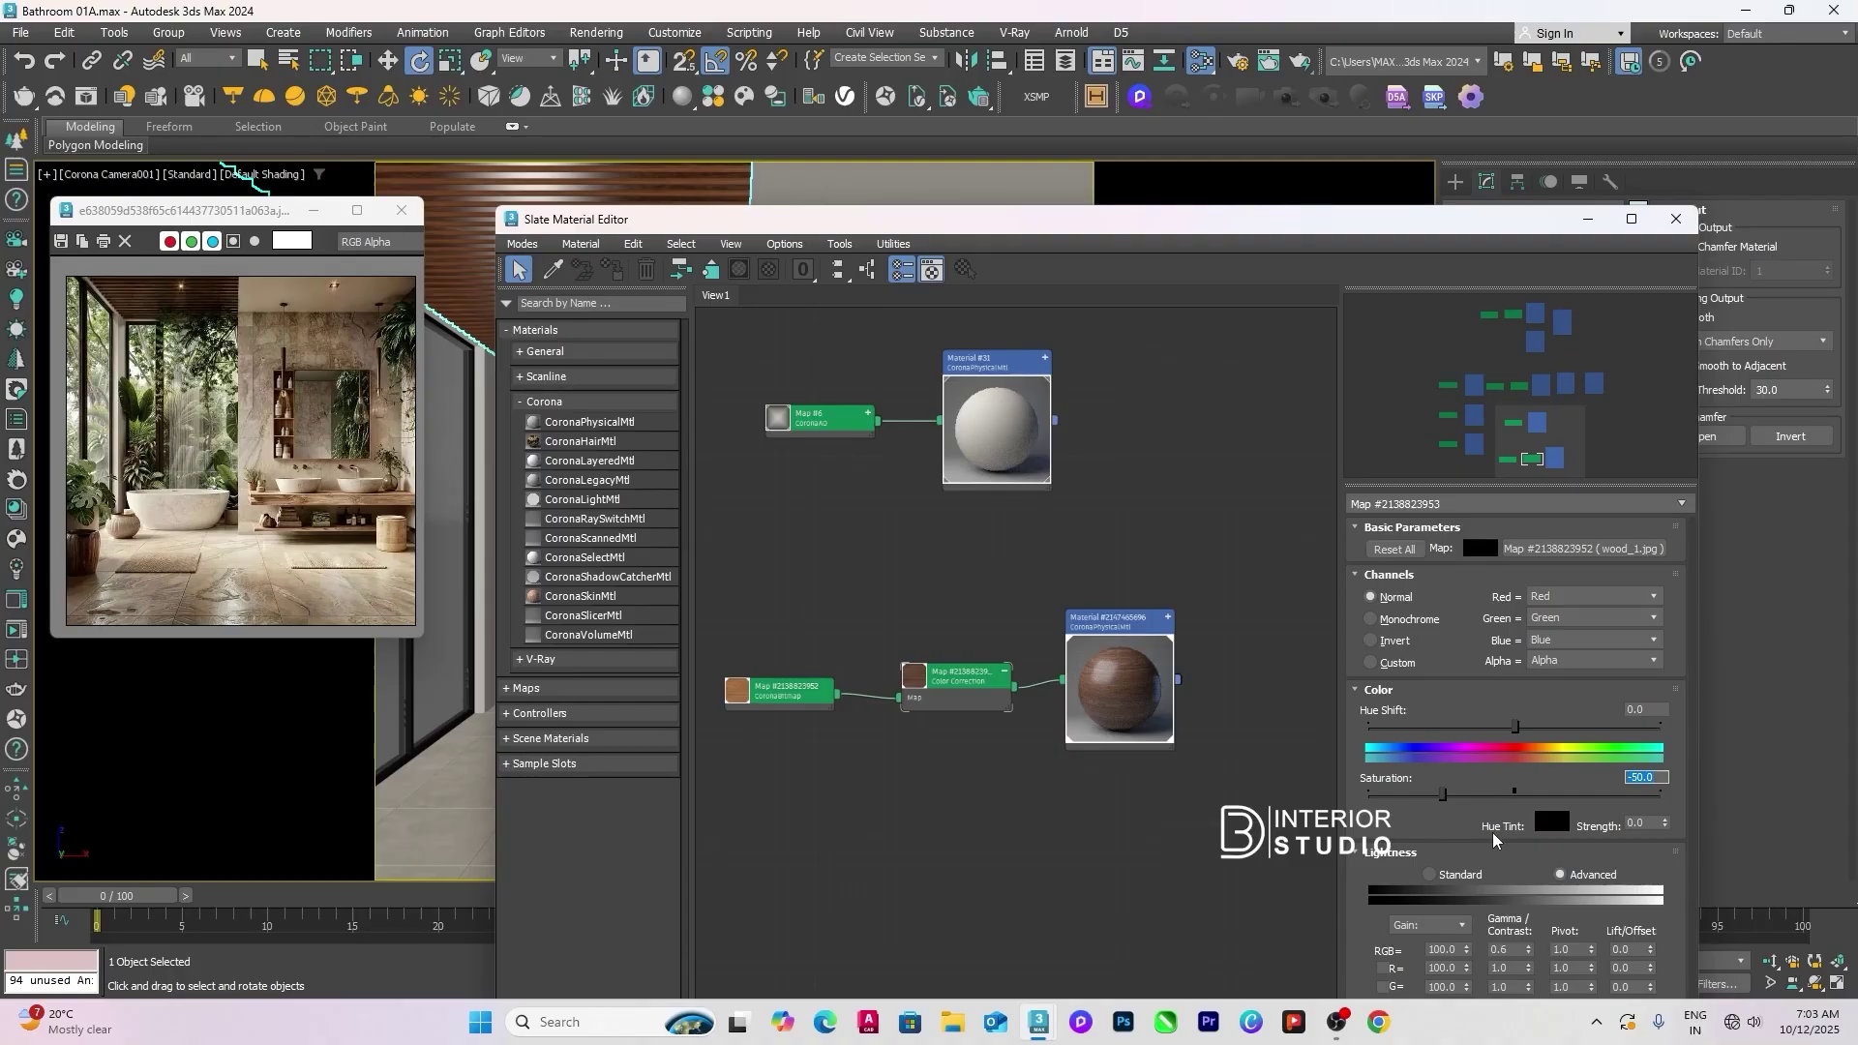
pyautogui.click(1680, 223)
pyautogui.press('F3')
pyautogui.click(705, 534)
pyautogui.press('F3')
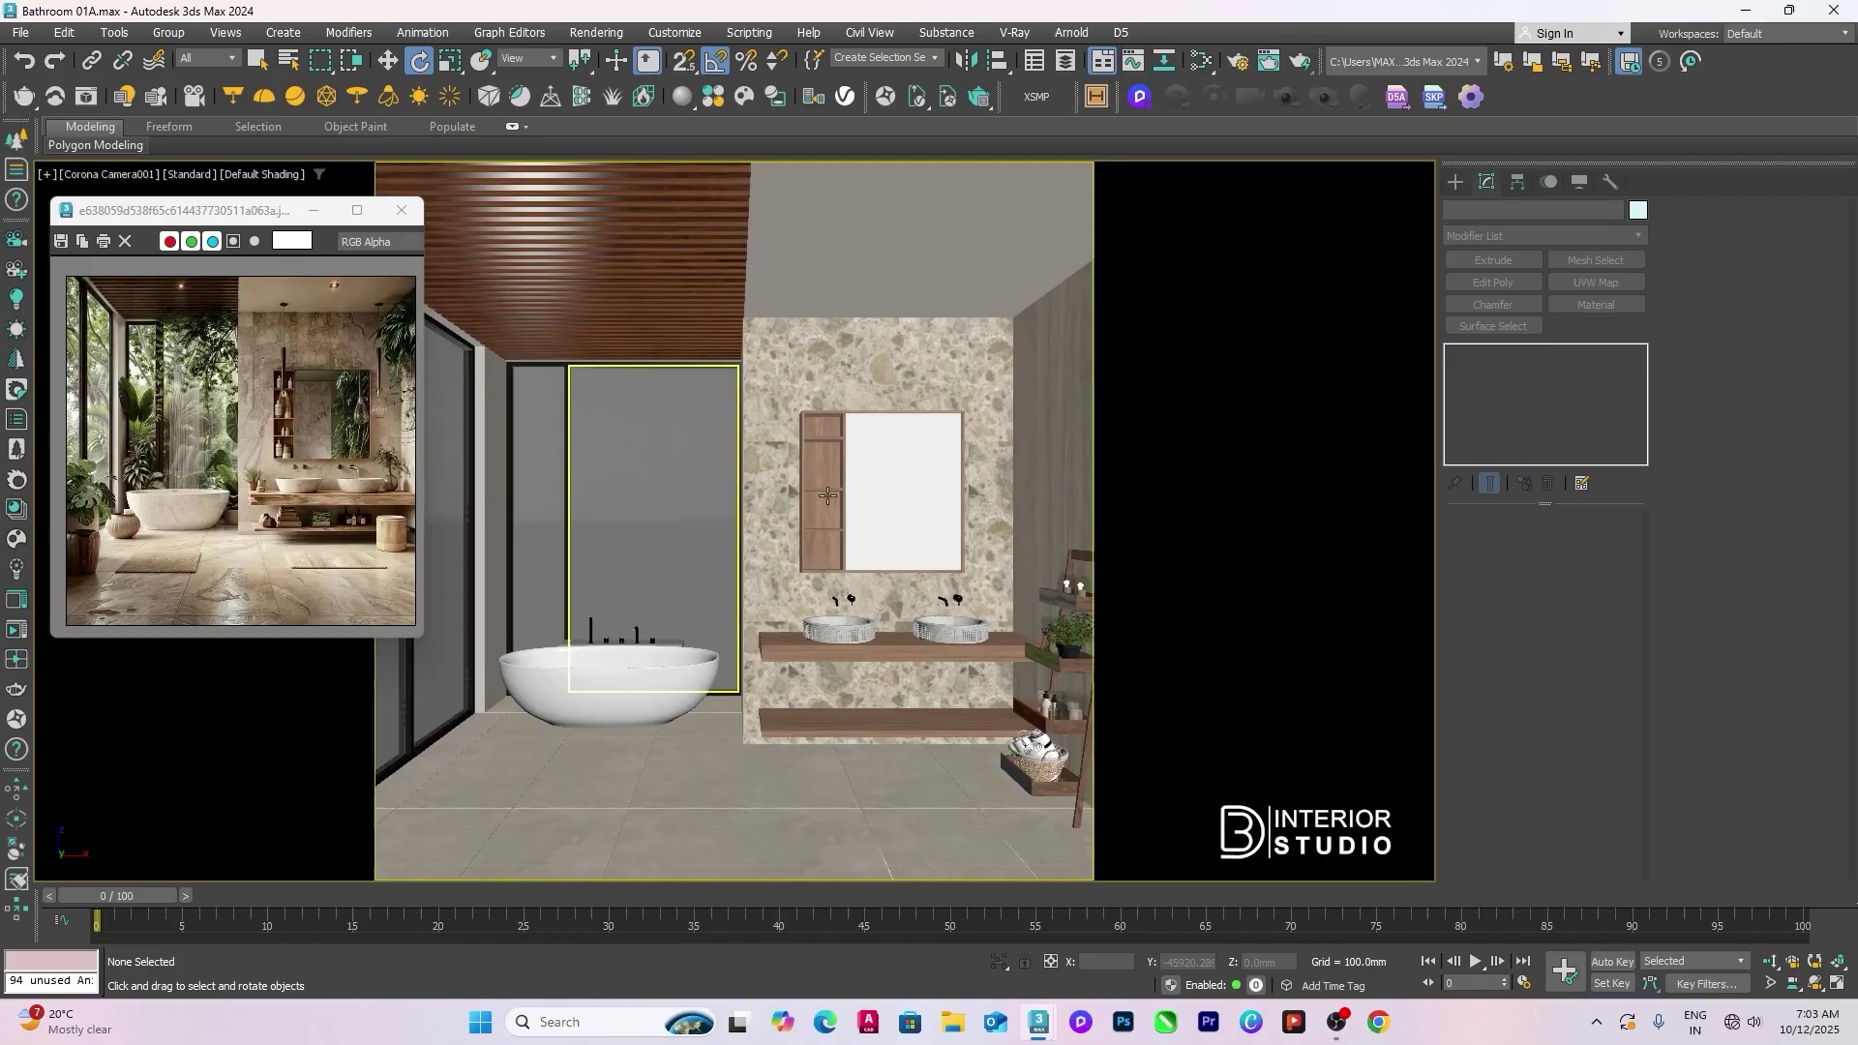
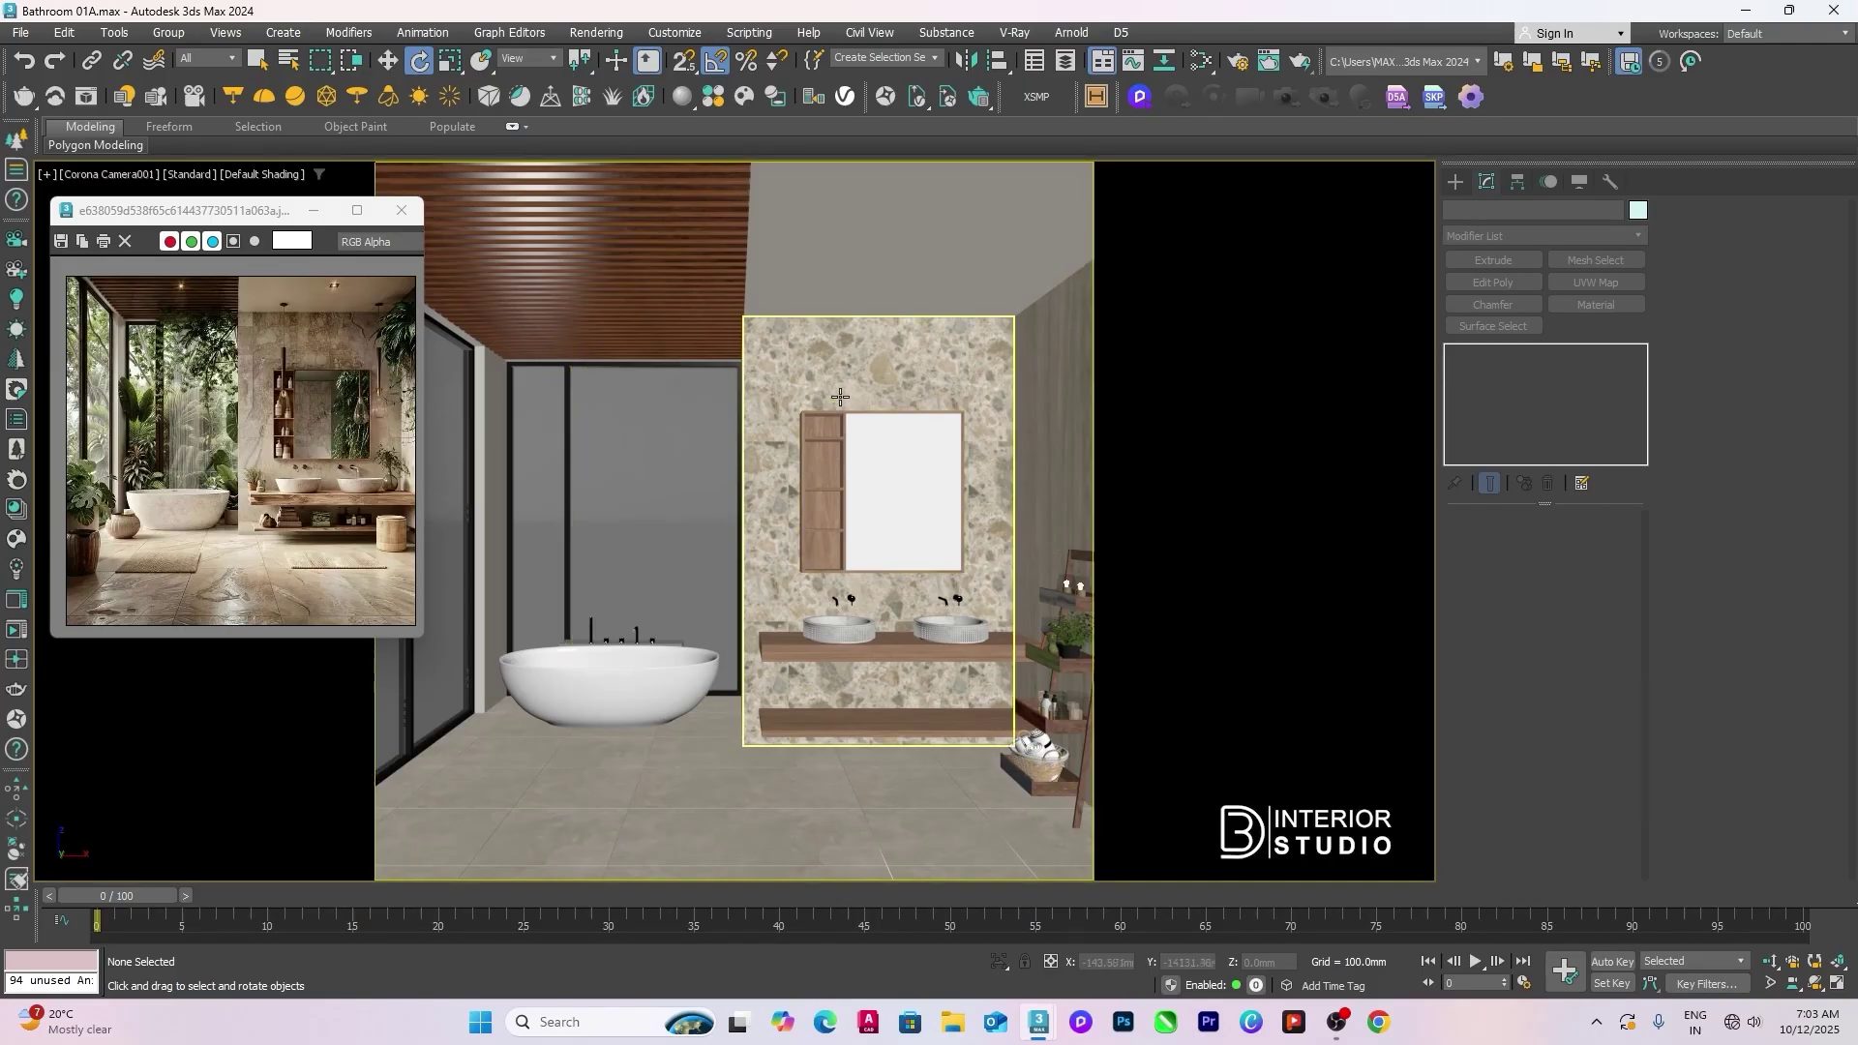
# Step: Move the spare bathroom accessories group beside the room farther out to the side, working in the Top view
pyautogui.click(842, 359)
pyautogui.press('t')
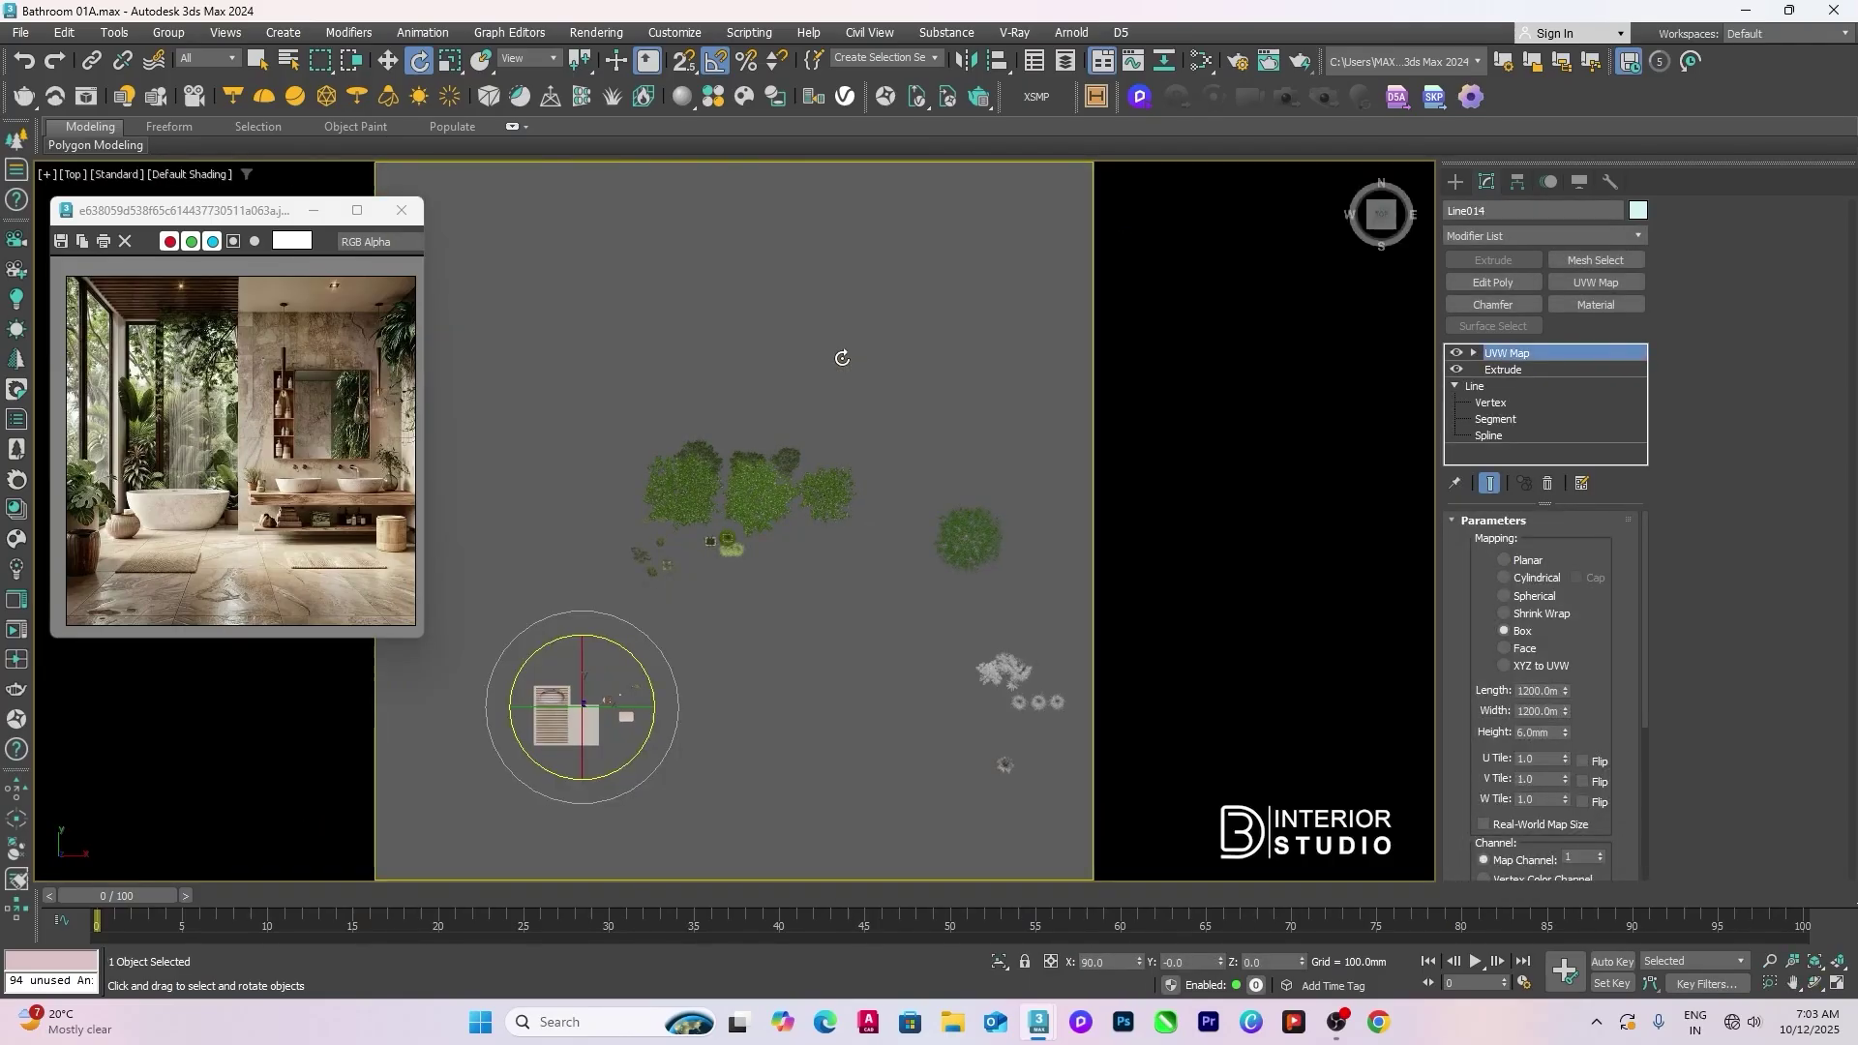
pyautogui.press('z')
pyautogui.scroll(-9, 743, 573)
pyautogui.click(803, 459)
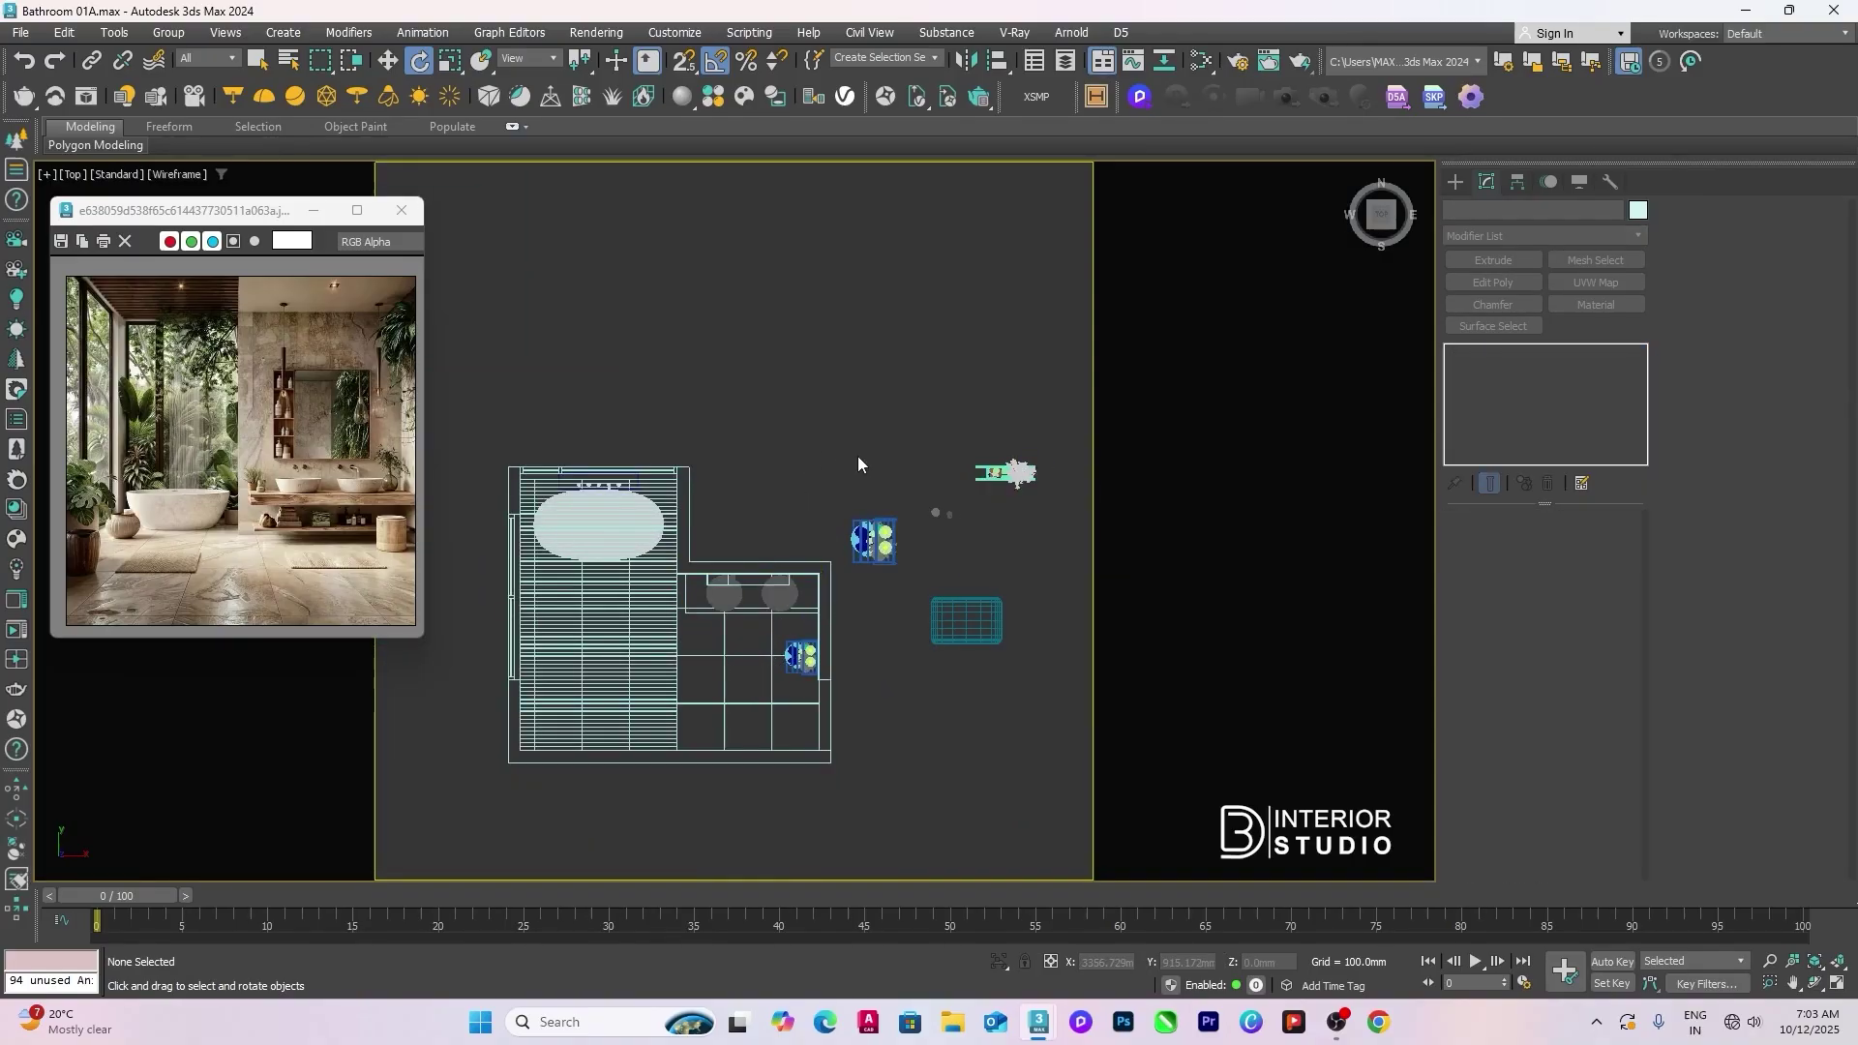
pyautogui.moveTo(873, 484); pyautogui.dragTo(796, 528, button='middle')
pyautogui.click(809, 524)
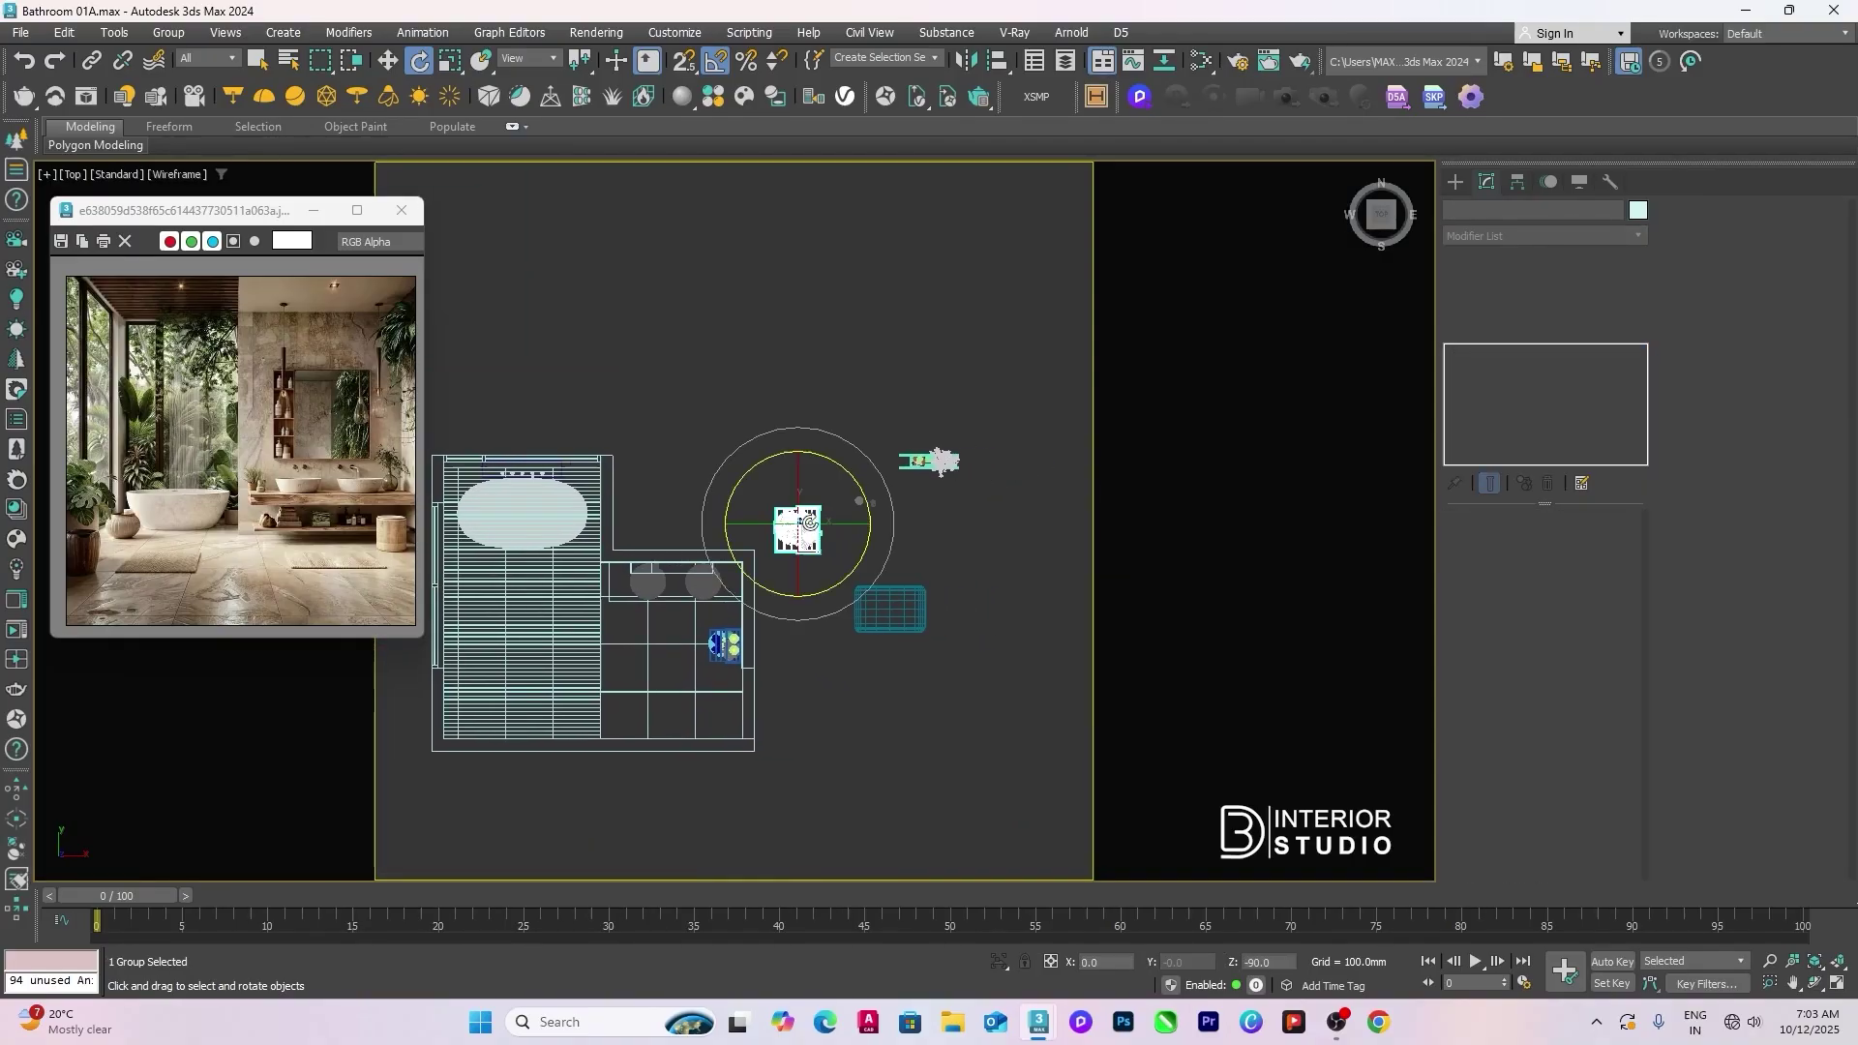
pyautogui.press('w')
pyautogui.moveTo(820, 493); pyautogui.dragTo(1181, 552)
# Step: Move the bath mat from outside the room onto the floor in front of the washbasin vanity
pyautogui.click(926, 594)
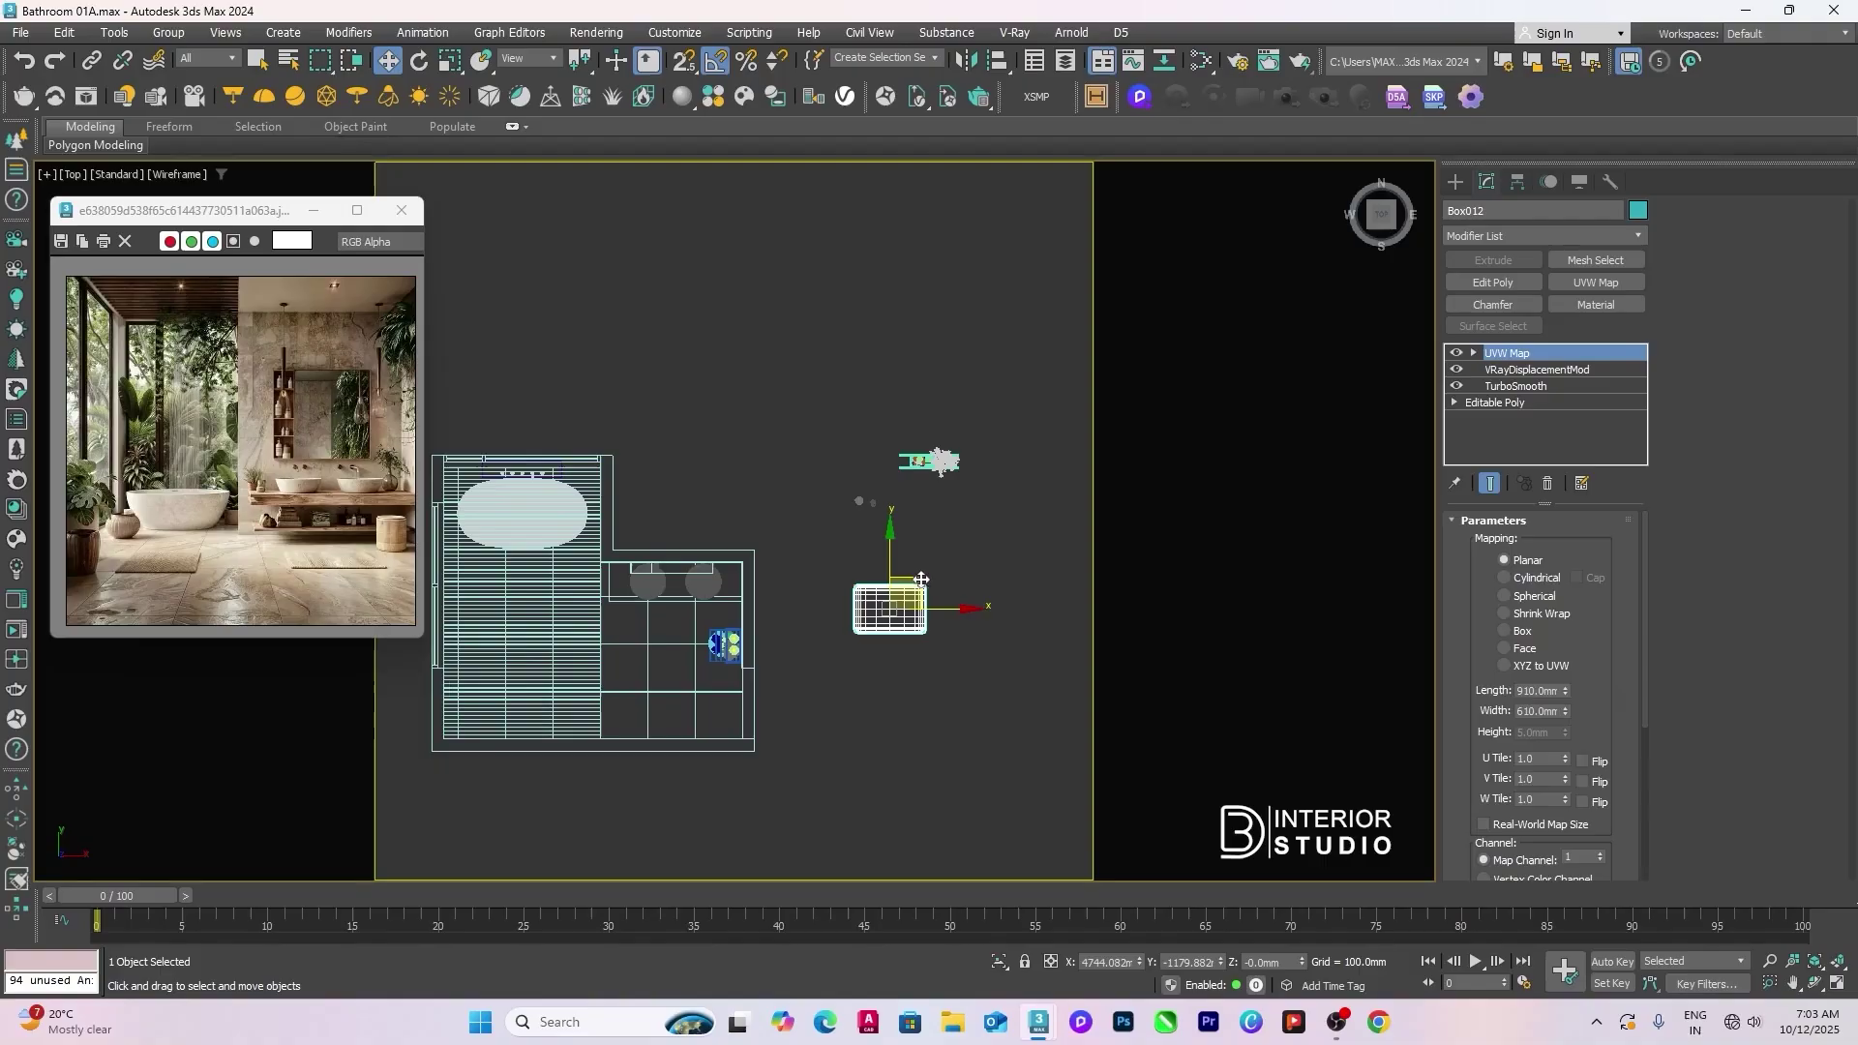
pyautogui.moveTo(921, 579); pyautogui.dragTo(688, 619)
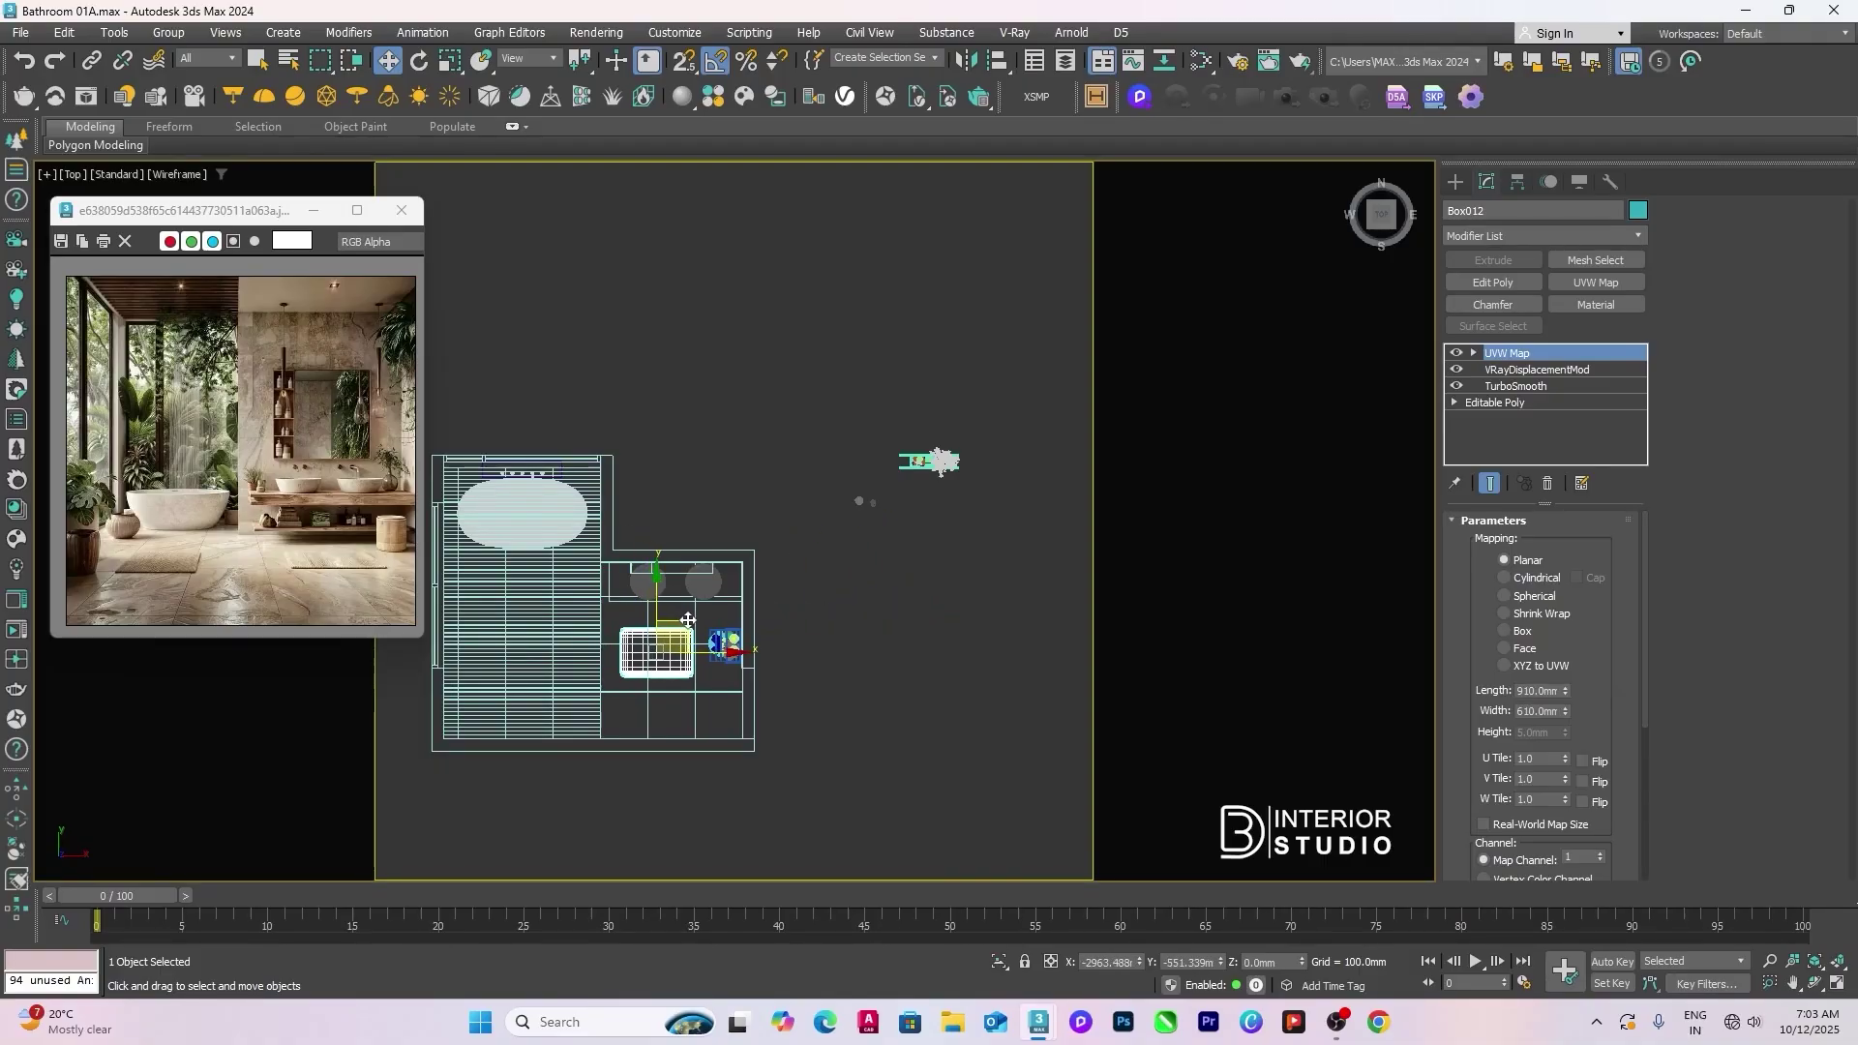
pyautogui.scroll(4, 689, 619)
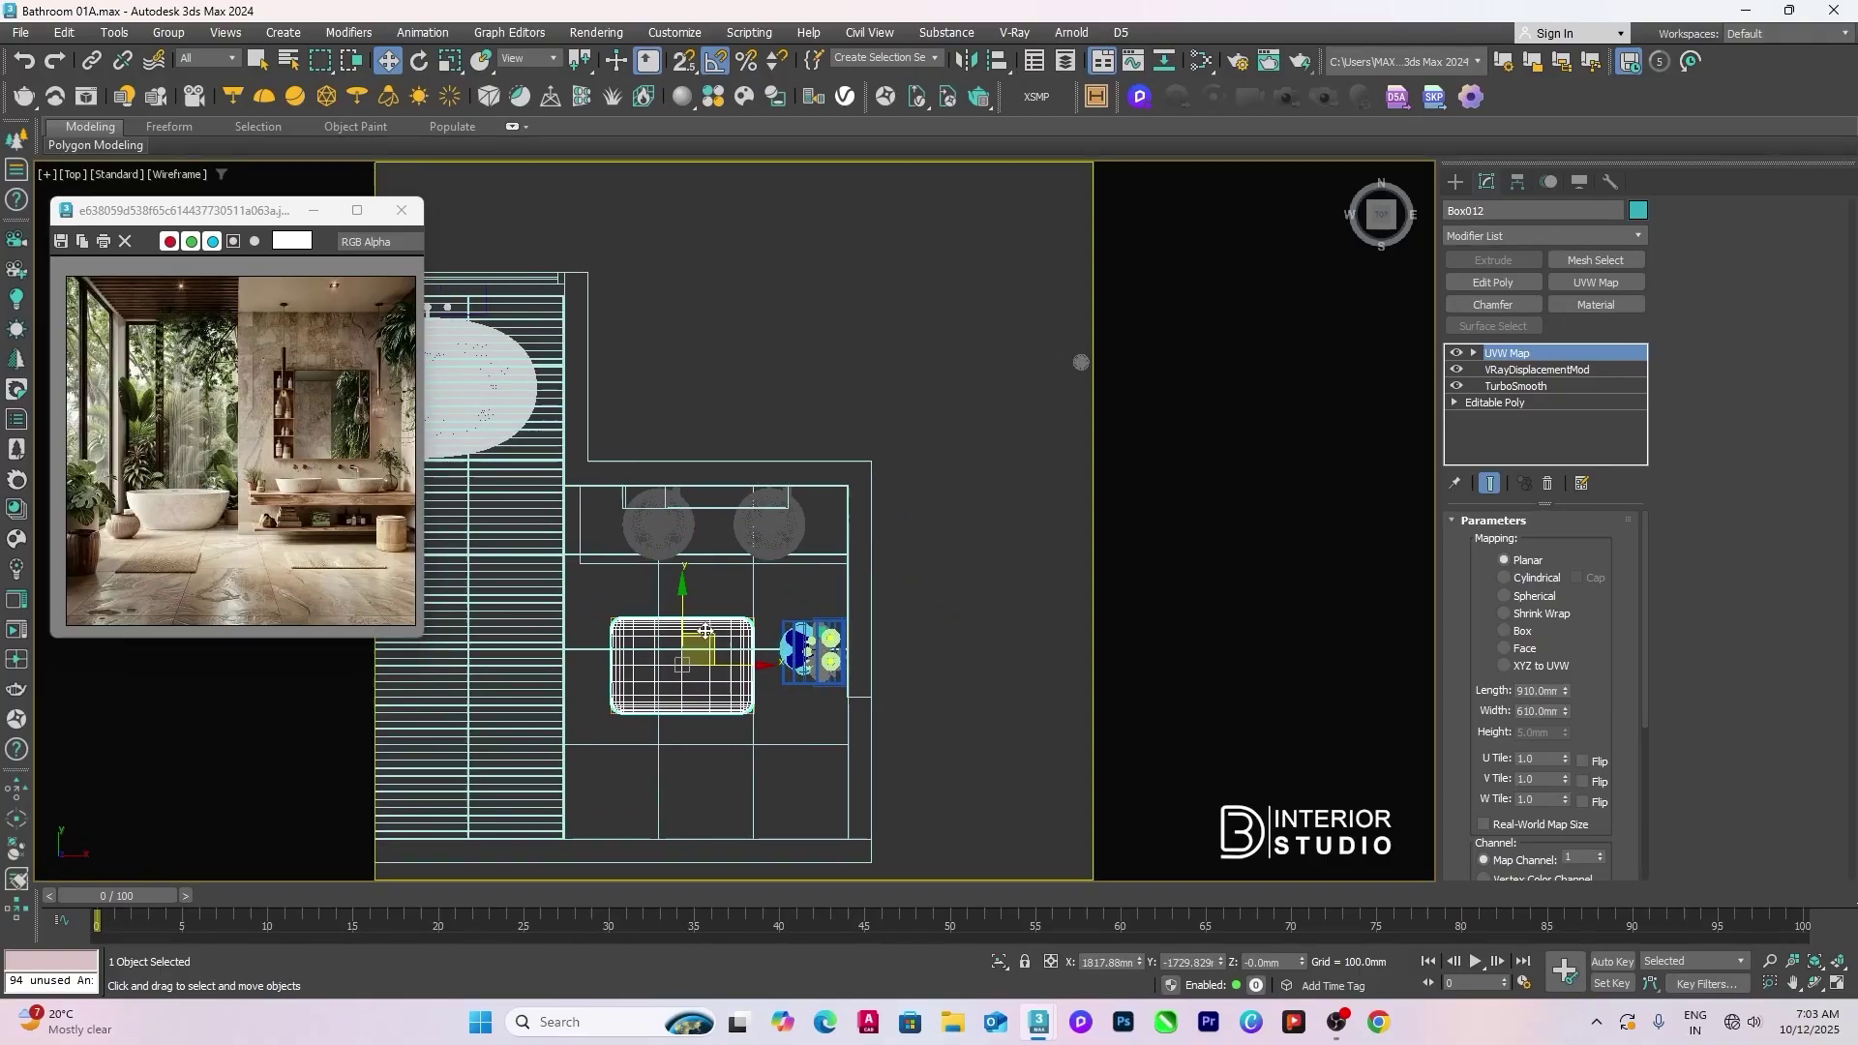
pyautogui.scroll(-2, 784, 623)
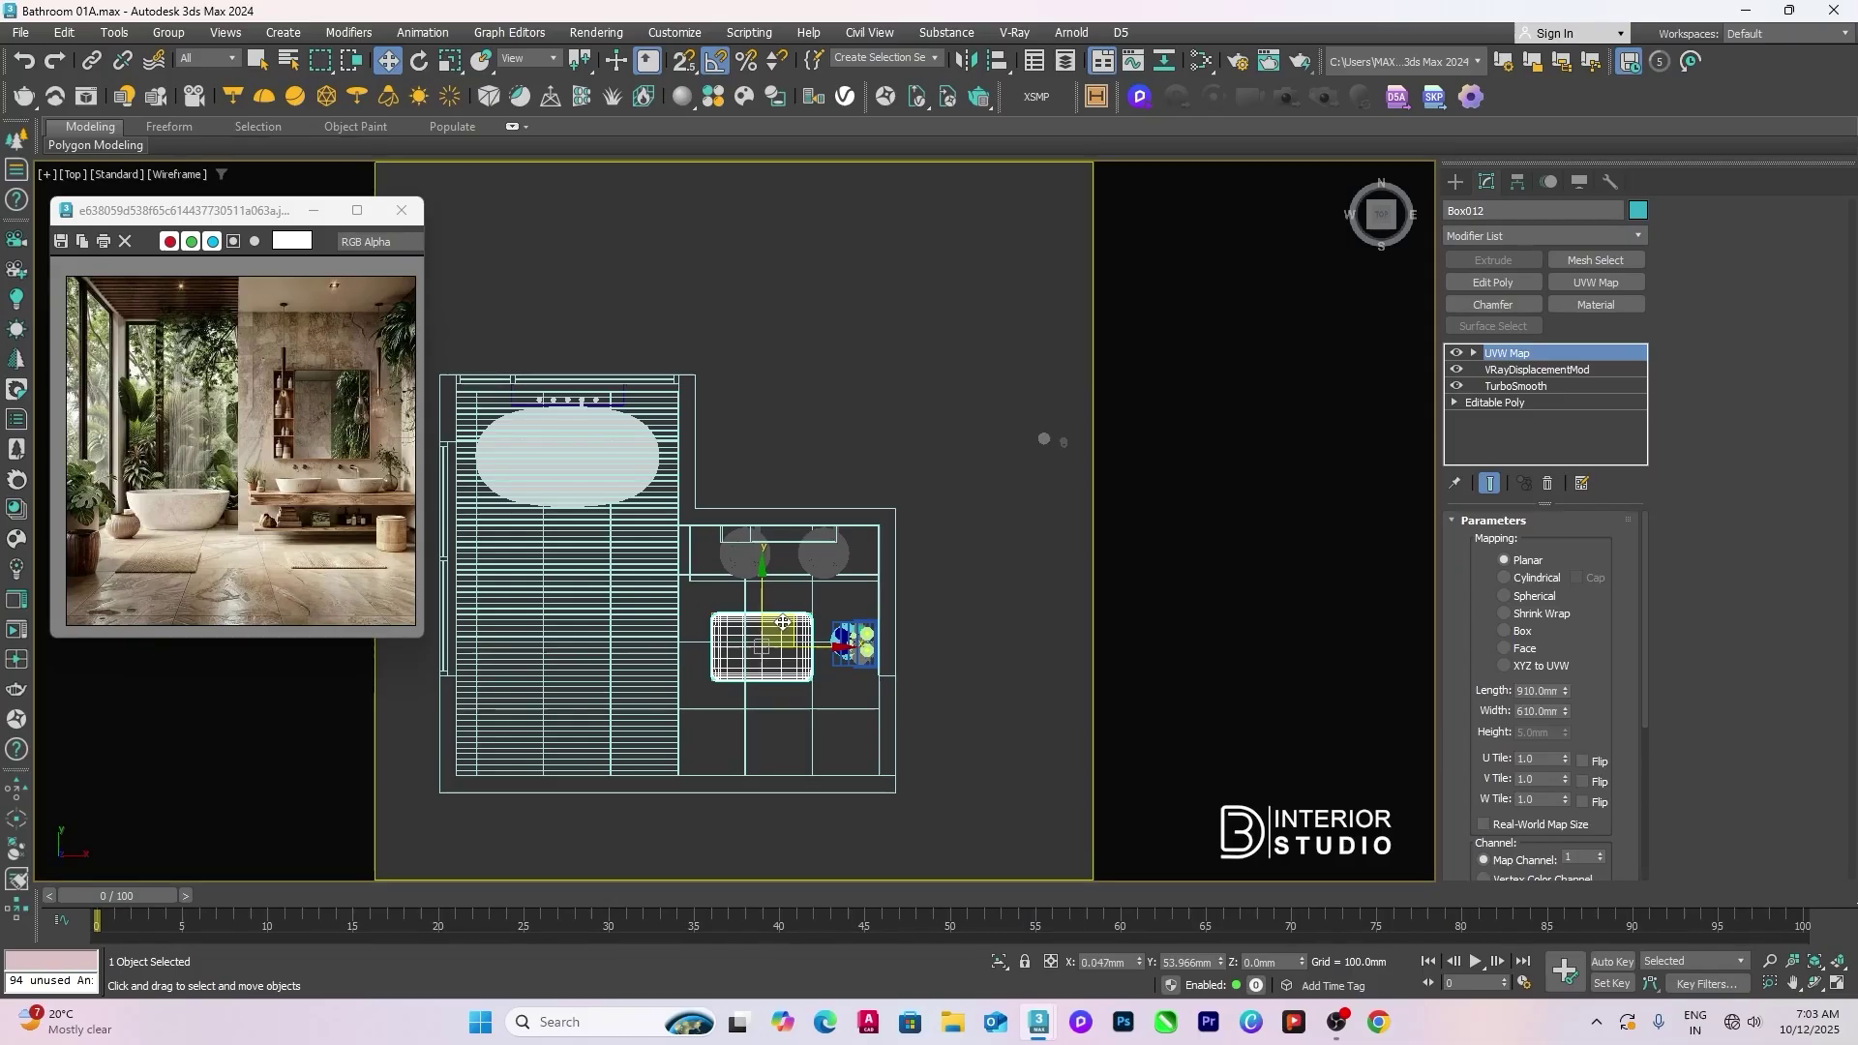
pyautogui.moveTo(985, 612); pyautogui.dragTo(974, 611, button='middle')
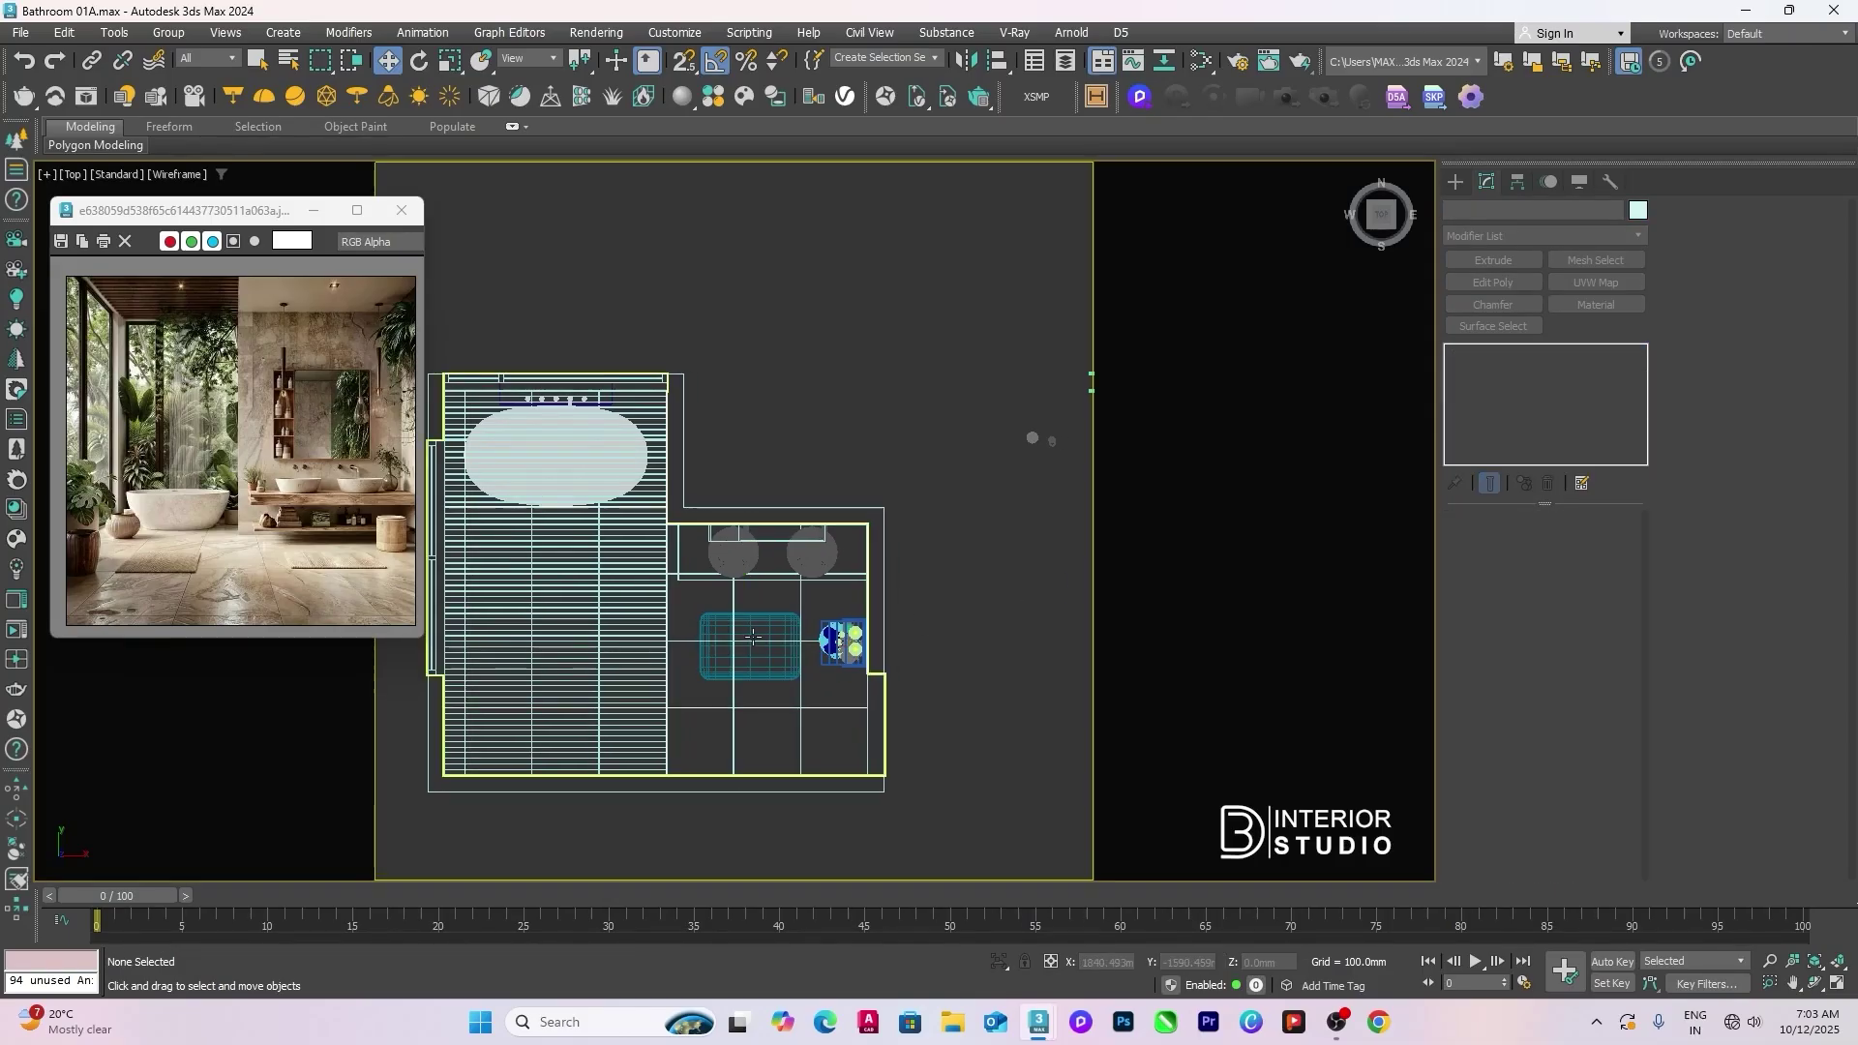
# Step: Measure the bath mat's overall dimensions with Smart Measure
pyautogui.click(1097, 97)
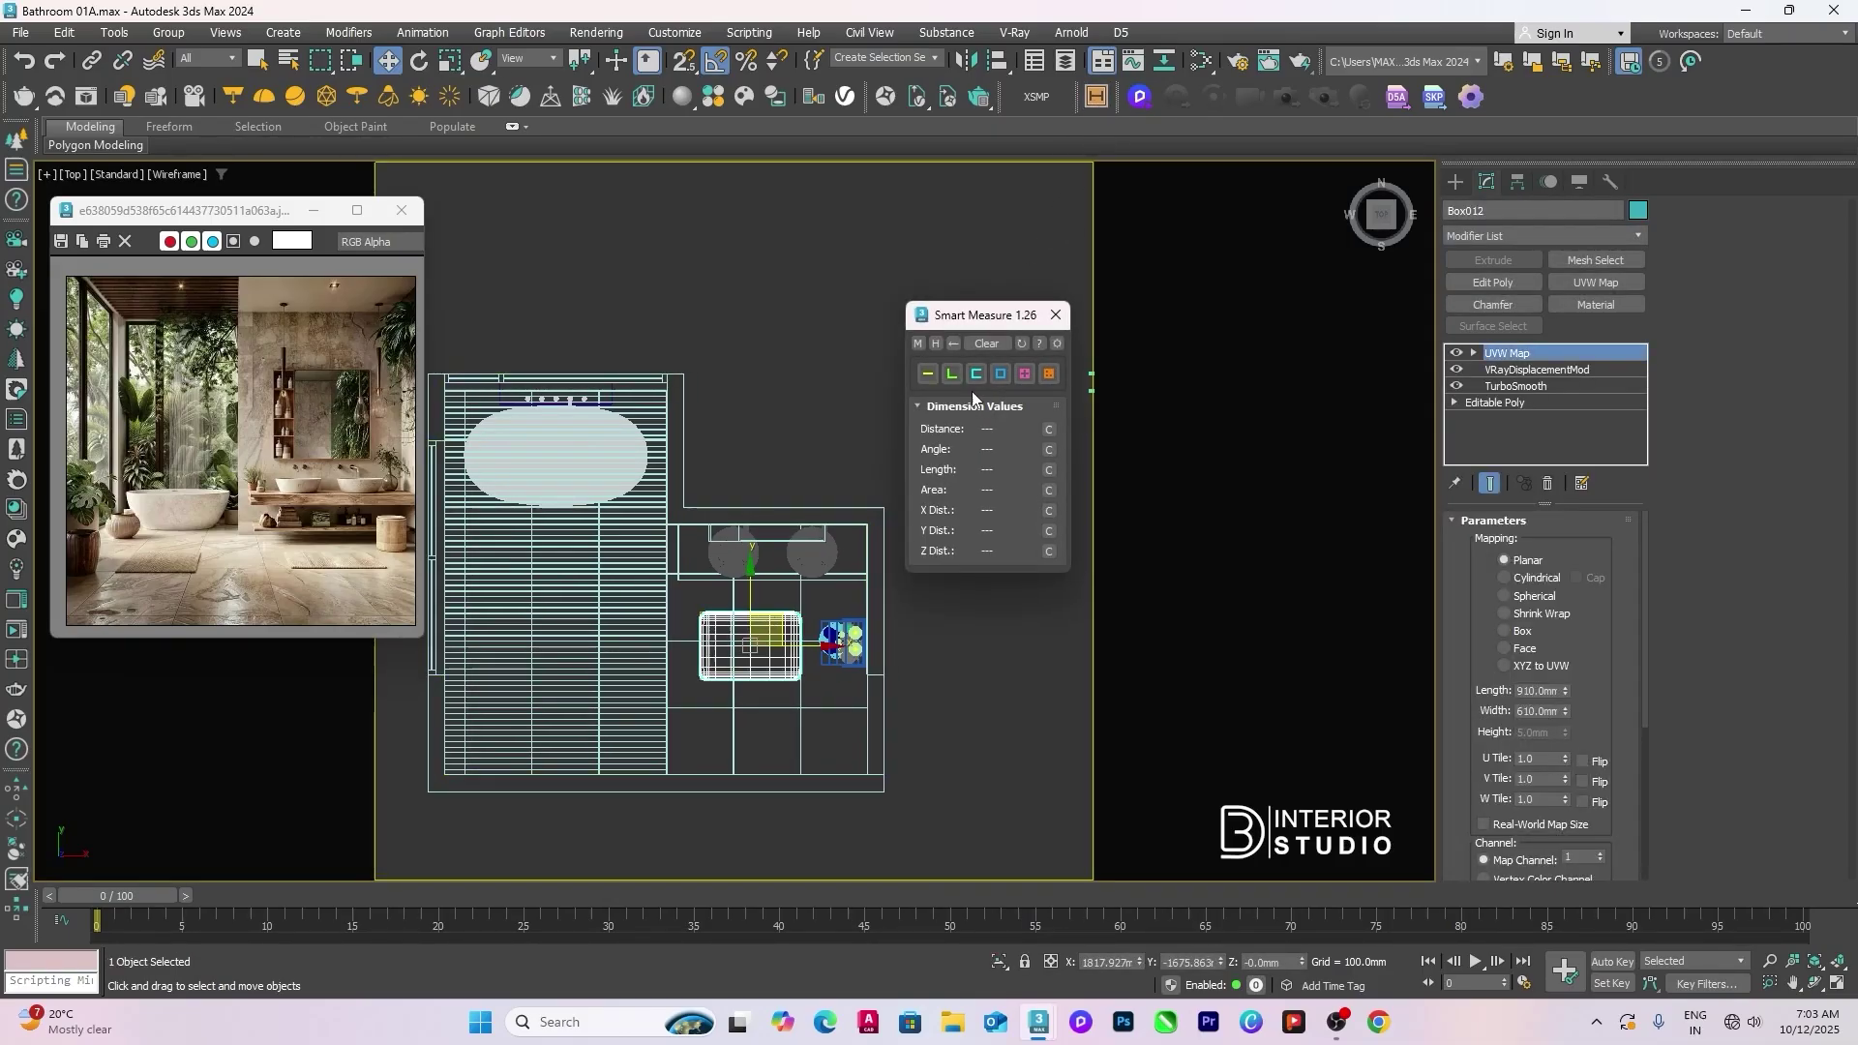
pyautogui.click(1047, 375)
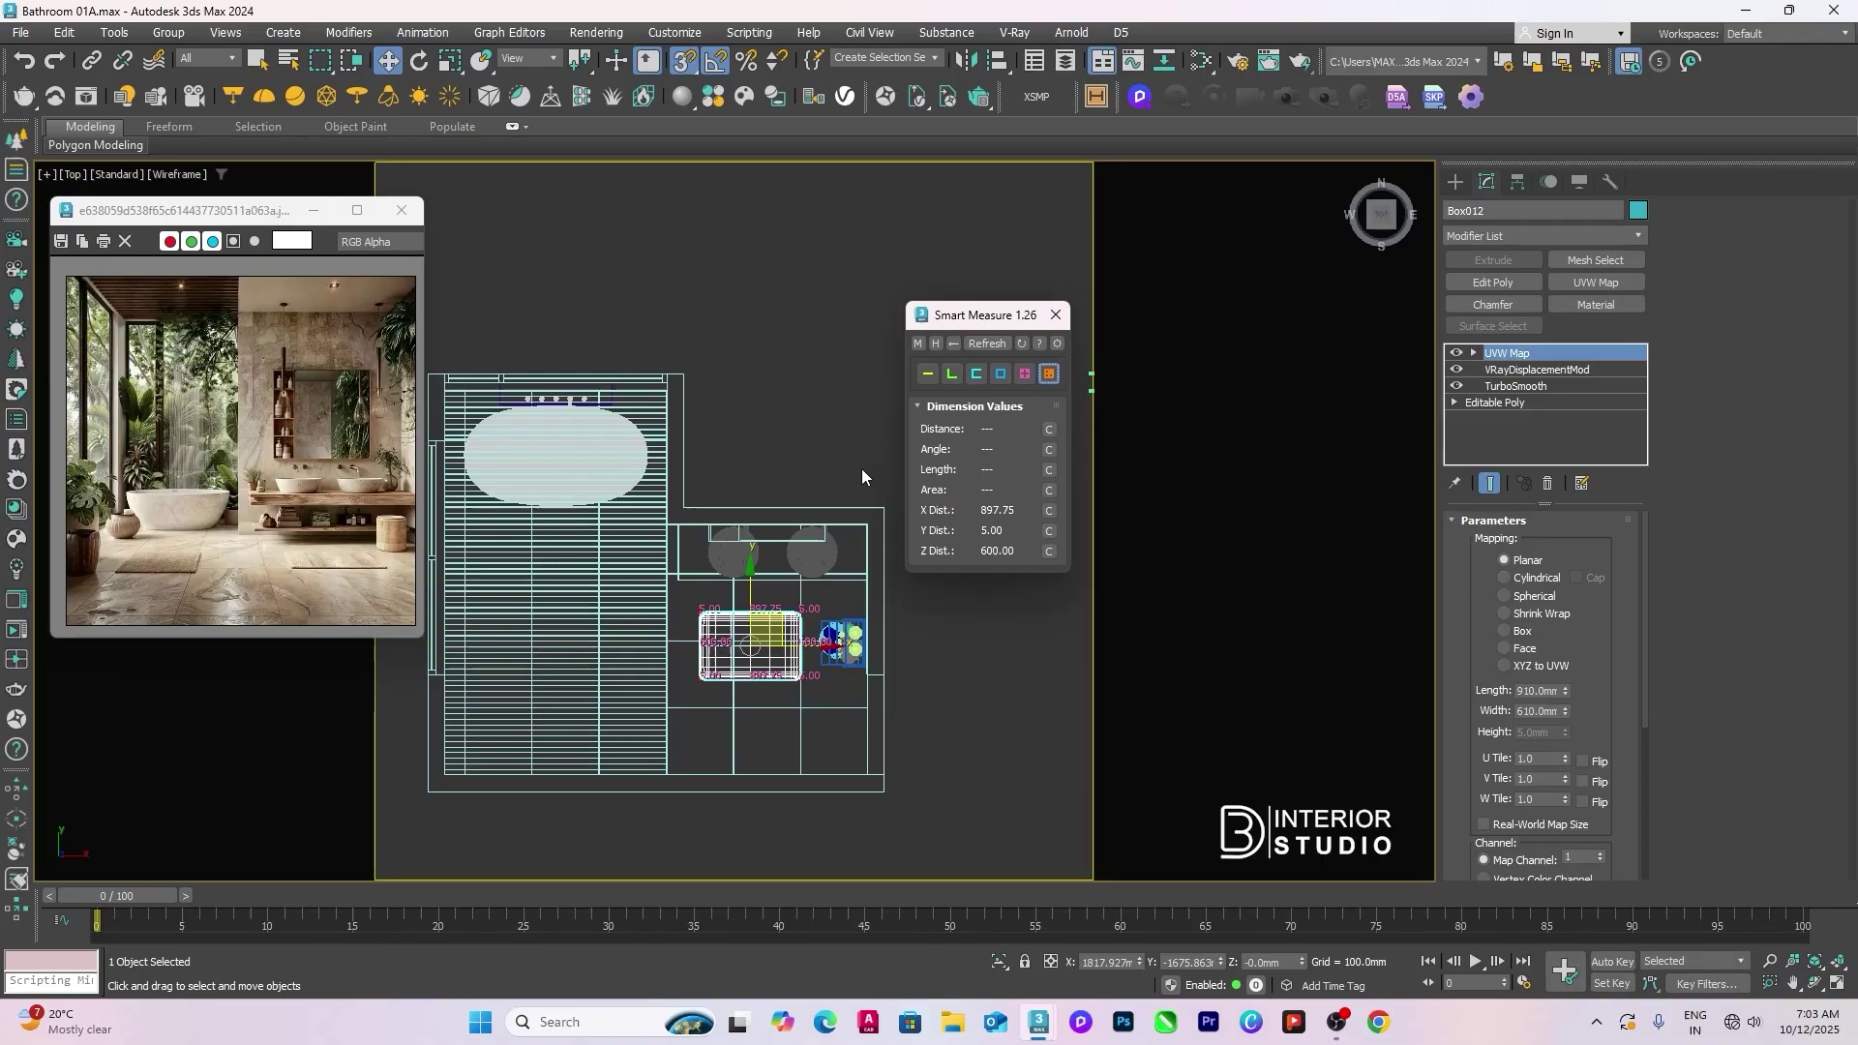
pyautogui.scroll(5, 770, 658)
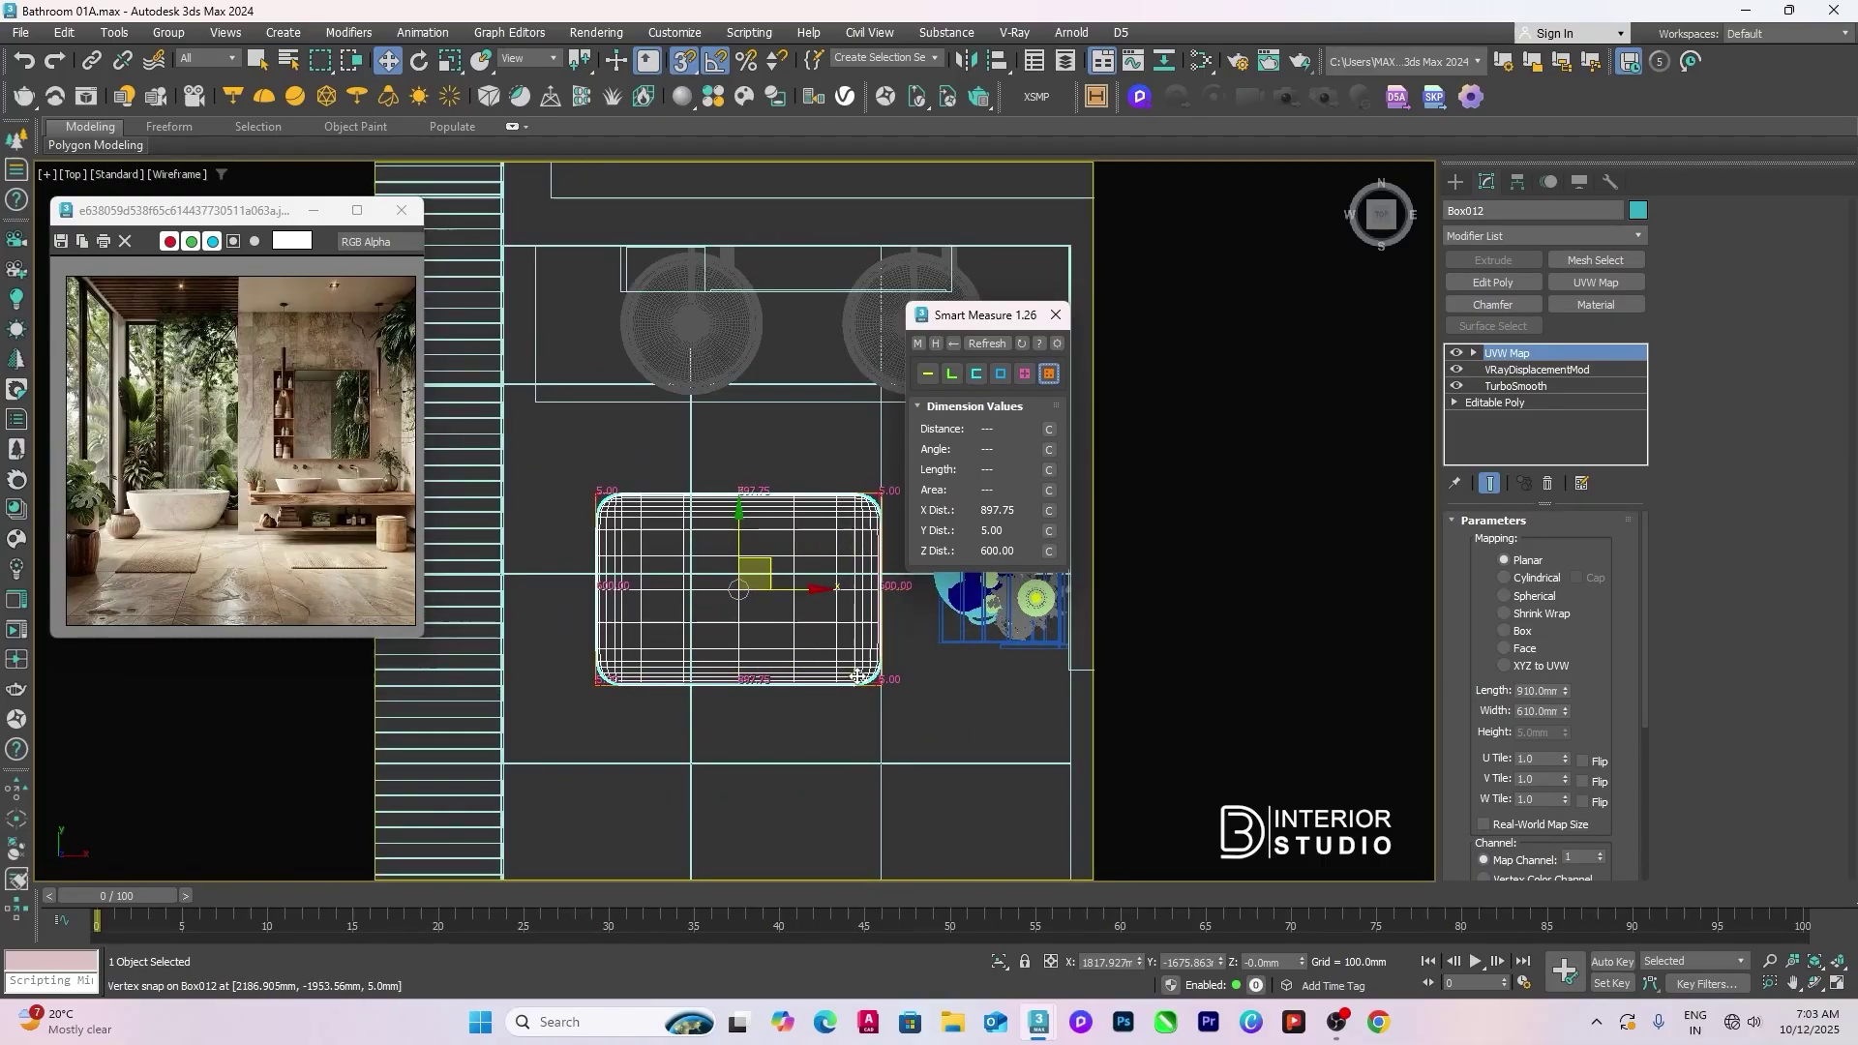
pyautogui.click(1056, 314)
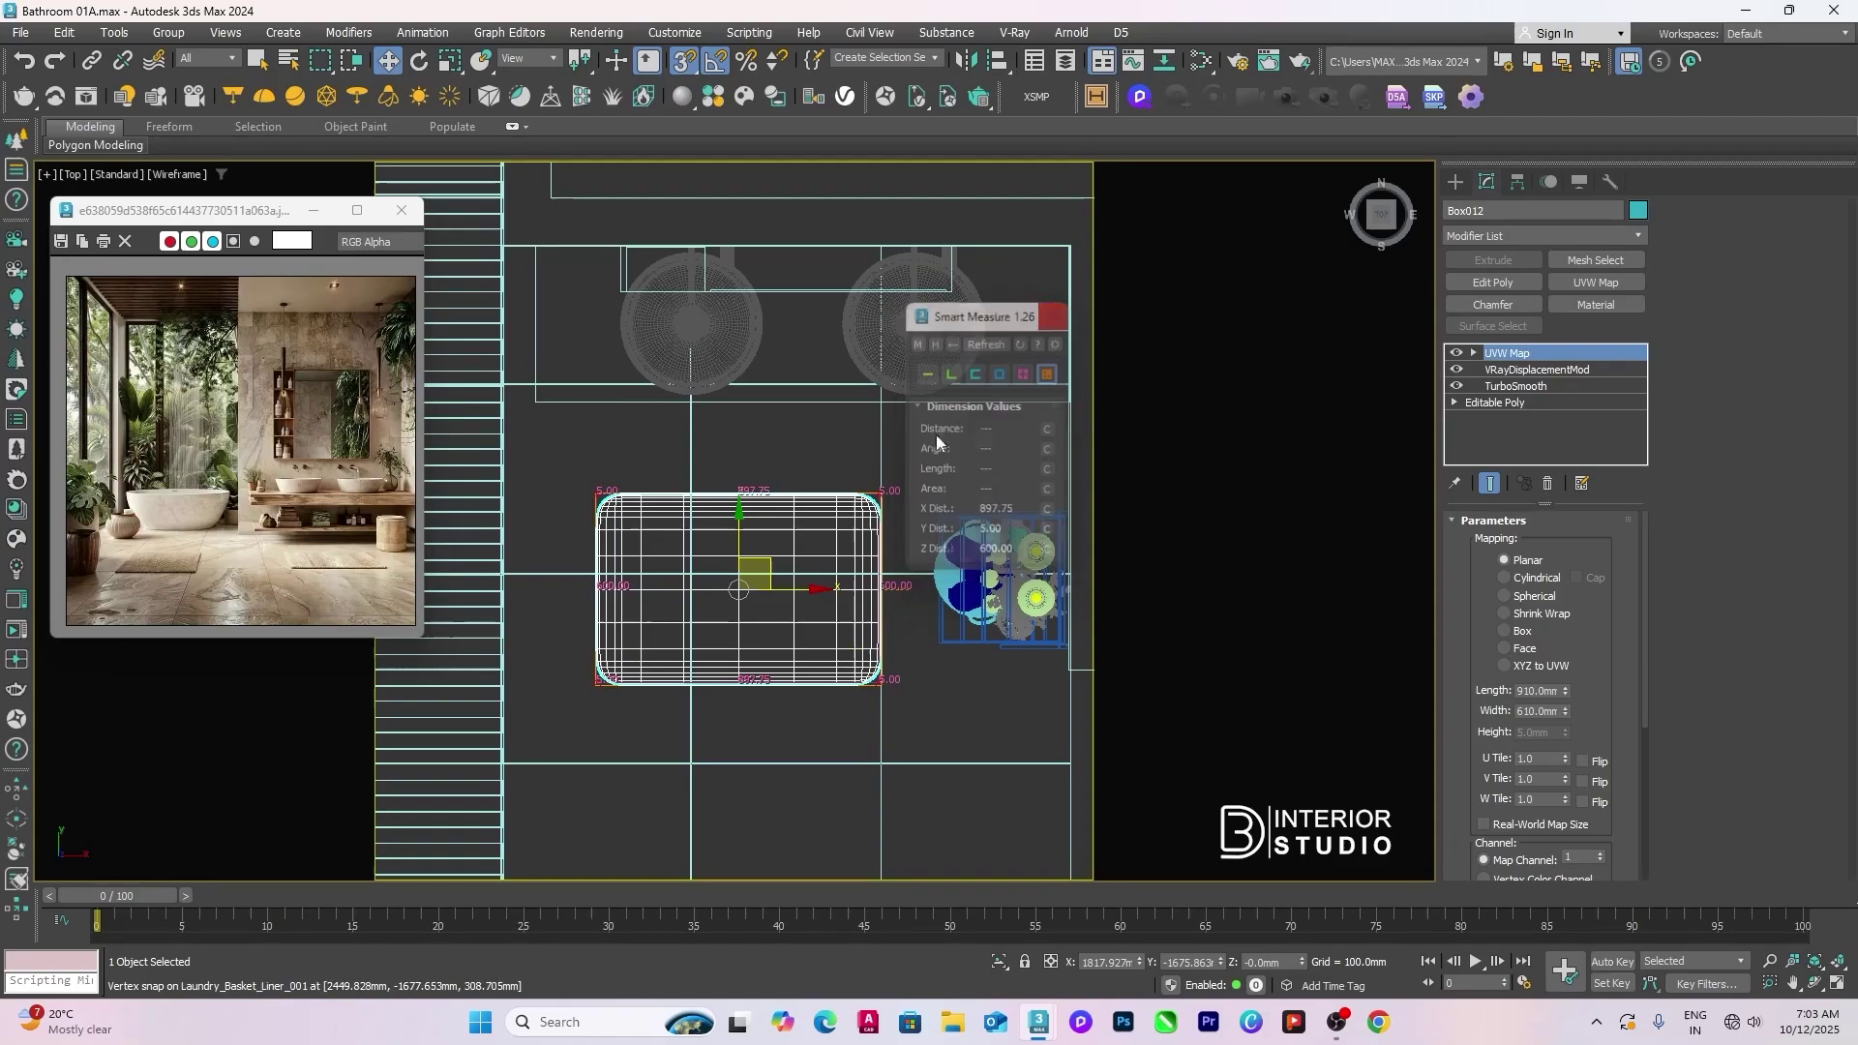
pyautogui.click(805, 449)
# Step: Scale the bath mat to 80% in X and Y, leaving Z at 100%
pyautogui.click(801, 500)
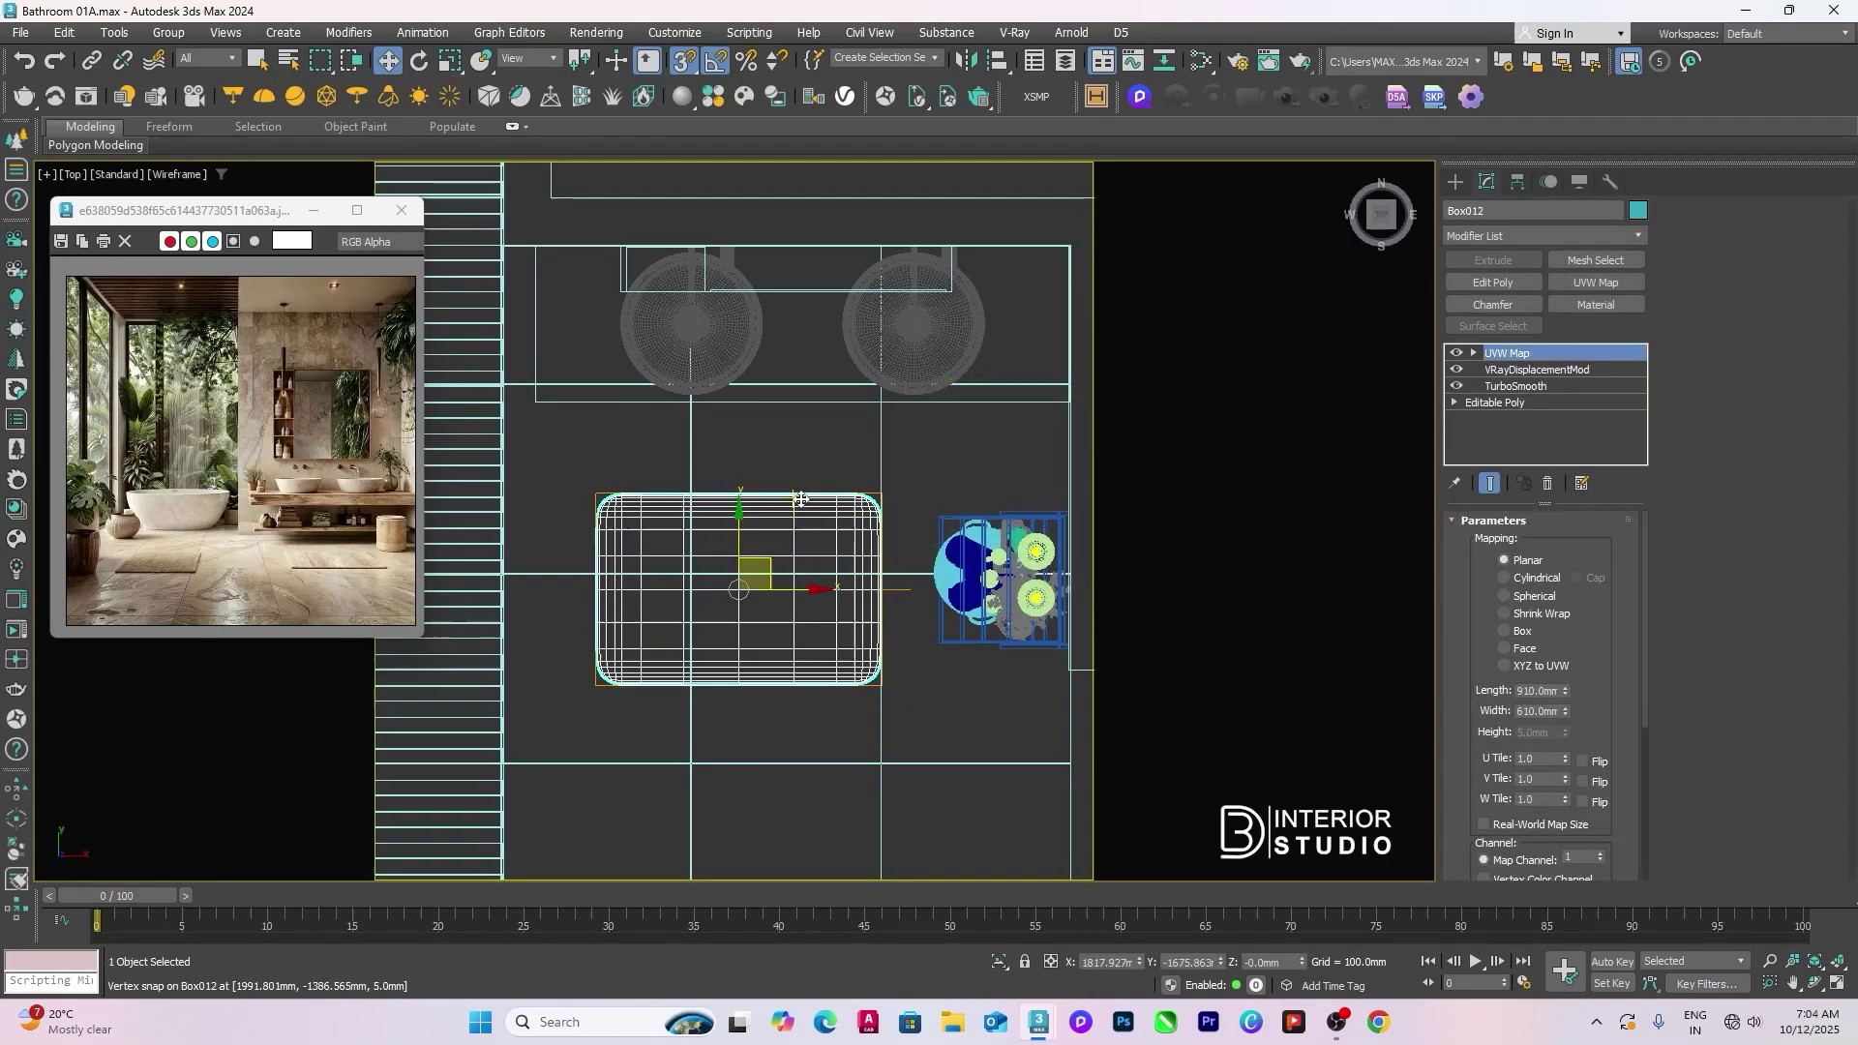
pyautogui.press('F12')
pyautogui.press('r')
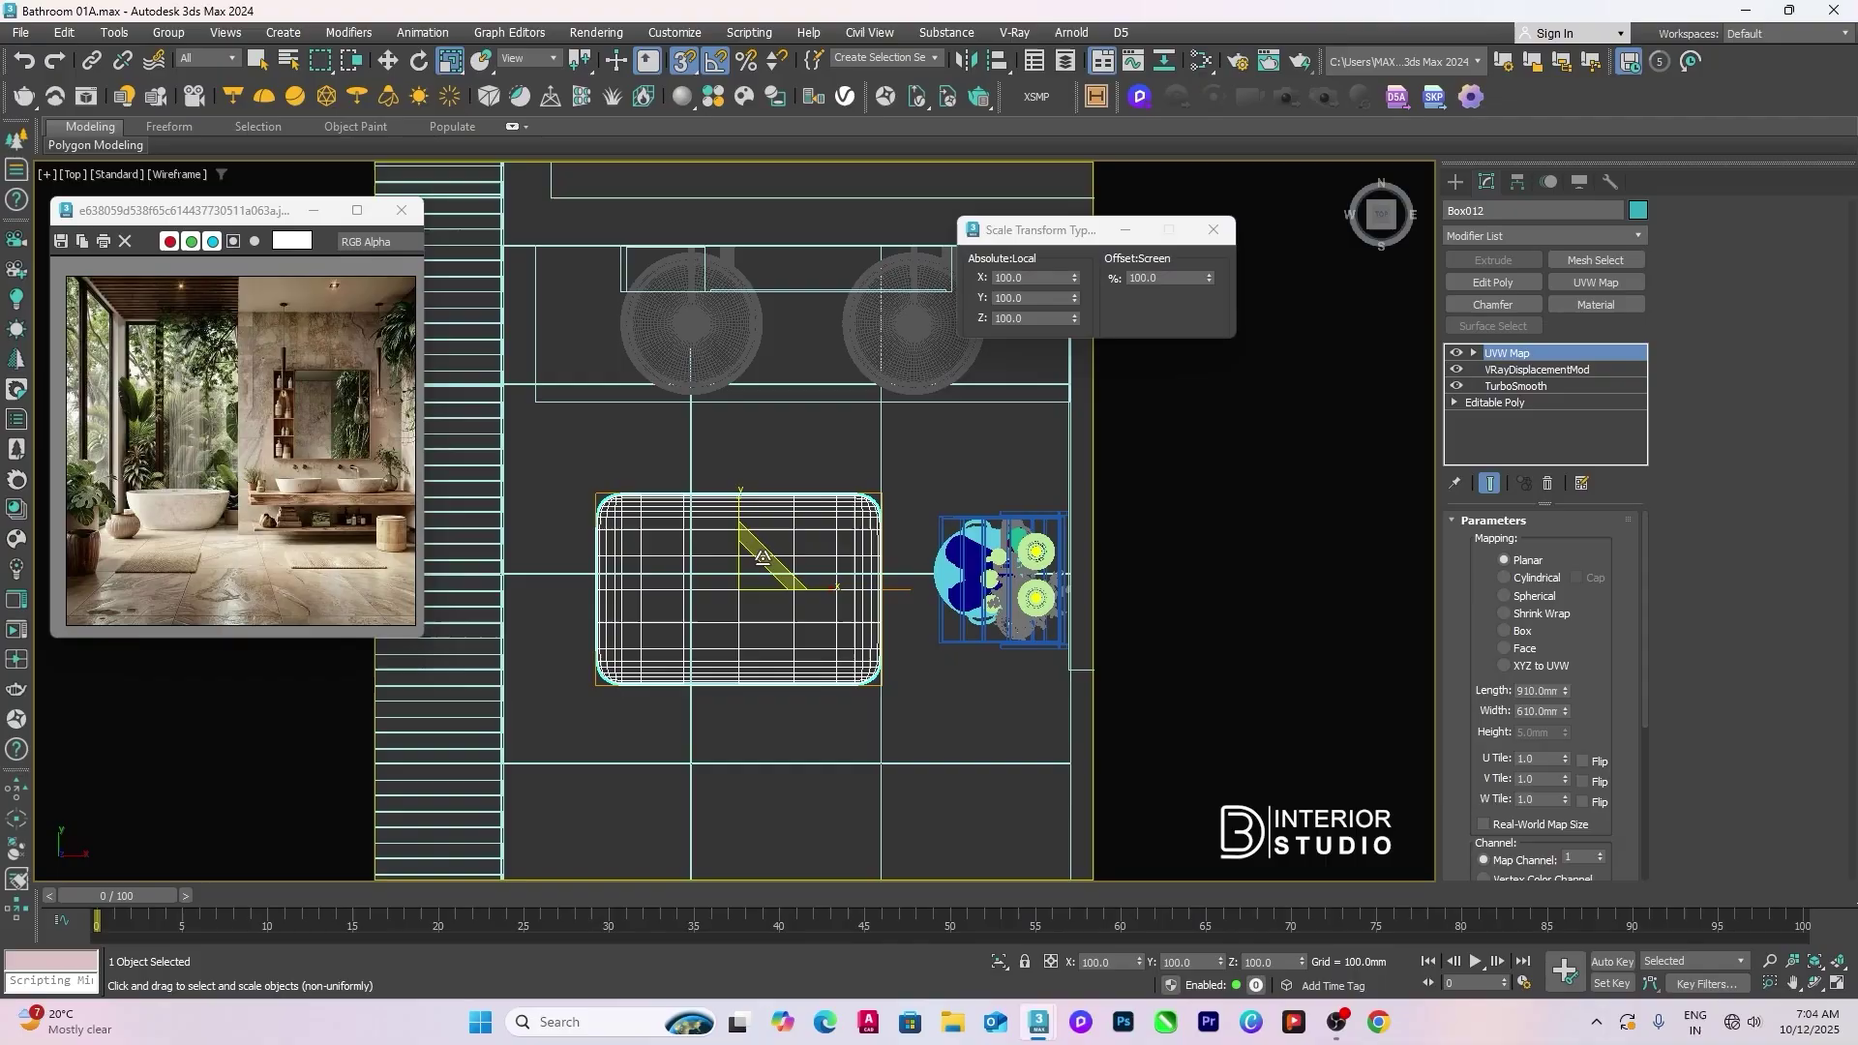
pyautogui.moveTo(763, 559); pyautogui.dragTo(751, 576)
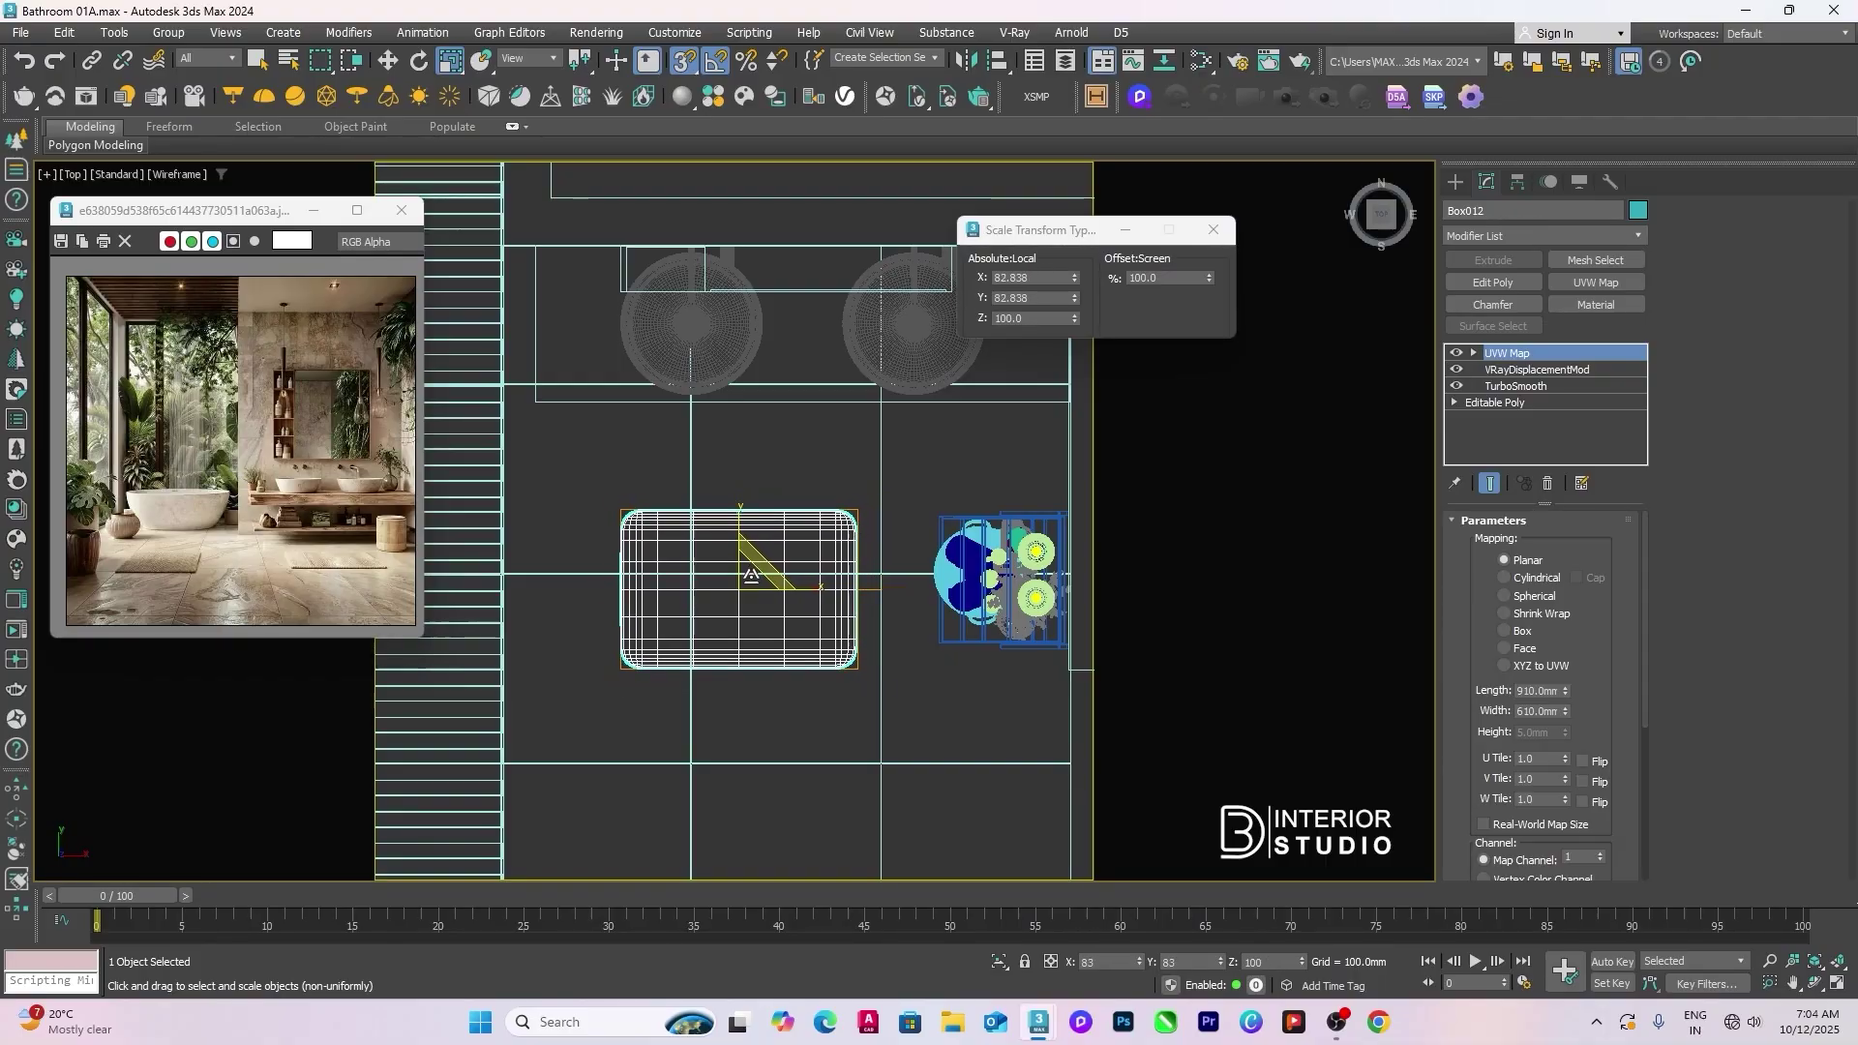
pyautogui.doubleClick(1033, 278)
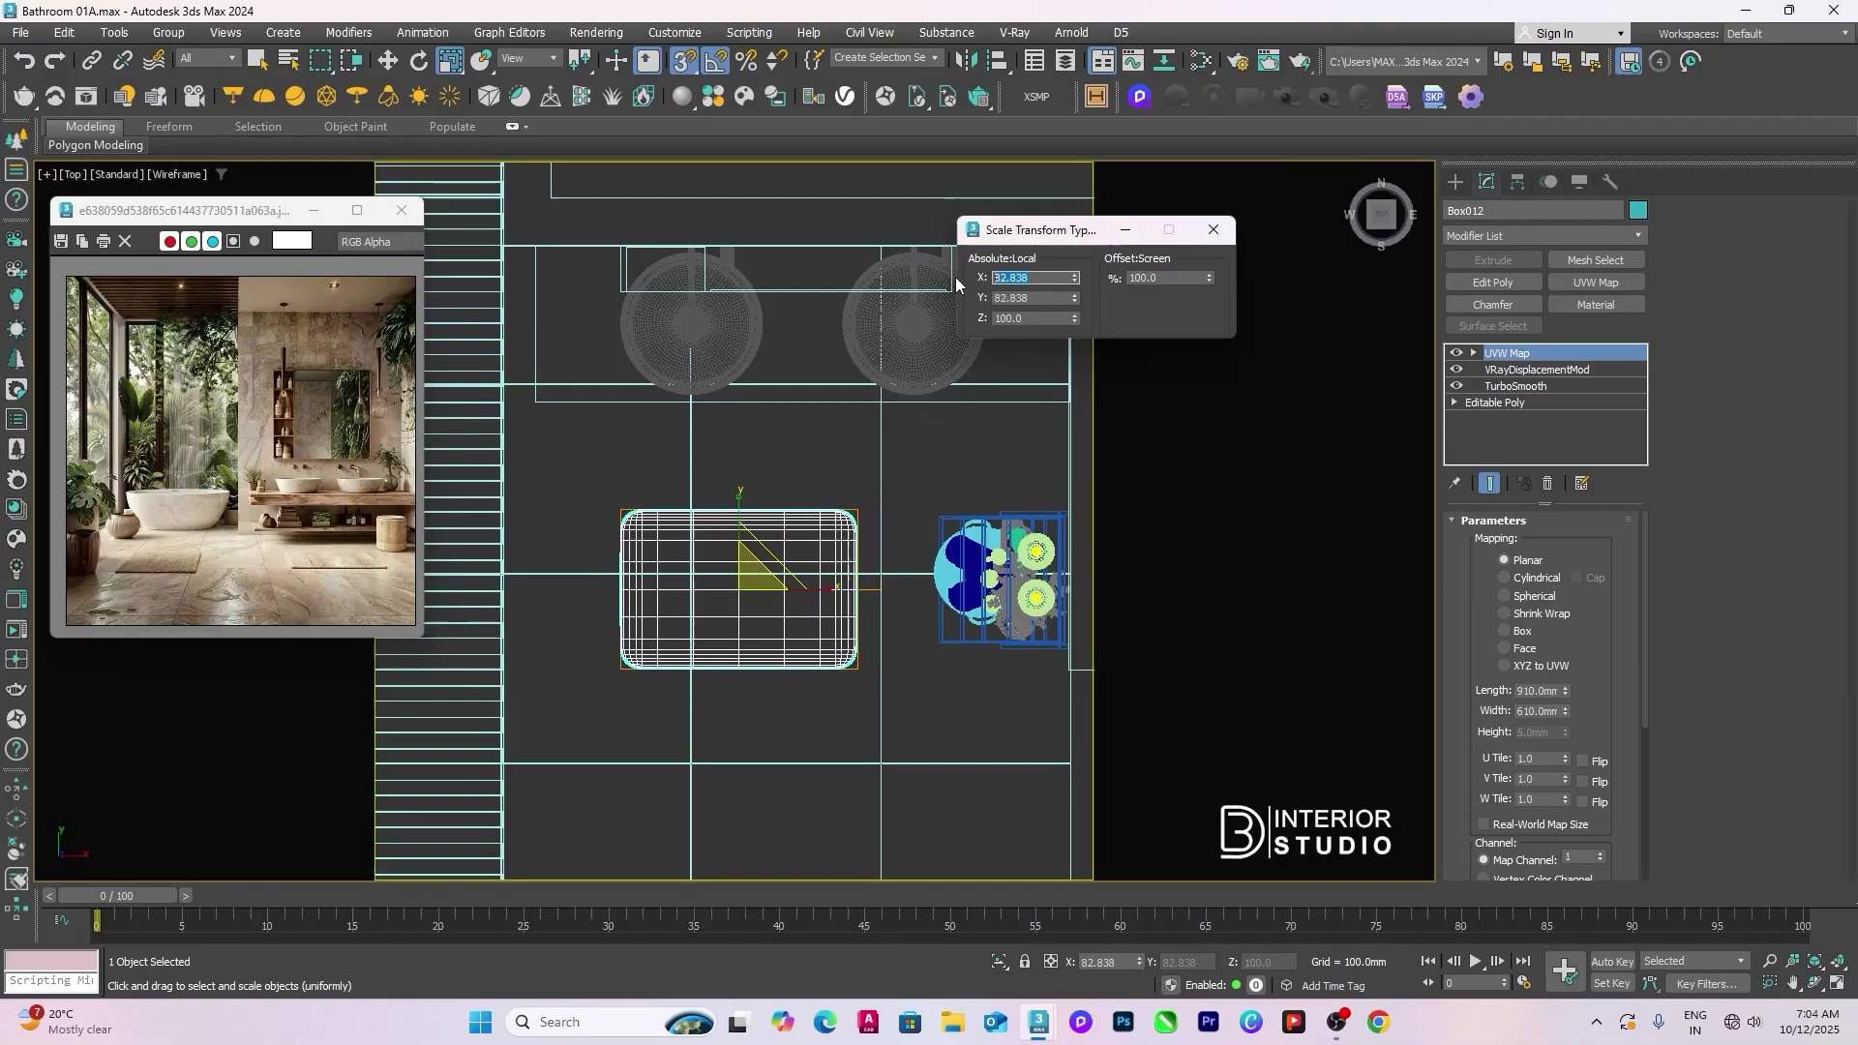
pyautogui.write('80')
pyautogui.press('Tab')
pyautogui.write('80')
pyautogui.press('Return')
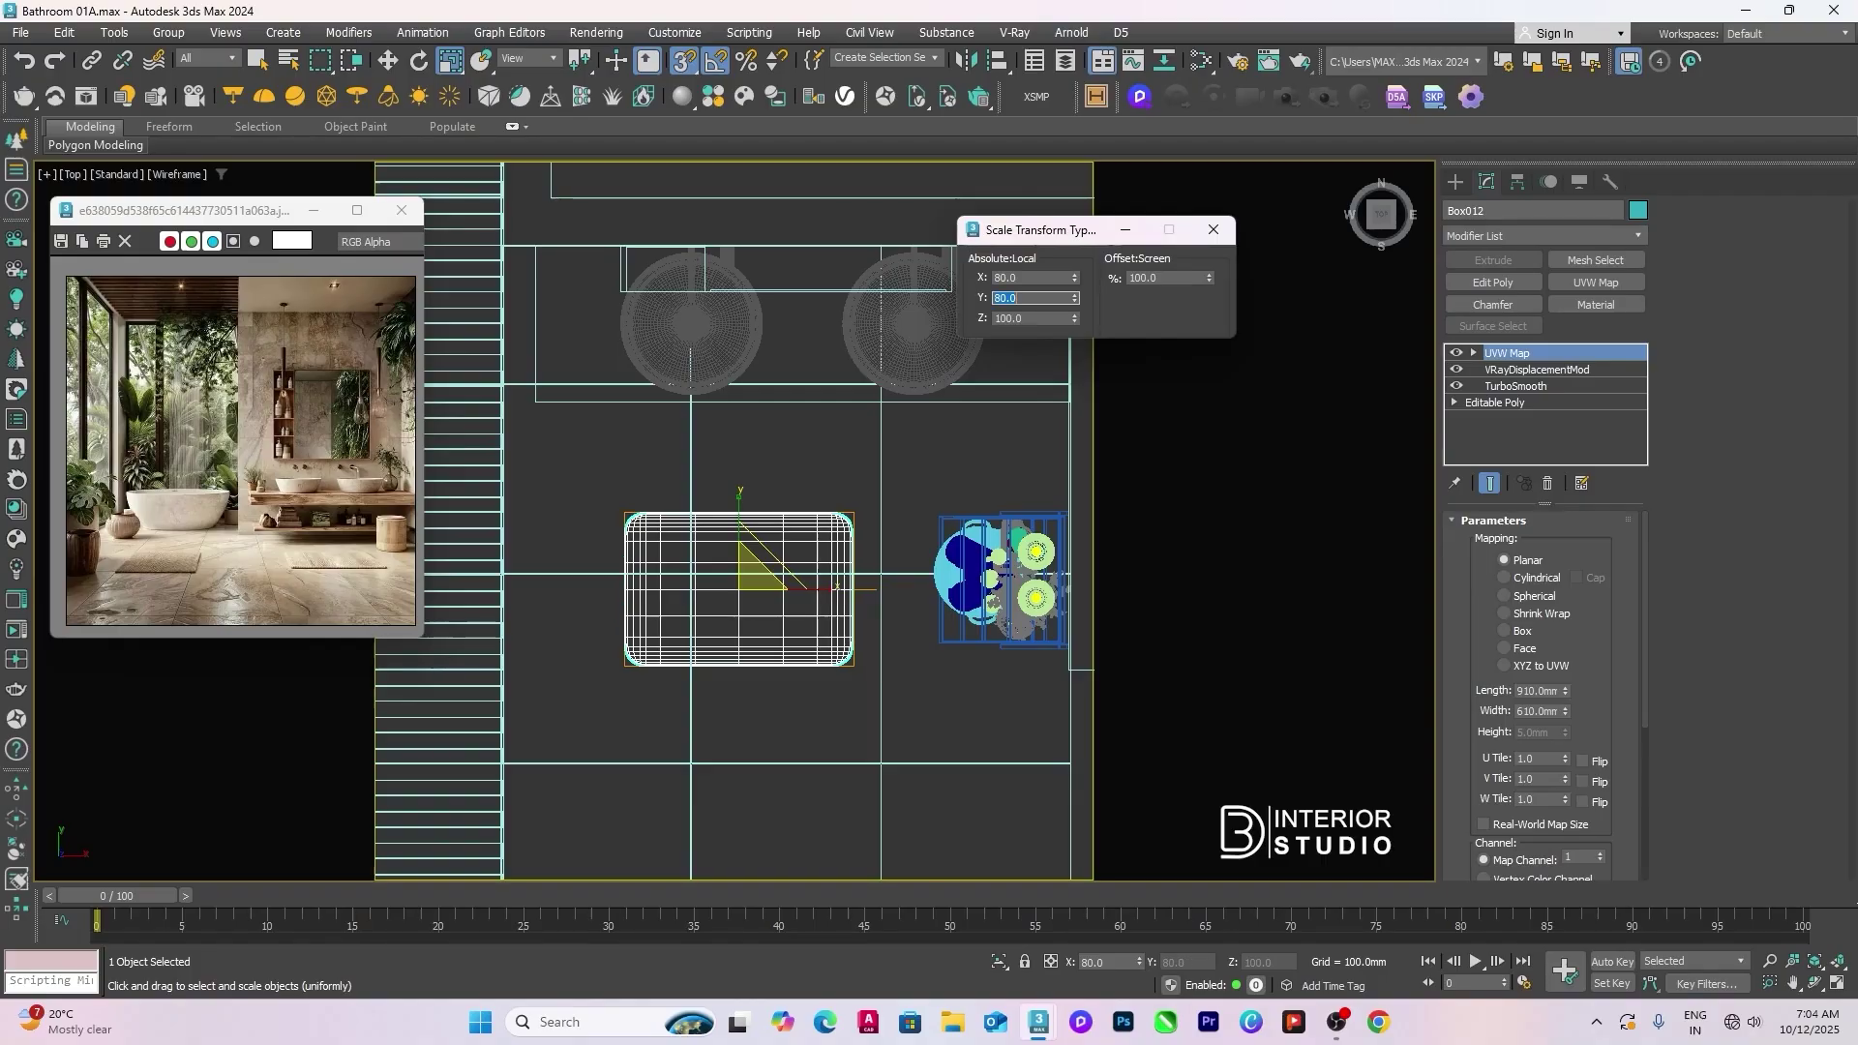
pyautogui.click(1213, 229)
pyautogui.click(797, 484)
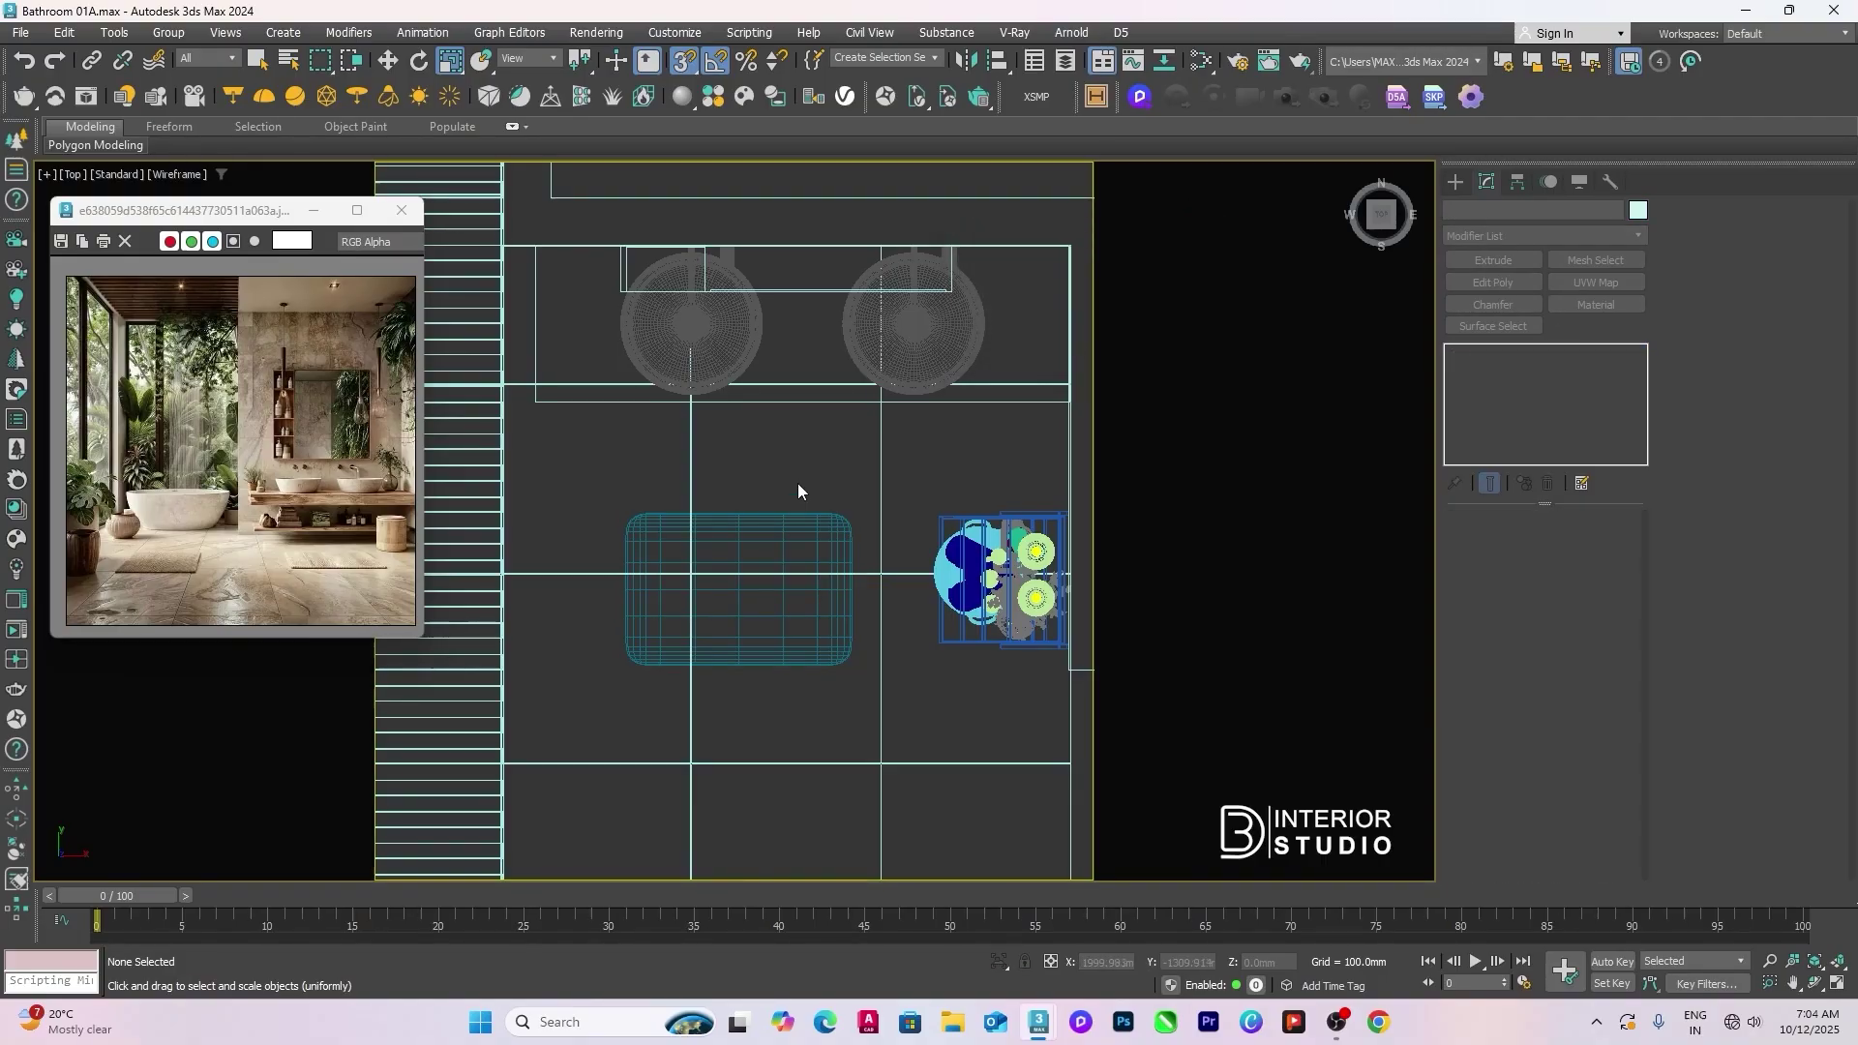
# Step: Fine-tune the scaled mat's position on the floor in front of the vanity
pyautogui.click(792, 518)
pyautogui.press('w')
pyautogui.scroll(-5, 823, 541)
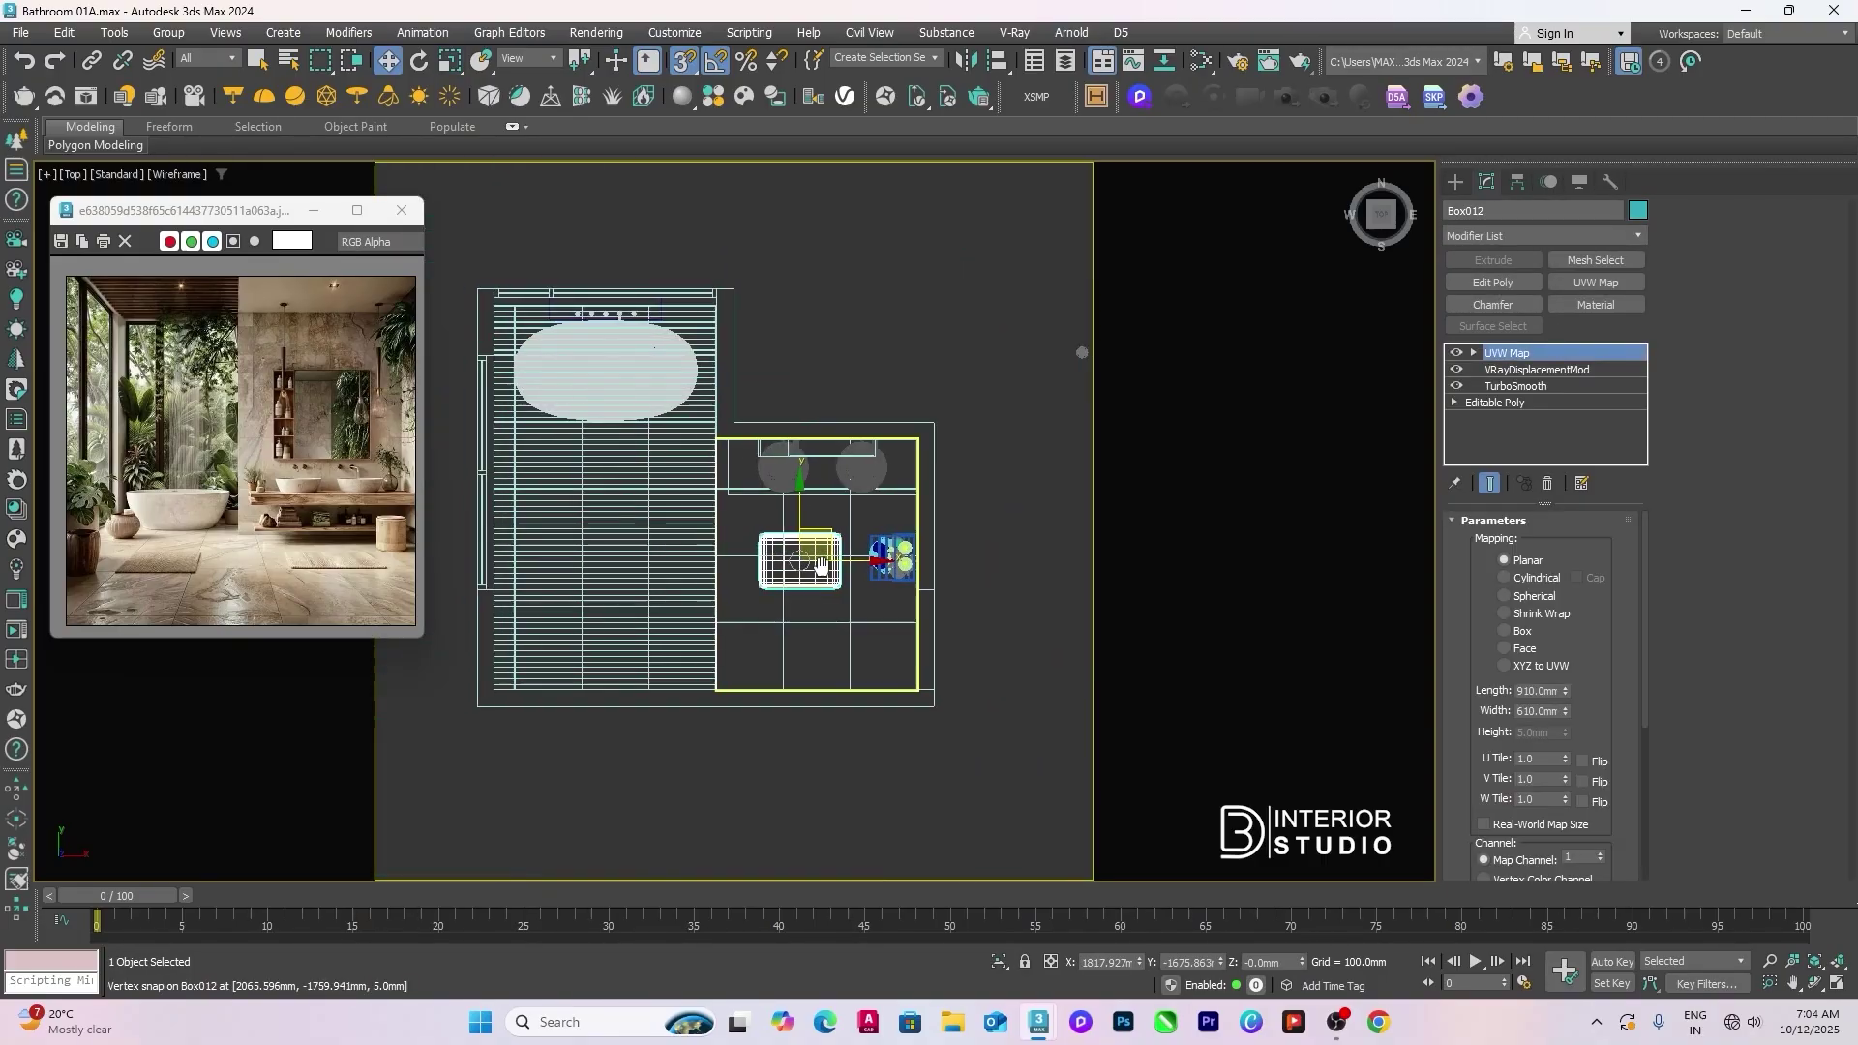
pyautogui.scroll(2, 821, 538)
pyautogui.moveTo(792, 572); pyautogui.dragTo(793, 532)
pyautogui.moveTo(803, 553); pyautogui.dragTo(909, 568, button='middle')
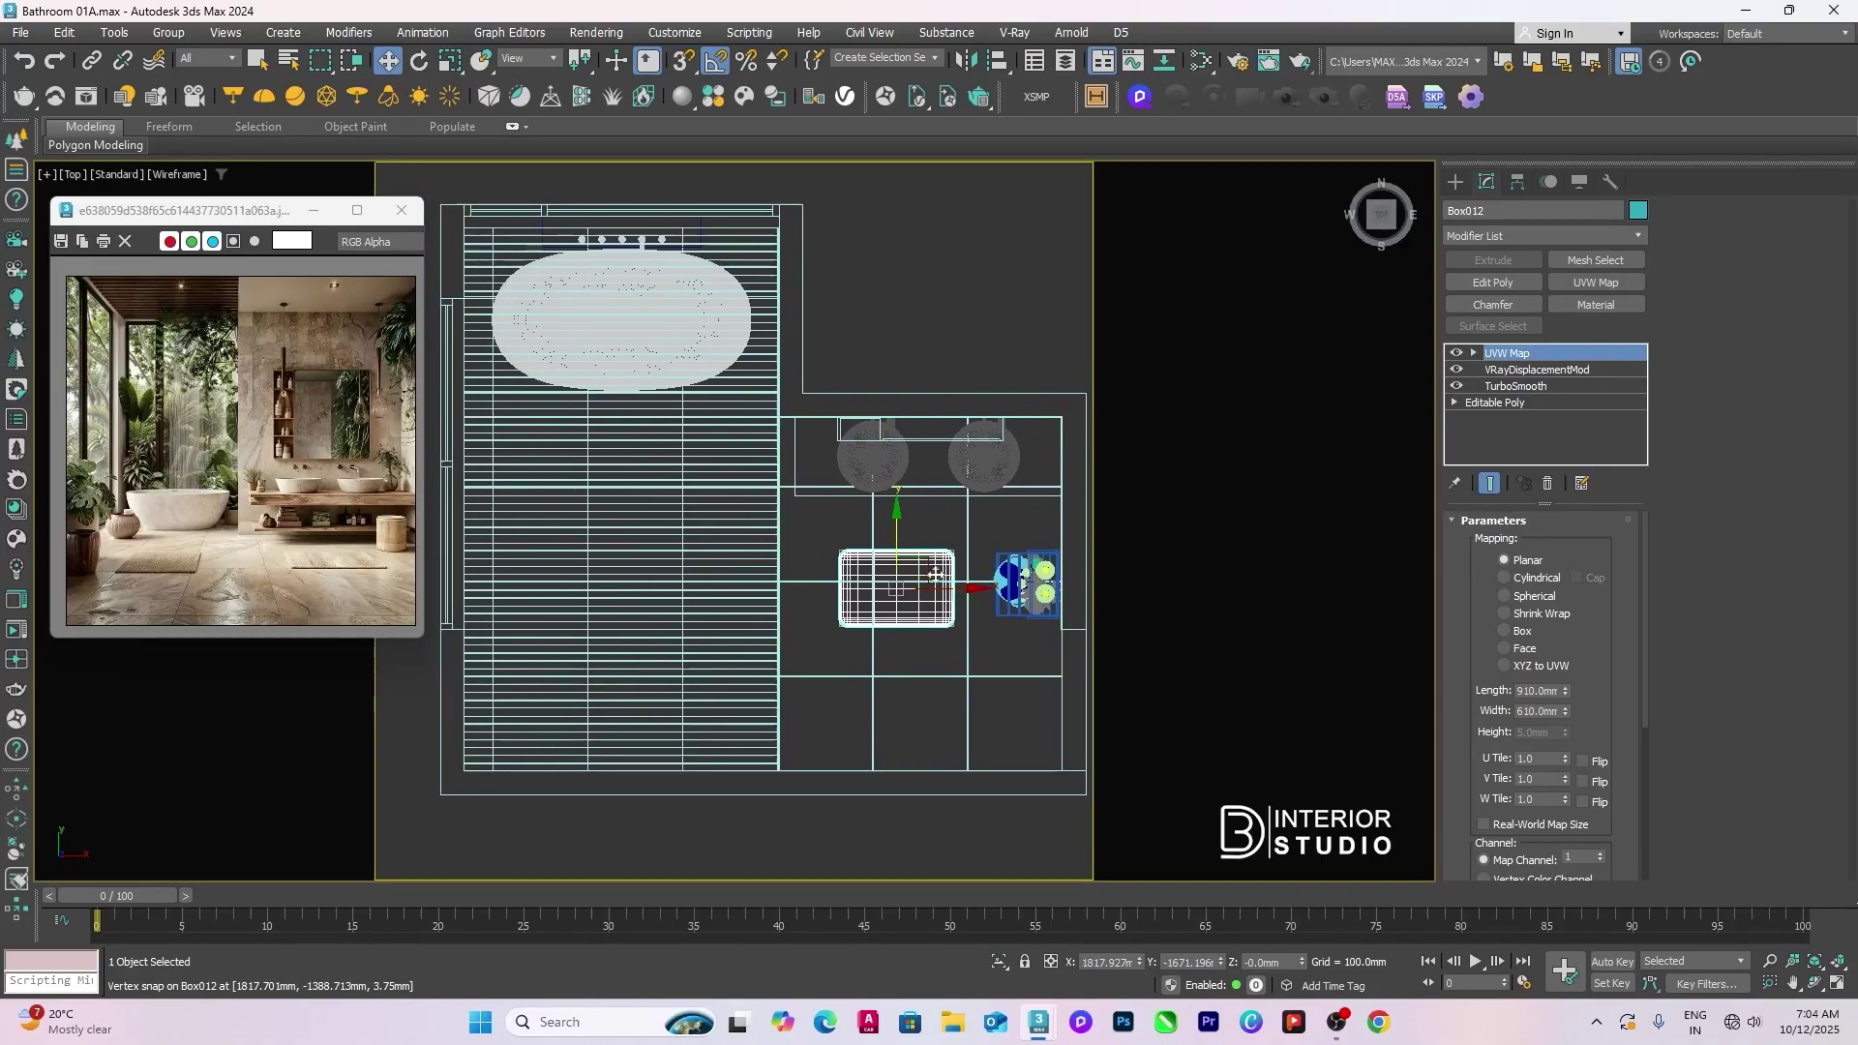
# Step: Place one instance of the mat on the floor in front of the bathtub and rotate it 90 degrees
pyautogui.keyDown('shift'); pyautogui.moveTo(919, 571); pyautogui.dragTo(651, 556); pyautogui.keyUp('shift')
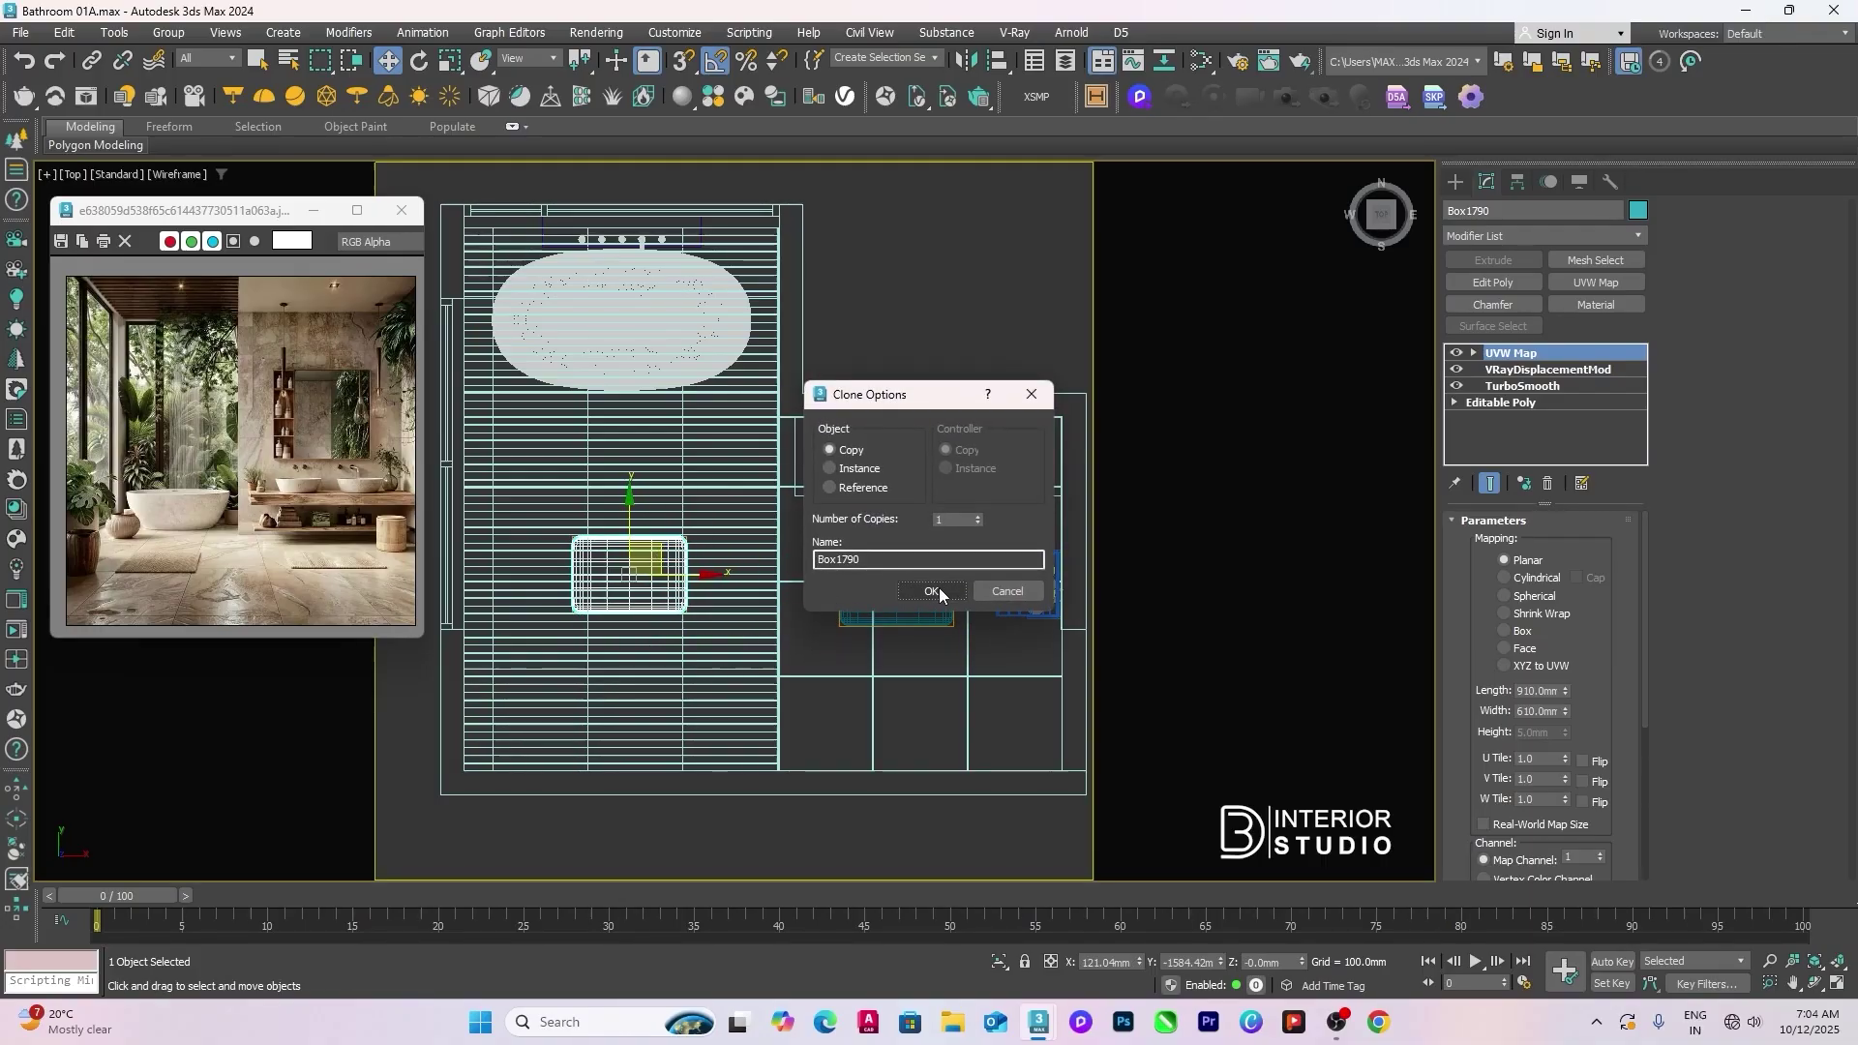
pyautogui.click(913, 590)
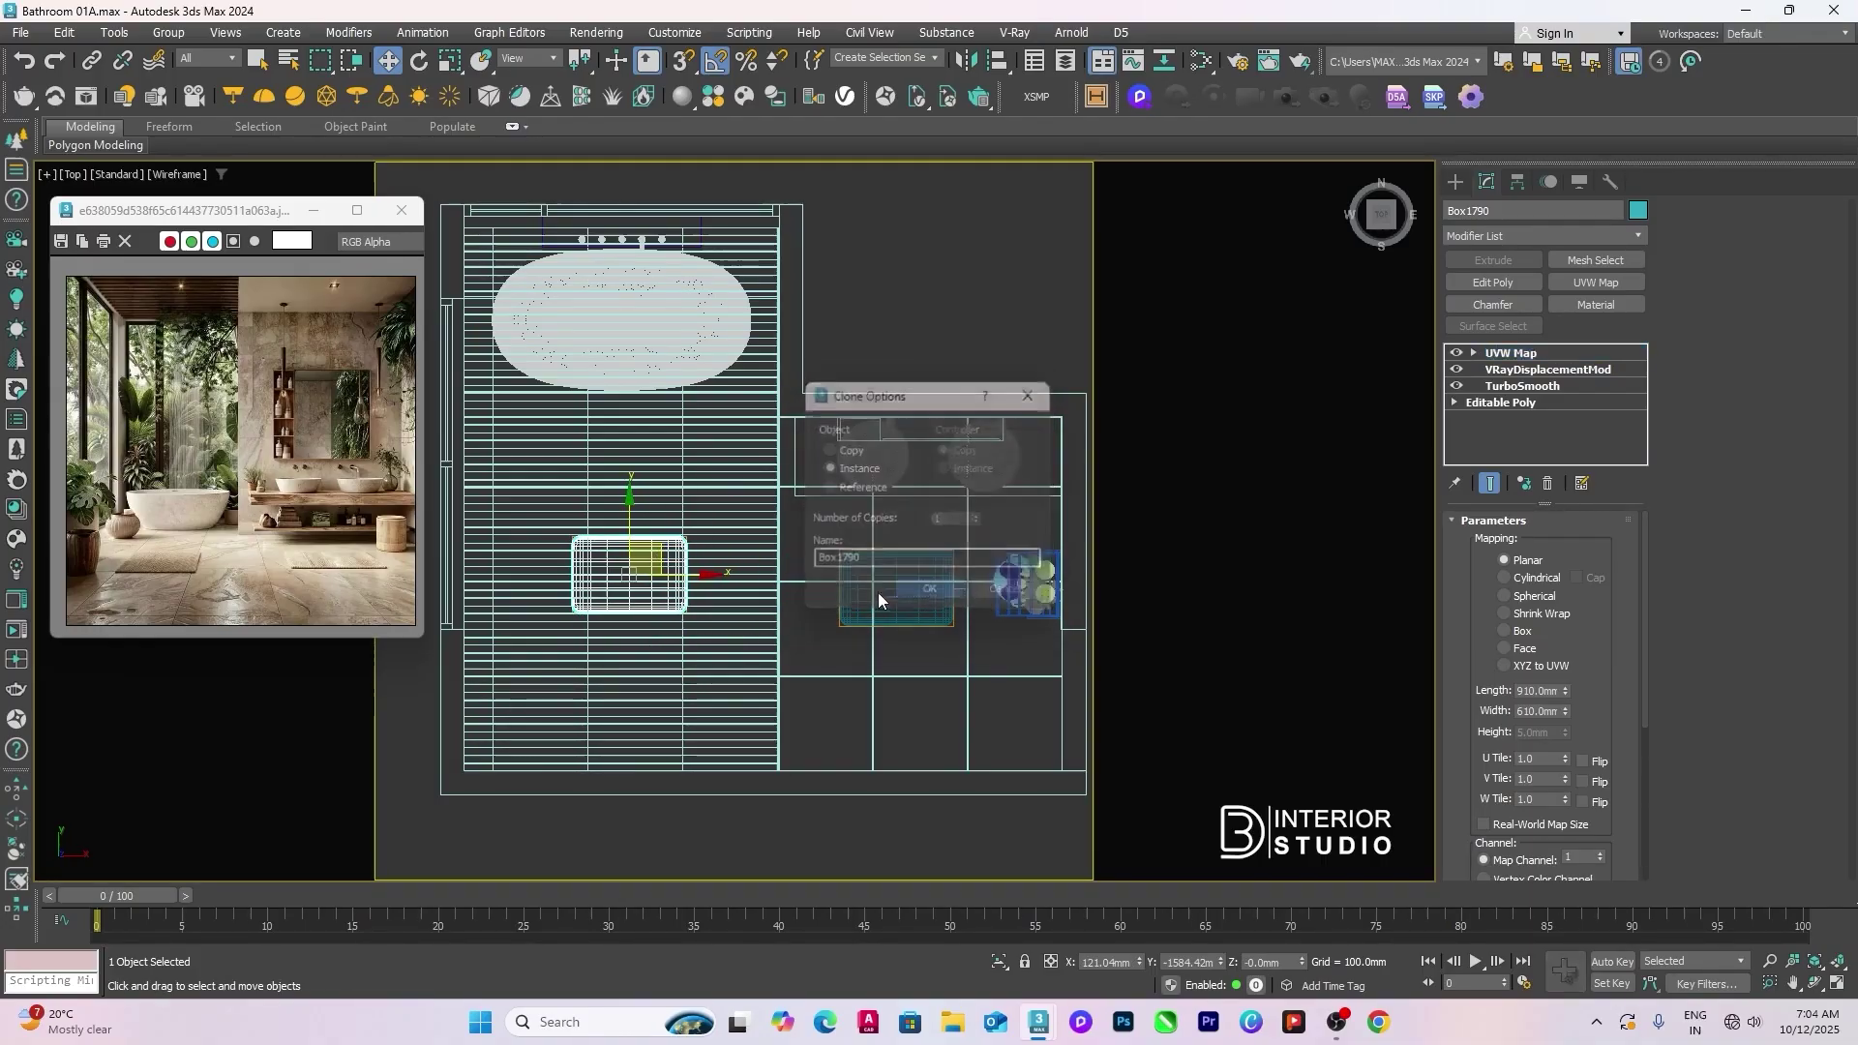
pyautogui.moveTo(716, 628); pyautogui.dragTo(750, 623, button='middle')
pyautogui.press('e')
pyautogui.moveTo(701, 634)
pyautogui.mouseDown()
pyautogui.moveTo(713, 562)
pyautogui.moveTo(747, 552)
pyautogui.mouseUp()
pyautogui.press('w')
pyautogui.click(684, 539)
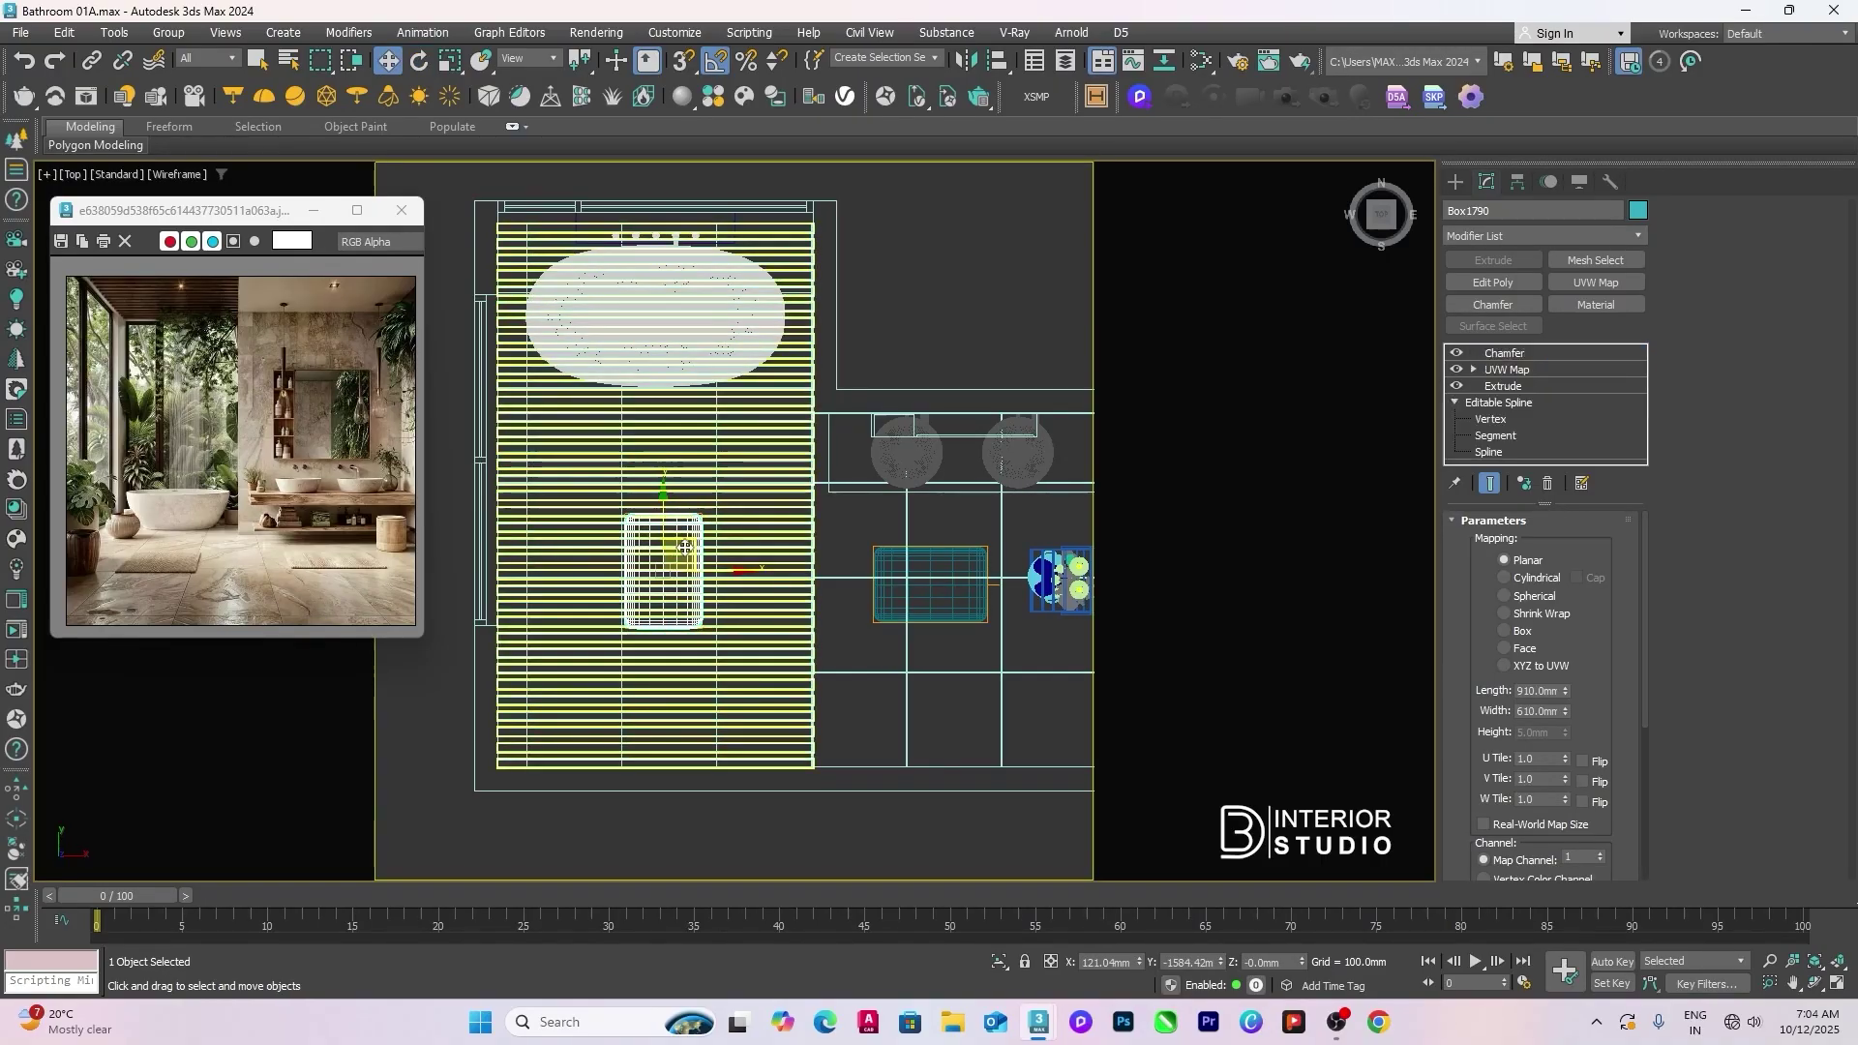
pyautogui.scroll(6, 692, 557)
pyautogui.click(723, 552)
pyautogui.scroll(-6, 718, 551)
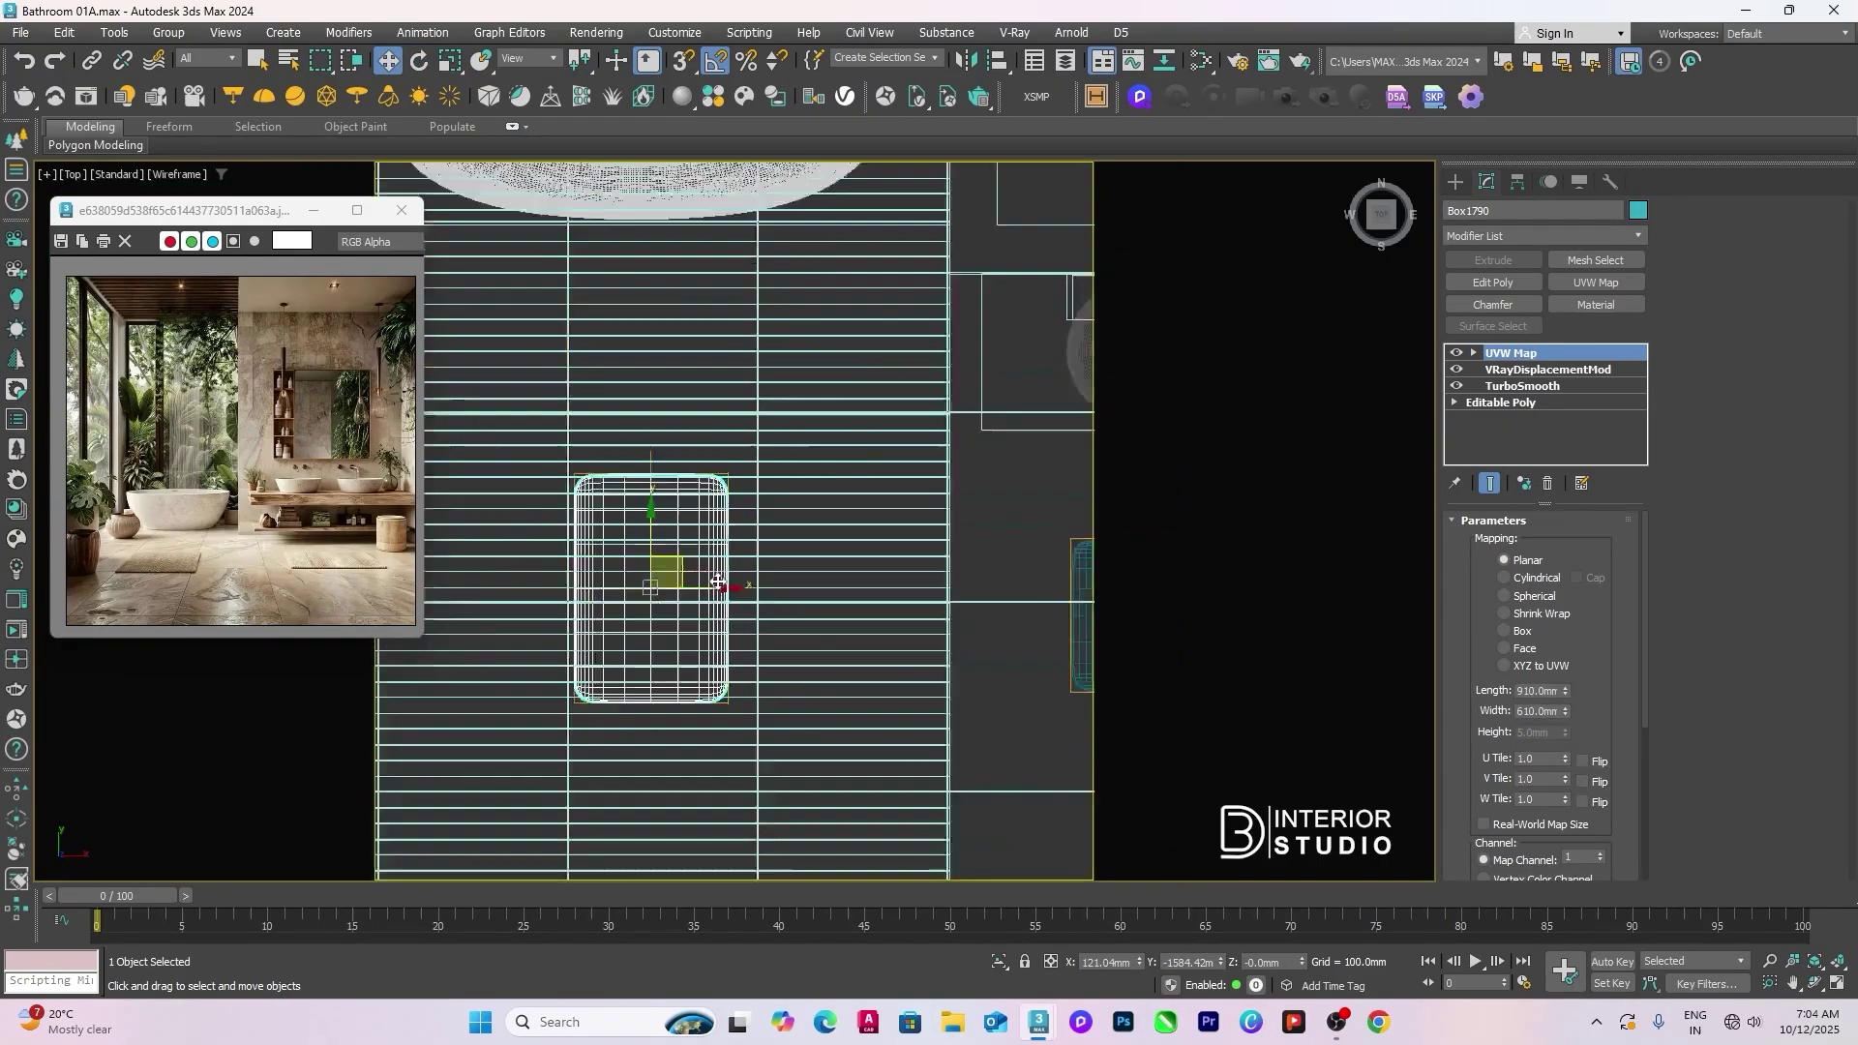
pyautogui.moveTo(714, 551); pyautogui.dragTo(717, 560)
pyautogui.click(917, 362)
# Step: Move the spare bathroom accessories group farther away from the other loose objects outside the room
pyautogui.scroll(-6, 792, 385)
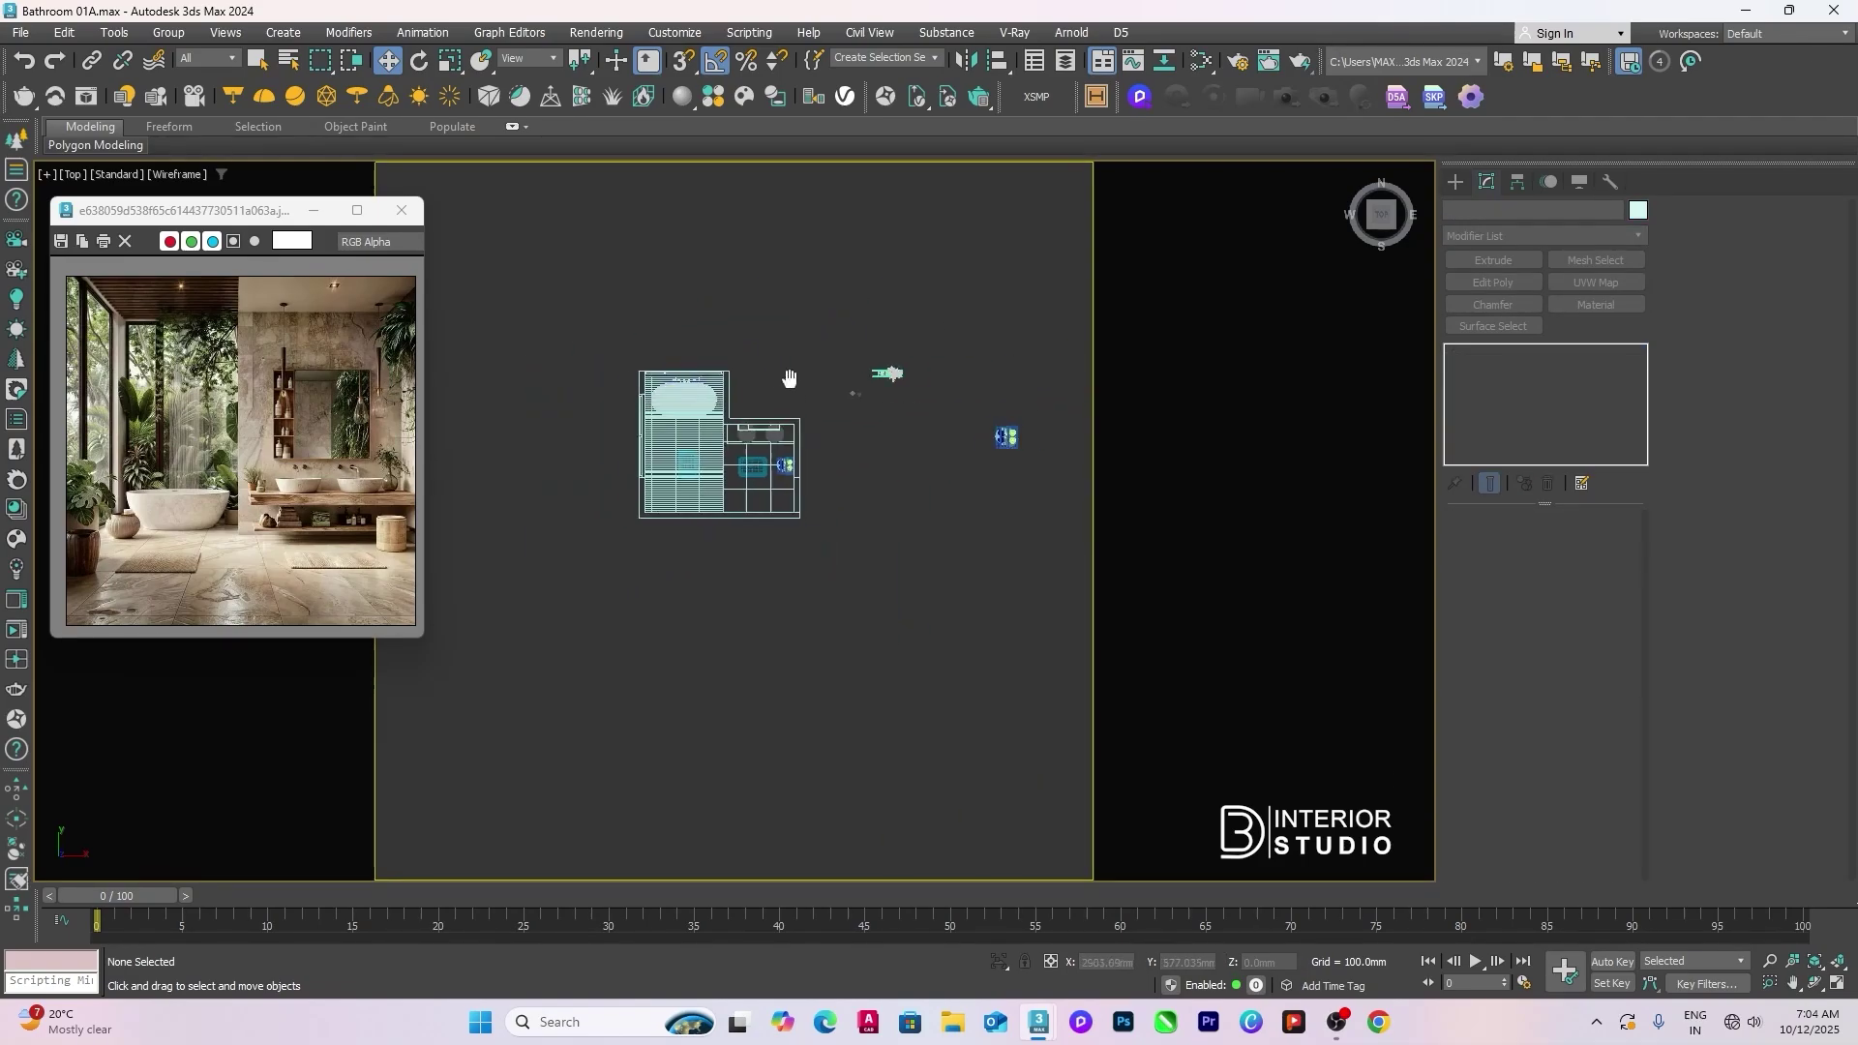
pyautogui.scroll(2, 846, 408)
pyautogui.moveTo(789, 320); pyautogui.dragTo(929, 416)
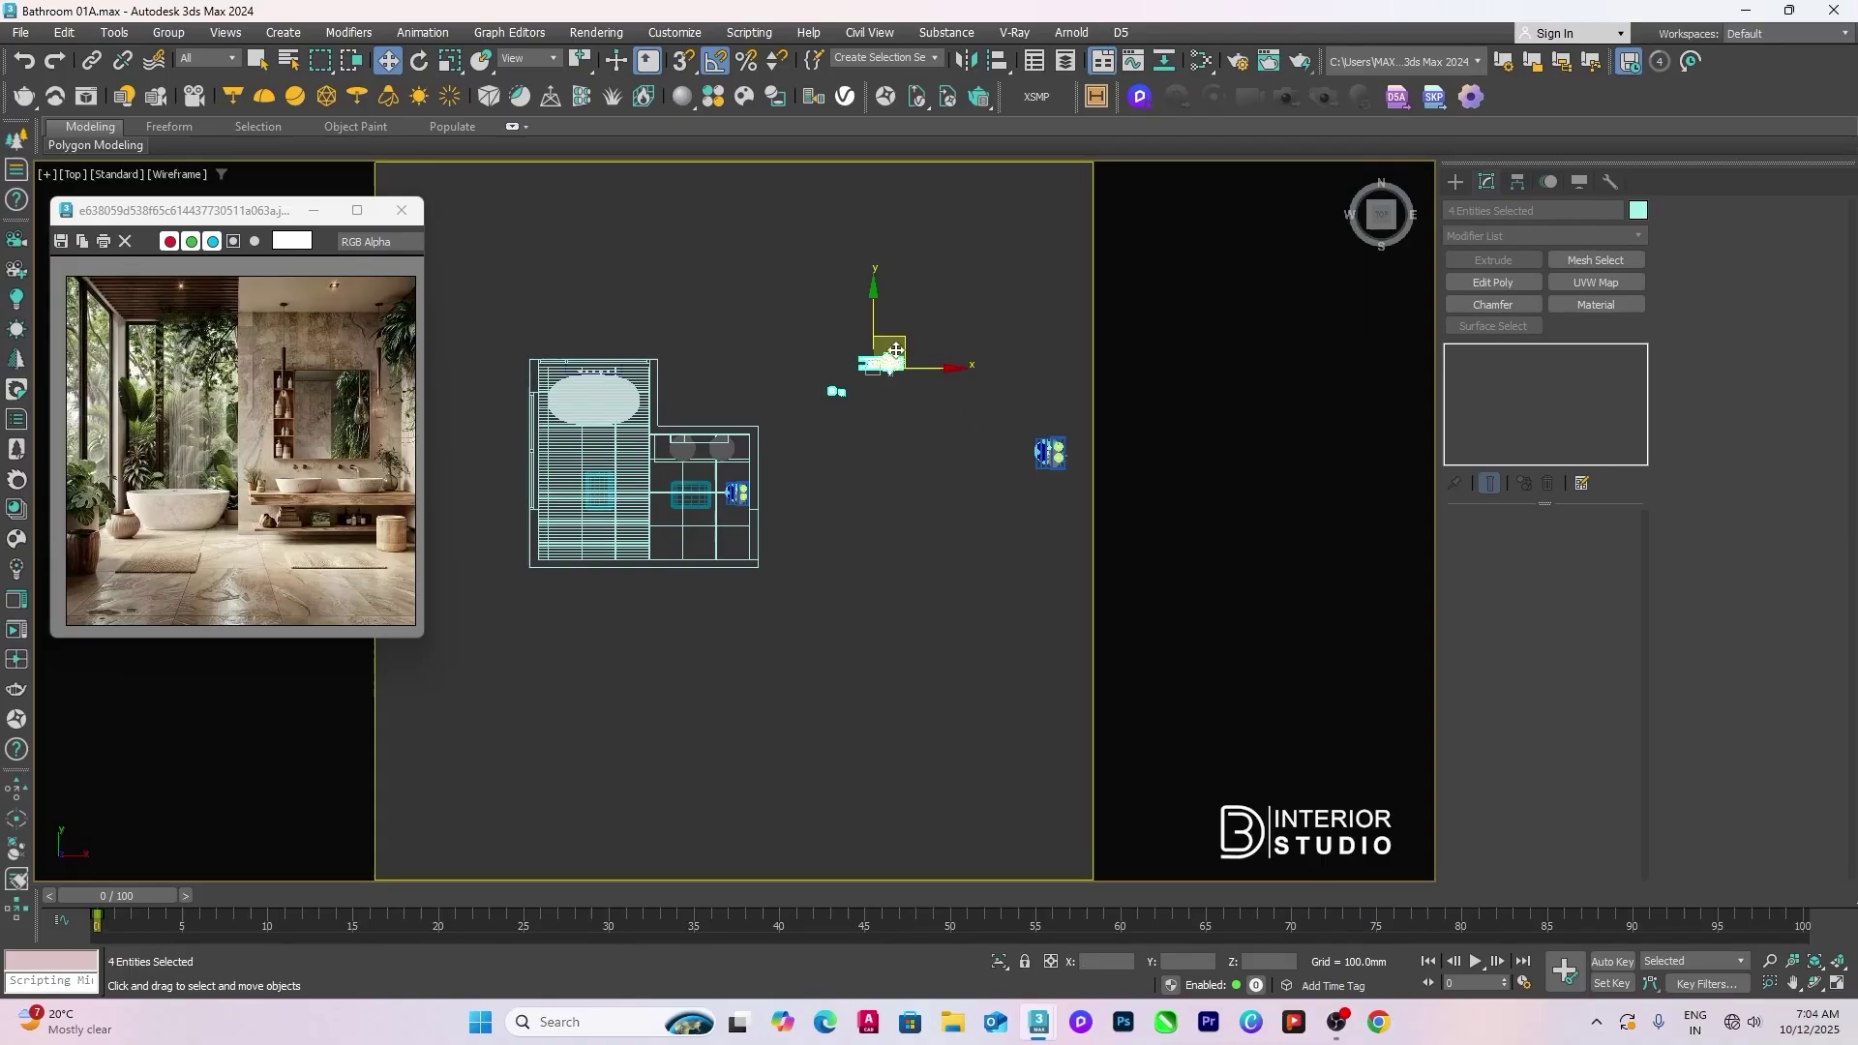
pyautogui.moveTo(890, 350); pyautogui.dragTo(874, 417)
pyautogui.moveTo(917, 472); pyautogui.dragTo(923, 476)
pyautogui.click(923, 476)
pyautogui.moveTo(934, 451); pyautogui.dragTo(754, 497, button='middle')
pyautogui.click(870, 500)
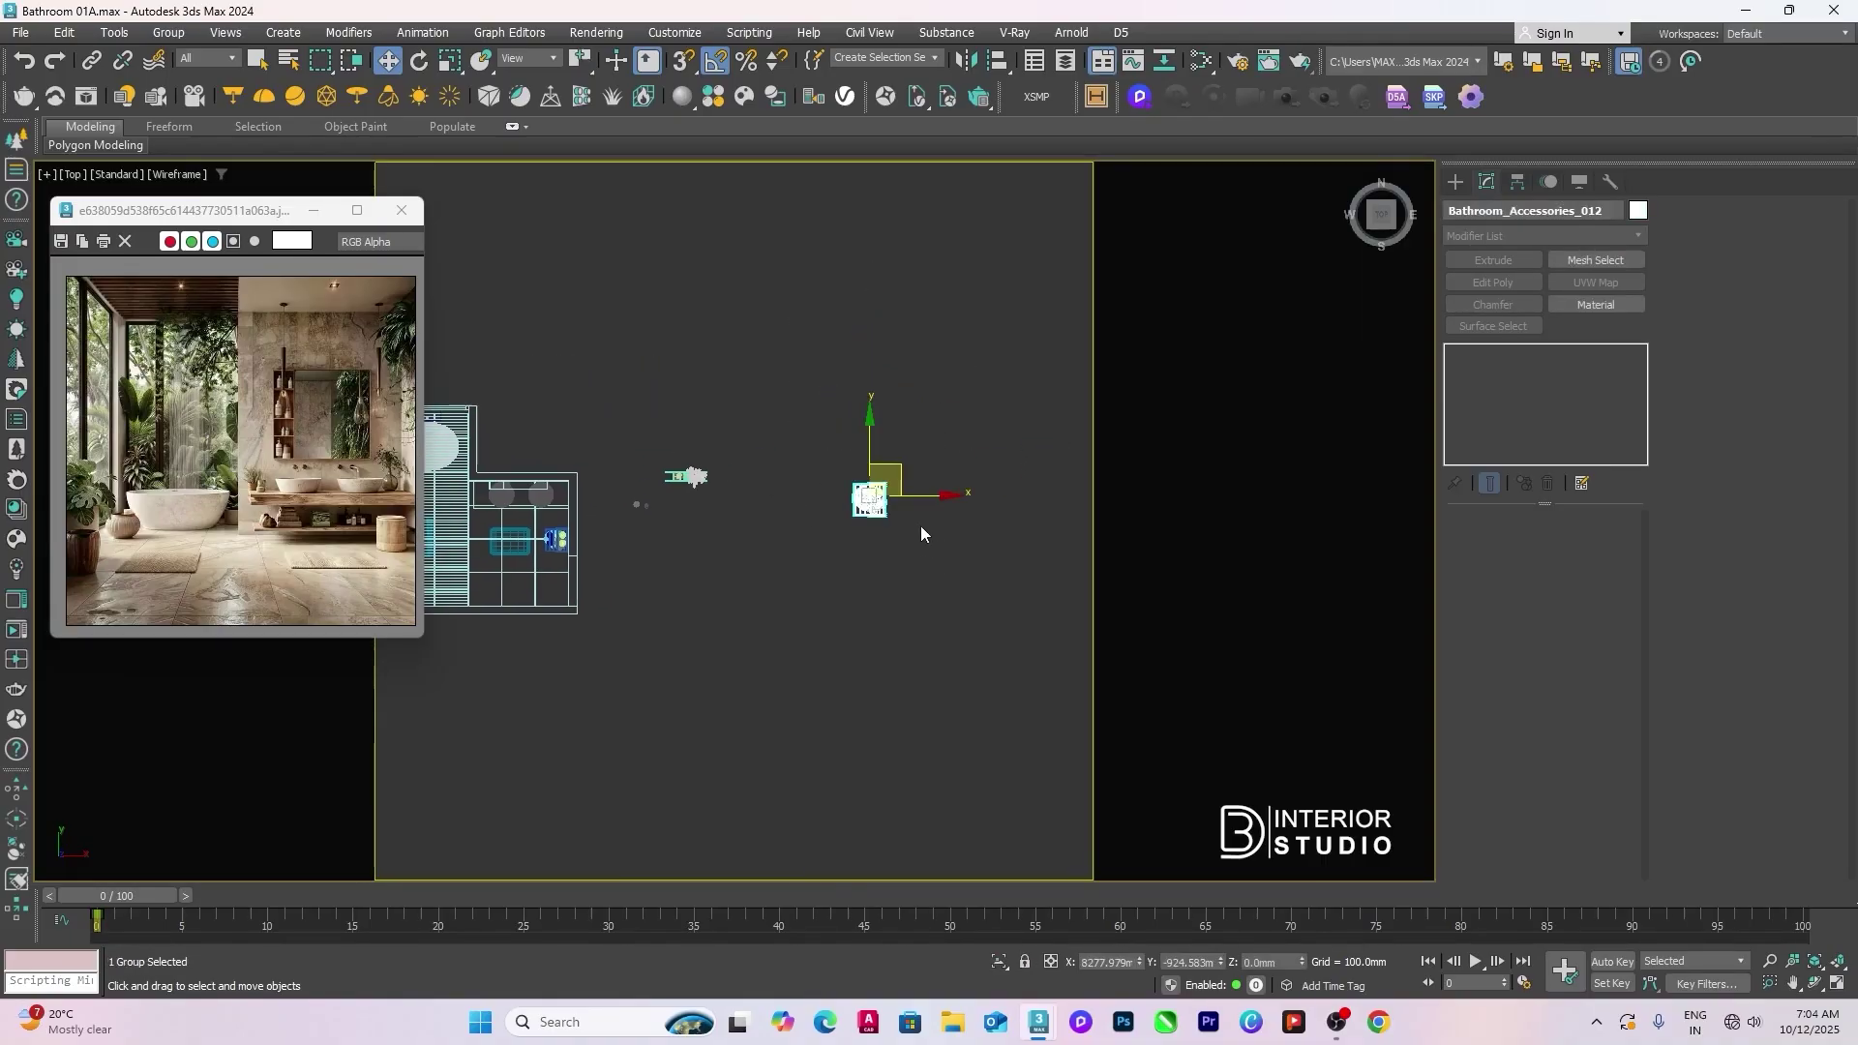
pyautogui.moveTo(905, 473); pyautogui.dragTo(1029, 497)
# Step: Move the wooden bath tidy closer to the loose light fixtures outside the room
pyautogui.click(767, 491)
pyautogui.scroll(3, 679, 467)
pyautogui.moveTo(635, 454); pyautogui.dragTo(802, 528)
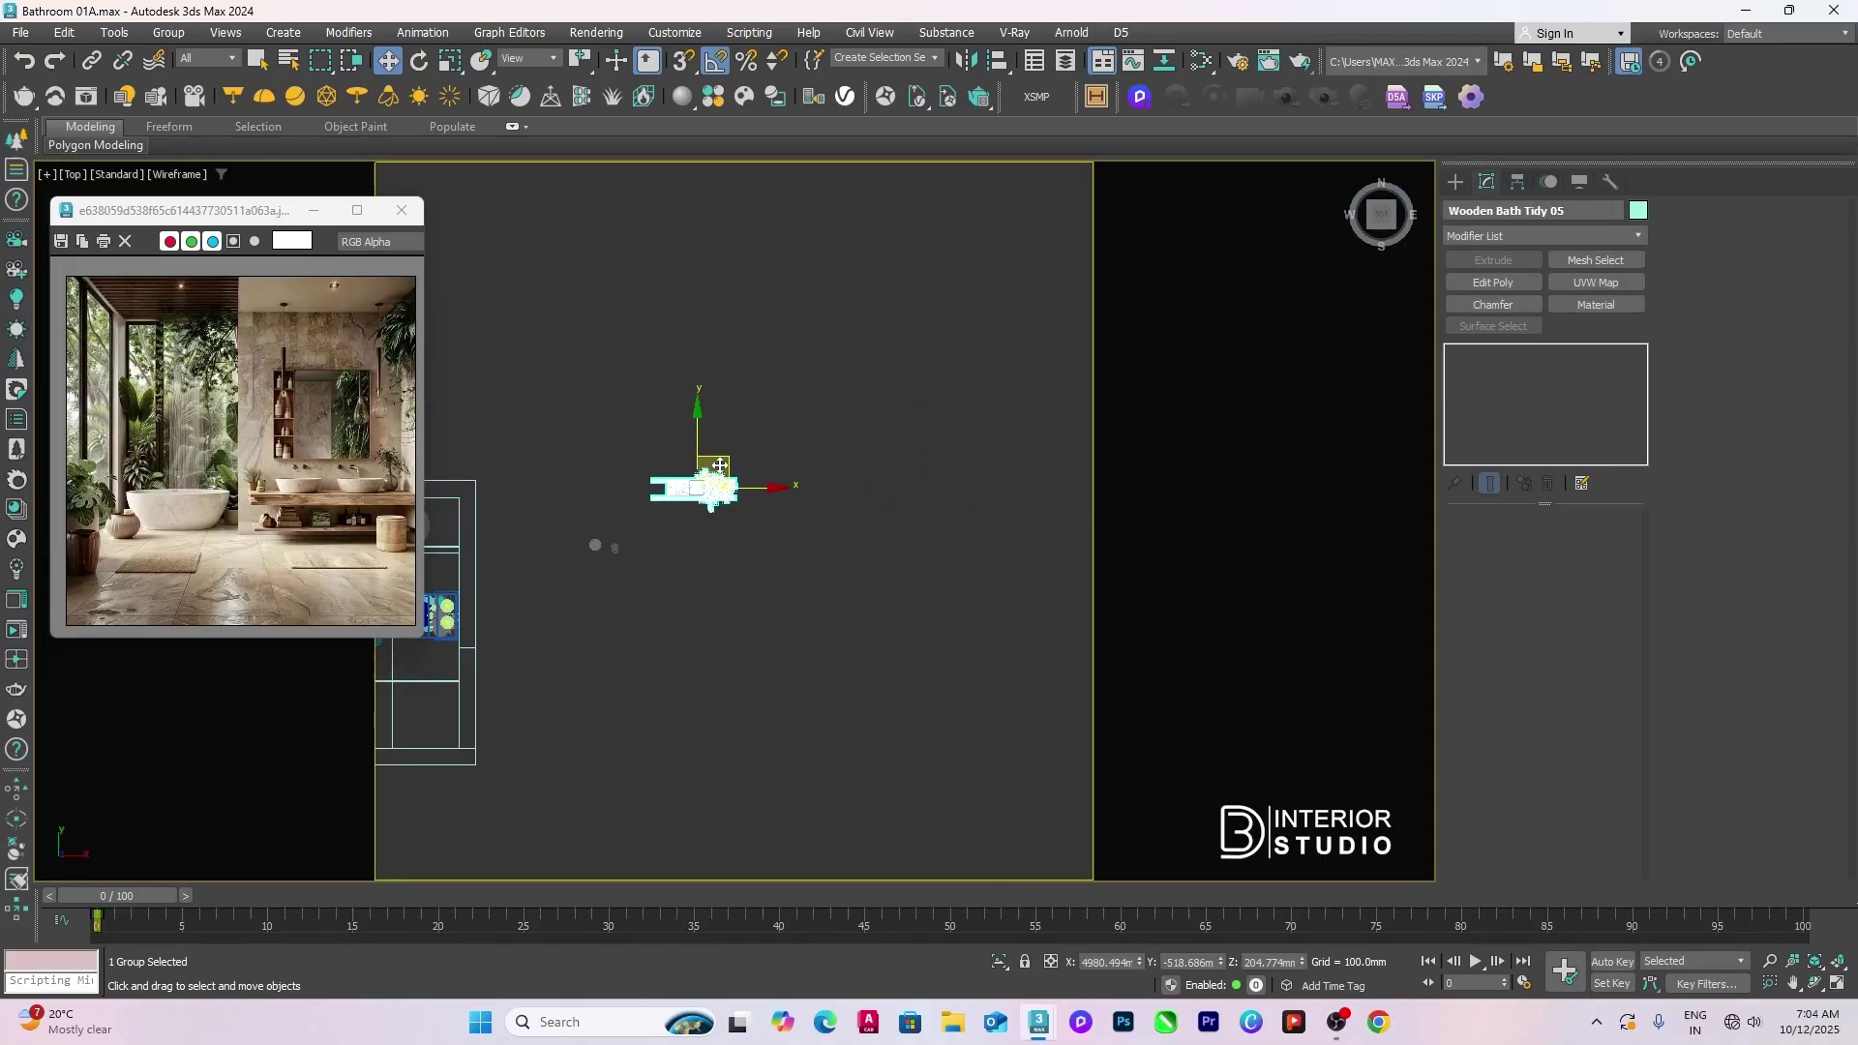
pyautogui.moveTo(716, 460); pyautogui.dragTo(677, 494)
# Step: Select the bath tidy and loose light fixtures together and view them shaded in the Perspective view
pyautogui.moveTo(543, 467); pyautogui.dragTo(661, 575)
pyautogui.moveTo(621, 585); pyautogui.dragTo(910, 634, button='middle')
pyautogui.scroll(2, 780, 606)
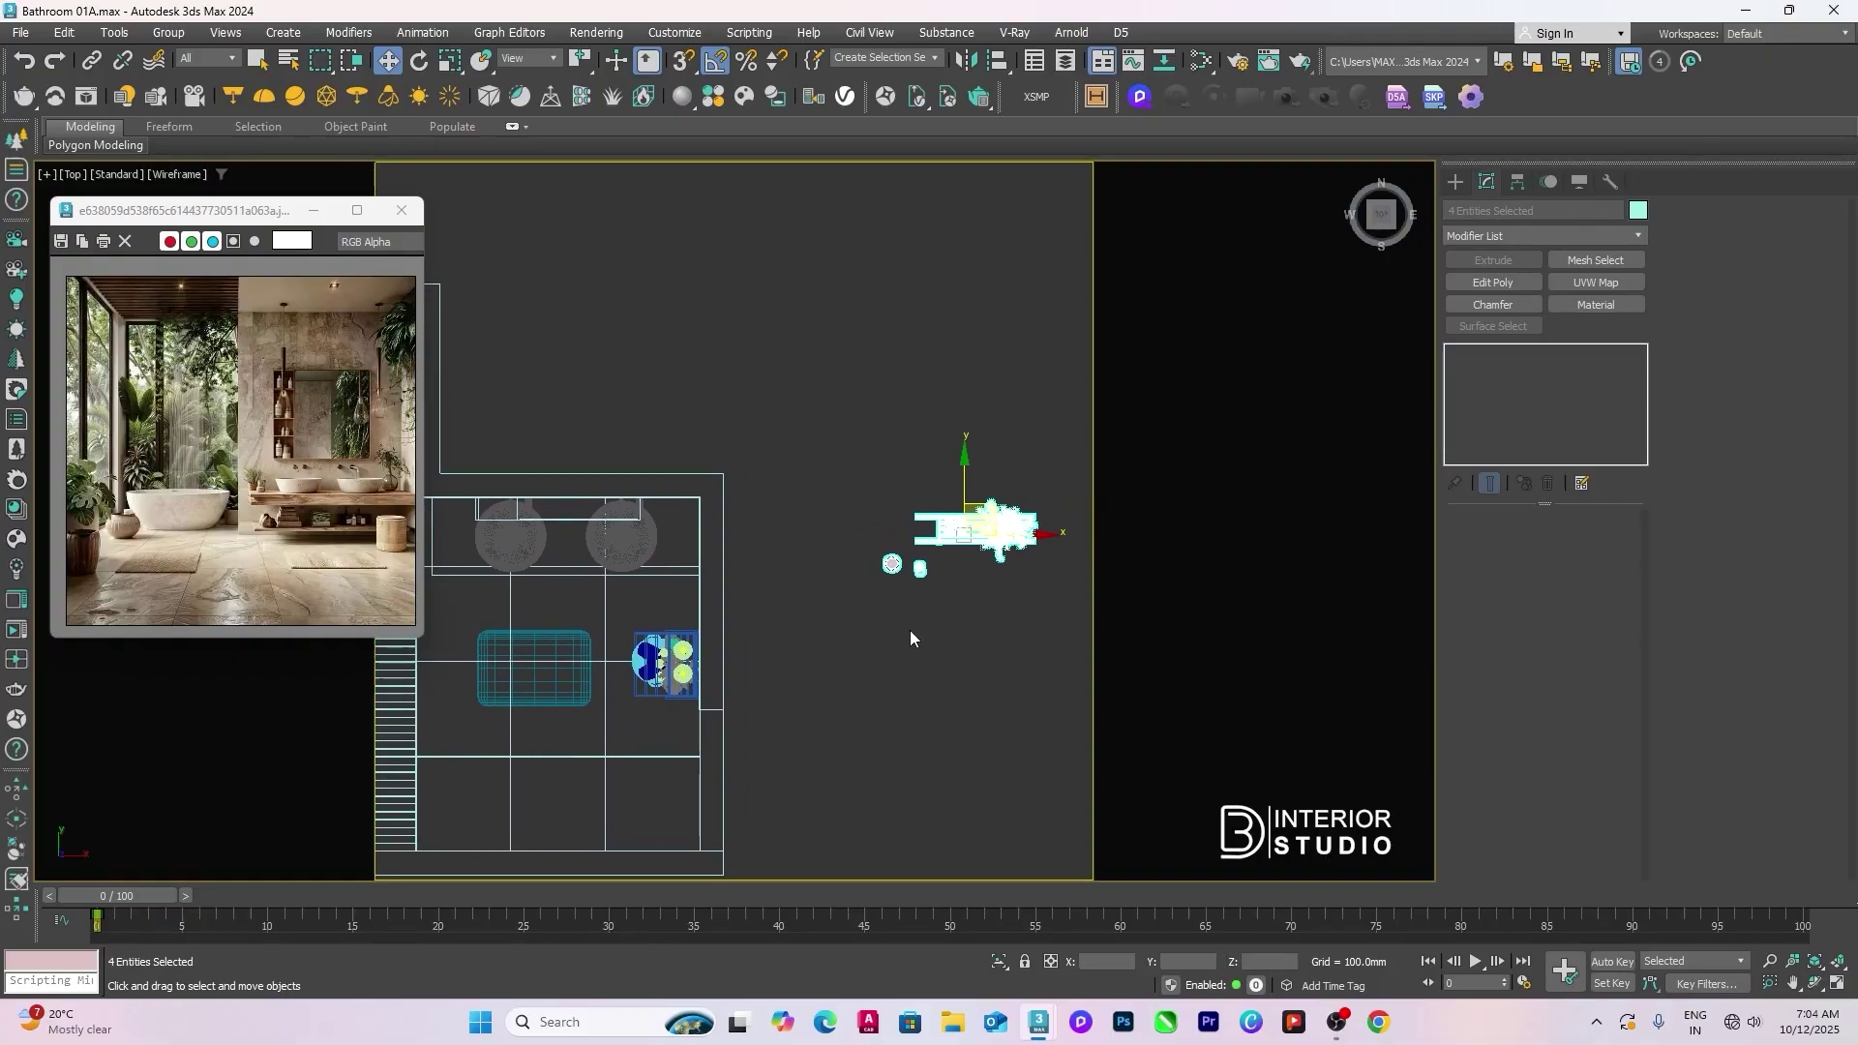
pyautogui.press('p')
pyautogui.press('z')
pyautogui.press('F3')
pyautogui.keyDown('alt'); pyautogui.moveTo(733, 690); pyautogui.dragTo(712, 625, button='middle'); pyautogui.keyUp('alt')
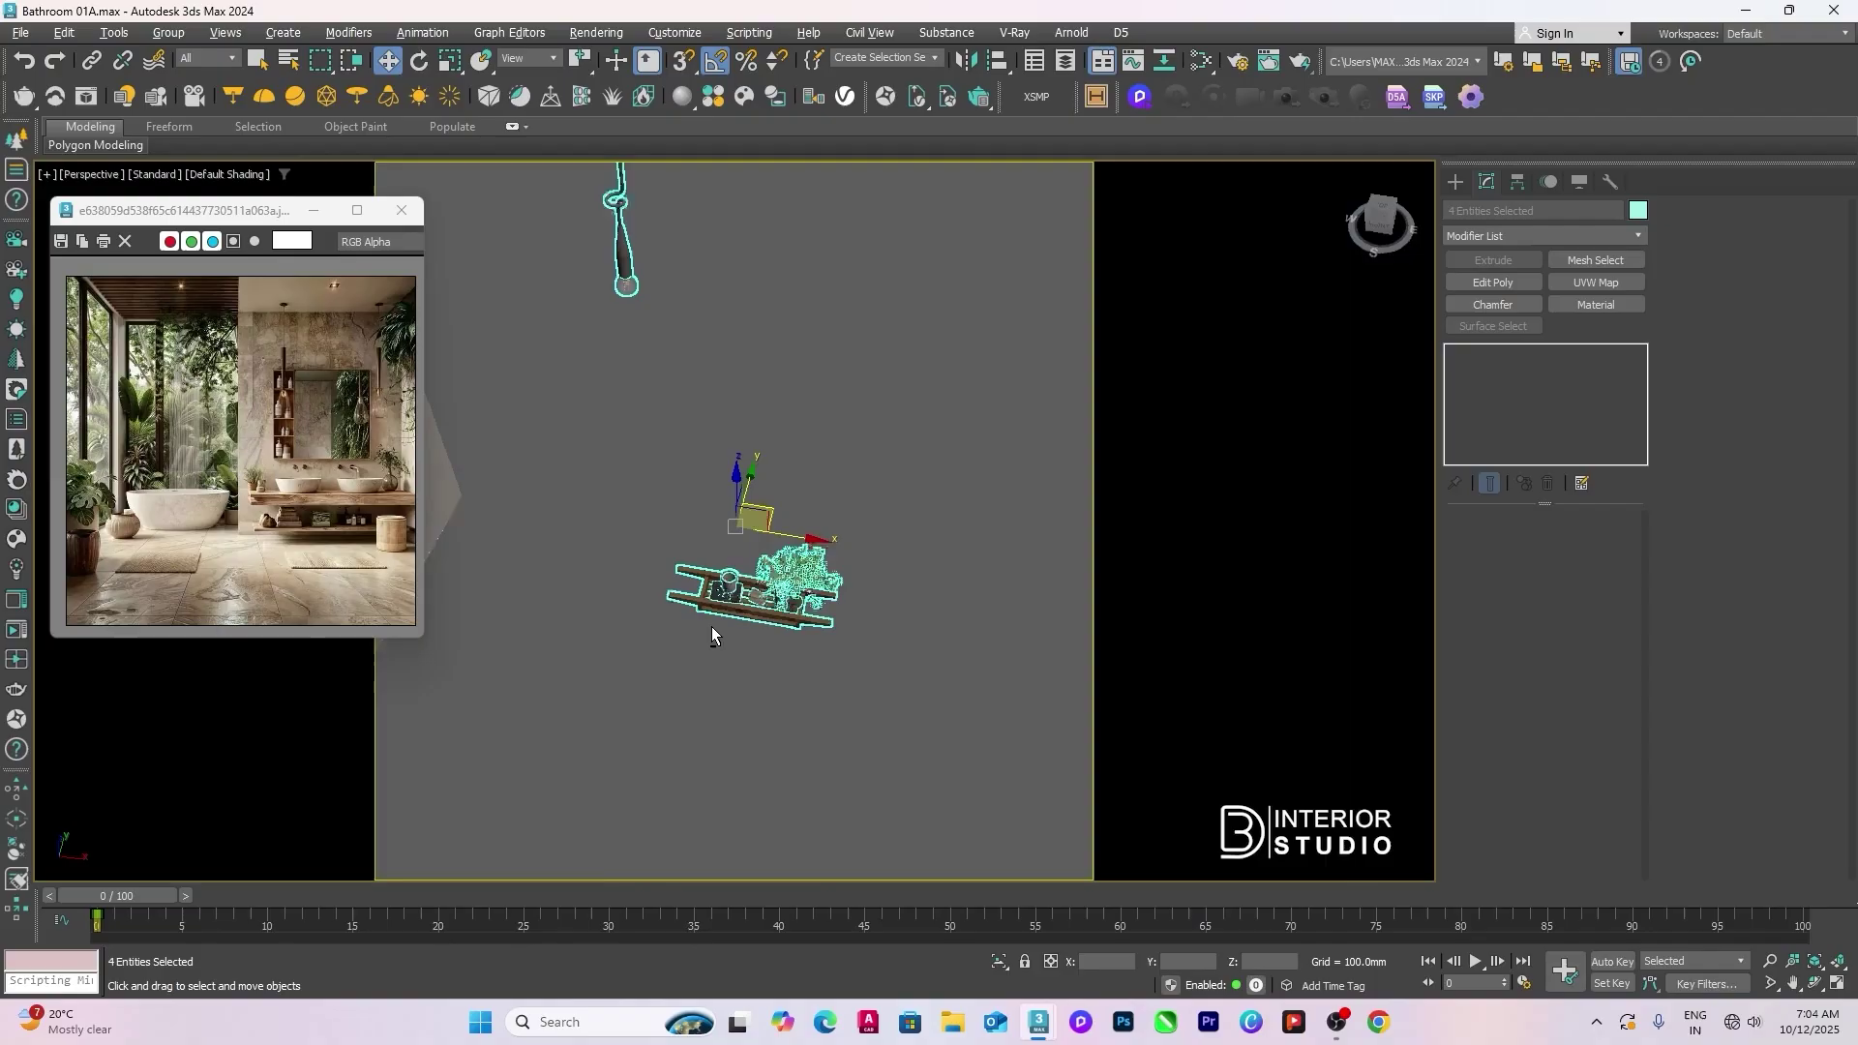
# Step: Inspect the two-part pendant lamp and the round downlight, comparing them with the reference image
pyautogui.moveTo(647, 290); pyautogui.dragTo(821, 515, button='middle')
pyautogui.click(813, 468)
pyautogui.click(824, 468)
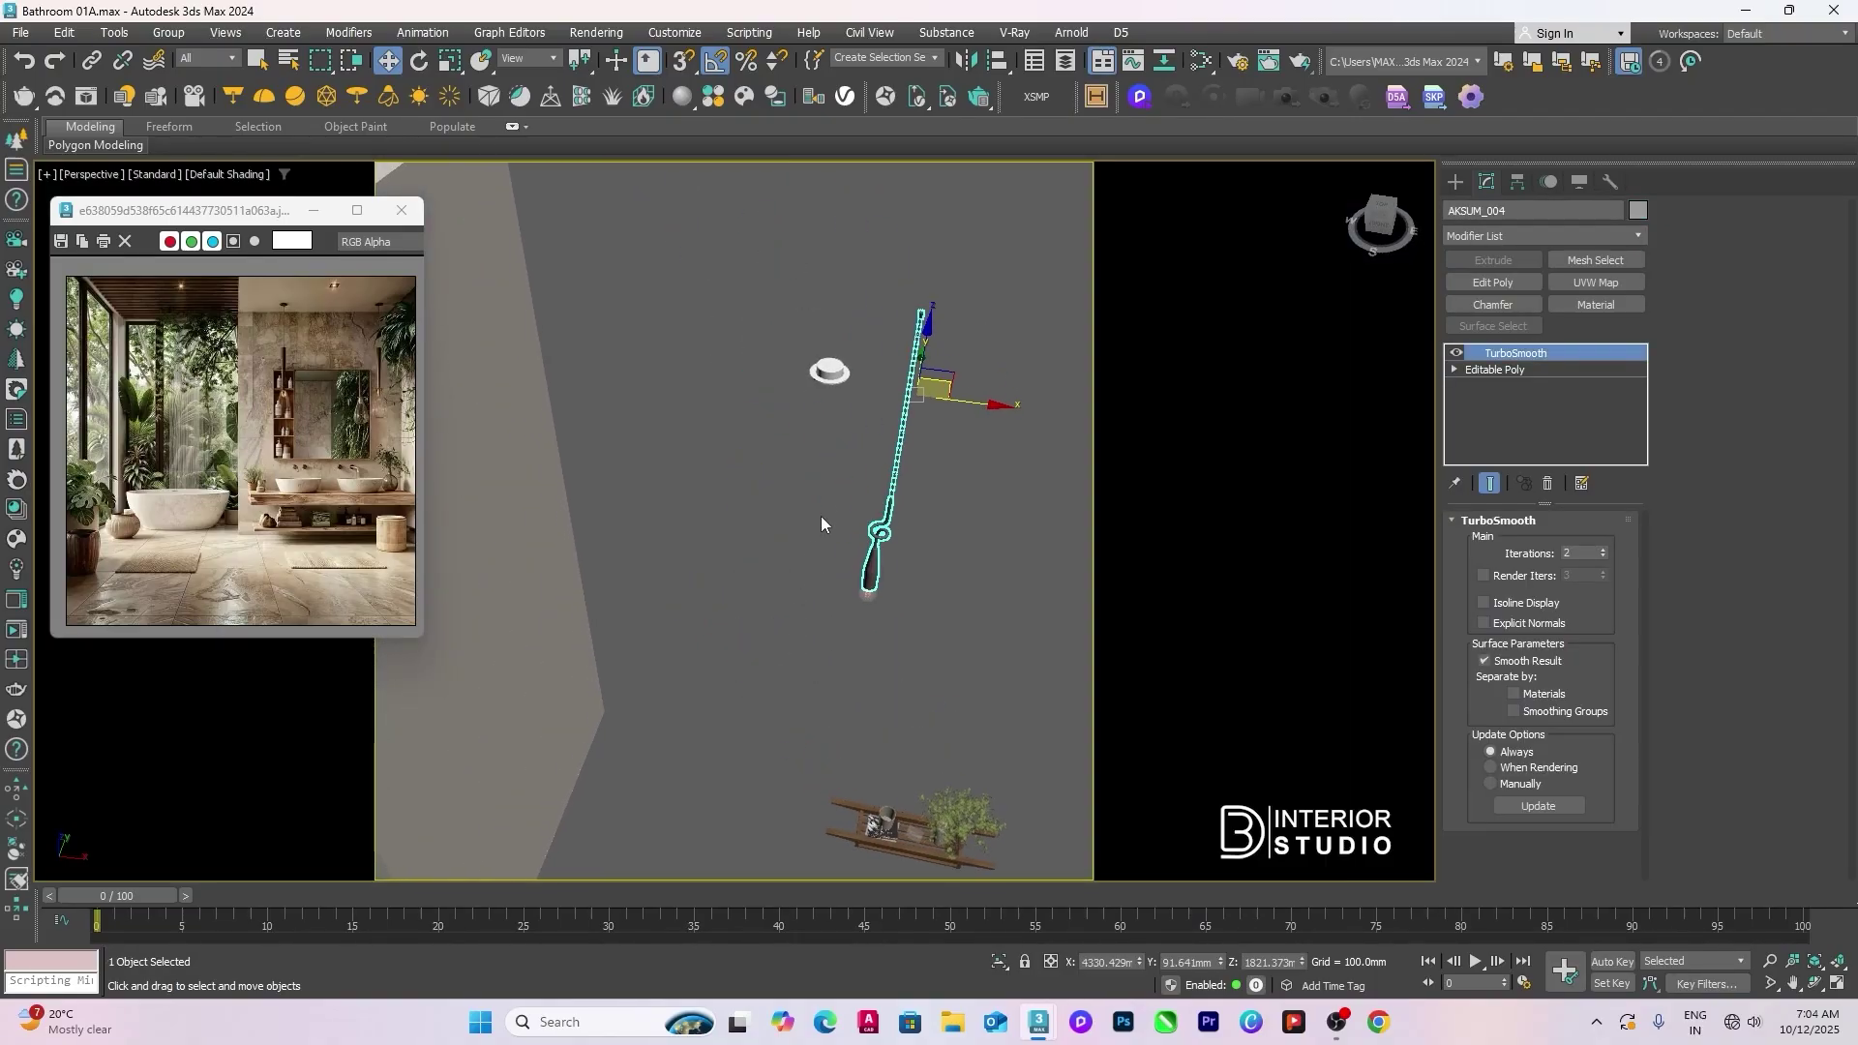
pyautogui.moveTo(955, 660); pyautogui.dragTo(955, 660)
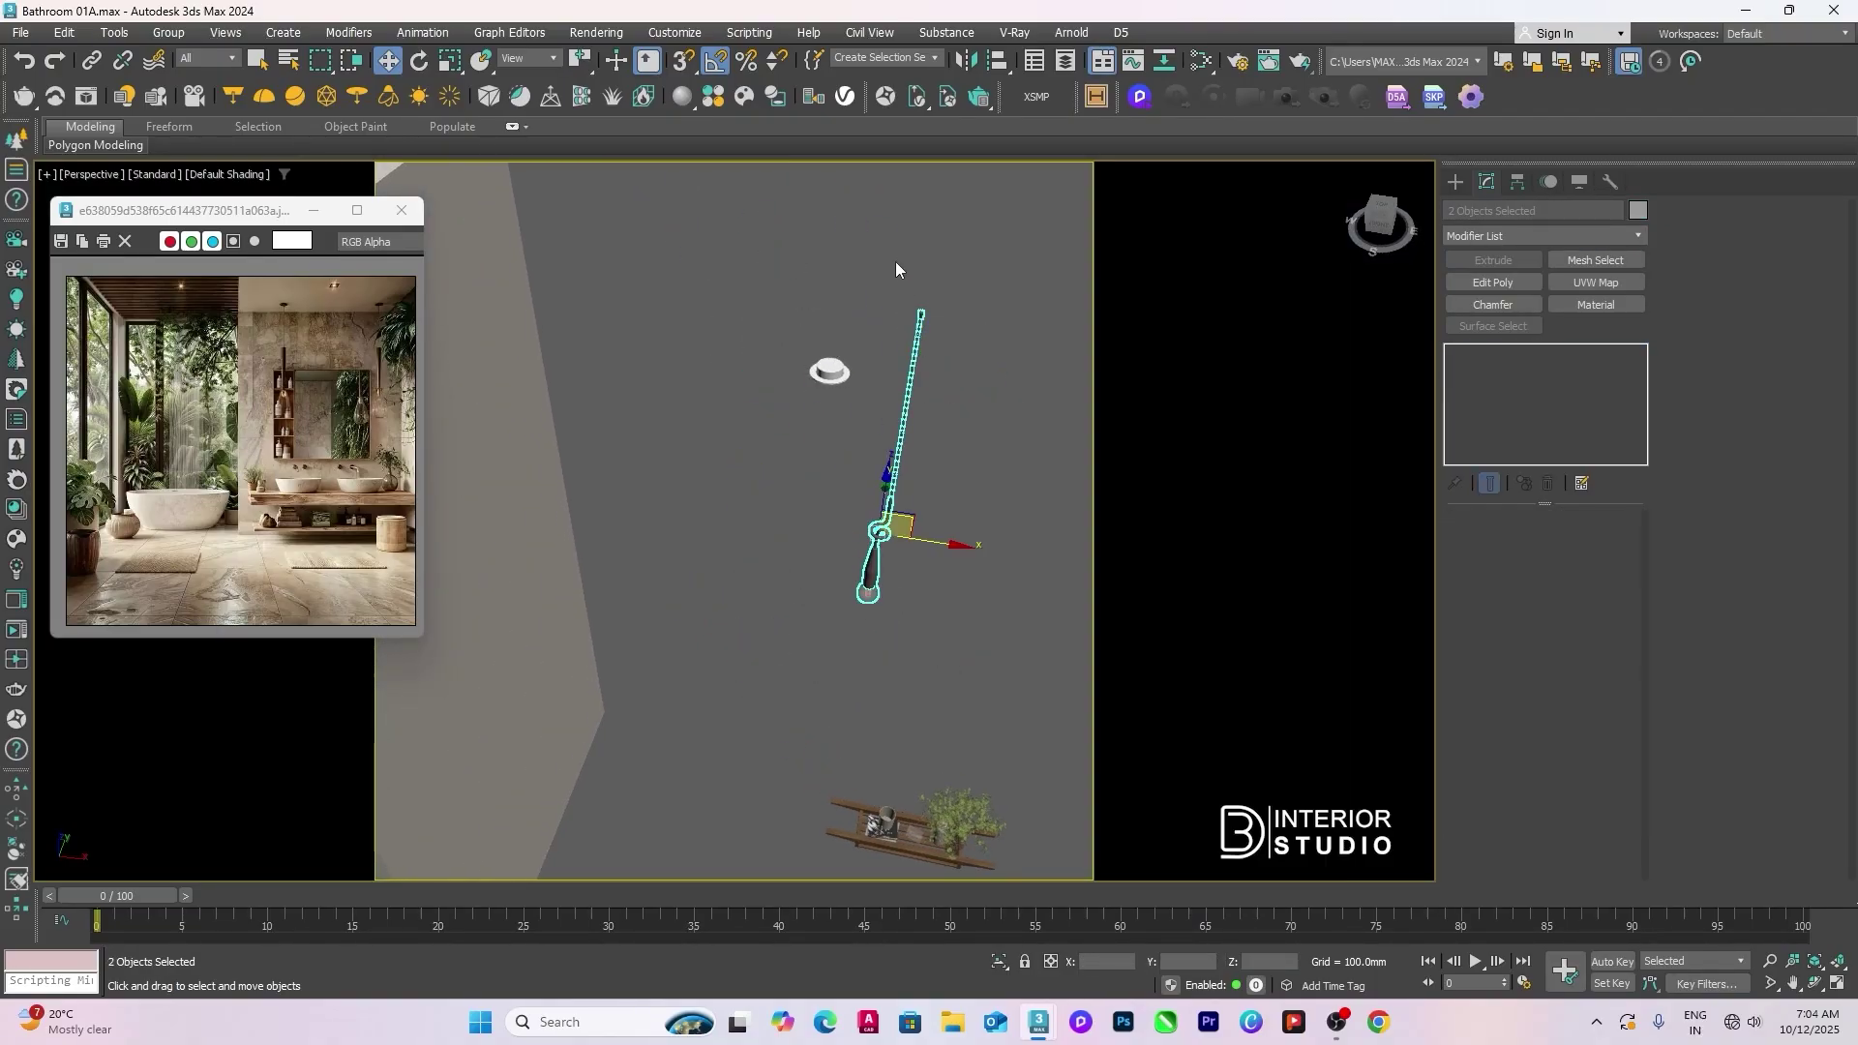
pyautogui.keyDown('alt'); pyautogui.moveTo(897, 261); pyautogui.dragTo(863, 490, button='middle'); pyautogui.keyUp('alt')
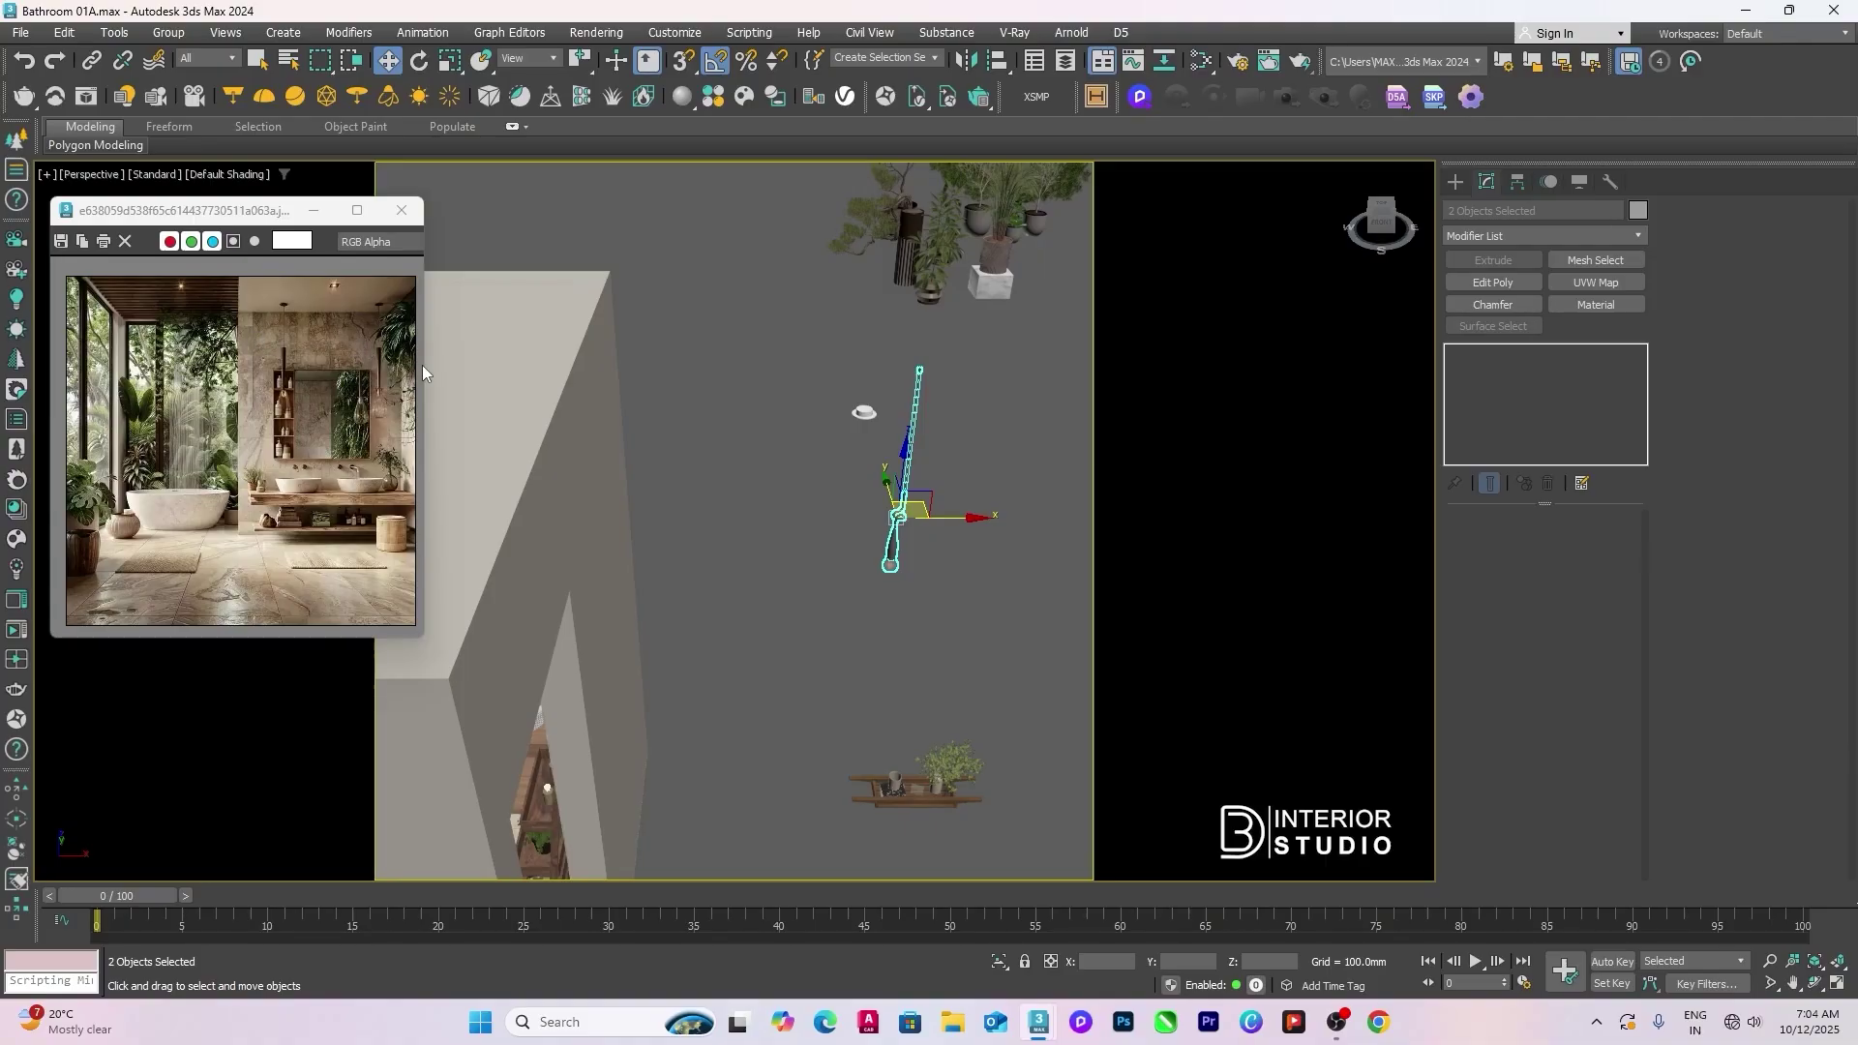
pyautogui.click(875, 422)
pyautogui.keyDown('alt'); pyautogui.moveTo(876, 422); pyautogui.dragTo(832, 463, button='middle'); pyautogui.keyUp('alt')
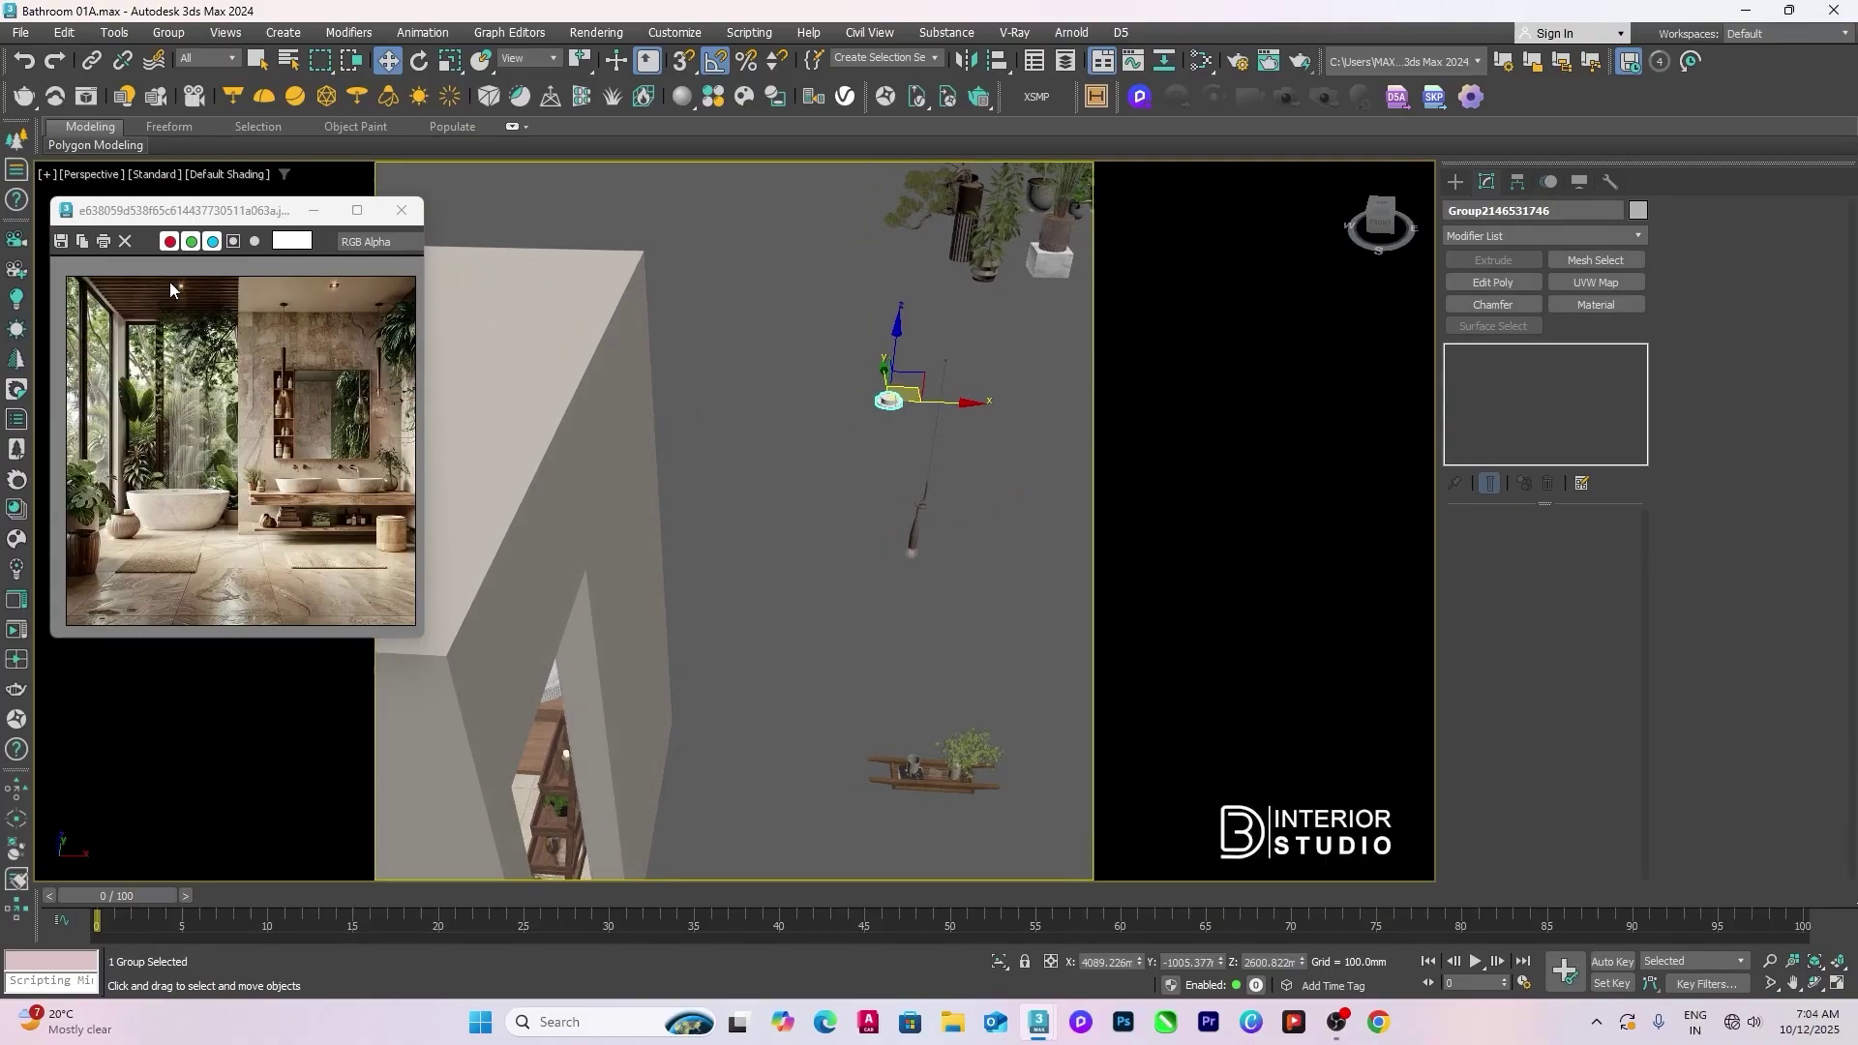
# Step: Move the wooden bath tidy along X from outside into the room, next to the vanity
pyautogui.click(833, 386)
pyautogui.moveTo(934, 663); pyautogui.dragTo(823, 434, button='middle')
pyautogui.click(806, 533)
pyautogui.scroll(3, 805, 532)
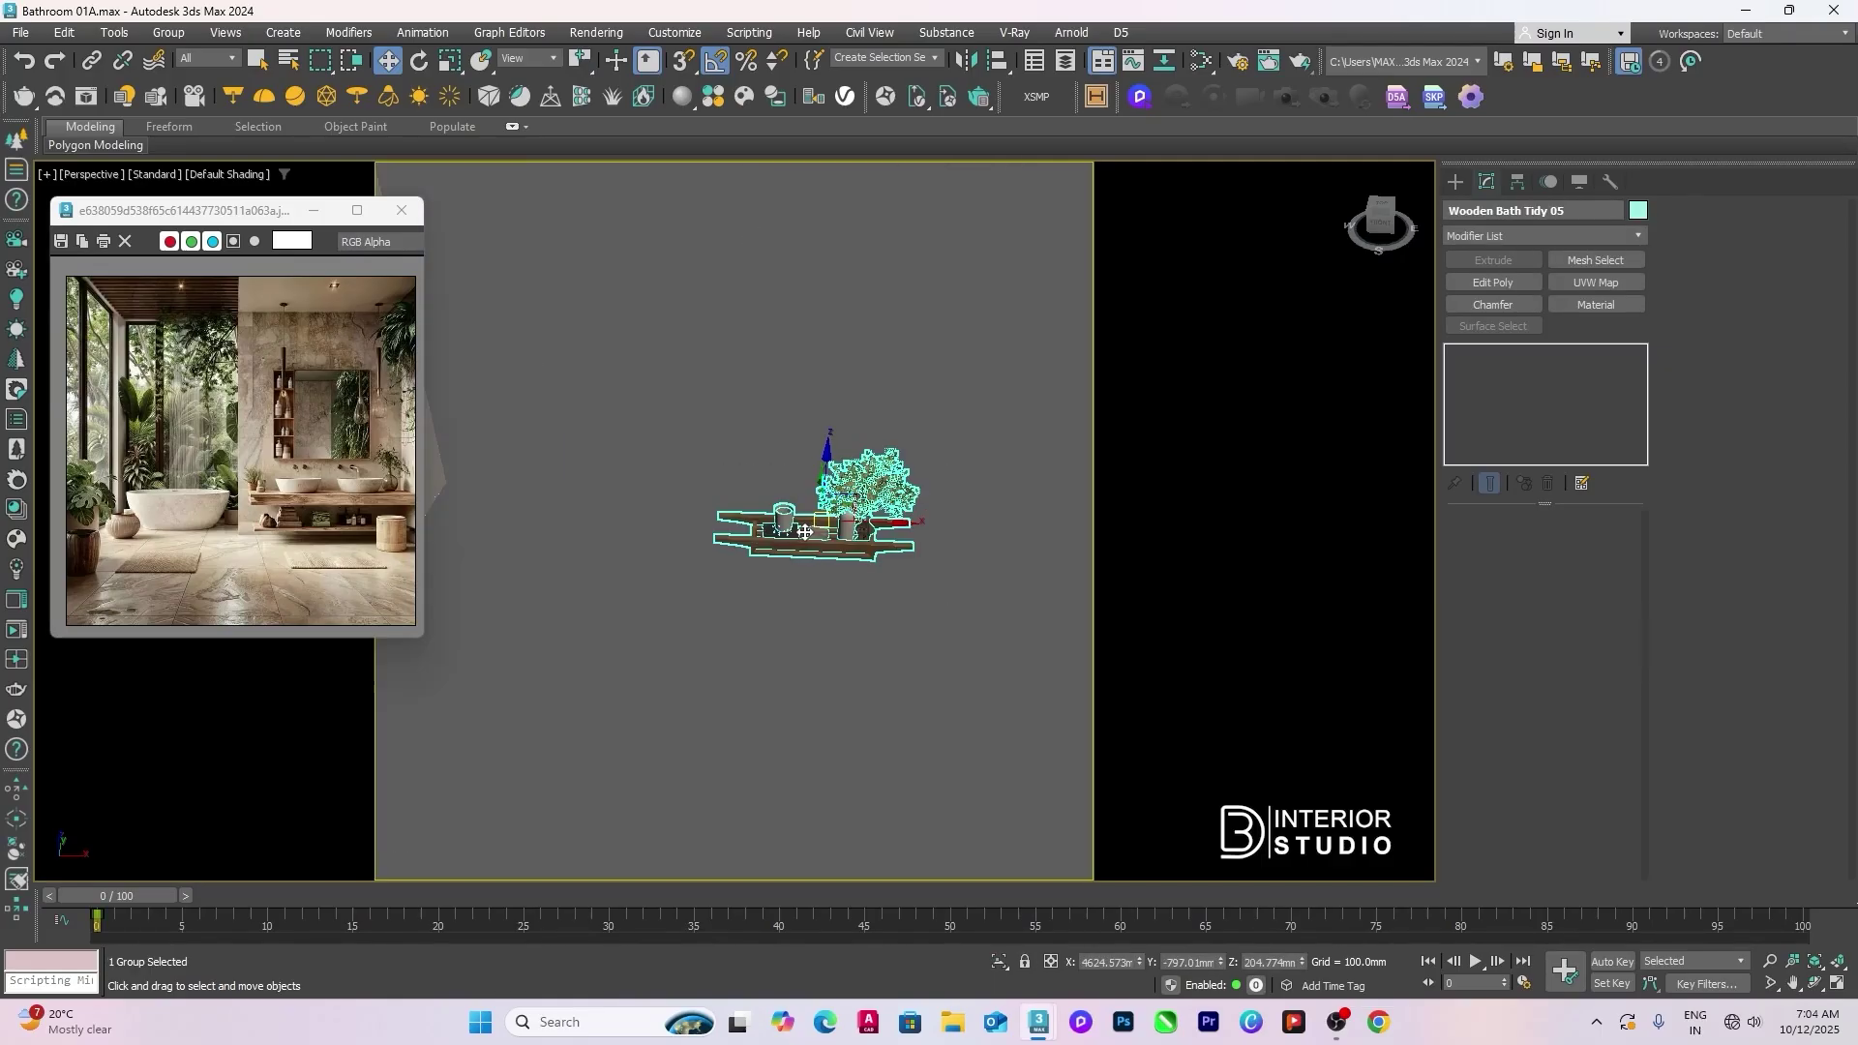
pyautogui.scroll(2, 805, 533)
pyautogui.scroll(-8, 832, 534)
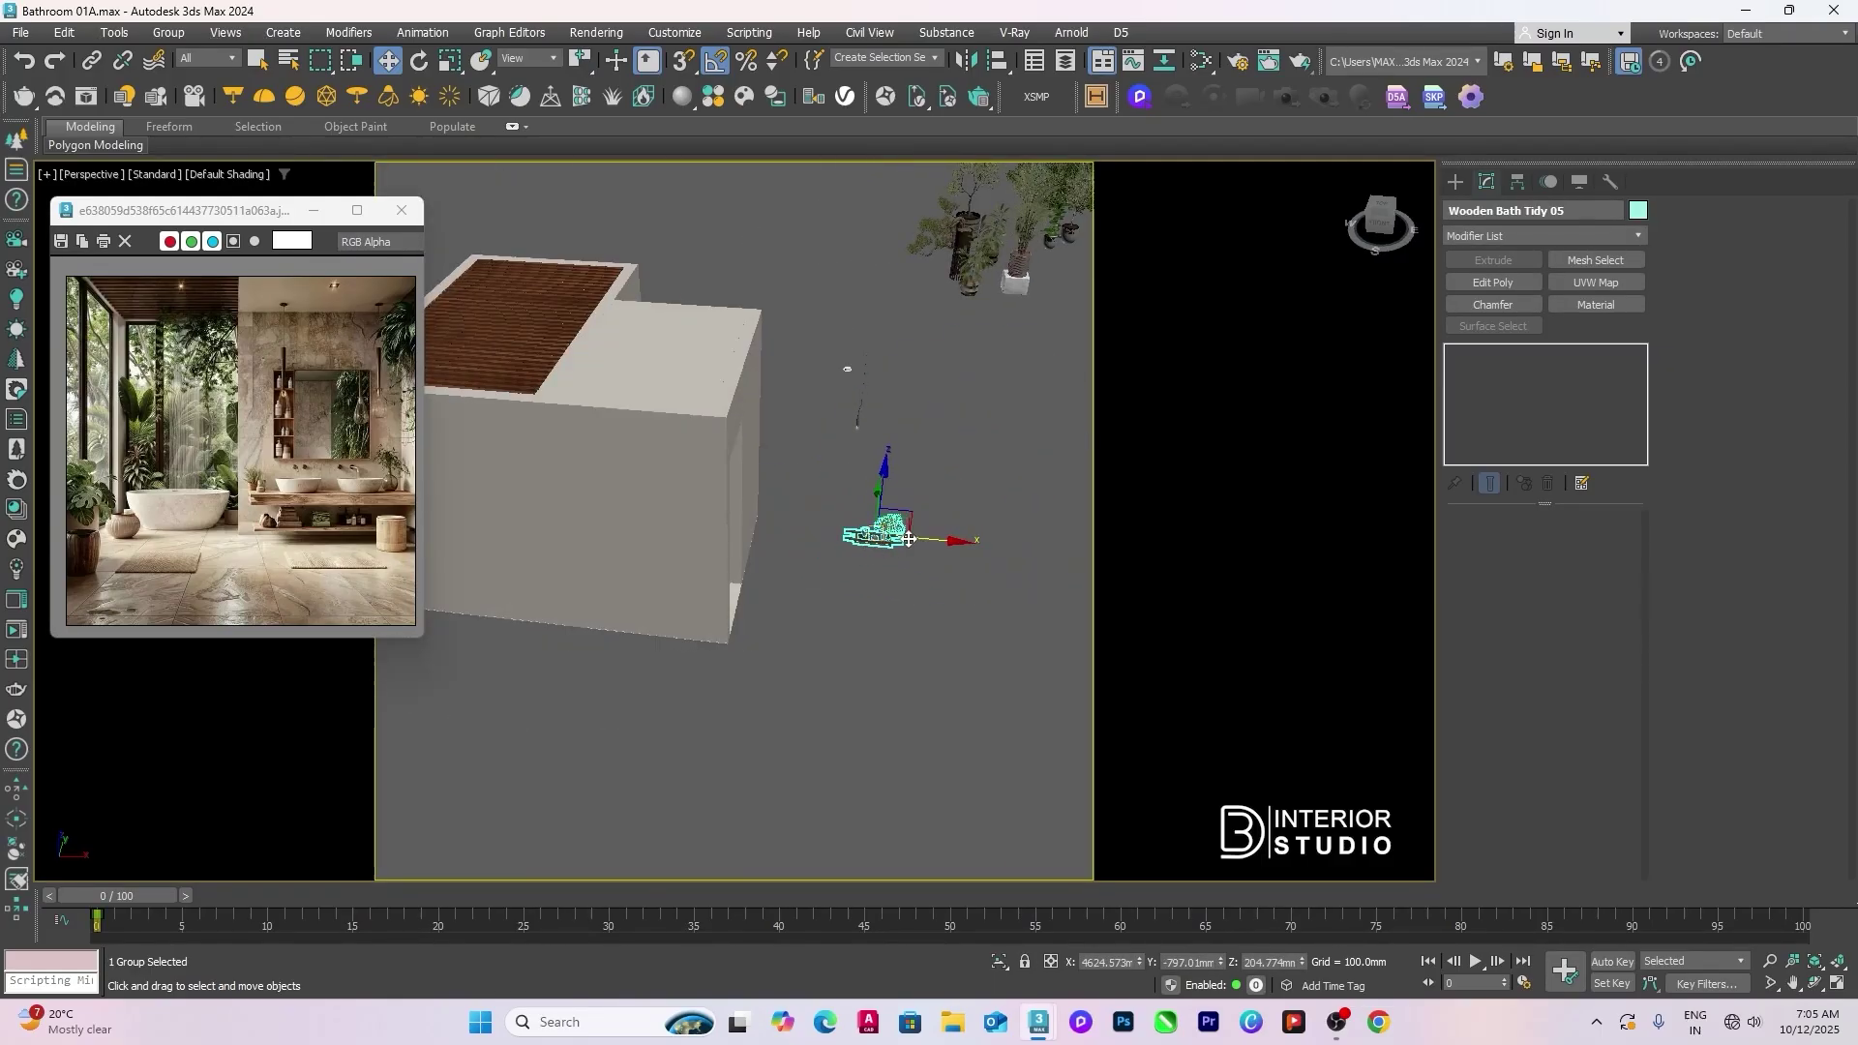
pyautogui.moveTo(920, 540); pyautogui.dragTo(795, 506)
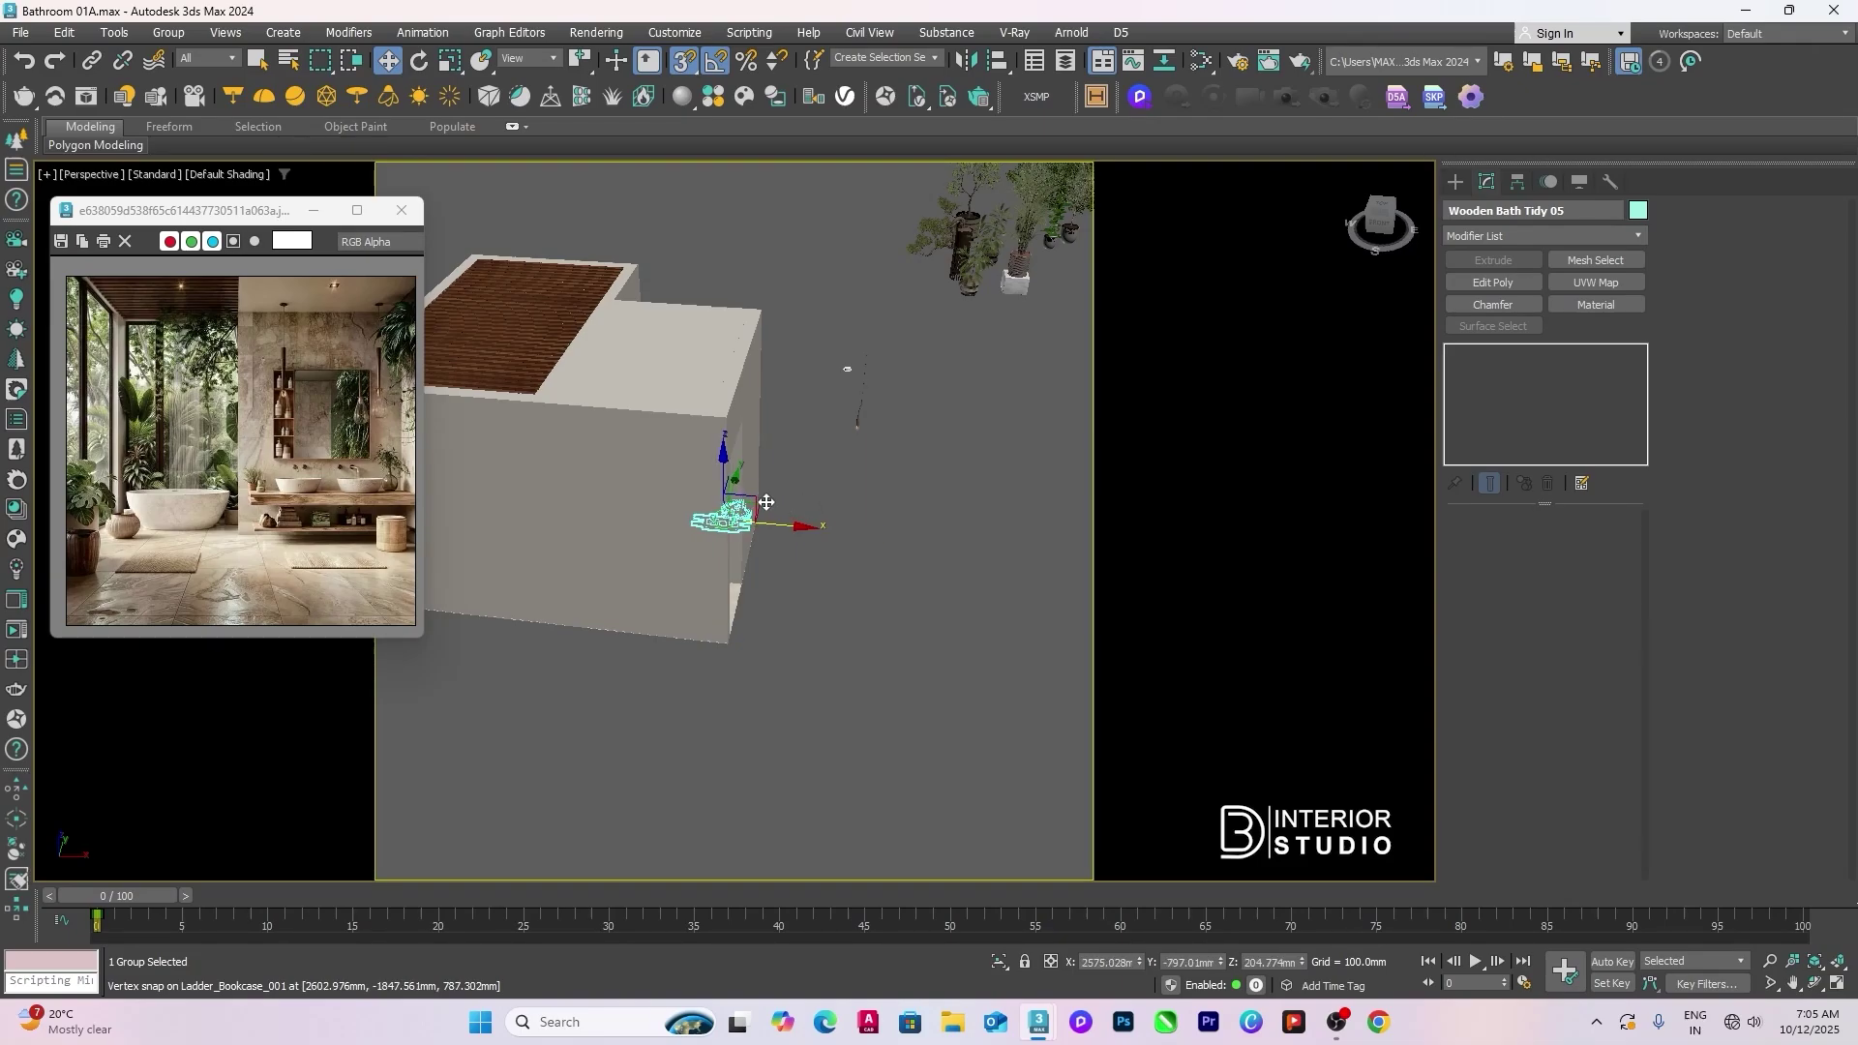
pyautogui.scroll(5, 767, 502)
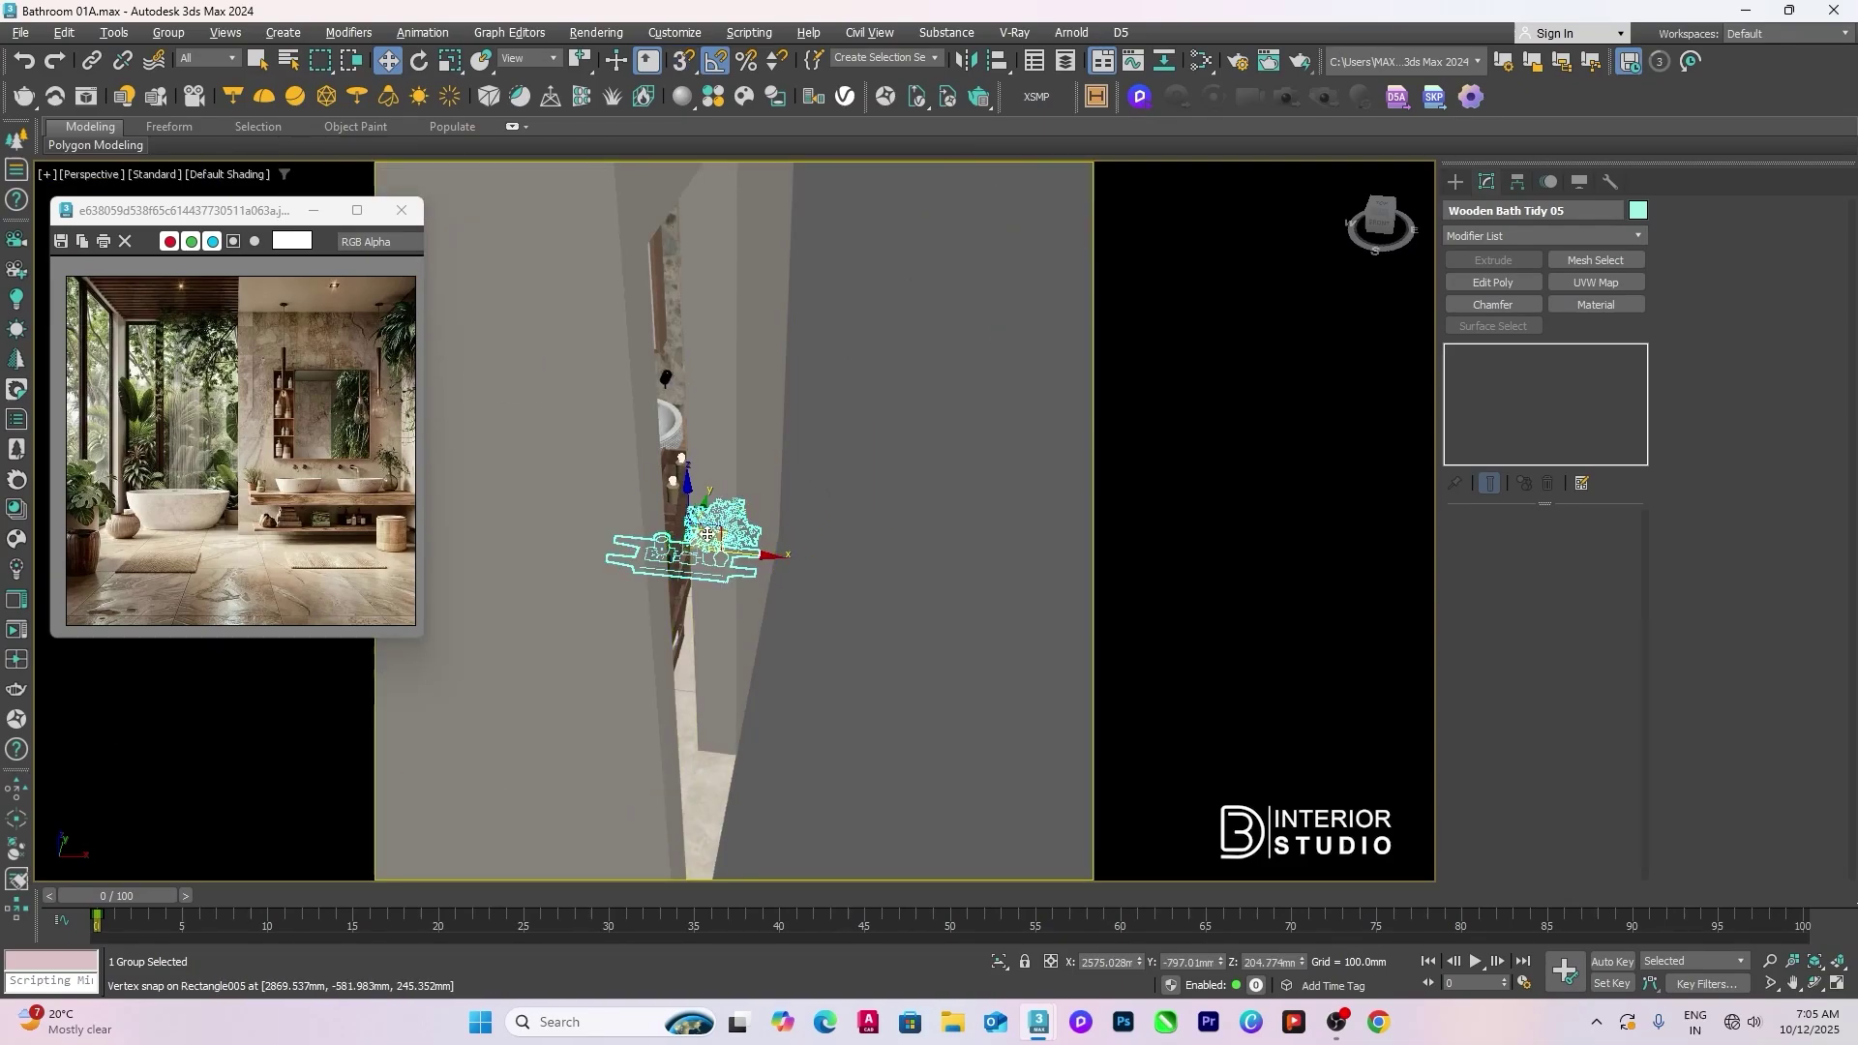
pyautogui.scroll(5, 707, 533)
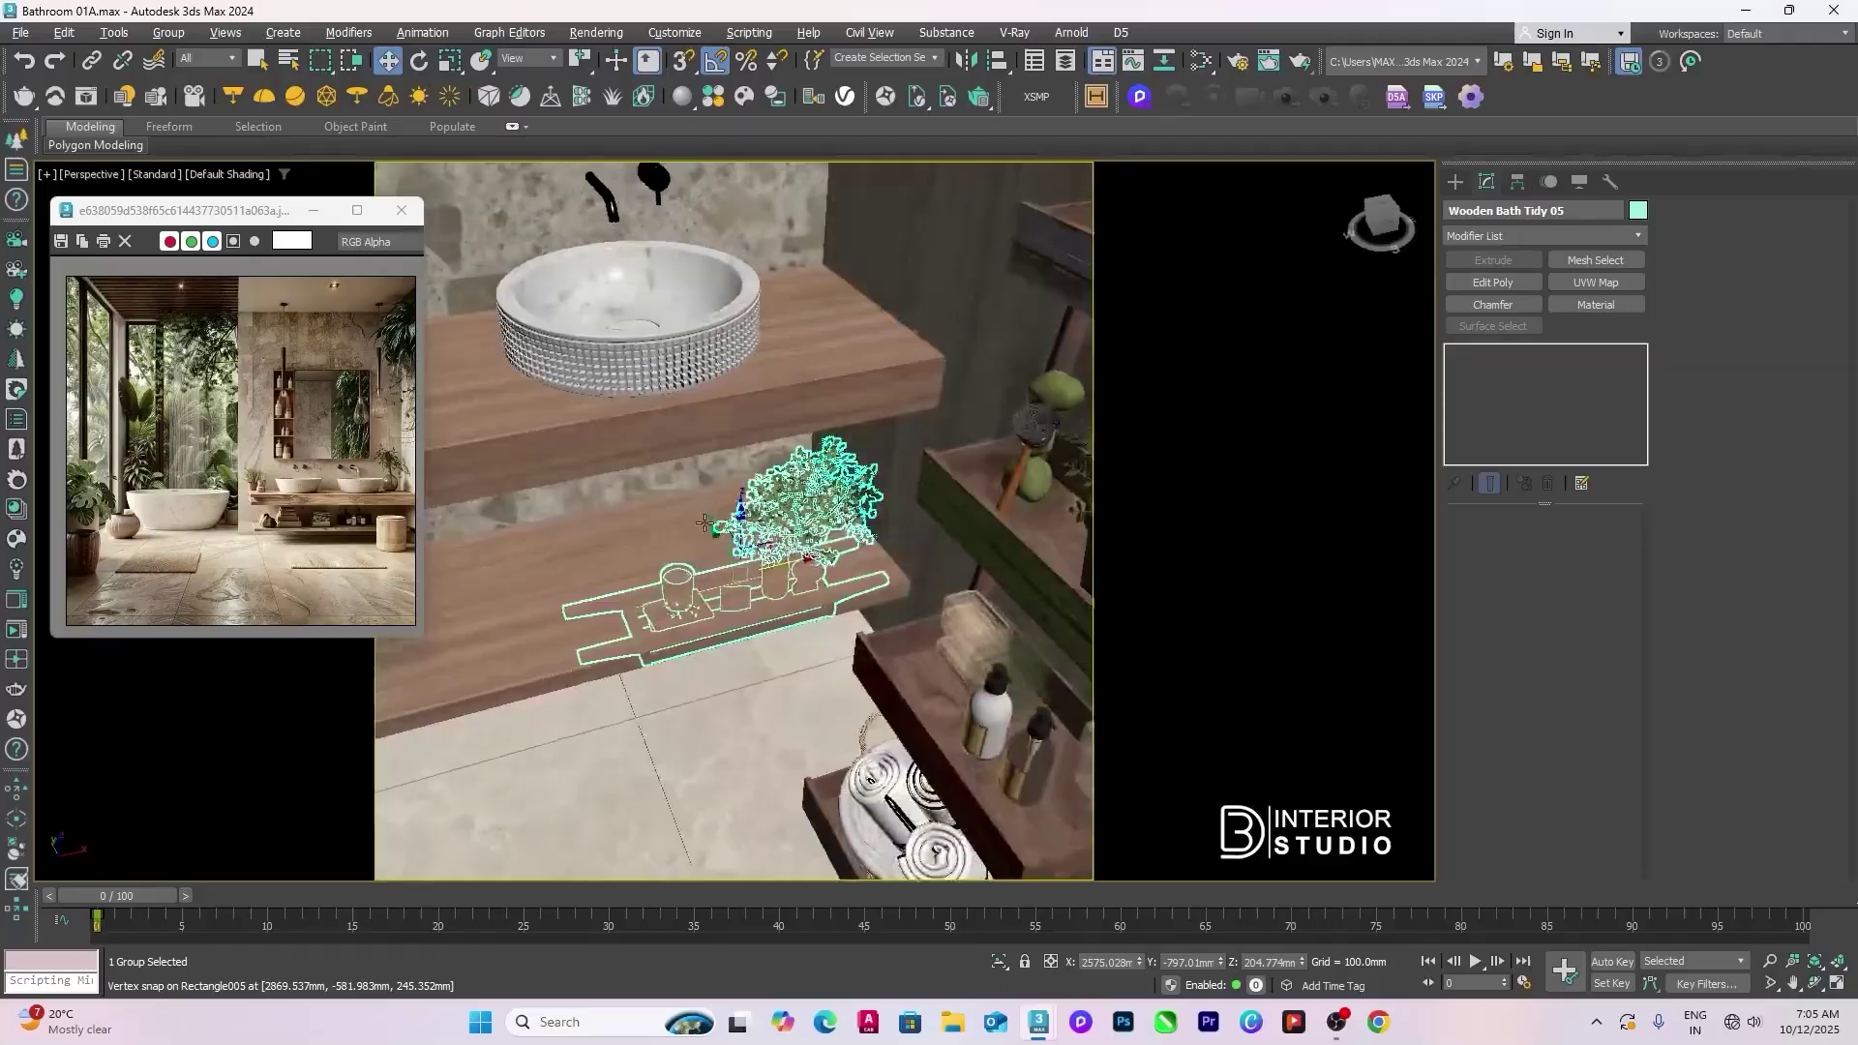
# Step: Align the bath tidy's Z minimum to the Z maximum of the upper vanity counter
pyautogui.hotkey('alt', 'a')
pyautogui.click(839, 362)
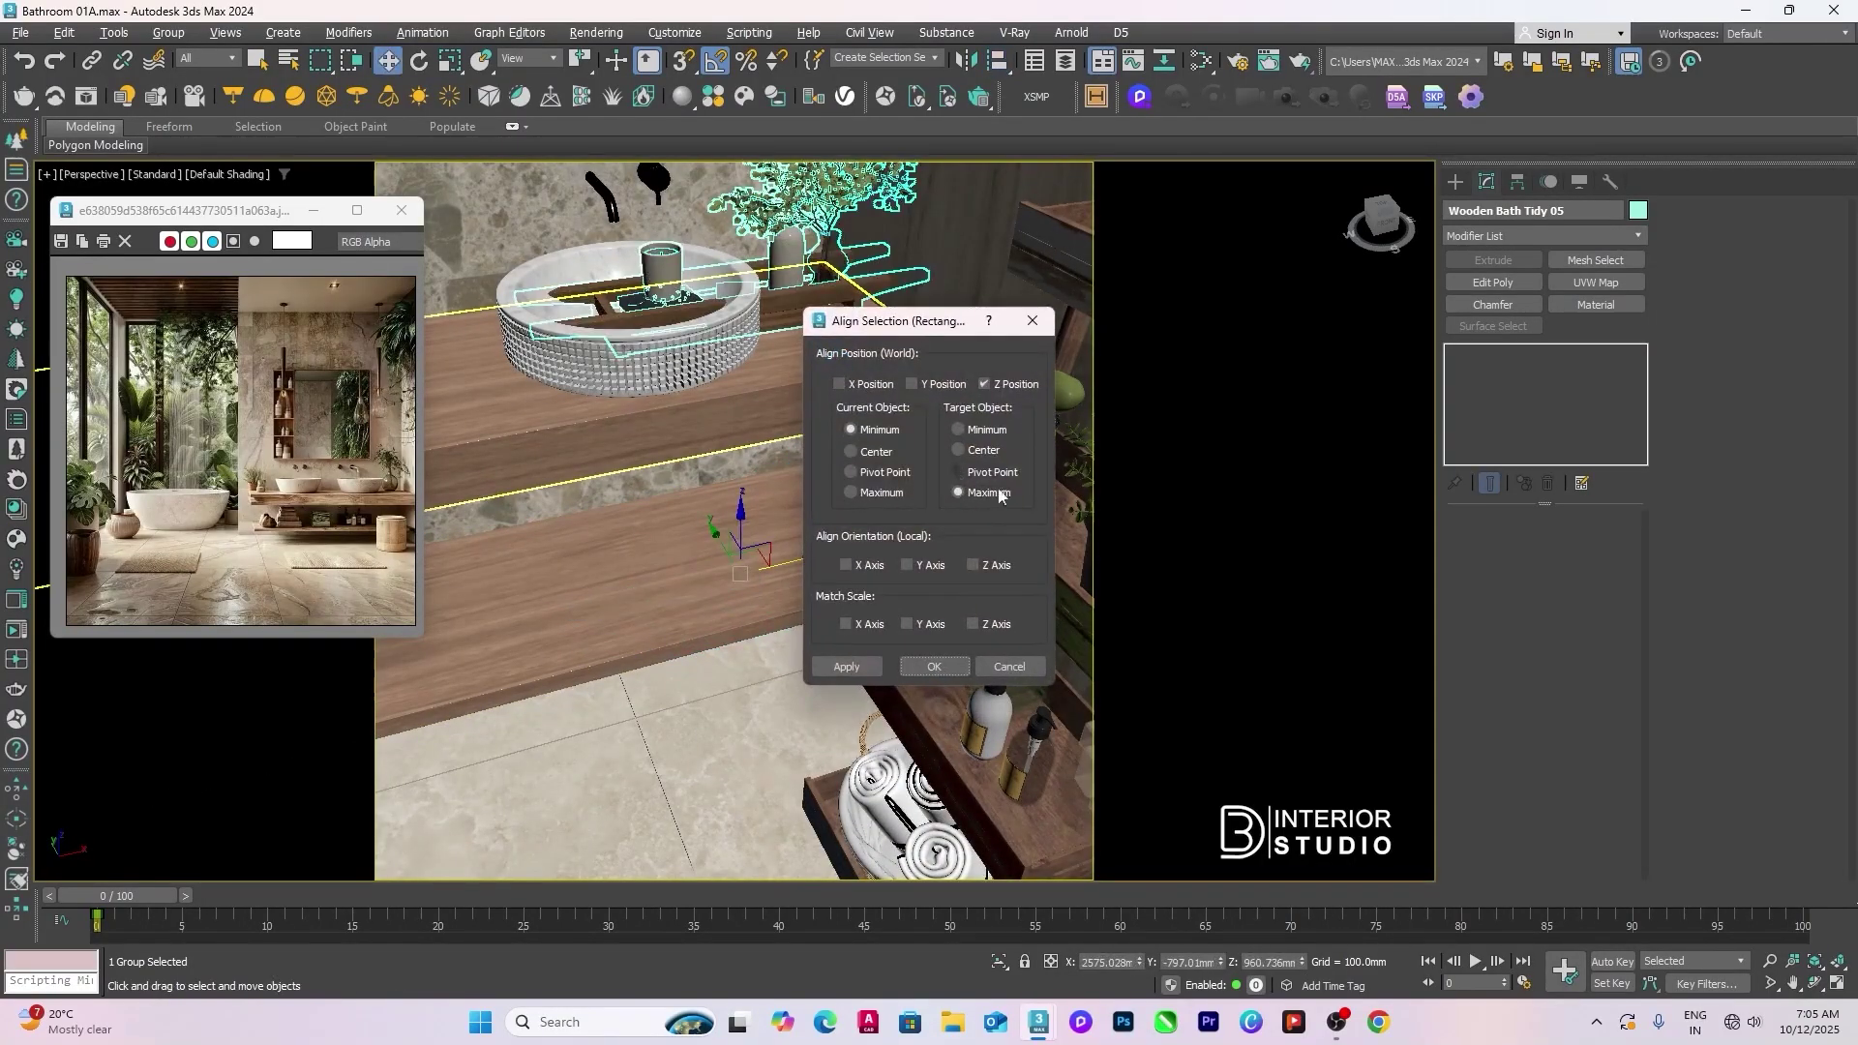
pyautogui.click(937, 662)
# Step: Align the bath tidy's Z minimum to the Z maximum of the lower vanity shelf
pyautogui.keyDown('alt'); pyautogui.moveTo(699, 475); pyautogui.dragTo(727, 466, button='middle'); pyautogui.keyUp('alt')
pyautogui.moveTo(727, 465); pyautogui.dragTo(871, 651, button='middle')
pyautogui.hotkey('alt', 'a')
pyautogui.click(872, 651)
pyautogui.click(943, 666)
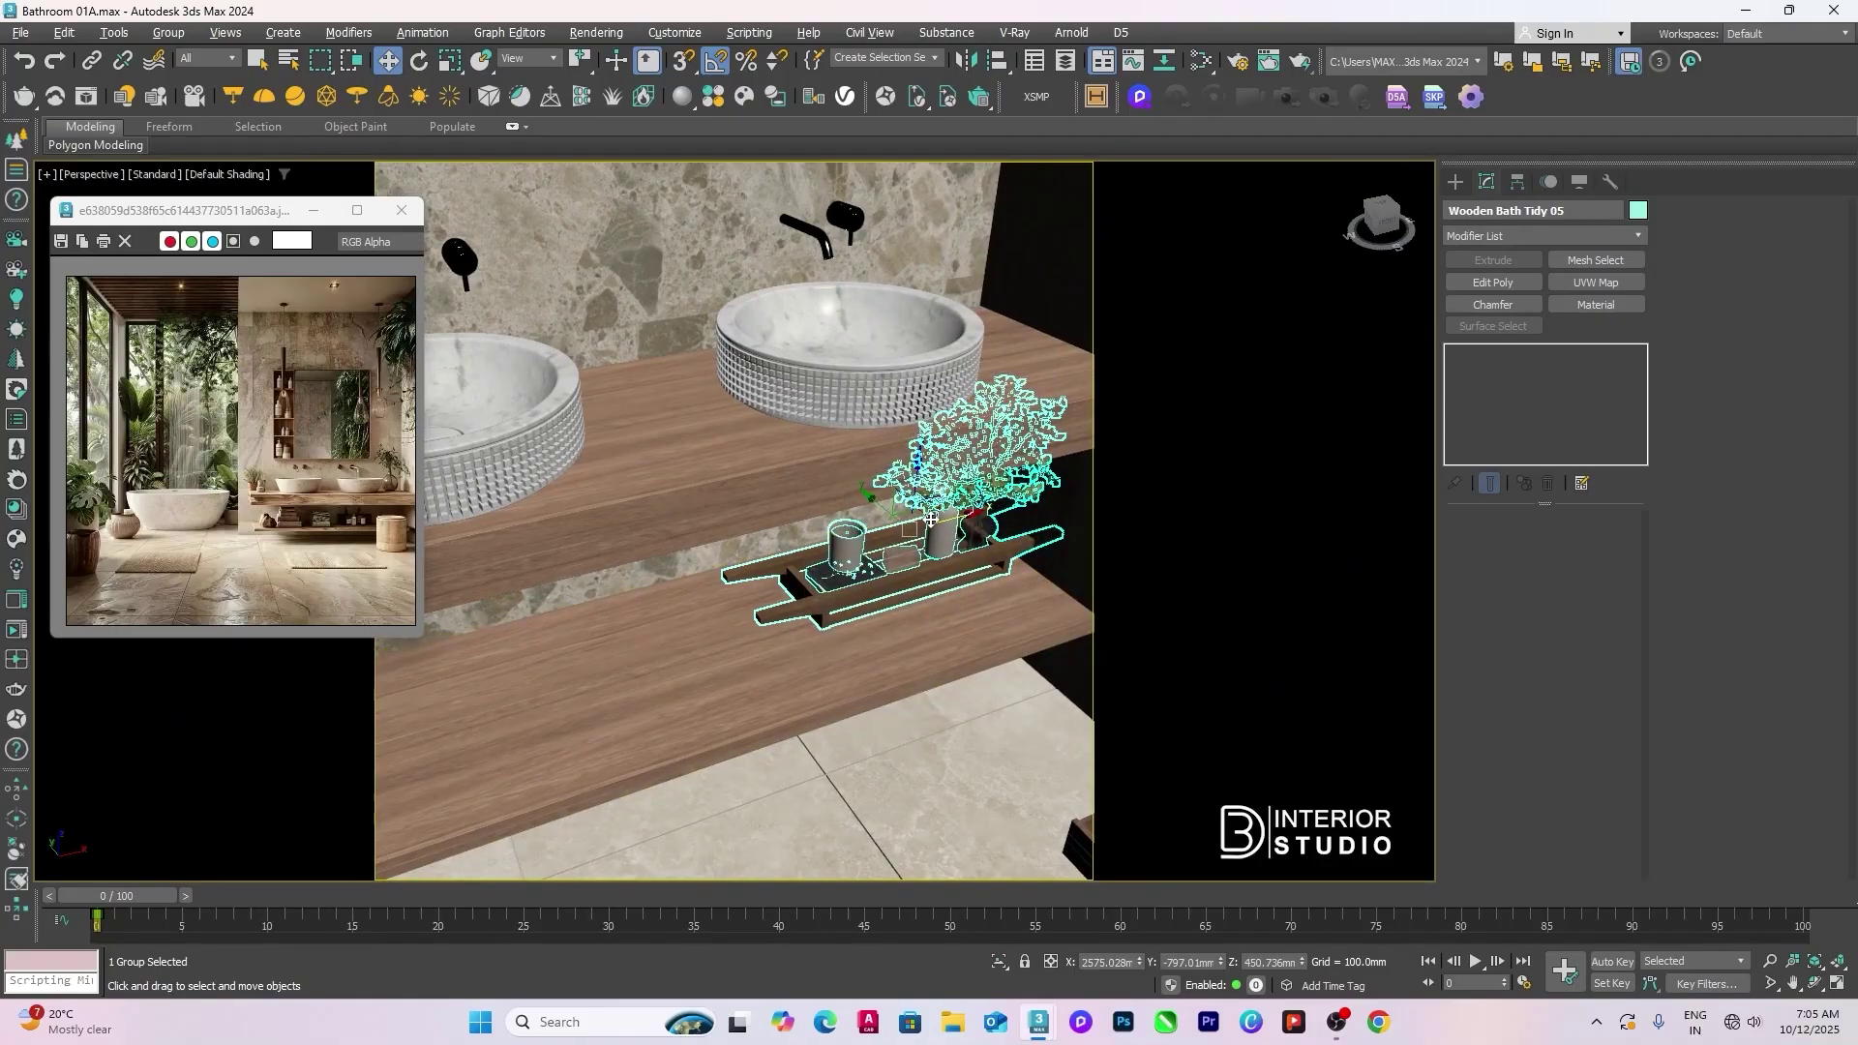
# Step: Slide the bath tidy along the lower vanity shelf to about X 1628 mm, Y -848 mm
pyautogui.keyDown('alt'); pyautogui.moveTo(930, 520); pyautogui.dragTo(954, 583, button='middle'); pyautogui.keyUp('alt')
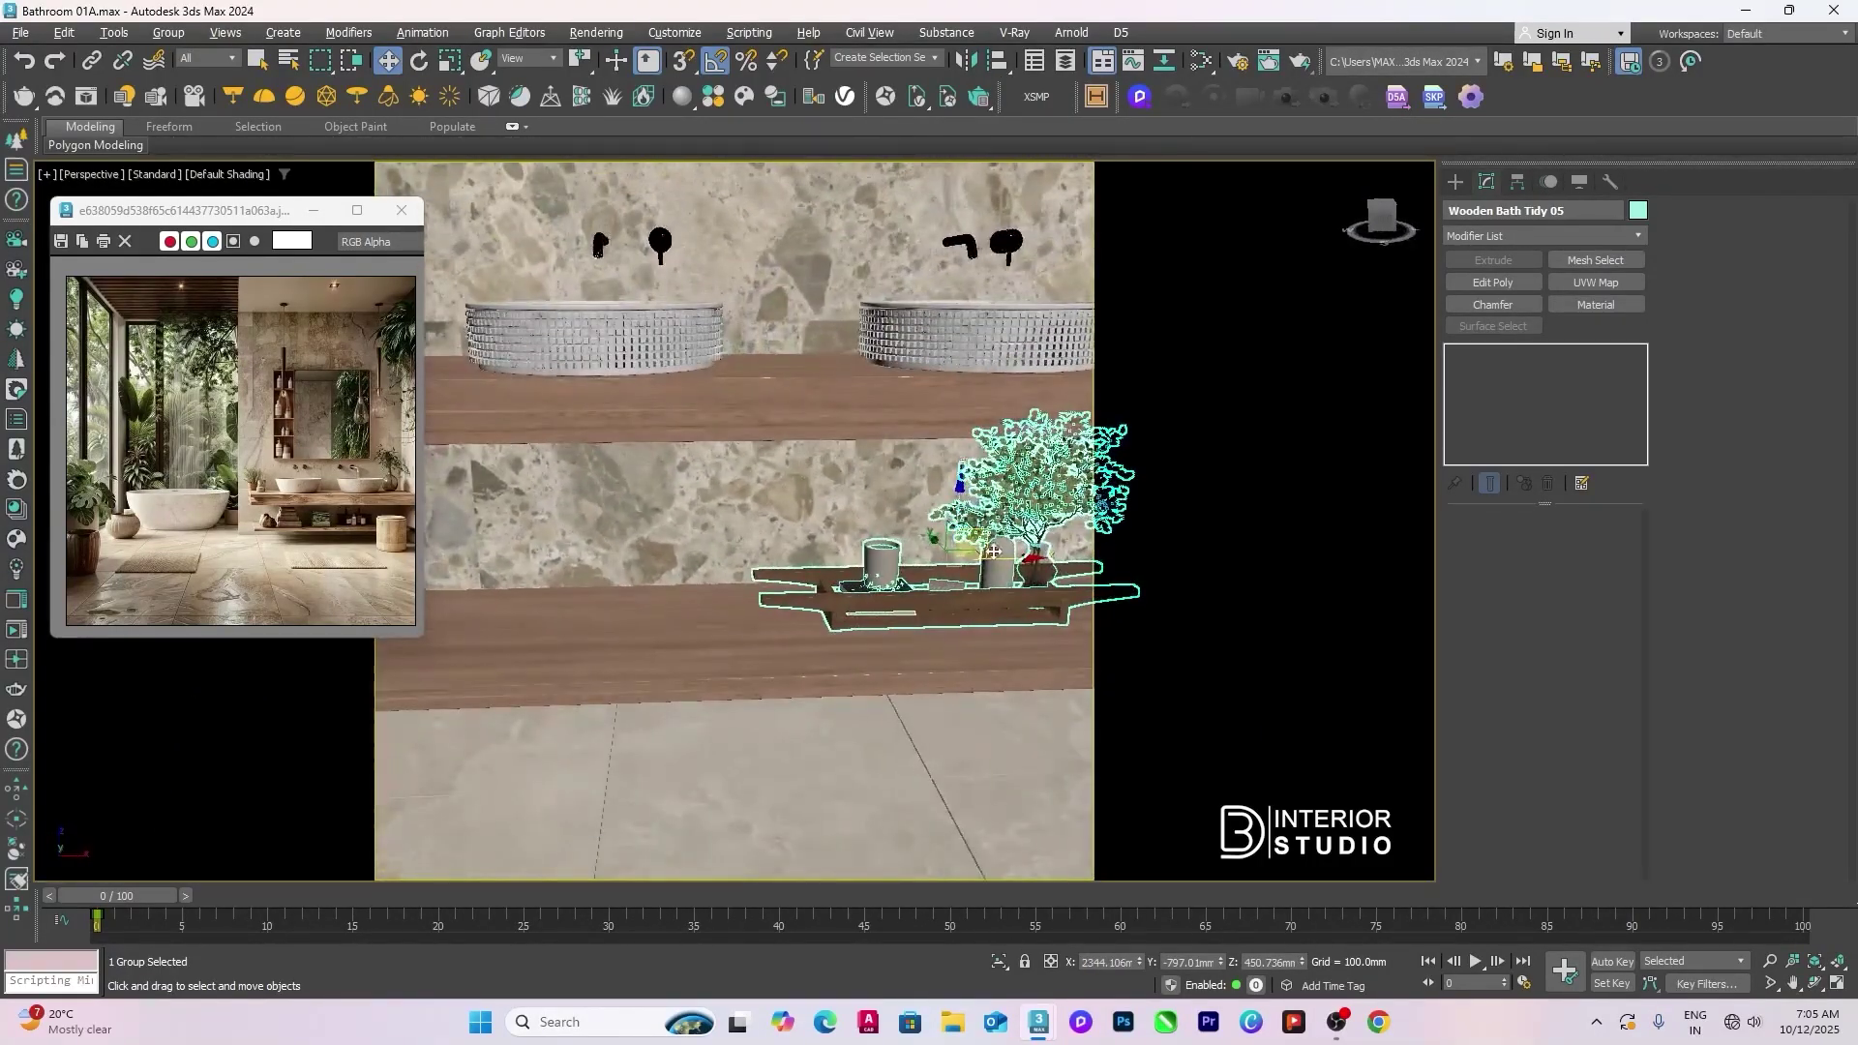
pyautogui.moveTo(993, 551); pyautogui.dragTo(600, 573)
pyautogui.moveTo(600, 574); pyautogui.dragTo(809, 528, button='middle')
pyautogui.moveTo(824, 560); pyautogui.dragTo(874, 560)
pyautogui.keyDown('alt'); pyautogui.moveTo(809, 598); pyautogui.dragTo(851, 638, button='middle'); pyautogui.keyUp('alt')
# Step: Realign the bath tidy's base to the top of the lower shelf and centre it on the shelf in Y only
pyautogui.hotkey('alt', 'a')
pyautogui.click(864, 664)
pyautogui.click(958, 492)
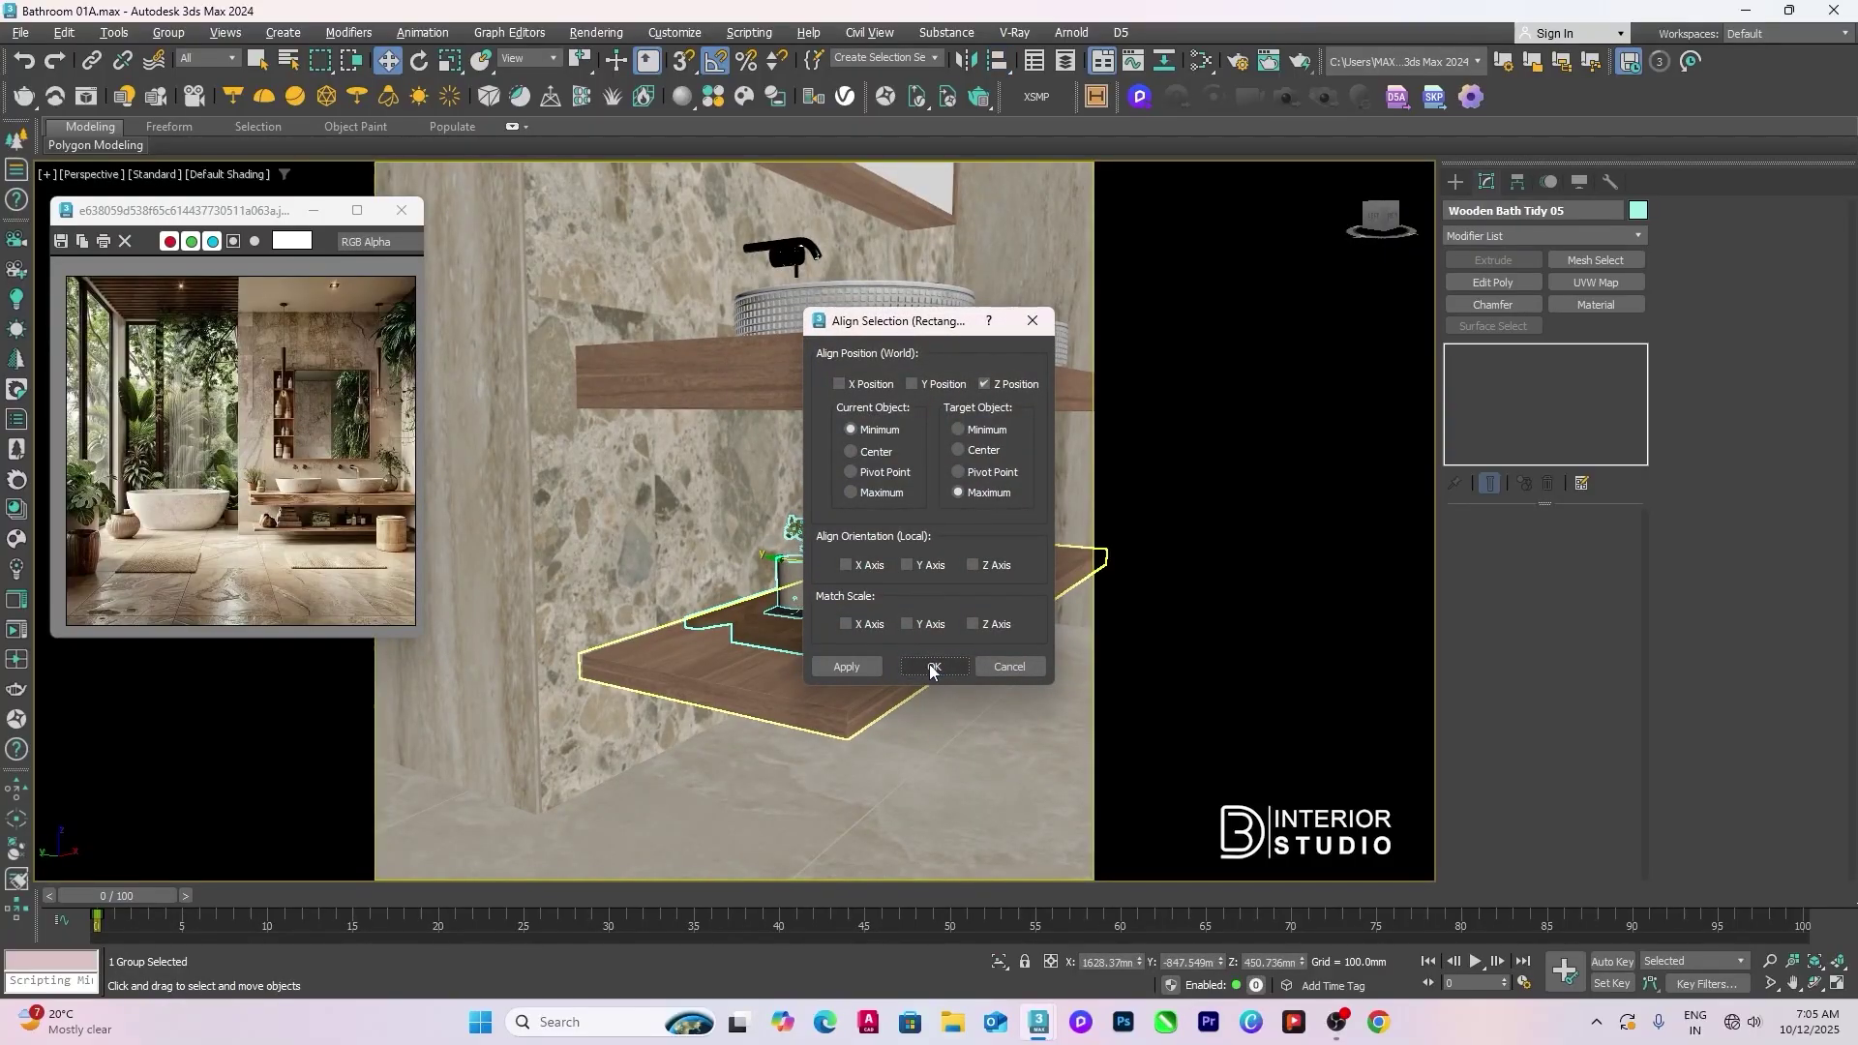
pyautogui.click(933, 669)
pyautogui.hotkey('alt', 'a')
pyautogui.click(898, 682)
pyautogui.click(995, 450)
pyautogui.click(888, 452)
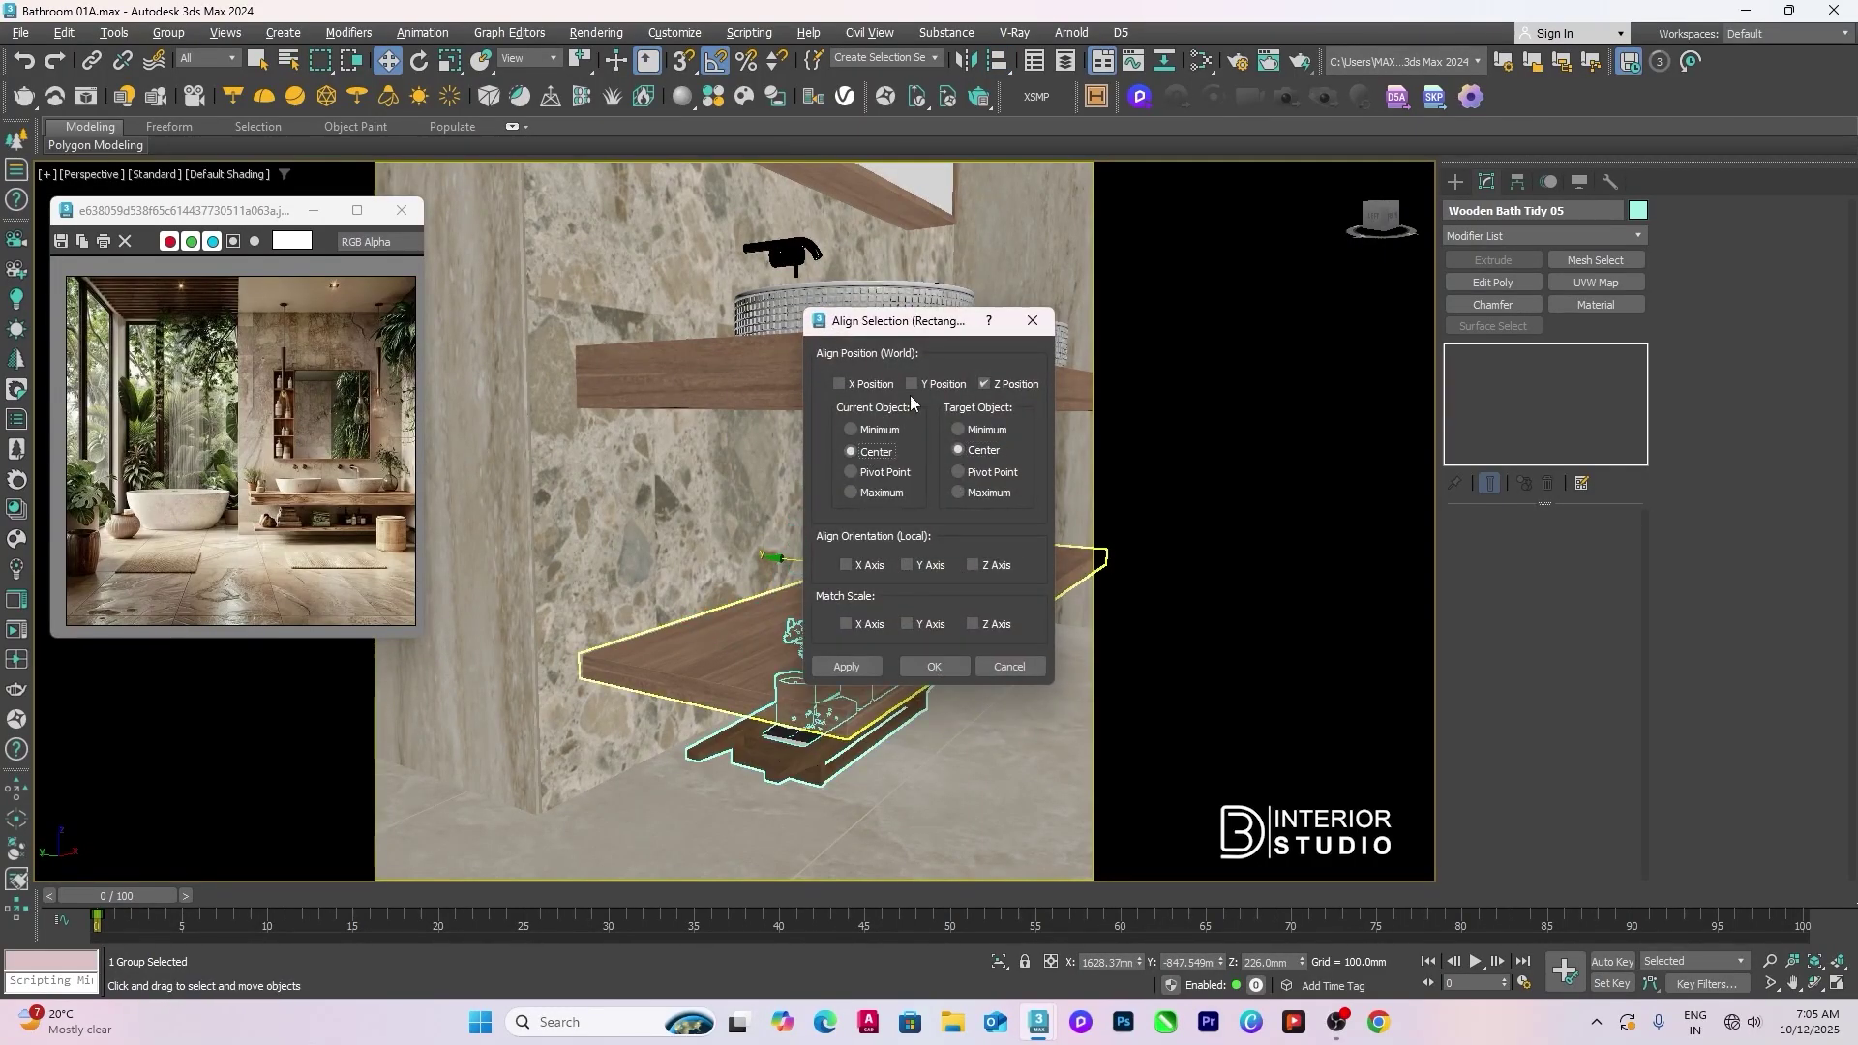
pyautogui.click(869, 384)
pyautogui.click(937, 385)
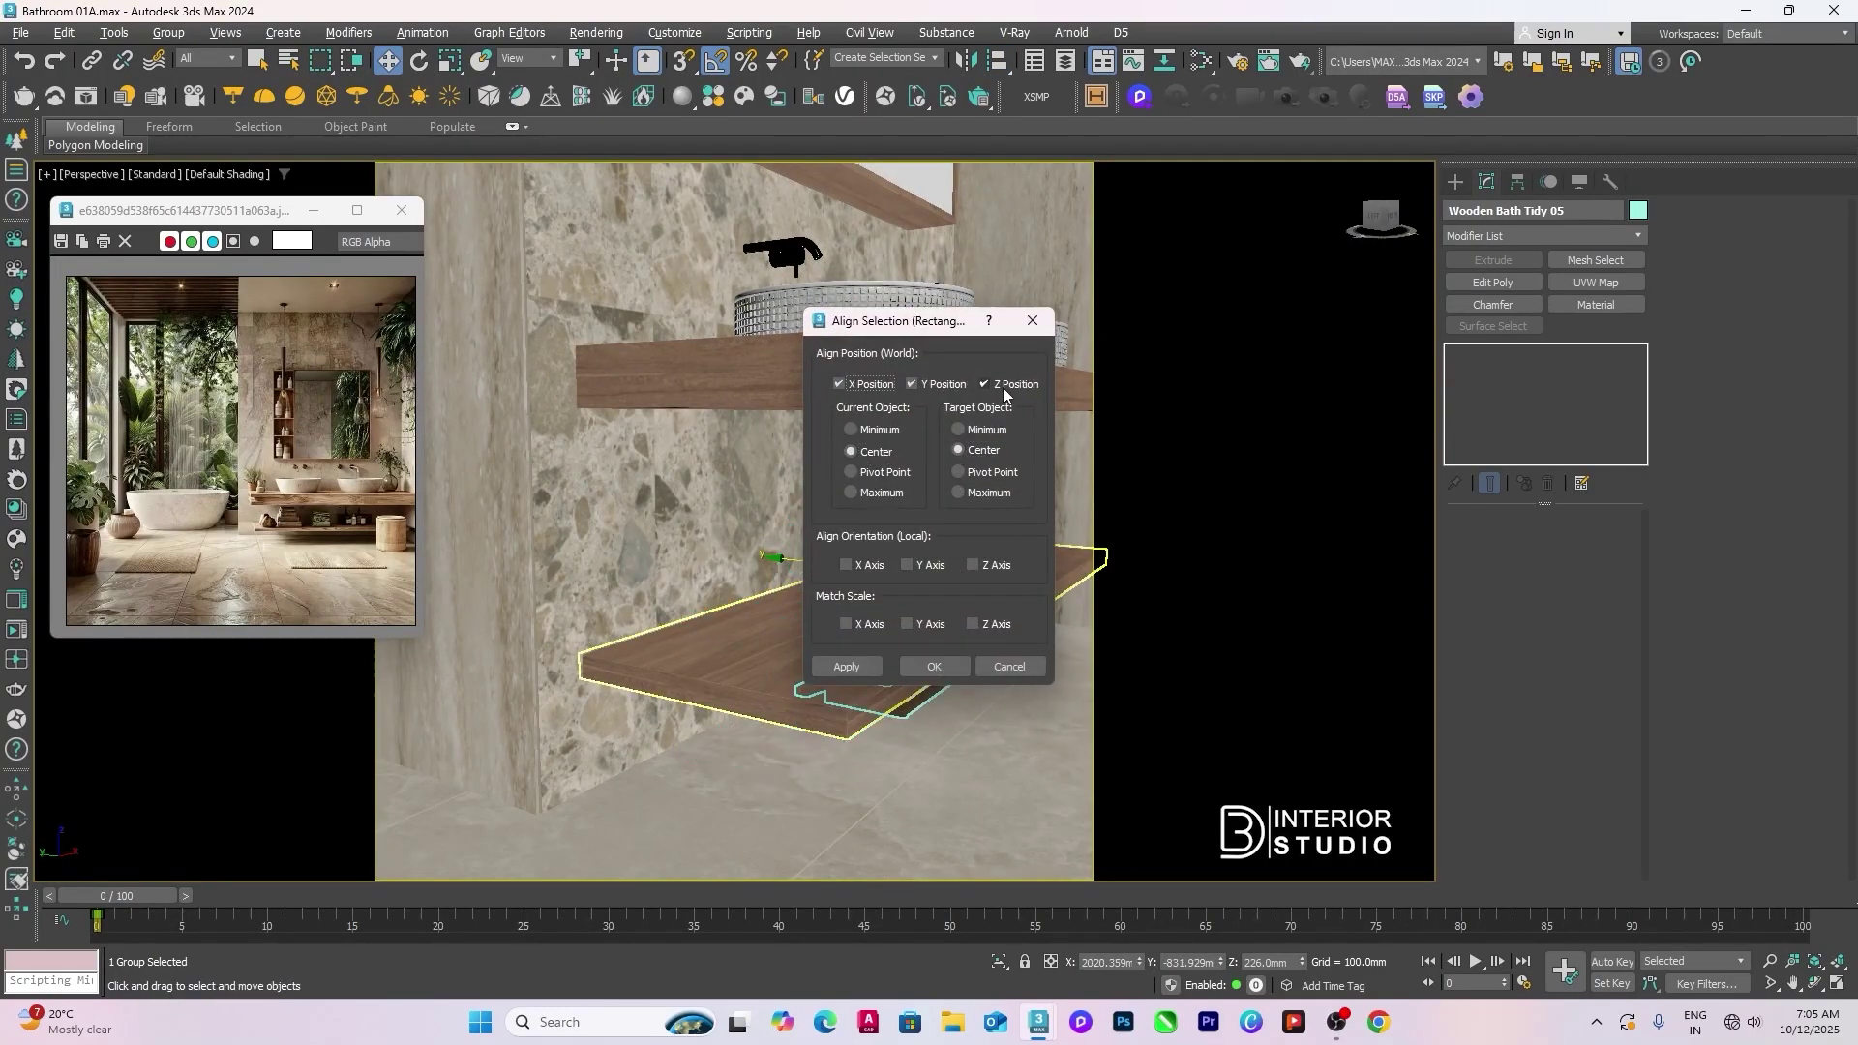
pyautogui.click(914, 384)
pyautogui.click(934, 667)
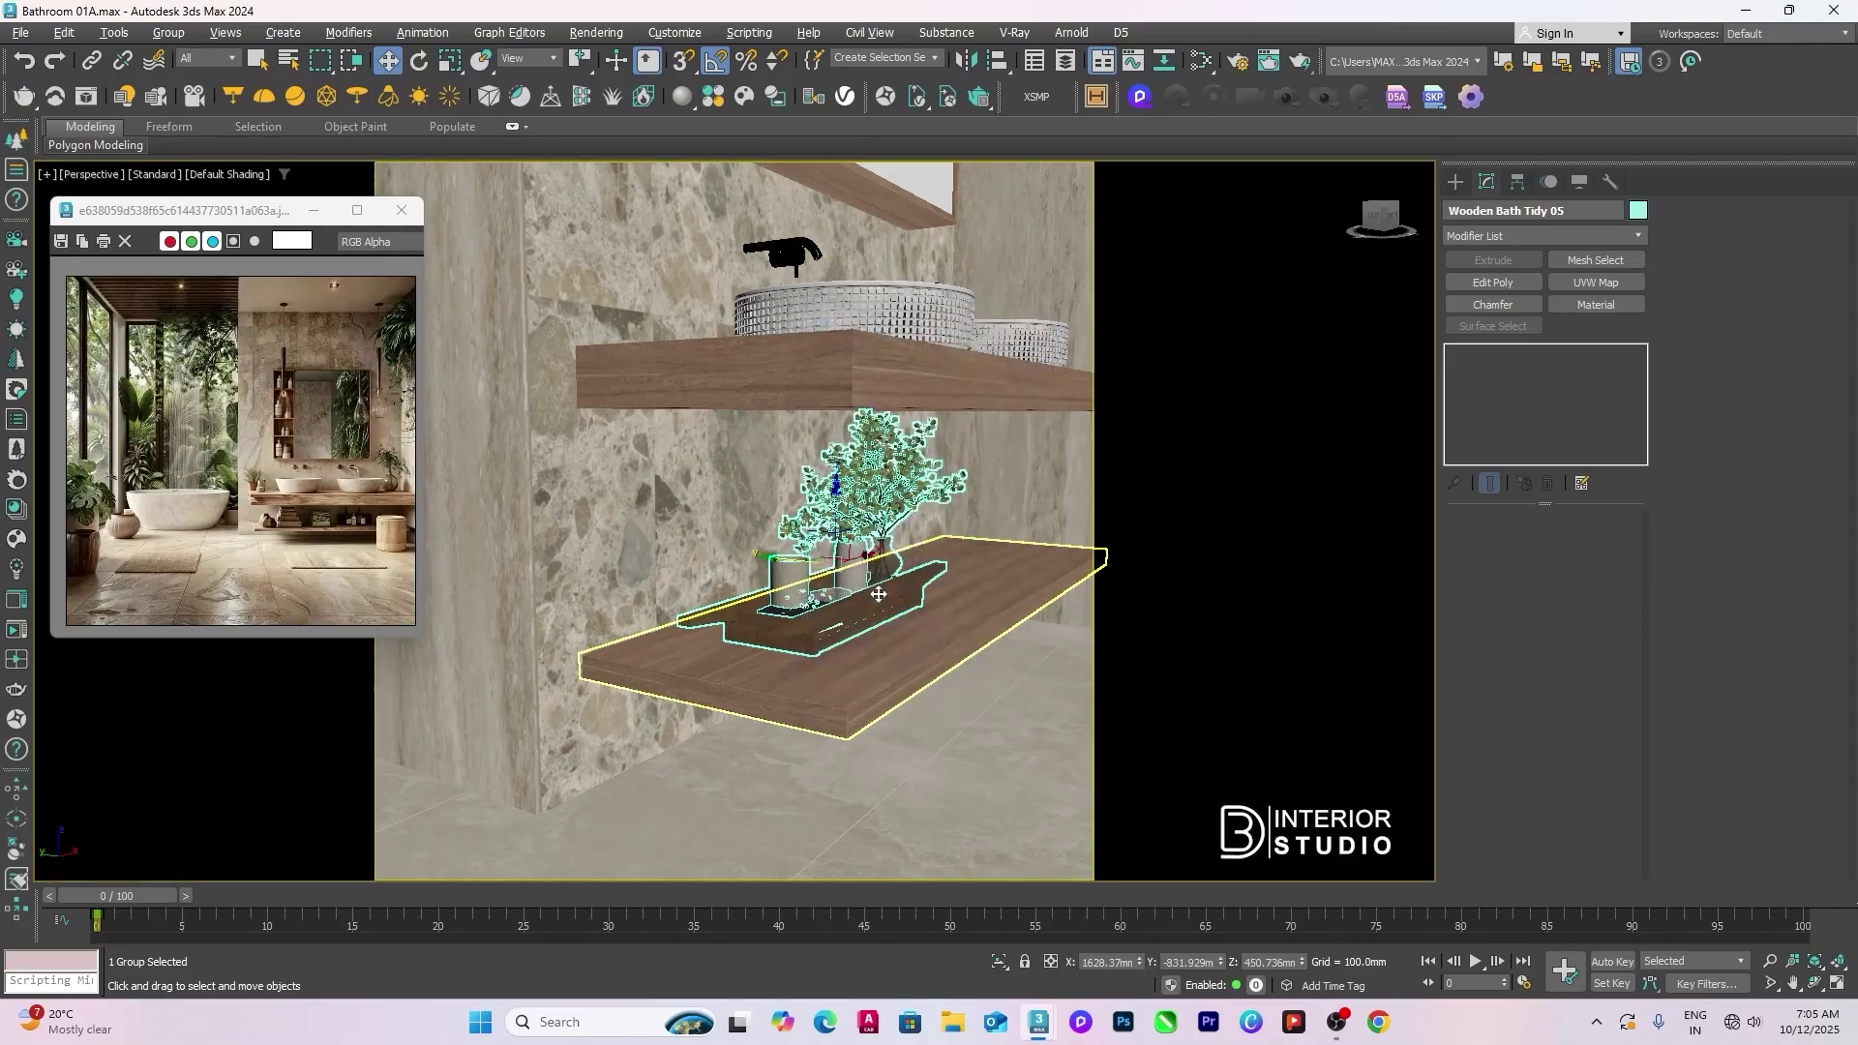
# Step: Hide the slatted wooden ceiling and the plain ceiling slab to open the room from above
pyautogui.keyDown('alt'); pyautogui.moveTo(878, 594); pyautogui.dragTo(766, 578, button='middle'); pyautogui.keyUp('alt')
pyautogui.moveTo(1061, 590); pyautogui.dragTo(743, 654, button='middle')
pyautogui.scroll(-4, 742, 629)
pyautogui.scroll(-4, 813, 662)
pyautogui.scroll(-4, 741, 653)
pyautogui.click(873, 461)
pyautogui.click(780, 527)
pyautogui.keyDown('ctrl'); pyautogui.click(637, 577); pyautogui.keyUp('ctrl')
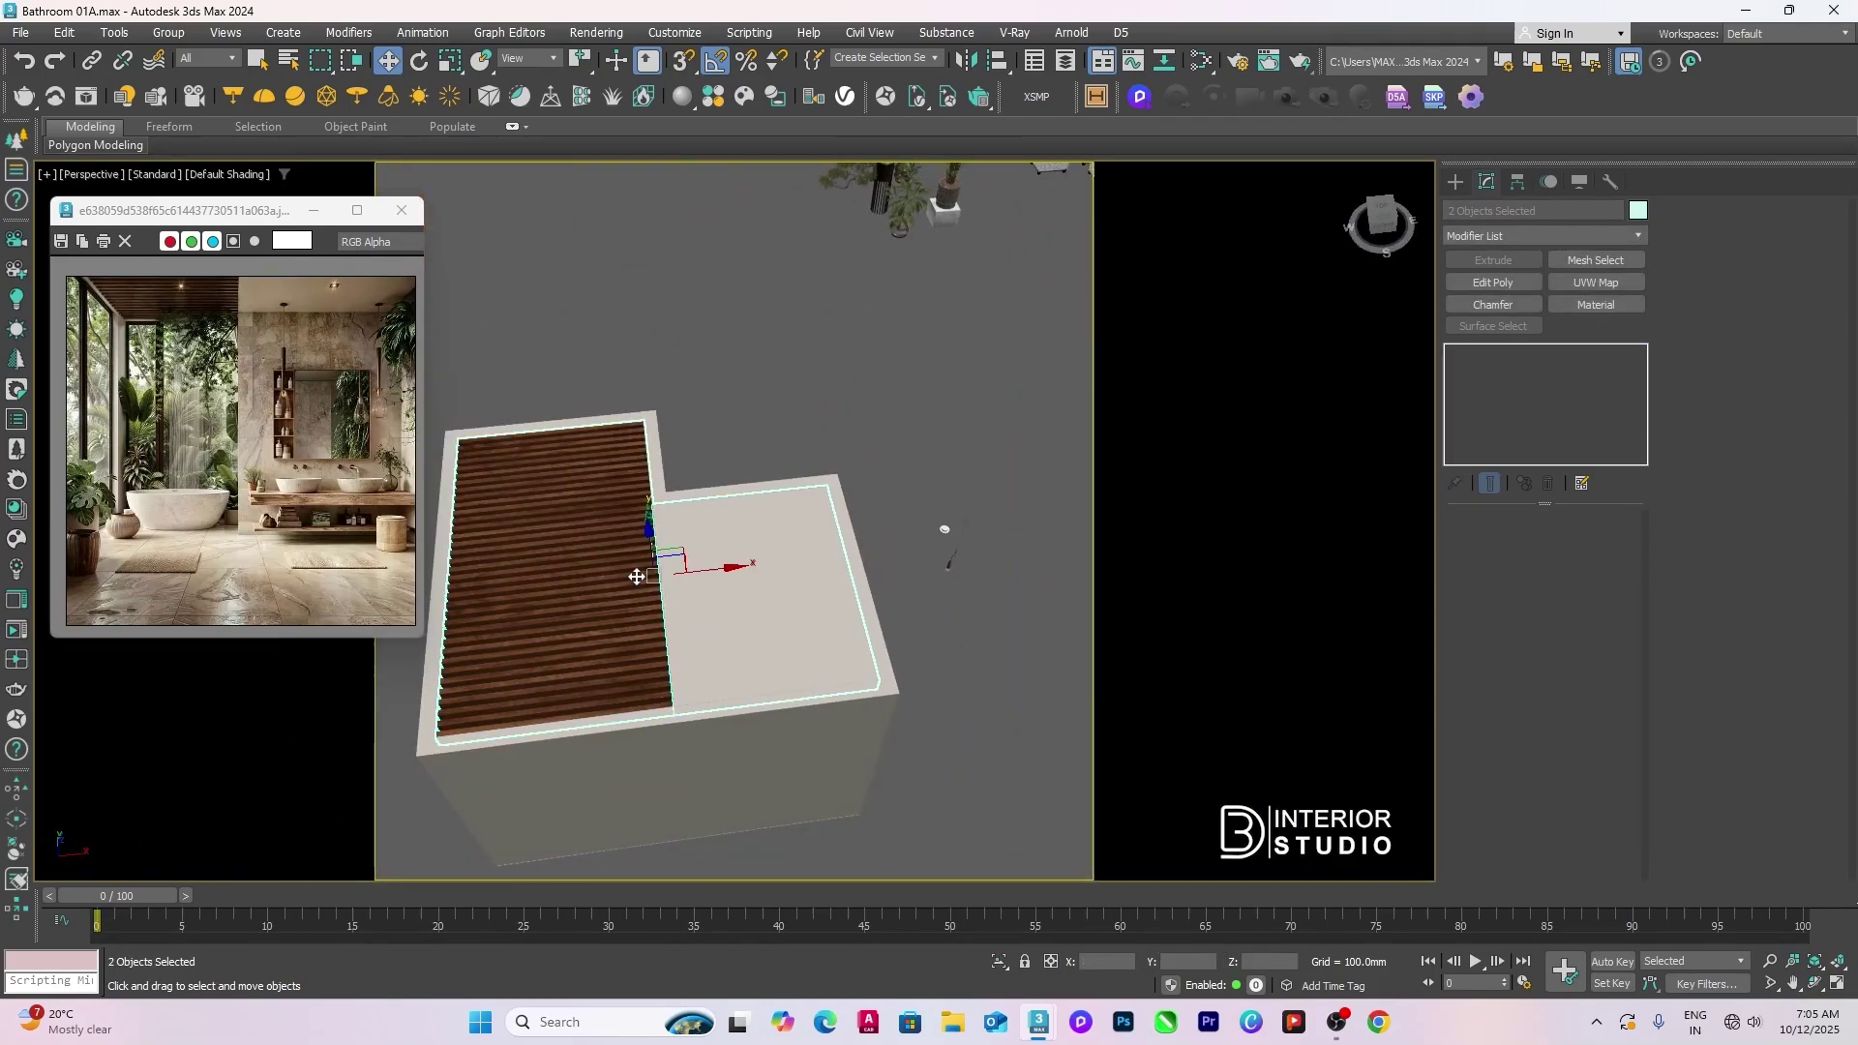
pyautogui.rightClick(637, 577)
pyautogui.click(781, 414)
pyautogui.keyDown('alt'); pyautogui.moveTo(815, 387); pyautogui.dragTo(944, 455, button='middle'); pyautogui.keyUp('alt')
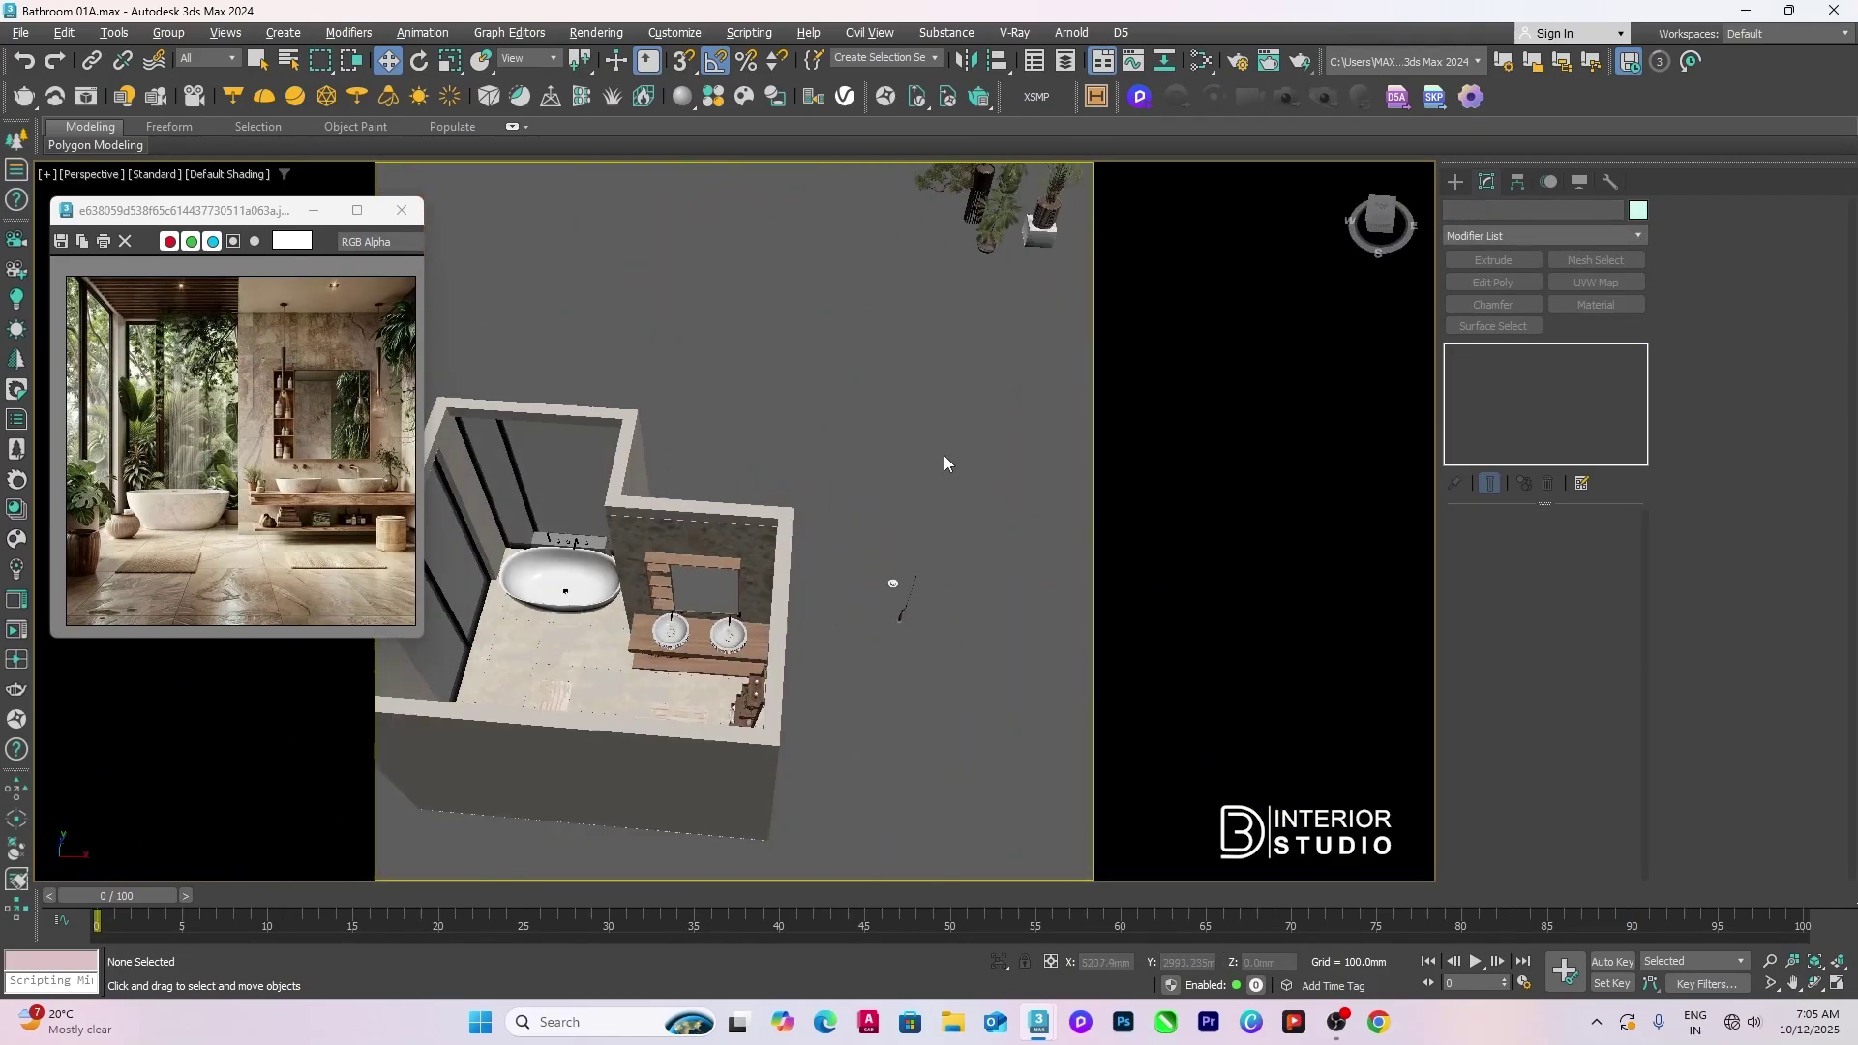
# Step: Turn on snapping and group the two parts of the loose pendant lamp outside the room
pyautogui.press('s')
pyautogui.click(904, 631)
pyautogui.scroll(4, 903, 627)
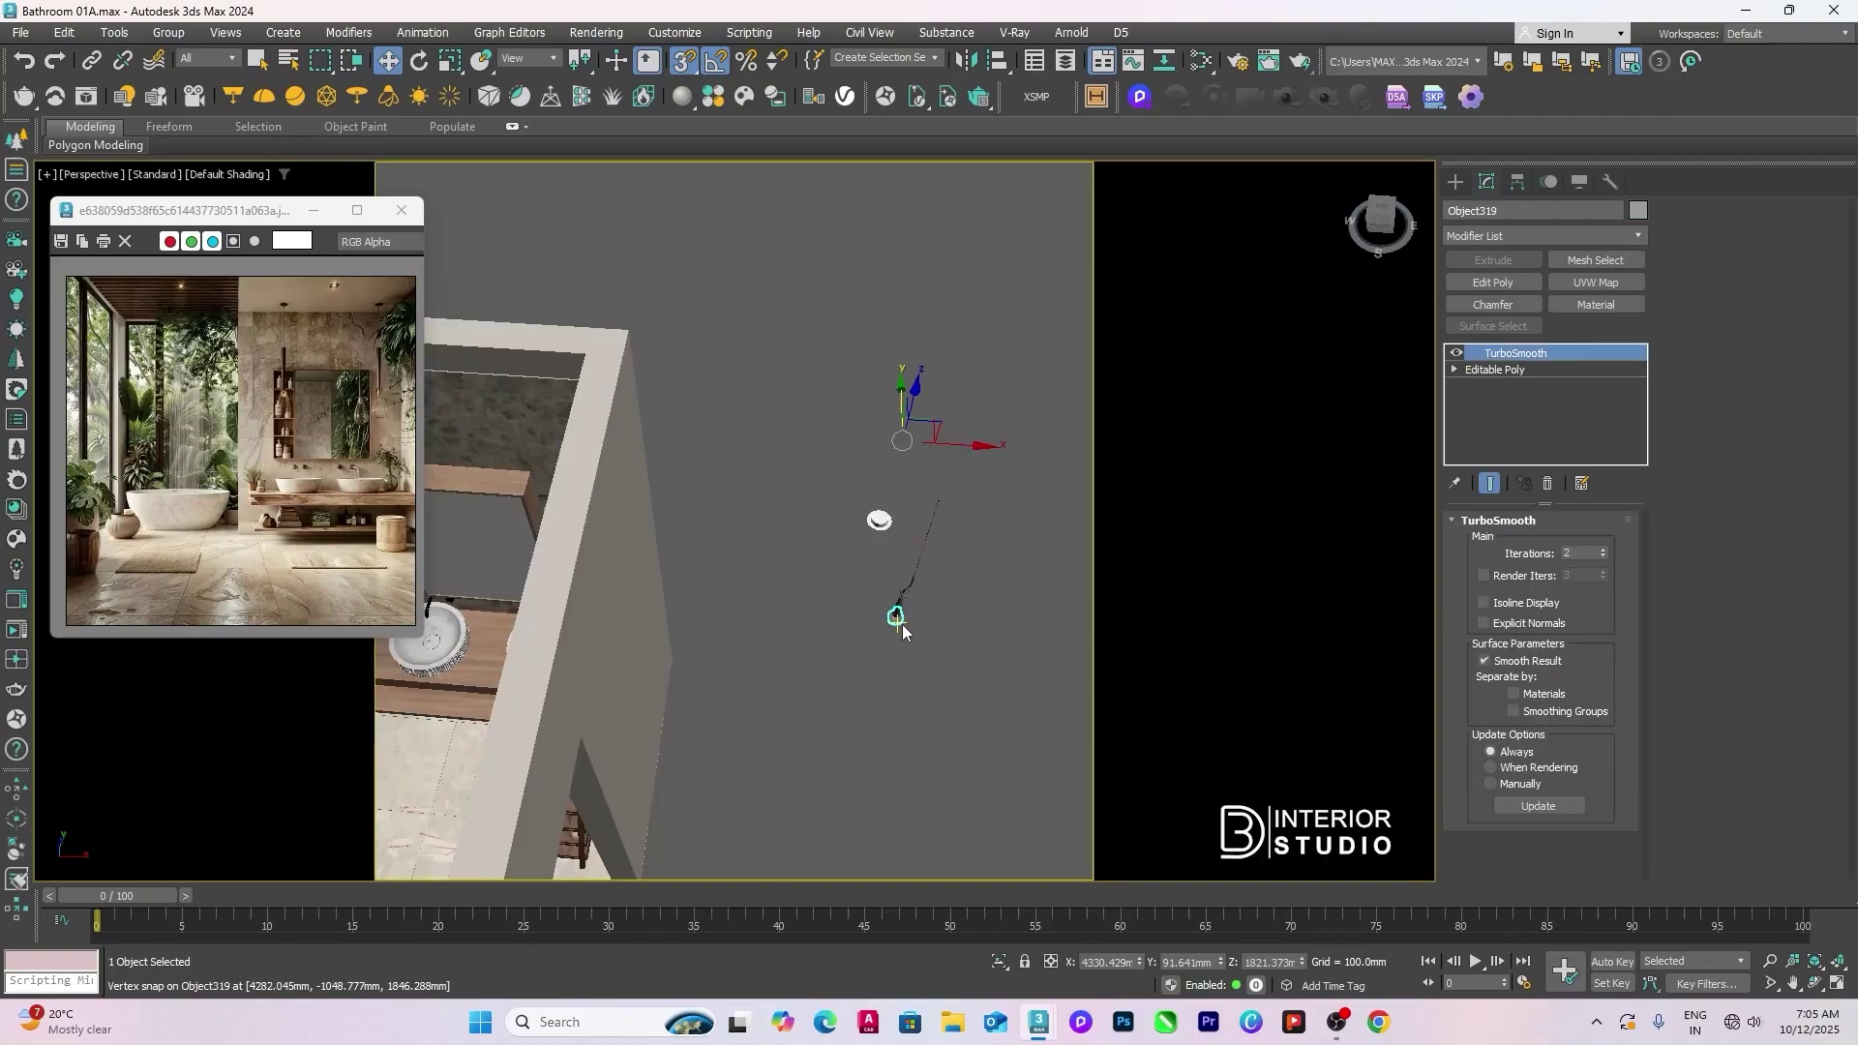
pyautogui.keyDown('ctrl'); pyautogui.click(902, 597); pyautogui.keyUp('ctrl')
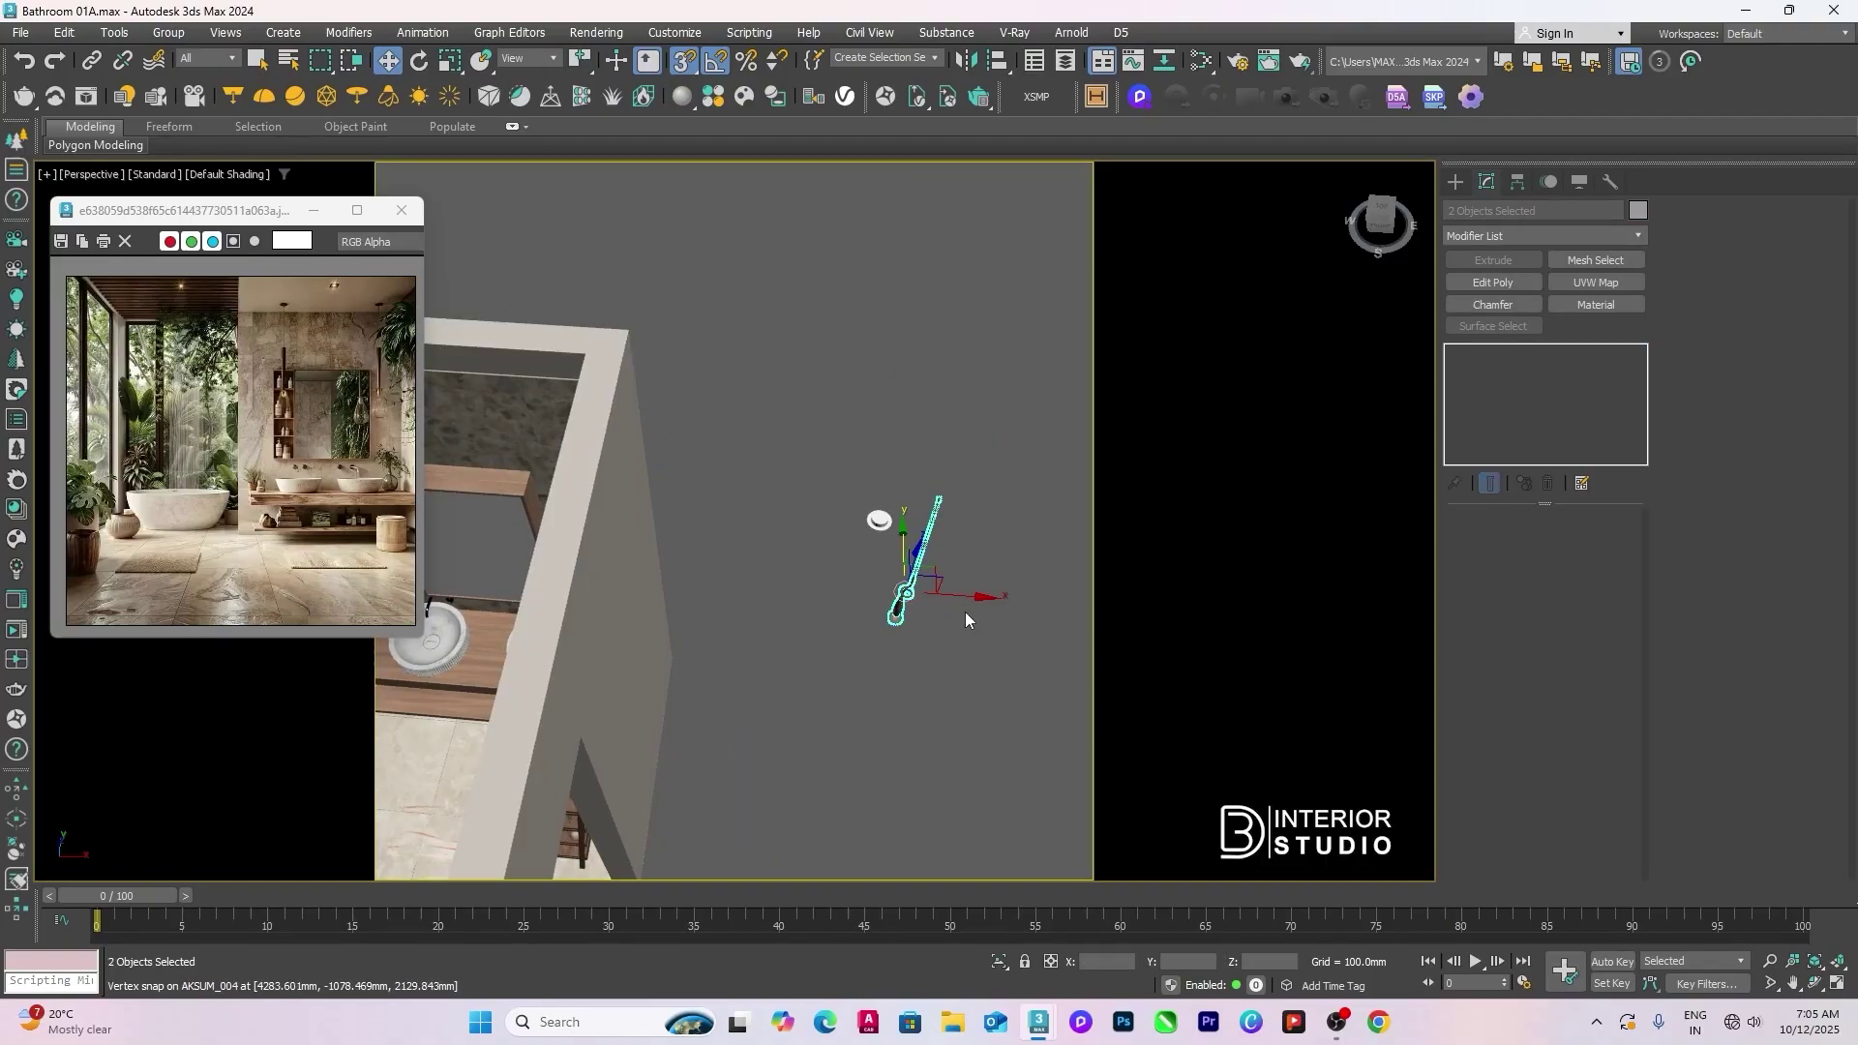
pyautogui.moveTo(985, 619); pyautogui.dragTo(966, 628, button='middle')
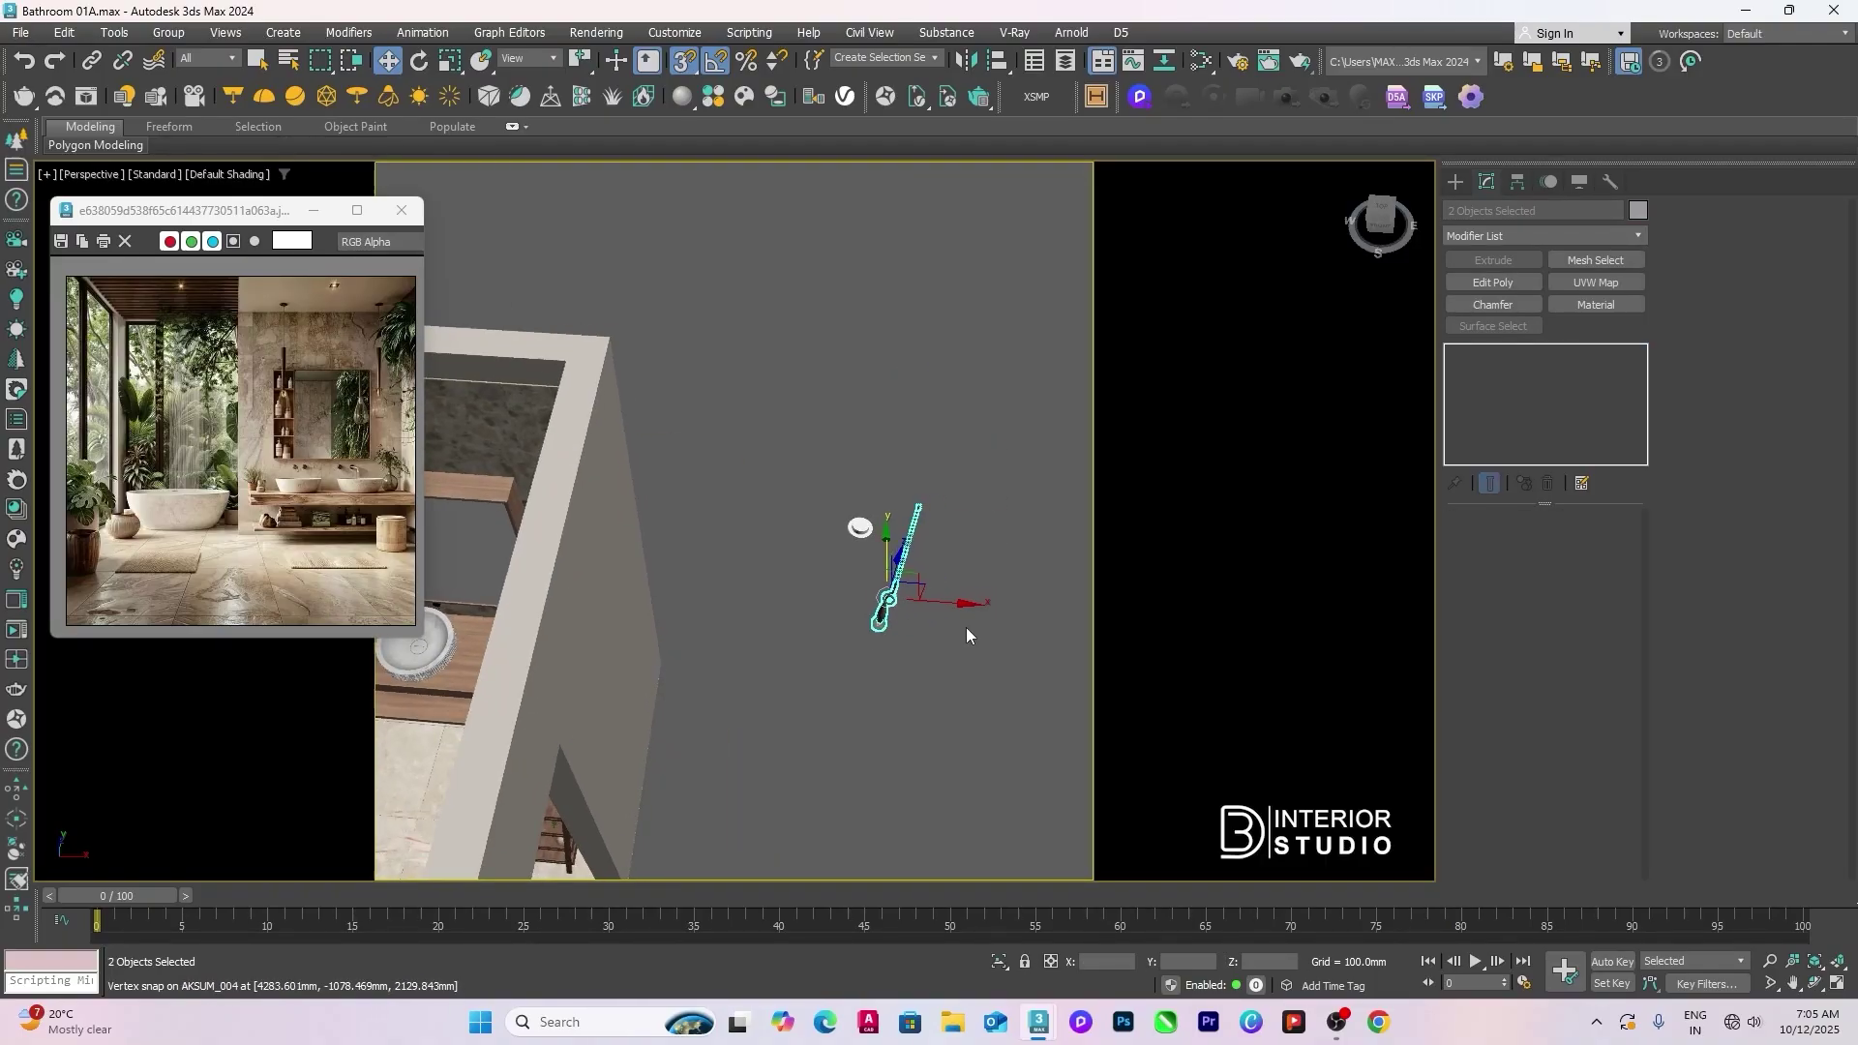
pyautogui.hotkey('alt', 'g')
pyautogui.press('g')
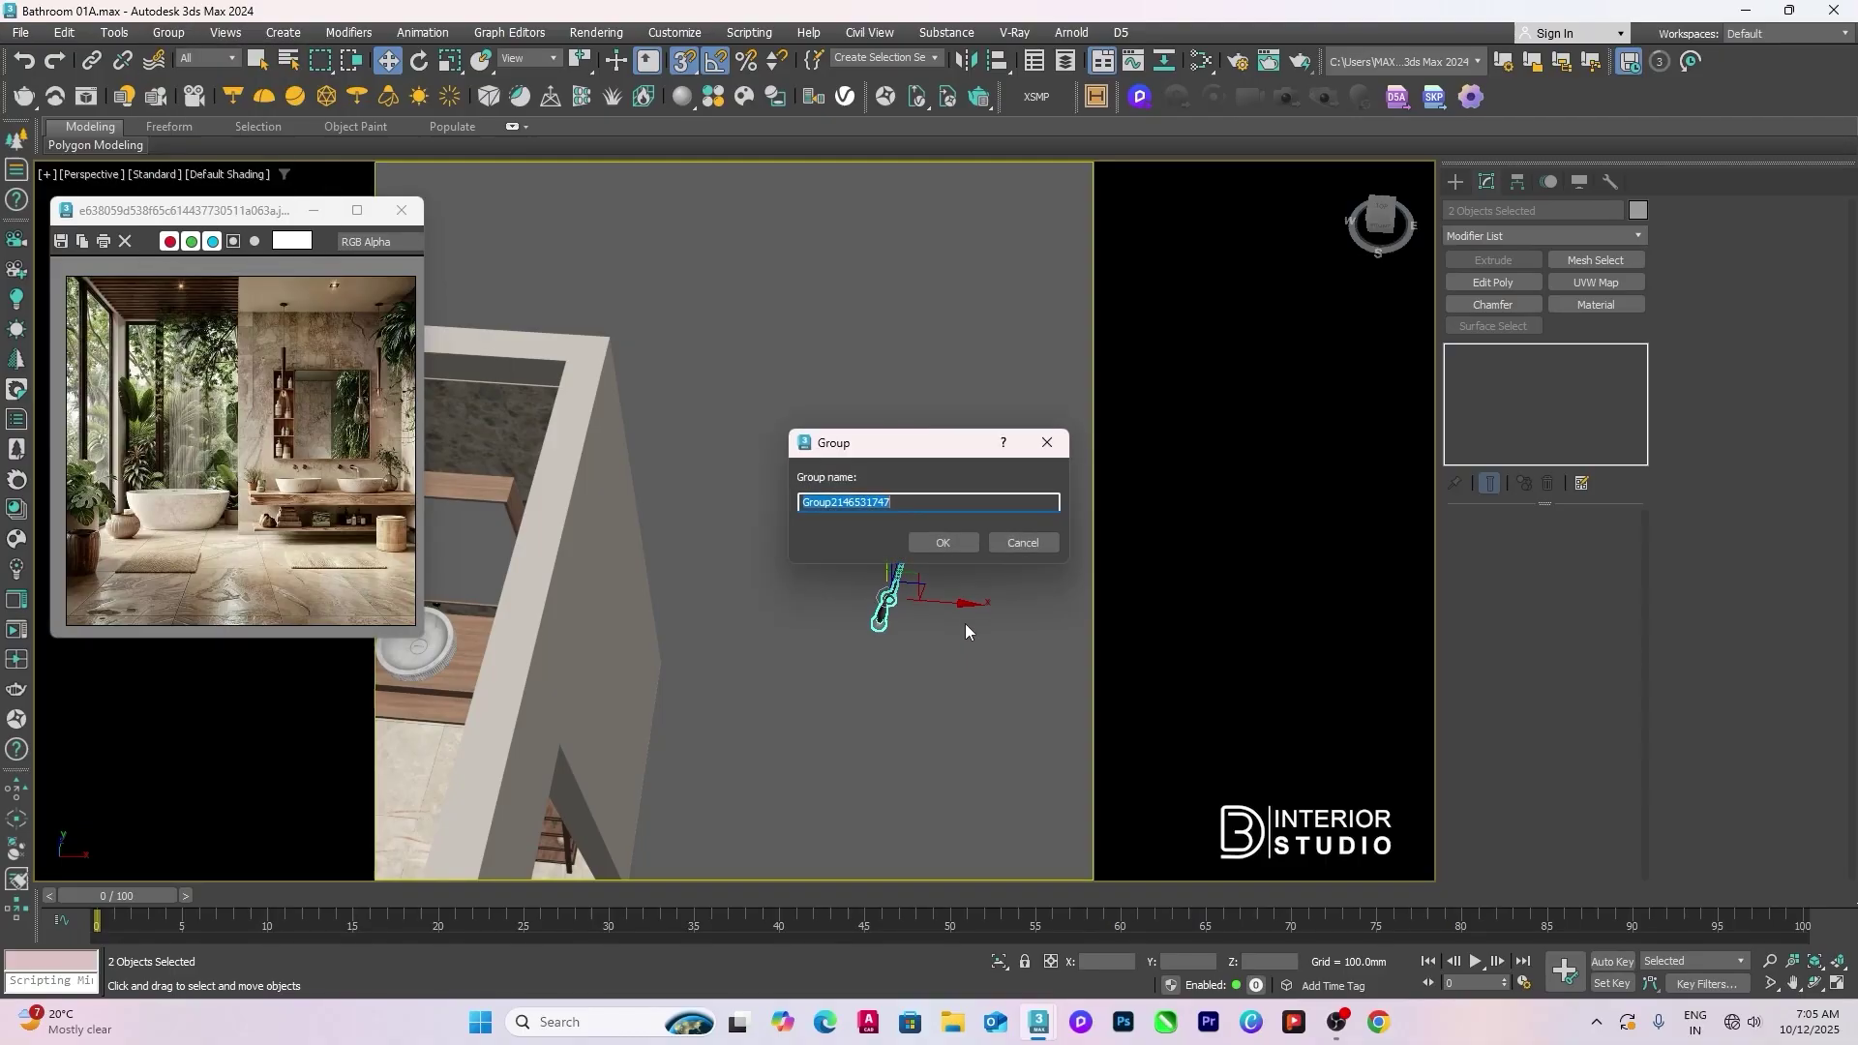
pyautogui.click(954, 544)
pyautogui.click(988, 608)
pyautogui.click(884, 606)
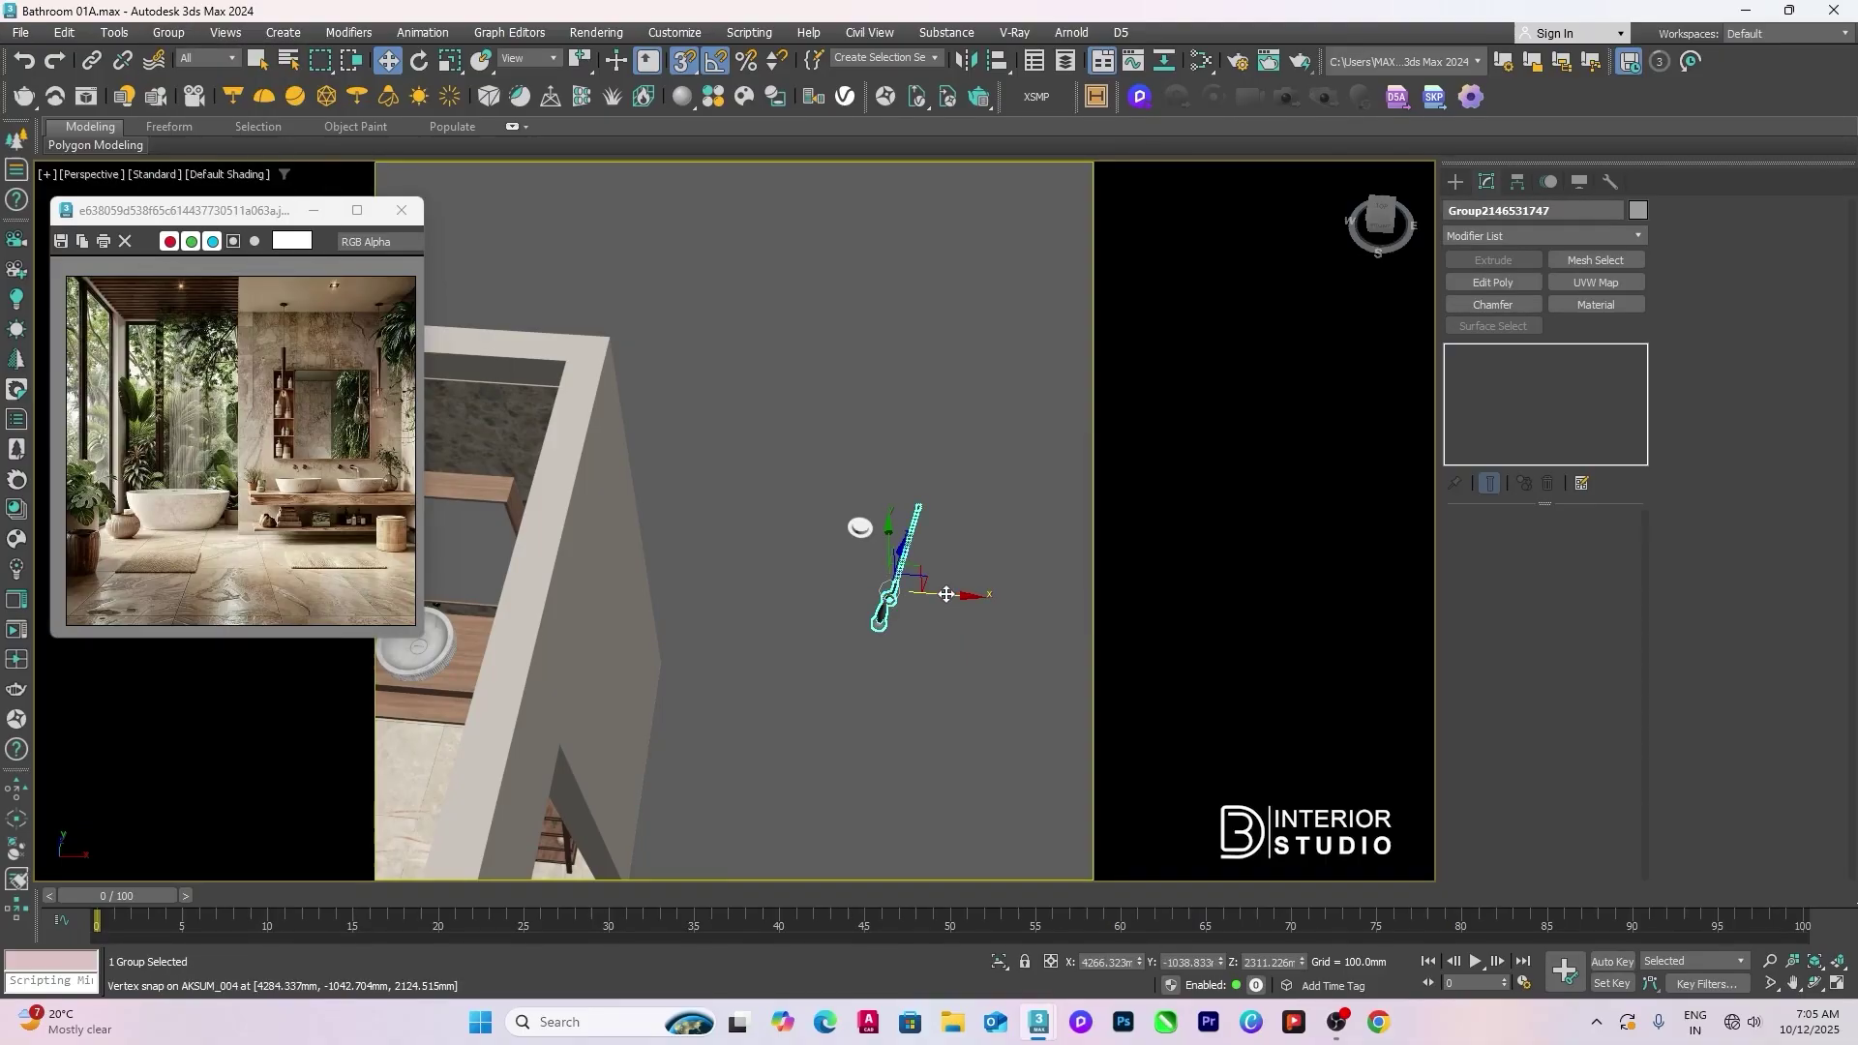
# Step: Move the pendant lamp group along X closer to the room and unhide all hidden objects
pyautogui.scroll(-3, 944, 594)
pyautogui.moveTo(954, 598); pyautogui.dragTo(855, 601)
pyautogui.rightClick(855, 607)
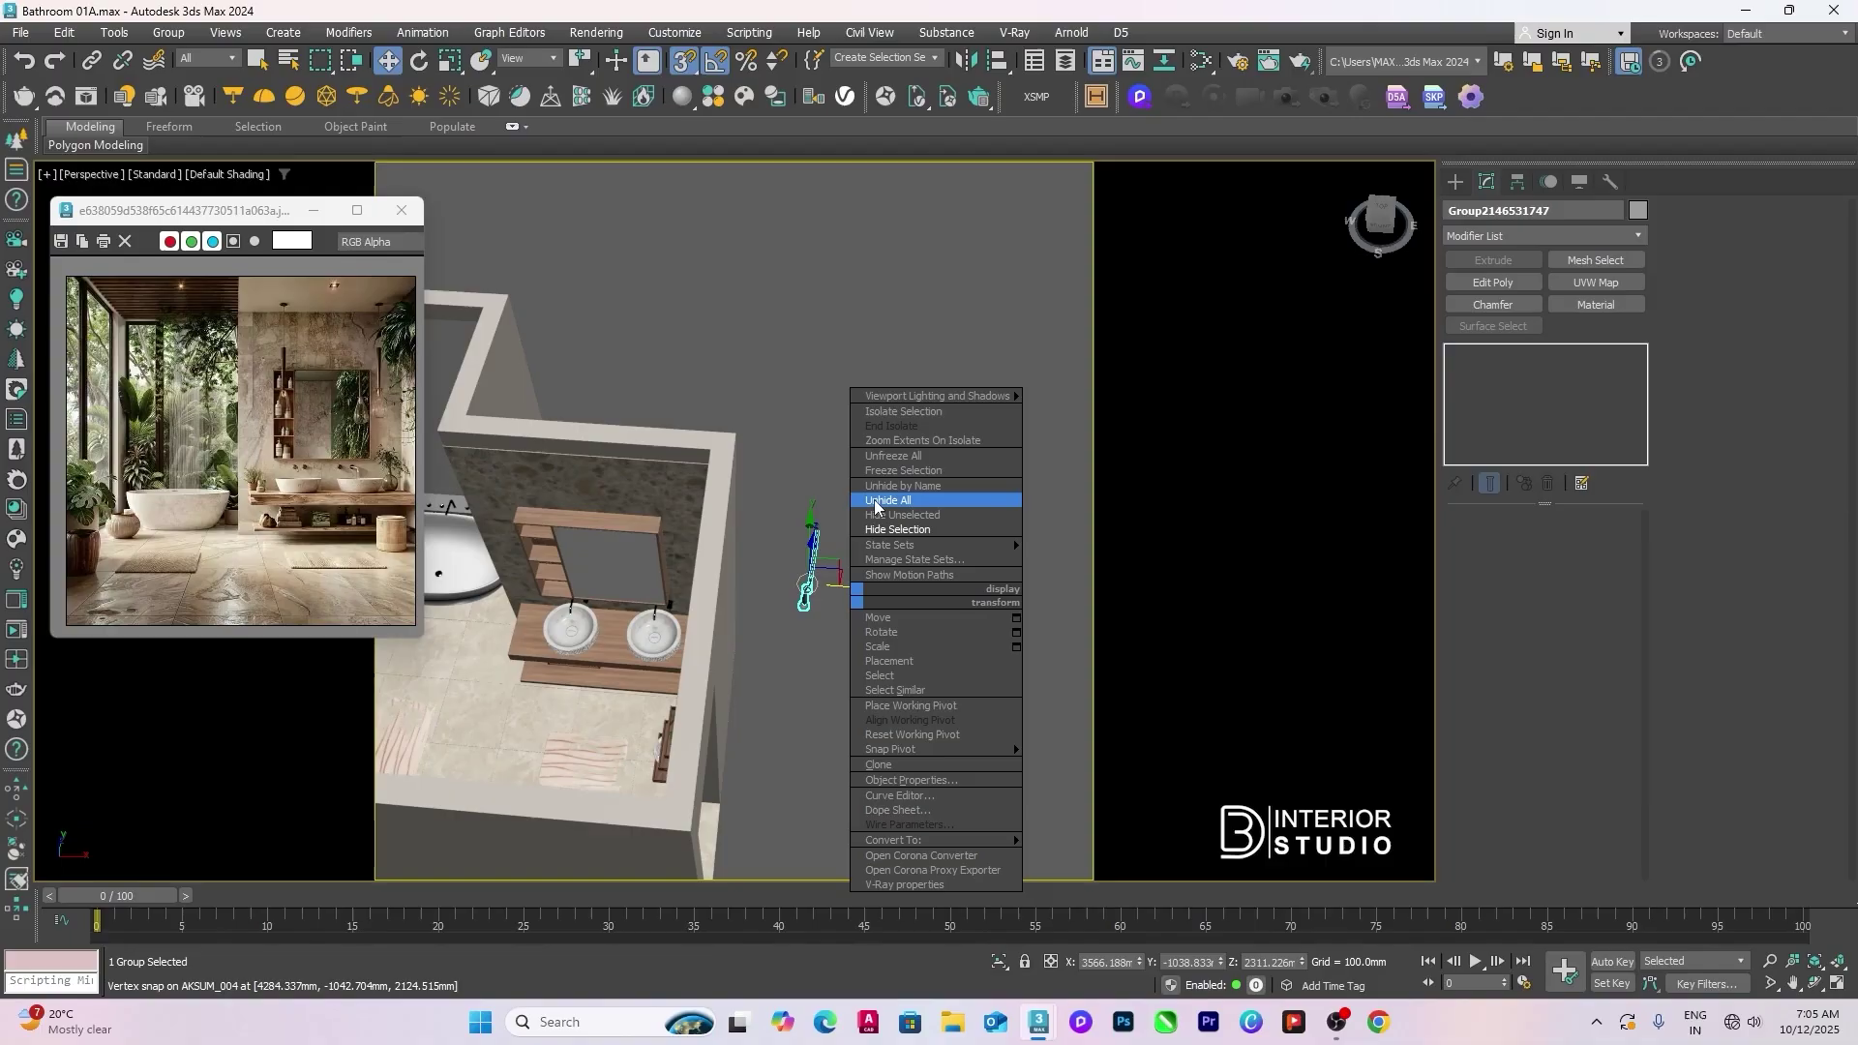
pyautogui.click(881, 503)
# Step: Place the pendant lamp over the wall-side end of the vanity in the Top wireframe view
pyautogui.press('t')
pyautogui.press('z')
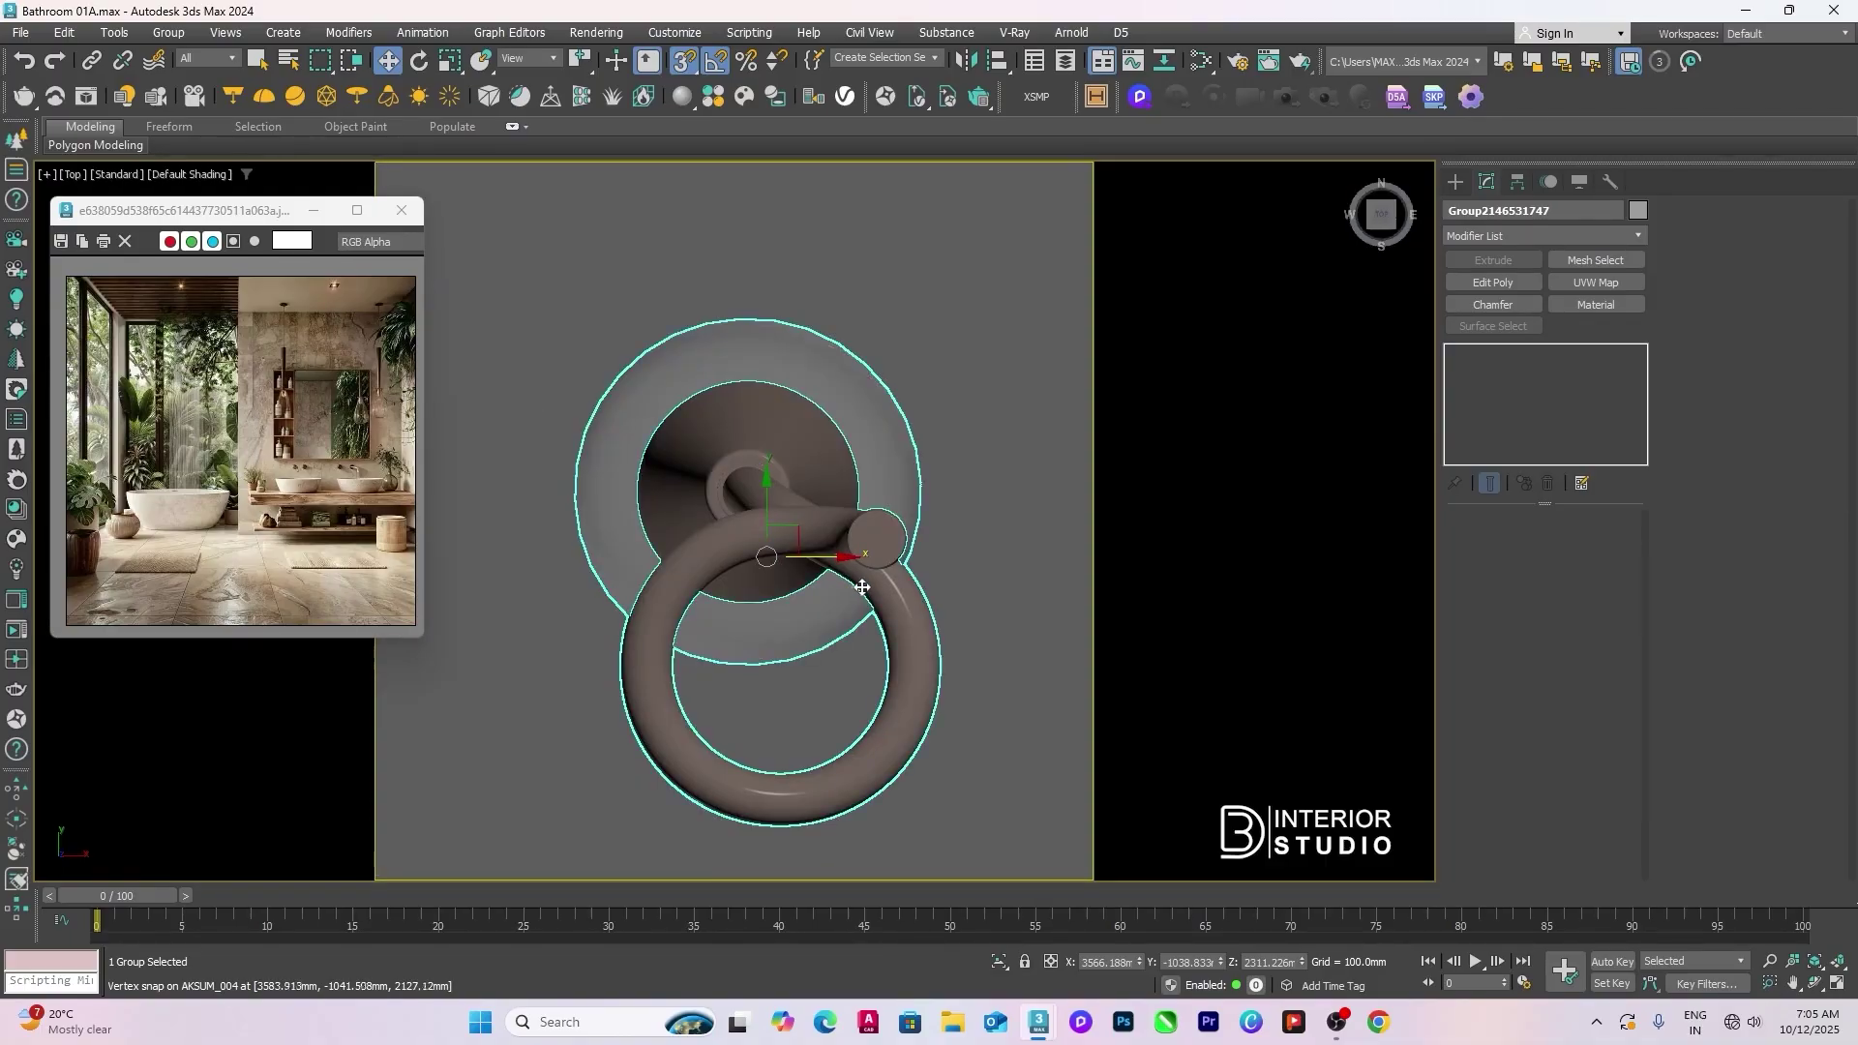
pyautogui.scroll(-8, 871, 576)
pyautogui.press('F3')
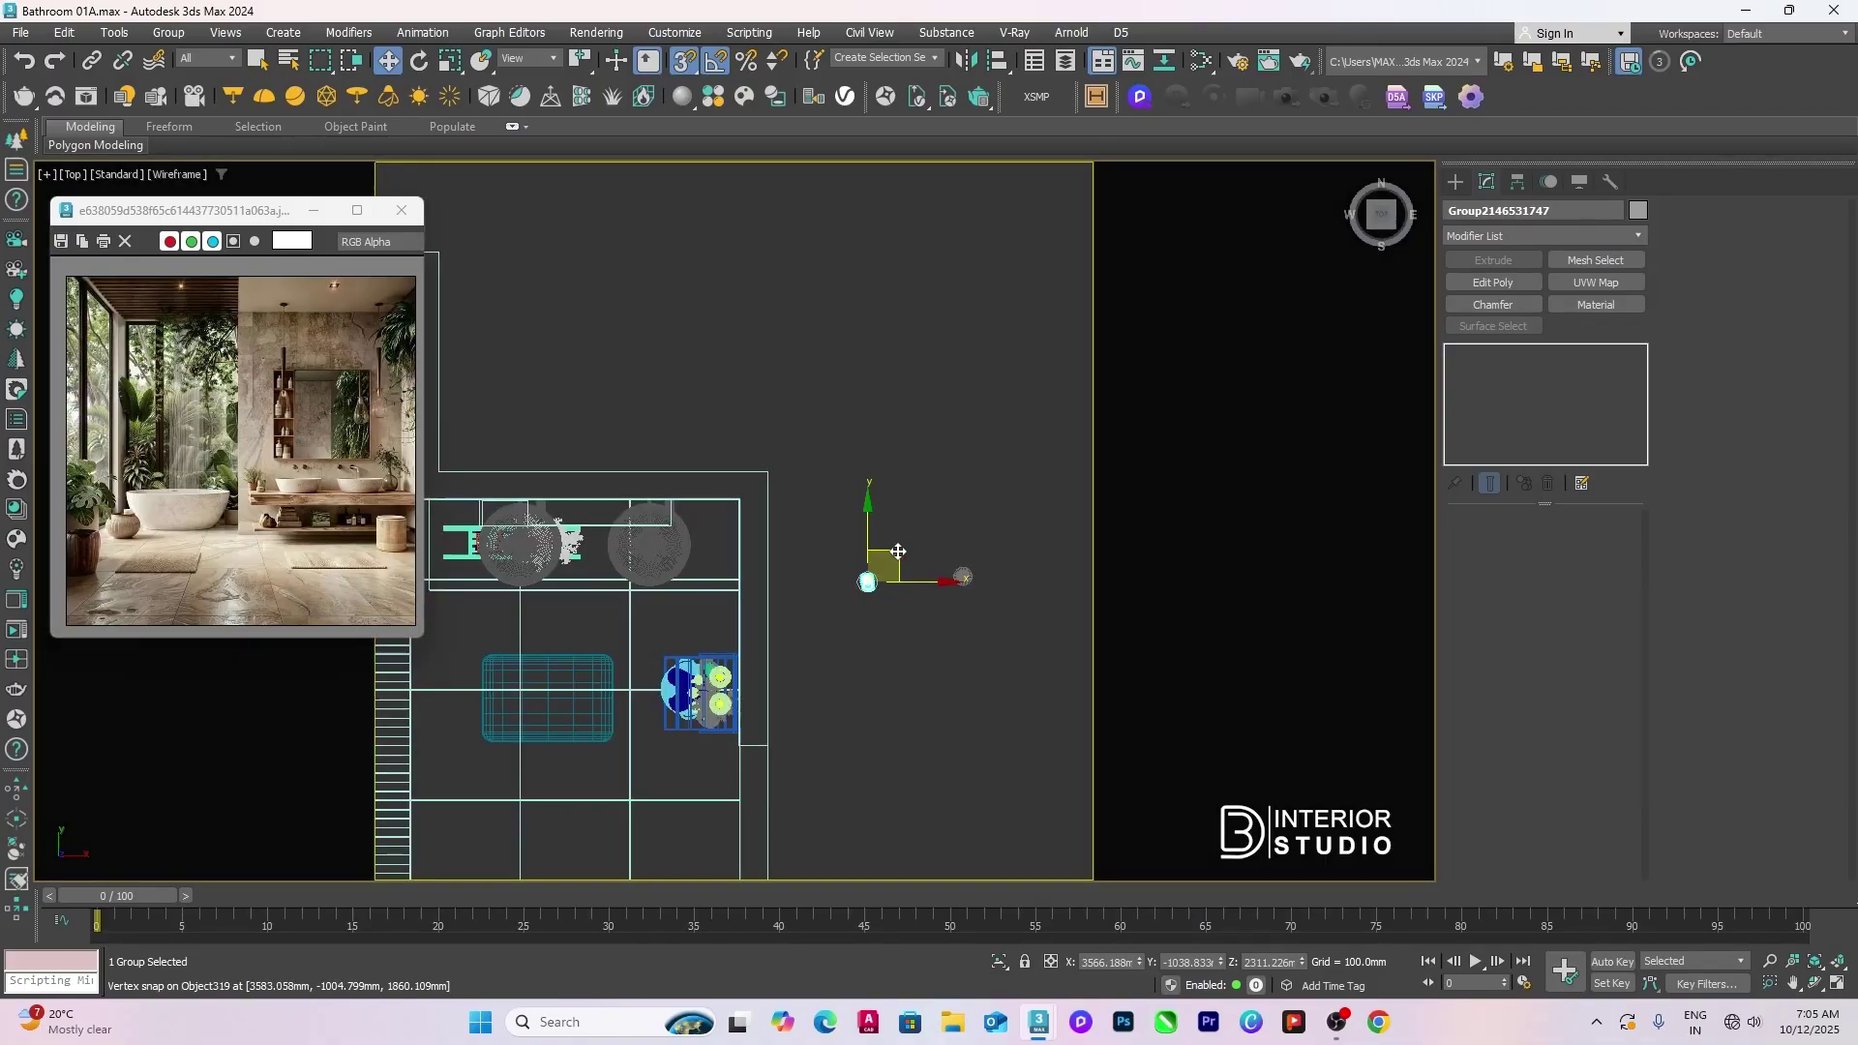
pyautogui.moveTo(898, 550); pyautogui.dragTo(686, 554)
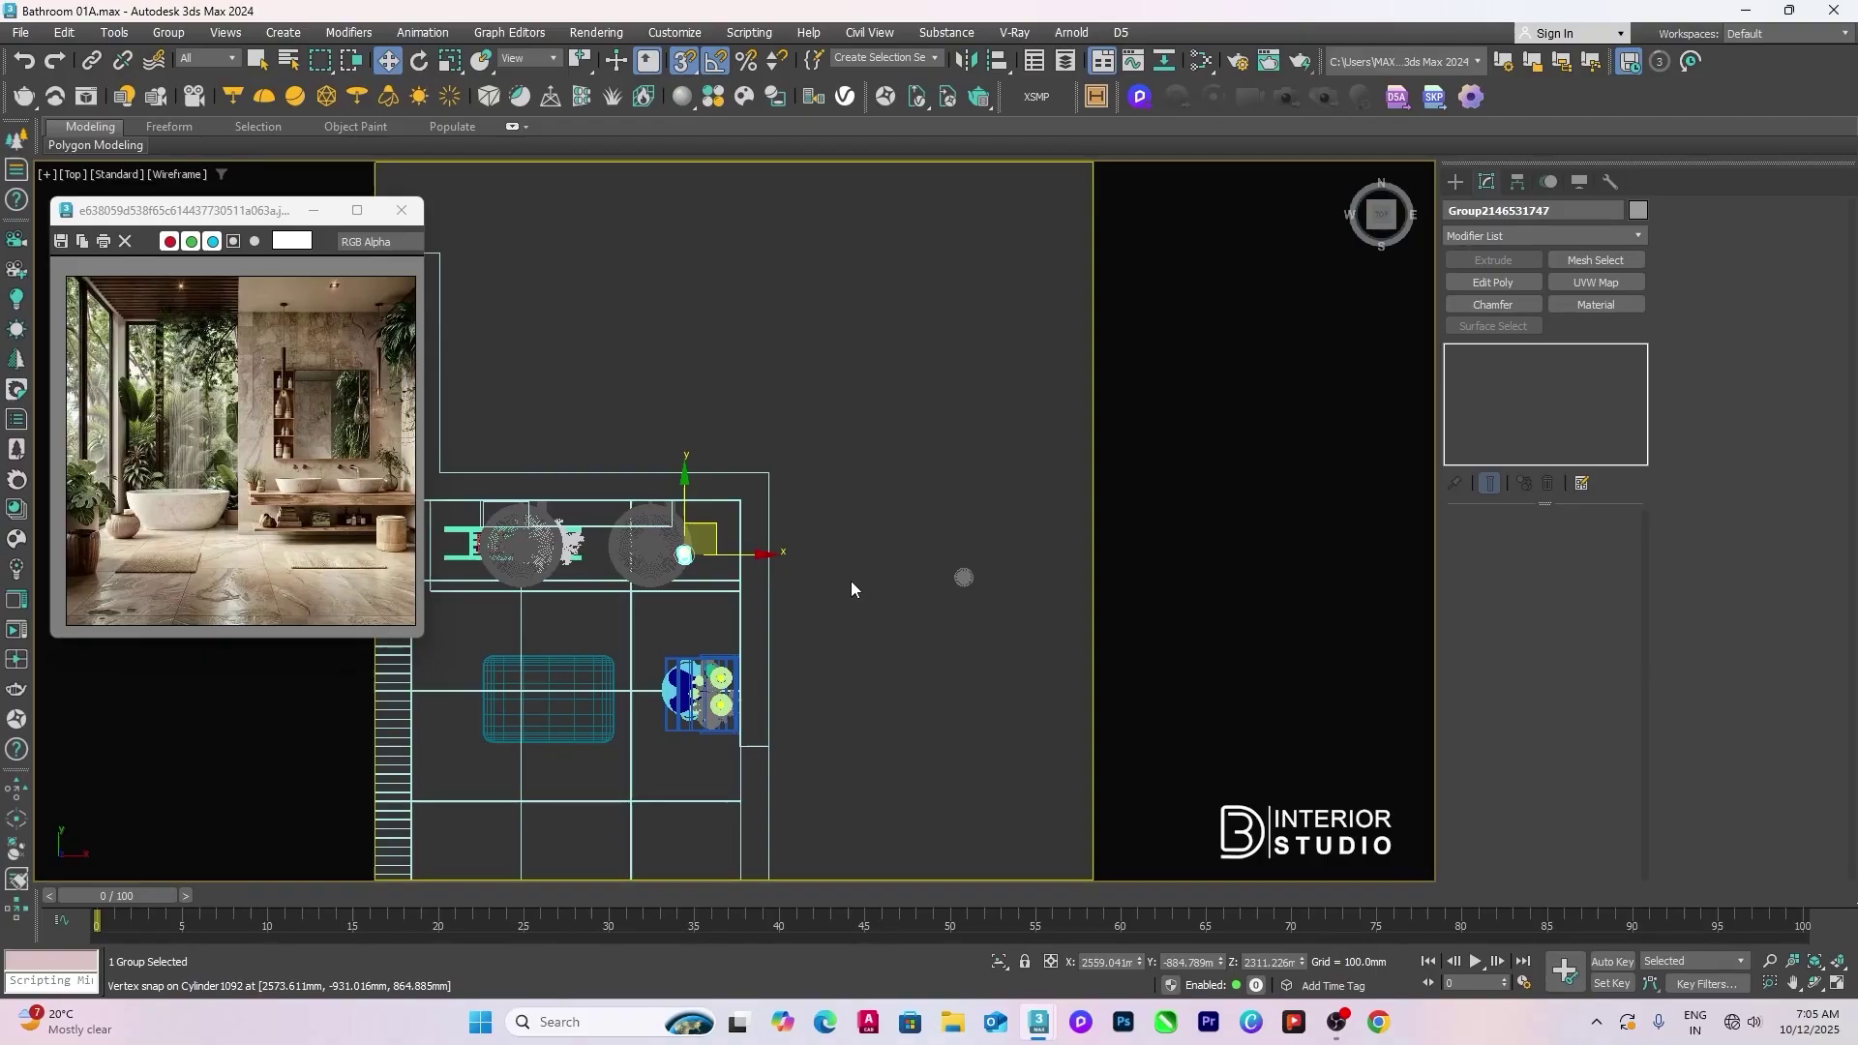
pyautogui.scroll(4, 670, 566)
pyautogui.moveTo(670, 566); pyautogui.dragTo(955, 595, button='middle')
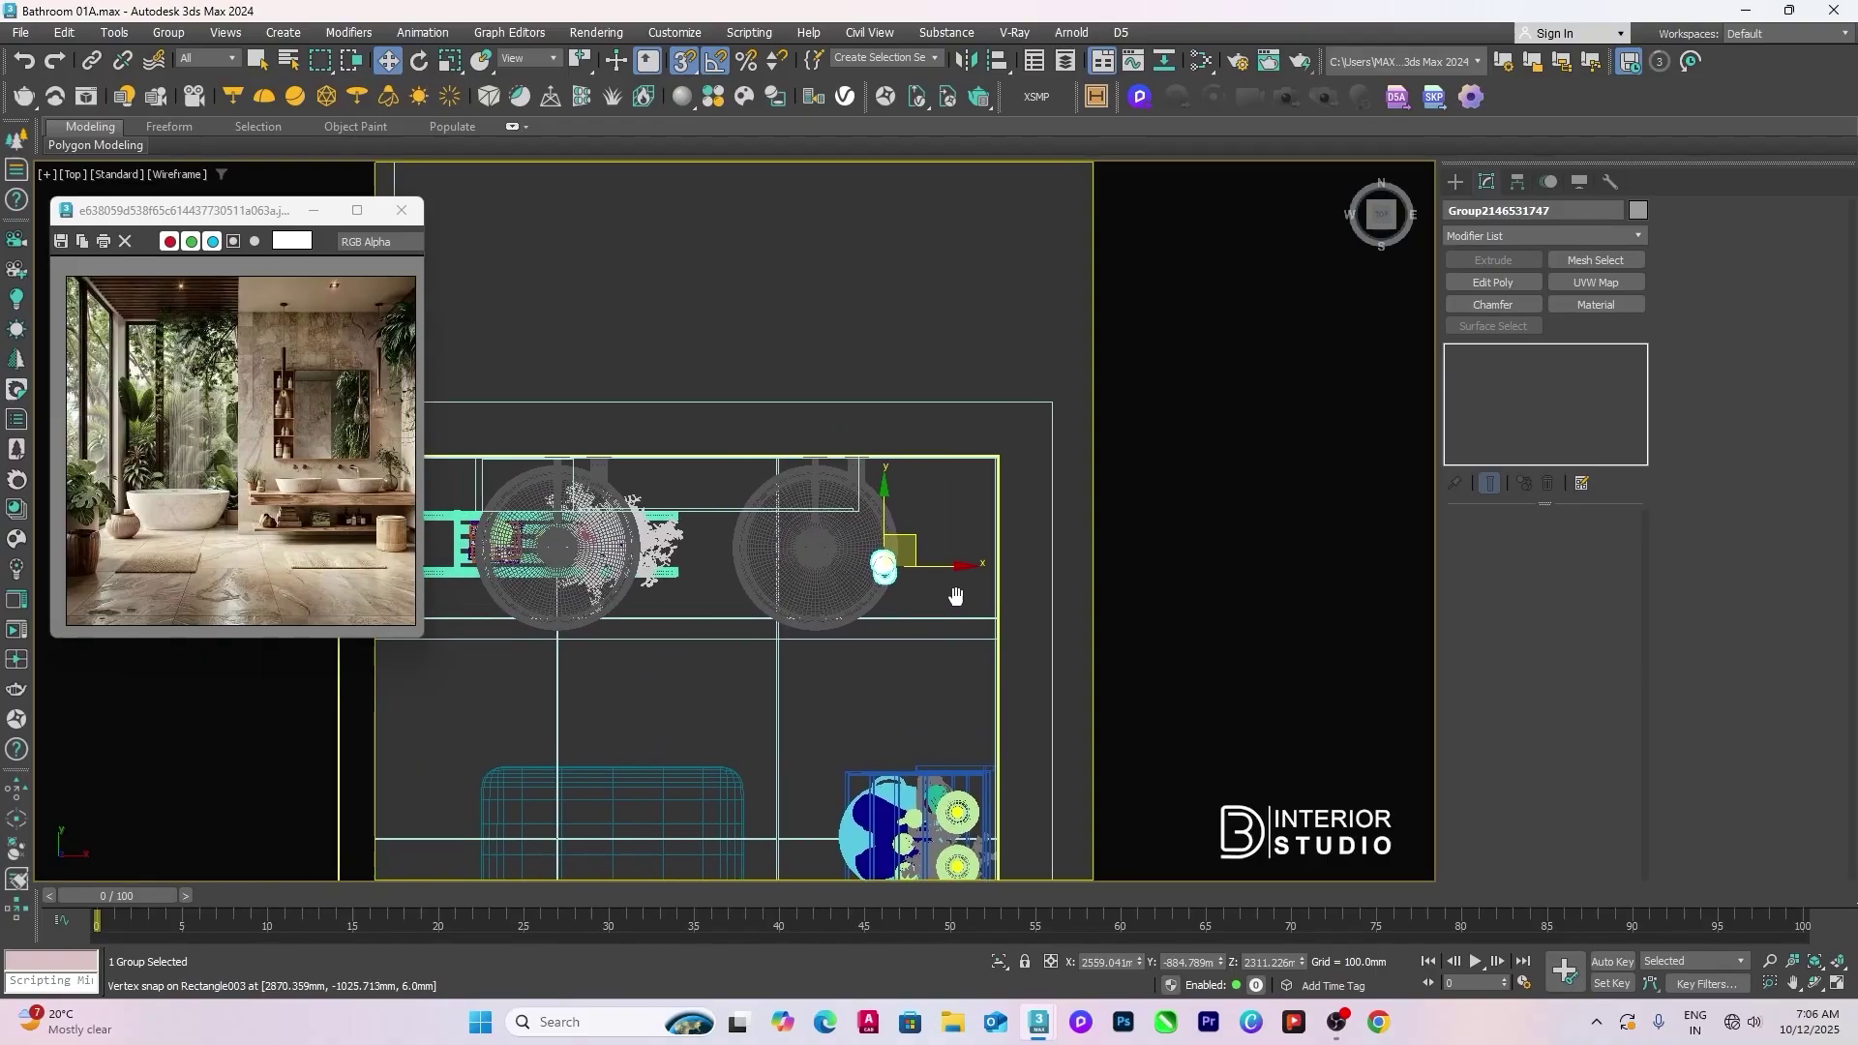
# Step: Clone the pendant lamp as one instance at the opposite end of the vanity
pyautogui.scroll(-2, 955, 596)
pyautogui.moveTo(908, 575)
pyautogui.mouseDown()
pyautogui.moveTo(962, 574)
pyautogui.moveTo(623, 562)
pyautogui.mouseUp()
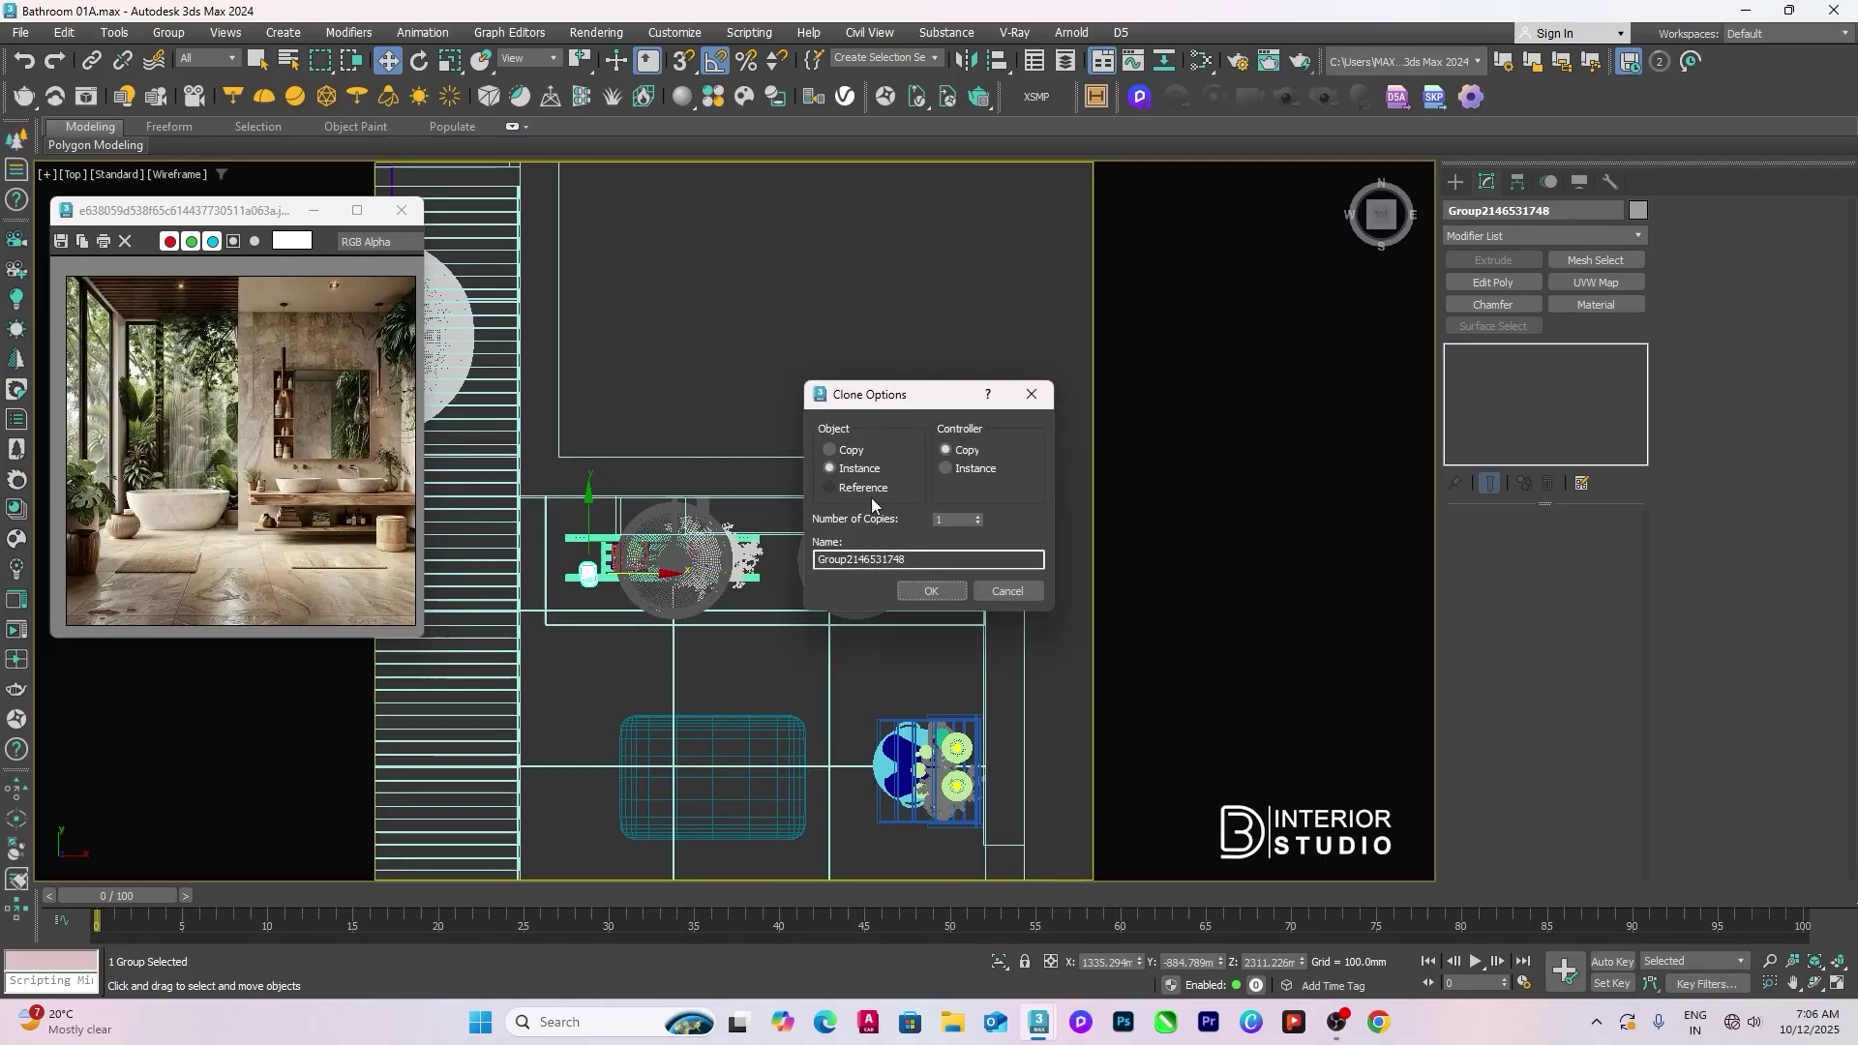
pyautogui.click(928, 591)
# Step: Nudge the original pendant toward its basin and shift both pendants slightly toward the basin wall
pyautogui.click(931, 576)
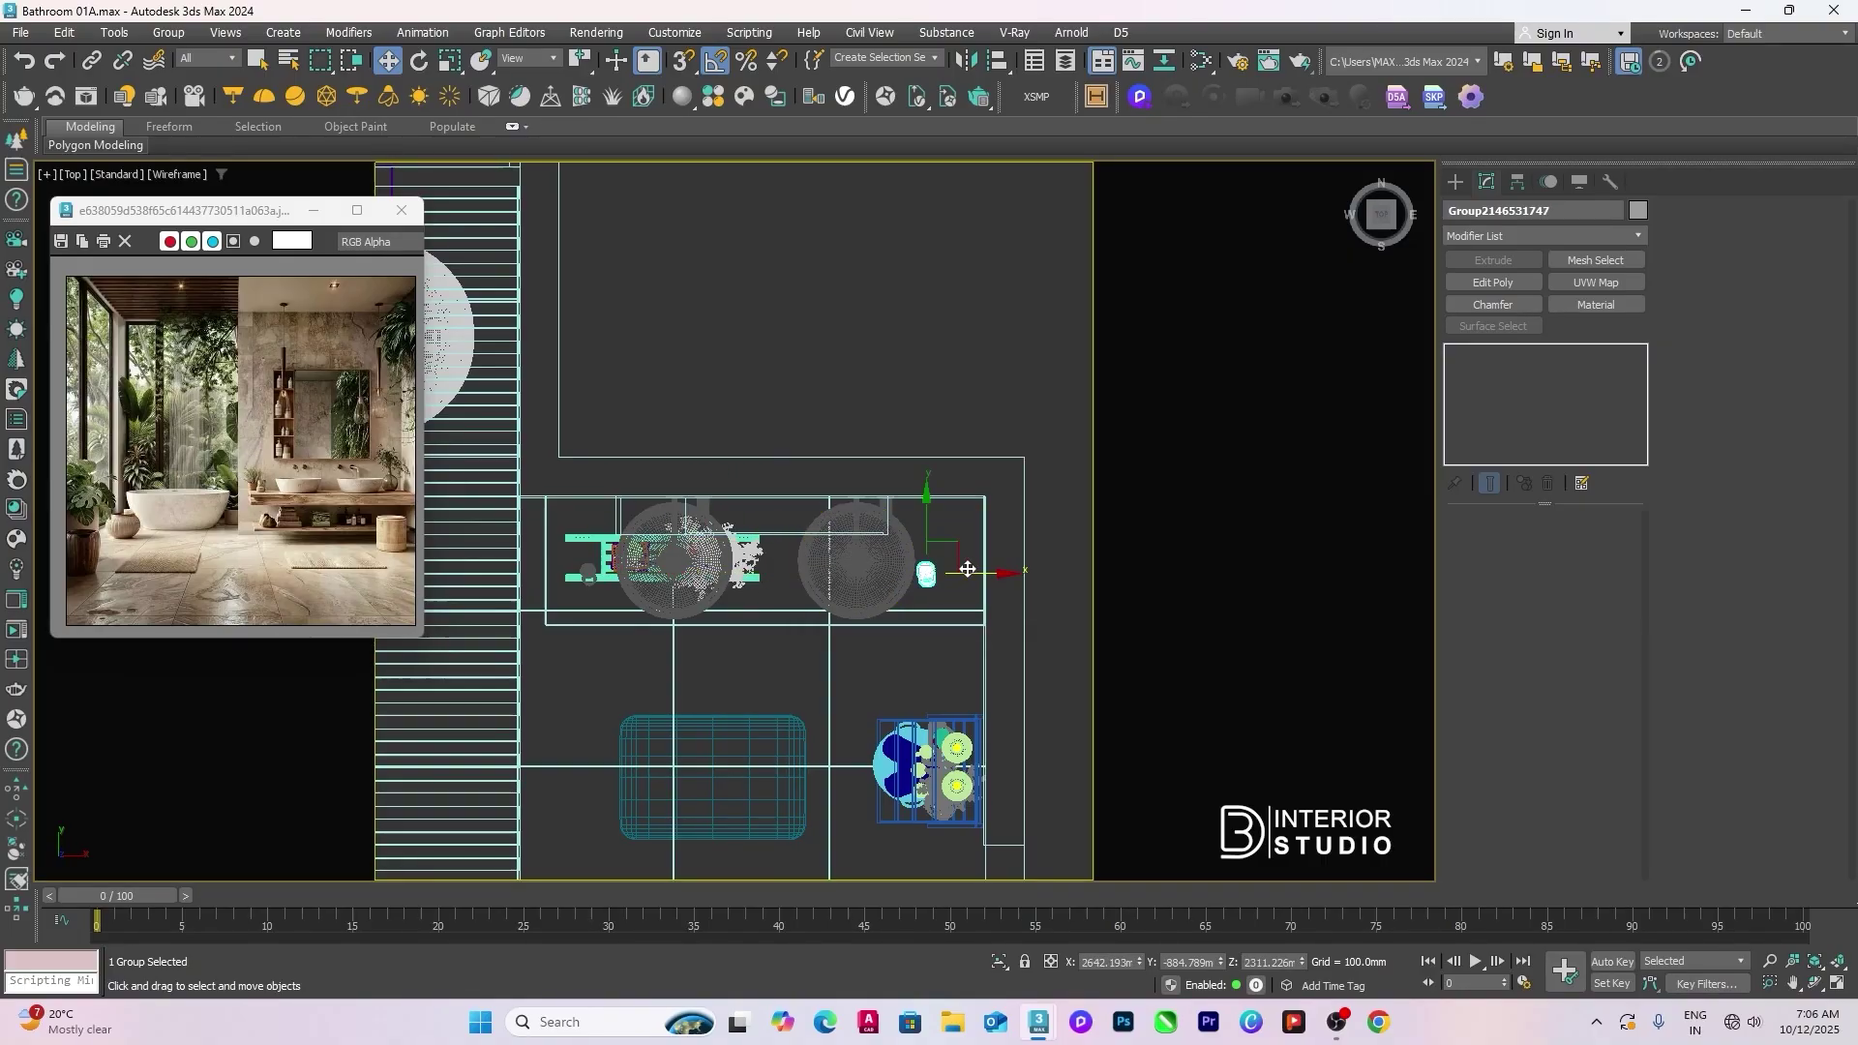
pyautogui.moveTo(968, 569); pyautogui.dragTo(962, 569)
pyautogui.keyDown('ctrl'); pyautogui.click(587, 573); pyautogui.keyUp('ctrl')
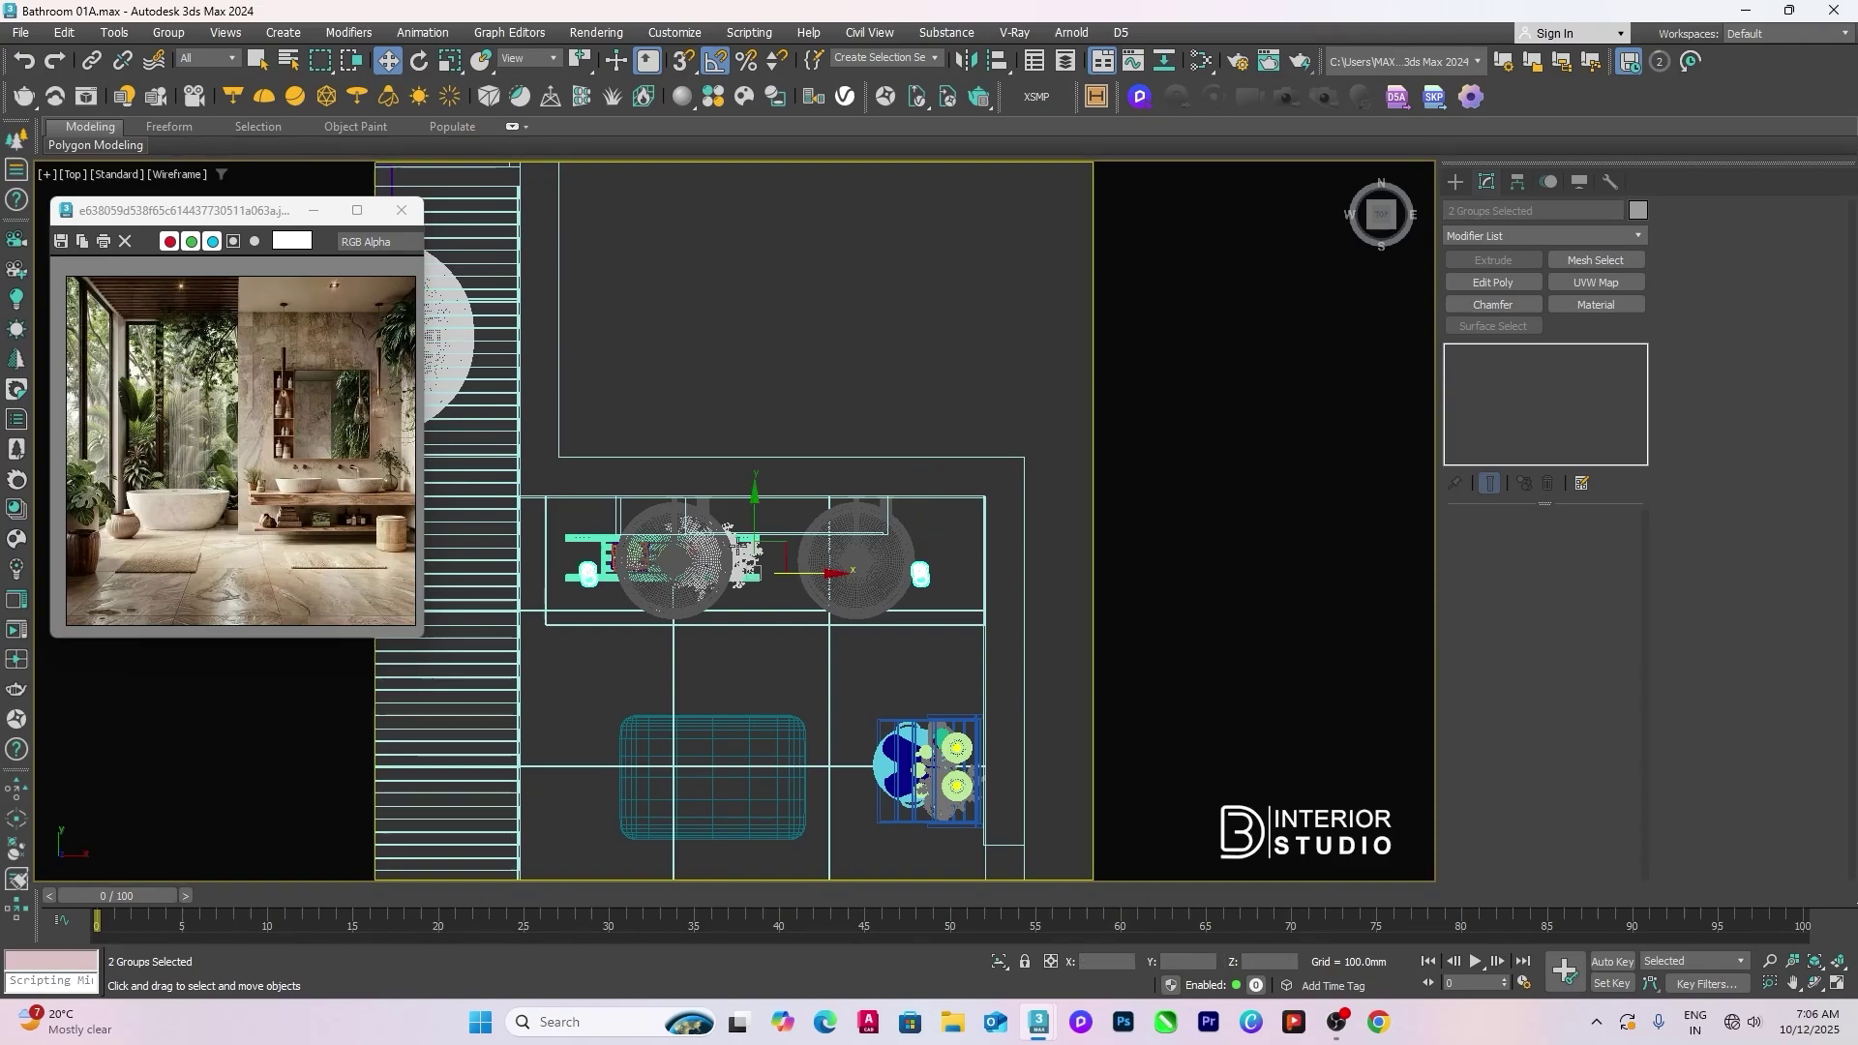
pyautogui.moveTo(758, 523); pyautogui.dragTo(755, 520)
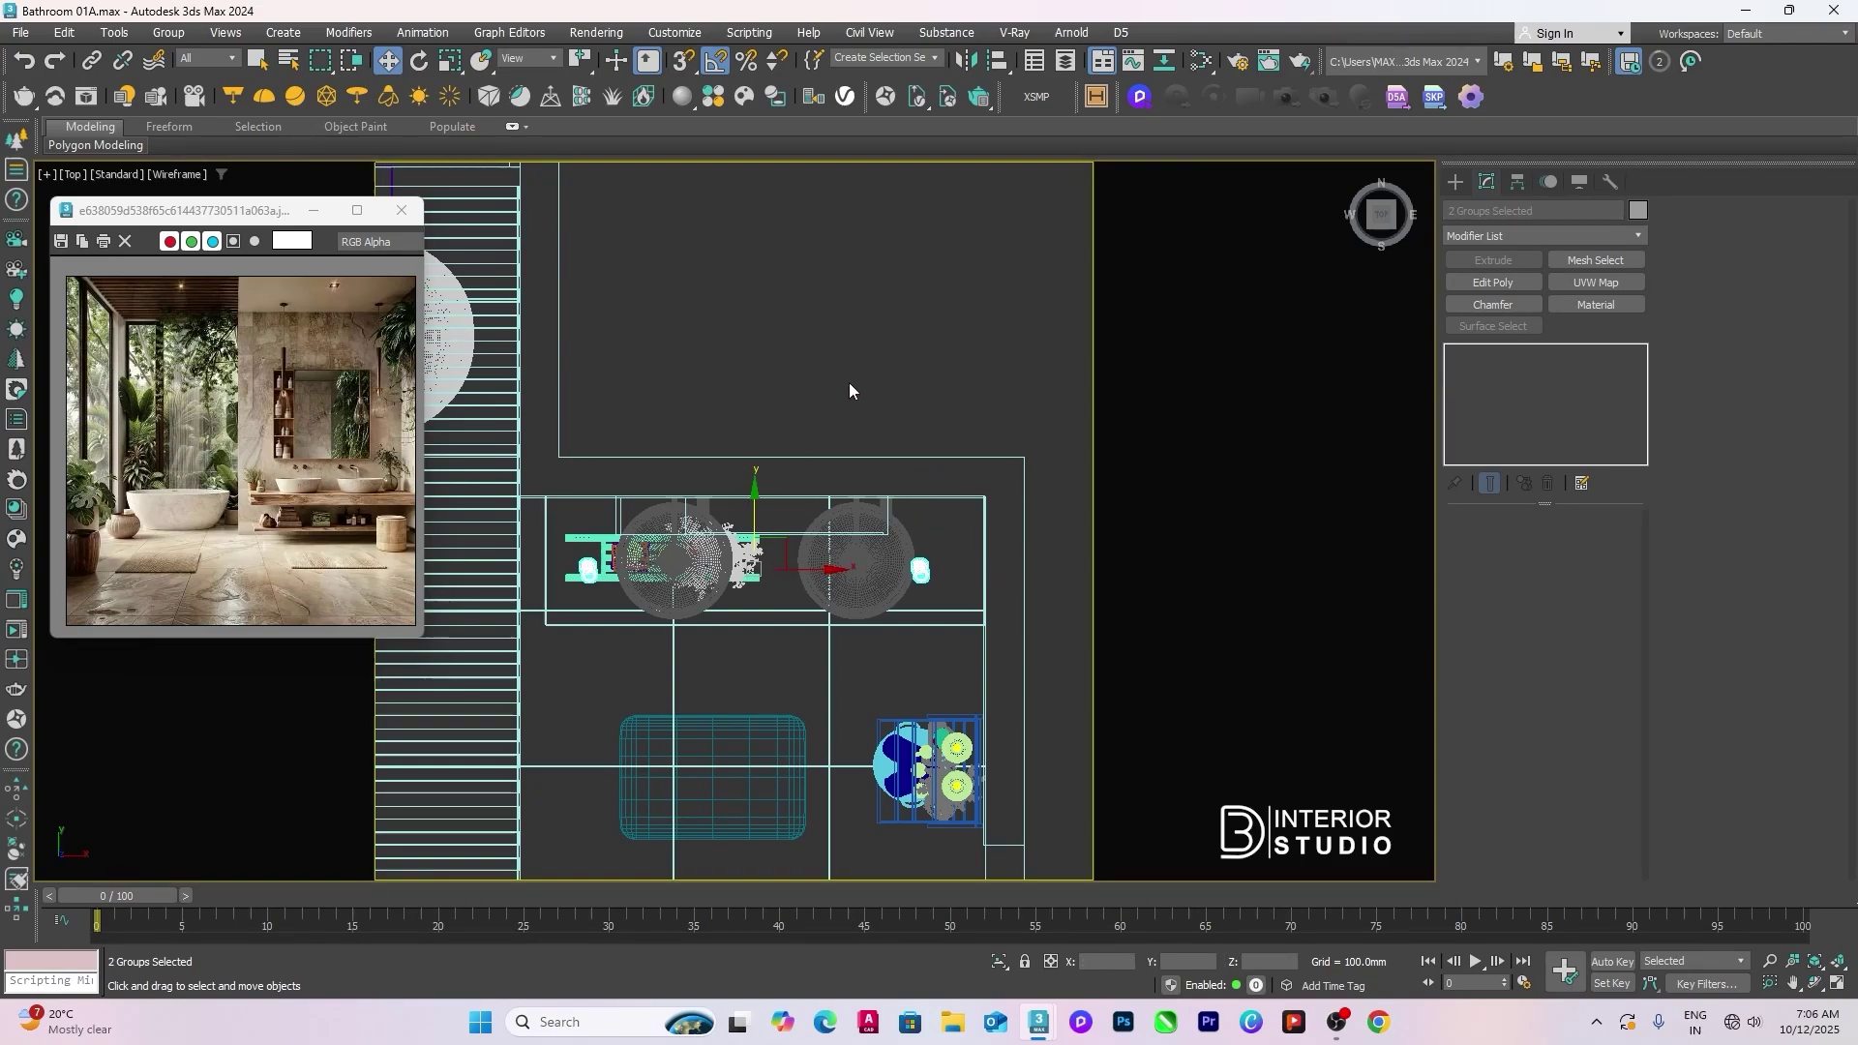
# Step: Hide everything except the two pendants and the plain ceiling slab, and show them in the Front wireframe view
pyautogui.press('F3')
pyautogui.keyDown('ctrl'); pyautogui.click(898, 640); pyautogui.keyUp('ctrl')
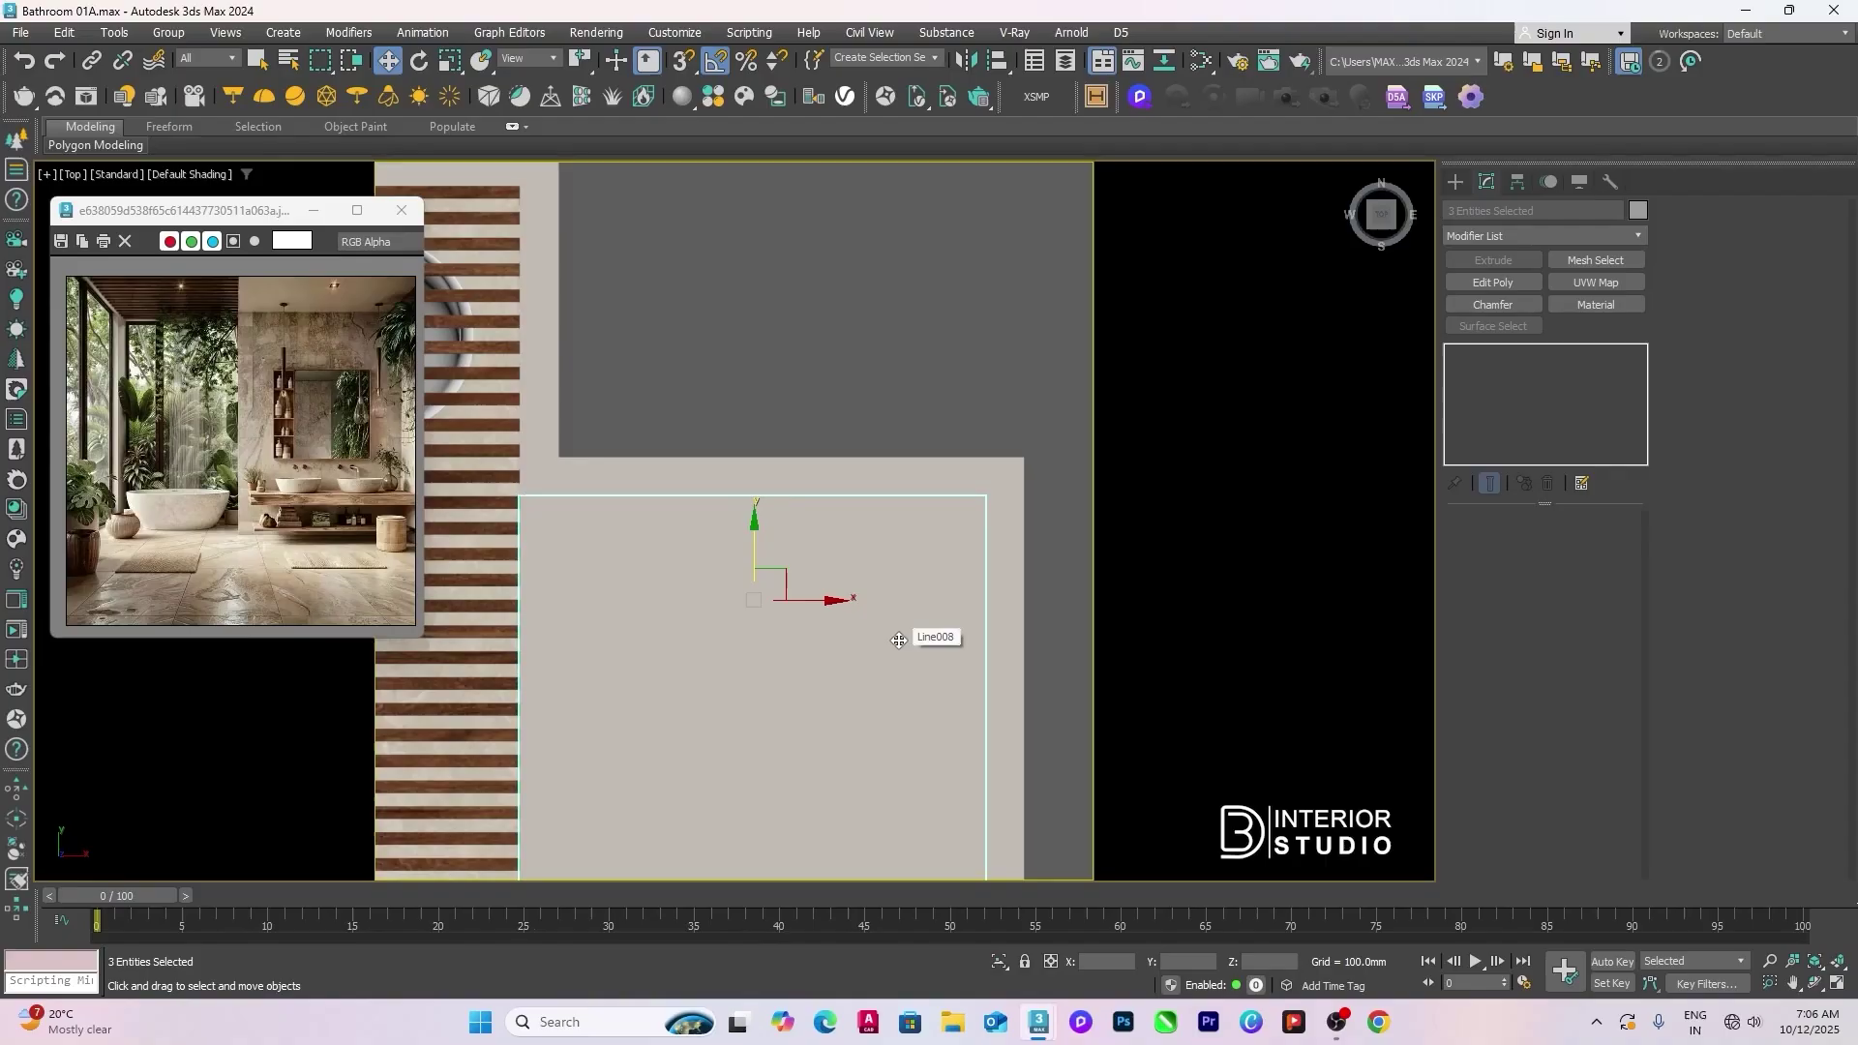
pyautogui.rightClick(902, 637)
pyautogui.click(914, 552)
pyautogui.click(897, 411)
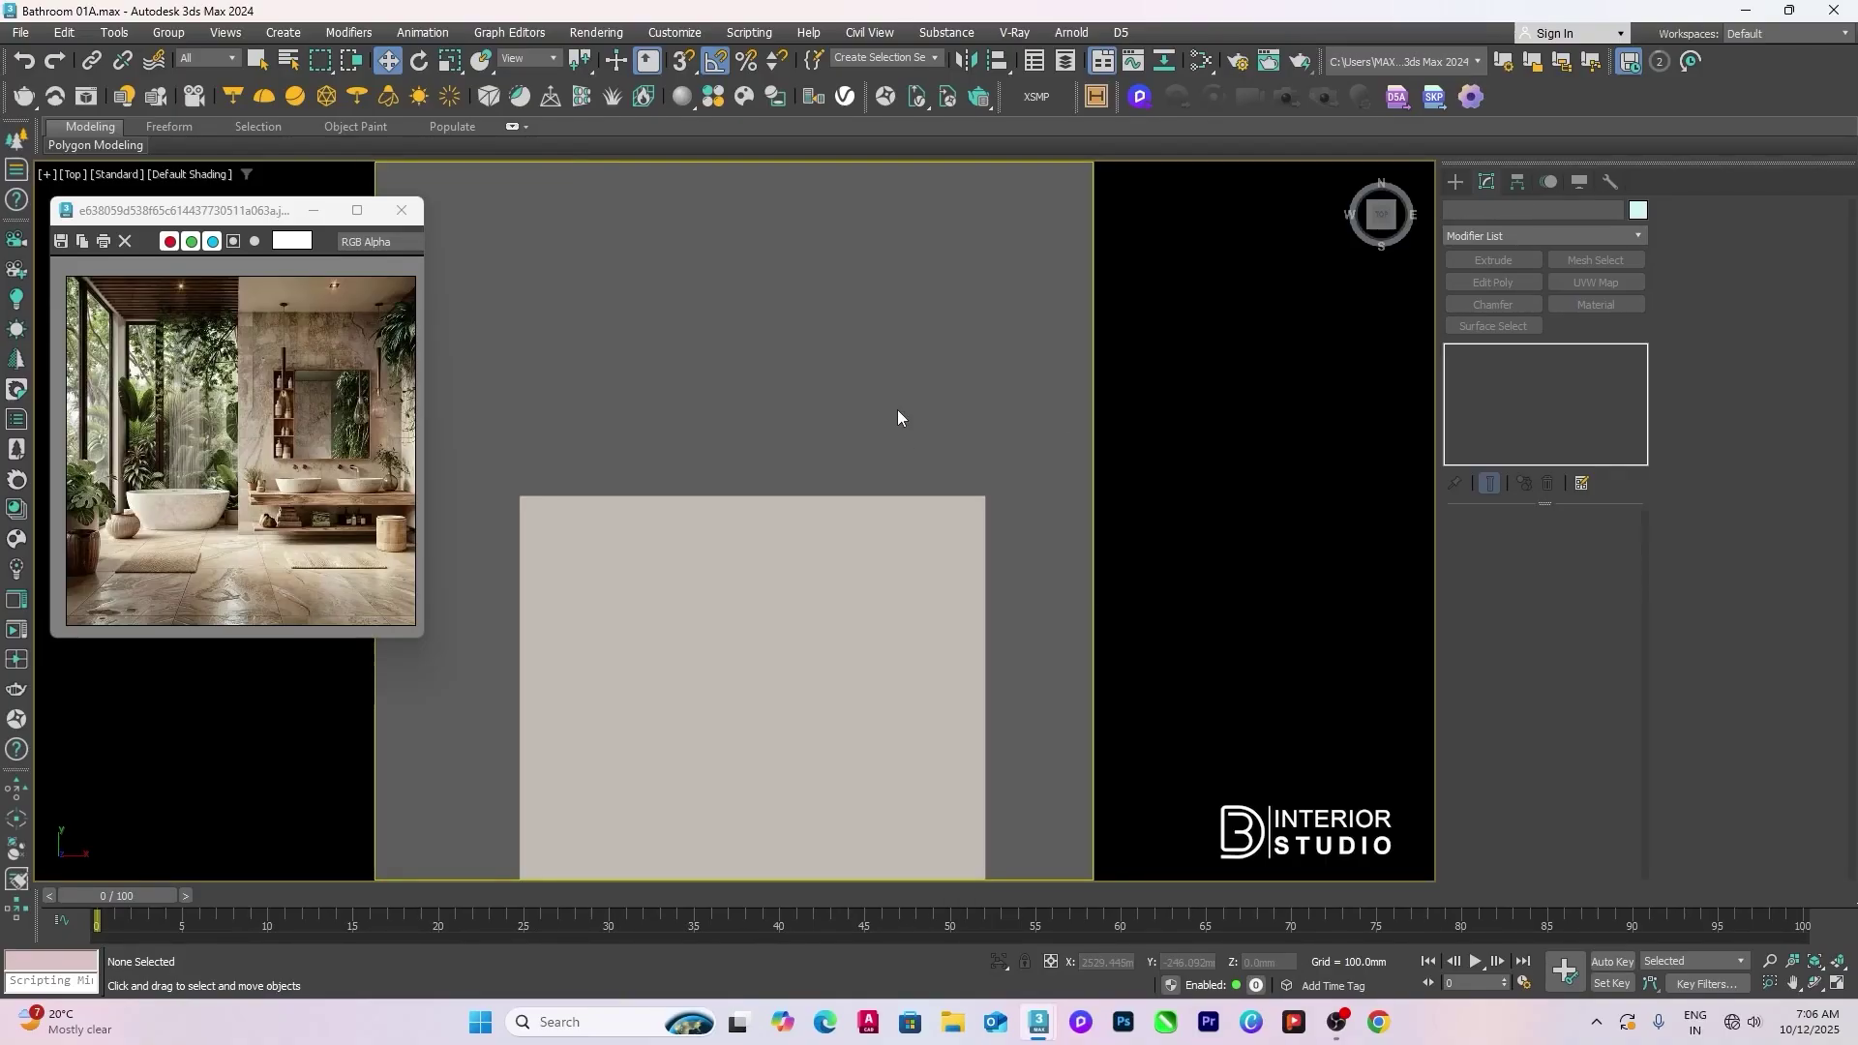
pyautogui.press('f')
pyautogui.press('z')
pyautogui.press('F3')
pyautogui.scroll(-5, 813, 621)
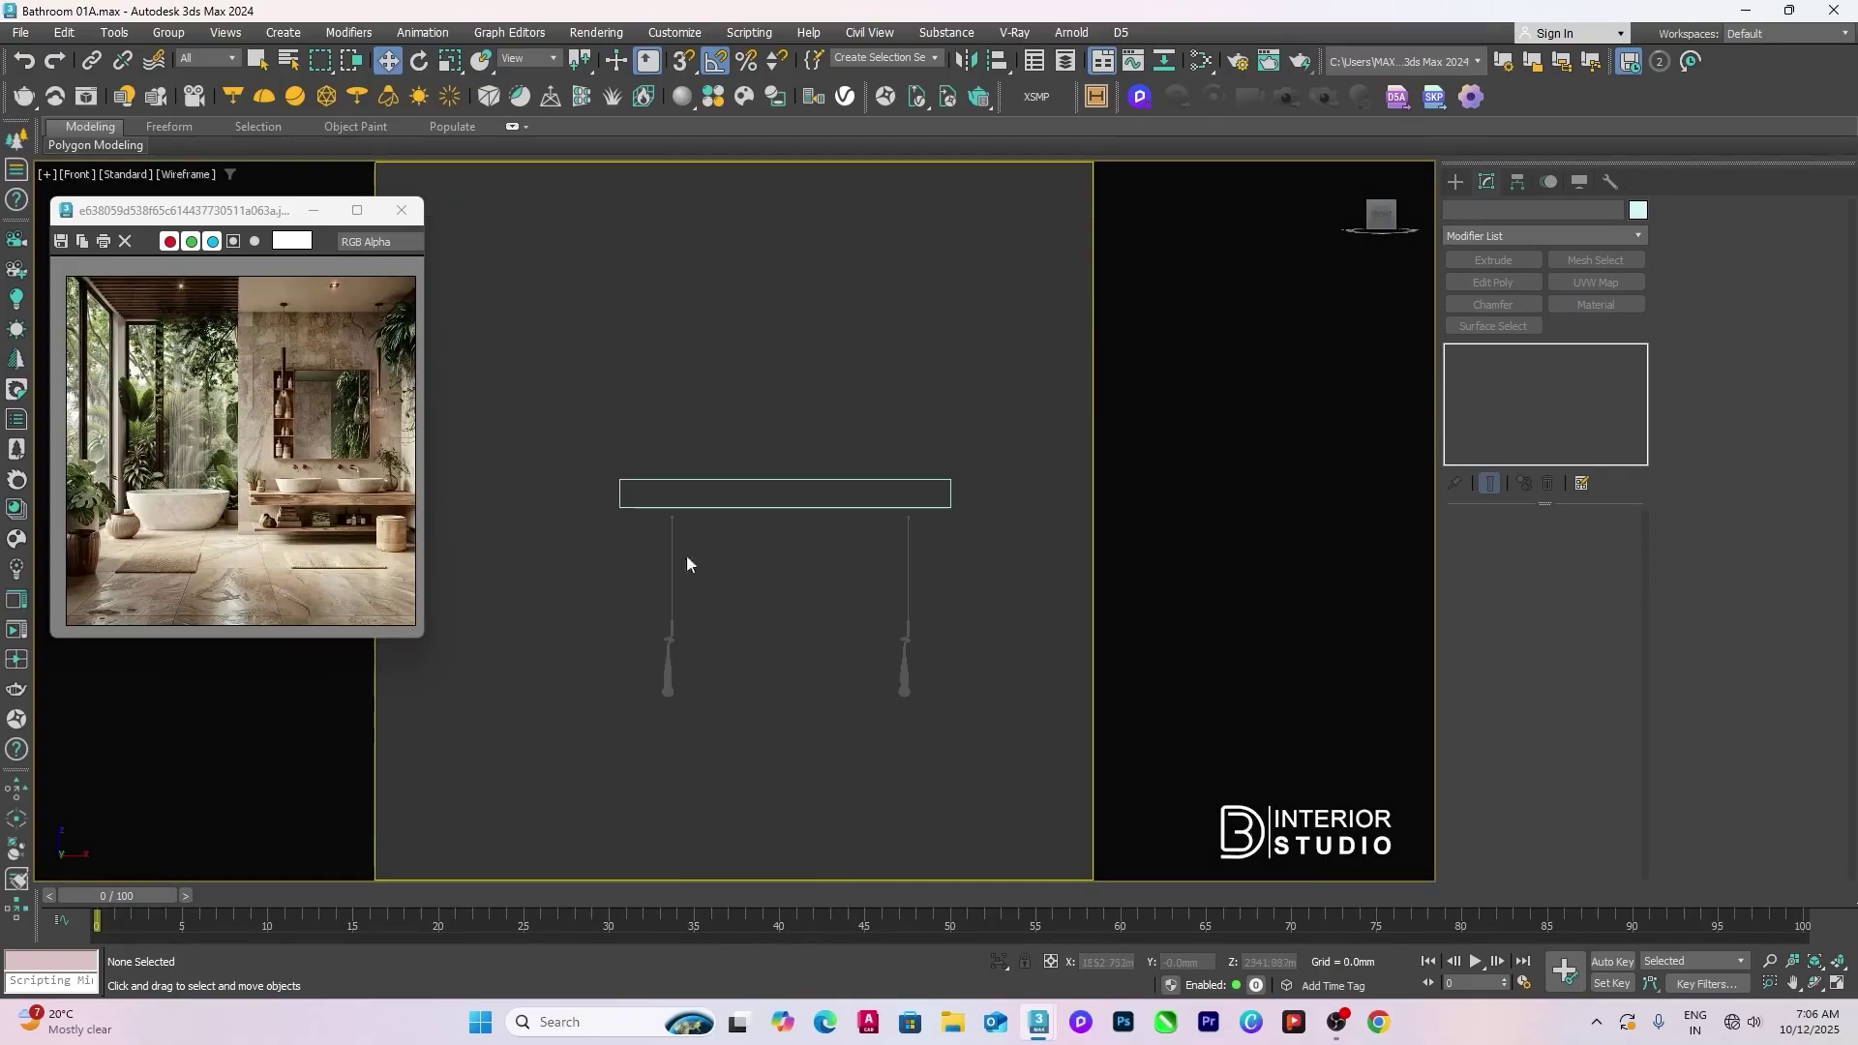
# Step: Align the Y maximum of both pendants to the Y minimum of the ceiling slab in the Front view
pyautogui.moveTo(565, 512); pyautogui.dragTo(994, 707)
pyautogui.moveTo(786, 583); pyautogui.dragTo(786, 586)
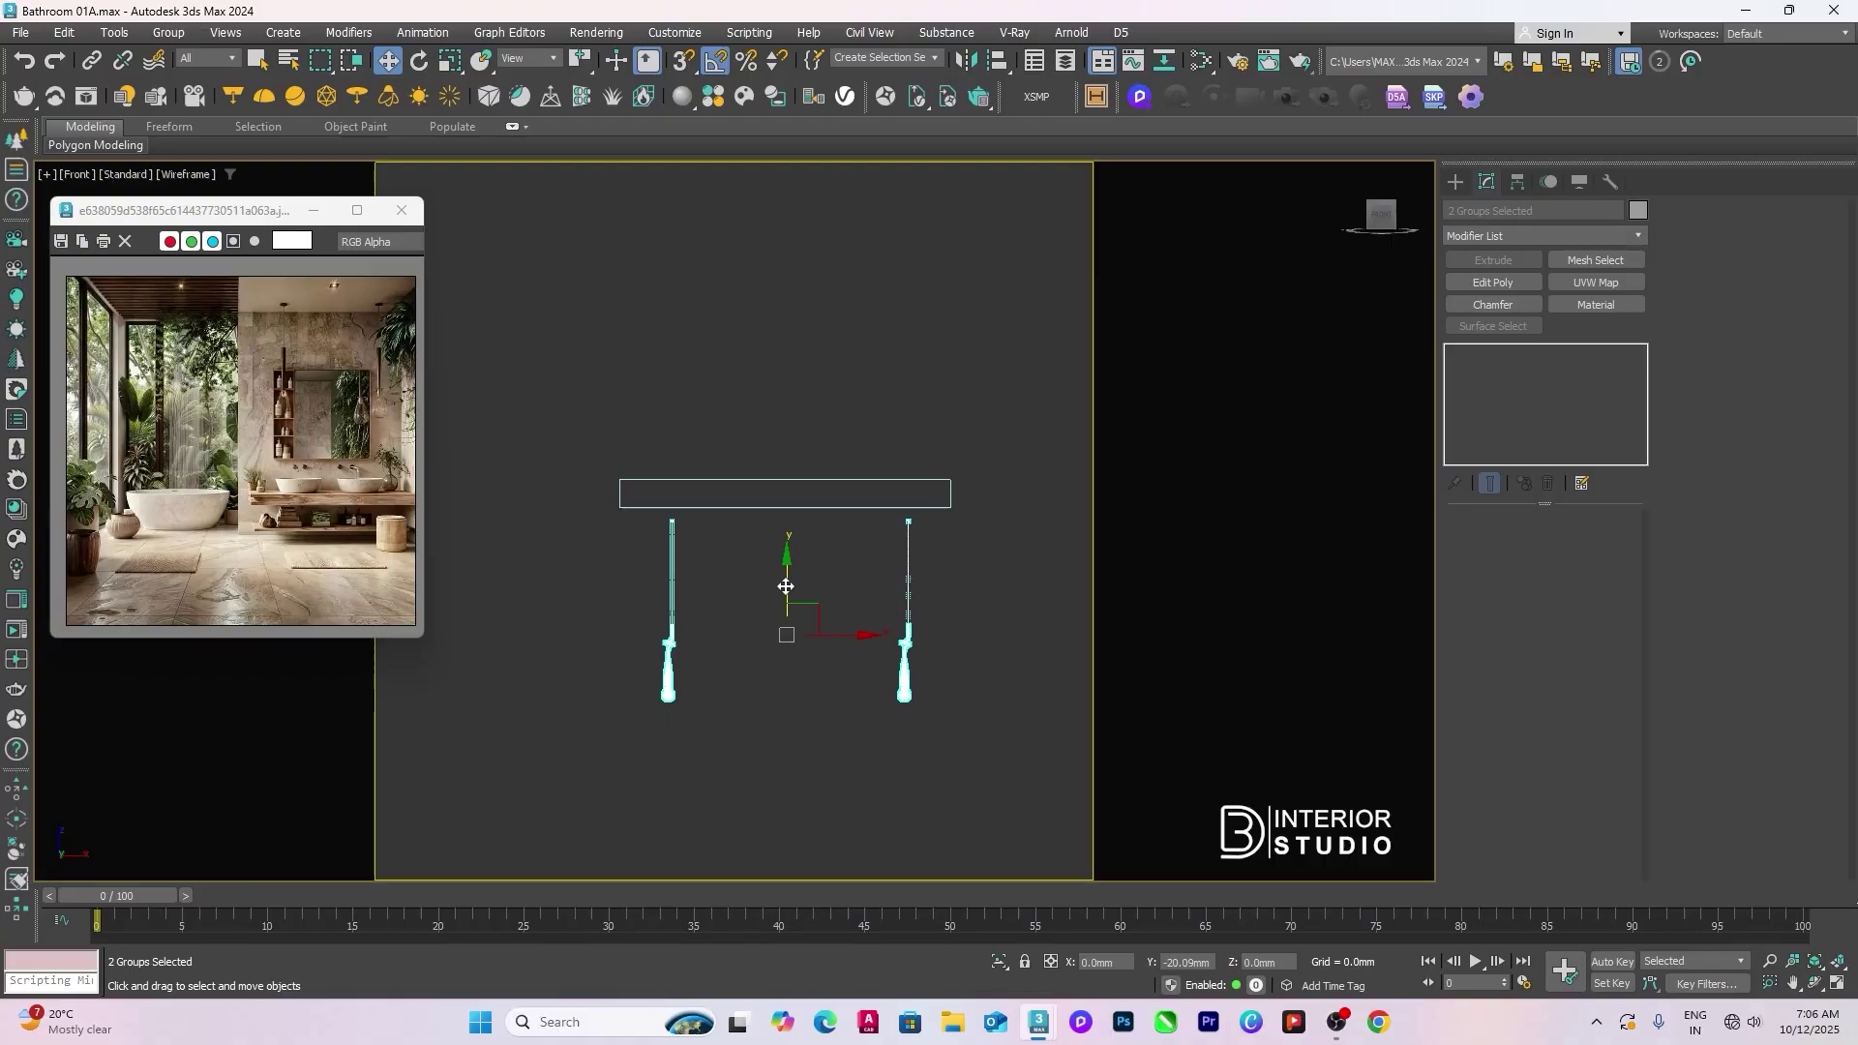
pyautogui.hotkey('alt', 'a')
pyautogui.click(808, 506)
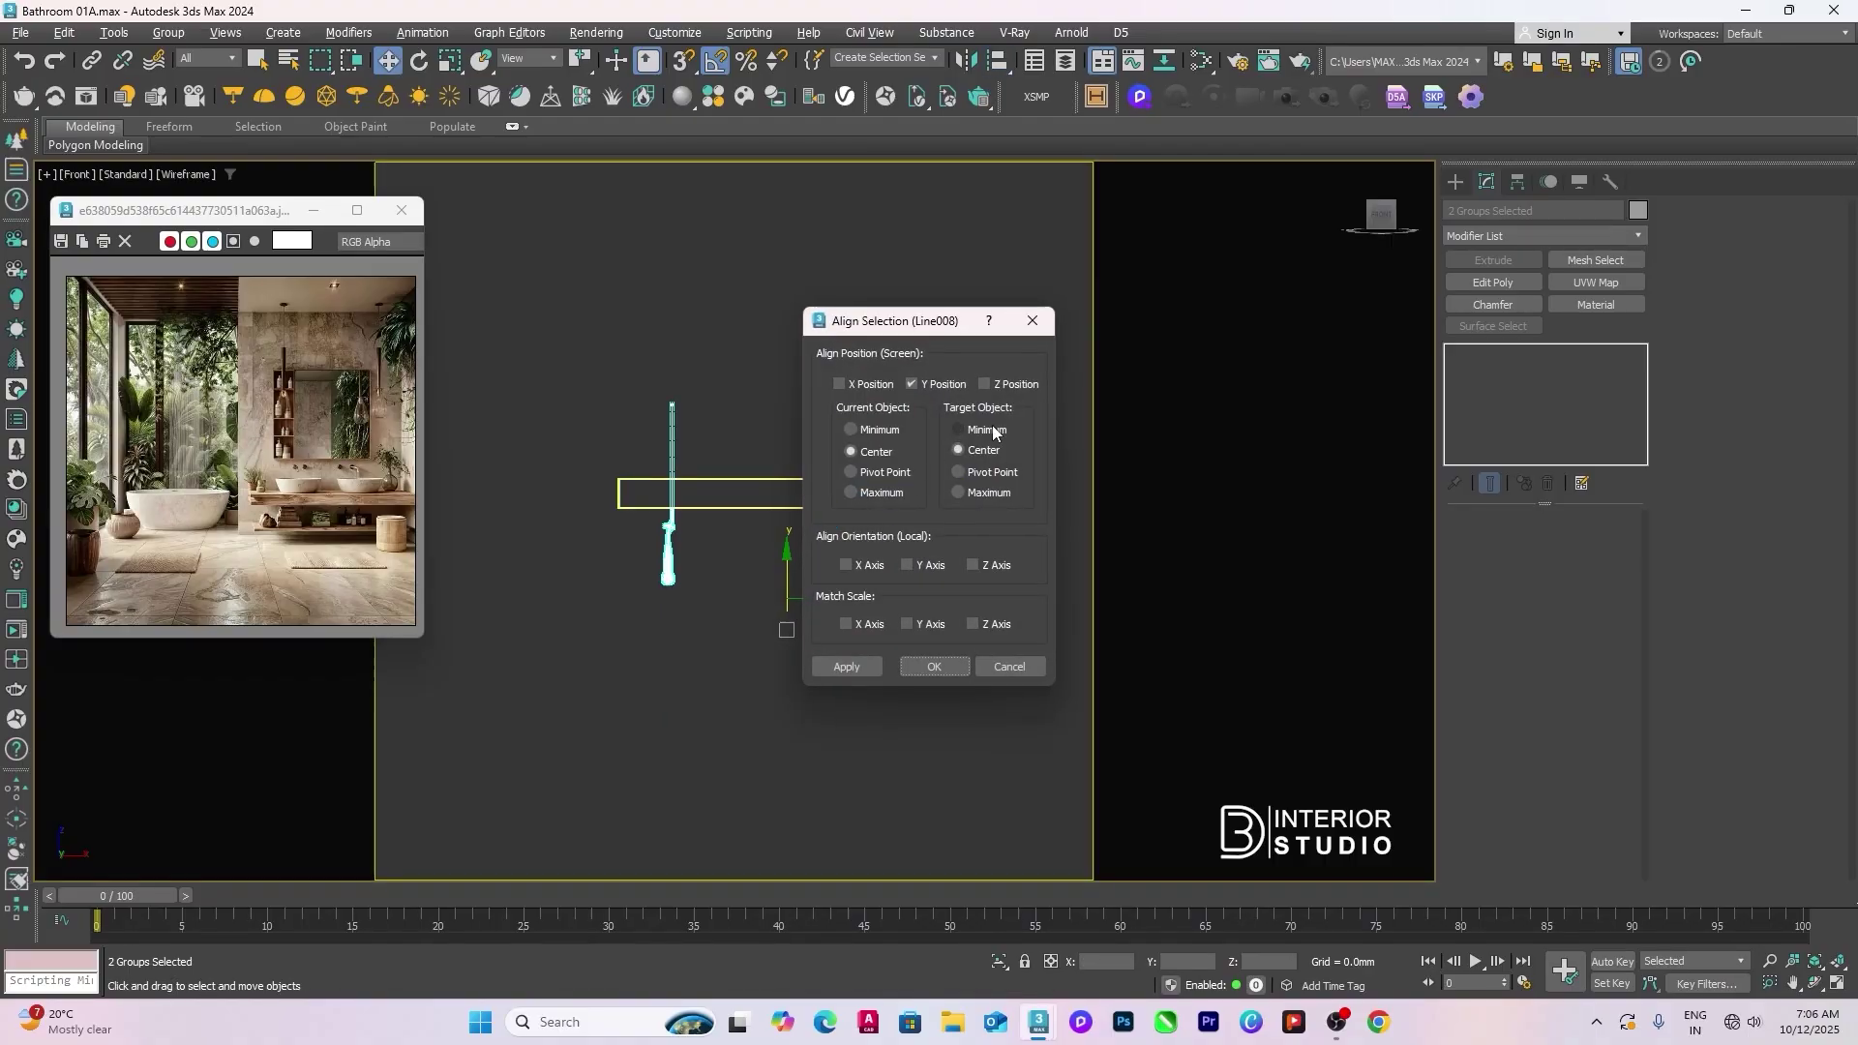
pyautogui.click(851, 493)
pyautogui.click(935, 668)
pyautogui.click(1001, 624)
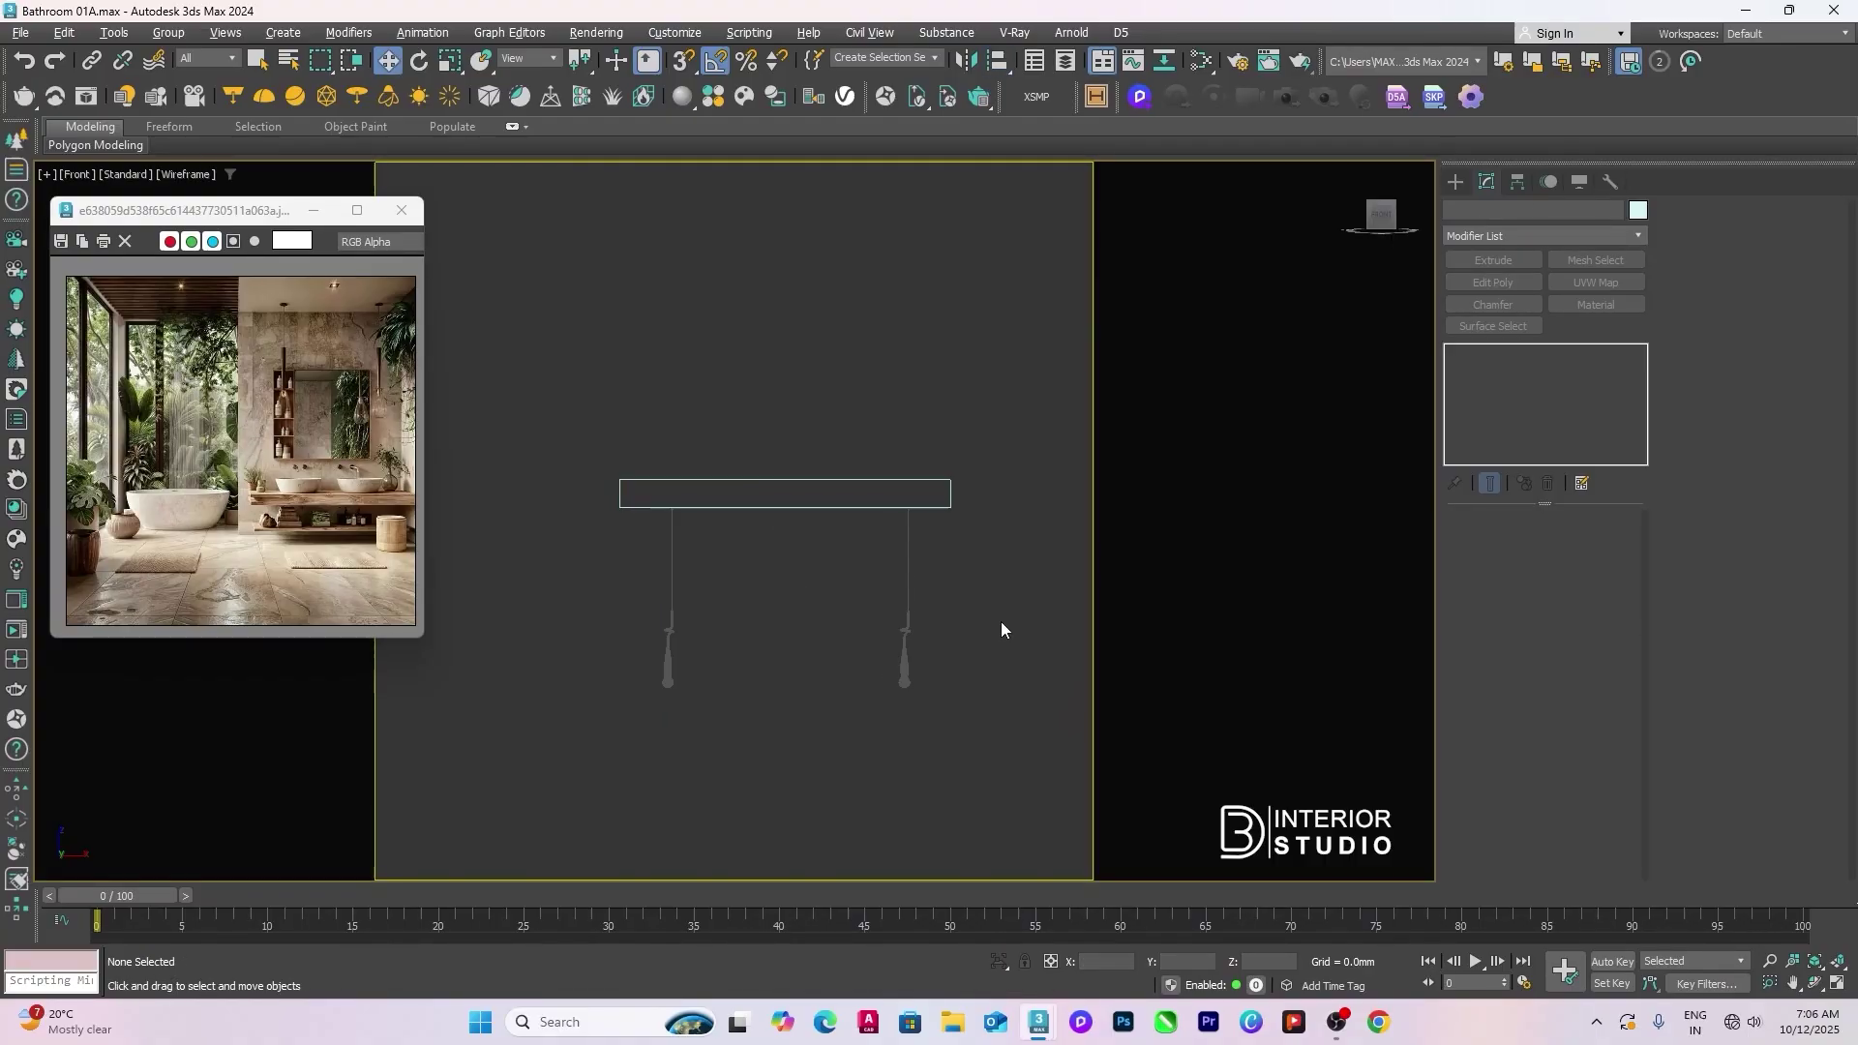
pyautogui.press('p')
pyautogui.press('F3')
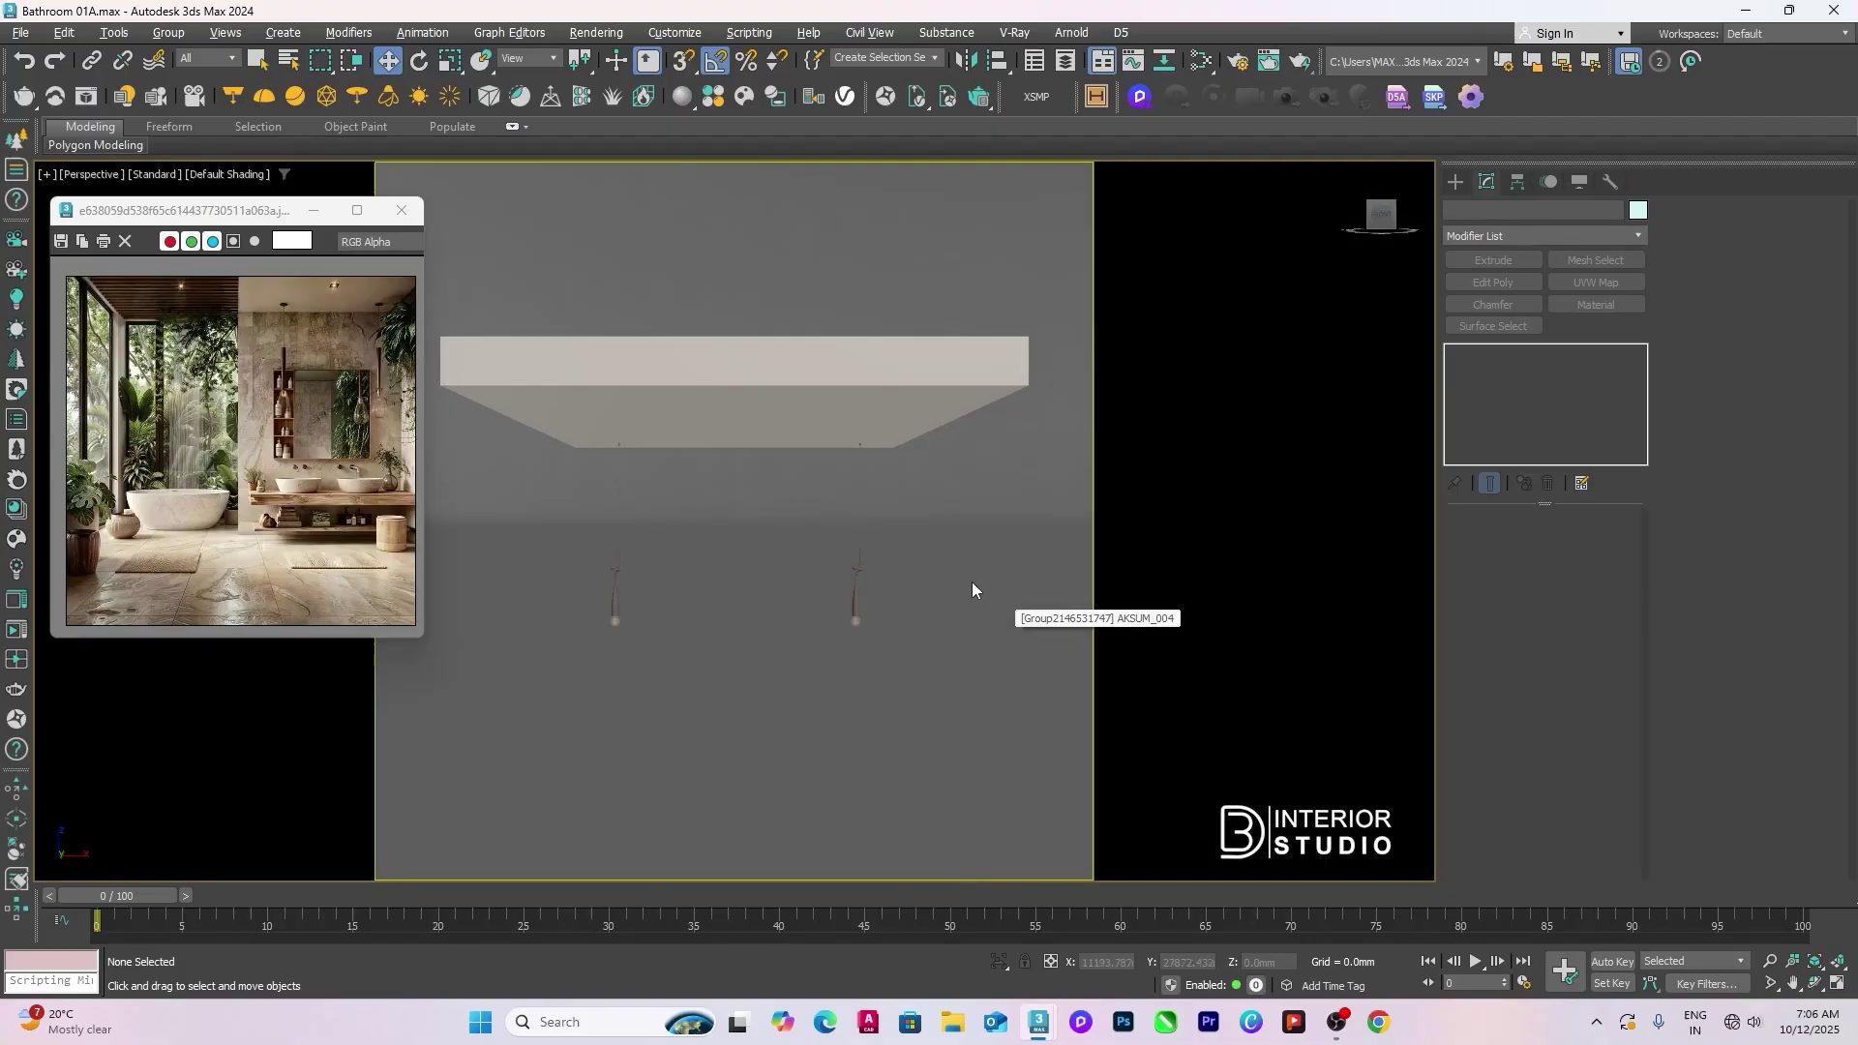
# Step: Unhide all objects and move the ceiling spotlight over the vanity area's floor plan in the Top wireframe view
pyautogui.press('t')
pyautogui.press('z')
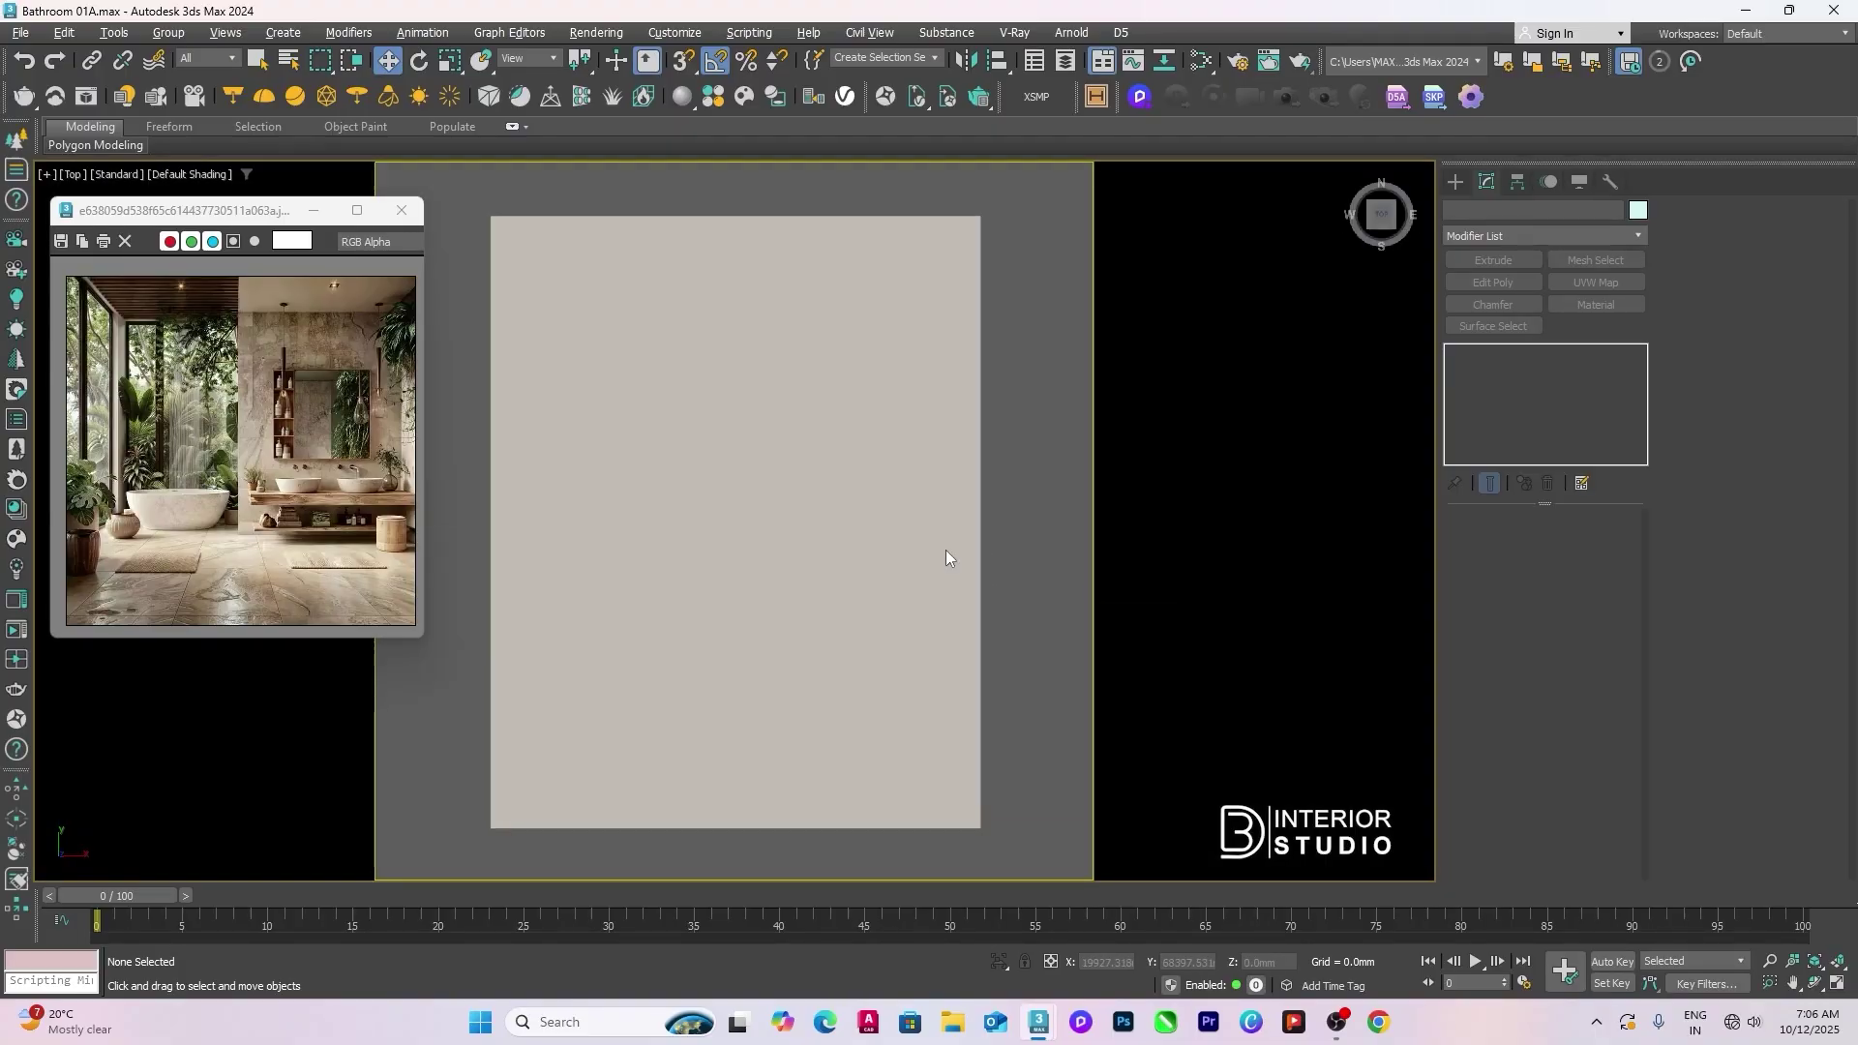
pyautogui.press('F3')
pyautogui.scroll(-6, 730, 572)
pyautogui.rightClick(871, 516)
pyautogui.click(910, 436)
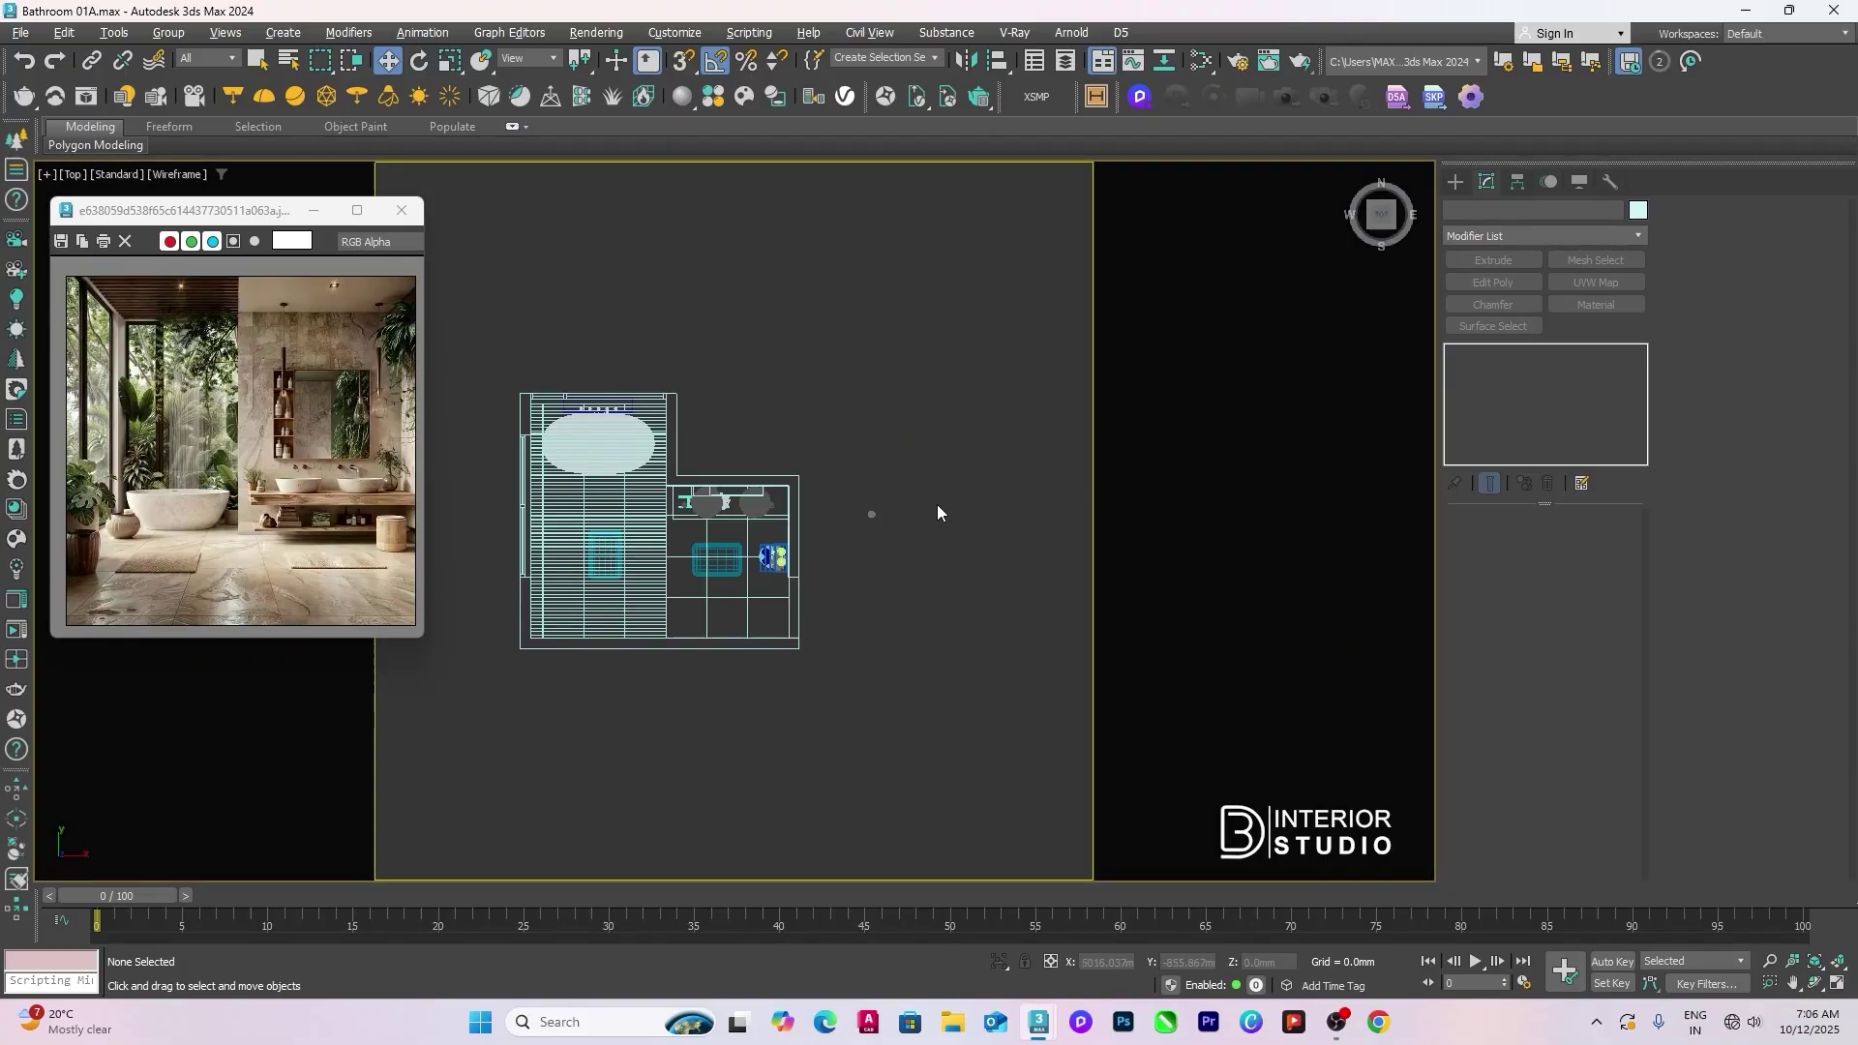
pyautogui.click(916, 559)
pyautogui.moveTo(897, 485); pyautogui.dragTo(757, 524)
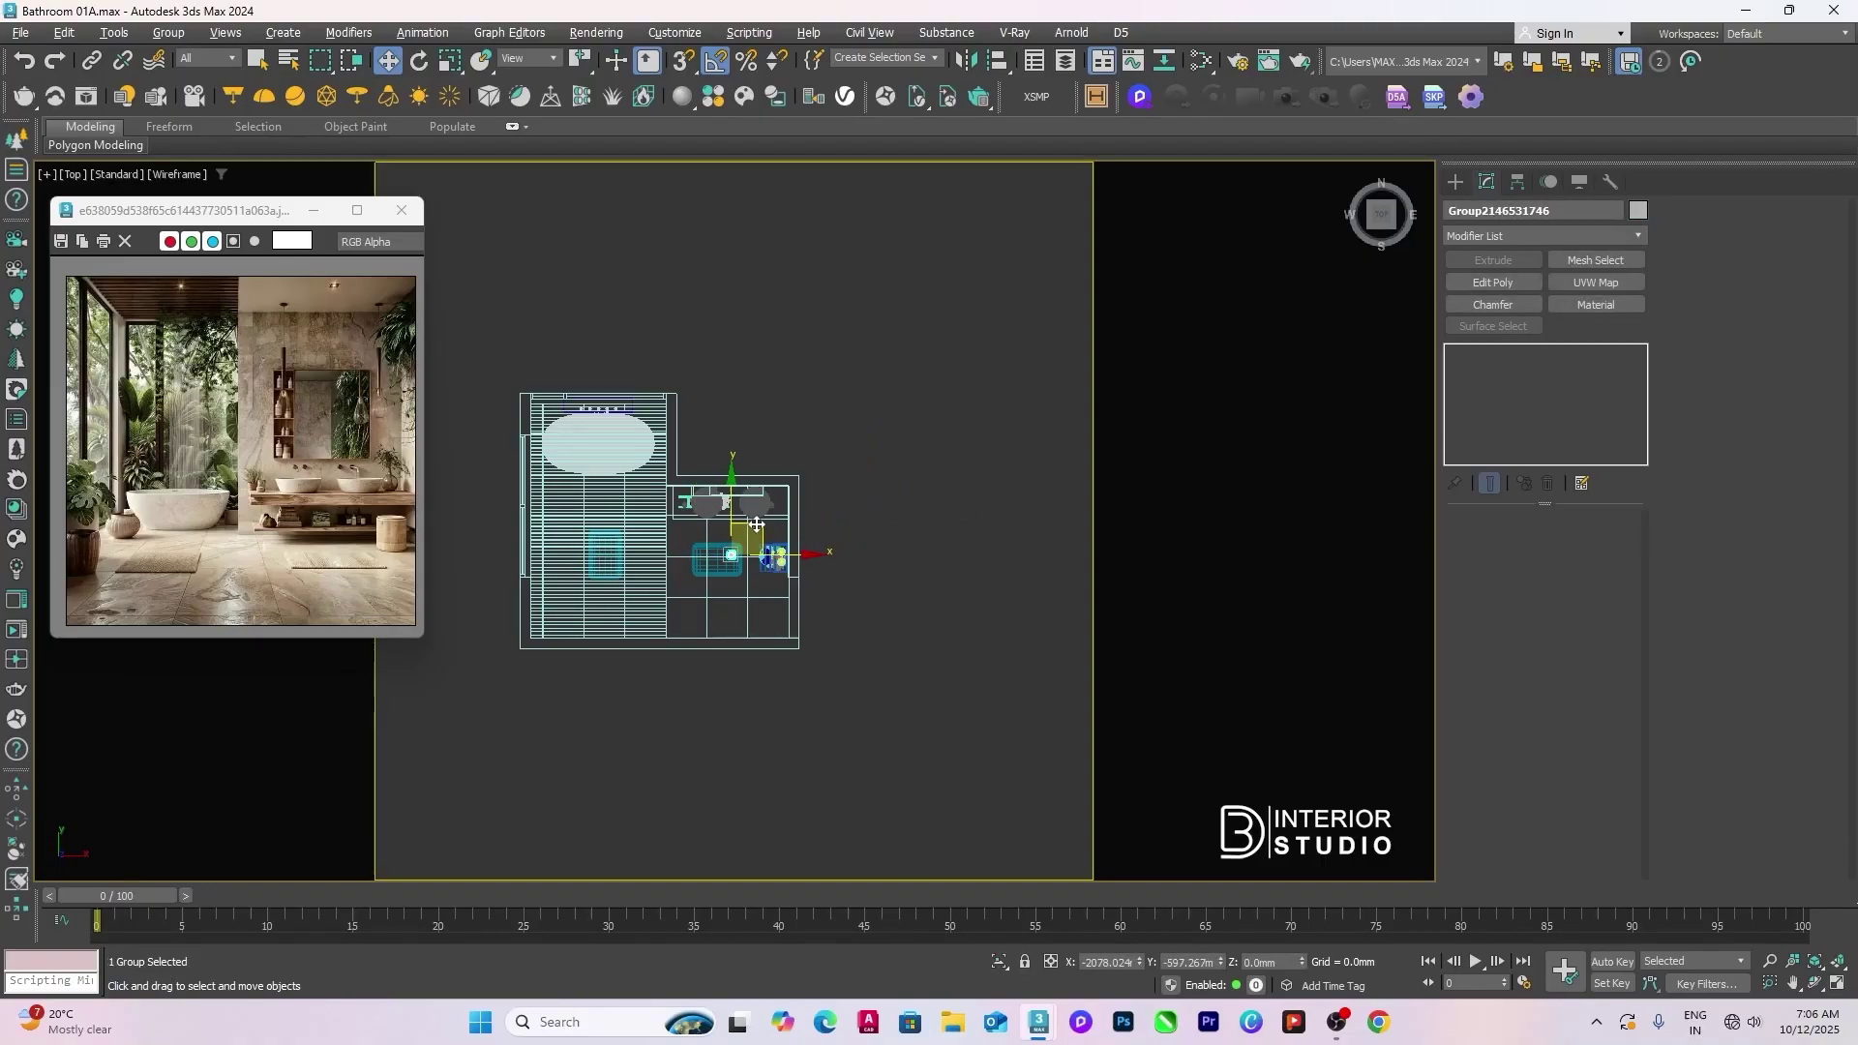
pyautogui.moveTo(756, 544); pyautogui.dragTo(823, 566, button='middle')
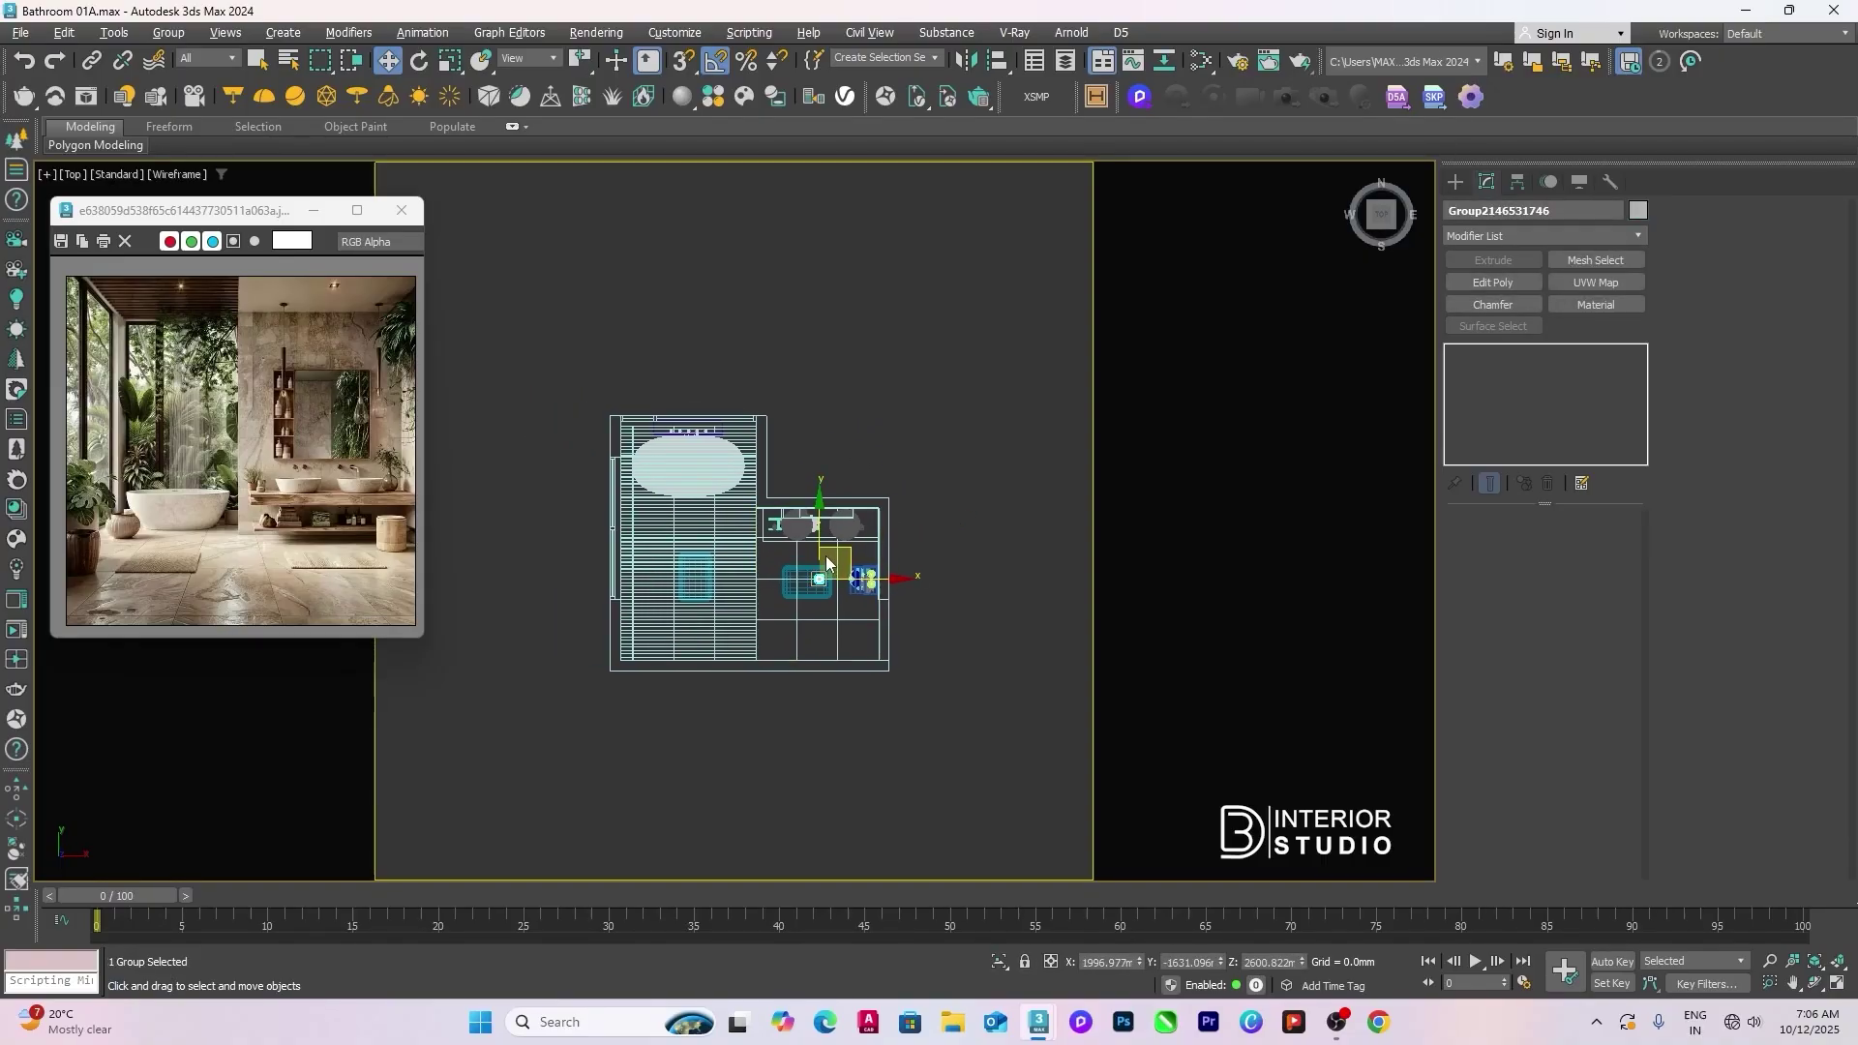
pyautogui.scroll(2, 827, 562)
pyautogui.scroll(4, 765, 602)
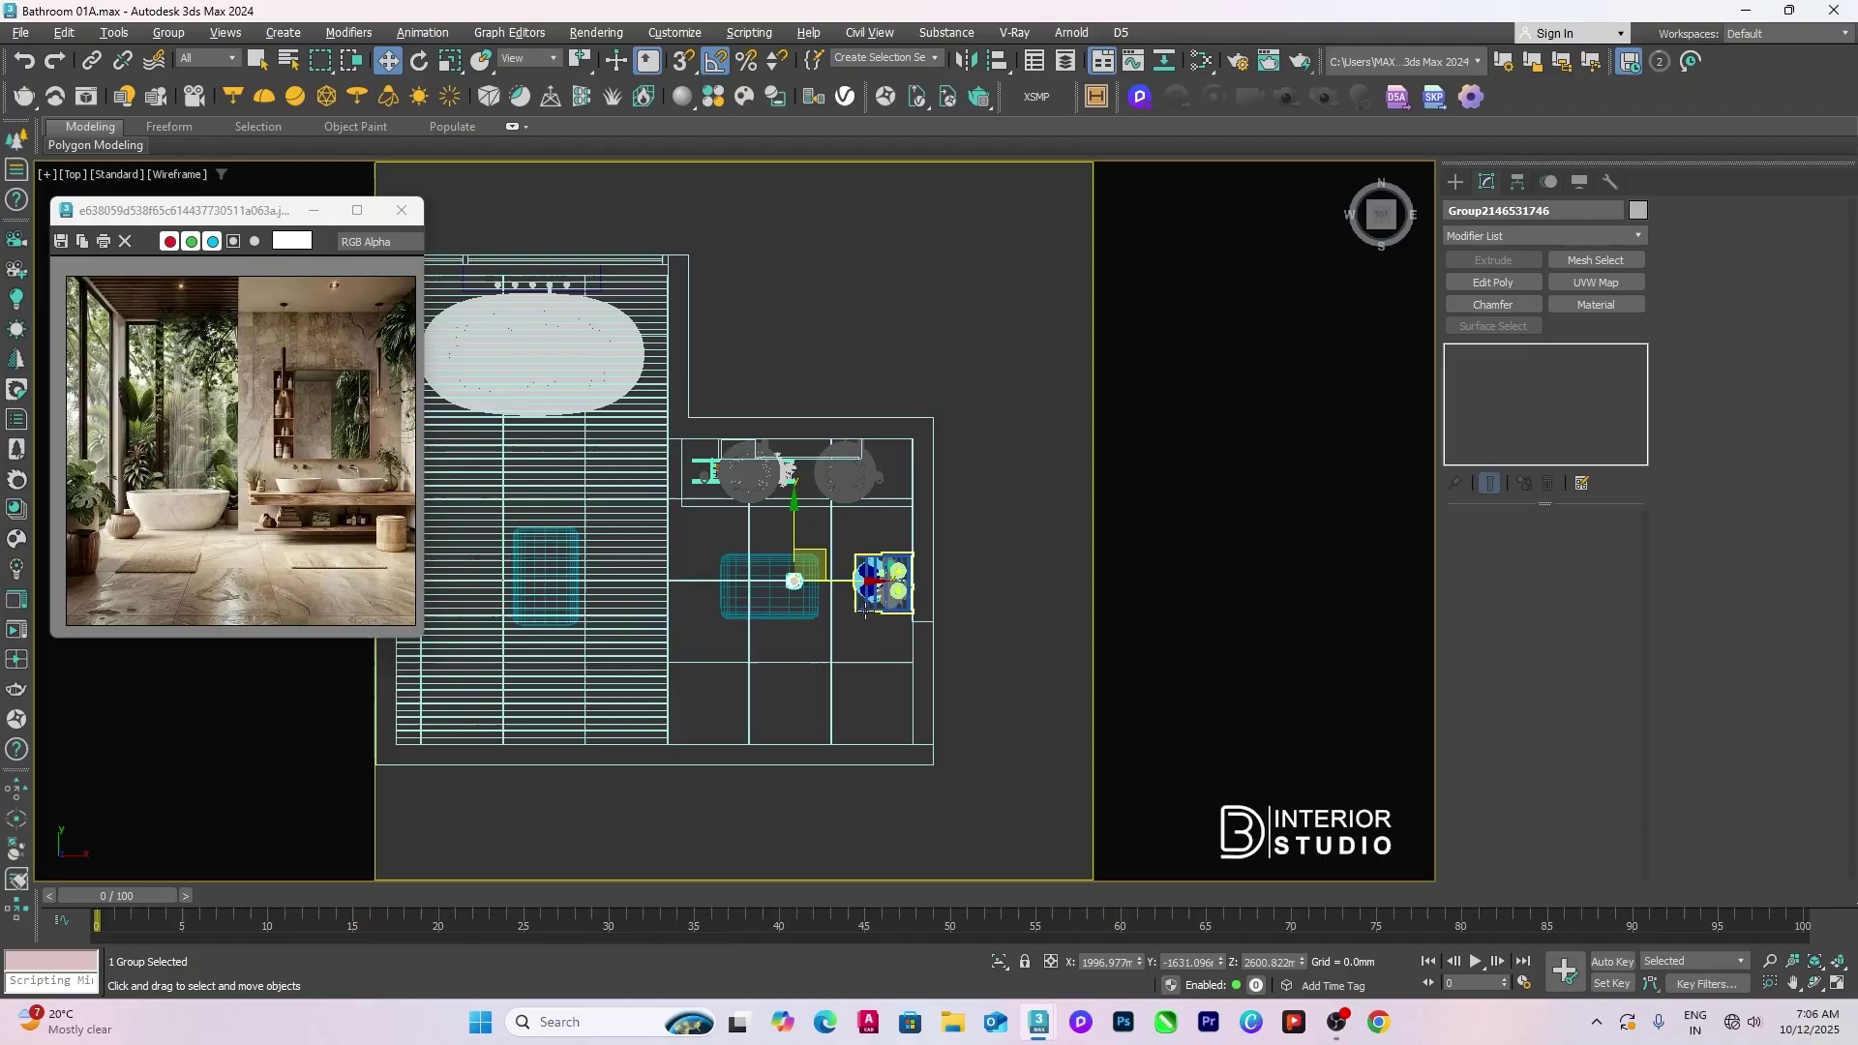
# Step: Hide everything except the spotlight, the plain ceiling slab and the slatted wood ceiling
pyautogui.press('F3')
pyautogui.keyDown('ctrl'); pyautogui.click(800, 643); pyautogui.keyUp('ctrl')
pyautogui.scroll(-4, 791, 640)
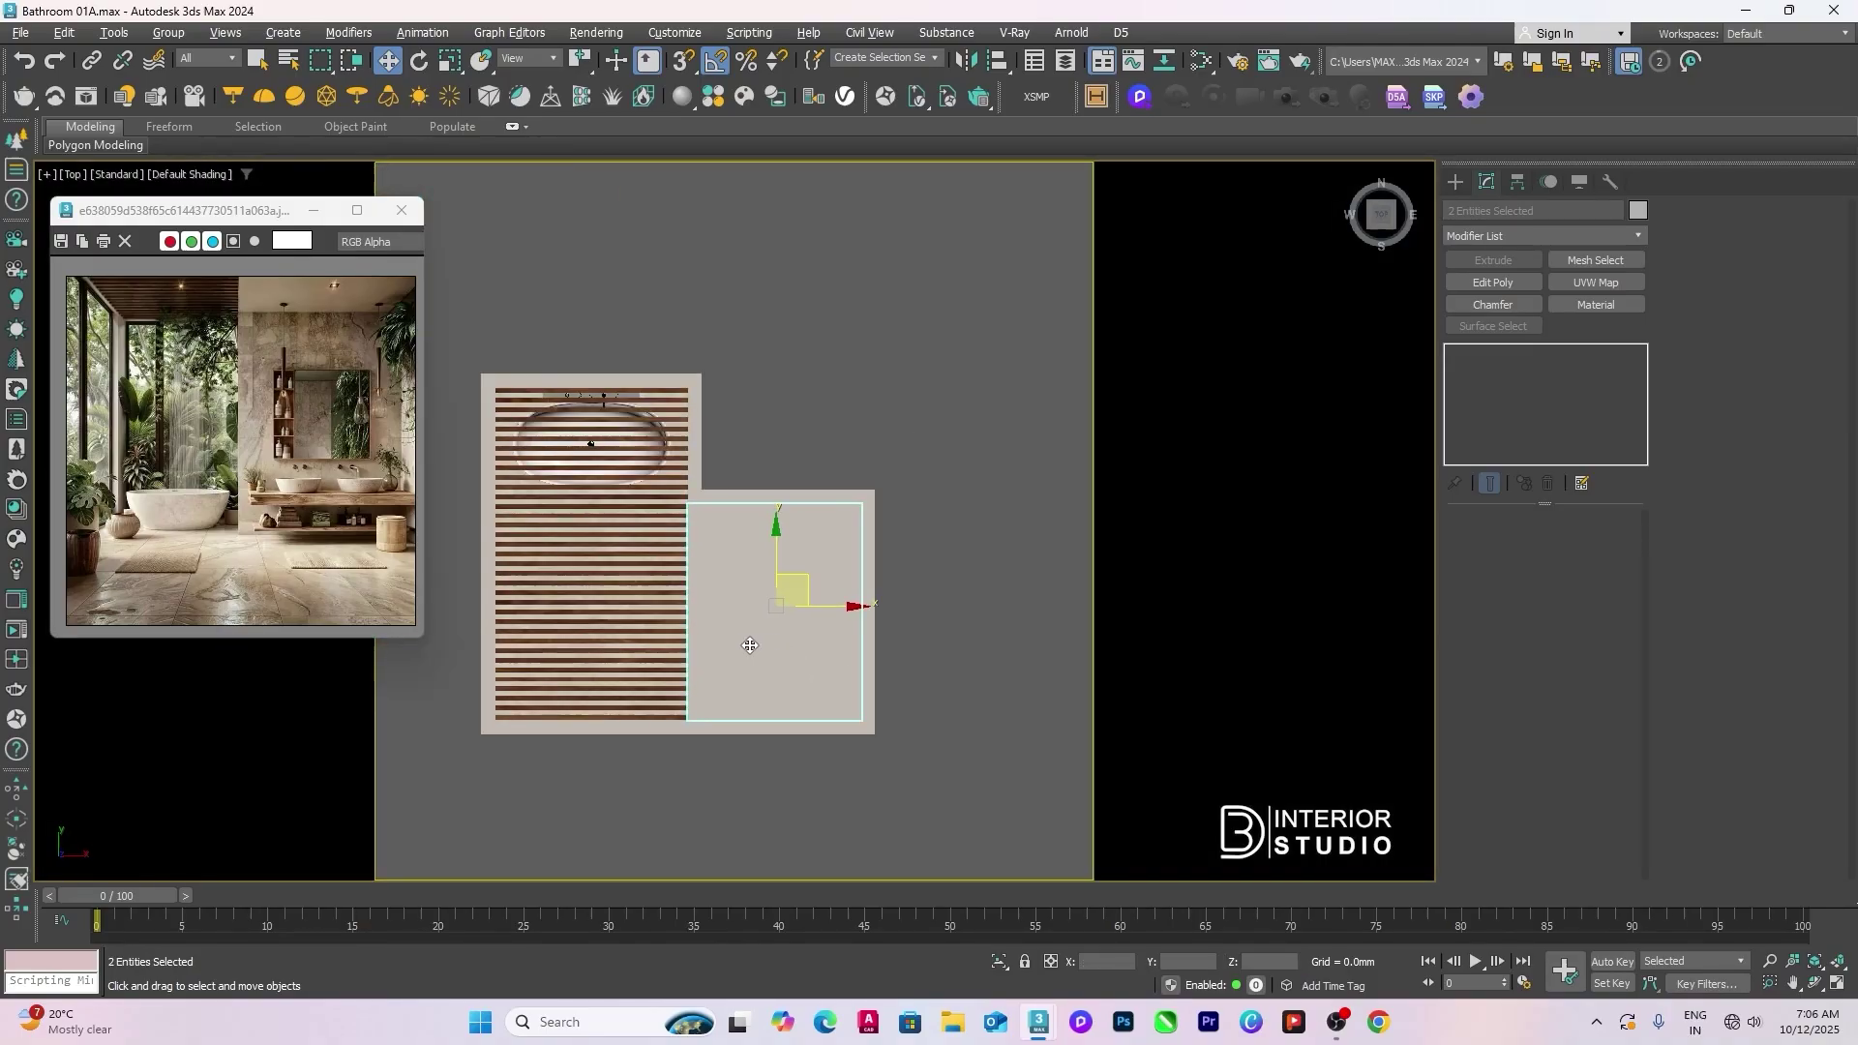
pyautogui.moveTo(747, 647); pyautogui.dragTo(856, 655, button='middle')
pyautogui.rightClick(735, 621)
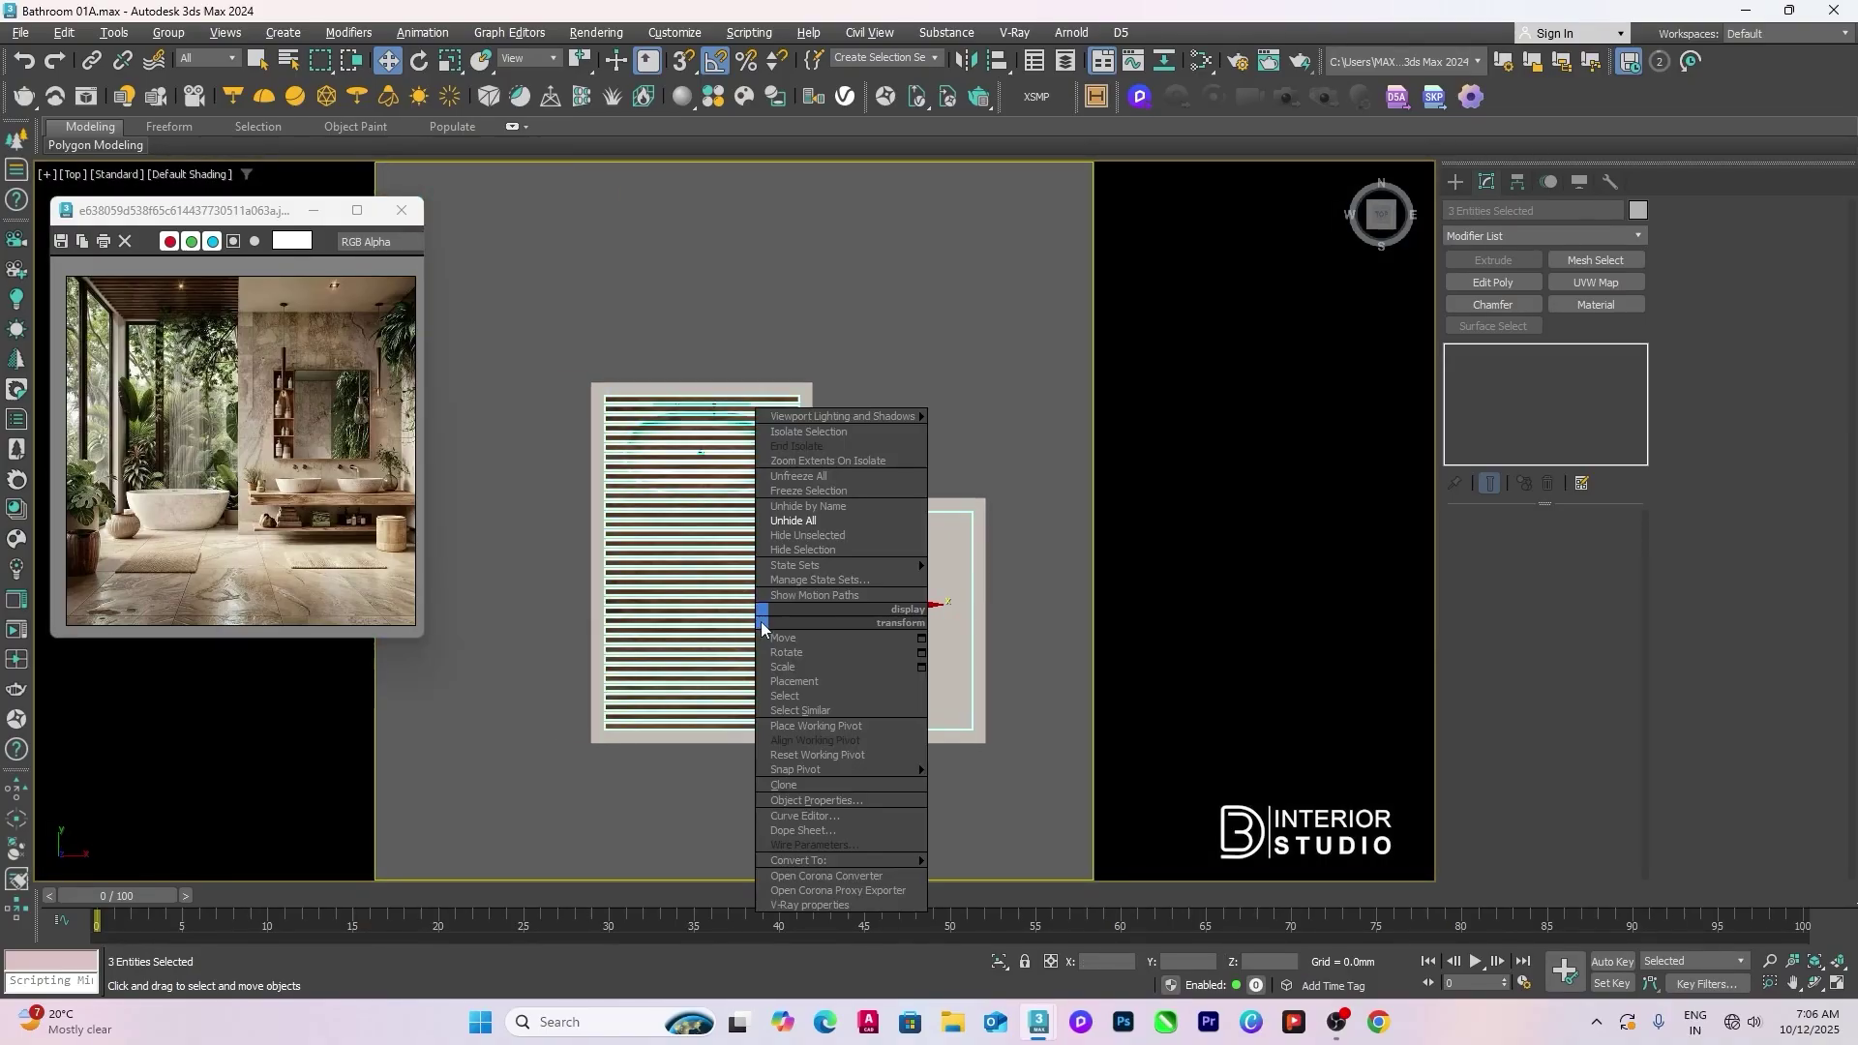
pyautogui.click(833, 538)
pyautogui.click(1022, 549)
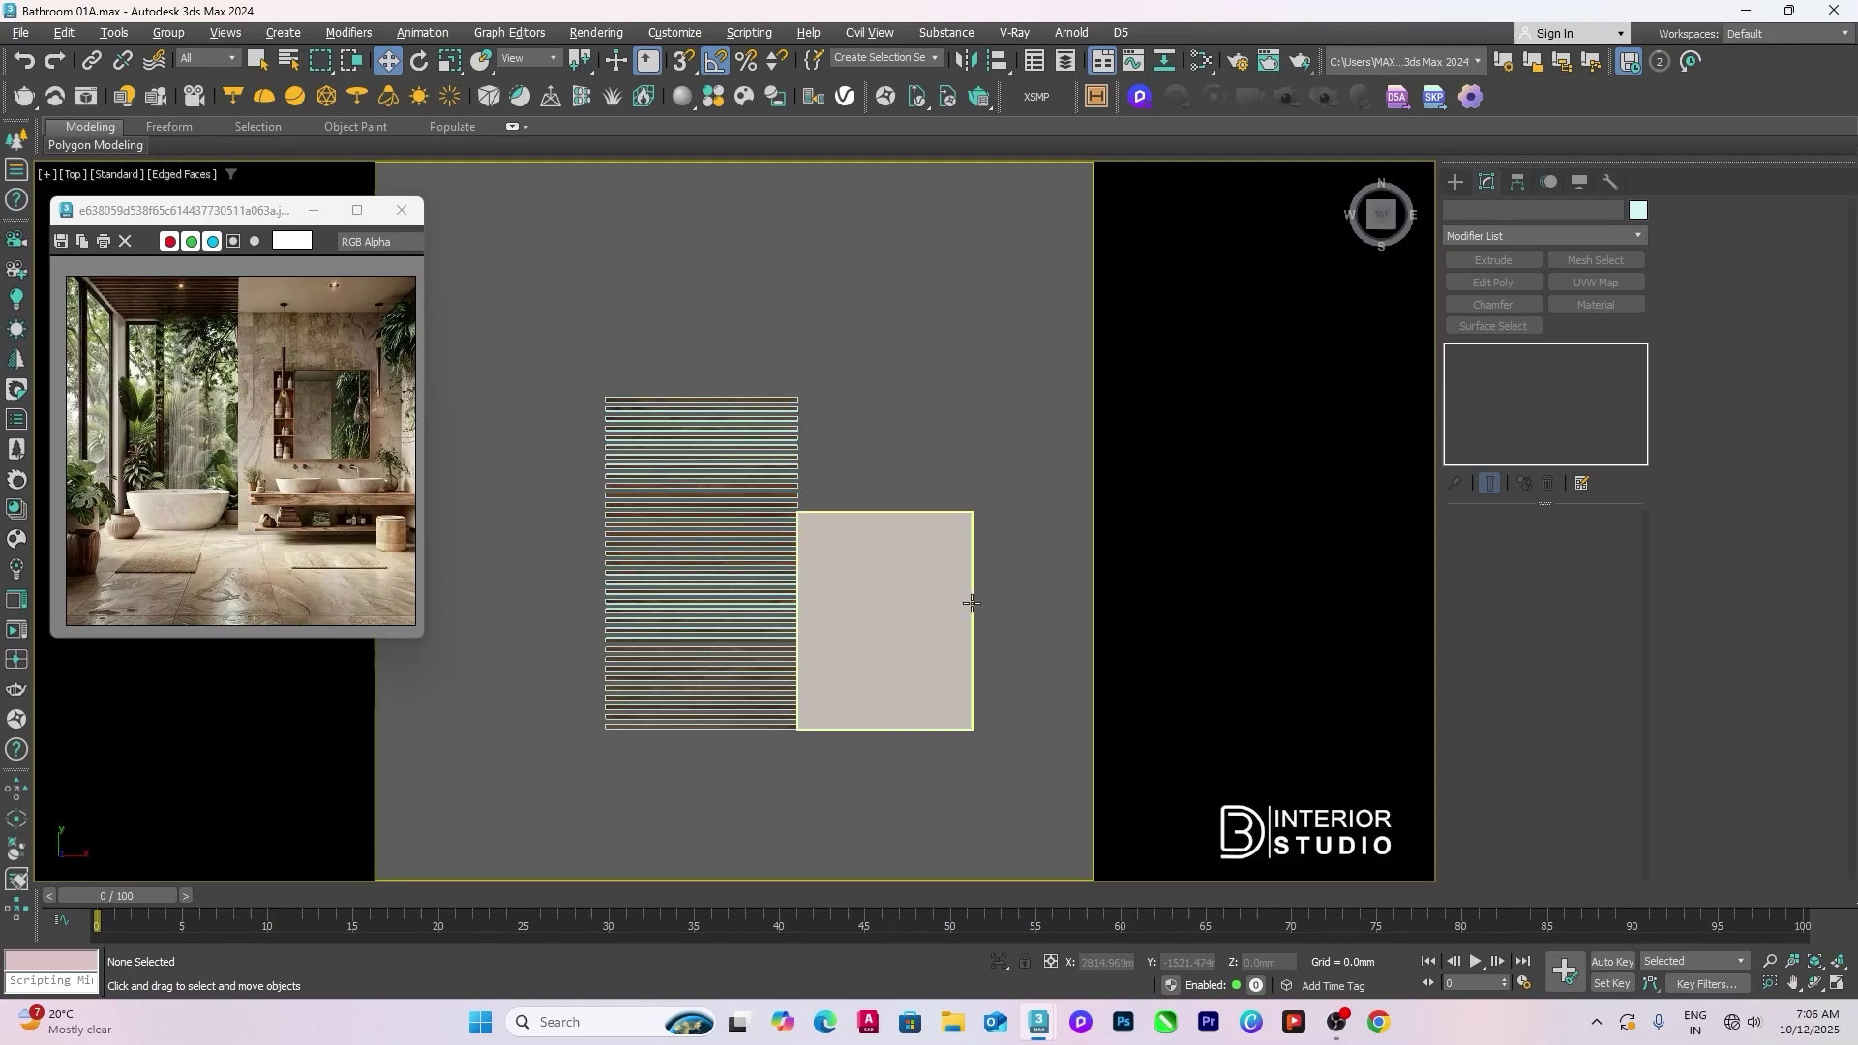
# Step: Align the spotlight center to center with the plain ceiling slab in X and Y in the Top view
pyautogui.press('F3')
pyautogui.click(839, 659)
pyautogui.hotkey('alt', 'a')
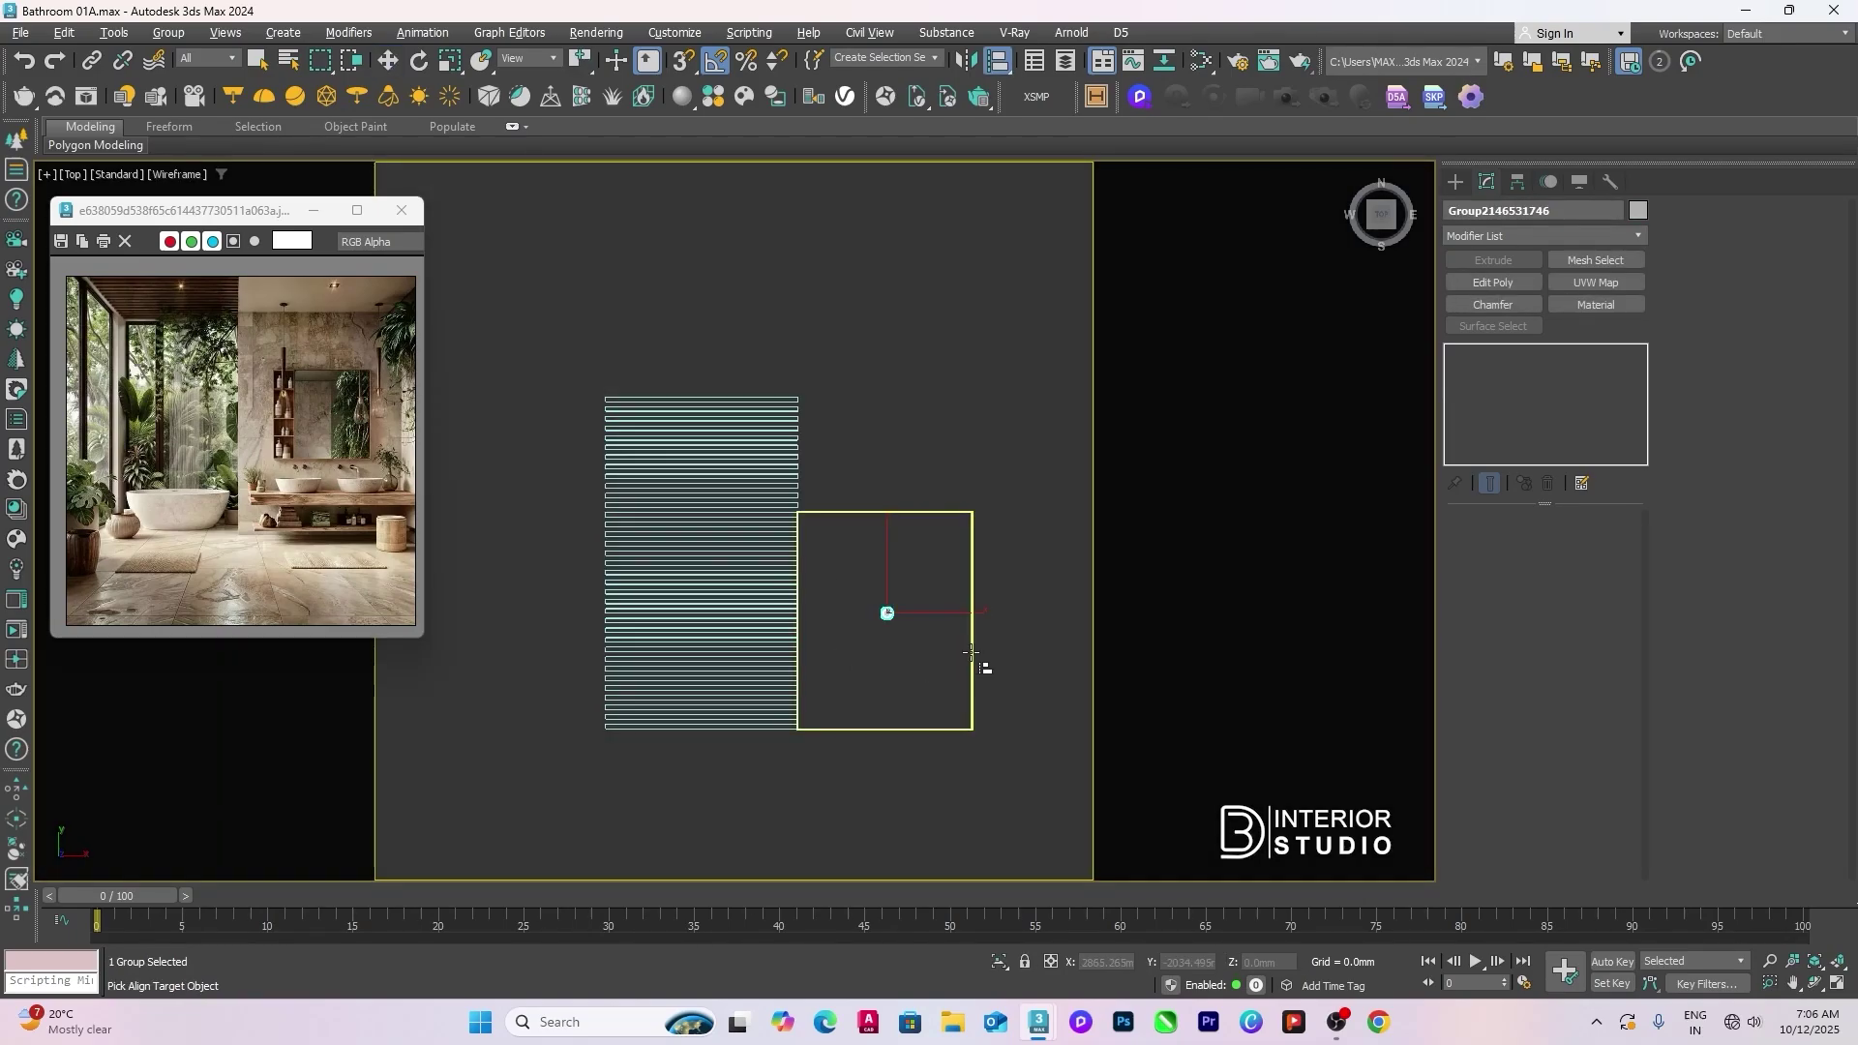
pyautogui.click(972, 664)
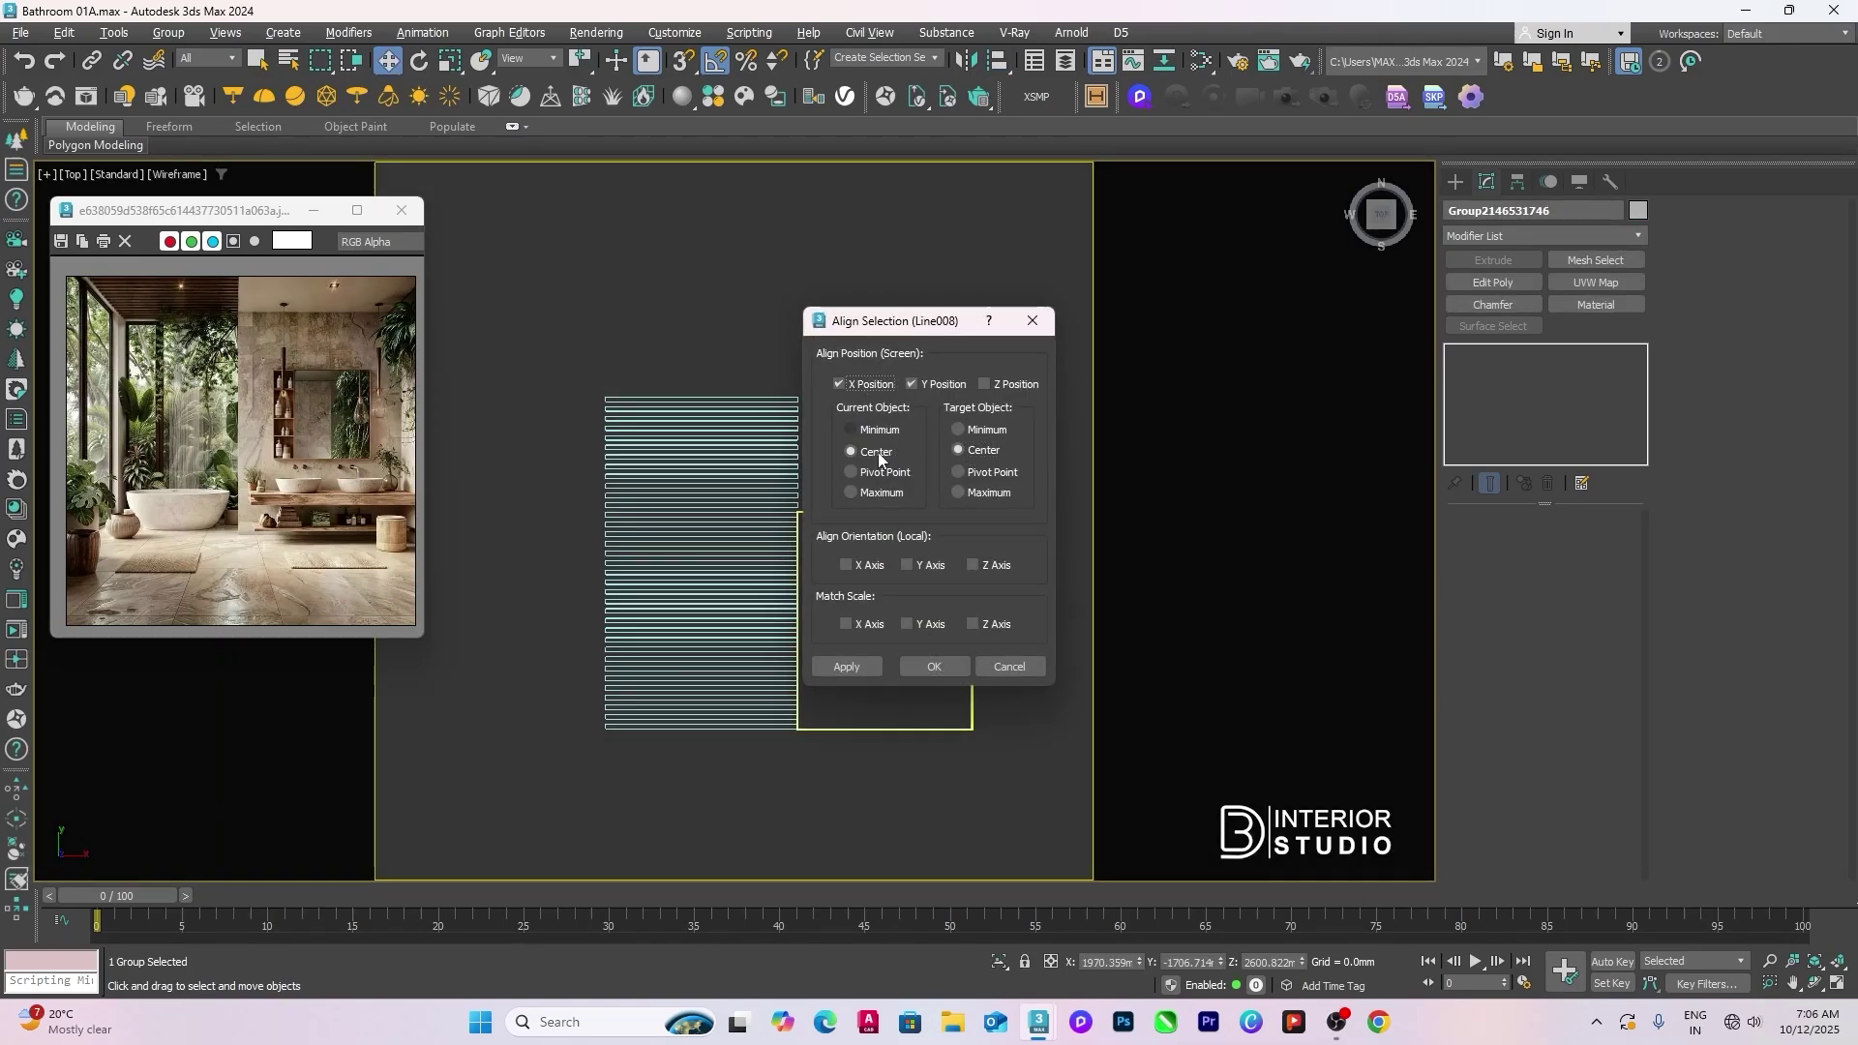
pyautogui.click(929, 667)
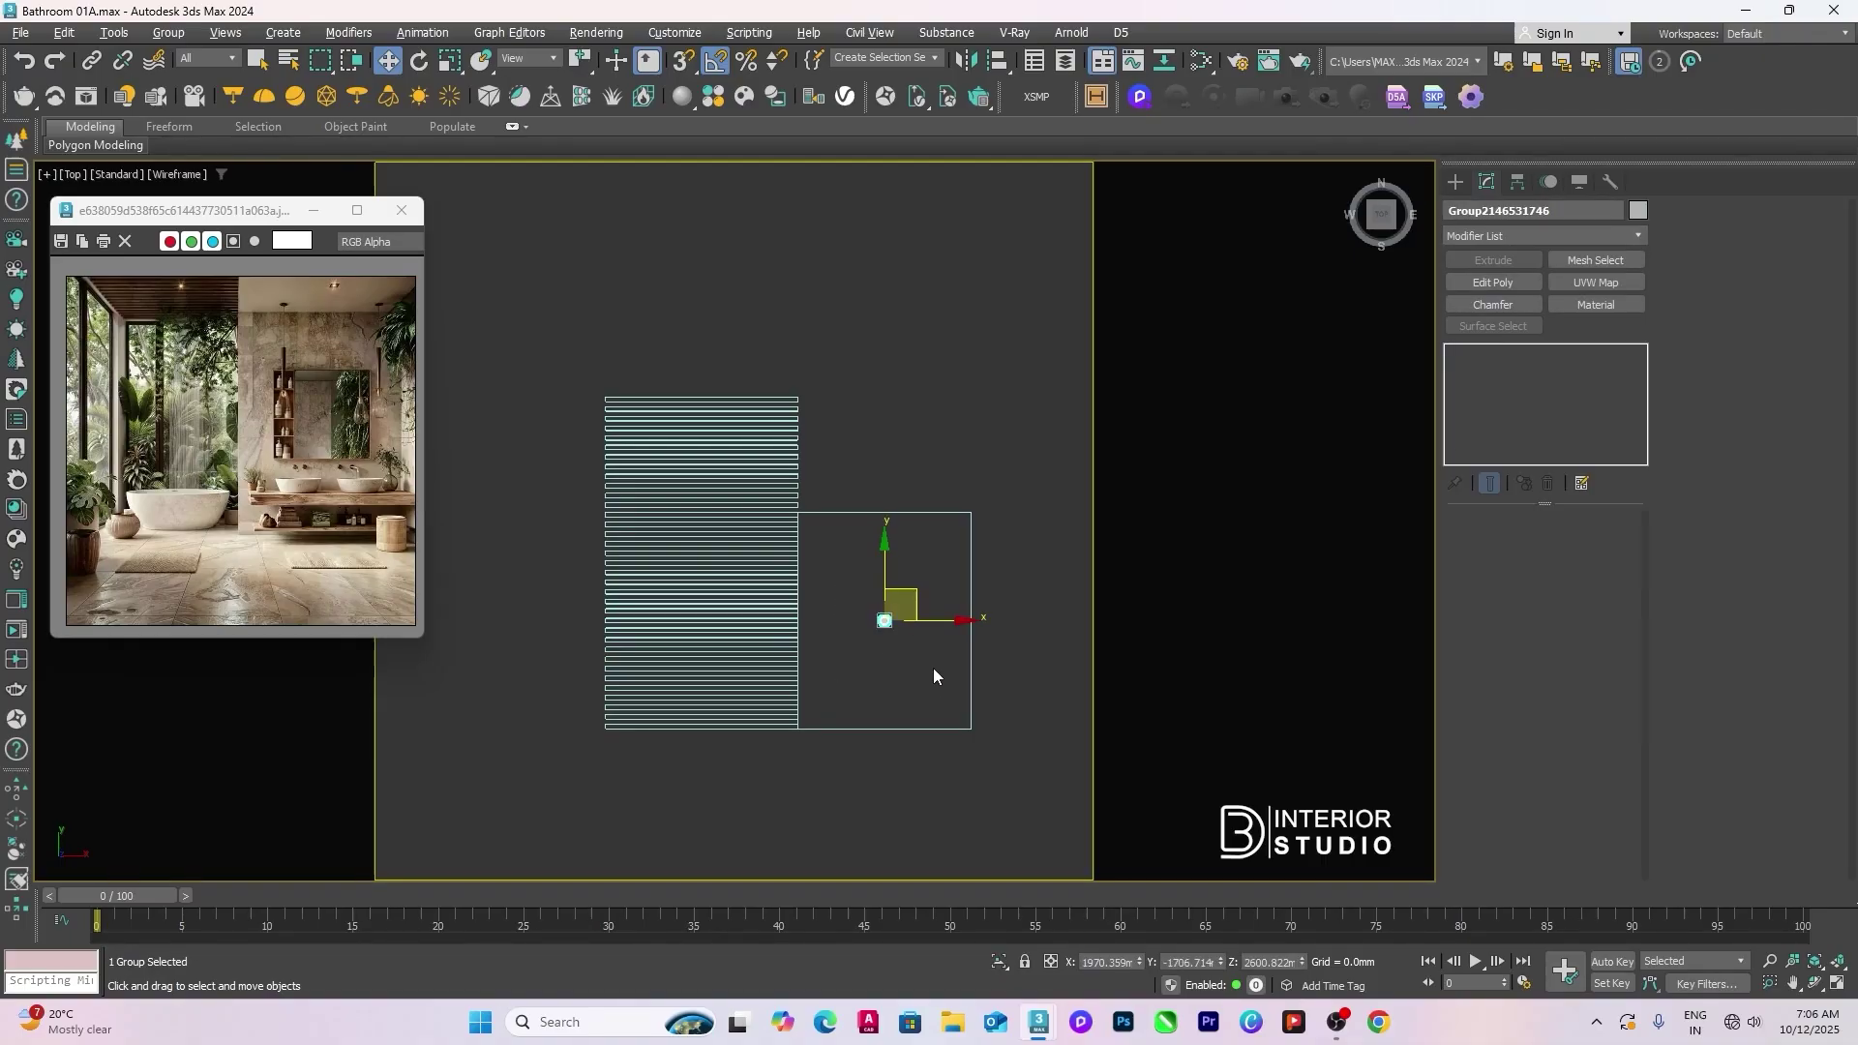
# Step: Raise the spotlight in the Front view and vertex-snap its rim to the underside of the plain ceiling slab
pyautogui.press('f')
pyautogui.scroll(-5, 933, 664)
pyautogui.scroll(5, 796, 644)
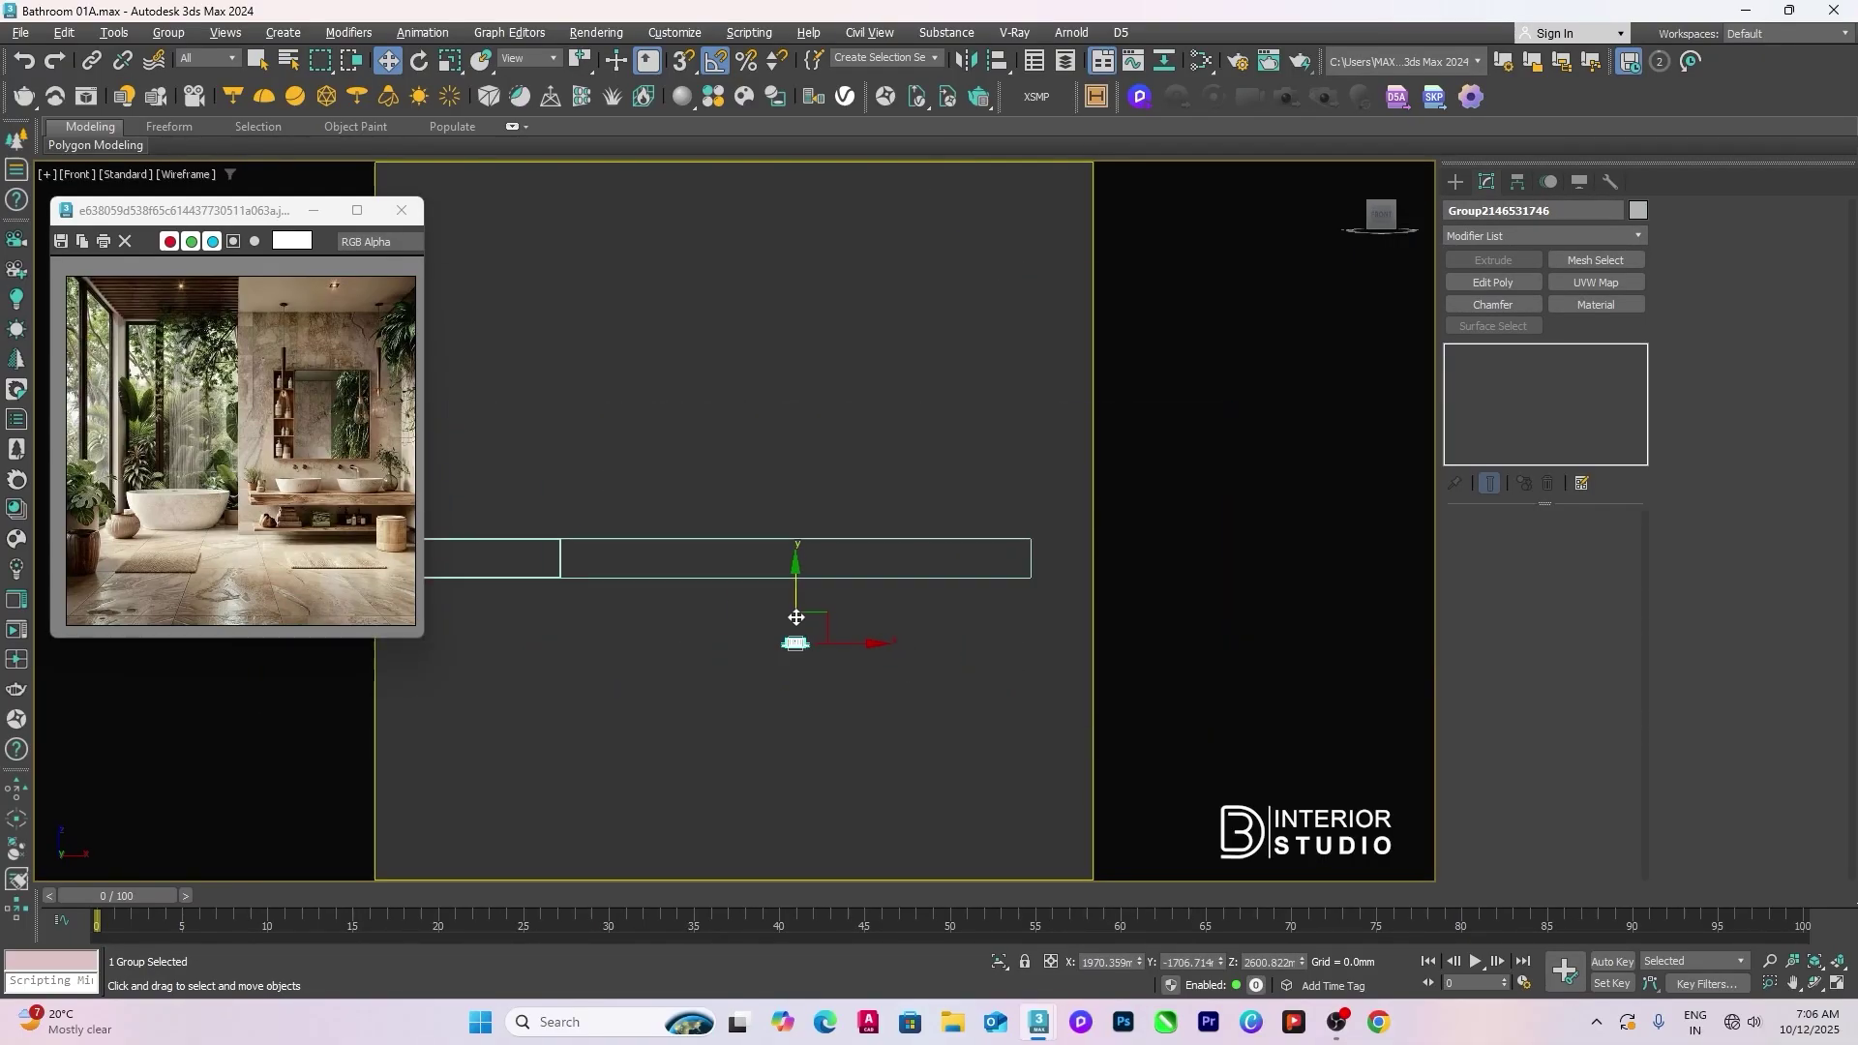
pyautogui.moveTo(816, 620); pyautogui.dragTo(1040, 566)
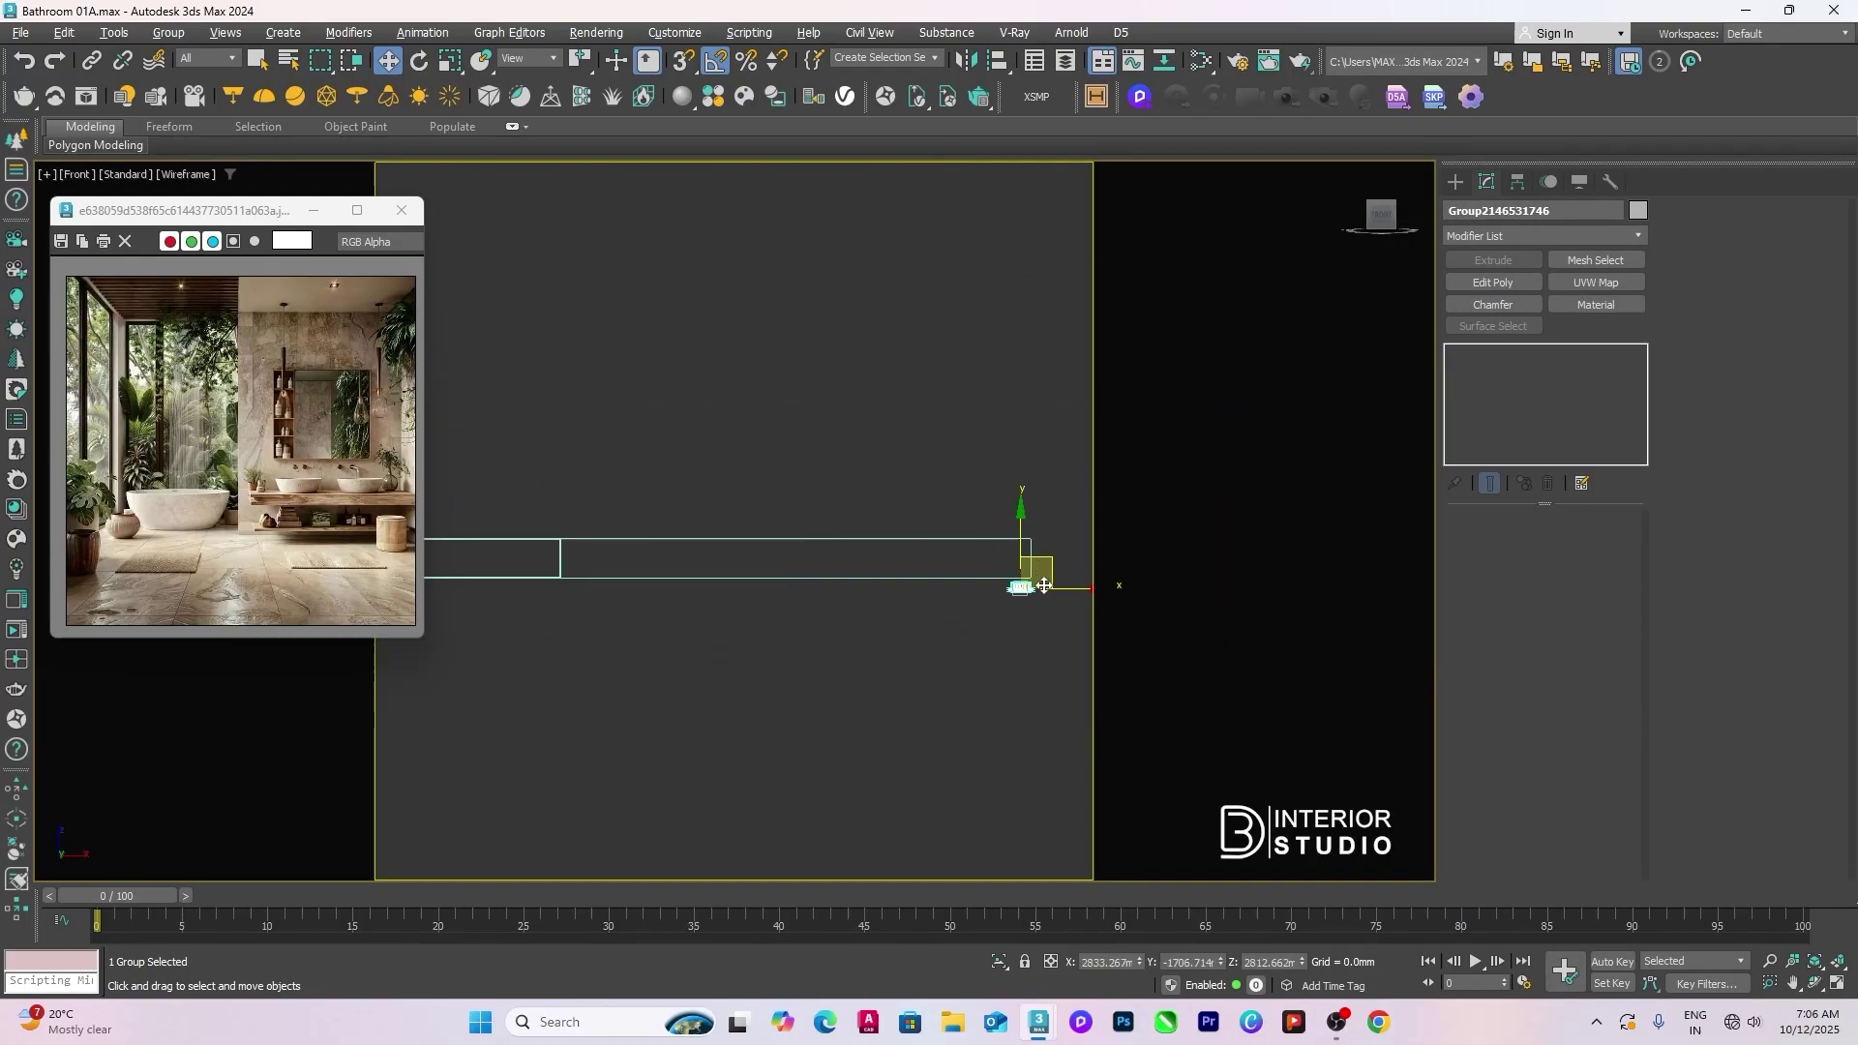
pyautogui.scroll(8, 1039, 584)
pyautogui.scroll(4, 883, 606)
pyautogui.press('s')
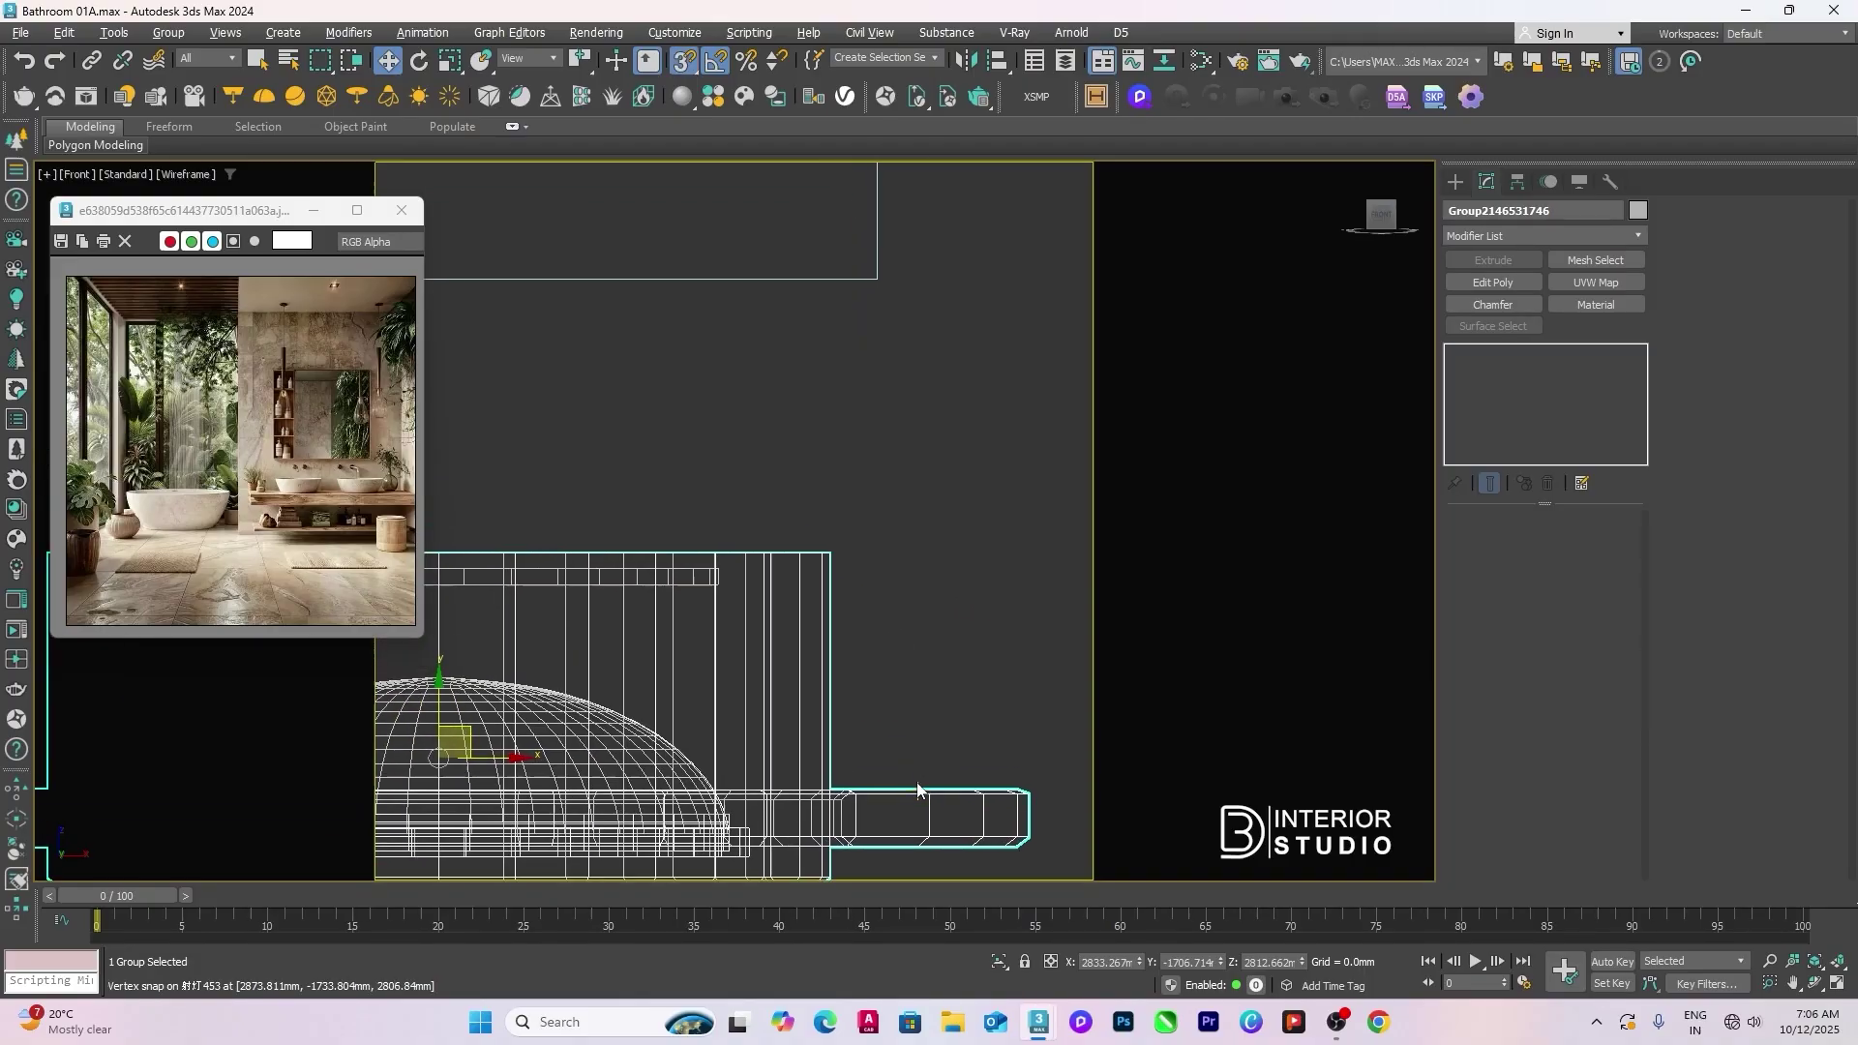
pyautogui.moveTo(918, 789); pyautogui.dragTo(877, 278)
pyautogui.scroll(-10, 921, 523)
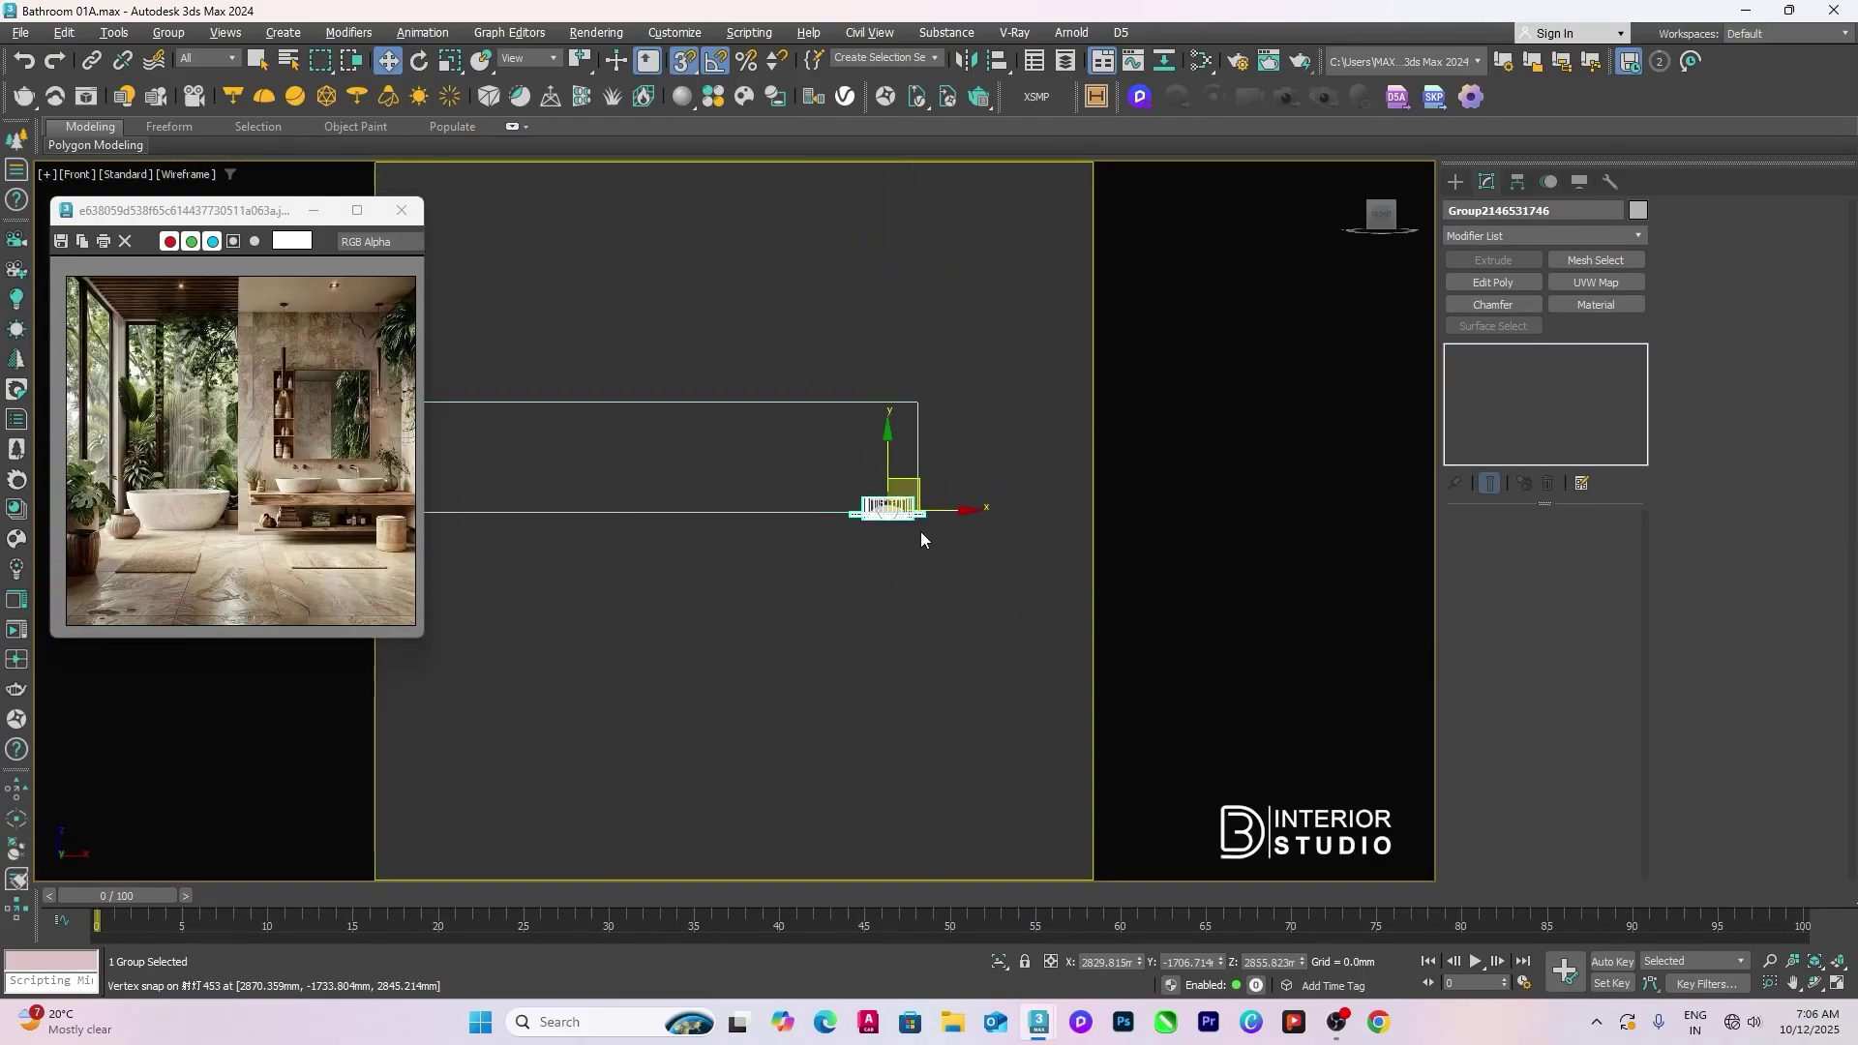
# Step: Recenter the spotlight on the plain ceiling slab in screen X and Z, leaving Y out of the alignment
pyautogui.hotkey('alt', 'a')
pyautogui.click(927, 472)
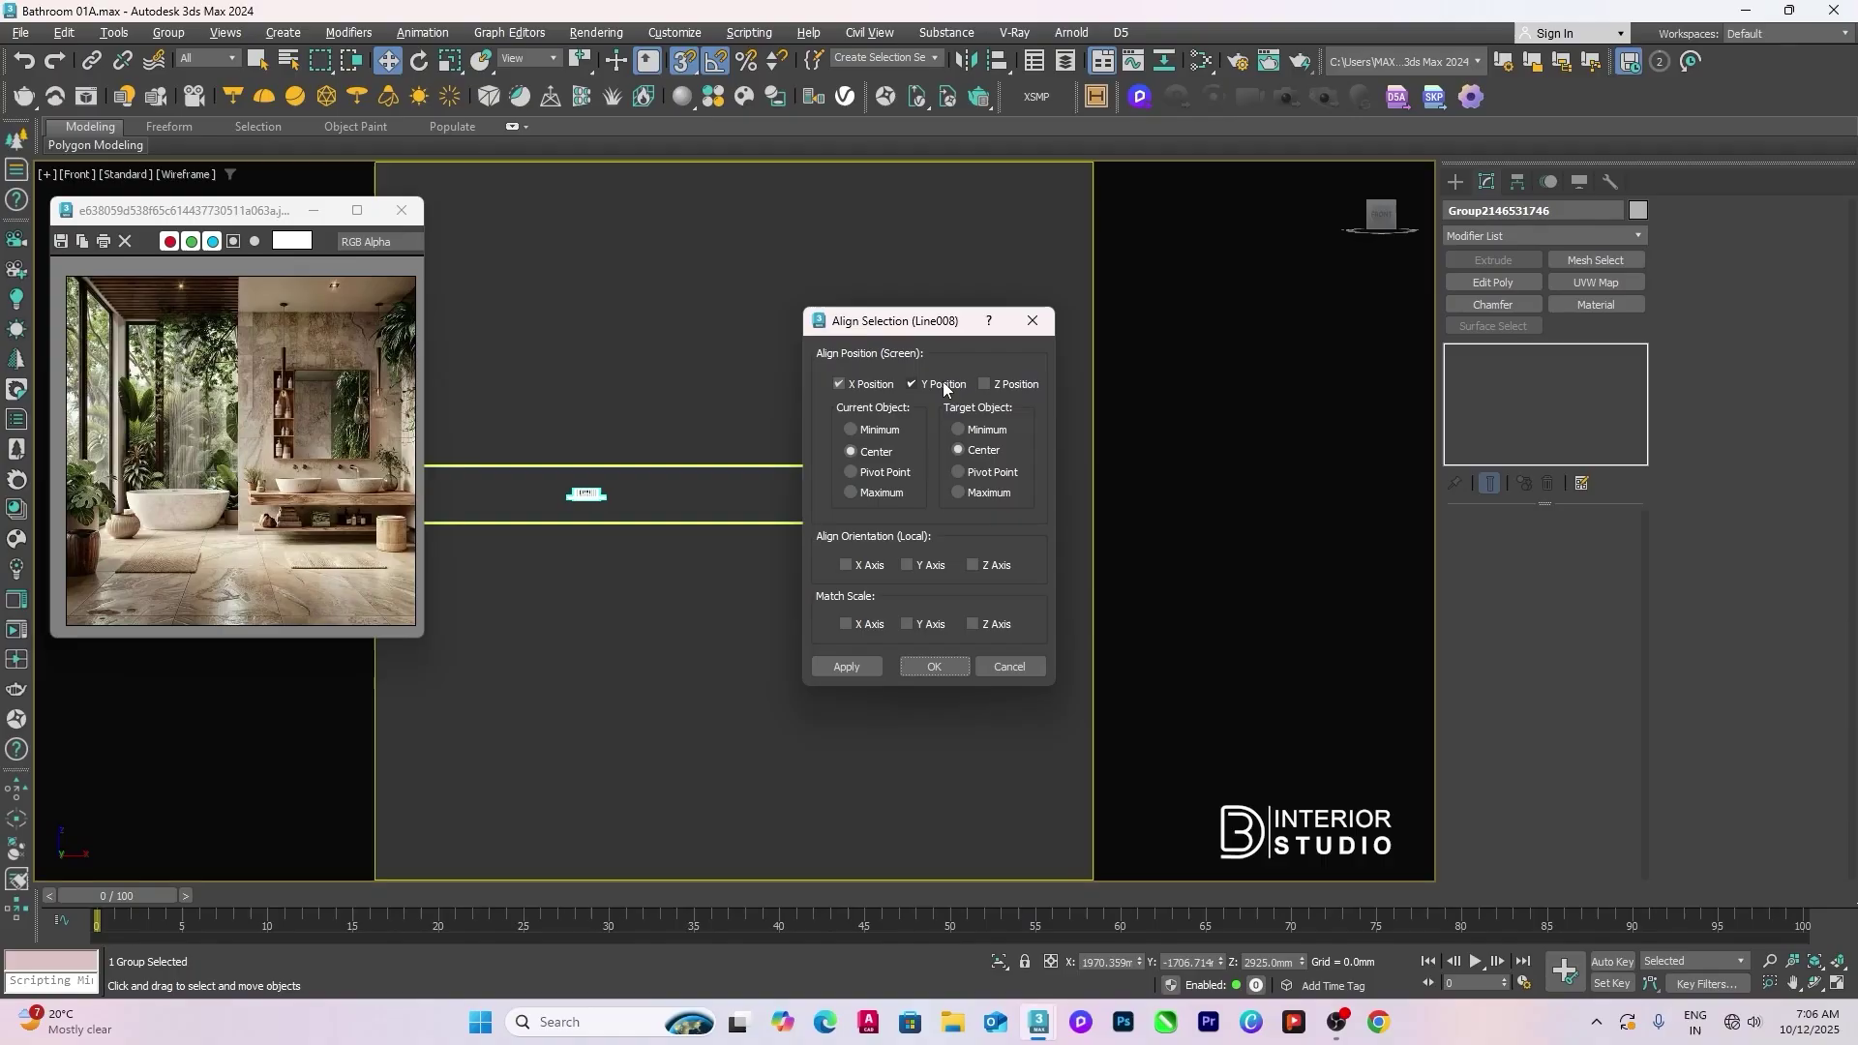
pyautogui.click(985, 383)
pyautogui.click(939, 666)
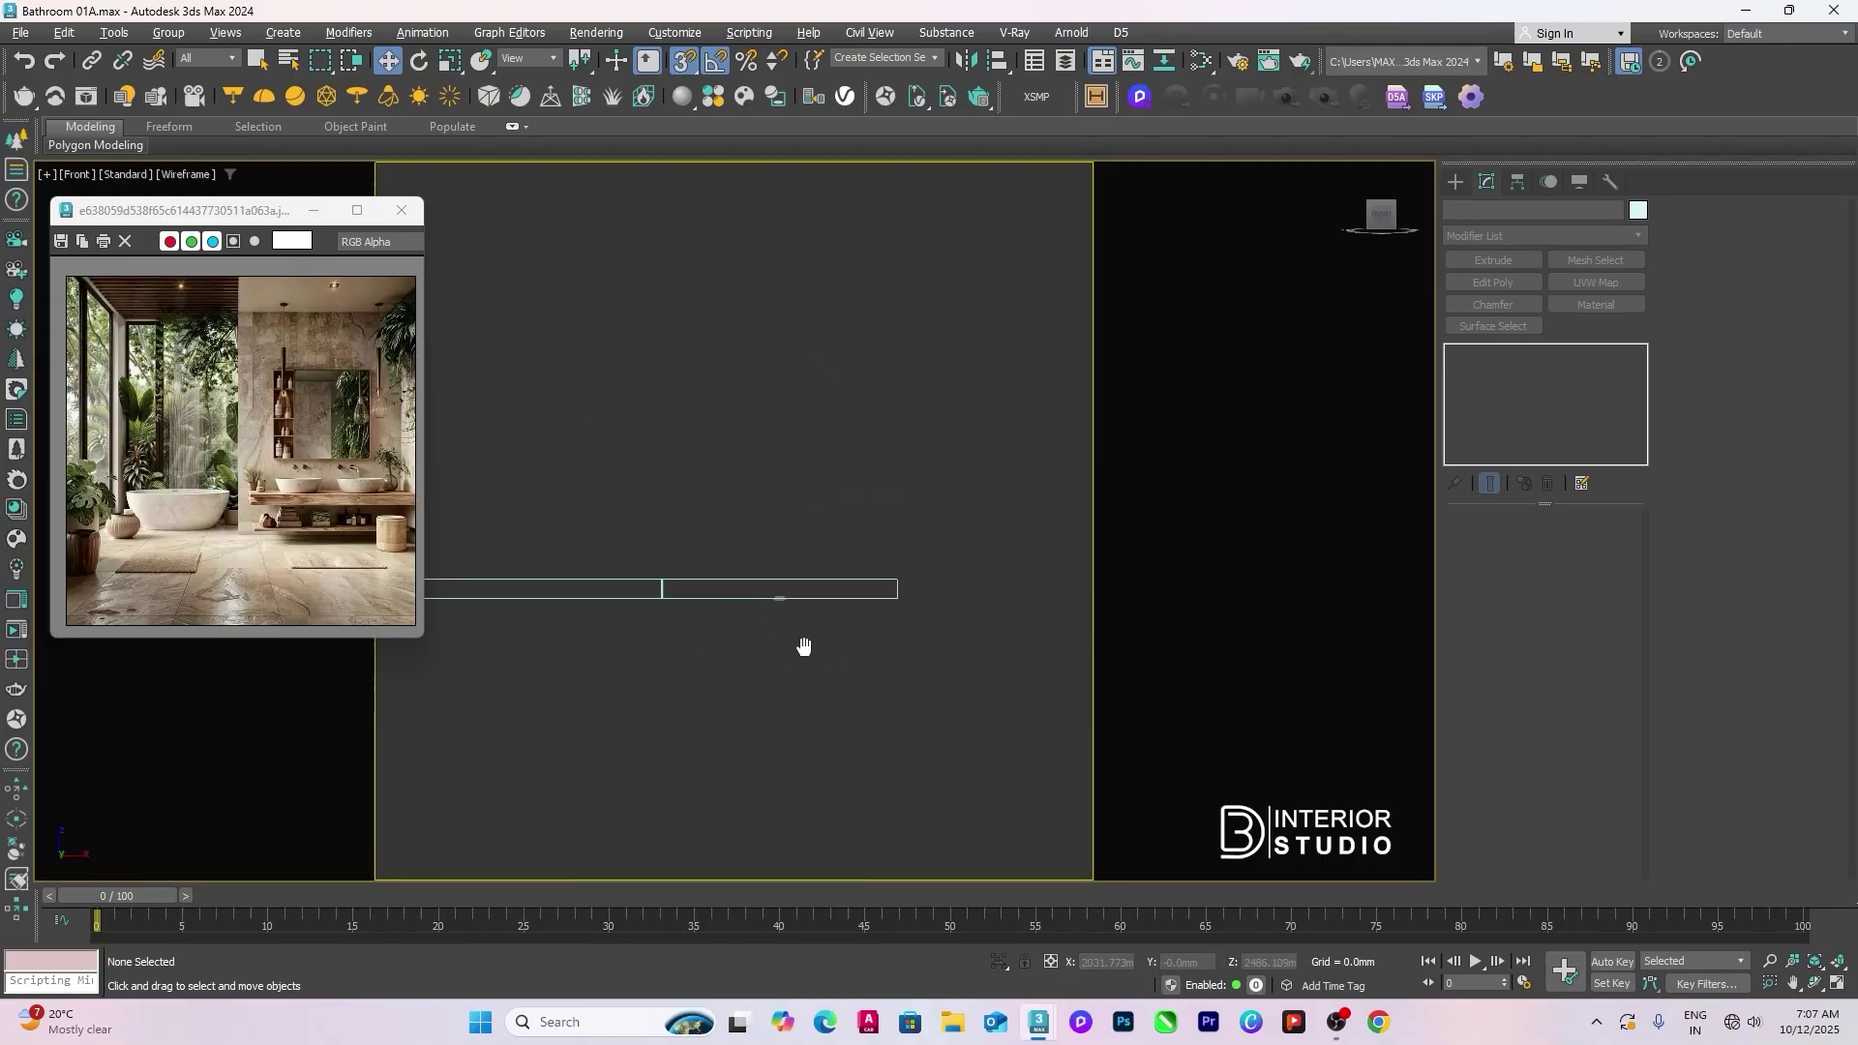
# Step: Clone the spotlight as one instance under the slatted wood ceiling and align it center to center with the slats in X and Z
pyautogui.keyDown('shift'); pyautogui.moveTo(905, 602); pyautogui.dragTo(656, 601); pyautogui.keyUp('shift')
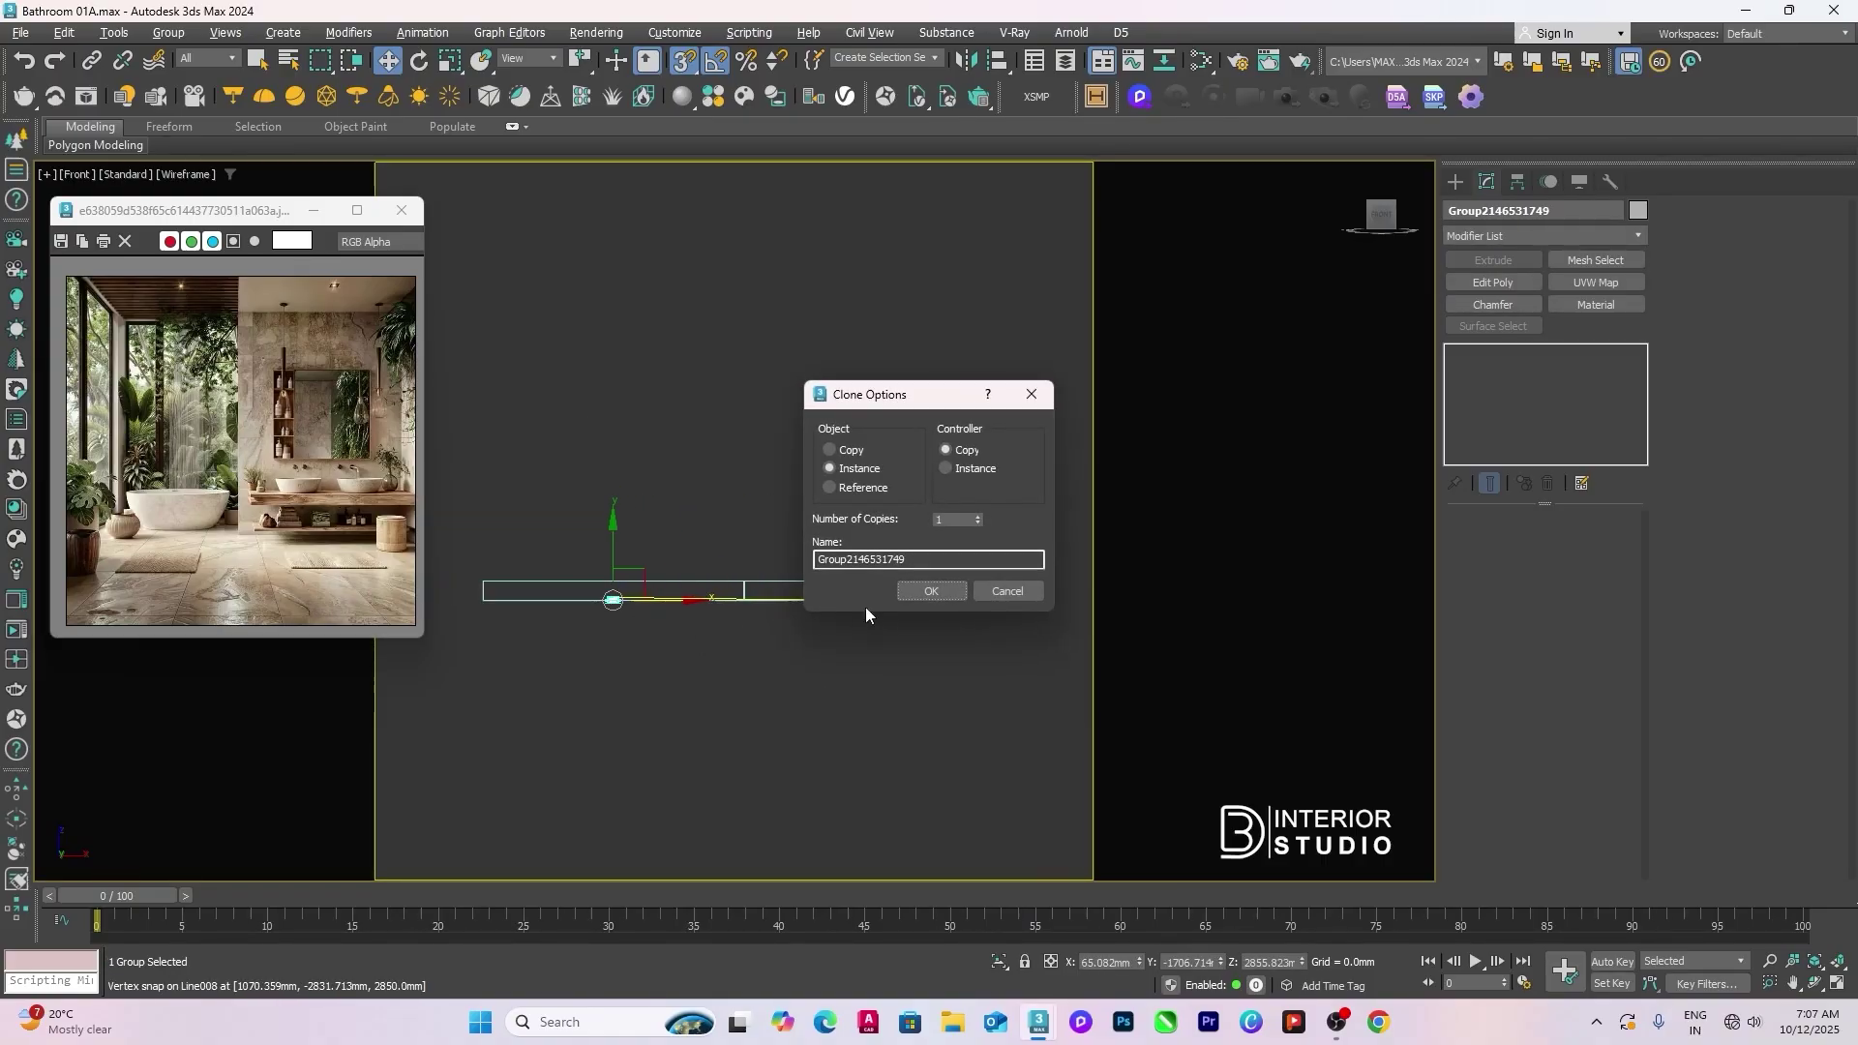
pyautogui.click(913, 592)
pyautogui.moveTo(682, 621); pyautogui.dragTo(801, 627, button='middle')
pyautogui.hotkey('alt', 'a')
pyautogui.click(833, 604)
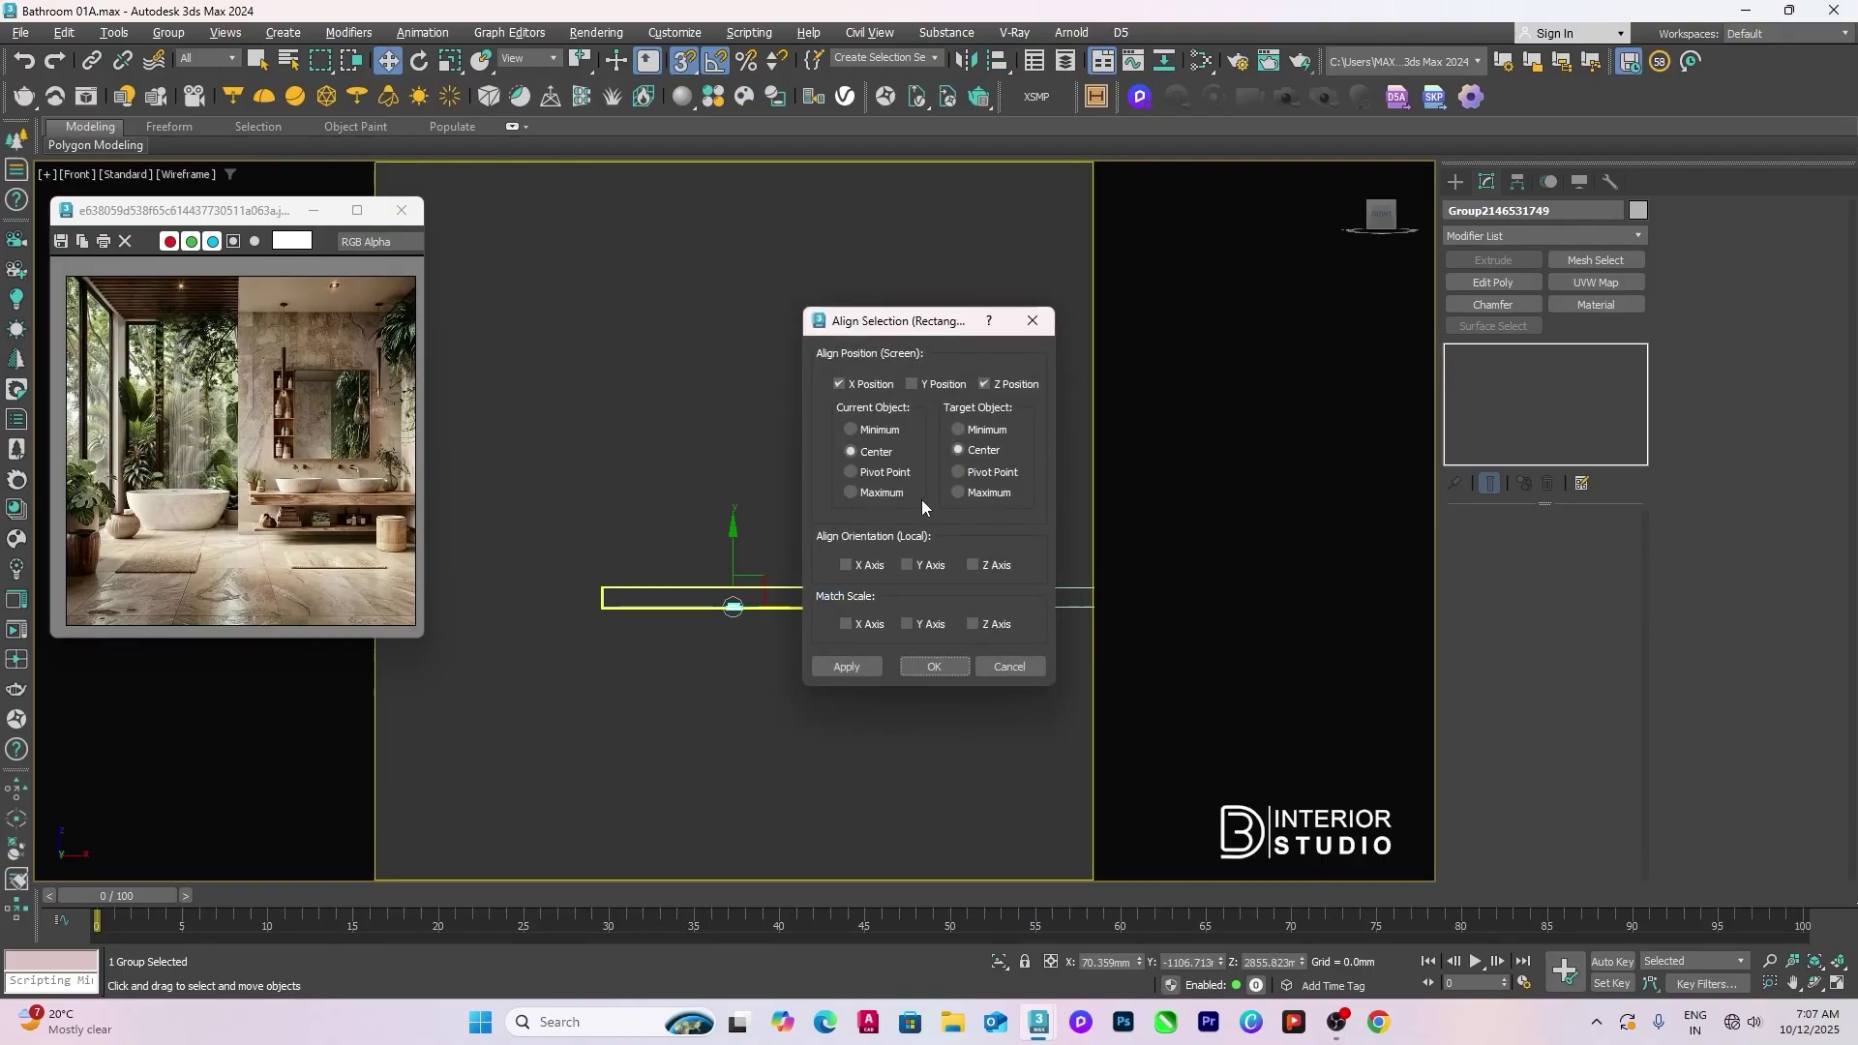
pyautogui.click(941, 660)
# Step: Move the slatted ceiling's spotlight toward the bathtub end in the Top view and clone one instance toward the opposite end
pyautogui.moveTo(671, 532); pyautogui.dragTo(788, 660)
pyautogui.scroll(10, 743, 620)
pyautogui.press('t')
pyautogui.scroll(4, 707, 582)
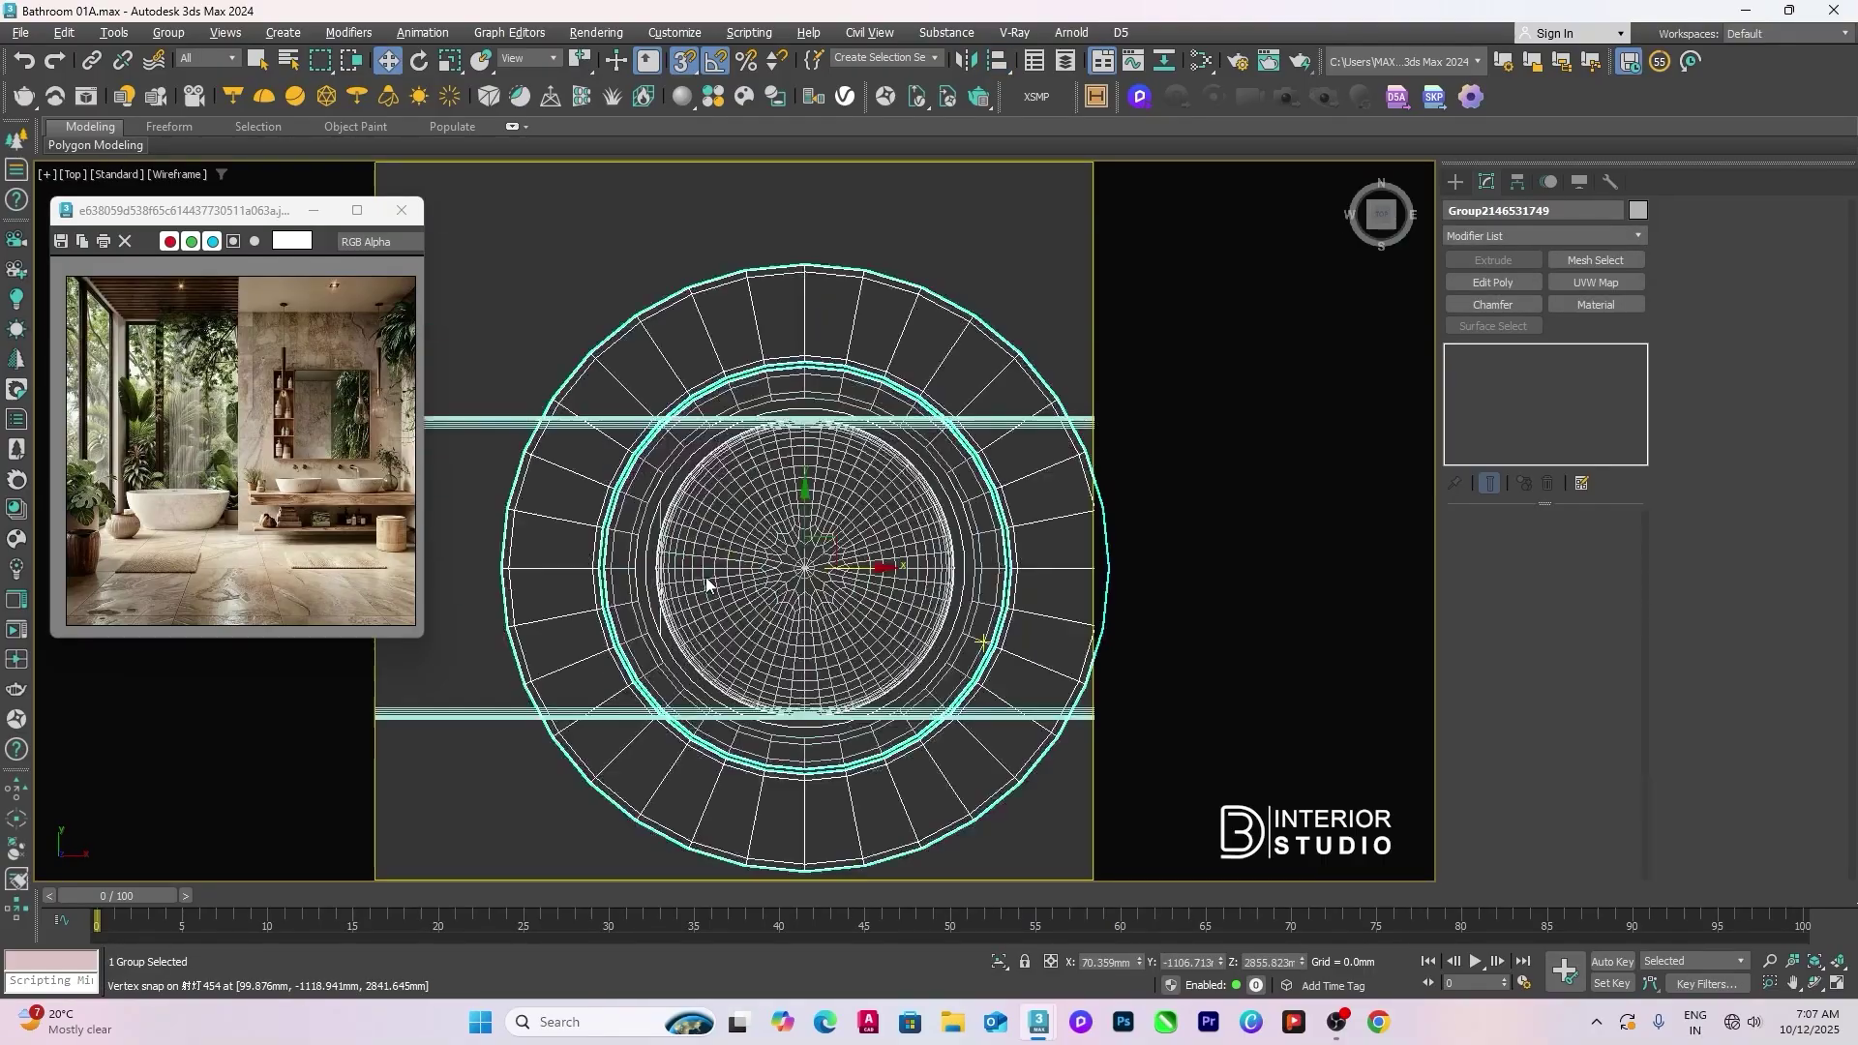
pyautogui.scroll(-16, 708, 584)
pyautogui.scroll(5, 708, 583)
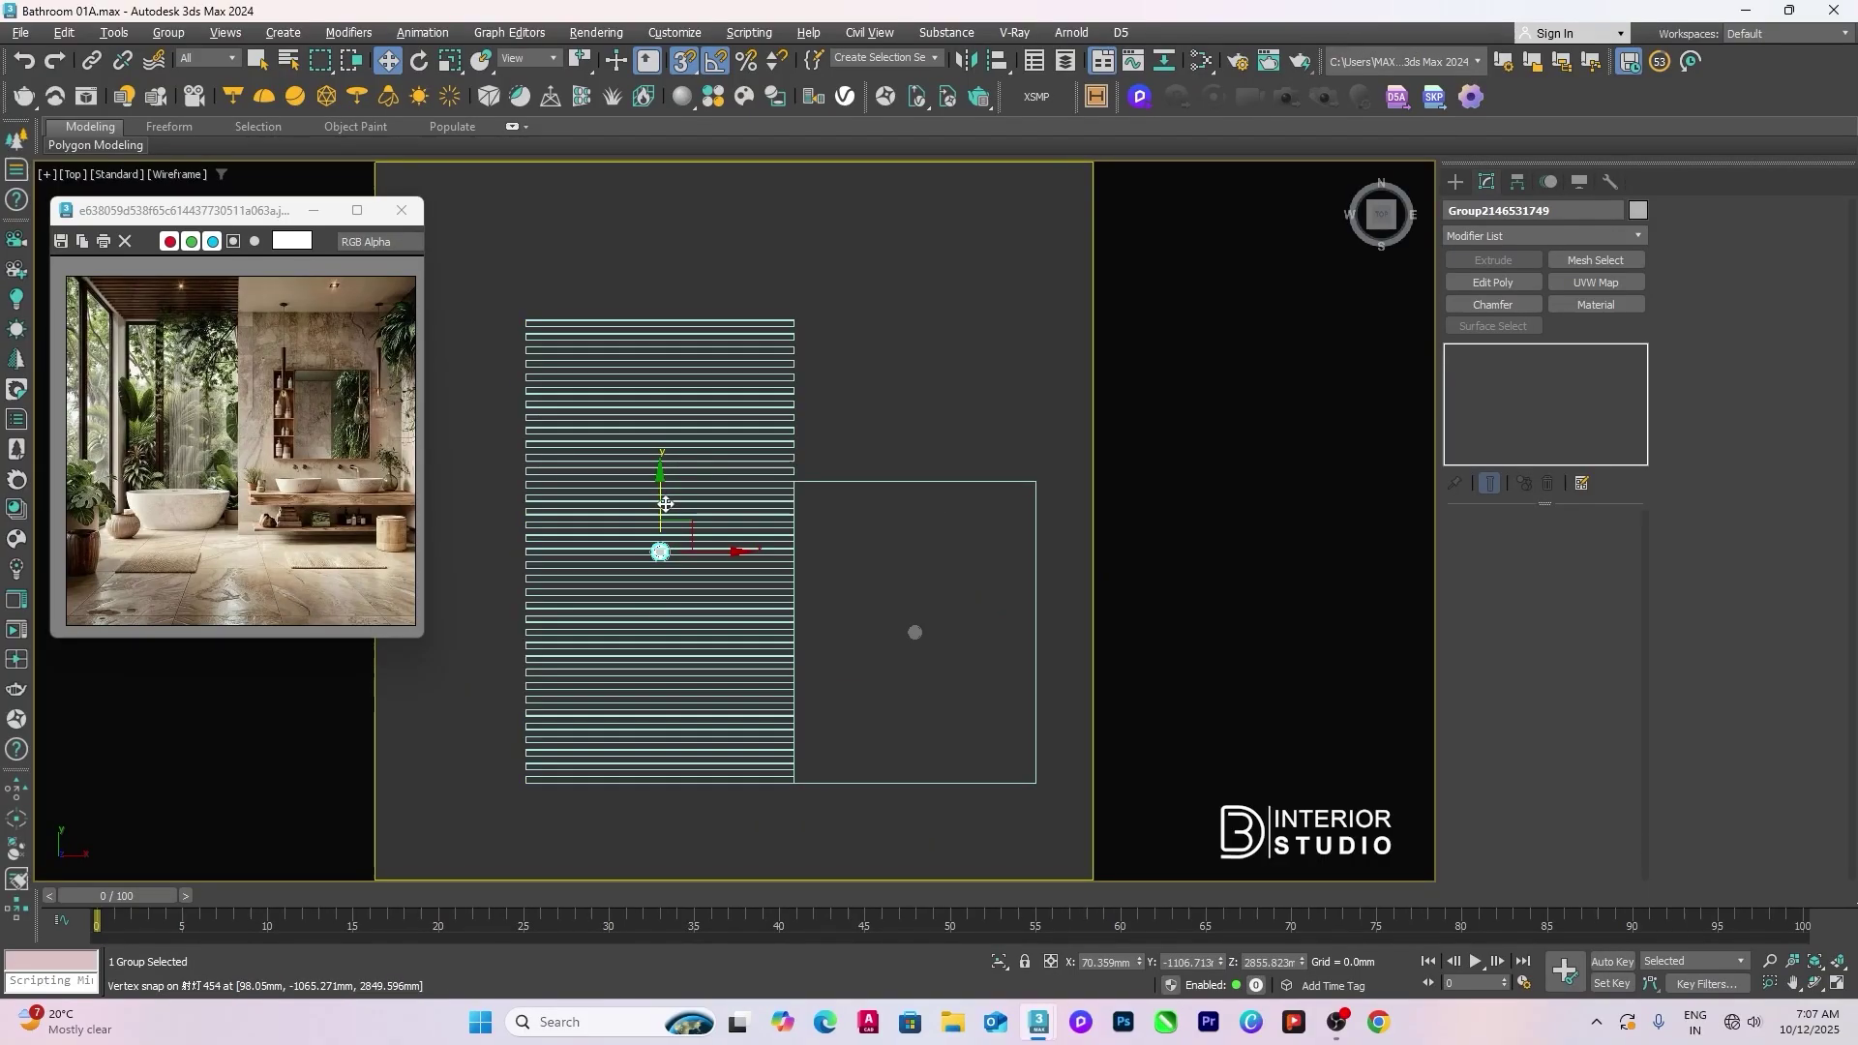
pyautogui.moveTo(659, 550)
pyautogui.mouseDown()
pyautogui.moveTo(657, 399)
pyautogui.moveTo(664, 606)
pyautogui.moveTo(681, 593)
pyautogui.mouseUp()
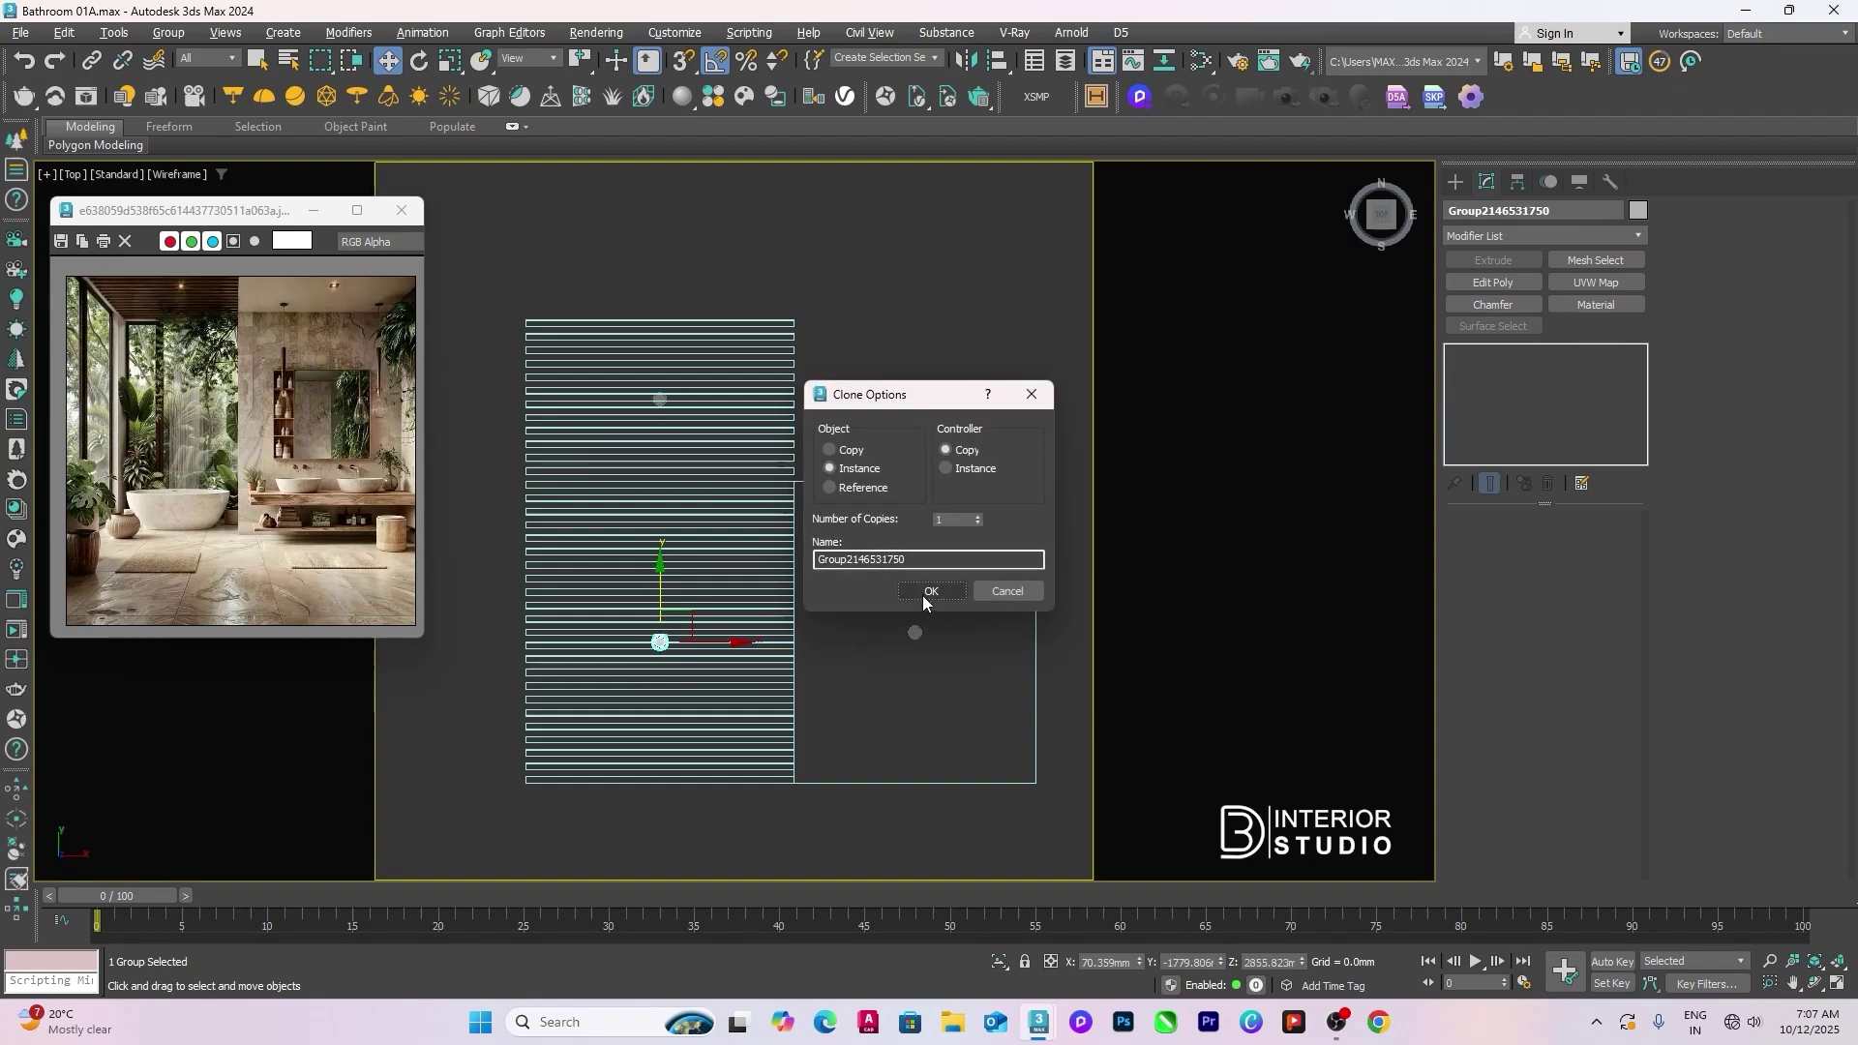
pyautogui.click(921, 593)
# Step: Align the new spotlight's Y center to the center of the plain ceiling's spotlight
pyautogui.hotkey('alt', 'a')
pyautogui.click(915, 634)
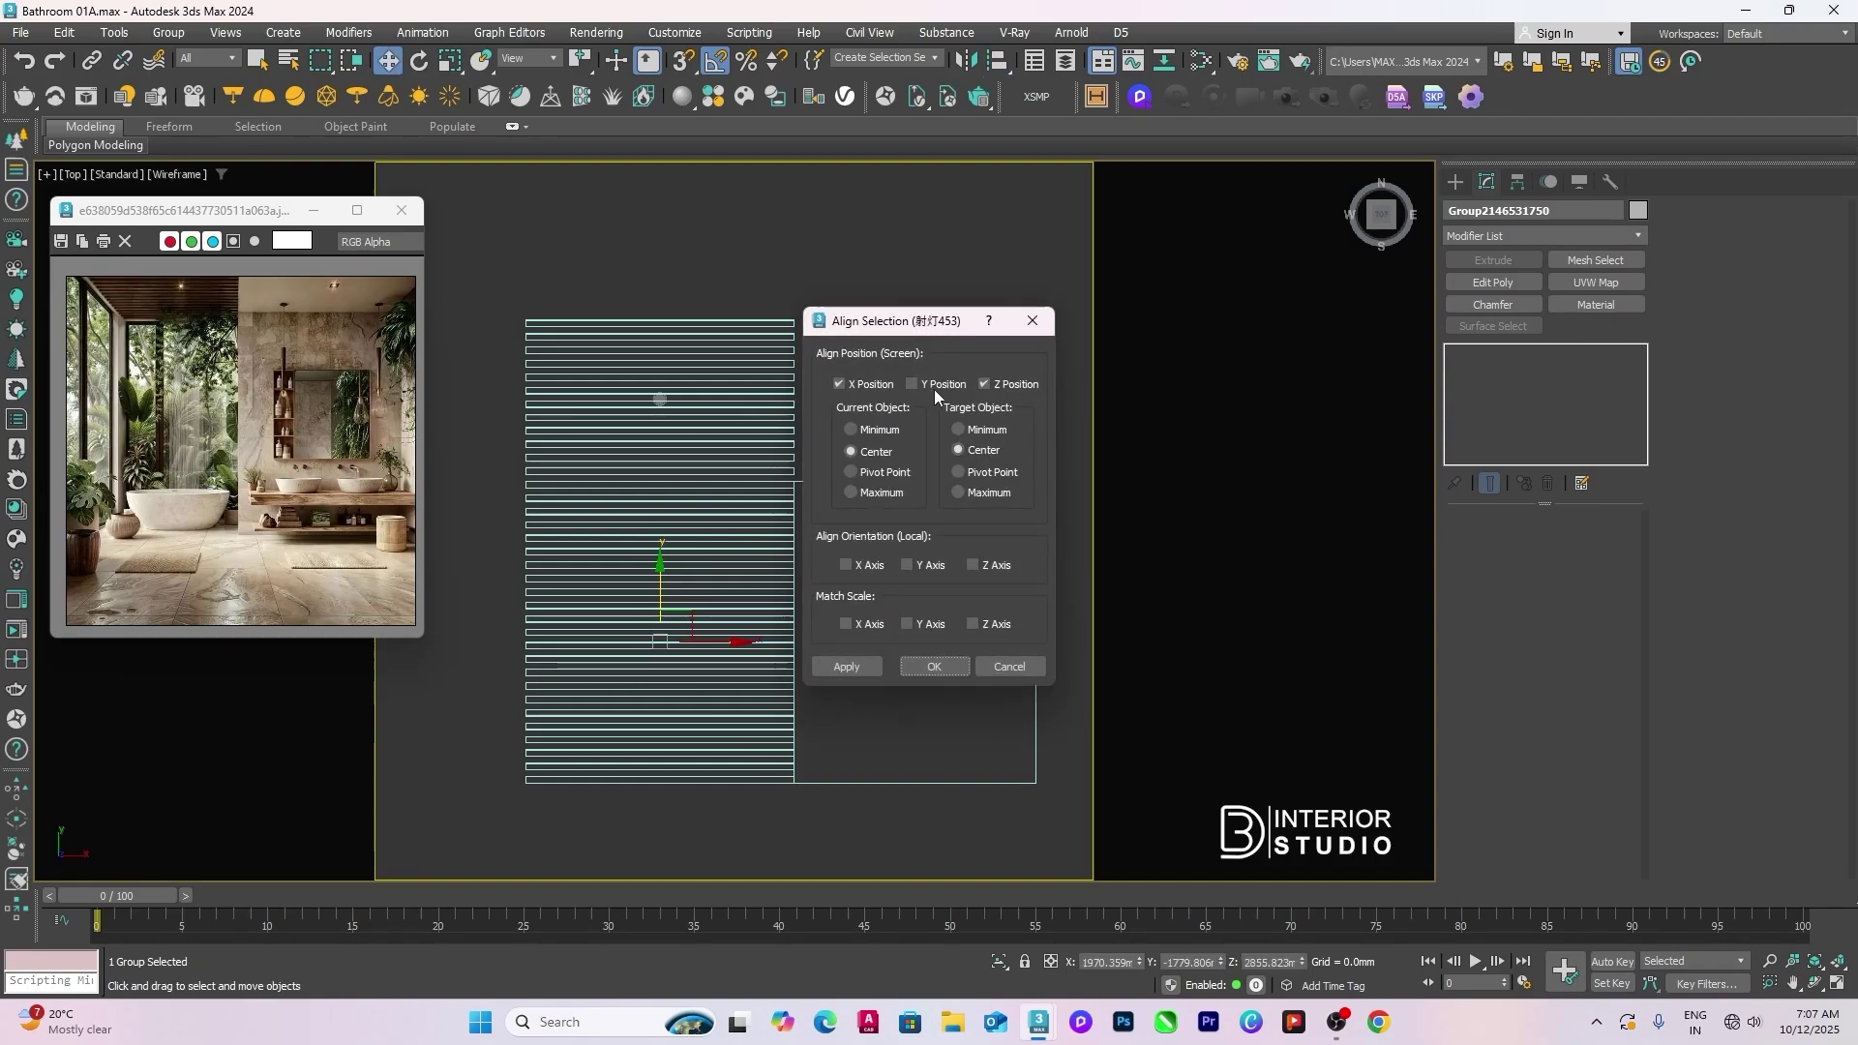
pyautogui.click(933, 666)
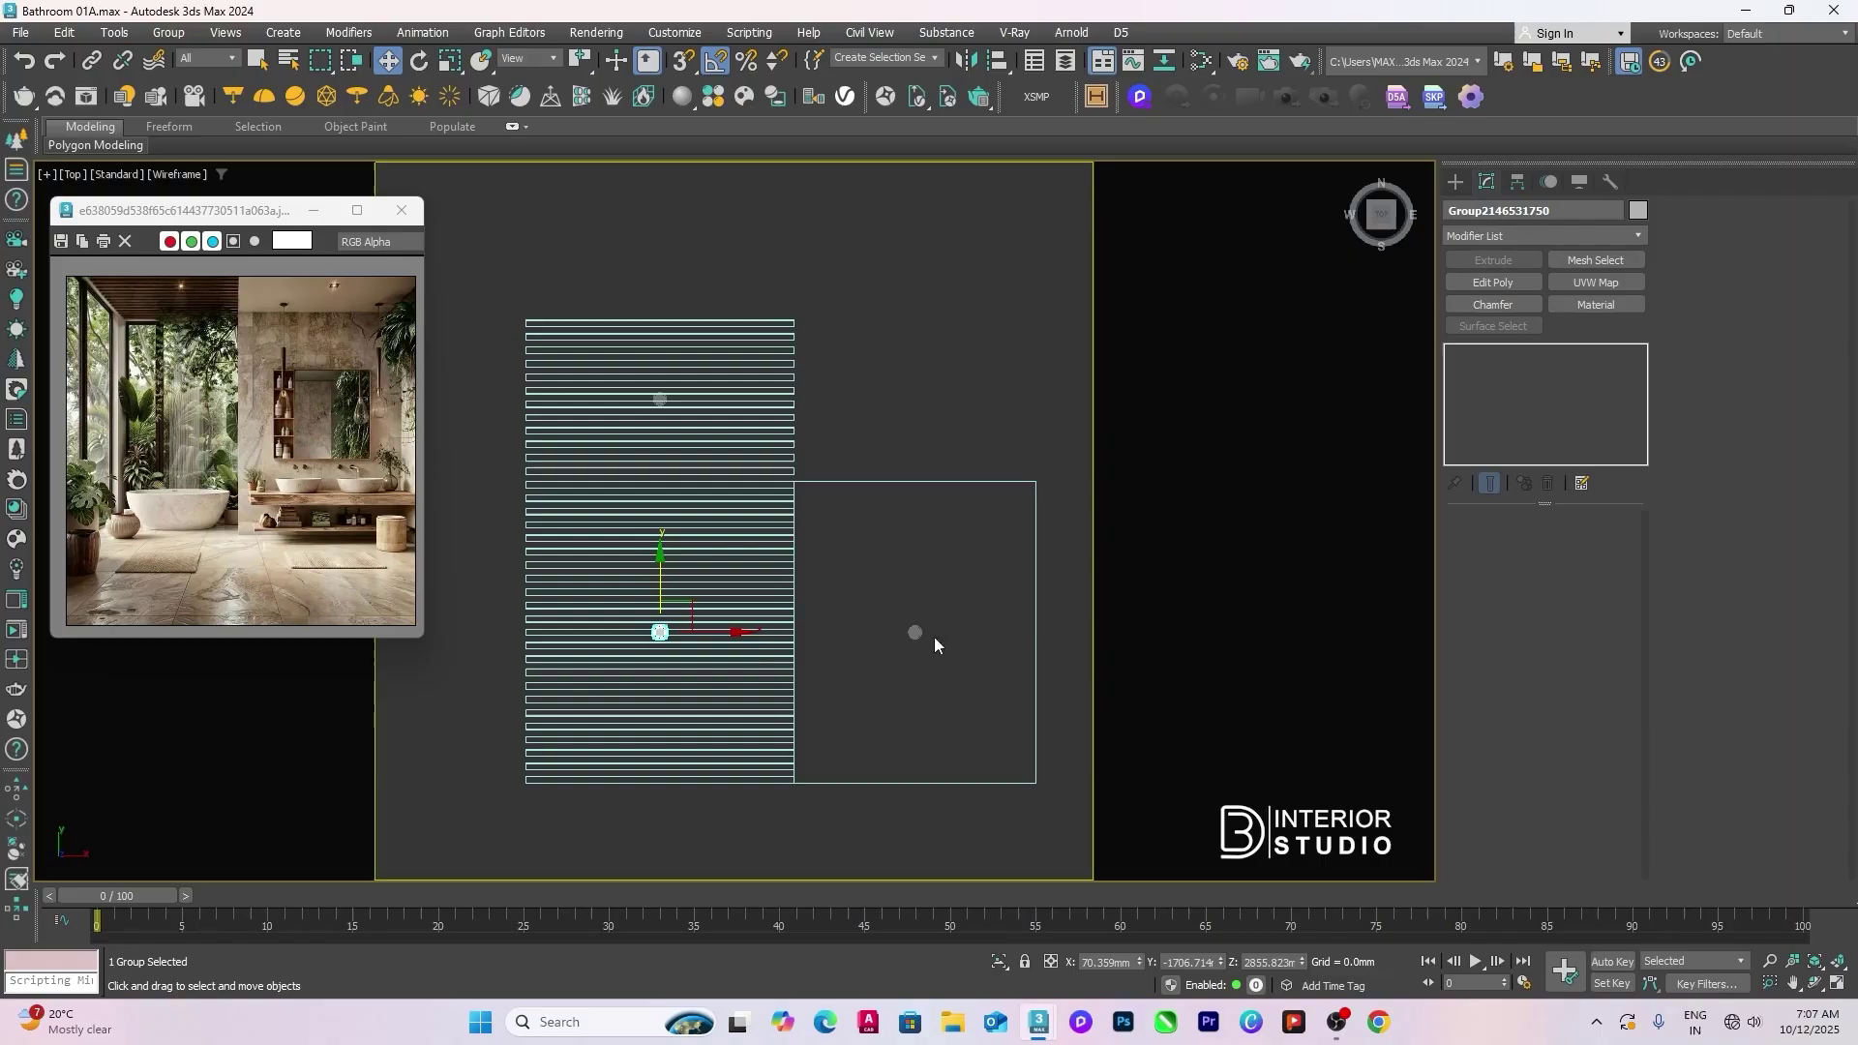
pyautogui.click(866, 360)
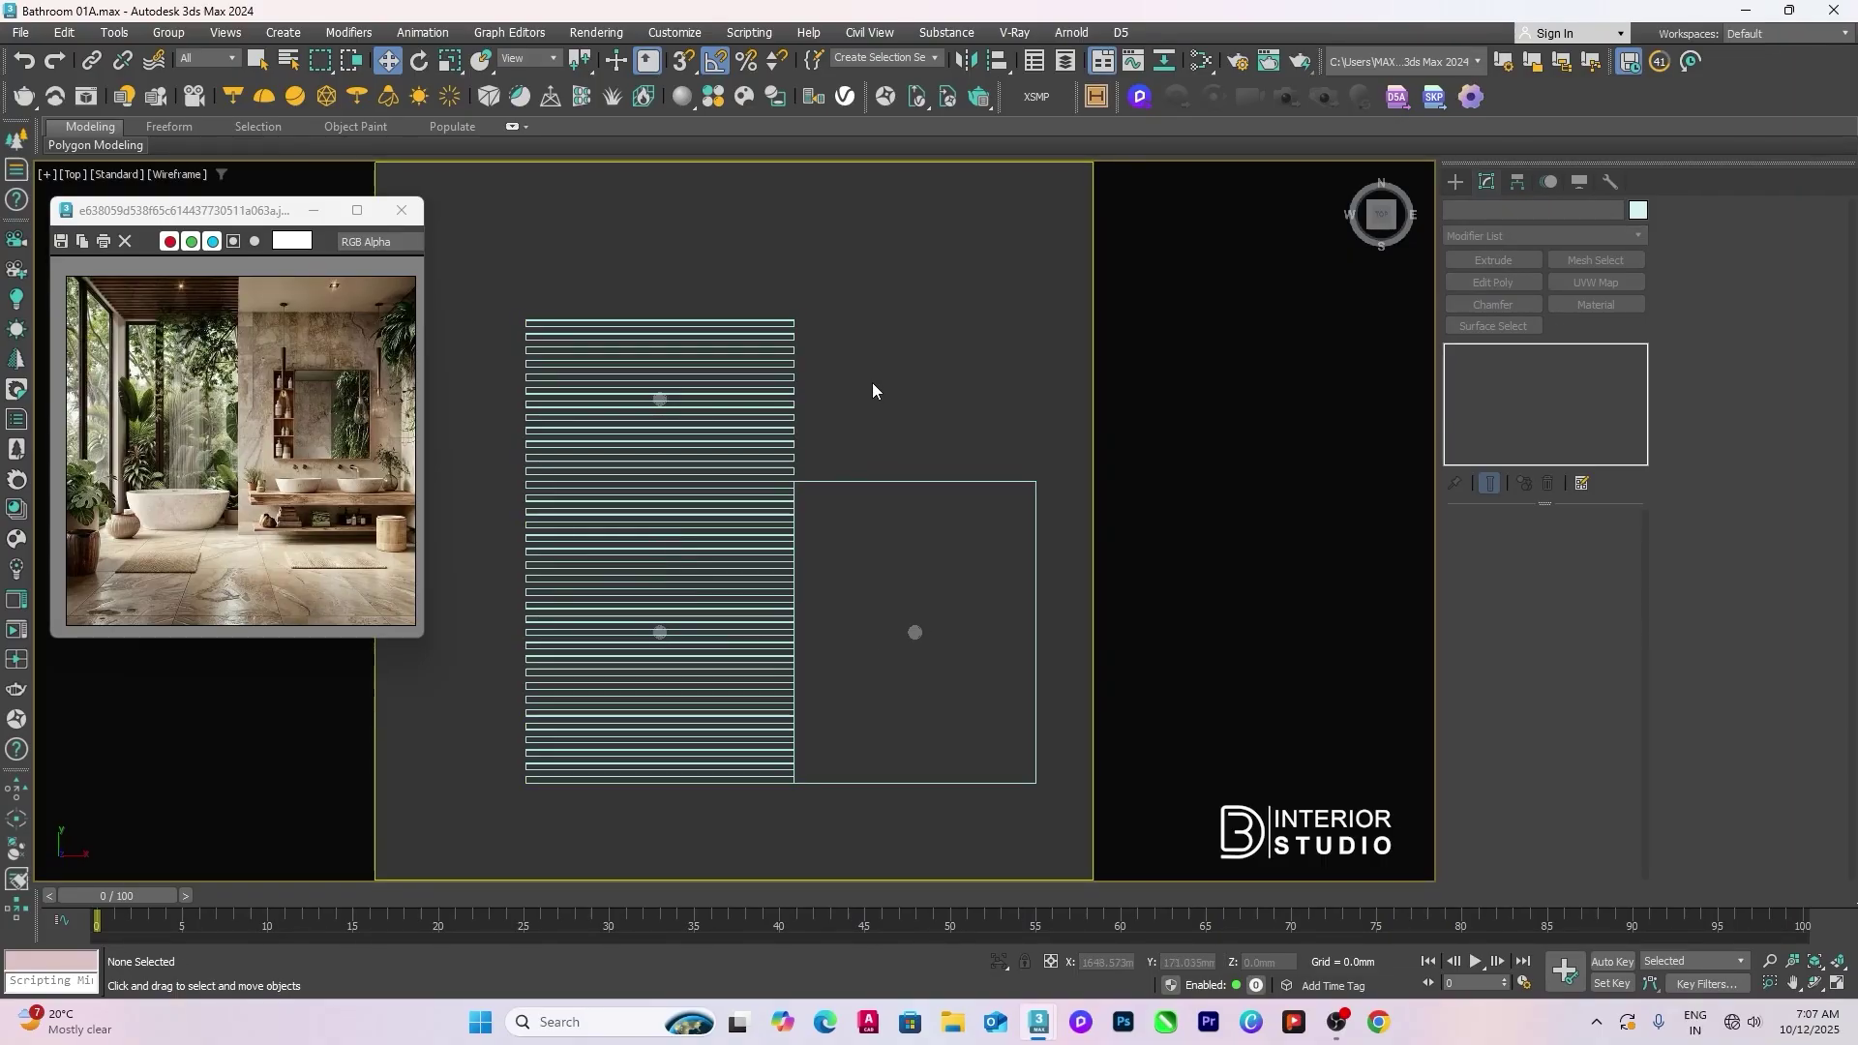
# Step: Shift the bathtub-side spotlight slightly toward the middle of the slatted ceiling and unhide all objects
pyautogui.click(663, 399)
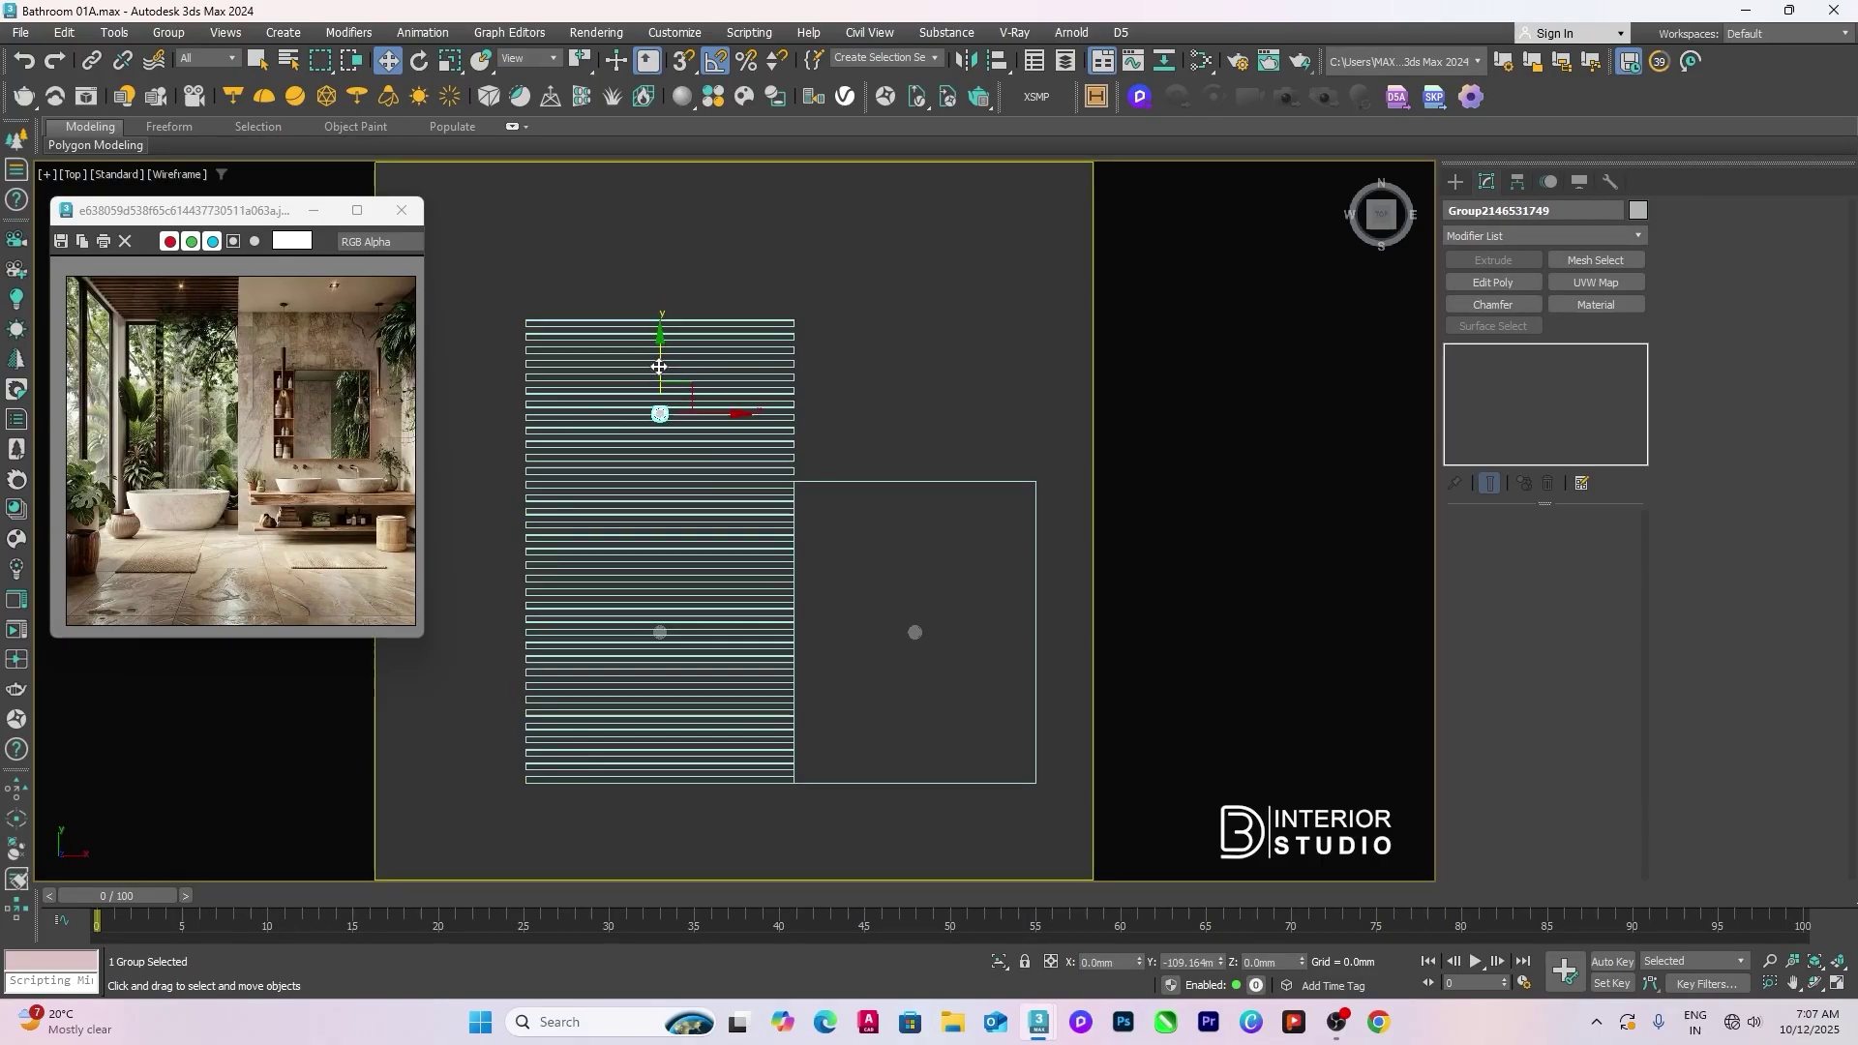
pyautogui.rightClick(868, 405)
pyautogui.click(899, 312)
# Step: Hide everything except the bathtub-side spotlight and the thin wall panel along the bathtub area's vanity side
pyautogui.scroll(10, 859, 403)
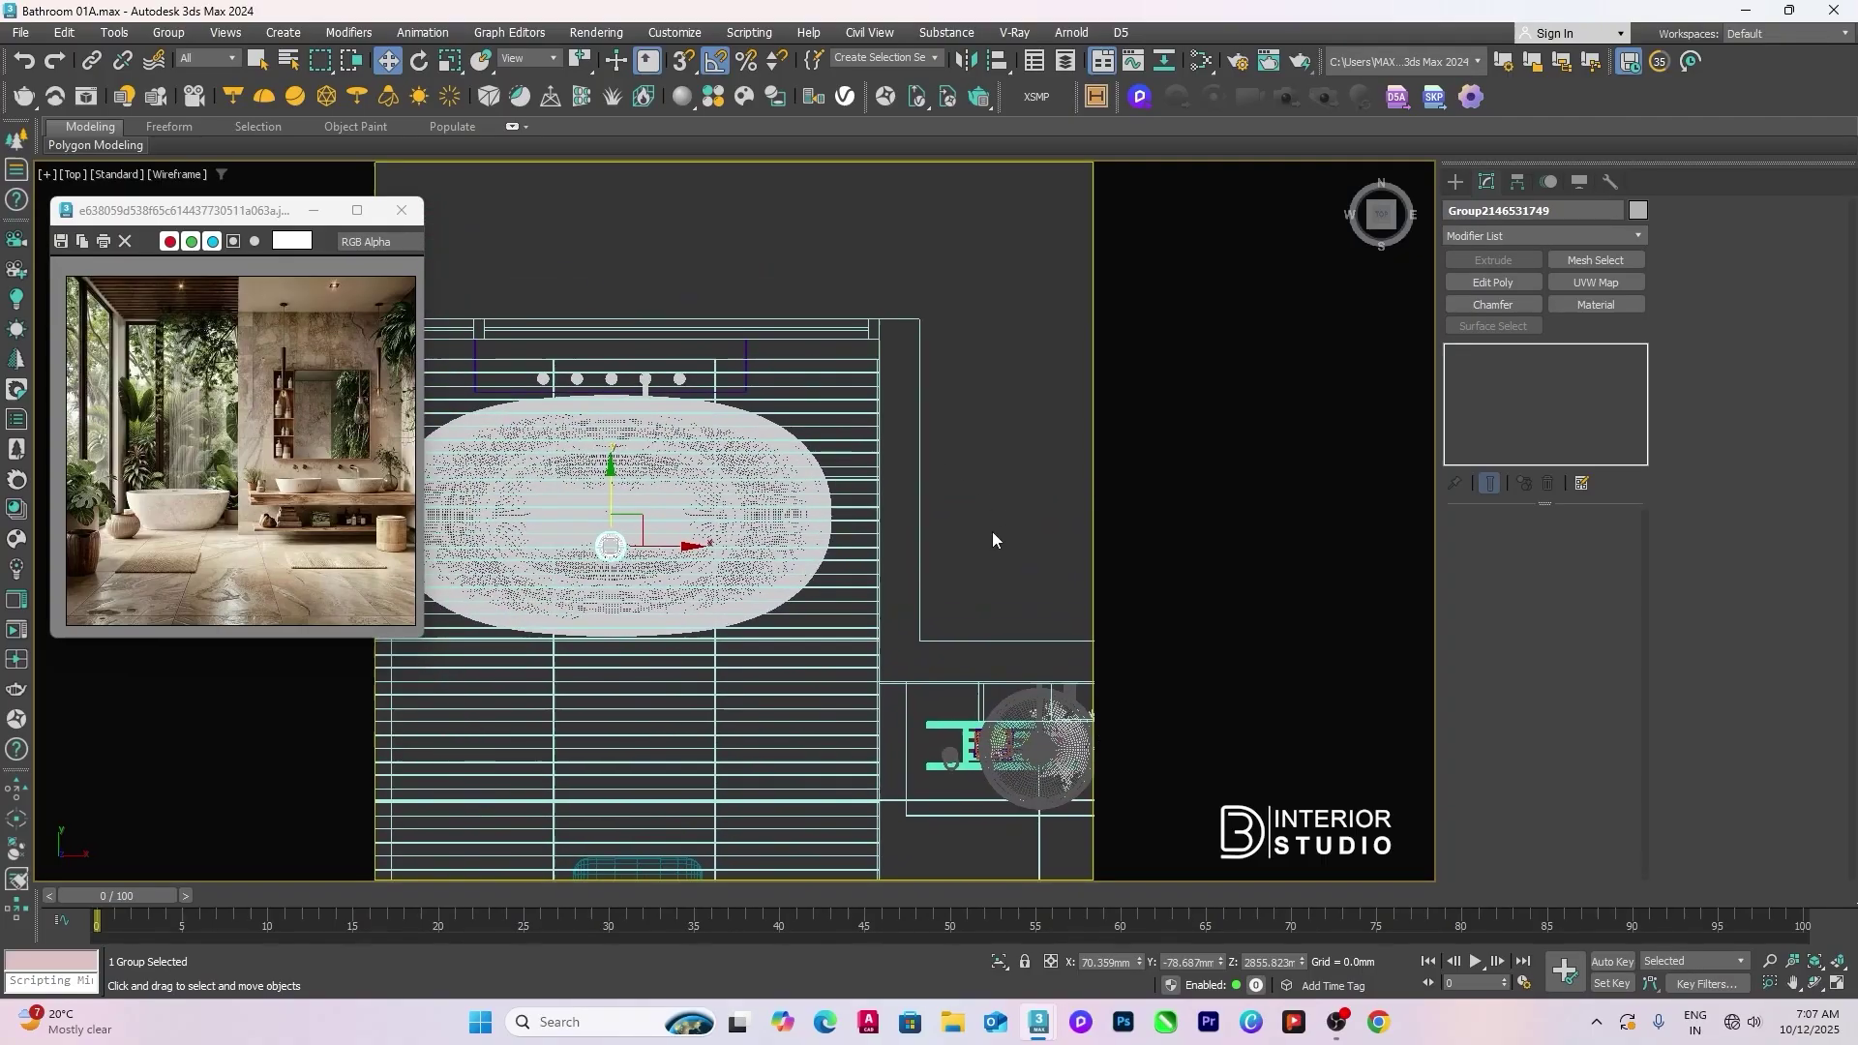
pyautogui.scroll(4, 875, 724)
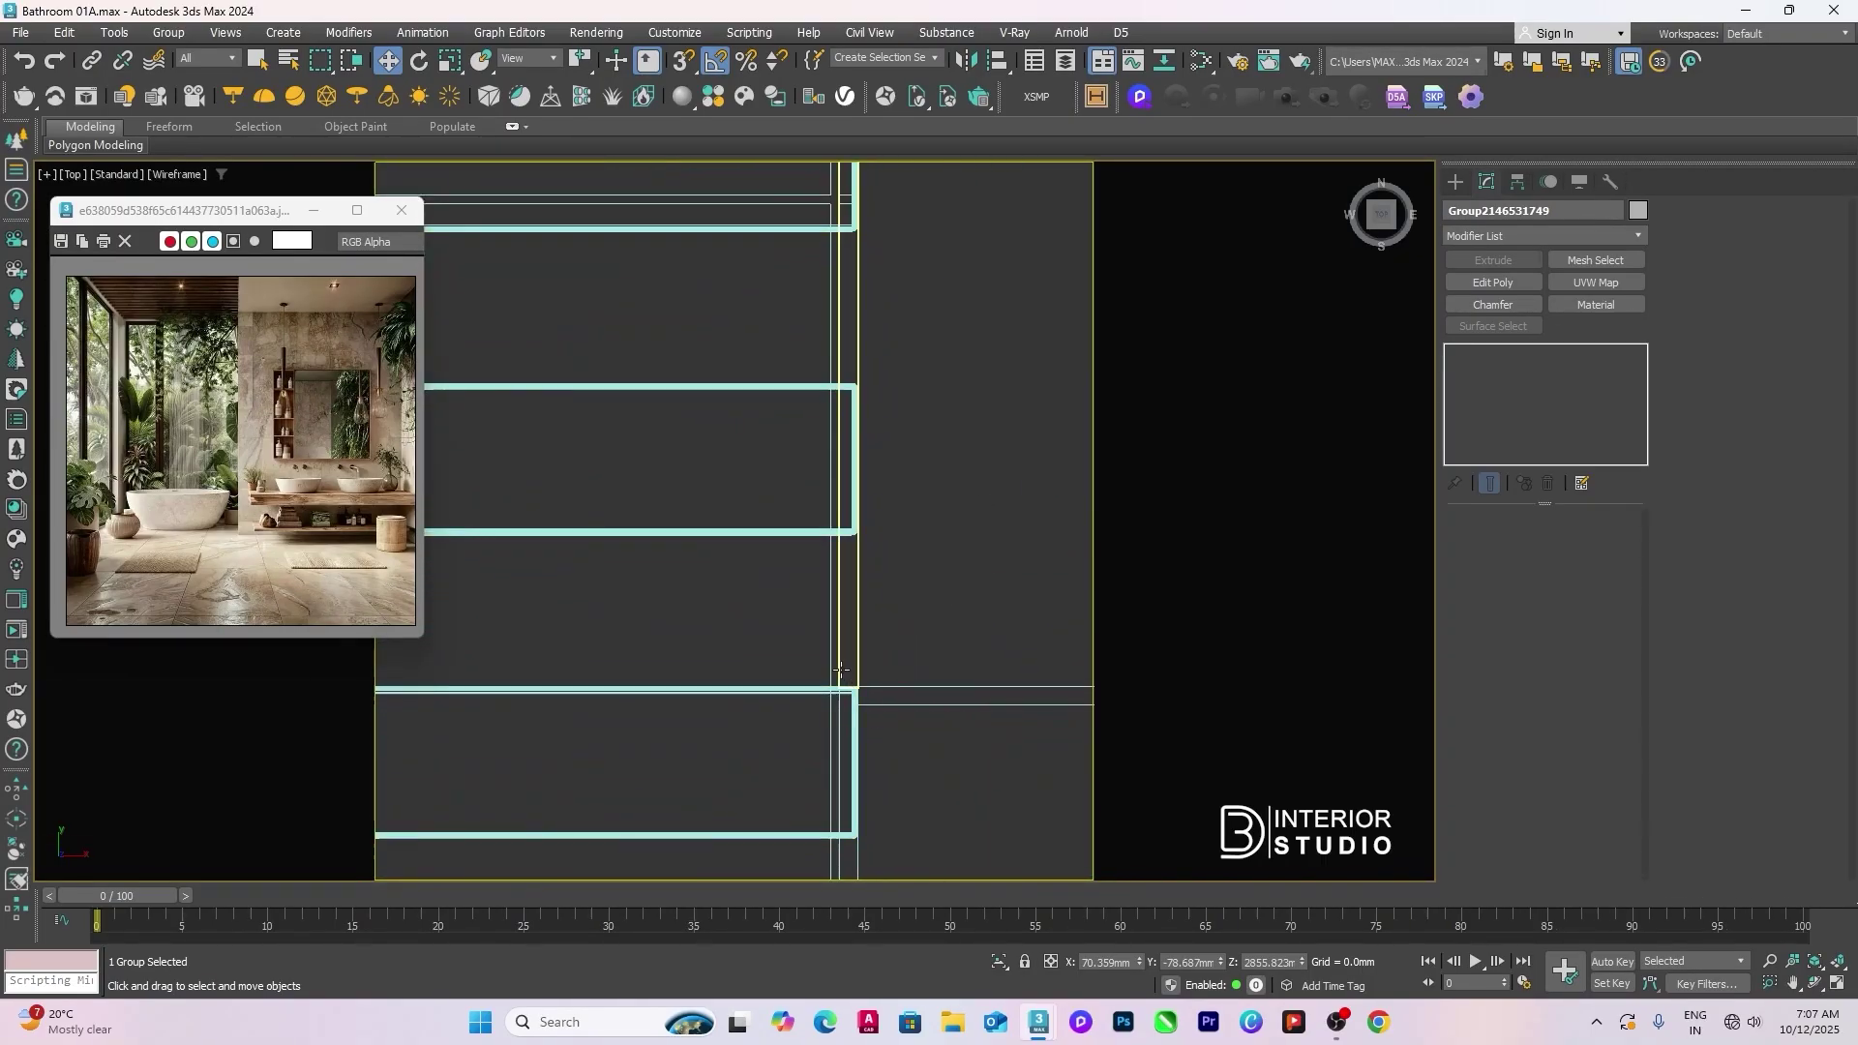
pyautogui.keyDown('ctrl'); pyautogui.click(845, 634); pyautogui.keyUp('ctrl')
pyautogui.scroll(-10, 904, 621)
pyautogui.scroll(-4, 909, 608)
pyautogui.rightClick(965, 526)
pyautogui.click(996, 450)
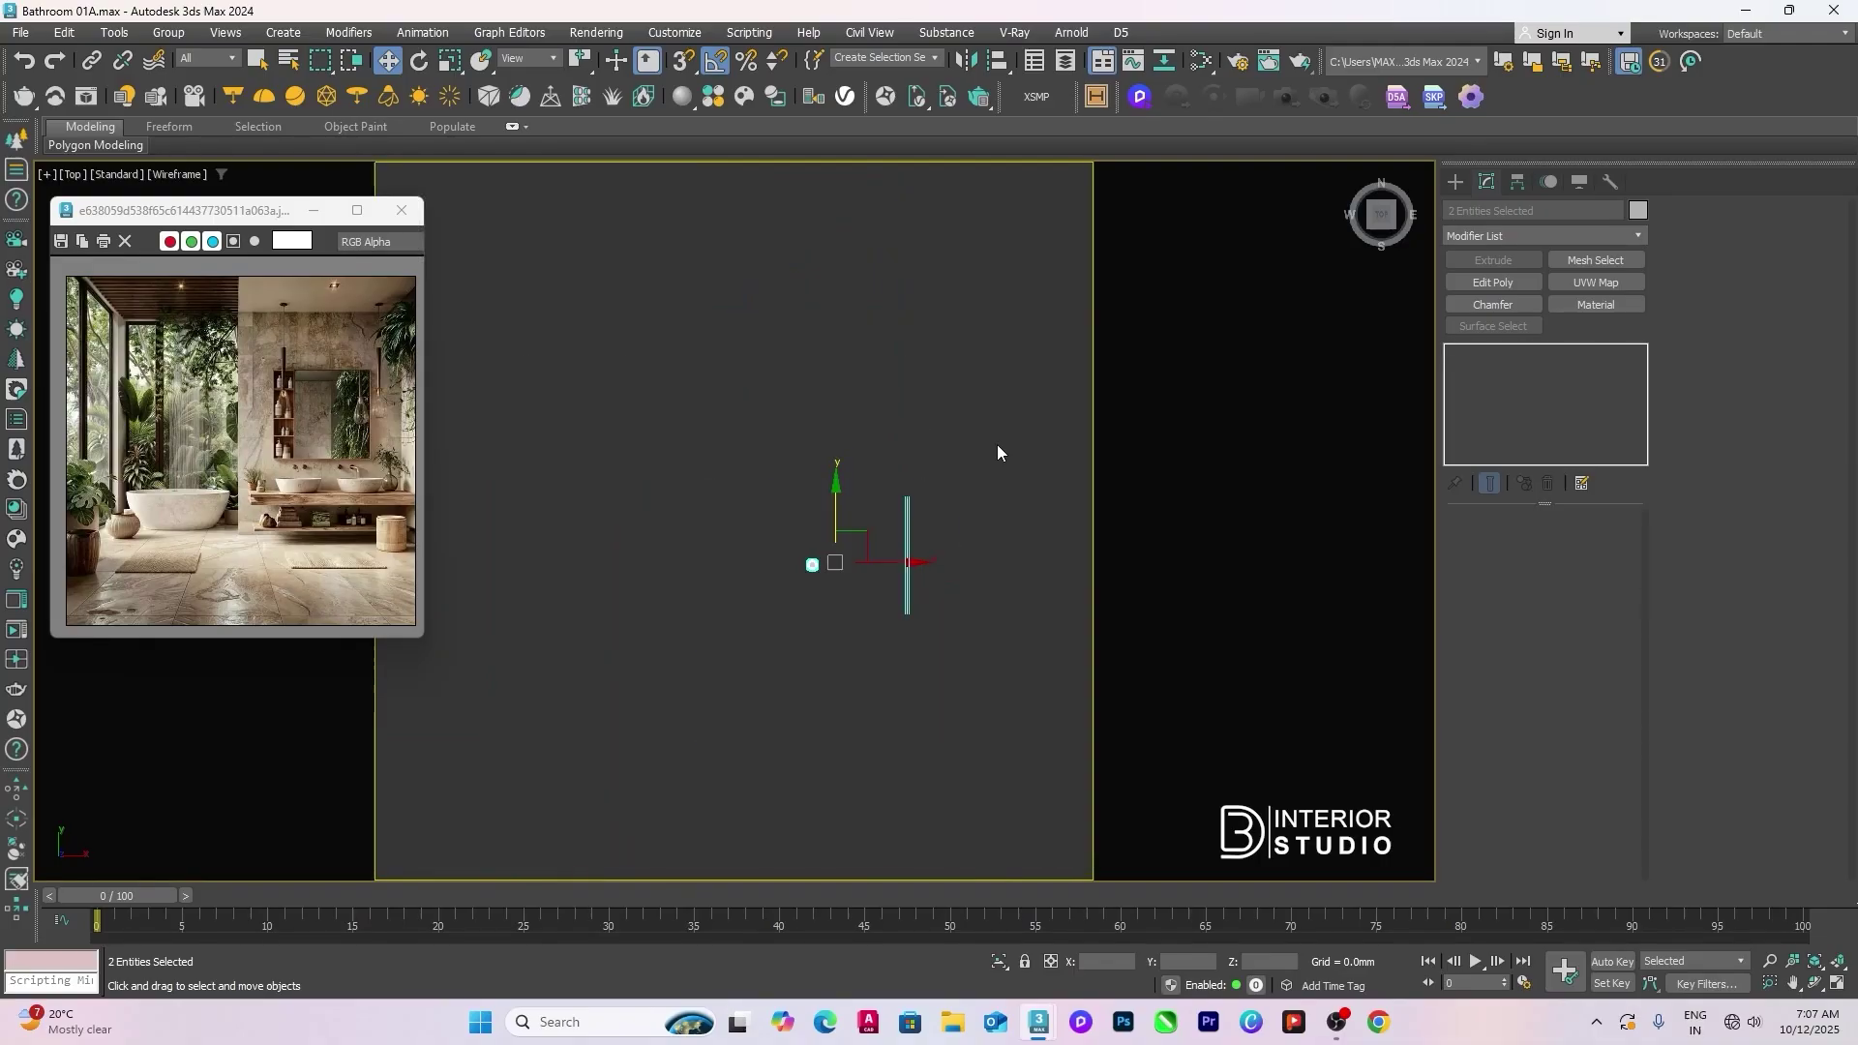
# Step: Align the bathtub-side spotlight's Y center to the center of the thin wall panel
pyautogui.moveTo(697, 499); pyautogui.dragTo(859, 593)
pyautogui.hotkey('alt', 'a')
pyautogui.click(907, 582)
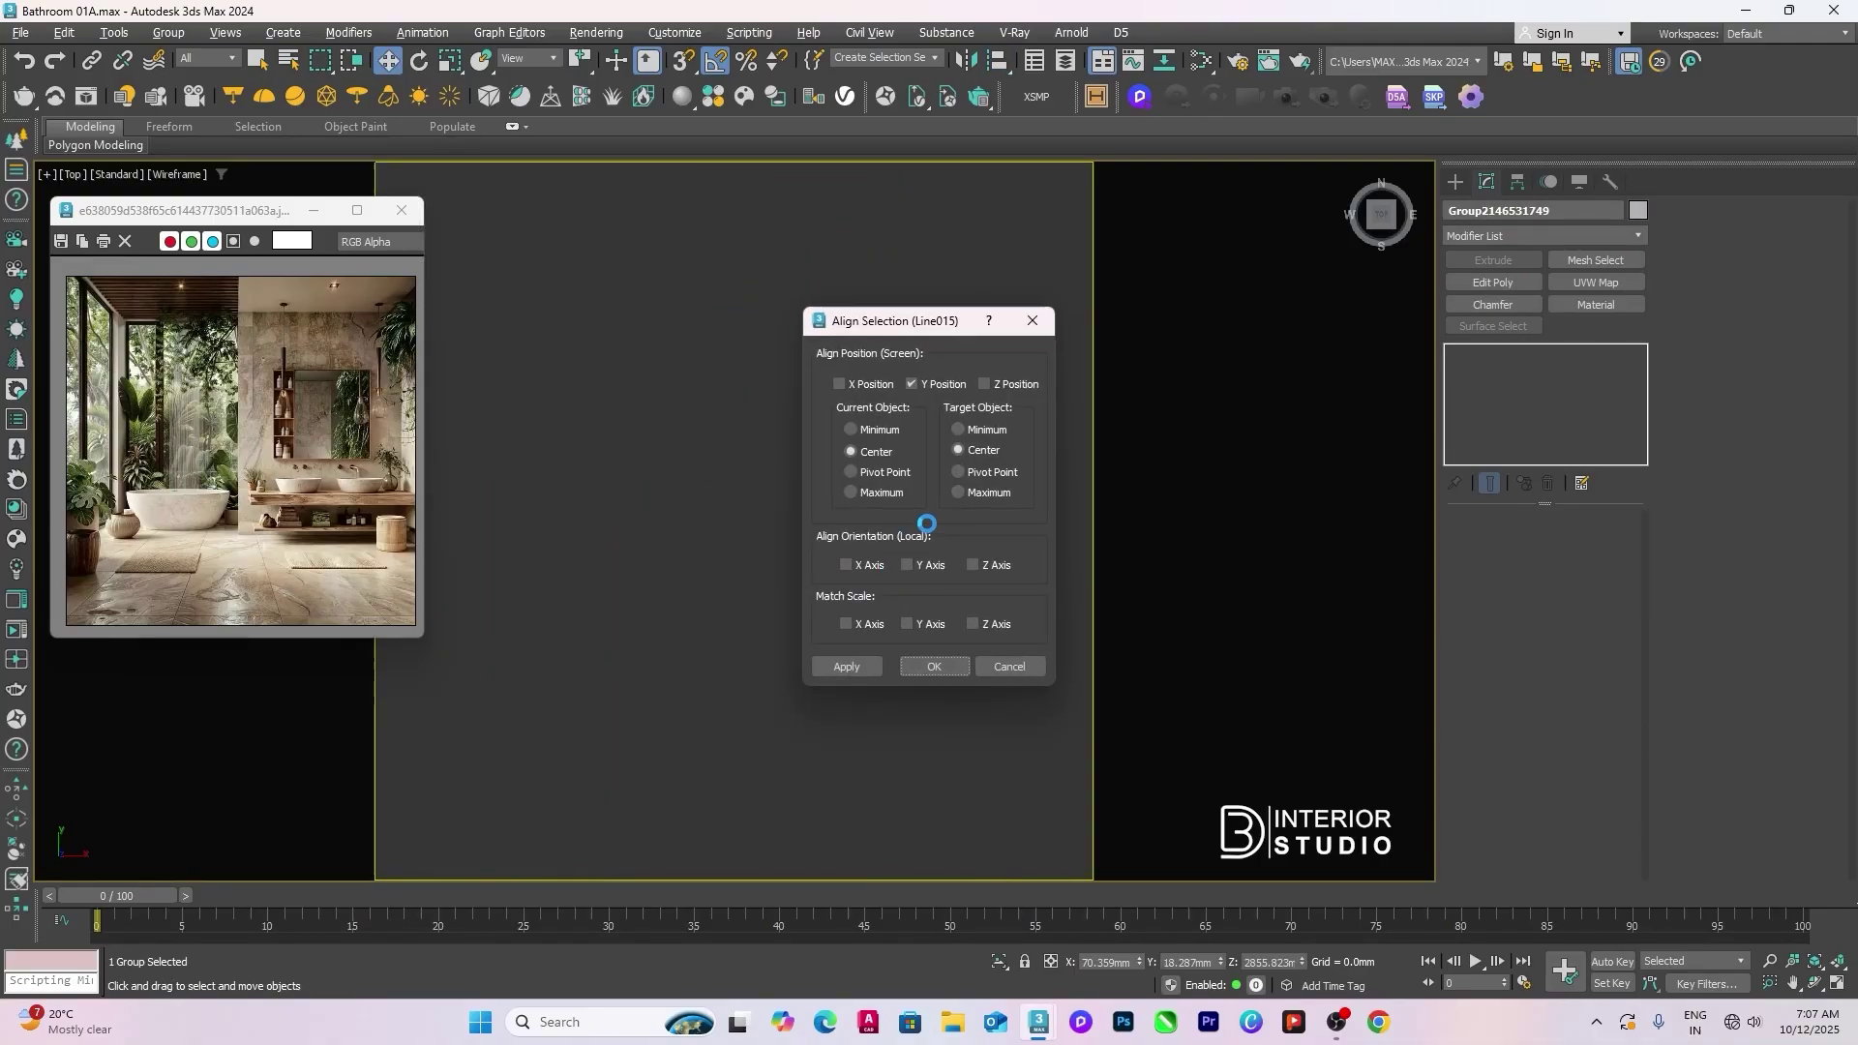
pyautogui.click(938, 666)
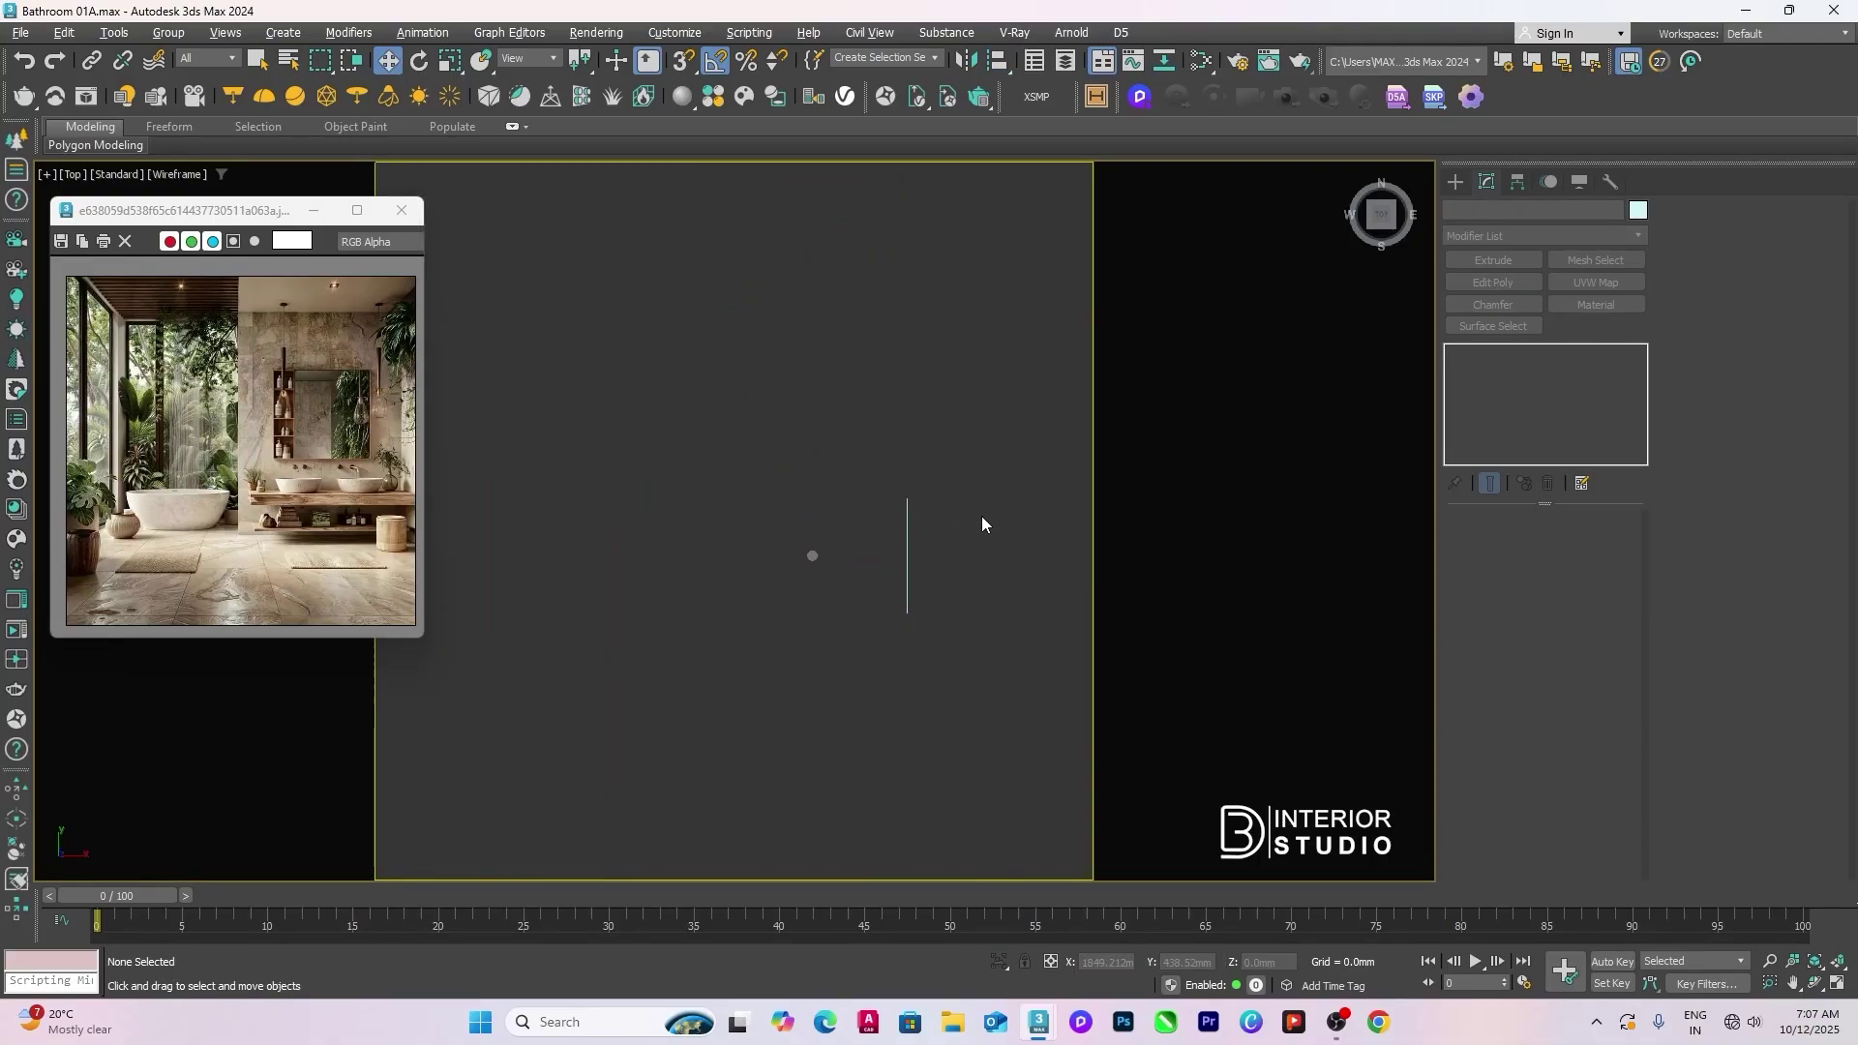
# Step: Unhide all objects and show the scene through the Corona camera with default shading and no edged faces
pyautogui.rightClick(980, 529)
pyautogui.click(996, 430)
pyautogui.scroll(-3, 929, 474)
pyautogui.moveTo(1024, 466); pyautogui.dragTo(869, 467, button='middle')
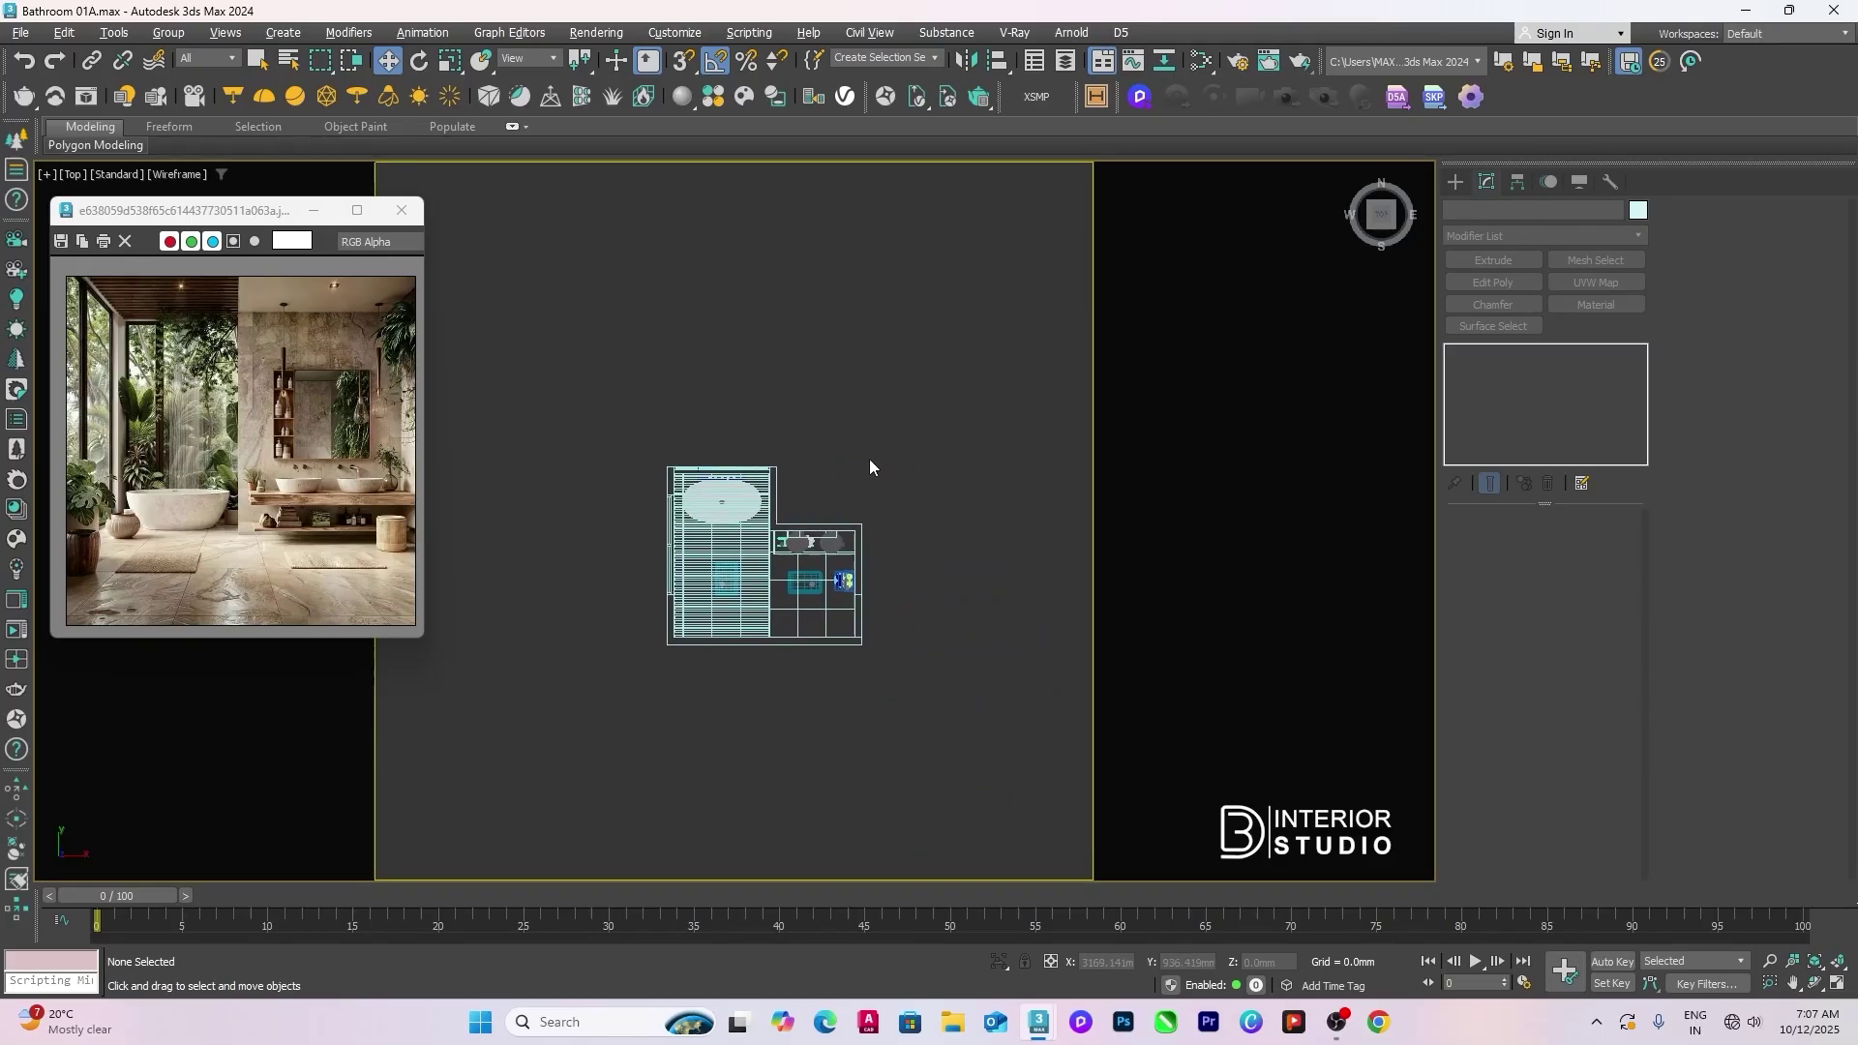
pyautogui.press('c')
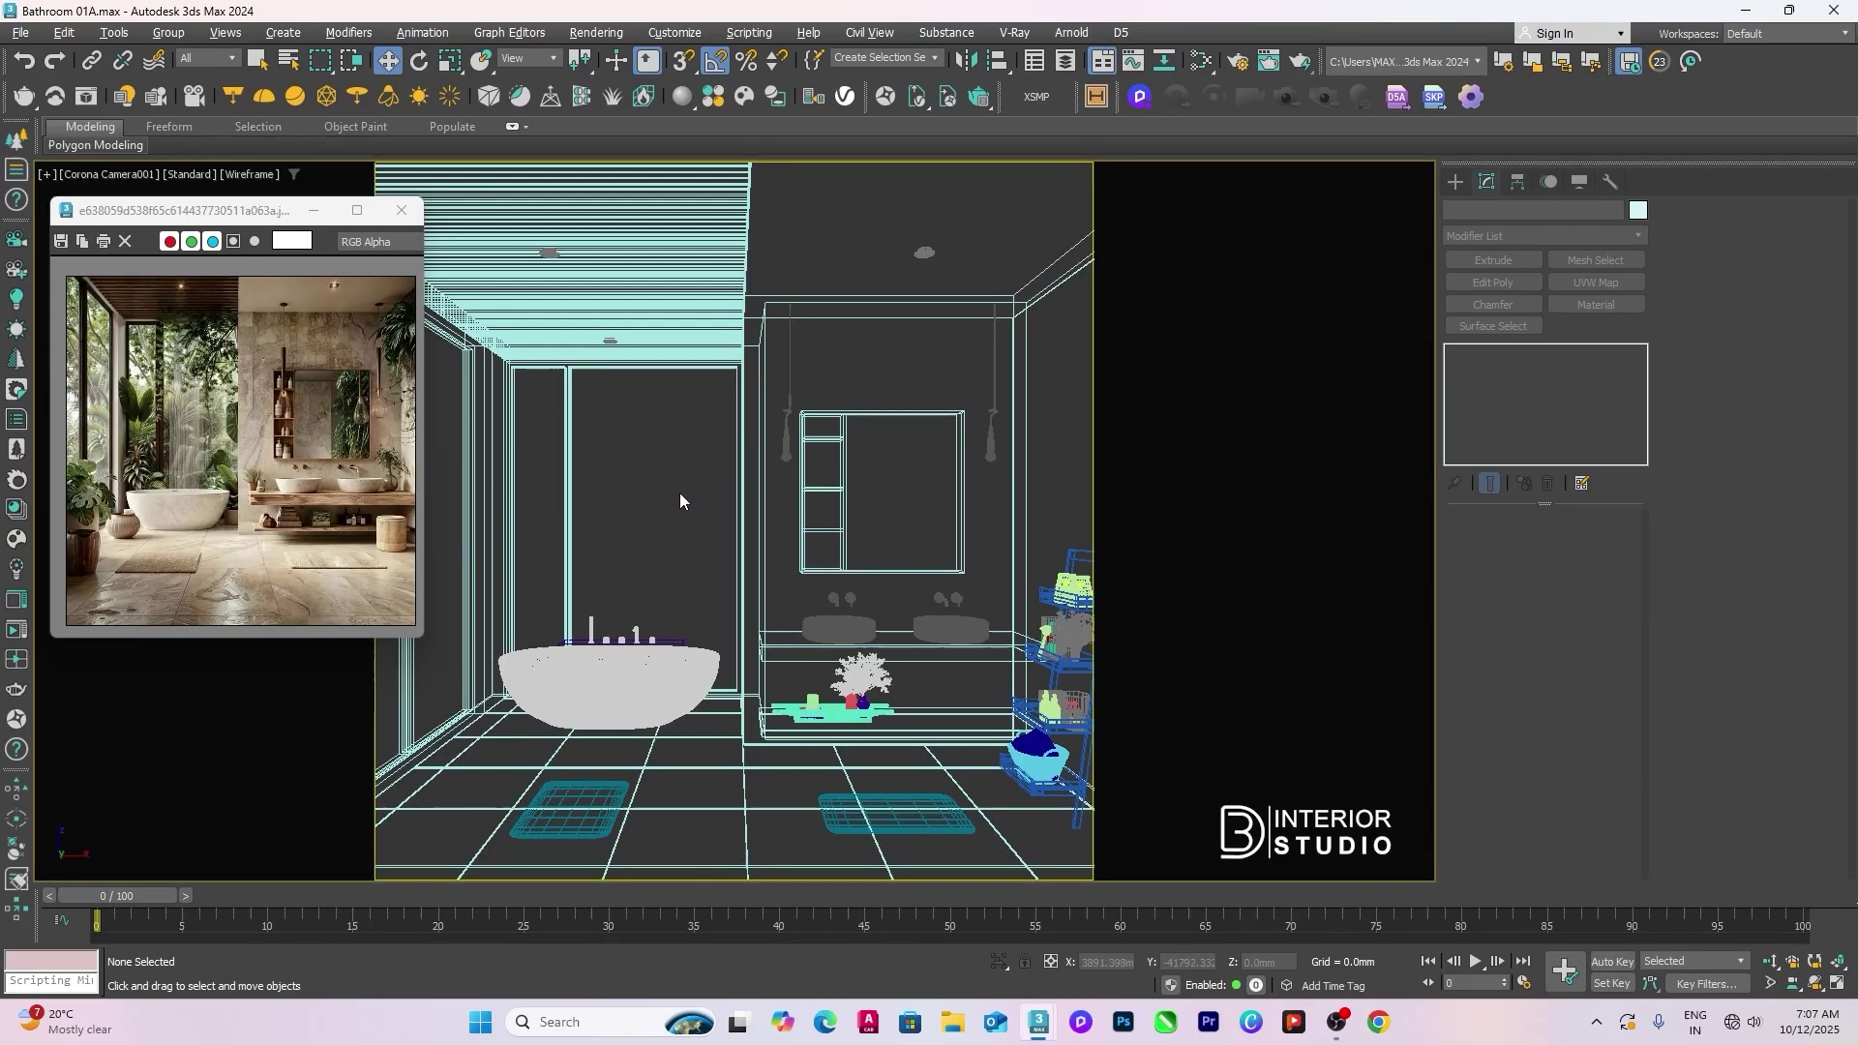
pyautogui.press('F3')
pyautogui.press('F4')
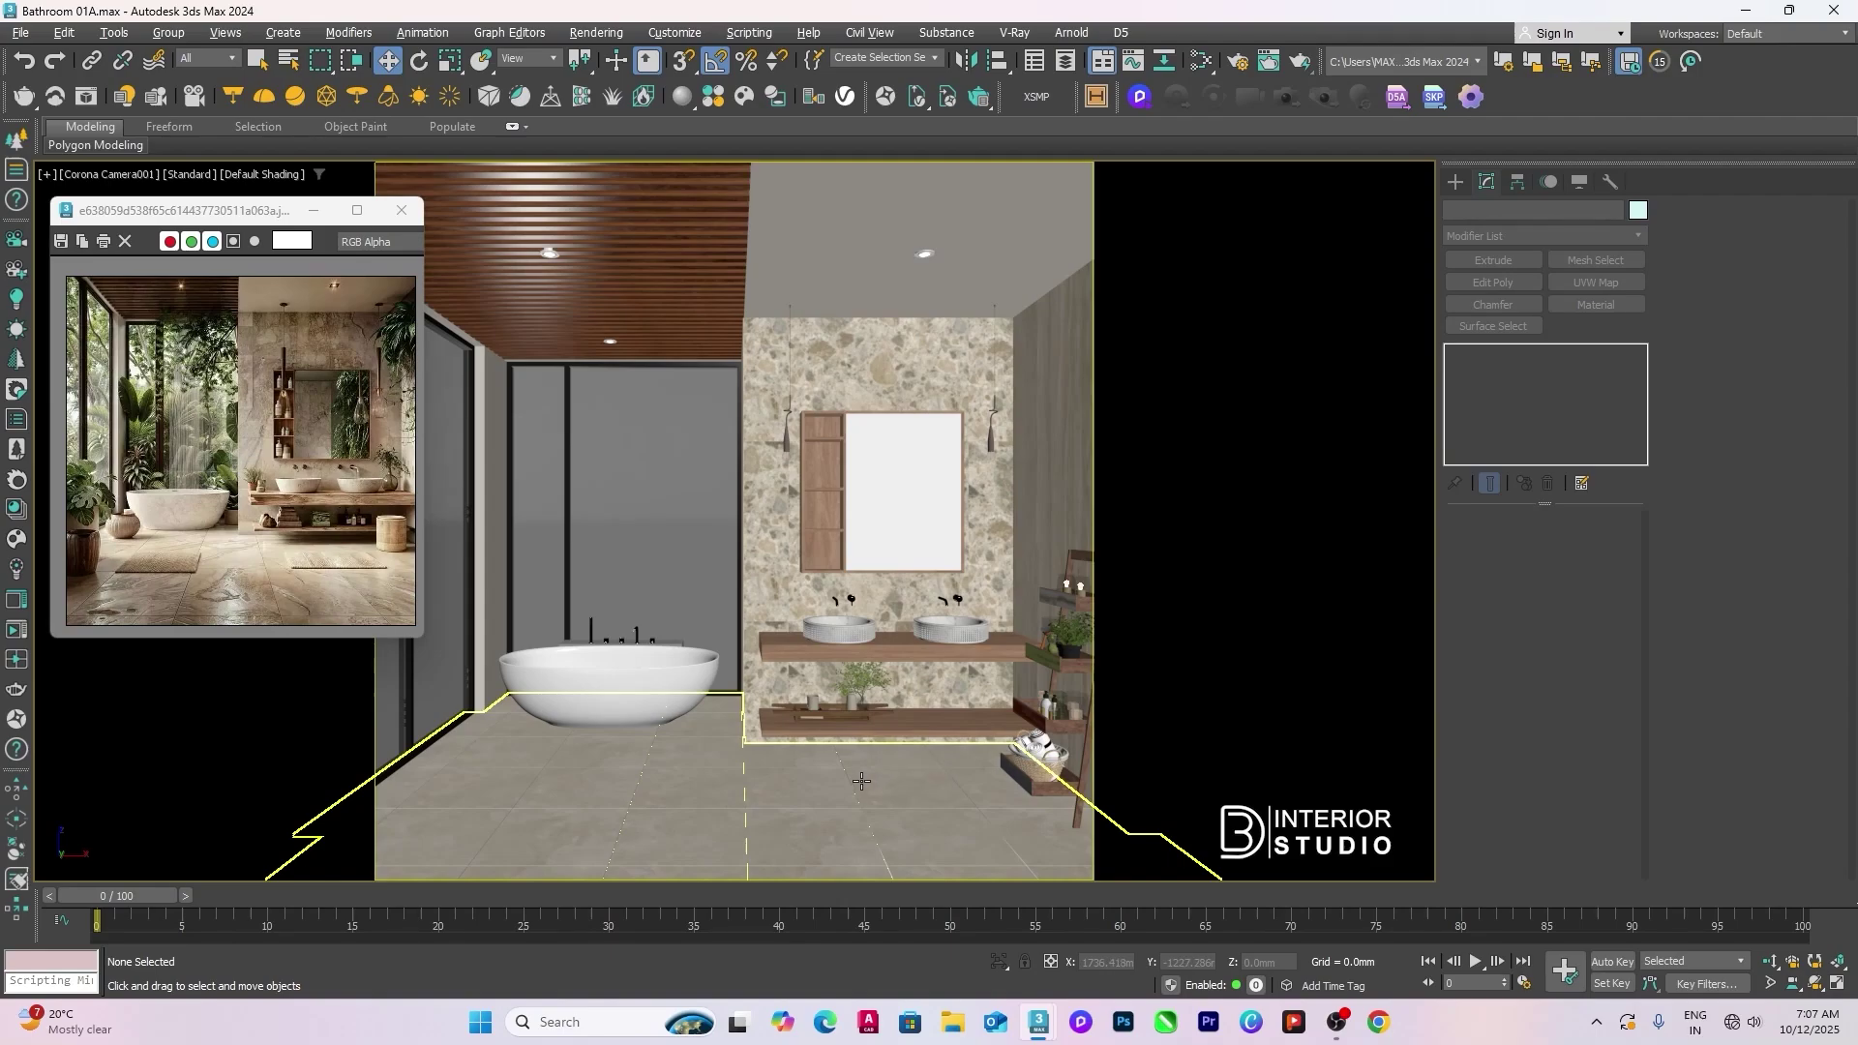
# Step: Hide everything except the ladder shelf, mirror cabinet, two wooden vanity slabs and both washbasins, interrupting the autobackup
pyautogui.click(1037, 744)
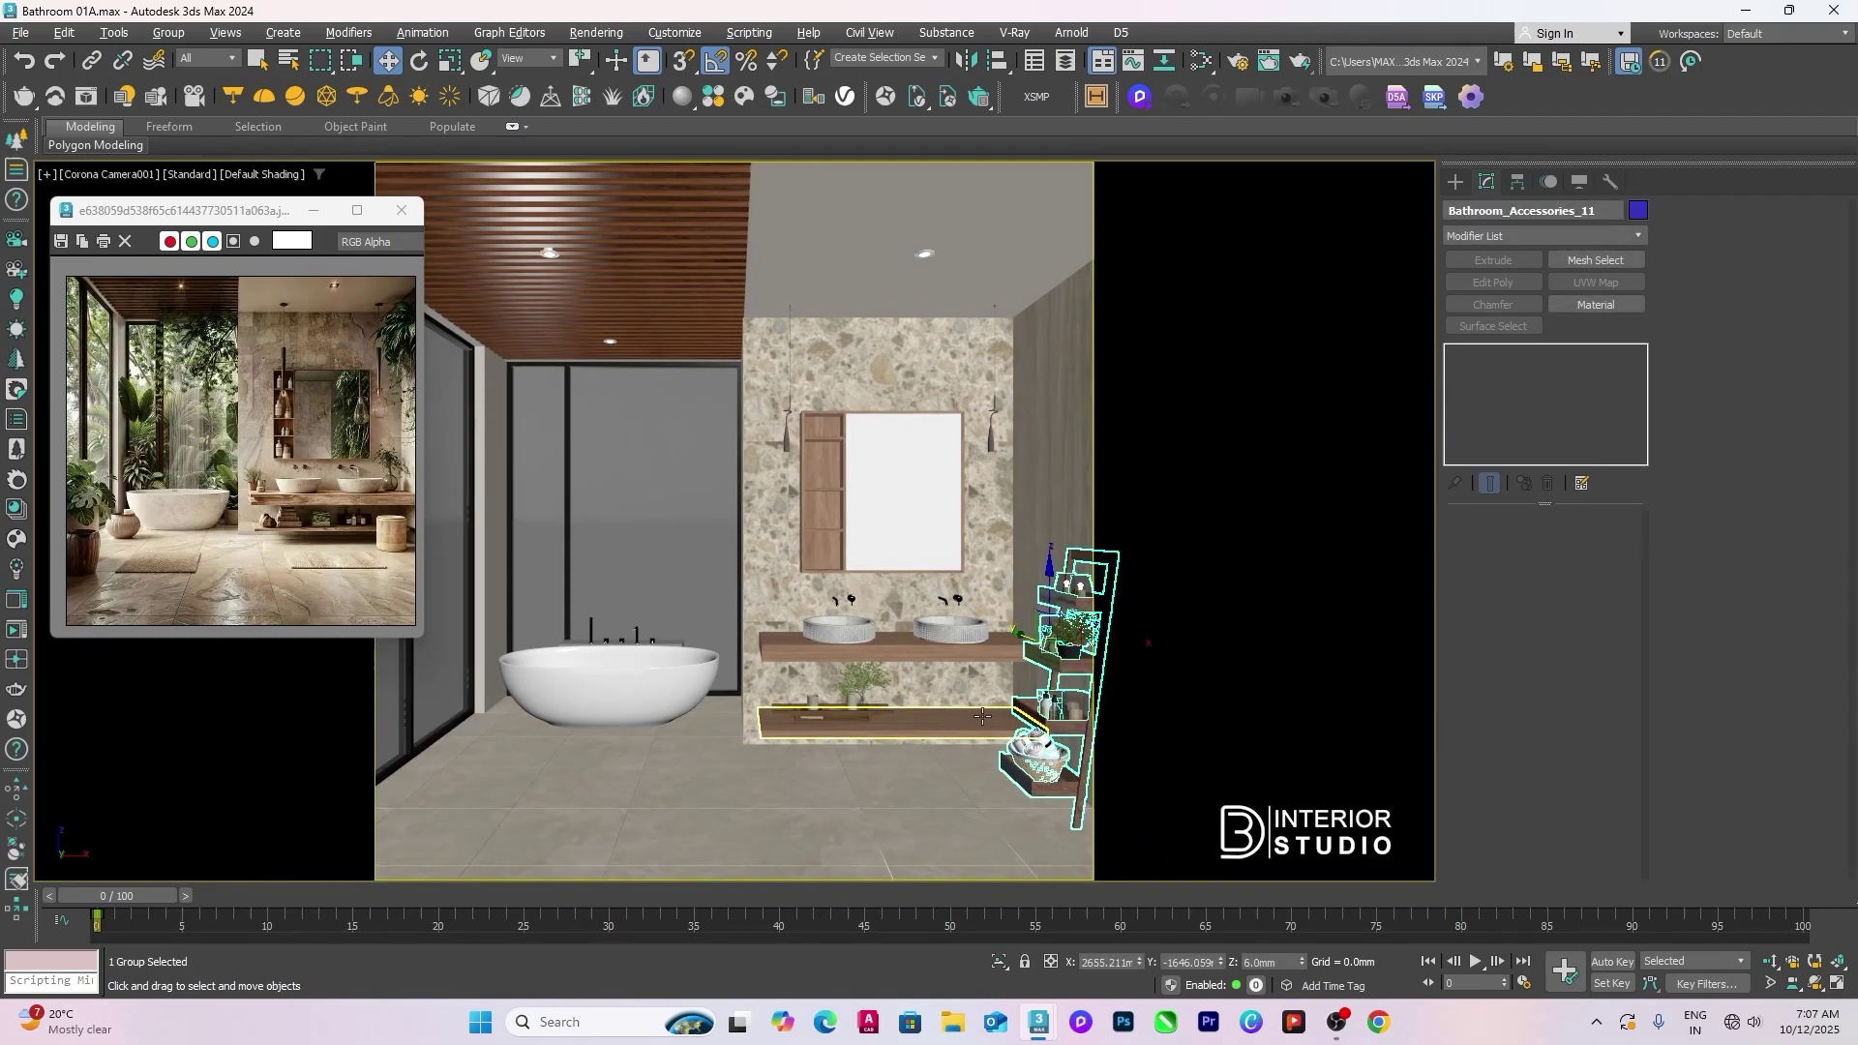
pyautogui.click(827, 548)
pyautogui.keyDown('ctrl'); pyautogui.click(901, 660); pyautogui.keyUp('ctrl')
pyautogui.keyDown('ctrl'); pyautogui.click(920, 723); pyautogui.keyUp('ctrl')
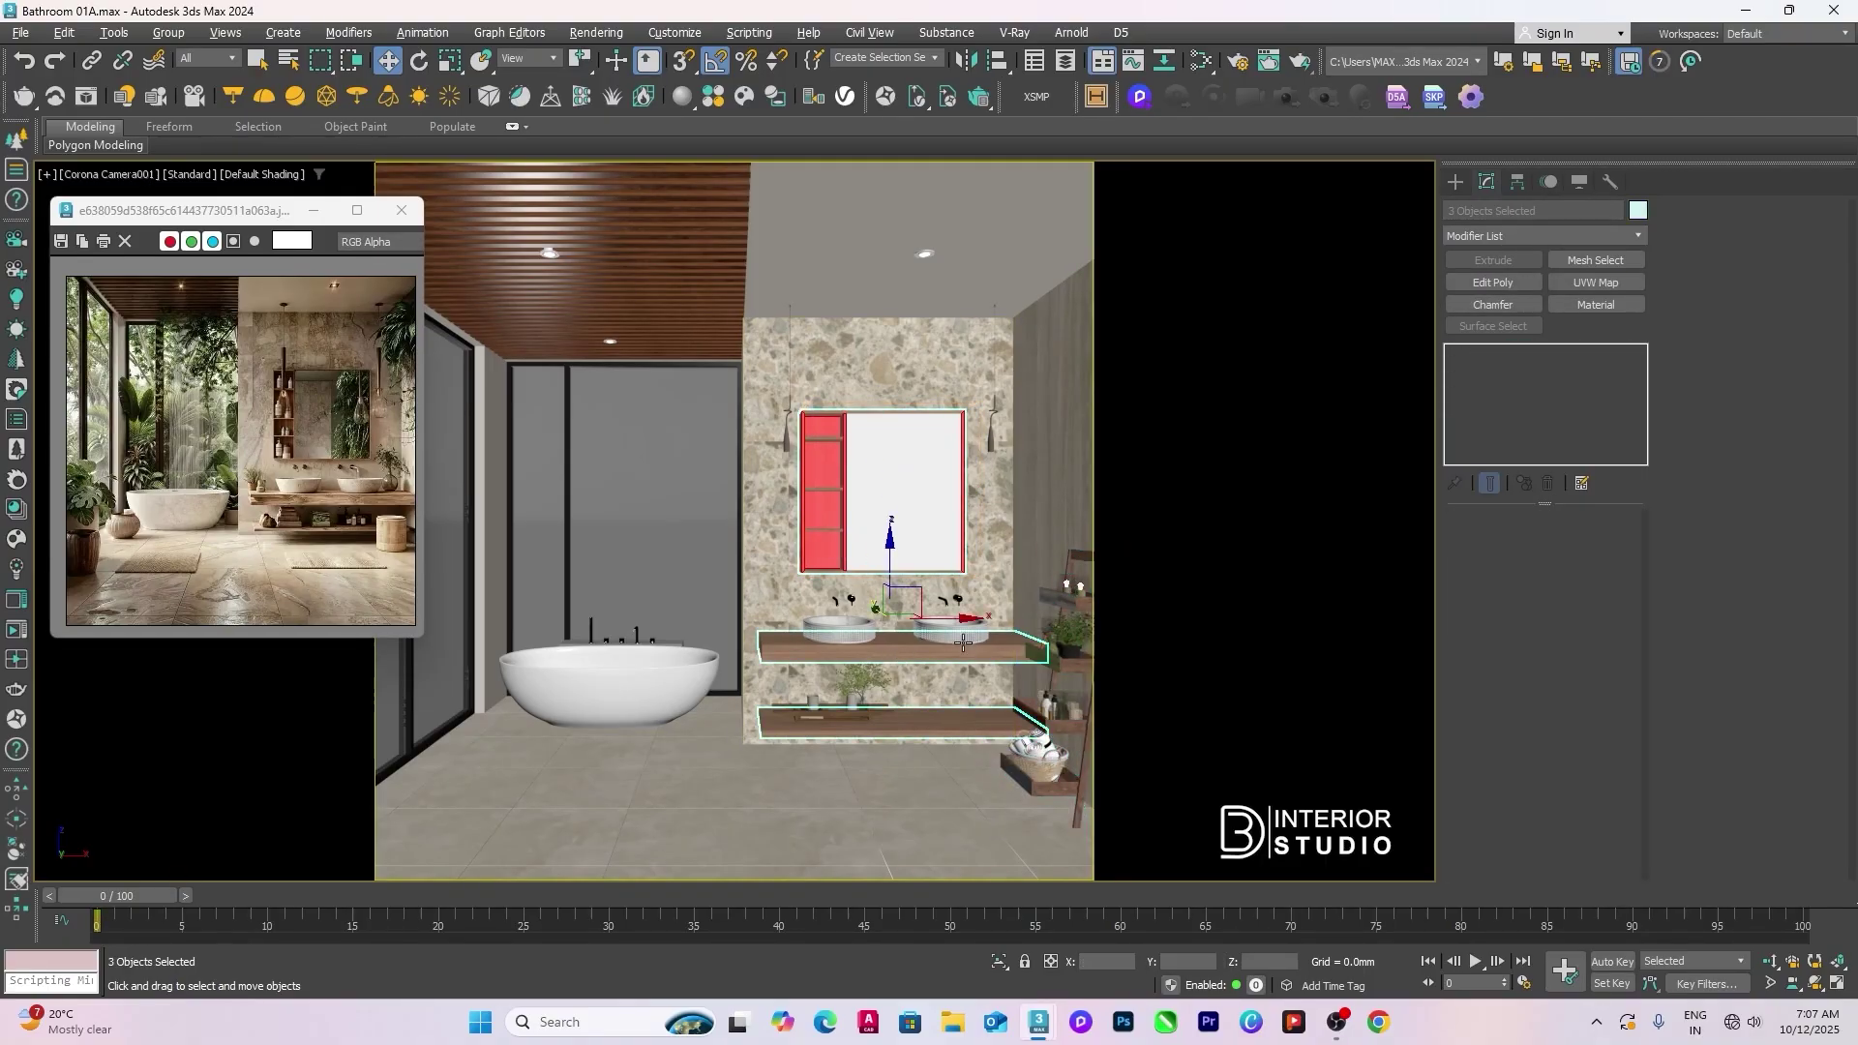
pyautogui.keyDown('ctrl'); pyautogui.click(1037, 746); pyautogui.keyUp('ctrl')
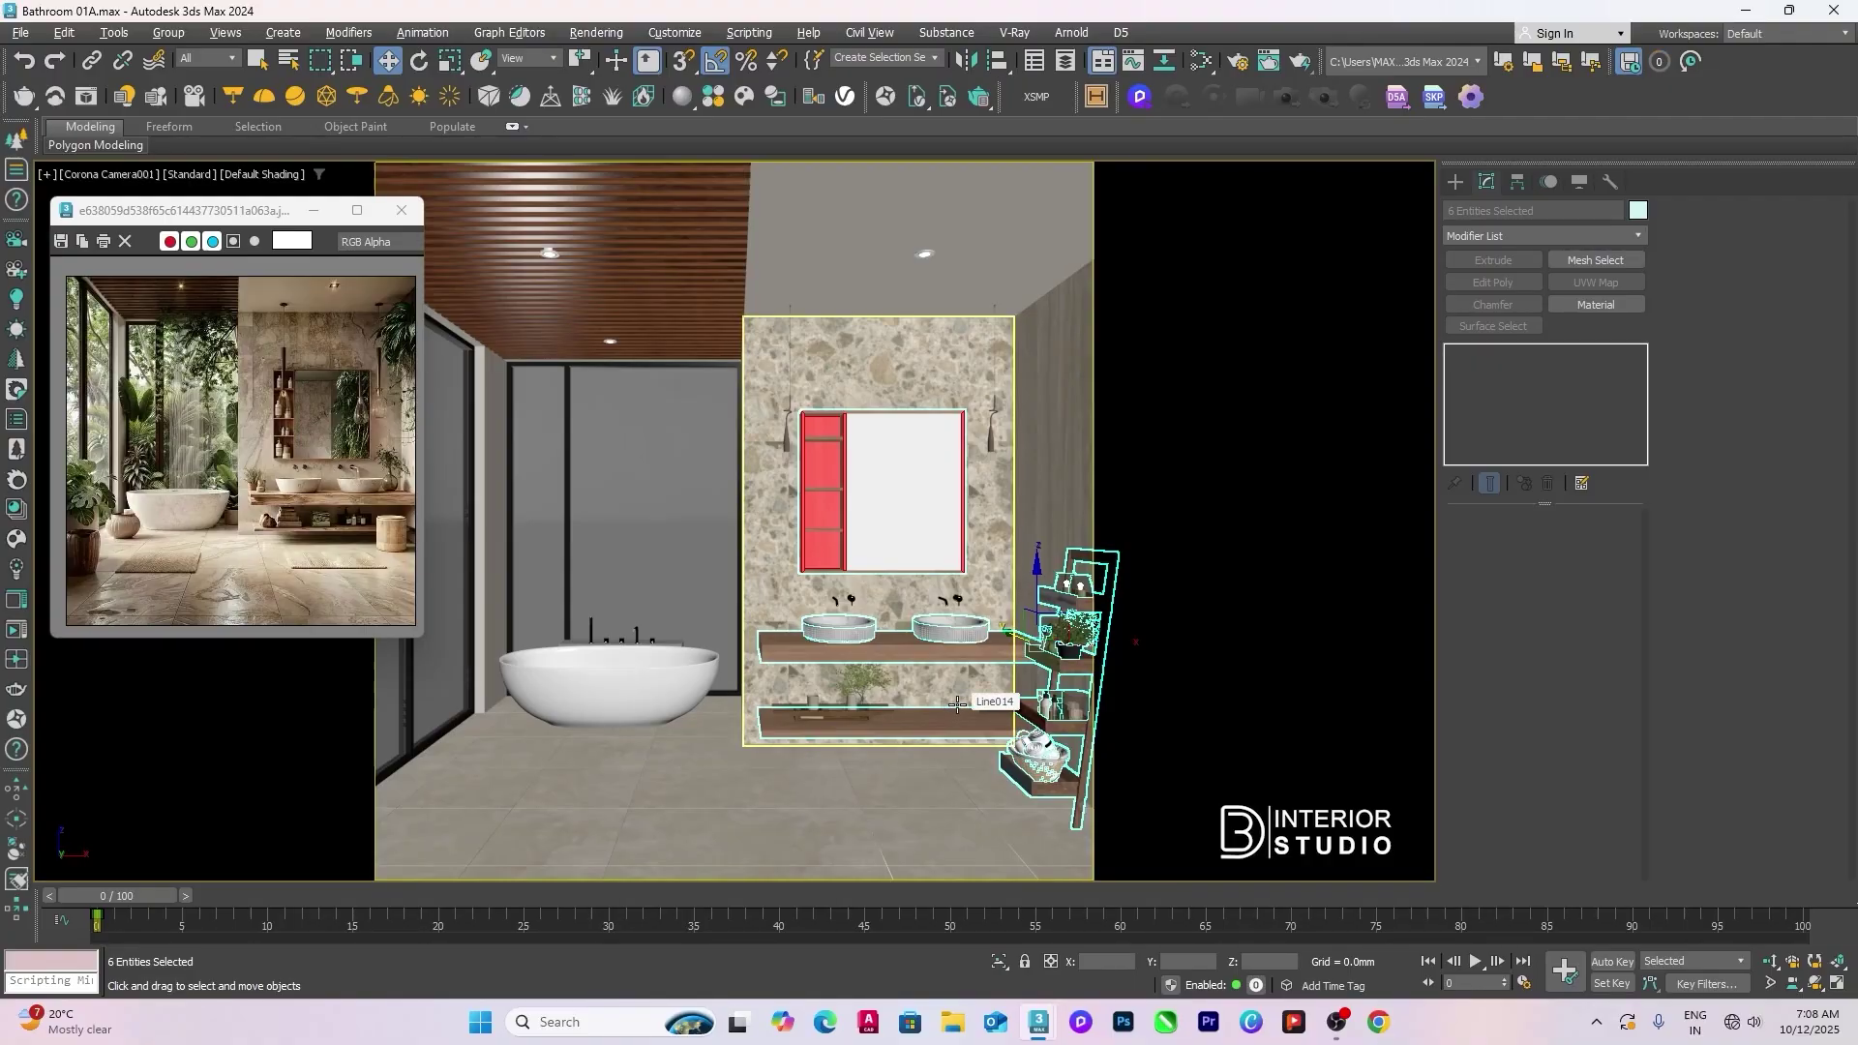
pyautogui.rightClick(959, 703)
pyautogui.click(992, 683)
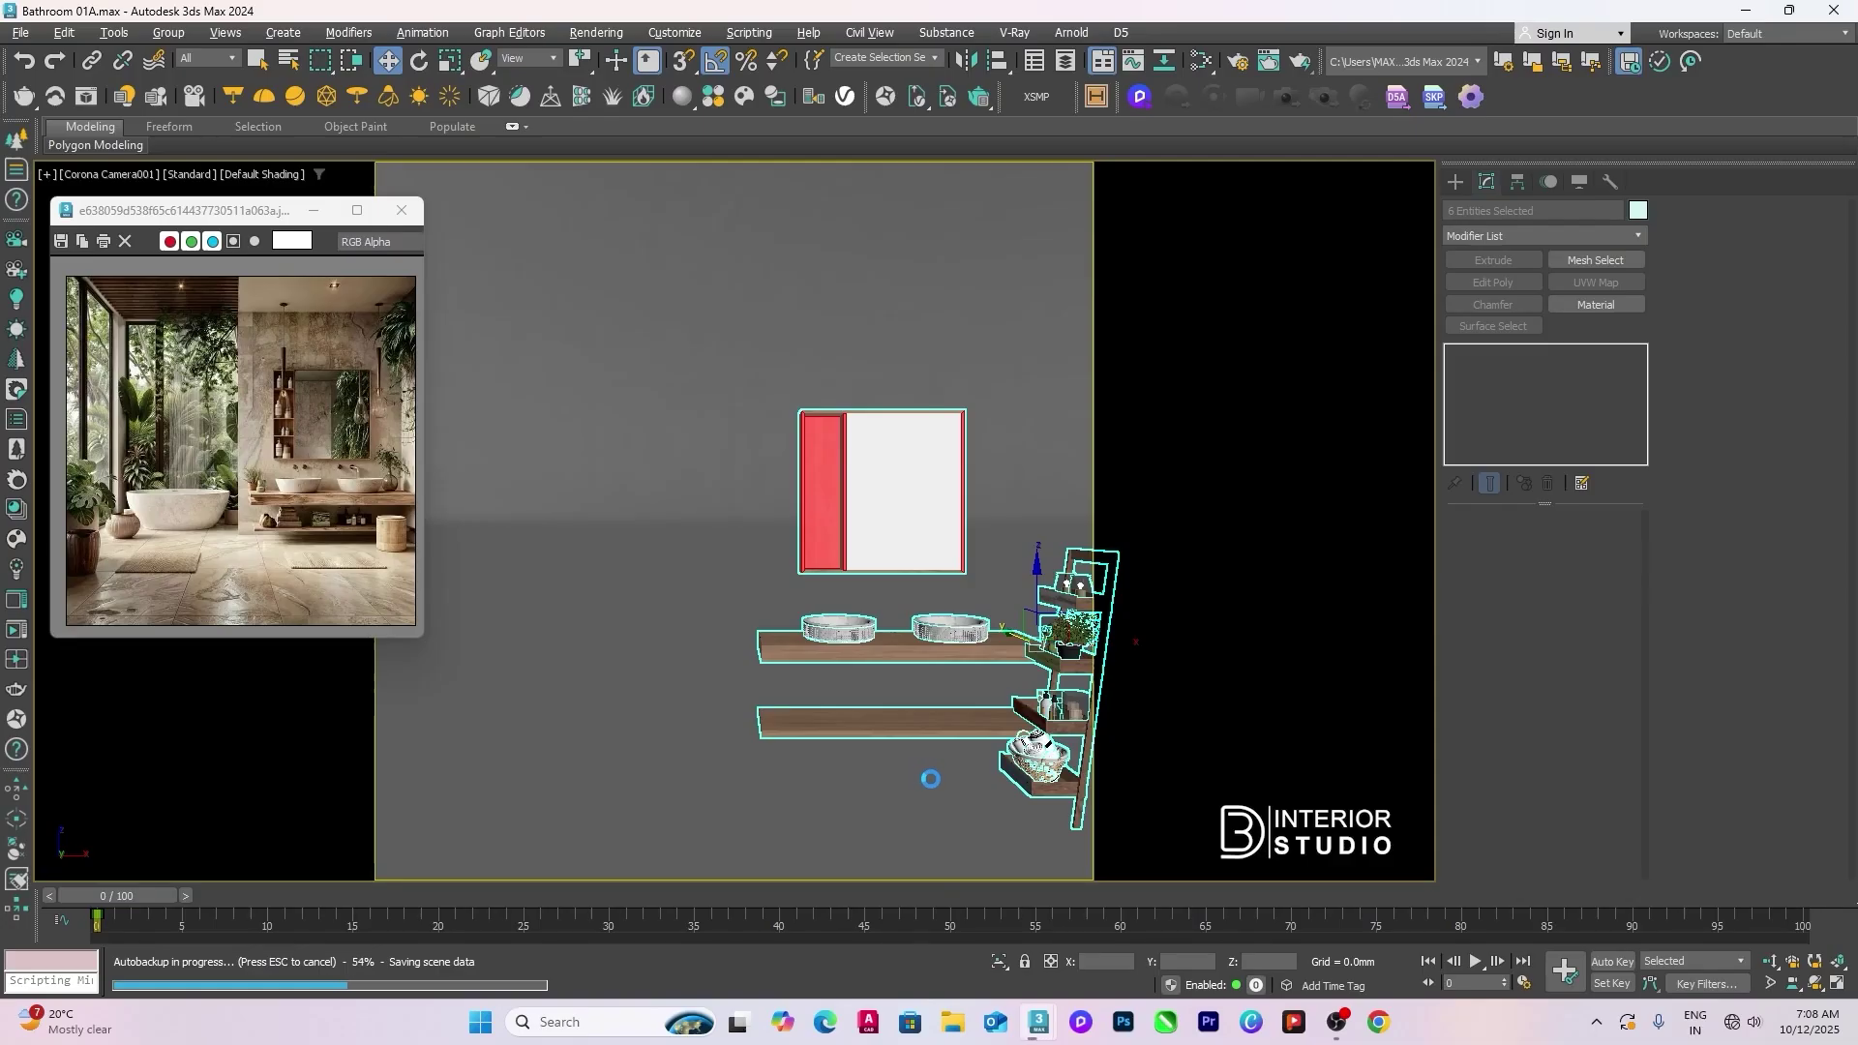
pyautogui.press('Escape')
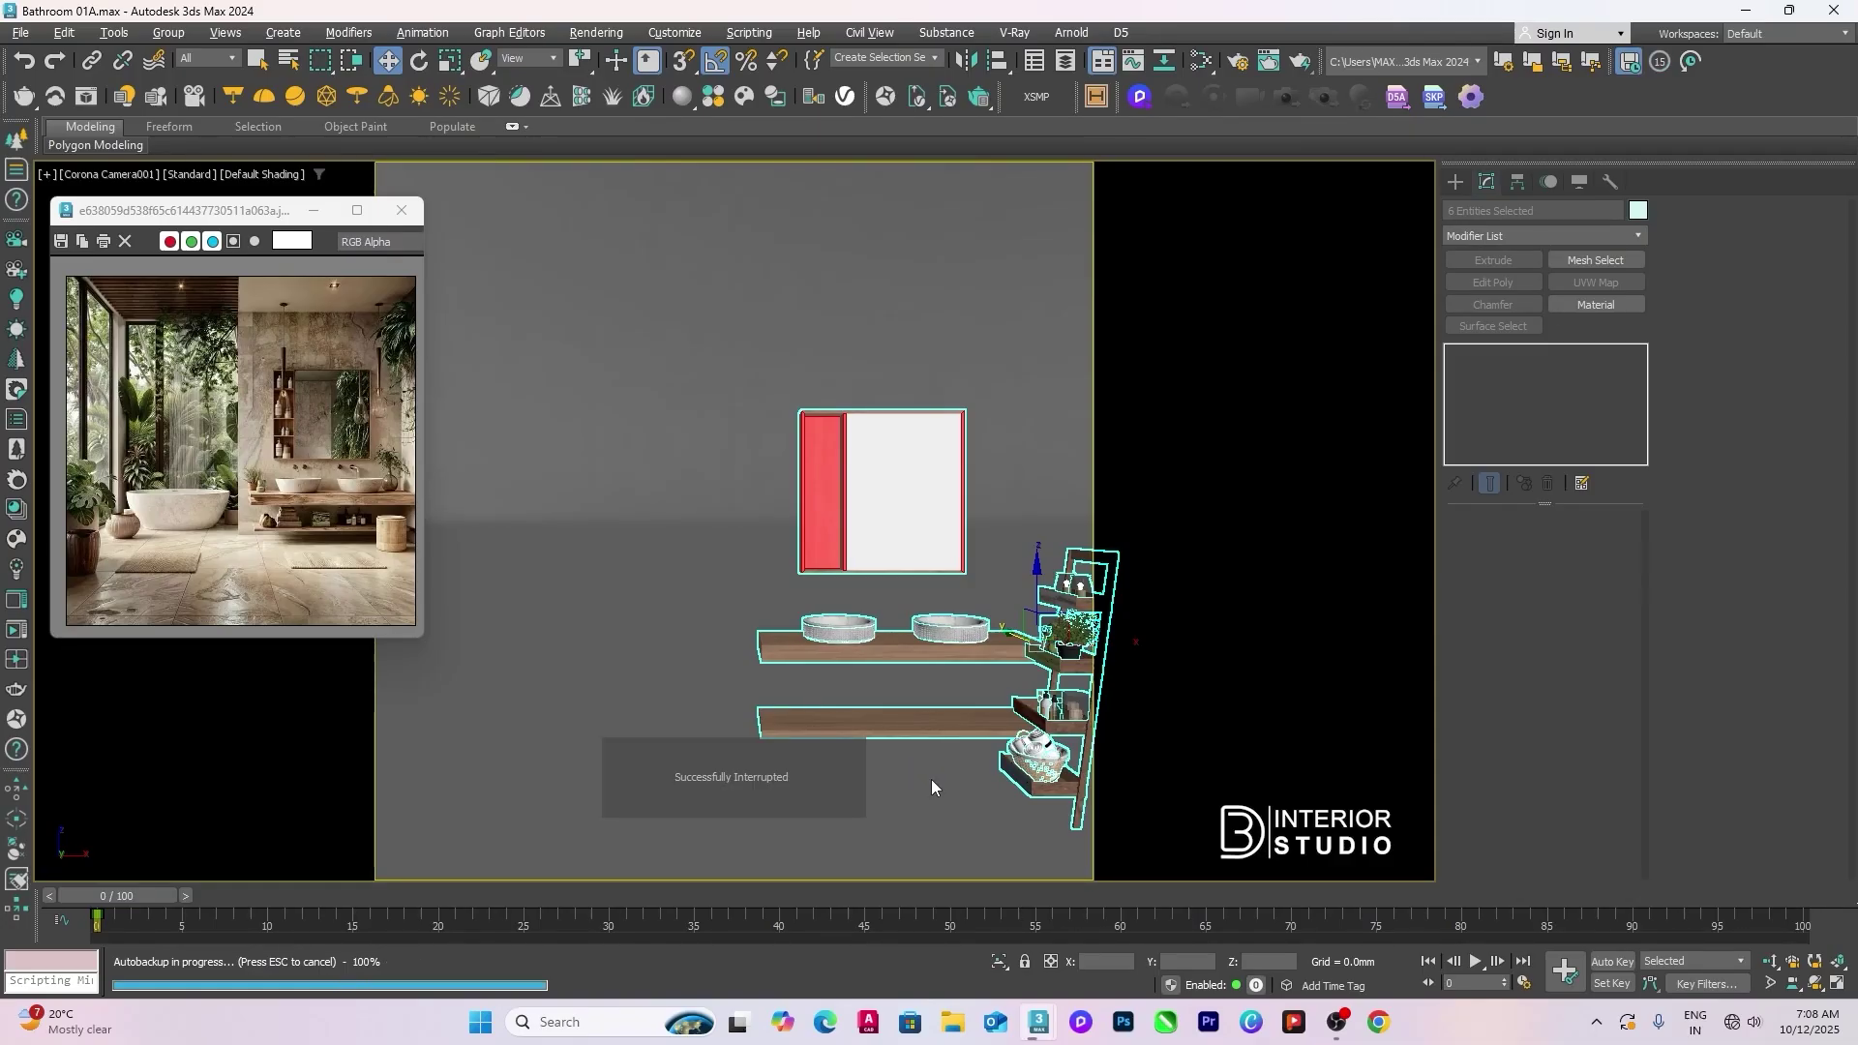
pyautogui.click(931, 779)
# Step: Copy the ladder shelf group along Y toward the vanity in the perspective view and hide the original
pyautogui.press('p')
pyautogui.keyDown('alt'); pyautogui.moveTo(931, 778); pyautogui.dragTo(1015, 767, button='middle'); pyautogui.keyUp('alt')
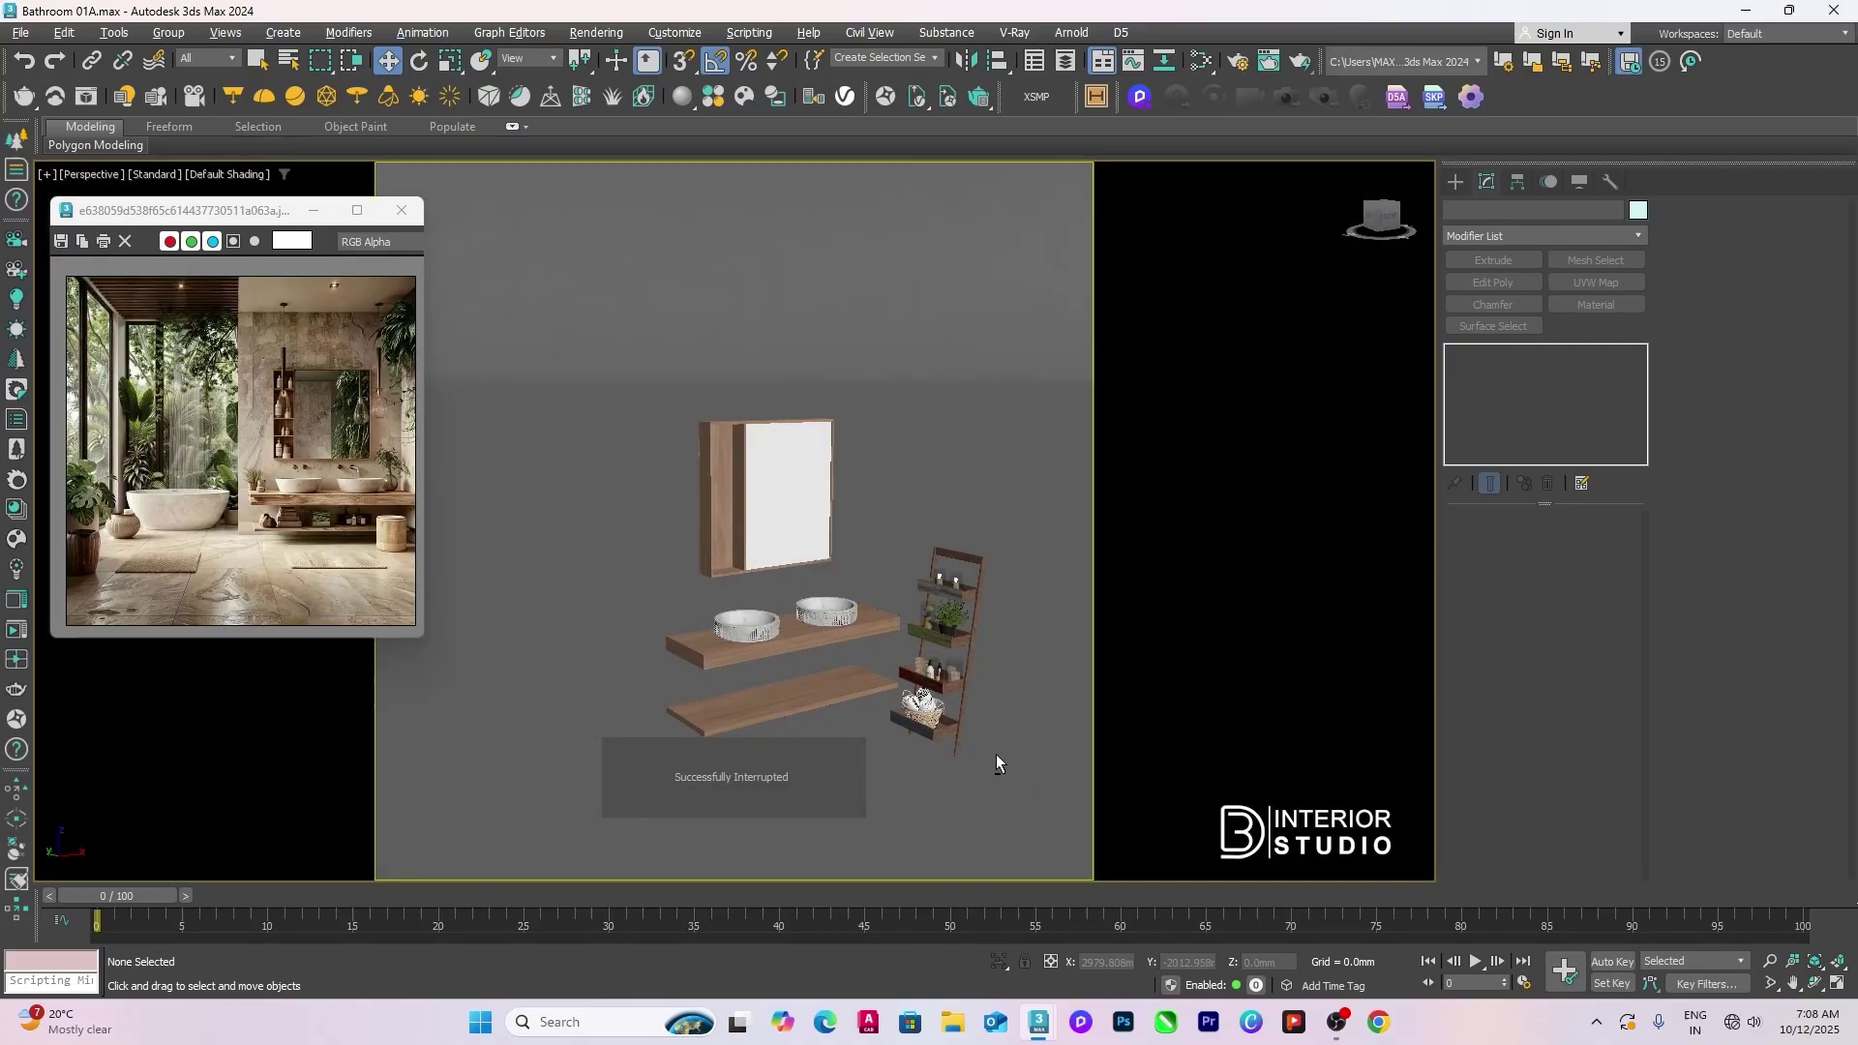
pyautogui.scroll(2, 921, 699)
pyautogui.scroll(2, 921, 699)
pyautogui.click(923, 706)
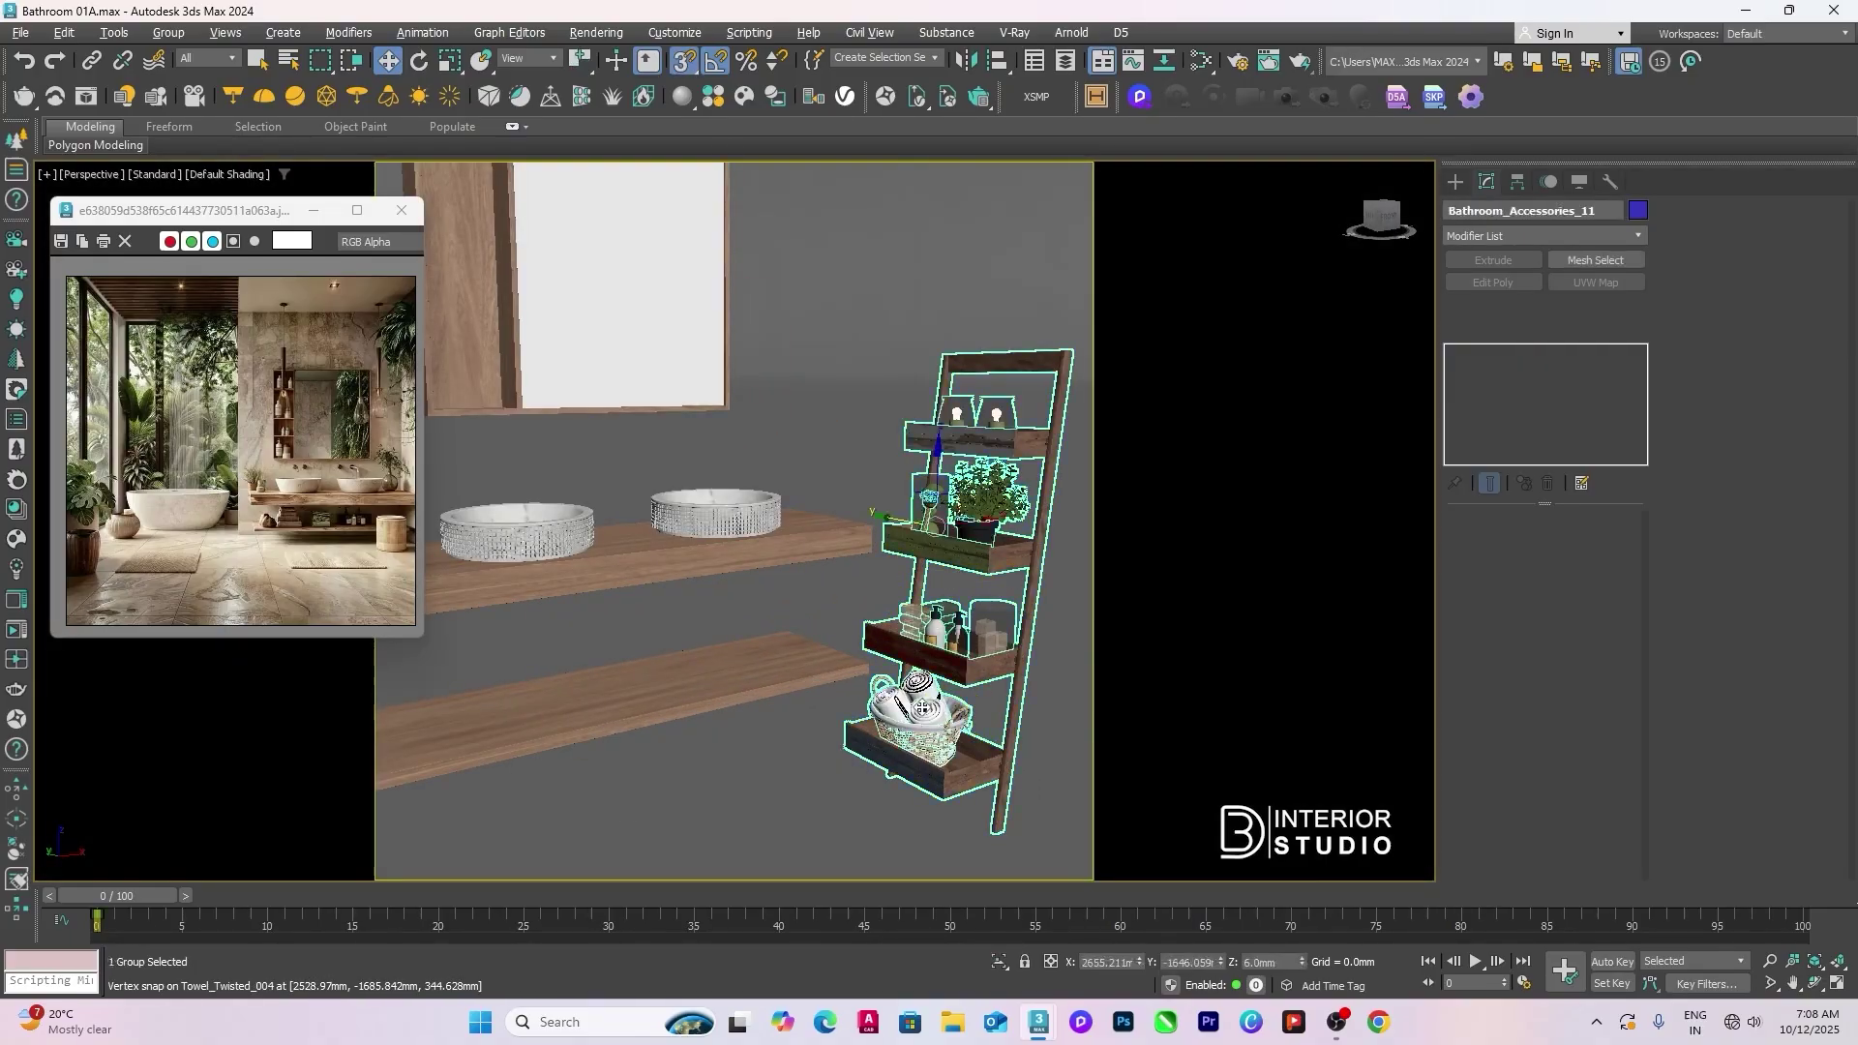
pyautogui.scroll(-3, 922, 707)
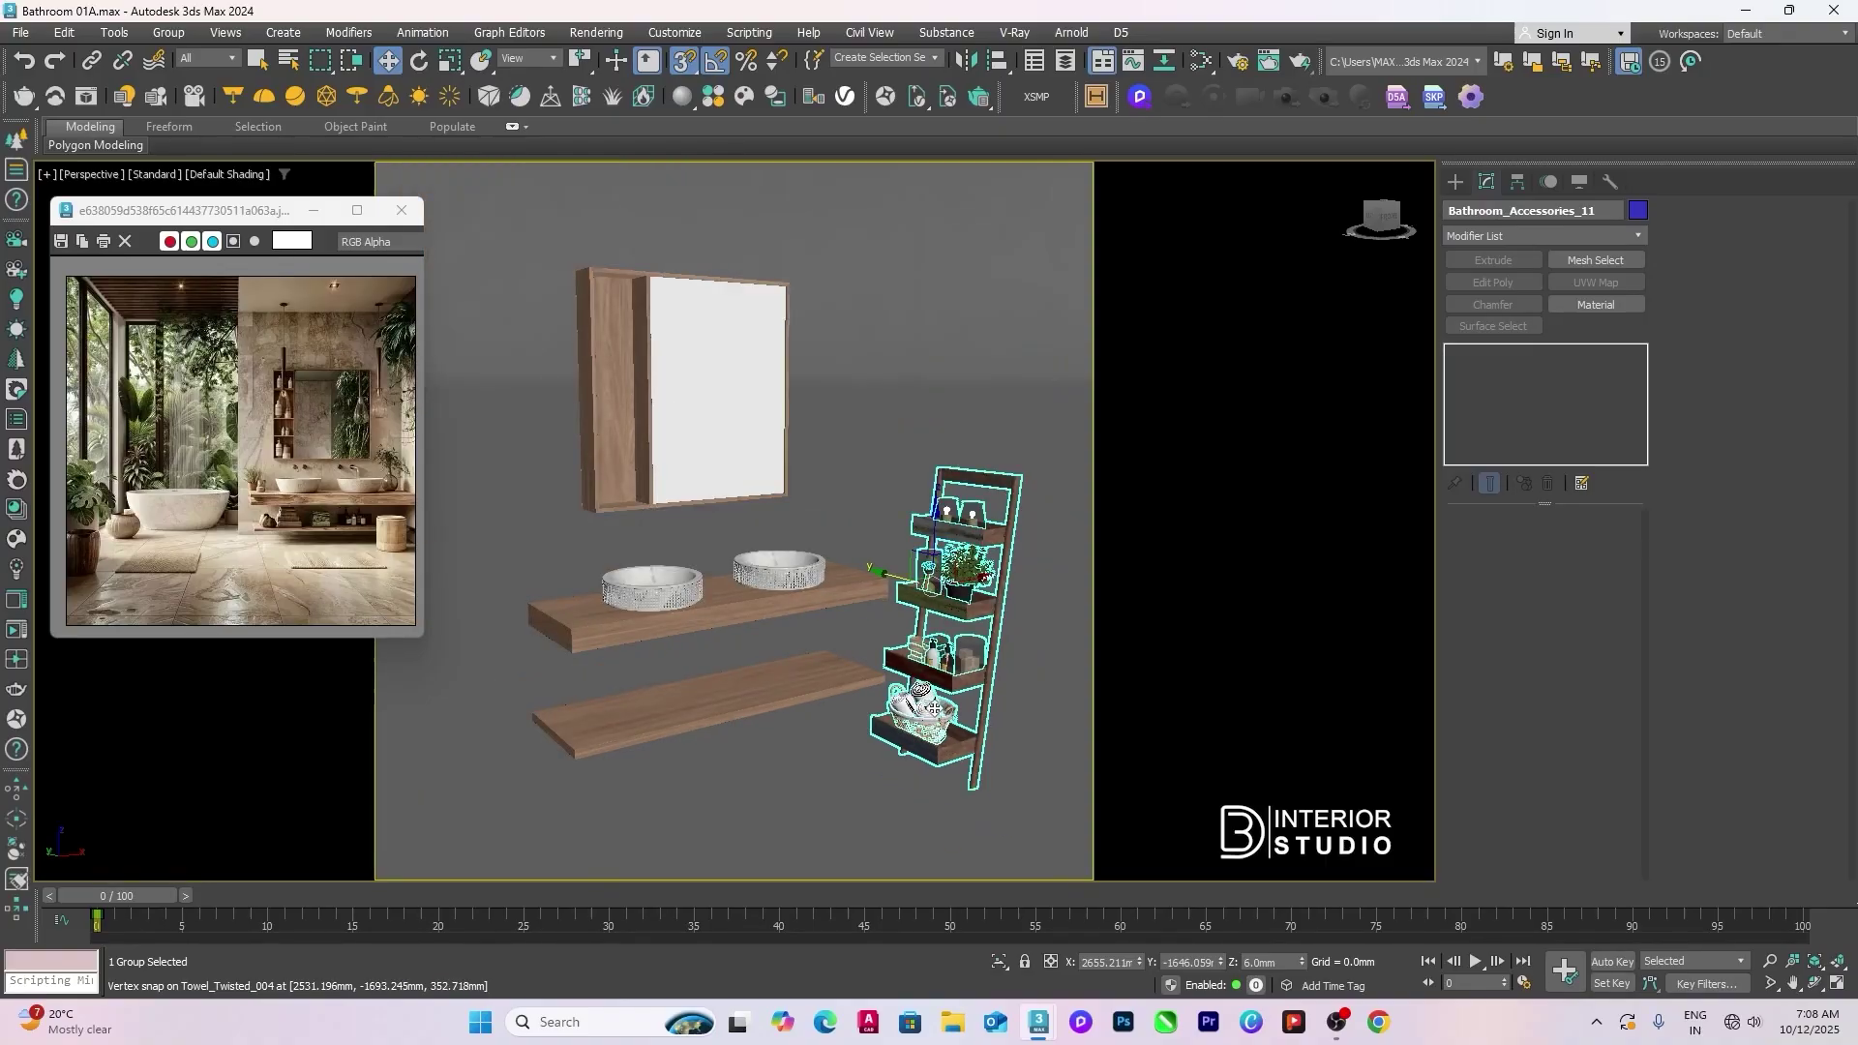
pyautogui.keyDown('alt'); pyautogui.moveTo(934, 709); pyautogui.dragTo(909, 603, button='middle'); pyautogui.keyUp('alt')
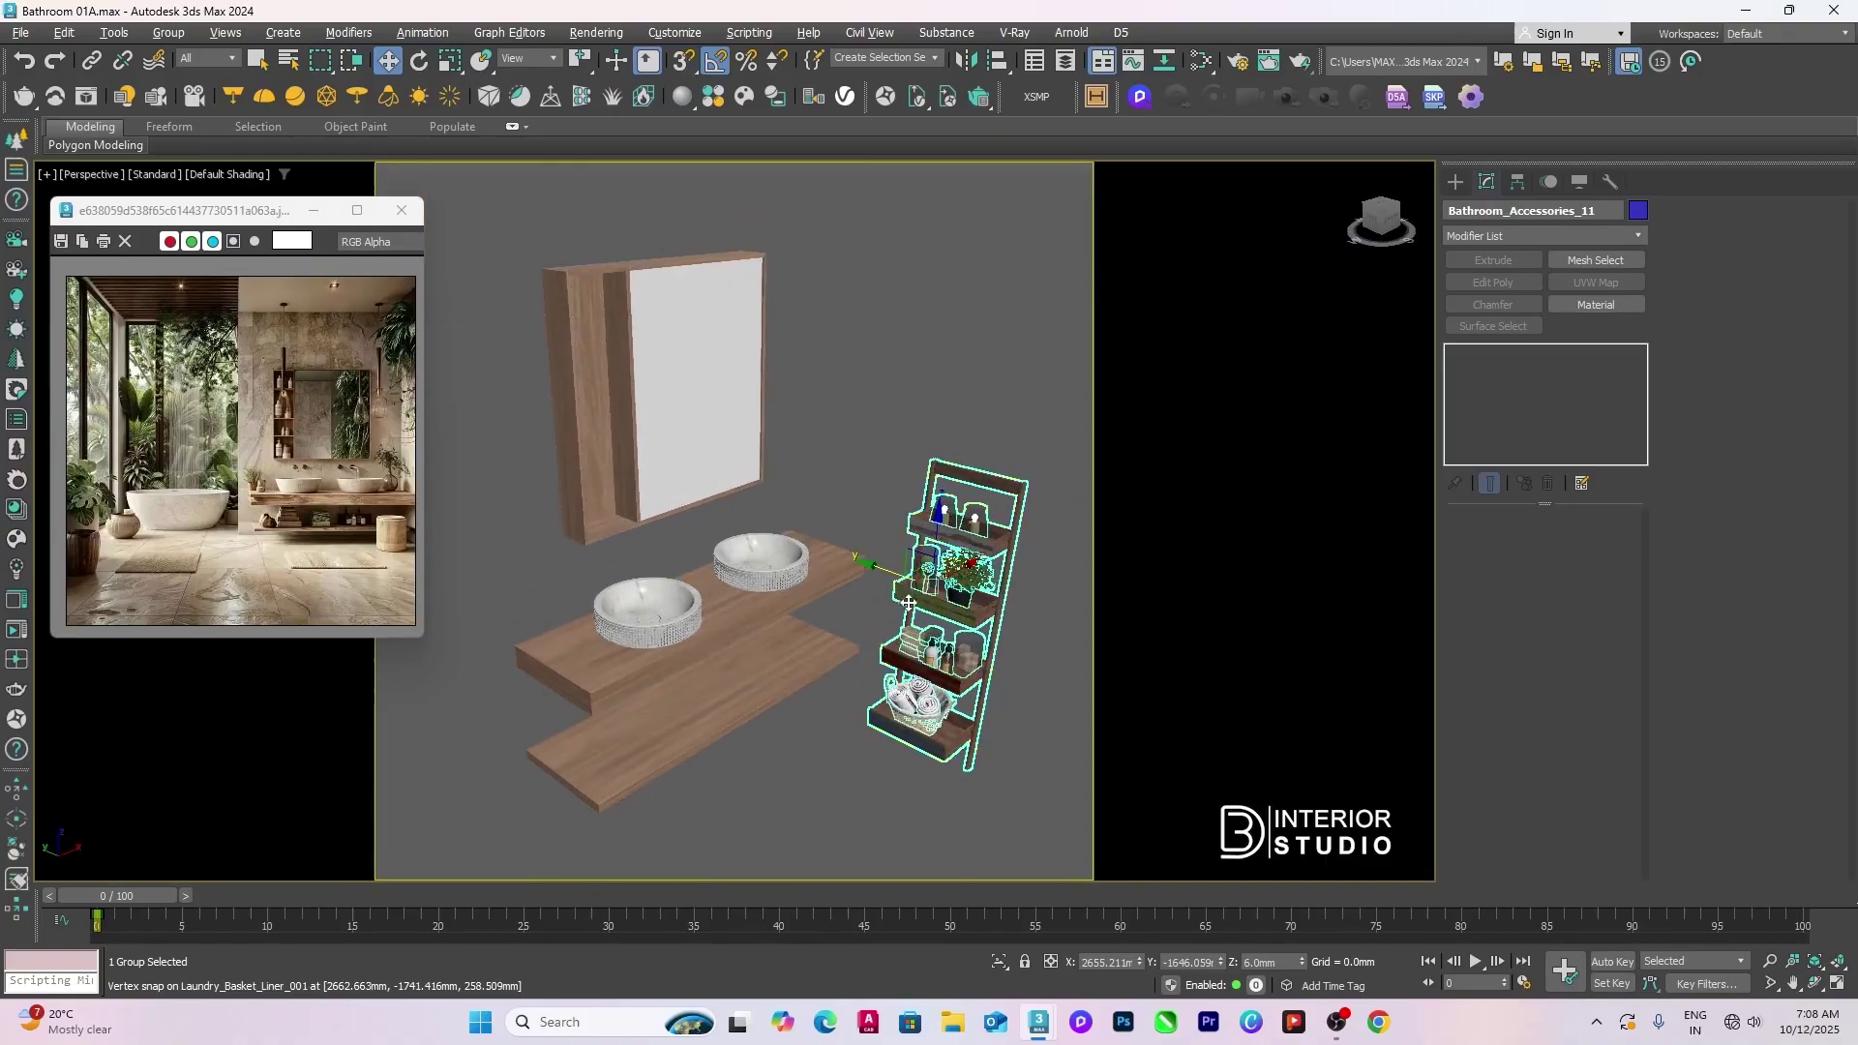
pyautogui.press('s')
pyautogui.keyDown('shift'); pyautogui.moveTo(896, 573); pyautogui.dragTo(859, 620); pyautogui.keyUp('shift')
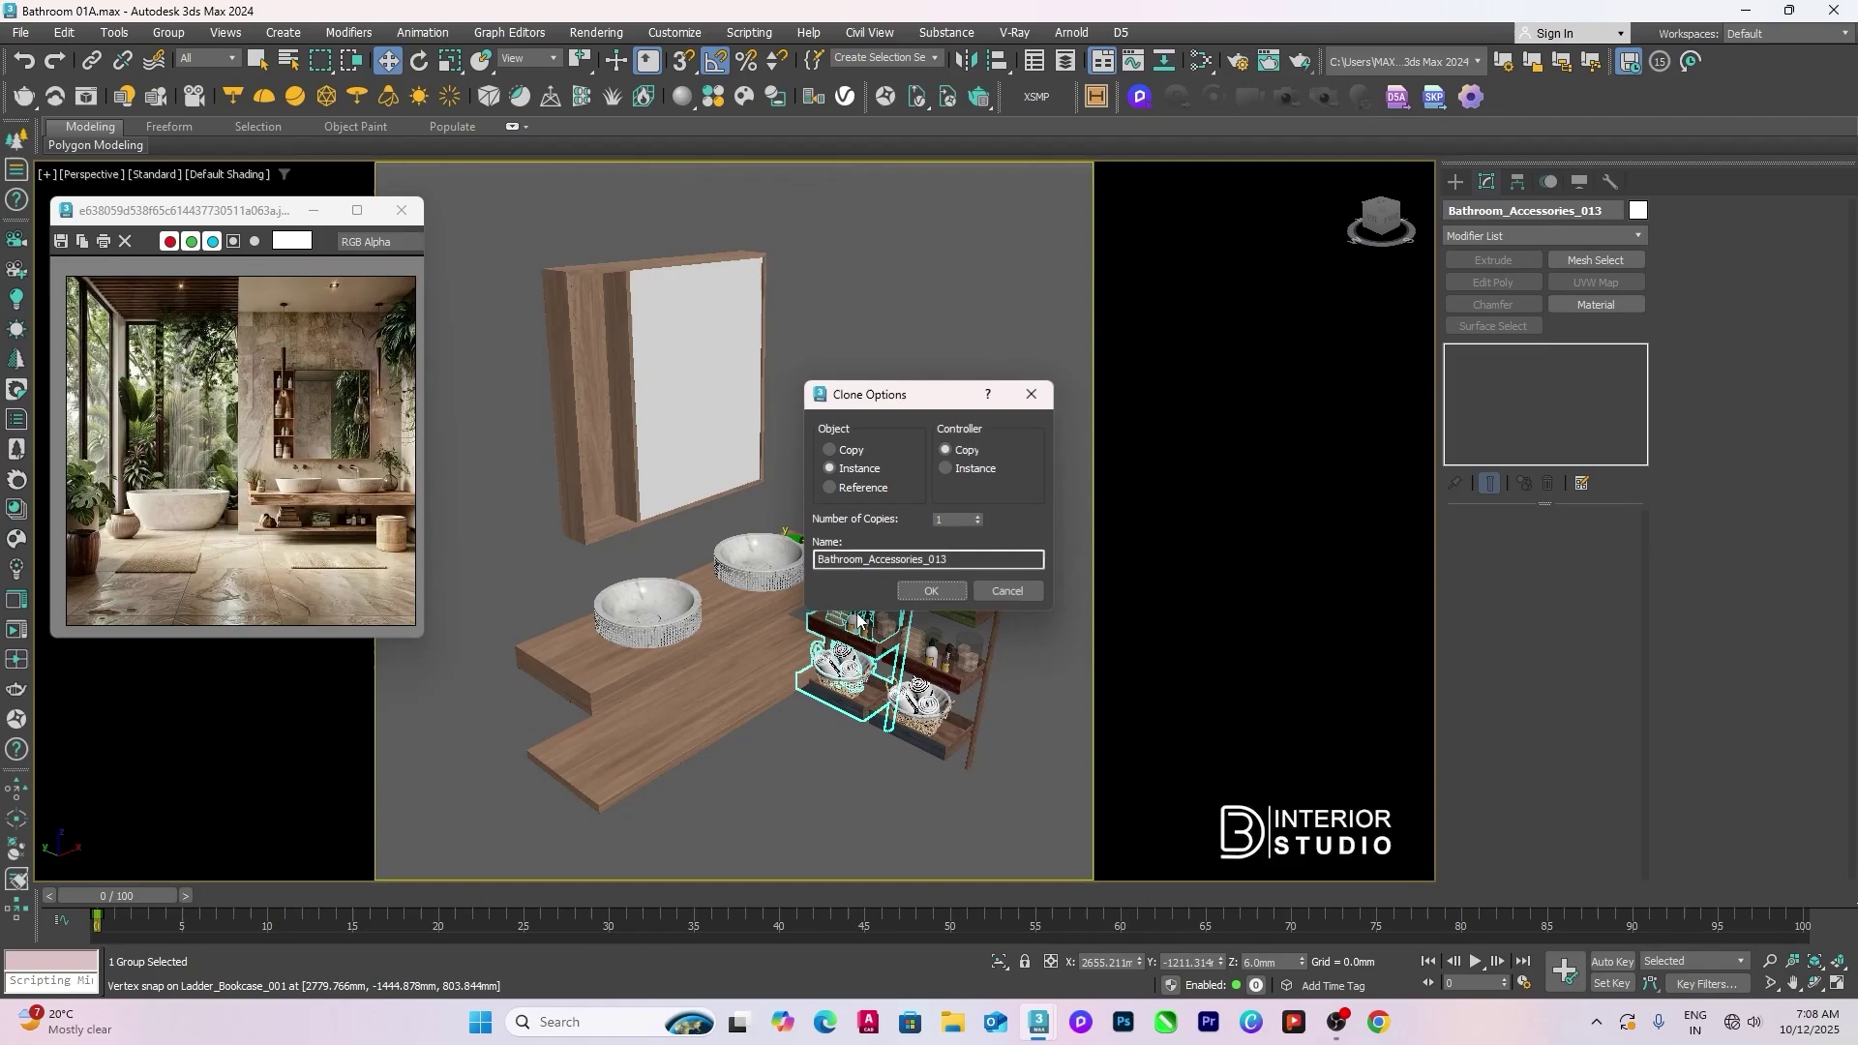
pyautogui.click(929, 590)
pyautogui.click(934, 619)
pyautogui.rightClick(955, 612)
pyautogui.click(995, 543)
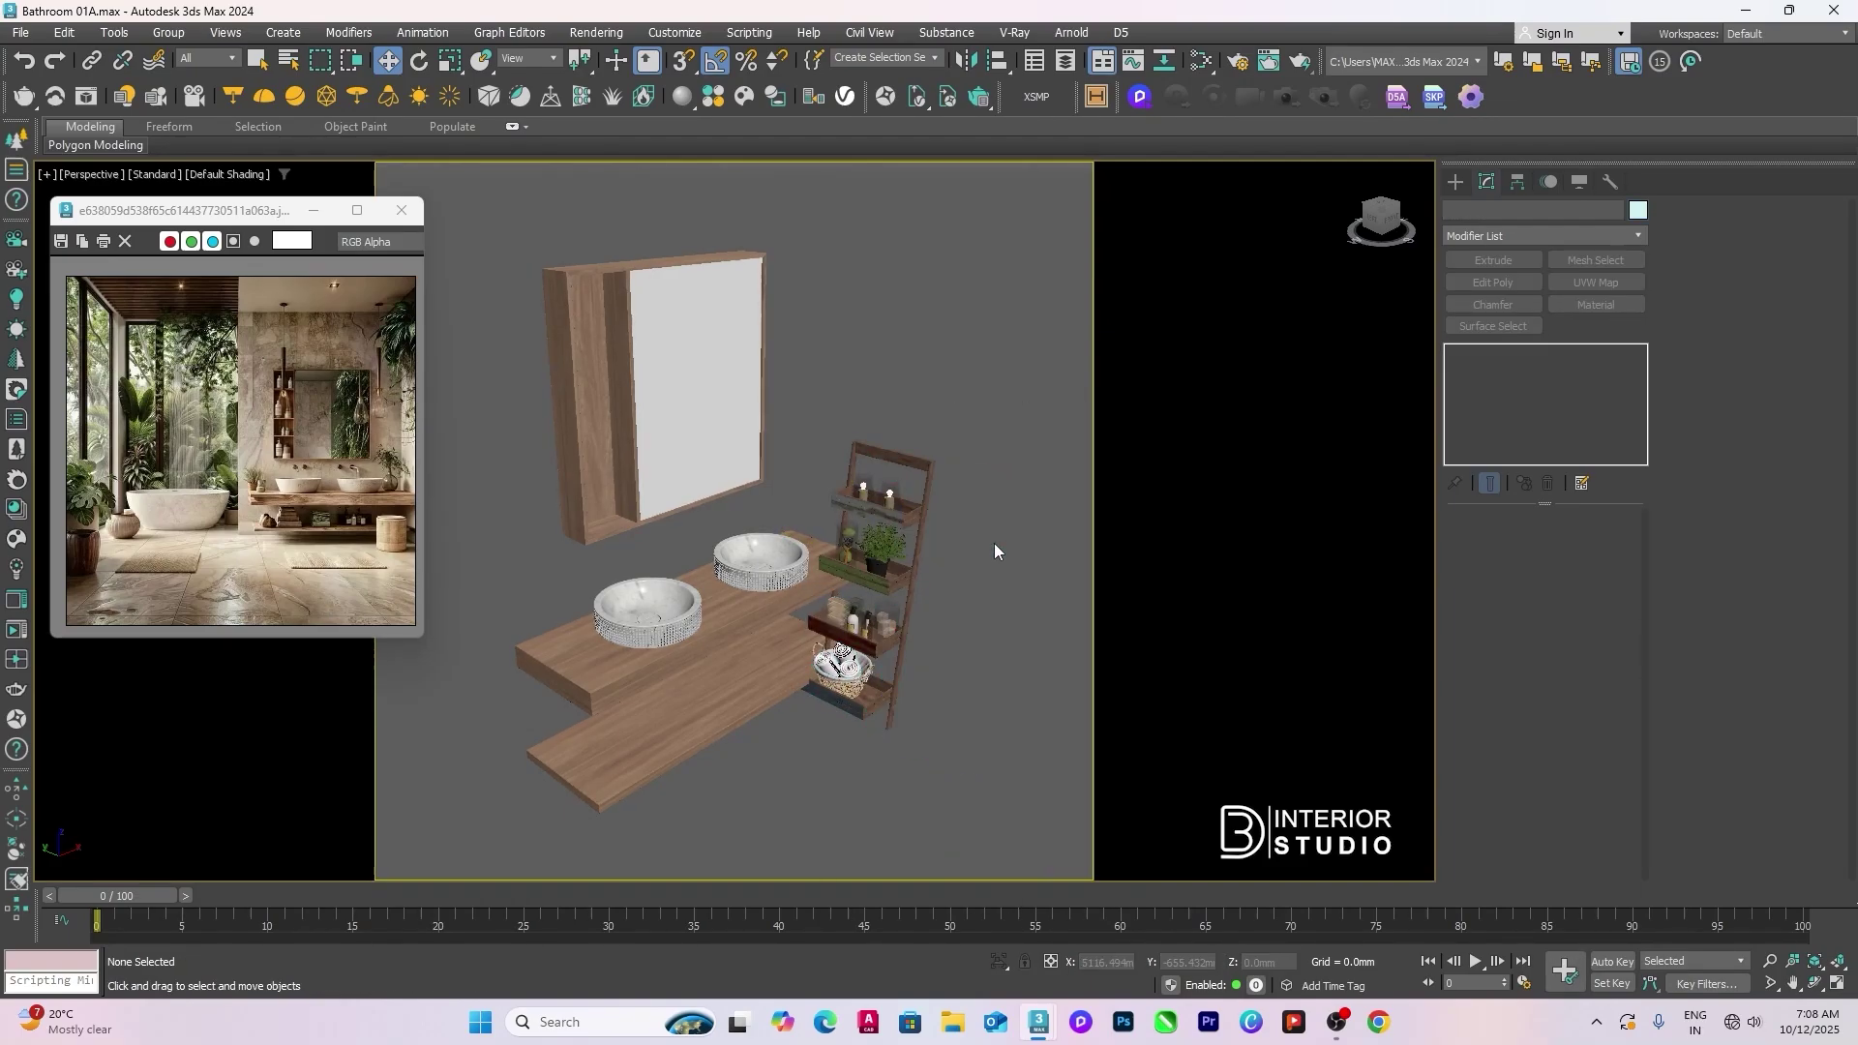
# Step: Ungroup the copied ladder shelf so its accessories can be selected separately
pyautogui.click(879, 573)
pyautogui.scroll(5, 883, 581)
pyautogui.scroll(-5, 890, 594)
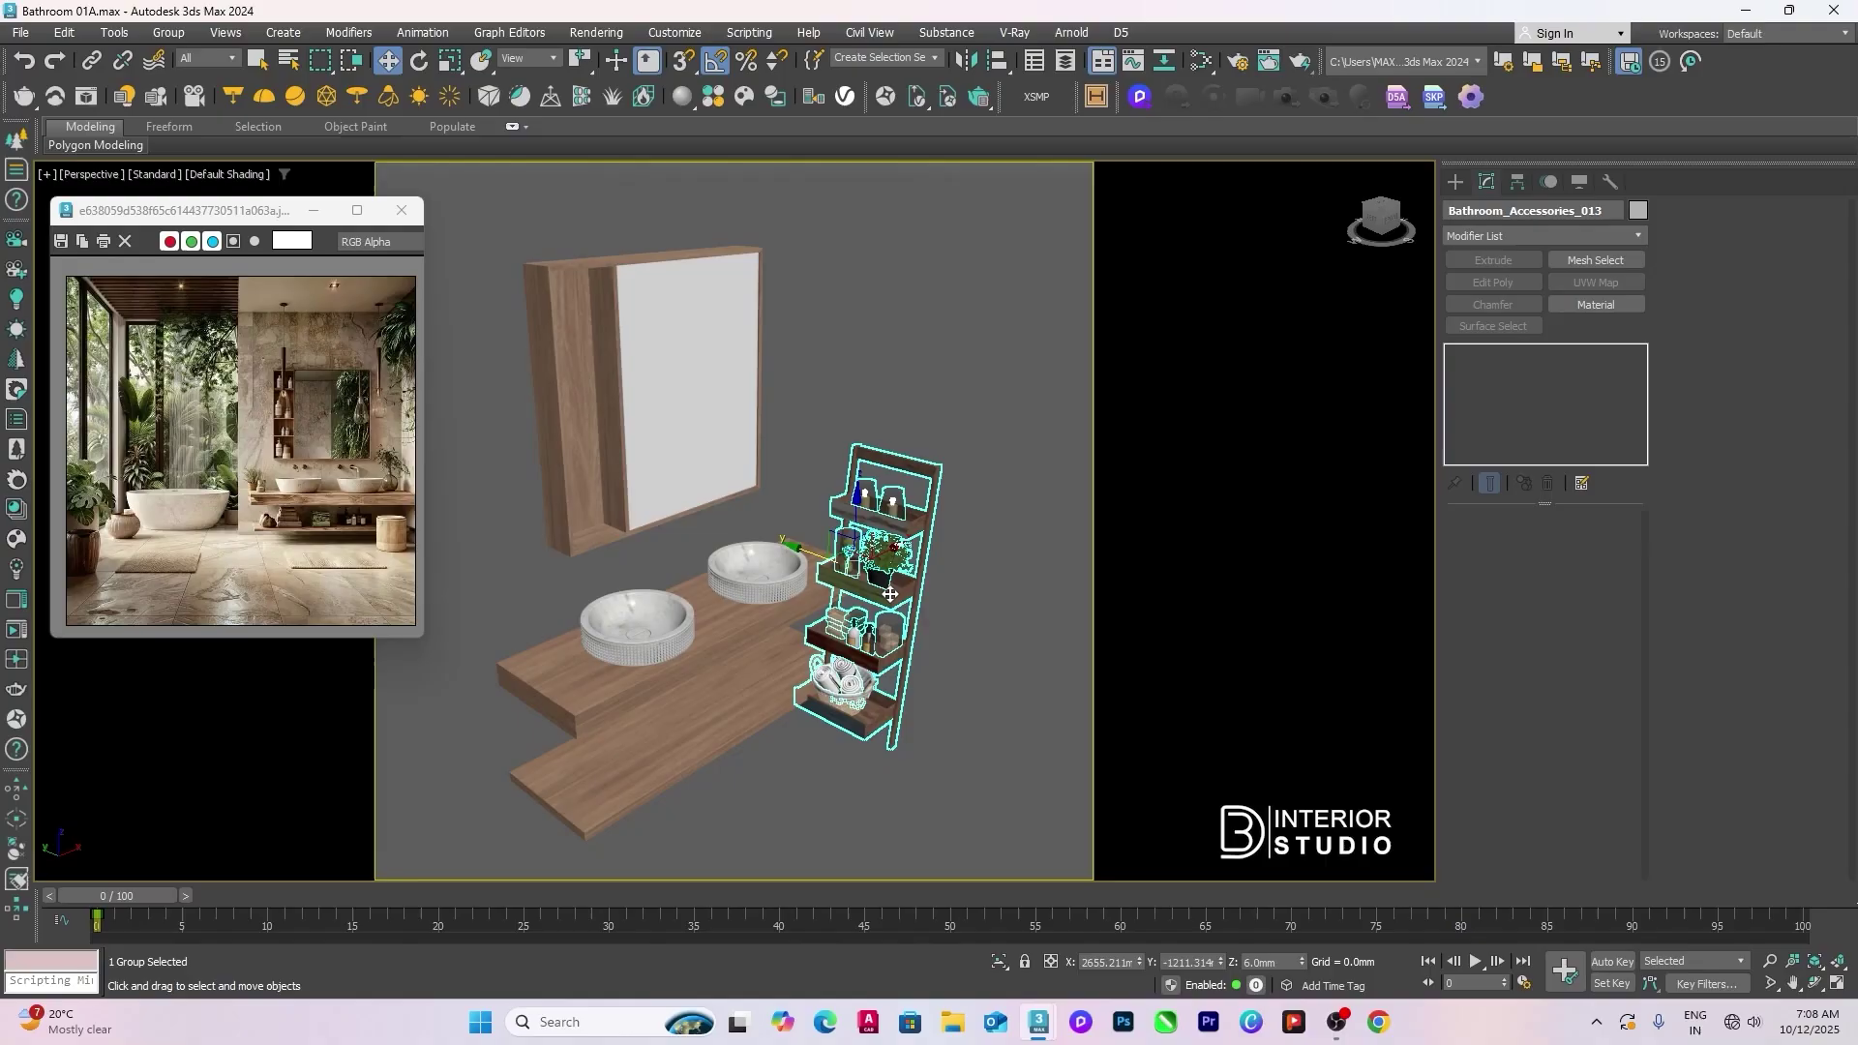
pyautogui.hotkey('alt', 'g')
pyautogui.press('u')
pyautogui.click(974, 610)
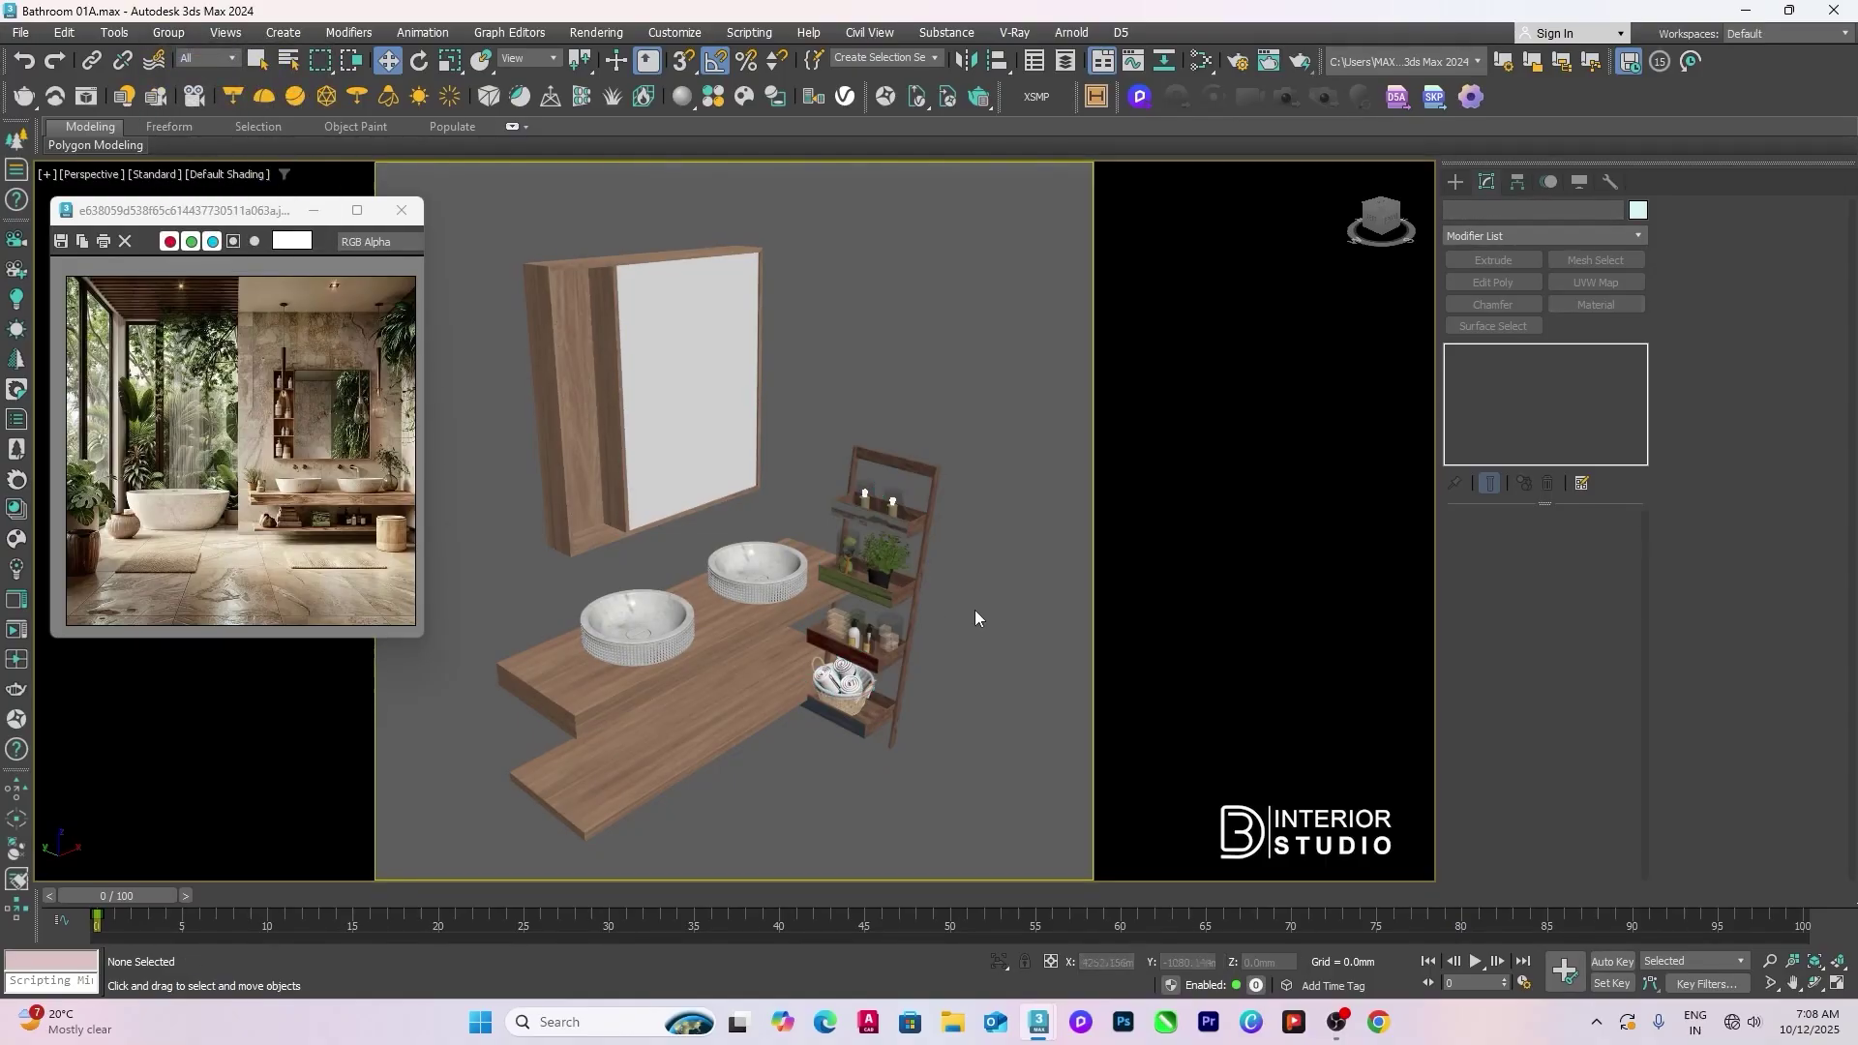
# Step: Move the rolled towels and their wicker basket from the ladder shelf over the lower vanity shelf and group them
pyautogui.click(879, 631)
pyautogui.scroll(3, 855, 680)
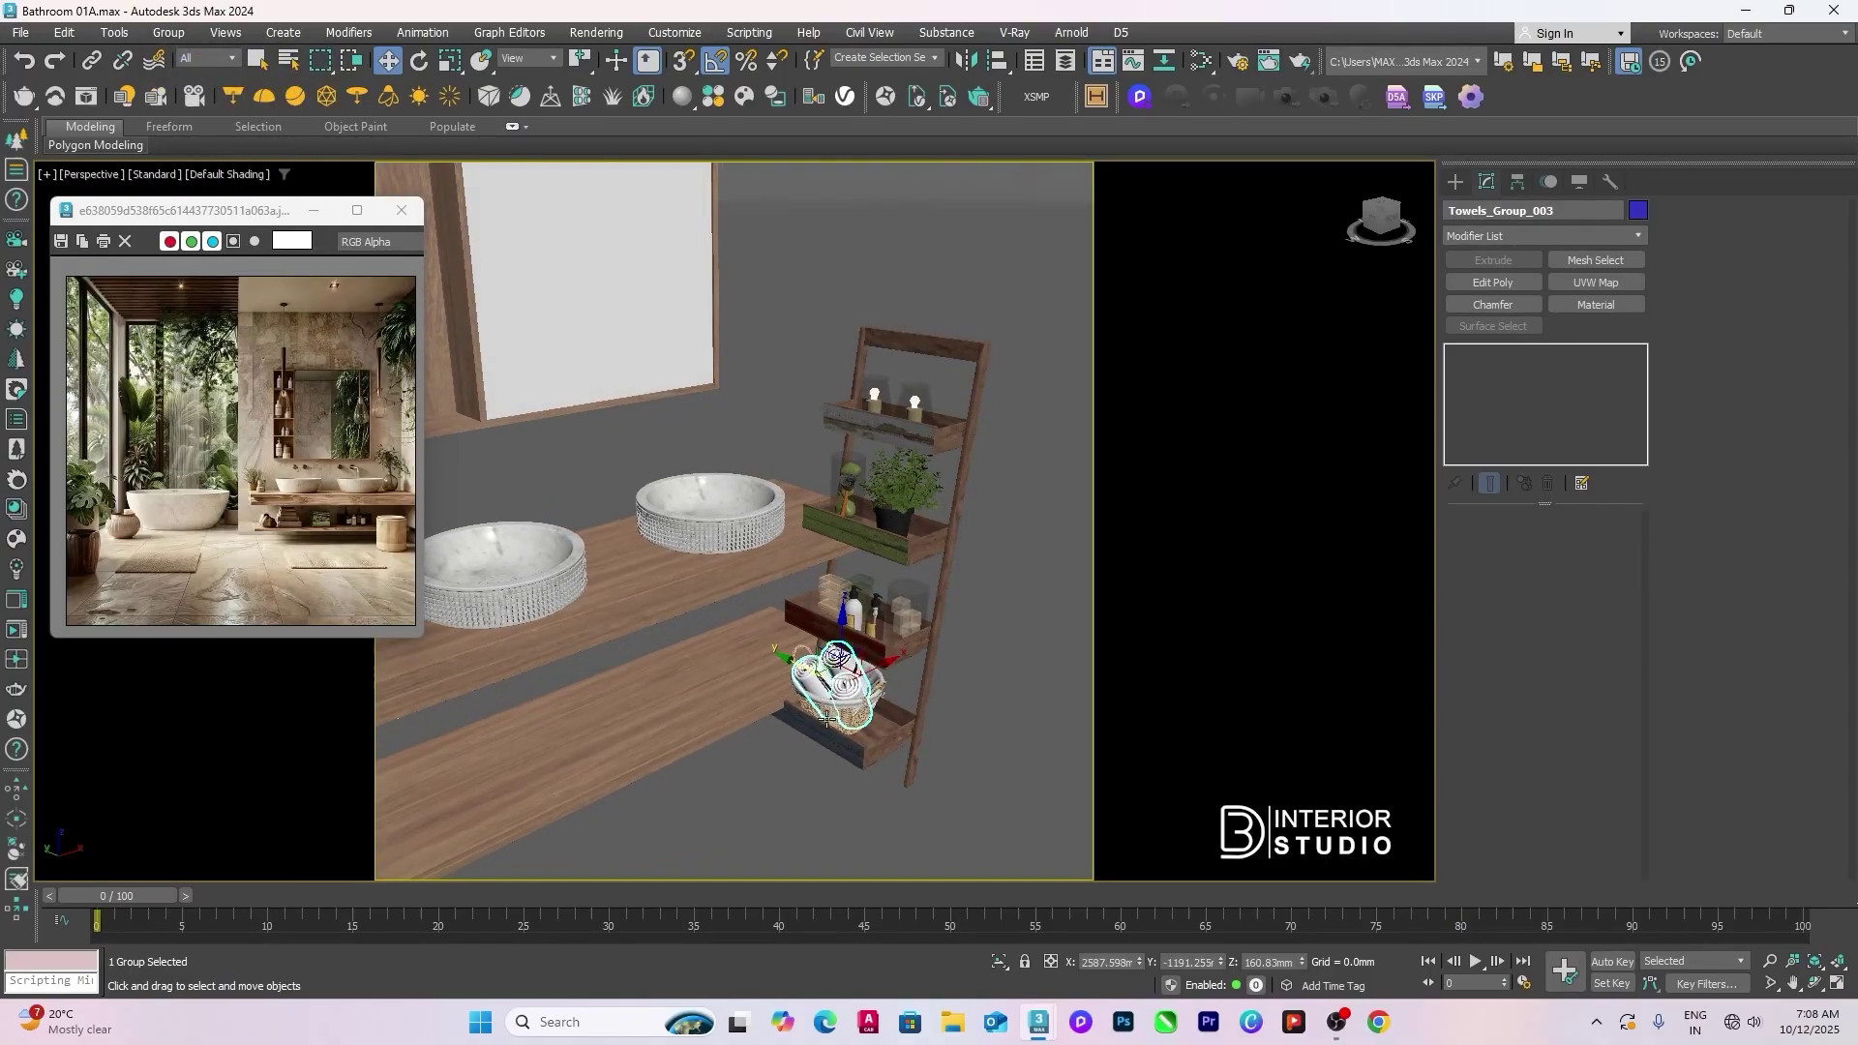
pyautogui.scroll(4, 852, 643)
pyautogui.click(899, 616)
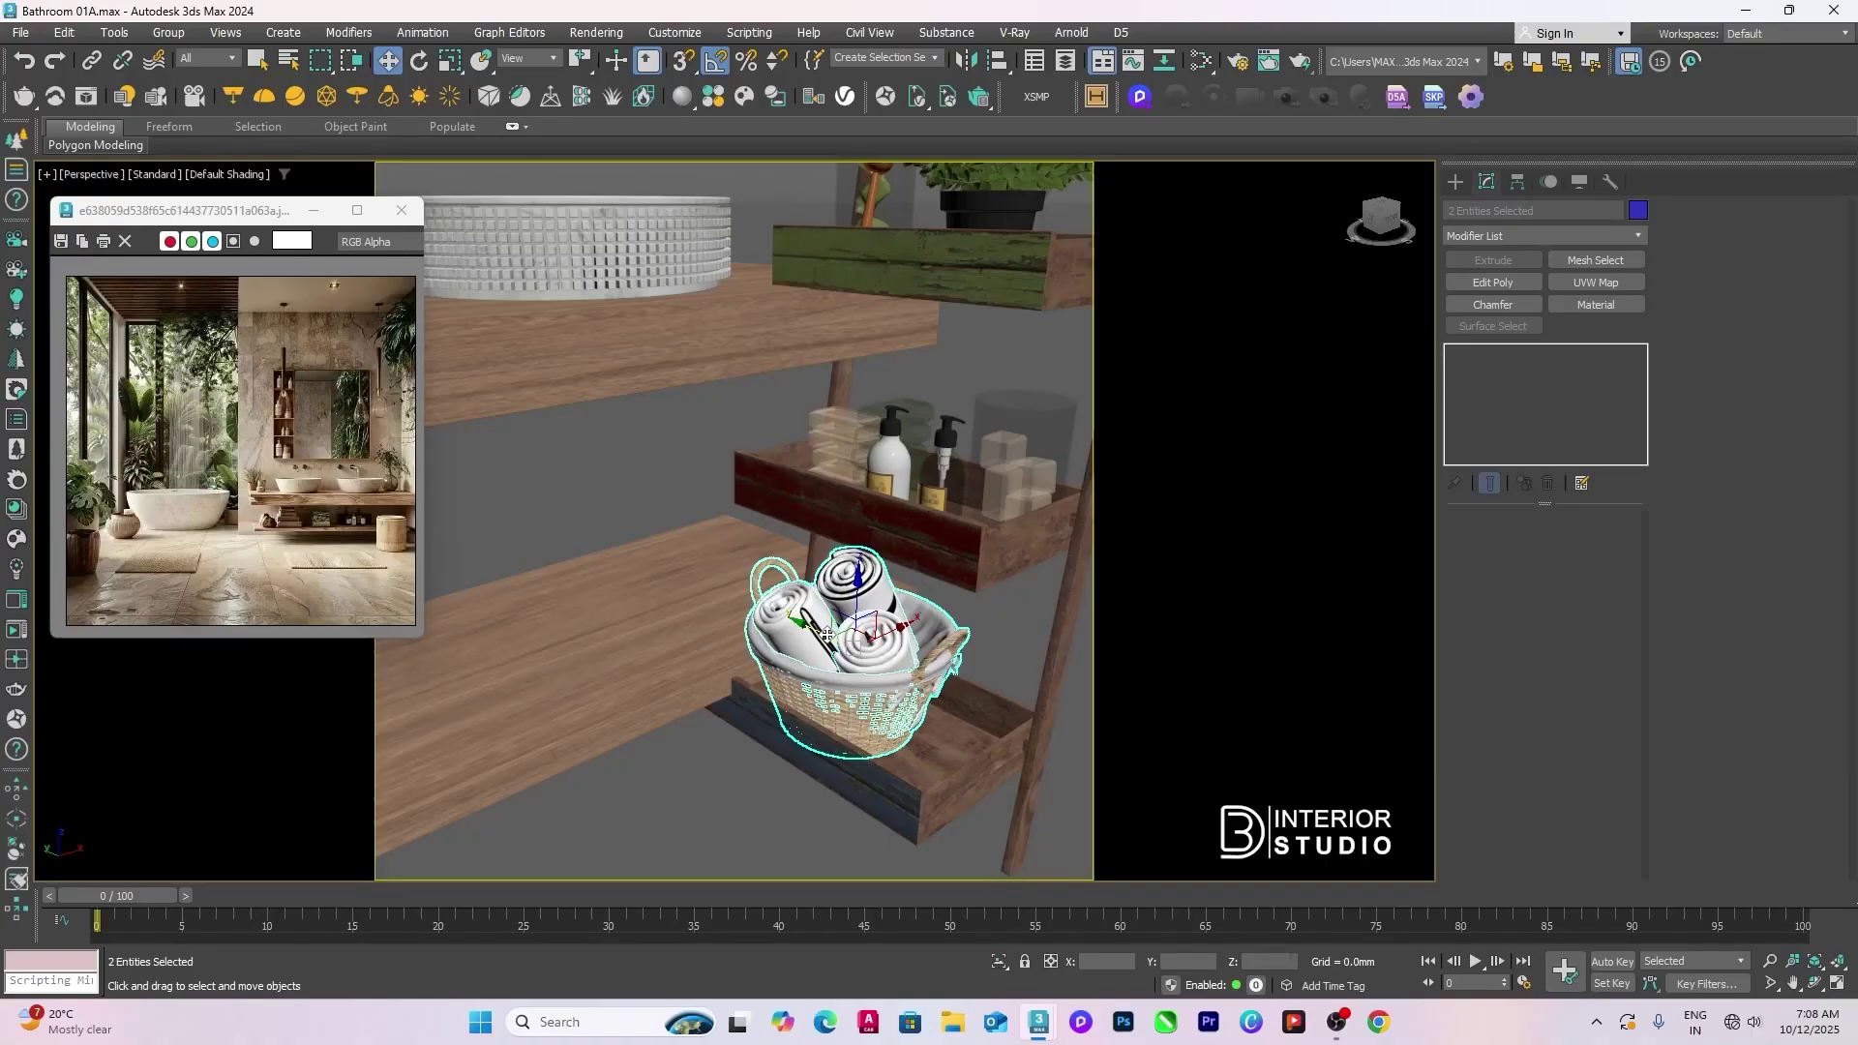
pyautogui.moveTo(827, 634); pyautogui.dragTo(634, 542)
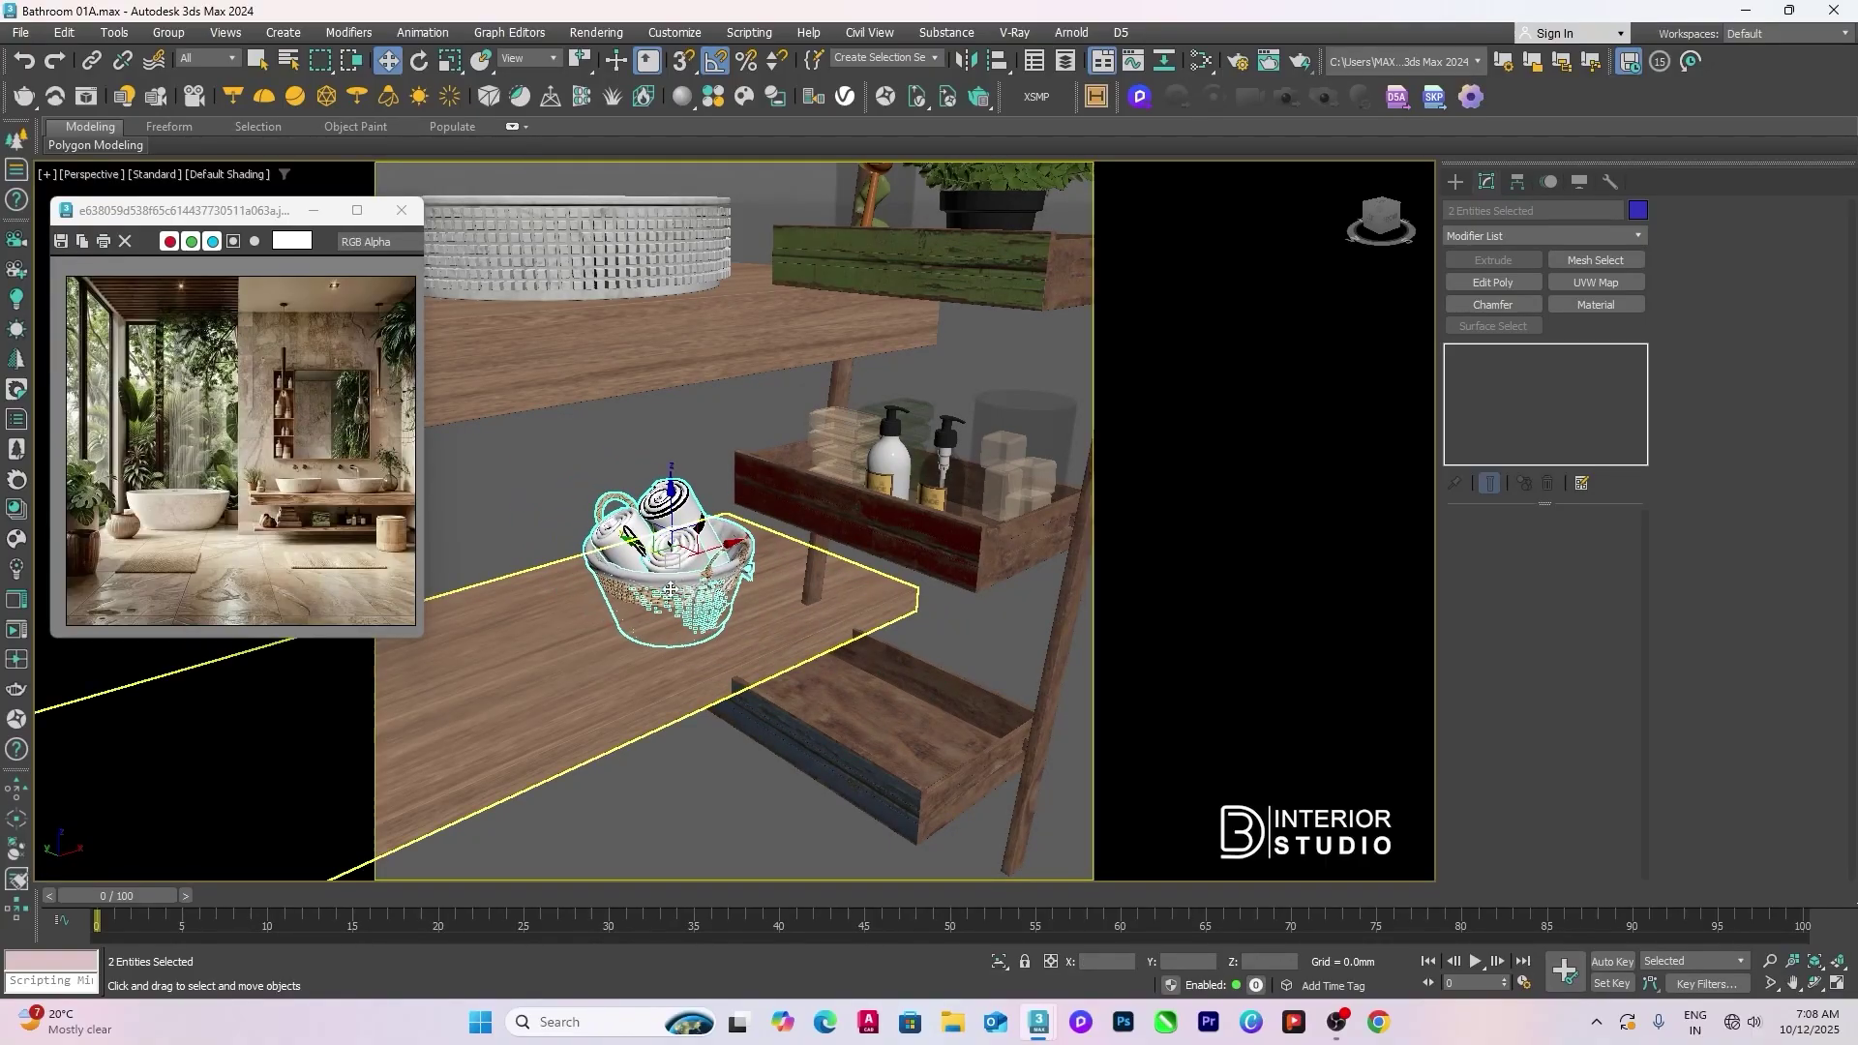
pyautogui.click(542, 507)
pyautogui.click(650, 552)
pyautogui.keyDown('ctrl'); pyautogui.click(648, 593); pyautogui.keyUp('ctrl')
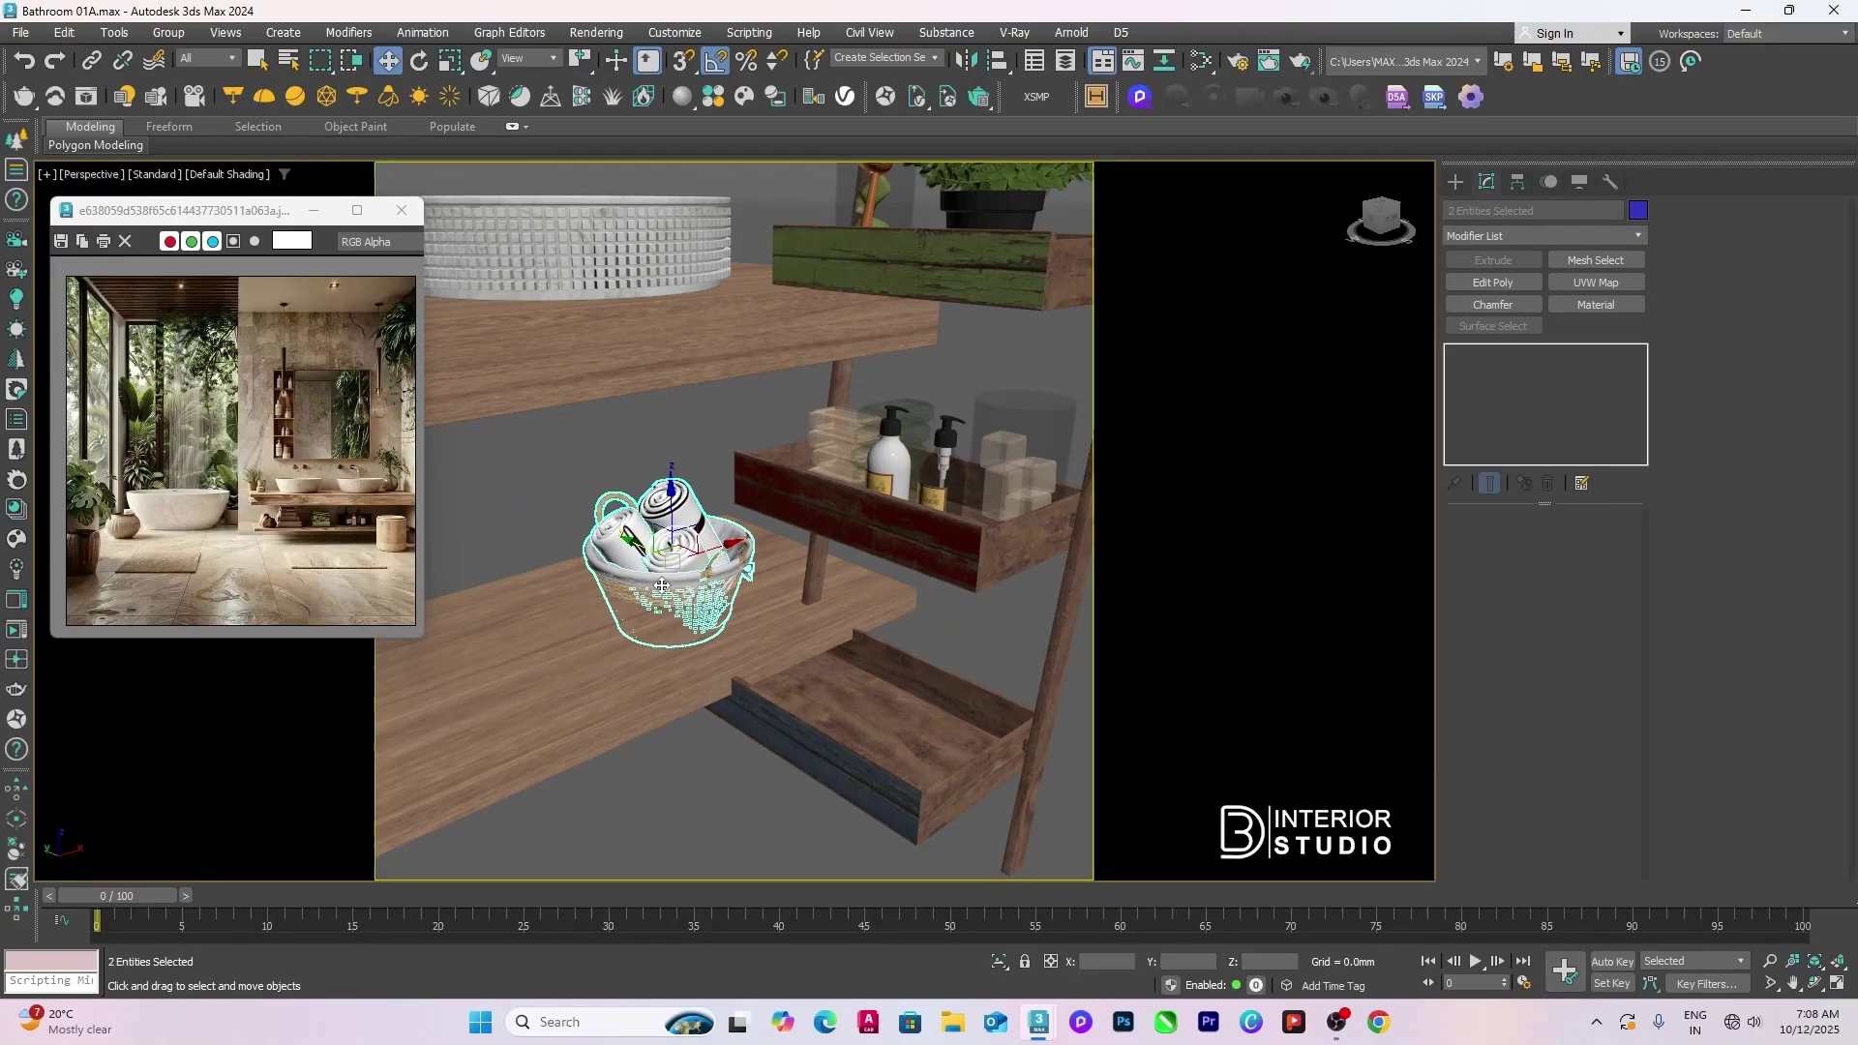
pyautogui.hotkey('ctrl', 'g')
pyautogui.click(948, 548)
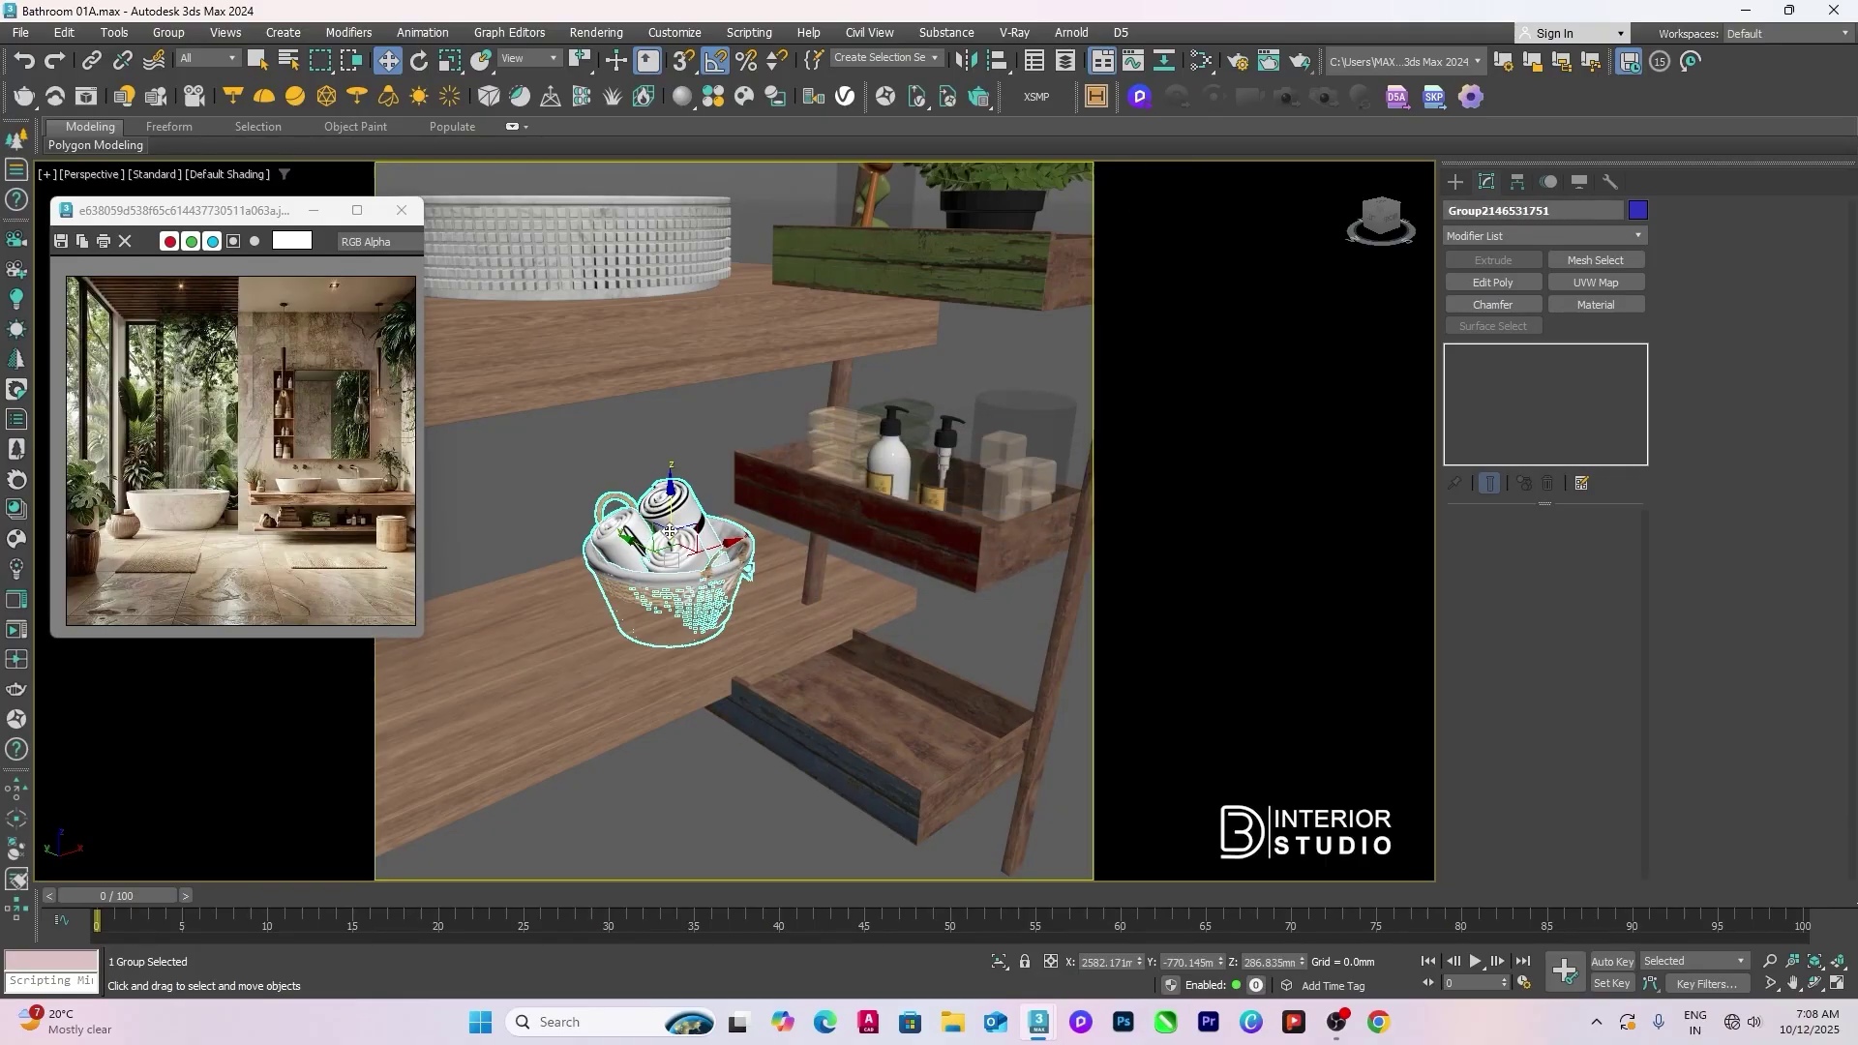
# Step: Align the towel basket group to the lower vanity shelf in Z only, its minimum to the shelf's maximum
pyautogui.hotkey('alt', 'a')
pyautogui.click(630, 688)
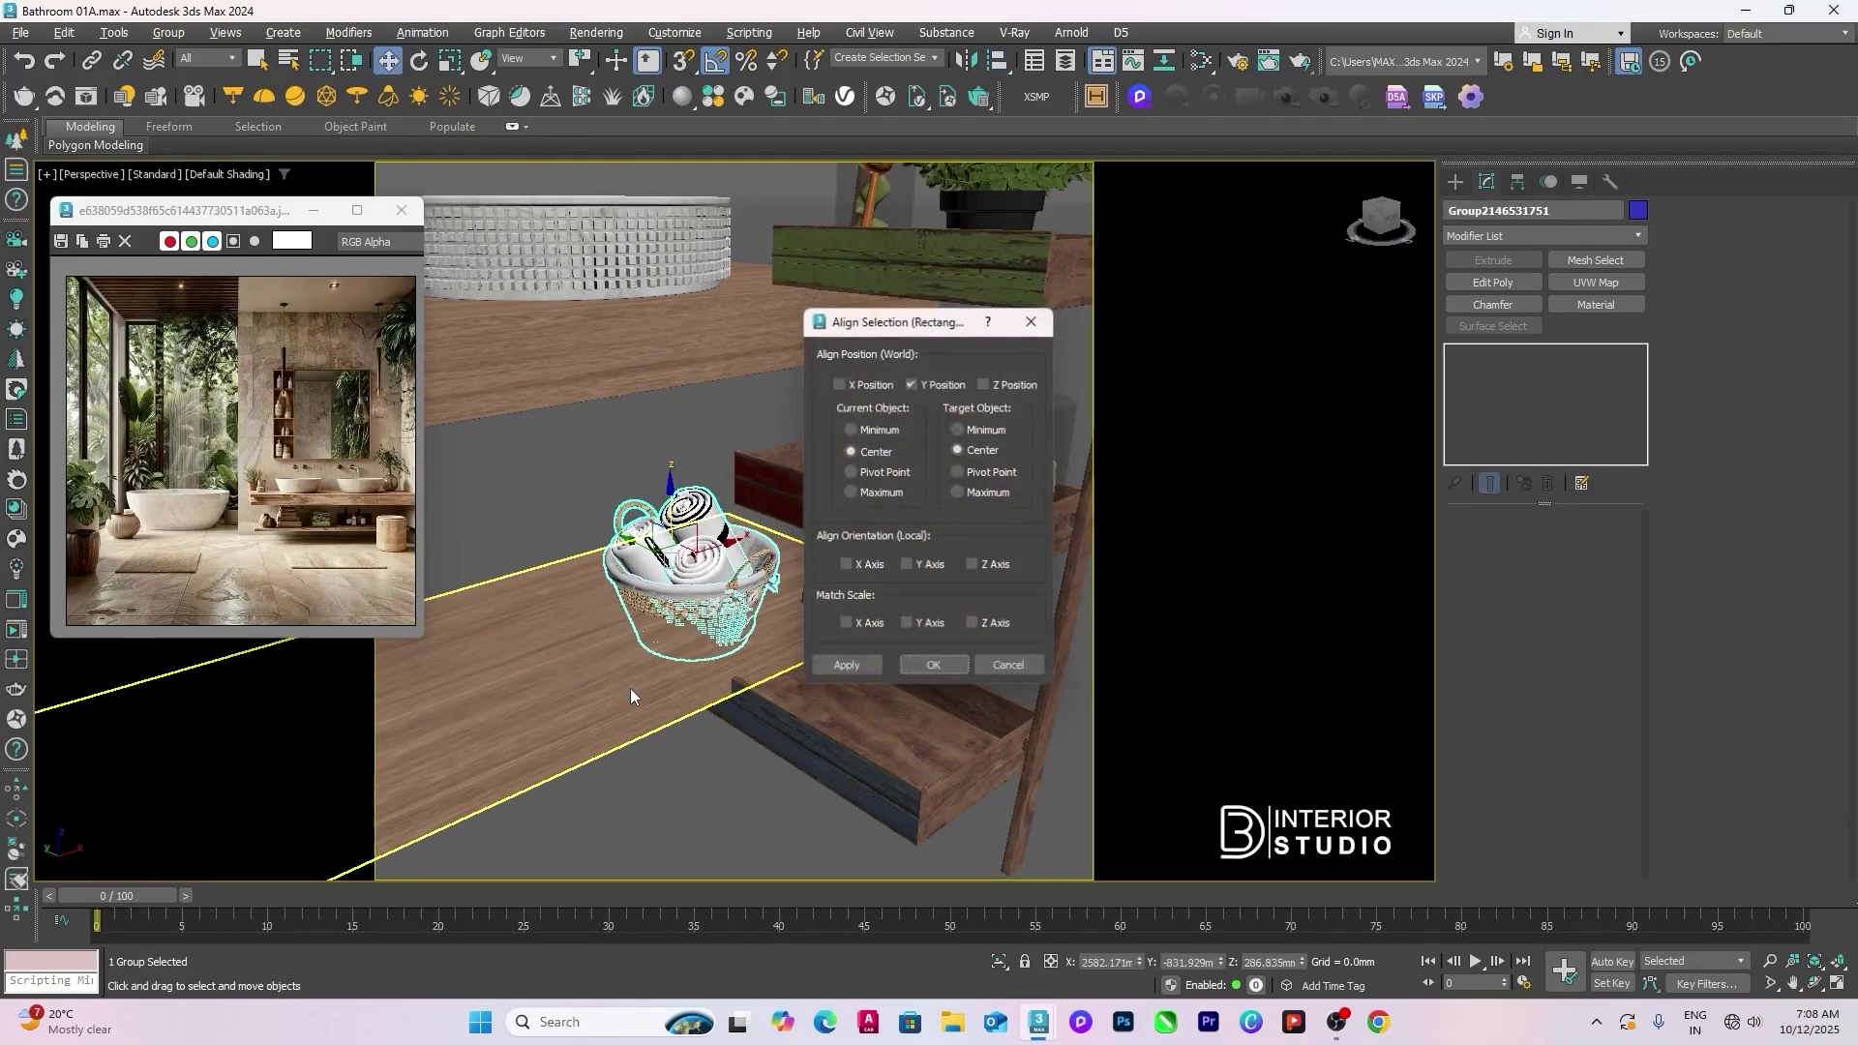
pyautogui.click(958, 493)
pyautogui.click(851, 428)
pyautogui.click(911, 385)
pyautogui.click(984, 384)
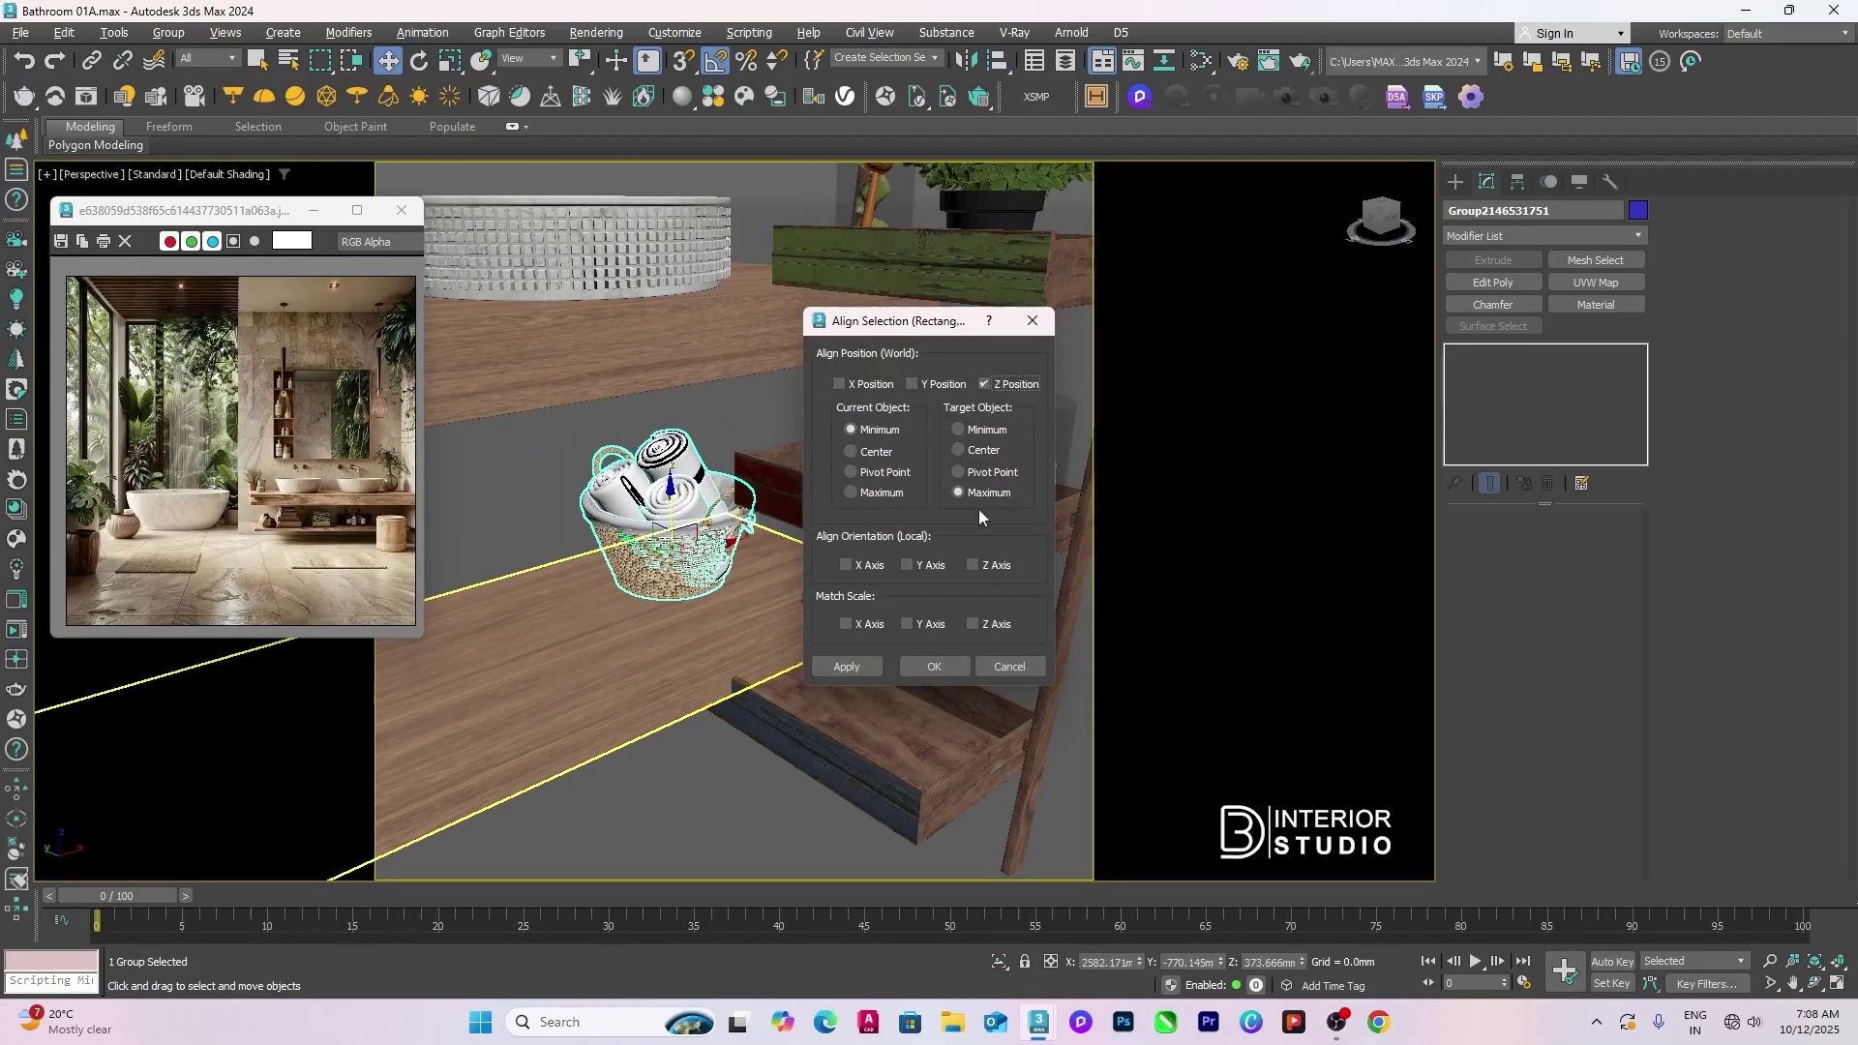
pyautogui.click(942, 670)
# Step: Rotate the towel basket around its vertical axis and shift it along the lower vanity shelf toward the ladder shelf
pyautogui.keyDown('alt'); pyautogui.moveTo(716, 591); pyautogui.dragTo(676, 548, button='middle'); pyautogui.keyUp('alt')
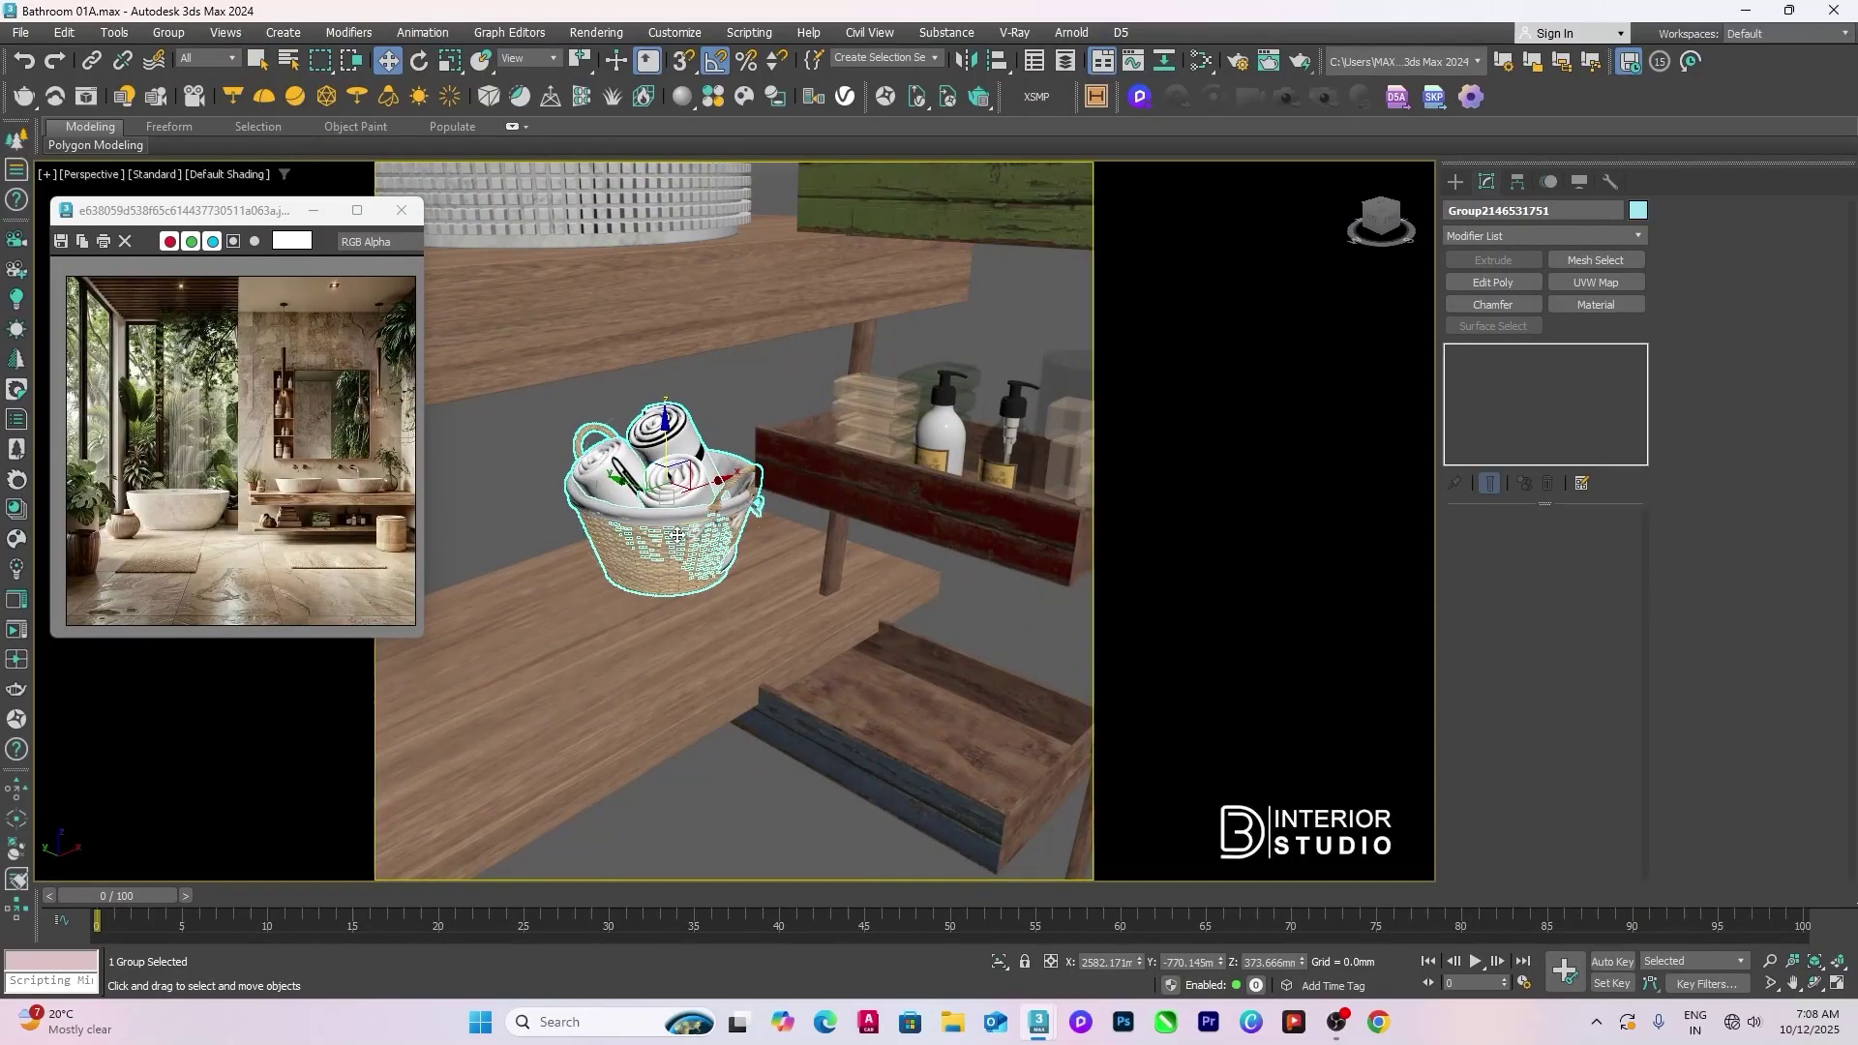
pyautogui.scroll(4, 676, 536)
pyautogui.press('e')
pyautogui.moveTo(682, 474); pyautogui.dragTo(615, 480)
pyautogui.scroll(-4, 716, 617)
pyautogui.keyDown('alt'); pyautogui.moveTo(716, 617); pyautogui.dragTo(706, 535, button='middle'); pyautogui.keyUp('alt')
pyautogui.press('w')
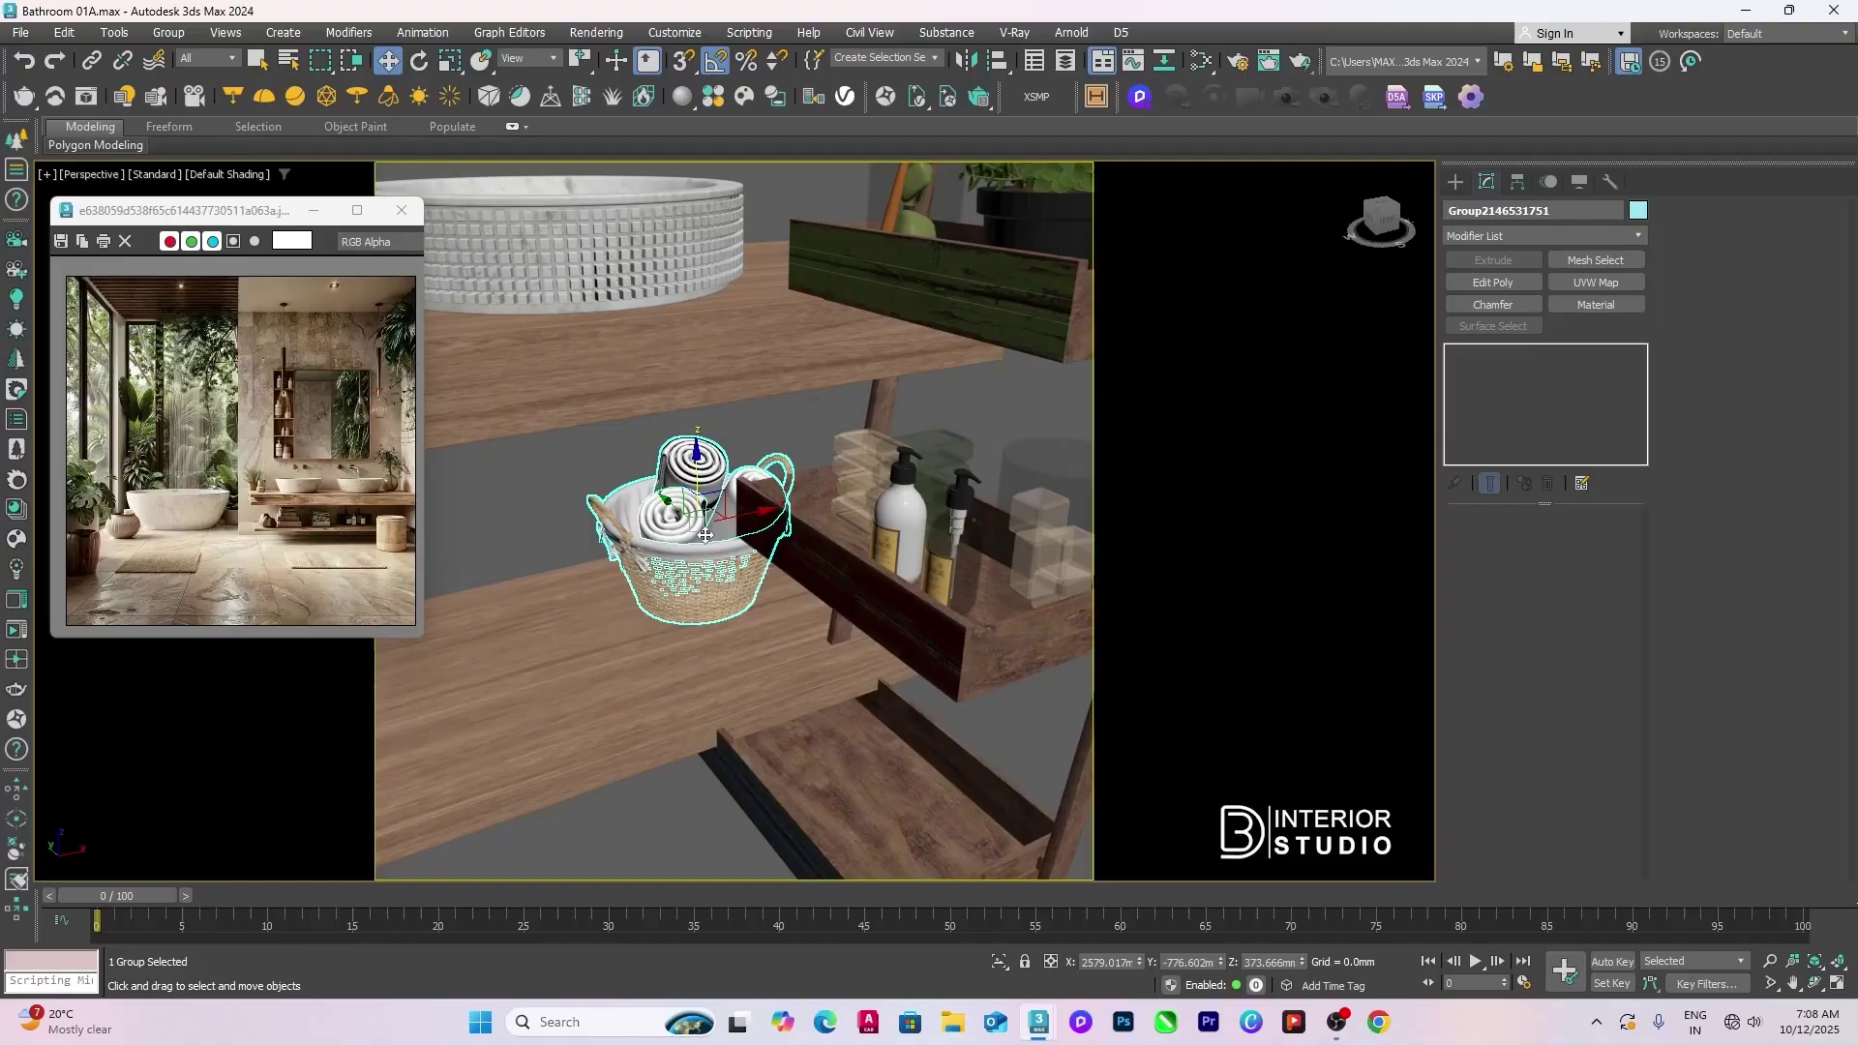
pyautogui.moveTo(672, 503); pyautogui.dragTo(686, 547)
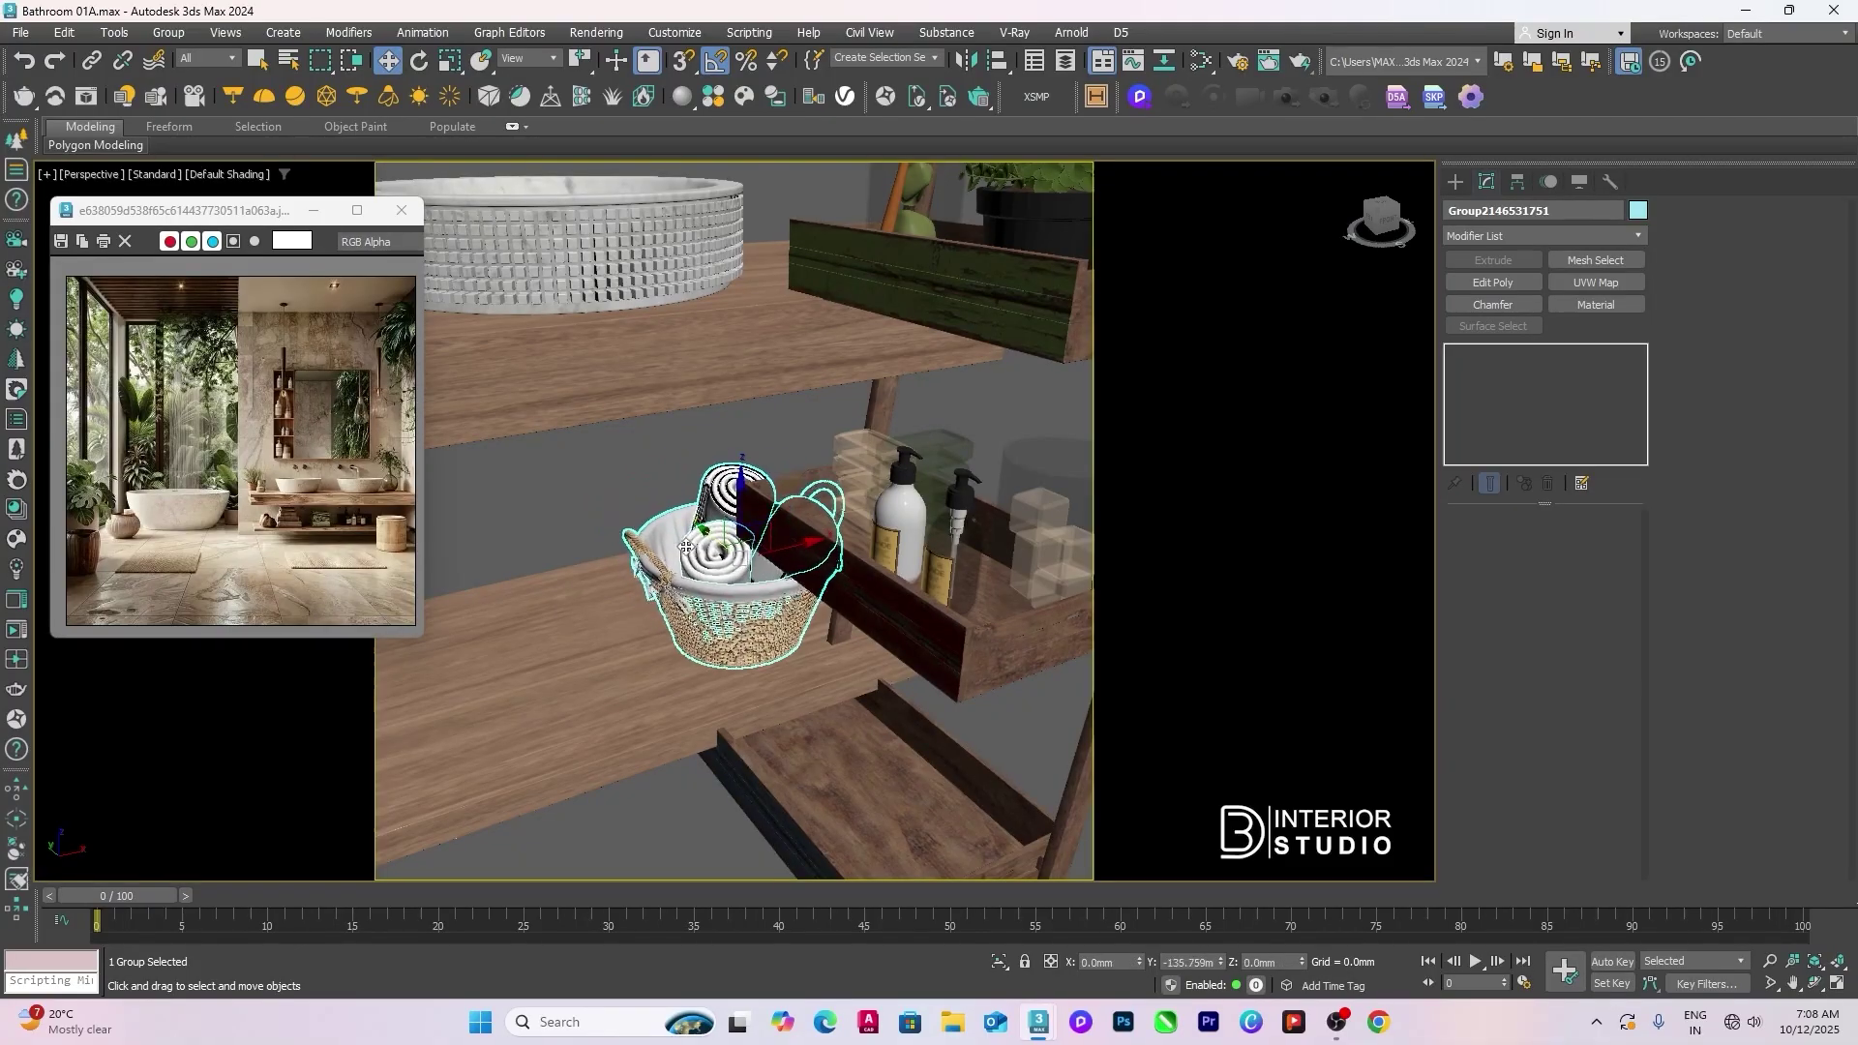
# Step: Select the two pump bottles on the ladder shelf and move them over to the vanity
pyautogui.click(937, 559)
pyautogui.scroll(-6, 937, 560)
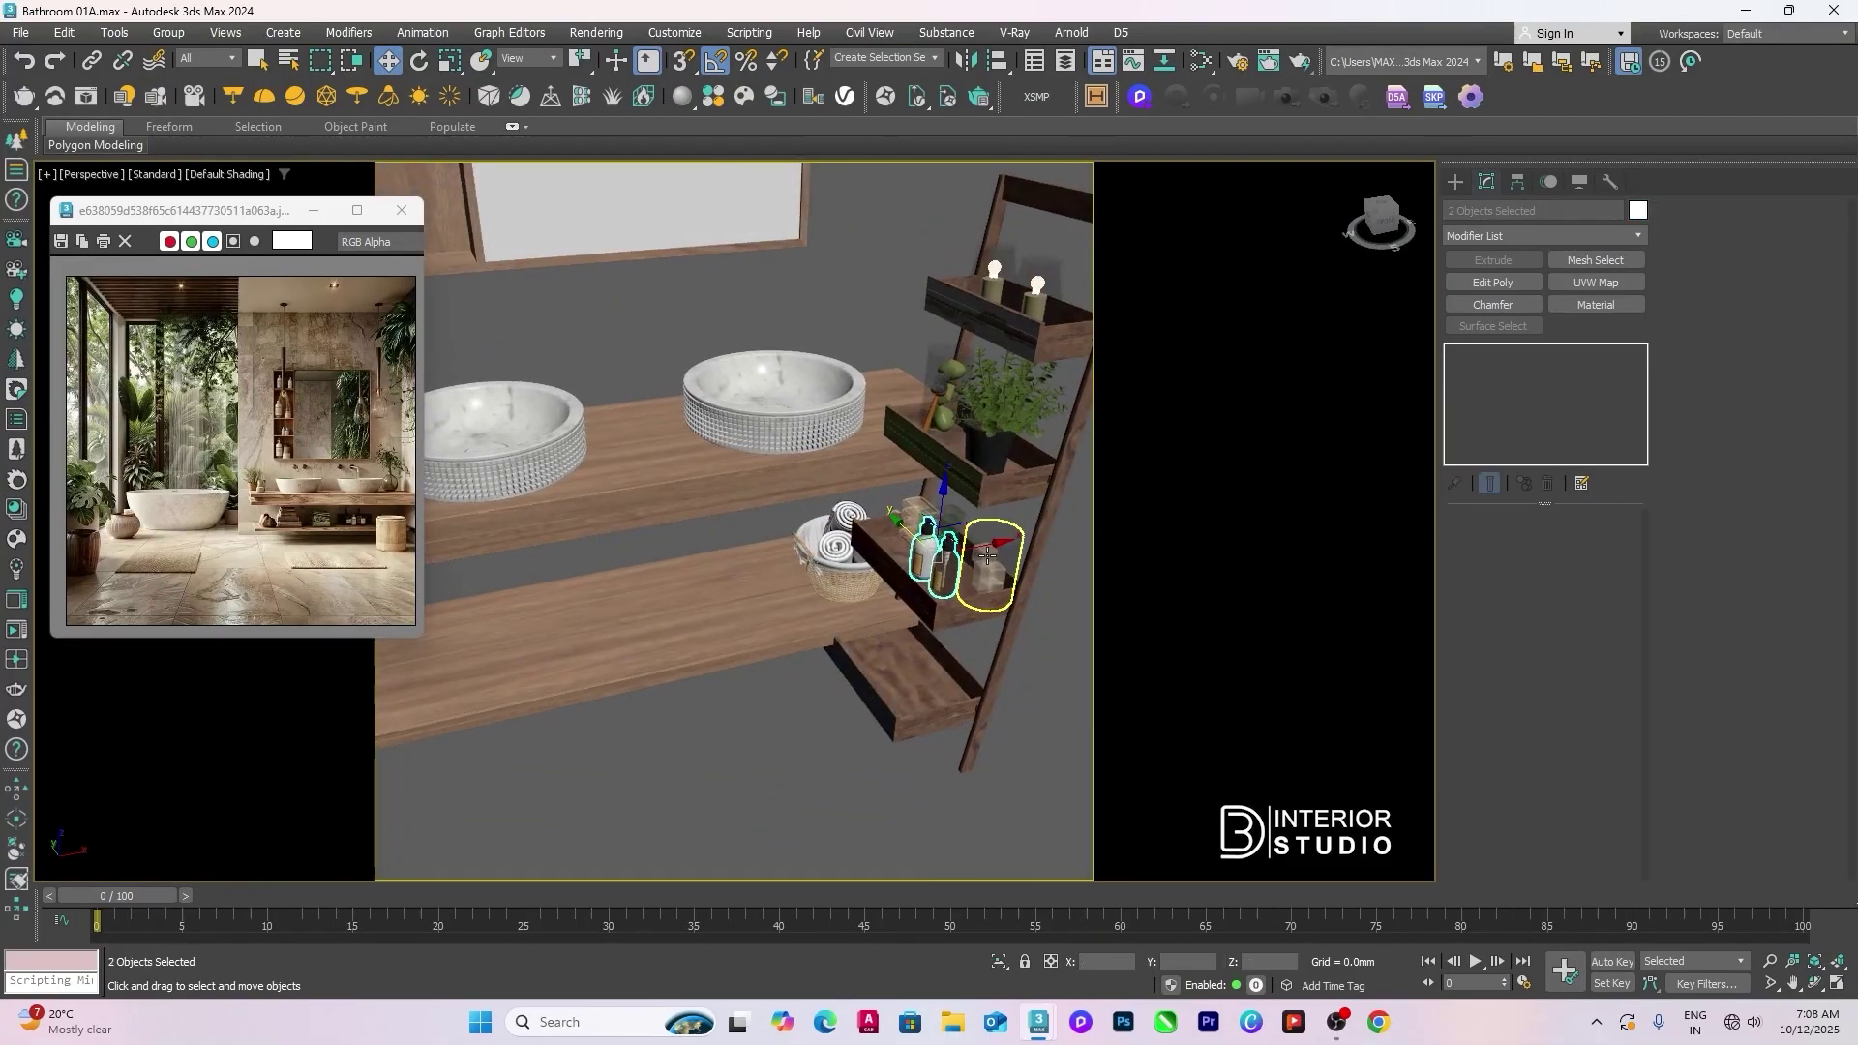
pyautogui.scroll(10, 987, 555)
pyautogui.scroll(-8, 887, 568)
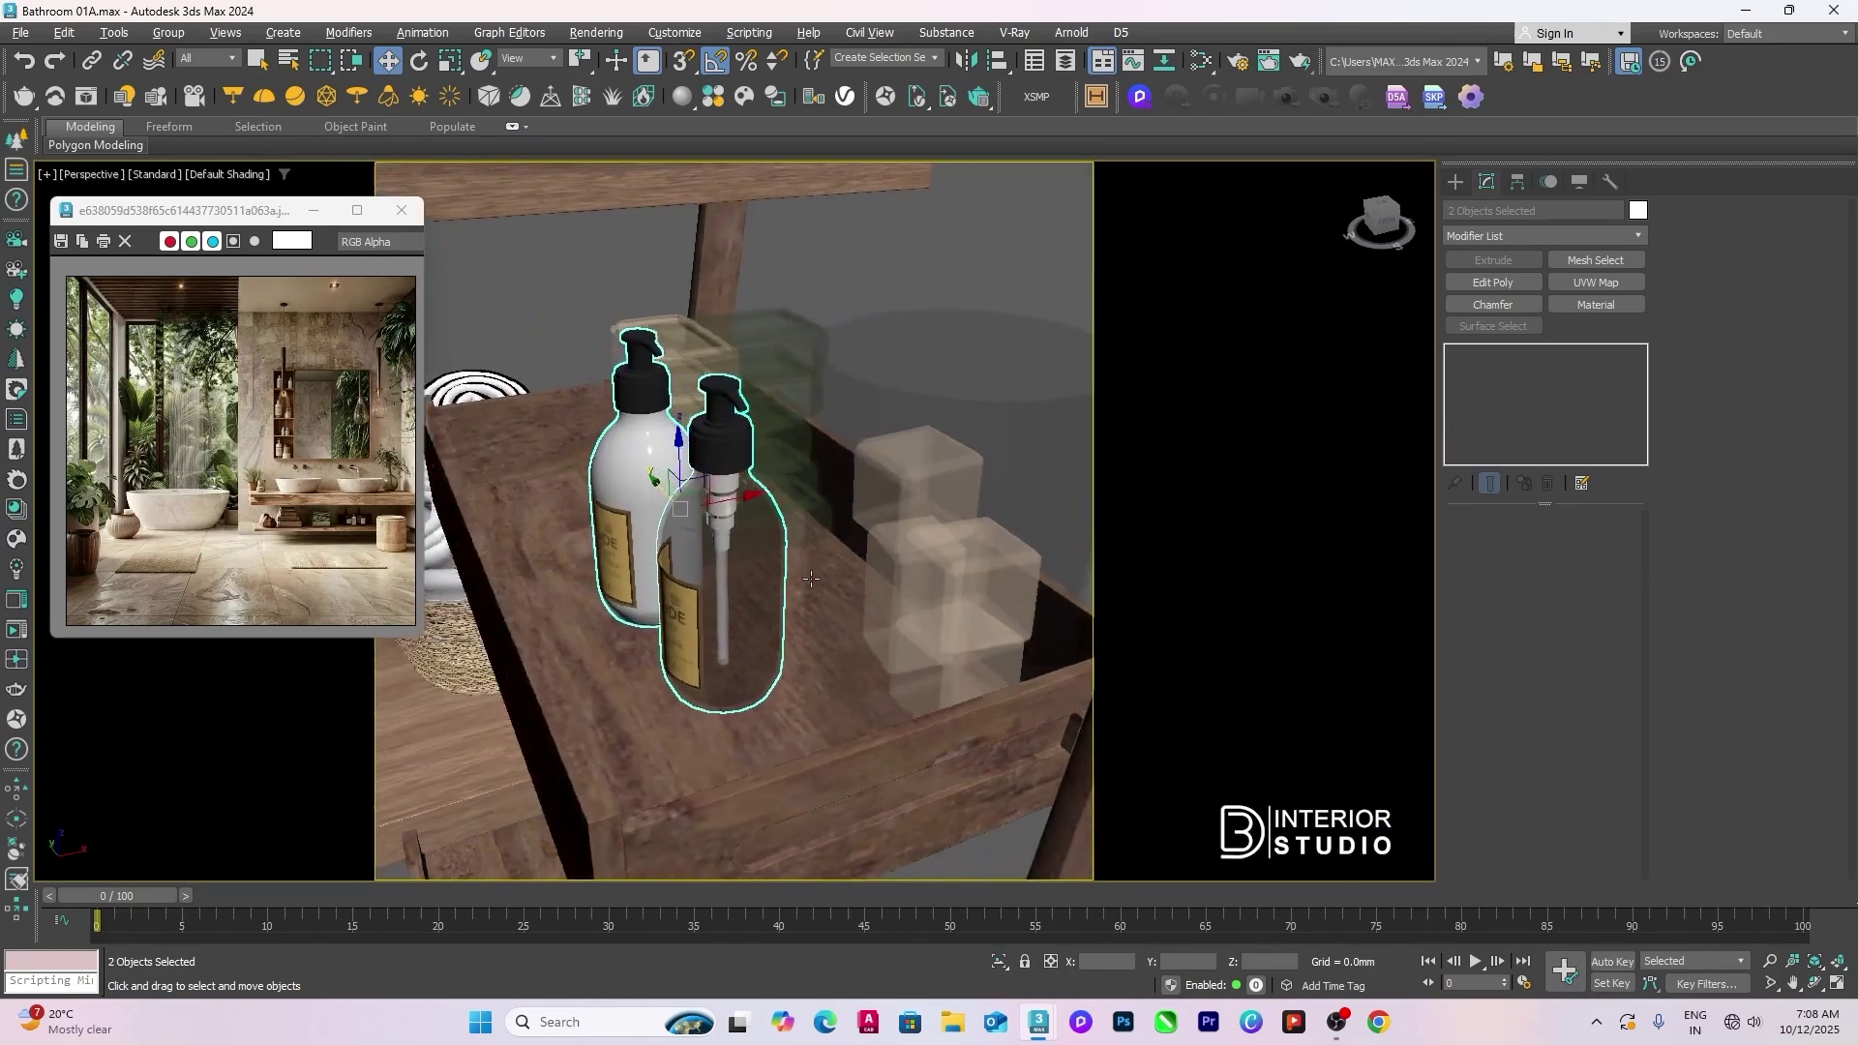
pyautogui.scroll(3, 823, 581)
pyautogui.scroll(-5, 776, 607)
pyautogui.scroll(-3, 775, 607)
pyautogui.moveTo(775, 606); pyautogui.dragTo(1001, 614, button='middle')
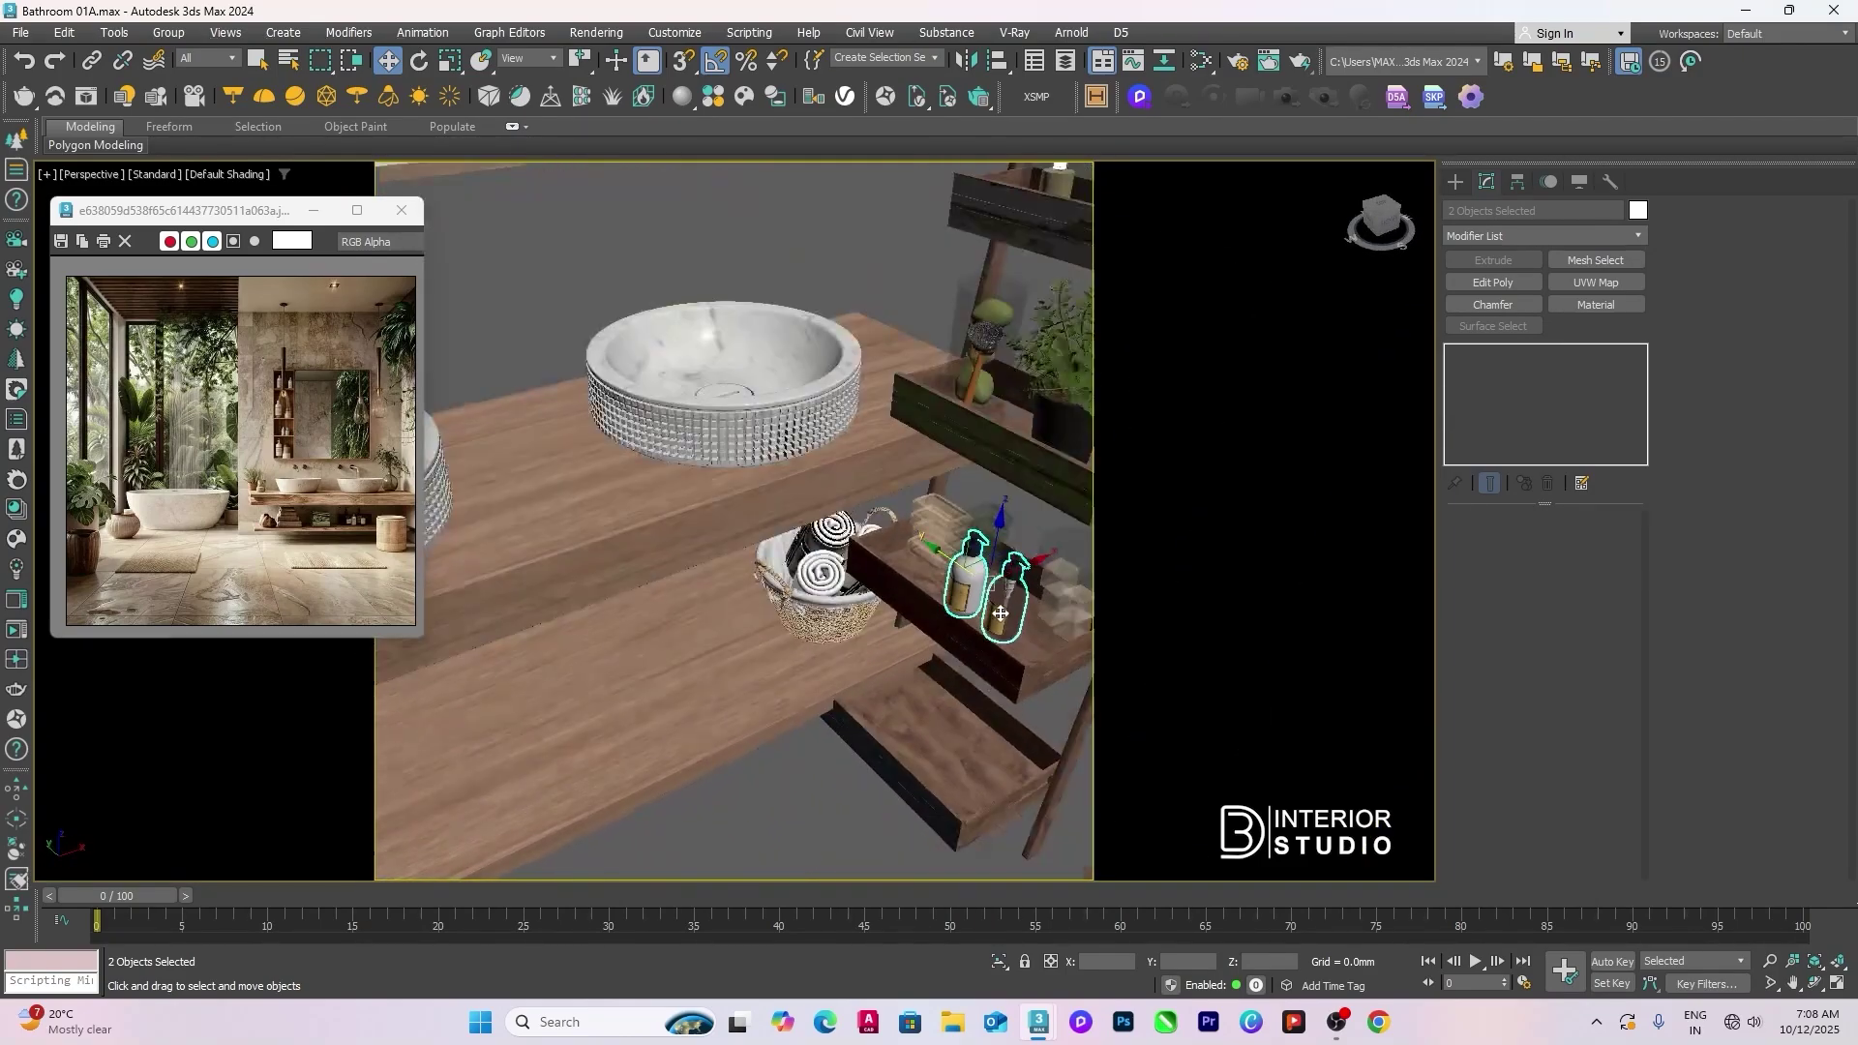
pyautogui.moveTo(1012, 574); pyautogui.dragTo(635, 607)
# Step: Align the two pump bottles onto the vanity countertop and place them between the washbasins
pyautogui.hotkey('alt', 'a')
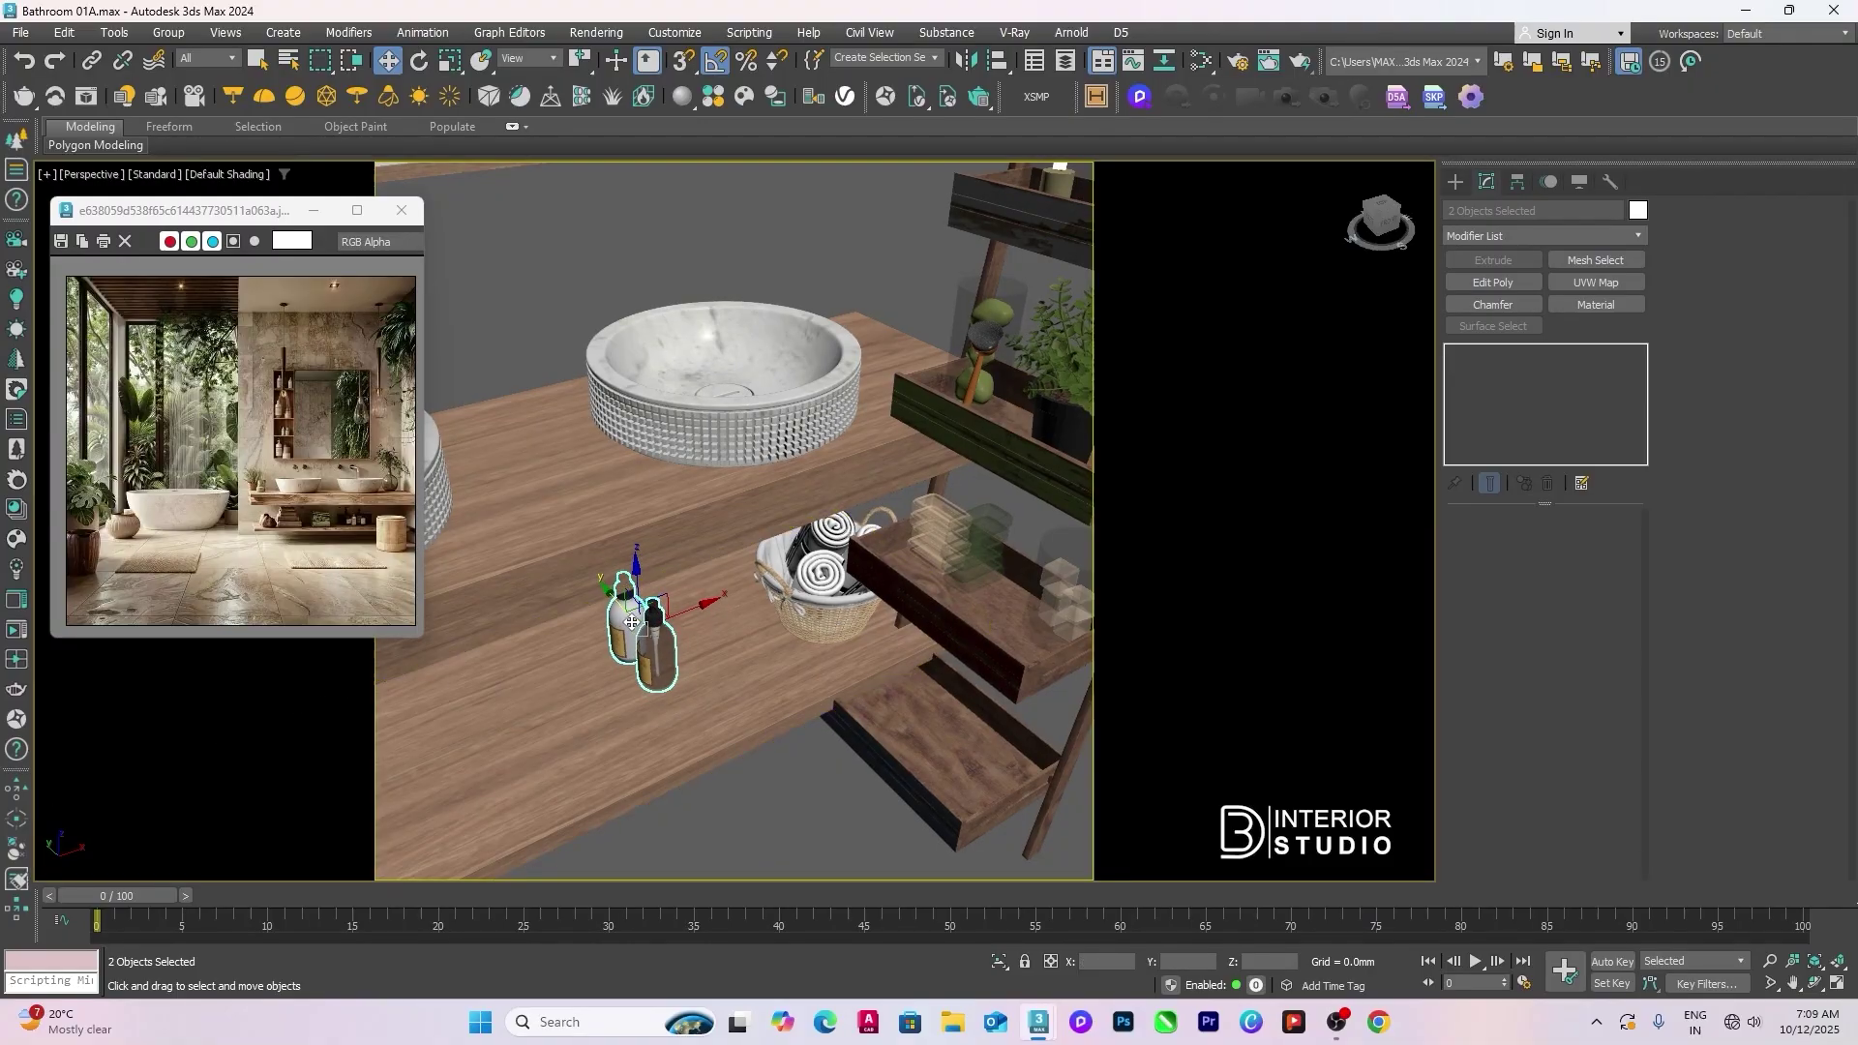
pyautogui.click(641, 631)
pyautogui.click(932, 665)
pyautogui.moveTo(624, 479); pyautogui.dragTo(905, 625, button='middle')
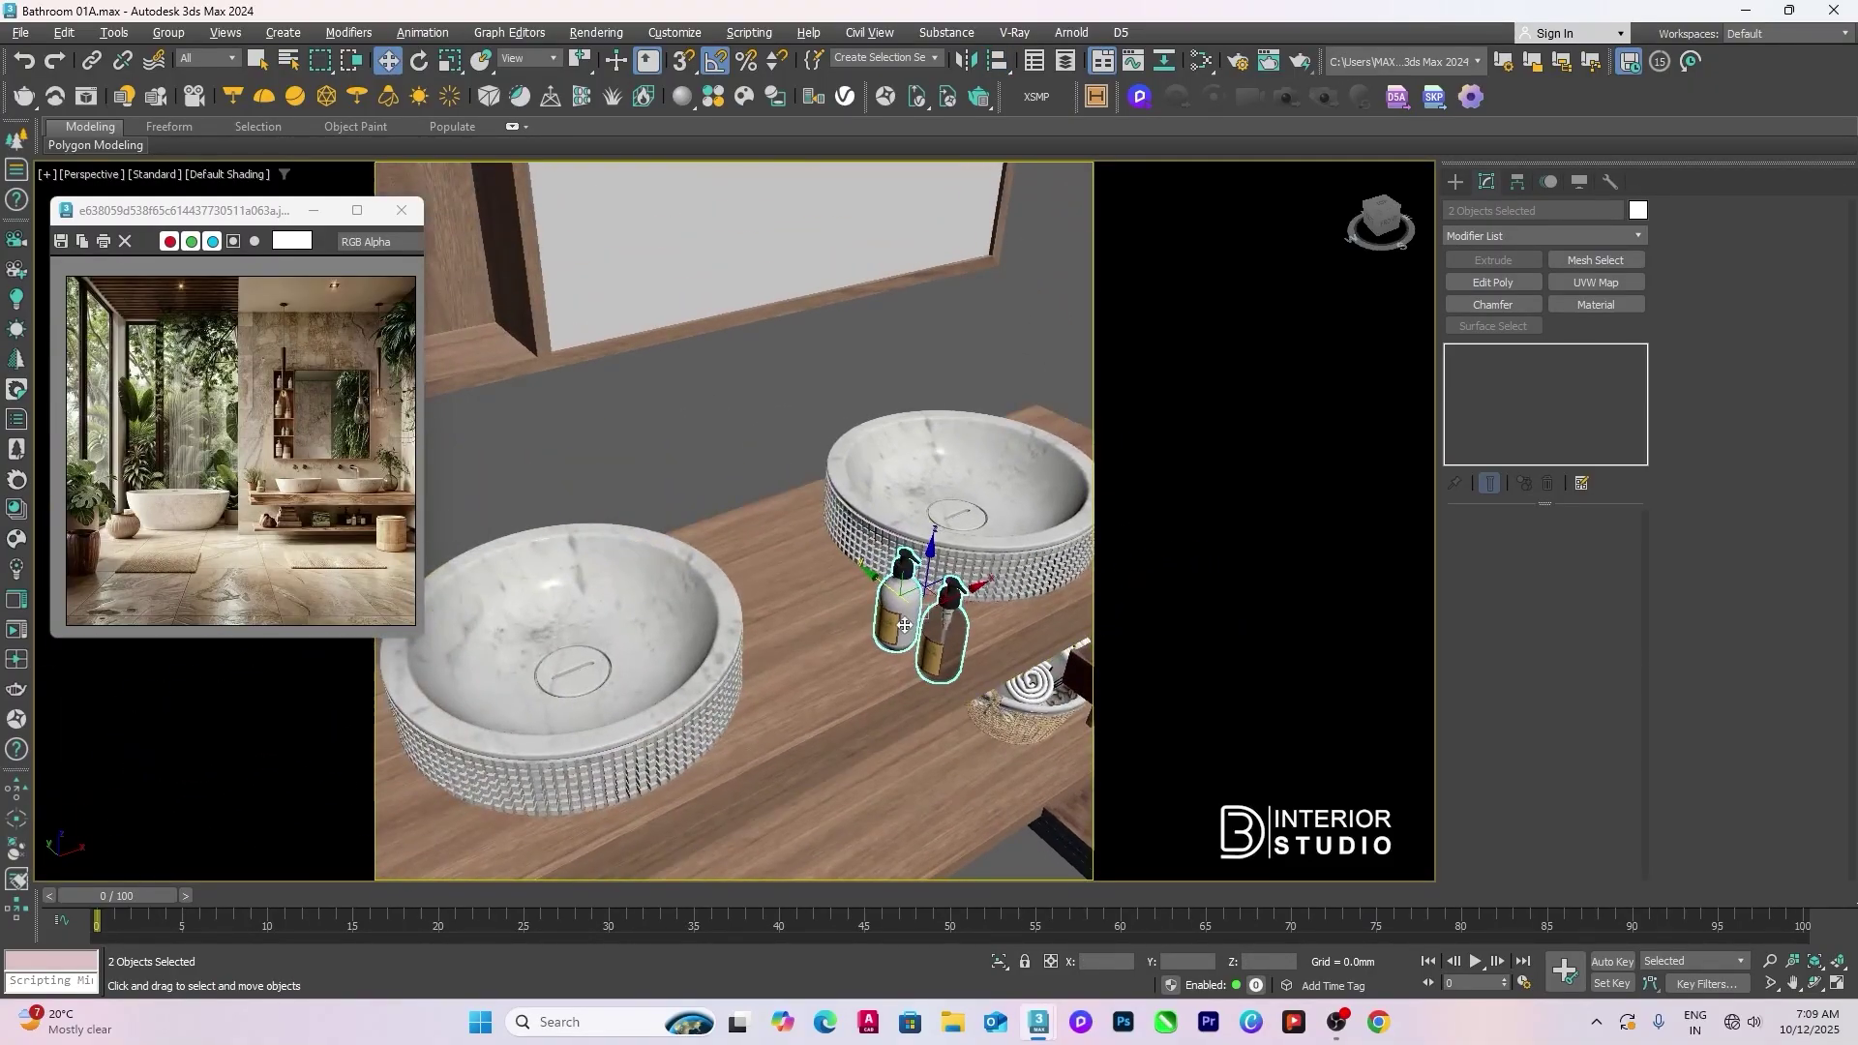
pyautogui.moveTo(904, 592); pyautogui.dragTo(795, 523)
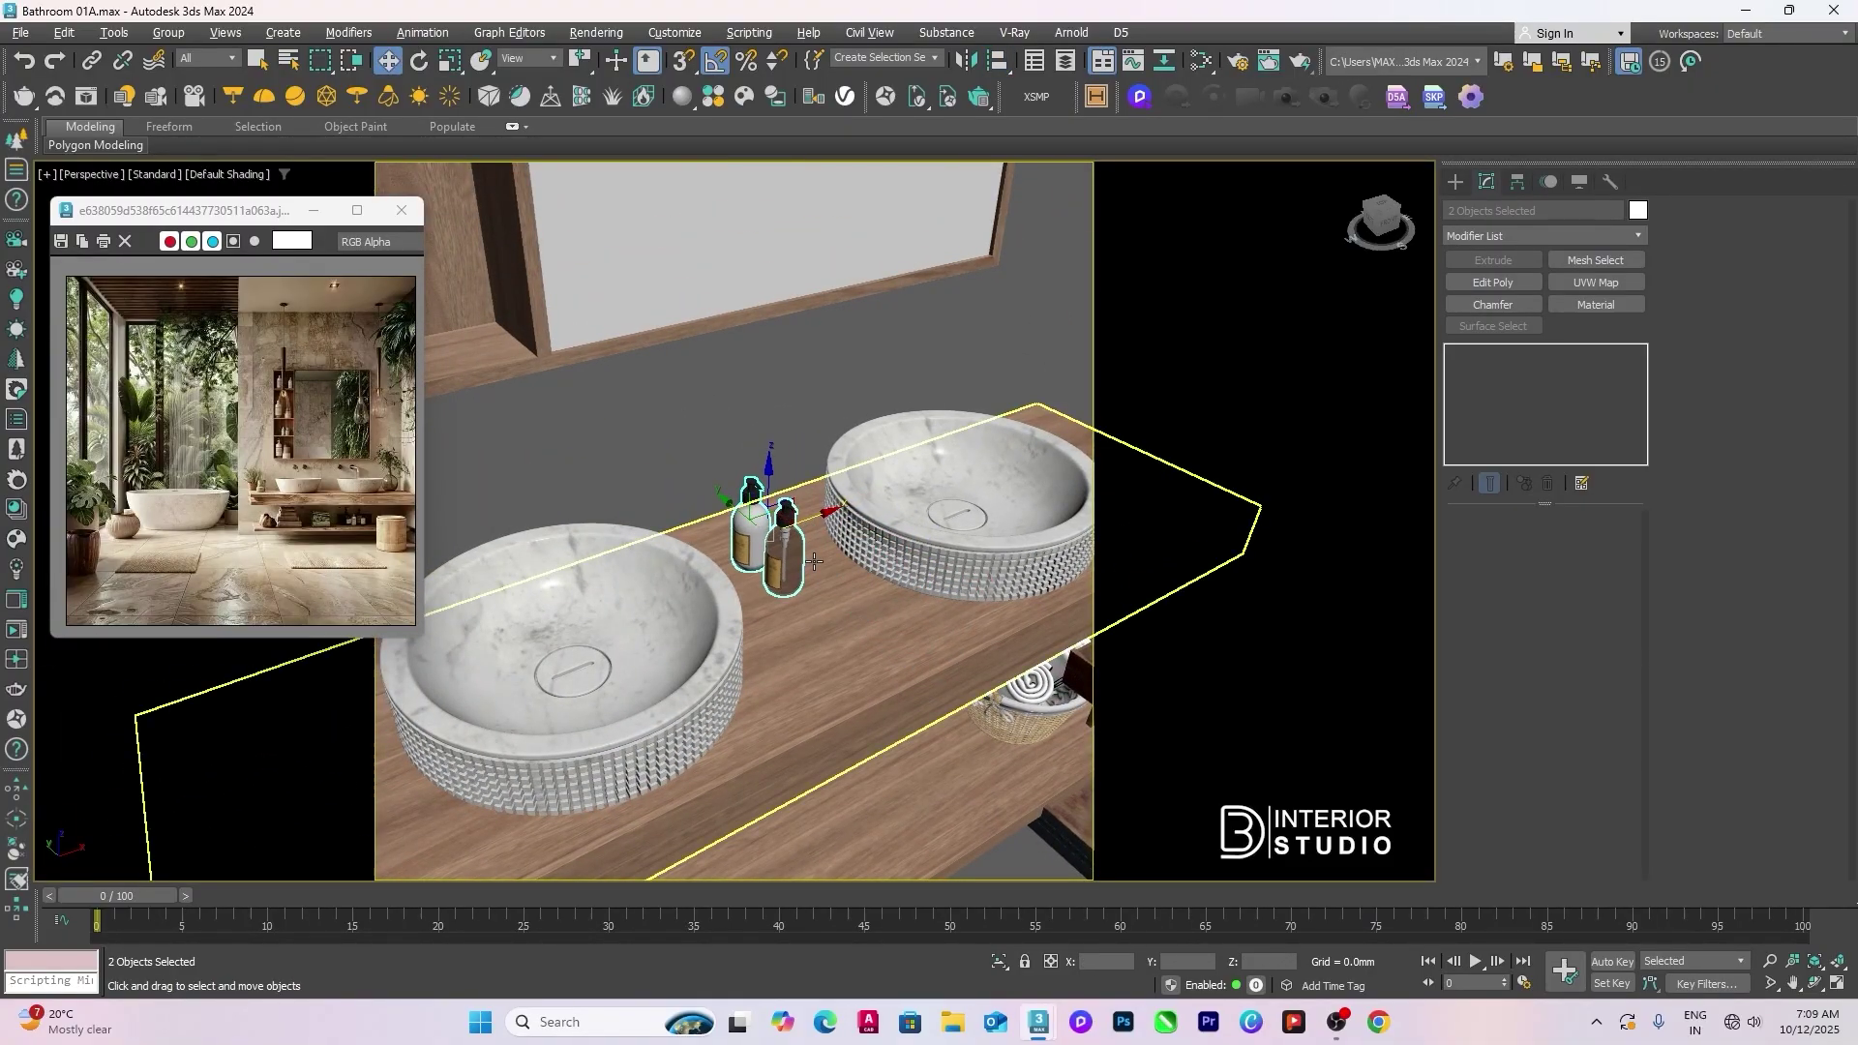
# Step: Rotate the two pump bottles about 80 degrees around Z so that their labels face the front of the vanity
pyautogui.scroll(3, 838, 542)
pyautogui.press('e')
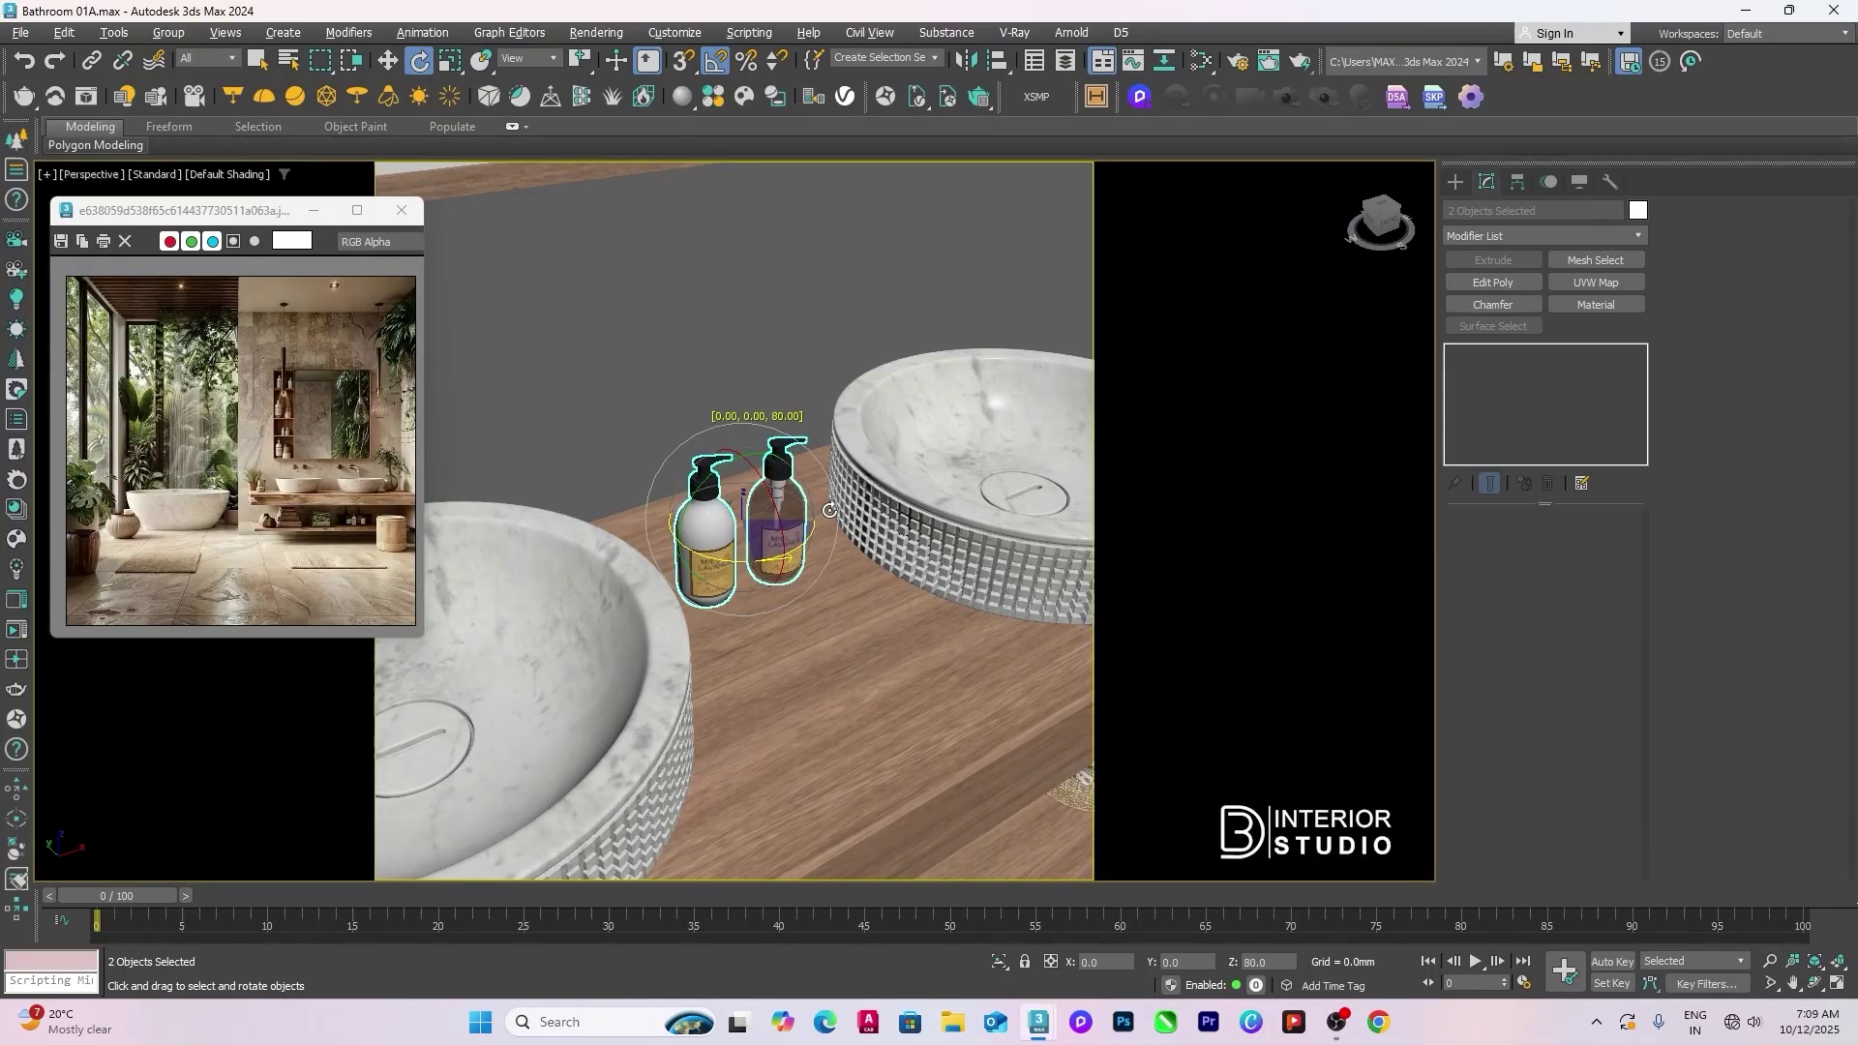
pyautogui.moveTo(837, 502); pyautogui.dragTo(837, 504)
pyautogui.scroll(-4, 833, 562)
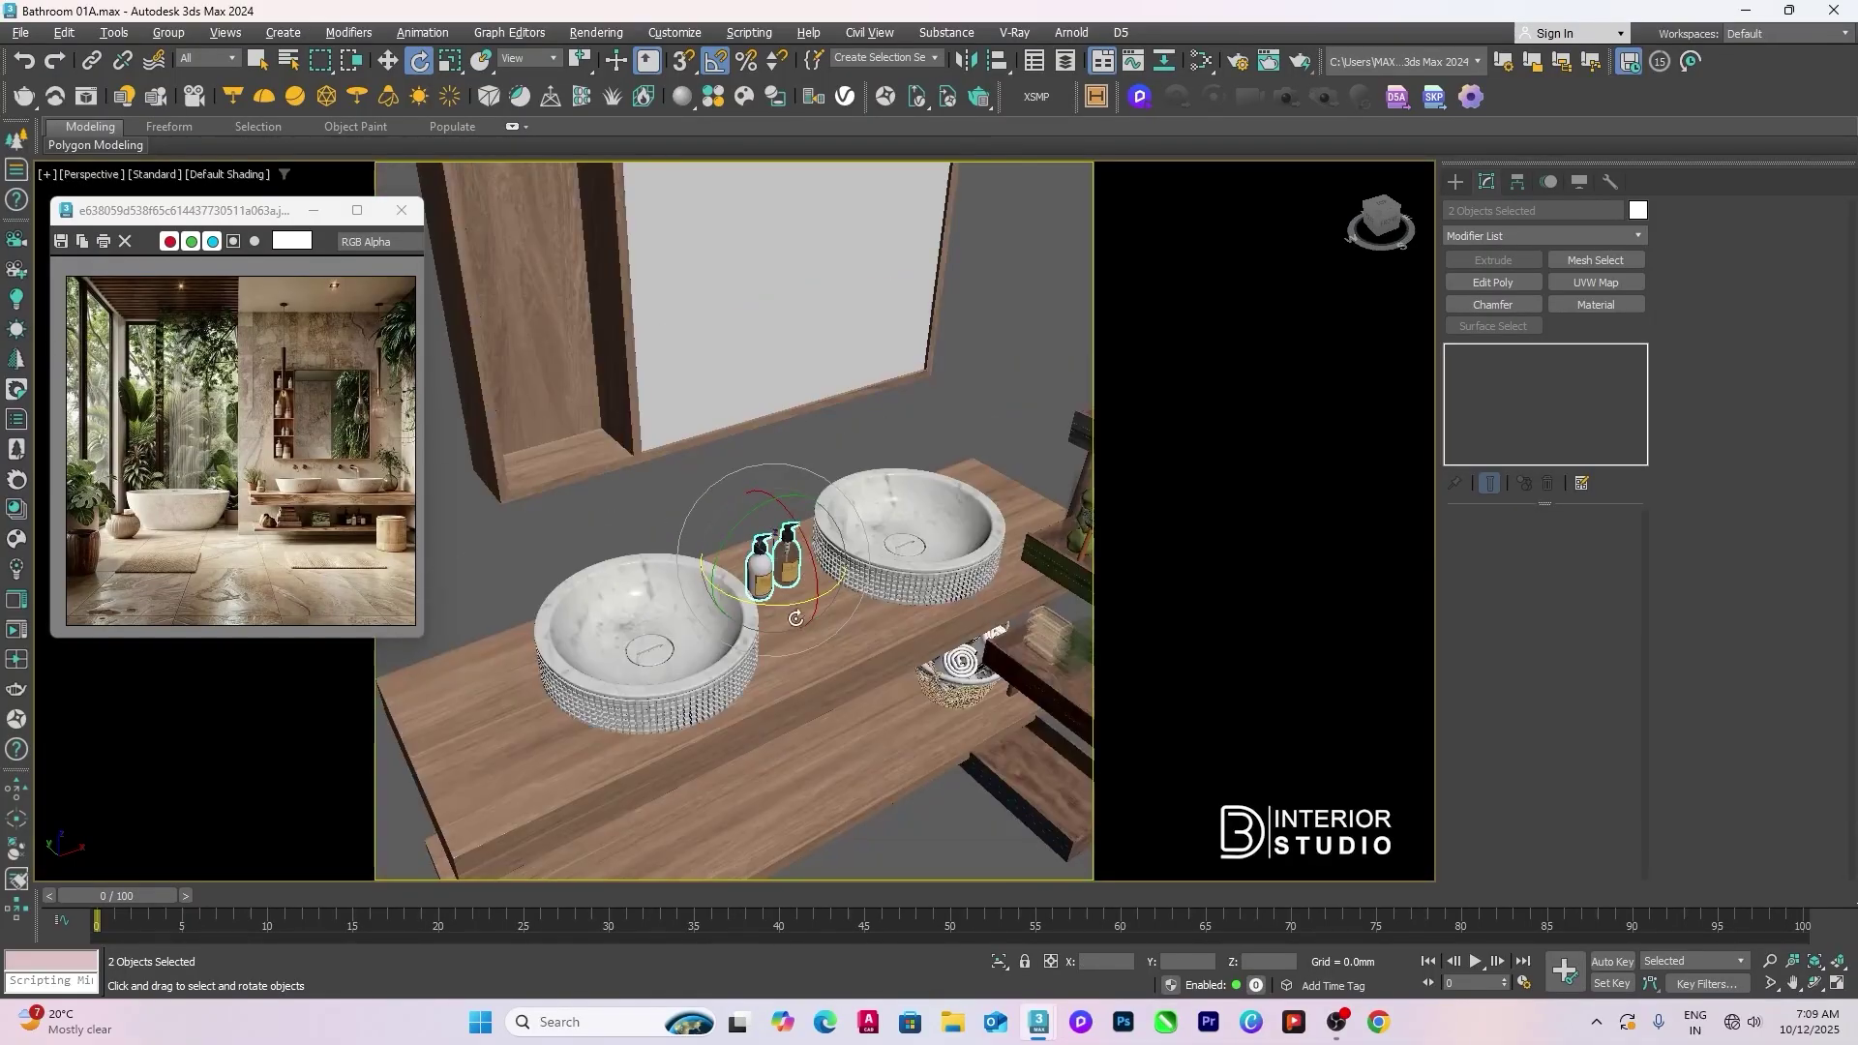
pyautogui.keyDown('alt'); pyautogui.moveTo(832, 563); pyautogui.dragTo(778, 585, button='middle'); pyautogui.keyUp('alt')
pyautogui.press('w')
pyautogui.scroll(-2, 779, 621)
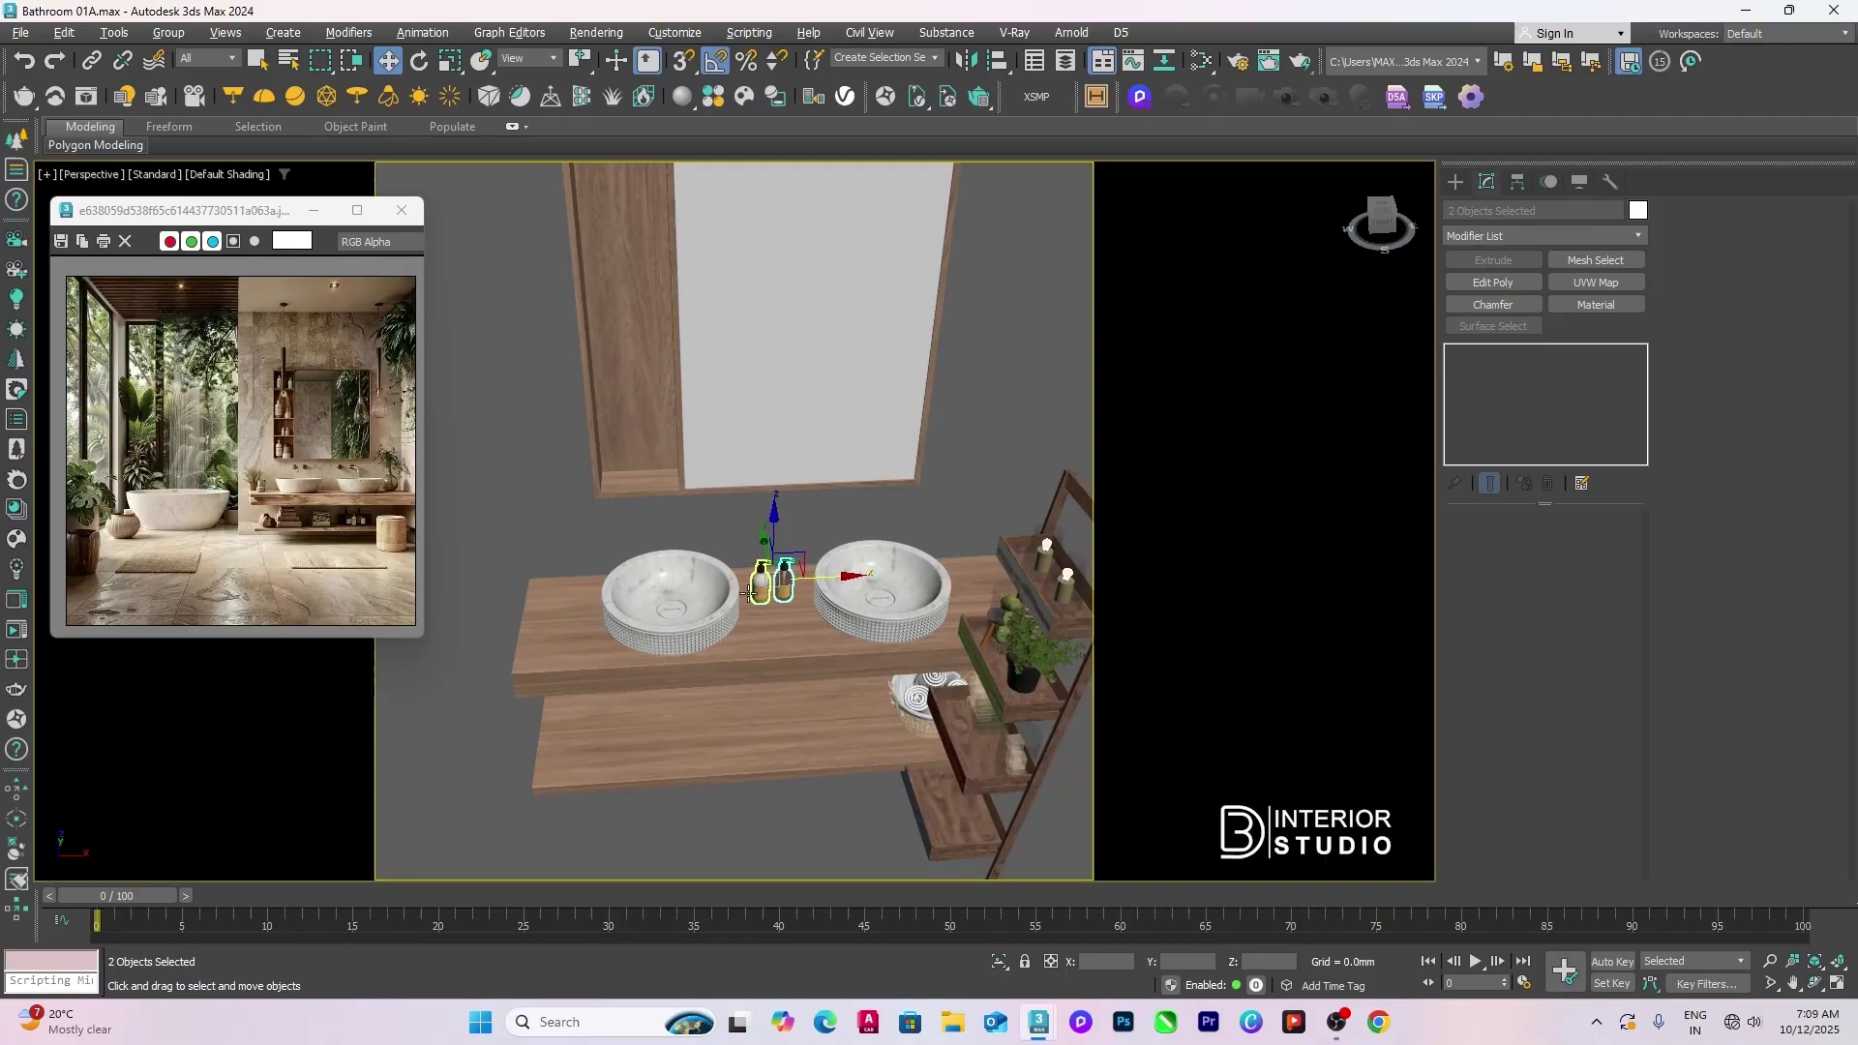
pyautogui.keyDown('alt'); pyautogui.moveTo(748, 591); pyautogui.dragTo(639, 580, button='middle'); pyautogui.keyUp('alt')
# Step: Try to copy the potted plant from the ladder shelf over to the vanity
pyautogui.scroll(4, 703, 535)
pyautogui.scroll(-5, 698, 575)
pyautogui.moveTo(832, 658); pyautogui.dragTo(644, 616, button='middle')
pyautogui.click(852, 615)
pyautogui.scroll(3, 848, 622)
pyautogui.click(840, 617)
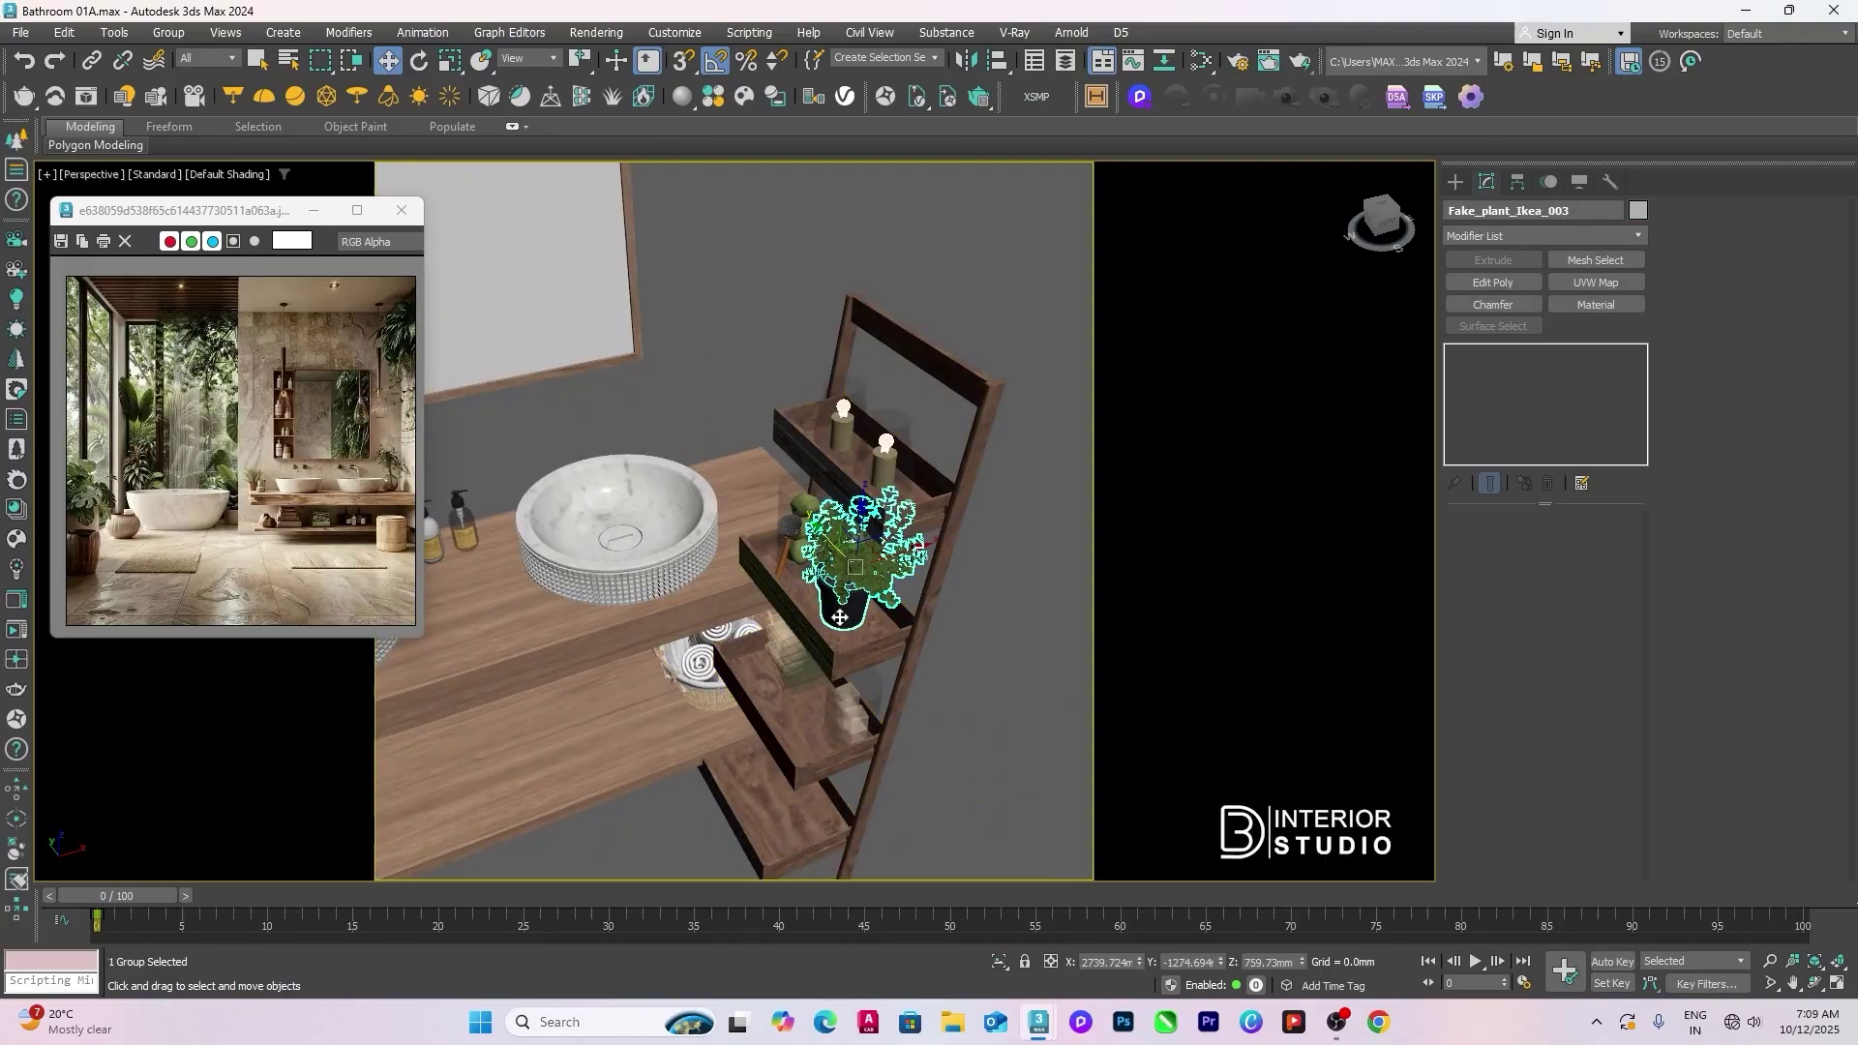
pyautogui.keyDown('alt'); pyautogui.moveTo(840, 616); pyautogui.dragTo(910, 574, button='middle'); pyautogui.keyUp('alt')
pyautogui.scroll(4, 850, 605)
pyautogui.scroll(-3, 850, 609)
pyautogui.scroll(-4, 883, 657)
pyautogui.scroll(-2, 910, 573)
pyautogui.scroll(4, 872, 687)
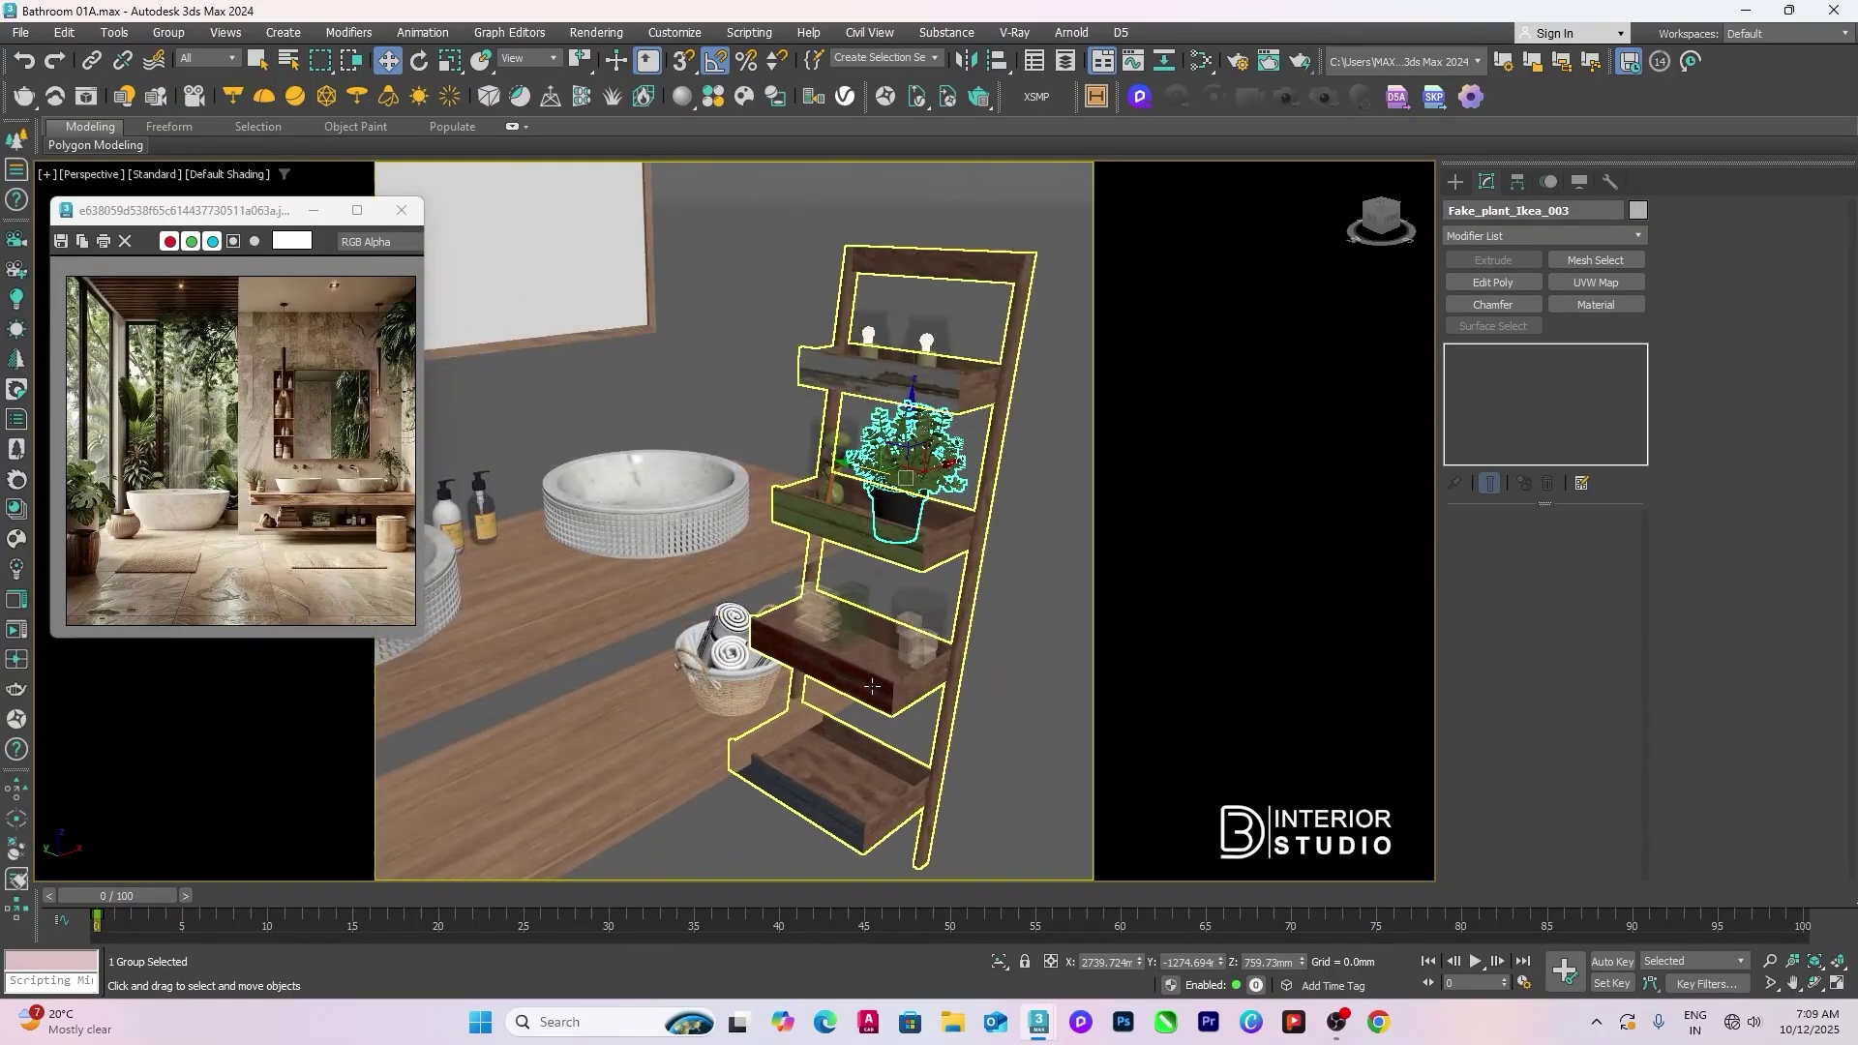
pyautogui.scroll(-7, 872, 684)
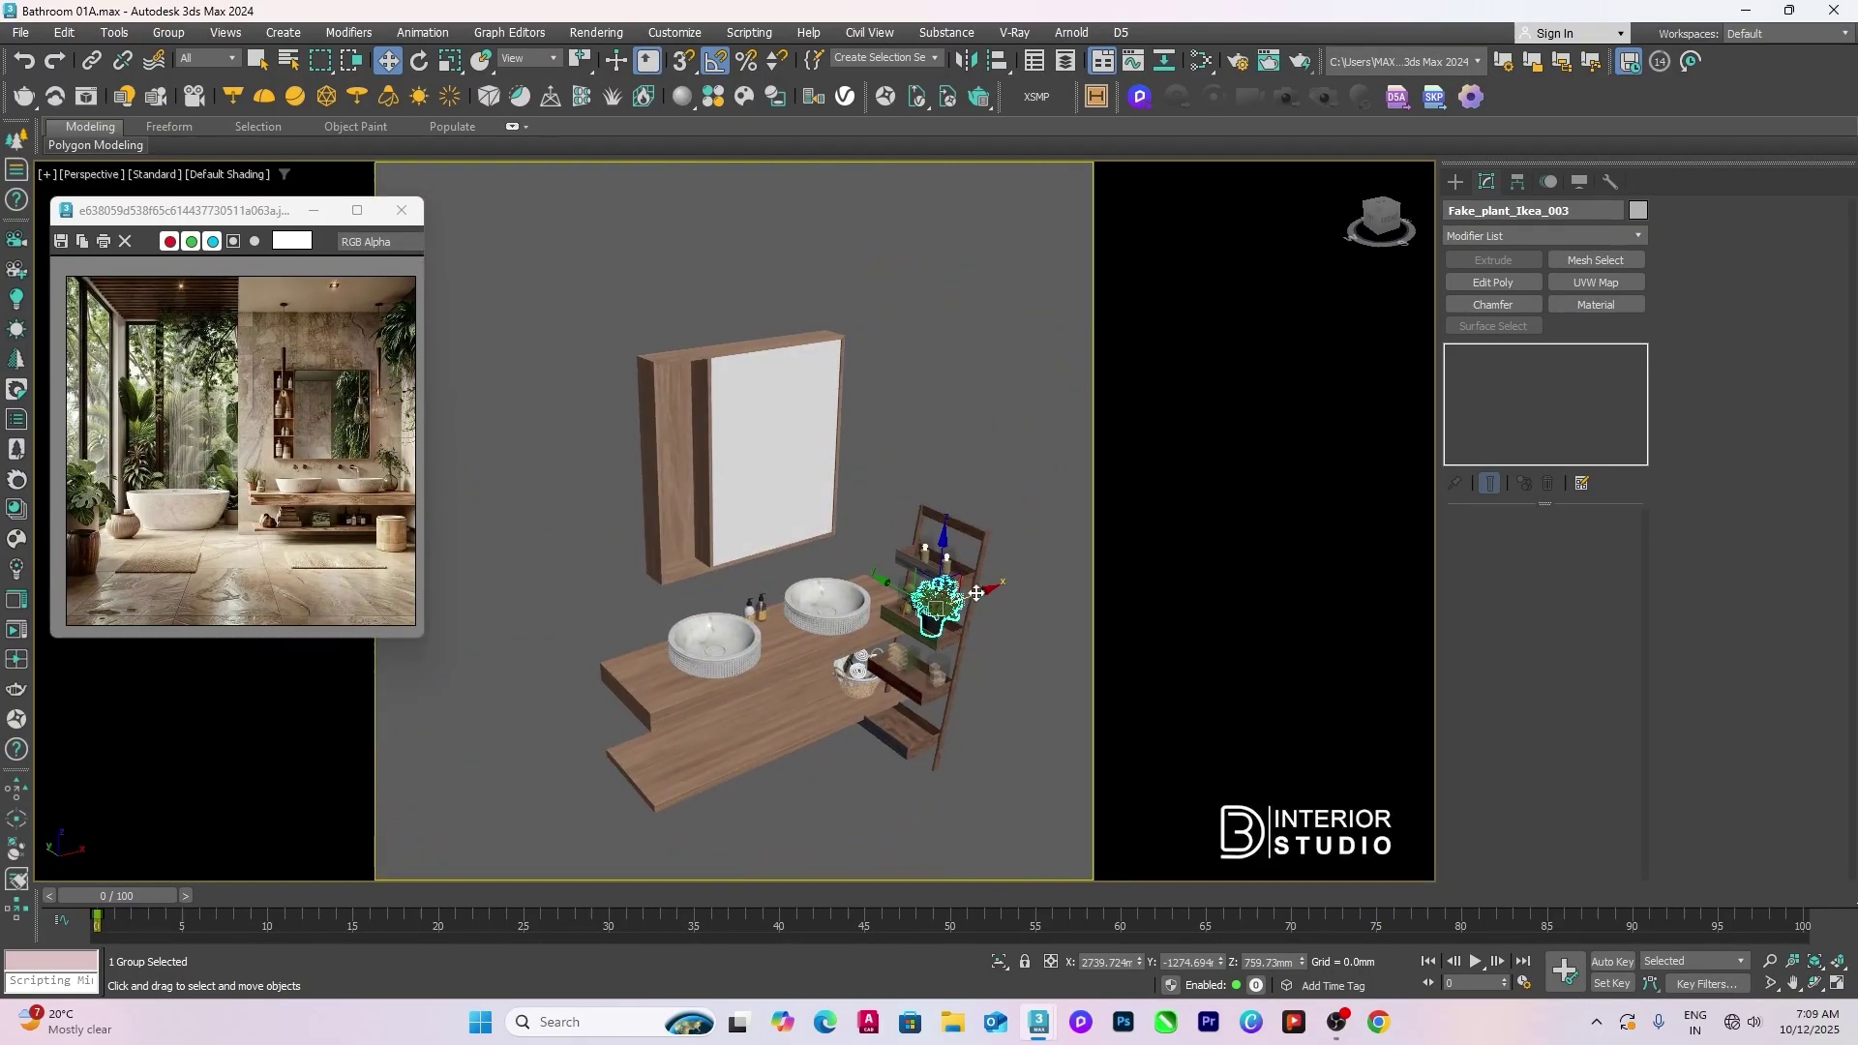
pyautogui.moveTo(975, 593)
pyautogui.keyDown('shift'); pyautogui.mouseDown()
pyautogui.moveTo(876, 668)
pyautogui.moveTo(889, 681)
pyautogui.mouseUp(); pyautogui.keyUp('shift')
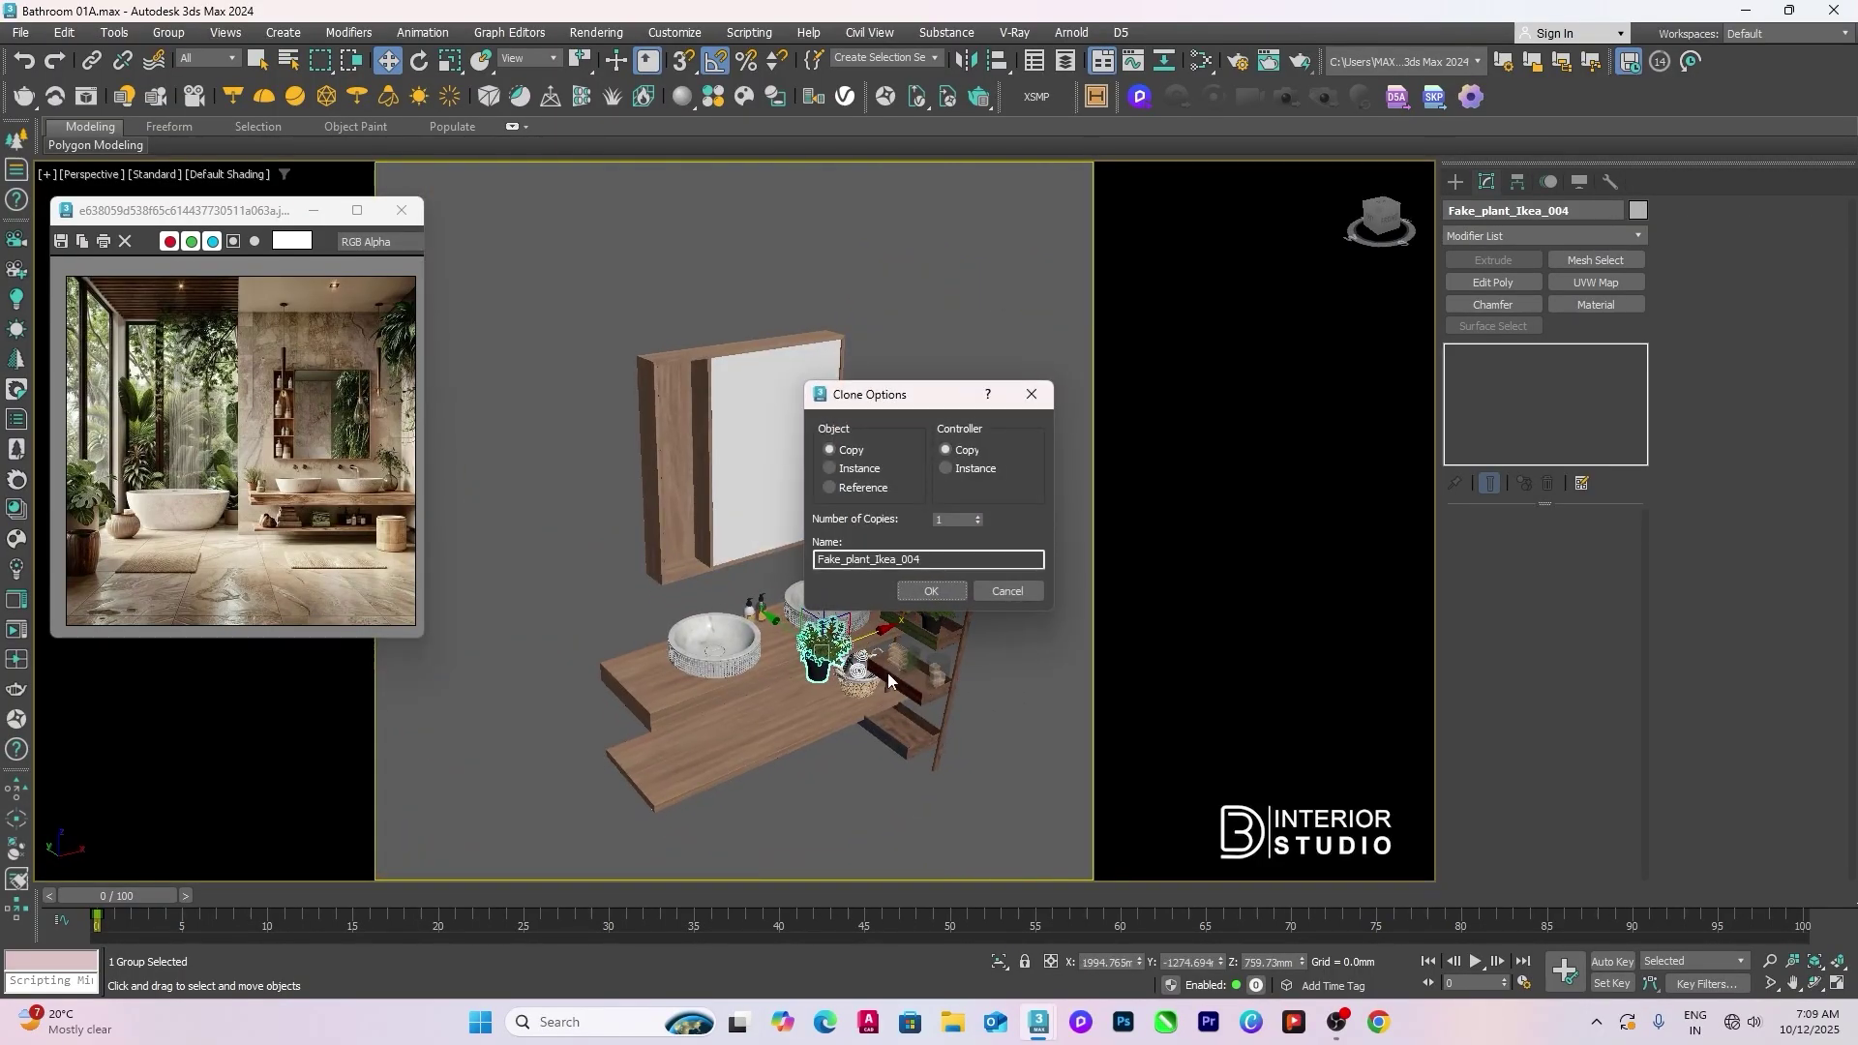
pyautogui.click(931, 591)
pyautogui.hotkey('ctrl', 'z')
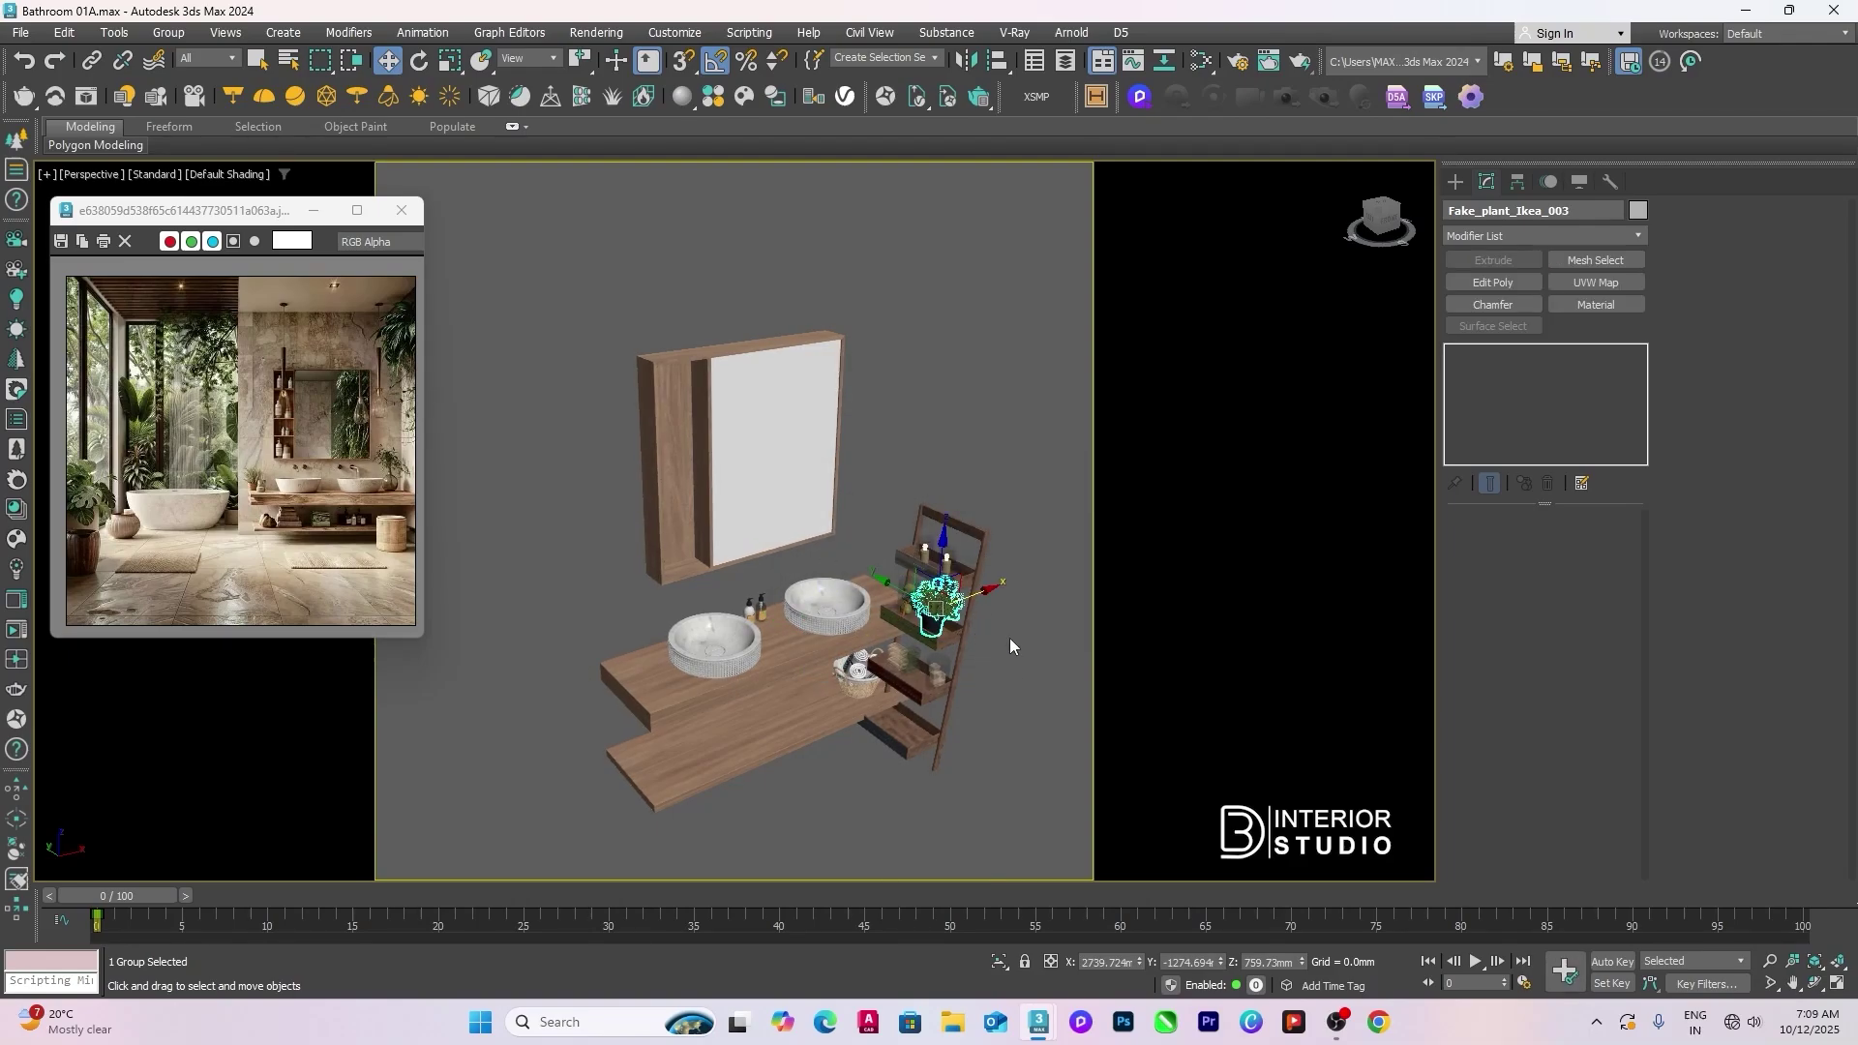
# Step: Select the ladder shelf beside the vanity together with its remaining accessories, pull it away, and delete it
pyautogui.keyDown('alt'); pyautogui.moveTo(1013, 707); pyautogui.dragTo(932, 496, button='middle'); pyautogui.keyUp('alt')
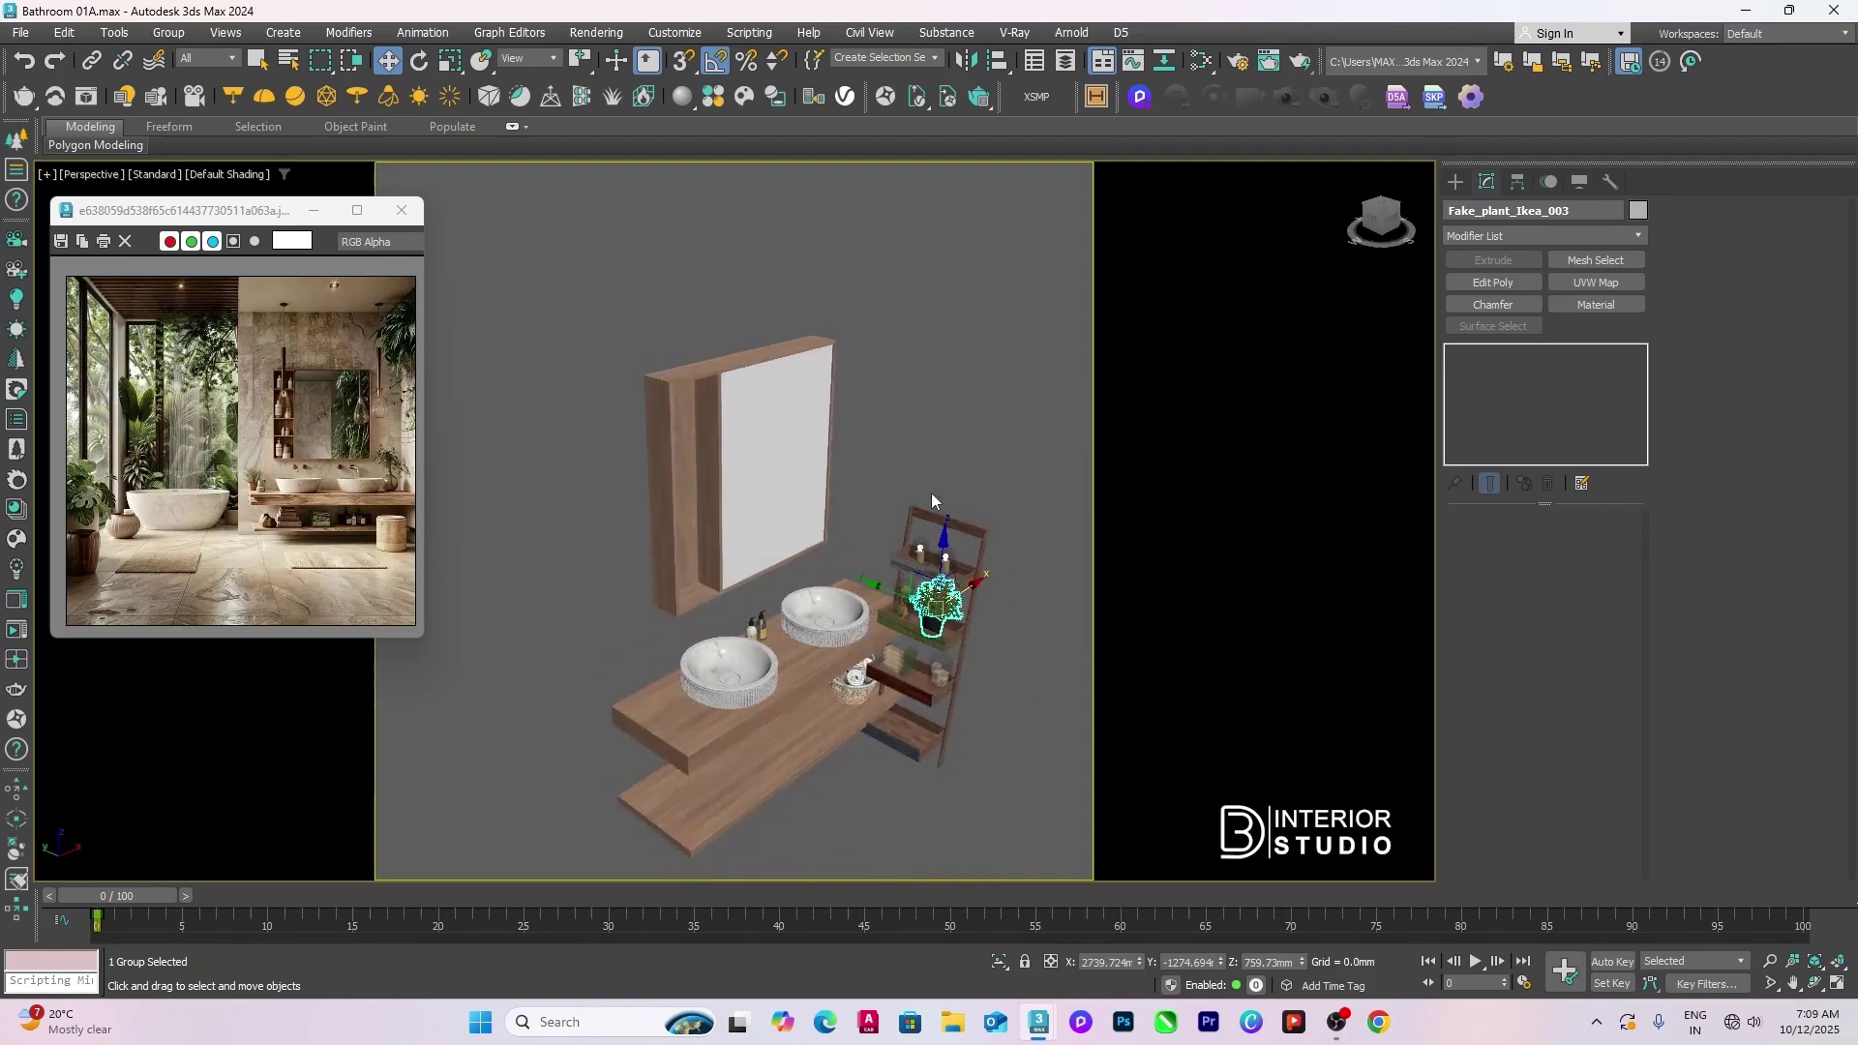
pyautogui.moveTo(1002, 765); pyautogui.dragTo(978, 753)
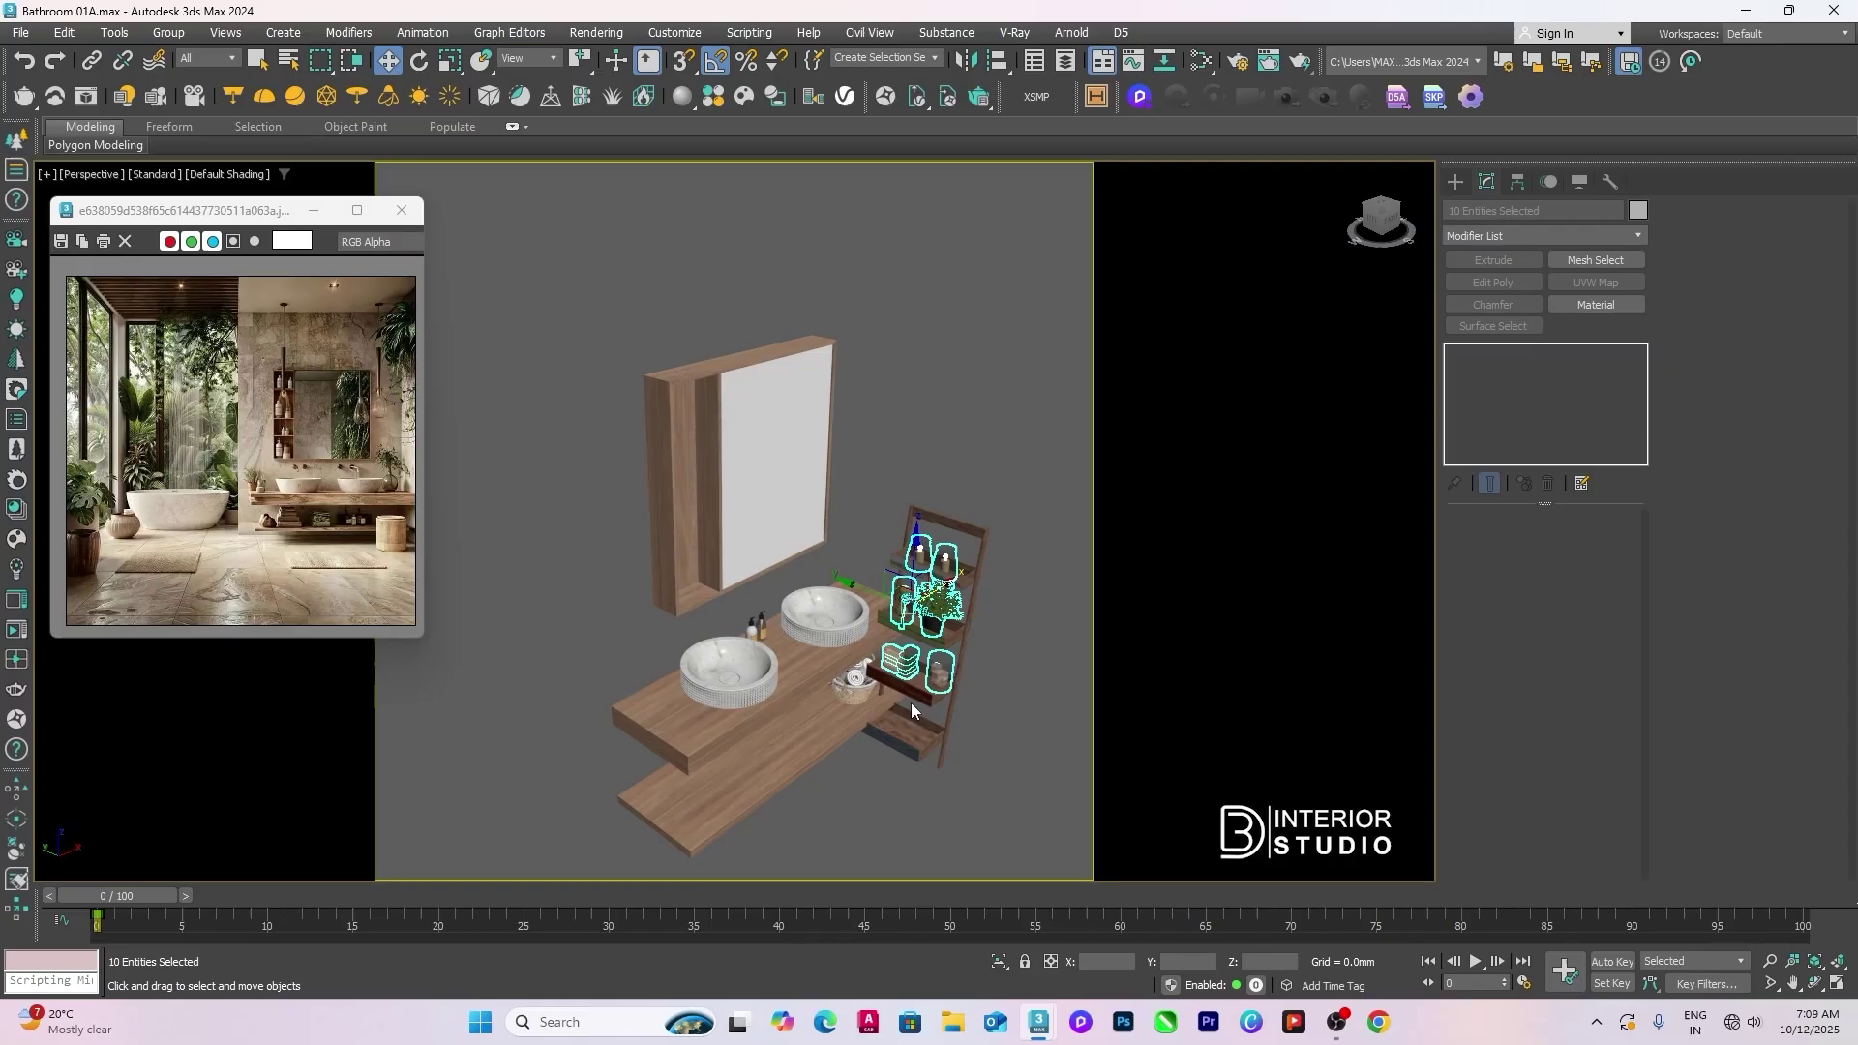
pyautogui.moveTo(877, 590); pyautogui.dragTo(983, 659)
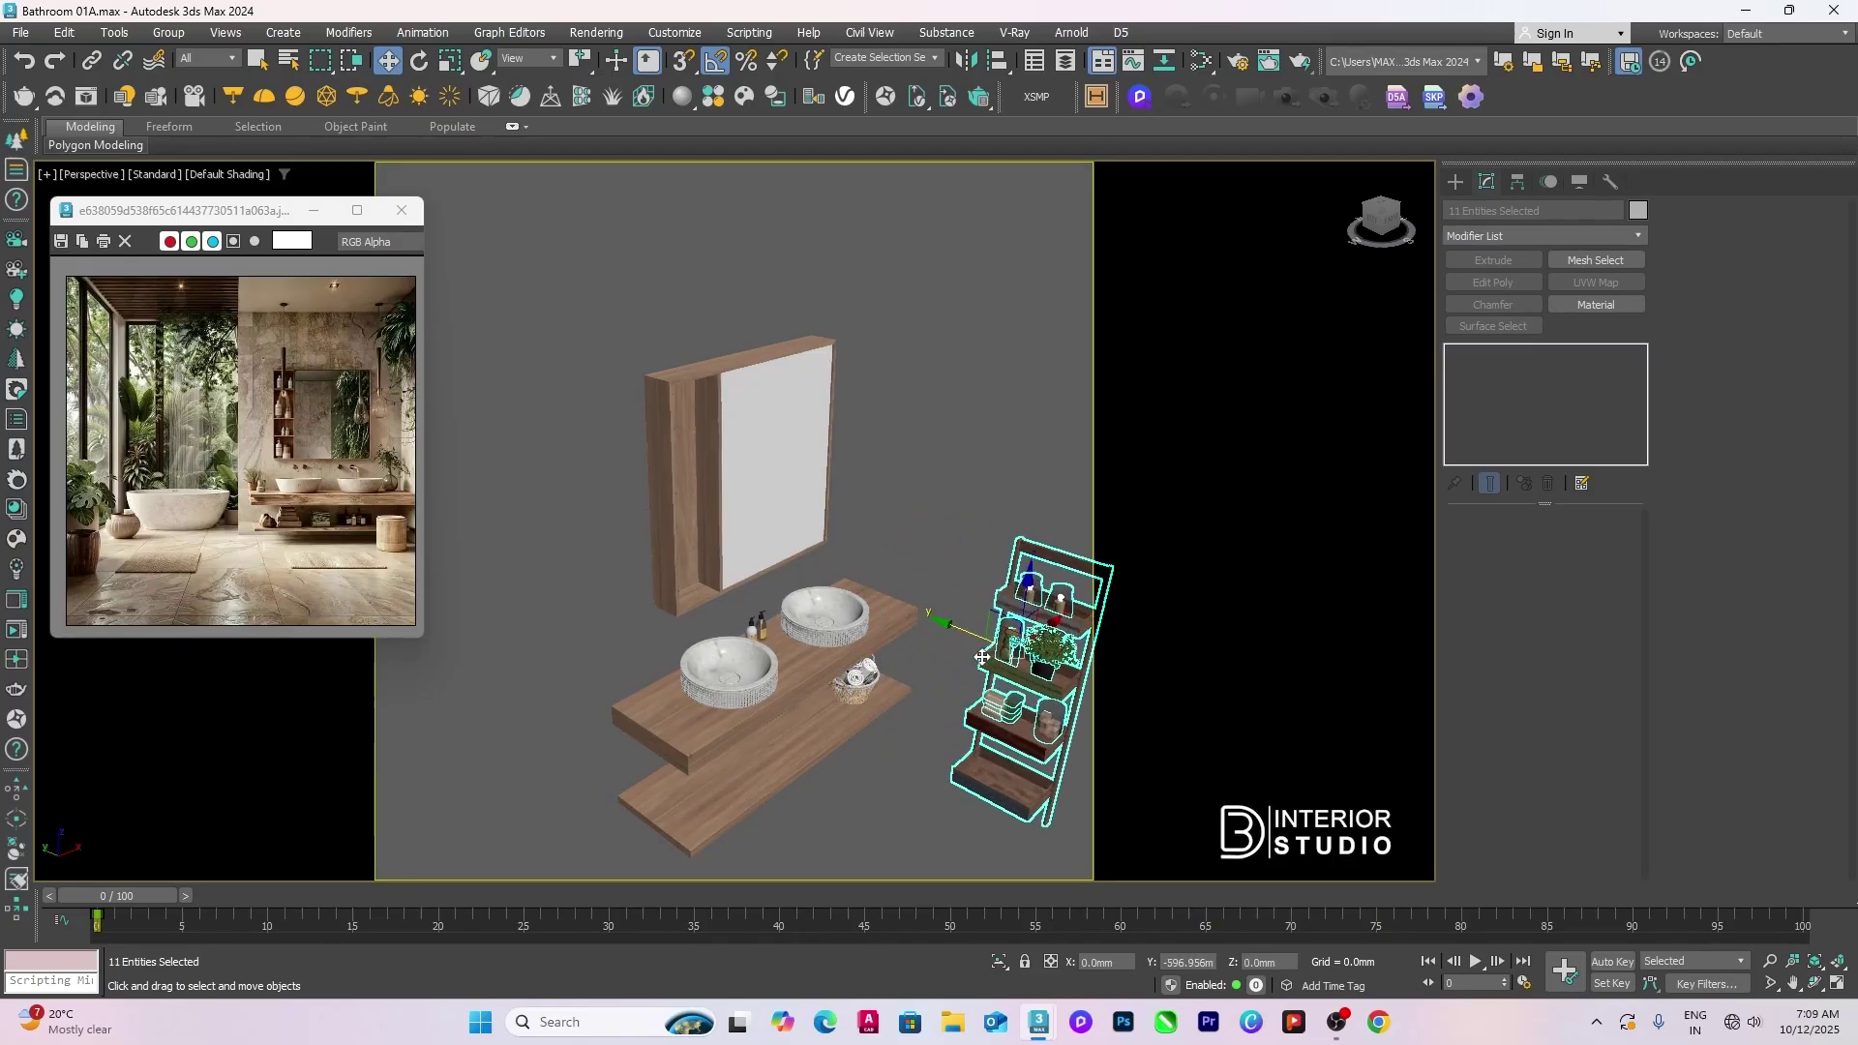
pyautogui.press('Delete')
# Step: Unhide all scene objects and return to the Corona camera view
pyautogui.keyDown('alt'); pyautogui.moveTo(962, 645); pyautogui.dragTo(932, 646, button='middle'); pyautogui.keyUp('alt')
pyautogui.rightClick(906, 627)
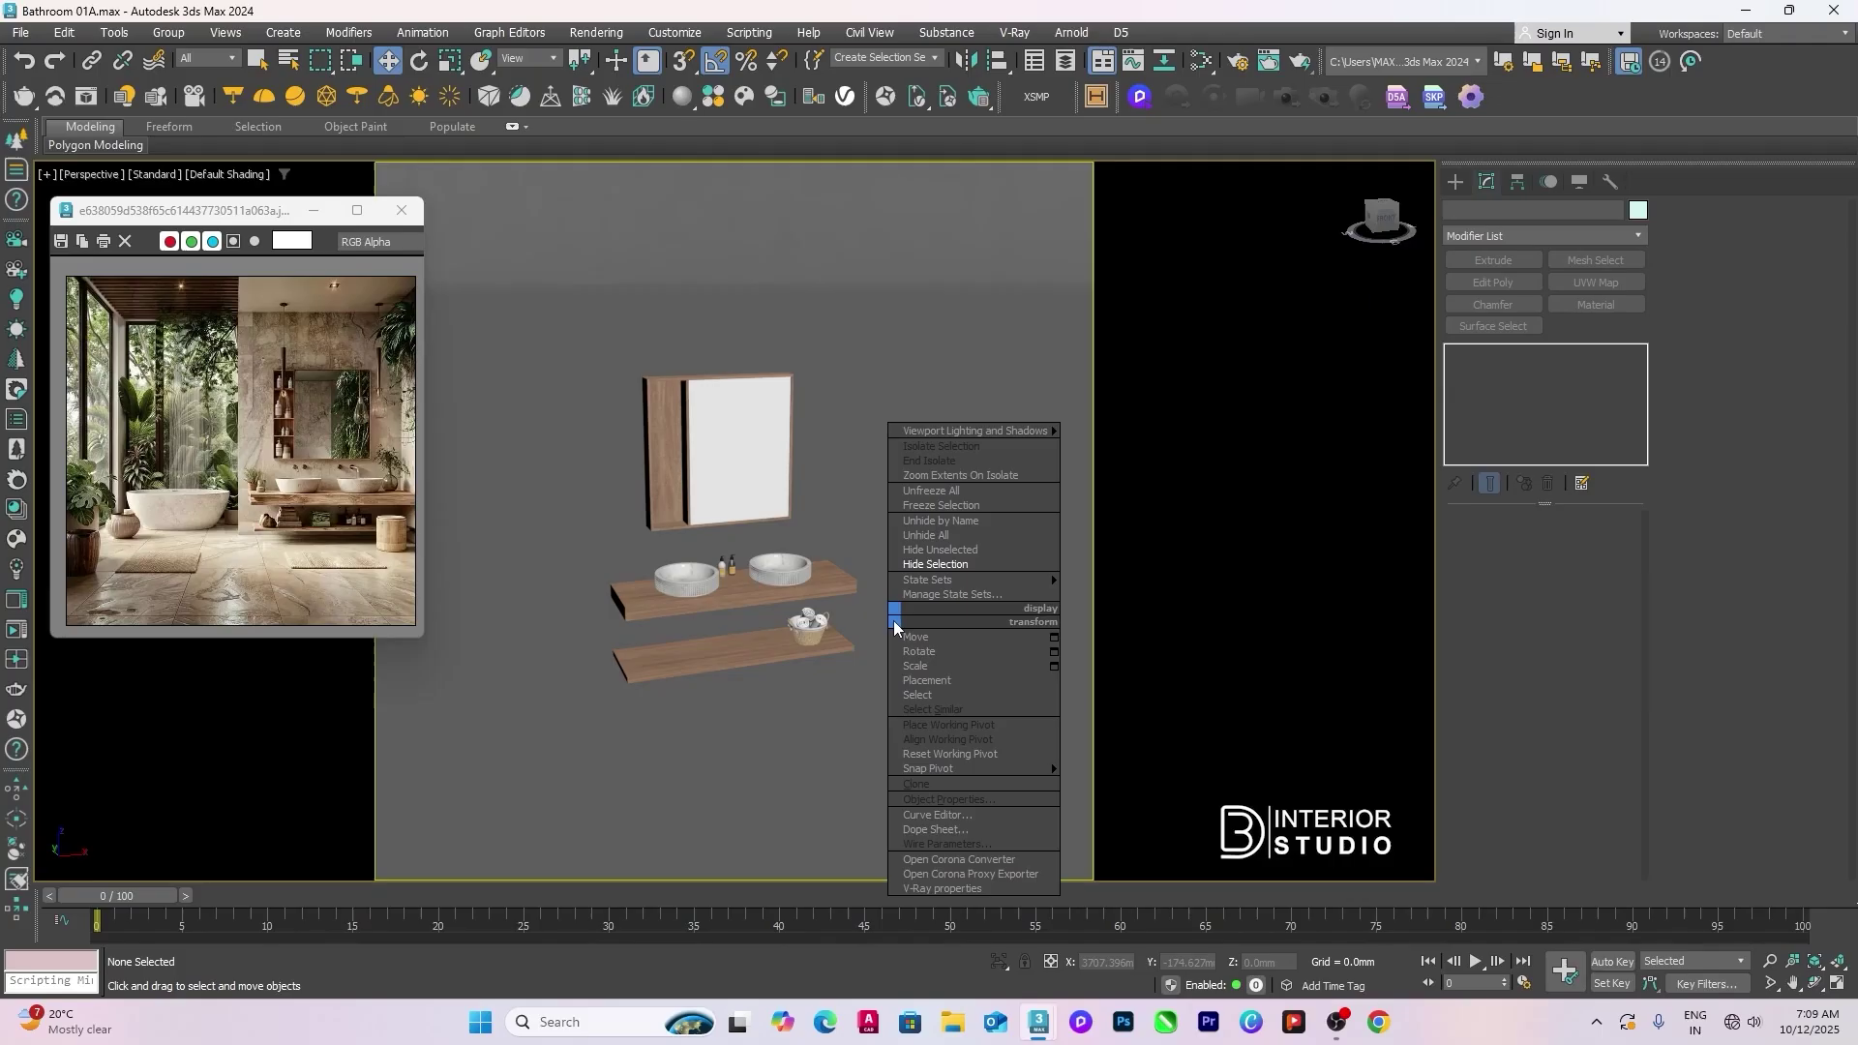
pyautogui.click(908, 535)
pyautogui.keyDown('alt'); pyautogui.moveTo(851, 526); pyautogui.dragTo(1047, 480, button='middle'); pyautogui.keyUp('alt')
pyautogui.press('c')
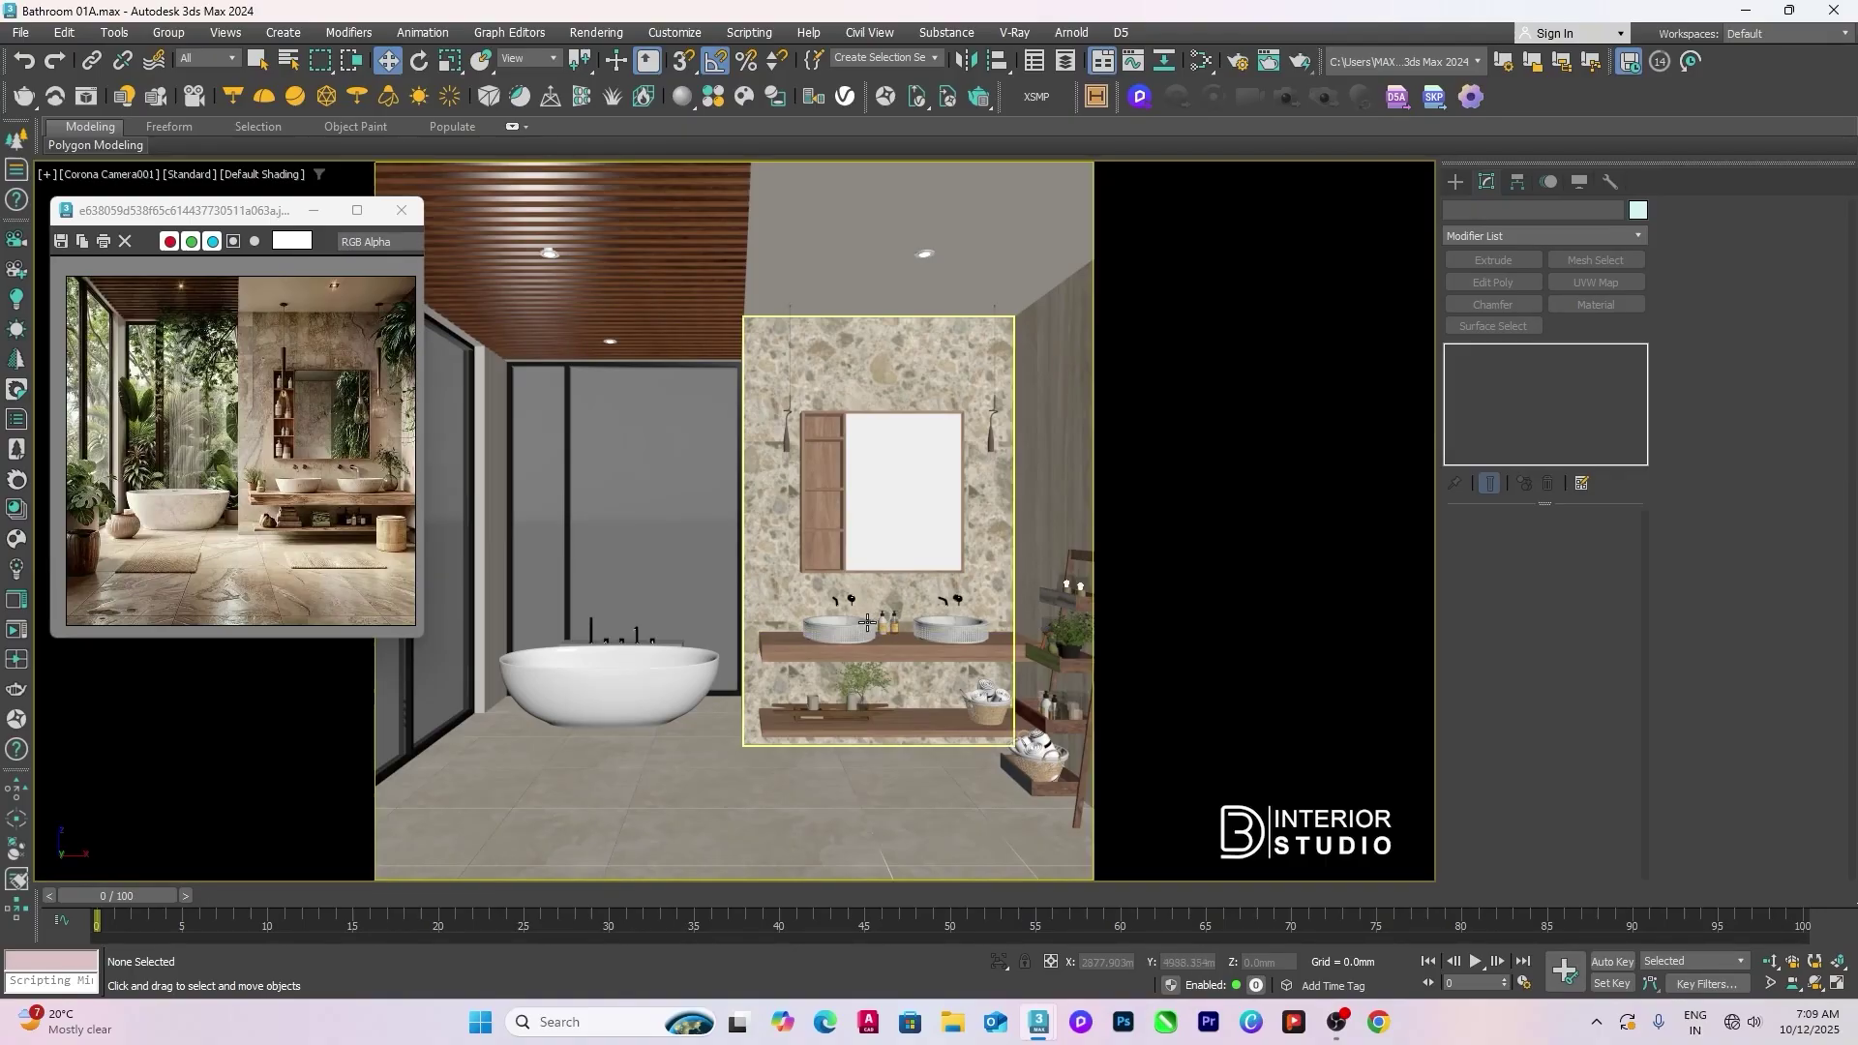
# Step: Shift the towel basket slightly along the lower vanity shelf, away from the ladder shelf
pyautogui.click(995, 716)
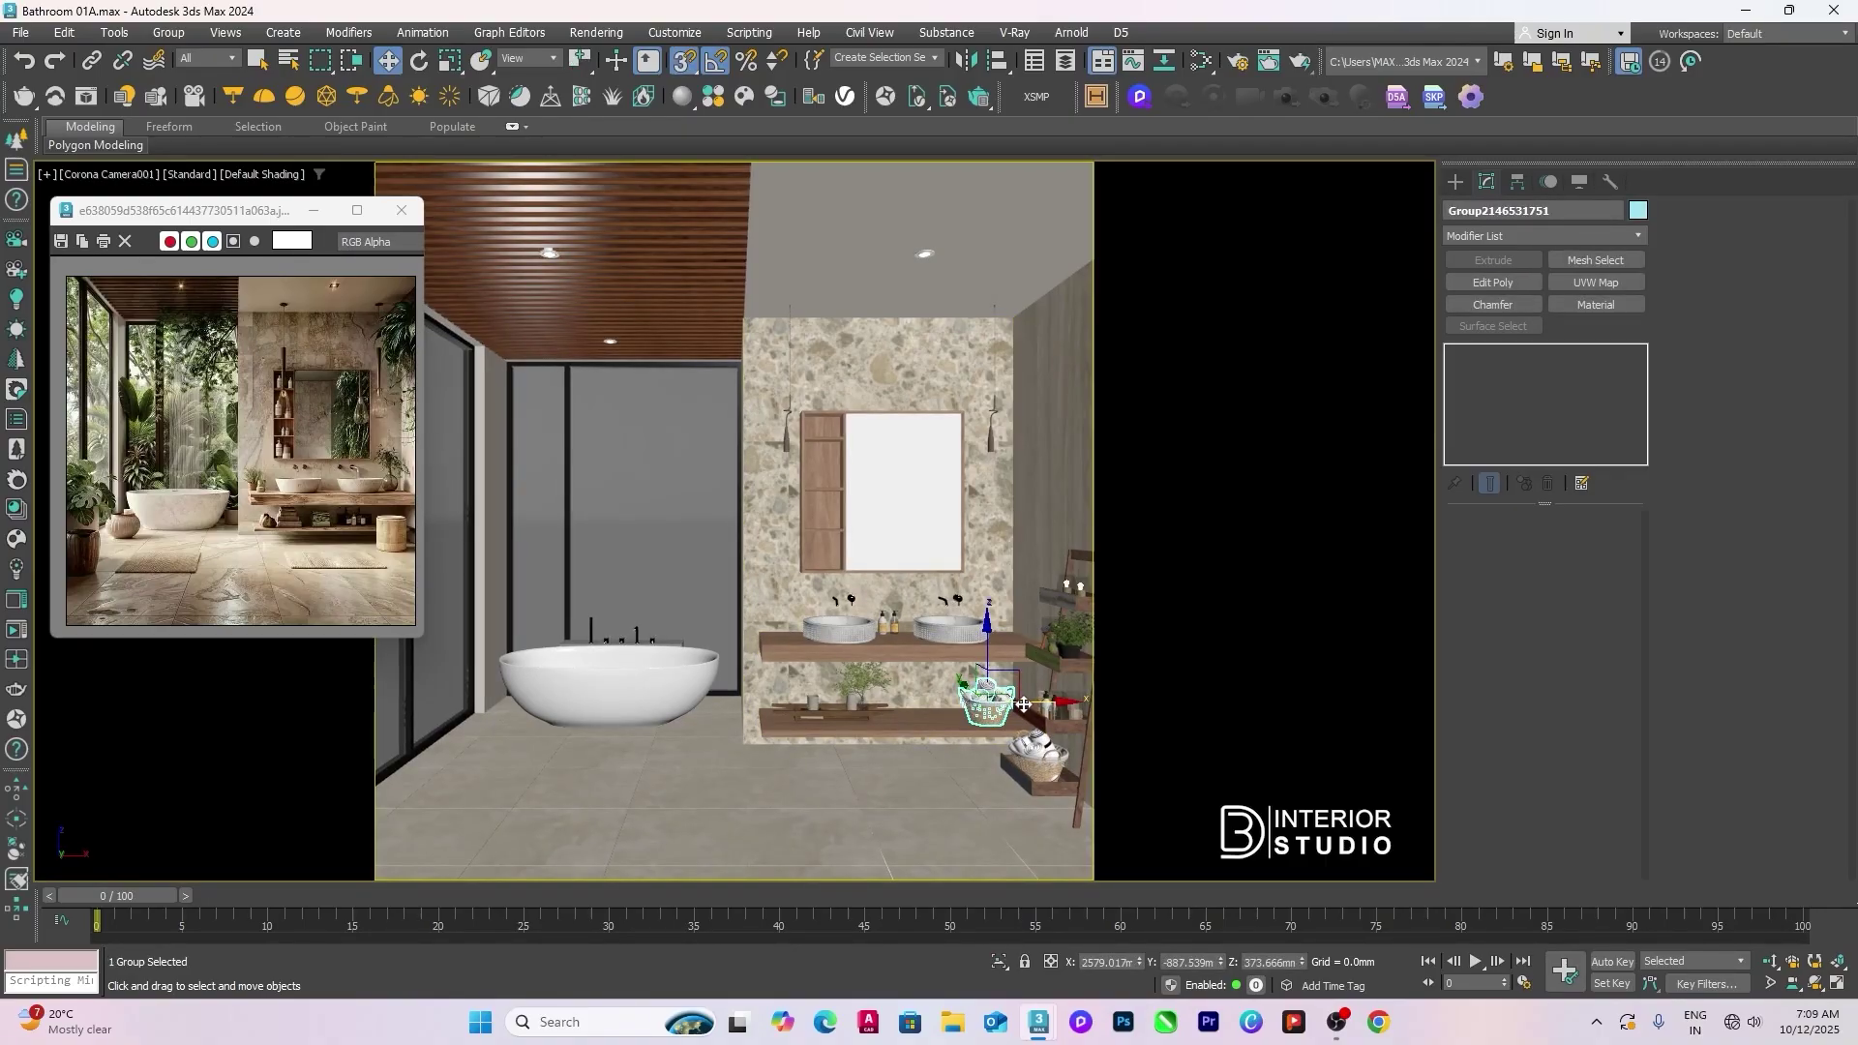
pyautogui.press('s')
pyautogui.moveTo(1024, 705); pyautogui.dragTo(1017, 706)
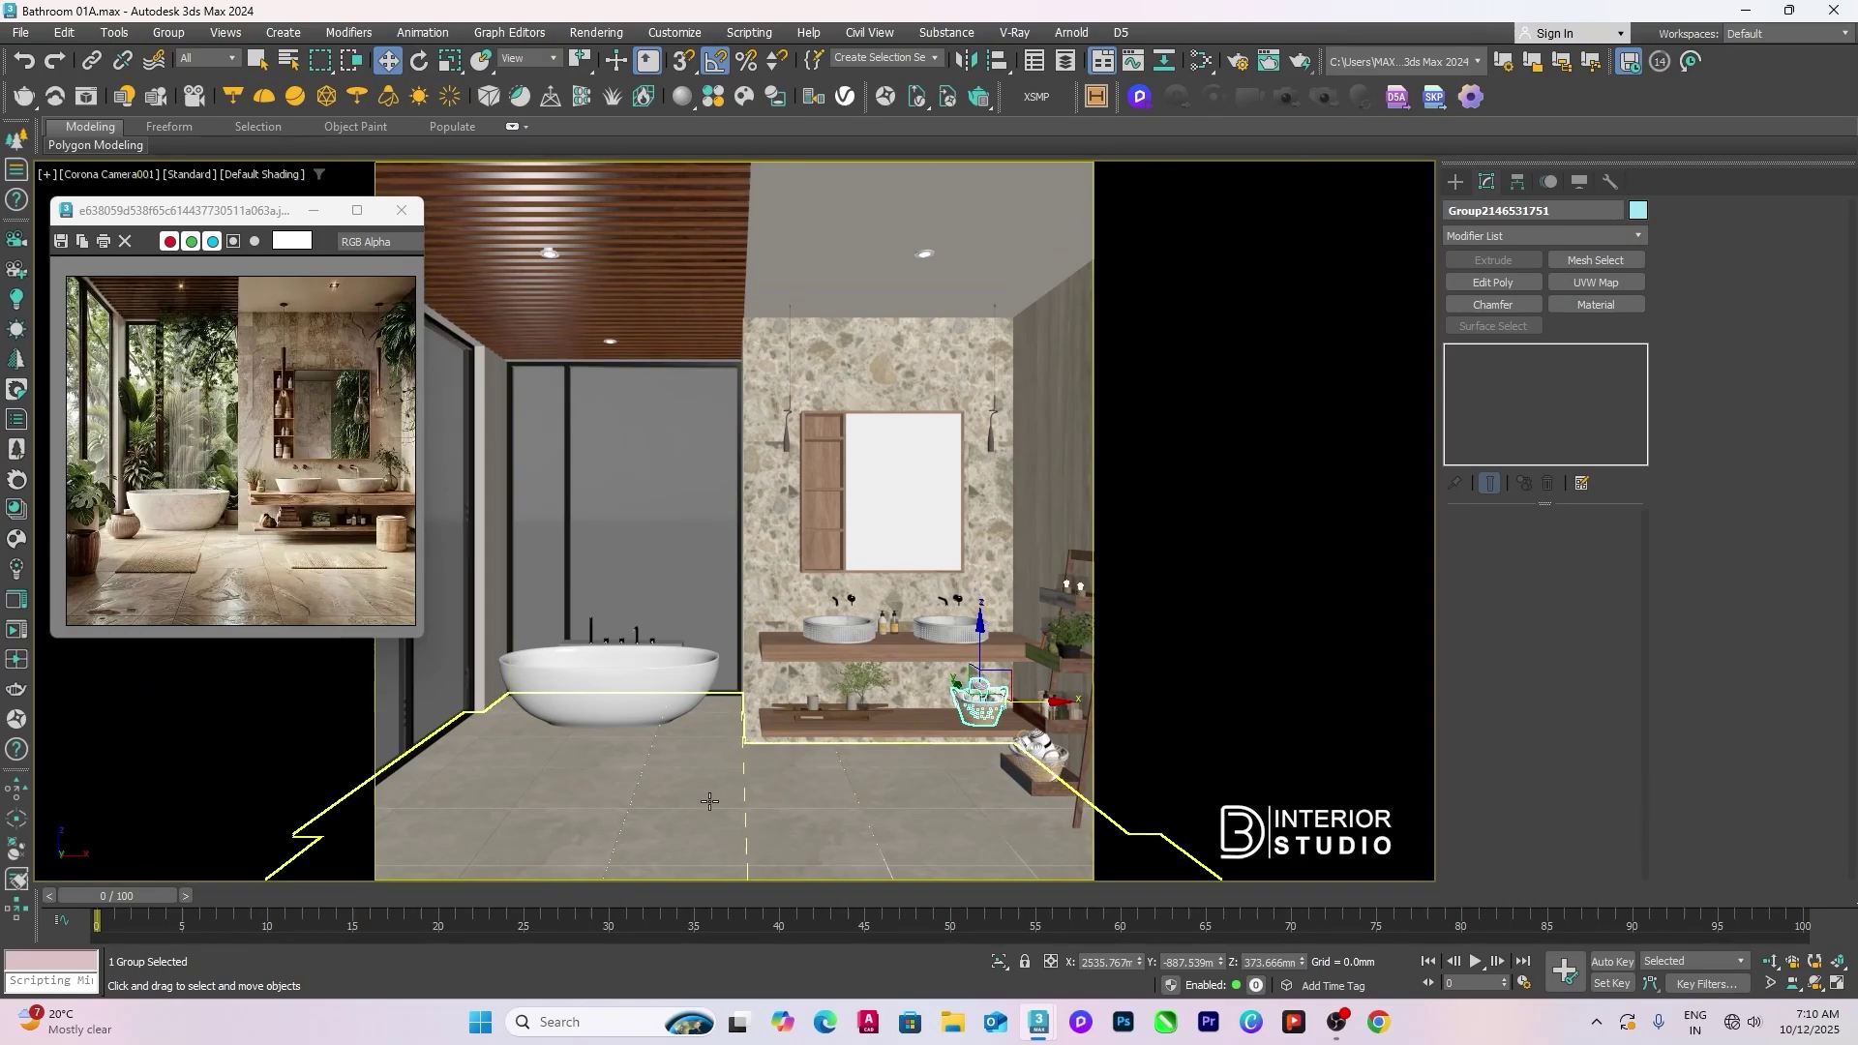
# Step: Select both bath mats in wireframe and align them onto the bathroom floor
pyautogui.press('F3')
pyautogui.click(907, 822)
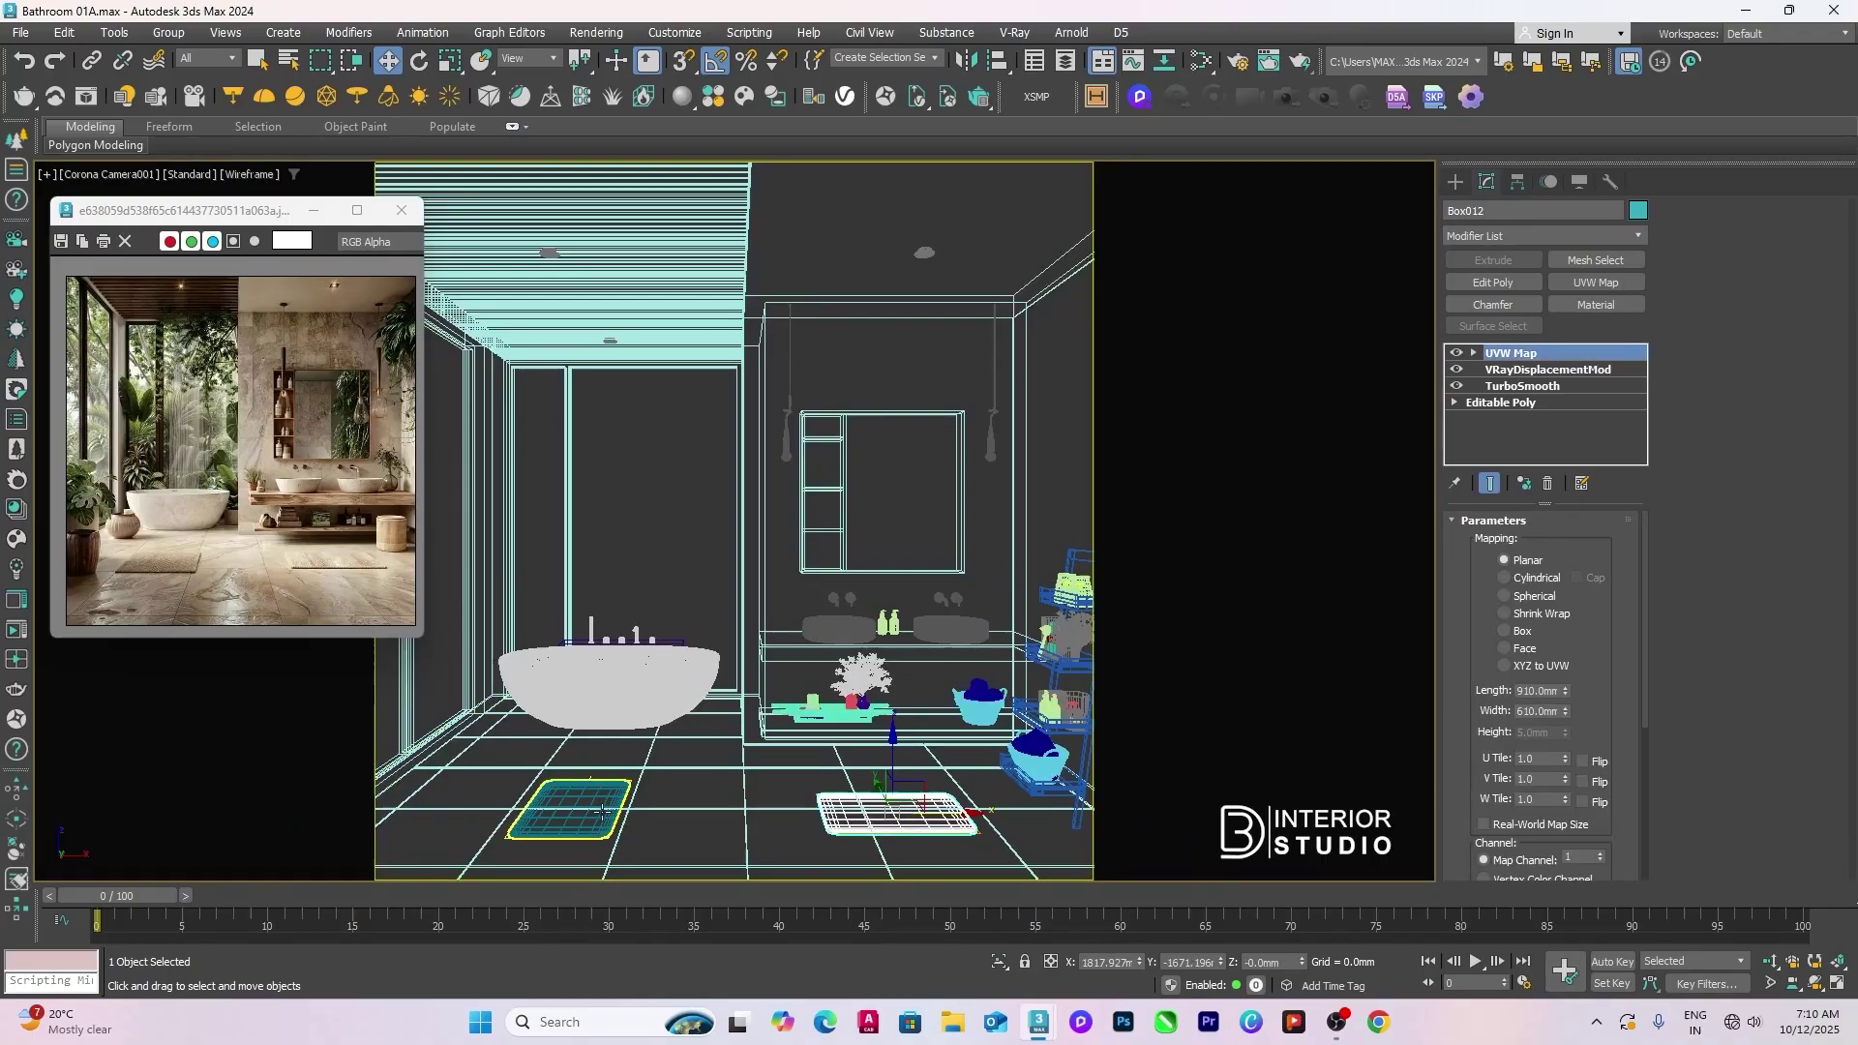
pyautogui.keyDown('ctrl'); pyautogui.click(569, 809); pyautogui.keyUp('ctrl')
pyautogui.press('F3')
pyautogui.hotkey('alt', 'a')
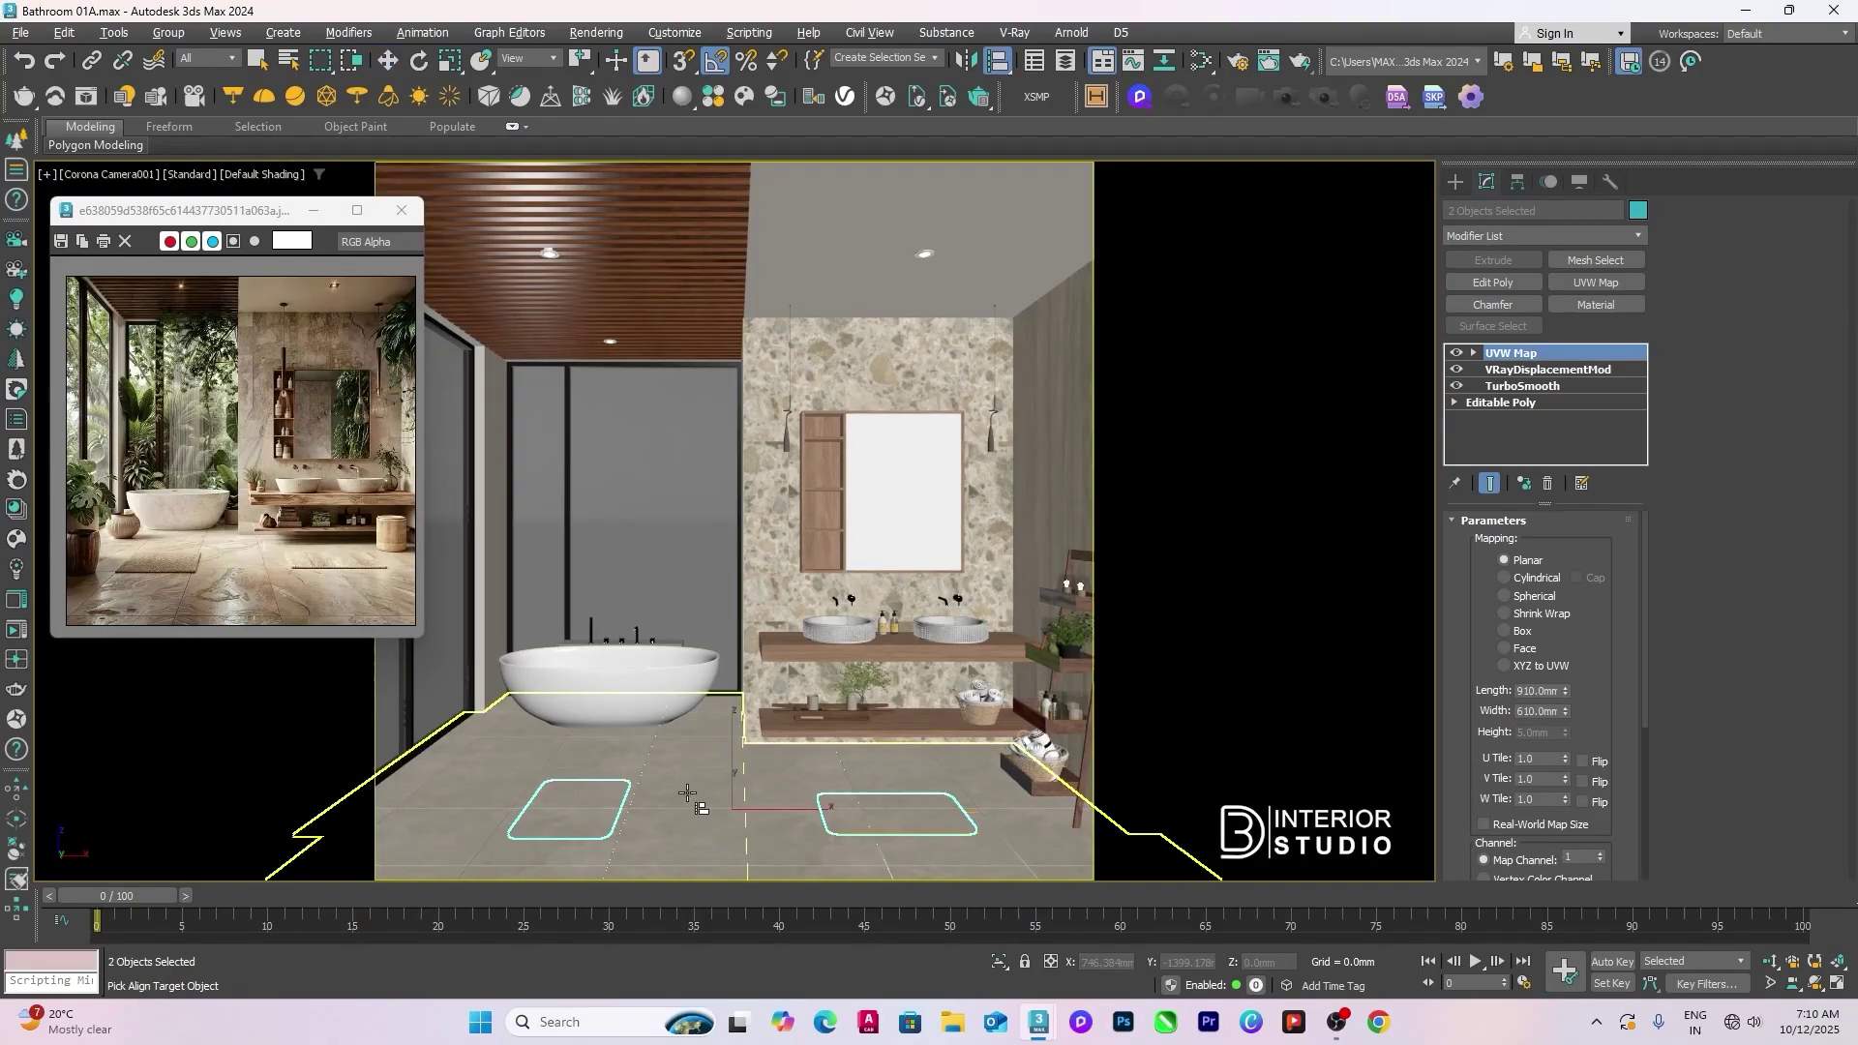
pyautogui.click(747, 788)
pyautogui.click(934, 668)
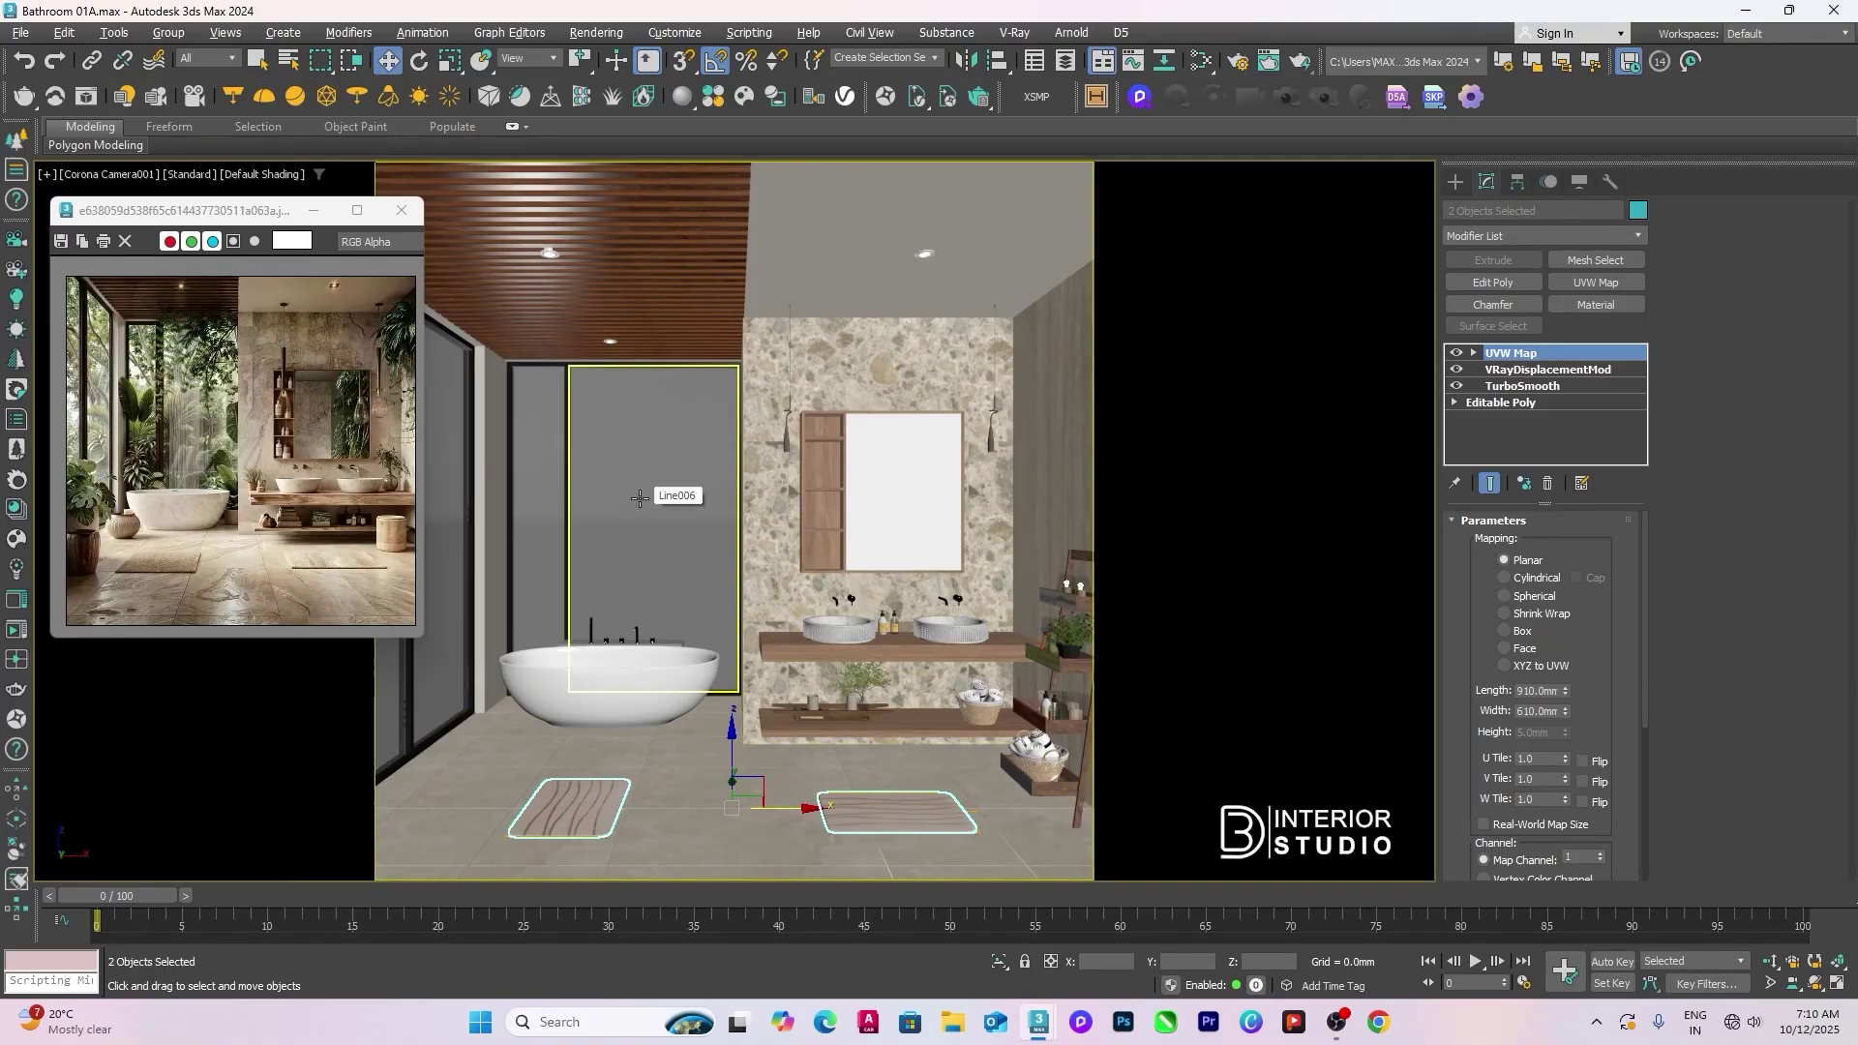
# Step: Find the stray bathroom accessories group outside the room in the top wireframe view and delete it
pyautogui.press('t')
pyautogui.press('z')
pyautogui.press('F3')
pyautogui.scroll(-10, 660, 620)
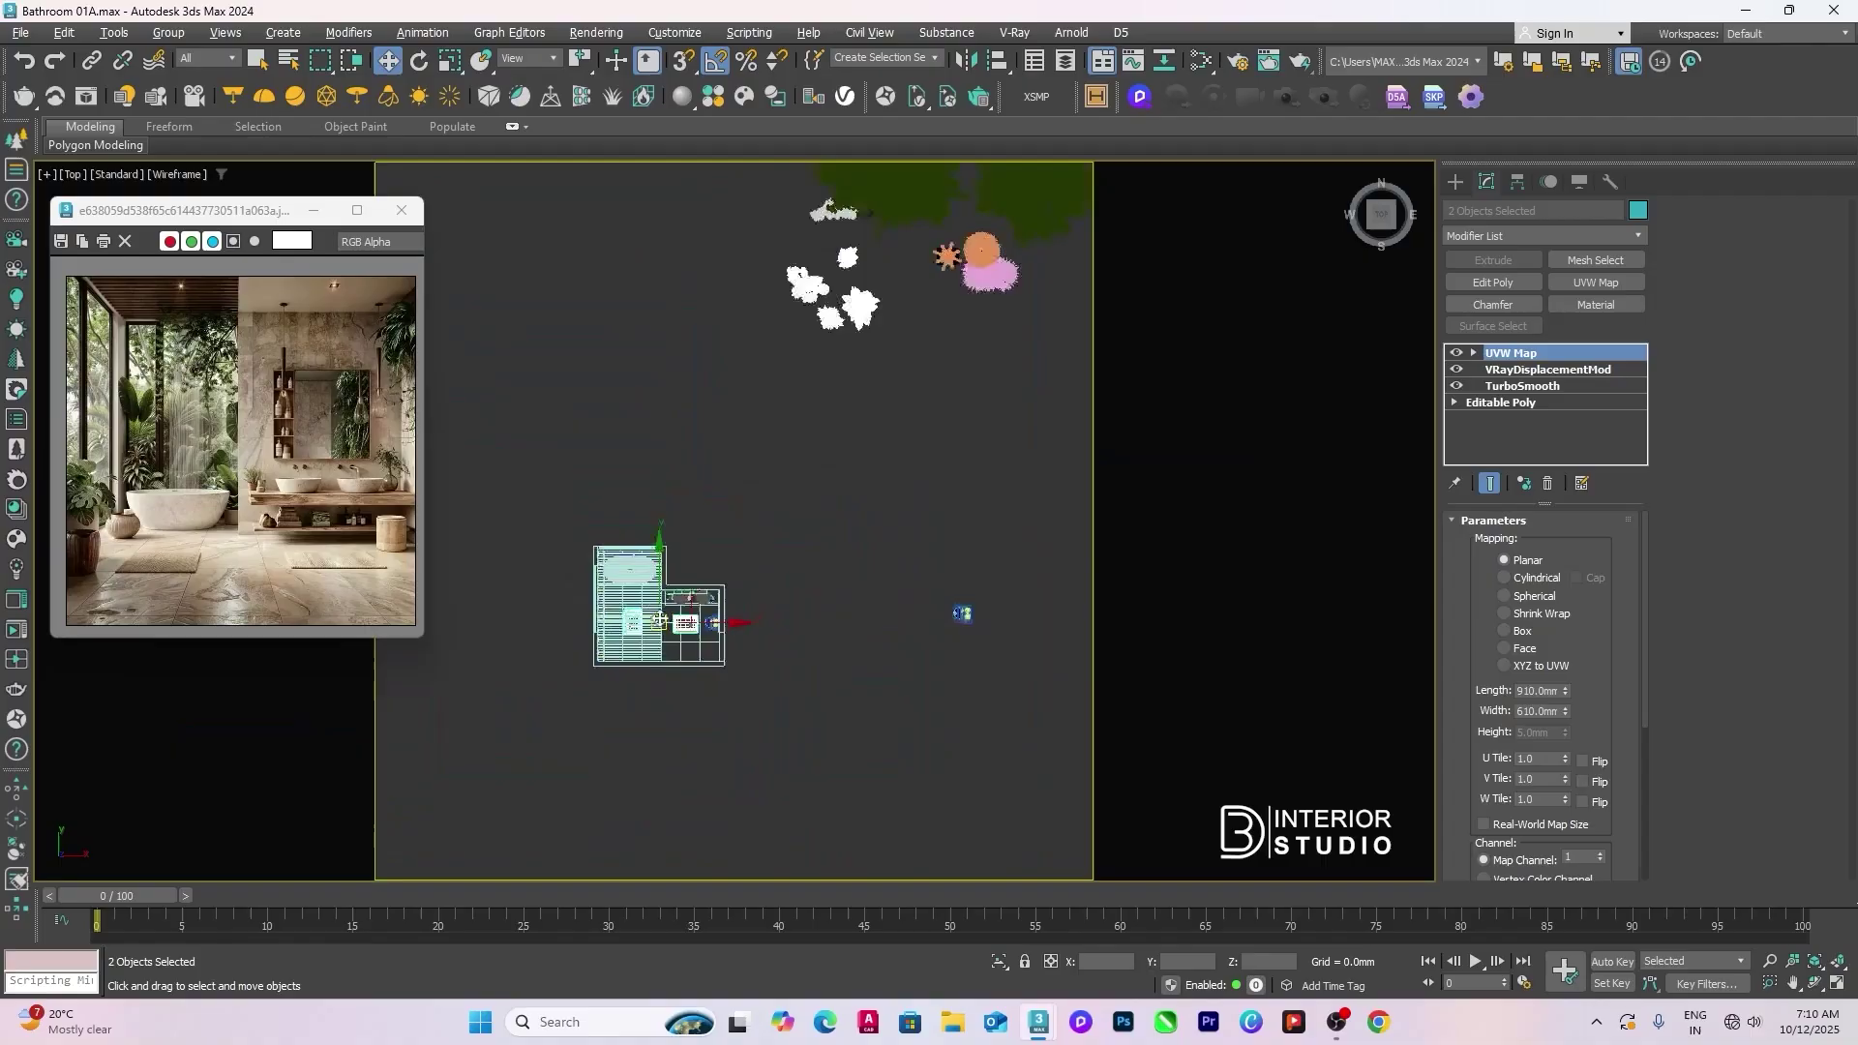
pyautogui.click(762, 513)
pyautogui.scroll(-2, 764, 511)
pyautogui.moveTo(802, 520); pyautogui.dragTo(792, 544, button='middle')
pyautogui.click(856, 585)
pyautogui.scroll(3, 857, 574)
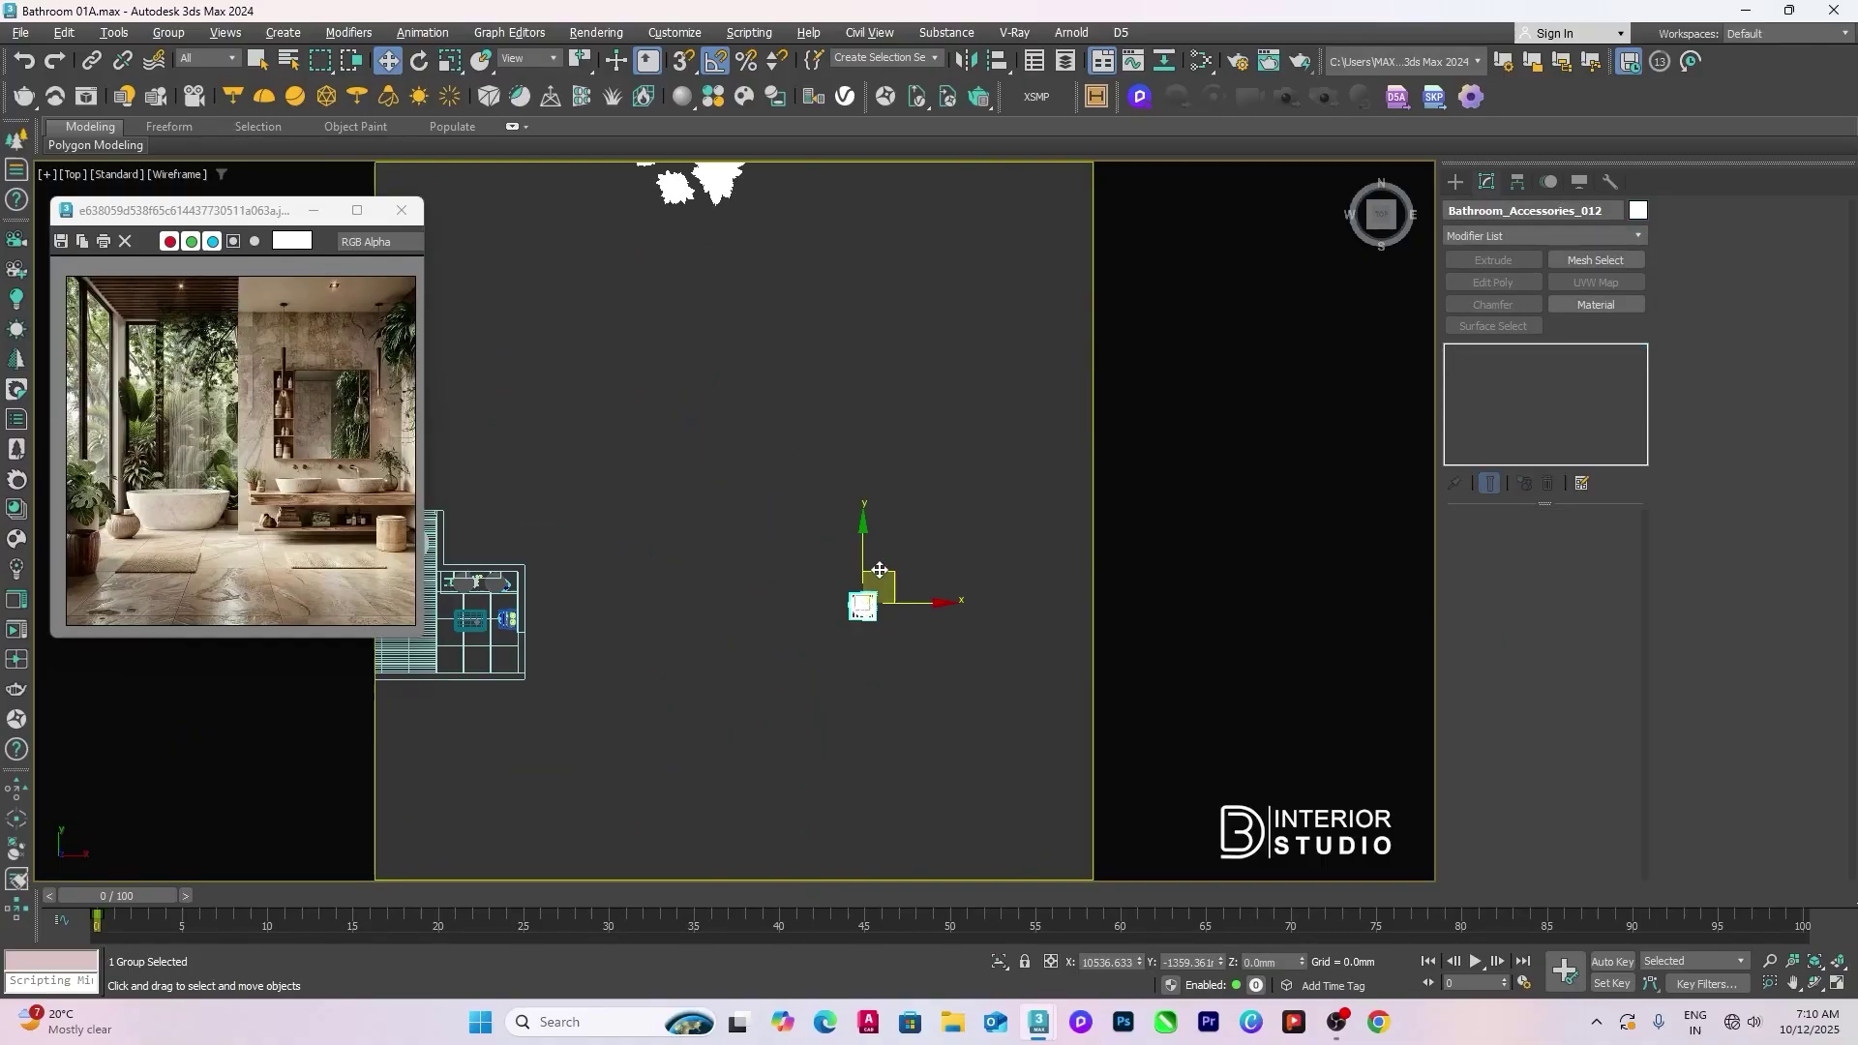
pyautogui.press('Delete')
# Step: Show the top view shaded and move the Group012 plant cluster to just outside the bathroom's side window wall
pyautogui.scroll(-3, 886, 575)
pyautogui.moveTo(871, 556); pyautogui.dragTo(760, 658, button='middle')
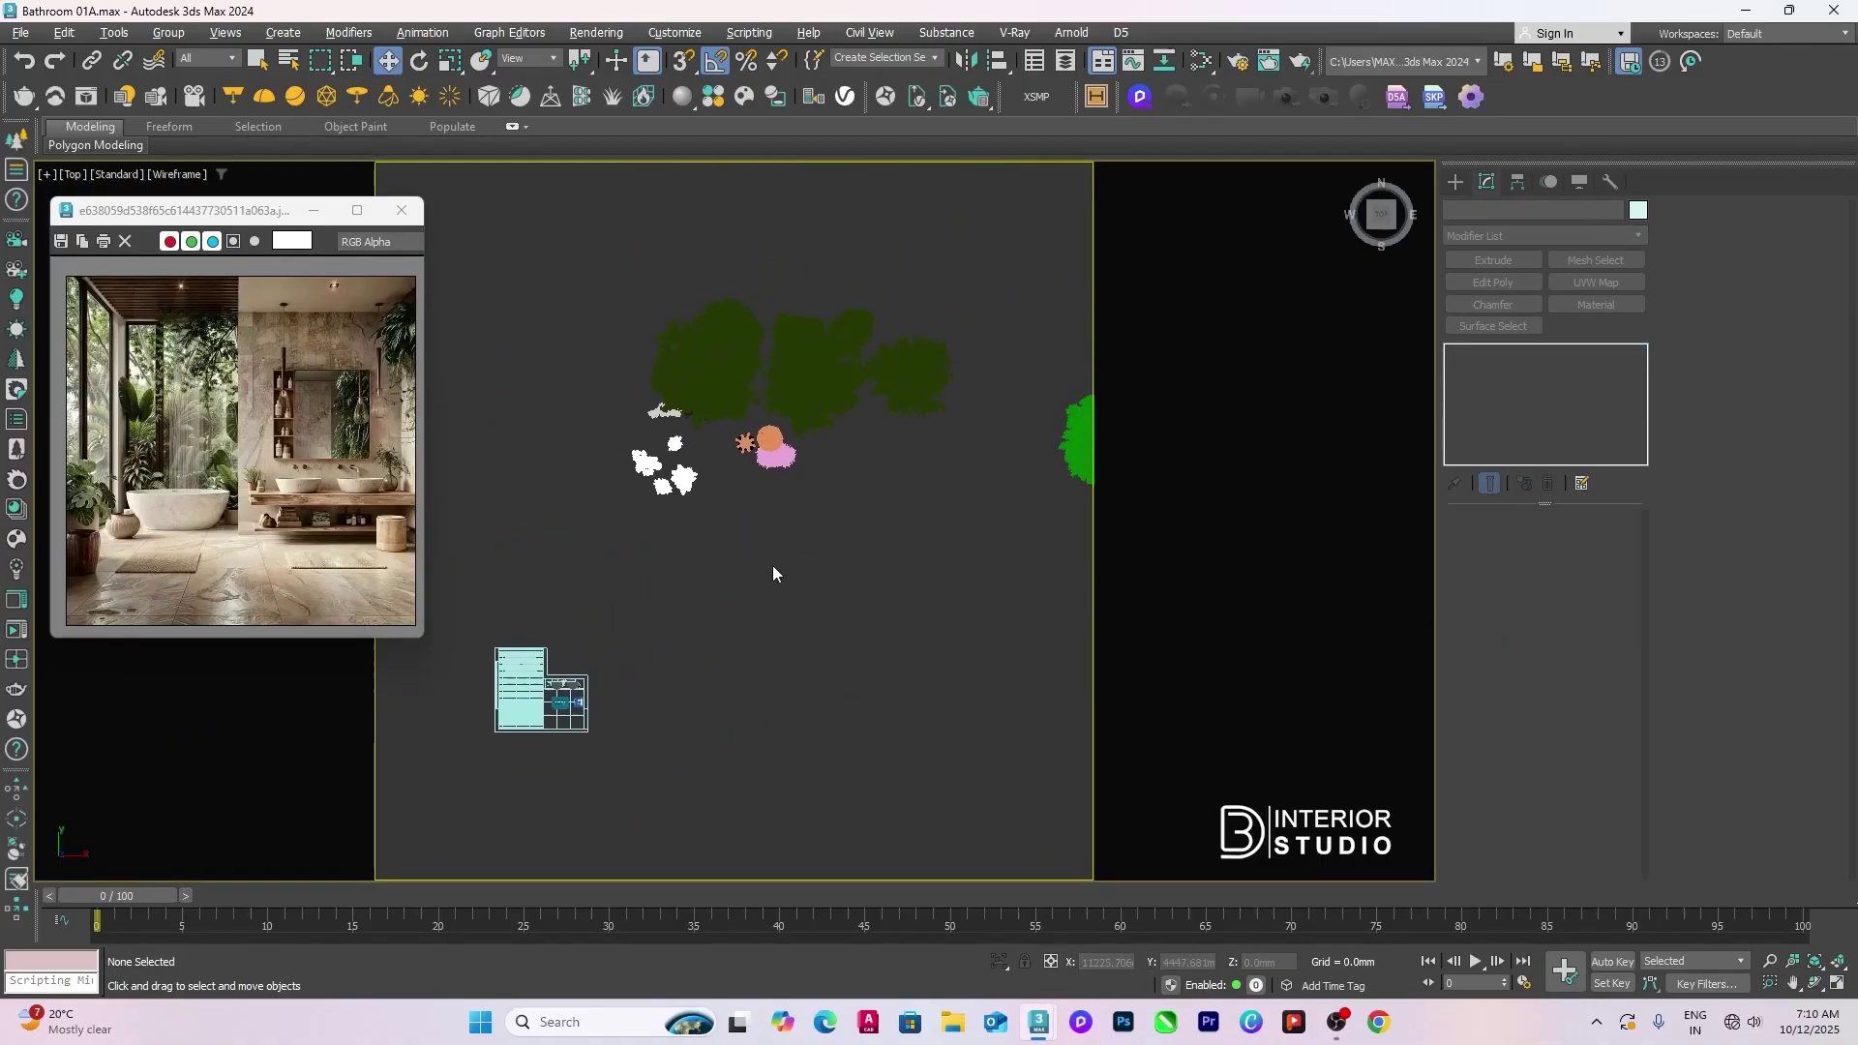
pyautogui.moveTo(773, 581); pyautogui.dragTo(839, 603, button='middle')
pyautogui.press('F3')
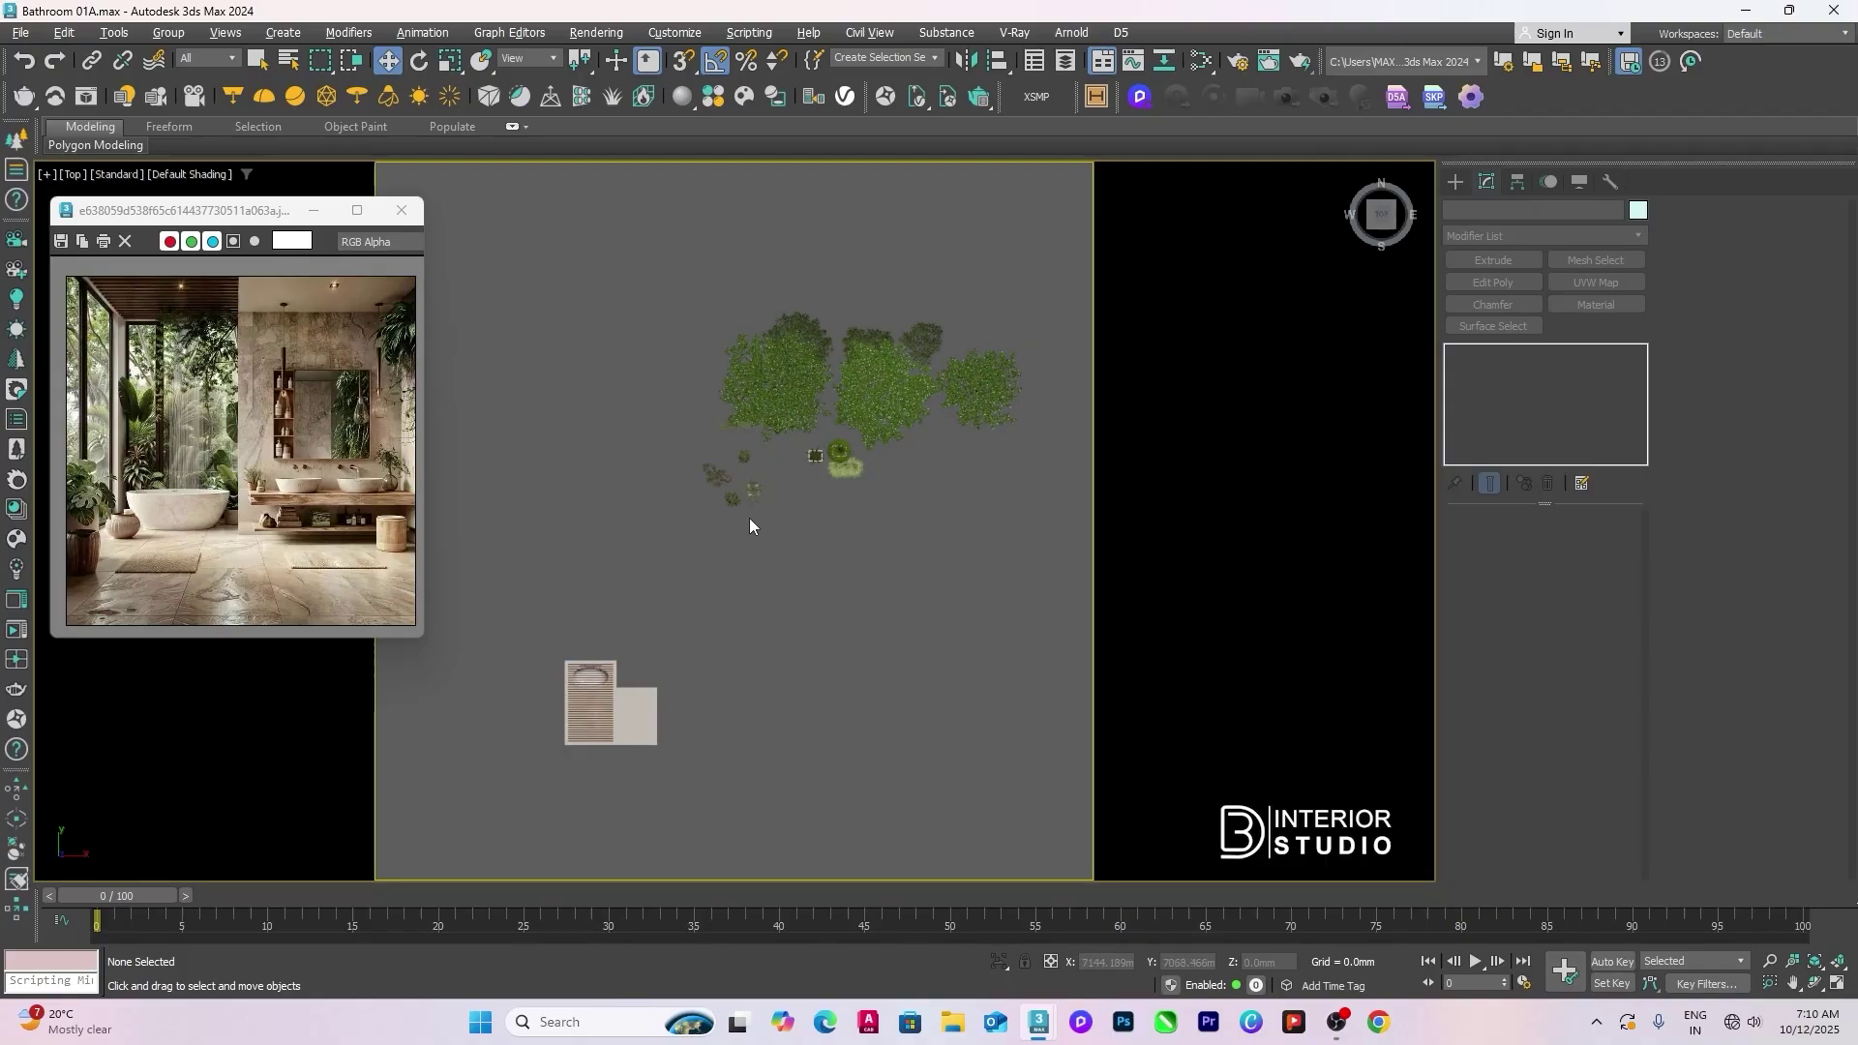
pyautogui.scroll(3, 707, 482)
pyautogui.click(717, 474)
pyautogui.scroll(-4, 747, 503)
pyautogui.moveTo(764, 464); pyautogui.dragTo(697, 577)
pyautogui.moveTo(714, 602); pyautogui.dragTo(803, 561, button='middle')
pyautogui.scroll(4, 760, 594)
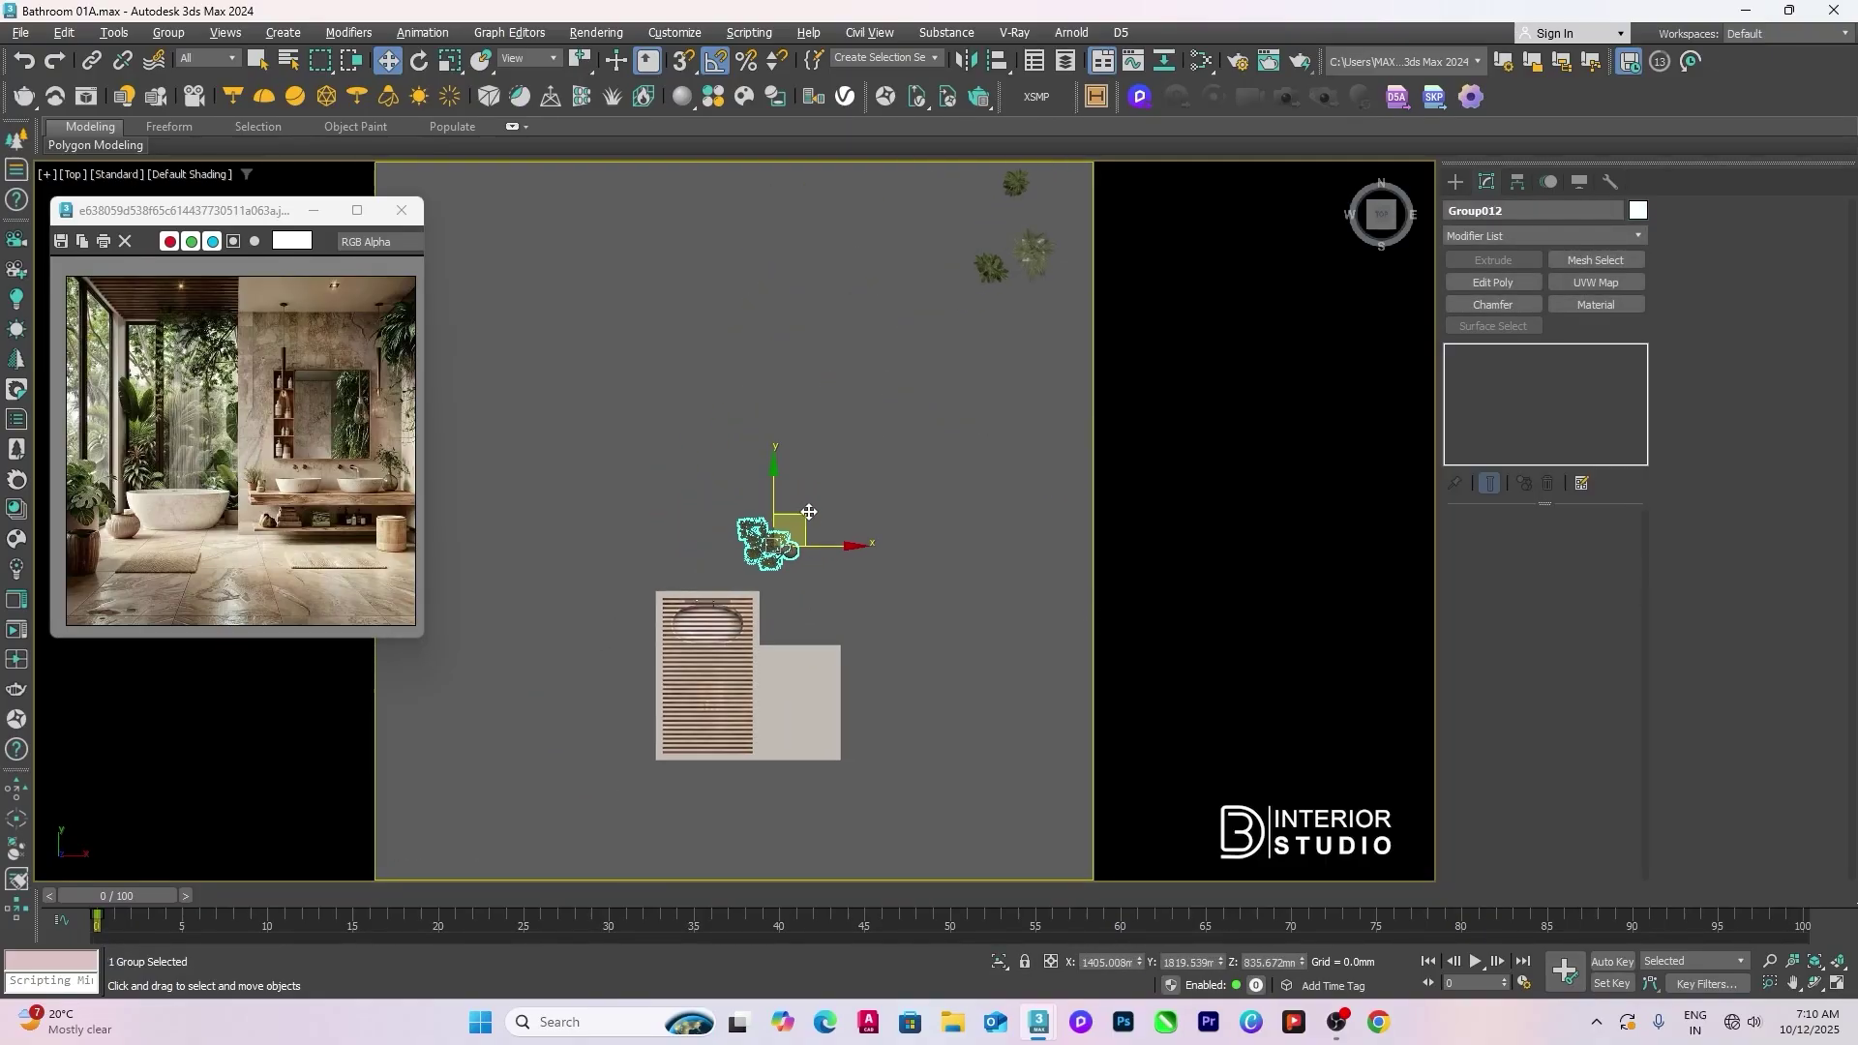
pyautogui.moveTo(793, 527); pyautogui.dragTo(649, 655)
# Step: Move the Group011, Group013 and Group010 plants beside the first cluster, up to the outside corner near the bathtub
pyautogui.click(901, 455)
pyautogui.moveTo(969, 340); pyautogui.dragTo(955, 386, button='middle')
pyautogui.click(983, 304)
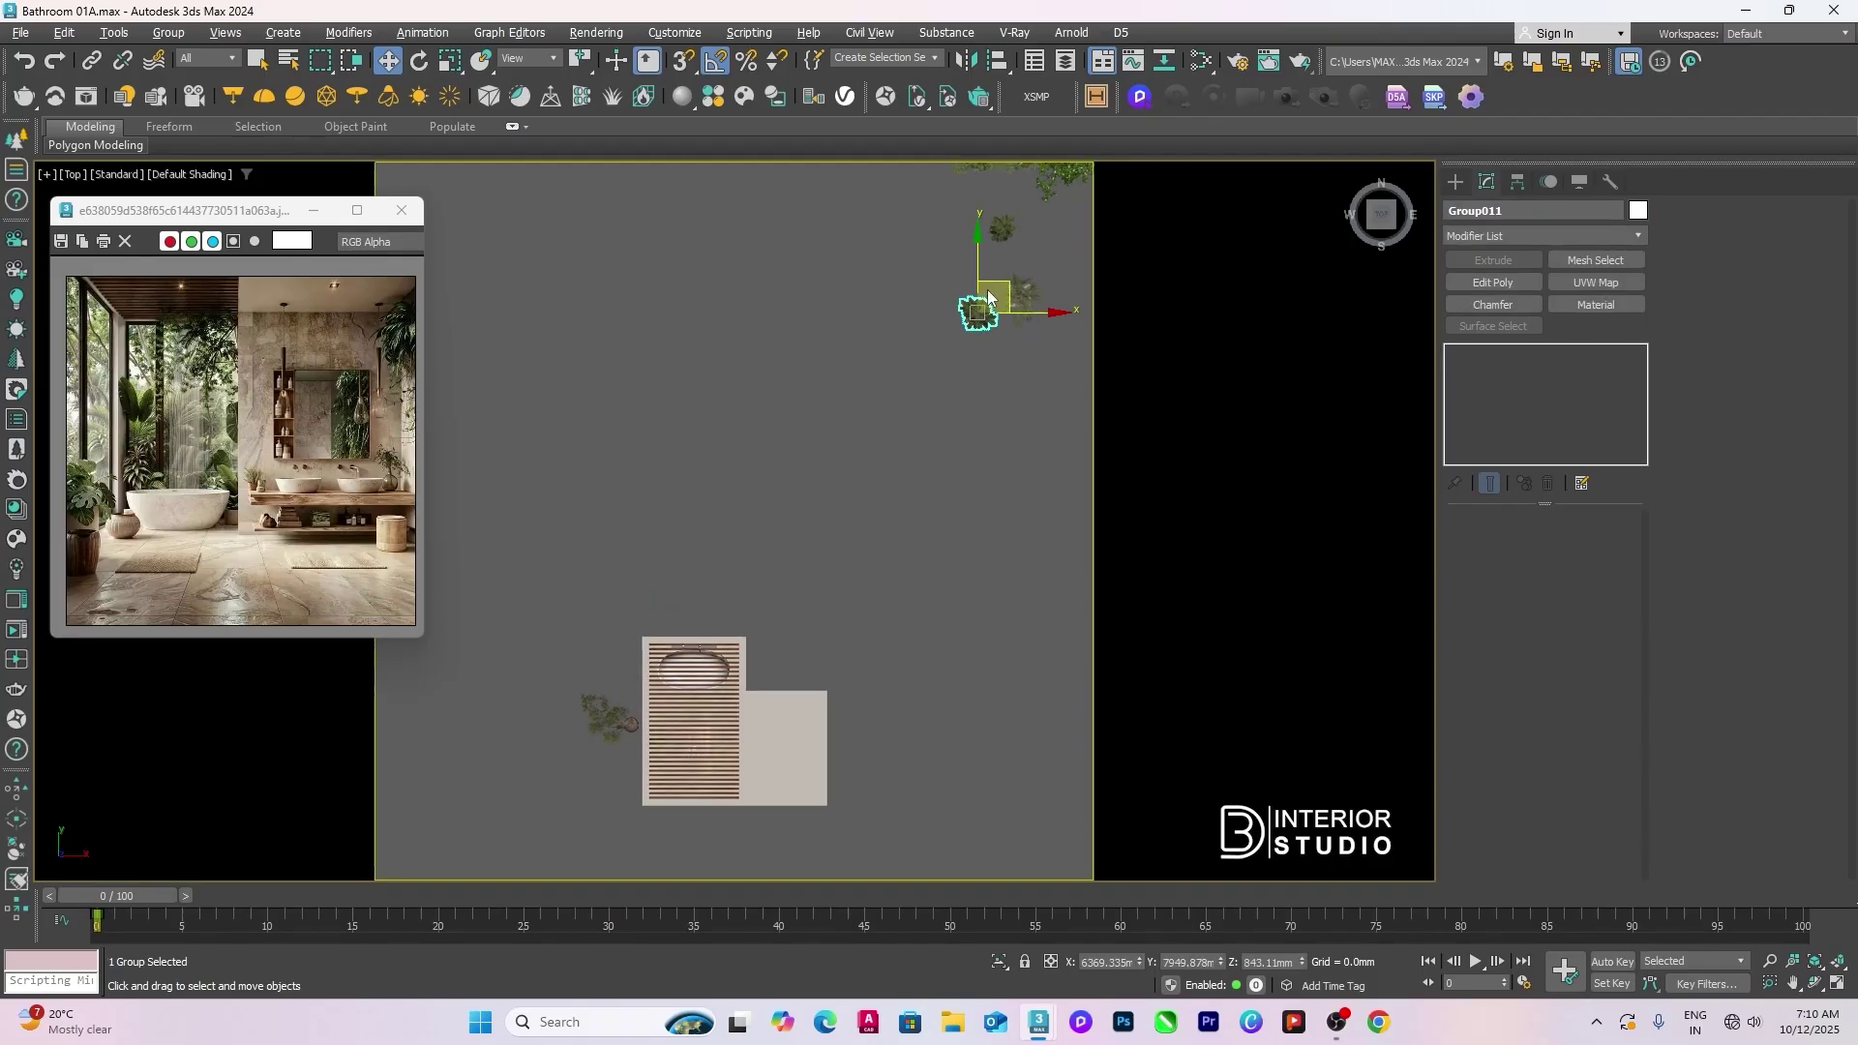
pyautogui.moveTo(990, 297); pyautogui.dragTo(621, 651)
pyautogui.click(995, 270)
pyautogui.click(1006, 222)
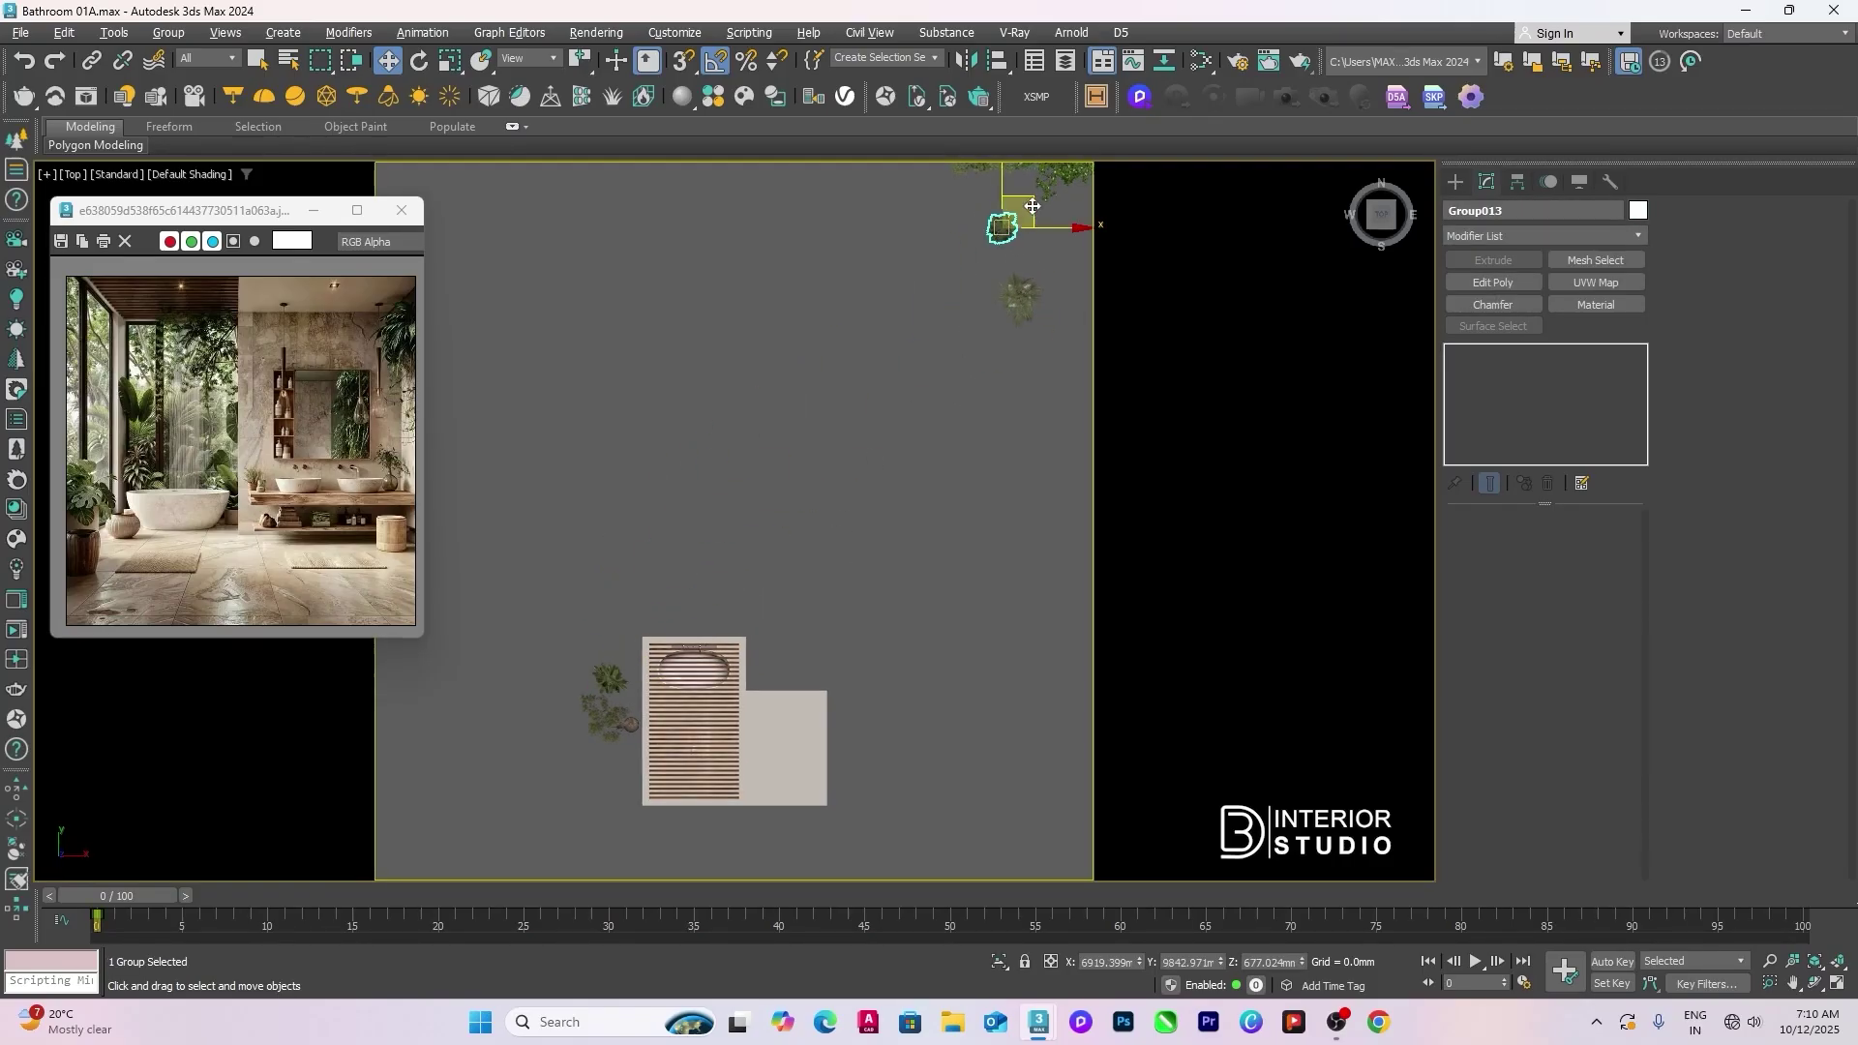
pyautogui.moveTo(1032, 206); pyautogui.dragTo(704, 562)
pyautogui.click(1015, 297)
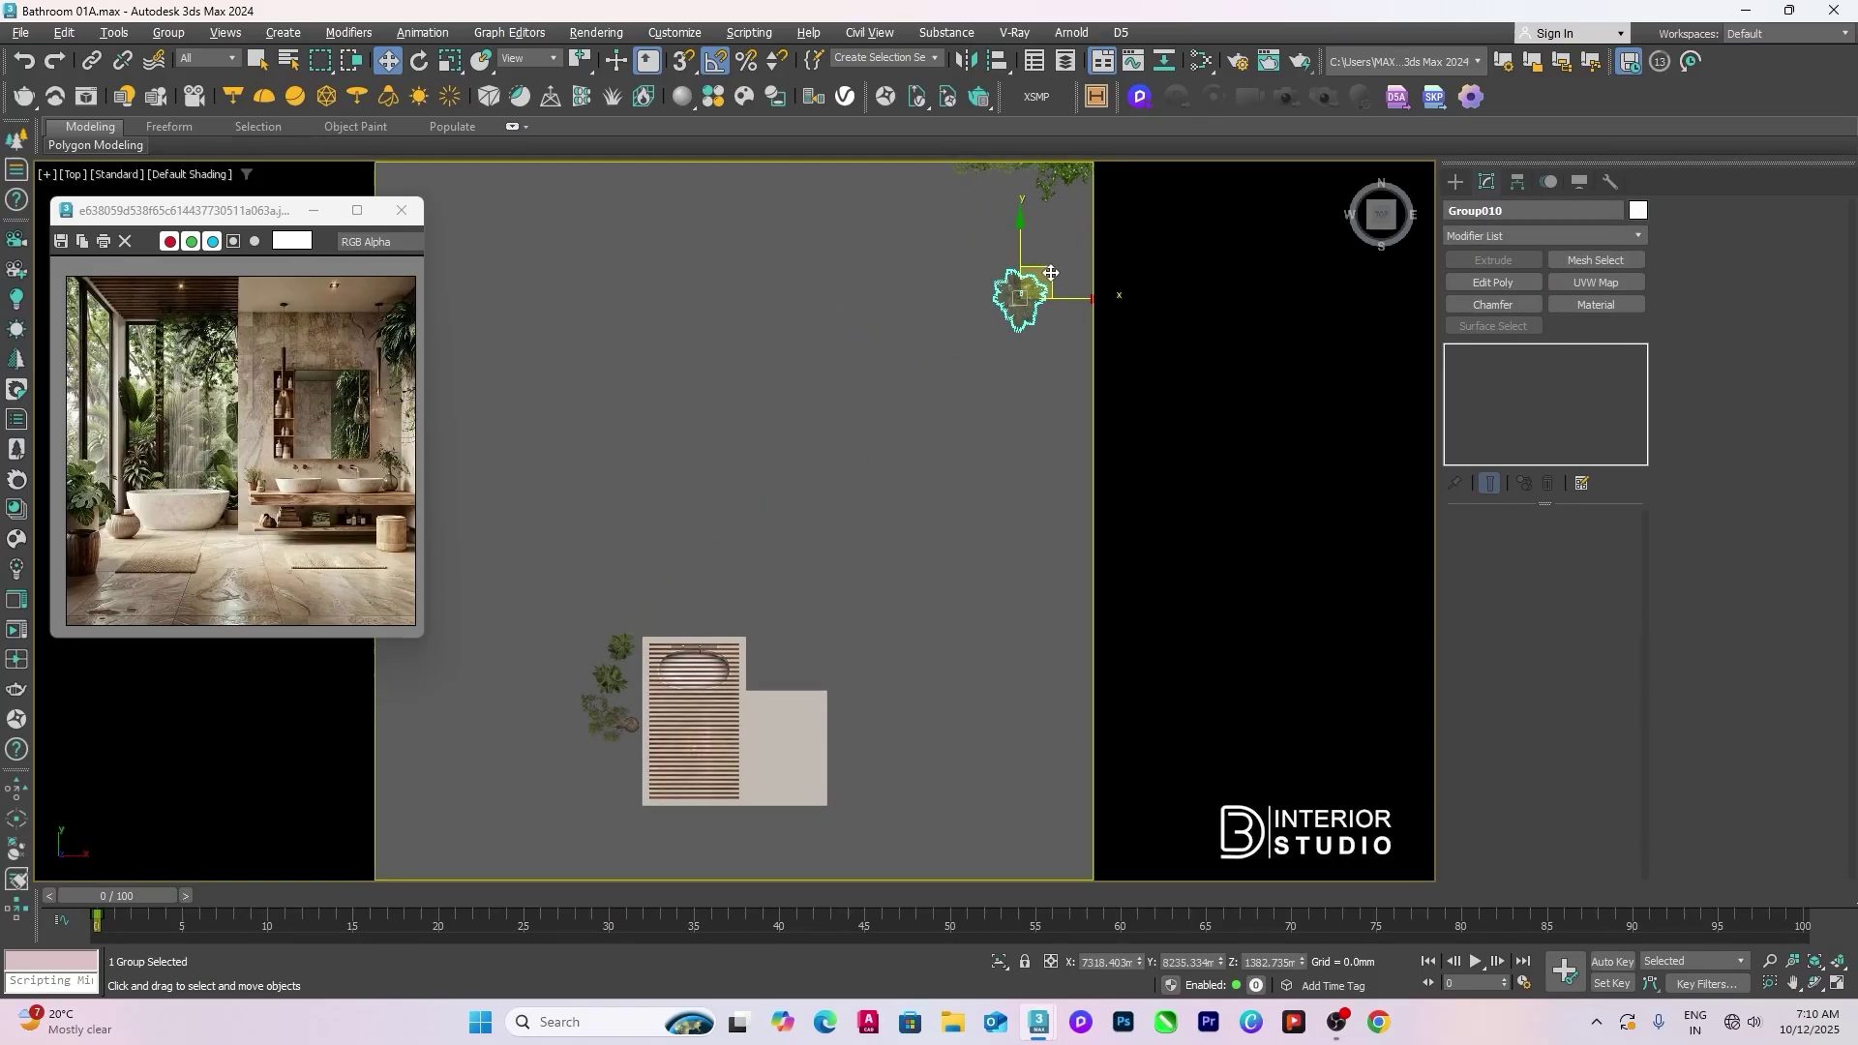
pyautogui.moveTo(1015, 297); pyautogui.dragTo(654, 604)
# Step: Bring the marble cube closer to the room and place the planter boxes outside the wall behind the bathtub
pyautogui.moveTo(962, 451); pyautogui.dragTo(863, 538, button='middle')
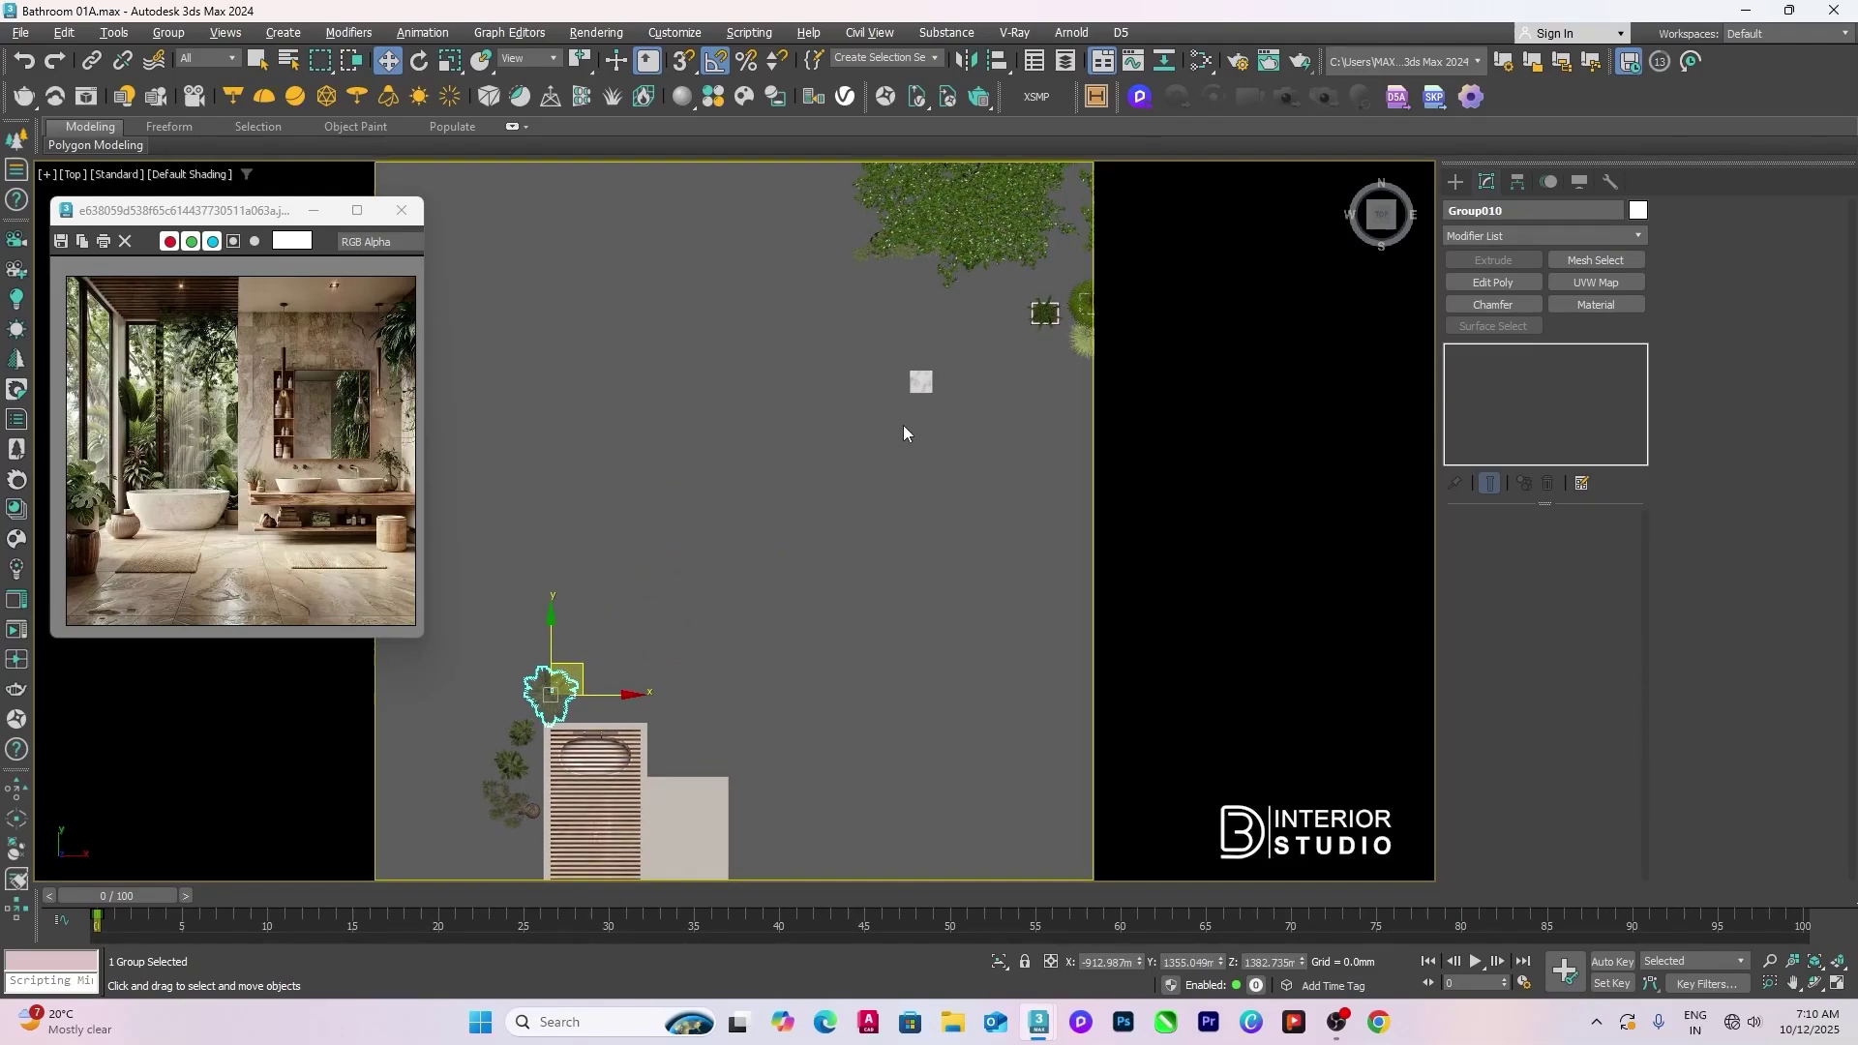
pyautogui.click(927, 388)
pyautogui.moveTo(951, 355); pyautogui.dragTo(765, 600)
pyautogui.scroll(-3, 797, 605)
pyautogui.click(932, 490)
# Step: Move the three oak trees to surround the bathroom's back and side windows from outside
pyautogui.click(909, 385)
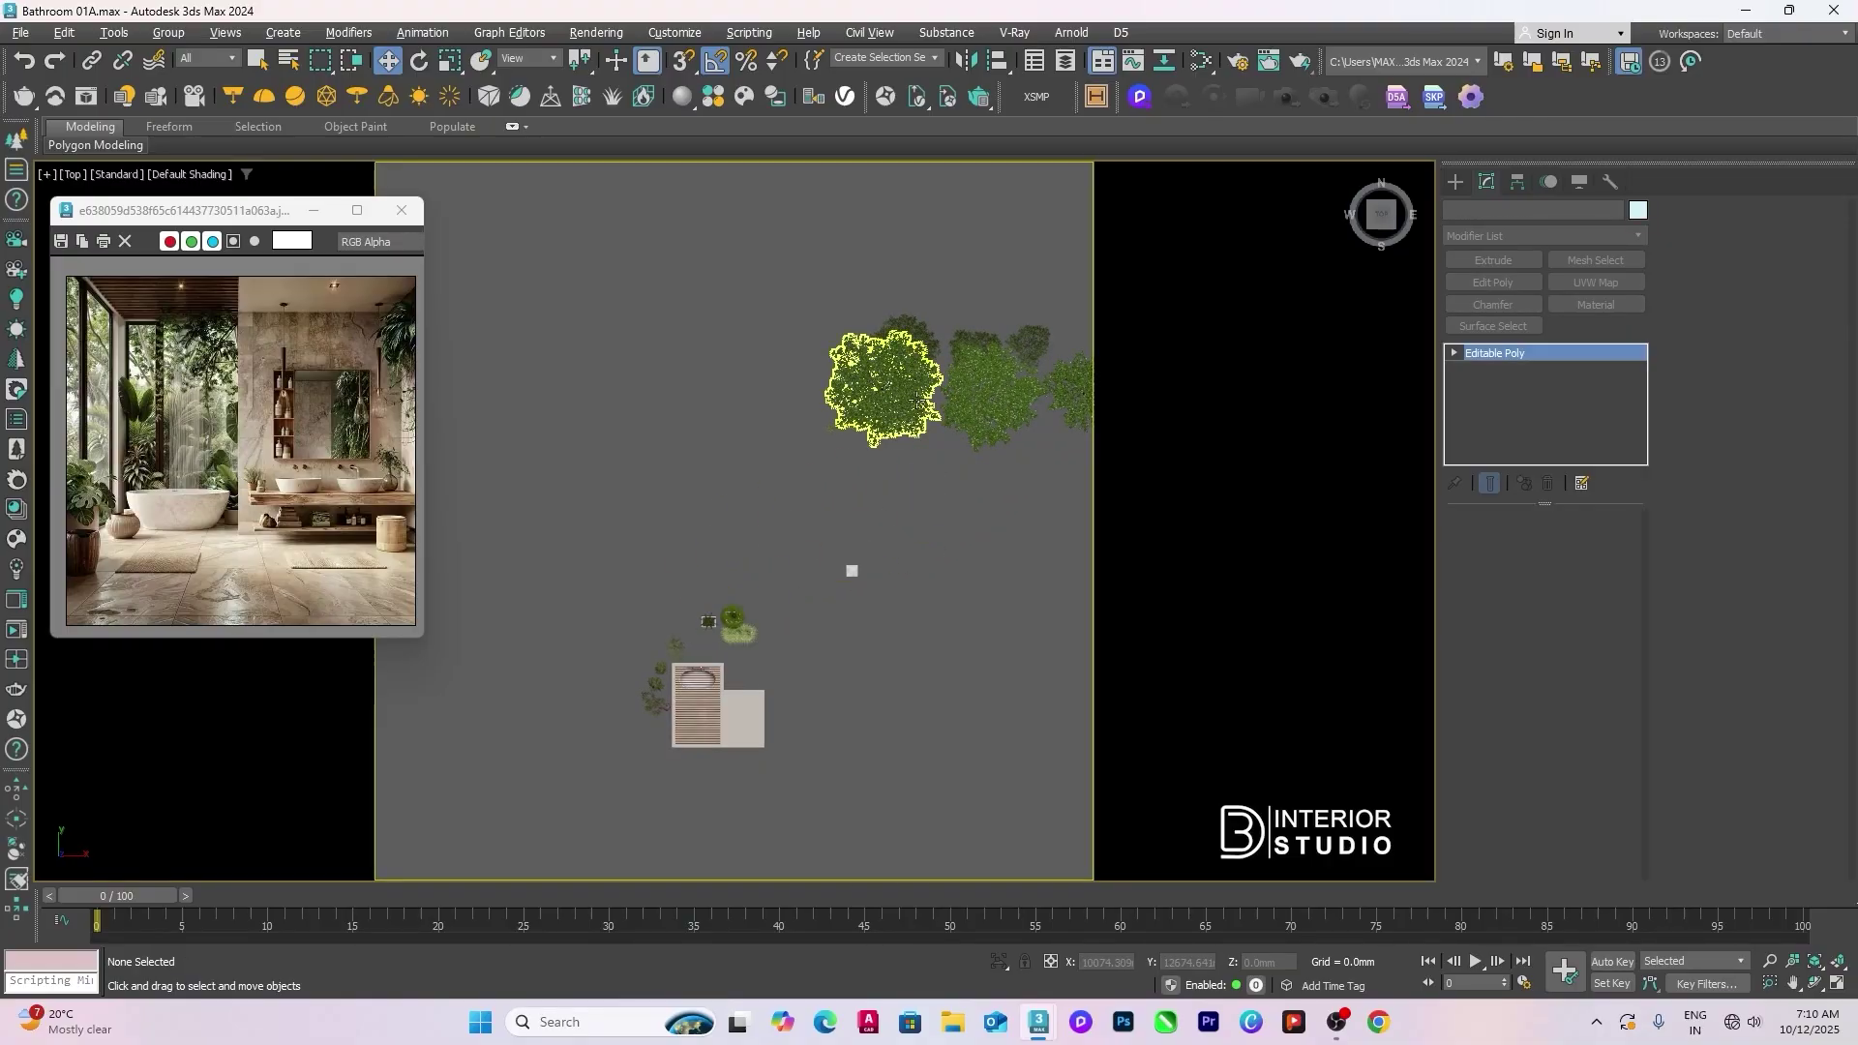
pyautogui.moveTo(910, 385); pyautogui.dragTo(728, 579)
pyautogui.click(978, 406)
pyautogui.moveTo(1006, 358); pyautogui.dragTo(651, 583)
pyautogui.moveTo(922, 555); pyautogui.dragTo(826, 559, button='middle')
pyautogui.click(989, 389)
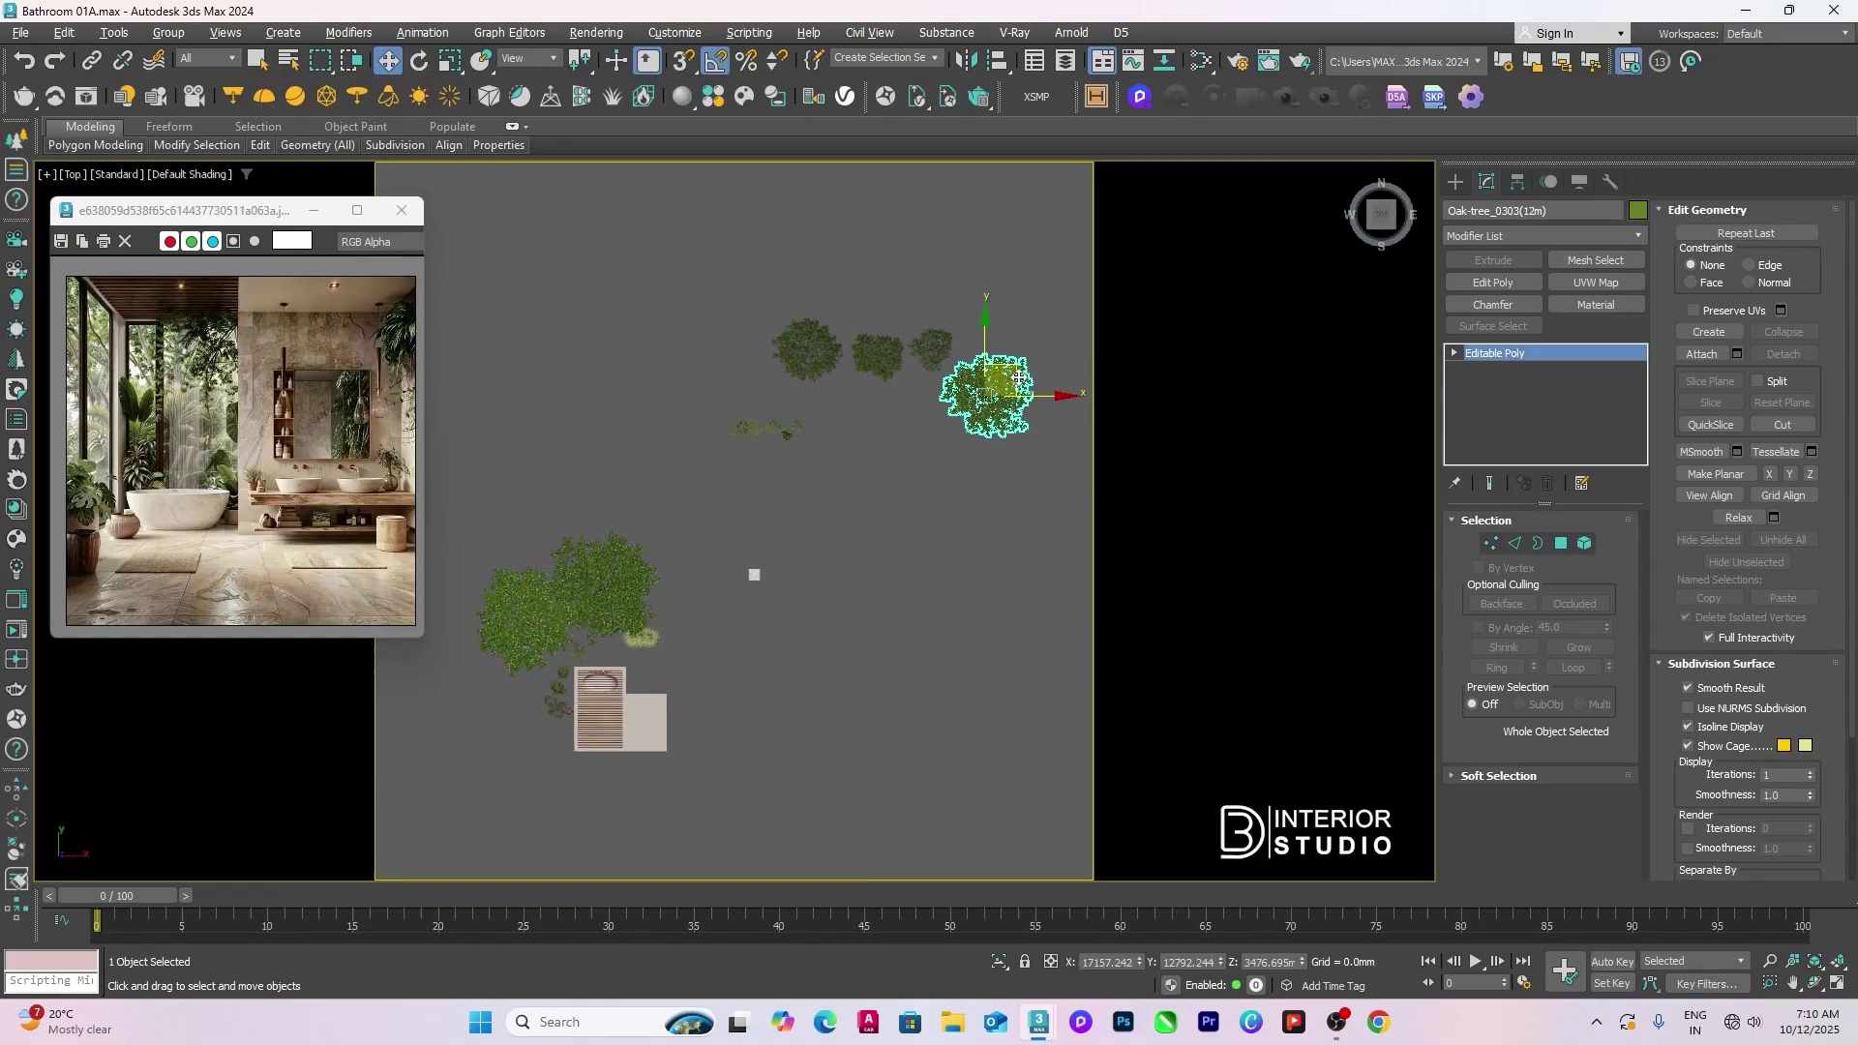
pyautogui.moveTo(989, 389); pyautogui.dragTo(497, 688)
# Step: Select the three Pinus Mugo shrubs and move them together toward the oak trees behind the bathroom
pyautogui.click(787, 561)
pyautogui.moveTo(839, 385); pyautogui.dragTo(844, 439, button='middle')
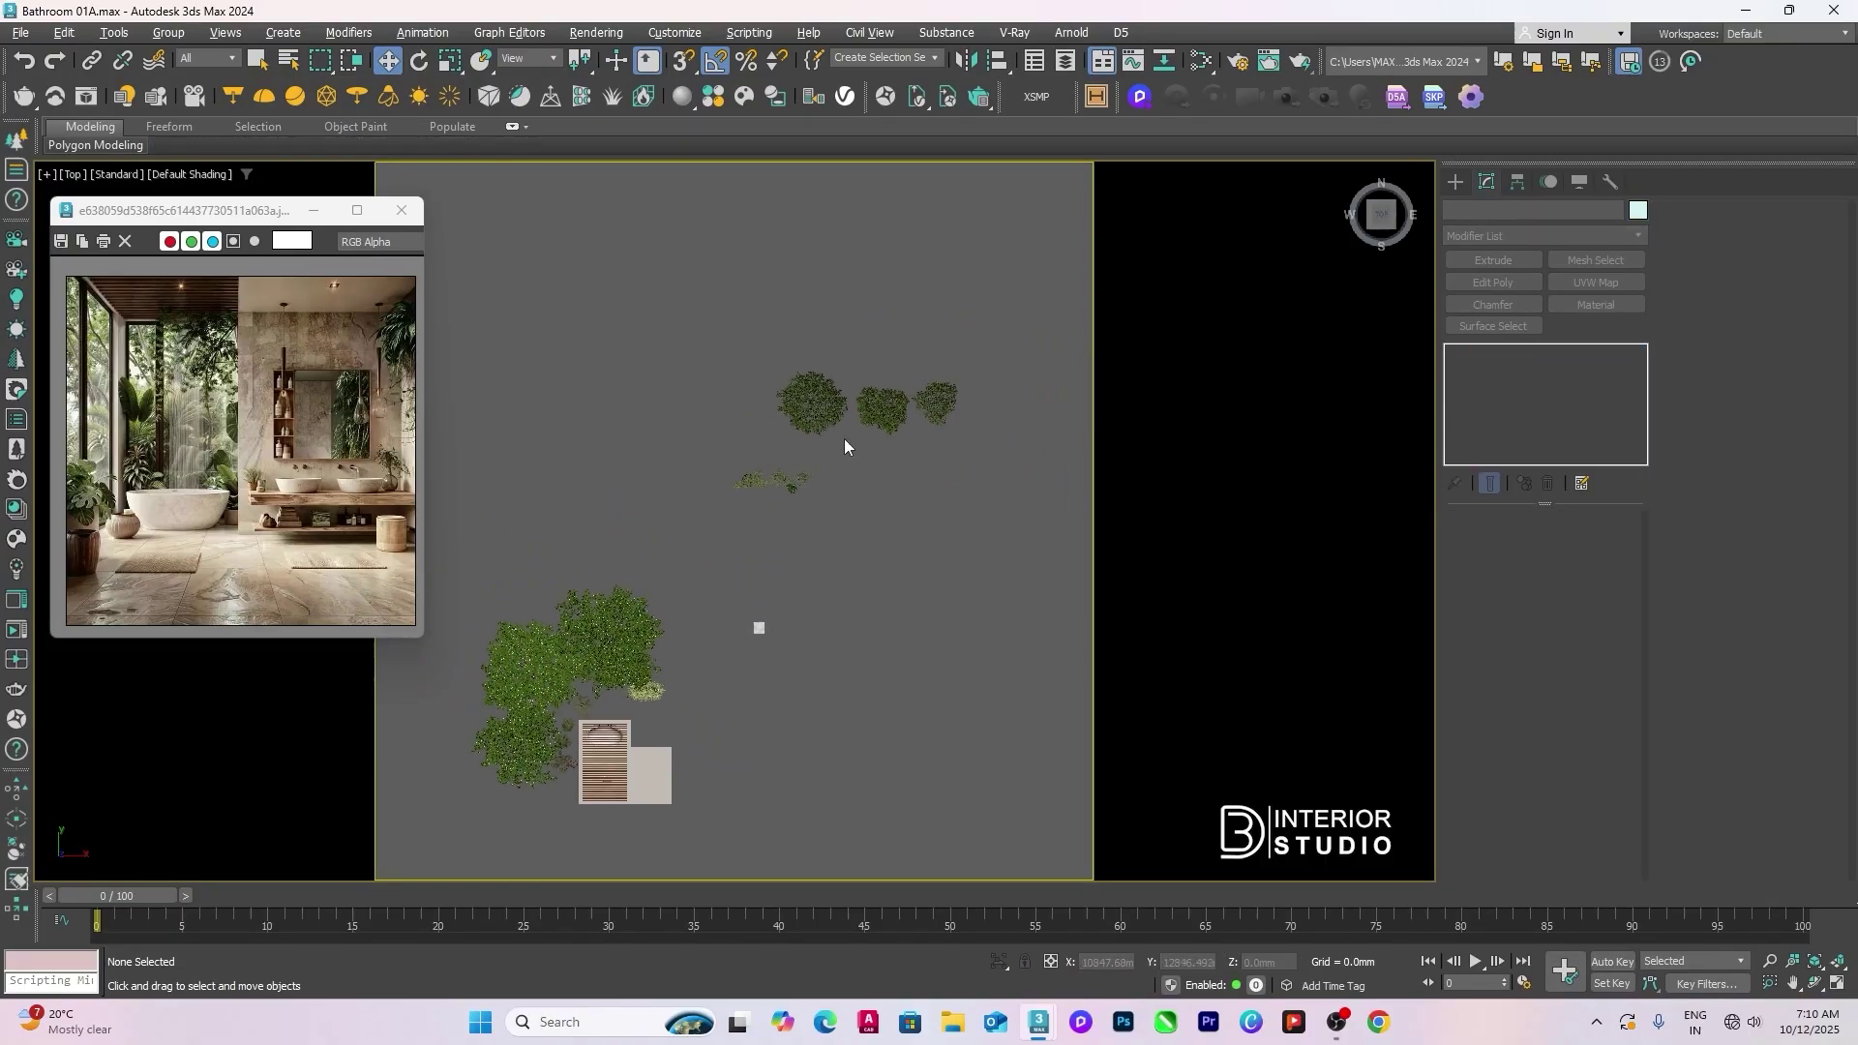
pyautogui.click(828, 414)
pyautogui.keyDown('ctrl'); pyautogui.click(891, 406); pyautogui.keyUp('ctrl')
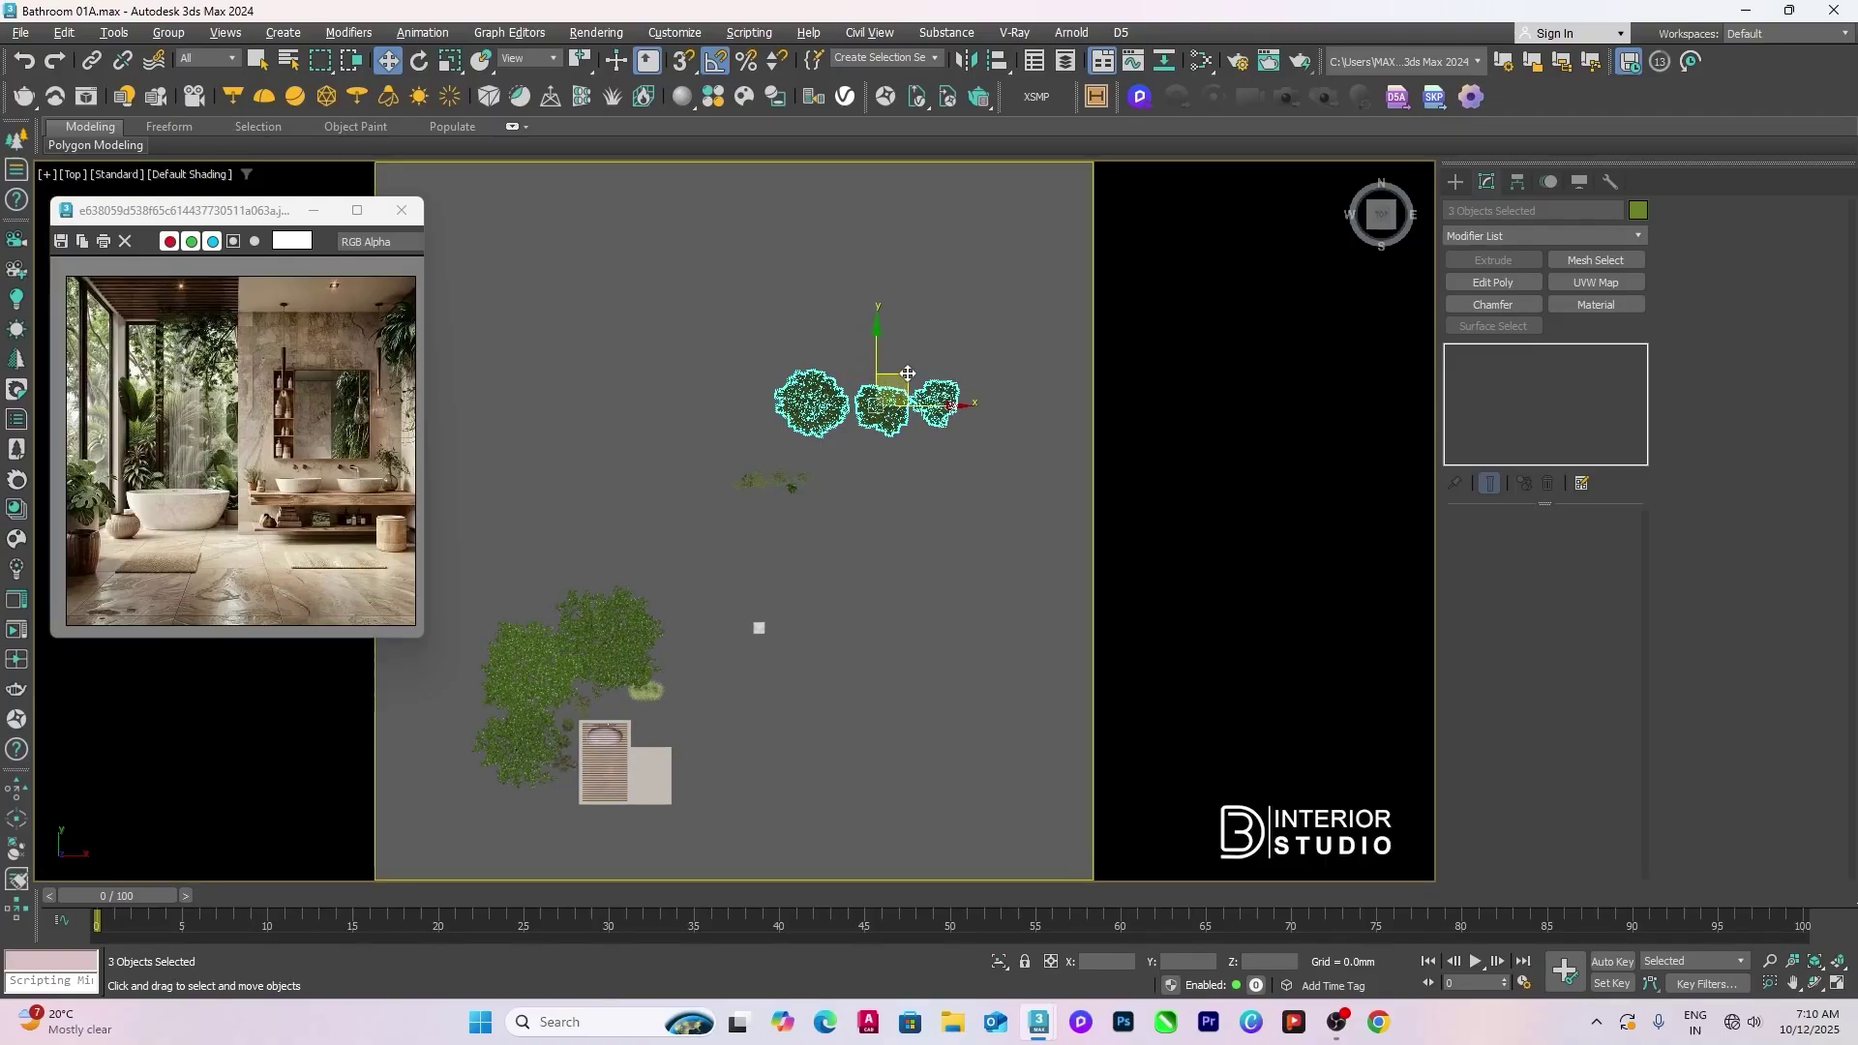
pyautogui.moveTo(908, 372); pyautogui.dragTo(745, 566)
# Step: Spread the oak trees apart by shifting the corner and side-window trees farther from the bathroom
pyautogui.scroll(4, 775, 571)
pyautogui.click(849, 502)
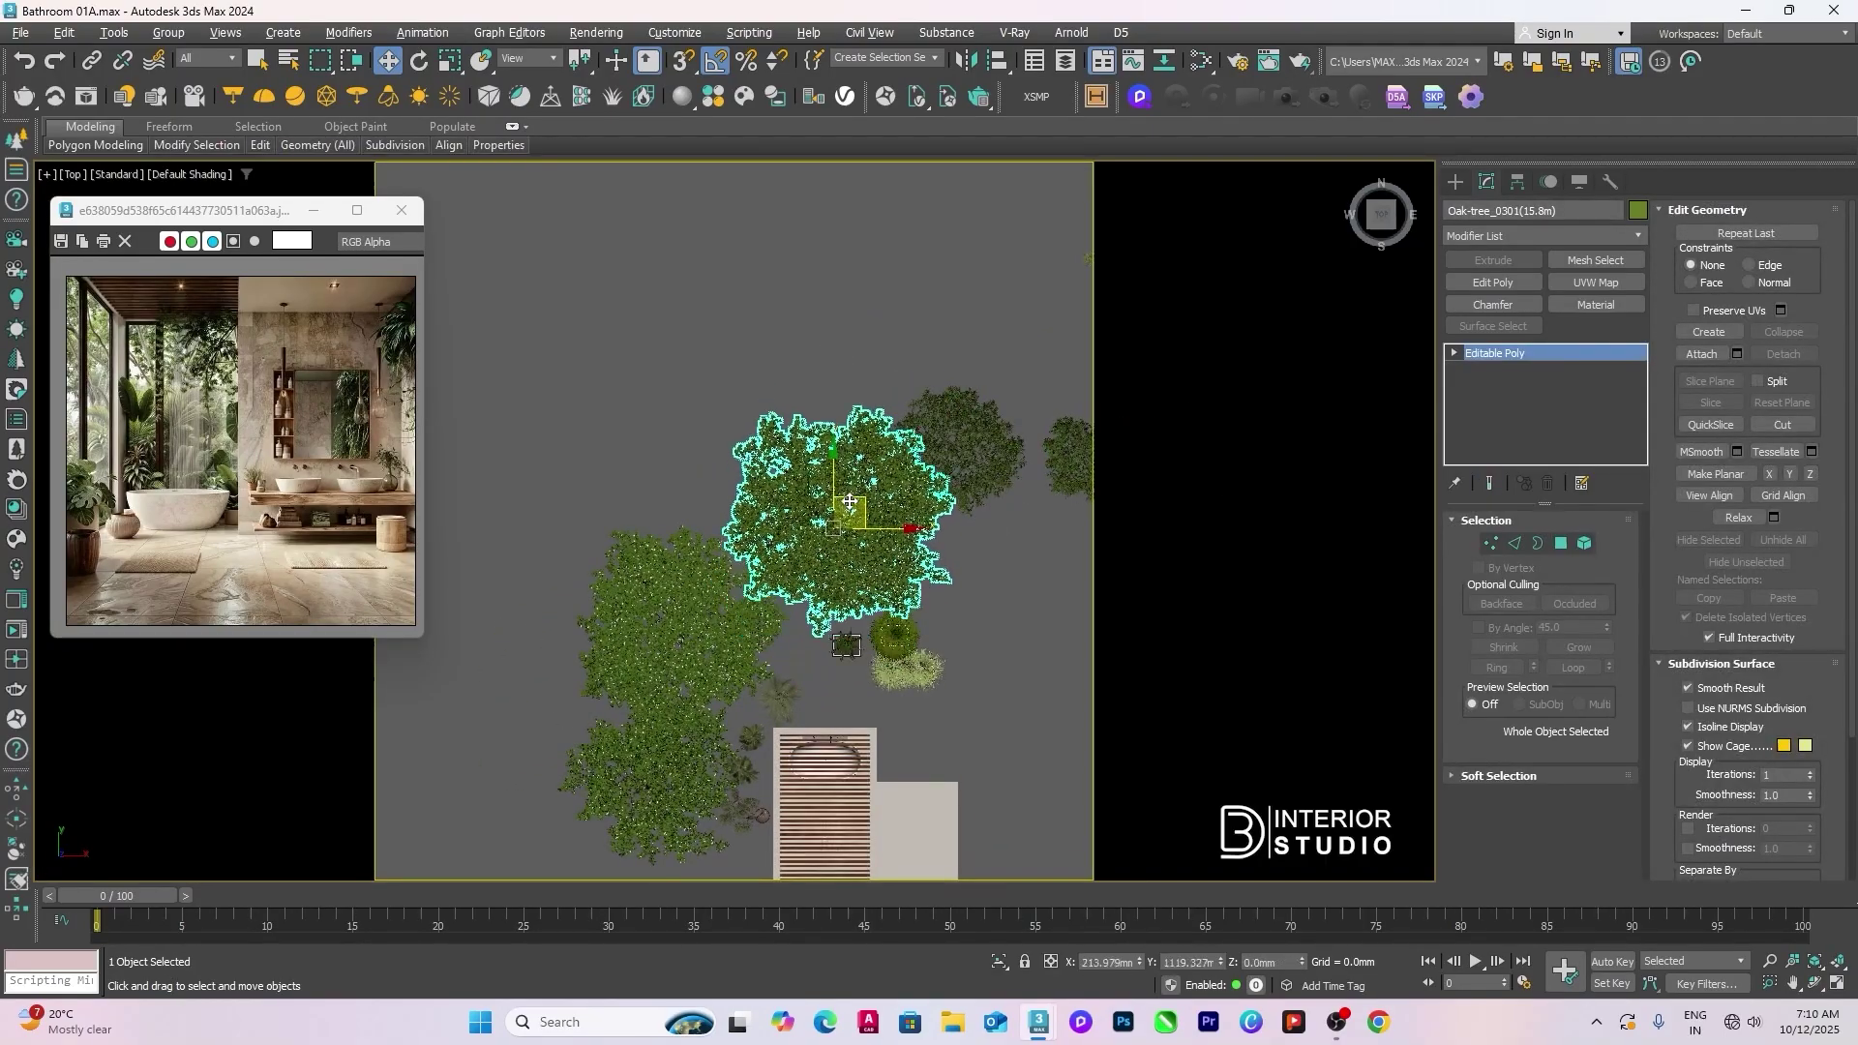
pyautogui.click(693, 612)
pyautogui.moveTo(693, 612); pyautogui.dragTo(672, 558)
pyautogui.click(667, 718)
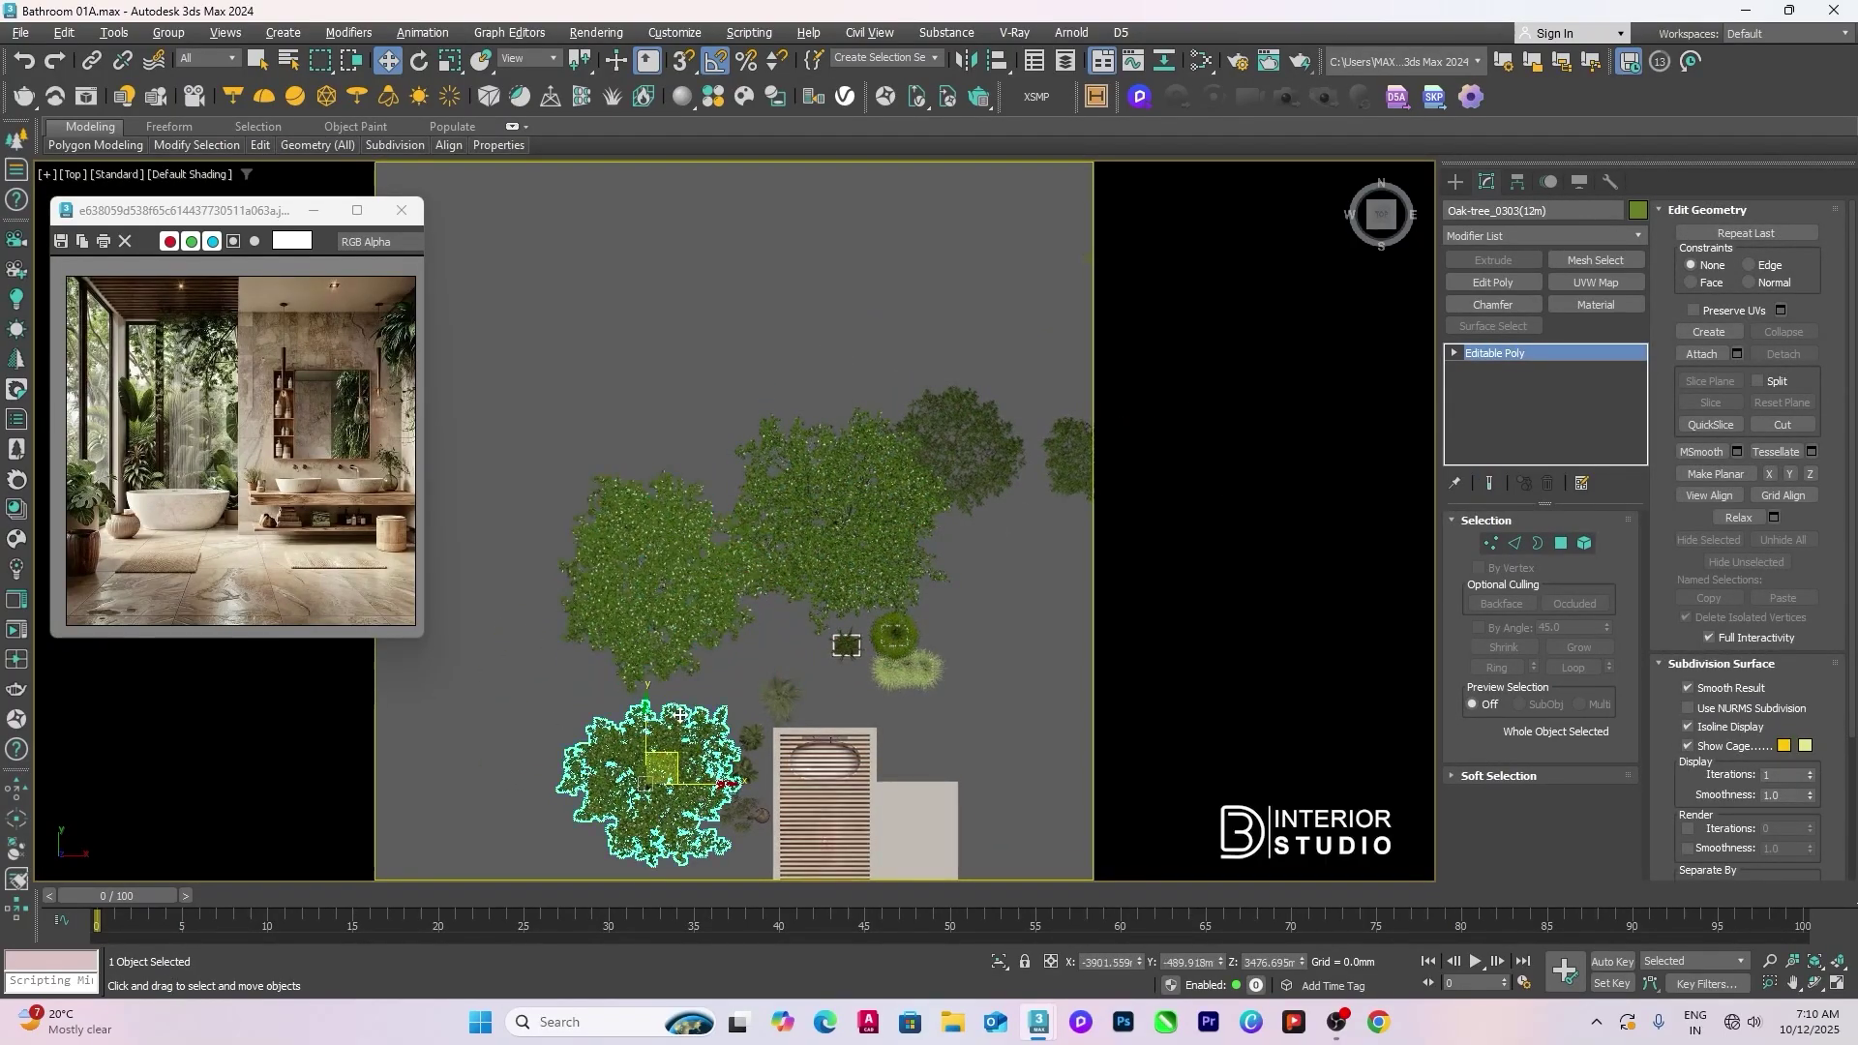
pyautogui.moveTo(675, 753); pyautogui.dragTo(660, 744)
# Step: Place the three Pinus Mugo shrubs one by one between the oak trees and the bathroom's back and side windows
pyautogui.moveTo(1009, 572); pyautogui.dragTo(881, 563, button='middle')
pyautogui.click(845, 463)
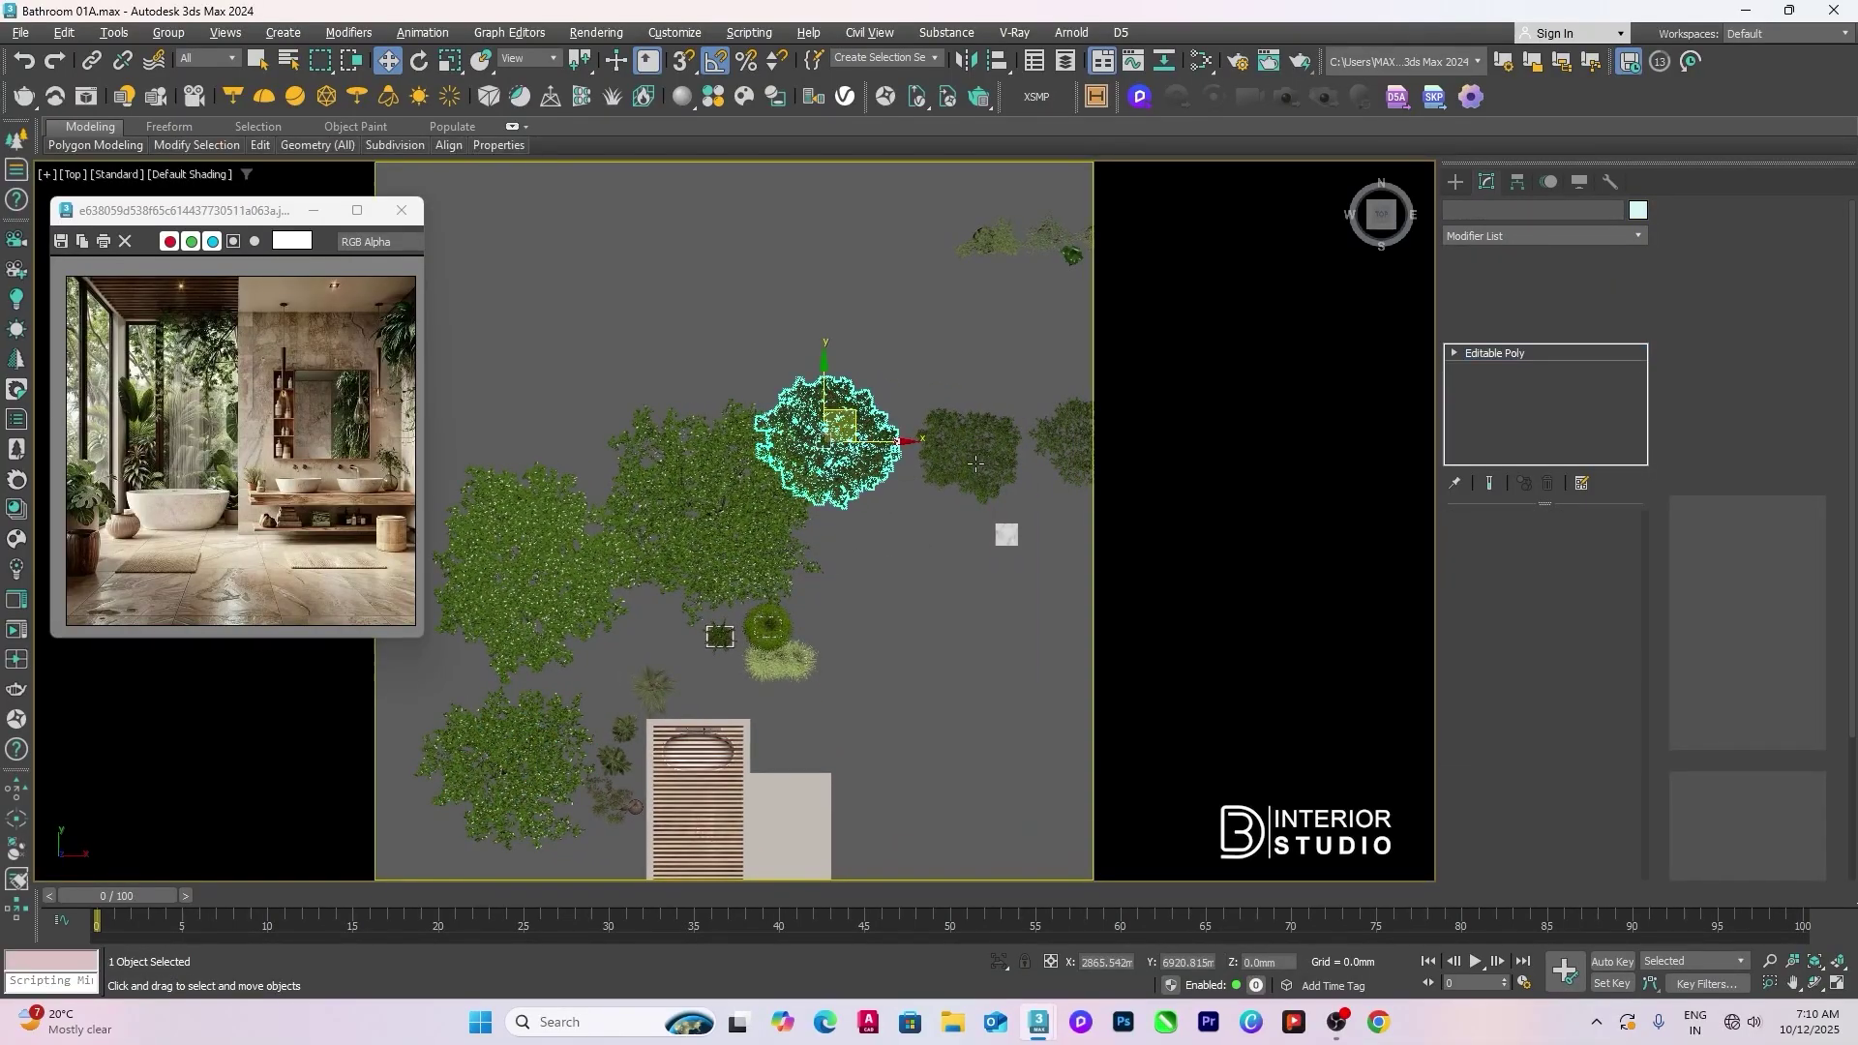
pyautogui.keyDown('ctrl'); pyautogui.click(976, 465); pyautogui.keyUp('ctrl')
pyautogui.keyDown('ctrl'); pyautogui.click(1062, 443); pyautogui.keyUp('ctrl')
pyautogui.moveTo(984, 410); pyautogui.dragTo(609, 637)
pyautogui.click(929, 556)
pyautogui.click(876, 621)
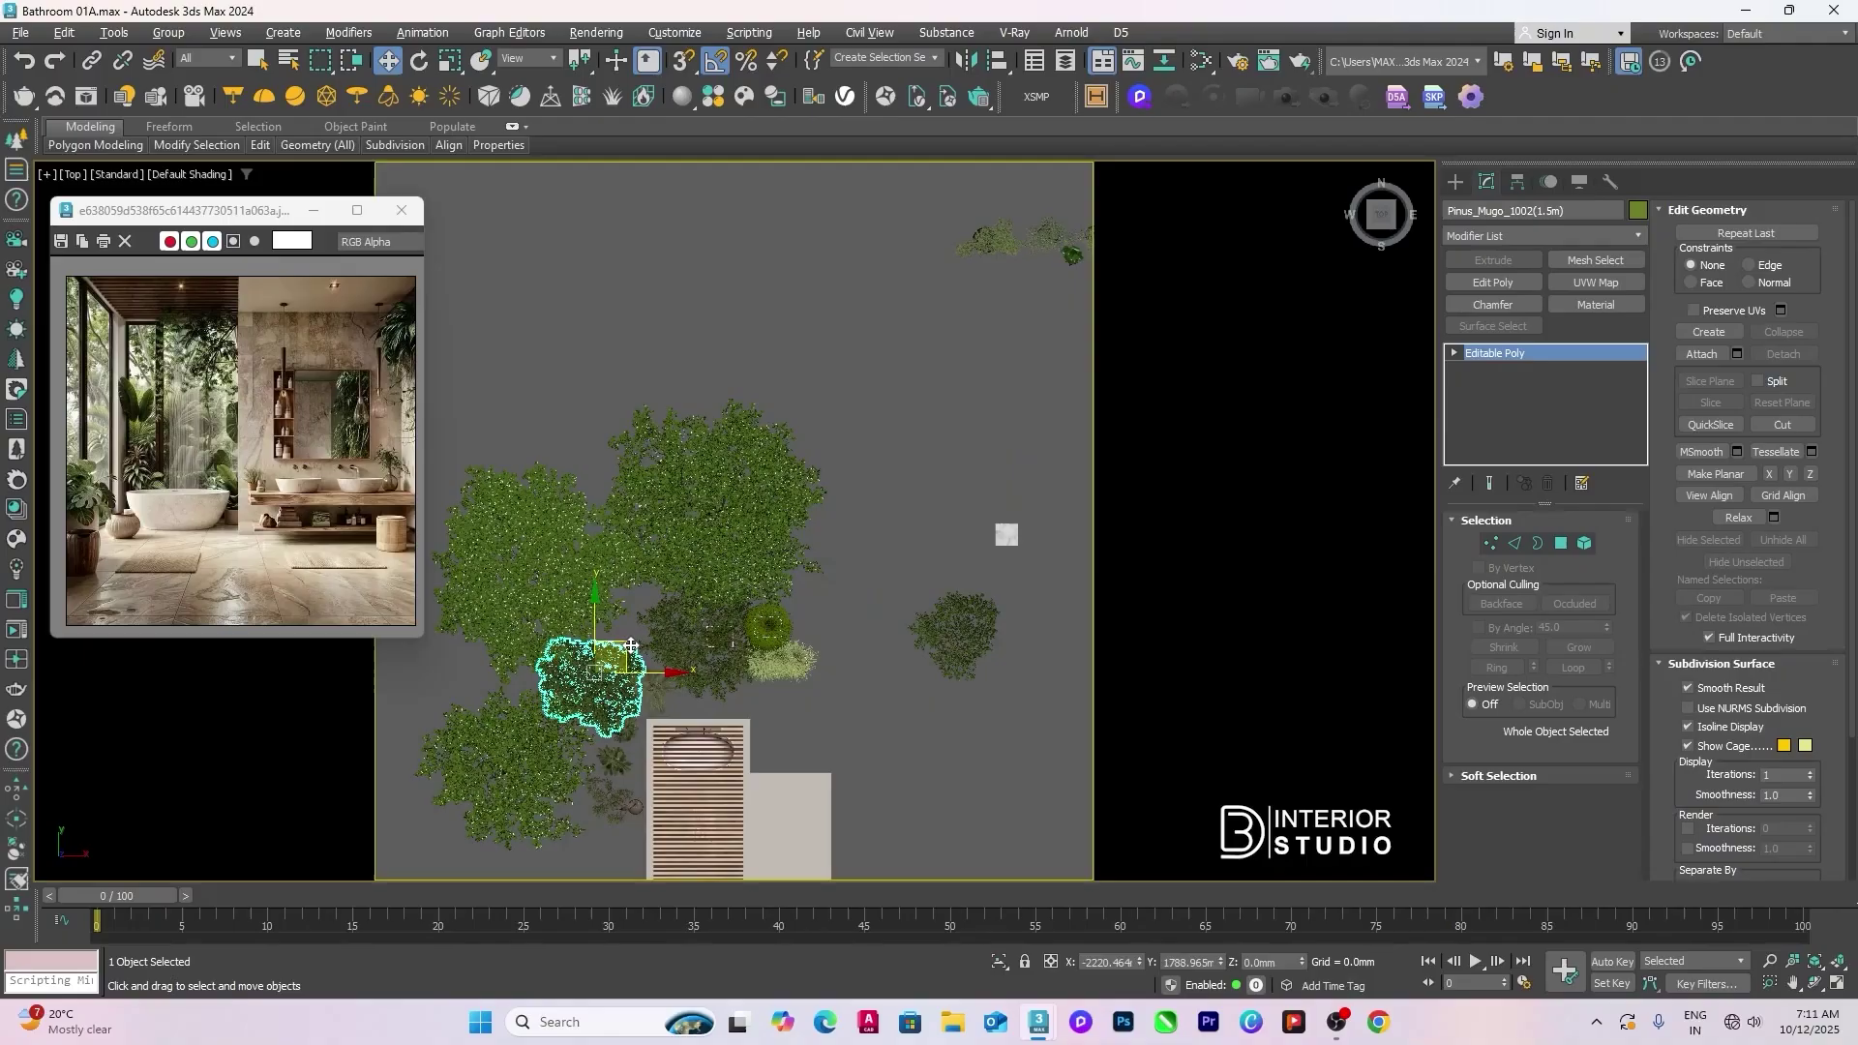
pyautogui.click(912, 622)
pyautogui.moveTo(912, 622); pyautogui.dragTo(550, 767)
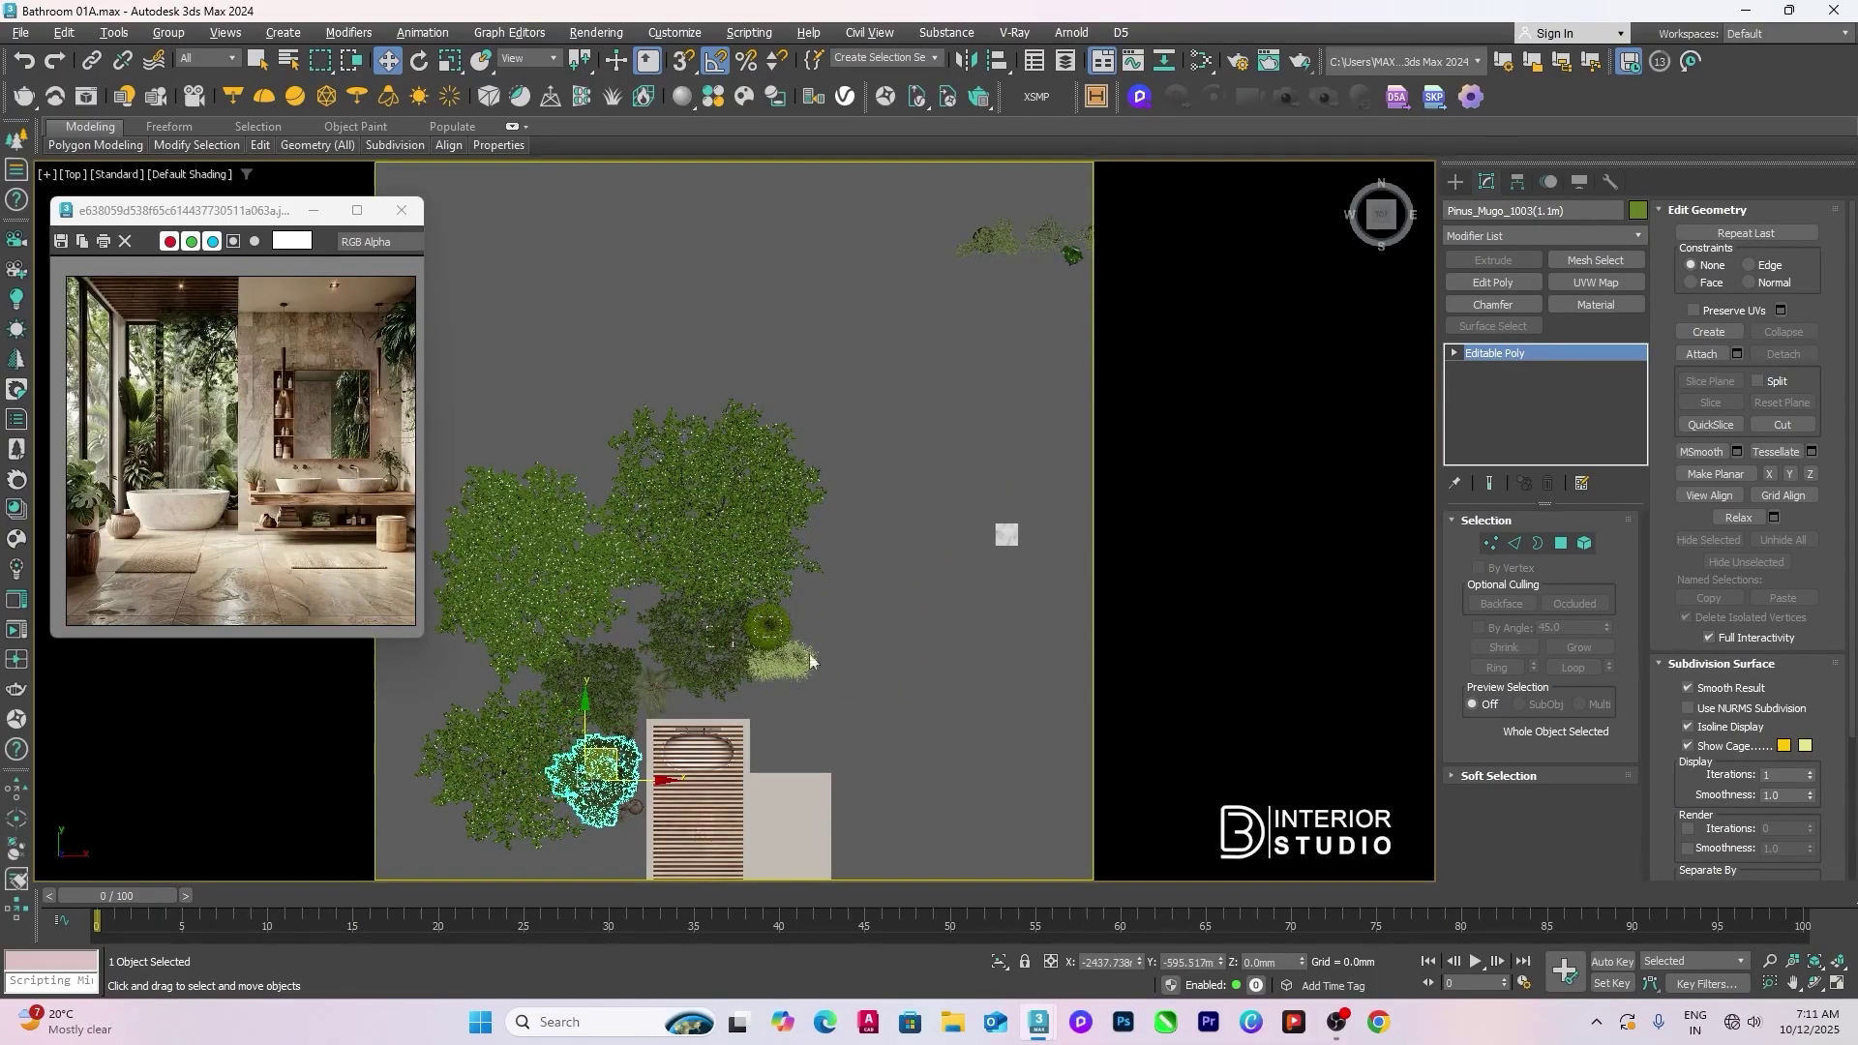
# Step: Move the four remaining potted plants closer to the bathroom and frame them in a perspective view
pyautogui.scroll(-3, 920, 618)
pyautogui.moveTo(954, 631); pyautogui.dragTo(879, 655, button='middle')
pyautogui.moveTo(788, 397); pyautogui.dragTo(858, 625)
pyautogui.press('p')
pyautogui.press('z')
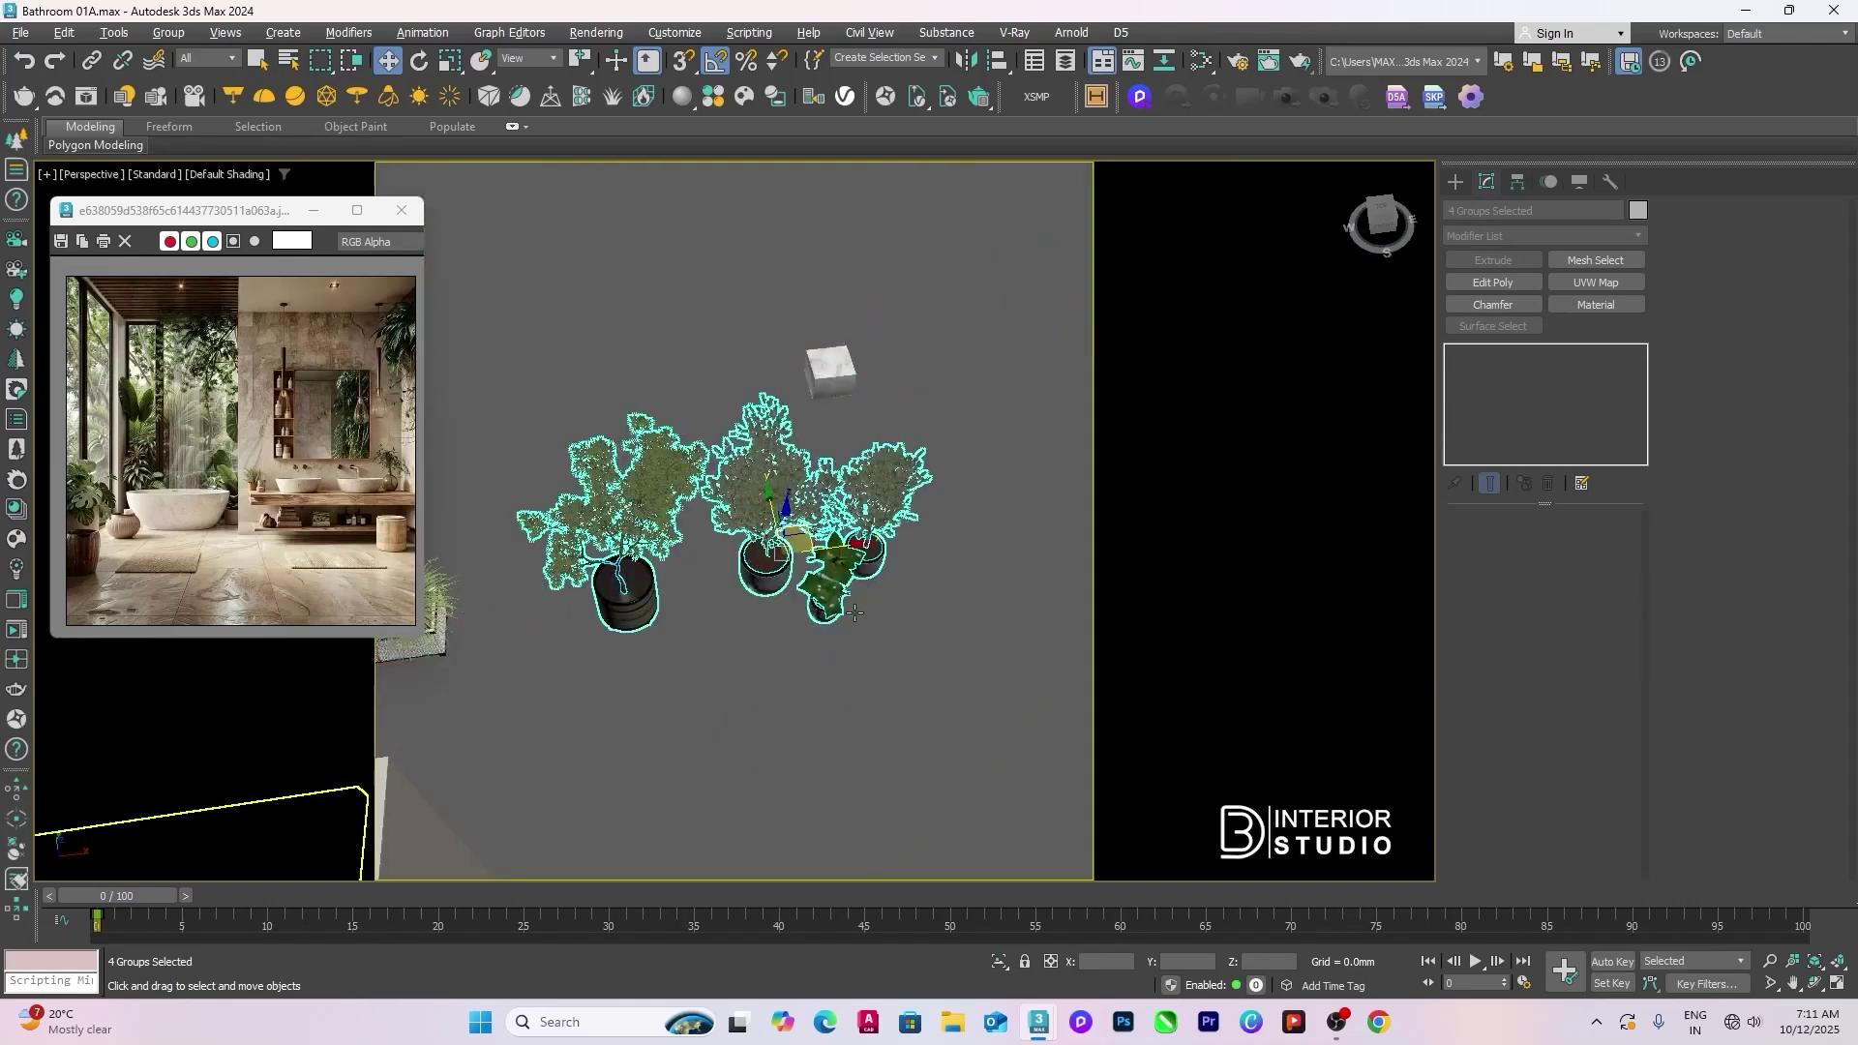
pyautogui.press('F3')
pyautogui.keyDown('alt'); pyautogui.moveTo(826, 710); pyautogui.dragTo(728, 632, button='middle'); pyautogui.keyUp('alt')
pyautogui.moveTo(728, 632)
pyautogui.mouseDown(button='middle')
pyautogui.moveTo(736, 677)
pyautogui.moveTo(842, 666)
pyautogui.mouseUp(button='middle')
pyautogui.press('F3')
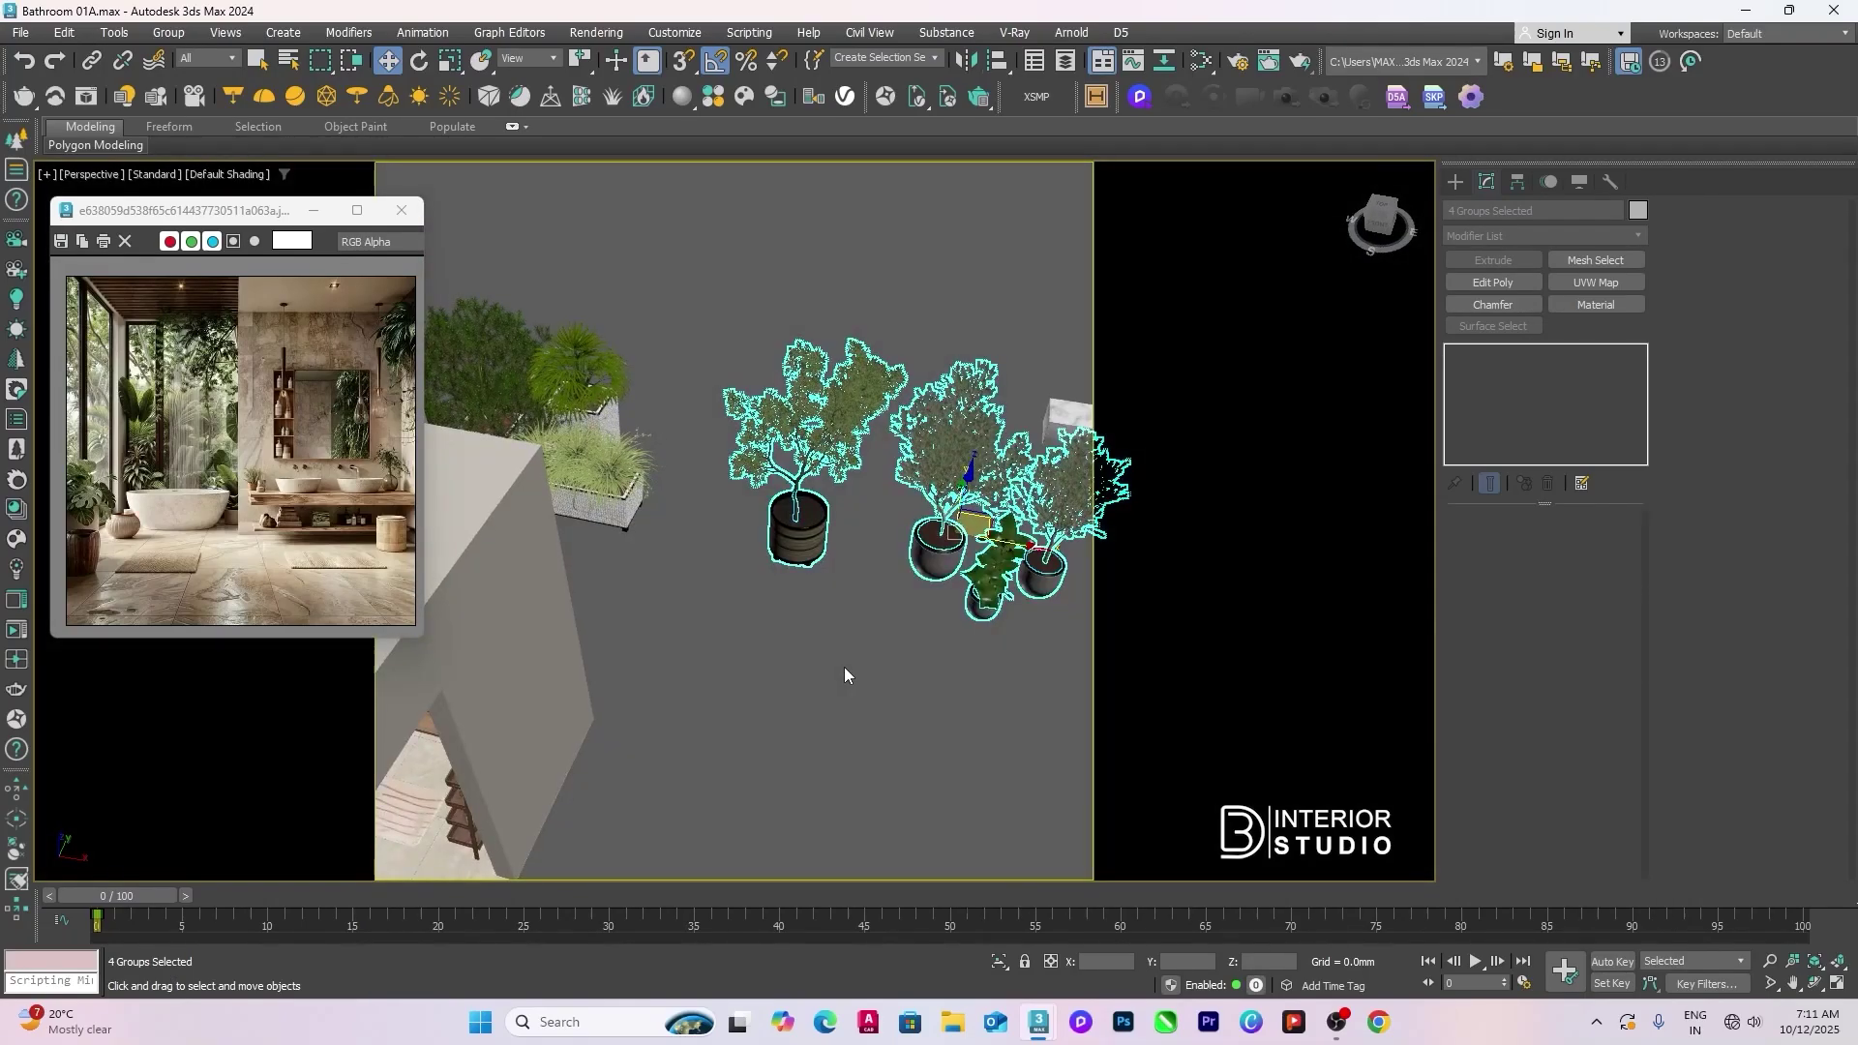
# Step: Select the large potted tree on its own and move it from beside the bathroom to inside the room
pyautogui.click(844, 666)
pyautogui.scroll(-5, 840, 648)
pyautogui.click(855, 559)
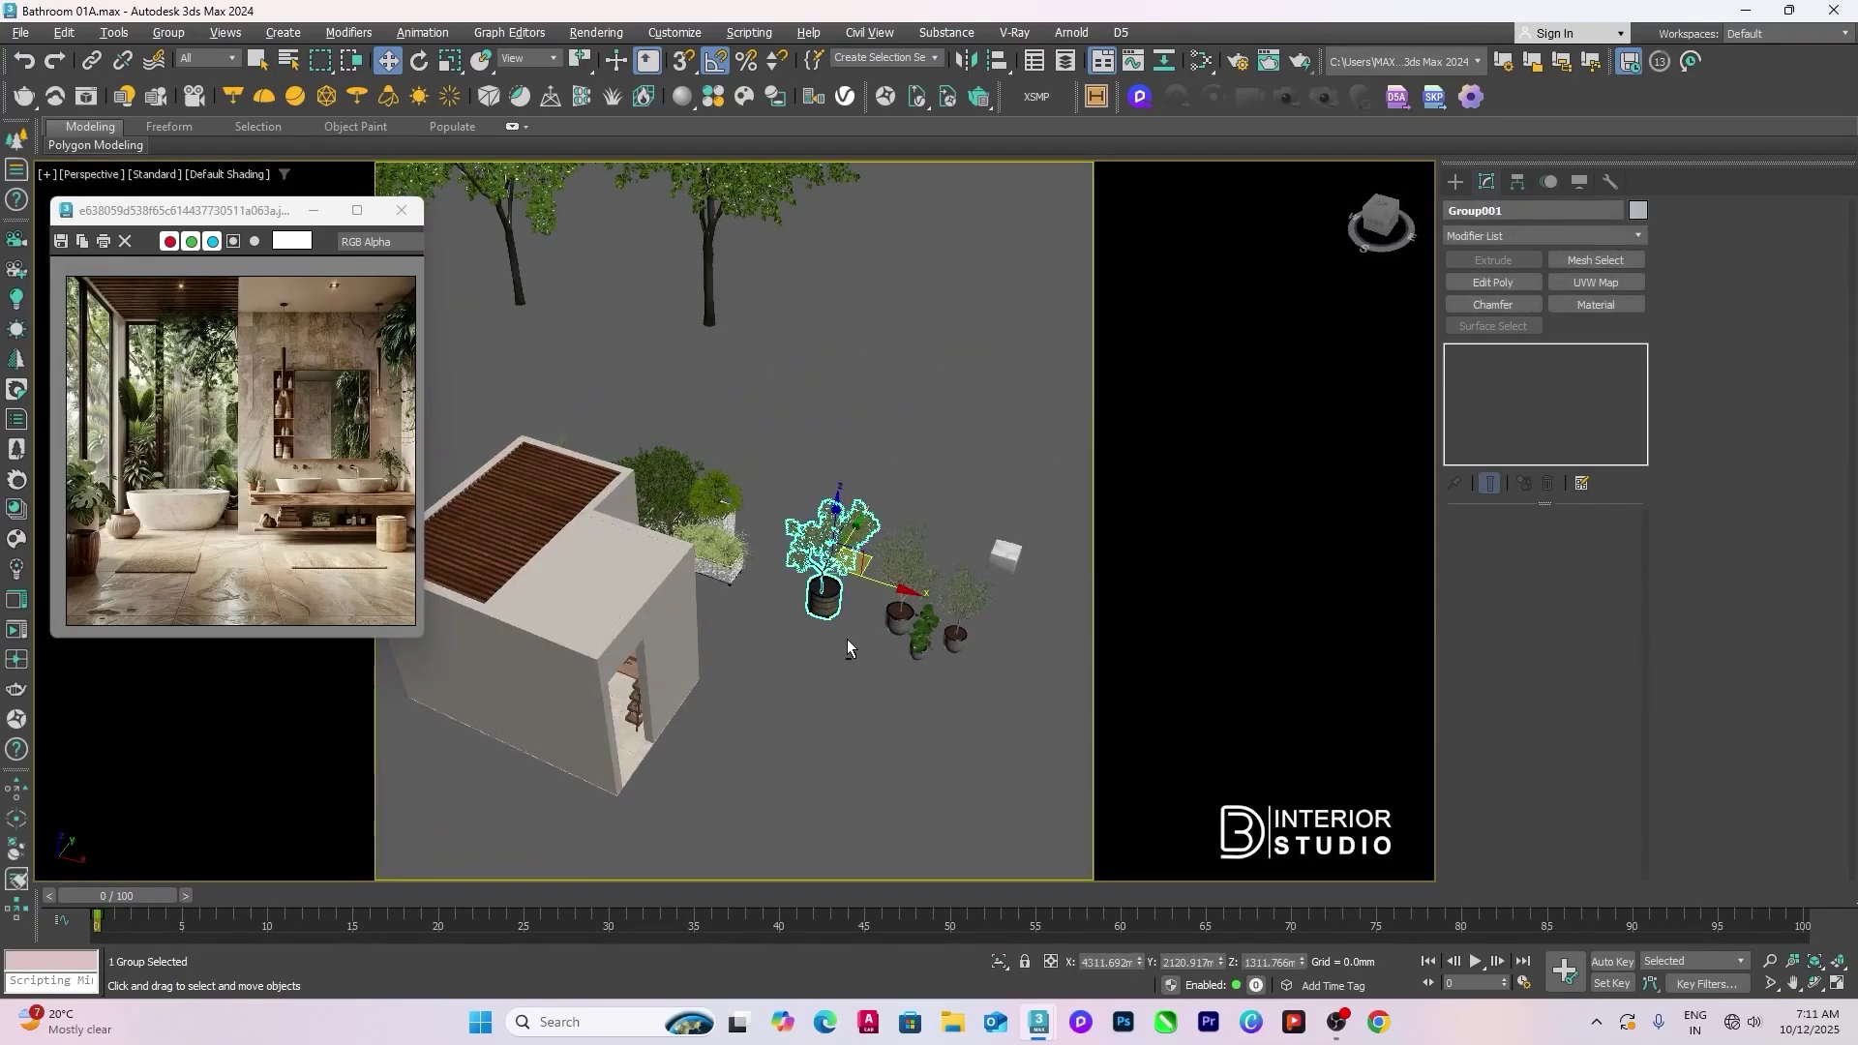
pyautogui.moveTo(870, 567); pyautogui.dragTo(615, 604)
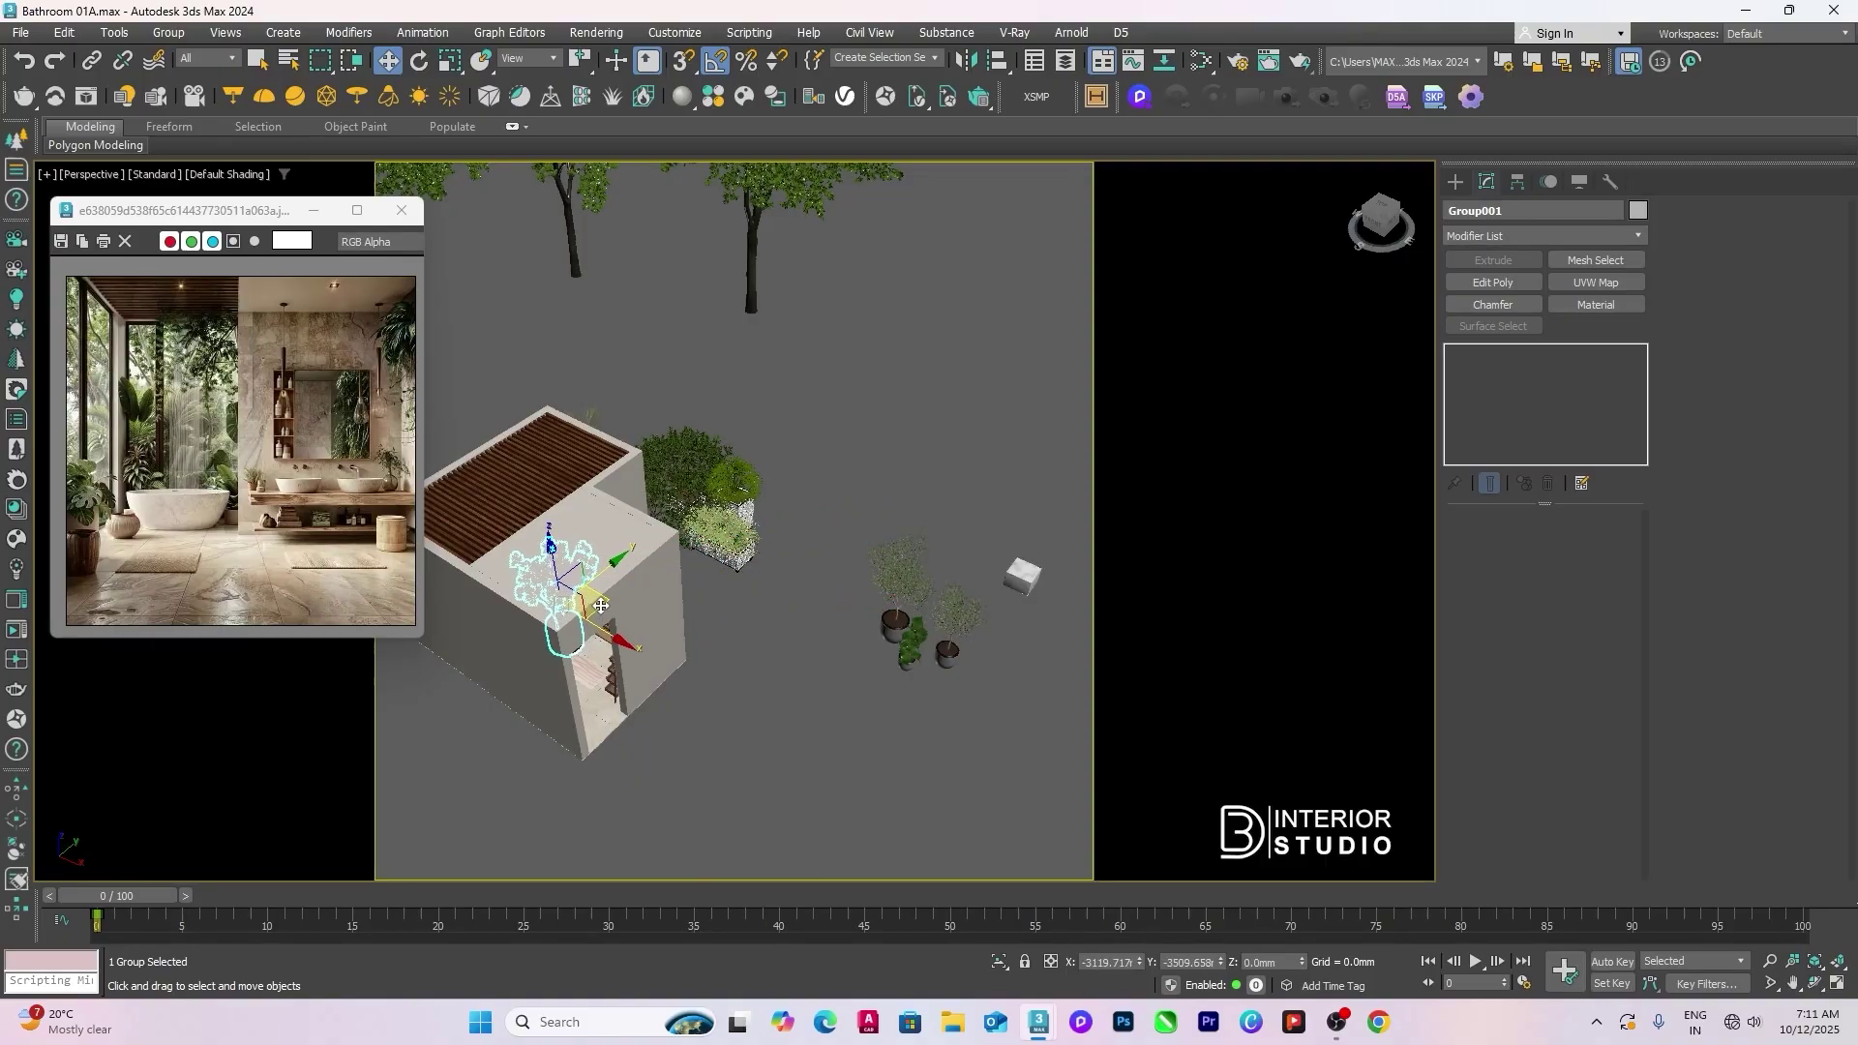
# Step: Select the three remaining potted plants and move them together to just outside the bathroom wall behind the vanity
pyautogui.scroll(3, 973, 653)
pyautogui.click(869, 653)
pyautogui.keyDown('ctrl'); pyautogui.click(934, 654); pyautogui.keyUp('ctrl')
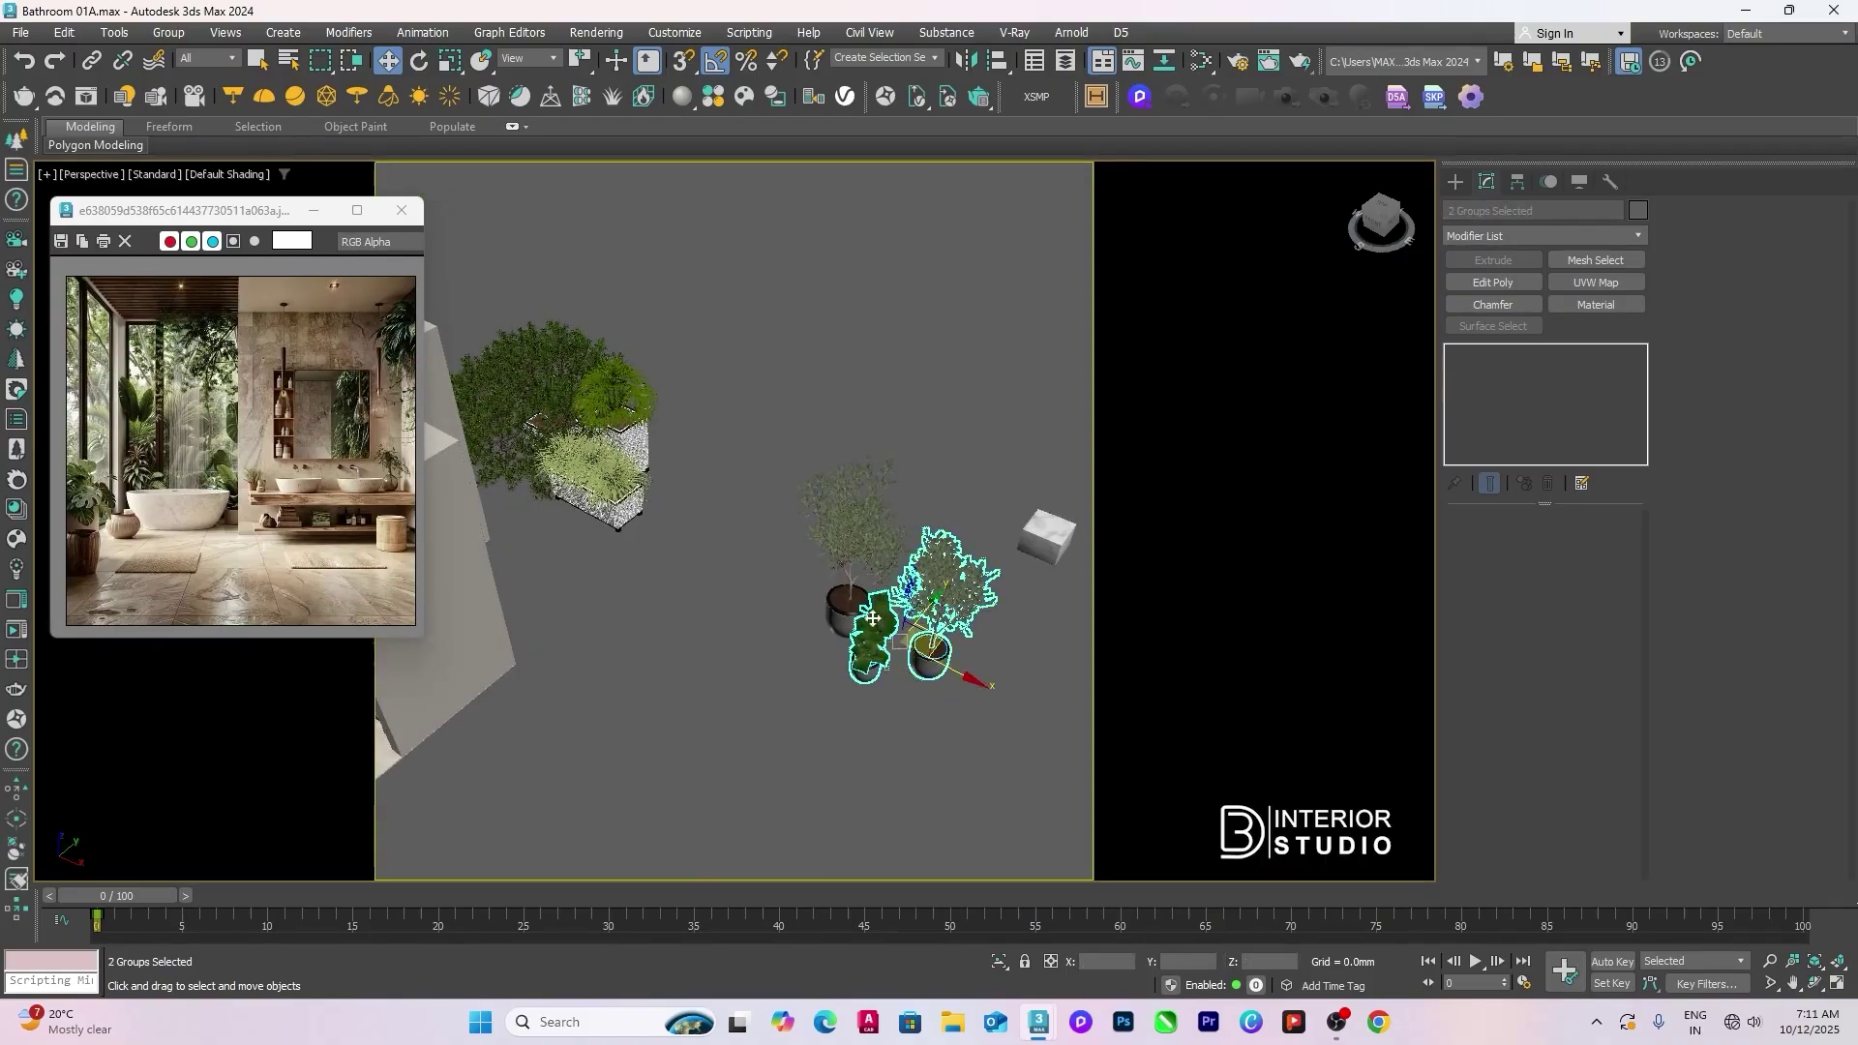
pyautogui.keyDown('ctrl'); pyautogui.click(852, 522); pyautogui.keyUp('ctrl')
pyautogui.scroll(-3, 871, 600)
pyautogui.moveTo(896, 615); pyautogui.dragTo(724, 607)
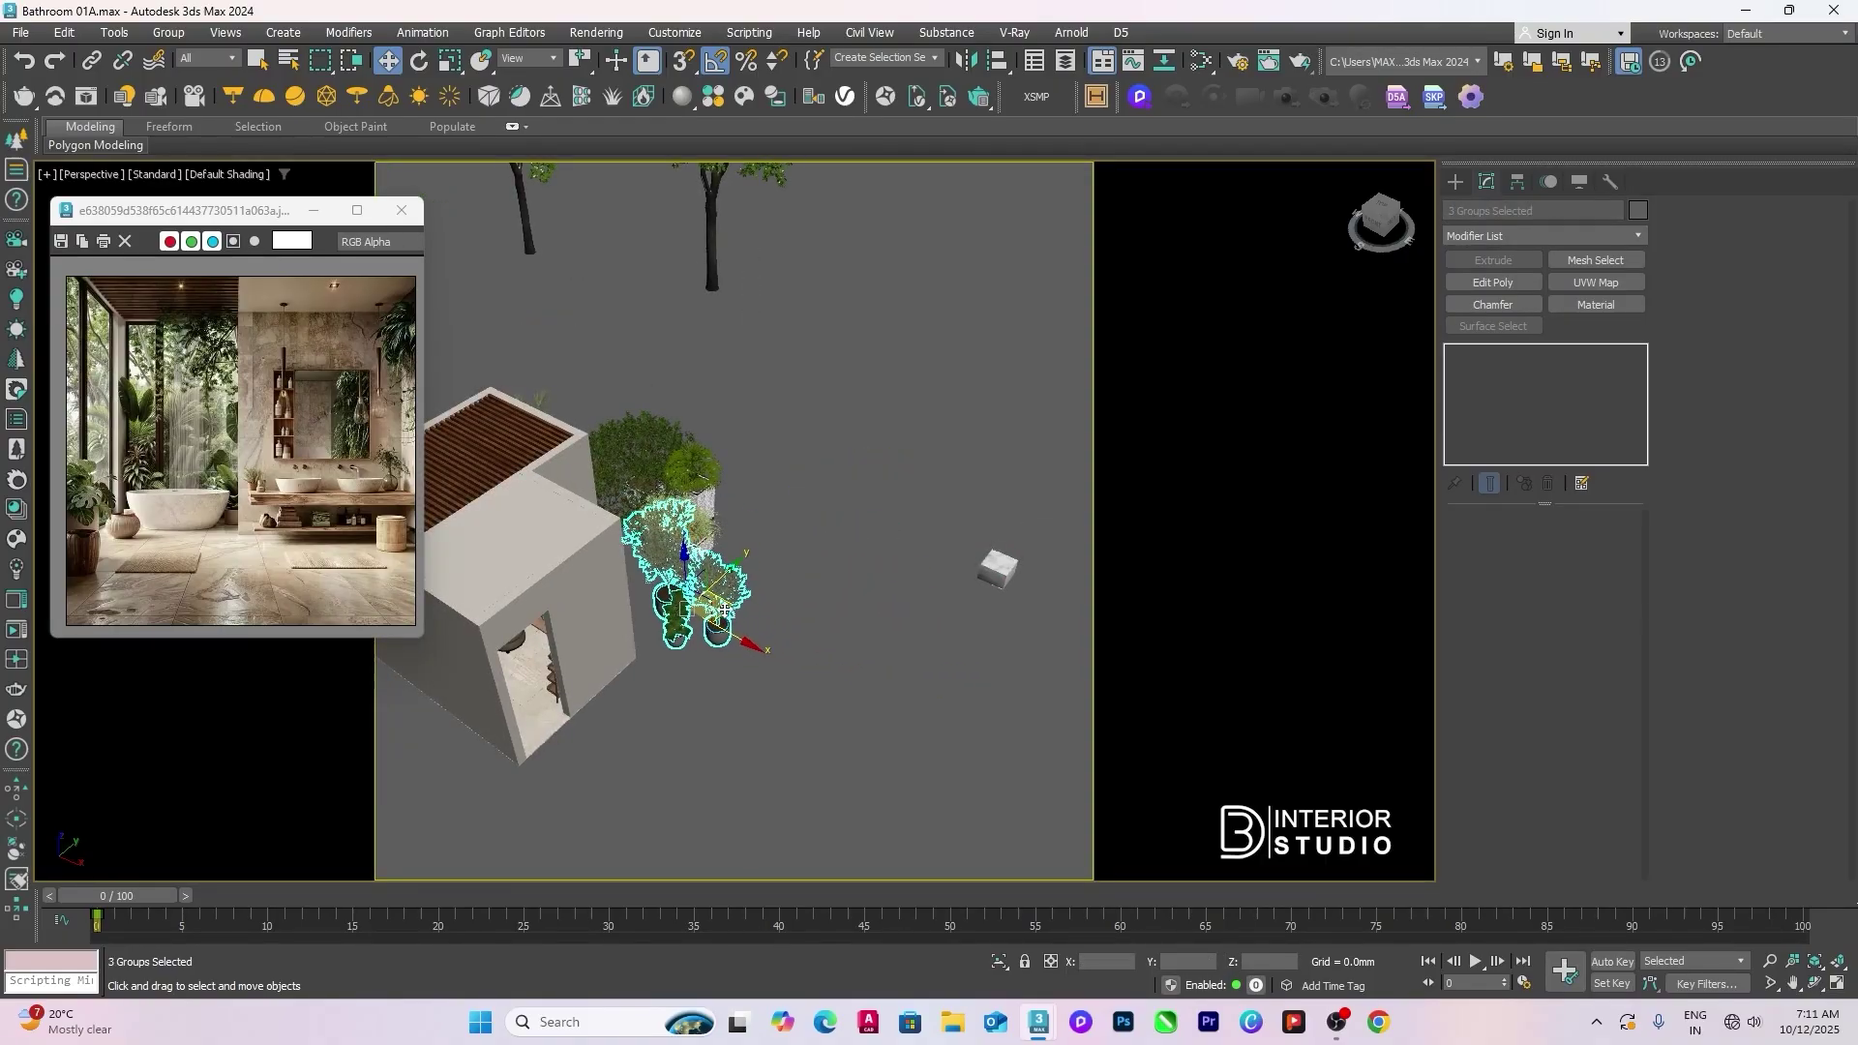
pyautogui.keyDown('alt'); pyautogui.moveTo(724, 608); pyautogui.dragTo(668, 504, button='middle'); pyautogui.keyUp('alt')
# Step: Select the potted palm outside the bathtub window and move it closer to the glass
pyautogui.scroll(5, 728, 571)
pyautogui.moveTo(1004, 755); pyautogui.dragTo(764, 745, button='middle')
pyautogui.click(892, 755)
pyautogui.scroll(-5, 892, 755)
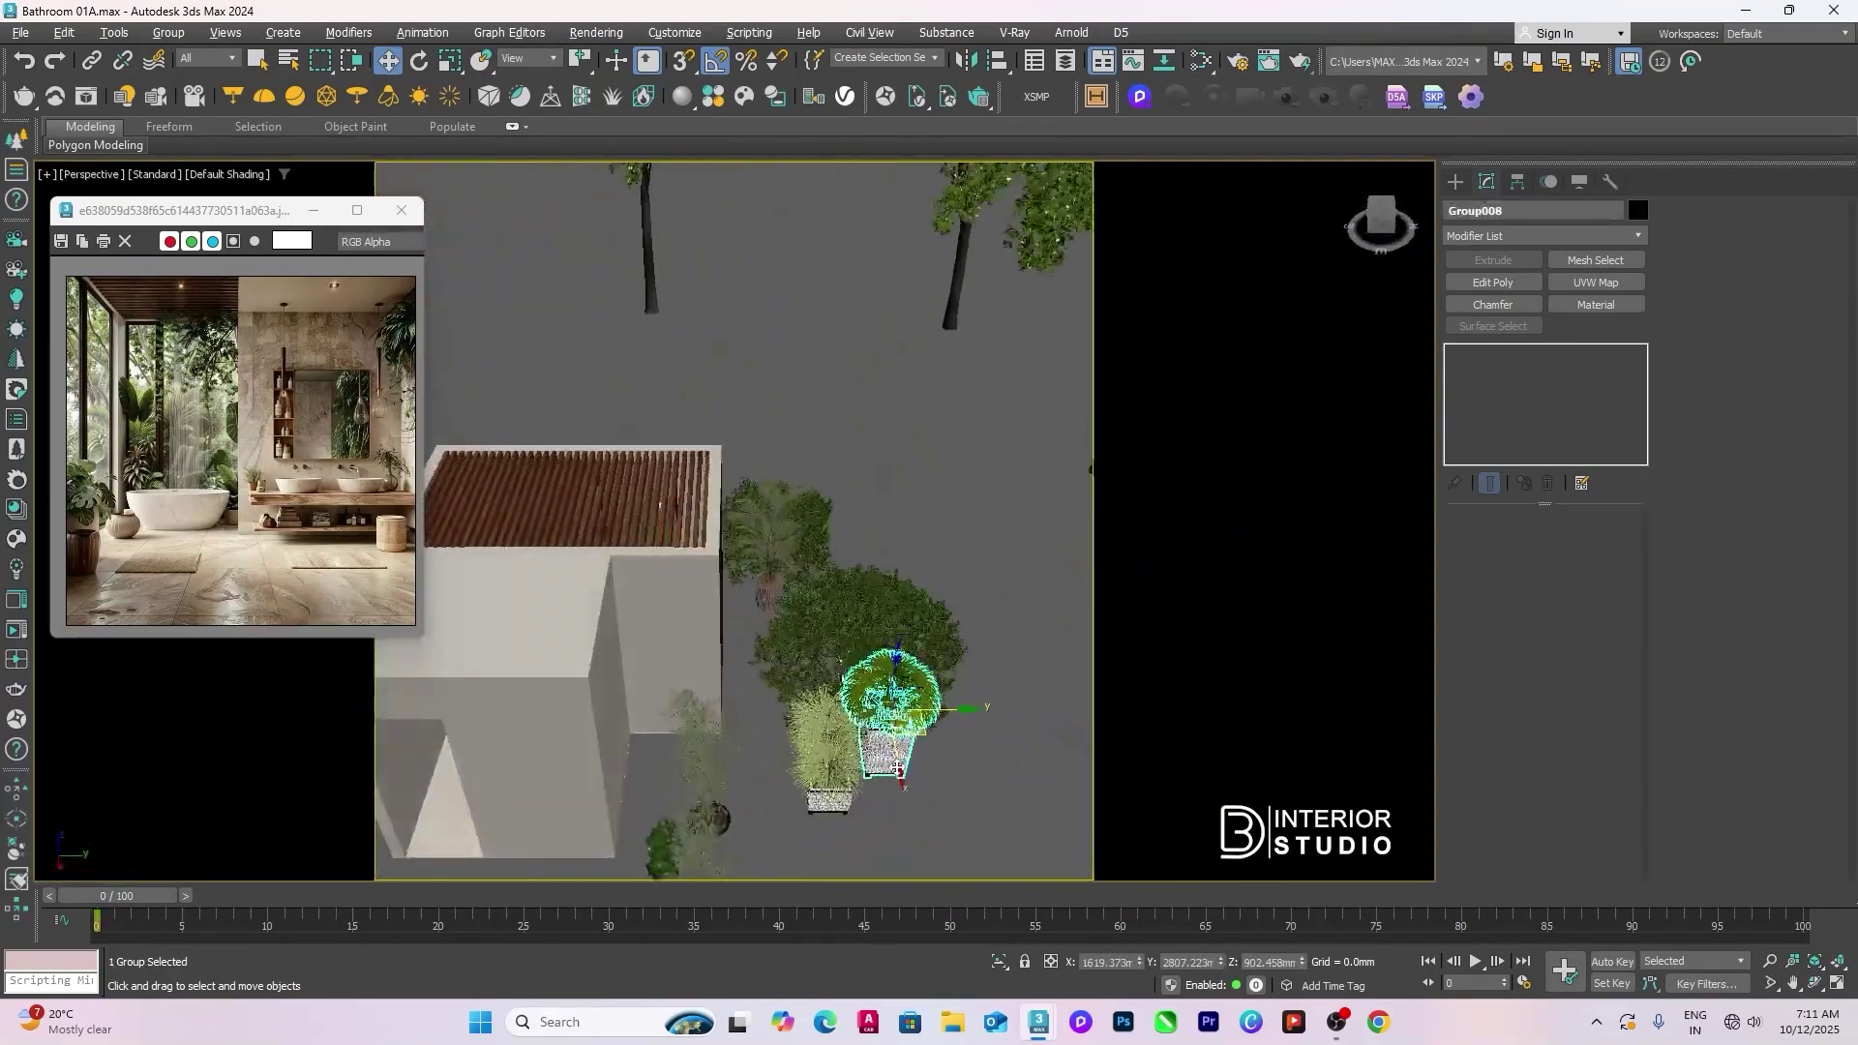
pyautogui.keyDown('alt'); pyautogui.moveTo(892, 755); pyautogui.dragTo(917, 813, button='middle'); pyautogui.keyUp('alt')
pyautogui.scroll(5, 736, 573)
pyautogui.click(734, 561)
pyautogui.keyDown('alt'); pyautogui.moveTo(840, 640); pyautogui.dragTo(777, 636, button='middle'); pyautogui.keyUp('alt')
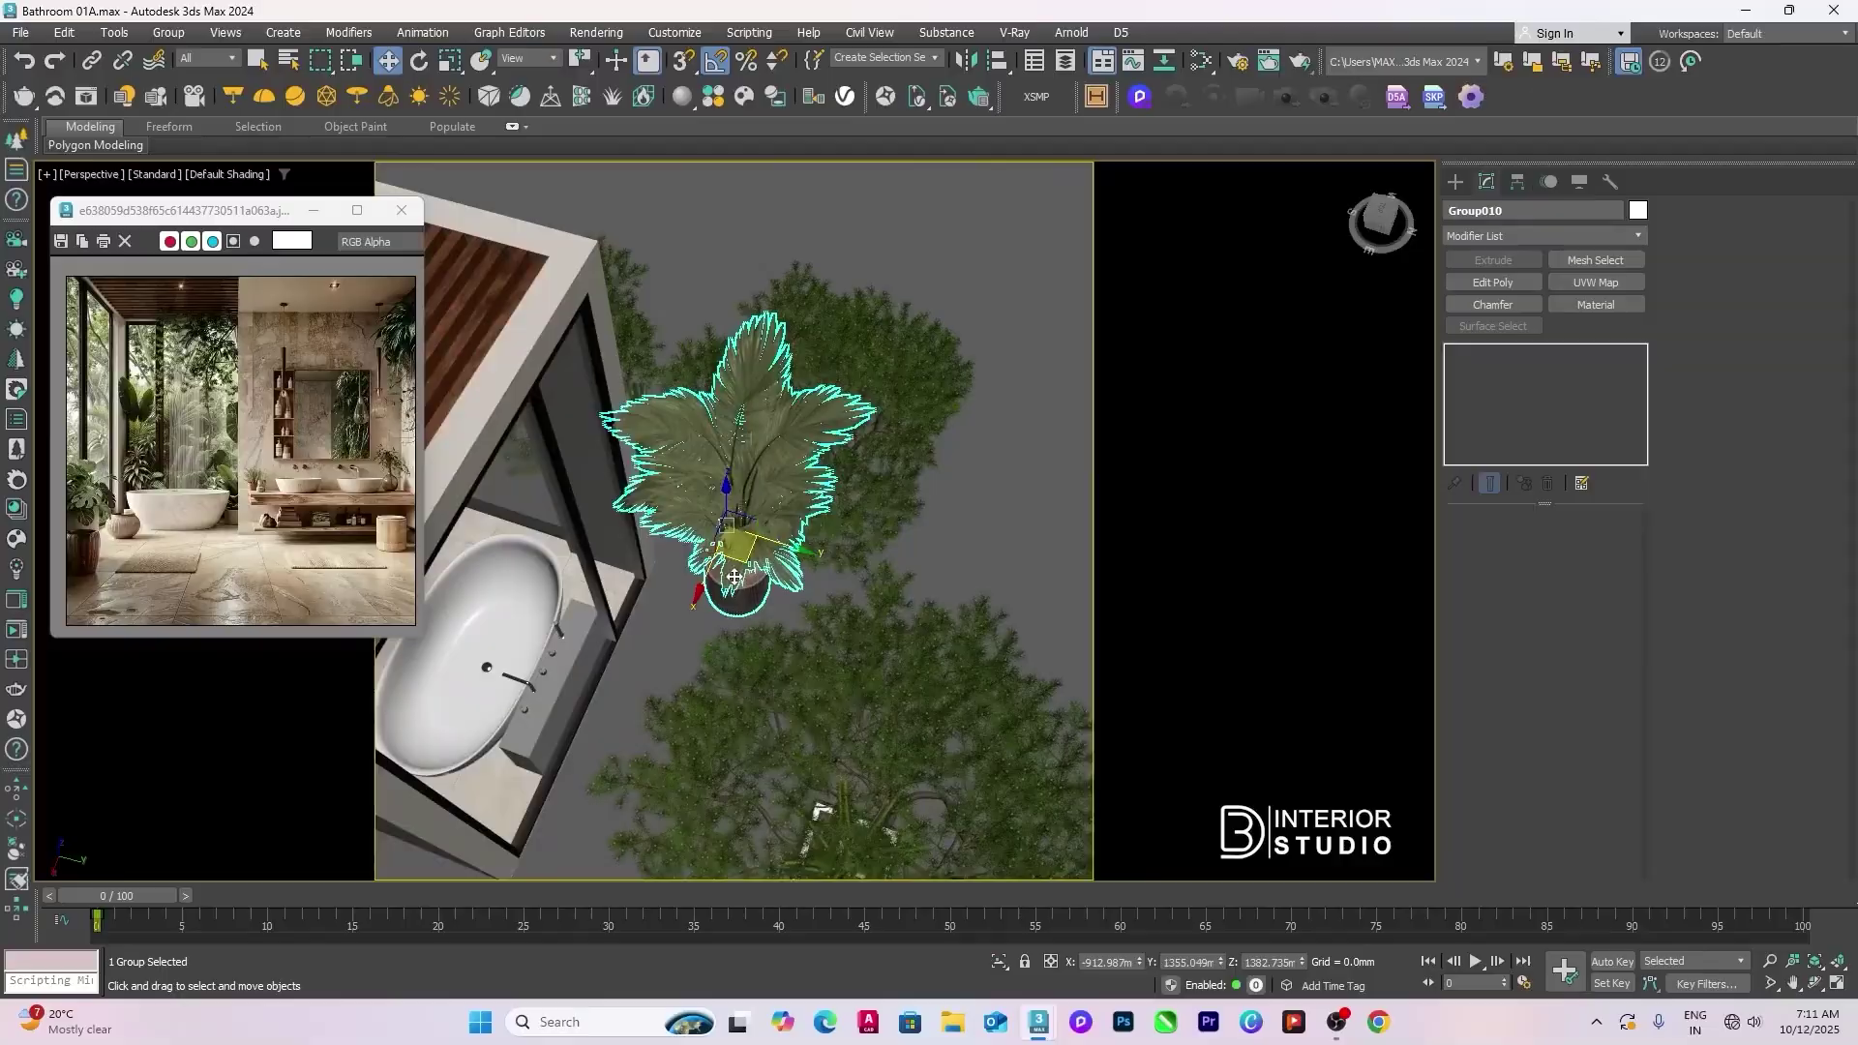
pyautogui.moveTo(738, 555); pyautogui.dragTo(716, 579)
pyautogui.keyDown('alt'); pyautogui.moveTo(717, 579); pyautogui.dragTo(629, 590, button='middle'); pyautogui.keyUp('alt')
# Step: Move a small leafy potted plant up against the corner of the bathroom near the bathtub
pyautogui.moveTo(794, 580); pyautogui.dragTo(639, 721, button='middle')
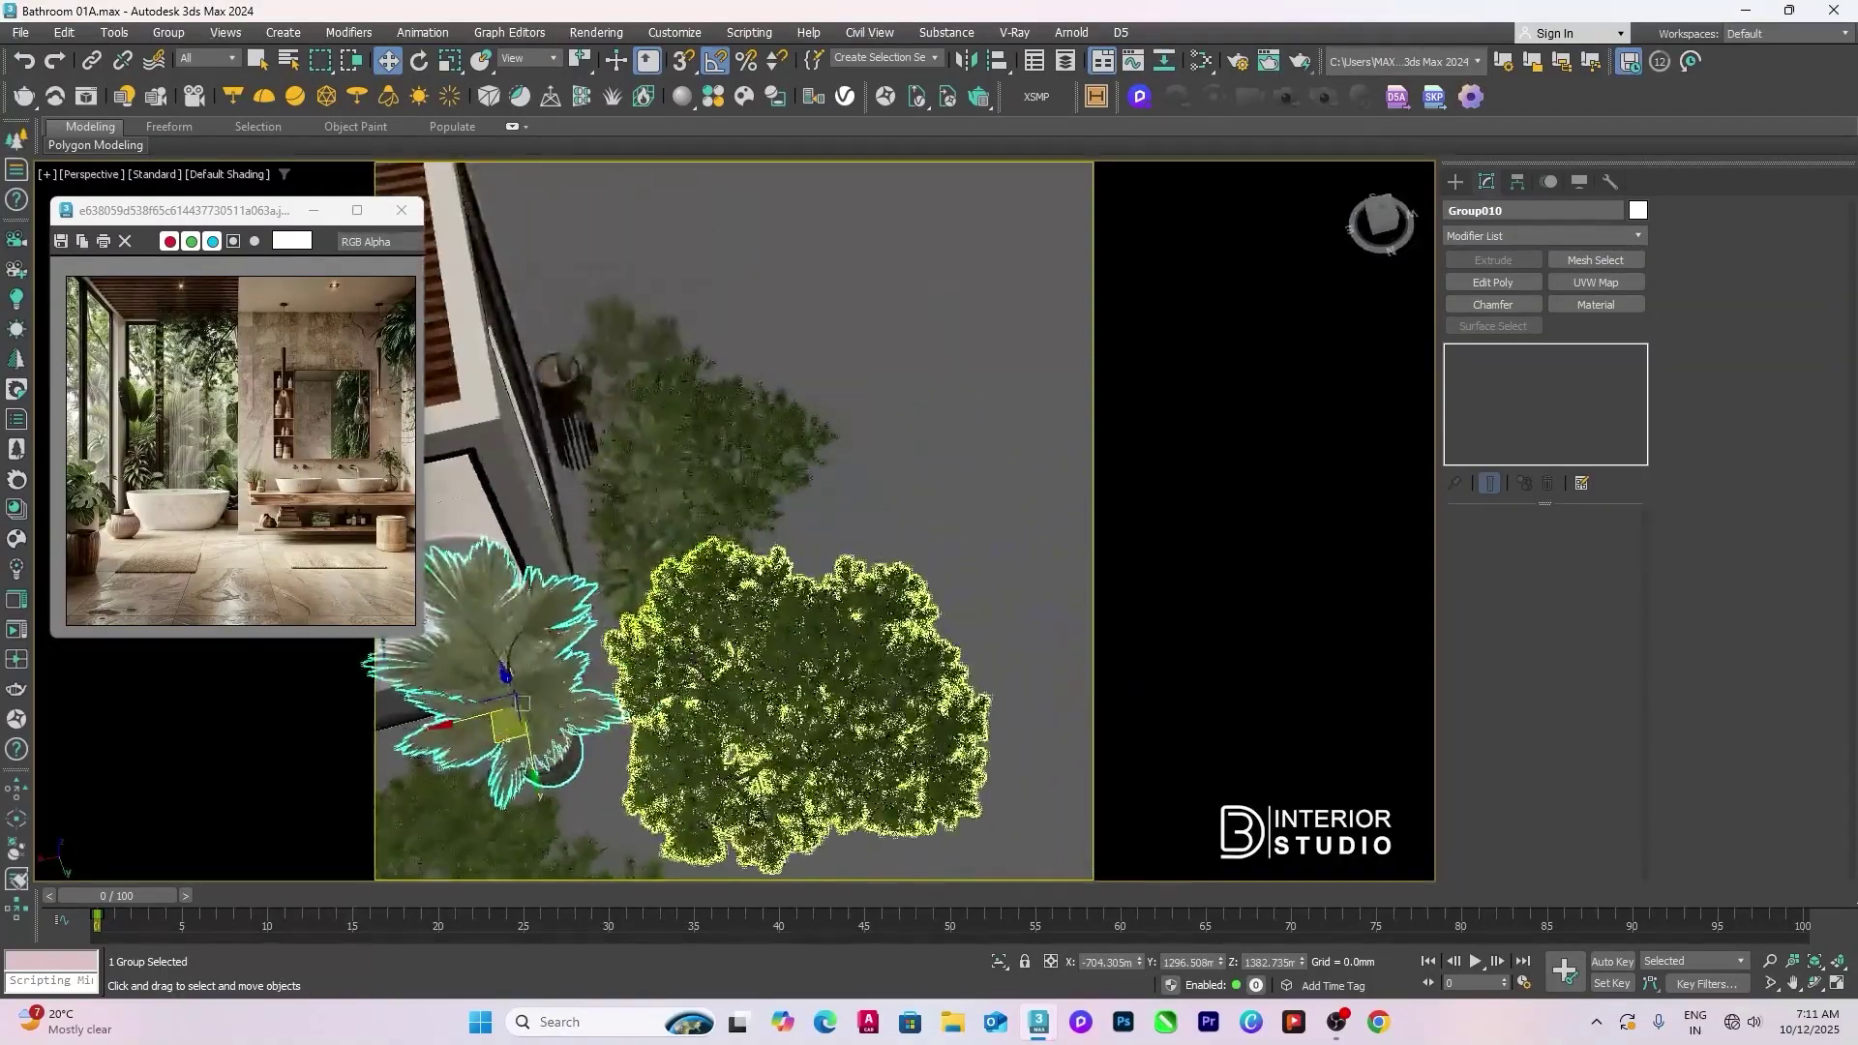
pyautogui.click(670, 497)
pyautogui.moveTo(670, 497); pyautogui.dragTo(833, 617, button='middle')
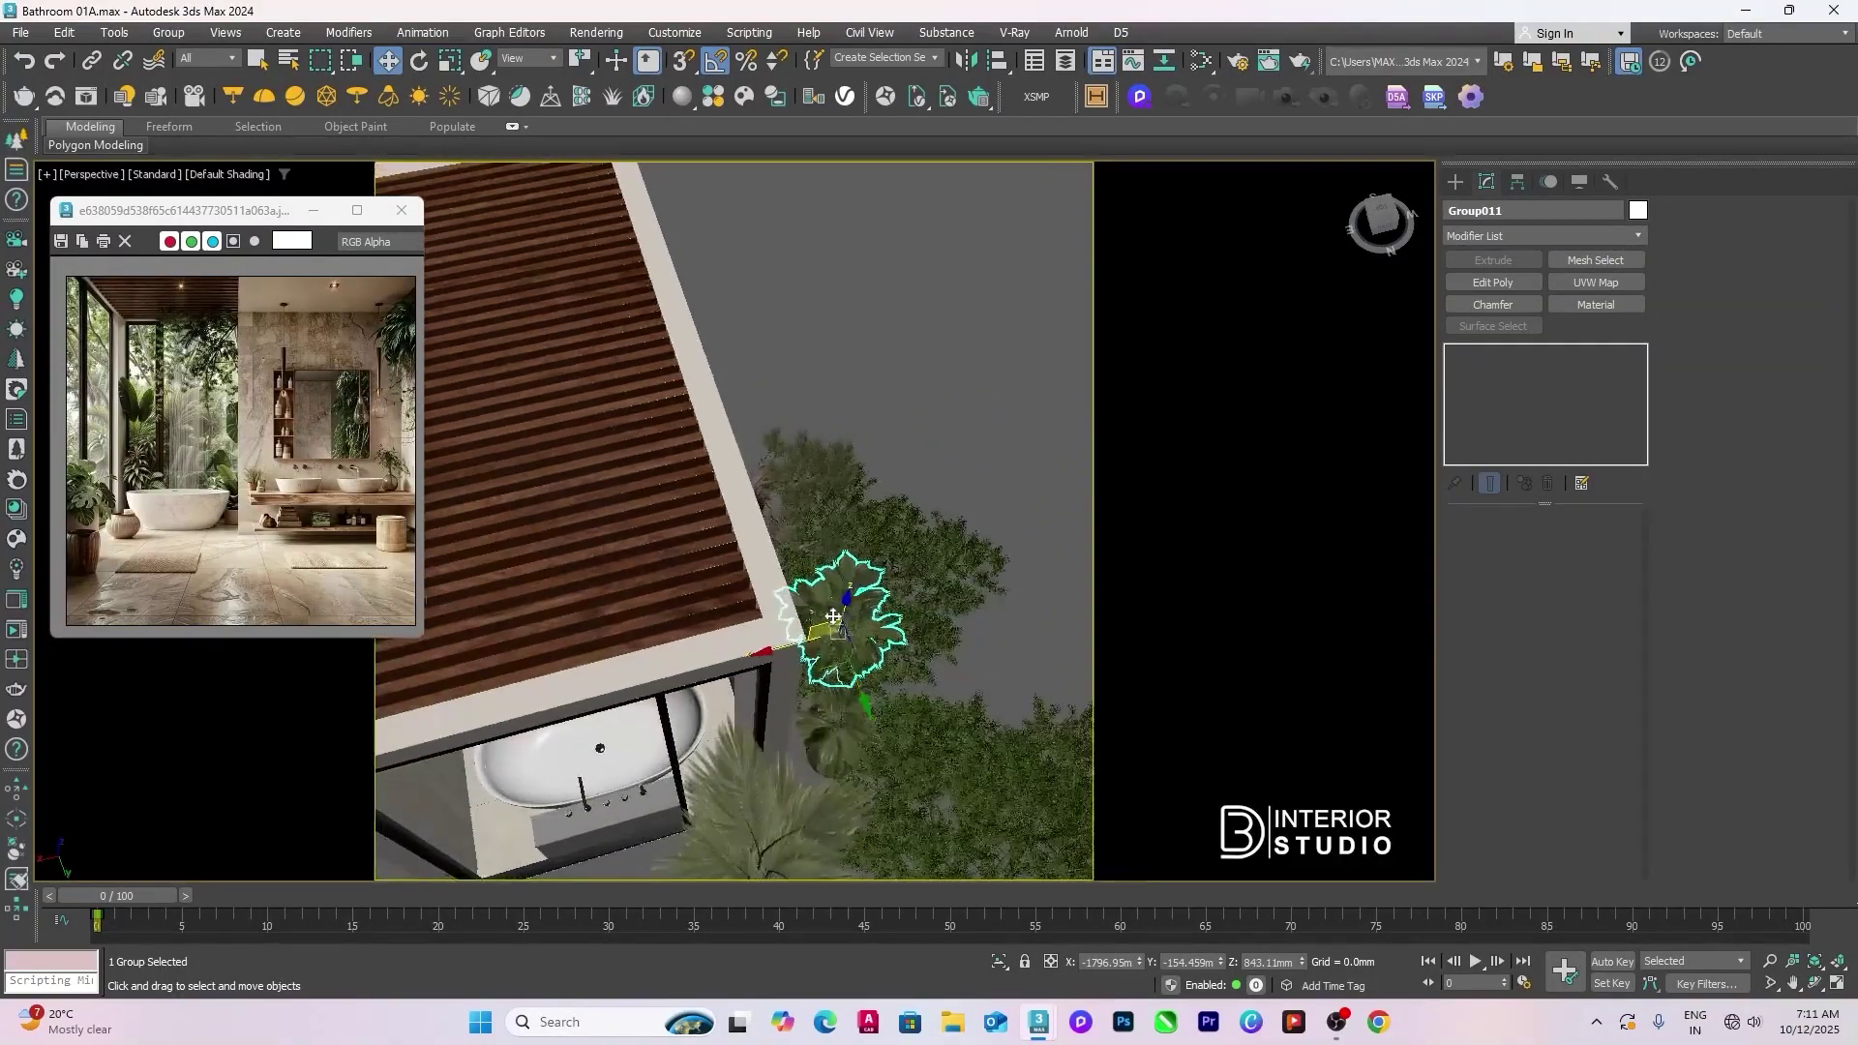
# Step: Move the bonsai inside the bathroom along the side window and rotate it to 120° about Z, using a wireframe top view
pyautogui.click(810, 475)
pyautogui.keyDown('alt'); pyautogui.moveTo(821, 488); pyautogui.dragTo(738, 517, button='middle'); pyautogui.keyUp('alt')
pyautogui.moveTo(722, 518); pyautogui.dragTo(619, 520)
pyautogui.press('y')
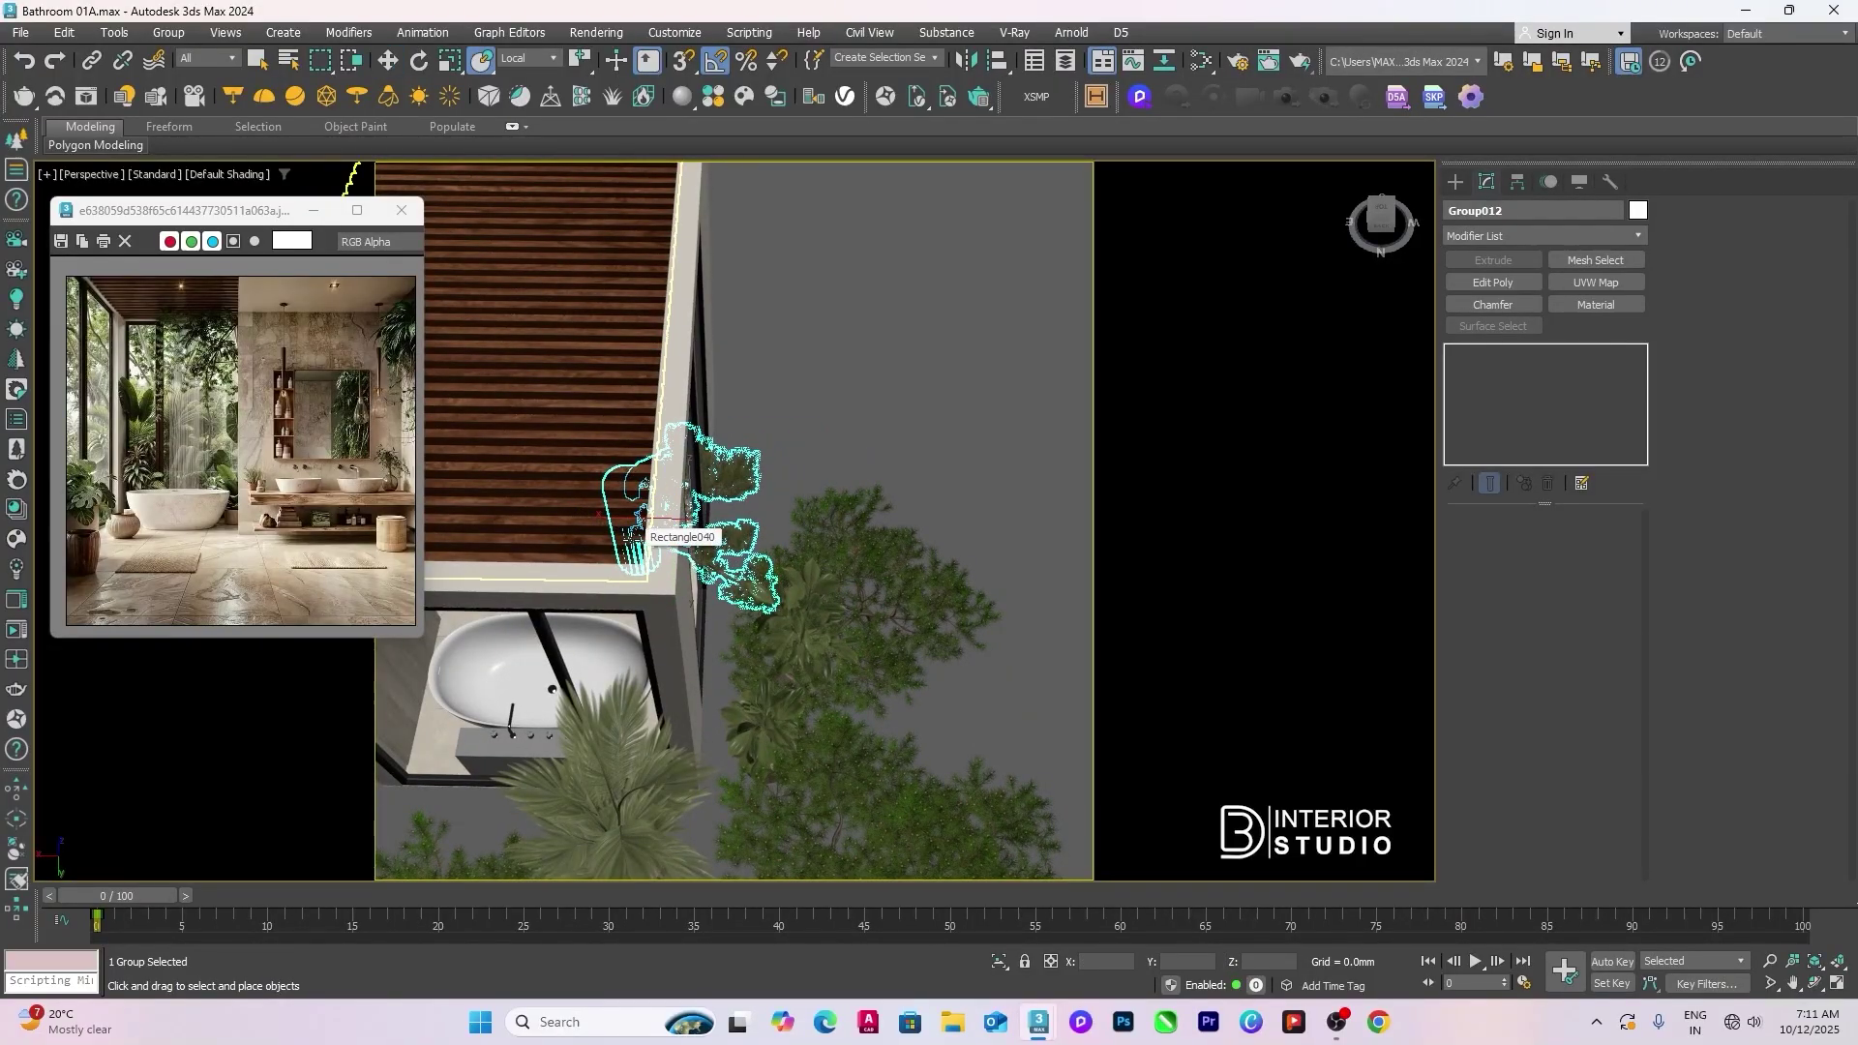
pyautogui.press('t')
pyautogui.press('F3')
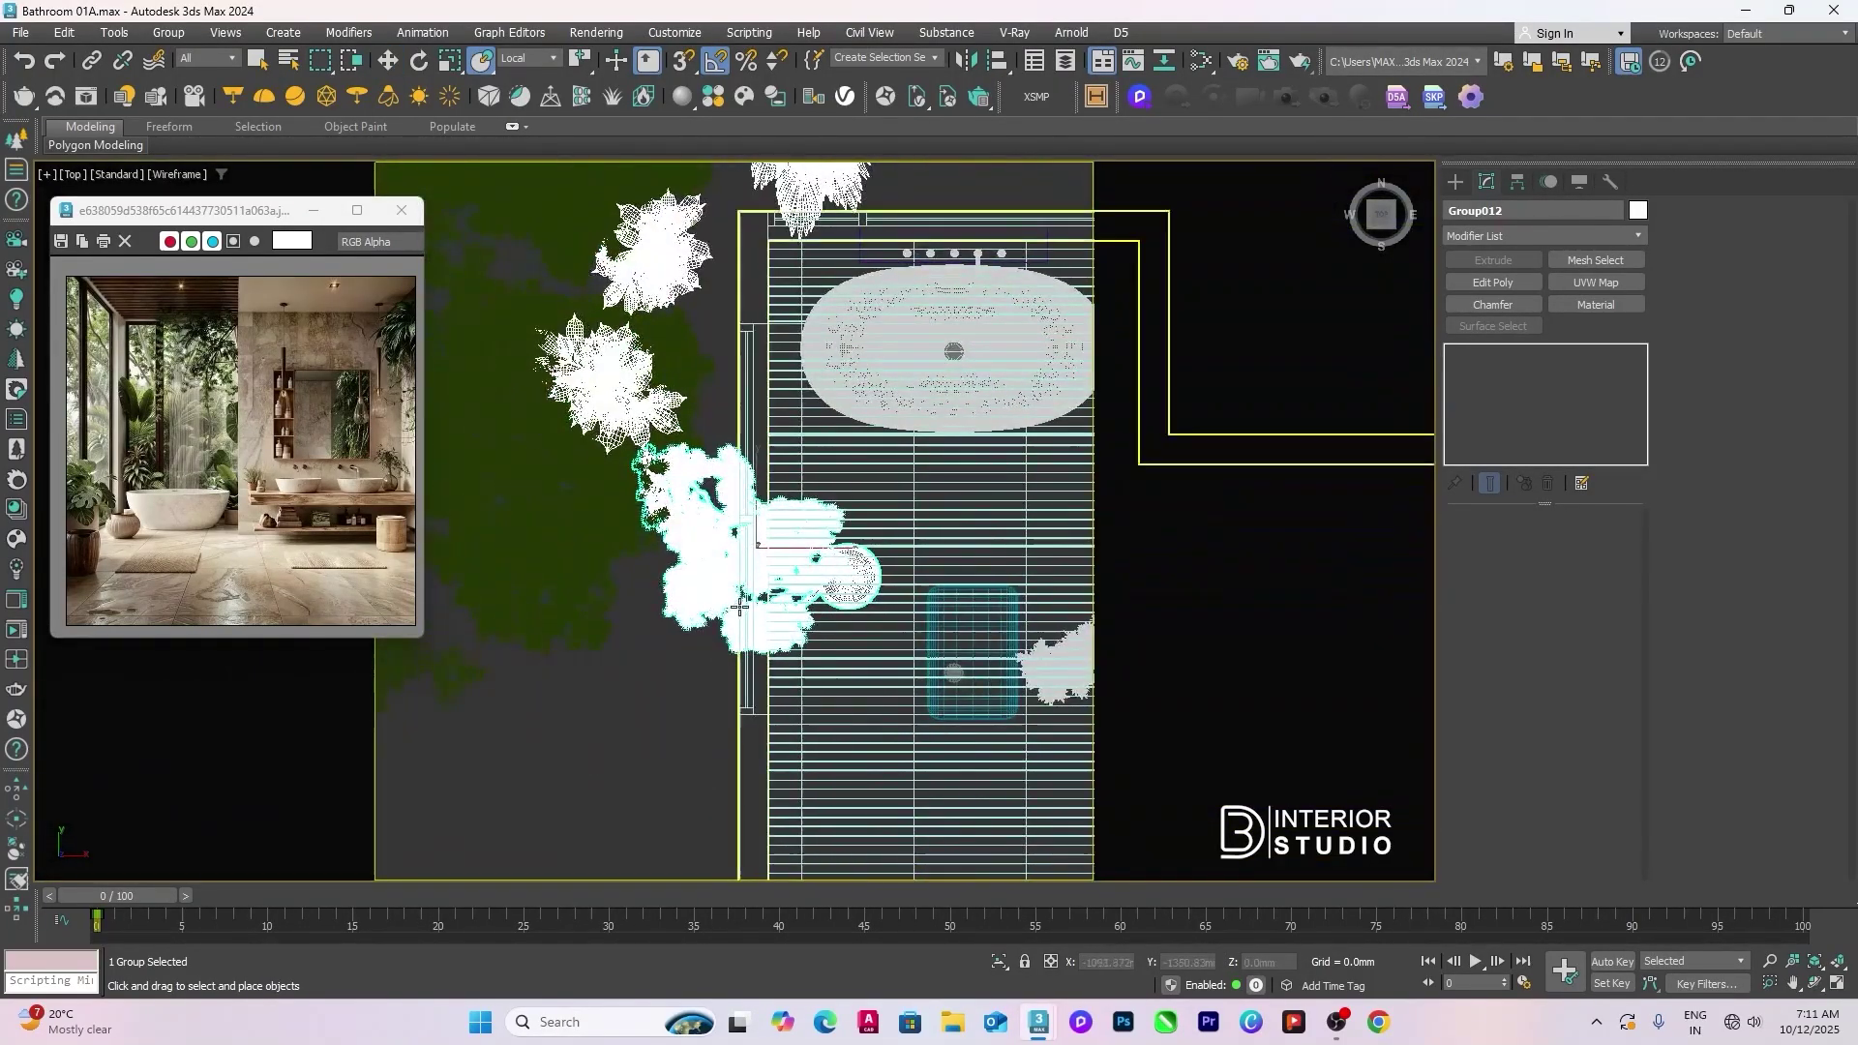
pyautogui.press('w')
pyautogui.scroll(-4, 745, 607)
pyautogui.press('e')
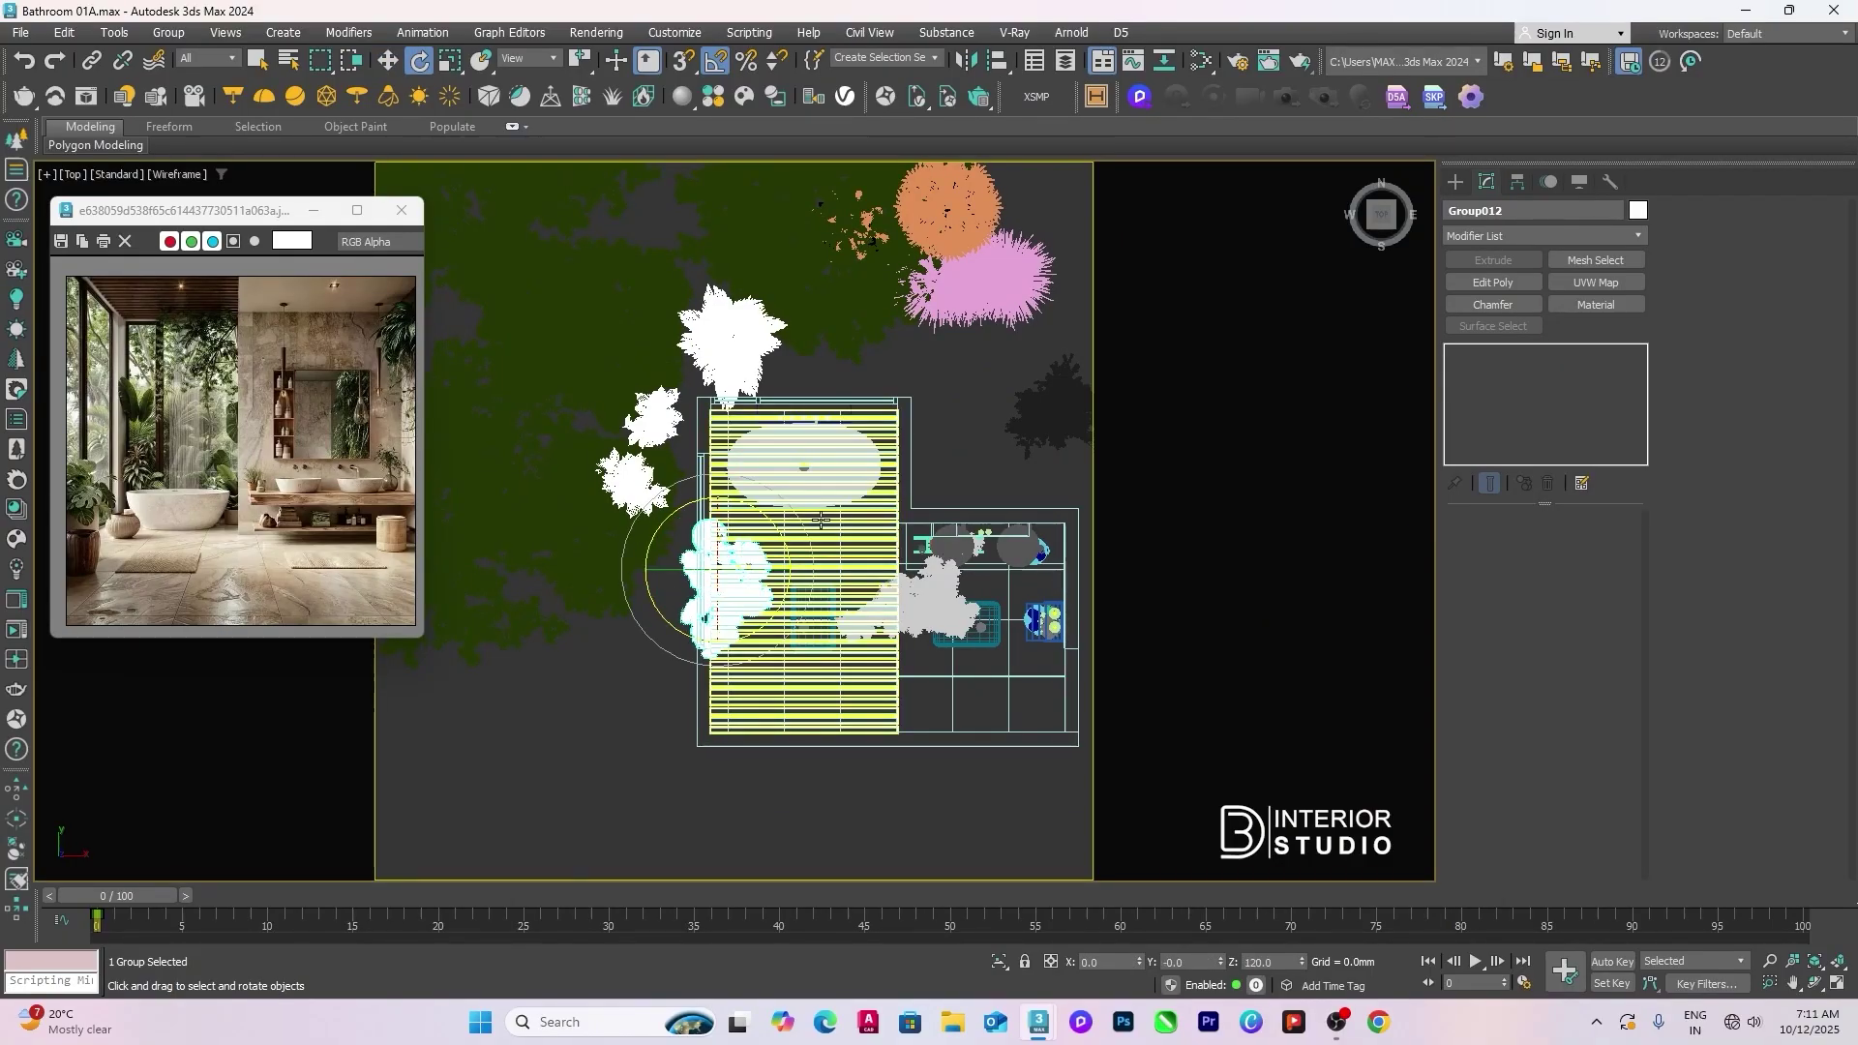
pyautogui.press('w')
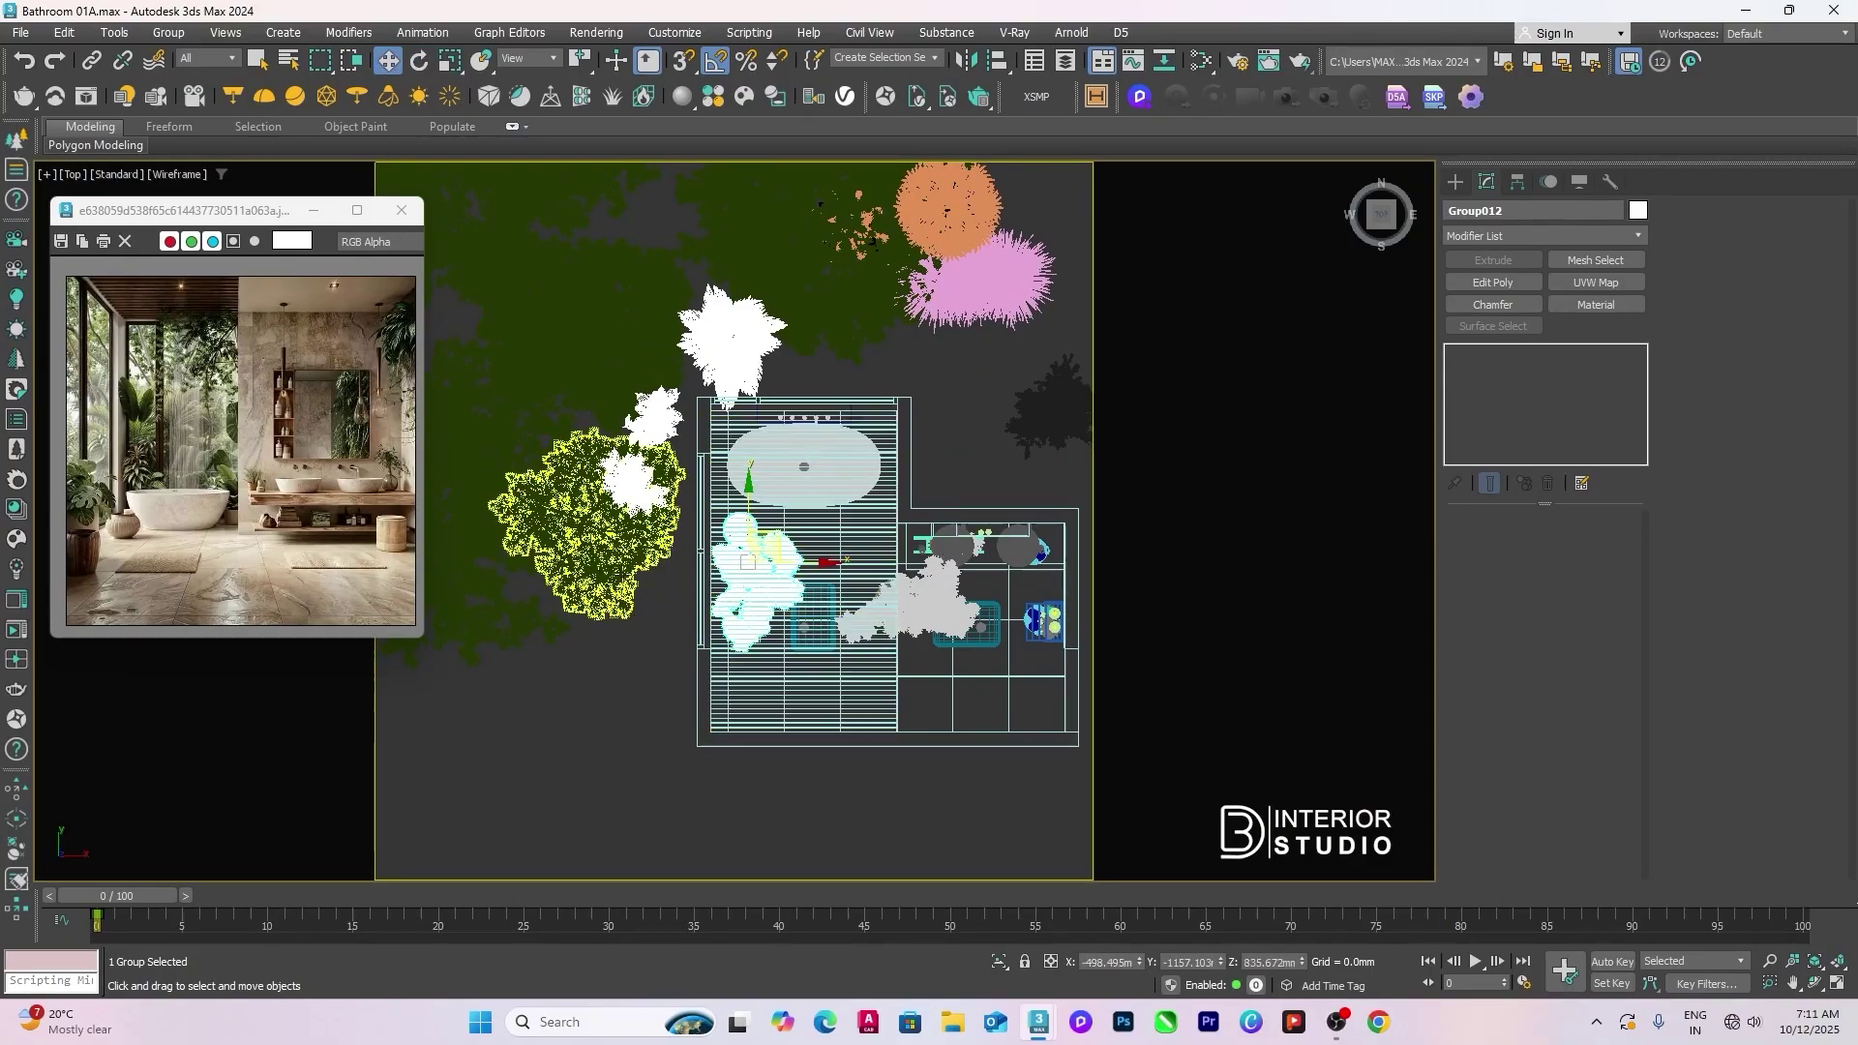
# Step: Place the two small leafy plants in the corners behind the bathtub and shift the palm outside the side-window corner
pyautogui.click(632, 500)
pyautogui.moveTo(660, 450); pyautogui.dragTo(914, 397)
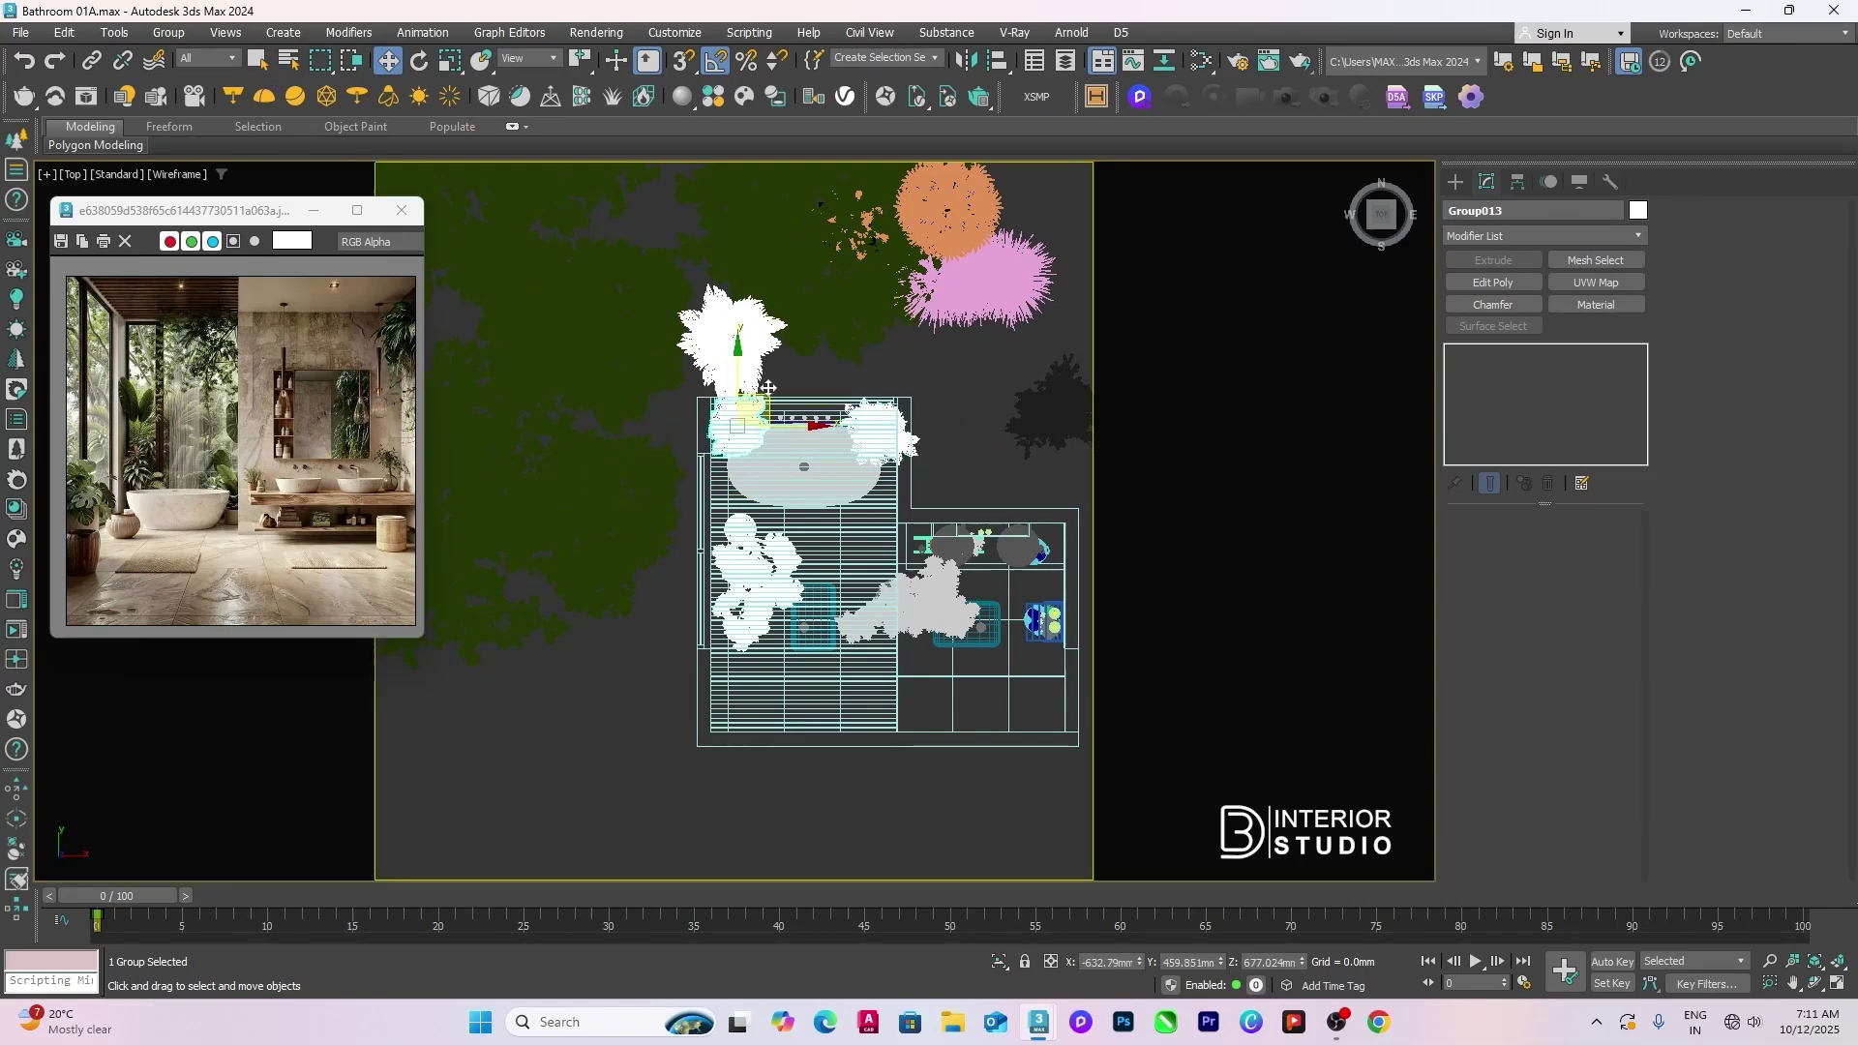
pyautogui.moveTo(766, 316); pyautogui.dragTo(696, 400)
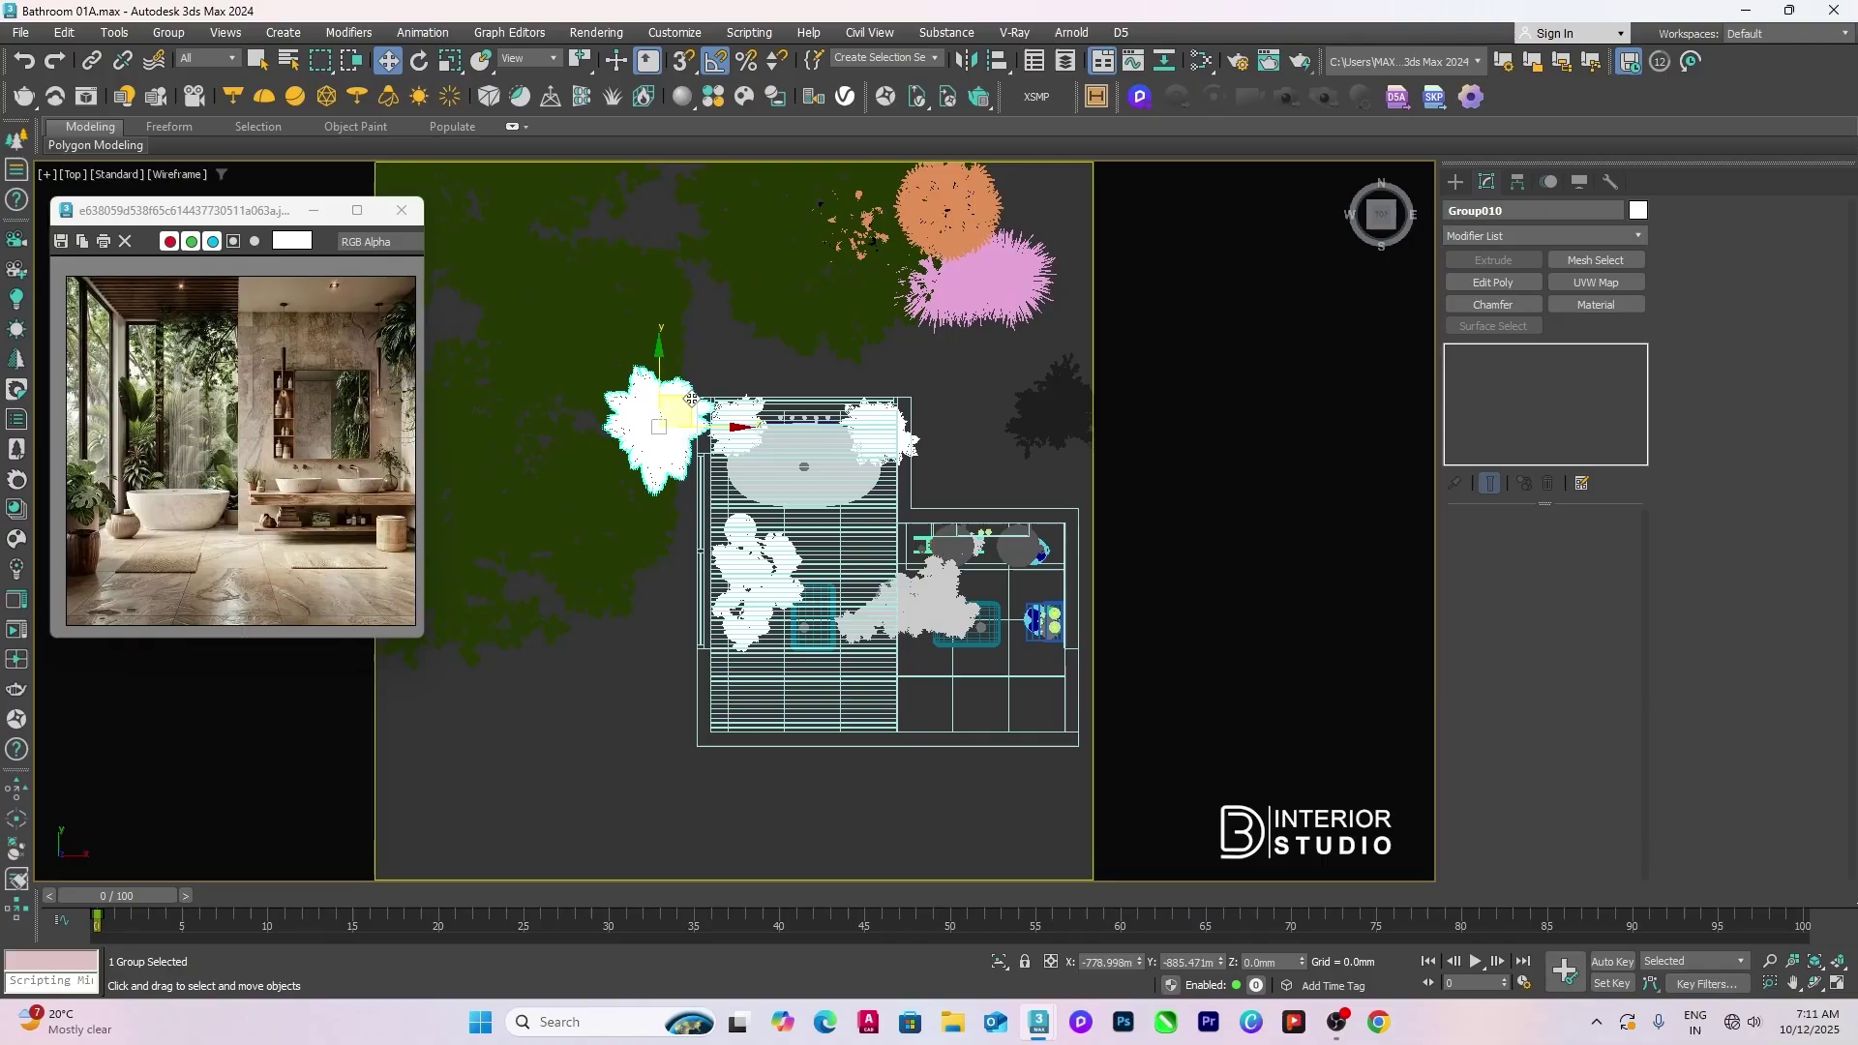
# Step: Move the three Pinus Mugo shrubs closer to the bathroom: beside the side window, at the corner and behind the bathtub window
pyautogui.click(575, 544)
pyautogui.moveTo(583, 562); pyautogui.dragTo(697, 601, button='middle')
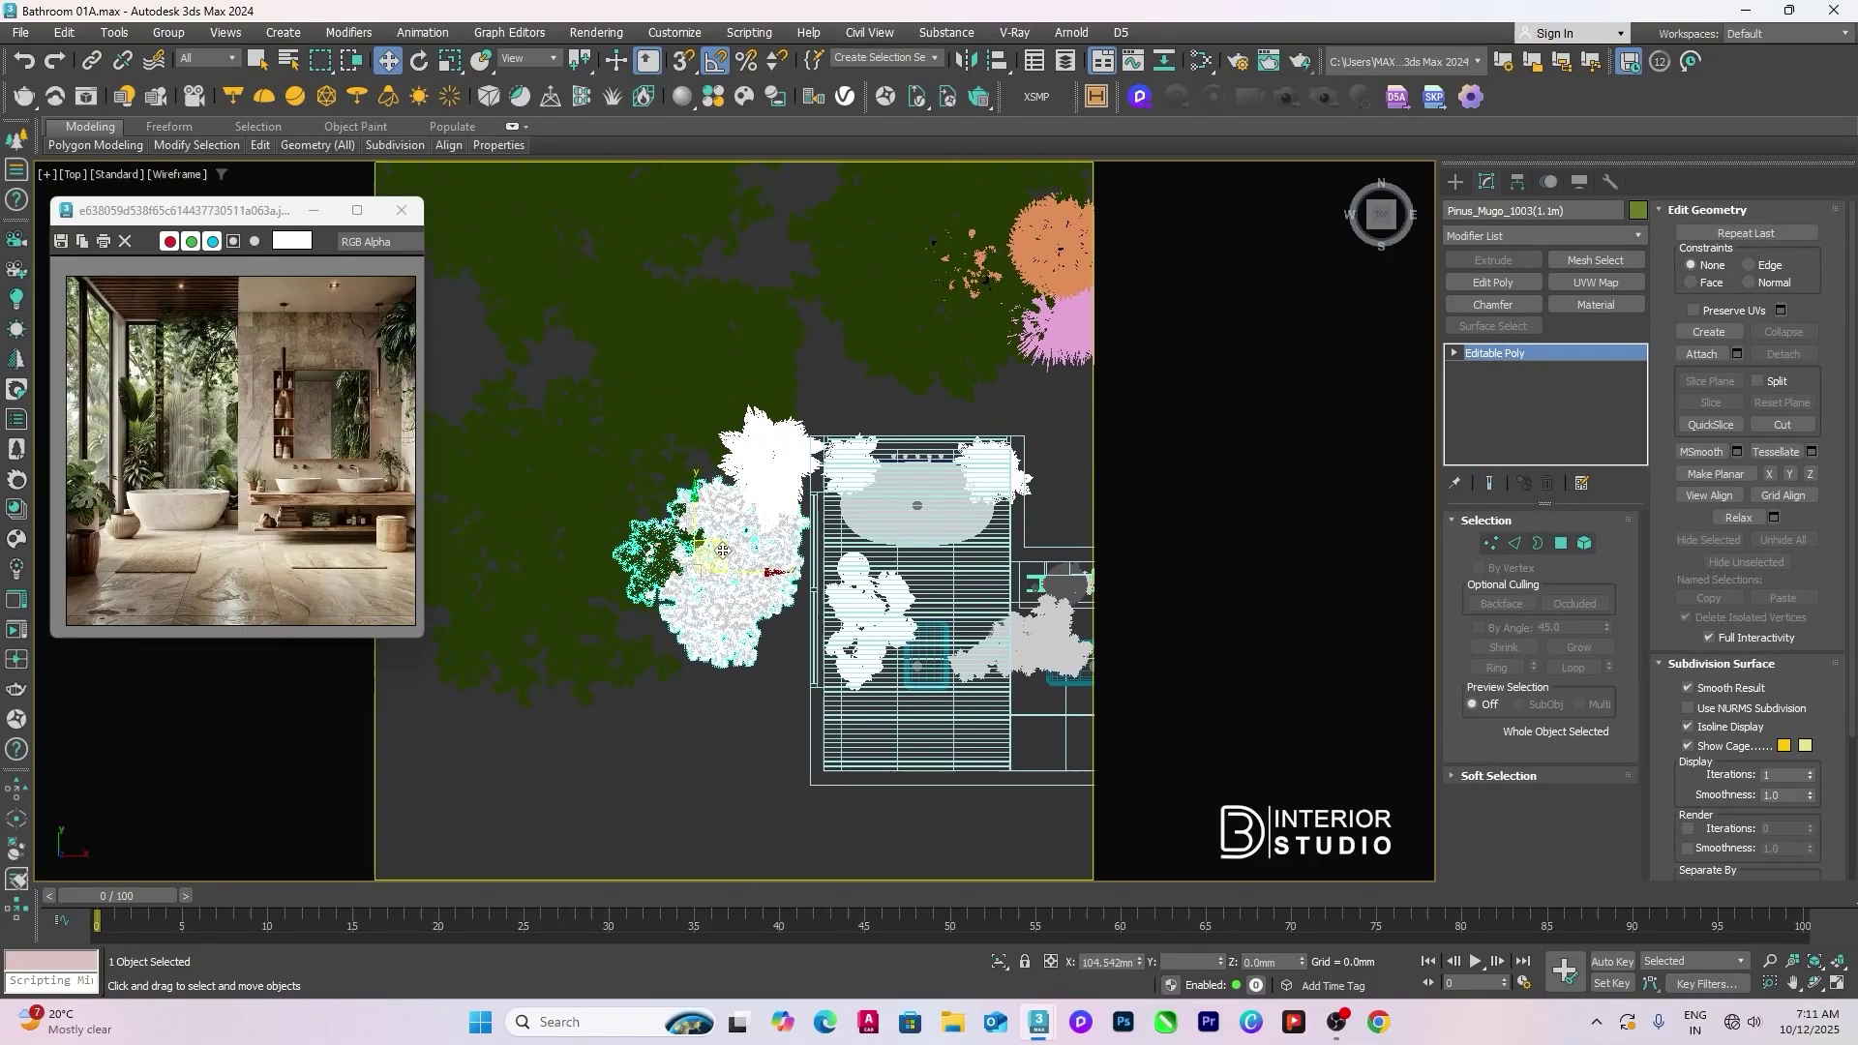
pyautogui.moveTo(634, 409); pyautogui.dragTo(656, 579, button='middle')
pyautogui.click(754, 495)
pyautogui.moveTo(754, 496); pyautogui.dragTo(726, 513, button='middle')
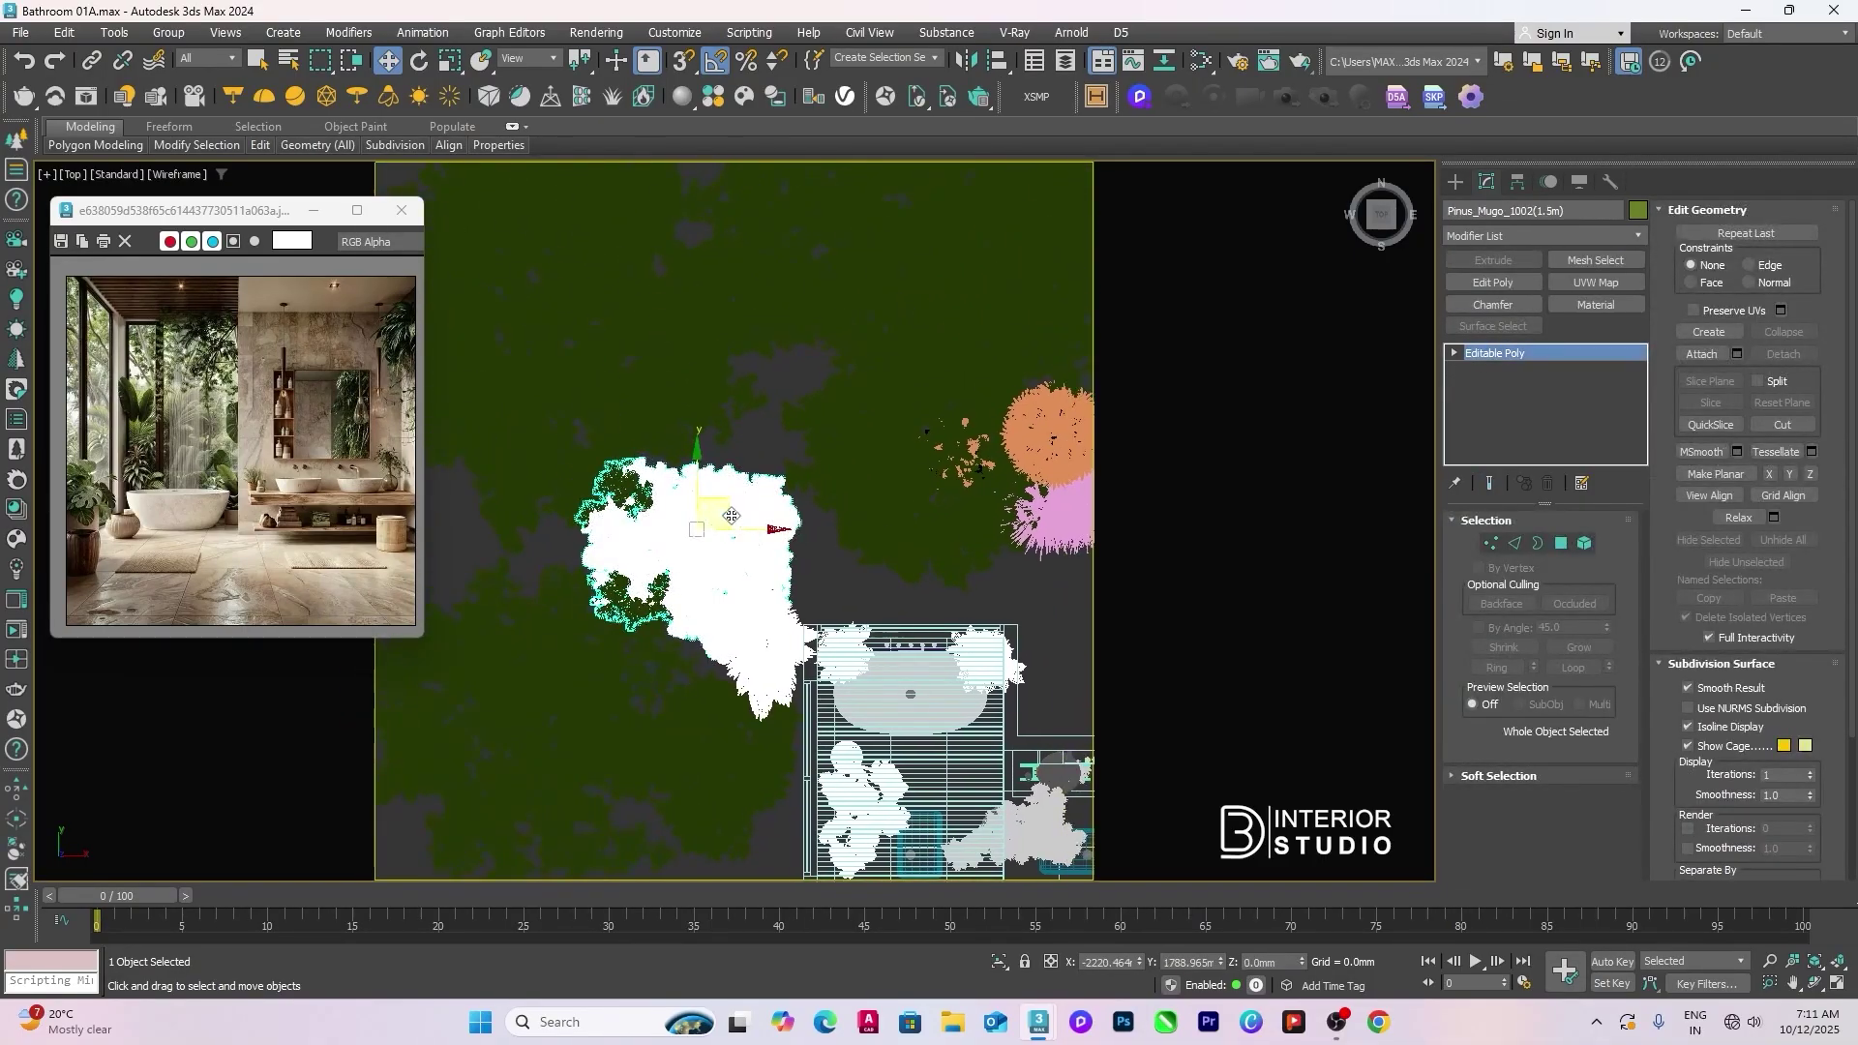
pyautogui.moveTo(726, 513)
pyautogui.mouseDown()
pyautogui.moveTo(865, 469)
pyautogui.moveTo(754, 512)
pyautogui.mouseUp()
pyautogui.click(963, 481)
pyautogui.moveTo(963, 481); pyautogui.dragTo(739, 505, button='middle')
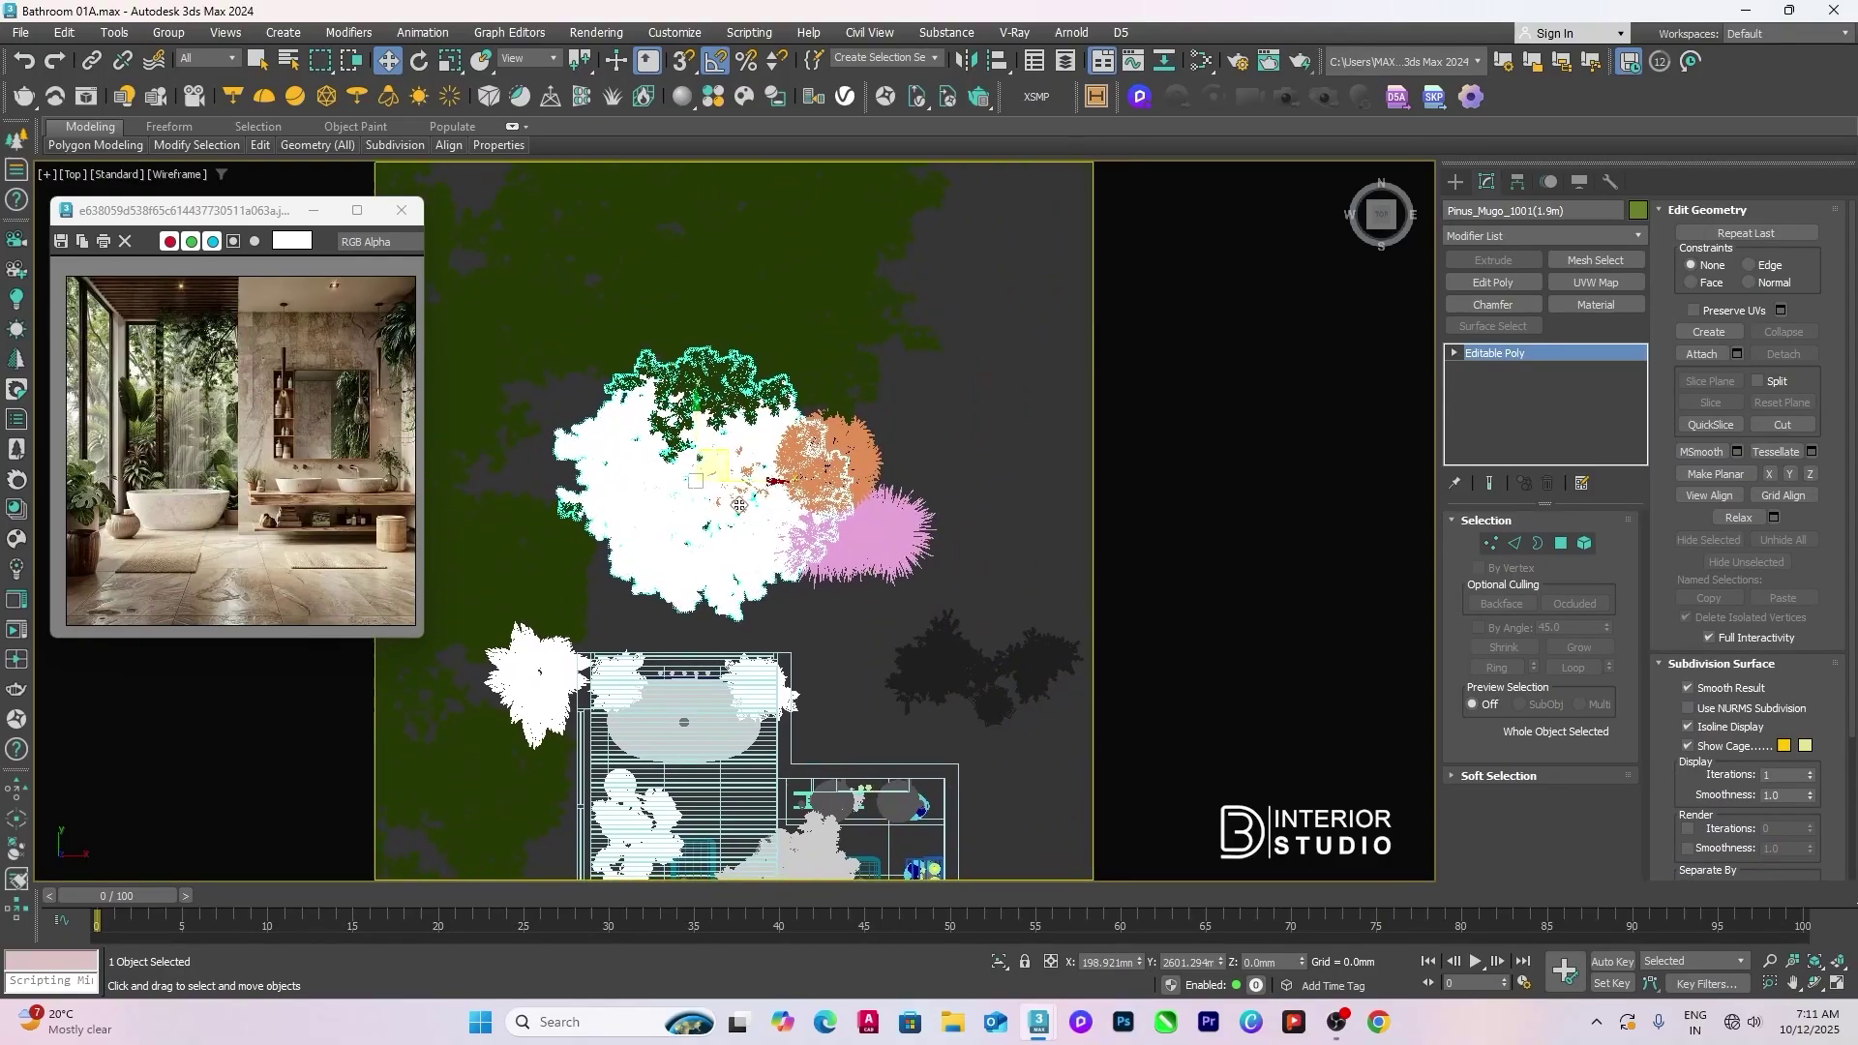
pyautogui.moveTo(724, 457); pyautogui.dragTo(695, 483)
# Step: Select the grass planter and the round topiary planter and move them together away from the area behind the bathtub
pyautogui.click(845, 525)
pyautogui.moveTo(845, 526); pyautogui.dragTo(801, 535, button='middle')
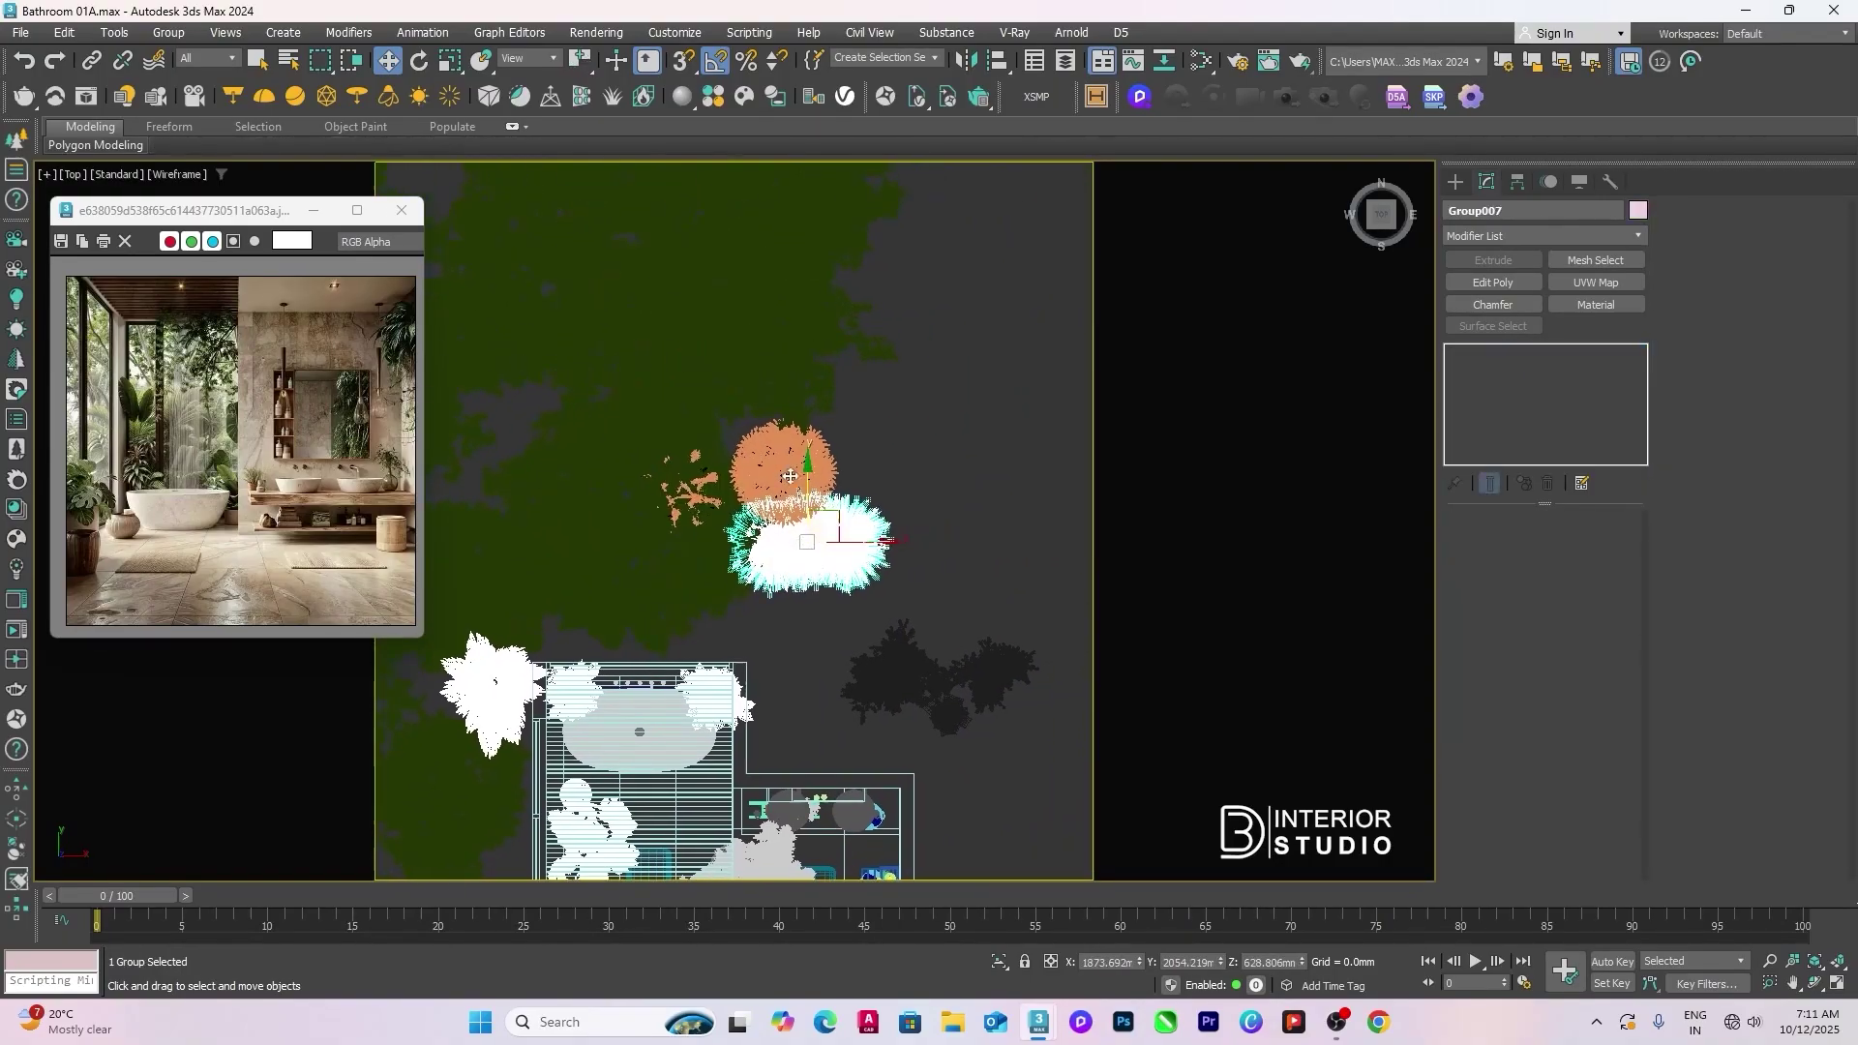
pyautogui.keyDown('ctrl'); pyautogui.click(789, 464); pyautogui.keyUp('ctrl')
pyautogui.moveTo(831, 486); pyautogui.dragTo(997, 487)
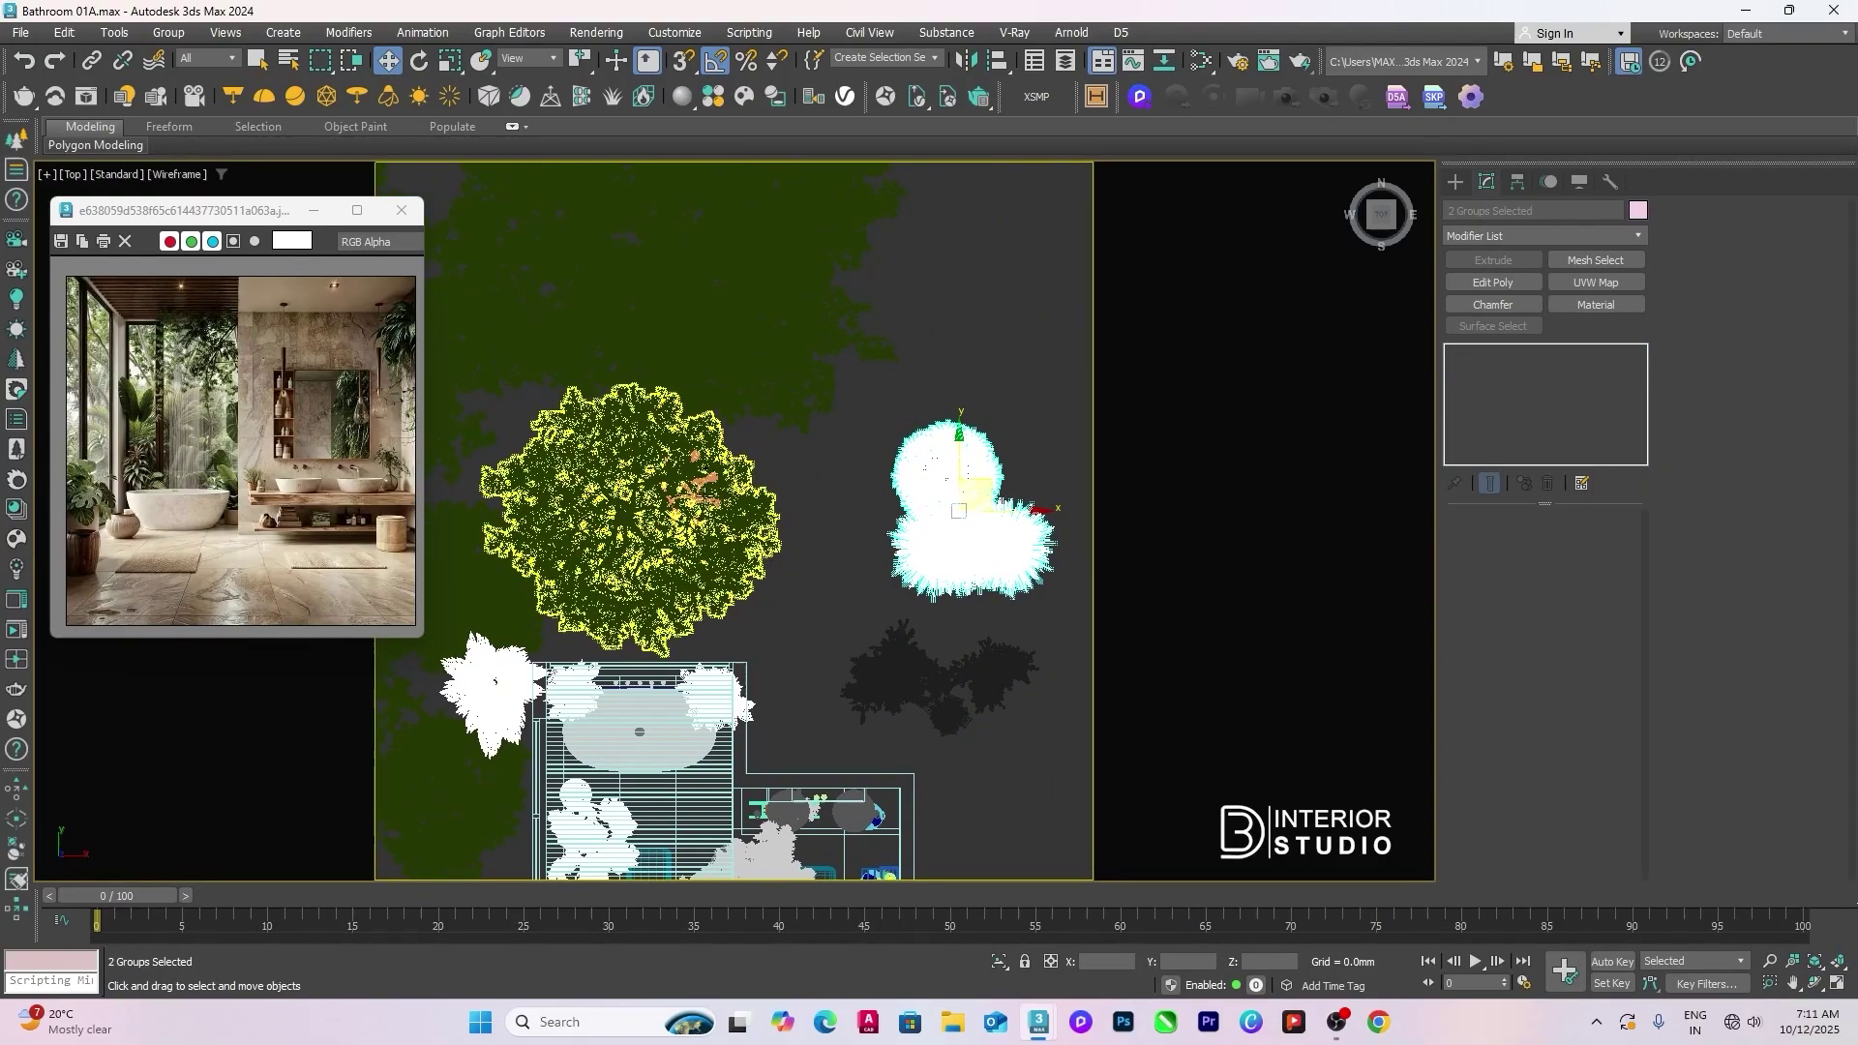
# Step: Pick the small plant hidden under the Pinus Mugo shrub and move it out beside the round topiary planter
pyautogui.click(704, 497)
pyautogui.scroll(8, 704, 496)
pyautogui.scroll(1, 672, 502)
pyautogui.click(680, 554)
pyautogui.scroll(-9, 680, 554)
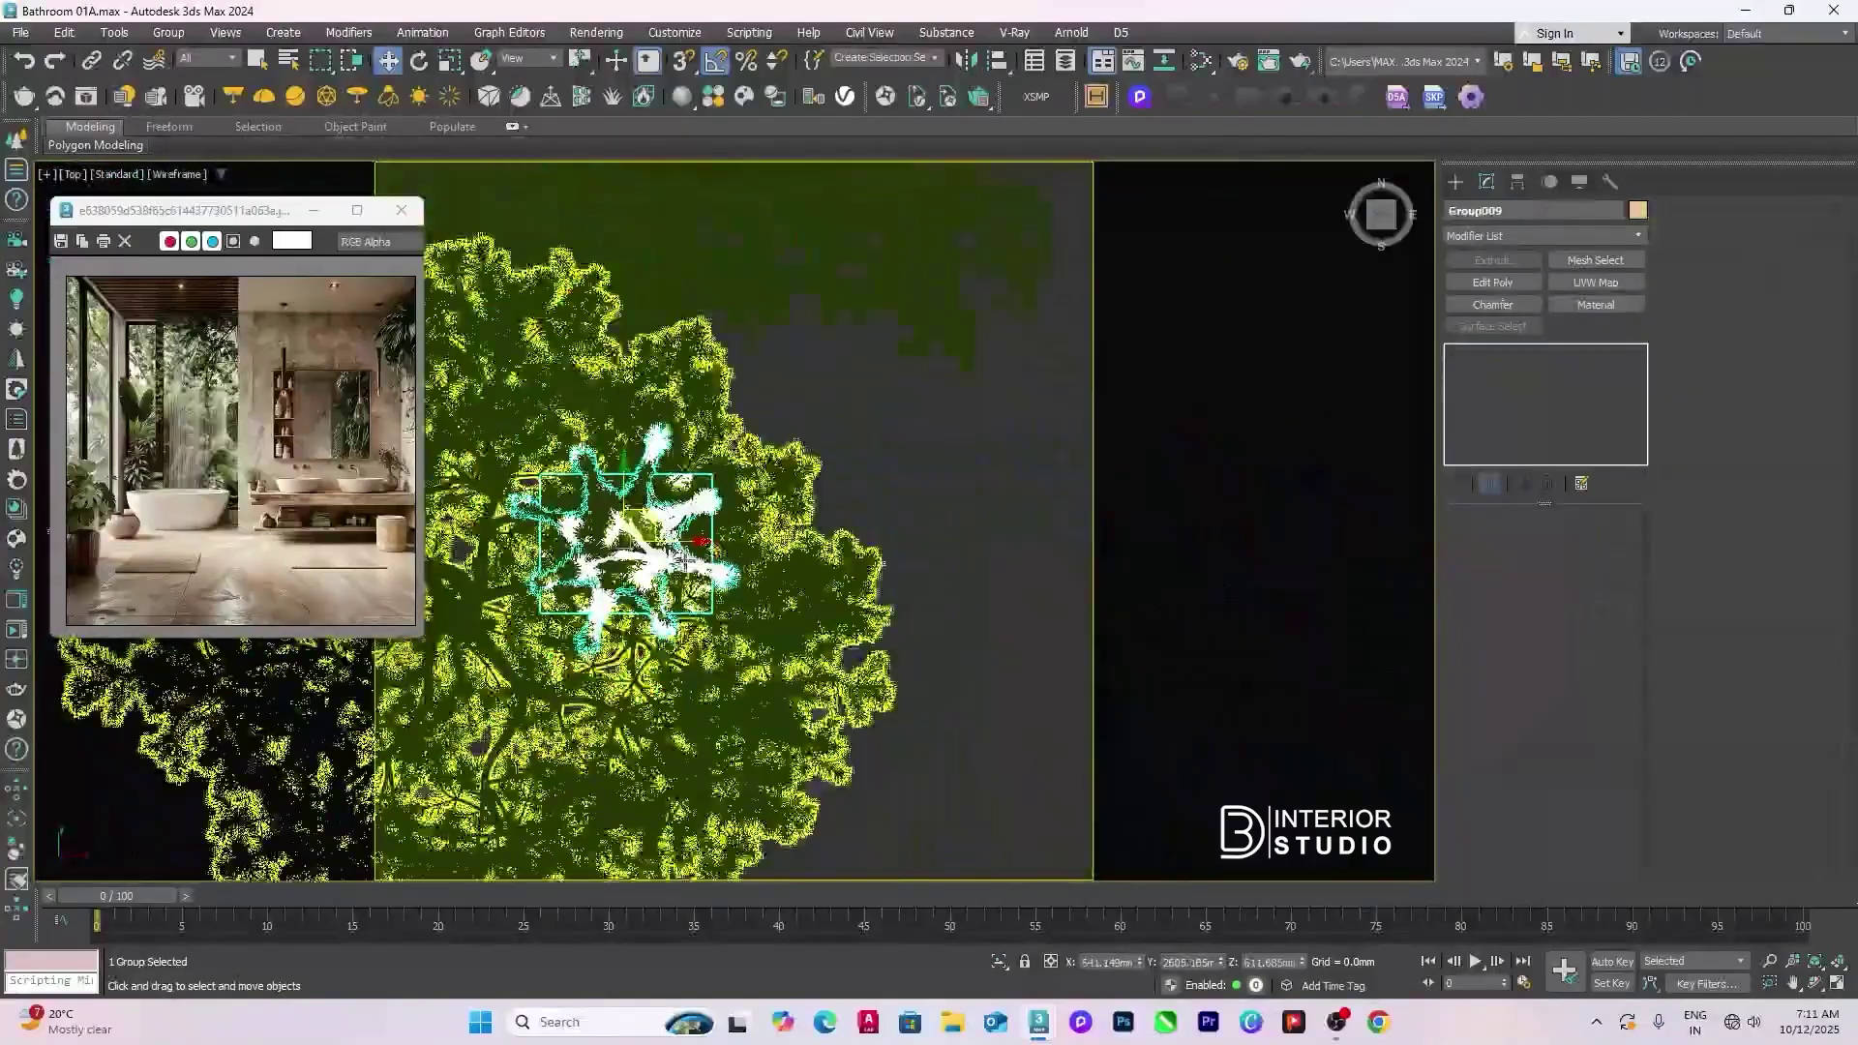
pyautogui.moveTo(689, 531); pyautogui.dragTo(852, 508)
# Step: Move the grass planter, the topiary planter and the small plant farther away from the bathroom, clear of the windows
pyautogui.moveTo(973, 639); pyautogui.dragTo(955, 561, button='middle')
pyautogui.scroll(-2, 924, 484)
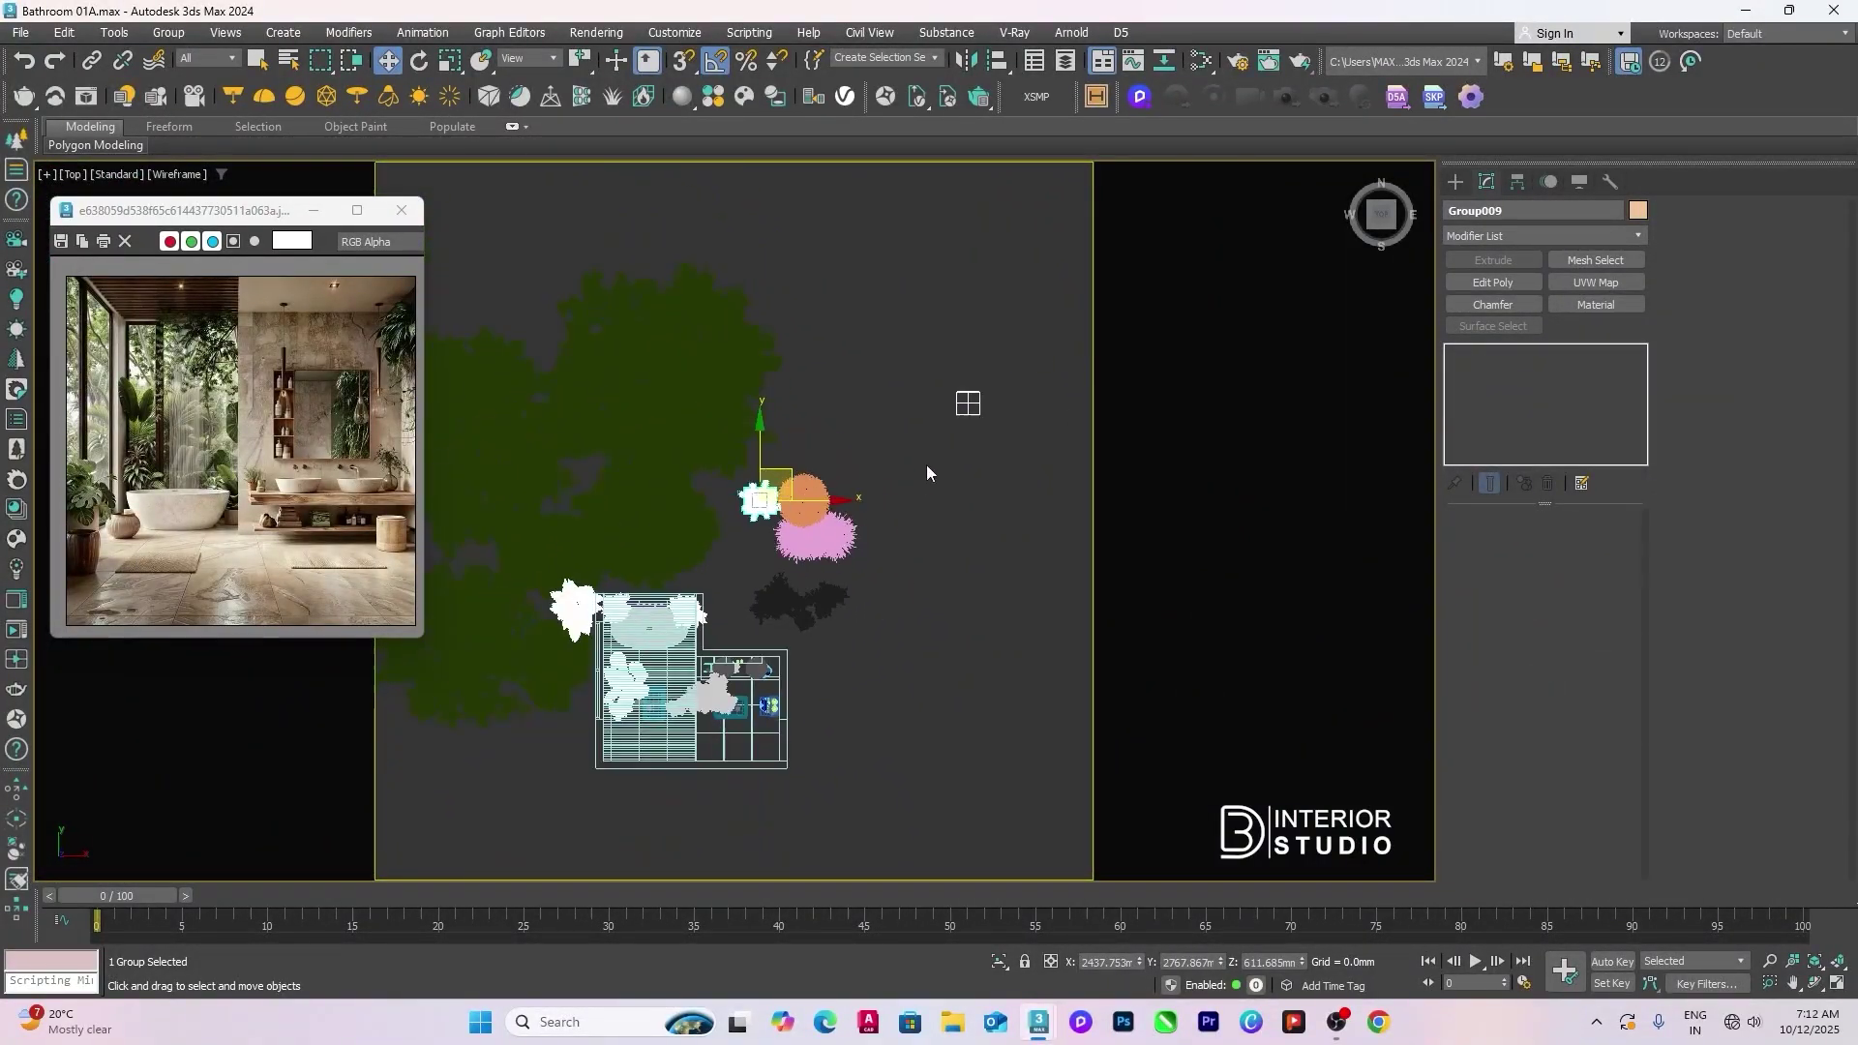
pyautogui.moveTo(757, 571); pyautogui.dragTo(758, 570)
pyautogui.moveTo(830, 486); pyautogui.dragTo(931, 519)
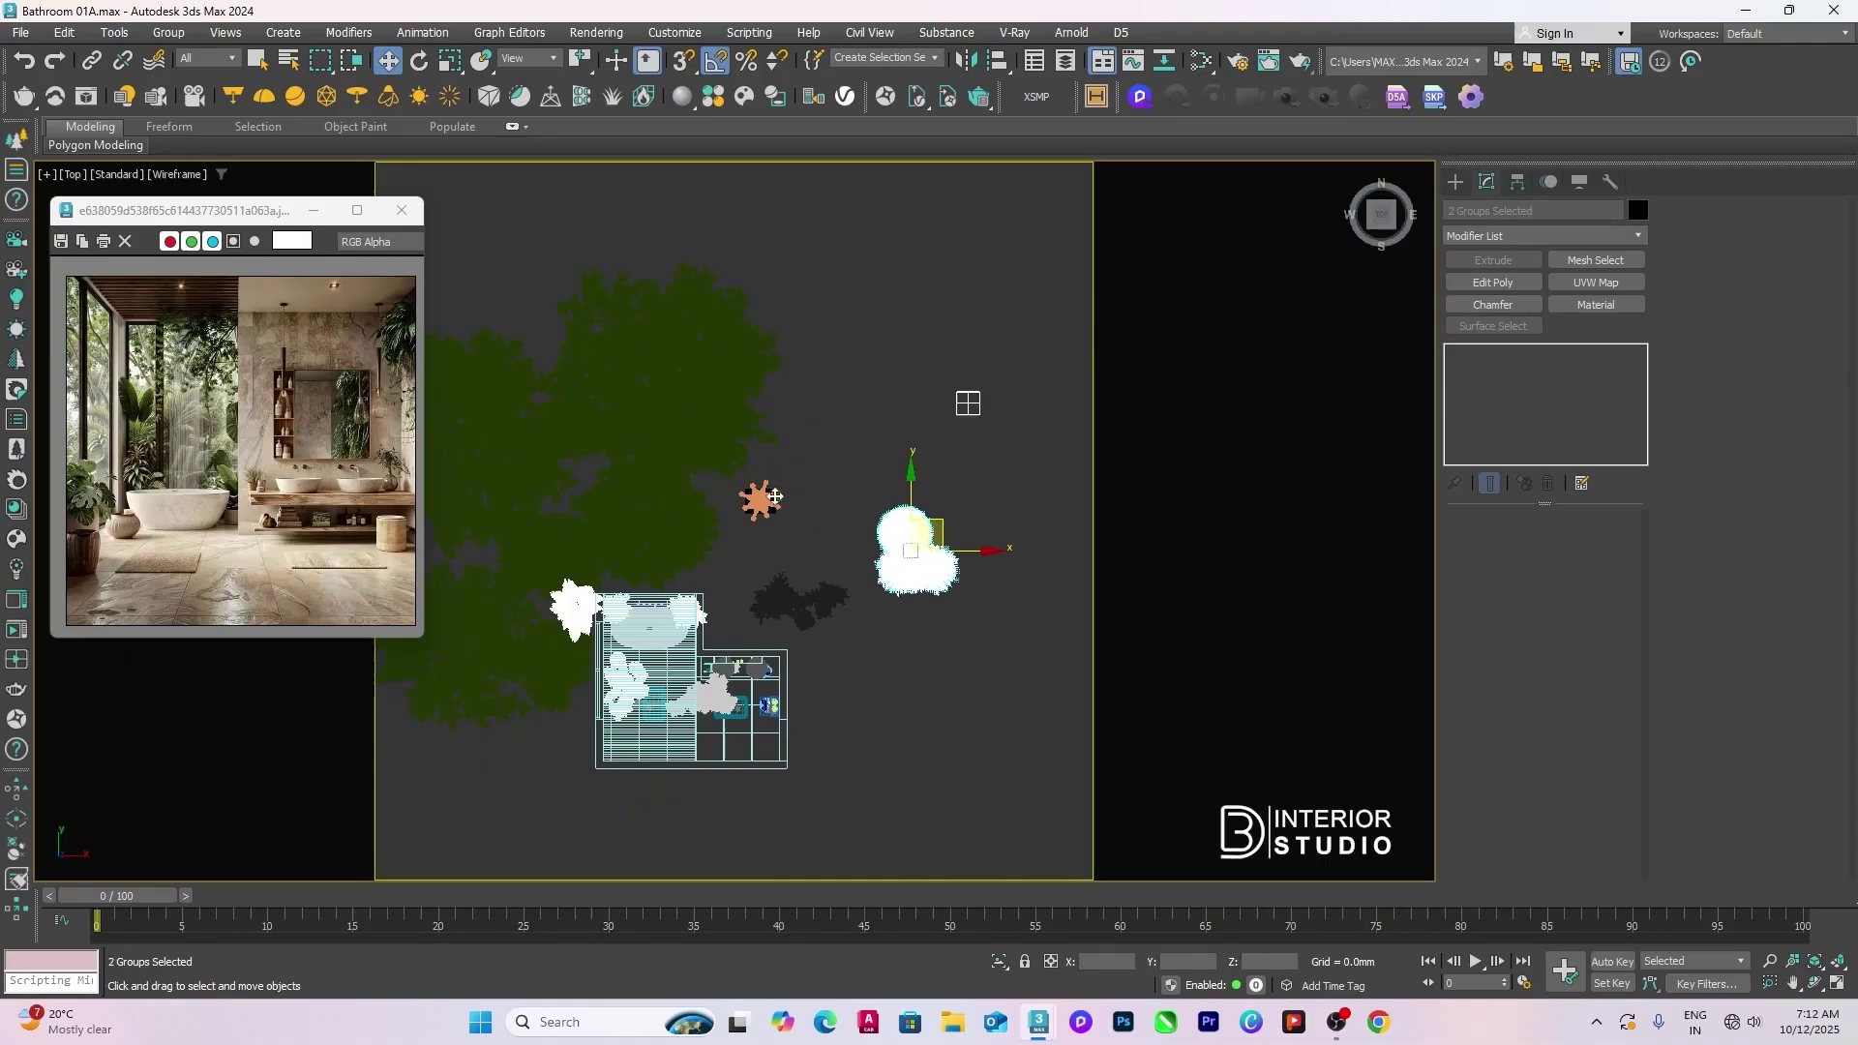
pyautogui.click(776, 500)
pyautogui.moveTo(793, 476); pyautogui.dragTo(911, 484)
pyautogui.click(887, 683)
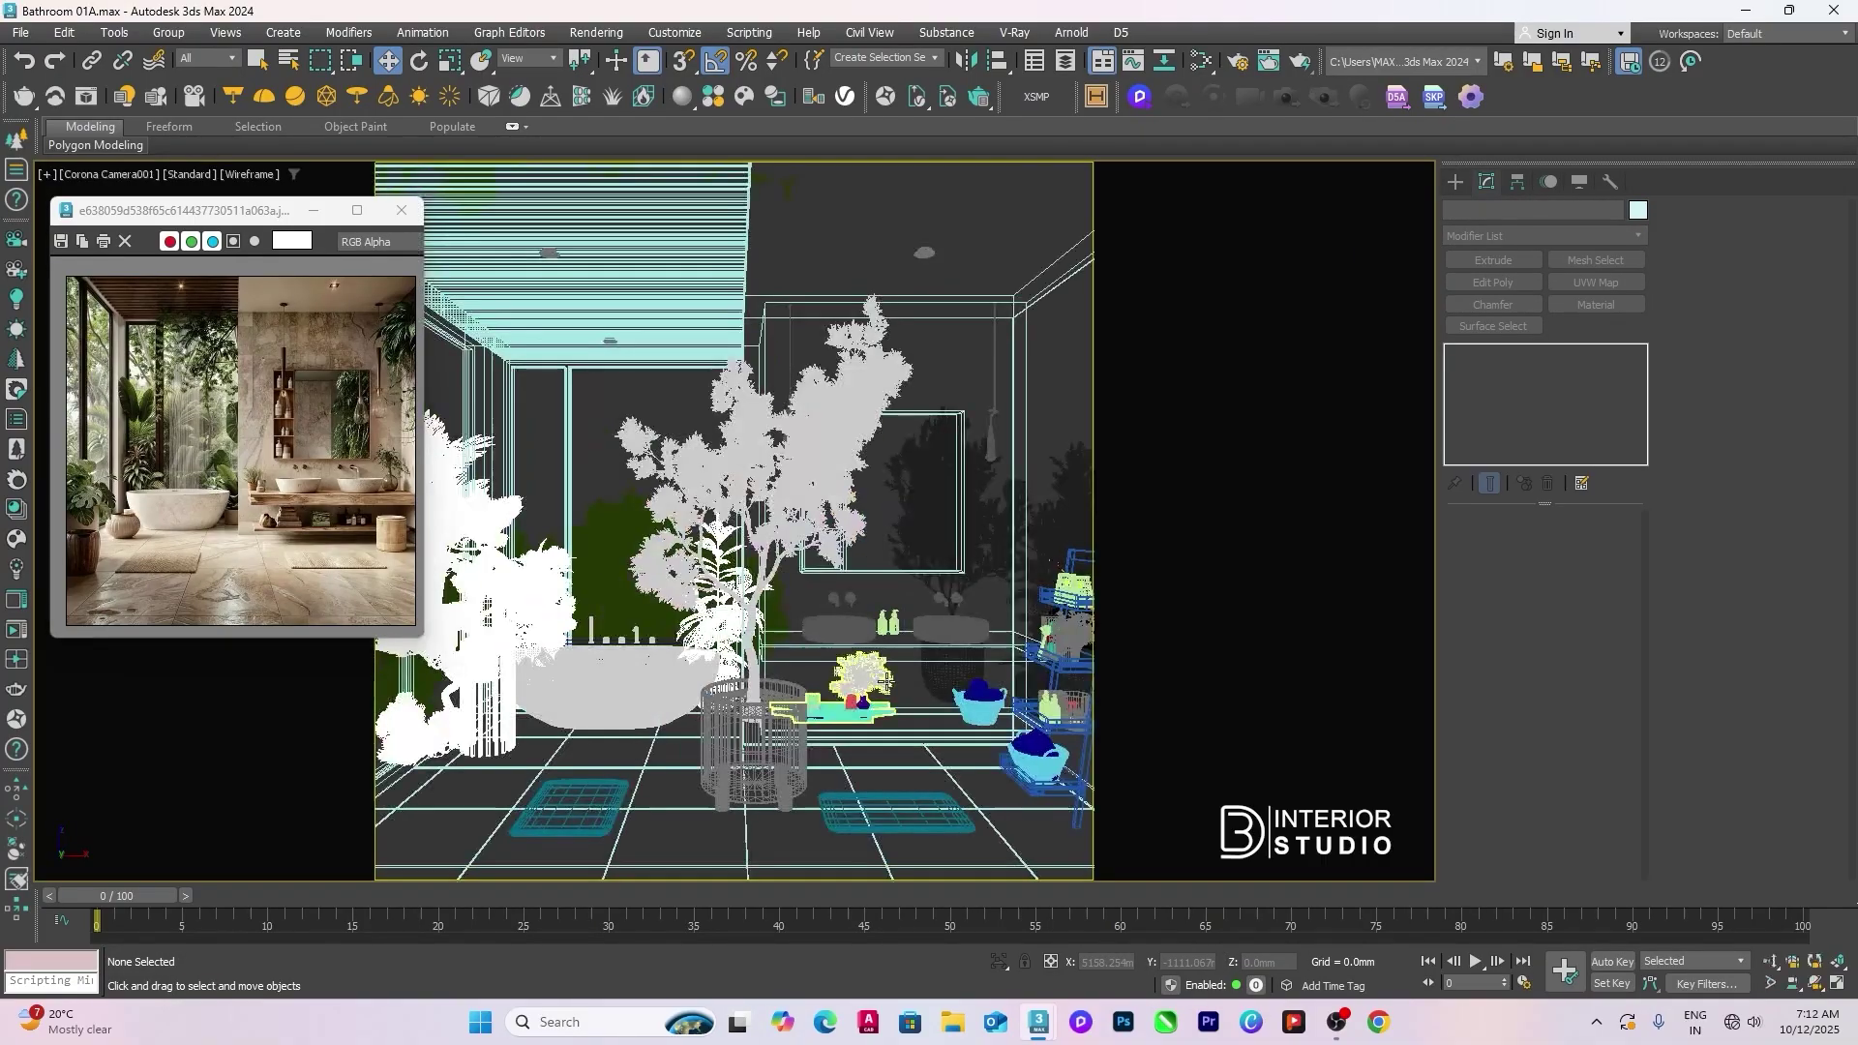
# Step: Show the shaded camera view and move the large potted tree from the room's centre to beside the side window
pyautogui.press('c')
pyautogui.press('F3')
pyautogui.click(790, 594)
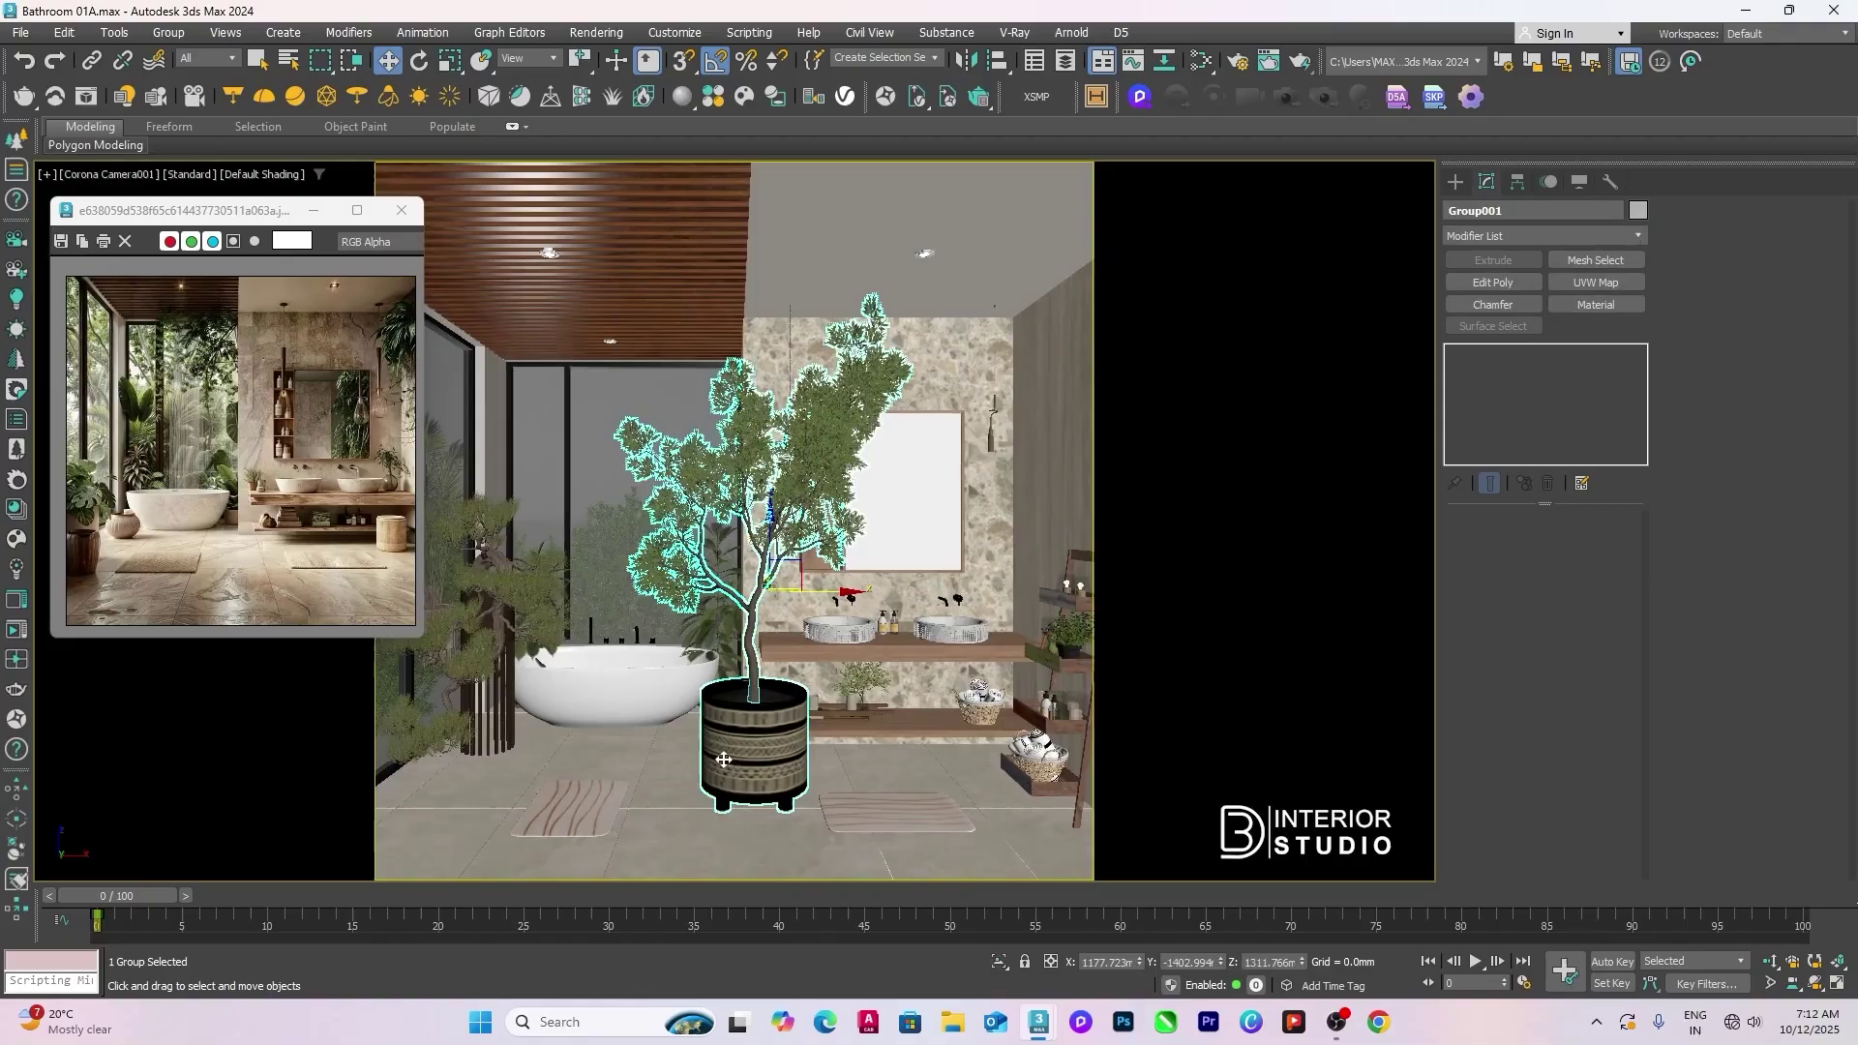
pyautogui.moveTo(789, 594); pyautogui.dragTo(480, 593)
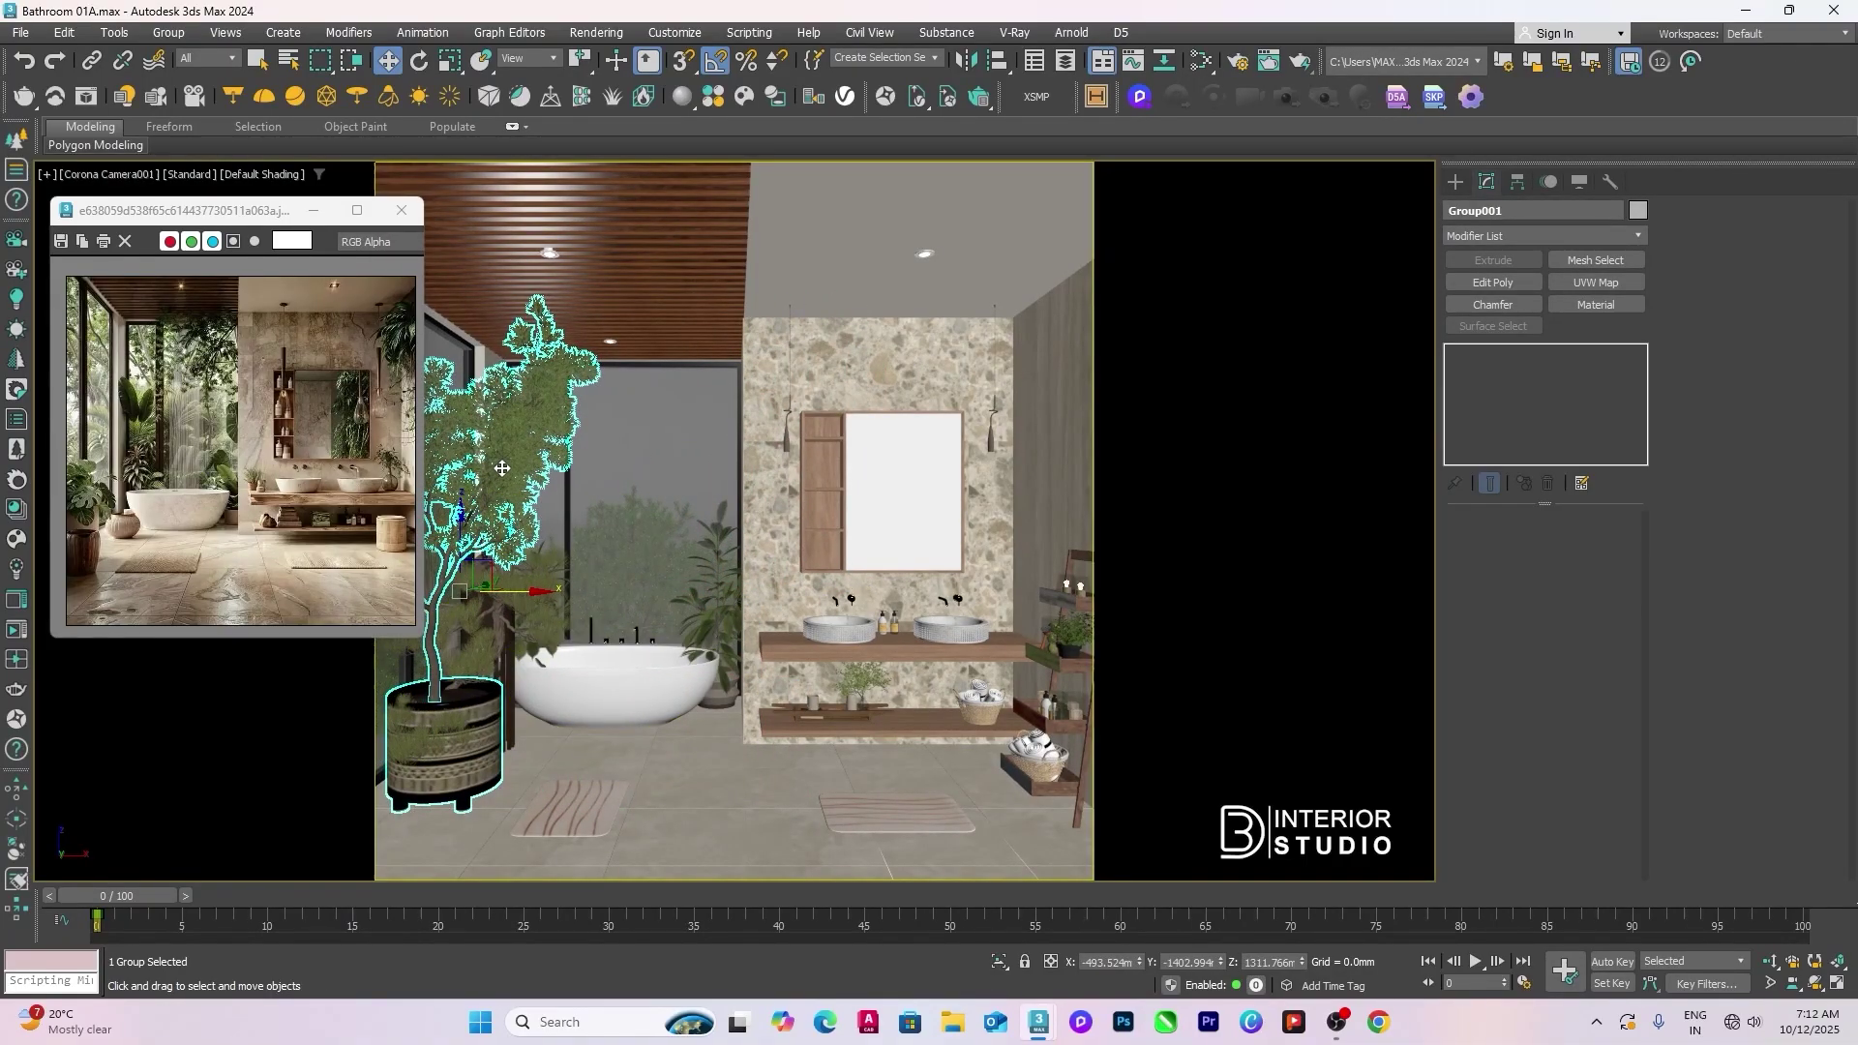
# Step: Scale the large potted tree uniformly to 50%
pyautogui.press('F12')
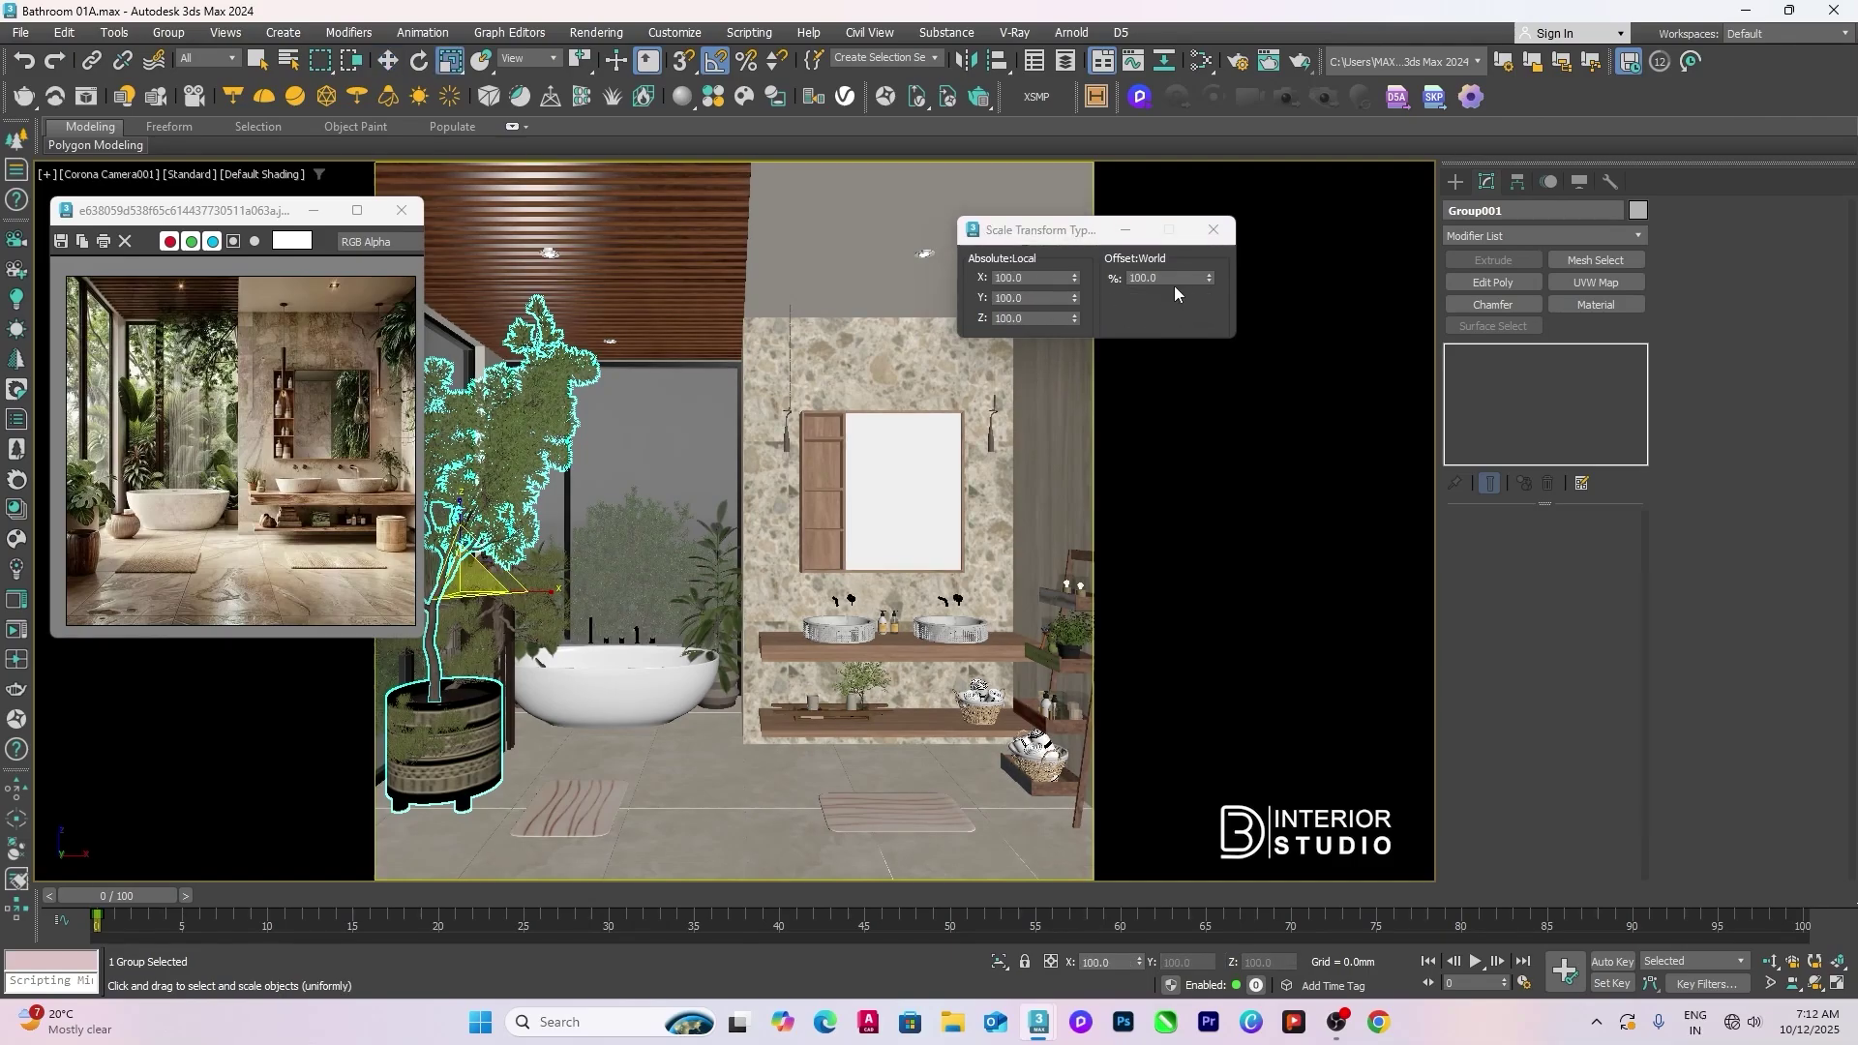
pyautogui.write('r50')
pyautogui.press('Return')
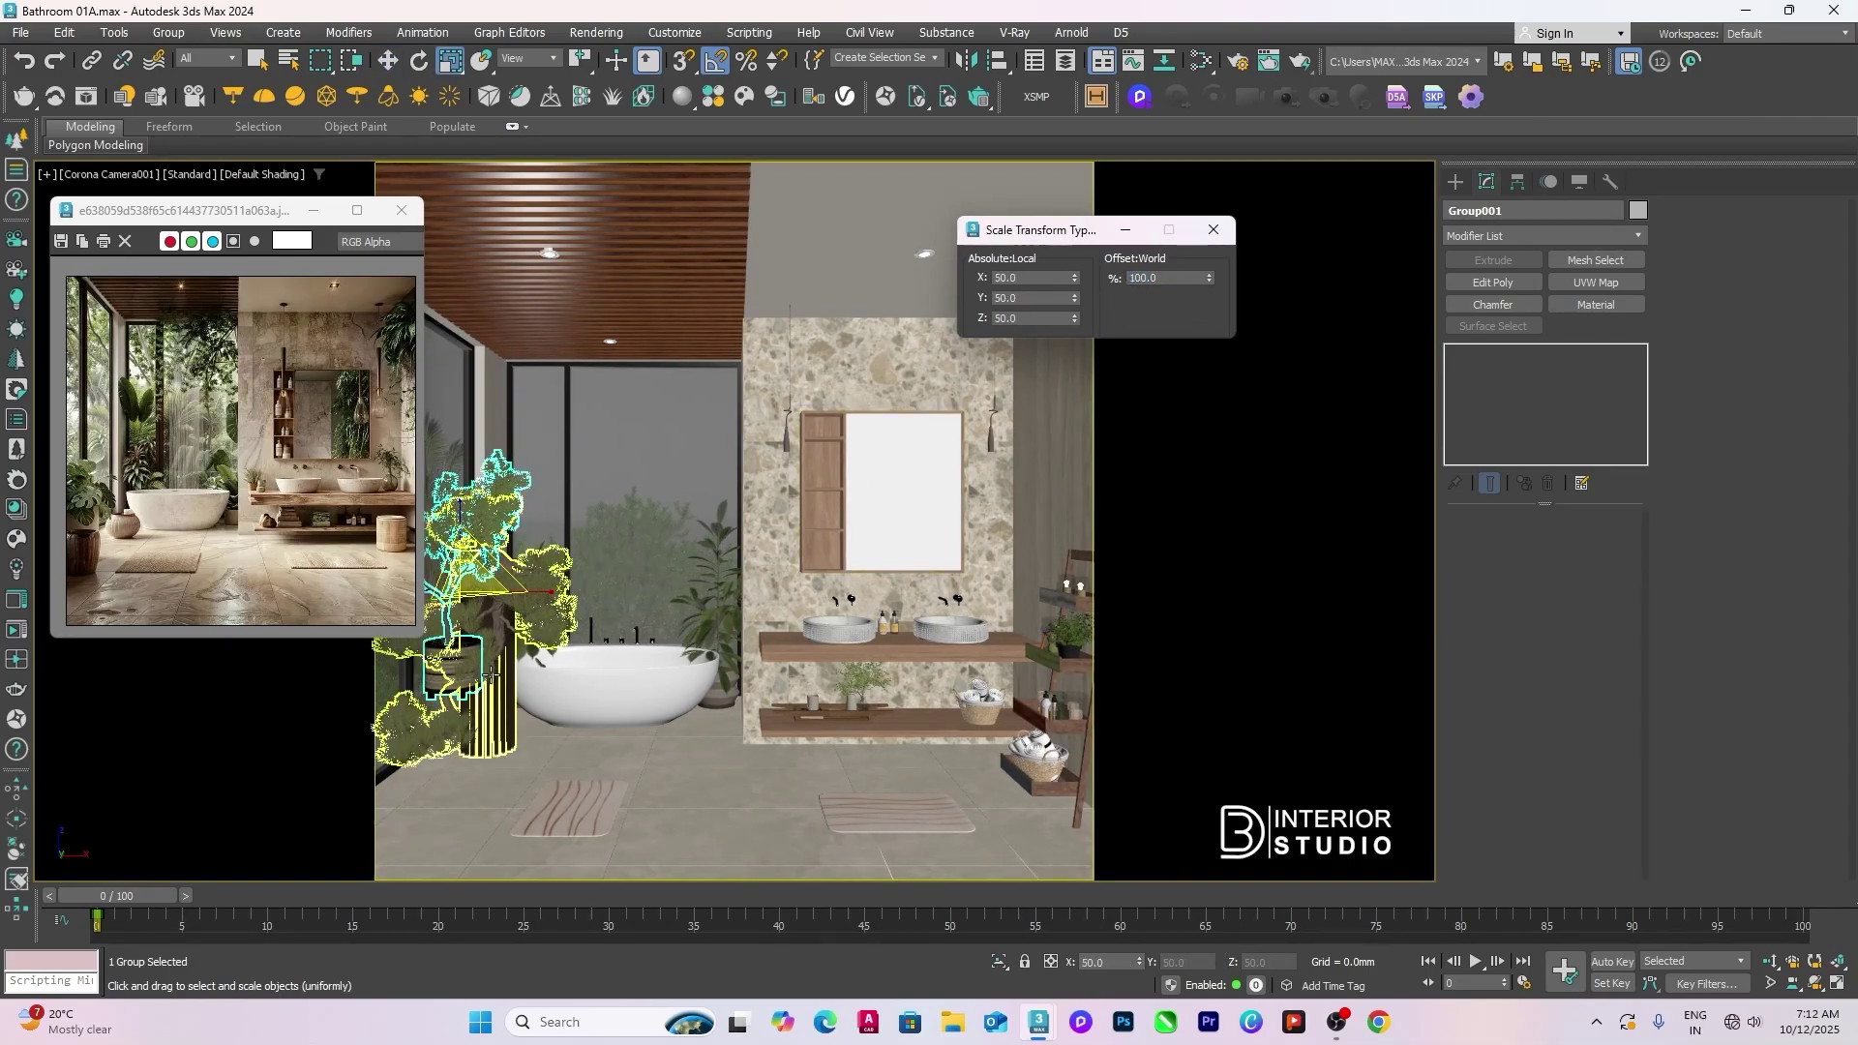
# Step: Align the potted tree to the floor in Z position only, matching its minimum to the floor's maximum
pyautogui.press('w')
pyautogui.hotkey('alt', 'a')
pyautogui.click(488, 839)
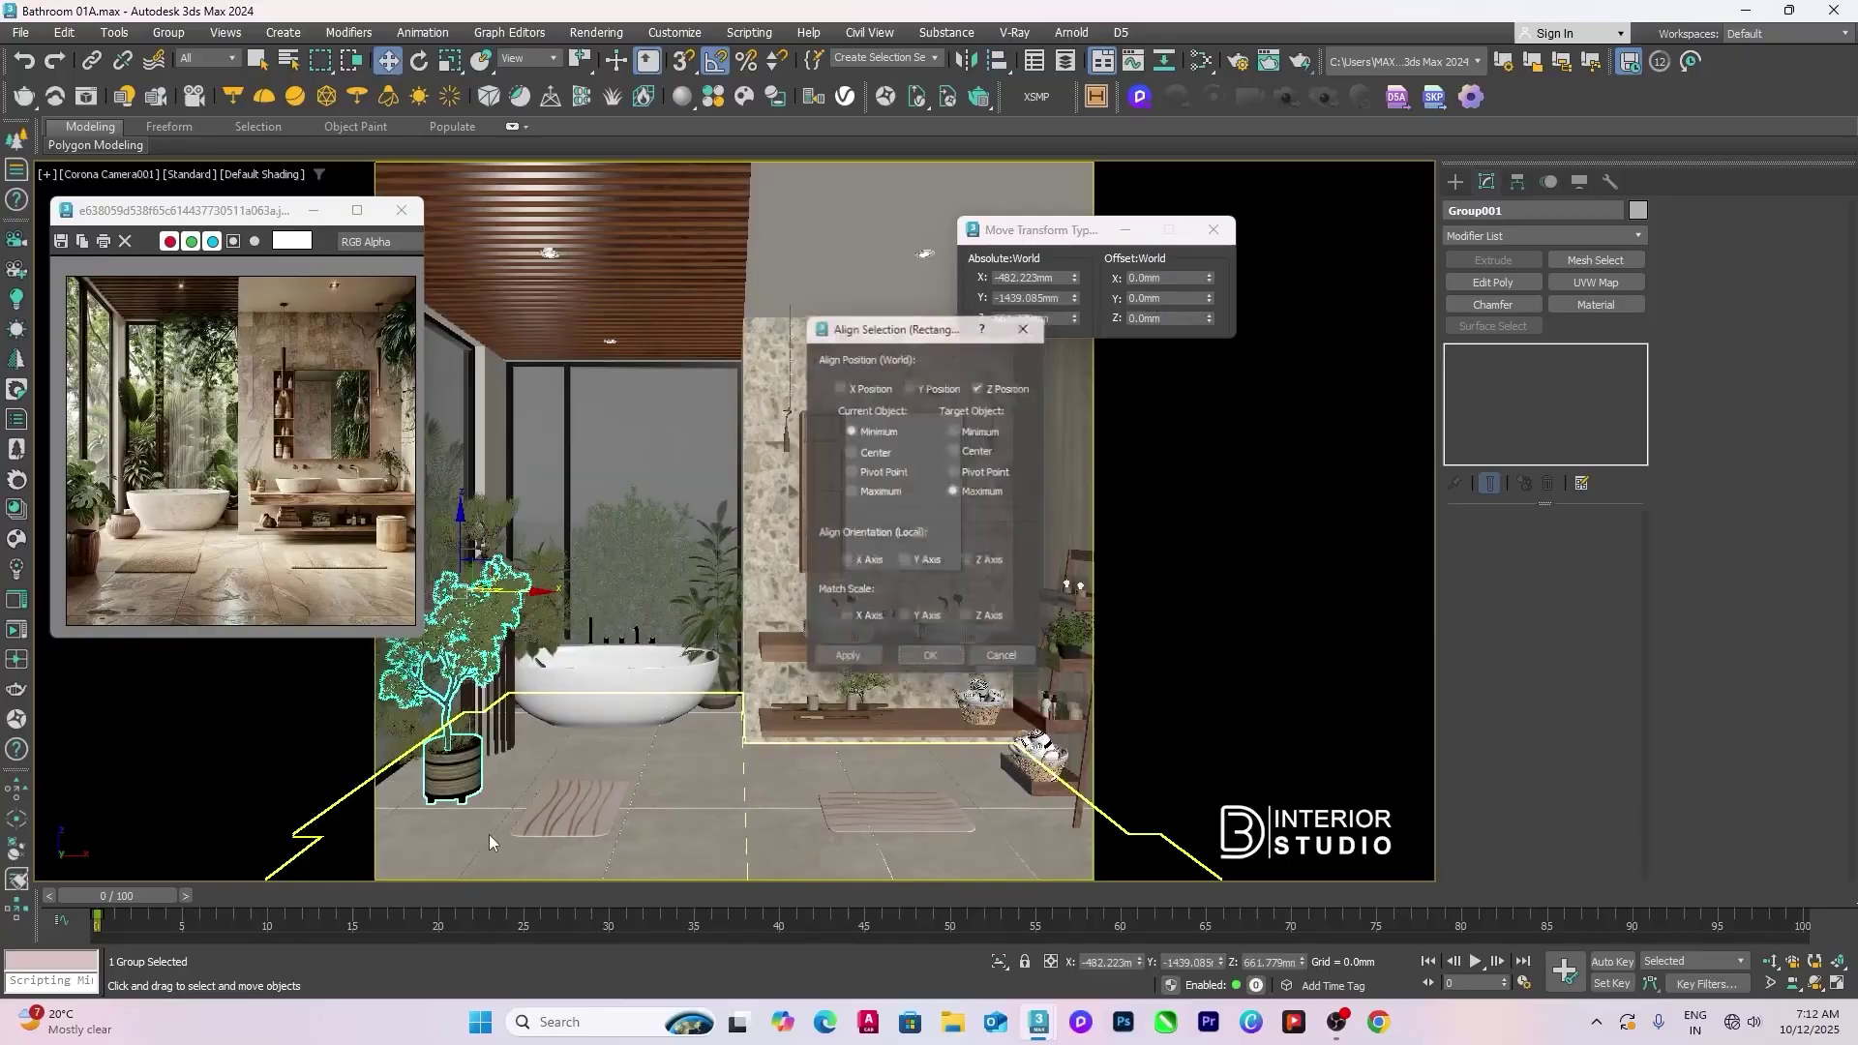
pyautogui.click(934, 666)
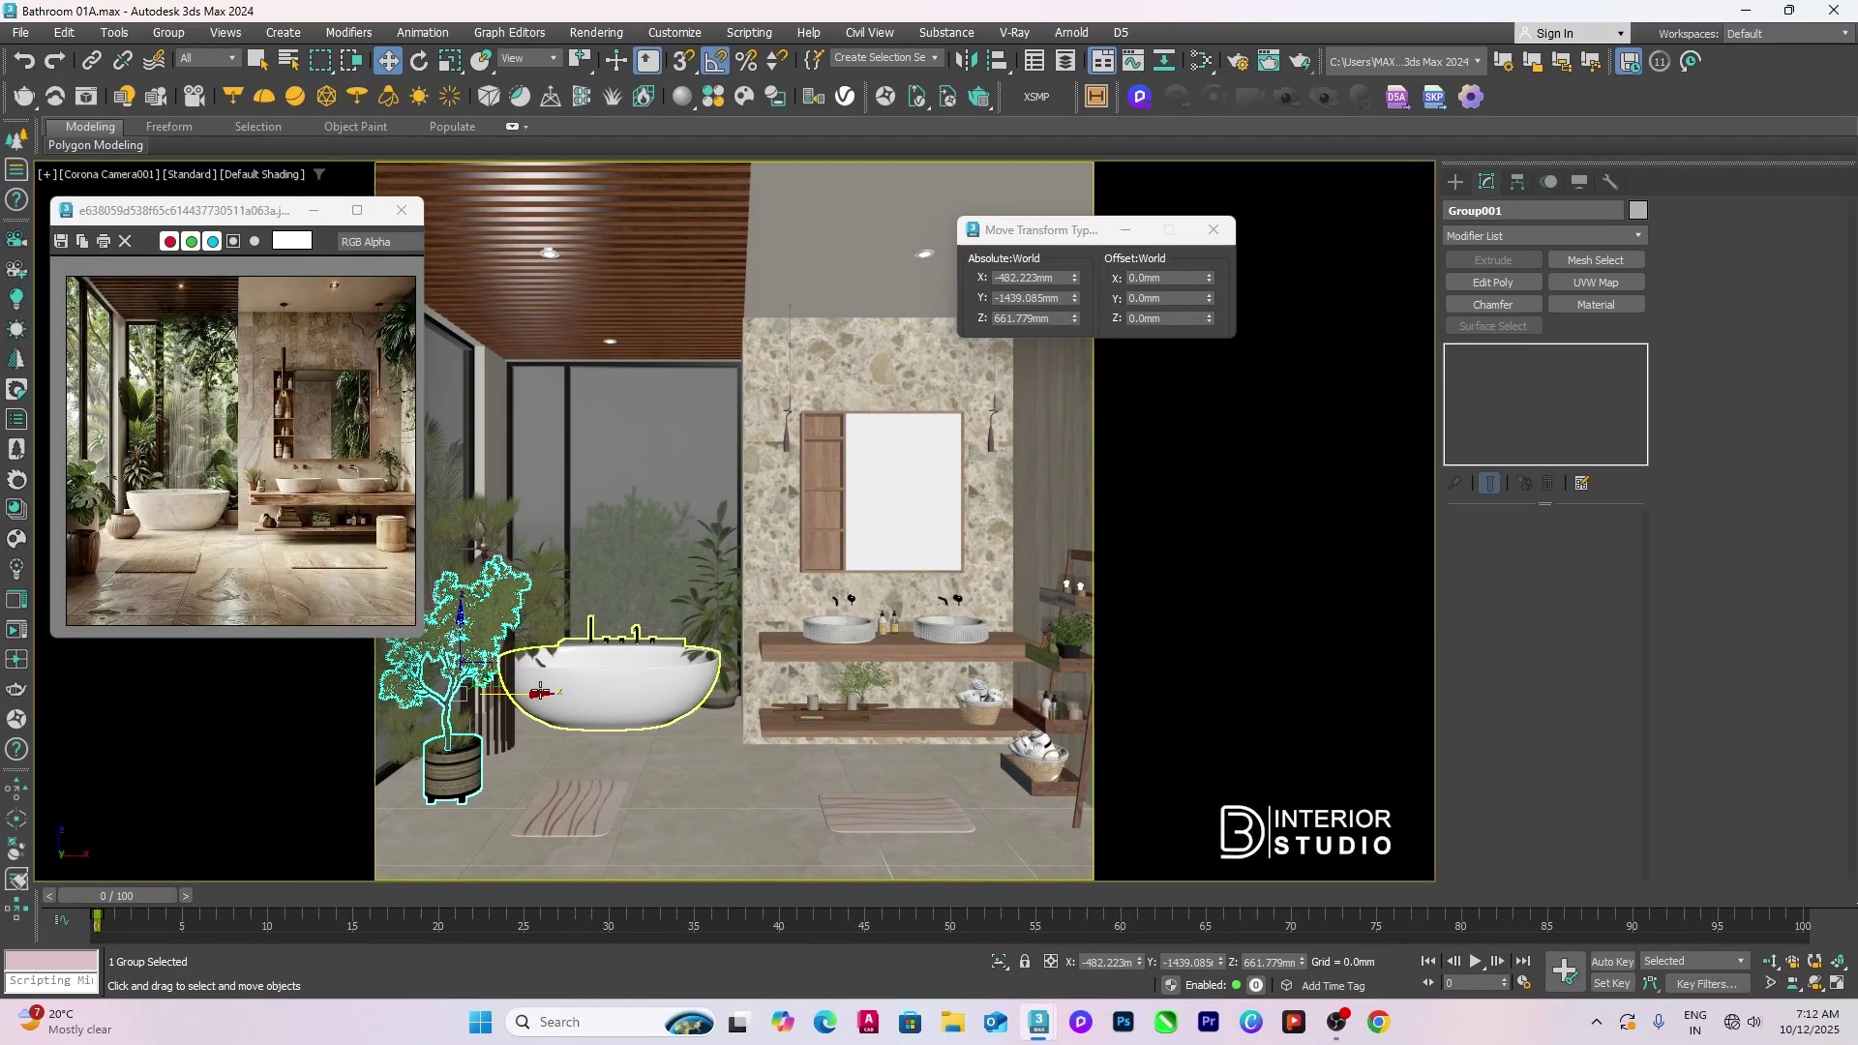
# Step: Inspect the plants by the side window up close in perspective and scale the bonsai uniformly to 50%
pyautogui.click(549, 587)
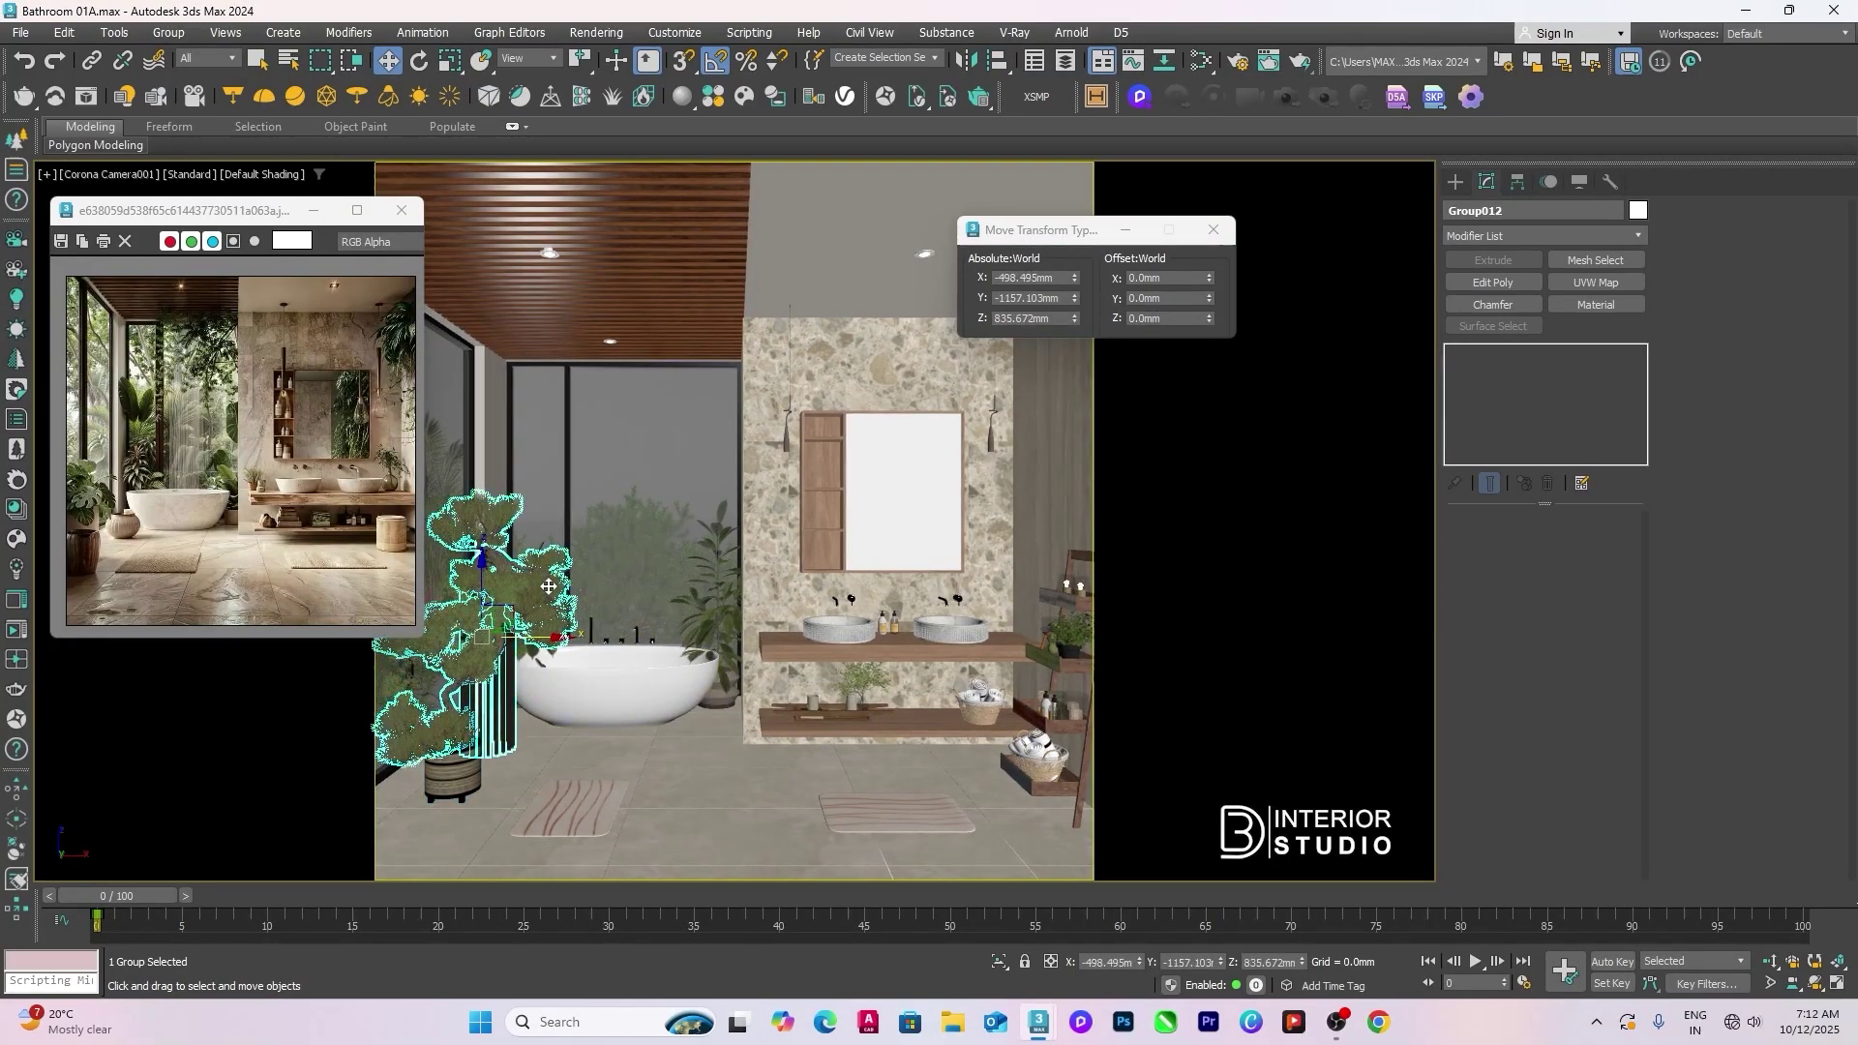
pyautogui.keyDown('alt'); pyautogui.moveTo(548, 587); pyautogui.dragTo(621, 609, button='middle'); pyautogui.keyUp('alt')
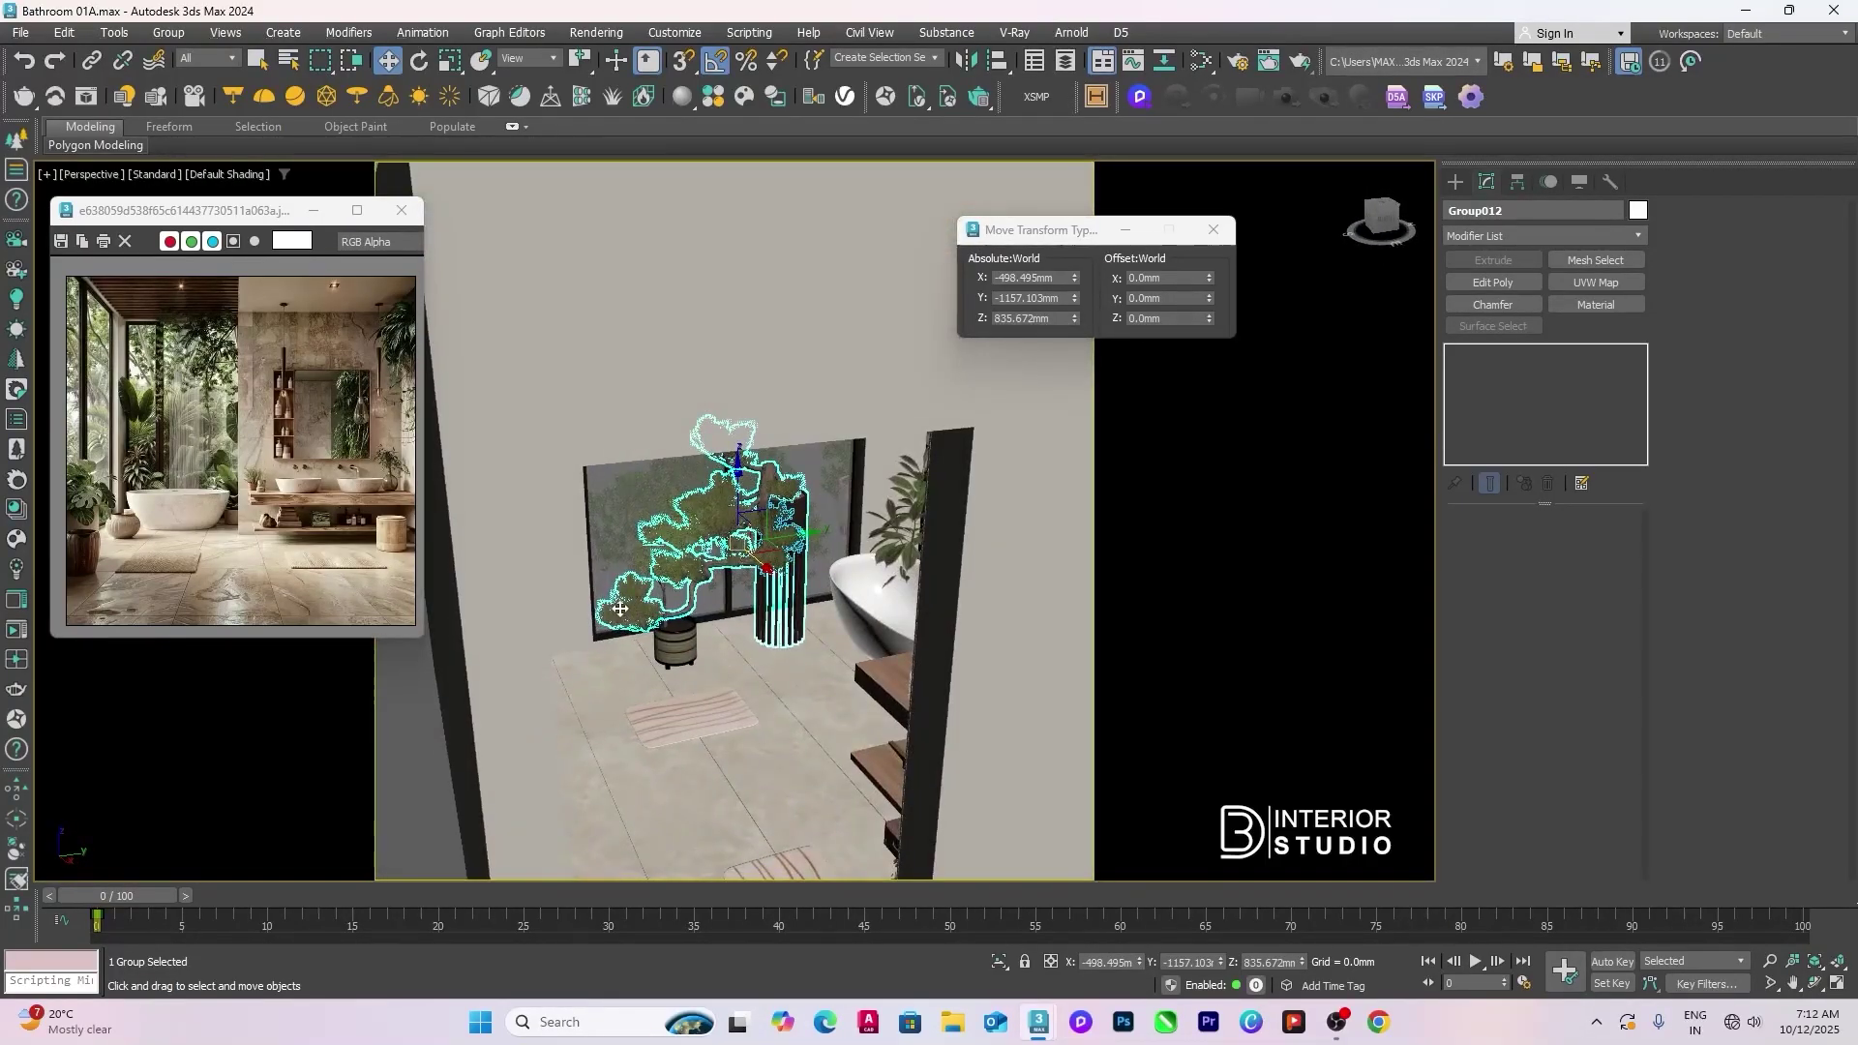
pyautogui.scroll(5, 621, 609)
pyautogui.click(774, 711)
pyautogui.scroll(-4, 775, 711)
pyautogui.scroll(2, 773, 696)
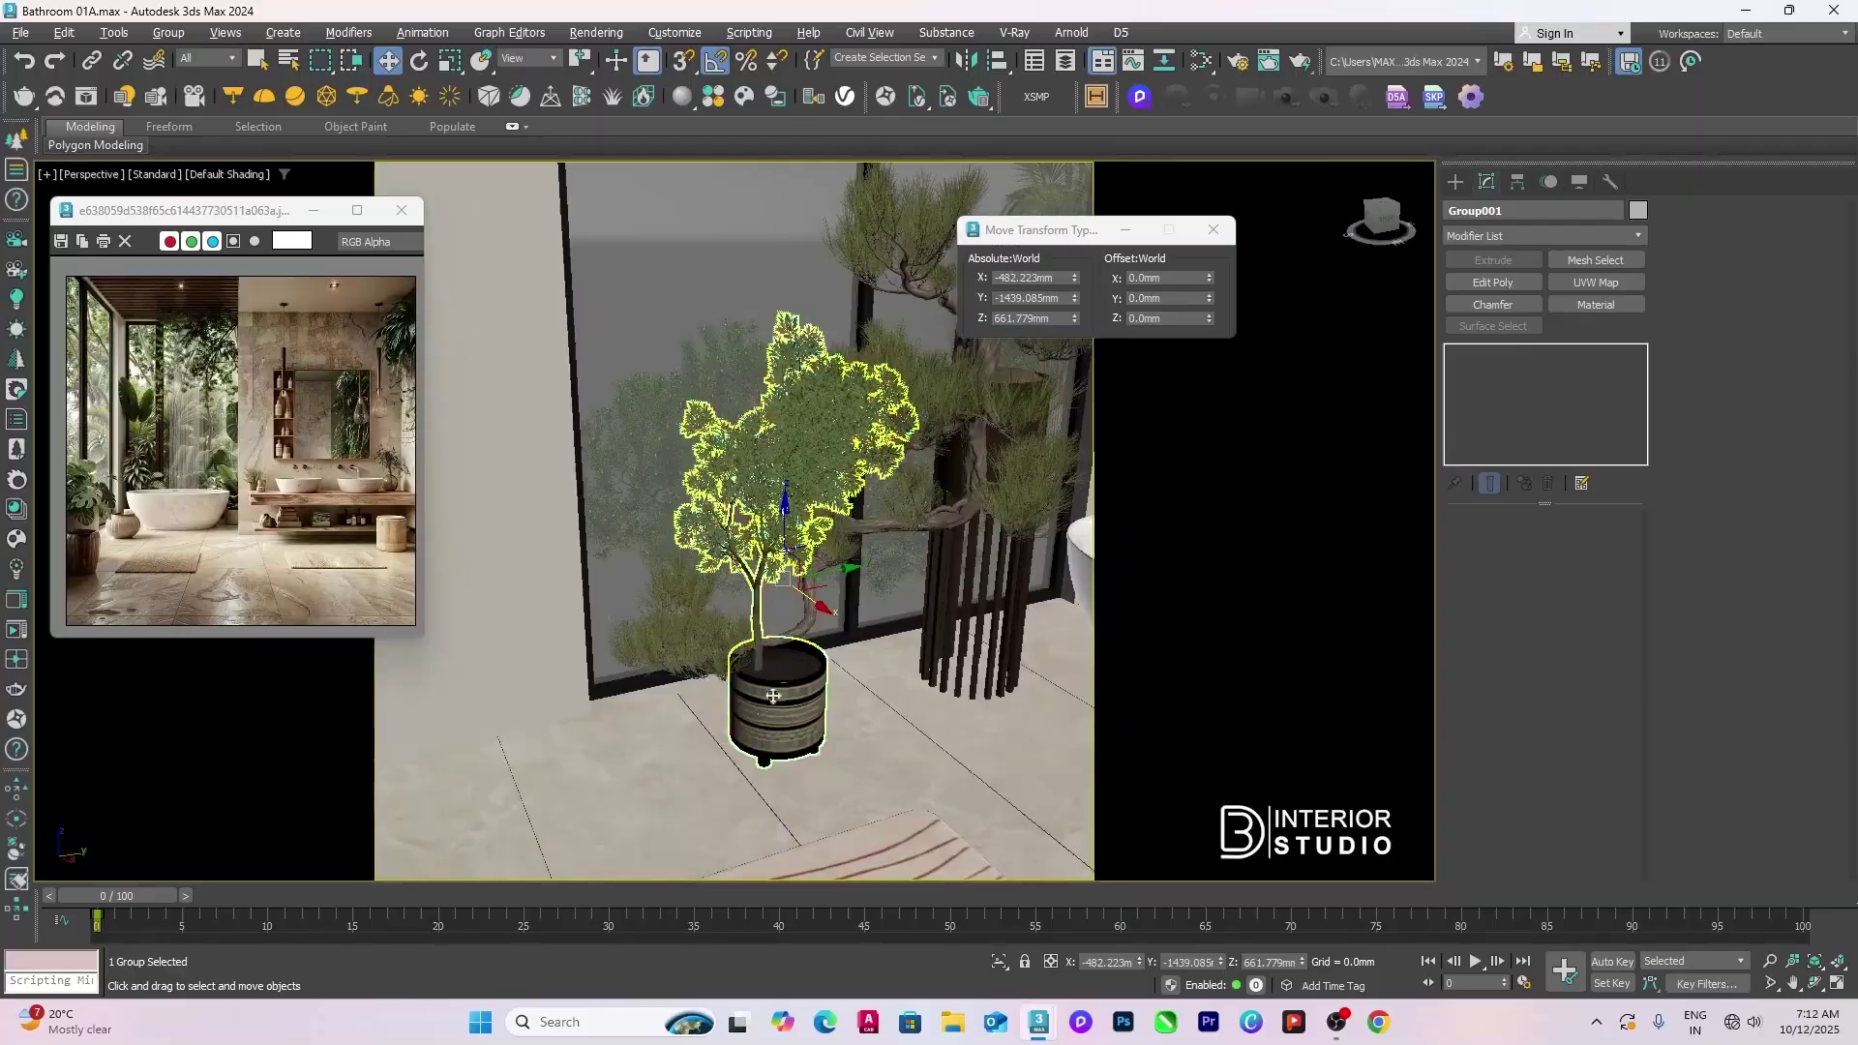
pyautogui.keyDown('alt'); pyautogui.moveTo(776, 567); pyautogui.dragTo(871, 620, button='middle'); pyautogui.keyUp('alt')
pyautogui.click(902, 642)
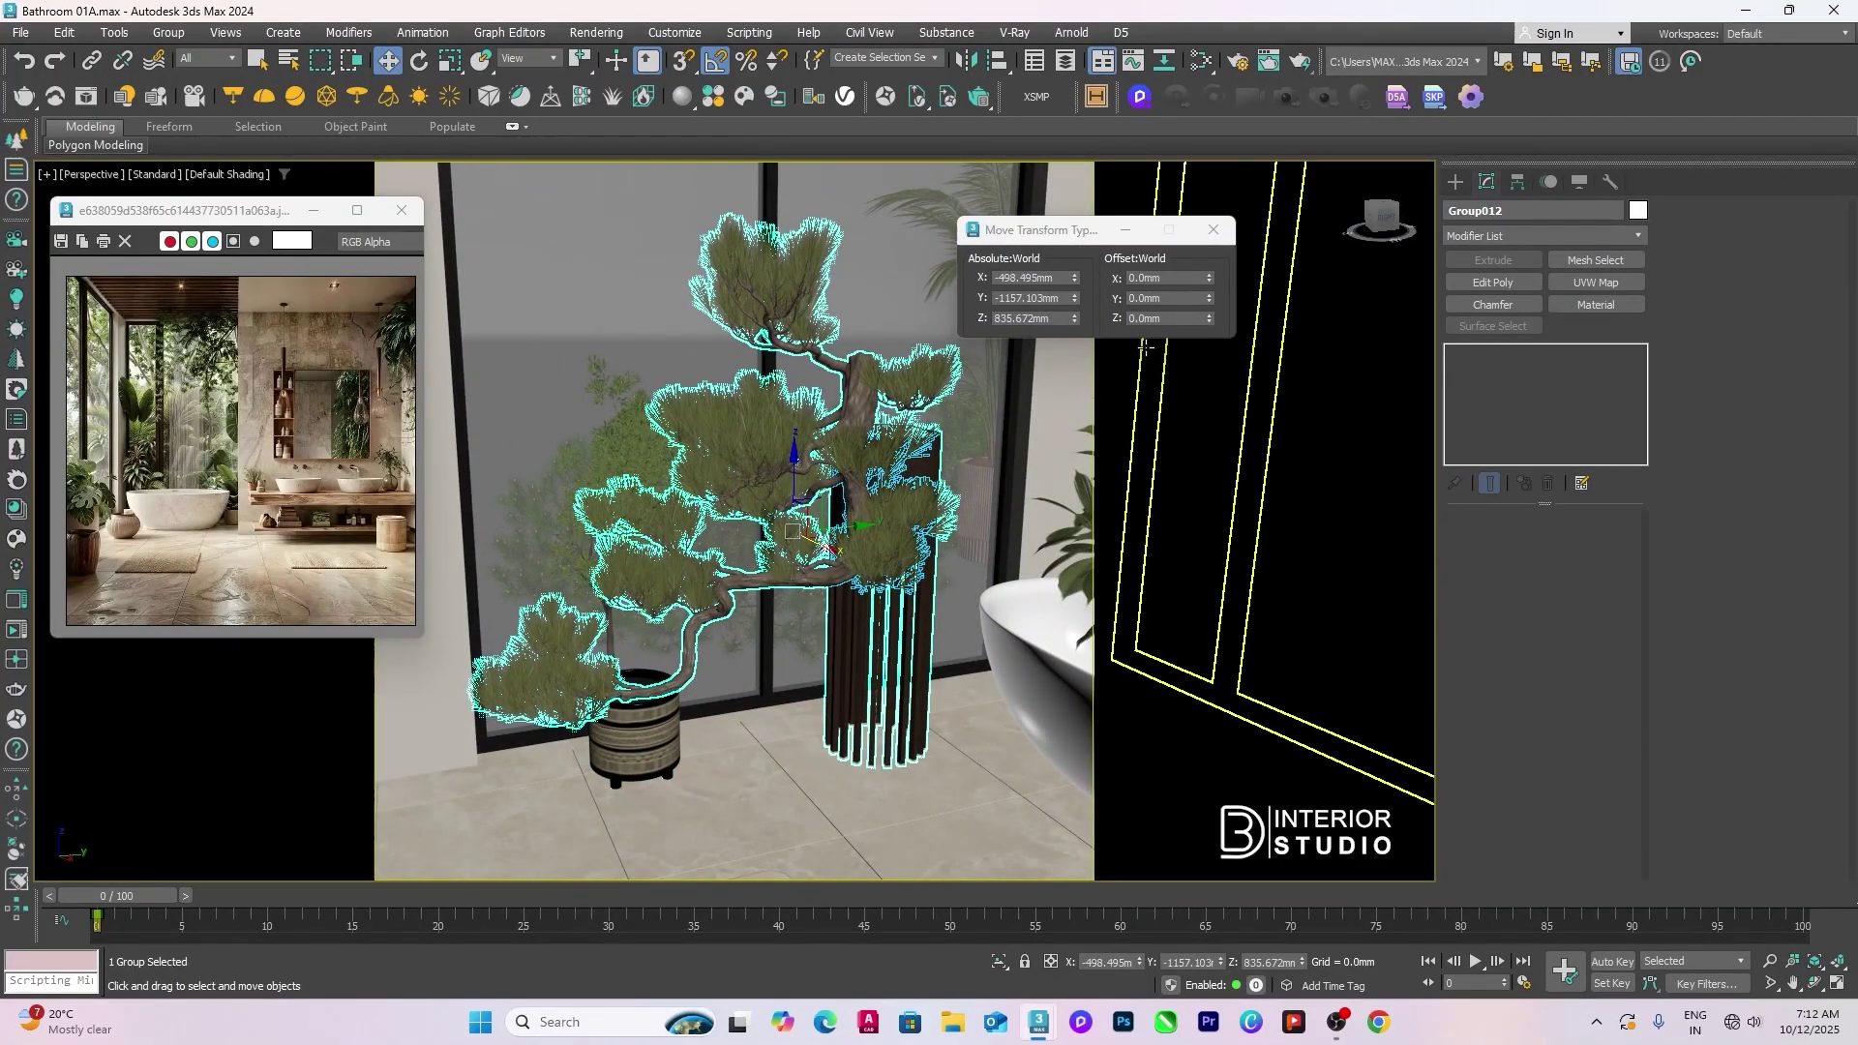
pyautogui.press('r')
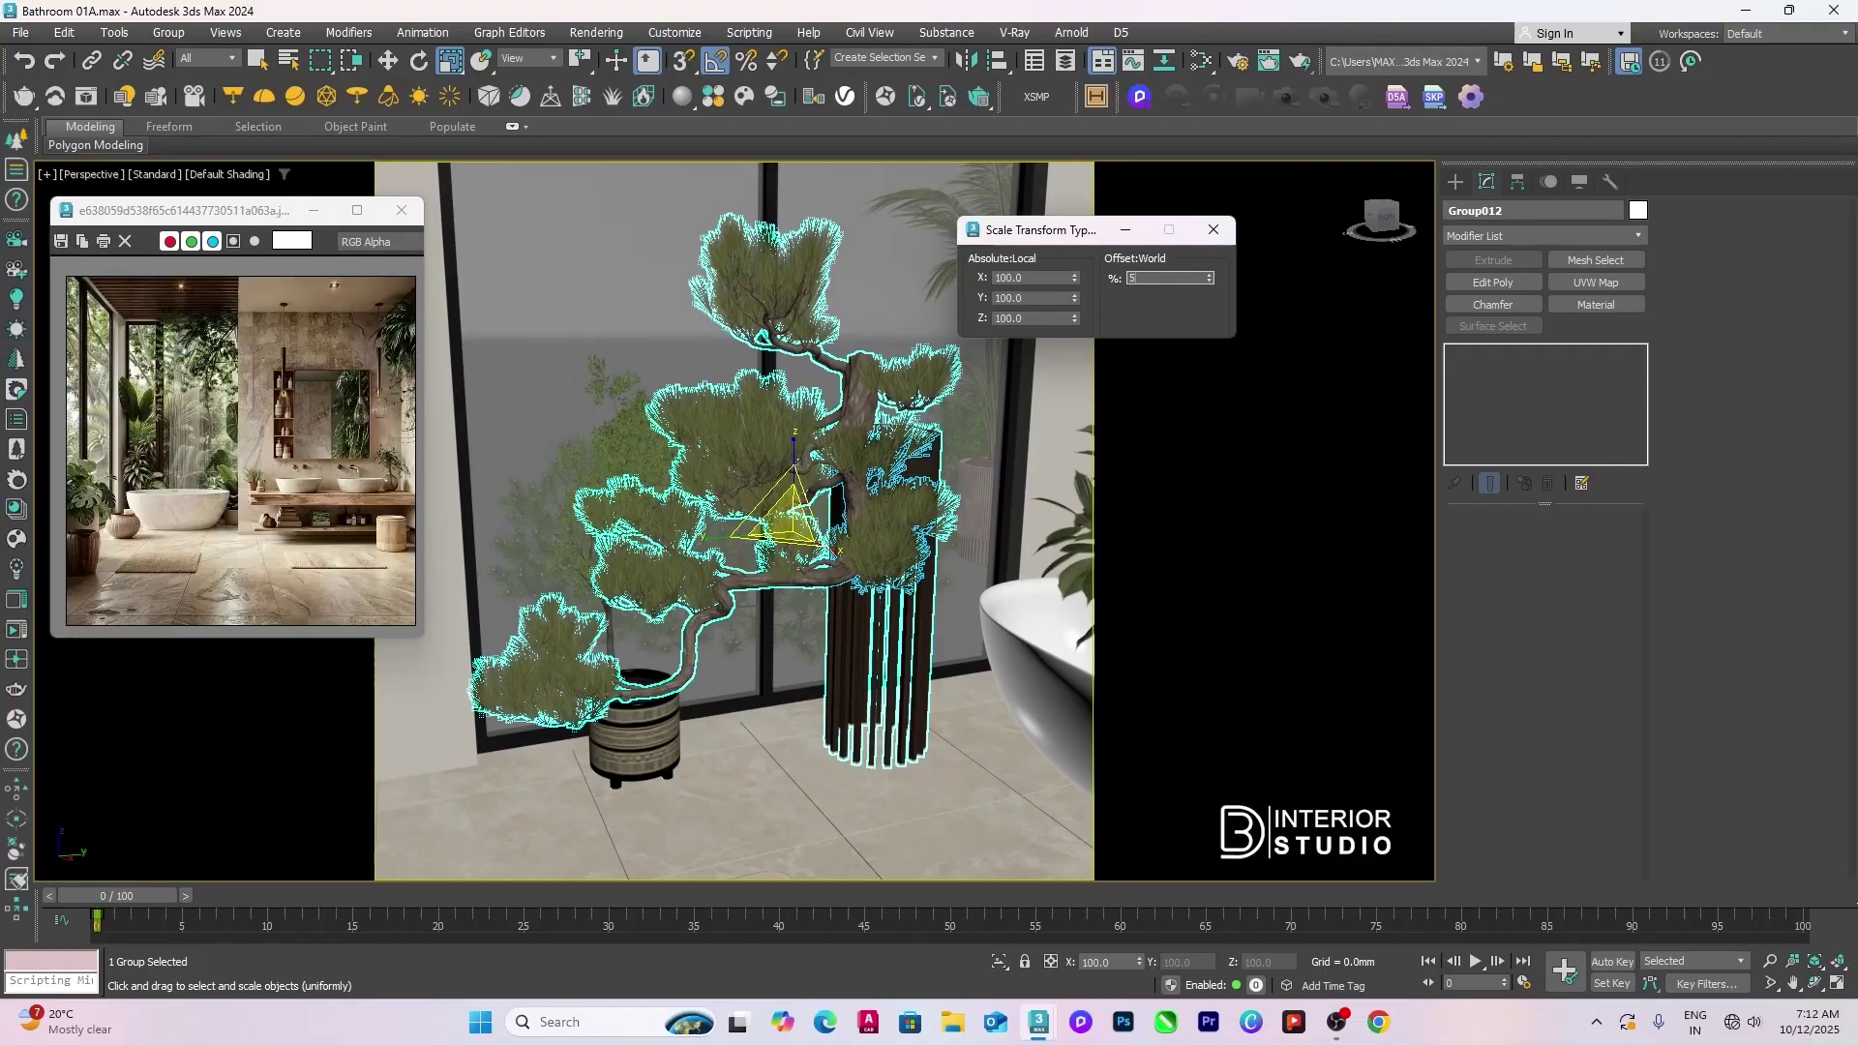
pyautogui.moveTo(800, 596); pyautogui.dragTo(796, 571, button='middle')
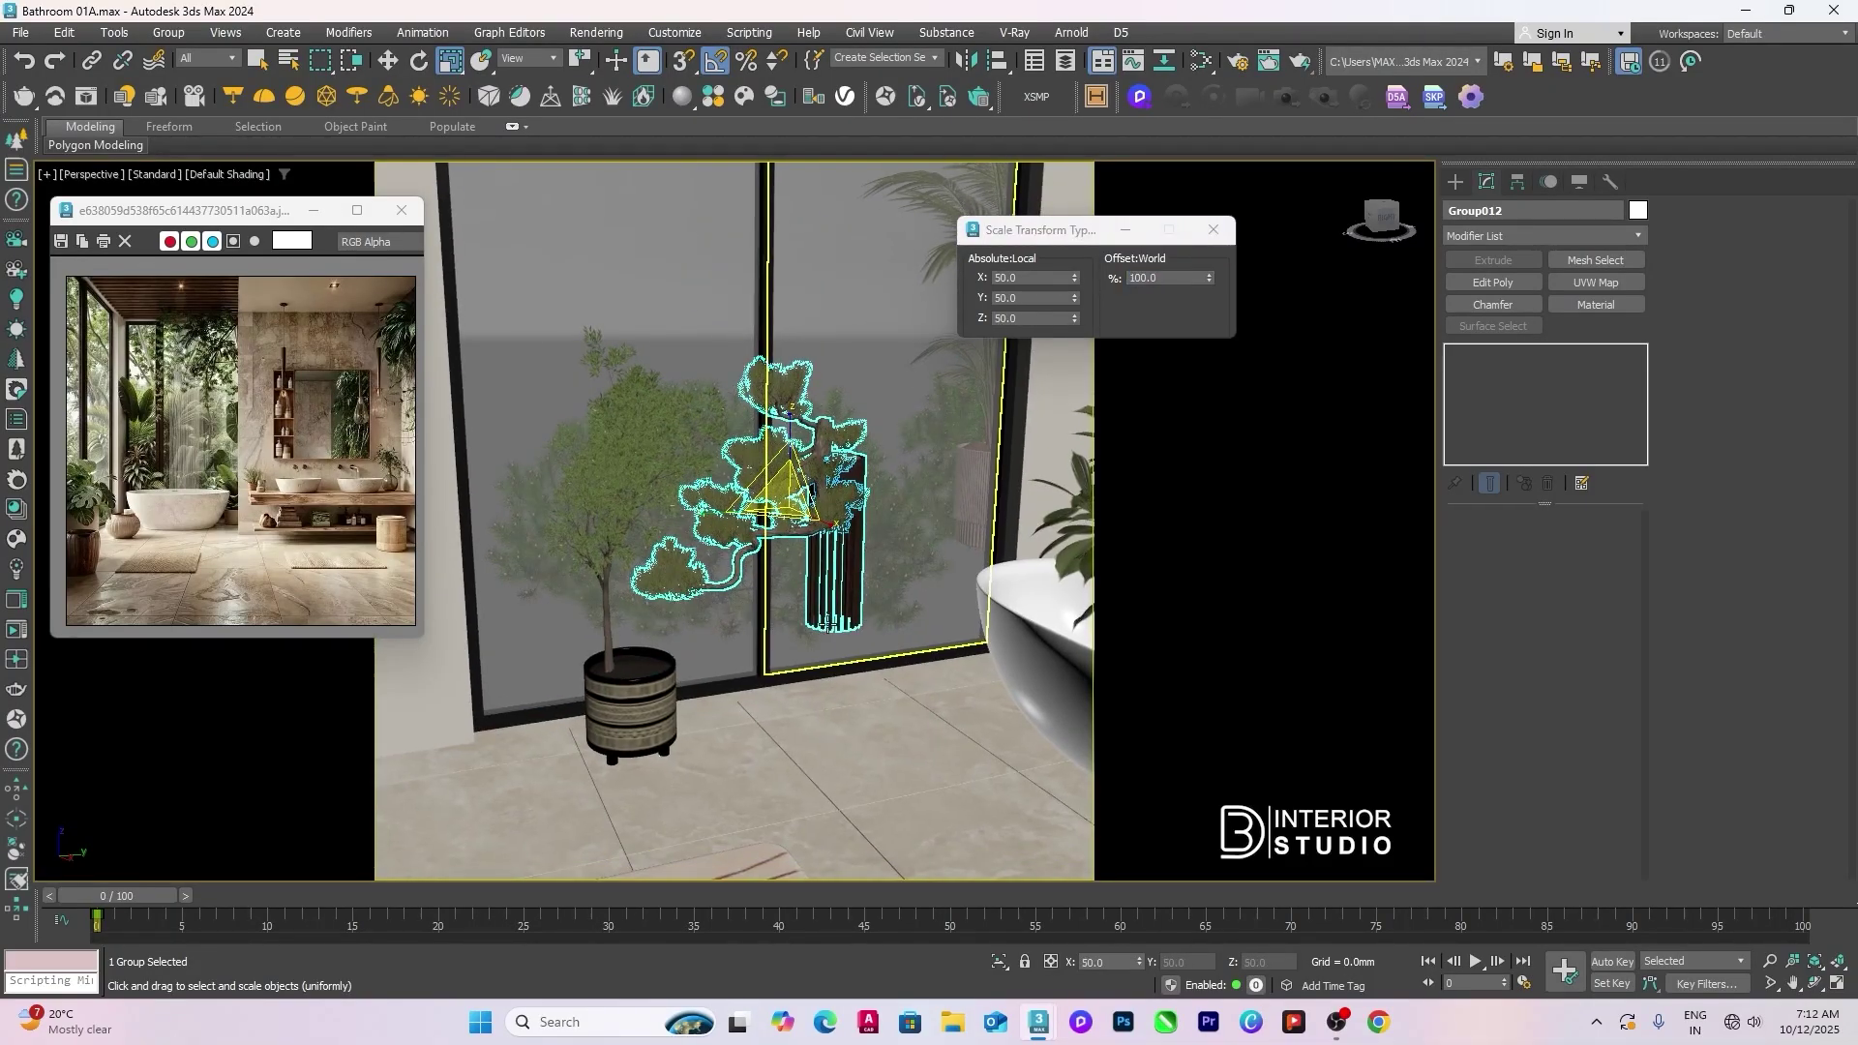
# Step: Align the bonsai to the floor in Z so that its base rests on the floor surface
pyautogui.press('w')
pyautogui.hotkey('alt', 'a')
pyautogui.click(858, 721)
pyautogui.click(937, 663)
# Step: Move the bonsai back against the side window, beside the end of the bathtub
pyautogui.keyDown('alt'); pyautogui.moveTo(891, 670); pyautogui.dragTo(851, 685, button='middle'); pyautogui.keyUp('alt')
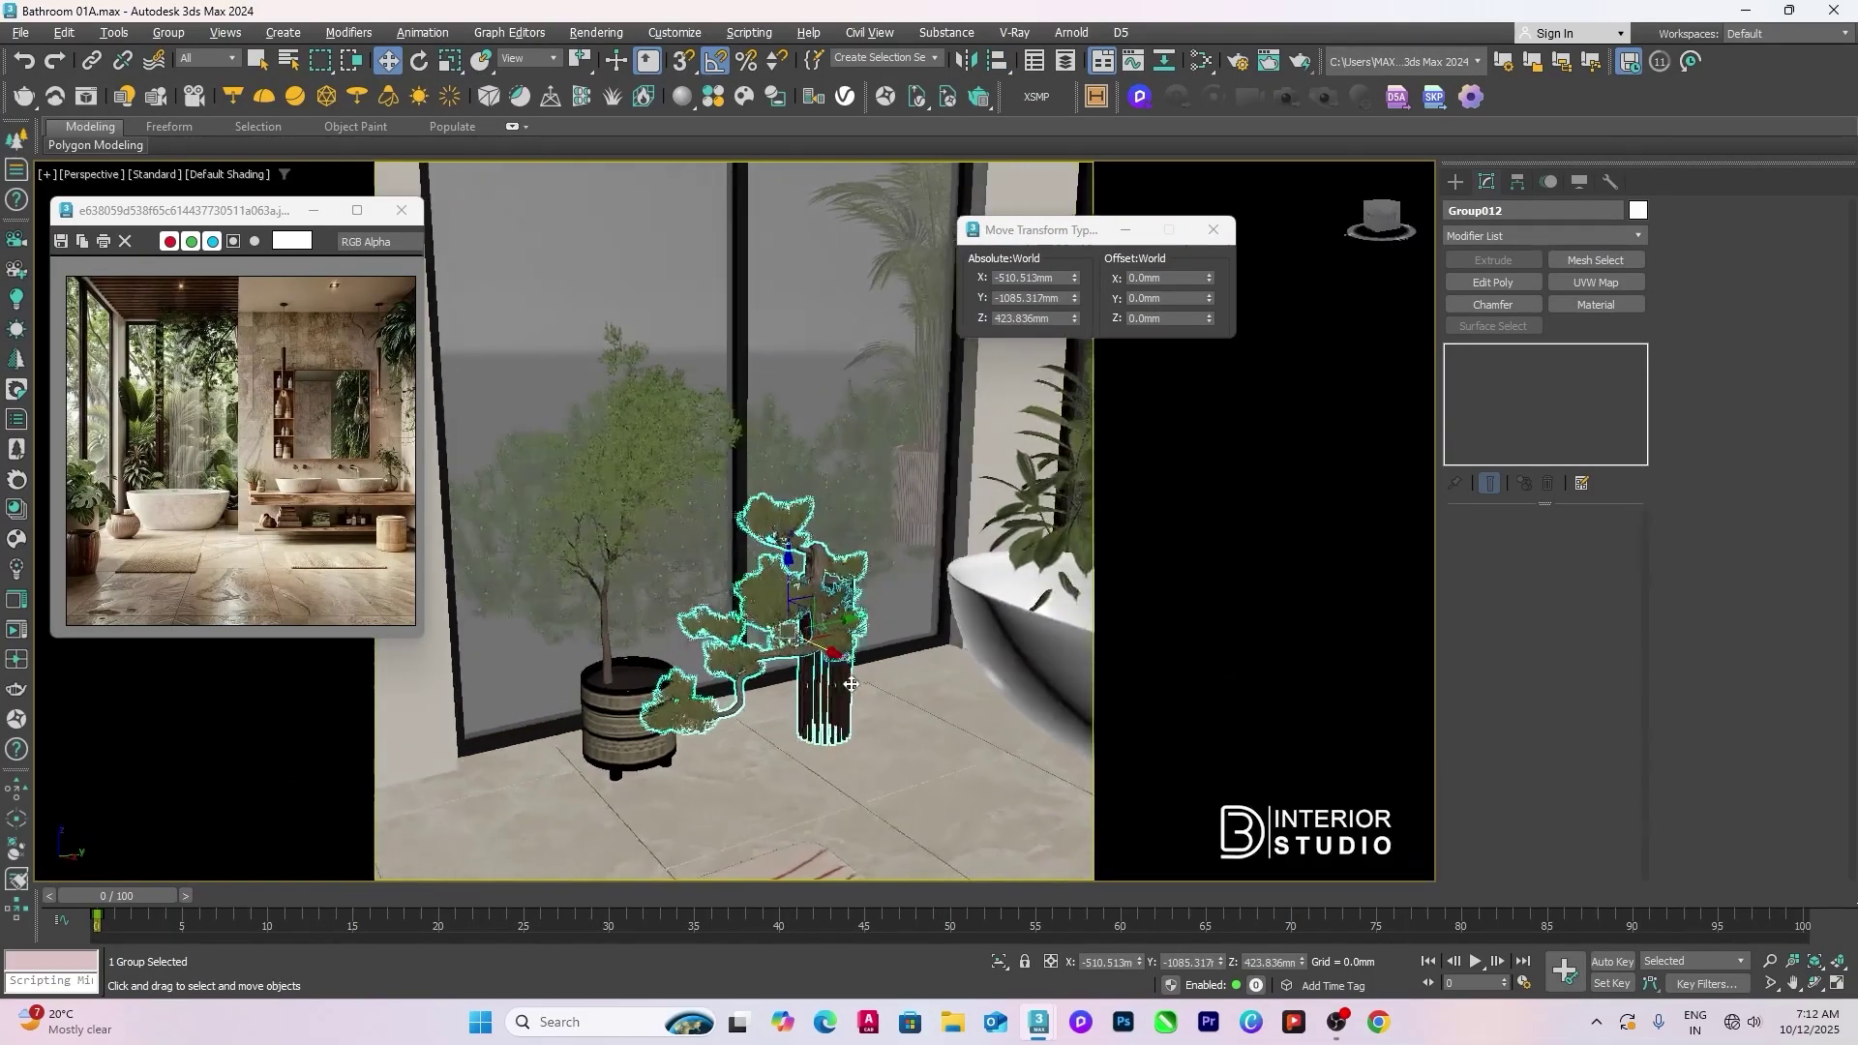
pyautogui.scroll(3, 851, 684)
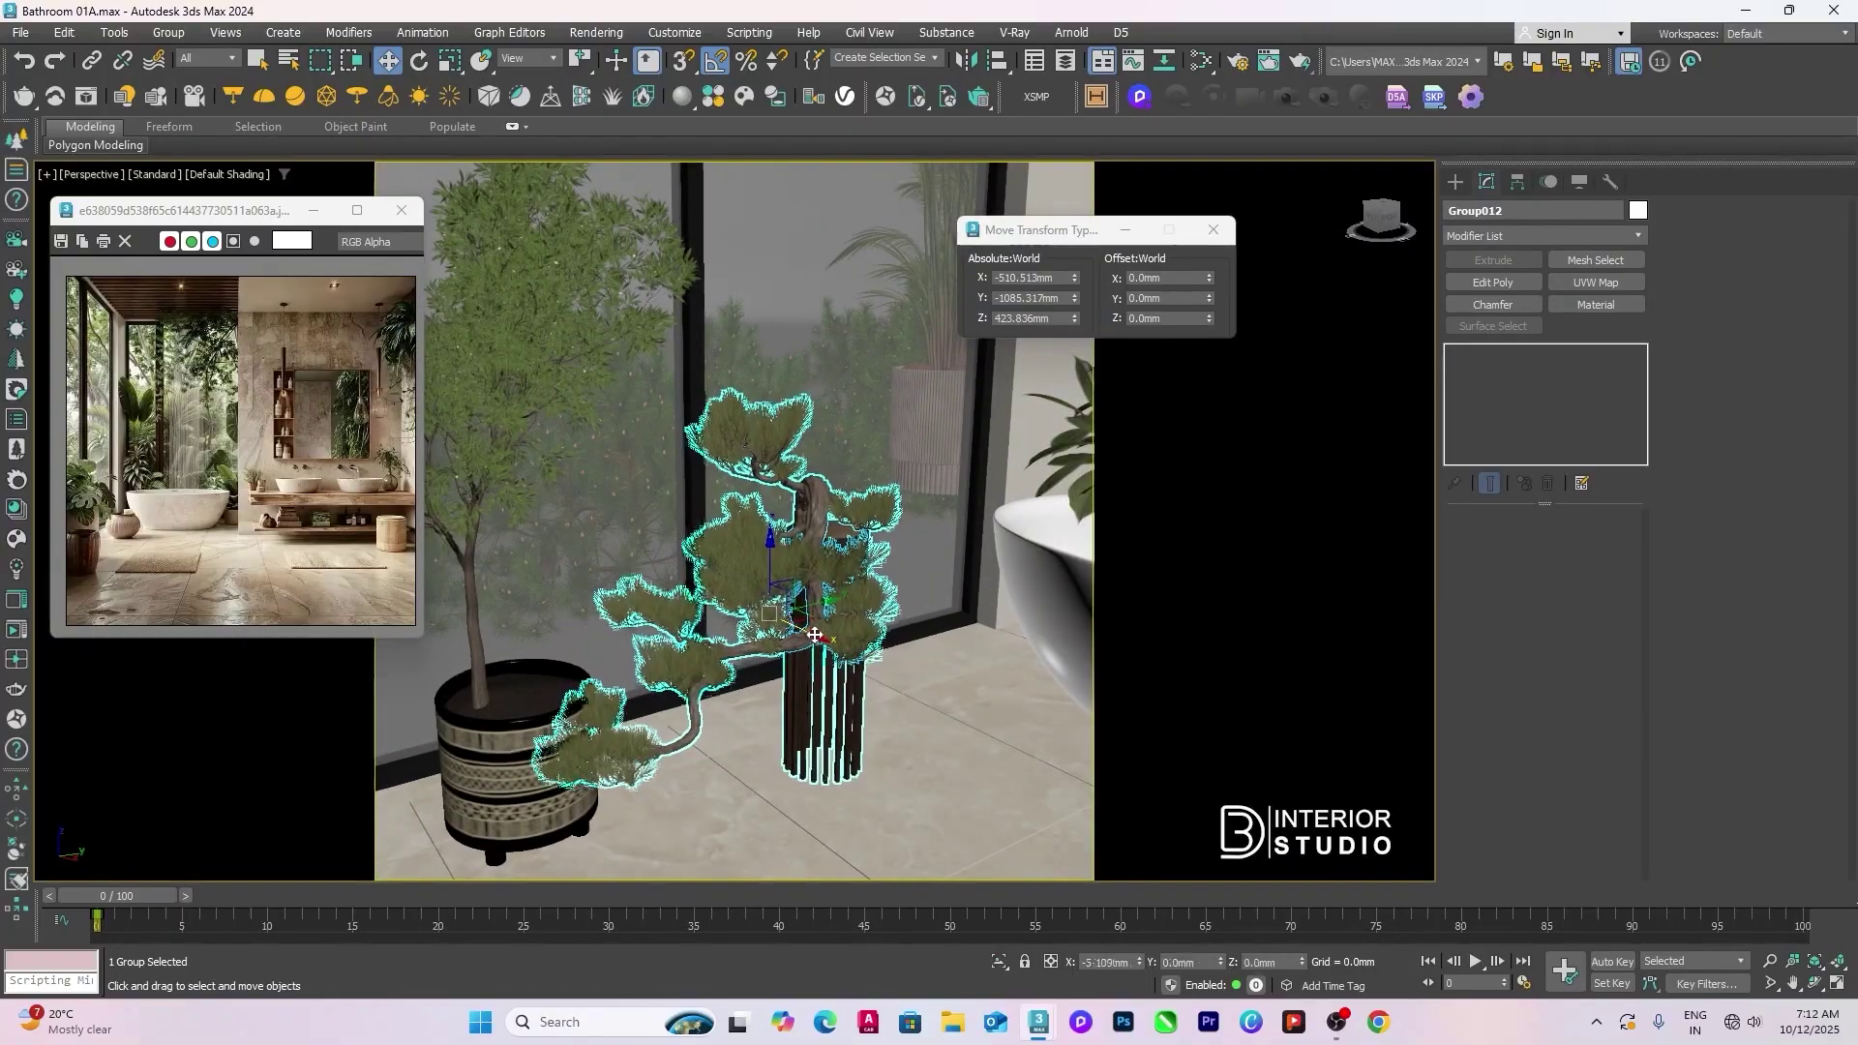
pyautogui.keyDown('alt'); pyautogui.moveTo(736, 639); pyautogui.dragTo(676, 610, button='middle'); pyautogui.keyUp('alt')
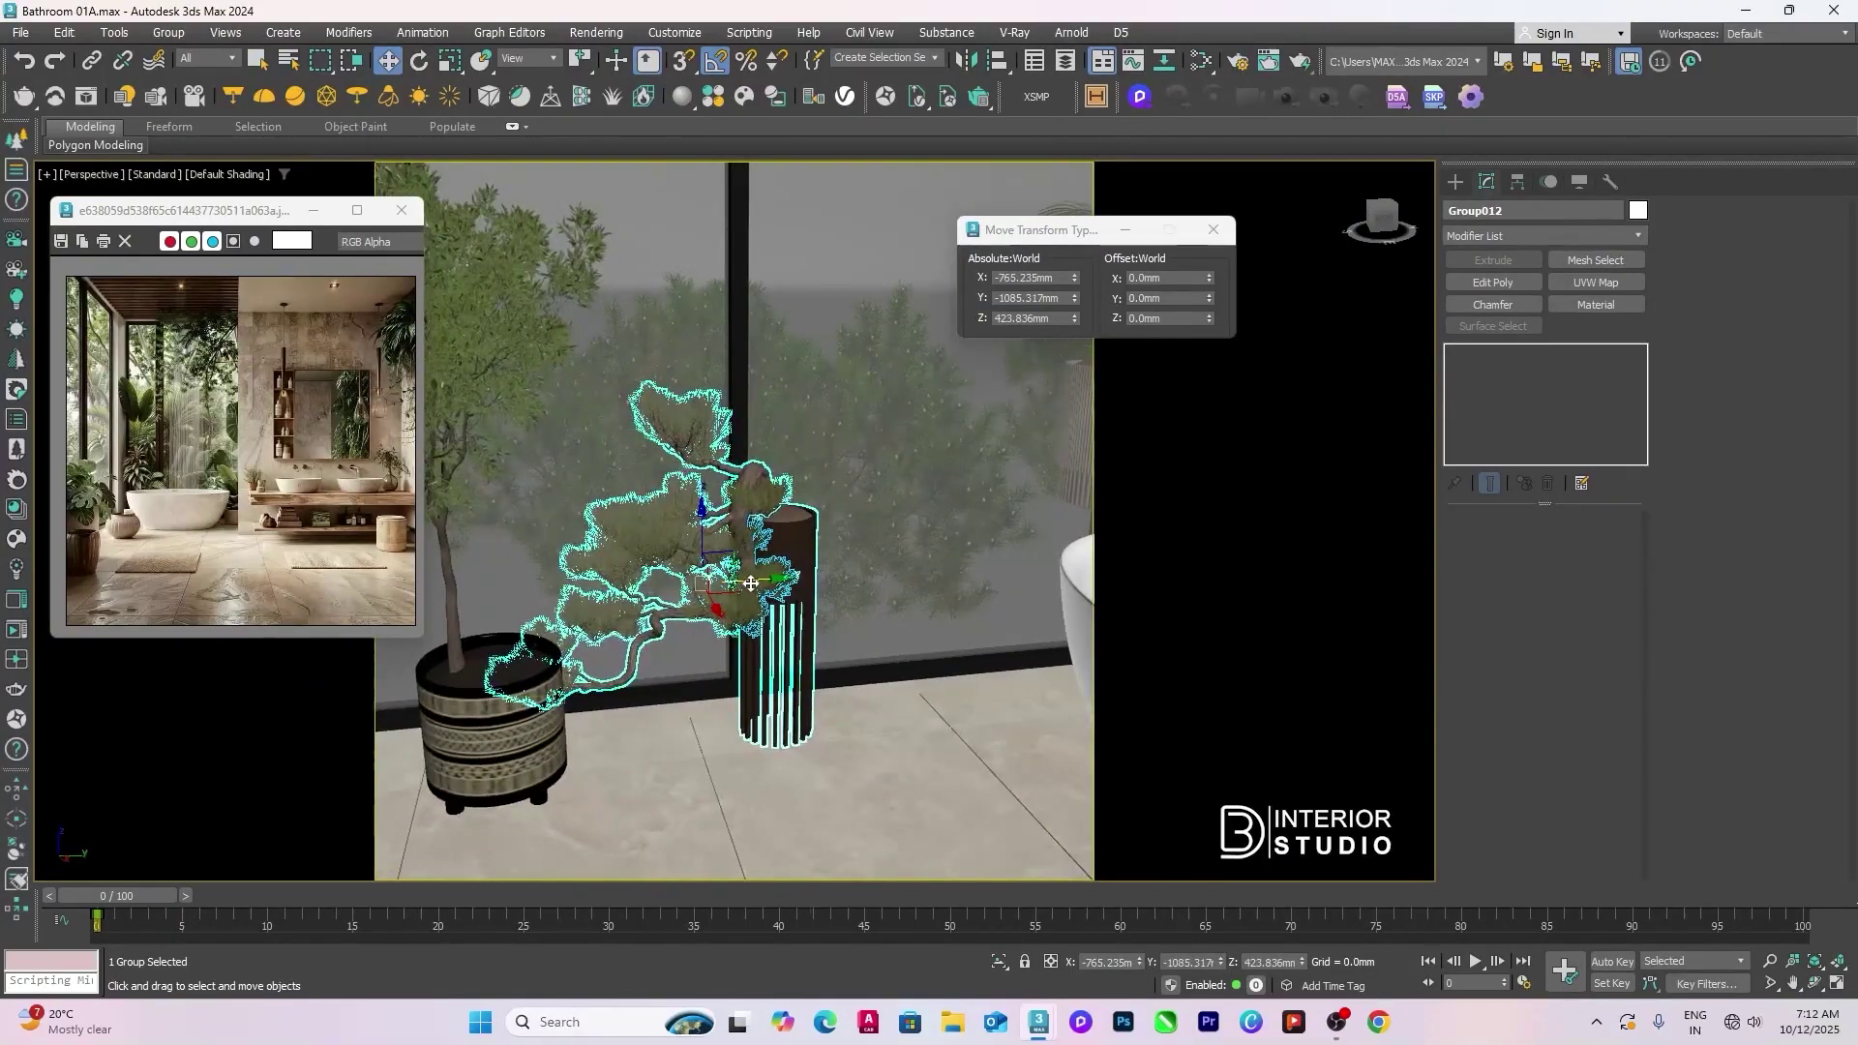
pyautogui.keyDown('alt'); pyautogui.moveTo(906, 575); pyautogui.dragTo(906, 589, button='middle'); pyautogui.keyUp('alt')
# Step: Move the potted tree along the side window so that it stands closer to the bonsai
pyautogui.click(625, 590)
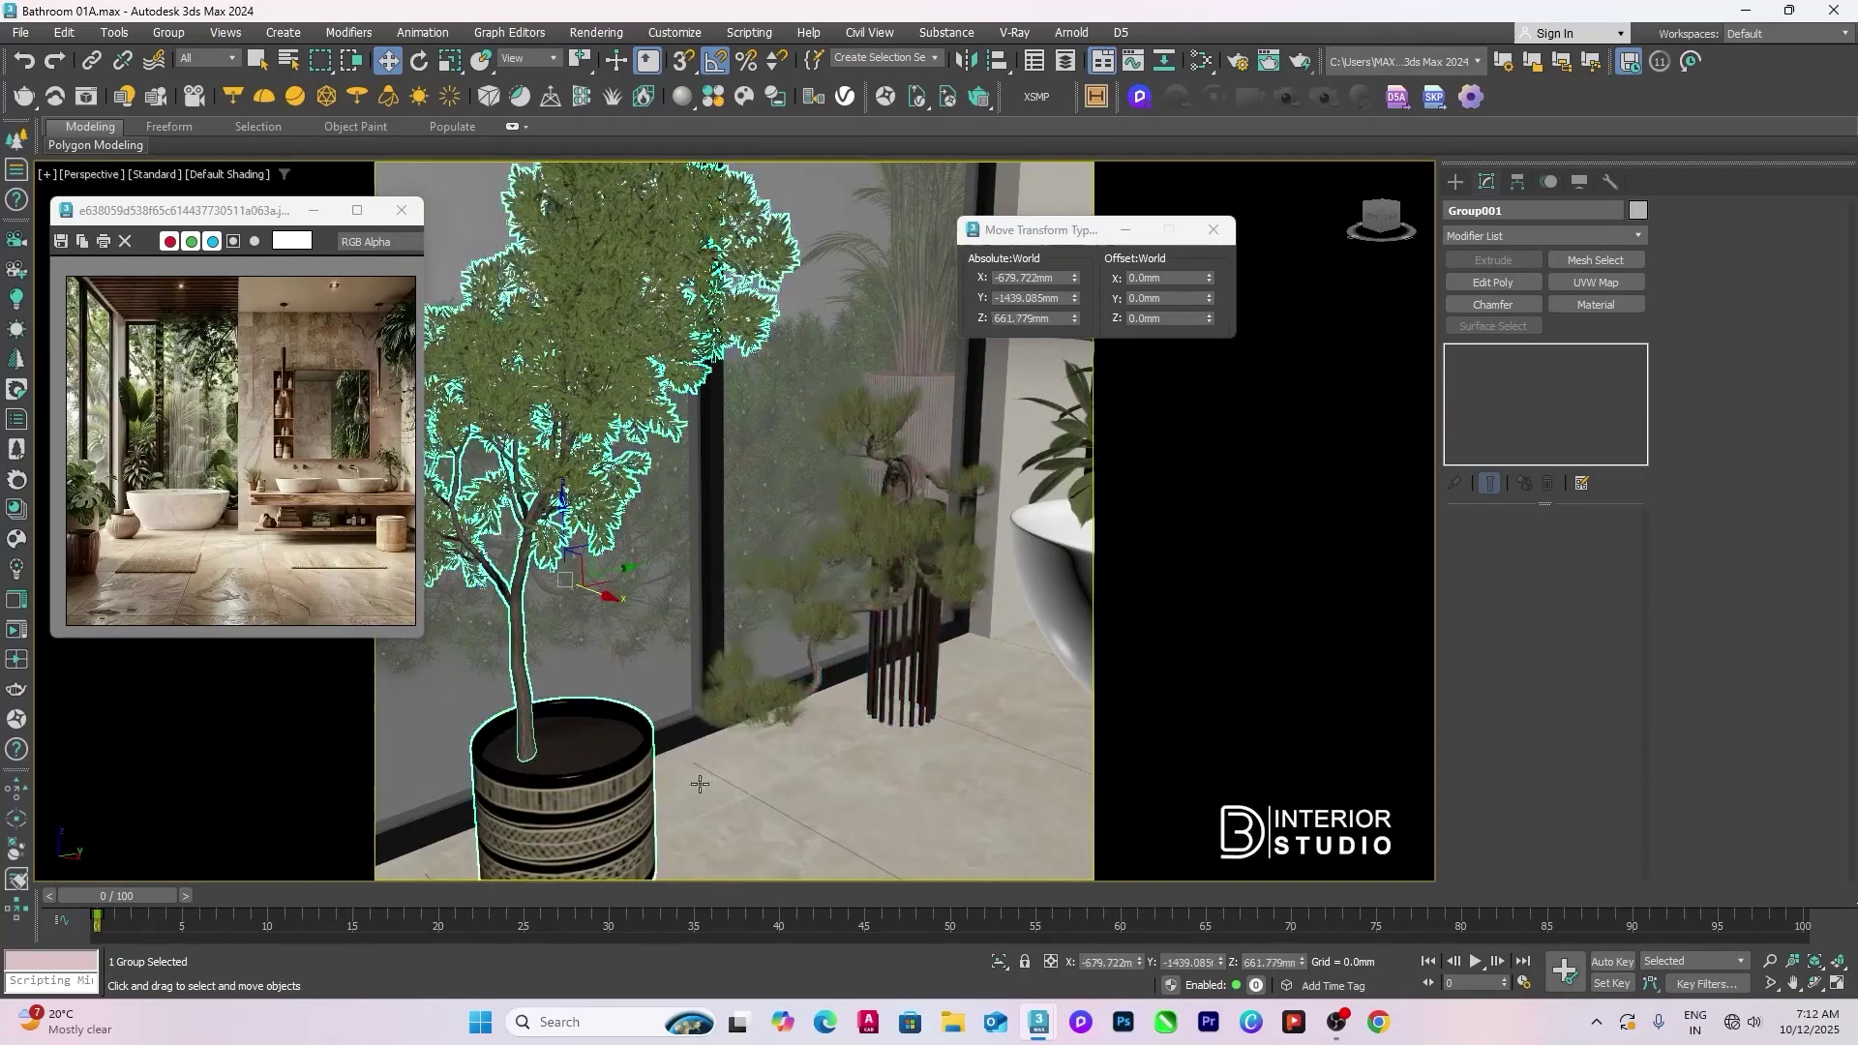
pyautogui.keyDown('alt'); pyautogui.moveTo(624, 610); pyautogui.dragTo(629, 619, button='middle'); pyautogui.keyUp('alt')
pyautogui.moveTo(618, 578); pyautogui.dragTo(770, 547)
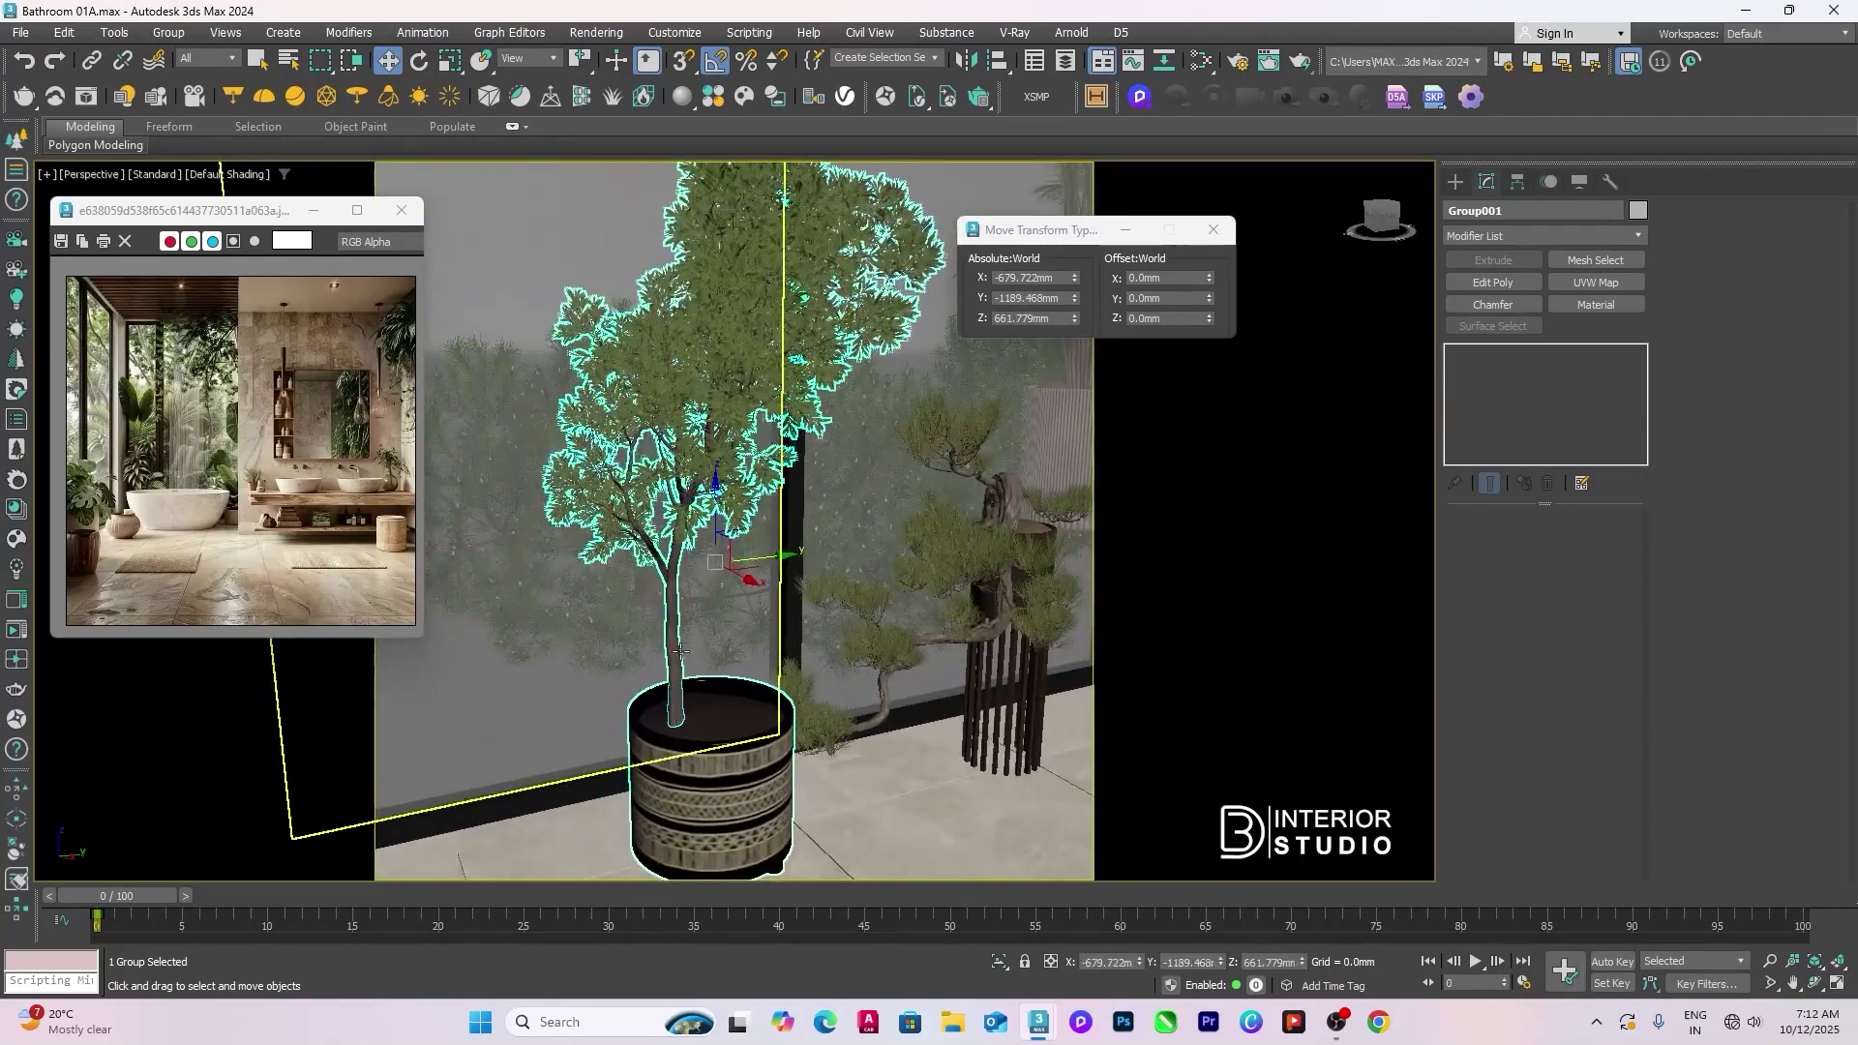
pyautogui.keyDown('alt'); pyautogui.moveTo(678, 591); pyautogui.dragTo(843, 561, button='middle'); pyautogui.keyUp('alt')
pyautogui.moveTo(771, 561); pyautogui.dragTo(757, 561)
pyautogui.scroll(-4, 851, 648)
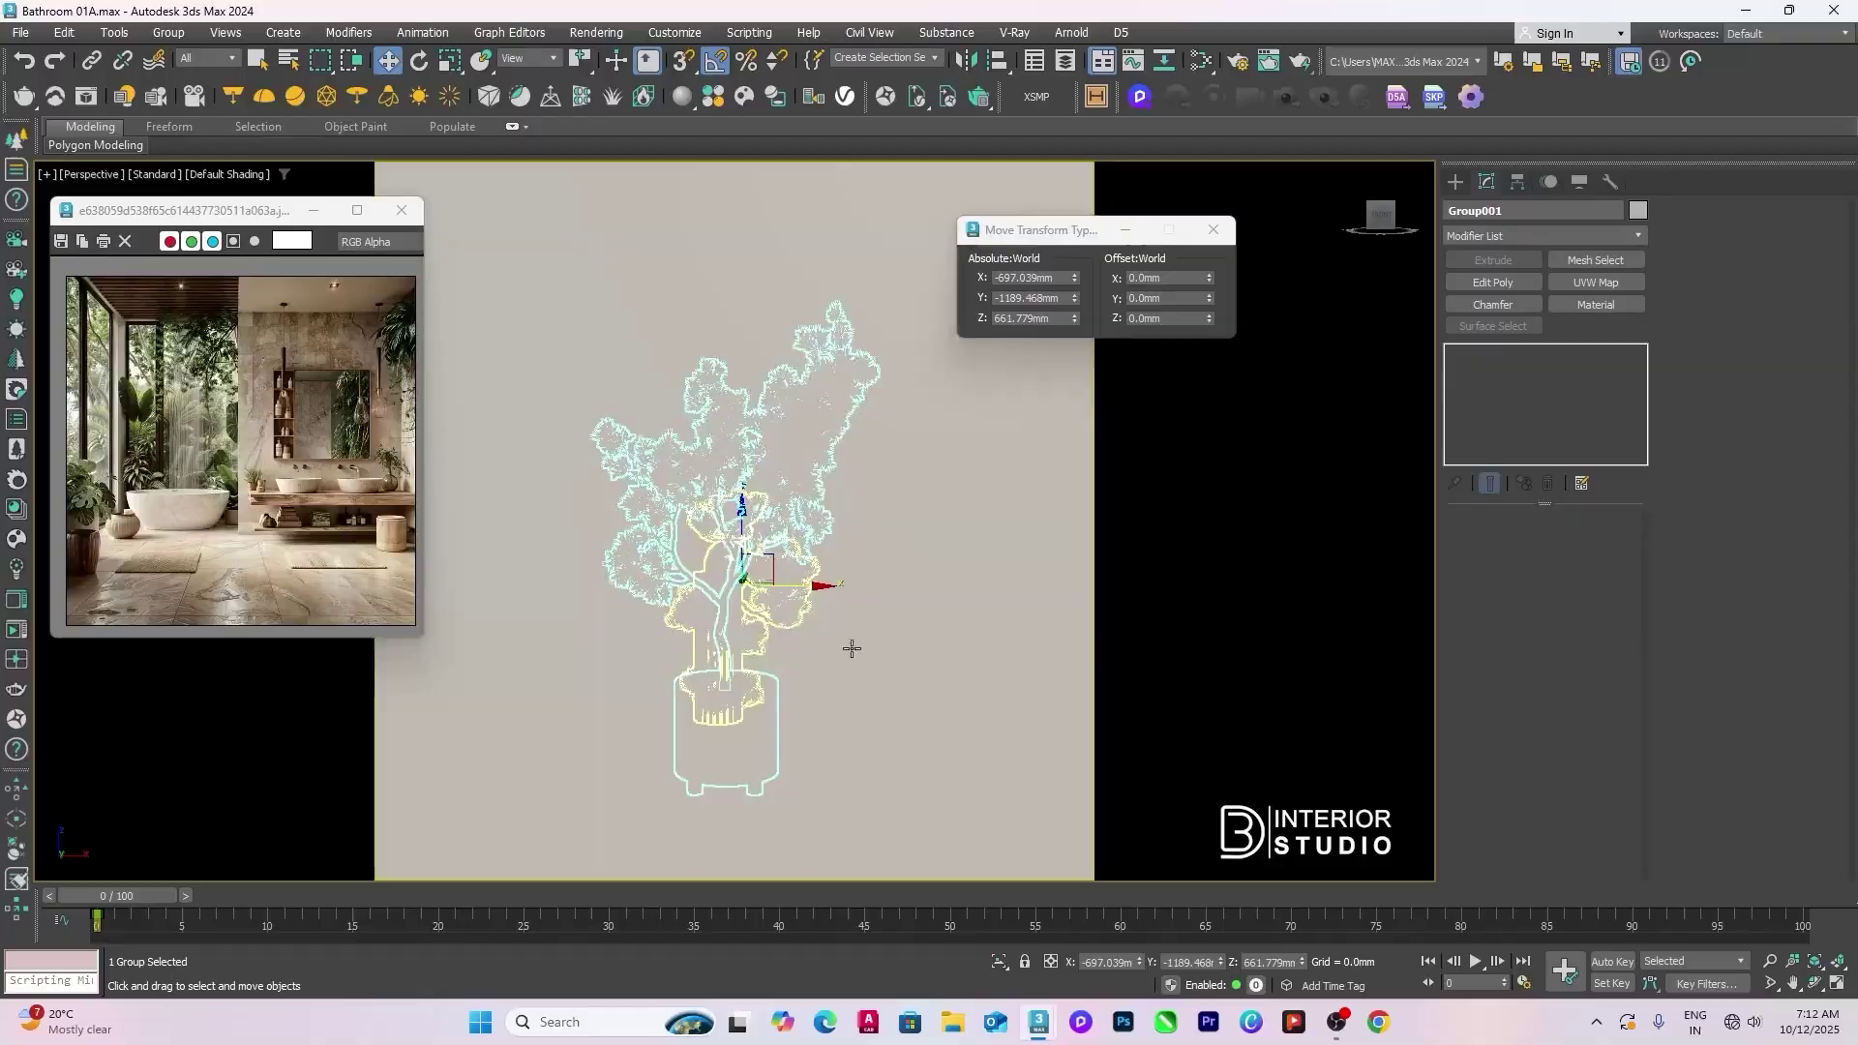
# Step: In the wireframe top view, rotate the potted tree so its crown runs along the side window and shift it closer to the glass
pyautogui.keyDown('alt'); pyautogui.moveTo(851, 648); pyautogui.dragTo(750, 650, button='middle'); pyautogui.keyUp('alt')
pyautogui.press('t')
pyautogui.press('z')
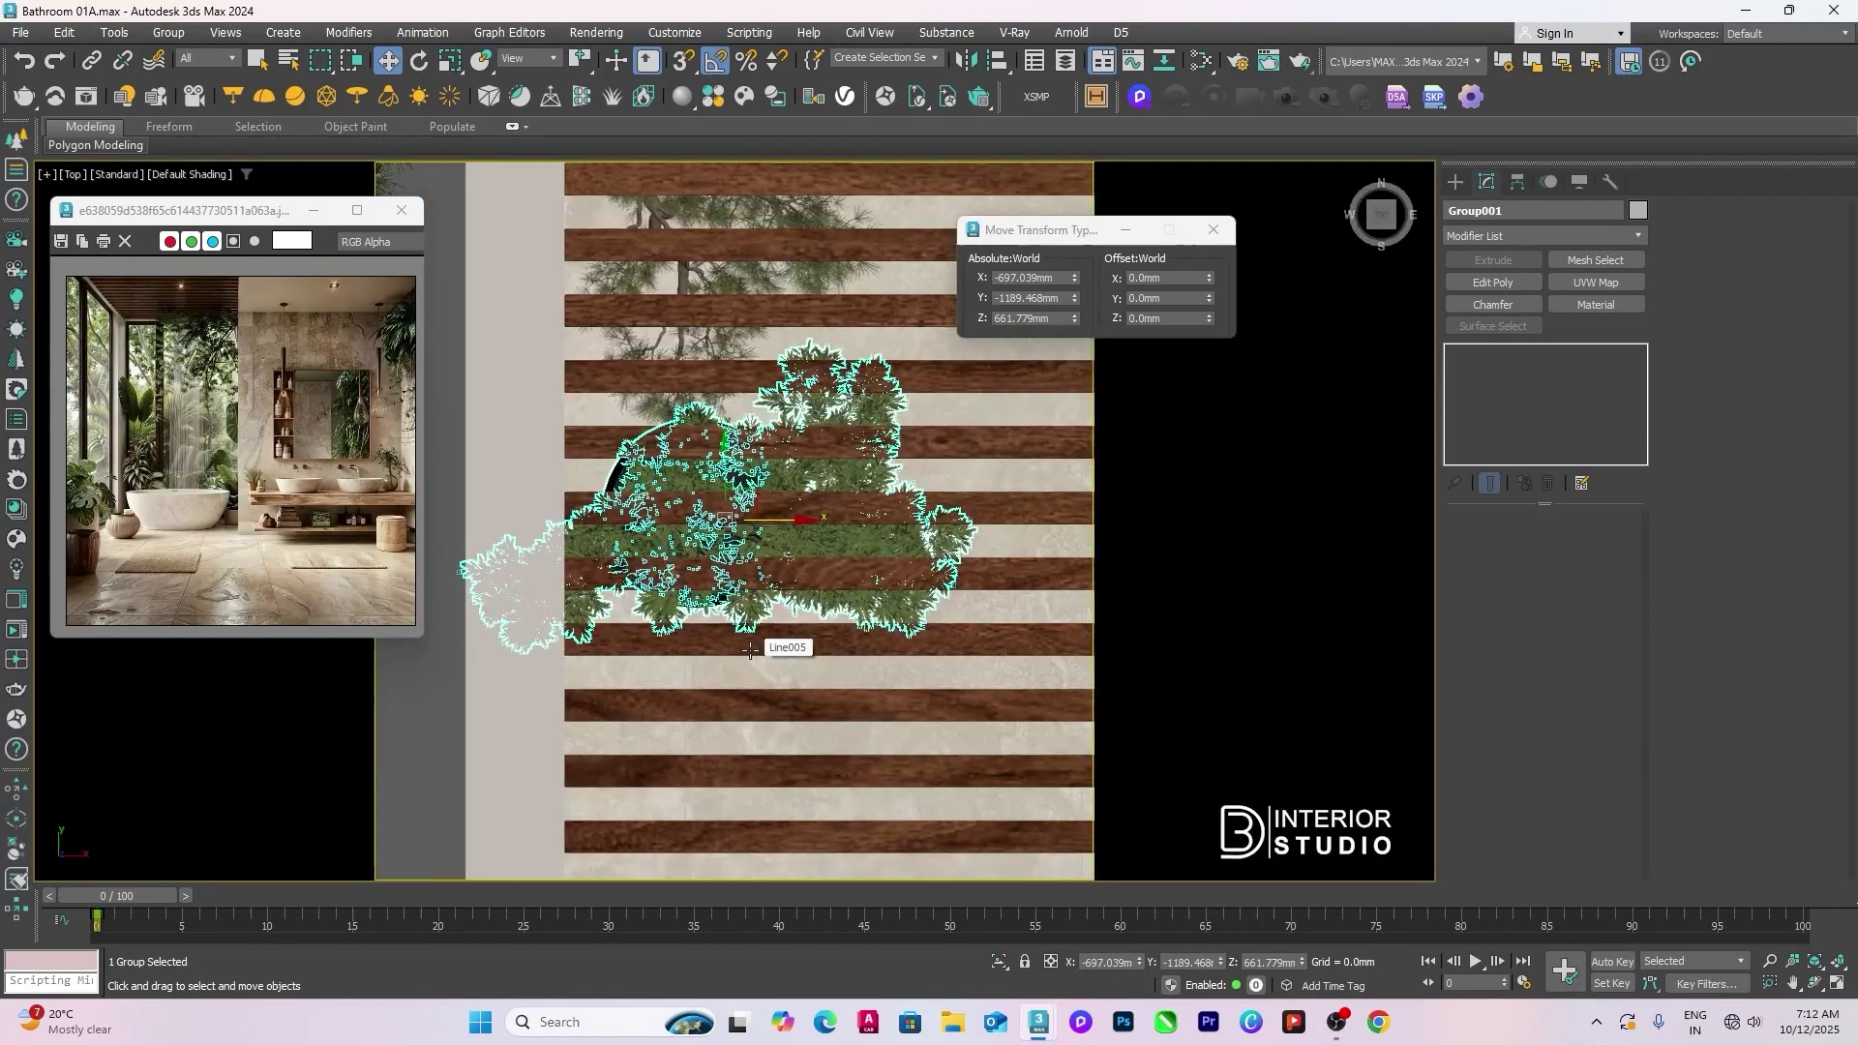
pyautogui.press('F3')
pyautogui.scroll(-4, 750, 651)
pyautogui.press('e')
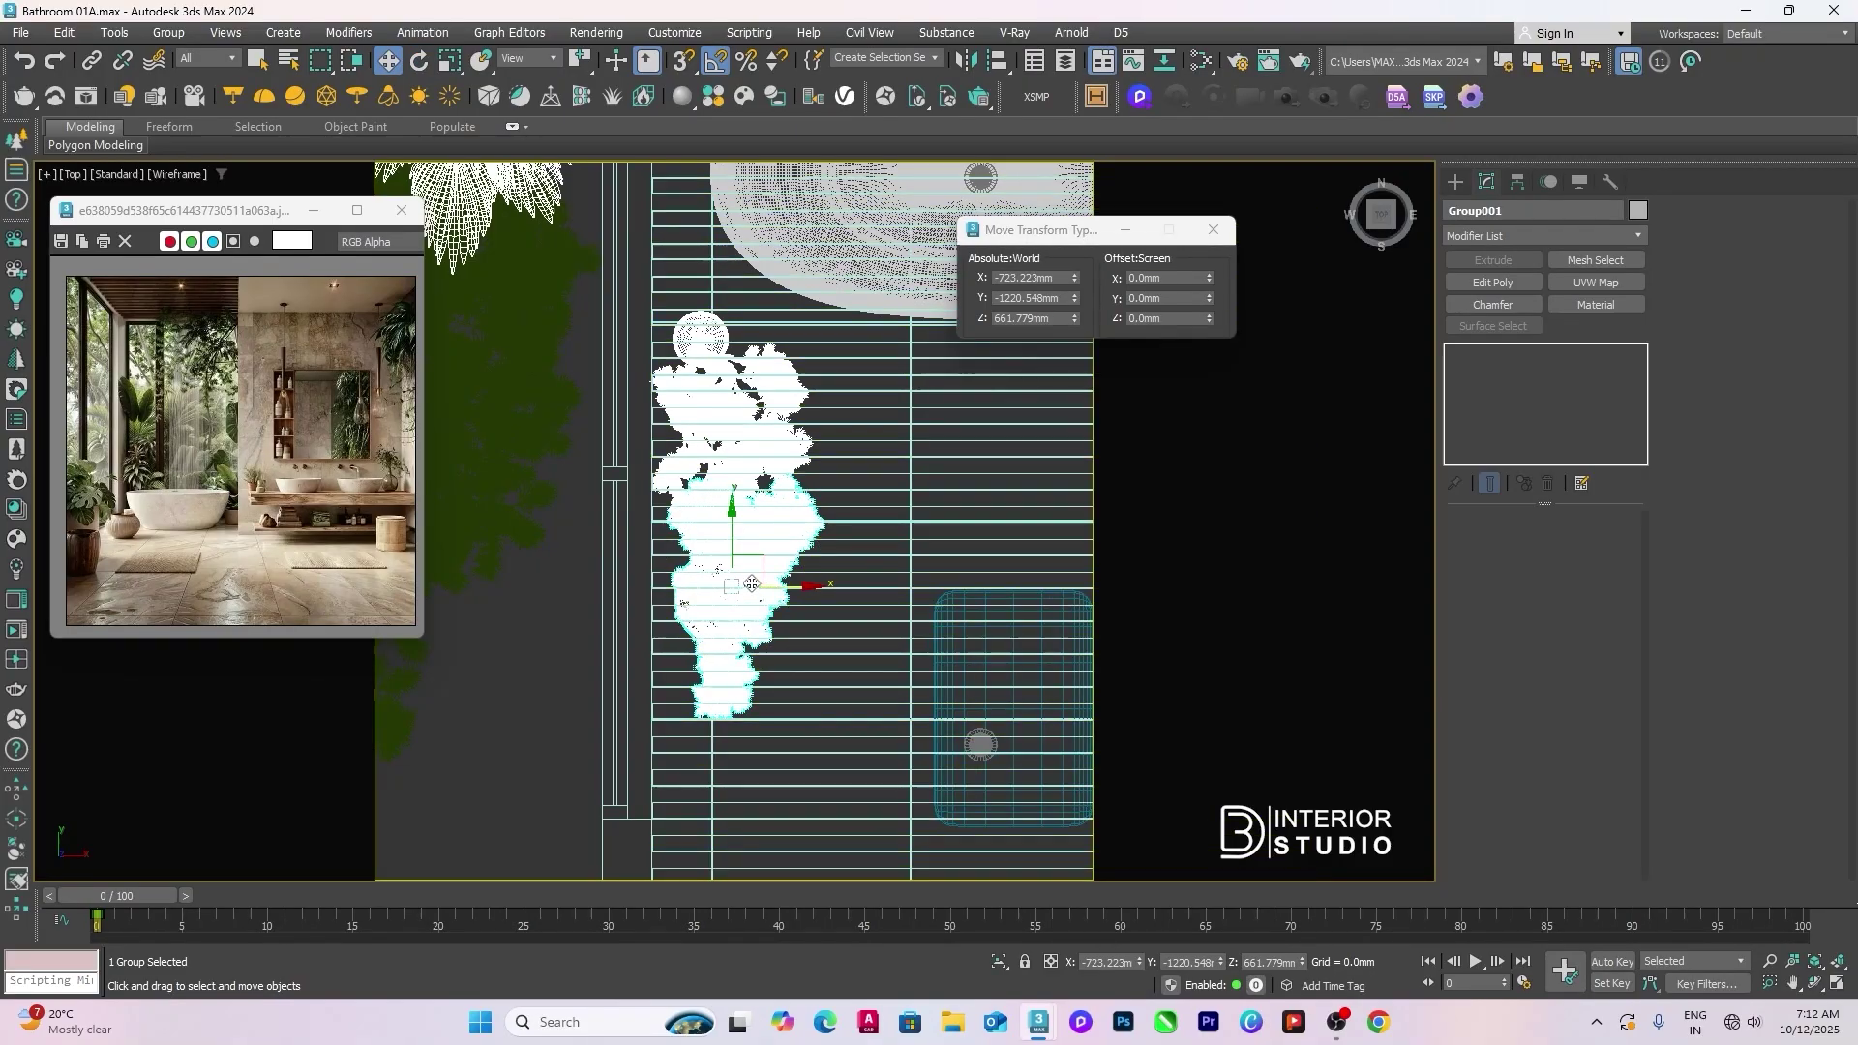
pyautogui.moveTo(763, 449); pyautogui.dragTo(753, 570, button='middle')
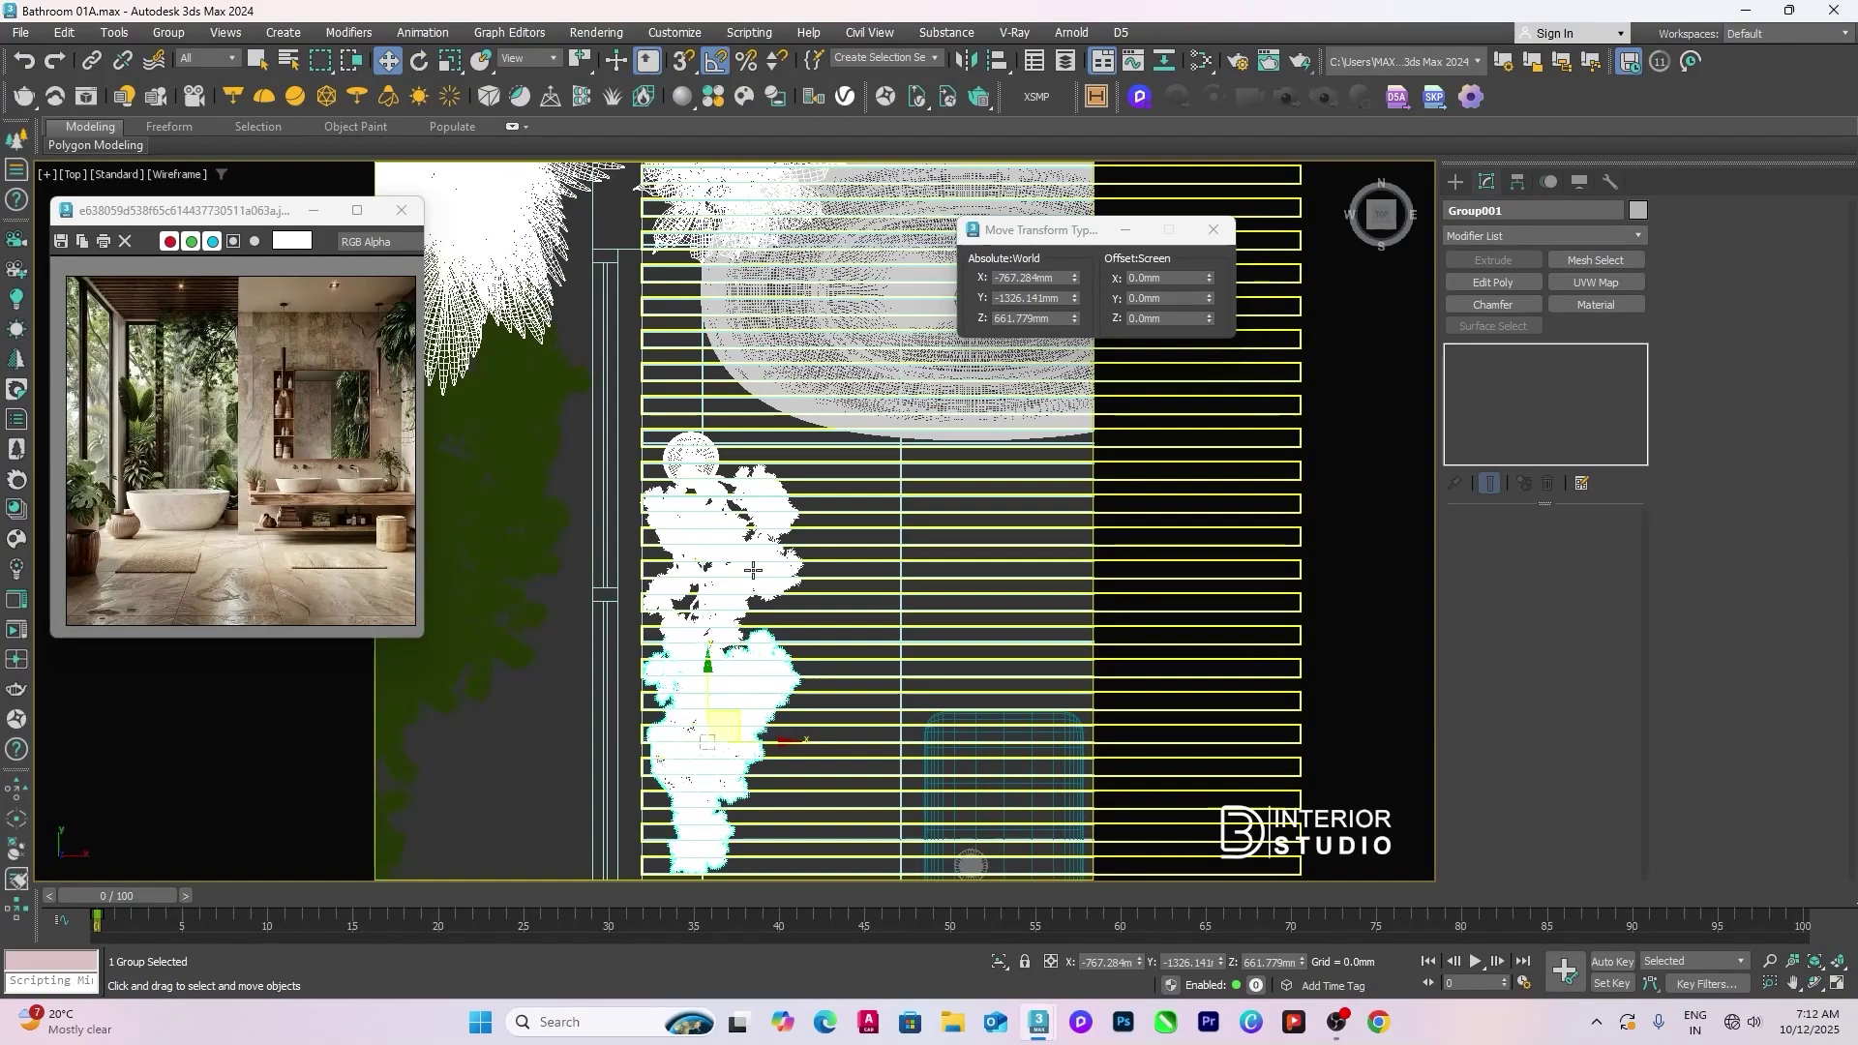
# Step: Nudge the bonsai toward the bathtub in the top view and shift the potted tree up behind it
pyautogui.click(718, 539)
pyautogui.moveTo(736, 493); pyautogui.dragTo(740, 480)
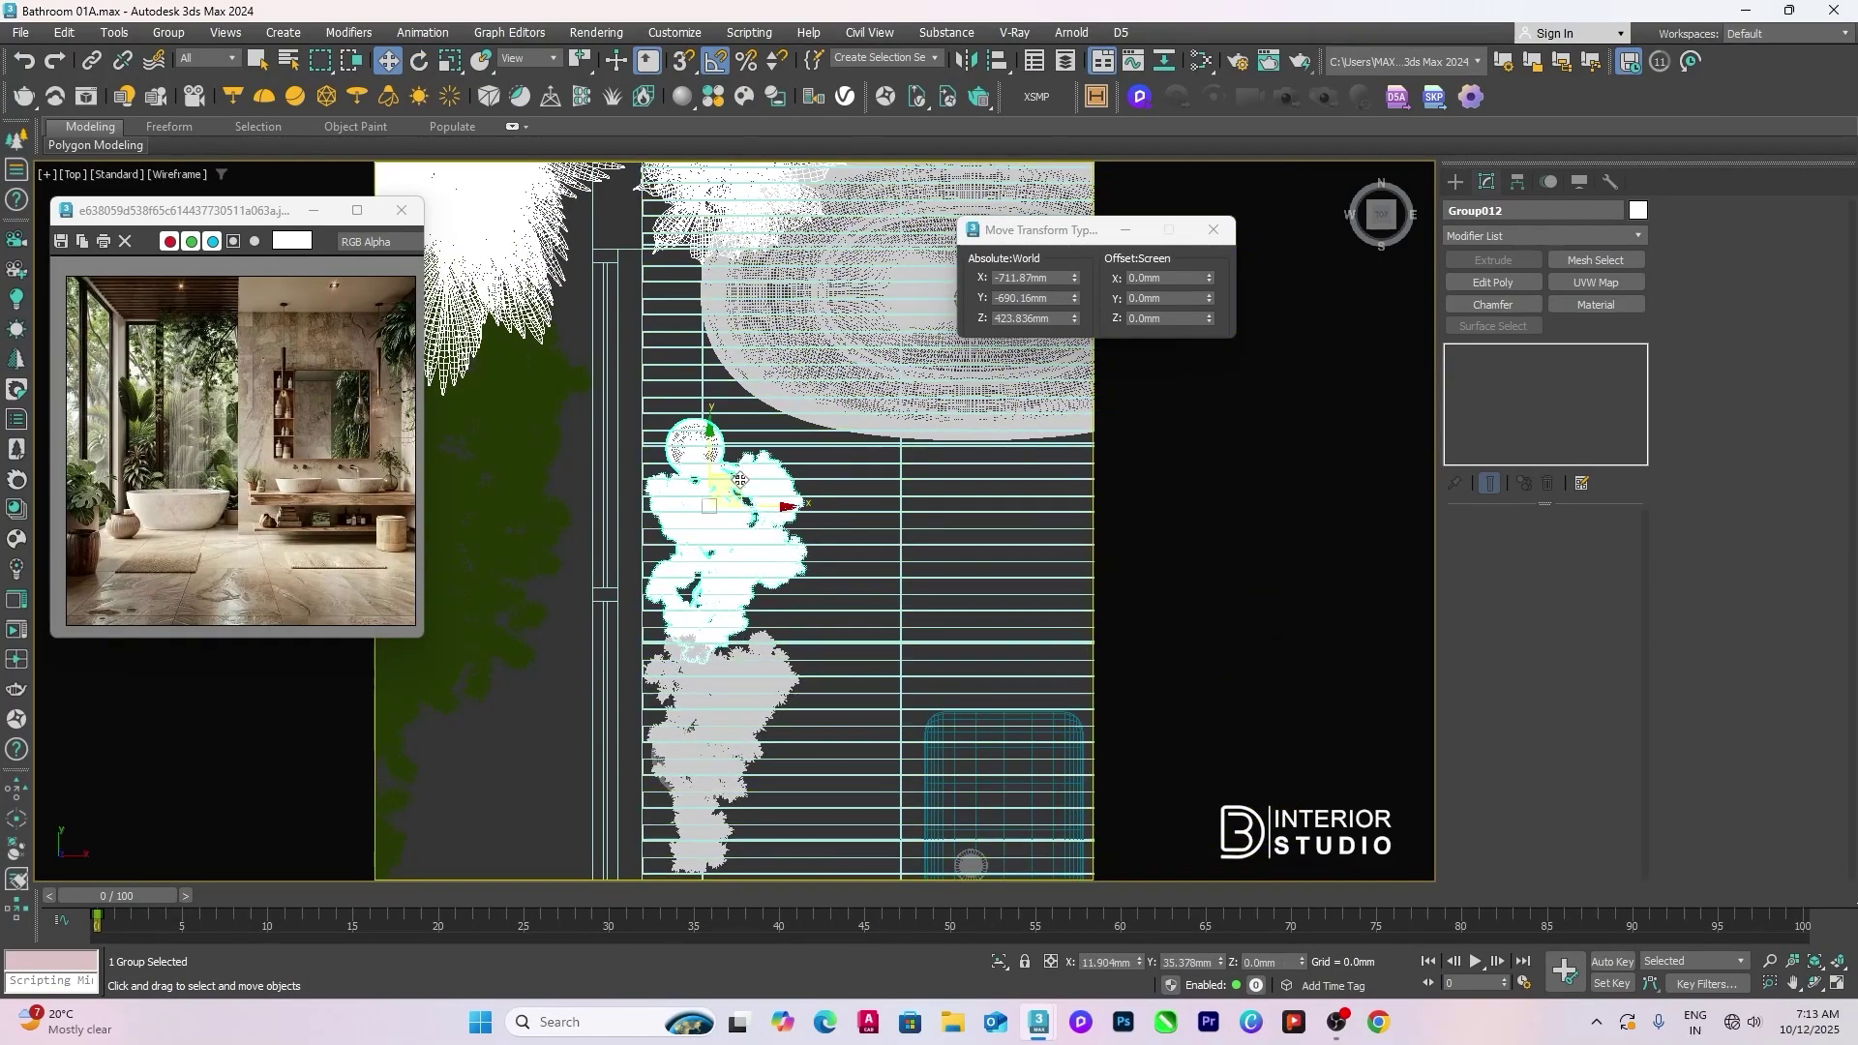
pyautogui.click(725, 670)
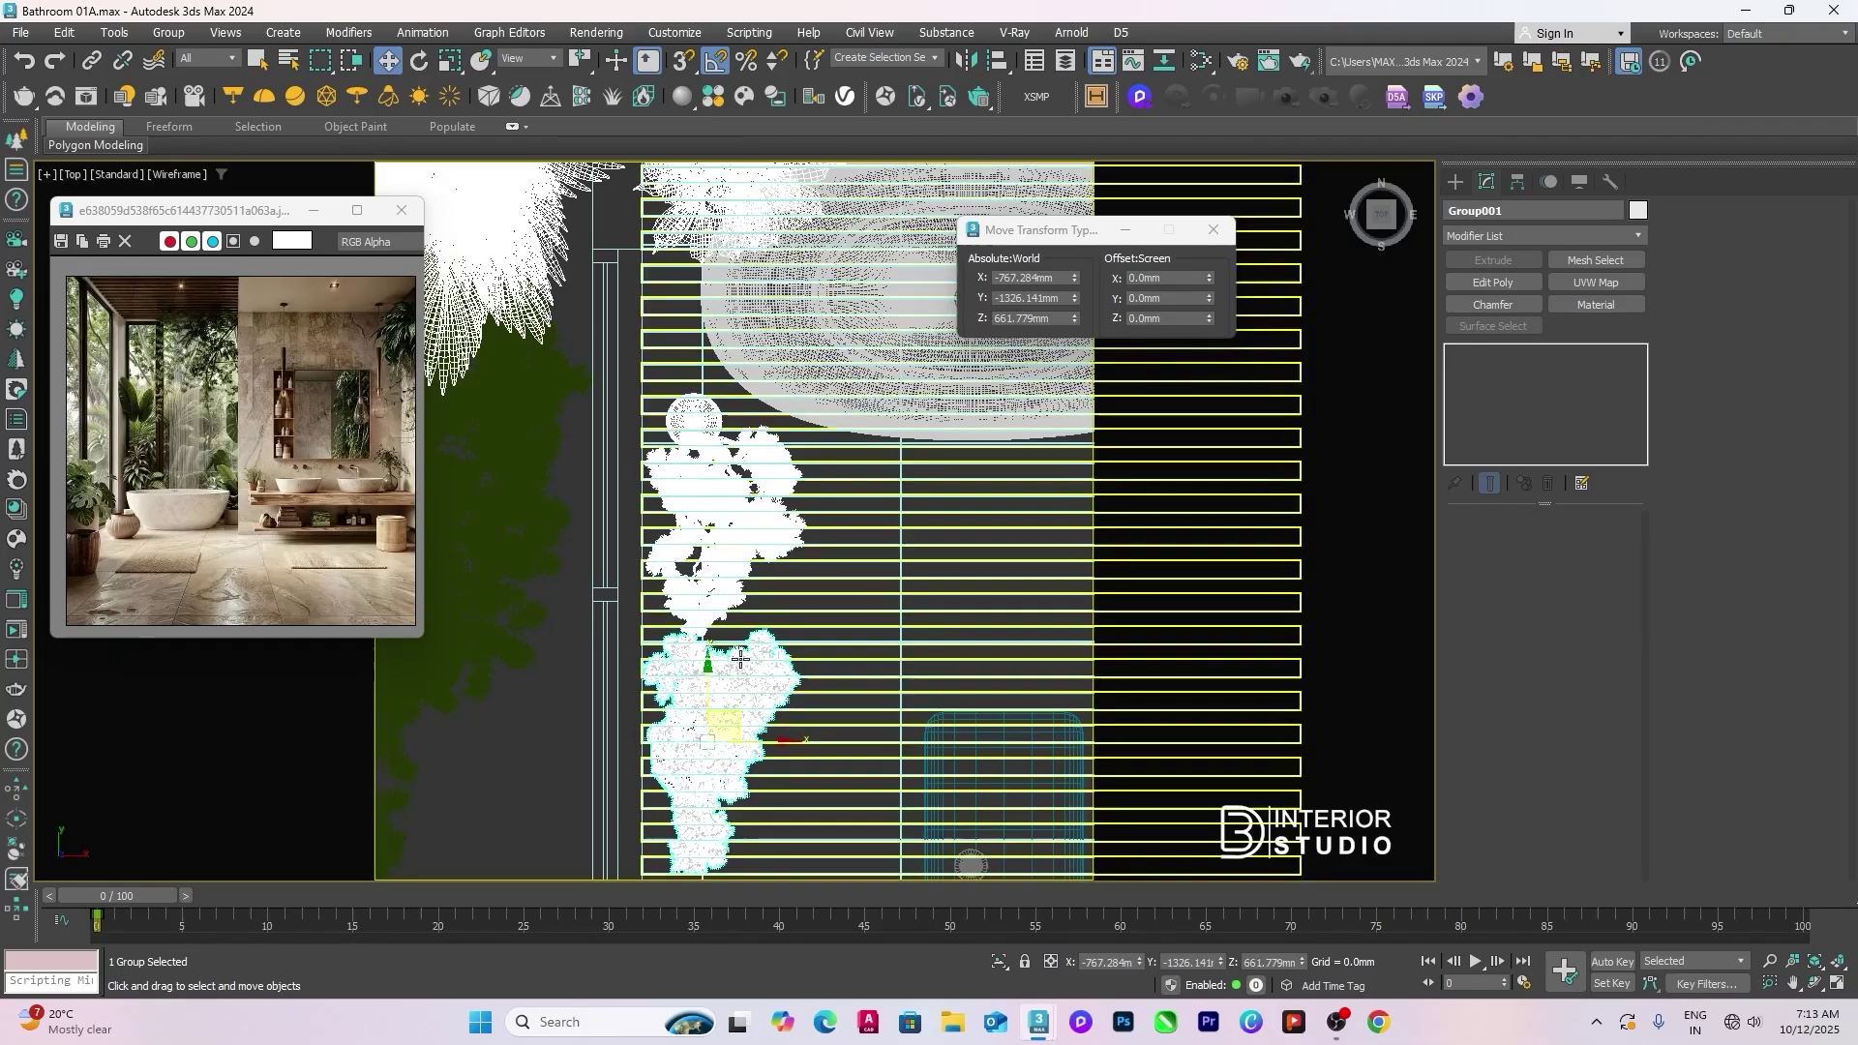
pyautogui.scroll(-3, 738, 700)
pyautogui.moveTo(738, 699); pyautogui.dragTo(694, 772, button='middle')
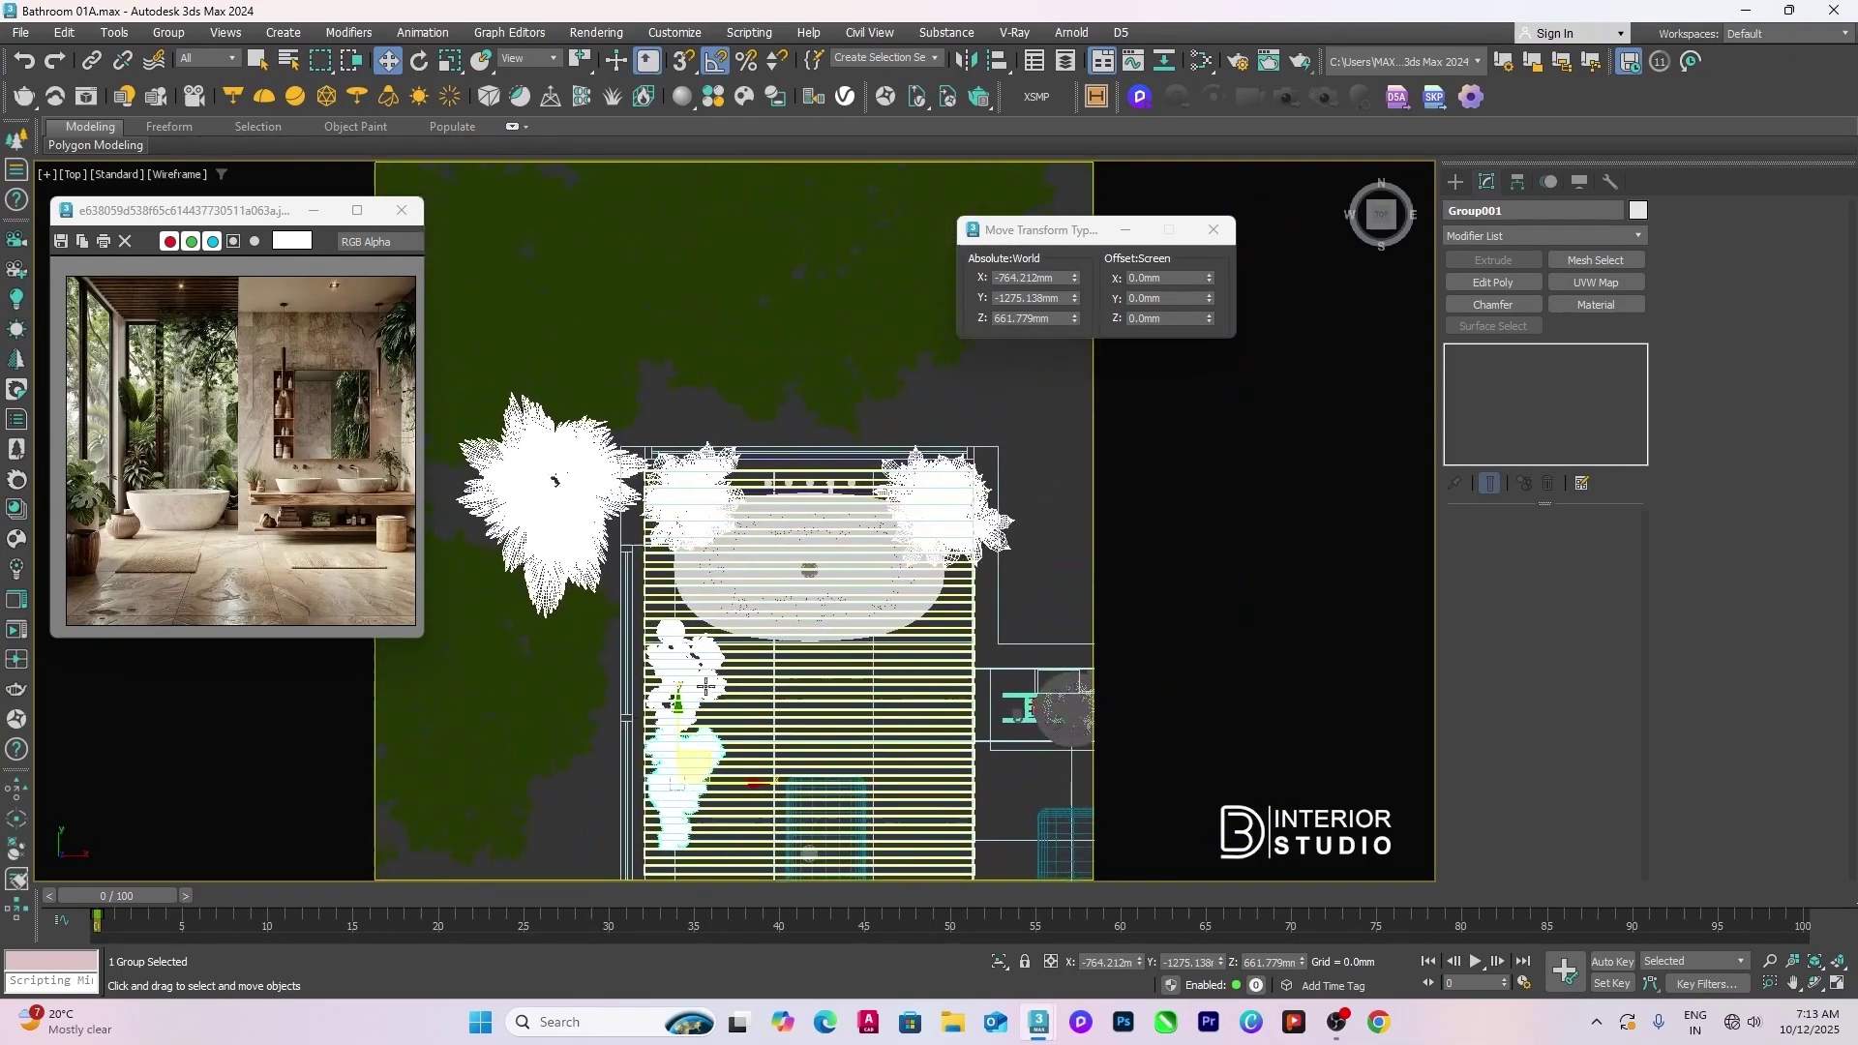
# Step: Examine the two leafy plants at the bathtub's back corners up close in shaded perspective
pyautogui.scroll(2, 719, 530)
pyautogui.click(702, 505)
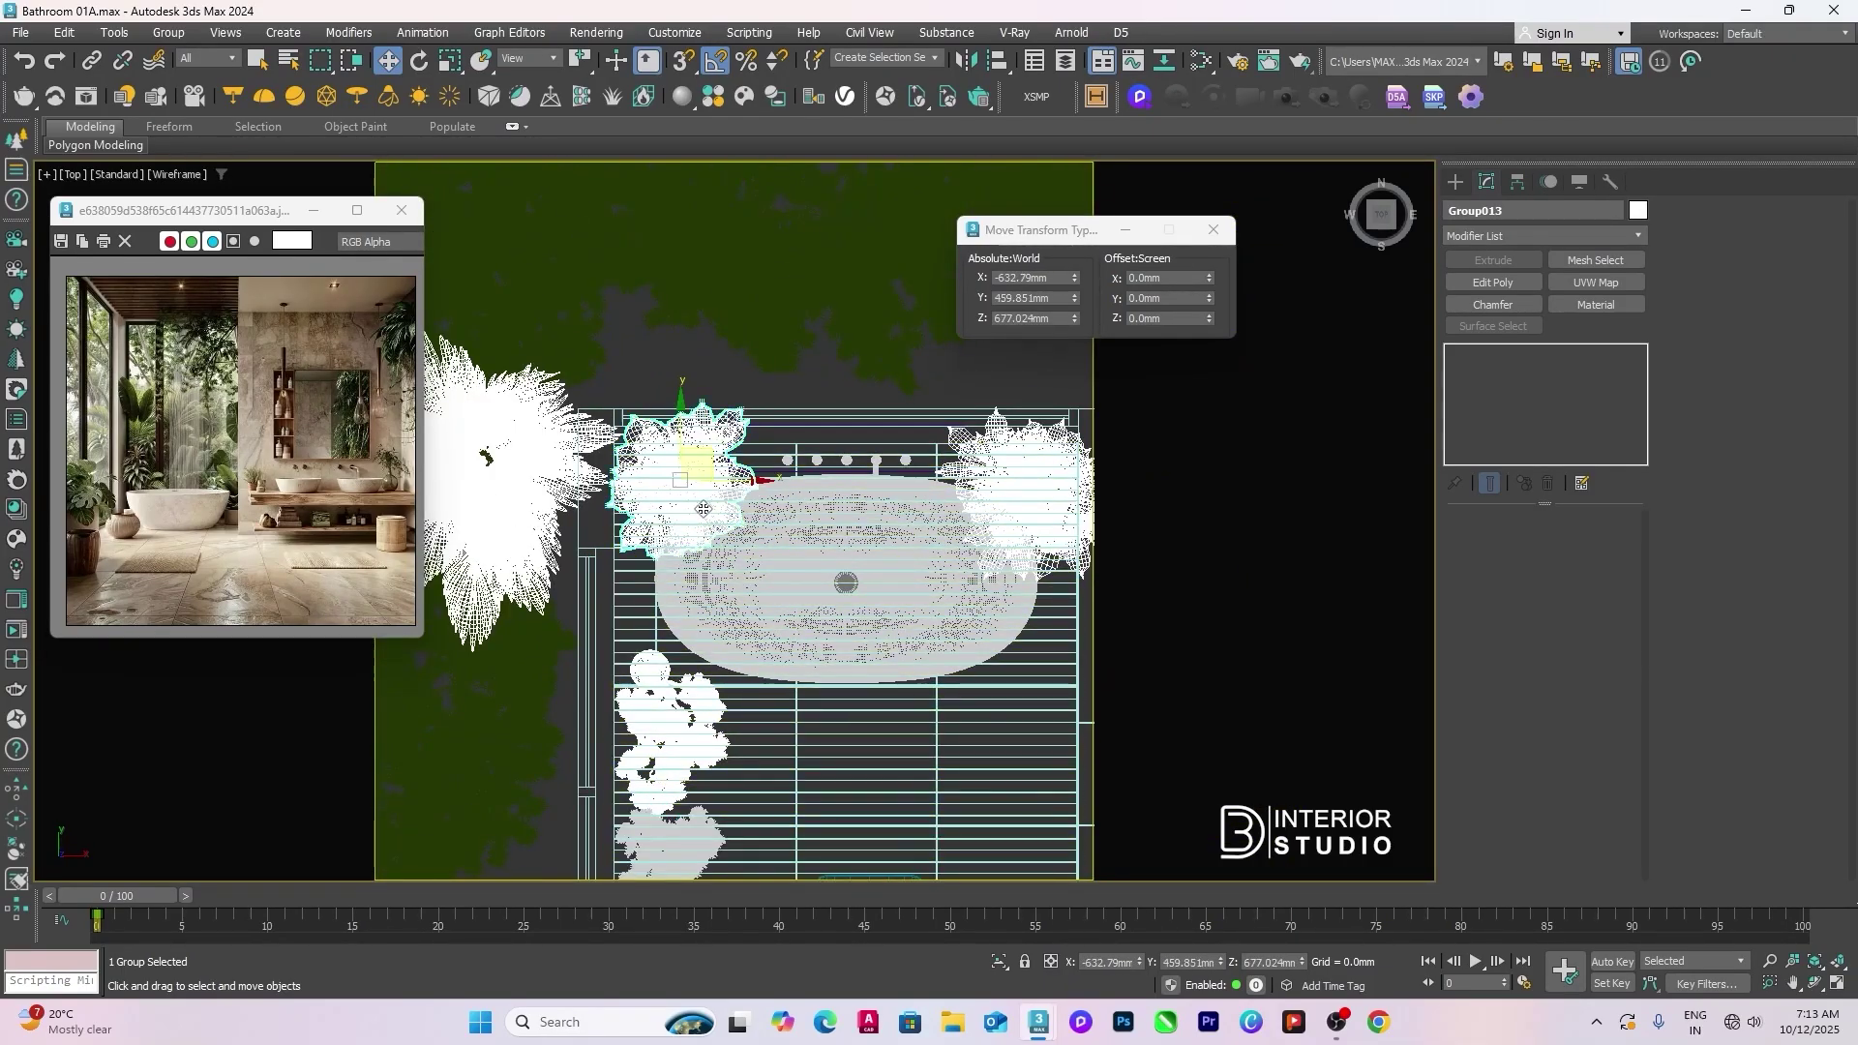
pyautogui.press('p')
pyautogui.press('z')
pyautogui.press('F3')
pyautogui.moveTo(759, 663)
pyautogui.keyDown('alt'); pyautogui.mouseDown(button='middle')
pyautogui.moveTo(721, 636)
pyautogui.moveTo(830, 635)
pyautogui.moveTo(593, 620)
pyautogui.mouseUp(button='middle'); pyautogui.keyUp('alt')
pyautogui.moveTo(991, 505); pyautogui.dragTo(972, 651, button='middle')
pyautogui.keyDown('ctrl'); pyautogui.click(937, 627); pyautogui.keyUp('ctrl')
pyautogui.scroll(-3, 959, 671)
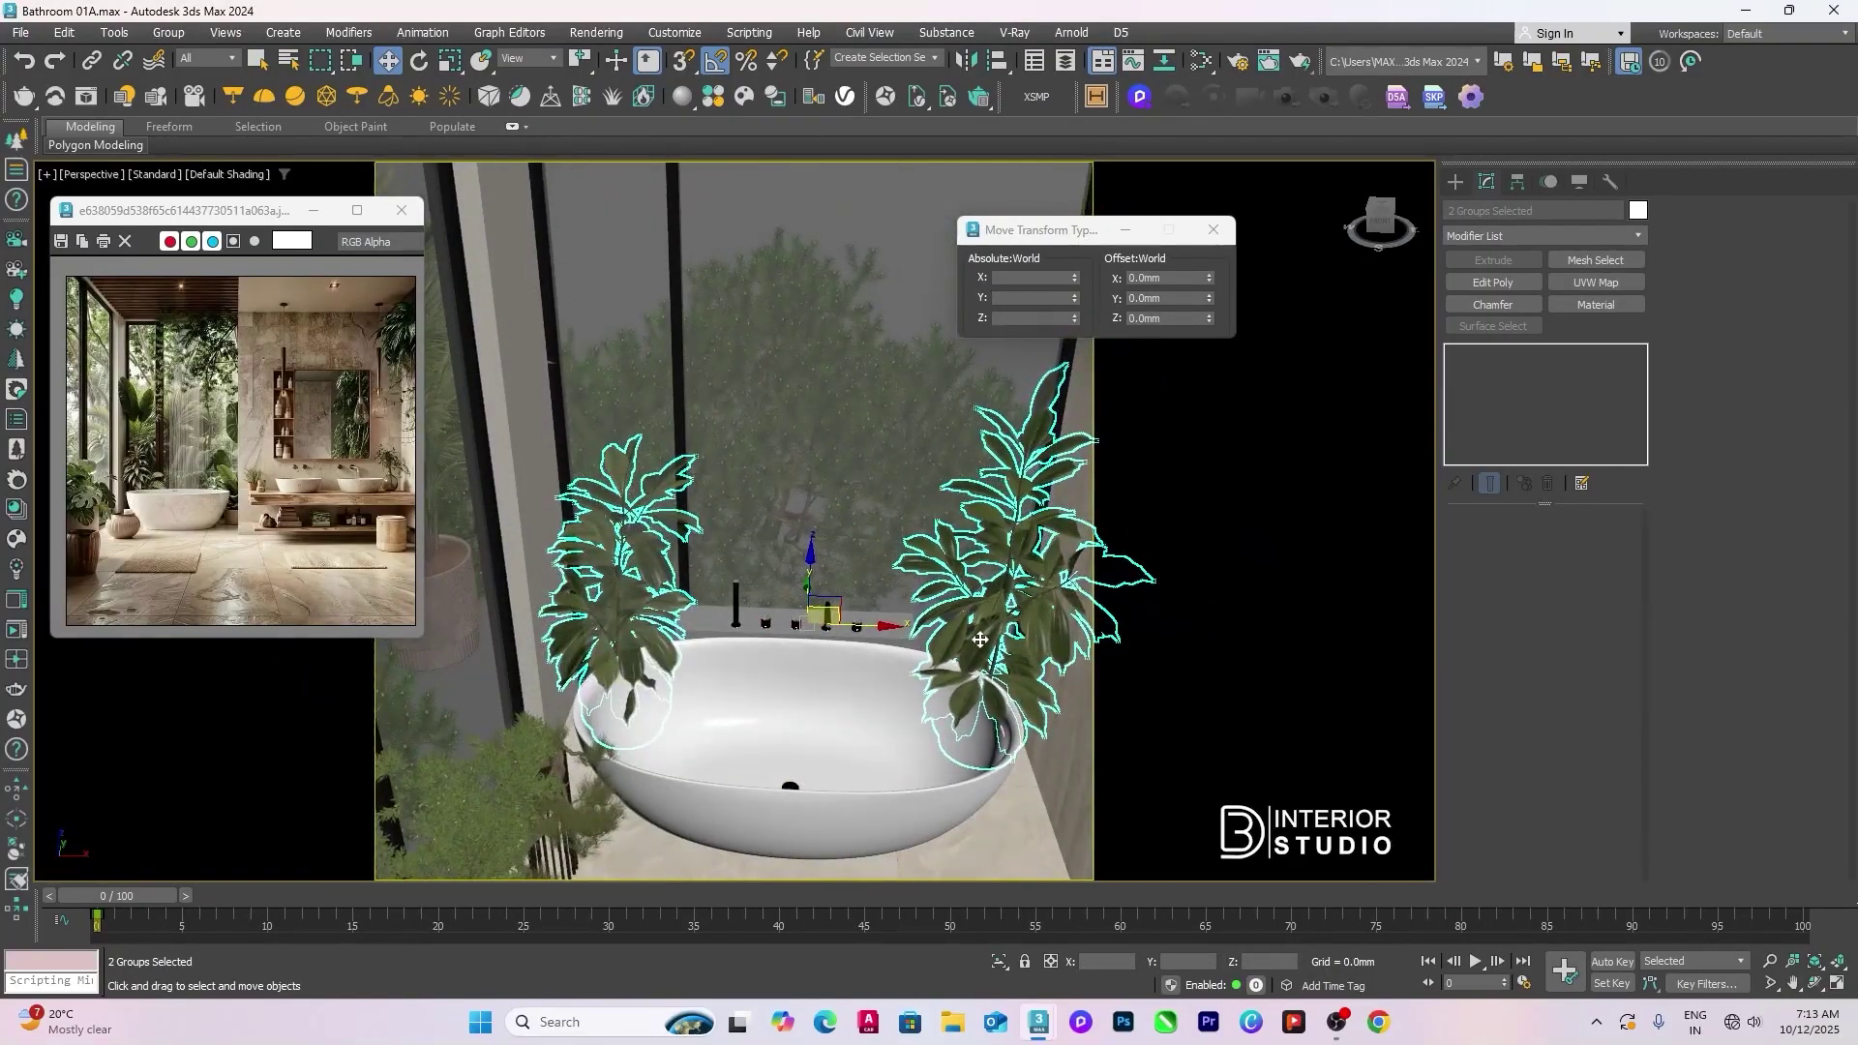
# Step: Scale both leafy plants behind the bathtub uniformly to 50%
pyautogui.click(980, 640)
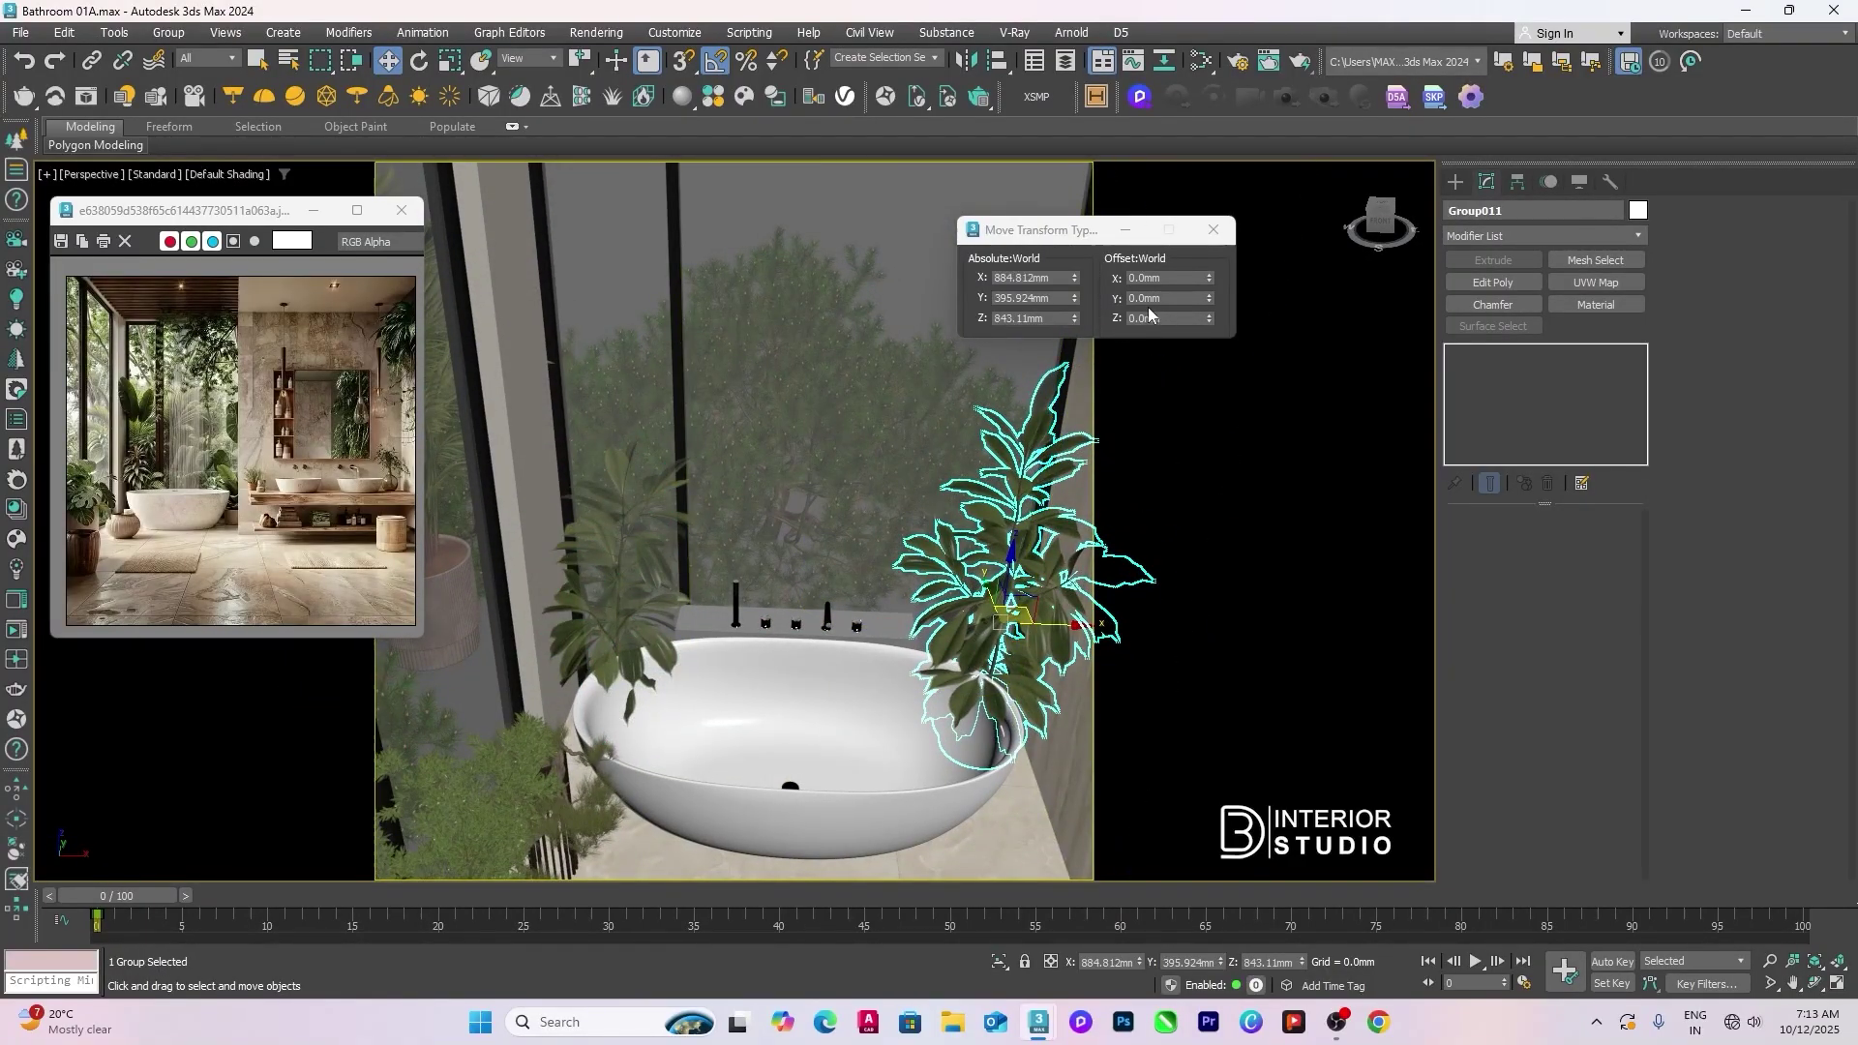
pyautogui.write('r50')
pyautogui.press('Return')
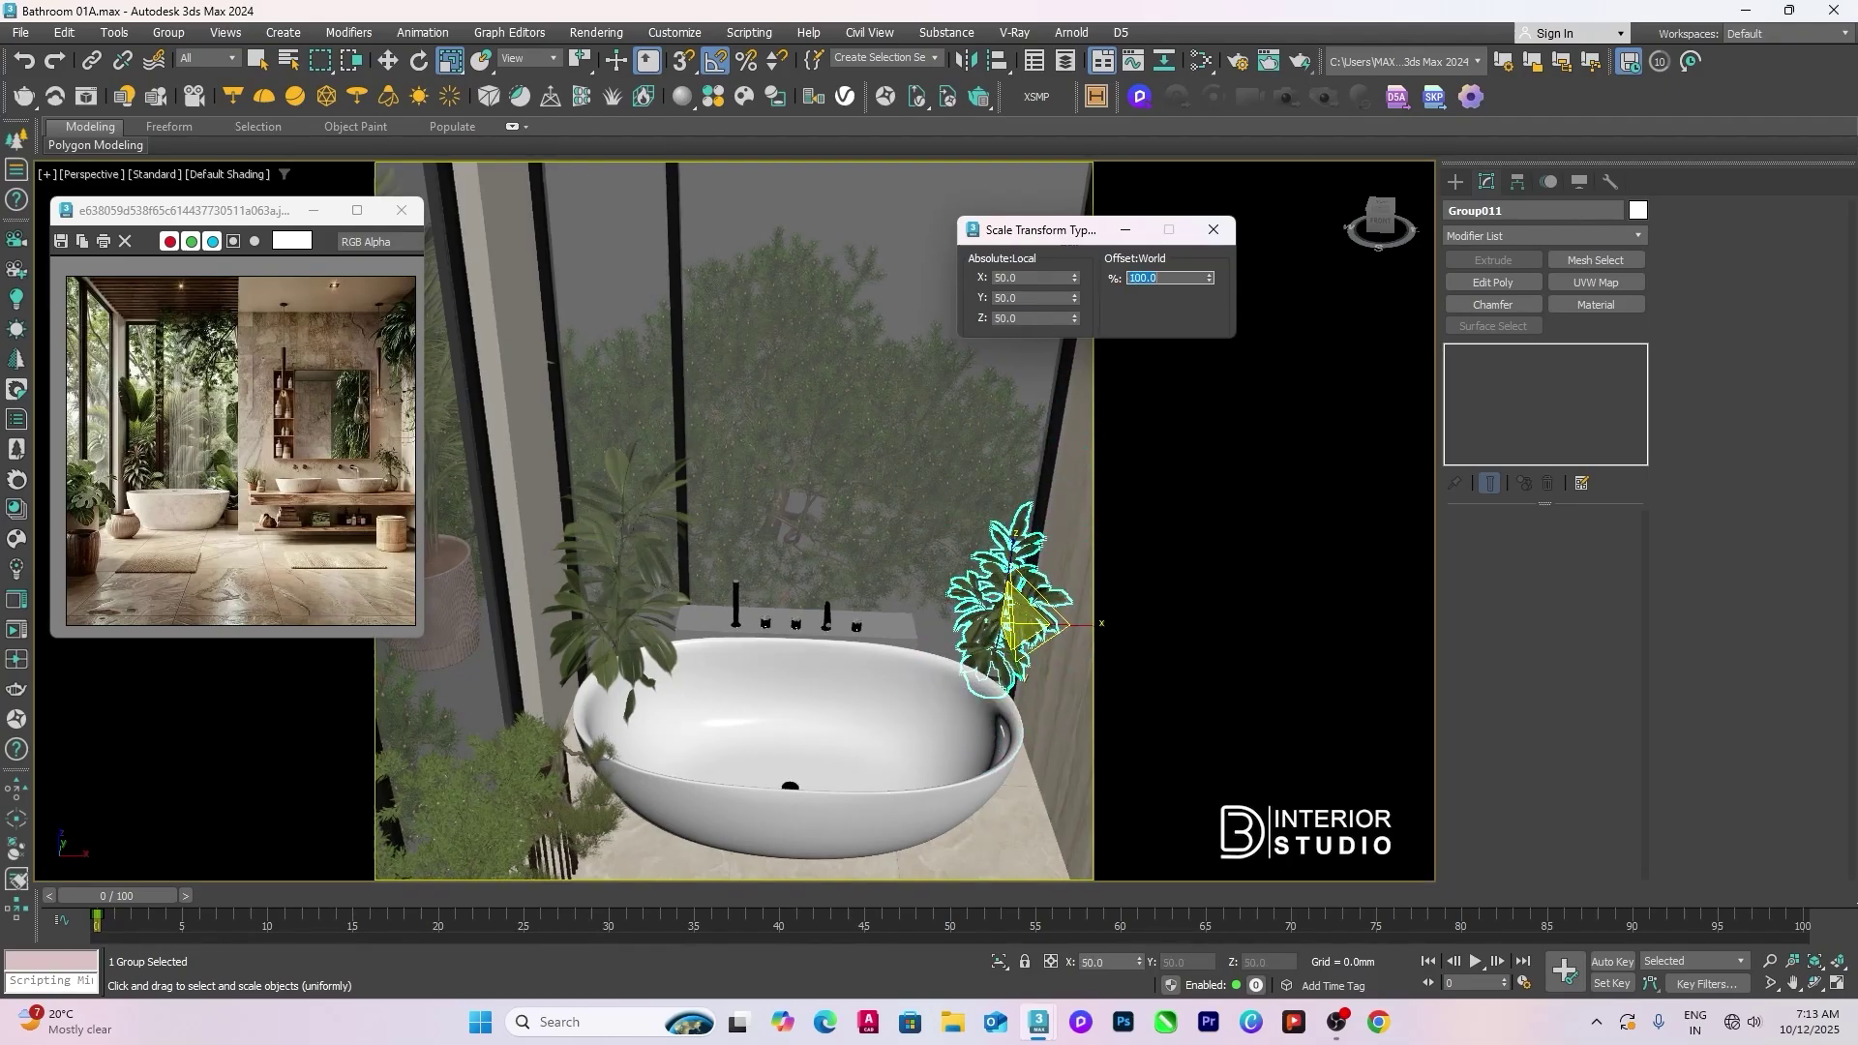
pyautogui.click(611, 621)
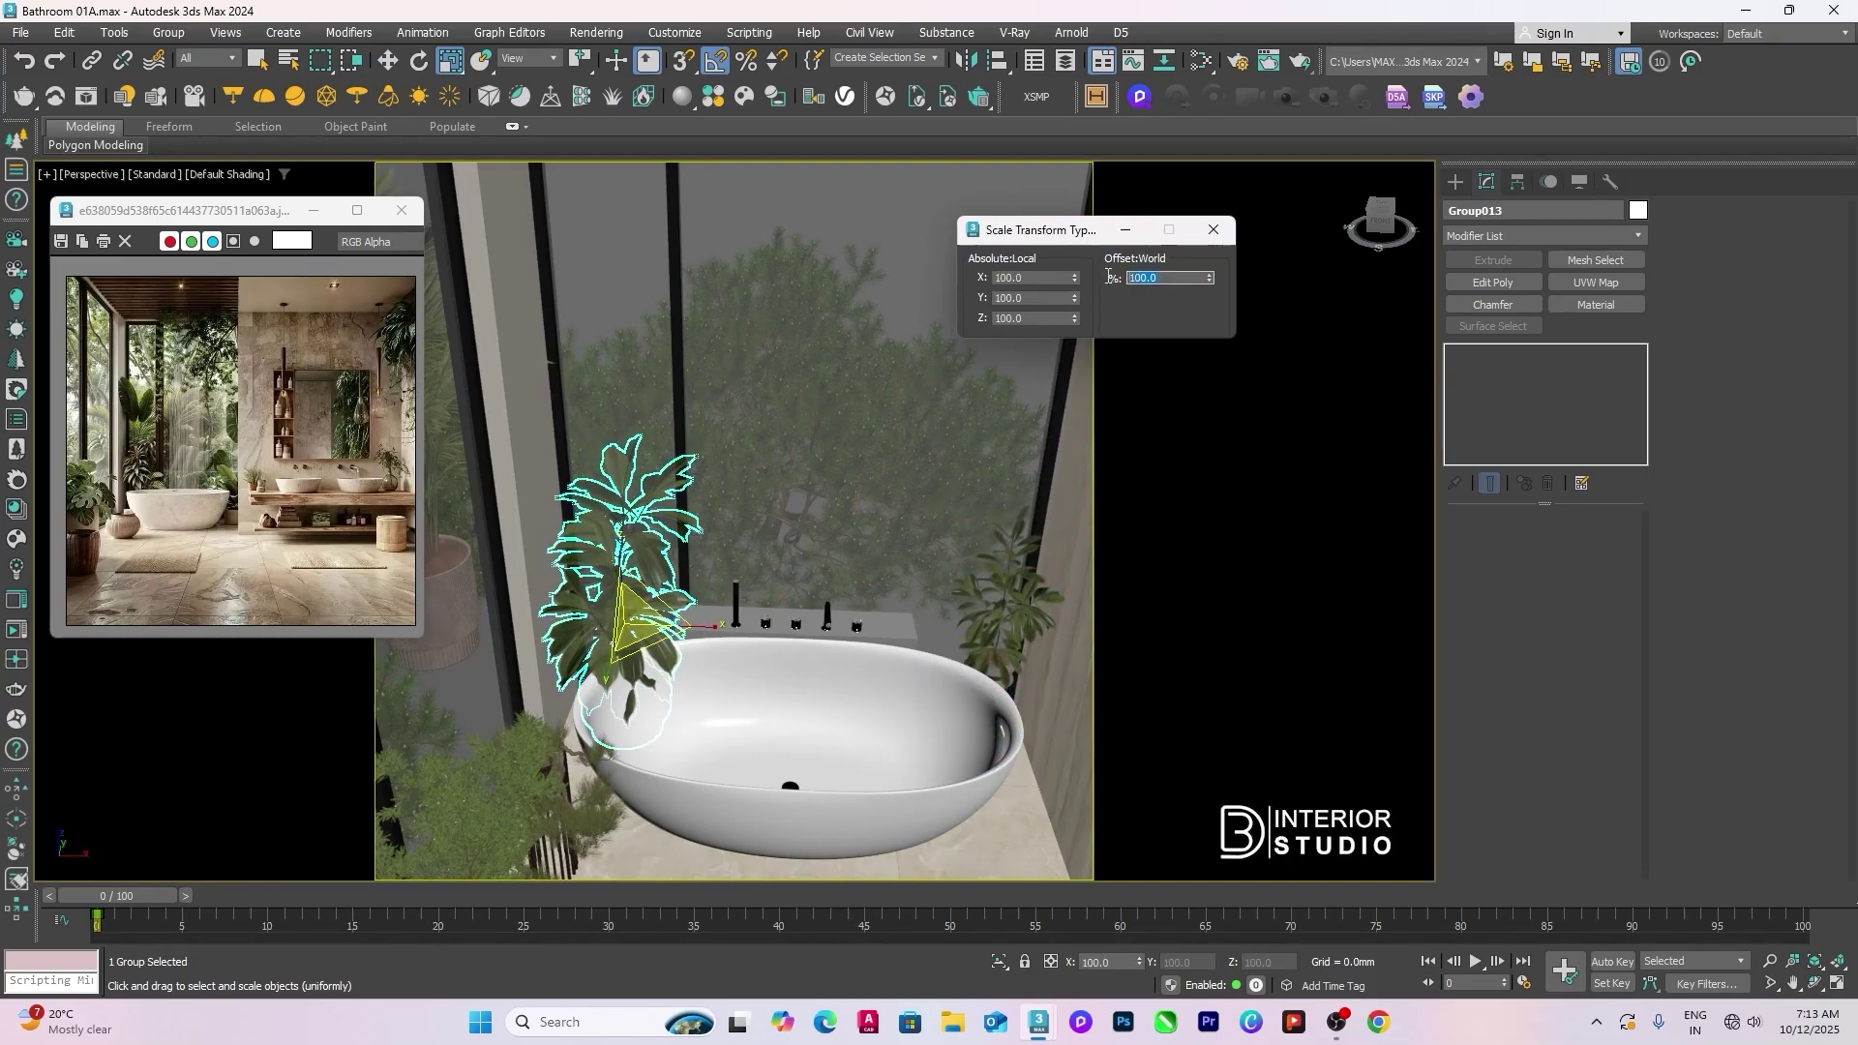
pyautogui.write('50')
pyautogui.press('Return')
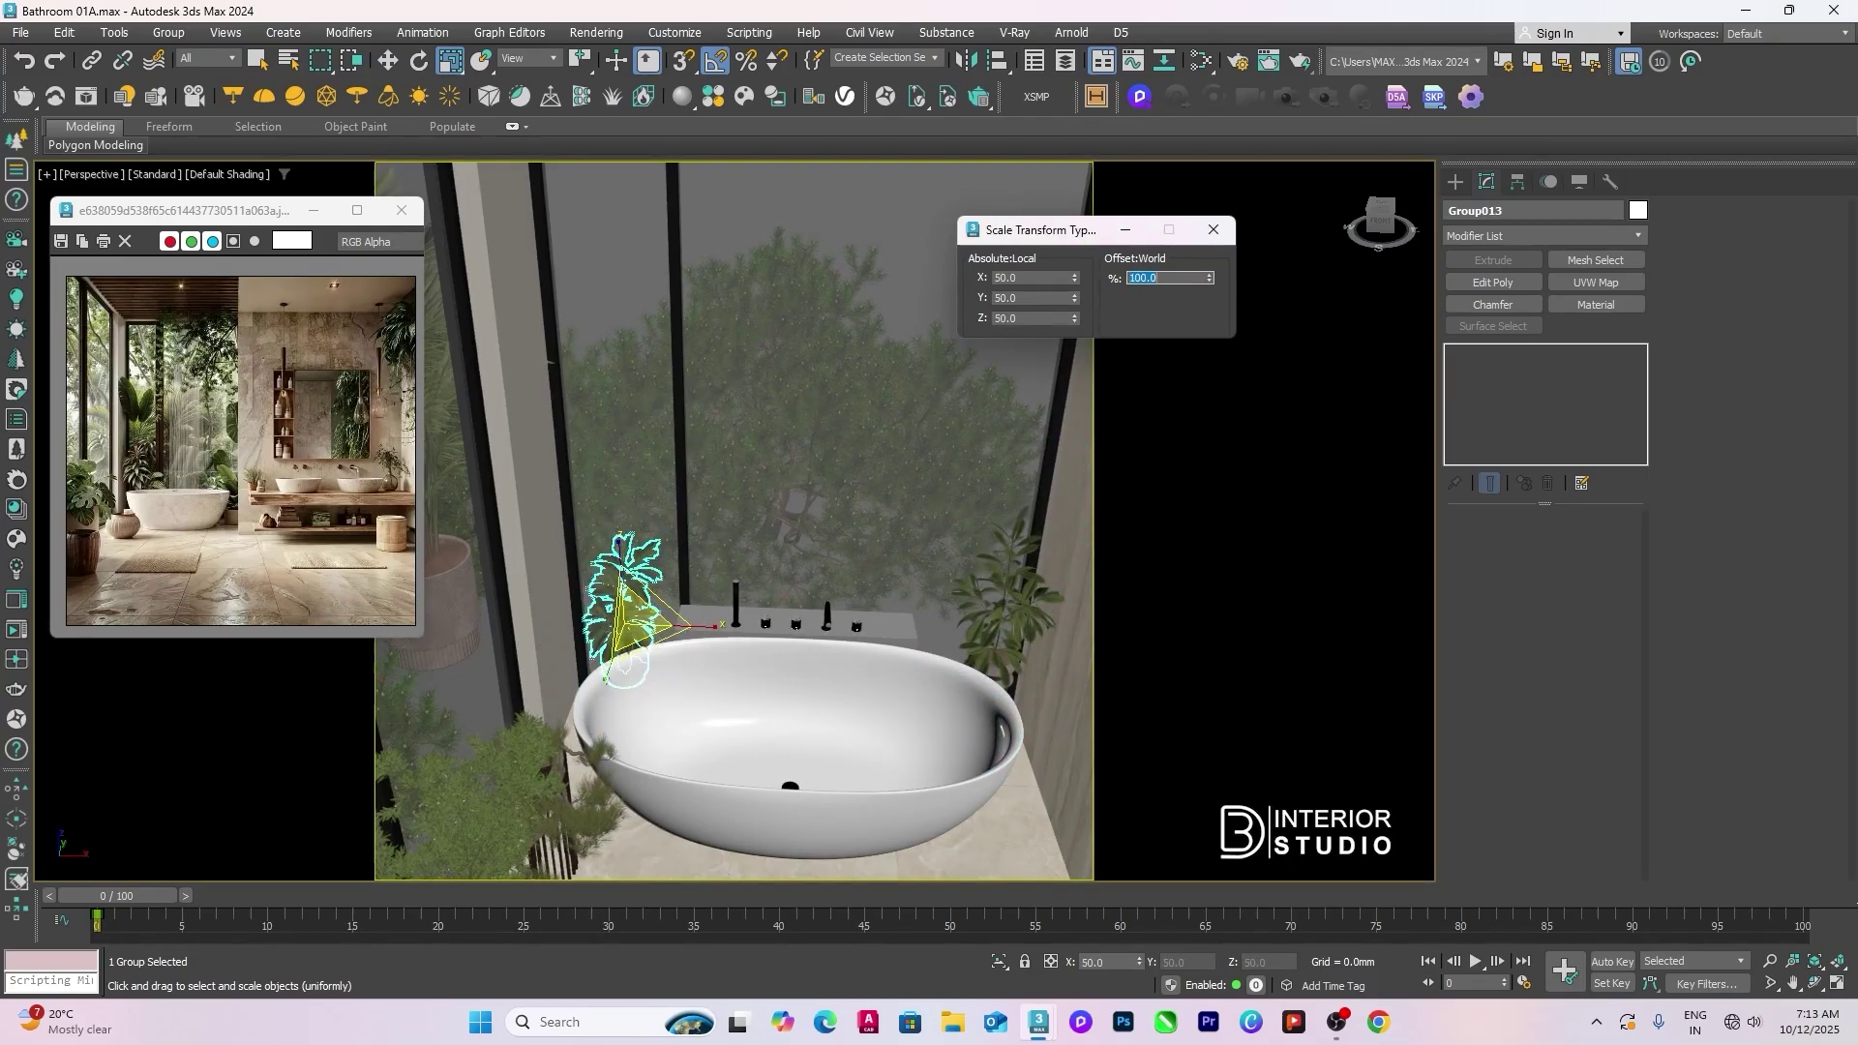
# Step: Align both leafy plants behind the bathtub to the floor in Z
pyautogui.click(996, 656)
pyautogui.keyDown('ctrl'); pyautogui.click(631, 625); pyautogui.keyUp('ctrl')
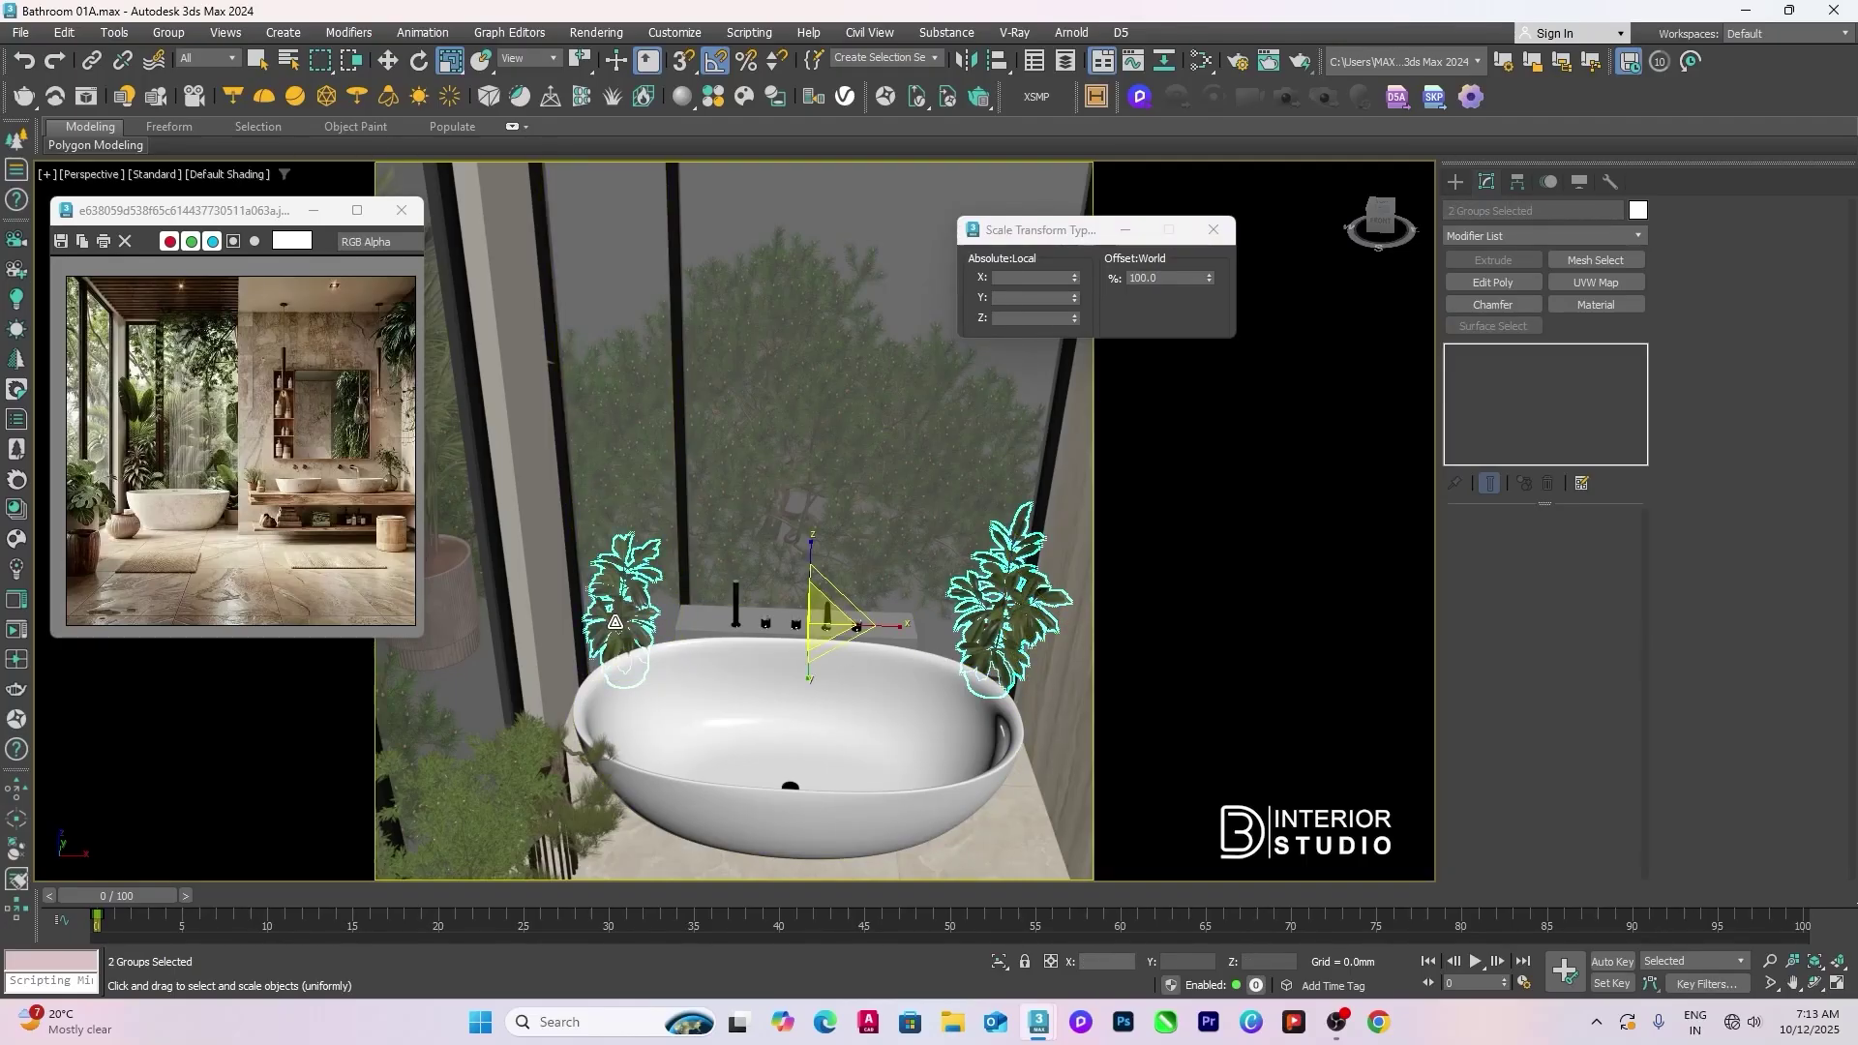
pyautogui.hotkey('alt', 'a')
pyautogui.click(995, 850)
pyautogui.click(957, 659)
# Step: Swap the two leafy plants, moving the larger to the tub's side-window end and the smaller to its wall end
pyautogui.moveTo(958, 670)
pyautogui.keyDown('alt'); pyautogui.mouseDown(button='middle')
pyautogui.moveTo(954, 592)
pyautogui.moveTo(980, 668)
pyautogui.mouseUp(button='middle'); pyautogui.keyUp('alt')
pyautogui.click(1013, 677)
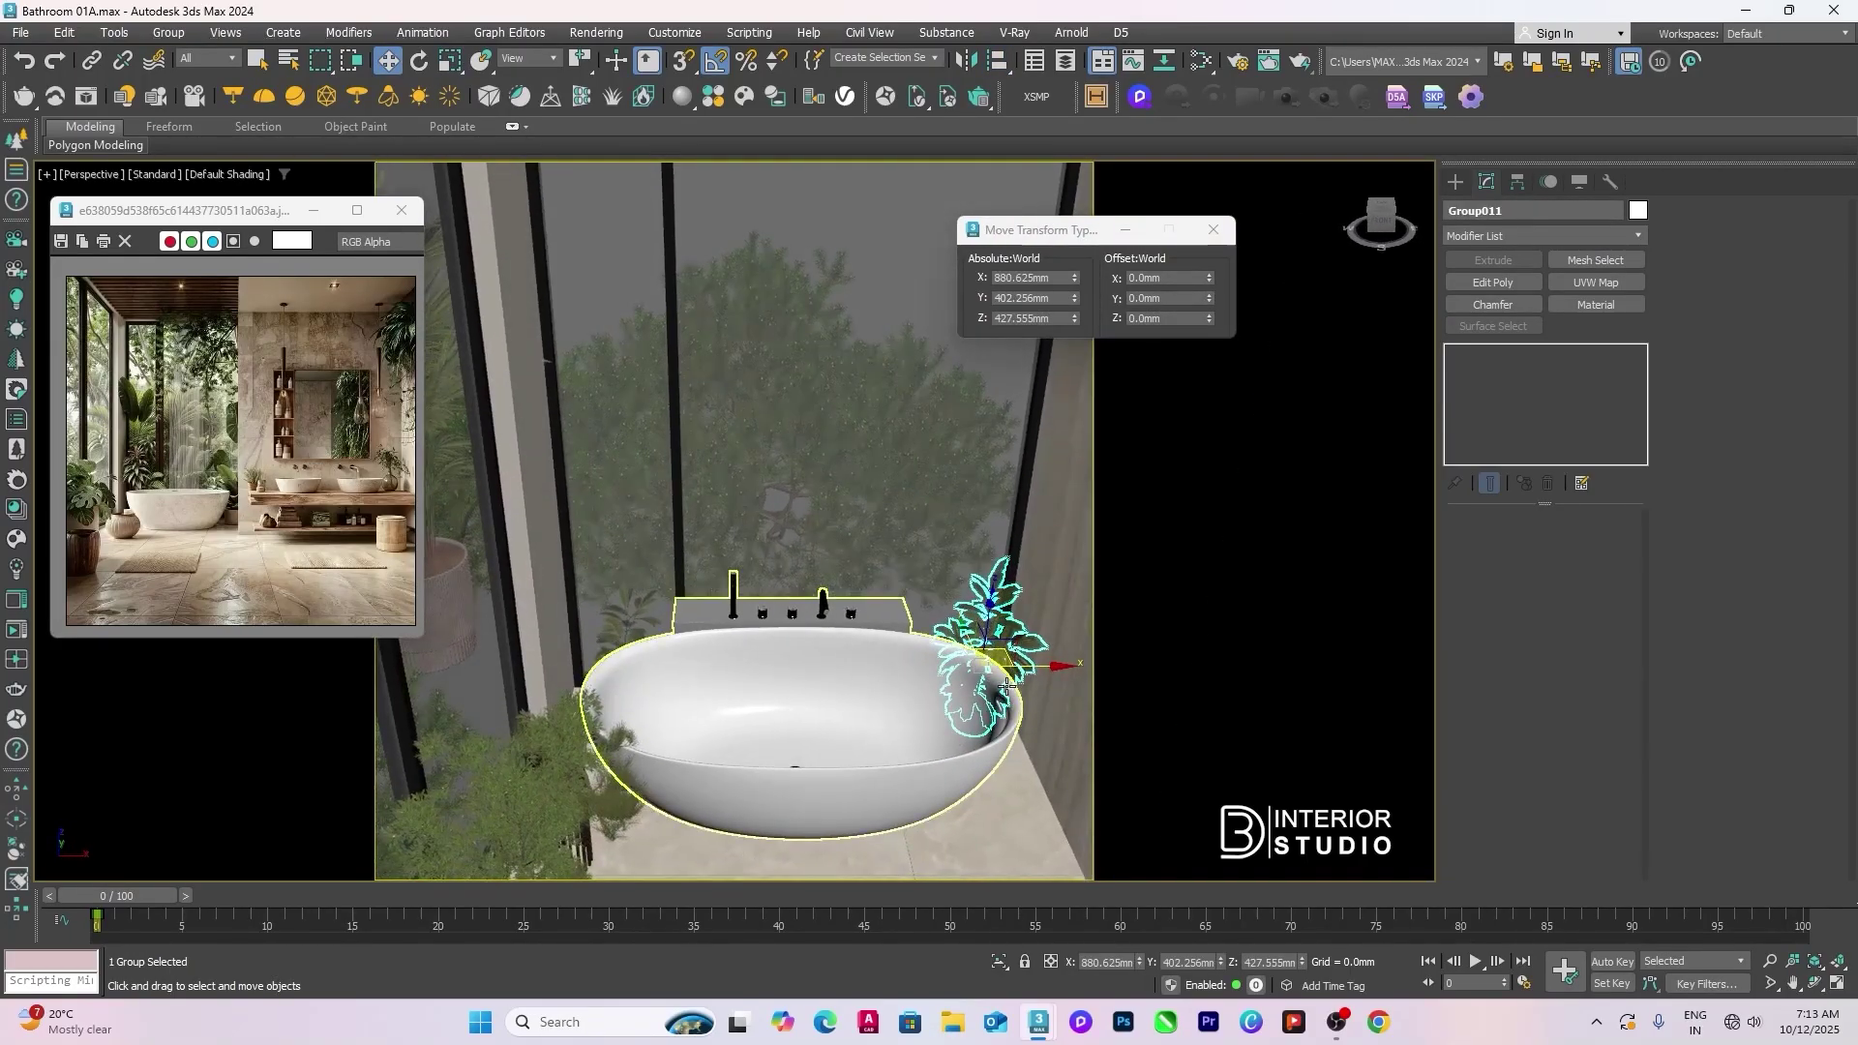
pyautogui.moveTo(1027, 664); pyautogui.dragTo(666, 667)
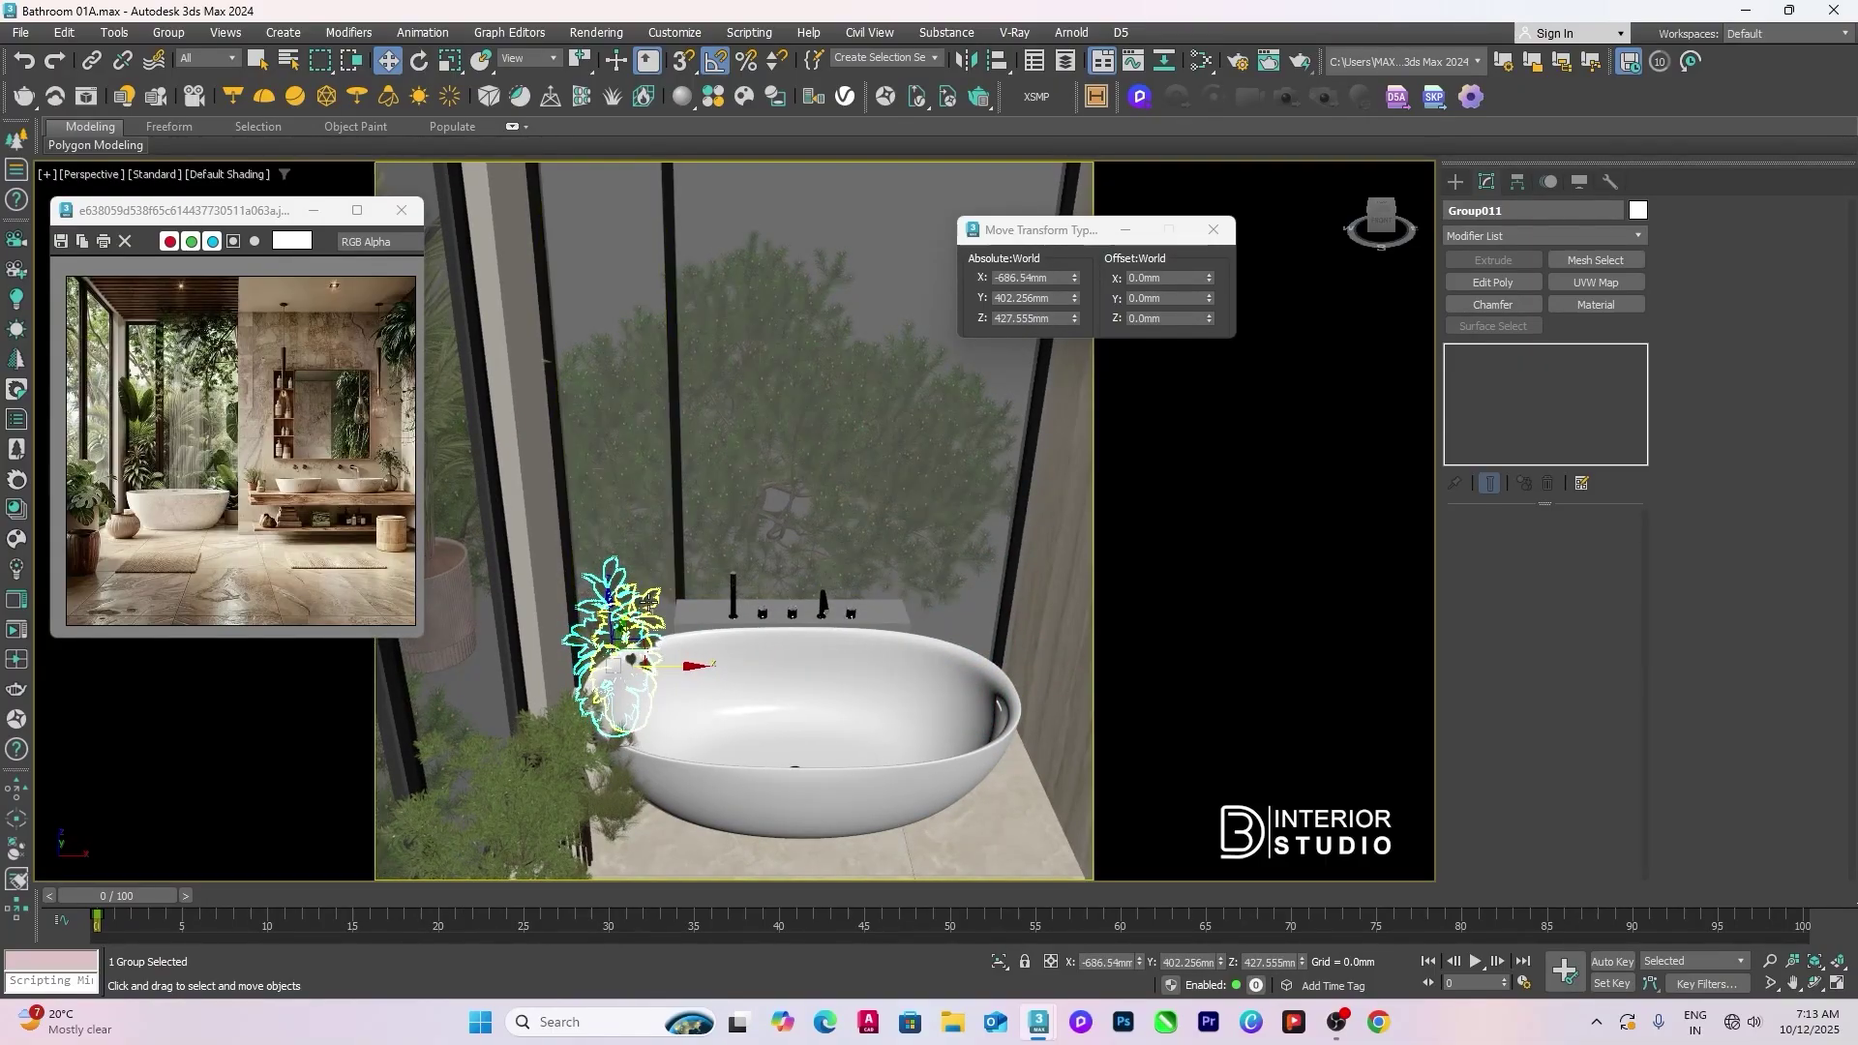
pyautogui.moveTo(647, 602); pyautogui.dragTo(1043, 604)
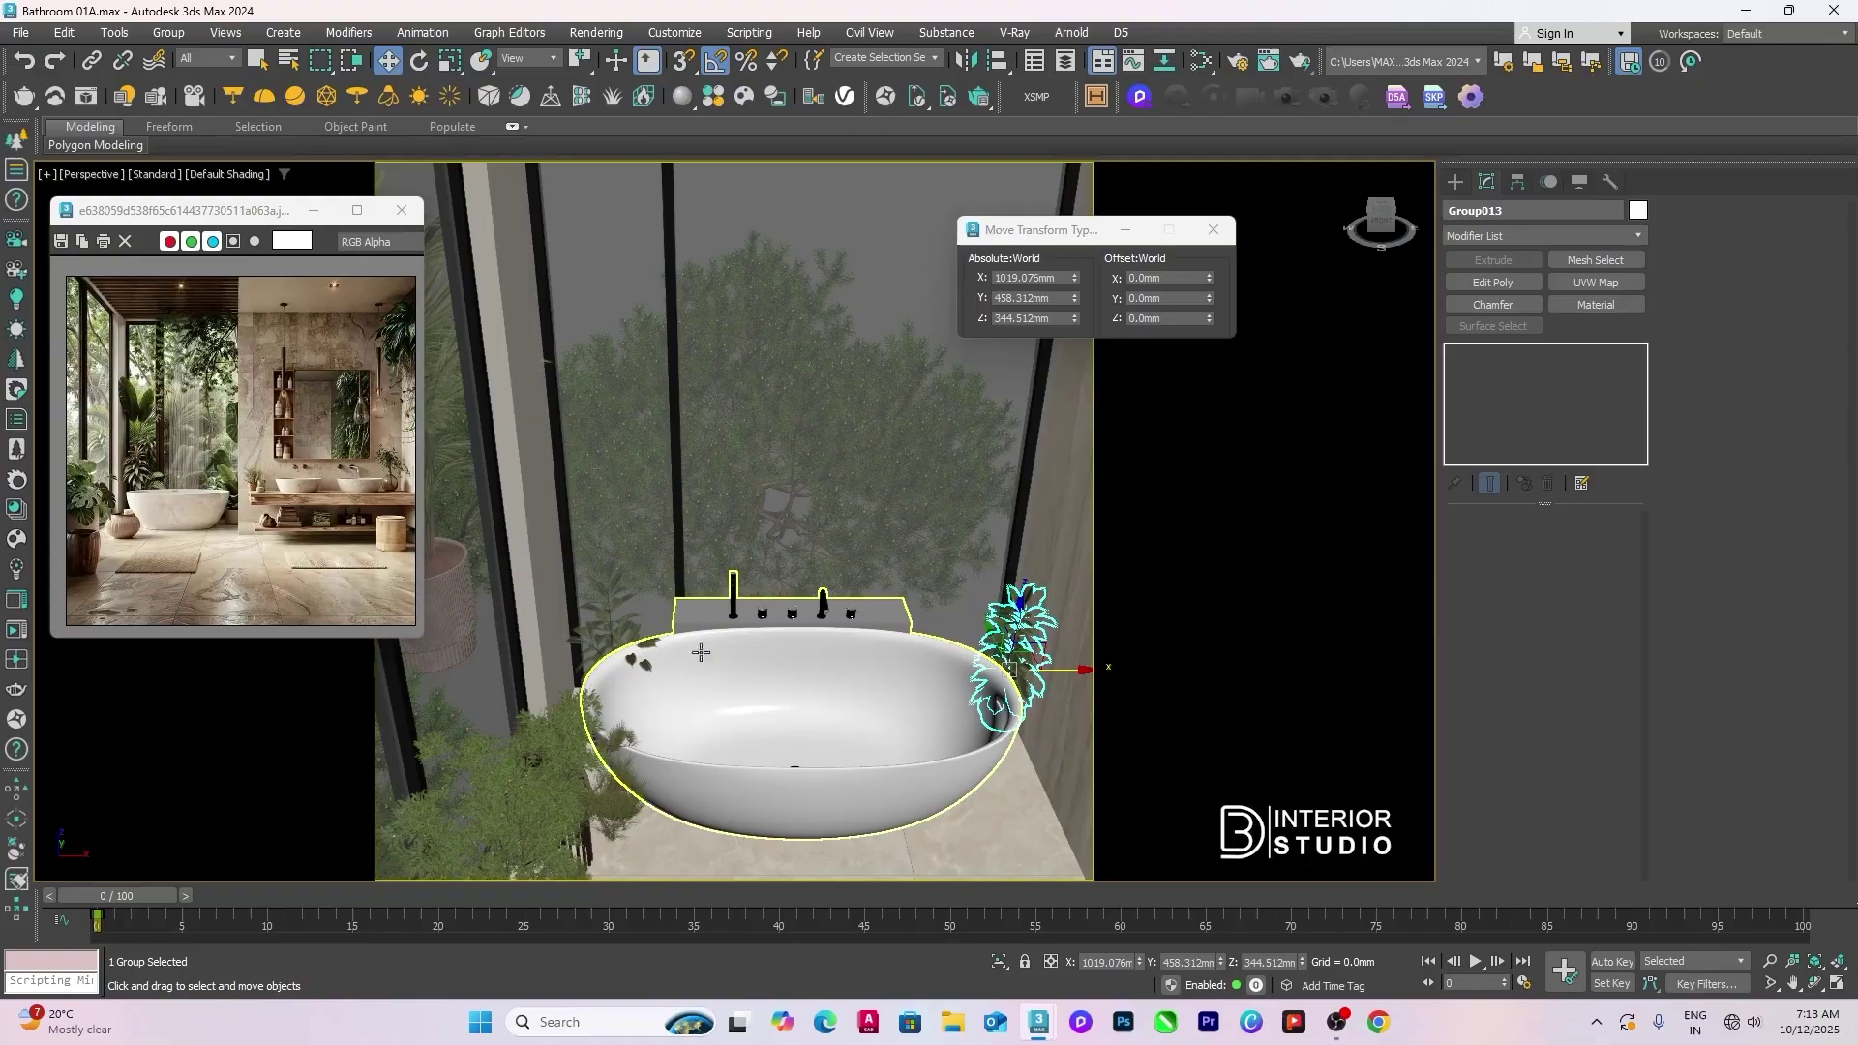
# Step: Set the scale of the leafy plant at the tub's side-window end to 75% in X, Y and Z
pyautogui.click(614, 627)
pyautogui.keyDown('alt'); pyautogui.moveTo(660, 640); pyautogui.dragTo(616, 658, button='middle'); pyautogui.keyUp('alt')
pyautogui.scroll(3, 616, 662)
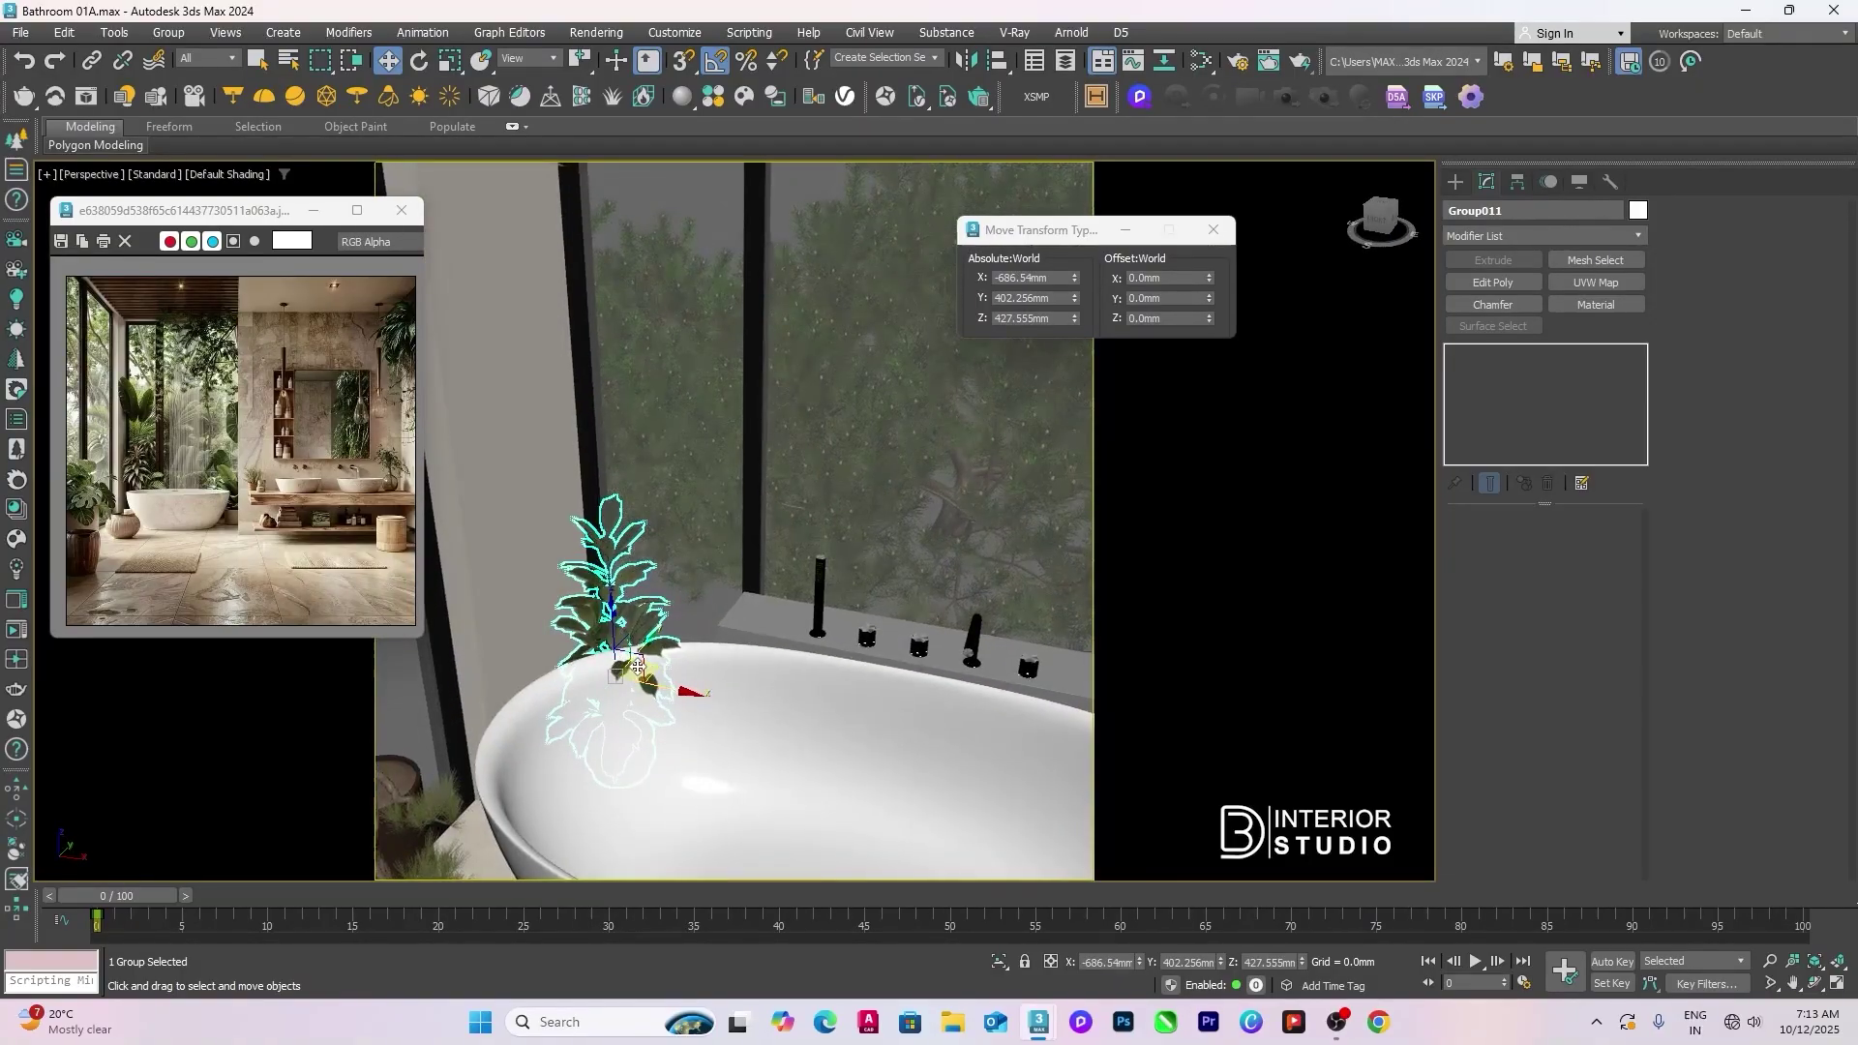
pyautogui.press('r')
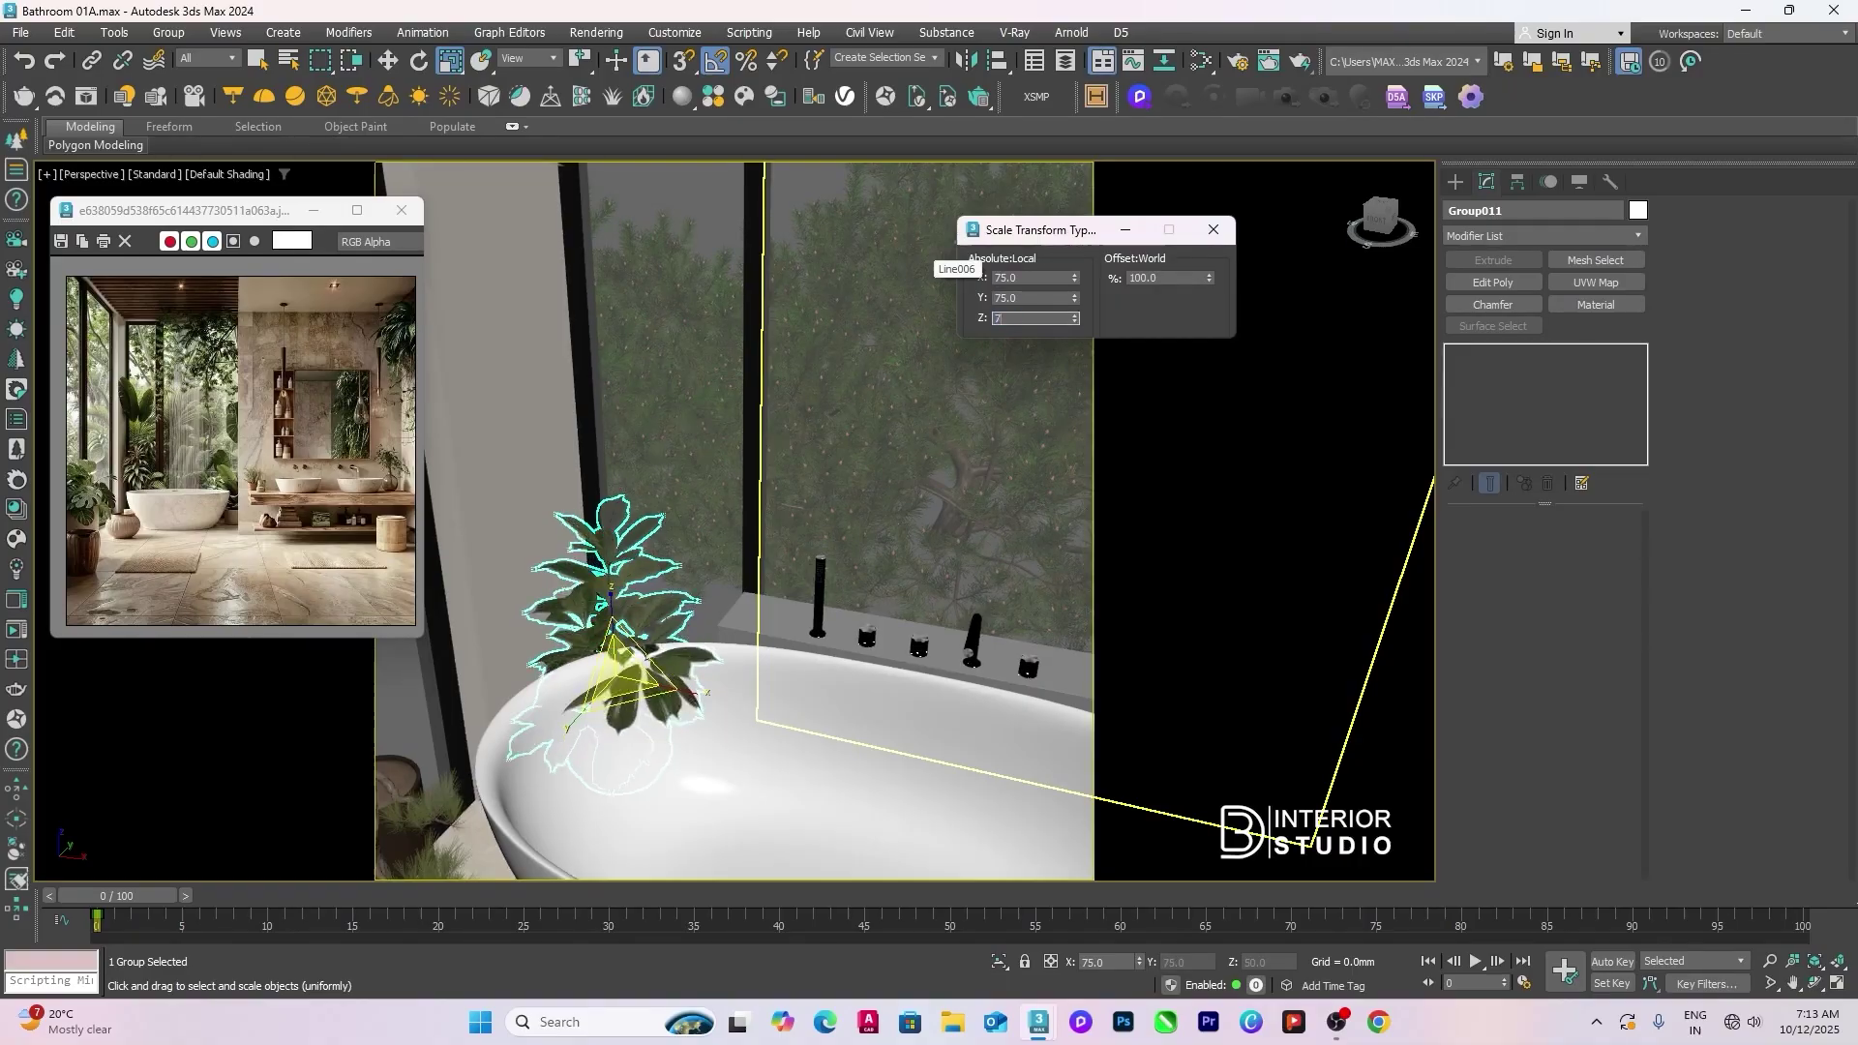
# Step: Align the enlarged leafy plant at the tub's side-window end to the floor in Z
pyautogui.moveTo(685, 356); pyautogui.dragTo(714, 197, button='middle')
pyautogui.press('w')
pyautogui.hotkey('alt', 'a')
pyautogui.click(601, 813)
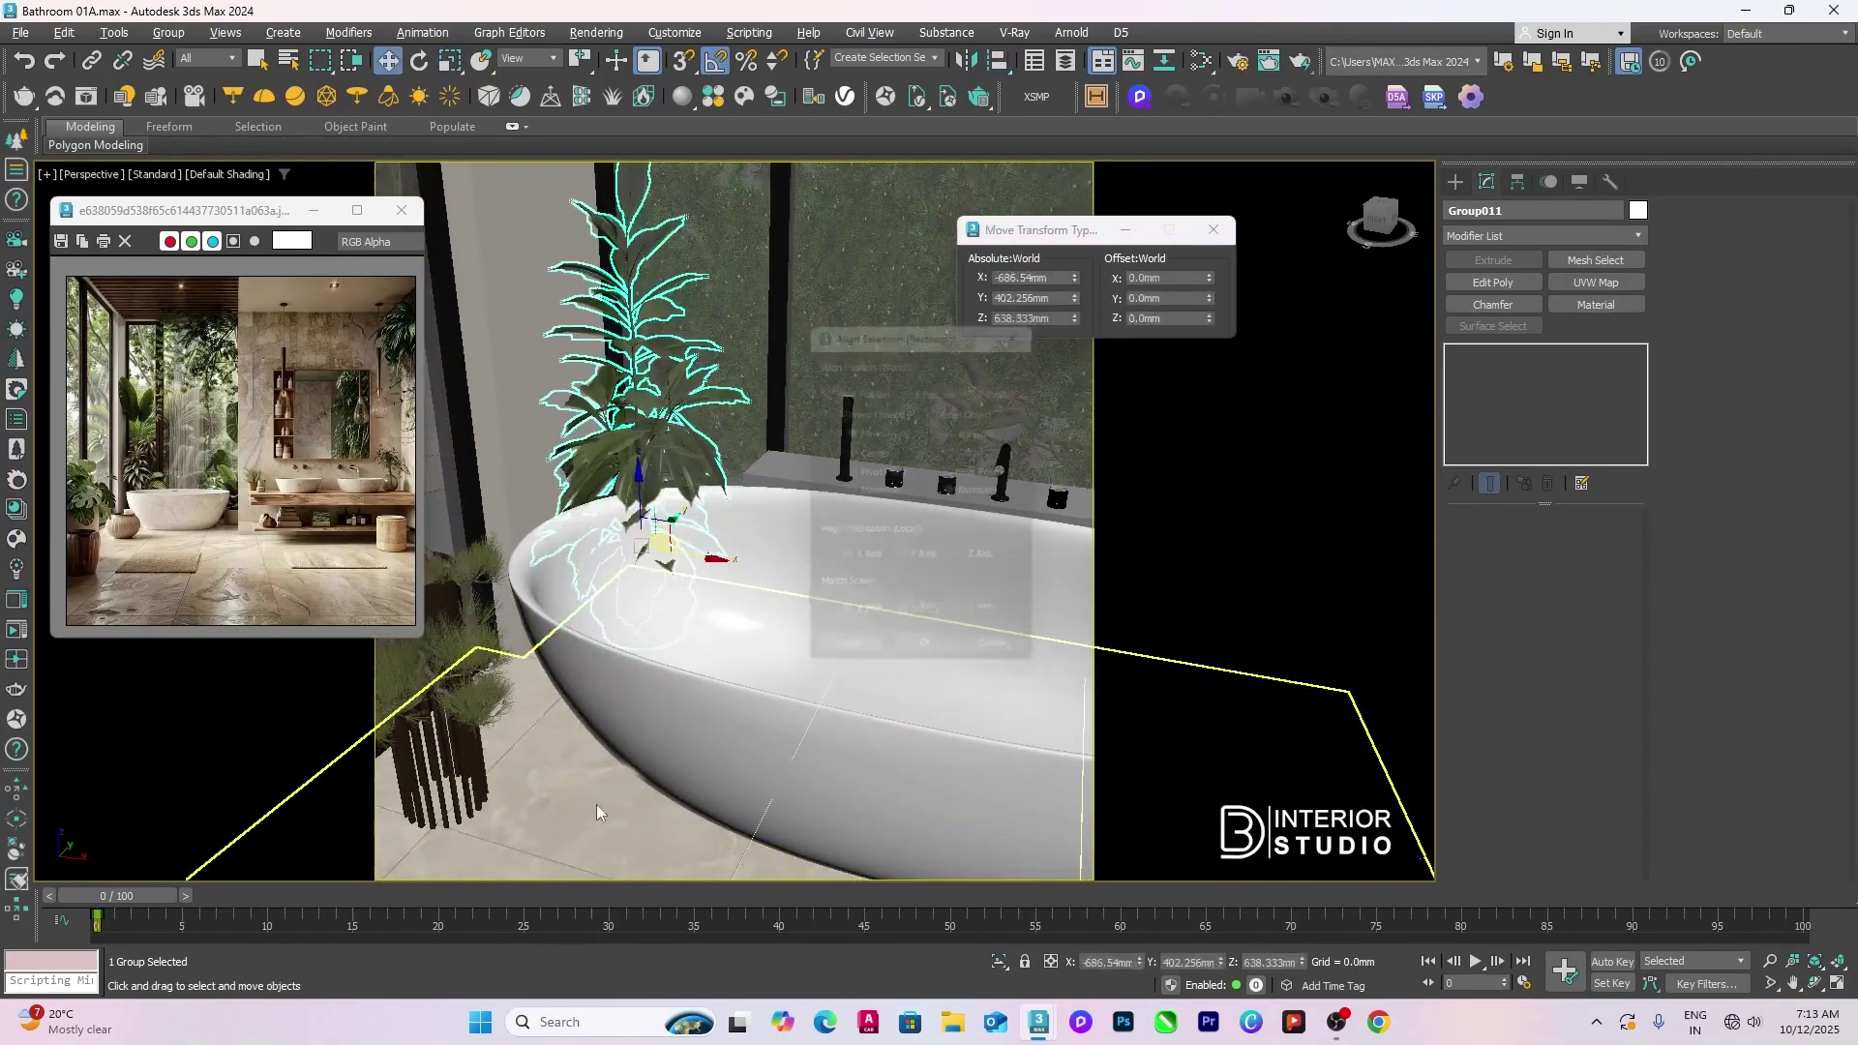
pyautogui.click(919, 665)
# Step: Move the enlarged leafy plant back from the tub into the corner between the two windows
pyautogui.keyDown('alt'); pyautogui.moveTo(771, 597); pyautogui.dragTo(606, 596, button='middle'); pyautogui.keyUp('alt')
pyautogui.click(751, 581)
pyautogui.moveTo(606, 596); pyautogui.dragTo(838, 626, button='middle')
pyautogui.click(696, 531)
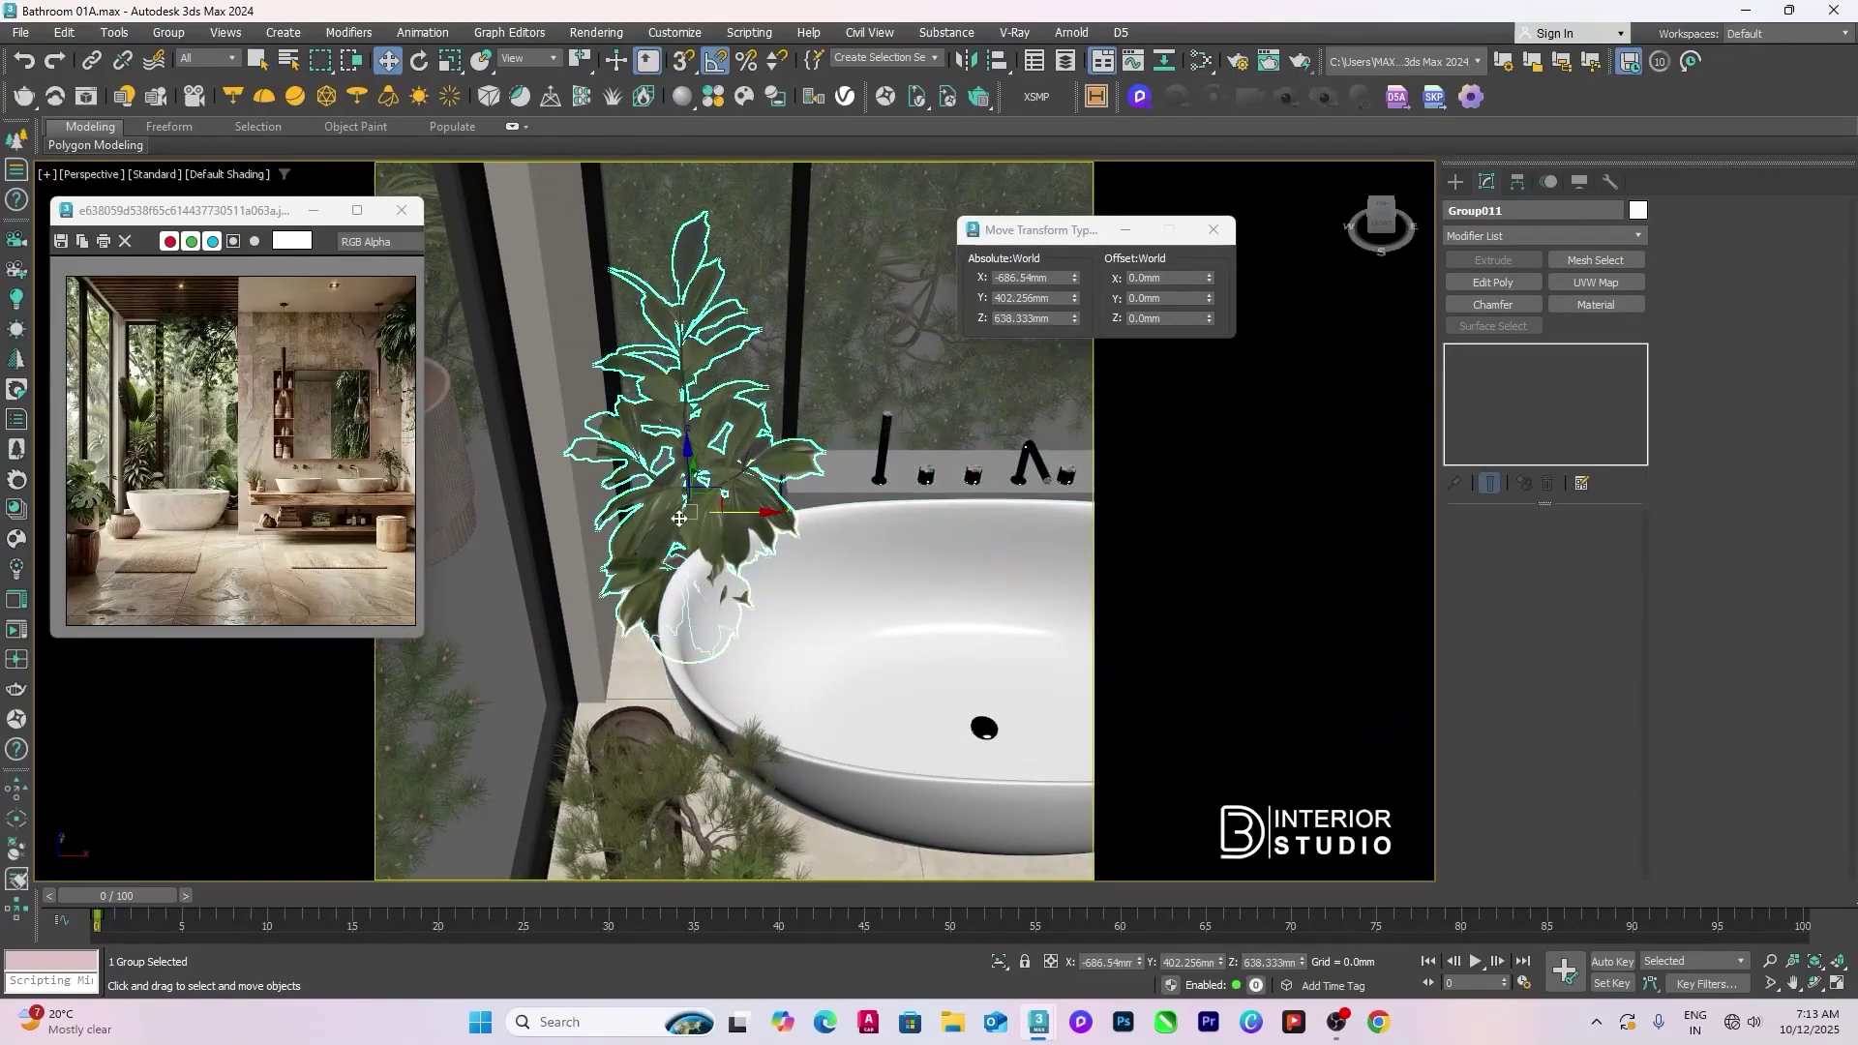
pyautogui.keyDown('alt'); pyautogui.moveTo(691, 531); pyautogui.dragTo(661, 552, button='middle'); pyautogui.keyUp('alt')
pyautogui.moveTo(708, 470); pyautogui.dragTo(746, 508)
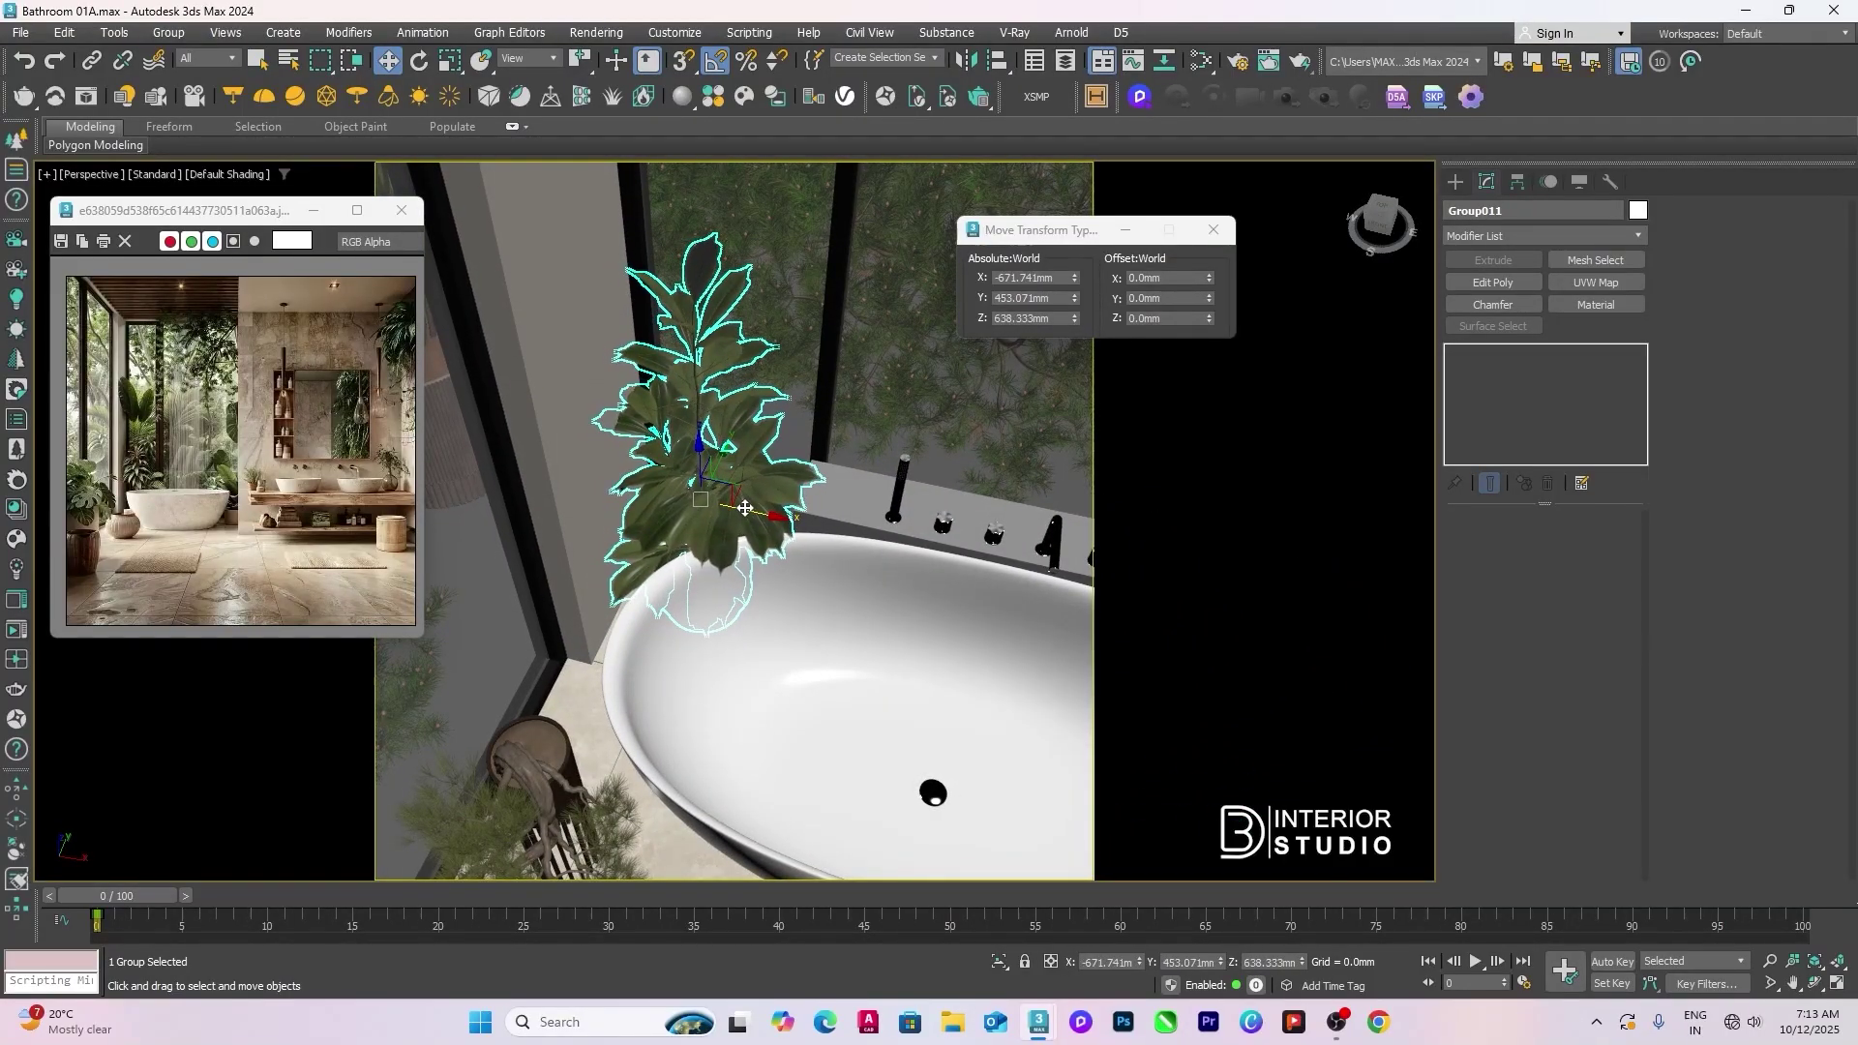
# Step: In the wireframe top view, rotate the window-corner plant 30° about Z and nudge it toward the back window
pyautogui.press('t')
pyautogui.press('F3')
pyautogui.press('z')
pyautogui.moveTo(788, 540); pyautogui.dragTo(750, 594, button='middle')
pyautogui.scroll(-3, 750, 594)
pyautogui.press('e')
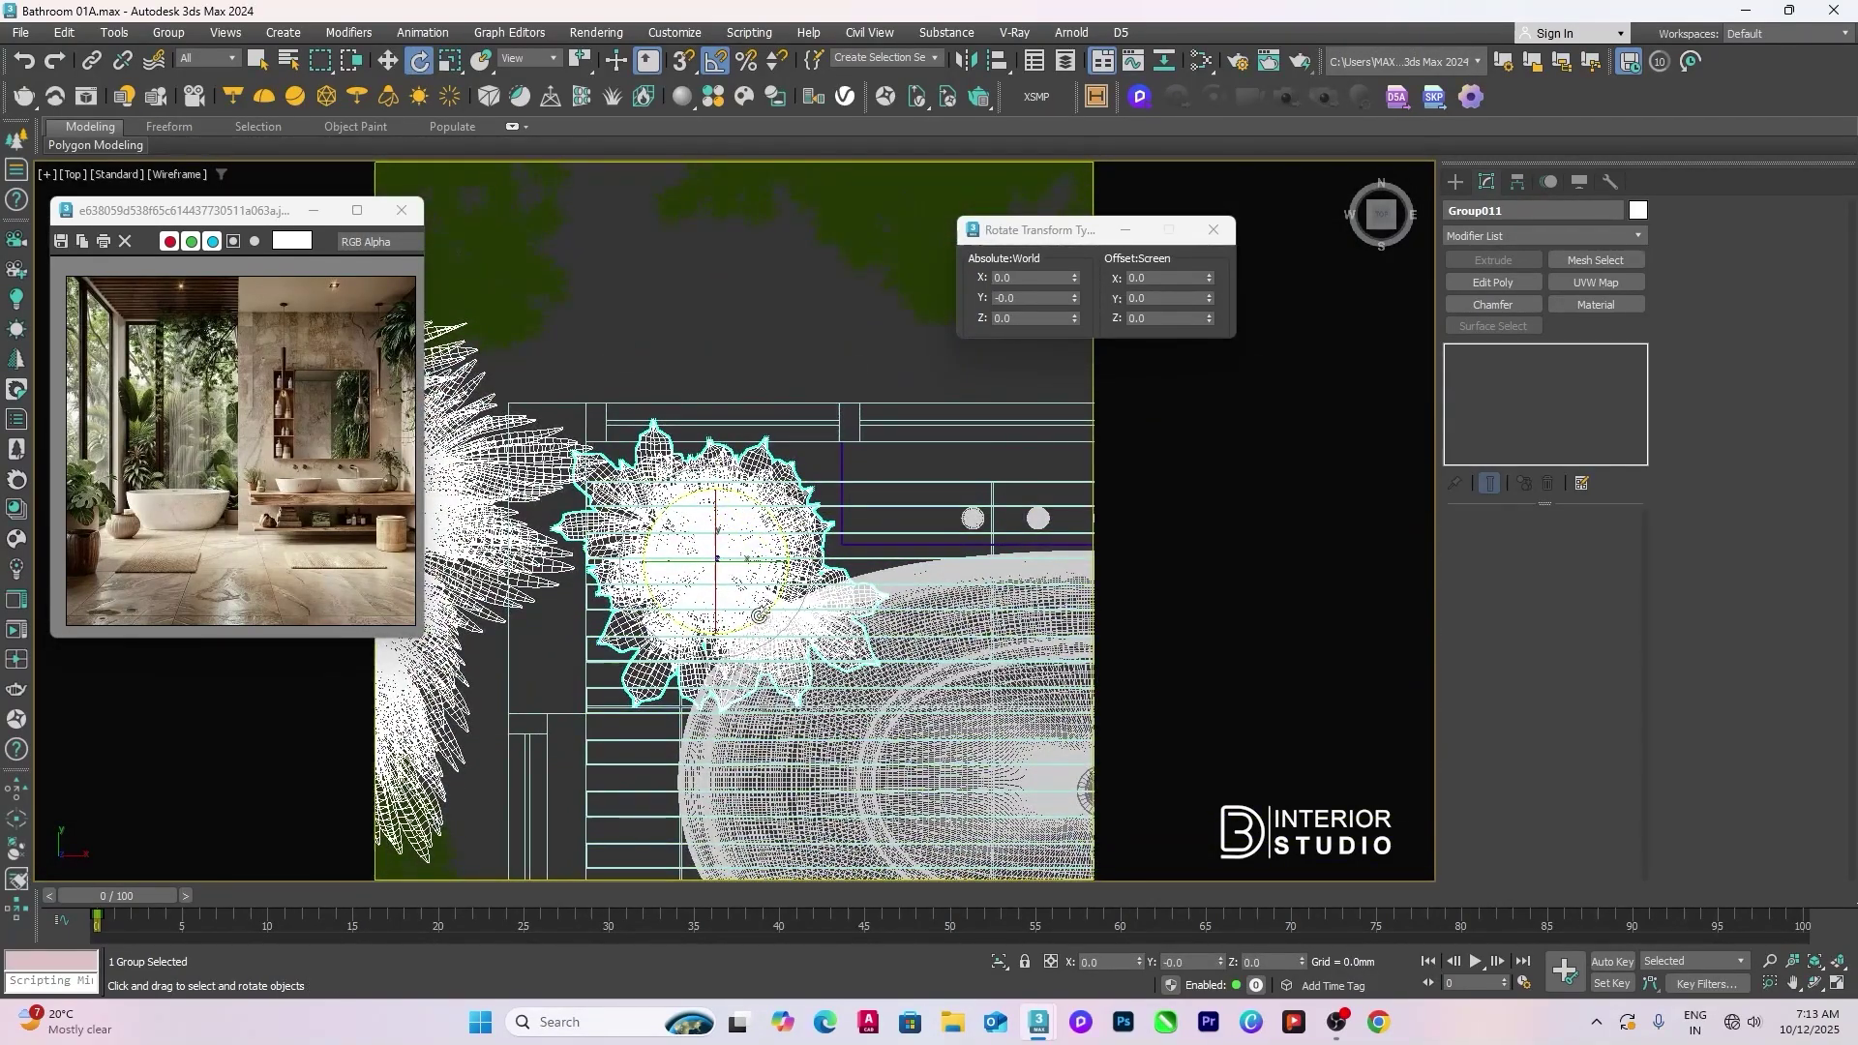
pyautogui.moveTo(767, 602); pyautogui.dragTo(781, 607)
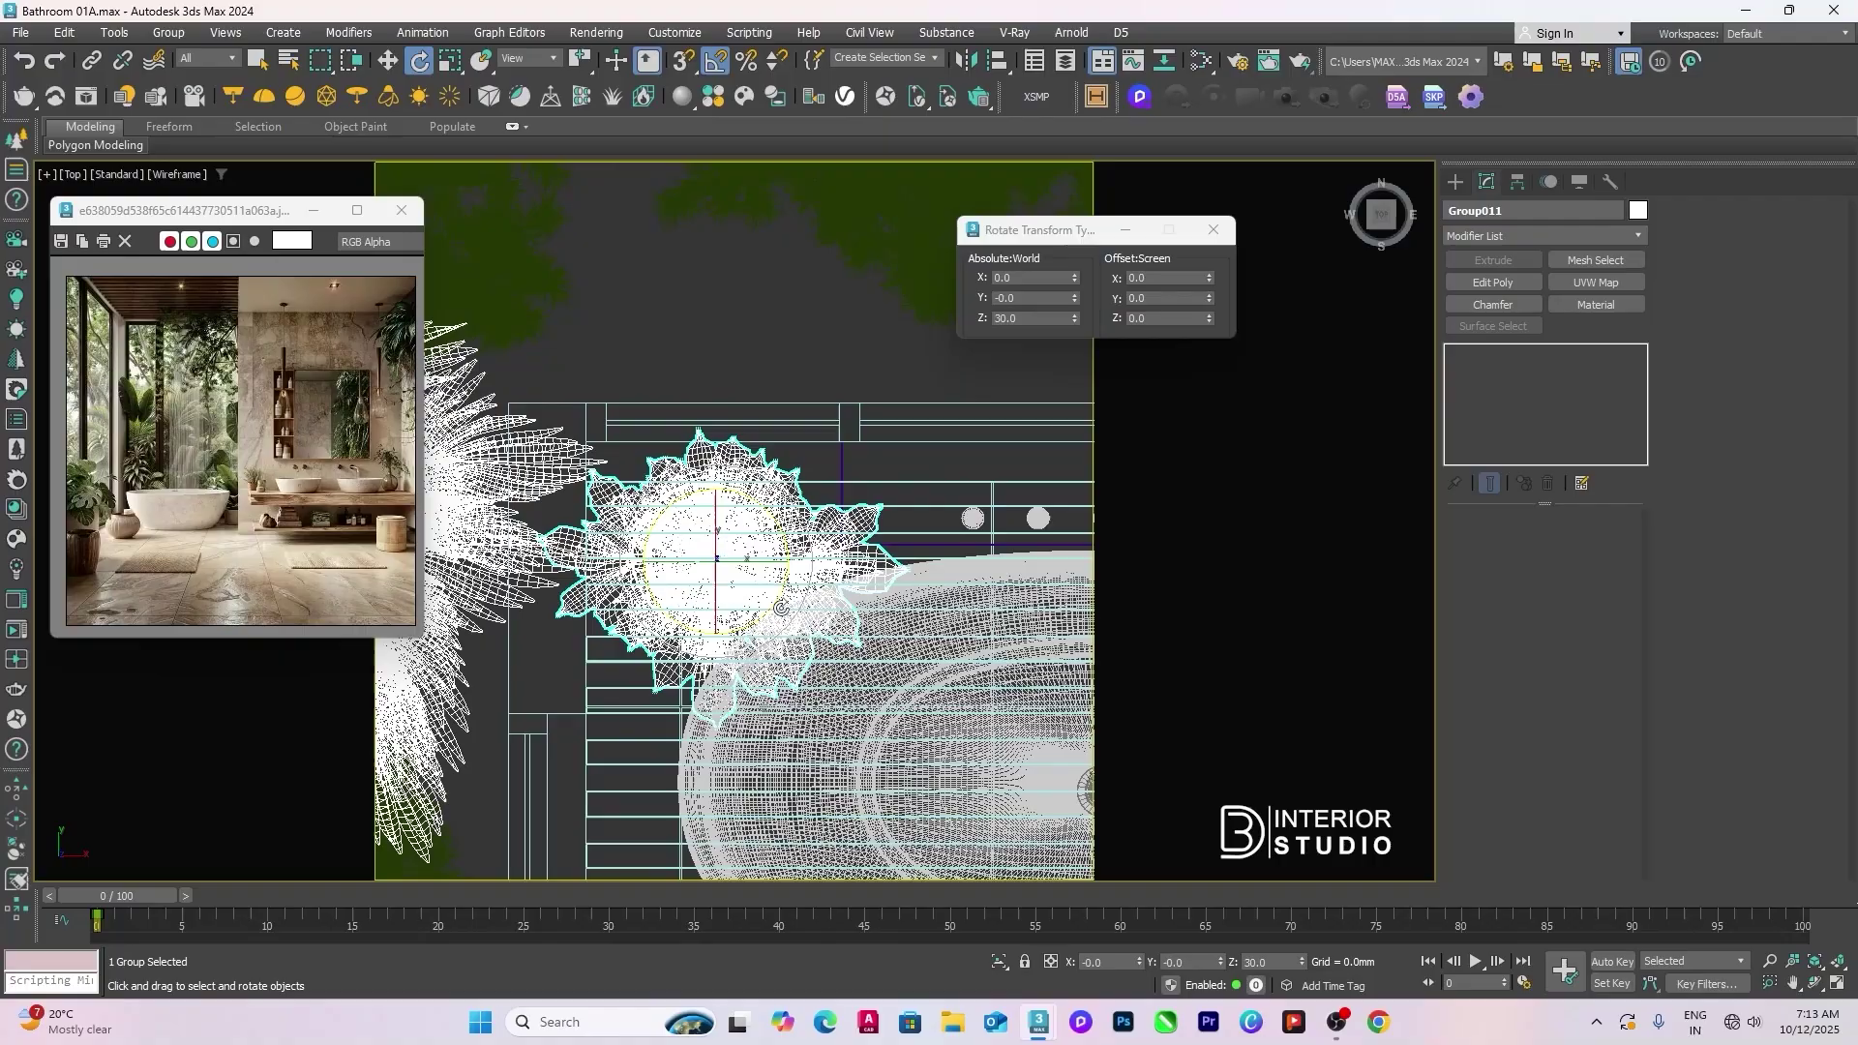
pyautogui.moveTo(744, 537); pyautogui.dragTo(743, 532)
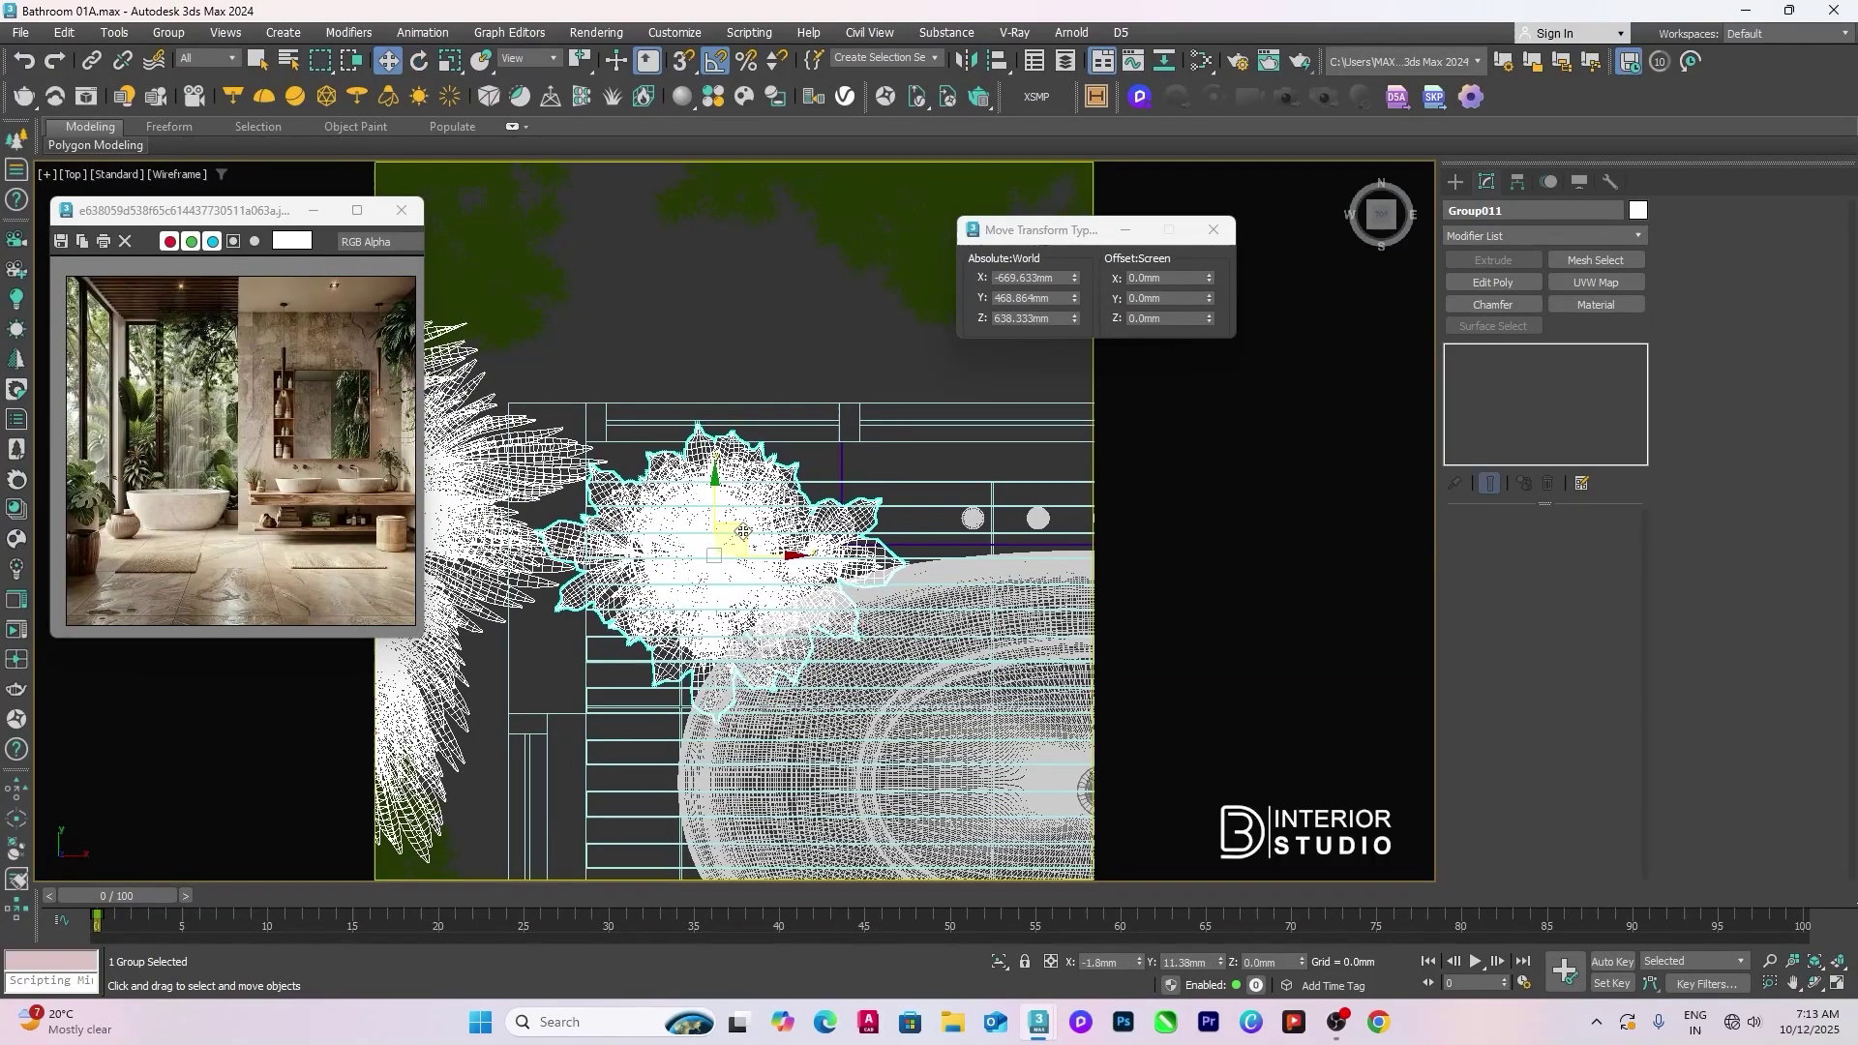
# Step: Rotate the smaller leafy plant at the tub's wall end and move it into the corner by the back window
pyautogui.scroll(-3, 743, 532)
pyautogui.scroll(3, 845, 572)
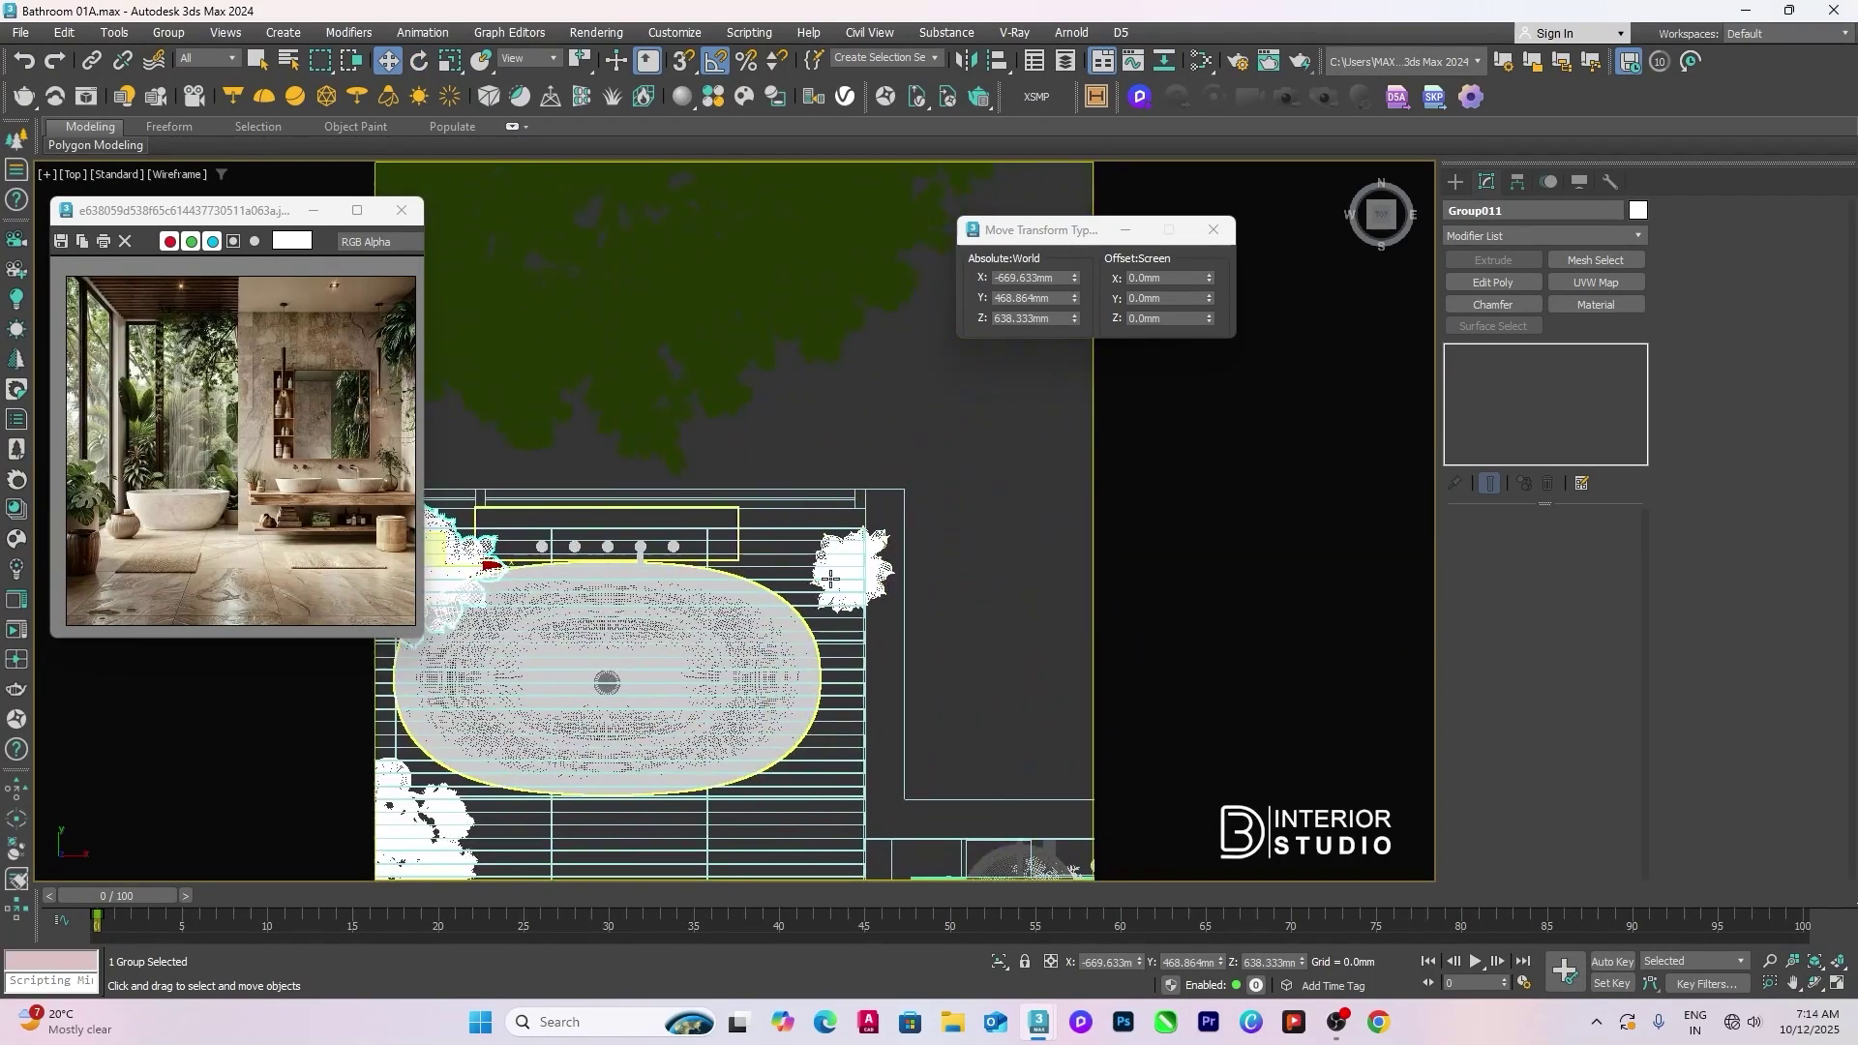
pyautogui.moveTo(889, 564); pyautogui.dragTo(827, 543)
pyautogui.press('e')
pyautogui.moveTo(837, 608); pyautogui.dragTo(881, 574)
pyautogui.press('w')
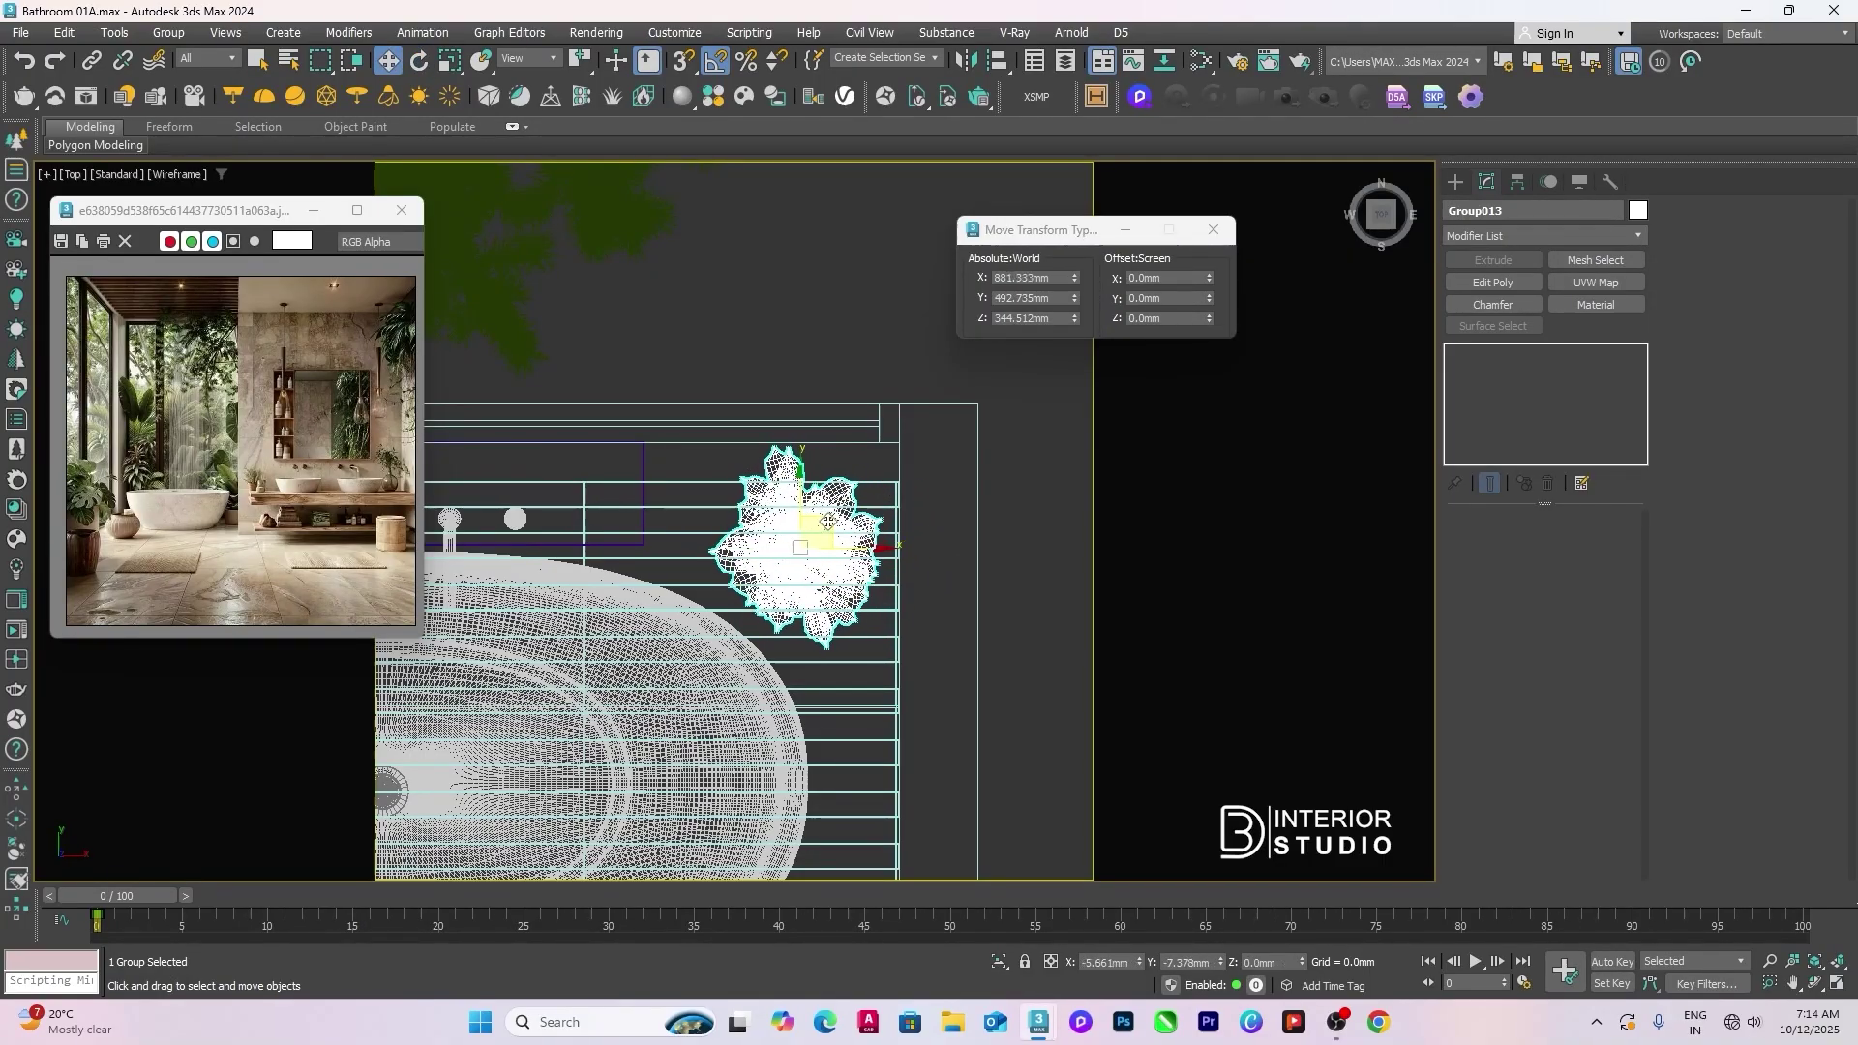
# Step: Set the scale of the leafy plant in the wall-side corner to 75% in X, Y and Z
pyautogui.press('r')
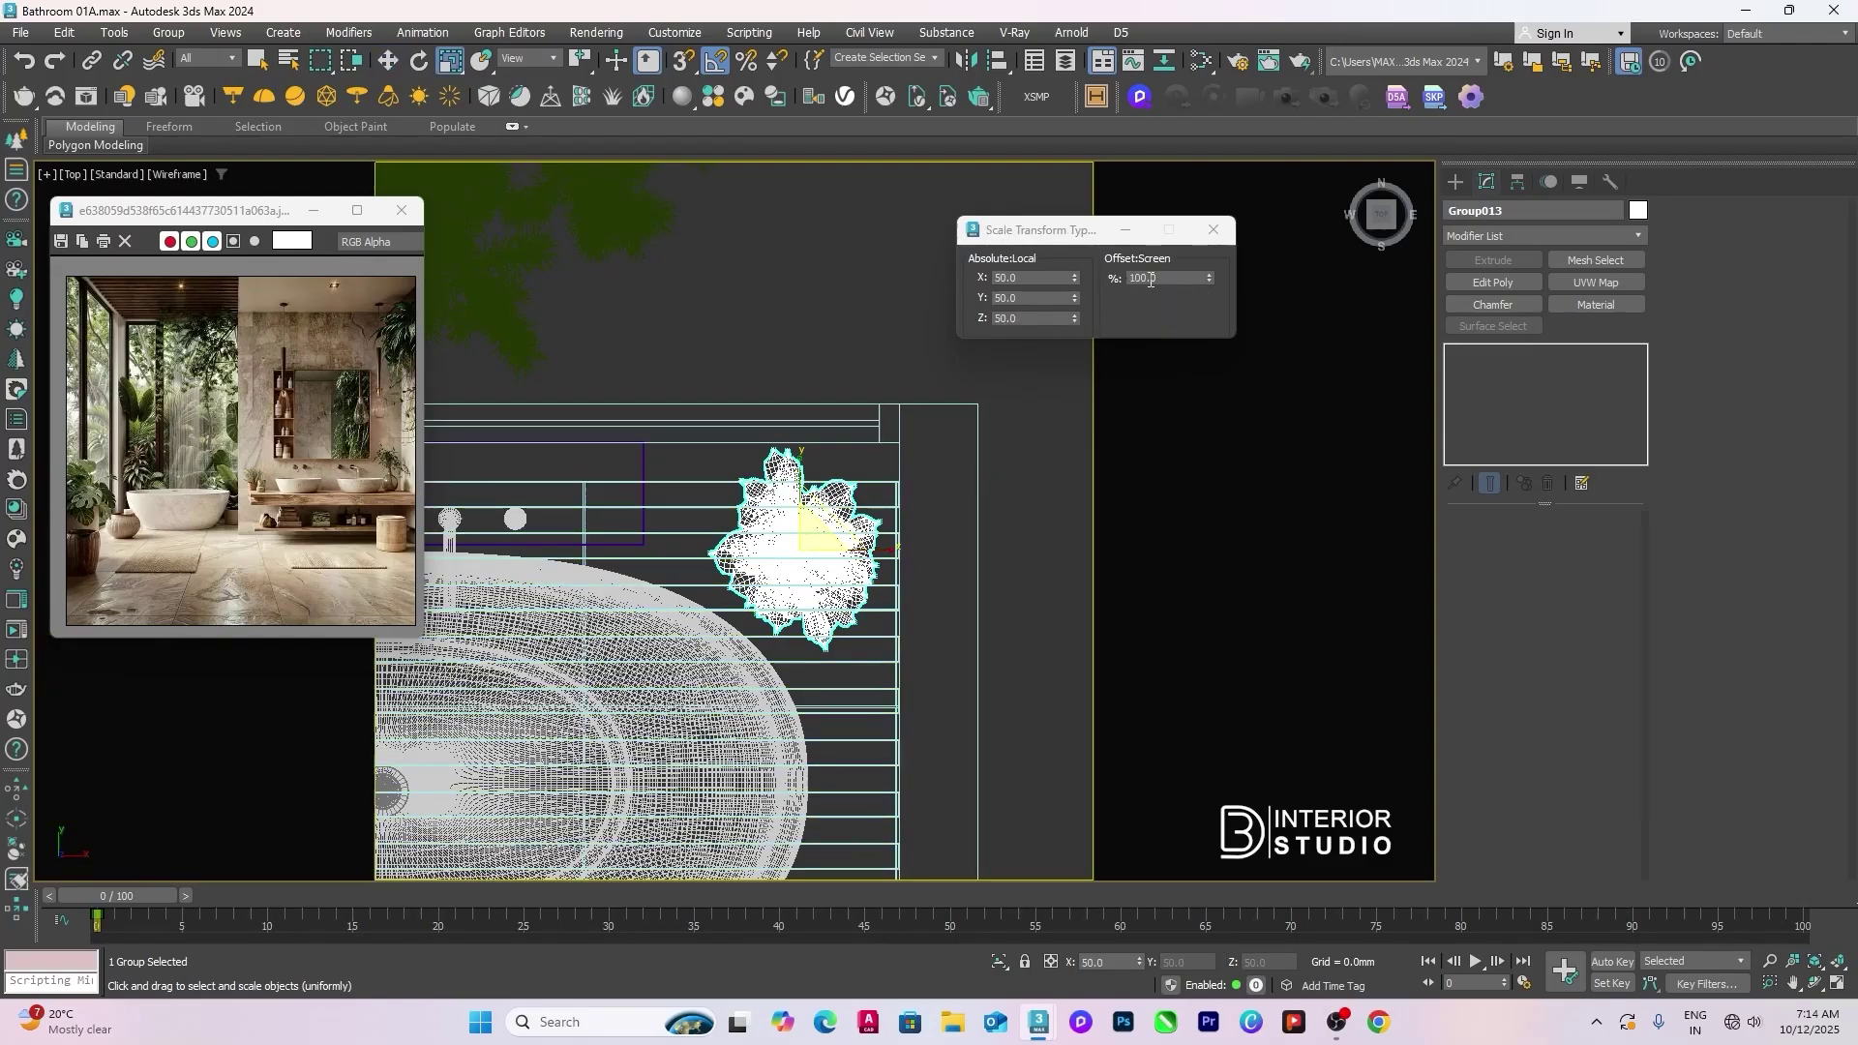
pyautogui.doubleClick(1029, 277)
pyautogui.write('75')
pyautogui.press('Tab')
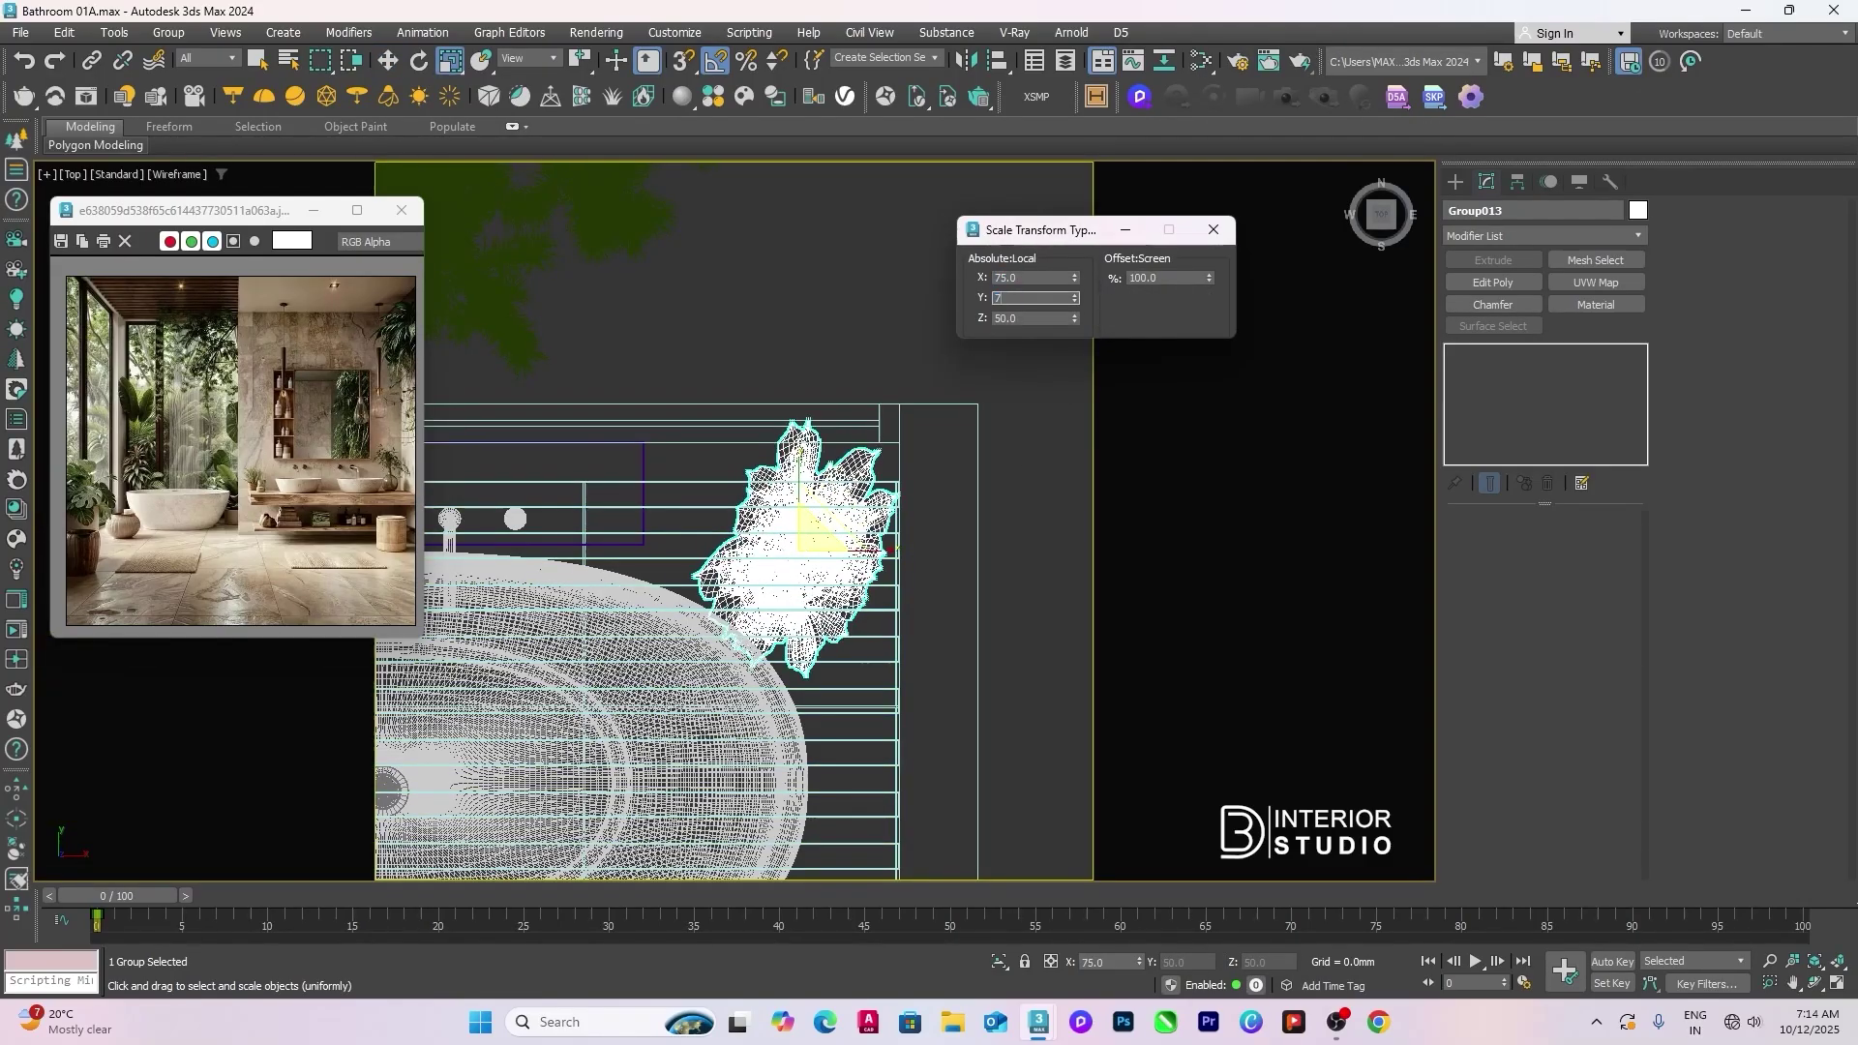
pyautogui.write('75')
pyautogui.press('Tab')
pyautogui.write('7')
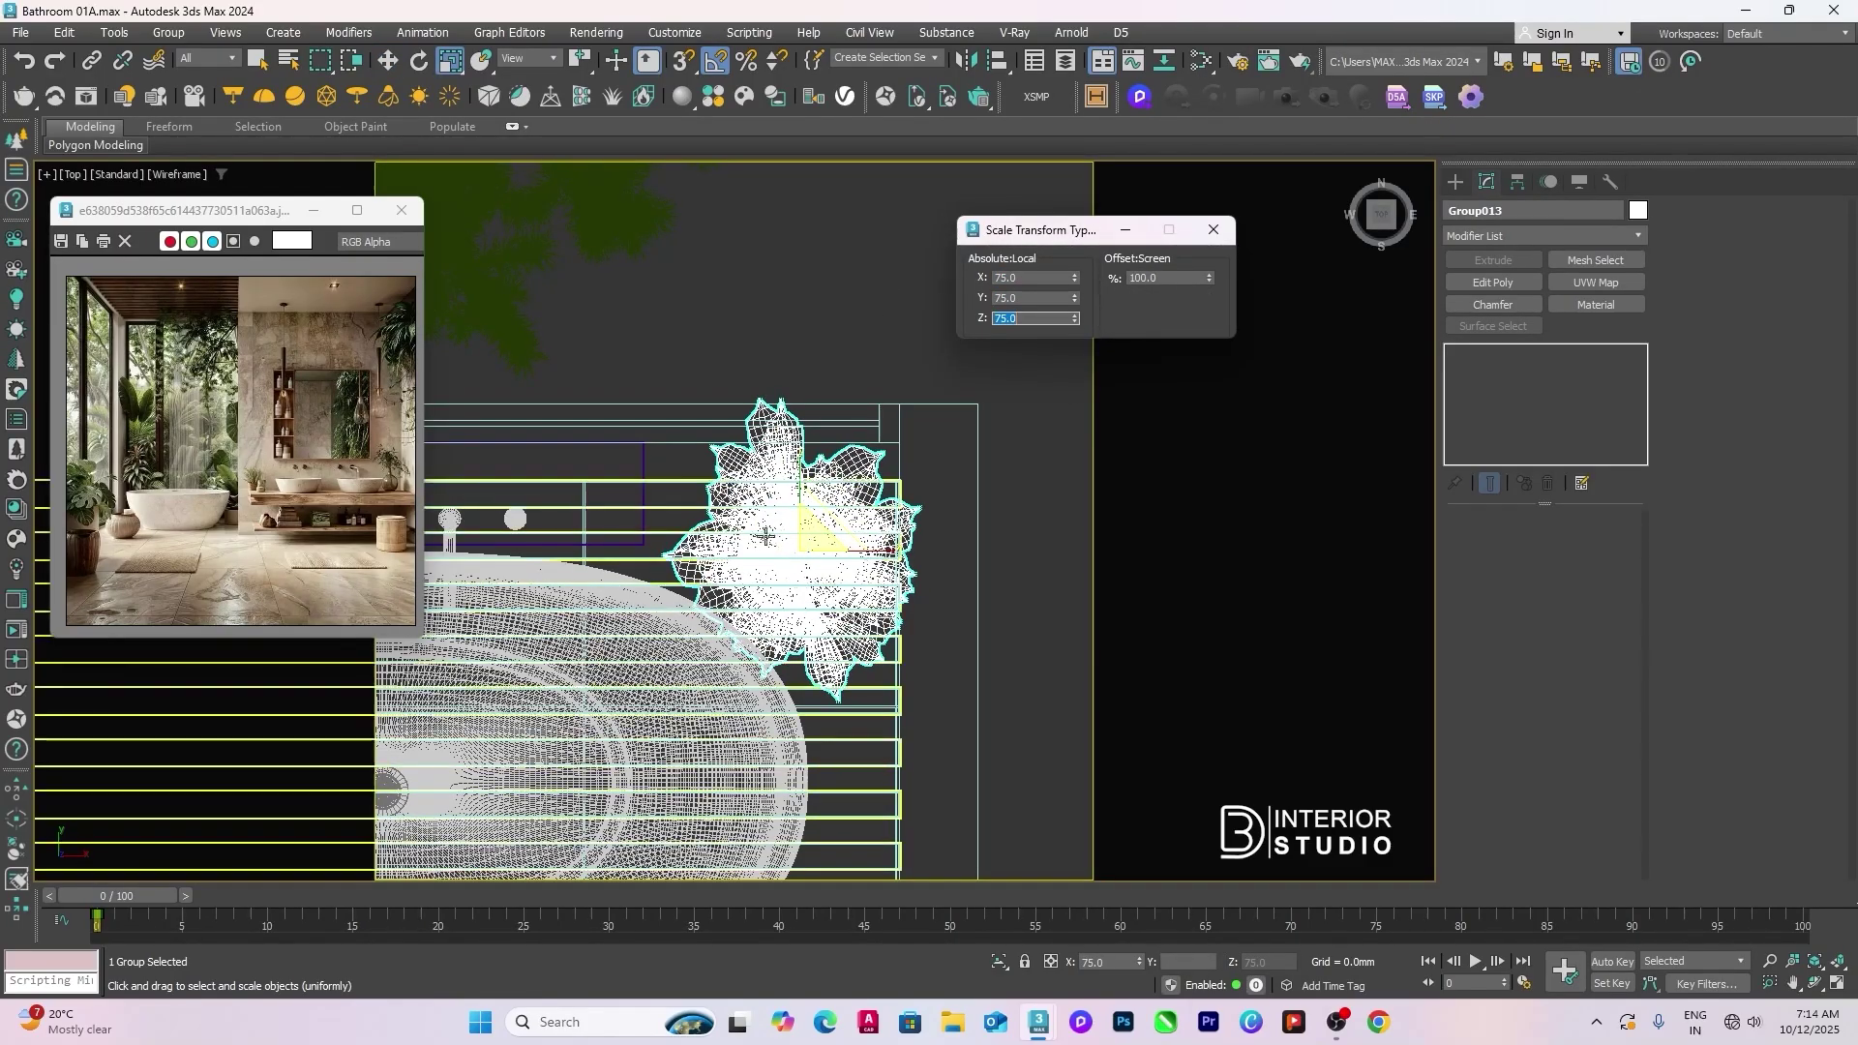
# Step: Align the base of the scaled-down leafy plant in the wall-side corner to the floor surface in Z
pyautogui.click(995, 573)
pyautogui.scroll(-5, 996, 573)
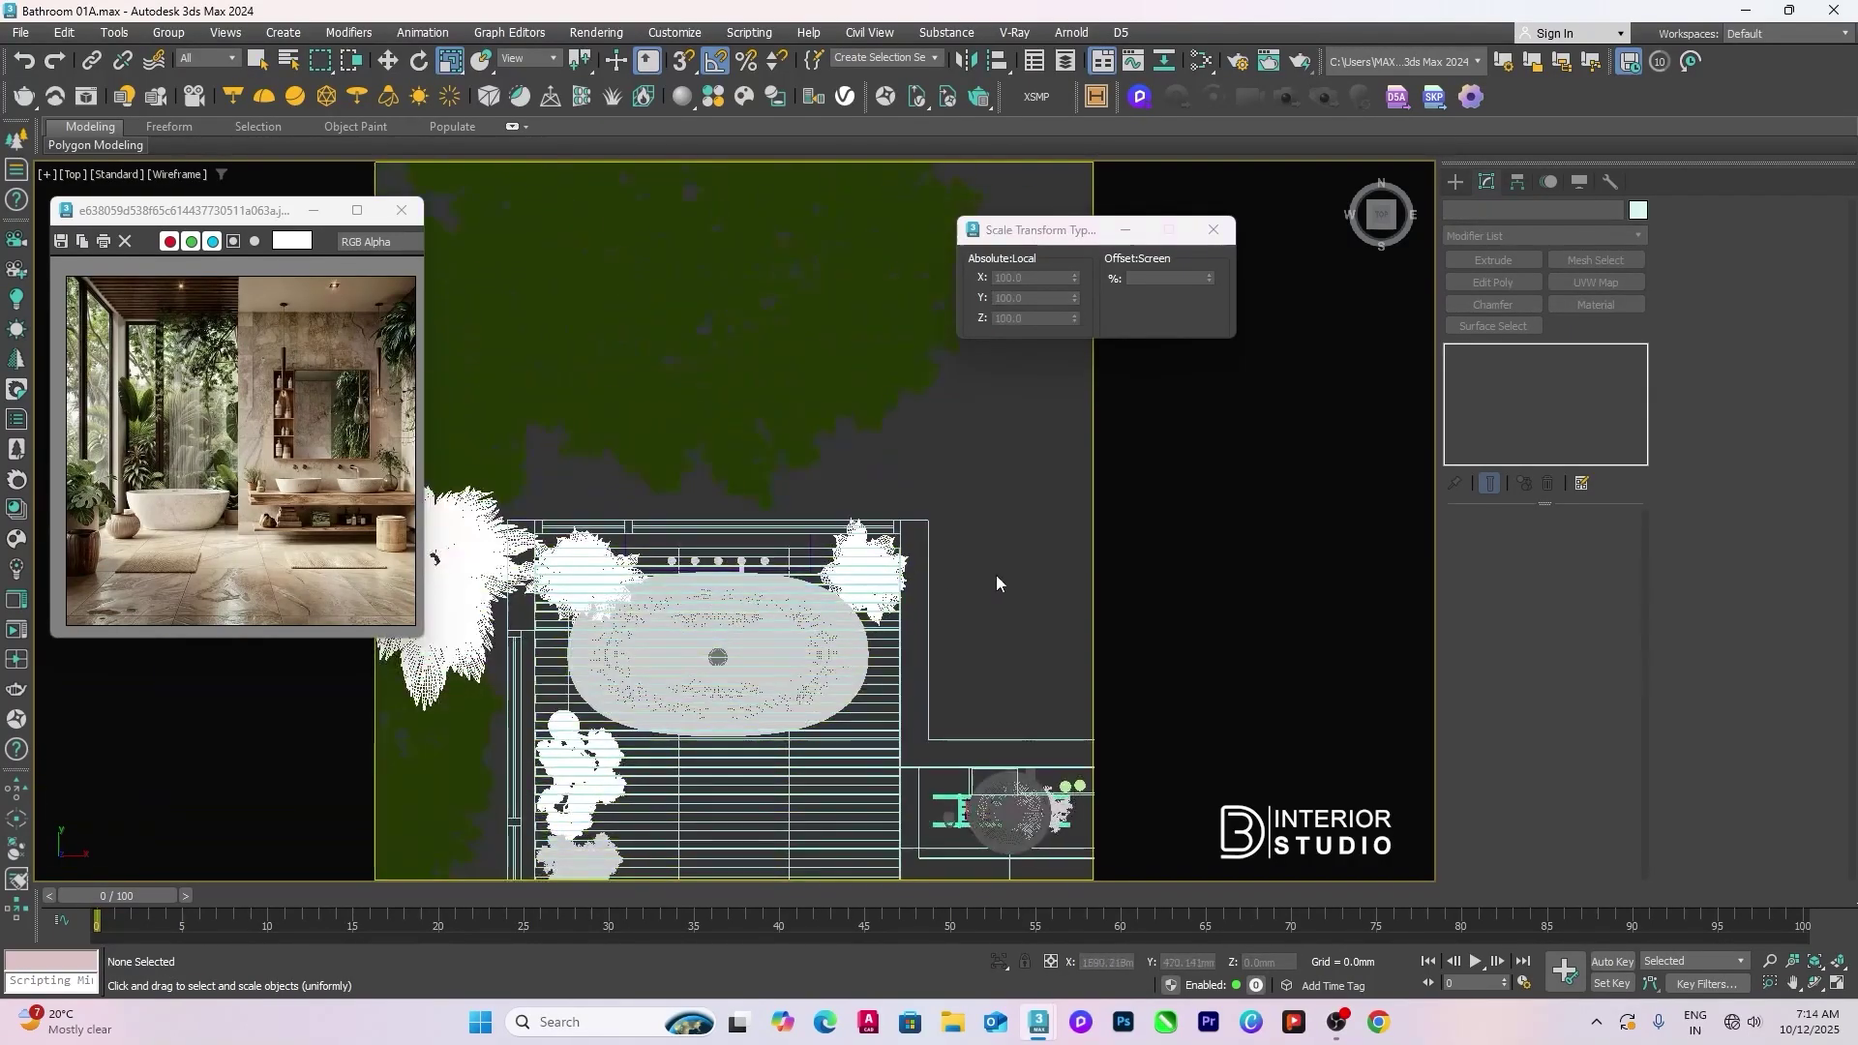
pyautogui.press('c')
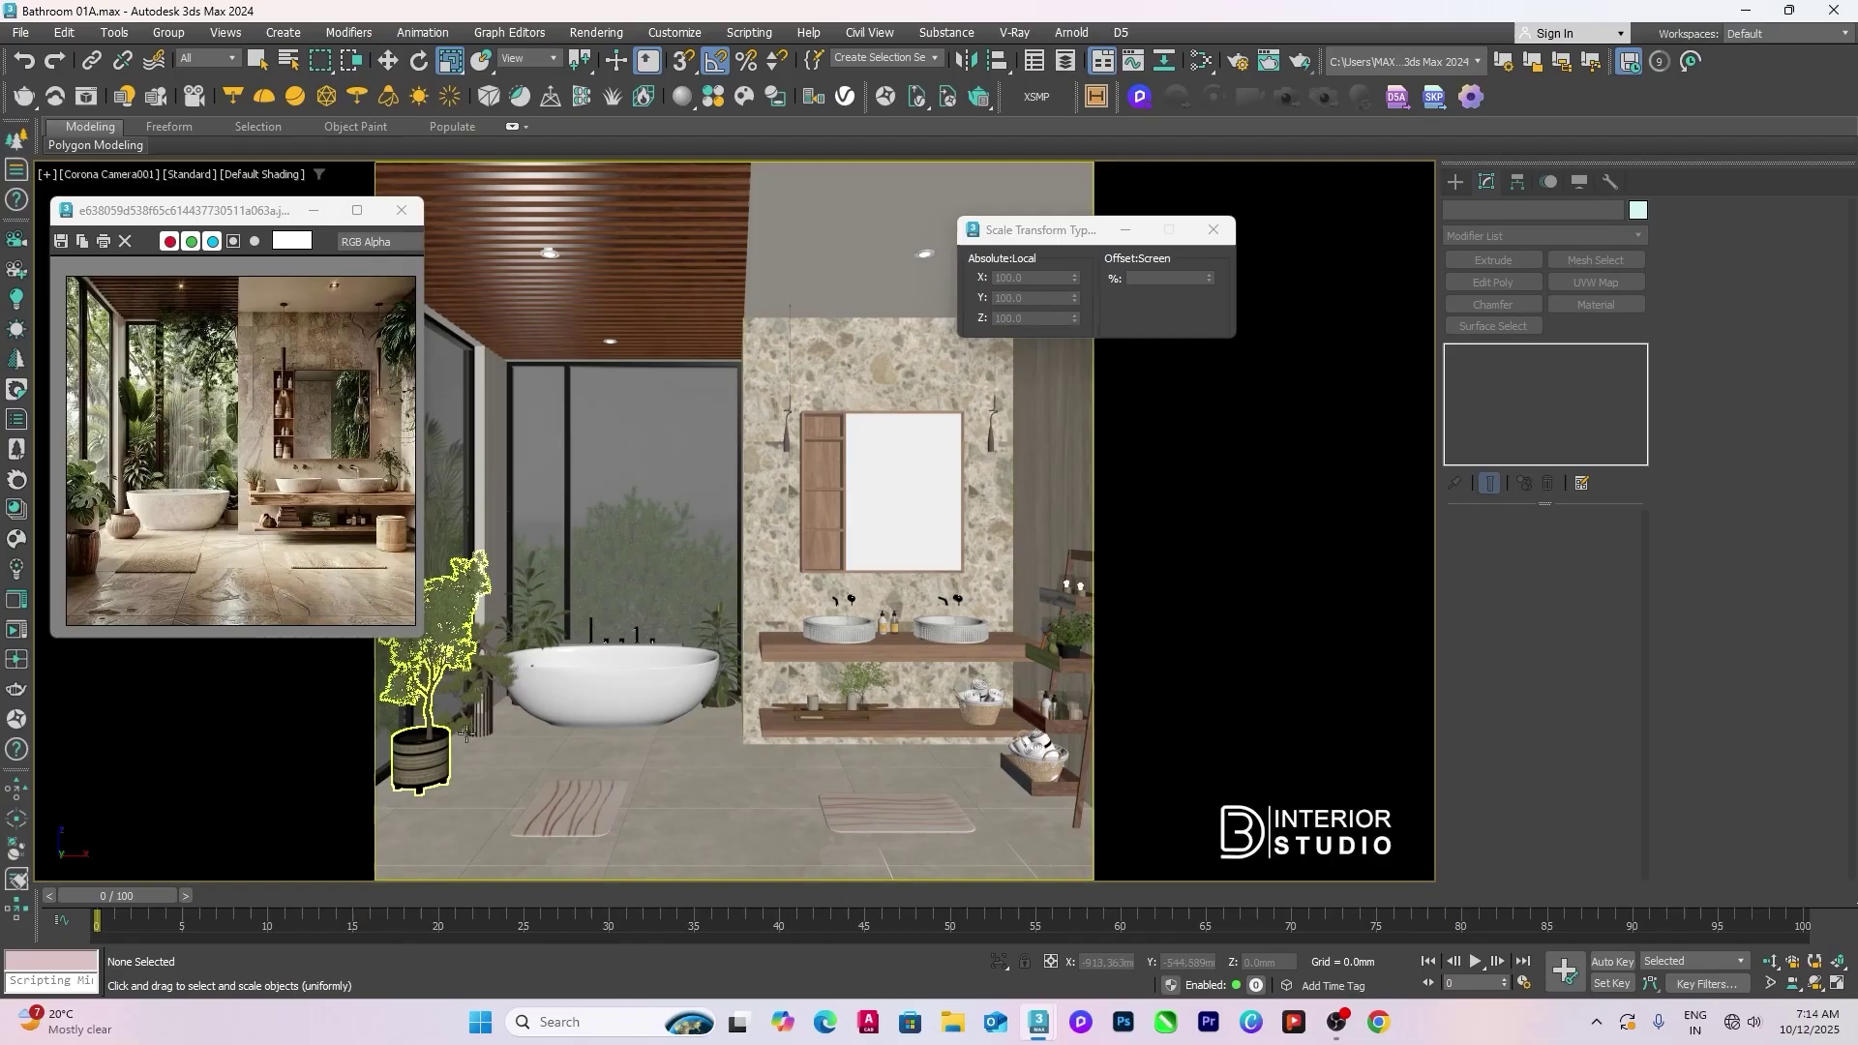
pyautogui.click(726, 697)
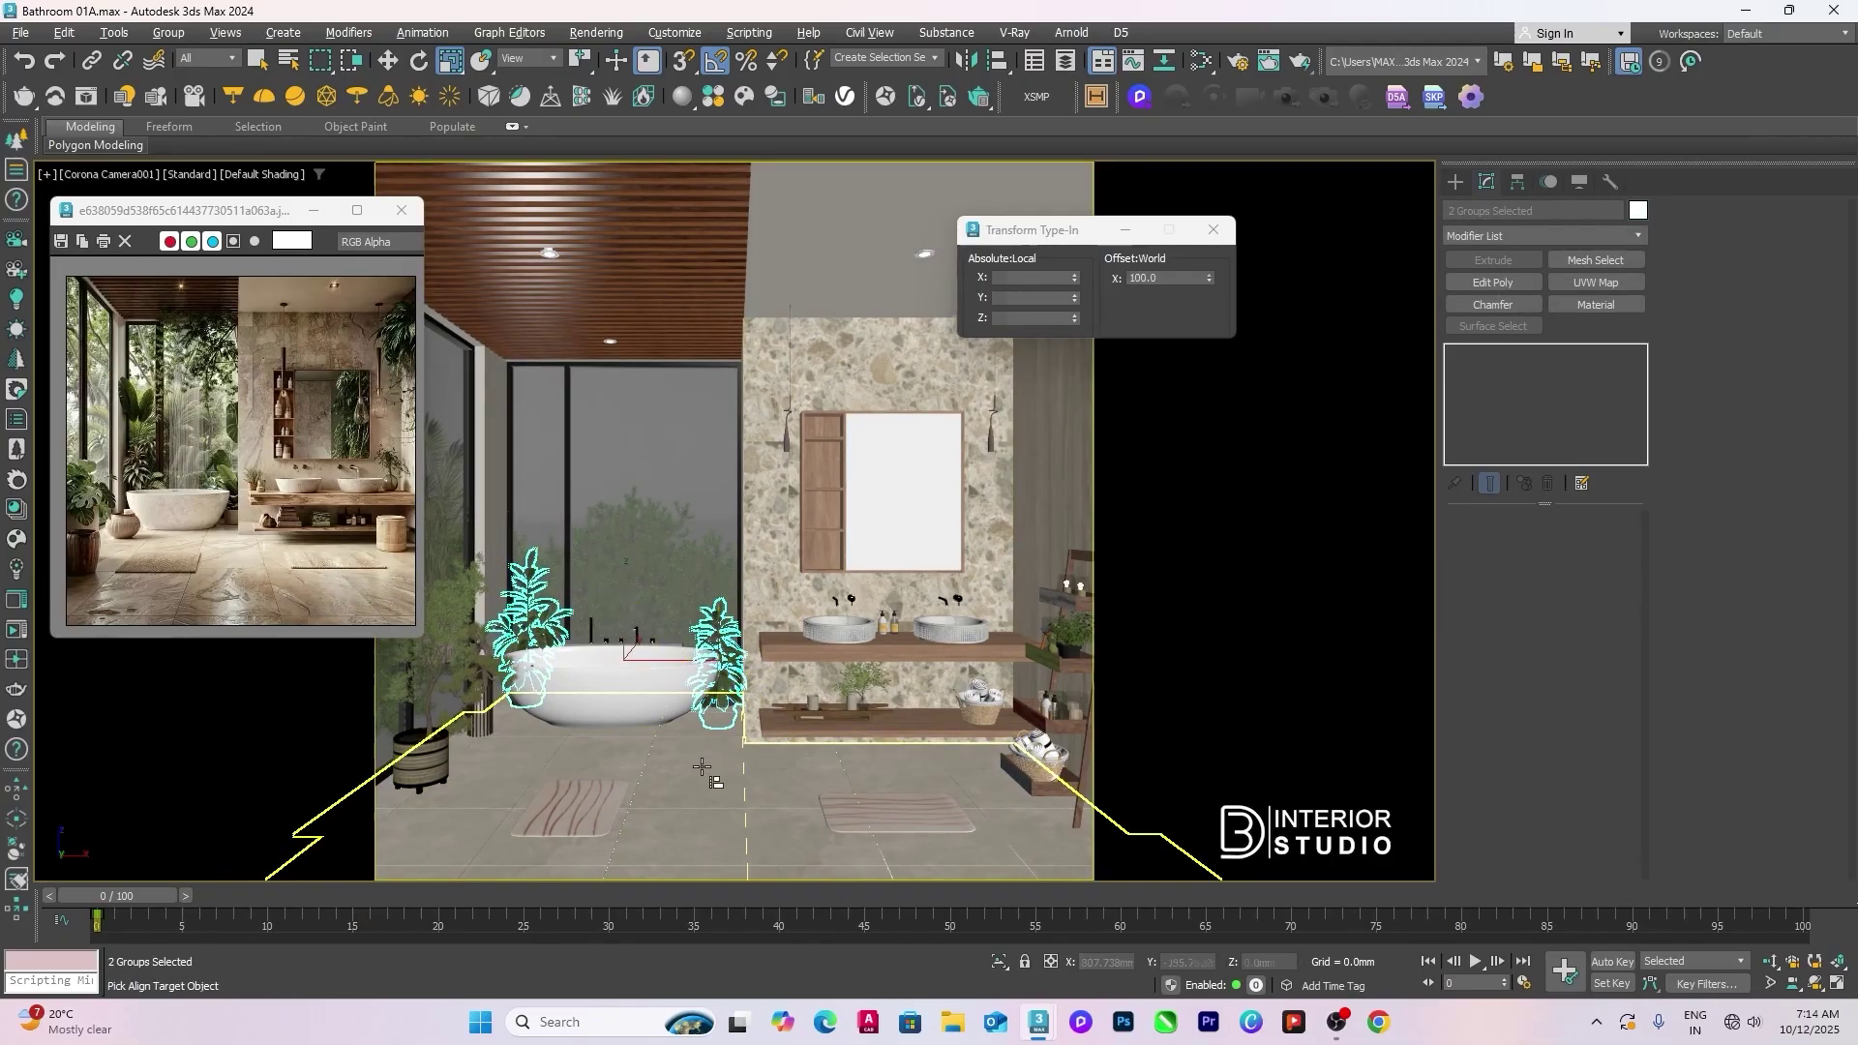
pyautogui.hotkey('alt', 'a')
pyautogui.click(925, 742)
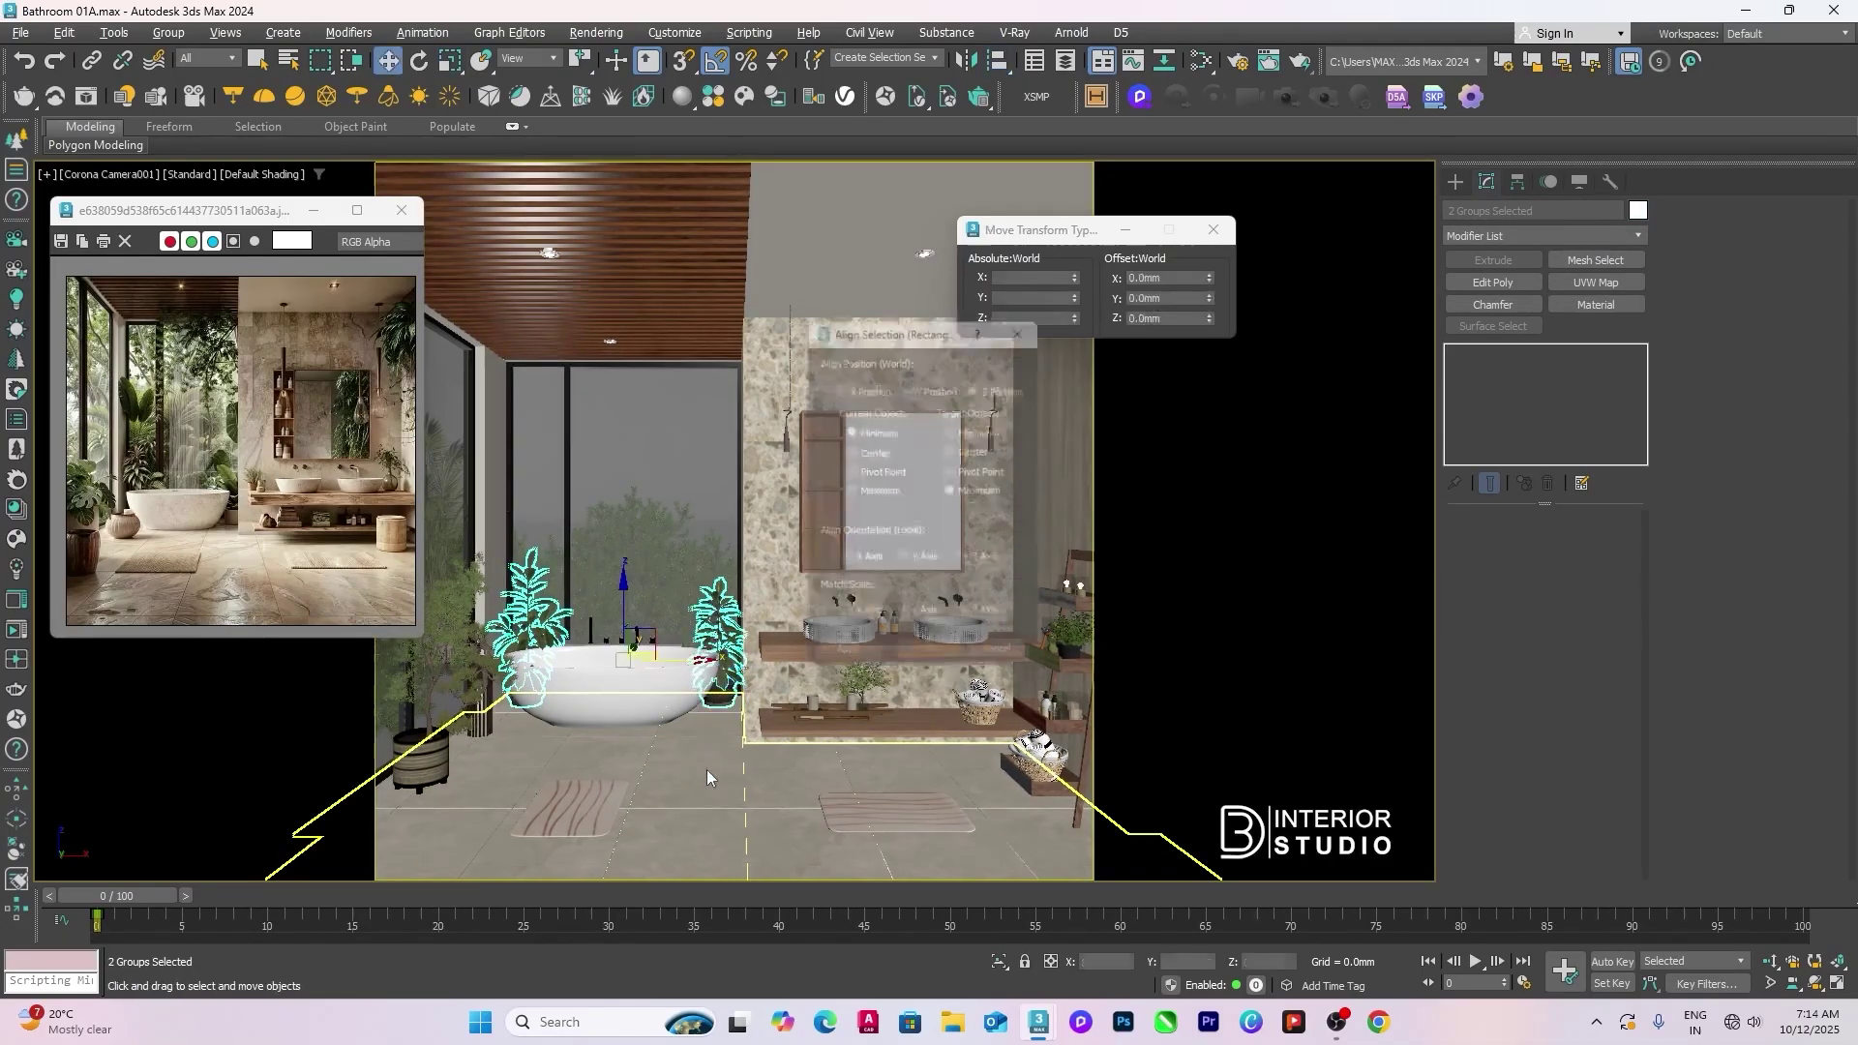
pyautogui.click(934, 665)
pyautogui.hotkey('ctrl', 'z')
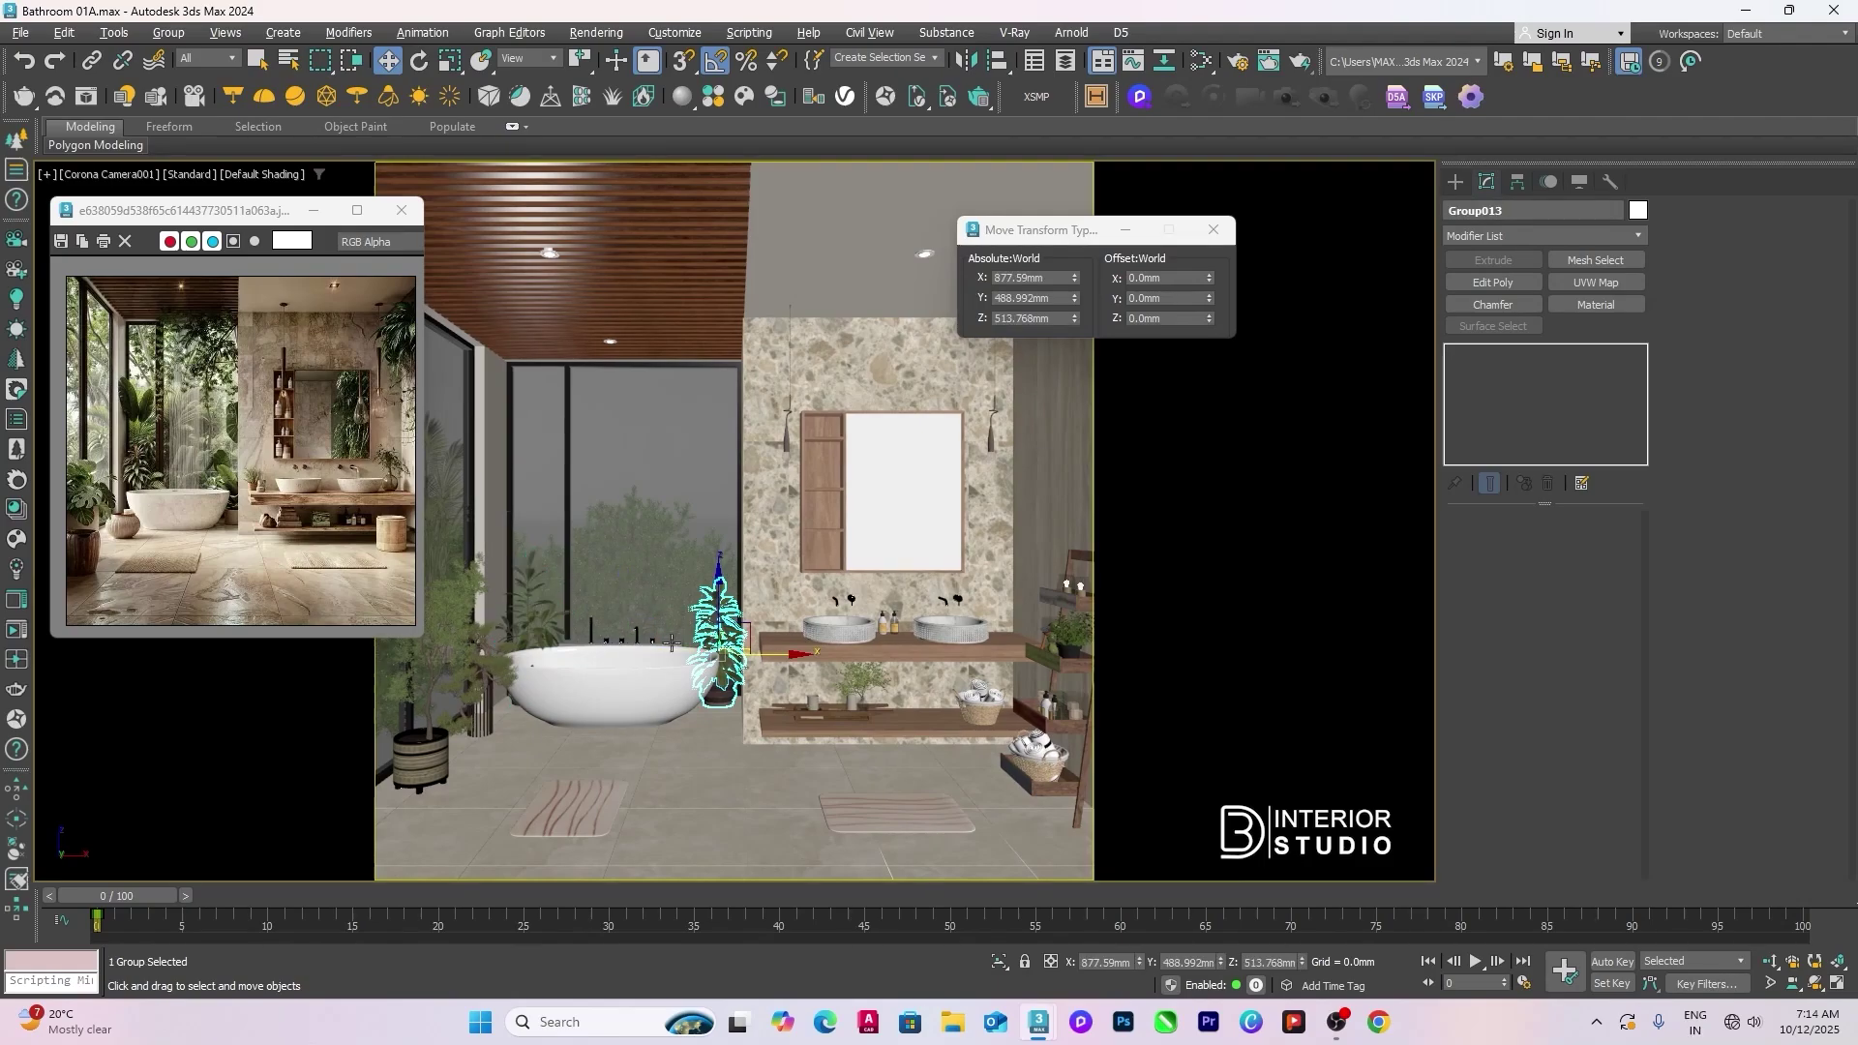
# Step: In the wireframe top view, nudge the leafy plant in the window corner deeper into the corner, at about X -683 mm, Y 484 mm
pyautogui.click(528, 627)
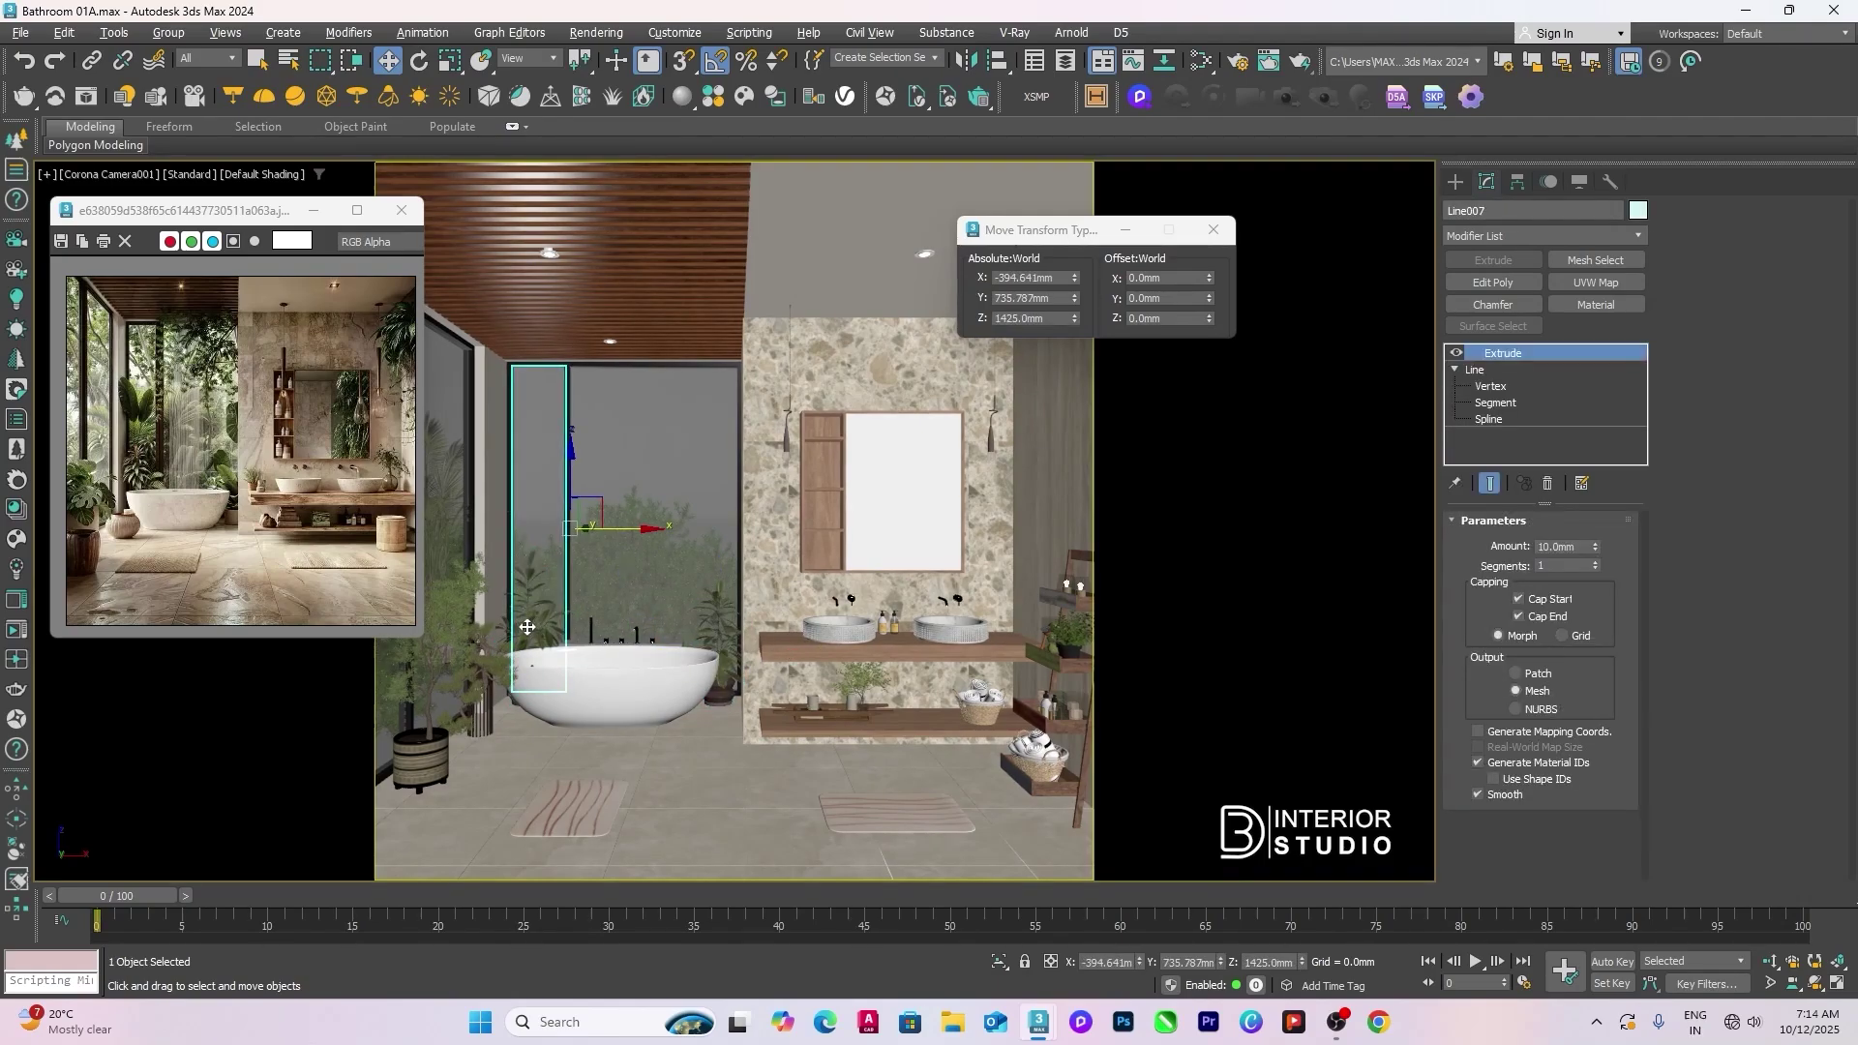
pyautogui.click(483, 706)
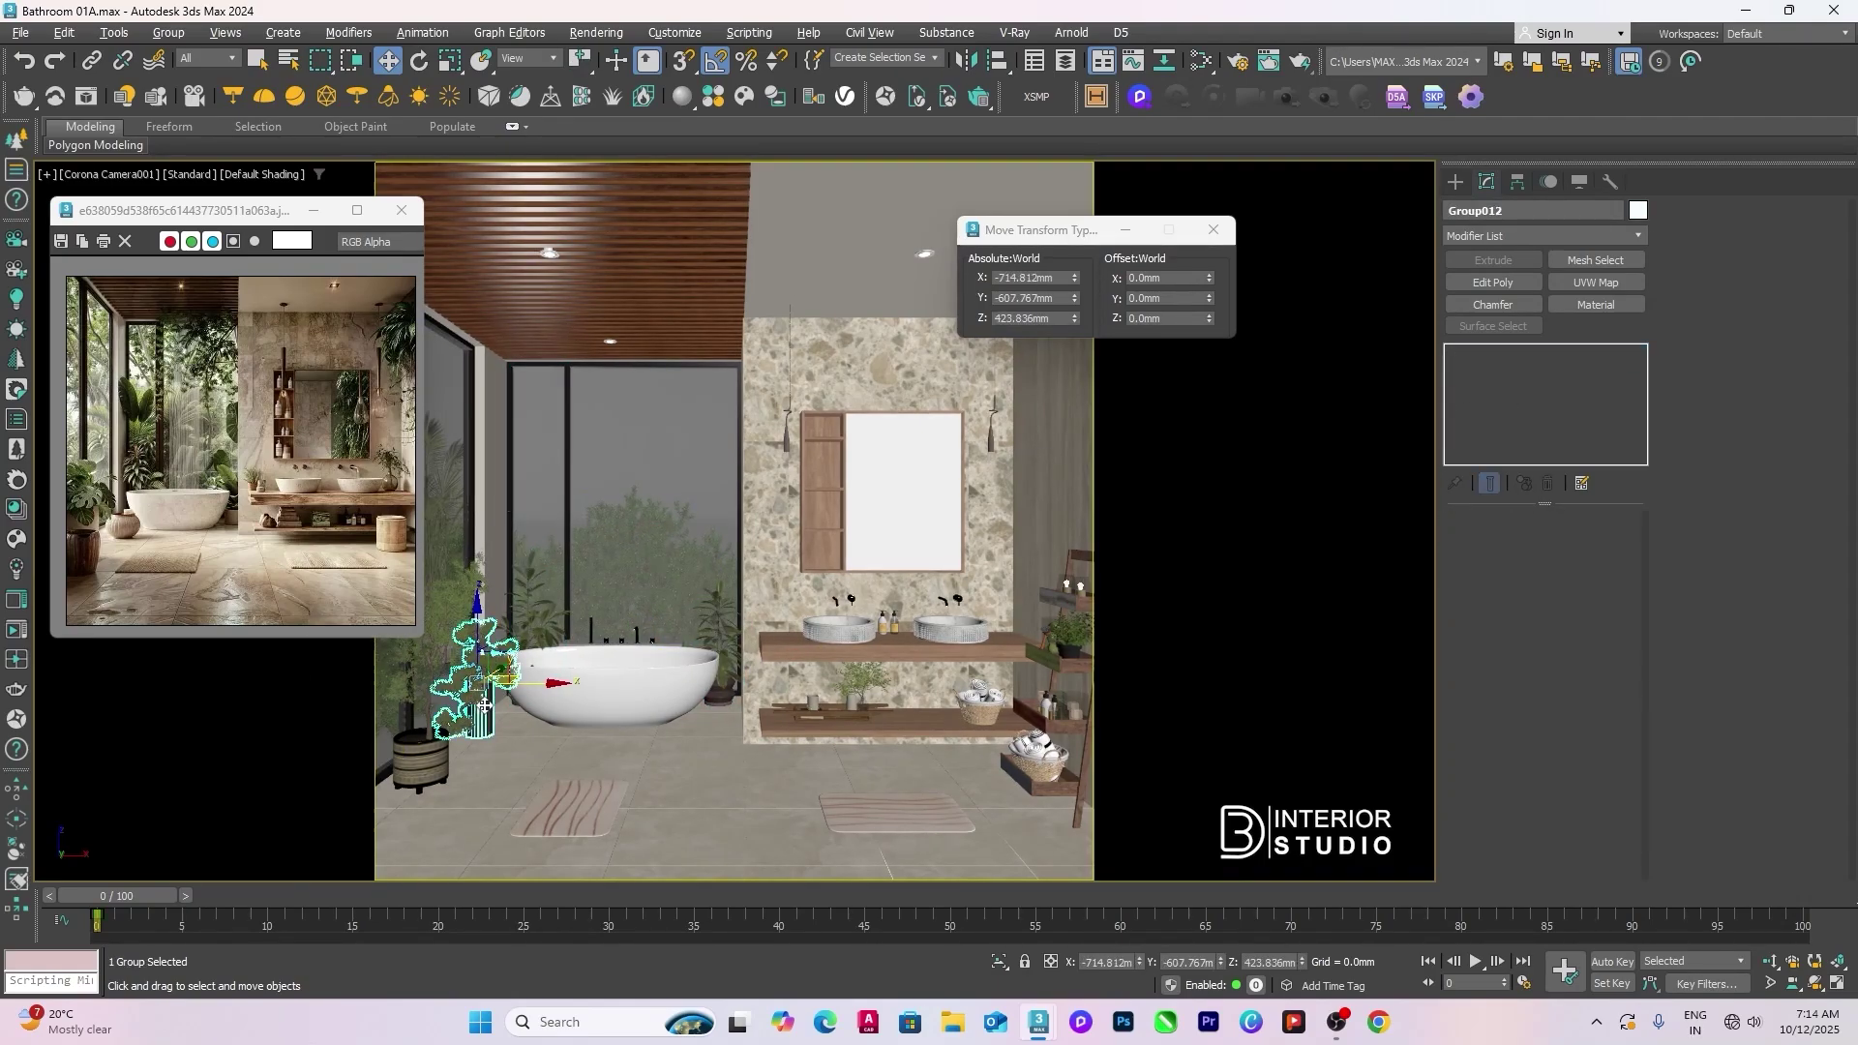
pyautogui.press('t')
pyautogui.press('z')
pyautogui.scroll(-6, 740, 589)
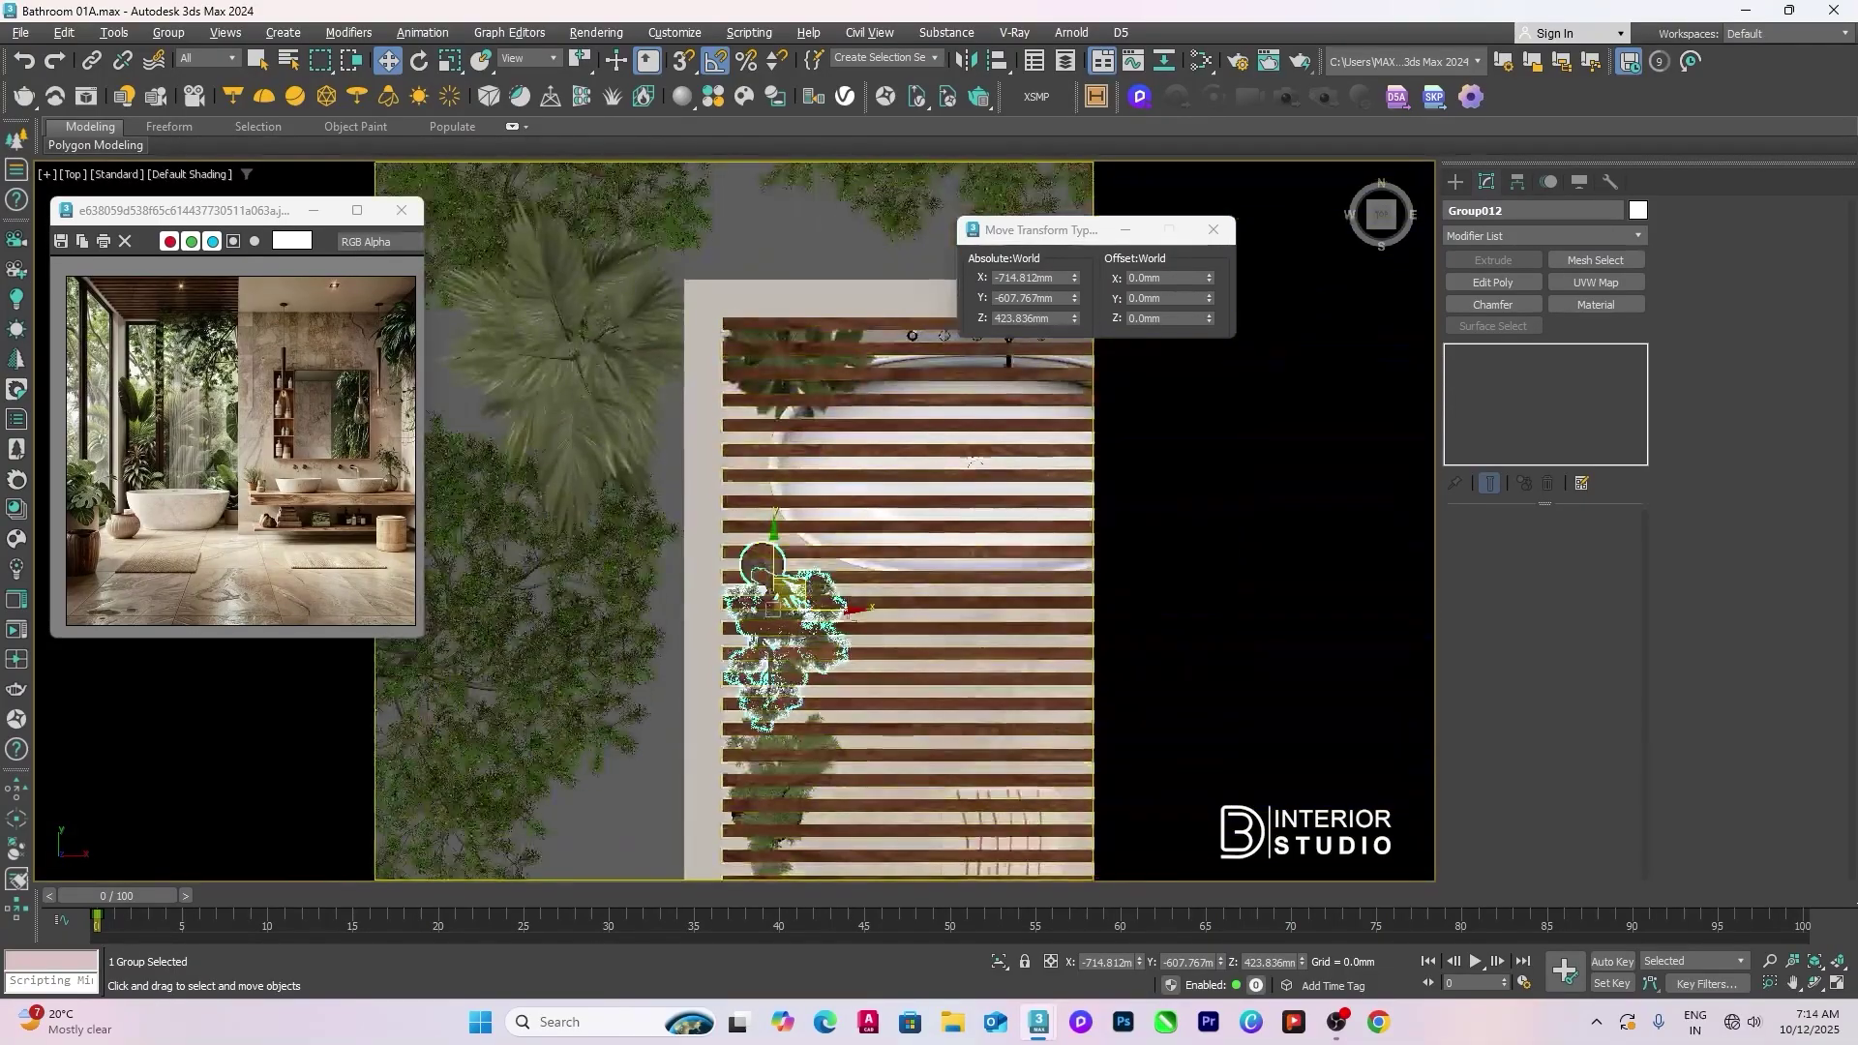
pyautogui.press('z')
pyautogui.scroll(-3, 697, 562)
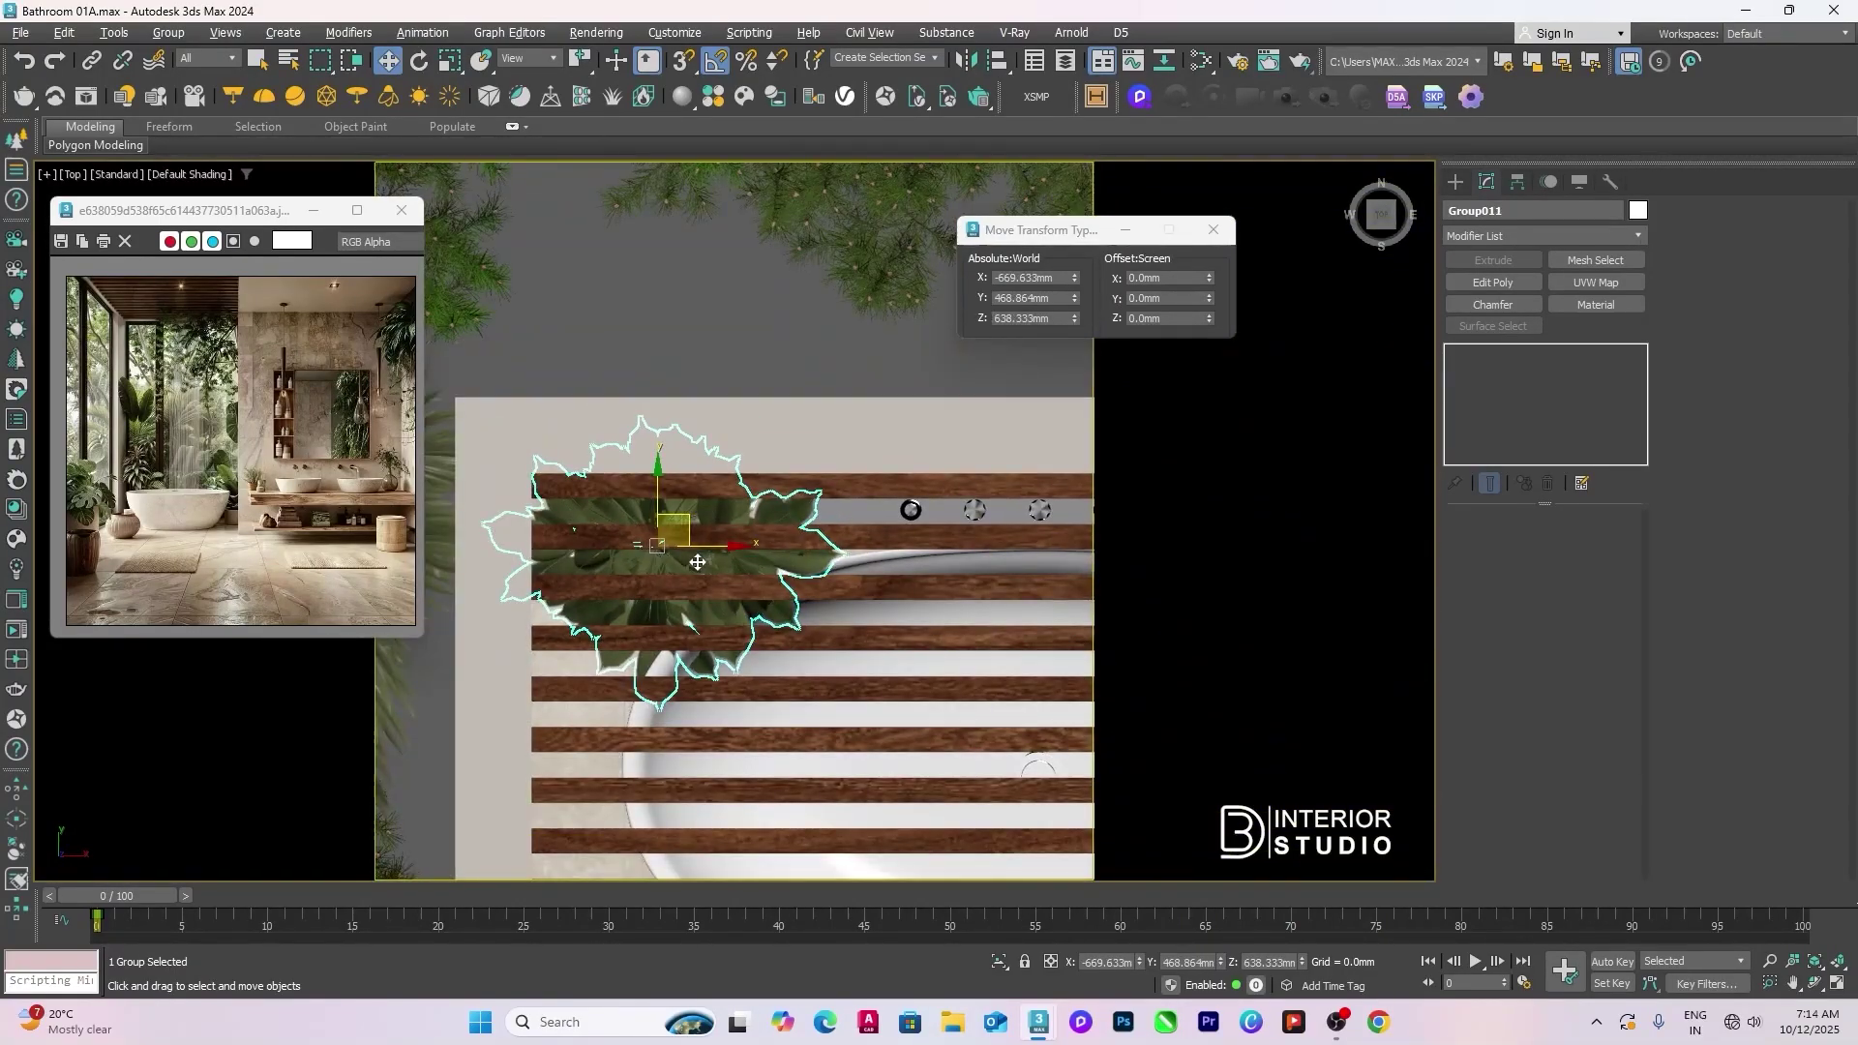
pyautogui.press('F3')
pyautogui.moveTo(681, 515); pyautogui.dragTo(674, 508)
pyautogui.scroll(-4, 685, 547)
# Step: Nudge the wall-side leafy plant by the tub toward the back window, to about X 864 mm, Y 505 mm
pyautogui.moveTo(1142, 571); pyautogui.dragTo(1001, 583, button='middle')
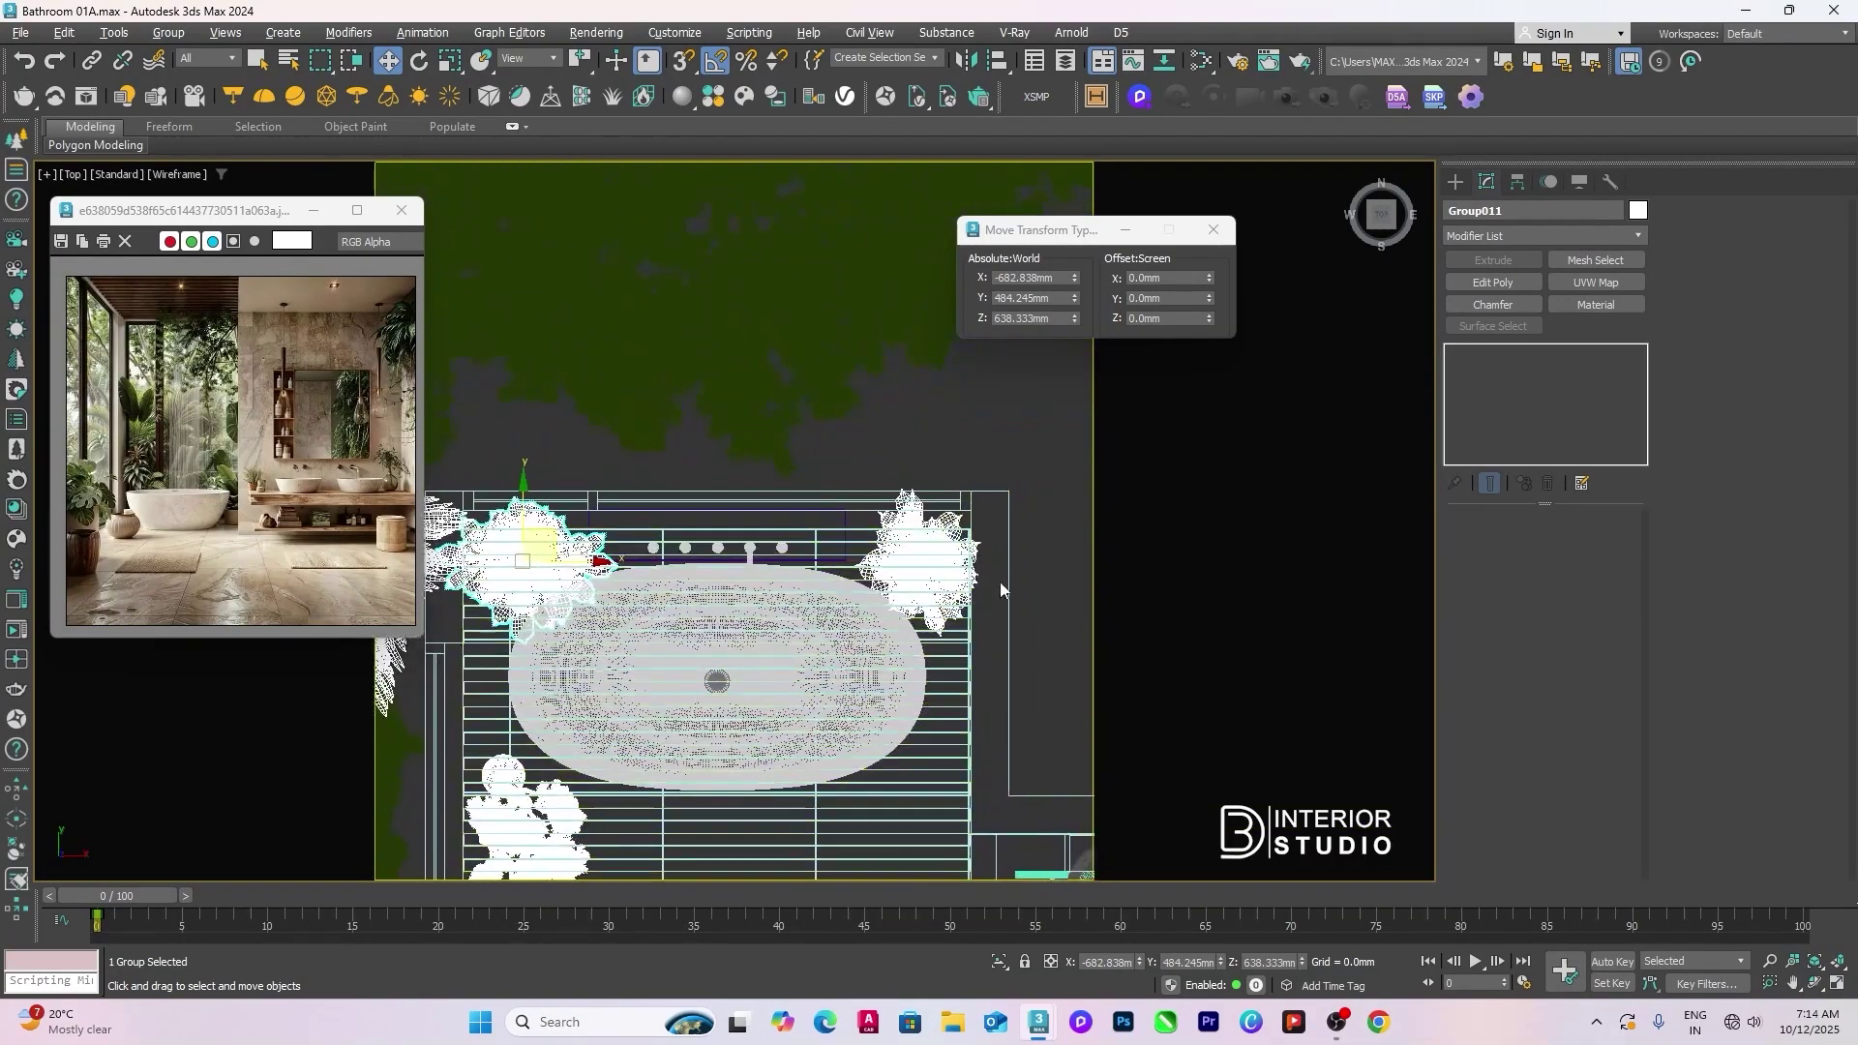
pyautogui.scroll(2, 1001, 583)
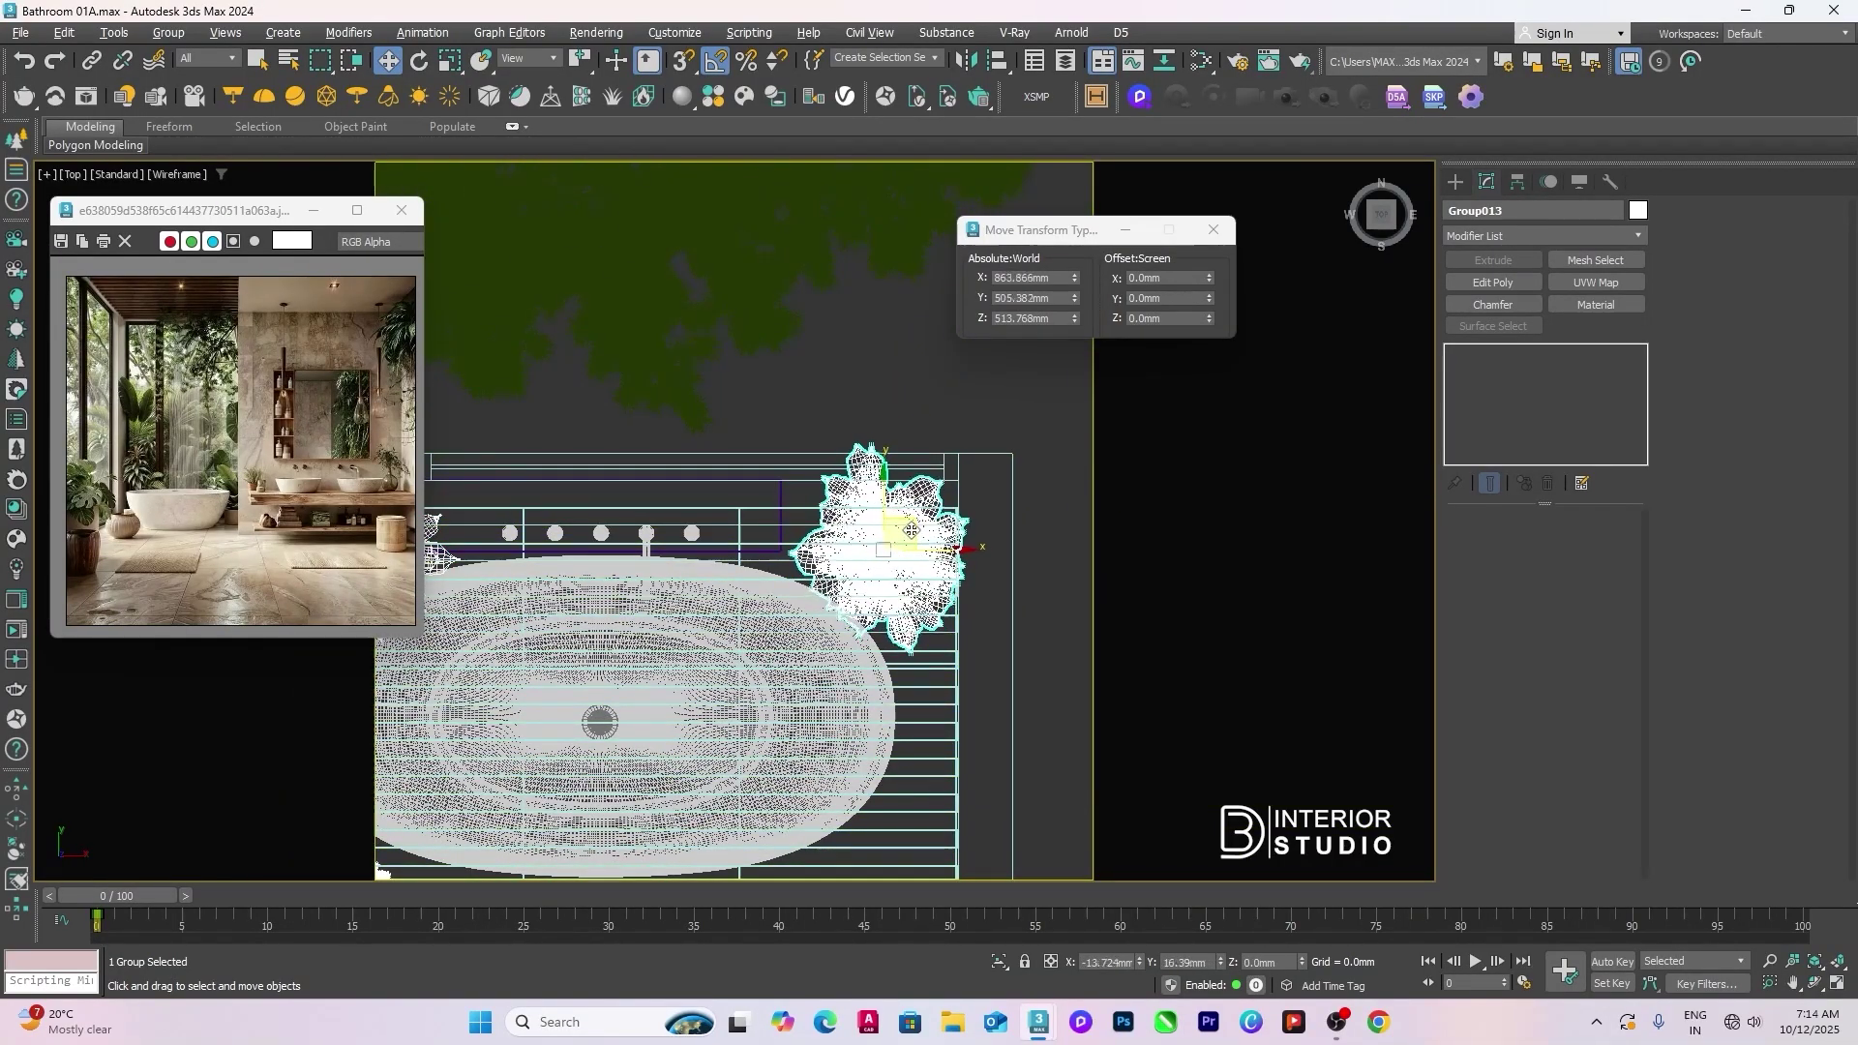
pyautogui.scroll(-4, 888, 612)
pyautogui.click(993, 557)
pyautogui.moveTo(994, 556); pyautogui.dragTo(819, 518, button='middle')
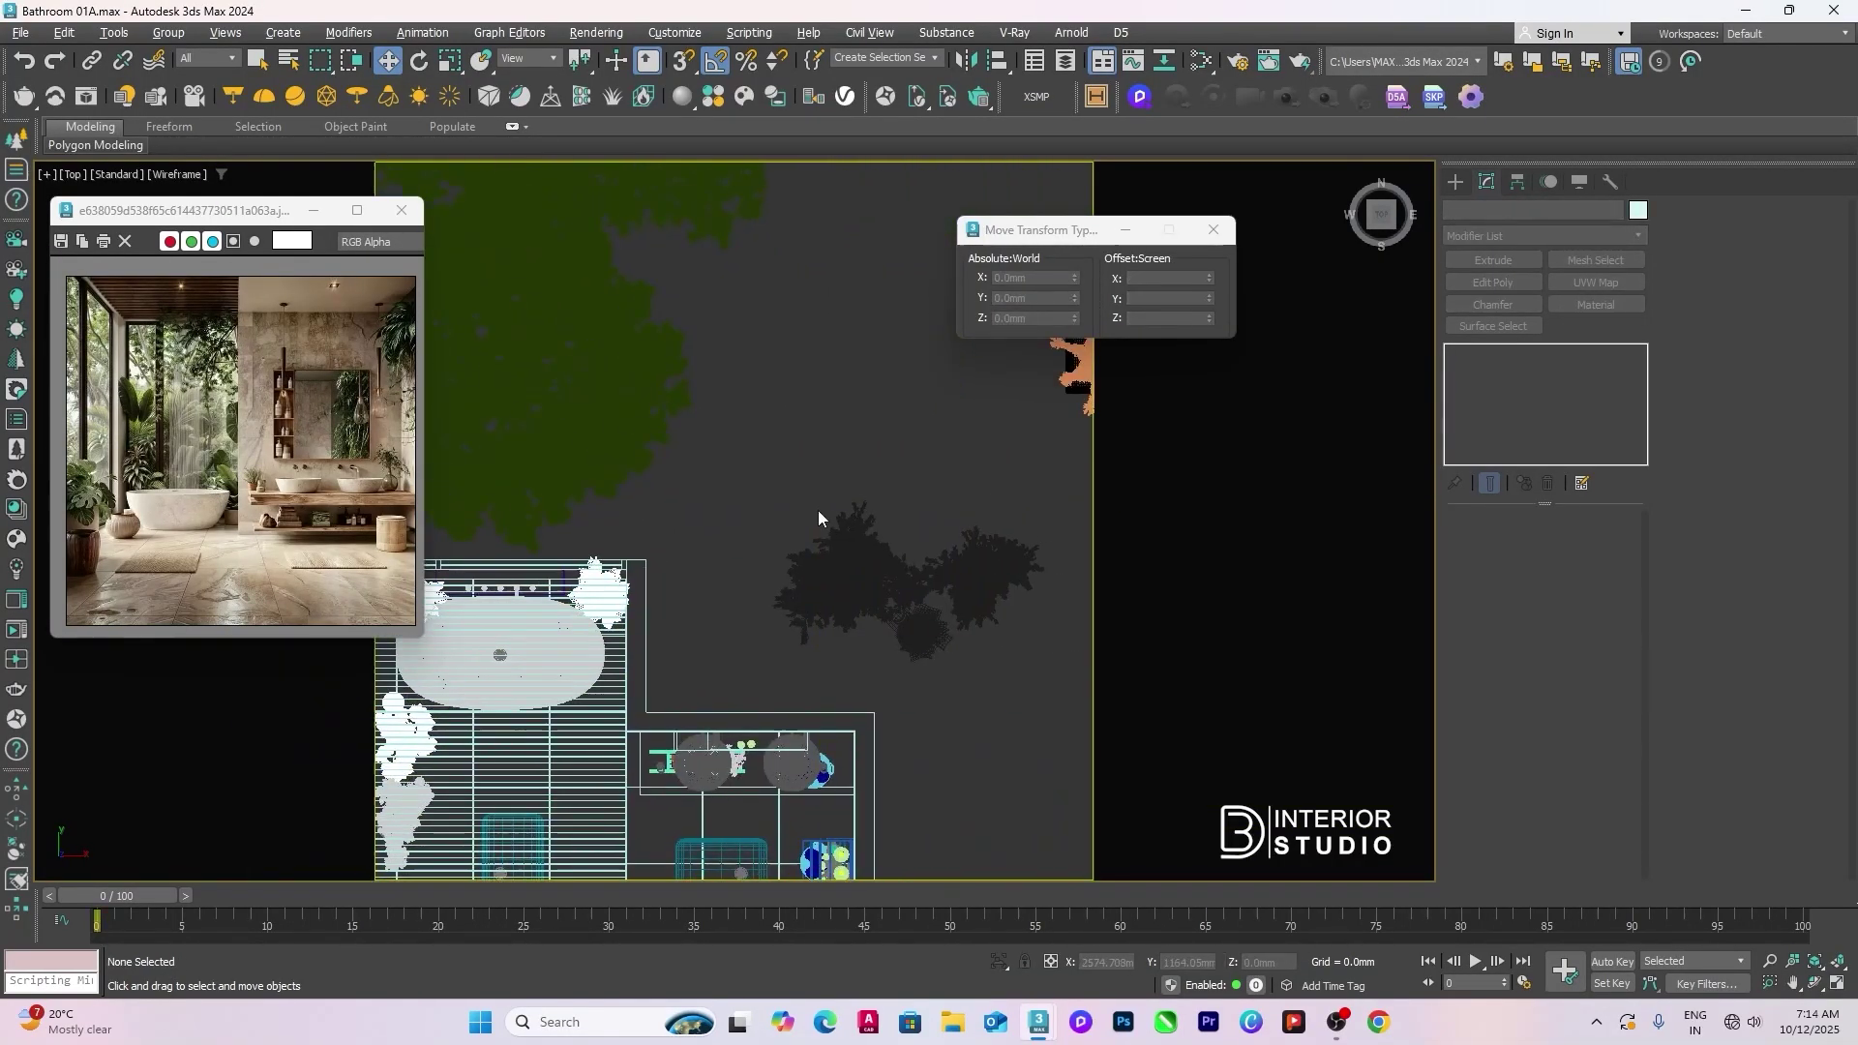
# Step: Bring the larger potted tree stored outside closer to the back of the building, at about X 2152 mm, Y 1266 mm
pyautogui.scroll(-3, 850, 586)
pyautogui.click(850, 586)
pyautogui.moveTo(876, 548); pyautogui.dragTo(822, 510)
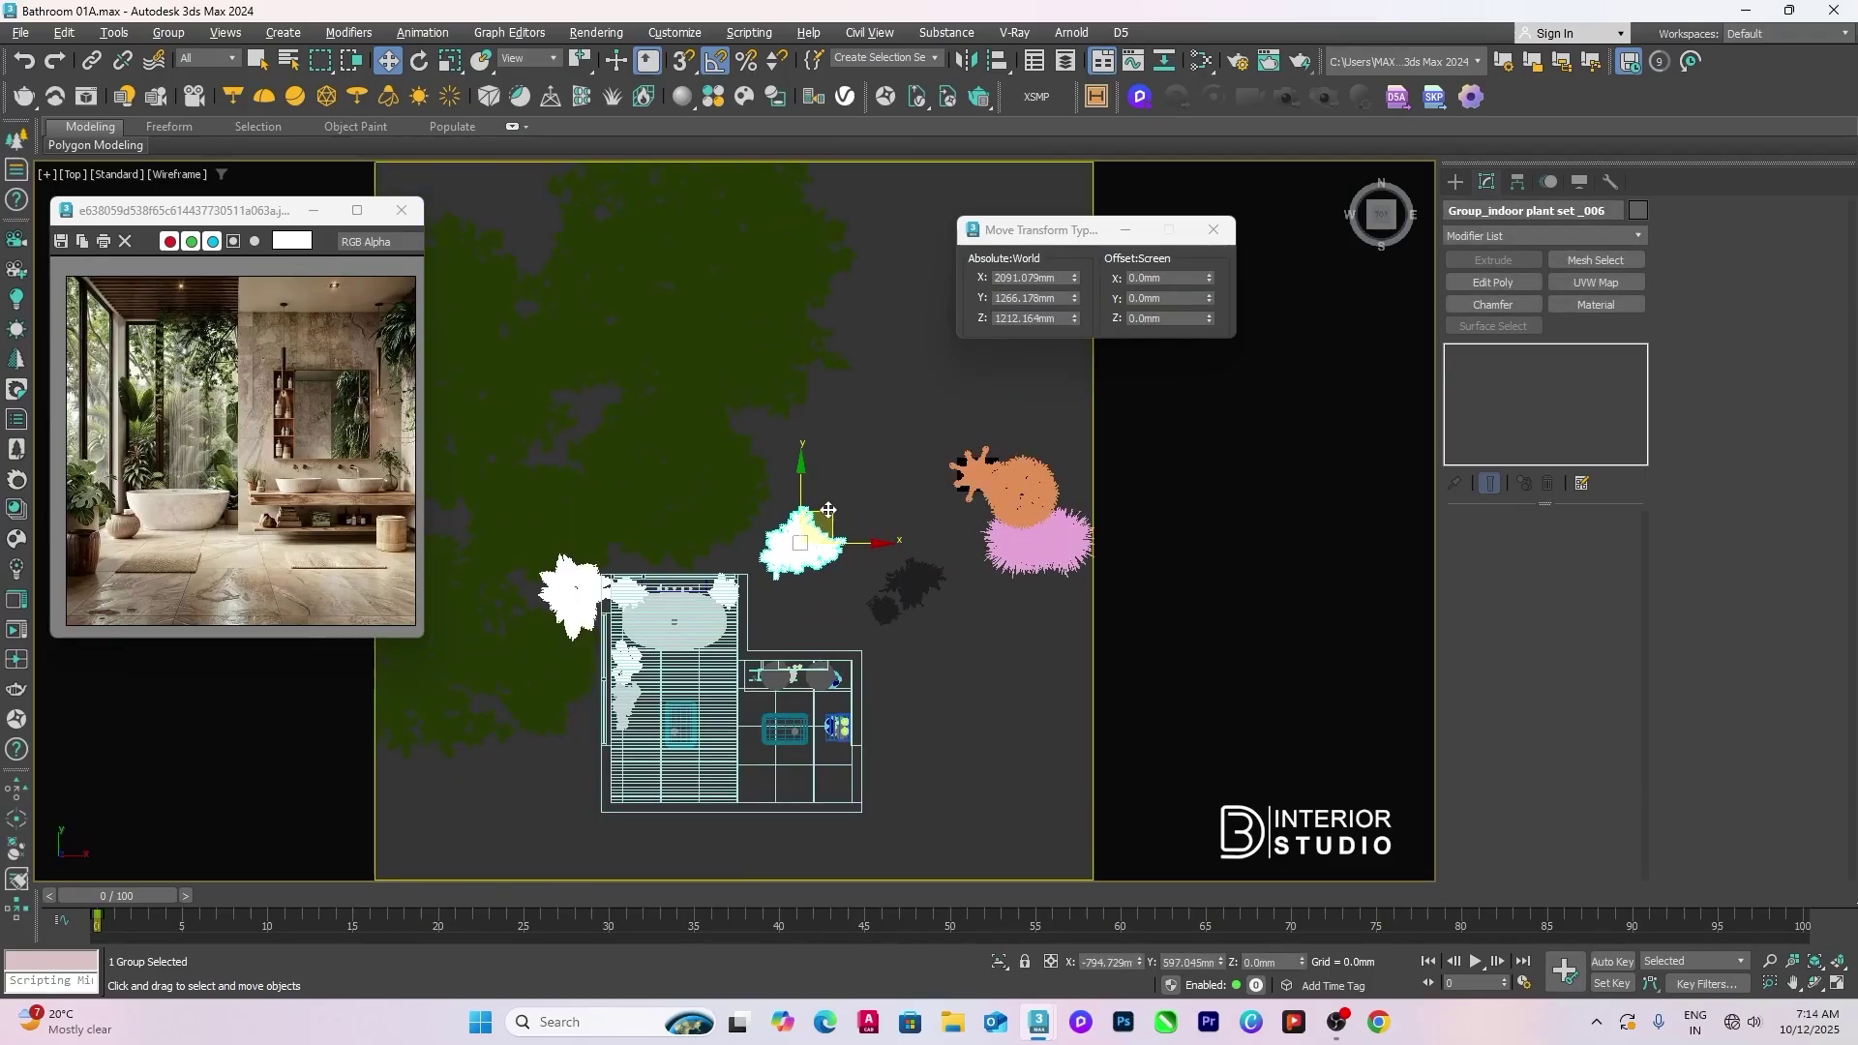
pyautogui.scroll(2, 576, 600)
# Step: Shift the pine shrub and the potted palm outside the side window slightly toward the front of the building
pyautogui.click(548, 684)
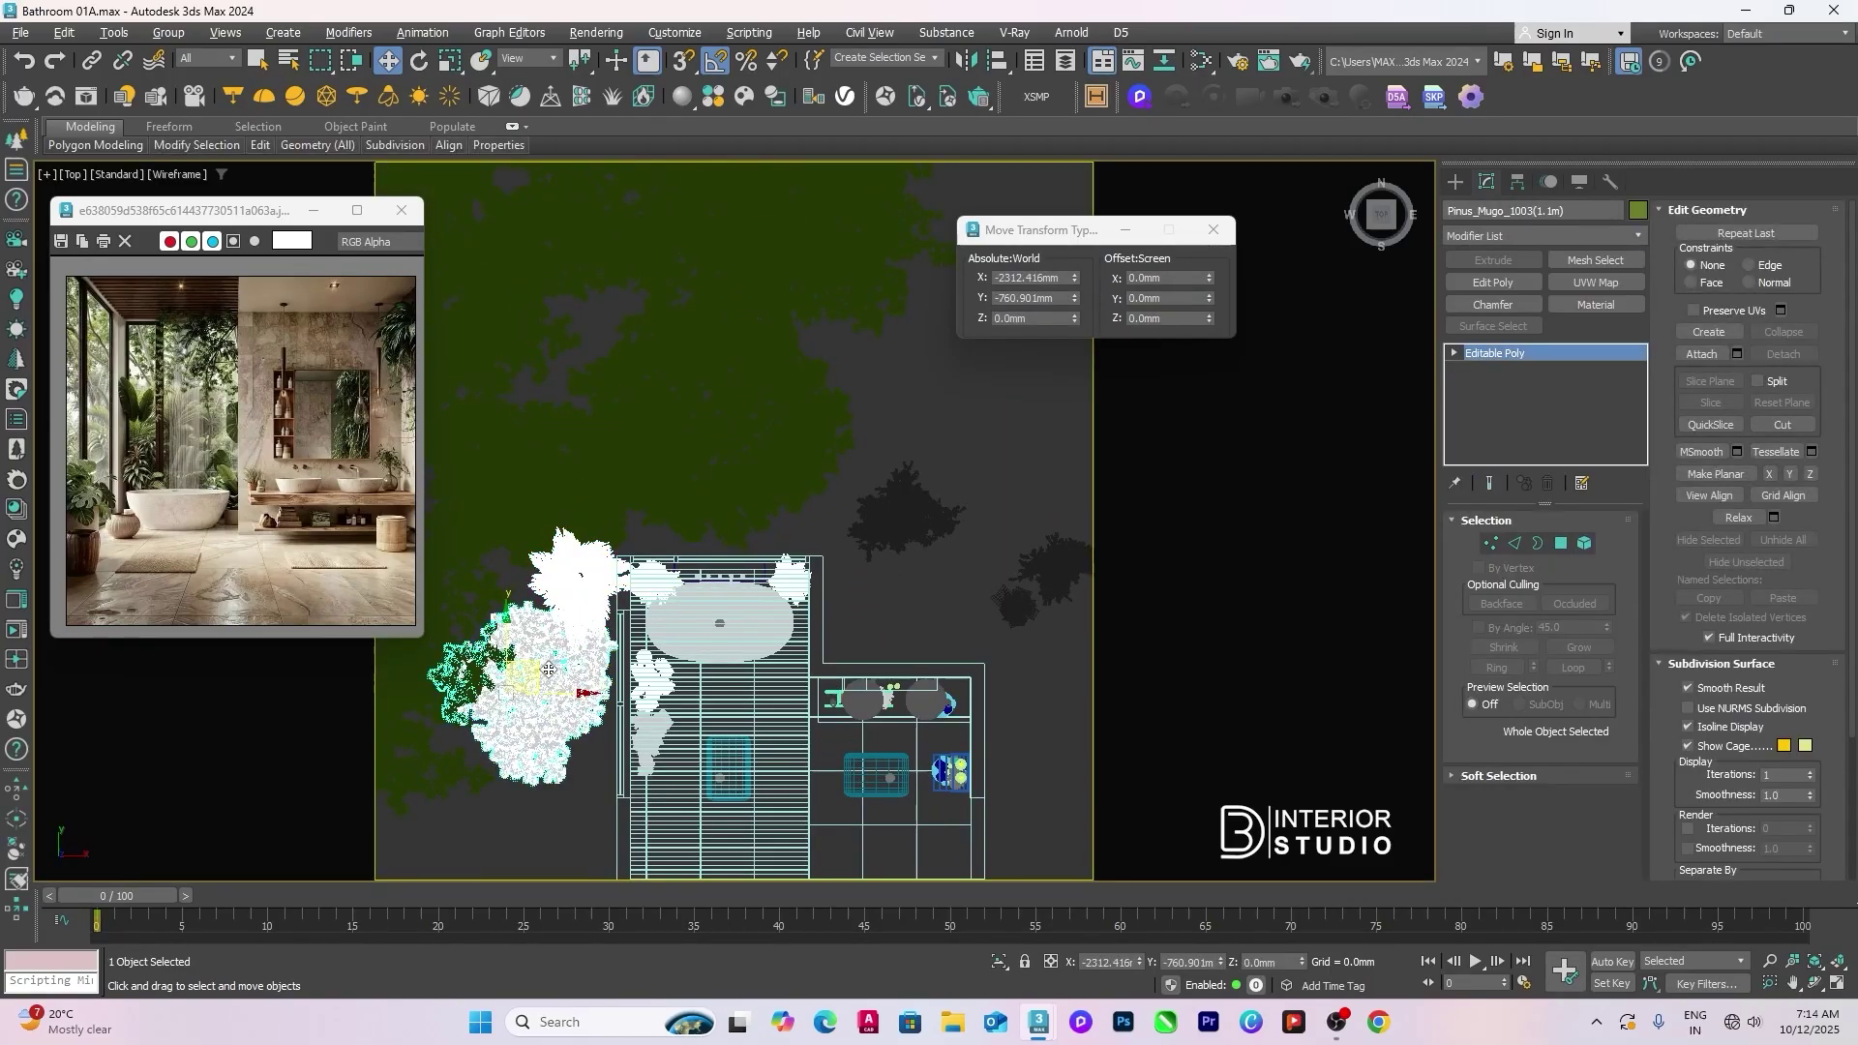
pyautogui.moveTo(549, 685); pyautogui.dragTo(532, 703)
pyautogui.click(596, 559)
pyautogui.moveTo(603, 552); pyautogui.dragTo(597, 578)
# Step: Place the larger potted tree outside the back window at about X 663 mm, Y 1239 mm, and rotate it -15° about Z
pyautogui.click(922, 510)
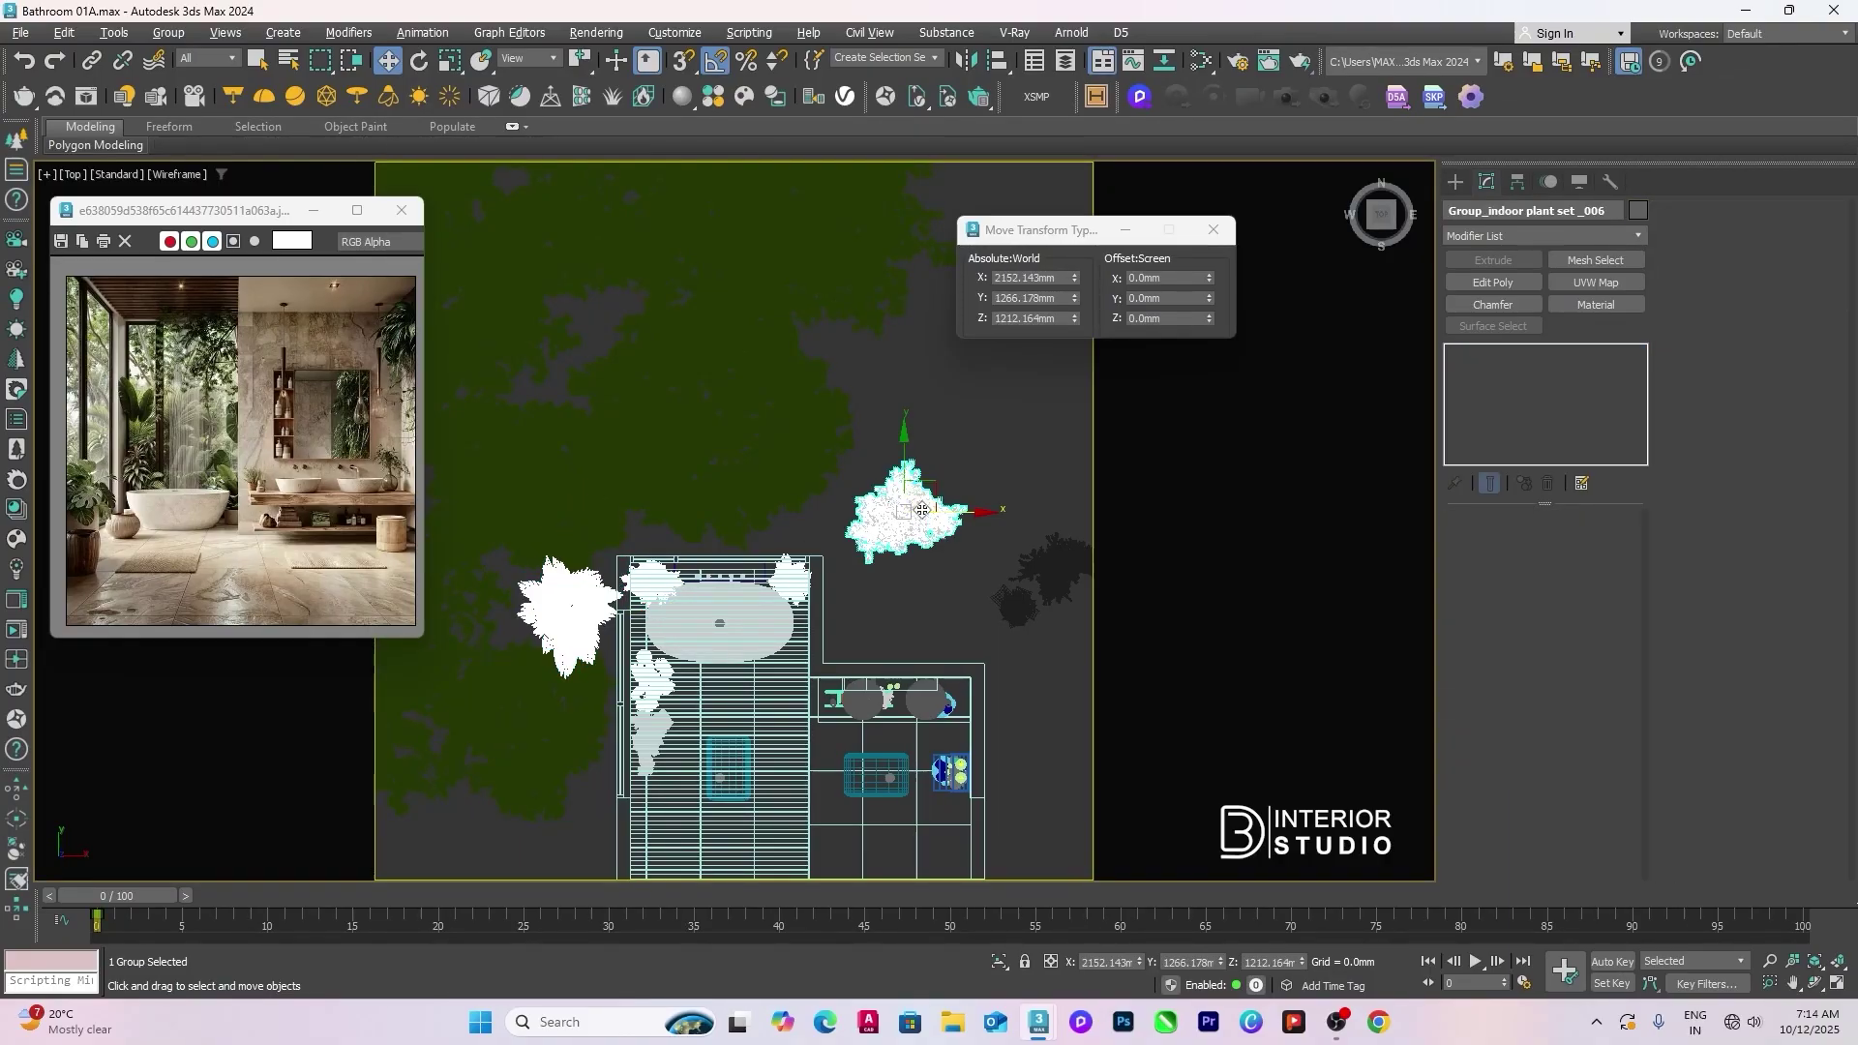
pyautogui.moveTo(934, 483); pyautogui.dragTo(801, 486)
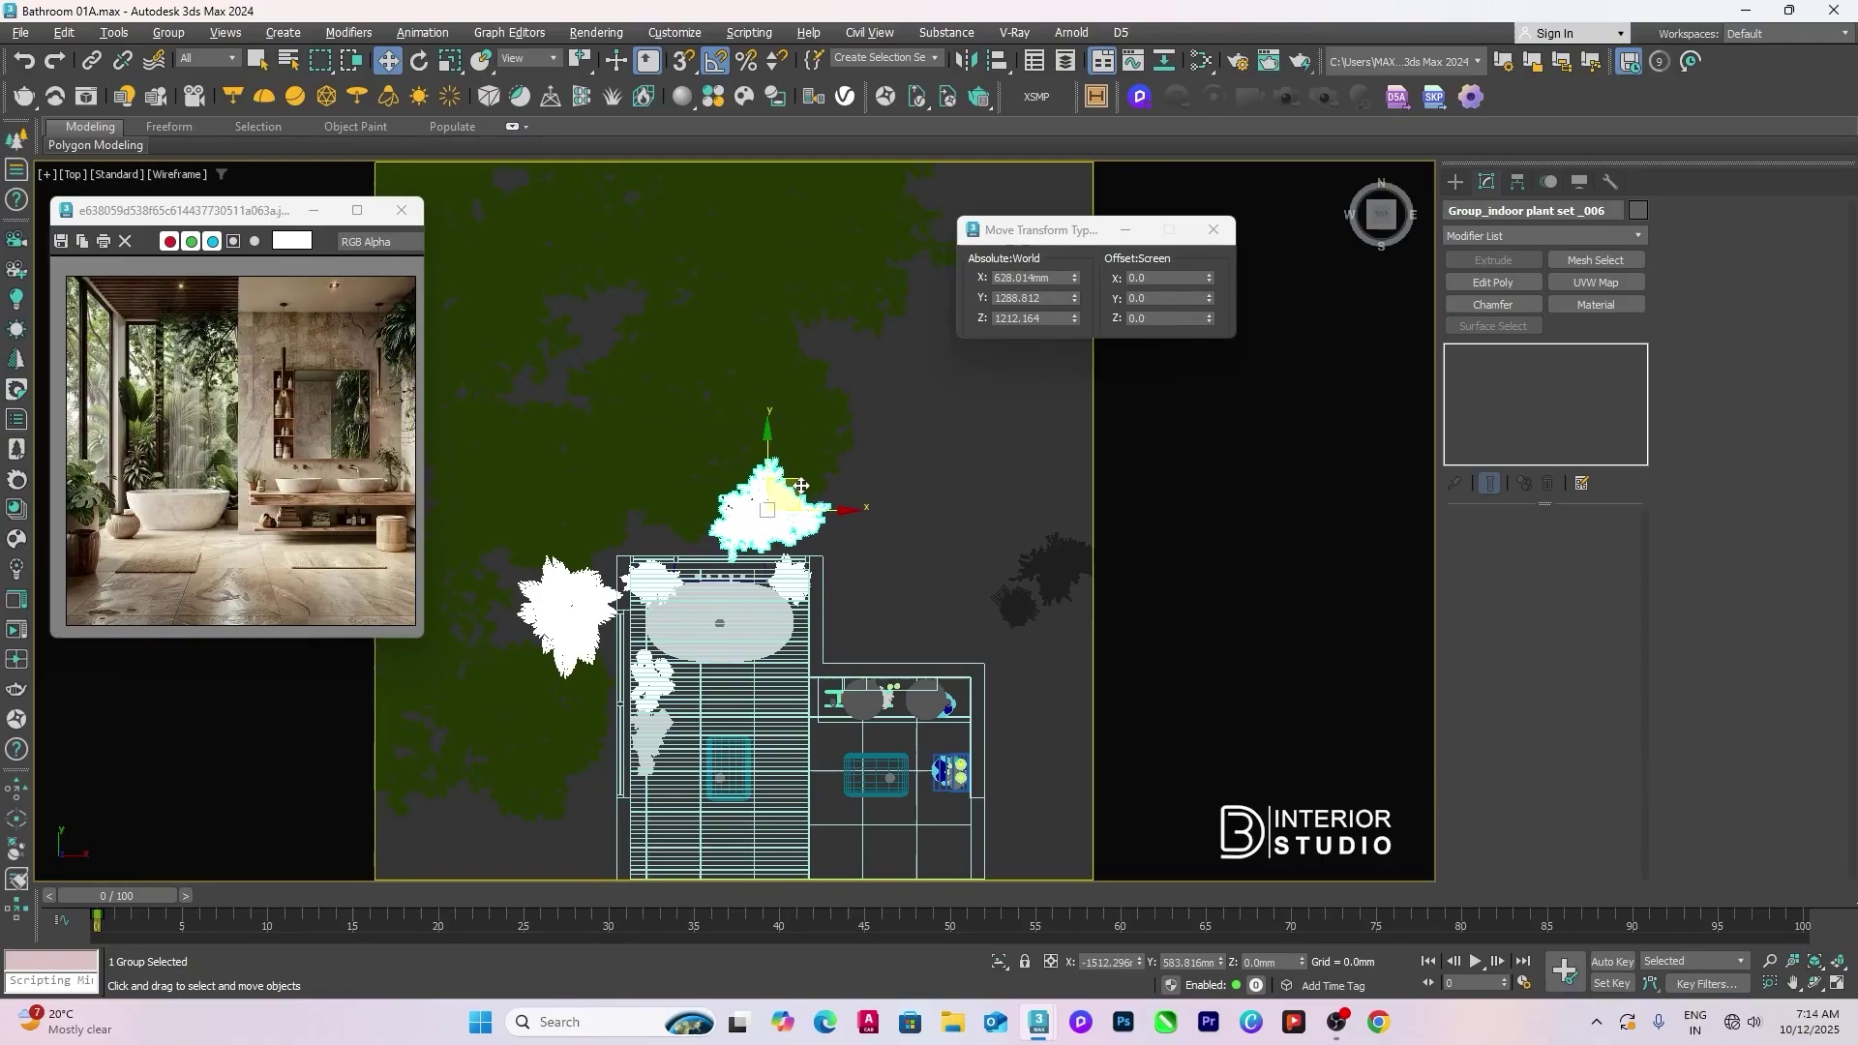
pyautogui.scroll(3, 801, 494)
pyautogui.press('e')
pyautogui.moveTo(793, 551); pyautogui.dragTo(791, 564)
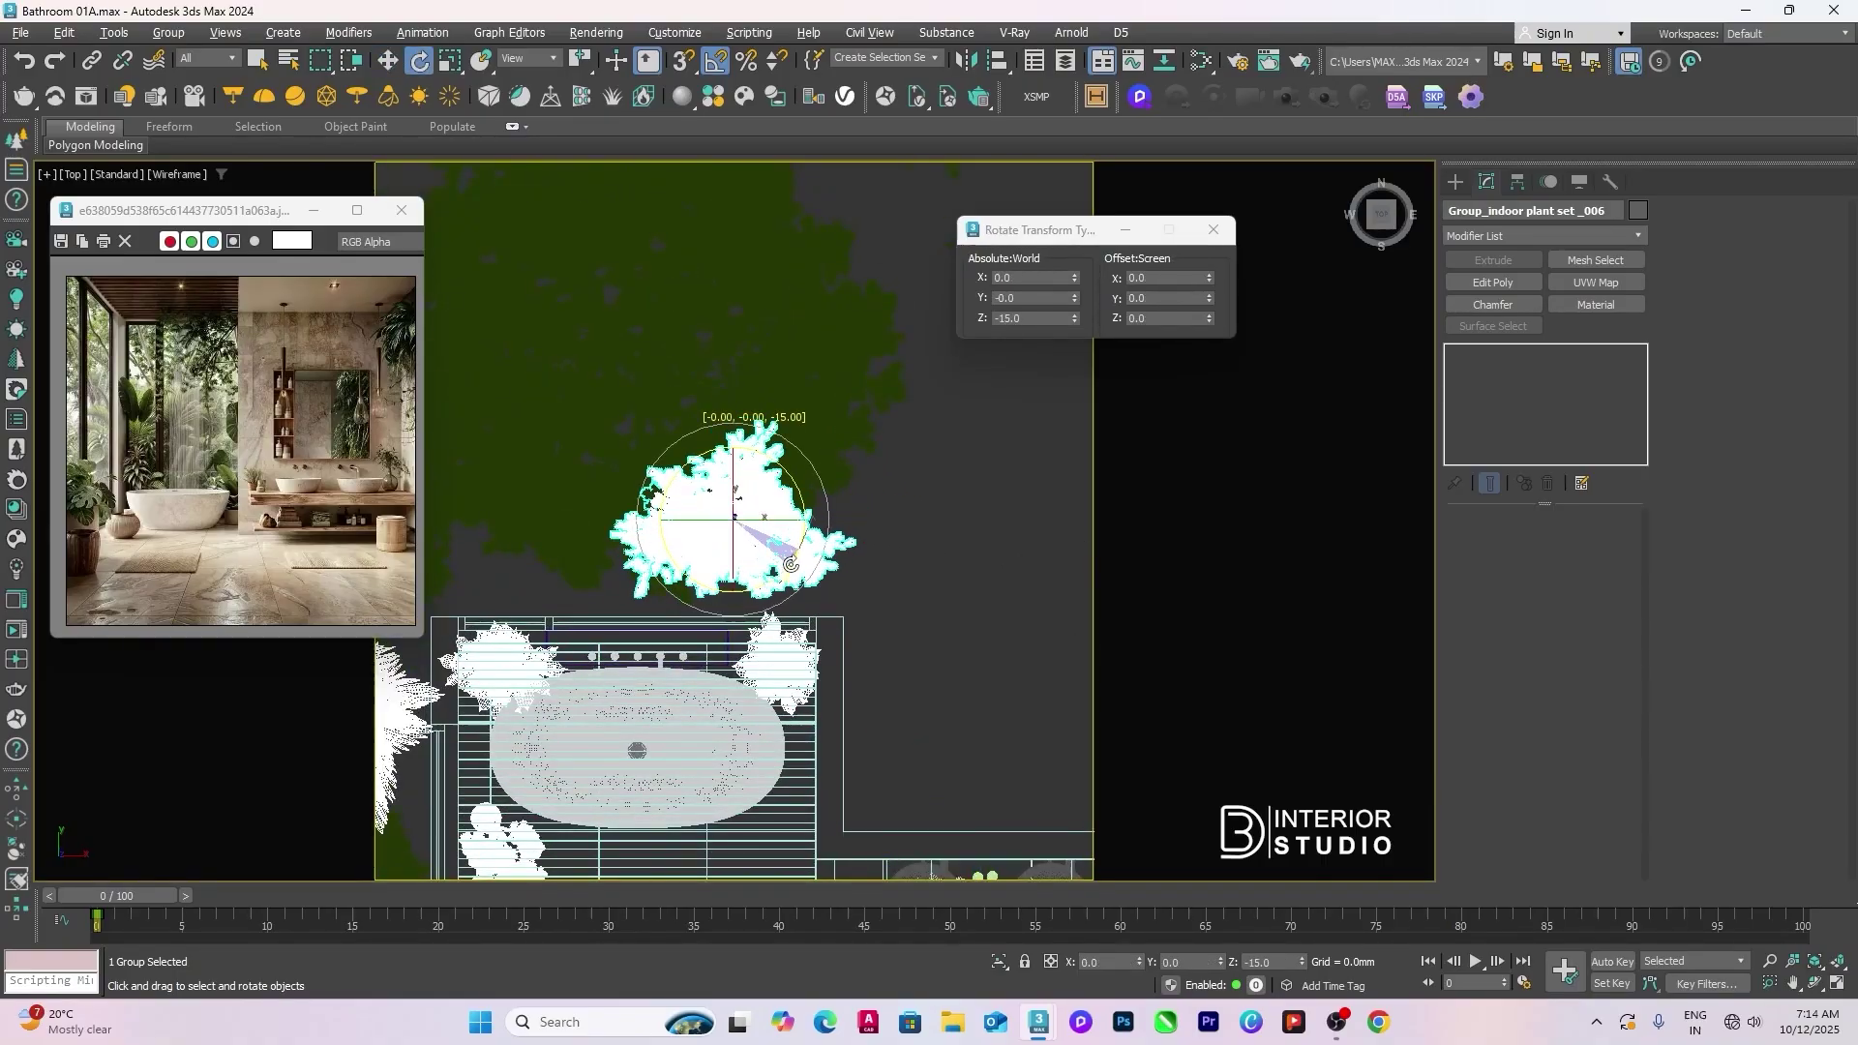
pyautogui.press('w')
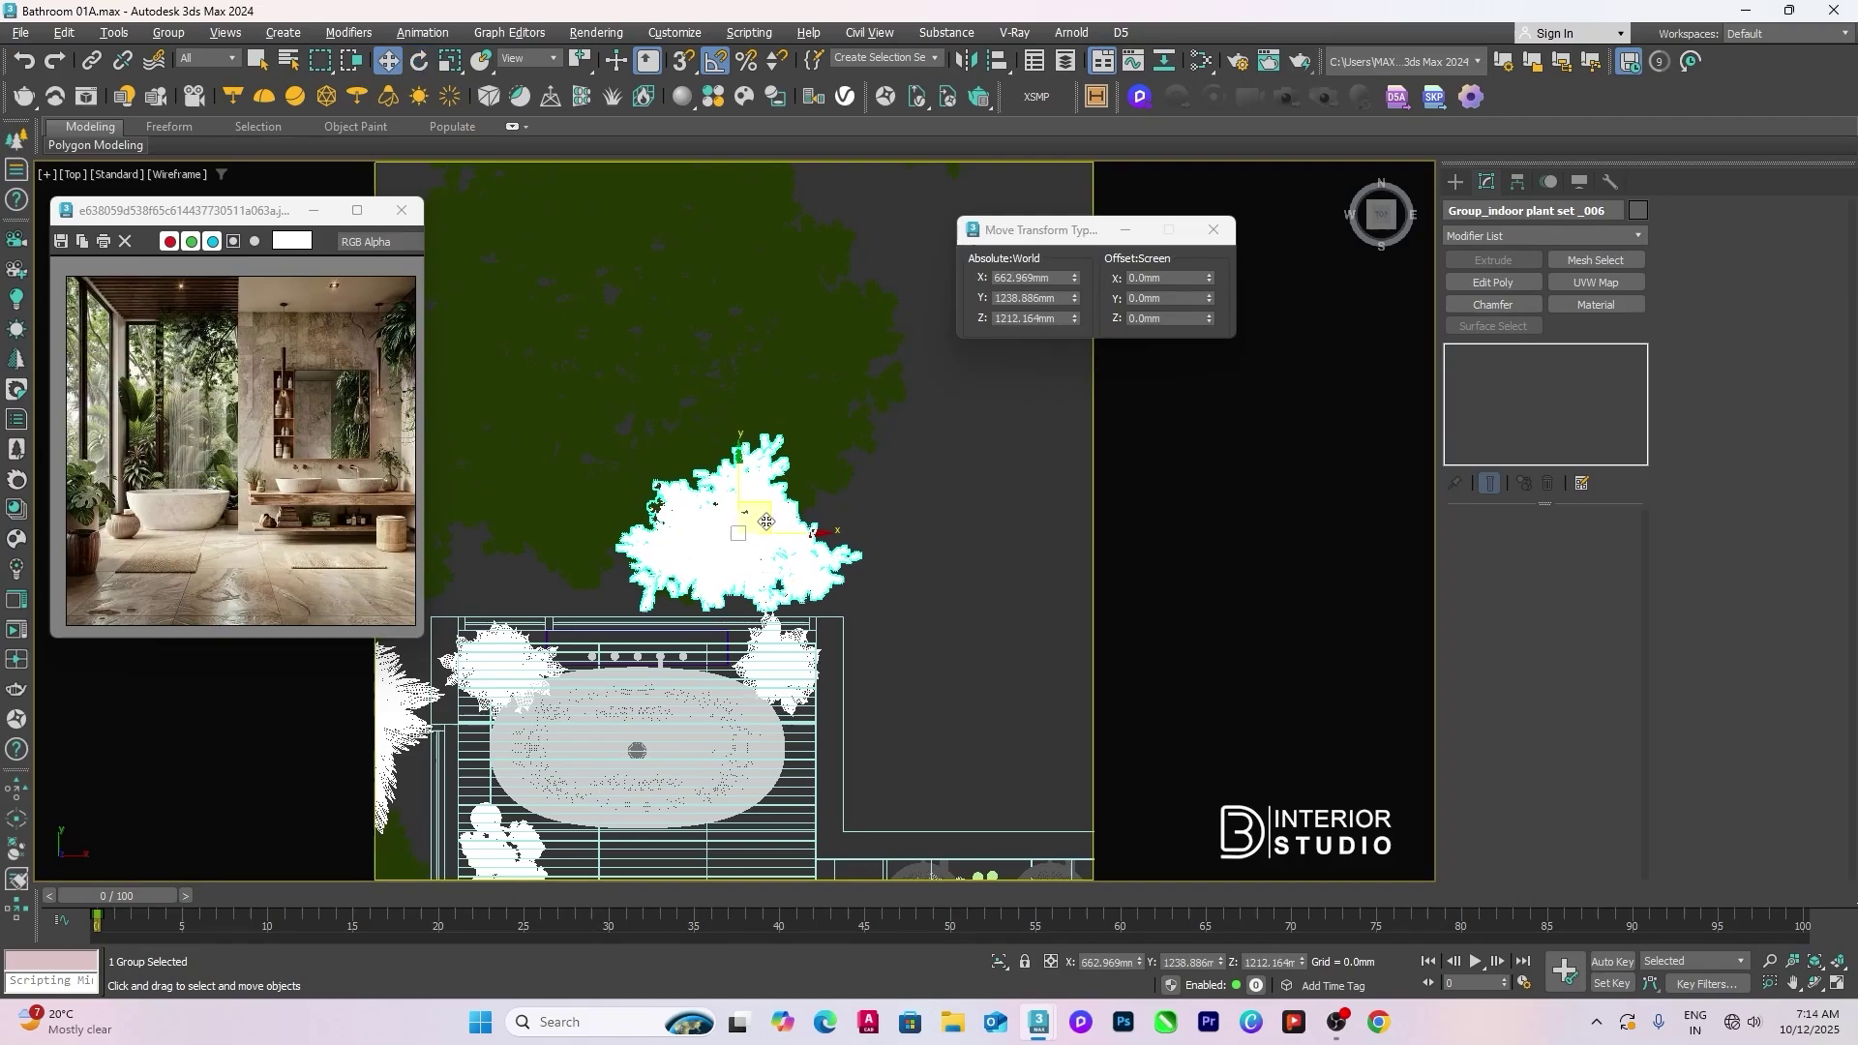
pyautogui.scroll(-4, 944, 636)
# Step: Move the small broad-leaved potted plant and the second potted tree from outside toward the building's recessed back corner
pyautogui.moveTo(944, 637); pyautogui.dragTo(815, 634, button='middle')
pyautogui.click(816, 634)
pyautogui.scroll(2, 892, 643)
pyautogui.click(892, 642)
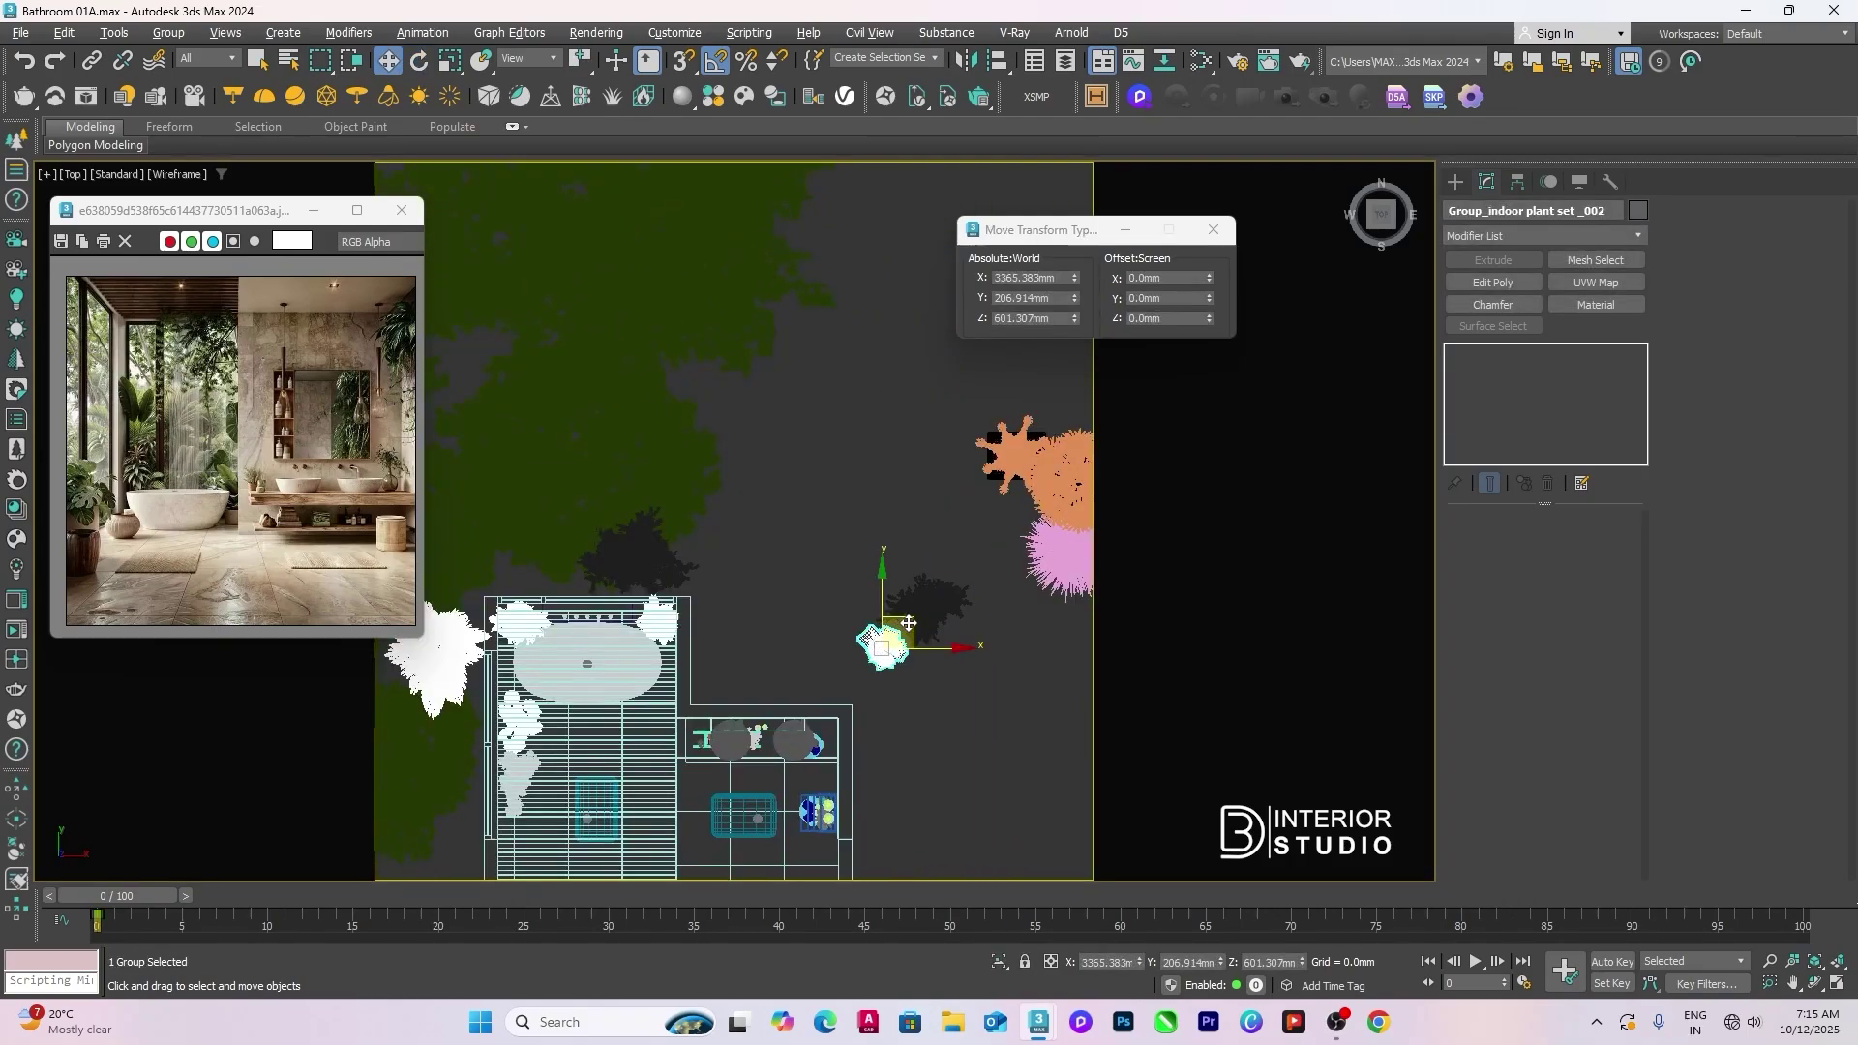
pyautogui.moveTo(909, 624); pyautogui.dragTo(785, 615)
pyautogui.moveTo(934, 618); pyautogui.dragTo(782, 637)
# Step: In the perspective view, move the small broad-leaved potted plant inside the building's footprint near the front, at about X 680 mm, Y -2205 mm
pyautogui.keyDown('ctrl'); pyautogui.click(659, 560); pyautogui.keyUp('ctrl')
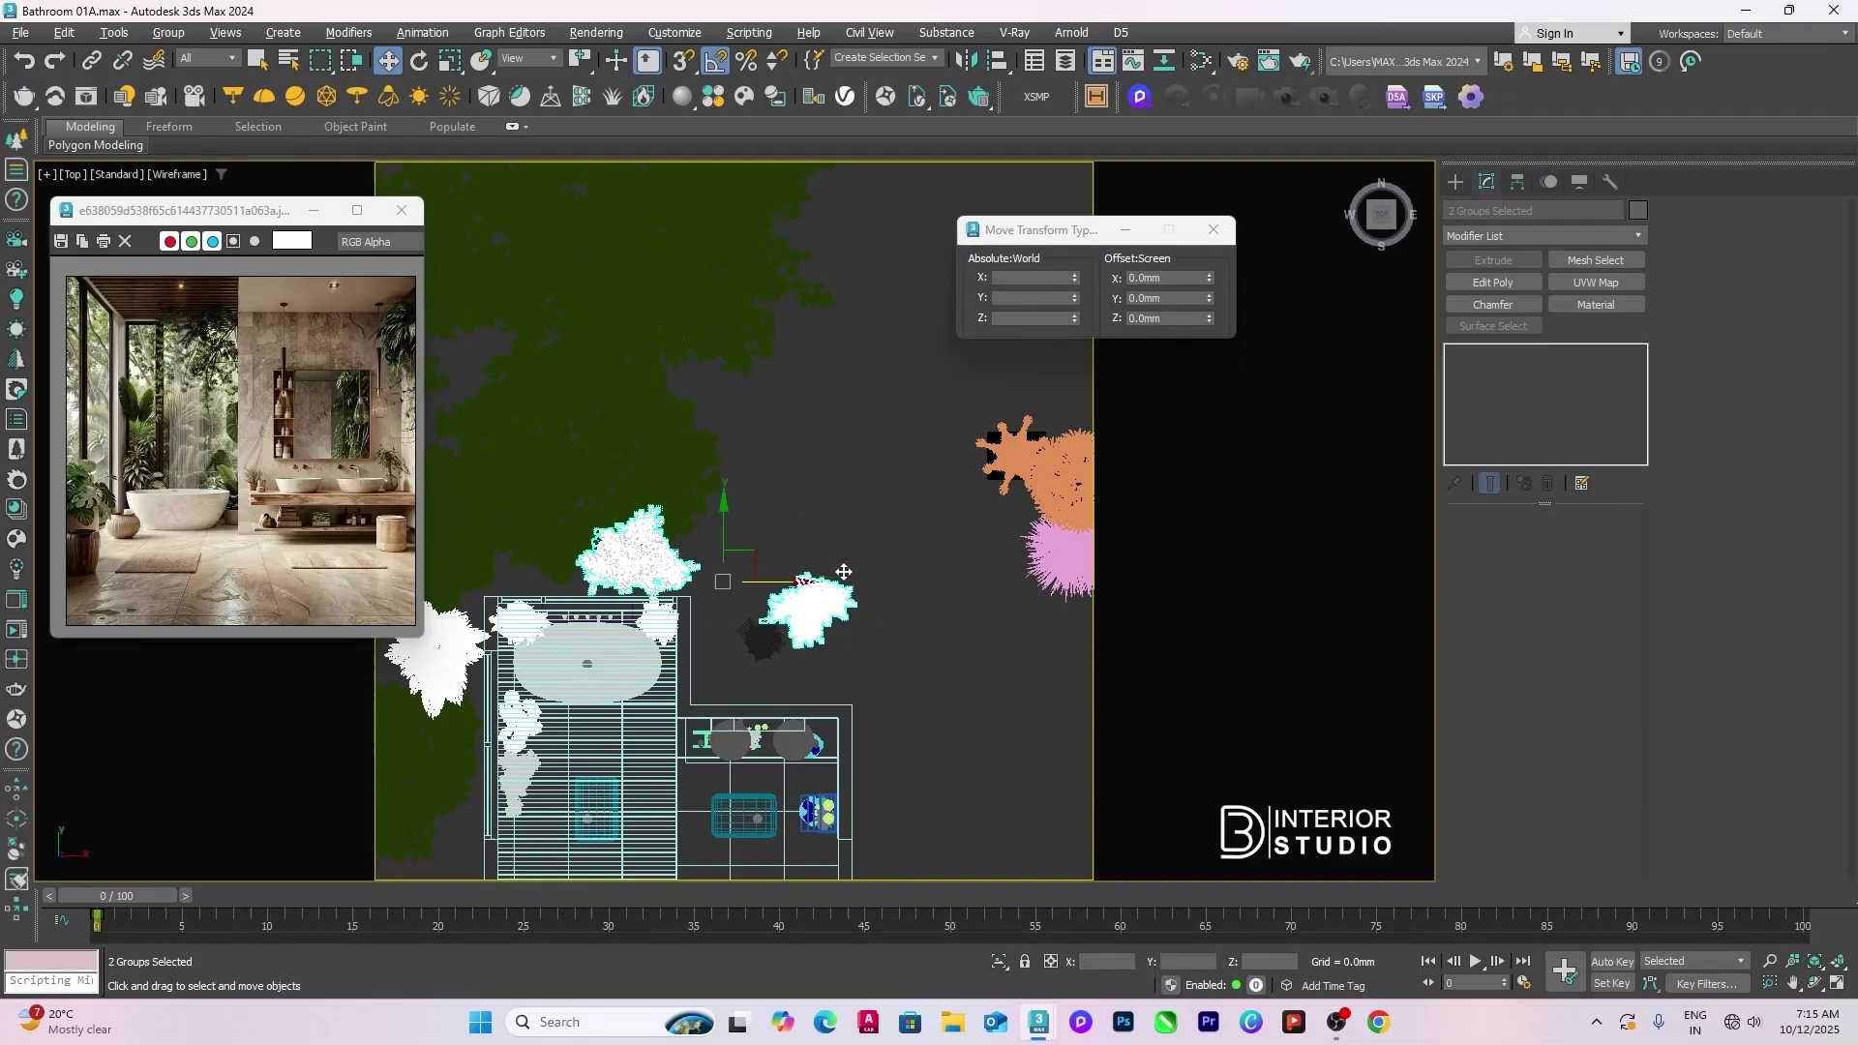
pyautogui.press('F3')
pyautogui.press('p')
pyautogui.keyDown('alt'); pyautogui.moveTo(912, 658); pyautogui.dragTo(747, 636, button='middle'); pyautogui.keyUp('alt')
pyautogui.scroll(5, 642, 634)
pyautogui.click(652, 647)
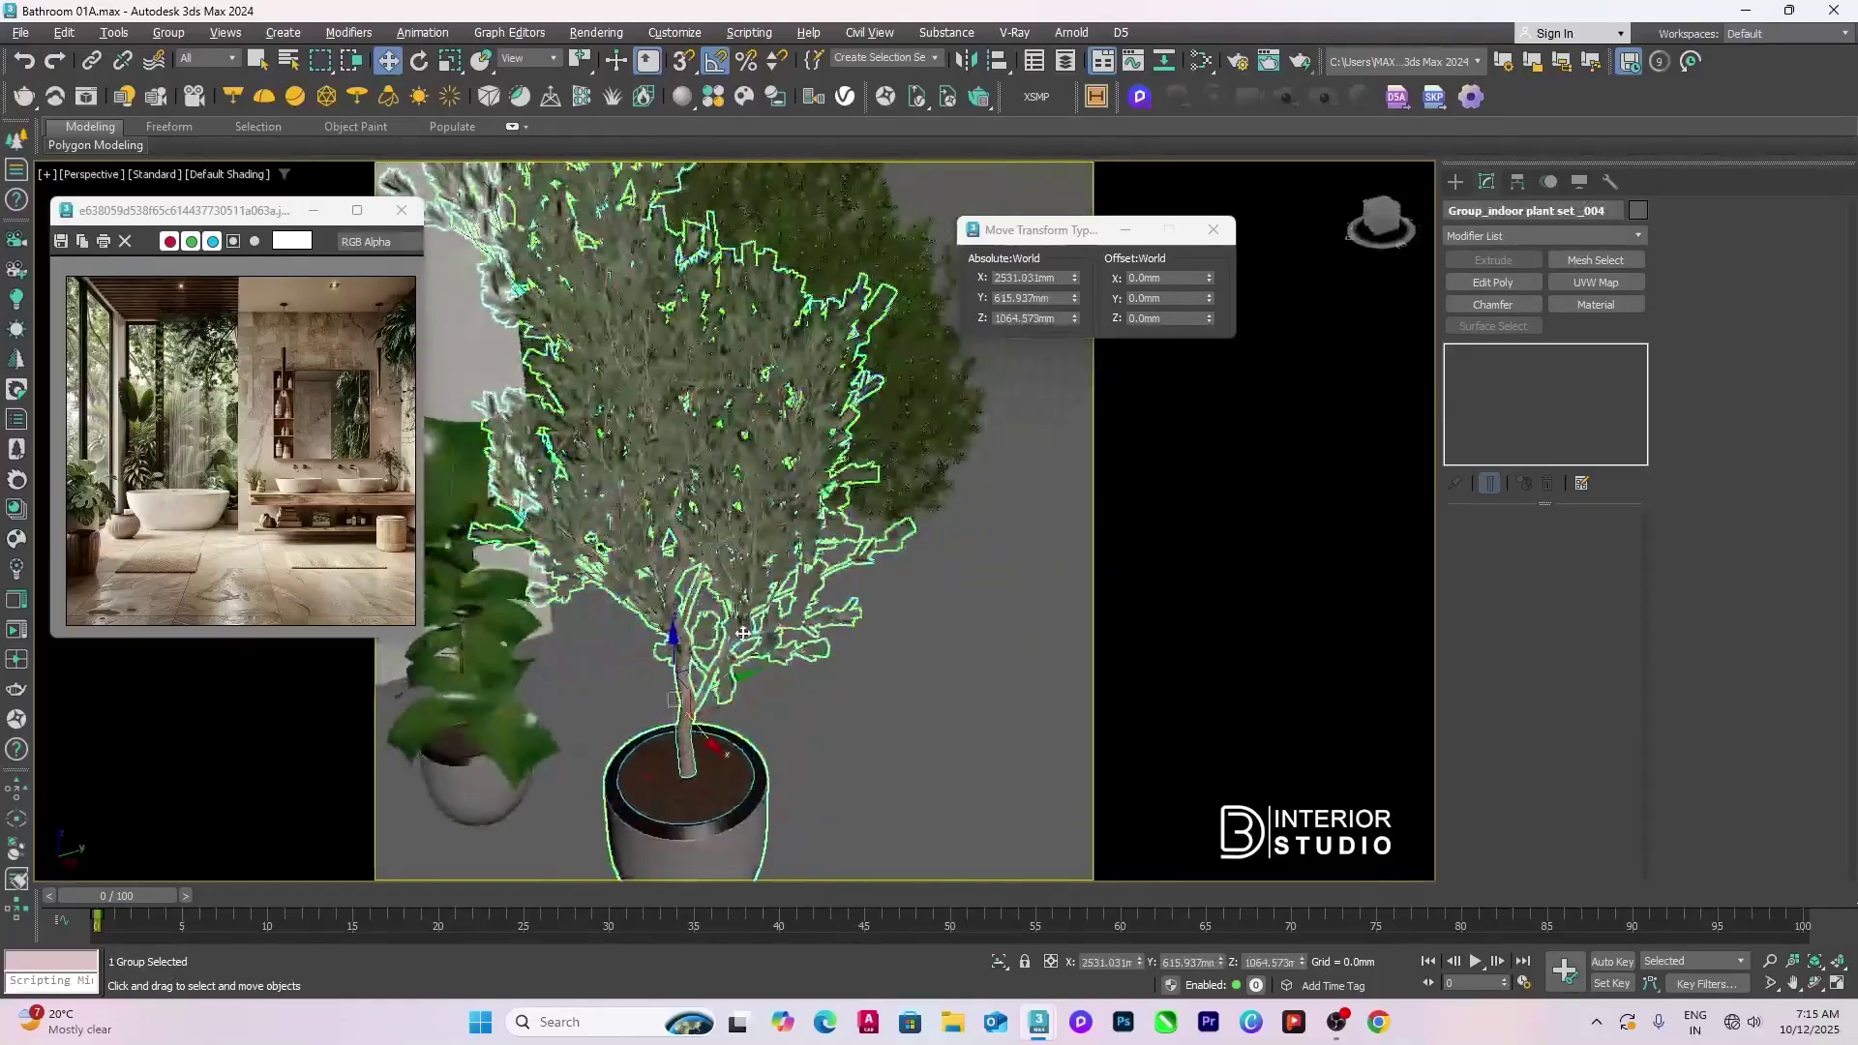
pyautogui.moveTo(556, 699); pyautogui.dragTo(710, 707, button='middle')
pyautogui.scroll(4, 662, 713)
pyautogui.scroll(-5, 666, 713)
pyautogui.click(666, 713)
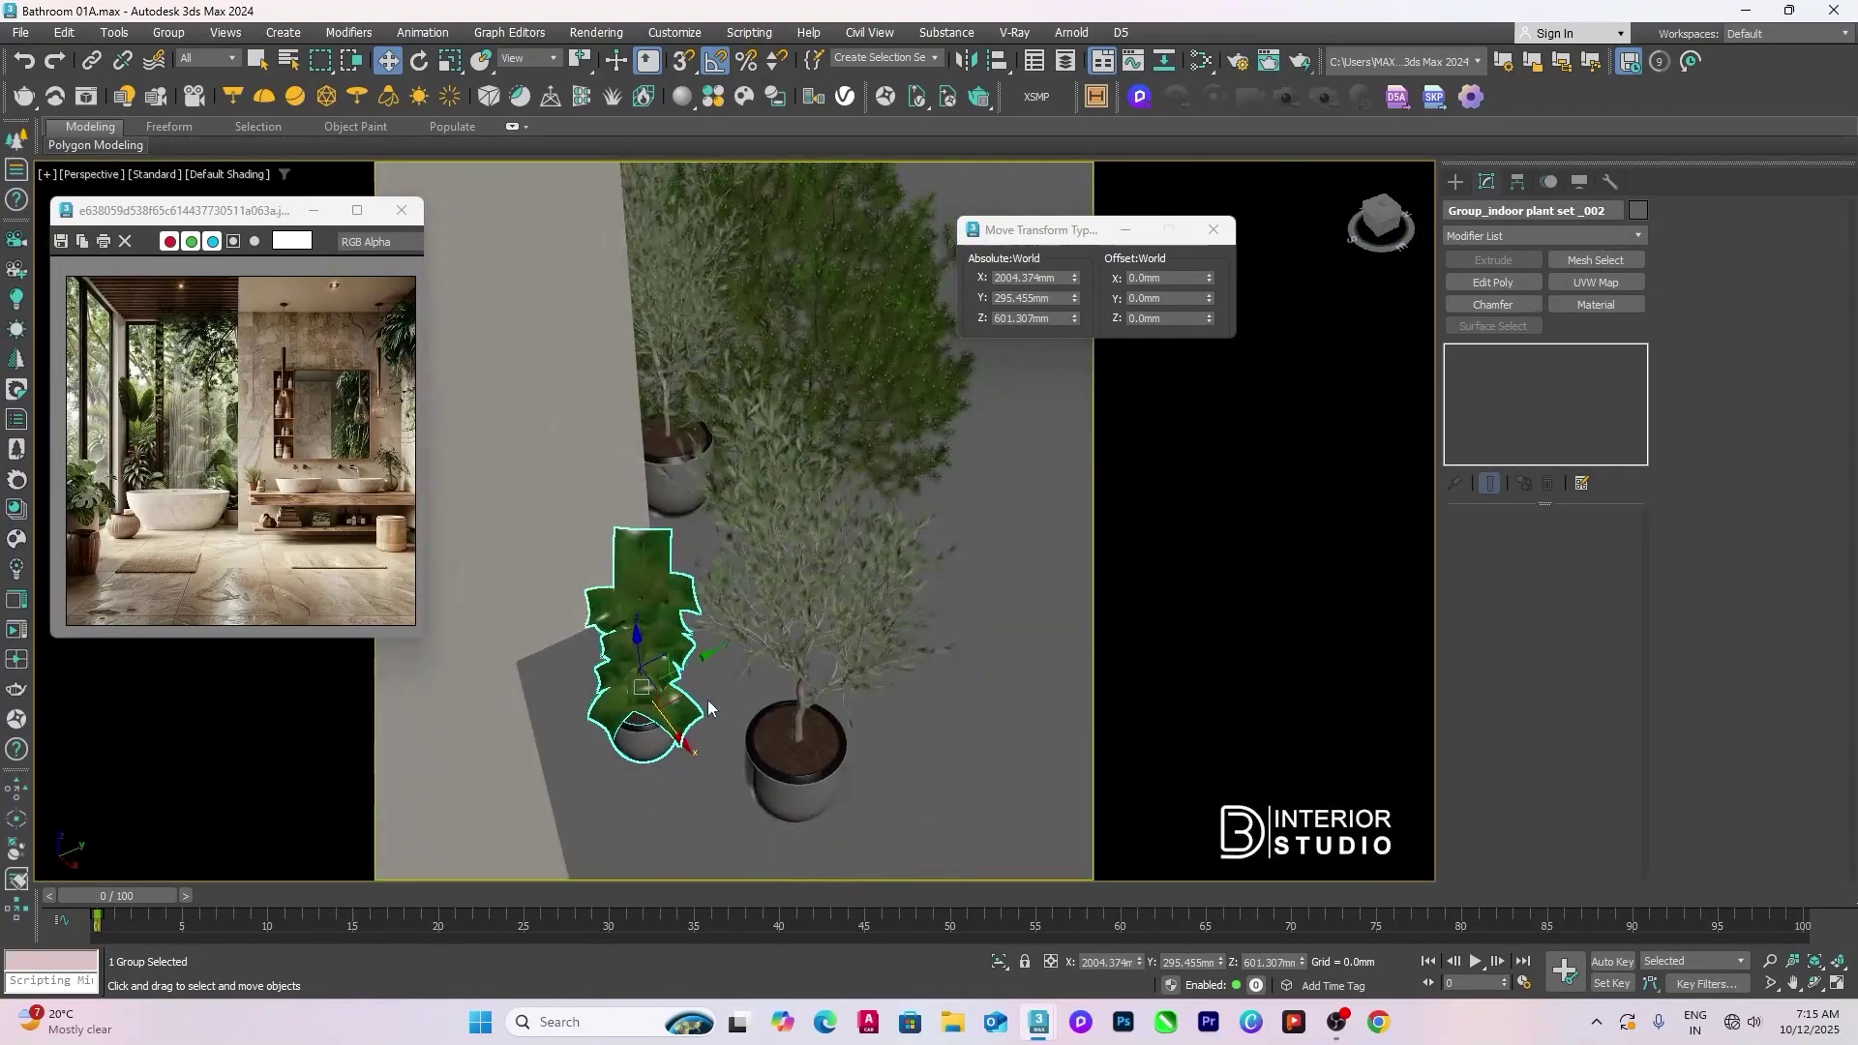
pyautogui.moveTo(677, 697); pyautogui.dragTo(416, 736)
pyautogui.scroll(-3, 416, 735)
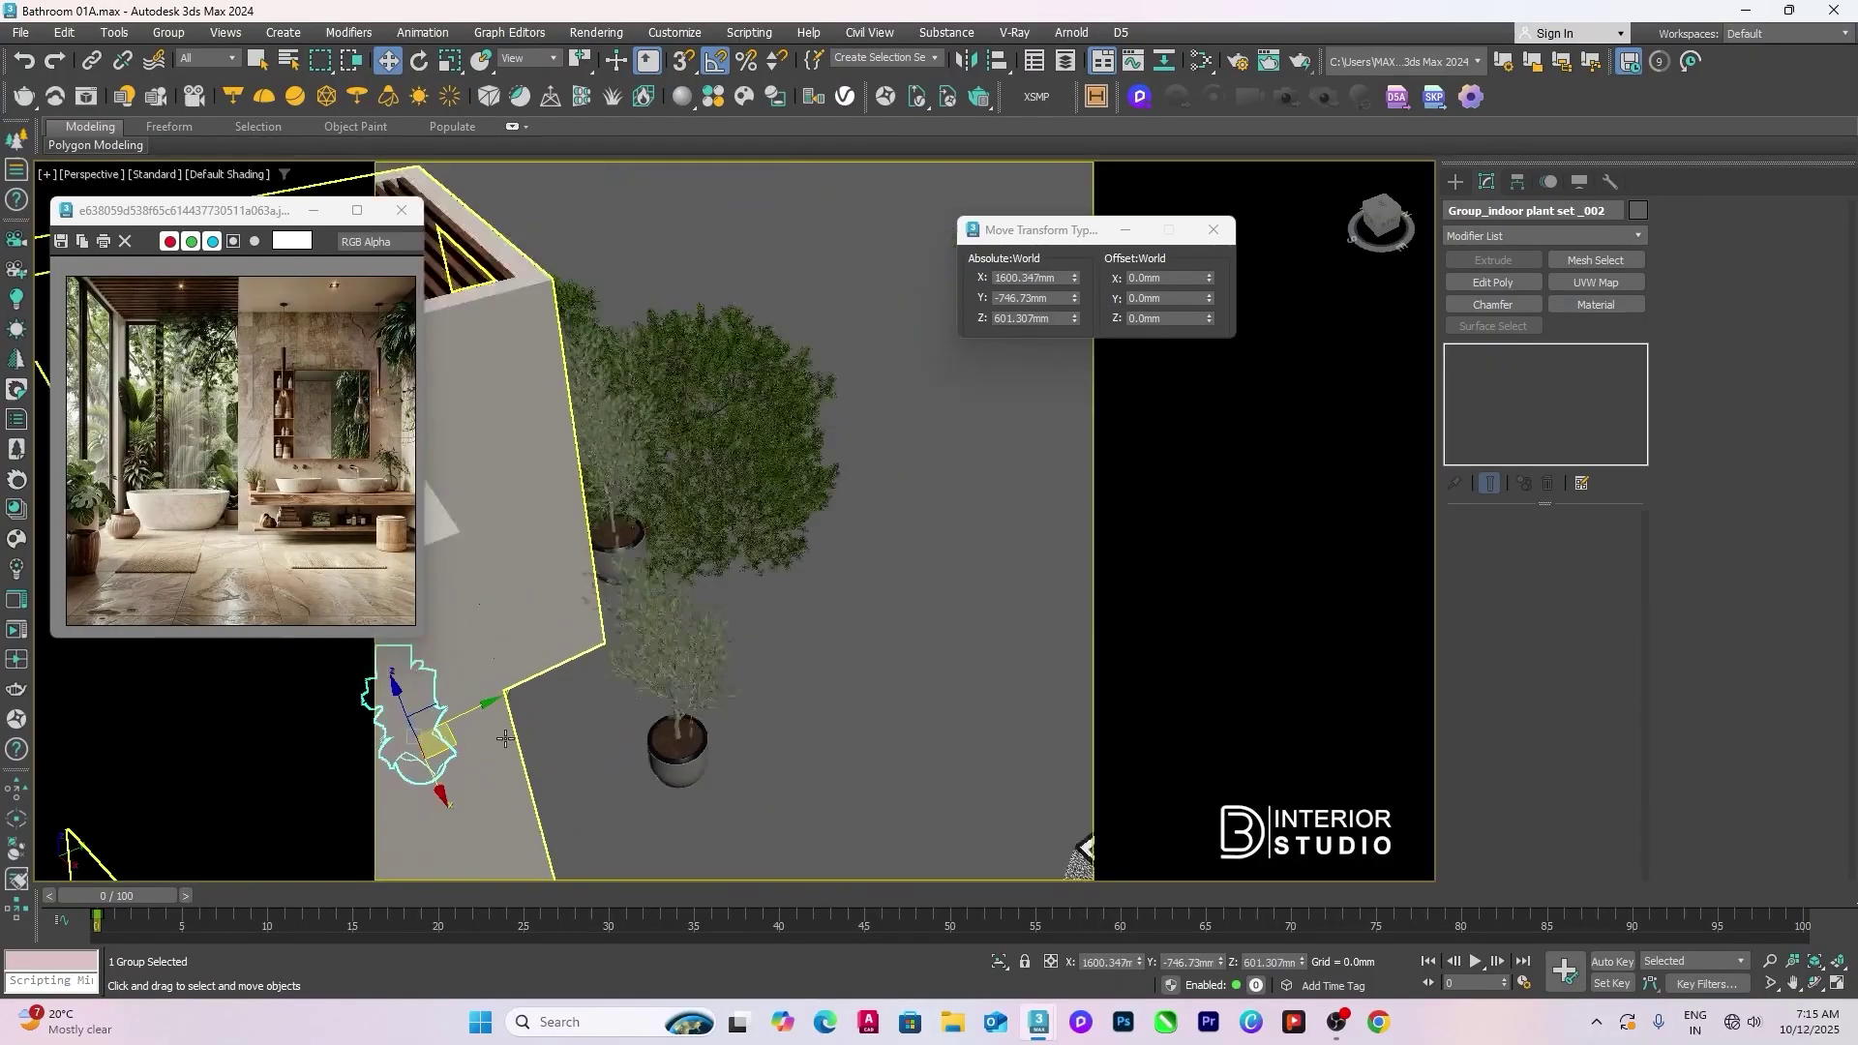
pyautogui.moveTo(580, 724); pyautogui.dragTo(869, 685, button='middle')
pyautogui.moveTo(718, 704); pyautogui.dragTo(449, 720)
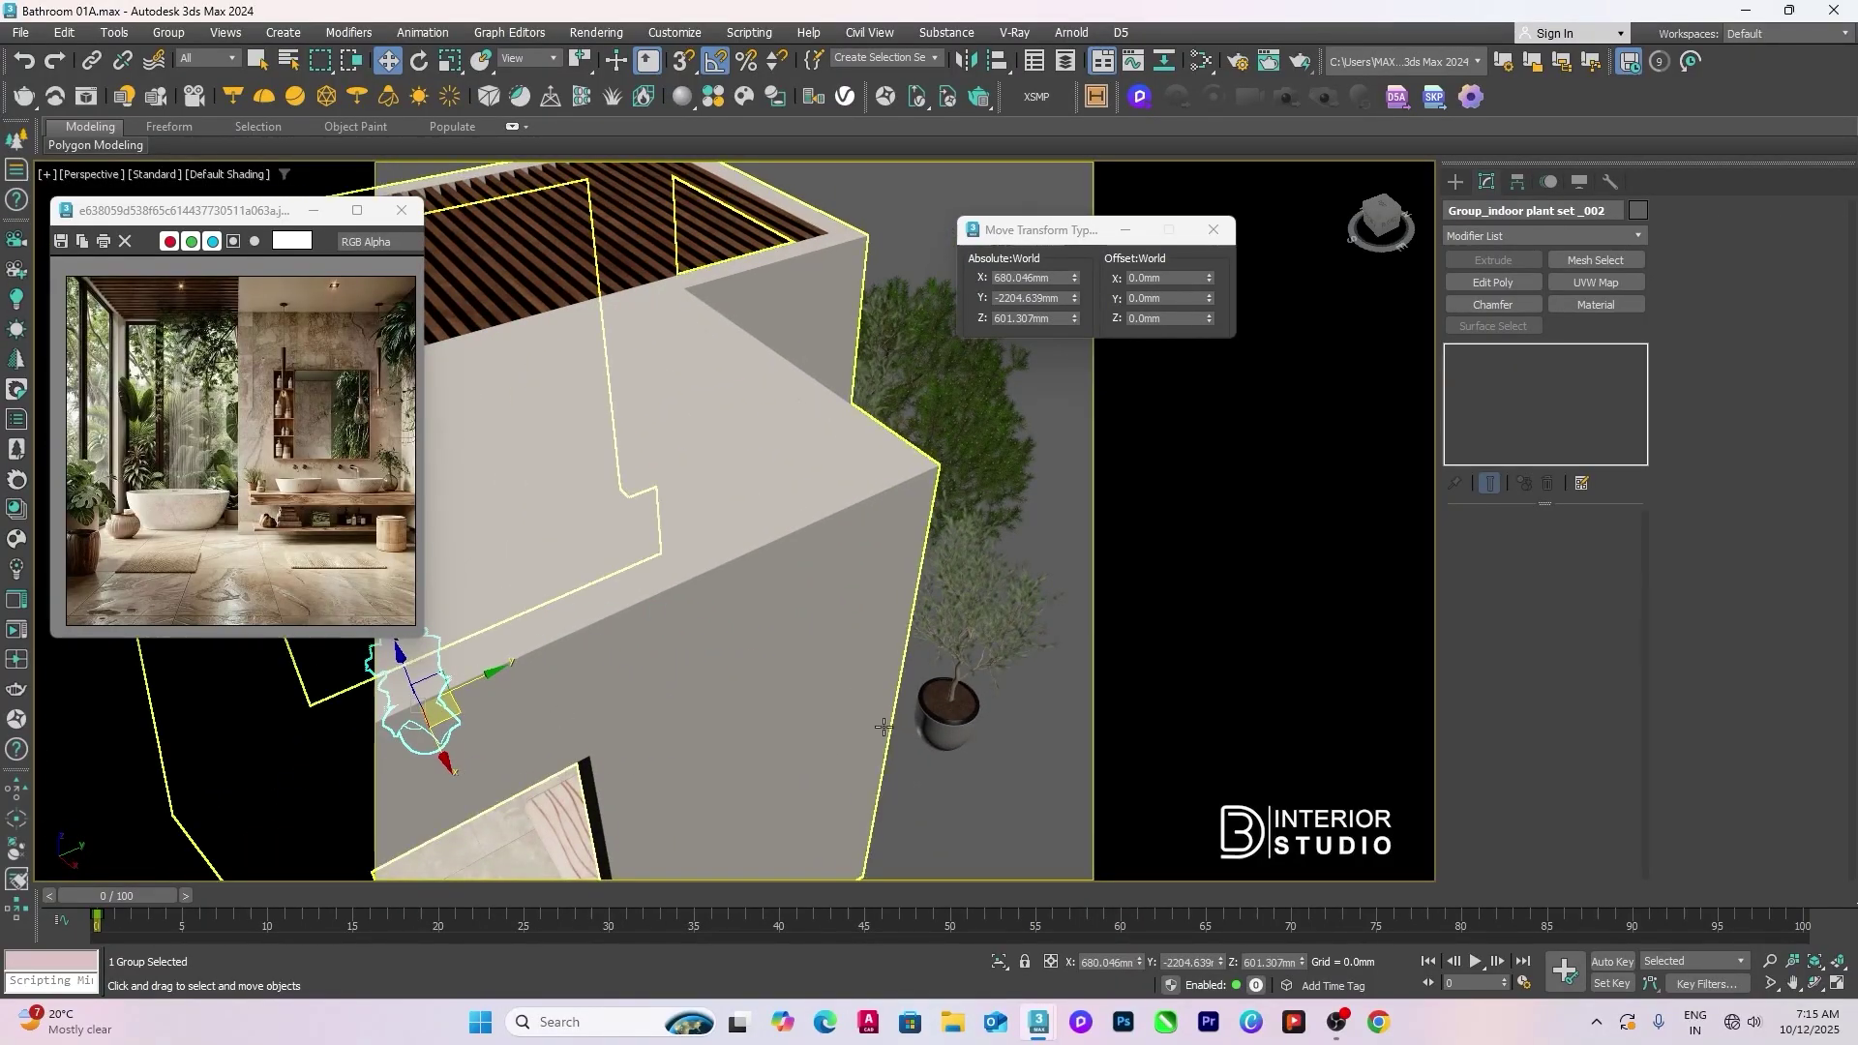
# Step: Move the second potted tree over beside the first one outside the back window
pyautogui.click(948, 721)
pyautogui.keyDown('alt'); pyautogui.moveTo(987, 726); pyautogui.dragTo(794, 733, button='middle'); pyautogui.keyUp('alt')
pyautogui.moveTo(716, 746); pyautogui.dragTo(834, 616)
# Step: Move the largest pine shrub behind the back window about 227 mm farther from the building along Y
pyautogui.scroll(-4, 830, 721)
pyautogui.click(925, 648)
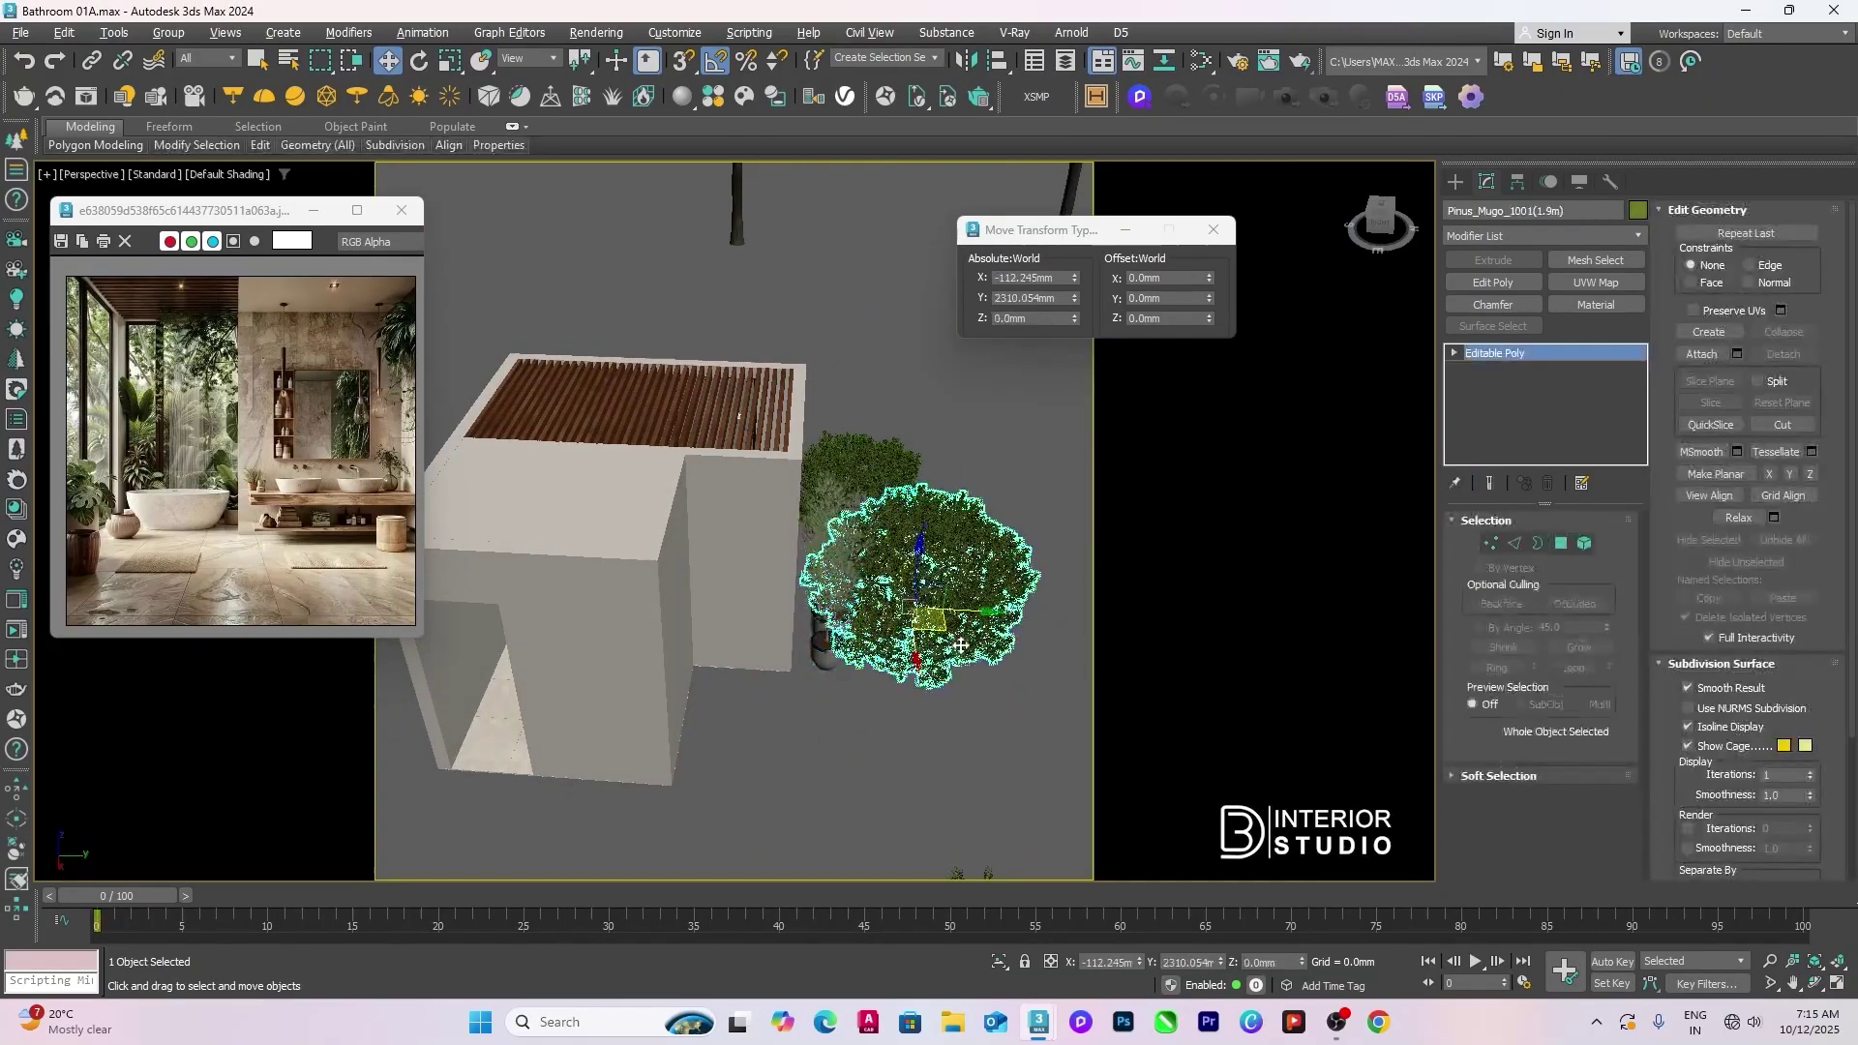
pyautogui.keyDown('alt'); pyautogui.moveTo(926, 670); pyautogui.dragTo(864, 683, button='middle'); pyautogui.keyUp('alt')
pyautogui.click(929, 566)
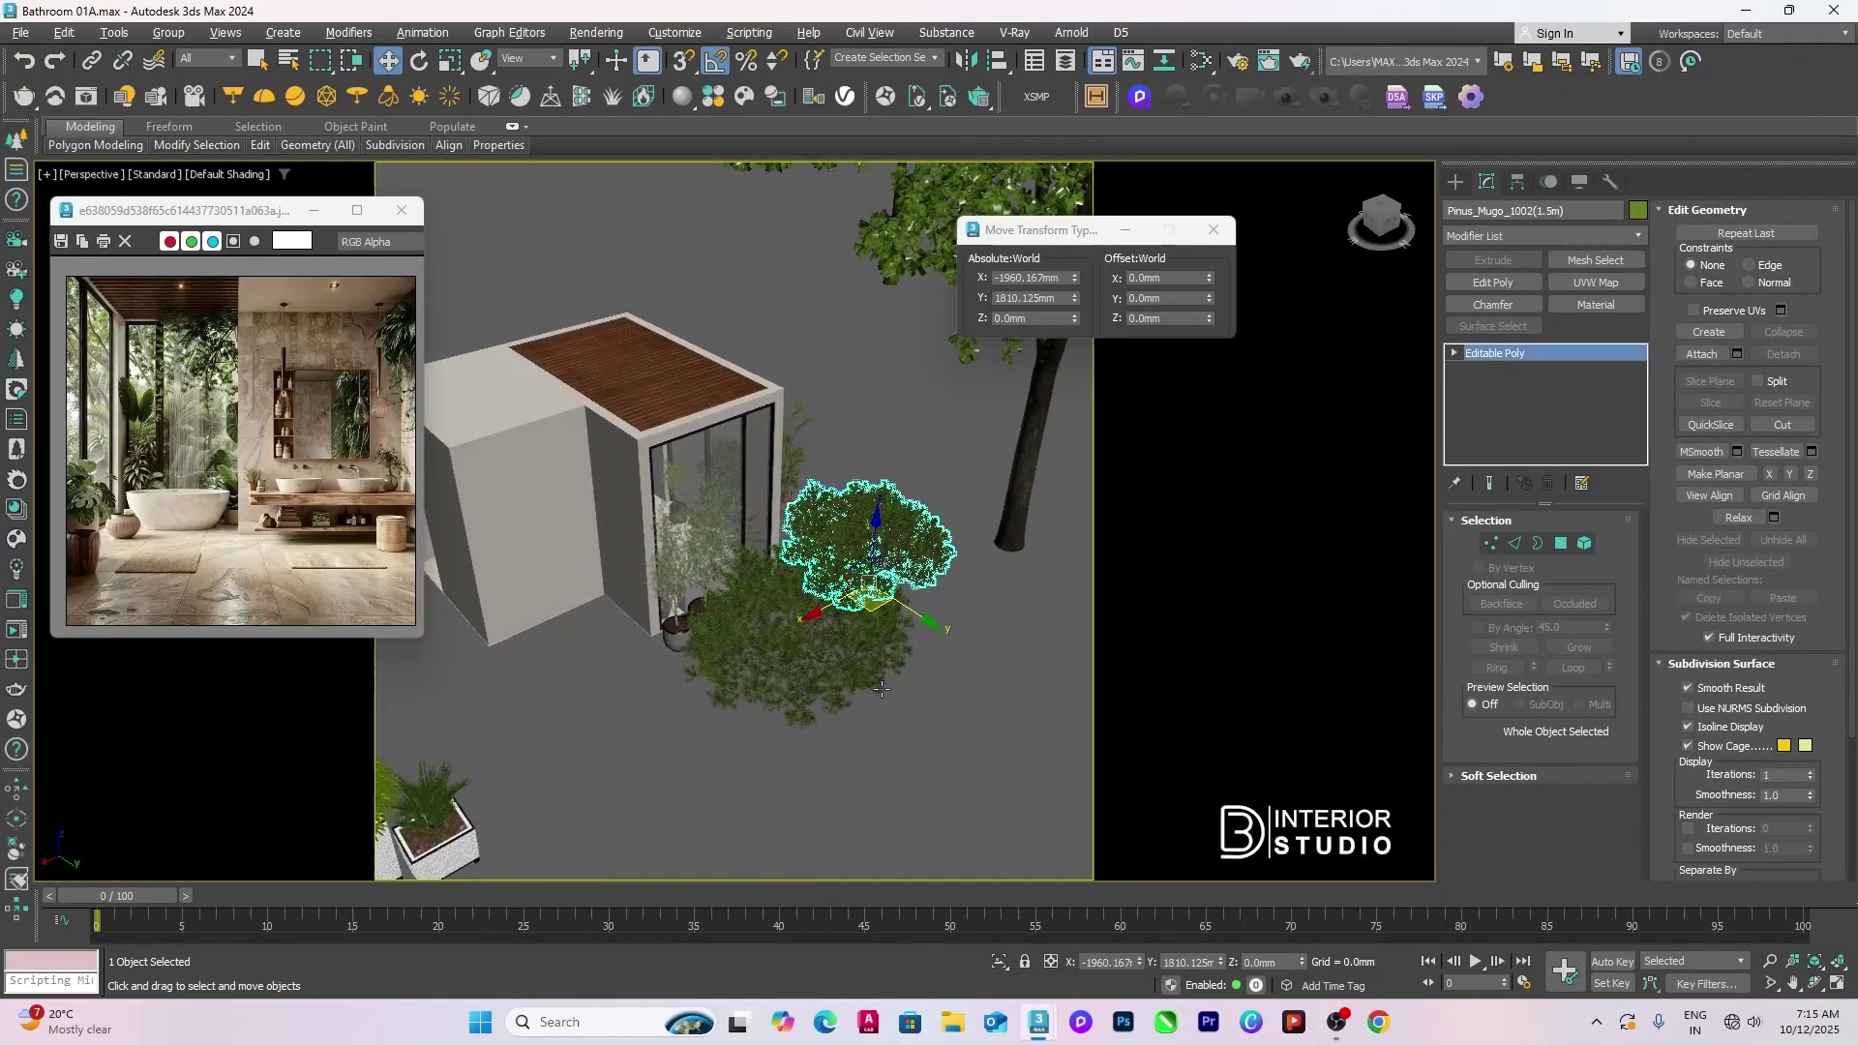
pyautogui.keyDown('alt'); pyautogui.moveTo(910, 584); pyautogui.dragTo(931, 586, button='middle'); pyautogui.keyUp('alt')
pyautogui.click(872, 665)
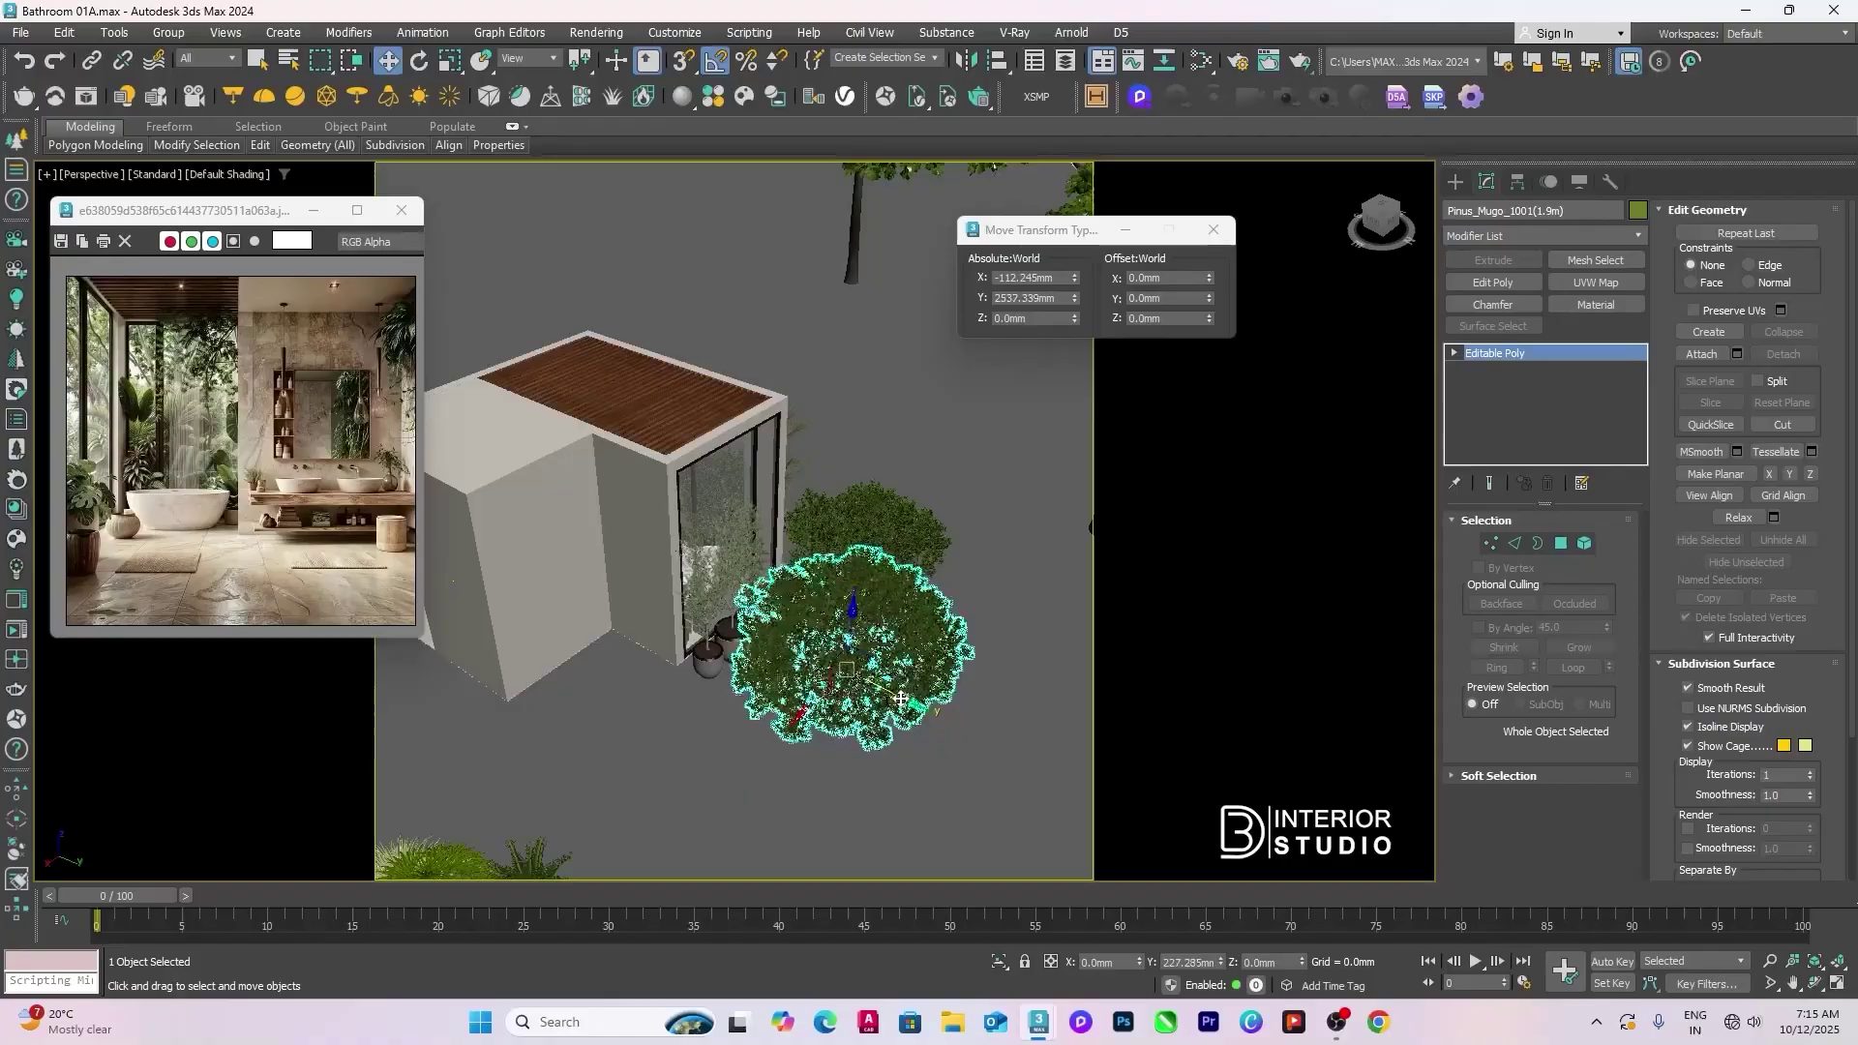
pyautogui.keyDown('alt'); pyautogui.moveTo(879, 681); pyautogui.dragTo(810, 699, button='middle'); pyautogui.keyUp('alt')
# Step: Shift the pine shrub at the window corner outward to about X -2266 mm and the side-window shrub to about X -2321 mm, Y -586 mm
pyautogui.click(968, 629)
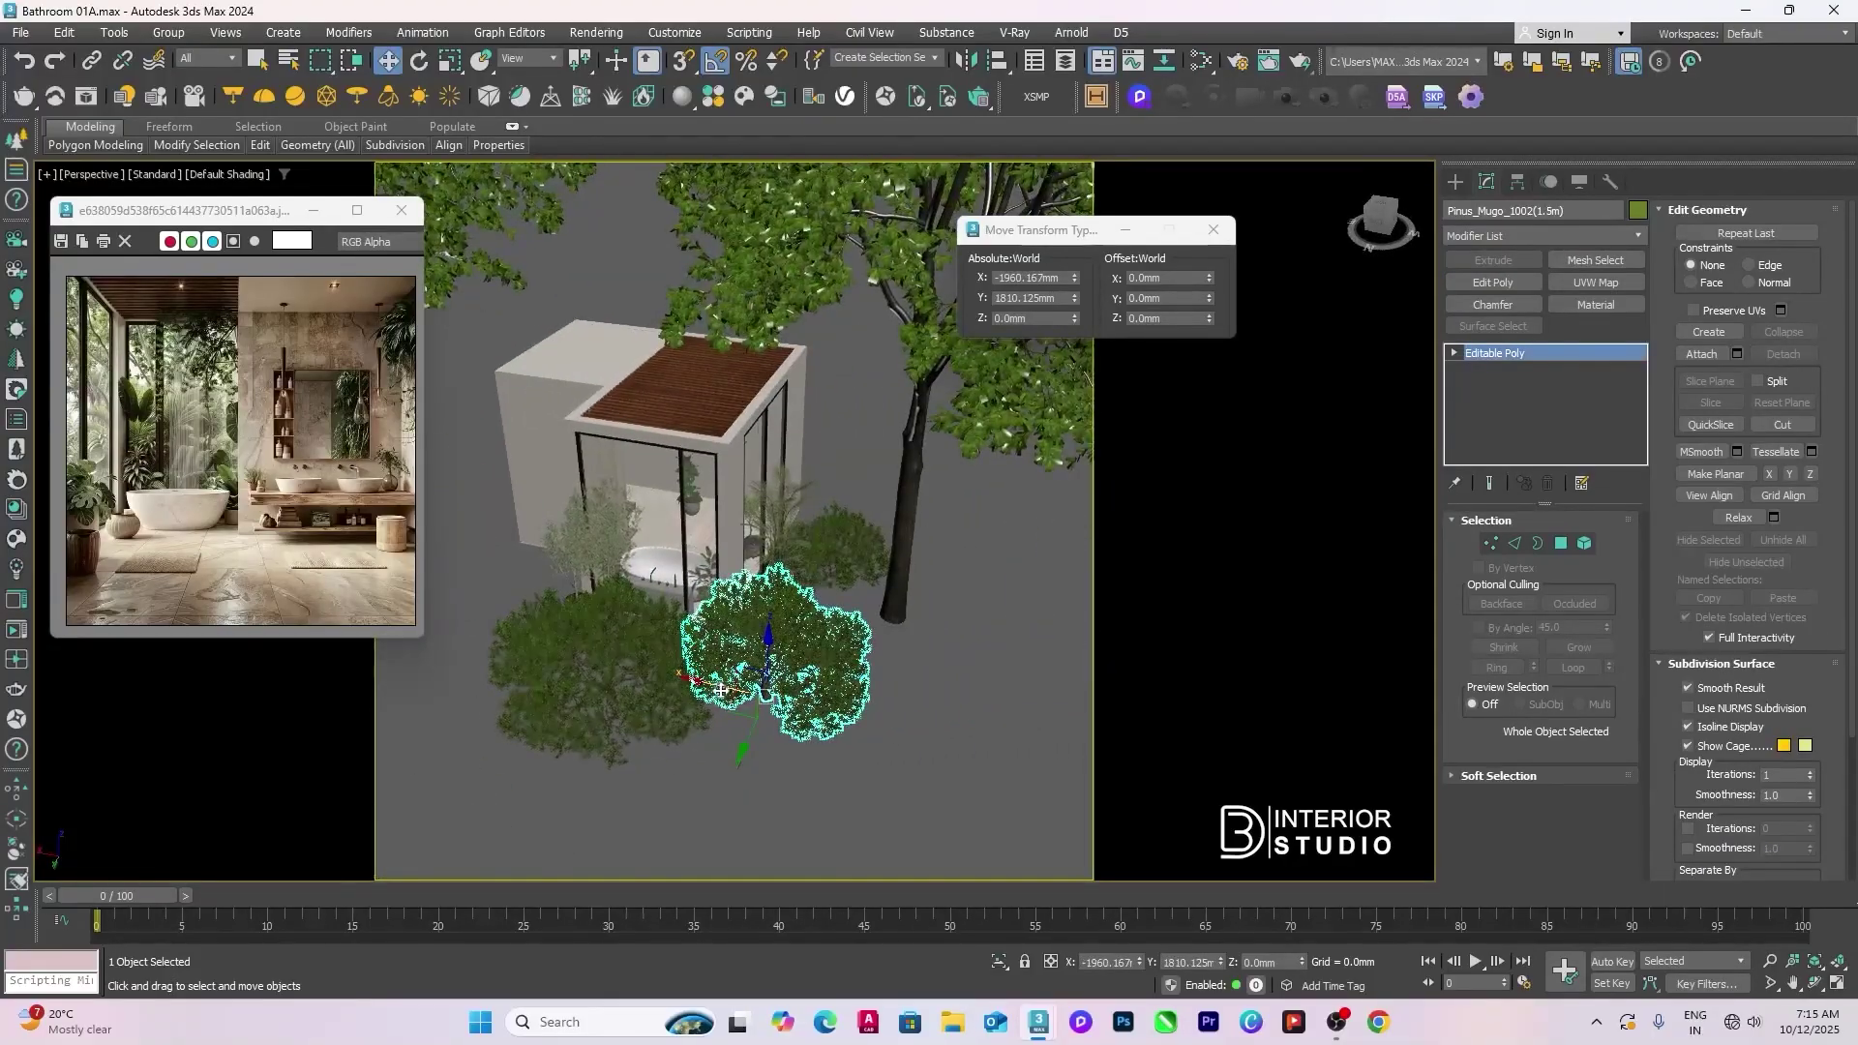
pyautogui.keyDown('alt'); pyautogui.moveTo(931, 707); pyautogui.dragTo(765, 683, button='middle'); pyautogui.keyUp('alt')
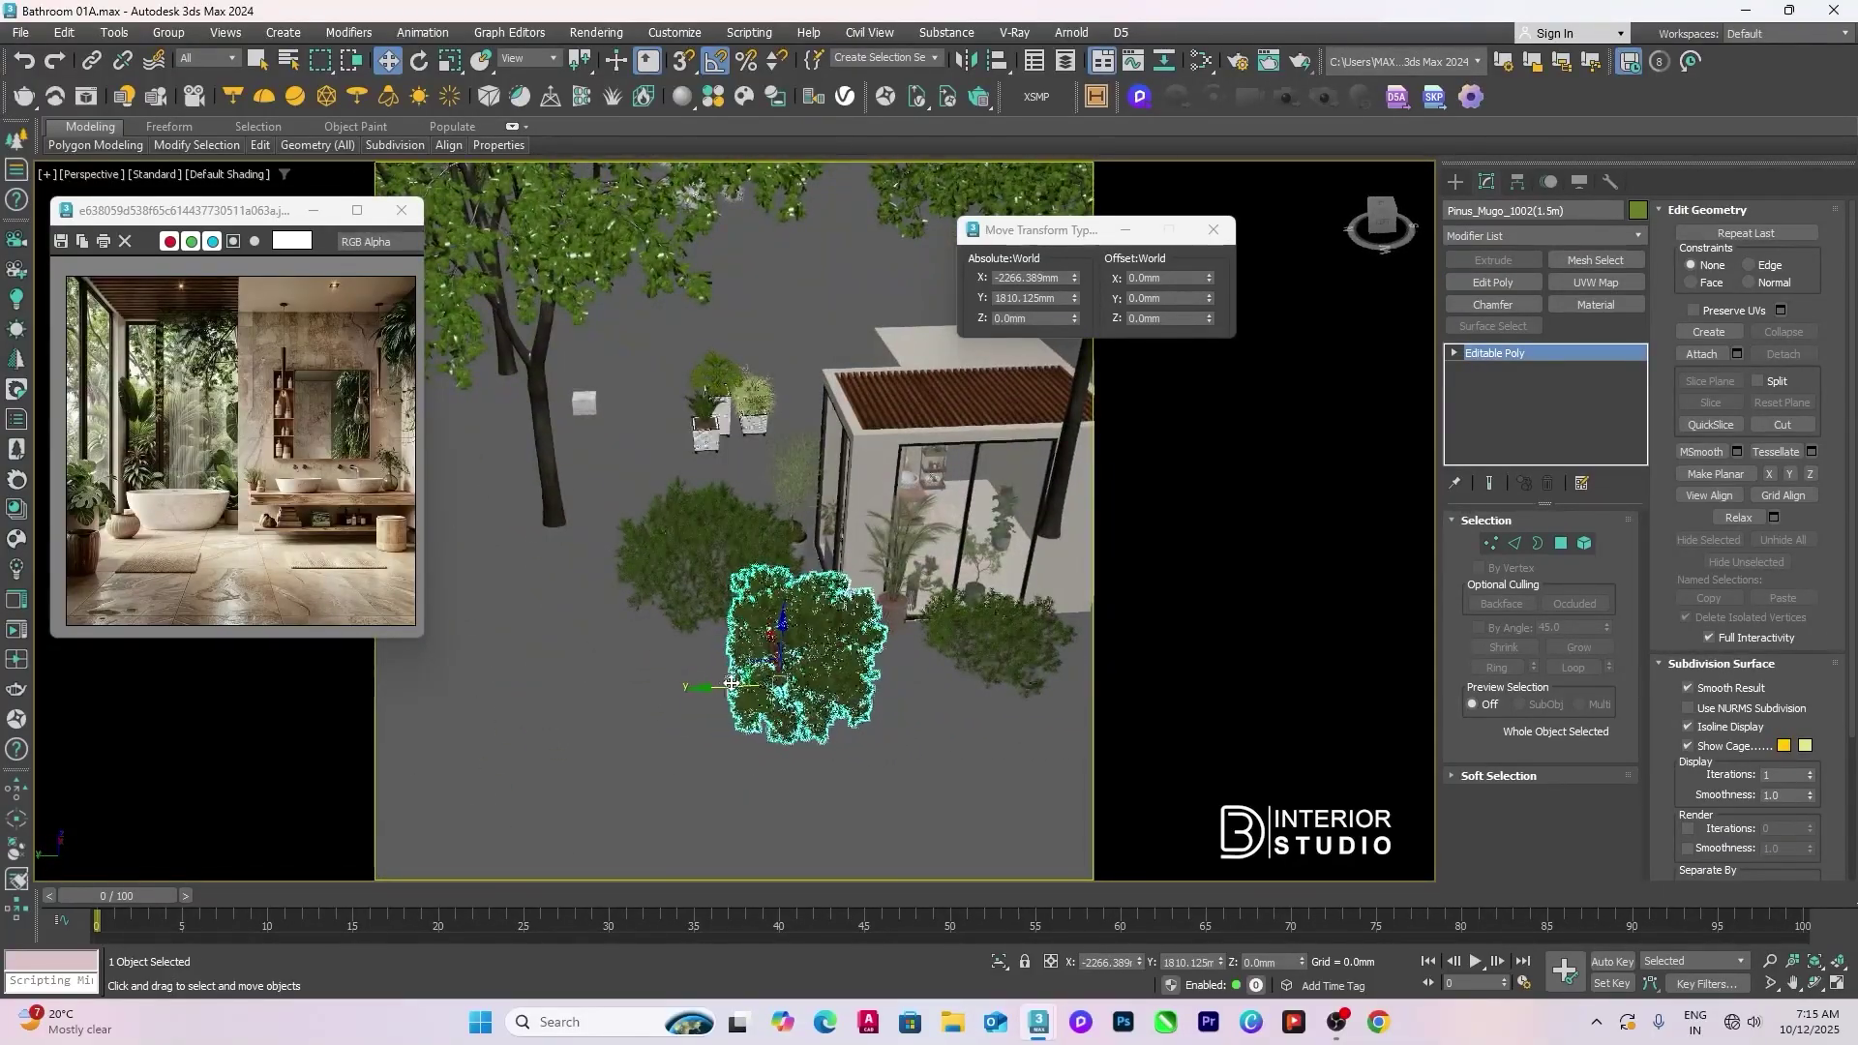
pyautogui.click(967, 668)
pyautogui.keyDown('alt'); pyautogui.moveTo(968, 668); pyautogui.dragTo(967, 685, button='middle'); pyautogui.keyUp('alt')
pyautogui.moveTo(933, 658); pyautogui.dragTo(884, 651)
pyautogui.keyDown('alt'); pyautogui.moveTo(750, 646); pyautogui.dragTo(785, 684, button='middle'); pyautogui.keyUp('alt')
pyautogui.scroll(5, 927, 627)
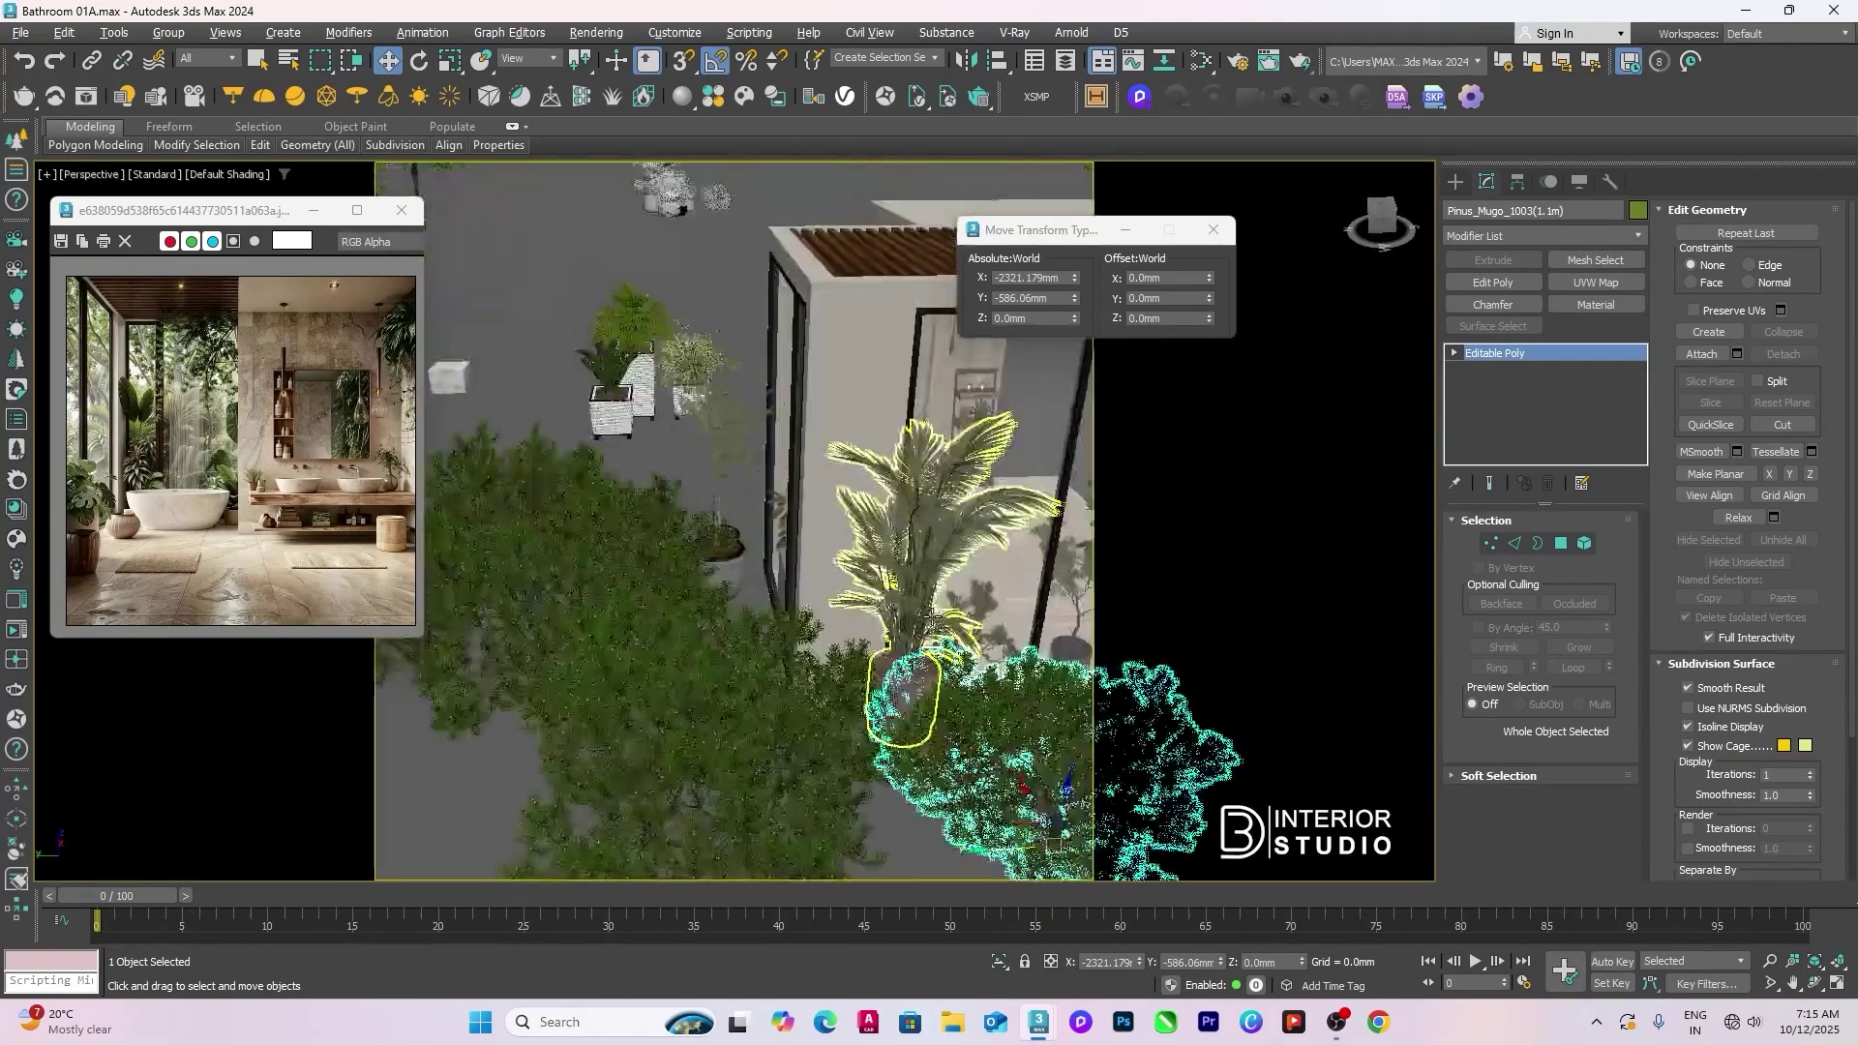
# Step: Align the outdoor potted palm to the building wall in Z, matching the minimum of both objects
pyautogui.click(929, 632)
pyautogui.keyDown('alt'); pyautogui.moveTo(927, 639); pyautogui.dragTo(1042, 659, button='middle'); pyautogui.keyUp('alt')
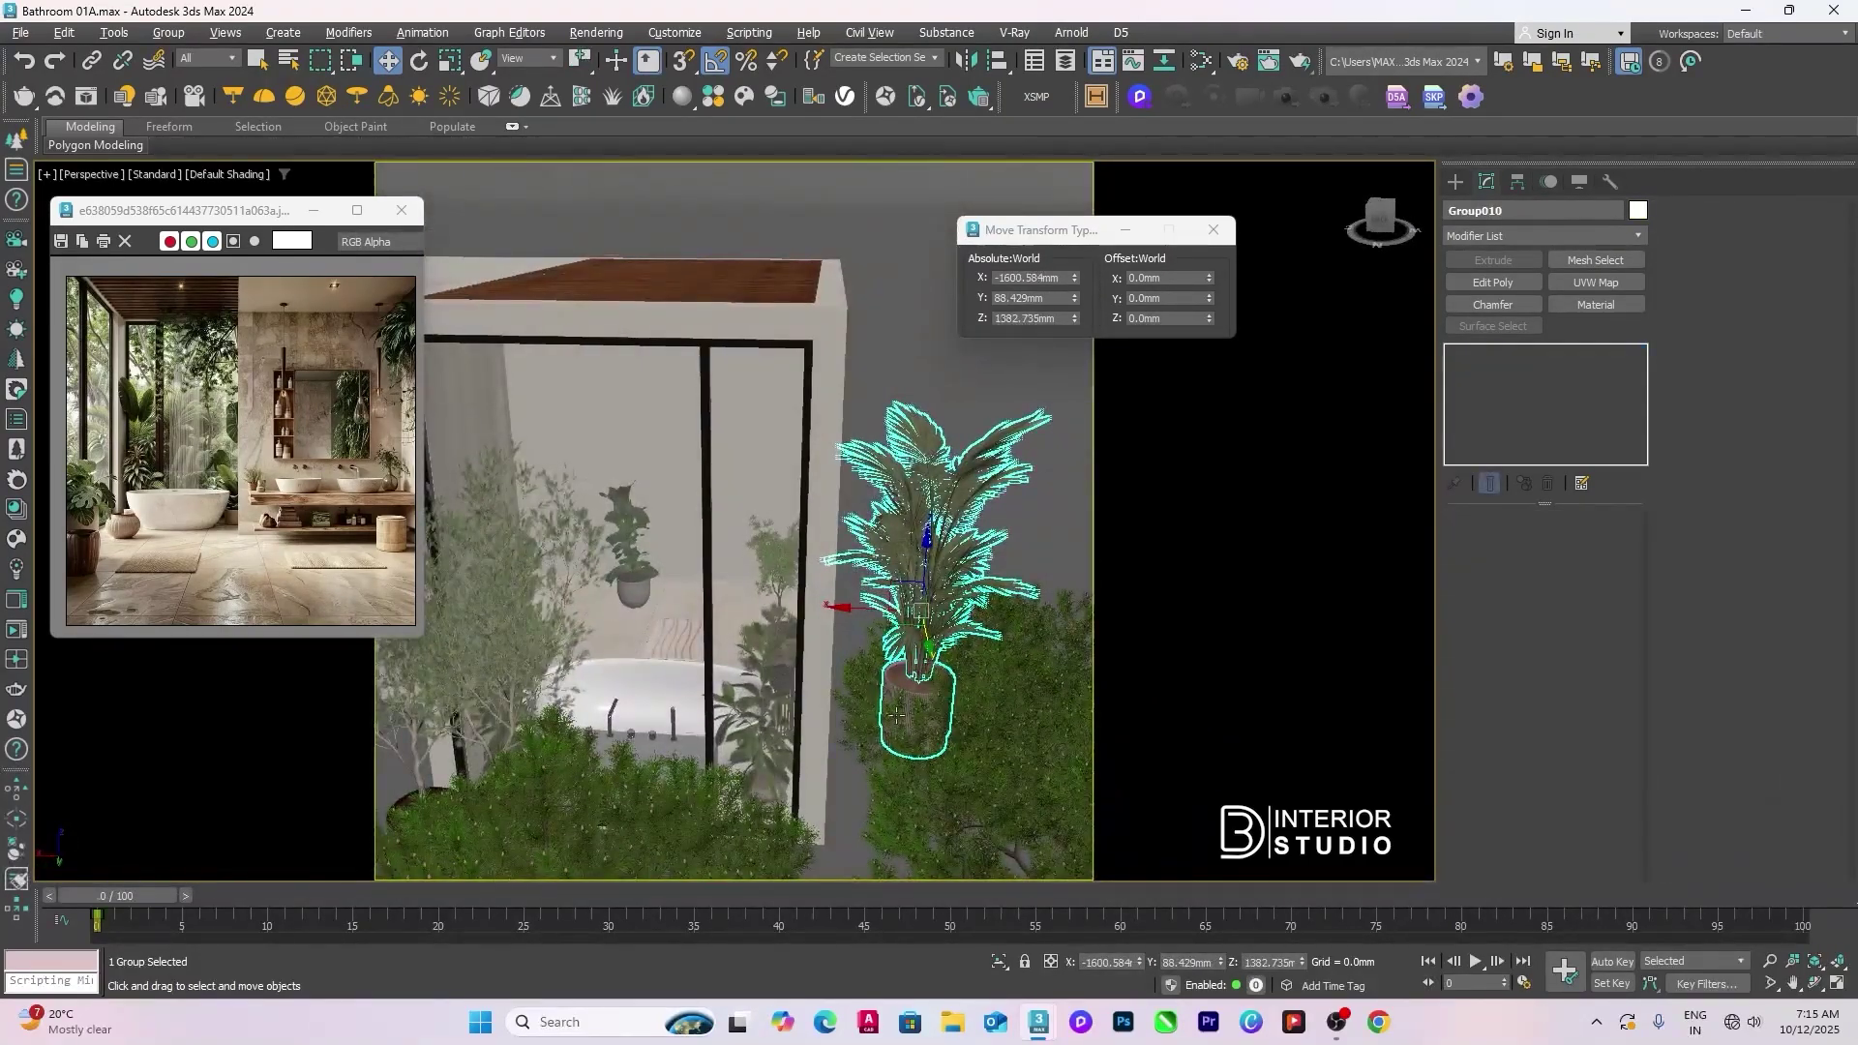
pyautogui.keyDown('alt'); pyautogui.moveTo(895, 716); pyautogui.dragTo(804, 714, button='middle'); pyautogui.keyUp('alt')
pyautogui.scroll(5, 797, 719)
pyautogui.hotkey('alt', 'a')
pyautogui.click(797, 719)
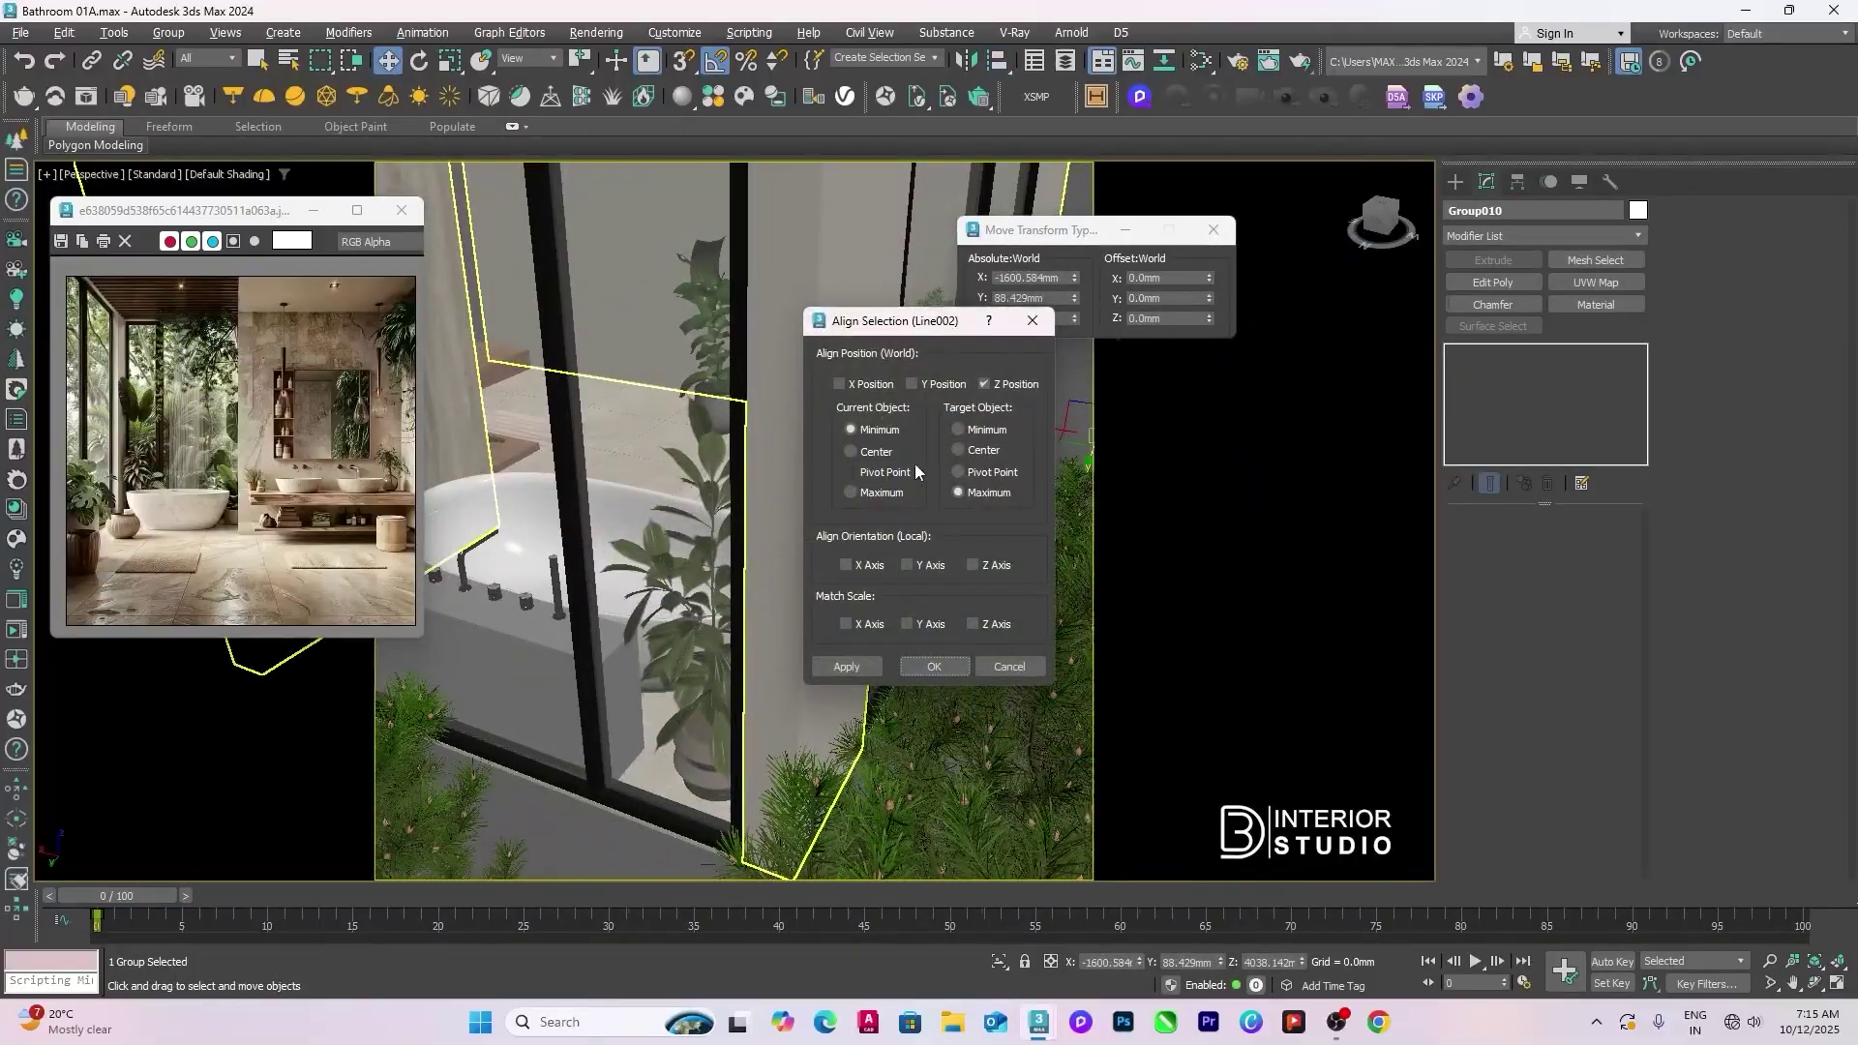
pyautogui.click(960, 432)
pyautogui.click(934, 667)
# Step: Move the potted palm along the side window toward the back corner, at about X -1567 mm, Y 240 mm, and deselect it
pyautogui.keyDown('alt'); pyautogui.moveTo(934, 667); pyautogui.dragTo(1024, 548, button='middle'); pyautogui.keyUp('alt')
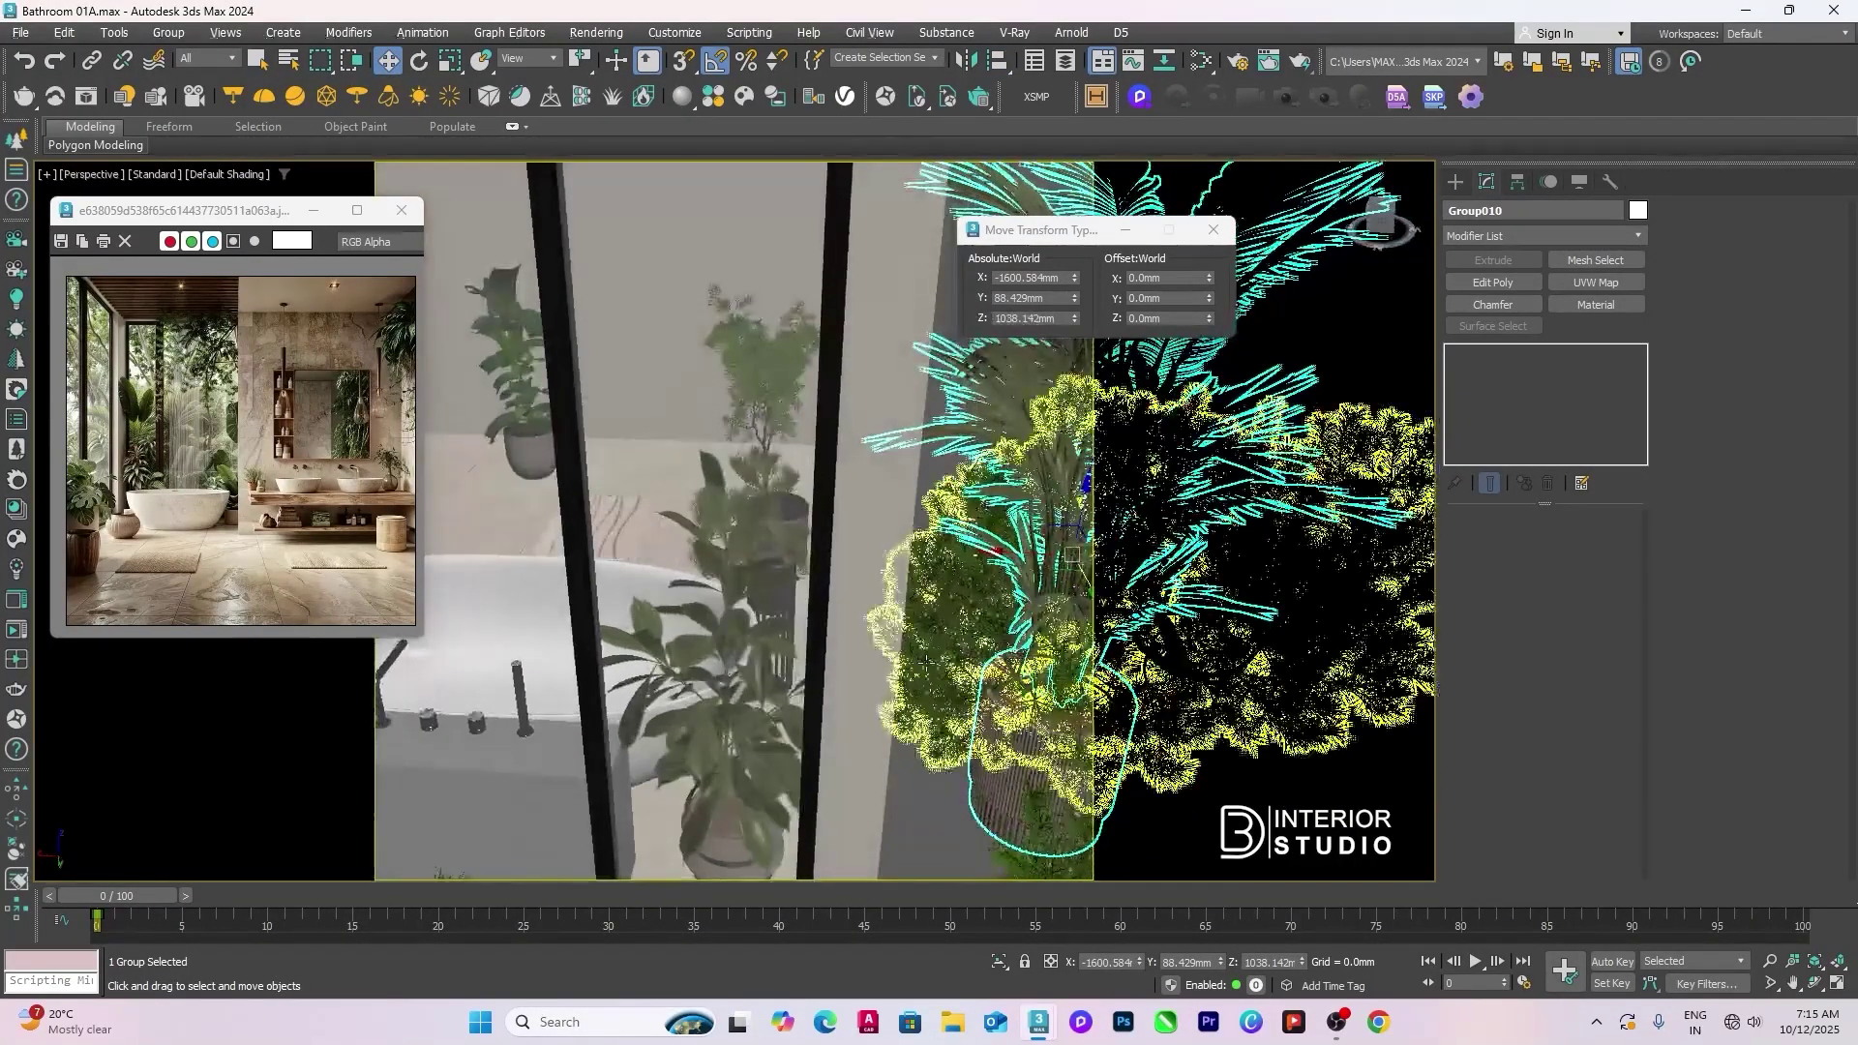
pyautogui.scroll(3, 1024, 548)
pyautogui.moveTo(1024, 548); pyautogui.dragTo(1011, 549)
pyautogui.scroll(-3, 1012, 548)
pyautogui.keyDown('alt'); pyautogui.moveTo(1011, 549); pyautogui.dragTo(939, 587, button='middle'); pyautogui.keyUp('alt')
pyautogui.moveTo(943, 584); pyautogui.dragTo(908, 587)
pyautogui.scroll(-4, 793, 619)
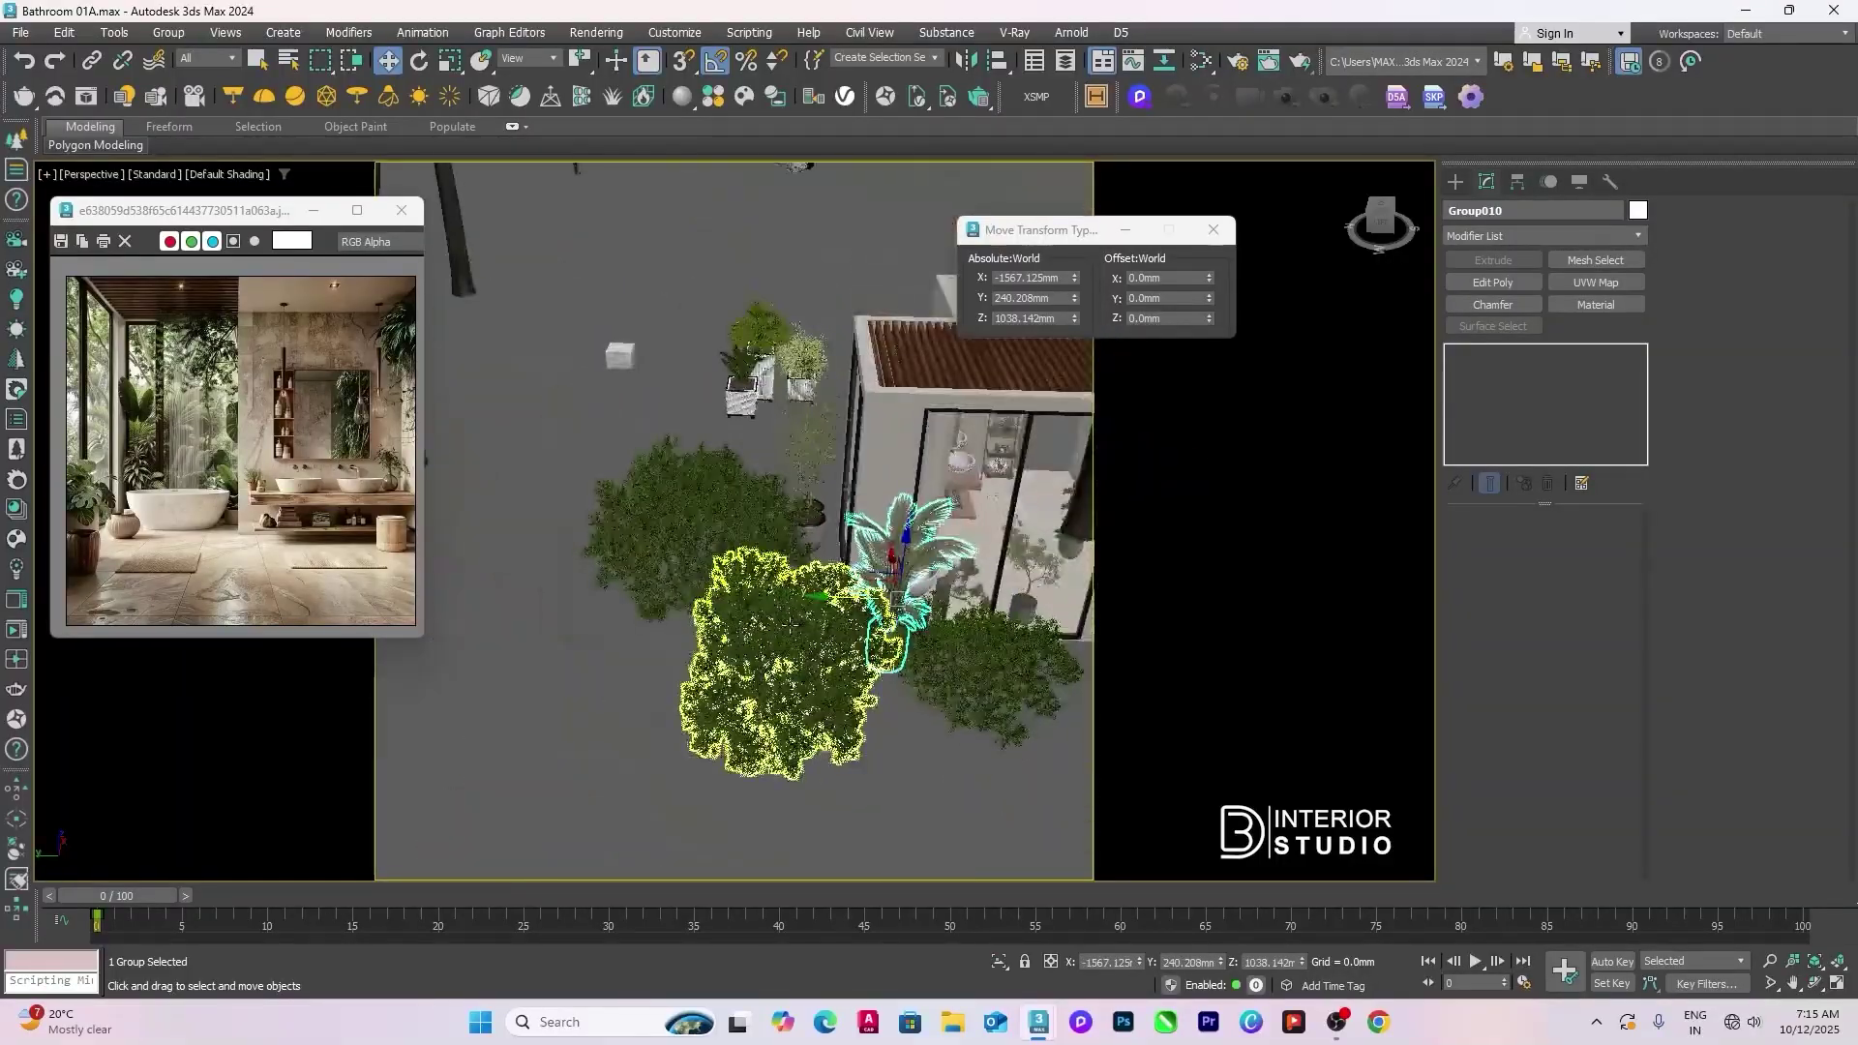
pyautogui.keyDown('alt'); pyautogui.moveTo(760, 667); pyautogui.dragTo(823, 634, button='middle'); pyautogui.keyUp('alt')
pyautogui.moveTo(823, 634); pyautogui.dragTo(1060, 687, button='middle')
pyautogui.click(612, 629)
pyautogui.moveTo(612, 629); pyautogui.dragTo(958, 734, button='middle')
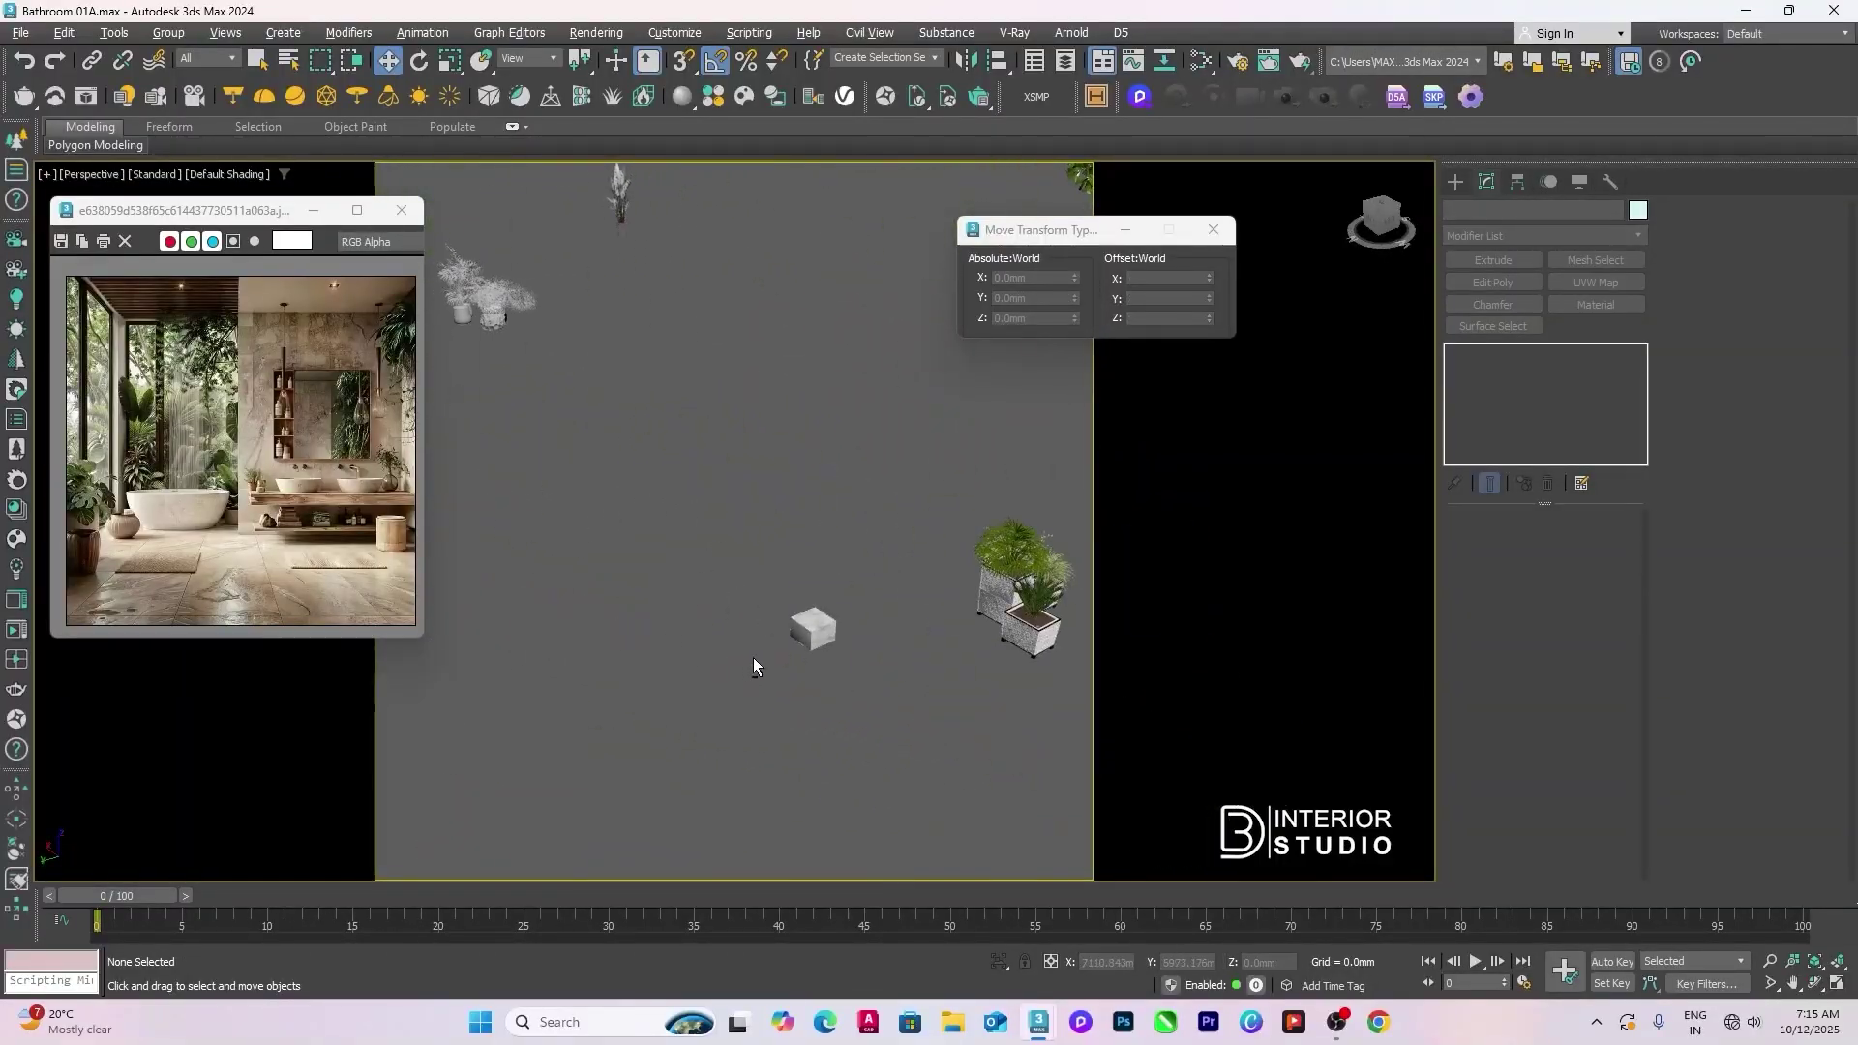
# Step: Examine the three white woven planters standing away from the building from several sides
pyautogui.moveTo(1072, 684); pyautogui.dragTo(1077, 687)
pyautogui.press('z')
pyautogui.keyDown('alt'); pyautogui.moveTo(735, 668); pyautogui.dragTo(1013, 647, button='middle'); pyautogui.keyUp('alt')
pyautogui.scroll(4, 711, 654)
pyautogui.keyDown('alt'); pyautogui.moveTo(695, 659); pyautogui.dragTo(958, 677, button='middle'); pyautogui.keyUp('alt')
pyautogui.click(1036, 689)
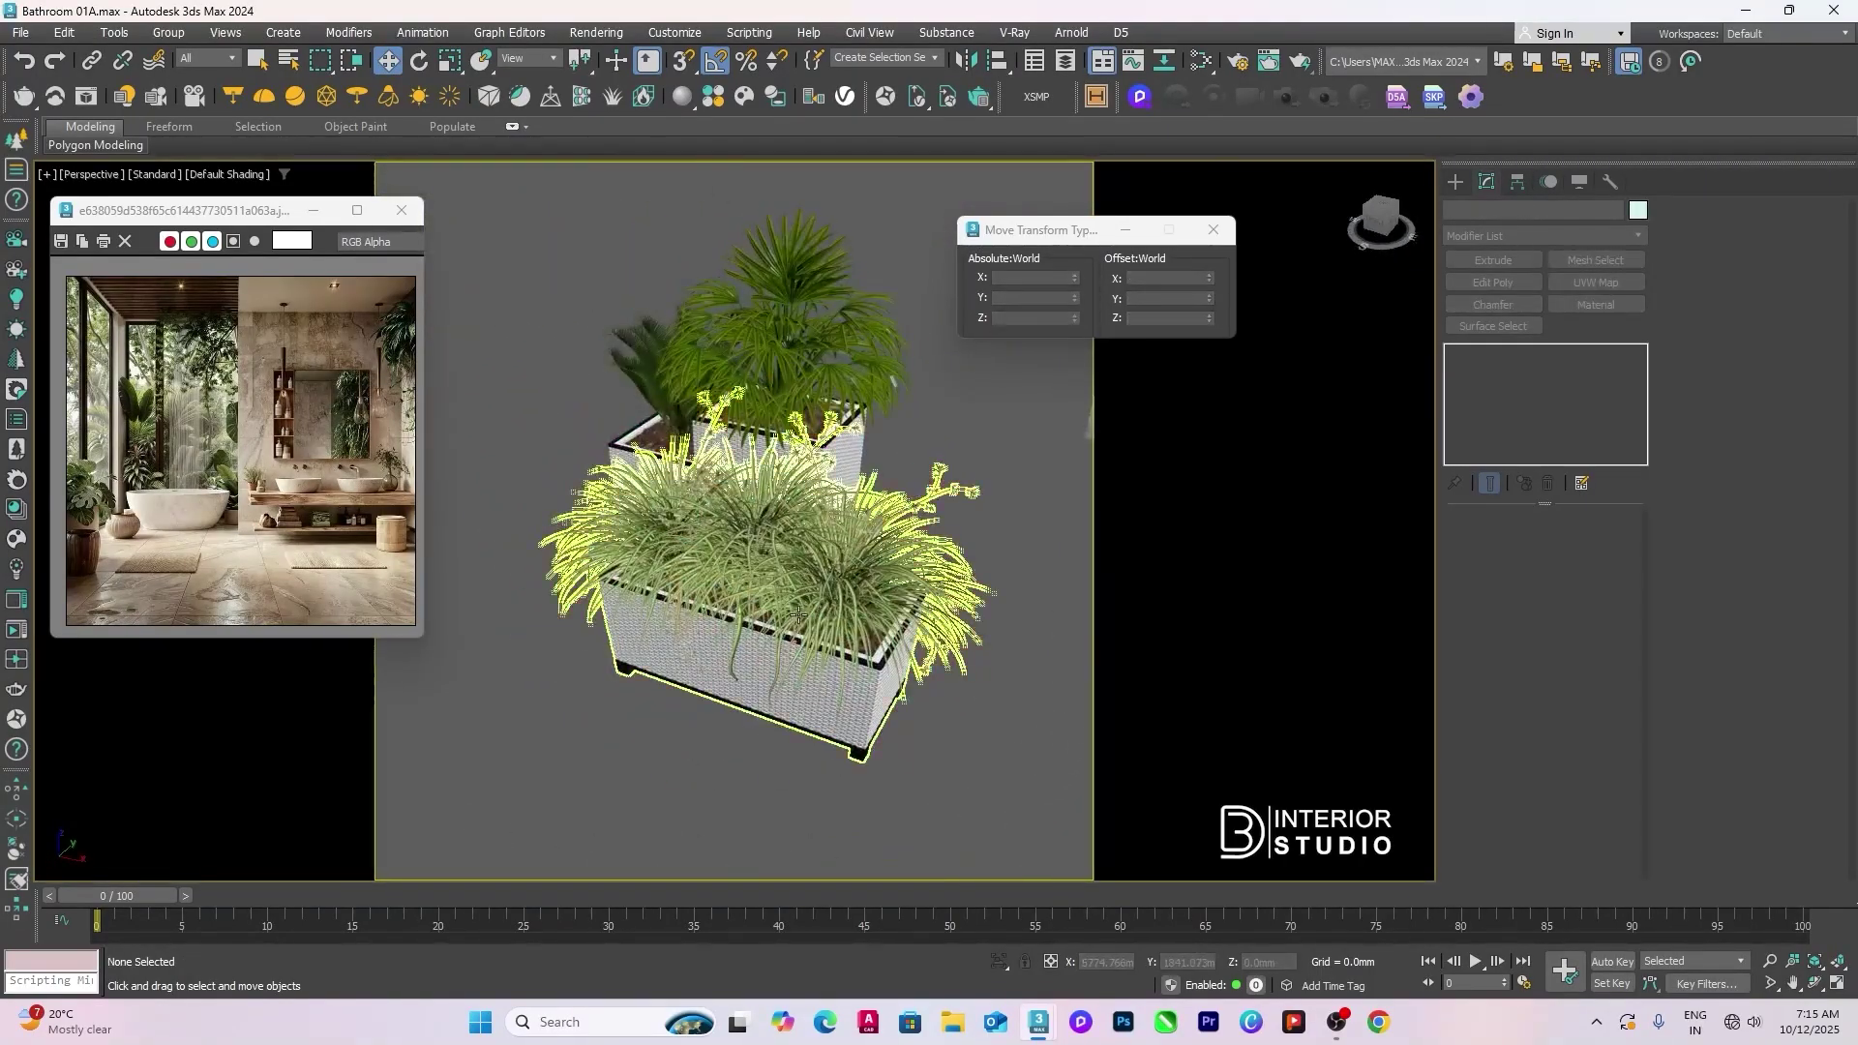
pyautogui.click(837, 605)
pyautogui.moveTo(838, 605); pyautogui.dragTo(830, 737, button='middle')
pyautogui.keyDown('alt'); pyautogui.moveTo(829, 738); pyautogui.dragTo(724, 733, button='middle'); pyautogui.keyUp('alt')
pyautogui.click(944, 715)
pyautogui.moveTo(944, 715); pyautogui.dragTo(880, 688, button='middle')
pyautogui.click(782, 673)
pyautogui.click(880, 688)
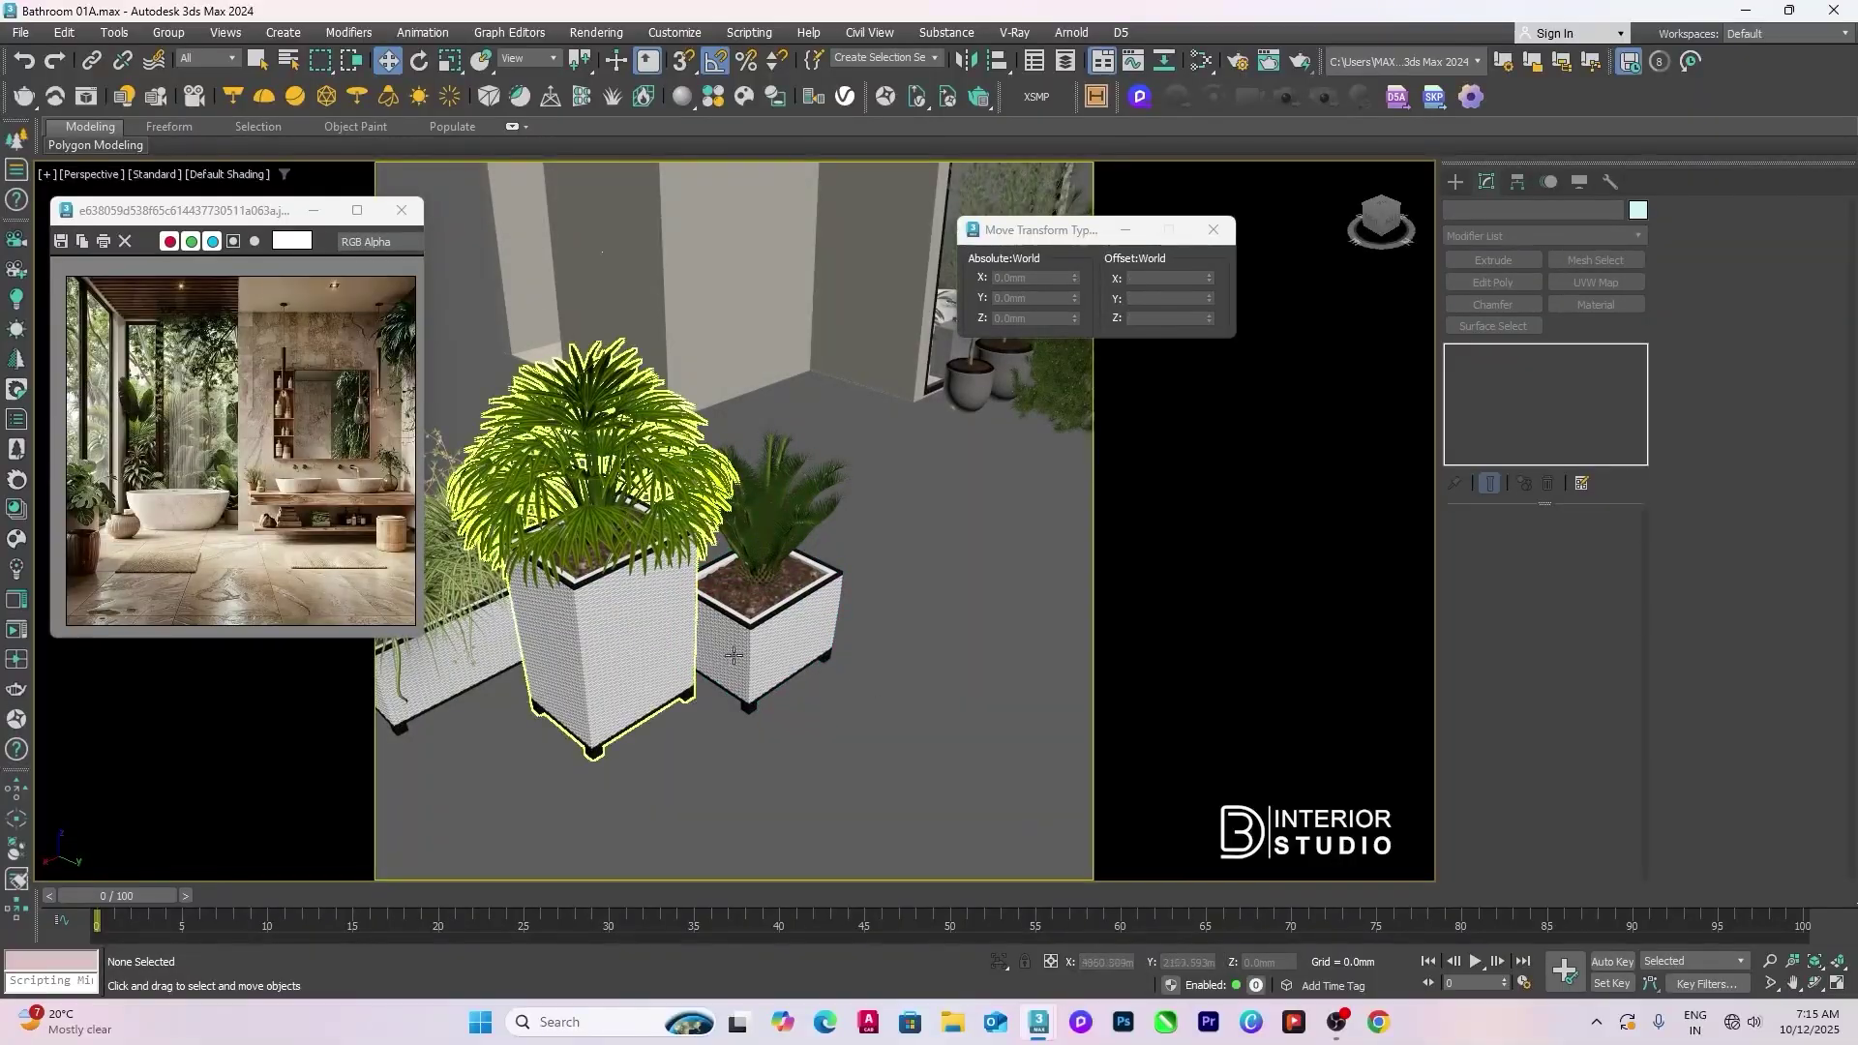
# Step: Select all three white woven planters and move them together in plan closer to the building
pyautogui.click(774, 647)
pyautogui.keyDown('alt'); pyautogui.moveTo(775, 647); pyautogui.dragTo(896, 560, button='middle'); pyautogui.keyUp('alt')
pyautogui.keyDown('ctrl'); pyautogui.click(760, 639); pyautogui.keyUp('ctrl')
pyautogui.keyDown('ctrl'); pyautogui.click(638, 637); pyautogui.keyUp('ctrl')
pyautogui.press('t')
pyautogui.press('z')
pyautogui.press('F3')
pyautogui.scroll(-5, 850, 634)
pyautogui.scroll(-5, 849, 634)
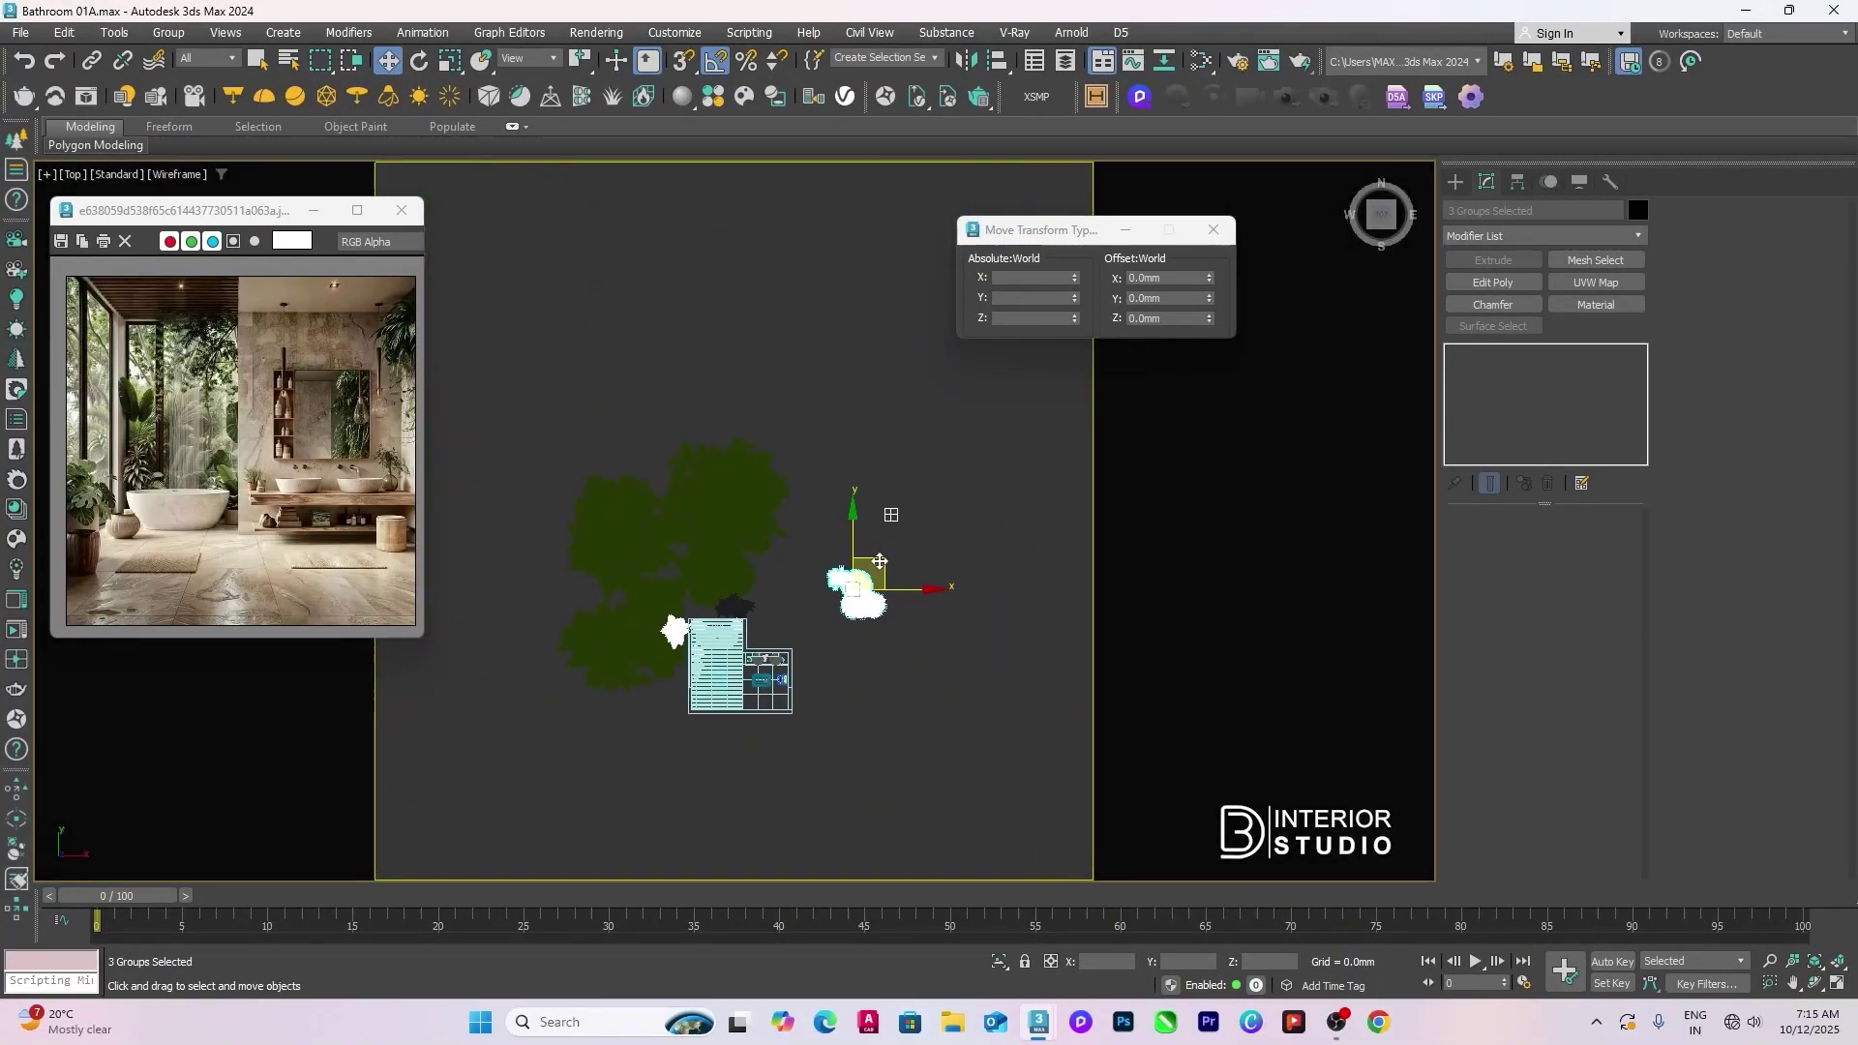
pyautogui.moveTo(876, 571); pyautogui.dragTo(533, 456)
# Step: Place the grass planter behind the back window and the fan palm planter outside the side window at about X -1549 mm, Y -831 mm
pyautogui.click(860, 666)
pyautogui.scroll(5, 834, 680)
pyautogui.click(895, 628)
pyautogui.click(726, 505)
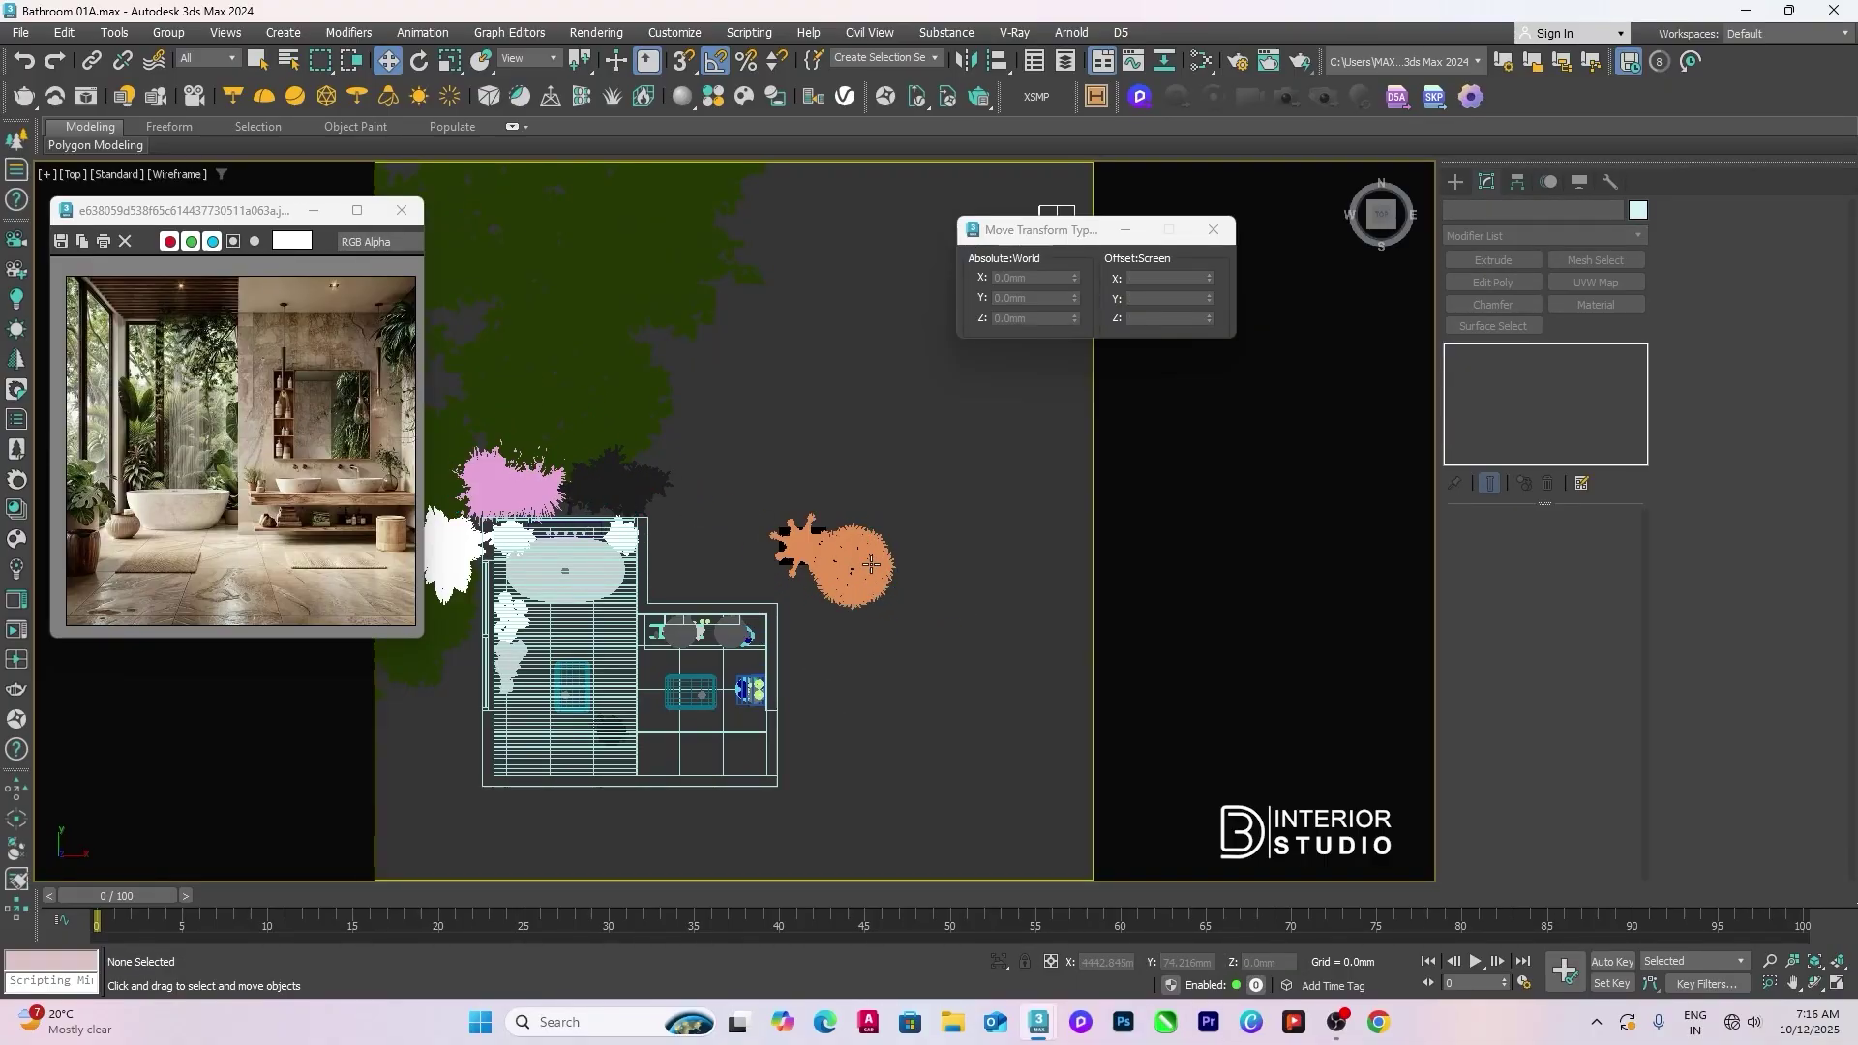
pyautogui.moveTo(871, 565); pyautogui.dragTo(479, 608)
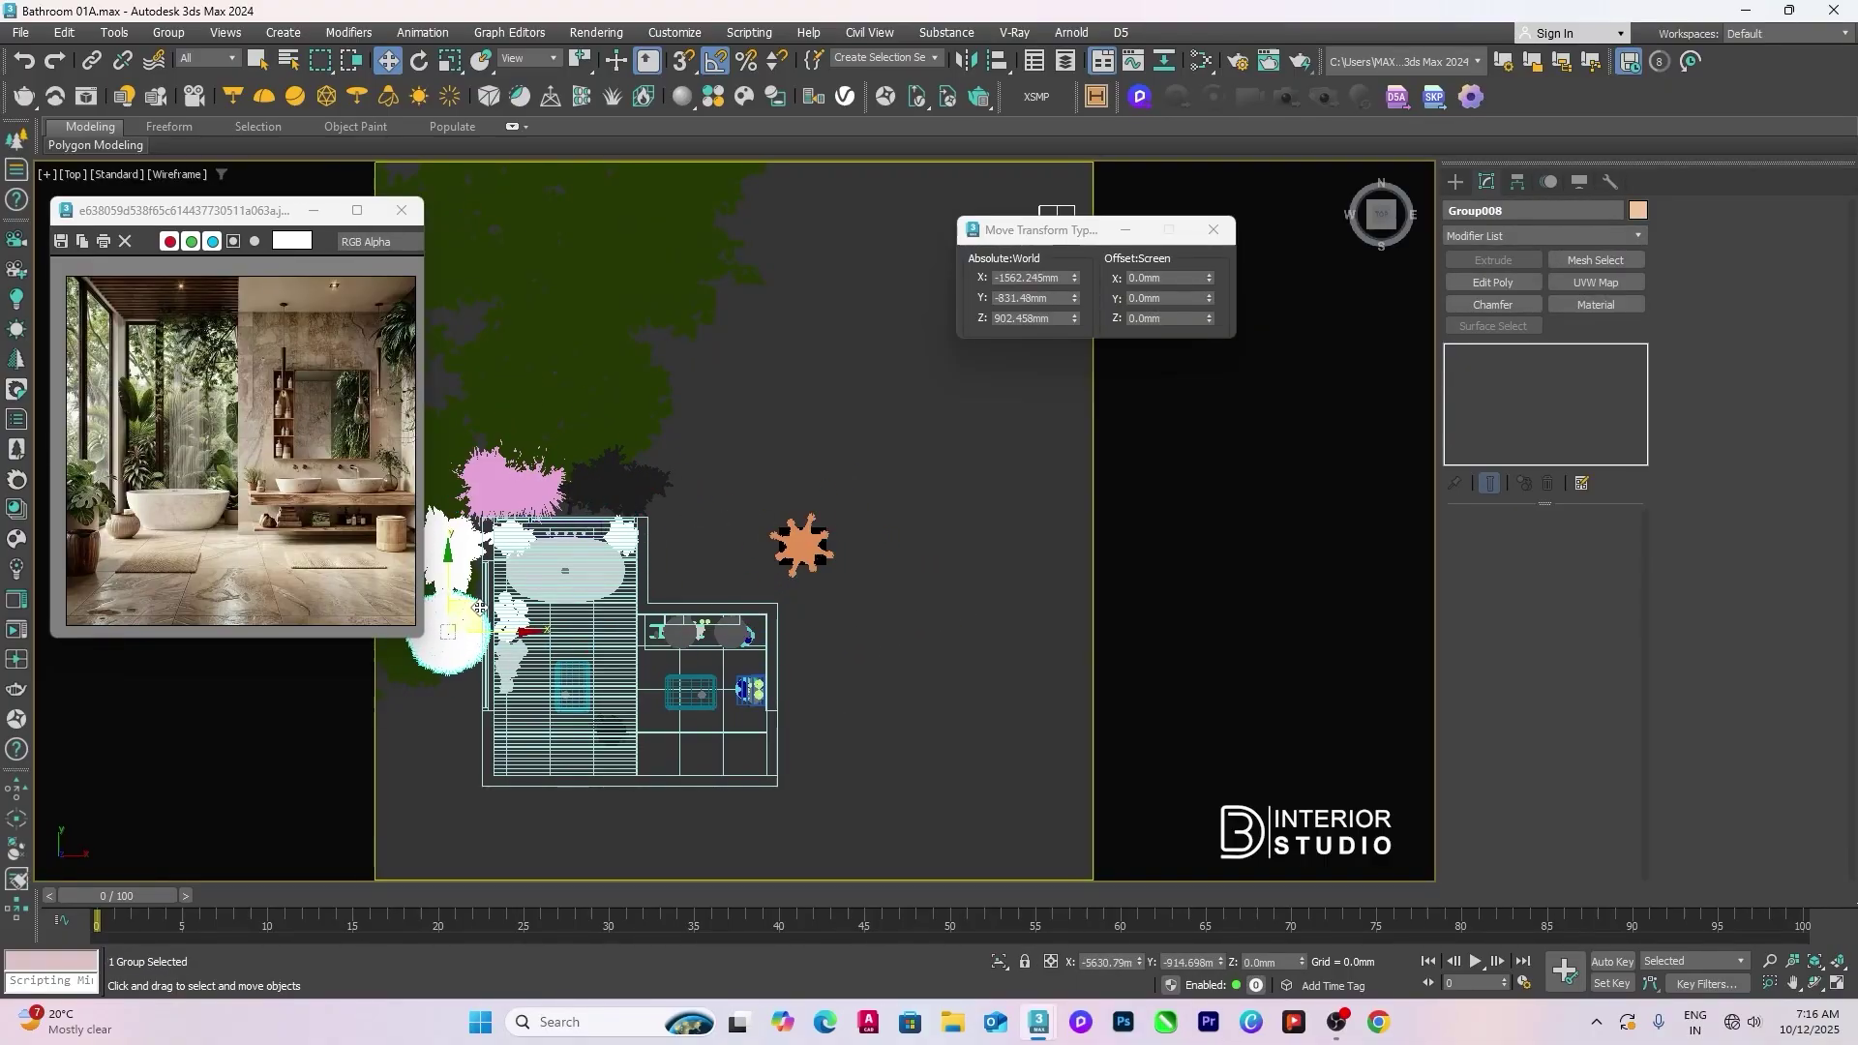
# Step: Move the remaining small palm planter behind the back window, beside the other outdoor plants, and deselect it
pyautogui.click(809, 554)
pyautogui.moveTo(829, 523); pyautogui.dragTo(966, 555, button='middle')
pyautogui.moveTo(973, 547); pyautogui.dragTo(748, 496)
pyautogui.click(924, 566)
# Step: Select the marble box lying away from the building, clear the selection and return to the camera view
pyautogui.scroll(-2, 923, 568)
pyautogui.moveTo(992, 573); pyautogui.dragTo(893, 601, button='middle')
pyautogui.moveTo(959, 351); pyautogui.dragTo(1076, 480)
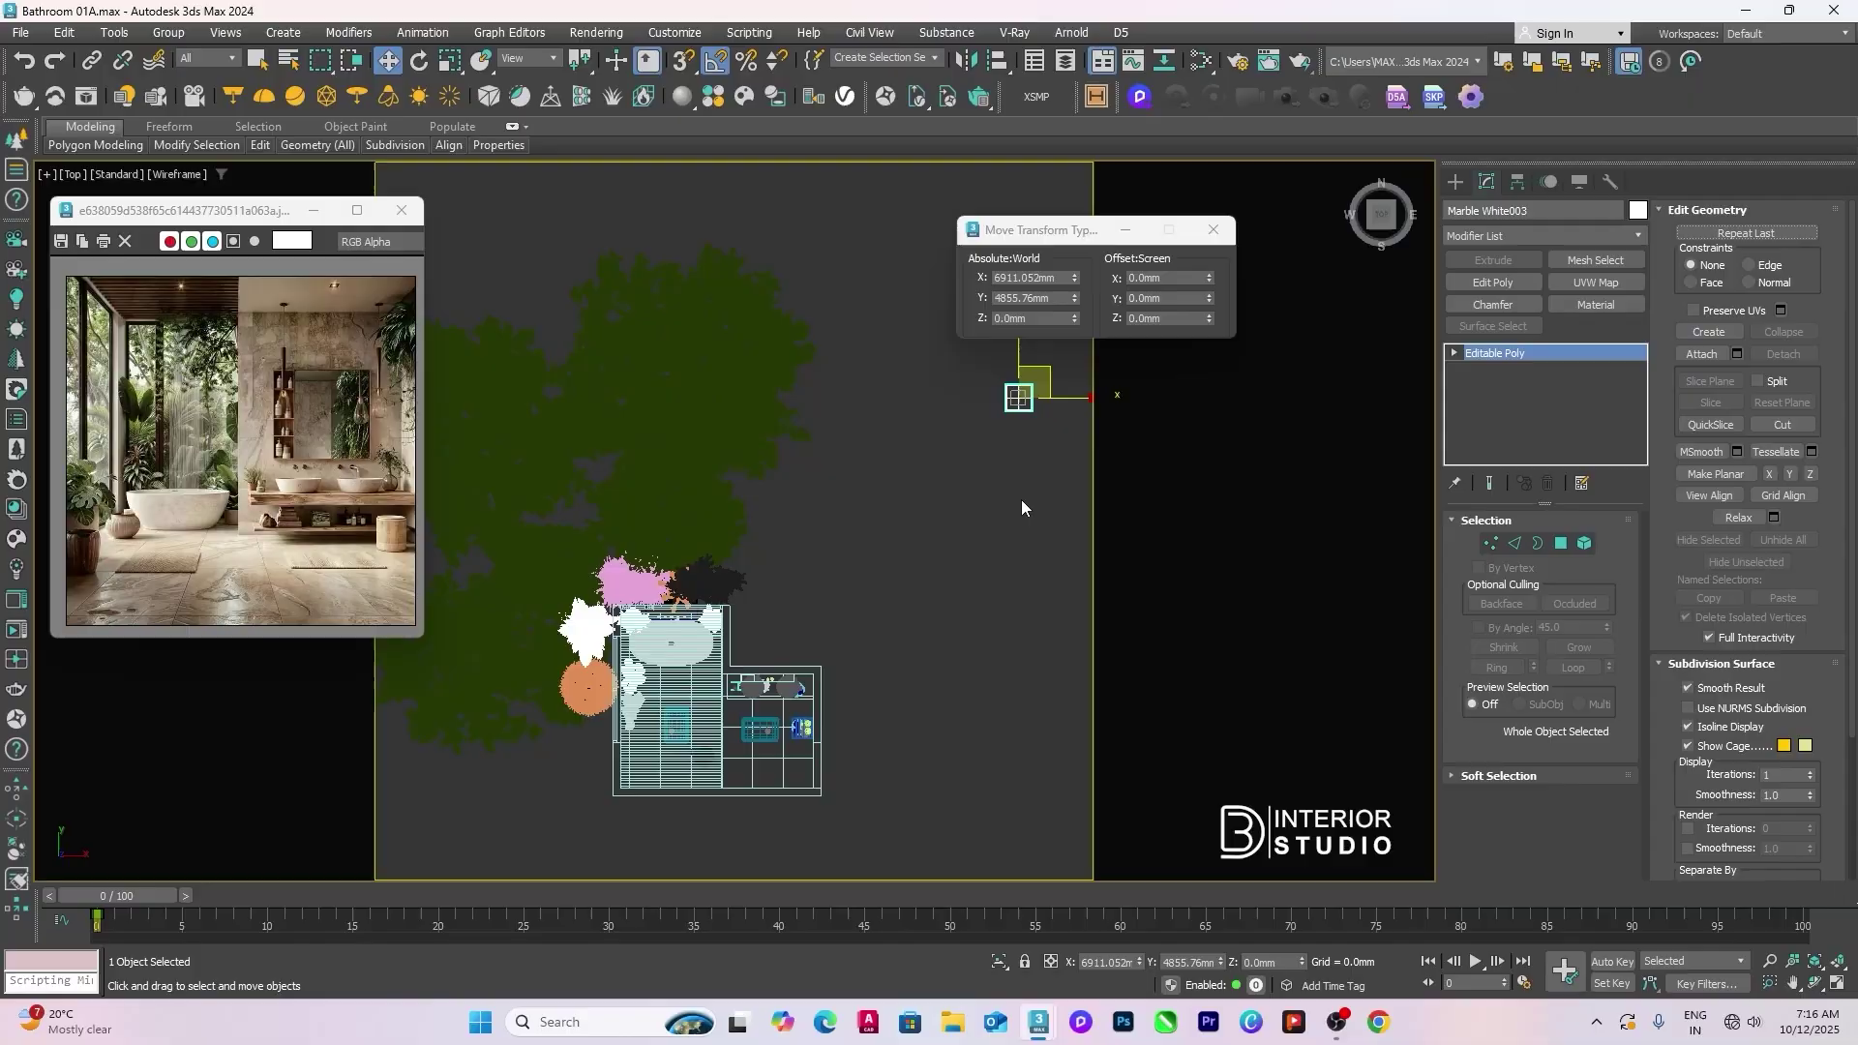
pyautogui.click(879, 578)
pyautogui.moveTo(879, 578); pyautogui.dragTo(897, 555, button='middle')
pyautogui.press('c')
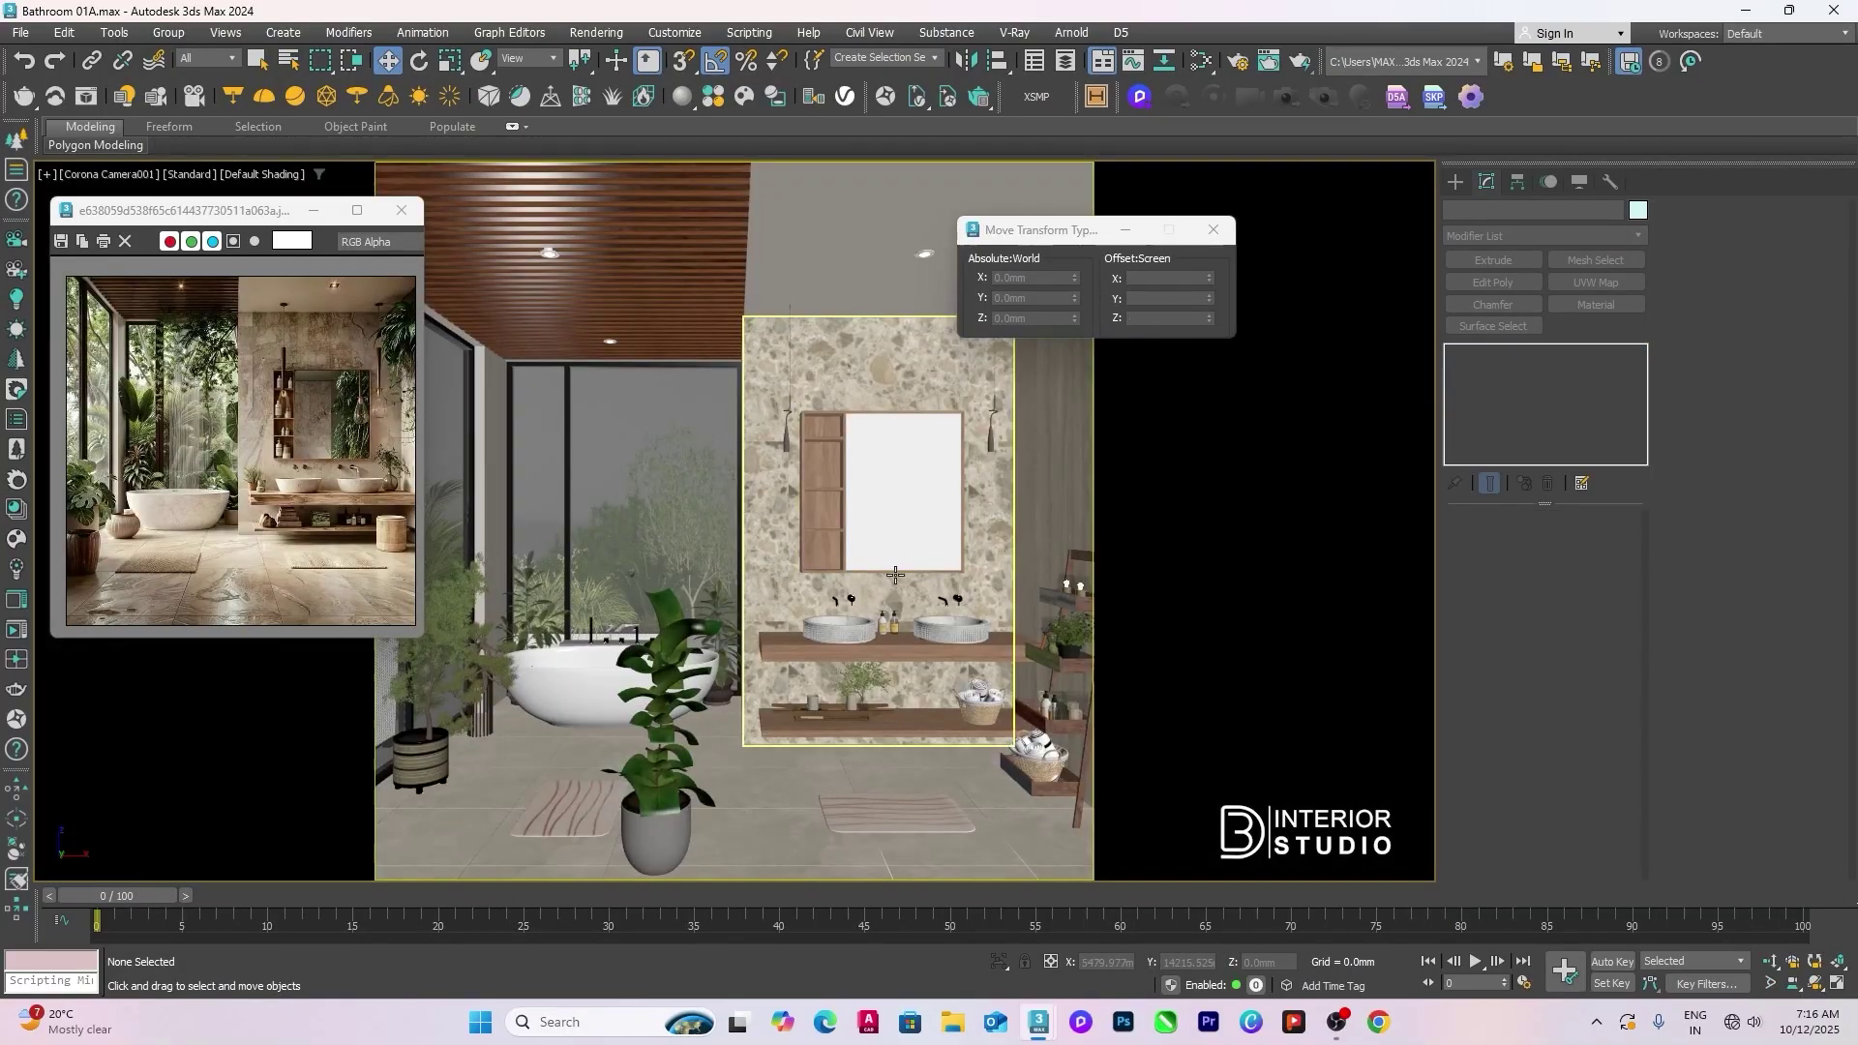
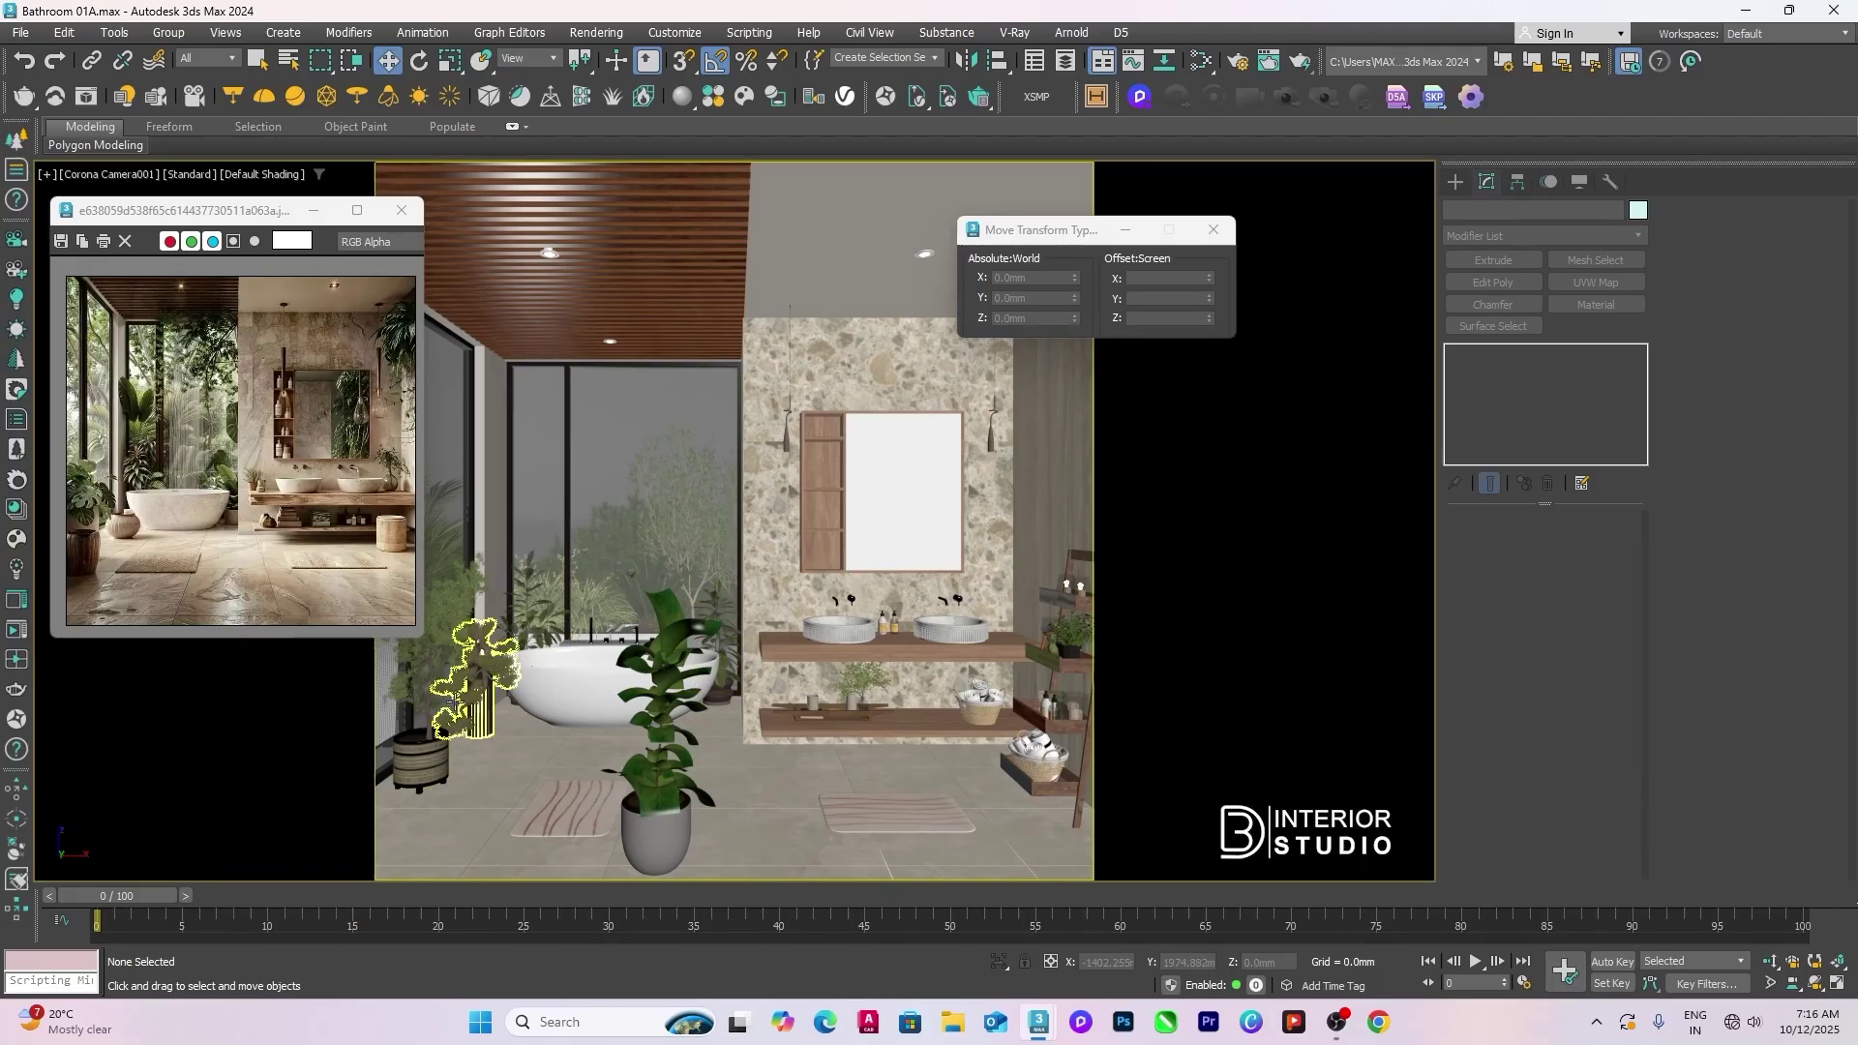
# Step: Move the tall broadleaf potted plant along X to about X -347 mm and scale it uniformly to 50%
pyautogui.click(657, 785)
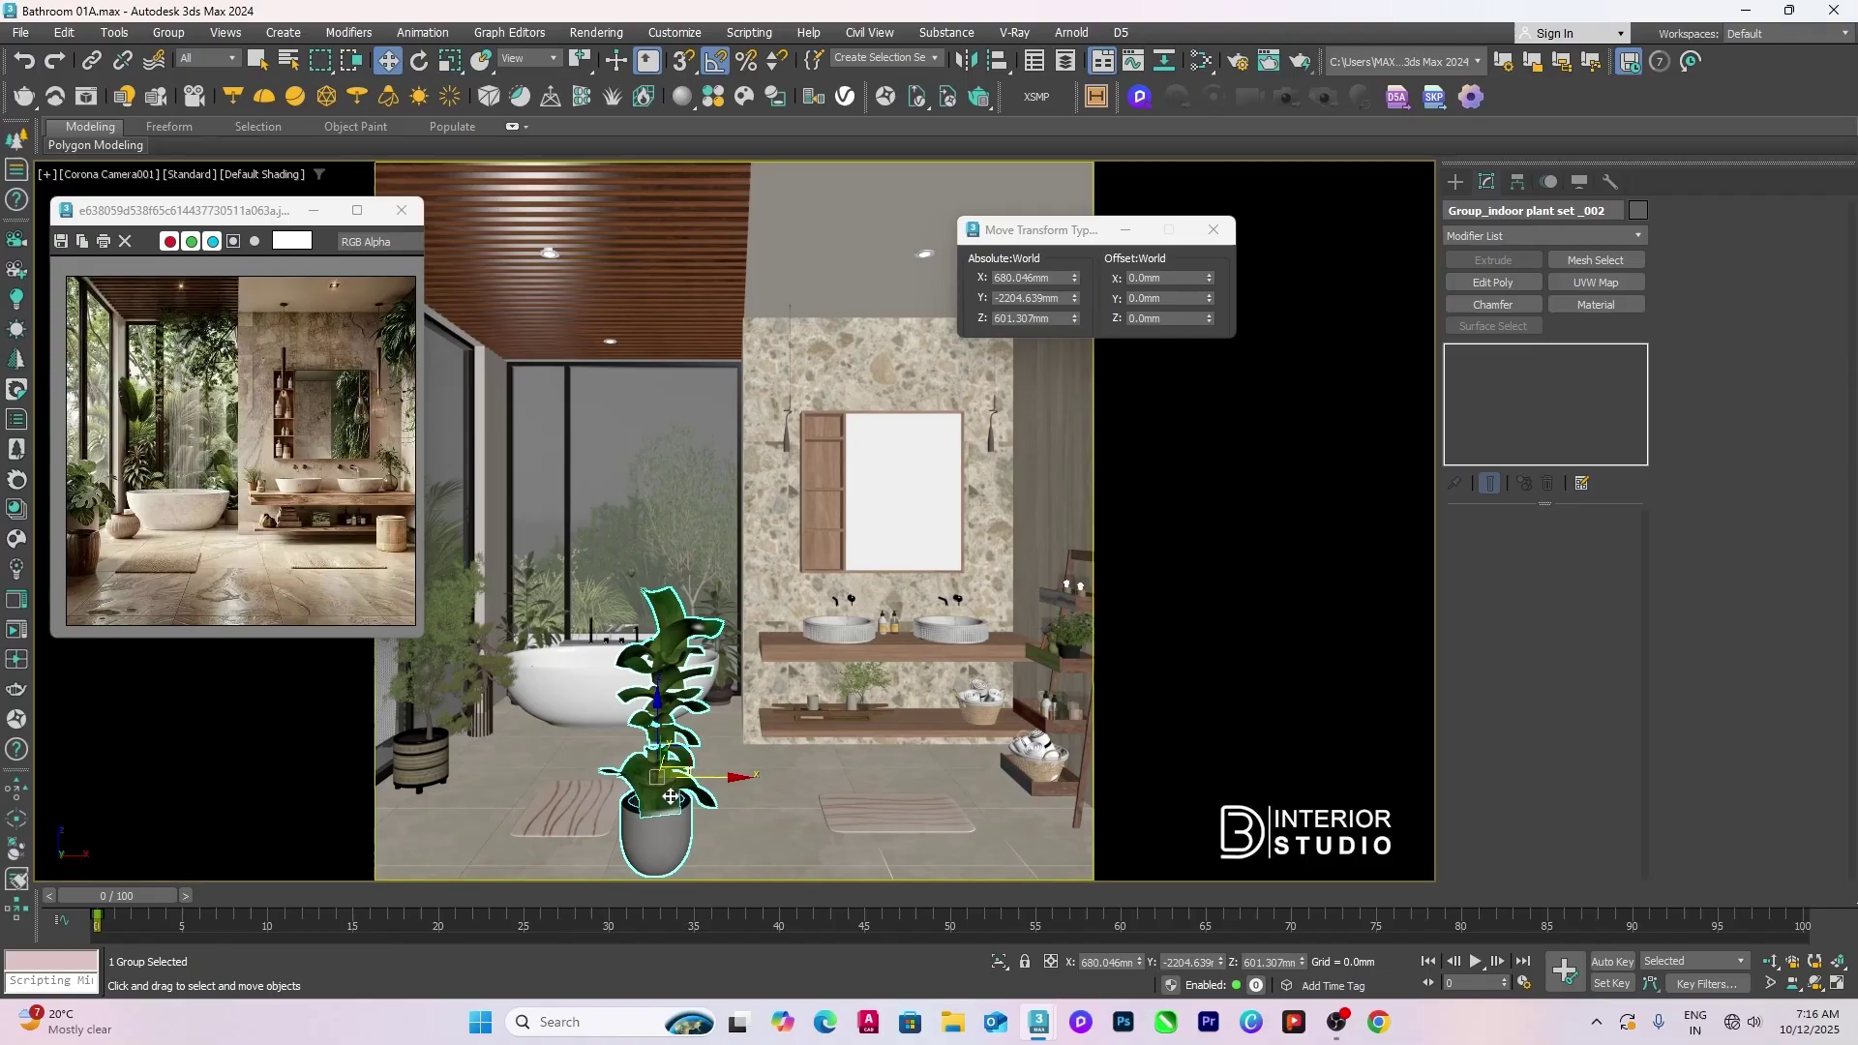
pyautogui.moveTo(708, 776); pyautogui.dragTo(450, 786)
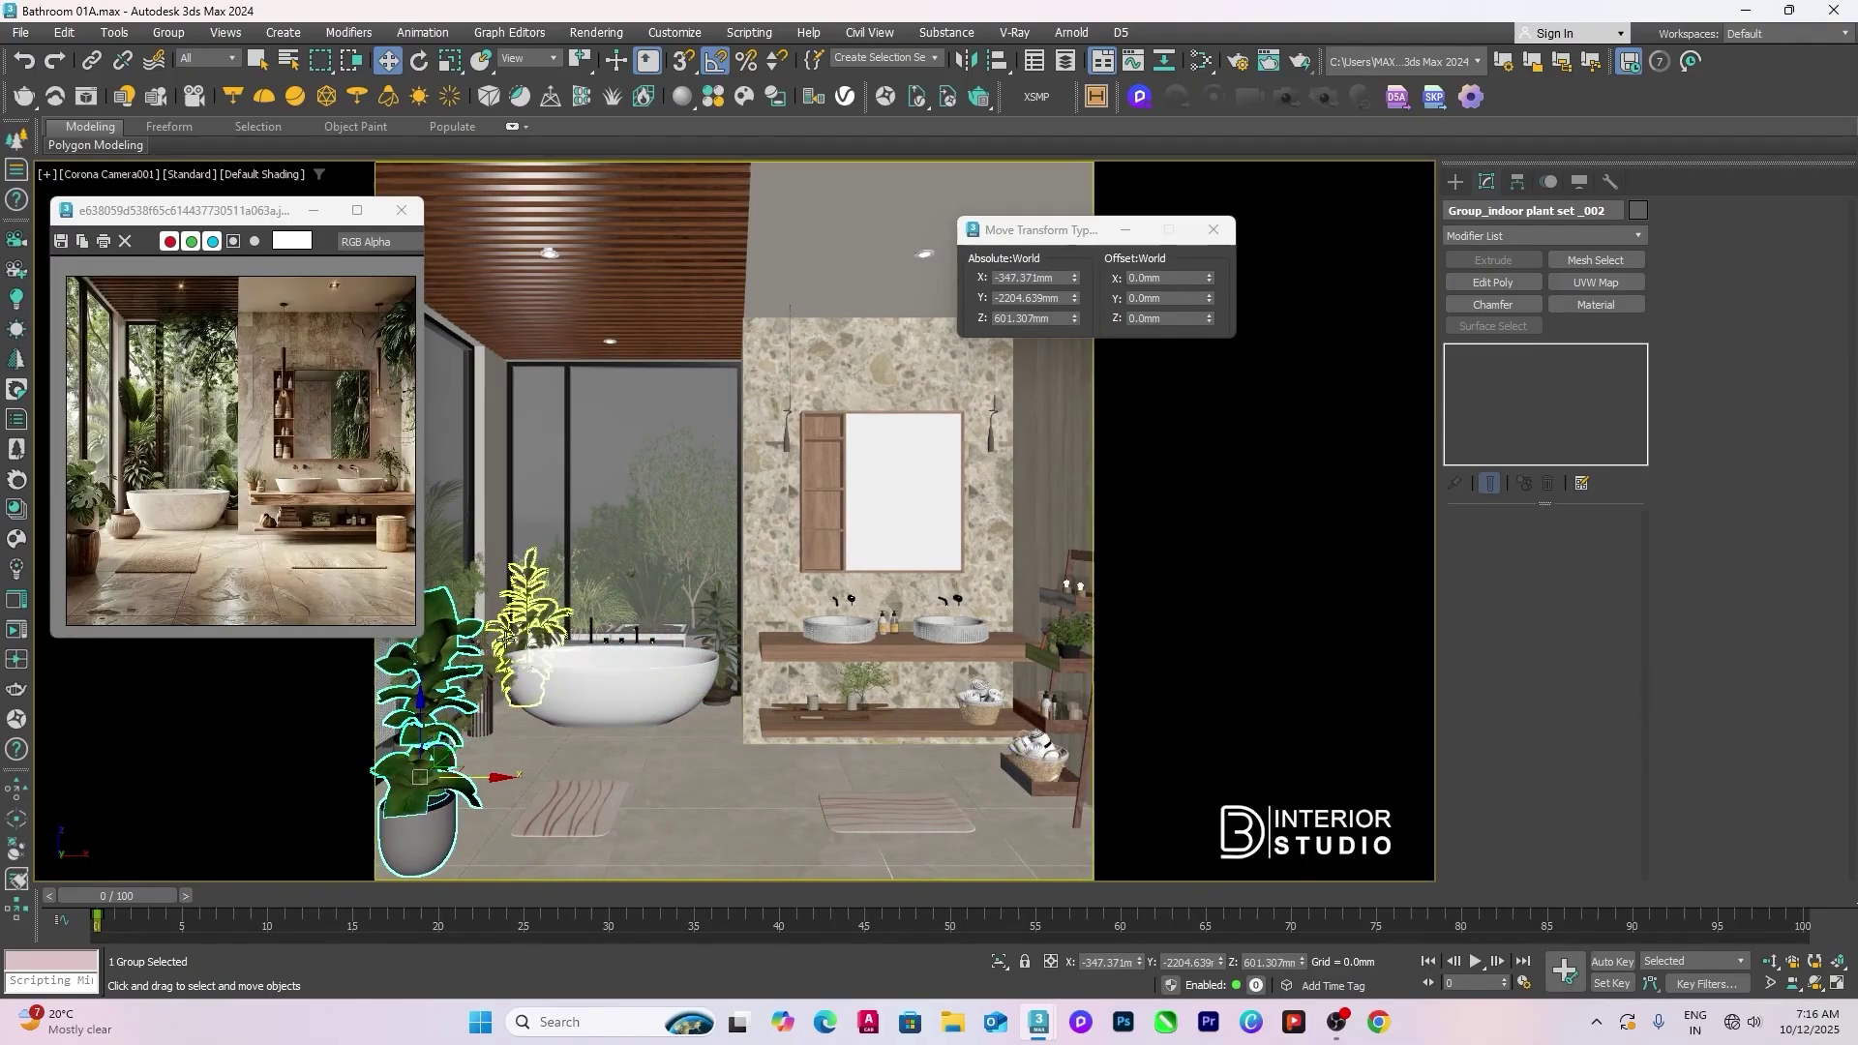
pyautogui.press('r')
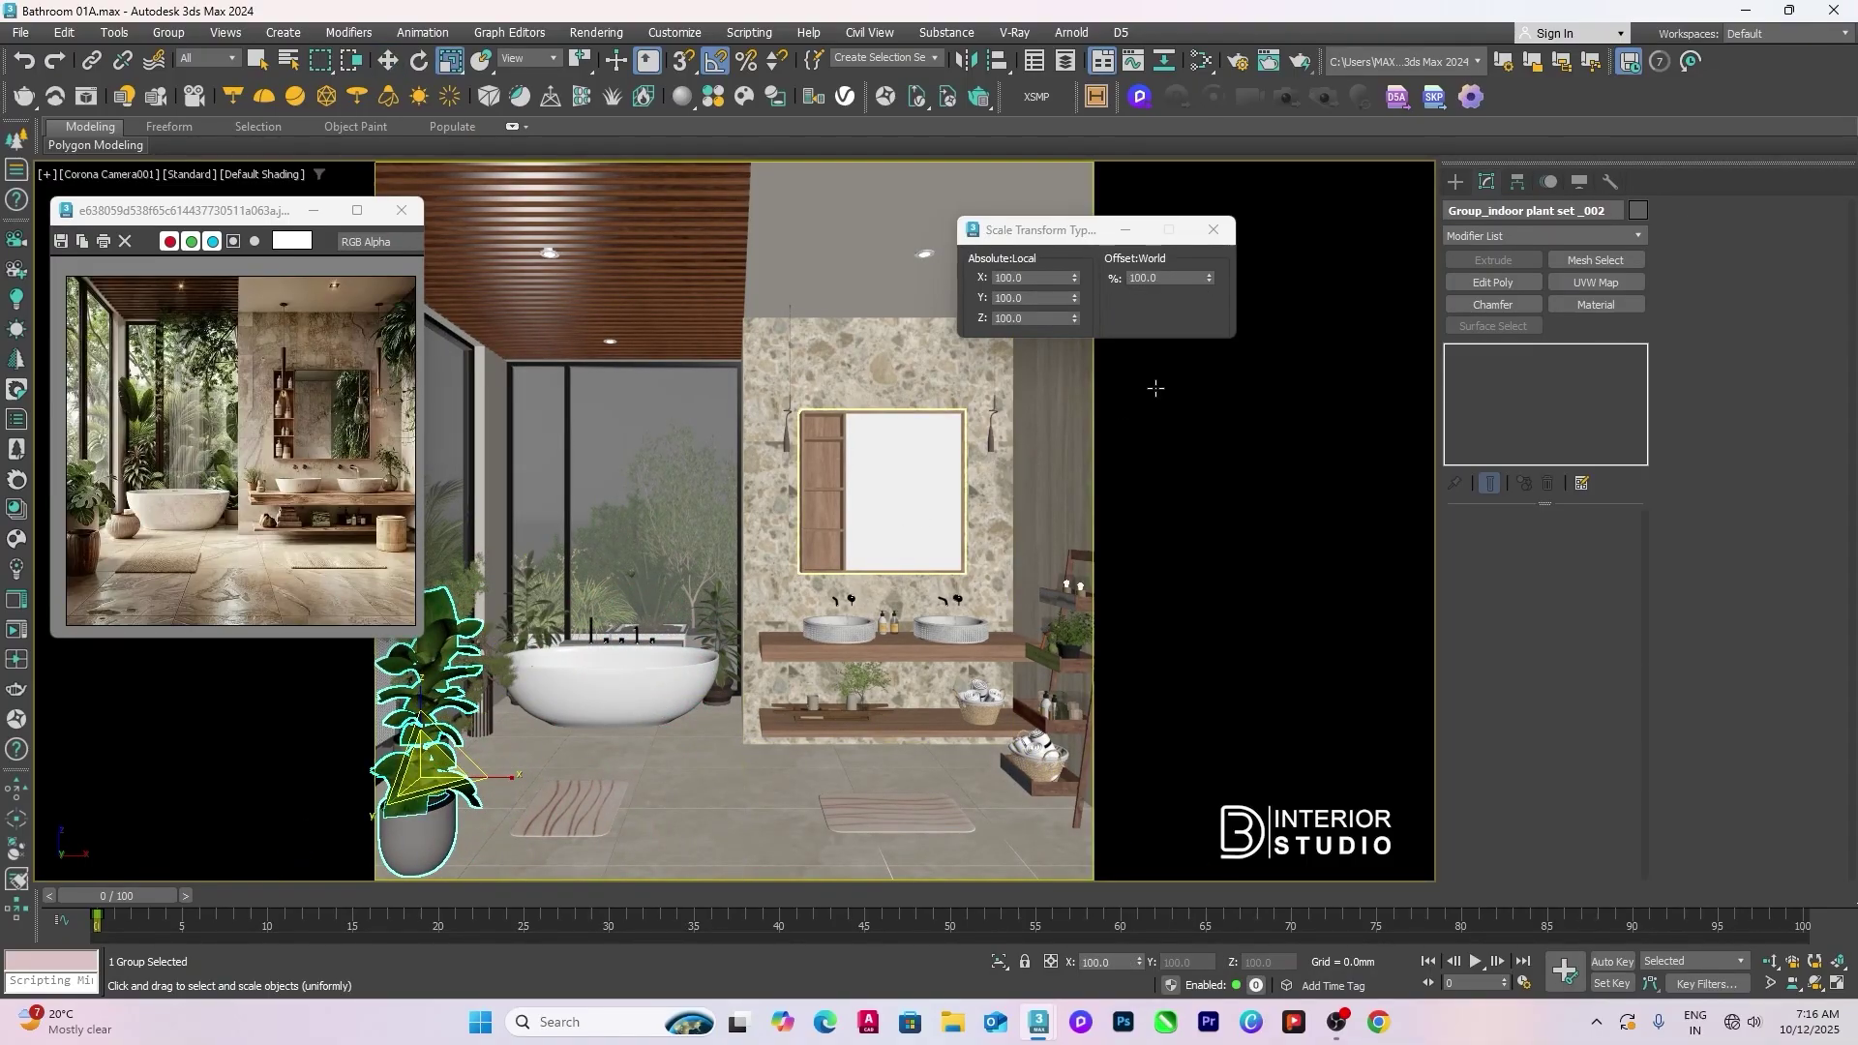
pyautogui.write('50')
pyautogui.press('Return')
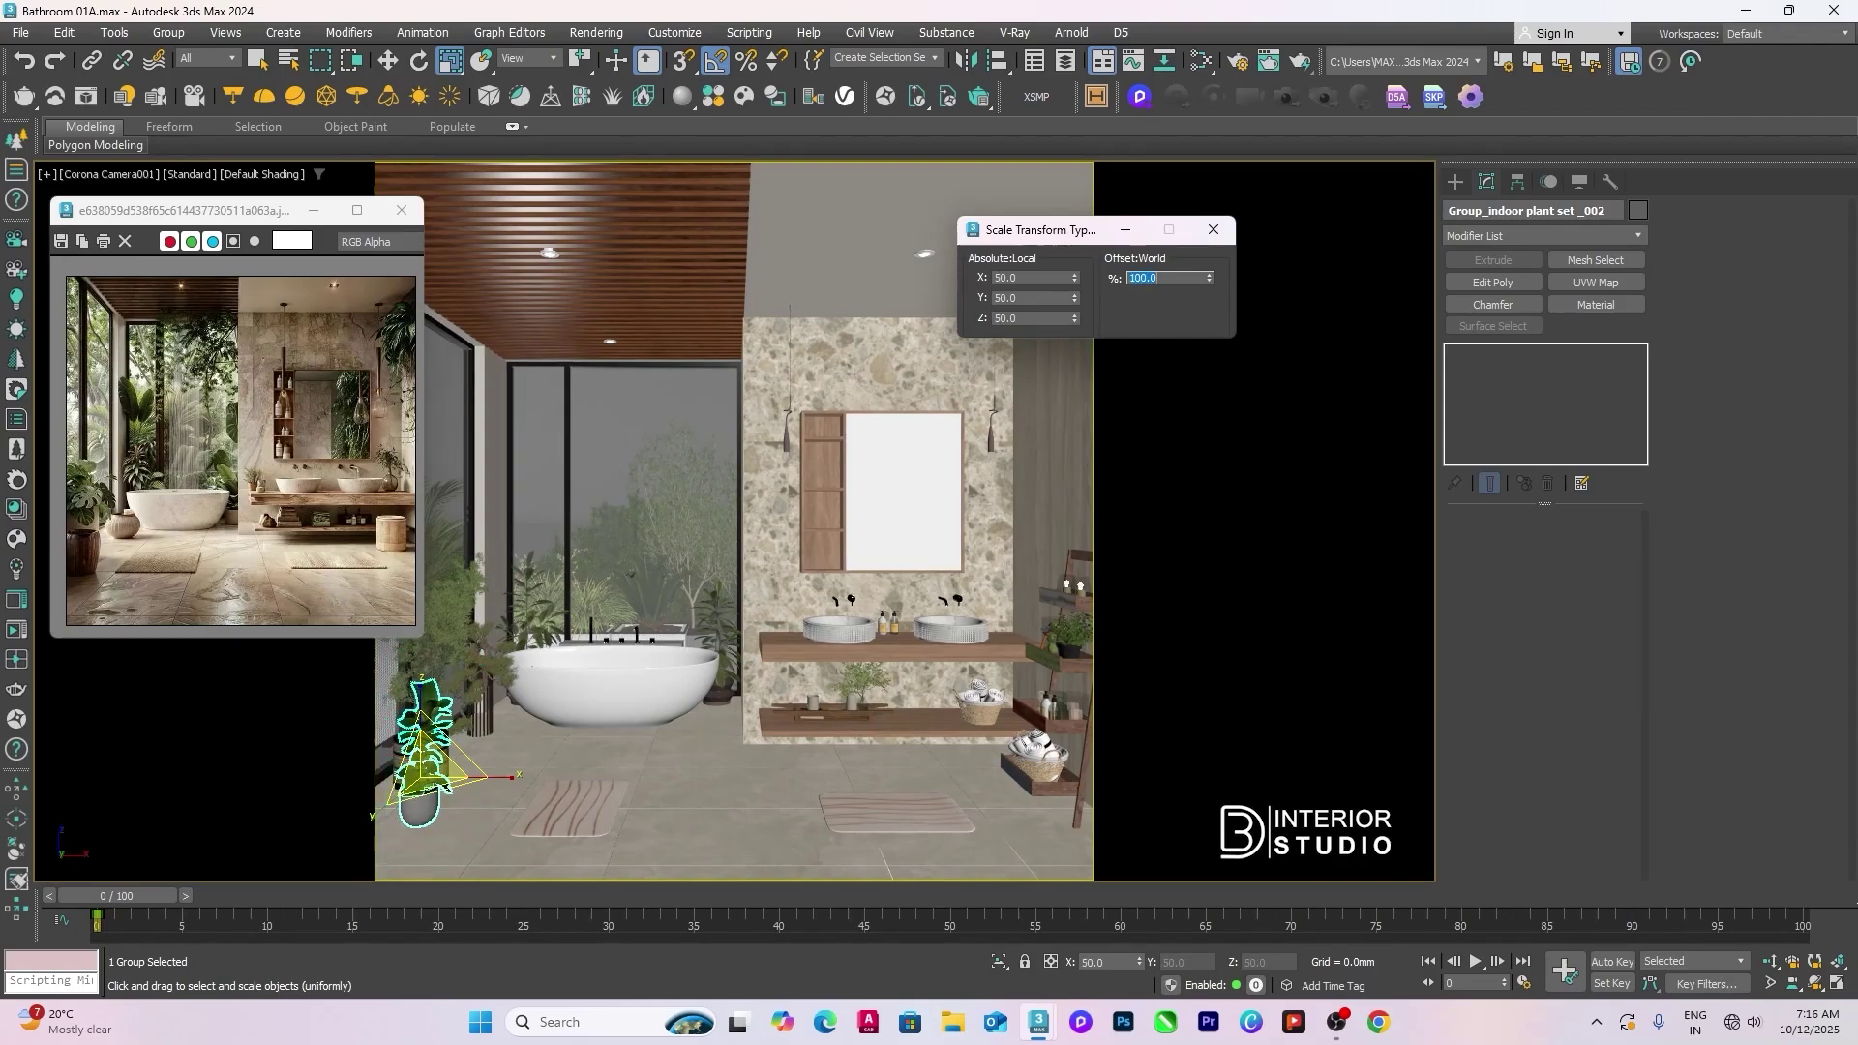
# Step: Align the broadleaf plant's base with the floor in Z, minimum to minimum
pyautogui.press('w')
pyautogui.hotkey('alt', 'a')
pyautogui.click(508, 827)
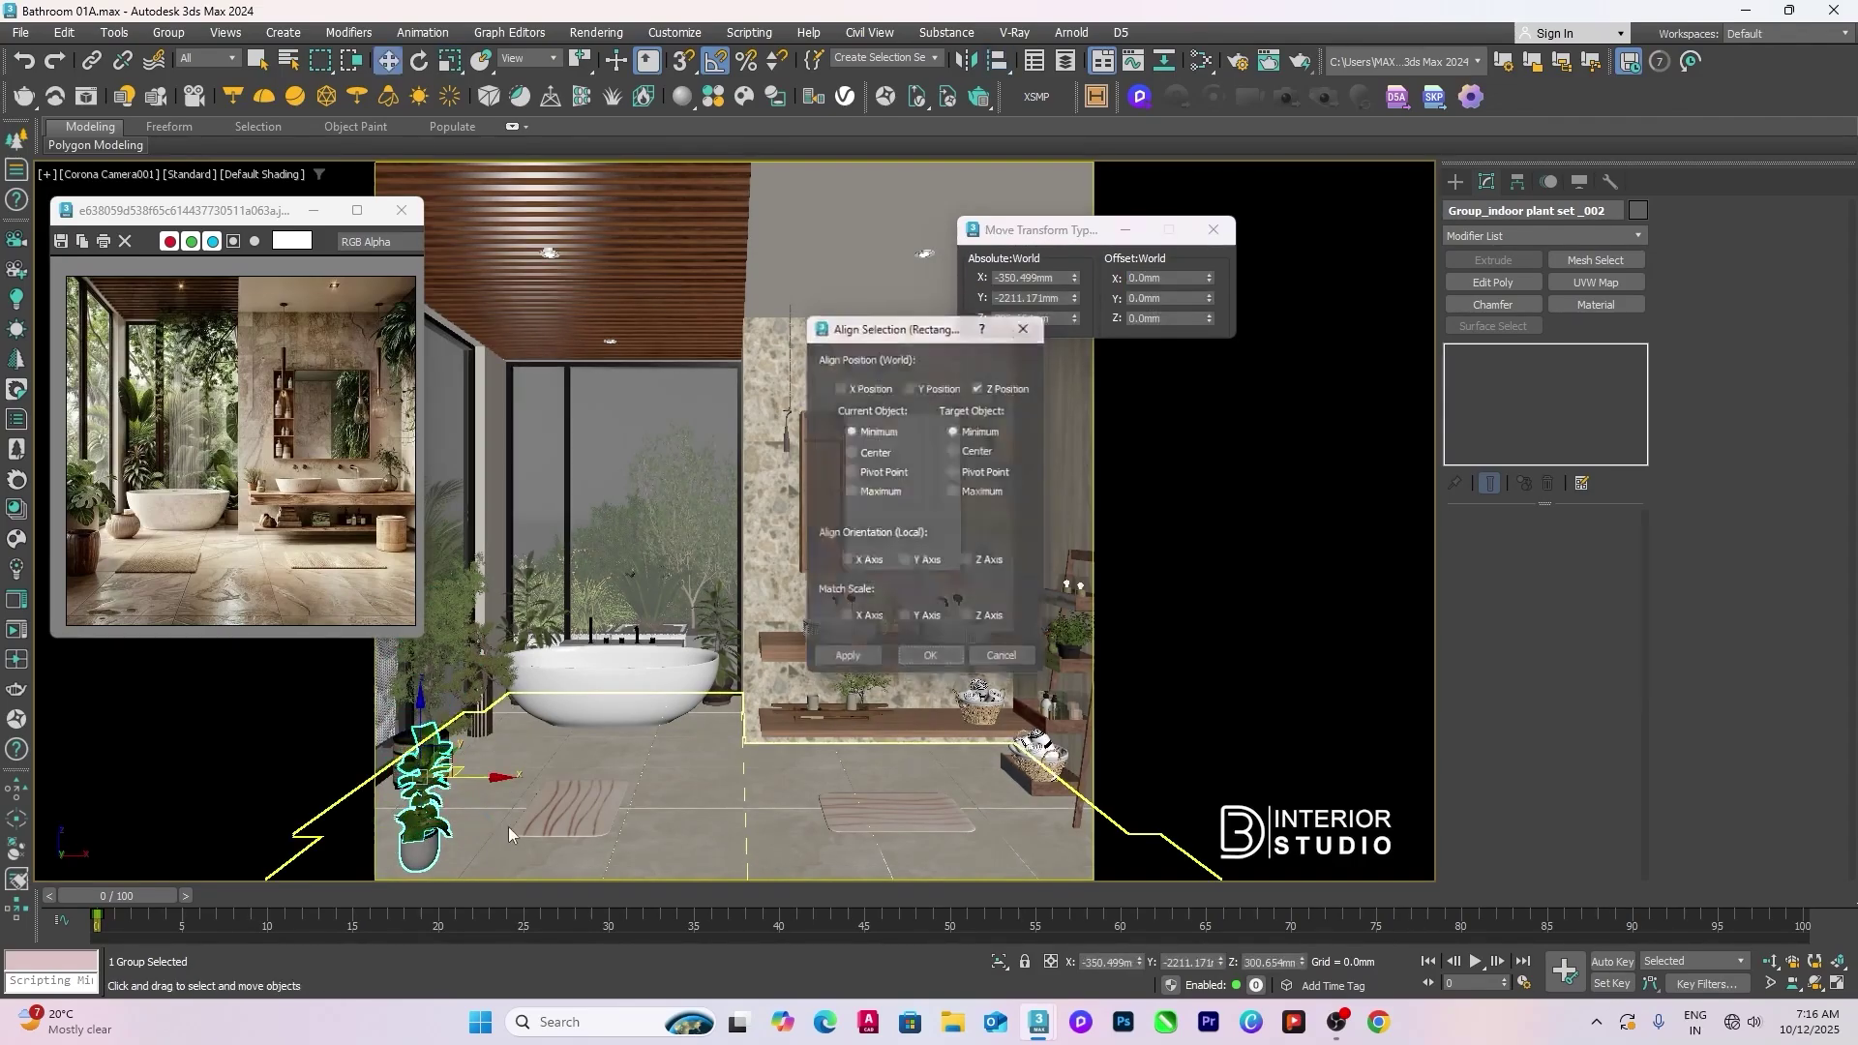
pyautogui.press('Return')
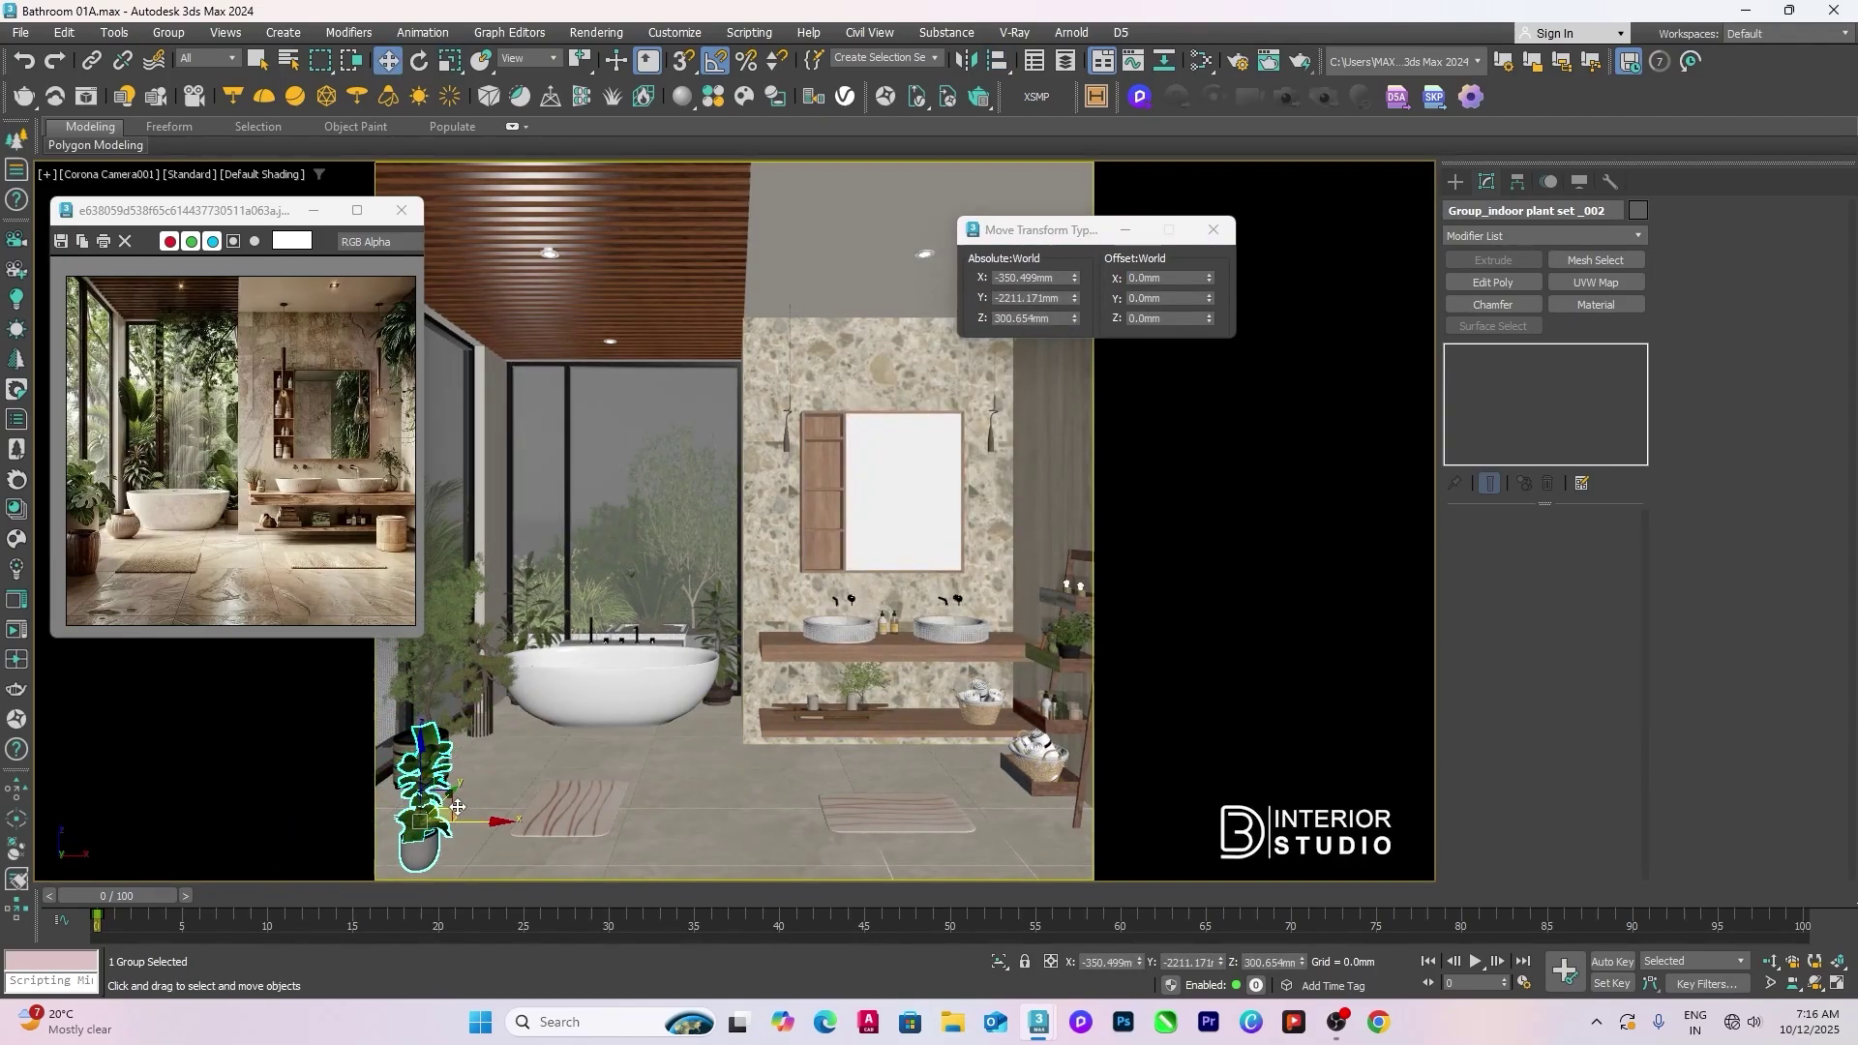
# Step: Move the broadleaf plant in plan beside the other indoor plants, at about X -537 mm, Y -1496 mm, and deselect it
pyautogui.press('t')
pyautogui.press('F3')
pyautogui.press('z')
pyautogui.scroll(-5, 762, 716)
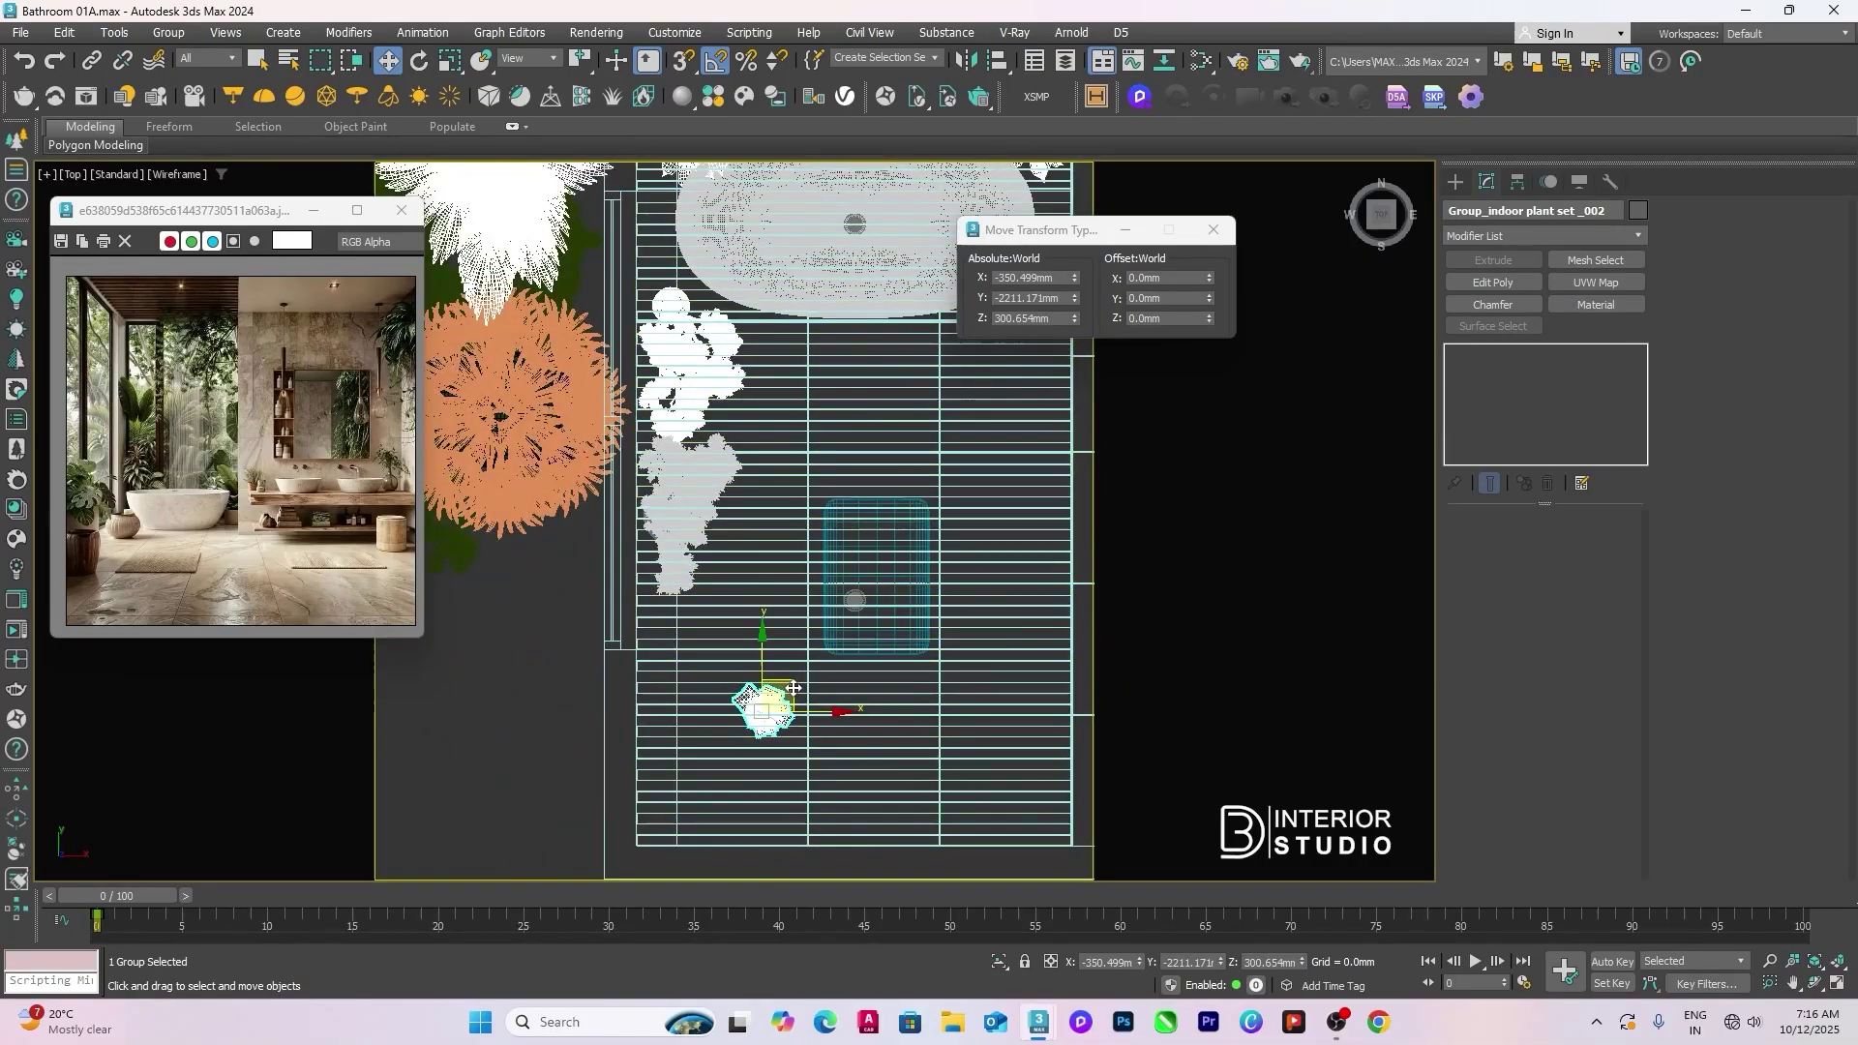
pyautogui.moveTo(794, 688); pyautogui.dragTo(751, 530)
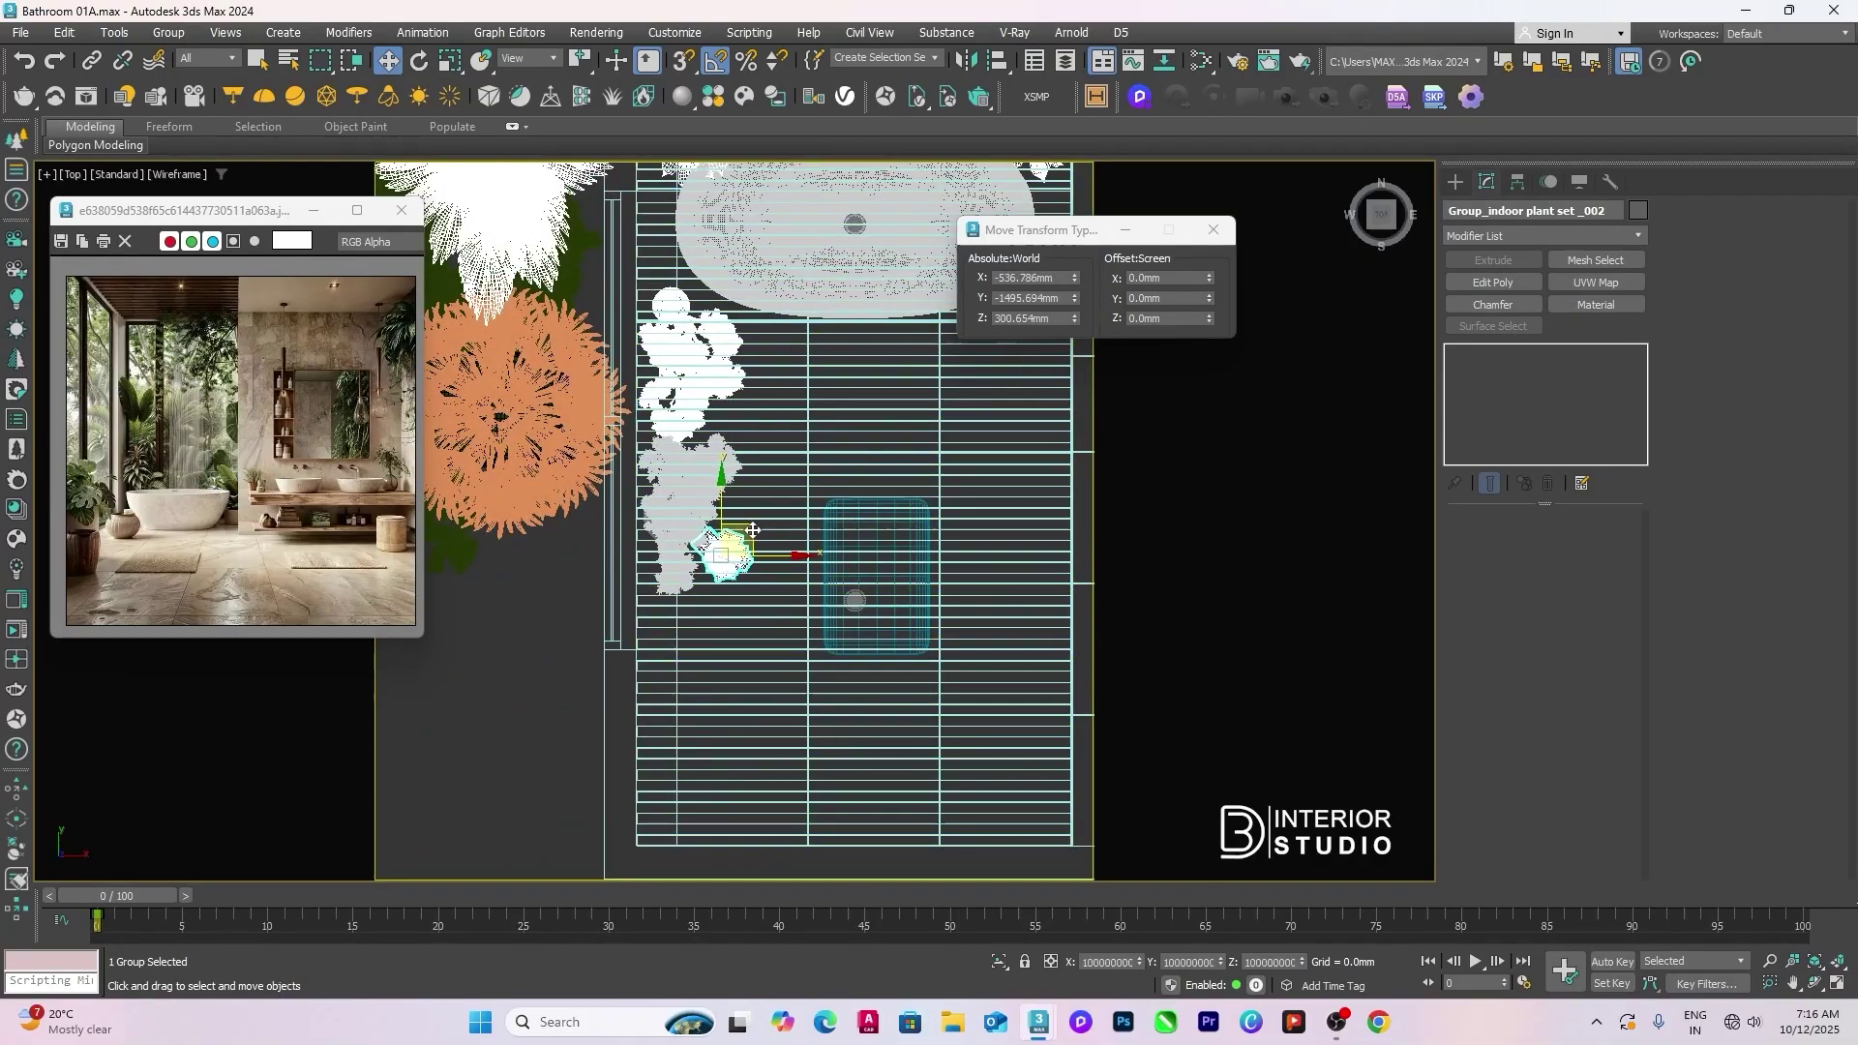
pyautogui.click(542, 743)
# Step: Select the fan palm planter outside the side window and scale it uniformly to 50%
pyautogui.scroll(-4, 534, 717)
pyautogui.scroll(5, 656, 745)
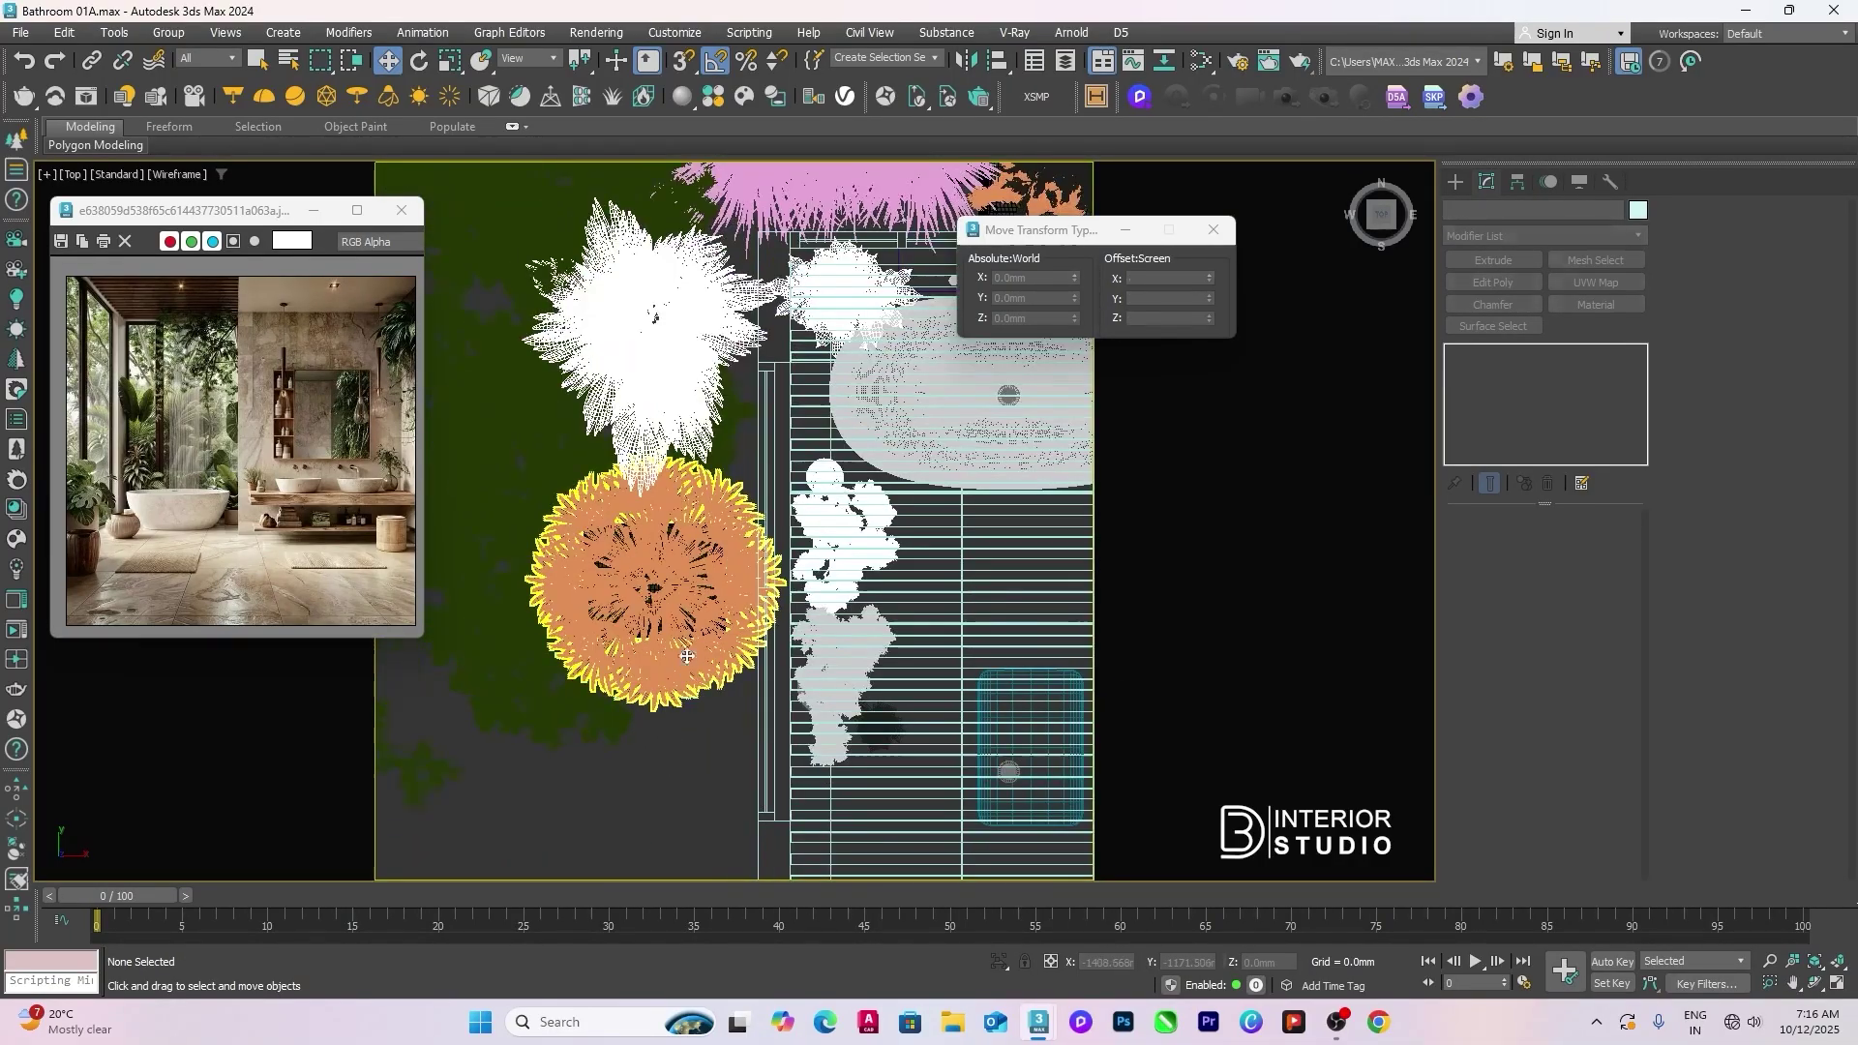
pyautogui.click(687, 658)
pyautogui.press('p')
pyautogui.press('z')
pyautogui.press('F3')
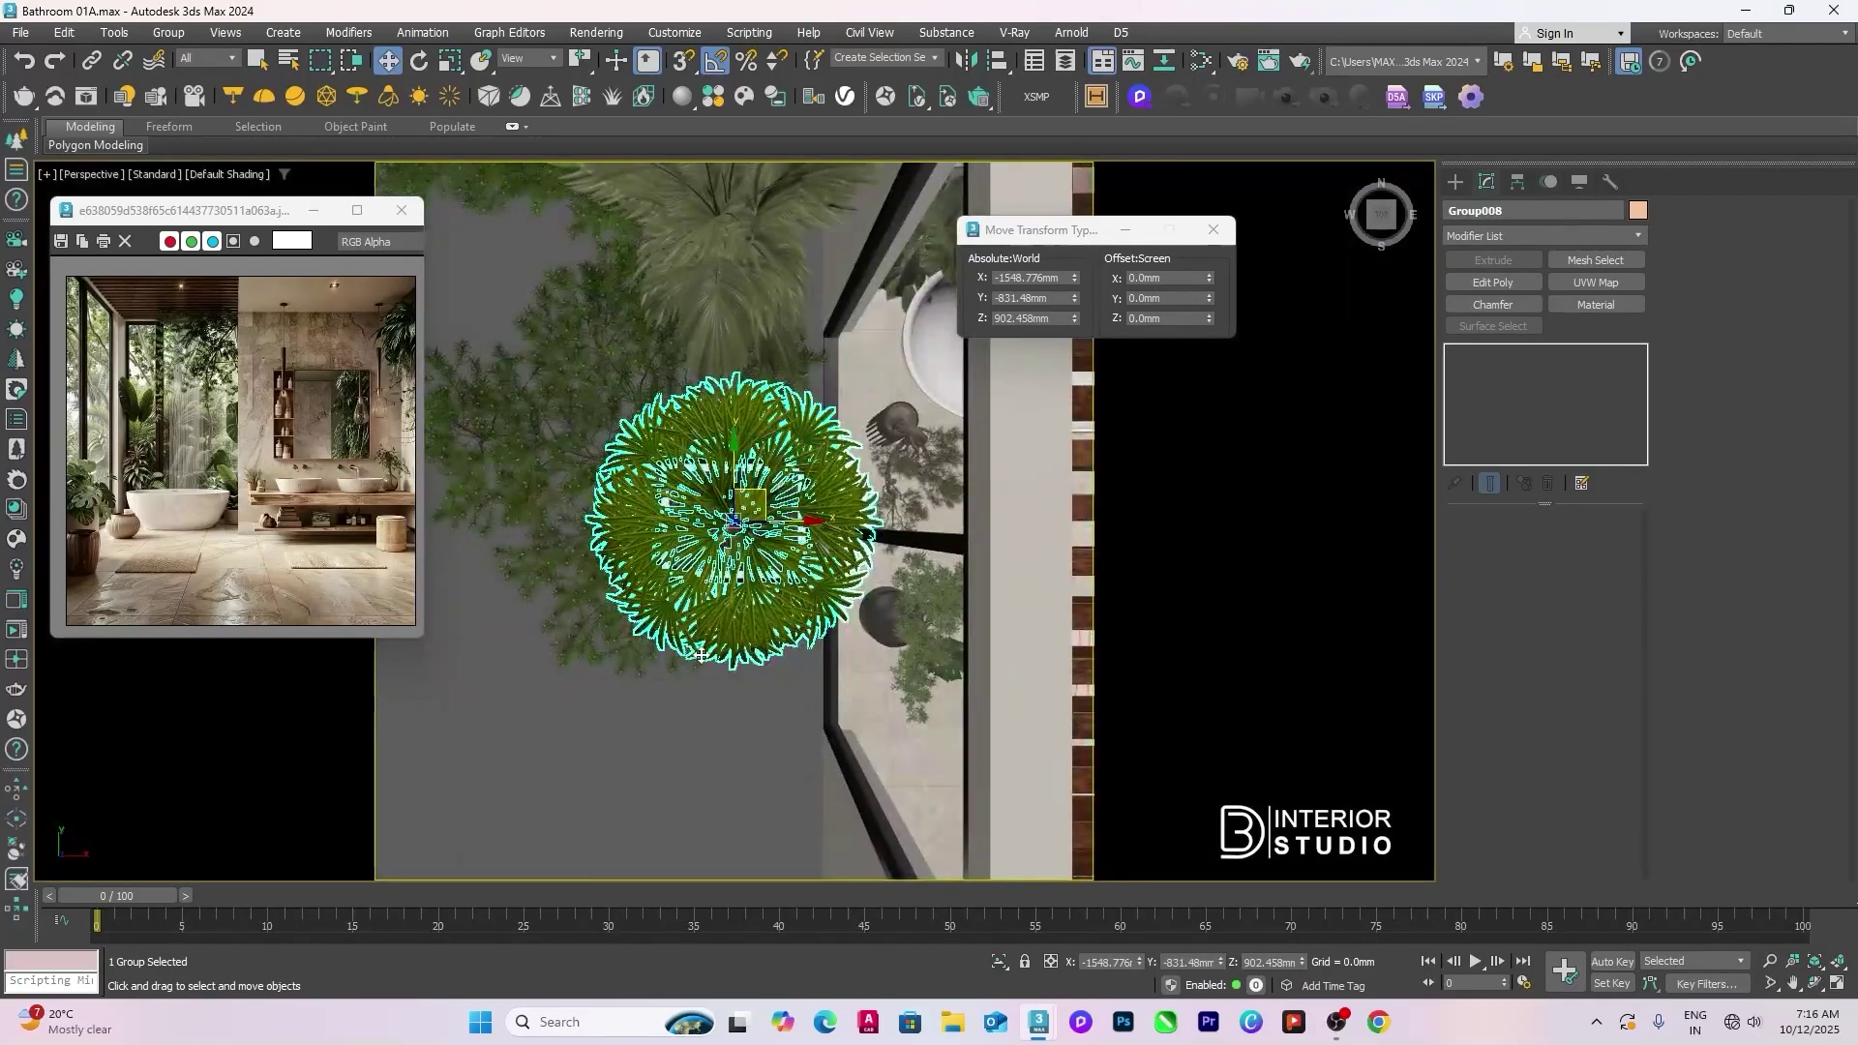
pyautogui.keyDown('alt'); pyautogui.moveTo(751, 707); pyautogui.dragTo(788, 733, button='middle'); pyautogui.keyUp('alt')
pyautogui.press('r')
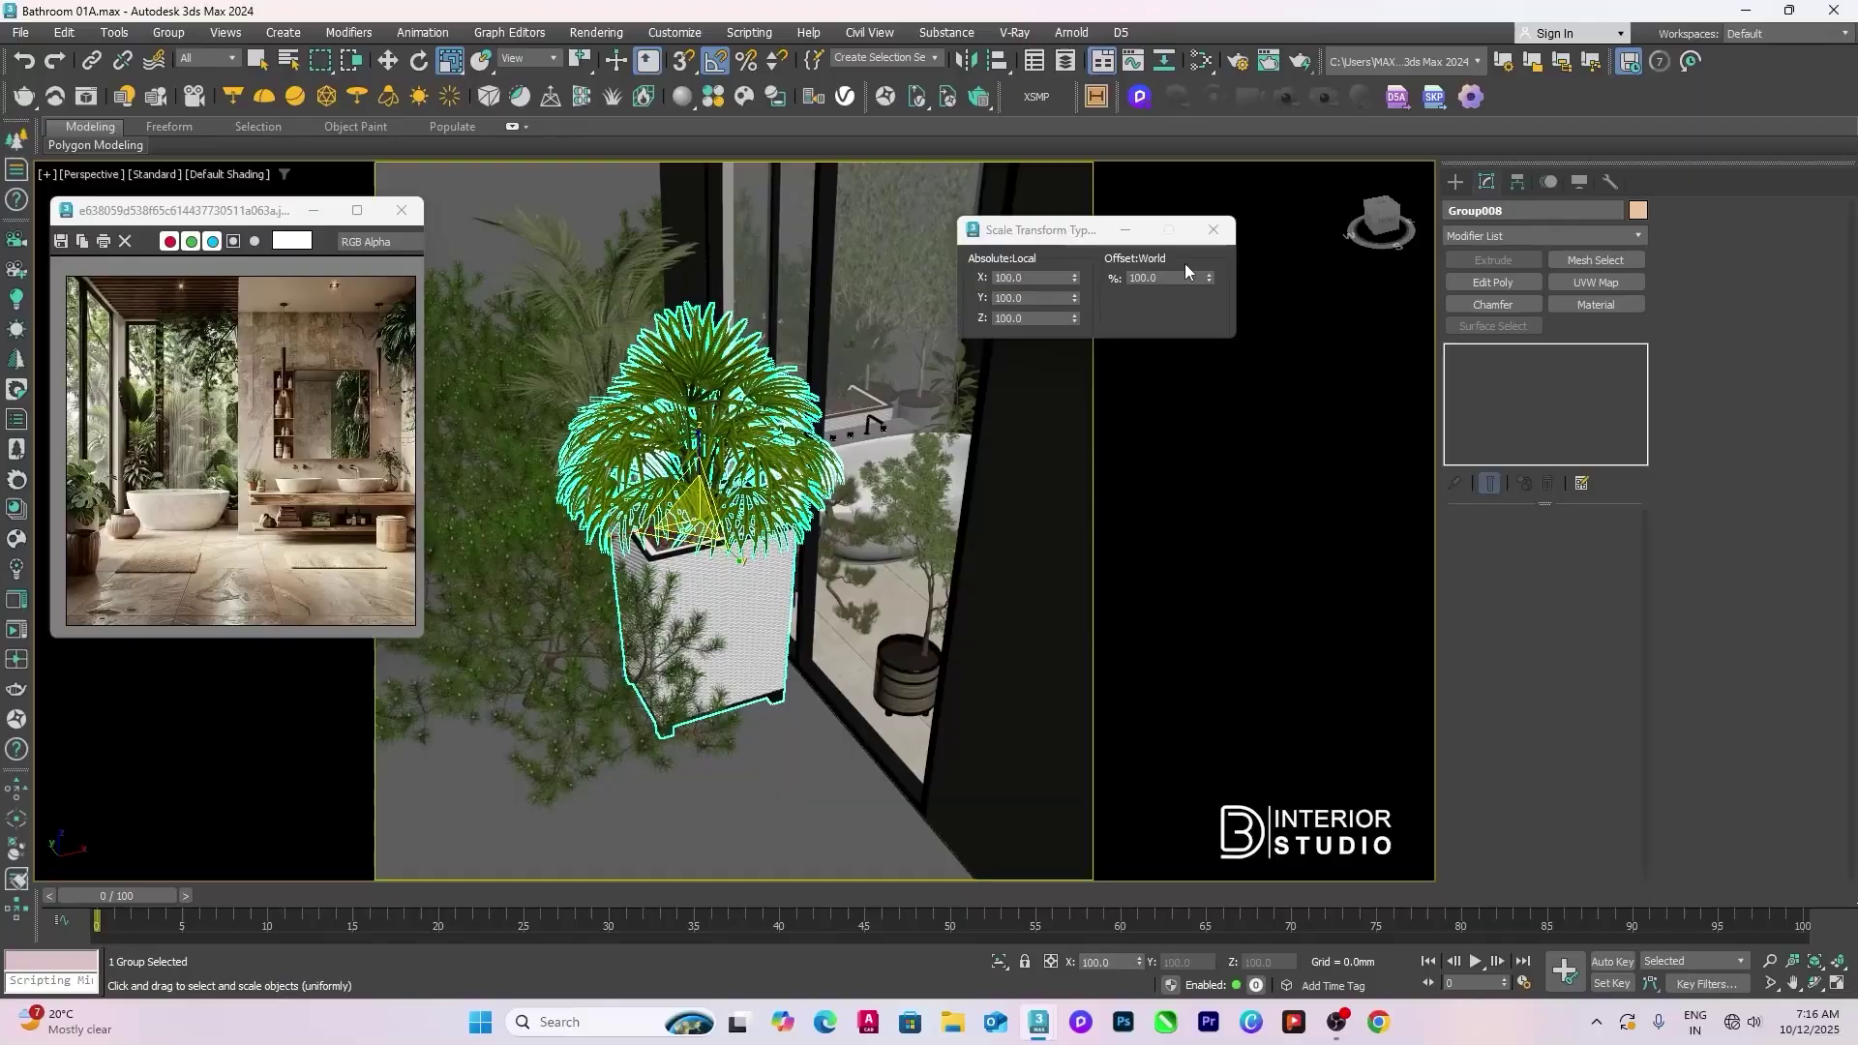
pyautogui.write('50')
pyautogui.press('Return')
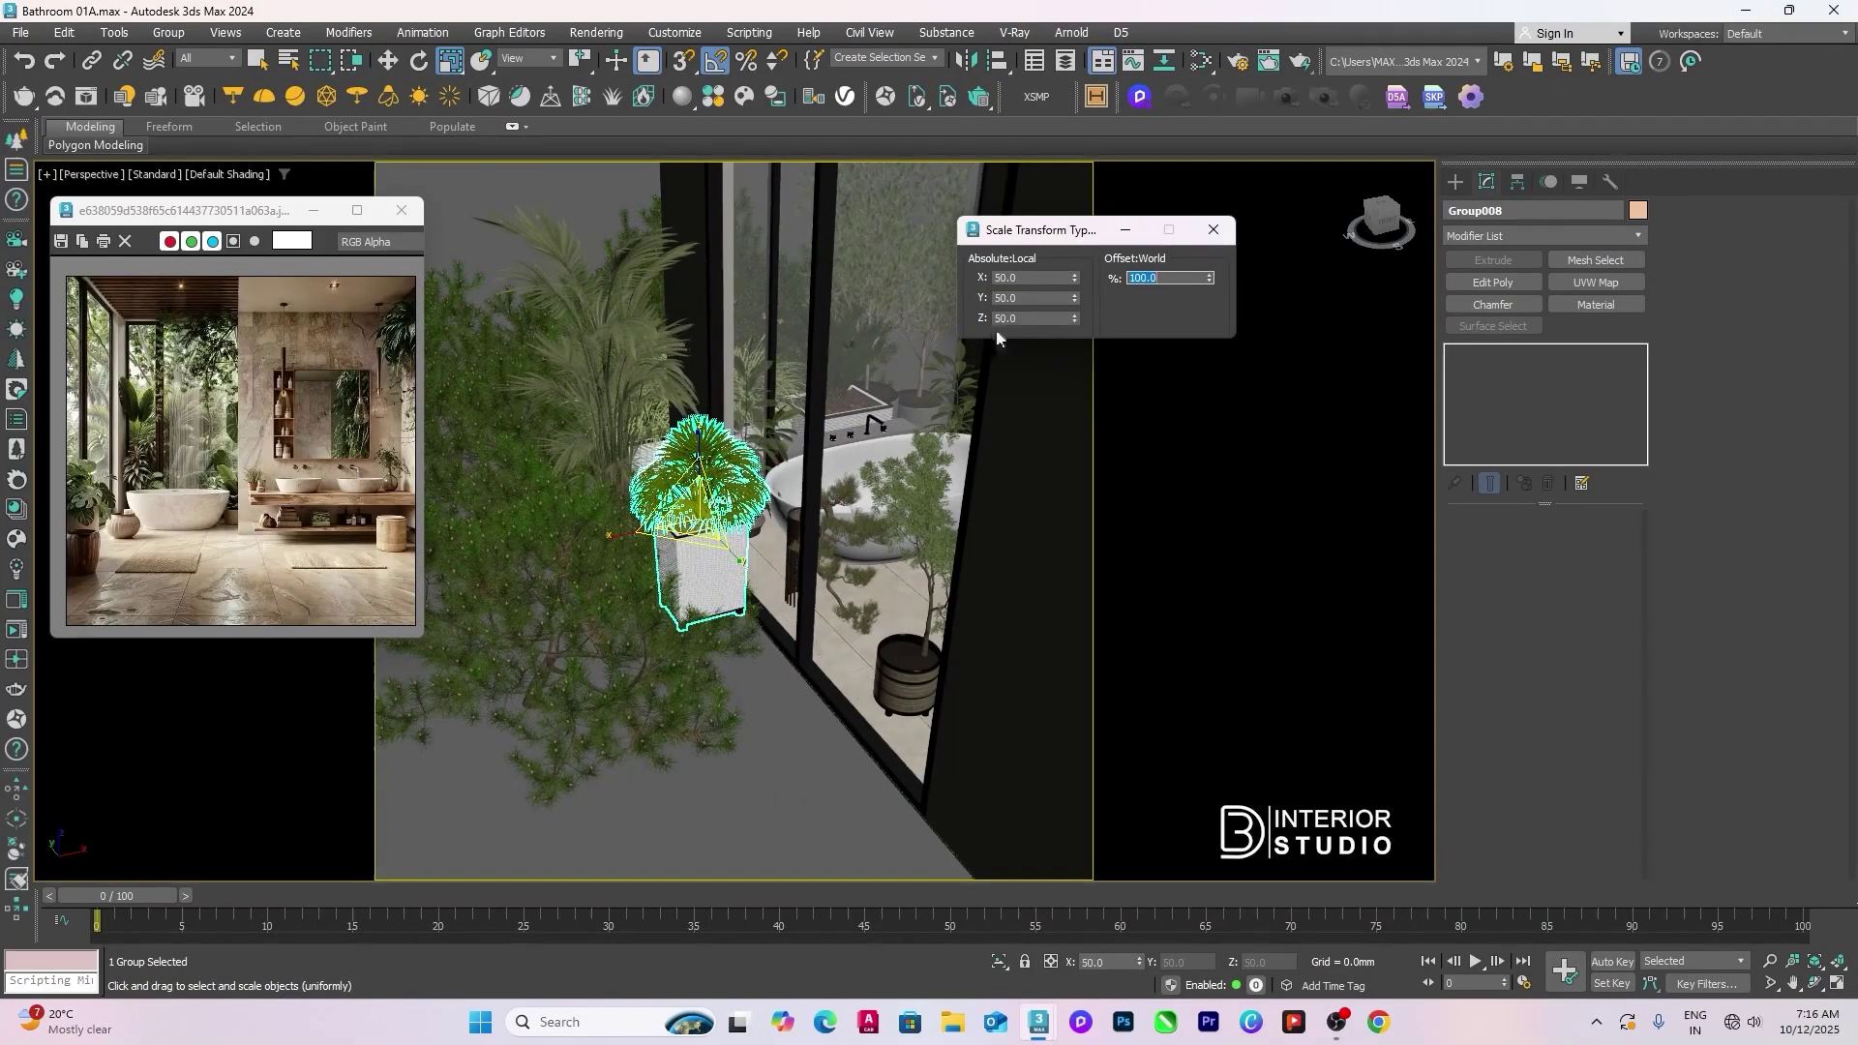
# Step: Align the fan palm planter's base with the base of the building wall in Z, minimum to minimum
pyautogui.moveTo(755, 678); pyautogui.dragTo(720, 671, button='middle')
pyautogui.hotkey('alt', 'a')
pyautogui.click(905, 752)
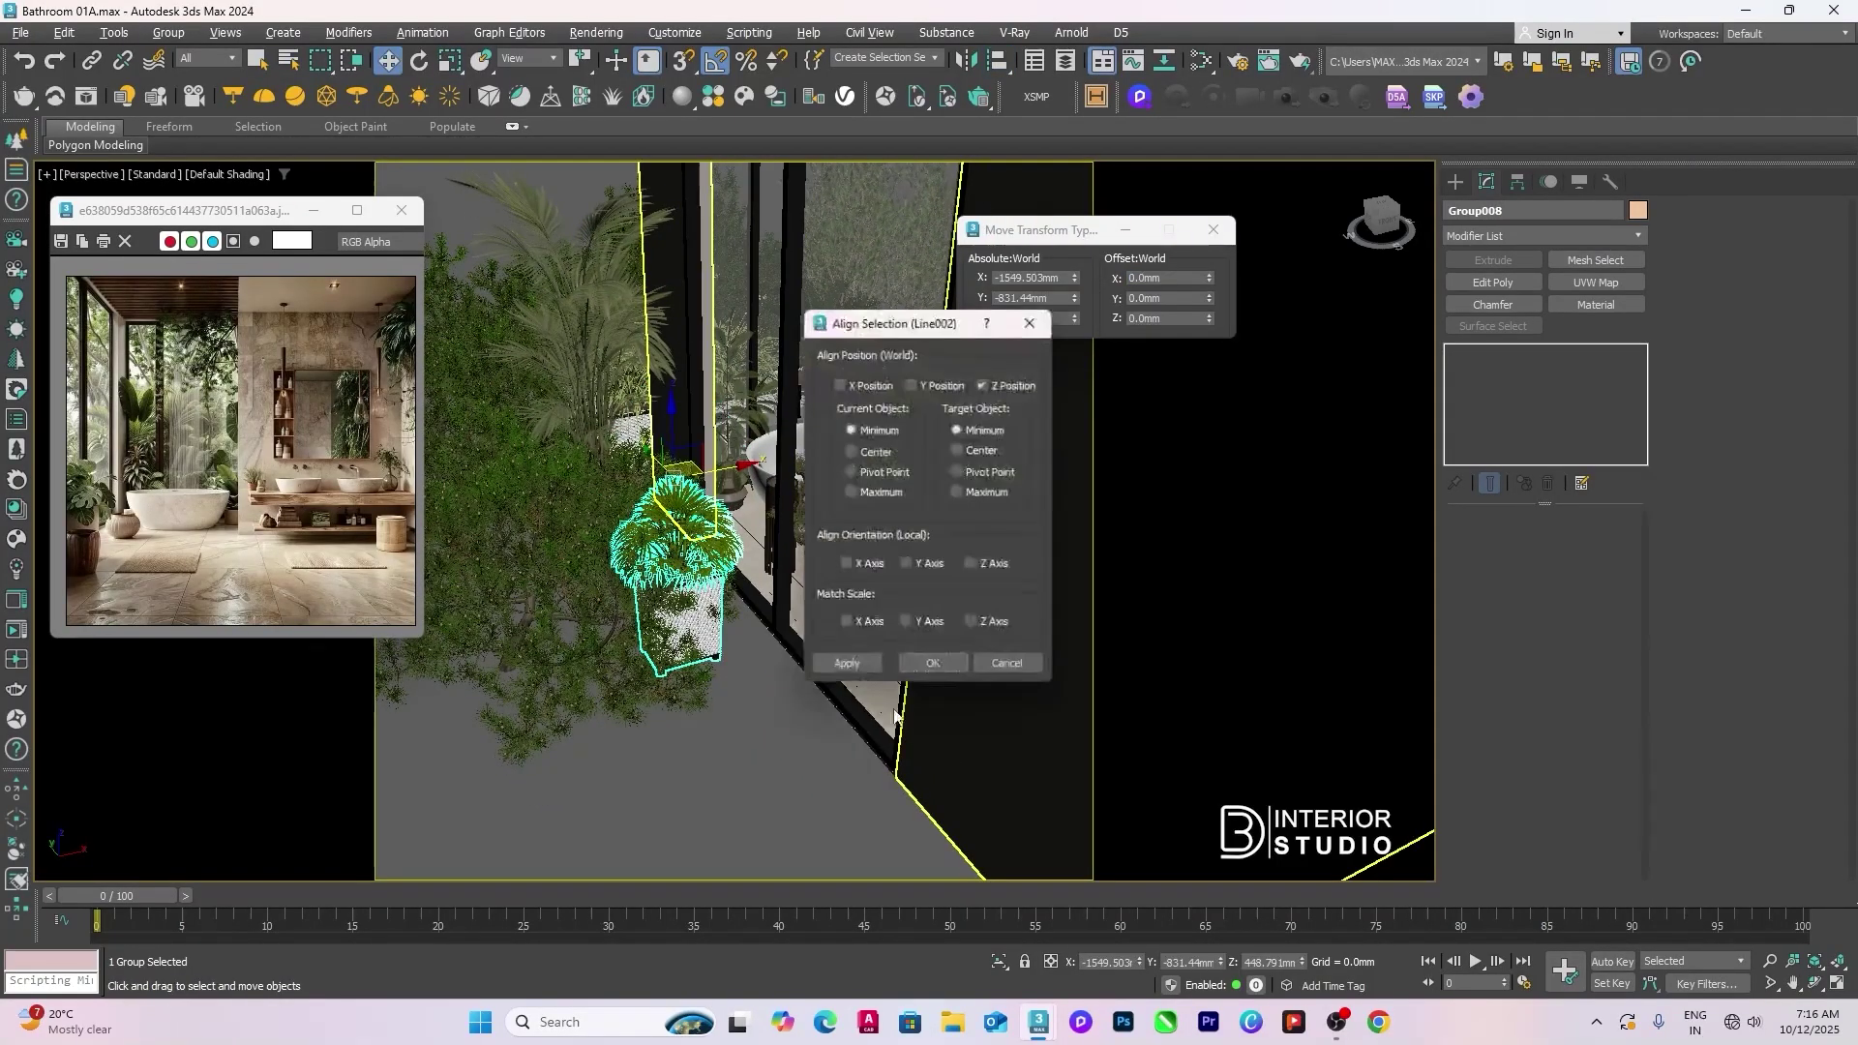
pyautogui.click(929, 660)
pyautogui.click(811, 729)
# Step: Move the fan palm planter along X closer to the side window, to about X -1327 mm
pyautogui.click(668, 649)
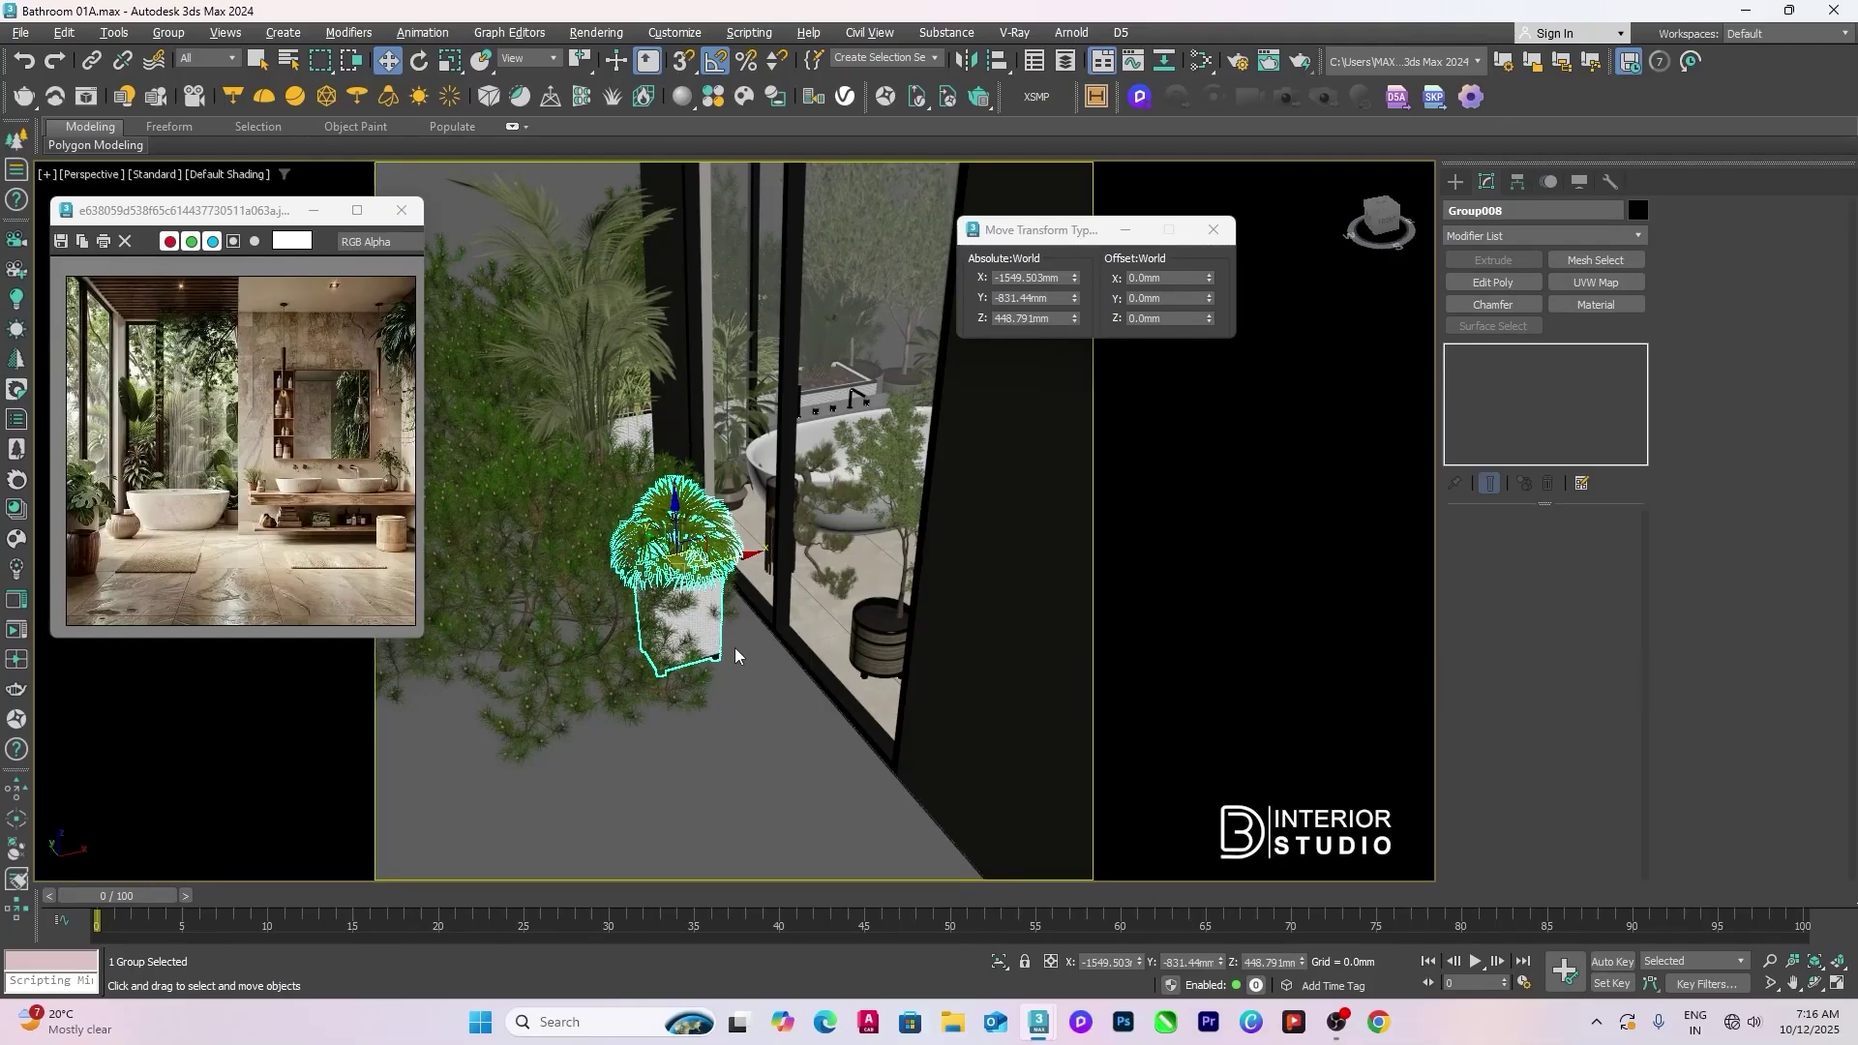
pyautogui.keyDown('alt'); pyautogui.moveTo(735, 656); pyautogui.dragTo(706, 602, button='middle'); pyautogui.keyUp('alt')
pyautogui.moveTo(717, 533); pyautogui.dragTo(793, 528)
# Step: Select the pine shrub outside the side window and align its base in height, minimum to minimum in Z
pyautogui.click(643, 598)
pyautogui.scroll(-2, 643, 597)
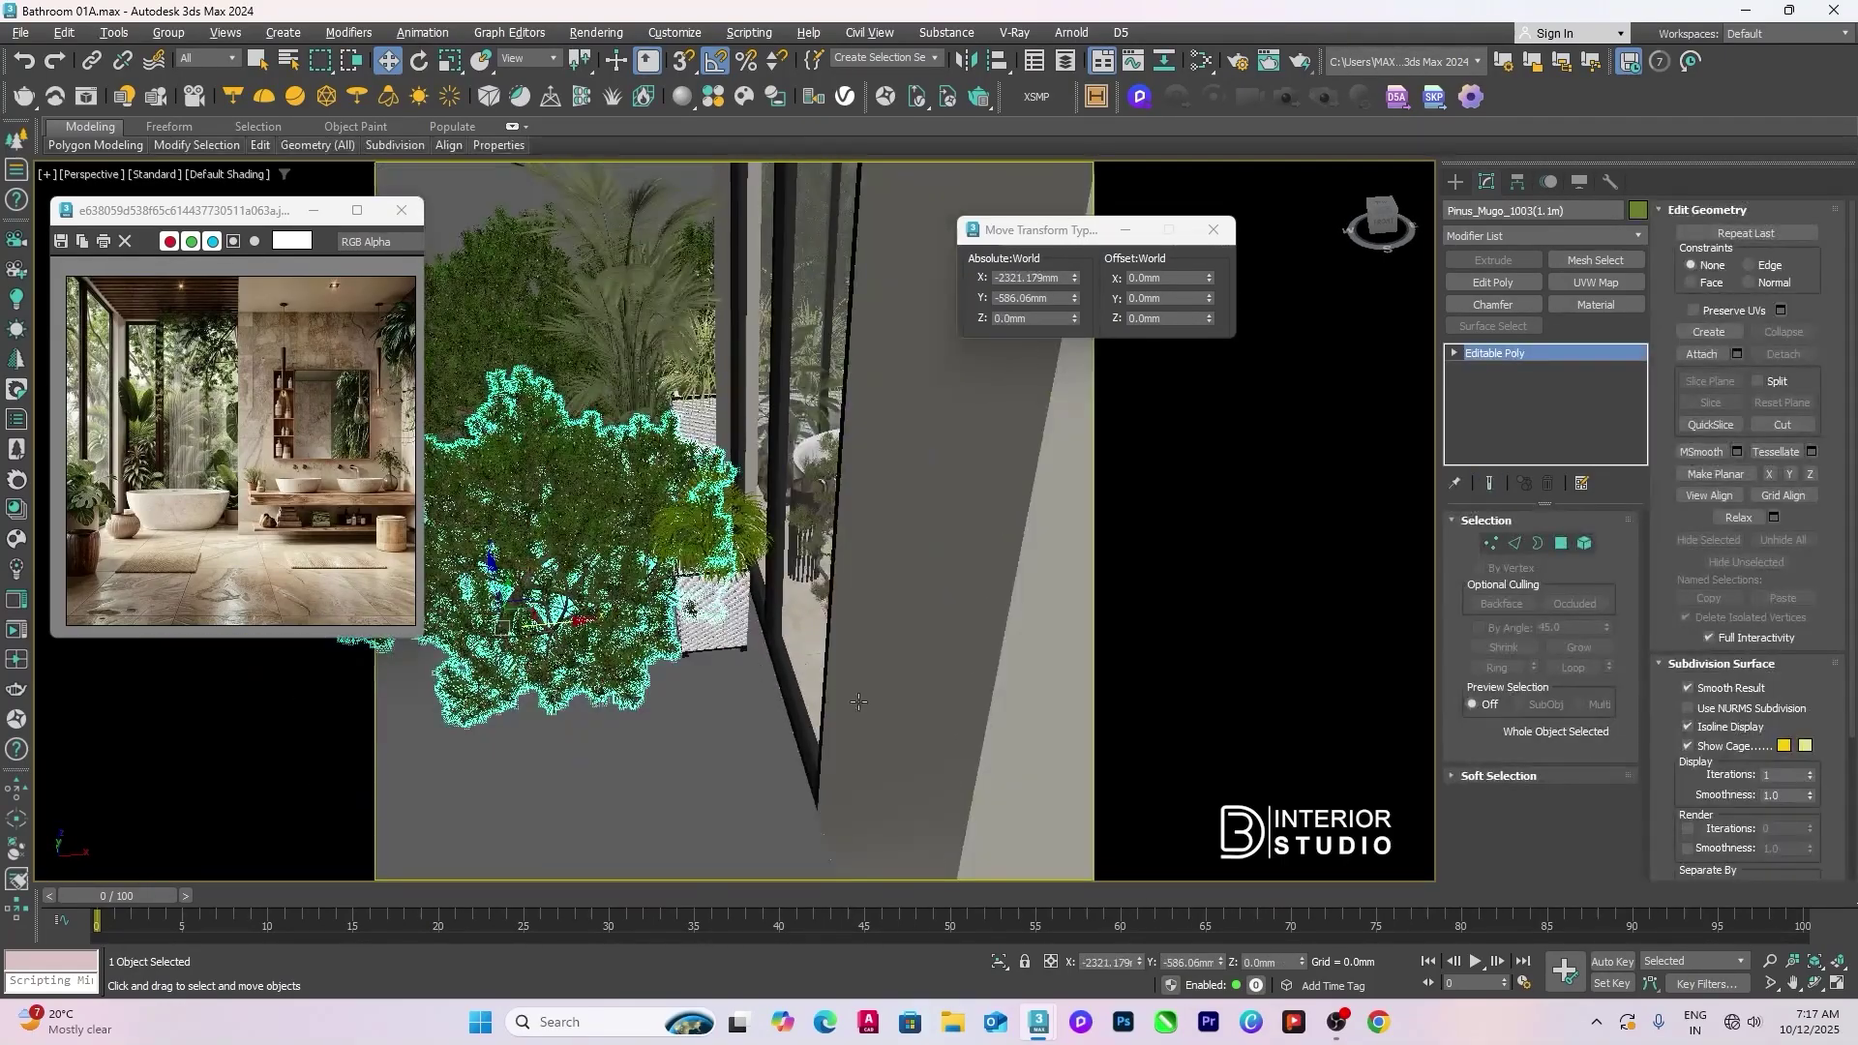
pyautogui.hotkey('alt', 'a')
pyautogui.click(741, 708)
pyautogui.click(931, 666)
# Step: Select the tall potted palm outside the side window and scale it uniformly to 75%
pyautogui.moveTo(700, 699); pyautogui.dragTo(758, 833, button='middle')
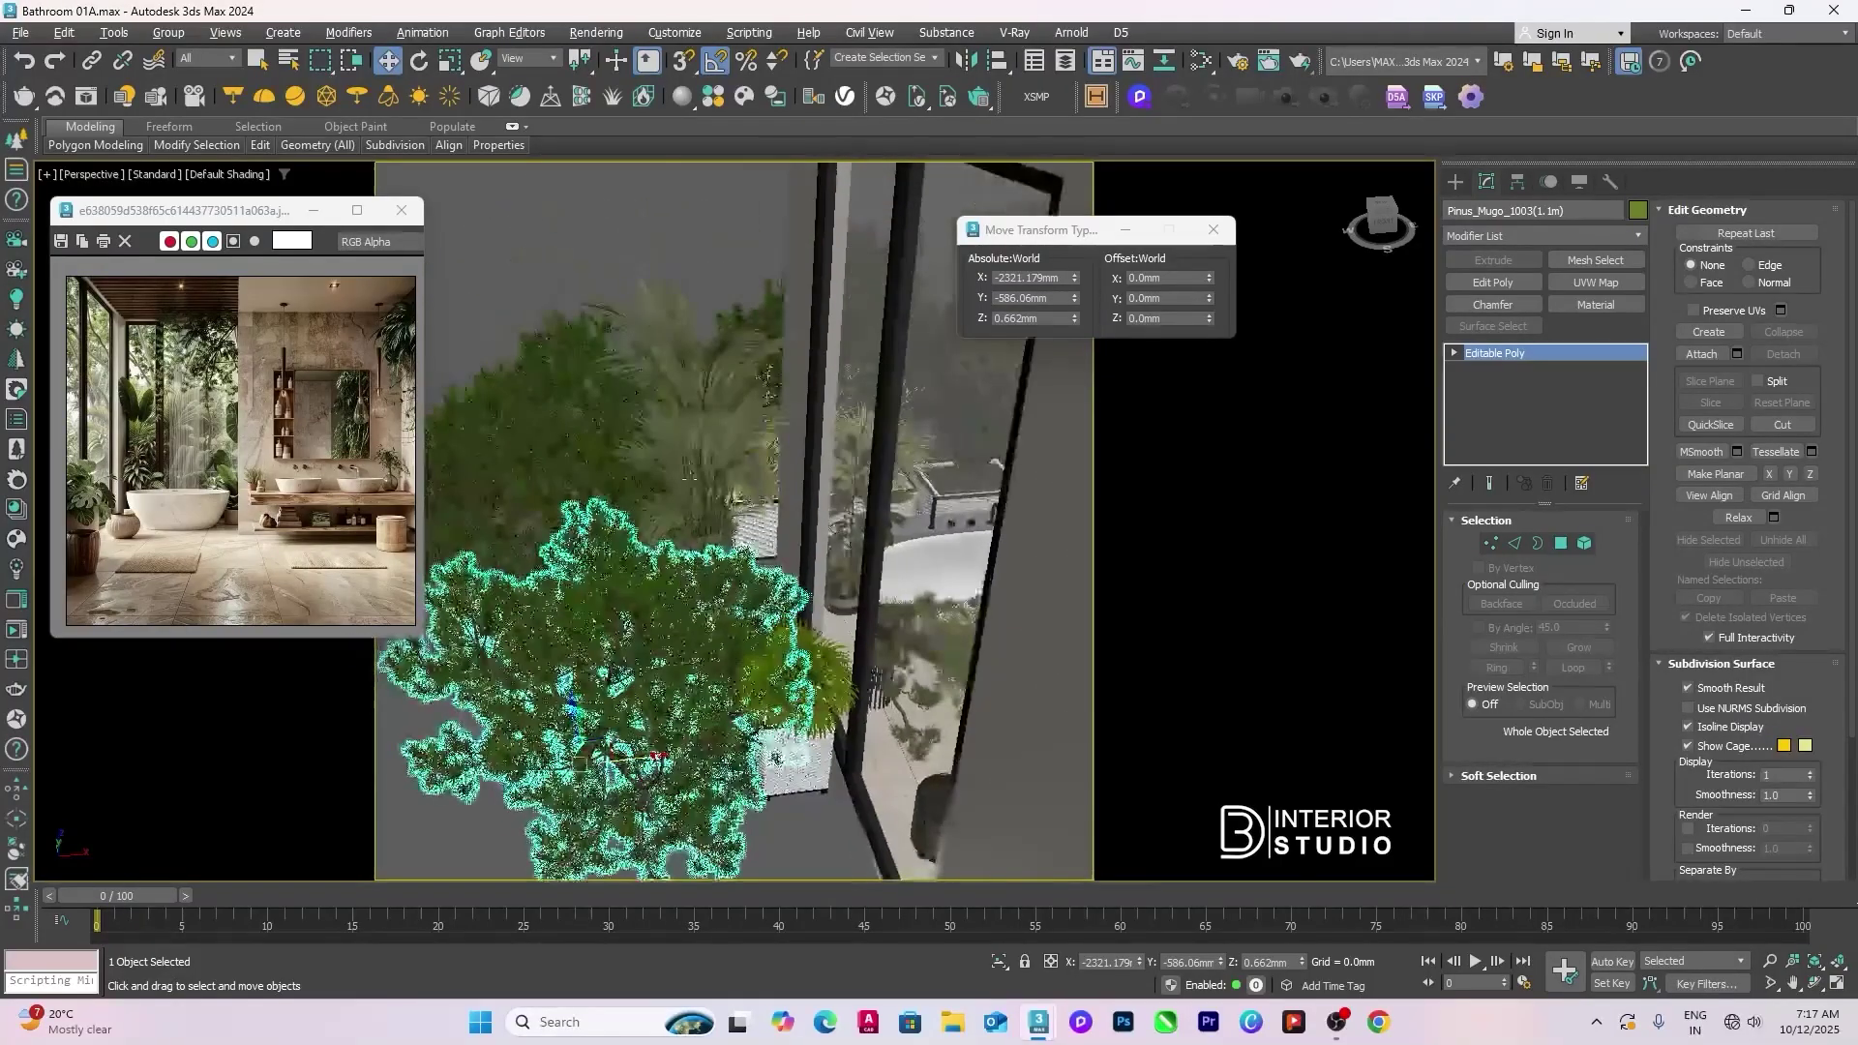
pyautogui.click(684, 464)
pyautogui.keyDown('alt'); pyautogui.moveTo(704, 461); pyautogui.dragTo(721, 457, button='middle'); pyautogui.keyUp('alt')
pyautogui.write('r')
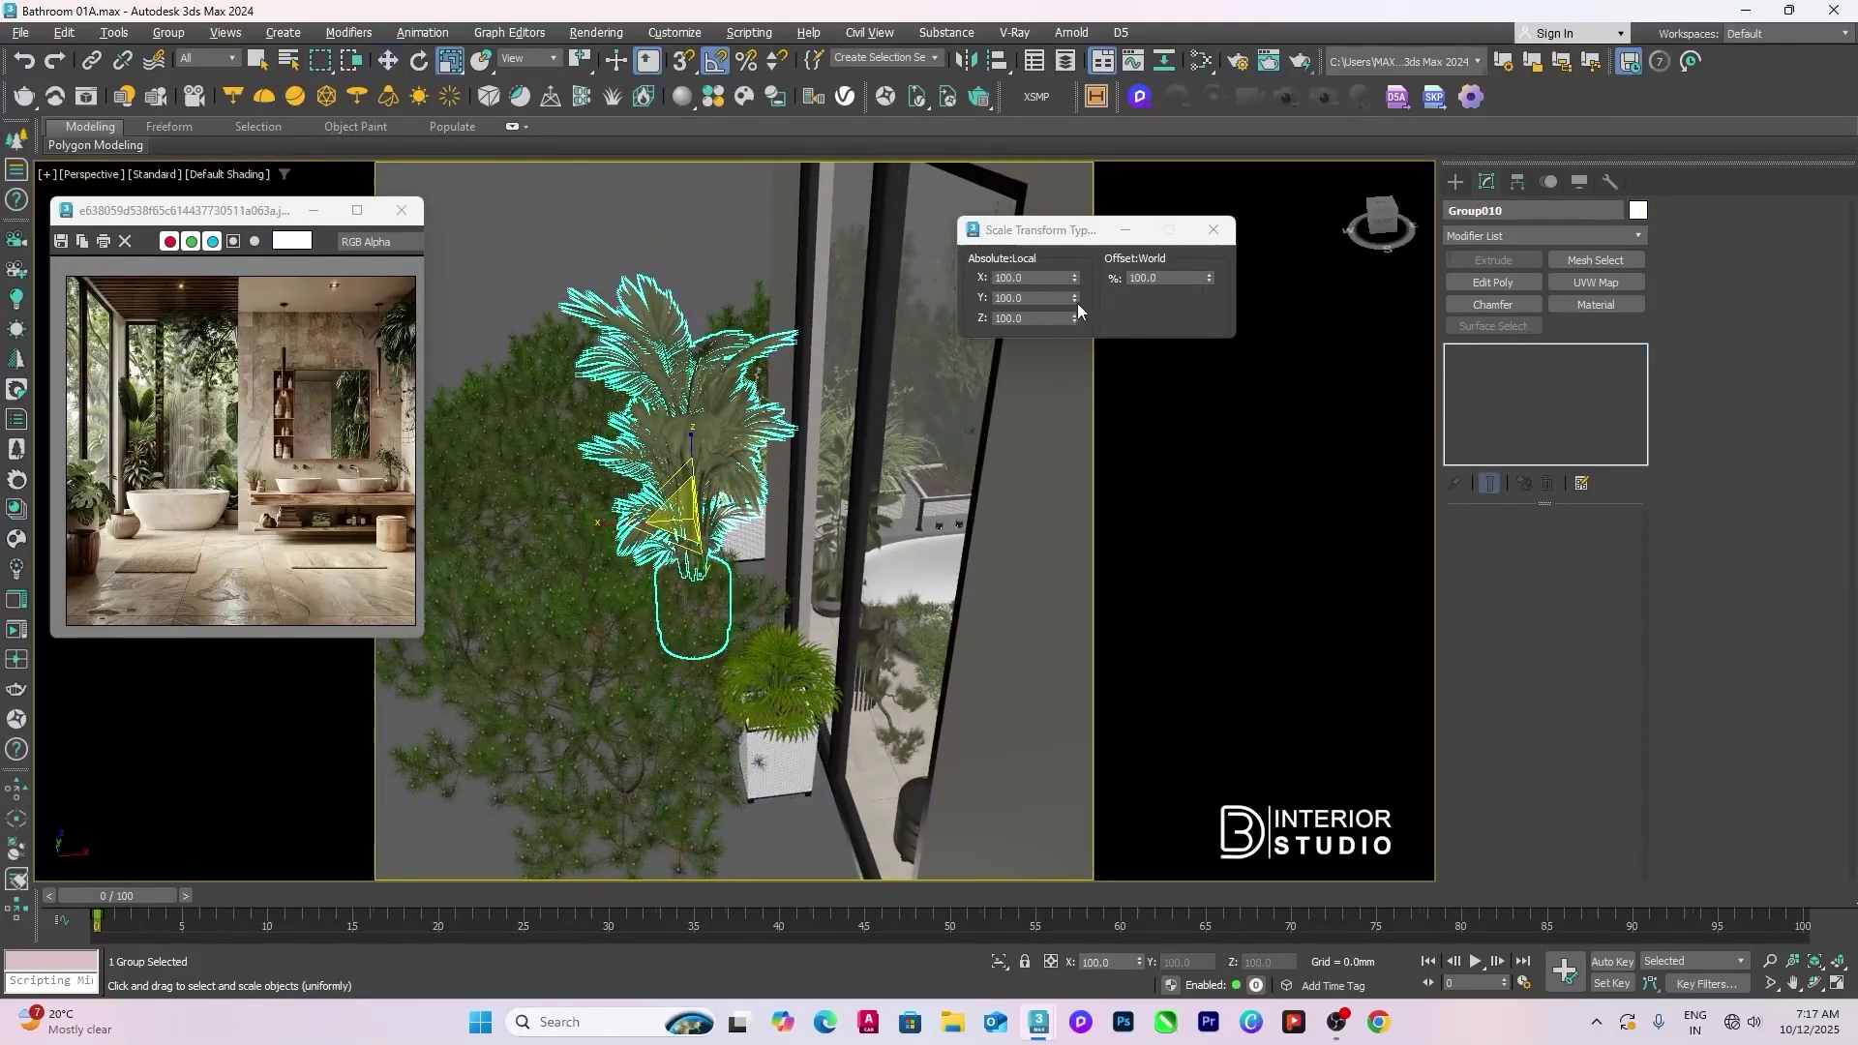
pyautogui.write('75')
pyautogui.press('Return')
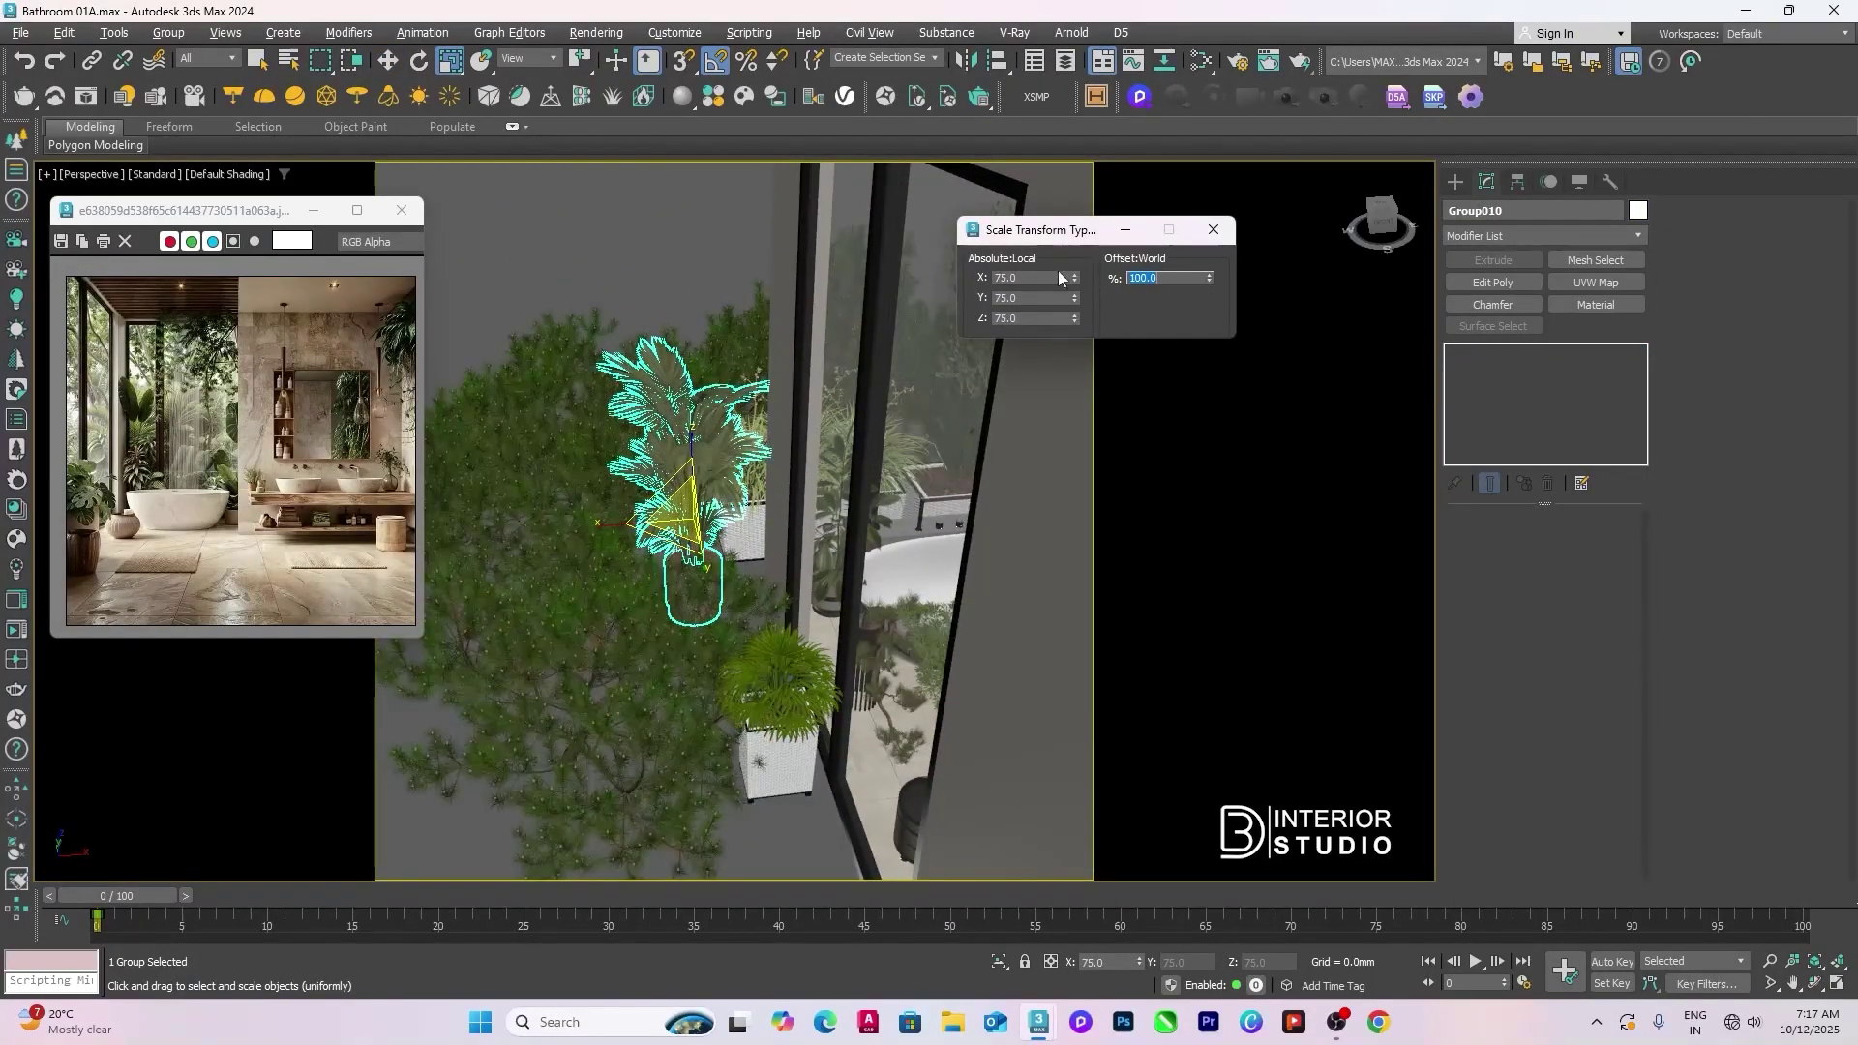
# Step: Align the tall potted palm's base with the base of the building wall in Z, minimum to minimum
pyautogui.keyDown('alt'); pyautogui.moveTo(697, 426); pyautogui.dragTo(648, 459, button='middle'); pyautogui.keyUp('alt')
pyautogui.press('w')
pyautogui.hotkey('alt', 'a')
pyautogui.click(1032, 701)
pyautogui.click(935, 665)
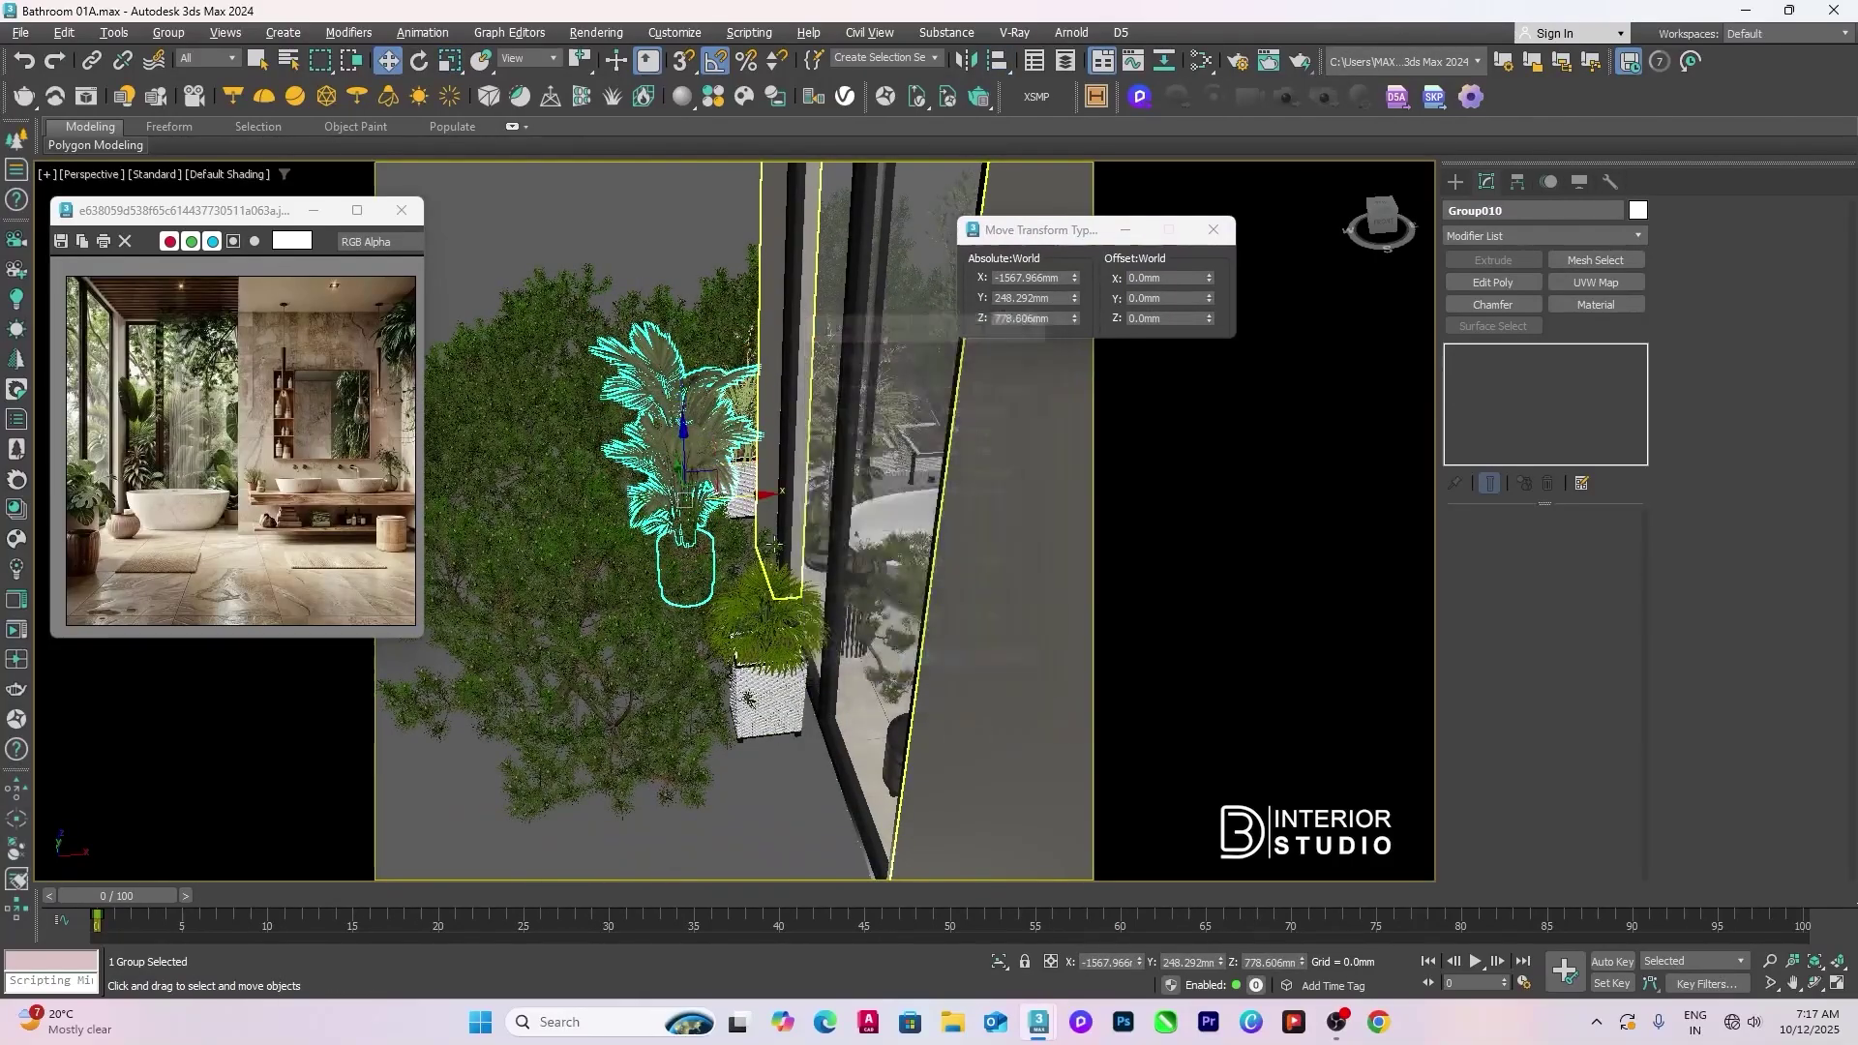
# Step: Select the grass planter behind the back window and rotate it 90 degrees about Z
pyautogui.keyDown('alt'); pyautogui.moveTo(769, 474); pyautogui.dragTo(758, 760, button='middle'); pyautogui.keyUp('alt')
pyautogui.scroll(-1, 717, 630)
pyautogui.click(765, 493)
pyautogui.keyDown('alt'); pyautogui.moveTo(760, 499); pyautogui.dragTo(648, 489, button='middle'); pyautogui.keyUp('alt')
pyautogui.scroll(2, 847, 561)
pyautogui.moveTo(677, 362); pyautogui.dragTo(537, 481)
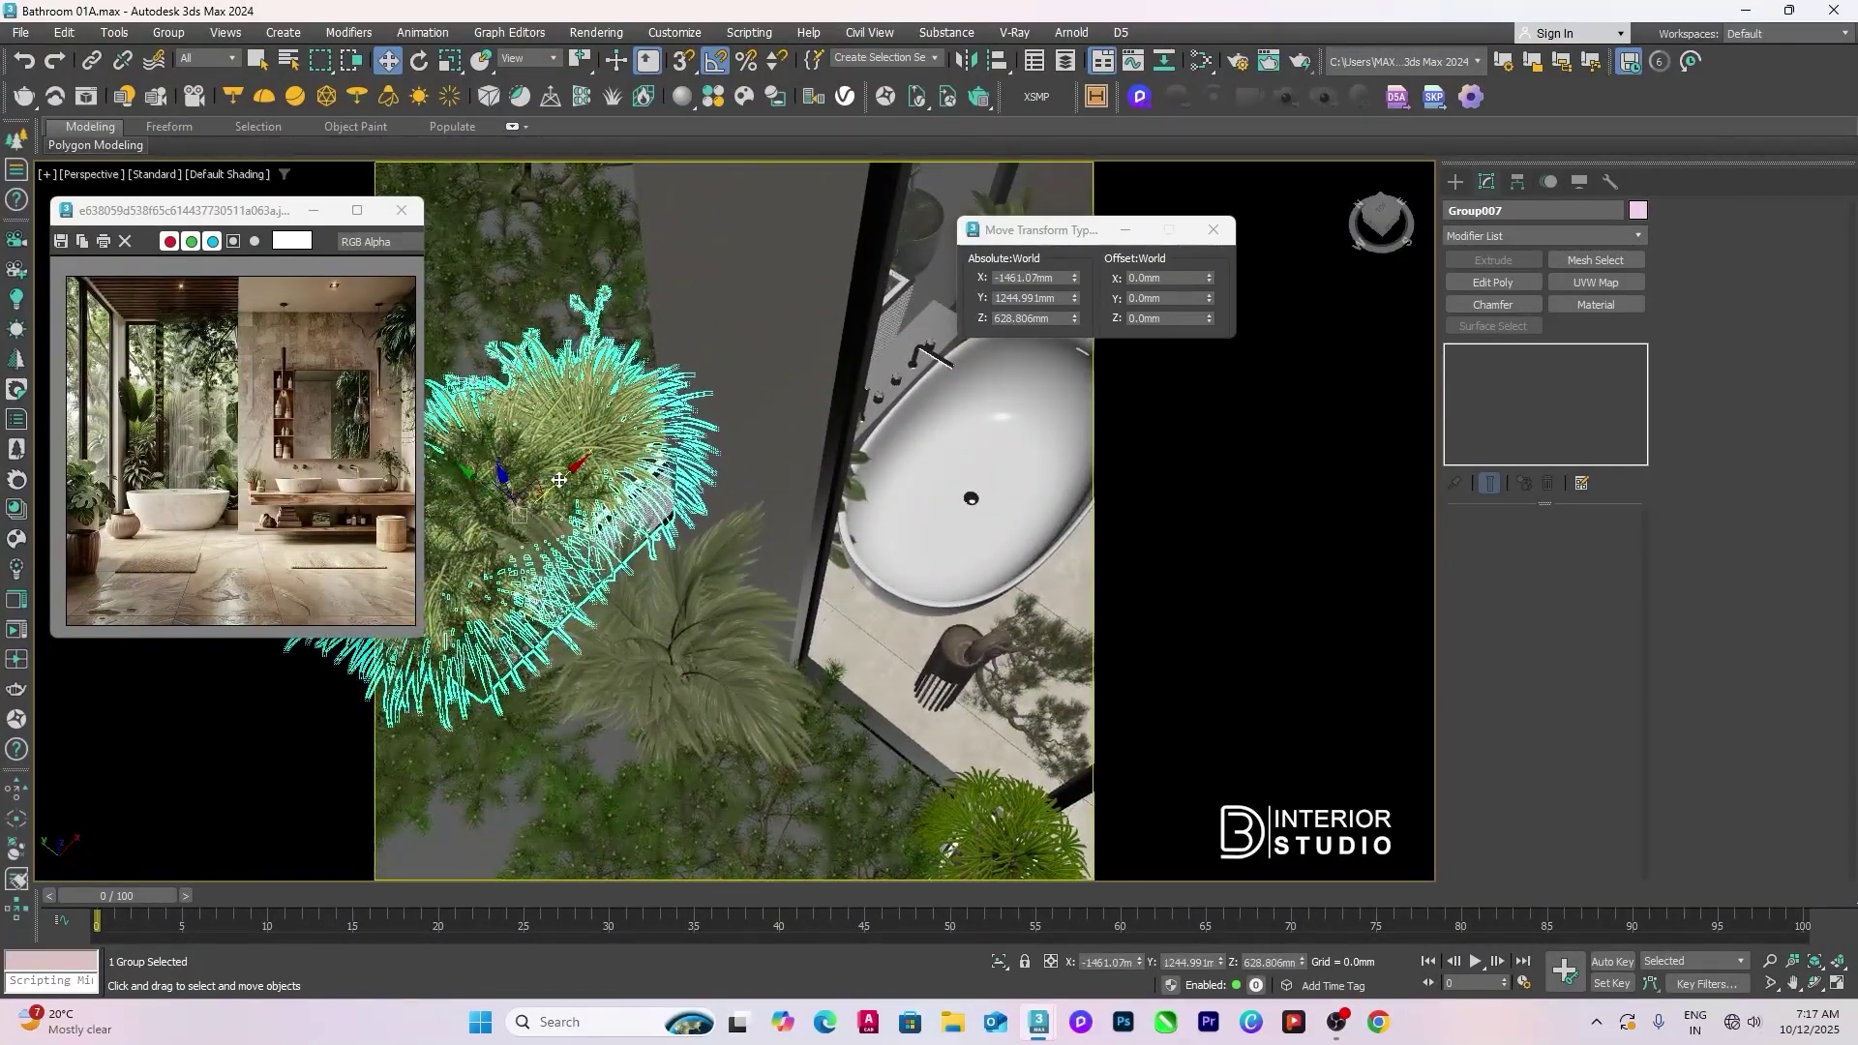
pyautogui.press('e')
pyautogui.moveTo(550, 574); pyautogui.dragTo(633, 550)
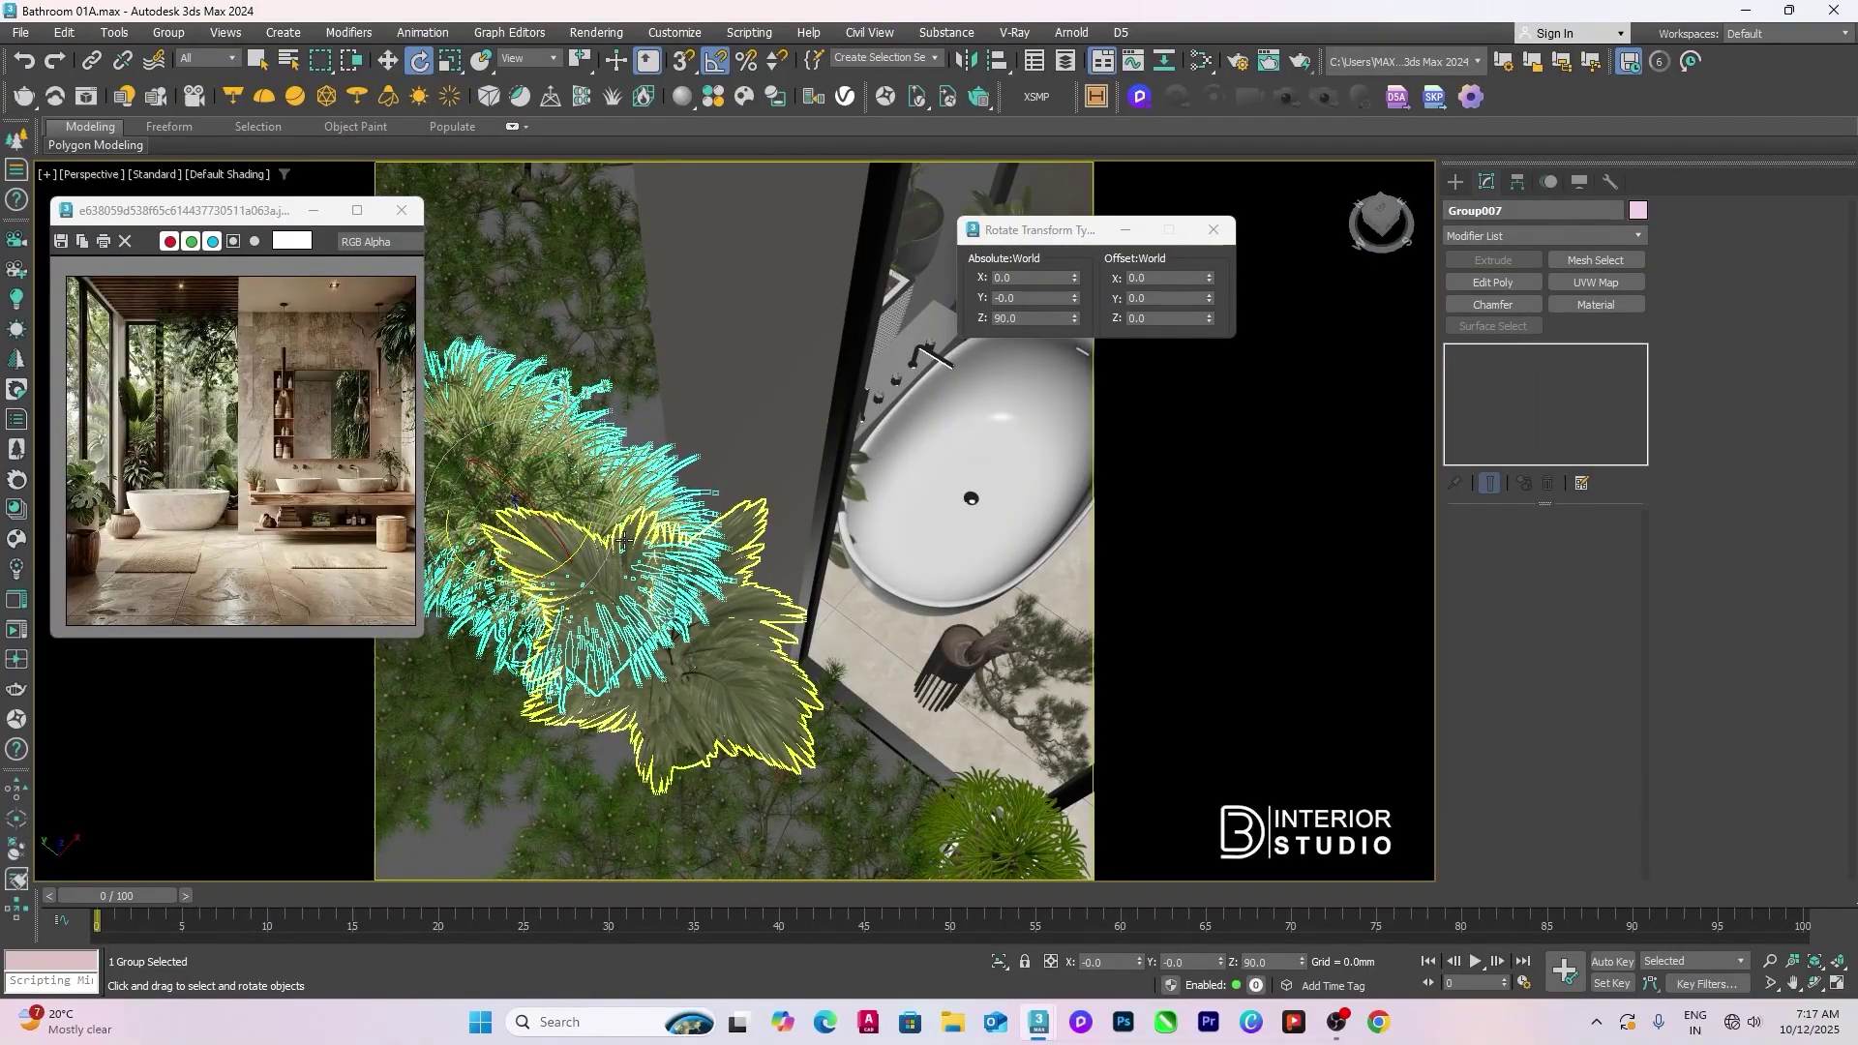
# Step: Move the grass planter outside the side window and shift the fan palm planter farther along the window to make room
pyautogui.press('w')
pyautogui.moveTo(502, 507); pyautogui.dragTo(683, 599)
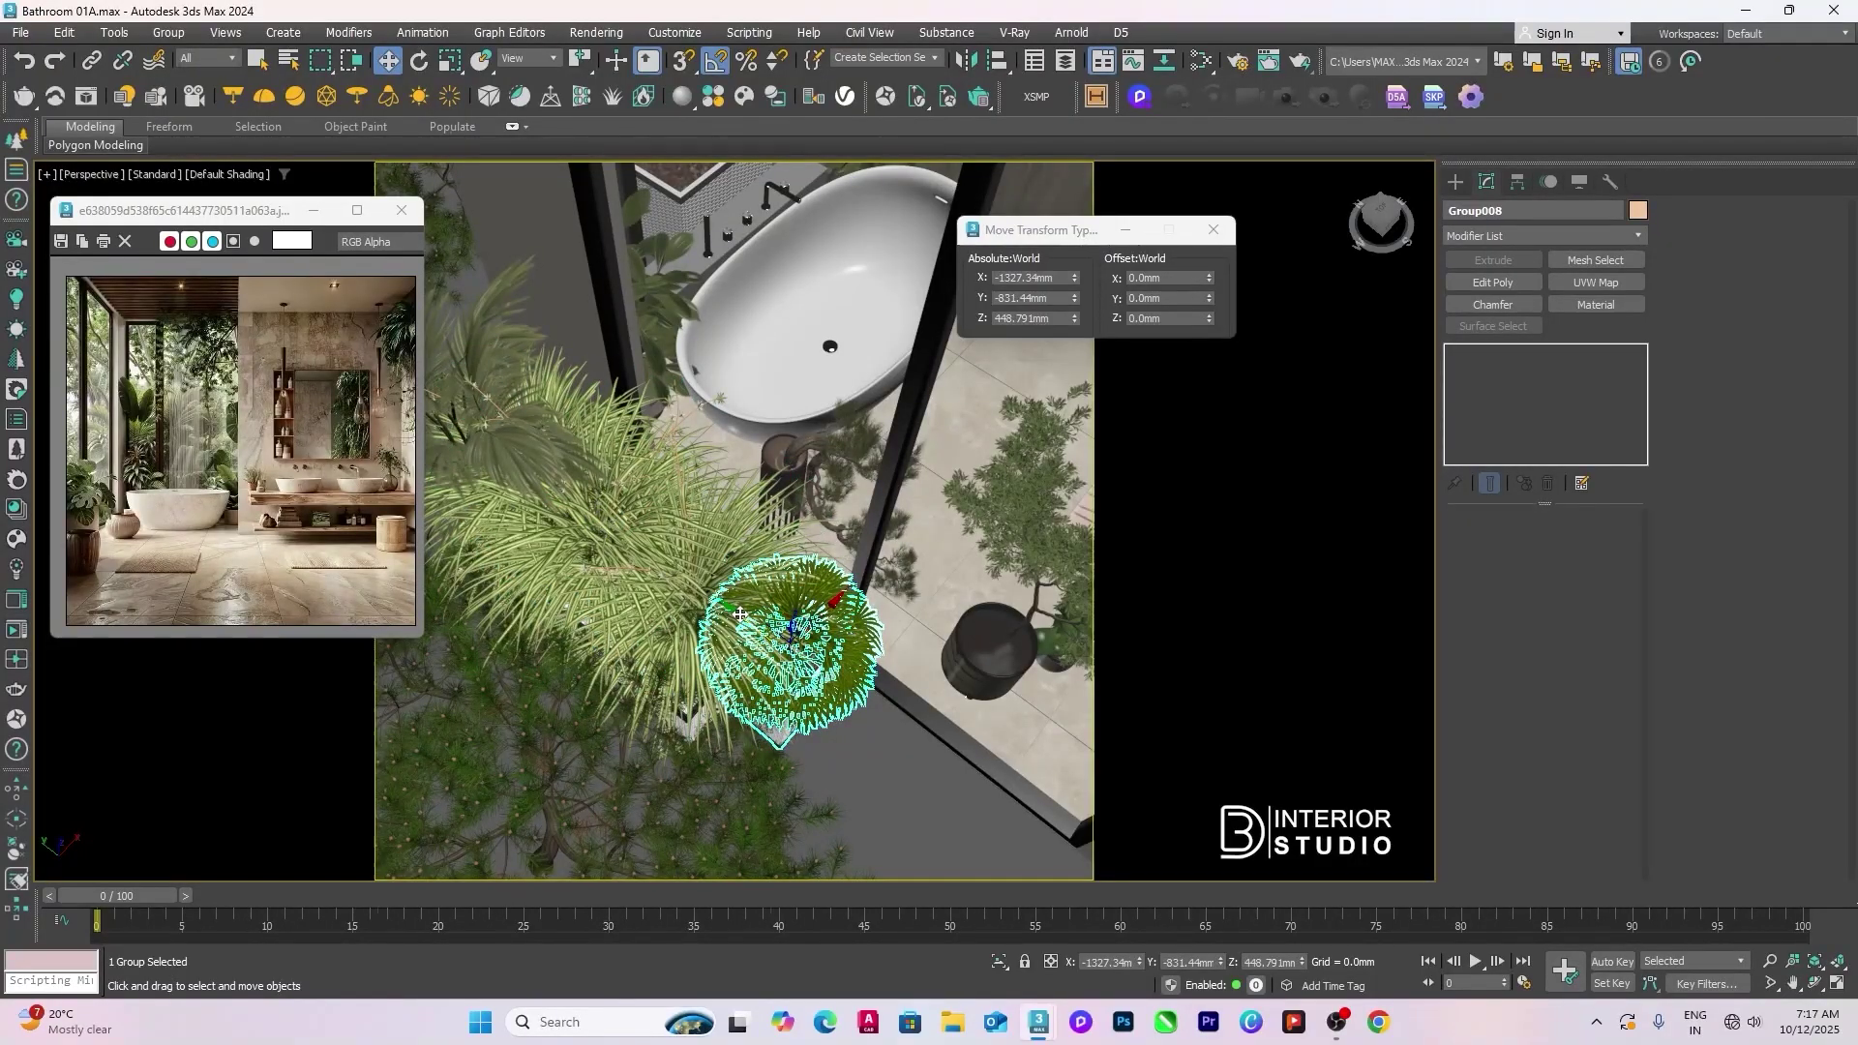
pyautogui.click(666, 581)
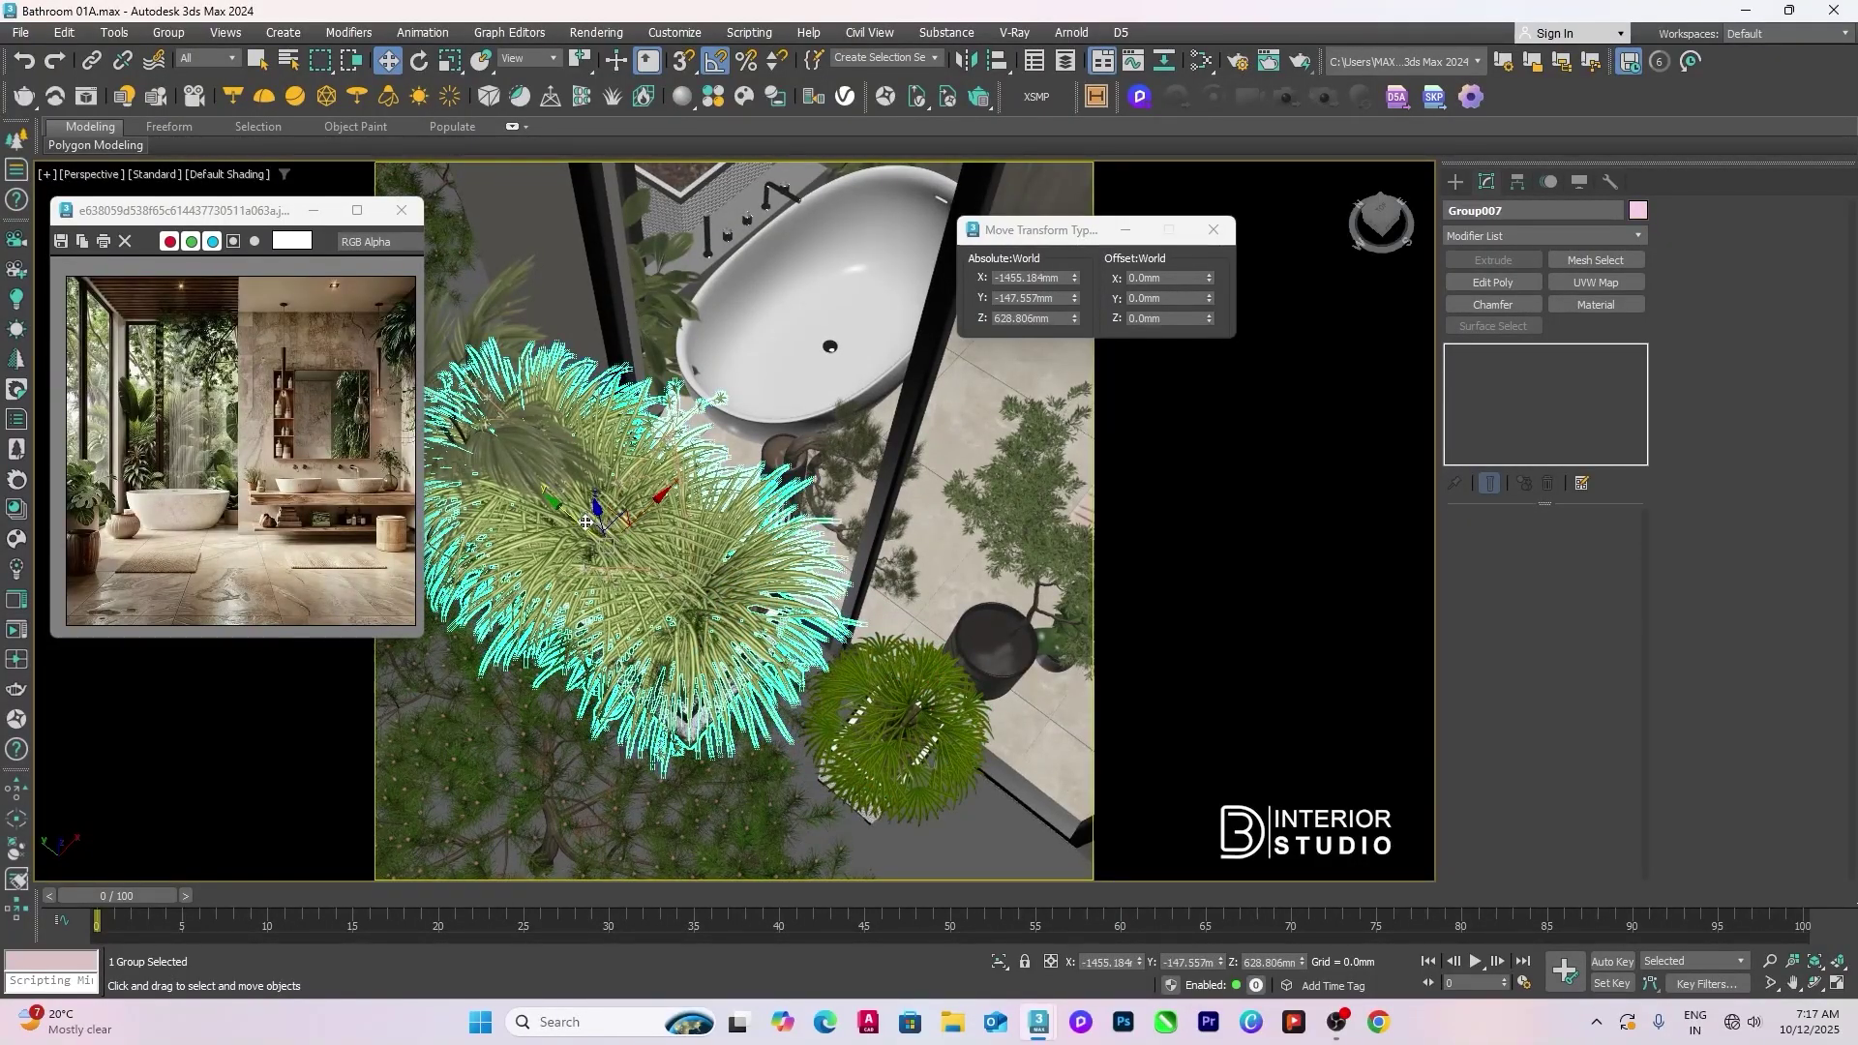
pyautogui.moveTo(586, 523); pyautogui.dragTo(614, 555)
# Step: Try scaling the grass planter uniformly to 50%
pyautogui.press('e')
pyautogui.press('r')
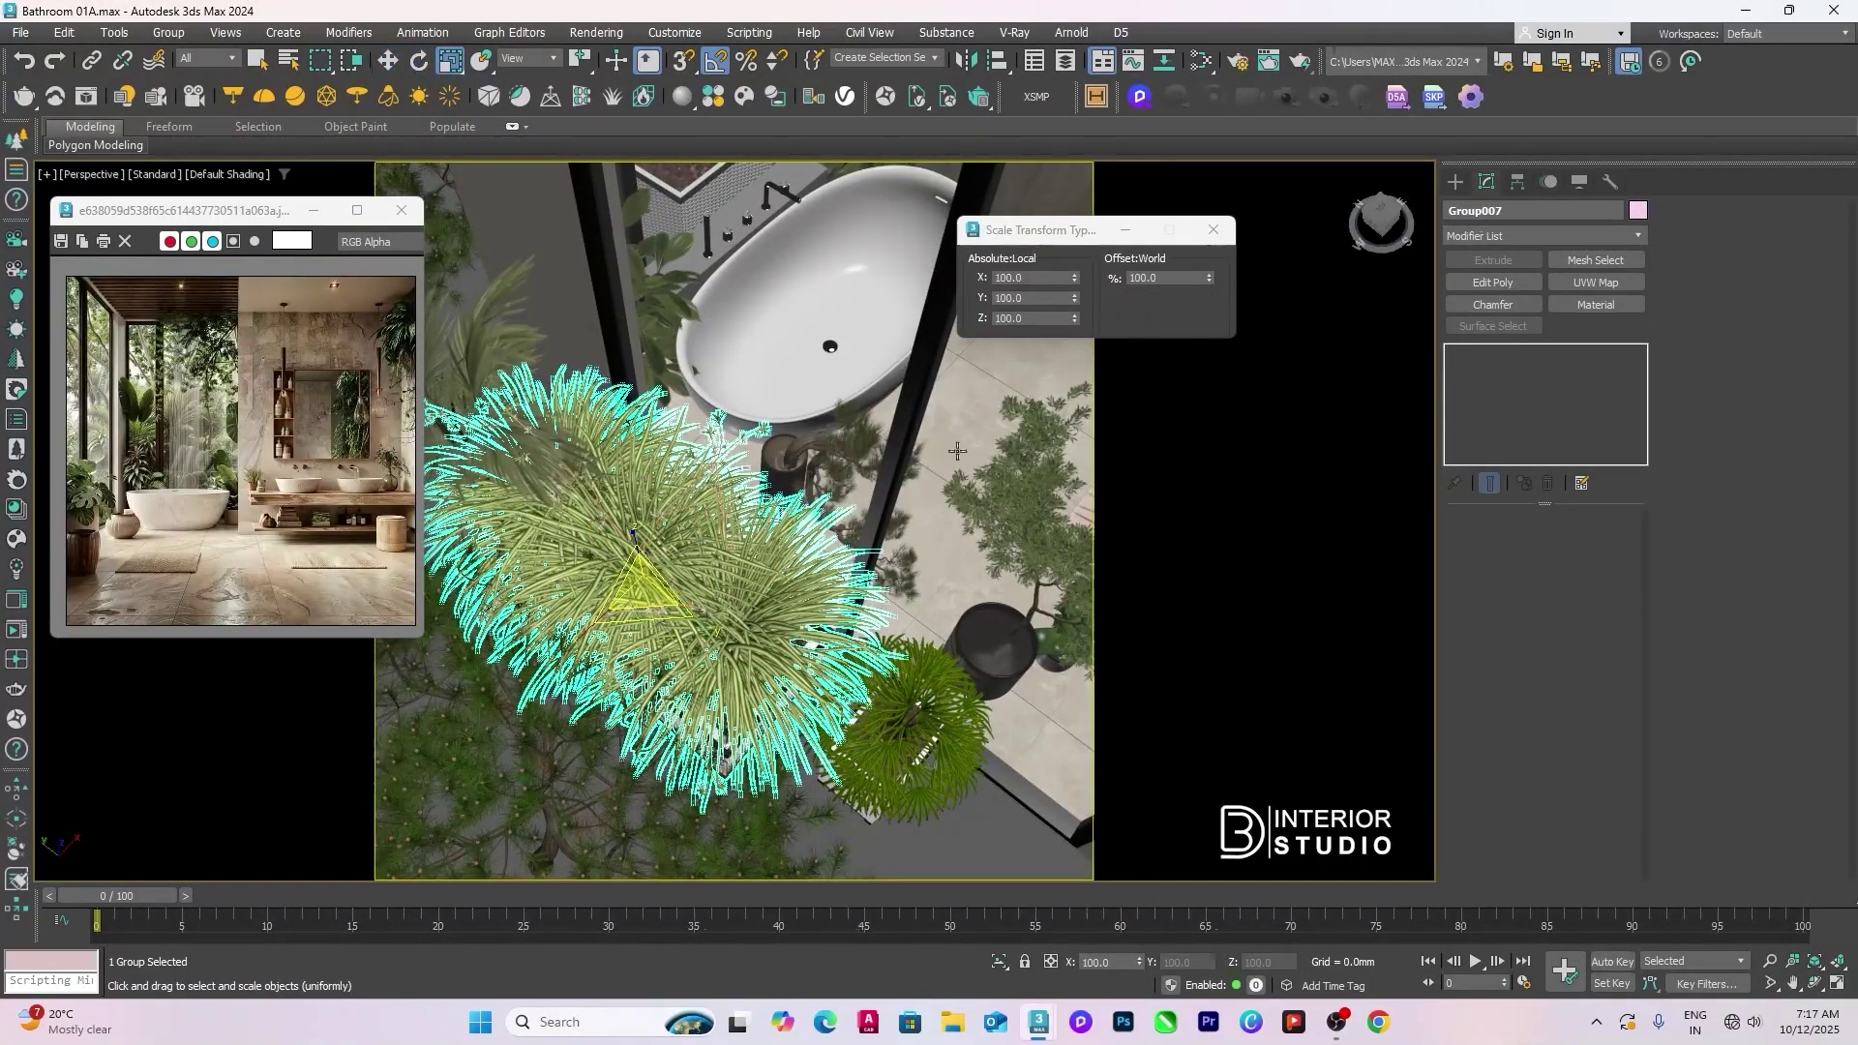
pyautogui.click(1174, 280)
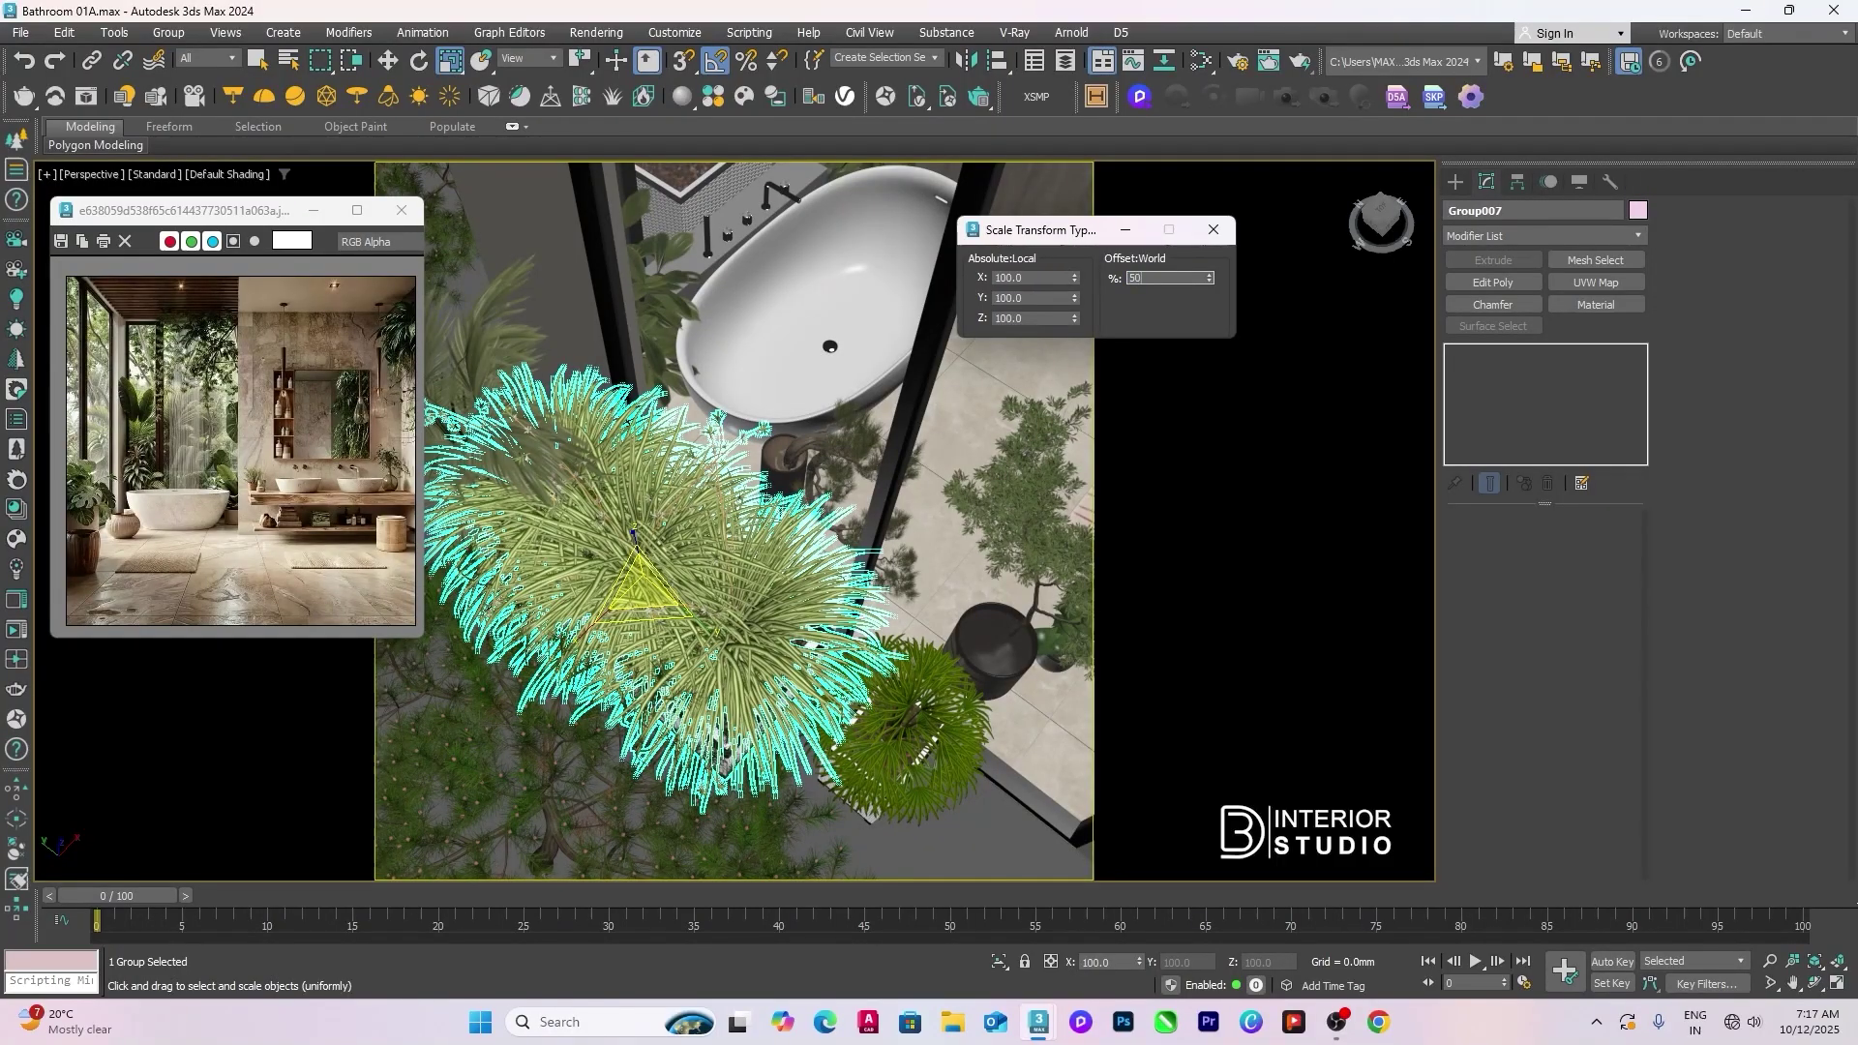
pyautogui.press('Return')
pyautogui.keyDown('alt'); pyautogui.moveTo(919, 532); pyautogui.dragTo(934, 426, button='middle'); pyautogui.keyUp('alt')
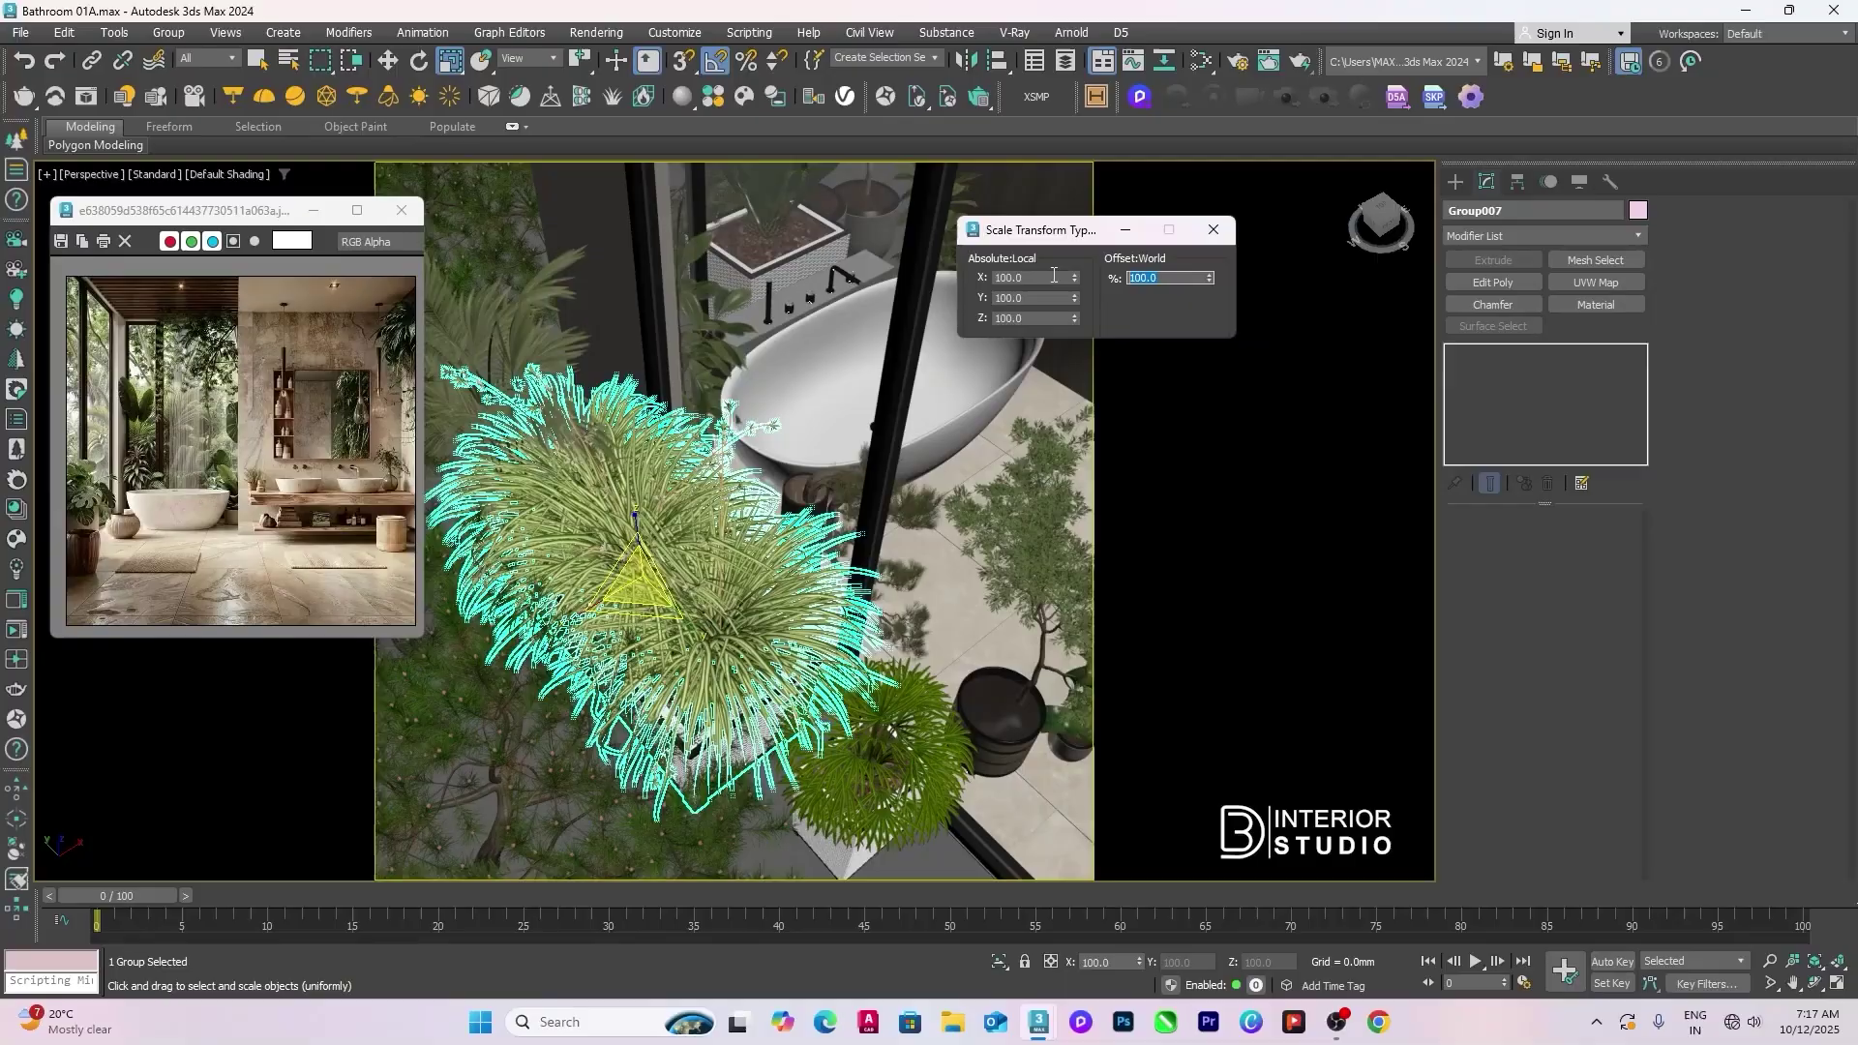
# Step: Scale the grass planter uniformly to 75%
pyautogui.write('75')
pyautogui.press('Return')
pyautogui.moveTo(682, 584); pyautogui.dragTo(639, 475, button='middle')
# Step: Align the grass planter's base with the base of the building wall in Z, minimum to minimum
pyautogui.press('w')
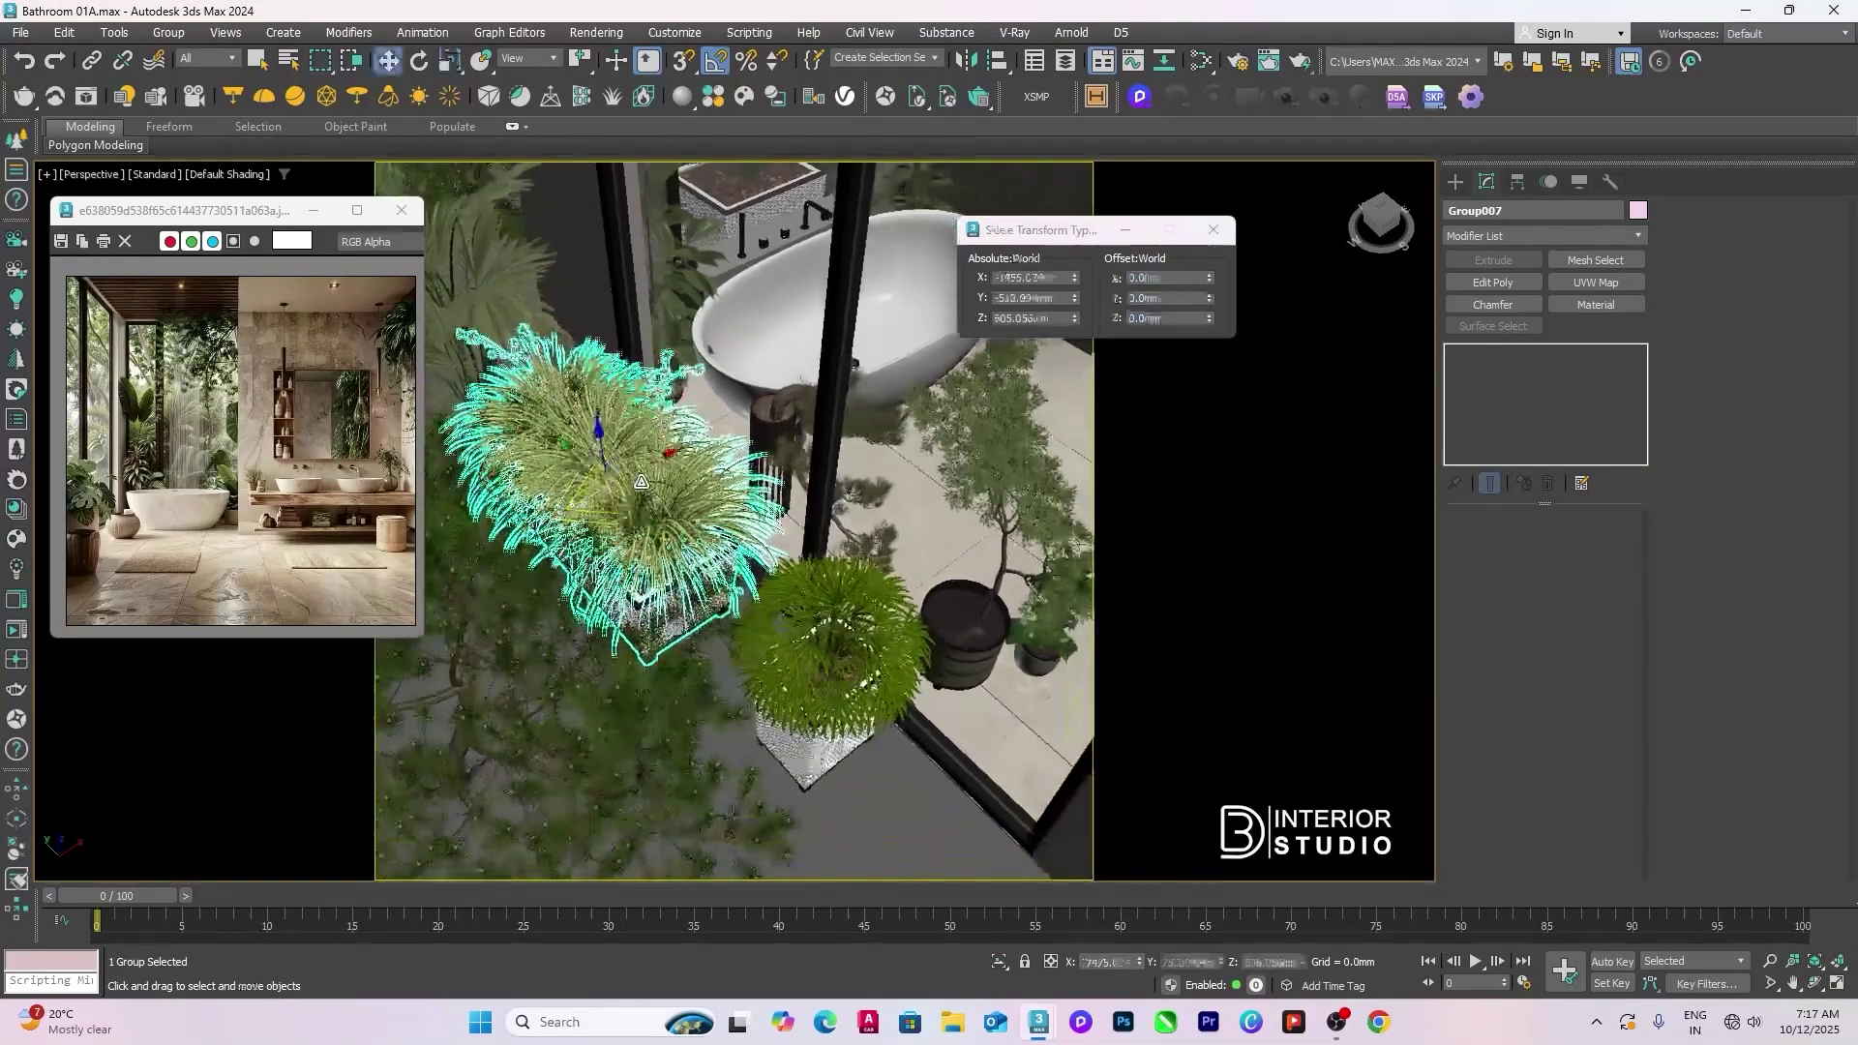
pyautogui.moveTo(843, 639); pyautogui.dragTo(805, 542, button='middle')
pyautogui.hotkey('alt', 'a')
pyautogui.click(978, 763)
pyautogui.click(939, 660)
# Step: Move the grass planter along the side window, away from the bathtub, to about Y -1048 mm
pyautogui.moveTo(811, 463); pyautogui.dragTo(900, 551, button='middle')
pyautogui.click(774, 648)
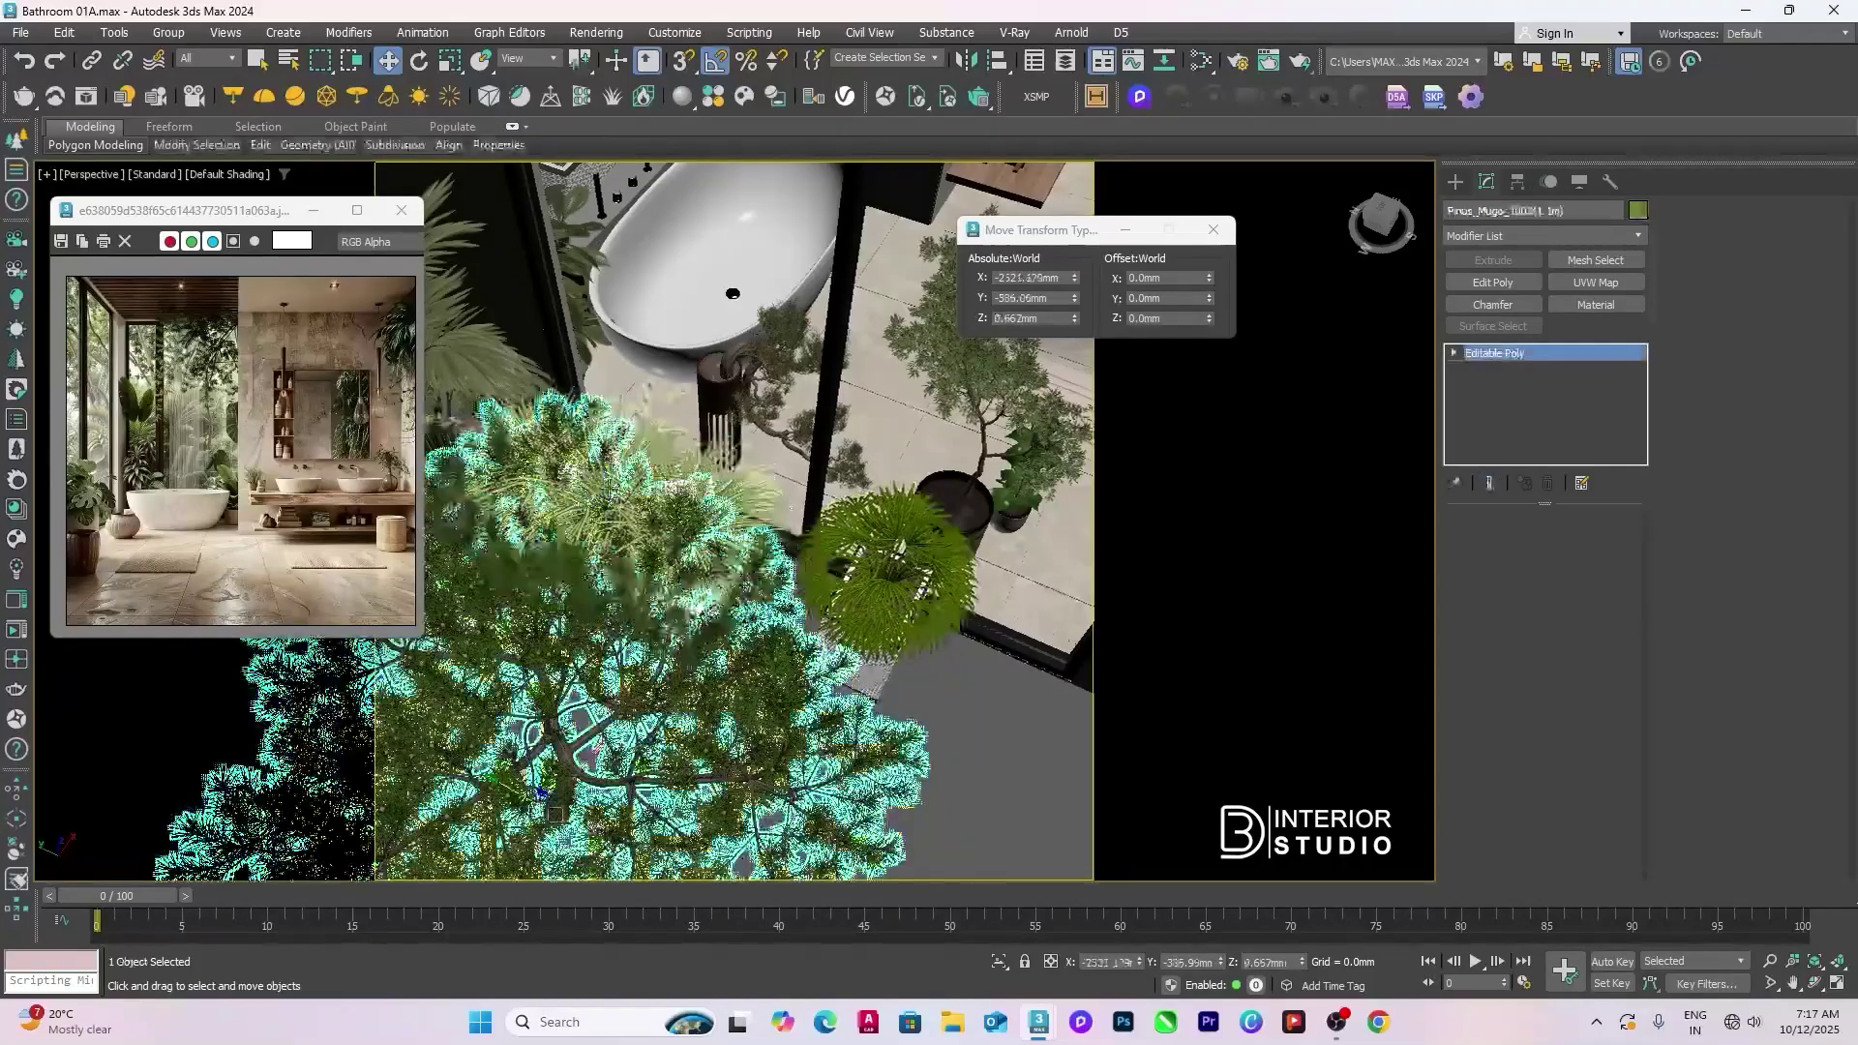
pyautogui.click(712, 457)
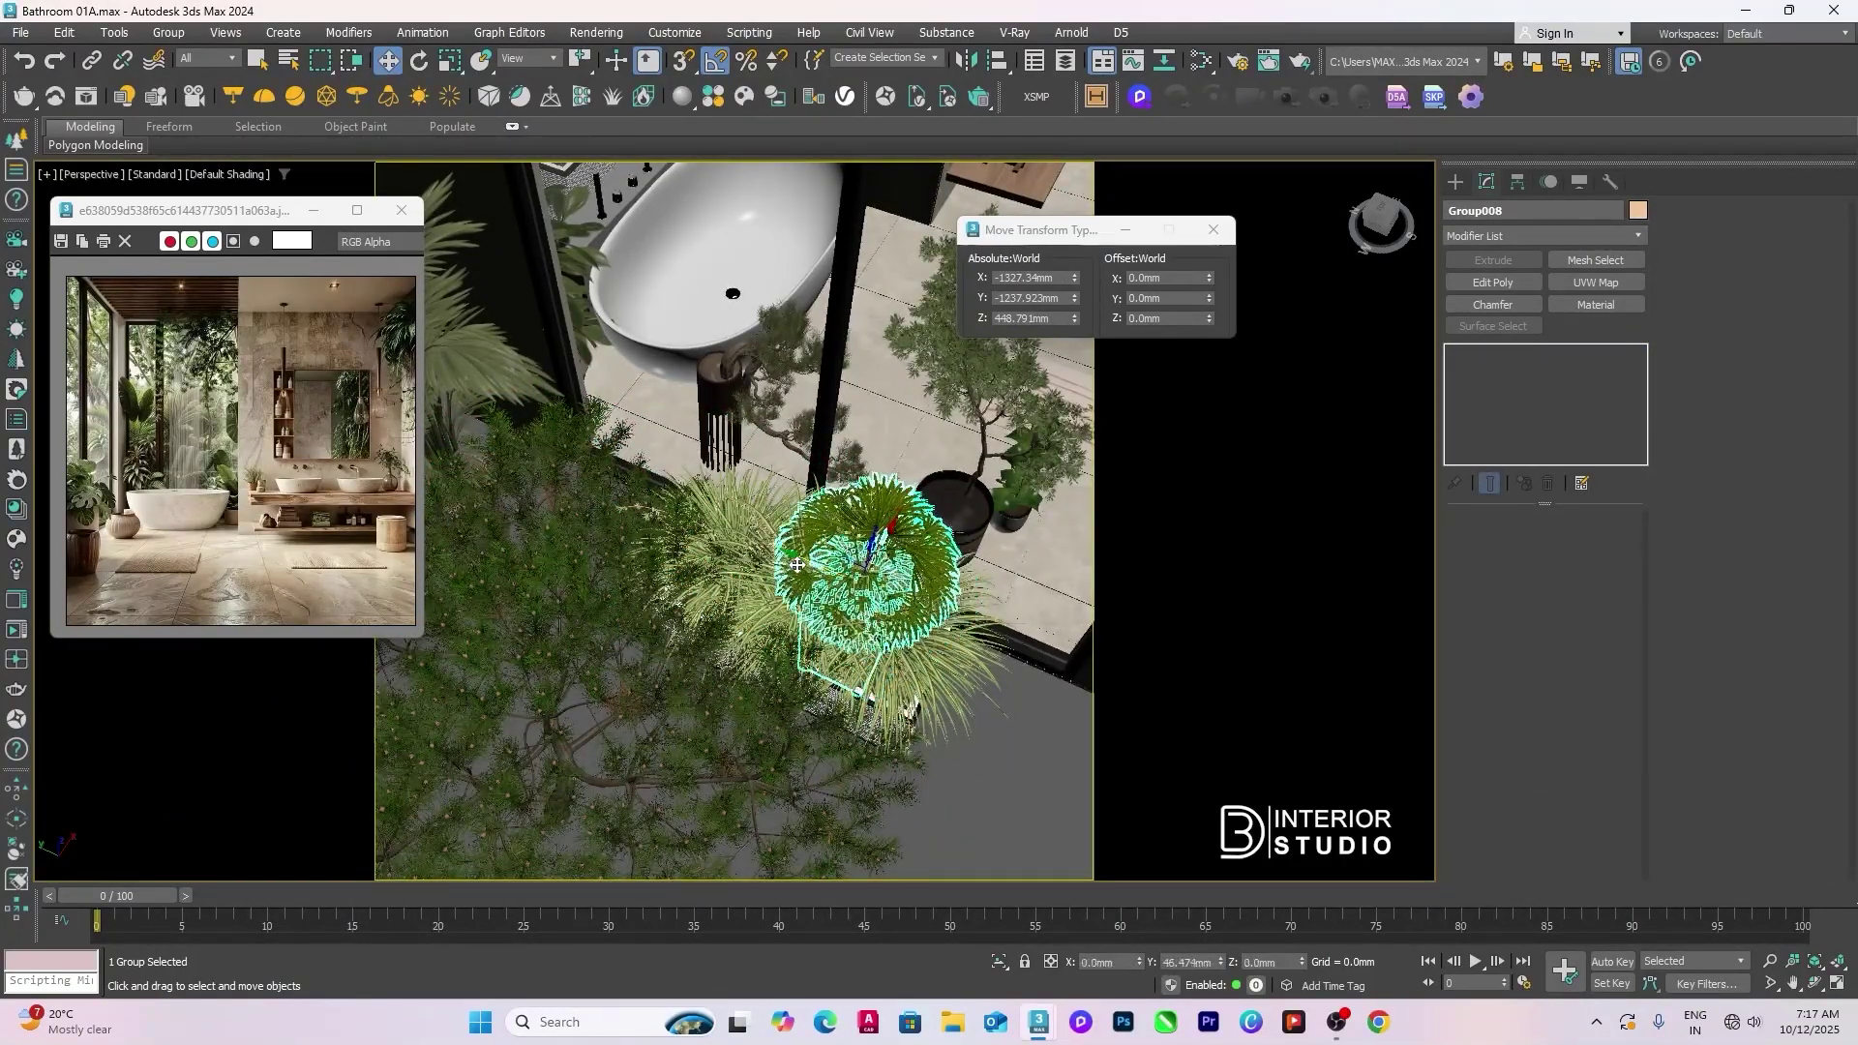
# Step: Move the fan palm planter along the side window past the grass planter, to about Y -240 mm
pyautogui.moveTo(523, 486); pyautogui.dragTo(511, 480)
pyautogui.scroll(3, 511, 481)
pyautogui.keyDown('alt'); pyautogui.moveTo(512, 480); pyautogui.dragTo(447, 501, button='middle'); pyautogui.keyUp('alt')
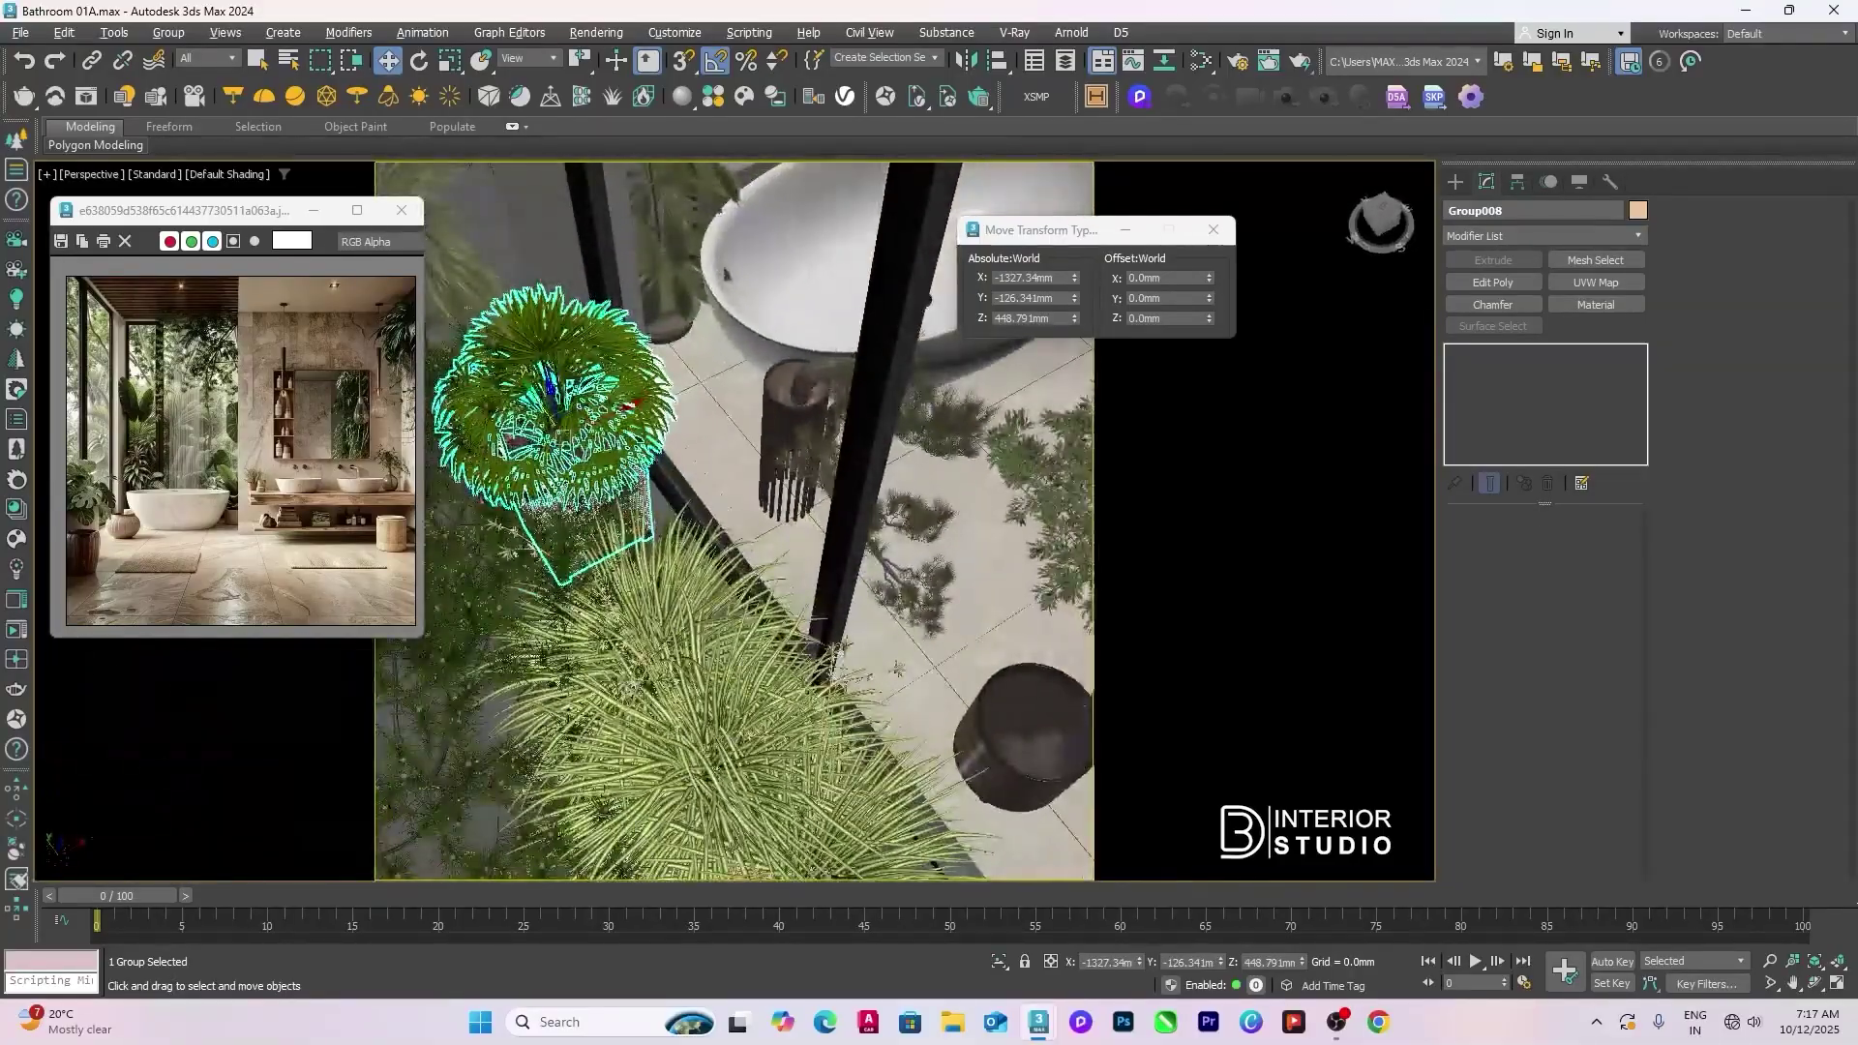
pyautogui.moveTo(551, 436); pyautogui.dragTo(550, 438)
pyautogui.keyDown('alt'); pyautogui.moveTo(551, 438); pyautogui.dragTo(824, 610, button='middle'); pyautogui.keyUp('alt')
# Step: Fine-tune the plan positions of the fan palm planter to about X -1338 mm, Y -199 mm and the grass planter to about X -1453 mm, Y -1048 mm
pyautogui.press('t')
pyautogui.press('z')
pyautogui.scroll(-5, 824, 610)
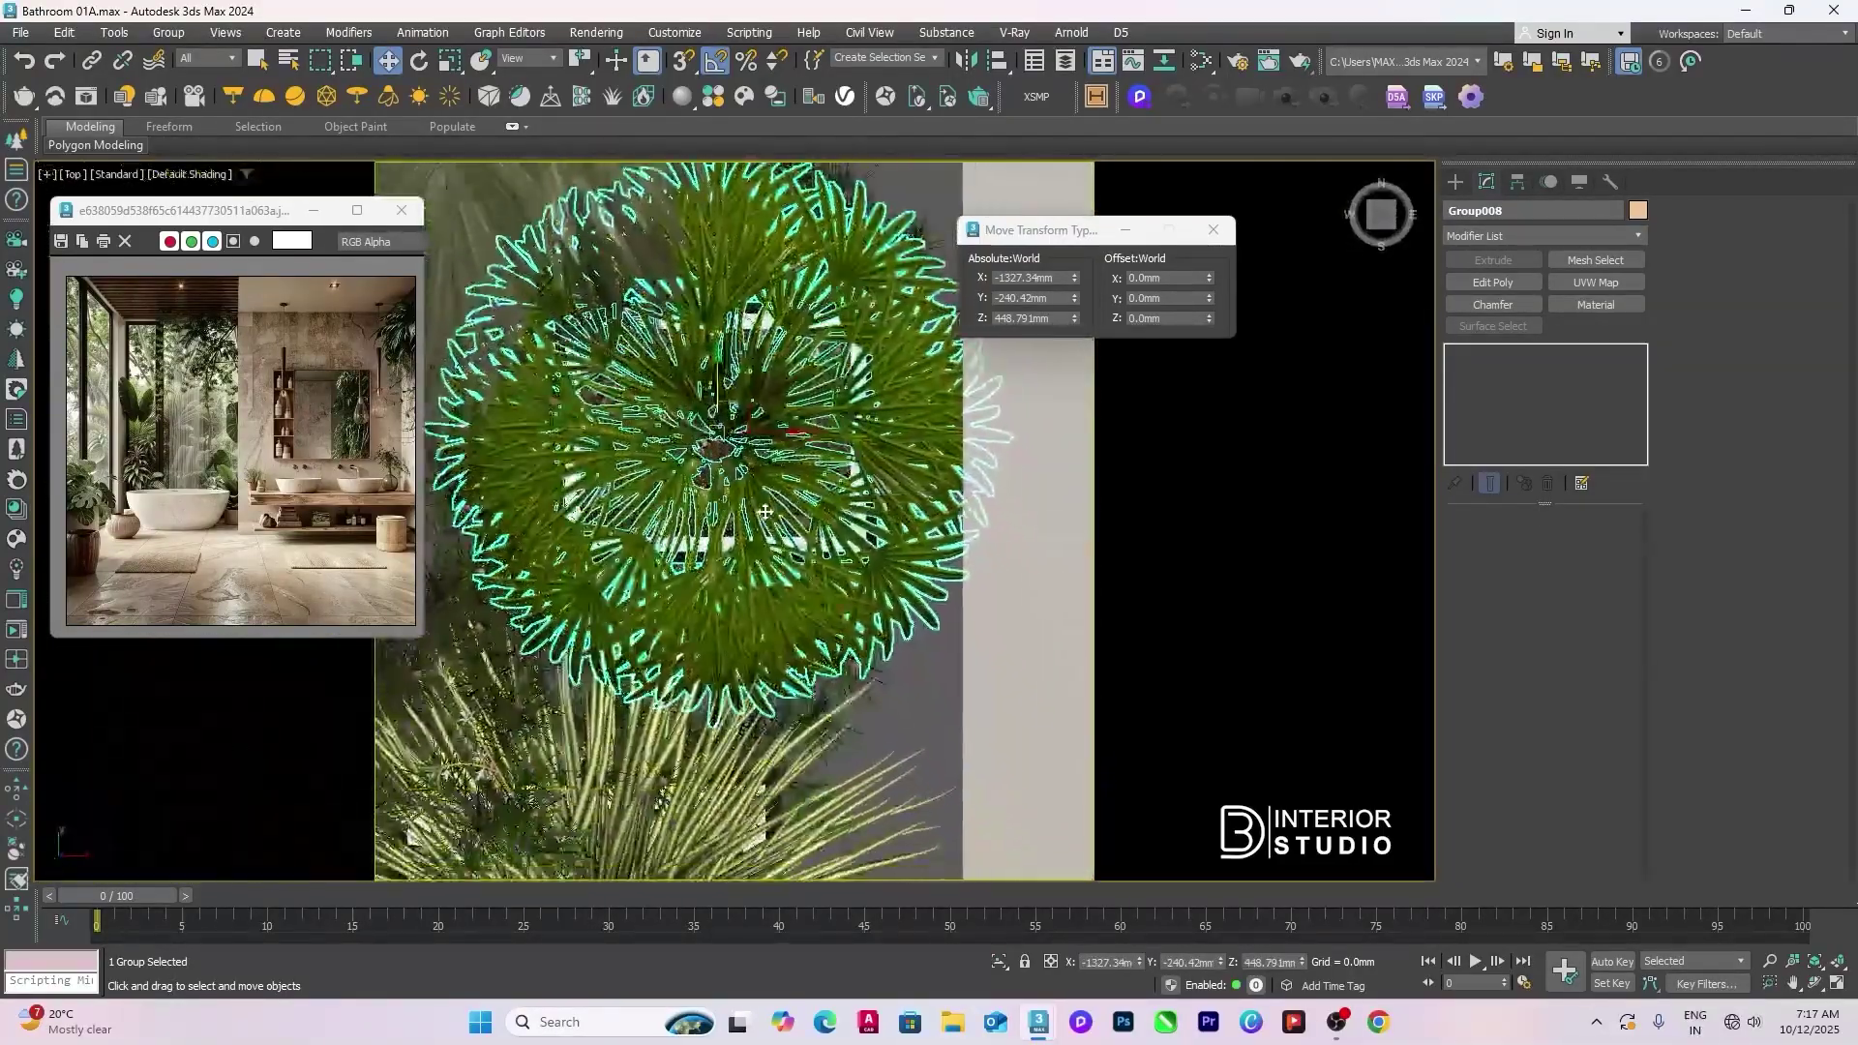
pyautogui.moveTo(762, 505); pyautogui.dragTo(737, 271, button='middle')
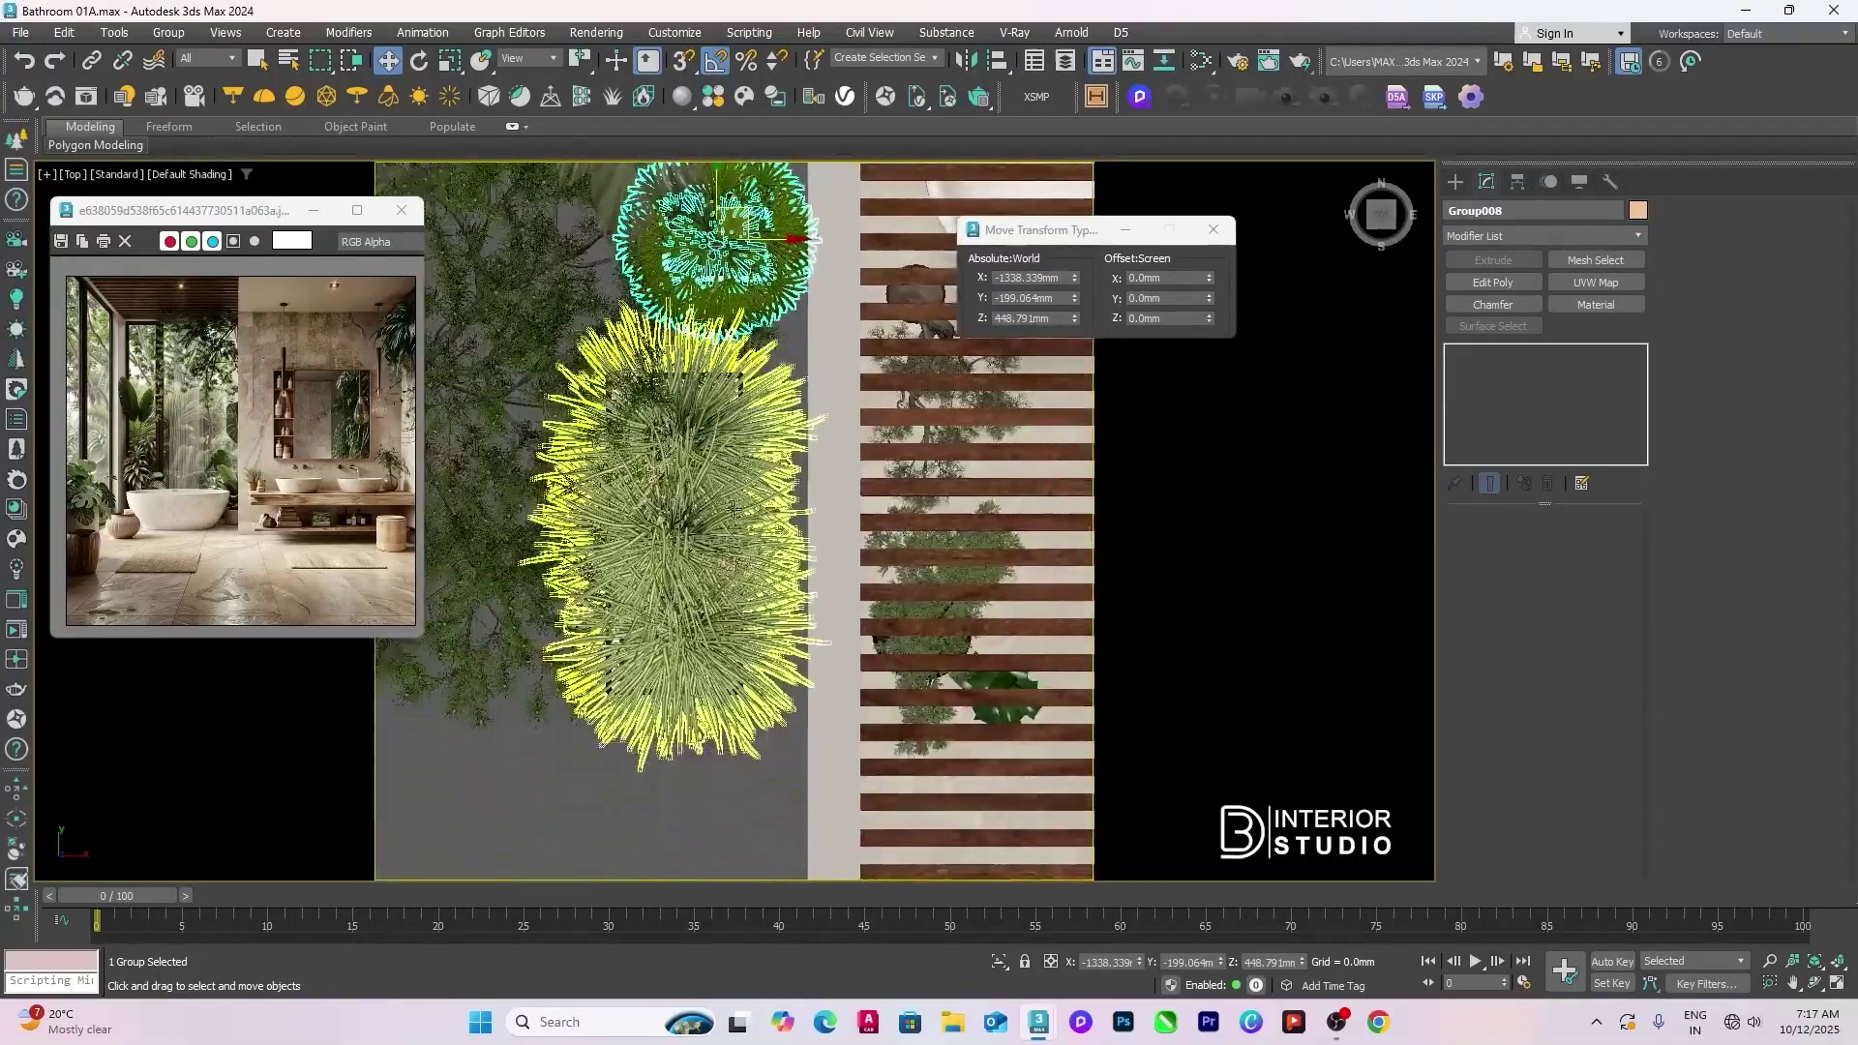
pyautogui.click(719, 528)
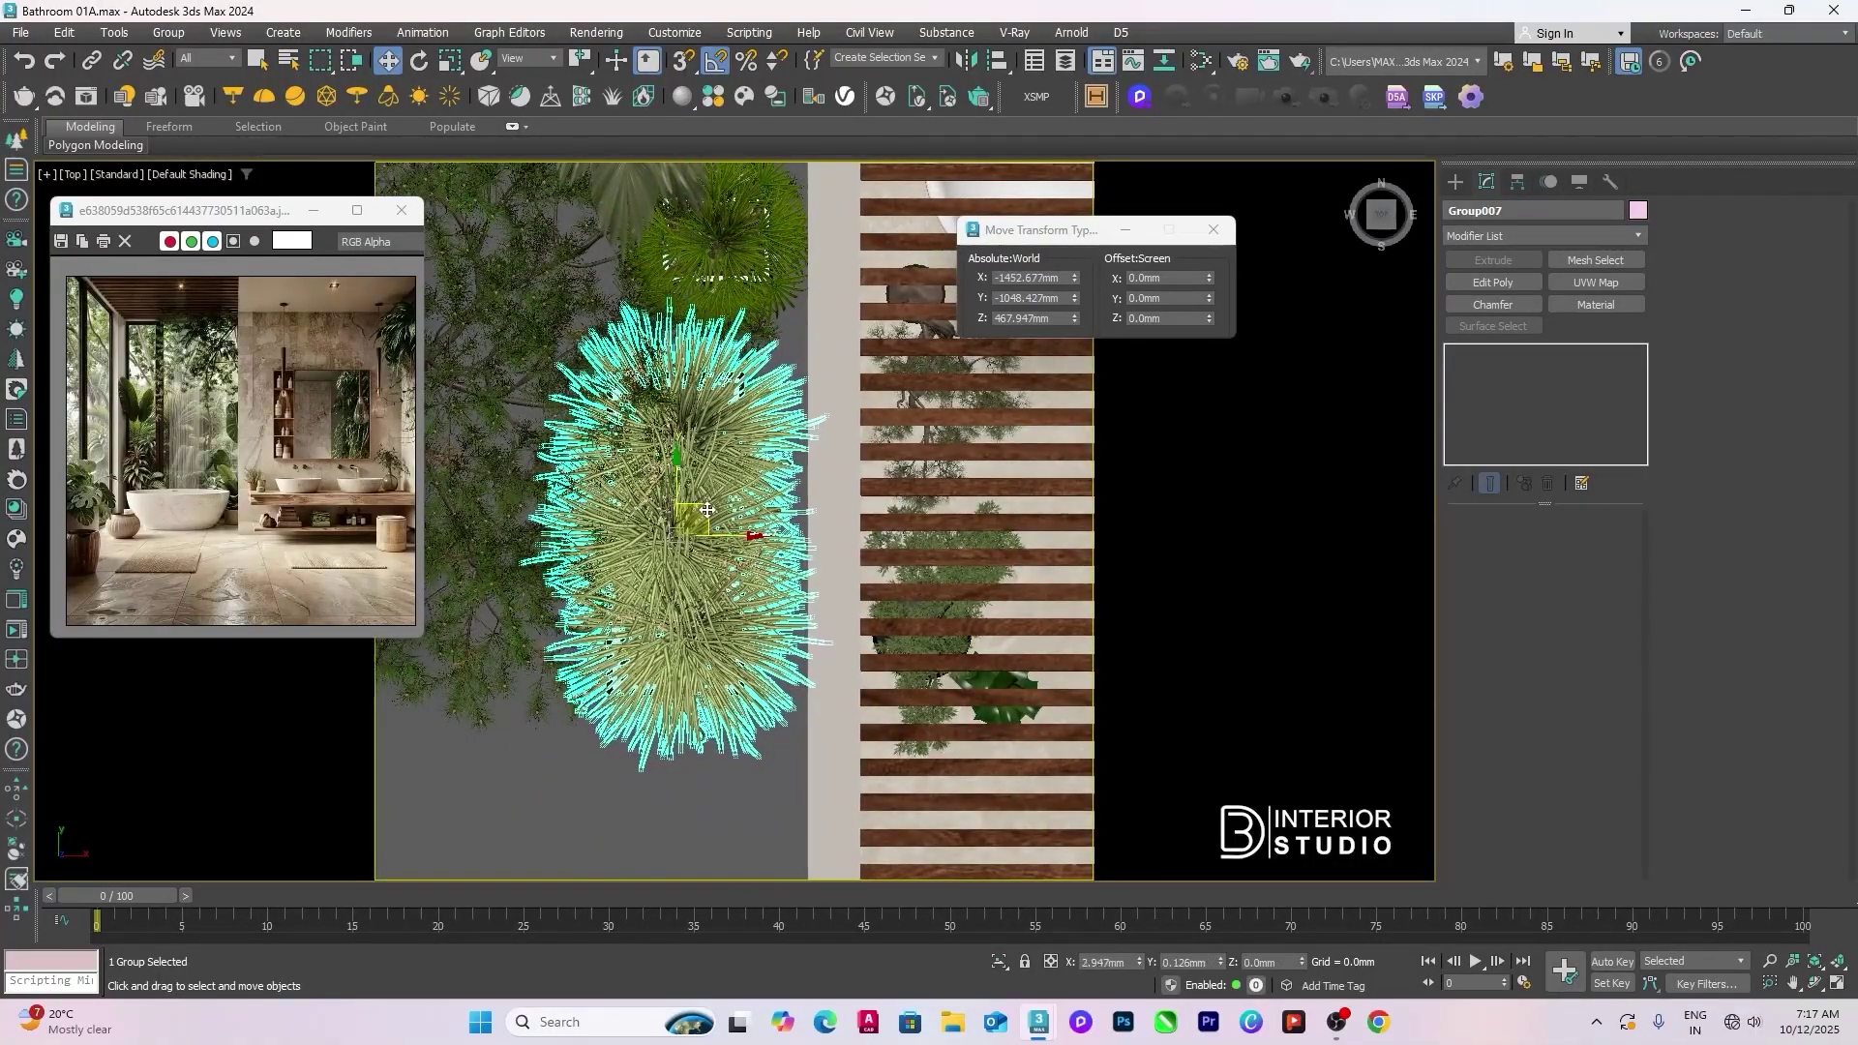
pyautogui.moveTo(709, 519); pyautogui.dragTo(708, 520)
# Step: Shift the fan palm planter in plan to about X -1396 mm, Y -202 mm and the tall potted palm to about X -1443 mm, Y 414 mm
pyautogui.moveTo(712, 498); pyautogui.dragTo(732, 824, button='middle')
pyautogui.moveTo(785, 549); pyautogui.dragTo(762, 542)
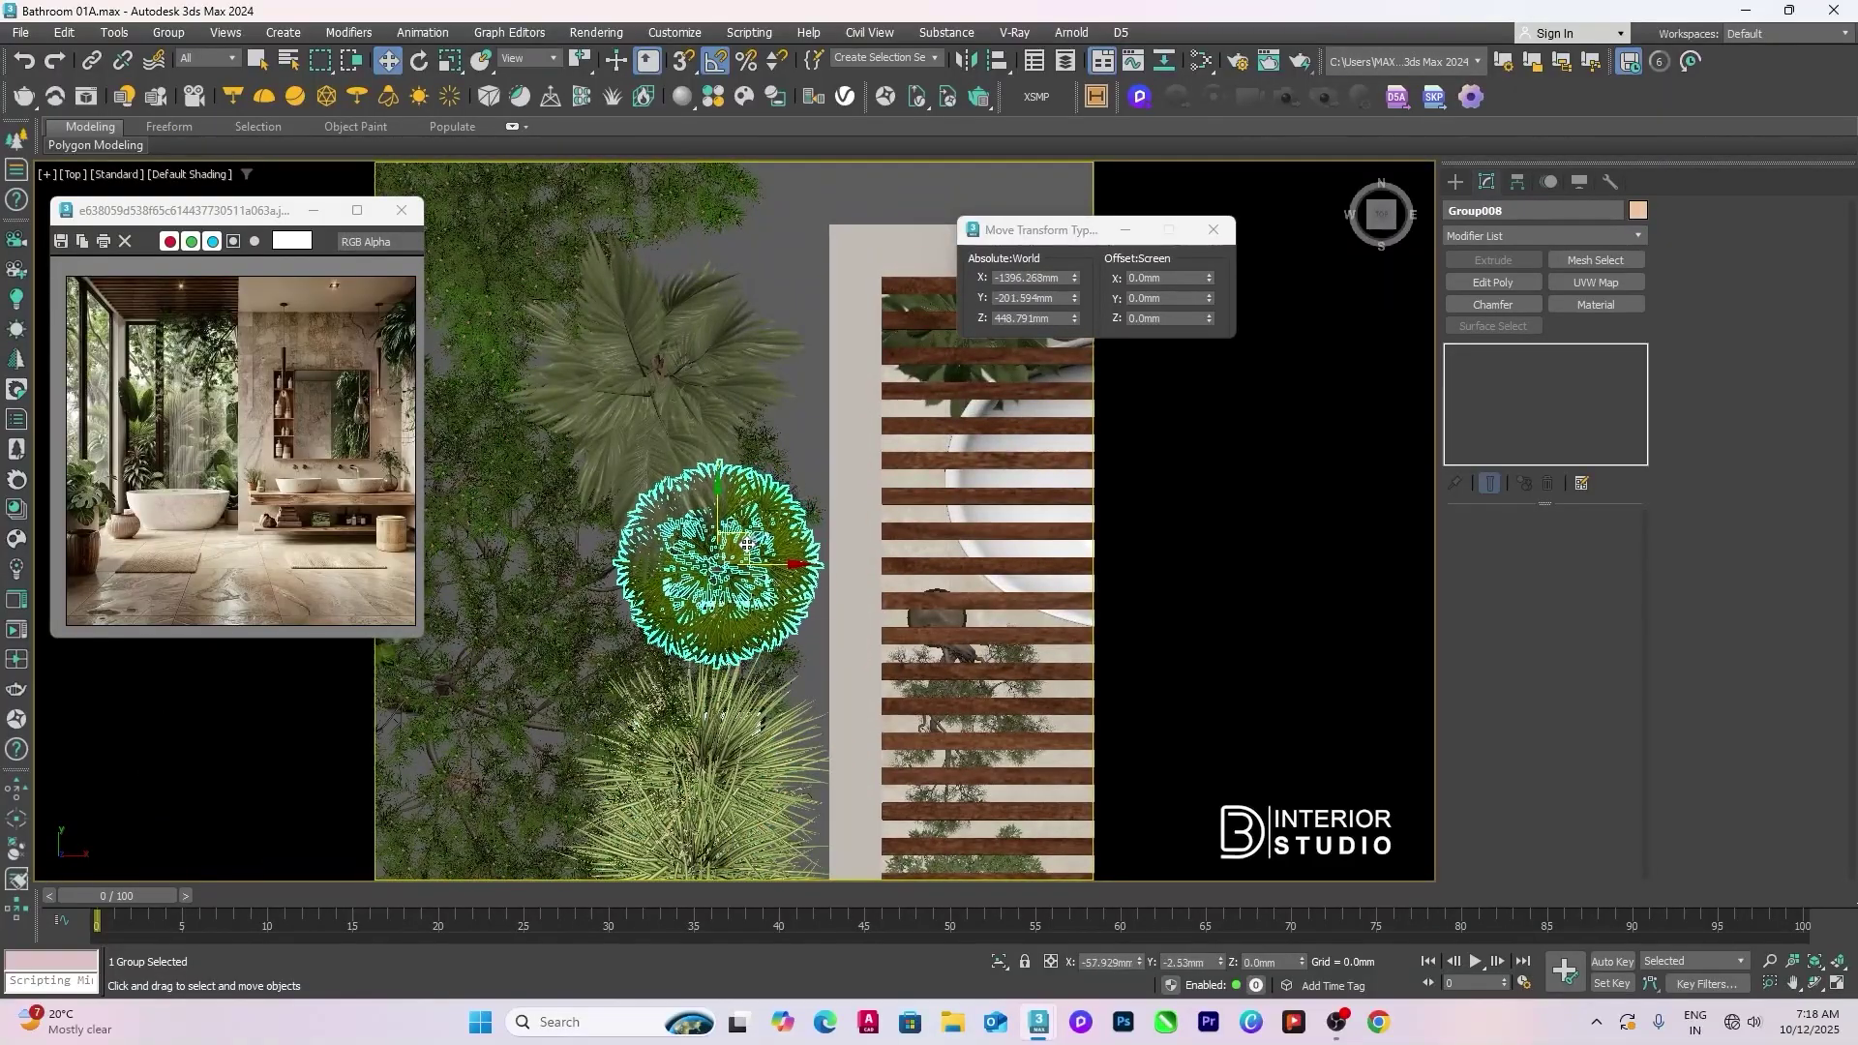
pyautogui.click(699, 333)
pyautogui.moveTo(699, 333); pyautogui.dragTo(723, 468, button='middle')
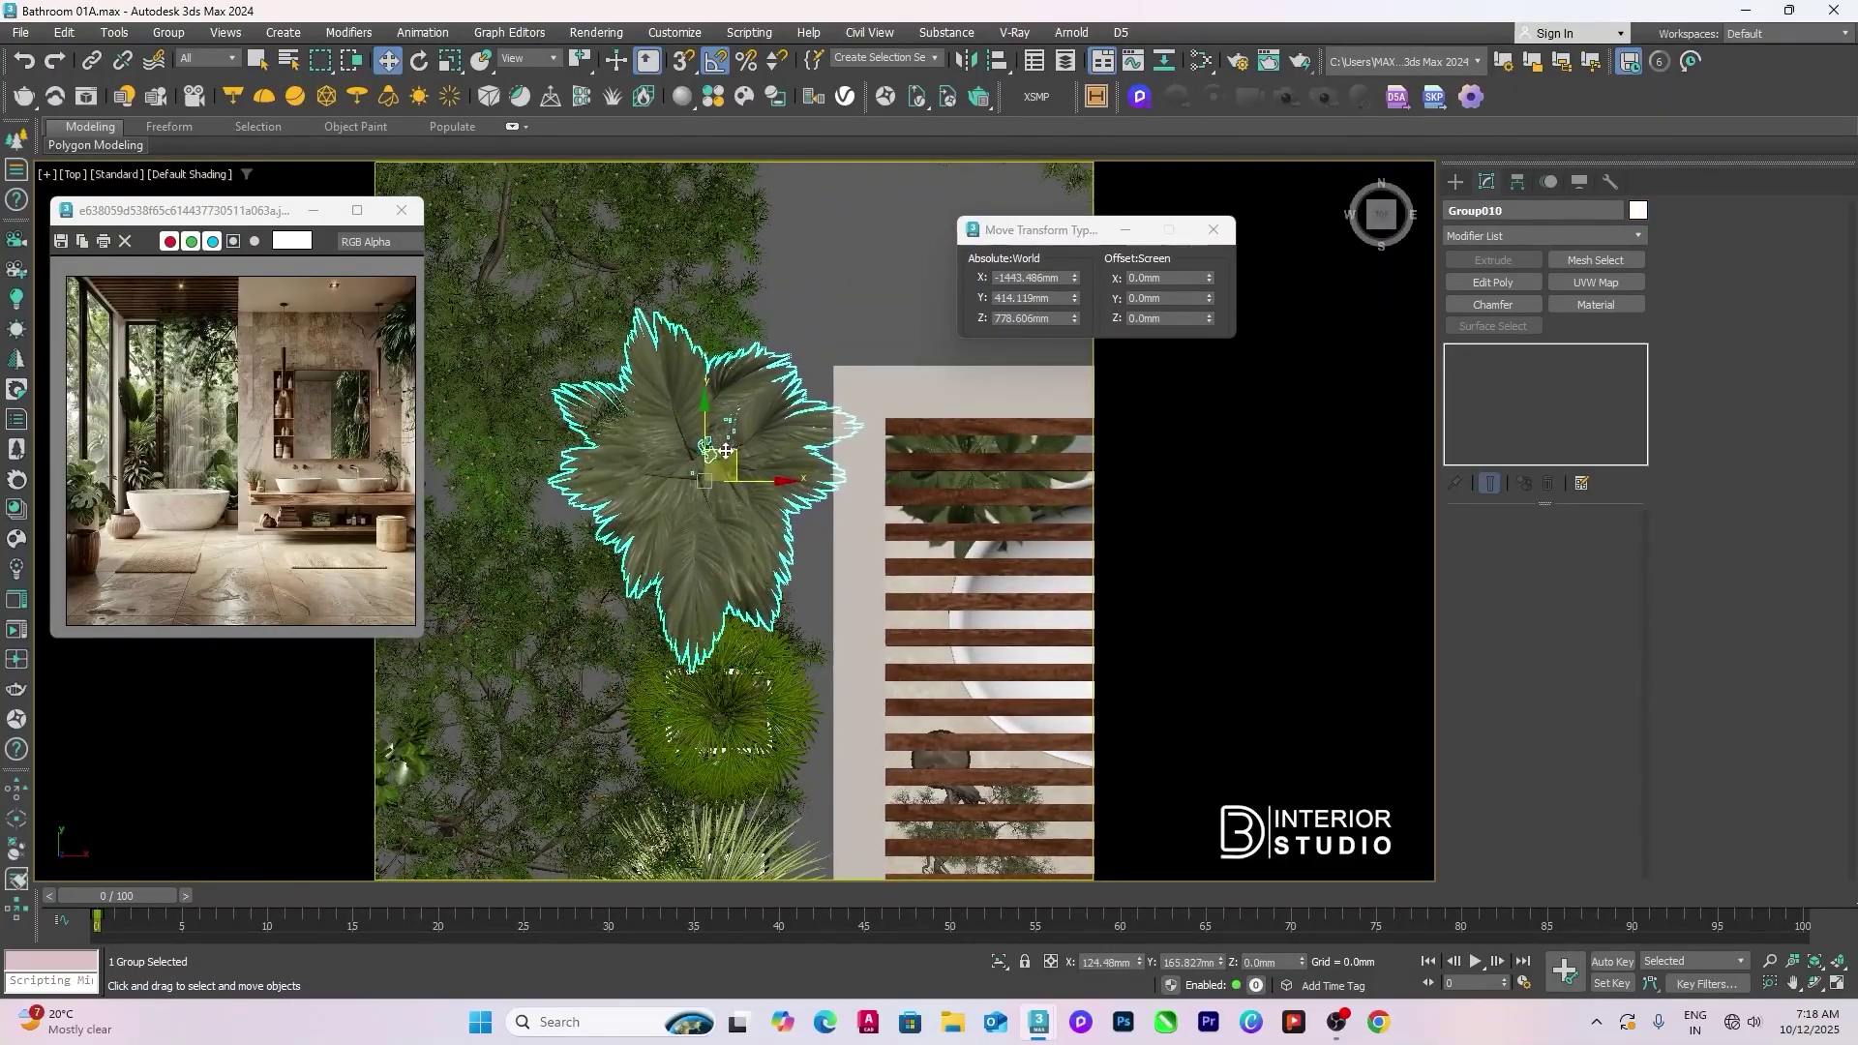
# Step: Nudge the tall potted palm to about Y 428 mm and move the square planter behind the bathtub window to about X -366 mm, Y 1094 mm
pyautogui.moveTo(725, 446); pyautogui.dragTo(724, 446)
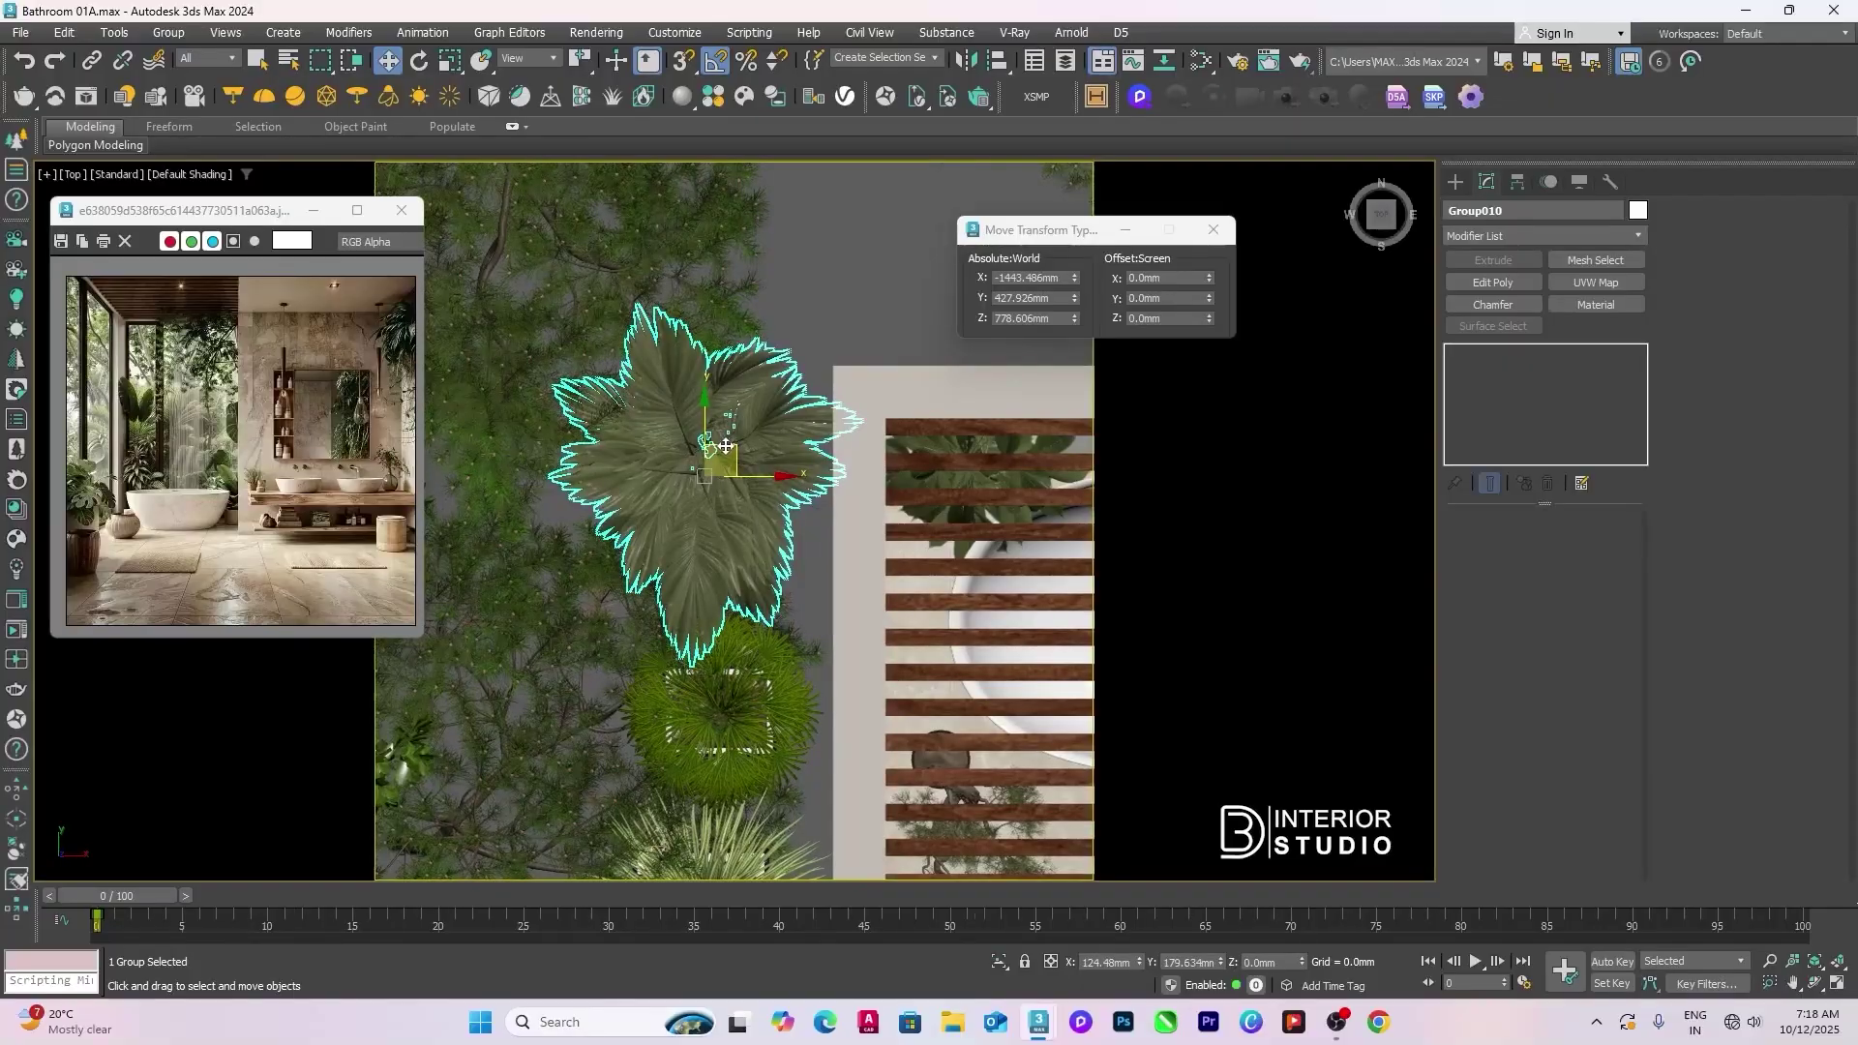
pyautogui.scroll(-3, 721, 472)
pyautogui.moveTo(714, 489); pyautogui.dragTo(595, 610, button='middle')
pyautogui.click(695, 514)
pyautogui.click(829, 534)
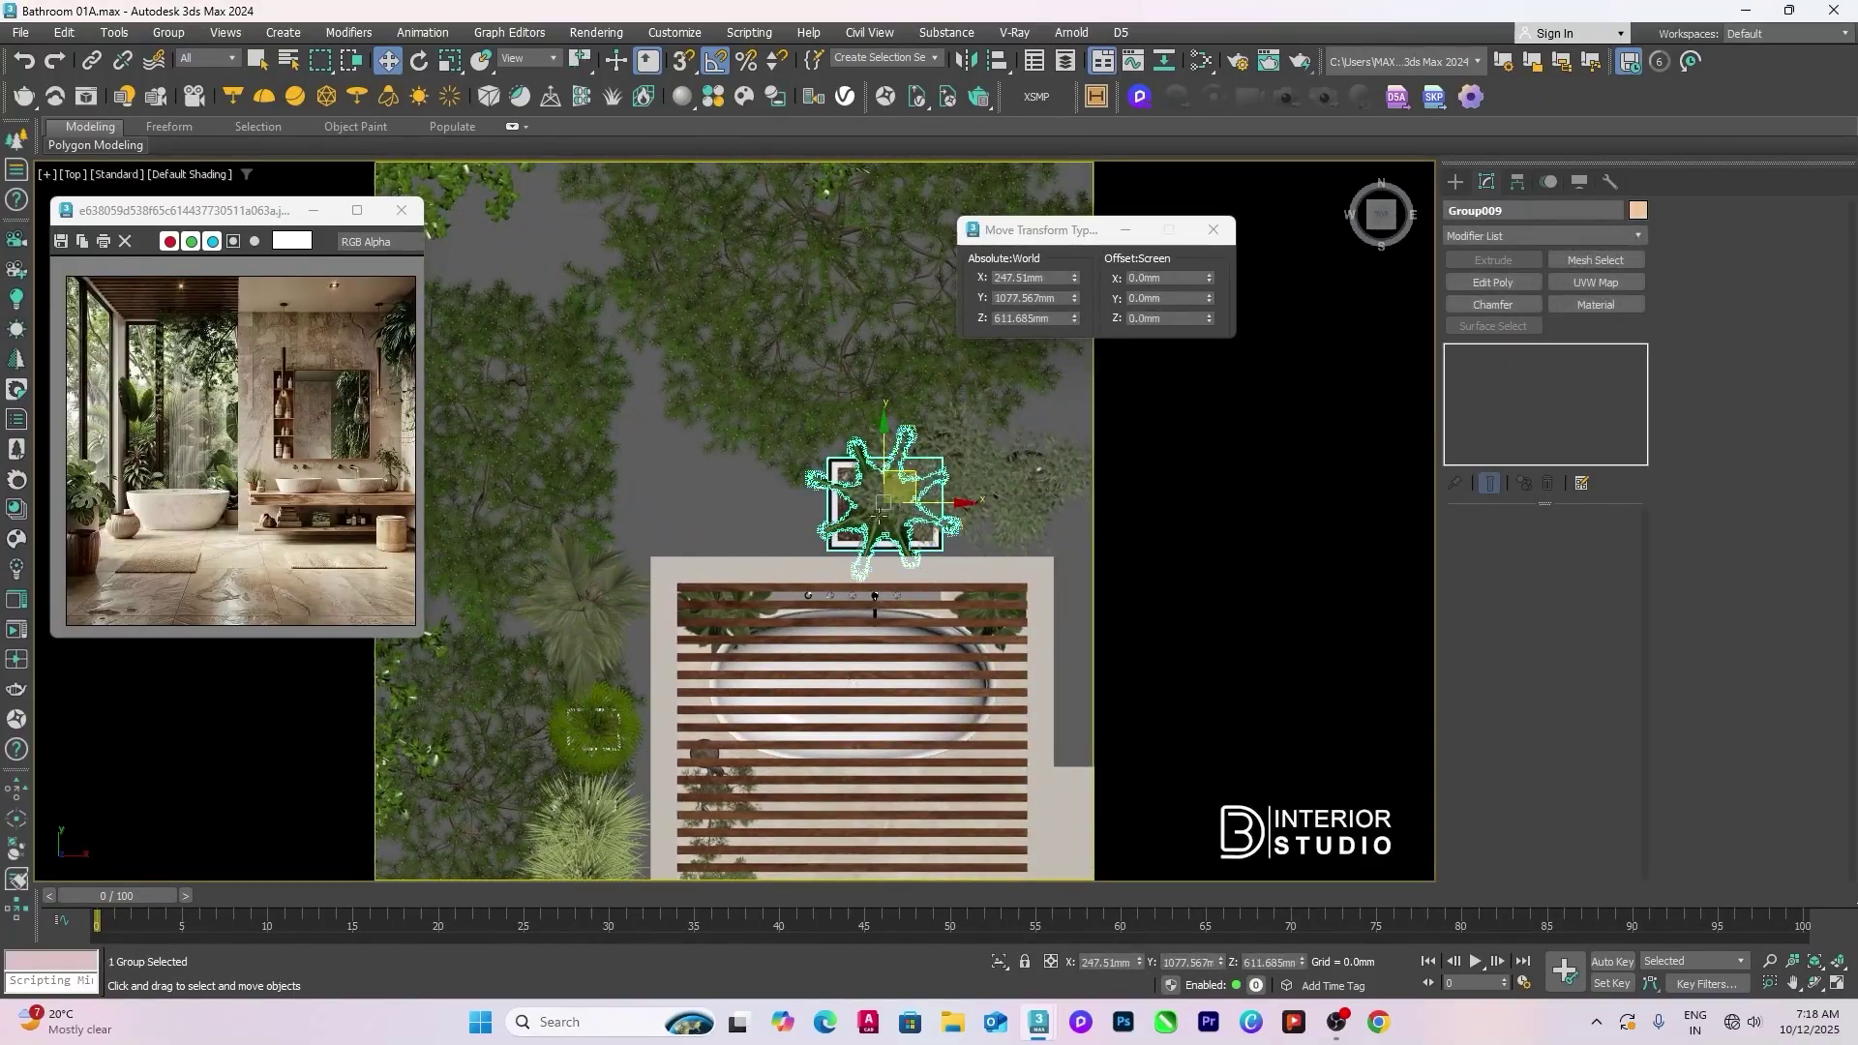
pyautogui.moveTo(905, 479); pyautogui.dragTo(805, 468)
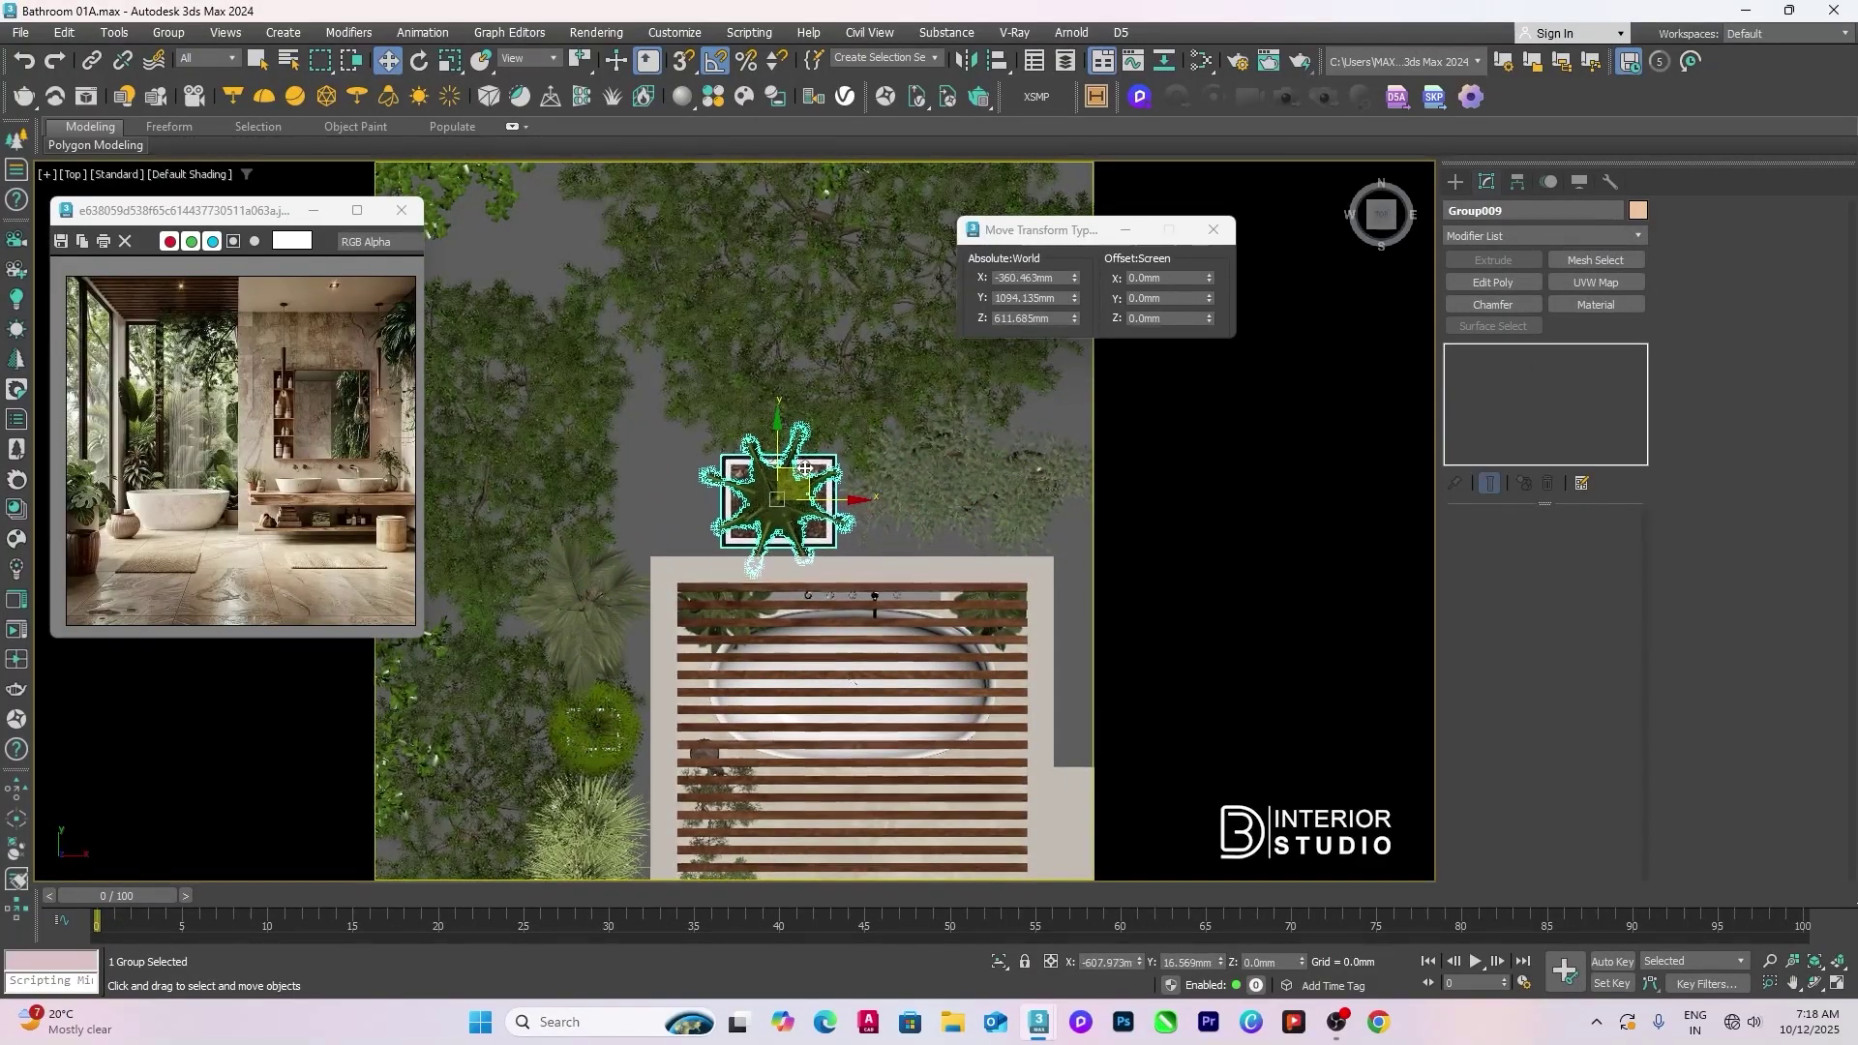
# Step: Place the potted trees on either side of the square planter, the larger at about X 526, Y 1188 mm, the smaller at X -1065, Y 1137 mm
pyautogui.scroll(2, 804, 469)
pyautogui.click(1007, 505)
pyautogui.moveTo(1007, 505); pyautogui.dragTo(765, 540, button='middle')
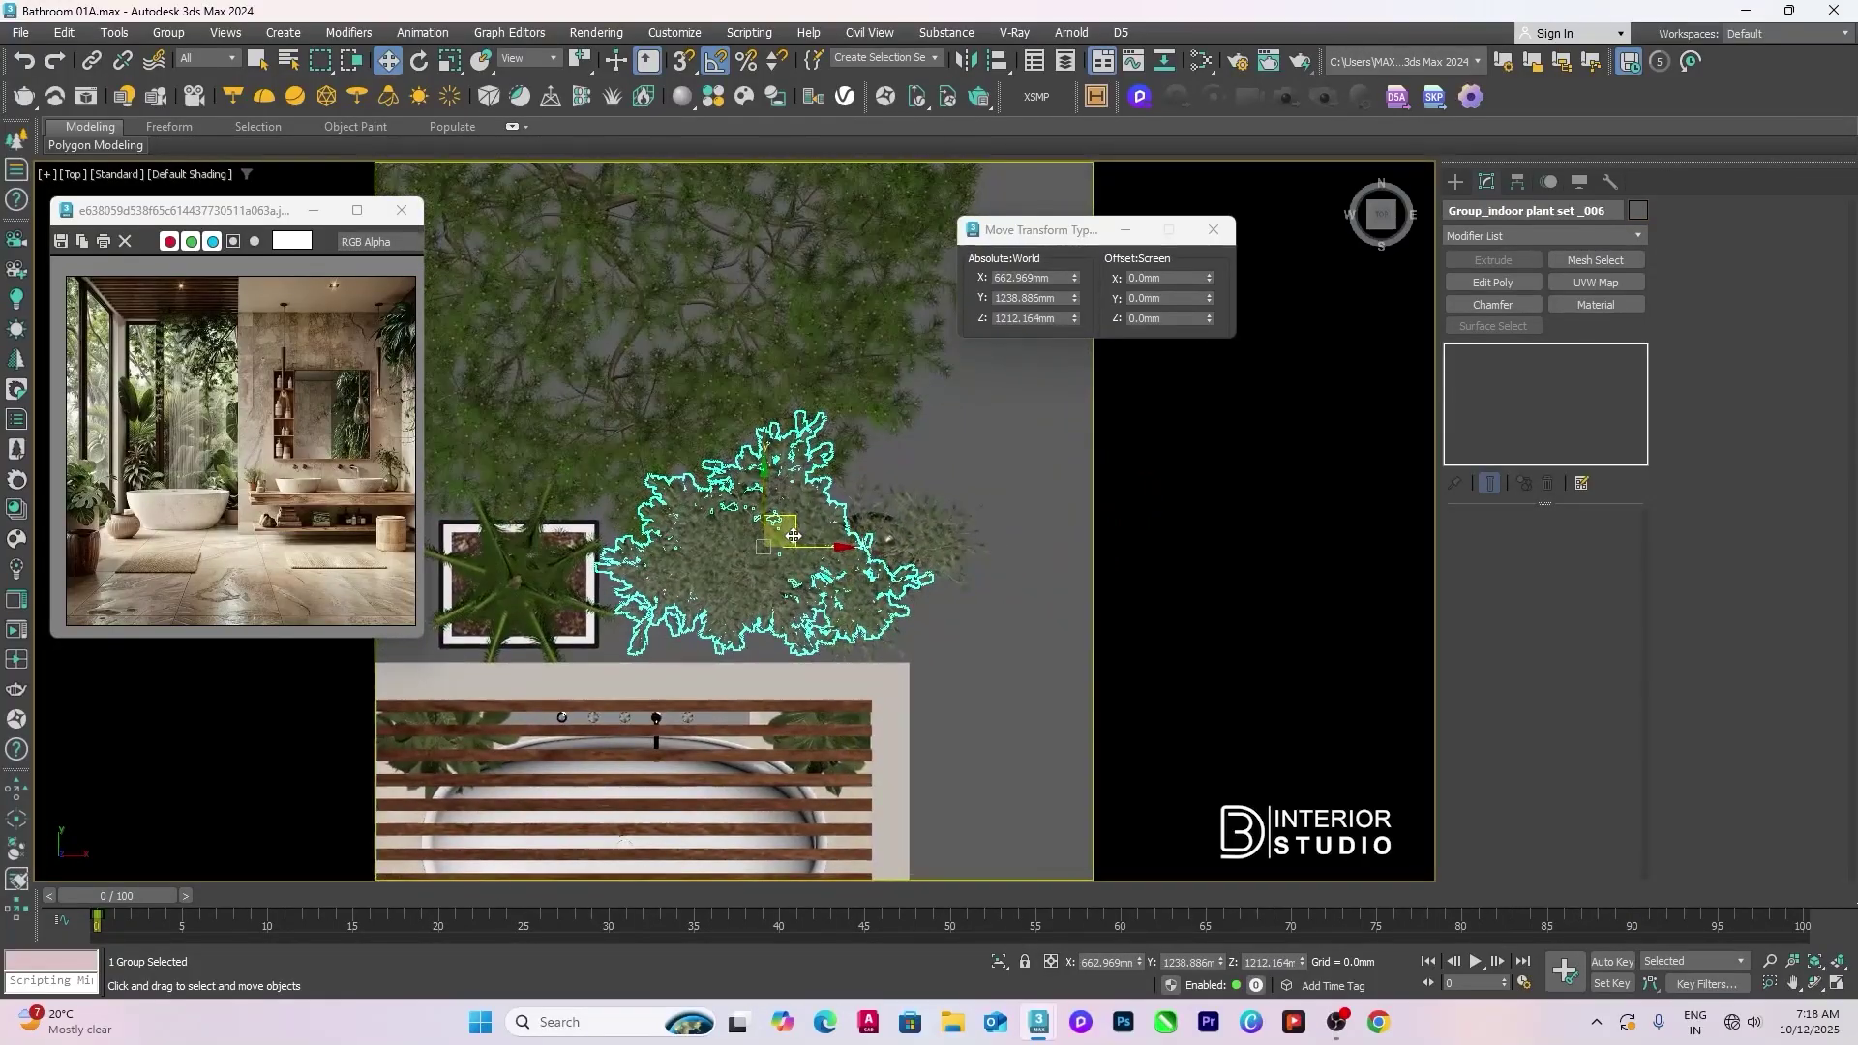
pyautogui.click(886, 532)
pyautogui.scroll(-3, 890, 537)
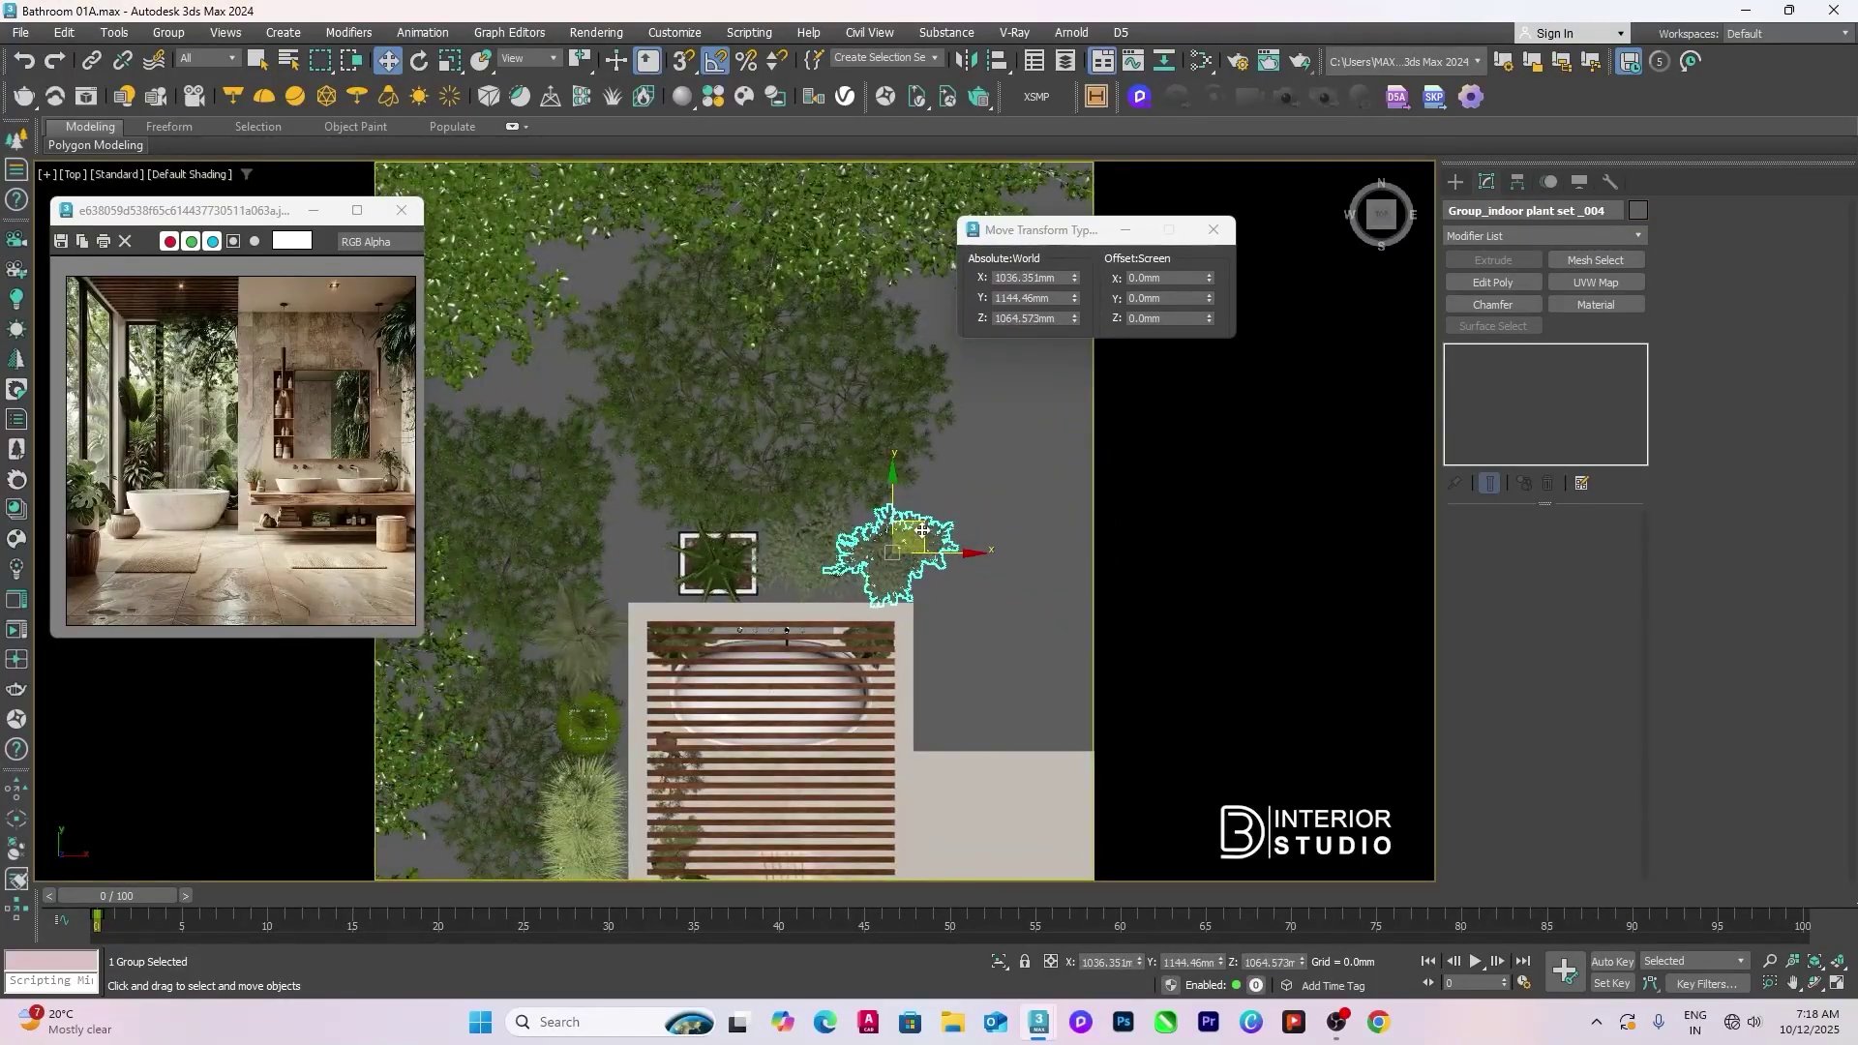
pyautogui.click(658, 534)
# Step: Move the mugo pines near the building: 1.9 m to about X -198, Y 2365 mm; 1.5 m to X -2266, Y 1681; 1.1 m to X -2226, Y -489
pyautogui.click(921, 503)
pyautogui.moveTo(922, 503); pyautogui.dragTo(915, 575, button='middle')
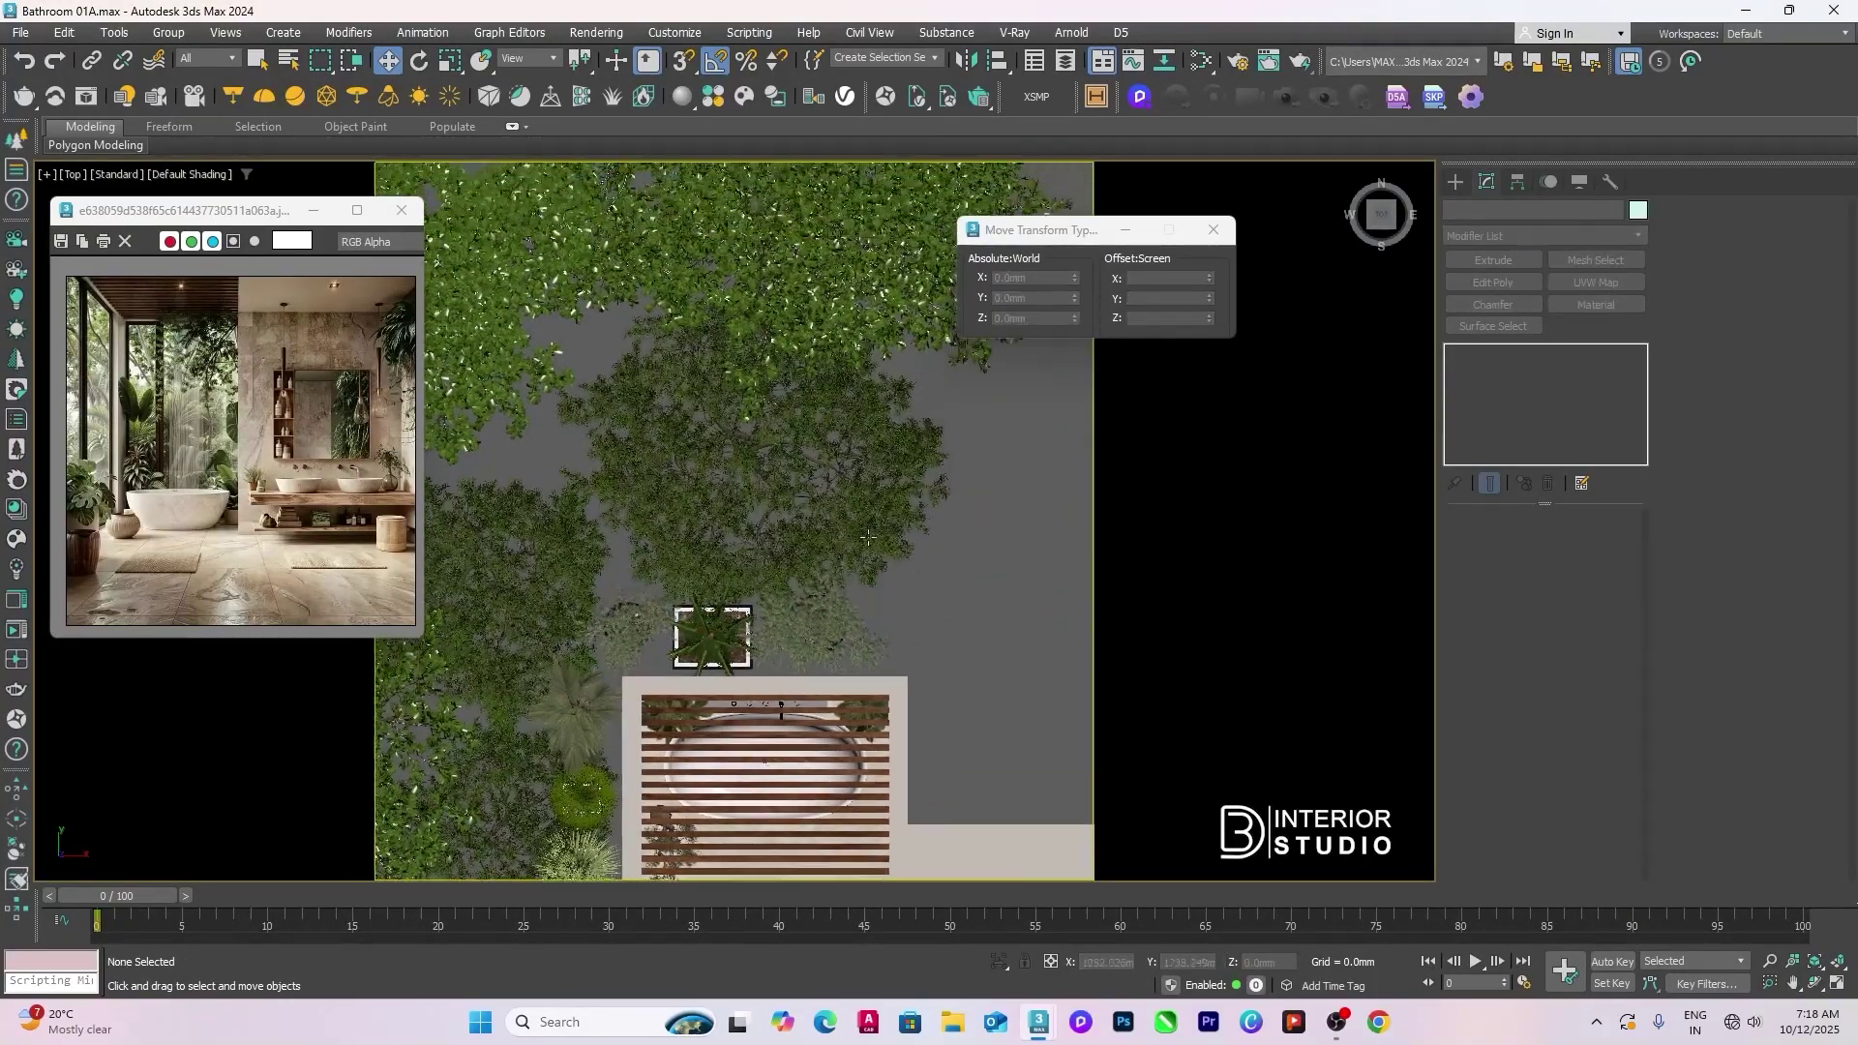
pyautogui.click(776, 440)
pyautogui.moveTo(773, 436); pyautogui.dragTo(761, 454)
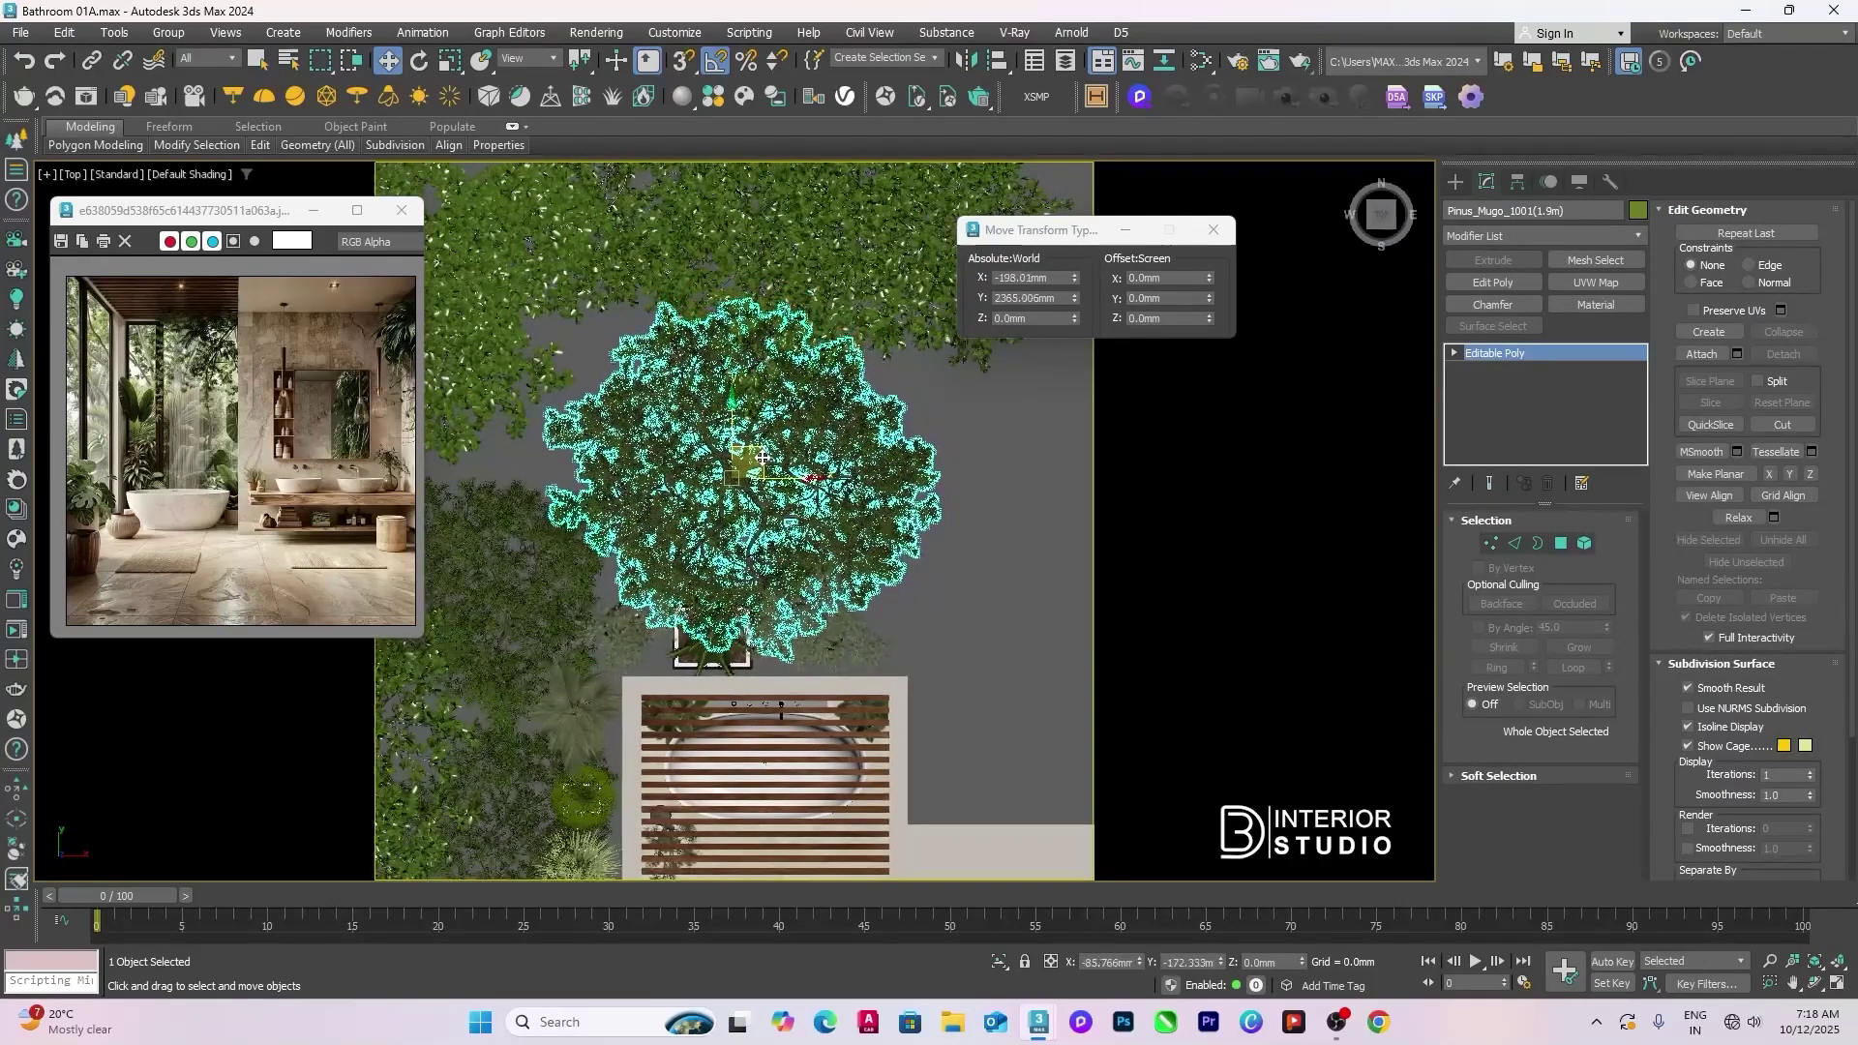
pyautogui.scroll(-3, 876, 447)
pyautogui.click(717, 505)
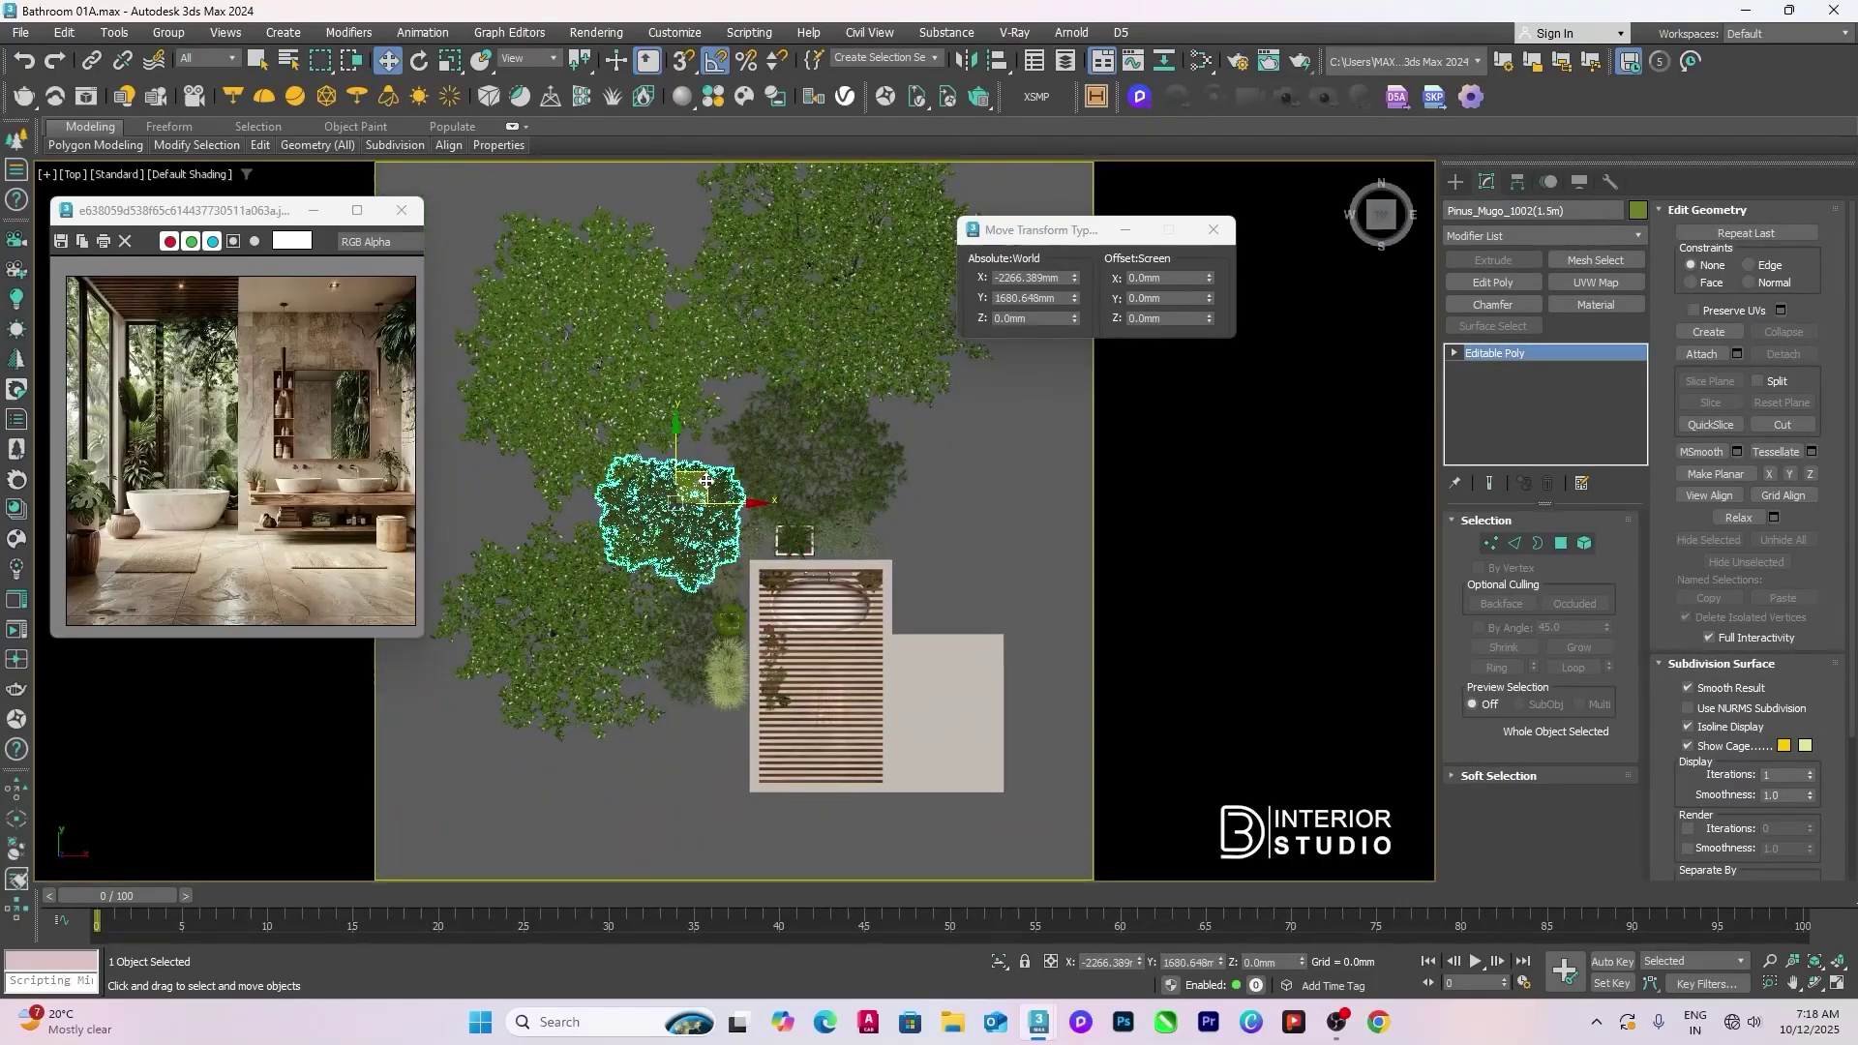
pyautogui.click(710, 605)
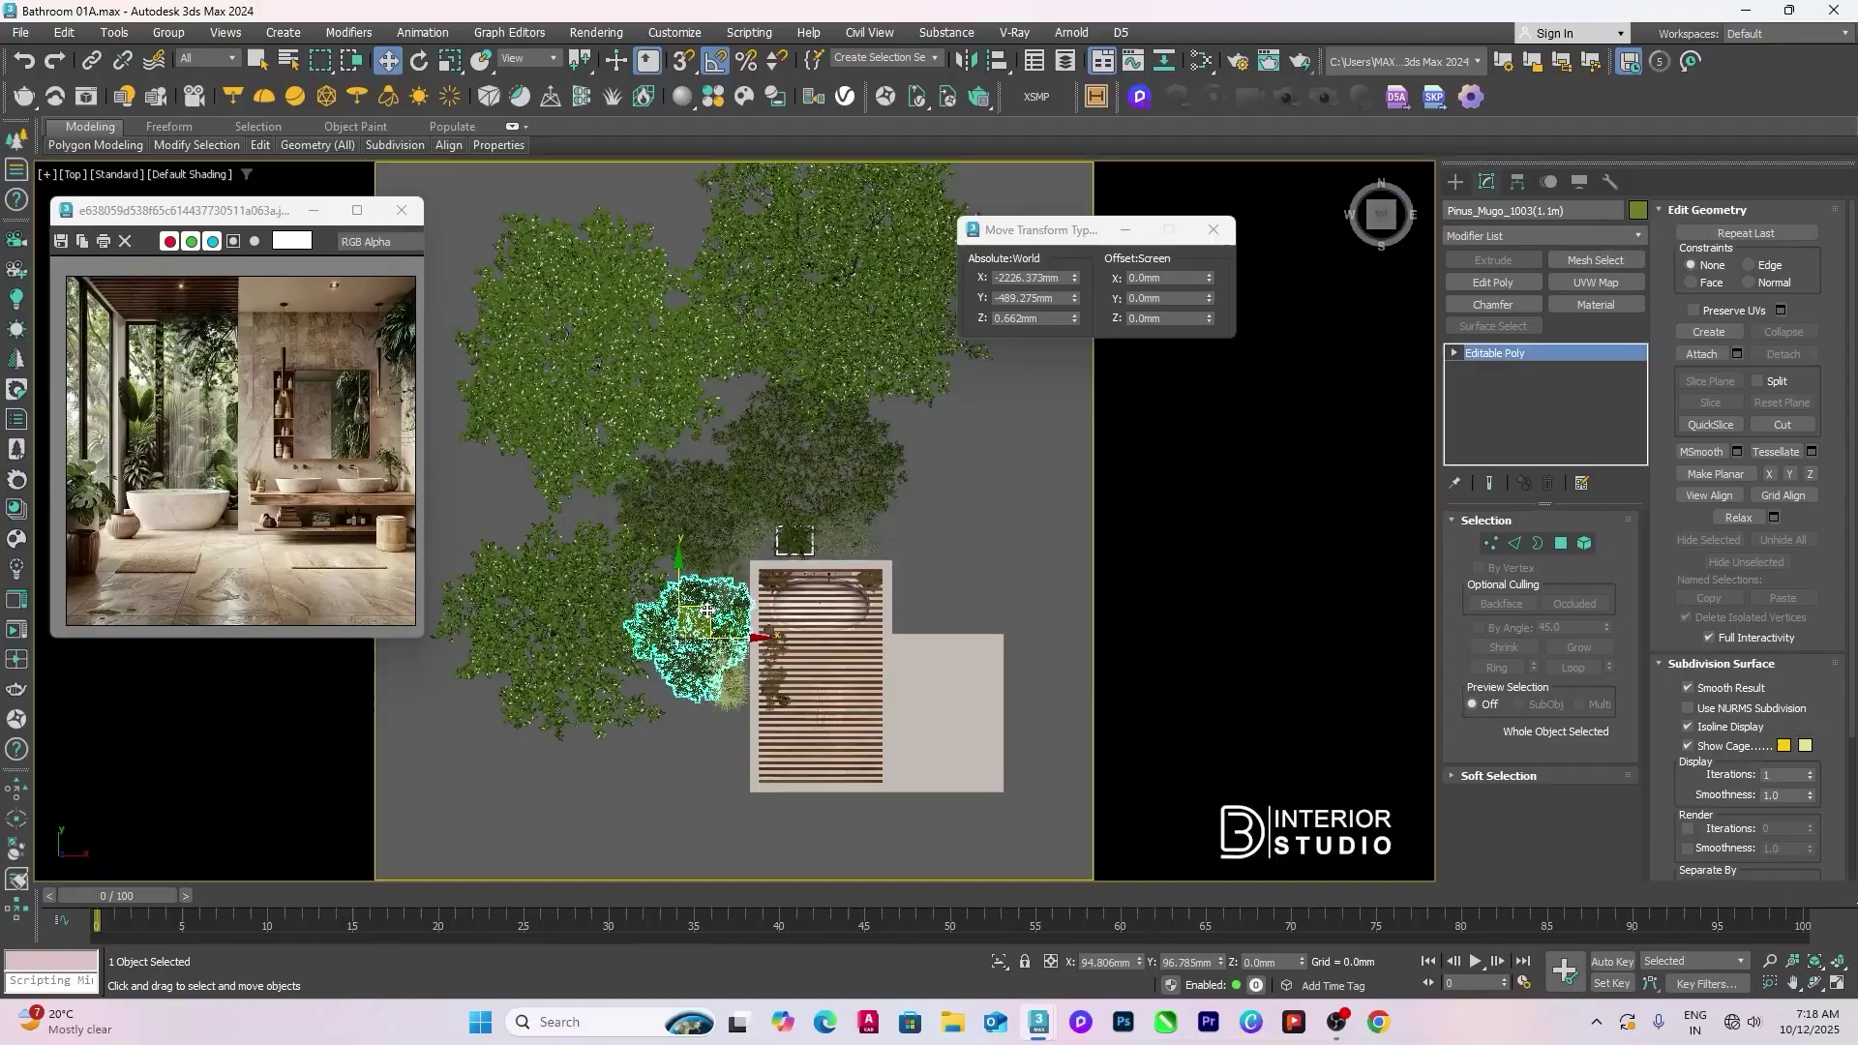
# Step: Move the two large oak trees behind the building together, closer to the window behind the bathtub
pyautogui.click(948, 449)
pyautogui.moveTo(949, 448); pyautogui.dragTo(920, 580, button='middle')
pyautogui.click(822, 474)
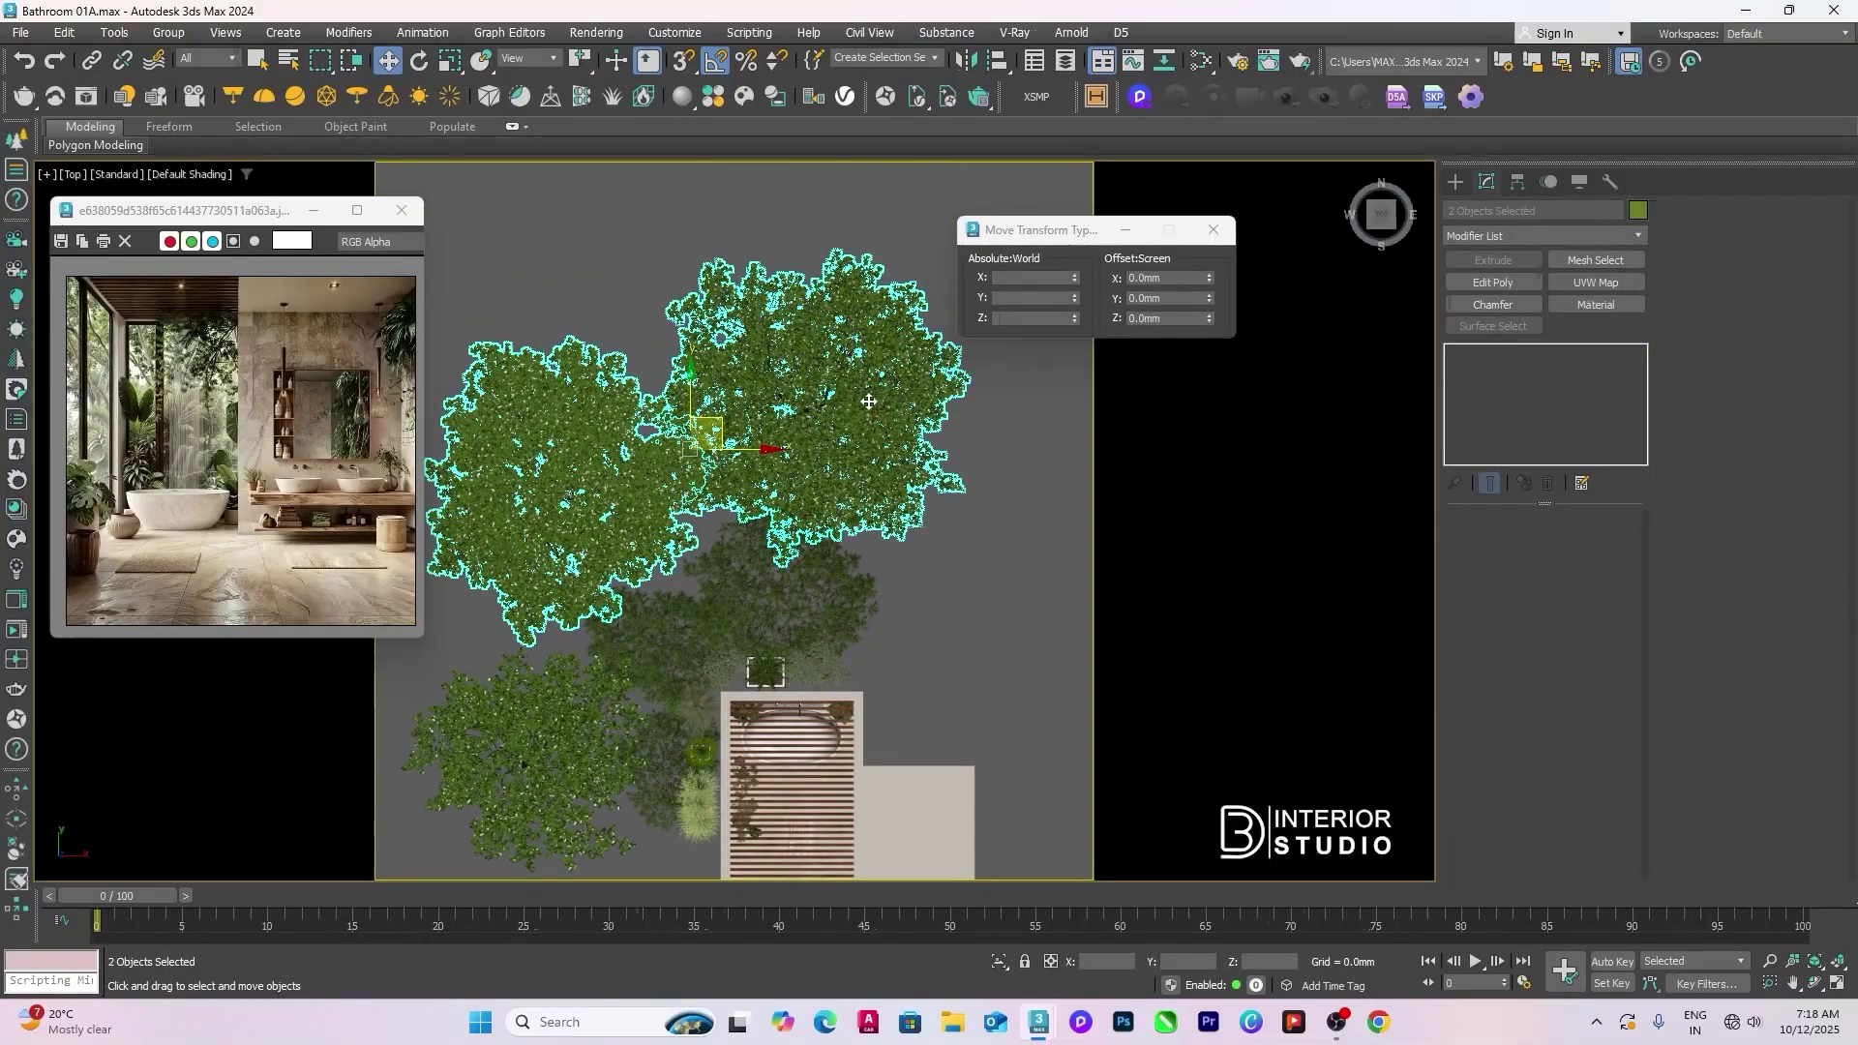
pyautogui.moveTo(835, 392); pyautogui.dragTo(824, 507)
pyautogui.click(974, 588)
pyautogui.moveTo(975, 588); pyautogui.dragTo(1028, 552, button='middle')
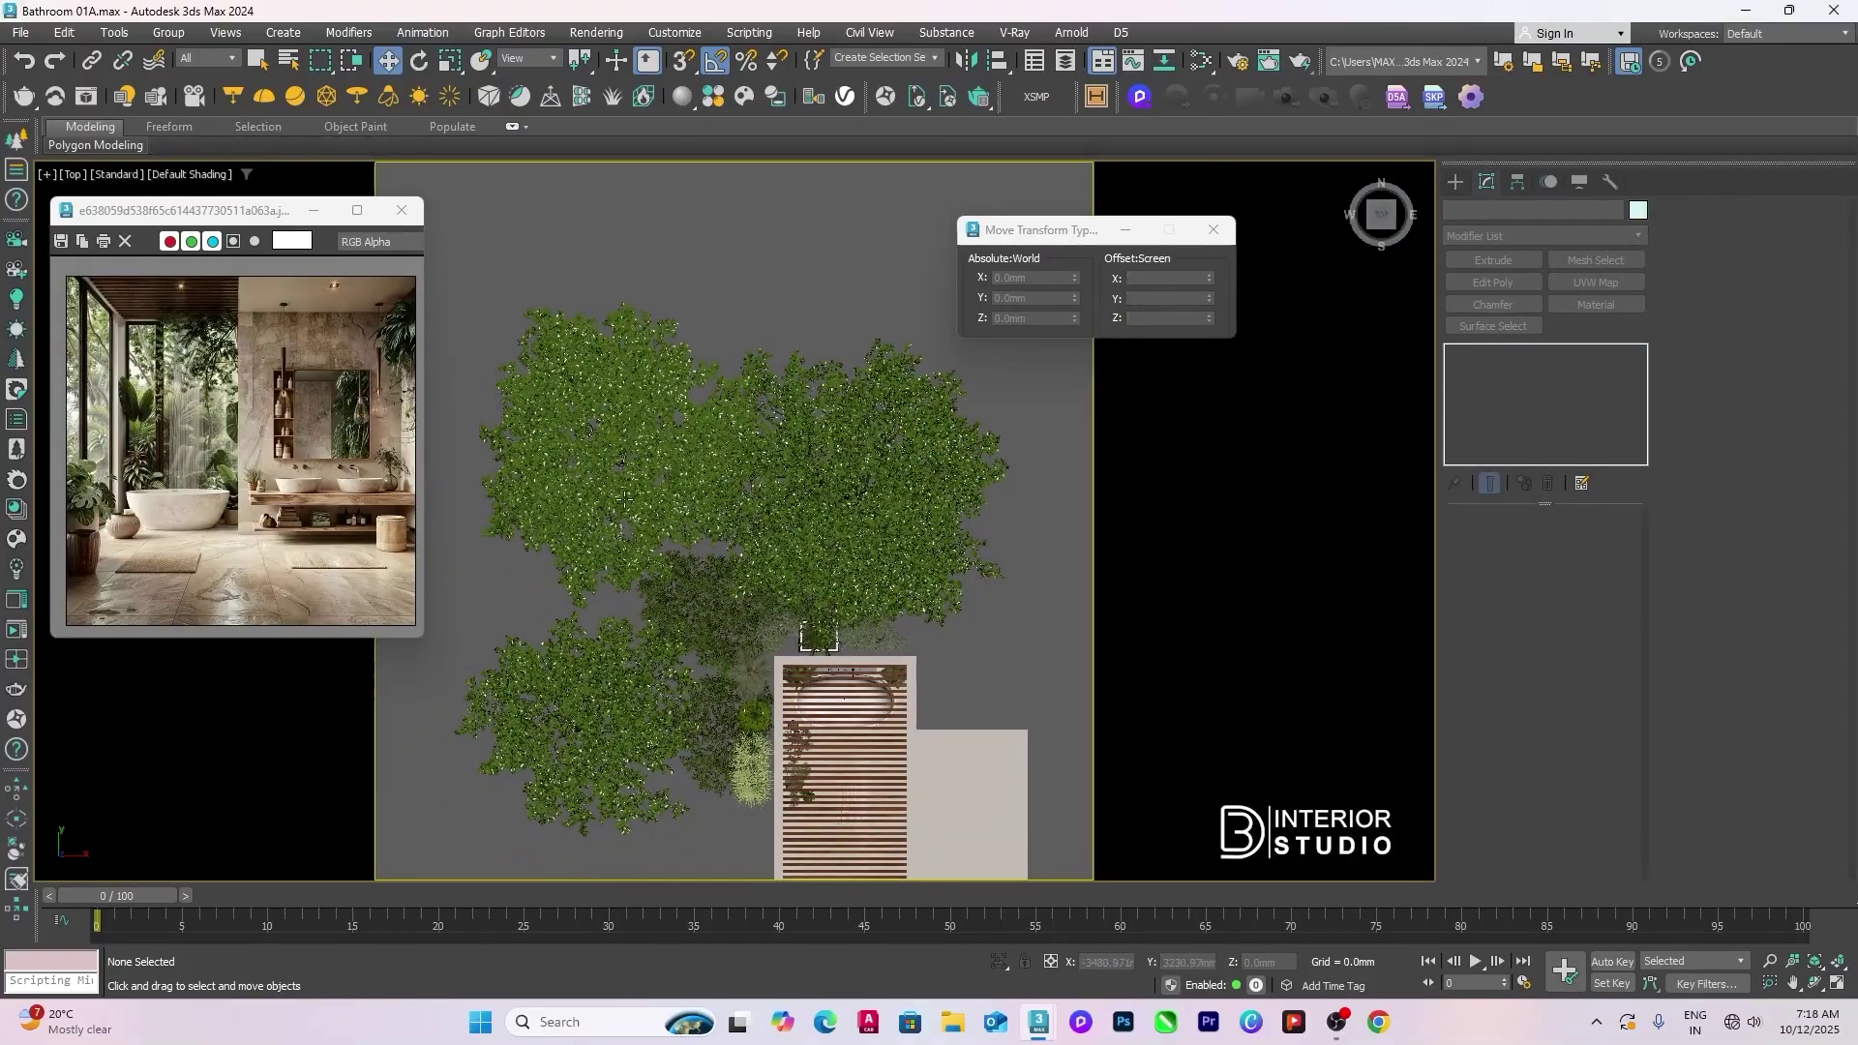
# Step: Move the 14 m oak tree to about X -2834 mm, Y 3170 mm and the oak beside the building closer to the side window
pyautogui.click(651, 437)
pyautogui.moveTo(646, 431); pyautogui.dragTo(697, 492)
pyautogui.moveTo(696, 491); pyautogui.dragTo(732, 346, button='middle')
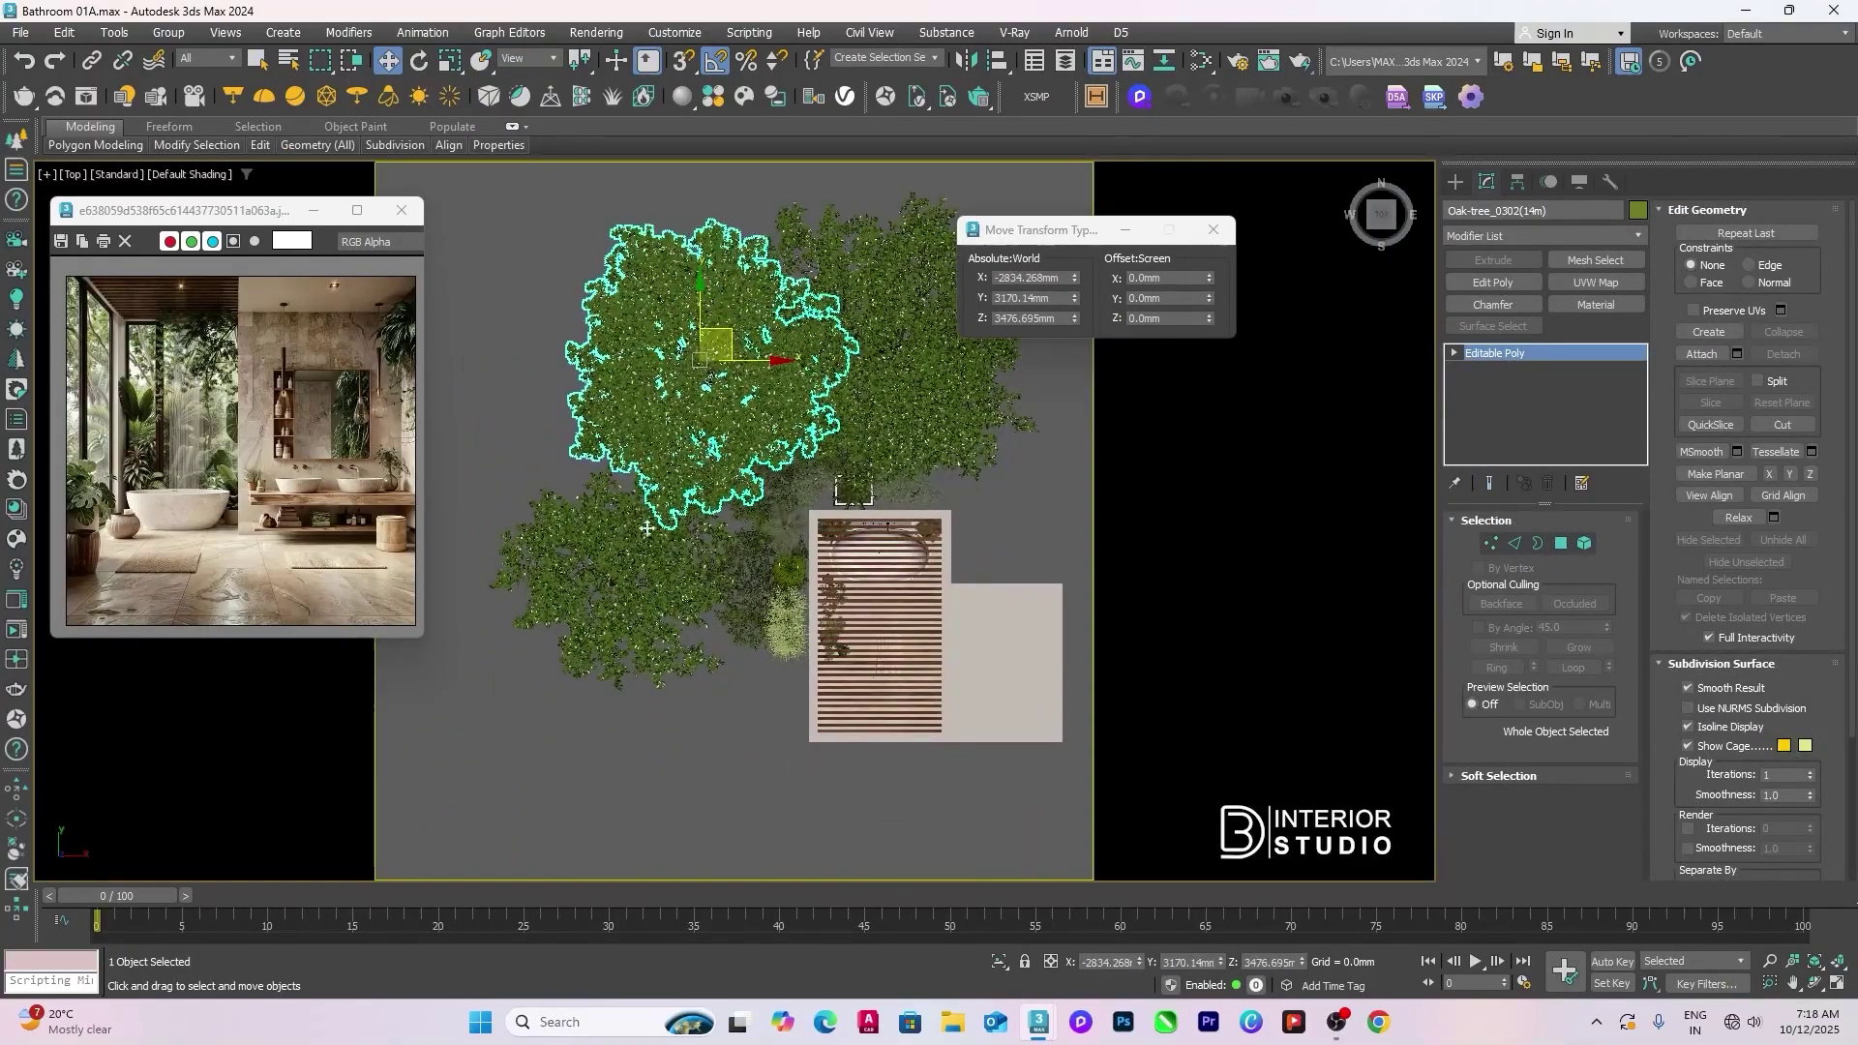
pyautogui.click(671, 572)
pyautogui.moveTo(646, 561); pyautogui.dragTo(690, 561)
pyautogui.click(767, 772)
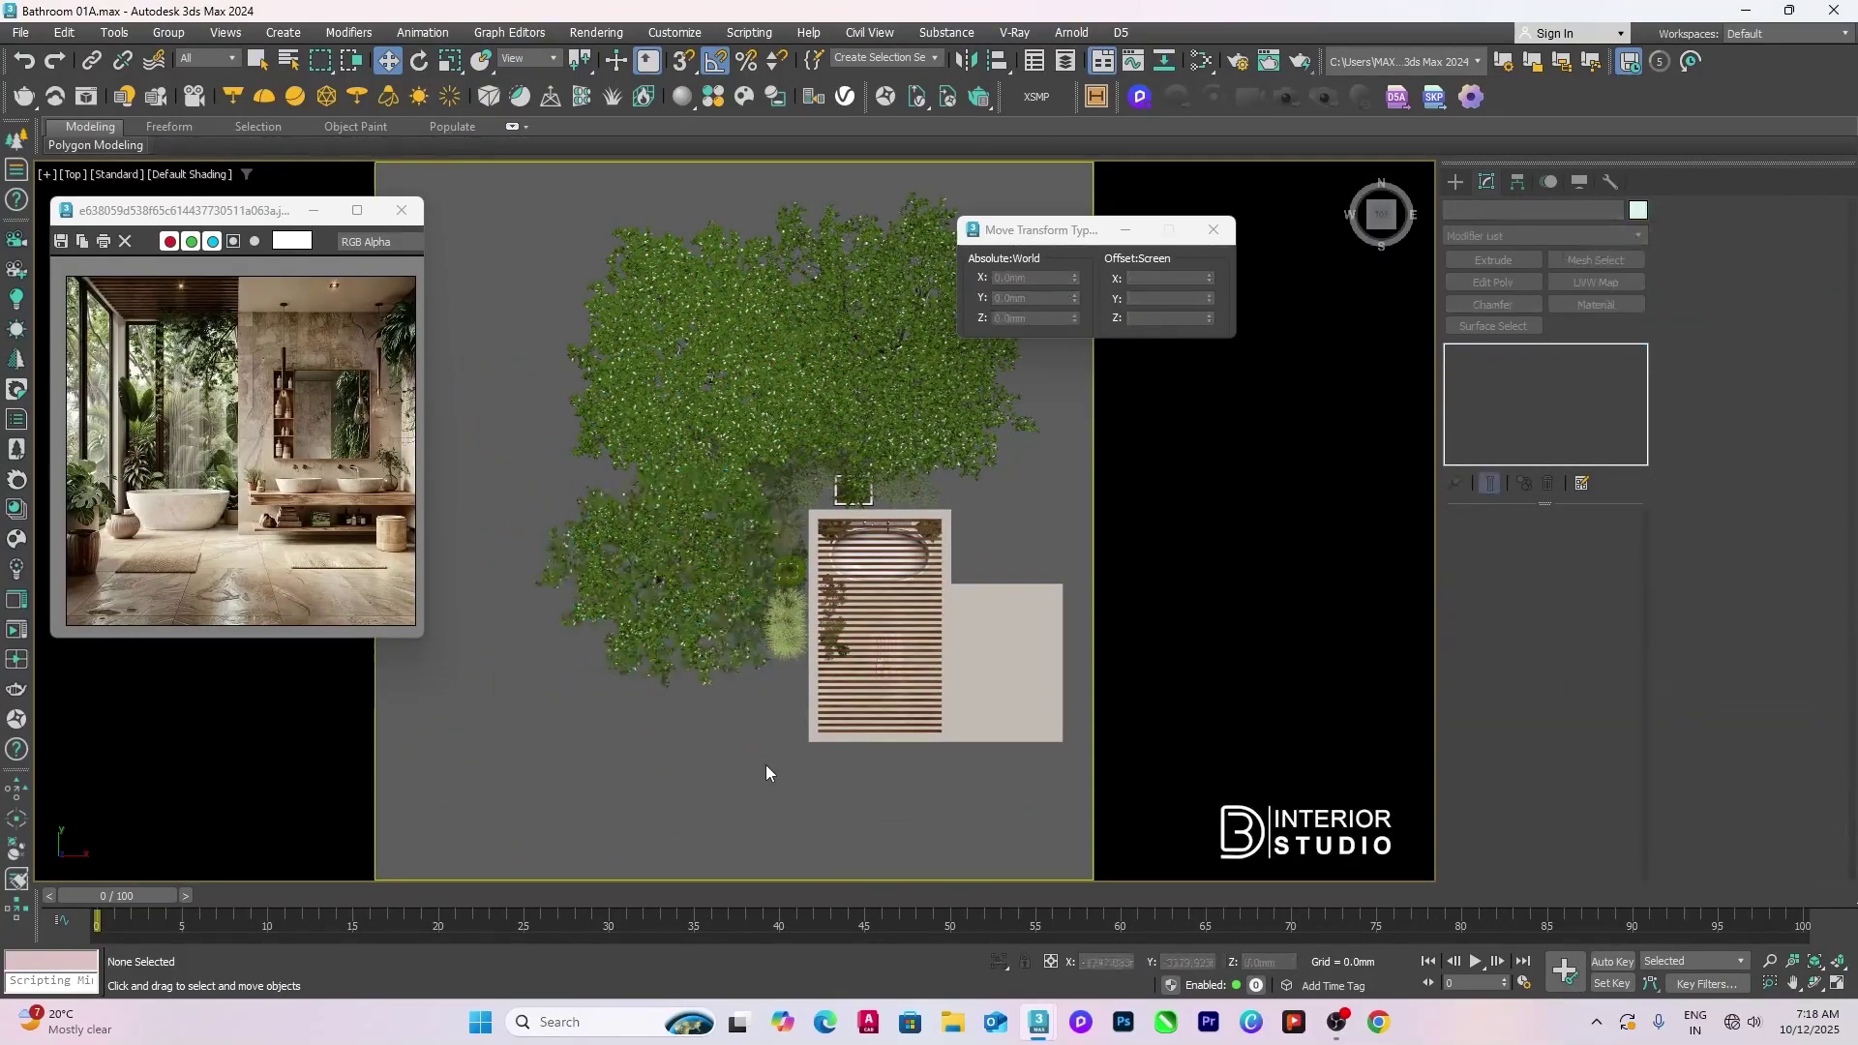
pyautogui.press('c')
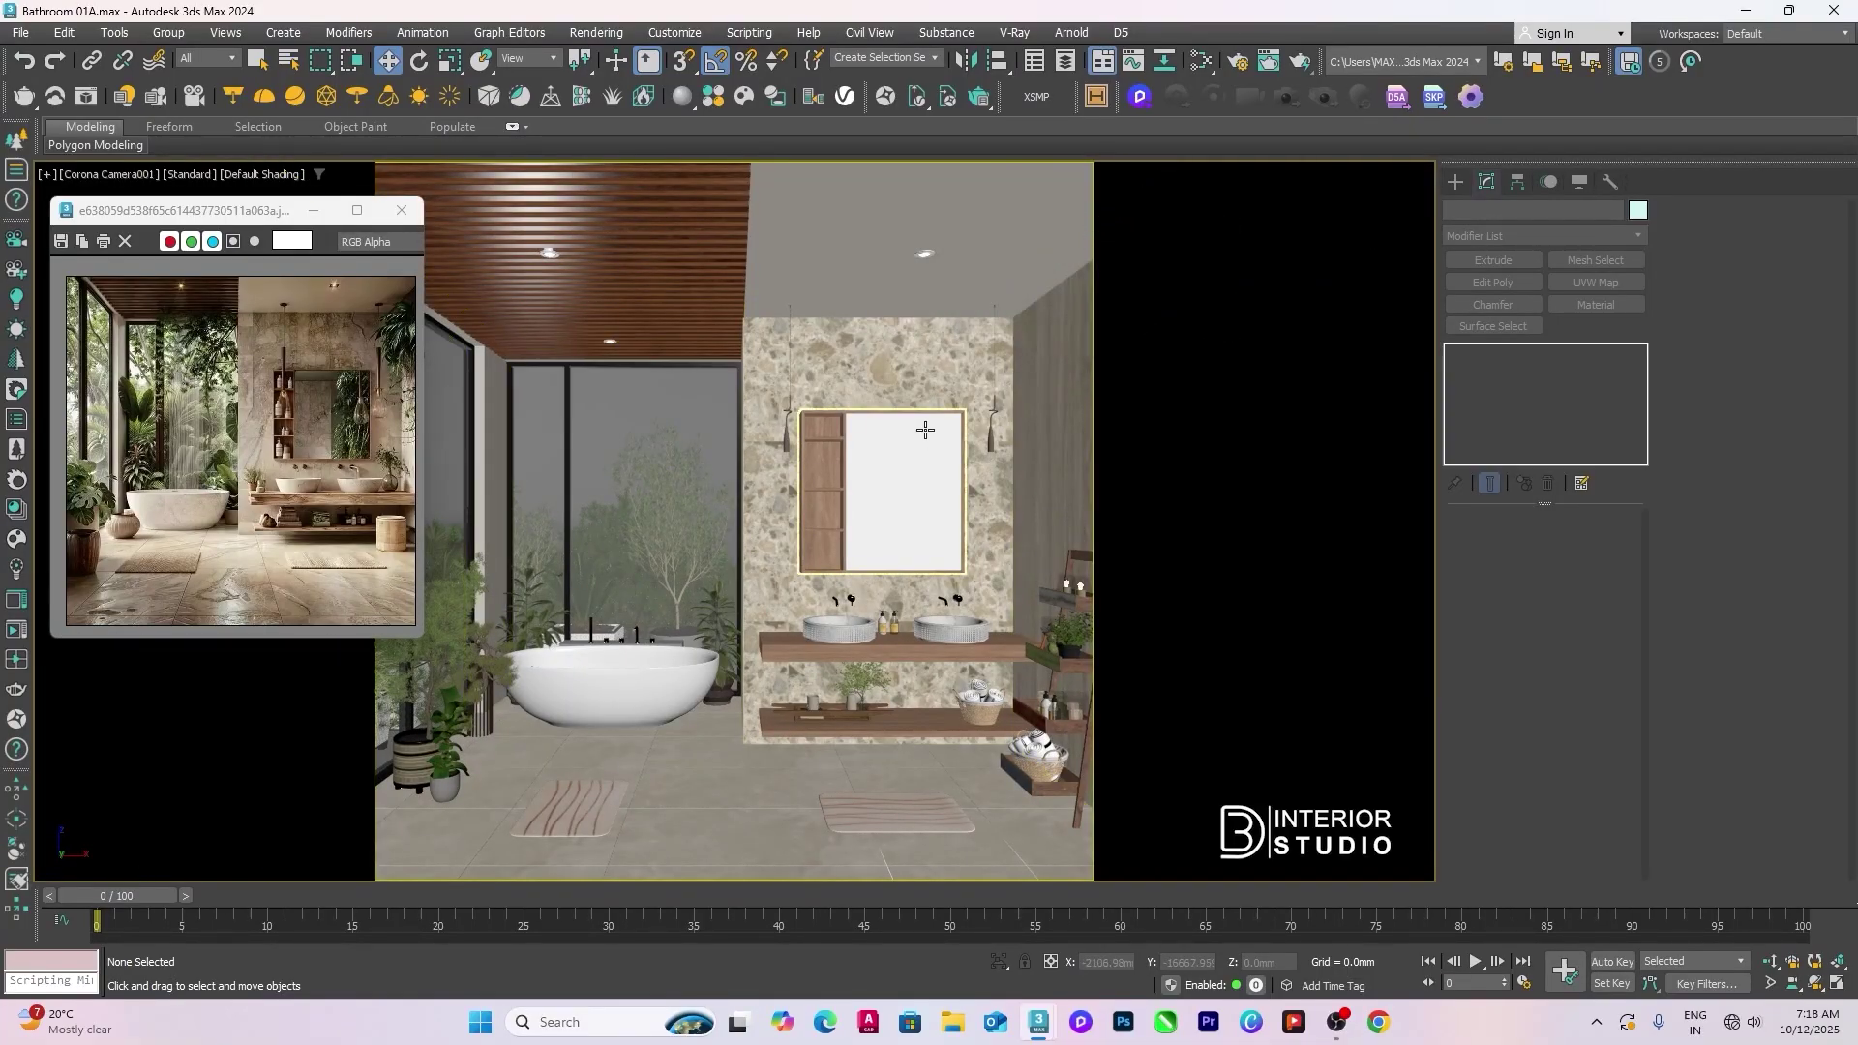
# Step: Select the three oak trees by the building and align them to the ground plane in Z position, minimum to minimum
pyautogui.press('p')
pyautogui.press('z')
pyautogui.press('F3')
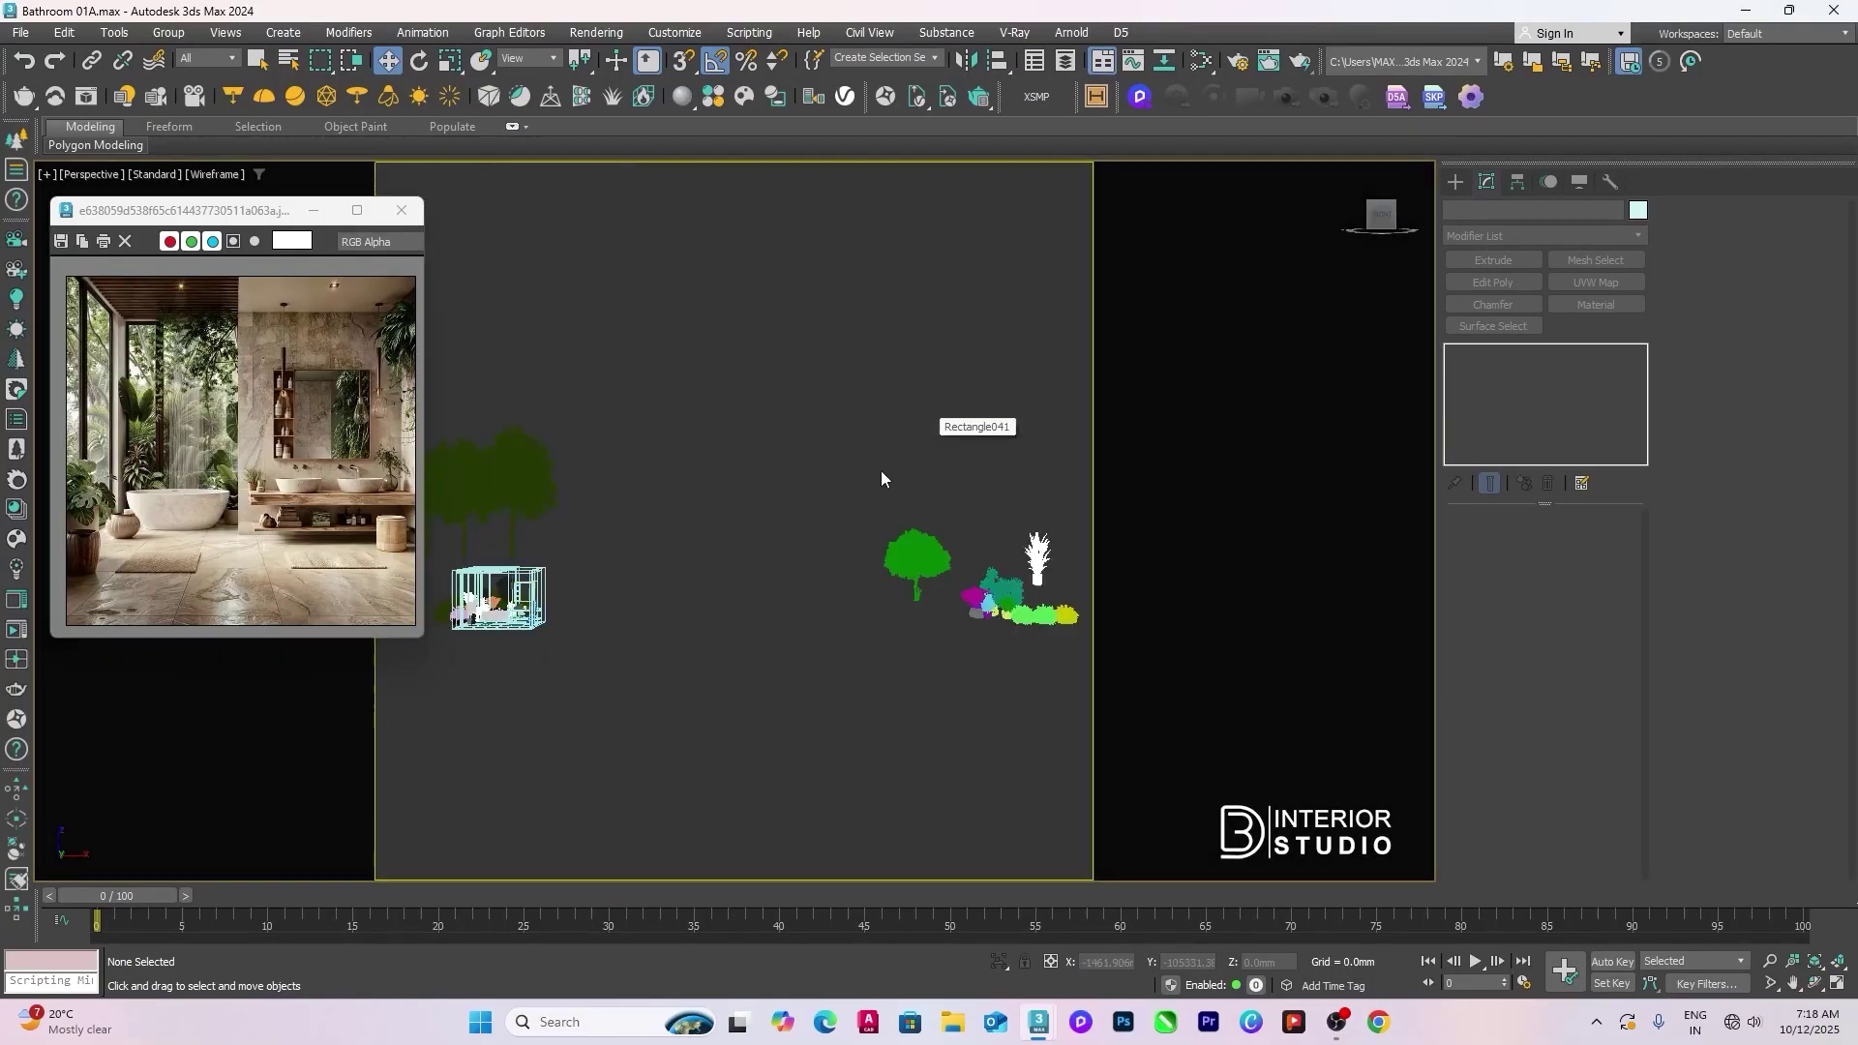
pyautogui.moveTo(677, 544); pyautogui.dragTo(726, 659, button='middle')
pyautogui.scroll(3, 758, 612)
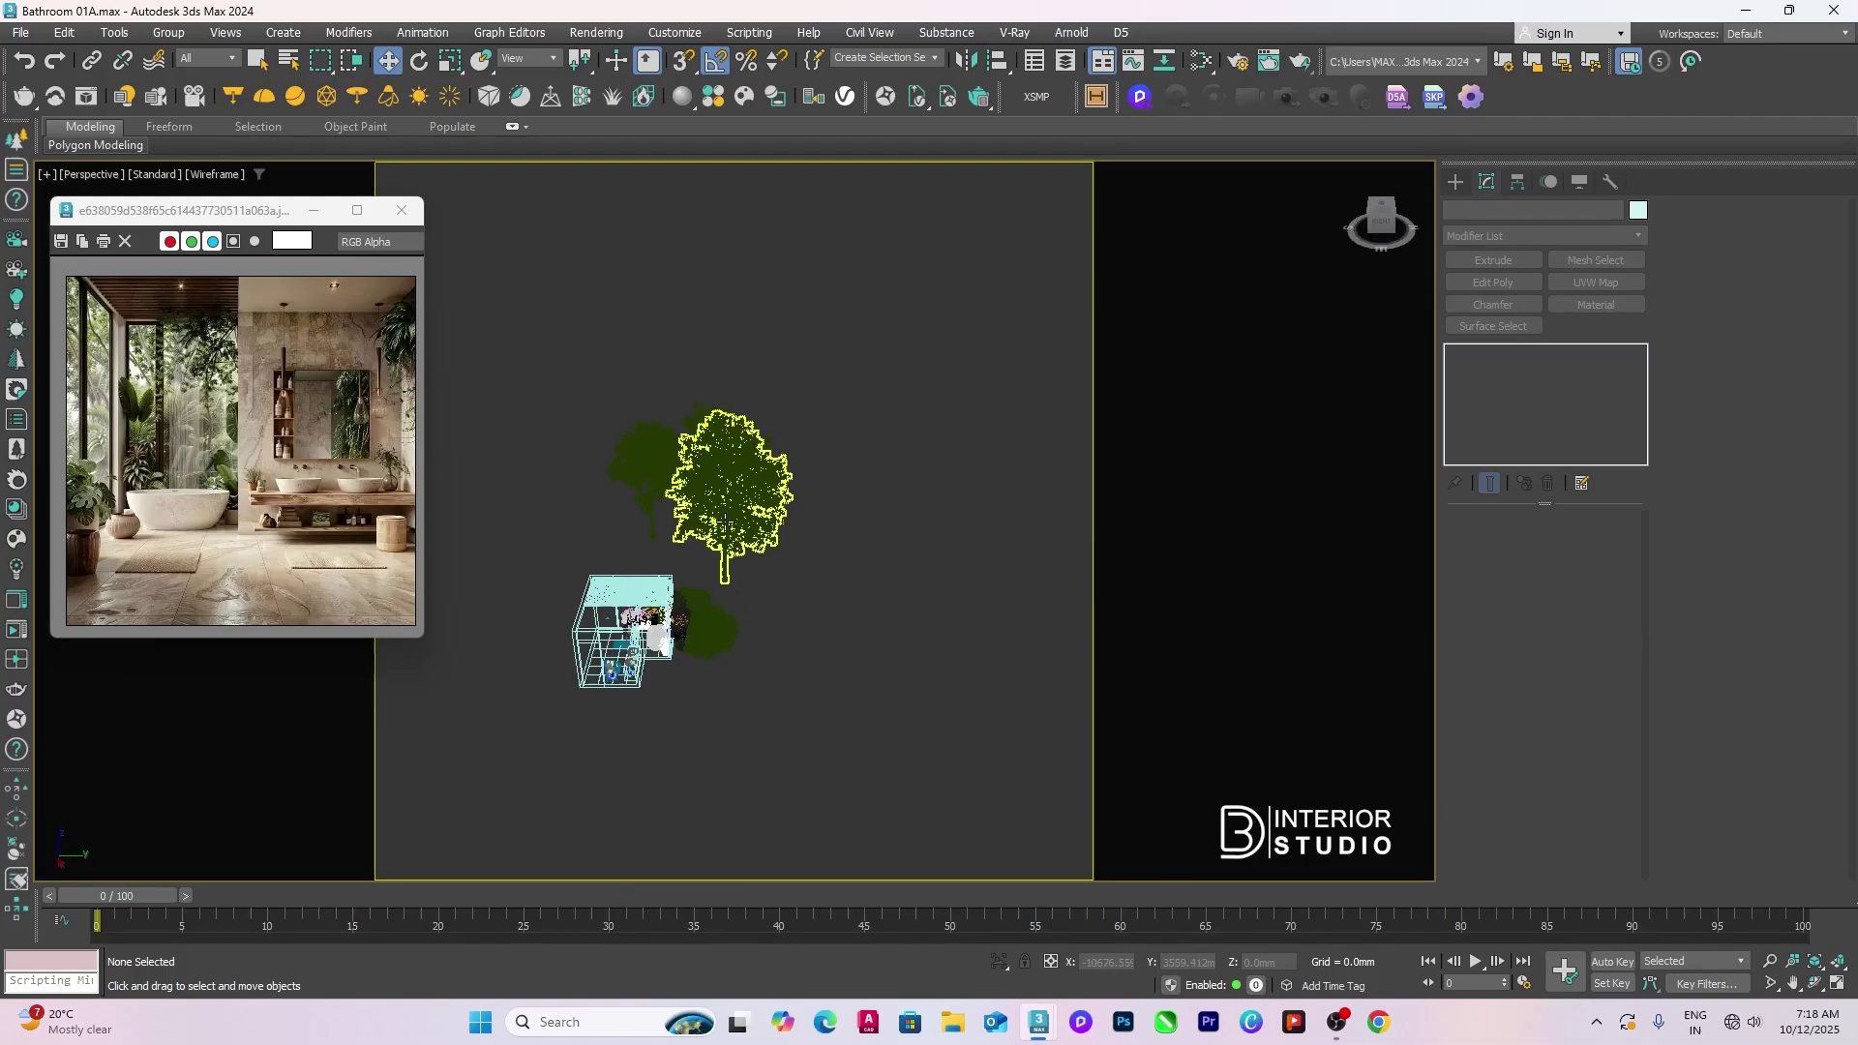
pyautogui.click(705, 496)
pyautogui.keyDown('alt'); pyautogui.moveTo(619, 484); pyautogui.dragTo(704, 518, button='middle'); pyautogui.keyUp('alt')
pyautogui.keyDown('ctrl'); pyautogui.click(635, 478); pyautogui.keyUp('ctrl')
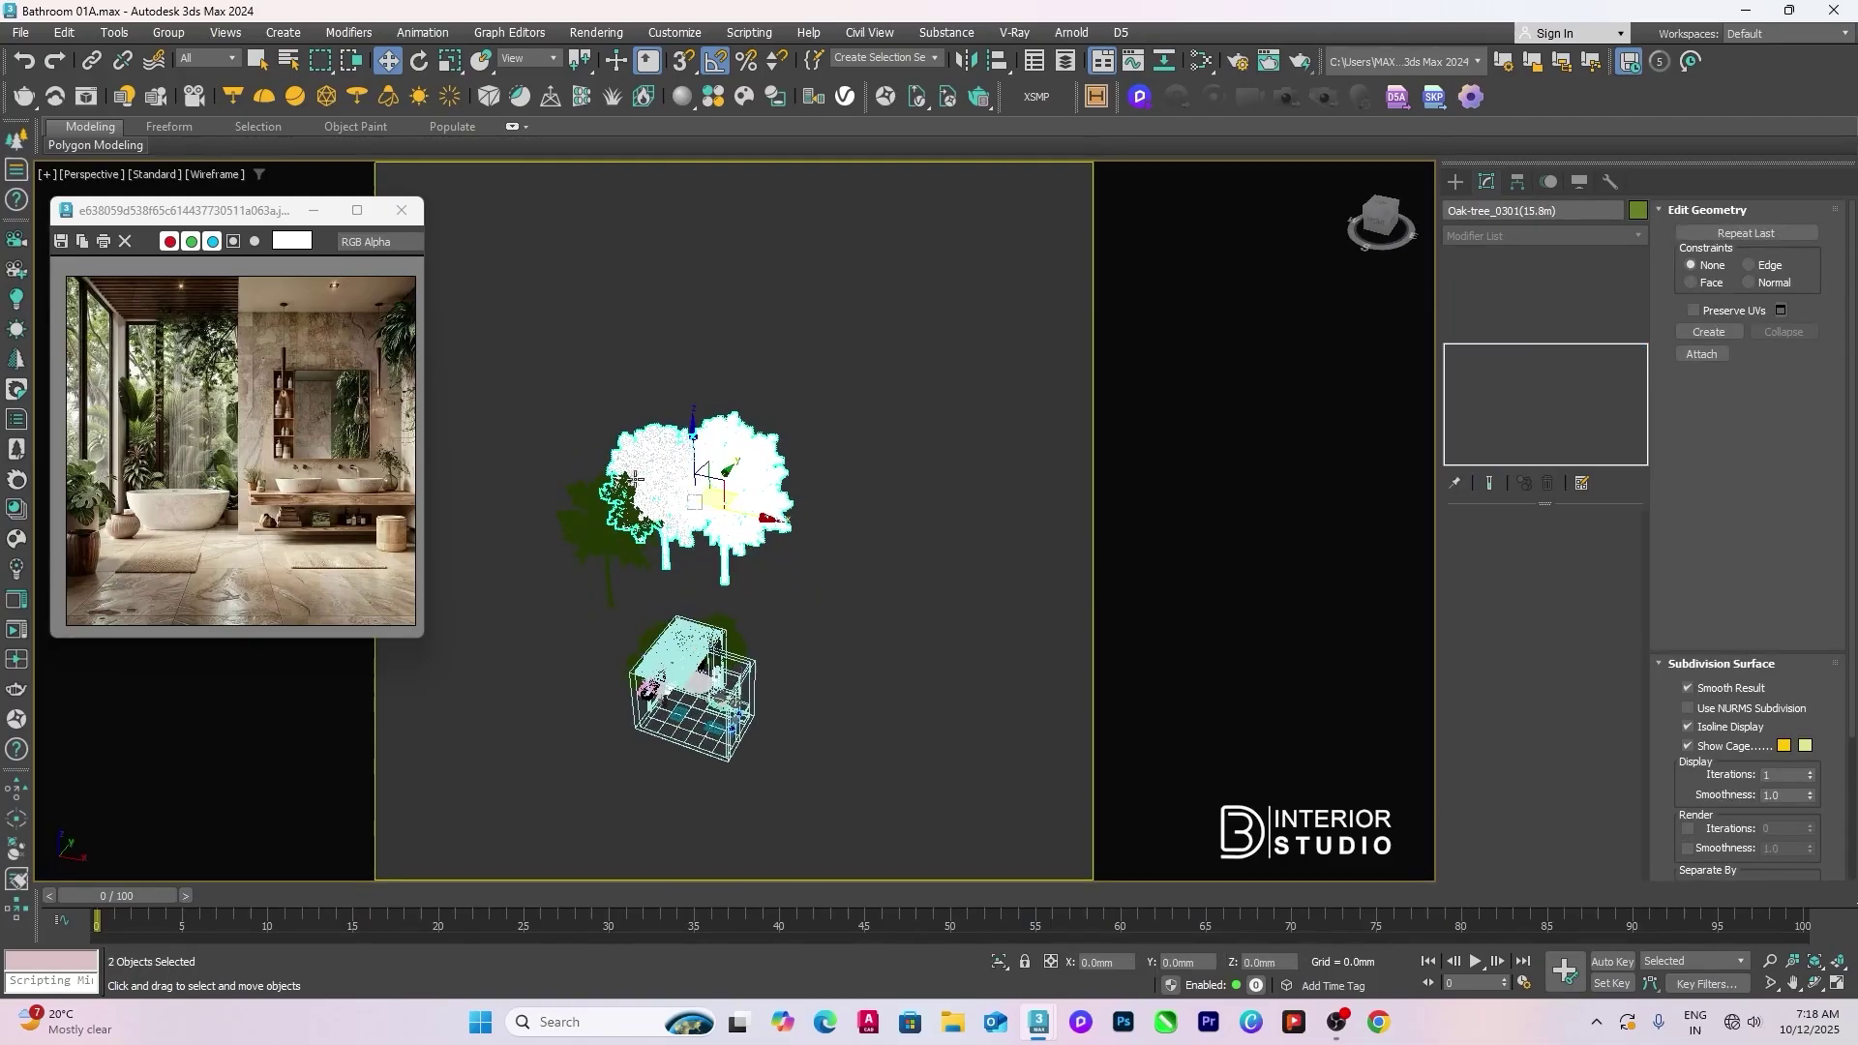
pyautogui.keyDown('ctrl'); pyautogui.click(598, 545); pyautogui.keyUp('ctrl')
pyautogui.press('F3')
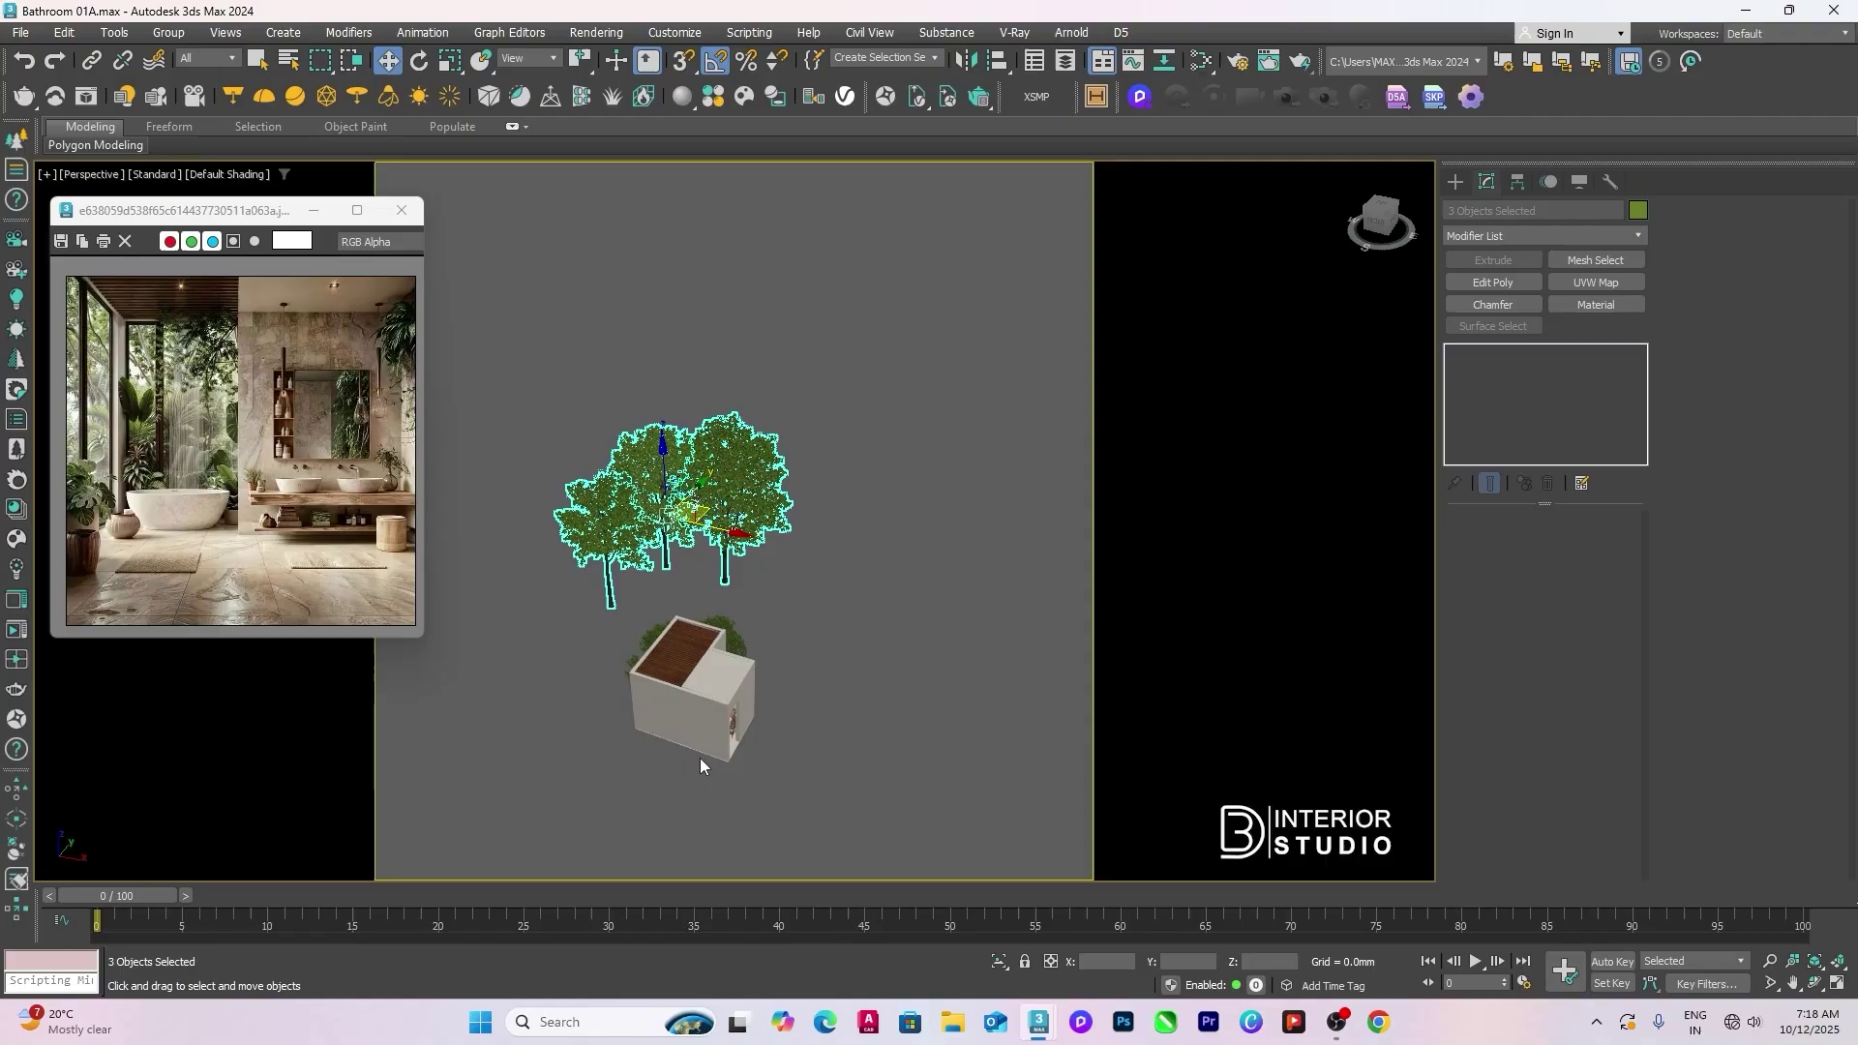
pyautogui.scroll(5, 699, 758)
pyautogui.hotkey('alt', 'a')
pyautogui.click(768, 641)
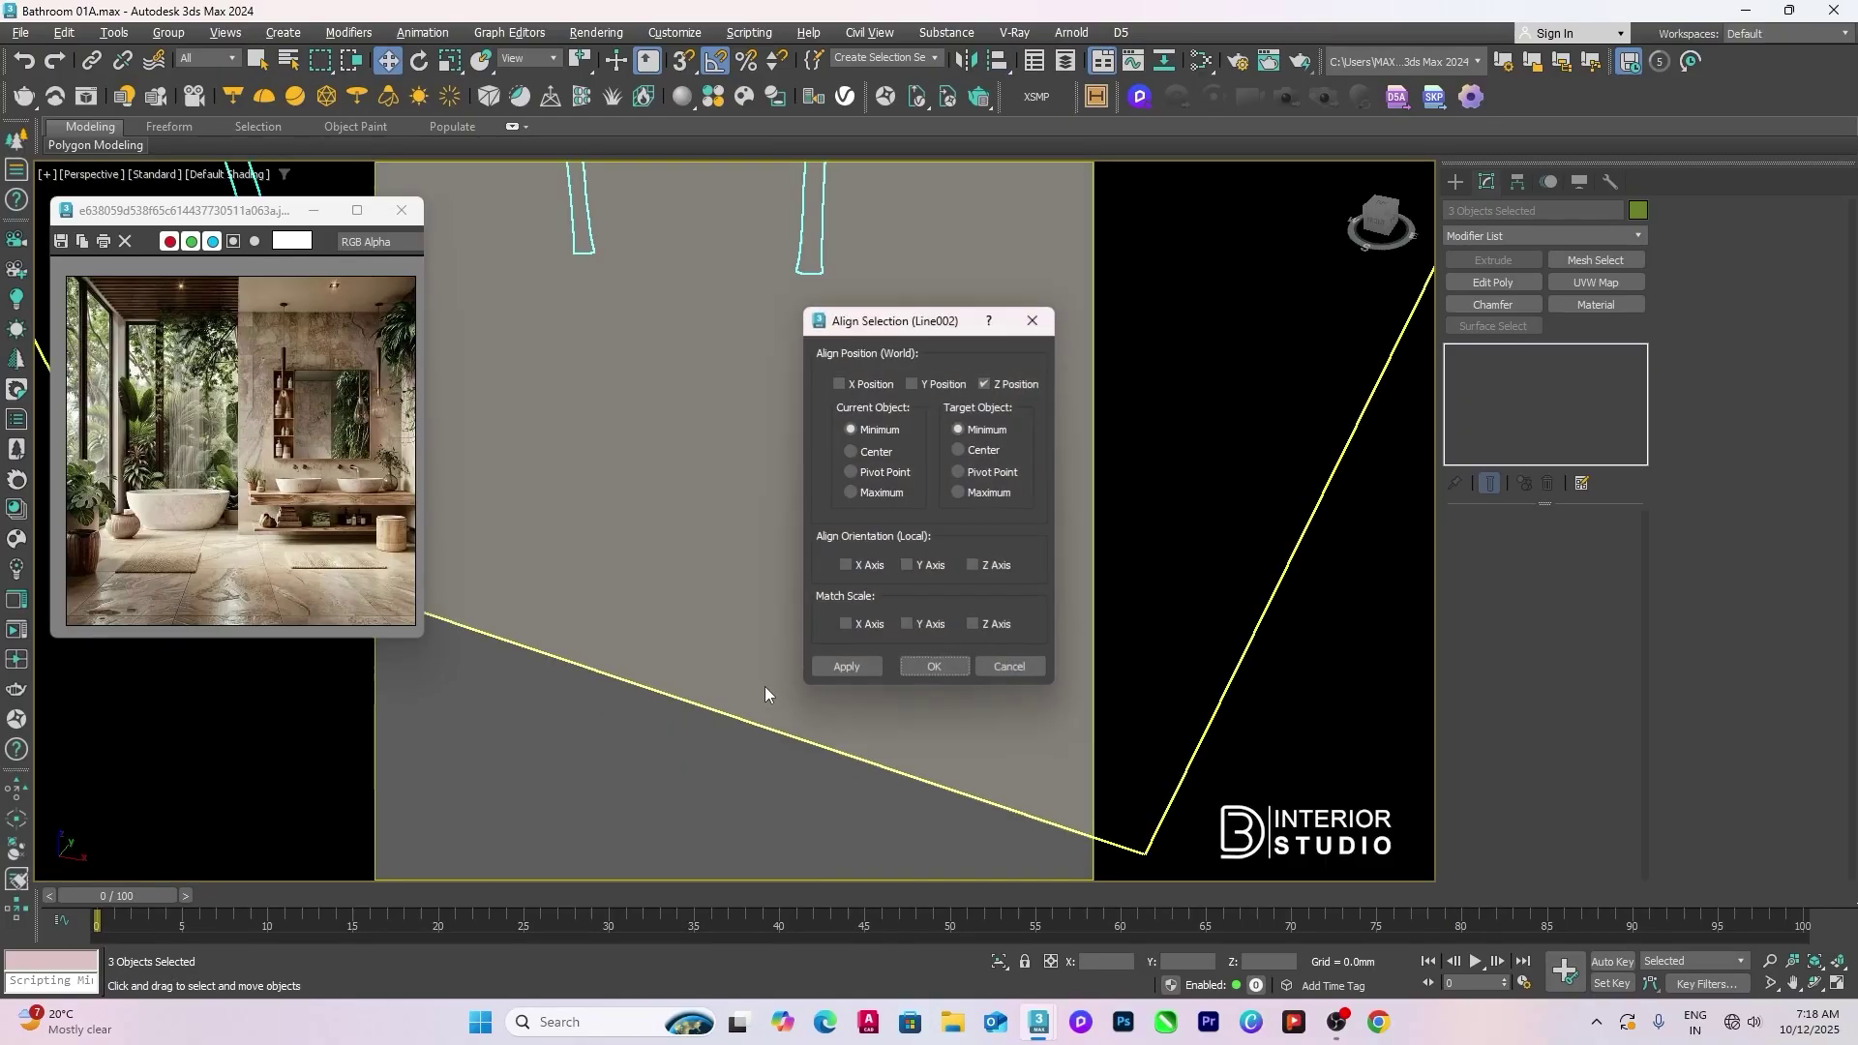
pyautogui.click(907, 667)
pyautogui.scroll(-5, 701, 780)
pyautogui.click(837, 728)
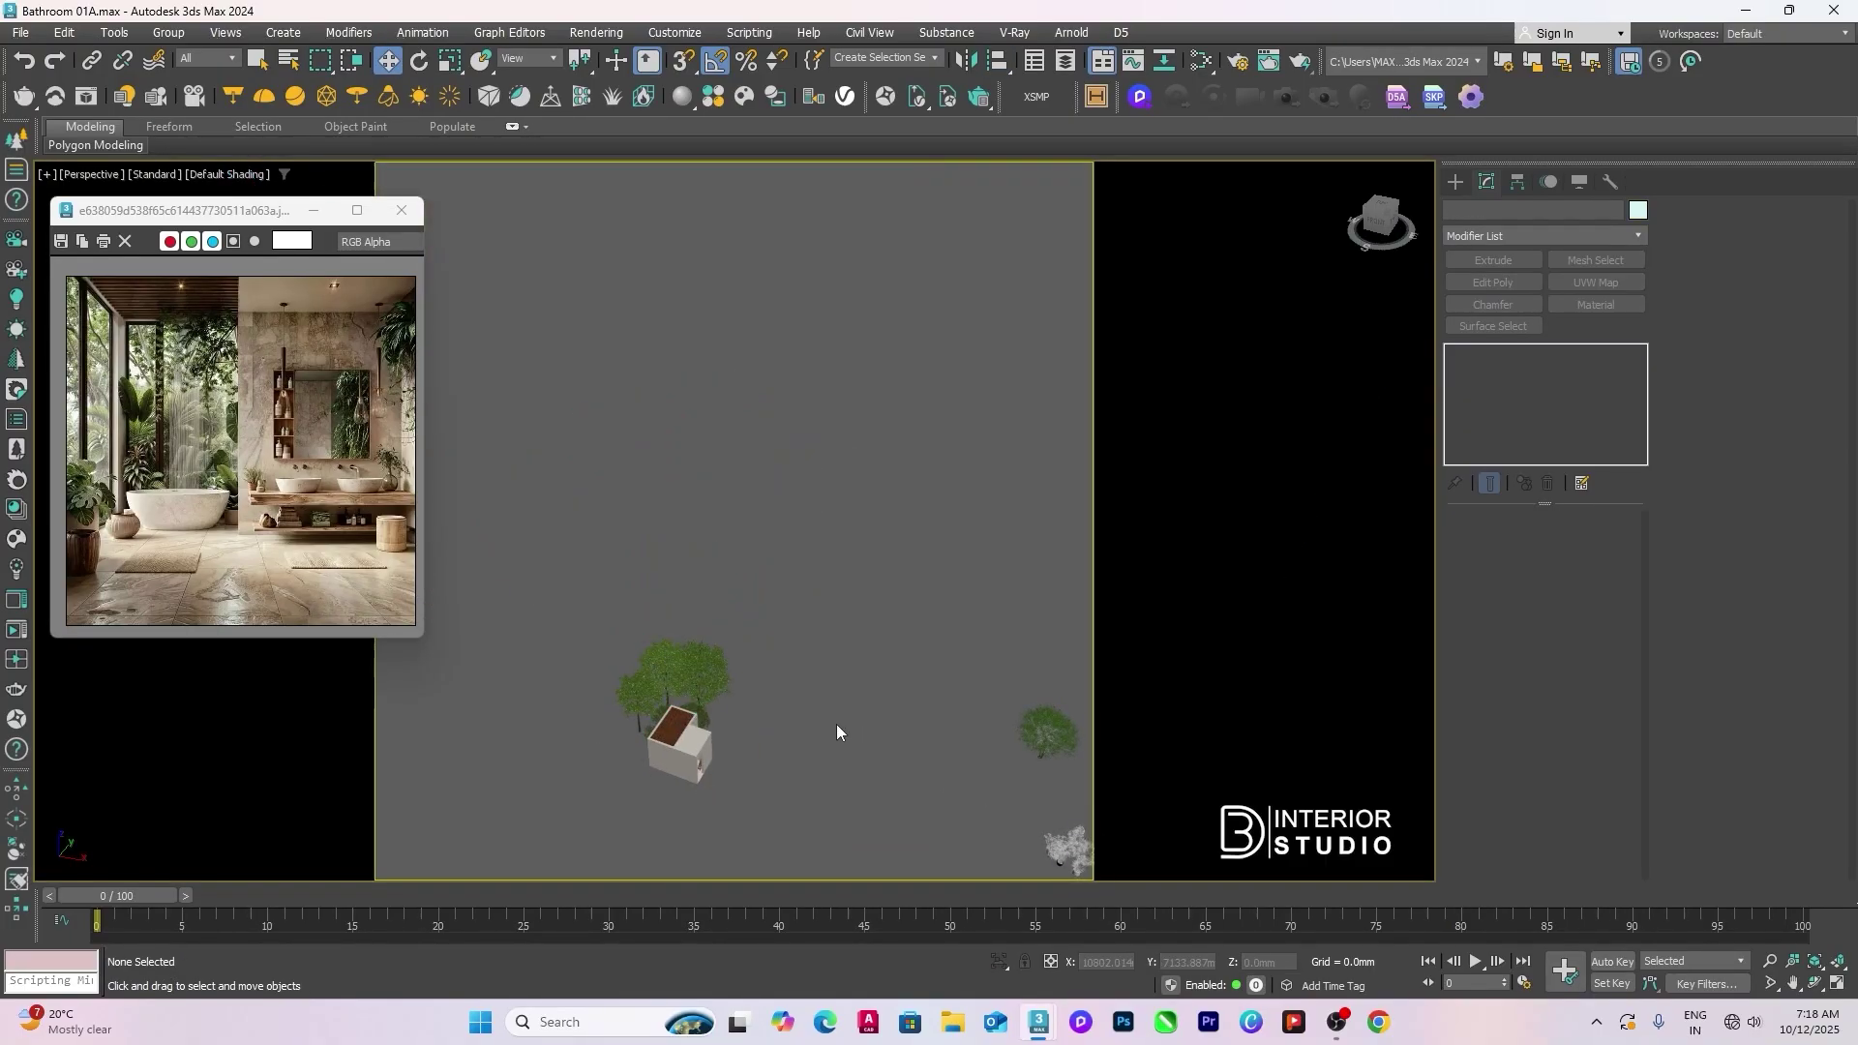
pyautogui.press('c')
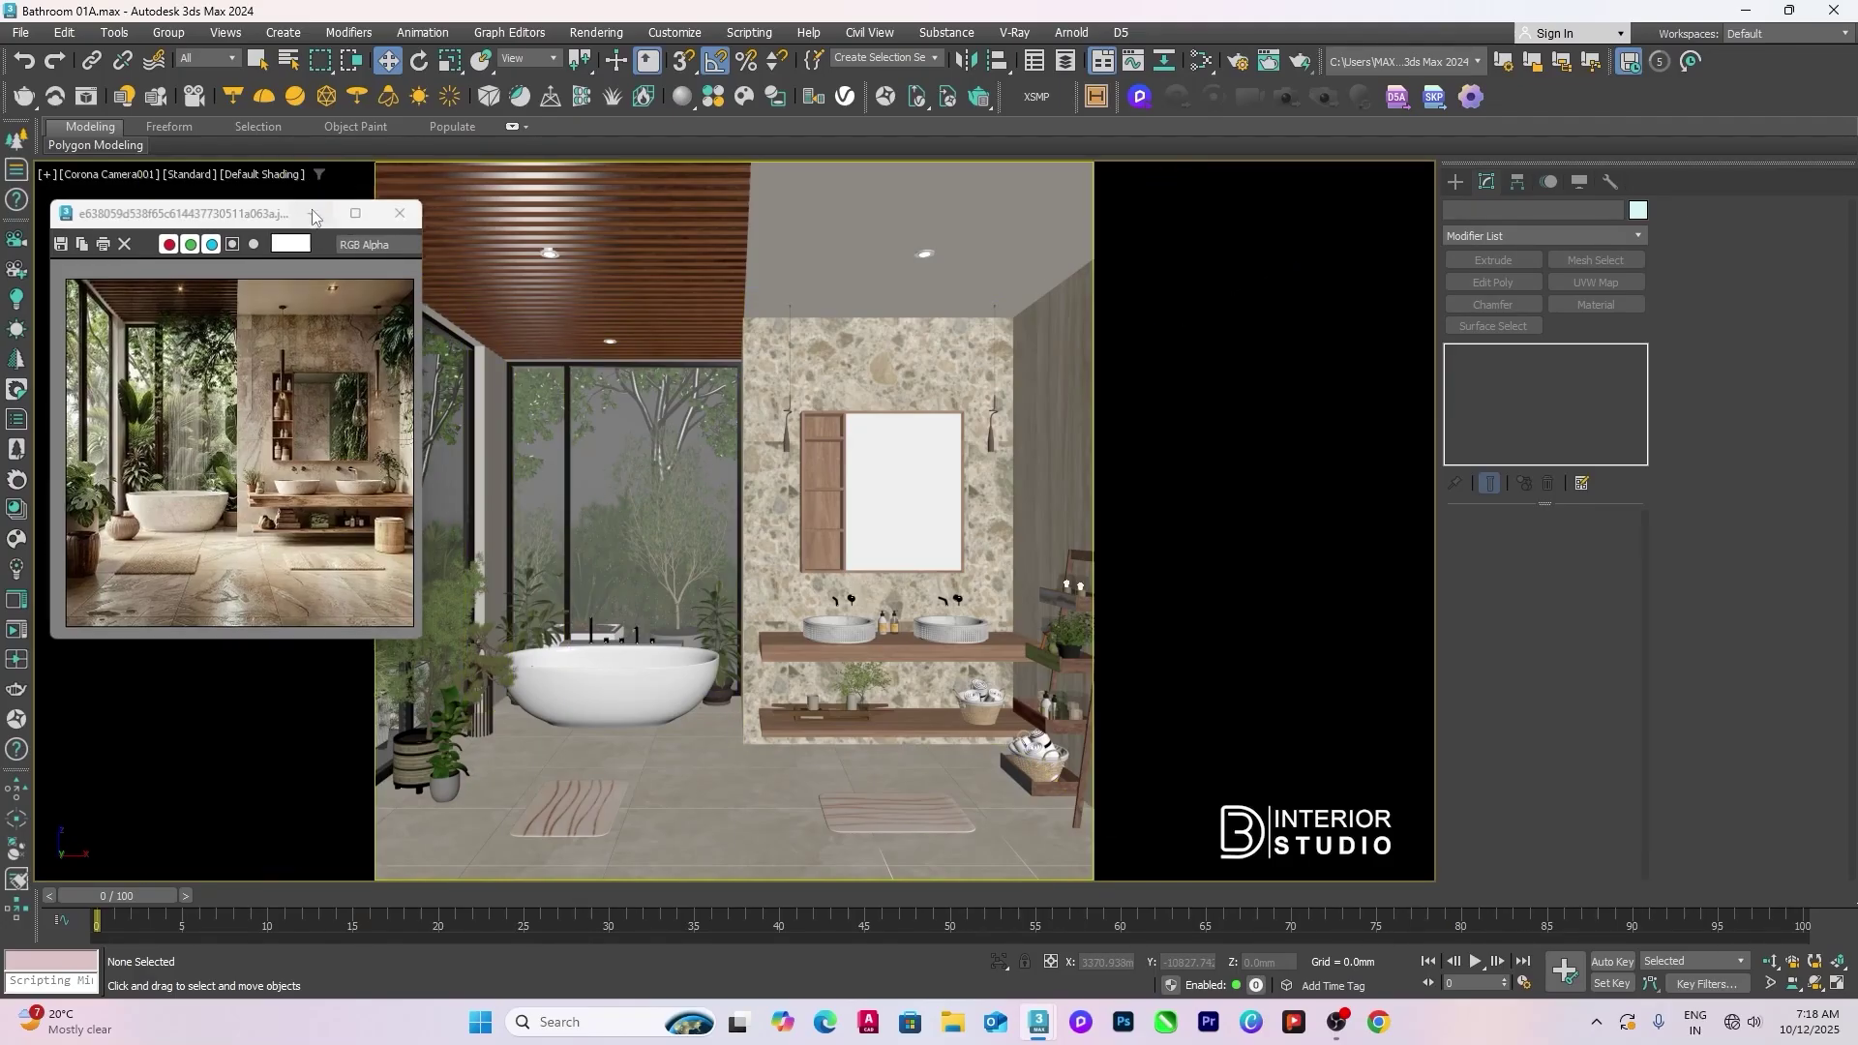
# Step: Minimise the reference image and hide the two oak trees that cover the plants behind the bathtub window
pyautogui.click(312, 210)
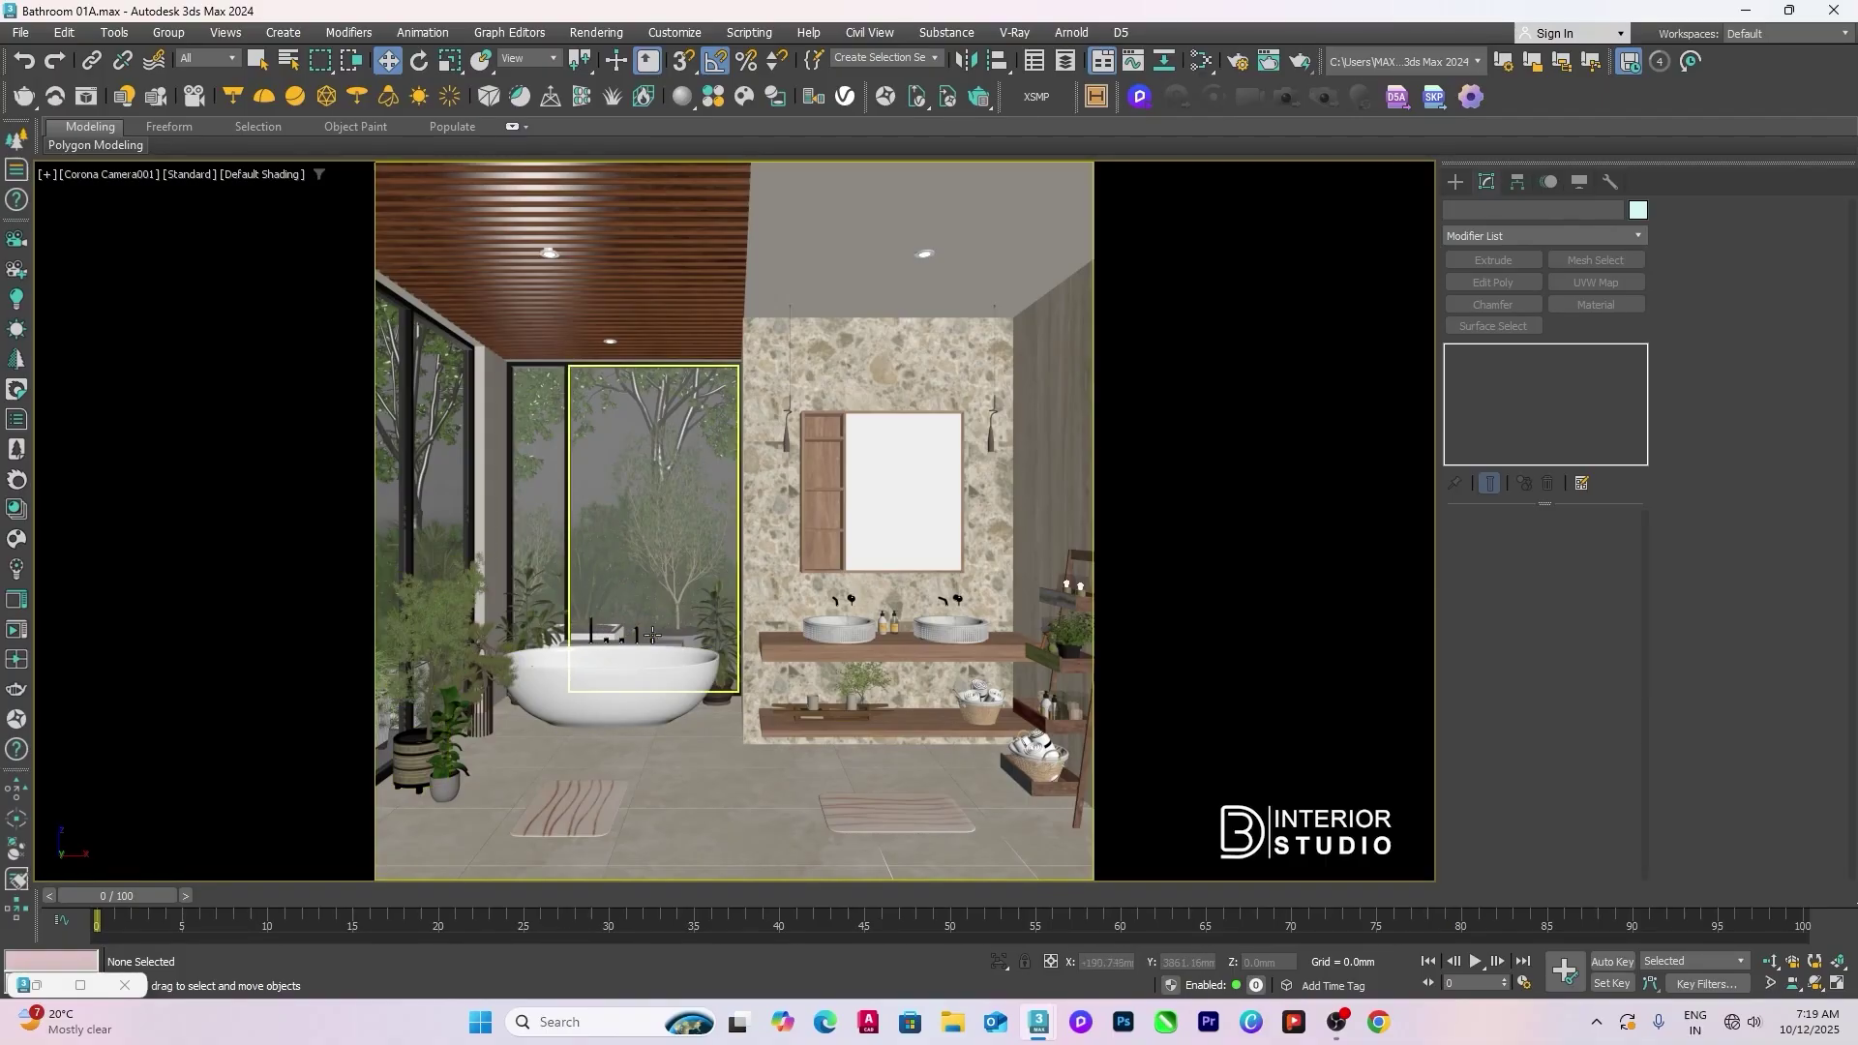
pyautogui.click(685, 557)
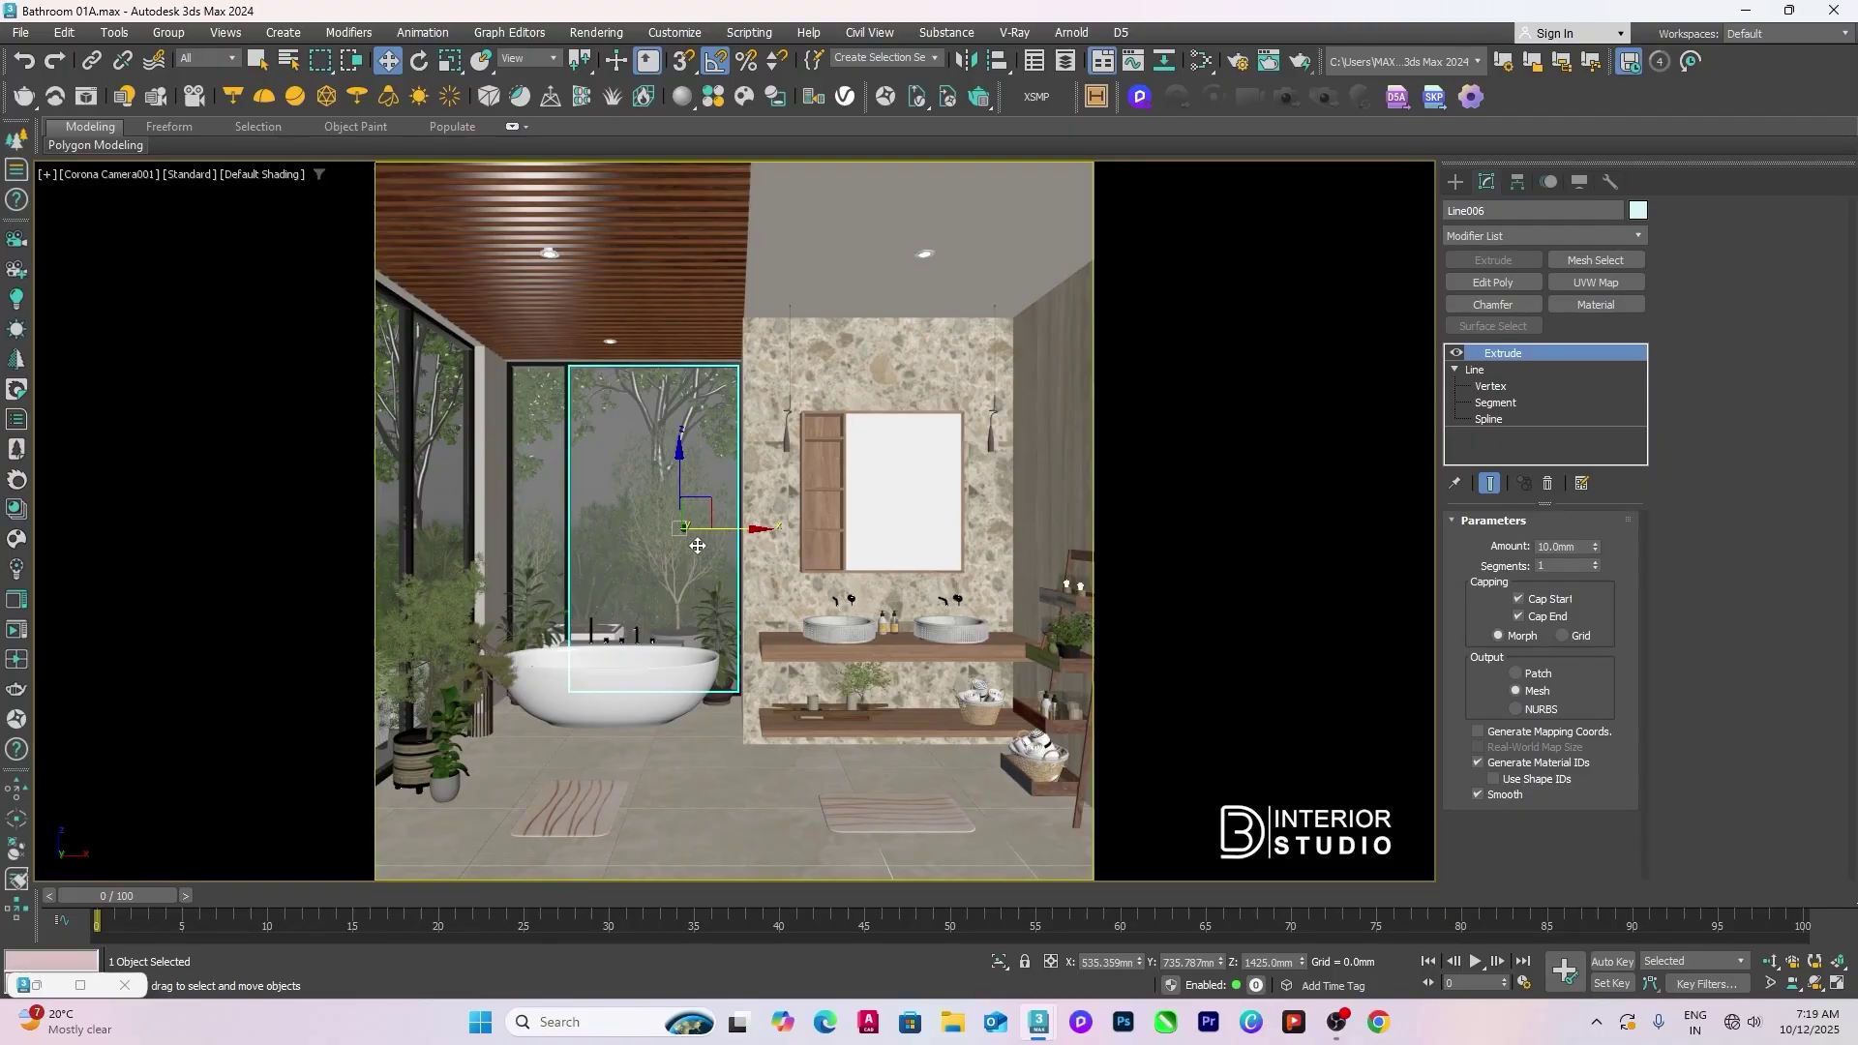
pyautogui.press('t')
pyautogui.press('z')
pyautogui.keyDown('alt'); pyautogui.moveTo(767, 577); pyautogui.dragTo(630, 532, button='middle'); pyautogui.keyUp('alt')
pyautogui.scroll(-4, 630, 531)
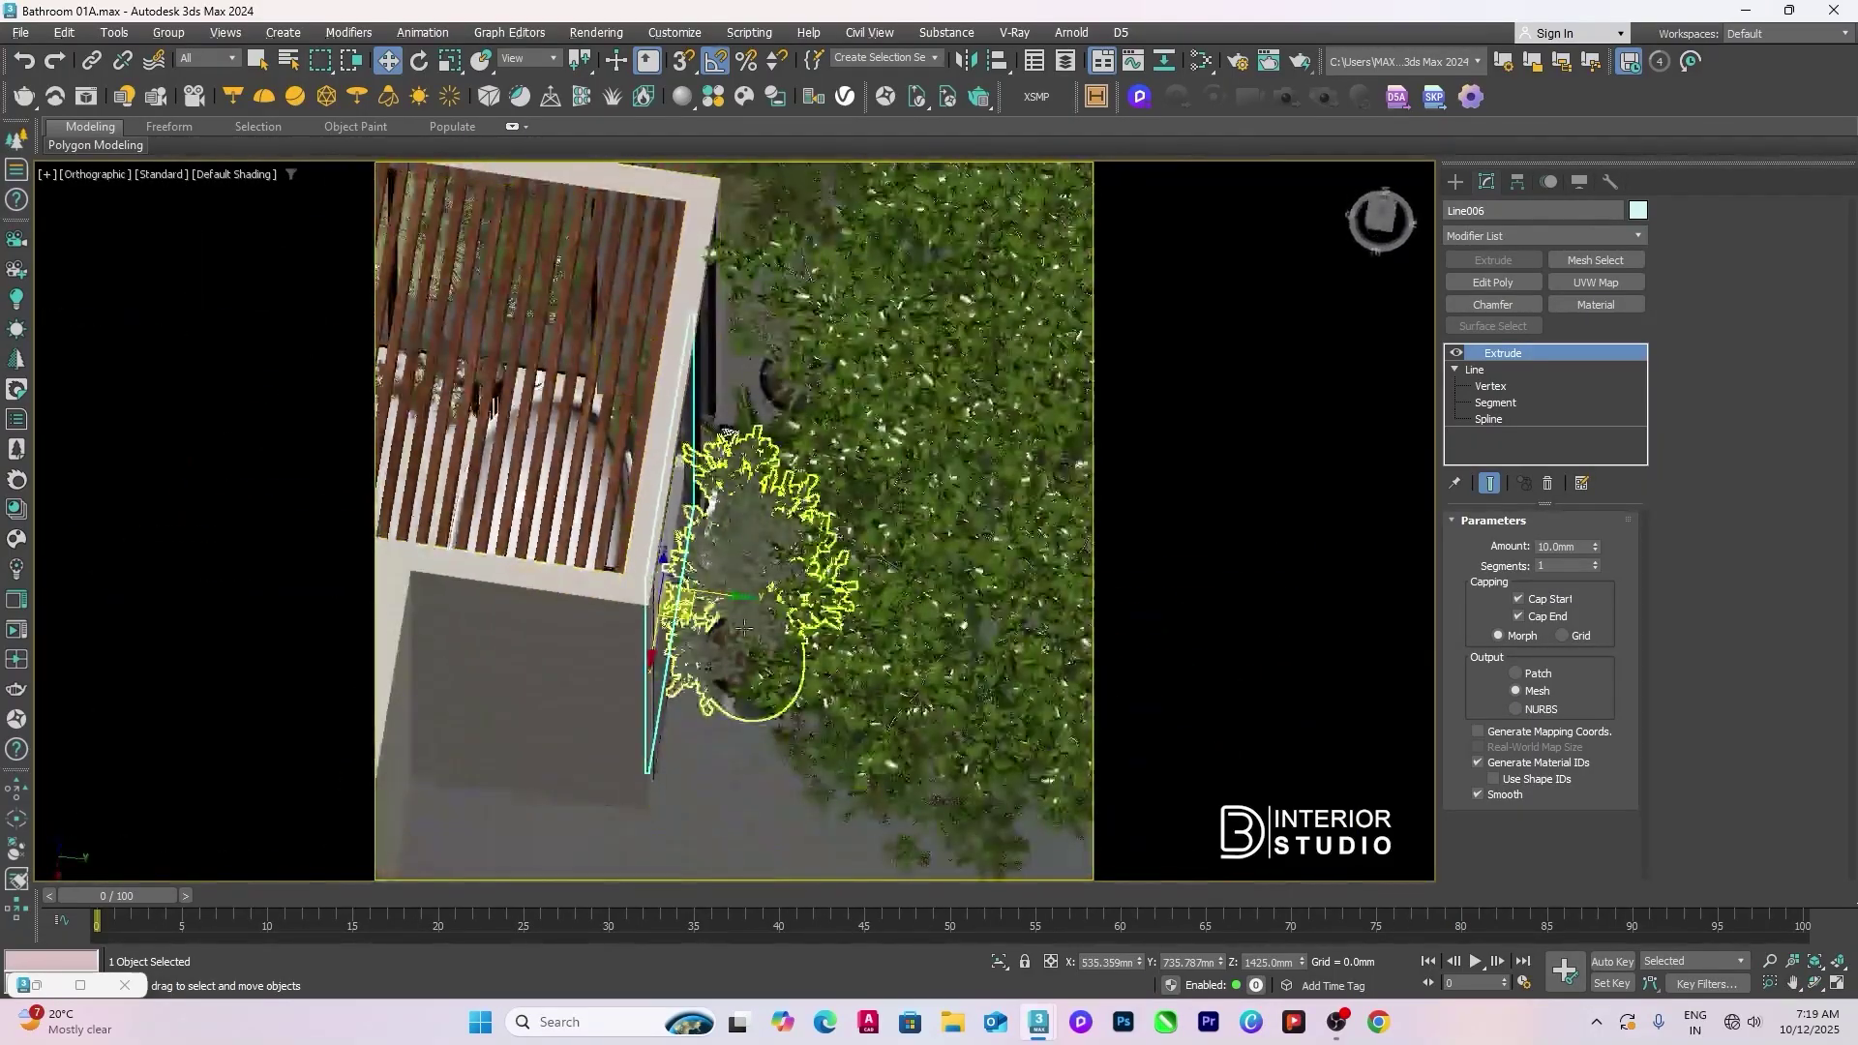
pyautogui.keyDown('alt'); pyautogui.moveTo(744, 629); pyautogui.dragTo(692, 587, button='middle'); pyautogui.keyUp('alt')
pyautogui.click(842, 643)
pyautogui.rightClick(843, 644)
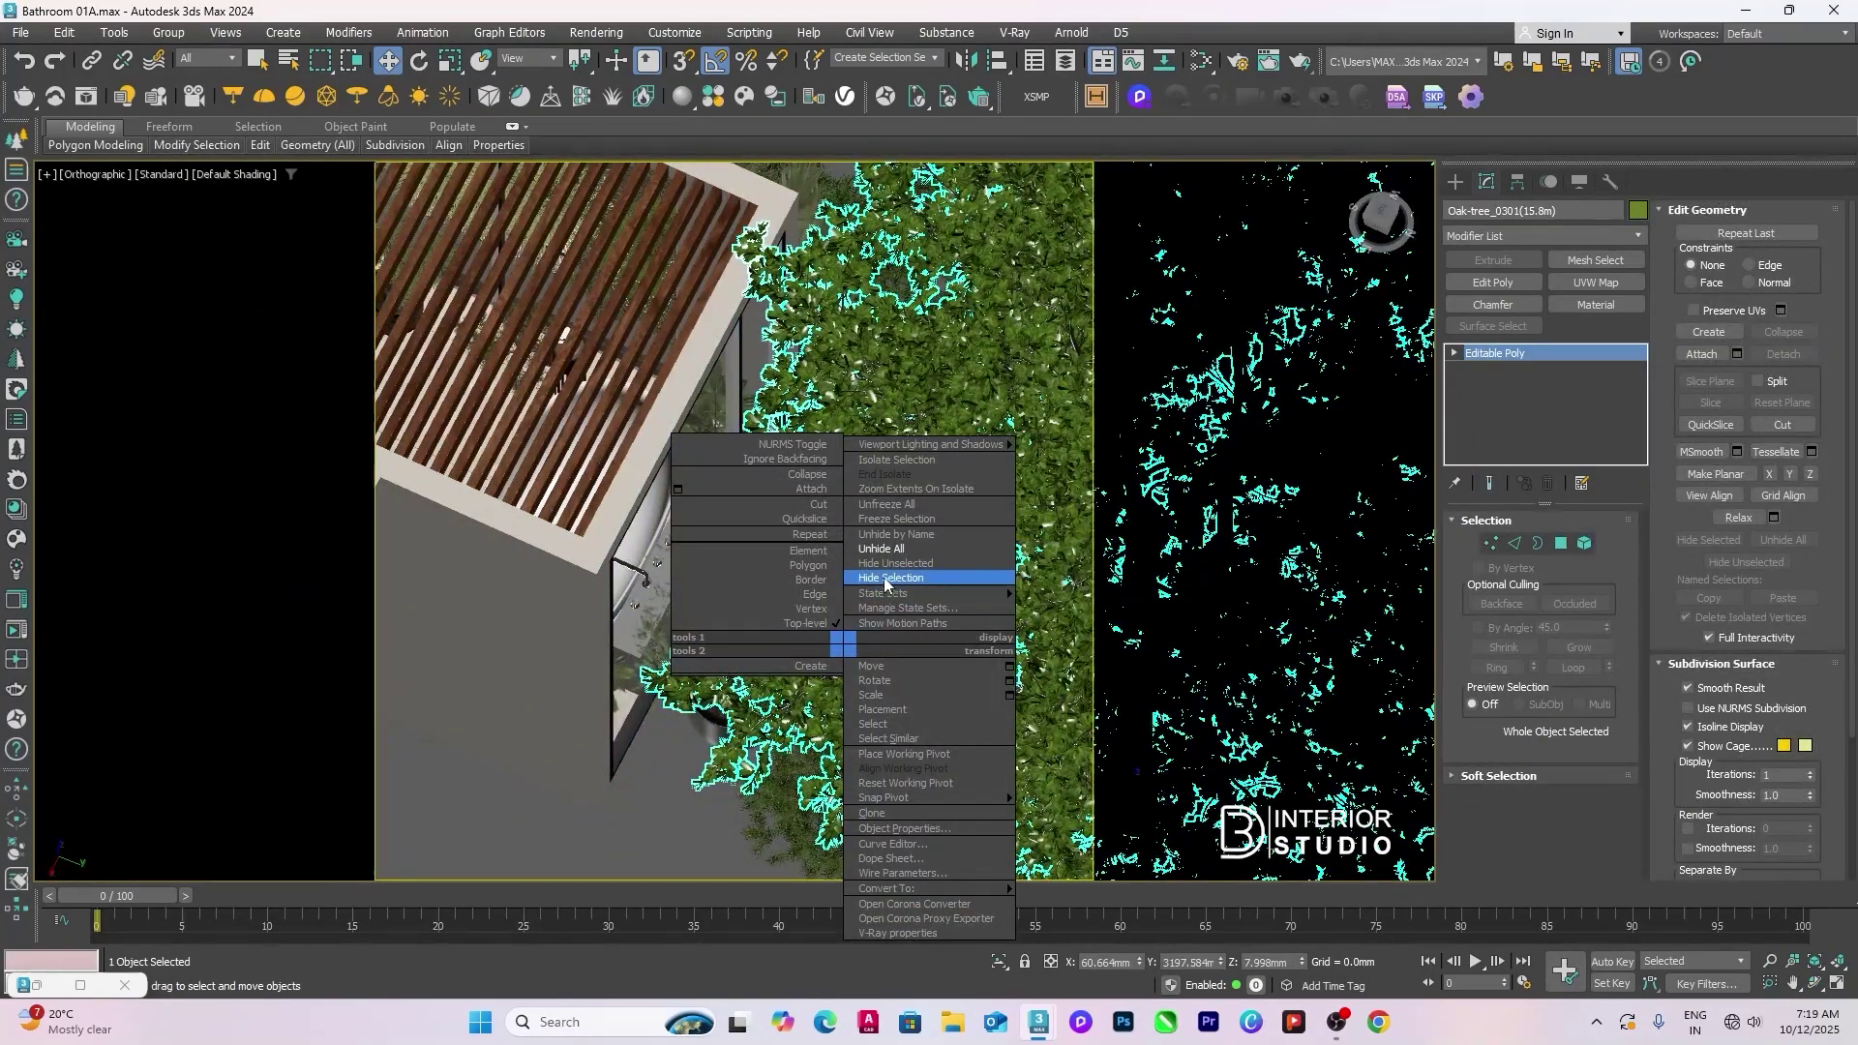
pyautogui.click(885, 578)
pyautogui.click(883, 652)
pyautogui.rightClick(882, 653)
pyautogui.click(914, 587)
# Step: Align the larger potted tree outside the bathtub window vertically with the base of the bathroom wall
pyautogui.click(755, 692)
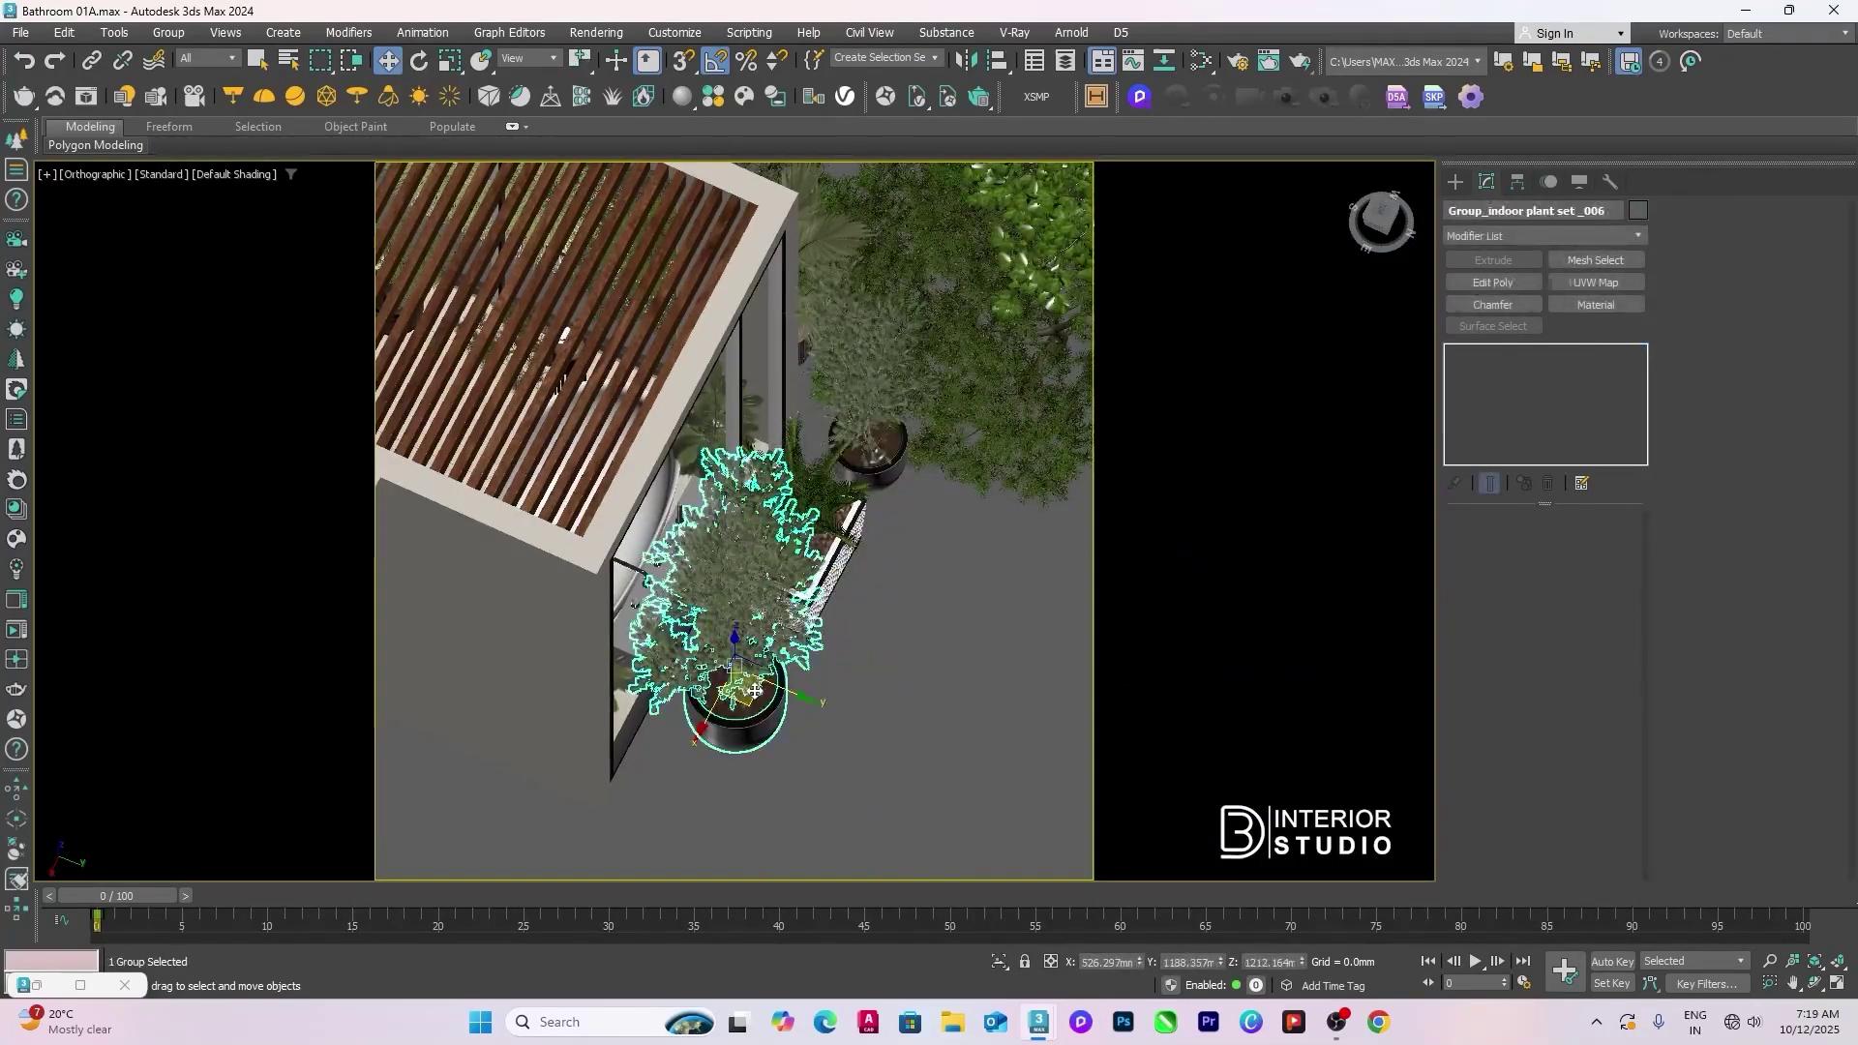
pyautogui.press('p')
pyautogui.press('z')
pyautogui.keyDown('alt'); pyautogui.moveTo(768, 687); pyautogui.dragTo(755, 604, button='middle'); pyautogui.keyUp('alt')
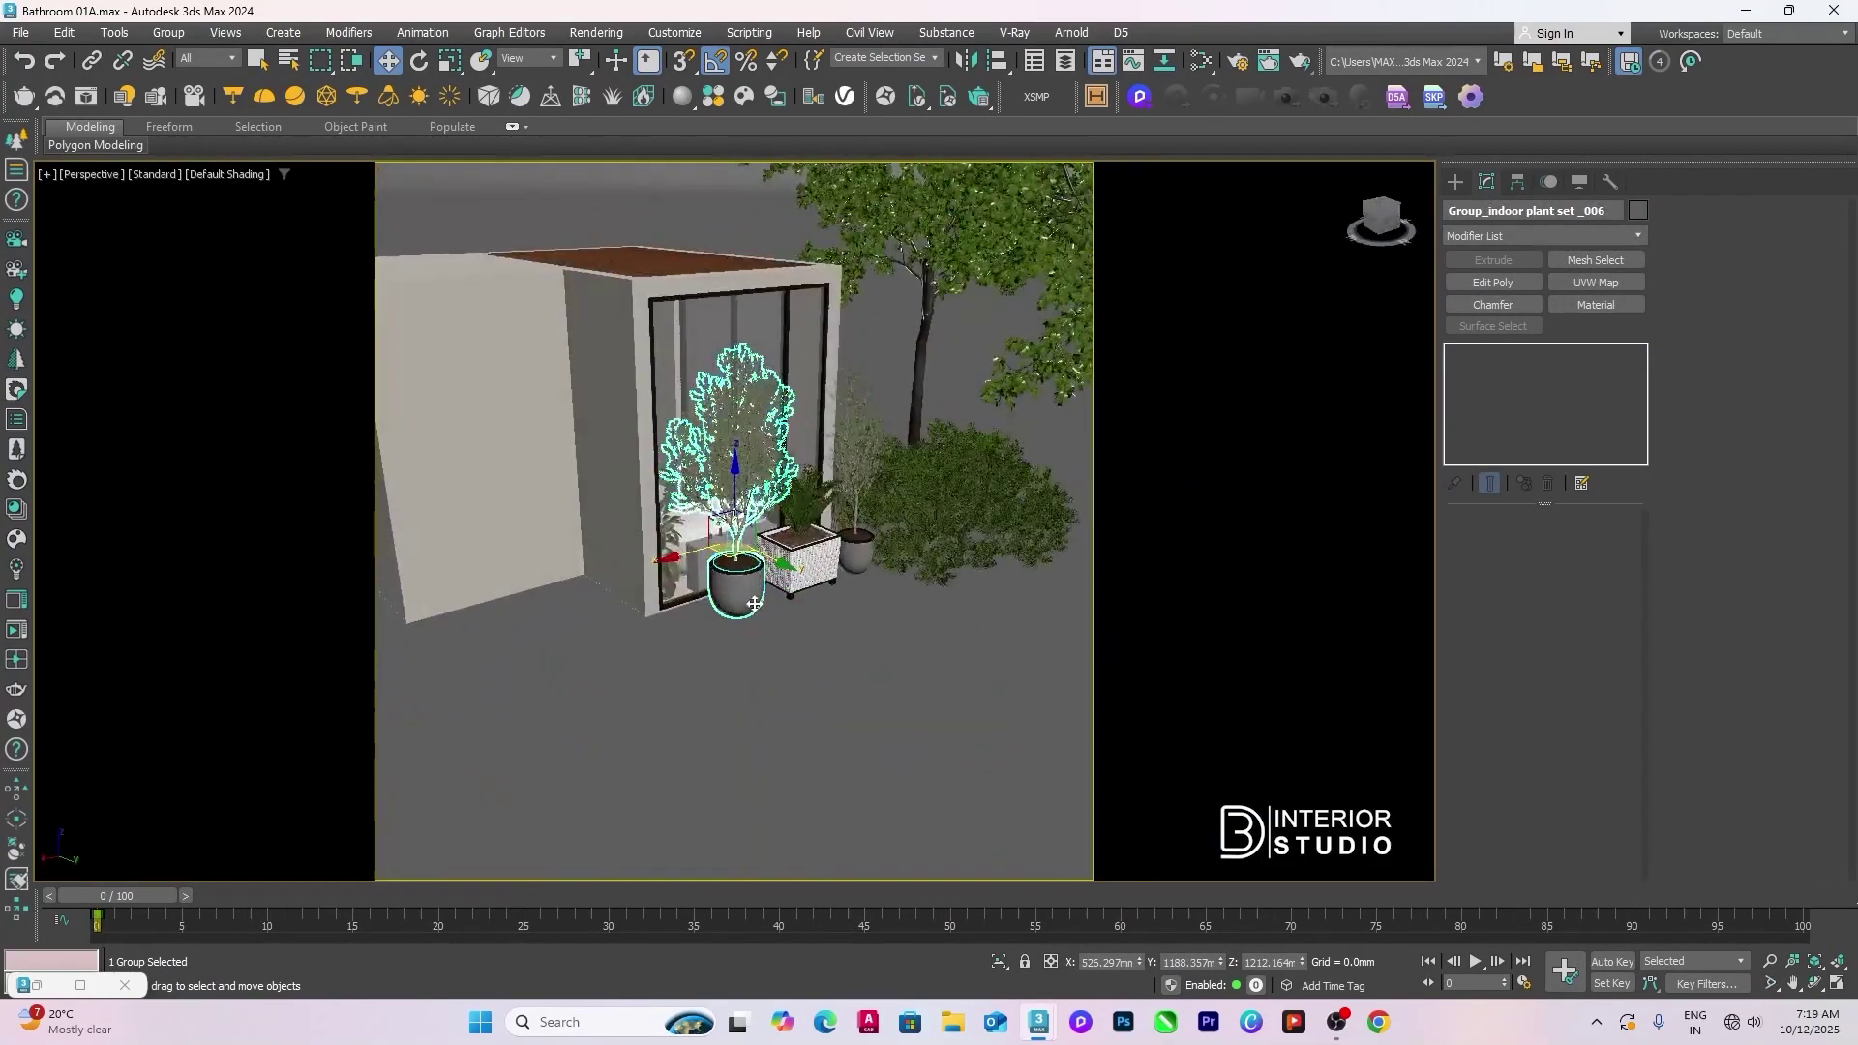
pyautogui.scroll(3, 754, 604)
pyautogui.hotkey('alt', 'a')
pyautogui.click(602, 625)
pyautogui.click(934, 664)
pyautogui.click(797, 650)
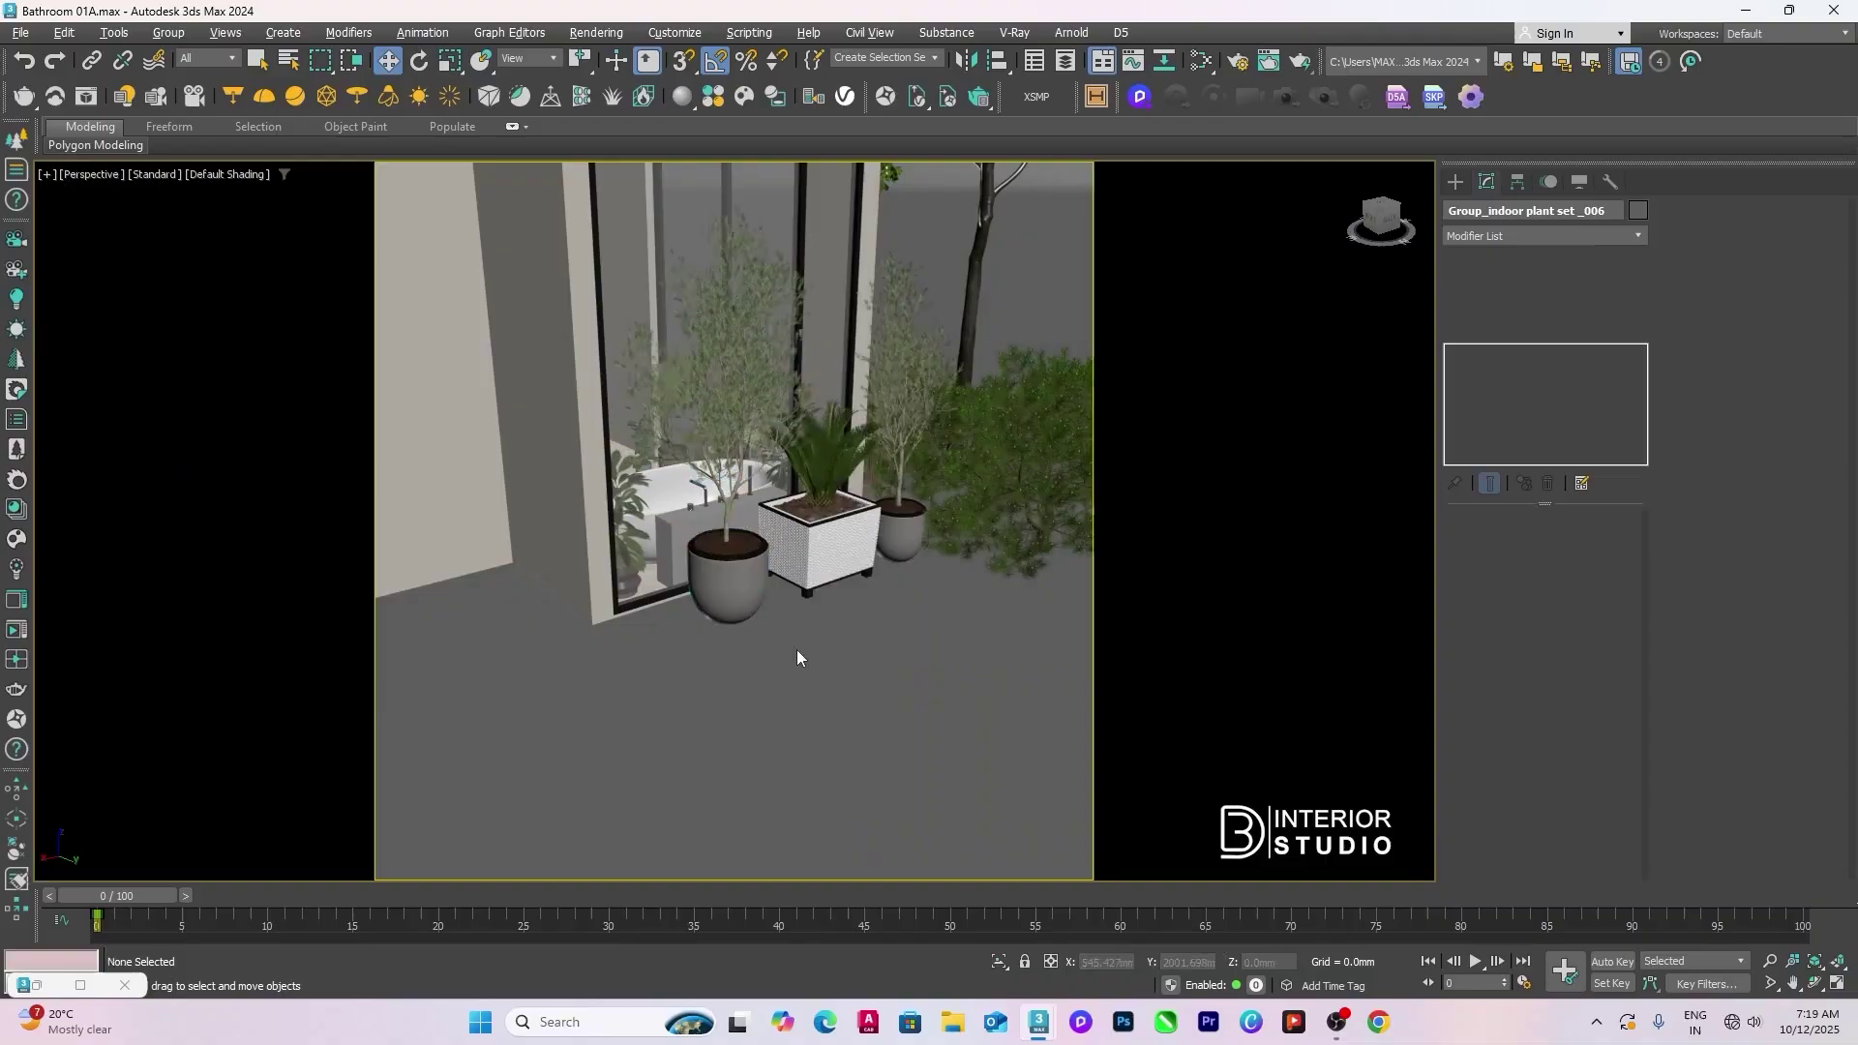
# Step: Scale the square planter down uniformly and align it vertically with the base of the bathroom wall
pyautogui.click(813, 560)
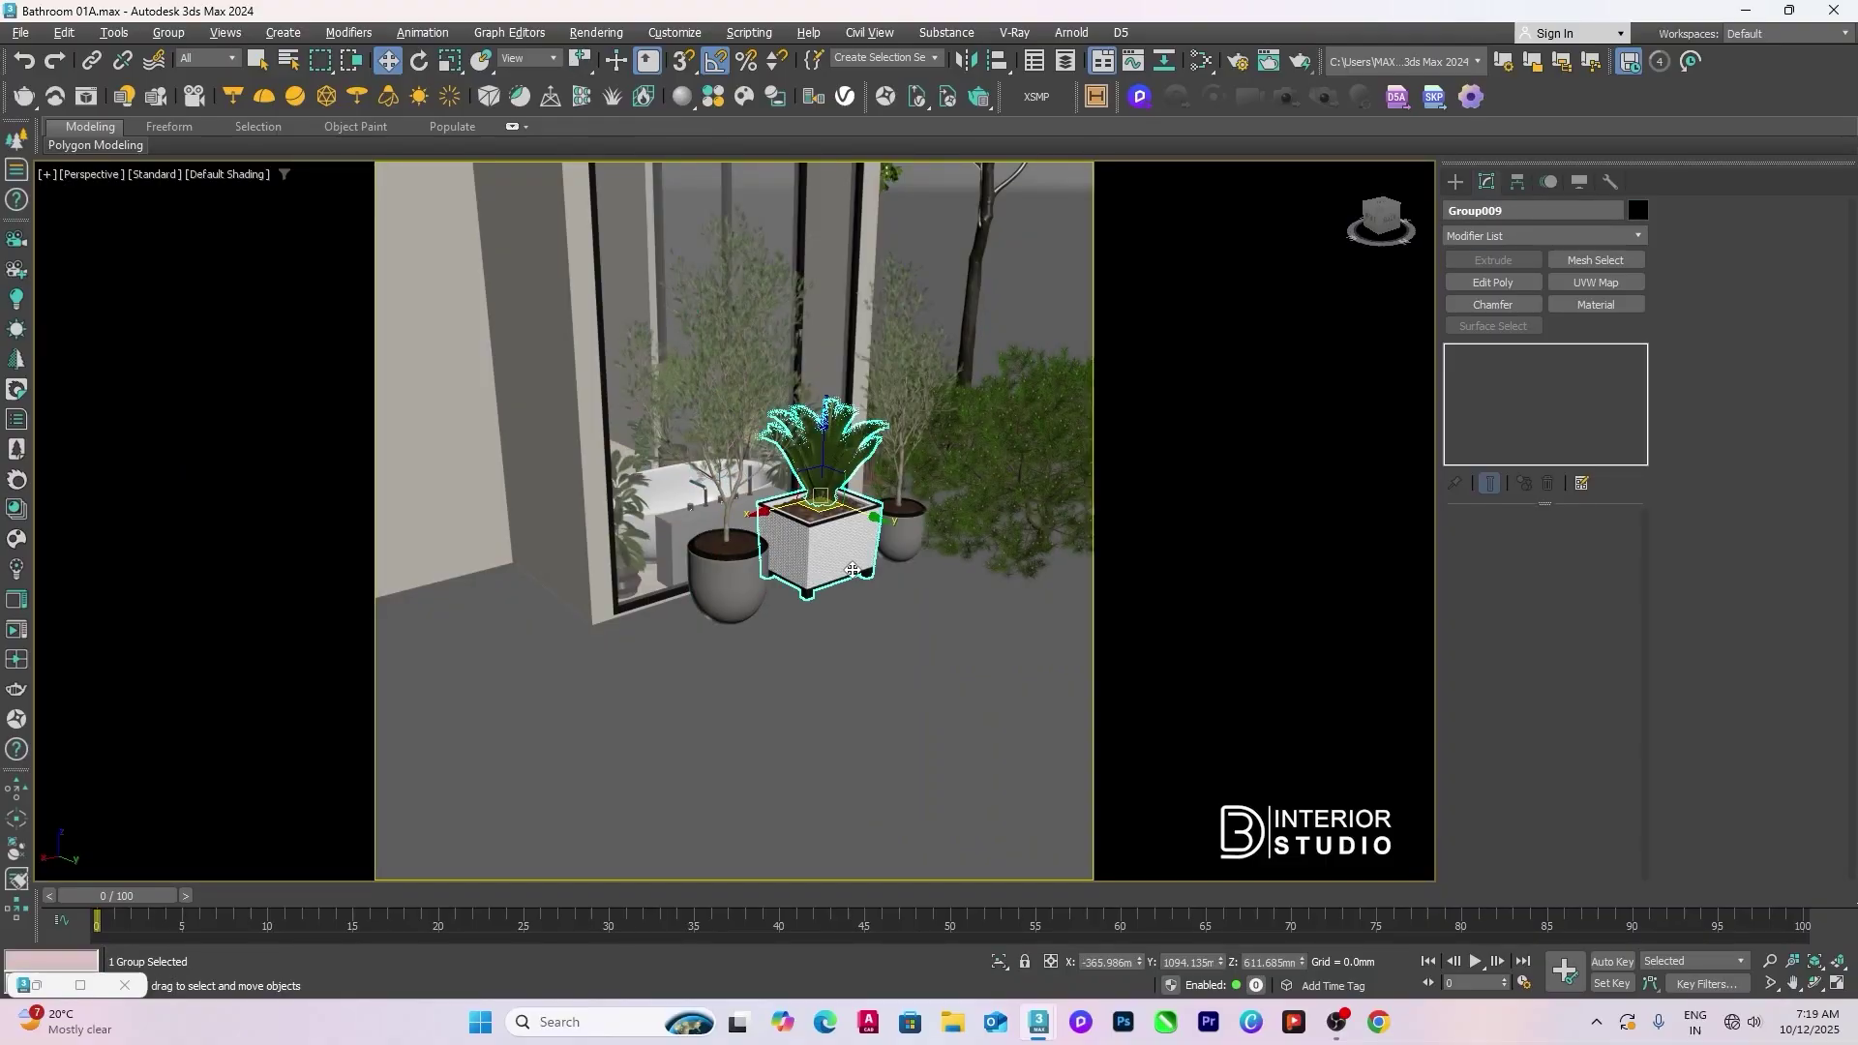
pyautogui.scroll(3, 852, 571)
pyautogui.press('F12')
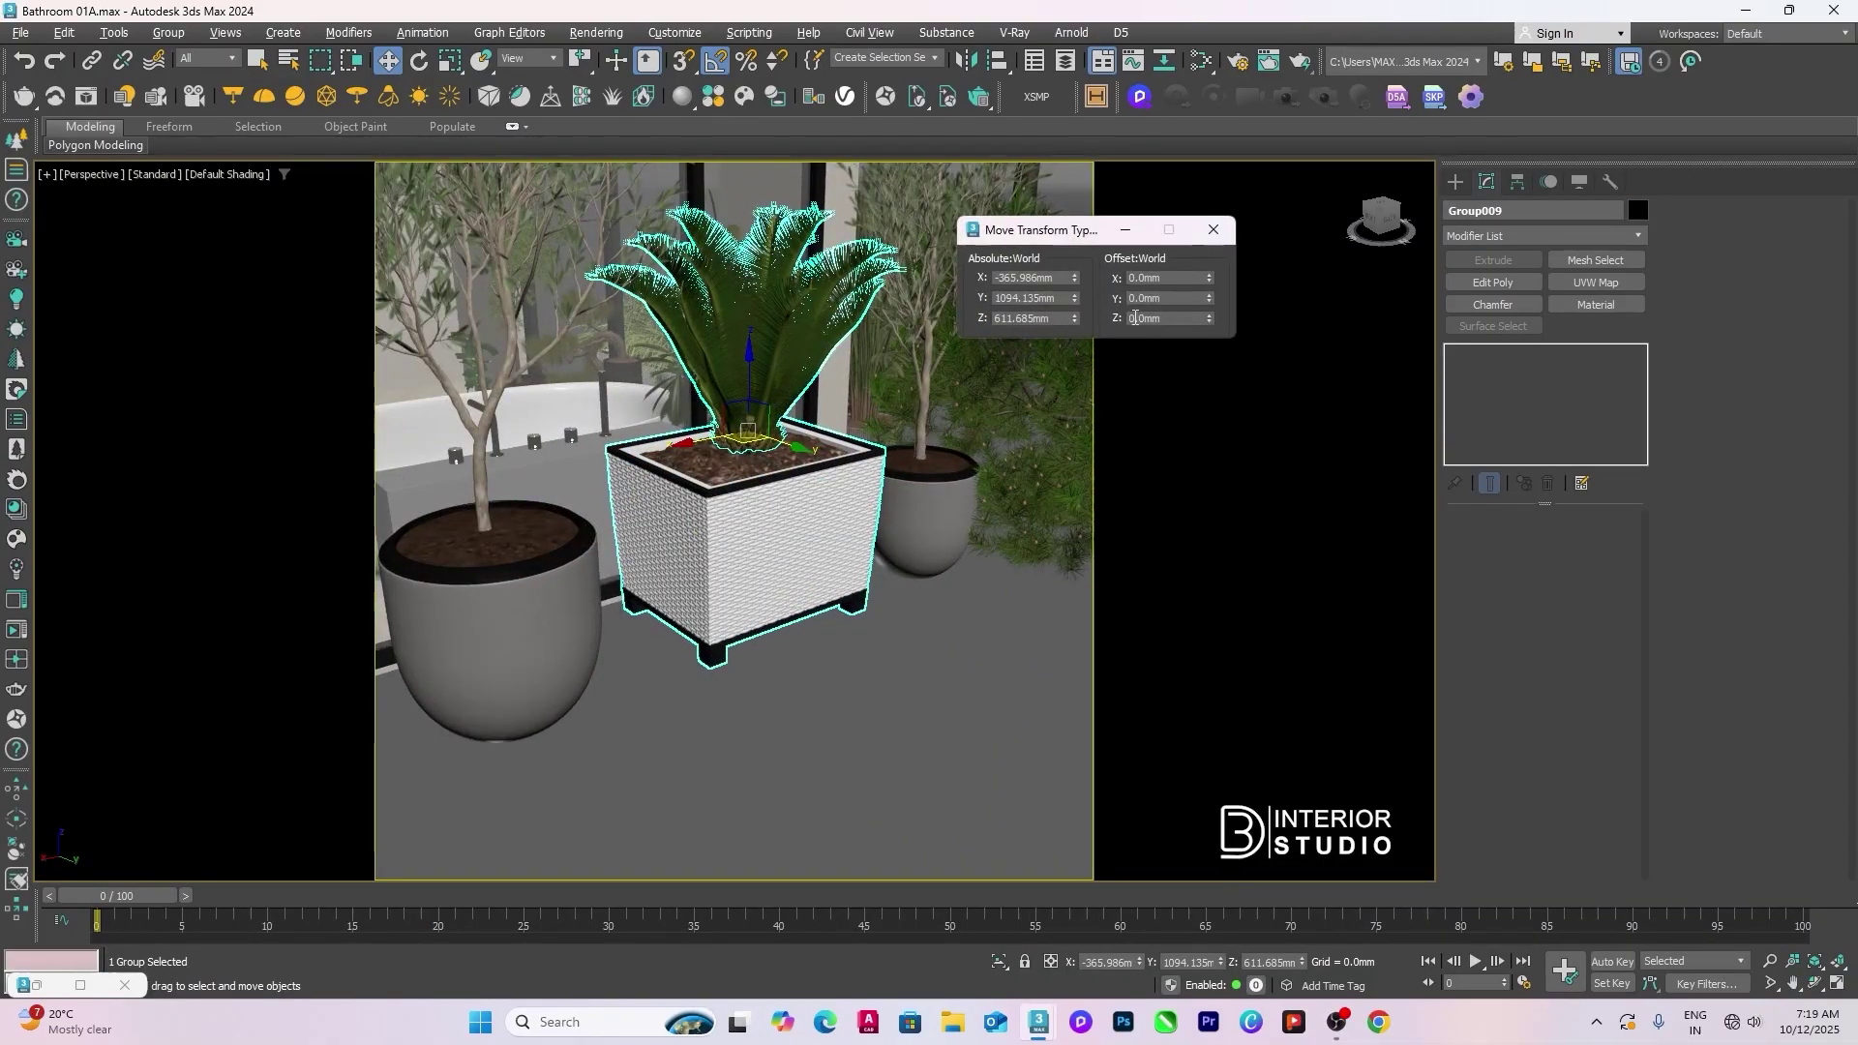
pyautogui.press('r')
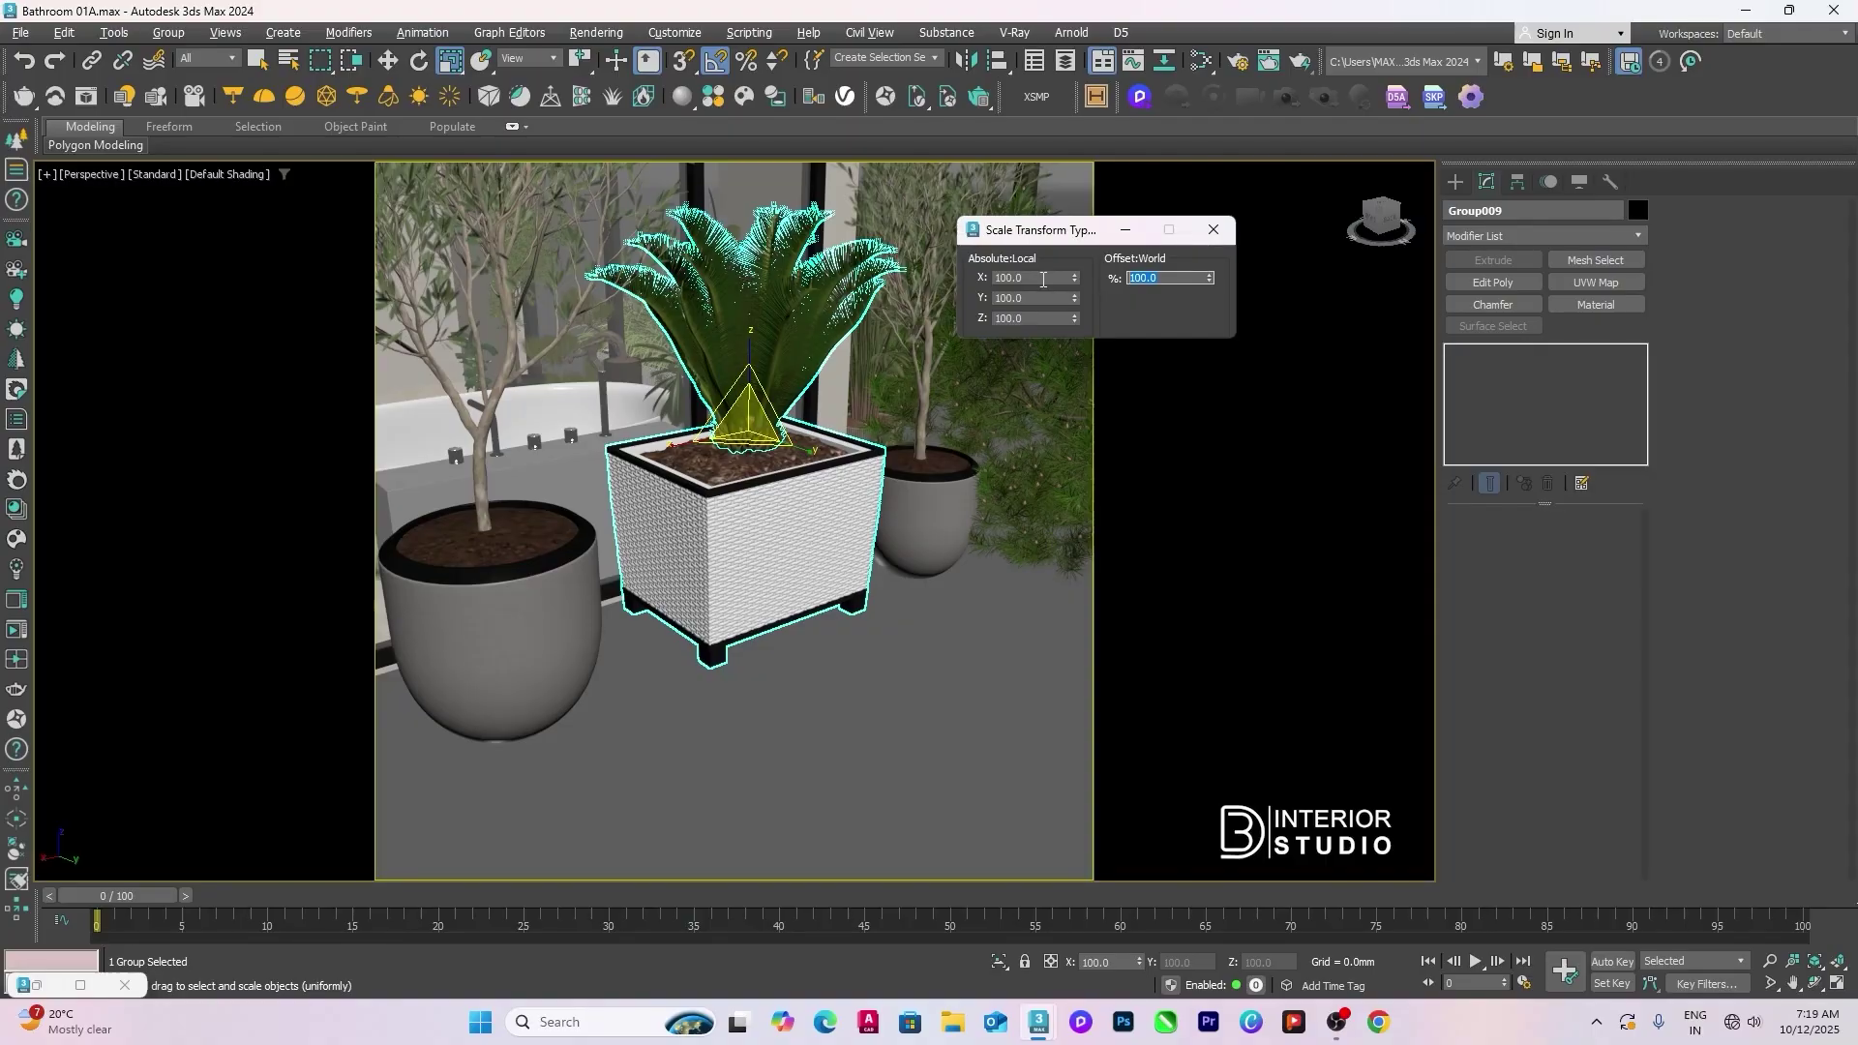
pyautogui.press('Return')
pyautogui.moveTo(785, 611); pyautogui.dragTo(1006, 600, button='middle')
pyautogui.press('w')
pyautogui.hotkey('alt', 'a')
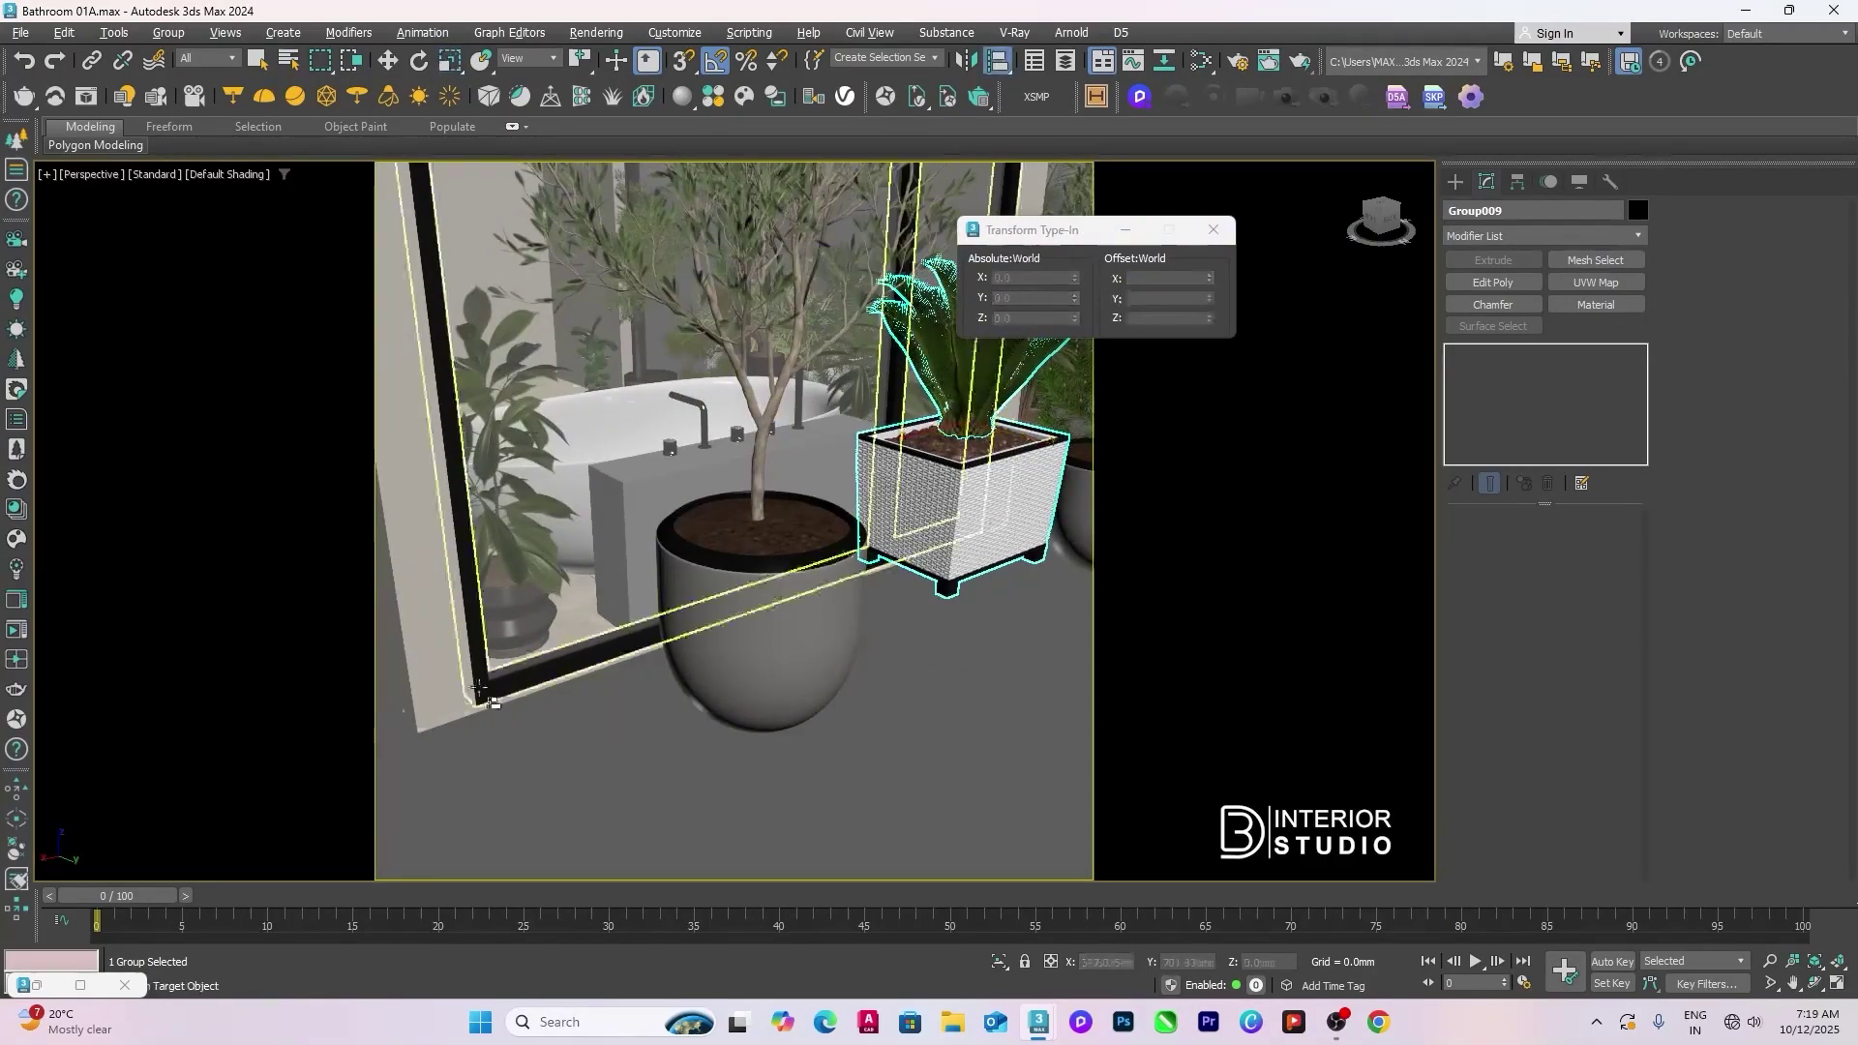
pyautogui.click(455, 673)
pyautogui.click(934, 664)
pyautogui.click(1067, 600)
# Step: Align the smaller potted tree outside the bathtub window vertically with the base of the bathroom wall
pyautogui.click(1111, 542)
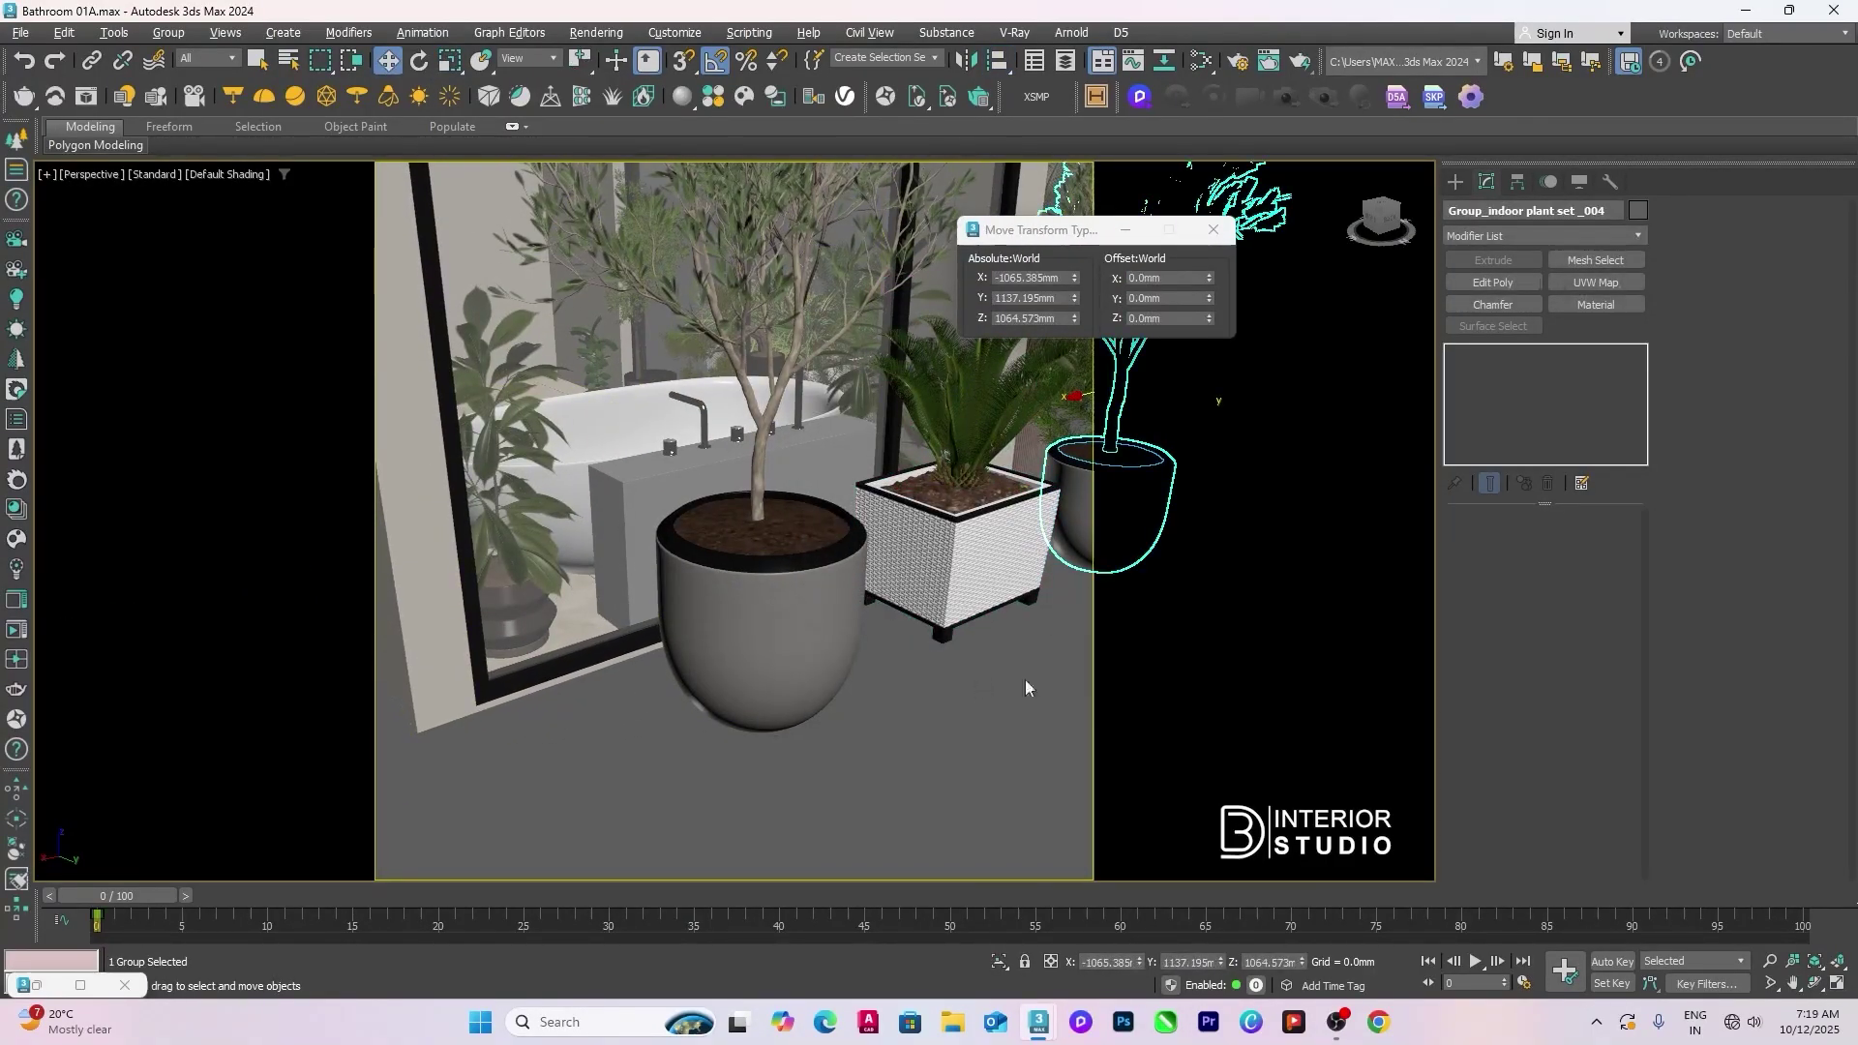
pyautogui.moveTo(1025, 679); pyautogui.dragTo(964, 719, button='middle')
pyautogui.moveTo(502, 726); pyautogui.dragTo(578, 717, button='middle')
pyautogui.hotkey('alt', 'a')
pyautogui.click(909, 700)
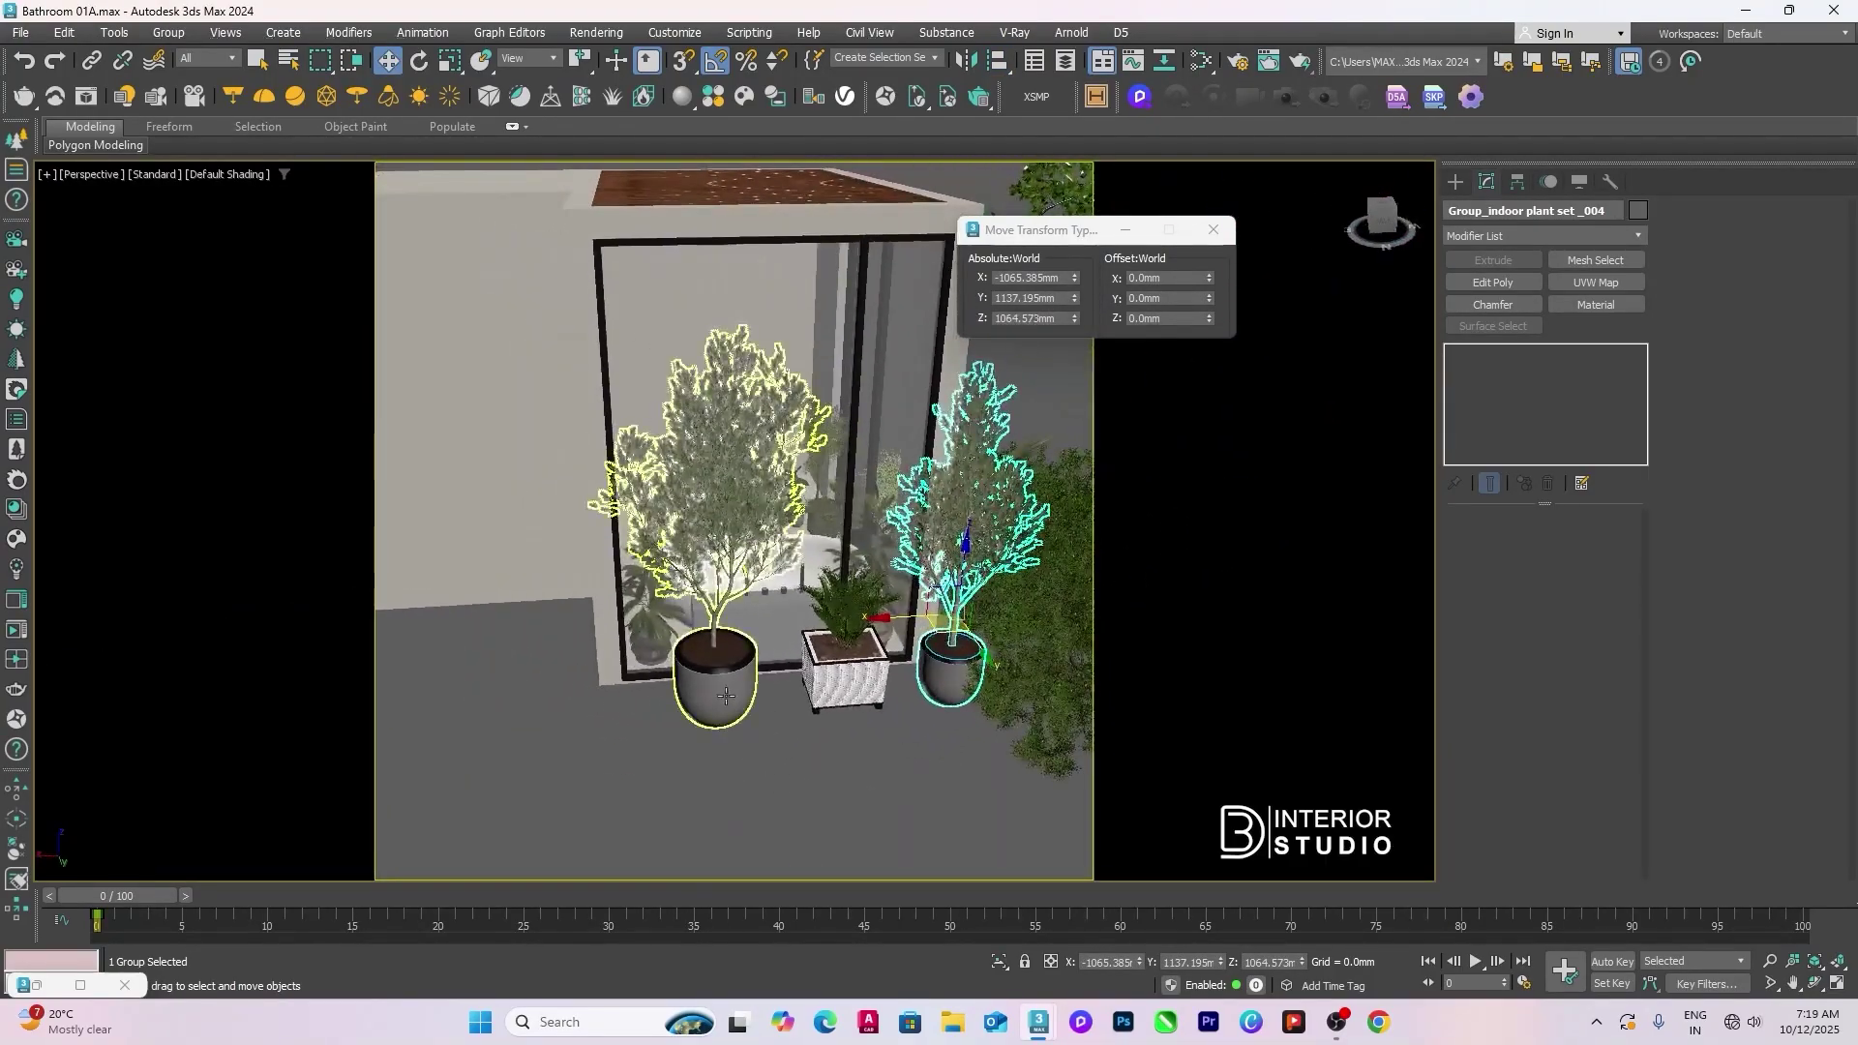
# Step: Shift the larger potted tree along the bathtub window, away from the square planter, to about X 712 mm
pyautogui.click(661, 634)
pyautogui.scroll(3, 661, 634)
pyautogui.moveTo(661, 634); pyautogui.dragTo(632, 636)
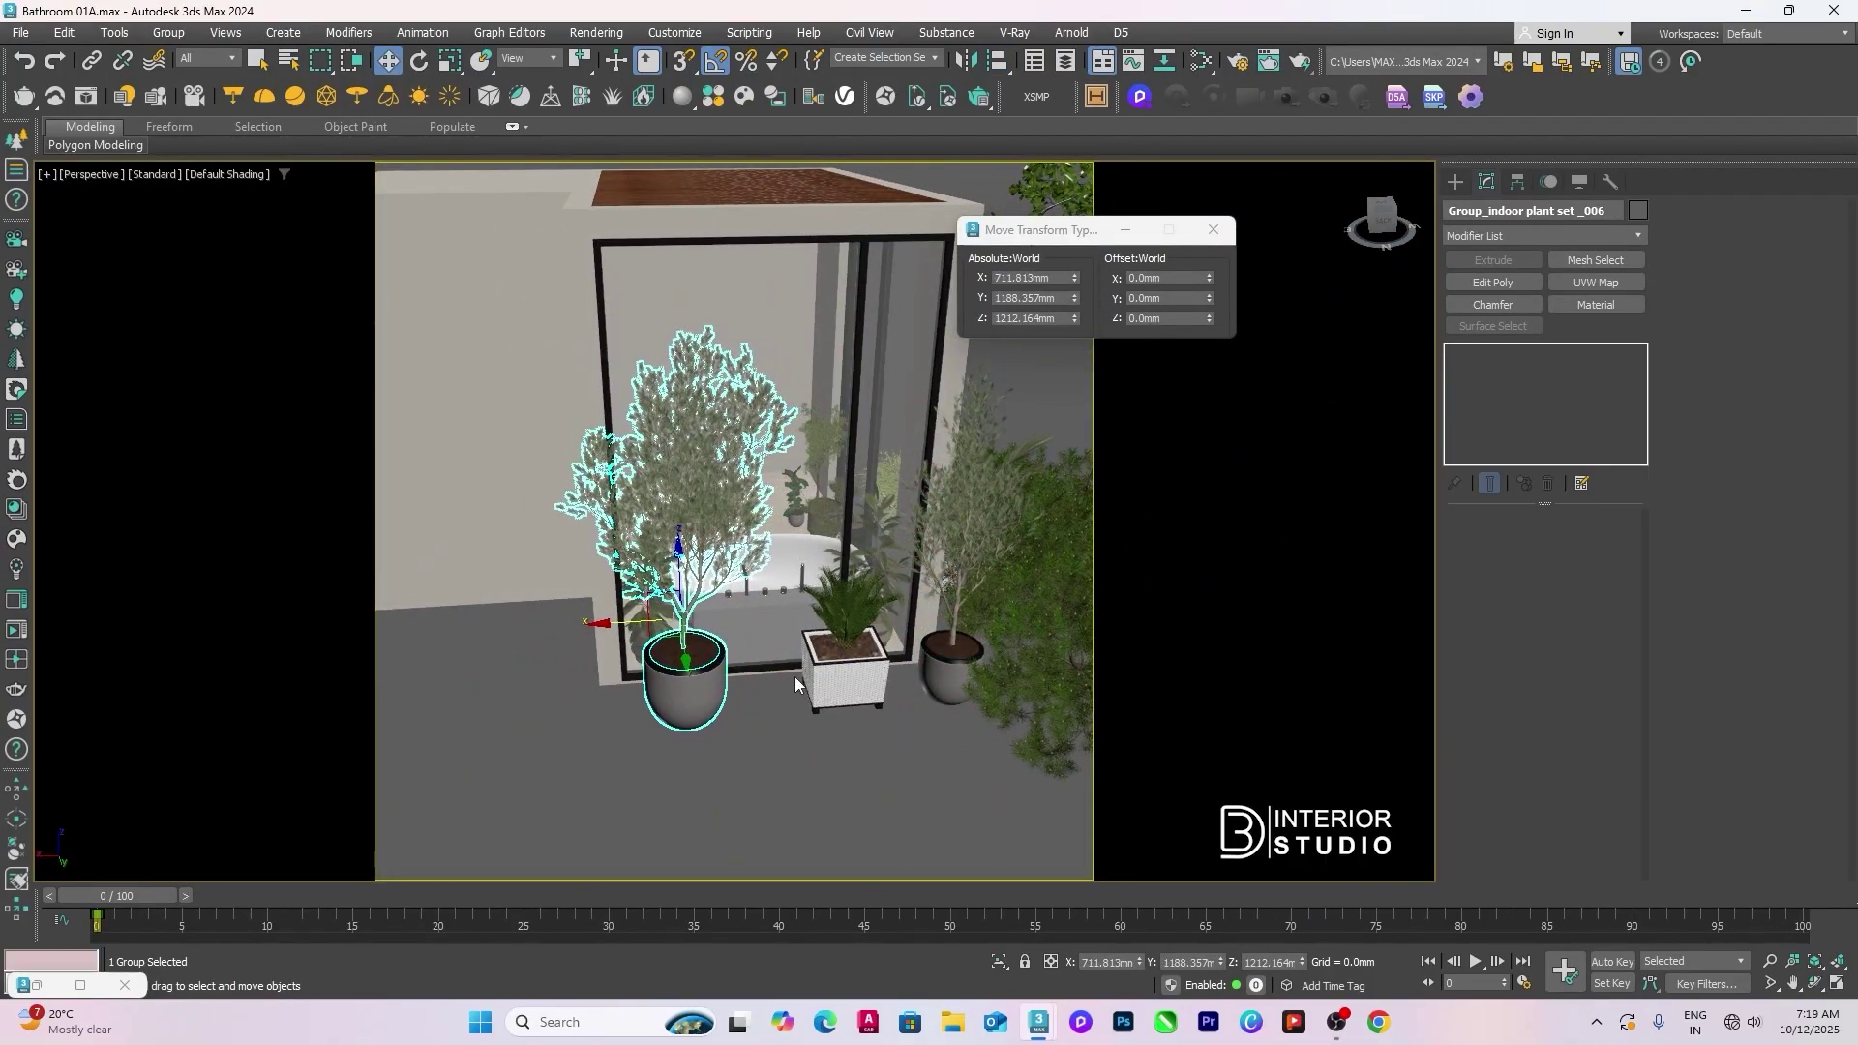
# Step: Slide the square planter to about X -10 mm and bring the smaller potted tree up beside it along the bathtub window
pyautogui.click(828, 653)
pyautogui.moveTo(828, 652); pyautogui.dragTo(774, 654)
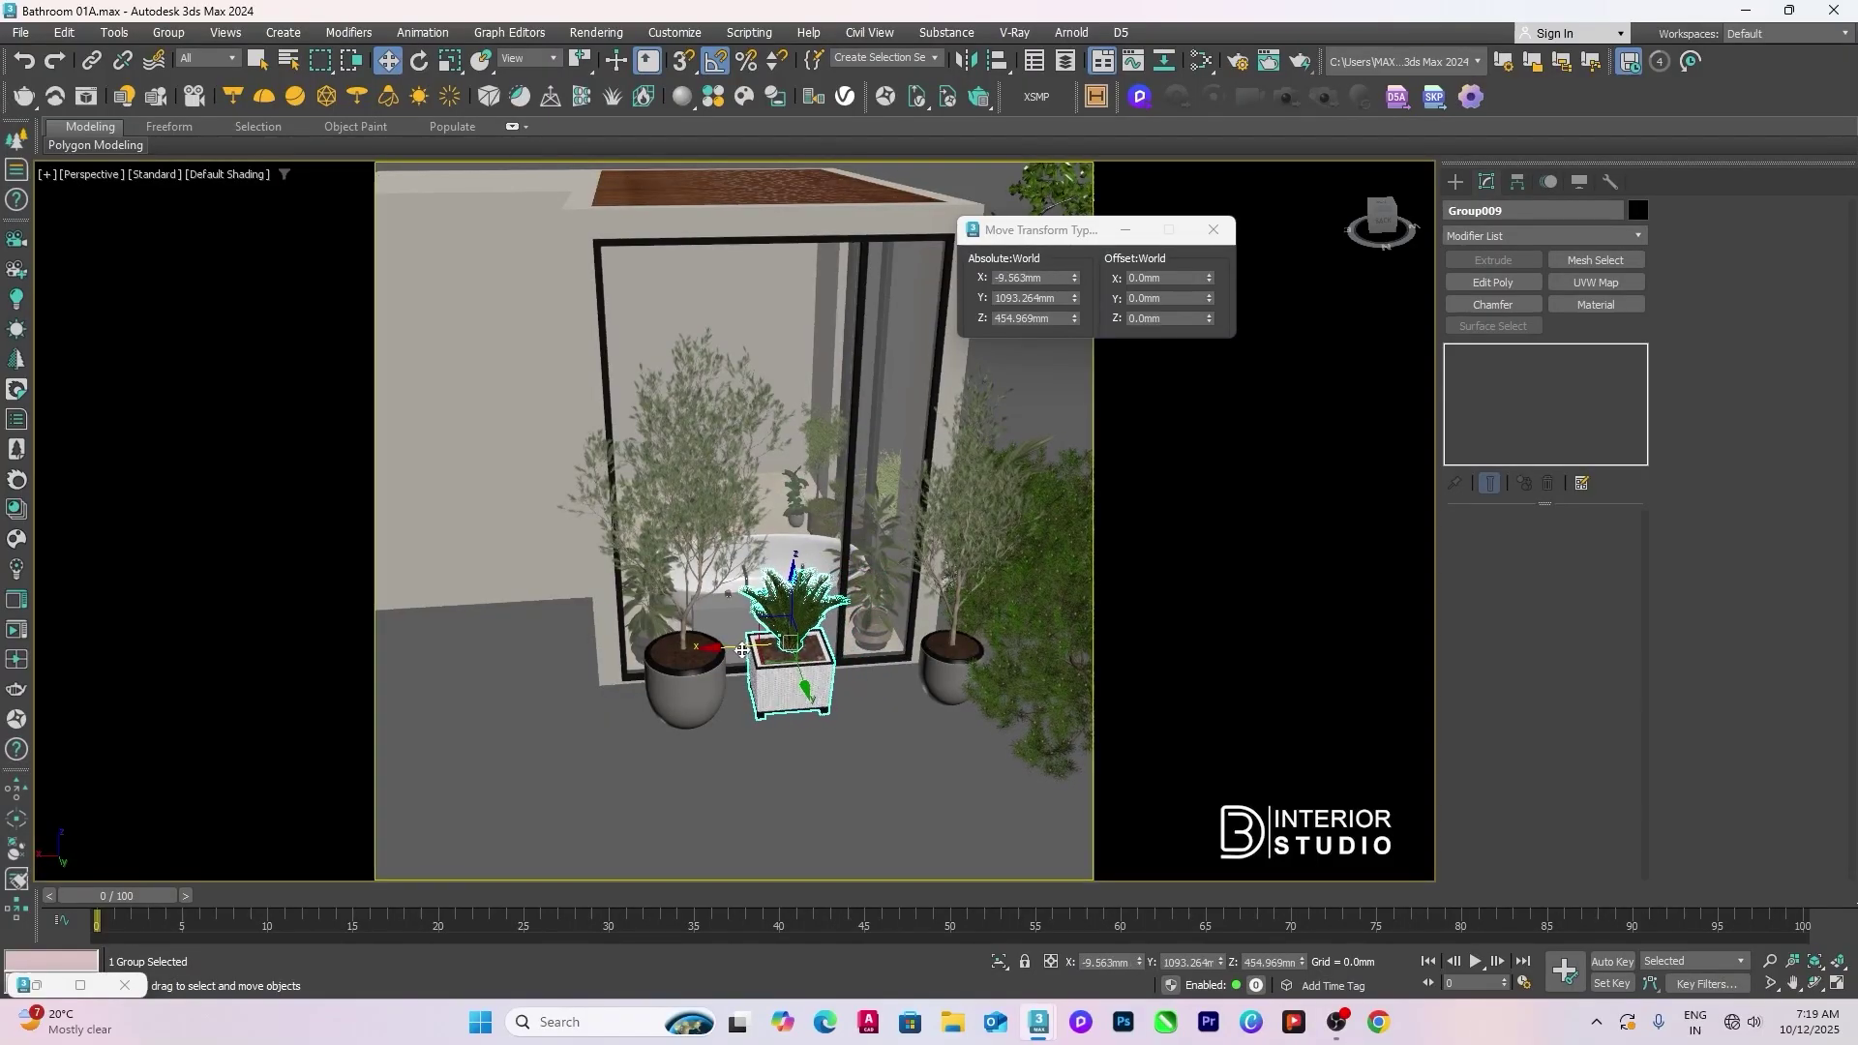
pyautogui.click(935, 662)
pyautogui.moveTo(935, 662); pyautogui.dragTo(861, 666)
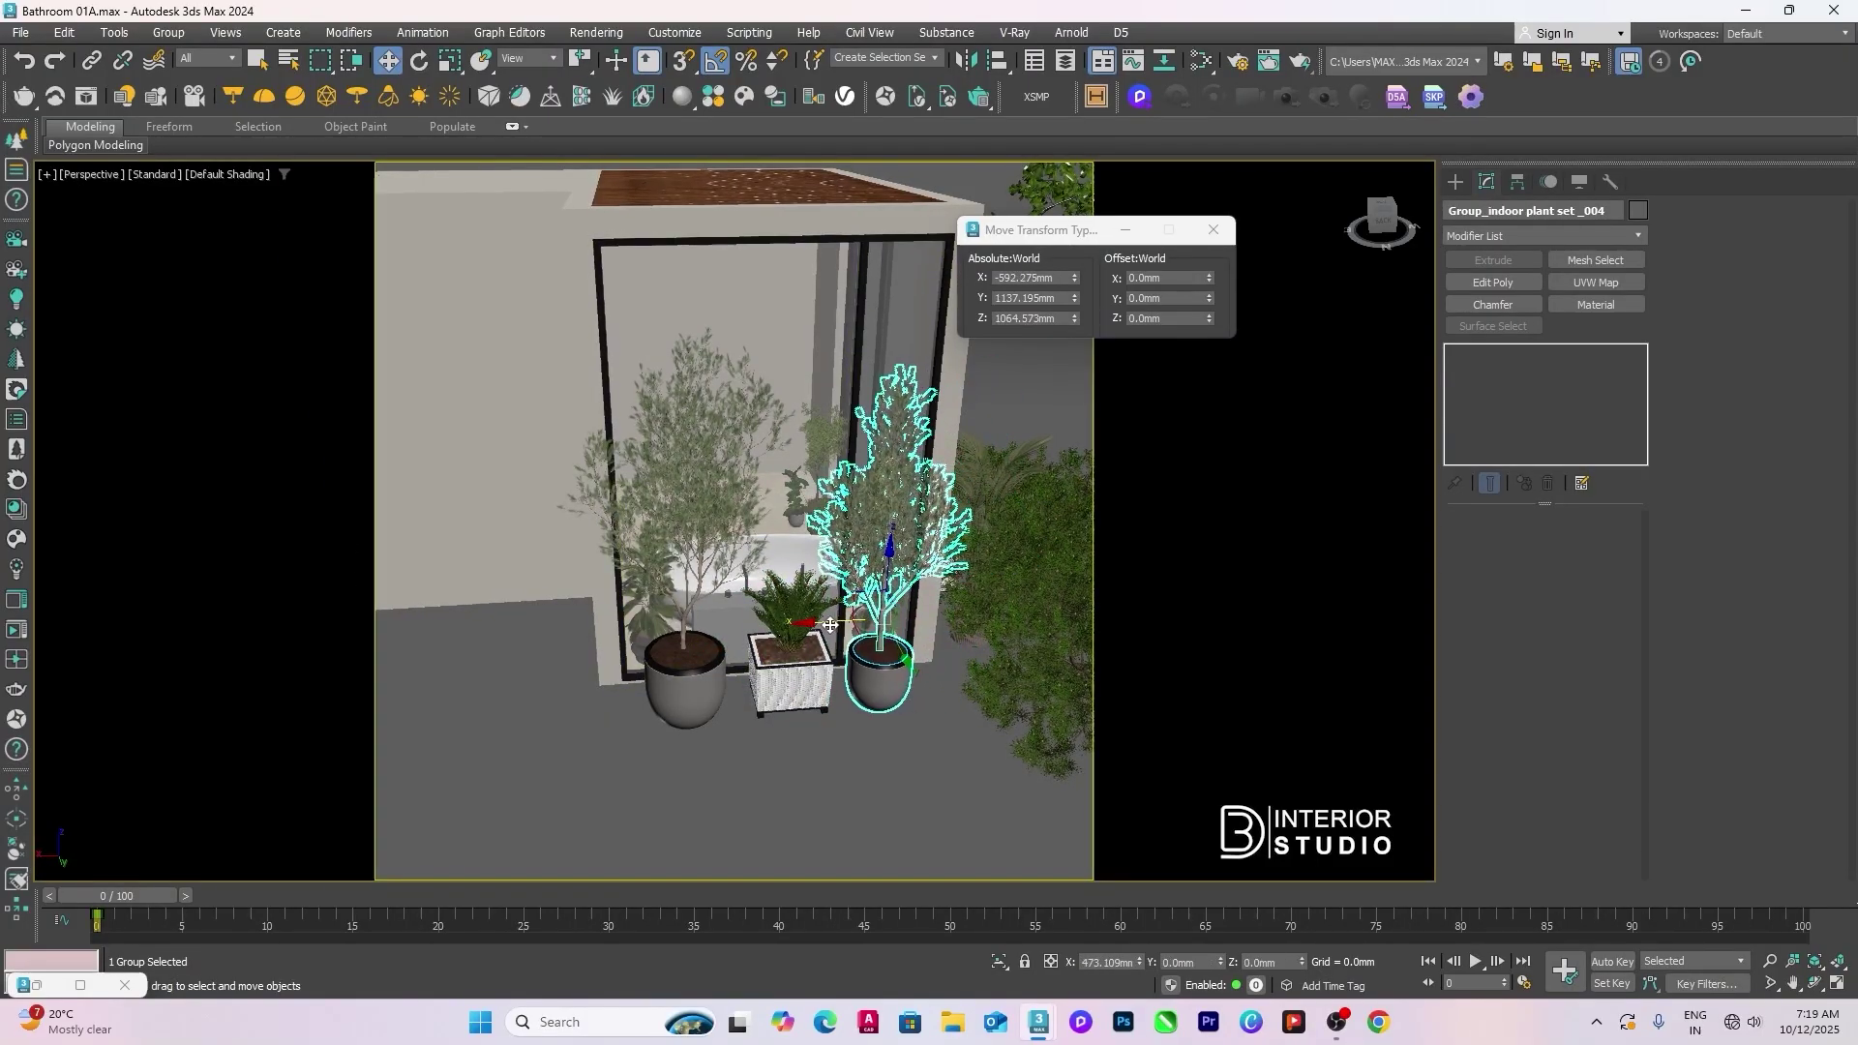
pyautogui.keyDown('alt'); pyautogui.moveTo(833, 625); pyautogui.dragTo(896, 650, button='middle'); pyautogui.keyUp('alt')
# Step: Unhide all objects, and hide the large oak tree blocking the view of the bathtub window
pyautogui.click(885, 641)
pyautogui.scroll(-3, 886, 638)
pyautogui.rightClick(898, 650)
pyautogui.click(931, 557)
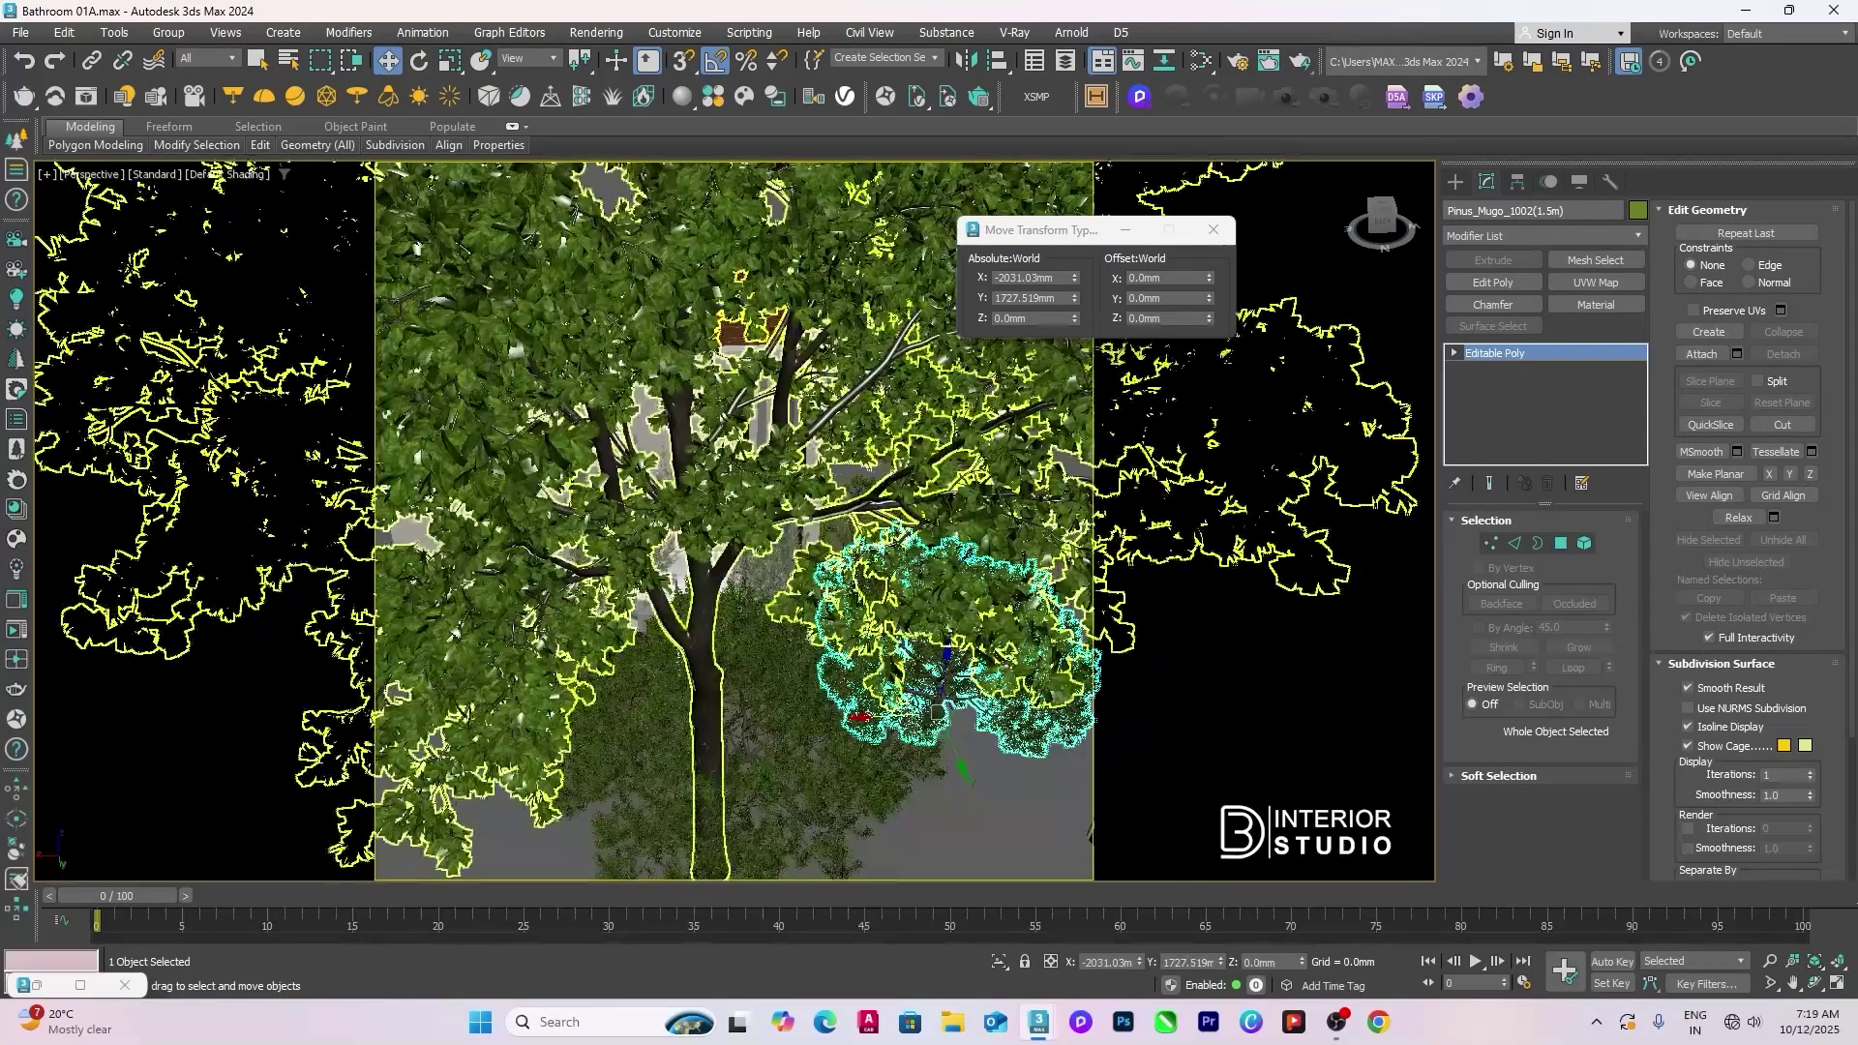
pyautogui.click(709, 708)
pyautogui.rightClick(699, 643)
pyautogui.click(745, 630)
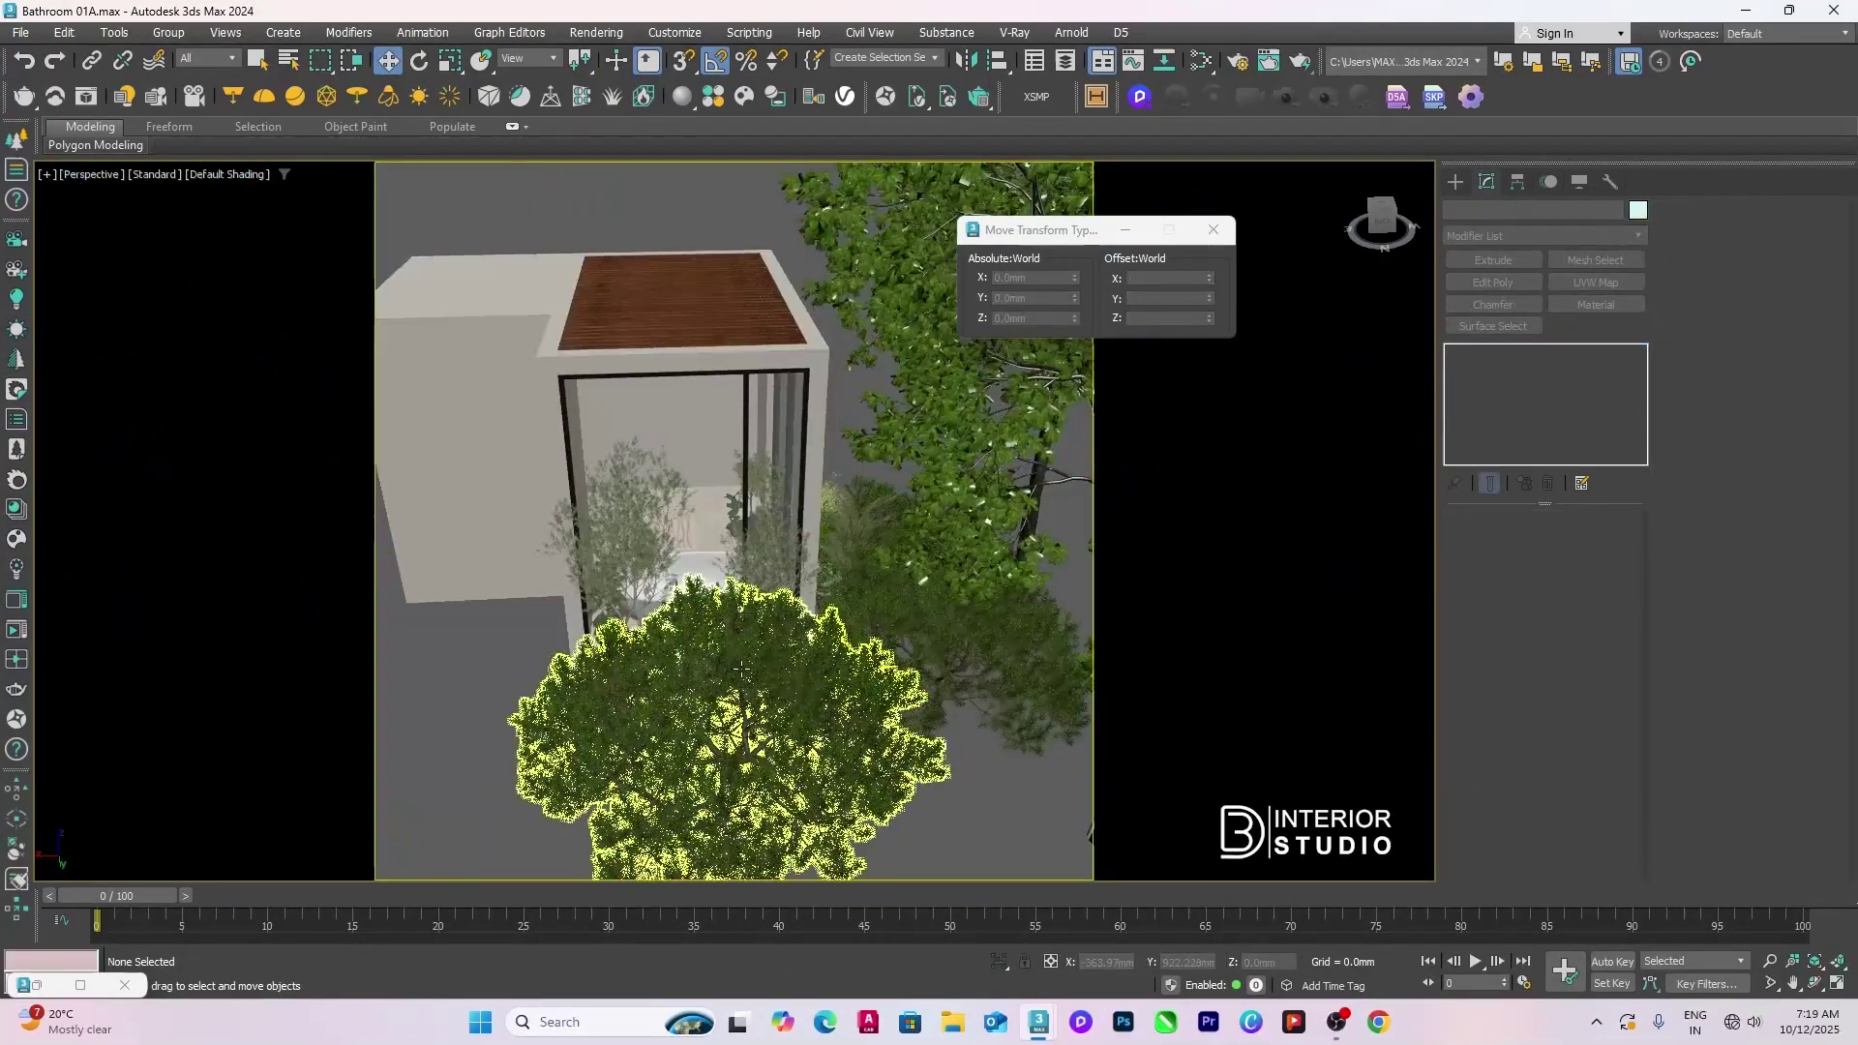
# Step: Reposition the pine bushes on the ground outside the bathtub window, in front of the potted plants
pyautogui.click(741, 668)
pyautogui.keyDown('alt'); pyautogui.moveTo(742, 669); pyautogui.dragTo(915, 605, button='middle'); pyautogui.keyUp('alt')
pyautogui.moveTo(851, 746); pyautogui.dragTo(903, 745)
pyautogui.keyDown('alt'); pyautogui.moveTo(892, 718); pyautogui.dragTo(797, 716, button='middle'); pyautogui.keyUp('alt')
pyautogui.moveTo(761, 732); pyautogui.dragTo(728, 728)
pyautogui.keyDown('alt'); pyautogui.moveTo(775, 722); pyautogui.dragTo(705, 755, button='middle'); pyautogui.keyUp('alt')
# Step: Hide the 14 m oak tree and shift the pine bush near the building's corner
pyautogui.click(791, 704)
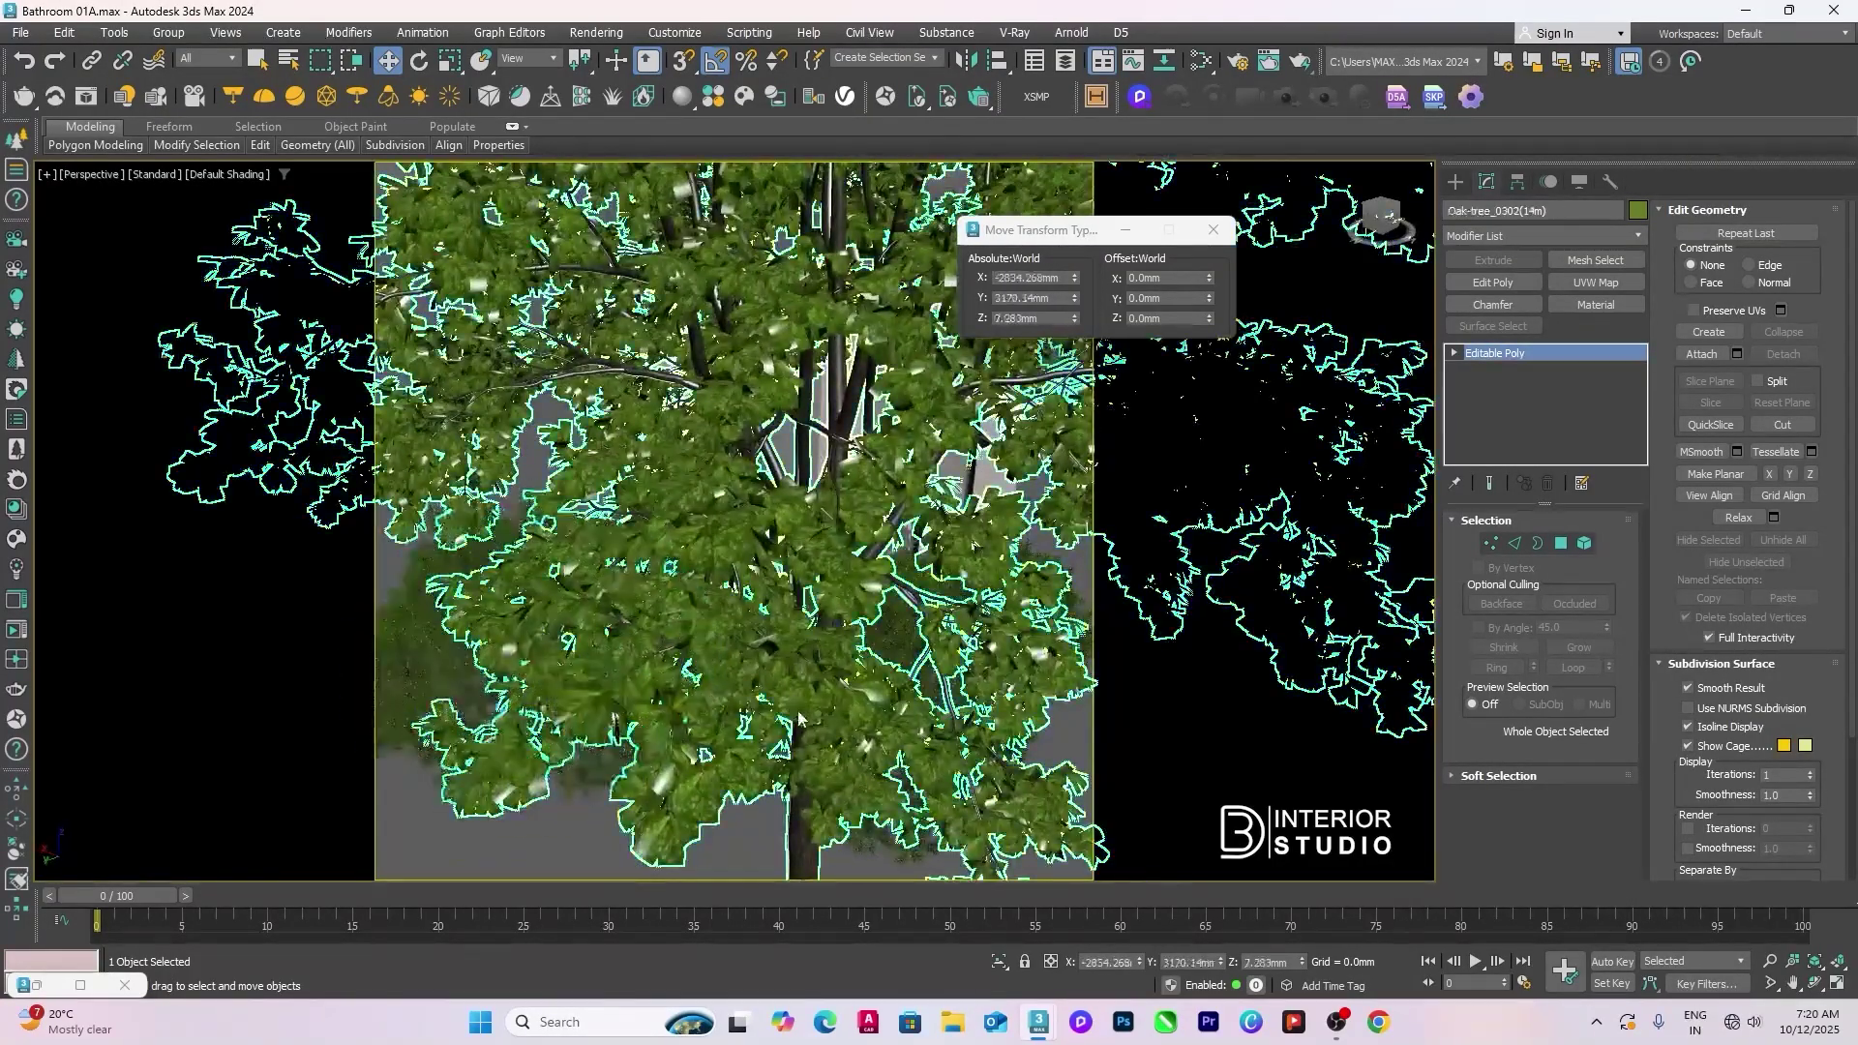
pyautogui.rightClick(792, 705)
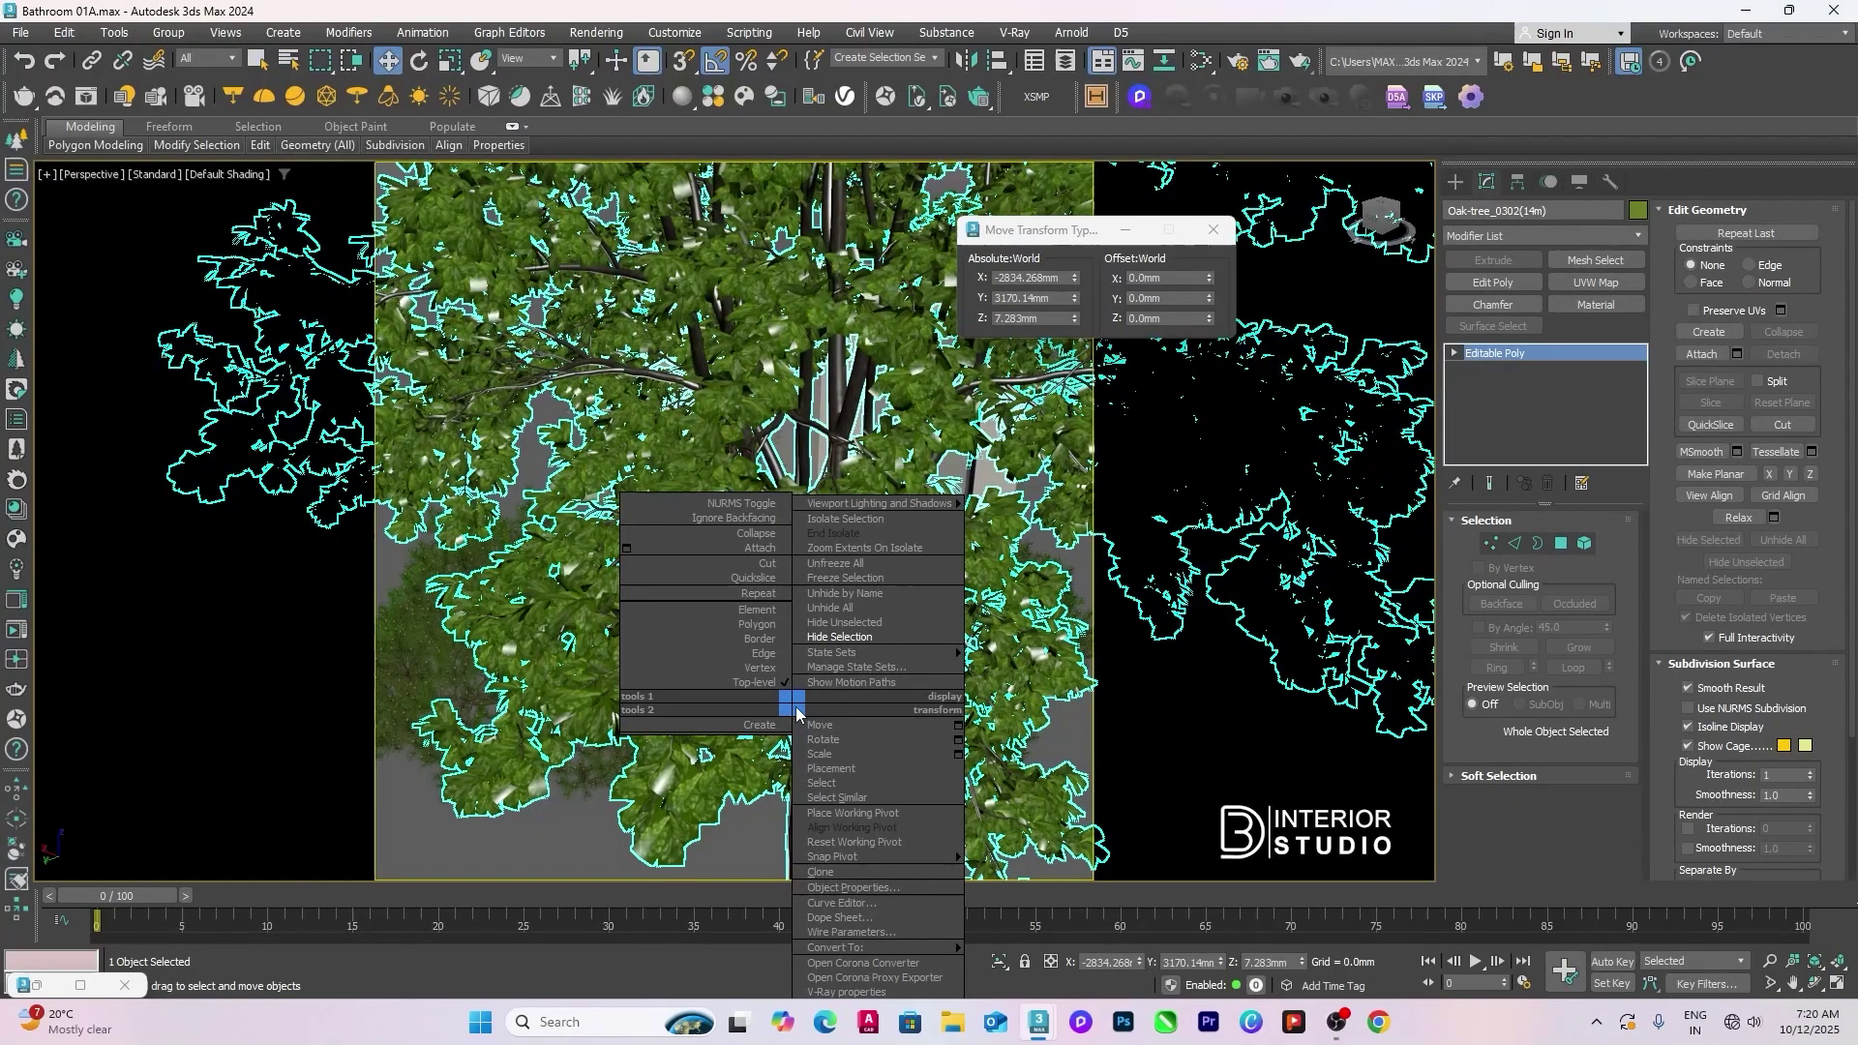
pyautogui.click(863, 641)
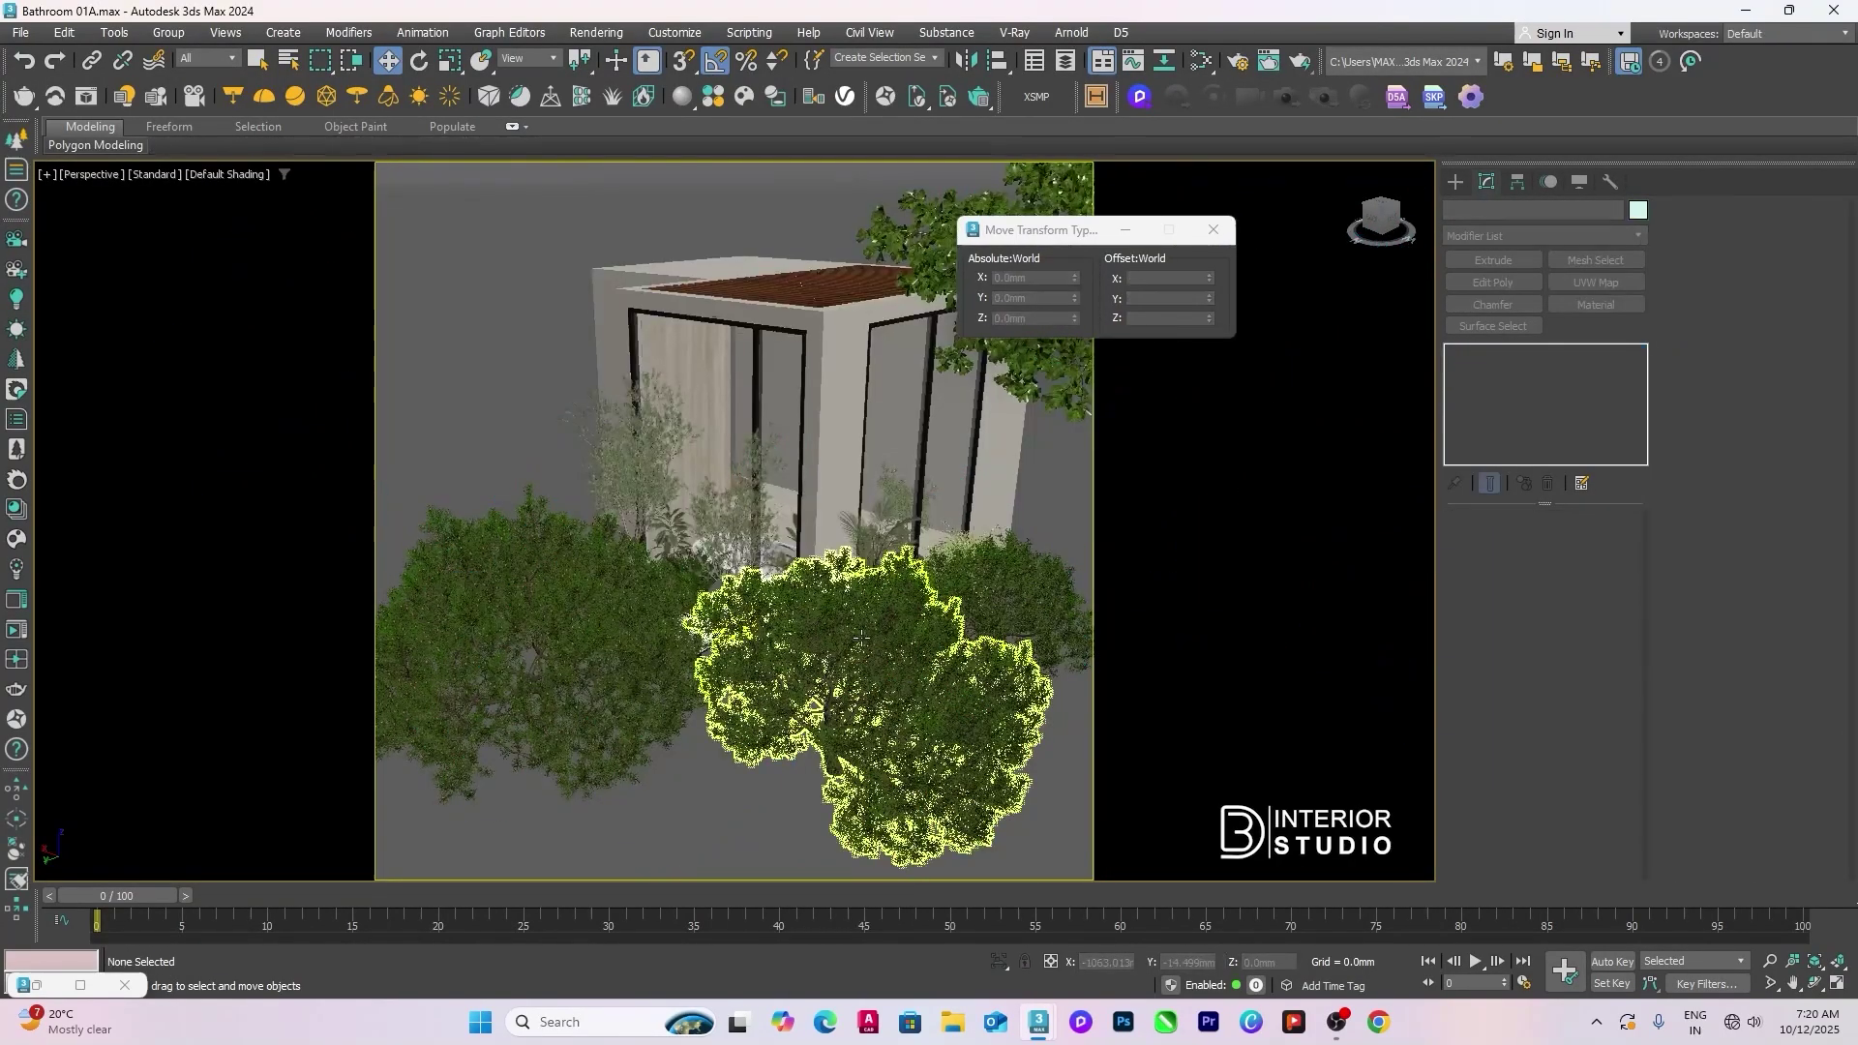
pyautogui.click(797, 668)
pyautogui.keyDown('alt'); pyautogui.moveTo(797, 668); pyautogui.dragTo(828, 644, button='middle'); pyautogui.keyUp('alt')
# Step: Hide the remaining oak tree and move the 1.1 m pine bush outside the side window to about X -2300, Y -332 mm
pyautogui.click(874, 683)
pyautogui.click(906, 704)
pyautogui.rightClick(905, 706)
pyautogui.click(932, 636)
pyautogui.click(932, 688)
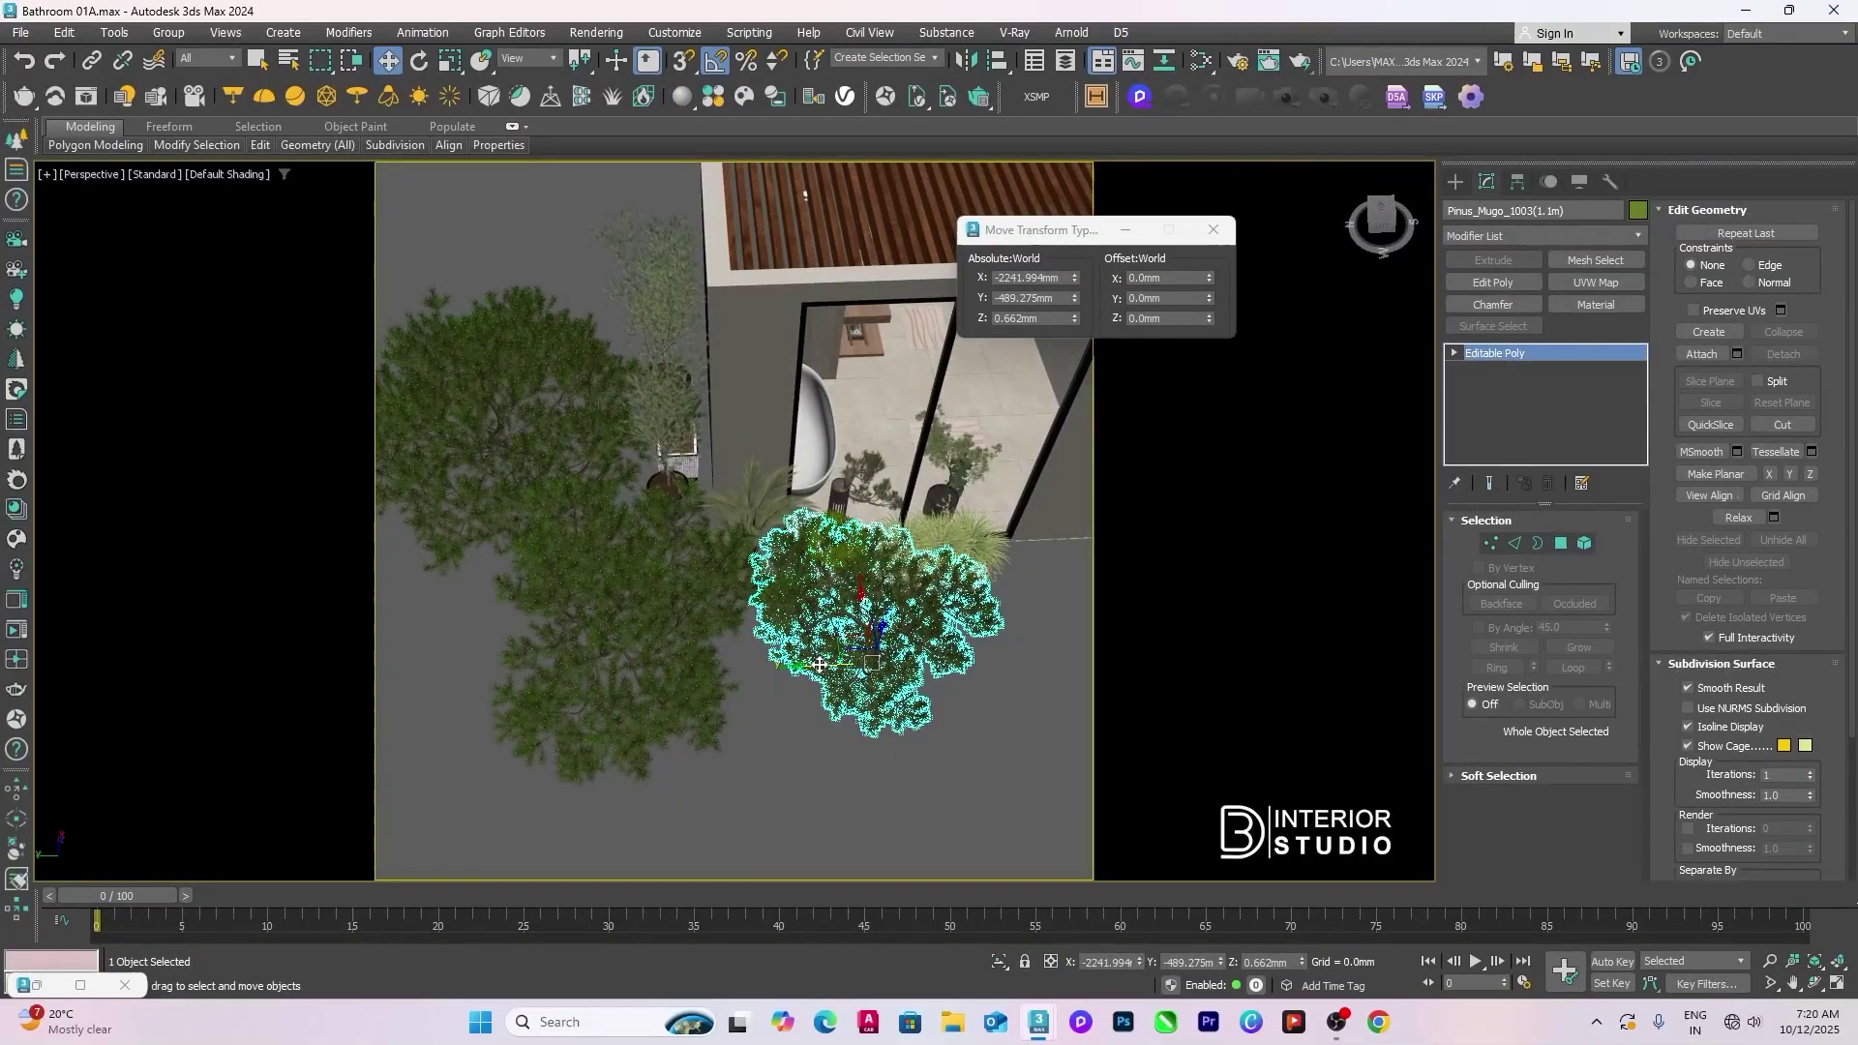
pyautogui.moveTo(820, 665); pyautogui.dragTo(801, 666)
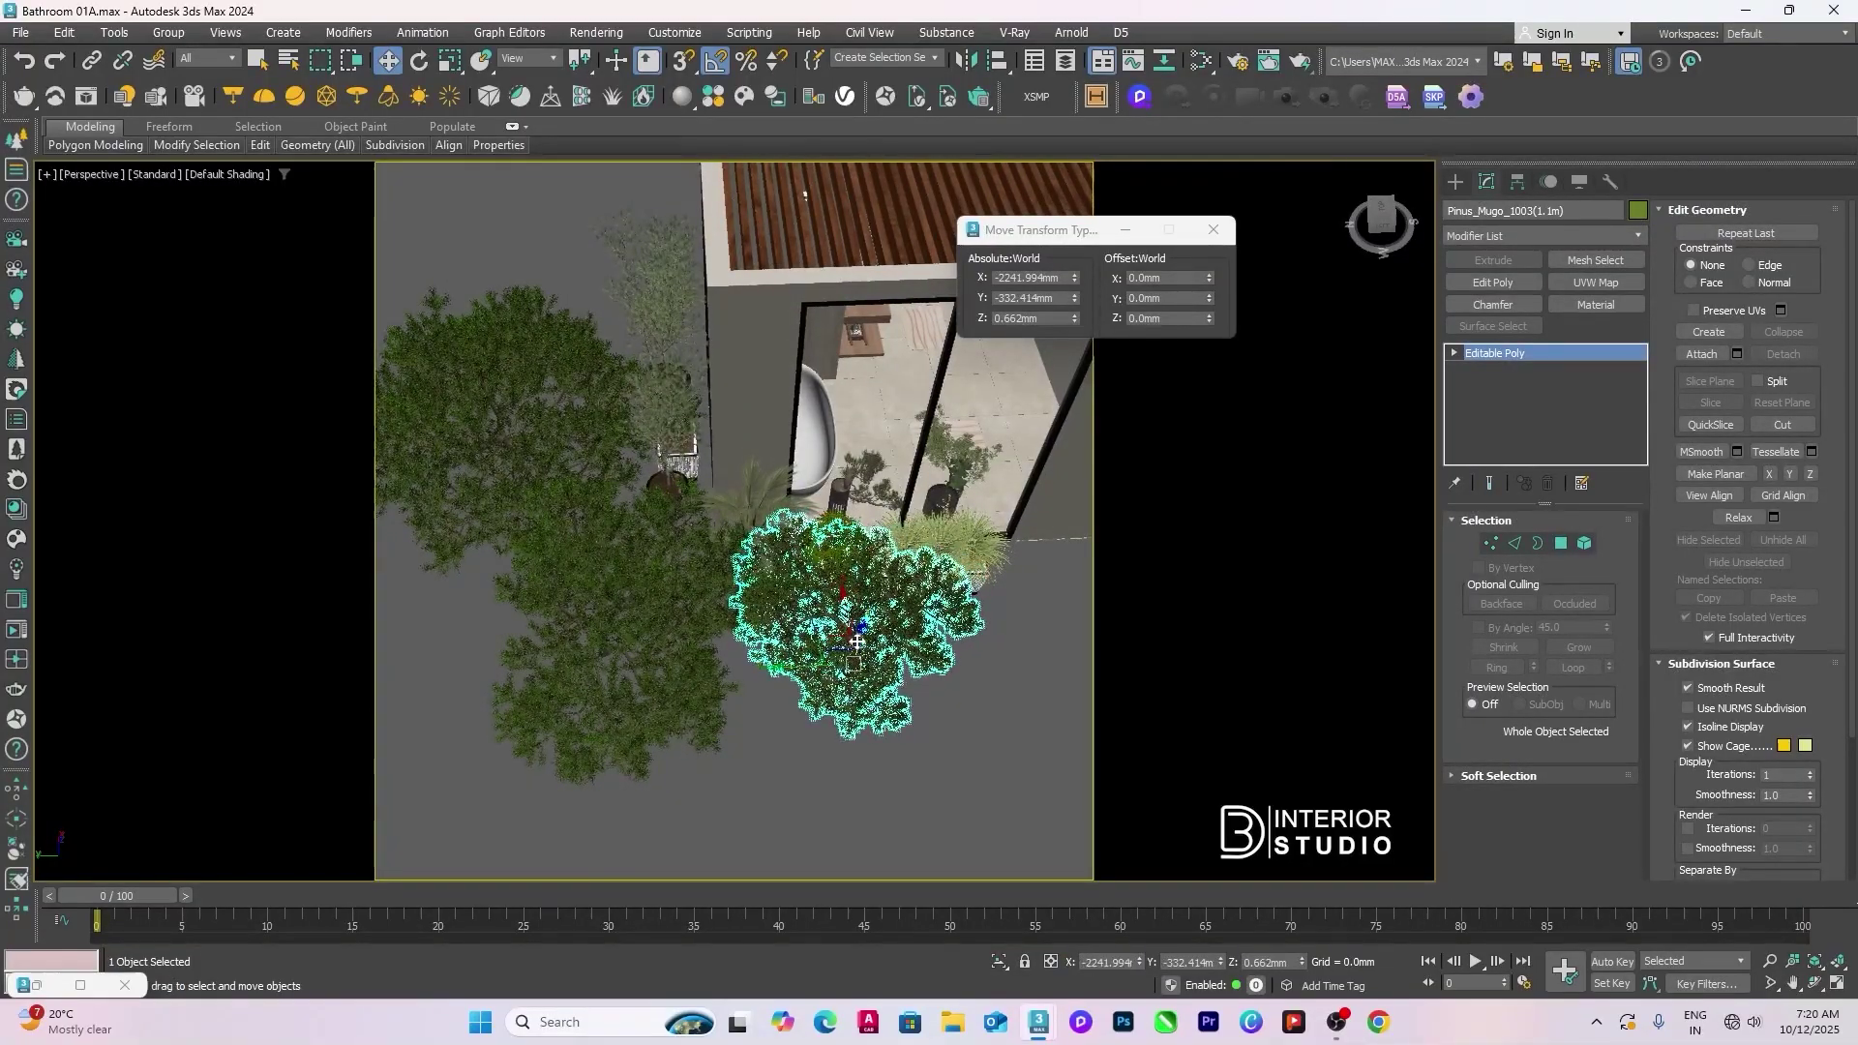
# Step: Hide the two pine bushes covering the planters outside the side window
pyautogui.keyDown('ctrl'); pyautogui.click(671, 624); pyautogui.keyUp('ctrl')
pyautogui.rightClick(671, 624)
pyautogui.click(706, 561)
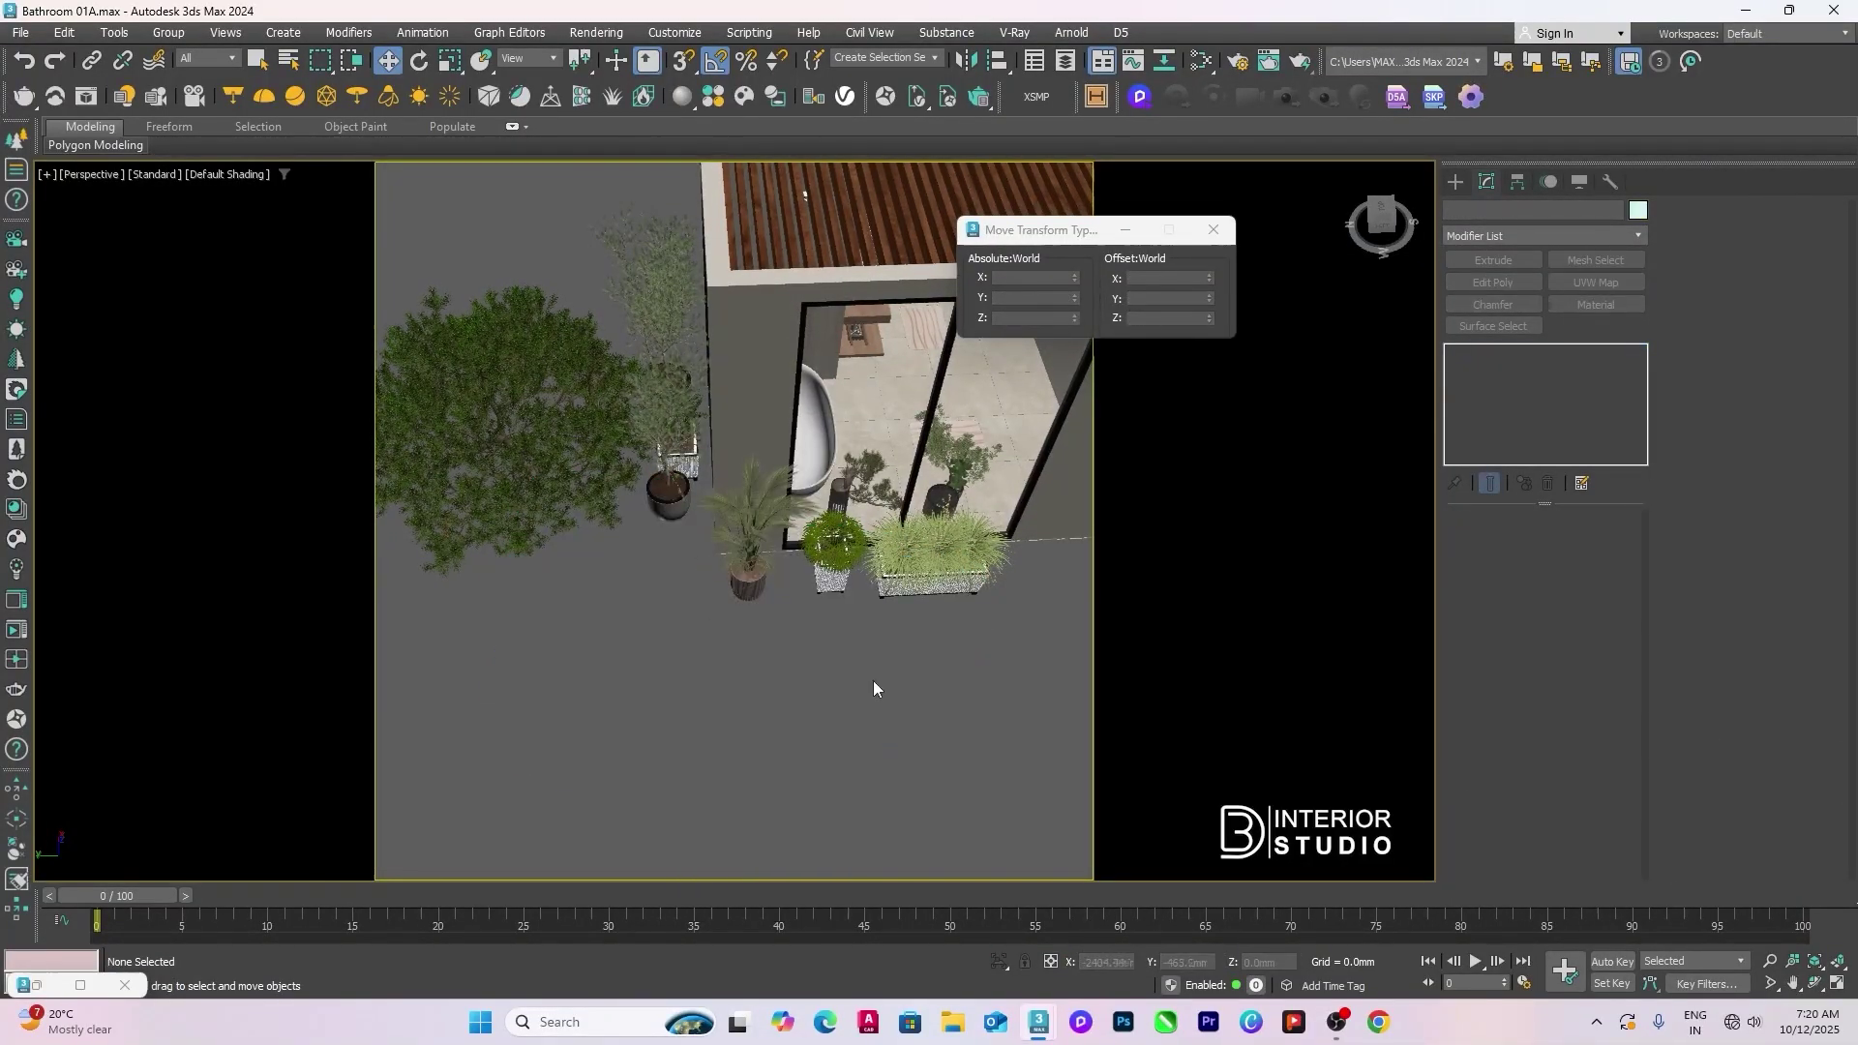
# Step: Adjust the spacing of the potted palm, the small square planter and the long grass planter along the side window
pyautogui.click(745, 562)
pyautogui.press('z')
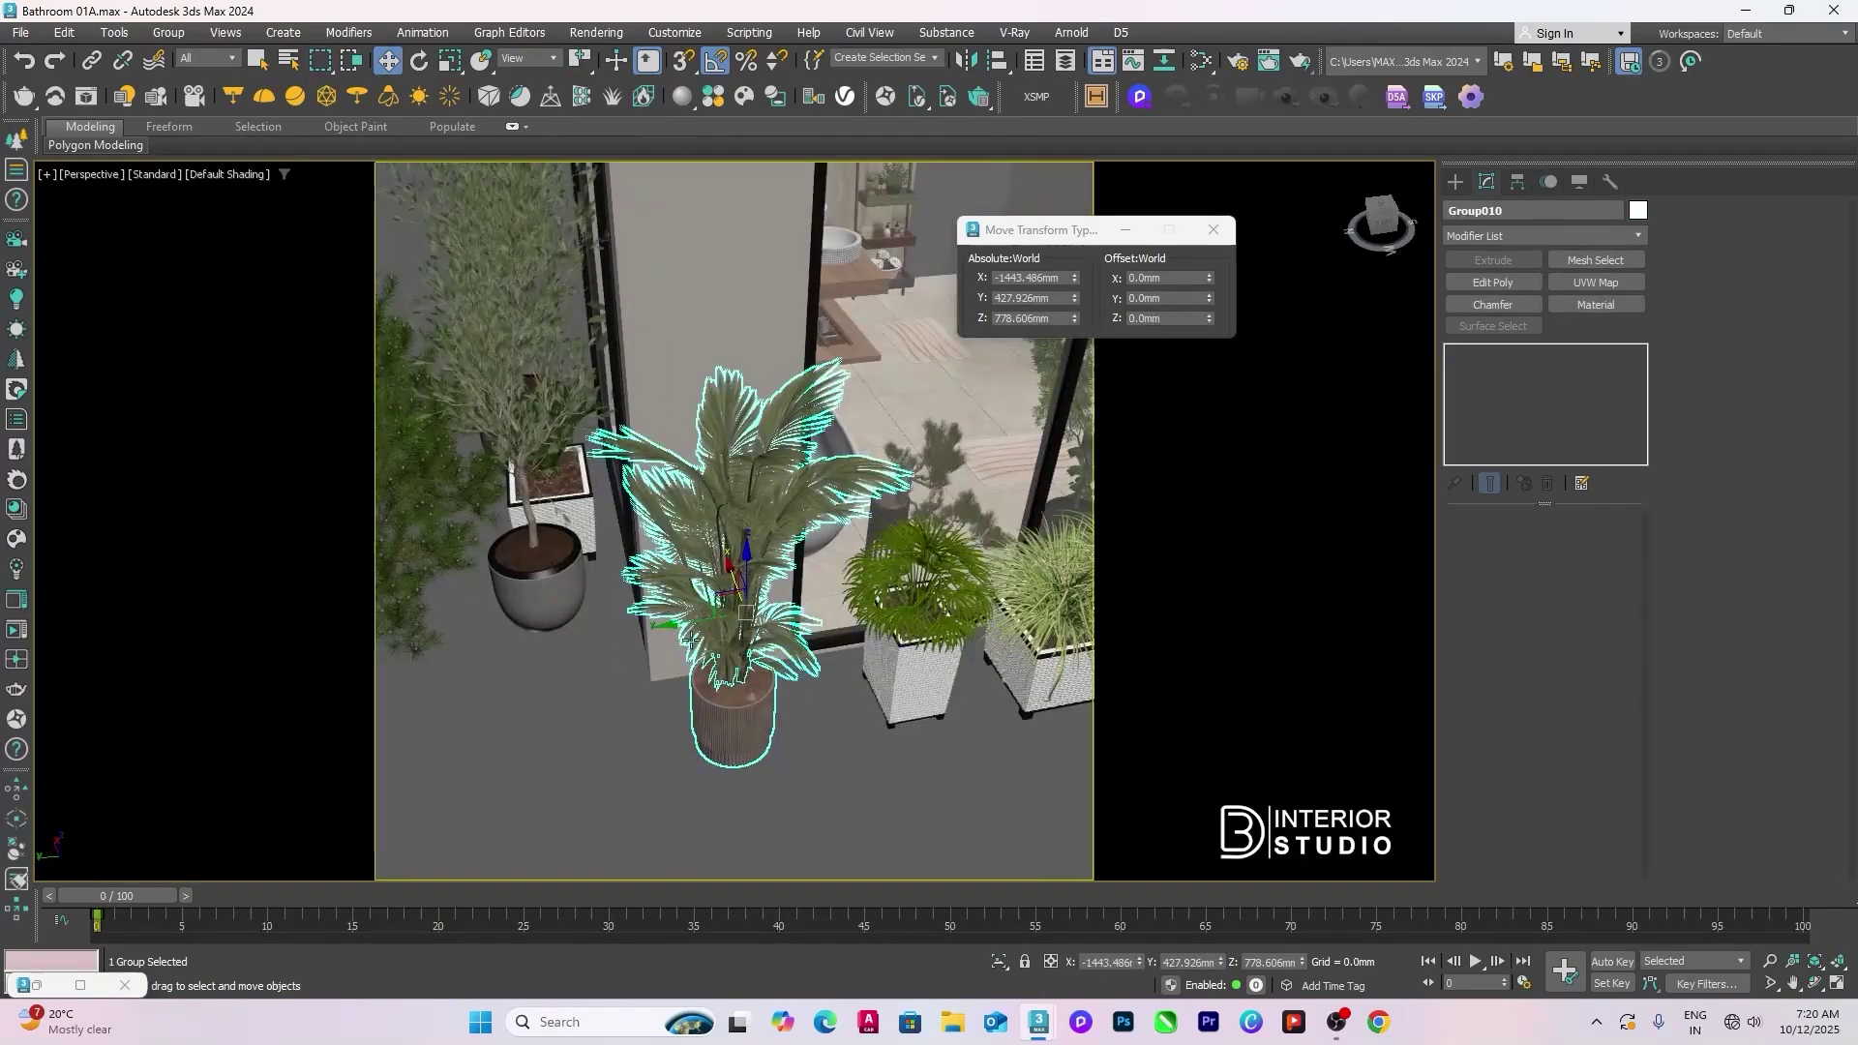
pyautogui.moveTo(686, 624); pyautogui.dragTo(679, 624)
pyautogui.moveTo(833, 713); pyautogui.dragTo(656, 730, button='middle')
pyautogui.click(726, 664)
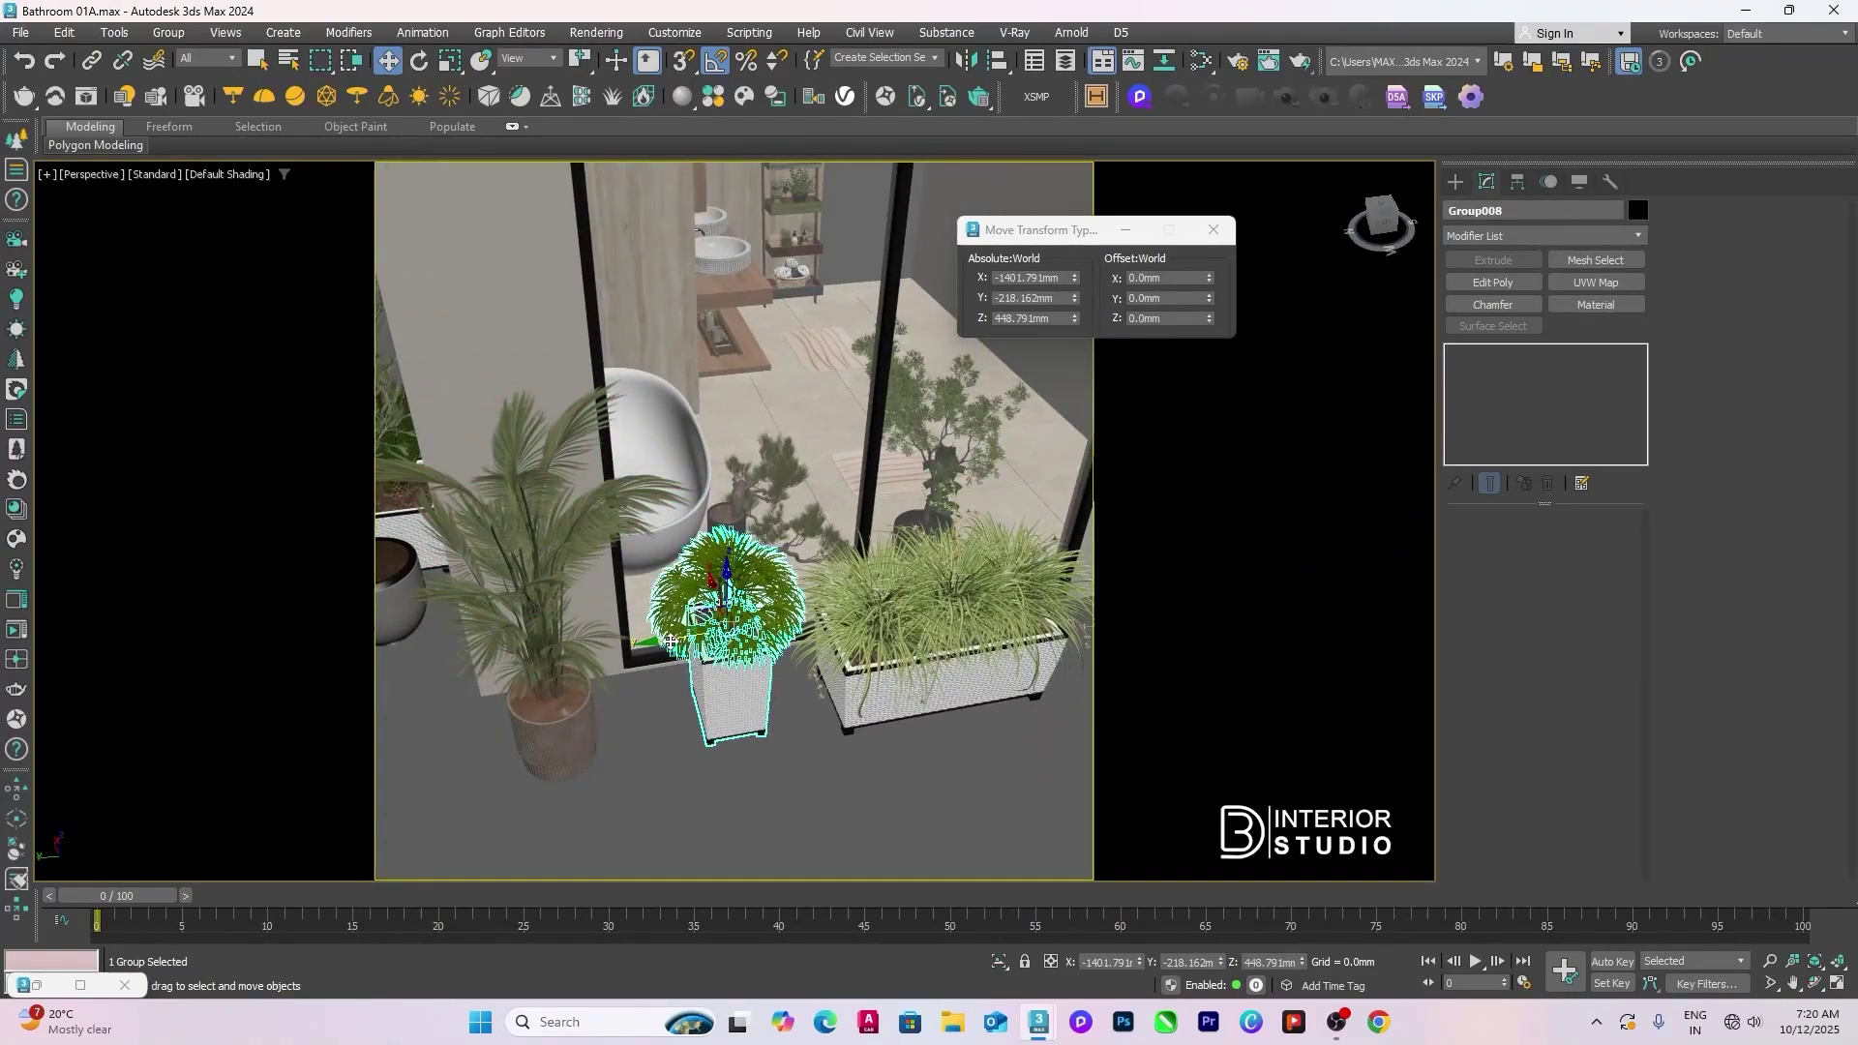
pyautogui.click(828, 645)
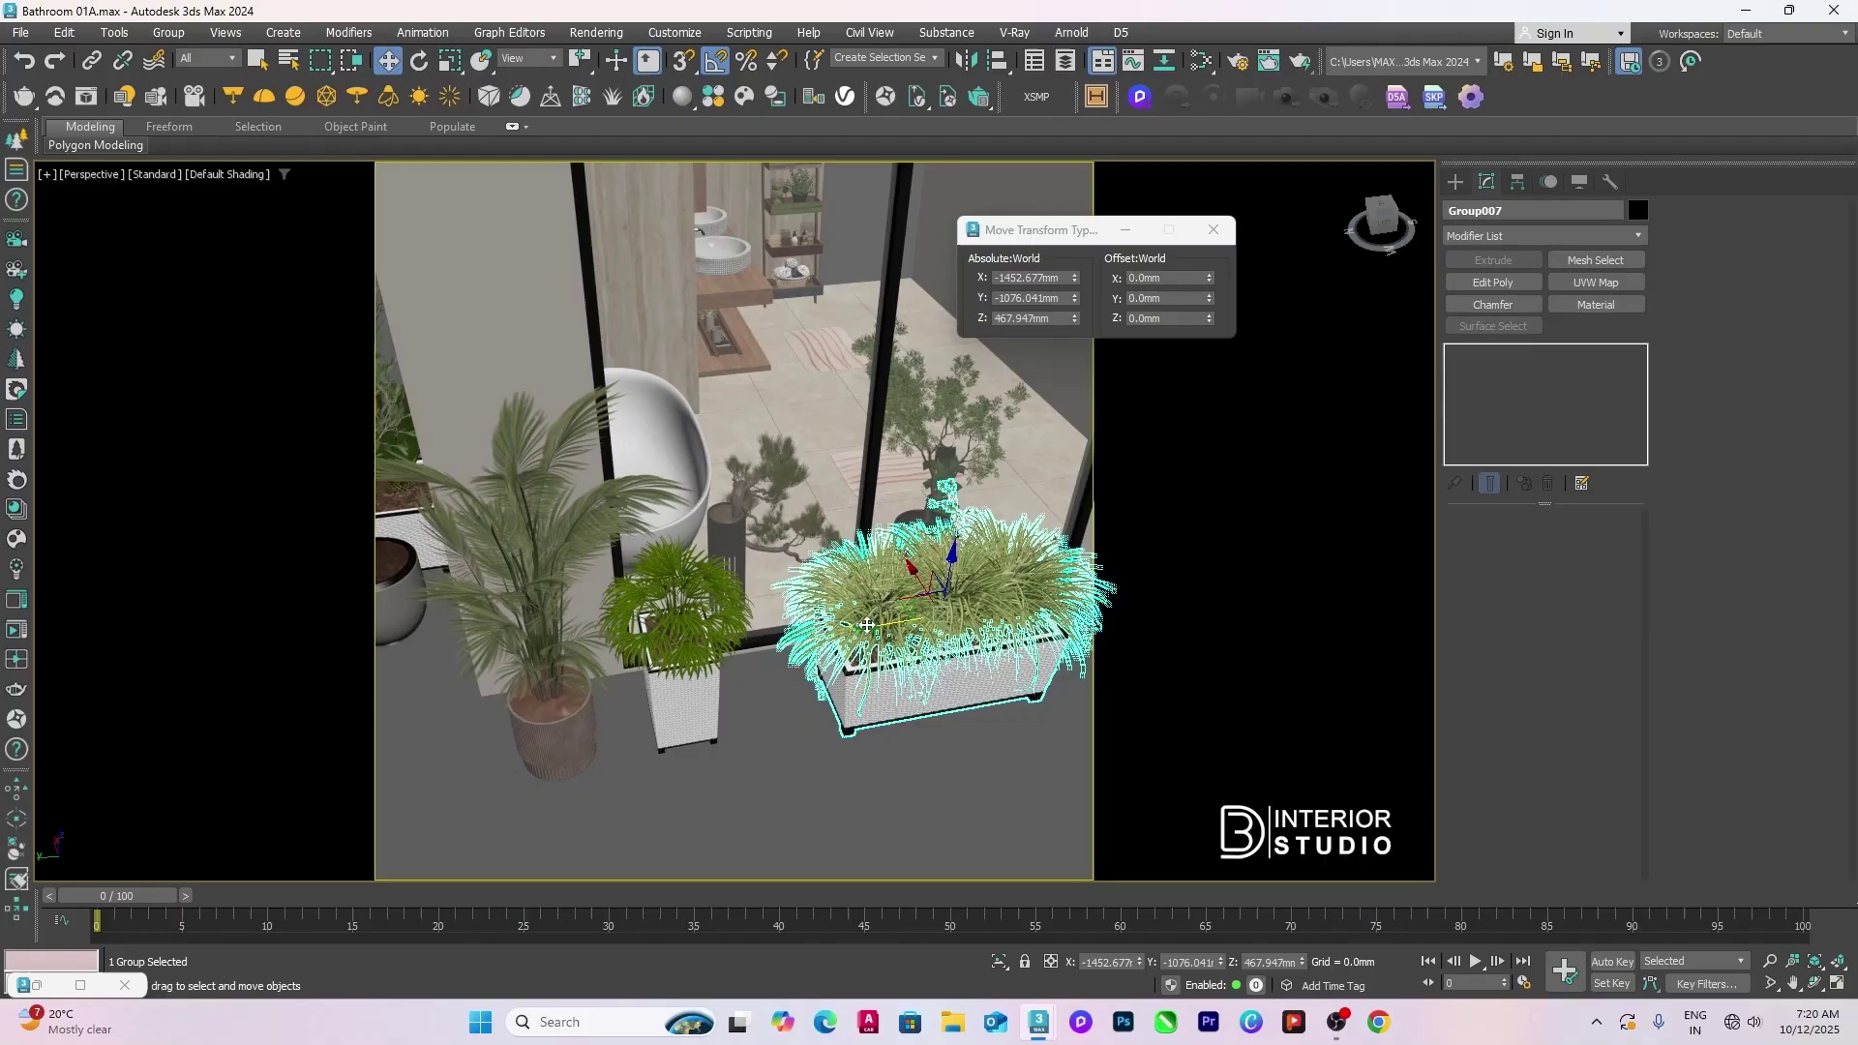
# Step: Unhide all the hidden oak trees and pine bushes around the building
pyautogui.click(875, 770)
pyautogui.press('z')
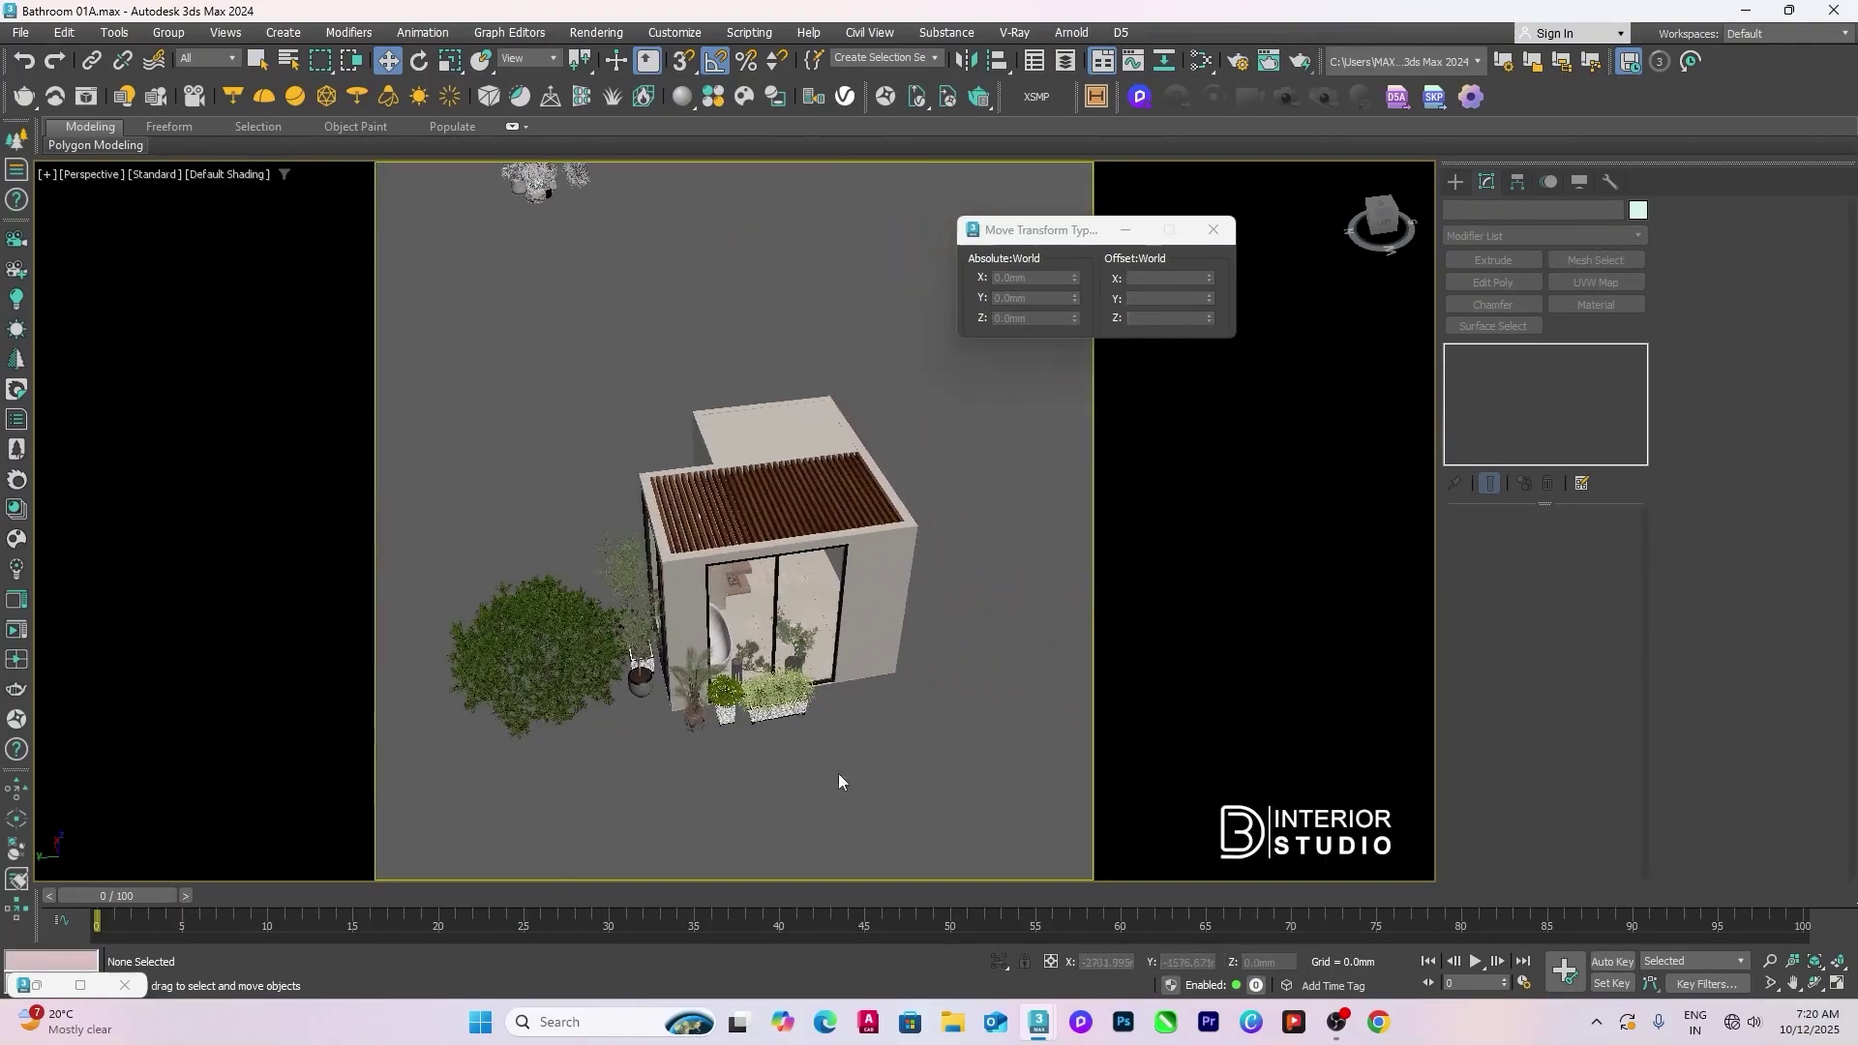
pyautogui.keyDown('alt'); pyautogui.moveTo(839, 775); pyautogui.dragTo(923, 761, button='middle'); pyautogui.keyUp('alt')
pyautogui.rightClick(900, 723)
pyautogui.click(920, 643)
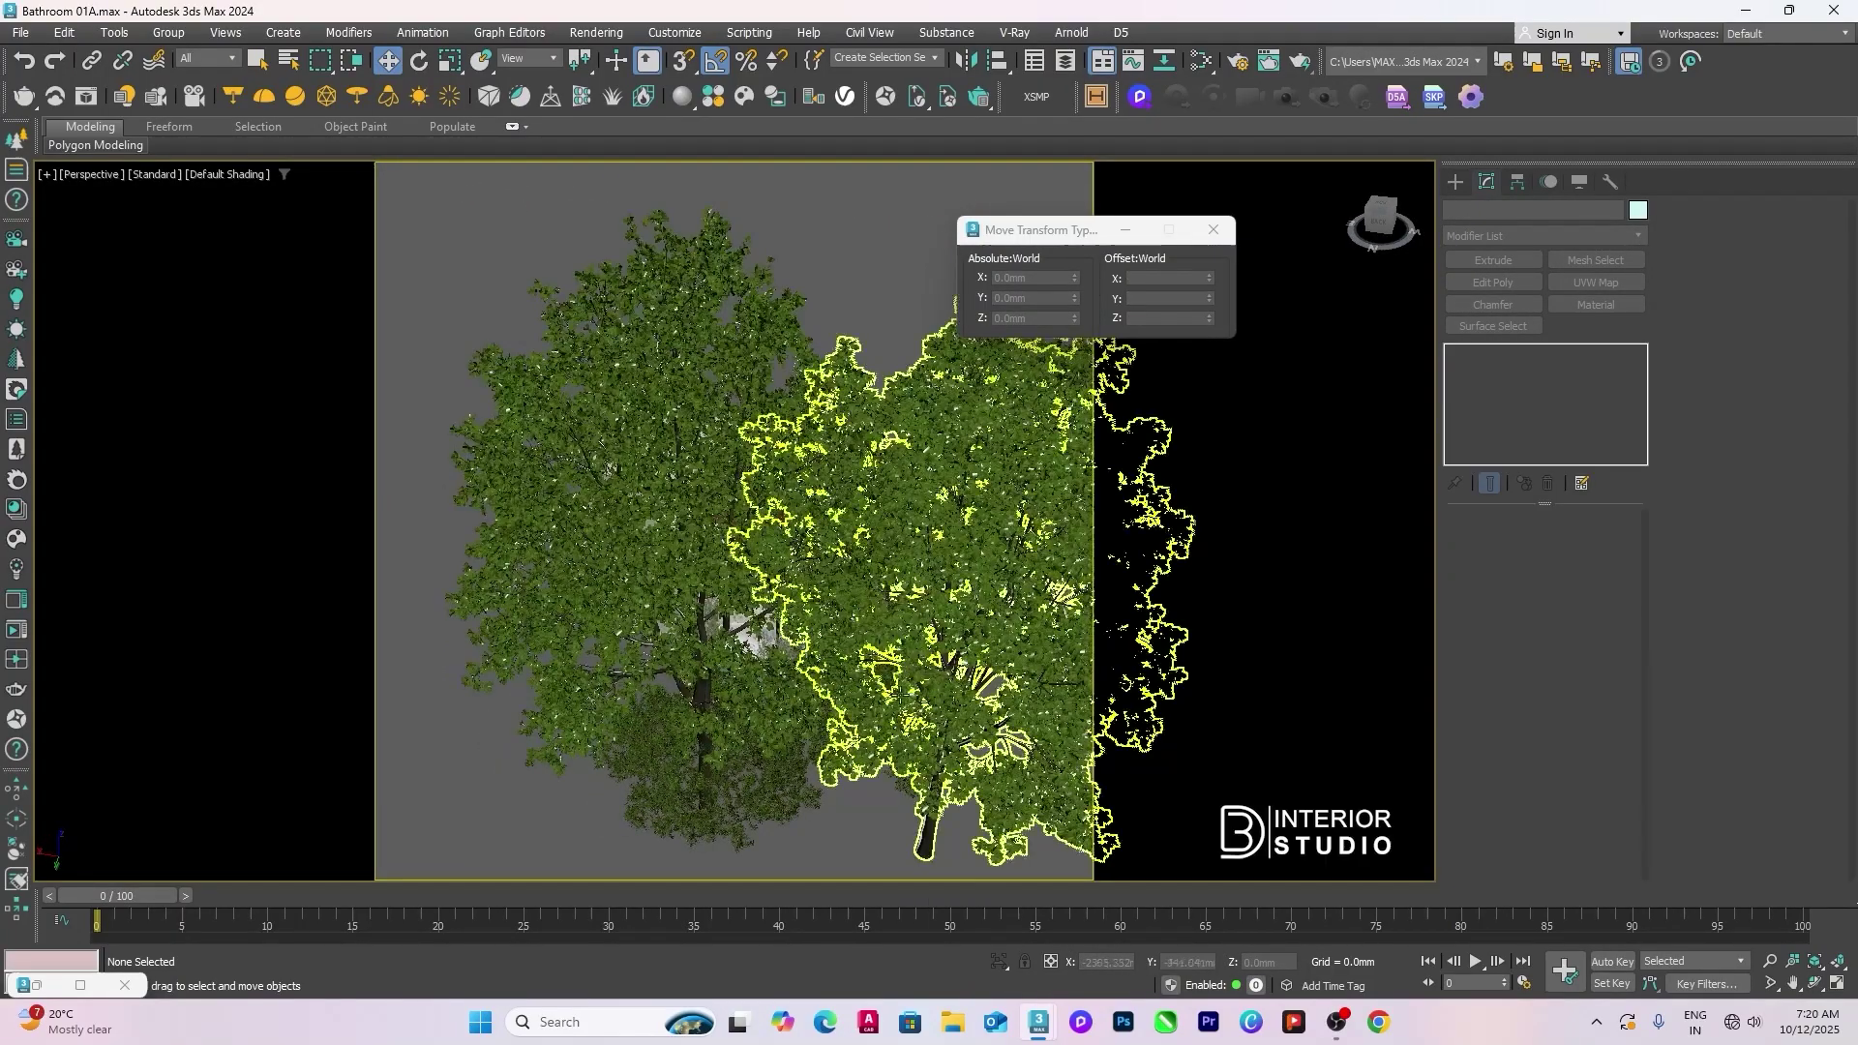
pyautogui.keyDown('alt'); pyautogui.moveTo(902, 693); pyautogui.dragTo(893, 629, button='middle'); pyautogui.keyUp('alt')
# Step: Select the three oak trees and lower them together below the ground to about Z -945 mm
pyautogui.click(691, 582)
pyautogui.moveTo(685, 587); pyautogui.dragTo(618, 622, button='middle')
pyautogui.keyDown('alt'); pyautogui.moveTo(617, 621); pyautogui.dragTo(614, 605, button='middle'); pyautogui.keyUp('alt')
pyautogui.keyDown('ctrl'); pyautogui.click(892, 558); pyautogui.keyUp('ctrl')
pyautogui.keyDown('ctrl'); pyautogui.click(956, 702); pyautogui.keyUp('ctrl')
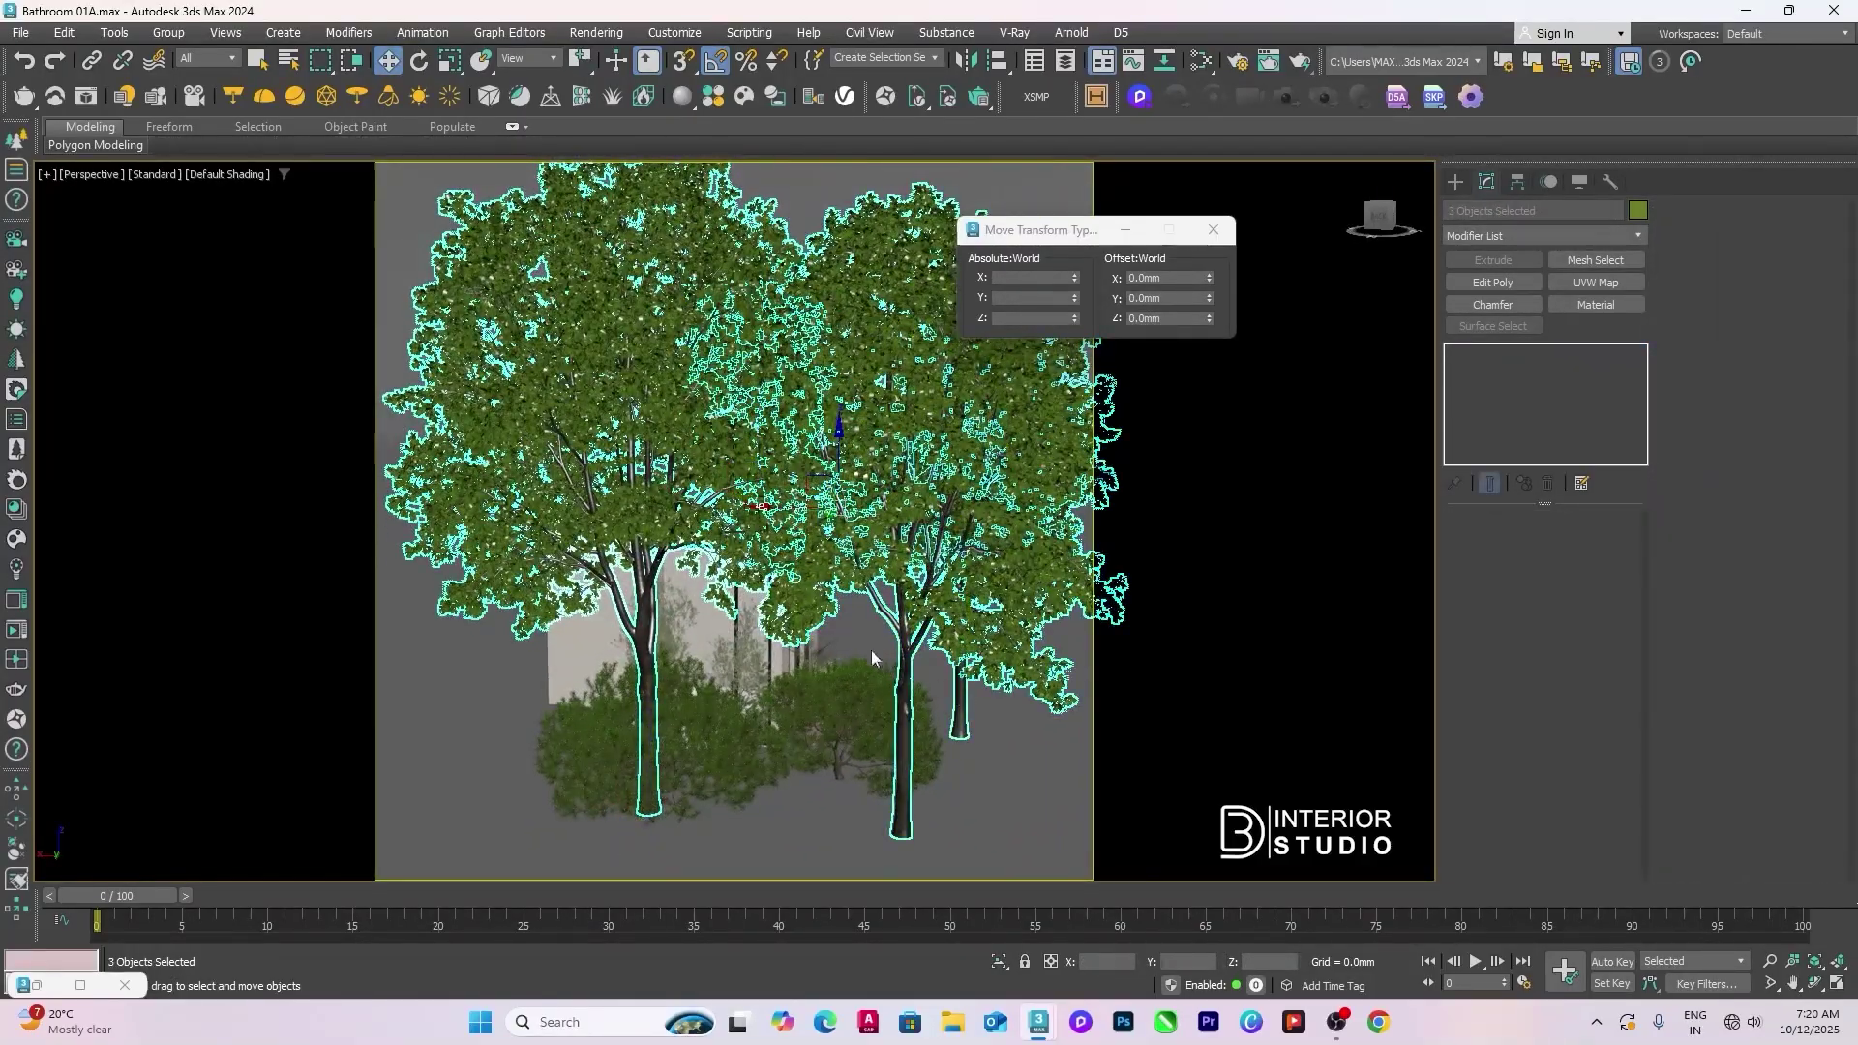
pyautogui.keyDown('alt'); pyautogui.moveTo(871, 650); pyautogui.dragTo(845, 610, button='middle'); pyautogui.keyUp('alt')
pyautogui.press('s')
pyautogui.keyDown('alt'); pyautogui.moveTo(840, 462); pyautogui.dragTo(824, 674, button='middle'); pyautogui.keyUp('alt')
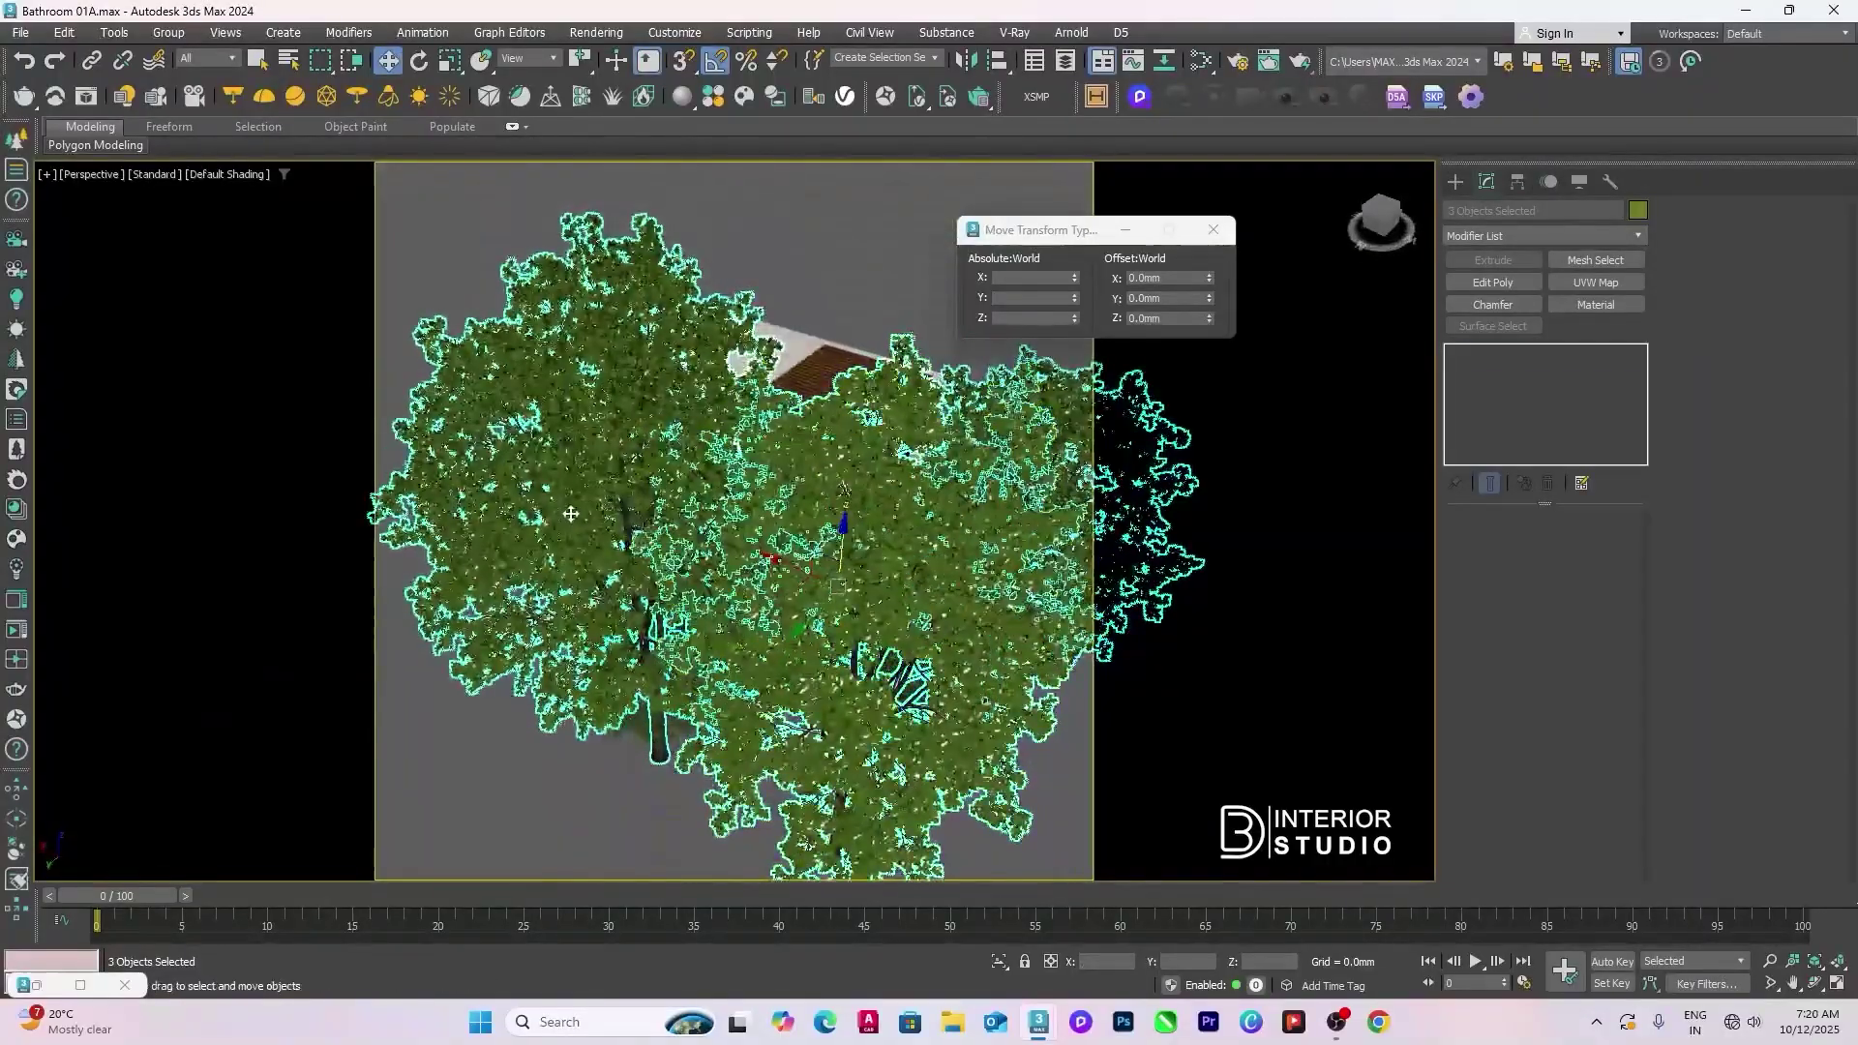
# Step: Move the 15.8 m oak tree to about X 61, Y 4227 mm and shift the middle oak at the building's corner
pyautogui.click(619, 548)
pyautogui.scroll(-4, 620, 547)
pyautogui.moveTo(605, 669); pyautogui.dragTo(579, 699)
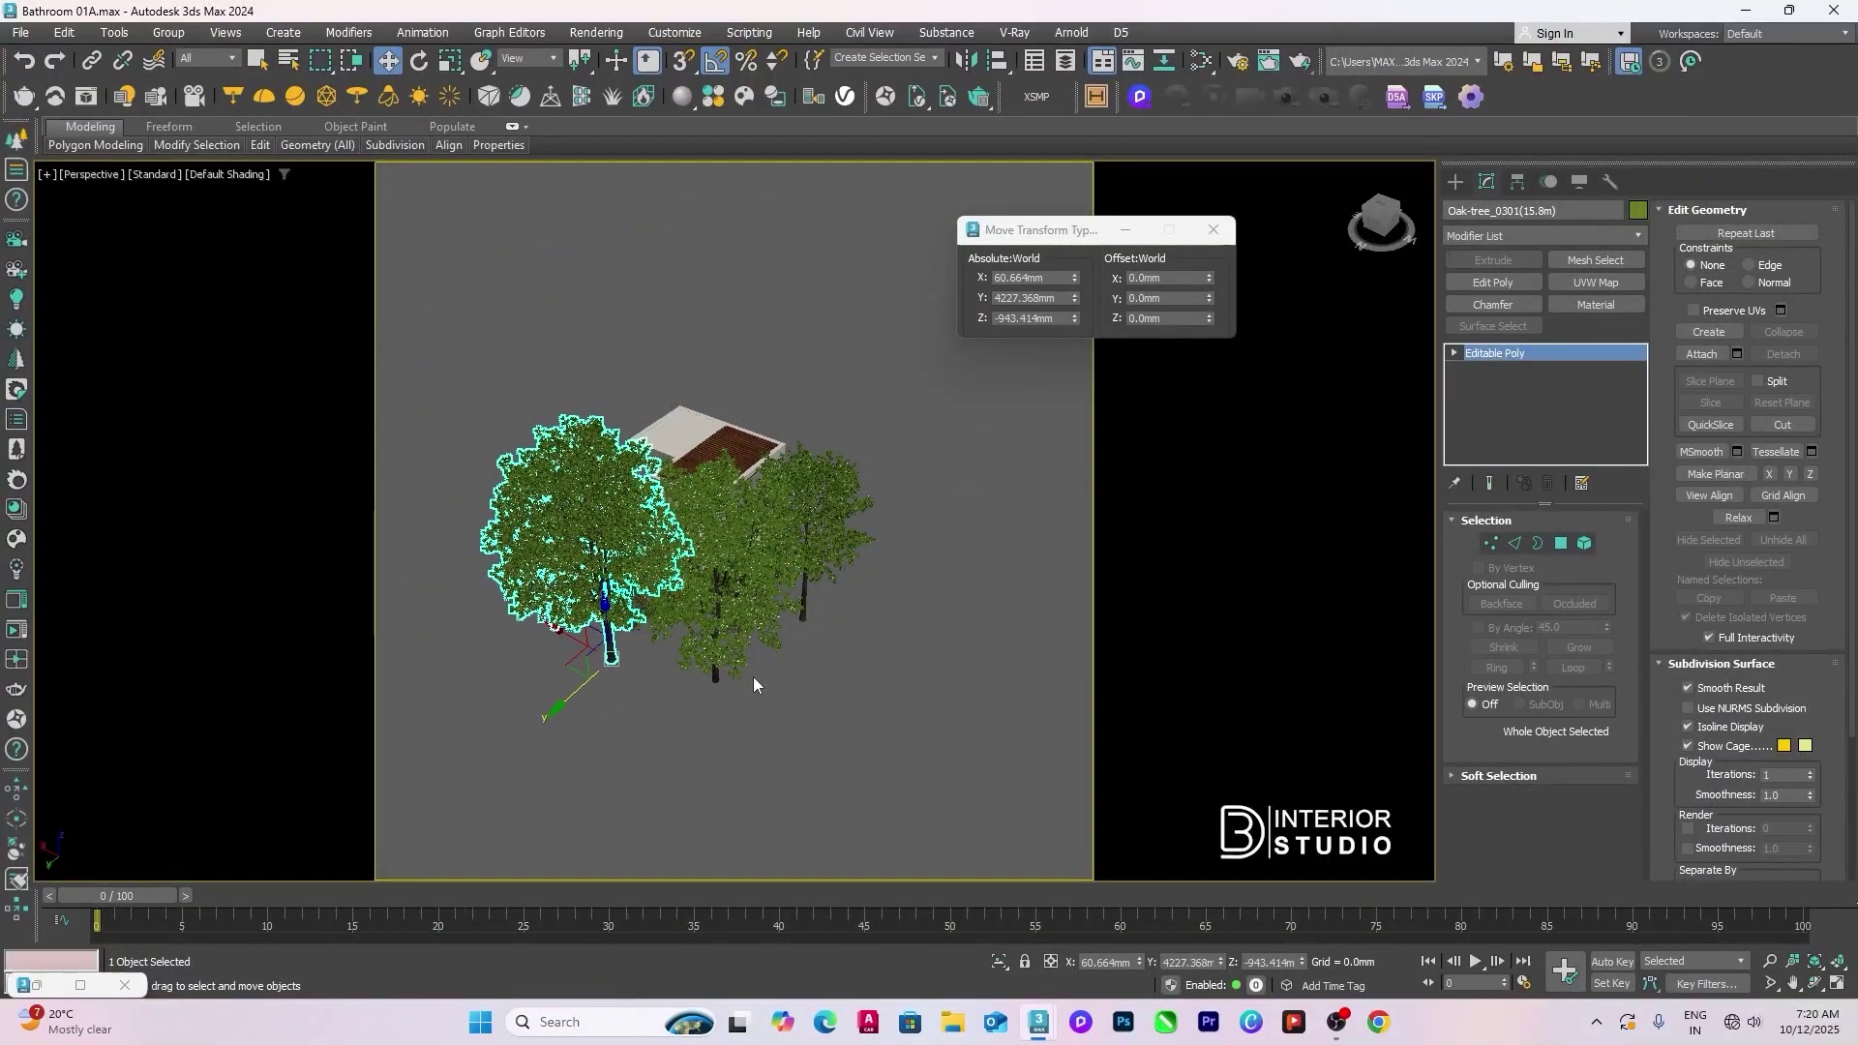
pyautogui.click(689, 663)
pyautogui.moveTo(688, 672); pyautogui.dragTo(699, 726)
# Step: Move the 12 m oak tree along the side window, closer to the other oaks
pyautogui.keyDown('alt'); pyautogui.moveTo(915, 619); pyautogui.dragTo(802, 640, button='middle'); pyautogui.keyUp('alt')
pyautogui.click(840, 601)
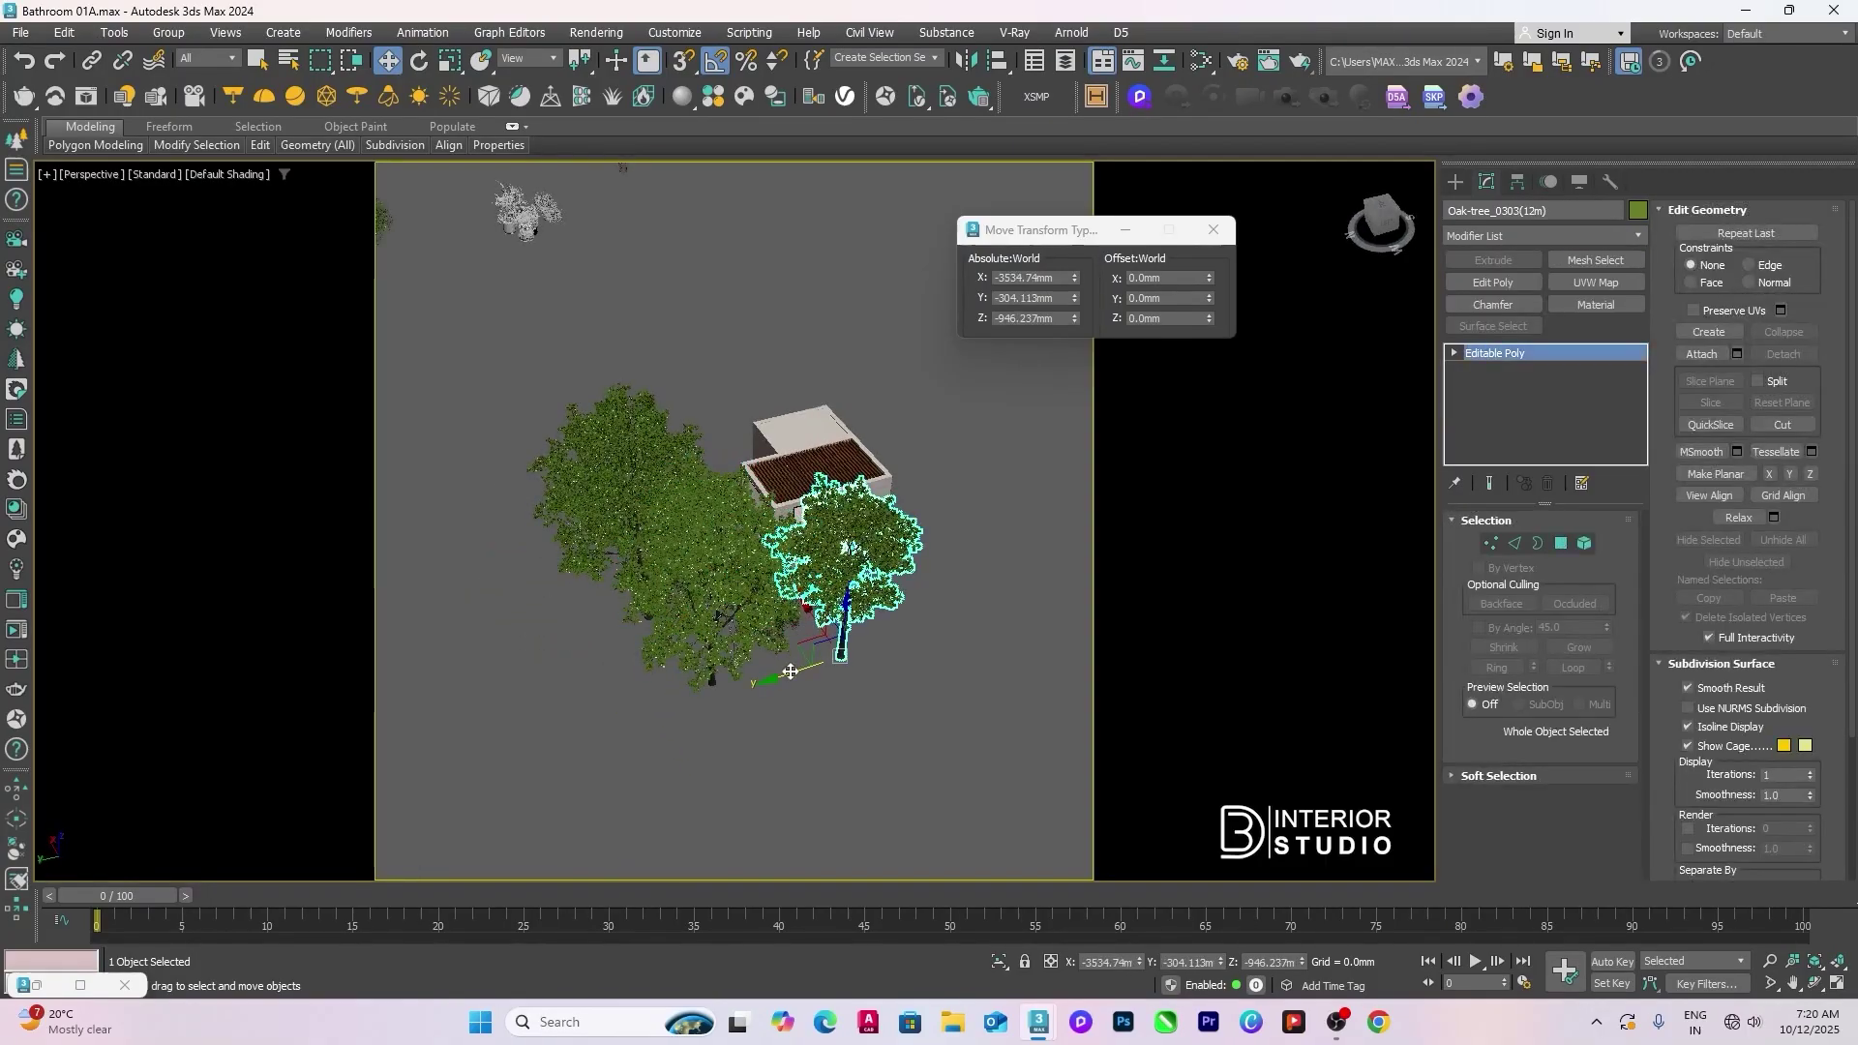
pyautogui.moveTo(791, 670); pyautogui.dragTo(771, 672)
pyautogui.click(909, 668)
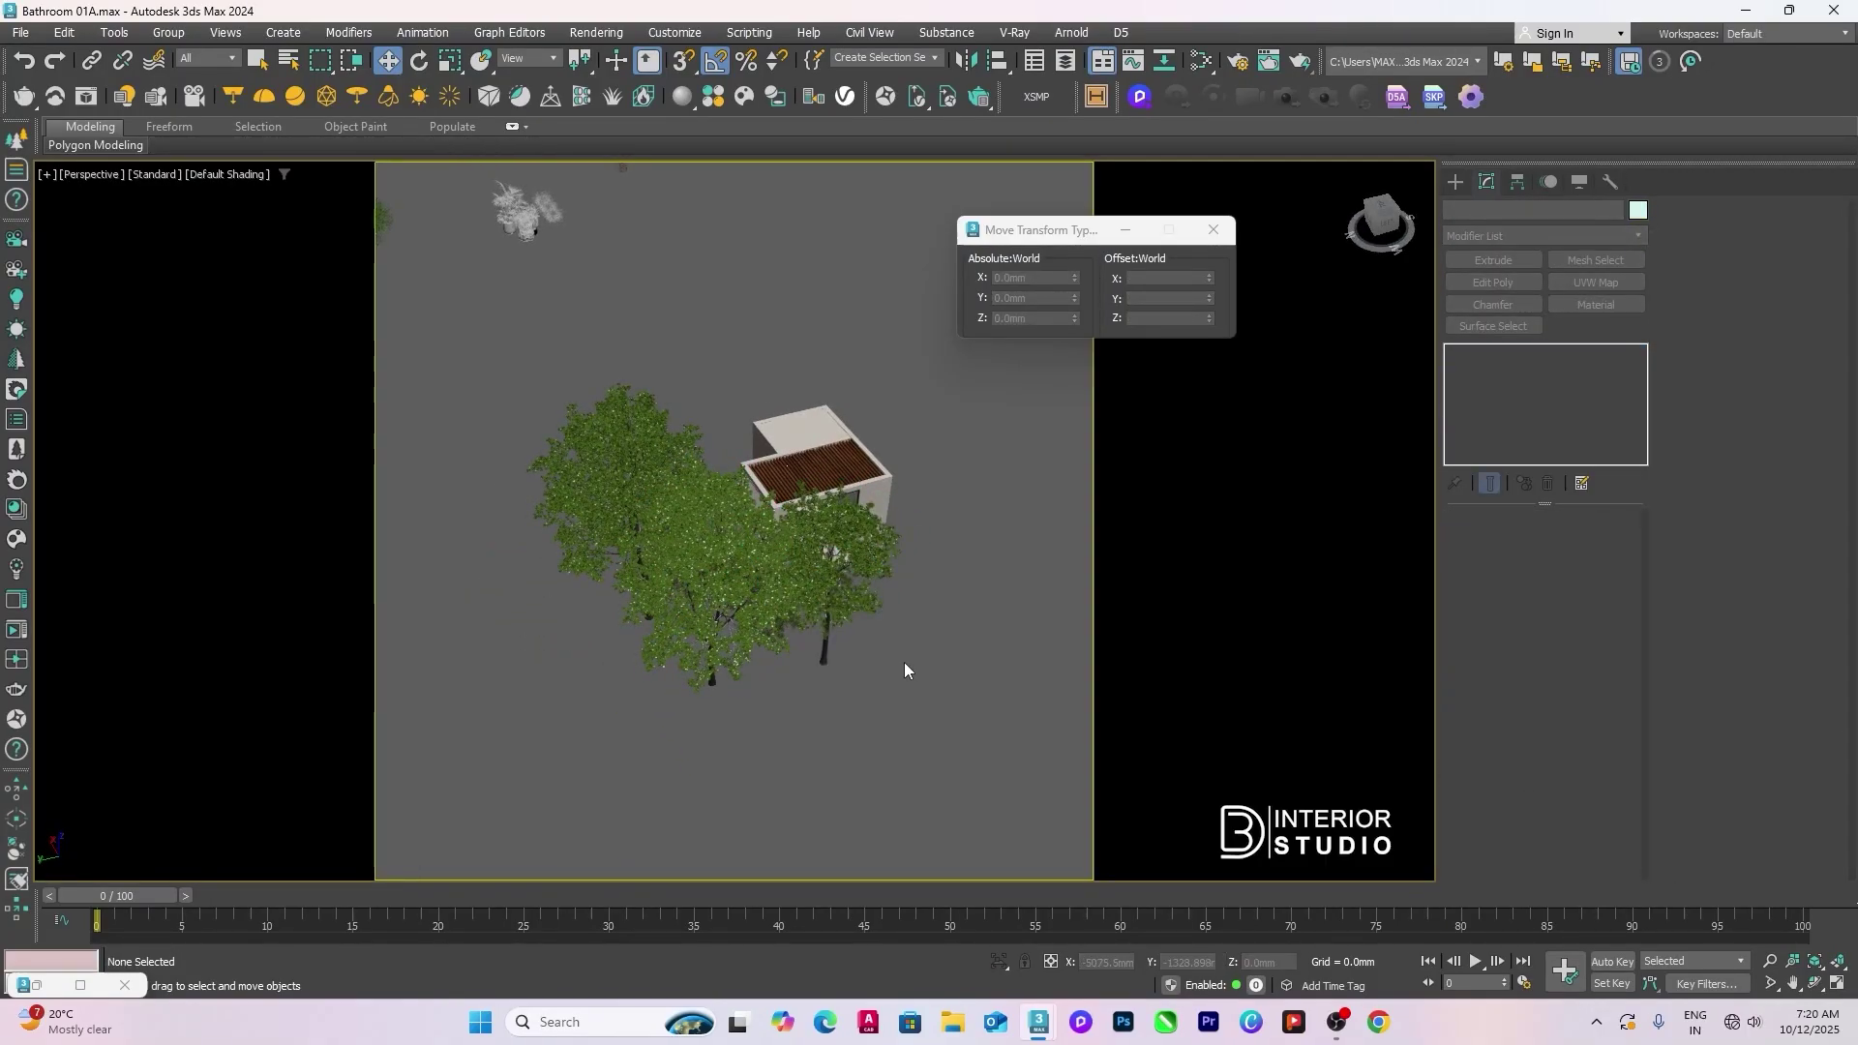
# Step: Close the move transform dialog and show a top view of the building beside the bathroom camera view
pyautogui.press('c')
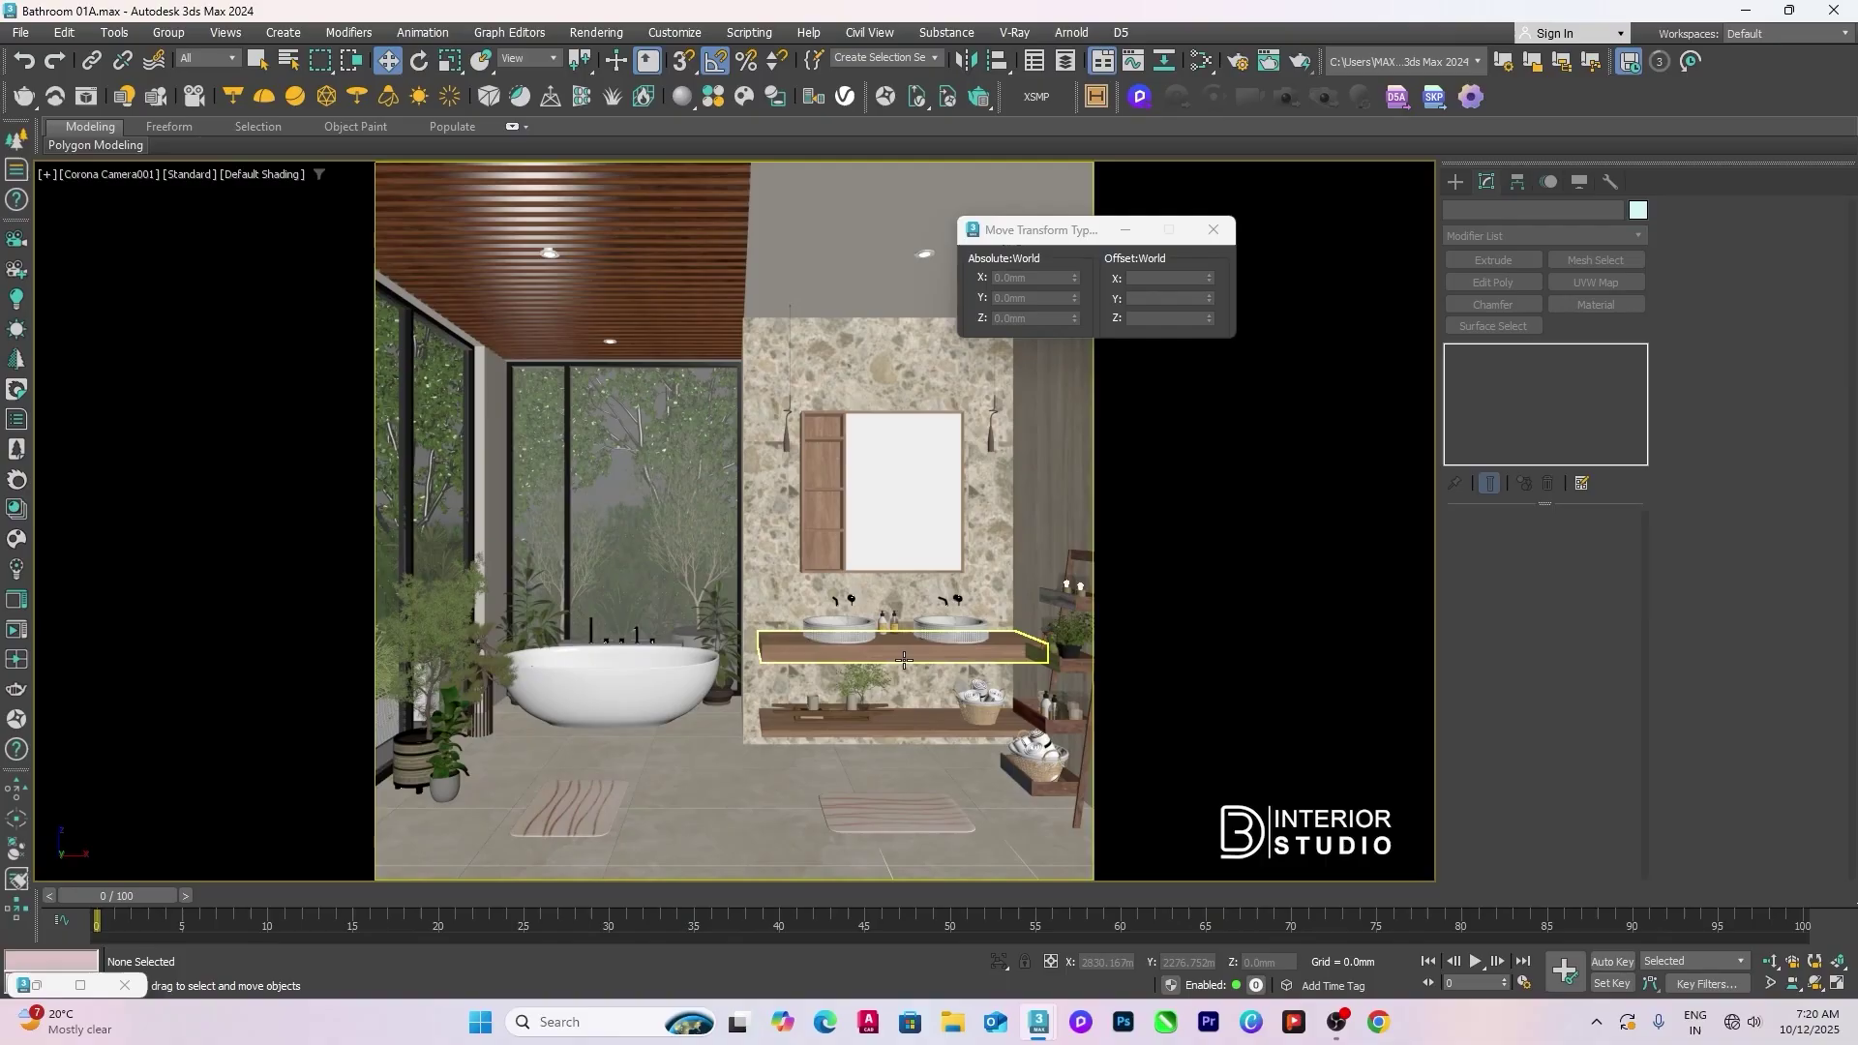
pyautogui.click(1215, 231)
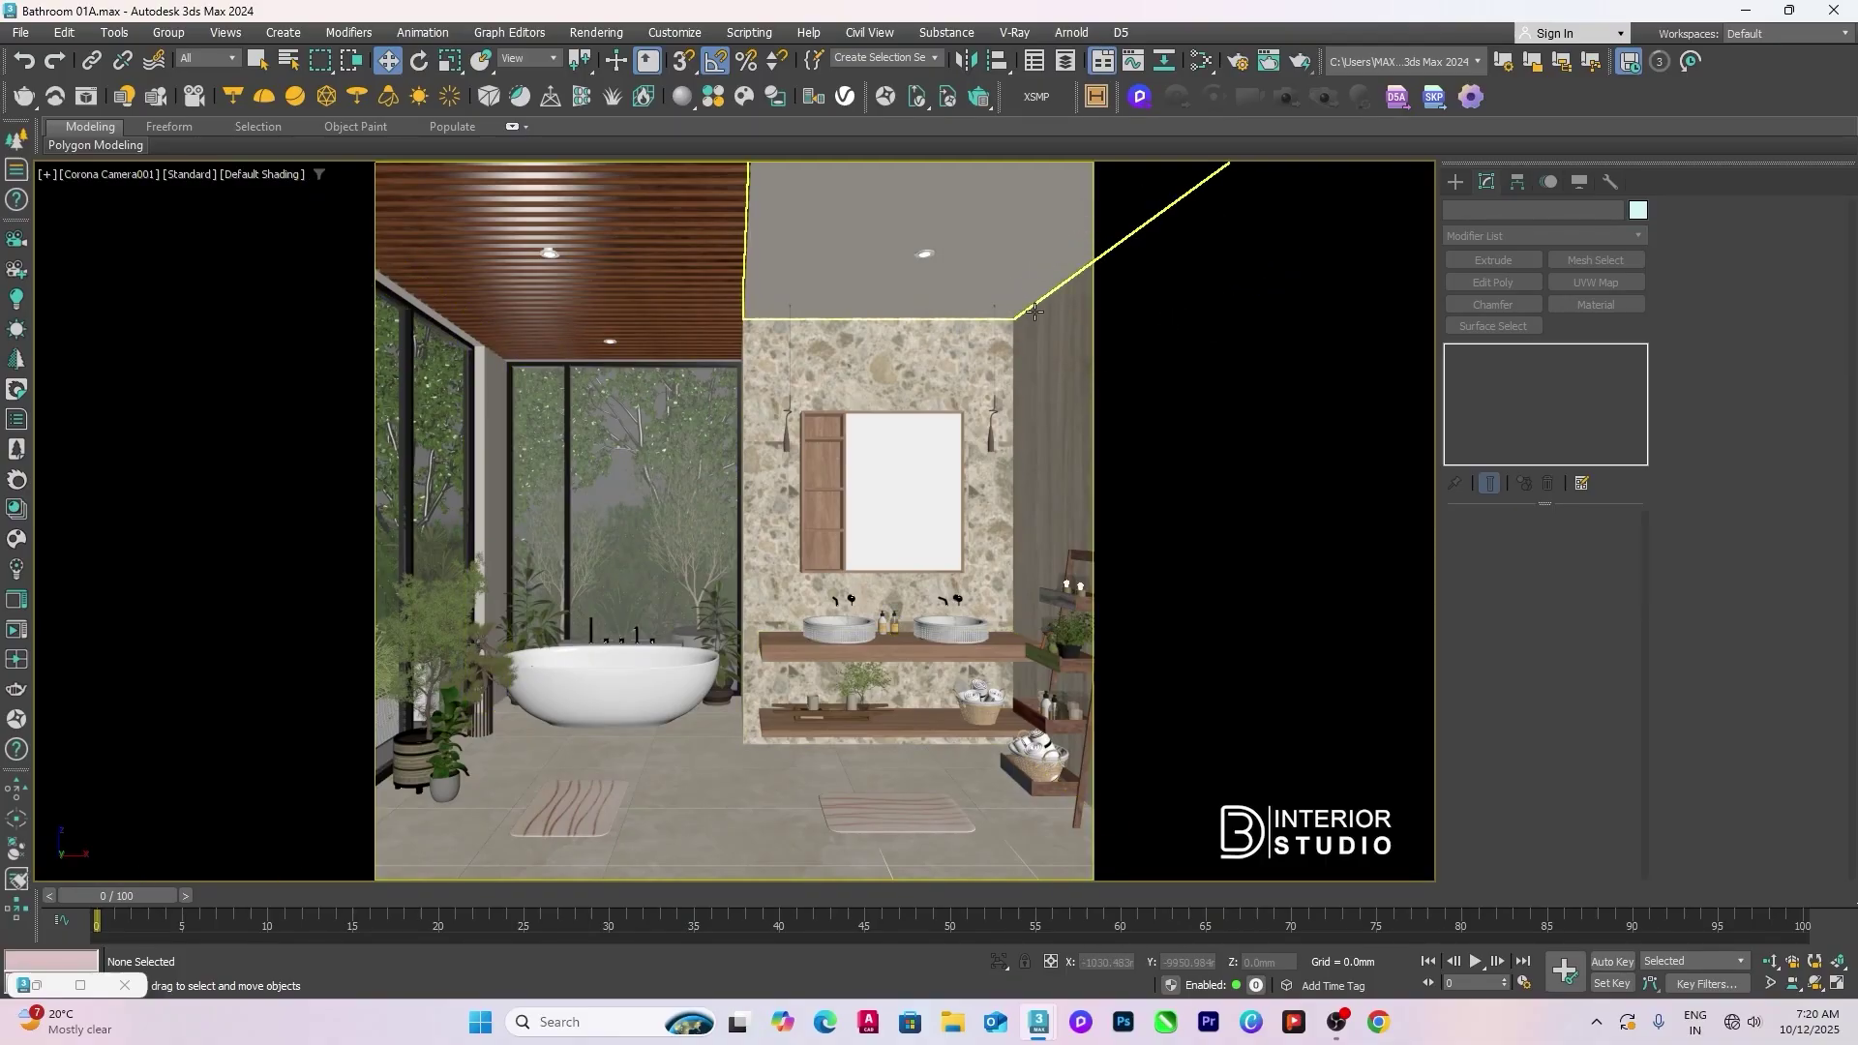
pyautogui.hotkey('alt', 'w')
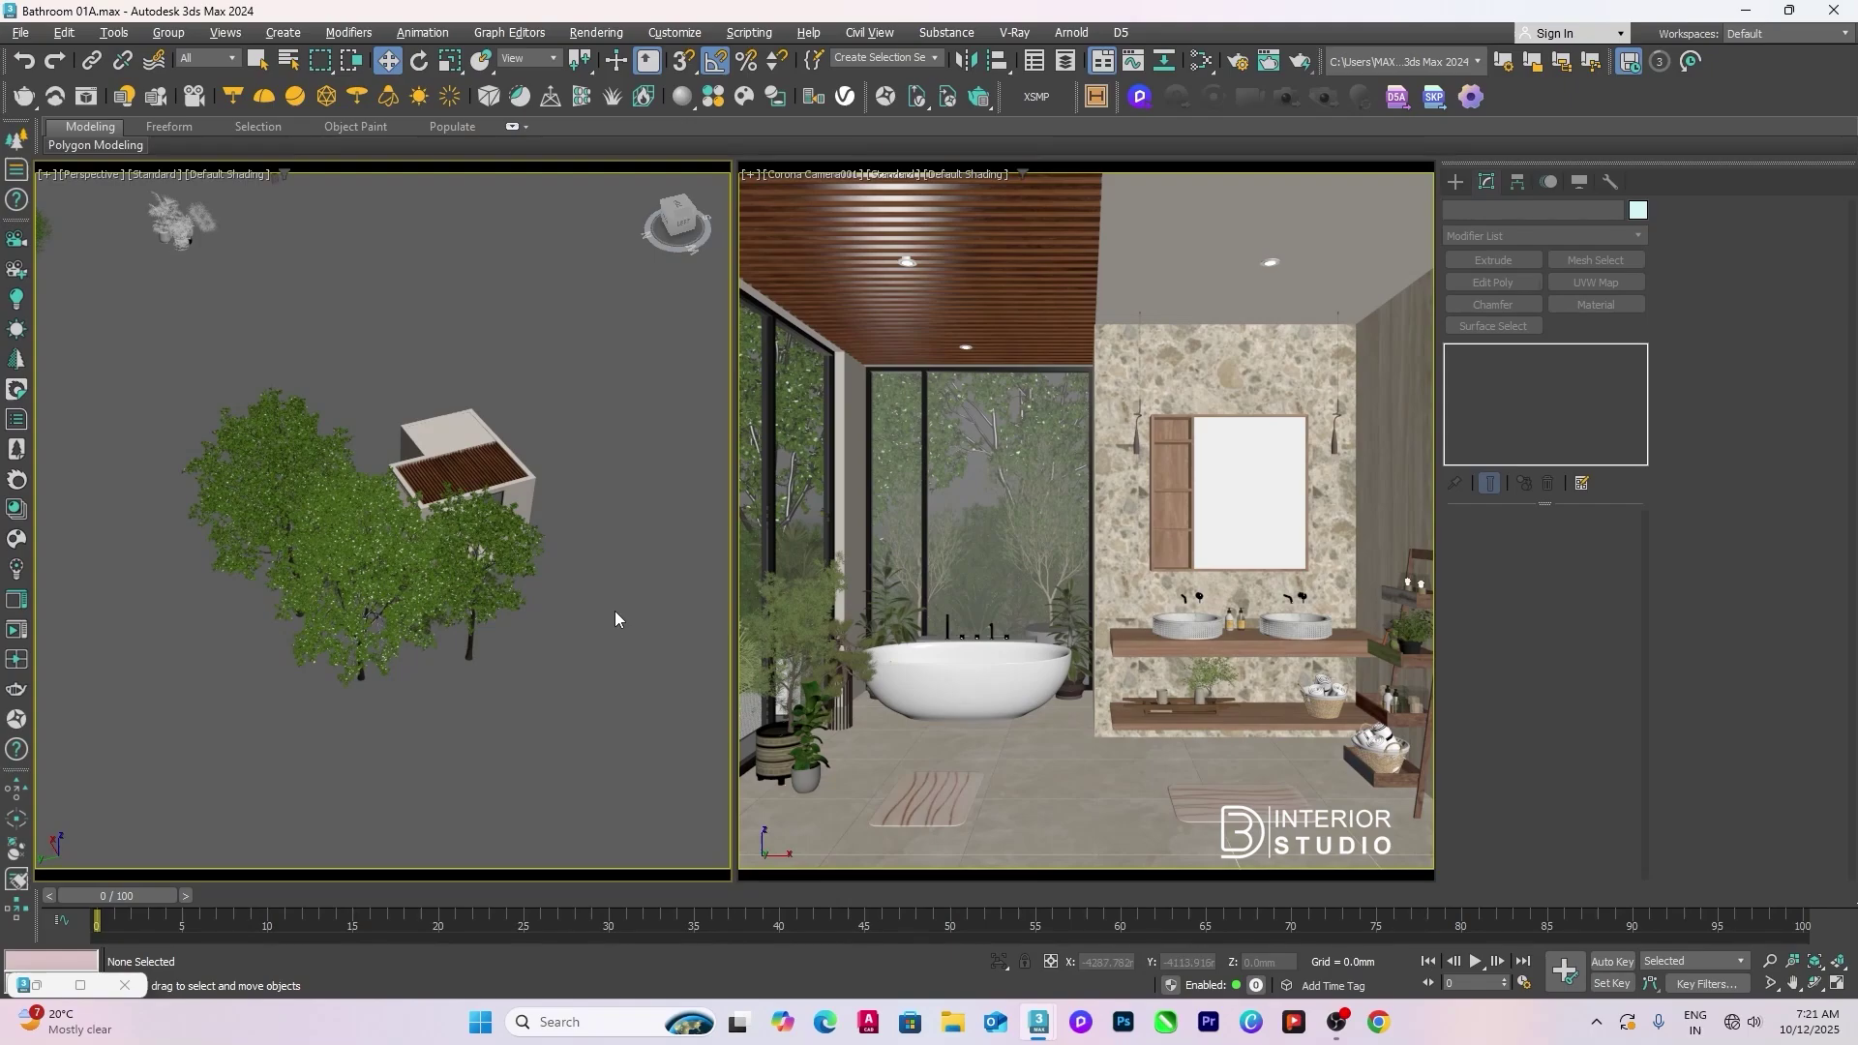
pyautogui.press('t')
pyautogui.moveTo(386, 609); pyautogui.dragTo(604, 612, button='middle')
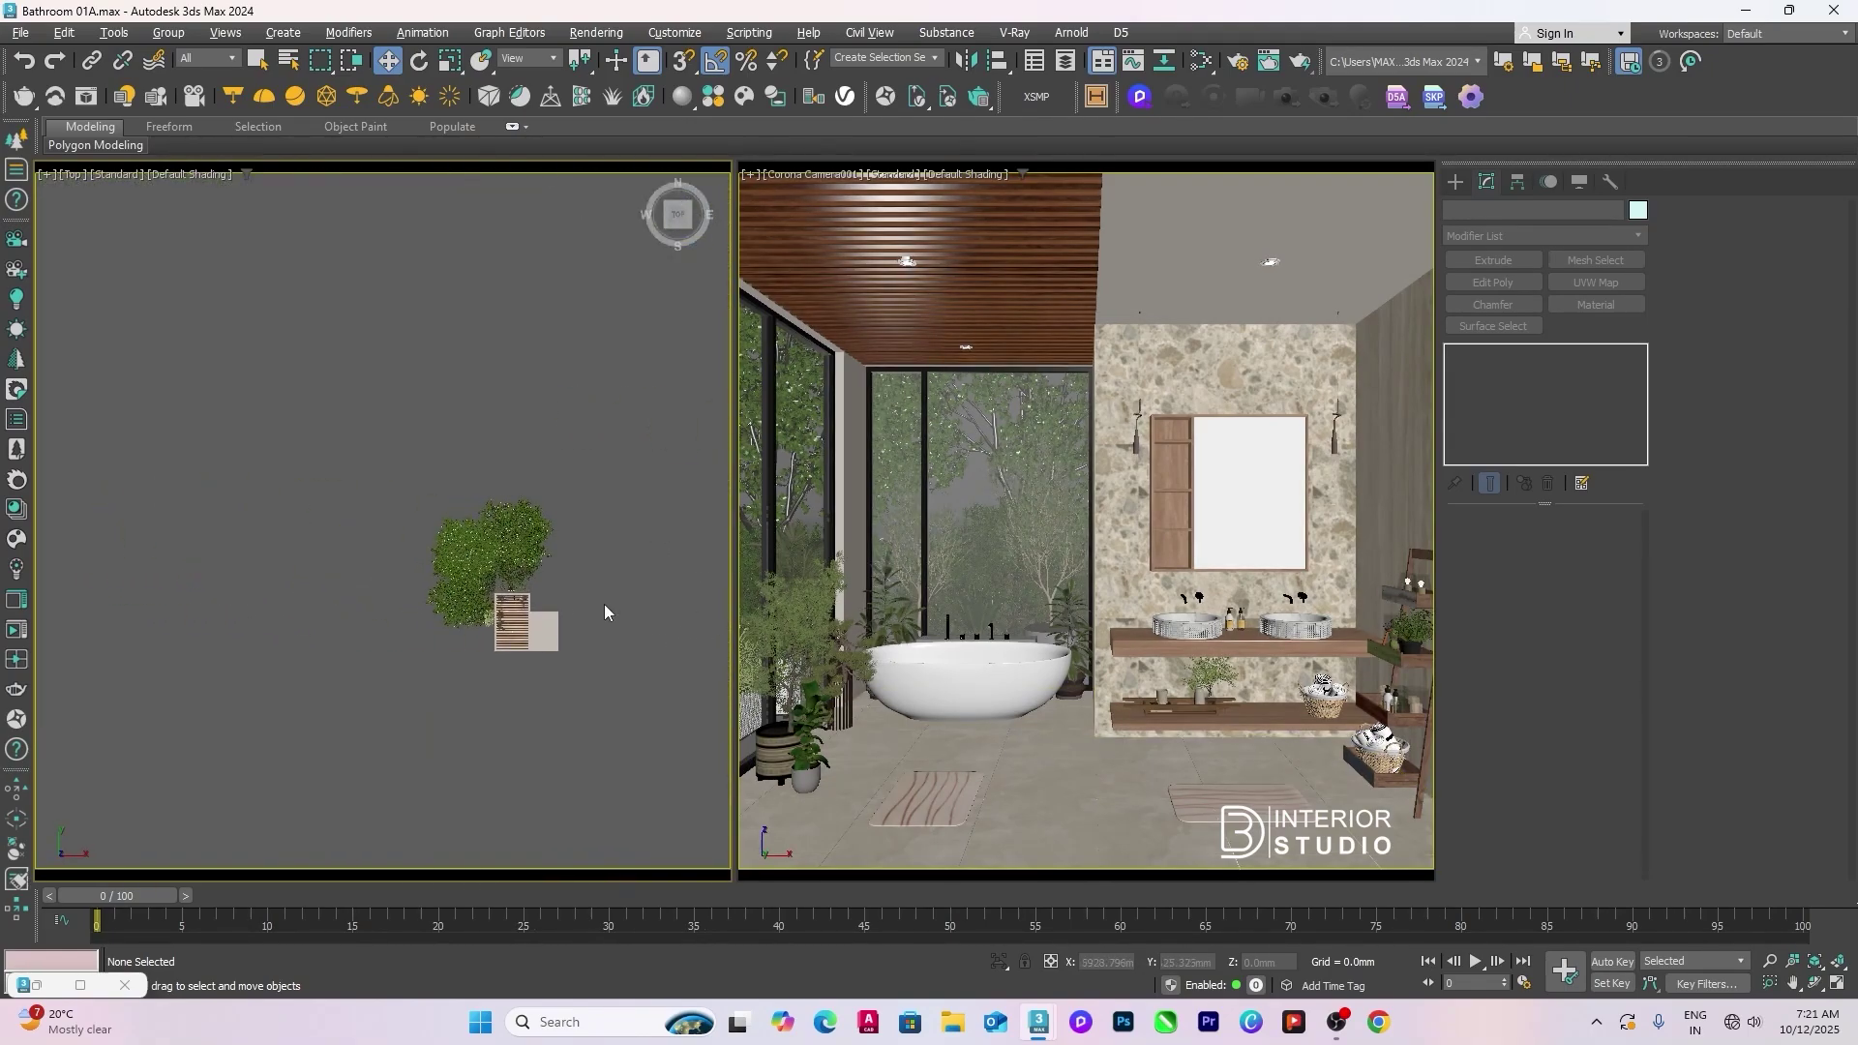
pyautogui.scroll(5, 600, 595)
# Step: Move the three oak trees farther from the building in plan, placing the 12 m oak at about X -3771, Y 1261 mm
pyautogui.click(477, 469)
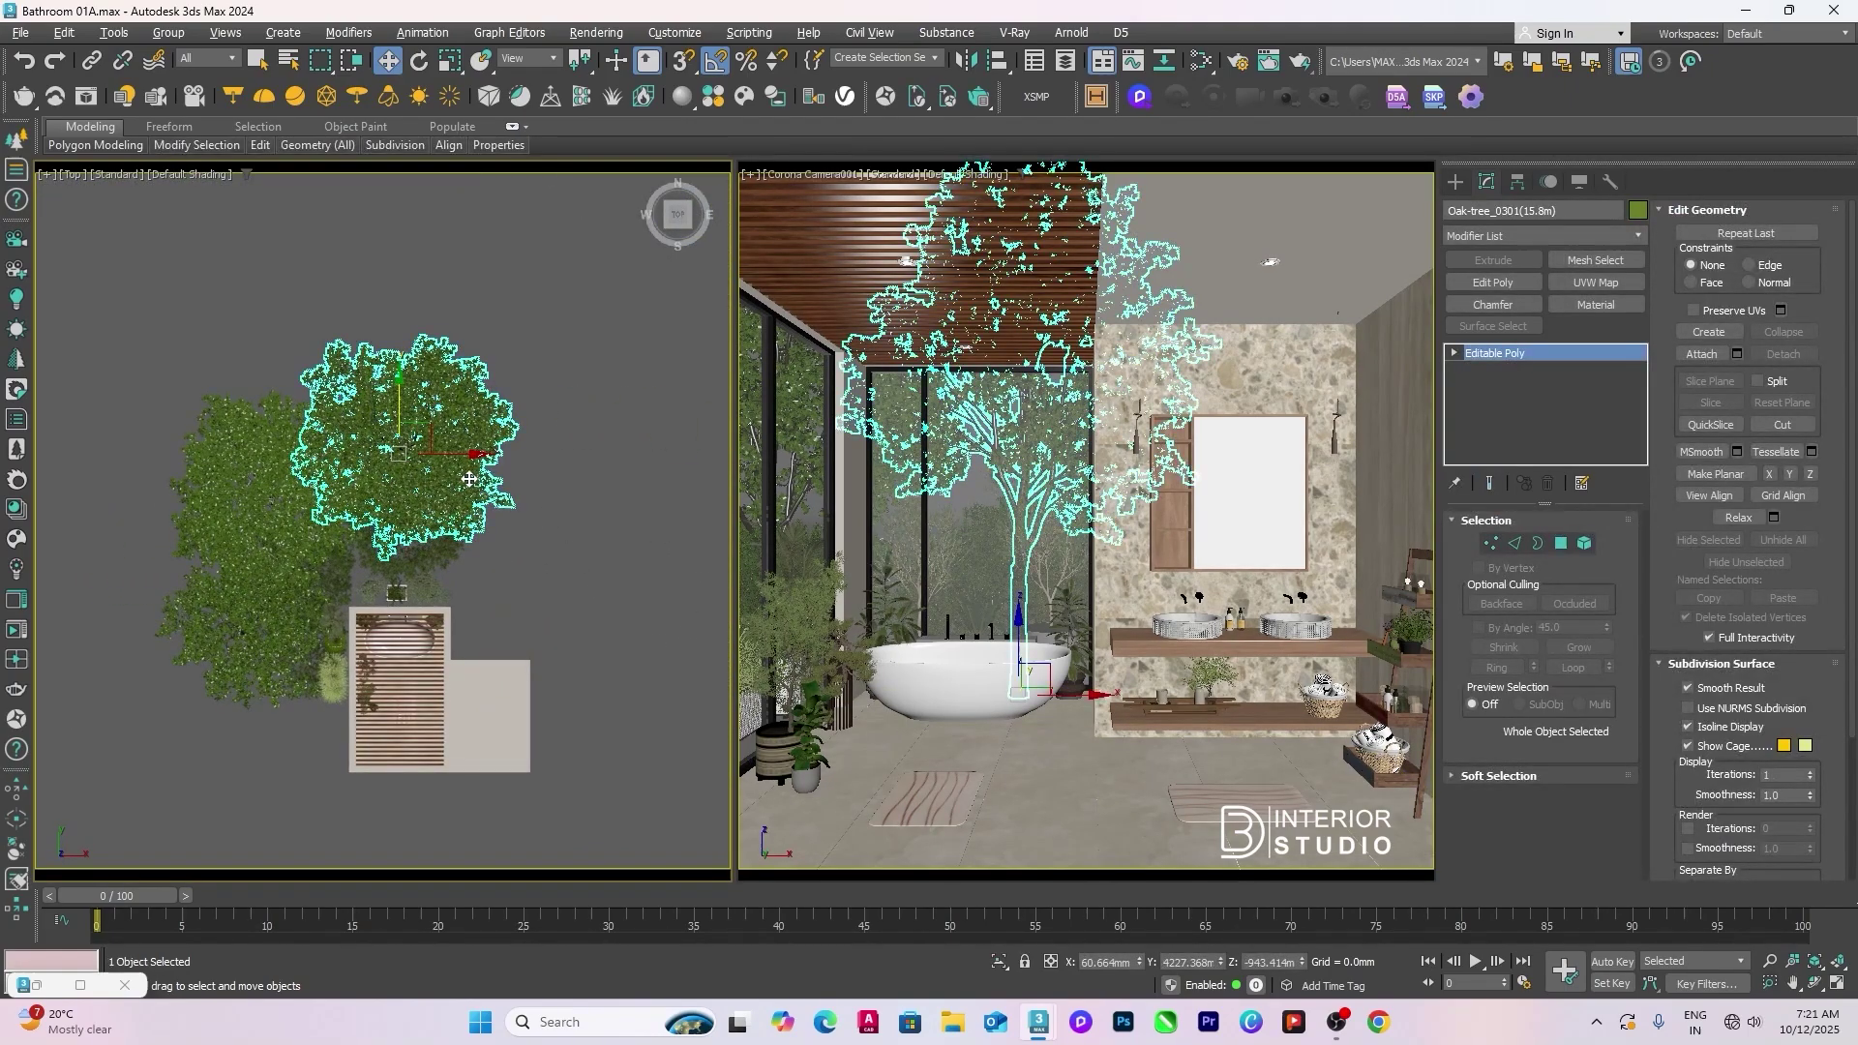
pyautogui.moveTo(436, 428); pyautogui.dragTo(391, 407)
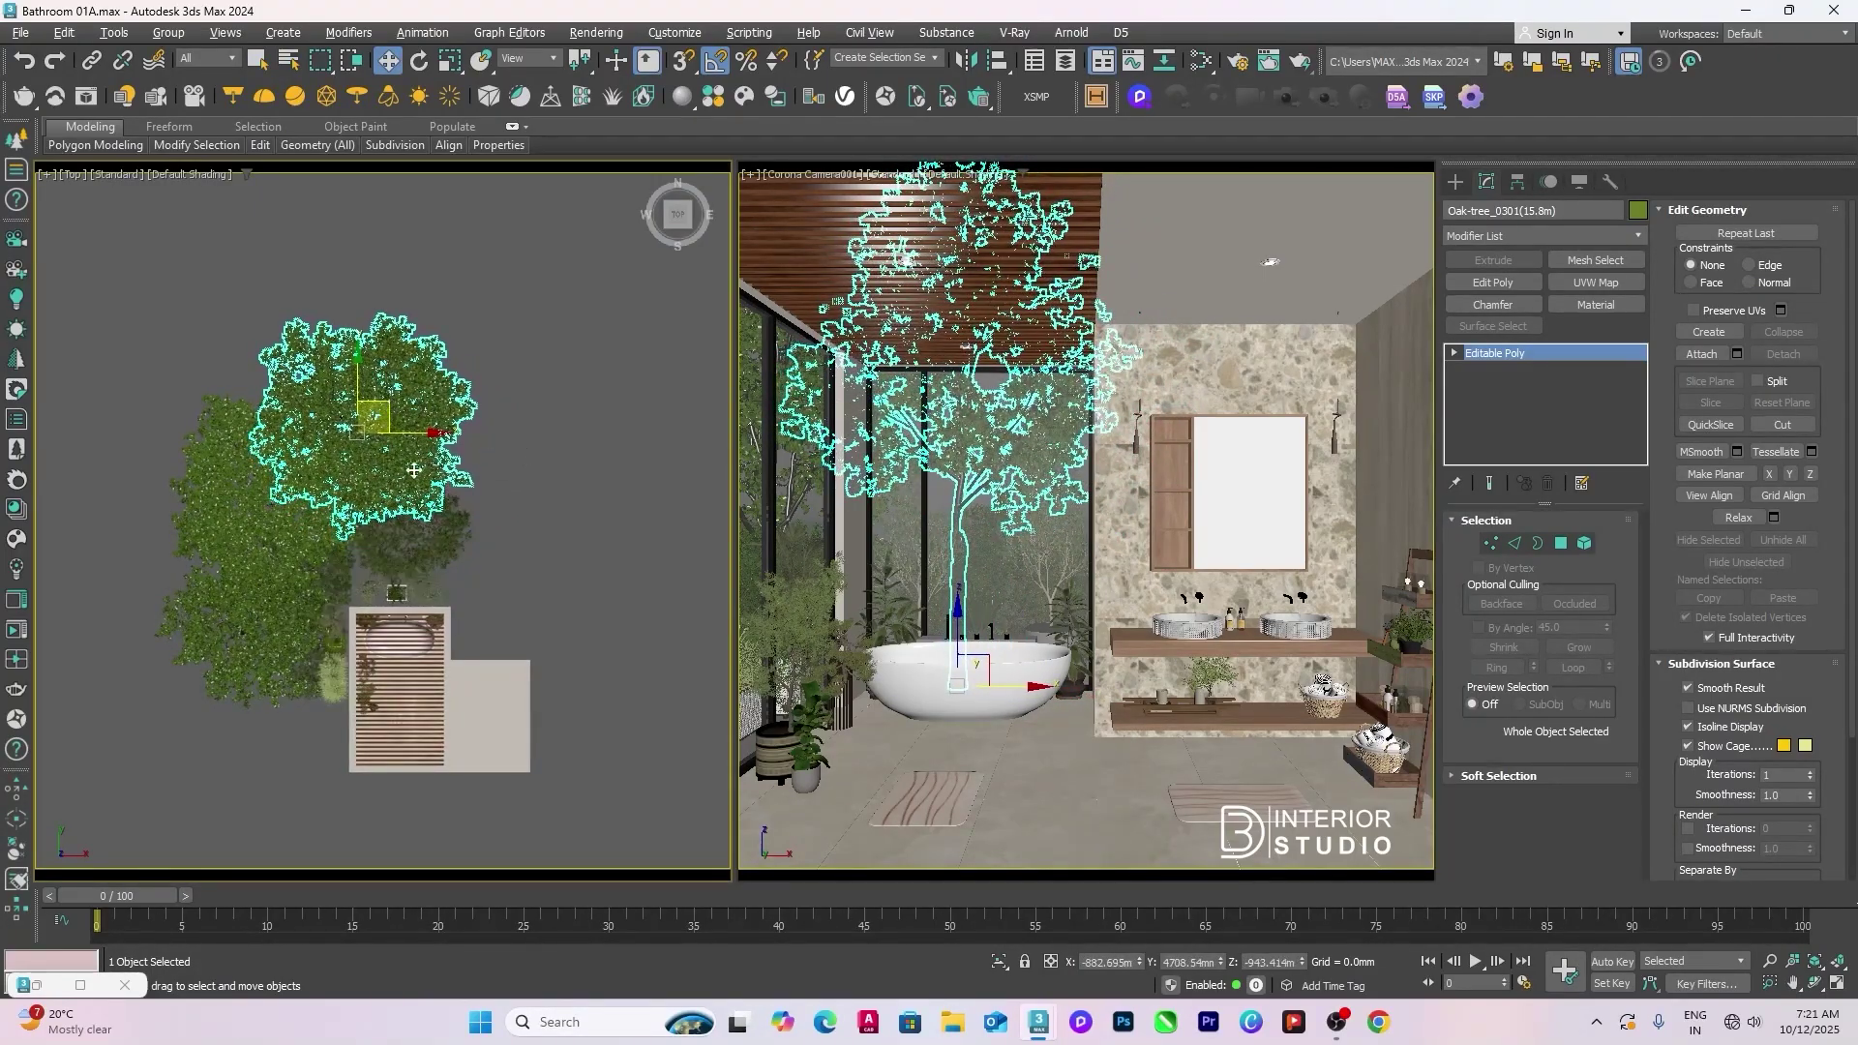
pyautogui.click(278, 465)
pyautogui.moveTo(281, 459); pyautogui.dragTo(283, 438)
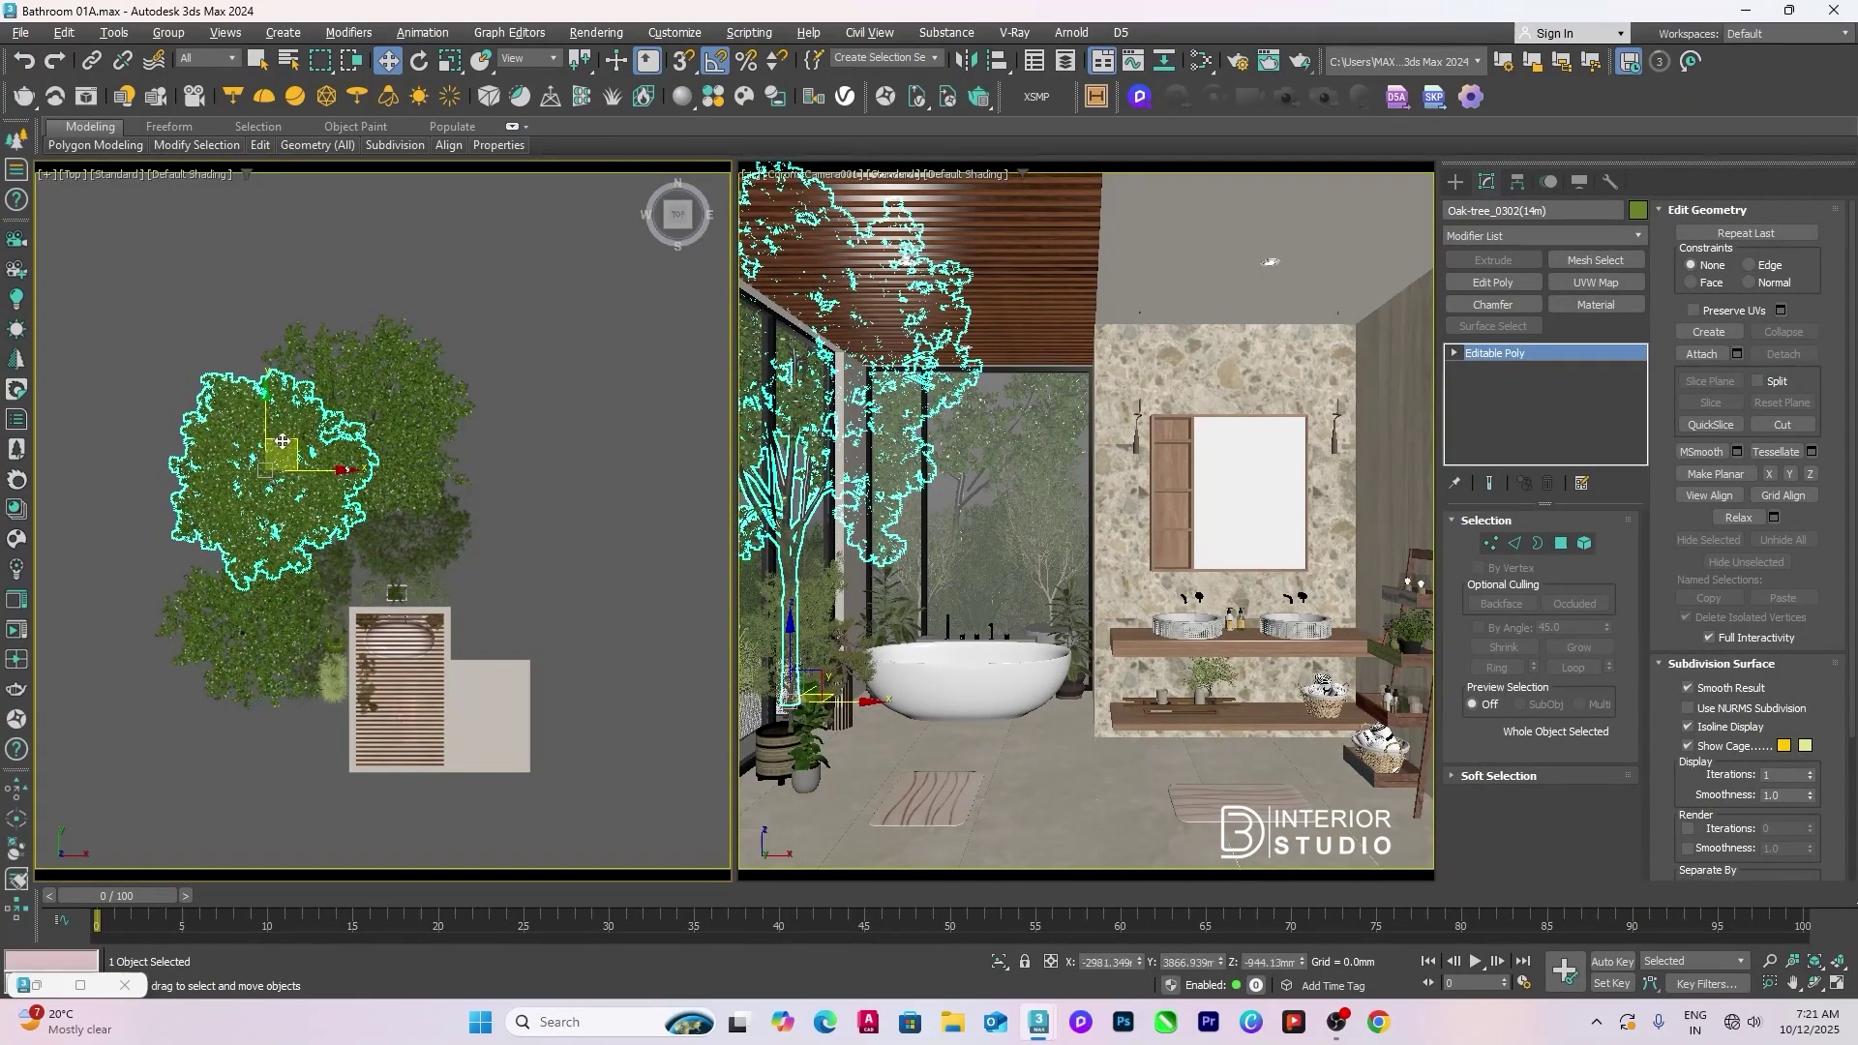
pyautogui.click(269, 601)
pyautogui.moveTo(269, 600); pyautogui.dragTo(249, 559)
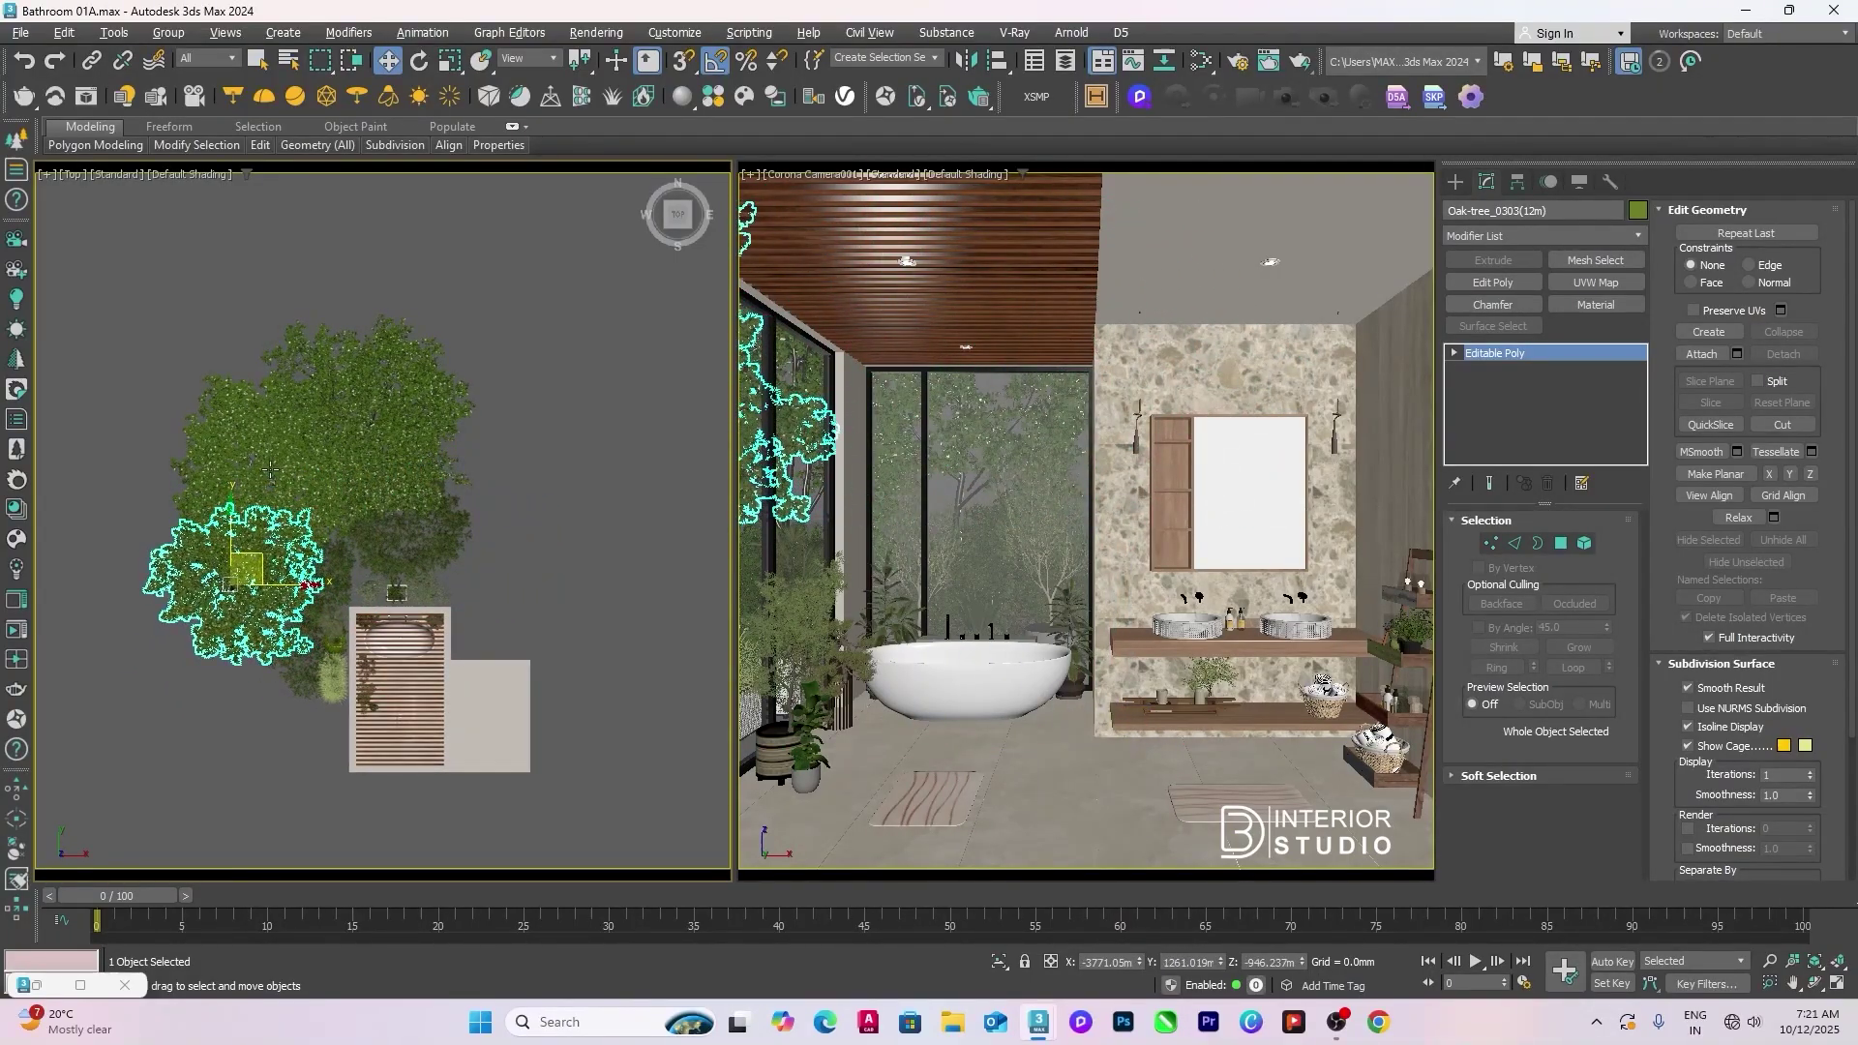
# Step: Shift the 15.8 m oak tree towards positive X and move the 14 m oak to about X -2824, Y 4414 mm
pyautogui.moveTo(308, 389); pyautogui.dragTo(428, 413)
pyautogui.click(281, 437)
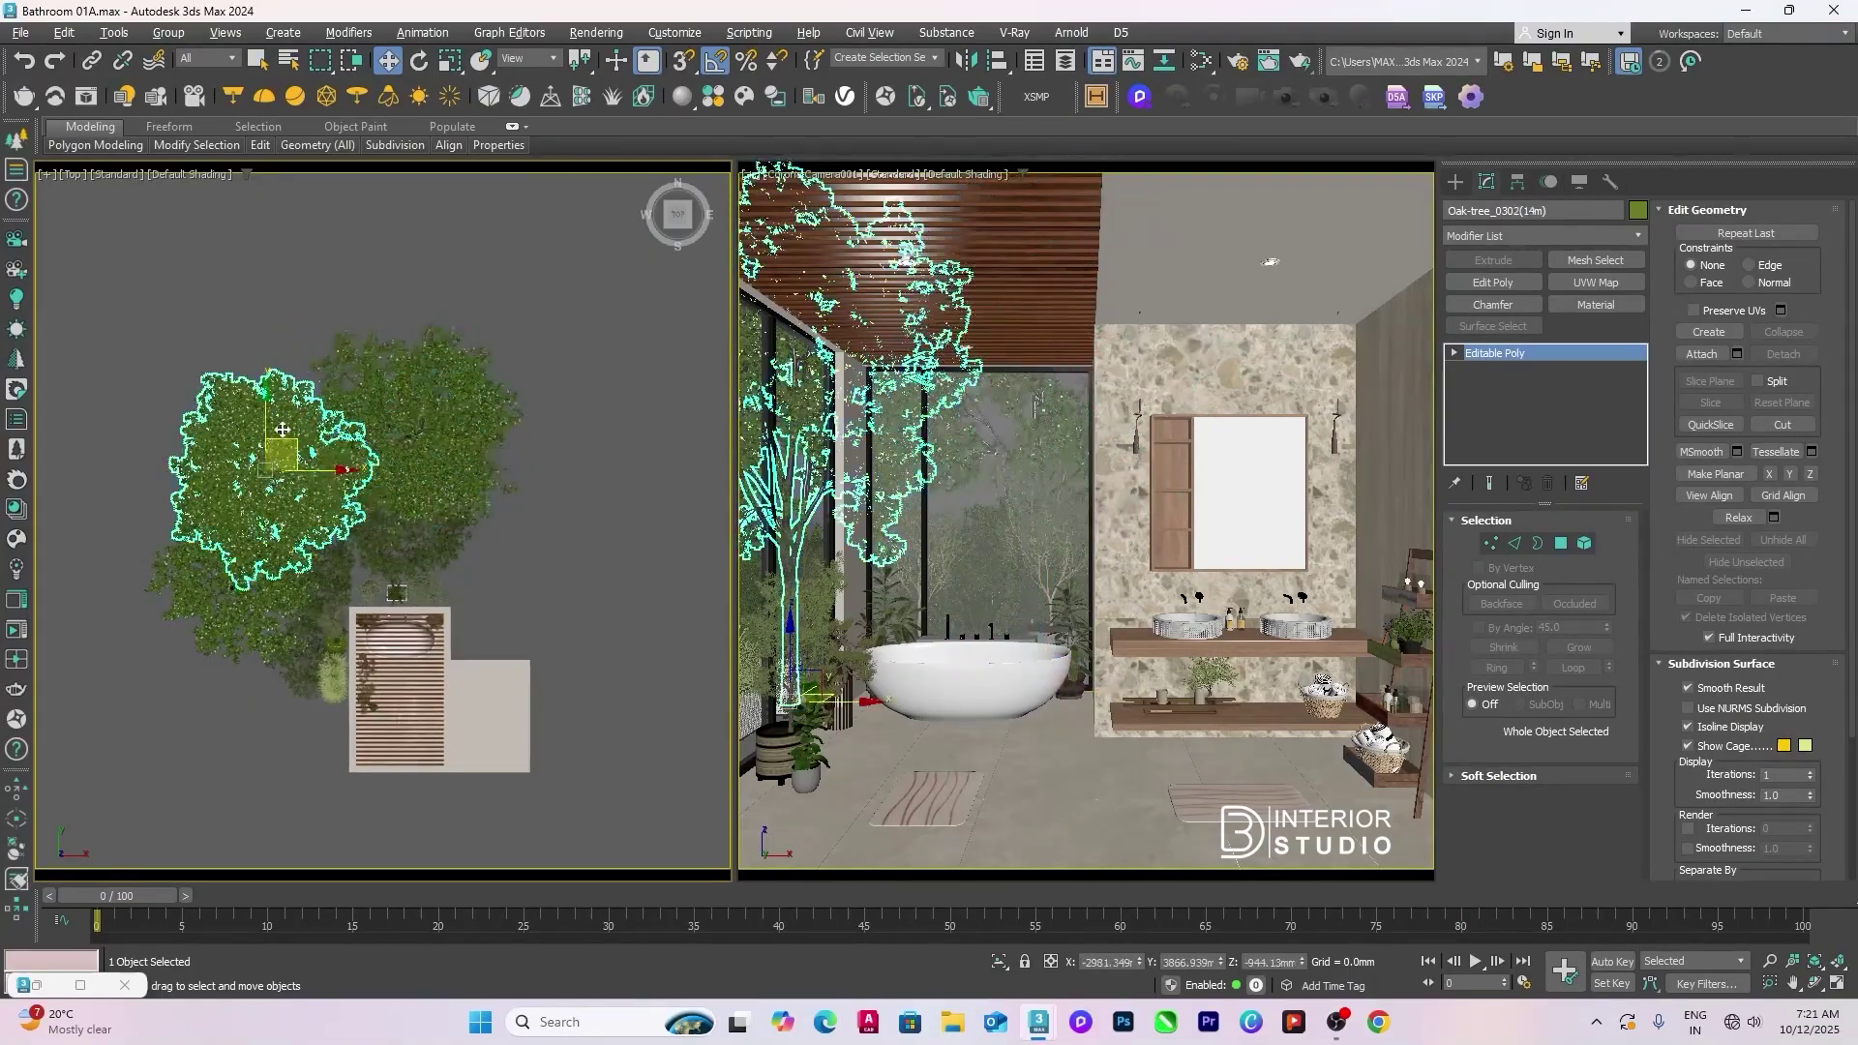
pyautogui.moveTo(281, 436); pyautogui.dragTo(288, 413)
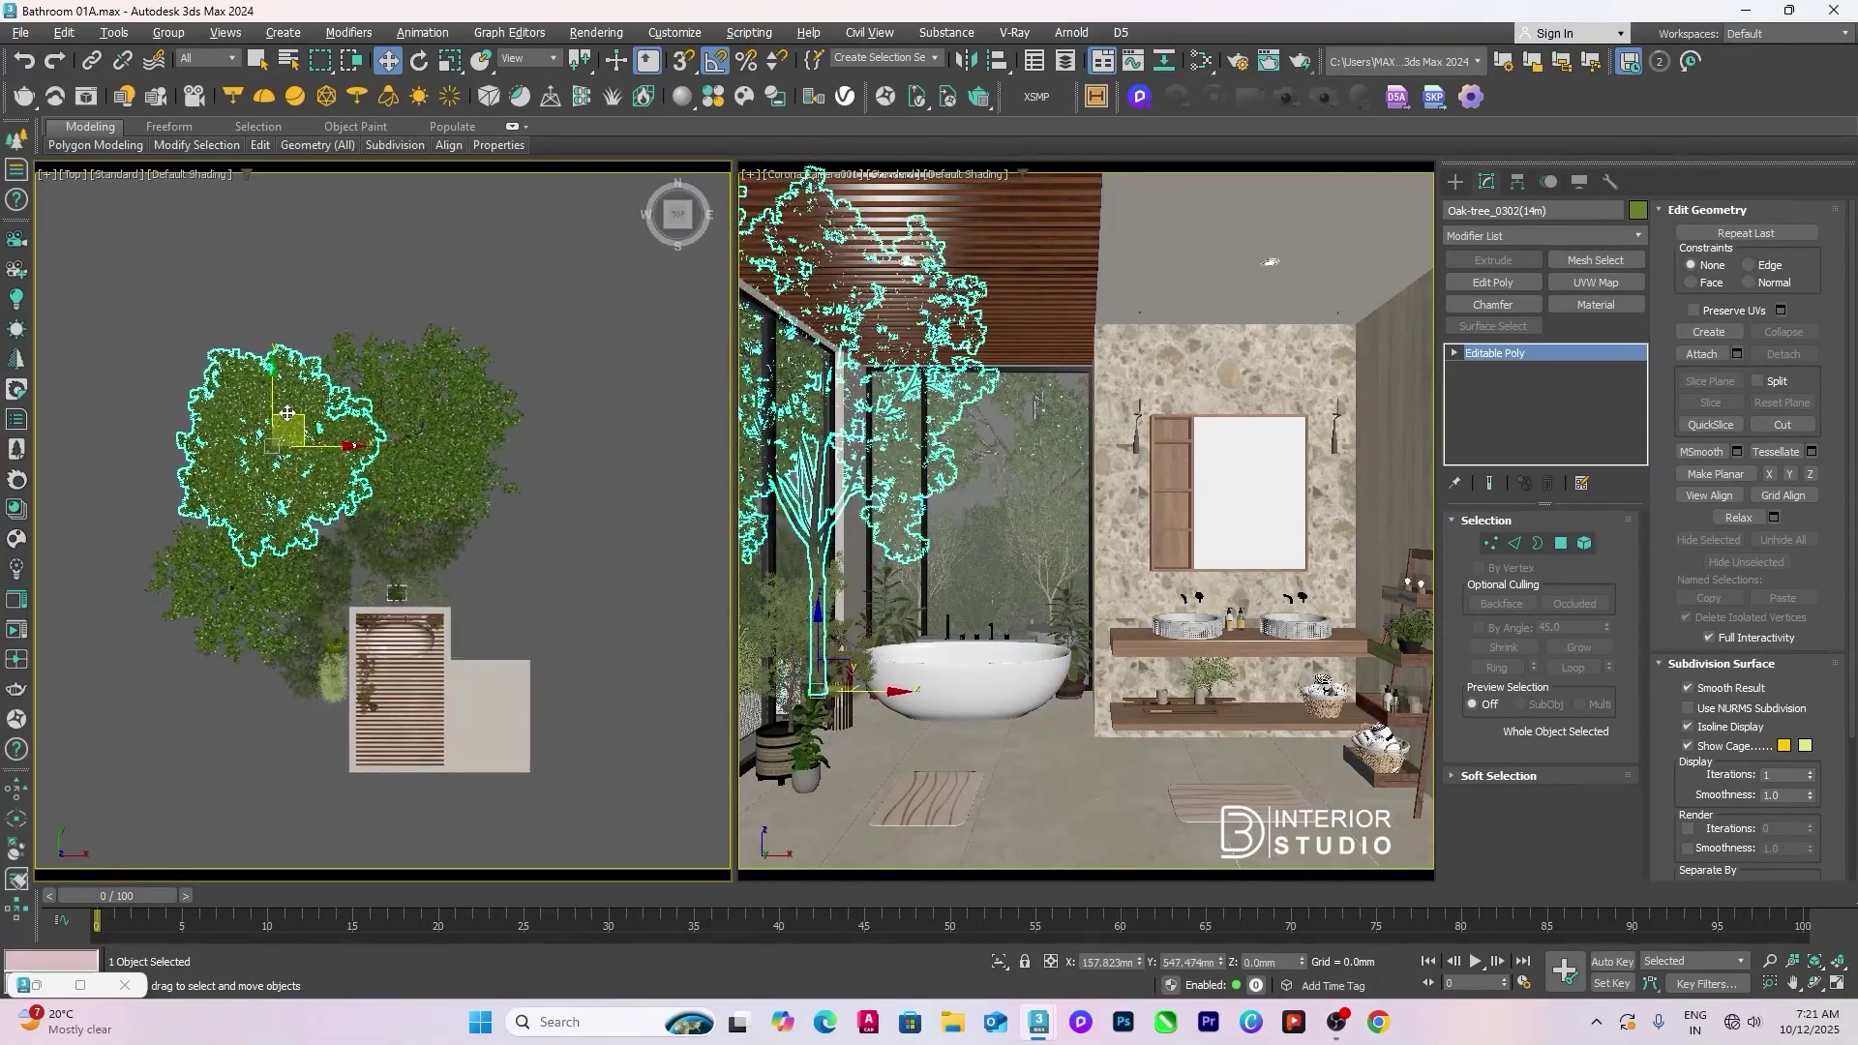
# Step: Lower all three oak trees further together in the front view and shift them slightly towards negative X
pyautogui.click(233, 571)
pyautogui.keyDown('ctrl'); pyautogui.click(266, 455); pyautogui.keyUp('ctrl')
pyautogui.keyDown('ctrl'); pyautogui.click(399, 429); pyautogui.keyUp('ctrl')
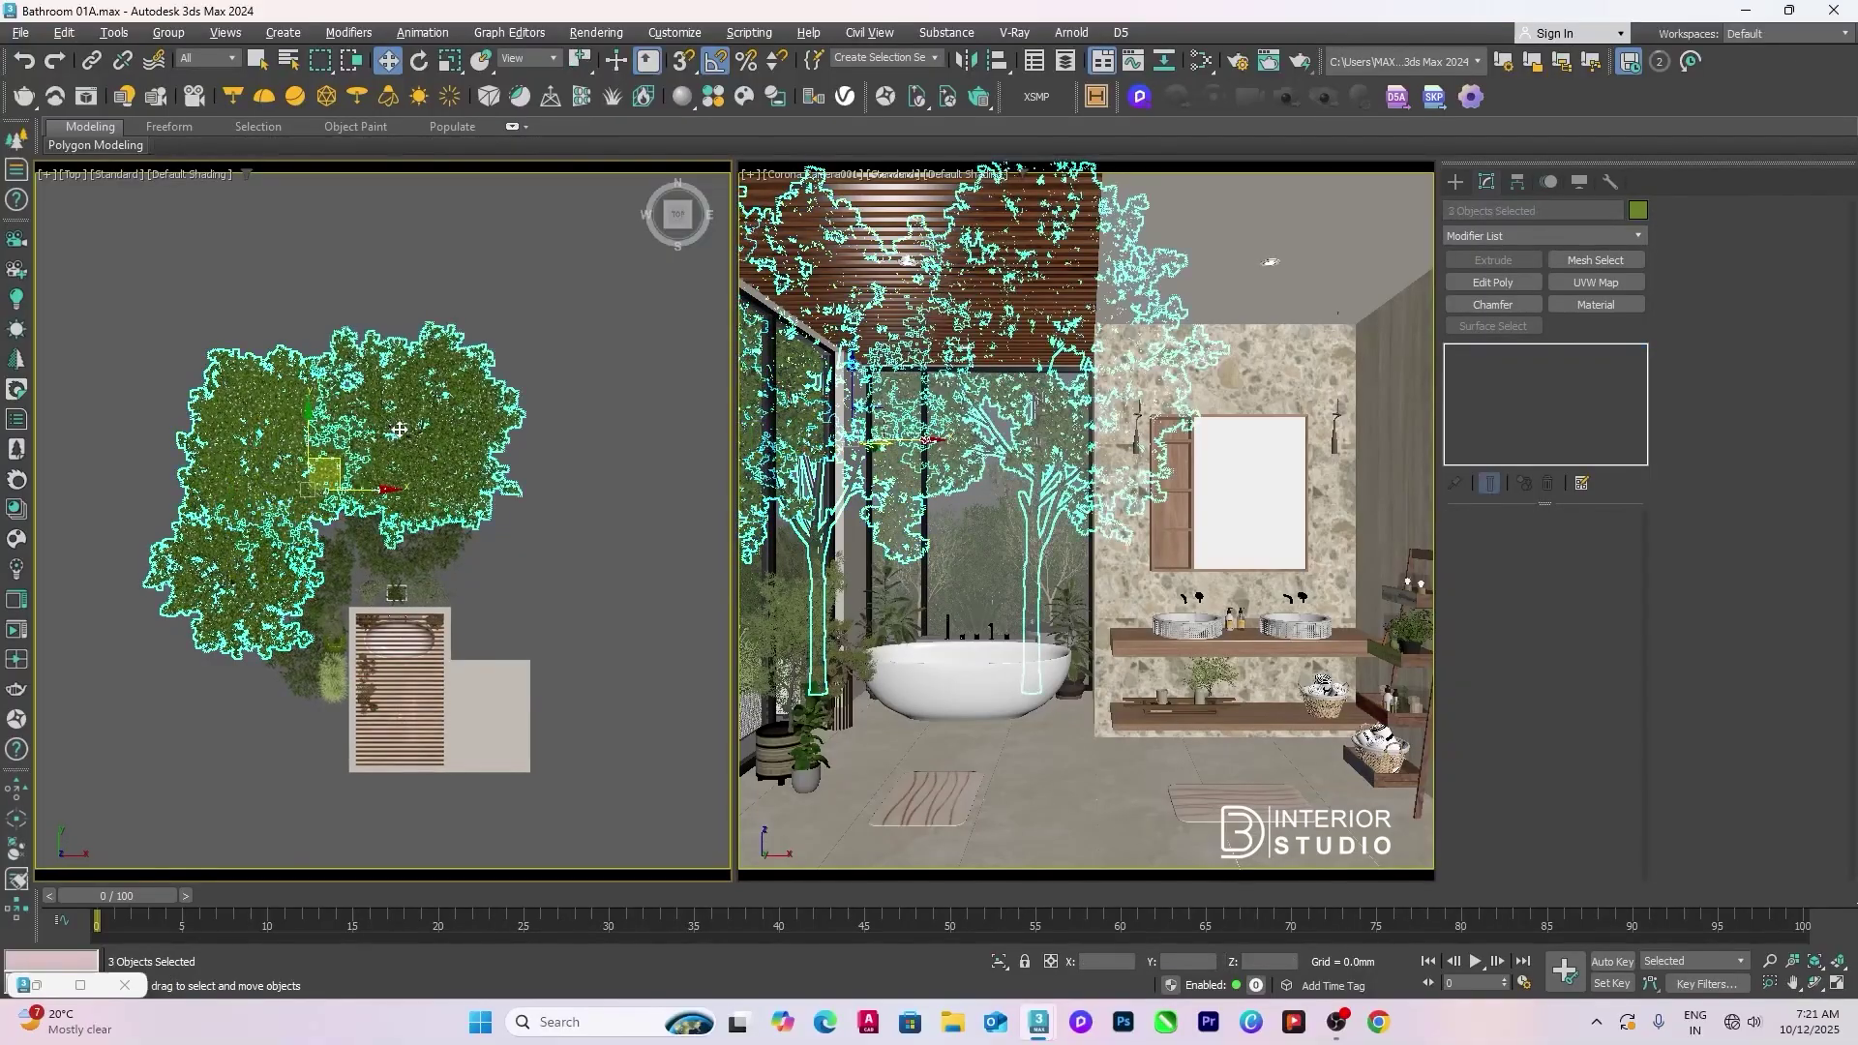
pyautogui.press('f')
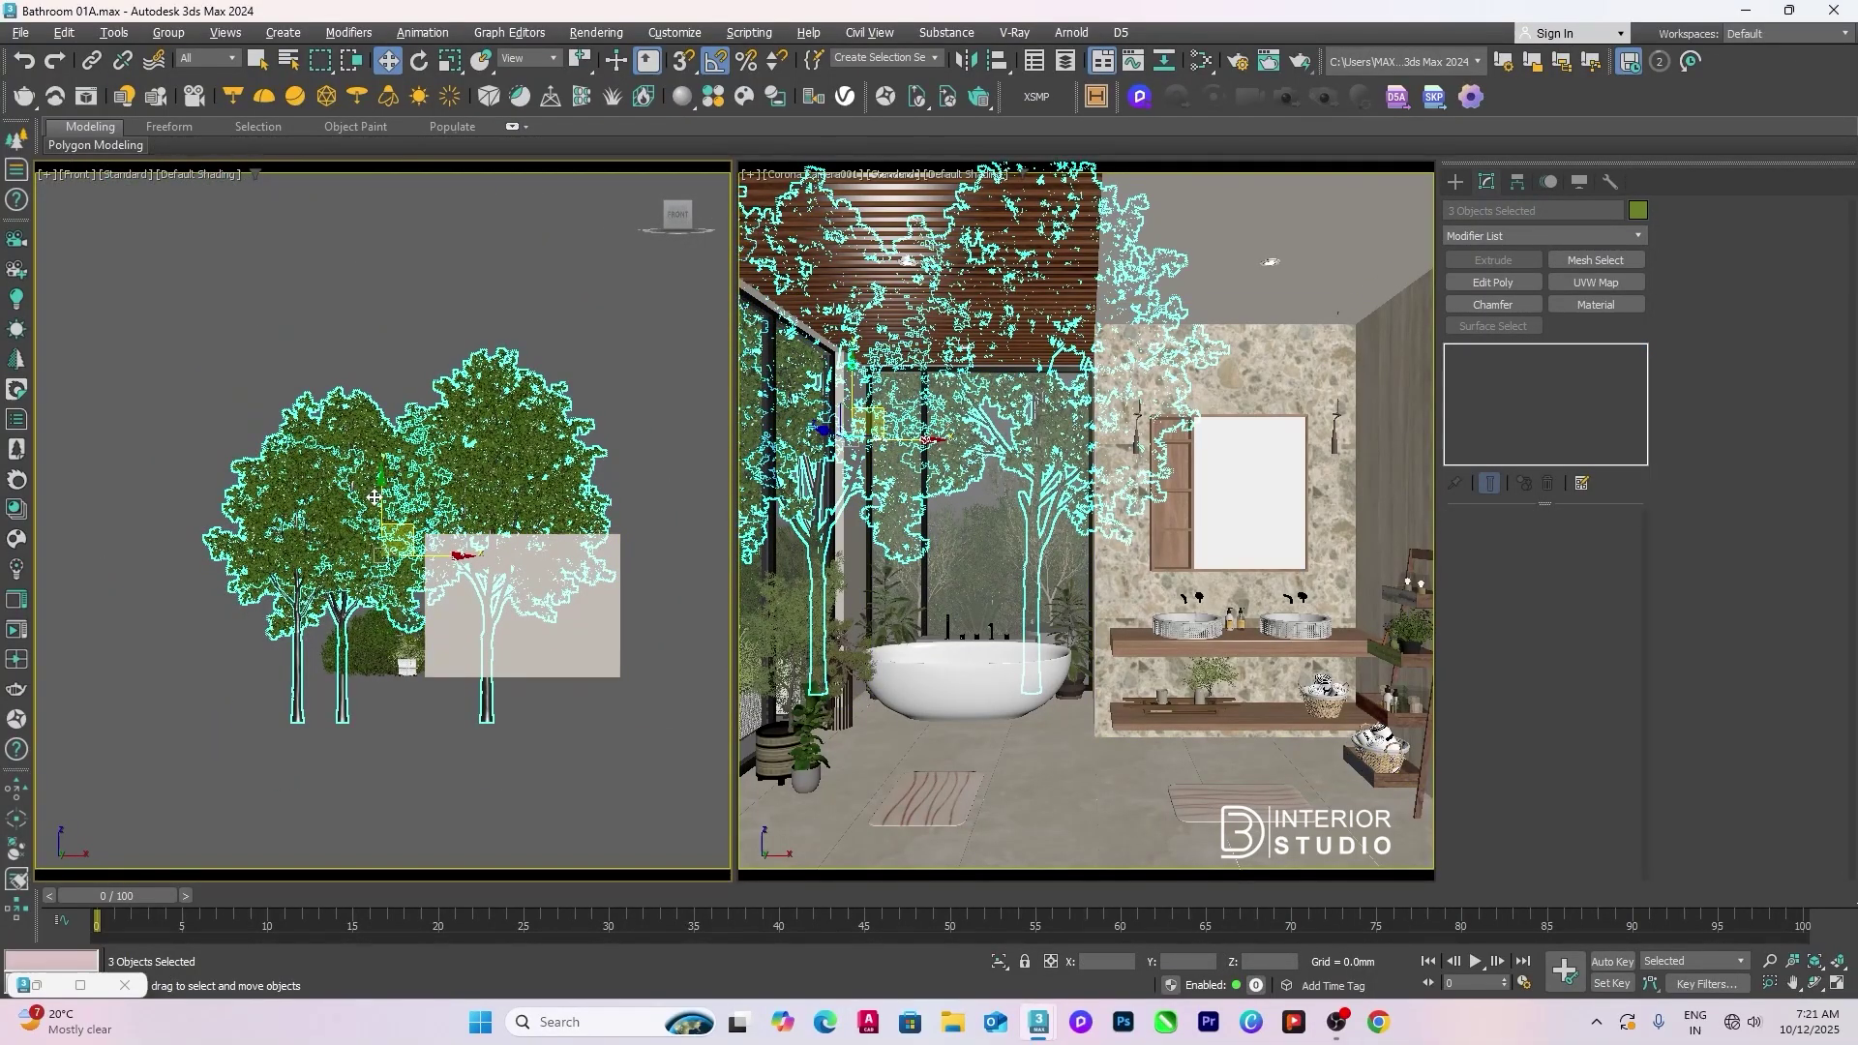
pyautogui.moveTo(379, 507); pyautogui.dragTo(378, 522)
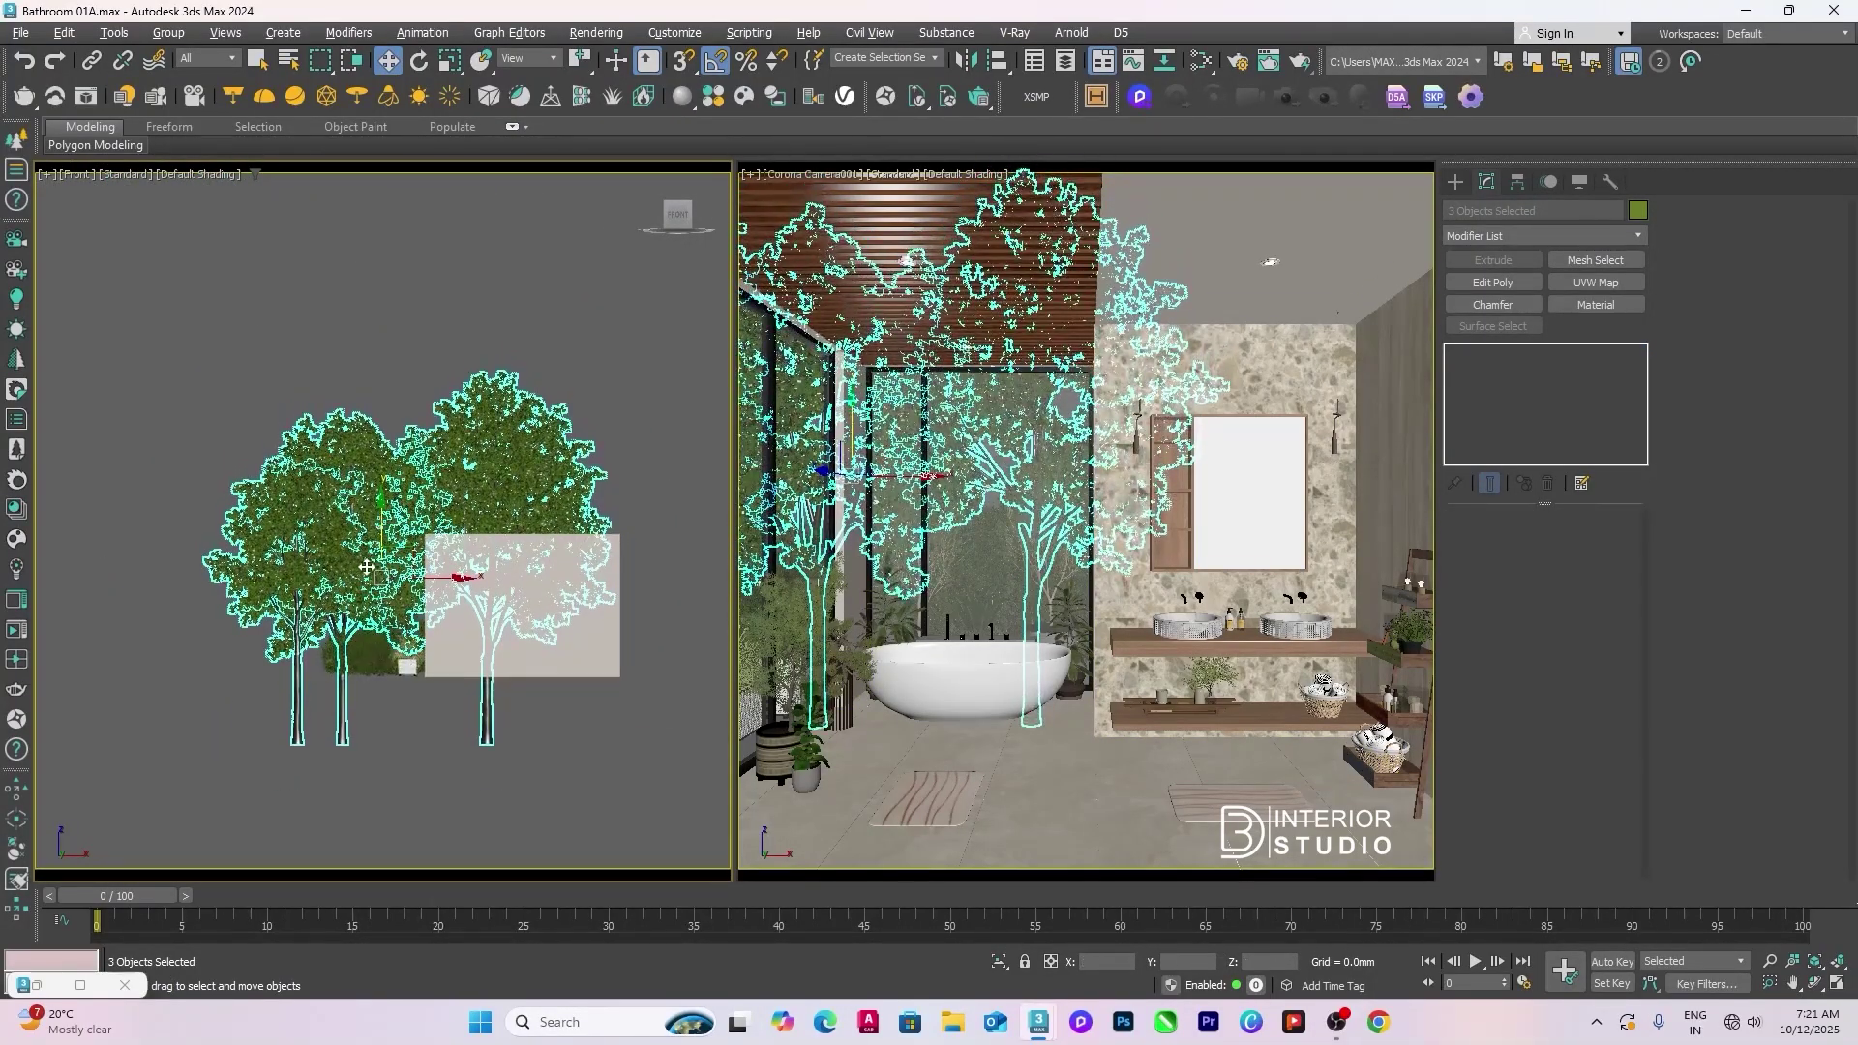
pyautogui.moveTo(442, 581); pyautogui.dragTo(412, 571)
# Step: Move the 15.8 m oak tree farther away from the bathtub window in plan
pyautogui.press('t')
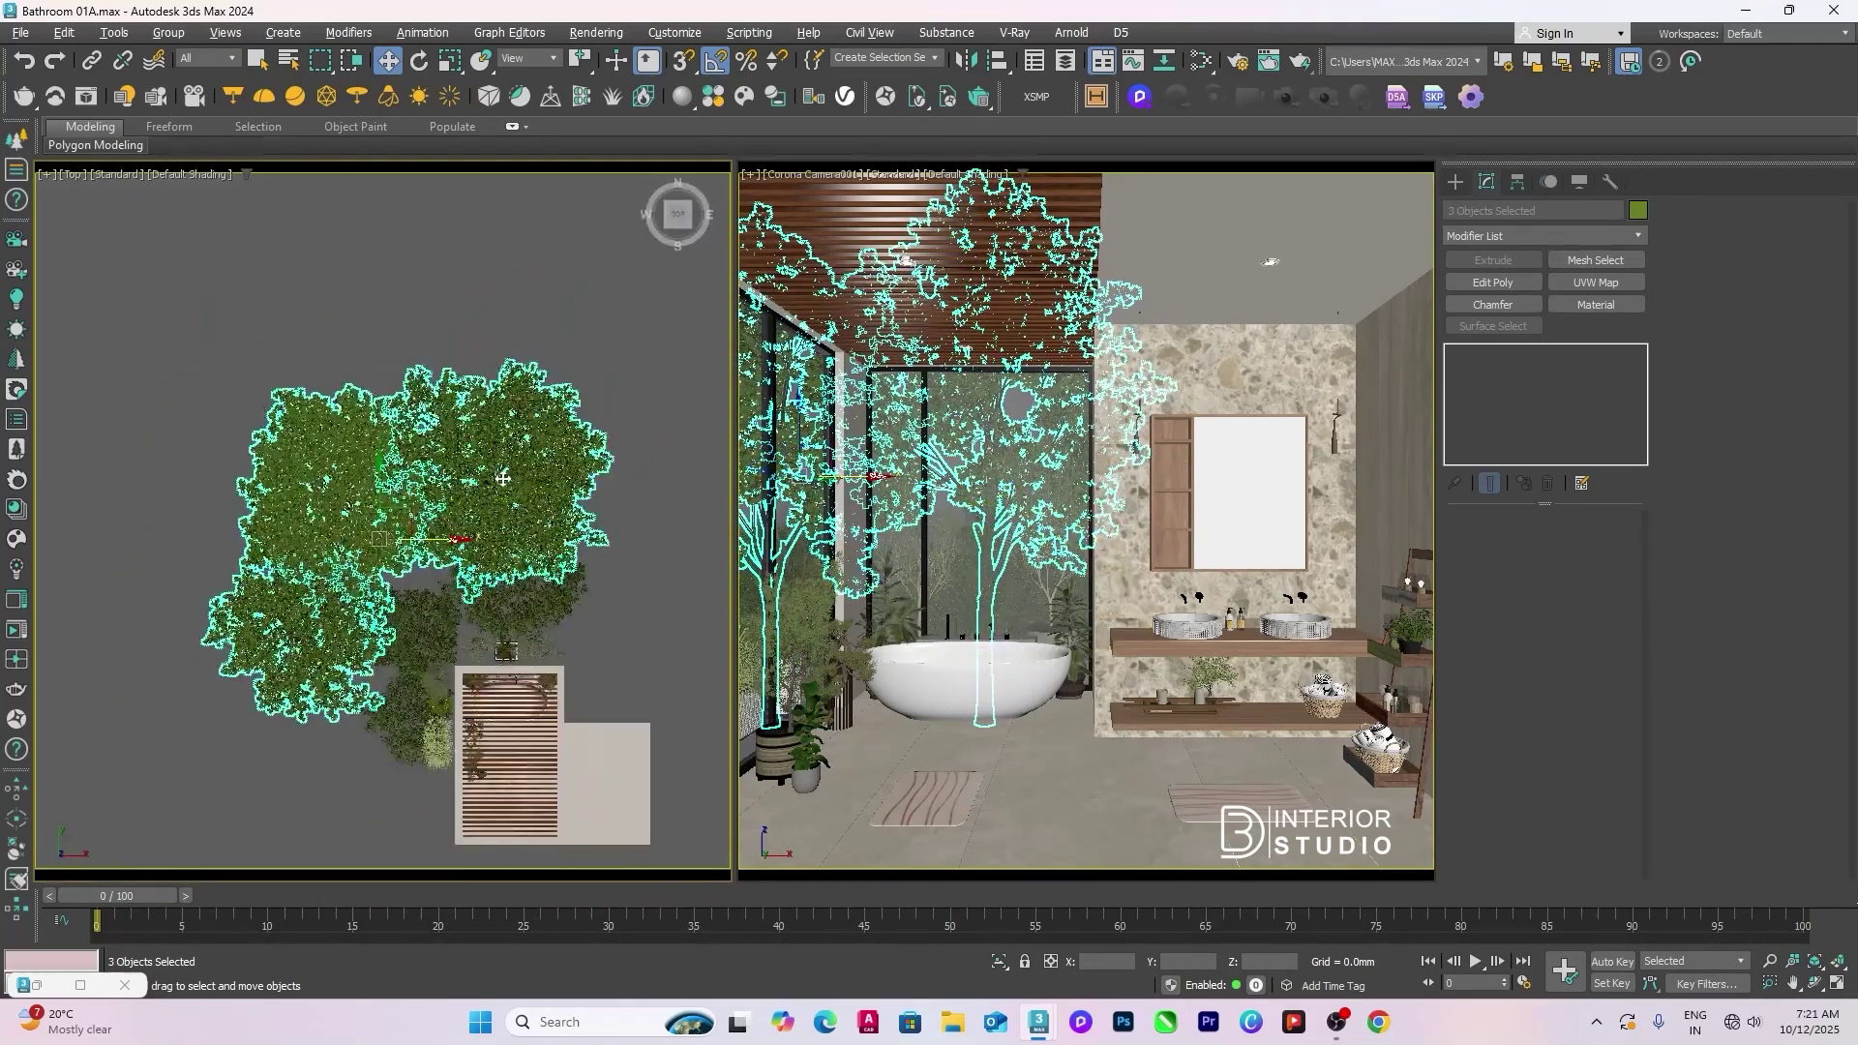
pyautogui.click(512, 442)
pyautogui.moveTo(512, 442); pyautogui.dragTo(514, 418)
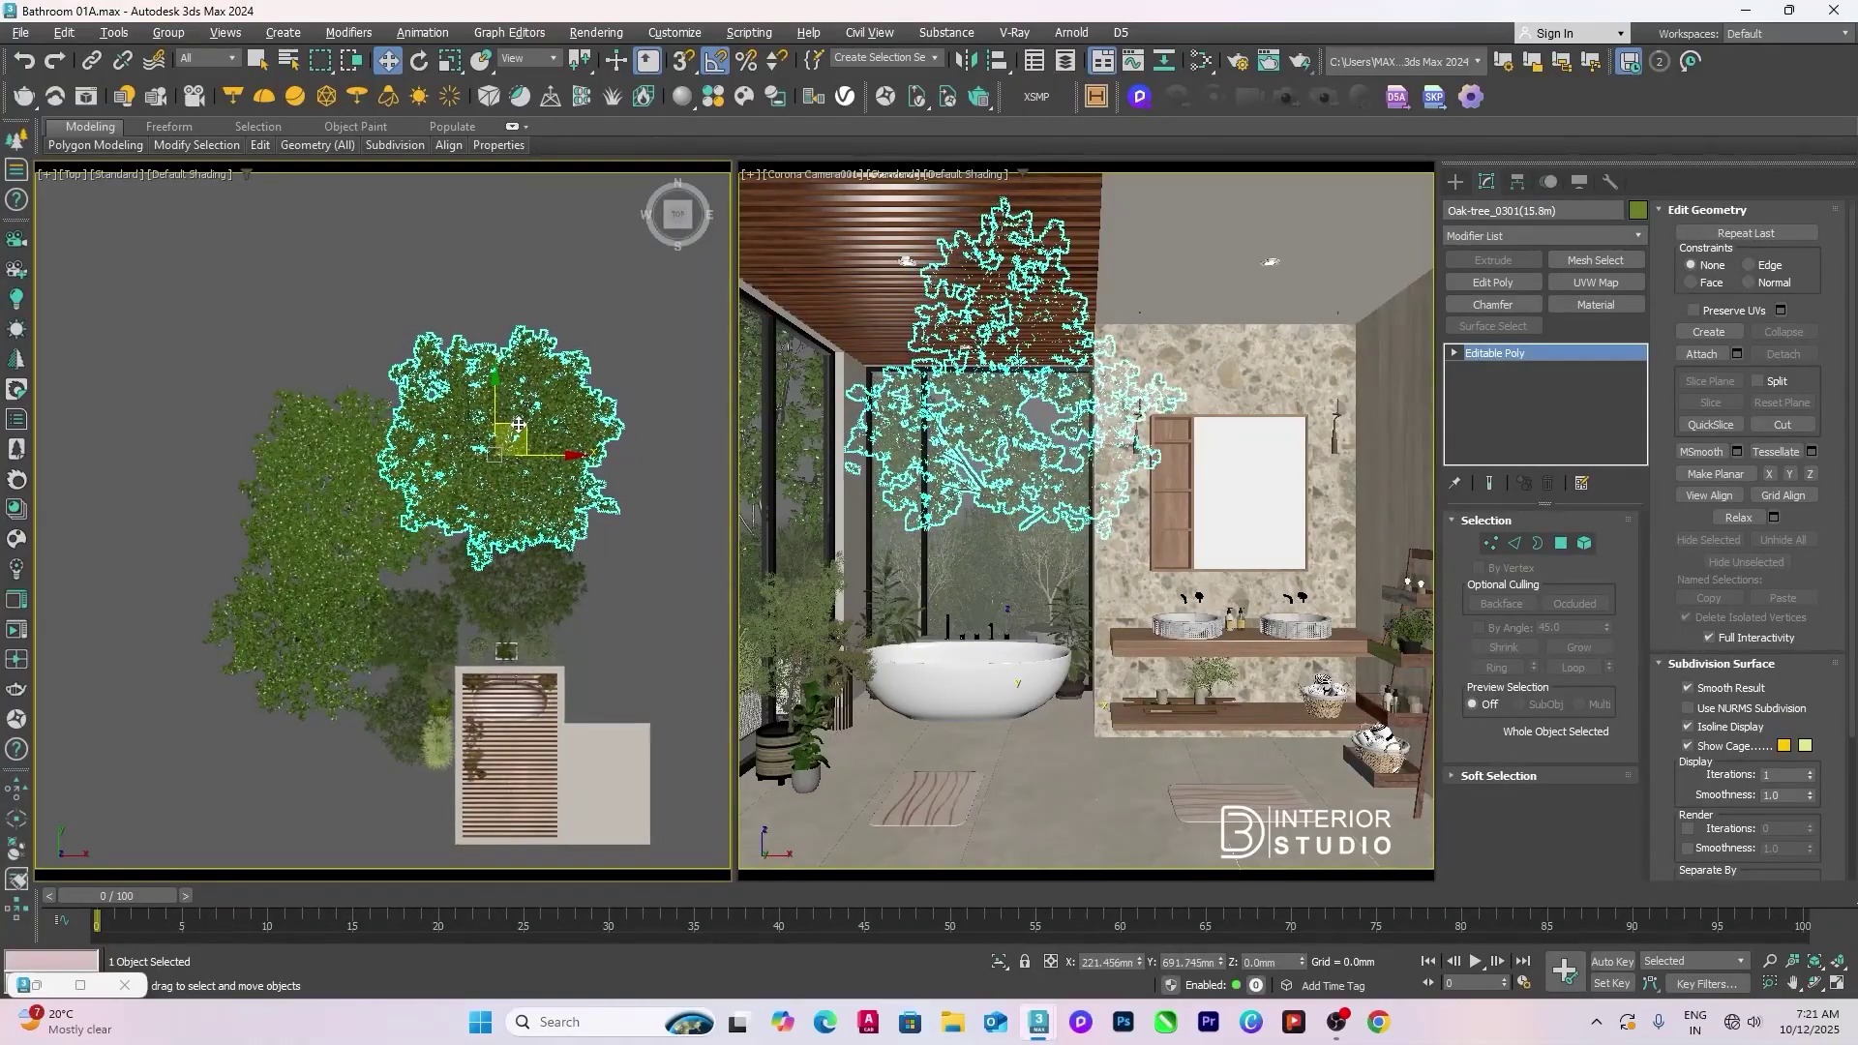
# Step: Shift the 14 m oak tree slightly in plan towards the 15.8 m oak and move the 12 m oak to about X -4271, Y 1745 mm
pyautogui.click(369, 474)
pyautogui.moveTo(369, 475); pyautogui.dragTo(386, 456)
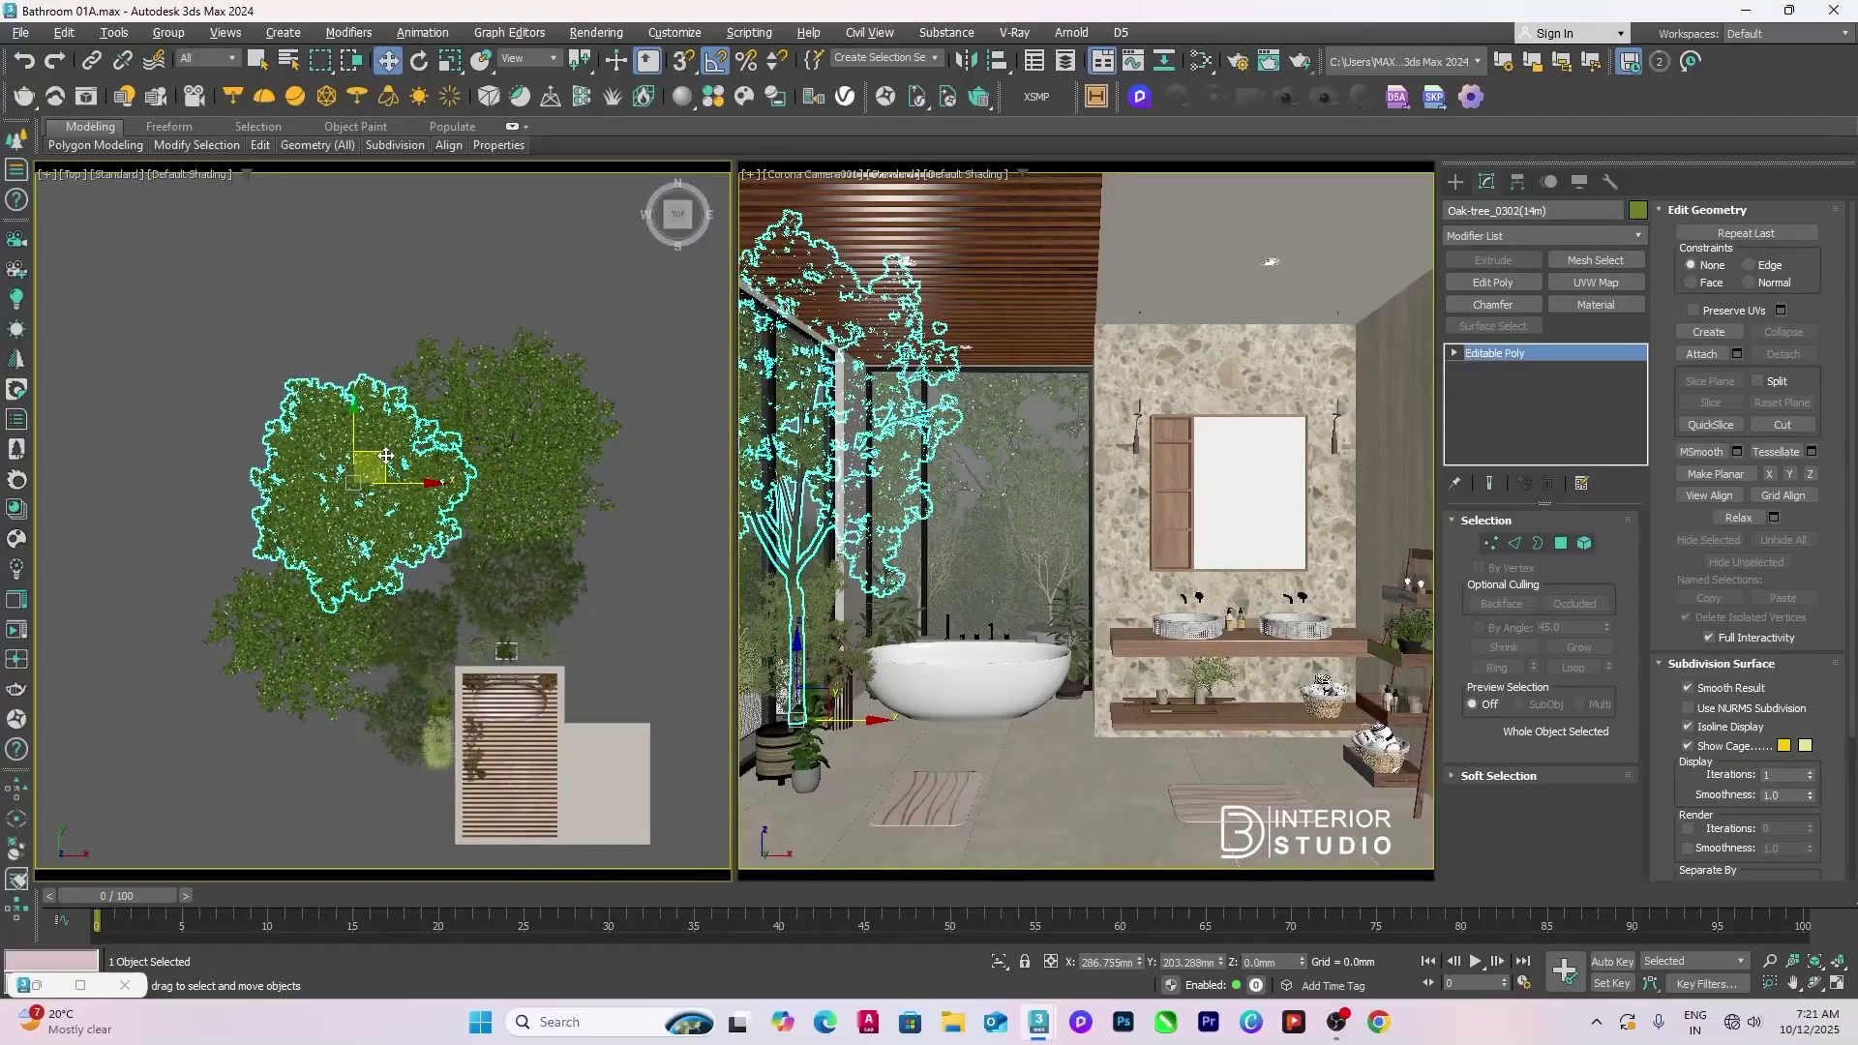
pyautogui.click(312, 590)
pyautogui.moveTo(323, 602); pyautogui.dragTo(332, 584)
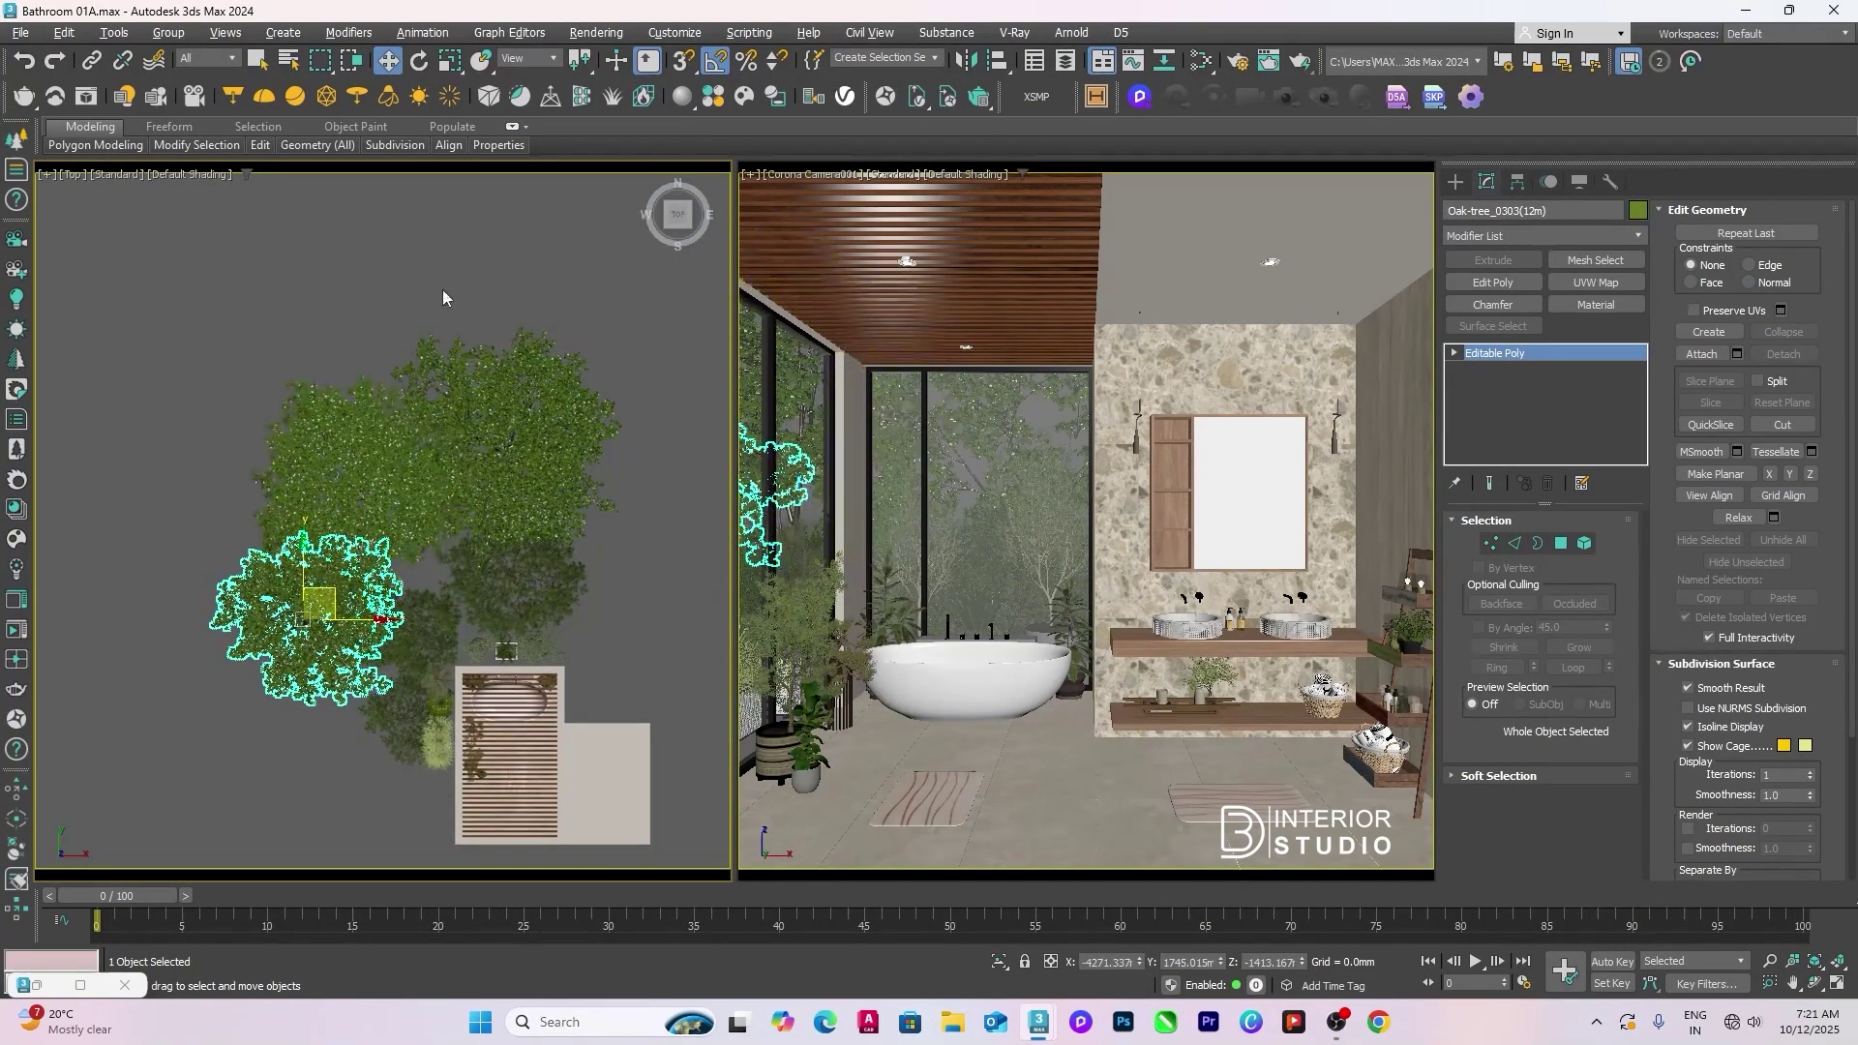
pyautogui.click(490, 285)
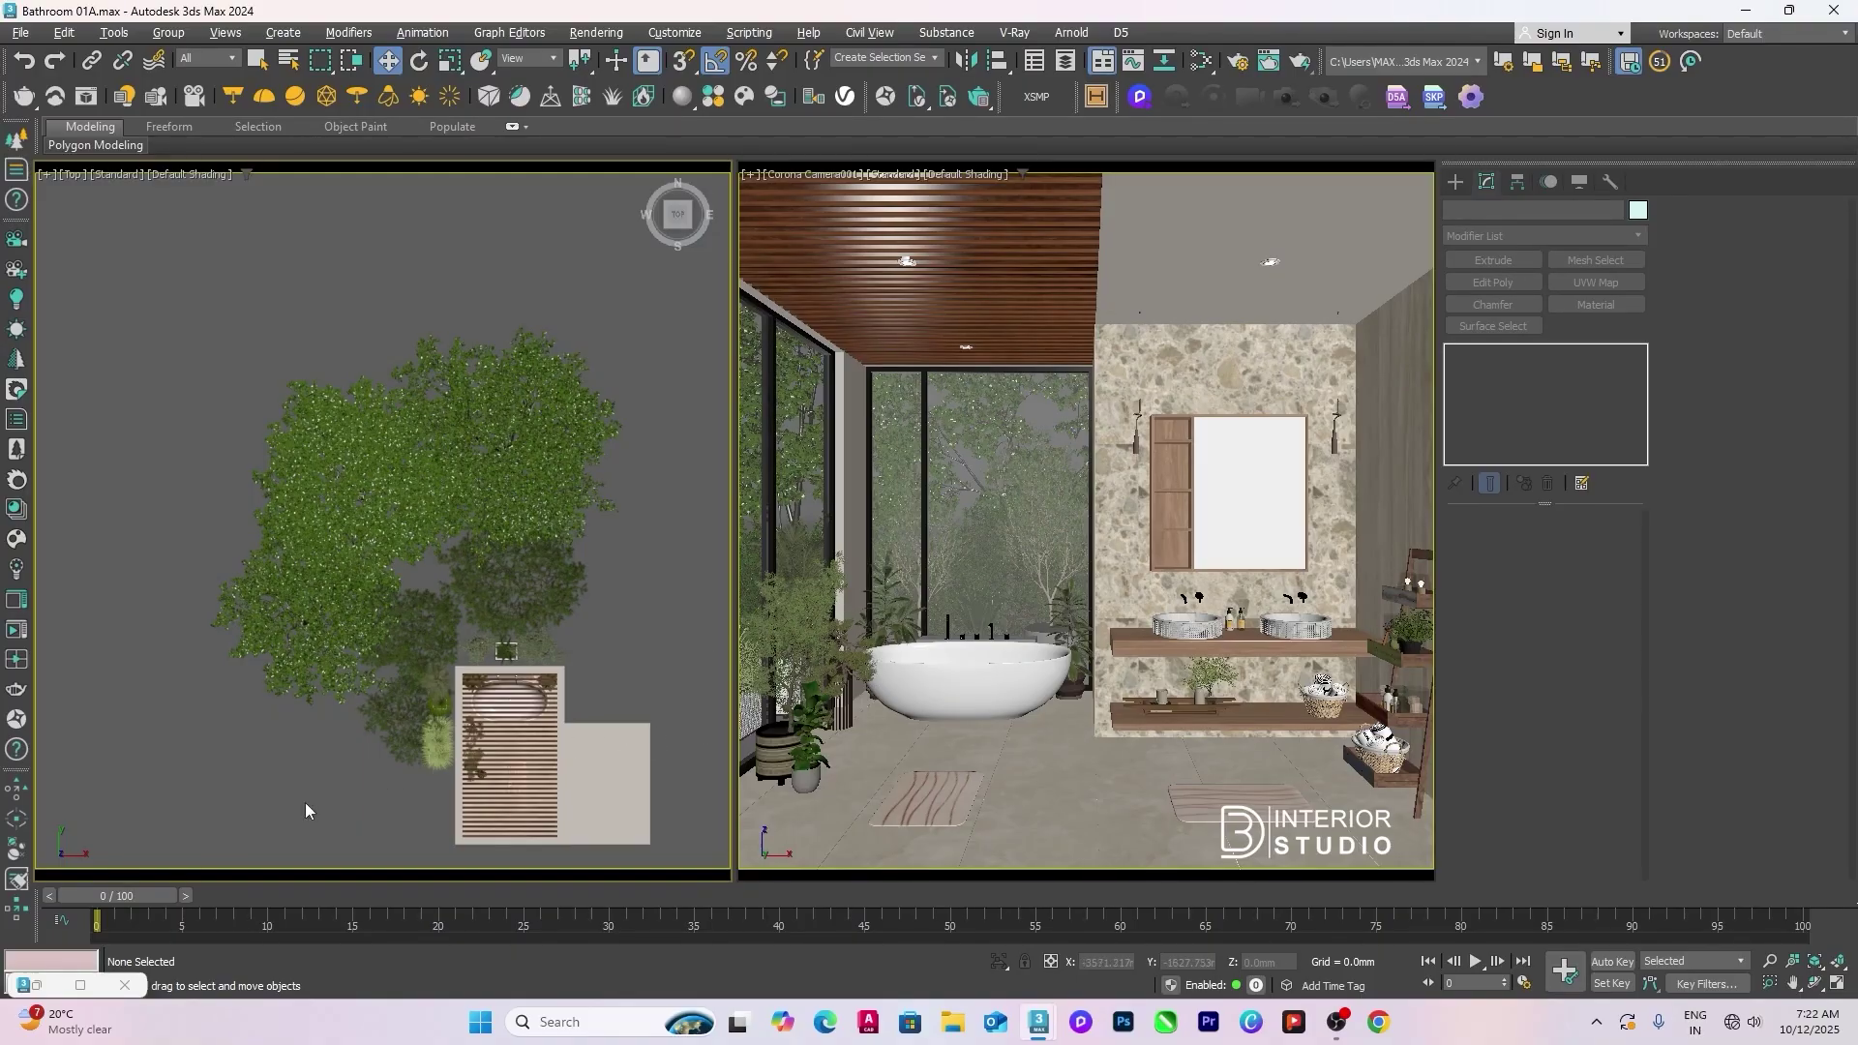
# Step: Rearrange the potted plants beside the bathtub to suit the reference image, moving the small plant back behind the potted tree, and save the scene
pyautogui.click(36, 987)
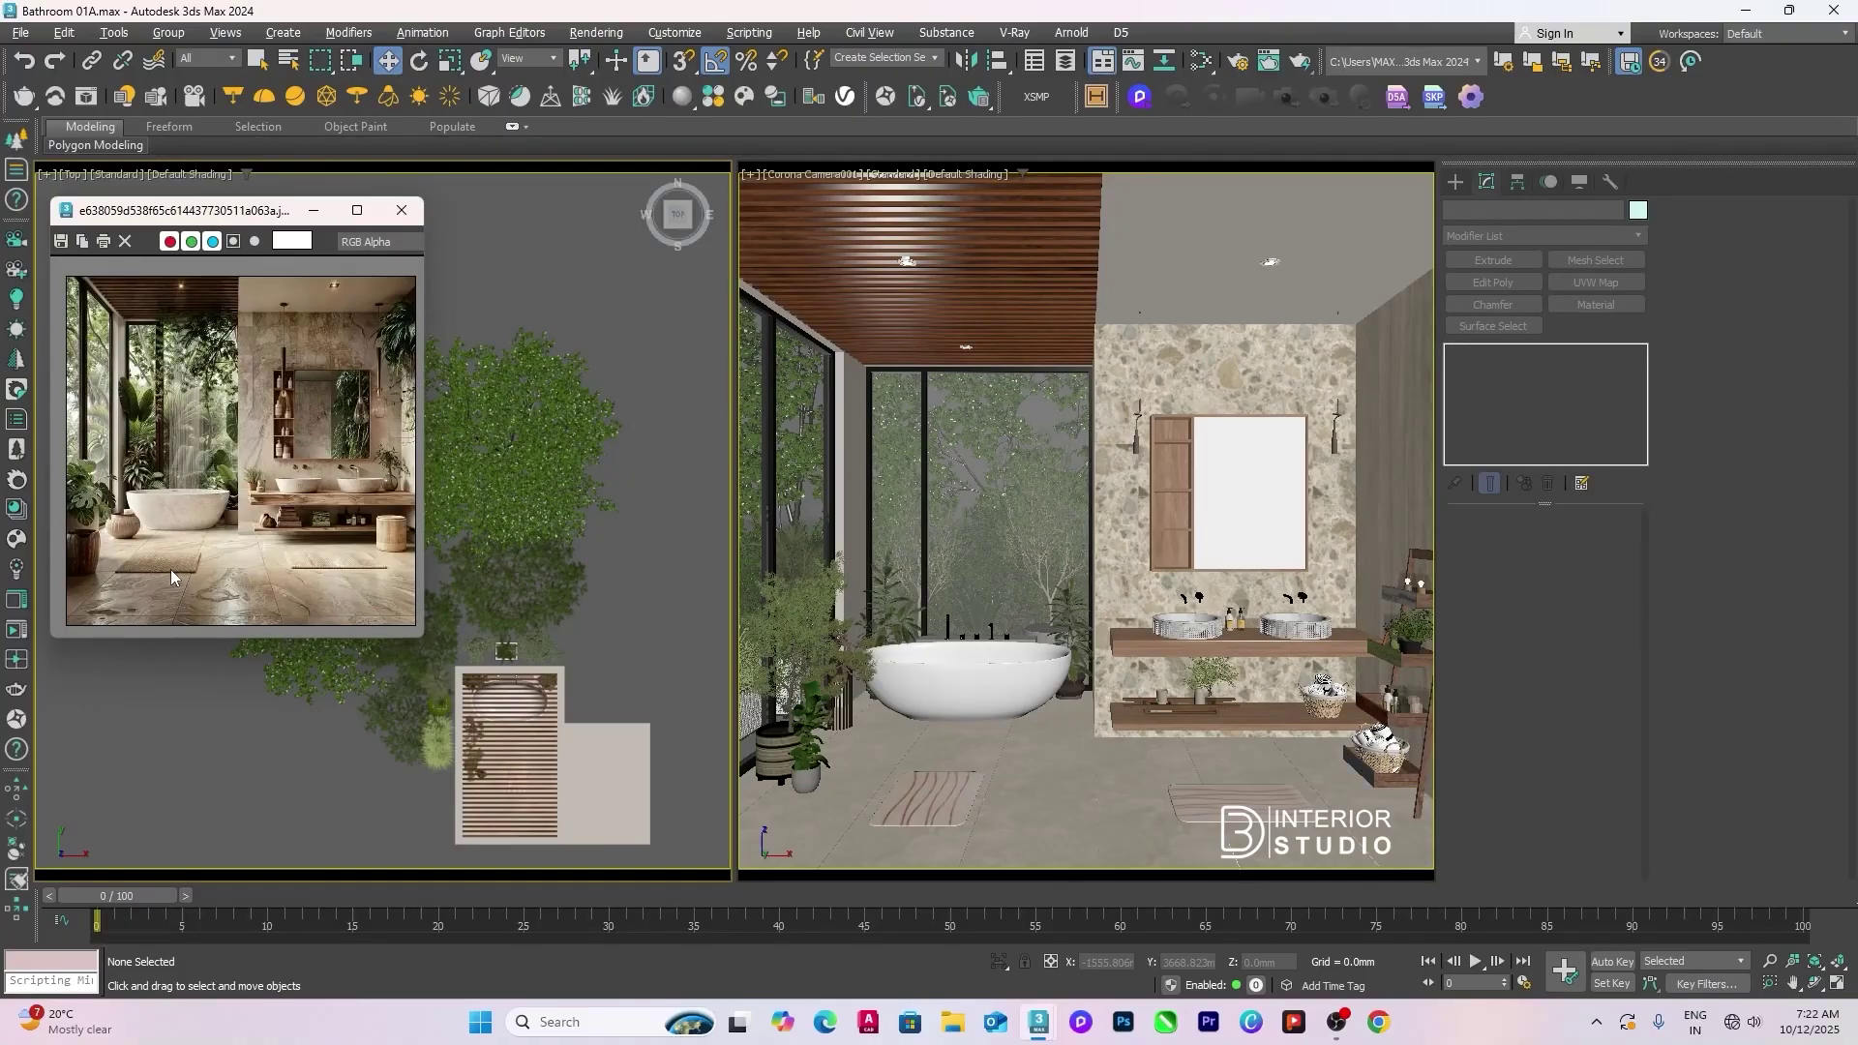
pyautogui.click(811, 779)
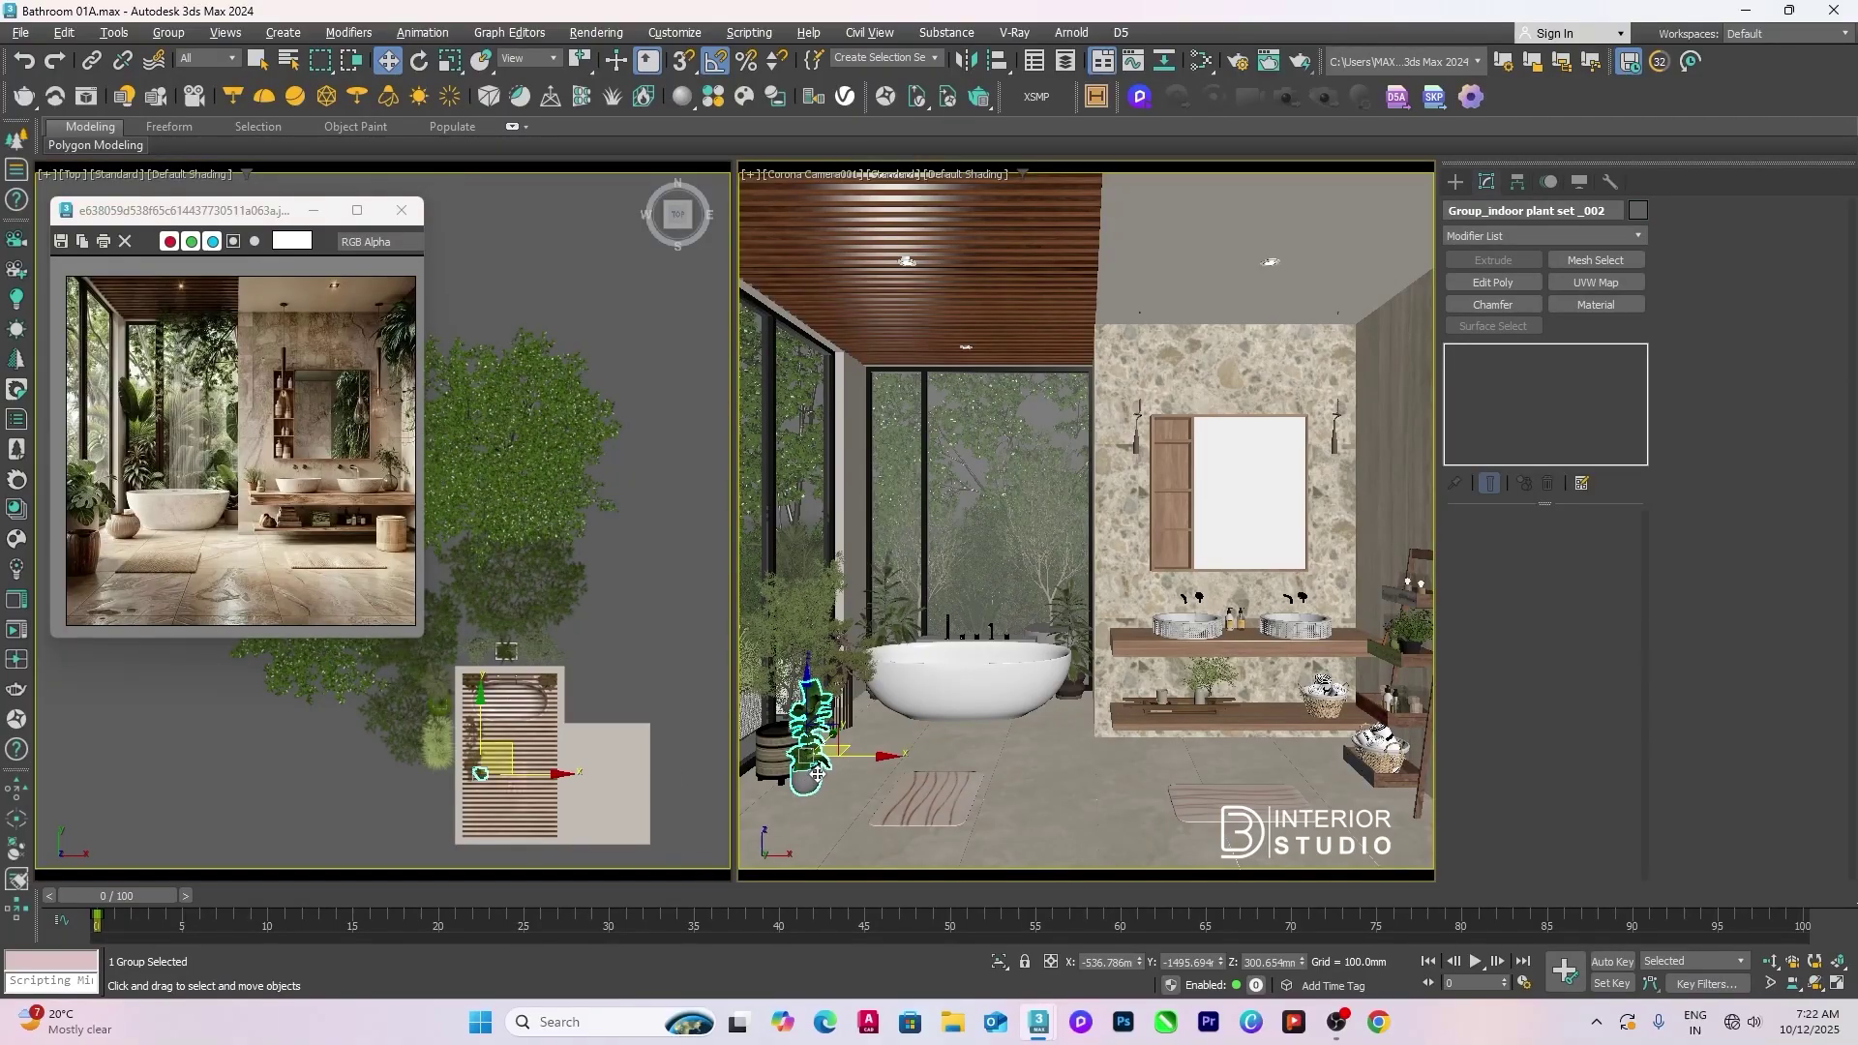
pyautogui.moveTo(842, 758); pyautogui.dragTo(851, 712)
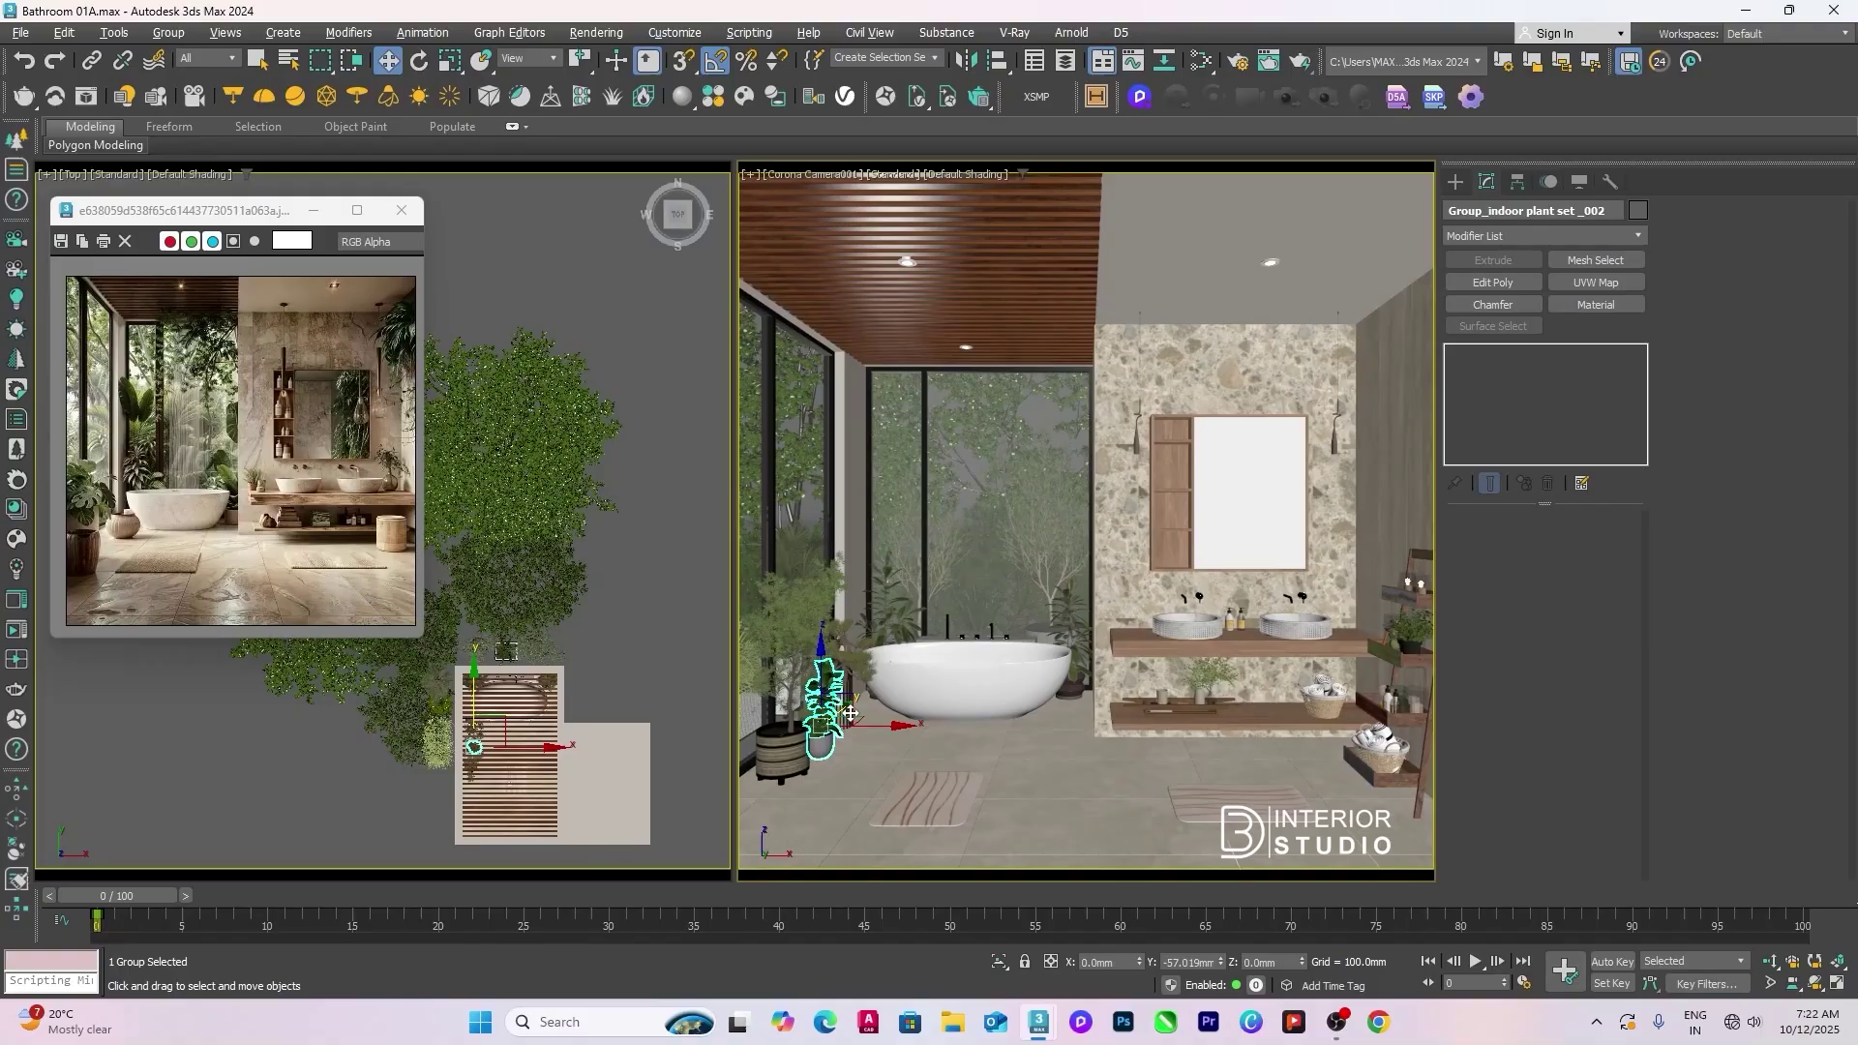
pyautogui.click(821, 709)
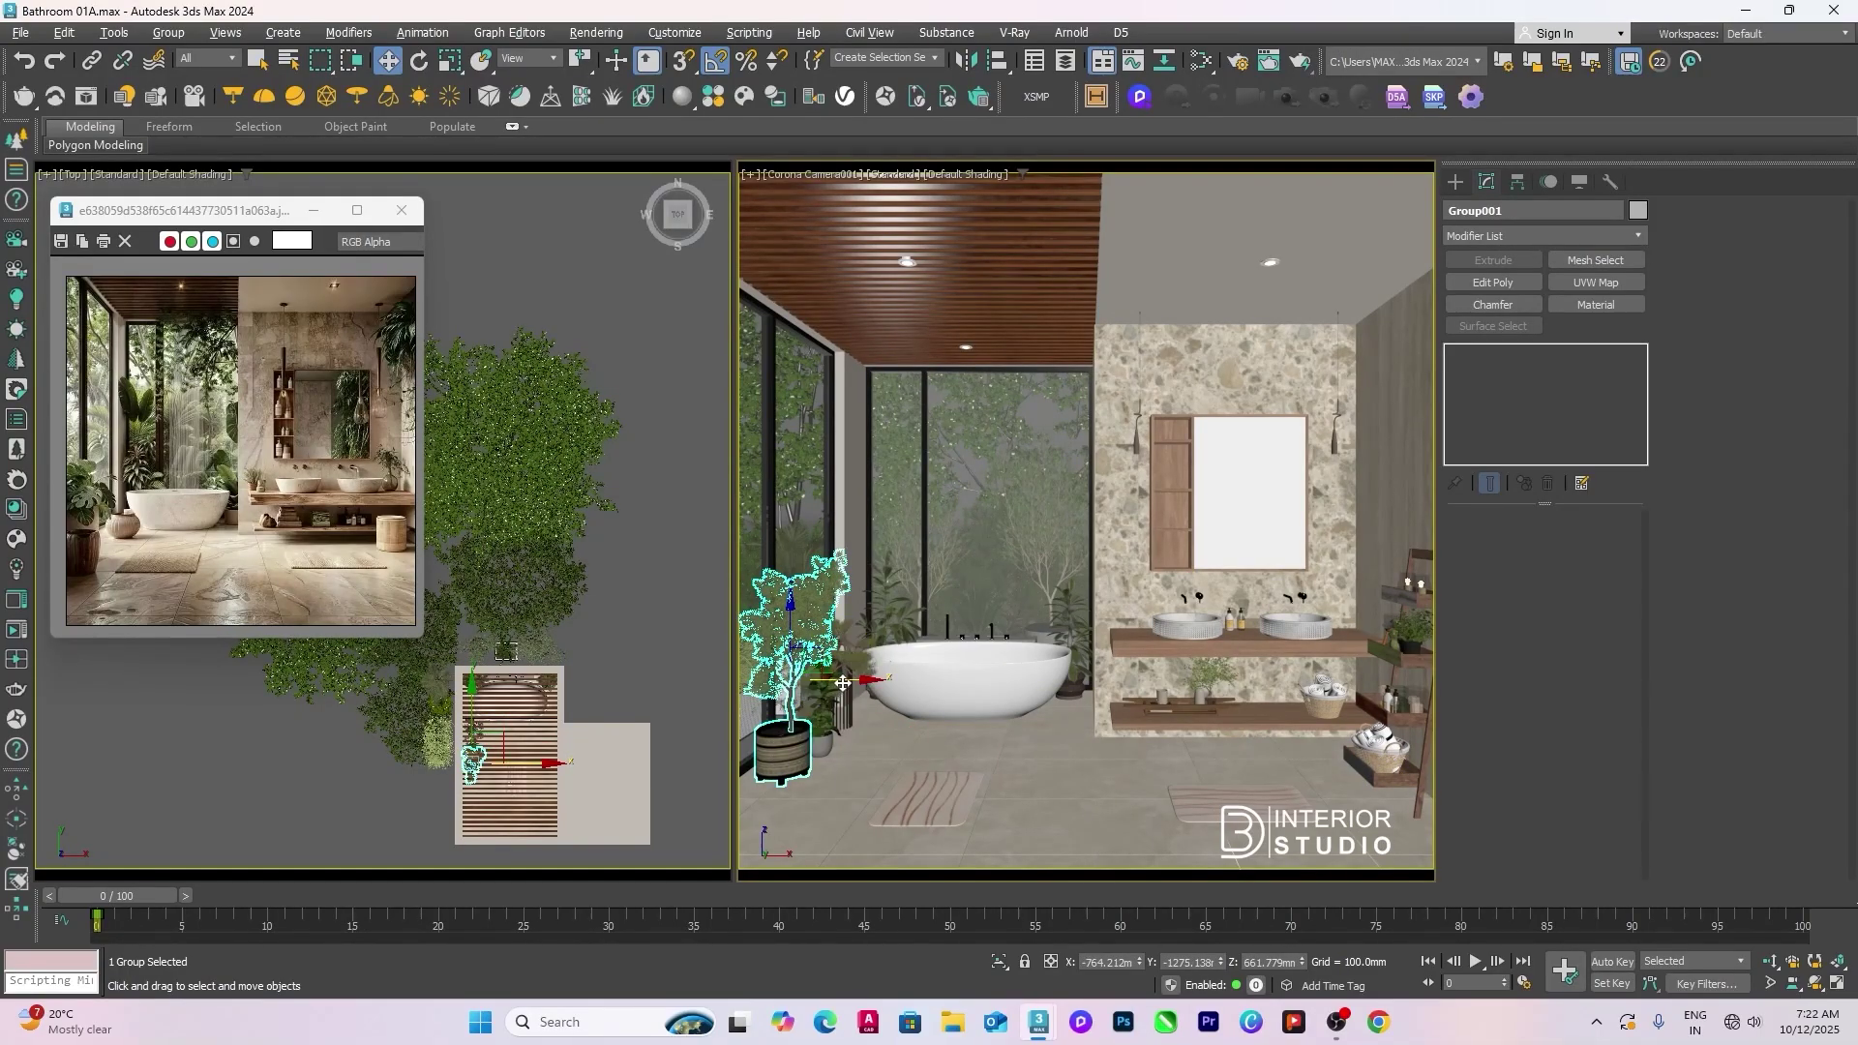
pyautogui.moveTo(844, 684)
pyautogui.mouseDown()
pyautogui.moveTo(810, 674)
pyautogui.moveTo(848, 715)
pyautogui.moveTo(866, 665)
pyautogui.mouseUp()
pyautogui.click(821, 727)
pyautogui.click(872, 682)
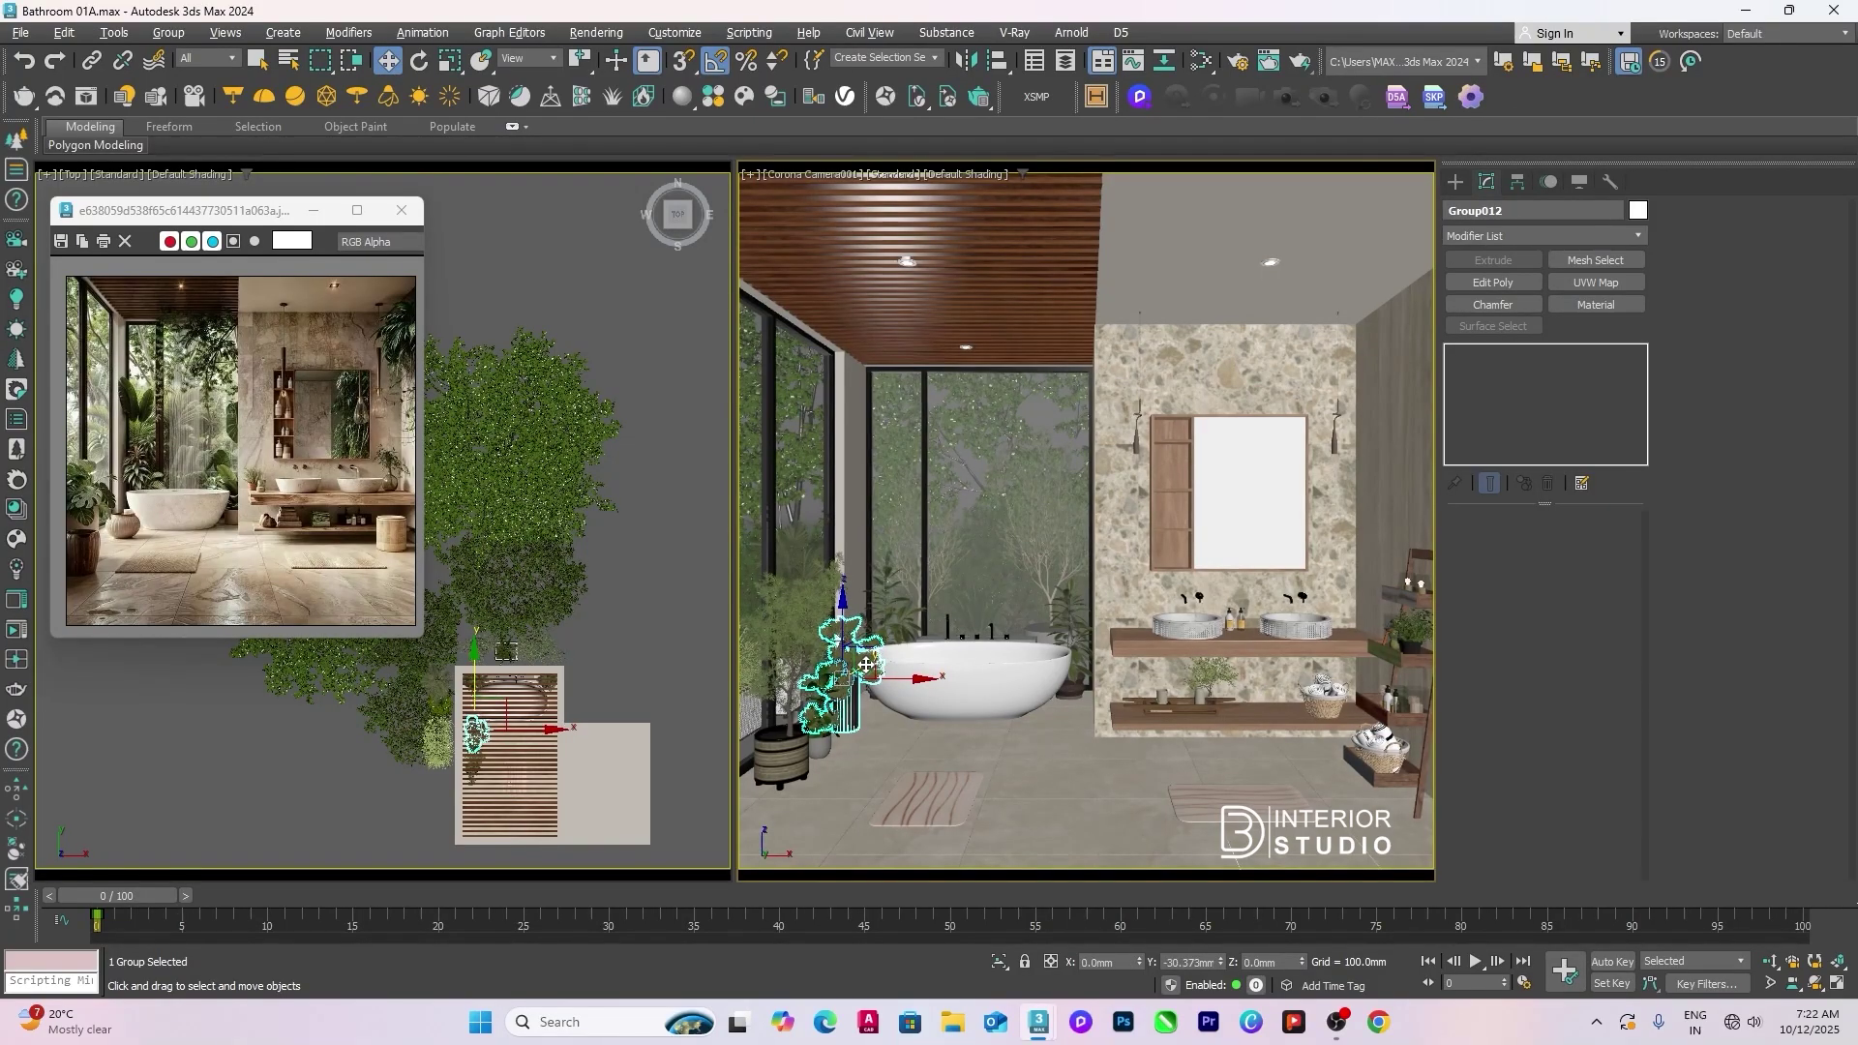
pyautogui.click(360, 798)
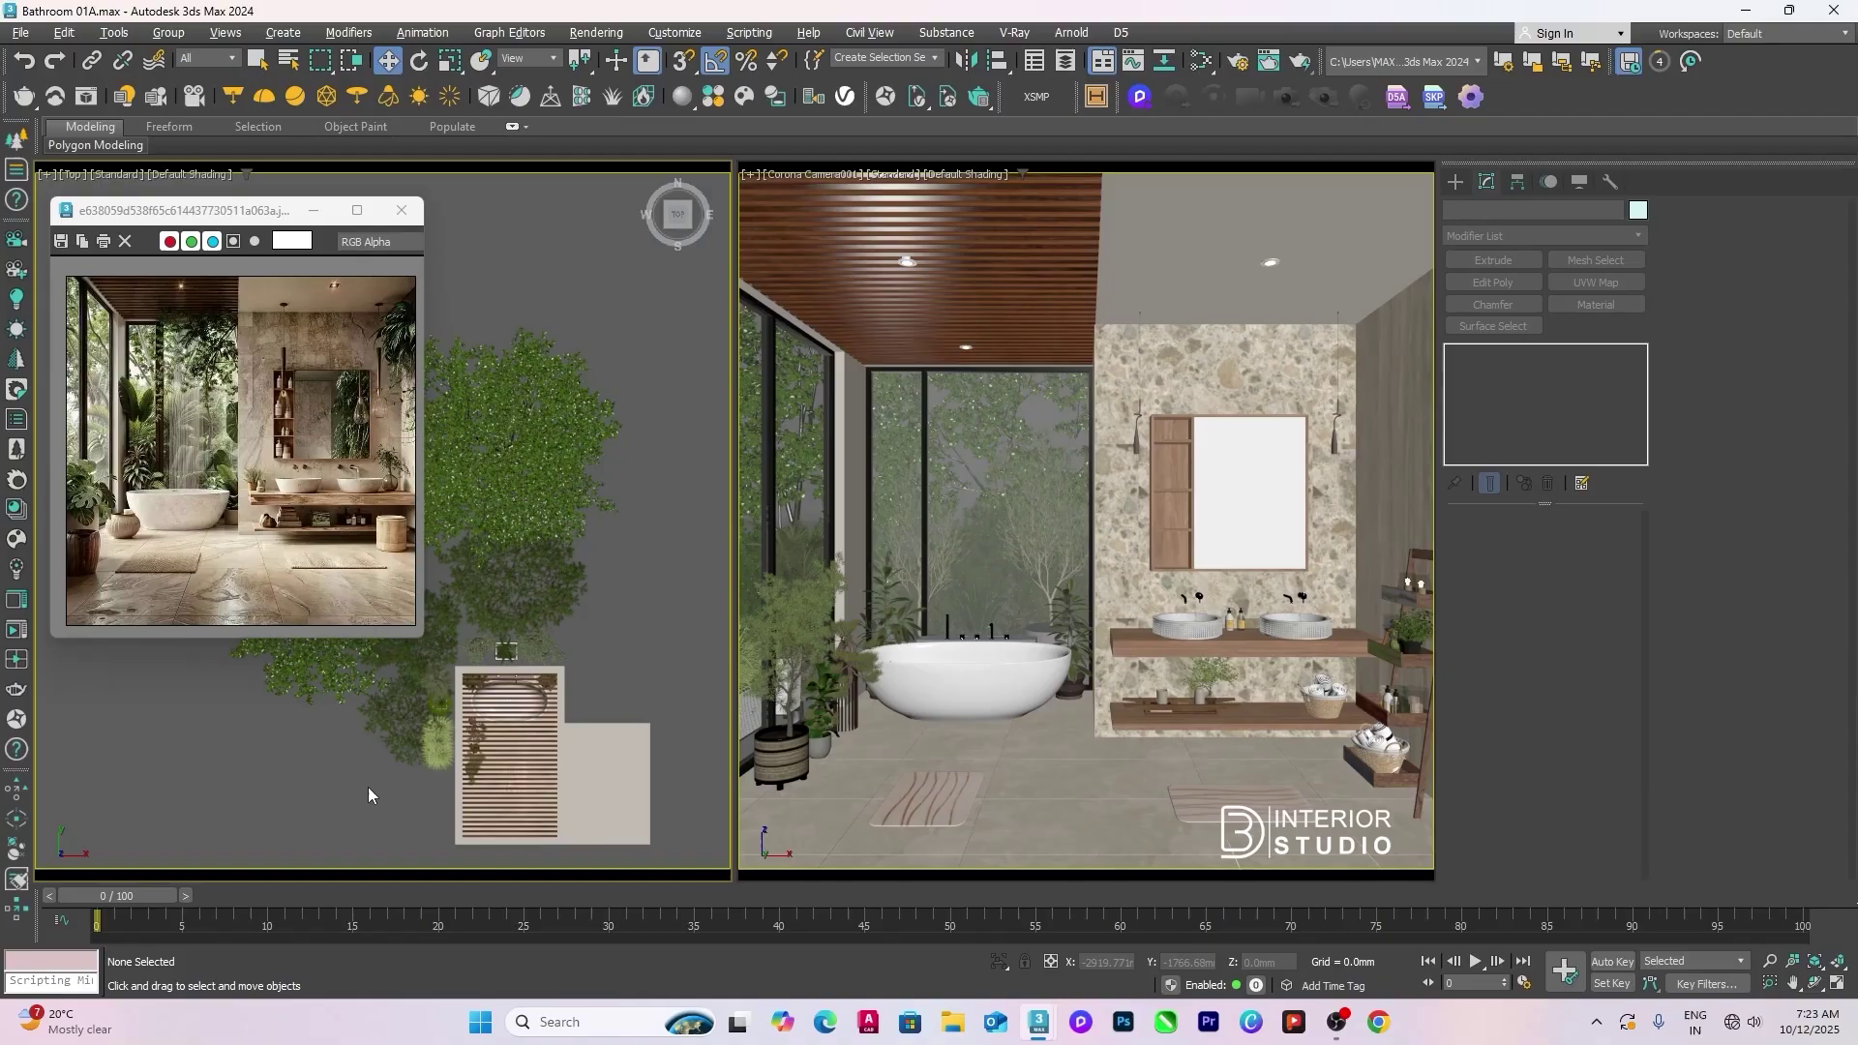
pyautogui.hotkey('ctrl', 's')
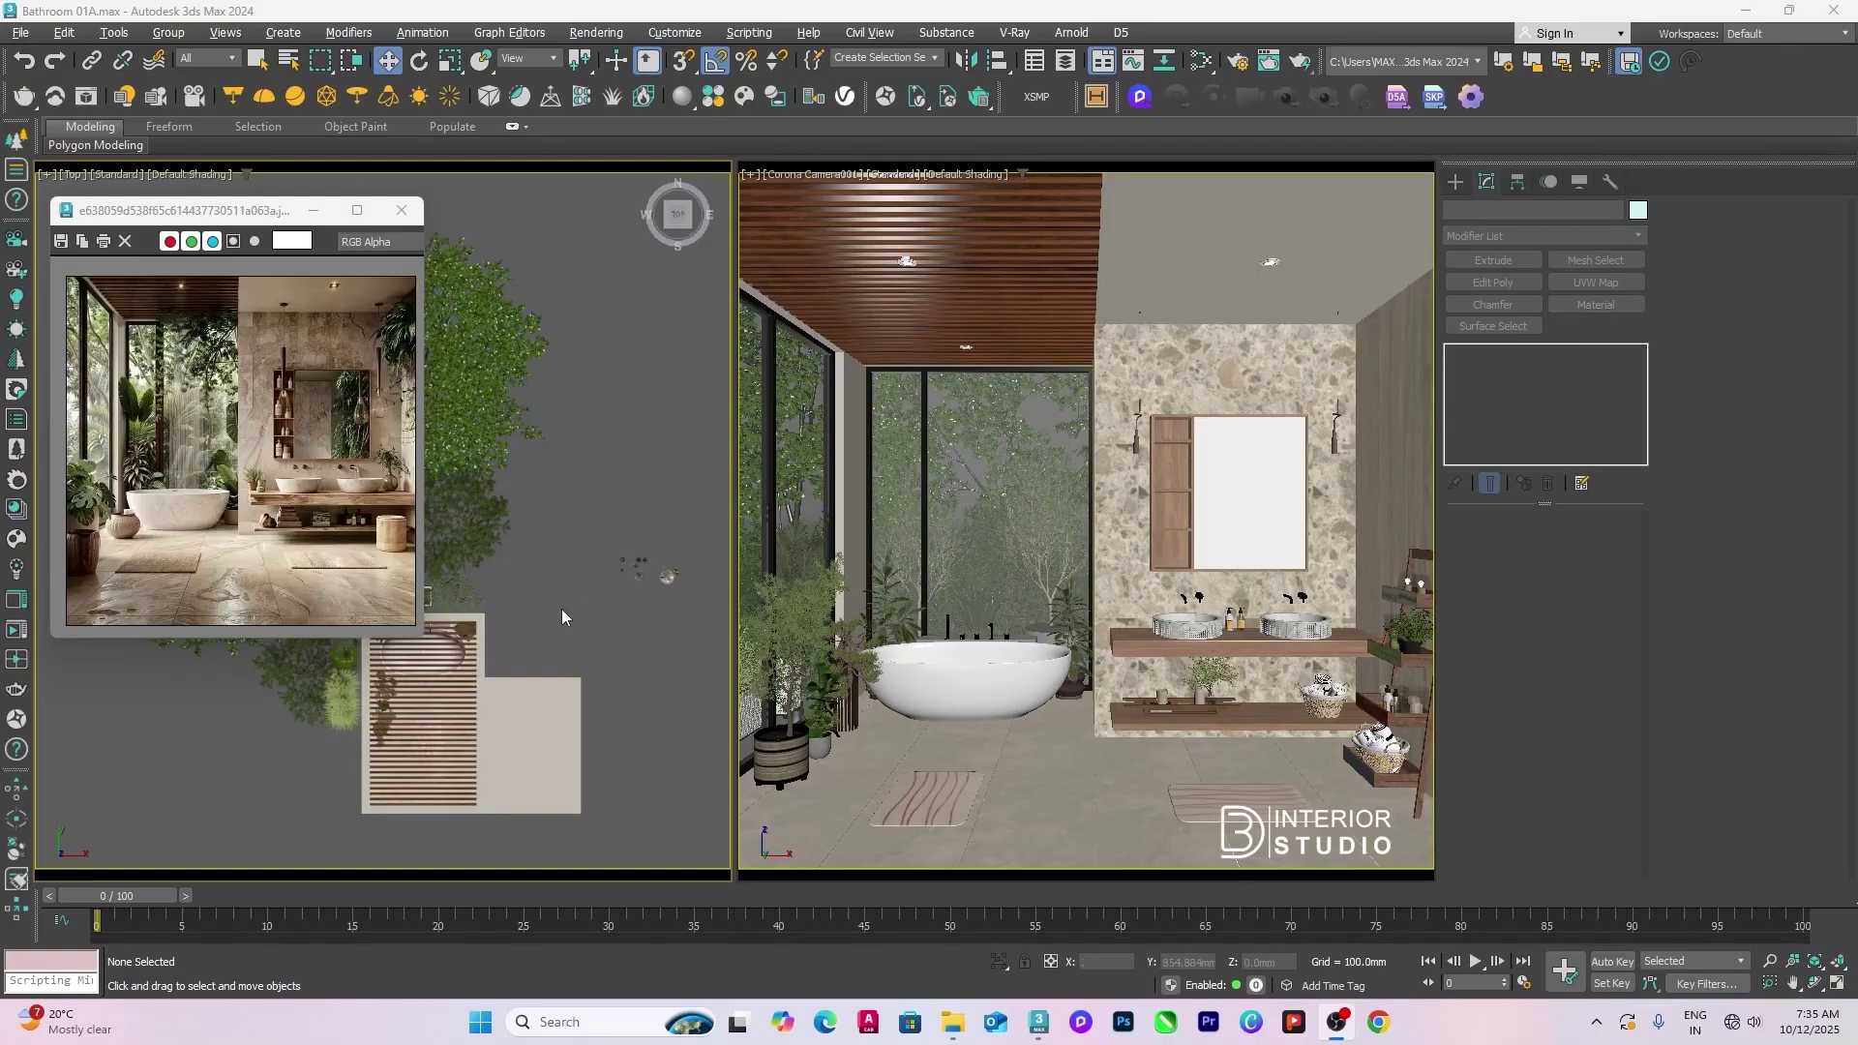
# Step: Isolate the loose accessories outside the building together with the vanity counter, lower shelf, both basins, soap bottles, tray and towel basket
pyautogui.moveTo(605, 526); pyautogui.dragTo(712, 617)
pyautogui.scroll(3, 625, 590)
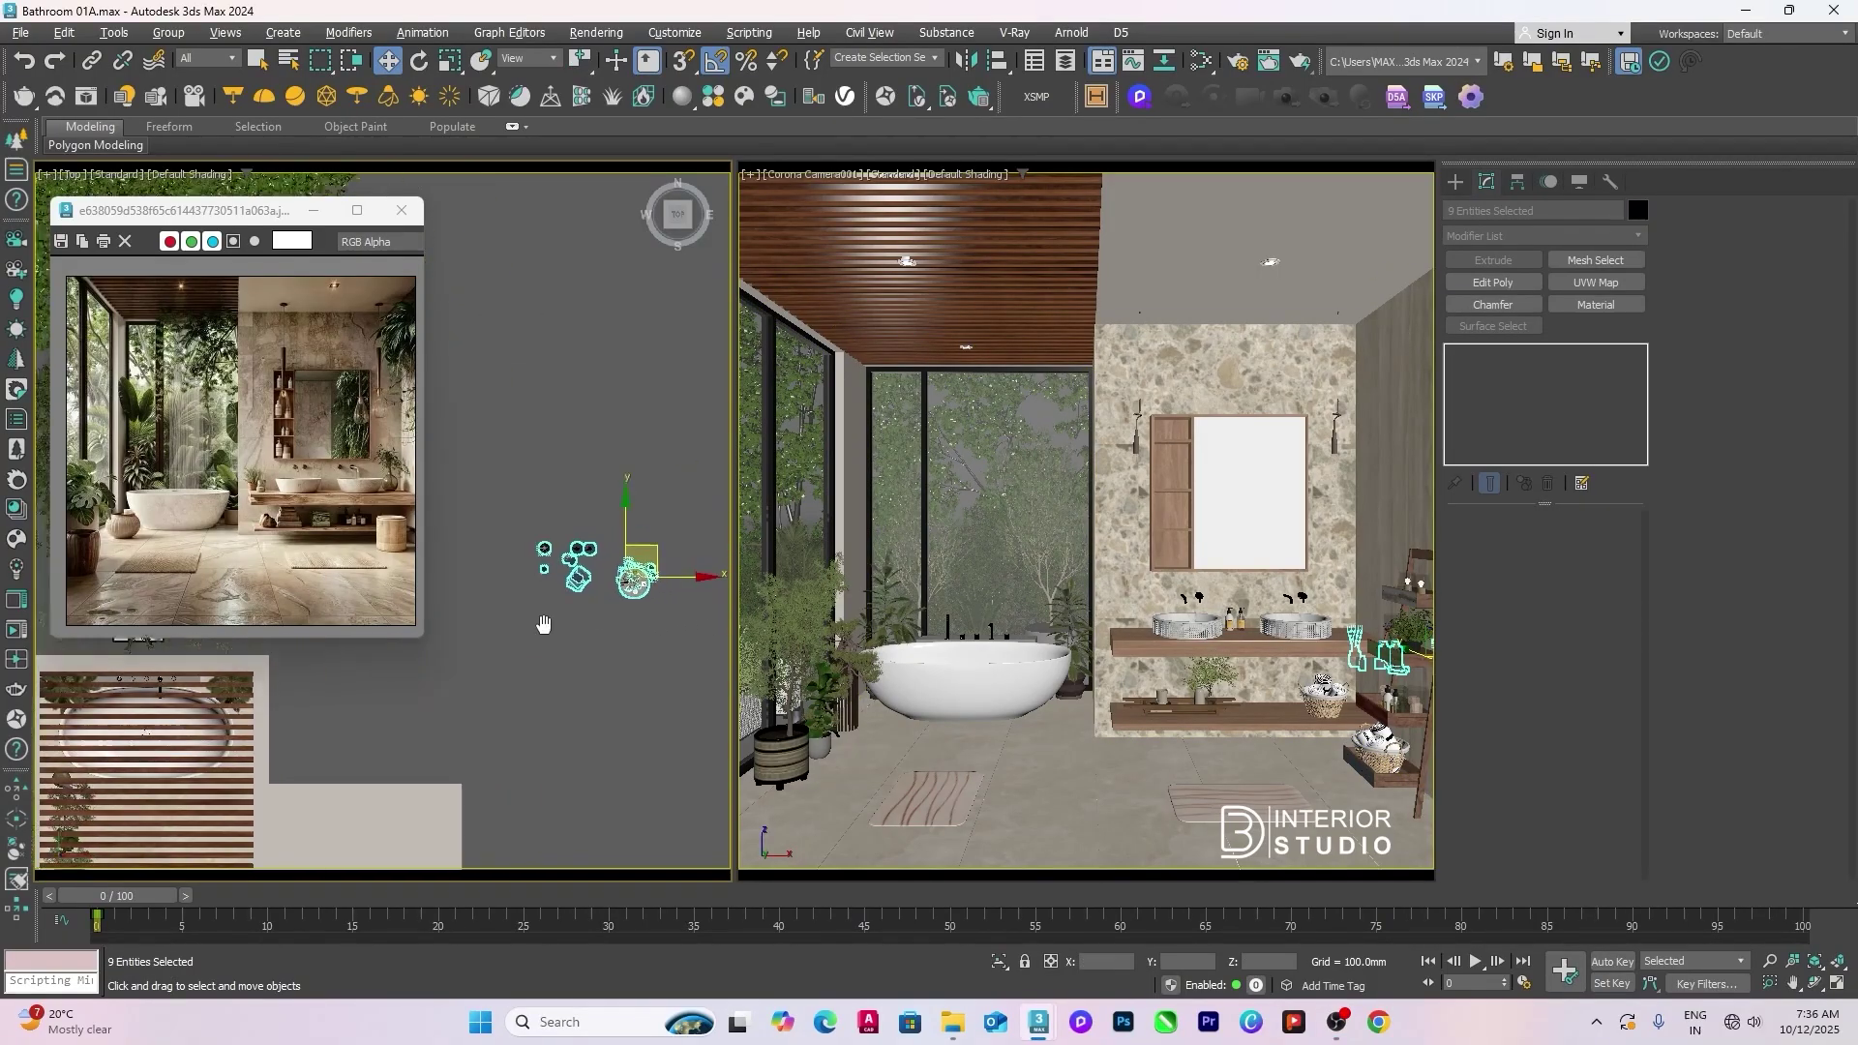
pyautogui.moveTo(607, 571); pyautogui.dragTo(568, 666)
pyautogui.moveTo(598, 617); pyautogui.dragTo(670, 580, button='middle')
pyautogui.click(669, 579)
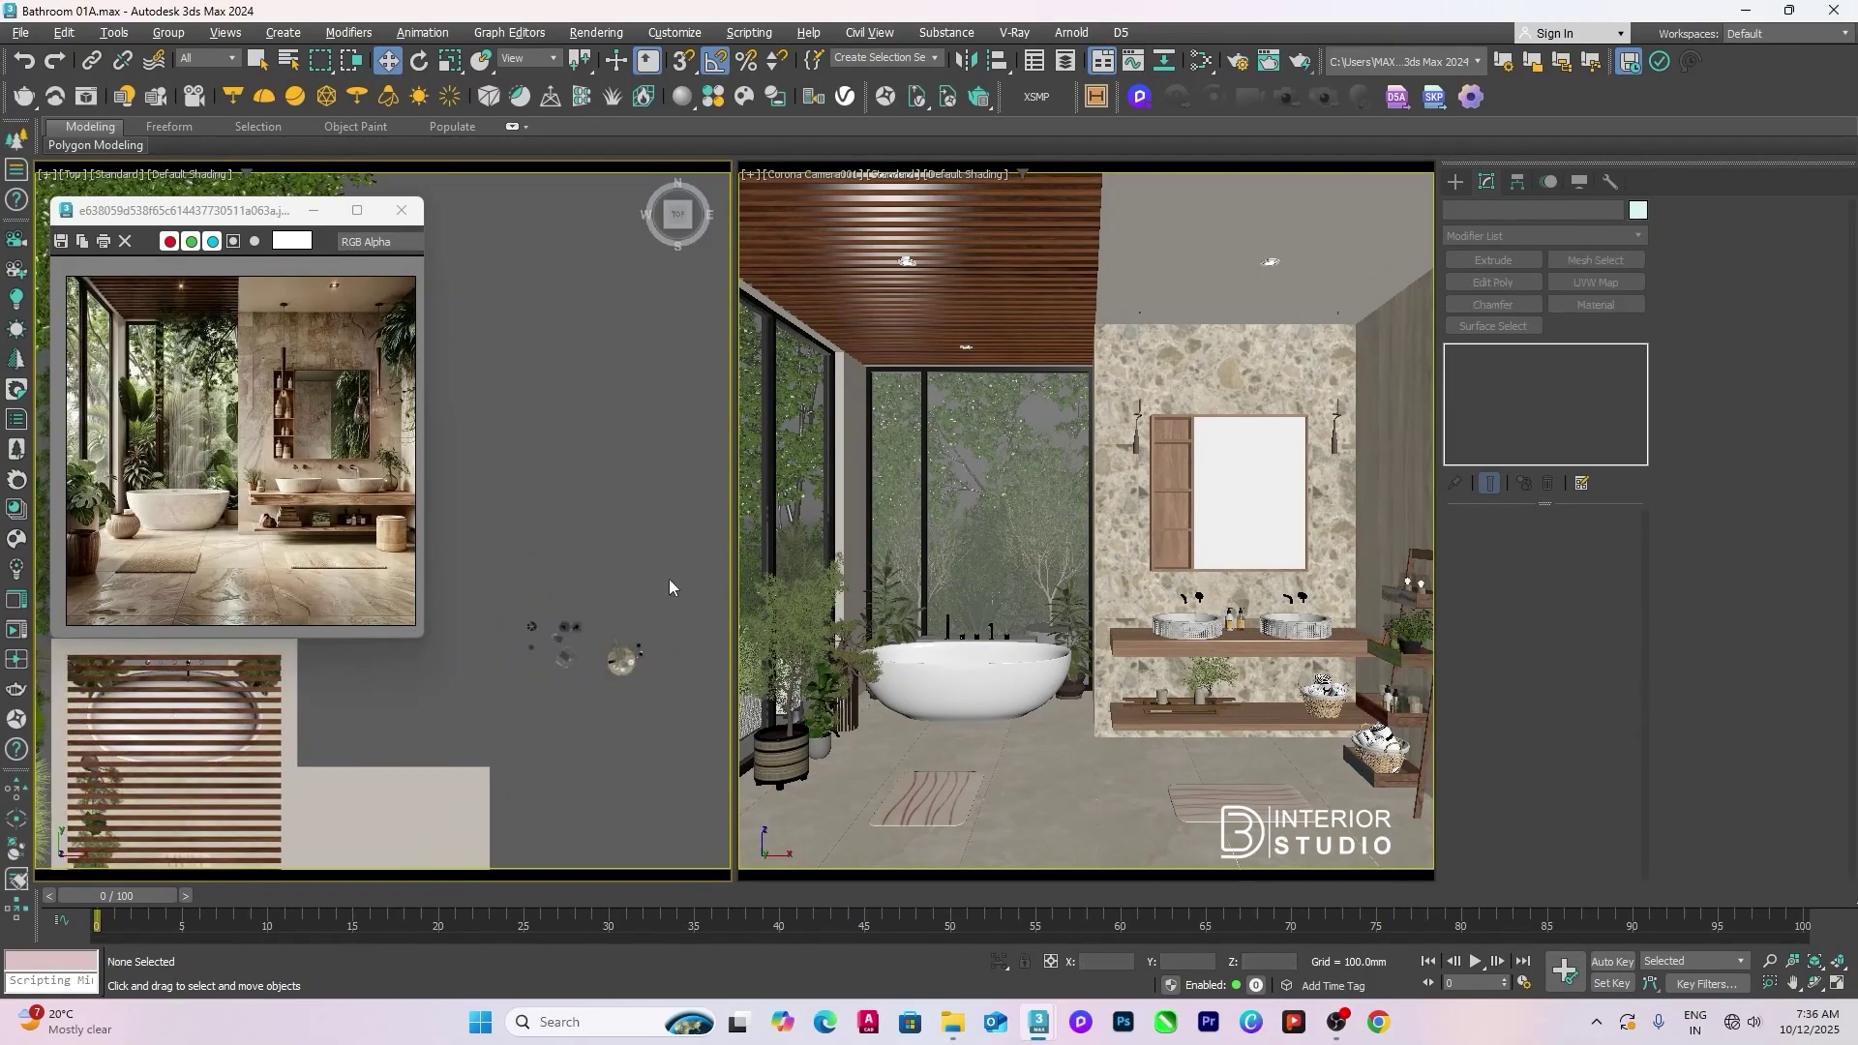
pyautogui.moveTo(675, 713); pyautogui.dragTo(674, 717)
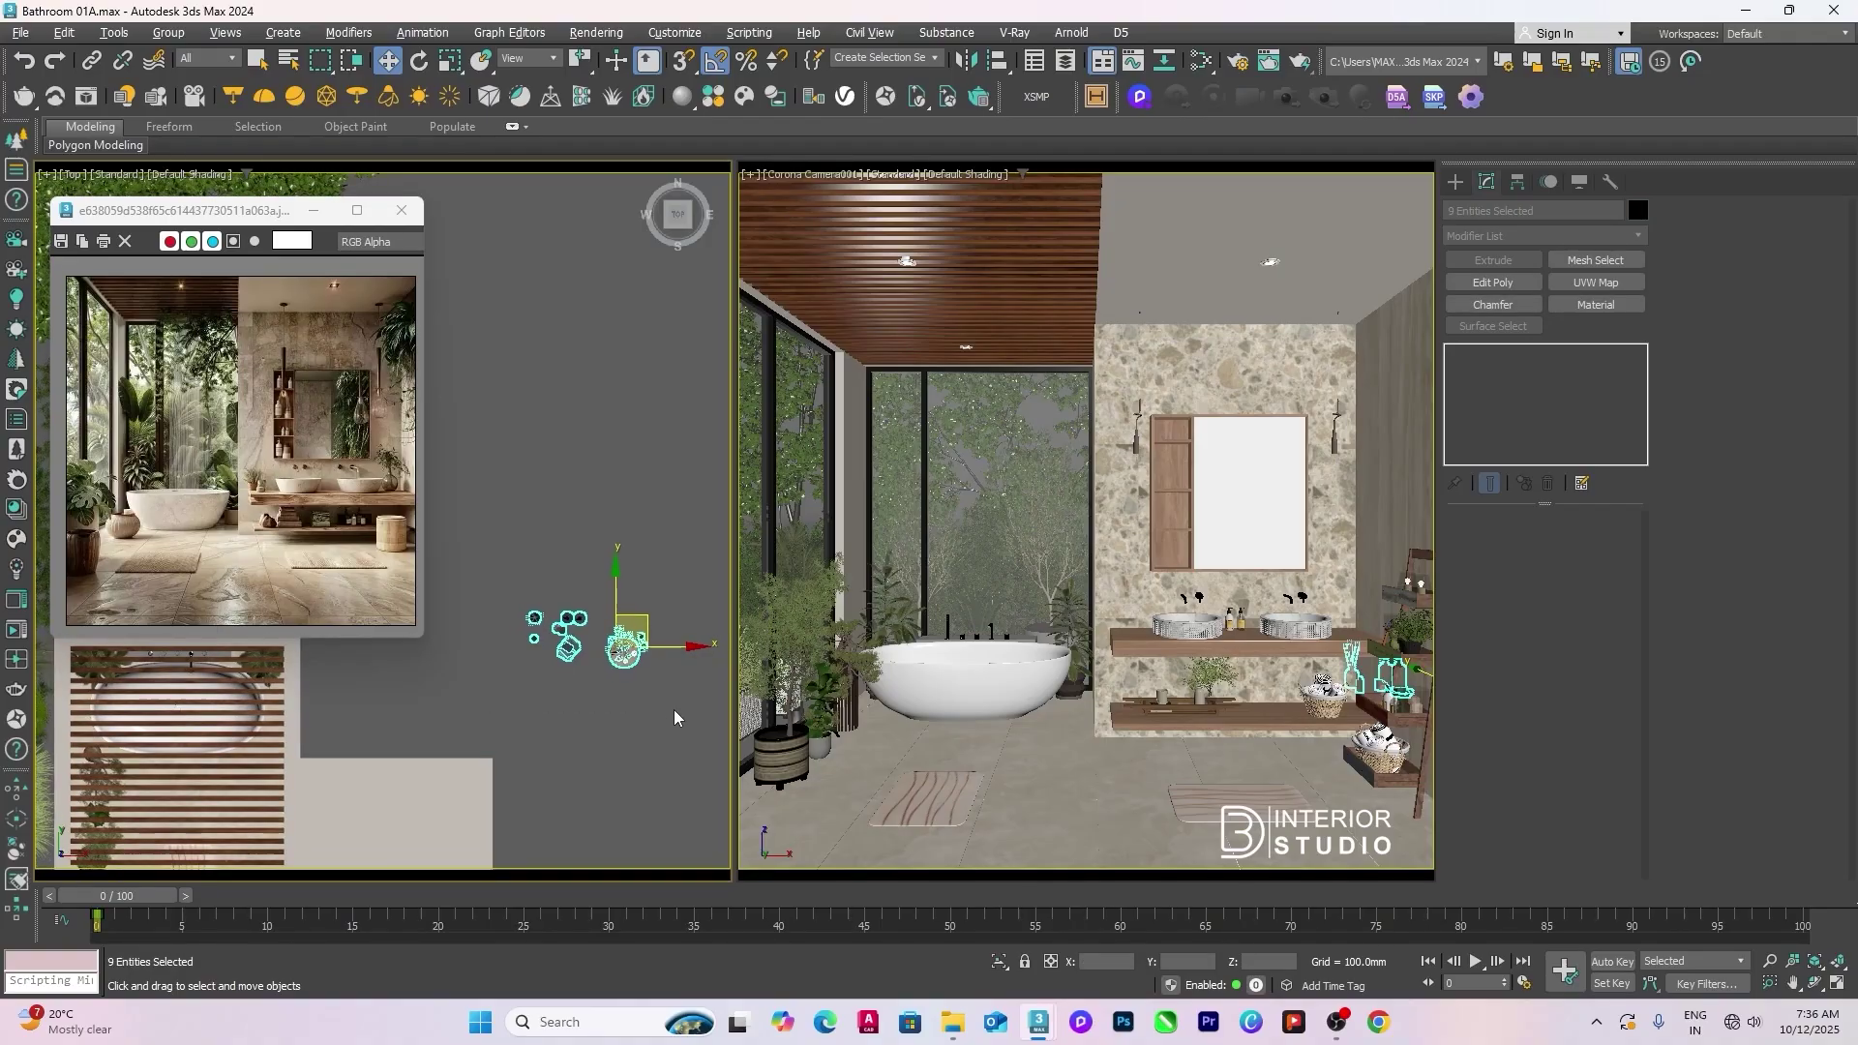
pyautogui.keyDown('ctrl'); pyautogui.click(1129, 650); pyautogui.keyUp('ctrl')
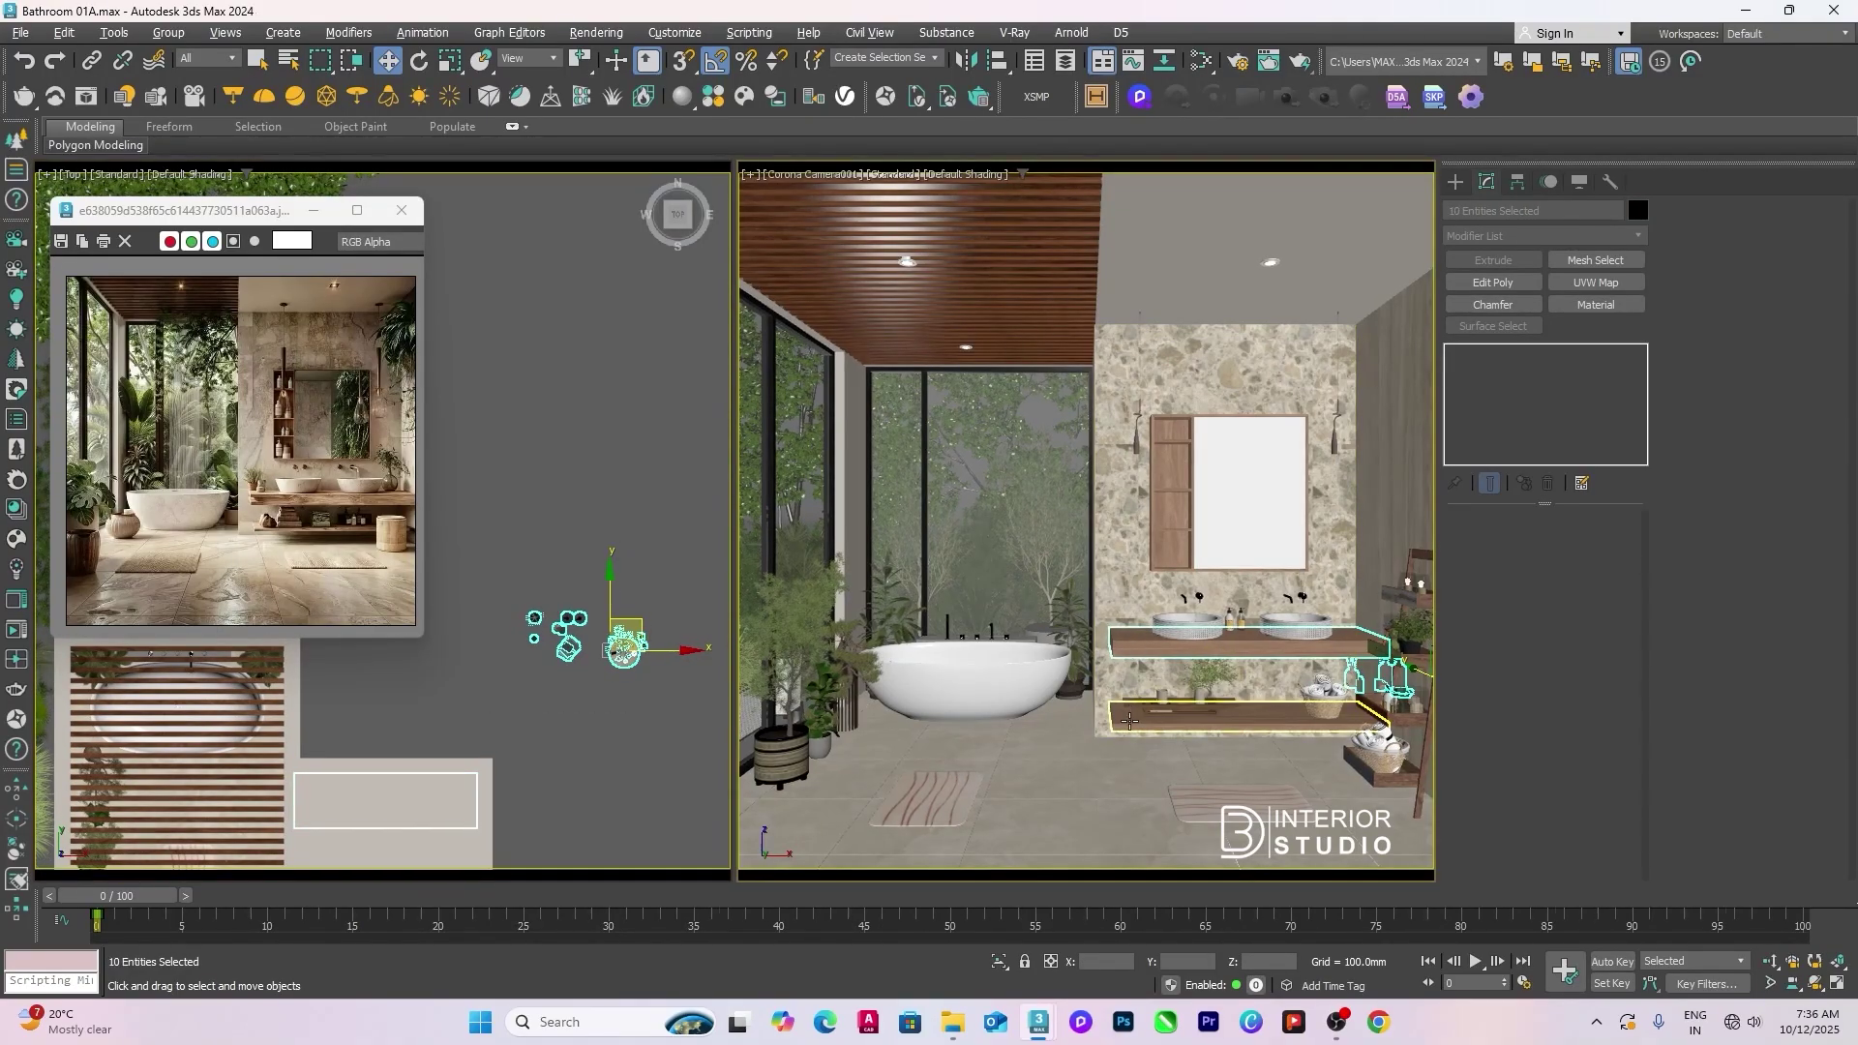
pyautogui.keyDown('ctrl'); pyautogui.click(1140, 720); pyautogui.keyUp('ctrl')
pyautogui.keyDown('ctrl'); pyautogui.click(1178, 707); pyautogui.keyUp('ctrl')
pyautogui.keyDown('ctrl'); pyautogui.click(1323, 701); pyautogui.keyUp('ctrl')
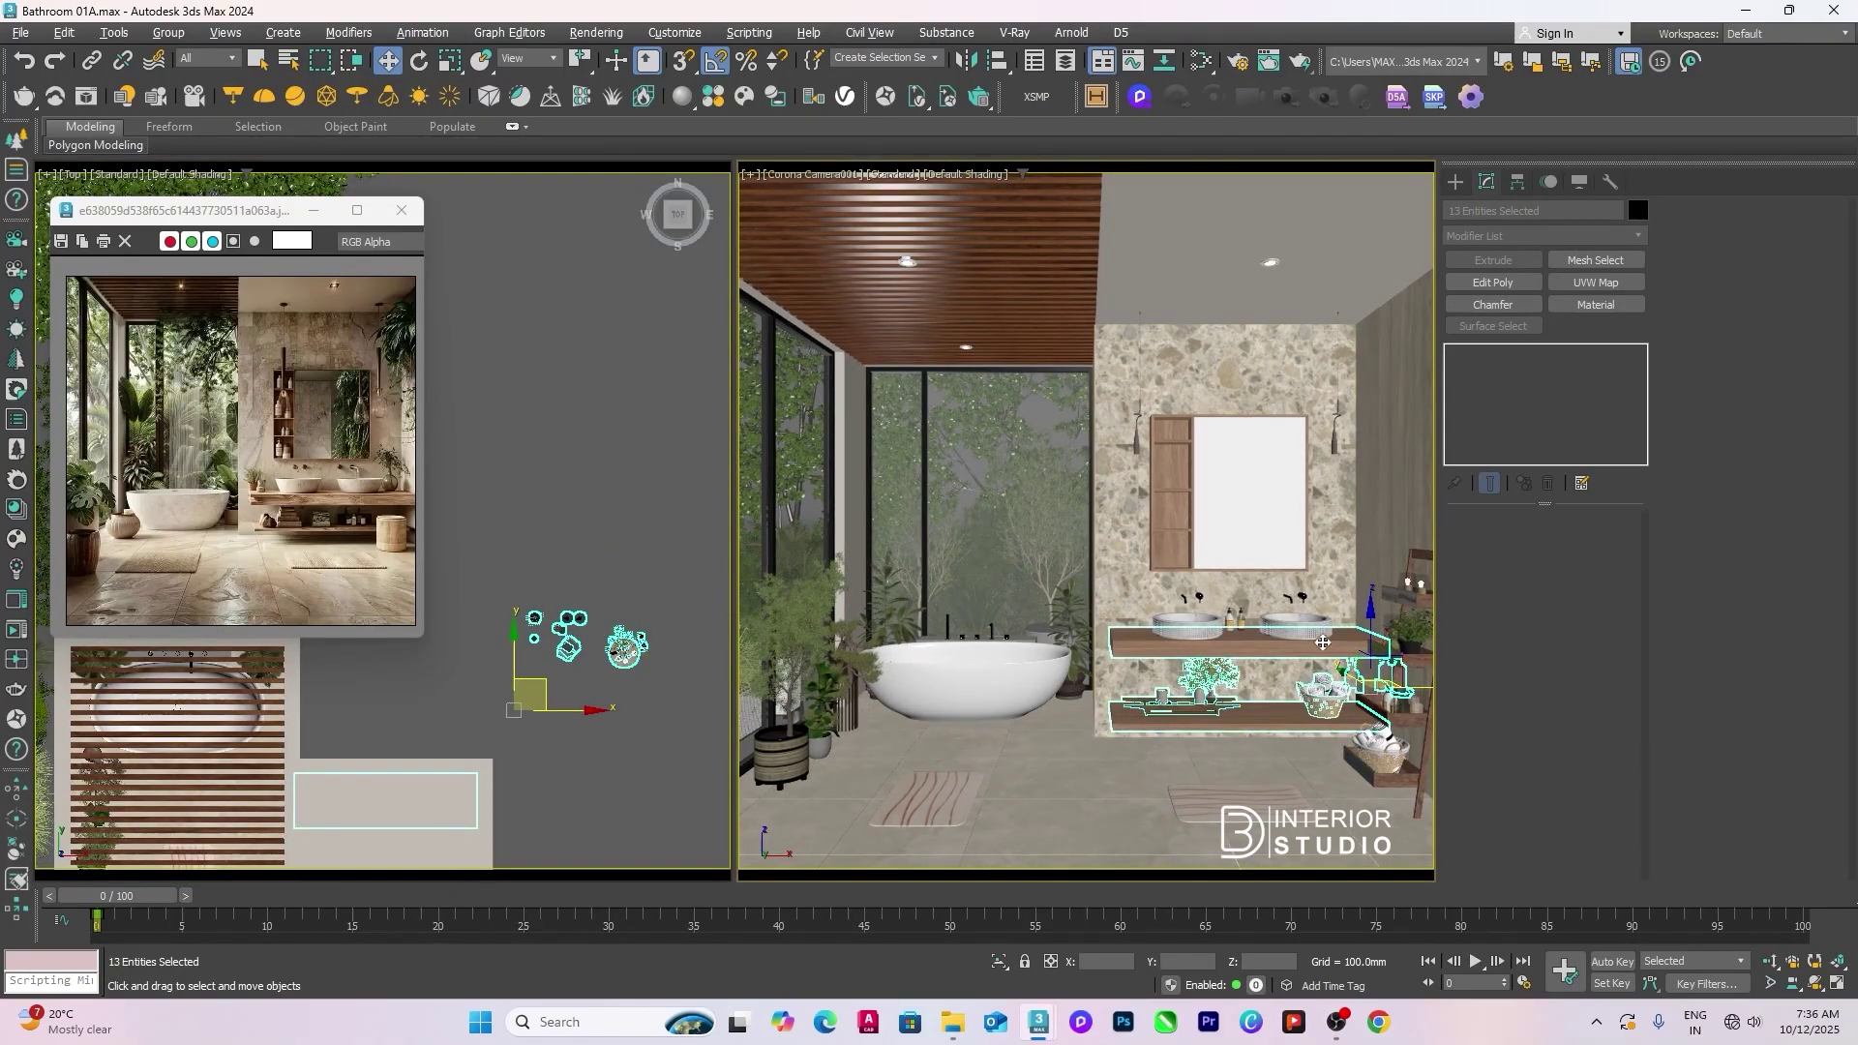
pyautogui.keyDown('ctrl'); pyautogui.click(1295, 633); pyautogui.keyUp('ctrl')
pyautogui.keyDown('ctrl'); pyautogui.click(1206, 632); pyautogui.keyUp('ctrl')
pyautogui.keyDown('ctrl'); pyautogui.click(1231, 622); pyautogui.keyUp('ctrl')
pyautogui.keyDown('ctrl'); pyautogui.click(1231, 621); pyautogui.keyUp('ctrl')
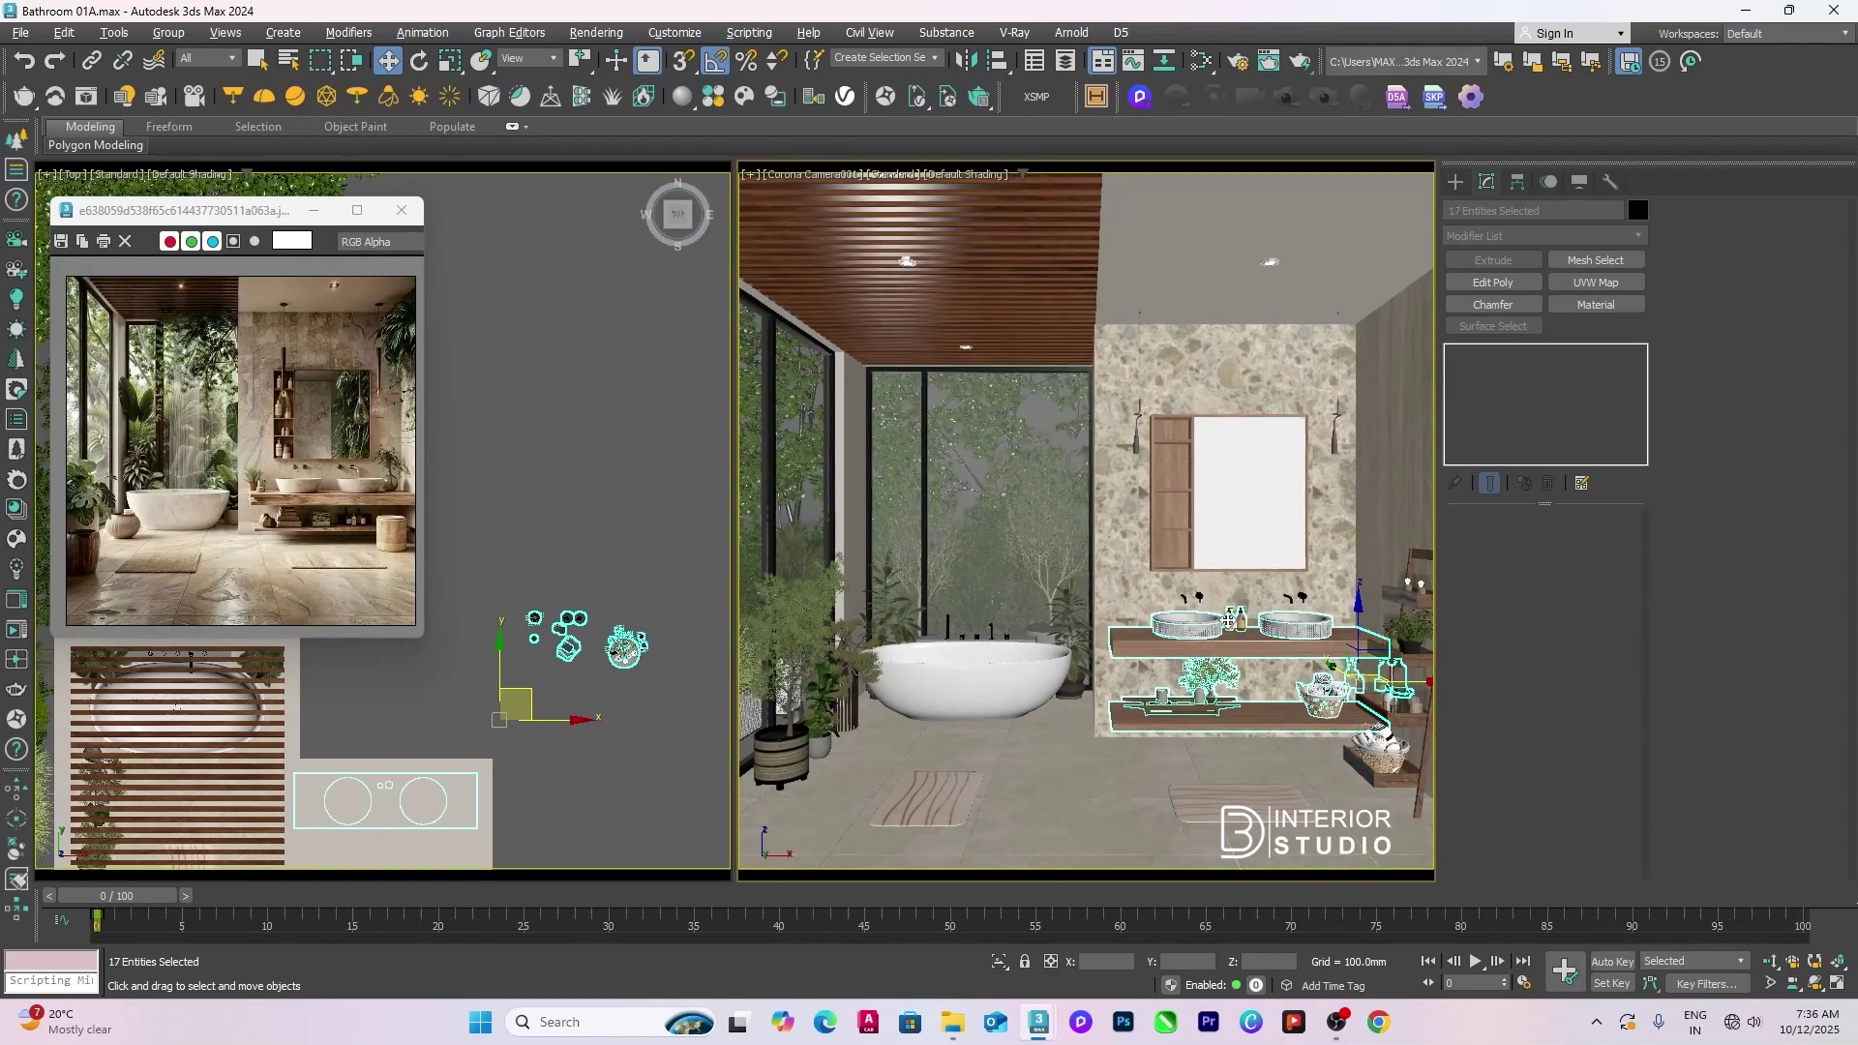
pyautogui.rightClick(1151, 625)
pyautogui.click(1179, 550)
pyautogui.click(1016, 605)
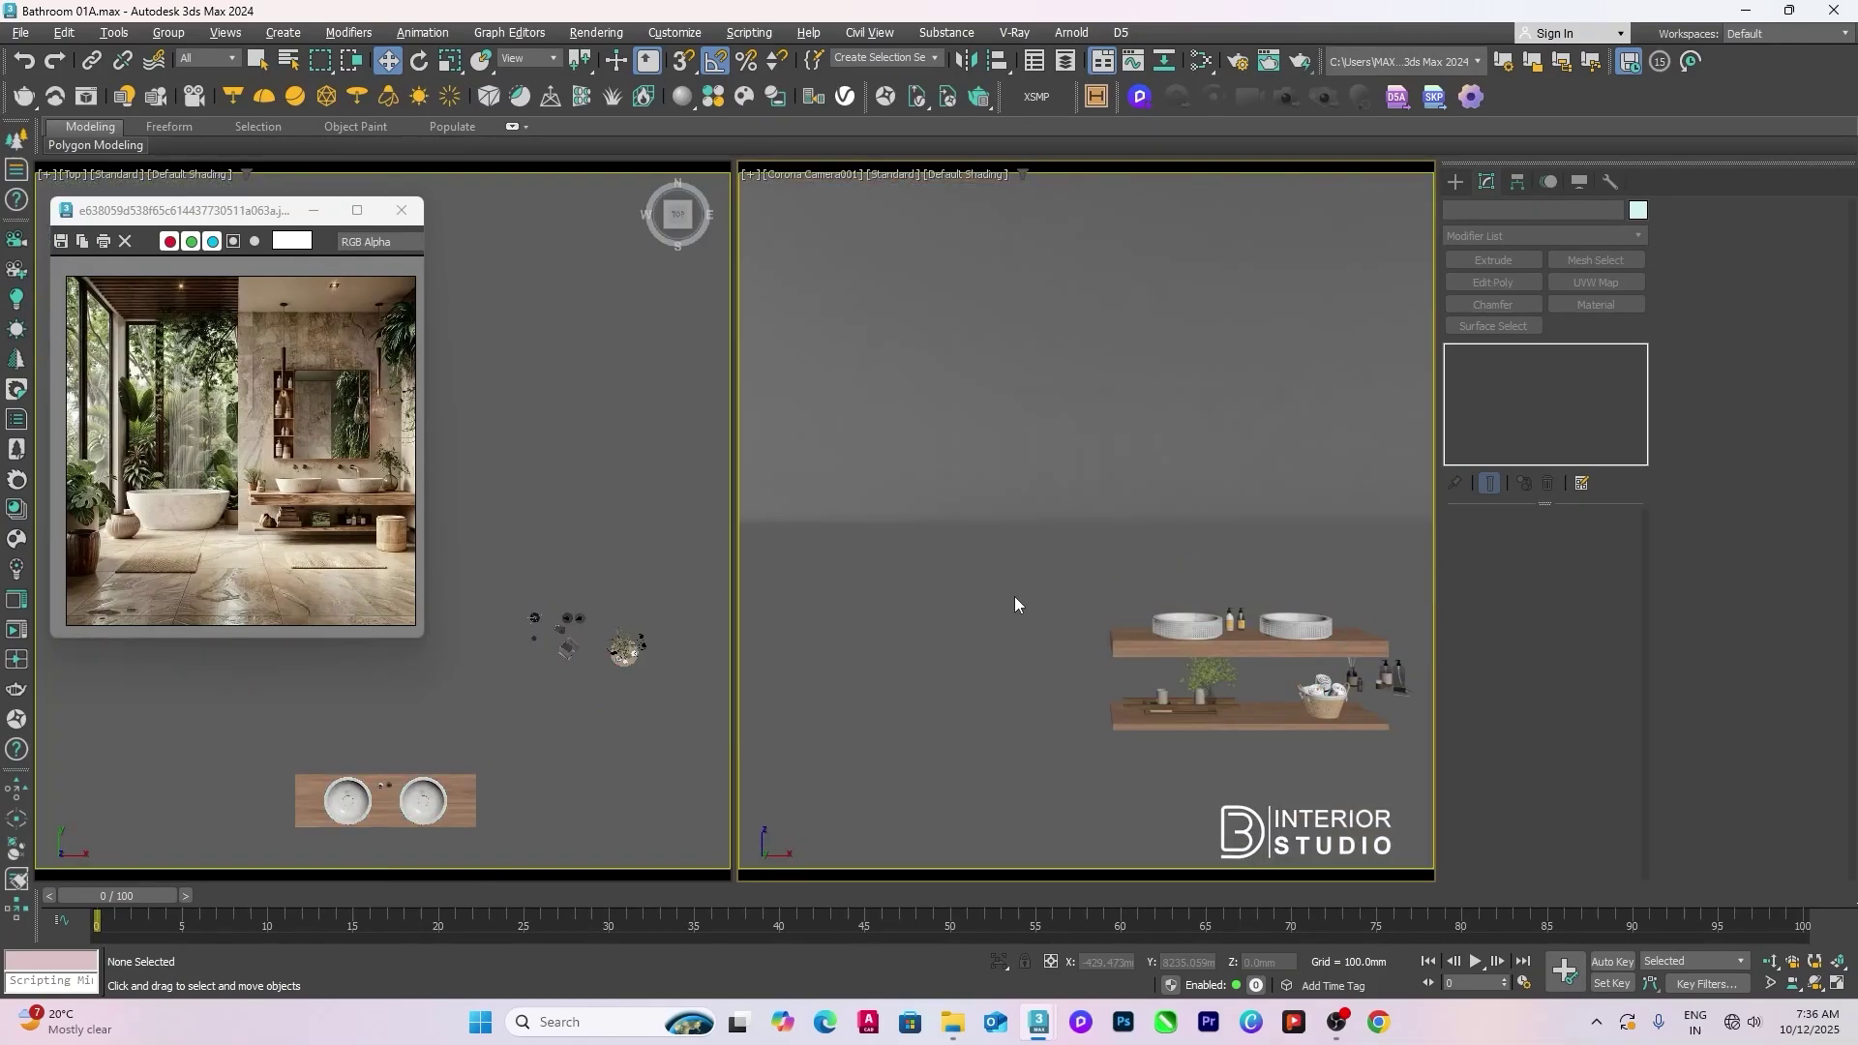
# Step: Inspect the isolated vanity and loose accessories in an enlarged plan view and in perspective
pyautogui.hotkey('alt', 'w')
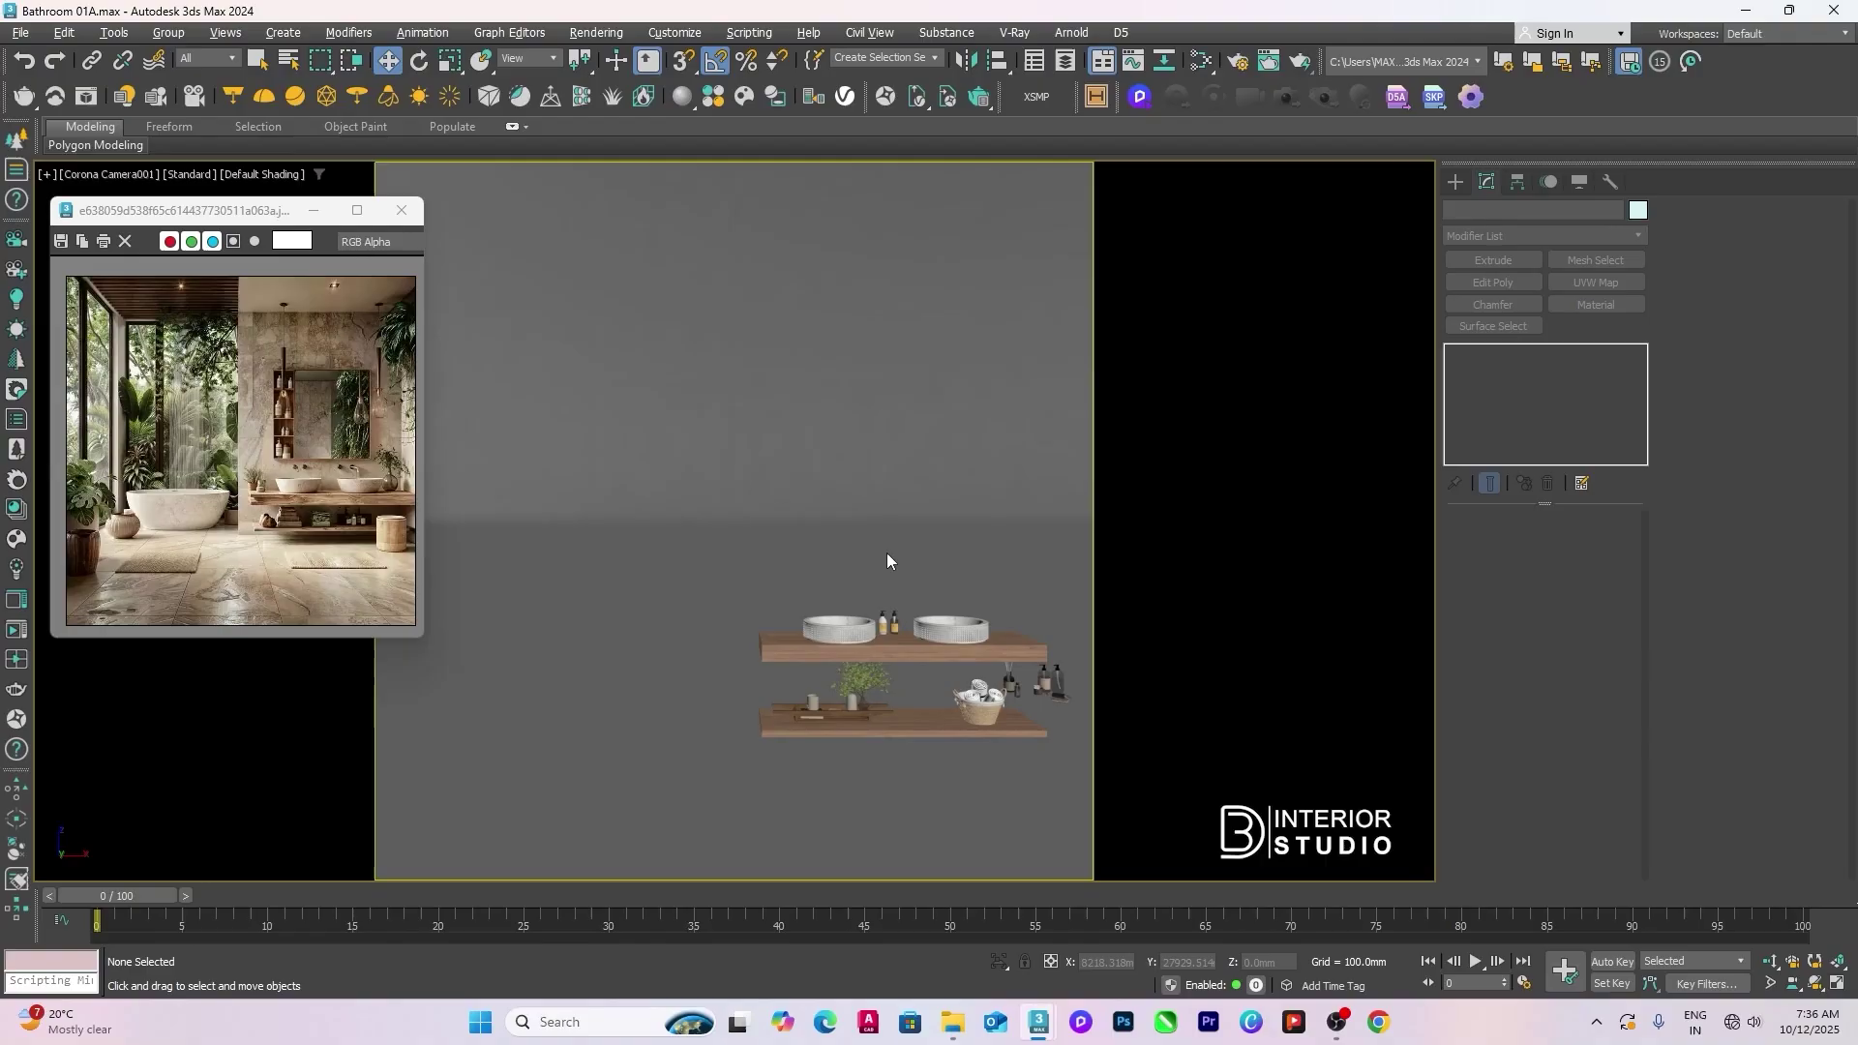
pyautogui.press('t')
pyautogui.press('z')
pyautogui.scroll(-3, 863, 585)
pyautogui.moveTo(863, 584); pyautogui.dragTo(857, 592, button='middle')
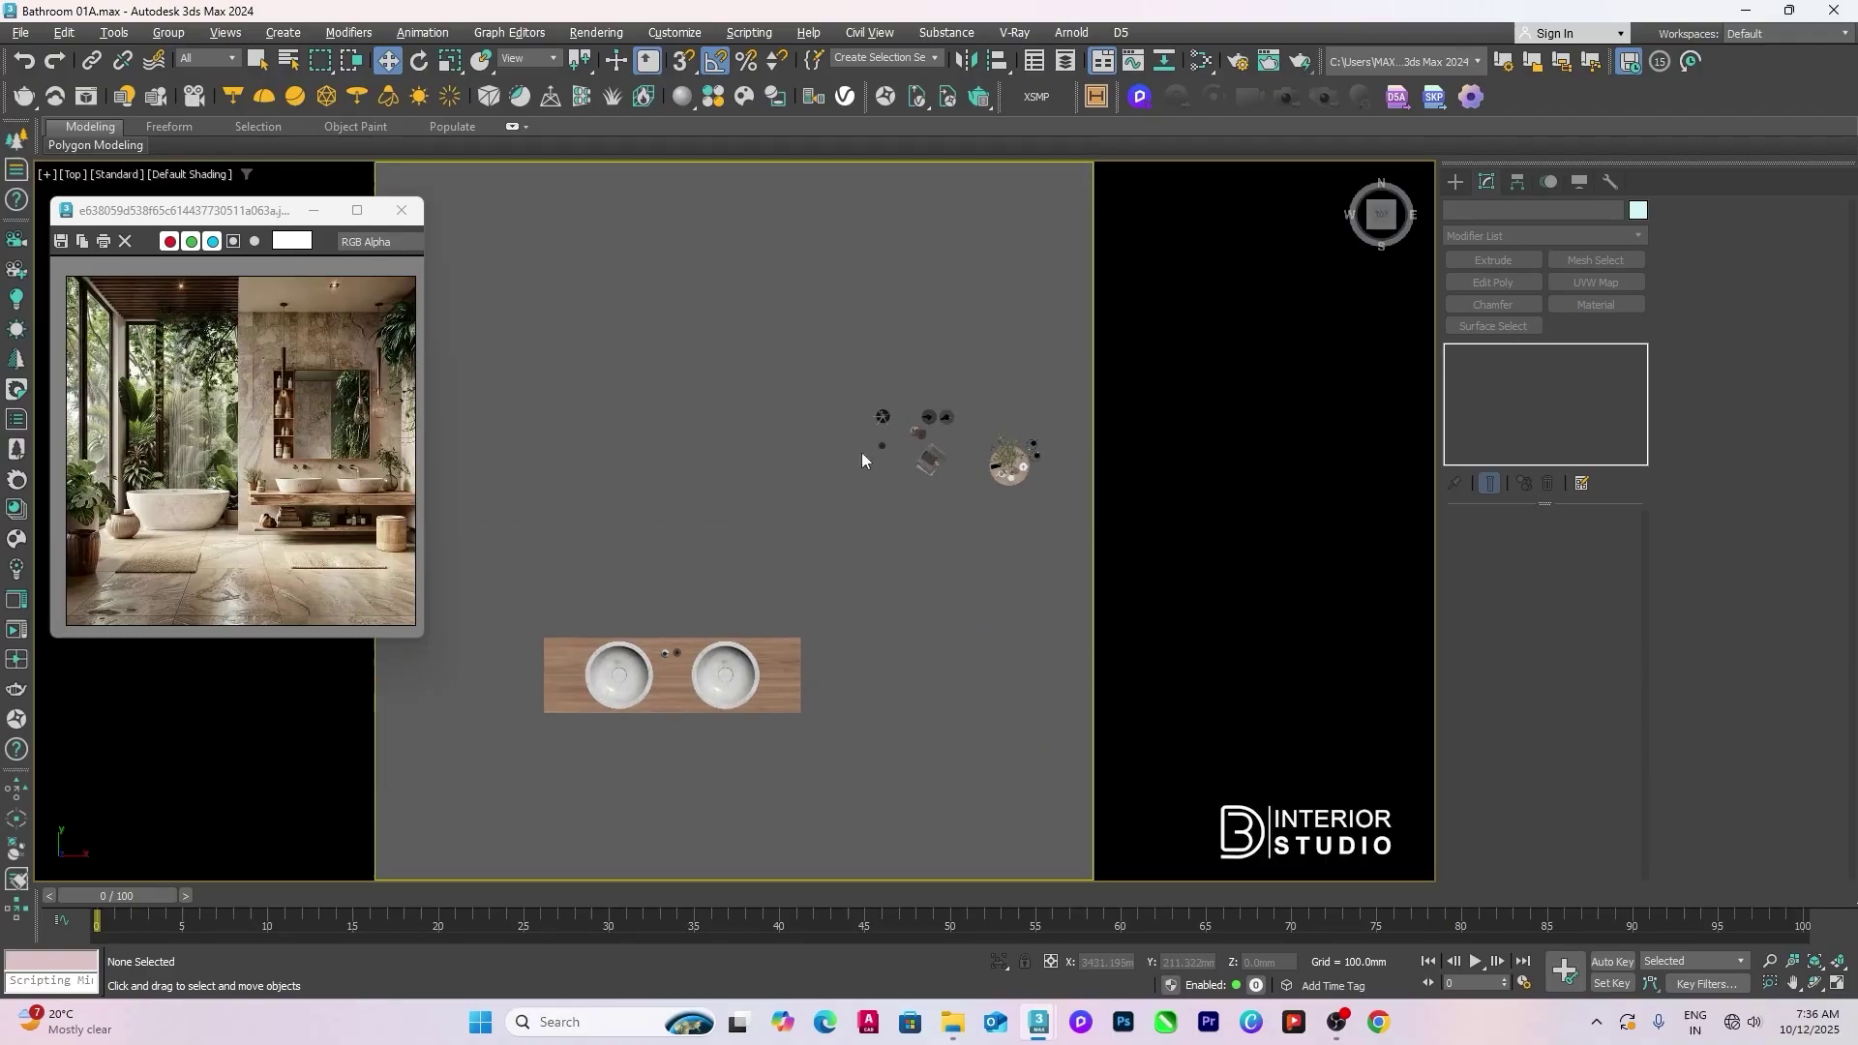
pyautogui.moveTo(1100, 548); pyautogui.dragTo(1101, 545)
pyautogui.moveTo(931, 460); pyautogui.dragTo(915, 694)
pyautogui.scroll(4, 930, 740)
pyautogui.click(986, 740)
pyautogui.moveTo(985, 740); pyautogui.dragTo(943, 742, button='middle')
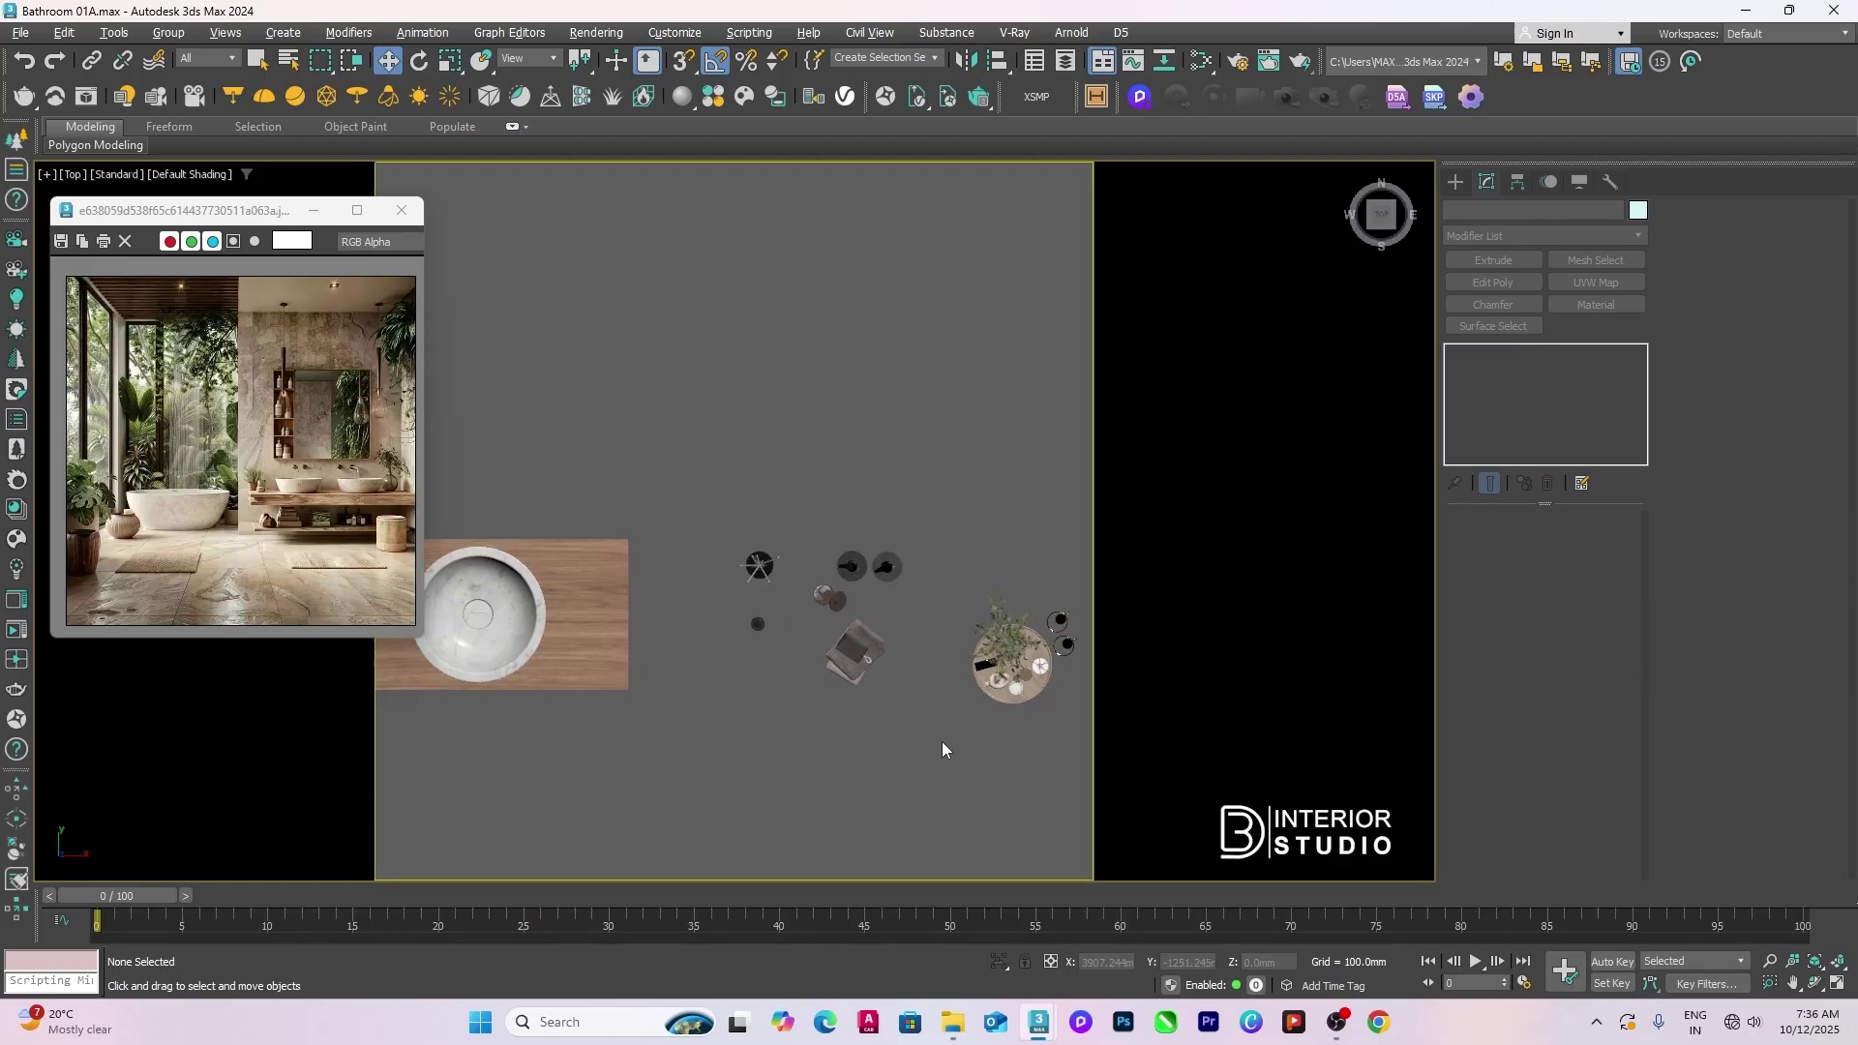
pyautogui.press('p')
pyautogui.press('z')
pyautogui.keyDown('alt'); pyautogui.moveTo(977, 675); pyautogui.dragTo(970, 629, button='middle'); pyautogui.keyUp('alt')
pyautogui.scroll(4, 641, 629)
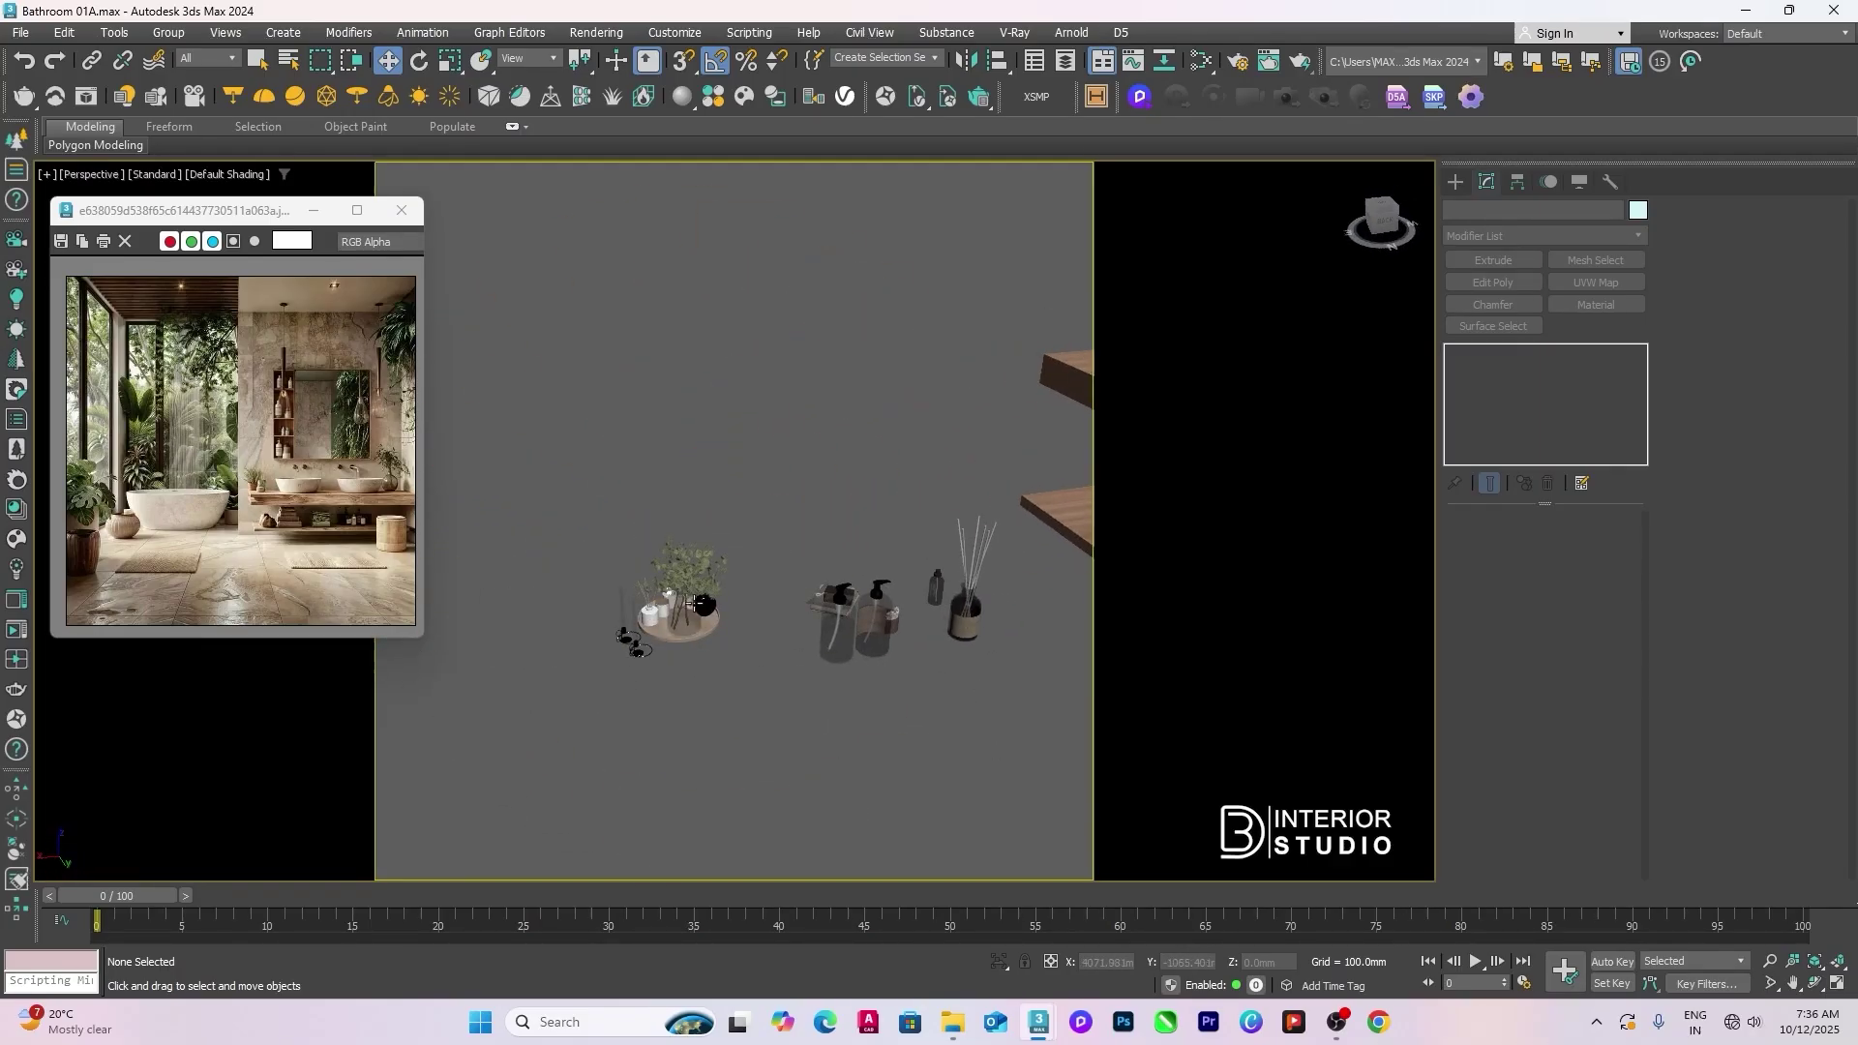
# Step: Rotate the decorative set with the round tray, vase and candle holders 180° about the Z axis
pyautogui.click(660, 609)
pyautogui.press('z')
pyautogui.scroll(-5, 655, 613)
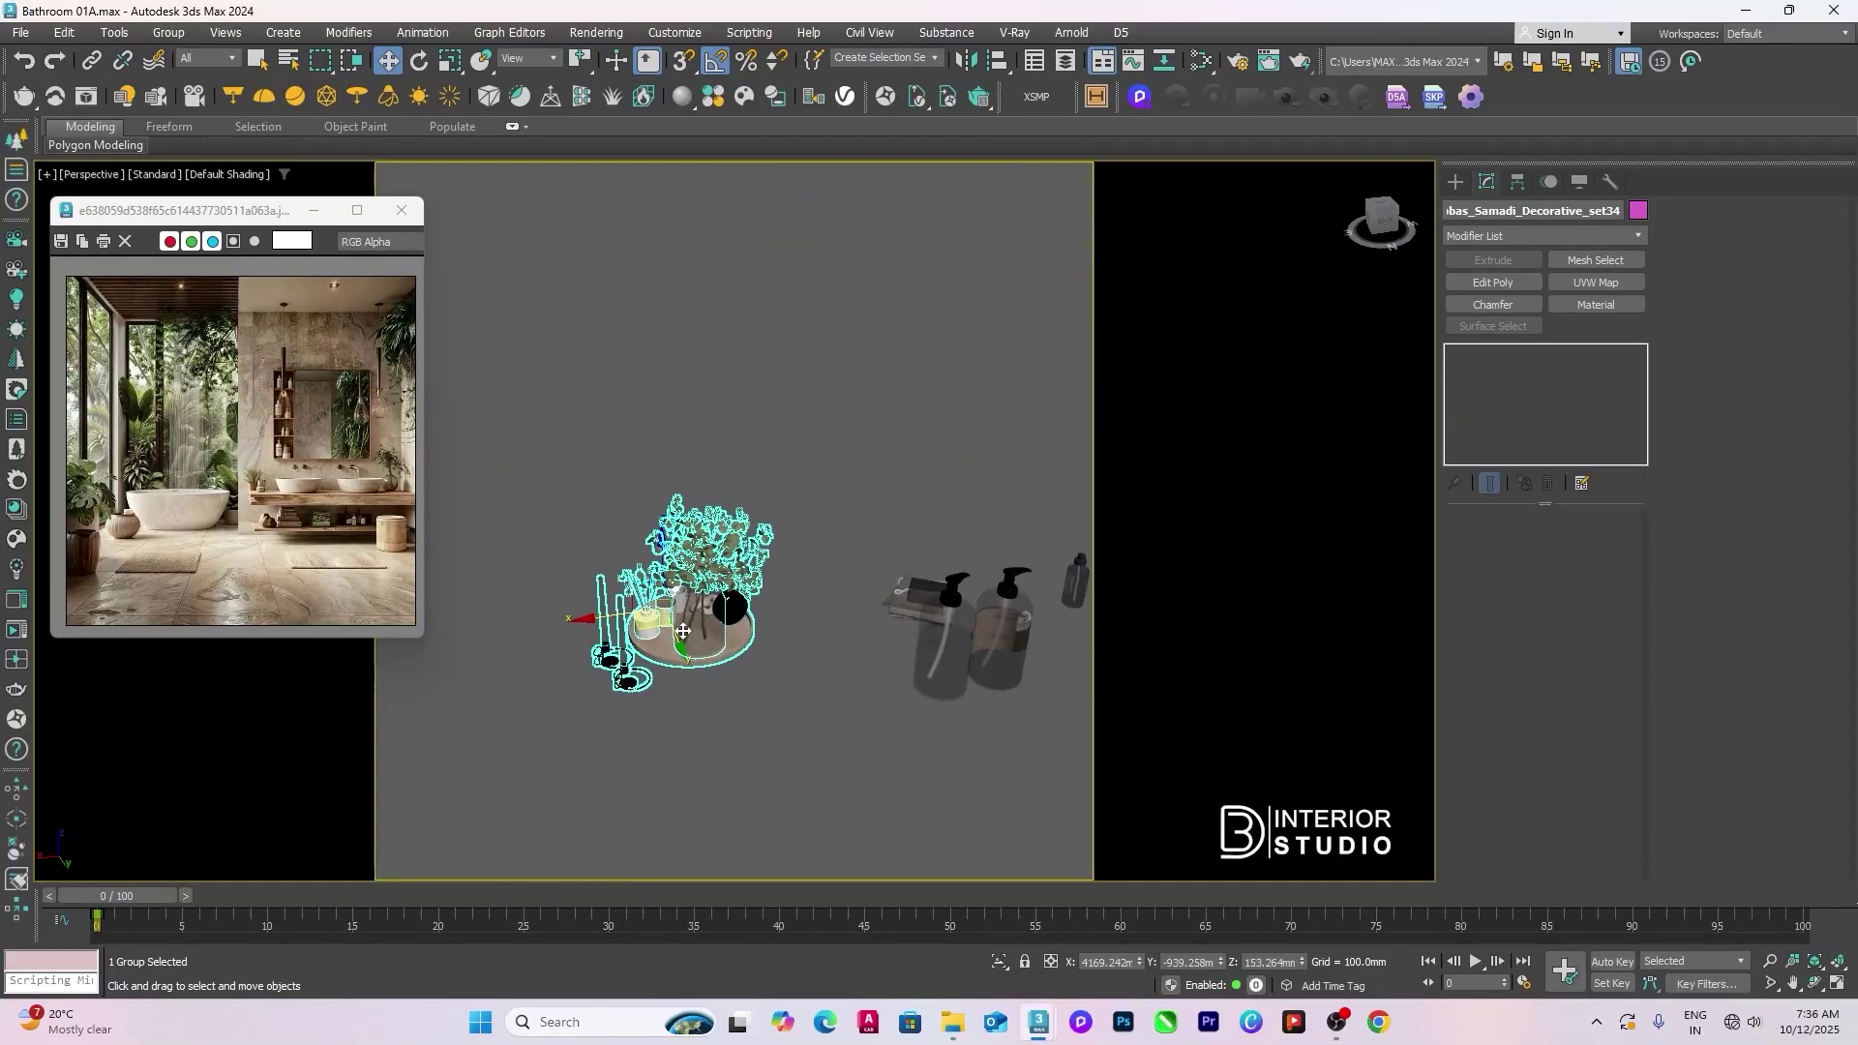
pyautogui.press('e')
pyautogui.moveTo(670, 648); pyautogui.dragTo(830, 635)
pyautogui.scroll(-5, 830, 635)
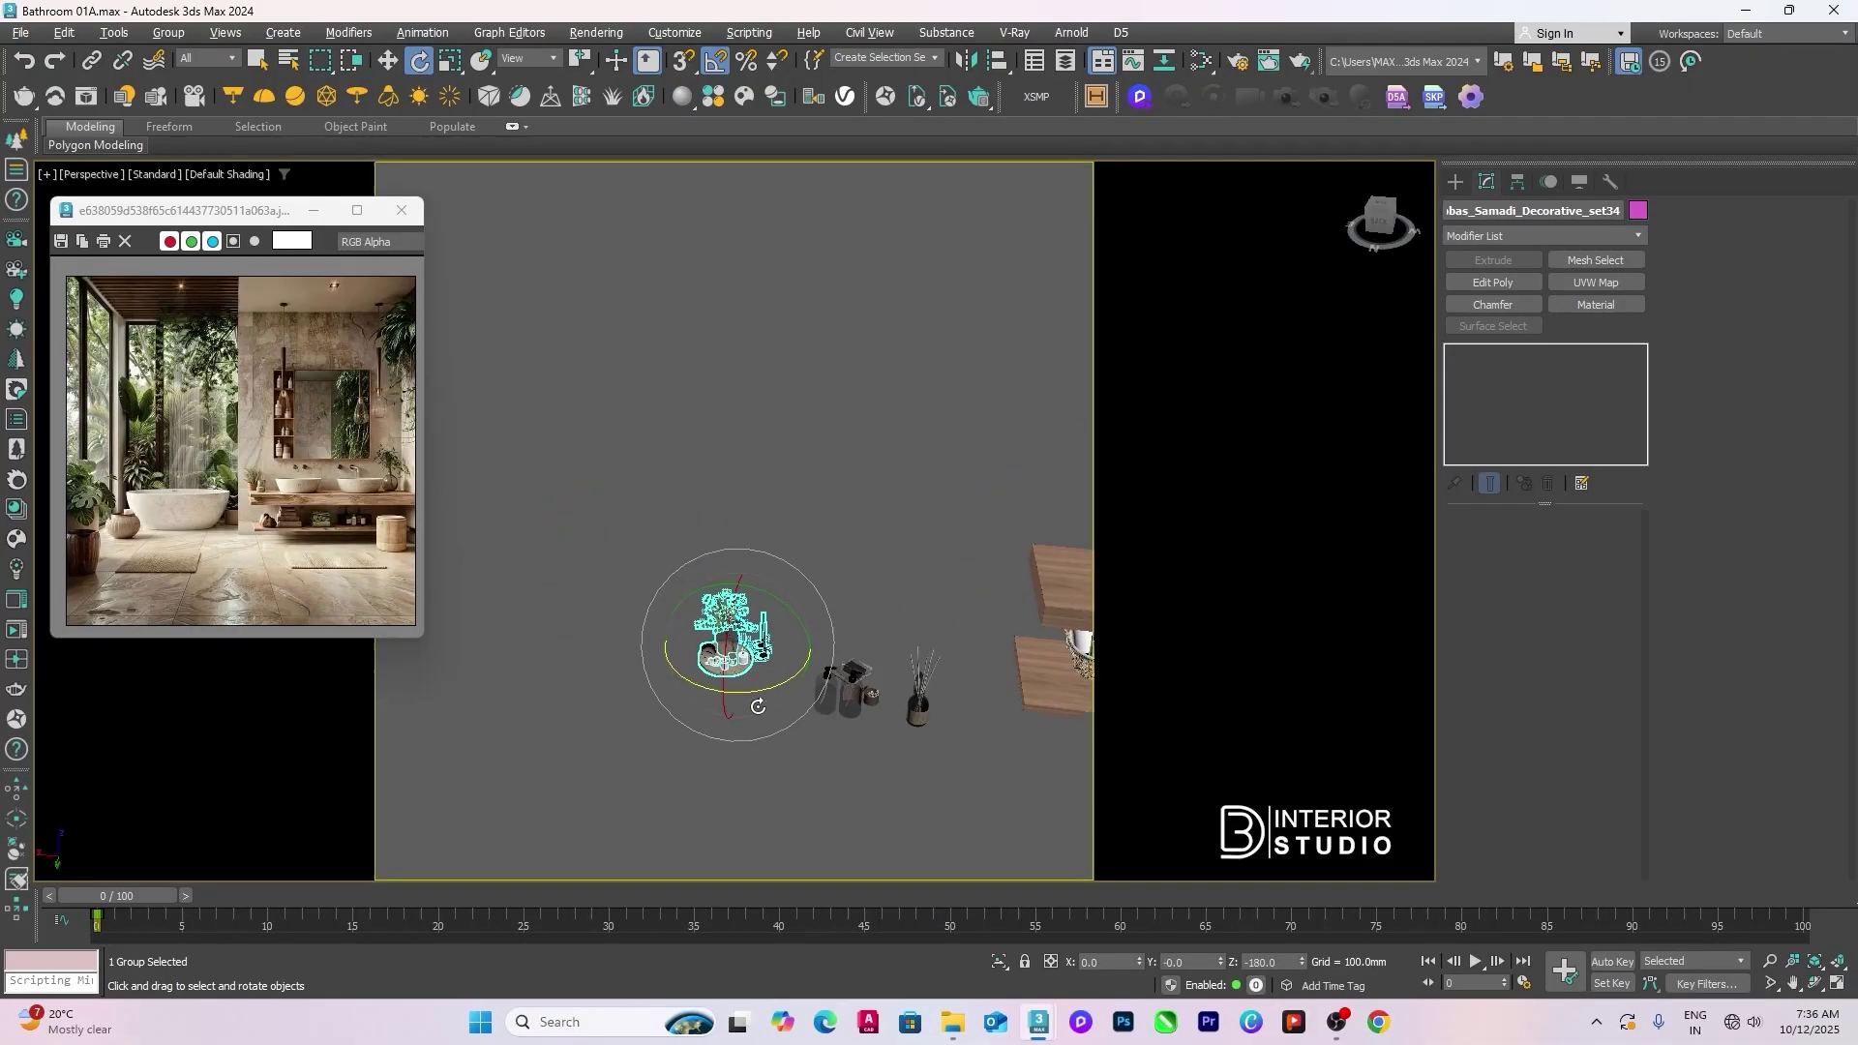
# Step: Move the decorative tray set along X past the vanity to its opposite end, at about X 598 mm
pyautogui.press('w')
pyautogui.scroll(-5, 624, 666)
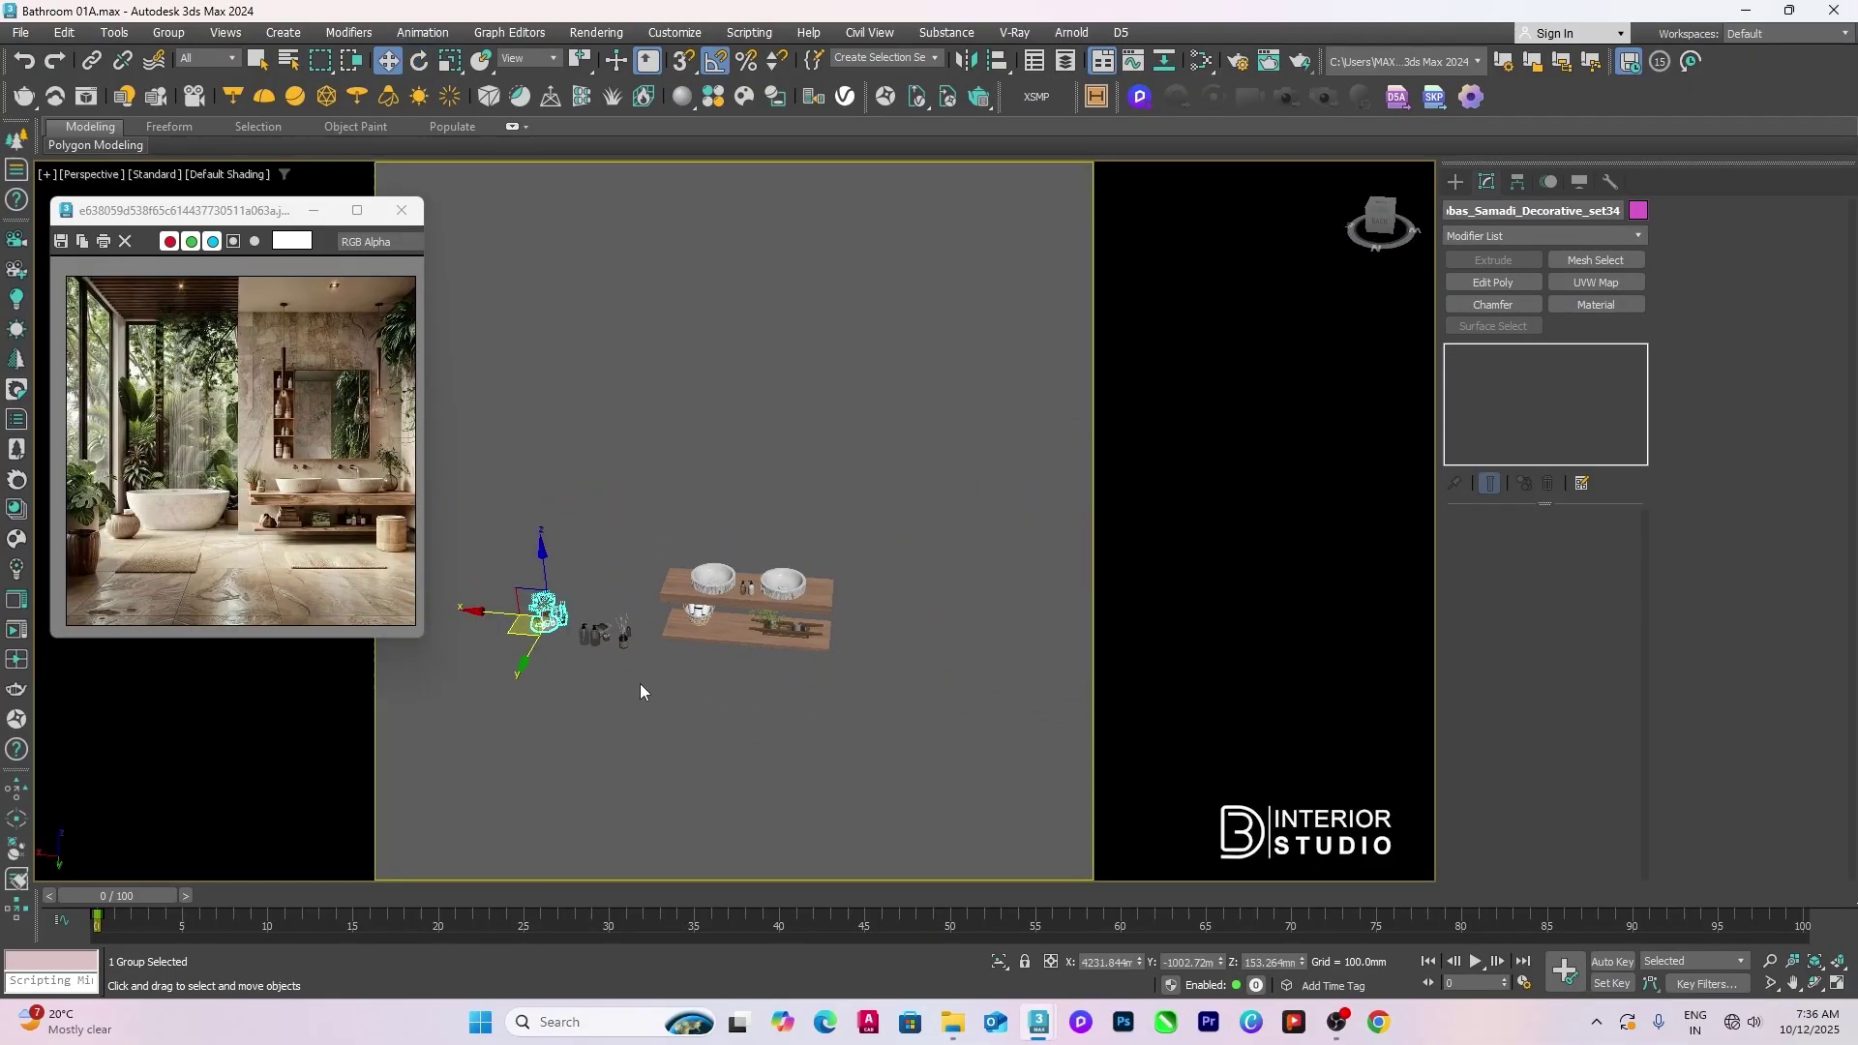
pyautogui.moveTo(498, 611); pyautogui.dragTo(832, 634)
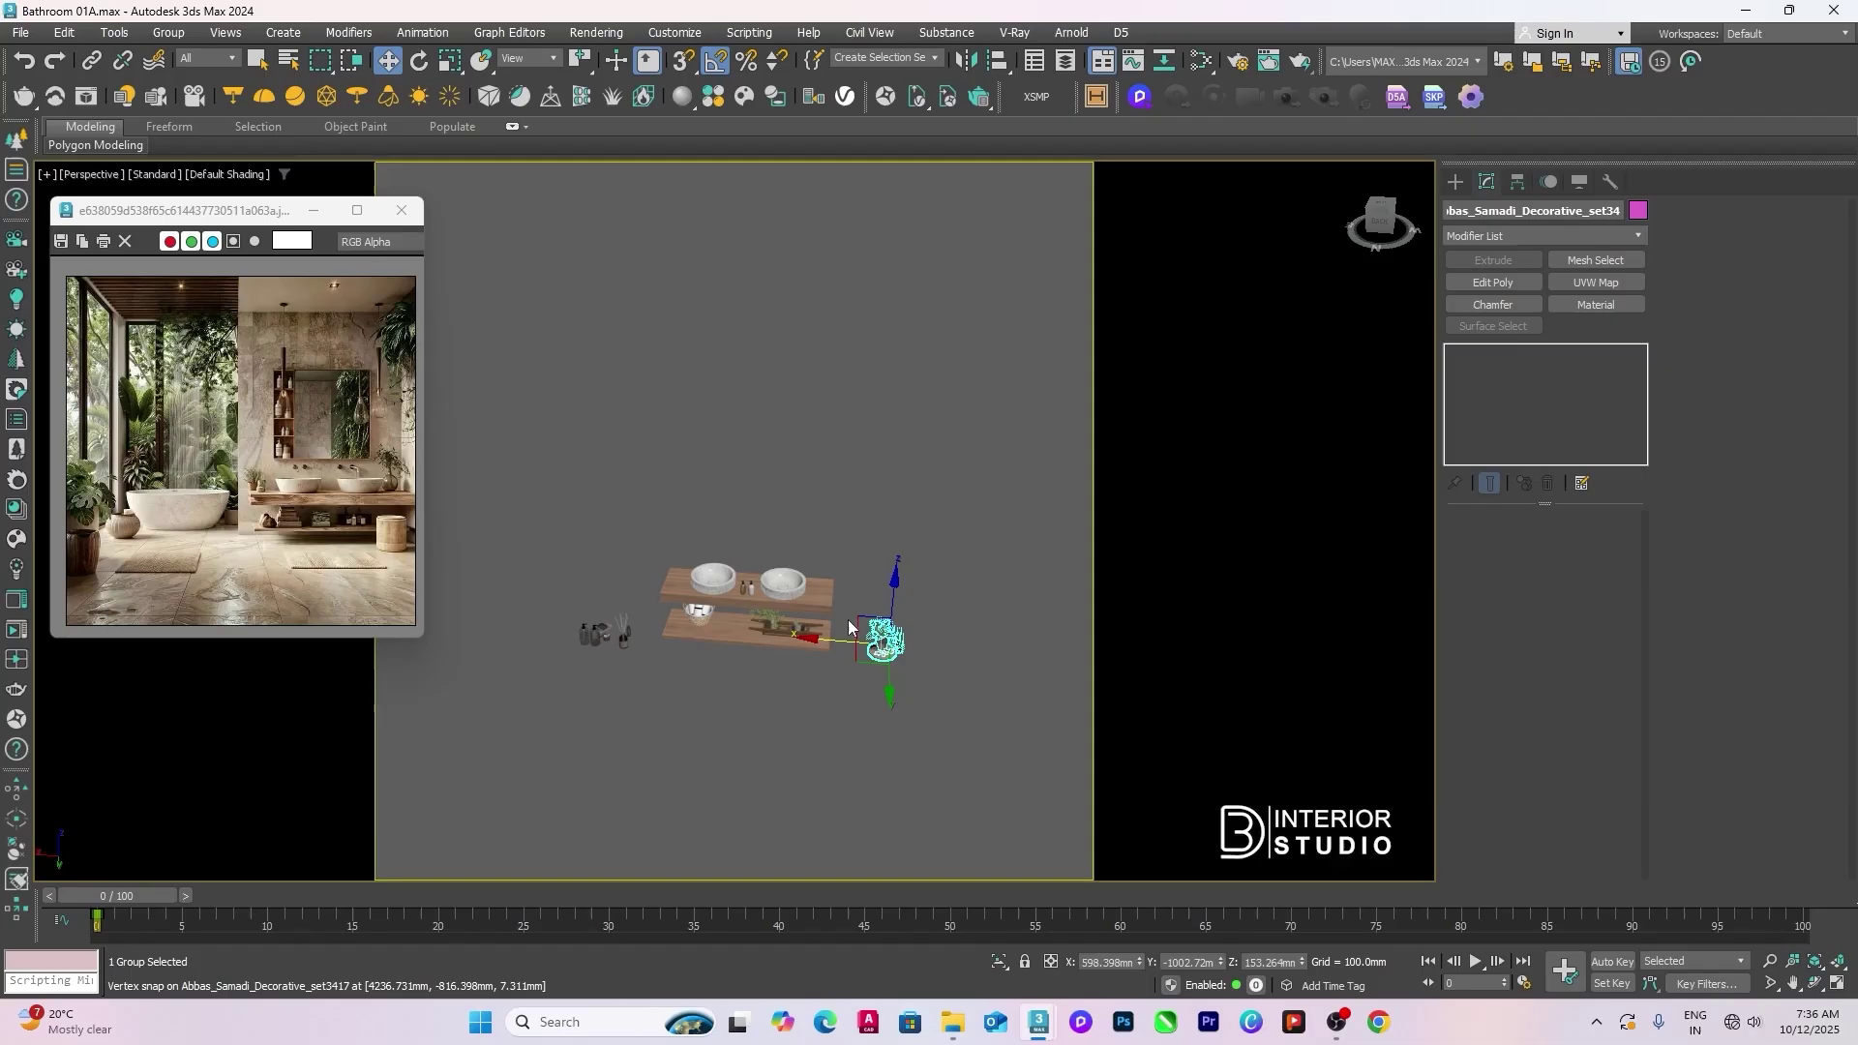
pyautogui.click(875, 568)
# Step: Ungroup the decorative set so that the tray, vase and candle holders are separate objects
pyautogui.scroll(6, 875, 568)
pyautogui.scroll(10, 972, 661)
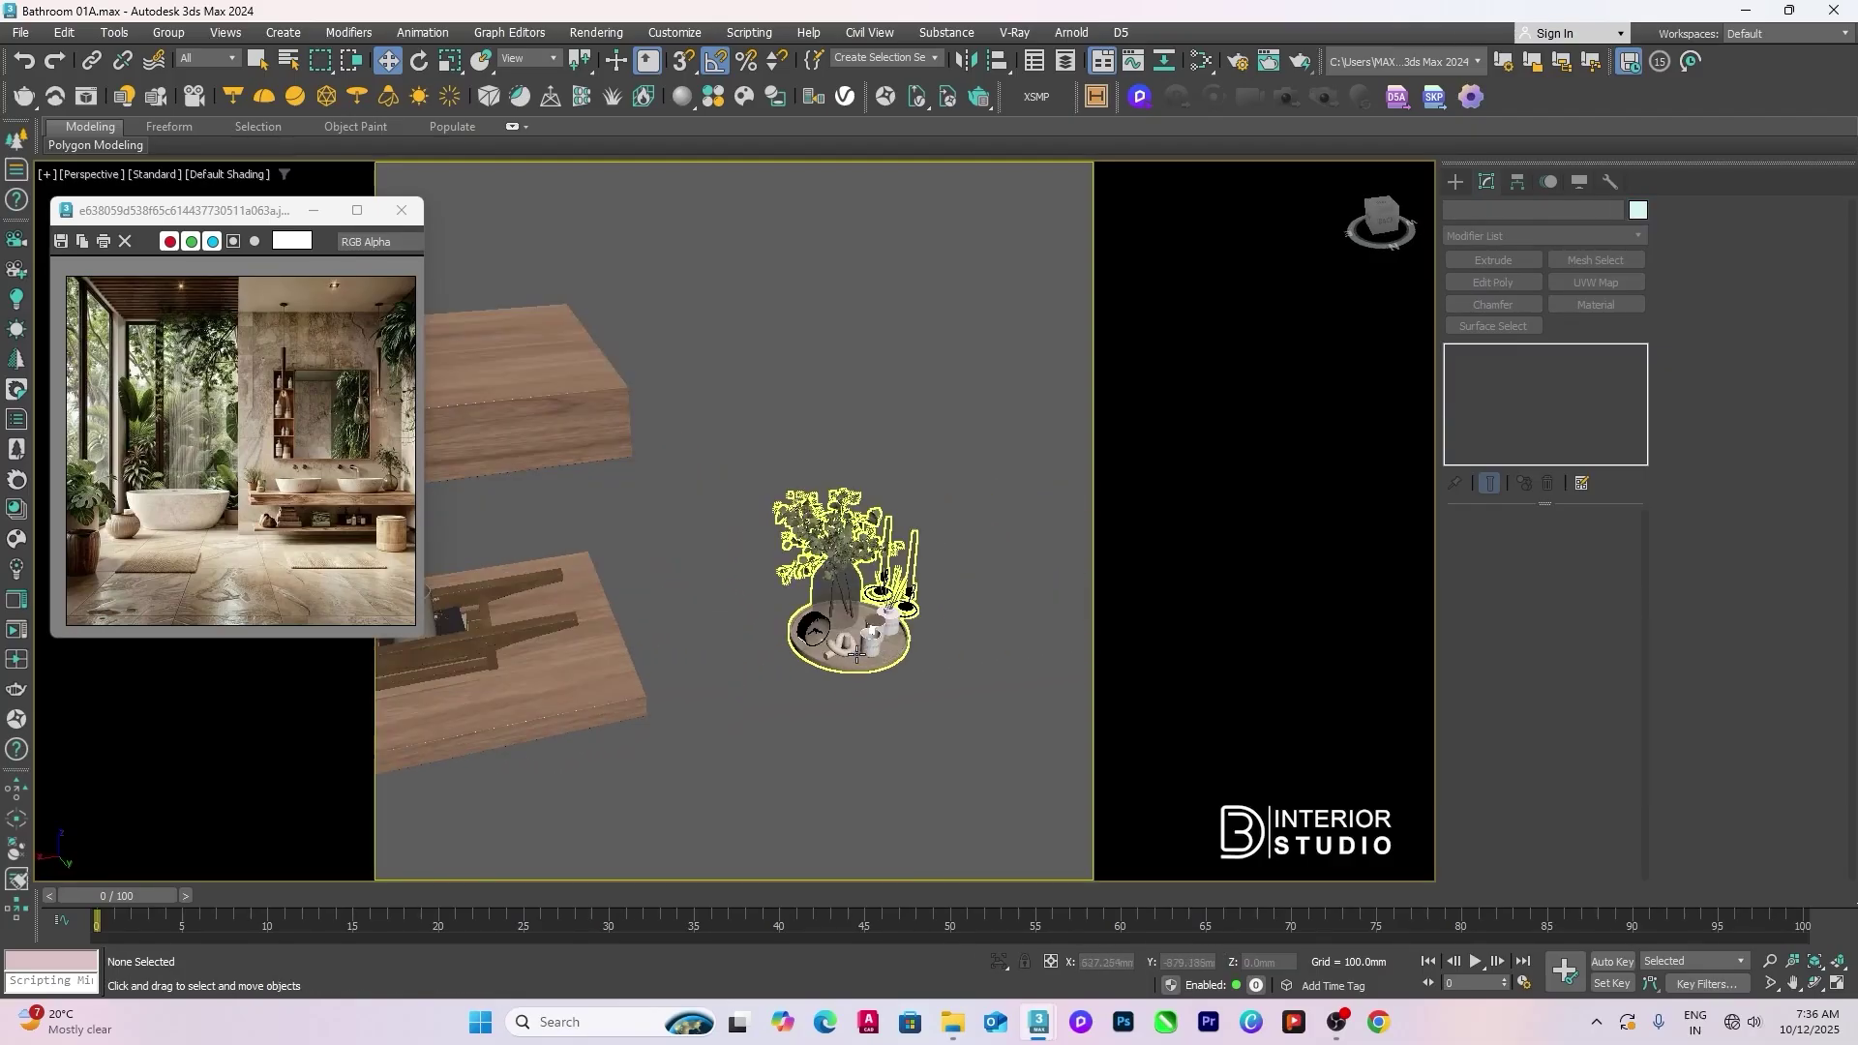
pyautogui.click(855, 675)
pyautogui.scroll(-8, 910, 778)
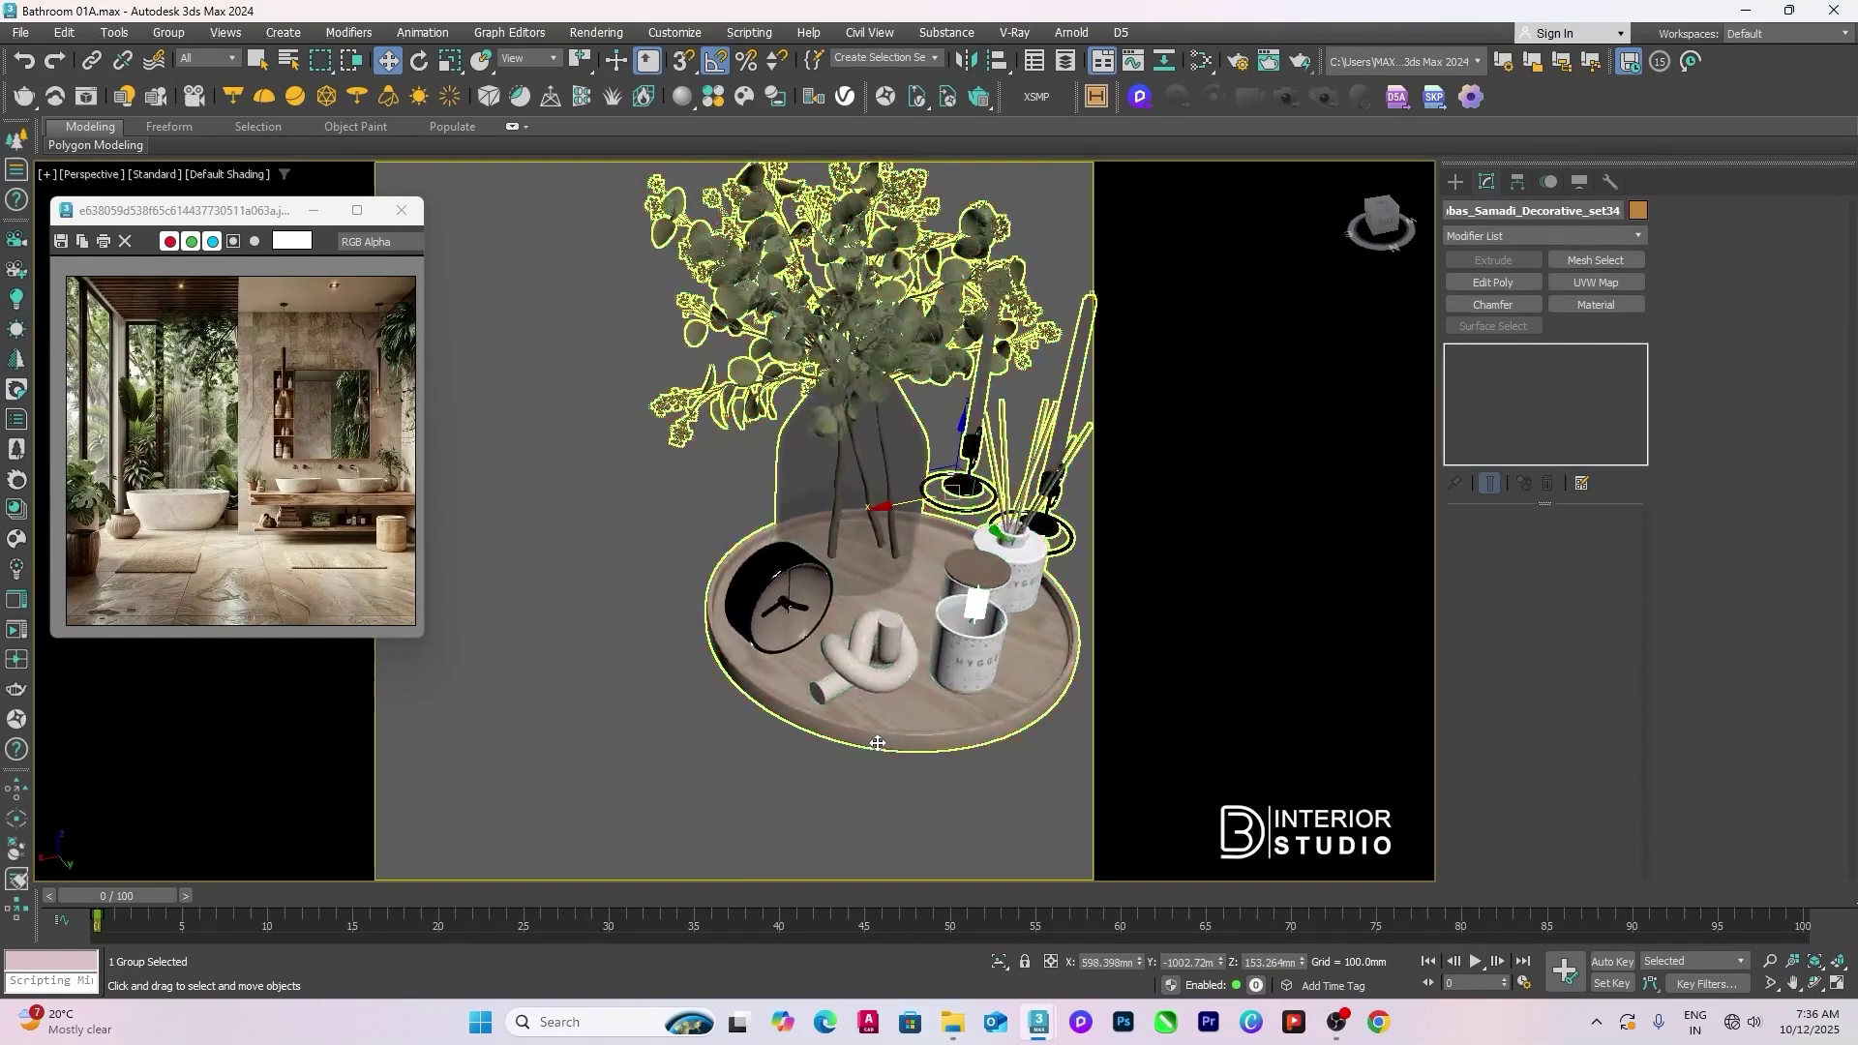
pyautogui.click(839, 782)
pyautogui.click(878, 636)
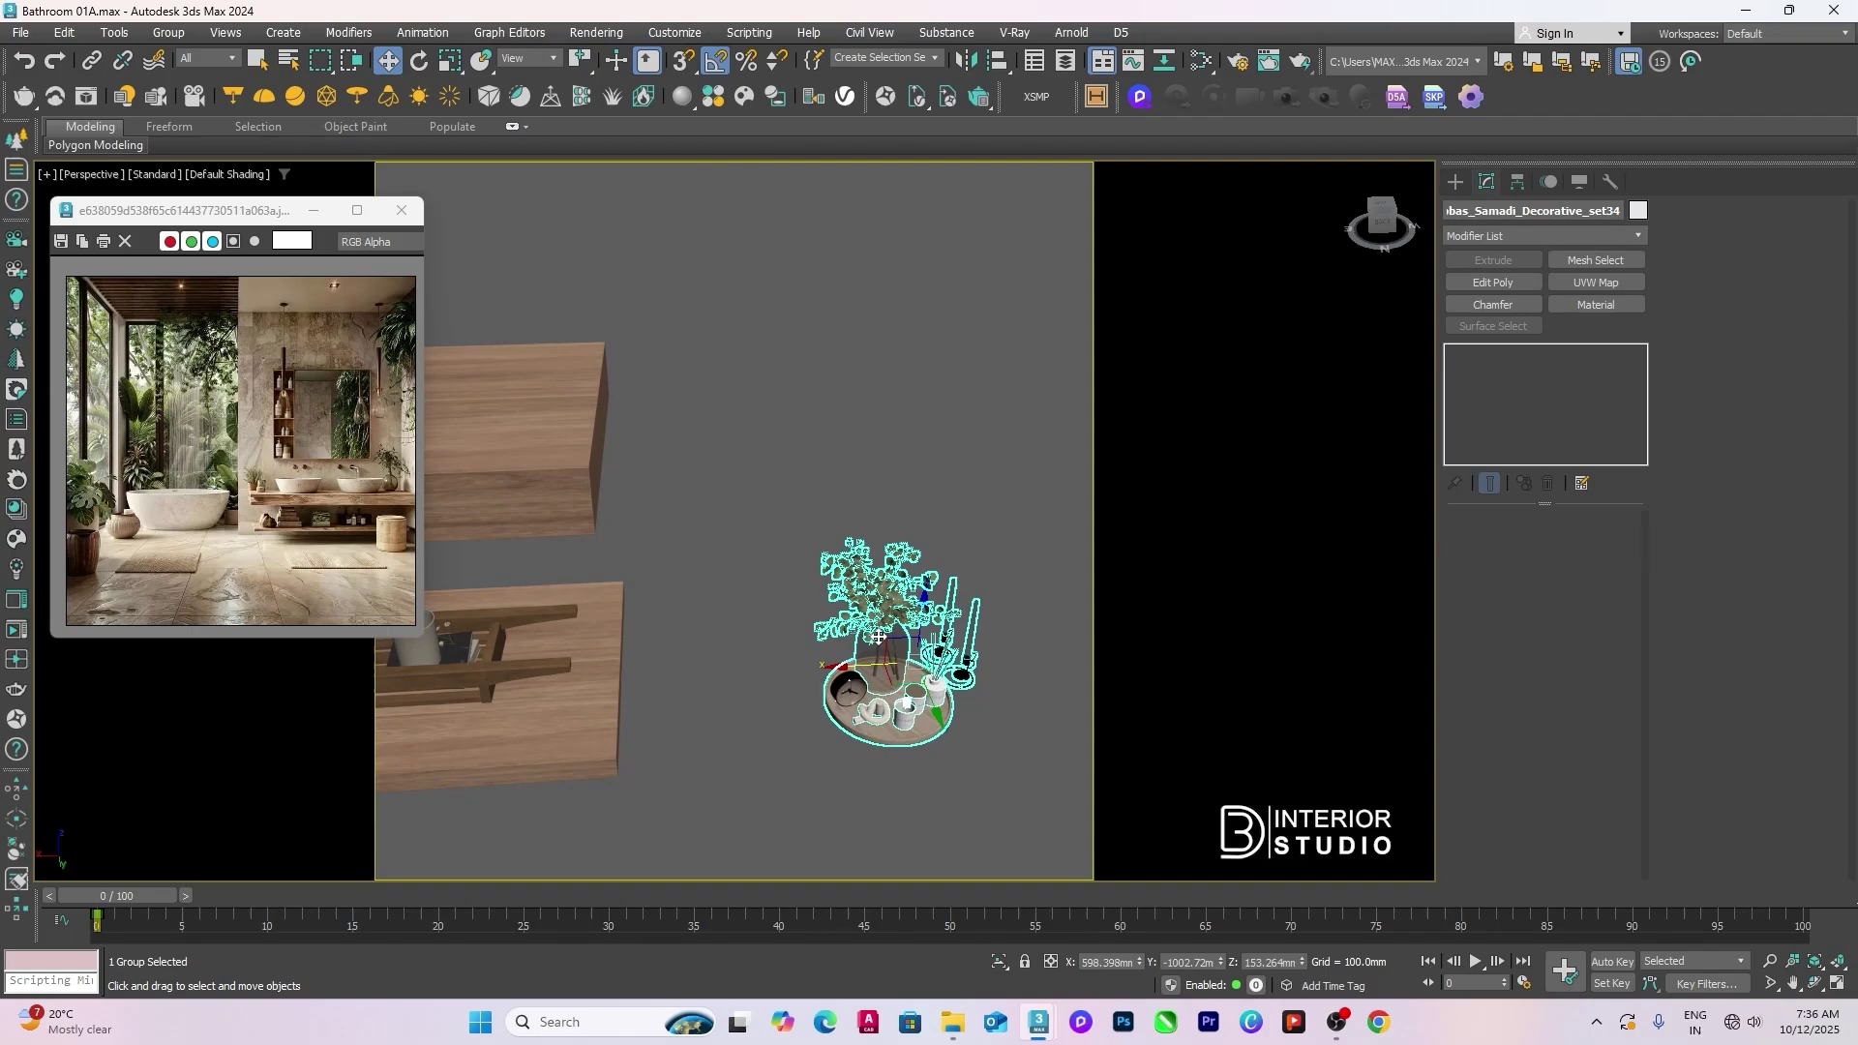
pyautogui.press('alt')
pyautogui.press('g')
pyautogui.press('u')
pyautogui.click(757, 686)
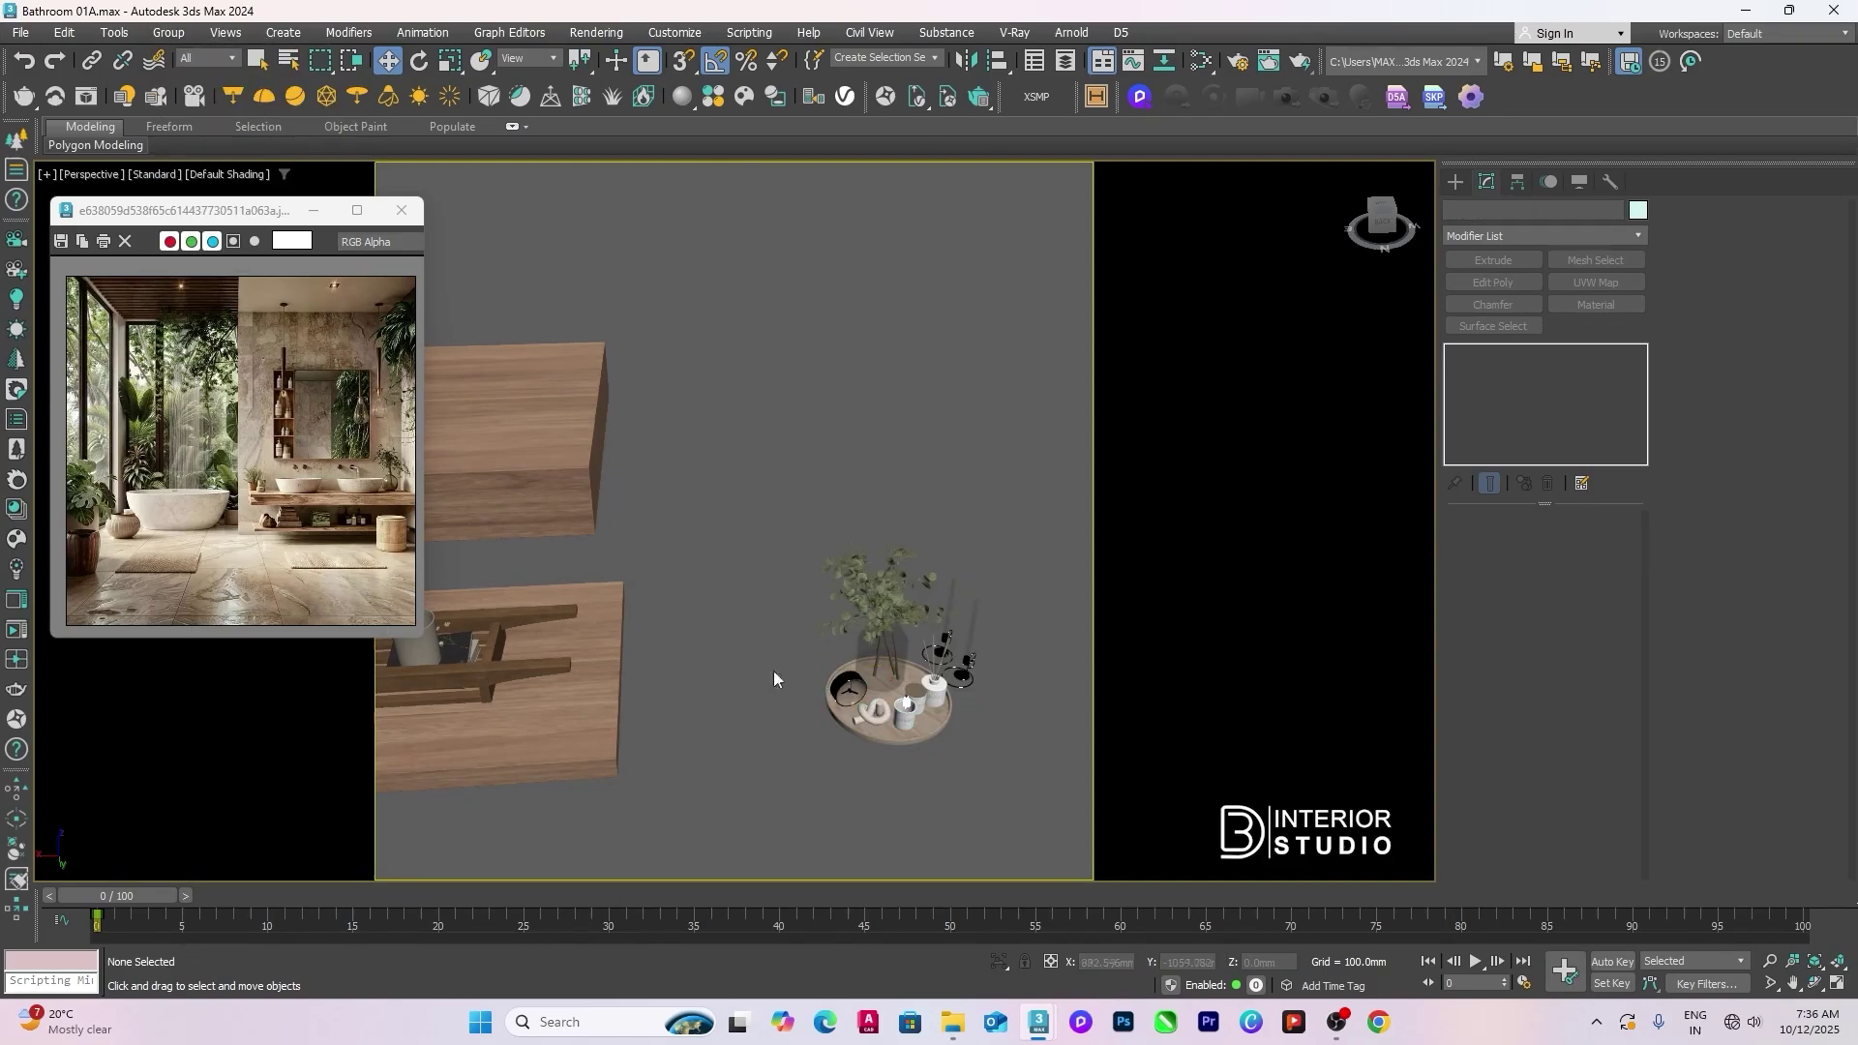
# Step: Move the glass vase and its branches off the round tray along X and group the two together
pyautogui.click(879, 646)
pyautogui.click(903, 586)
pyautogui.moveTo(838, 634); pyautogui.dragTo(710, 645)
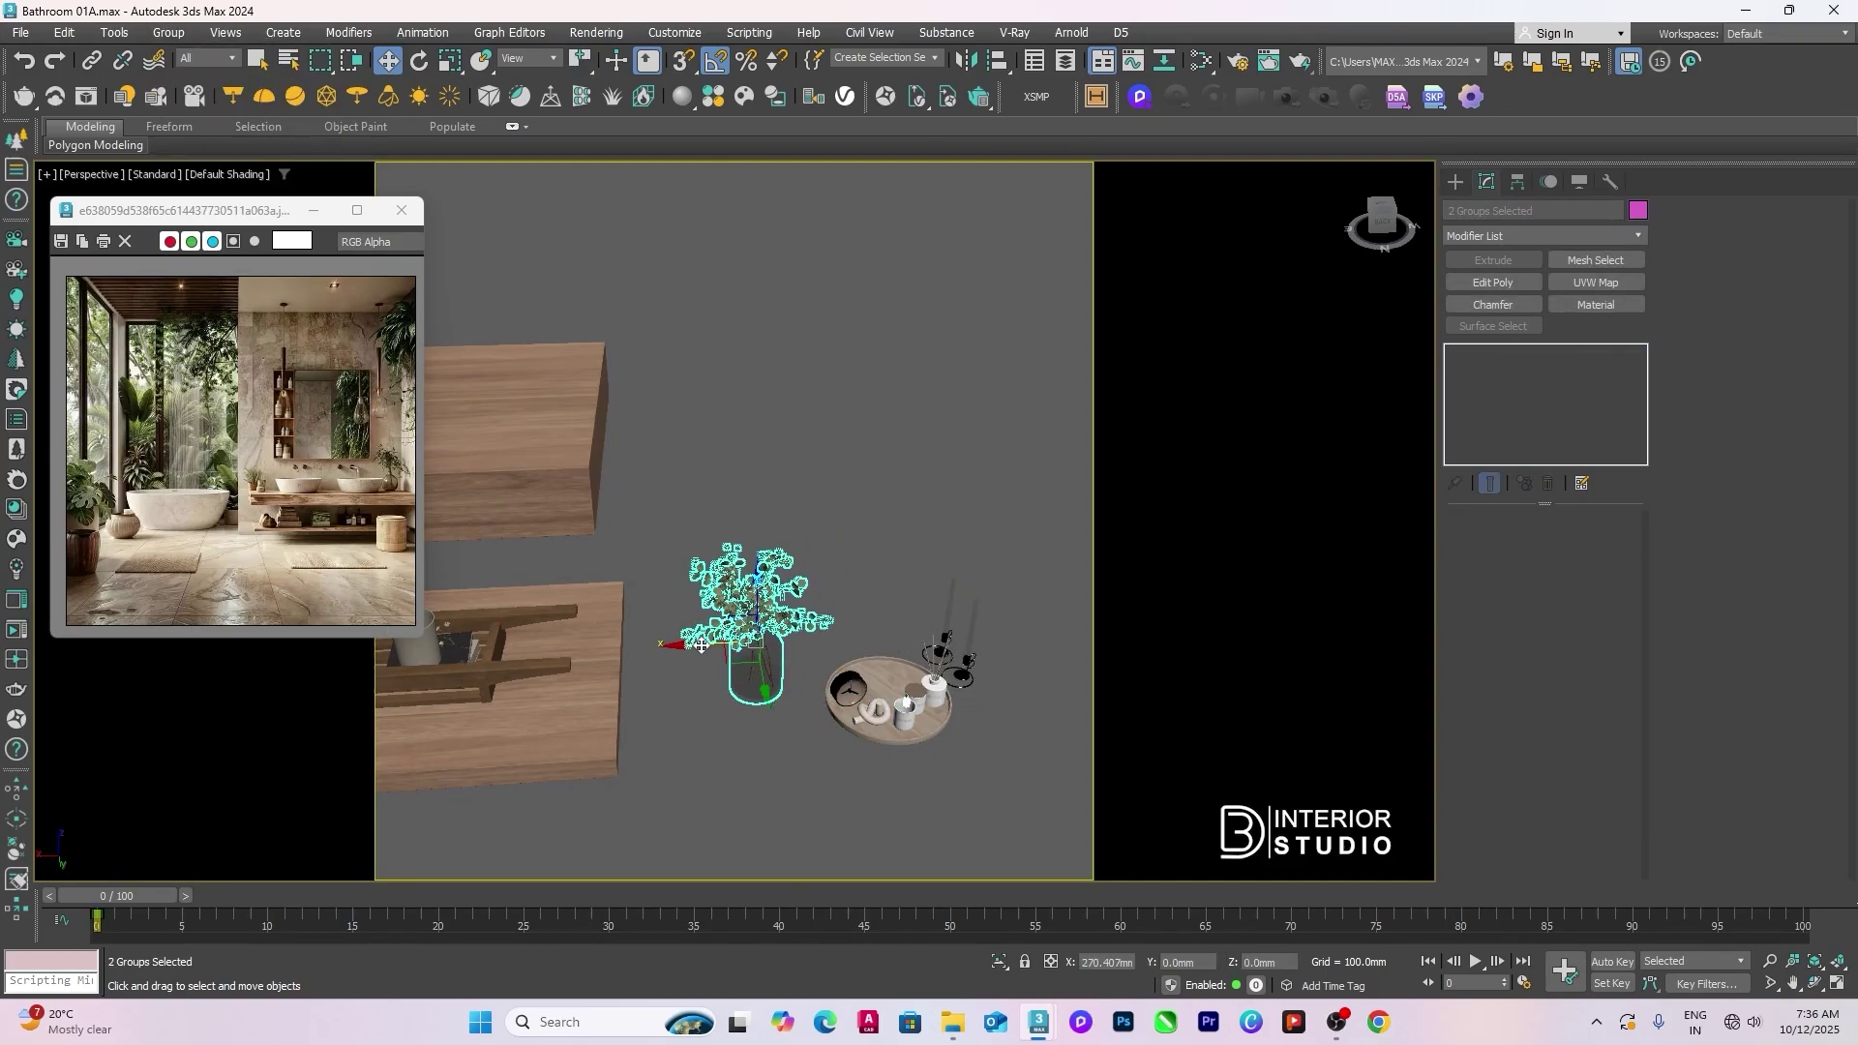
pyautogui.press('alt')
pyautogui.press('g')
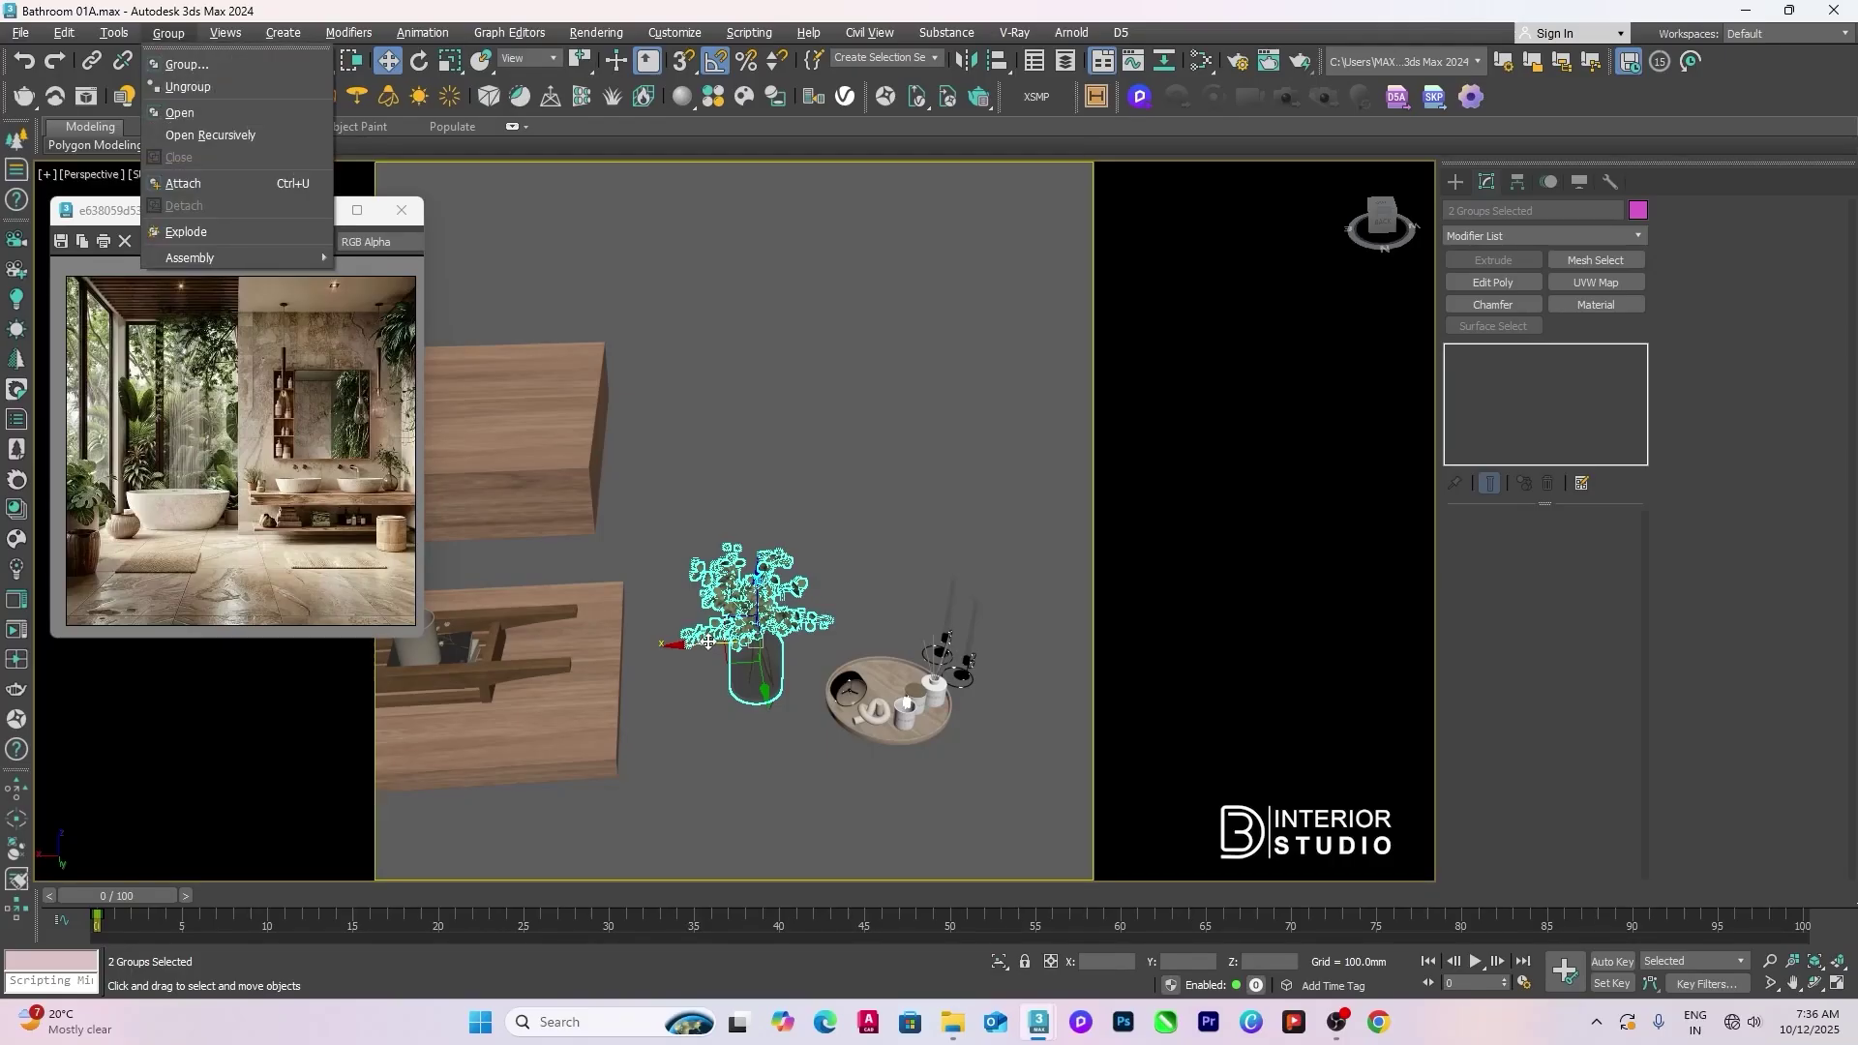
pyautogui.press('g')
pyautogui.click(952, 546)
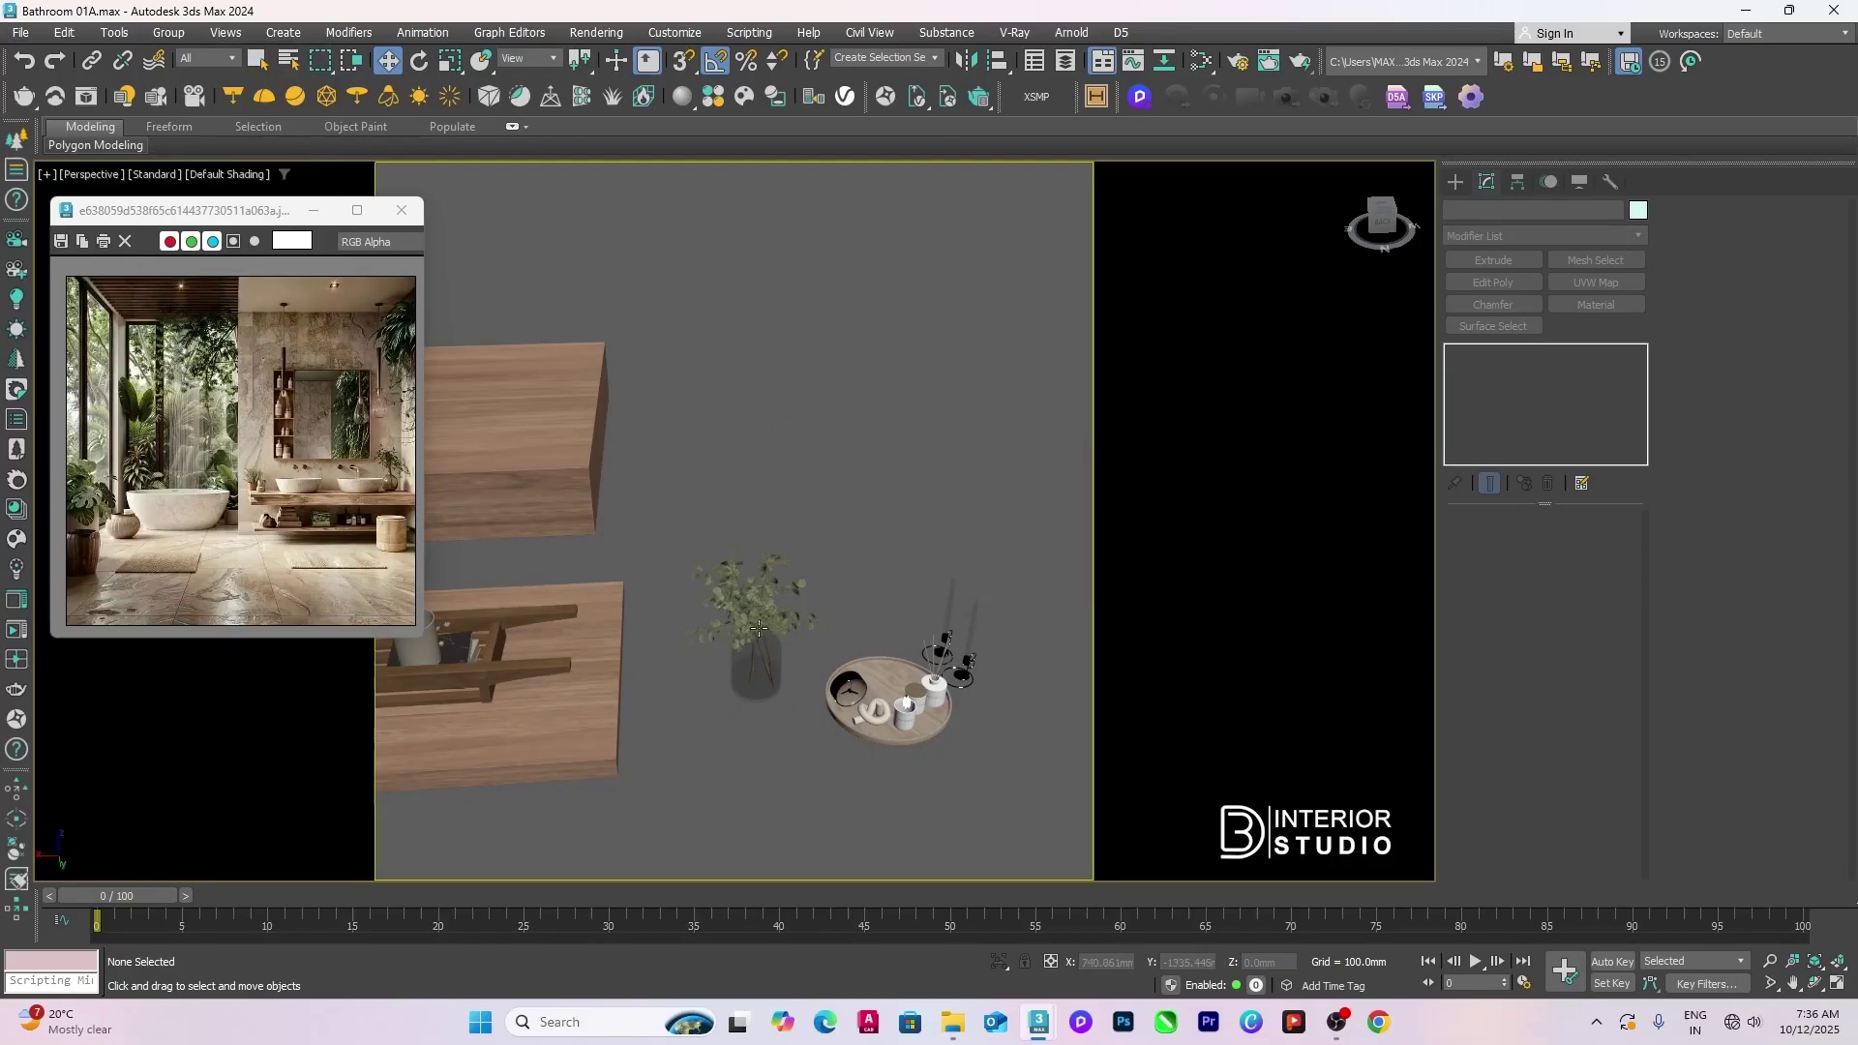
# Step: Align the vase group in Z so its minimum meets the maximum of the vanity counter
pyautogui.moveTo(746, 641); pyautogui.dragTo(792, 657, button='middle')
pyautogui.hotkey('alt', 'a')
pyautogui.click(620, 491)
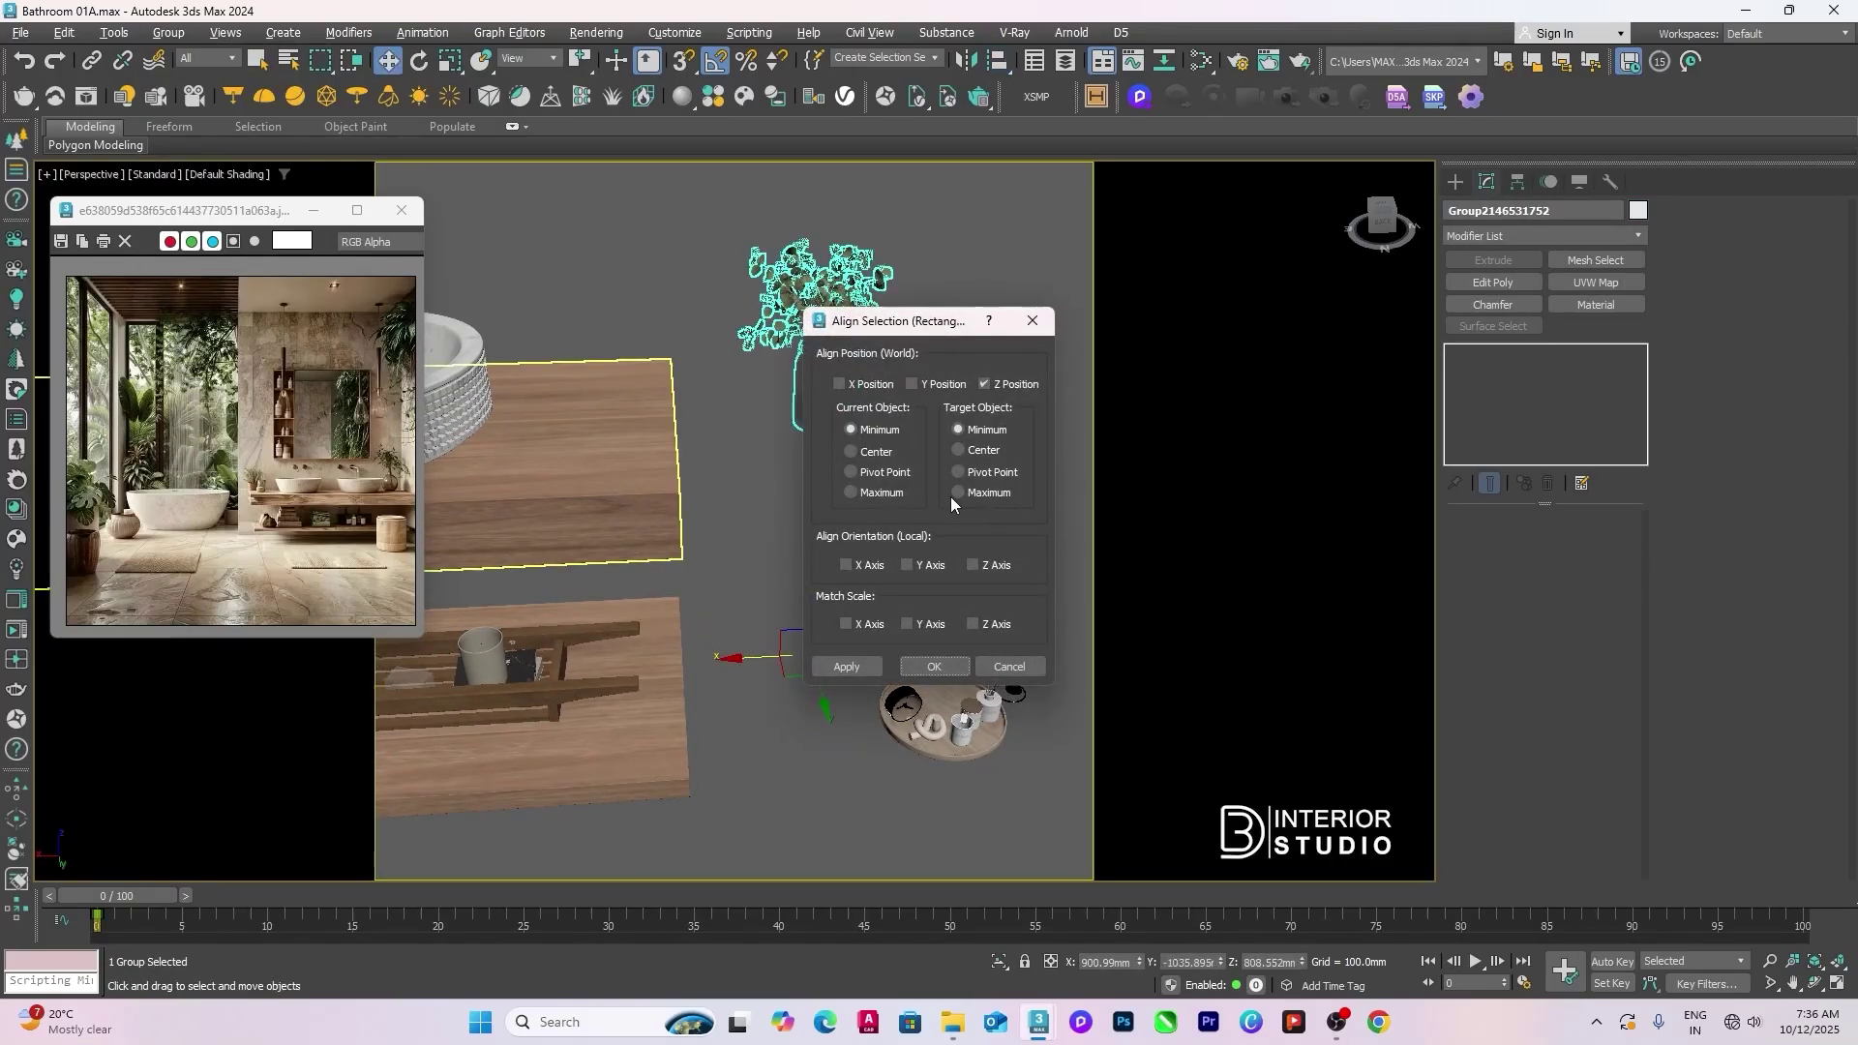
pyautogui.click(955, 493)
pyautogui.click(937, 668)
# Step: Place the vase group on the vanity counter beside the basin, at about X 1322, Y -945 mm
pyautogui.moveTo(795, 534); pyautogui.dragTo(884, 624, button='middle')
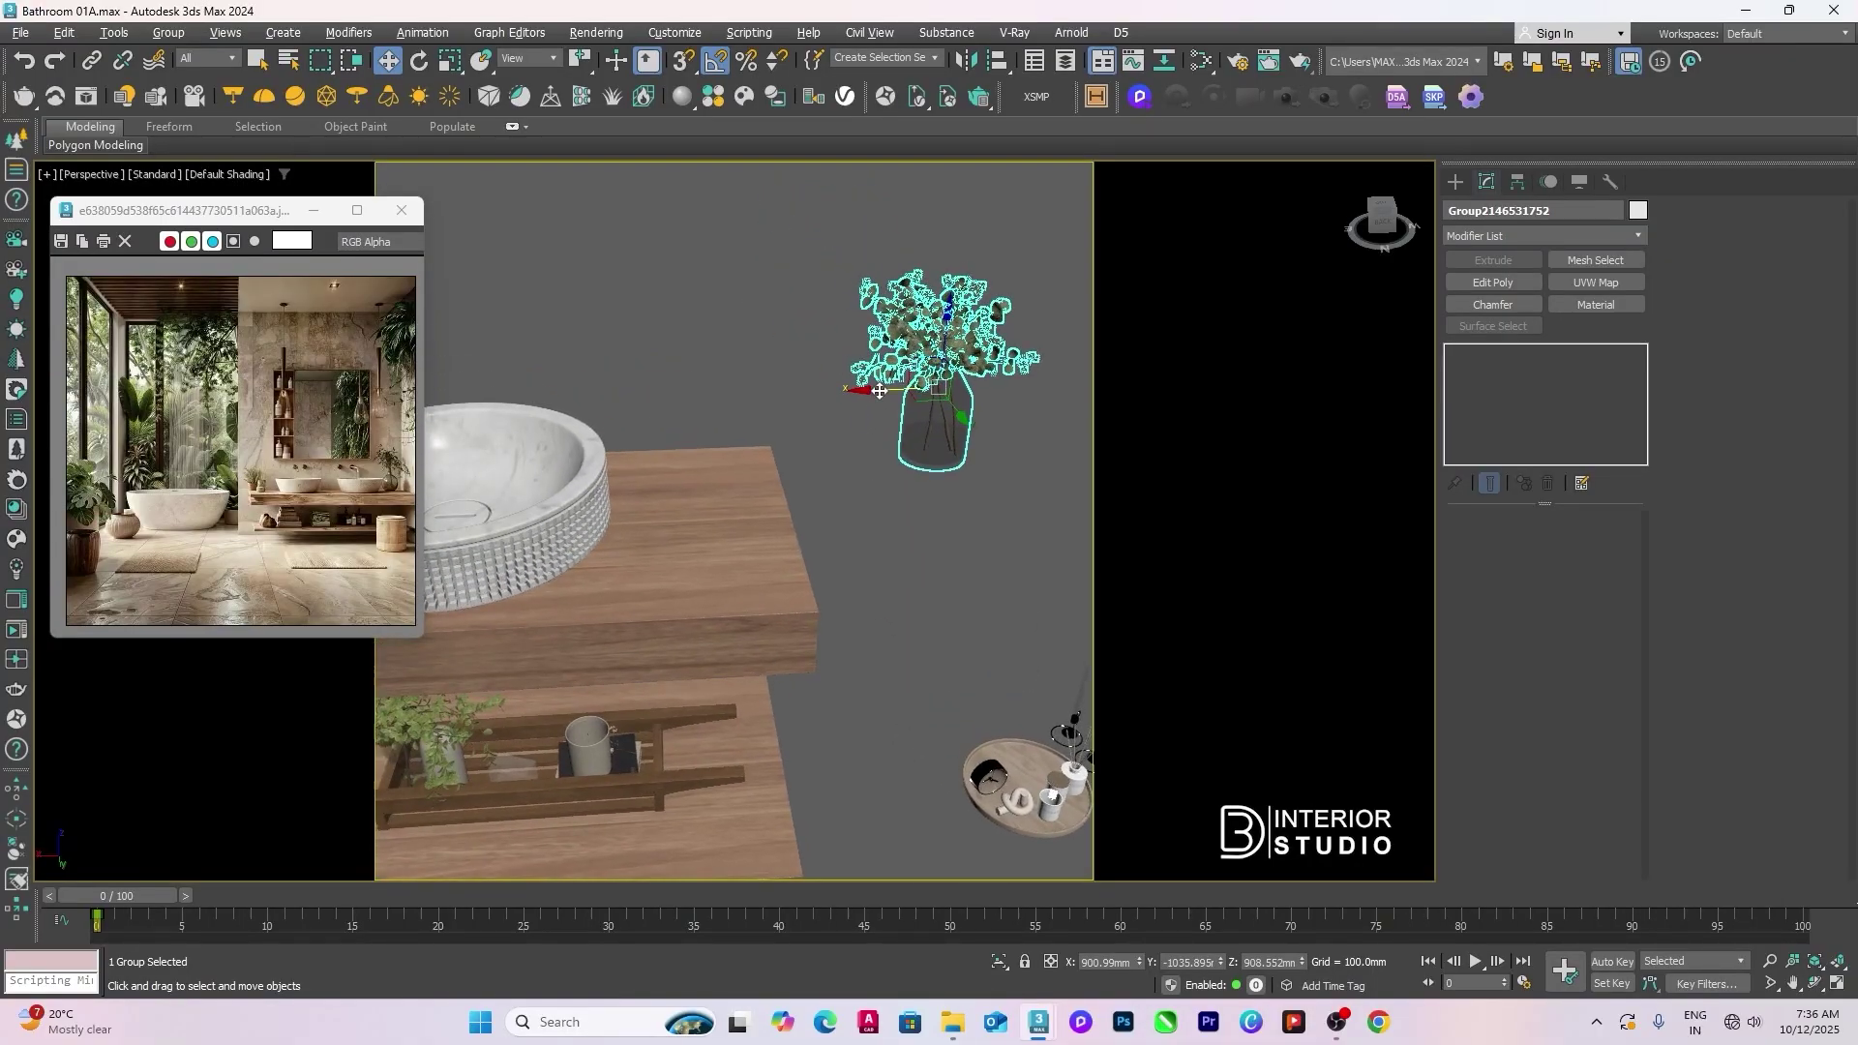
pyautogui.moveTo(861, 388); pyautogui.dragTo(652, 394)
pyautogui.keyDown('alt'); pyautogui.moveTo(832, 534); pyautogui.dragTo(737, 537, button='middle'); pyautogui.keyUp('alt')
pyautogui.moveTo(699, 426); pyautogui.dragTo(643, 441)
pyautogui.hotkey('ctrl', 'z')
pyautogui.hotkey('ctrl', 'z')
pyautogui.keyDown('alt'); pyautogui.moveTo(643, 441); pyautogui.dragTo(728, 456, button='middle'); pyautogui.keyUp('alt')
pyautogui.moveTo(634, 424); pyautogui.dragTo(597, 426)
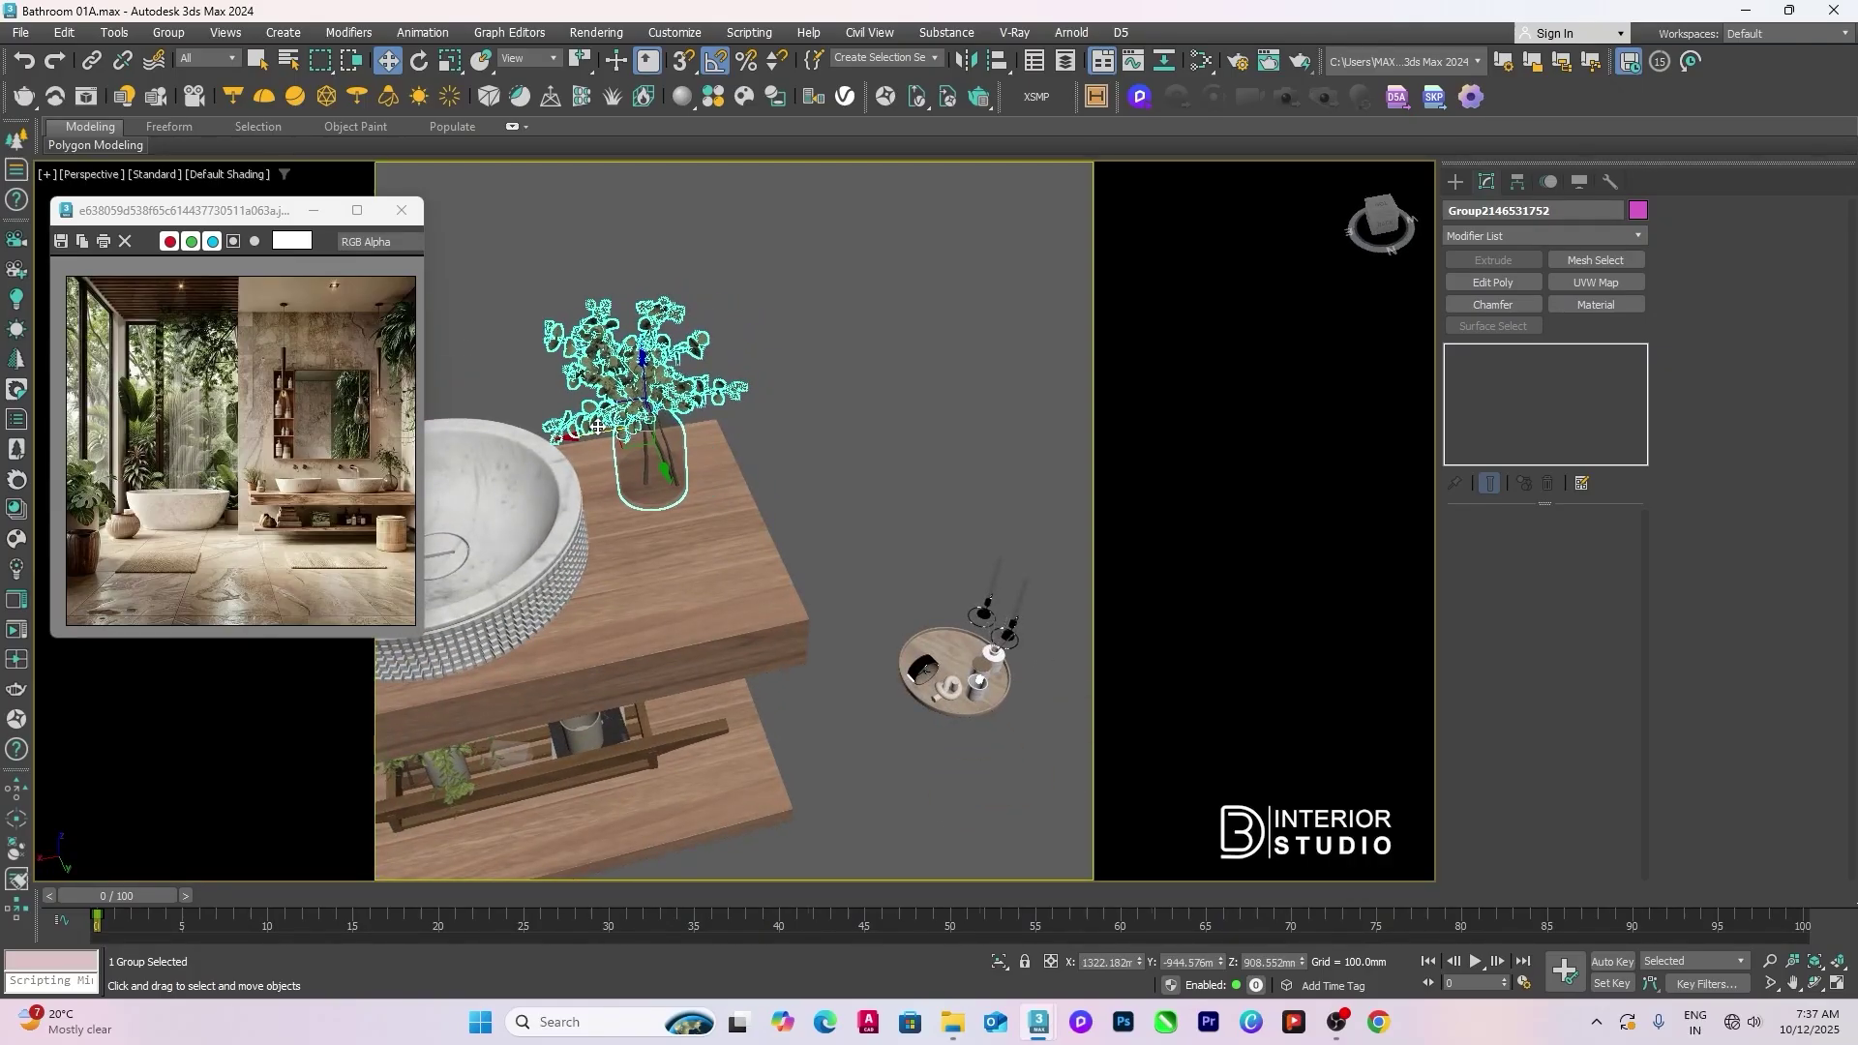
# Step: Shift the vase group on the vanity counter to about X 1343, Y -907 mm
pyautogui.press('t')
pyautogui.press('z')
pyautogui.scroll(-4, 804, 530)
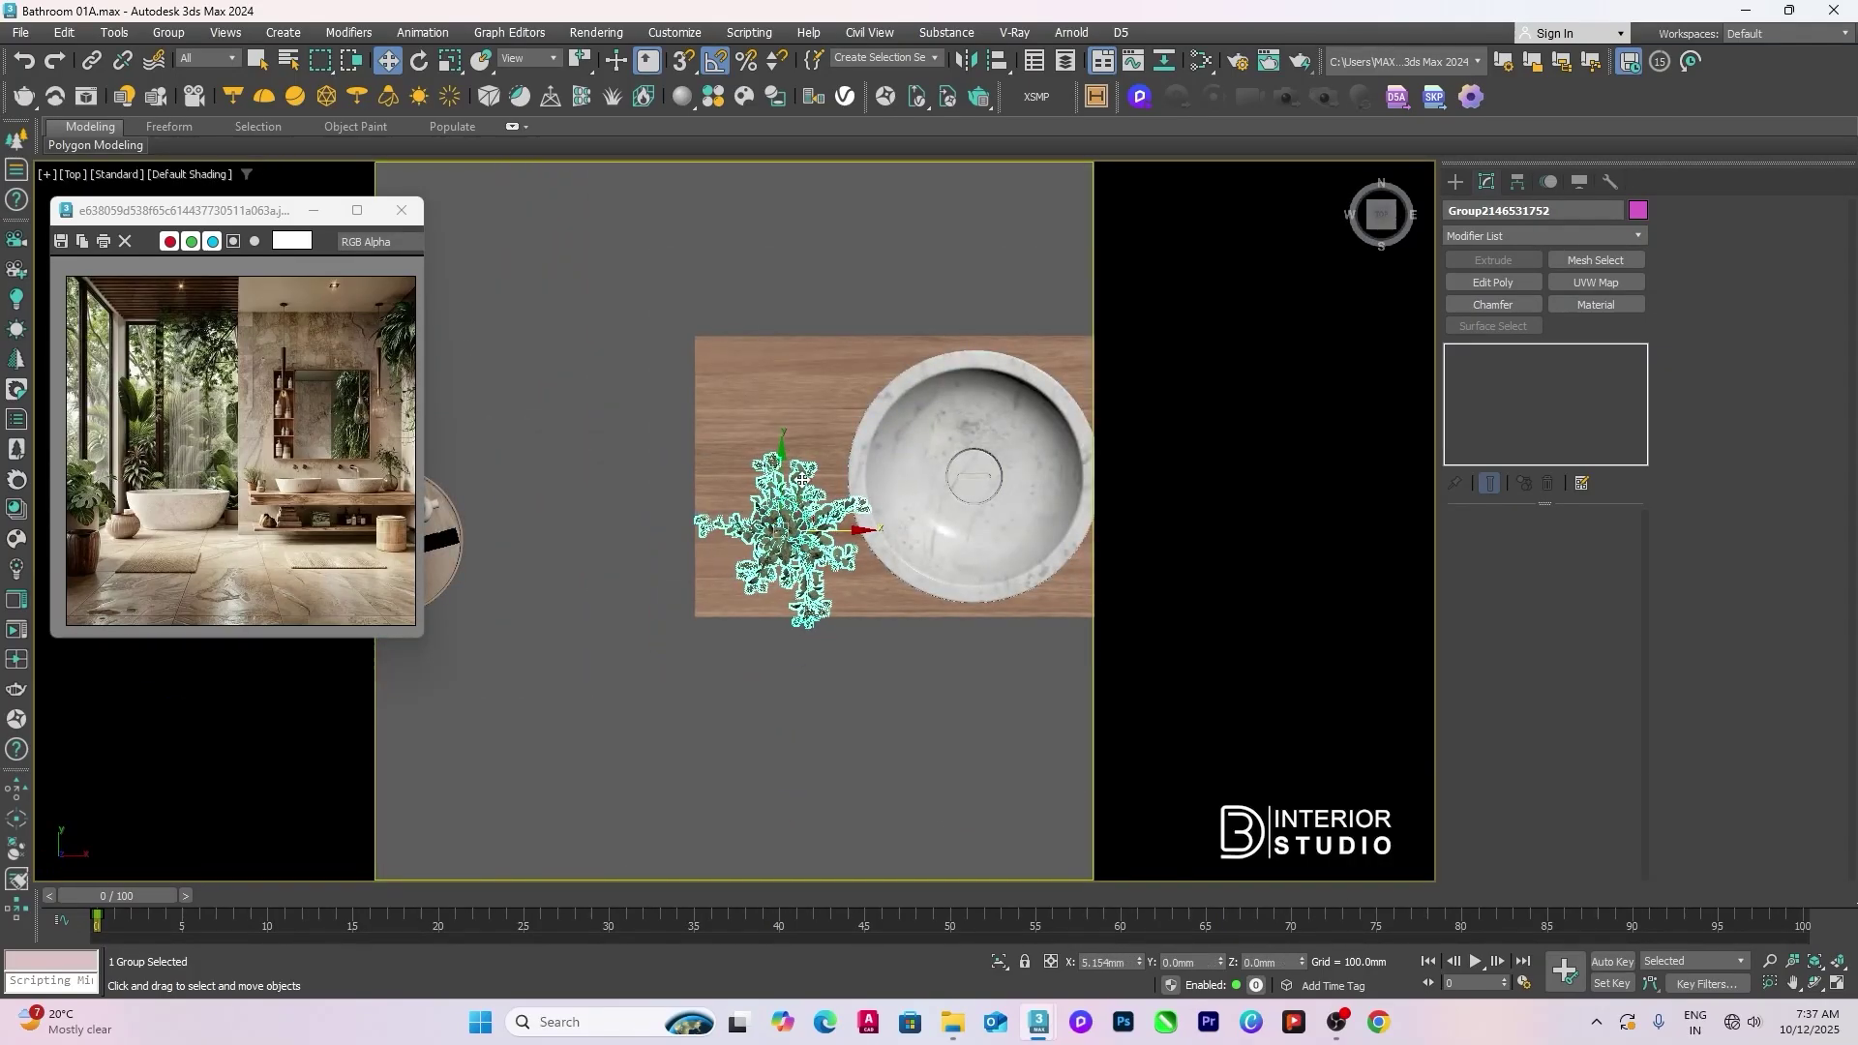
pyautogui.moveTo(804, 507); pyautogui.dragTo(819, 484)
pyautogui.press('p')
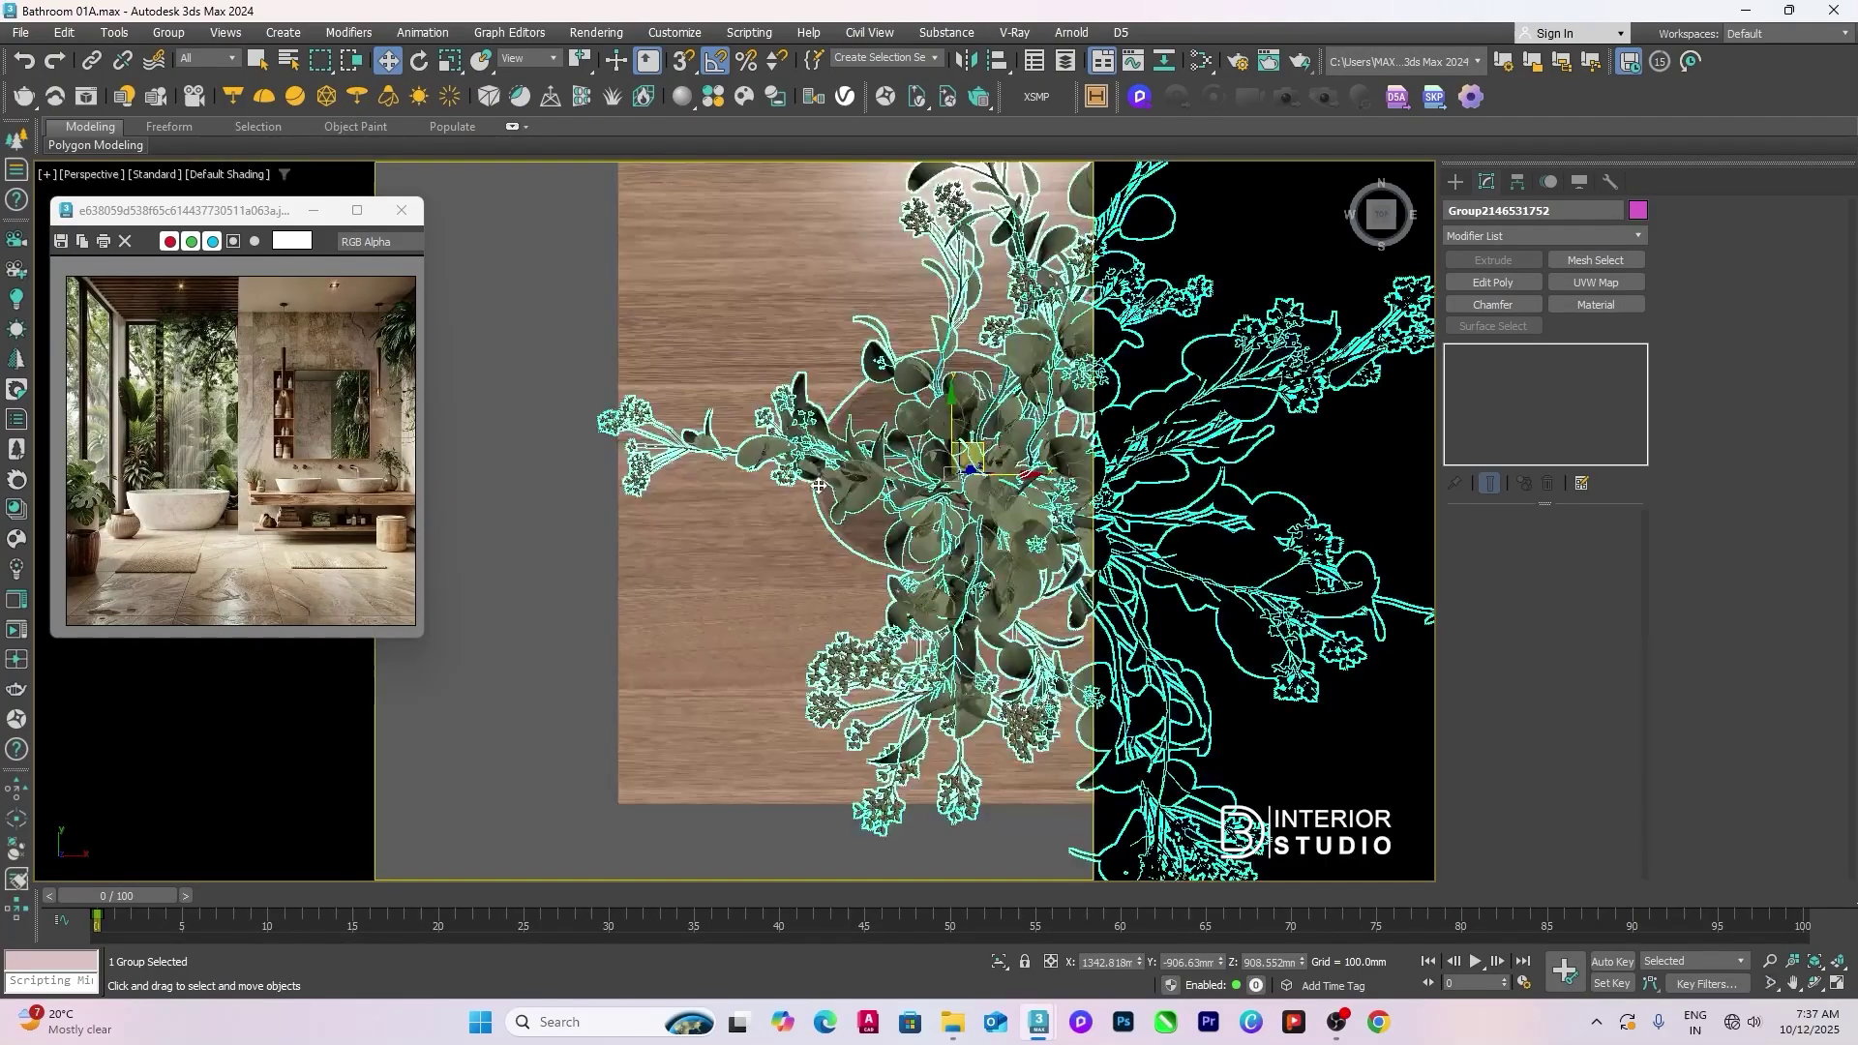
pyautogui.press('z')
pyautogui.press('F3')
pyautogui.scroll(-4, 818, 575)
pyautogui.keyDown('alt'); pyautogui.moveTo(908, 626); pyautogui.dragTo(602, 502, button='middle'); pyautogui.keyUp('alt')
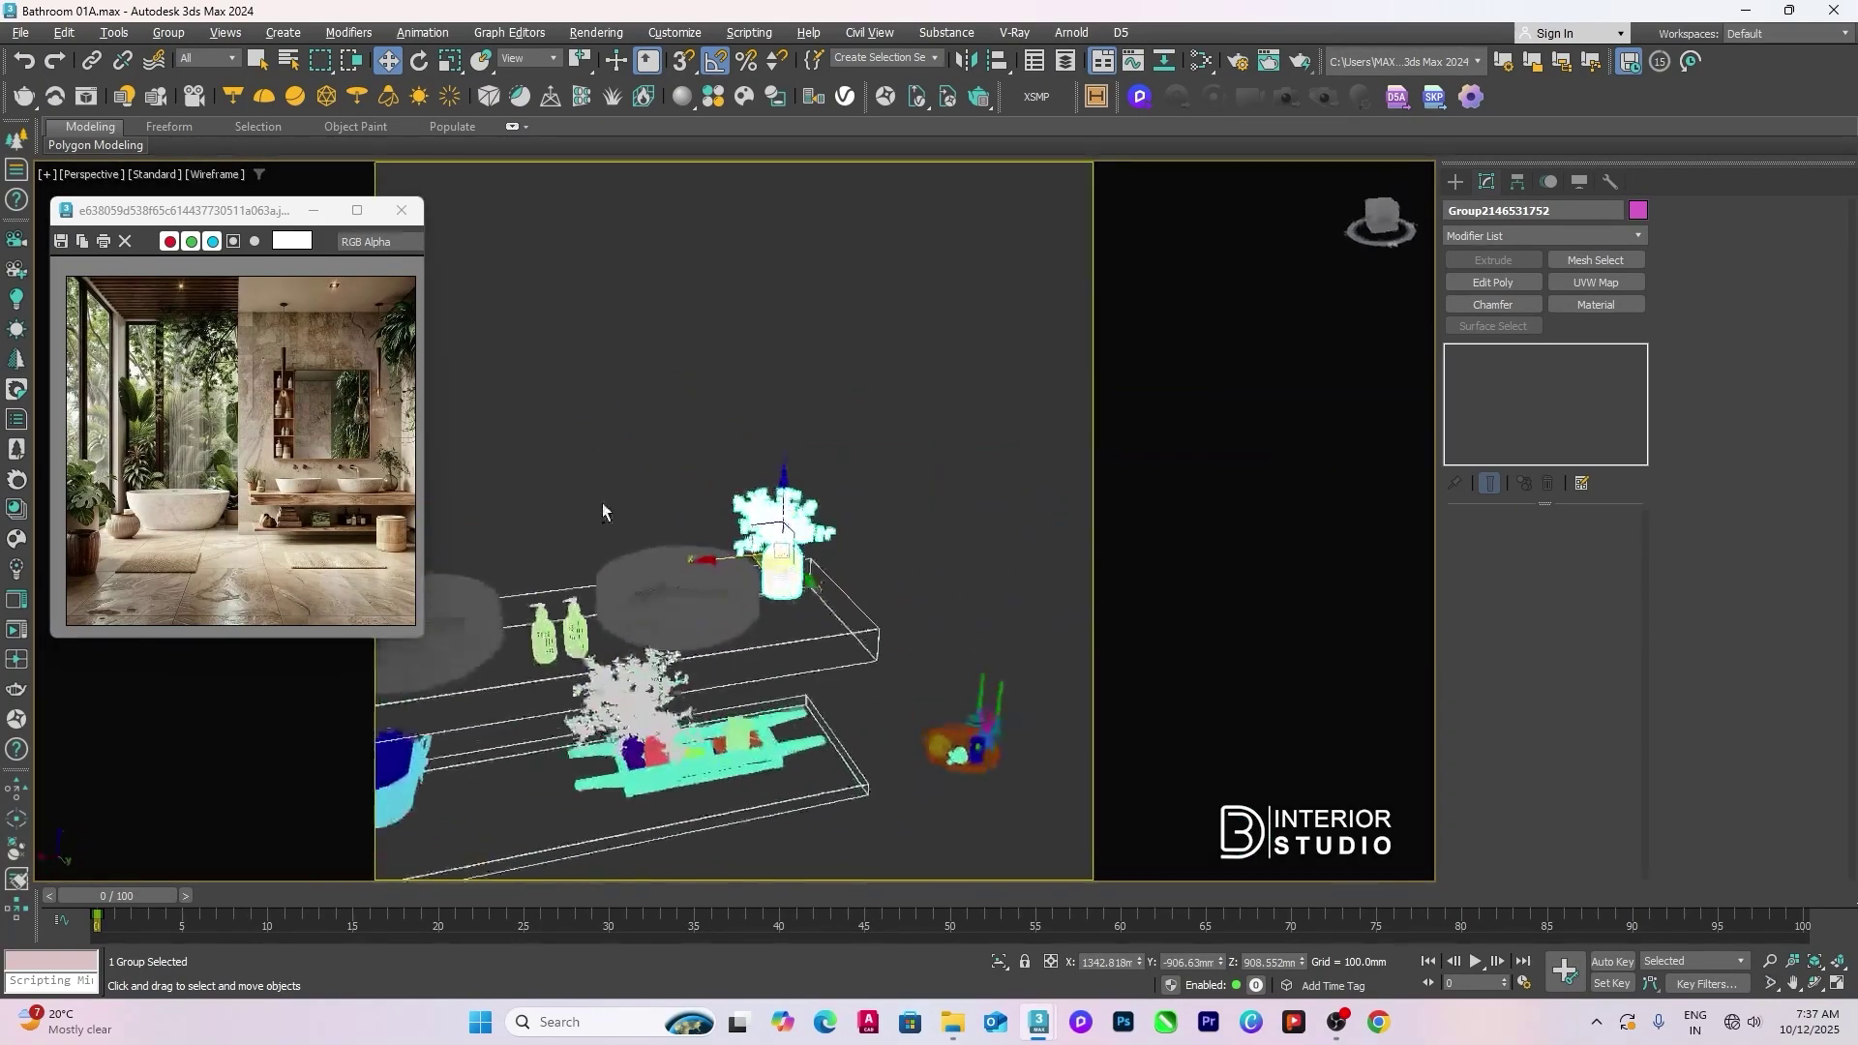
# Step: Select both candle holders and align them in Z so their minimum meets the maximum of the vanity counter
pyautogui.click(923, 455)
pyautogui.press('F3')
pyautogui.moveTo(969, 616); pyautogui.dragTo(950, 561, button='middle')
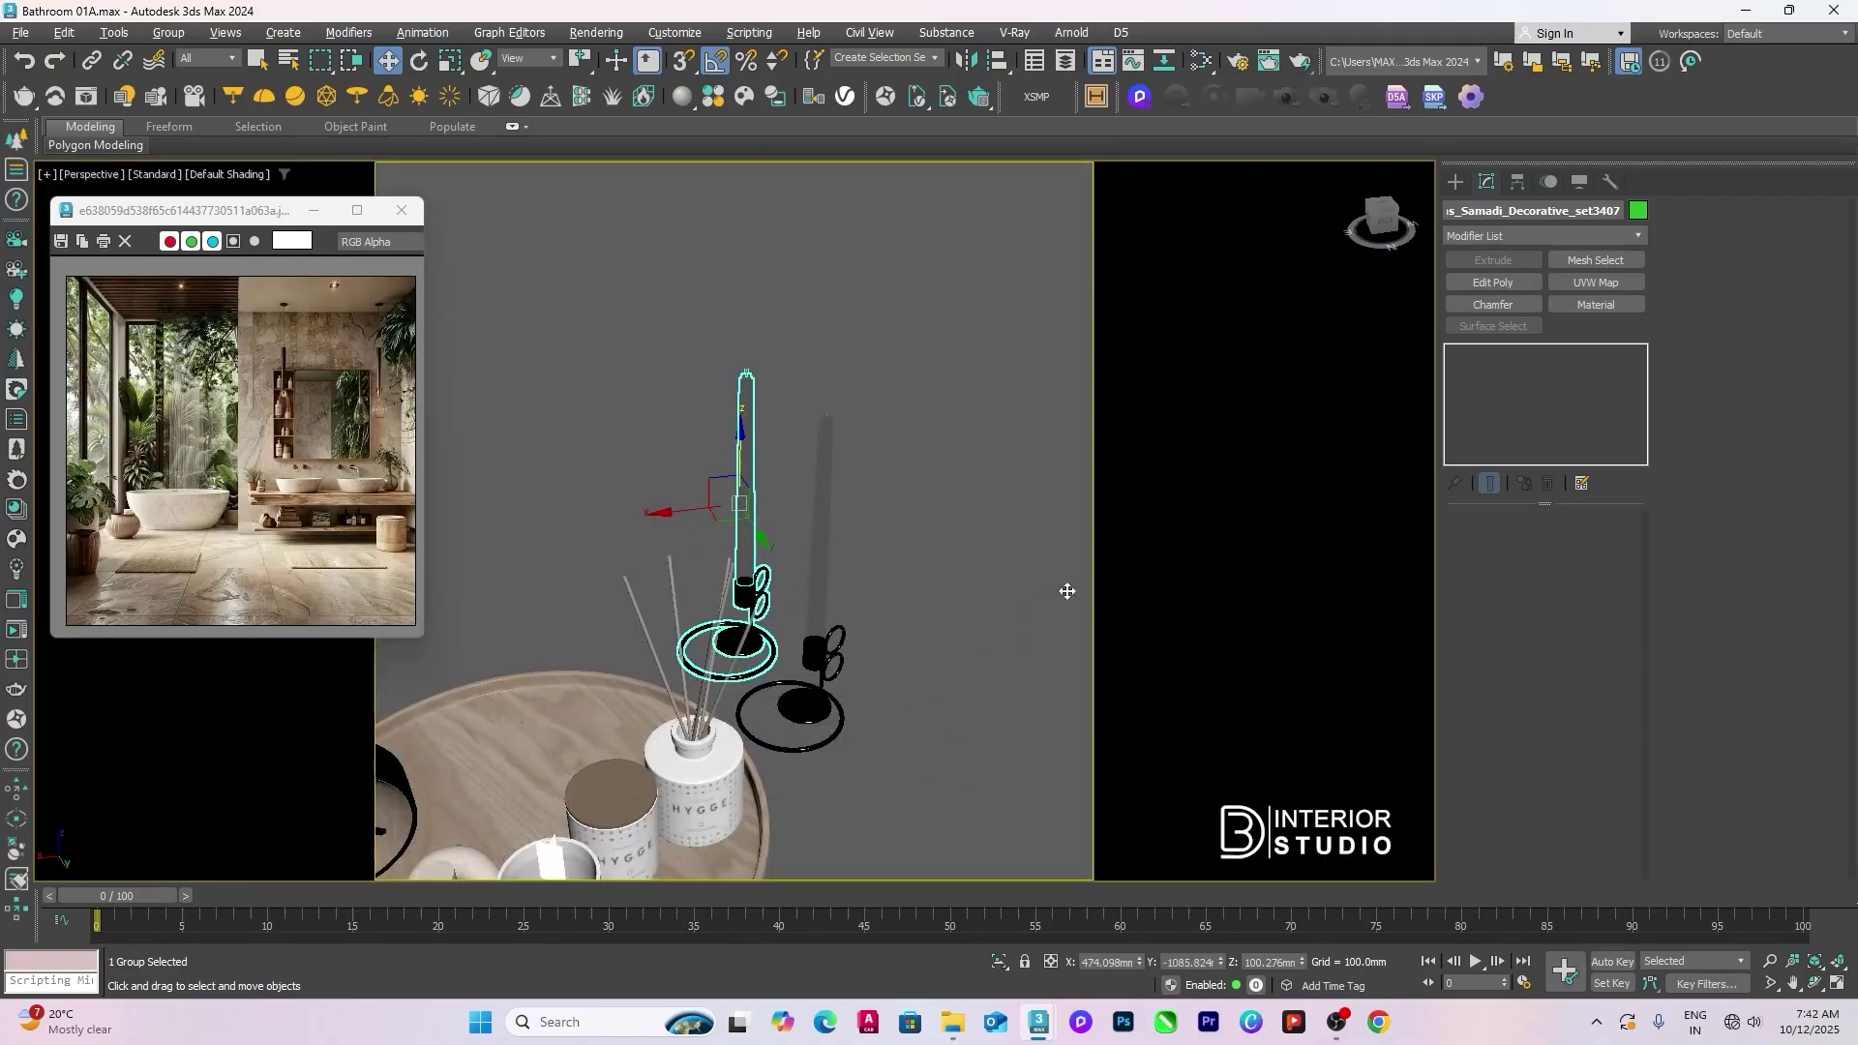
pyautogui.keyDown('ctrl'); pyautogui.click(807, 658); pyautogui.keyUp('ctrl')
pyautogui.scroll(-5, 871, 643)
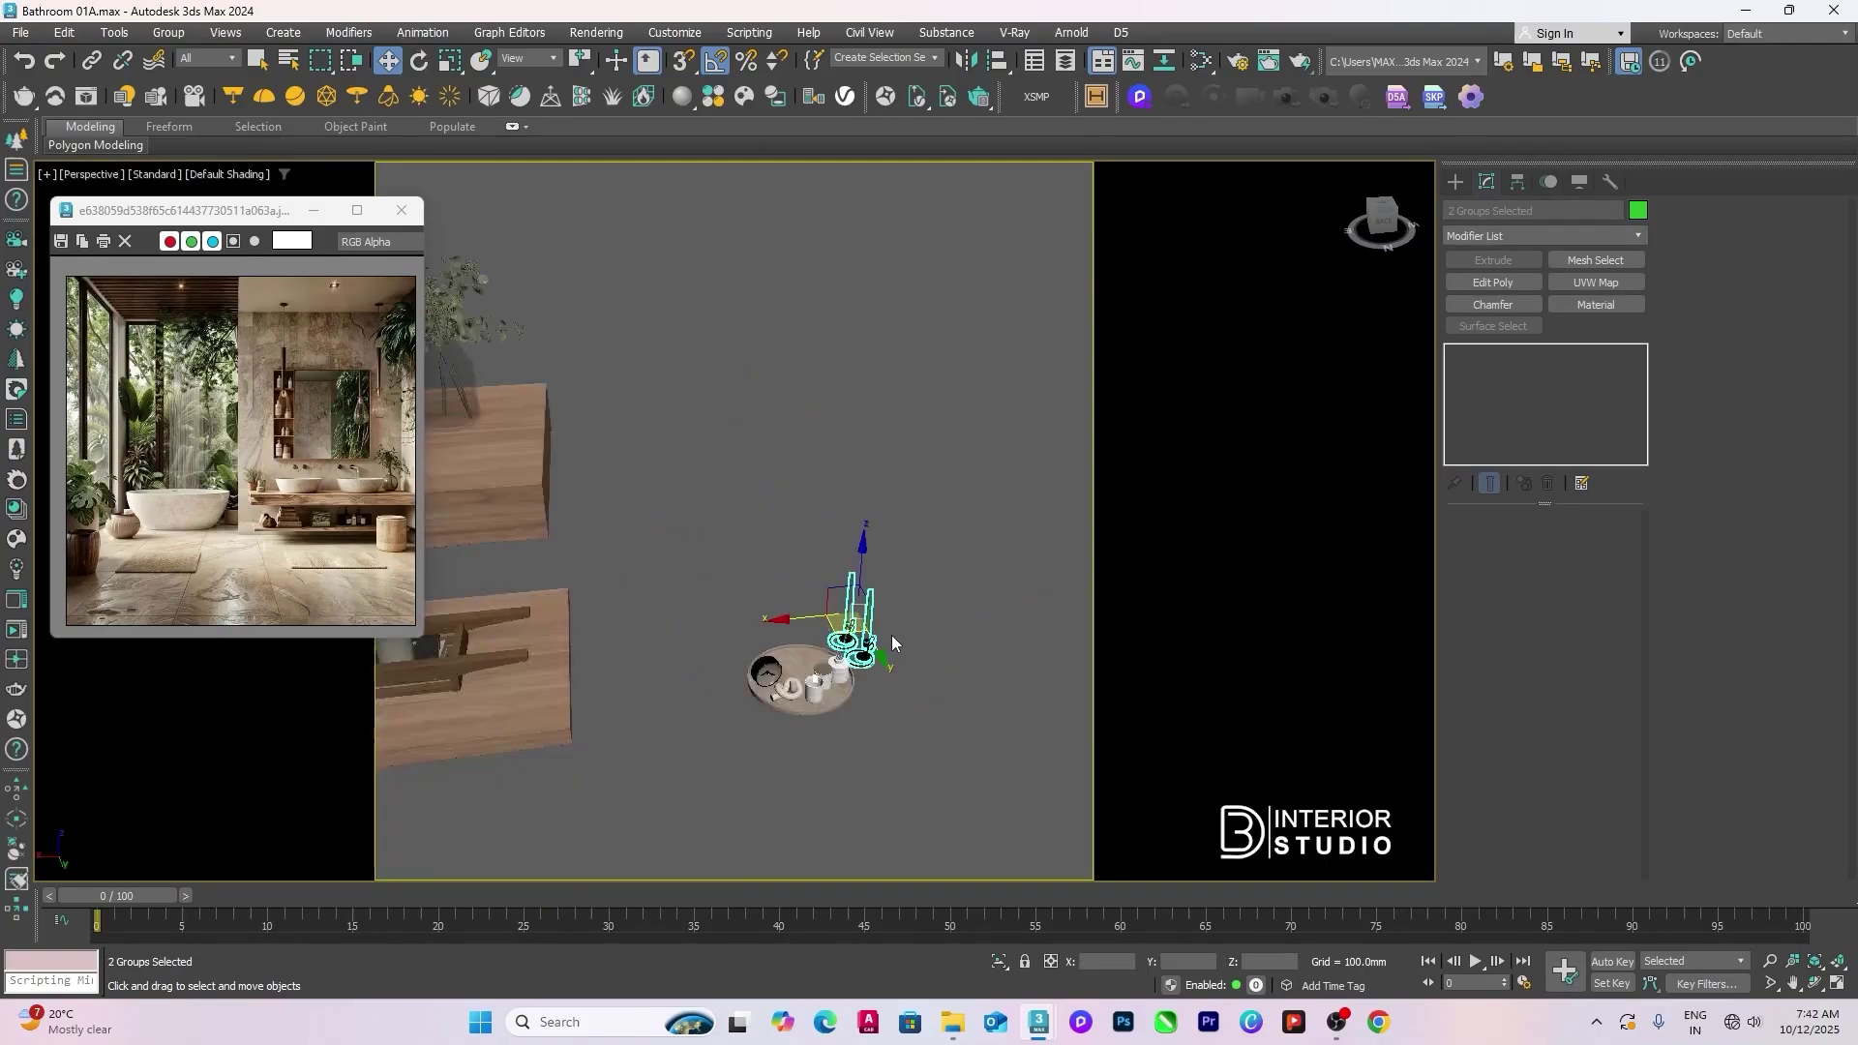
pyautogui.moveTo(963, 628); pyautogui.dragTo(682, 496)
pyautogui.hotkey('alt', 'a')
pyautogui.click(668, 499)
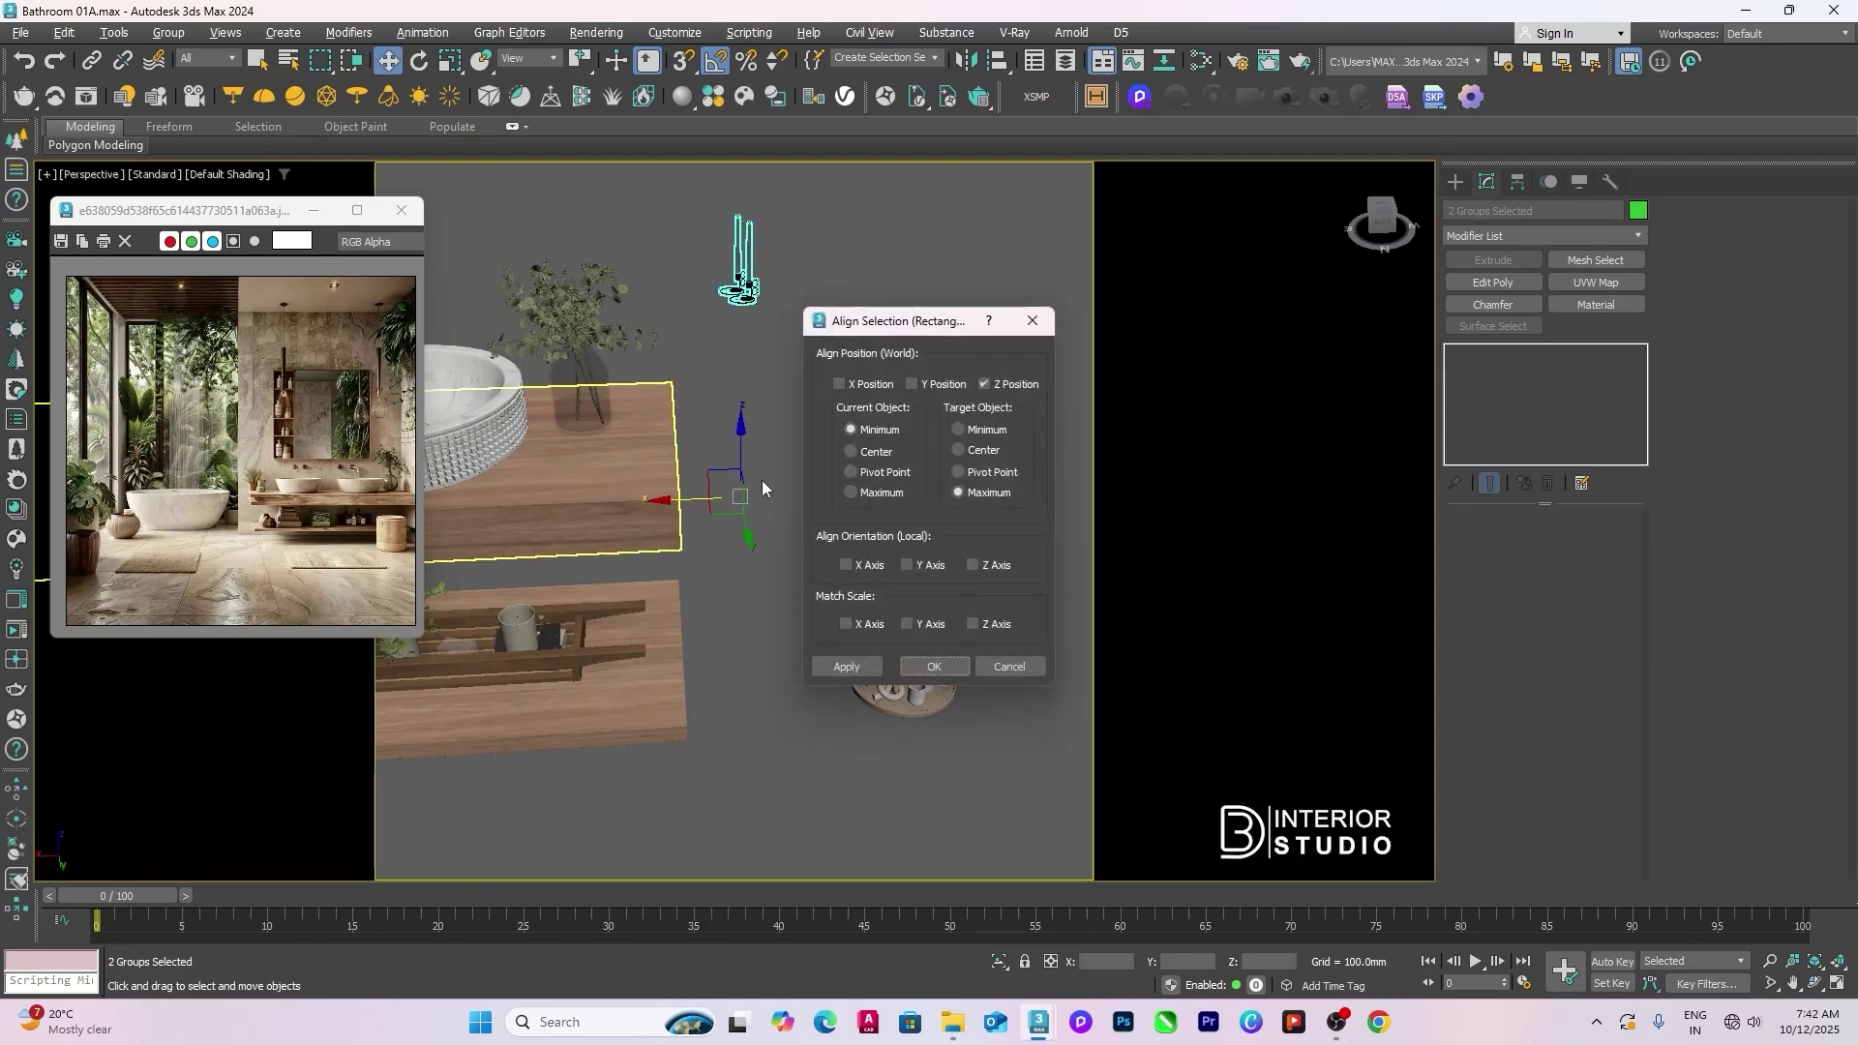
pyautogui.click(934, 666)
# Step: Move the two candle holders onto the vanity counter at its far +X end, beside the second basin
pyautogui.keyDown('alt'); pyautogui.moveTo(844, 513); pyautogui.dragTo(887, 503, button='middle'); pyautogui.keyUp('alt')
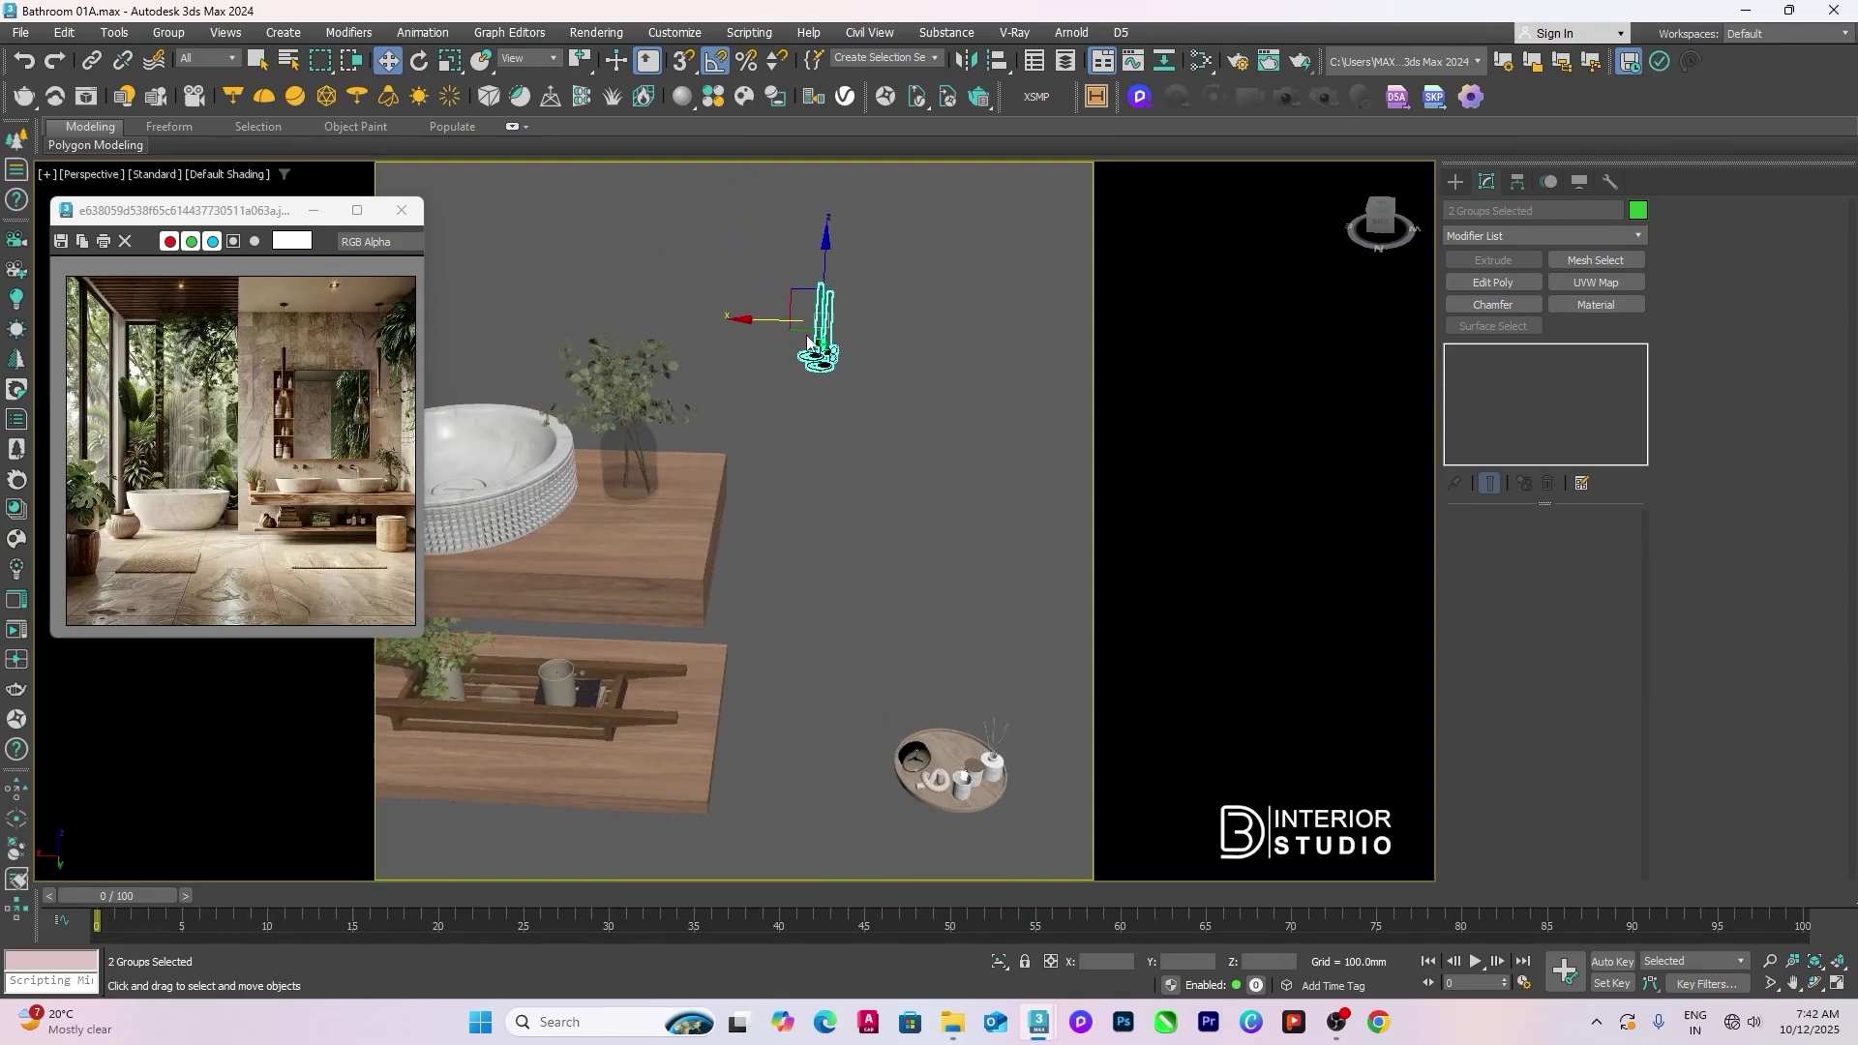
pyautogui.press('t')
pyautogui.press('F3')
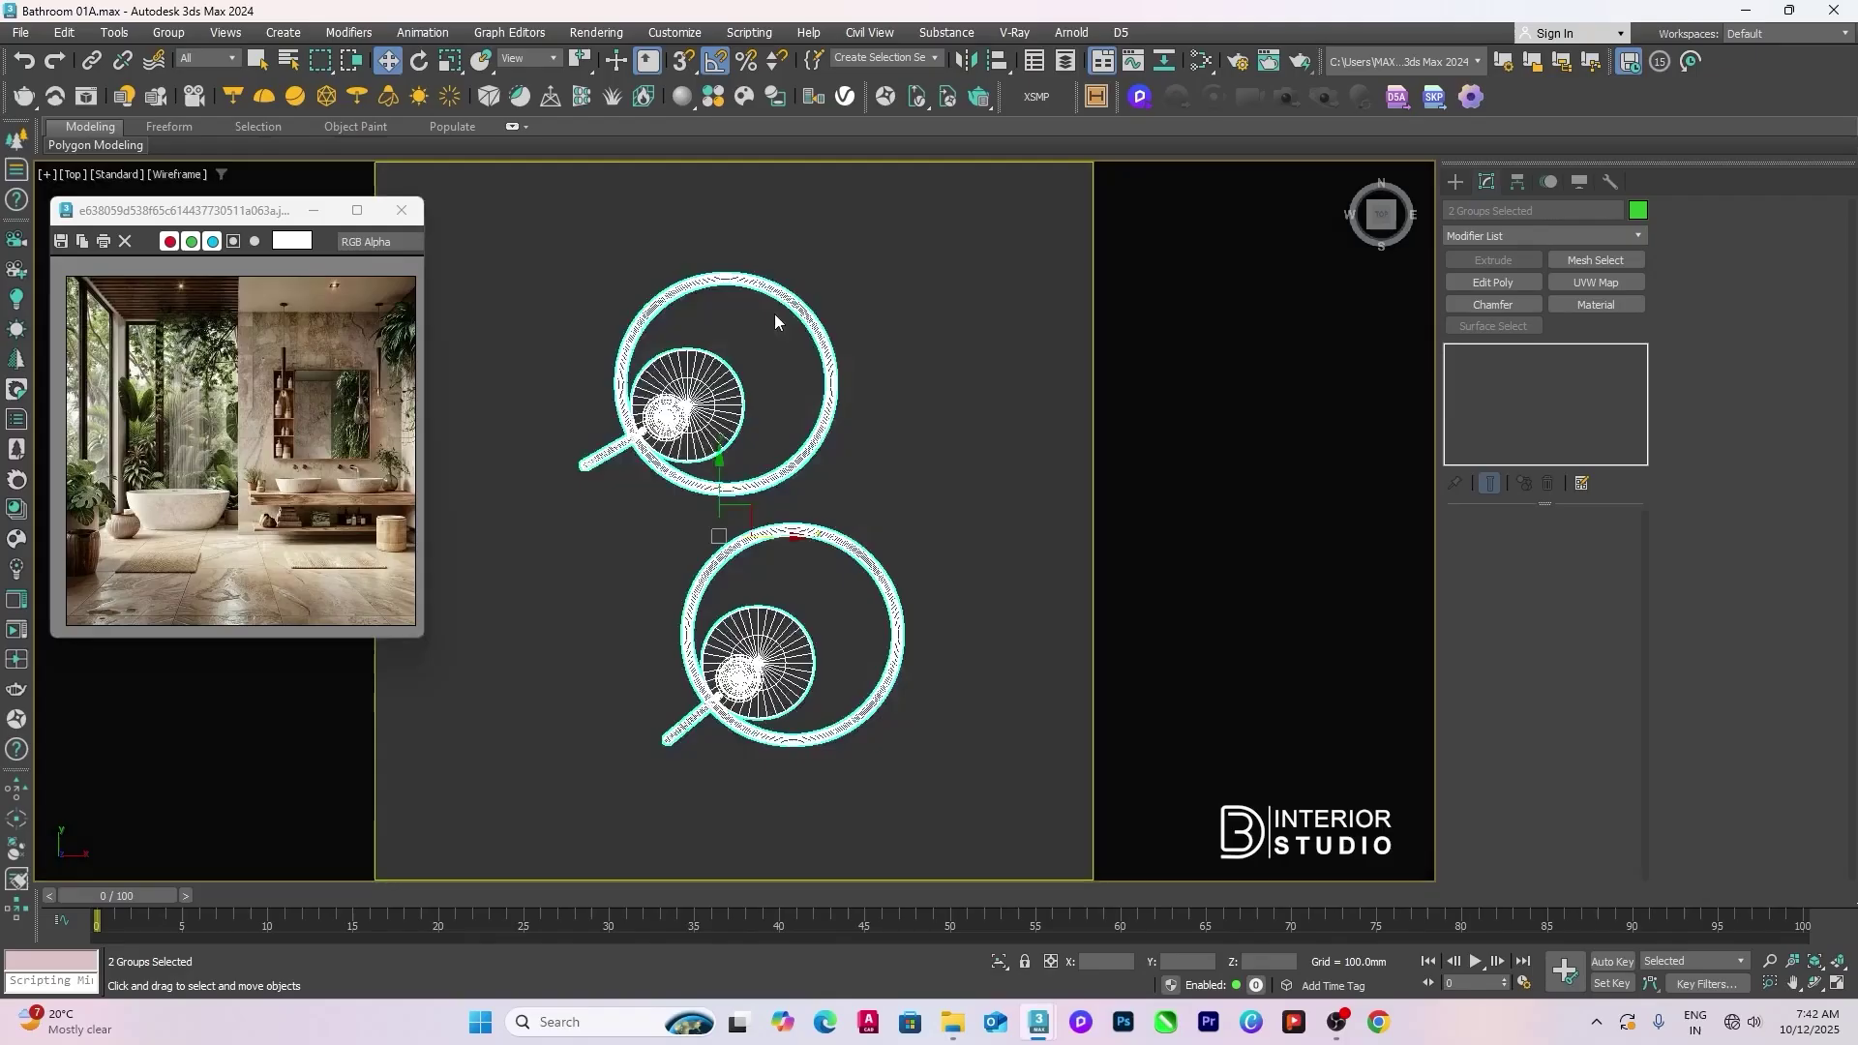
pyautogui.scroll(-5, 824, 438)
pyautogui.scroll(-6, 829, 436)
pyautogui.moveTo(881, 416); pyautogui.dragTo(748, 598, button='middle')
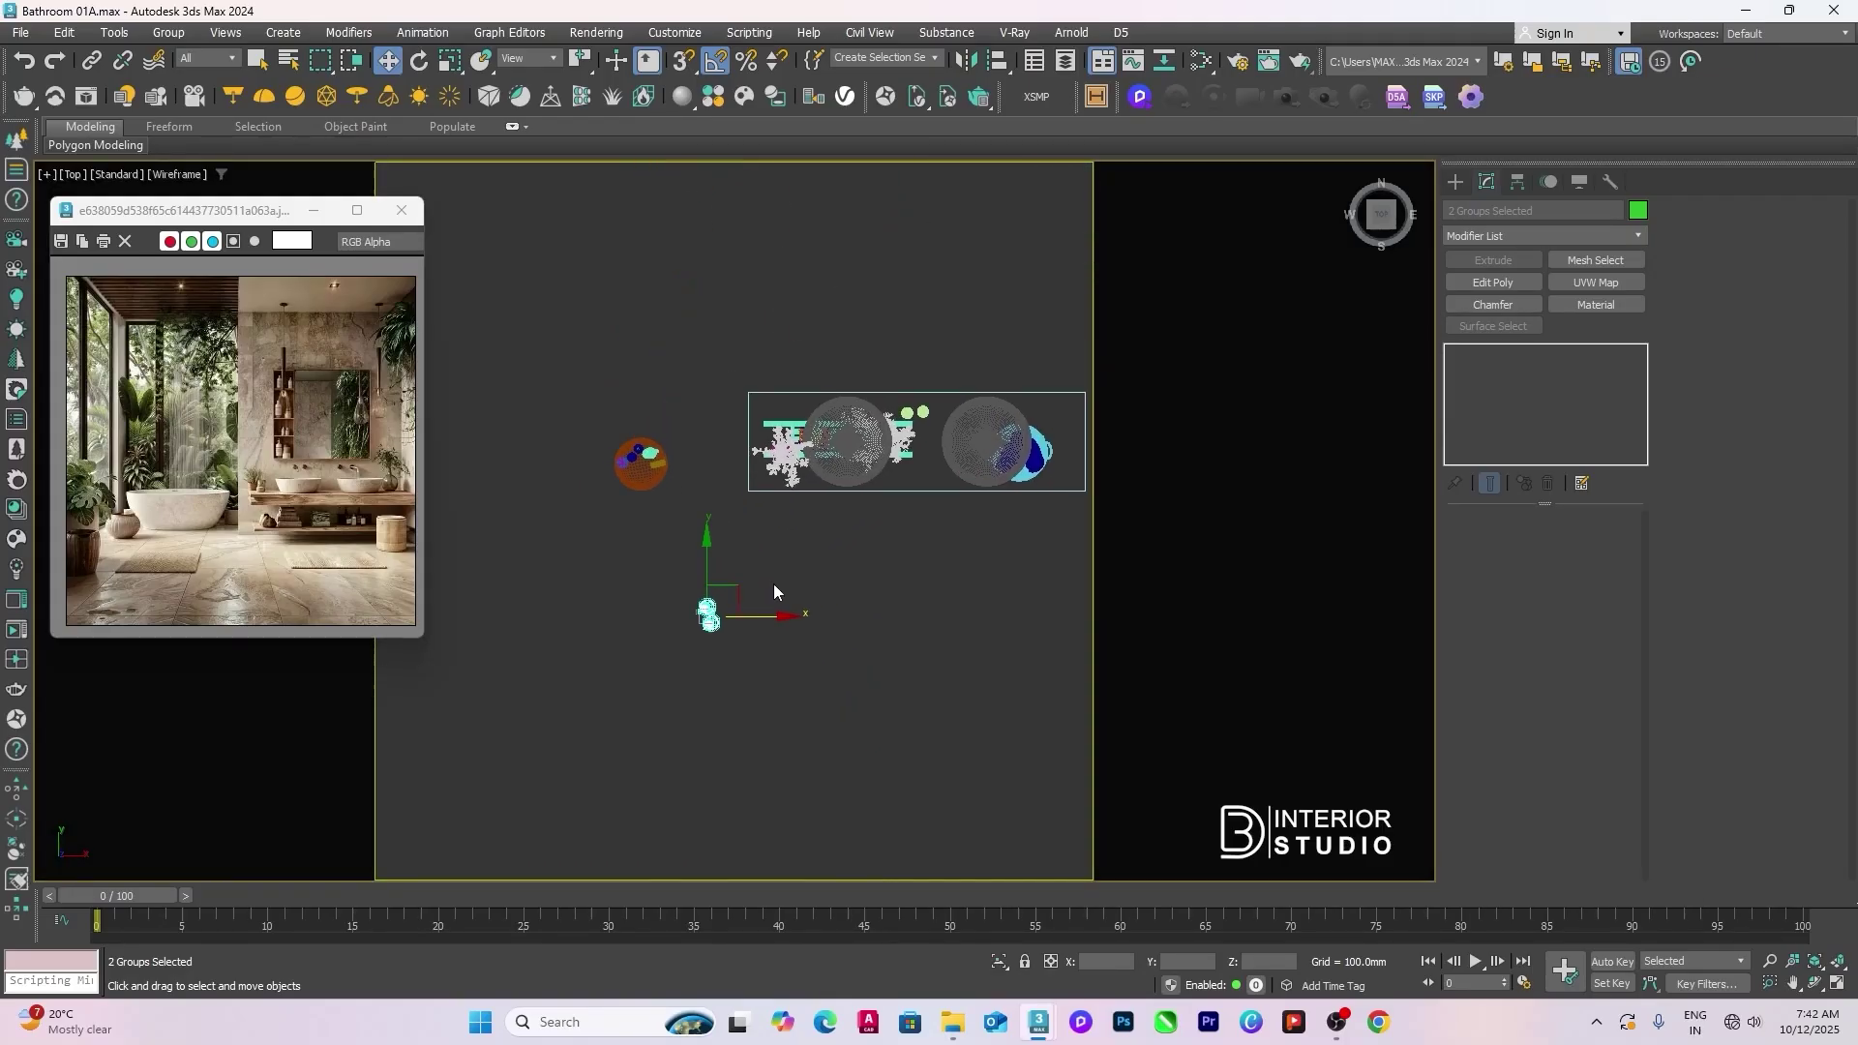
pyautogui.moveTo(736, 591); pyautogui.dragTo(1096, 436)
pyautogui.moveTo(1020, 560); pyautogui.dragTo(777, 659, button='middle')
pyautogui.scroll(2, 774, 643)
# Step: Move the vase group to the same counter end beside the second basin, at about X 2708, Y -900 mm
pyautogui.click(550, 535)
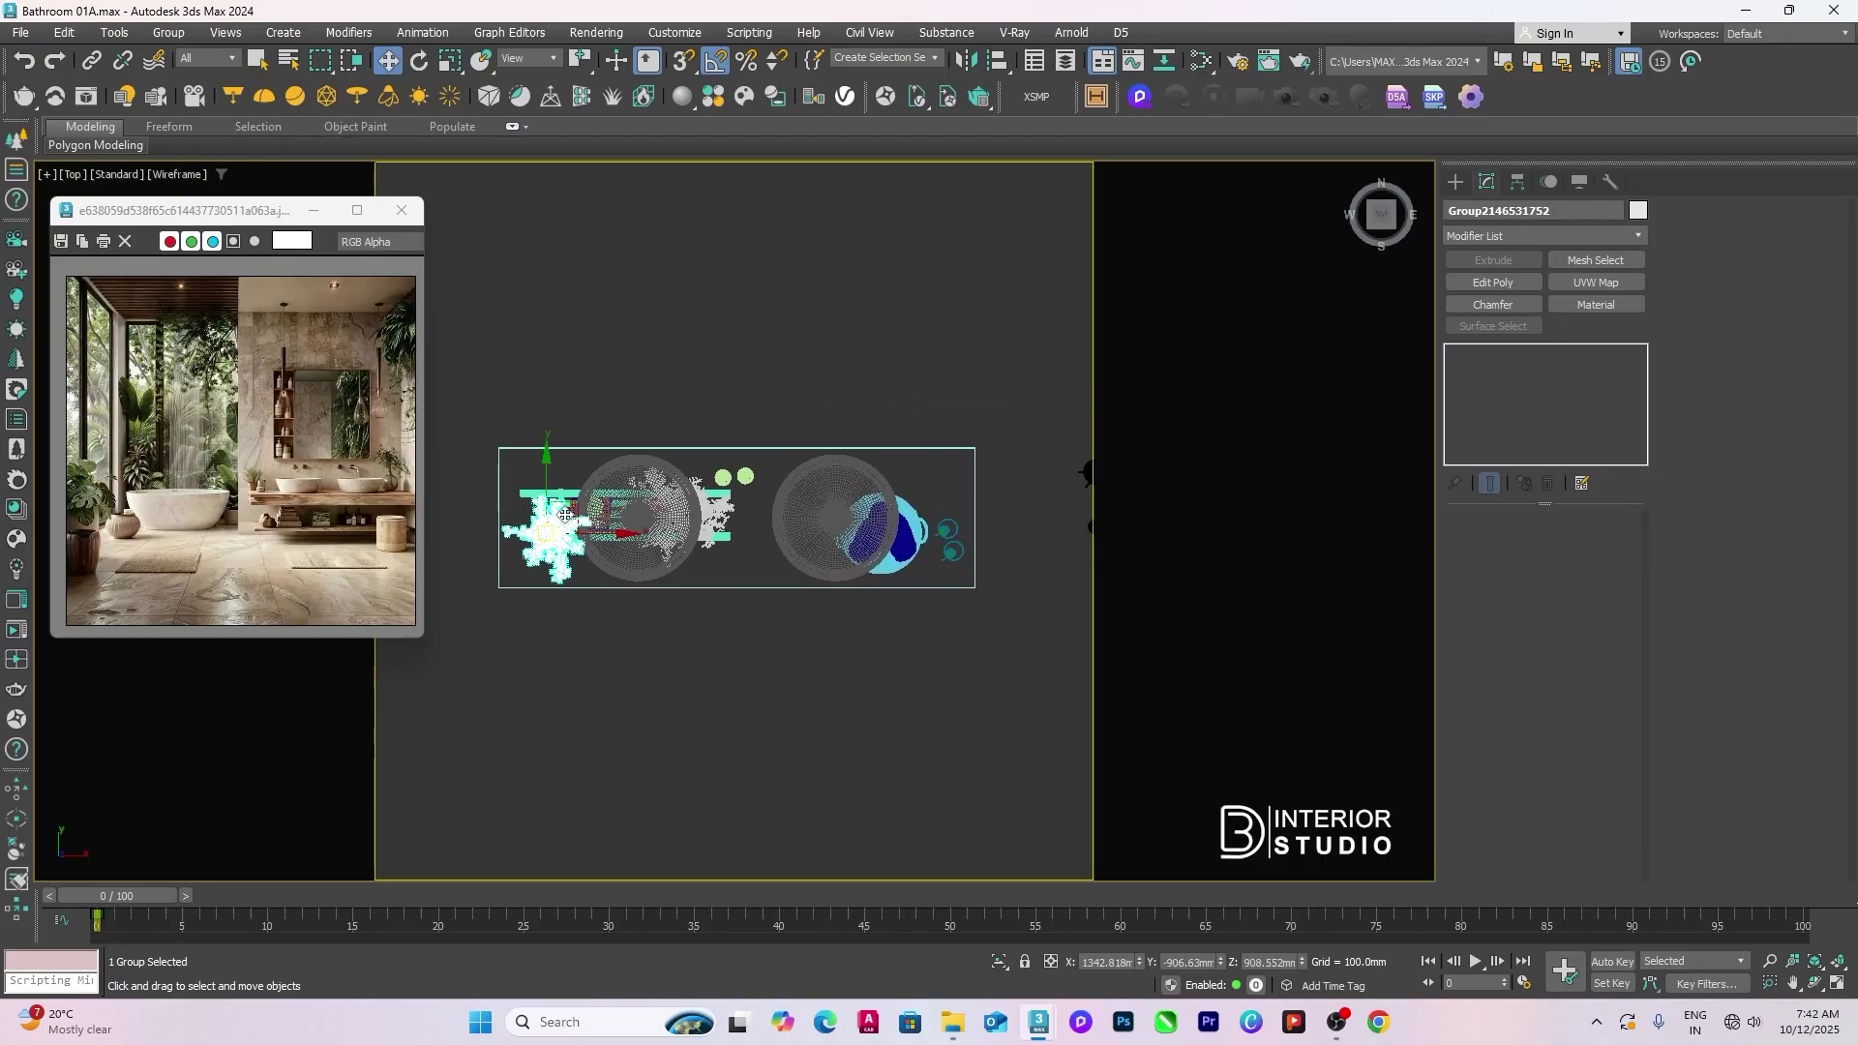
pyautogui.moveTo(580, 511); pyautogui.dragTo(910, 562)
pyautogui.scroll(3, 967, 451)
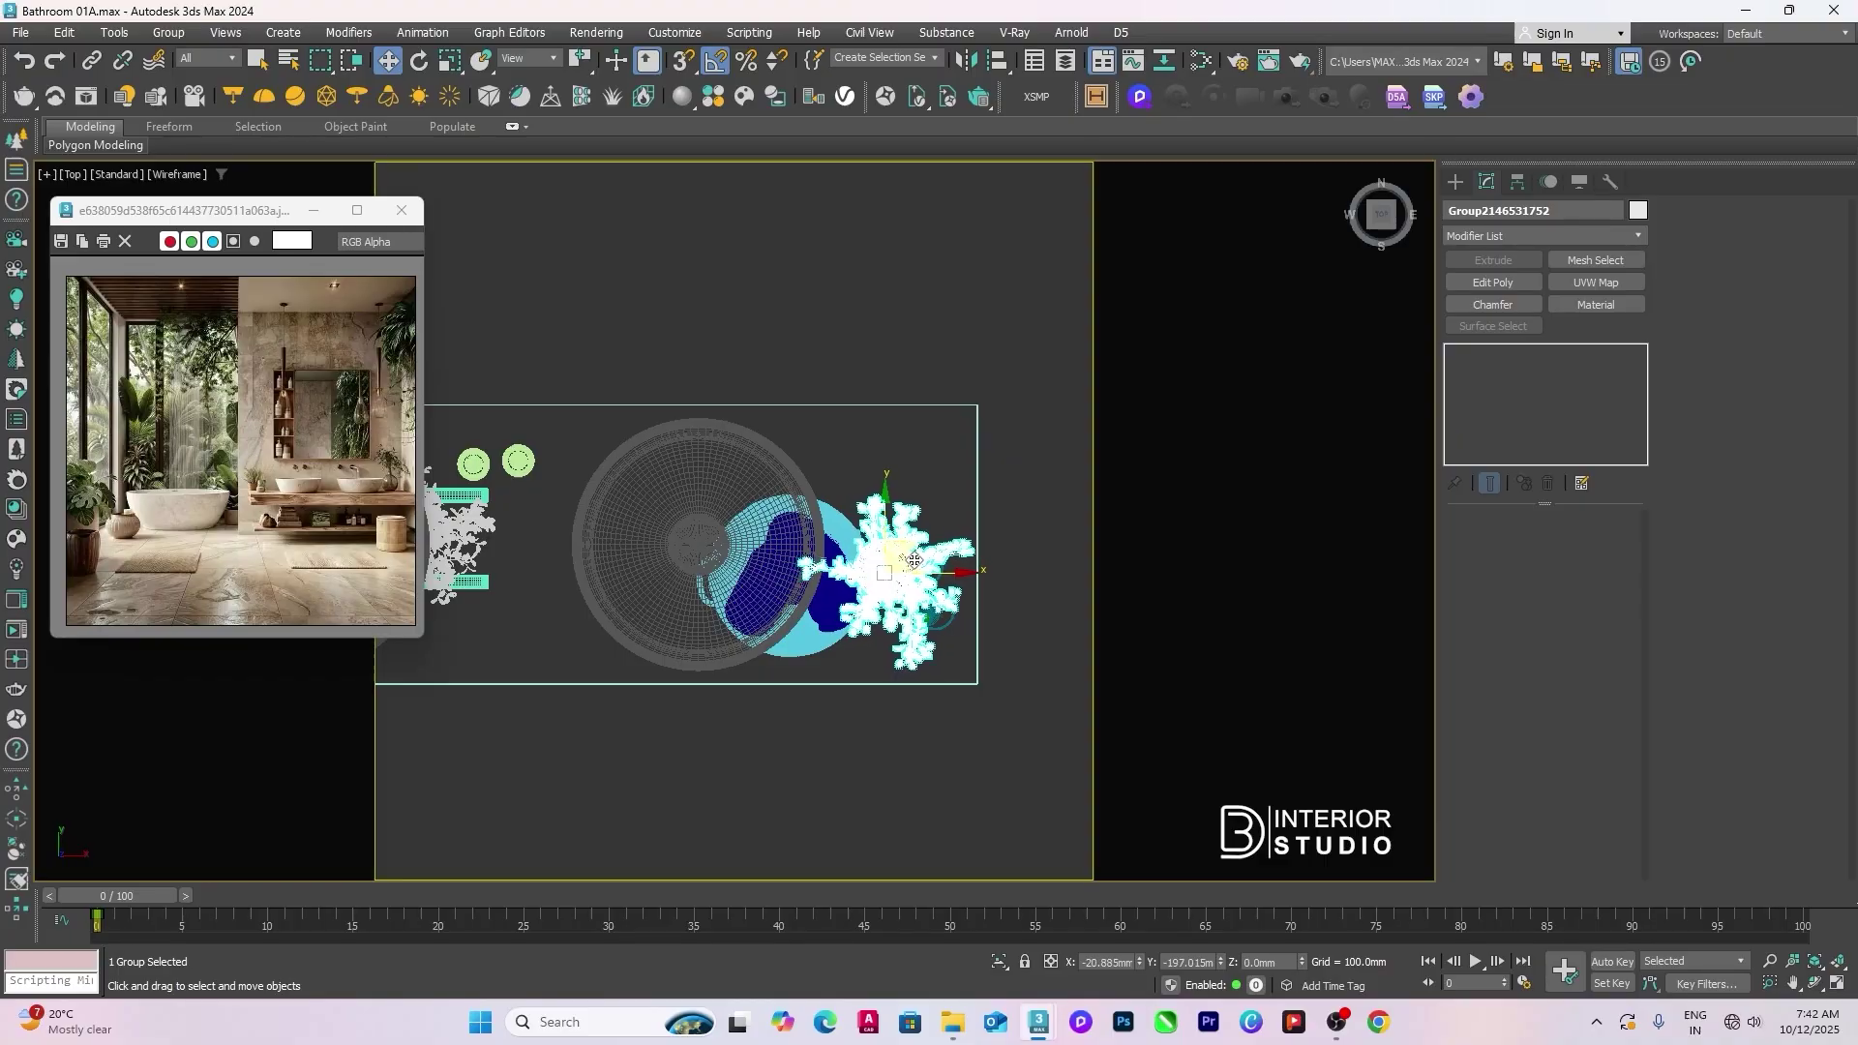
pyautogui.scroll(2, 932, 620)
# Step: Select the two candle holders under the vase branches and move them clear of the vase, toward the counter's rear edge
pyautogui.click(933, 619)
pyautogui.keyDown('ctrl'); pyautogui.click(923, 531); pyautogui.keyUp('ctrl')
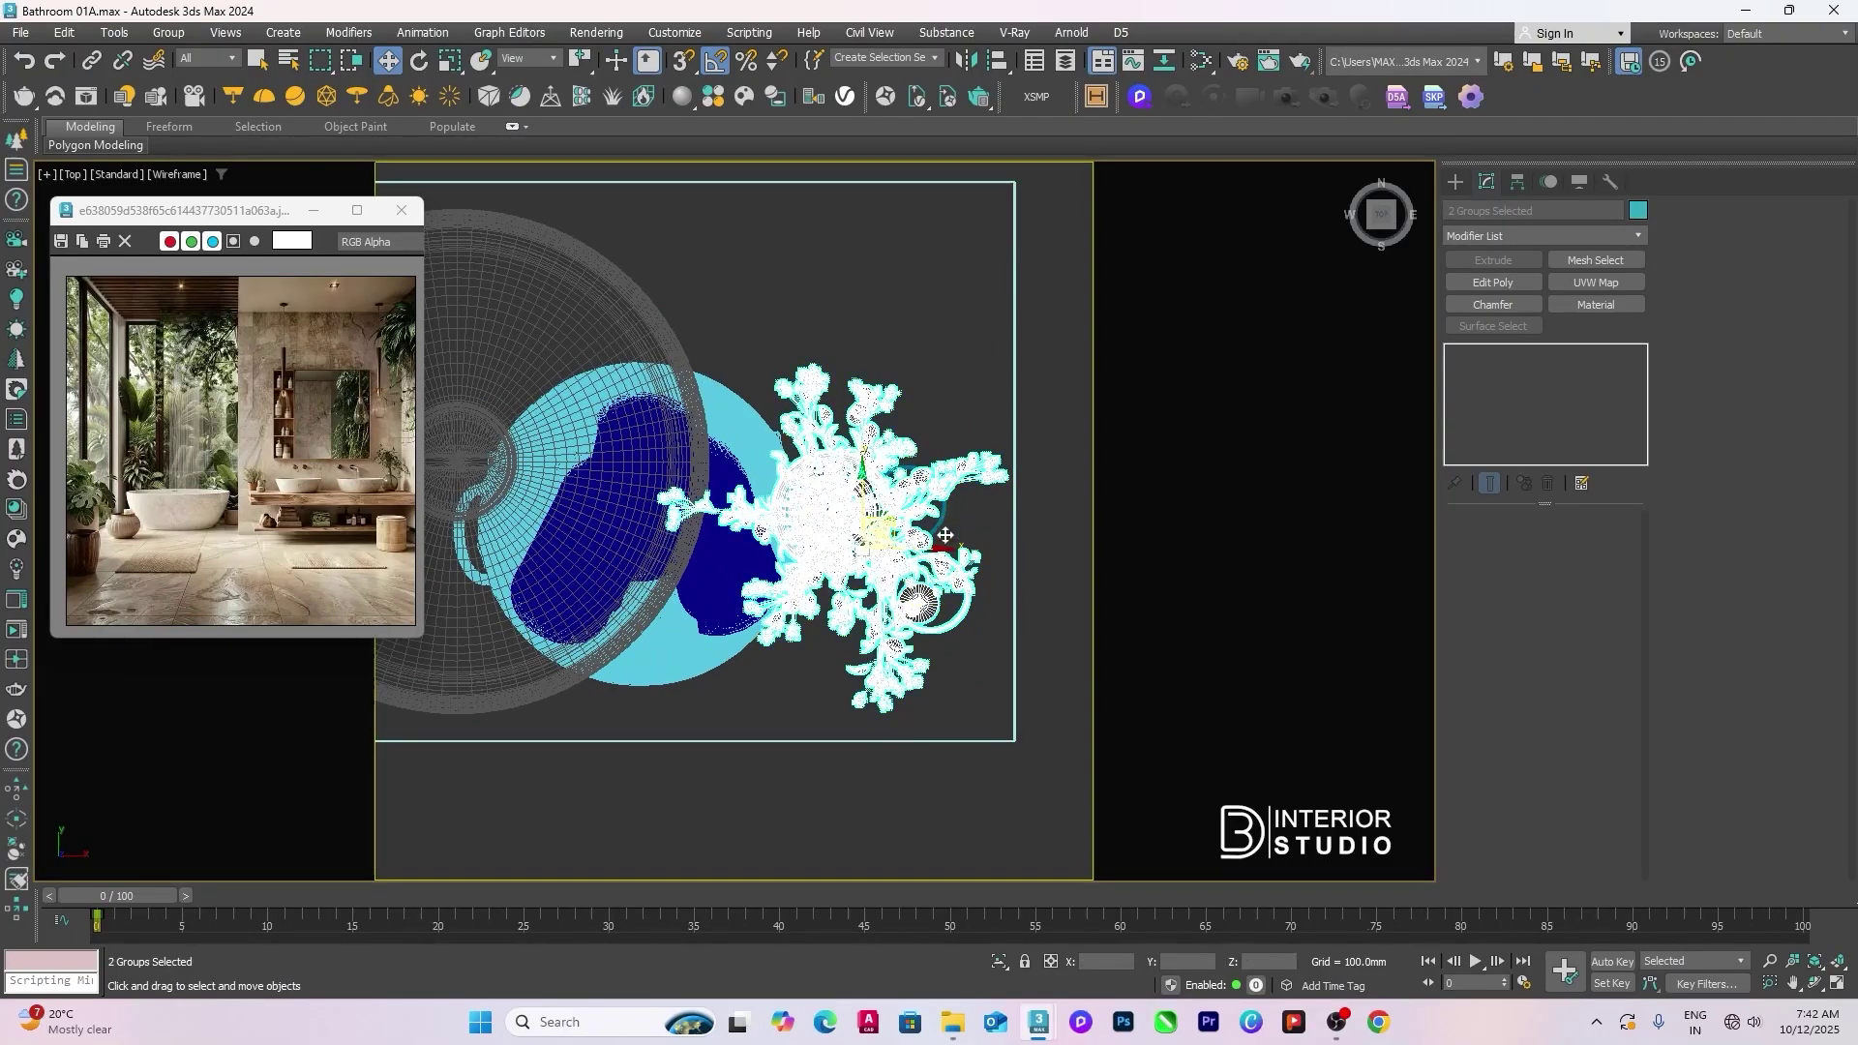
pyautogui.scroll(1, 960, 520)
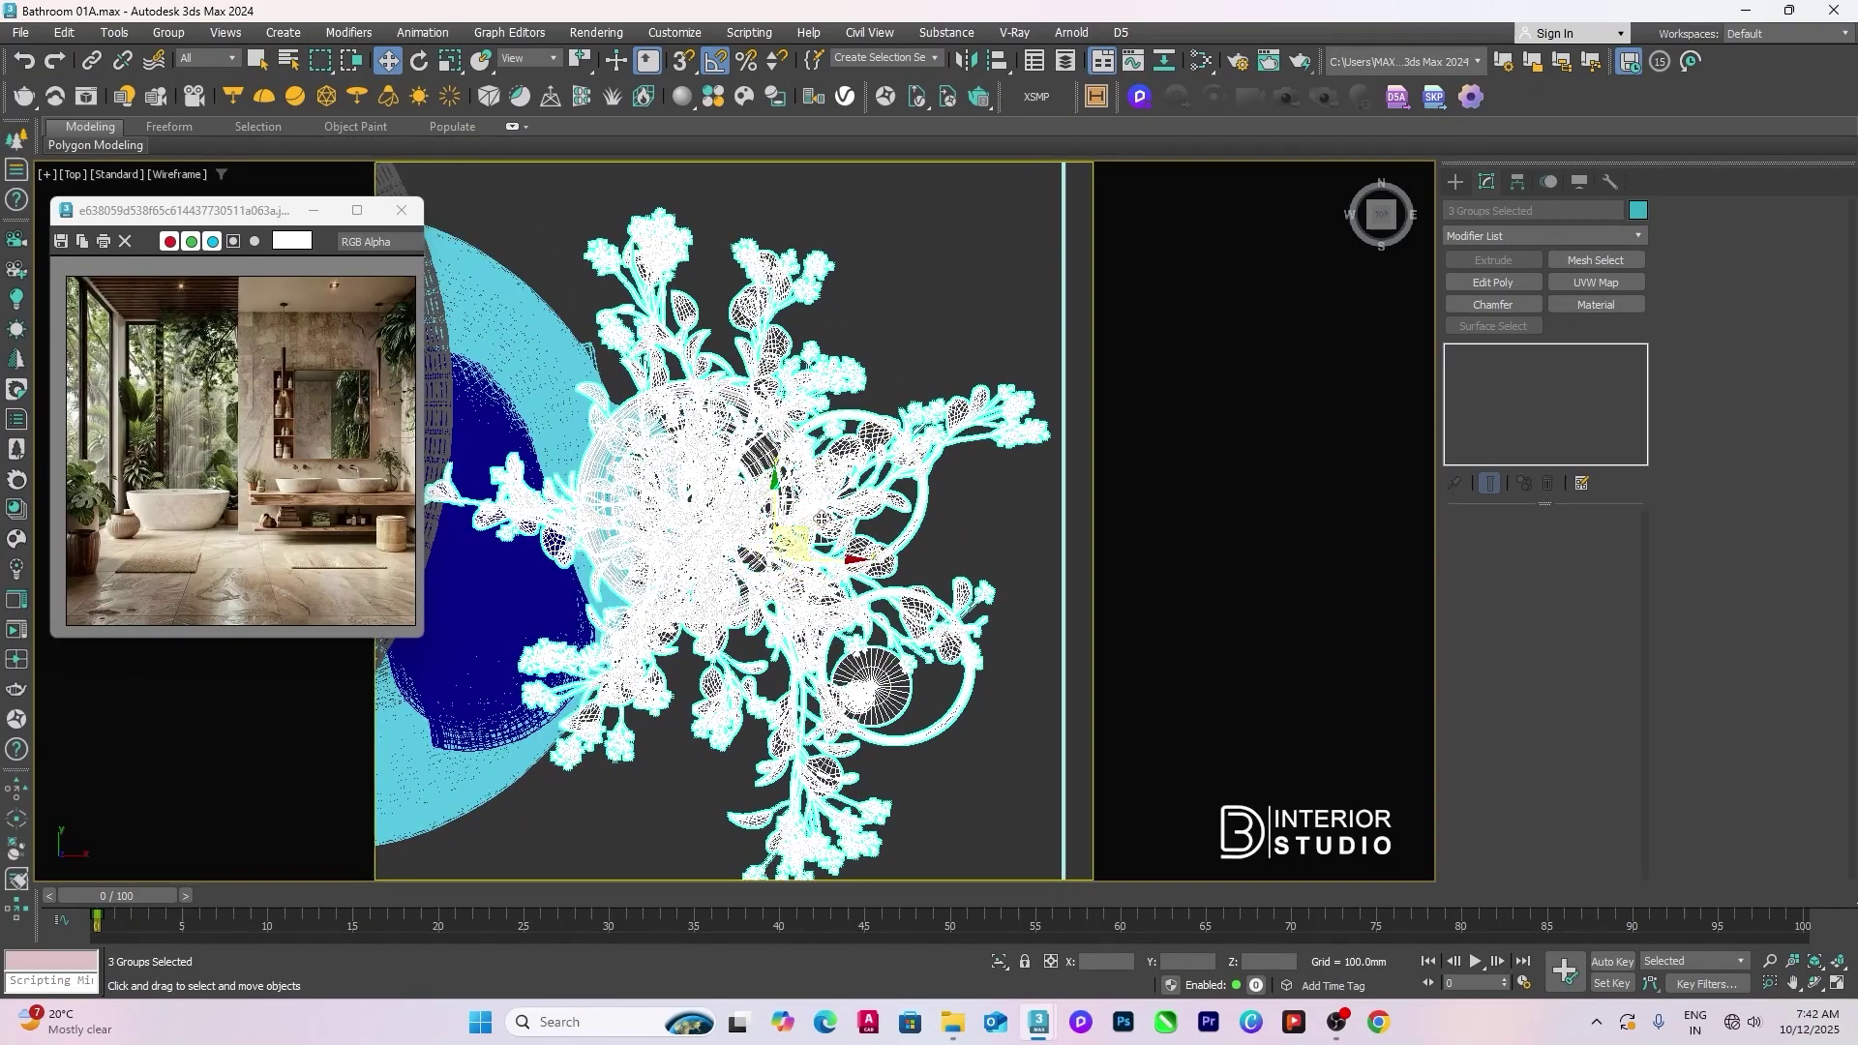
pyautogui.scroll(-3, 888, 585)
pyautogui.moveTo(889, 585); pyautogui.dragTo(896, 436)
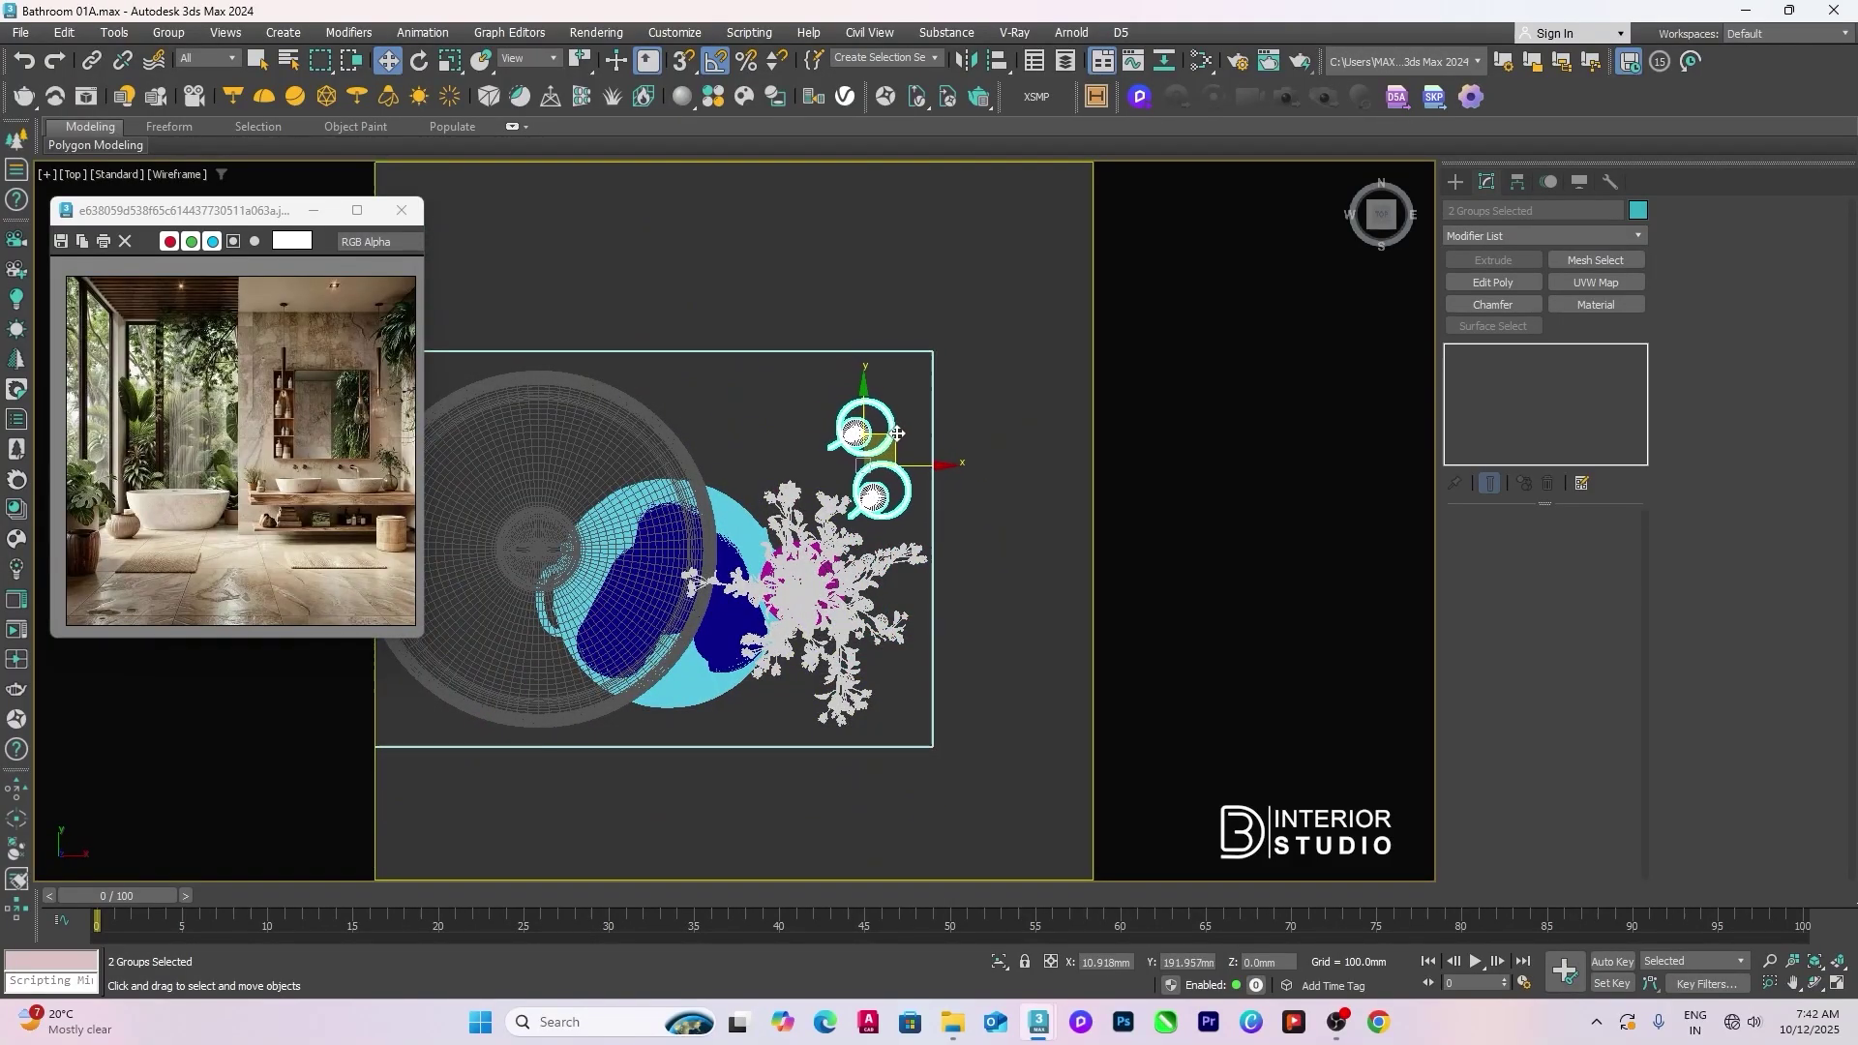
# Step: Rotate the pair of candle holders about the vertical axis on the counter
pyautogui.press('p')
pyautogui.press('z')
pyautogui.press('F3')
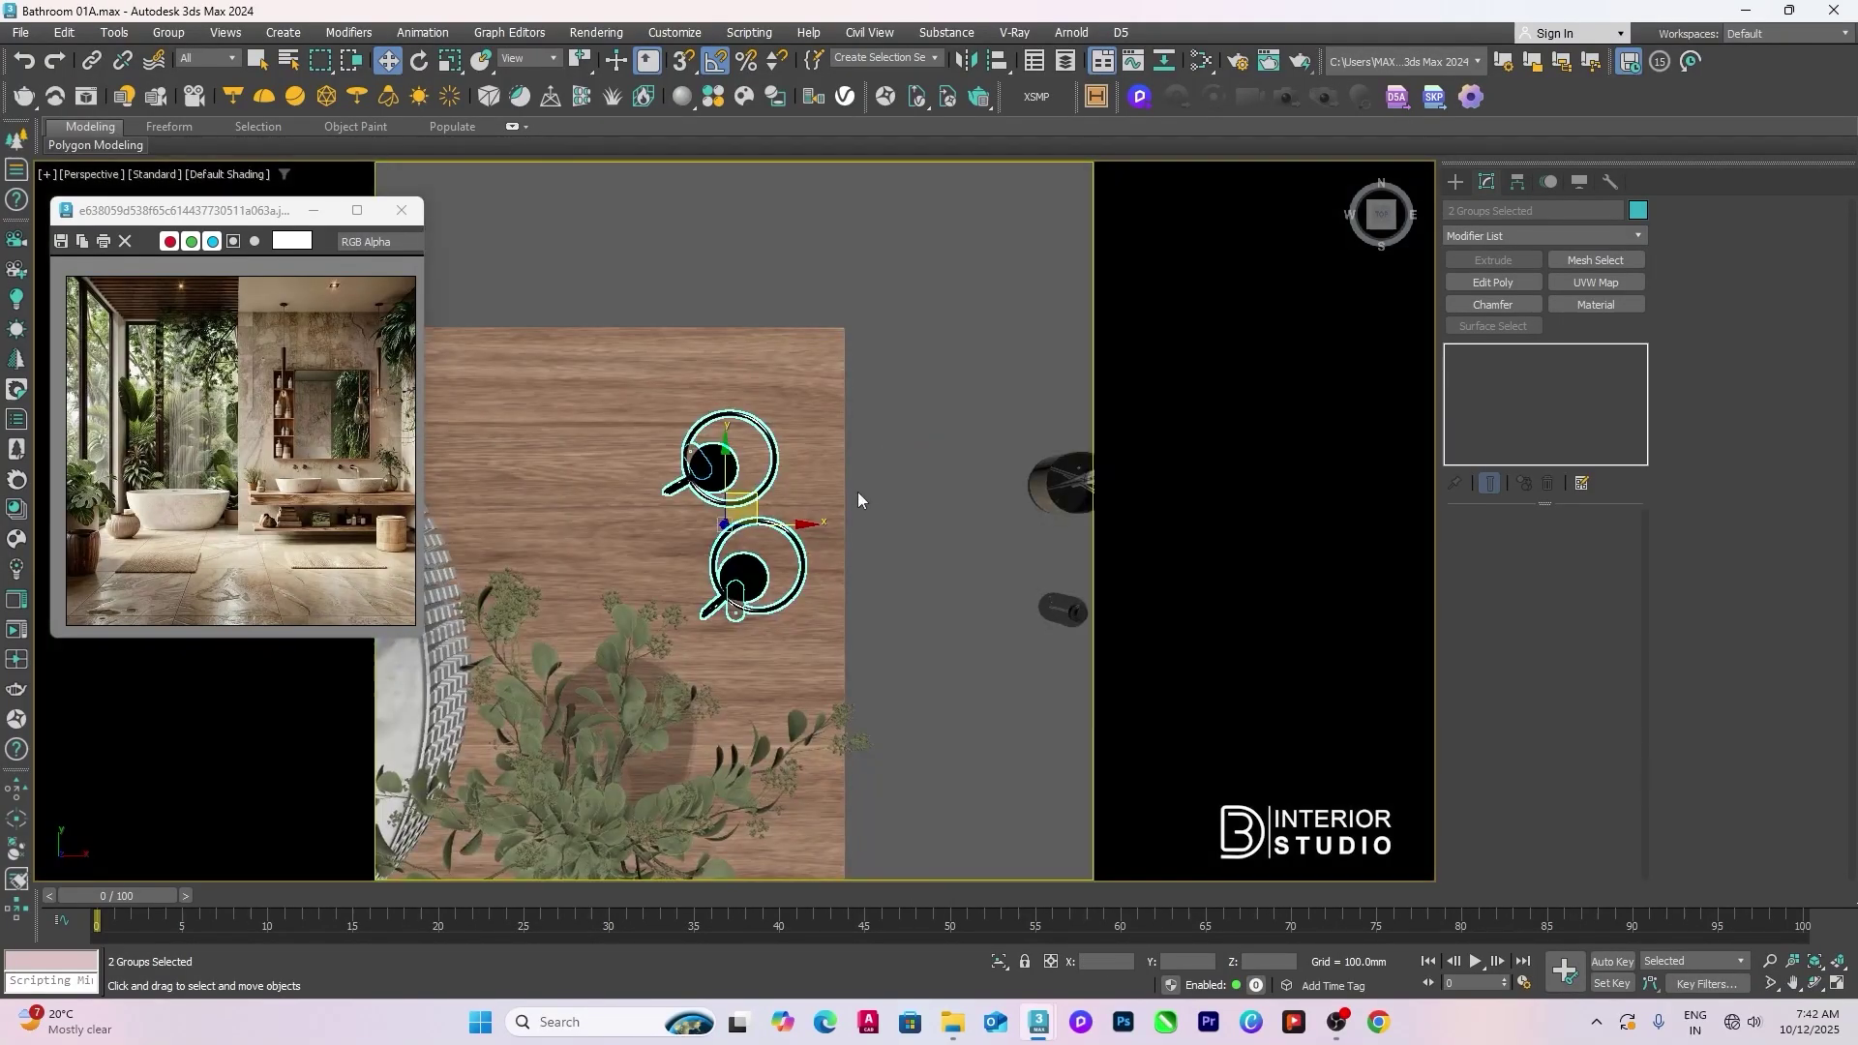
pyautogui.scroll(-3, 858, 491)
pyautogui.keyDown('alt'); pyautogui.moveTo(858, 492); pyautogui.dragTo(857, 524, button='middle'); pyautogui.keyUp('alt')
pyautogui.press('z')
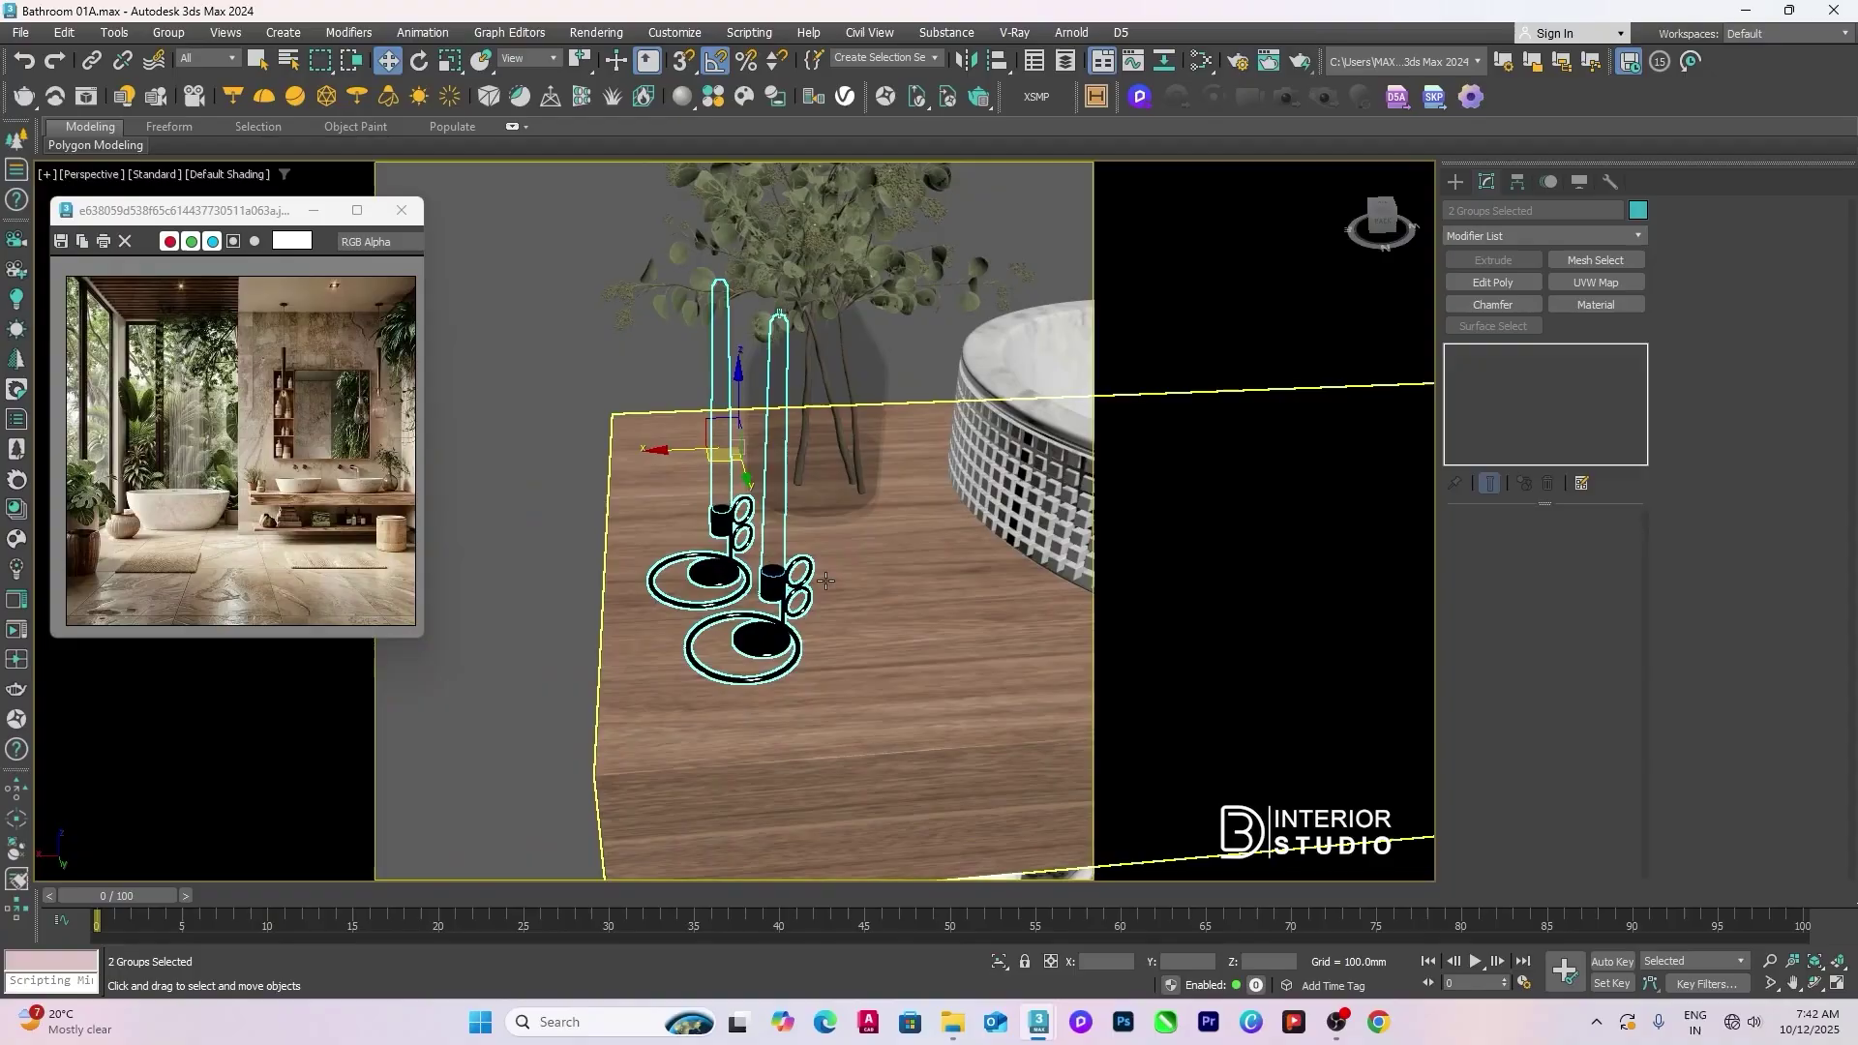
pyautogui.press('e')
pyautogui.moveTo(753, 478); pyautogui.dragTo(933, 442)
pyautogui.press('w')
pyautogui.scroll(-6, 935, 407)
# Step: Move the vase group along Y toward the rear edge of the counter, to about Y -747 mm
pyautogui.click(937, 370)
pyautogui.keyDown('alt'); pyautogui.moveTo(937, 370); pyautogui.dragTo(610, 378, button='middle'); pyautogui.keyUp('alt')
pyautogui.scroll(3, 910, 443)
pyautogui.scroll(3, 910, 442)
pyautogui.click(911, 444)
pyautogui.keyDown('alt'); pyautogui.moveTo(911, 444); pyautogui.dragTo(769, 455, button='middle'); pyautogui.keyUp('alt')
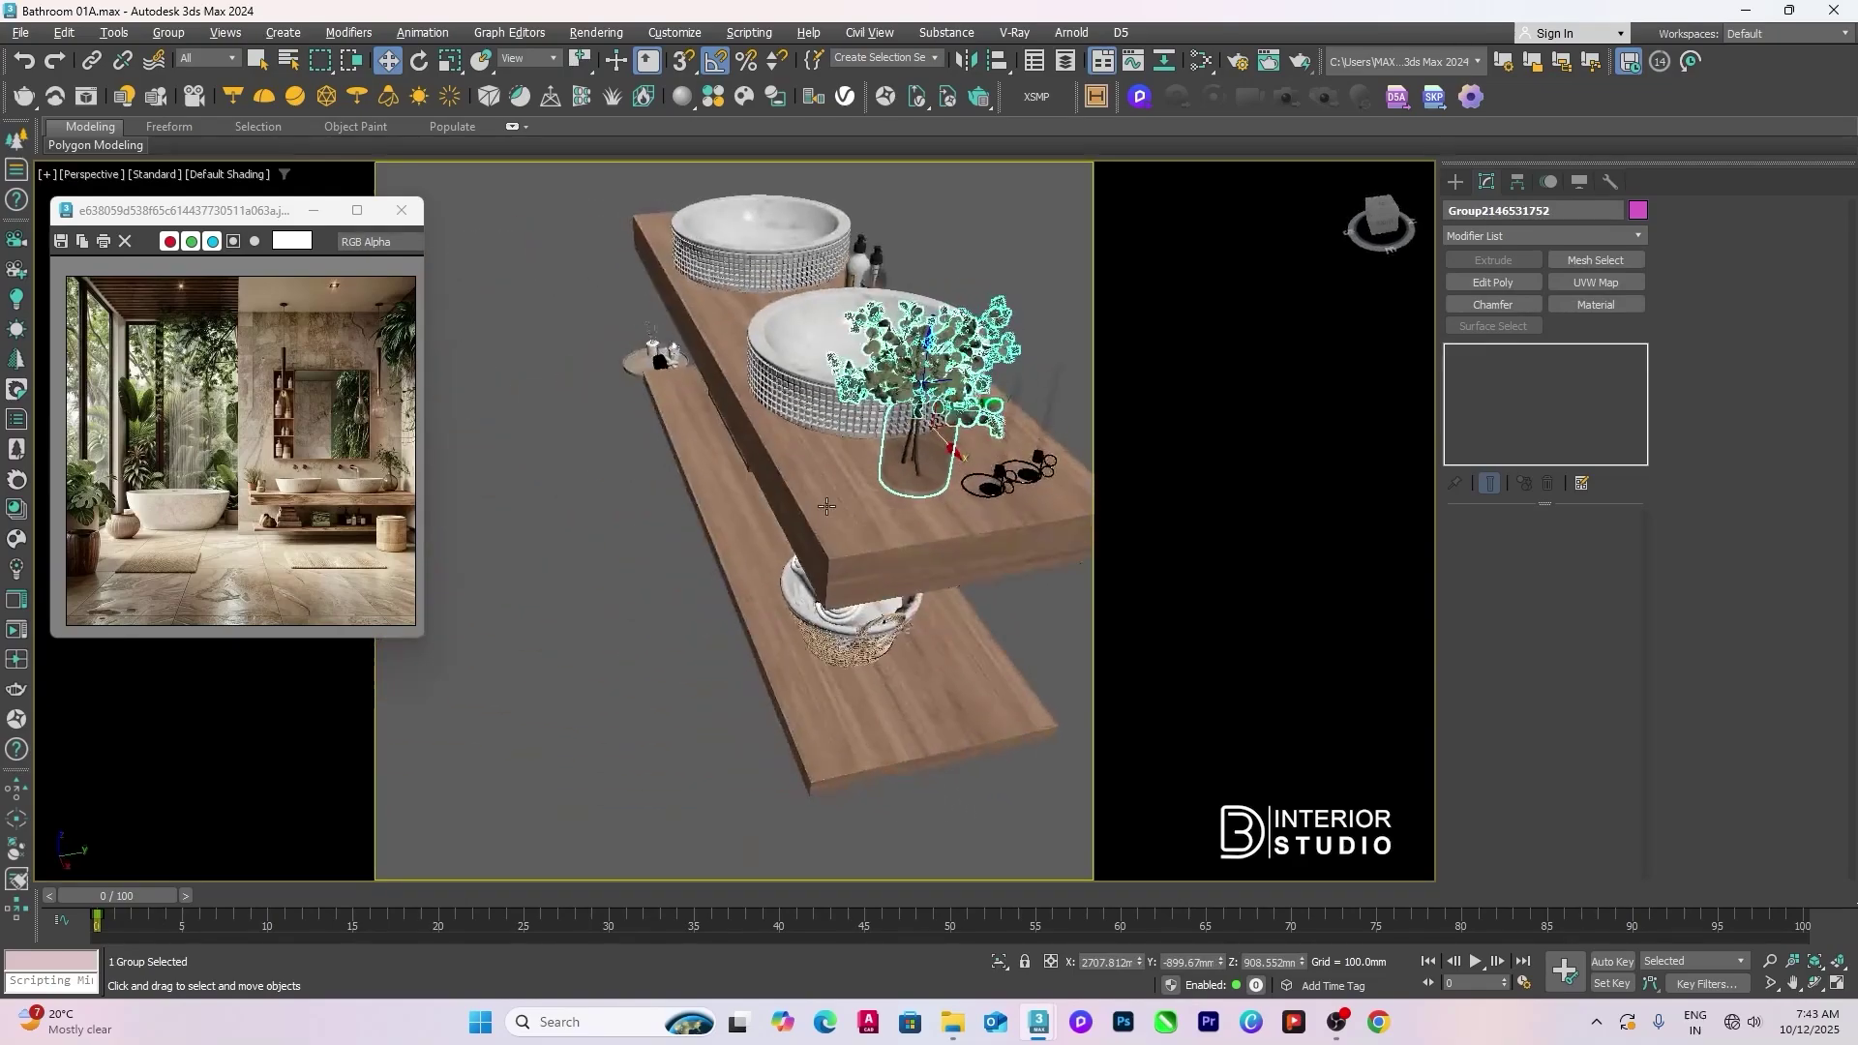
pyautogui.moveTo(963, 404); pyautogui.dragTo(840, 503)
# Step: Move the two candle holders to the front part of the counter, ahead of the vase, and deselect them
pyautogui.click(1039, 478)
pyautogui.keyDown('ctrl'); pyautogui.click(997, 487); pyautogui.keyUp('ctrl')
pyautogui.scroll(5, 924, 525)
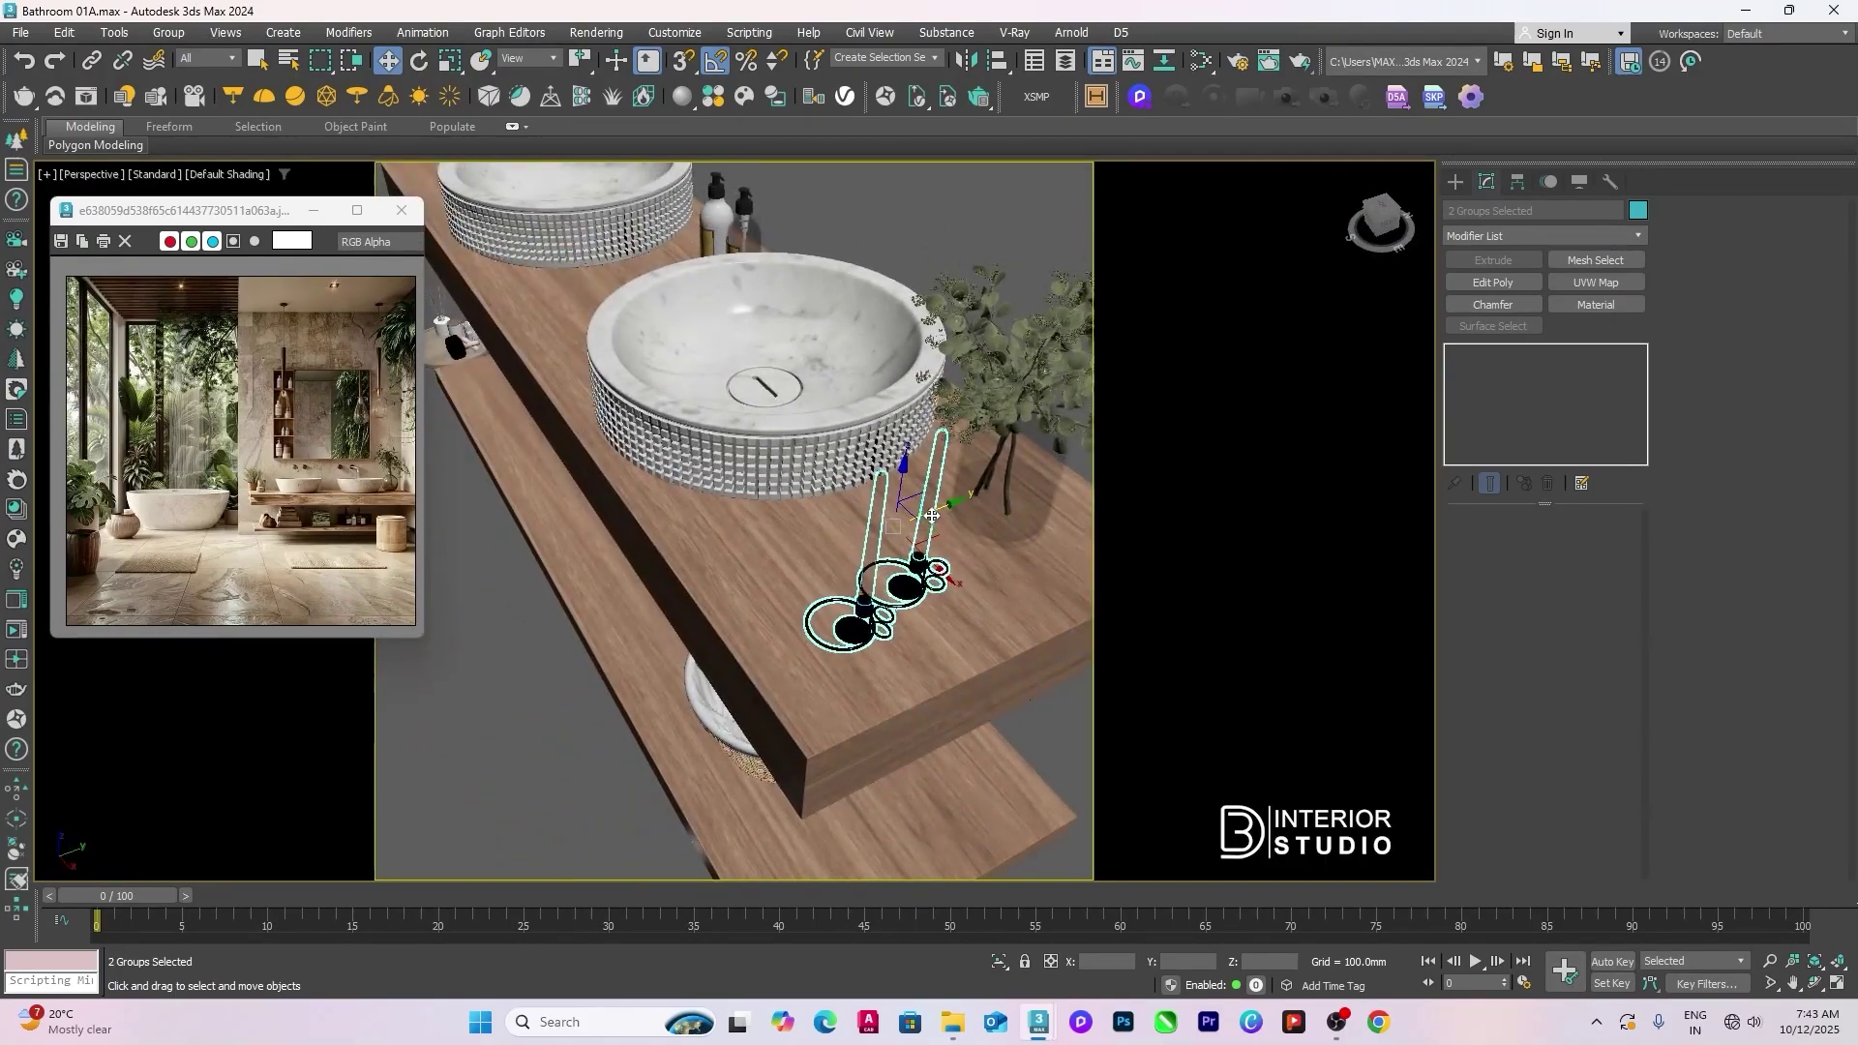
pyautogui.scroll(-4, 925, 526)
pyautogui.click(1041, 382)
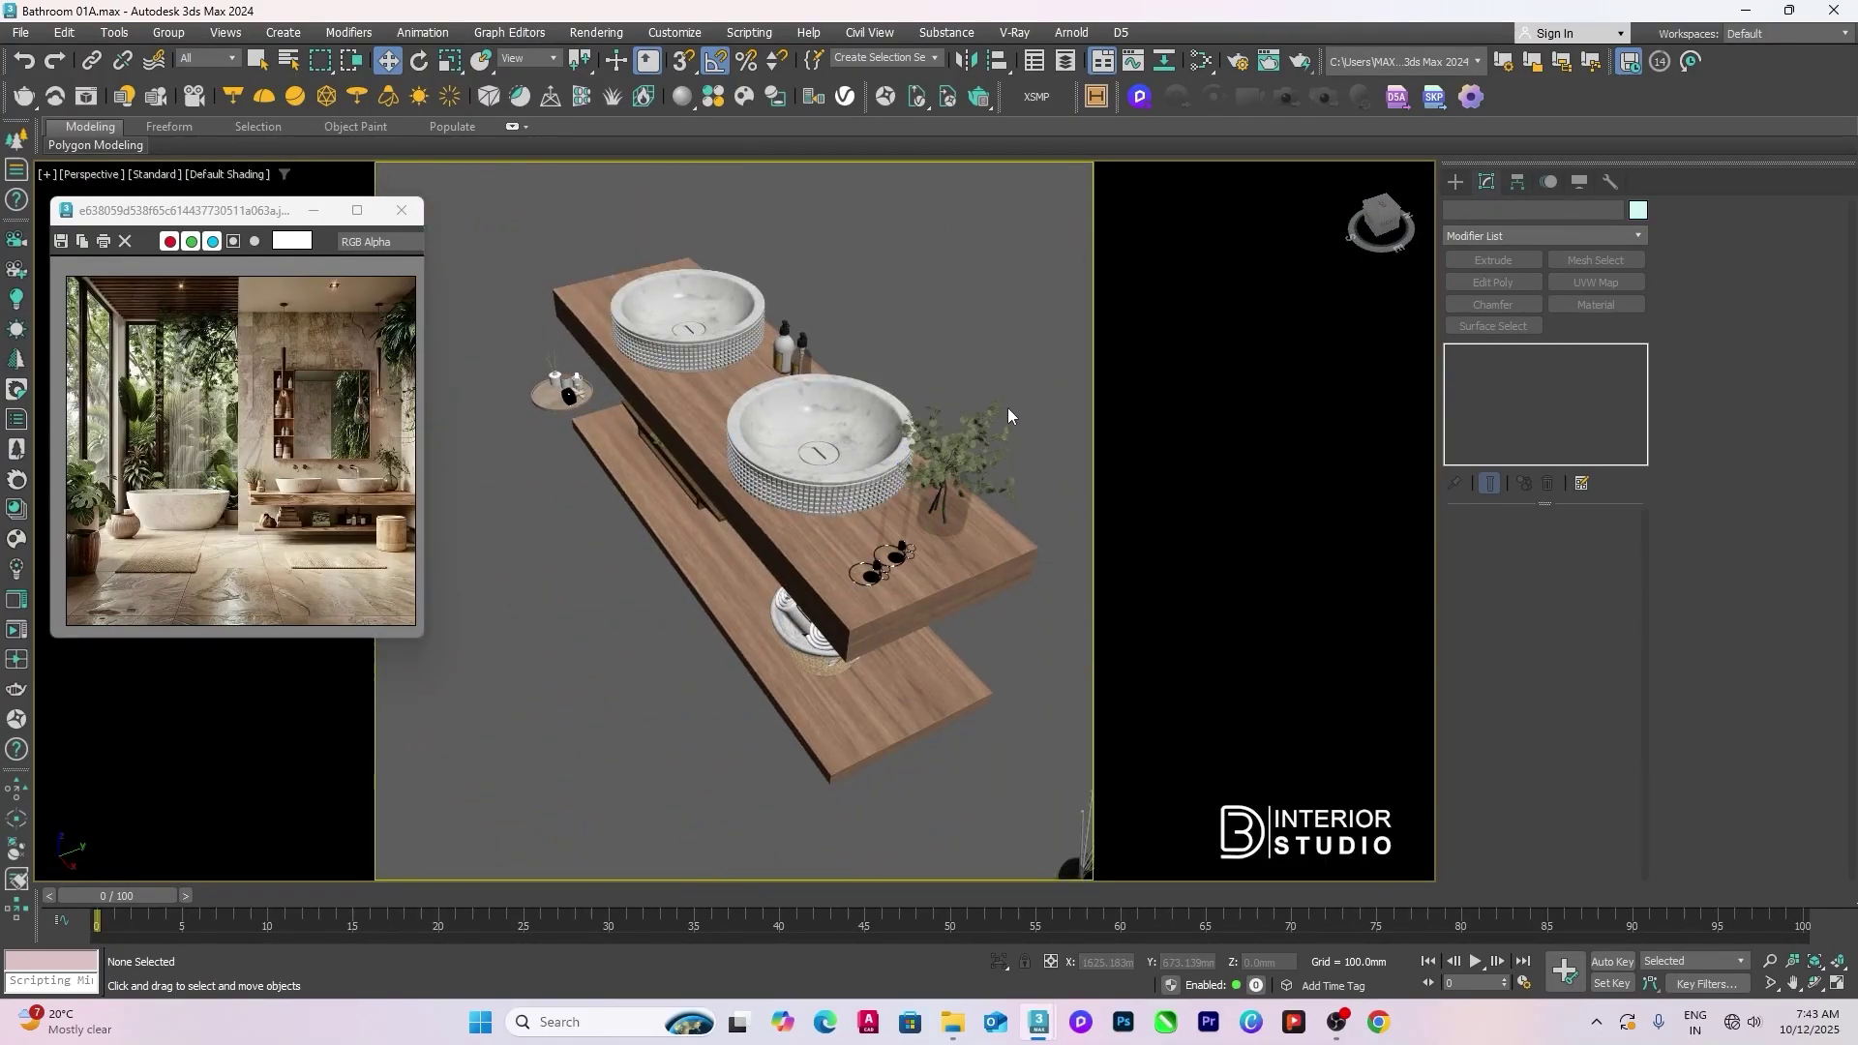
# Step: Try the reed diffuser on the vanity counter, aligning its Z minimum to the counter's maximum and shifting it to about X 2814 mm
pyautogui.keyDown('alt'); pyautogui.moveTo(775, 485); pyautogui.dragTo(954, 482, button='middle'); pyautogui.keyUp('alt')
pyautogui.keyDown('alt'); pyautogui.moveTo(953, 594); pyautogui.dragTo(915, 616, button='middle'); pyautogui.keyUp('alt')
pyautogui.click(943, 522)
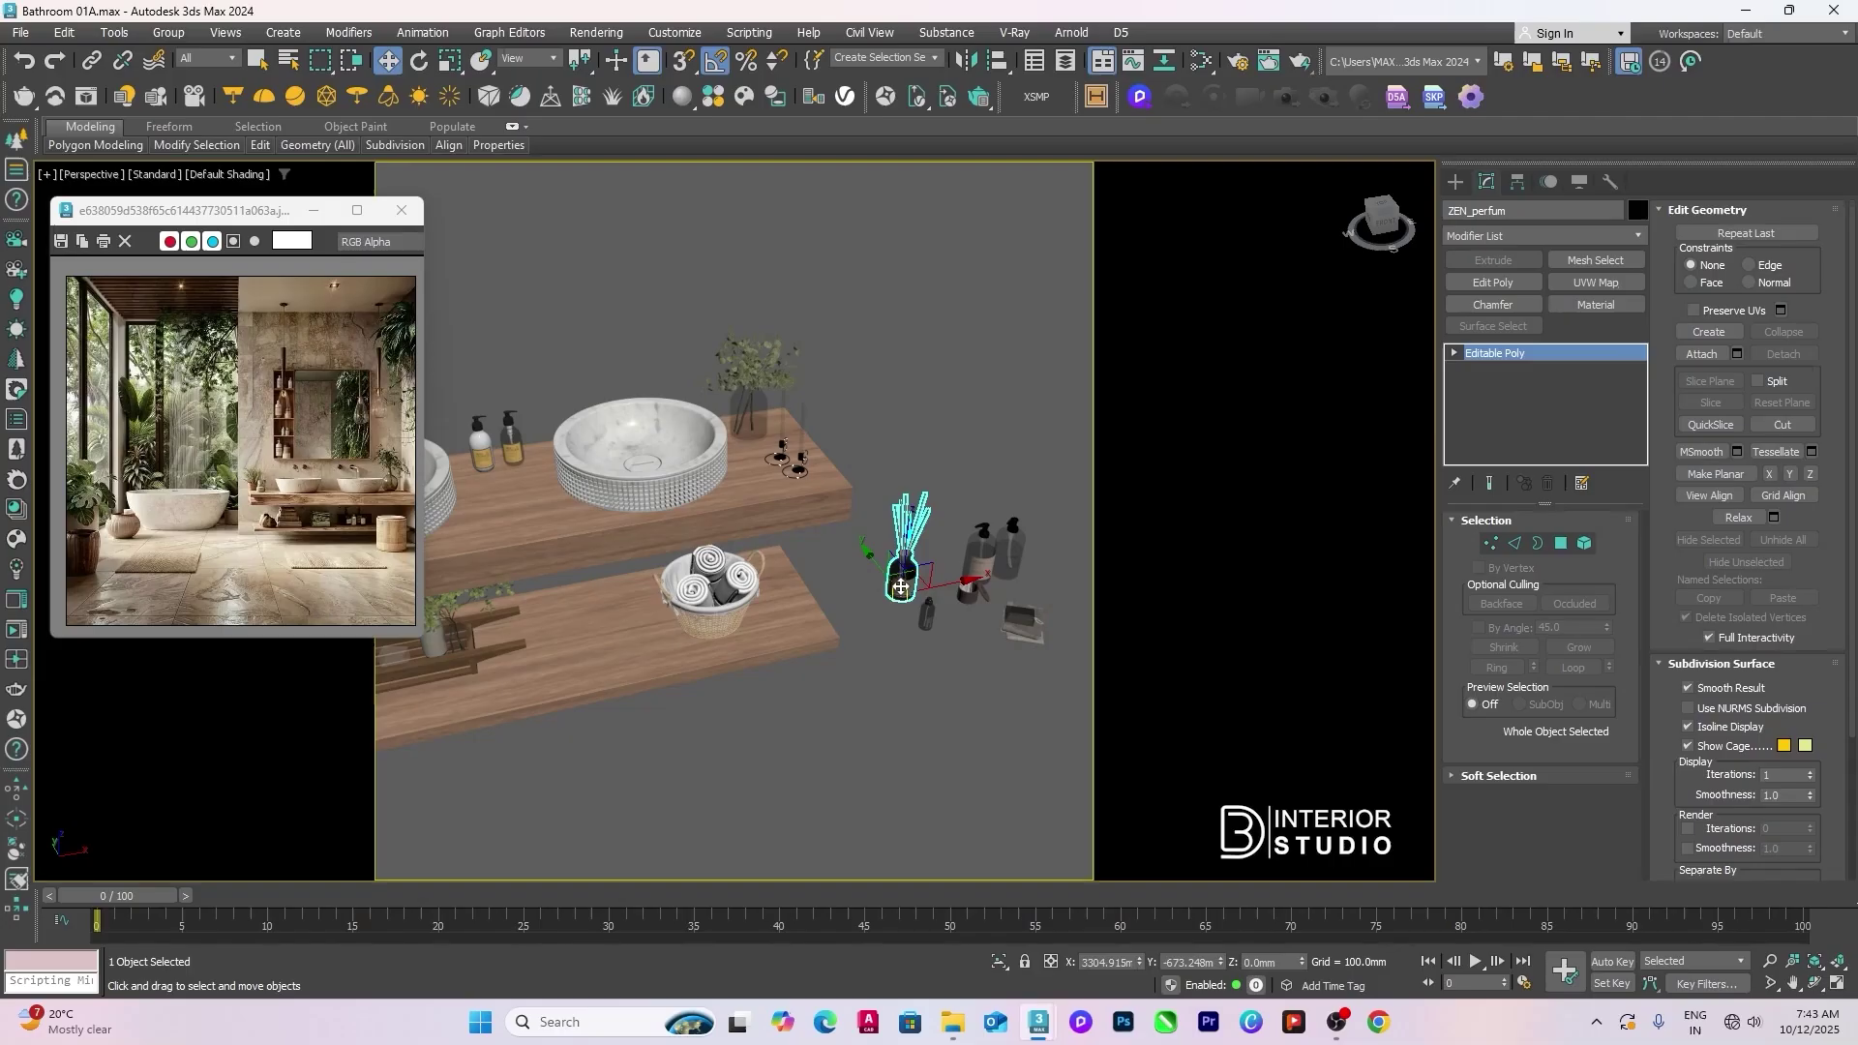
pyautogui.hotkey('alt', 'a')
pyautogui.click(799, 513)
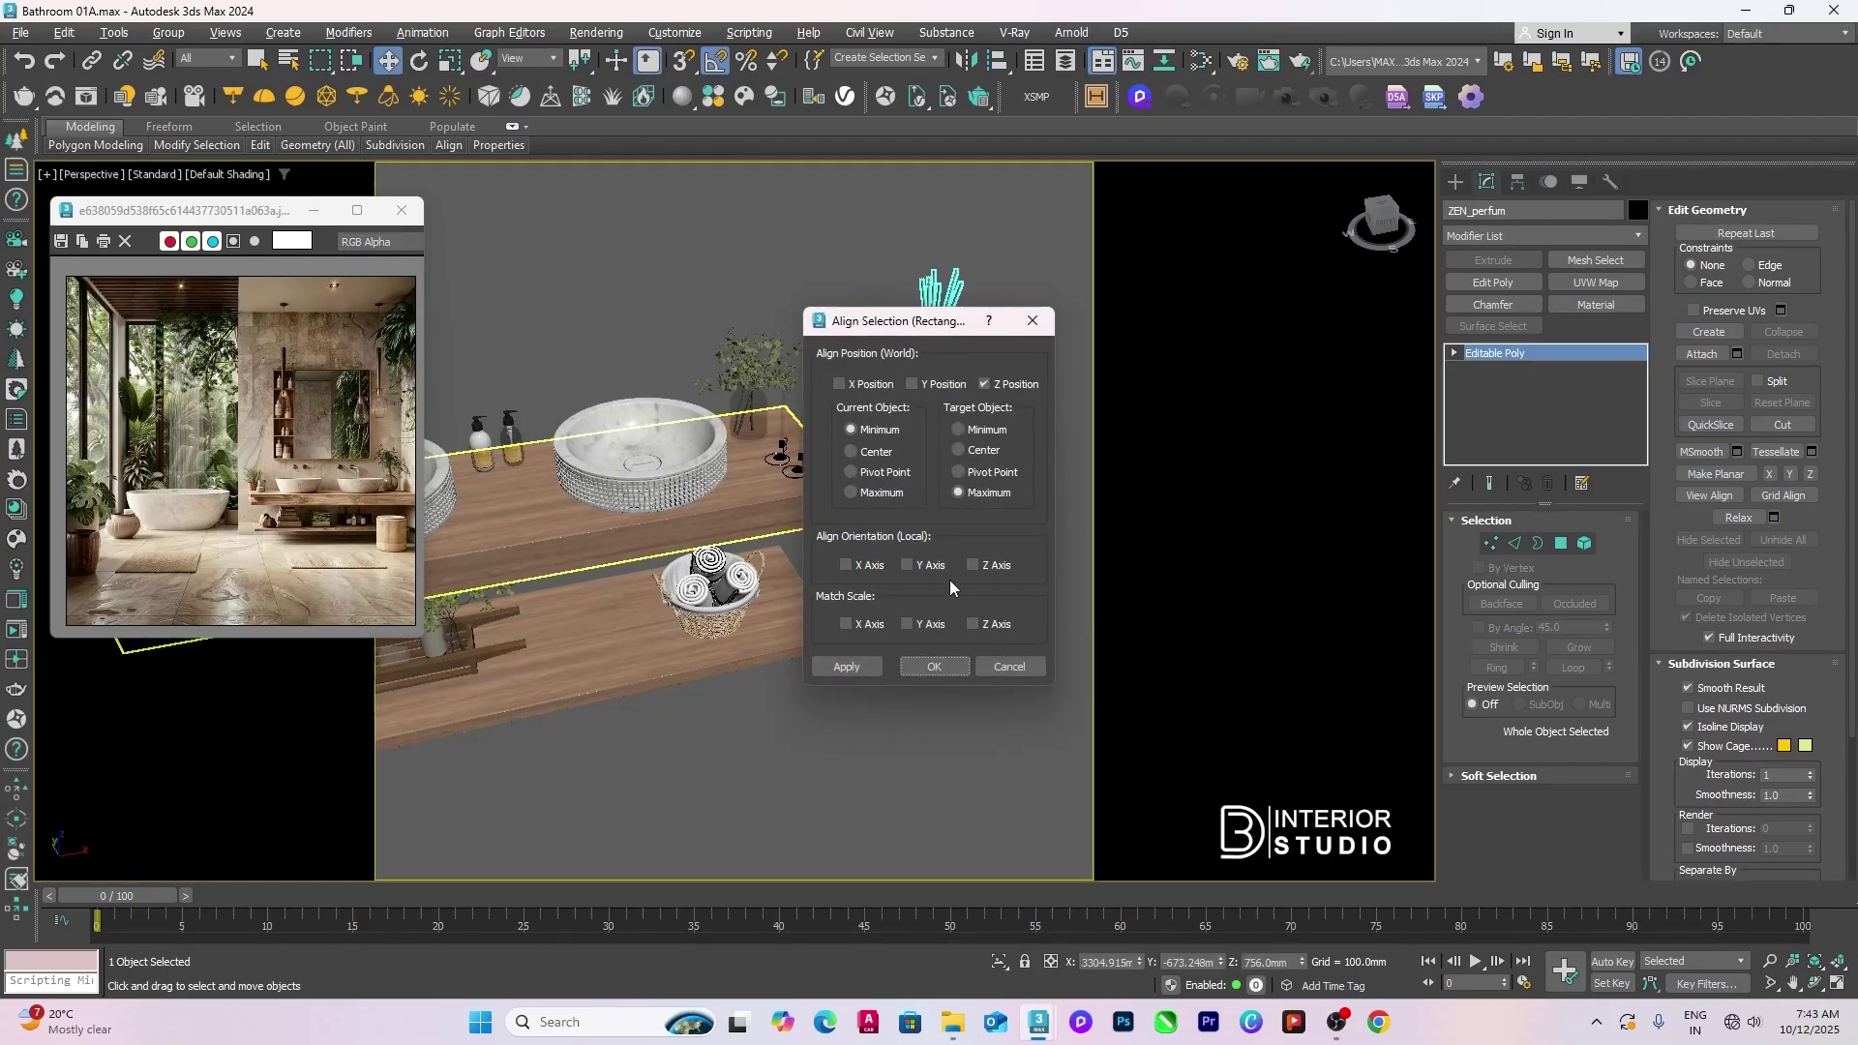
pyautogui.click(946, 665)
pyautogui.moveTo(960, 374); pyautogui.dragTo(829, 427)
pyautogui.scroll(5, 780, 426)
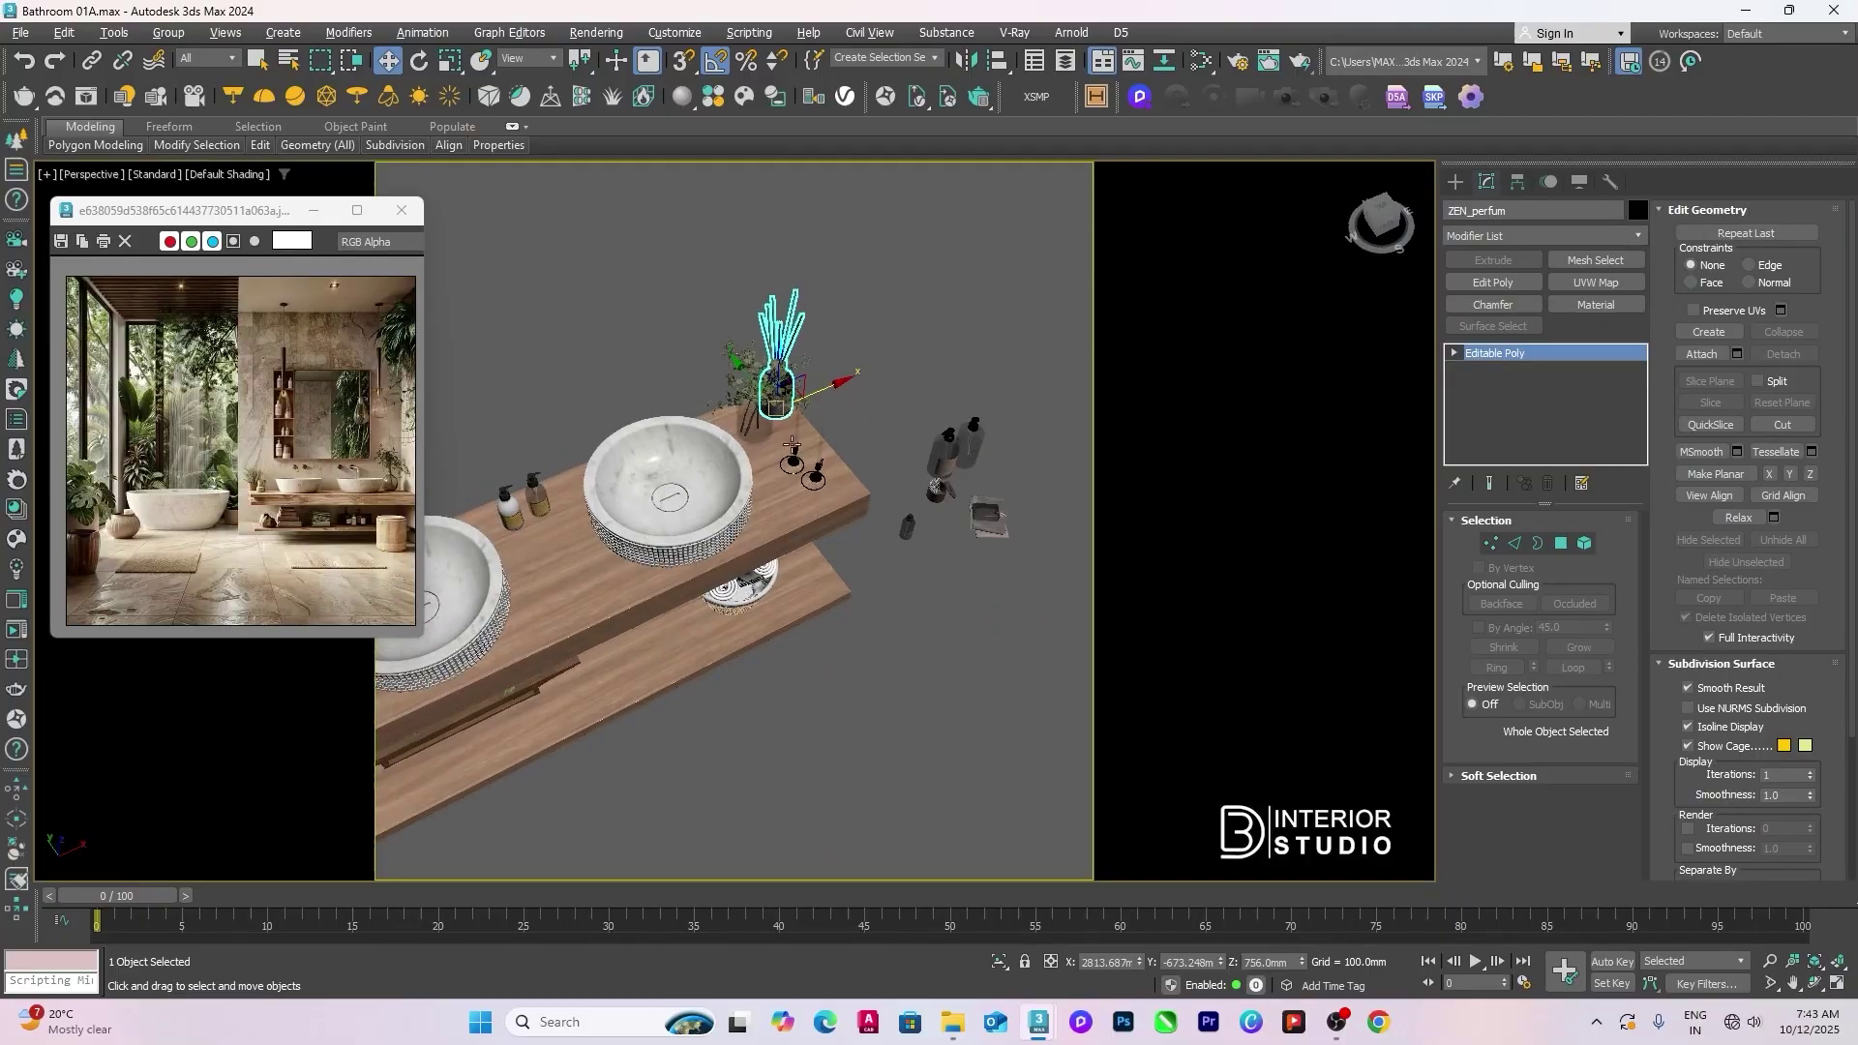
pyautogui.click(743, 453)
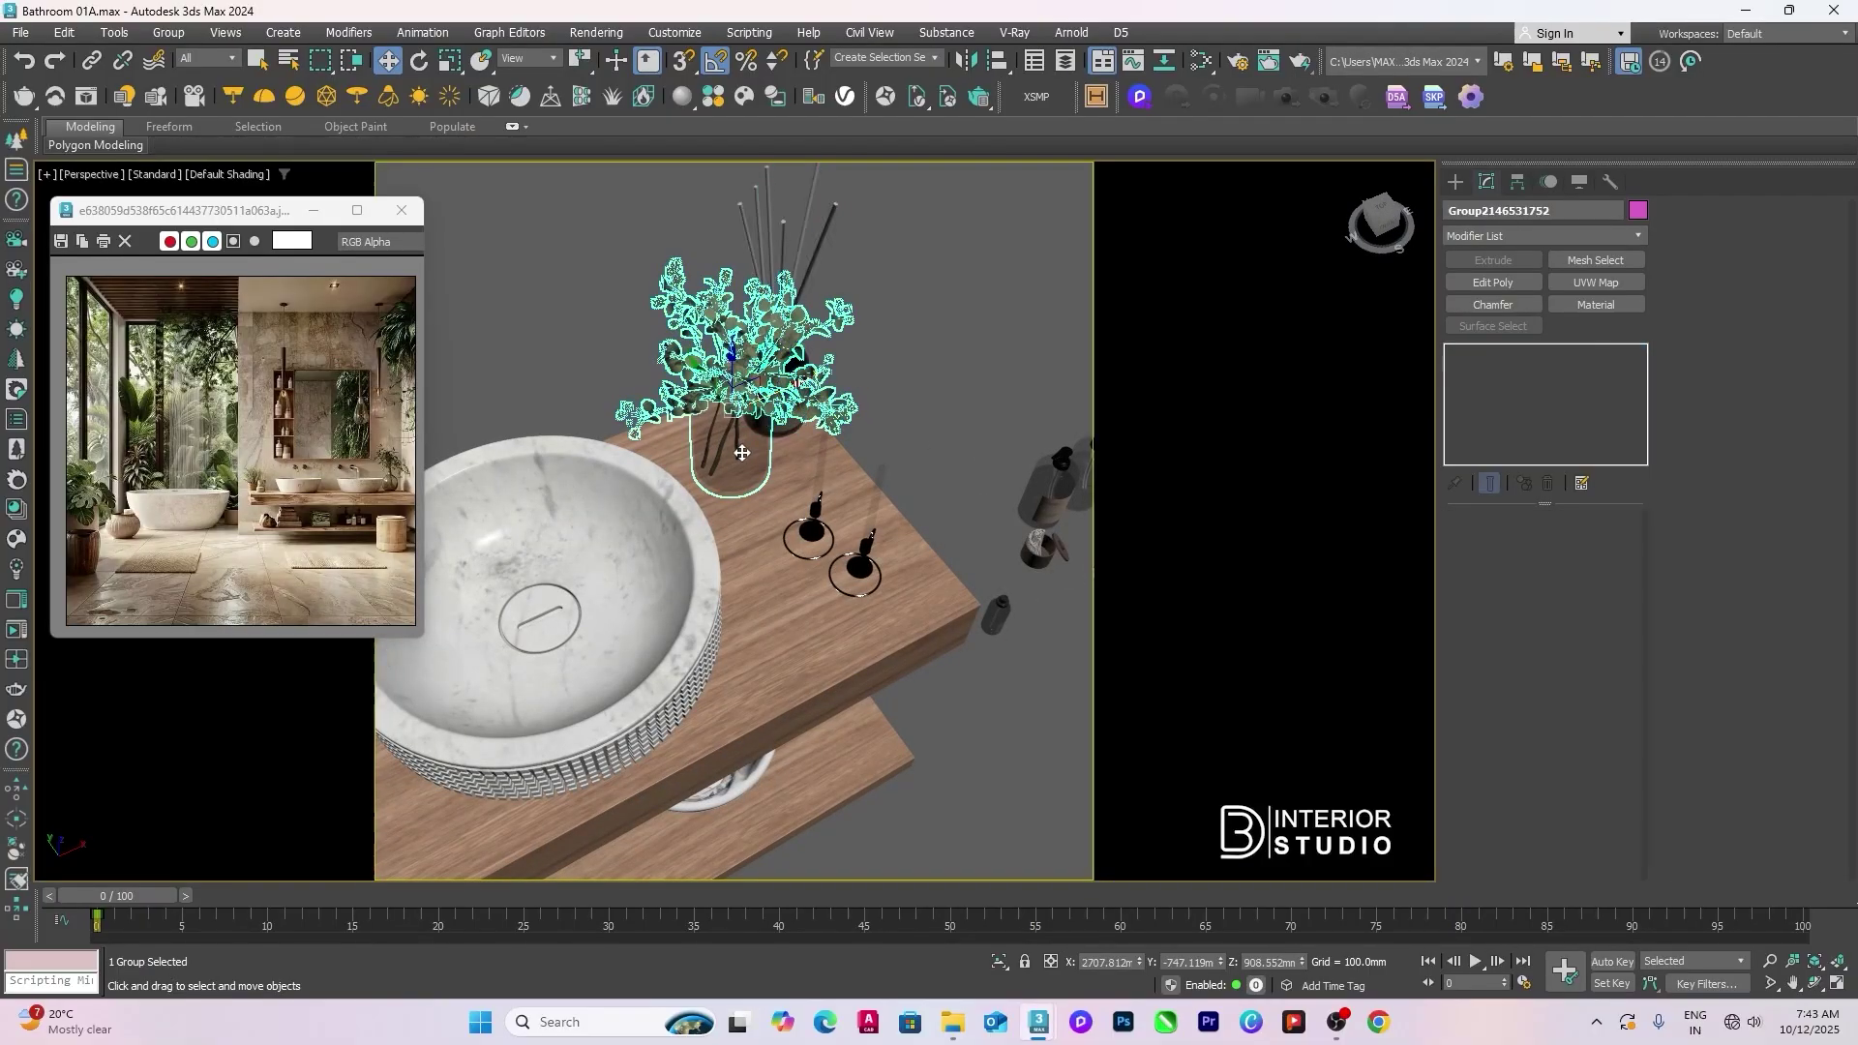
pyautogui.click(813, 262)
# Step: Align the reed diffuser in Z so its minimum meets the maximum of the lower shelf
pyautogui.scroll(-5, 903, 291)
pyautogui.keyDown('alt'); pyautogui.moveTo(1004, 472); pyautogui.dragTo(916, 397, button='middle'); pyautogui.keyUp('alt')
pyautogui.moveTo(911, 480); pyautogui.dragTo(1024, 476, button='middle')
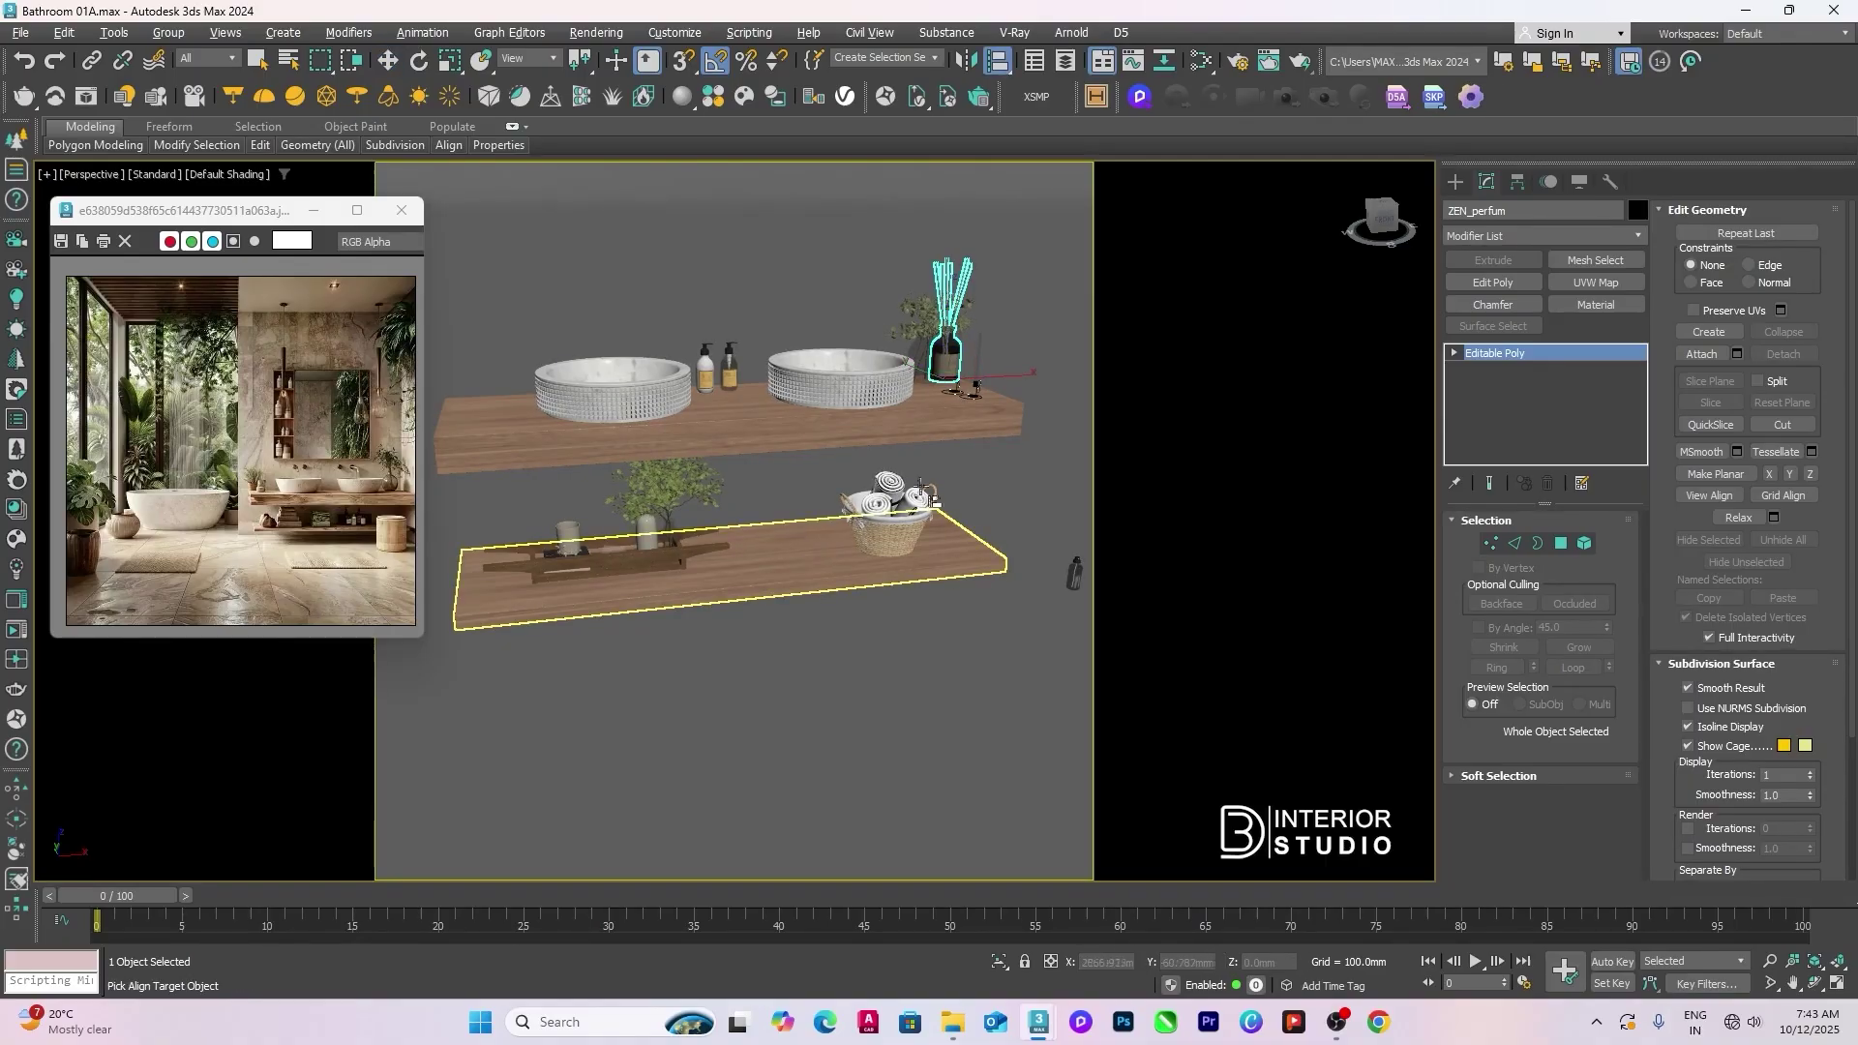
pyautogui.click(953, 555)
pyautogui.click(936, 668)
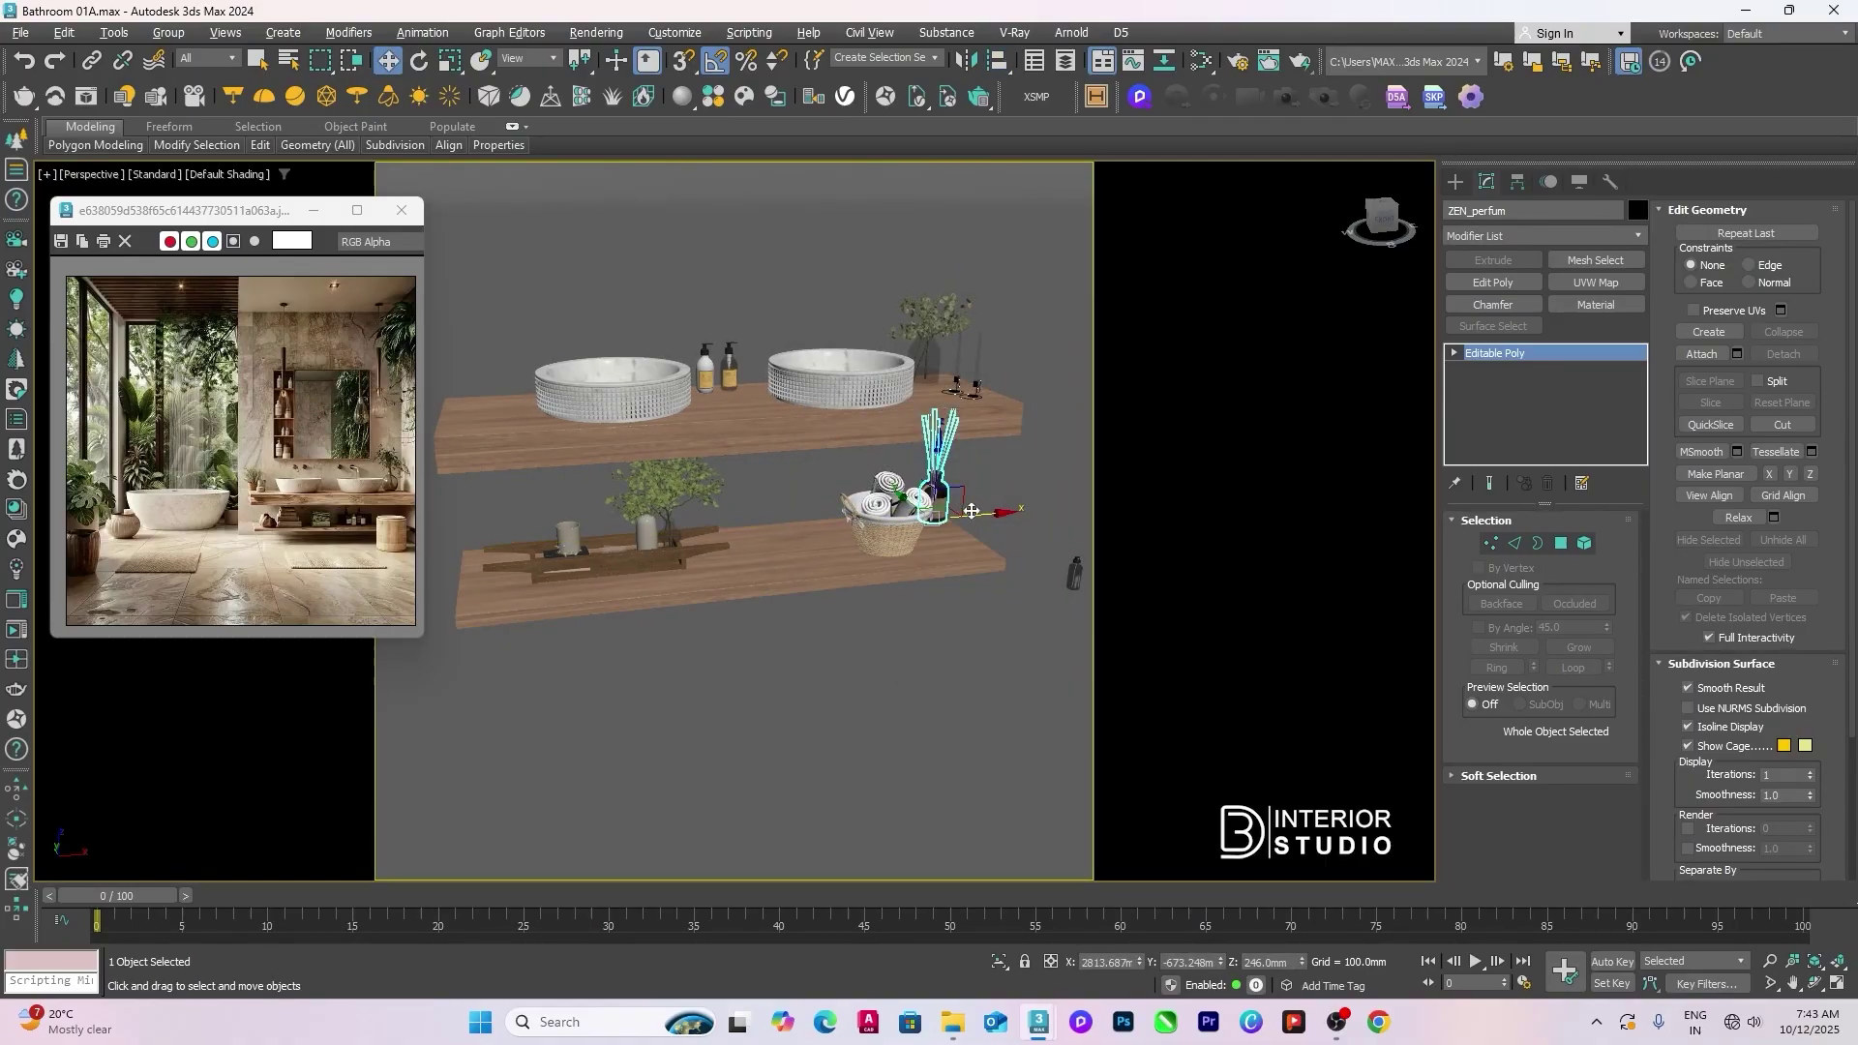
# Step: Place the reed diffuser on the lower shelf between the wooden tray and the towel basket, at about X 2105, Y -797 mm
pyautogui.moveTo(976, 528); pyautogui.dragTo(753, 530)
pyautogui.scroll(2, 753, 529)
pyautogui.moveTo(752, 529)
pyautogui.keyDown('alt'); pyautogui.mouseDown(button='middle')
pyautogui.moveTo(755, 508)
pyautogui.moveTo(763, 541)
pyautogui.mouseUp(button='middle'); pyautogui.keyUp('alt')
pyautogui.moveTo(750, 504); pyautogui.dragTo(792, 545)
pyautogui.click(880, 656)
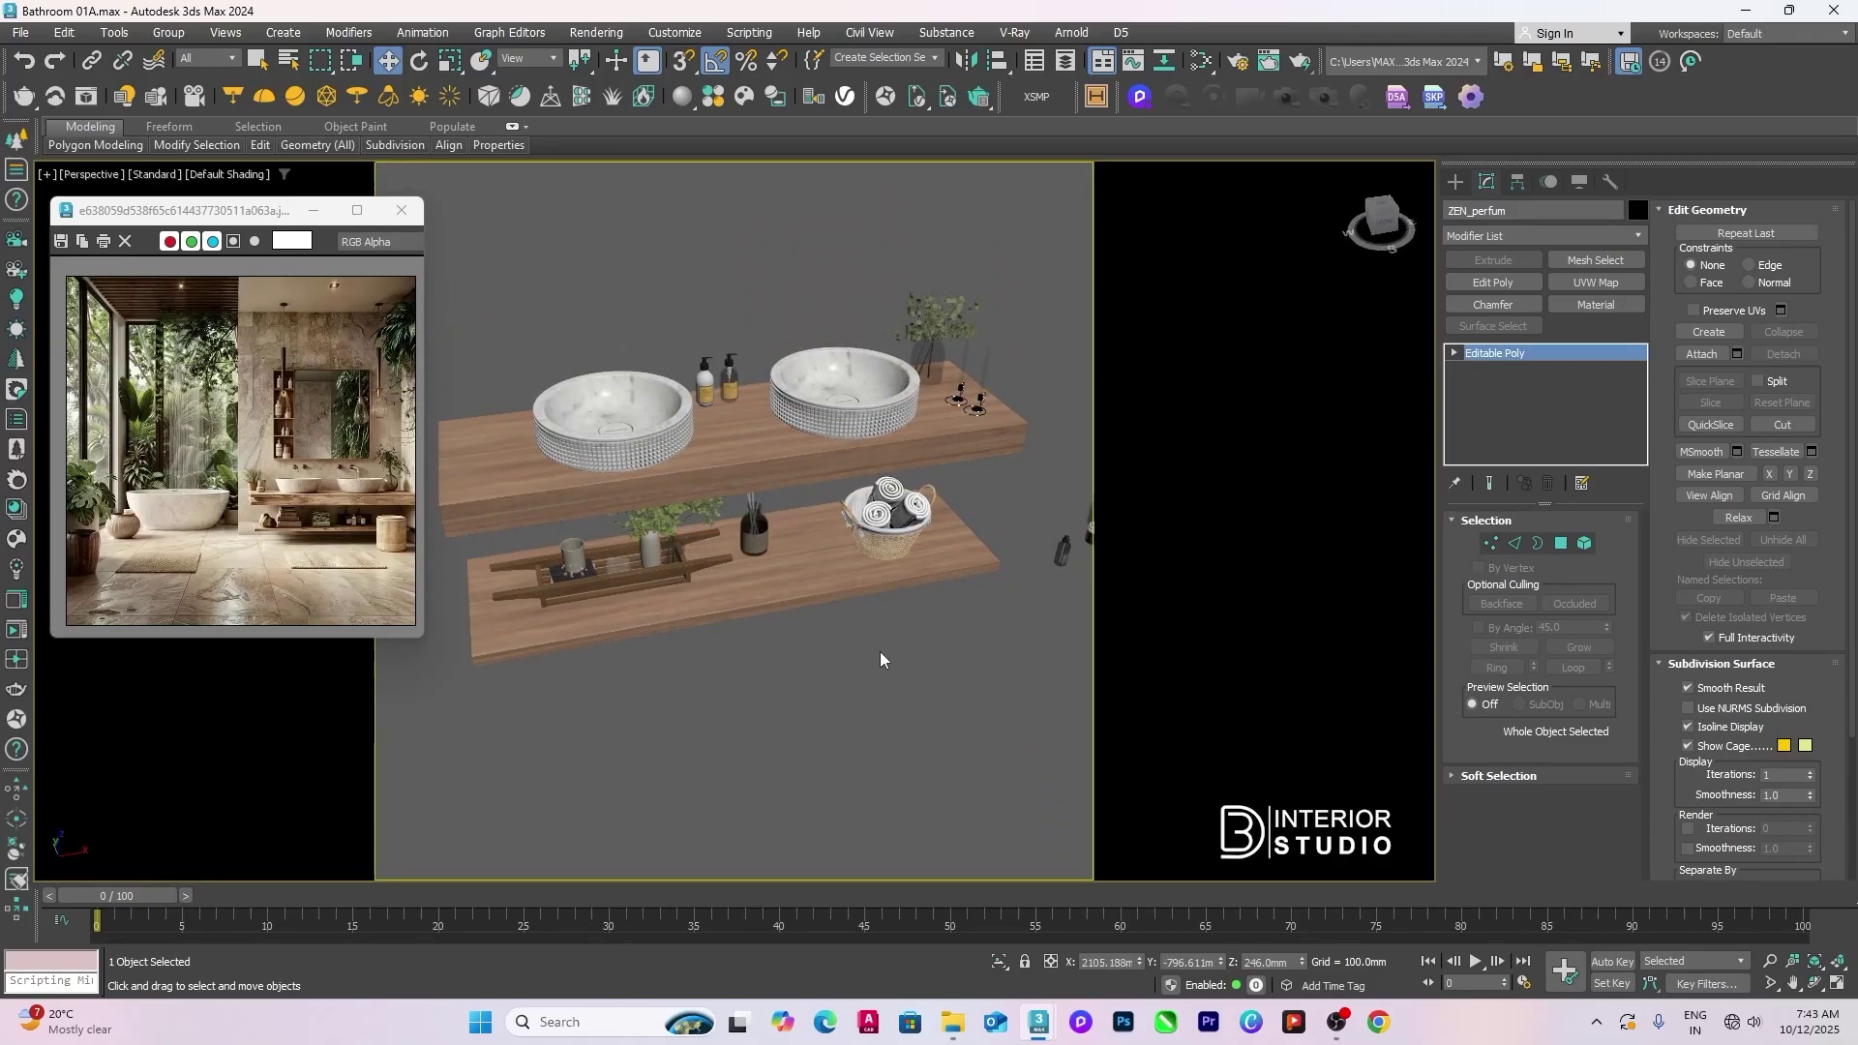
# Step: Align the Wooden Box's Z minimum to the lower shelf's maximum and place it beside the diffuser at about X 2224, Y -766 mm
pyautogui.moveTo(1043, 668); pyautogui.dragTo(902, 670, button='middle')
pyautogui.click(982, 535)
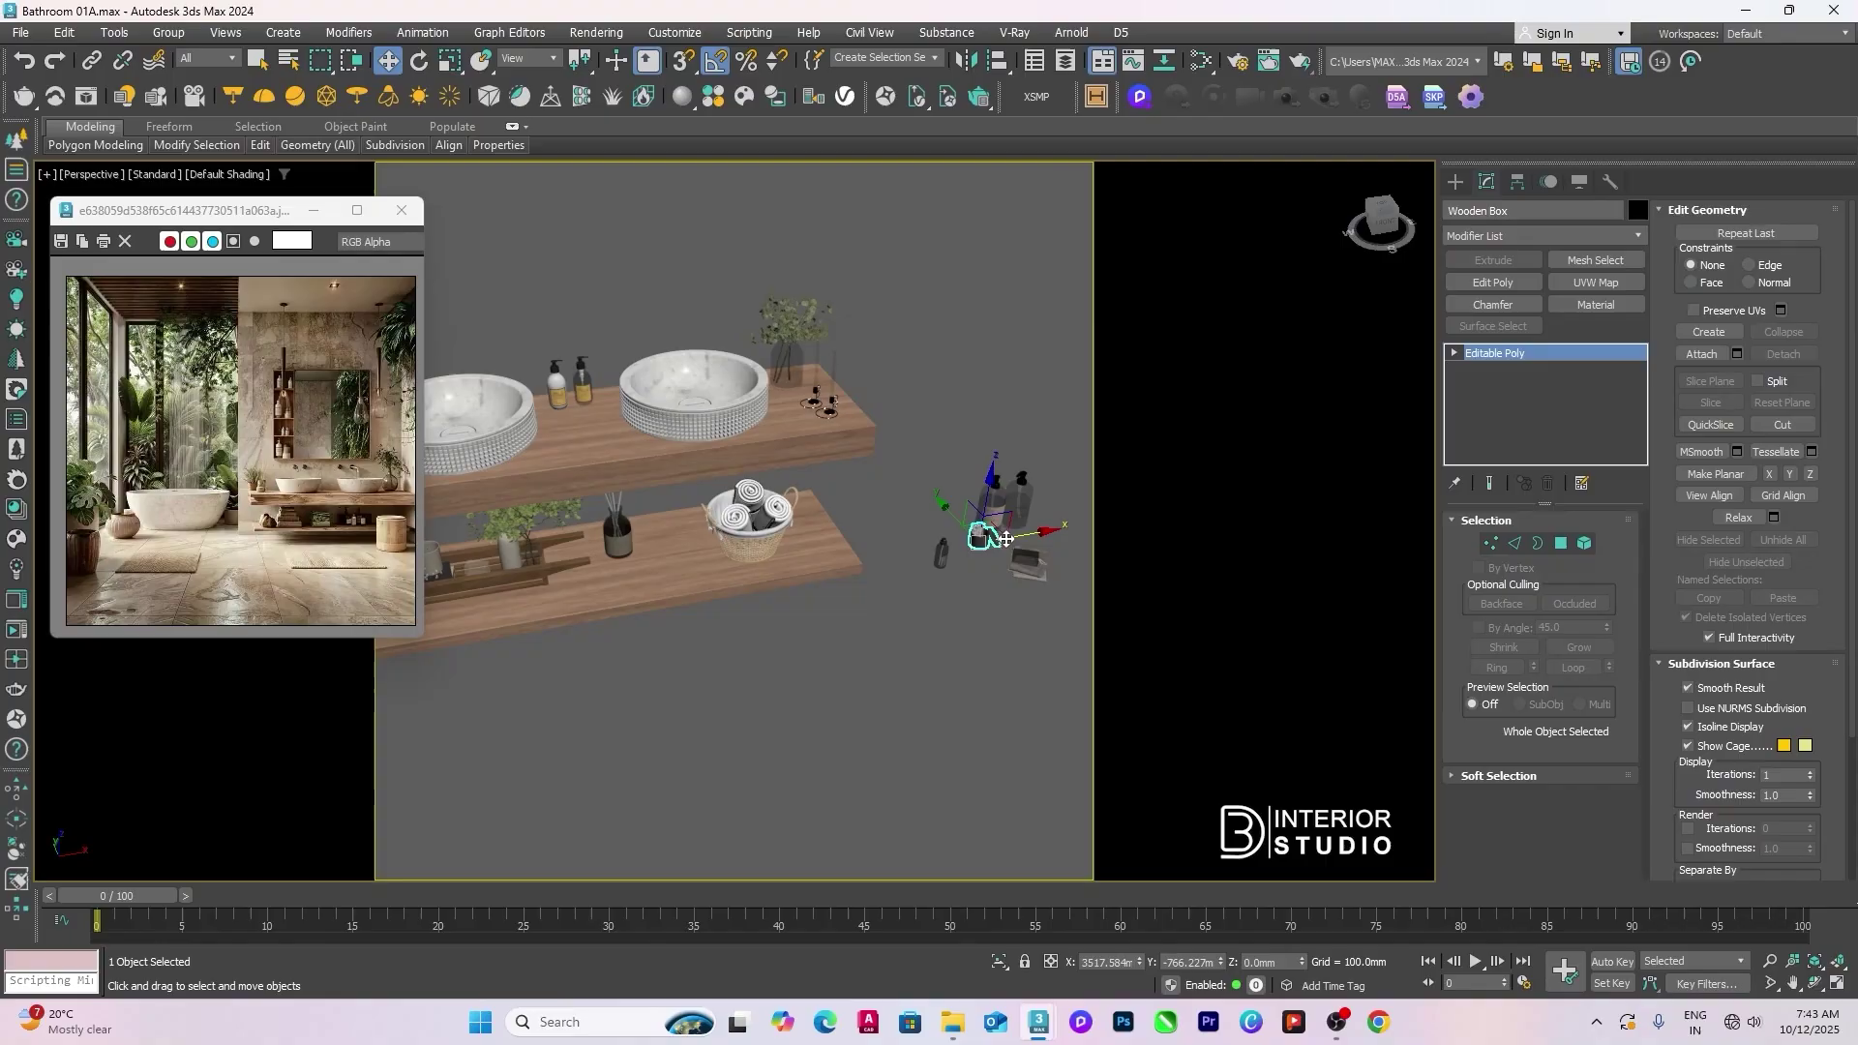
pyautogui.hotkey('alt', 'a')
pyautogui.click(650, 579)
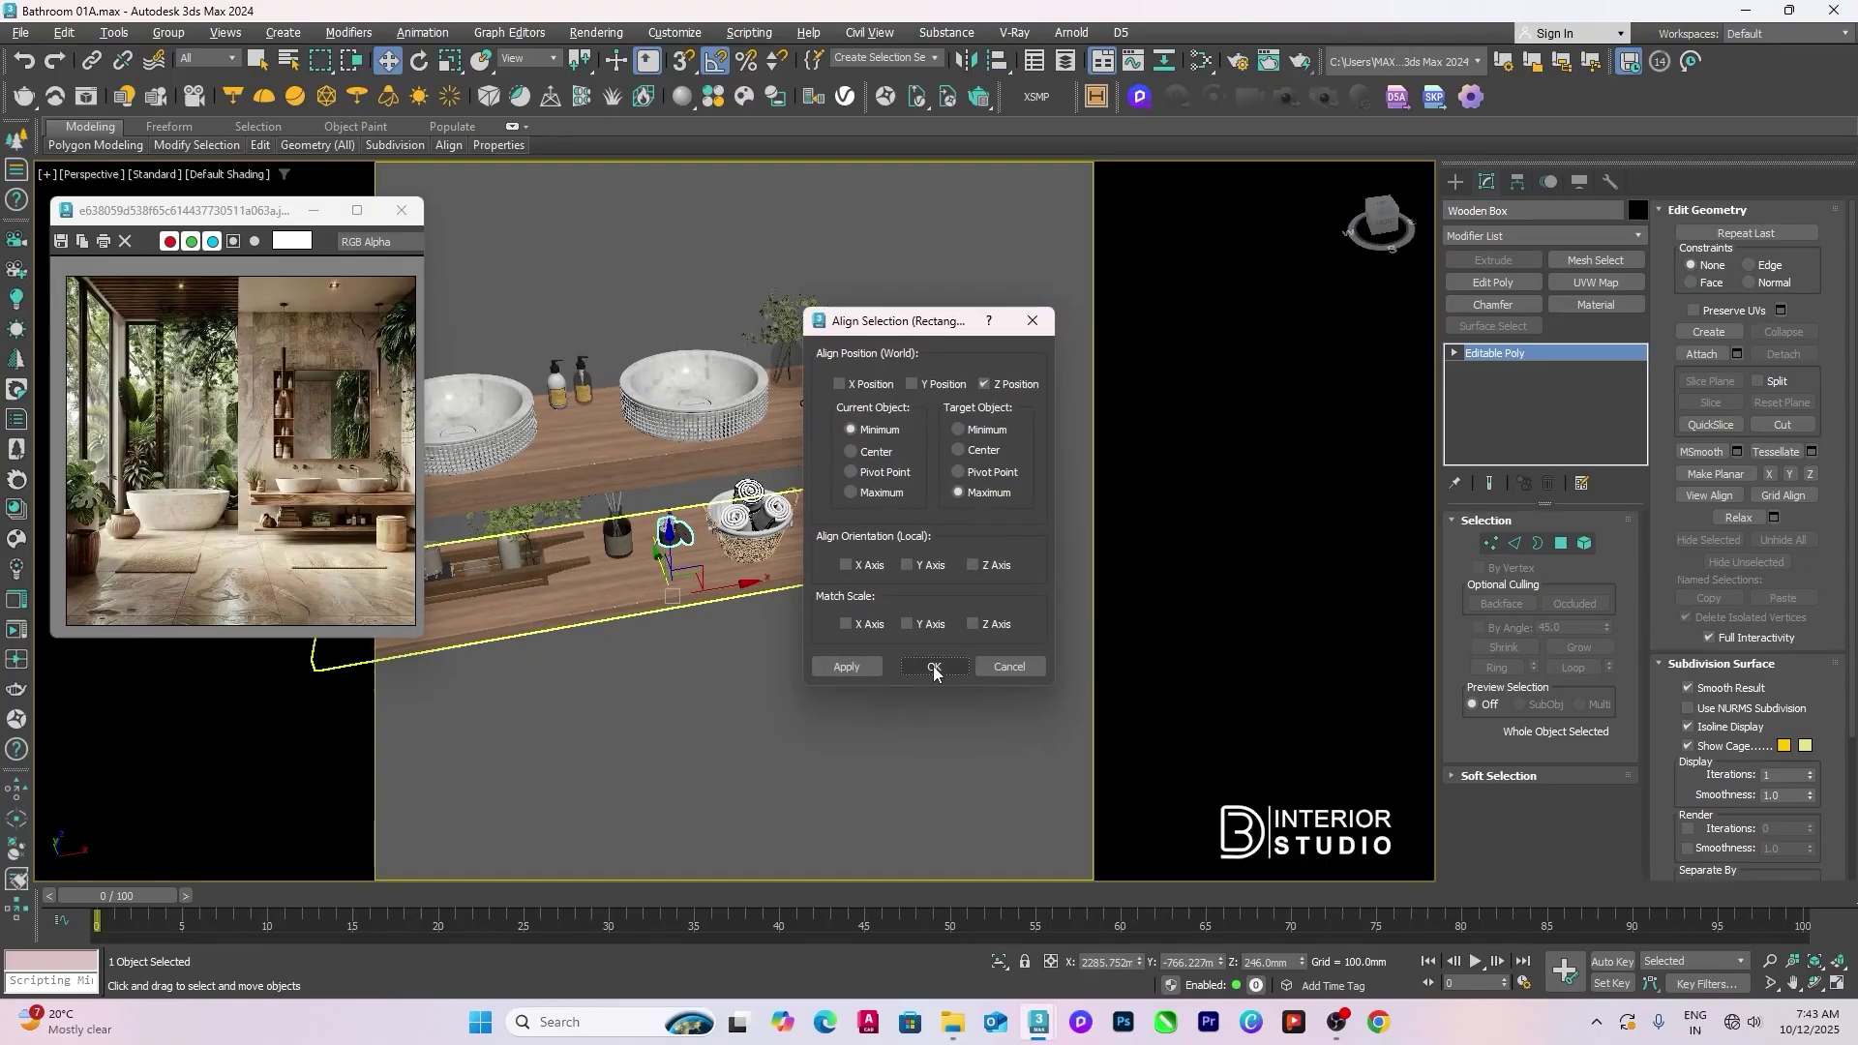
pyautogui.click(935, 665)
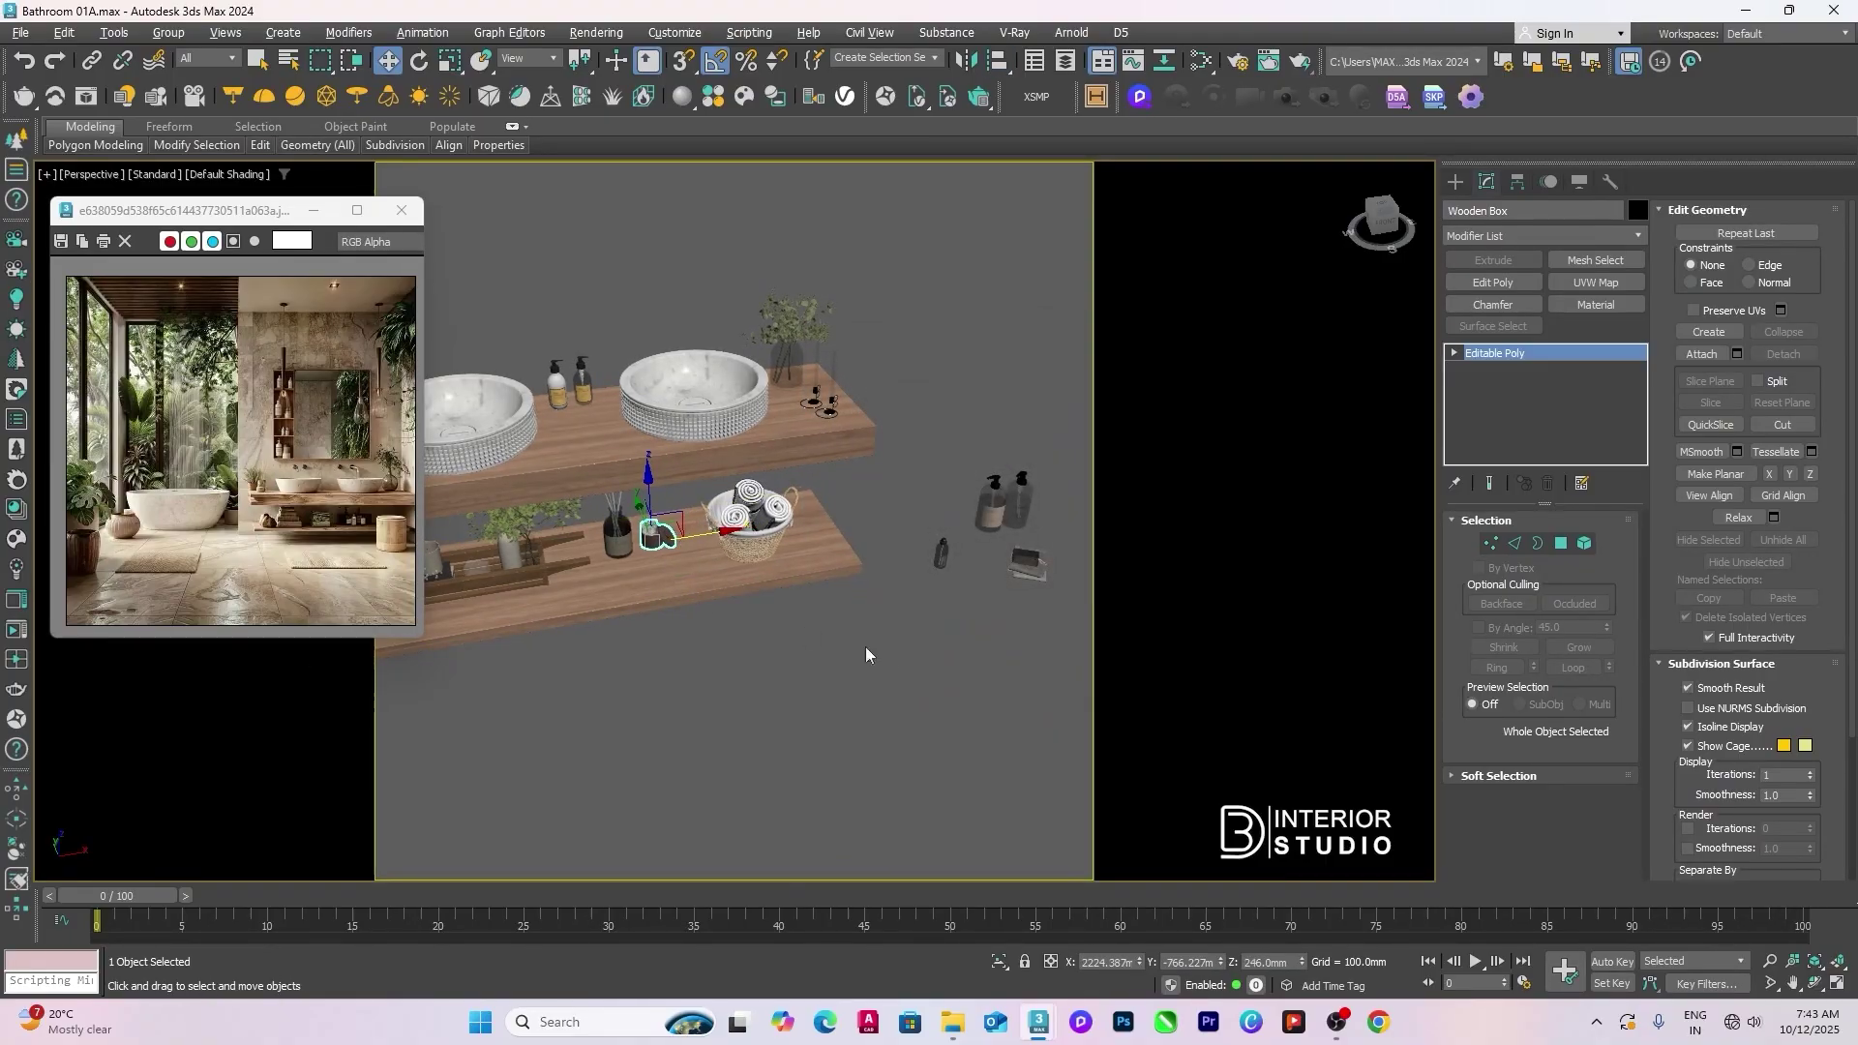
# Step: Align the Balancing oil bottle's Z minimum to the lower shelf's maximum and move it along X to about 2165 mm, near the diffuser
pyautogui.click(940, 553)
pyautogui.hotkey('alt', 'a')
pyautogui.click(665, 579)
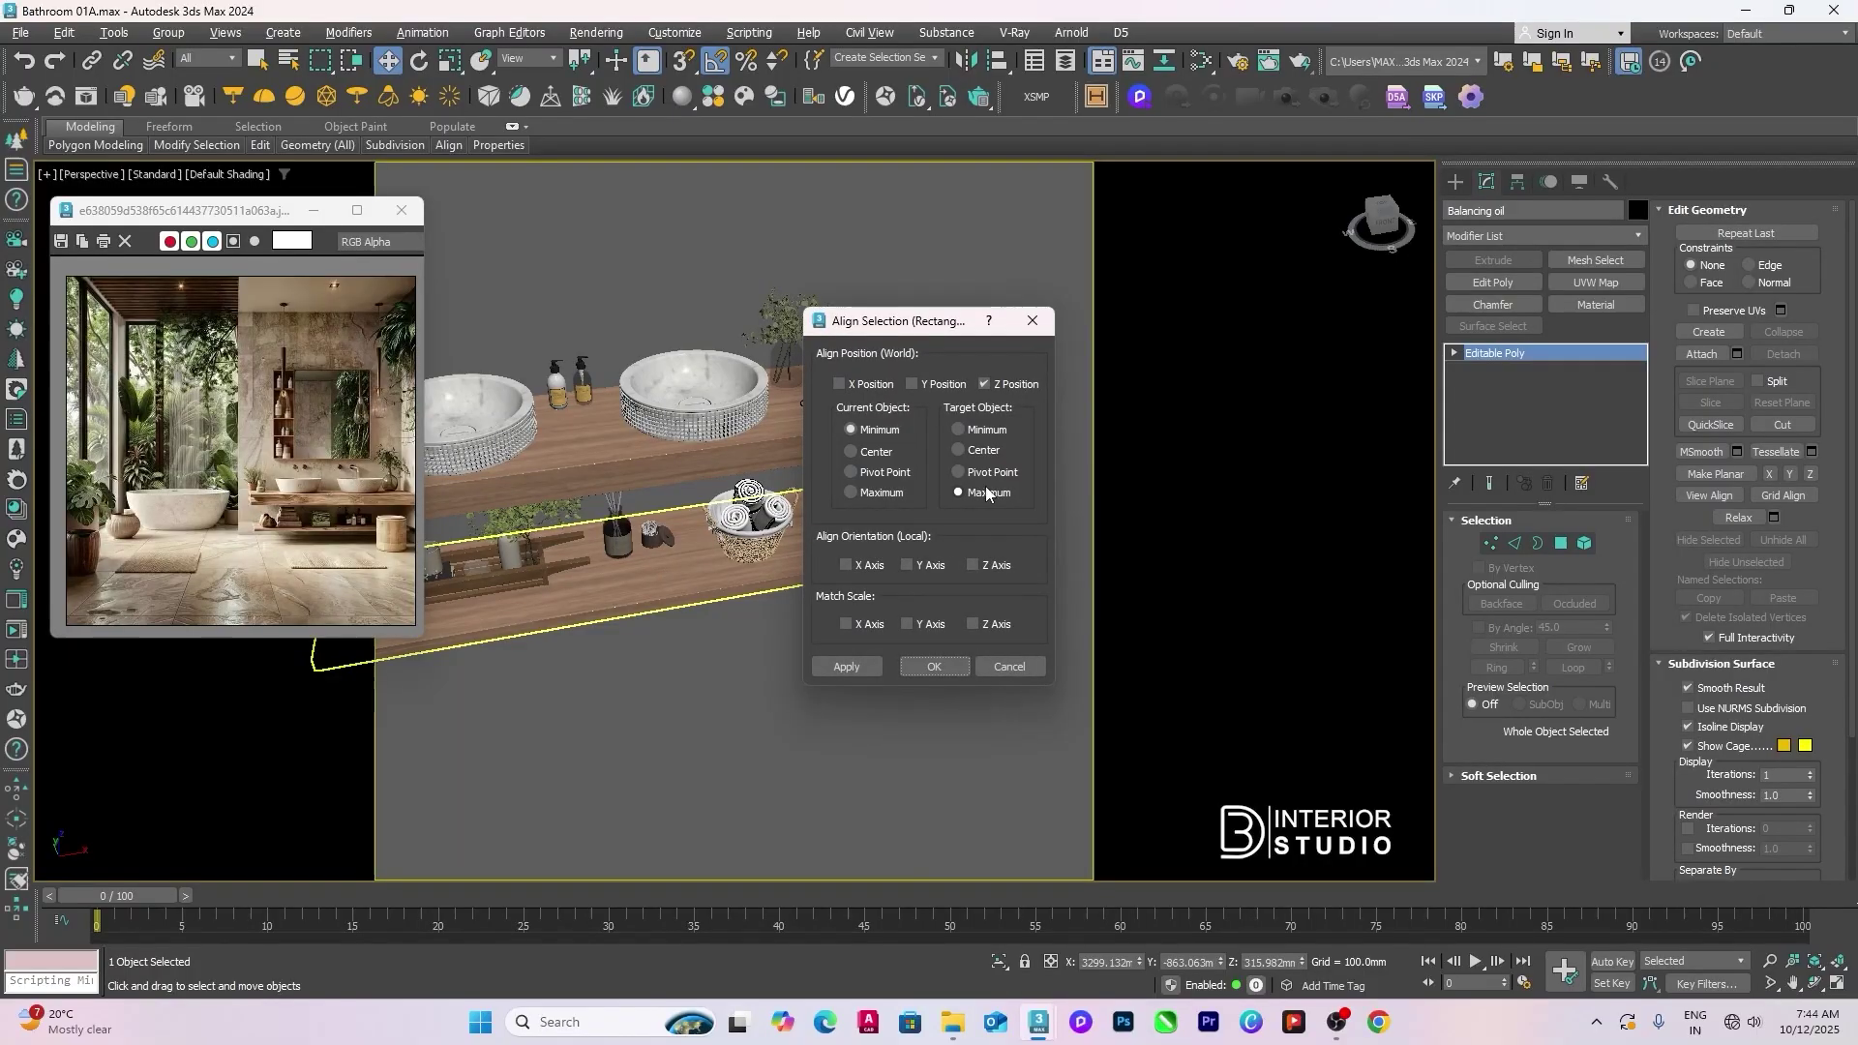
pyautogui.click(934, 666)
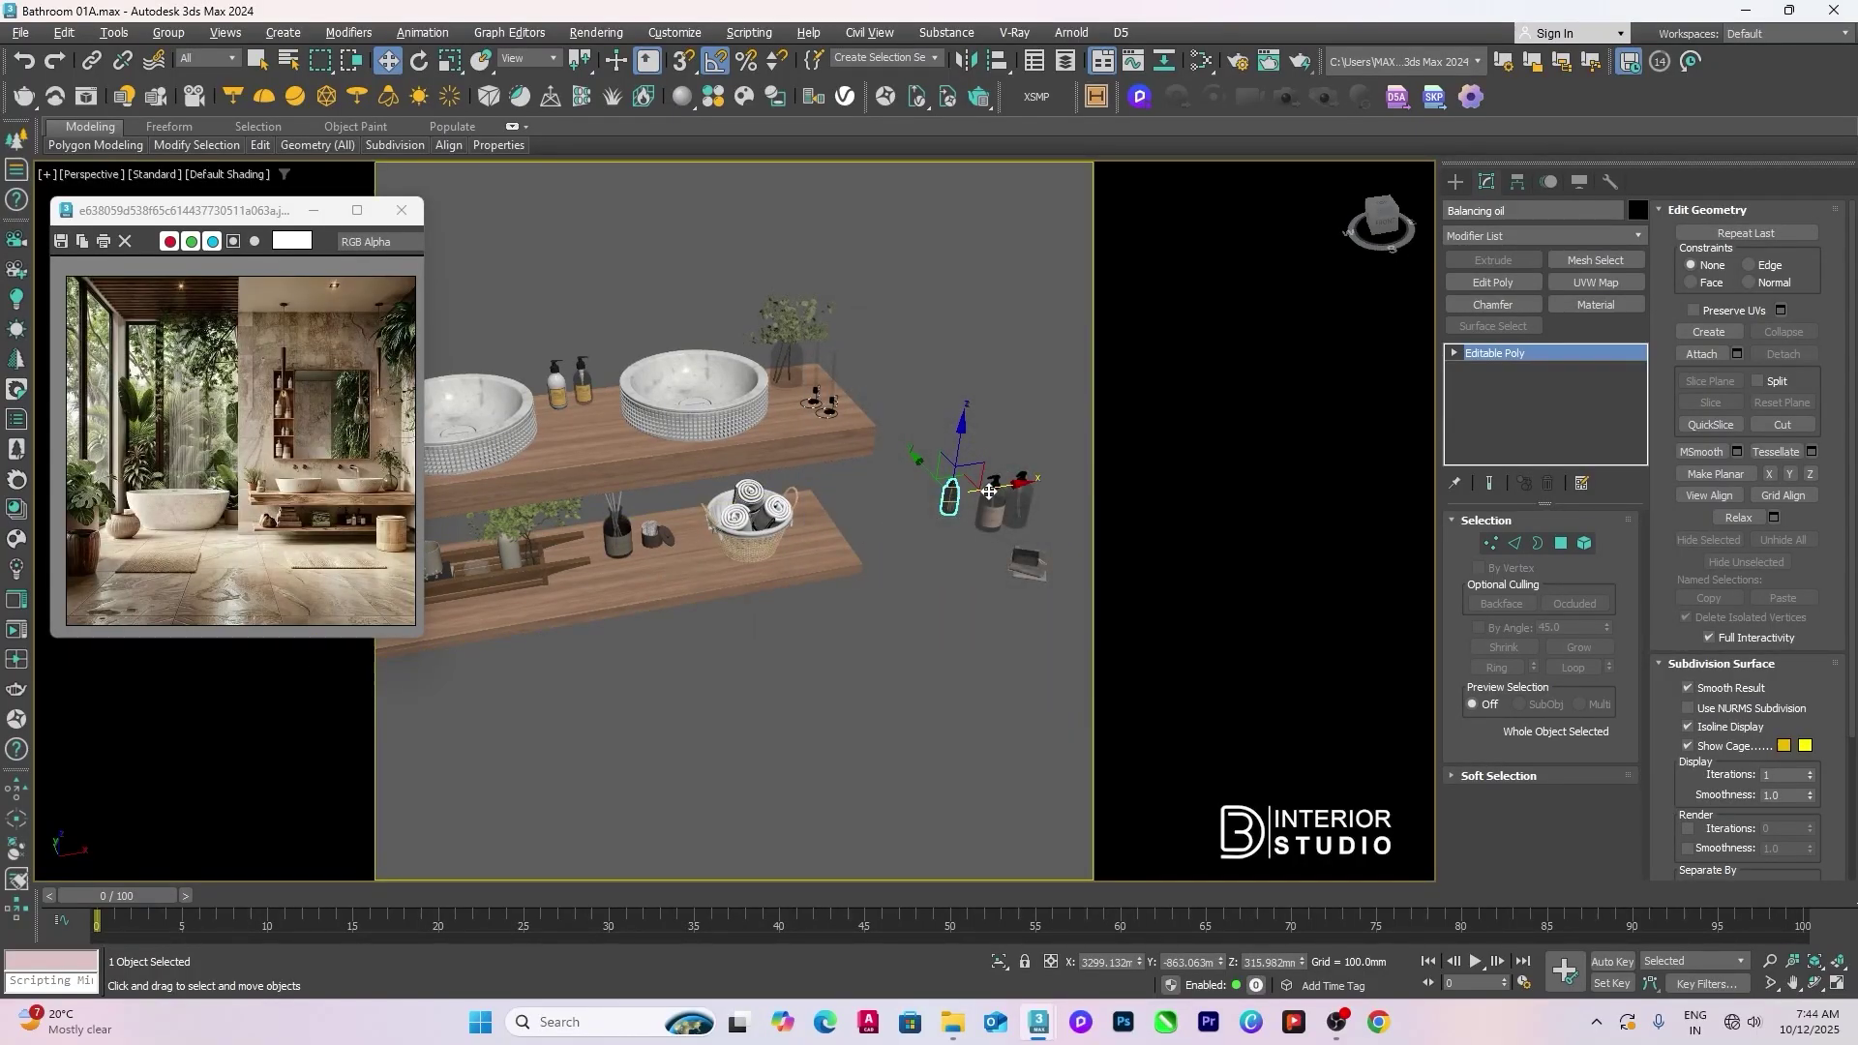
pyautogui.moveTo(988, 492); pyautogui.dragTo(734, 519)
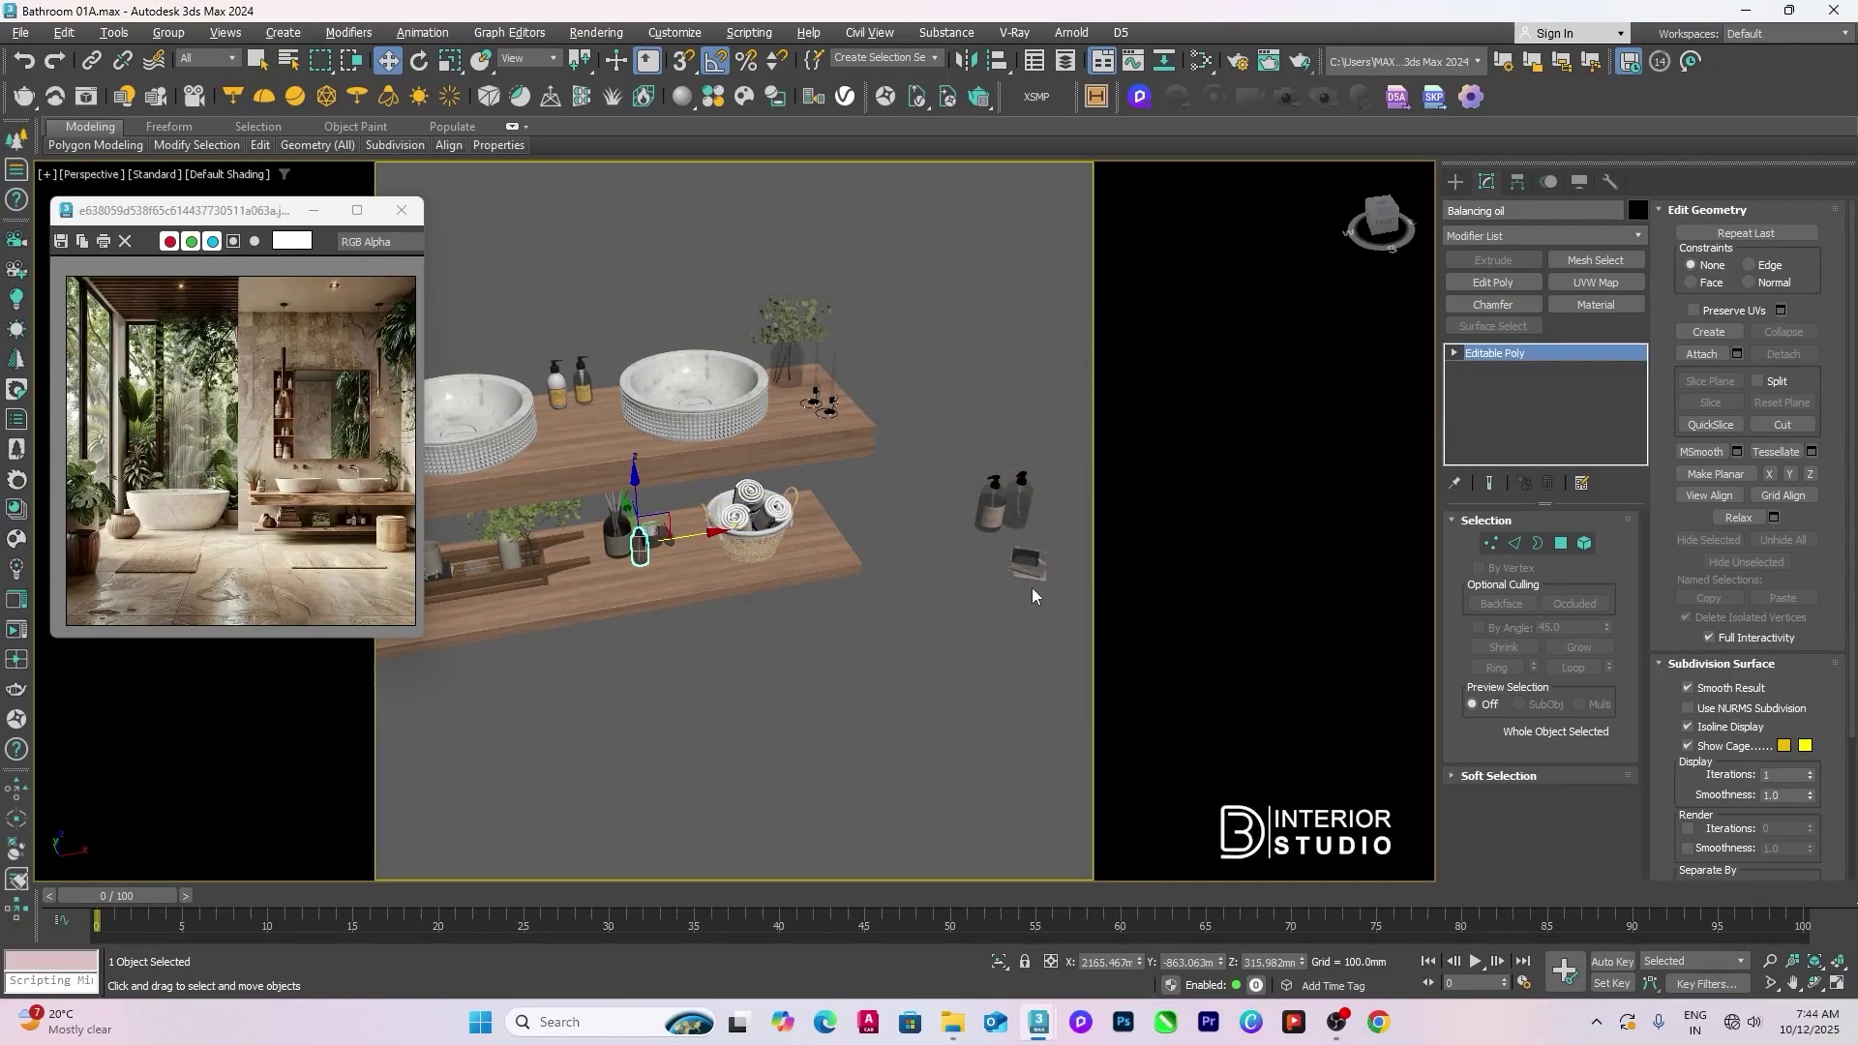
# Step: Group the three small stacked pieces in front of the loose pump bottles and move the group along X to about 2702 mm
pyautogui.moveTo(973, 546); pyautogui.dragTo(925, 556)
pyautogui.scroll(4, 1047, 561)
pyautogui.scroll(-3, 925, 556)
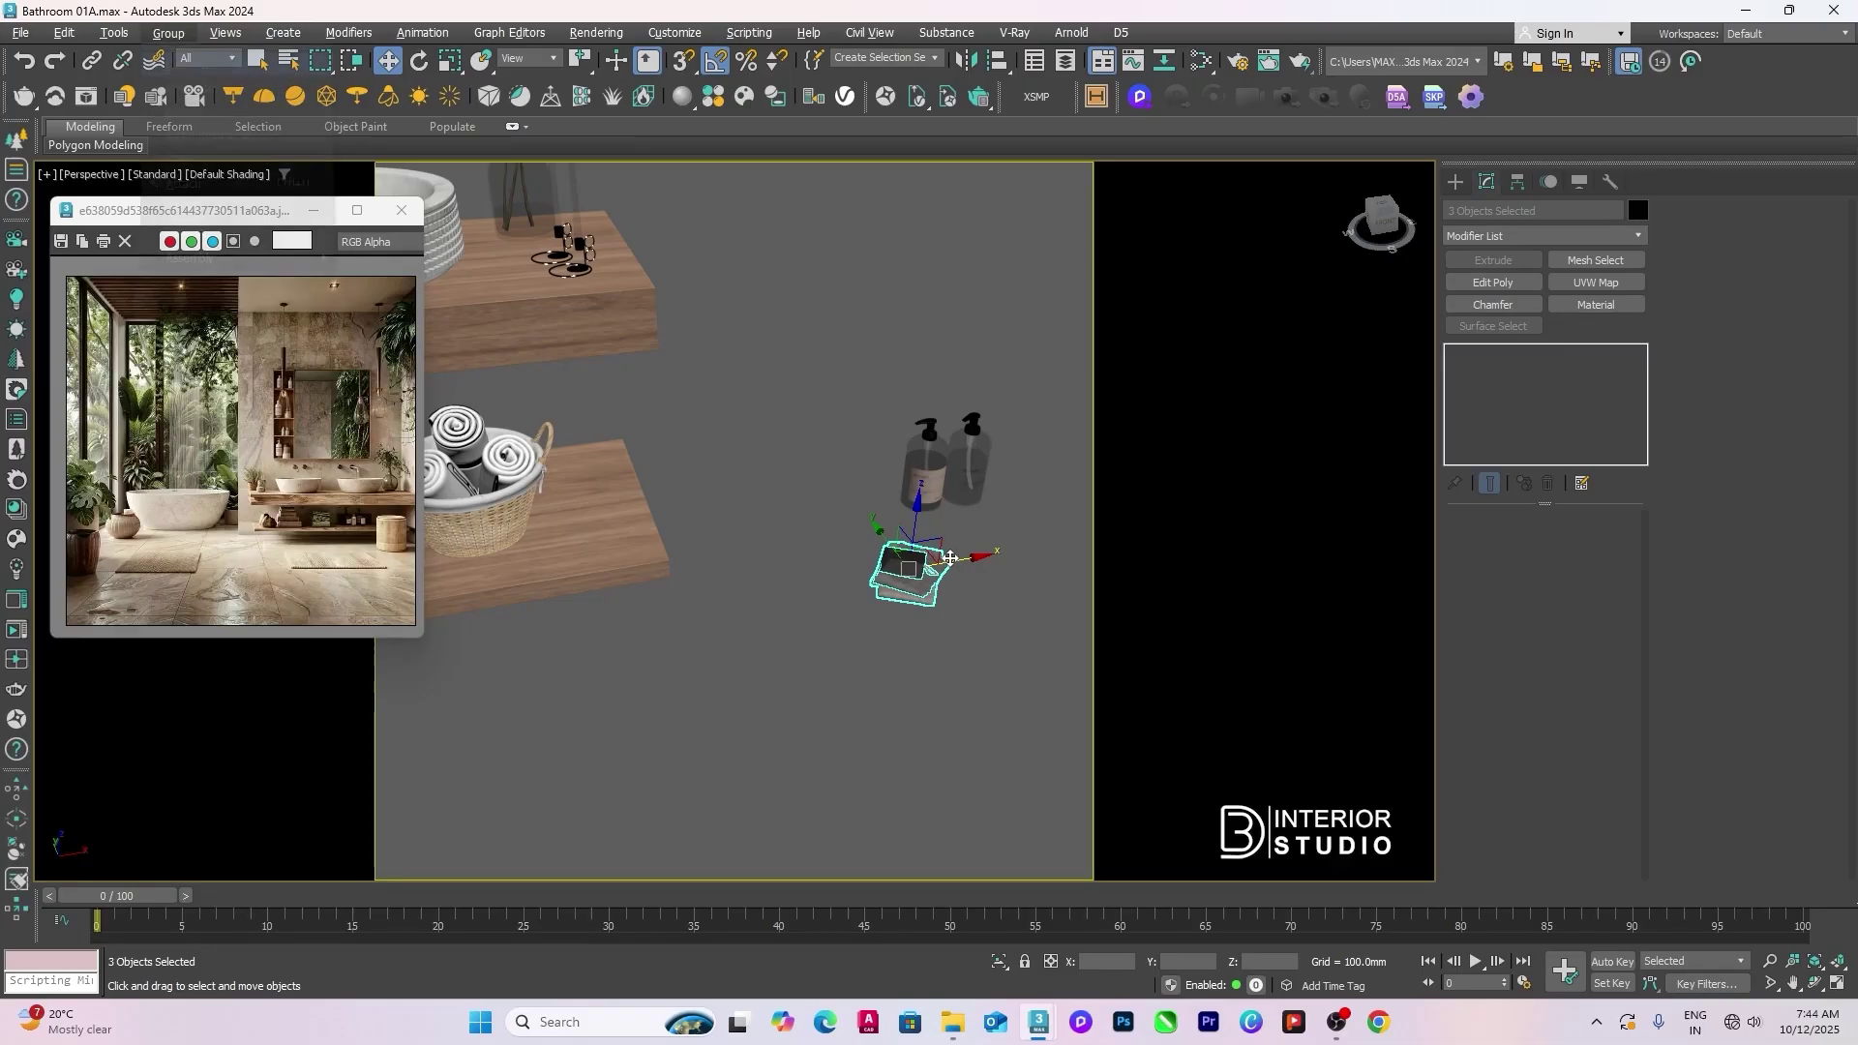
pyautogui.hotkey('alt', 'g')
pyautogui.press('Return')
pyautogui.press('Return')
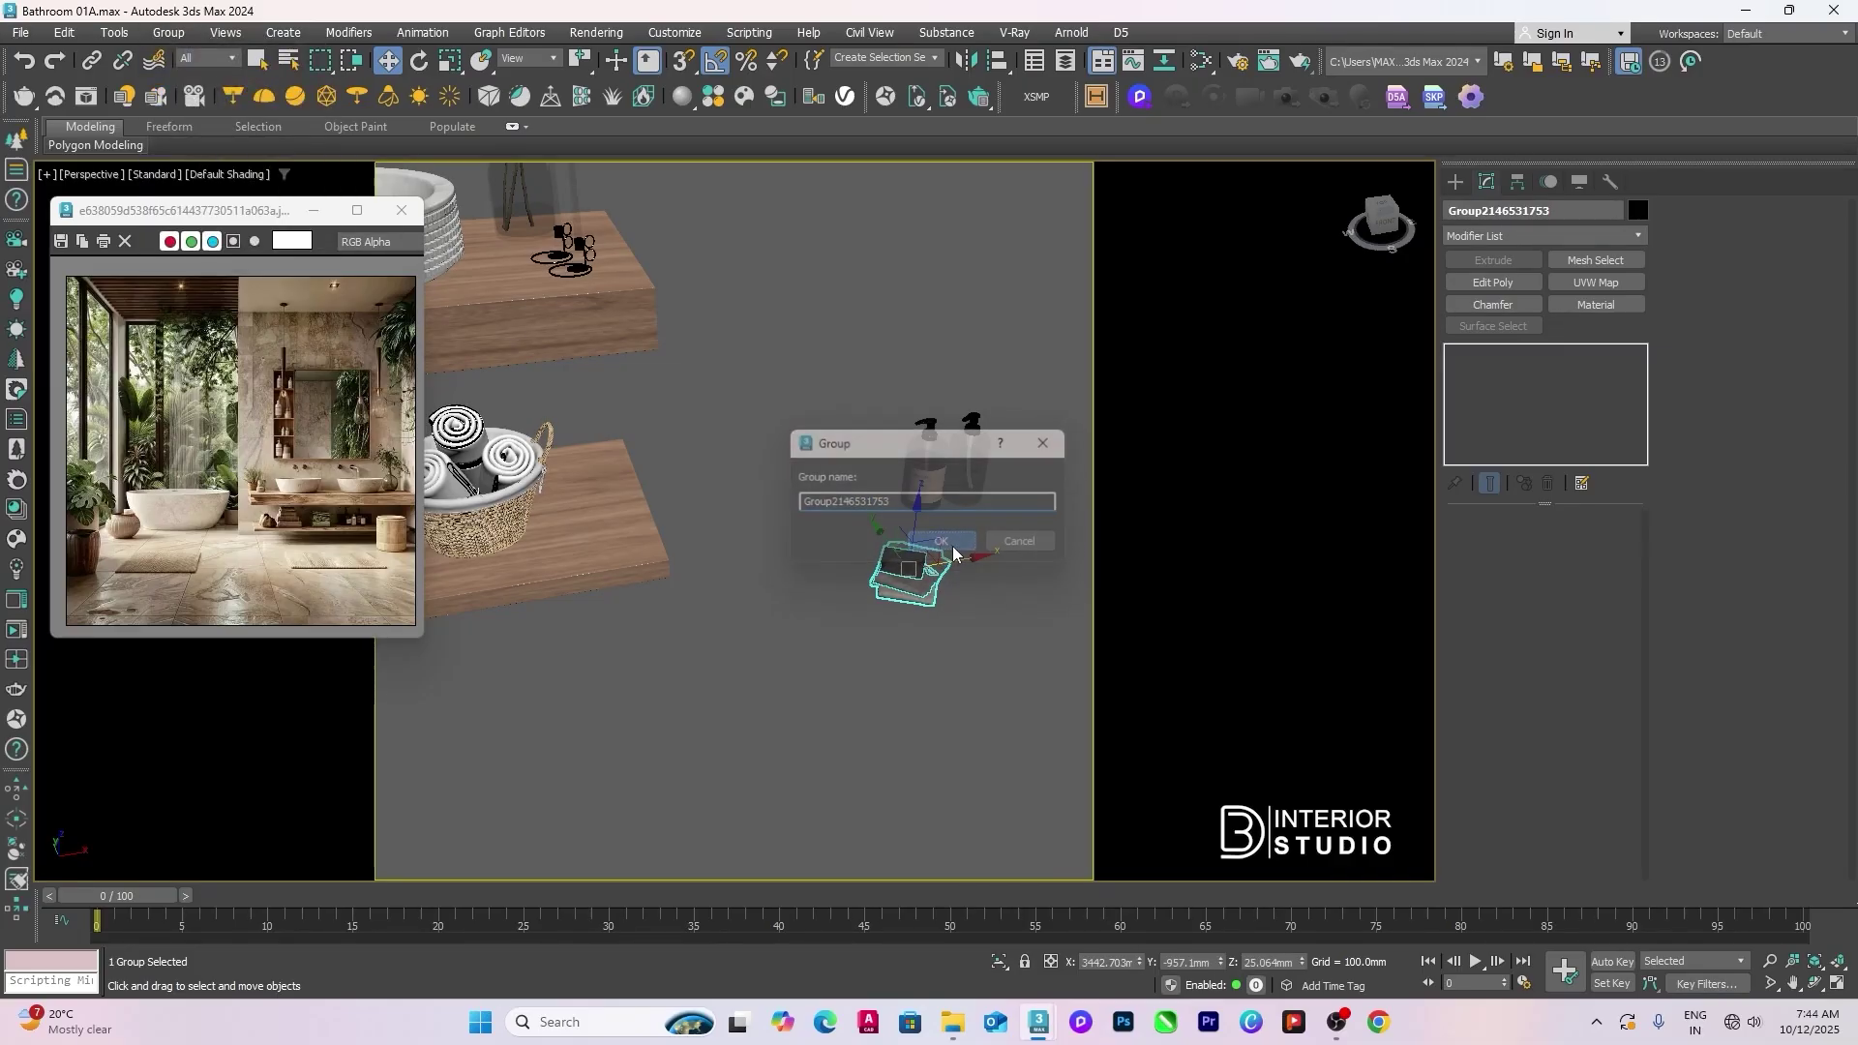
pyautogui.moveTo(951, 559); pyautogui.dragTo(616, 622)
pyautogui.moveTo(617, 622); pyautogui.dragTo(987, 629, button='middle')
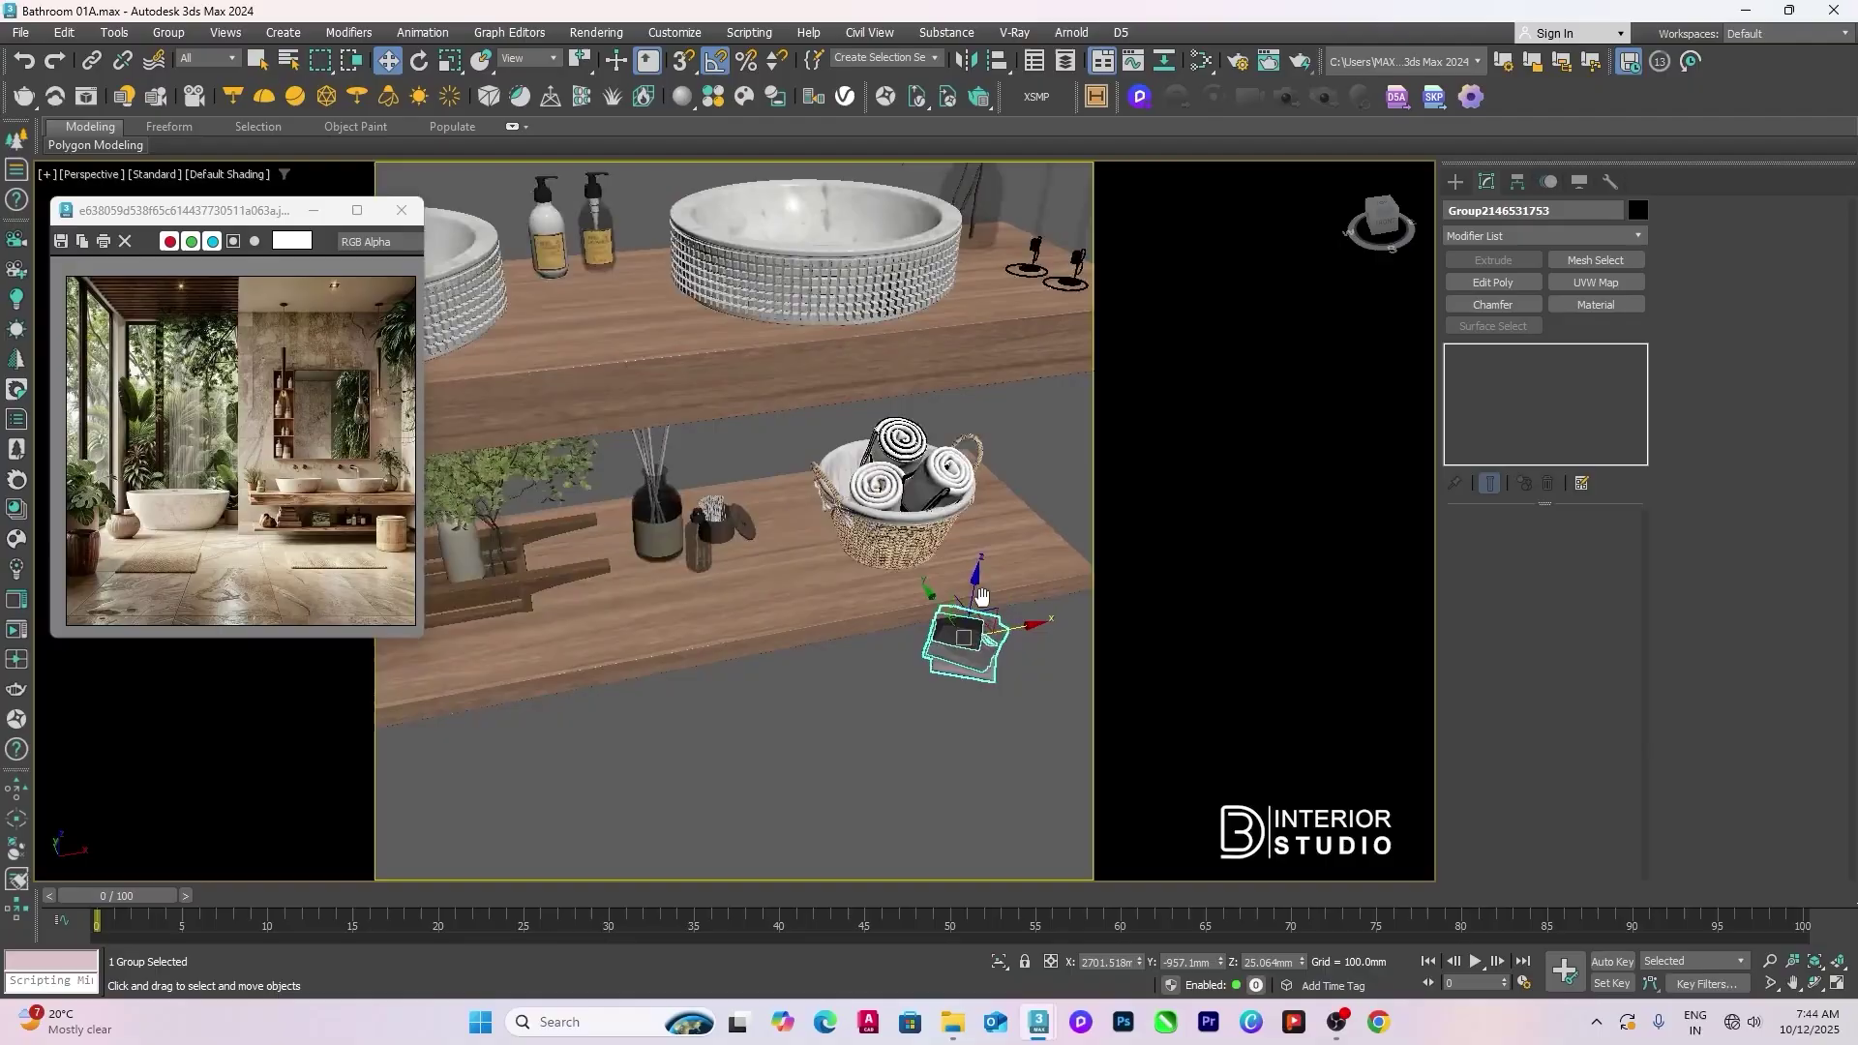
# Step: Move the small stacked-piece group along Y to about -721 mm and align its Z minimum to the lower shelf's maximum
pyautogui.moveTo(948, 613); pyautogui.dragTo(842, 578)
pyautogui.click(842, 577)
pyautogui.click(988, 493)
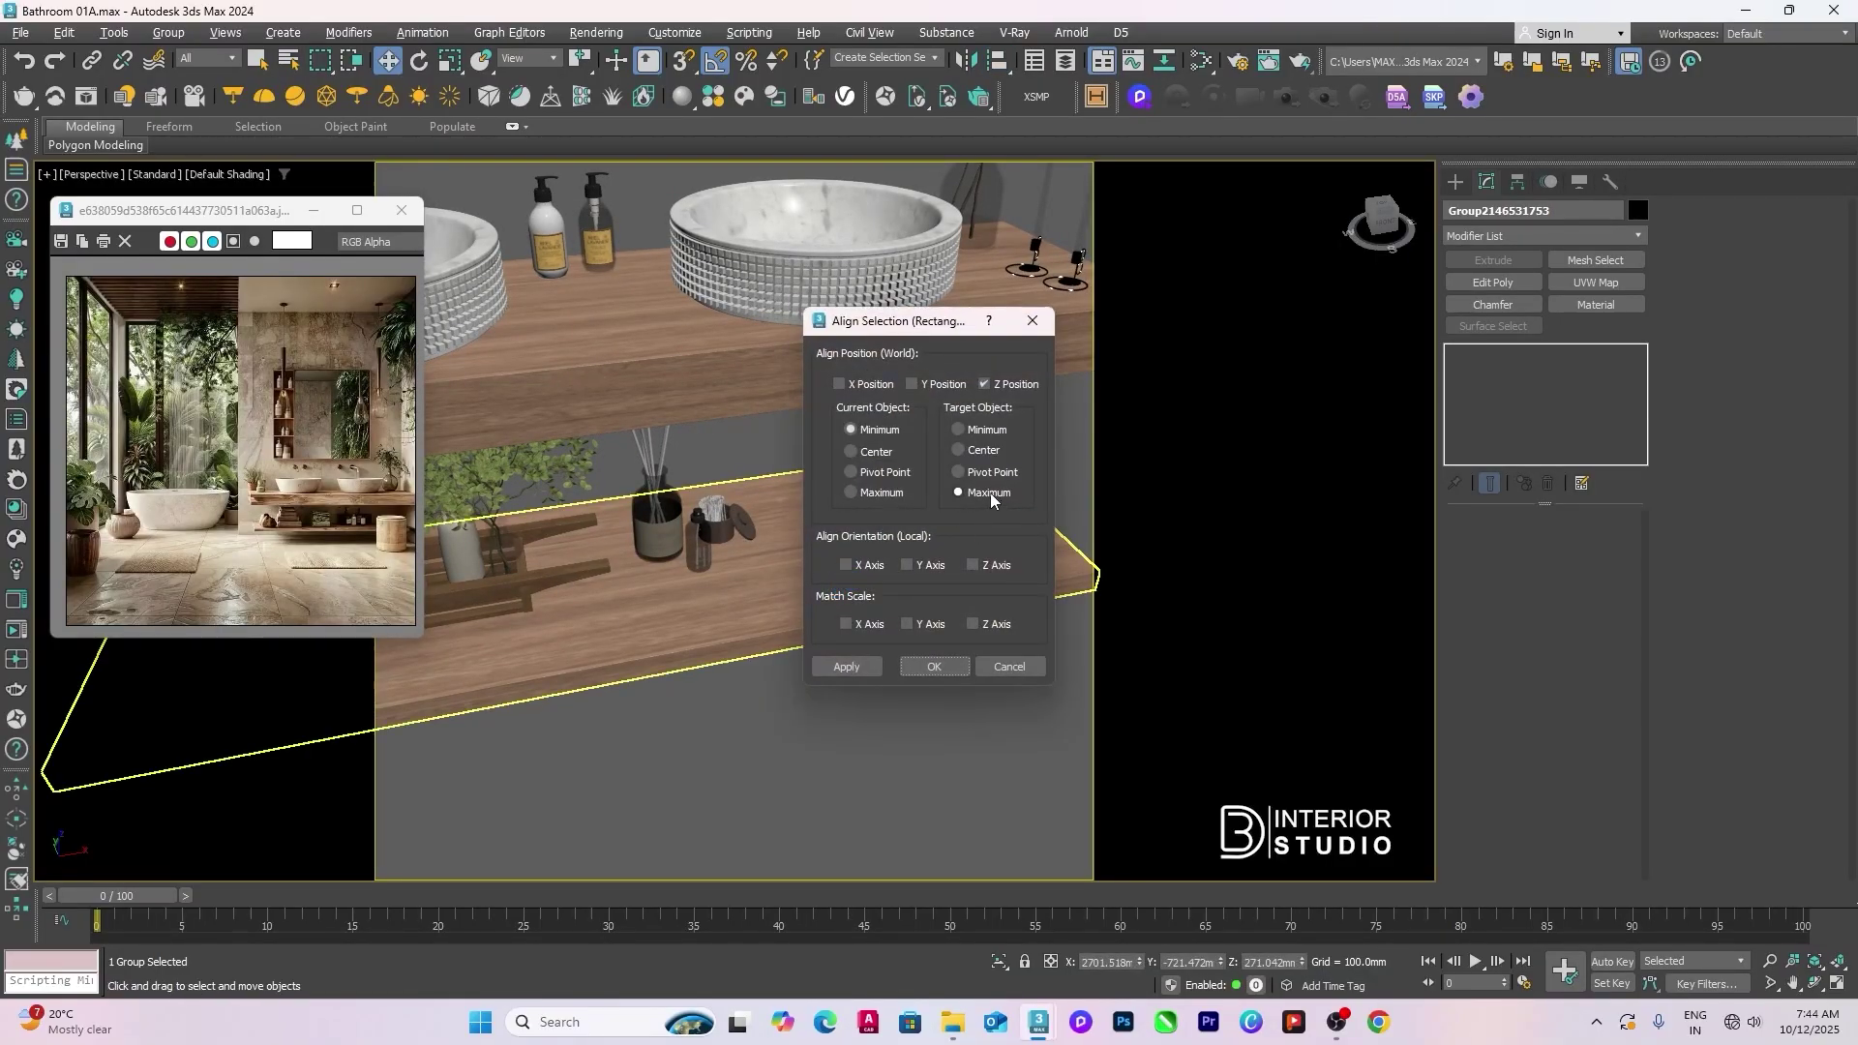
pyautogui.click(935, 667)
pyautogui.click(980, 693)
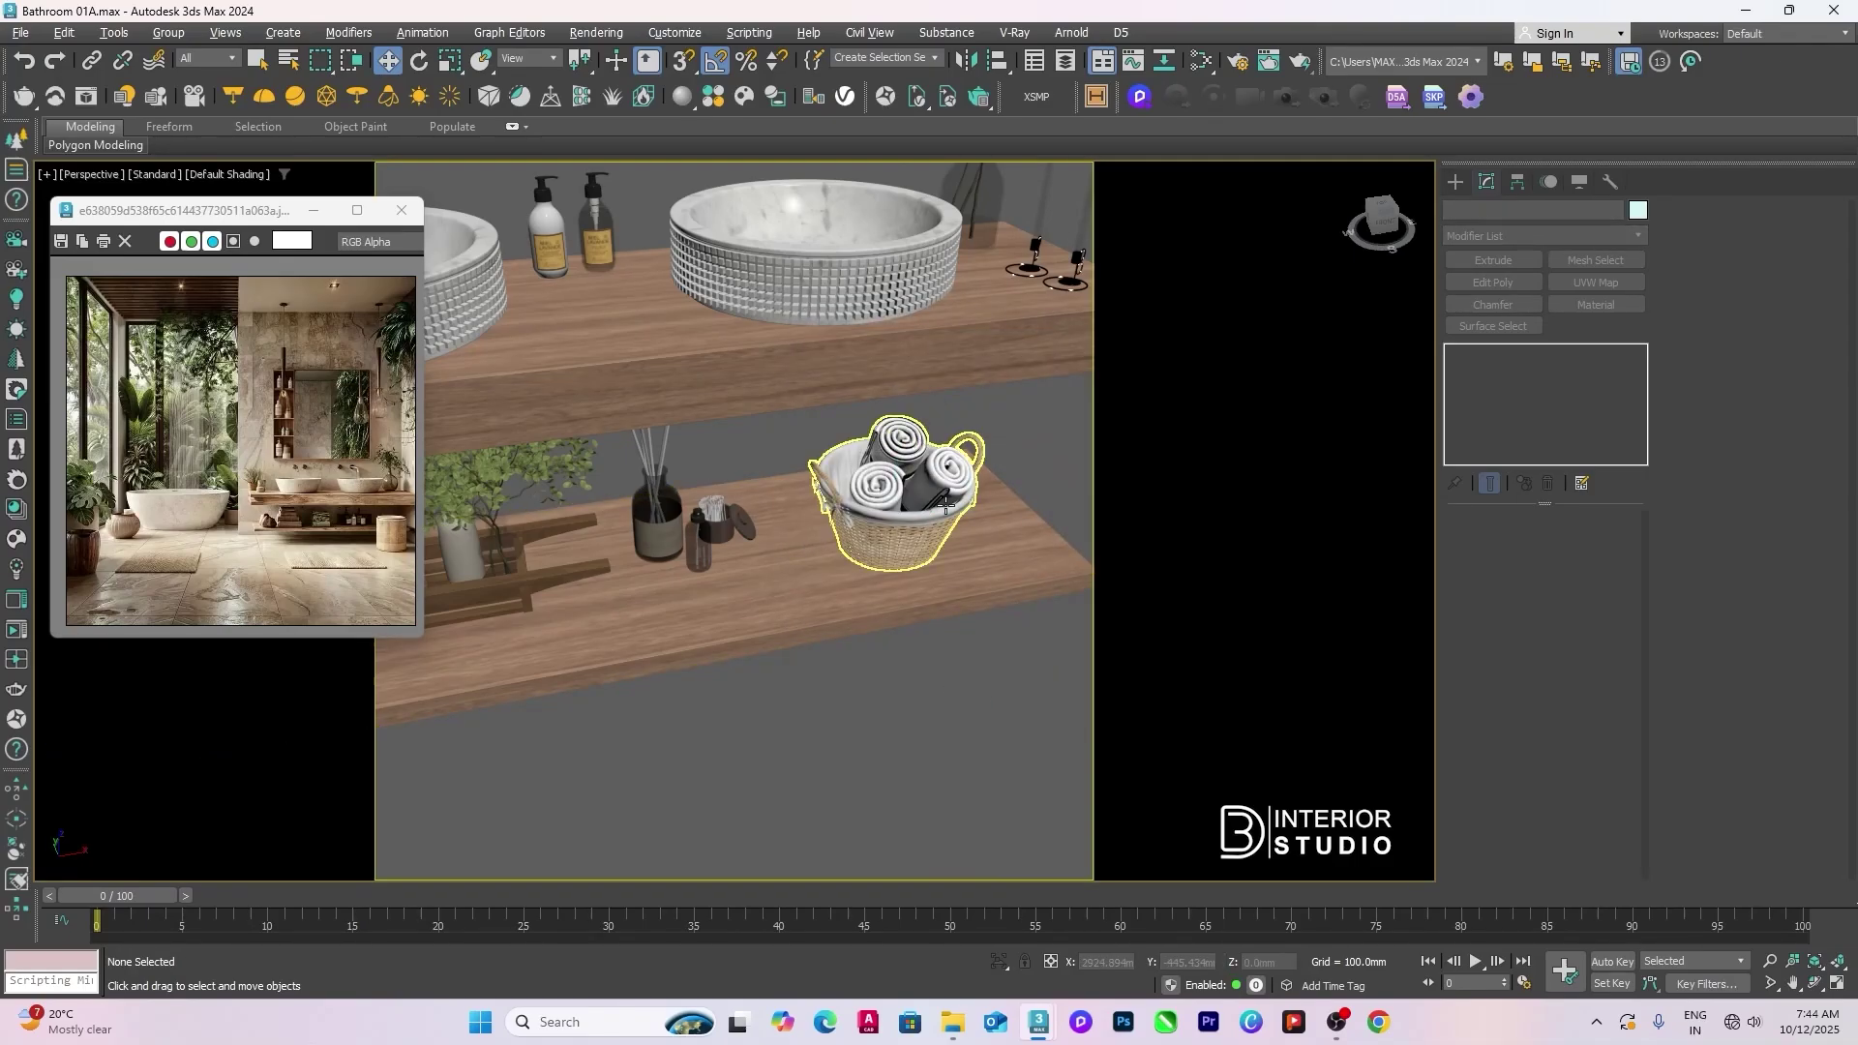
# Step: Move the stacked-piece group along X to about 2233 mm, between the reed diffuser and the towel basket
pyautogui.keyDown('alt'); pyautogui.moveTo(979, 566); pyautogui.dragTo(671, 530); pyautogui.keyUp('alt')
pyautogui.click(613, 517)
pyautogui.moveTo(613, 523); pyautogui.dragTo(885, 556, button='middle')
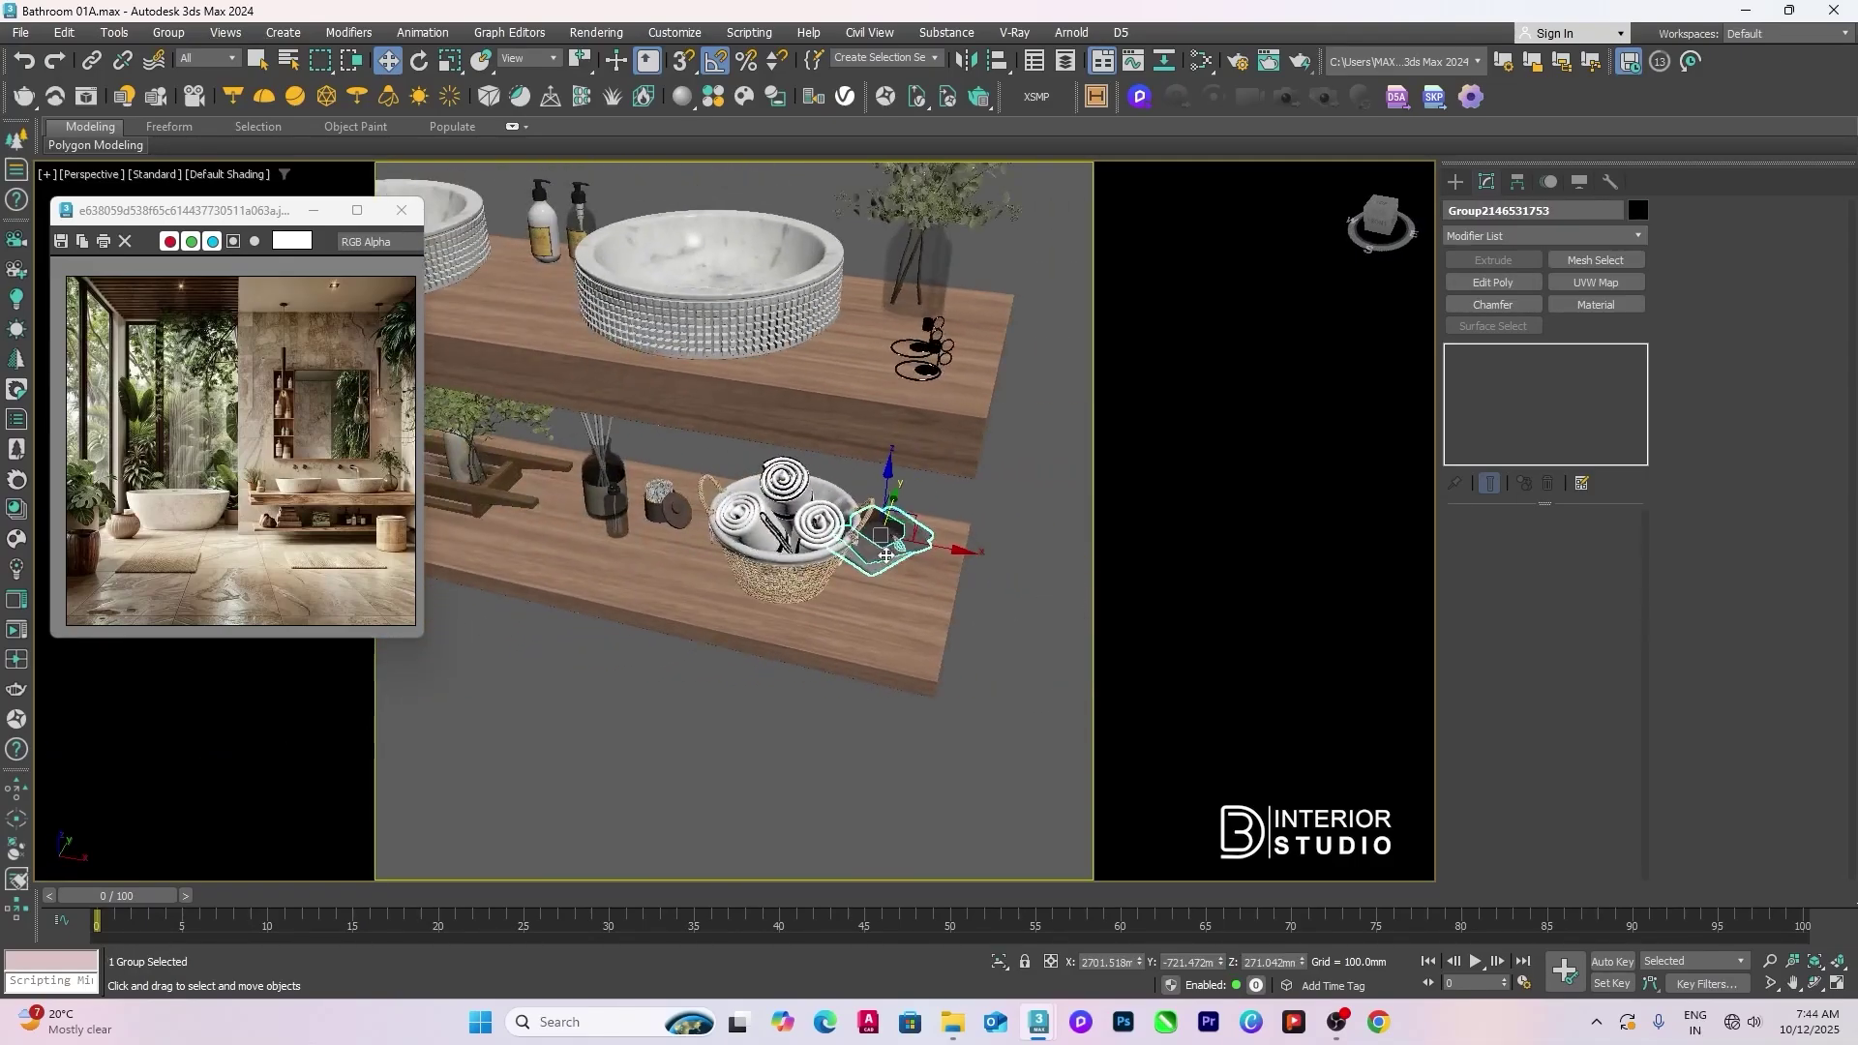
pyautogui.moveTo(927, 547); pyautogui.dragTo(673, 549)
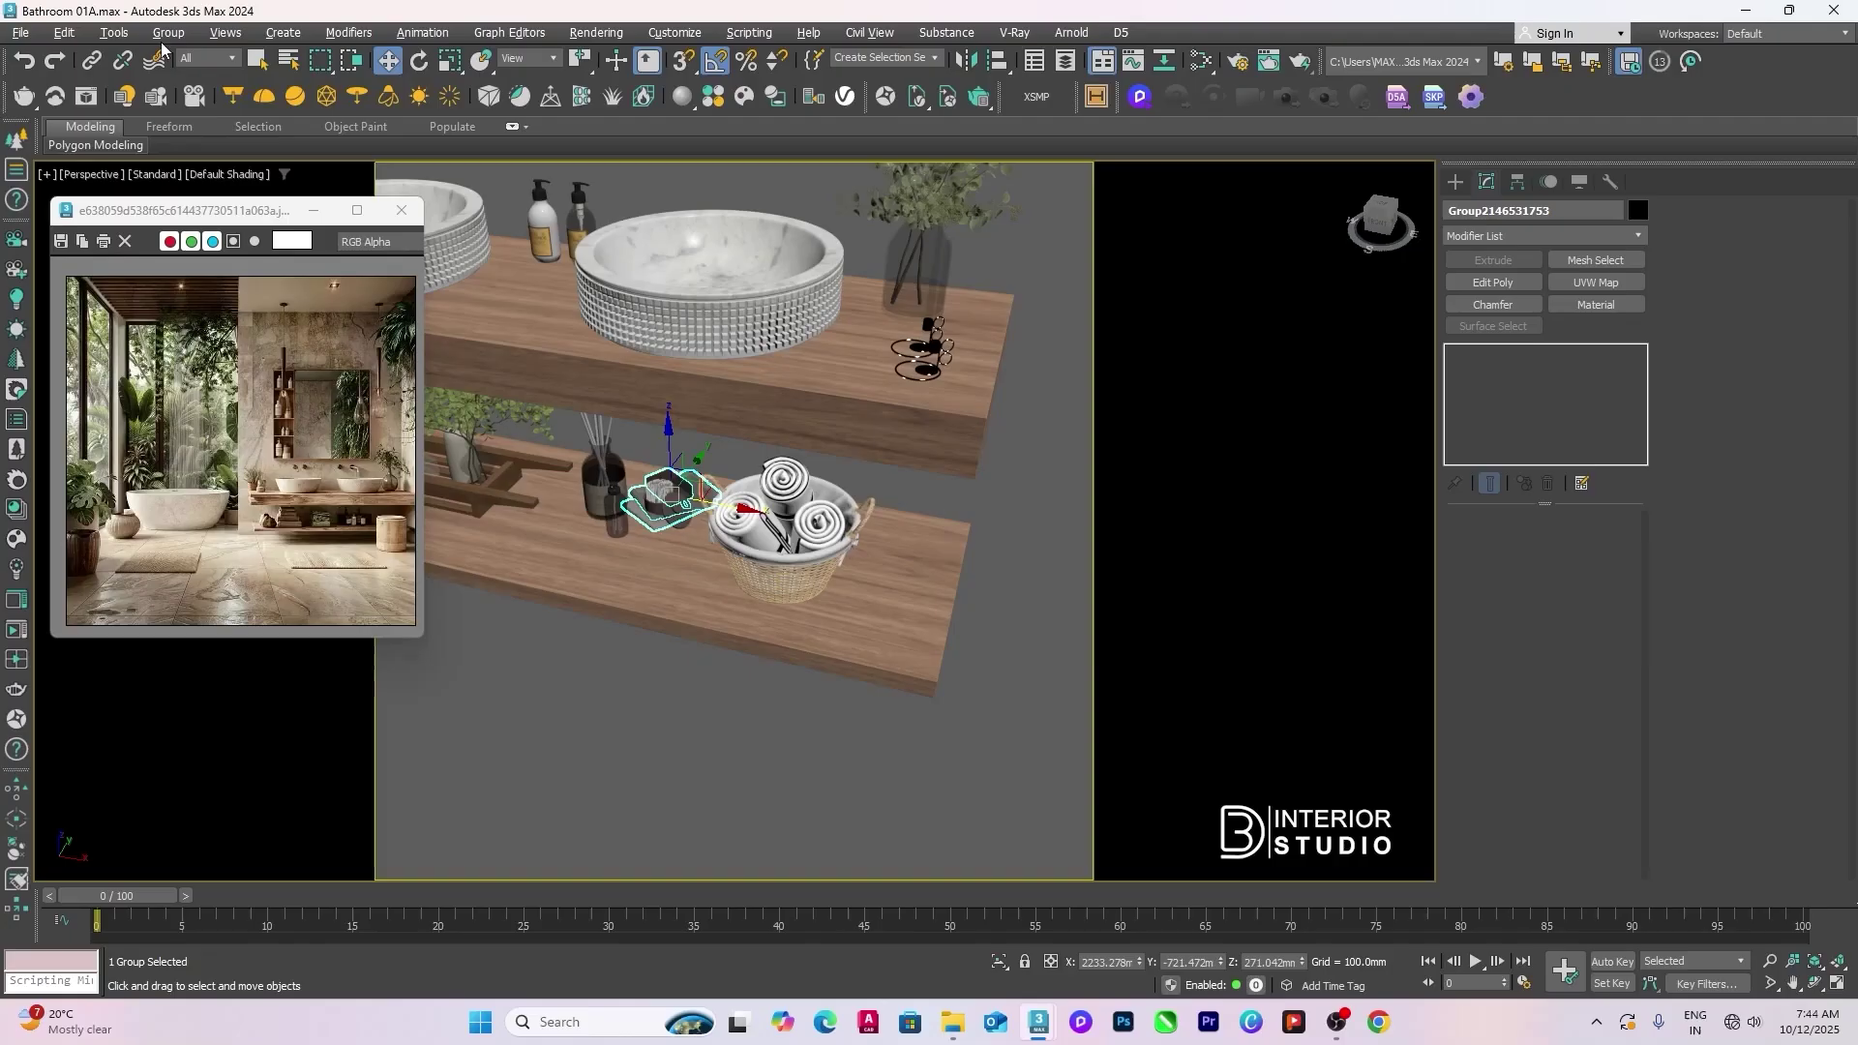
pyautogui.click(172, 33)
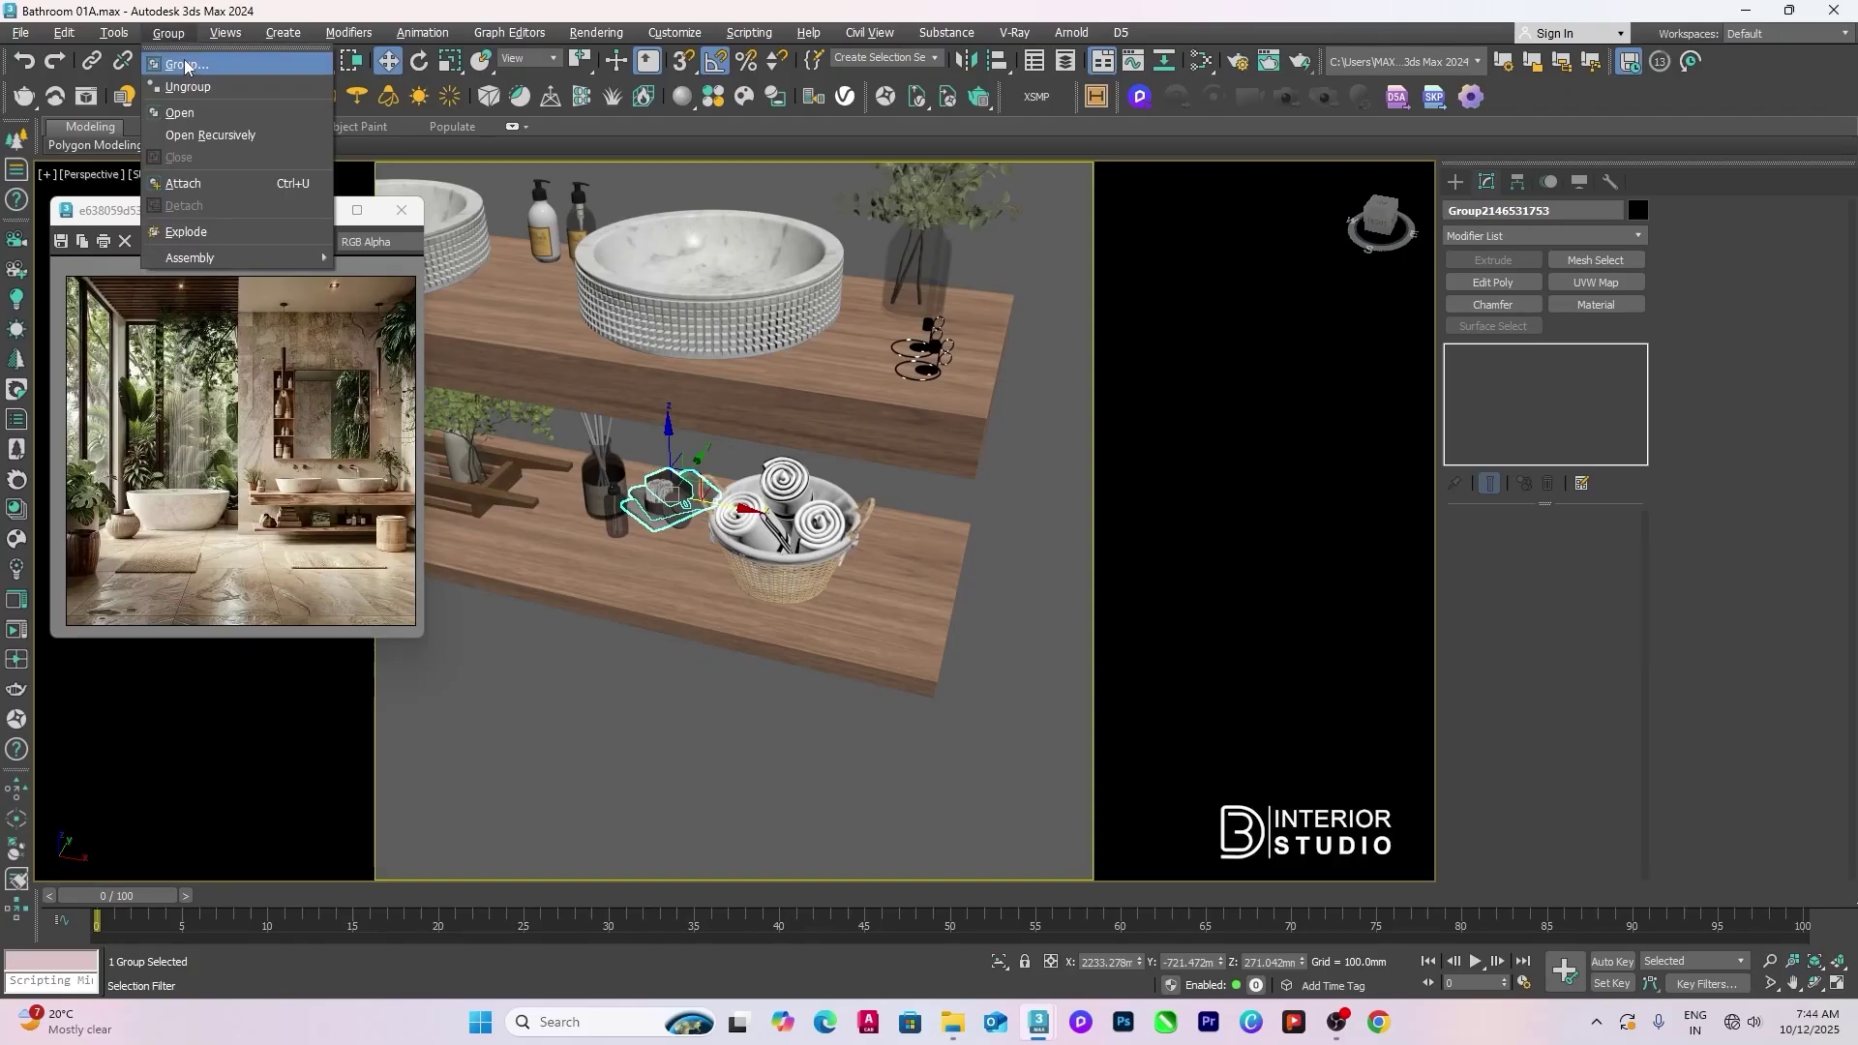
pyautogui.click(647, 656)
pyautogui.press('z')
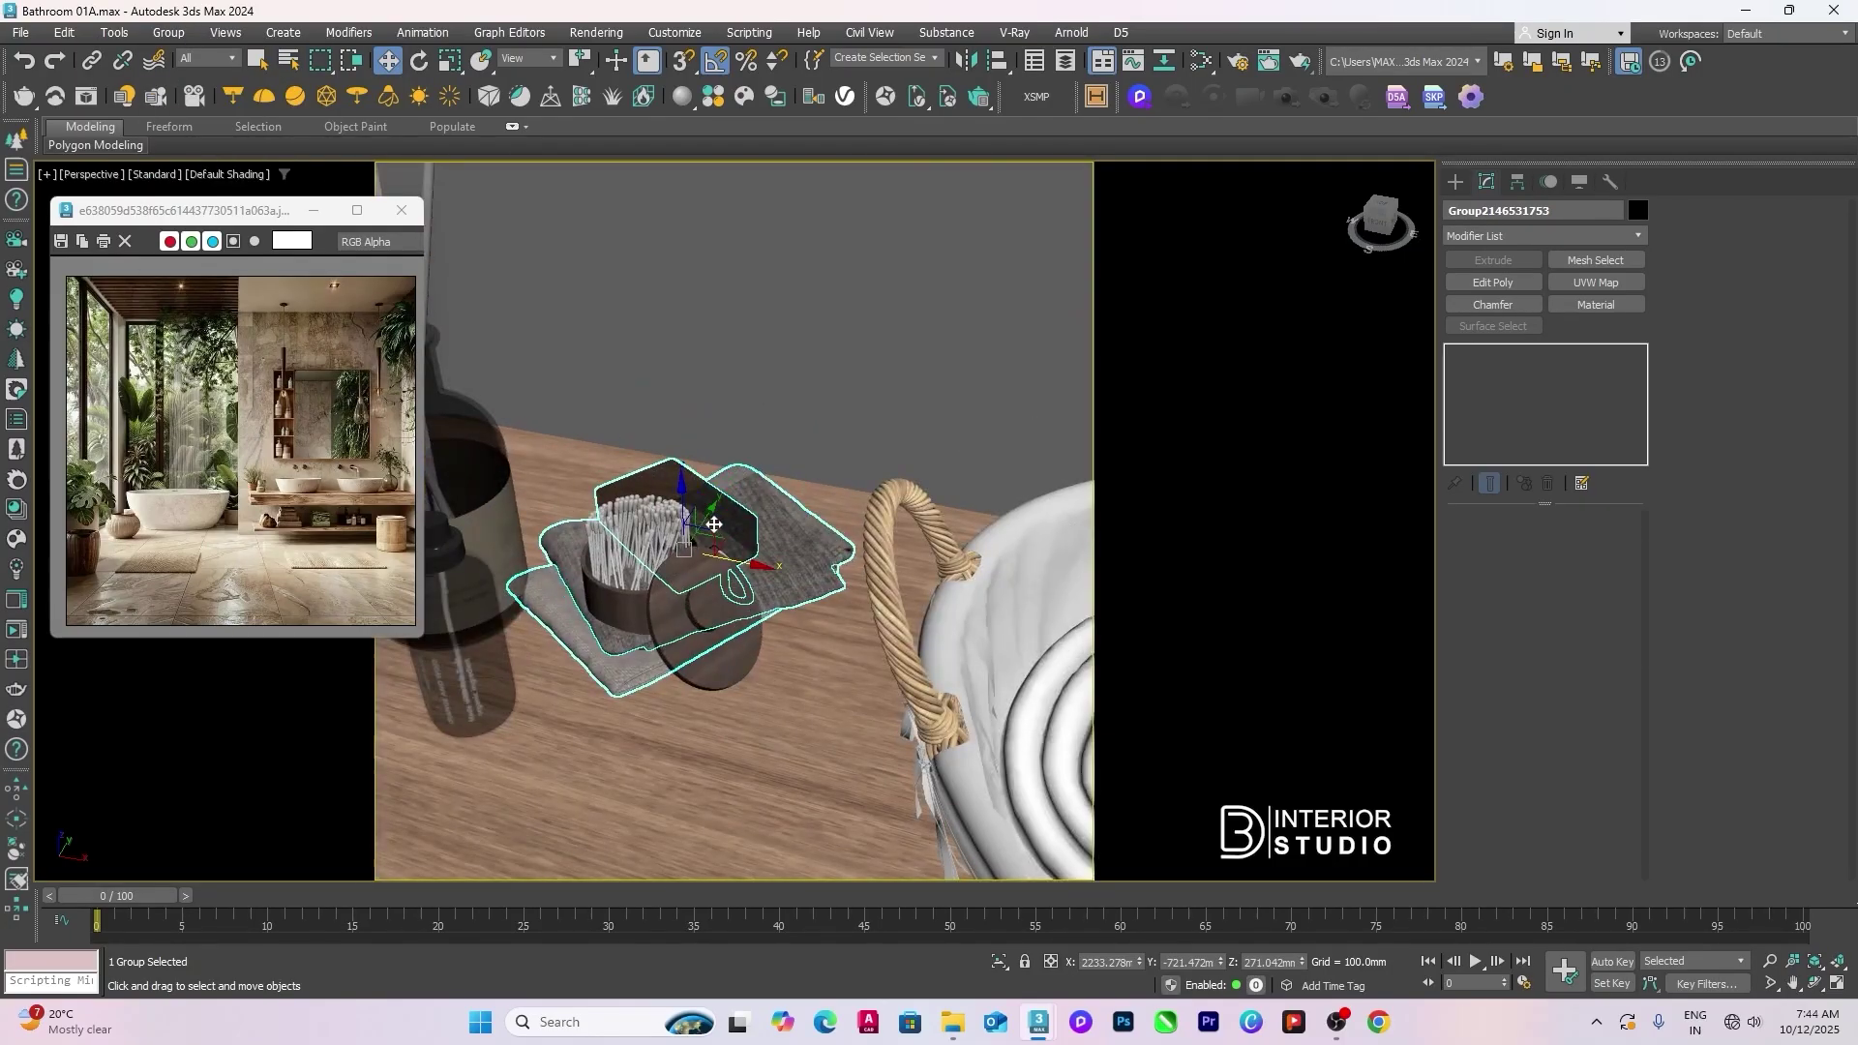
# Step: Reposition the stacked-piece group on the lower shelf, in front and to the left of the reed diffuser
pyautogui.scroll(-5, 772, 431)
pyautogui.keyDown('alt'); pyautogui.moveTo(772, 434); pyautogui.dragTo(770, 462, button='middle'); pyautogui.keyUp('alt')
pyautogui.moveTo(770, 463); pyautogui.dragTo(682, 567)
pyautogui.keyDown('alt'); pyautogui.moveTo(682, 566); pyautogui.dragTo(725, 551, button='middle'); pyautogui.keyUp('alt')
pyautogui.moveTo(725, 550); pyautogui.dragTo(589, 579)
pyautogui.scroll(3, 605, 581)
pyautogui.keyDown('alt'); pyautogui.moveTo(605, 581); pyautogui.dragTo(629, 542, button='middle'); pyautogui.keyUp('alt')
pyautogui.scroll(3, 629, 543)
pyautogui.click(704, 499)
pyautogui.moveTo(718, 456); pyautogui.dragTo(765, 457)
# Step: Shift the reed diffuser toward the back of the shelf and place the Balancing oil bottle at about X 2190, Y -863 mm
pyautogui.click(629, 432)
pyautogui.keyDown('alt'); pyautogui.moveTo(668, 438); pyautogui.dragTo(679, 521, button='middle'); pyautogui.keyUp('alt')
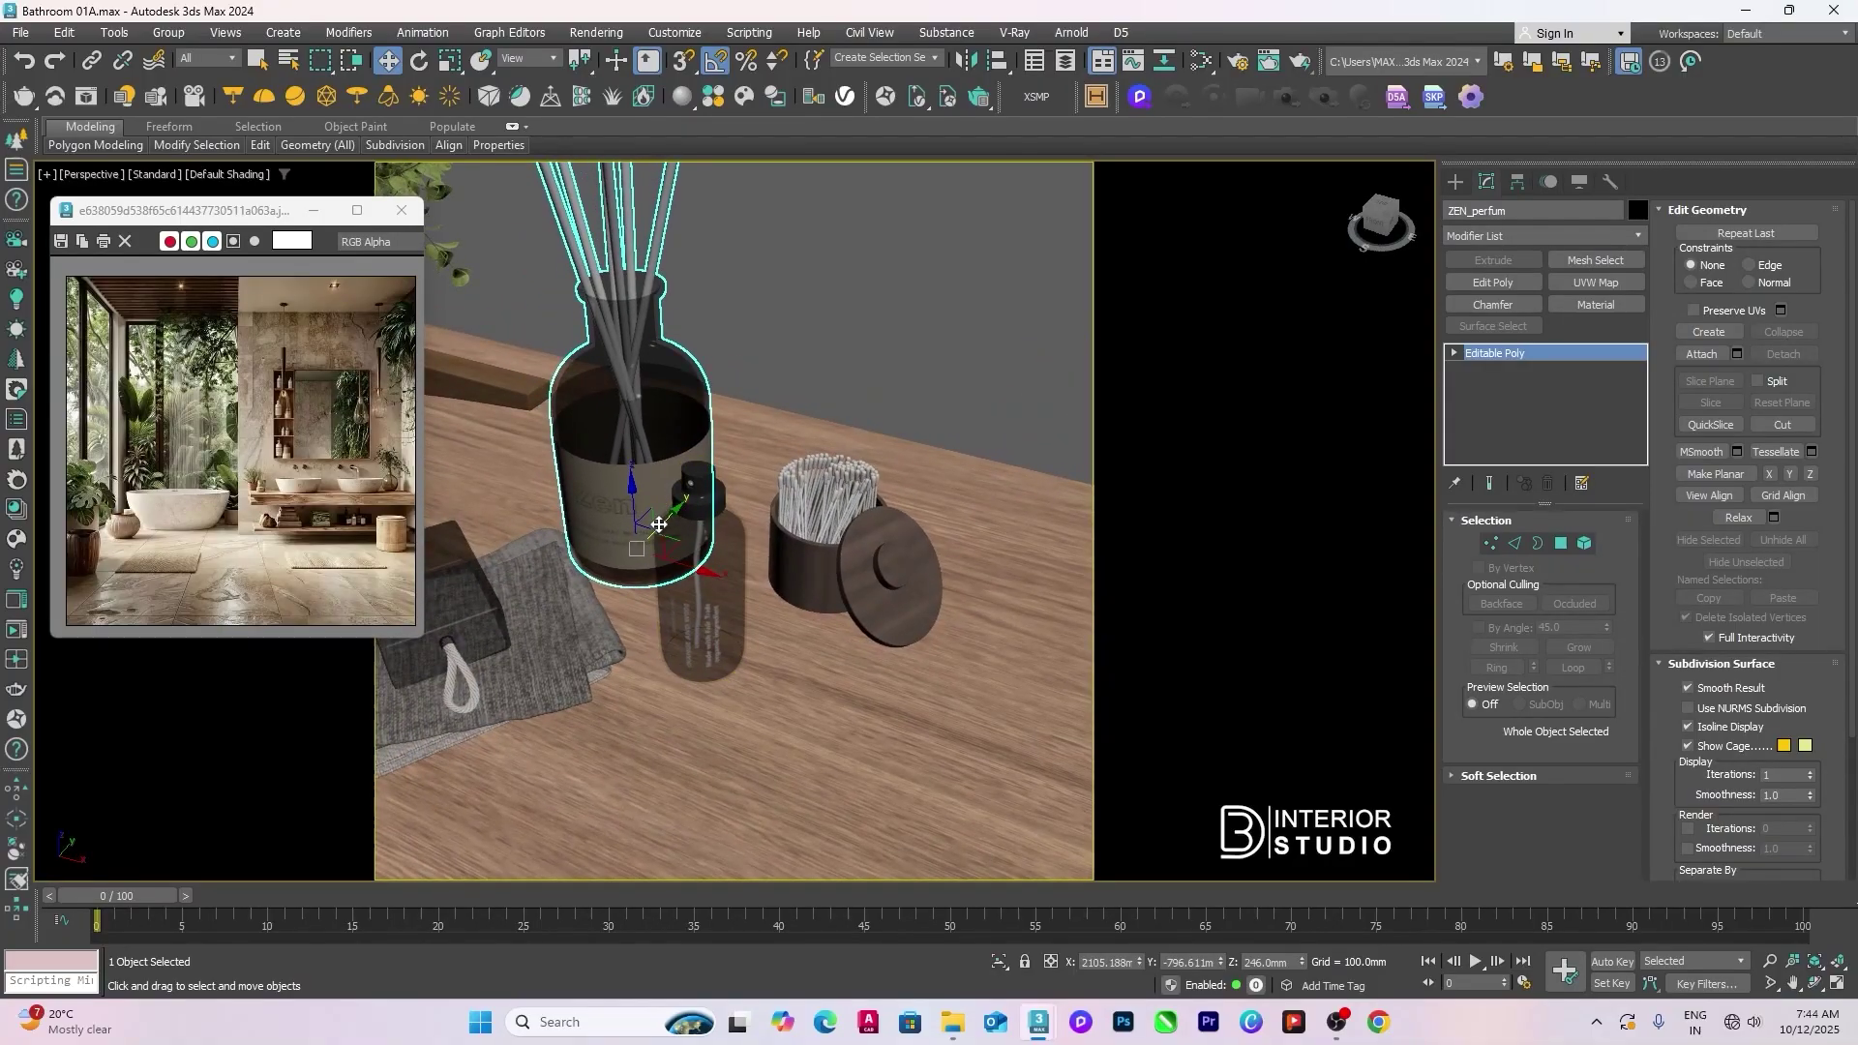
pyautogui.moveTo(659, 525); pyautogui.dragTo(726, 478)
pyautogui.click(698, 561)
pyautogui.keyDown('alt'); pyautogui.moveTo(699, 561); pyautogui.dragTo(732, 574, button='middle'); pyautogui.keyUp('alt')
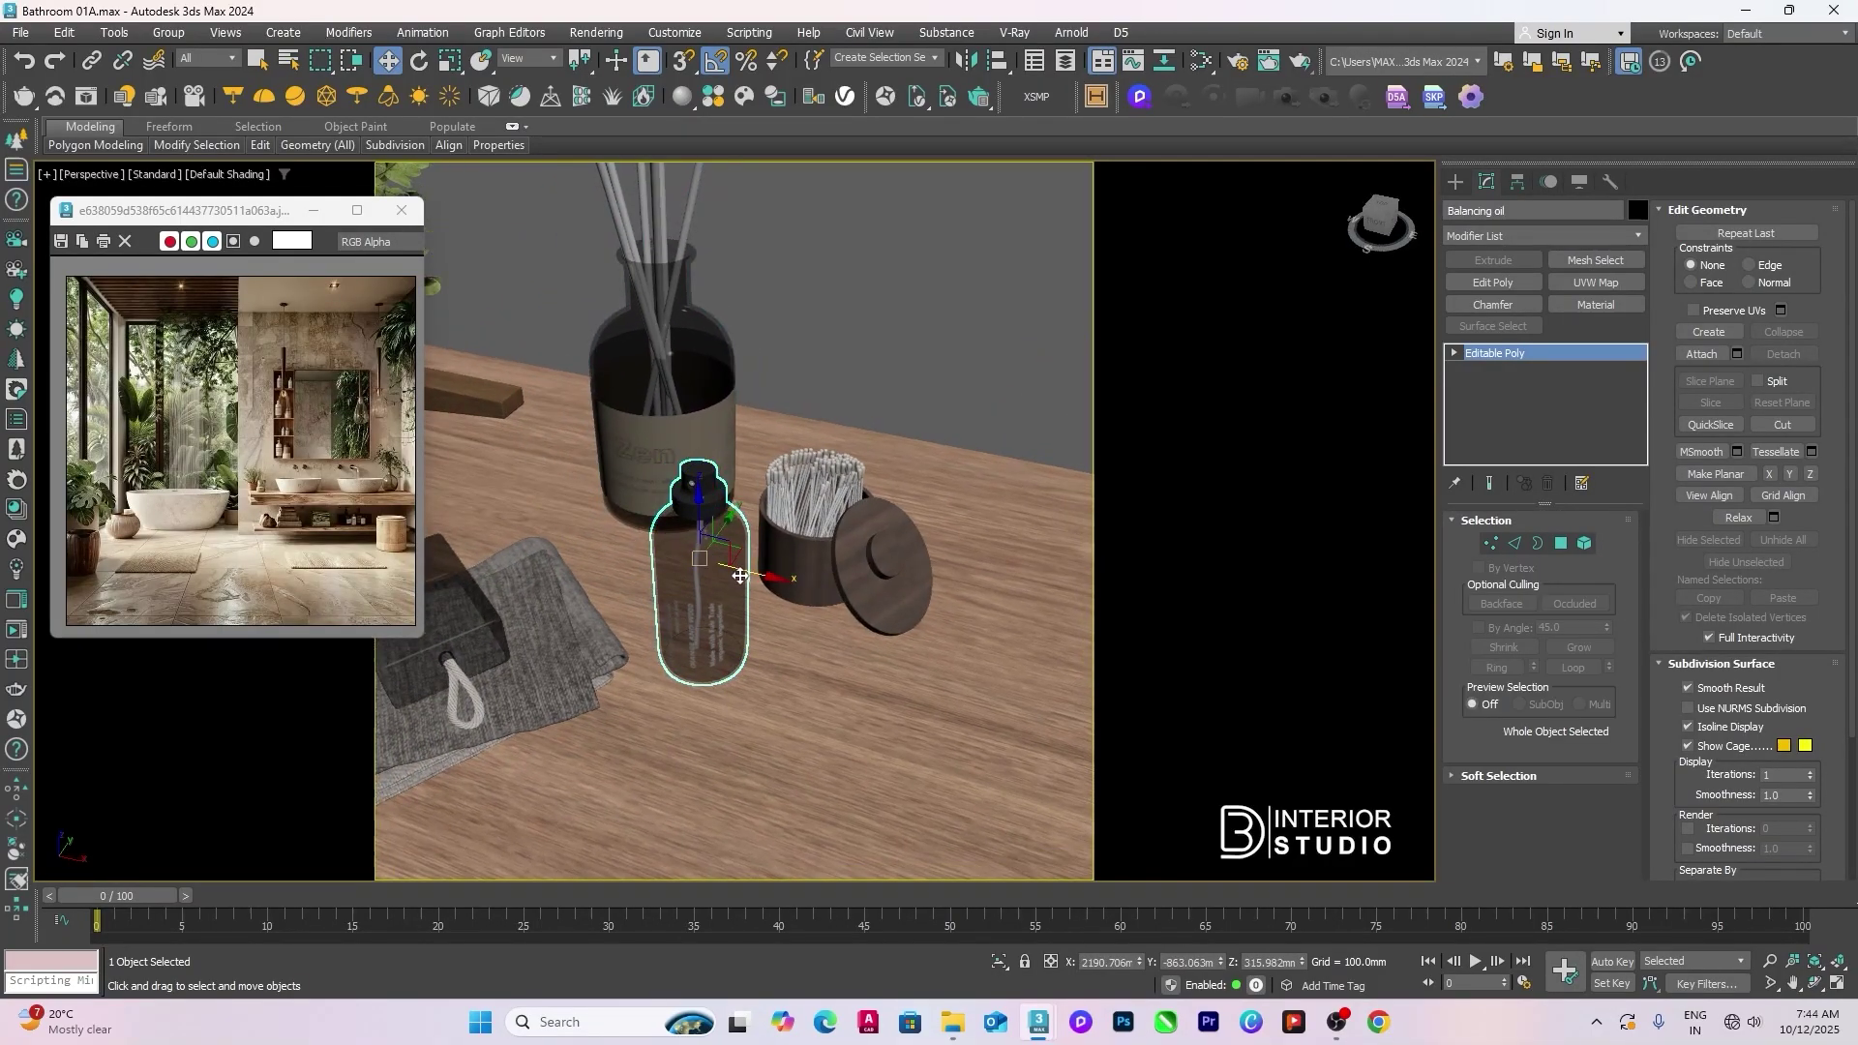
pyautogui.moveTo(741, 576); pyautogui.dragTo(753, 579)
# Step: Move the Wooden Box about 48 mm back along Y and shift the Balancing oil bottle in front of it
pyautogui.click(856, 531)
pyautogui.moveTo(855, 530); pyautogui.dragTo(811, 541, button='middle')
pyautogui.moveTo(805, 542); pyautogui.dragTo(832, 508)
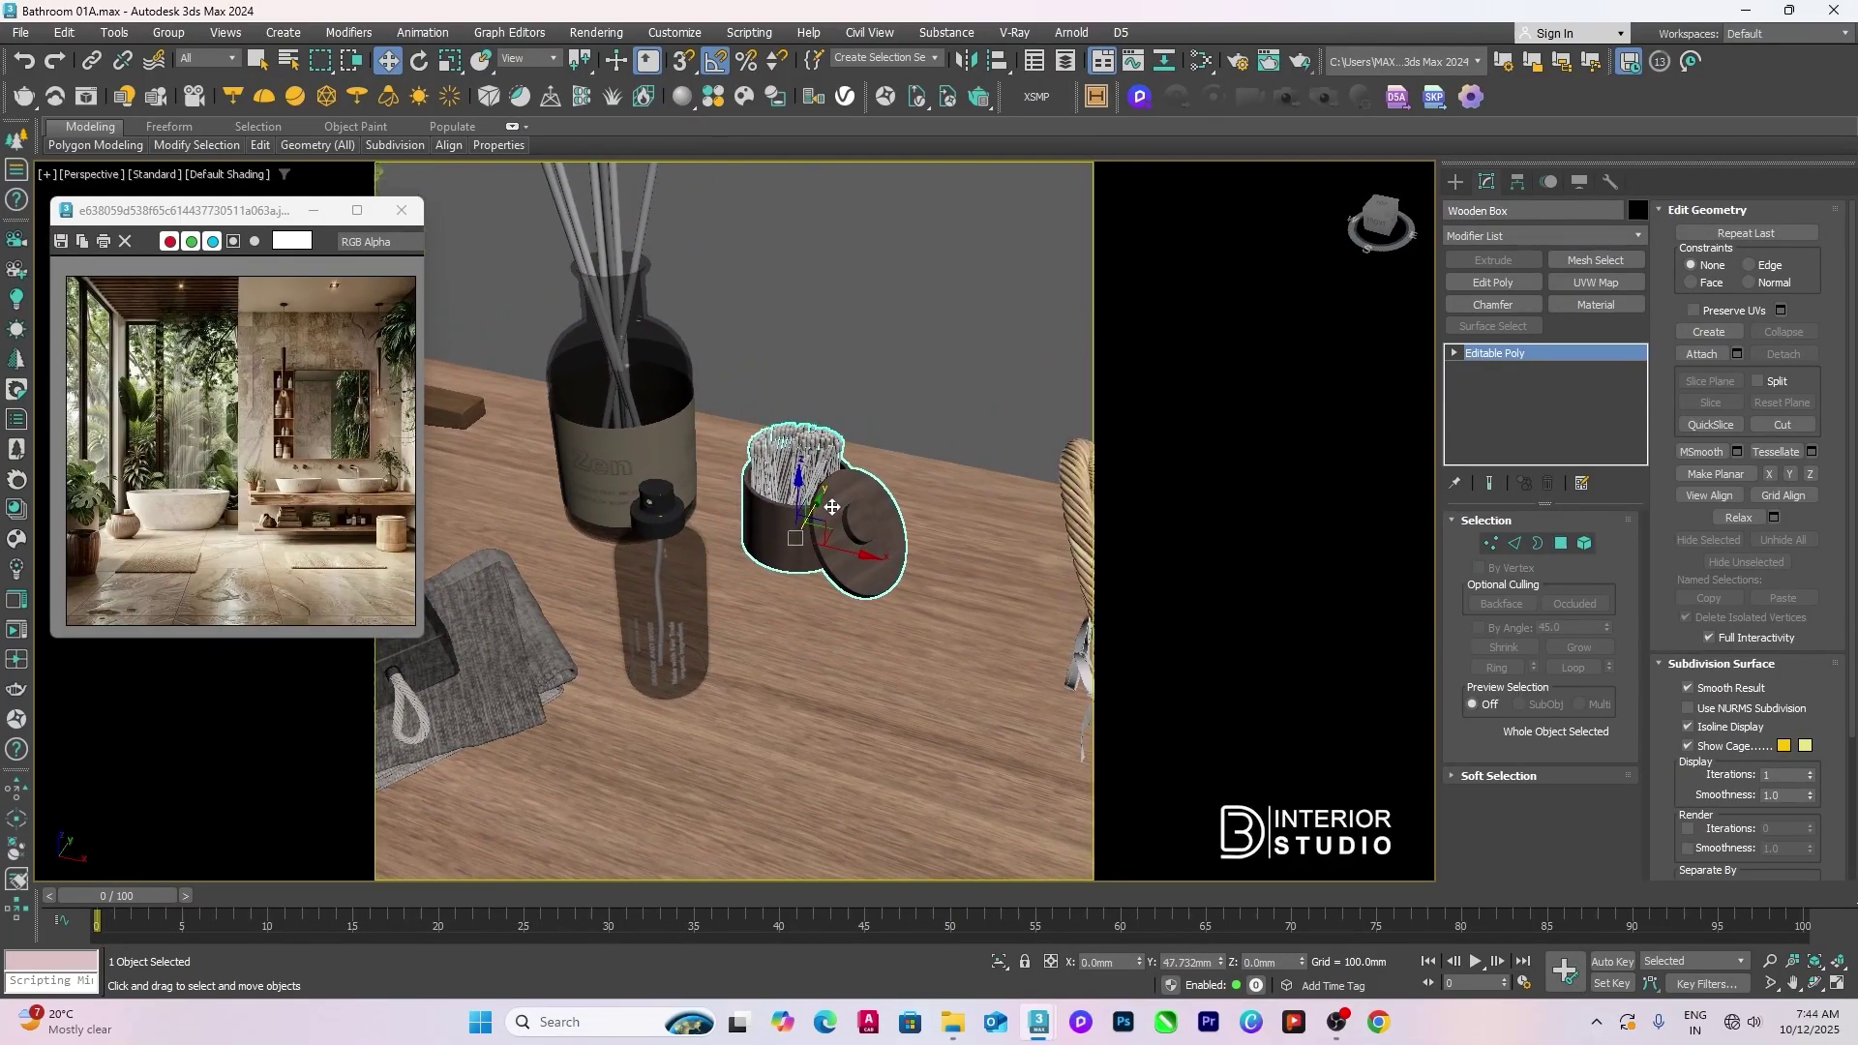
pyautogui.moveTo(662, 600); pyautogui.dragTo(741, 553)
pyautogui.moveTo(571, 602); pyautogui.dragTo(803, 525, button='middle')
# Step: Place the stacked-piece group in front of the reed diffuser at about X 2075, Y -889 mm
pyautogui.click(683, 597)
pyautogui.moveTo(631, 545); pyautogui.dragTo(688, 547)
pyautogui.scroll(-6, 688, 546)
pyautogui.keyDown('alt'); pyautogui.moveTo(689, 546); pyautogui.dragTo(699, 474, button='middle'); pyautogui.keyUp('alt')
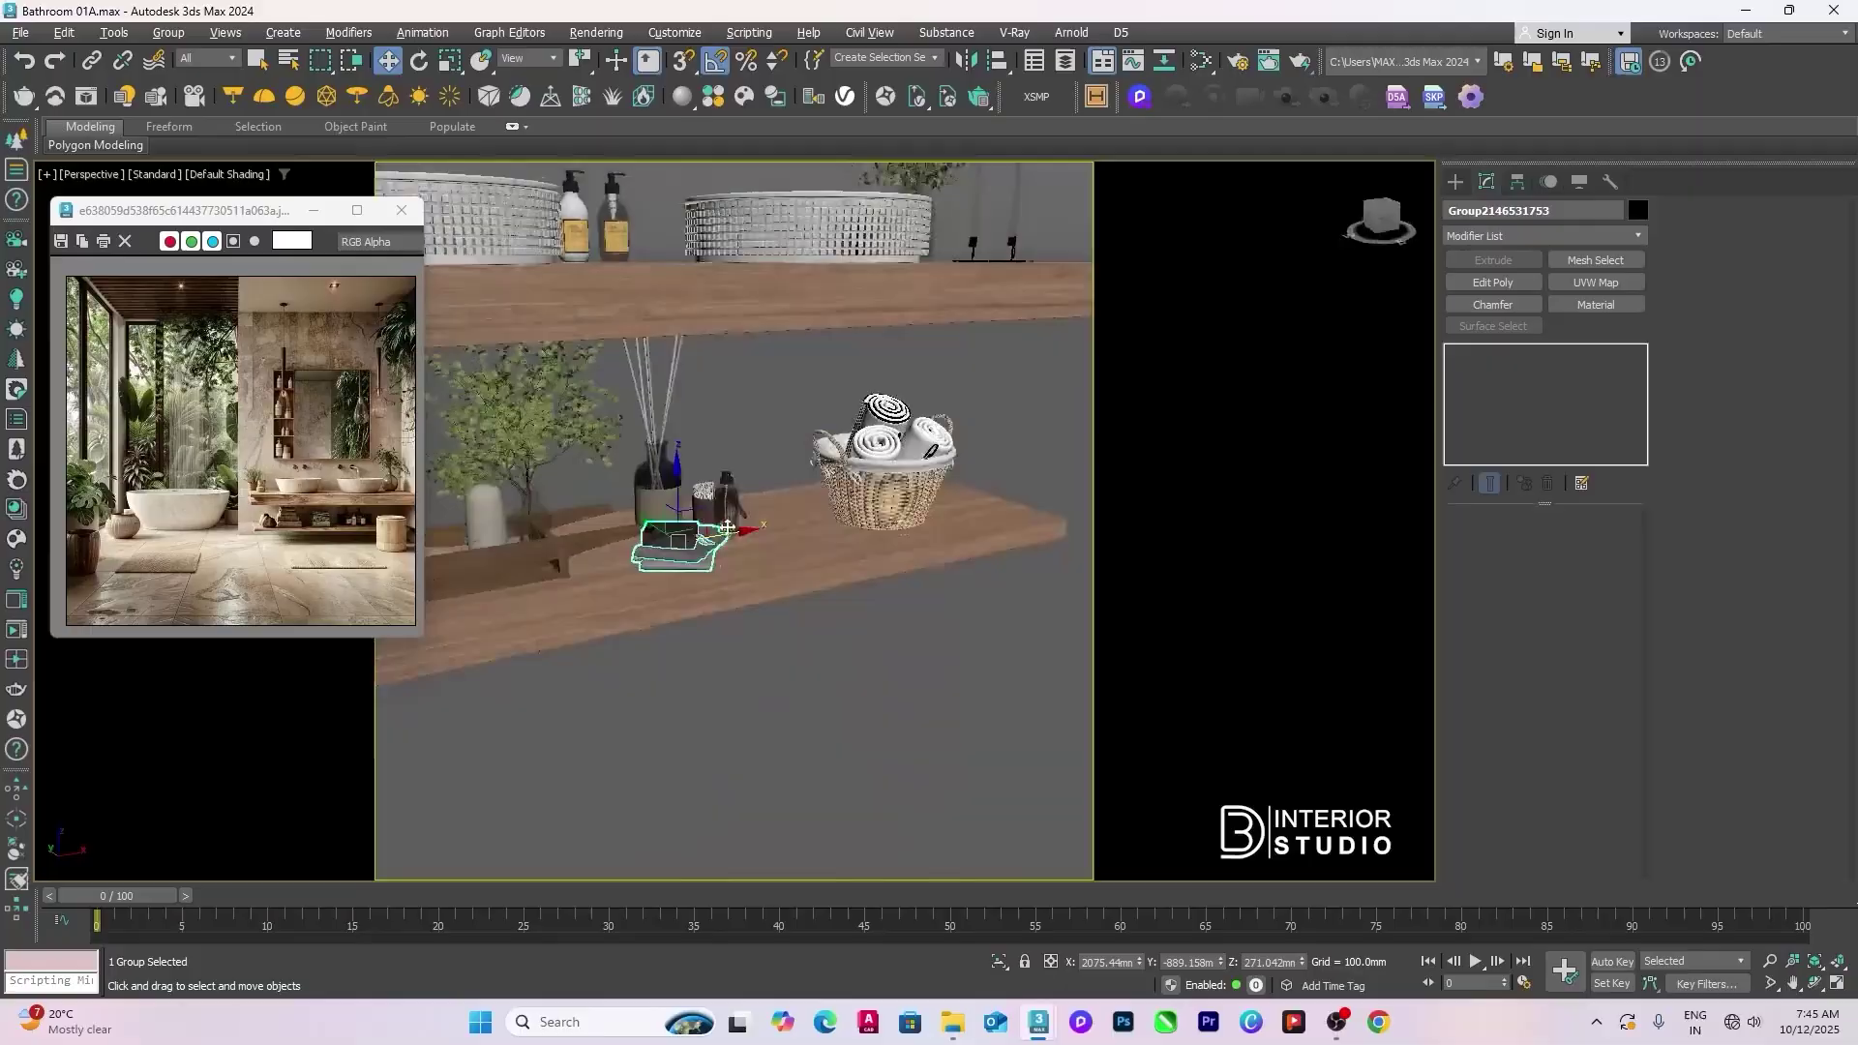
pyautogui.click(763, 403)
# Step: Select the two loose pump bottles beside the vanity and move them over the lower shelf
pyautogui.keyDown('alt'); pyautogui.moveTo(763, 405); pyautogui.dragTo(772, 515, button='middle'); pyautogui.keyUp('alt')
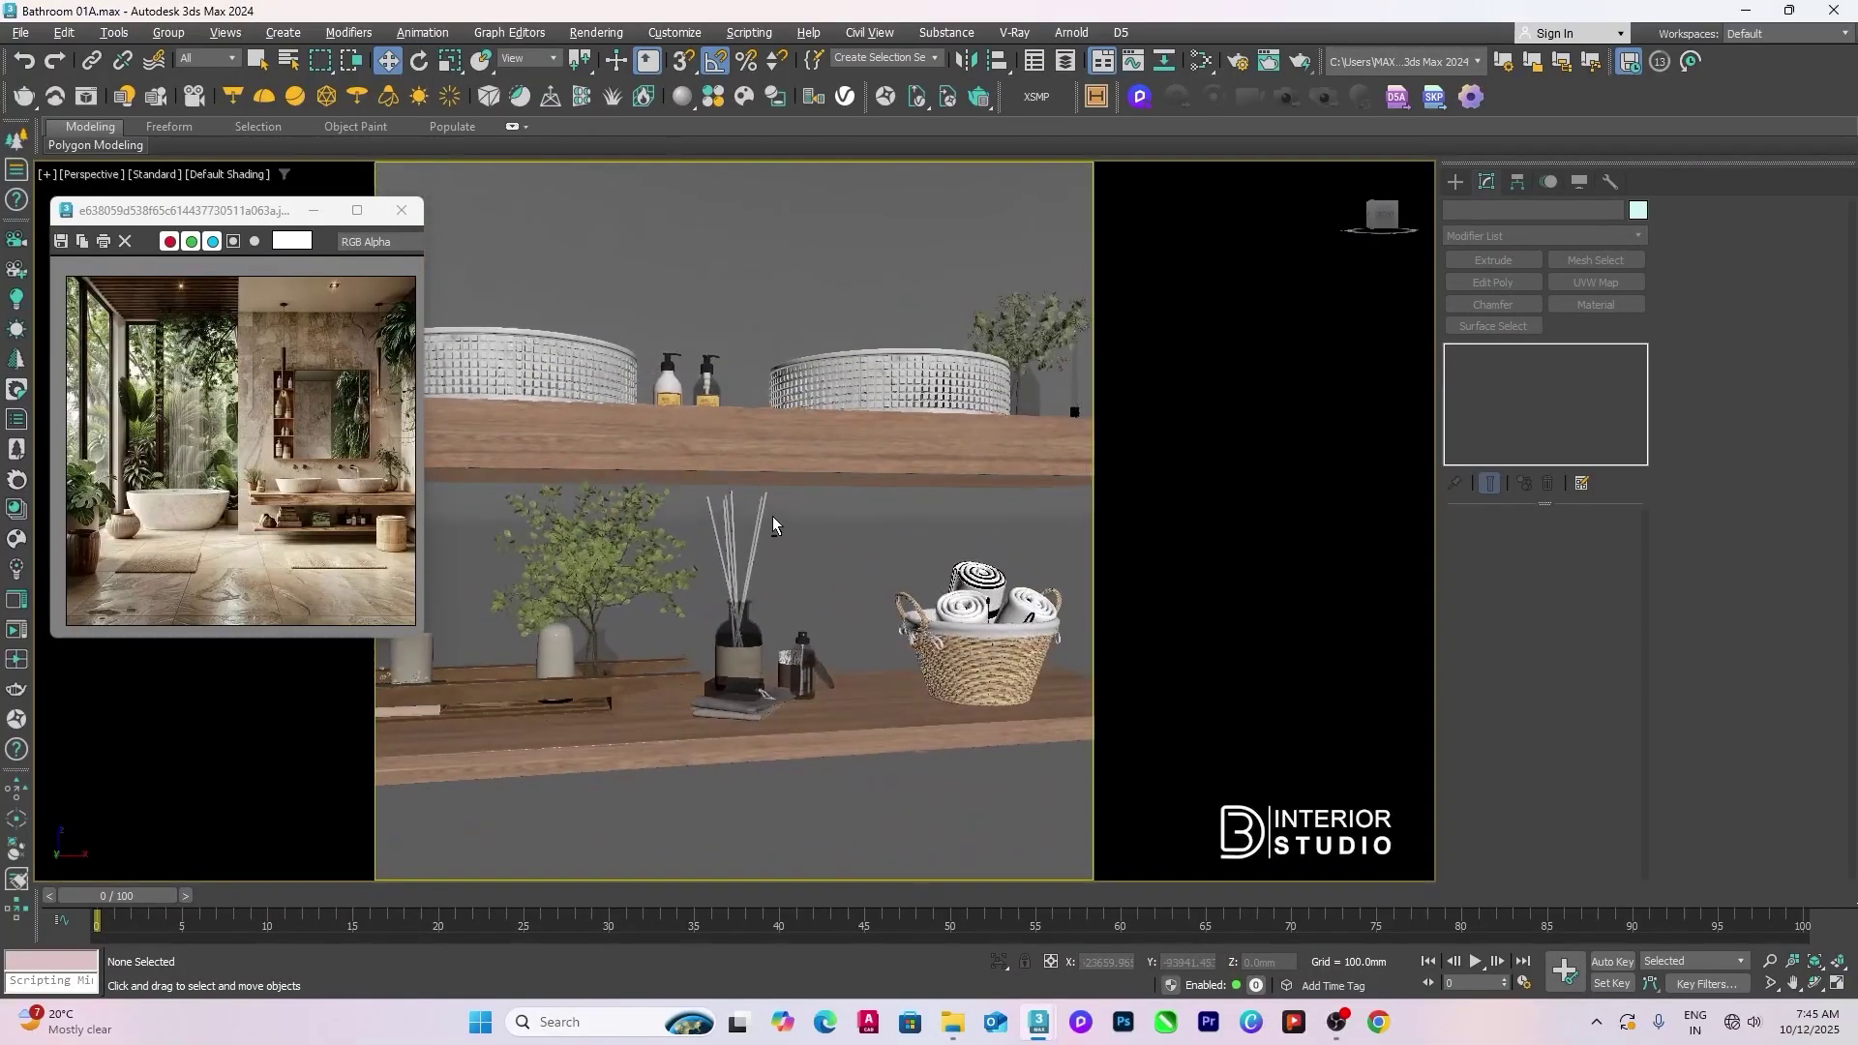
pyautogui.scroll(6, 770, 571)
pyautogui.scroll(1, 789, 586)
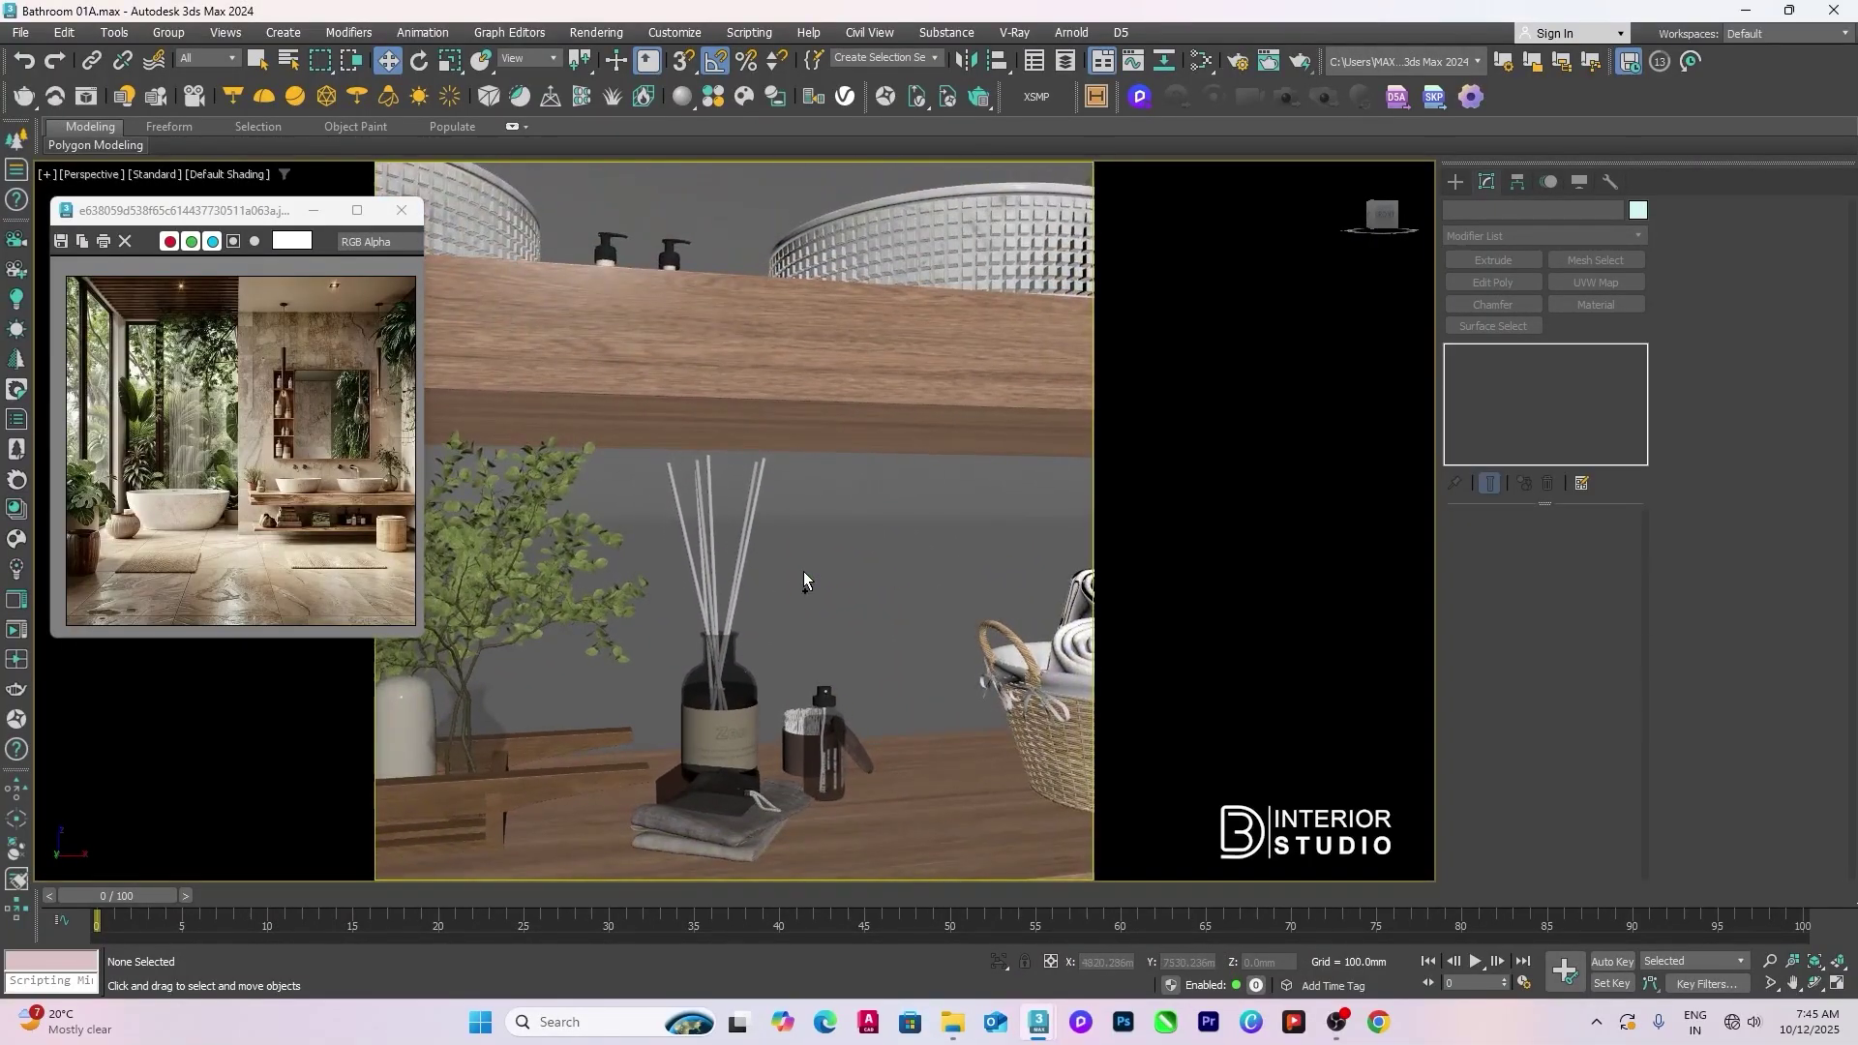
pyautogui.scroll(-5, 803, 576)
pyautogui.moveTo(805, 576)
pyautogui.keyDown('alt'); pyautogui.mouseDown(button='middle')
pyautogui.moveTo(804, 616)
pyautogui.moveTo(803, 600)
pyautogui.mouseUp(button='middle'); pyautogui.keyUp('alt')
pyautogui.scroll(-5, 804, 592)
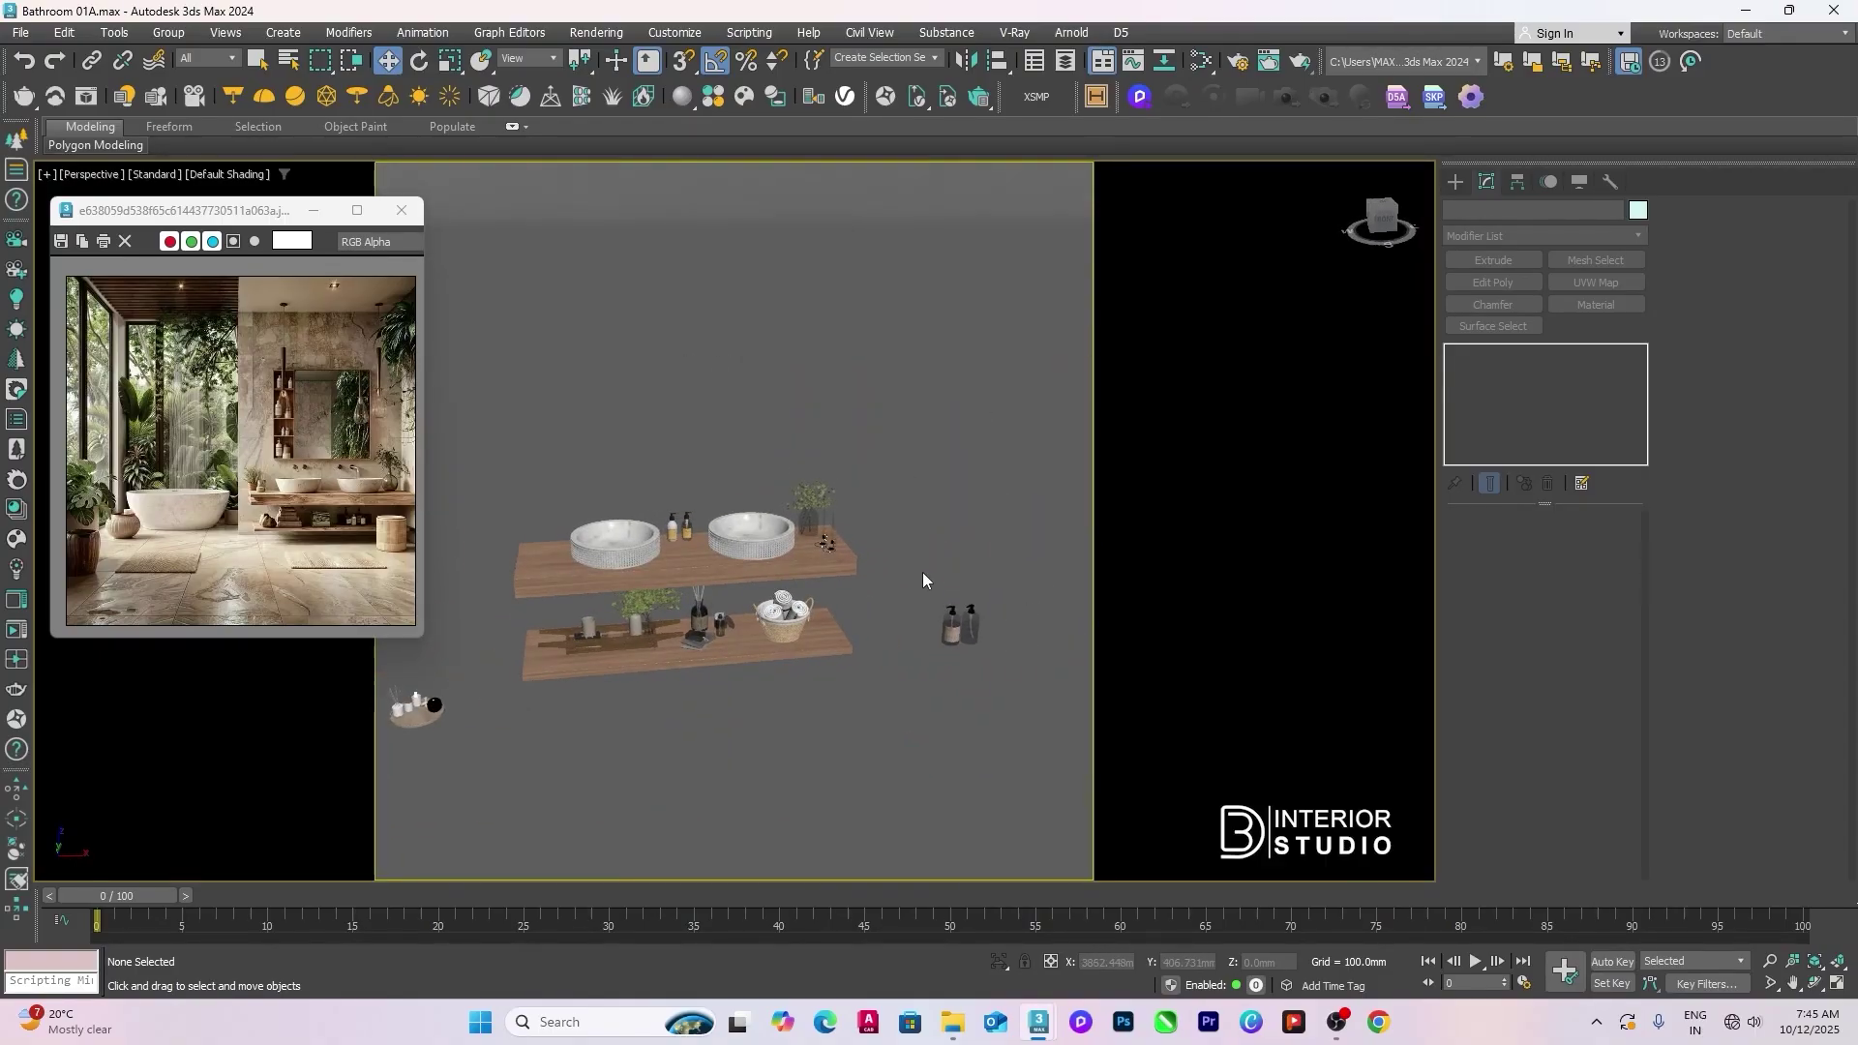
pyautogui.scroll(-2, 1010, 568)
pyautogui.moveTo(1010, 568); pyautogui.dragTo(1103, 655)
pyautogui.scroll(4, 1020, 635)
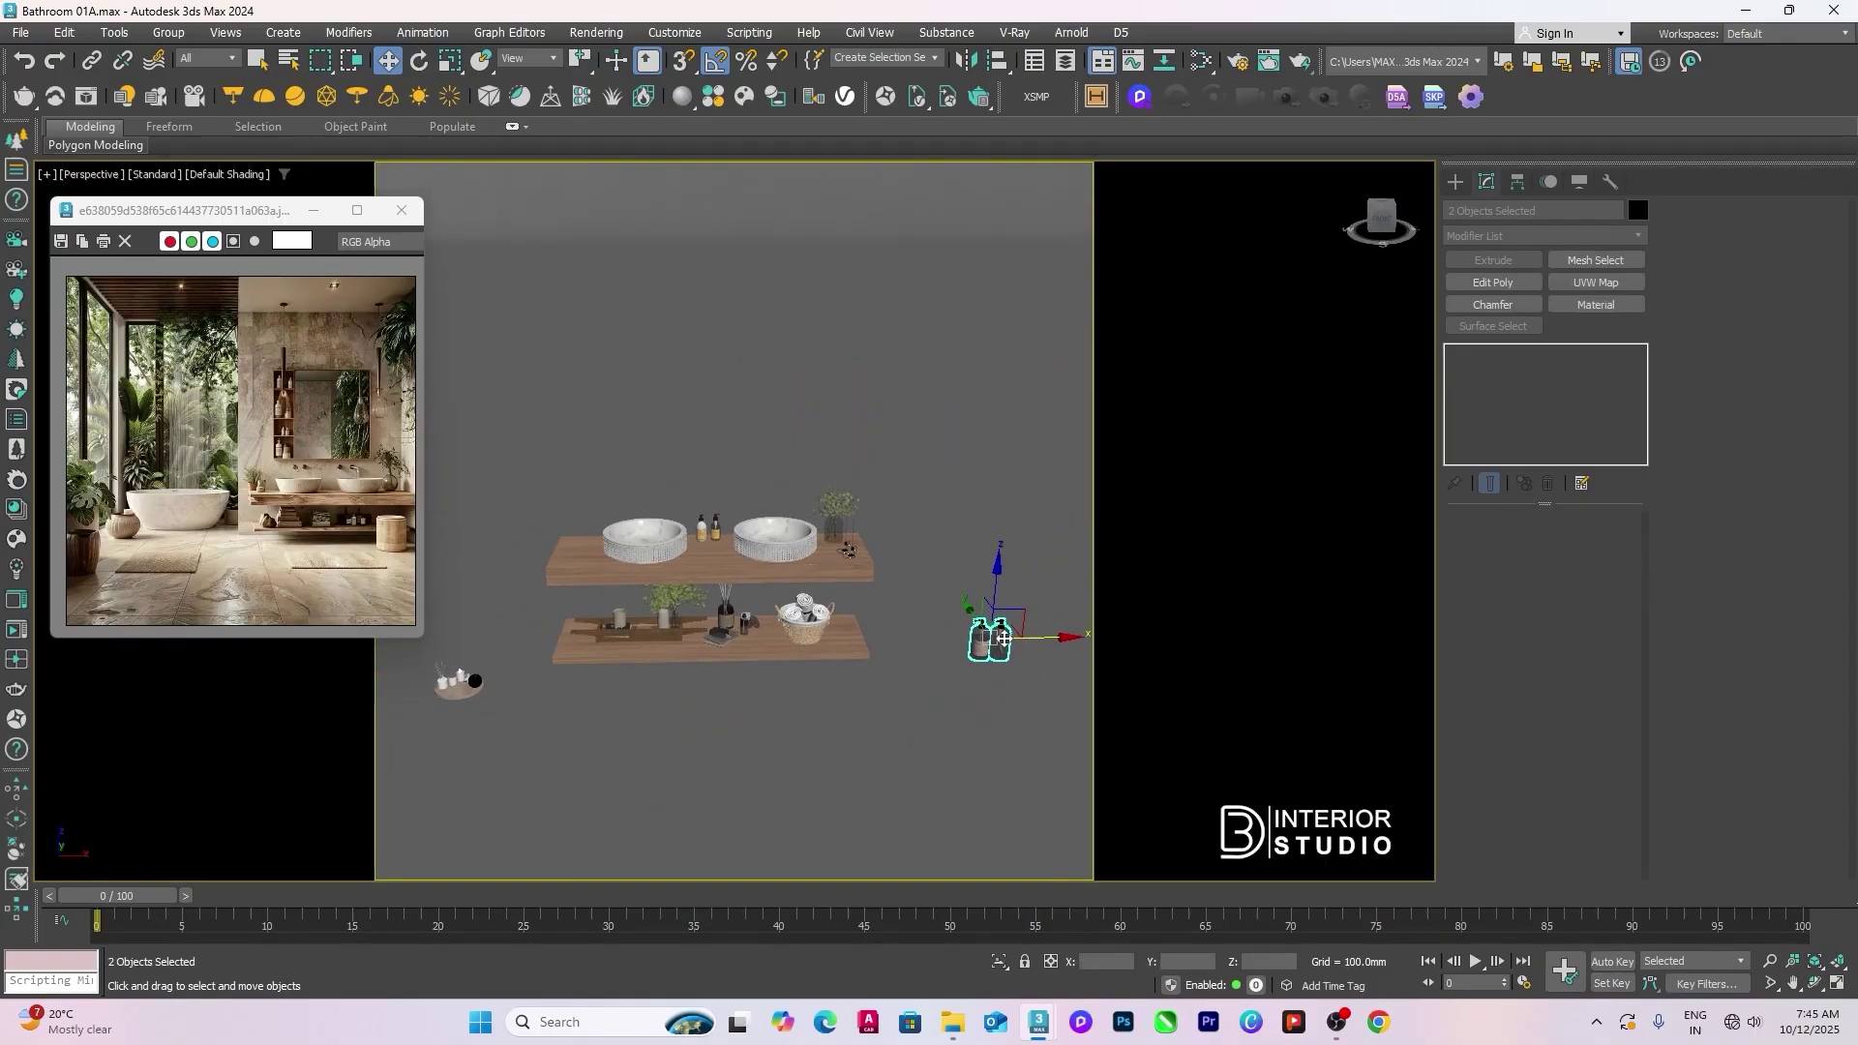
pyautogui.scroll(3, 1021, 635)
pyautogui.scroll(-8, 1020, 635)
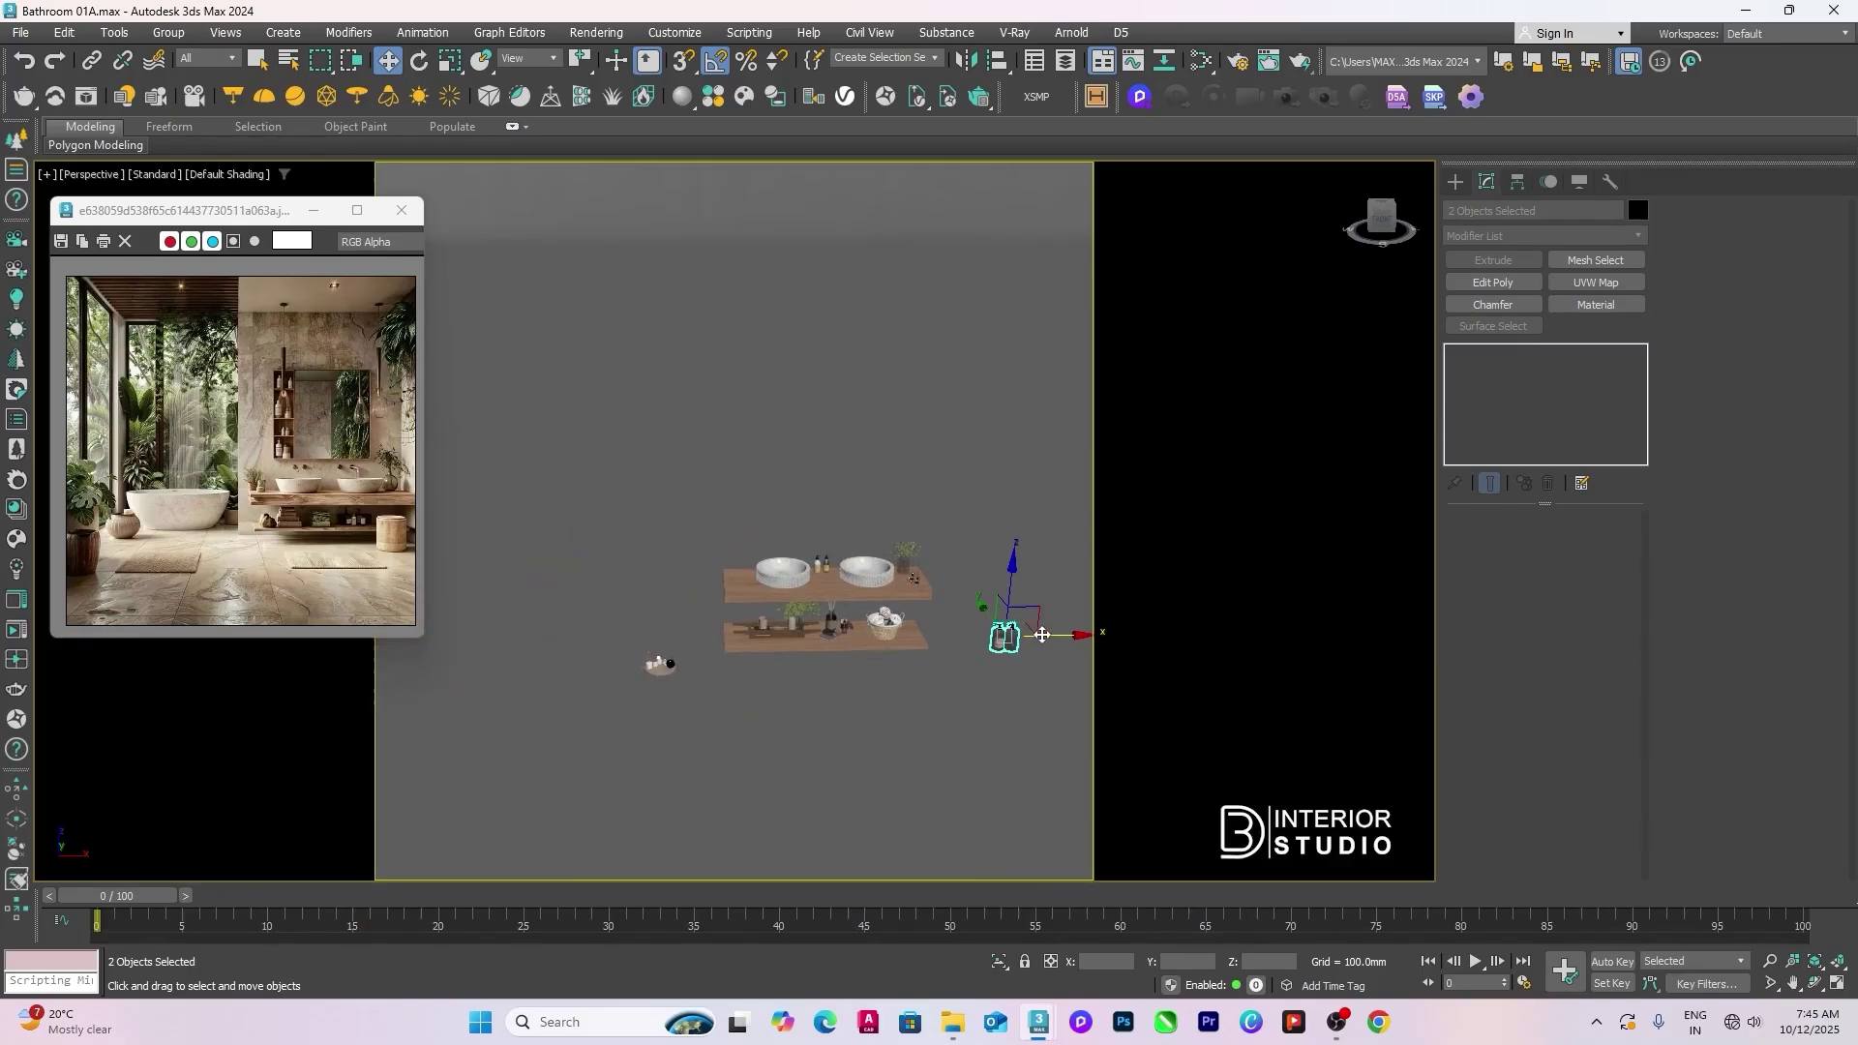
pyautogui.moveTo(1007, 634); pyautogui.dragTo(804, 678)
pyautogui.scroll(6, 924, 636)
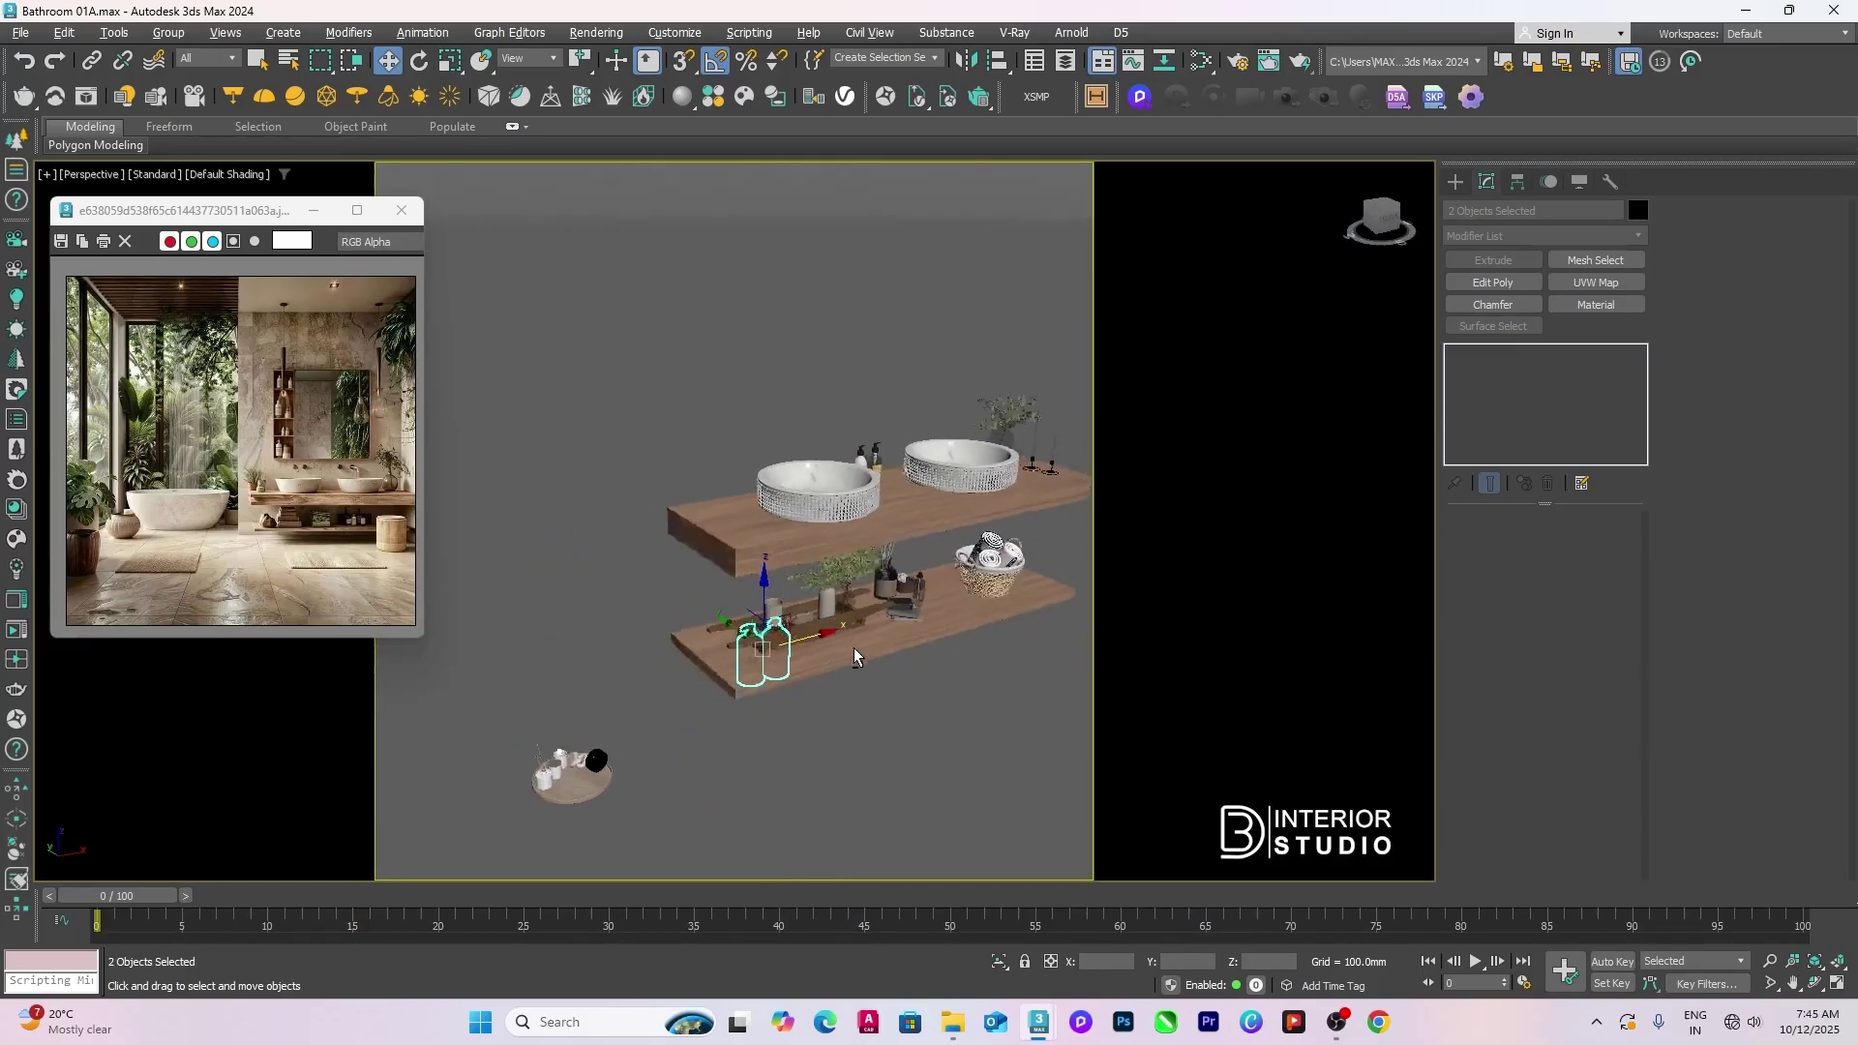
# Step: Align the two pump bottles' Z minimum to the lower shelf's maximum
pyautogui.scroll(4, 924, 636)
pyautogui.hotkey('alt', 'a')
pyautogui.click(887, 620)
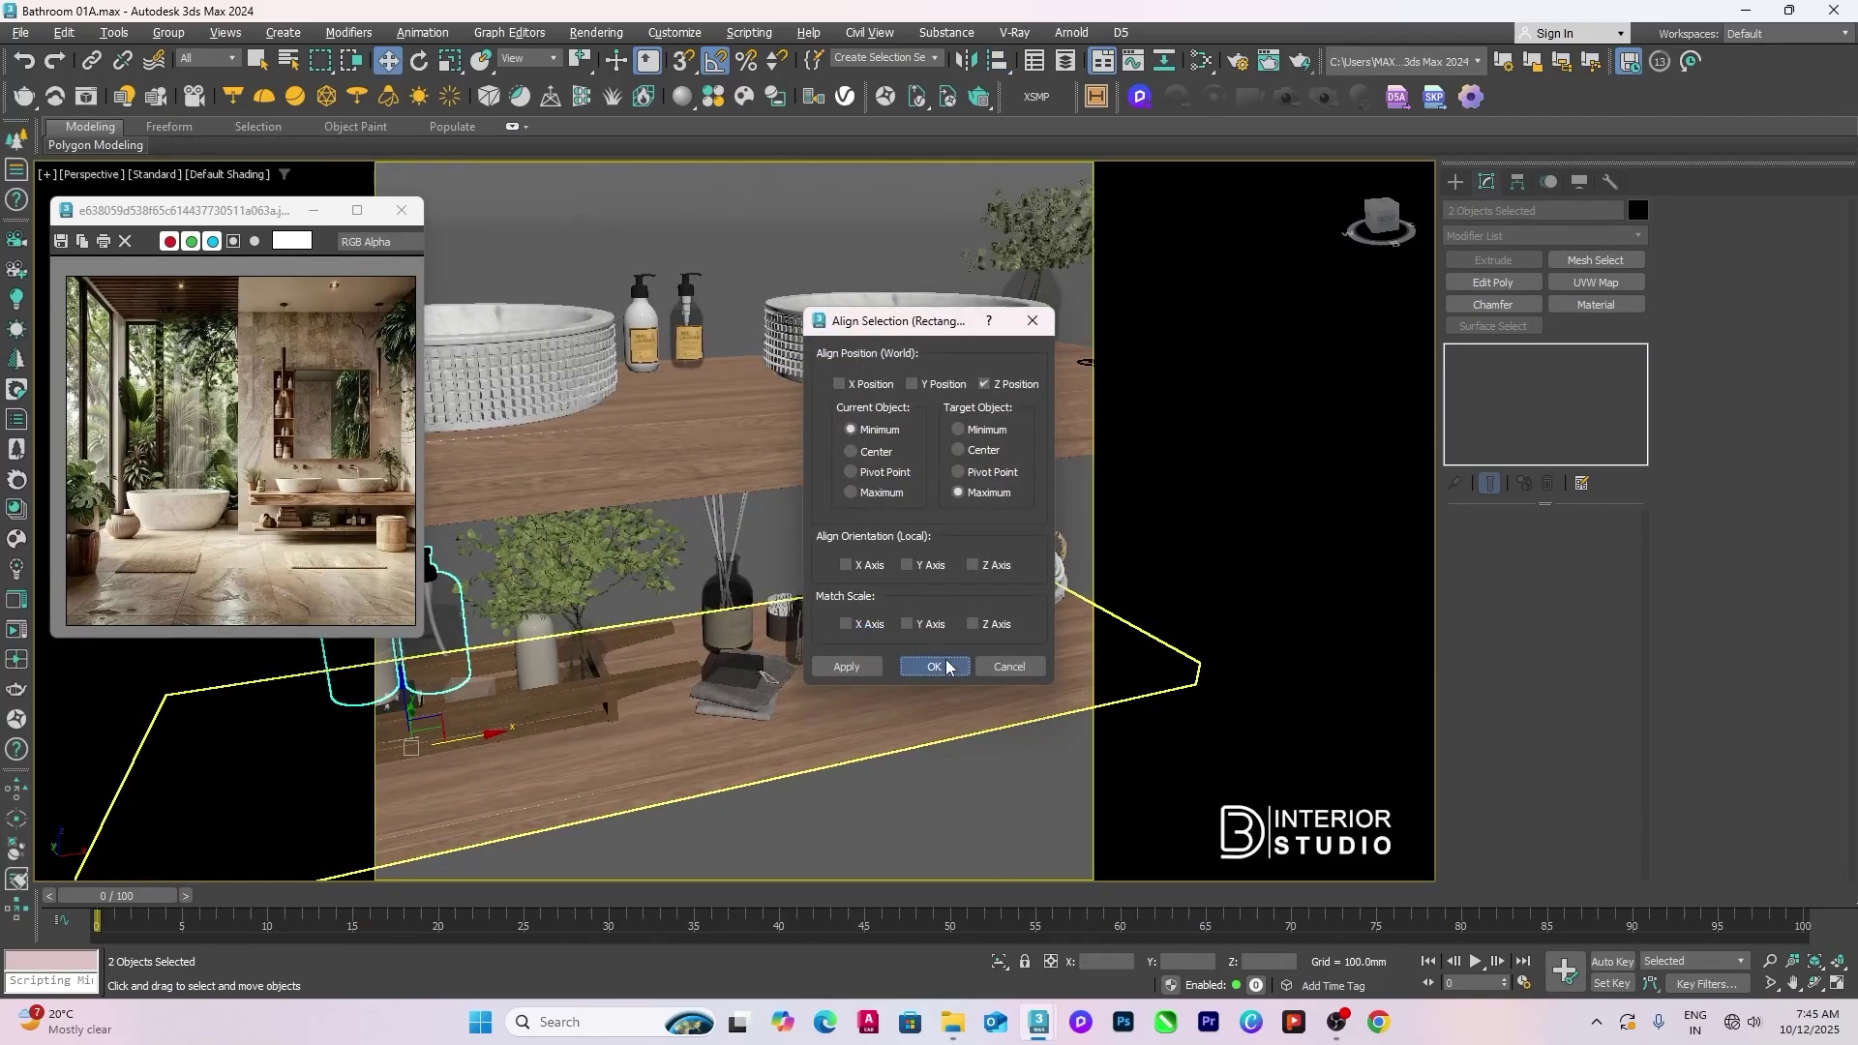
pyautogui.click(935, 666)
# Step: Position the two pump bottles on the lower shelf between the Wooden Box and the towel basket
pyautogui.scroll(-6, 889, 636)
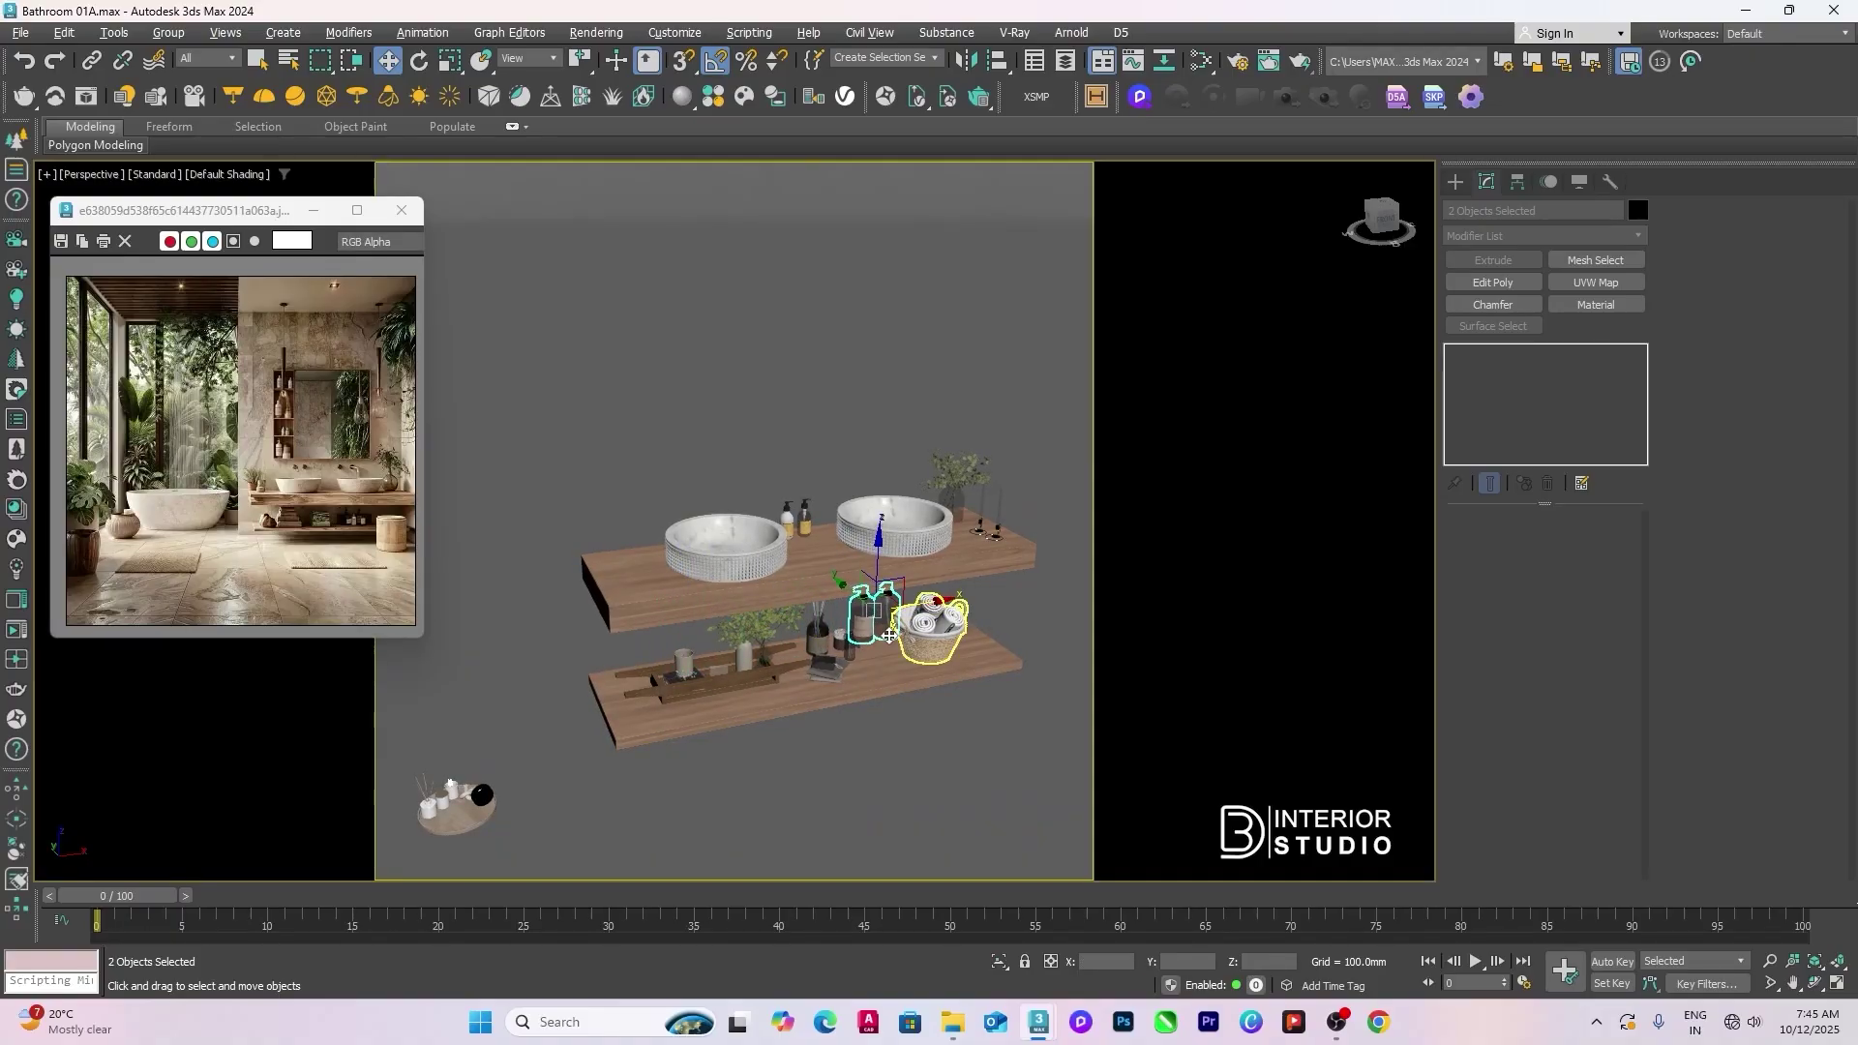
pyautogui.scroll(8, 888, 636)
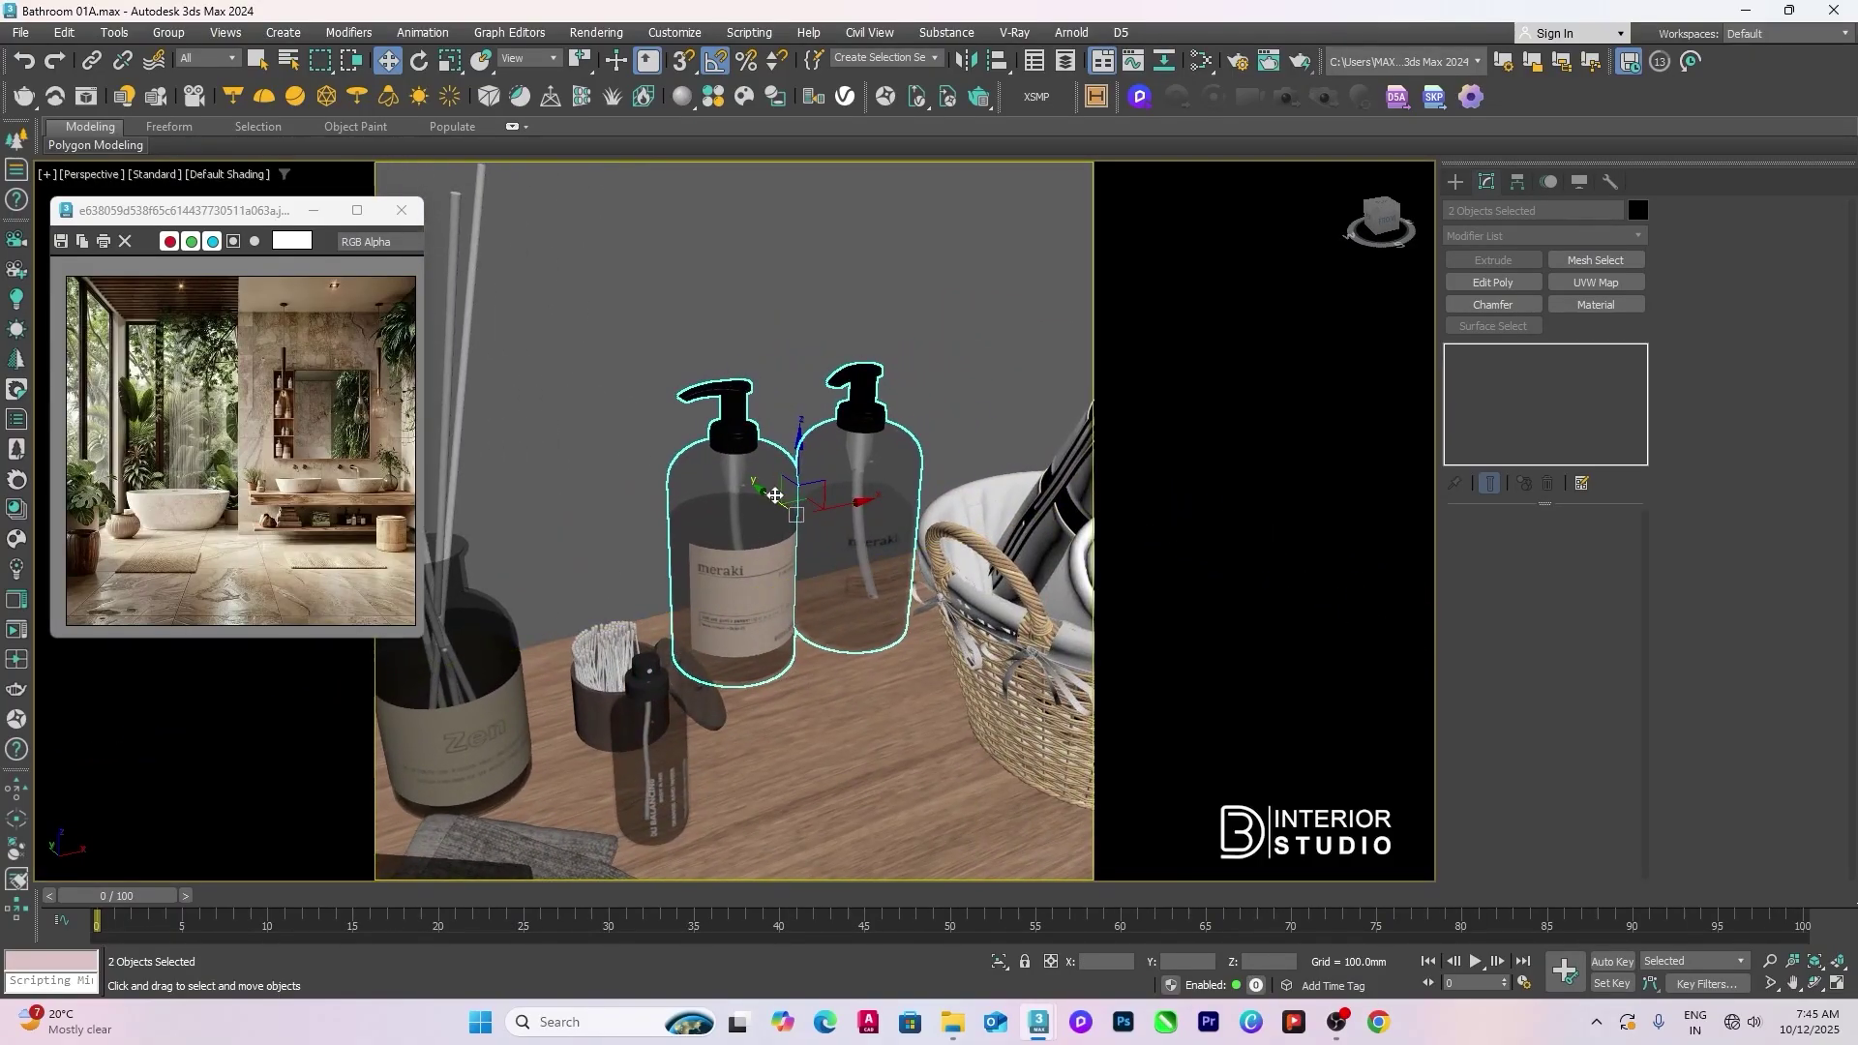
pyautogui.moveTo(774, 495); pyautogui.dragTo(791, 515)
pyautogui.keyDown('alt'); pyautogui.moveTo(892, 611); pyautogui.dragTo(849, 559, button='middle'); pyautogui.keyUp('alt')
pyautogui.moveTo(868, 530); pyautogui.dragTo(908, 529)
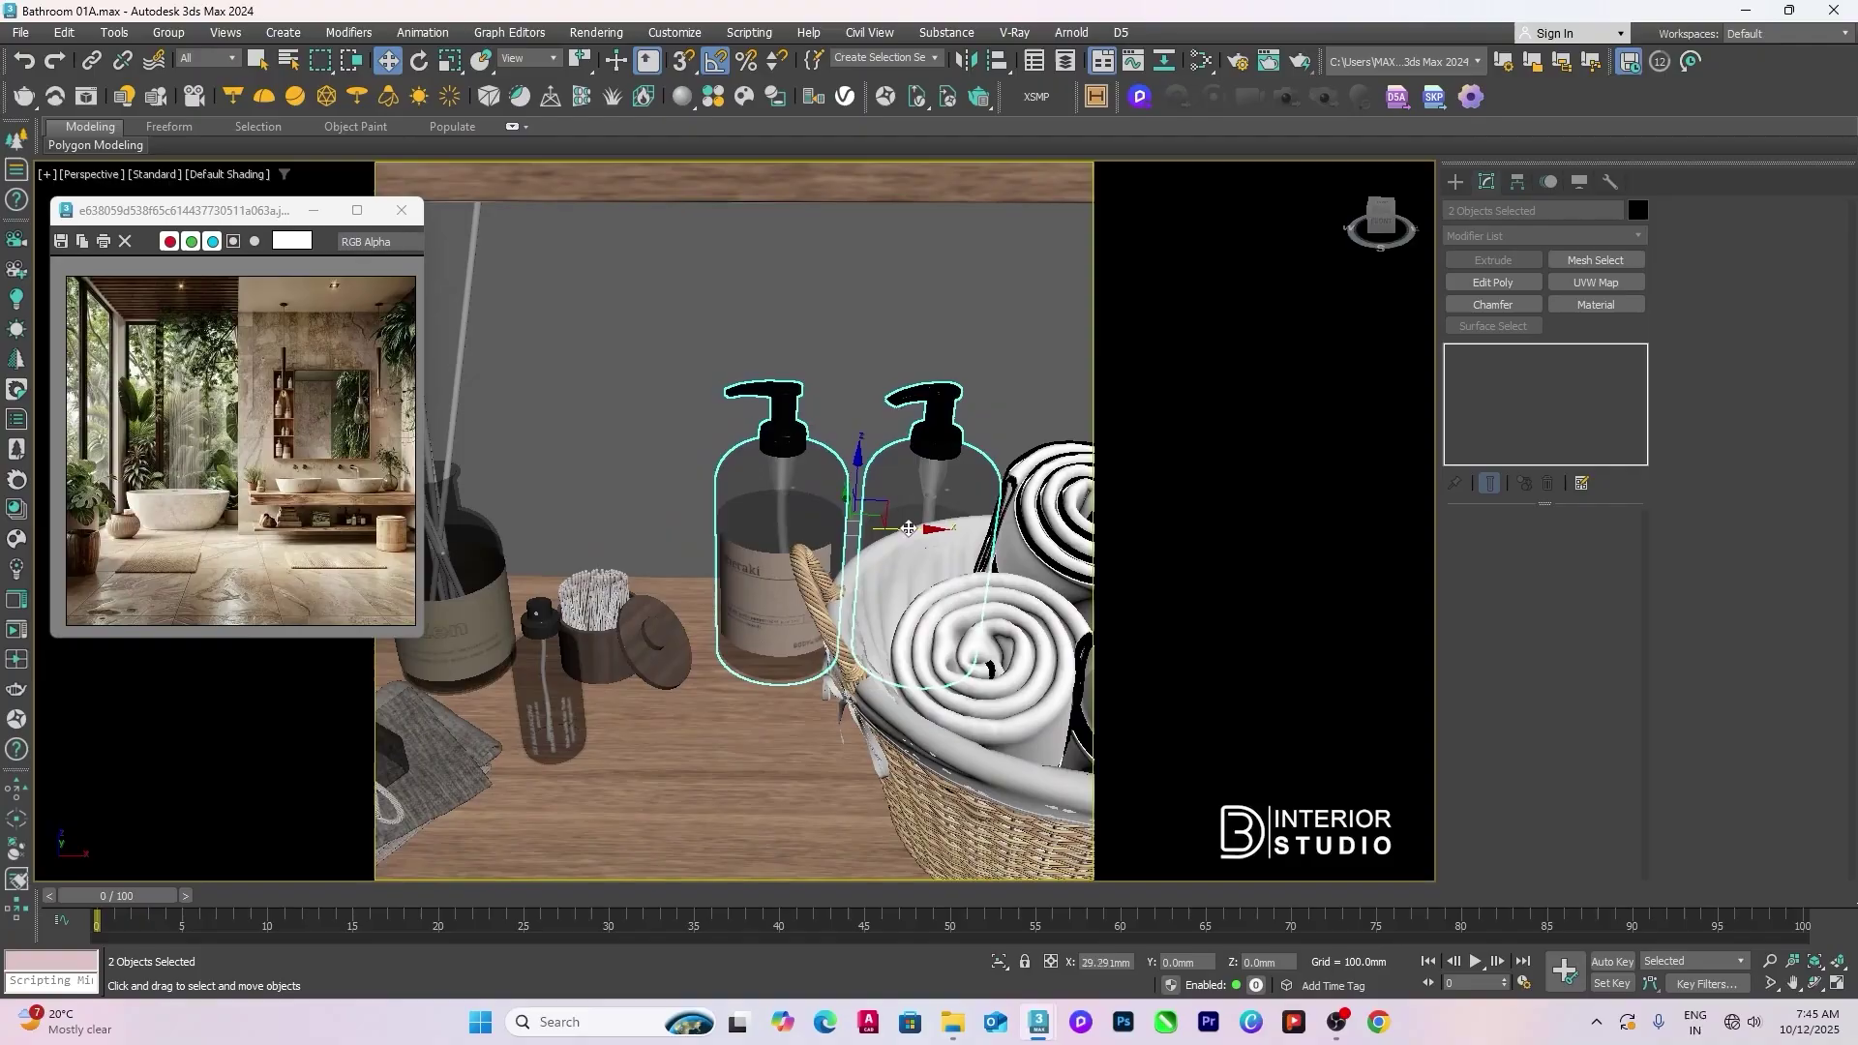
# Step: Shift the towel basket along X toward the shelf's end, clear of the two pump bottles
pyautogui.scroll(-8, 909, 529)
pyautogui.click(915, 650)
pyautogui.moveTo(922, 605); pyautogui.dragTo(971, 606)
pyautogui.keyDown('alt'); pyautogui.moveTo(881, 614); pyautogui.dragTo(924, 631, button='middle'); pyautogui.keyUp('alt')
# Step: Adjust the two pump bottles' depth on the shelf and nudge them about 14 mm along X toward the towel basket
pyautogui.click(811, 616)
pyautogui.keyDown('ctrl'); pyautogui.click(786, 646); pyautogui.keyUp('ctrl')
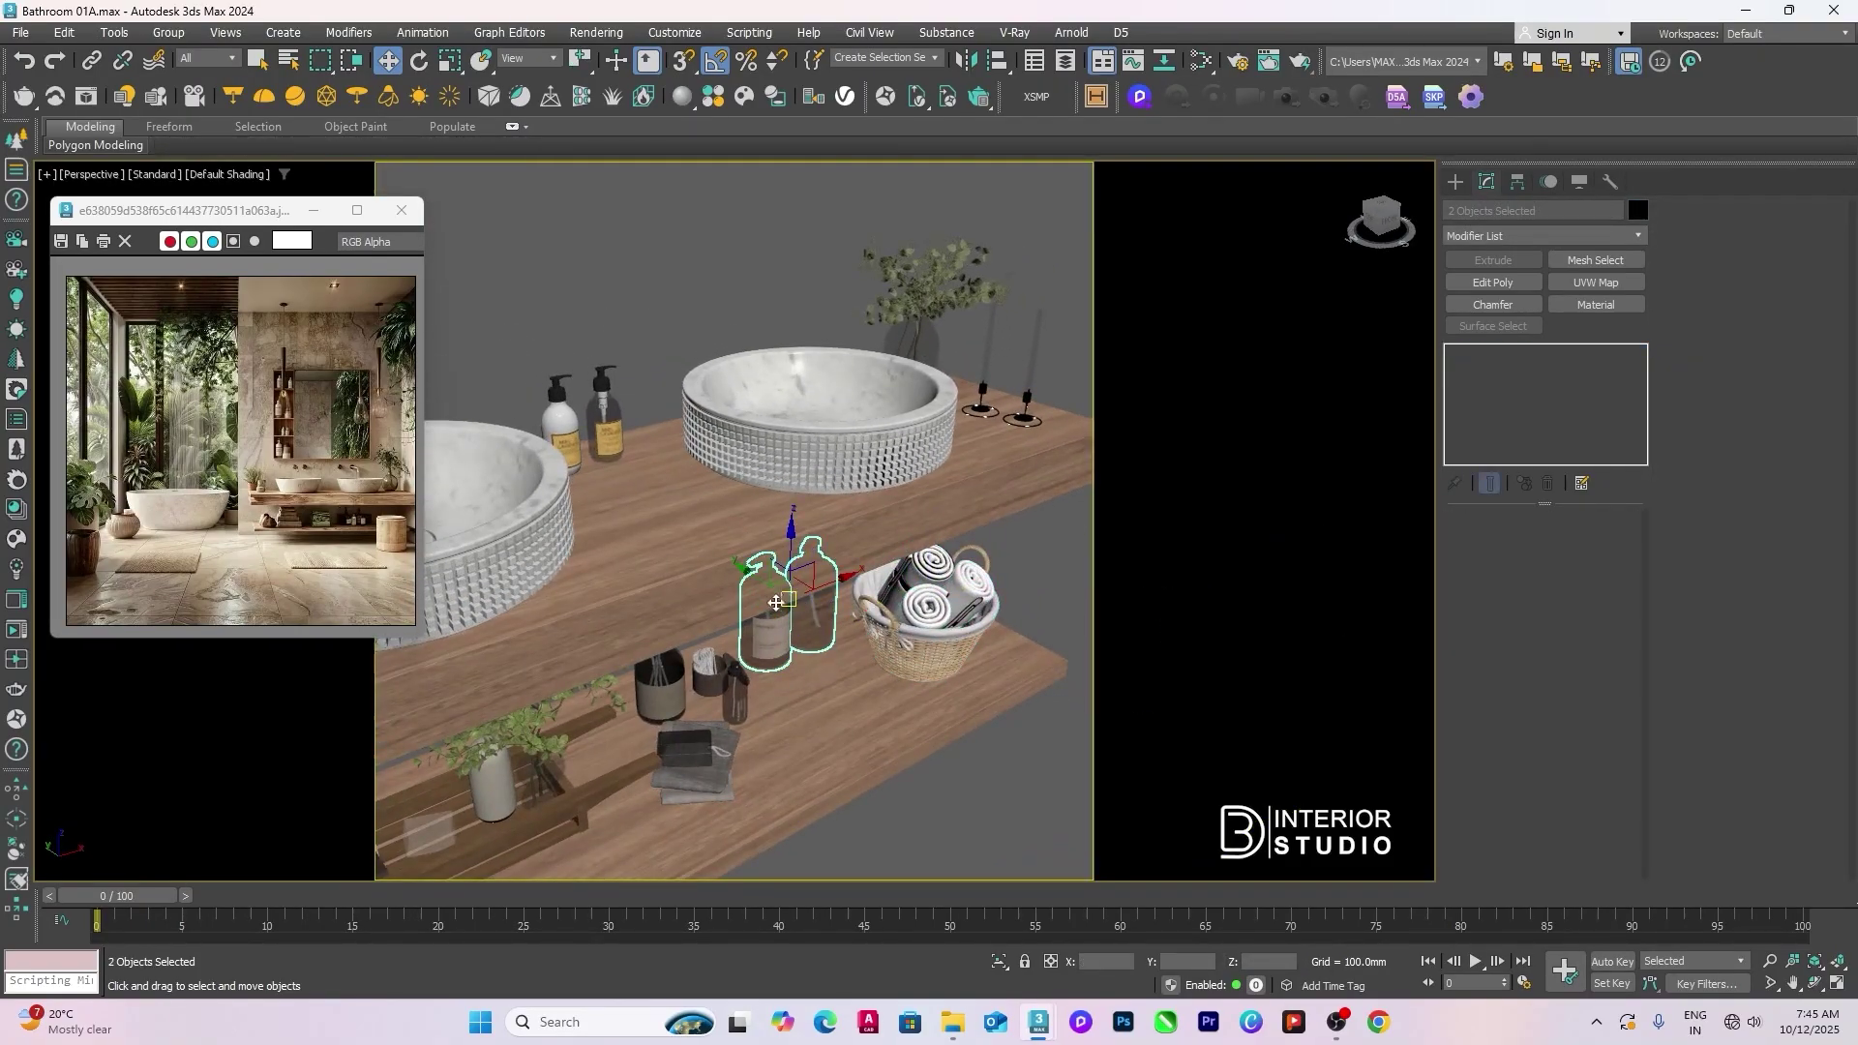
pyautogui.moveTo(772, 585); pyautogui.dragTo(780, 591)
pyautogui.keyDown('alt'); pyautogui.moveTo(861, 621); pyautogui.dragTo(825, 596, button='middle'); pyautogui.keyUp('alt')
pyautogui.moveTo(832, 599); pyautogui.dragTo(839, 599)
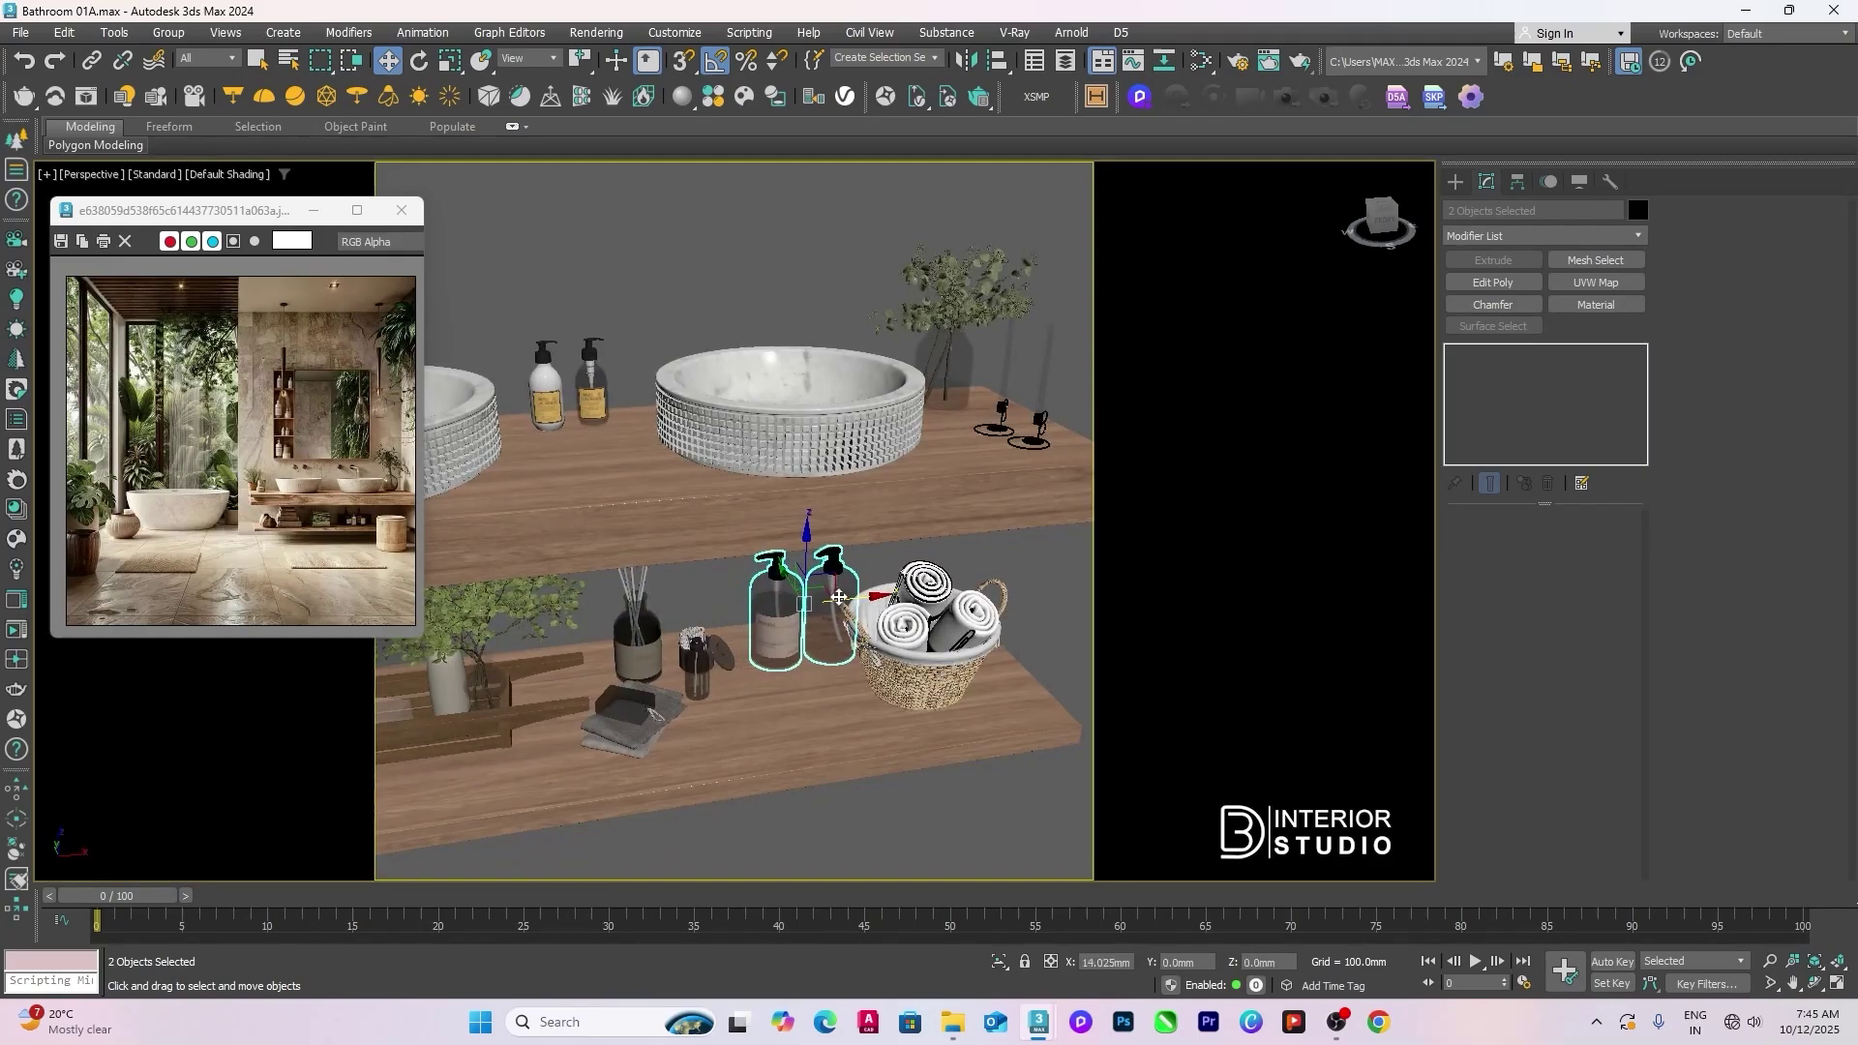
pyautogui.click(1035, 635)
# Step: Delete the round wooden tray beneath the loose decorative set beside the vanity
pyautogui.scroll(-5, 967, 639)
pyautogui.keyDown('alt'); pyautogui.moveTo(854, 670); pyautogui.dragTo(813, 716, button='middle'); pyautogui.keyUp('alt')
pyautogui.scroll(8, 526, 649)
pyautogui.click(523, 652)
pyautogui.keyDown('ctrl'); pyautogui.click(476, 689); pyautogui.keyUp('ctrl')
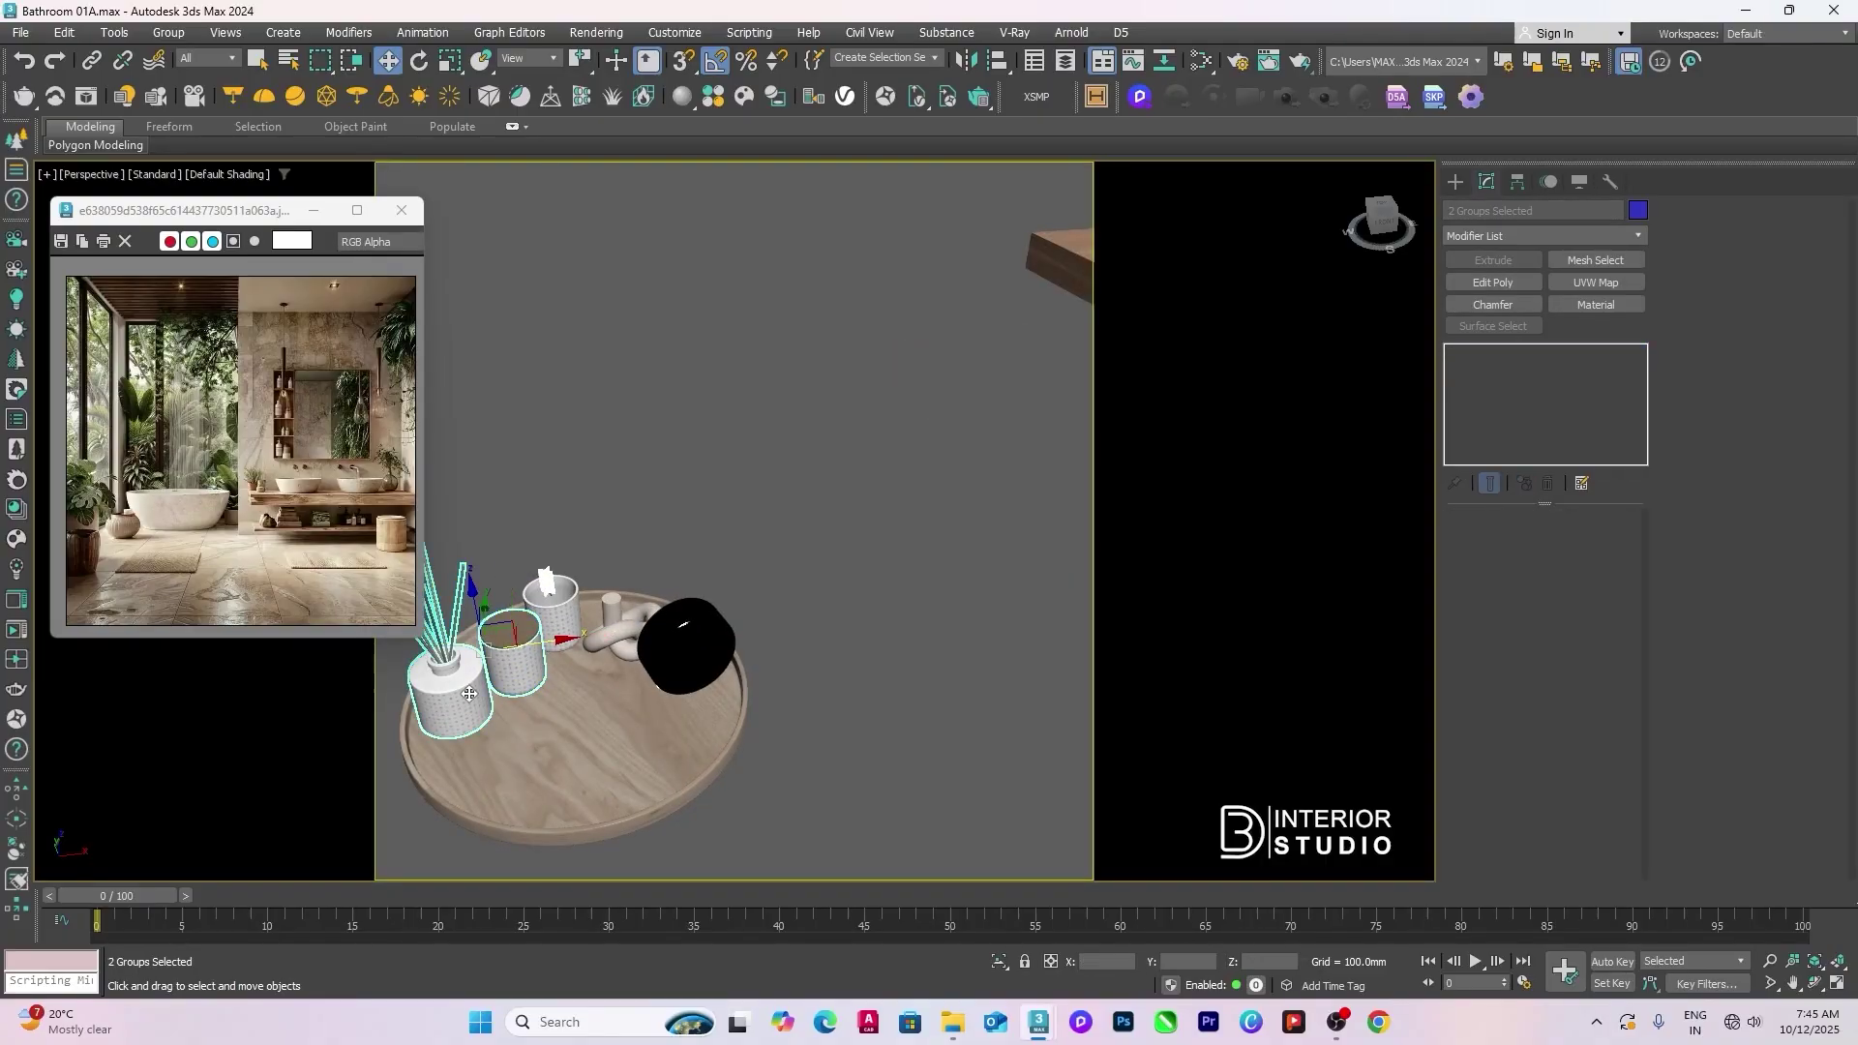
pyautogui.moveTo(483, 688); pyautogui.dragTo(537, 690, button='middle')
pyautogui.scroll(-4, 538, 691)
pyautogui.click(578, 720)
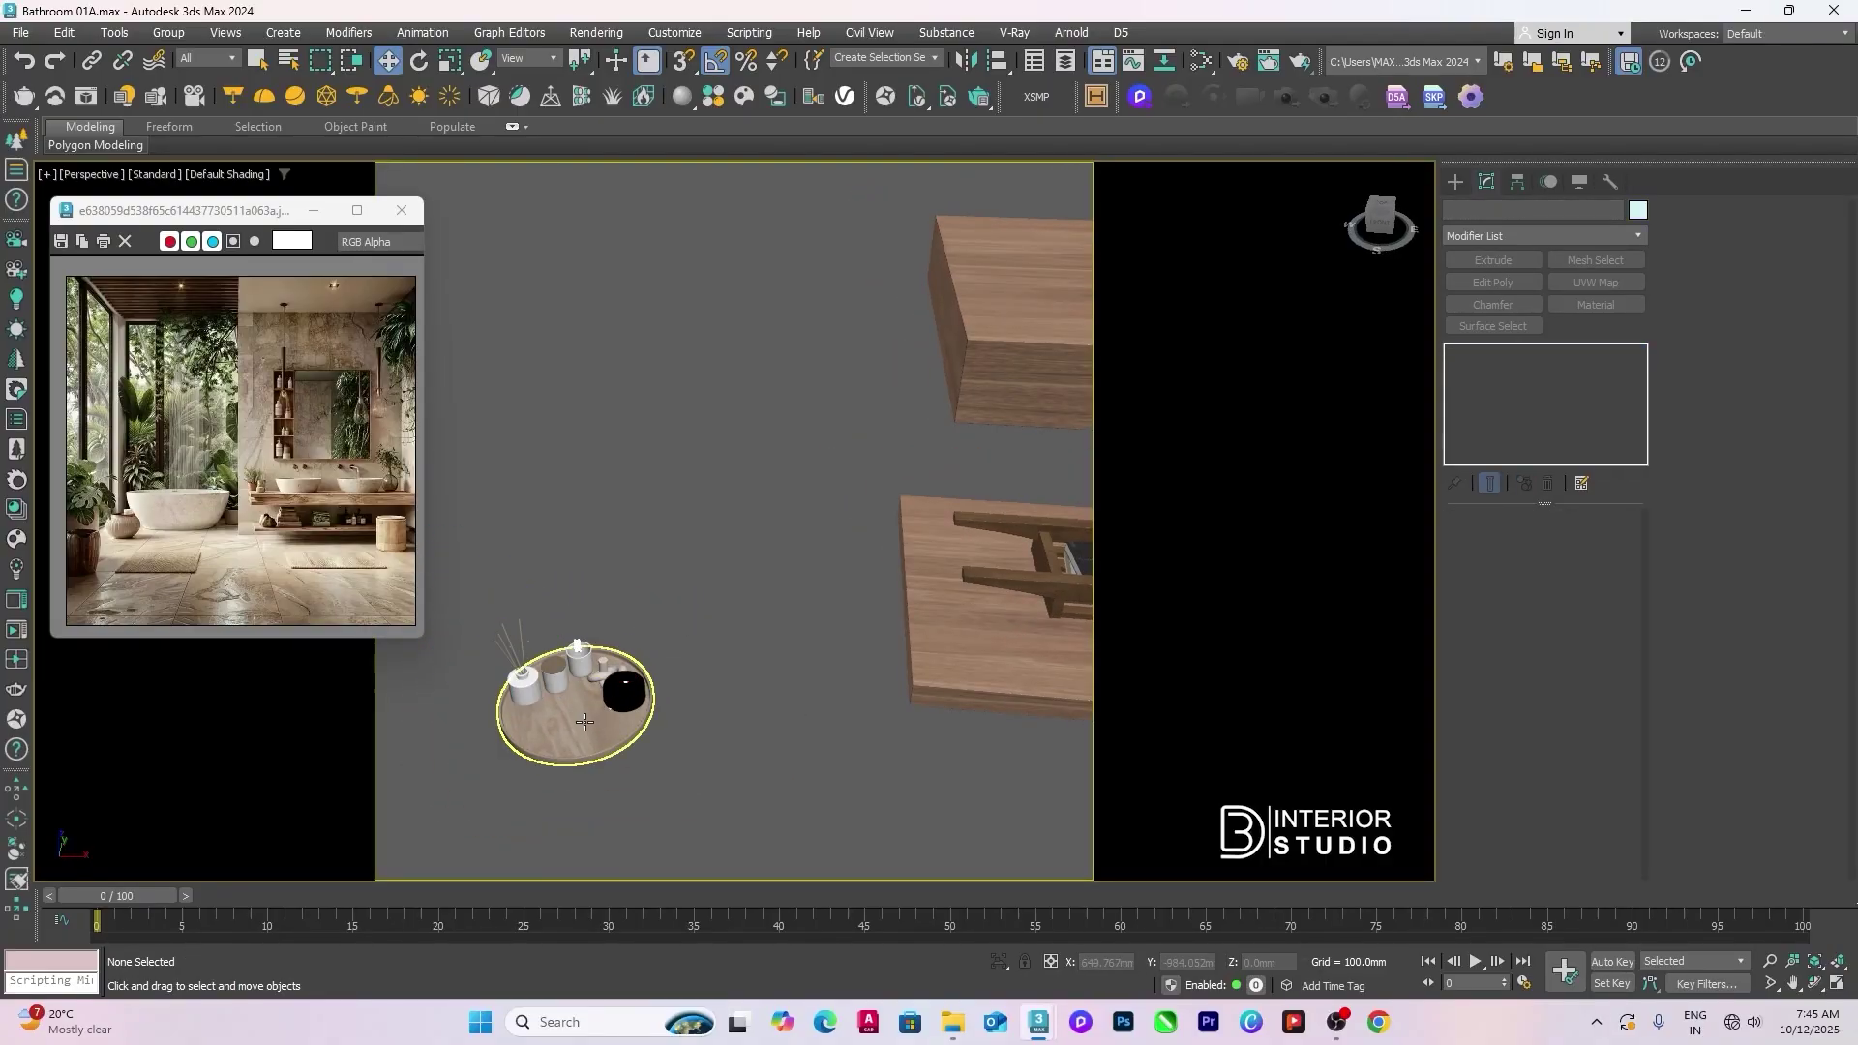
pyautogui.press('Delete')
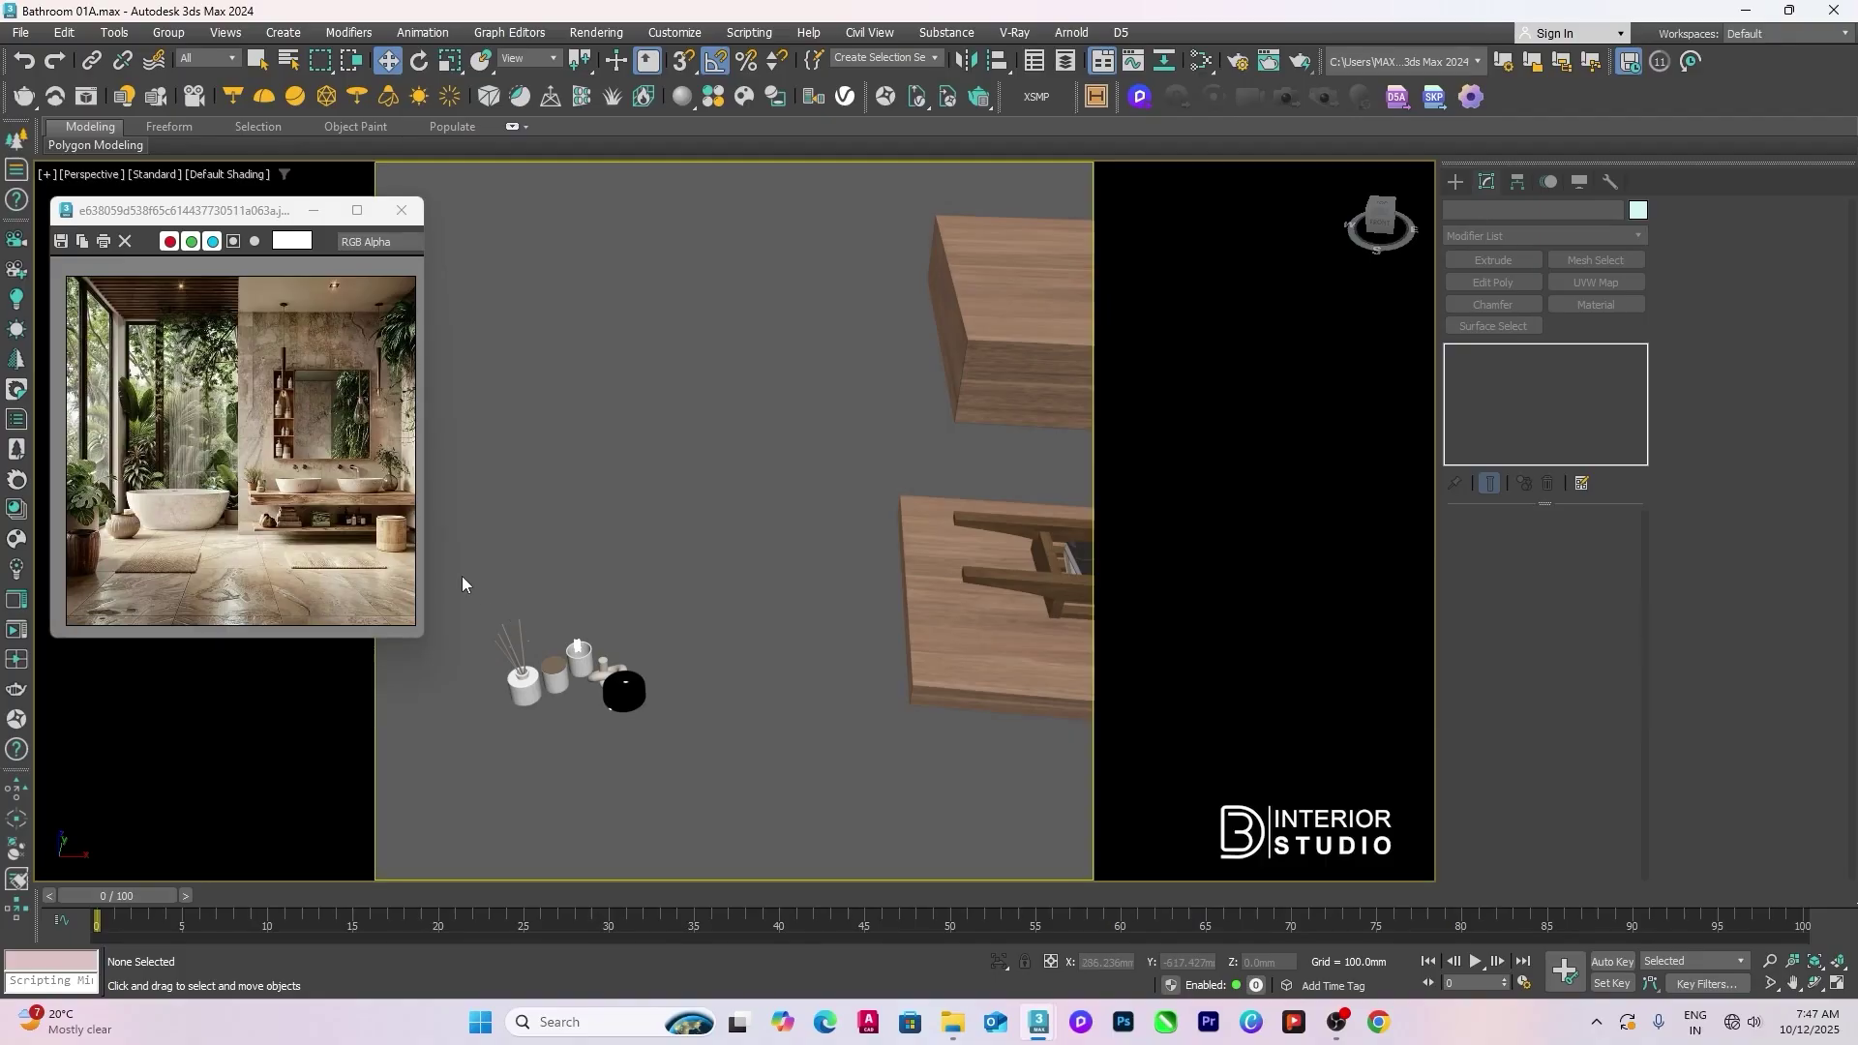
# Step: Delete the round black piece from the loose decorative set
pyautogui.moveTo(462, 577); pyautogui.dragTo(718, 759)
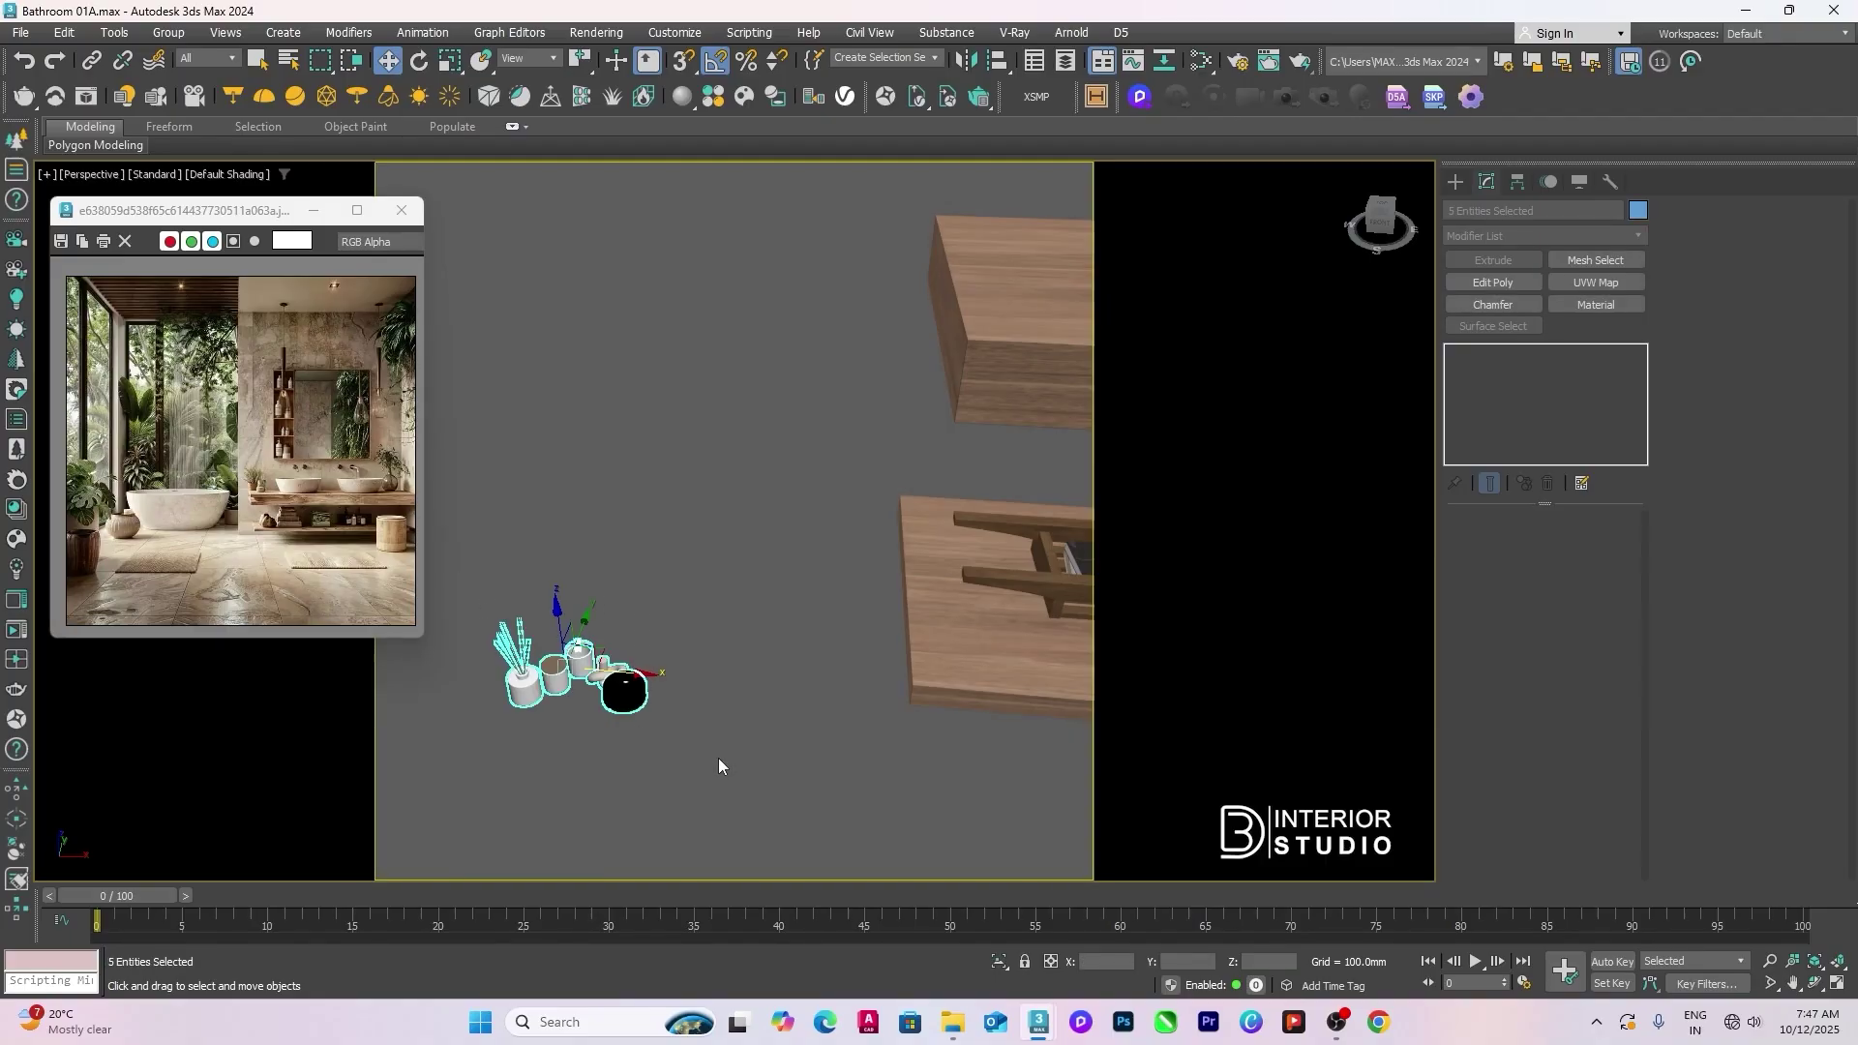
pyautogui.keyDown('alt'); pyautogui.moveTo(664, 755); pyautogui.dragTo(763, 709, button='middle'); pyautogui.keyUp('alt')
pyautogui.scroll(4, 598, 658)
pyautogui.scroll(-5, 711, 681)
pyautogui.click(696, 707)
pyautogui.press('e')
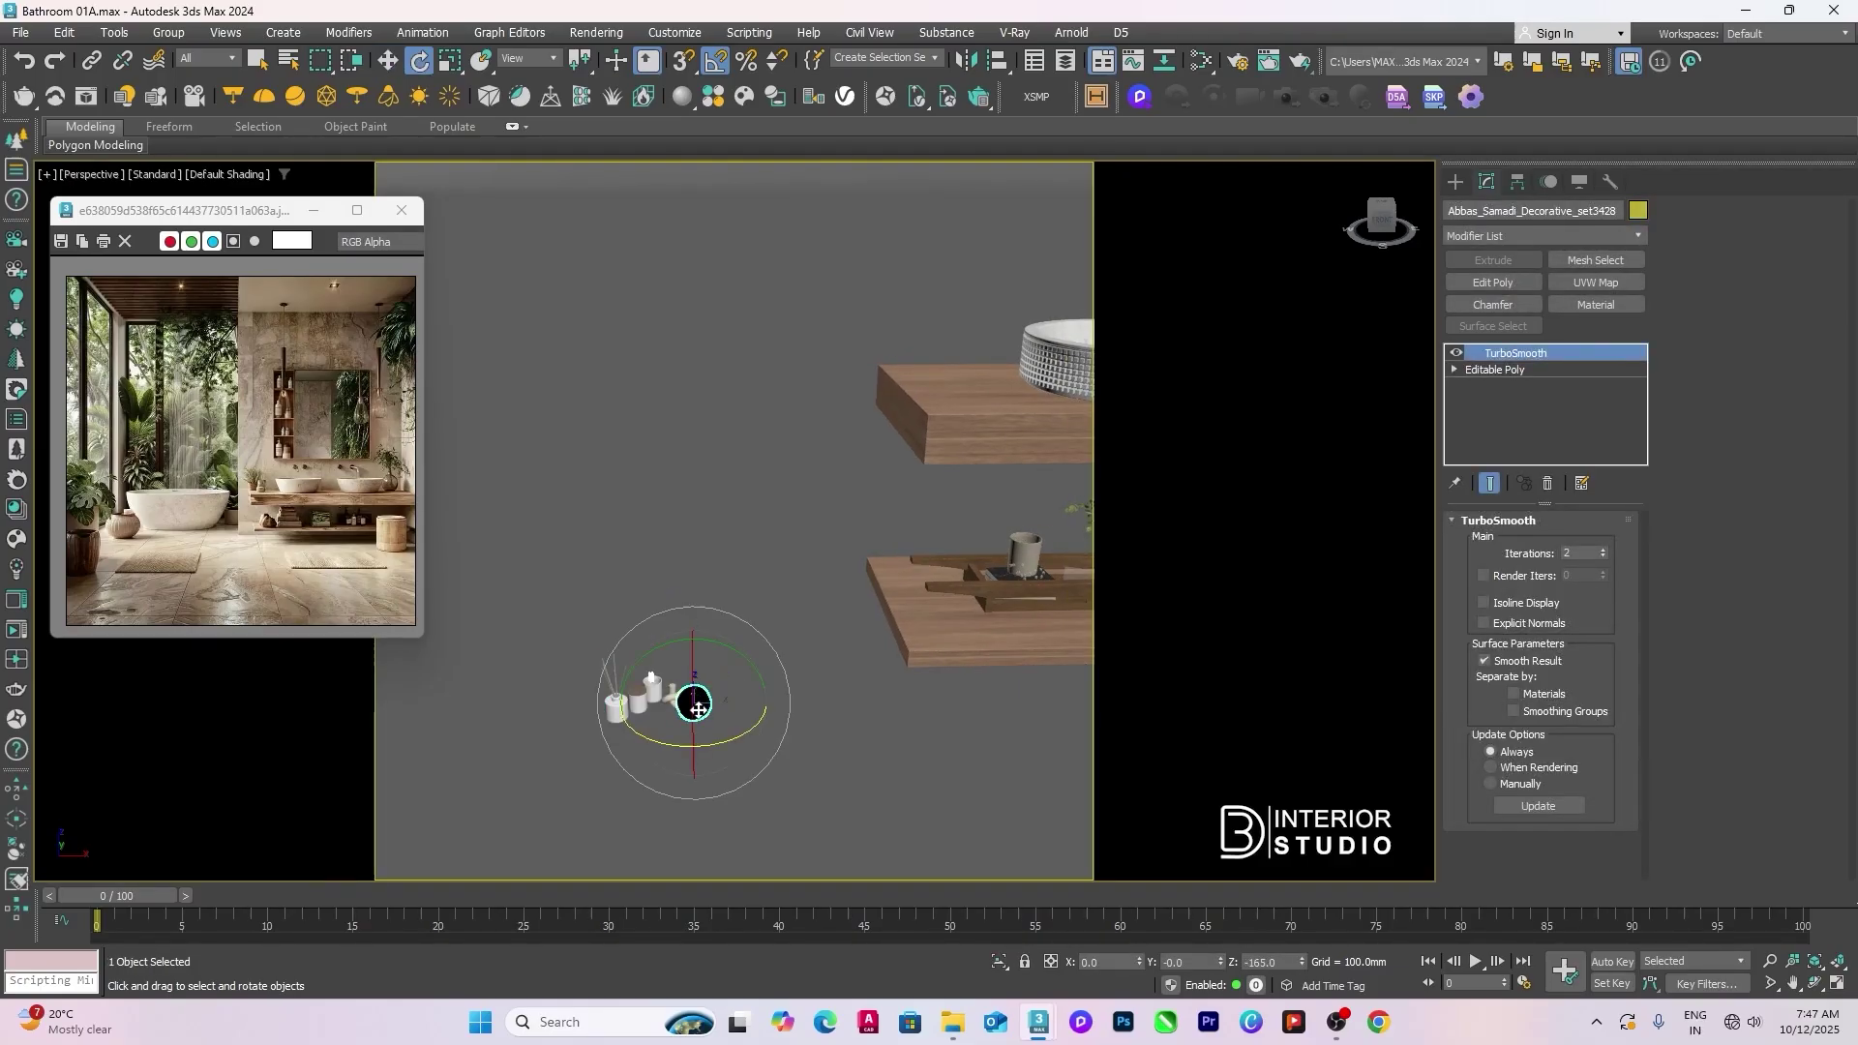
pyautogui.moveTo(887, 704); pyautogui.dragTo(768, 709)
pyautogui.scroll(4, 710, 707)
pyautogui.press('Delete')
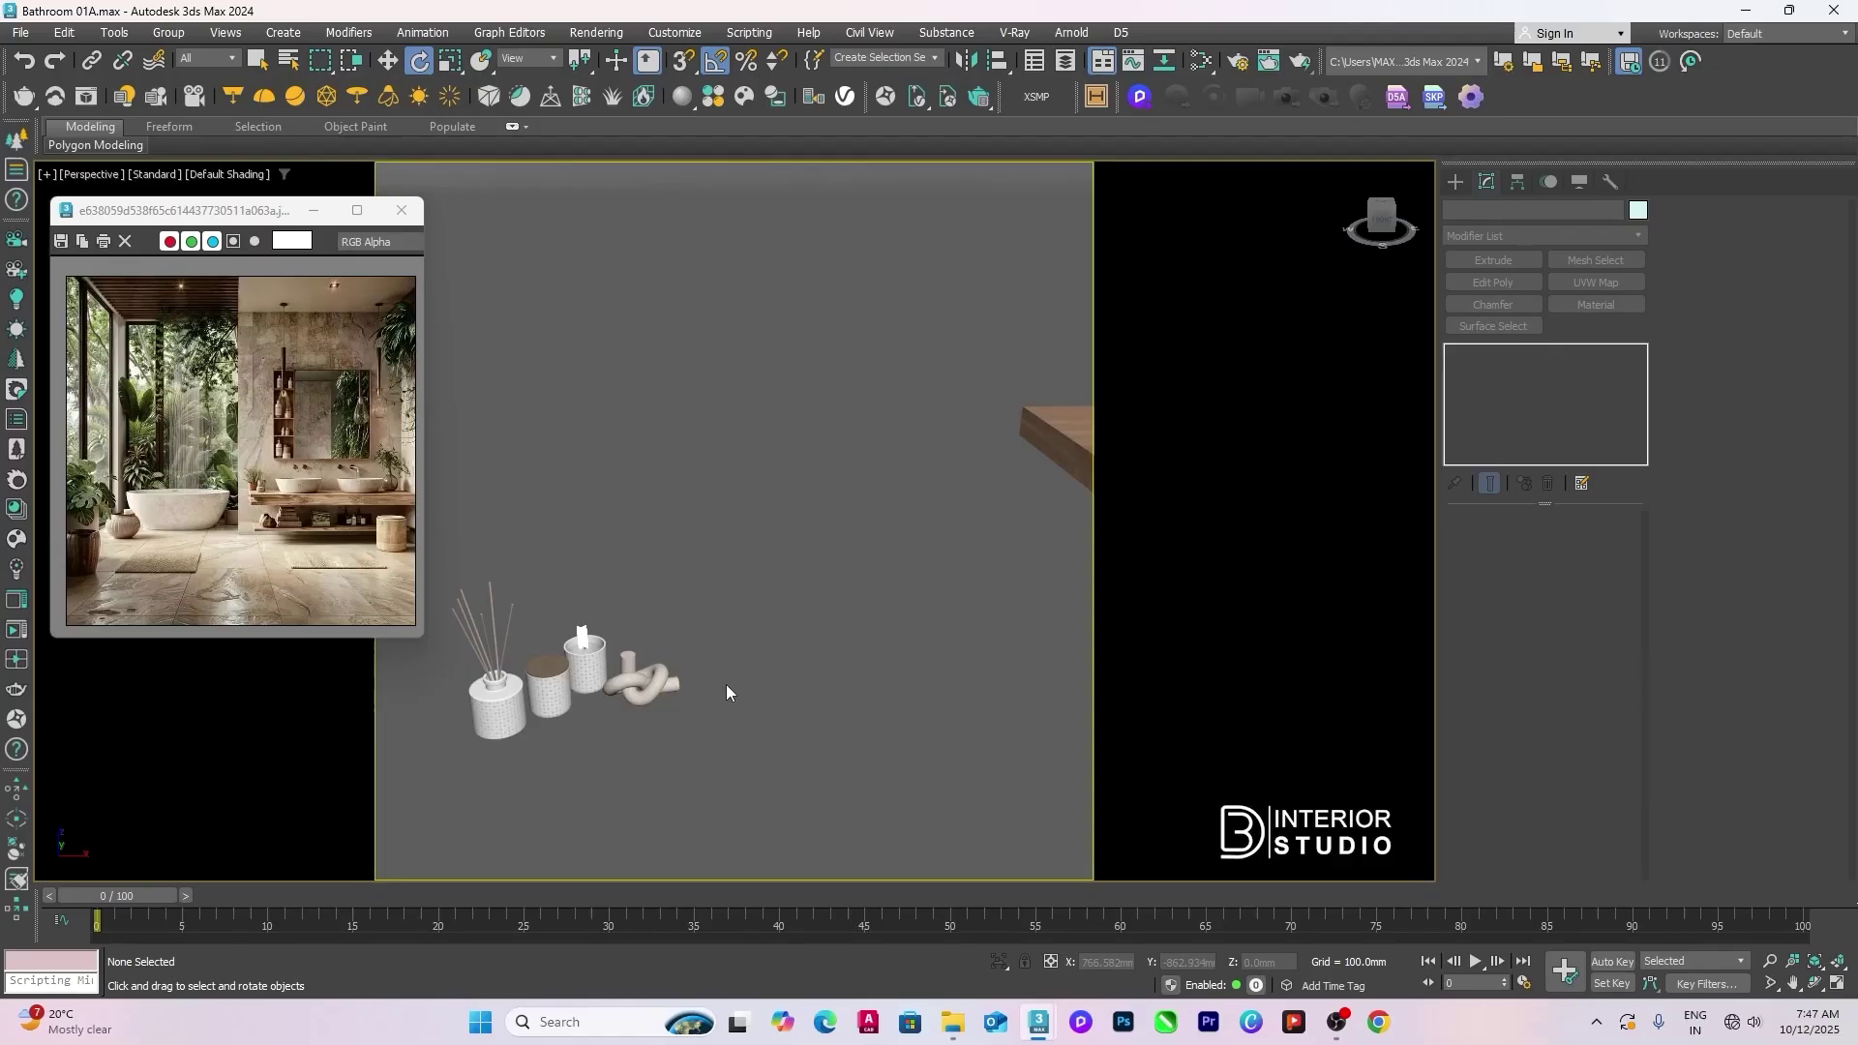
# Step: Select the four remaining decorative pieces and align them vertically onto the top of the vanity counter
pyautogui.scroll(-3, 726, 693)
pyautogui.scroll(2, 640, 689)
pyautogui.click(615, 711)
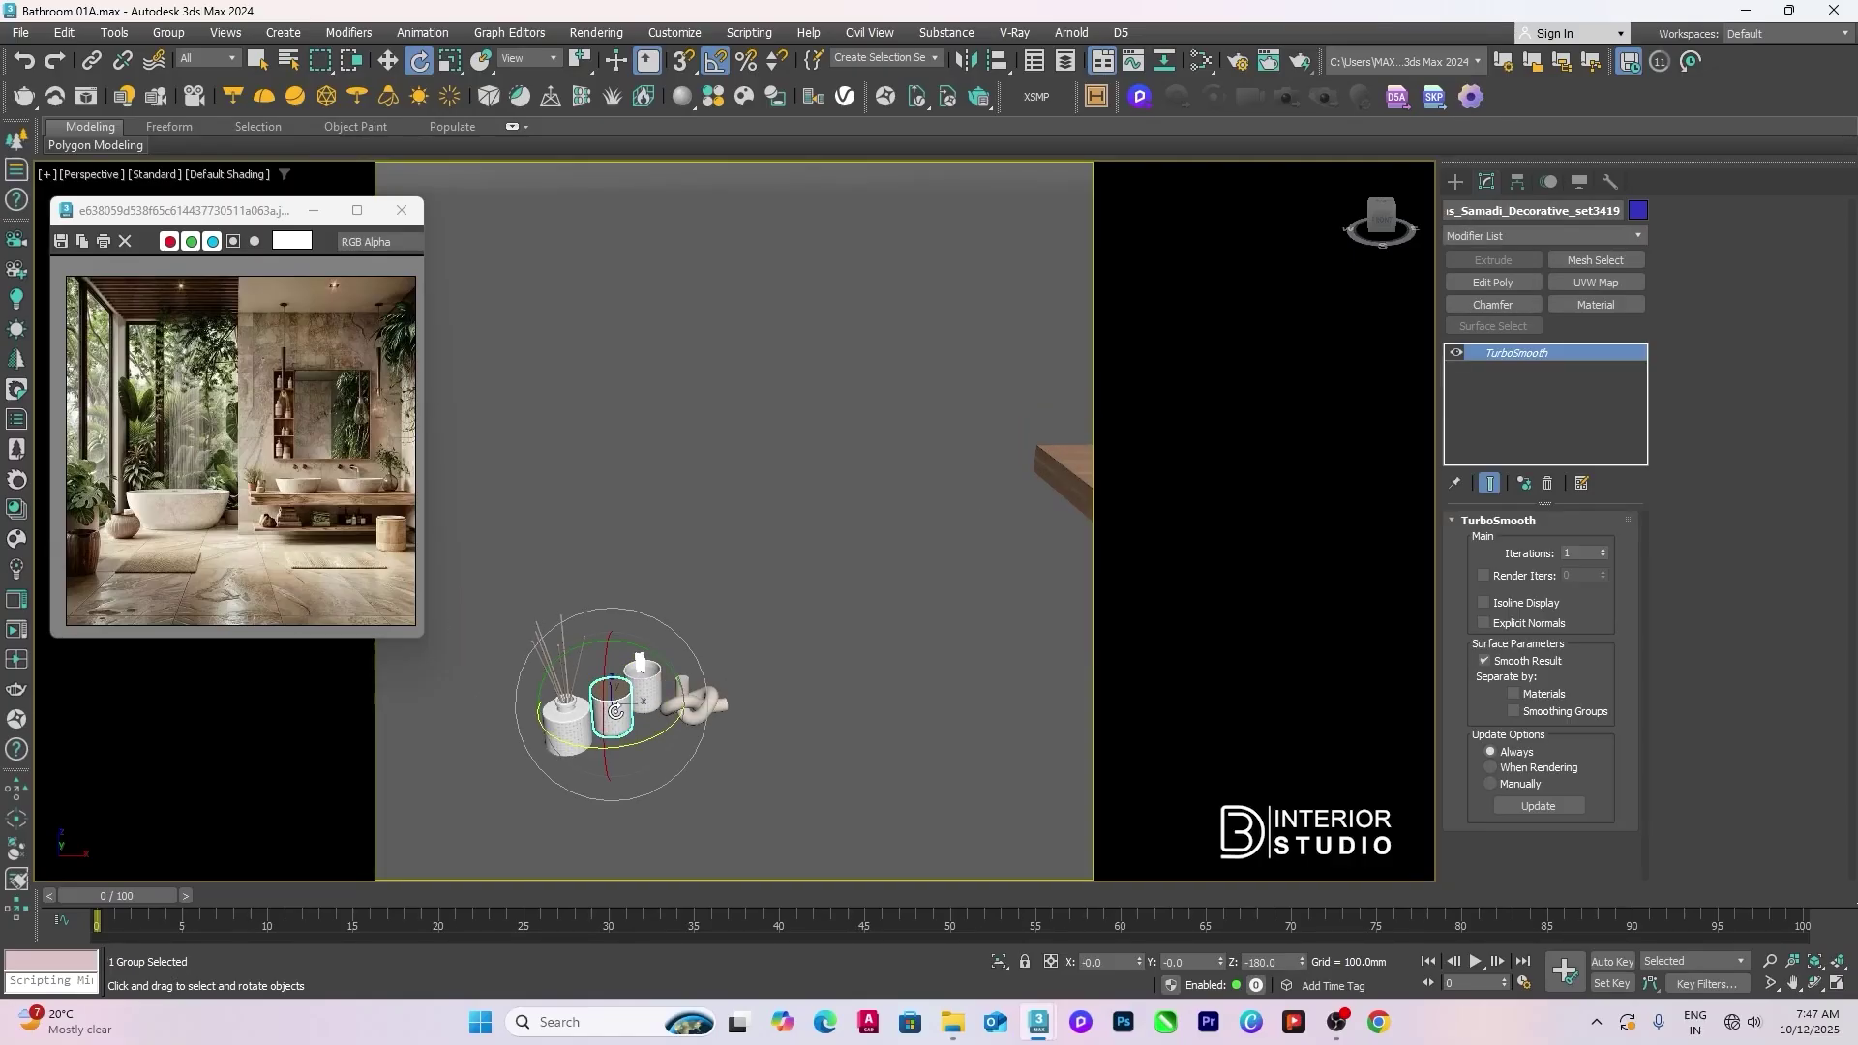
pyautogui.click(717, 689)
pyautogui.click(705, 703)
pyautogui.scroll(-3, 732, 698)
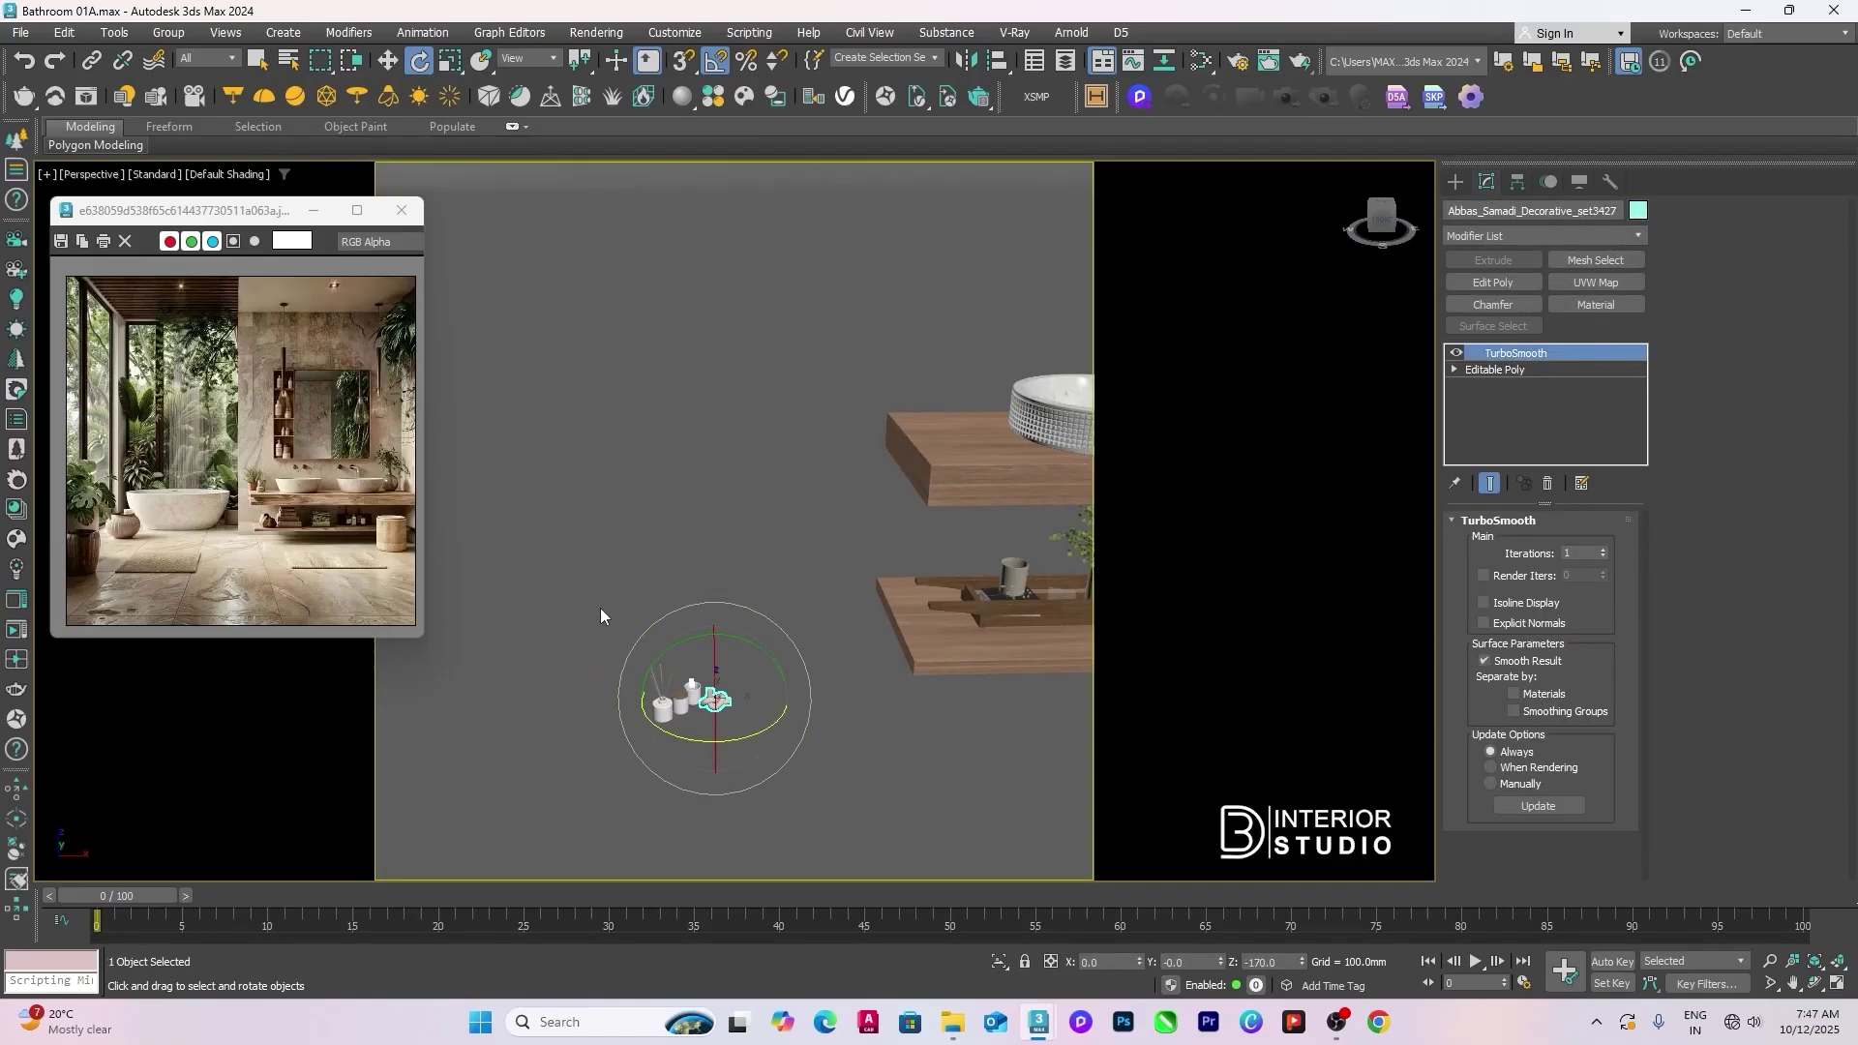
pyautogui.moveTo(584, 596); pyautogui.dragTo(772, 763)
pyautogui.scroll(3, 728, 703)
pyautogui.press('w')
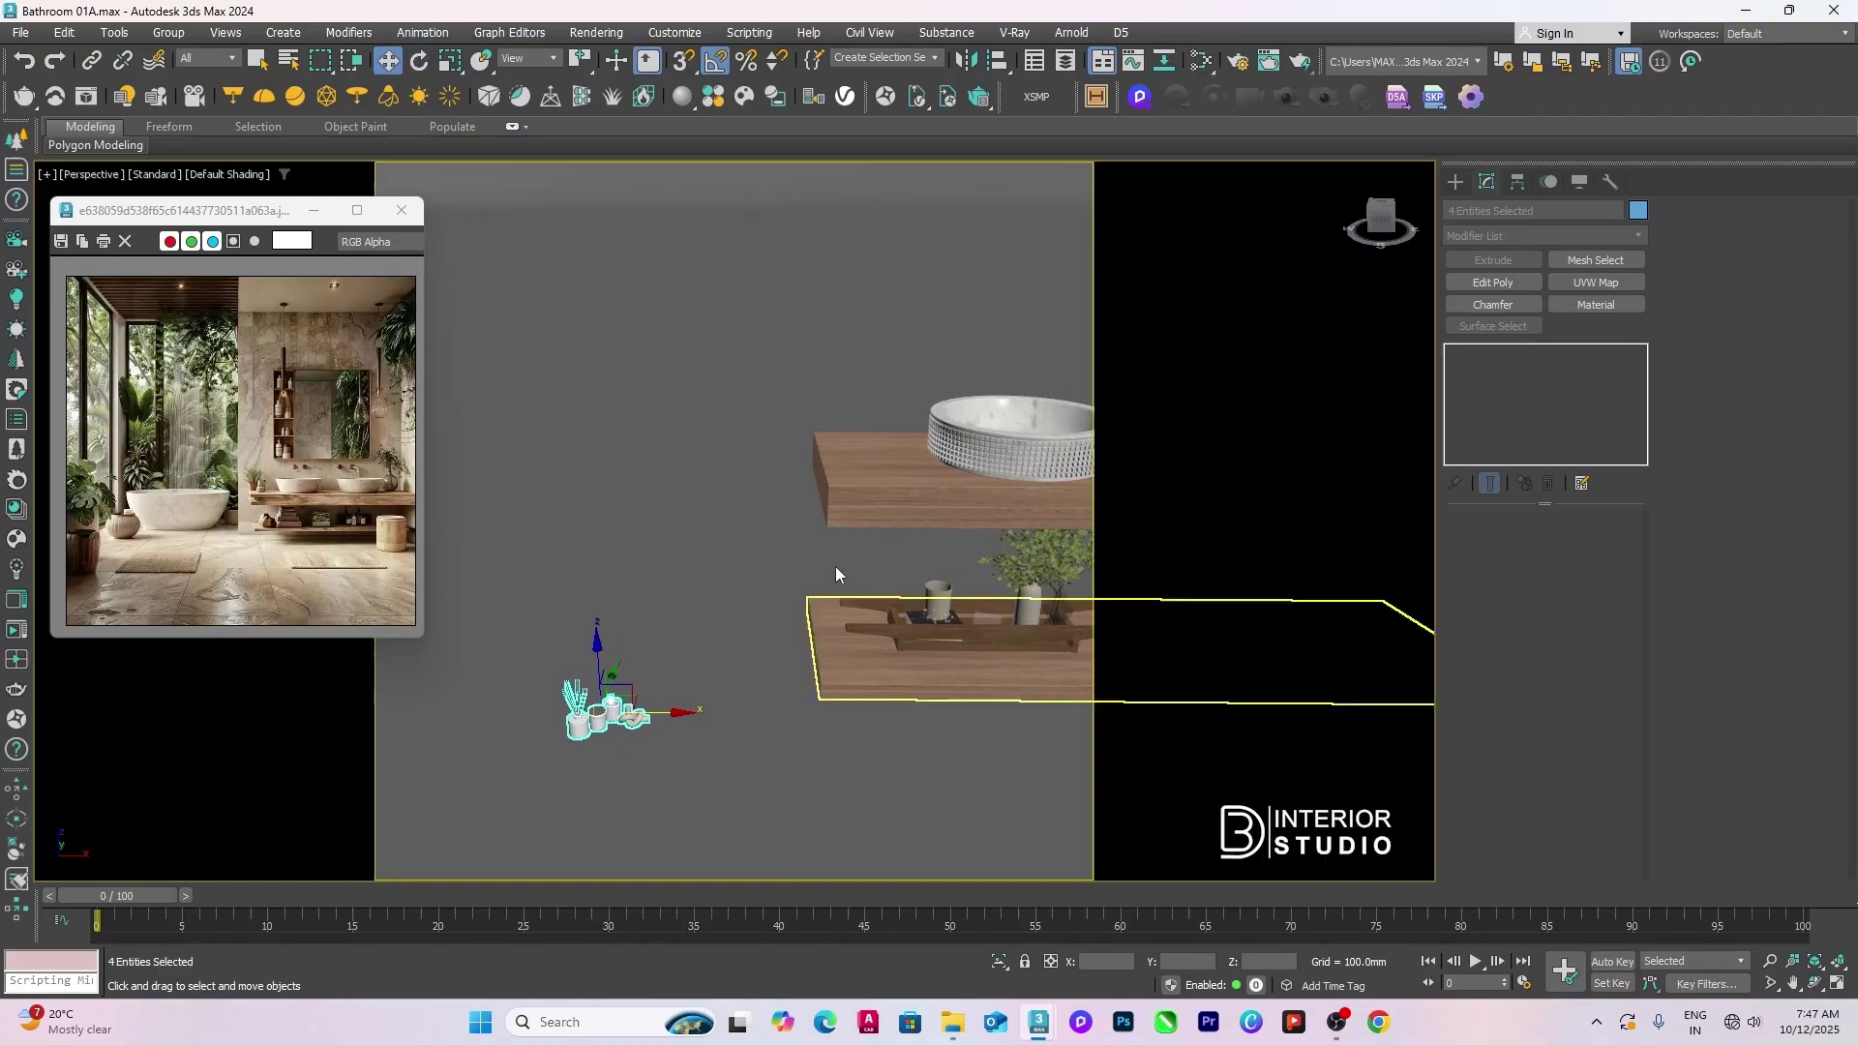
pyautogui.click(875, 472)
pyautogui.click(930, 666)
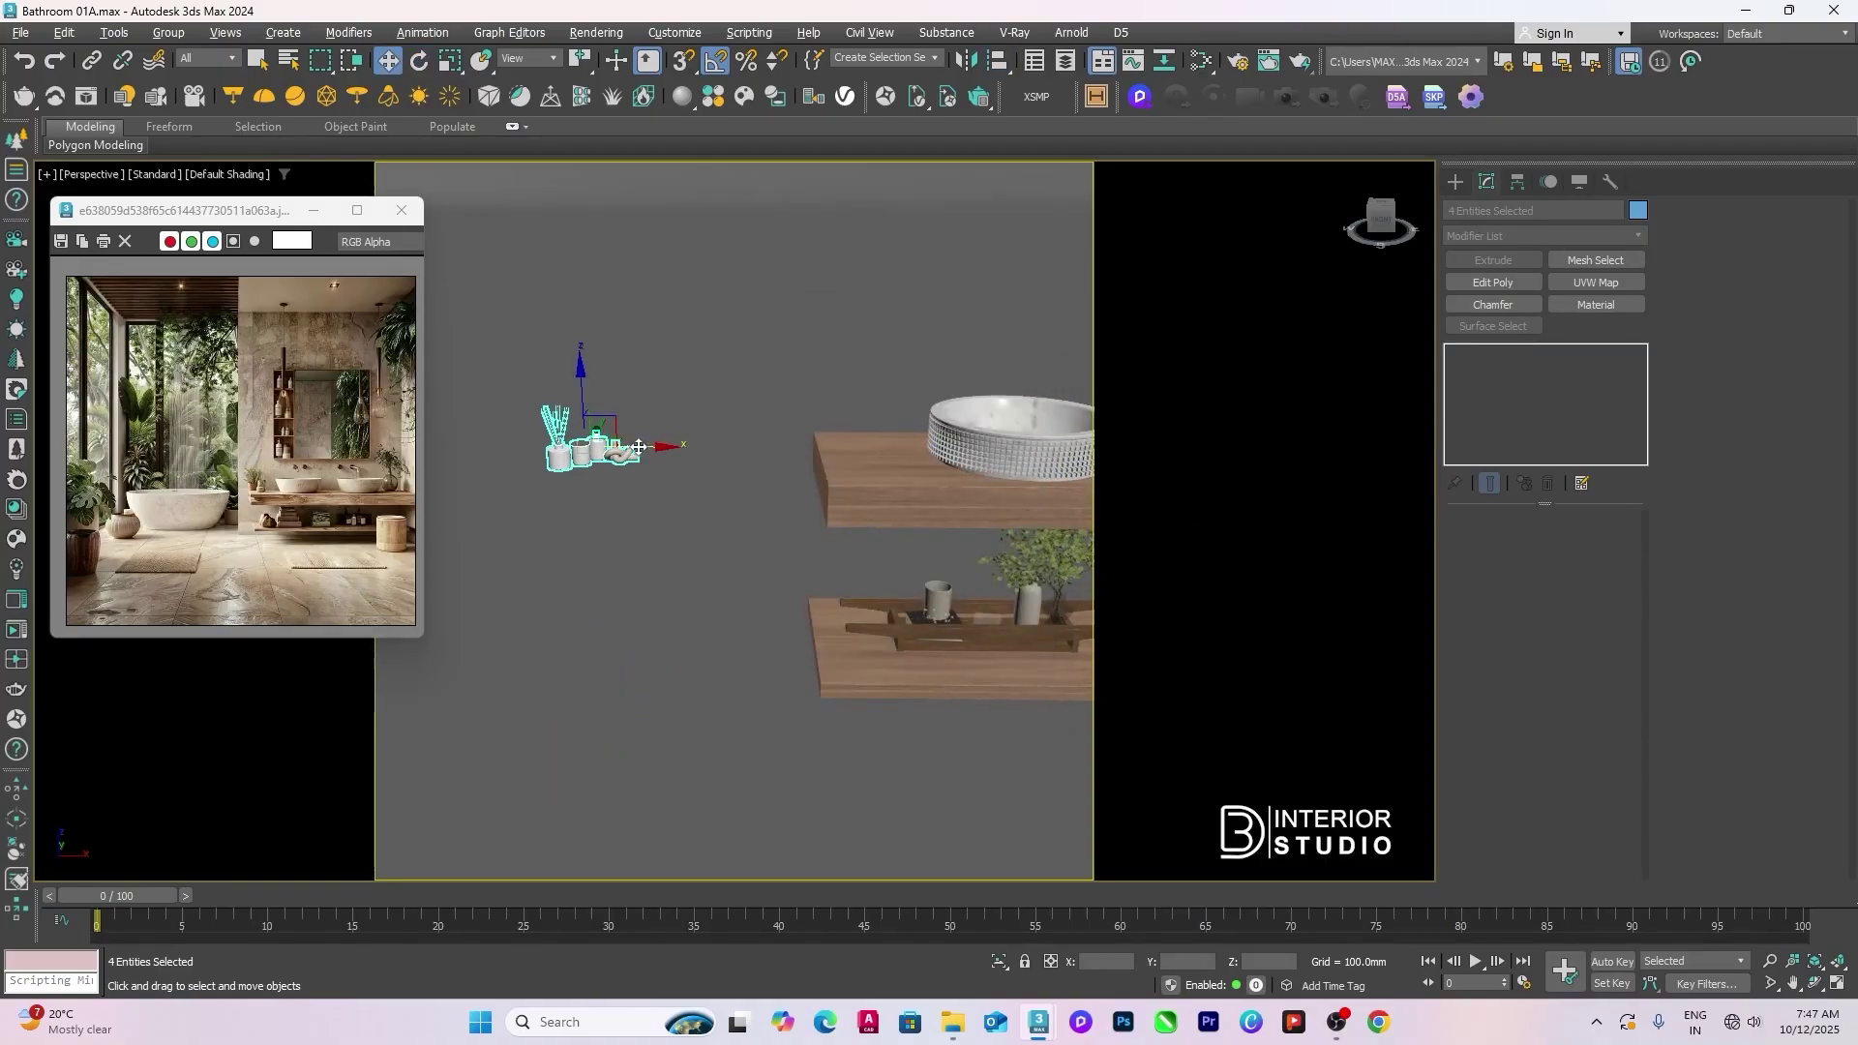
# Step: Move the four decorative pieces onto the free end of the vanity counter, beside the nearest basin
pyautogui.moveTo(600, 455); pyautogui.dragTo(898, 466)
pyautogui.scroll(3, 897, 467)
pyautogui.keyDown('alt'); pyautogui.moveTo(897, 466); pyautogui.dragTo(774, 578, button='middle'); pyautogui.keyUp('alt')
pyautogui.moveTo(754, 549); pyautogui.dragTo(850, 373)
pyautogui.keyDown('alt'); pyautogui.moveTo(834, 527); pyautogui.dragTo(717, 535, button='middle'); pyautogui.keyUp('alt')
pyautogui.scroll(-2, 765, 450)
pyautogui.click(735, 387)
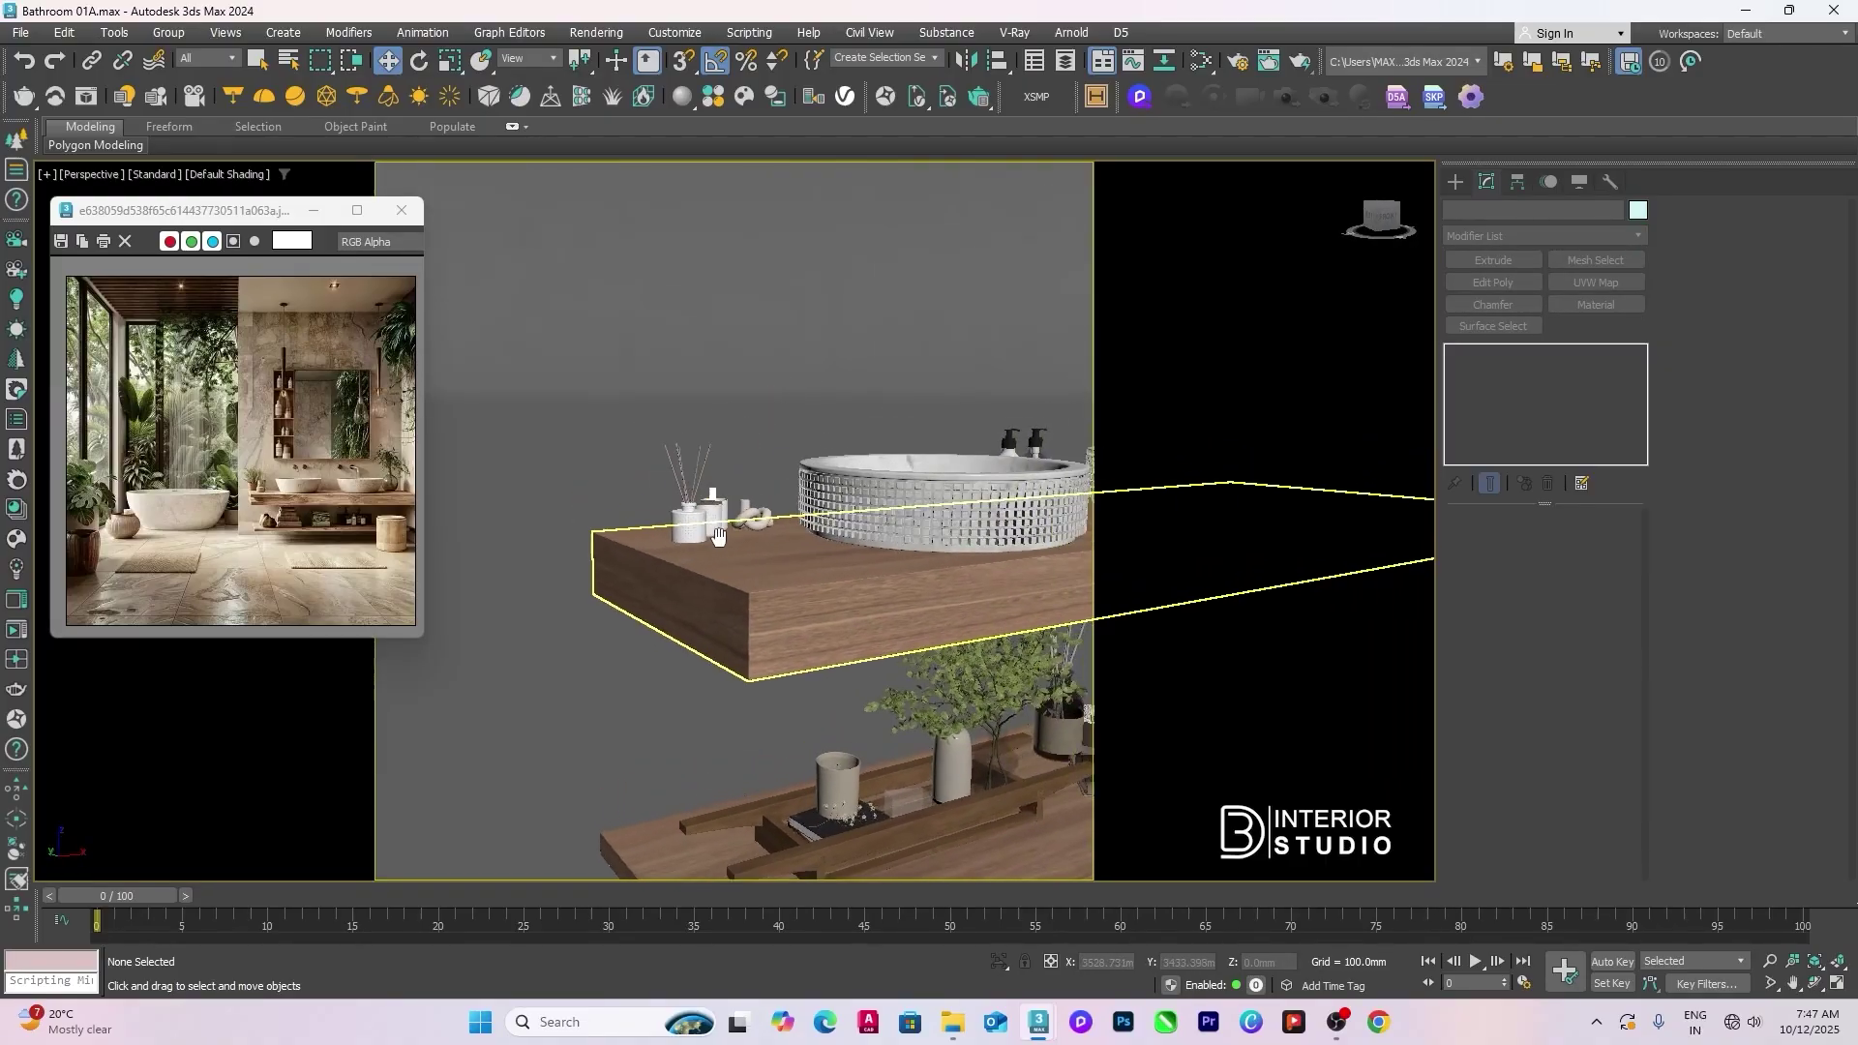
# Step: Select the four decorative pieces at the free end of the vanity counter and scale them uniformly to 120%
pyautogui.click(694, 532)
pyautogui.keyDown('alt'); pyautogui.moveTo(901, 514); pyautogui.dragTo(827, 564, button='middle'); pyautogui.keyUp('alt')
pyautogui.keyDown('ctrl'); pyautogui.click(724, 519); pyautogui.keyUp('ctrl')
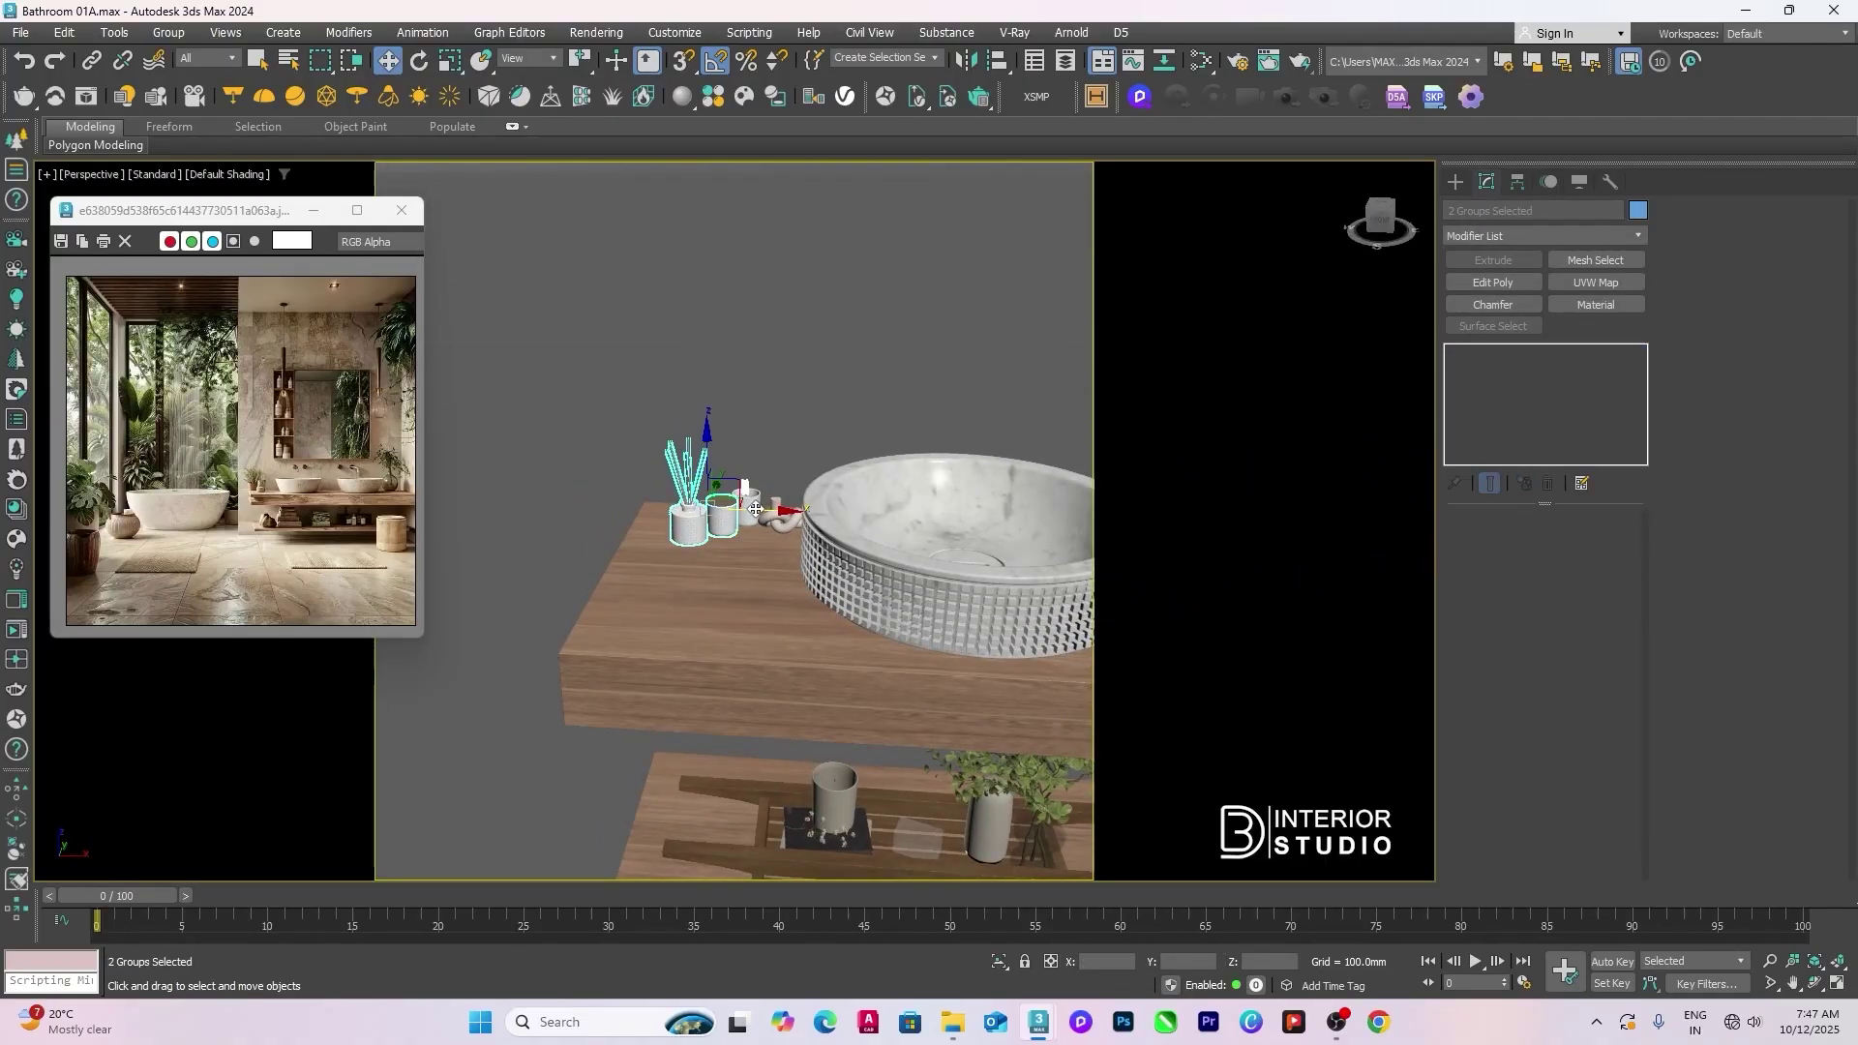
pyautogui.press('F12')
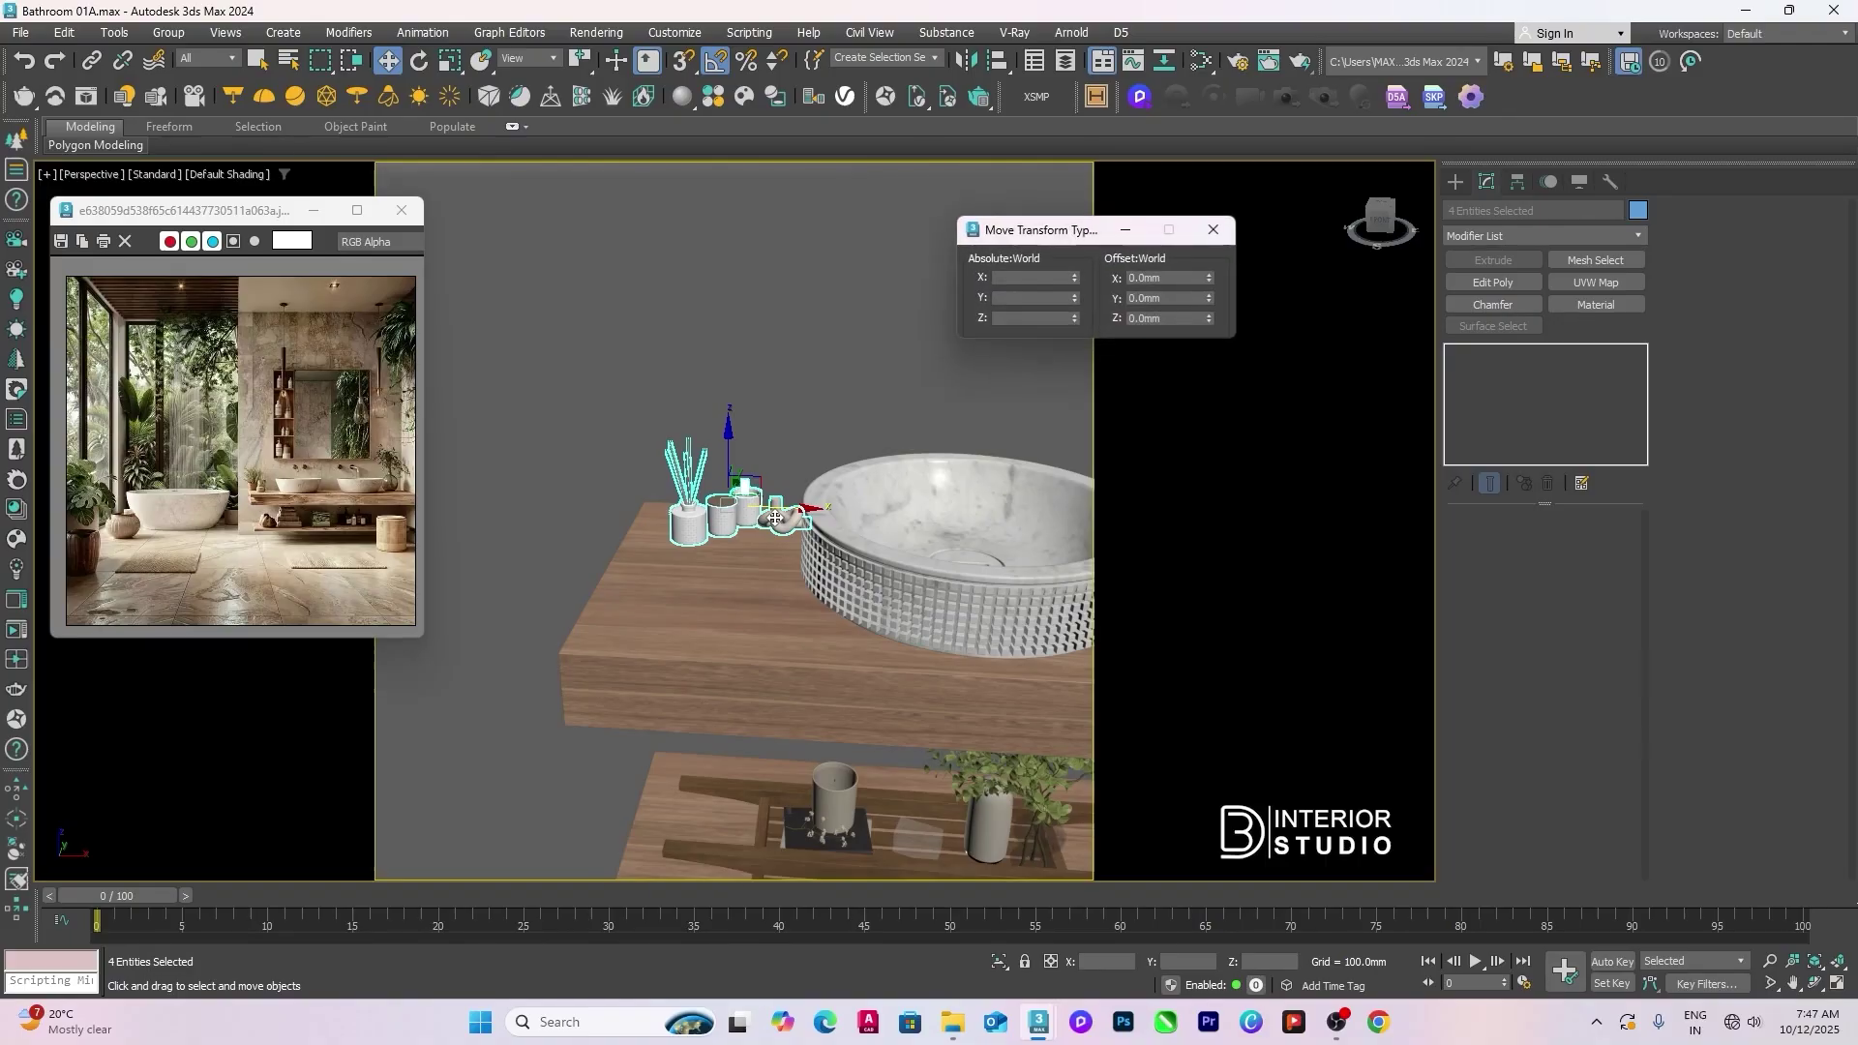
pyautogui.press('r')
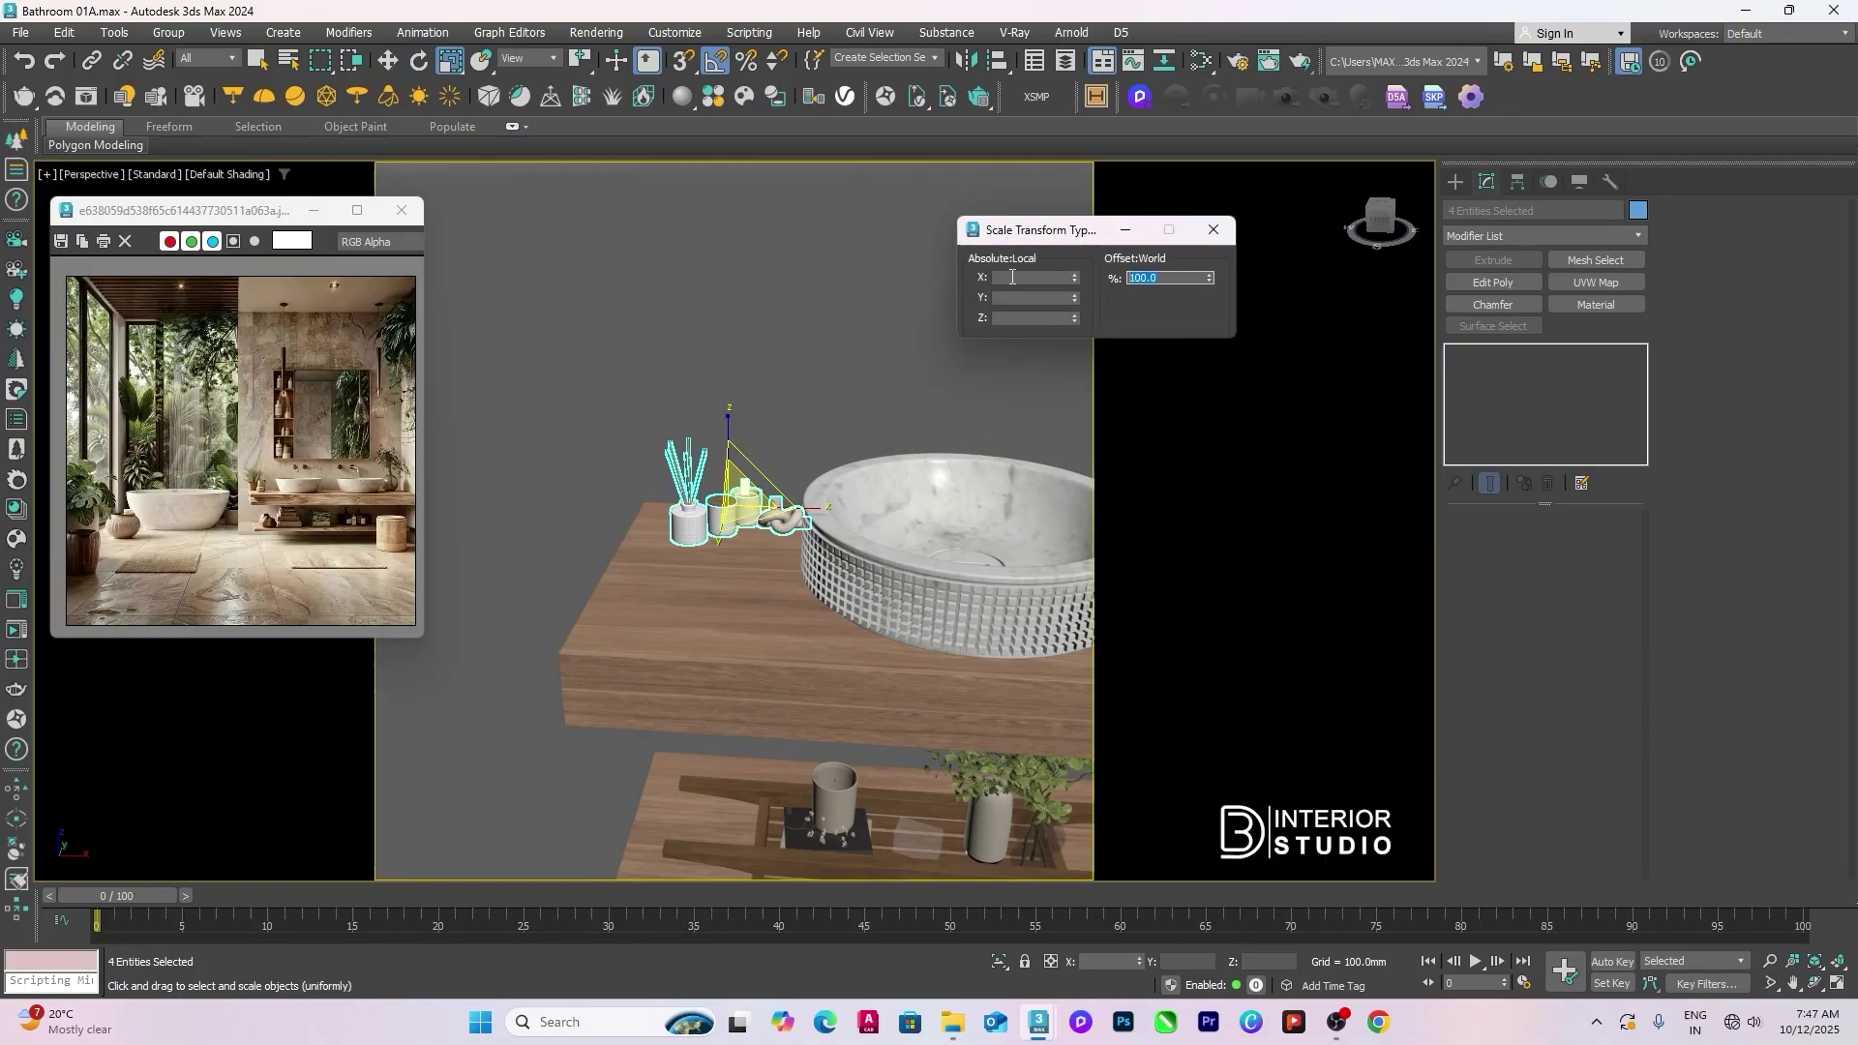
pyautogui.write('120')
pyautogui.press('Return')
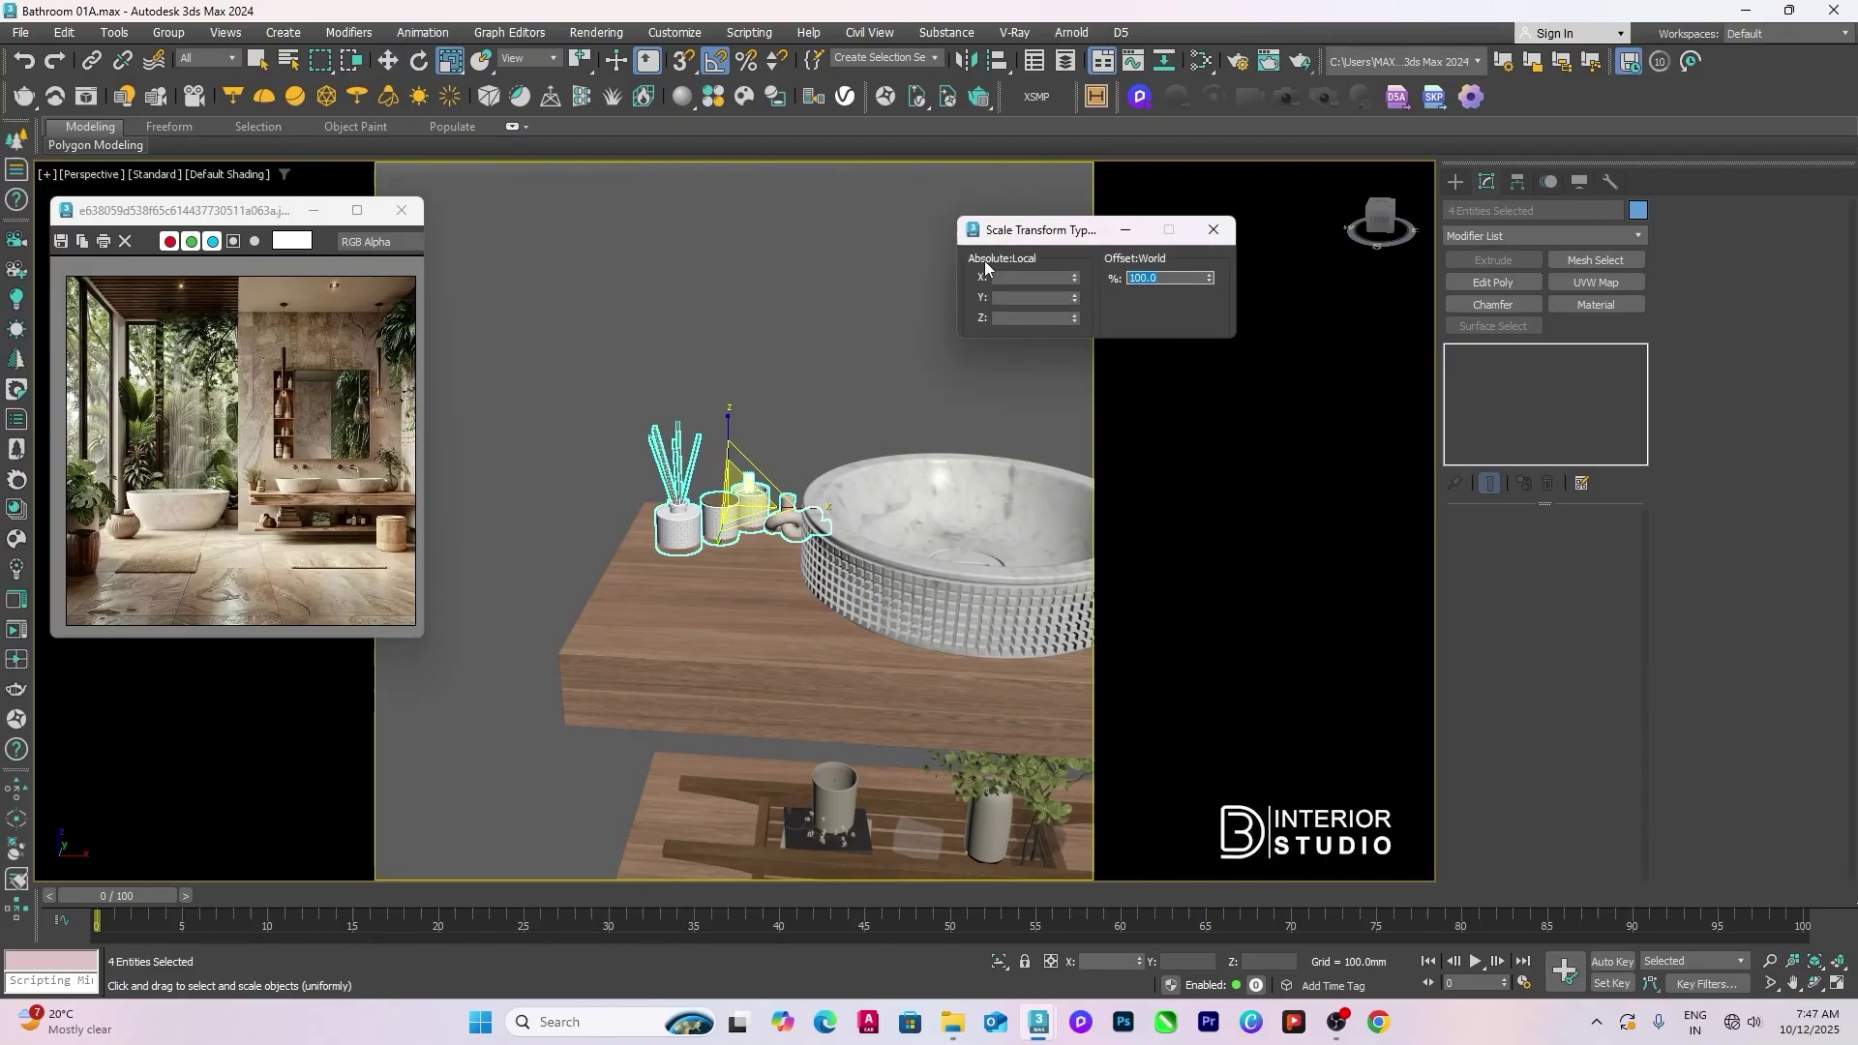
# Step: Align the enlarged decorative pieces to the counter on Z, matching their minimum to the counter's maximum
pyautogui.moveTo(887, 376); pyautogui.dragTo(898, 327, button='middle')
pyautogui.press('w')
pyautogui.hotkey('alt', 'a')
pyautogui.click(759, 556)
pyautogui.click(929, 662)
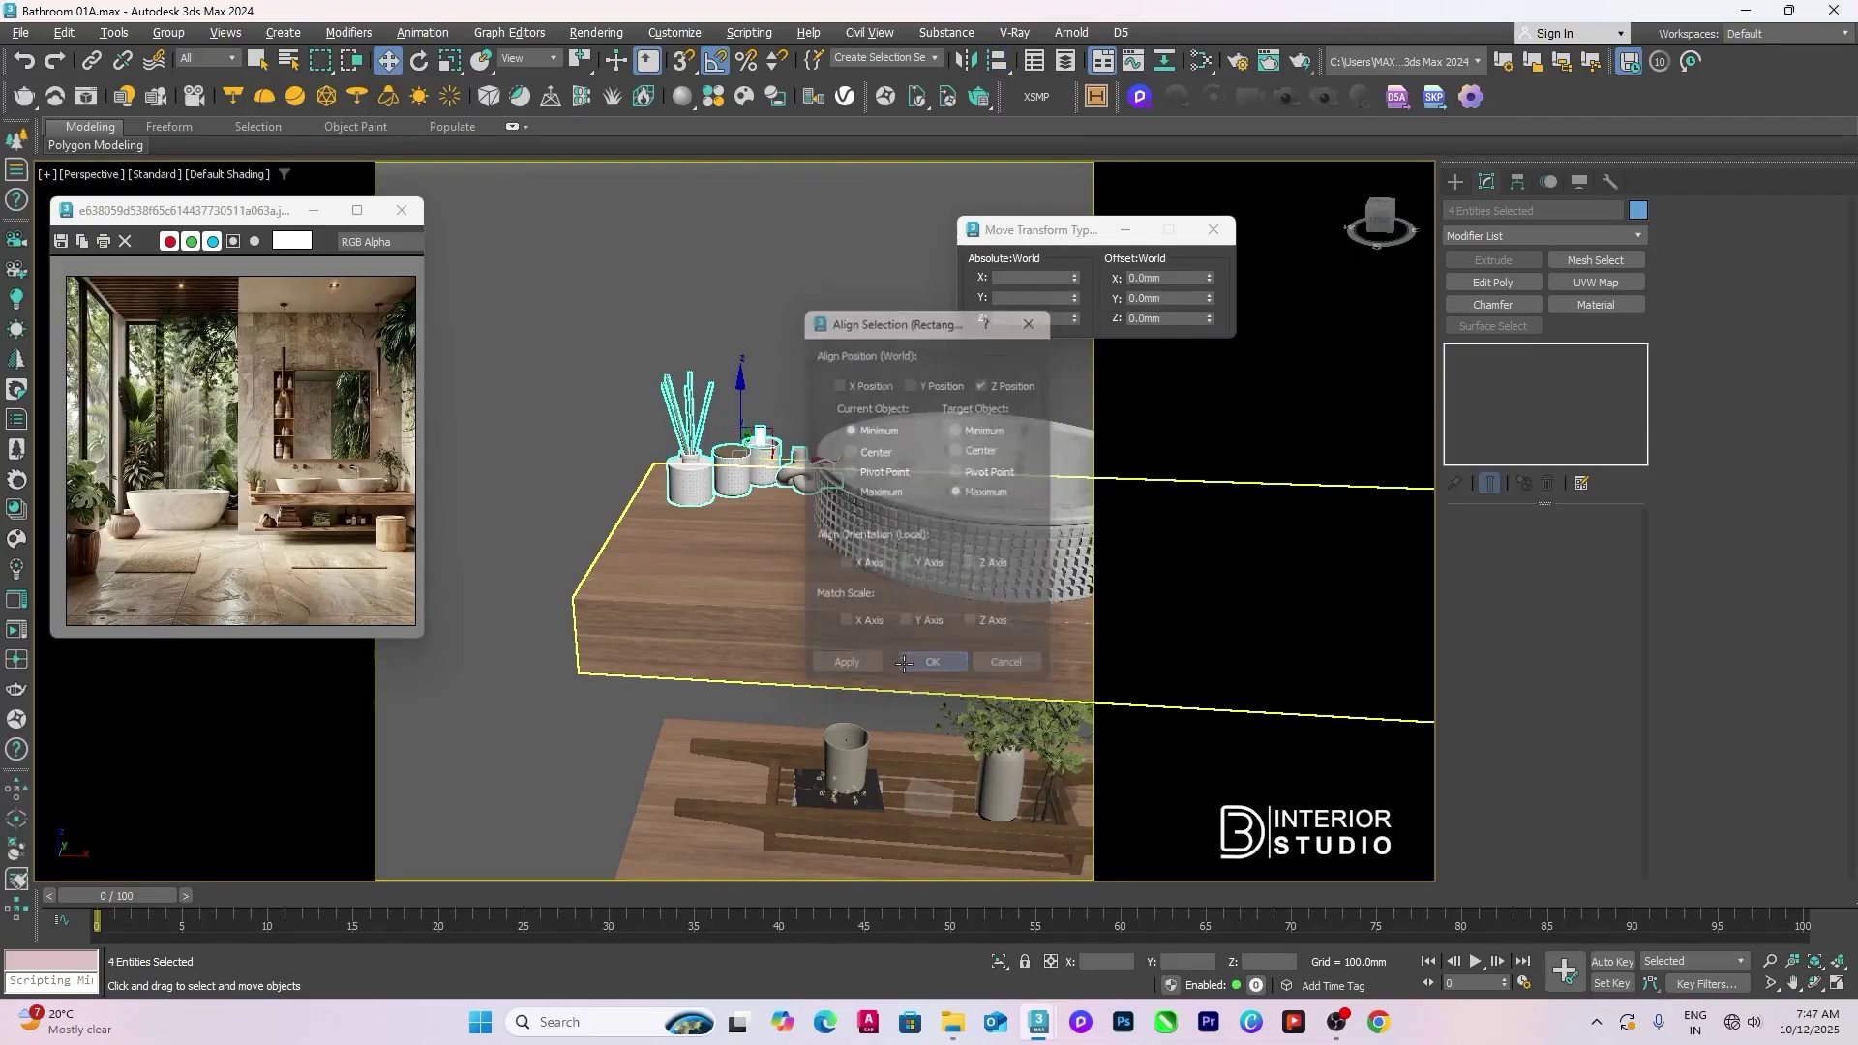
pyautogui.keyDown('alt'); pyautogui.moveTo(904, 649); pyautogui.dragTo(852, 646, button='middle'); pyautogui.keyUp('alt')
pyautogui.click(737, 431)
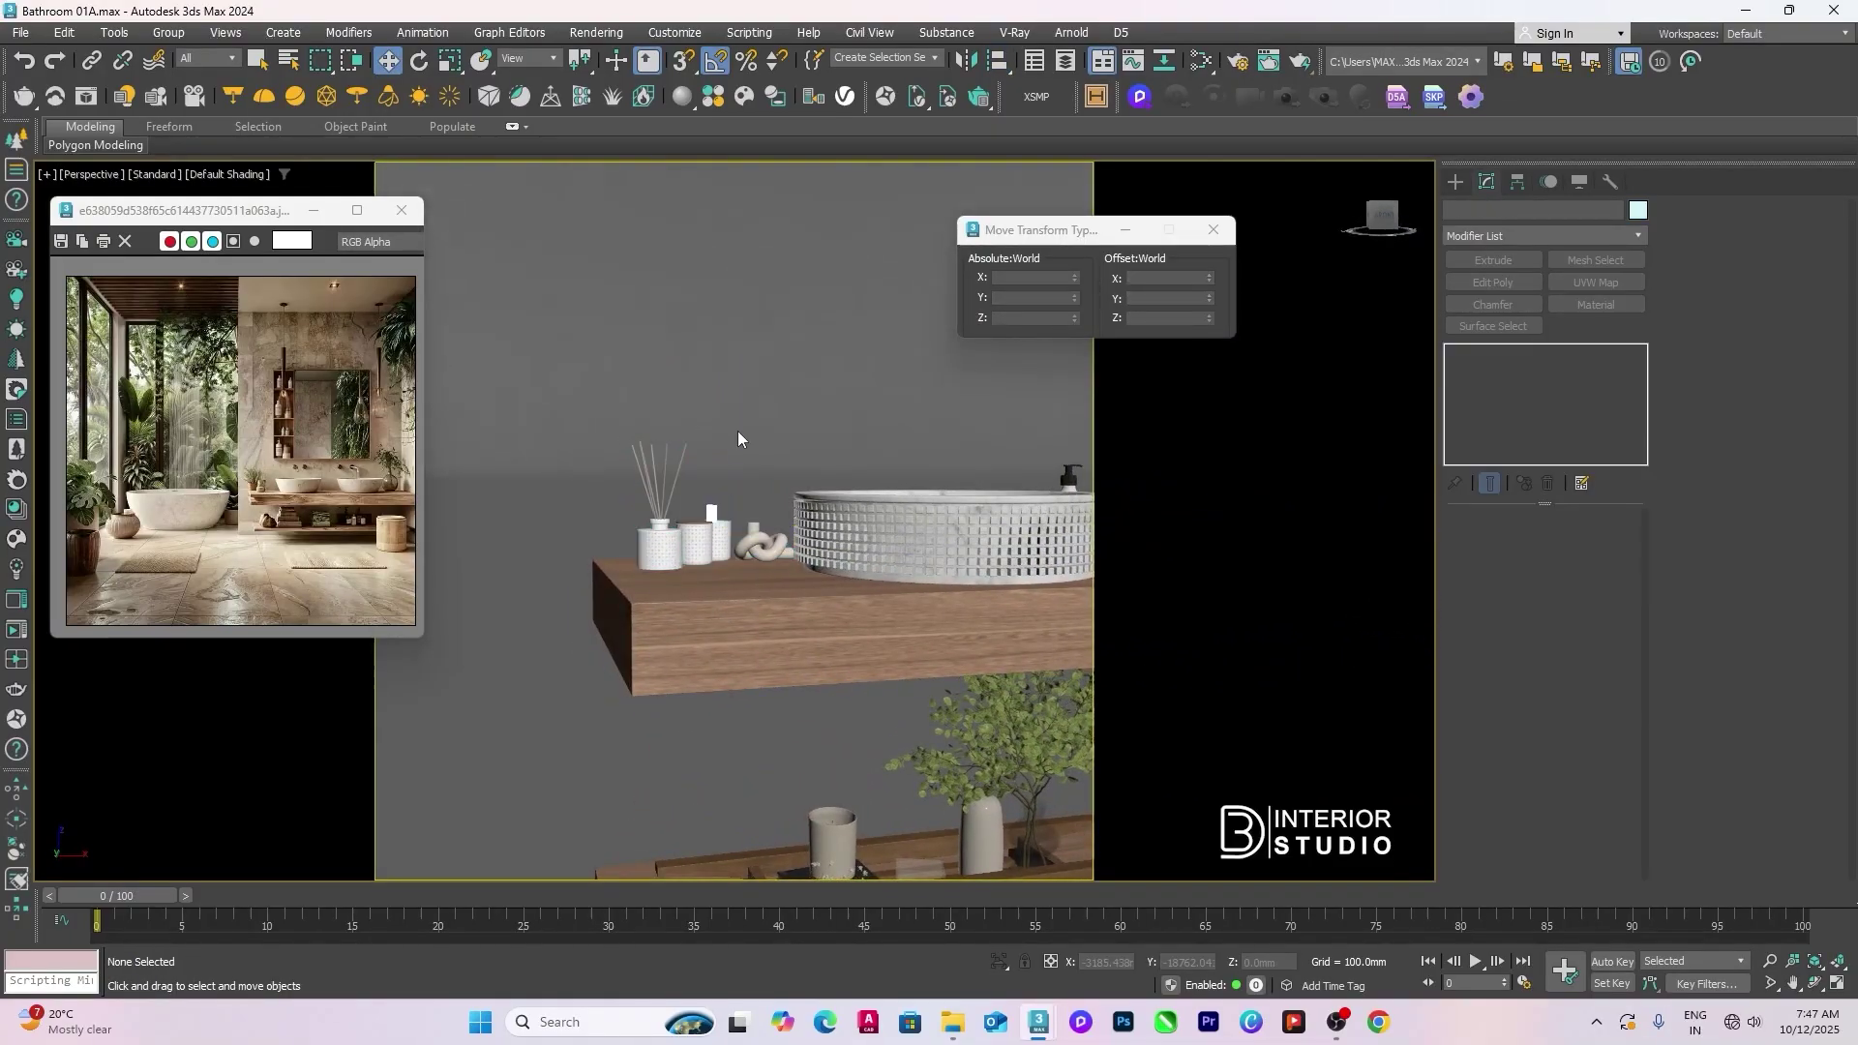
# Step: Scale the four decorative pieces on the counter uniformly by a further 125%
pyautogui.scroll(-5, 739, 432)
pyautogui.moveTo(763, 428); pyautogui.dragTo(724, 476, button='middle')
pyautogui.scroll(6, 711, 523)
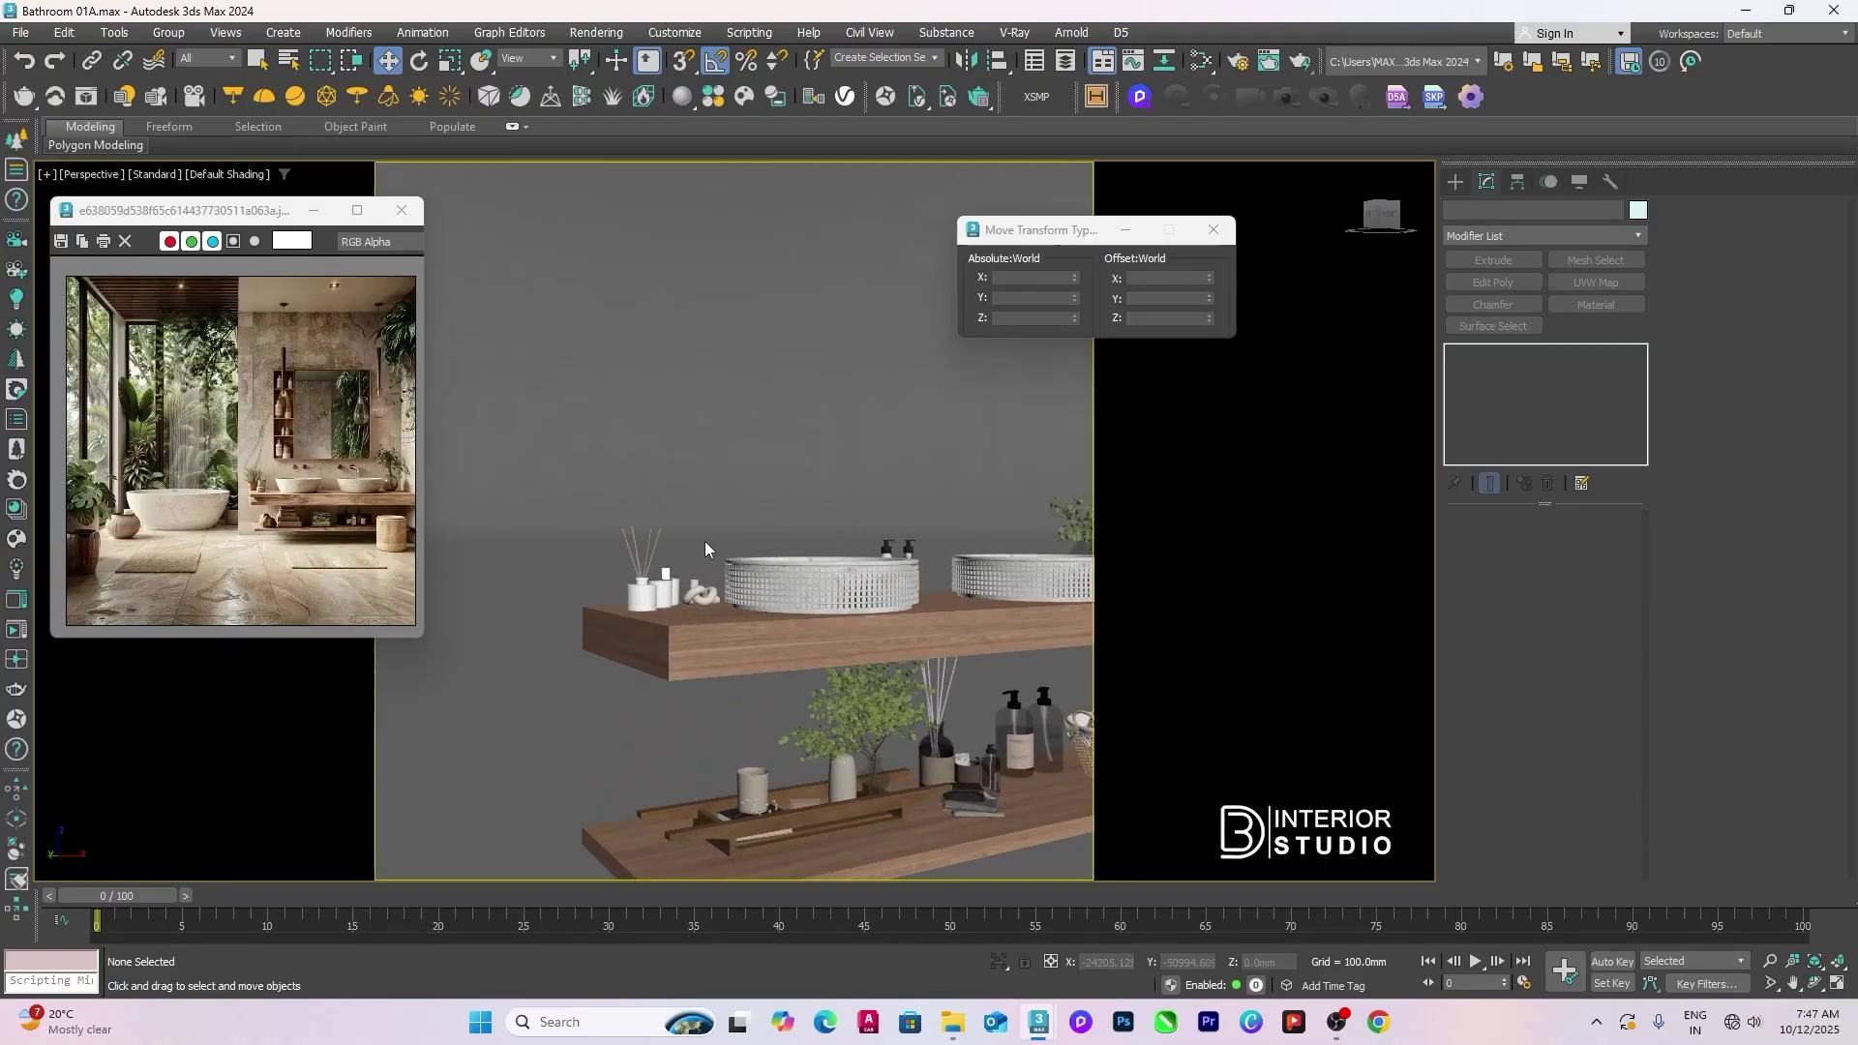
pyautogui.scroll(4, 704, 548)
pyautogui.click(708, 589)
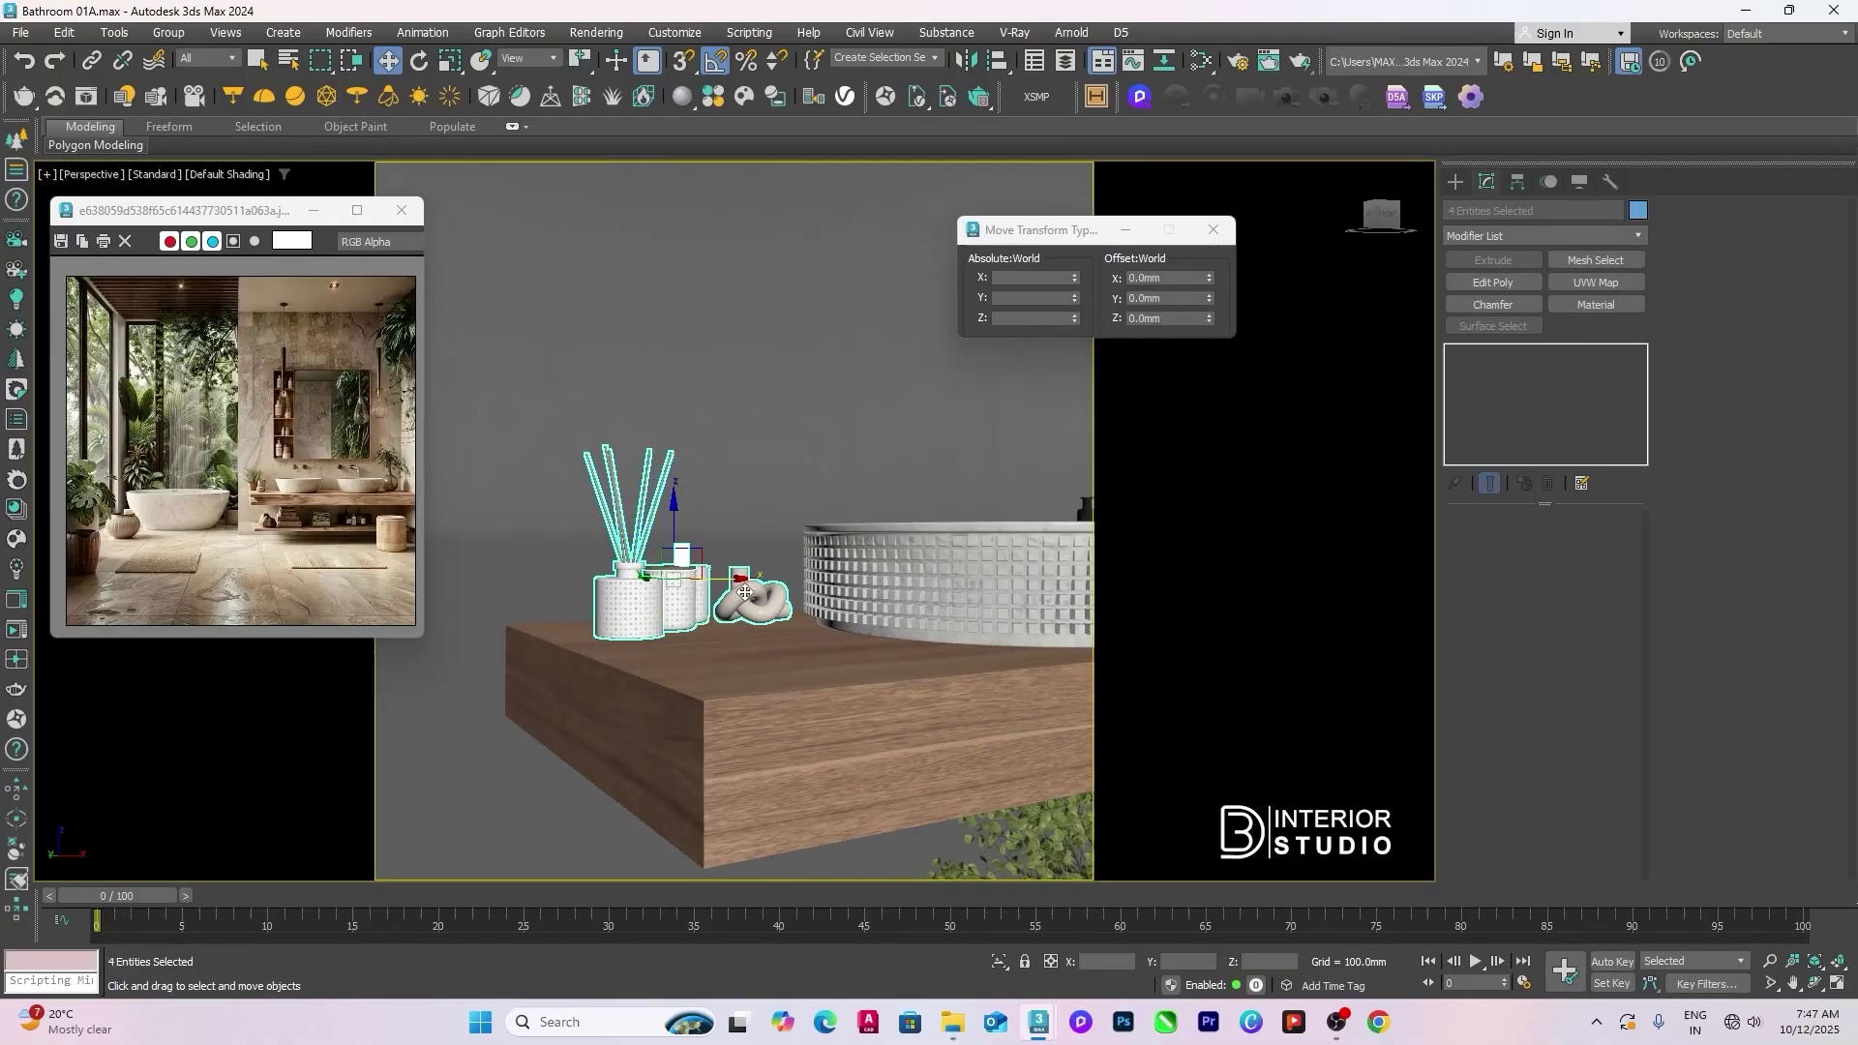
pyautogui.press('r')
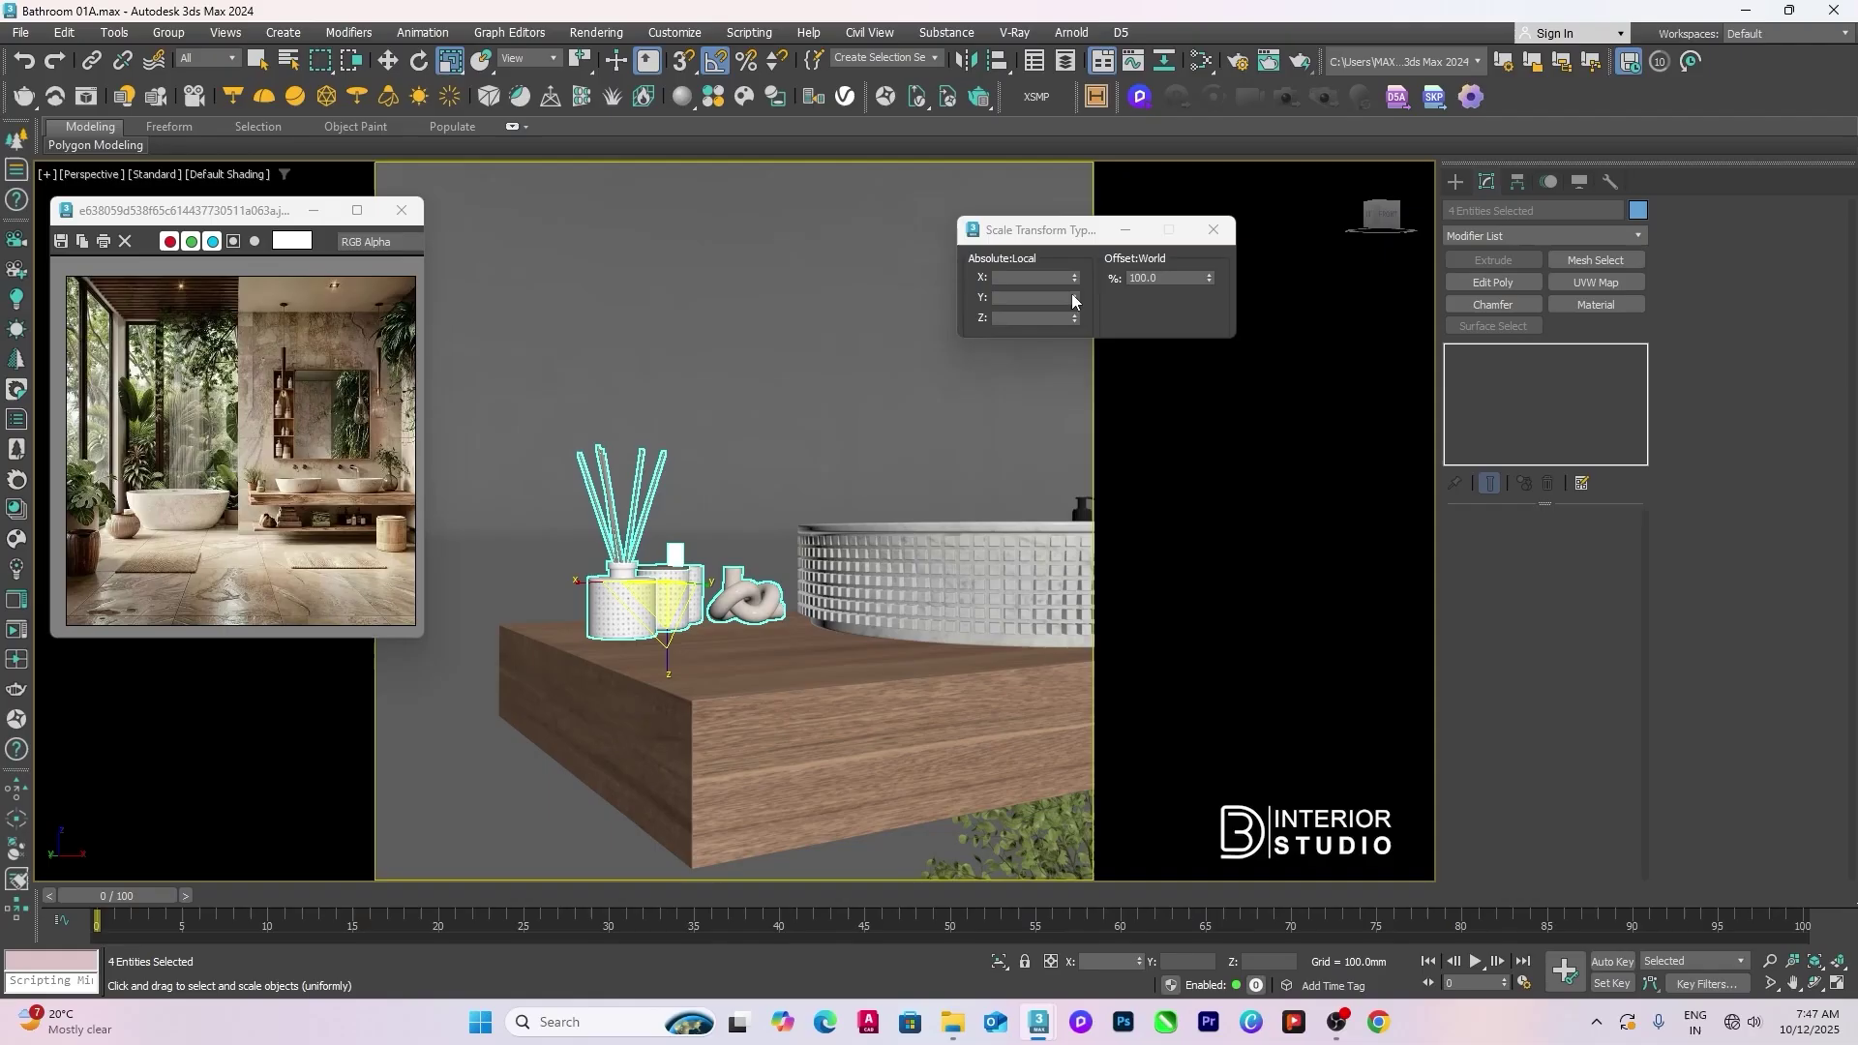
pyautogui.write('125')
pyautogui.press('Return')
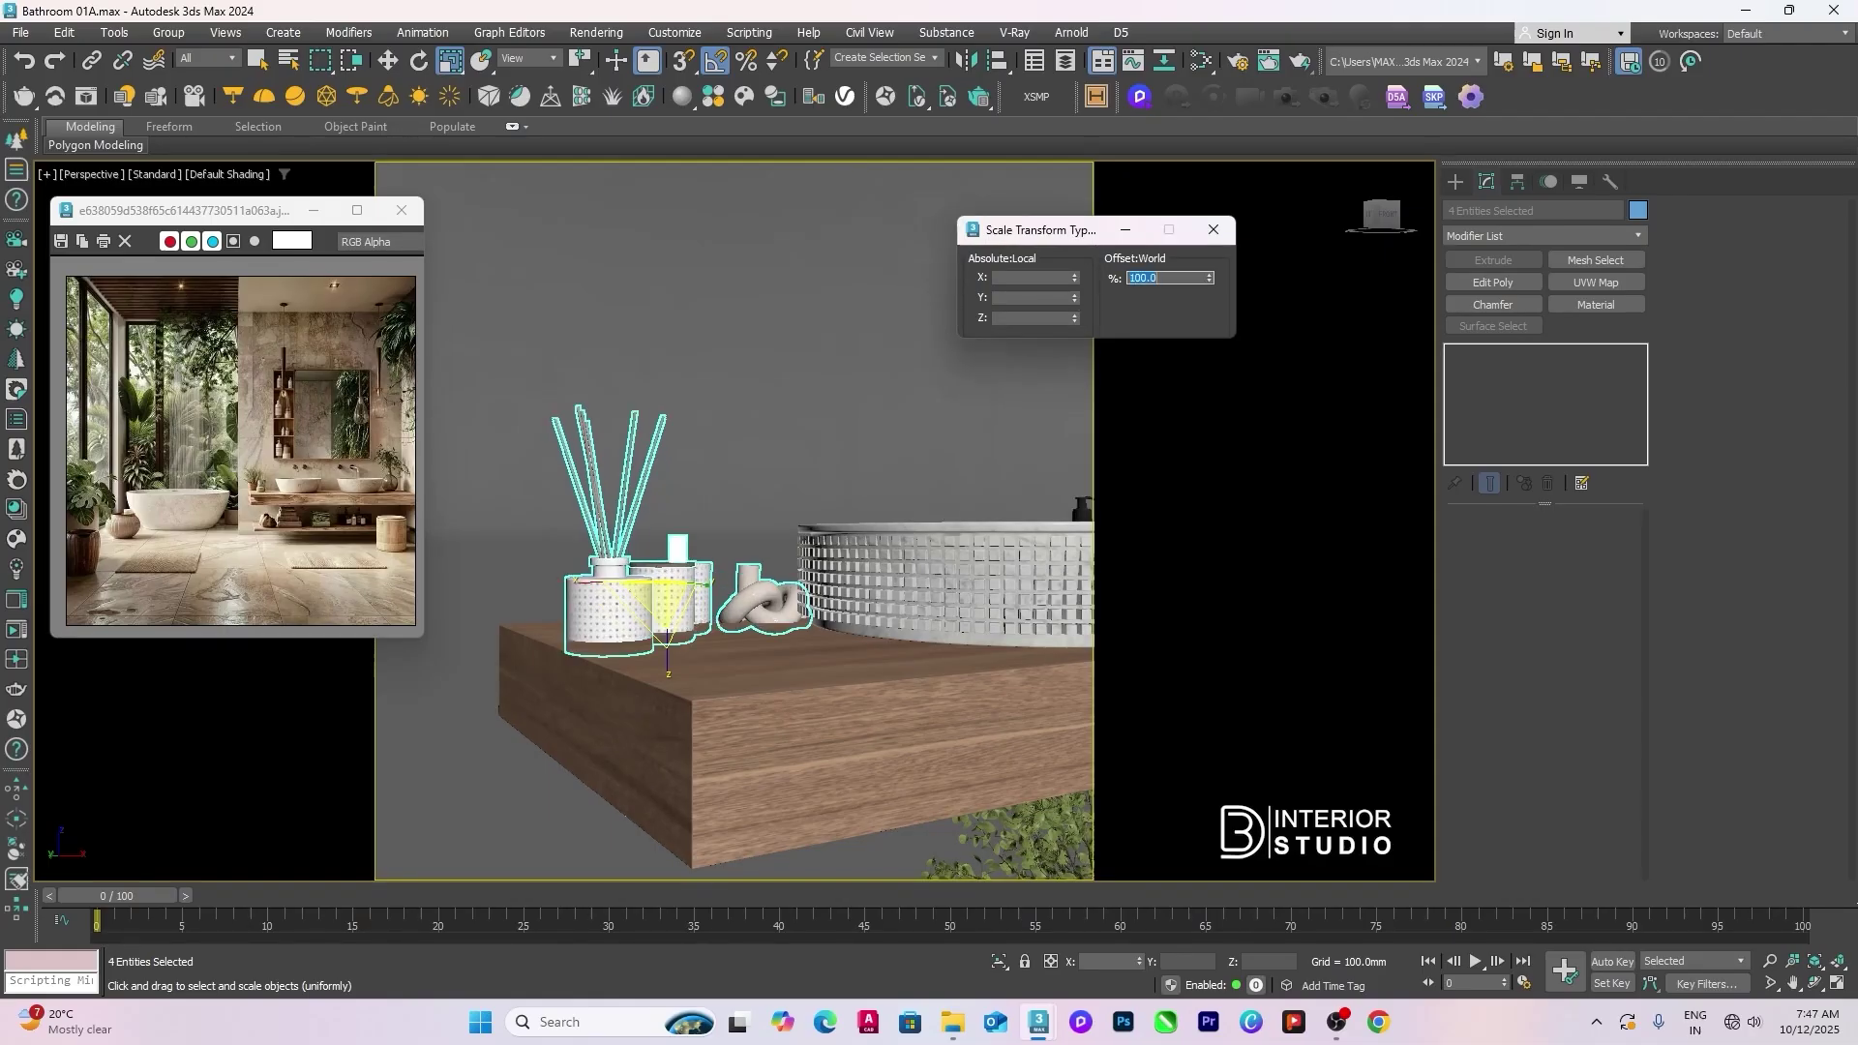
# Step: Align the rescaled four pieces back onto the counter top, with Z minimum to the counter's Z maximum
pyautogui.moveTo(929, 475); pyautogui.dragTo(923, 441, button='middle')
pyautogui.press('w')
pyautogui.hotkey('alt', 'a')
pyautogui.click(788, 672)
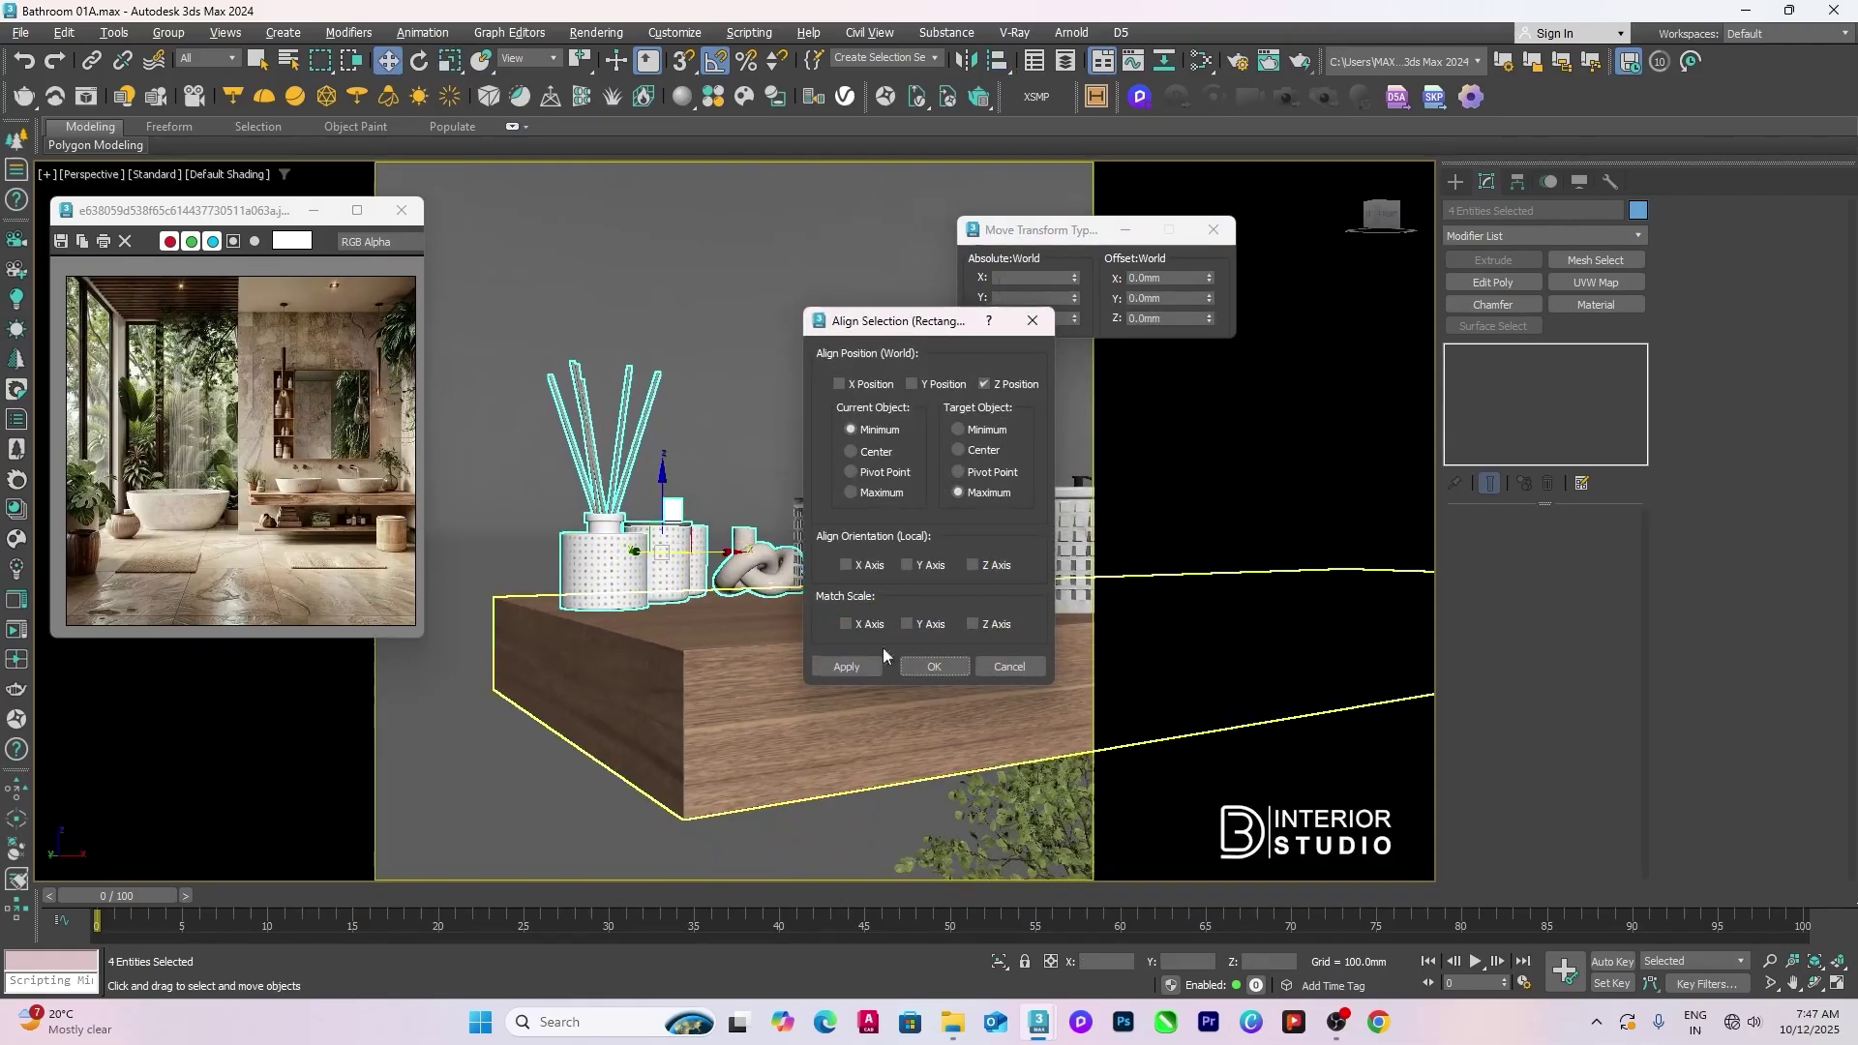
pyautogui.click(933, 665)
pyautogui.keyDown('alt'); pyautogui.moveTo(851, 551); pyautogui.dragTo(725, 619, button='middle'); pyautogui.keyUp('alt')
# Step: Select all four decorative pieces and shift them slightly along X toward the nearest basin
pyautogui.click(658, 578)
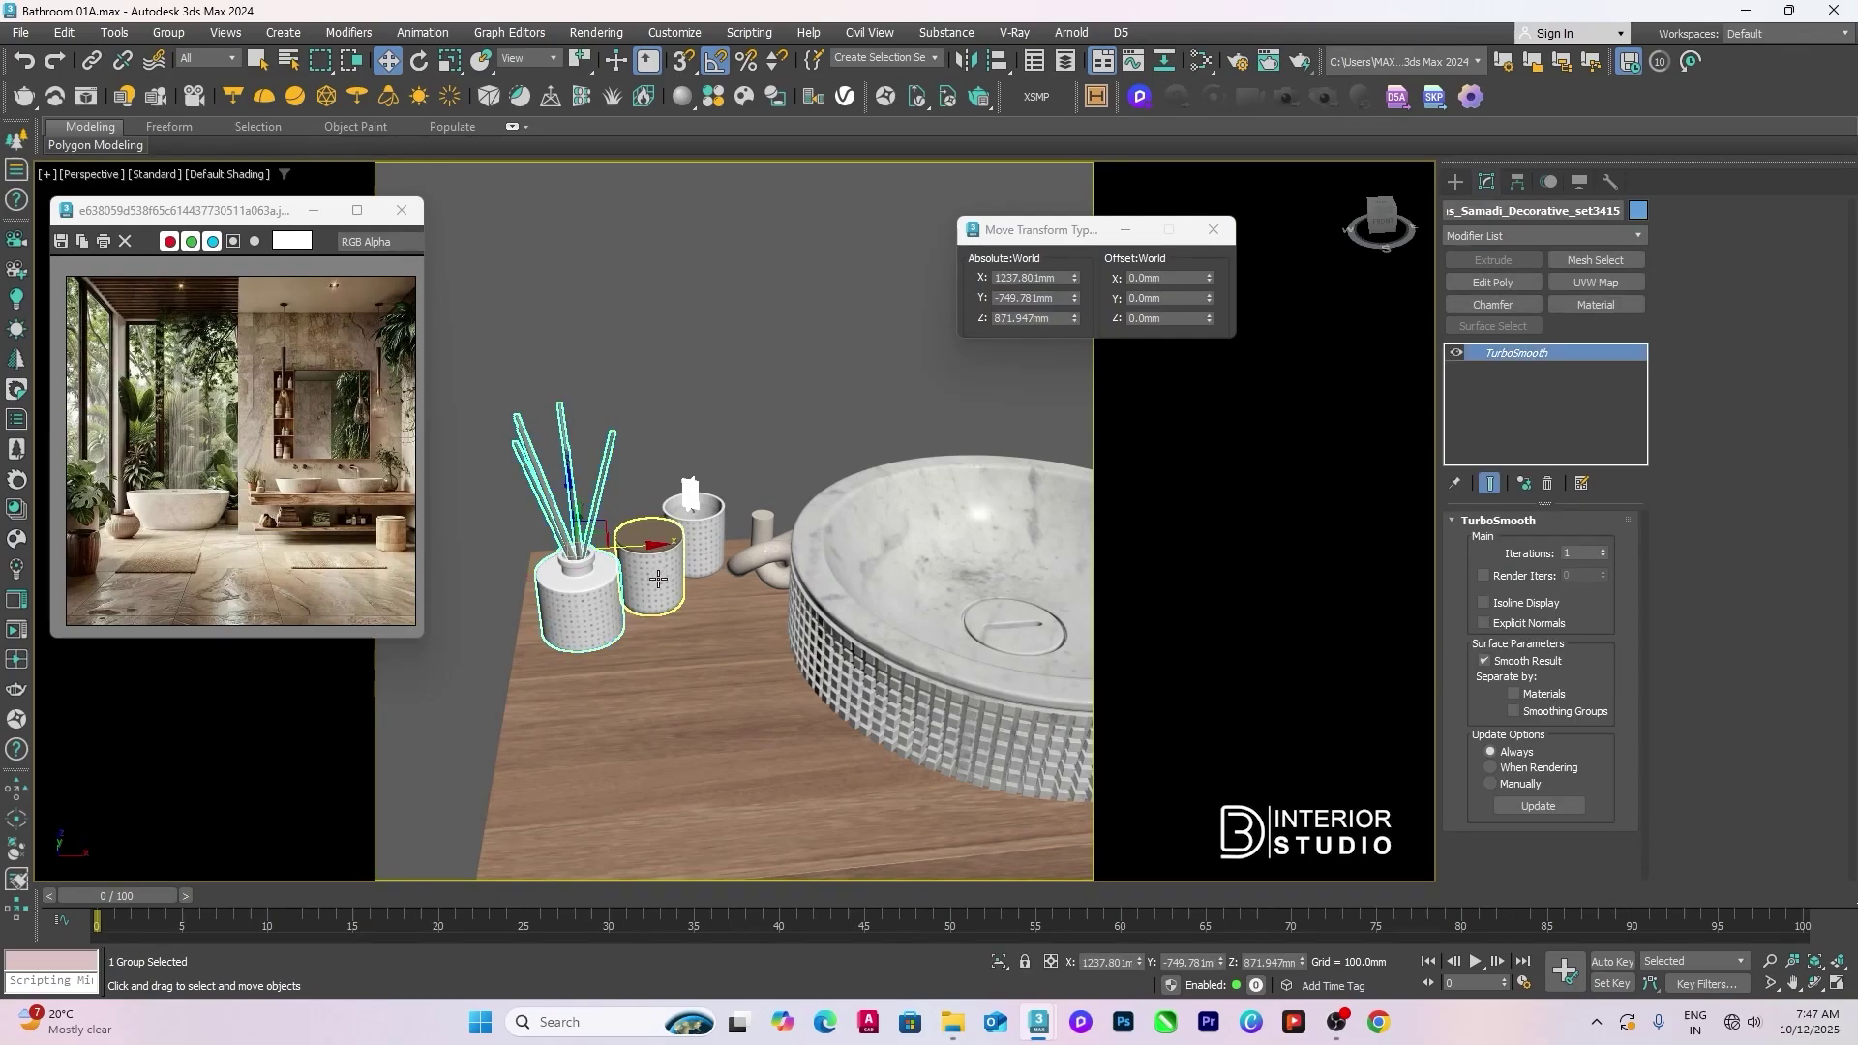
pyautogui.keyDown('ctrl'); pyautogui.click(695, 543); pyautogui.keyUp('ctrl')
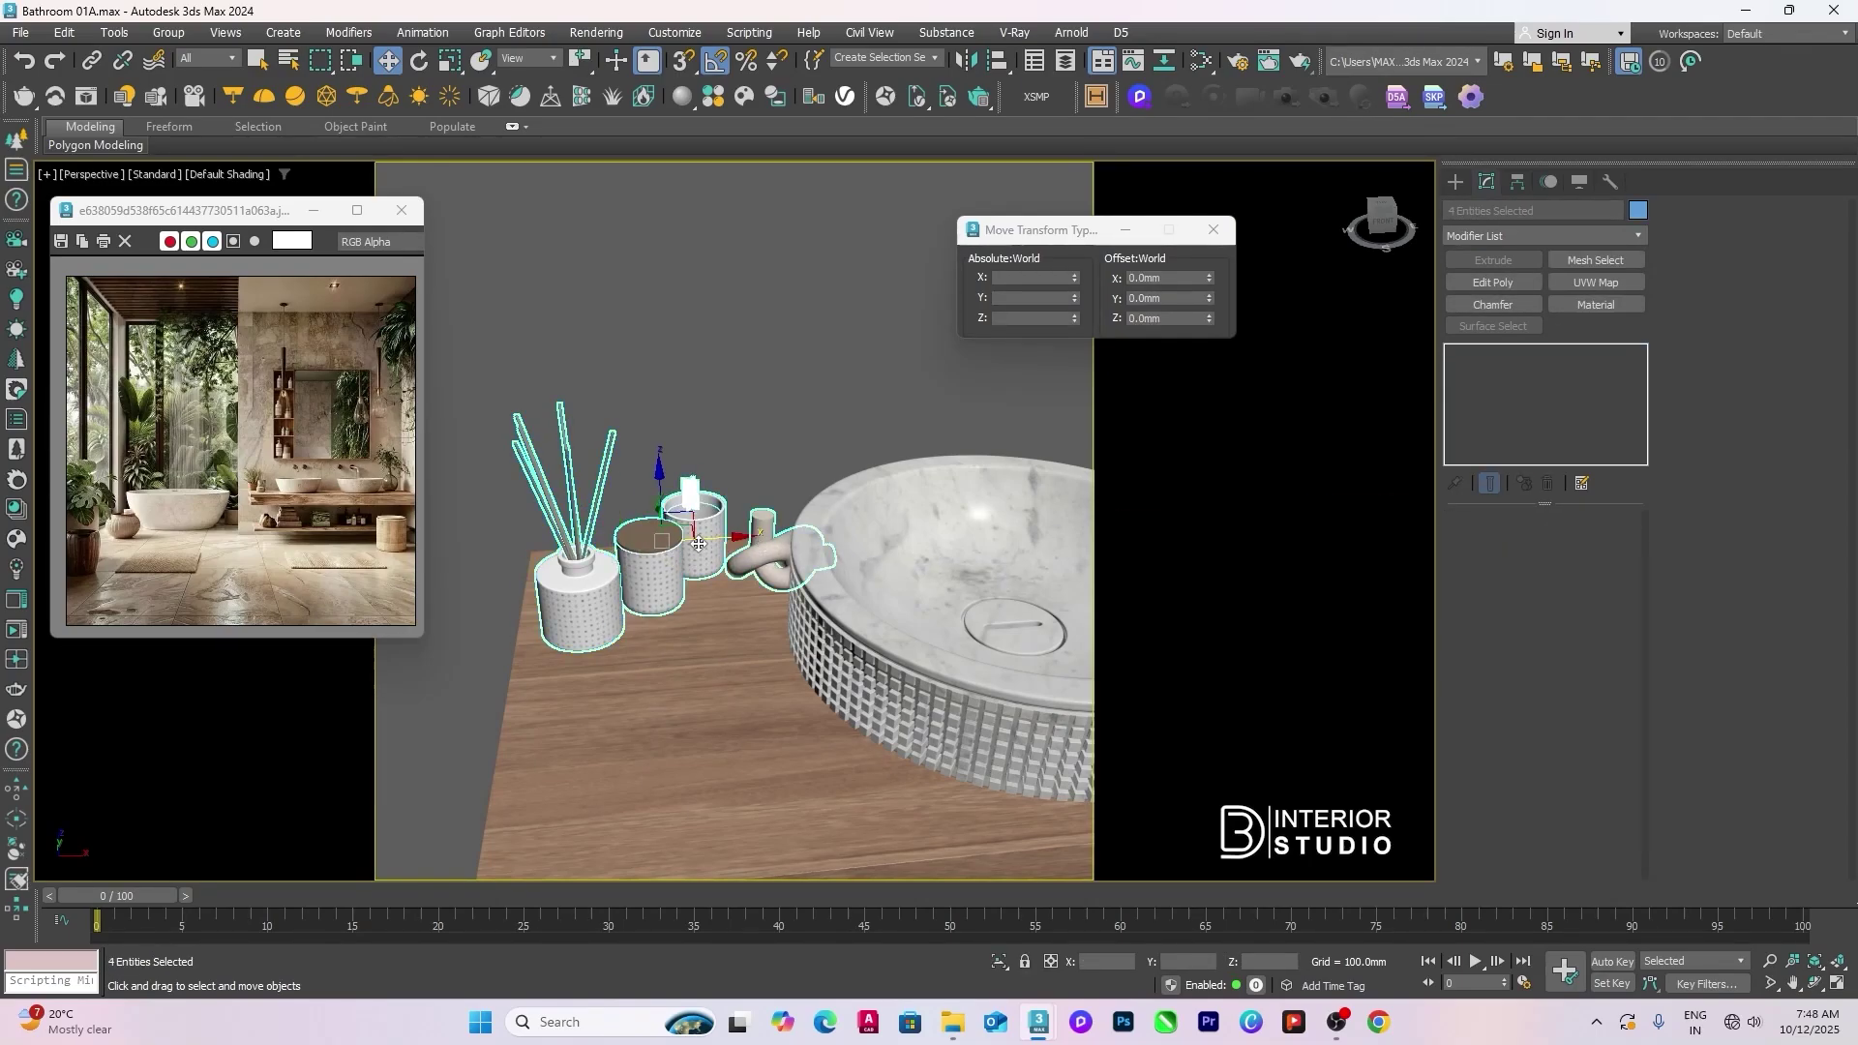
pyautogui.moveTo(713, 536); pyautogui.dragTo(745, 536)
pyautogui.keyDown('alt'); pyautogui.moveTo(634, 608); pyautogui.dragTo(752, 620, button='middle'); pyautogui.keyUp('alt')
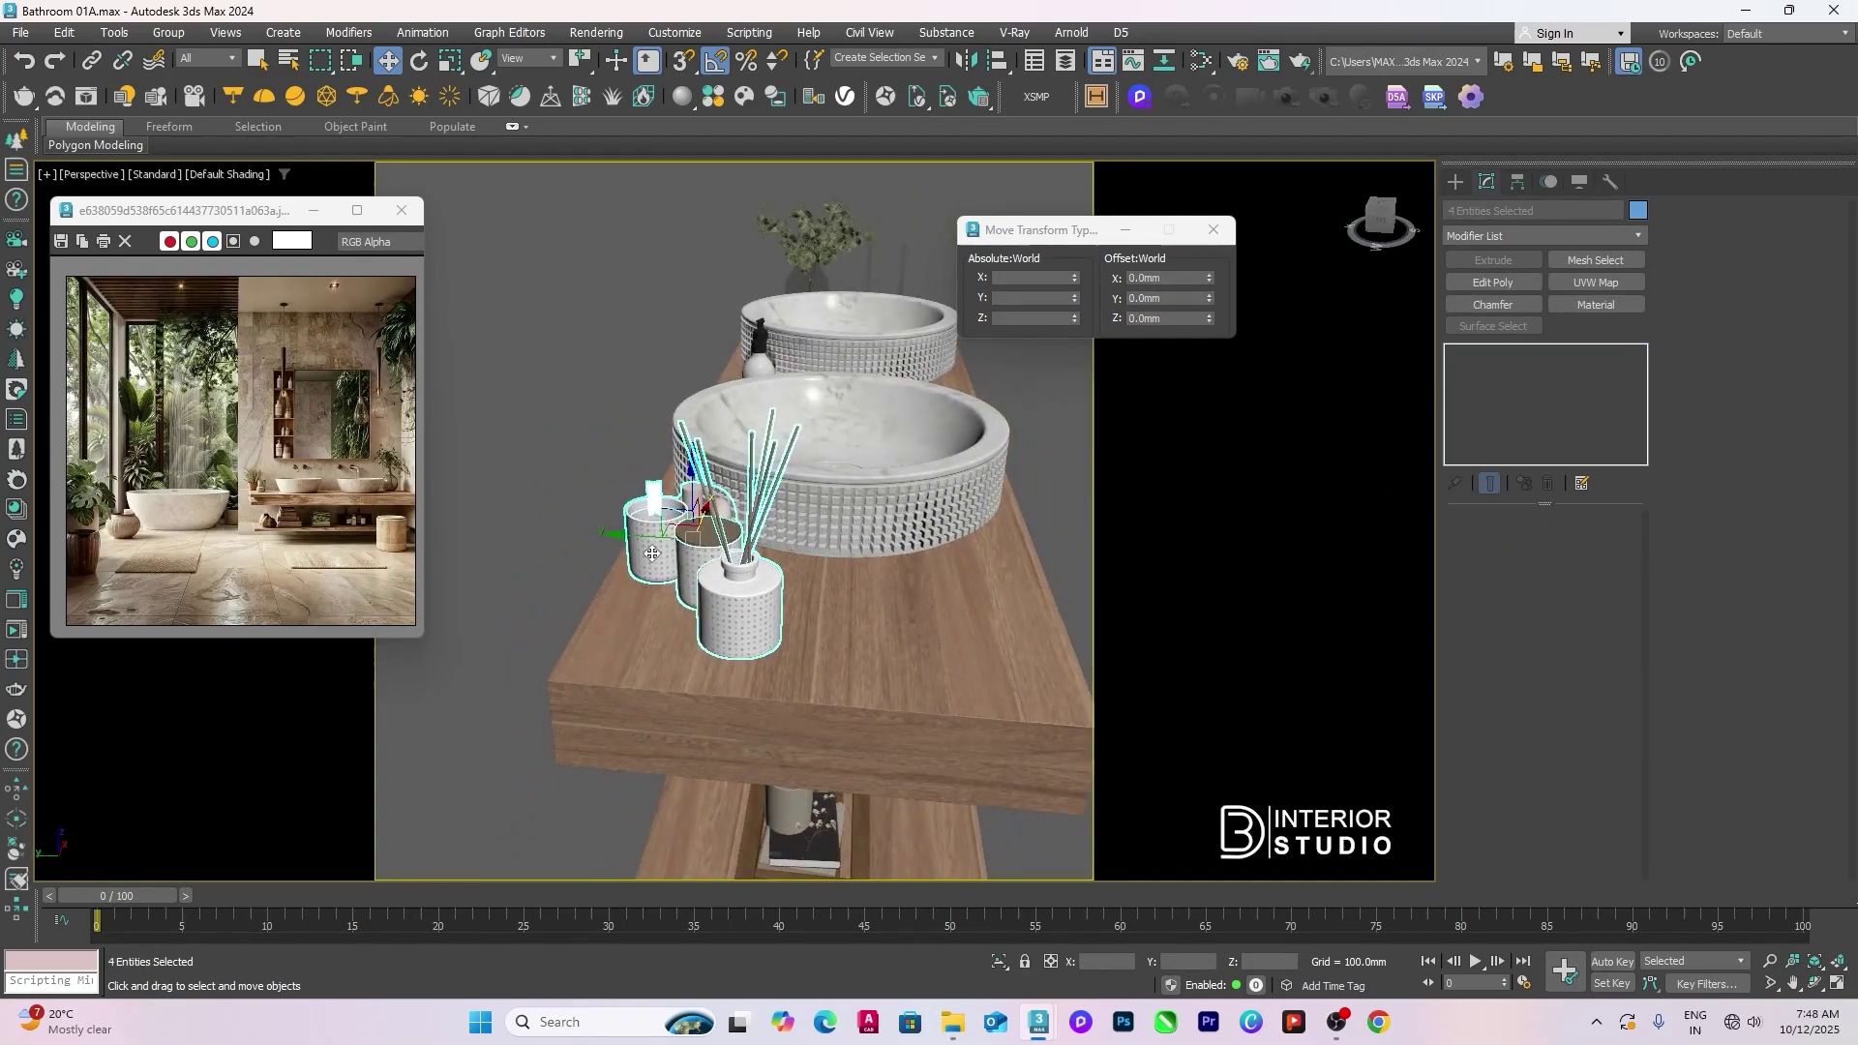
pyautogui.click(578, 483)
pyautogui.keyDown('alt'); pyautogui.moveTo(579, 489); pyautogui.dragTo(464, 508, button='middle'); pyautogui.keyUp('alt')
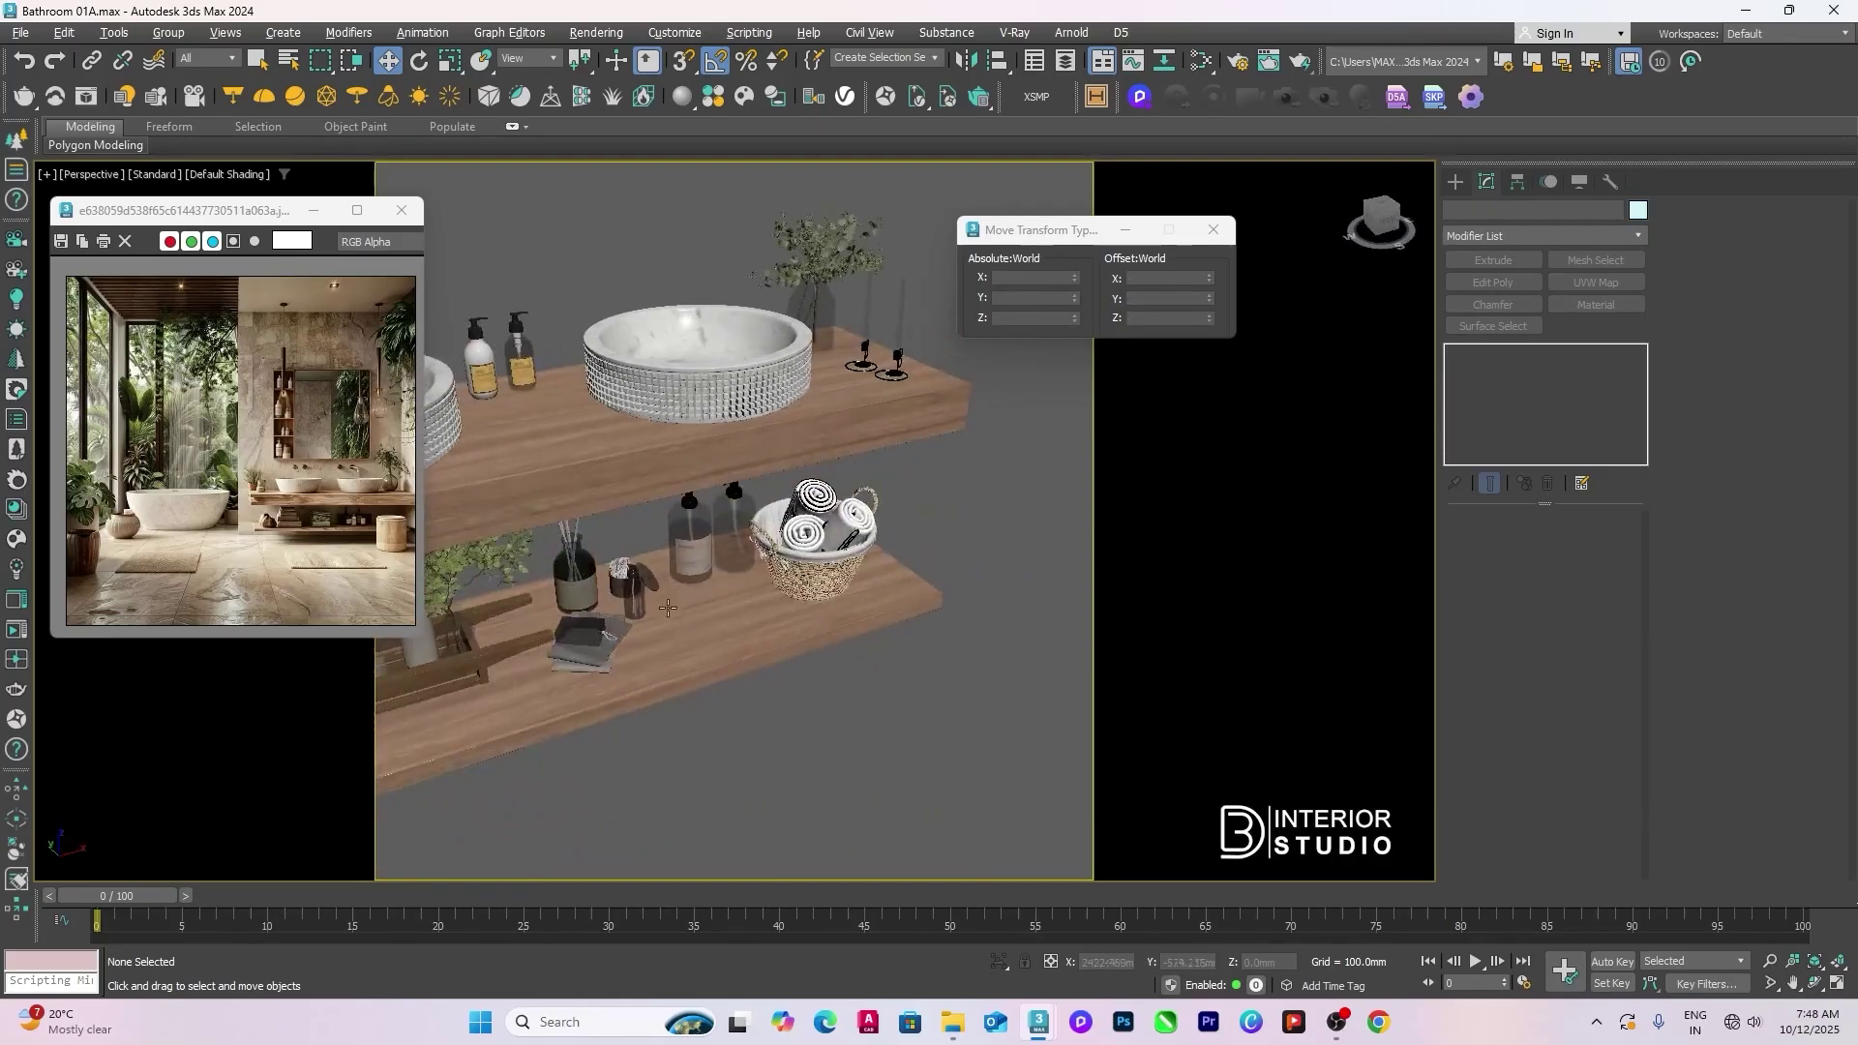
# Step: Move the knot-shaped ornament away from the basin toward the counter's end, and delete it
pyautogui.moveTo(564, 583); pyautogui.dragTo(1067, 637, button='middle')
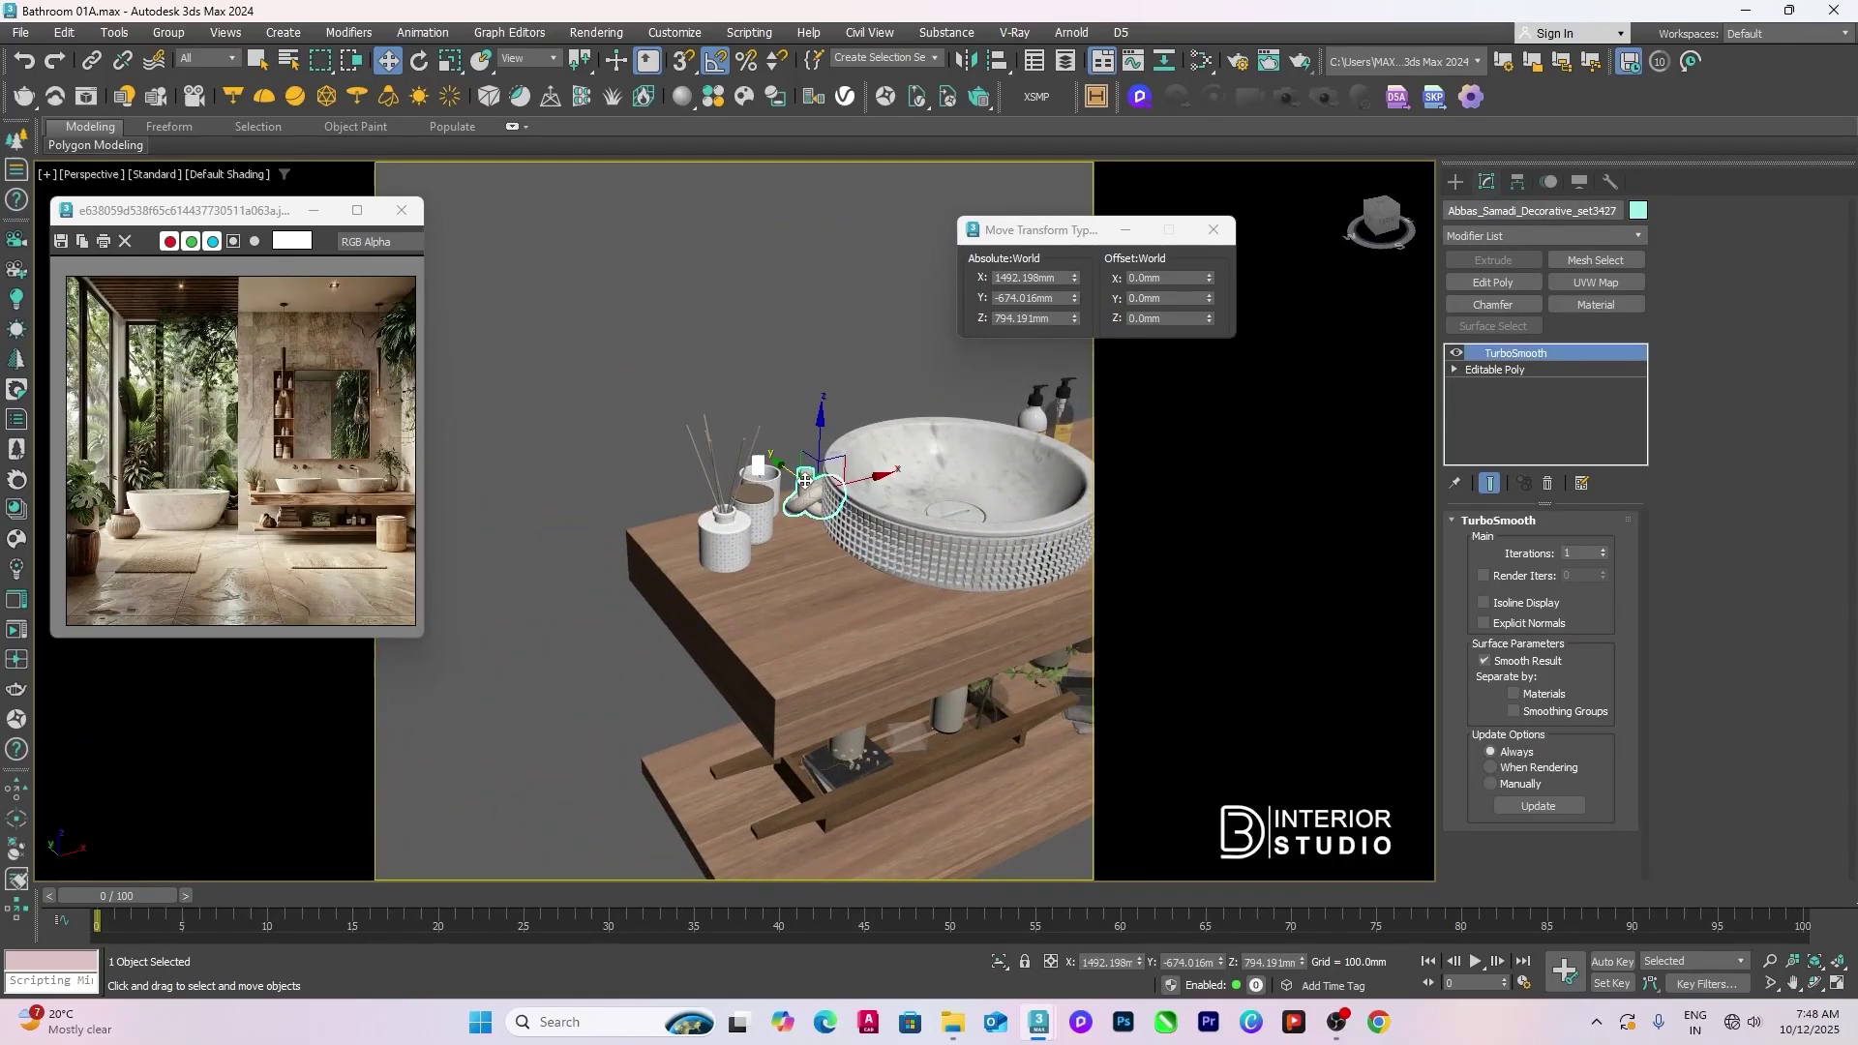
pyautogui.moveTo(845, 482)
pyautogui.mouseDown()
pyautogui.moveTo(692, 513)
pyautogui.moveTo(707, 508)
pyautogui.mouseUp()
pyautogui.keyDown('alt'); pyautogui.moveTo(600, 524); pyautogui.dragTo(660, 533, button='middle'); pyautogui.keyUp('alt')
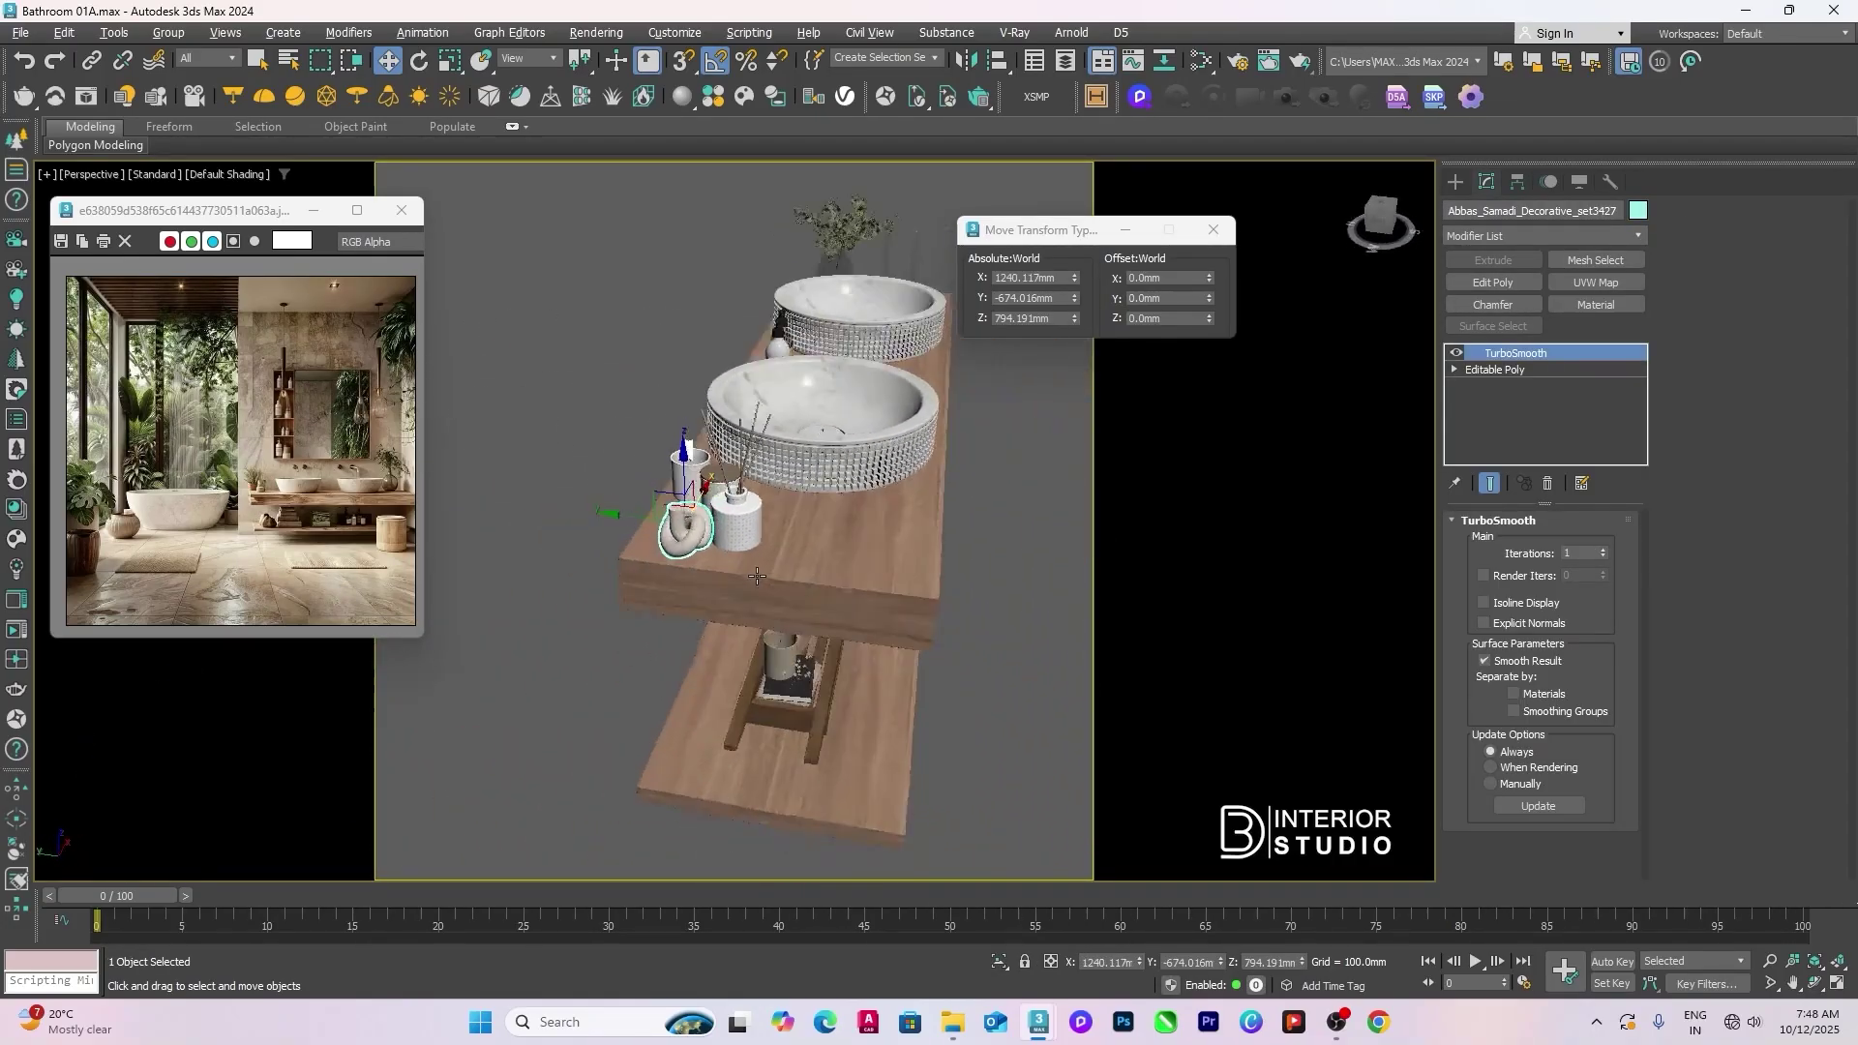
pyautogui.scroll(3, 658, 533)
pyautogui.press('Delete')
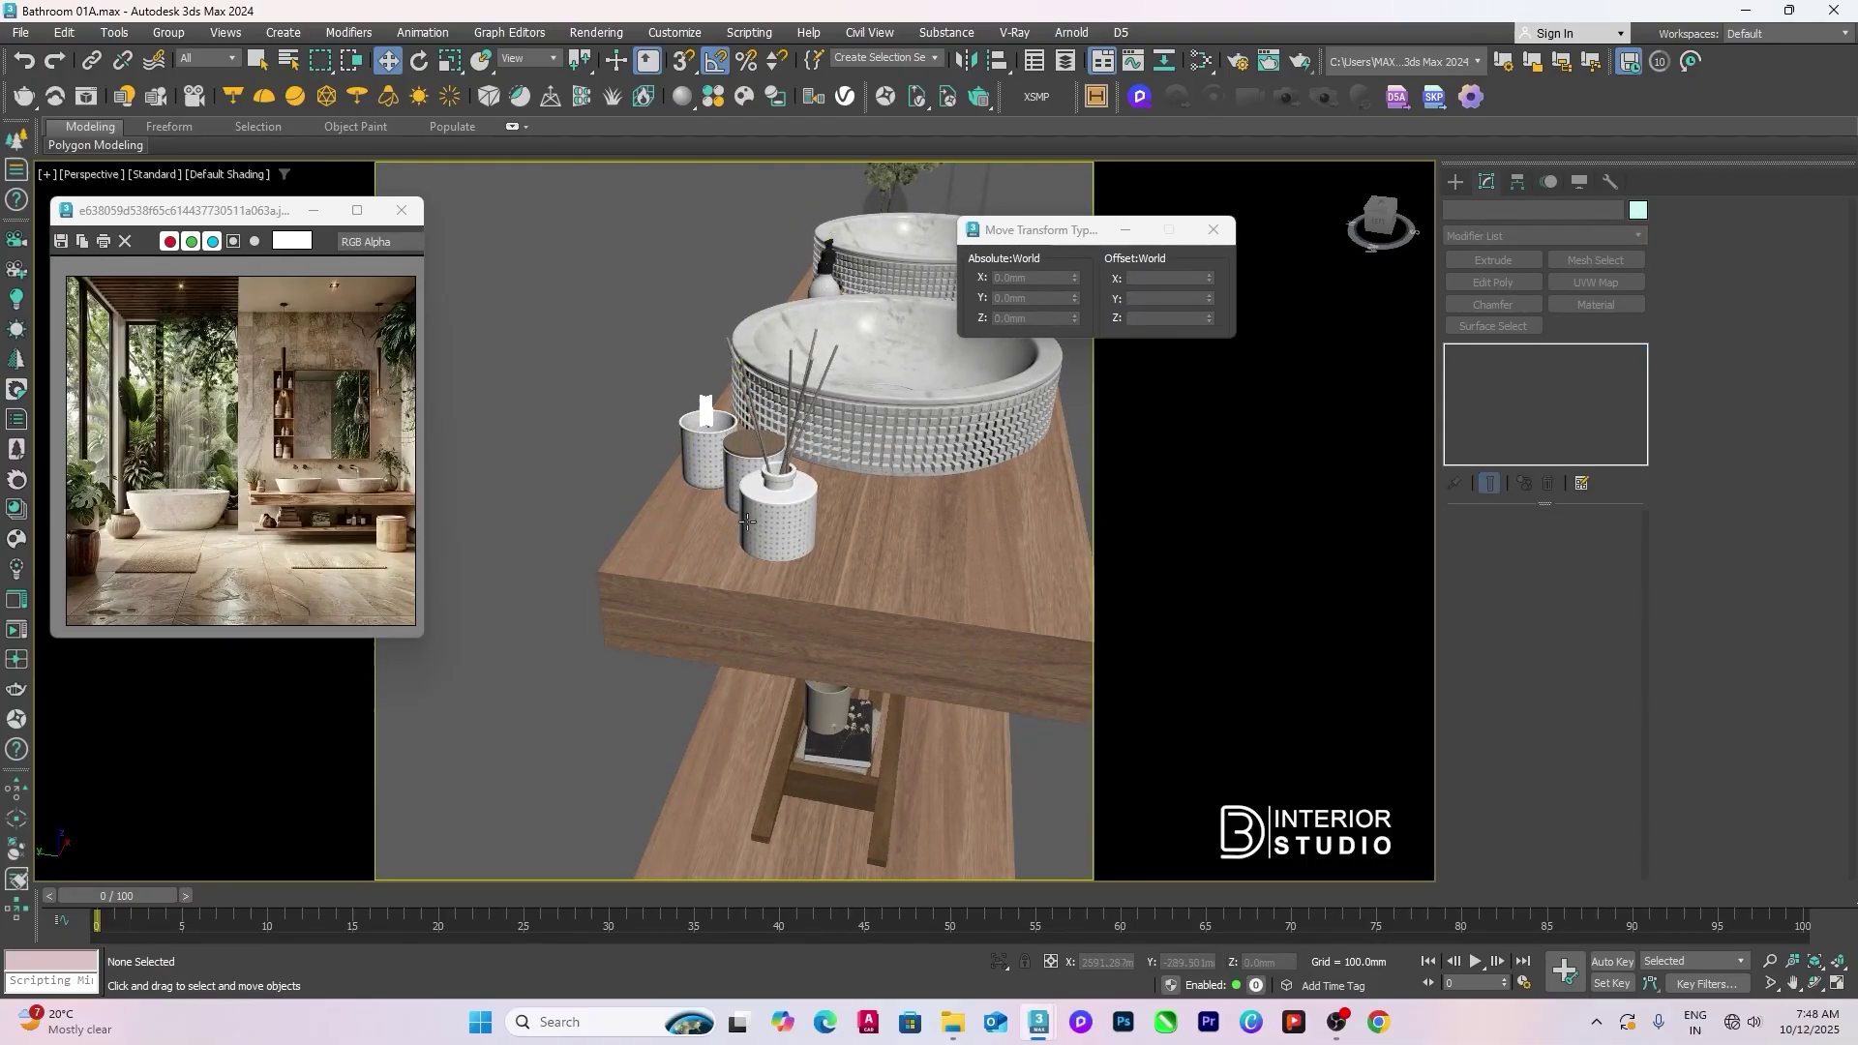
# Step: Move the lidded jar out from behind the reed diffuser, toward the basin
pyautogui.keyDown('alt'); pyautogui.moveTo(823, 542); pyautogui.dragTo(962, 610, button='middle'); pyautogui.keyUp('alt')
pyautogui.scroll(4, 736, 523)
pyautogui.moveTo(699, 476); pyautogui.dragTo(761, 532, button='middle')
pyautogui.click(758, 523)
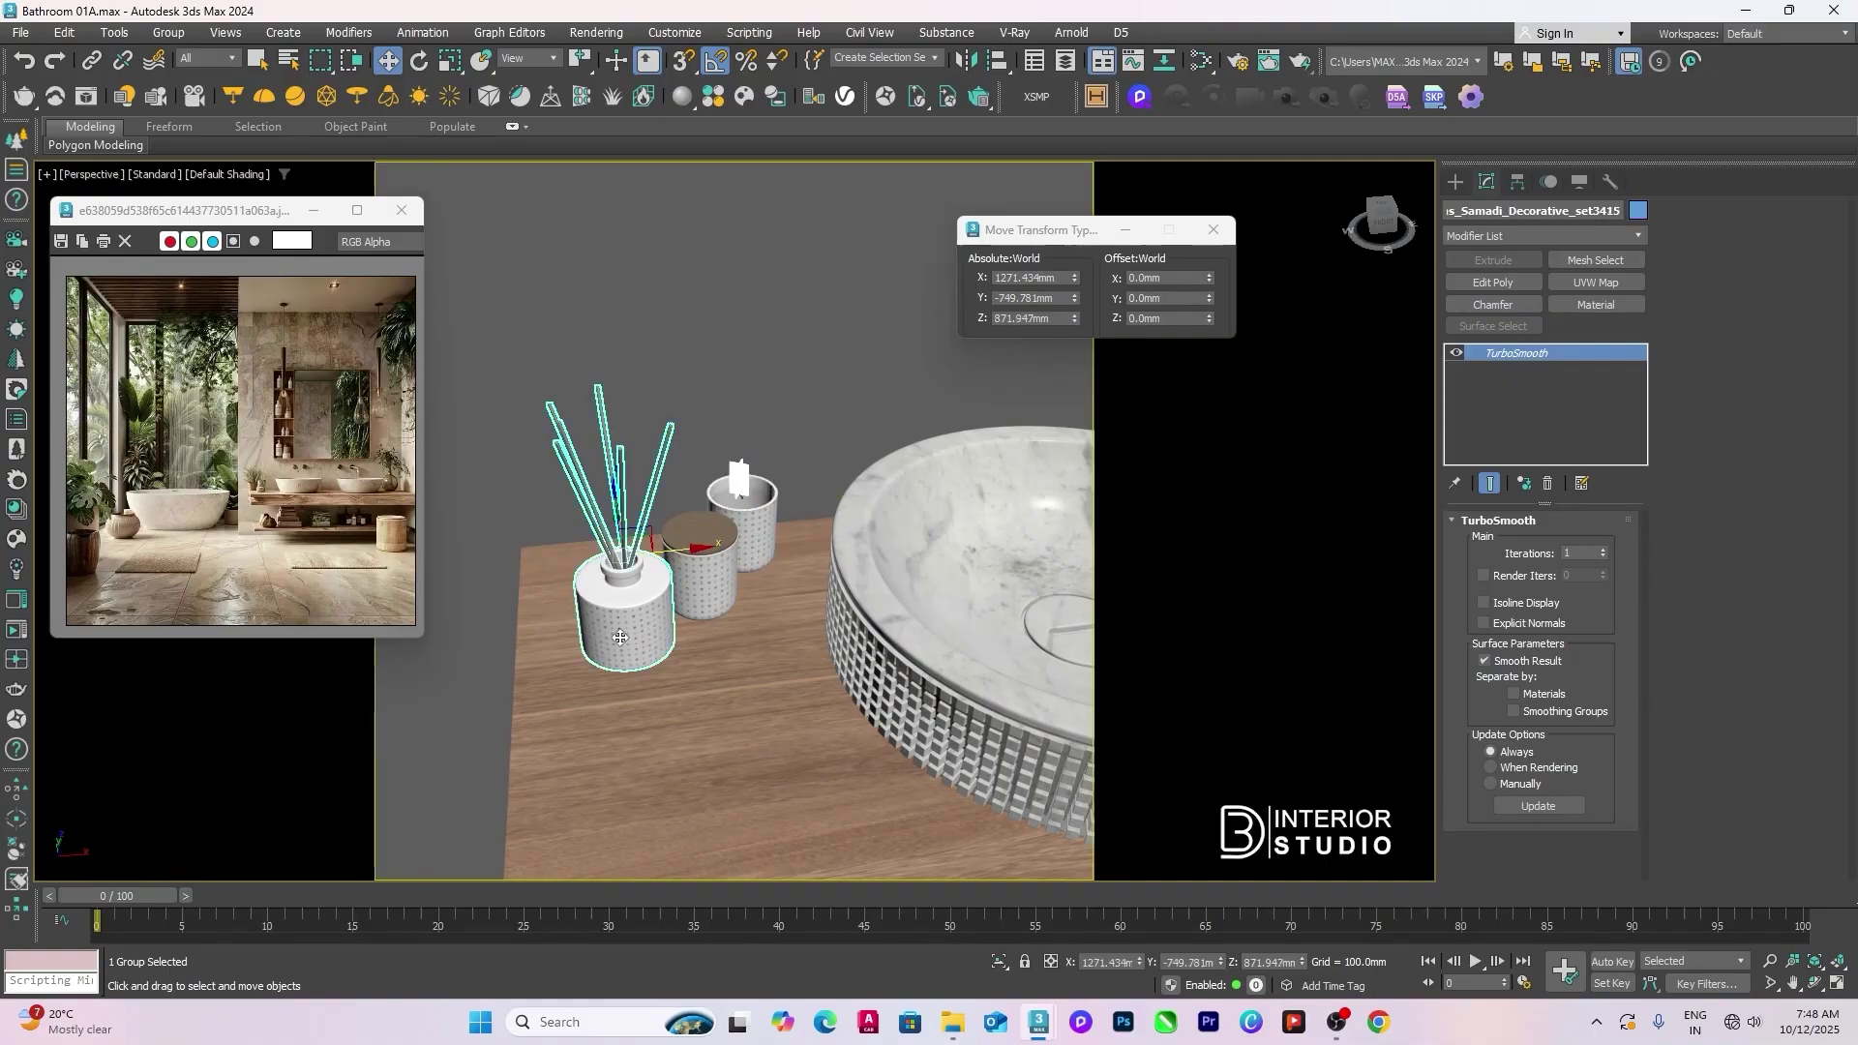
pyautogui.click(708, 587)
pyautogui.moveTo(743, 552); pyautogui.dragTo(758, 552)
pyautogui.keyDown('alt'); pyautogui.moveTo(750, 543); pyautogui.dragTo(815, 533, button='middle'); pyautogui.keyUp('alt')
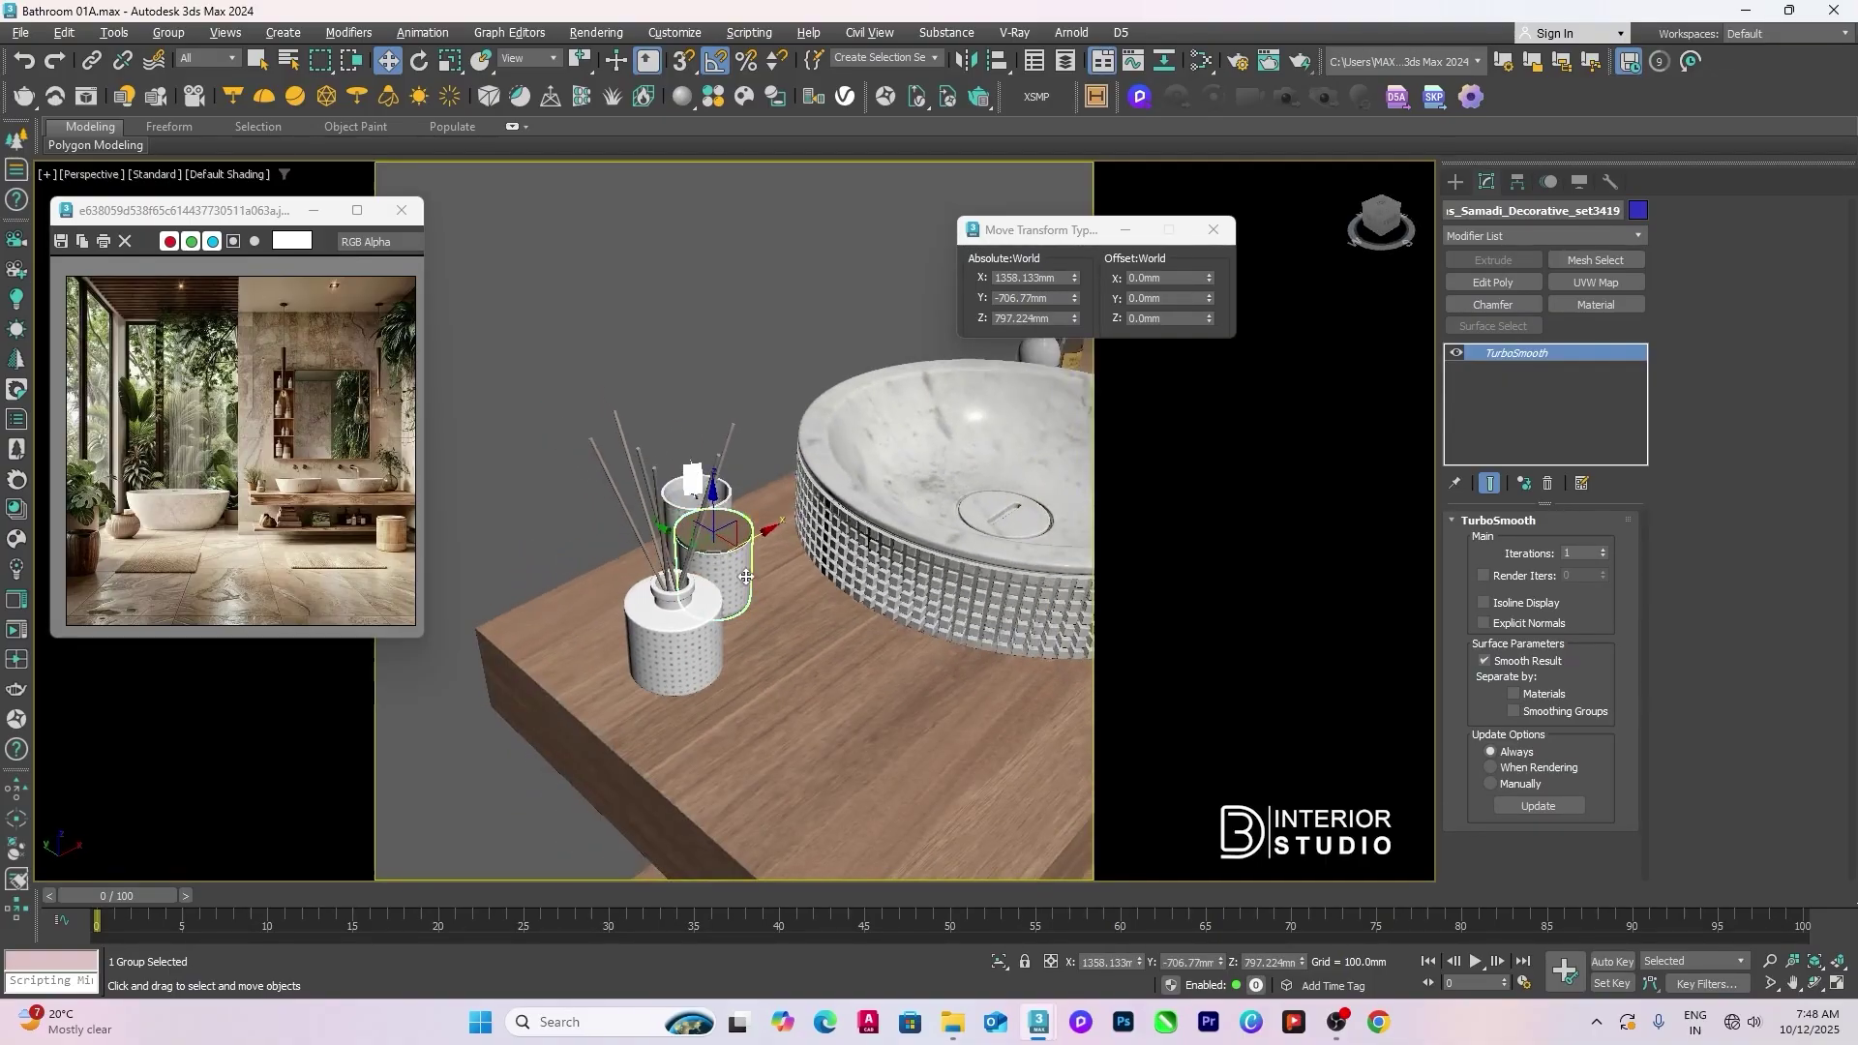
pyautogui.moveTo(680, 544); pyautogui.dragTo(709, 558)
# Step: Place the candle jar in front of the reed diffuser and lidded jar, forming a triangular cluster
pyautogui.click(687, 522)
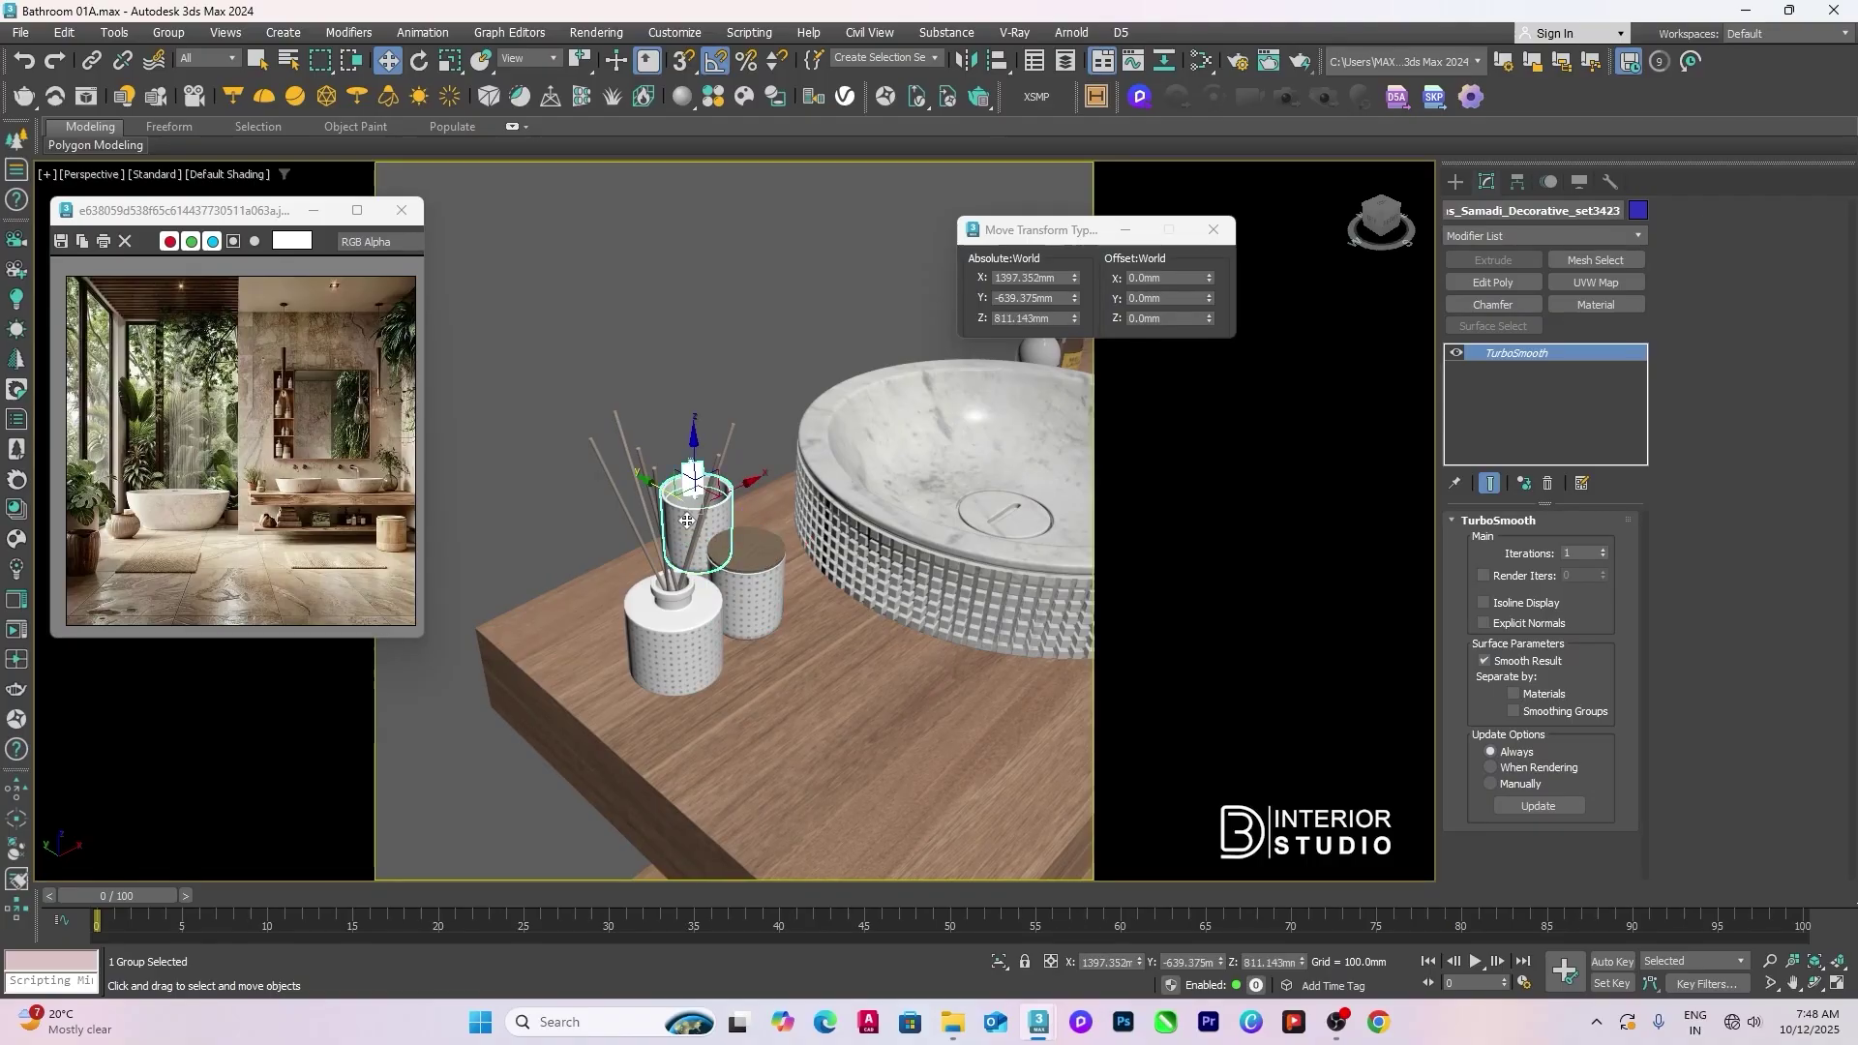
pyautogui.moveTo(678, 486); pyautogui.dragTo(701, 547)
pyautogui.scroll(3, 690, 617)
pyautogui.keyDown('ctrl'); pyautogui.click(688, 621); pyautogui.keyUp('ctrl')
pyautogui.keyDown('ctrl'); pyautogui.click(757, 580); pyautogui.keyUp('ctrl')
pyautogui.keyDown('alt'); pyautogui.moveTo(704, 544); pyautogui.dragTo(601, 550, button='middle'); pyautogui.keyUp('alt')
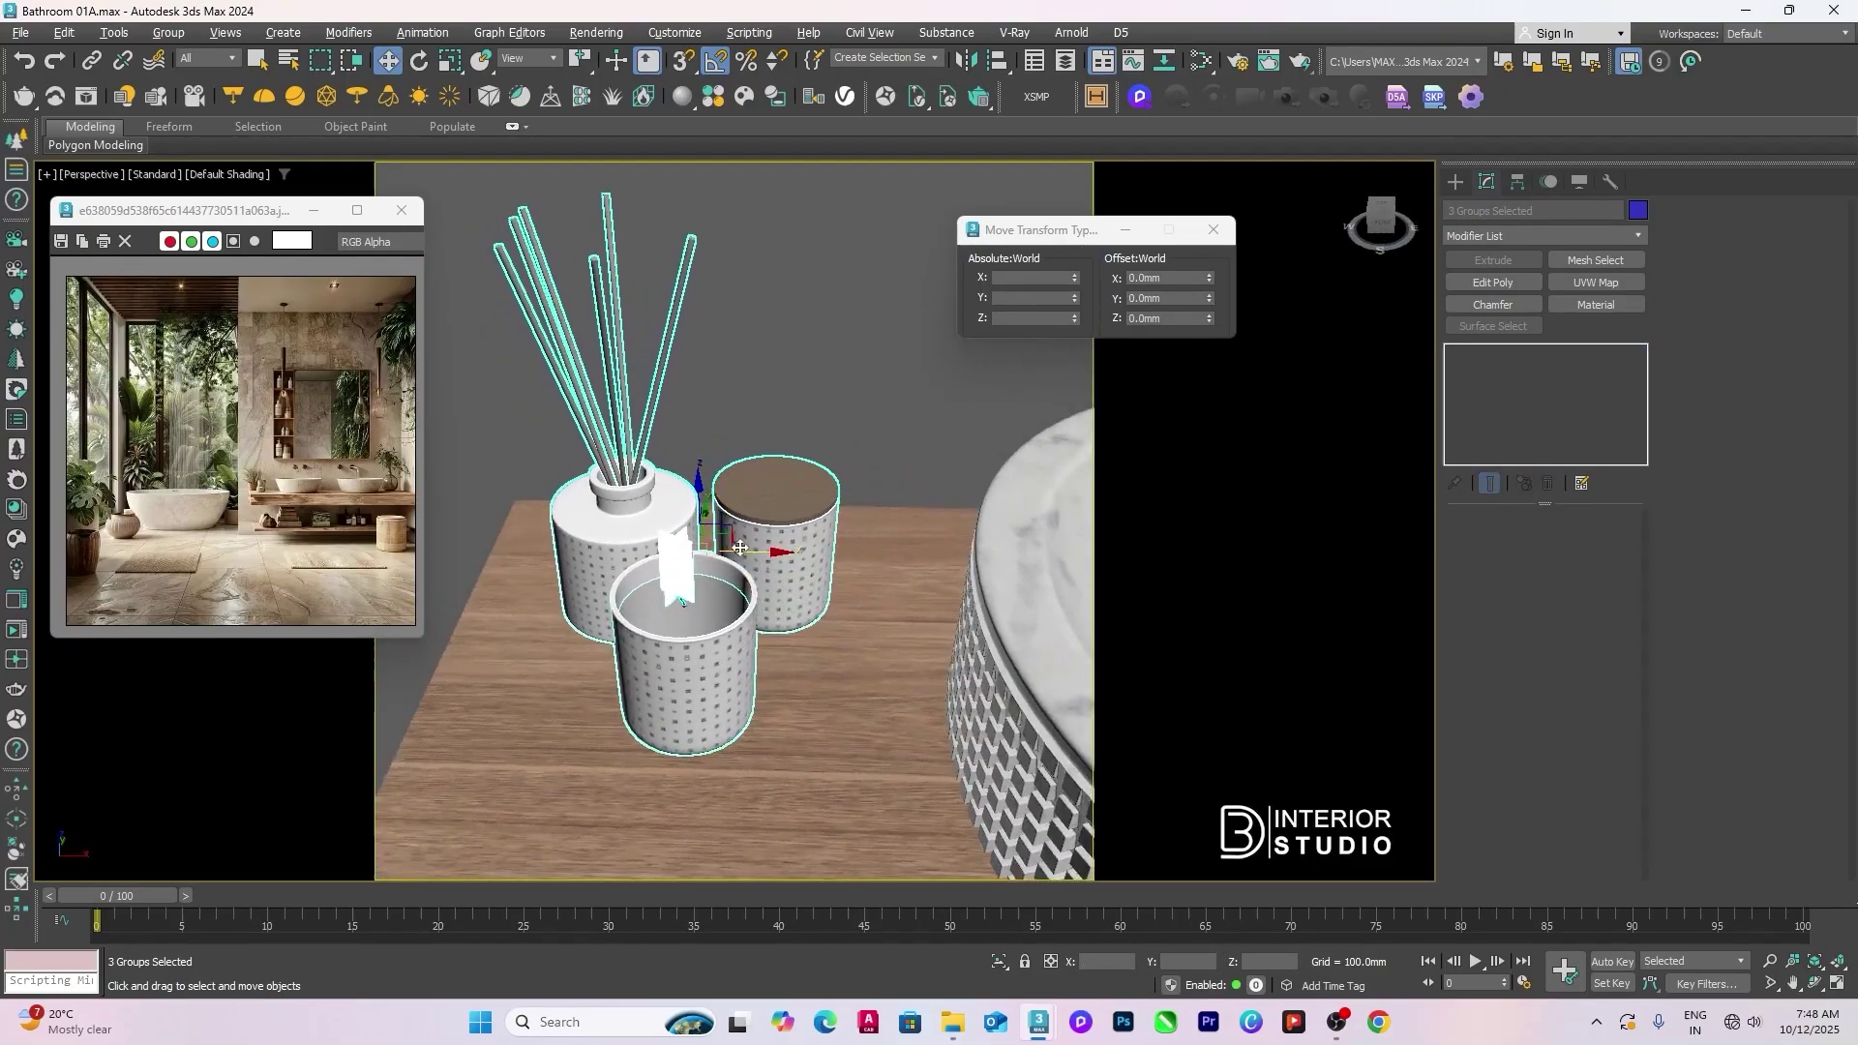
# Step: In the wireframe top view, move the reed diffuser and lidded jar slightly toward the counter's back corner
pyautogui.click(786, 544)
pyautogui.moveTo(787, 543); pyautogui.dragTo(811, 548)
pyautogui.press('t')
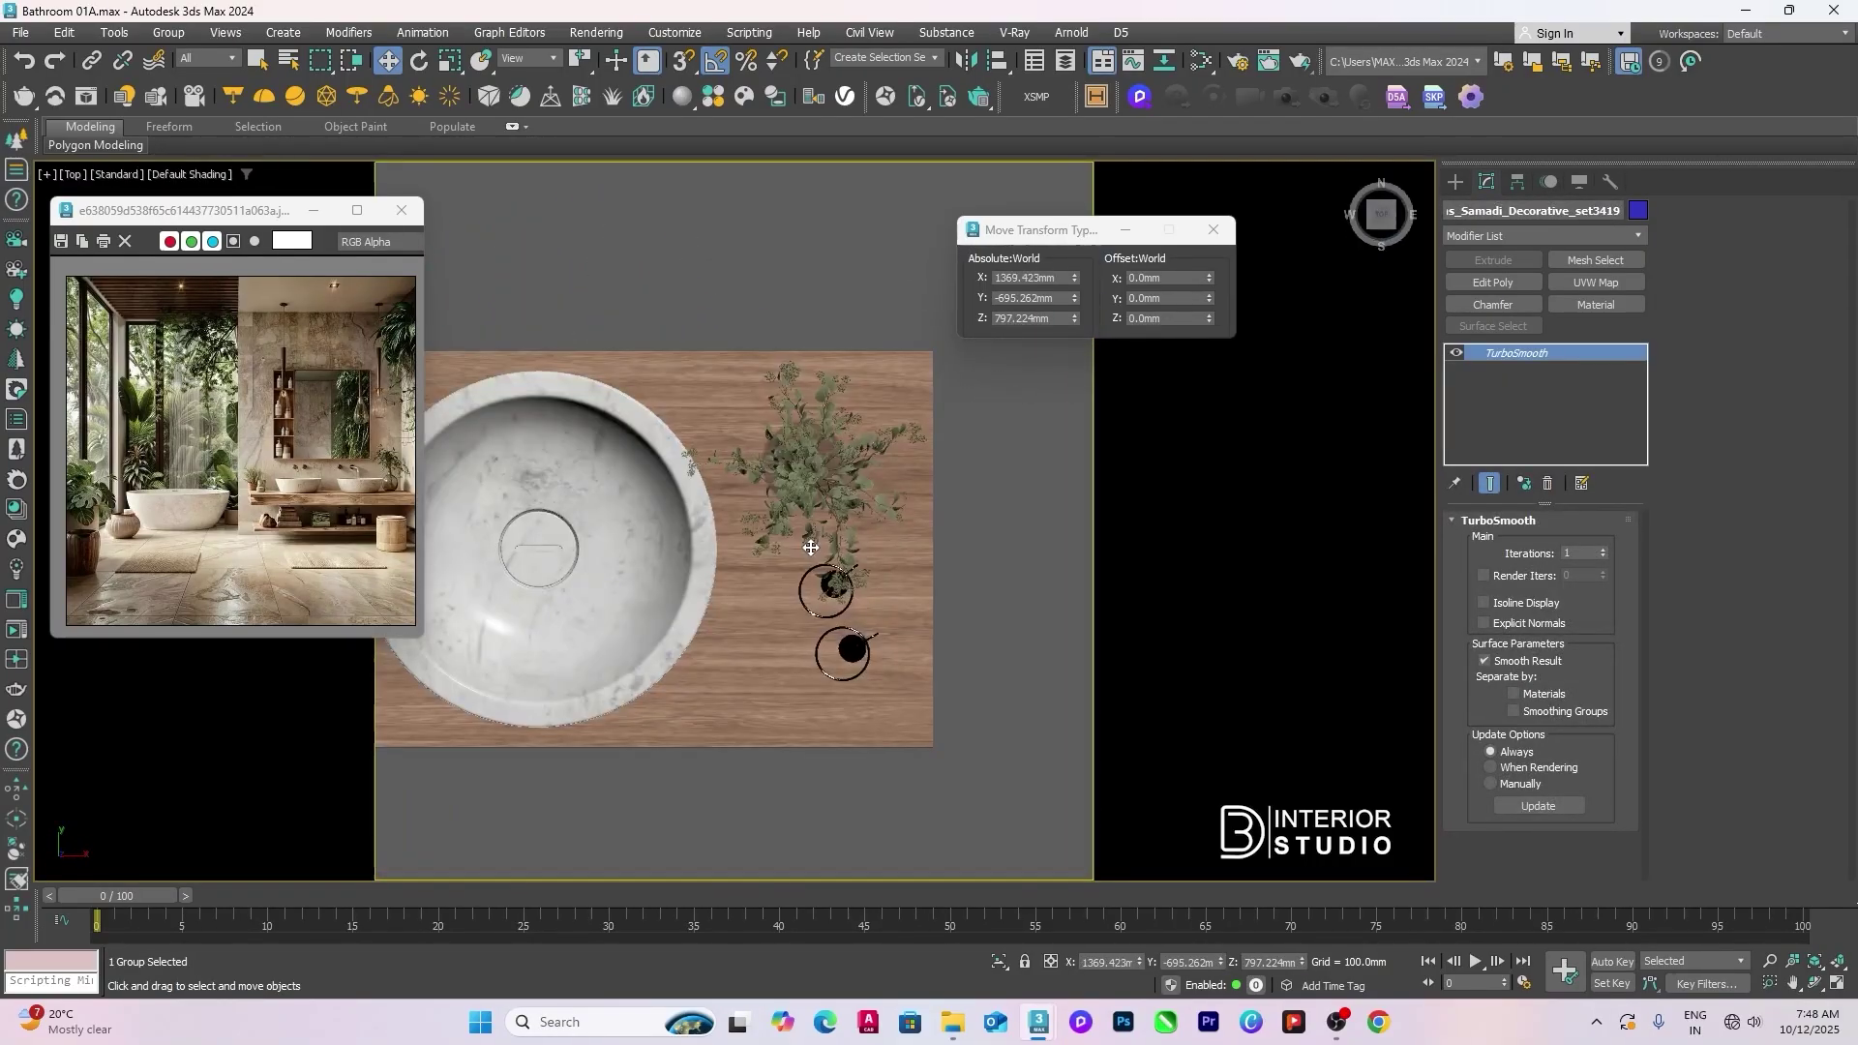
pyautogui.press('z')
pyautogui.scroll(-10, 811, 548)
pyautogui.press('F3')
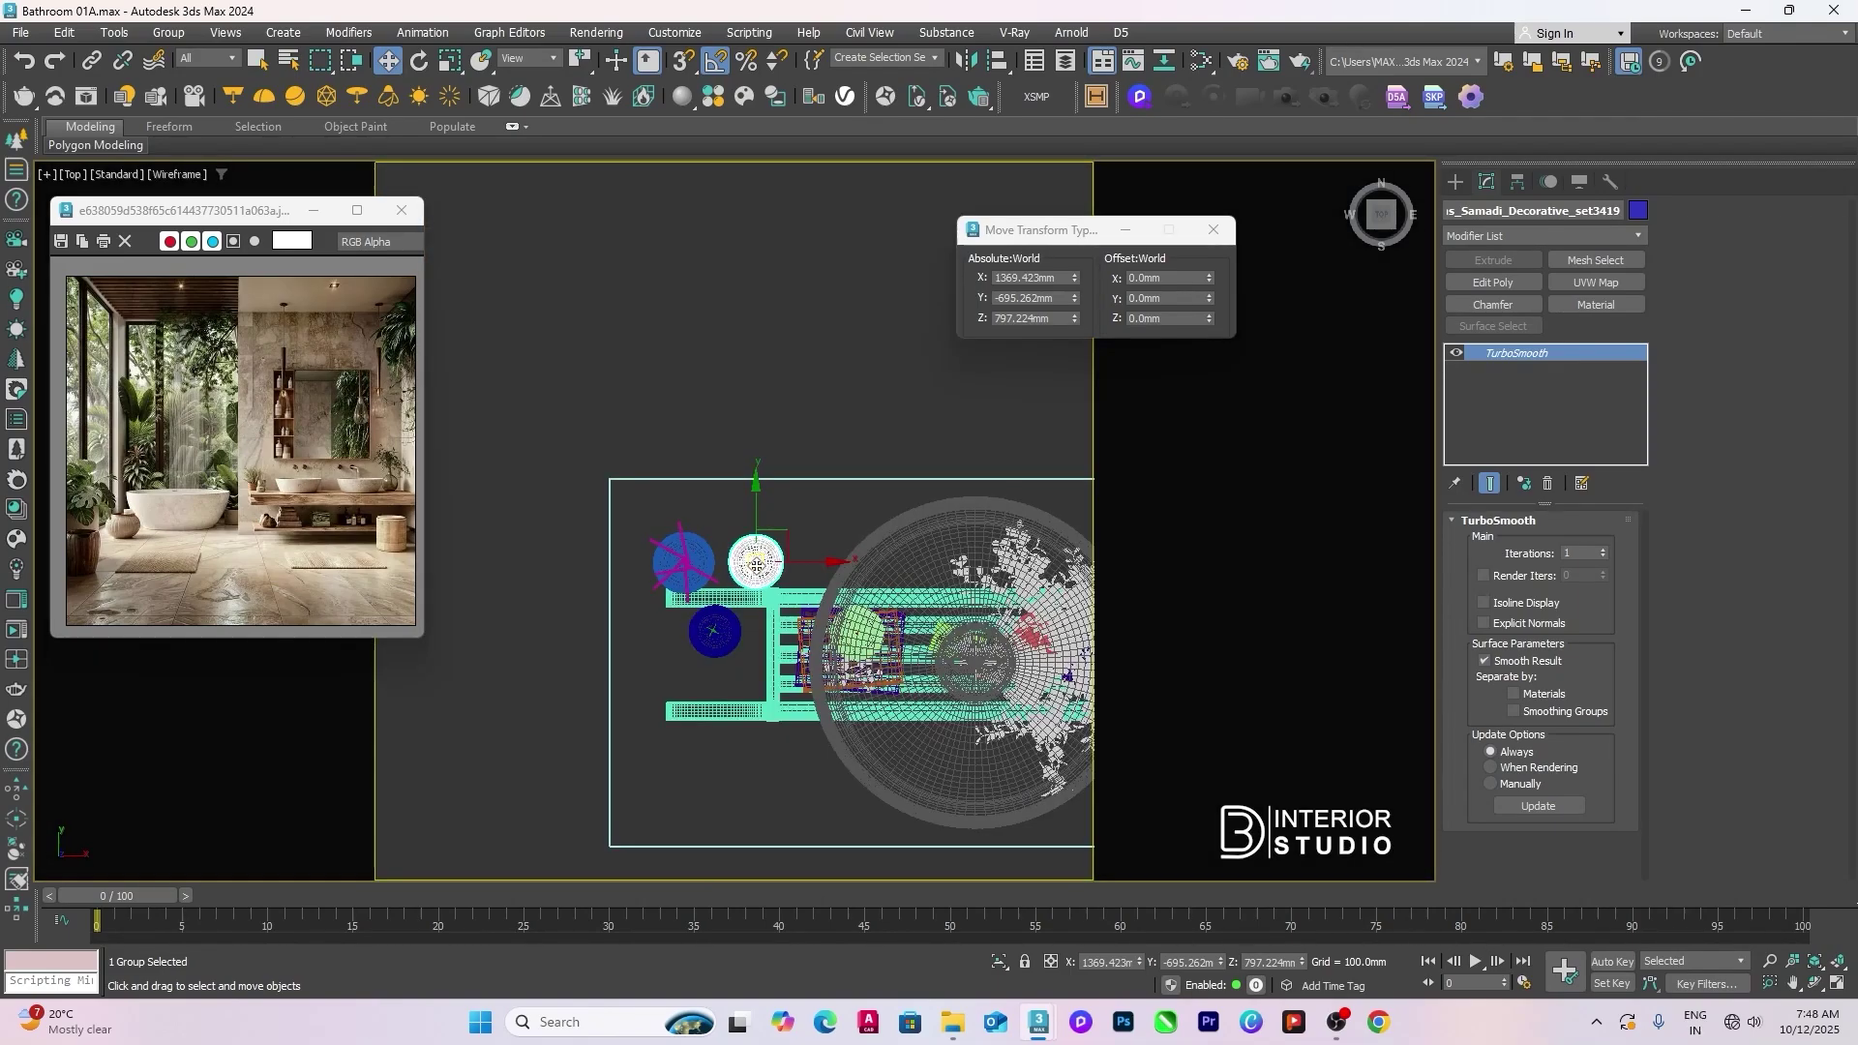
pyautogui.keyDown('ctrl'); pyautogui.click(691, 558); pyautogui.keyUp('ctrl')
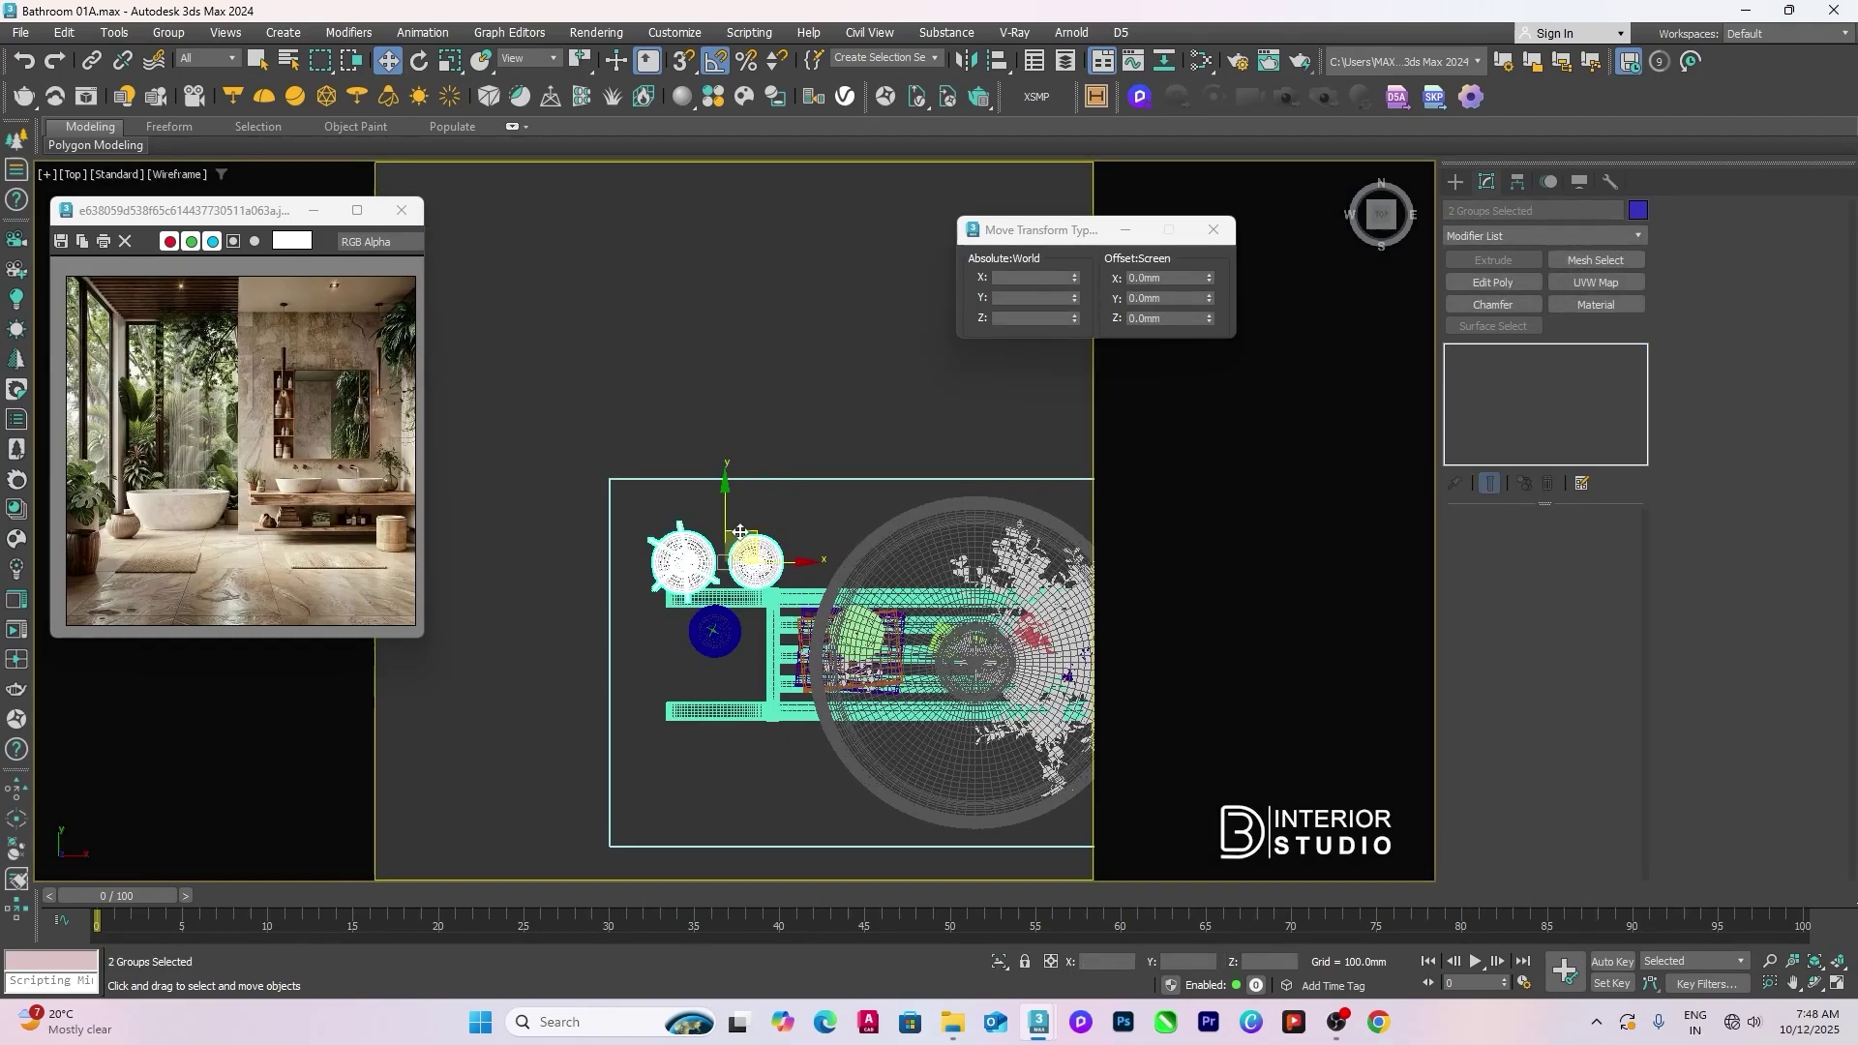
pyautogui.moveTo(740, 532); pyautogui.dragTo(736, 520)
# Step: Move the candle jar slightly back toward the diffuser and lidded jar in the top view
pyautogui.click(719, 631)
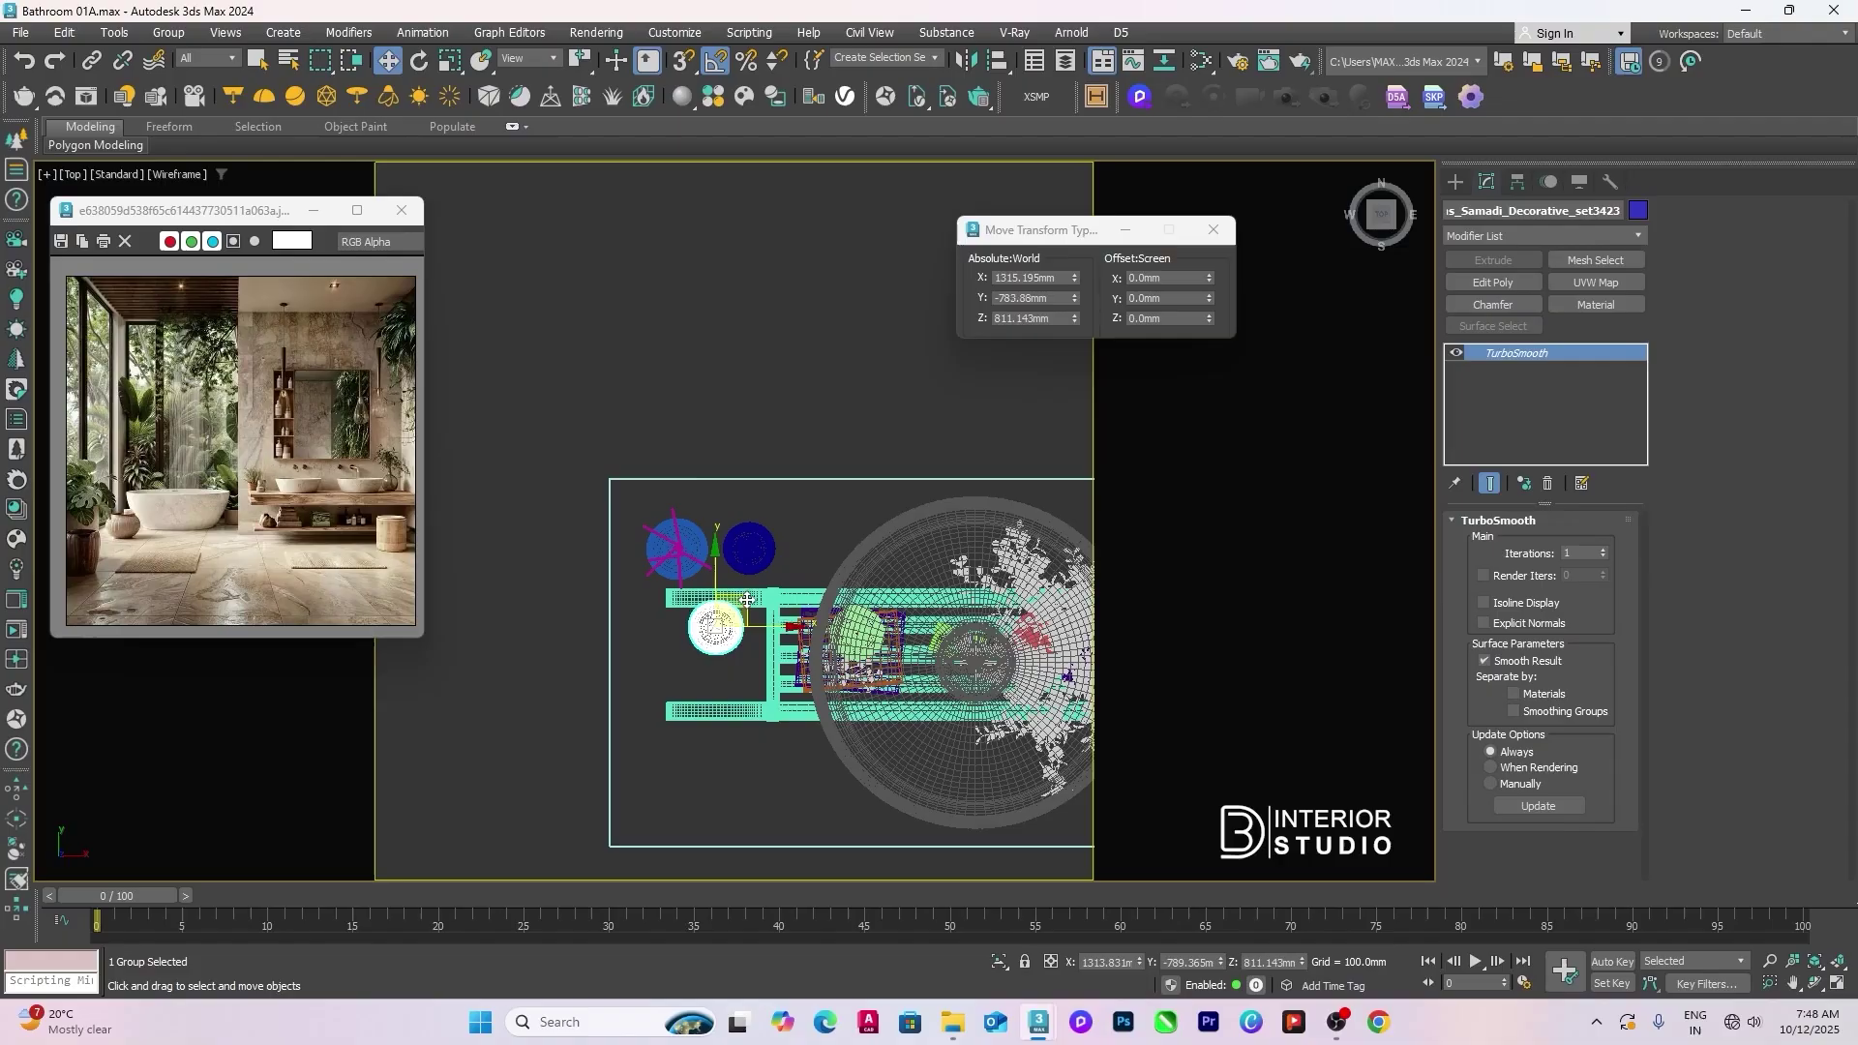
pyautogui.moveTo(747, 600); pyautogui.dragTo(747, 586)
pyautogui.click(799, 403)
# Step: Select the two soap dispensers between the basins and examine their size from the front and in shaded perspective
pyautogui.scroll(-3, 801, 407)
pyautogui.moveTo(884, 394); pyautogui.dragTo(609, 422, button='middle')
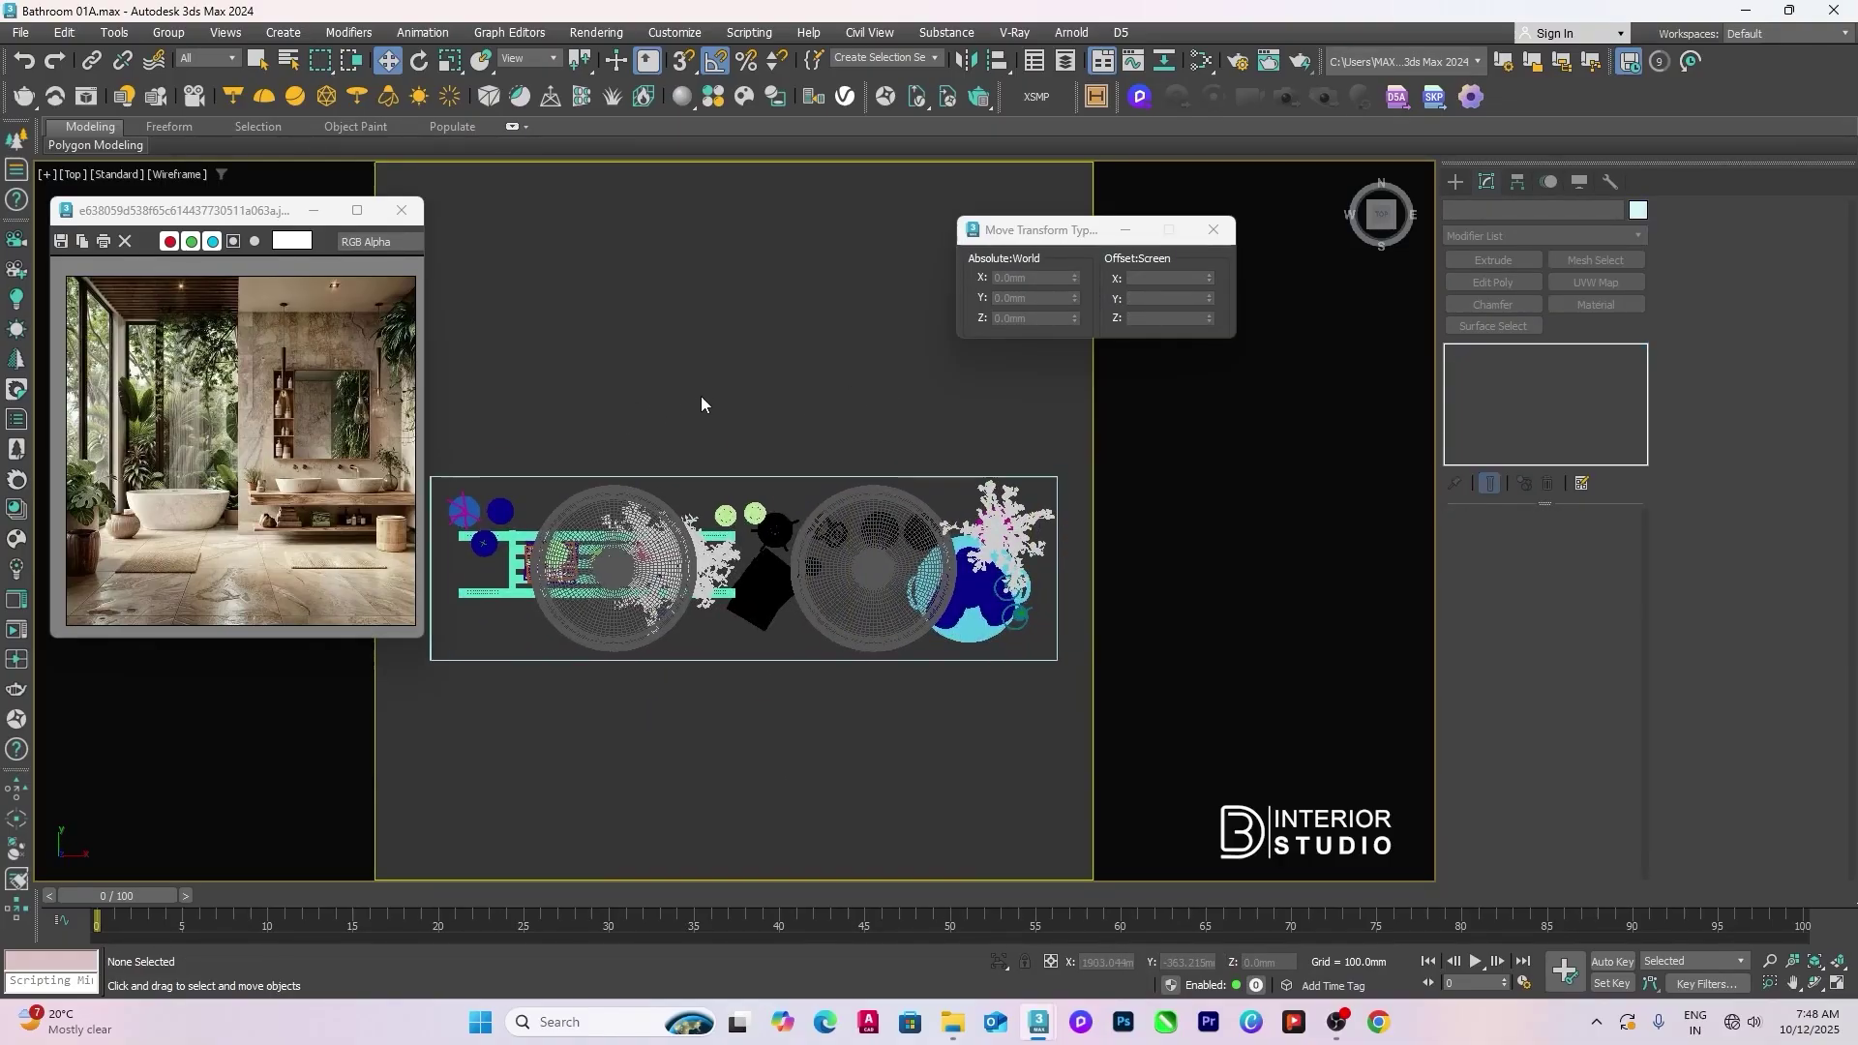
pyautogui.click(726, 515)
pyautogui.keyDown('ctrl'); pyautogui.click(757, 511); pyautogui.keyUp('ctrl')
pyautogui.press('f')
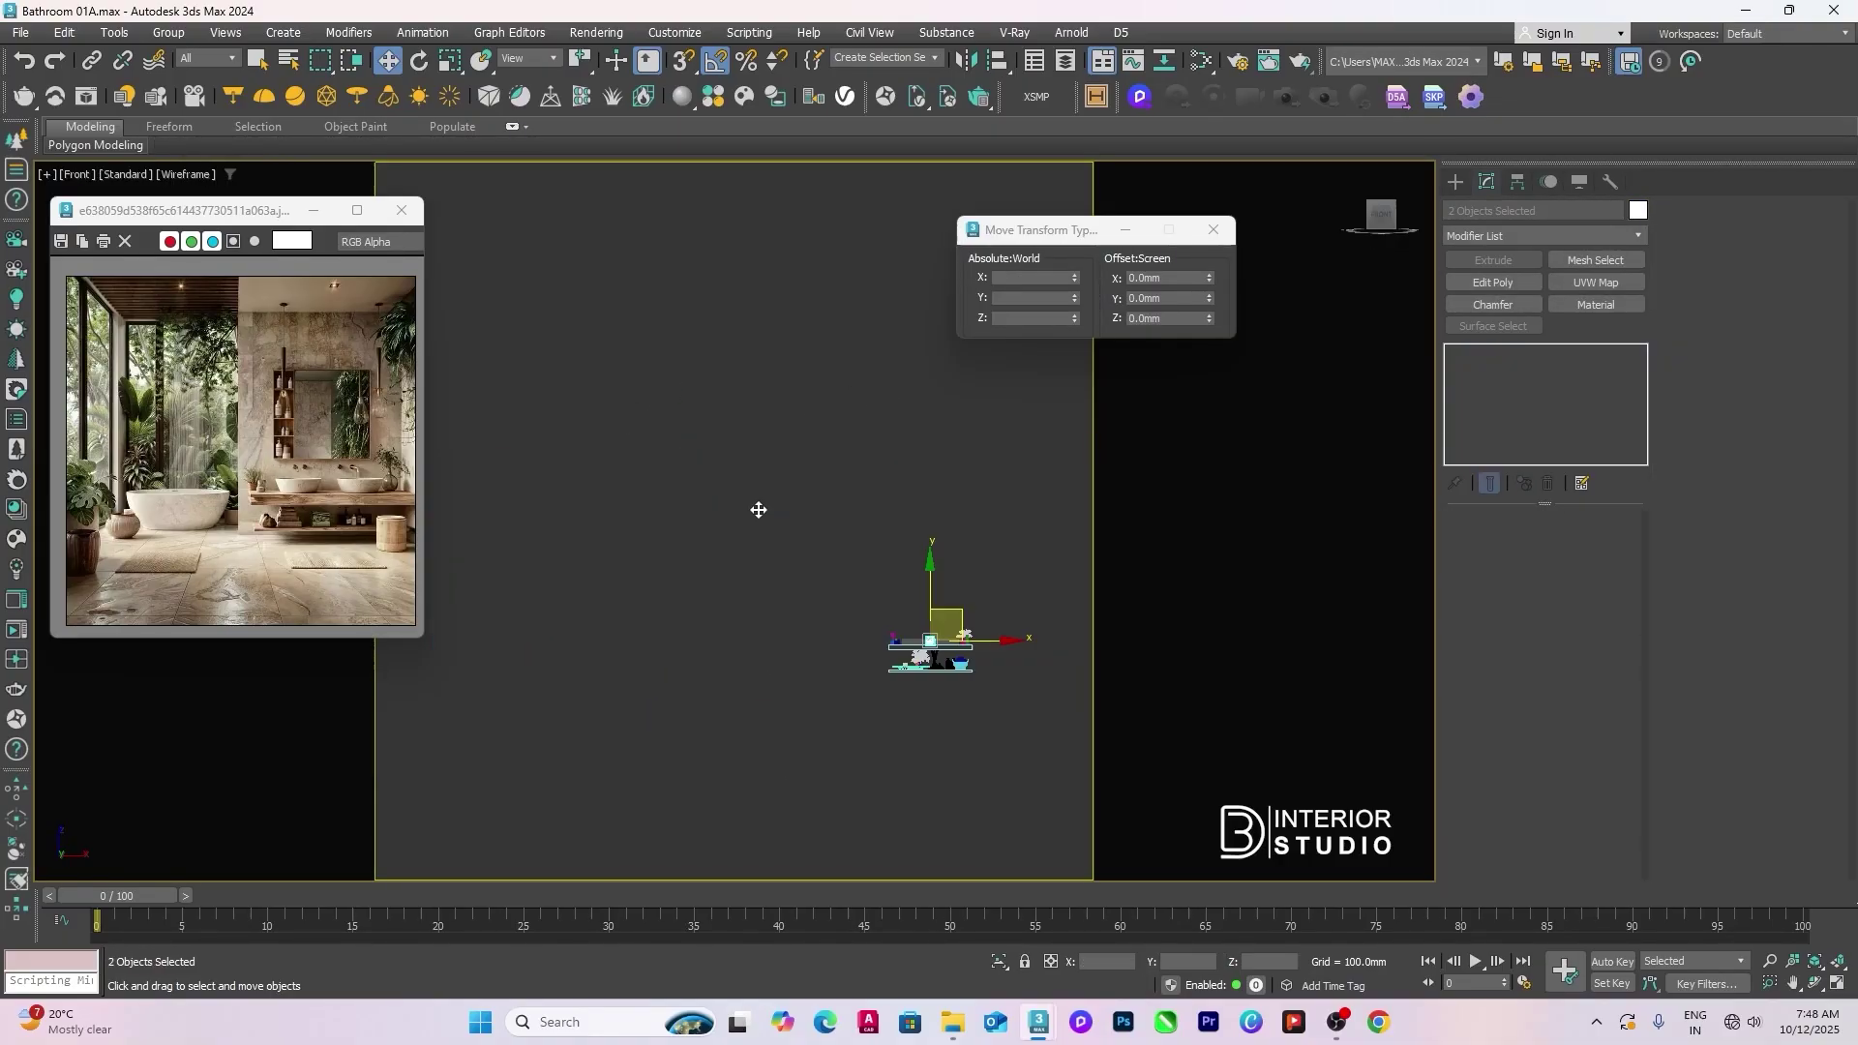
pyautogui.press('z')
pyautogui.scroll(-5, 755, 513)
pyautogui.scroll(1, 746, 558)
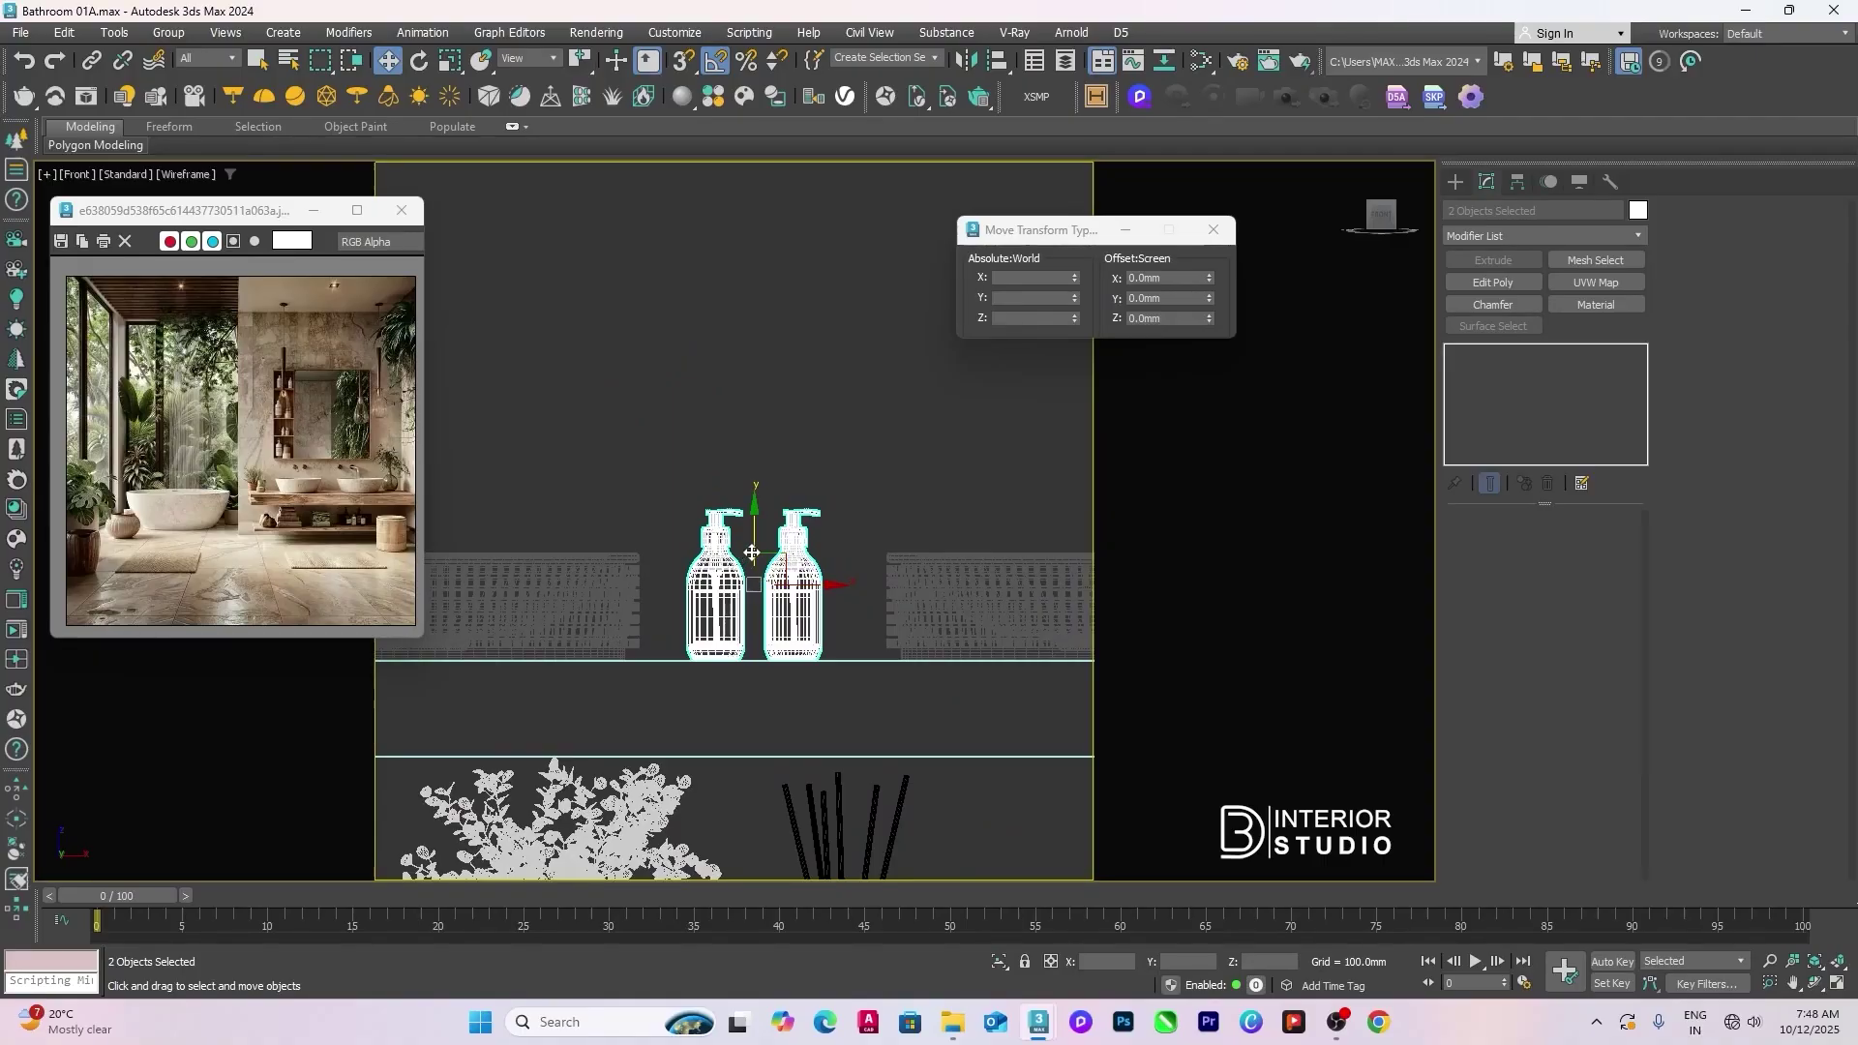
pyautogui.moveTo(752, 553); pyautogui.dragTo(722, 569, button='middle')
pyautogui.press('r')
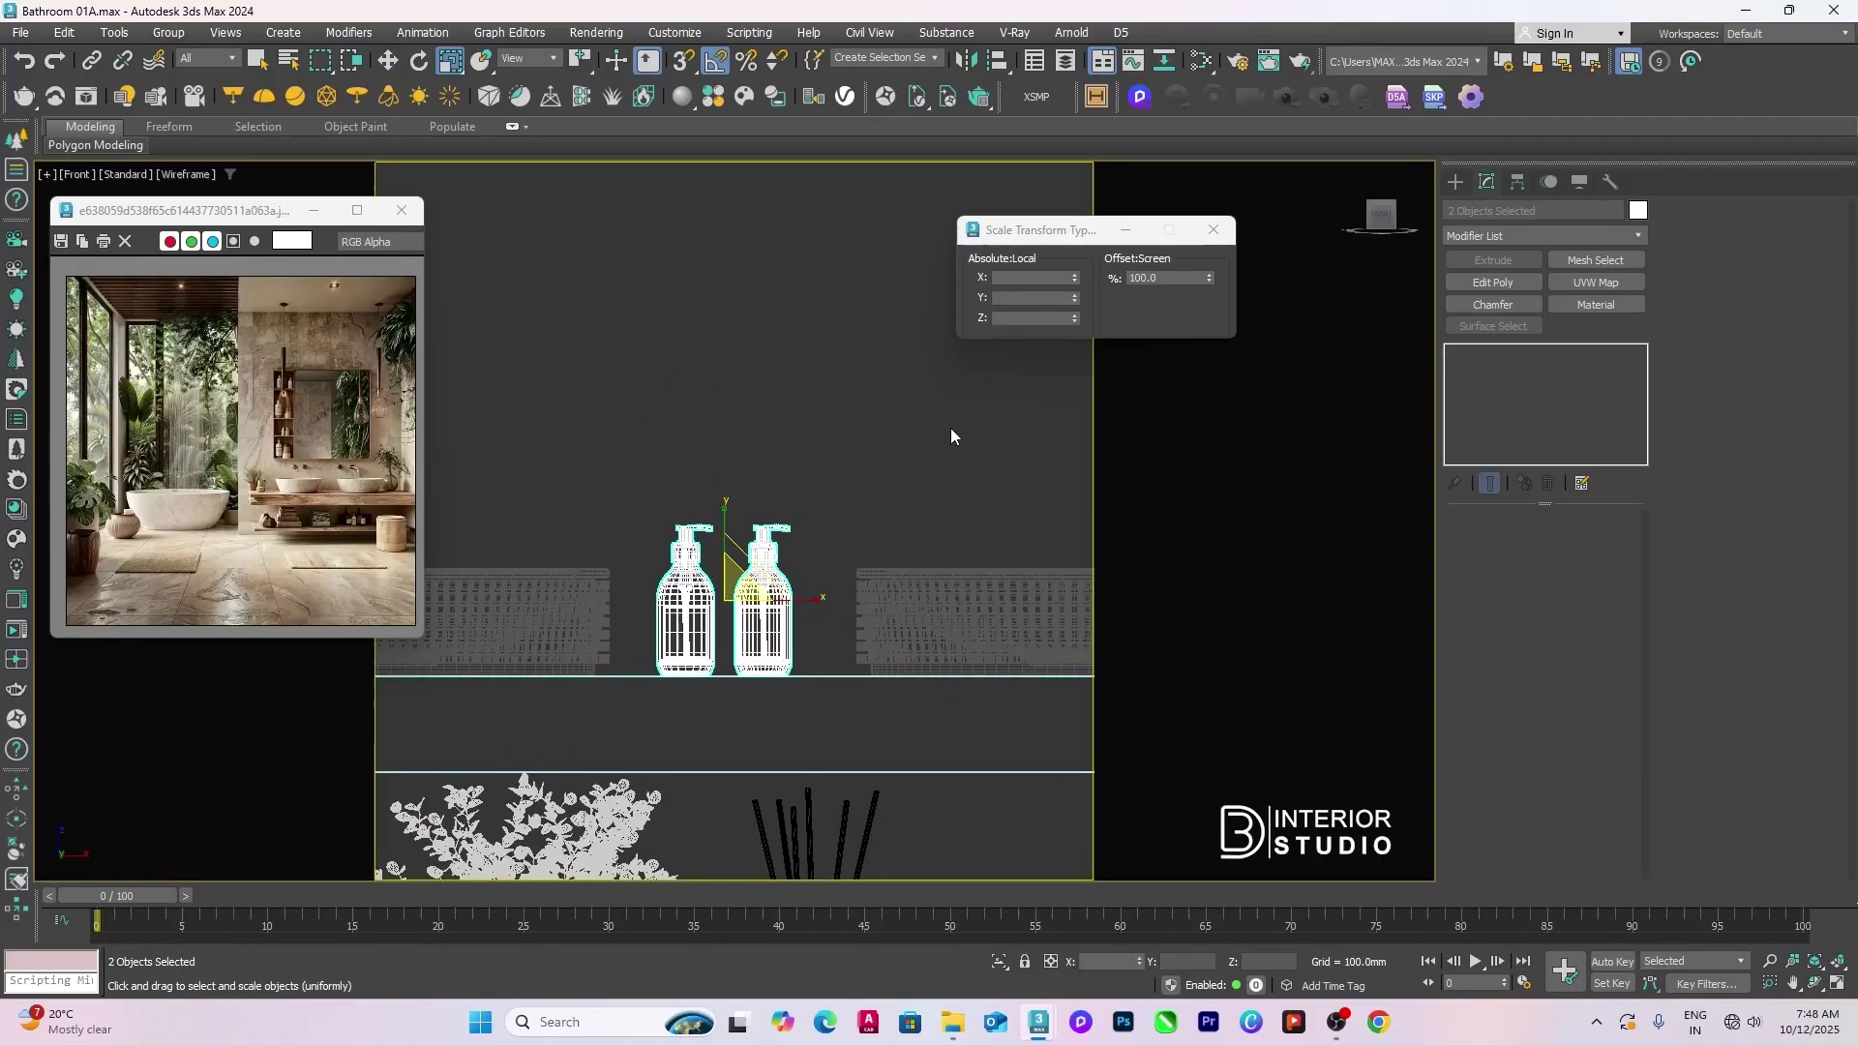
pyautogui.click(892, 482)
pyautogui.click(764, 570)
pyautogui.keyDown('ctrl'); pyautogui.click(701, 573); pyautogui.keyUp('ctrl')
pyautogui.press('p')
pyautogui.keyDown('alt'); pyautogui.moveTo(736, 610); pyautogui.dragTo(730, 624, button='middle'); pyautogui.keyUp('alt')
pyautogui.press('F3')
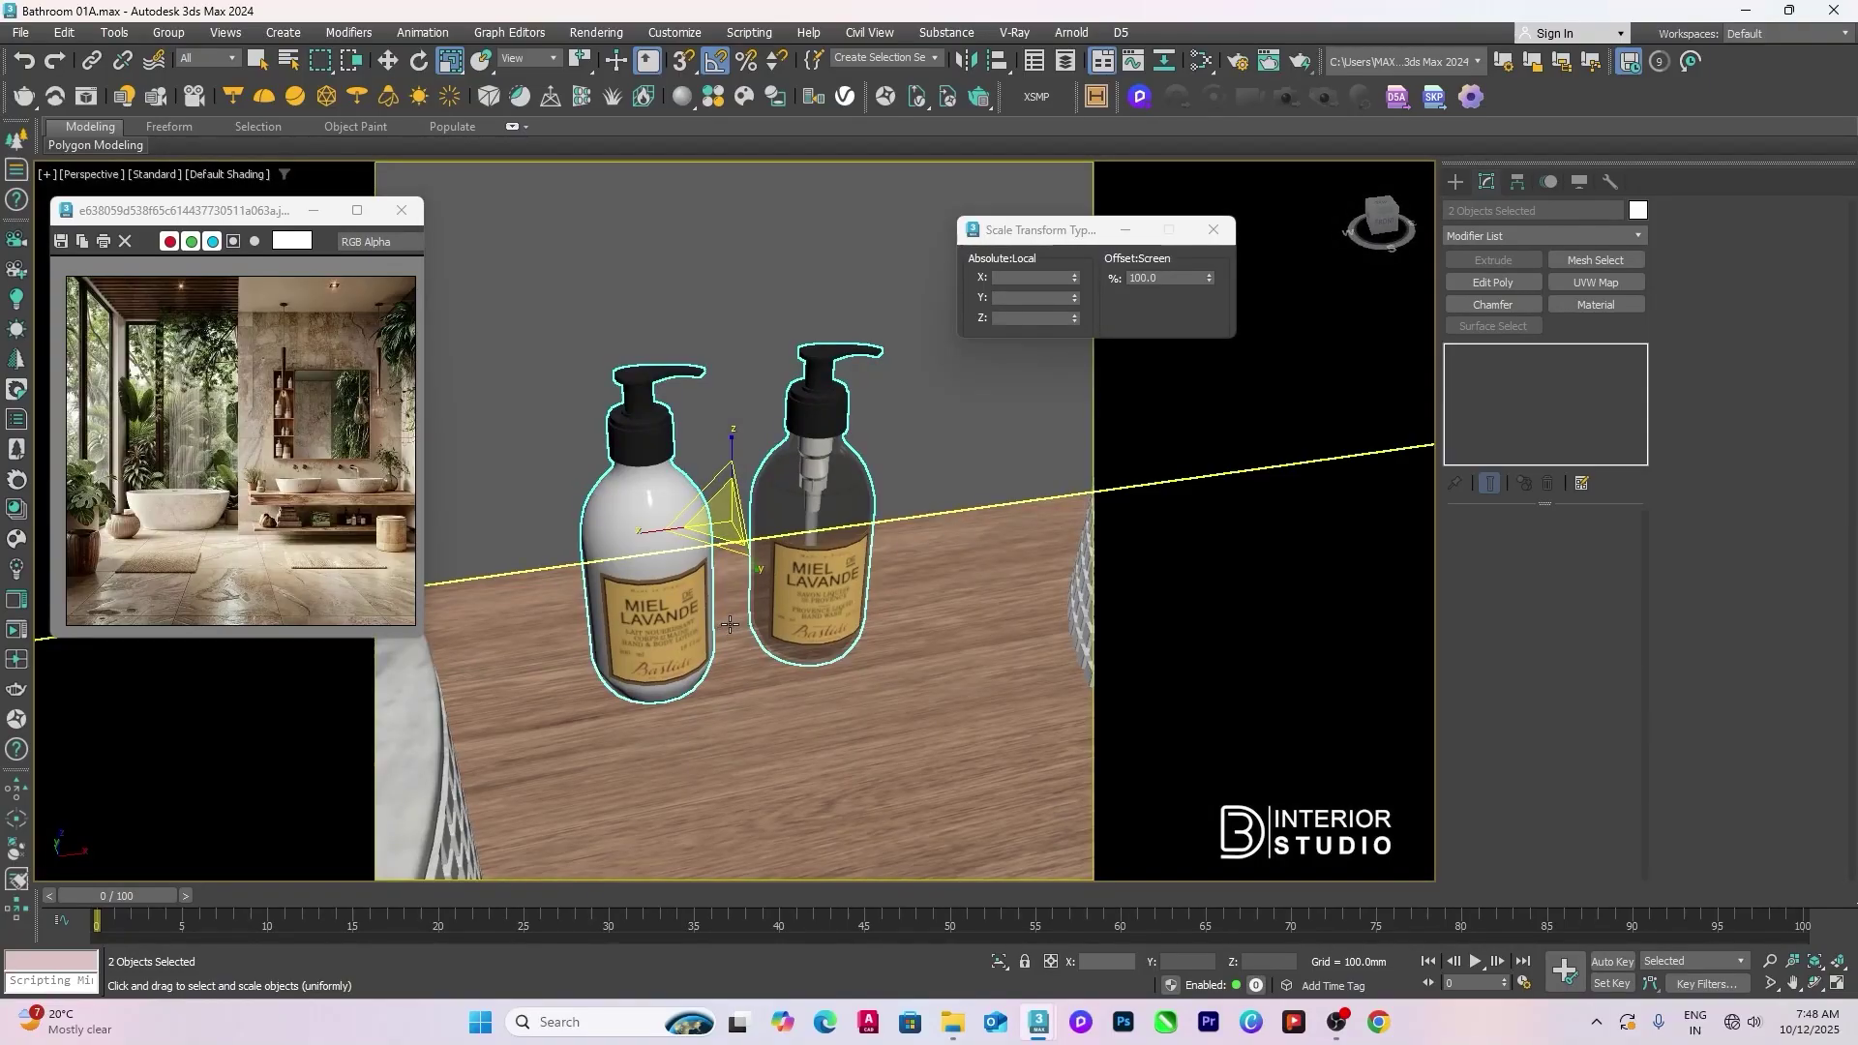
pyautogui.scroll(-5, 730, 624)
# Step: Set the white soap dispenser's absolute local scale to 100 on X, Y and Z
pyautogui.click(695, 591)
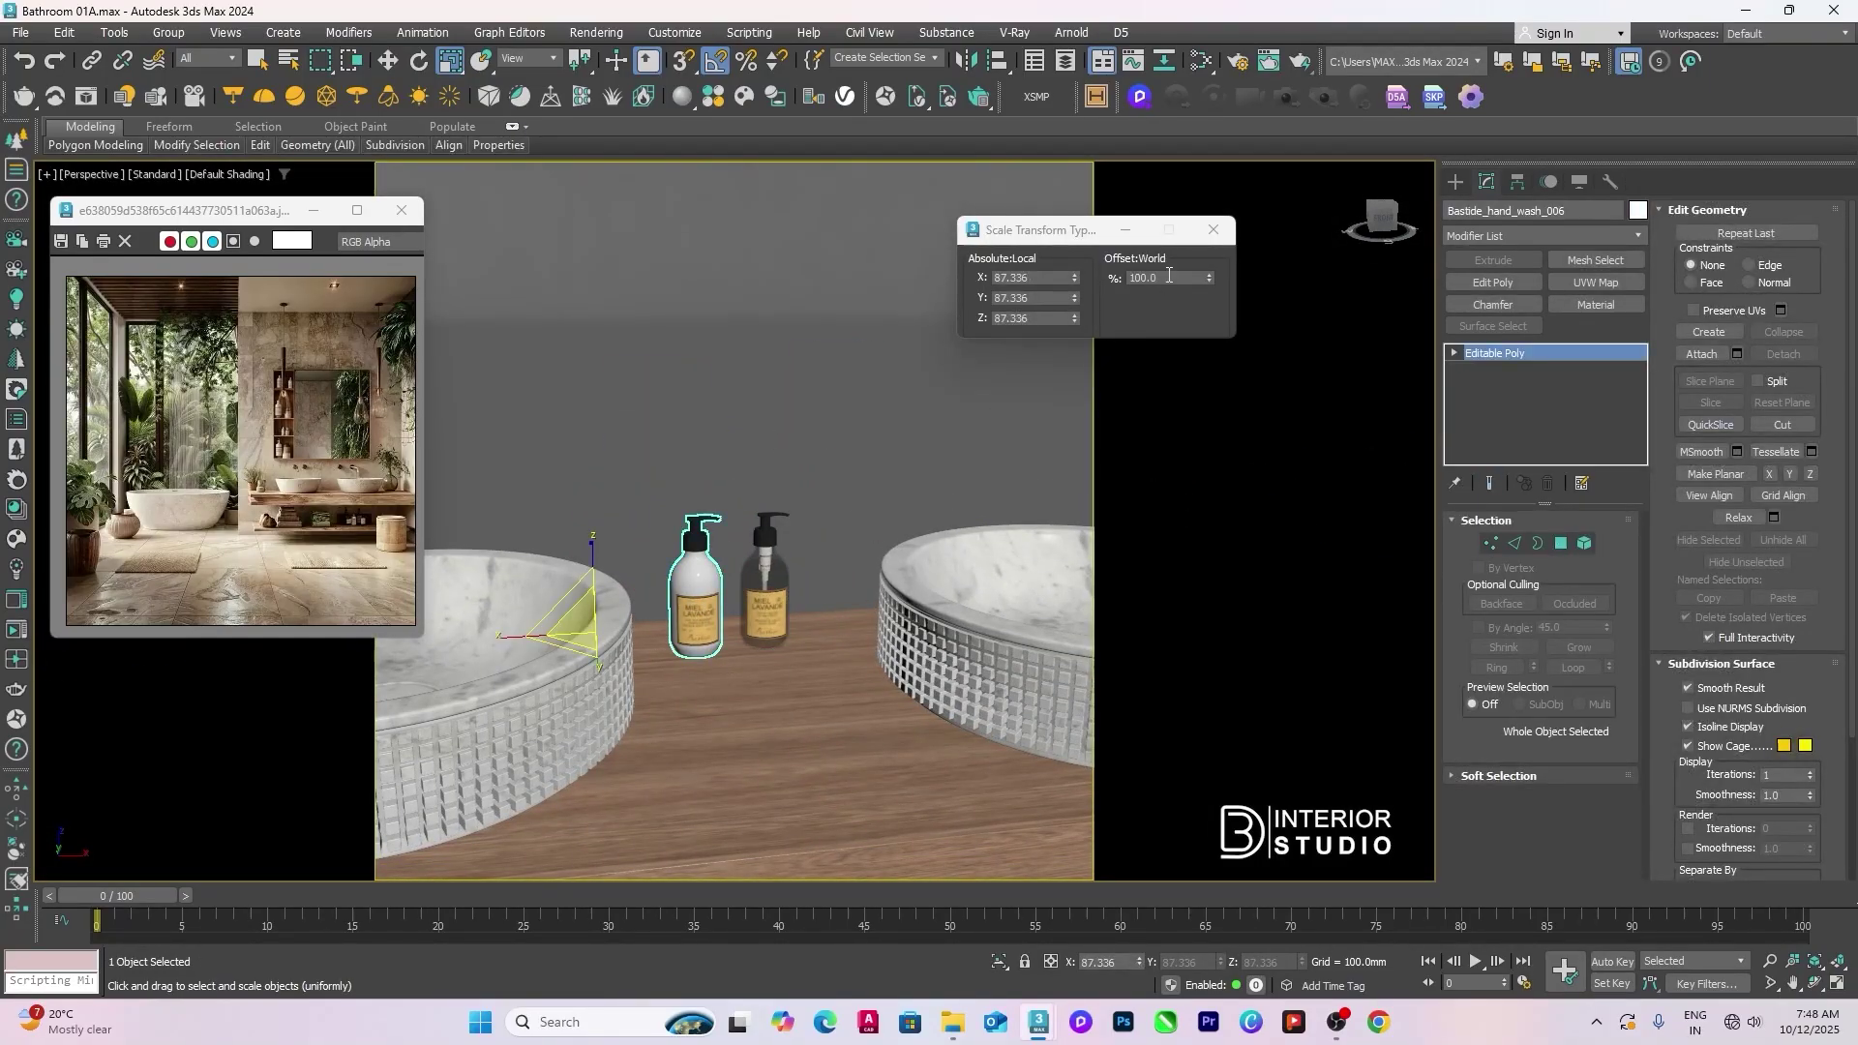
pyautogui.doubleClick(1026, 278)
pyautogui.write('100')
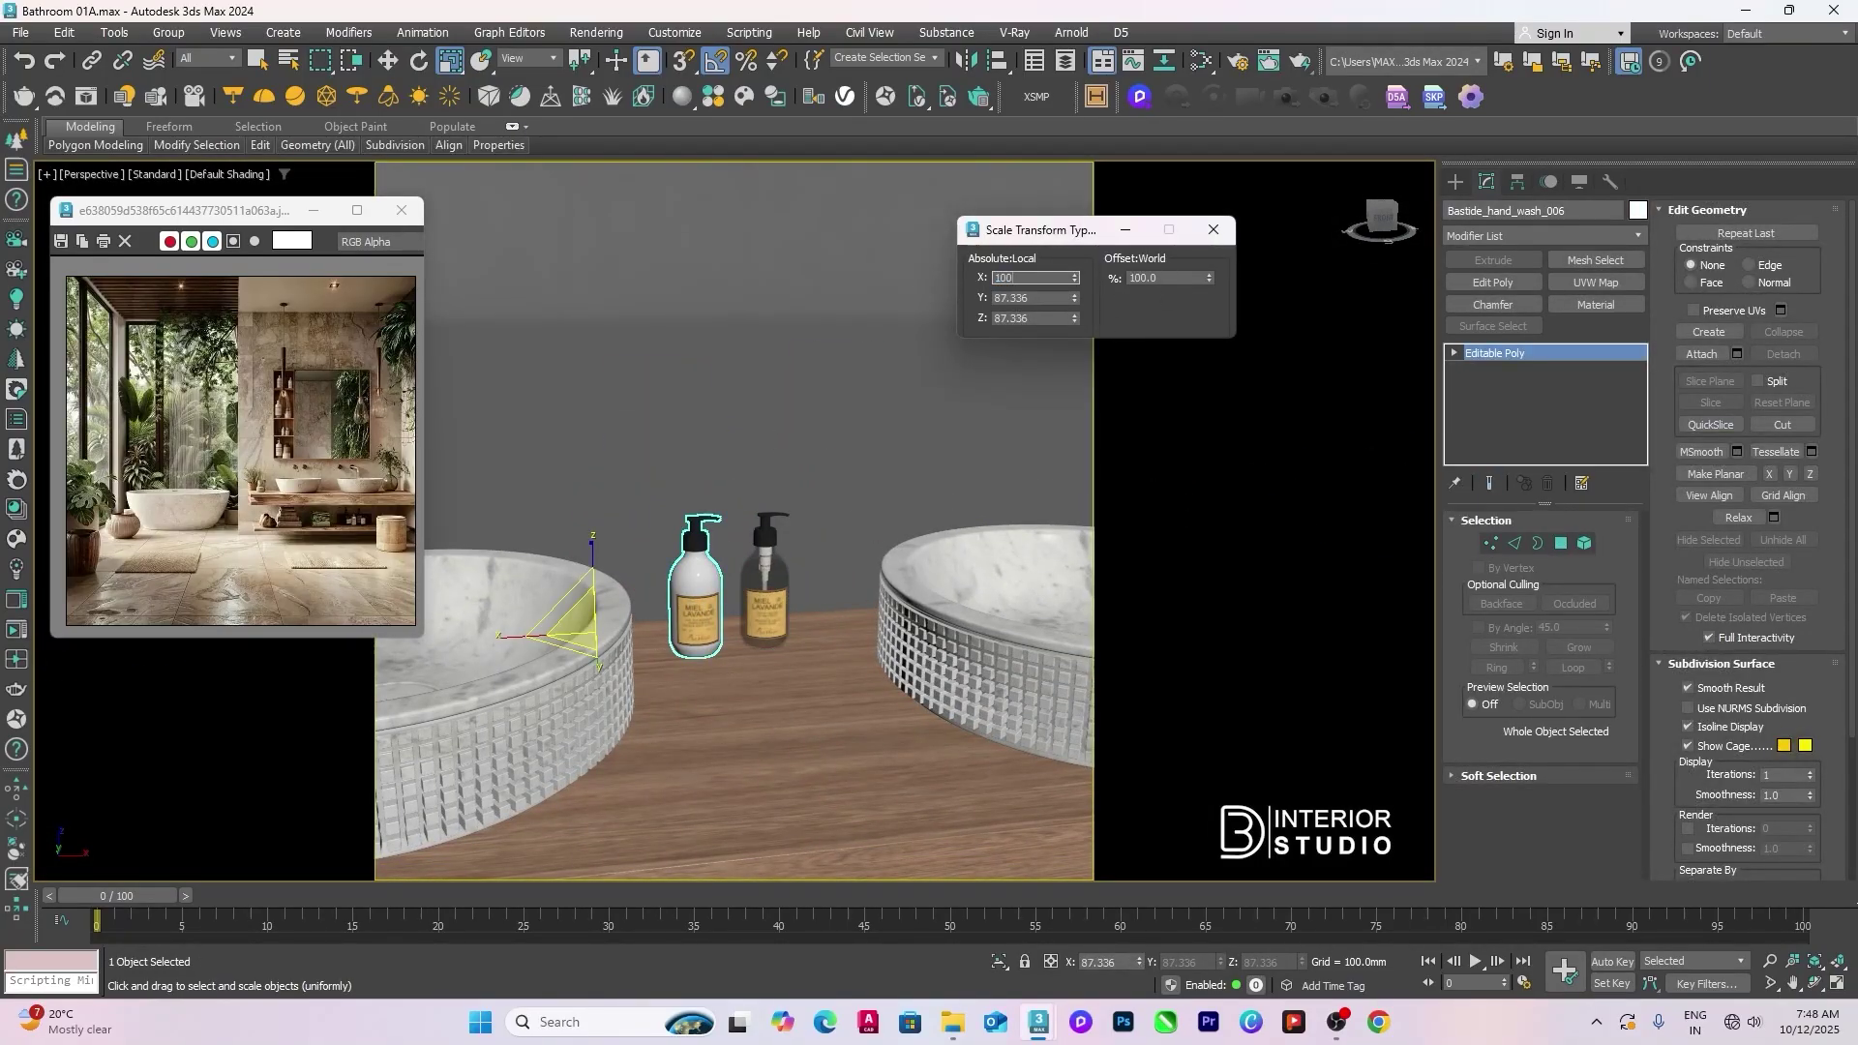
pyautogui.press('Tab')
pyautogui.write('100')
pyautogui.press('Tab')
pyautogui.write('100')
pyautogui.press('Return')
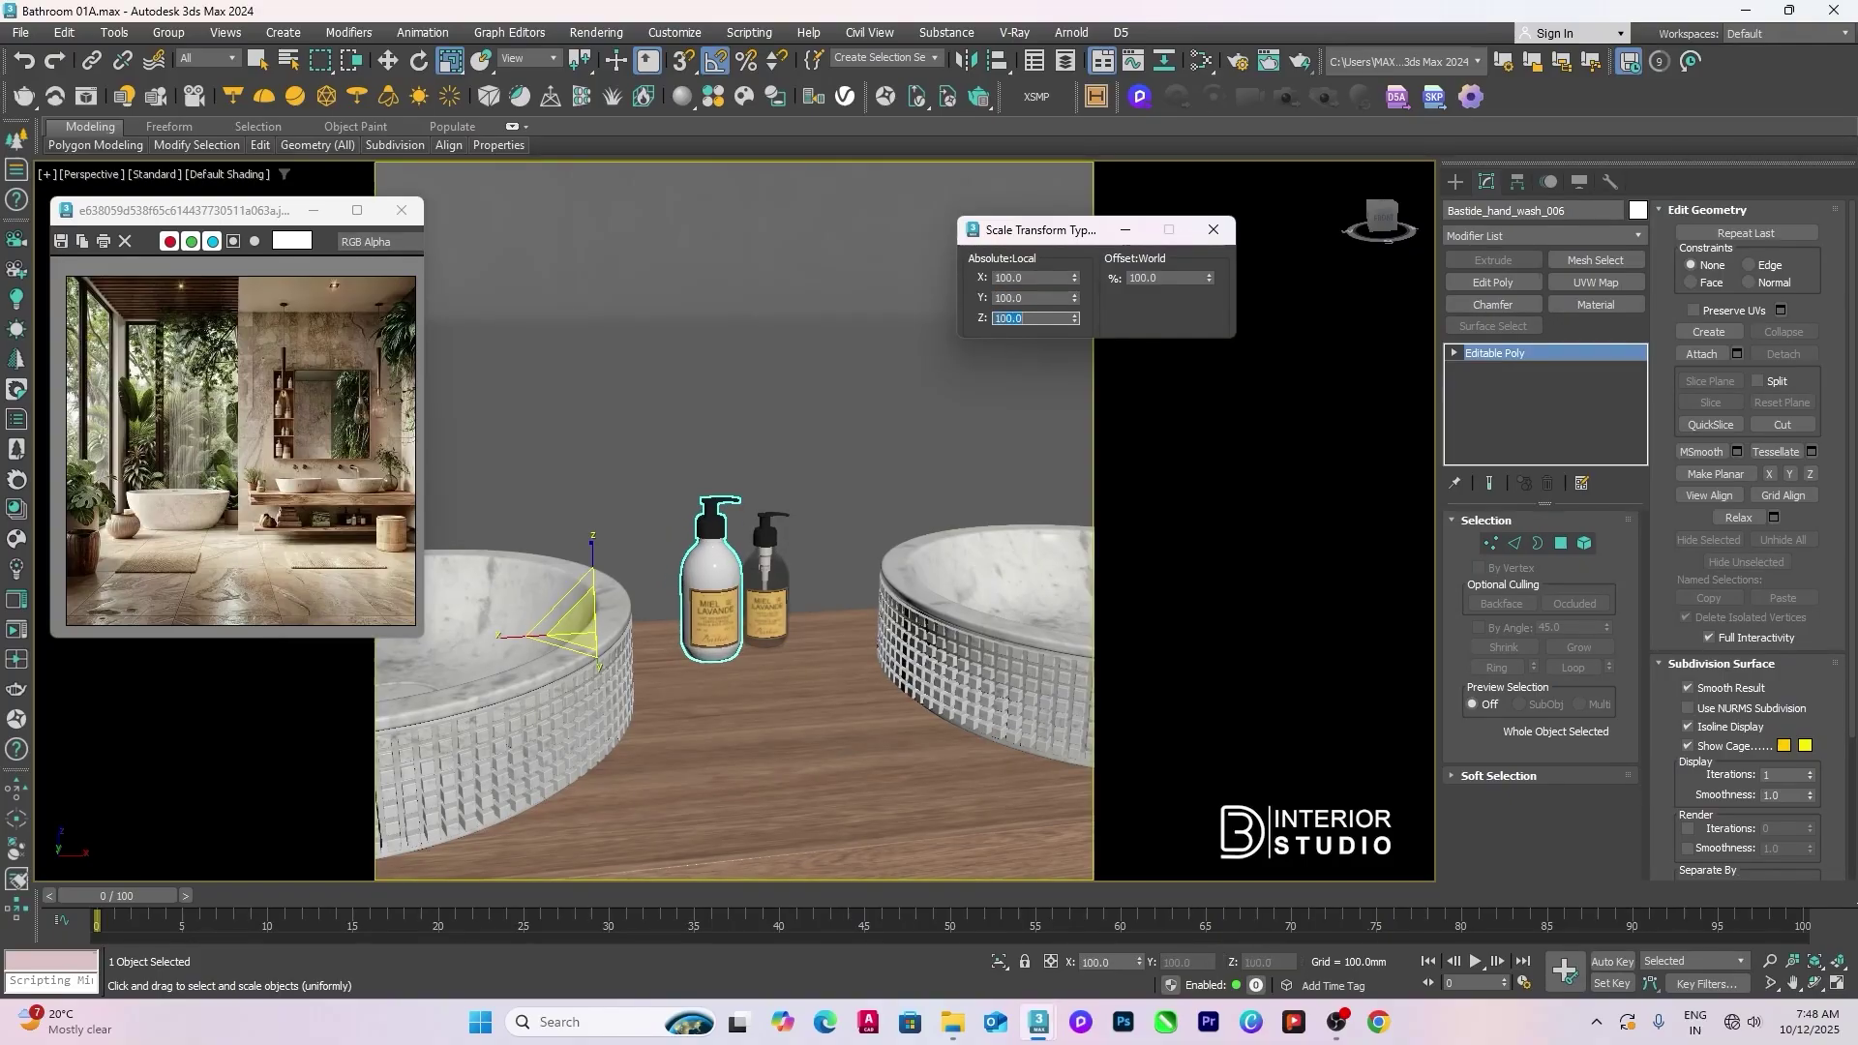
# Step: Align the white soap dispenser's minimum Z to the maximum Z of the wooden vanity counter
pyautogui.press('w')
pyautogui.hotkey('alt', 'a')
pyautogui.click(909, 605)
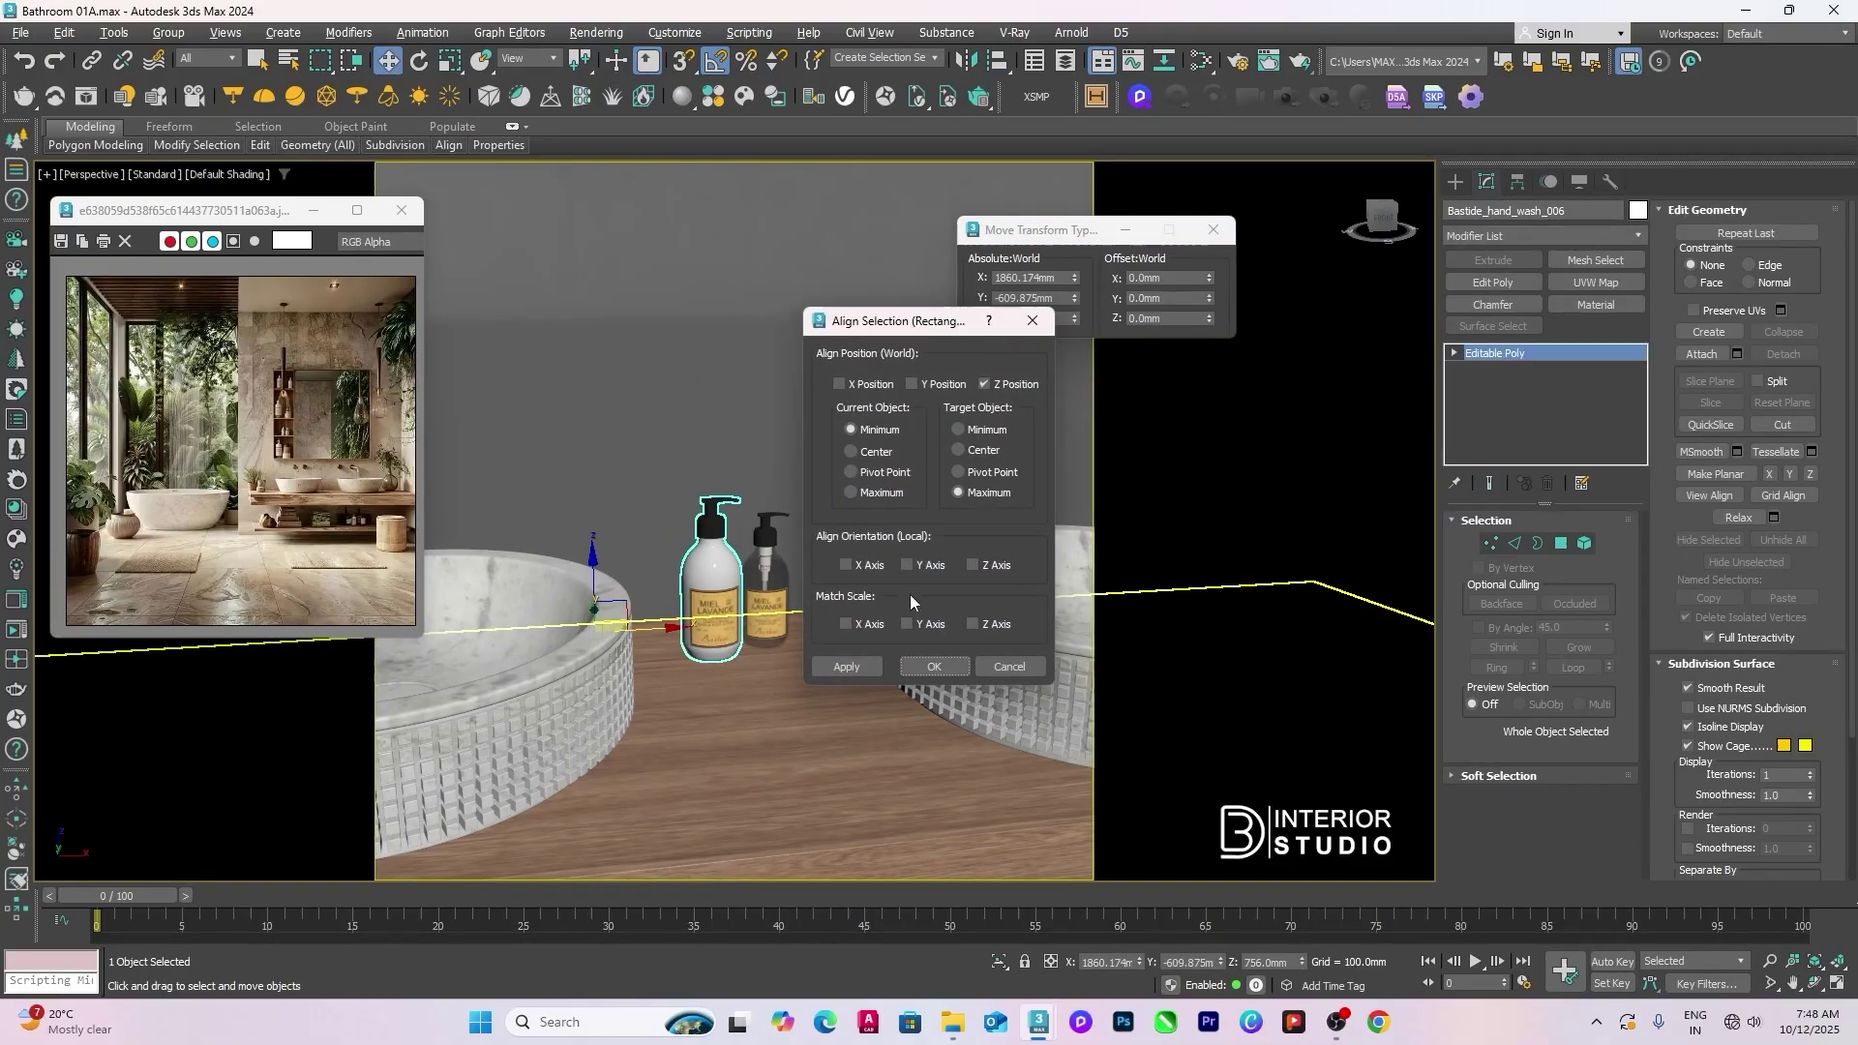
pyautogui.click(932, 666)
# Step: Set the dark glass soap dispenser's absolute local scale to 100 on X, Y and Z
pyautogui.click(767, 591)
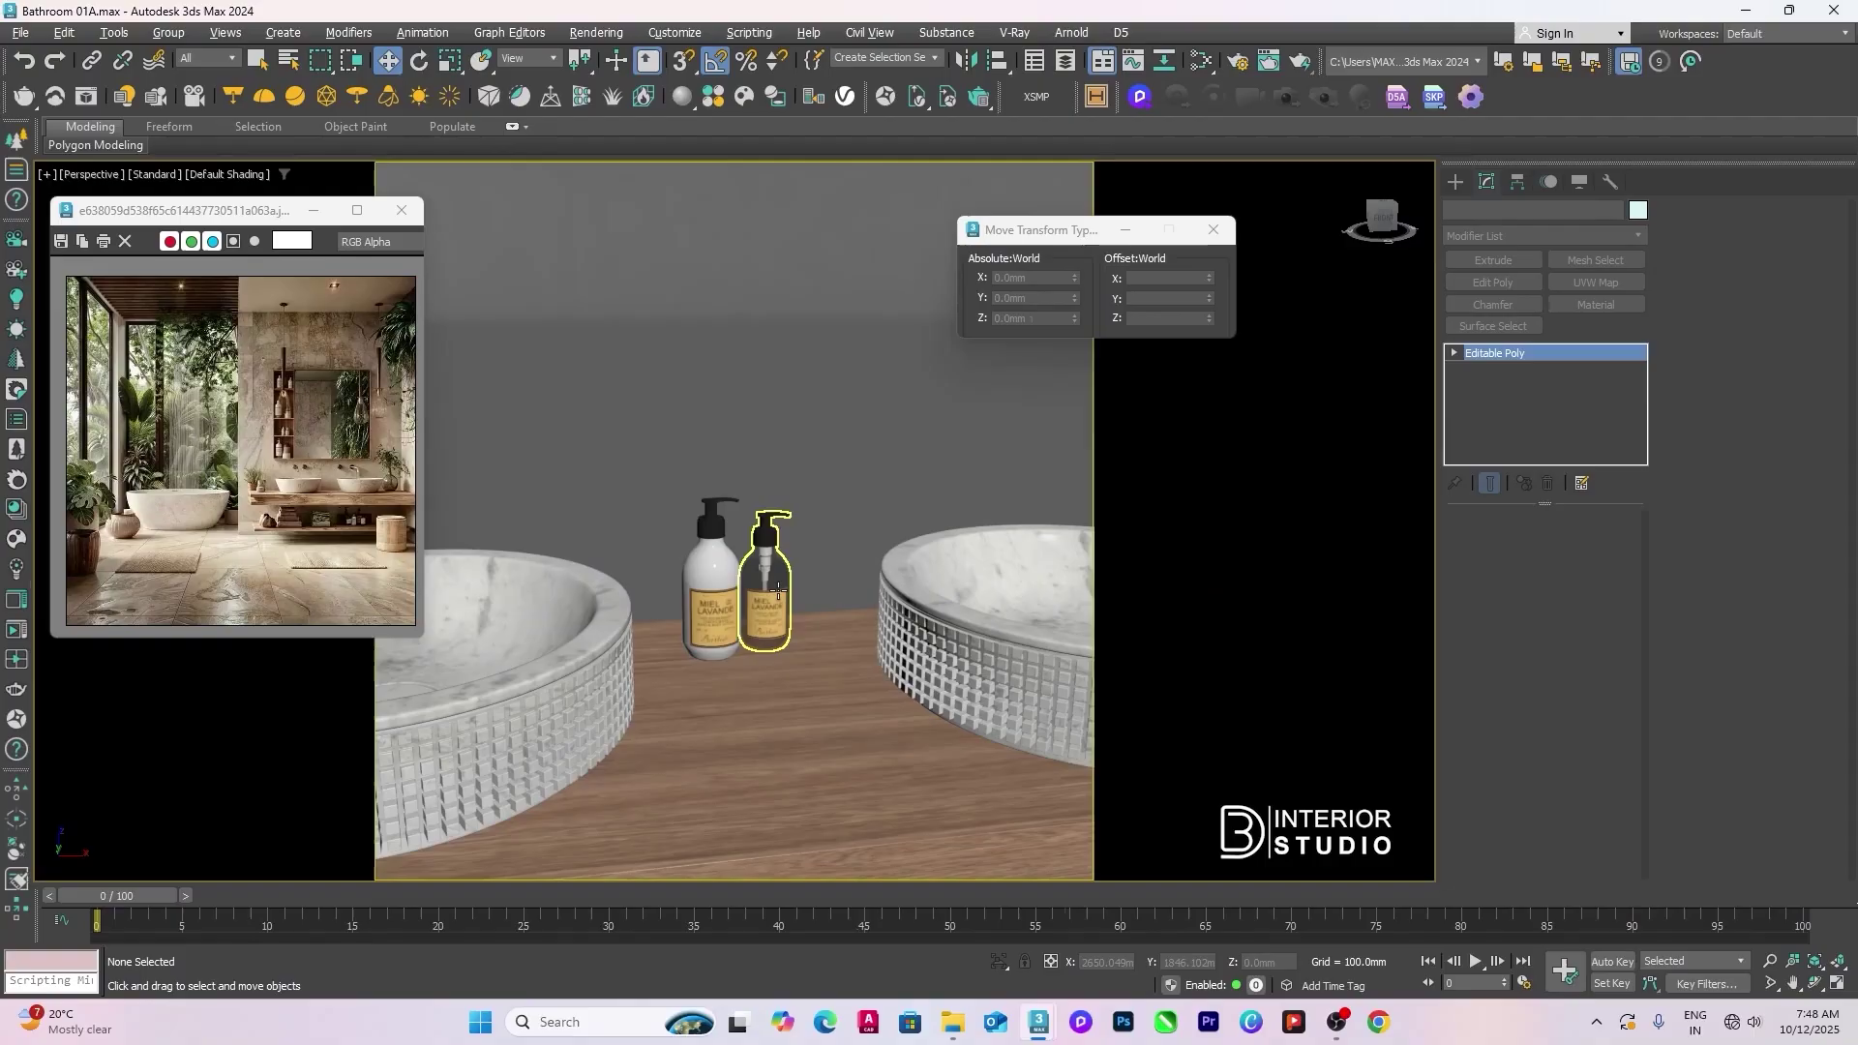
pyautogui.press('r')
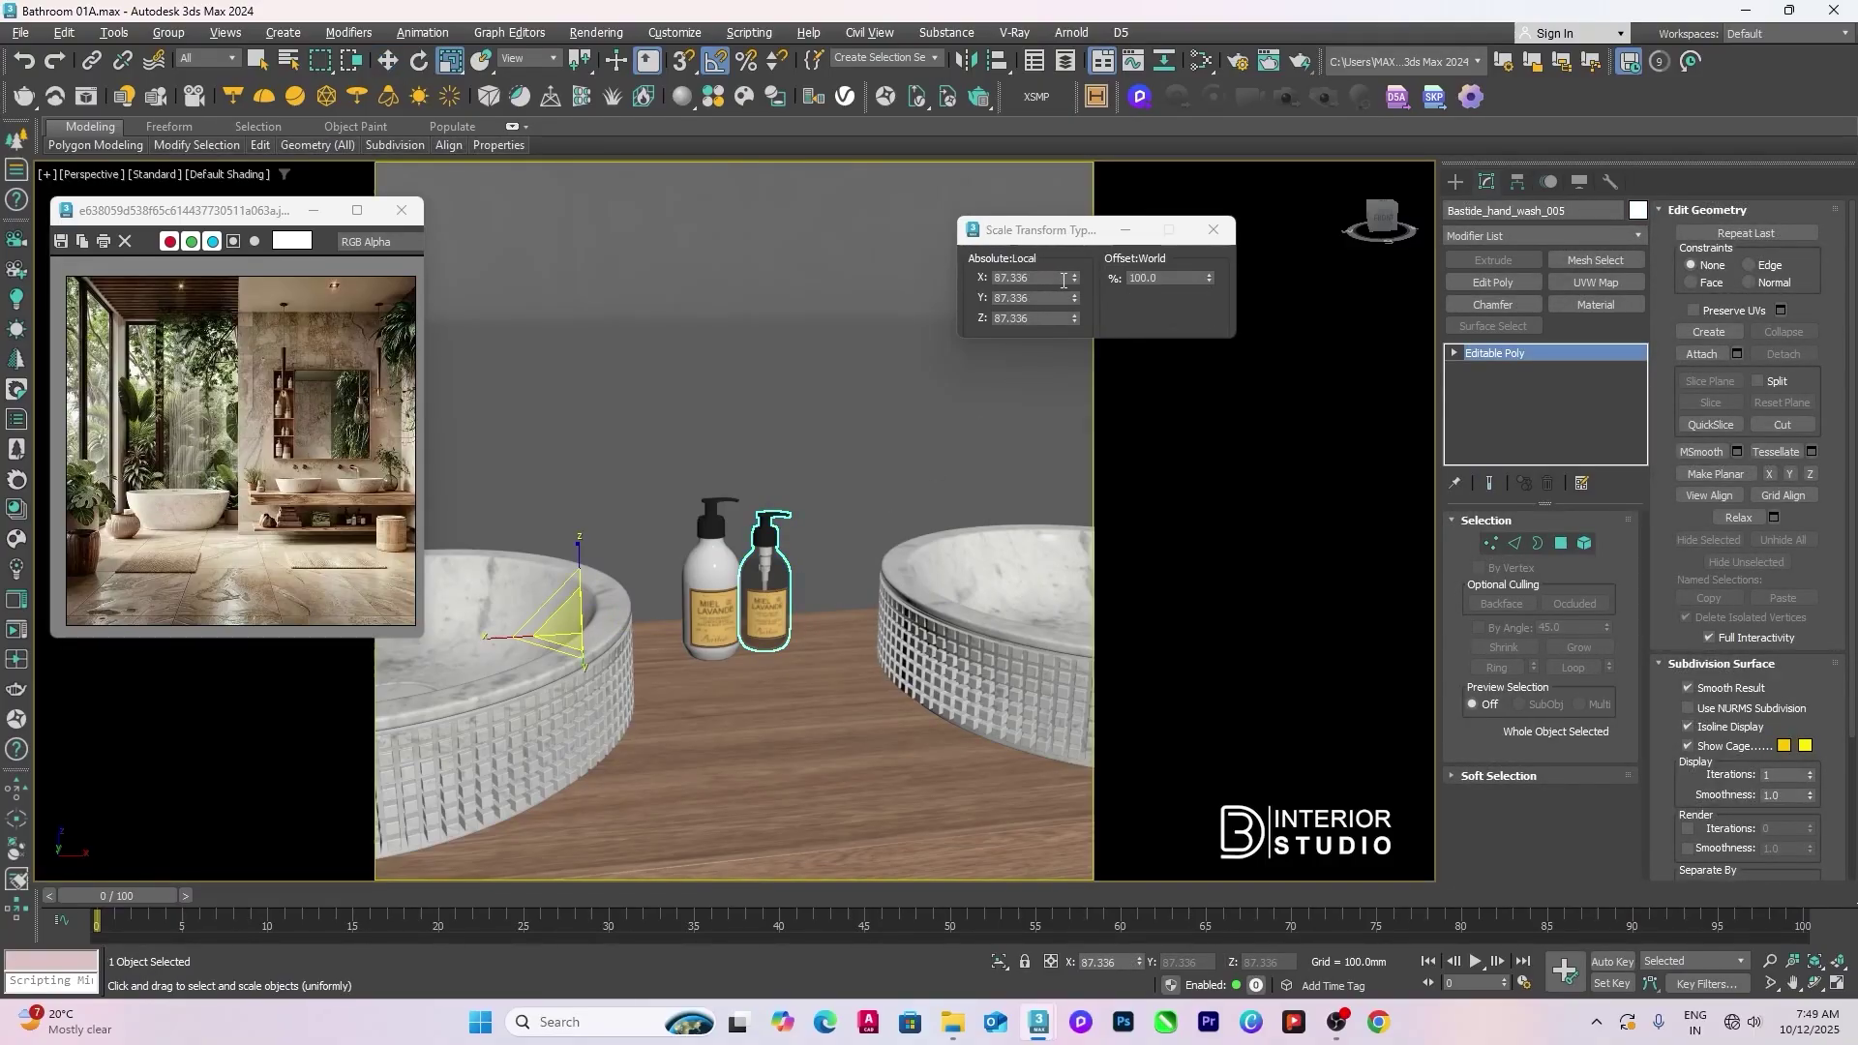
pyautogui.write('100')
pyautogui.press('Tab')
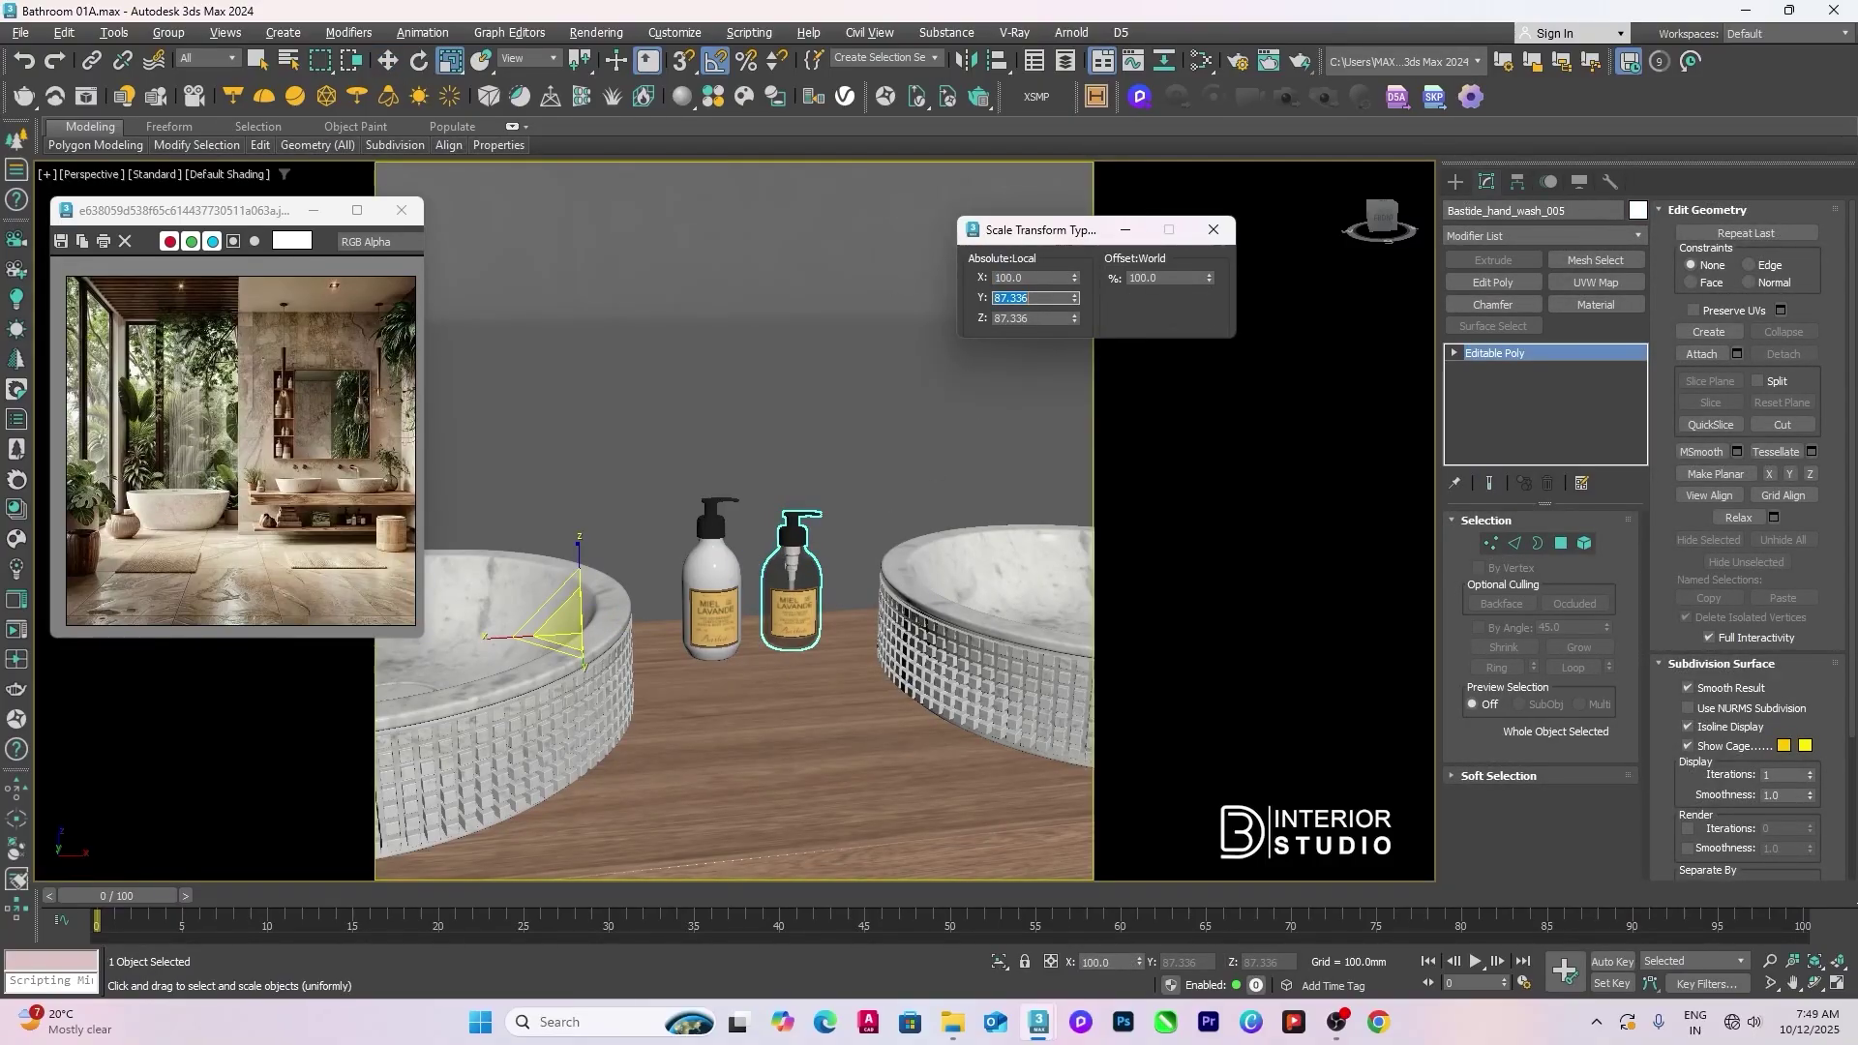
pyautogui.write('100')
pyautogui.press('Tab')
pyautogui.write('100')
pyautogui.press('Return')
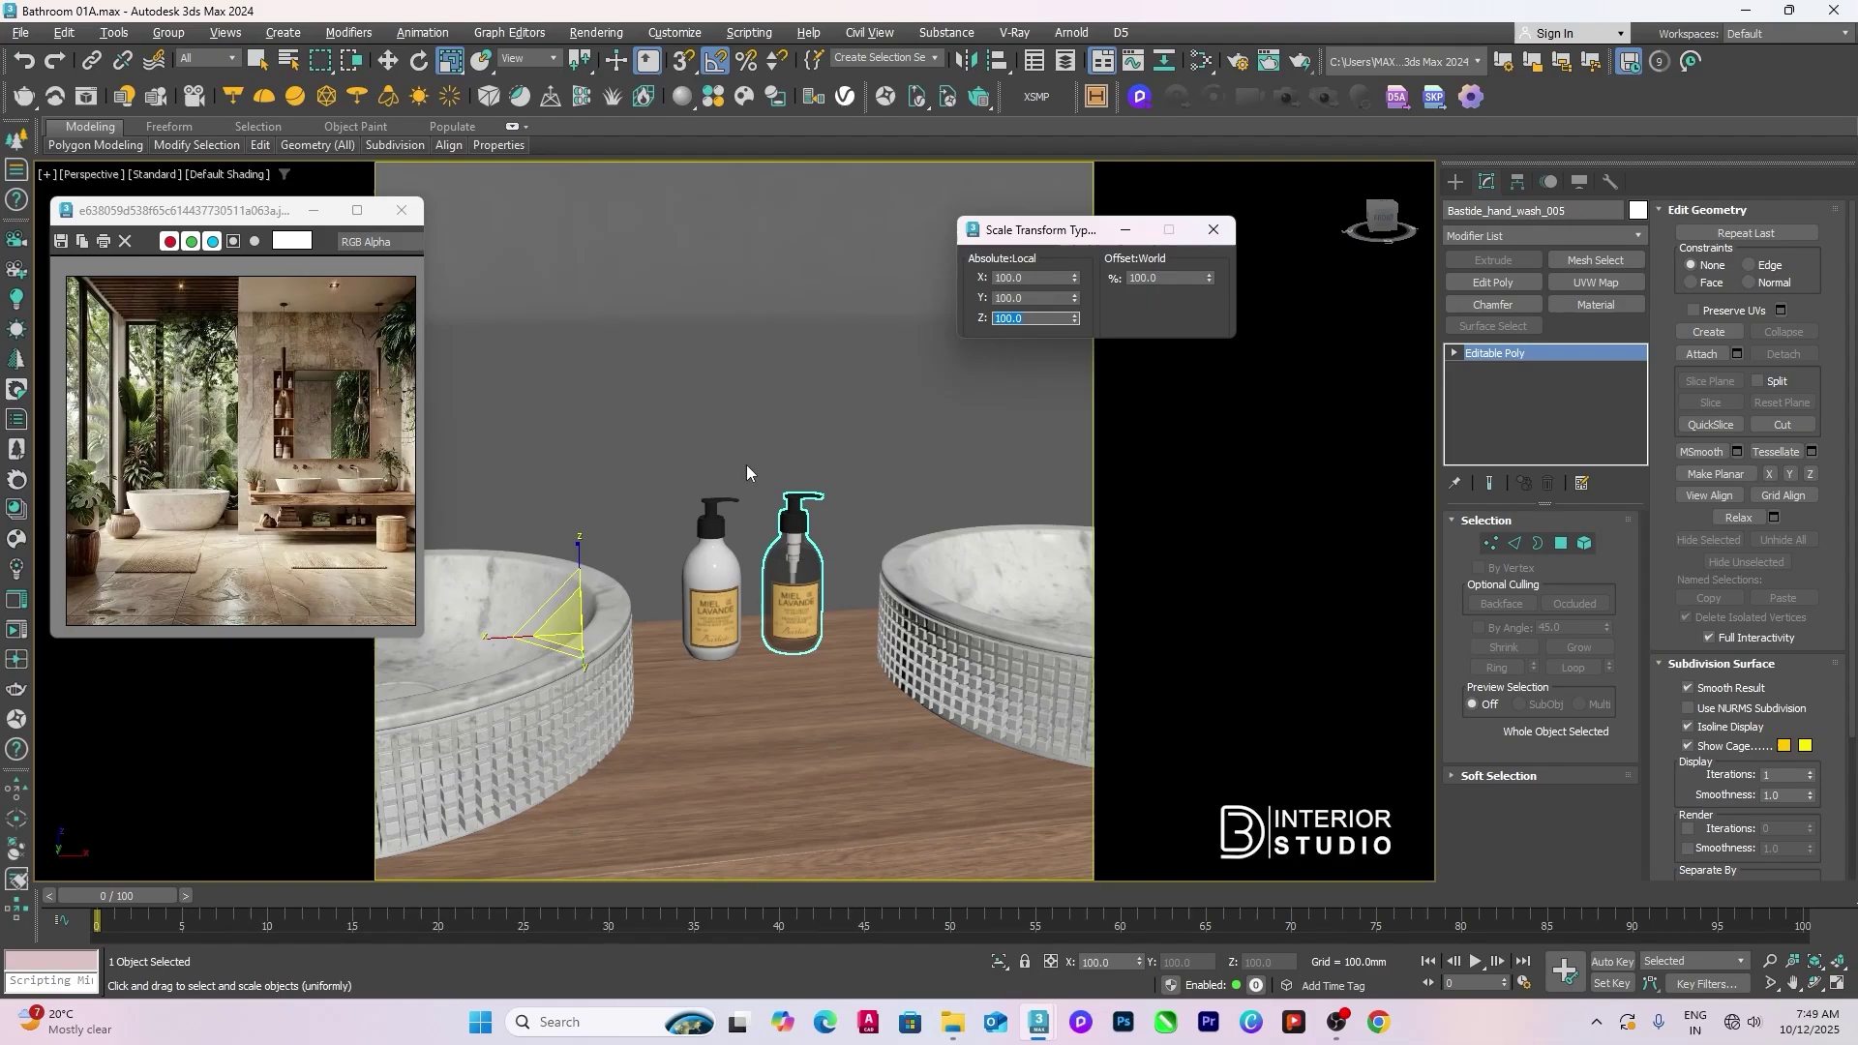
# Step: Select both soap dispensers together and align their minimum Z to the counter's maximum Z
pyautogui.keyDown('ctrl'); pyautogui.click(712, 590); pyautogui.keyUp('ctrl')
pyautogui.press('w')
pyautogui.hotkey('alt', 'a')
pyautogui.click(920, 652)
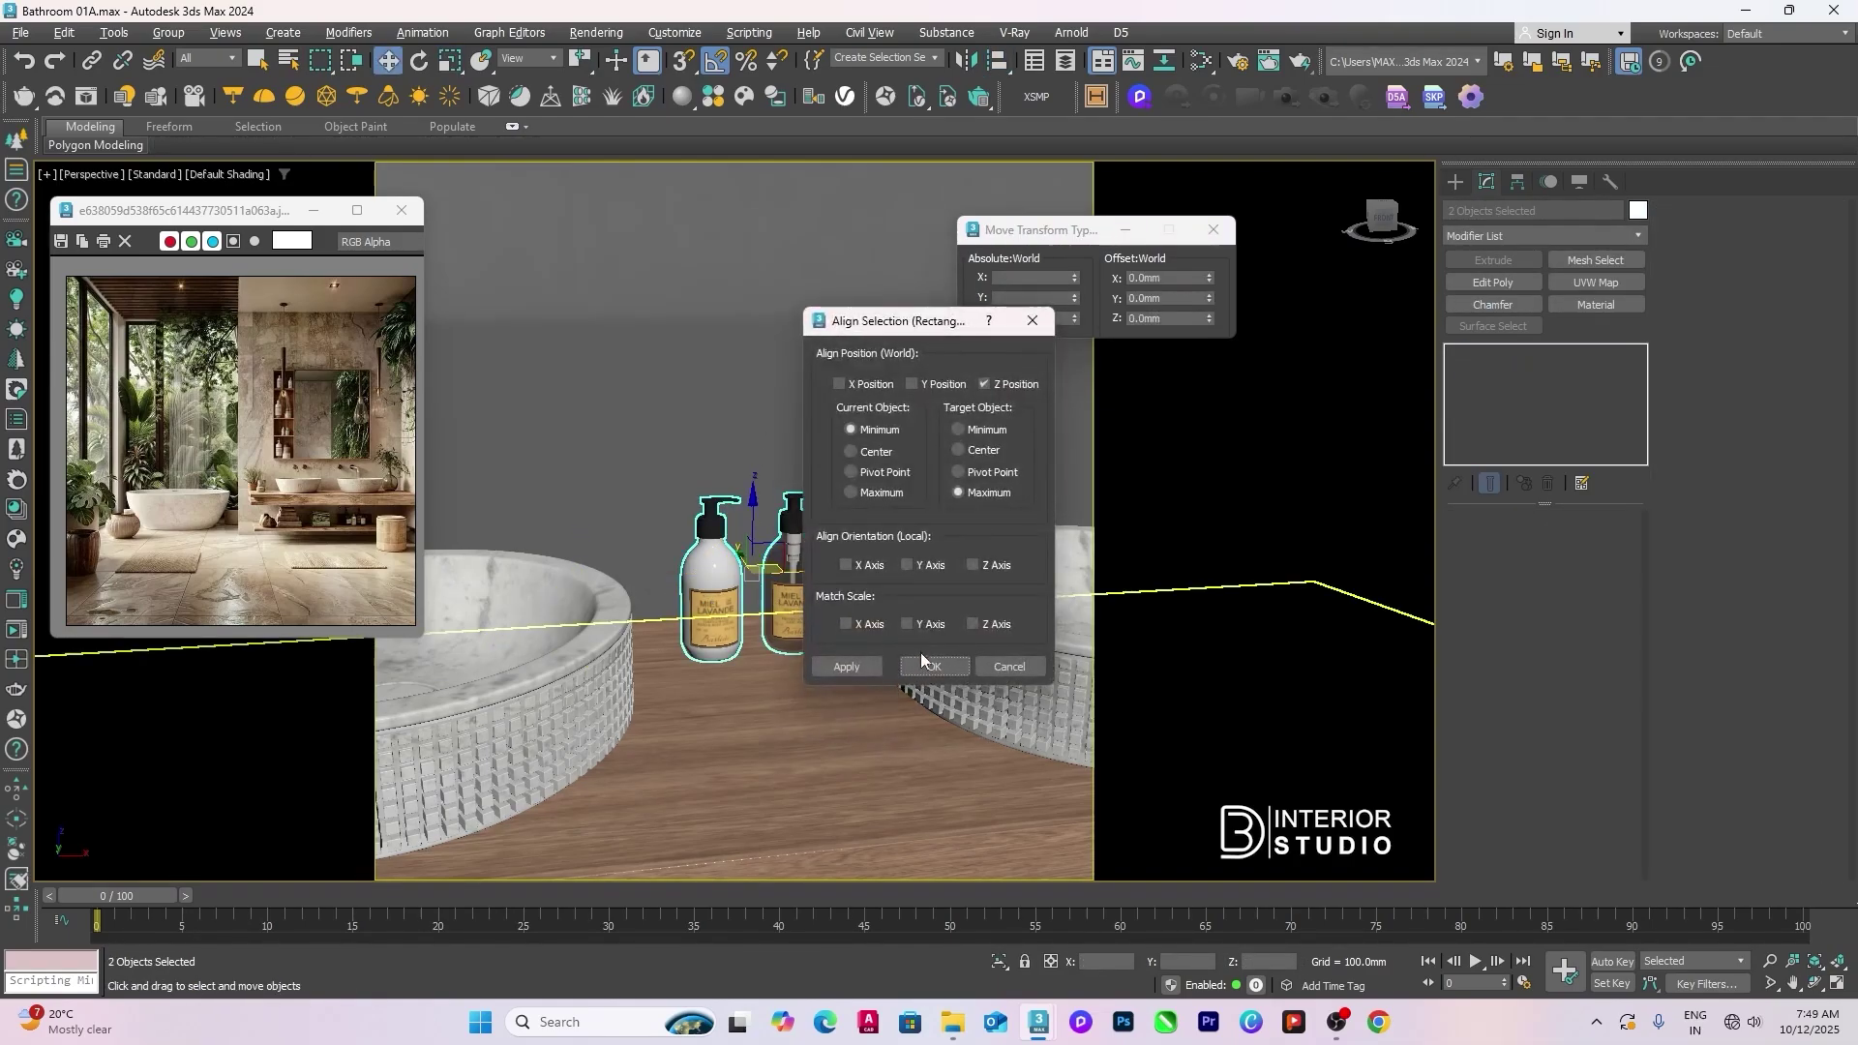
pyautogui.click(924, 664)
# Step: Move the white dispenser along X to about 1832 mm and the dark glass one to about 1819 mm, between the basins
pyautogui.click(715, 581)
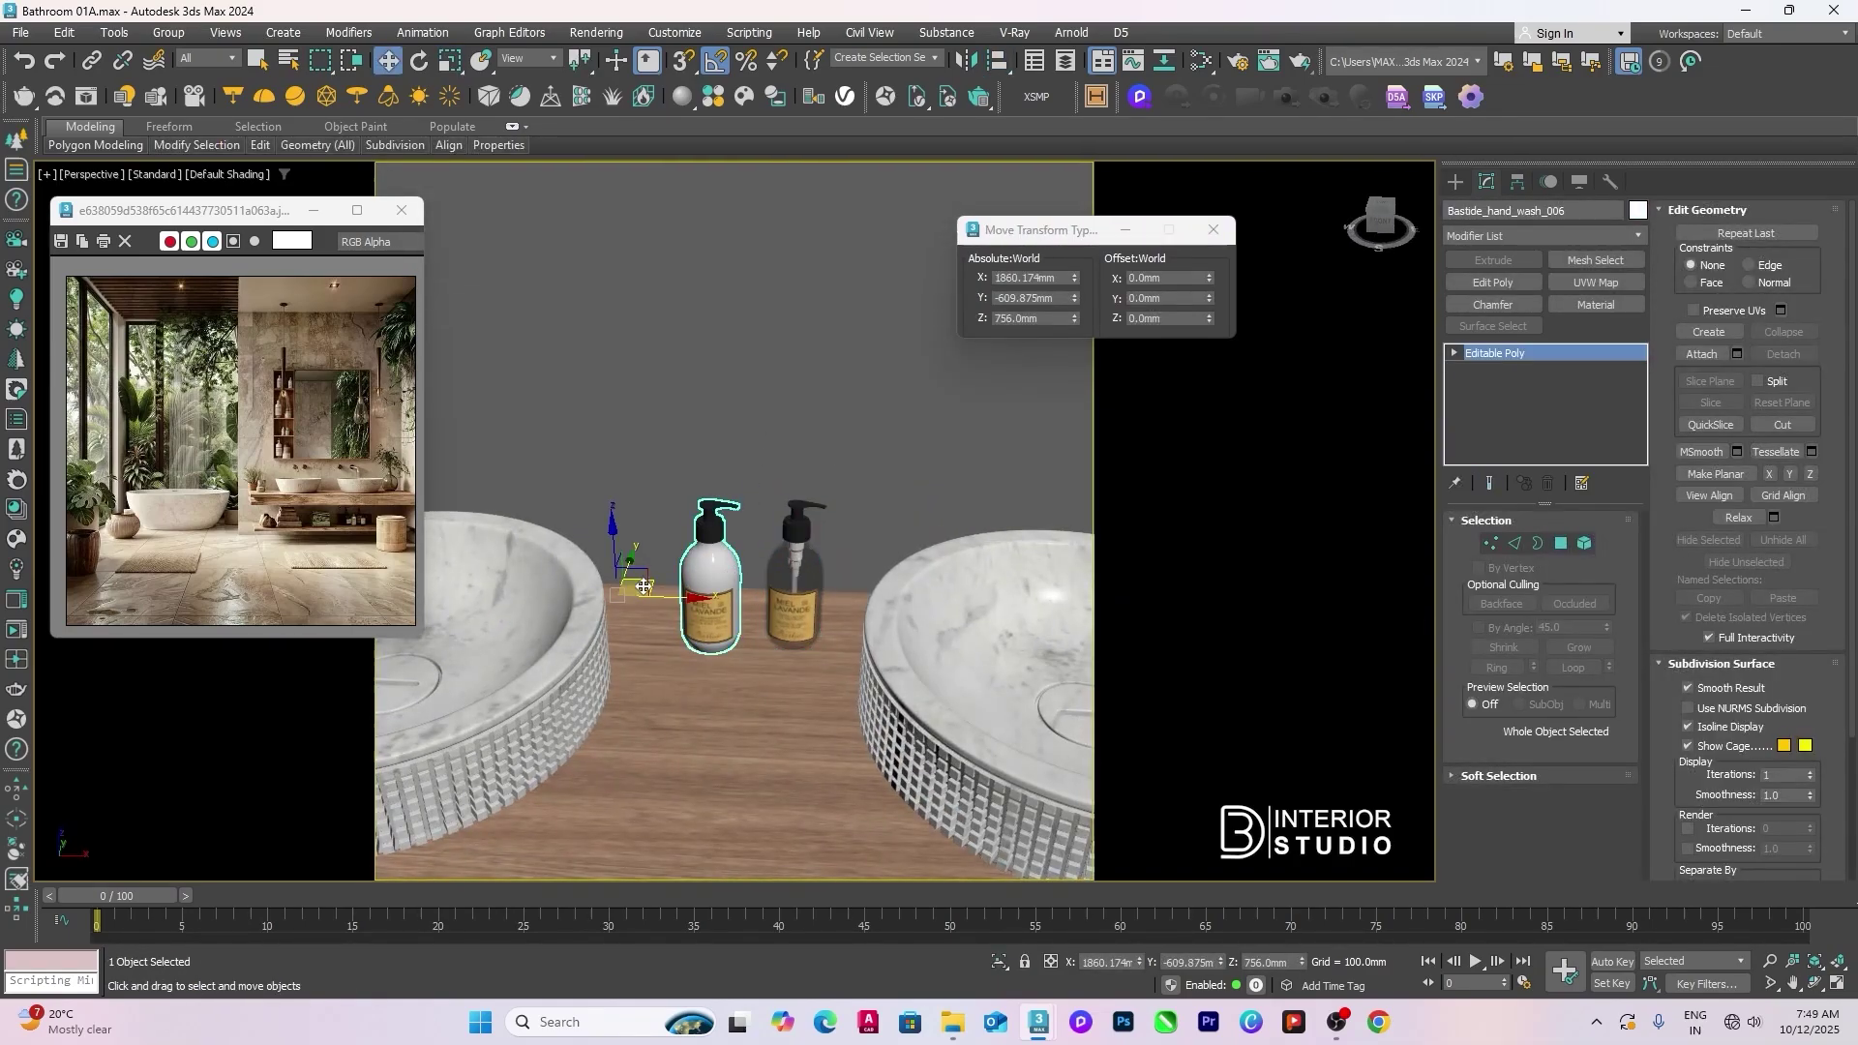
pyautogui.moveTo(644, 588); pyautogui.dragTo(621, 589)
pyautogui.click(801, 603)
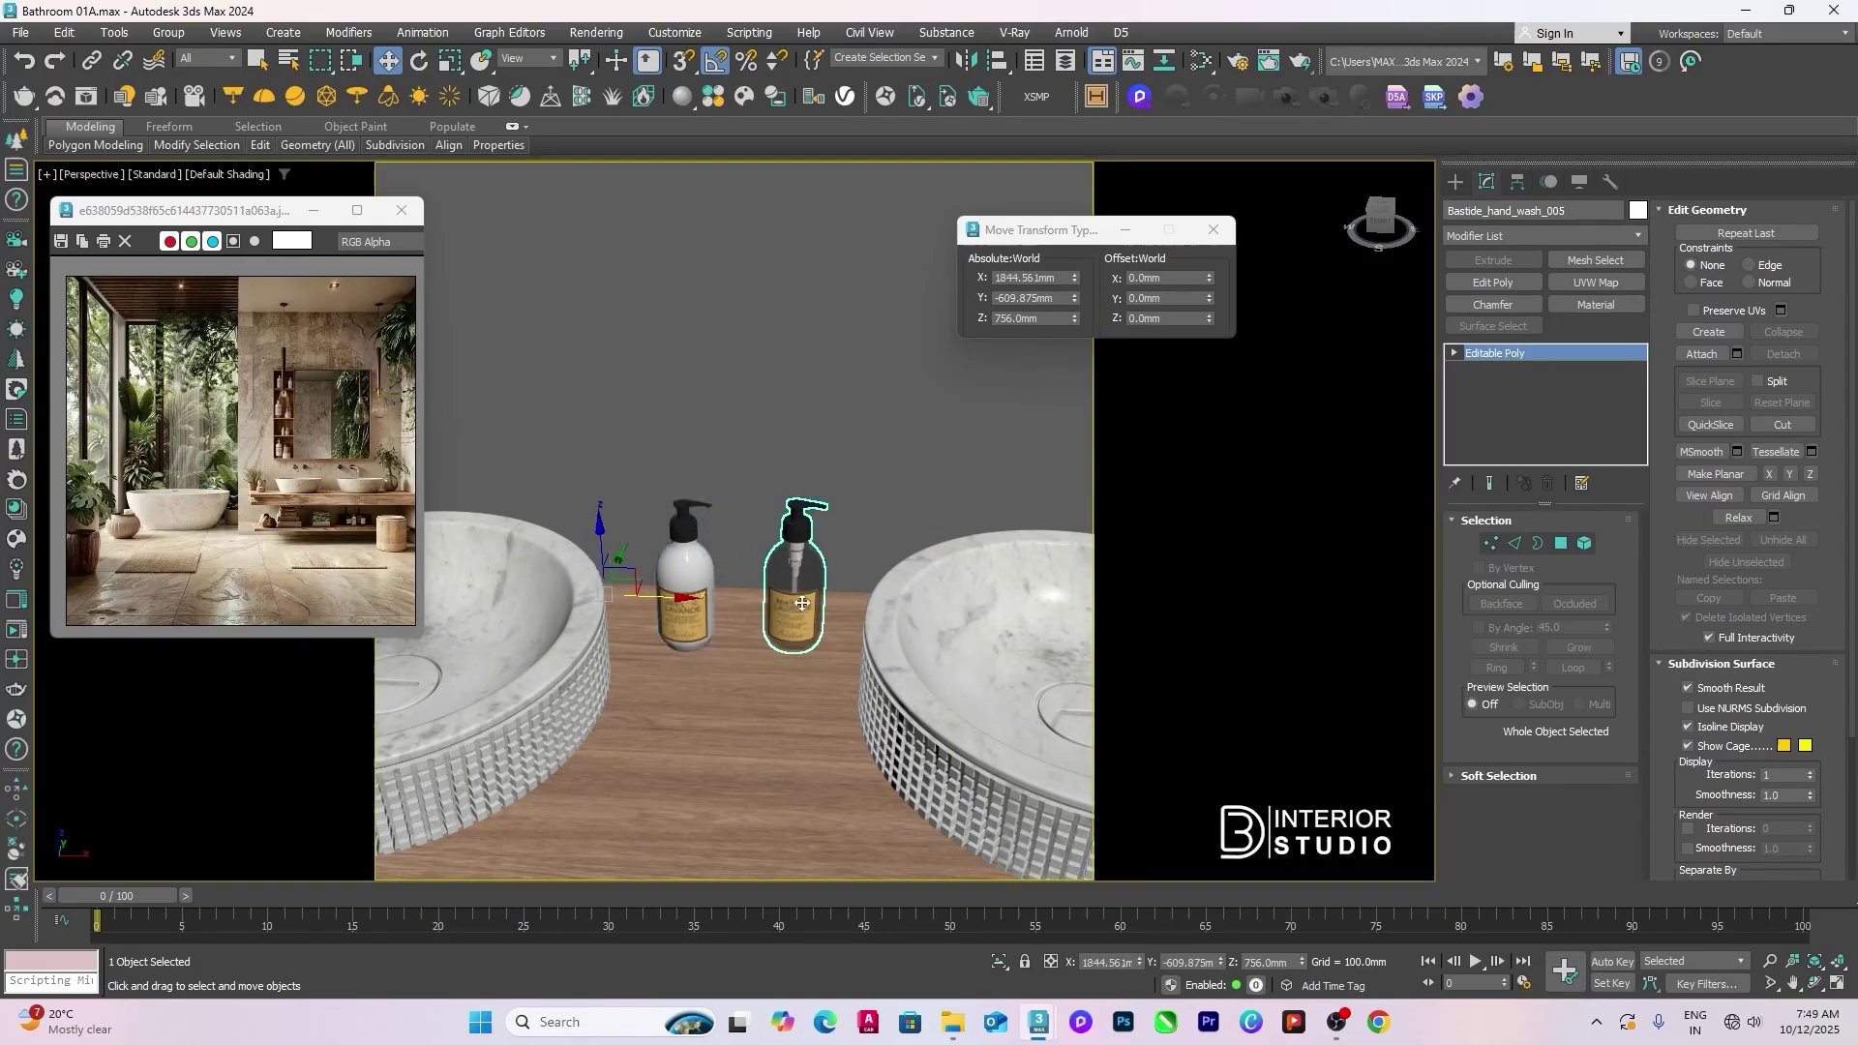
pyautogui.moveTo(788, 588); pyautogui.dragTo(765, 587)
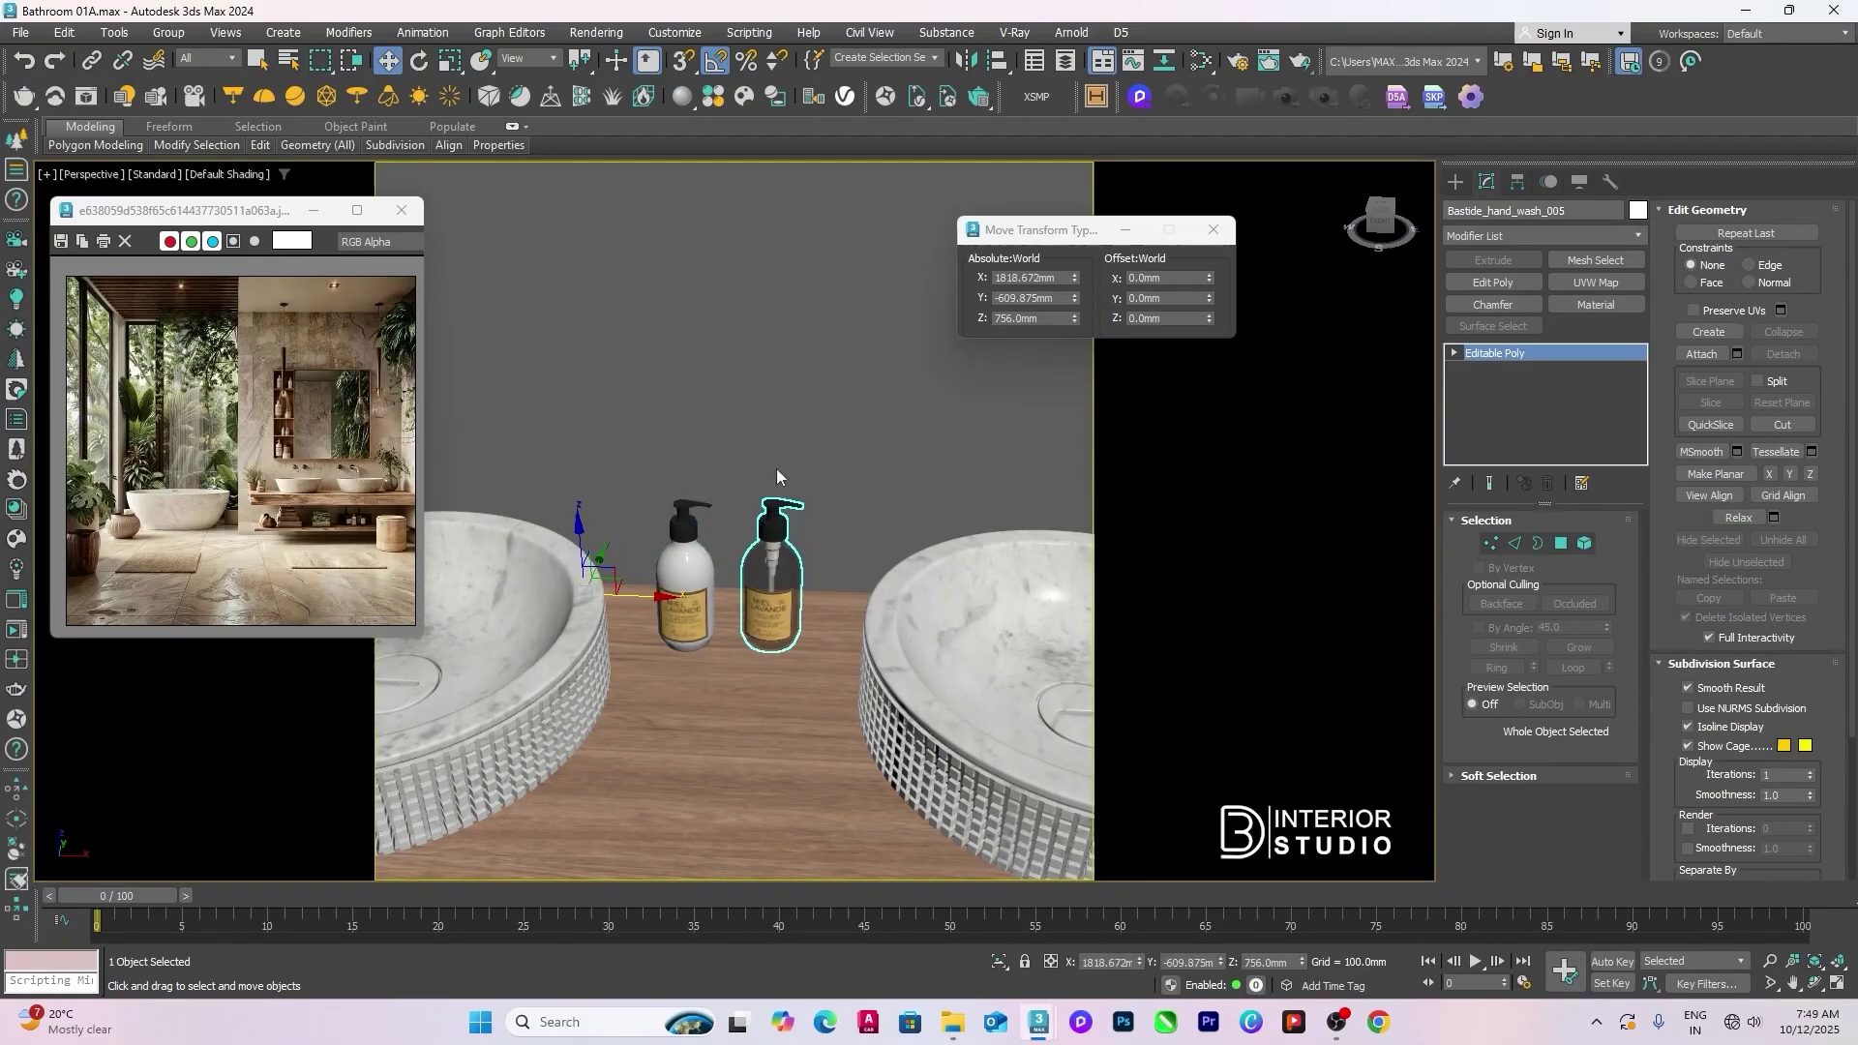
# Step: Shift the dark glass dispenser about 9 mm along X, away from the white one
pyautogui.hotkey('ctrl', 'd')
pyautogui.scroll(-5, 718, 589)
pyautogui.scroll(2, 719, 590)
pyautogui.click(721, 579)
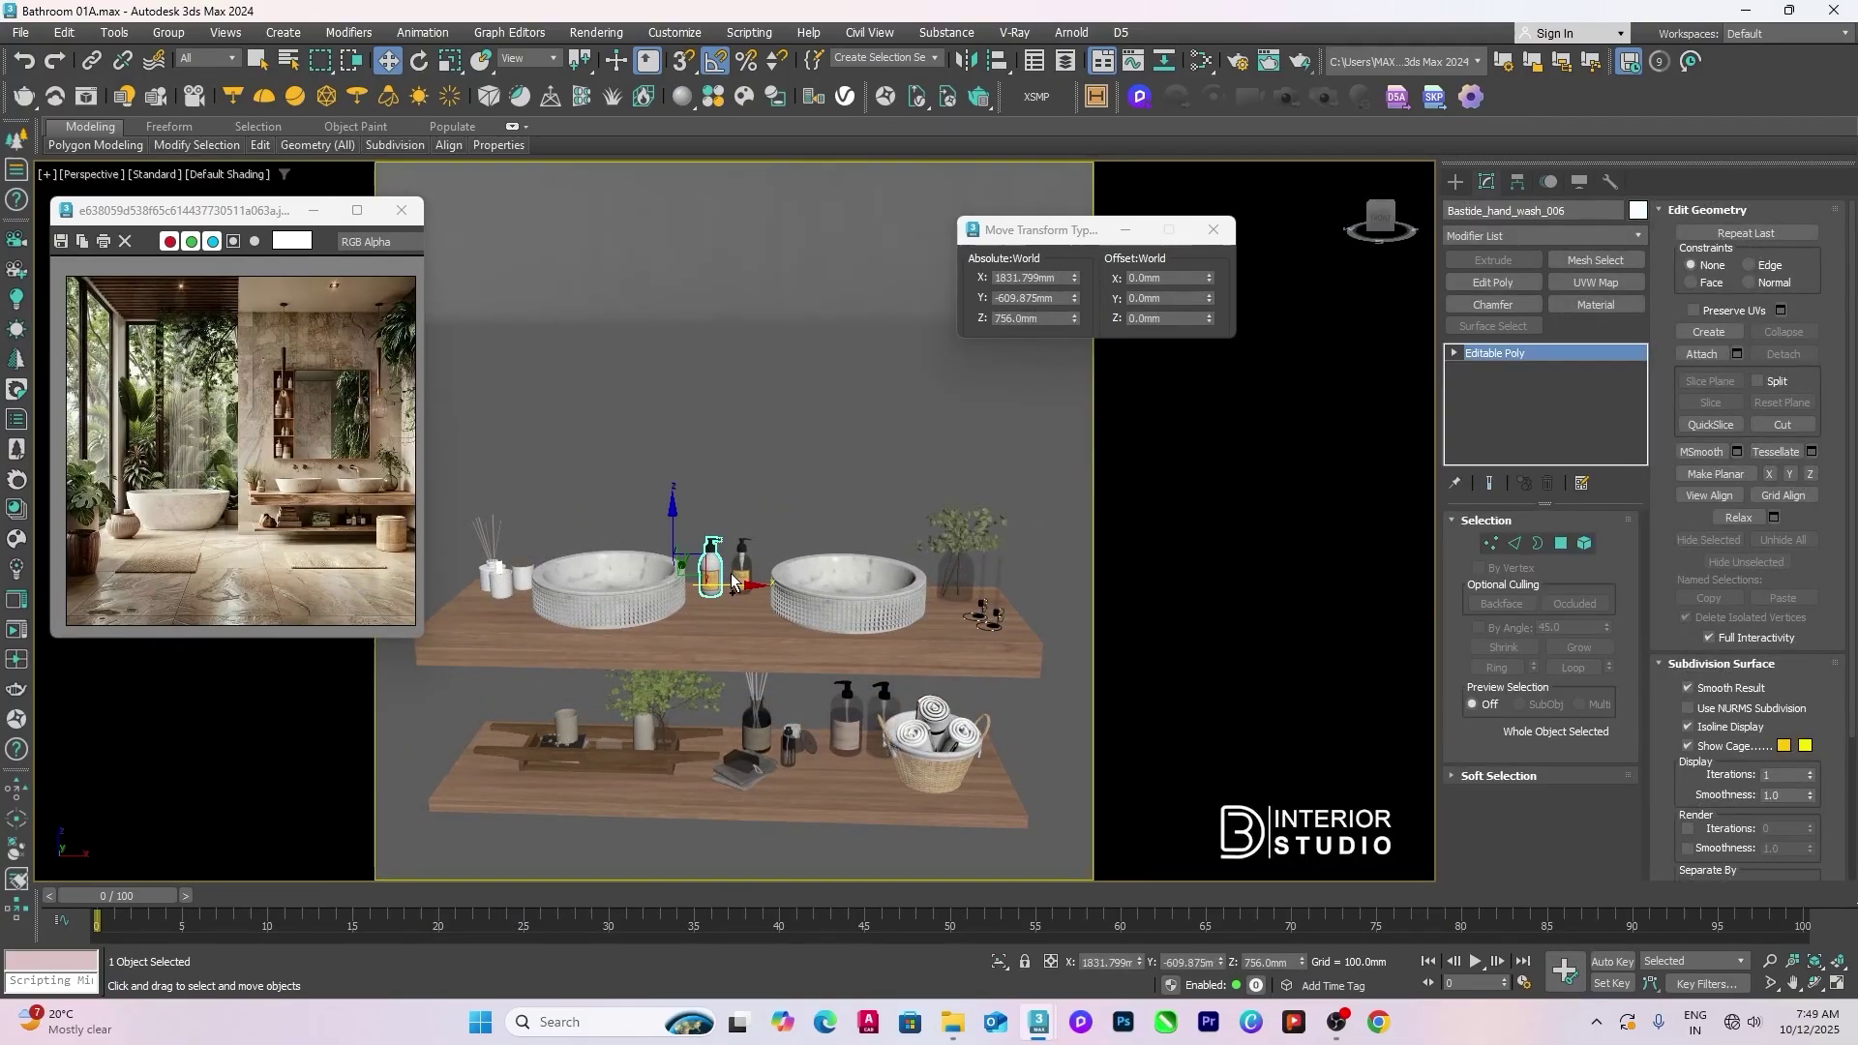
pyautogui.click(794, 521)
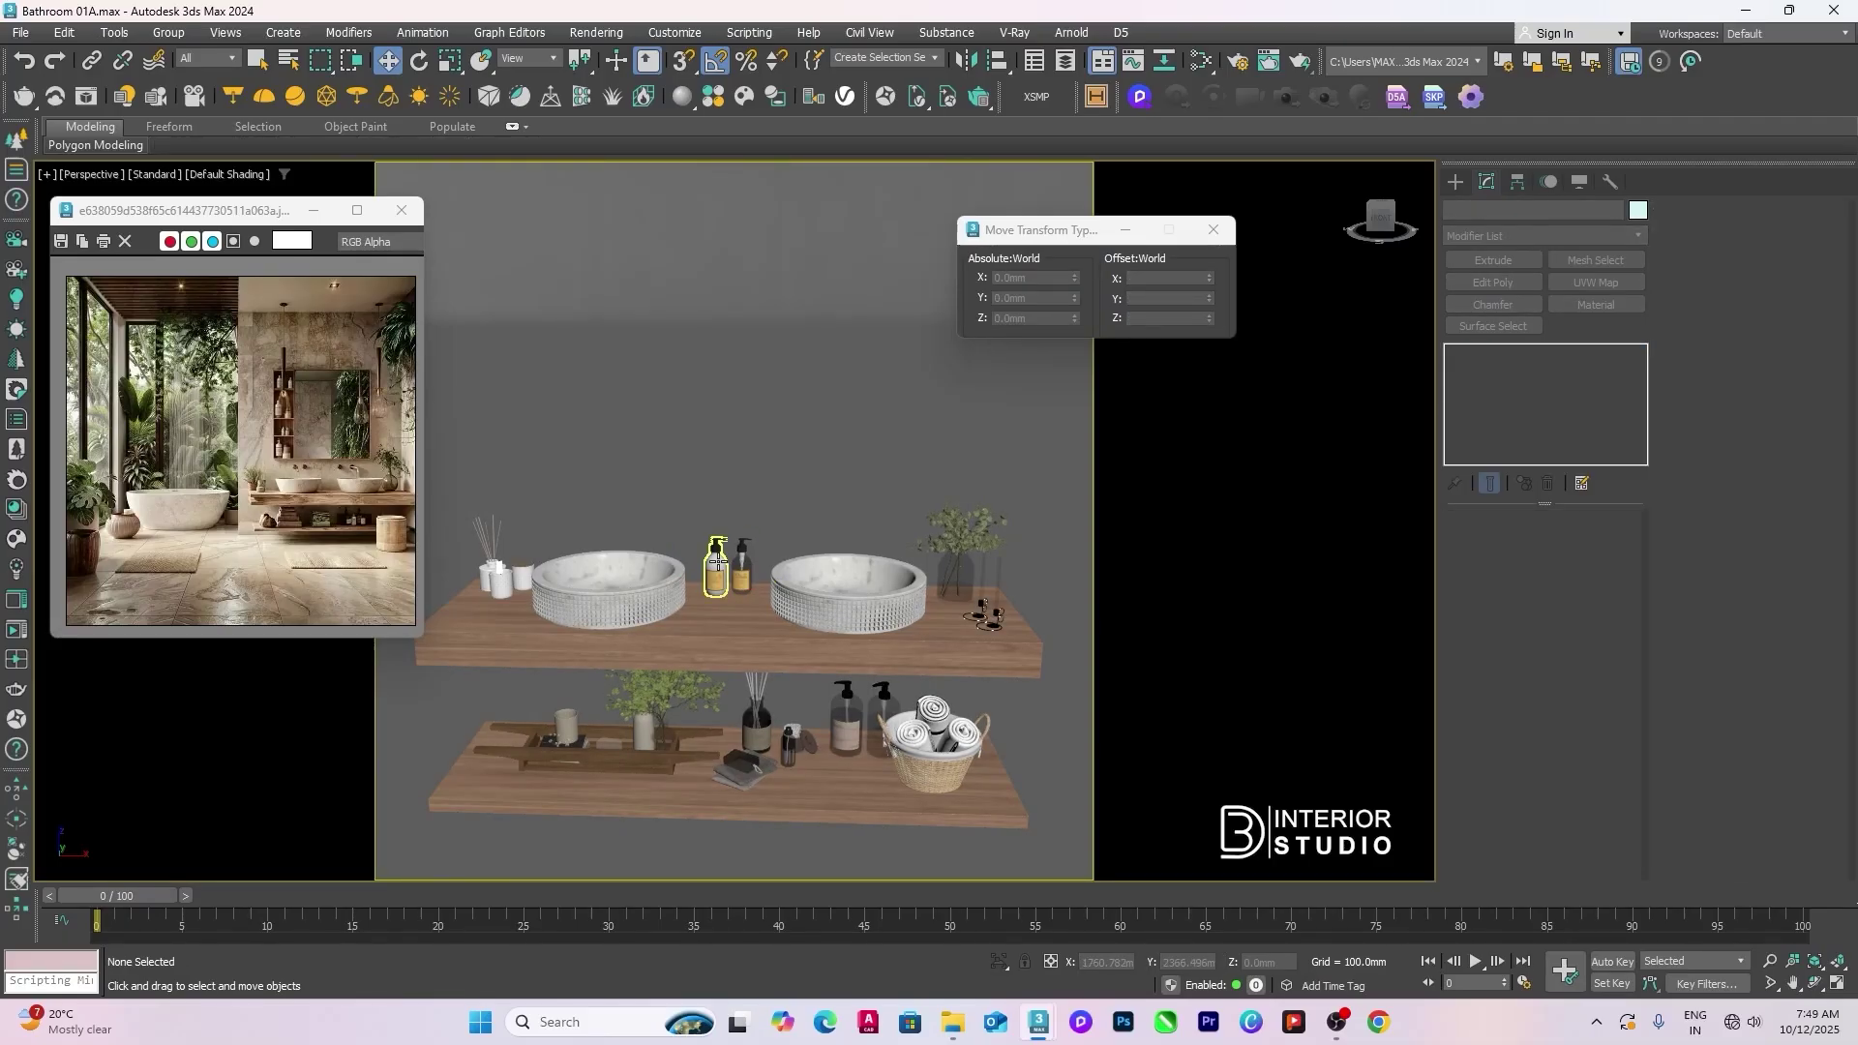
pyautogui.scroll(3, 765, 566)
pyautogui.click(766, 582)
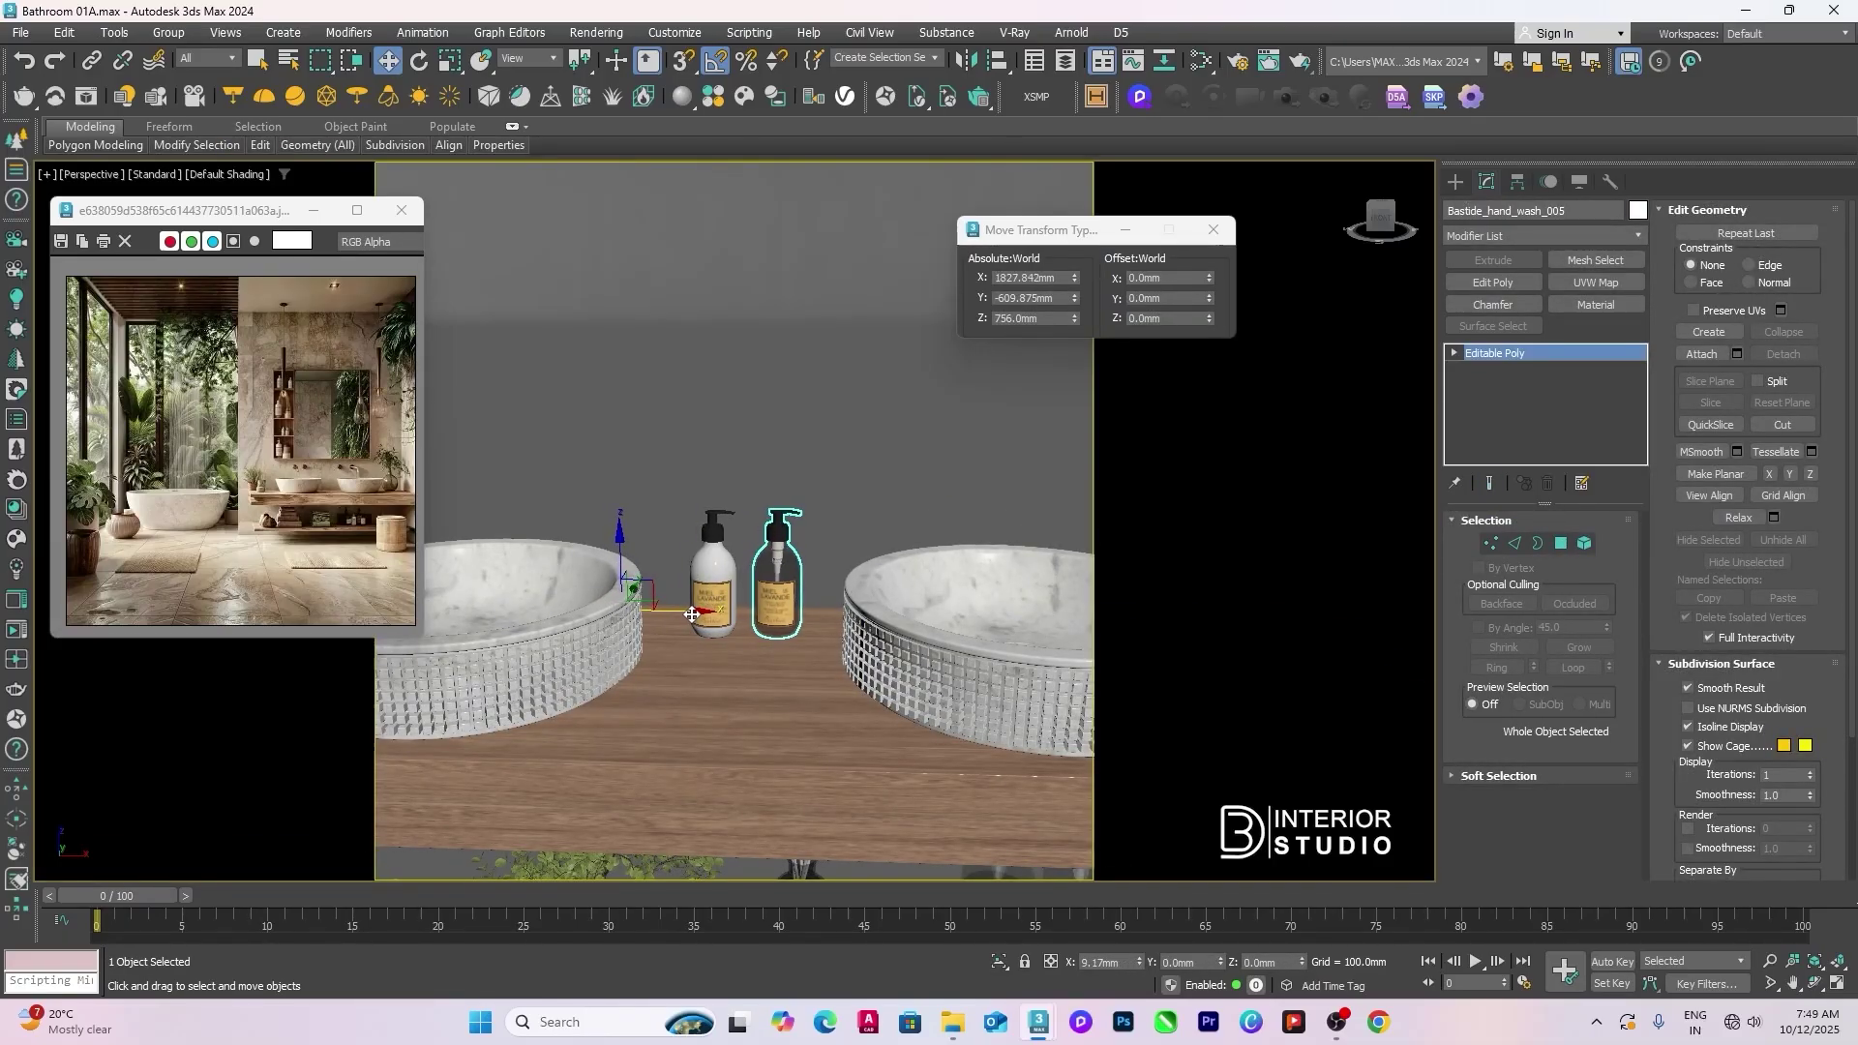
pyautogui.click(784, 433)
# Step: Examine the accessory arrangement on the counter and lower shelf, including the flower vase beside the basin
pyautogui.scroll(-4, 750, 460)
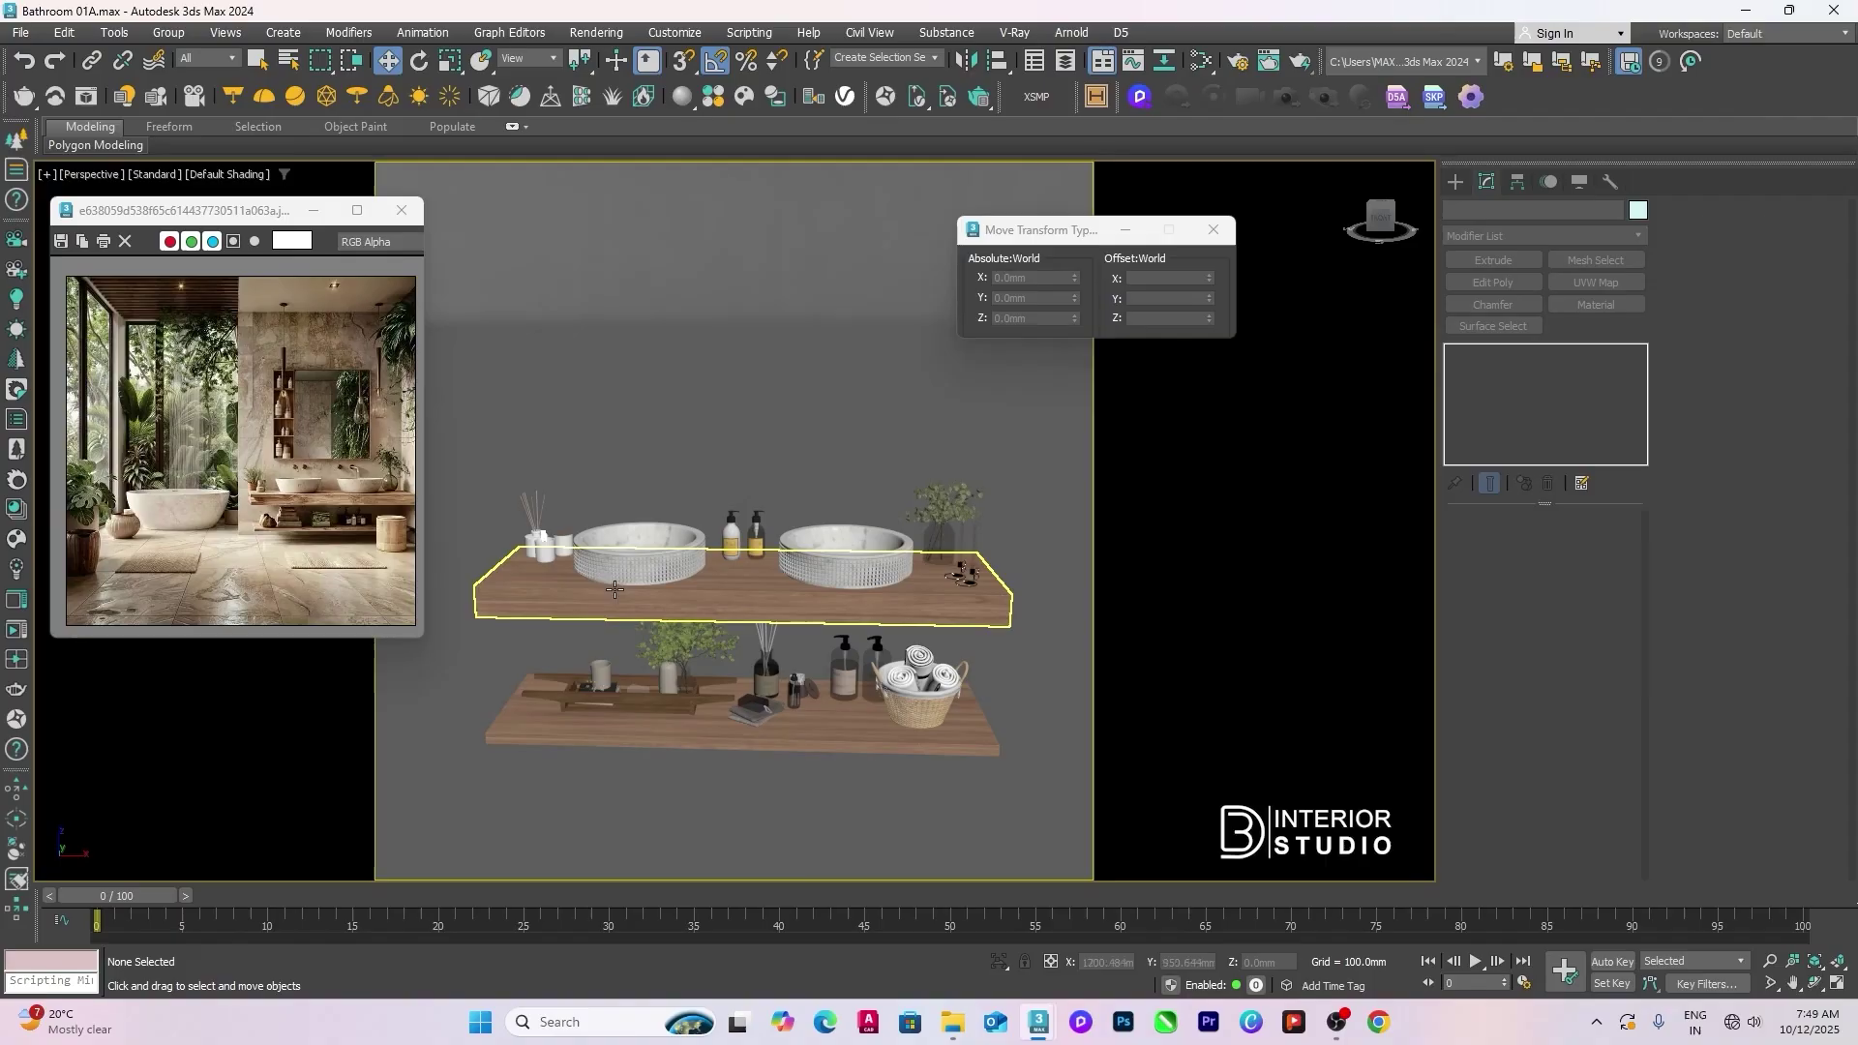
pyautogui.scroll(1, 945, 577)
pyautogui.click(931, 426)
pyautogui.scroll(3, 811, 650)
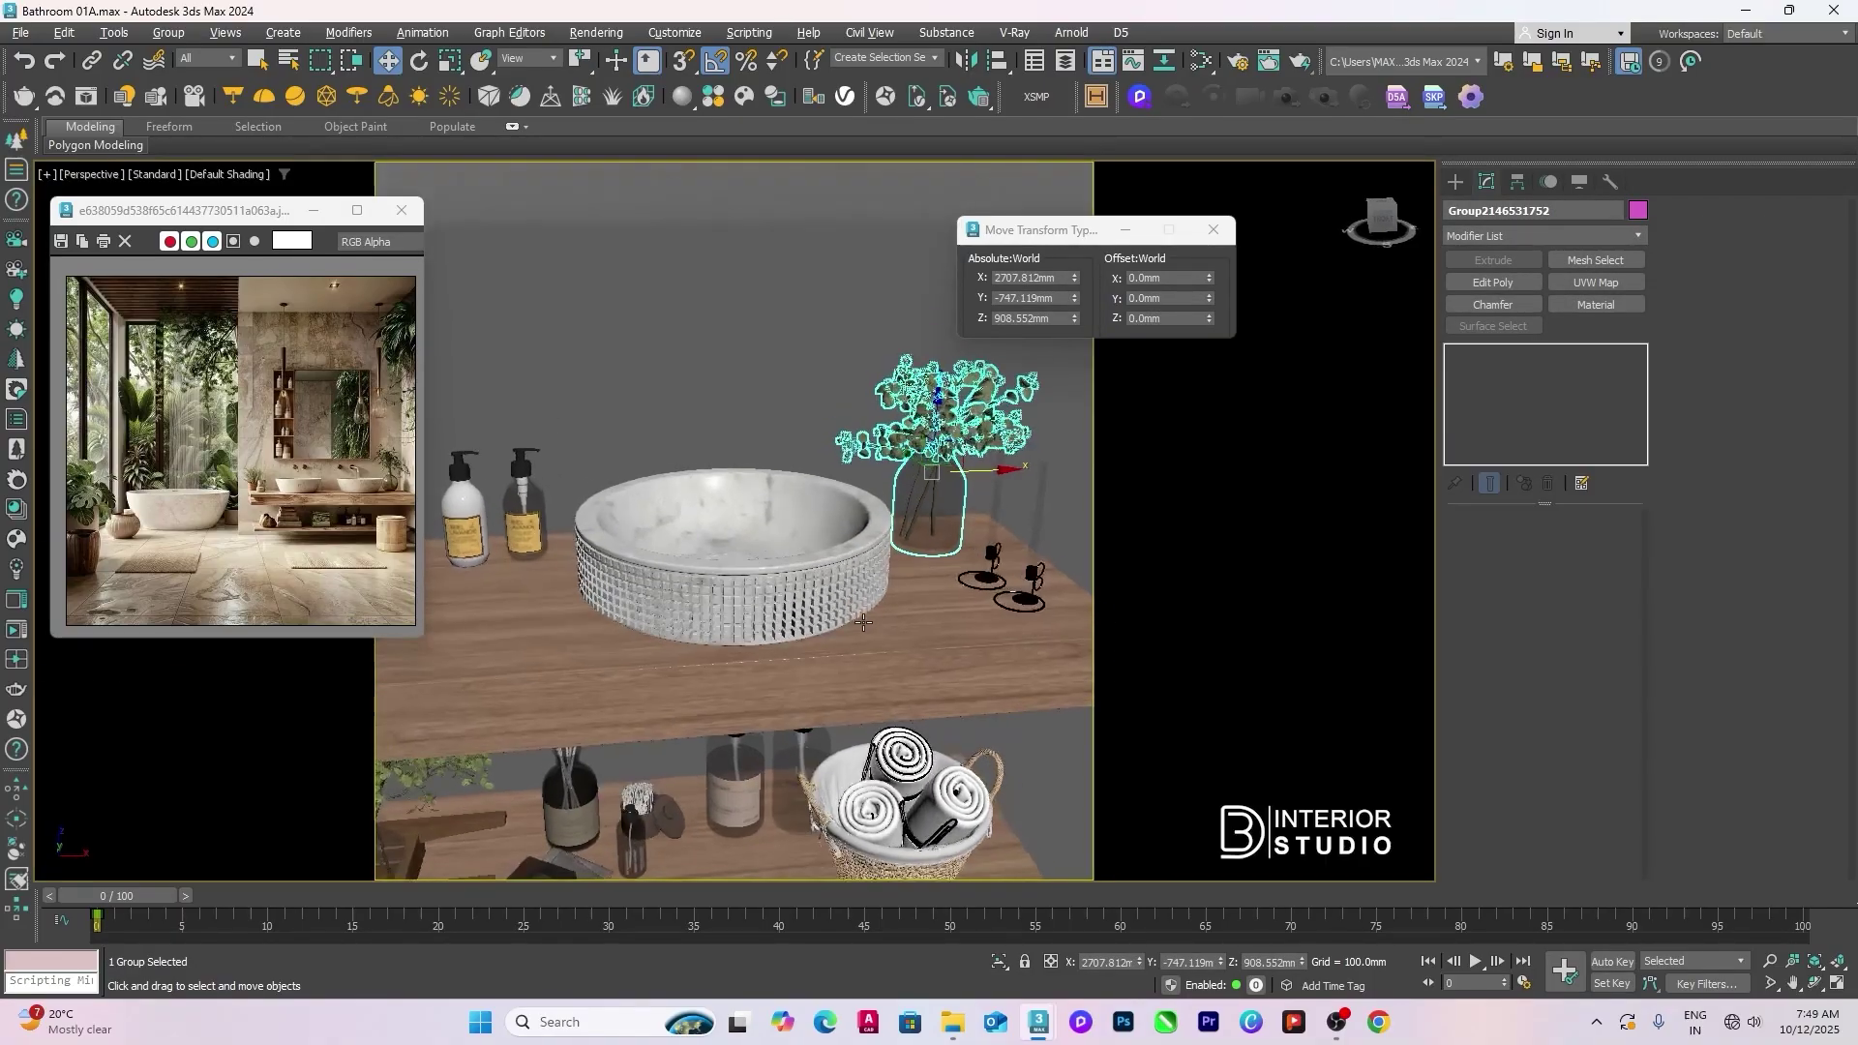
pyautogui.scroll(-6, 812, 650)
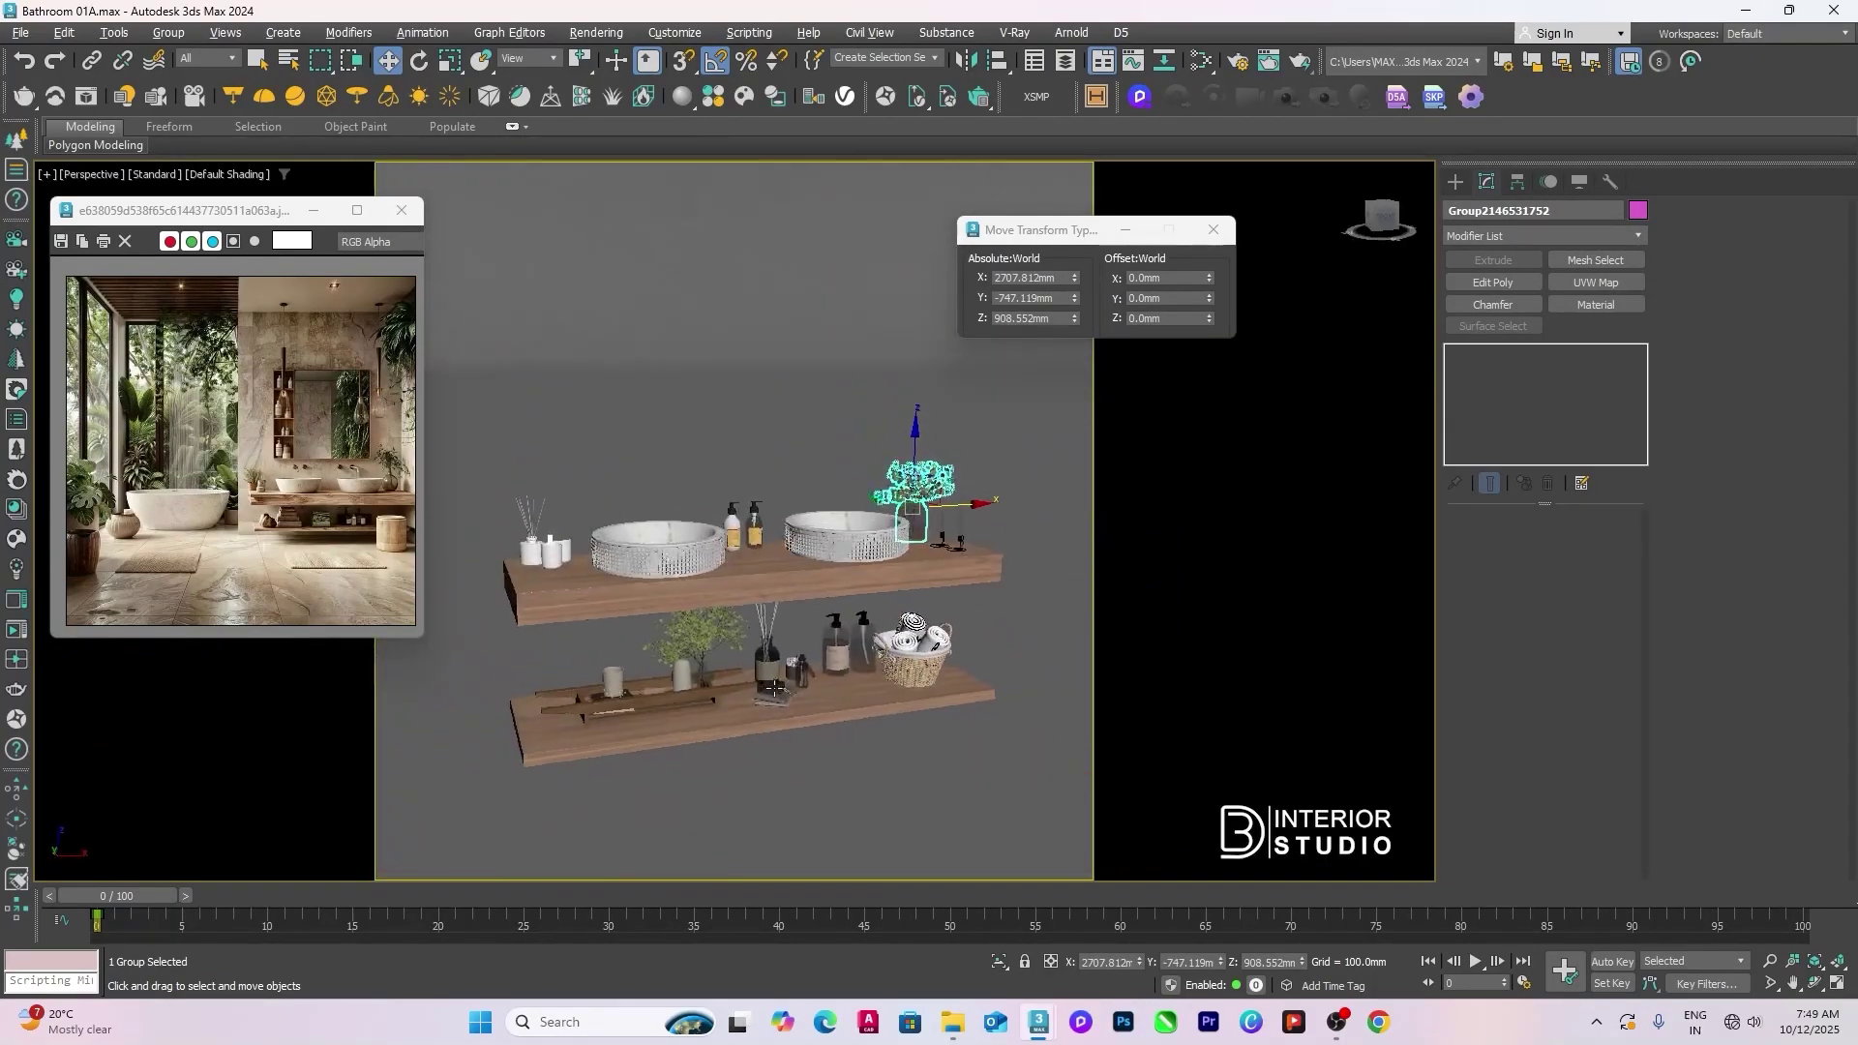
pyautogui.keyDown('alt'); pyautogui.moveTo(852, 777); pyautogui.dragTo(909, 758, button='middle'); pyautogui.keyUp('alt')
pyautogui.click(868, 805)
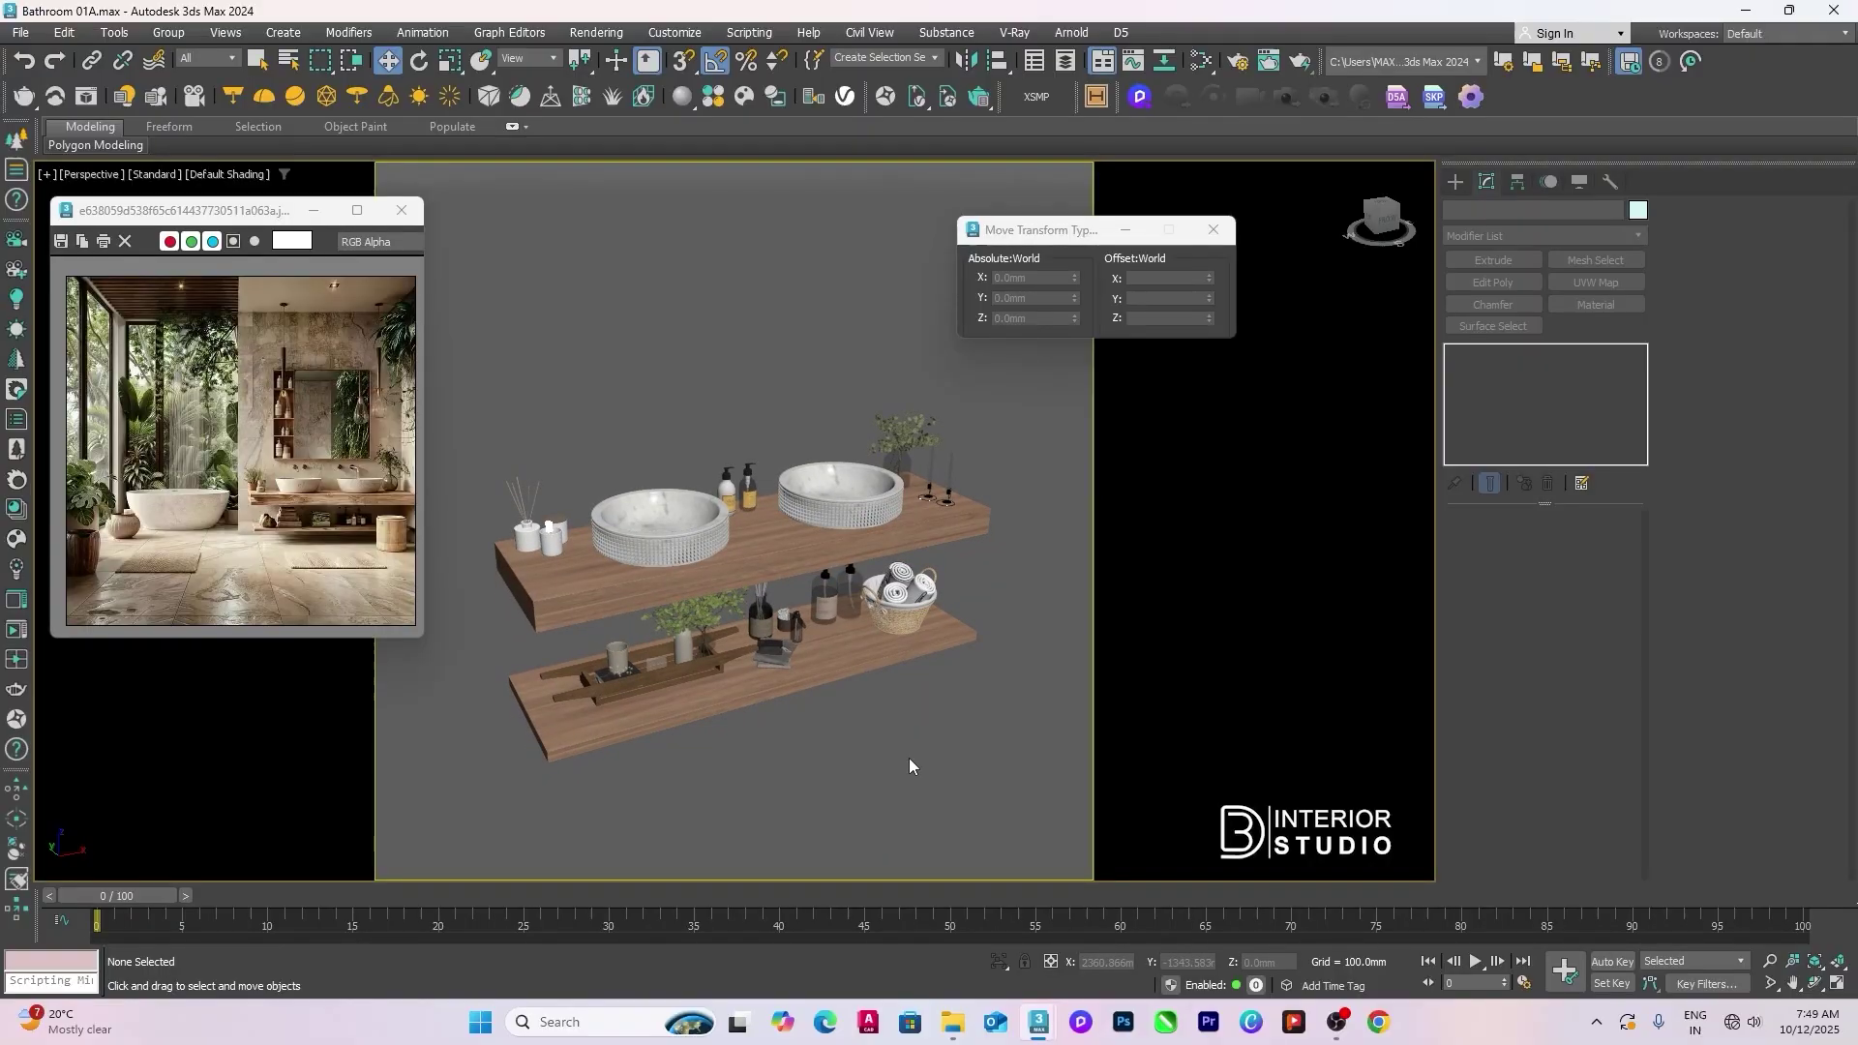
# Step: Close the transform type-in and end isolation to show the whole bathroom through the Corona camera
pyautogui.click(1213, 229)
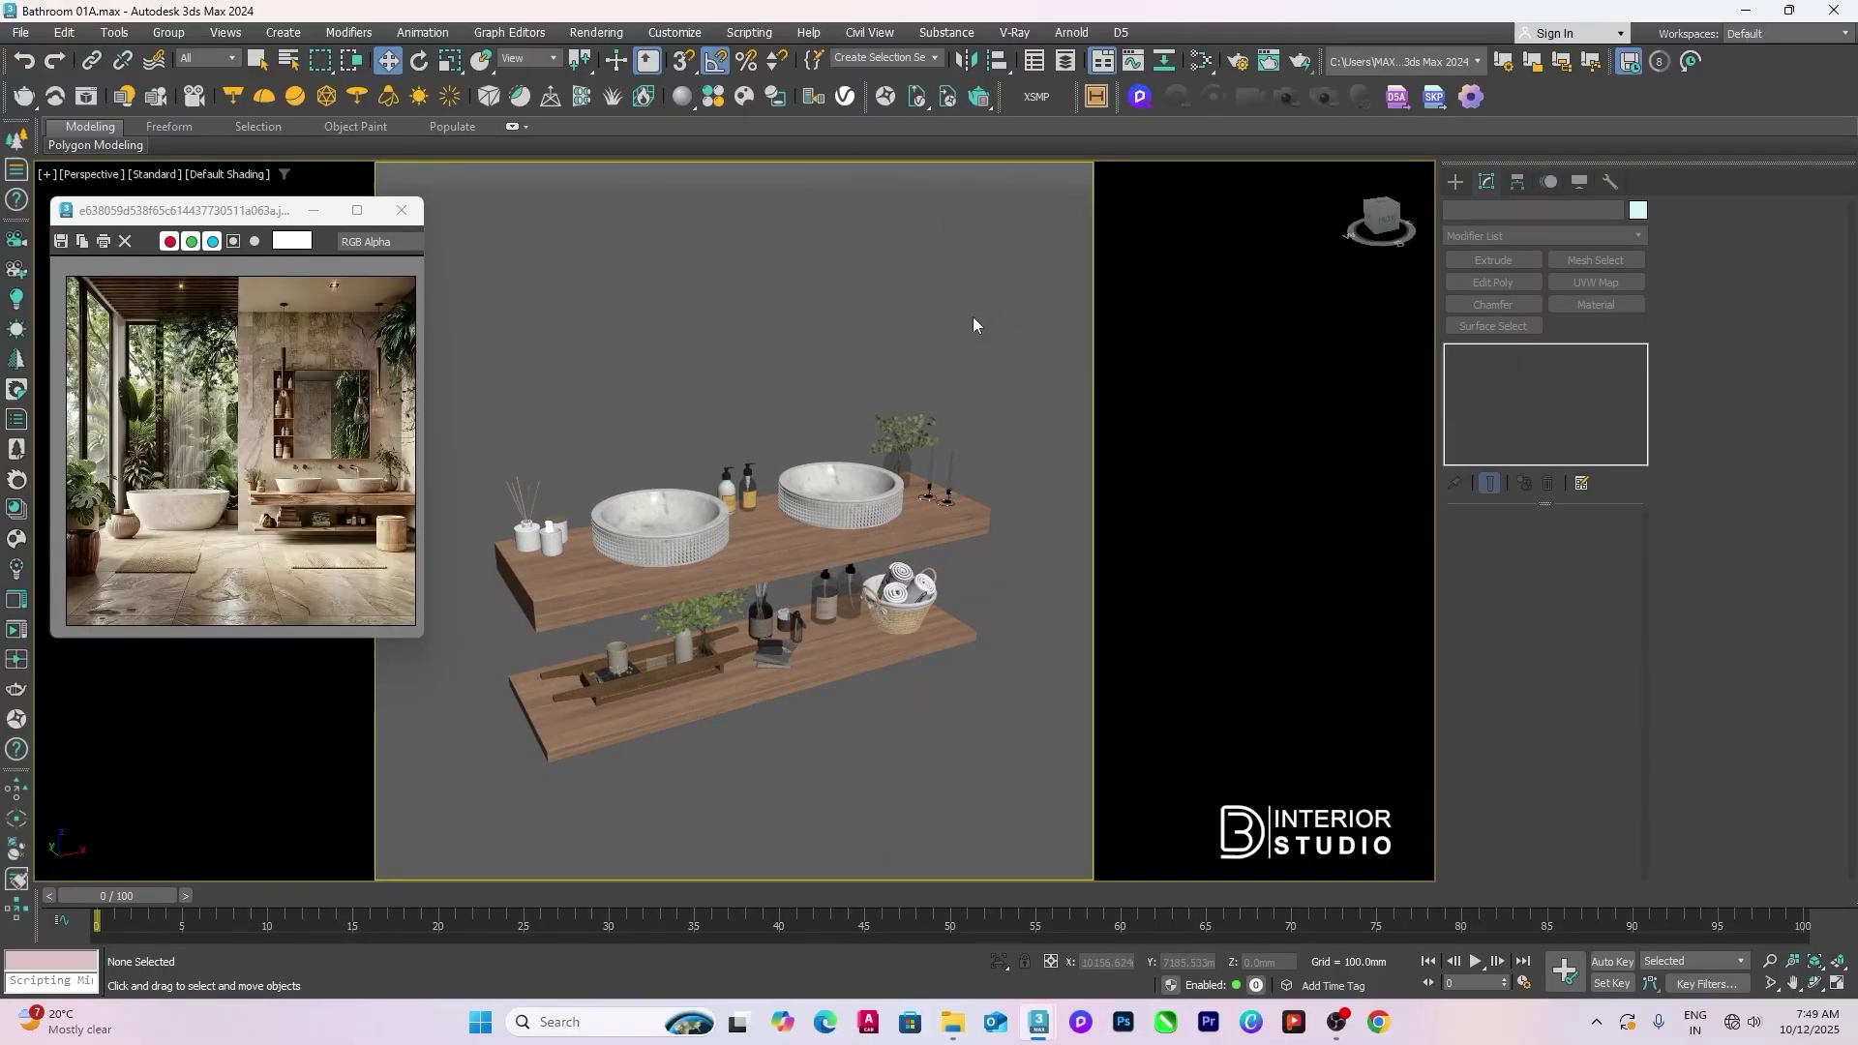
pyautogui.scroll(-5, 972, 324)
pyautogui.rightClick(908, 424)
pyautogui.click(935, 341)
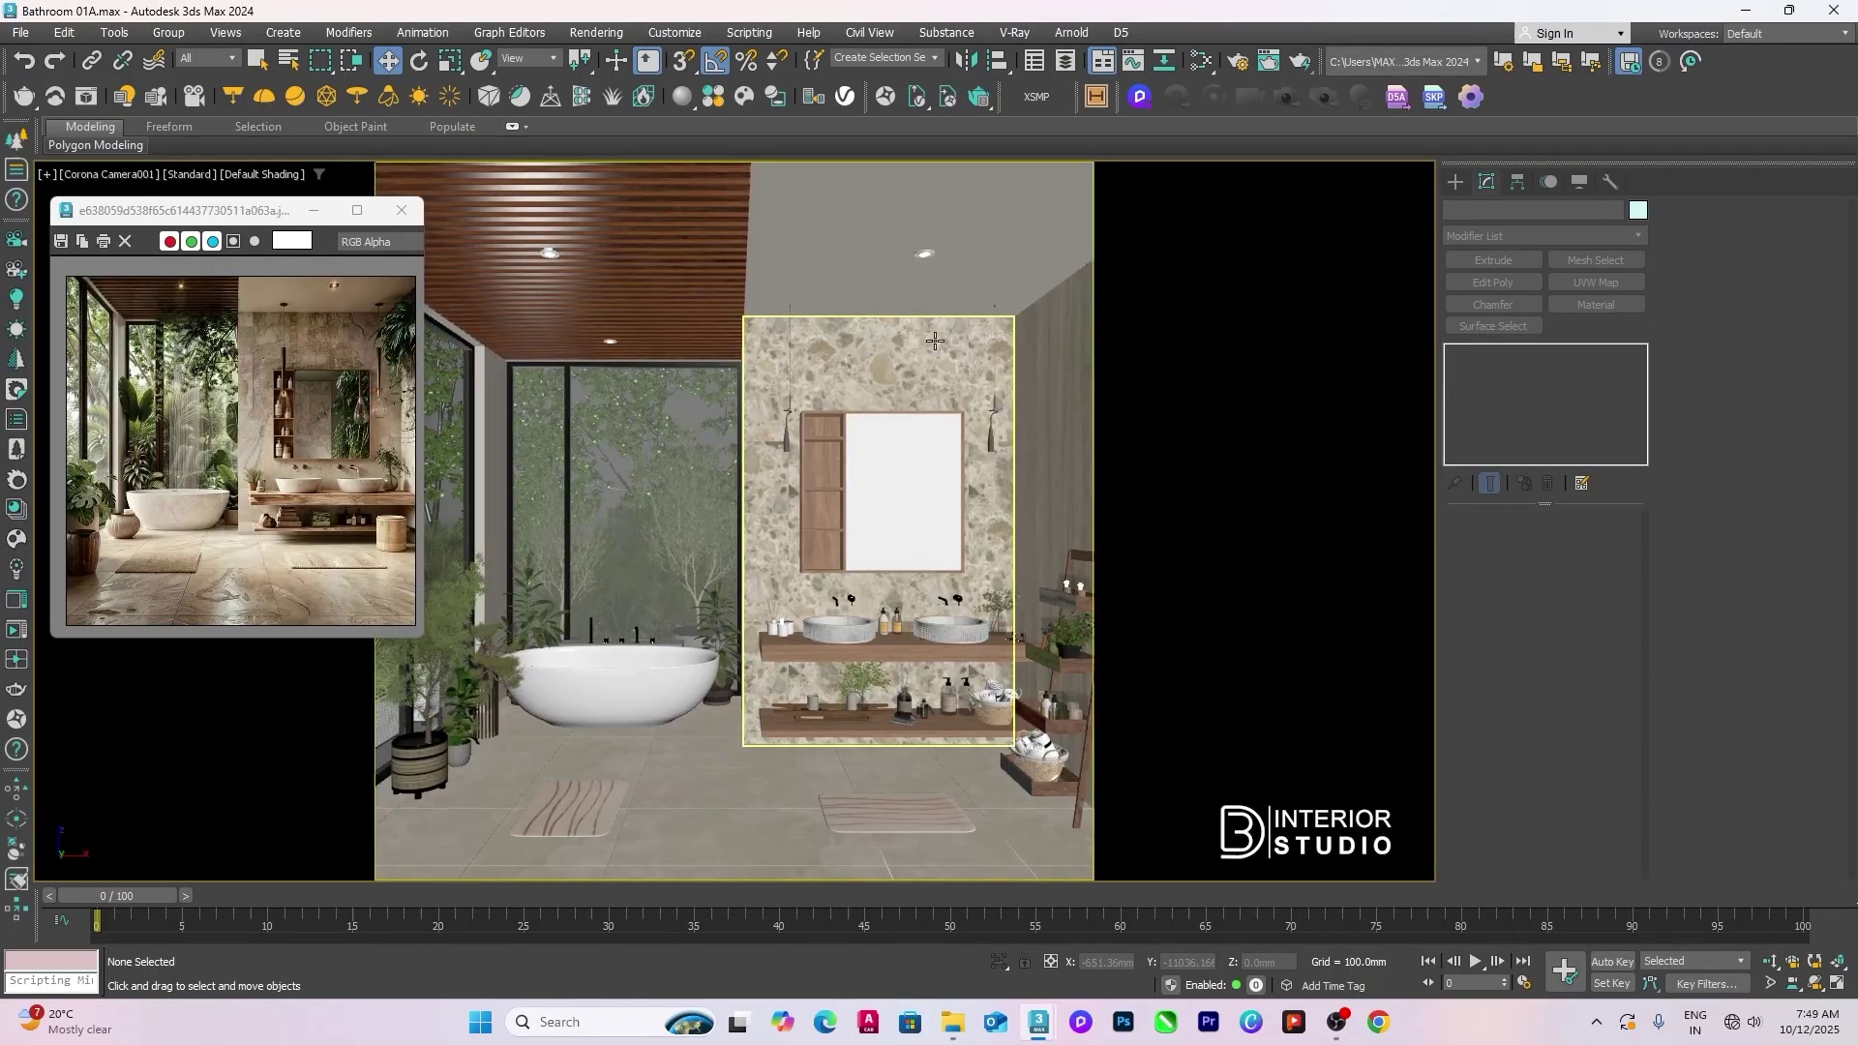
pyautogui.press('t')
pyautogui.scroll(-3, 962, 332)
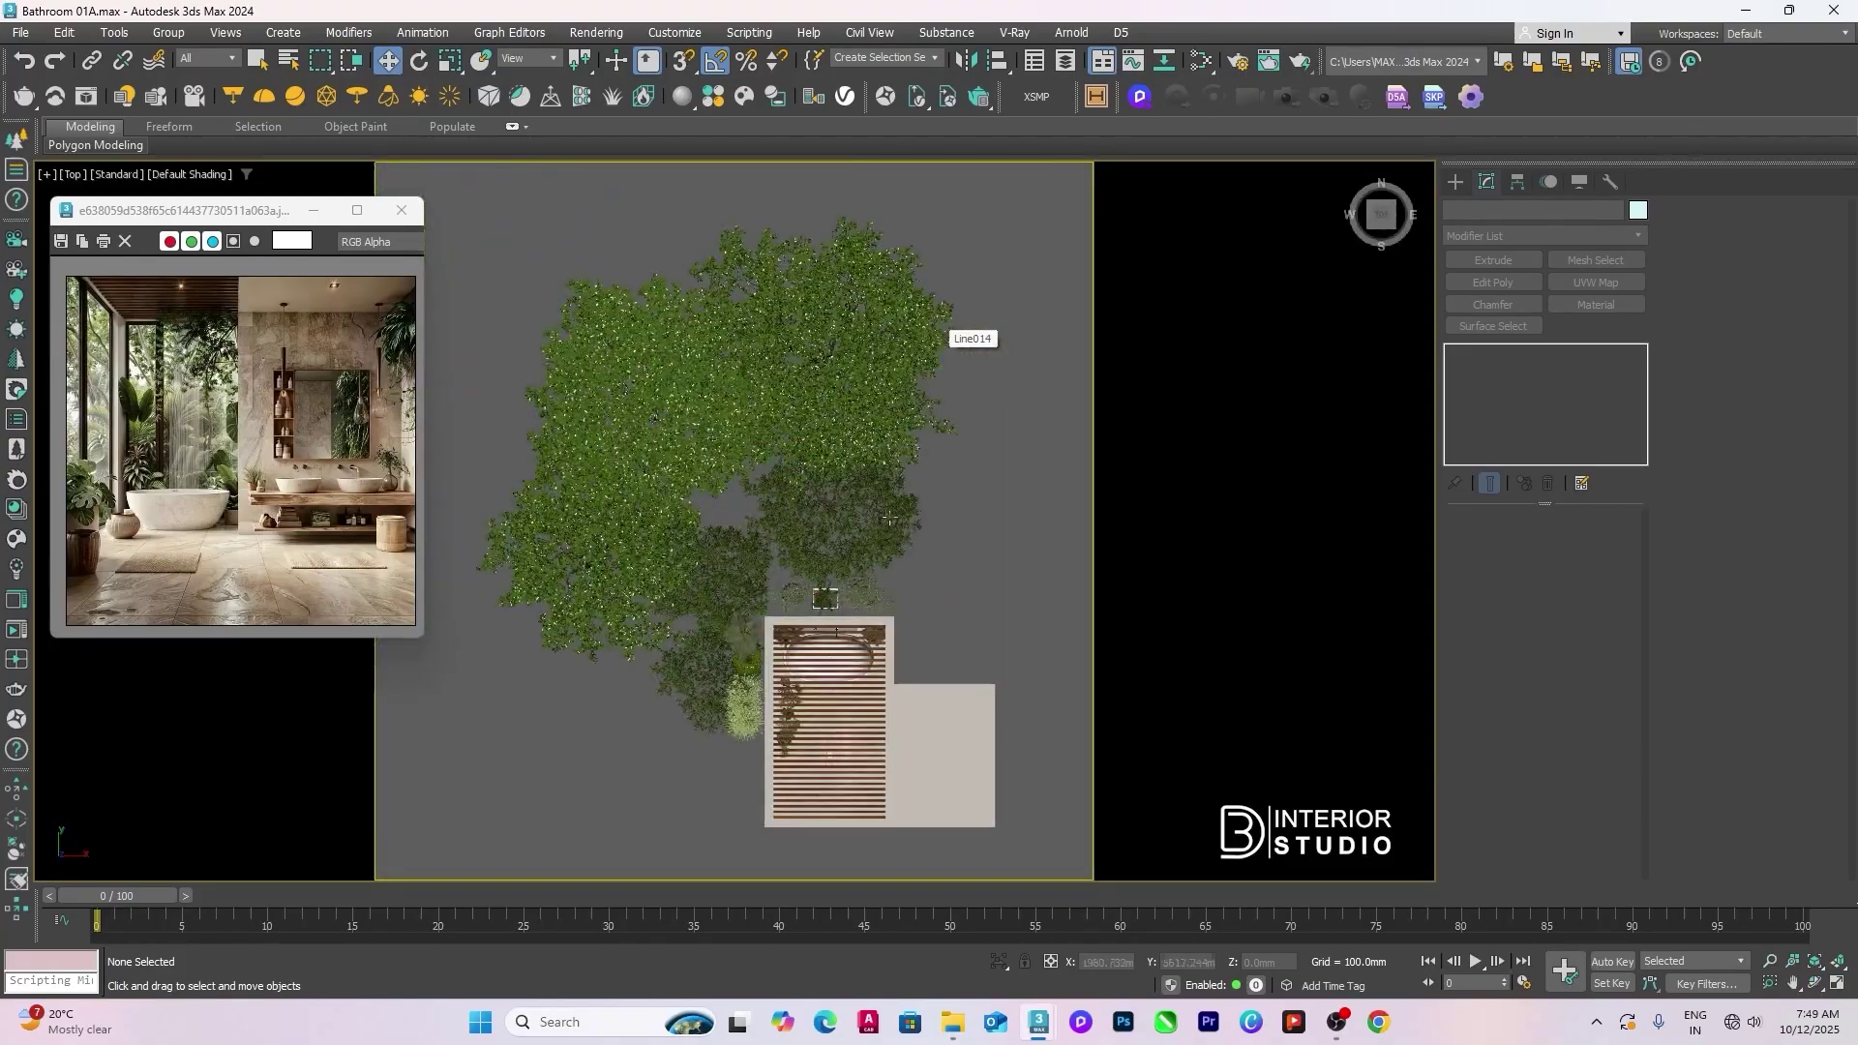
pyautogui.scroll(2, 946, 539)
pyautogui.press('c')
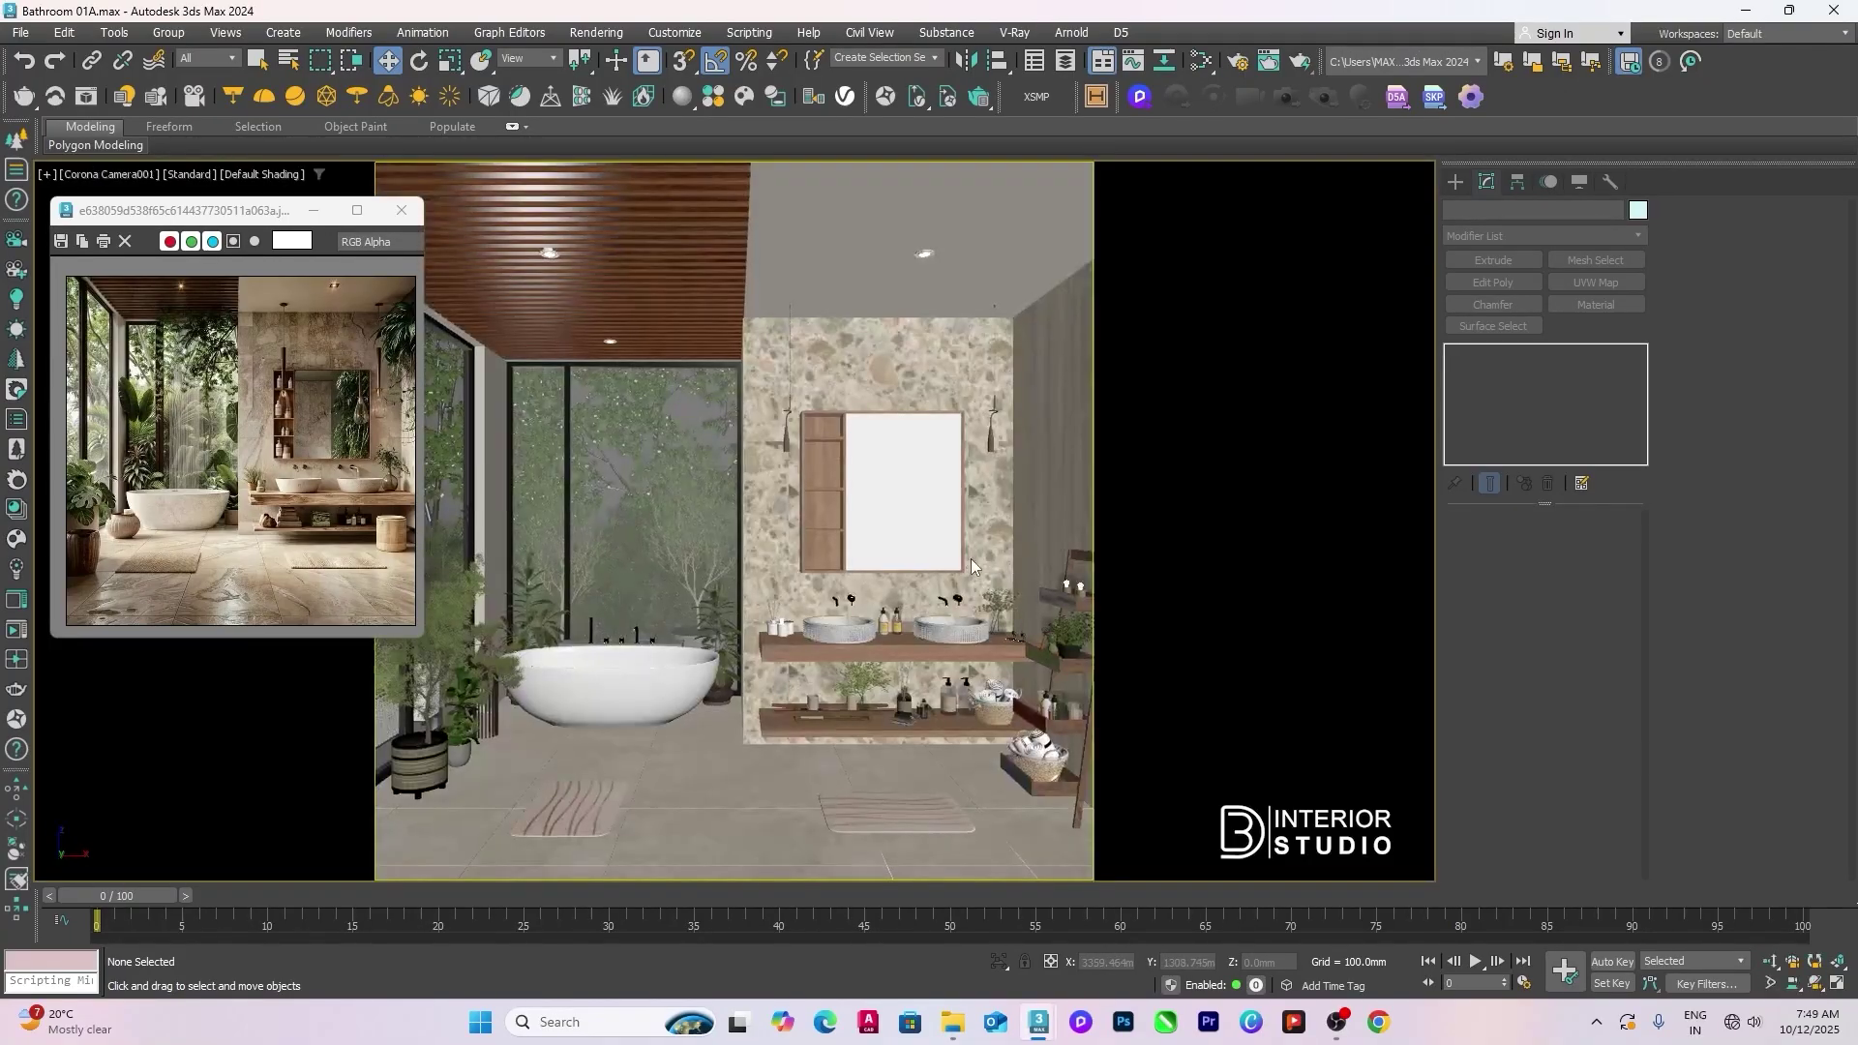
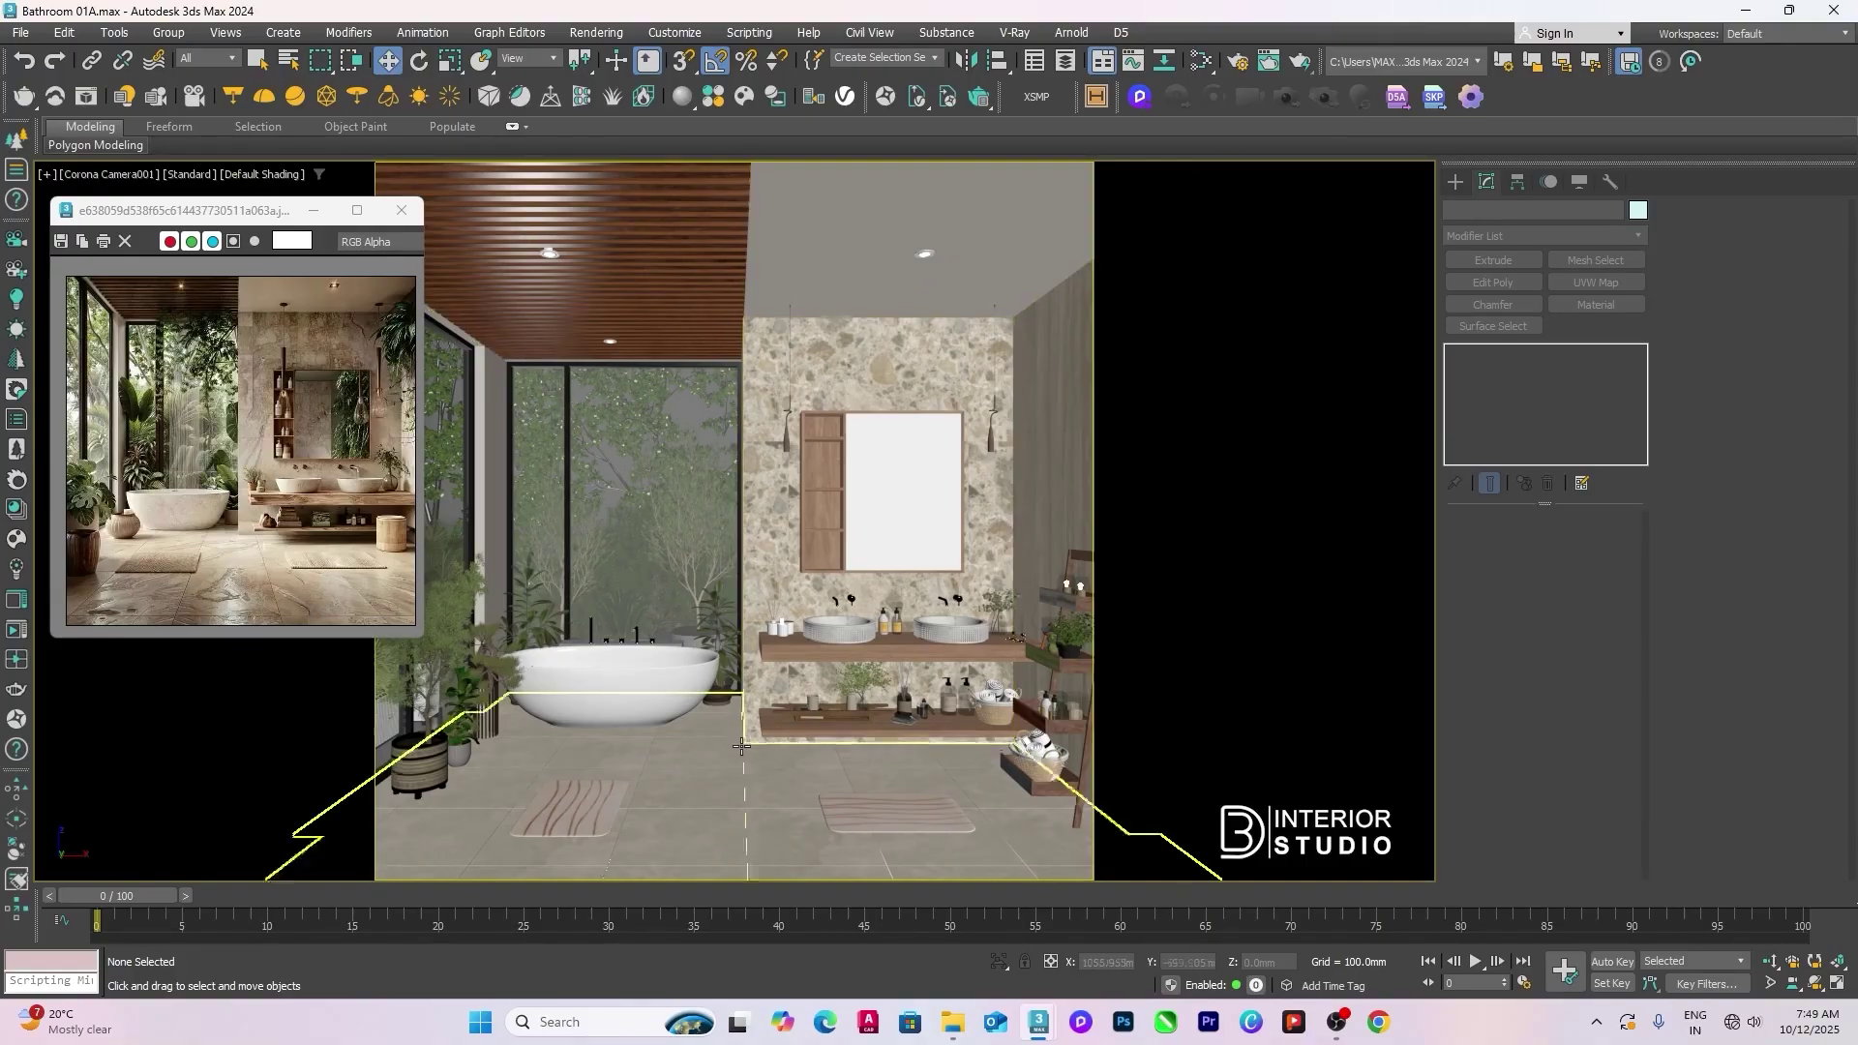
# Step: Hide every object except the room's wall object, working in the top wireframe view
pyautogui.click(658, 706)
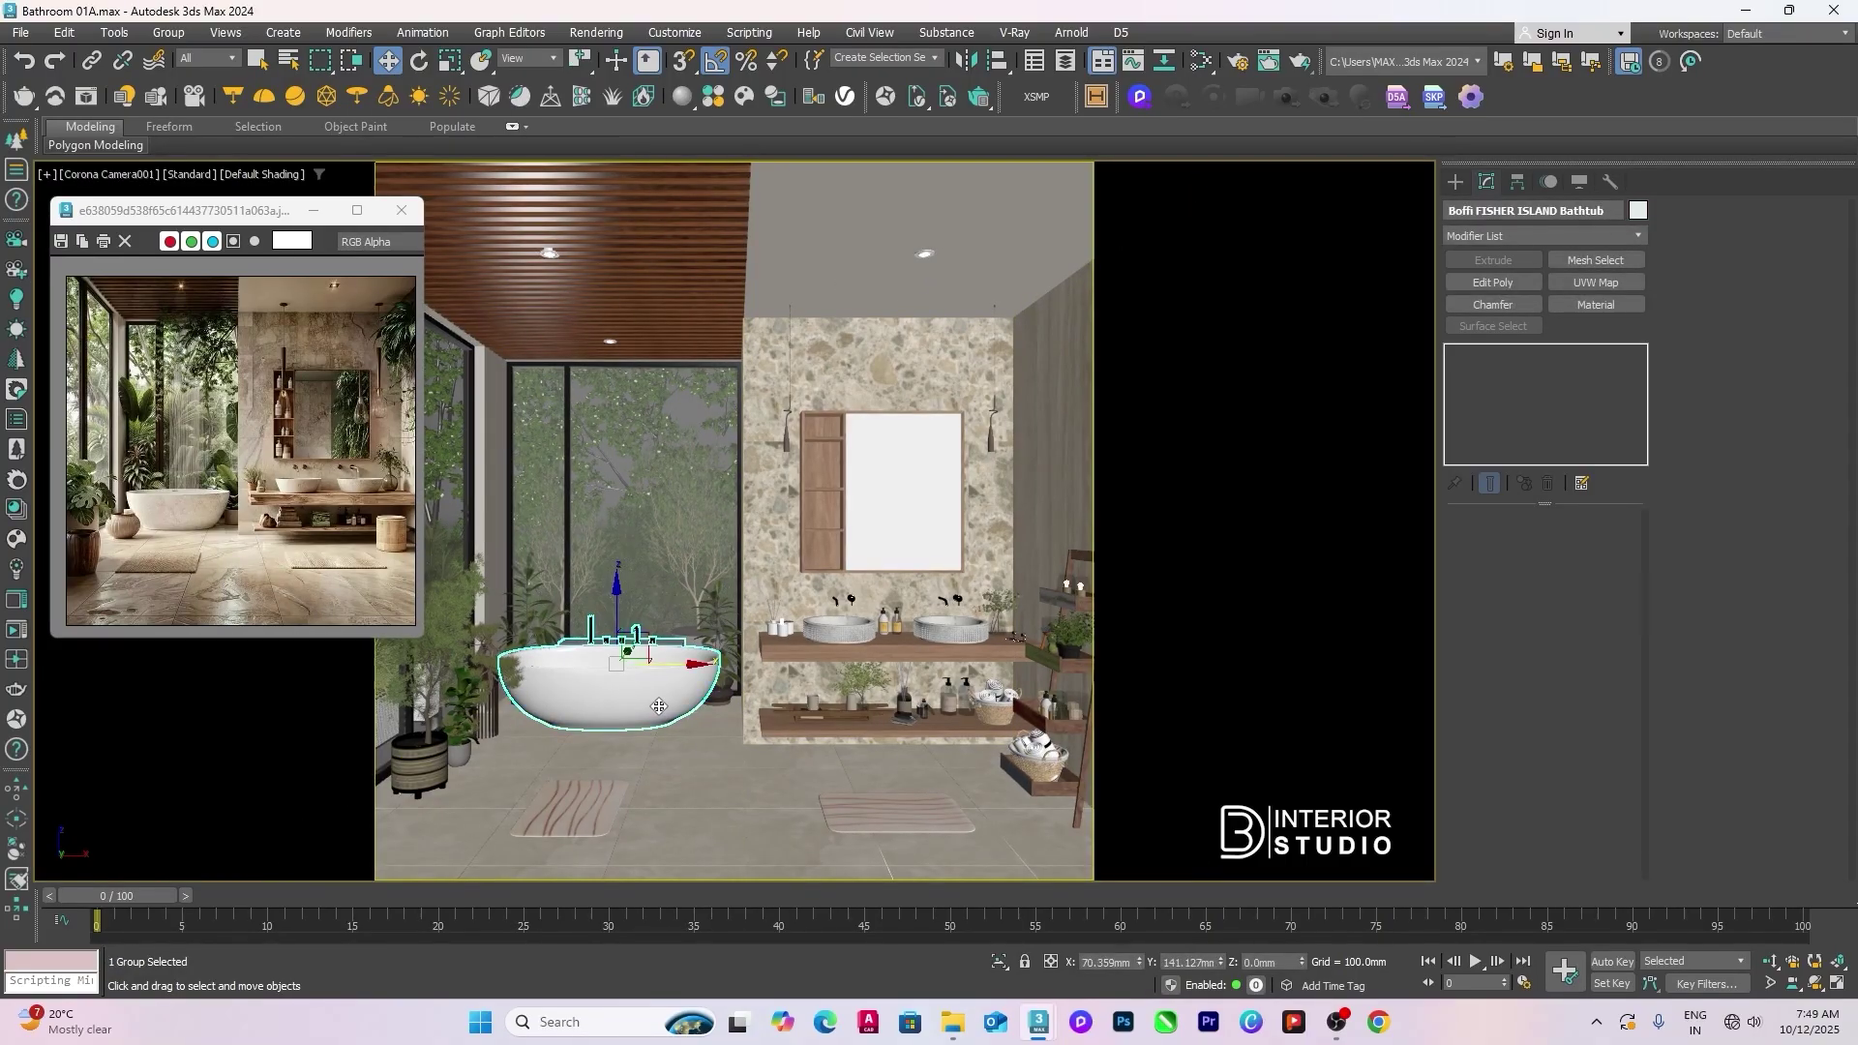
pyautogui.press('t')
pyautogui.press('z')
pyautogui.press('F3')
pyautogui.scroll(-7, 666, 700)
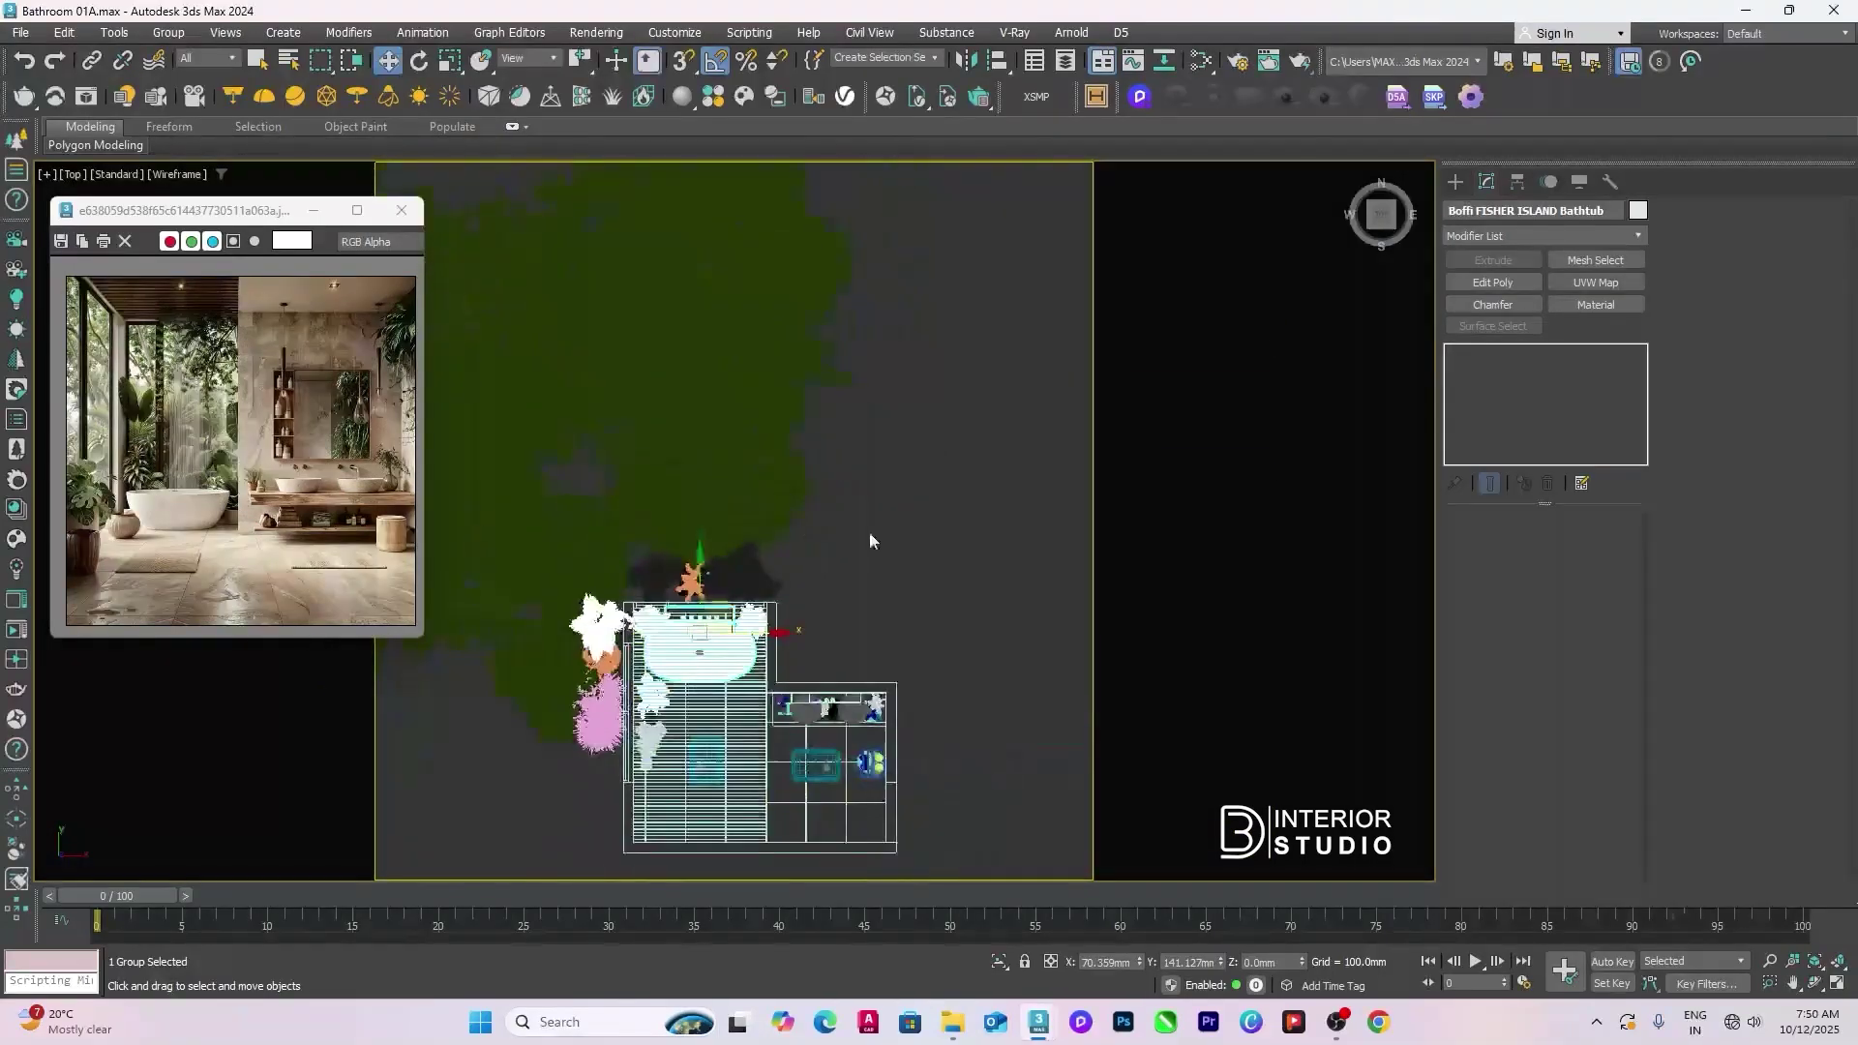
pyautogui.click(869, 532)
pyautogui.click(777, 661)
pyautogui.moveTo(849, 639); pyautogui.dragTo(924, 559, button='middle')
pyautogui.rightClick(919, 540)
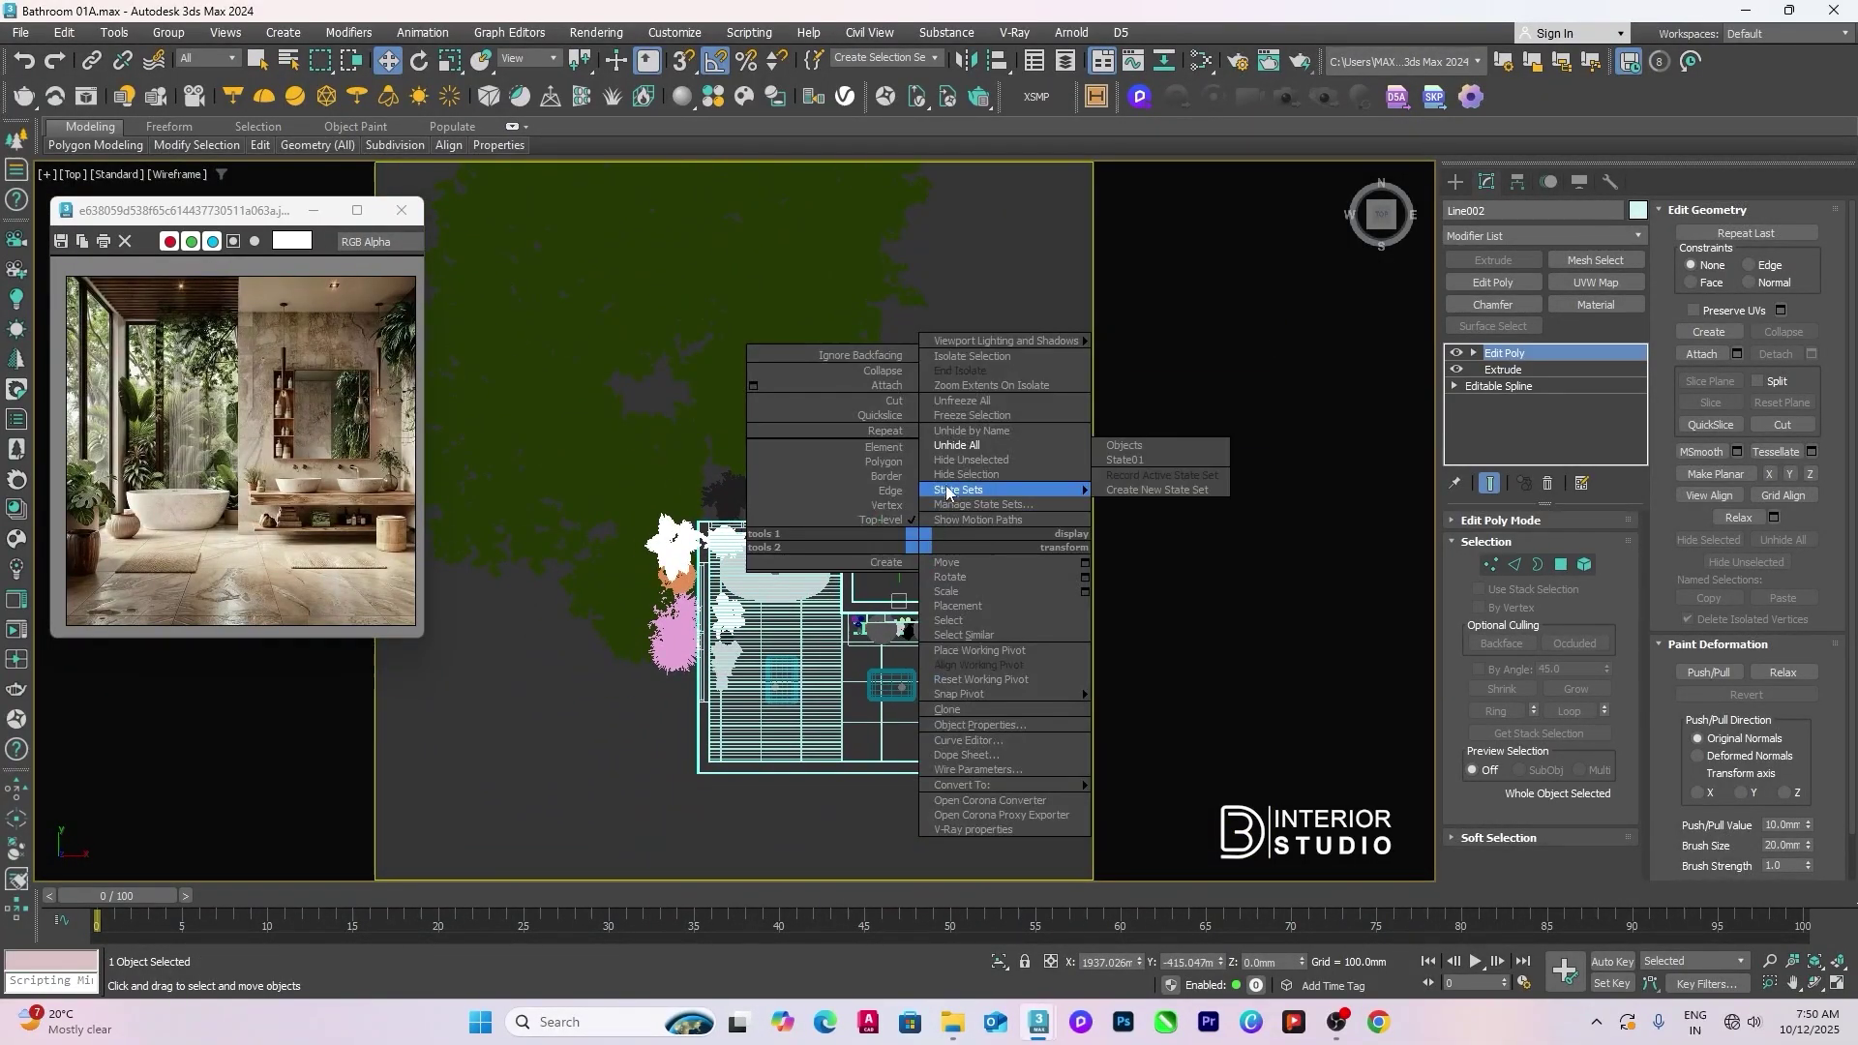
pyautogui.click(955, 461)
pyautogui.click(950, 485)
# Step: Draw an open two-segment line snapped to the walls' outer corners, from the bathtub wall's outer end along the rear and west sides
pyautogui.click(1456, 183)
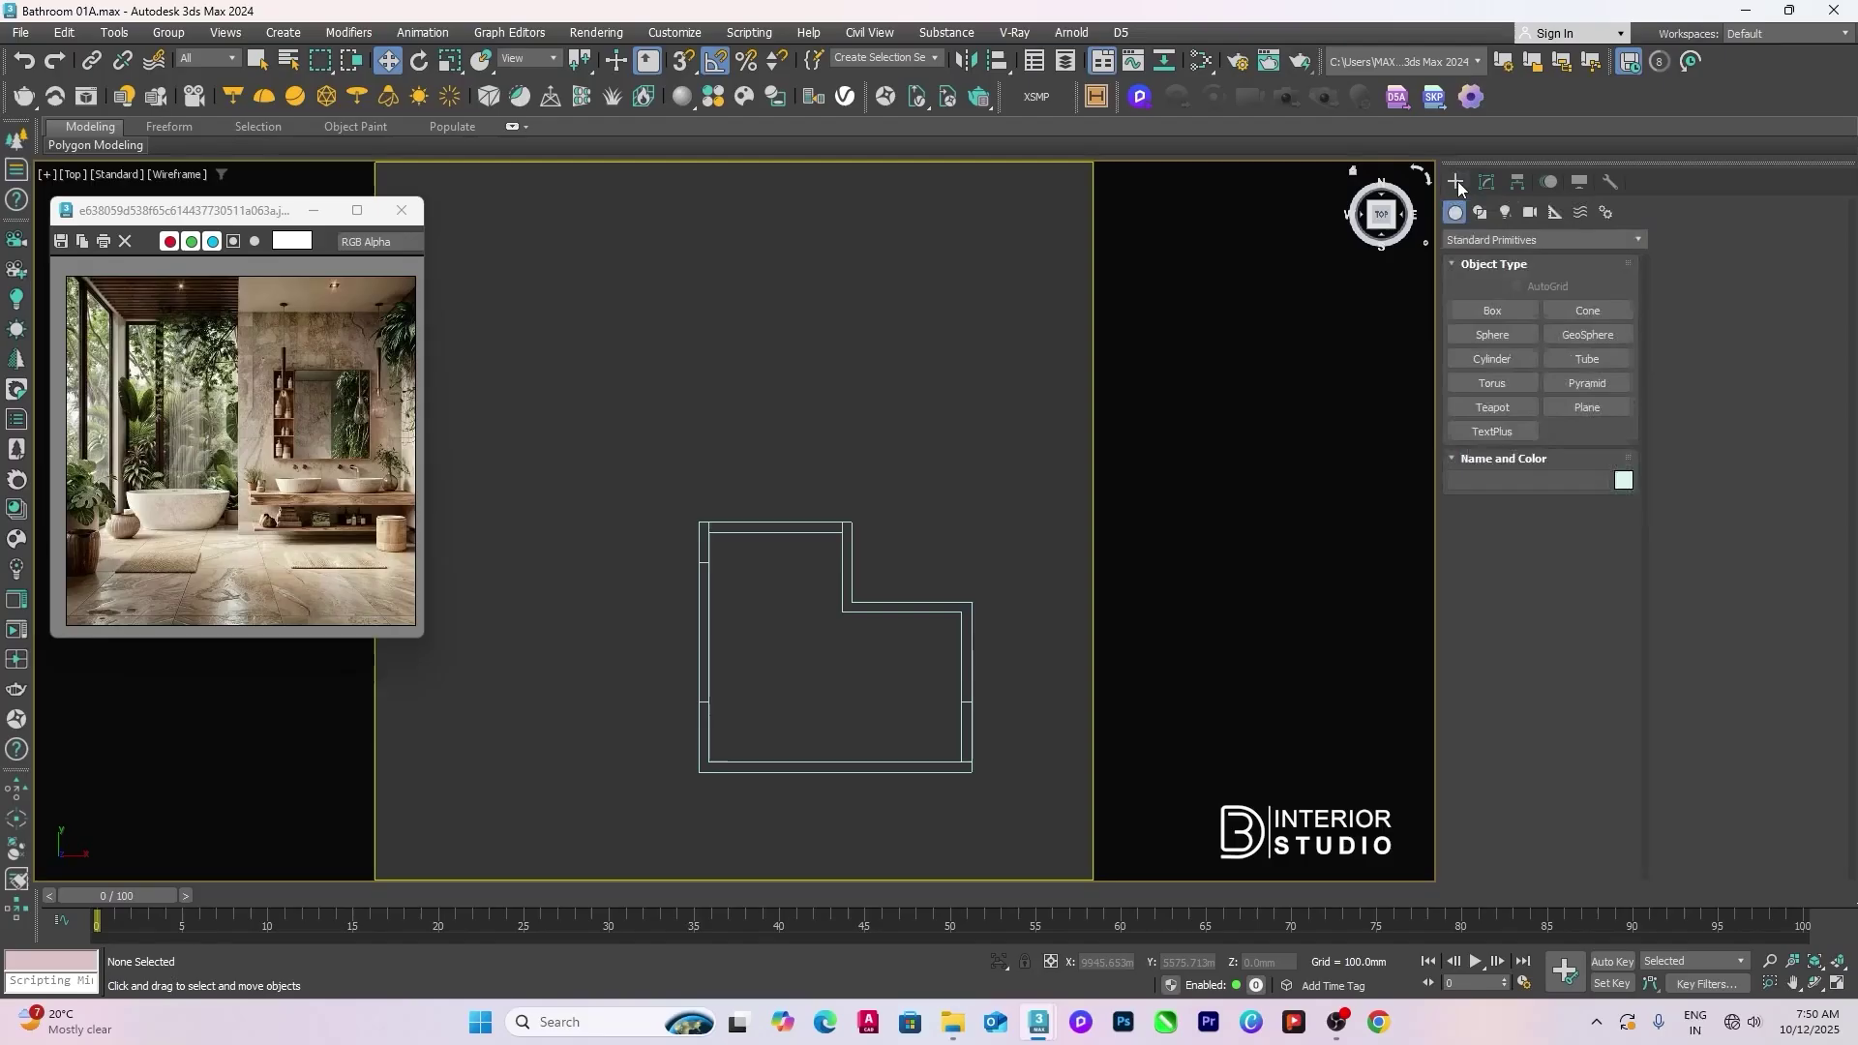
pyautogui.click(1480, 212)
pyautogui.click(1491, 334)
pyautogui.press('s')
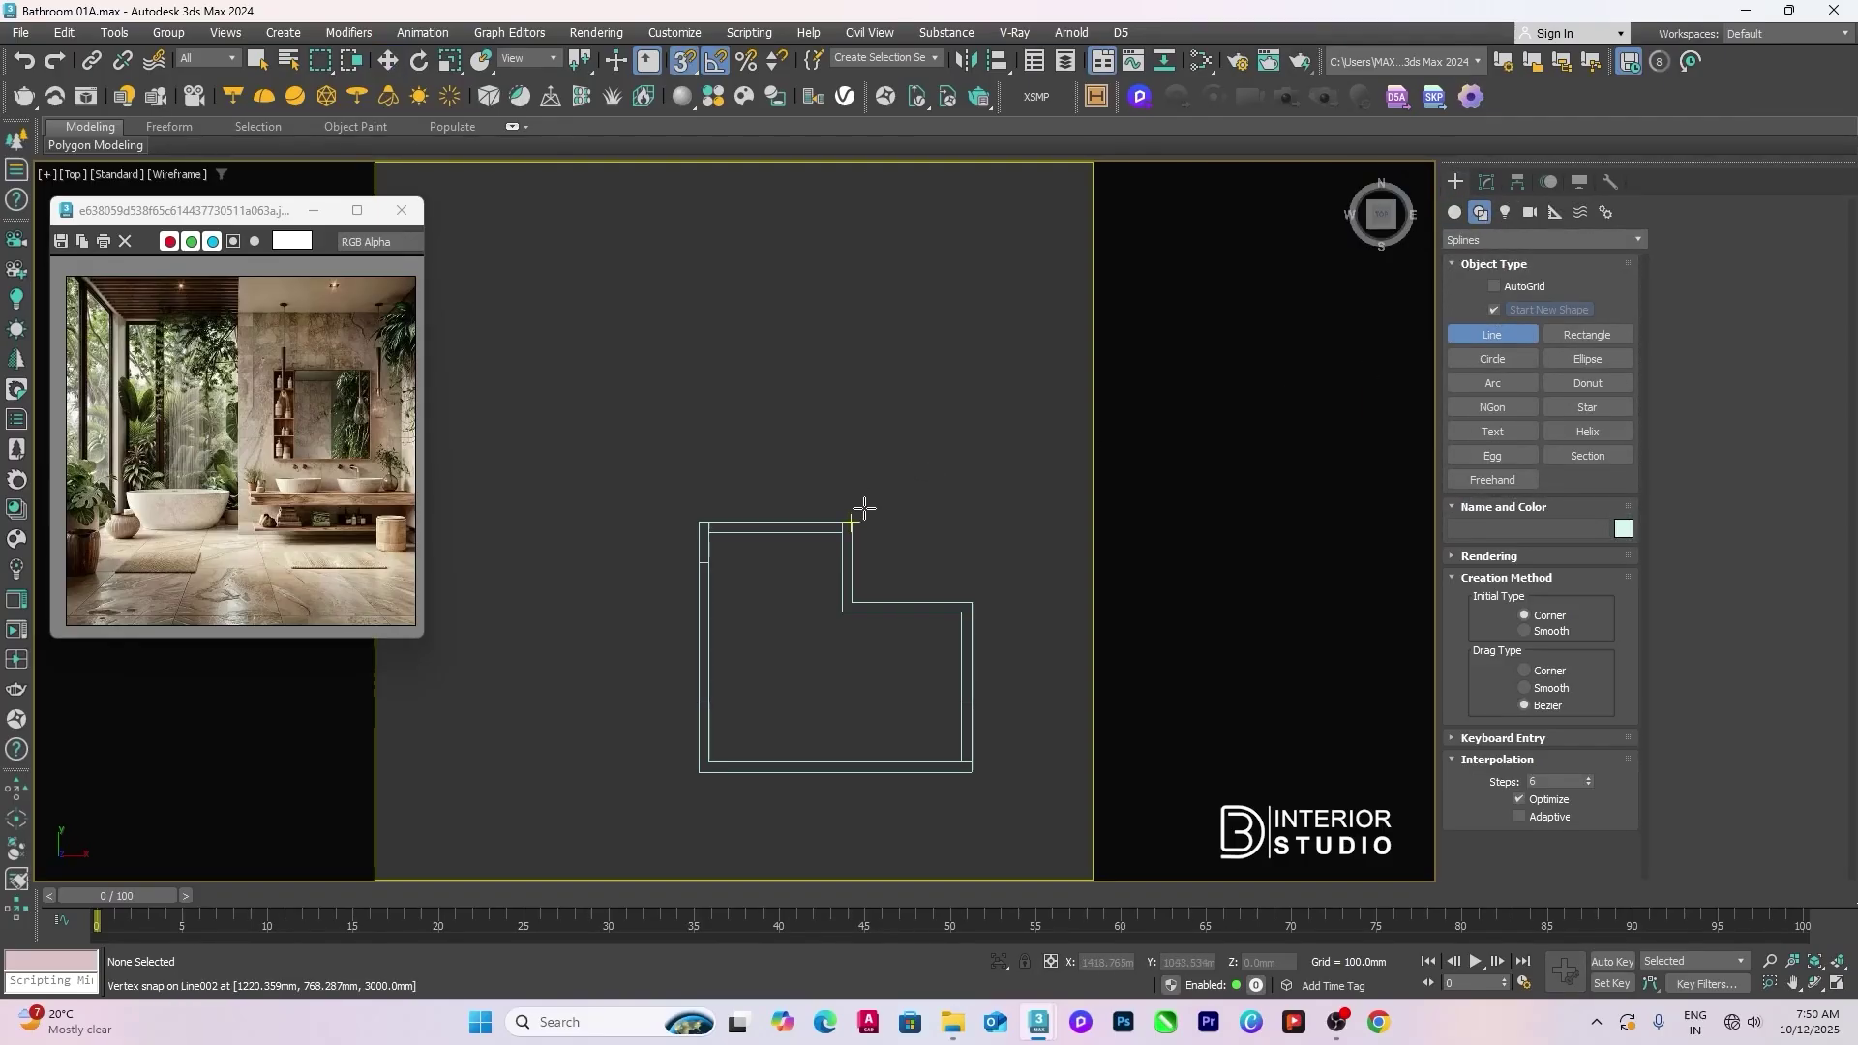
pyautogui.click(851, 523)
pyautogui.click(700, 522)
pyautogui.click(700, 772)
pyautogui.rightClick(774, 728)
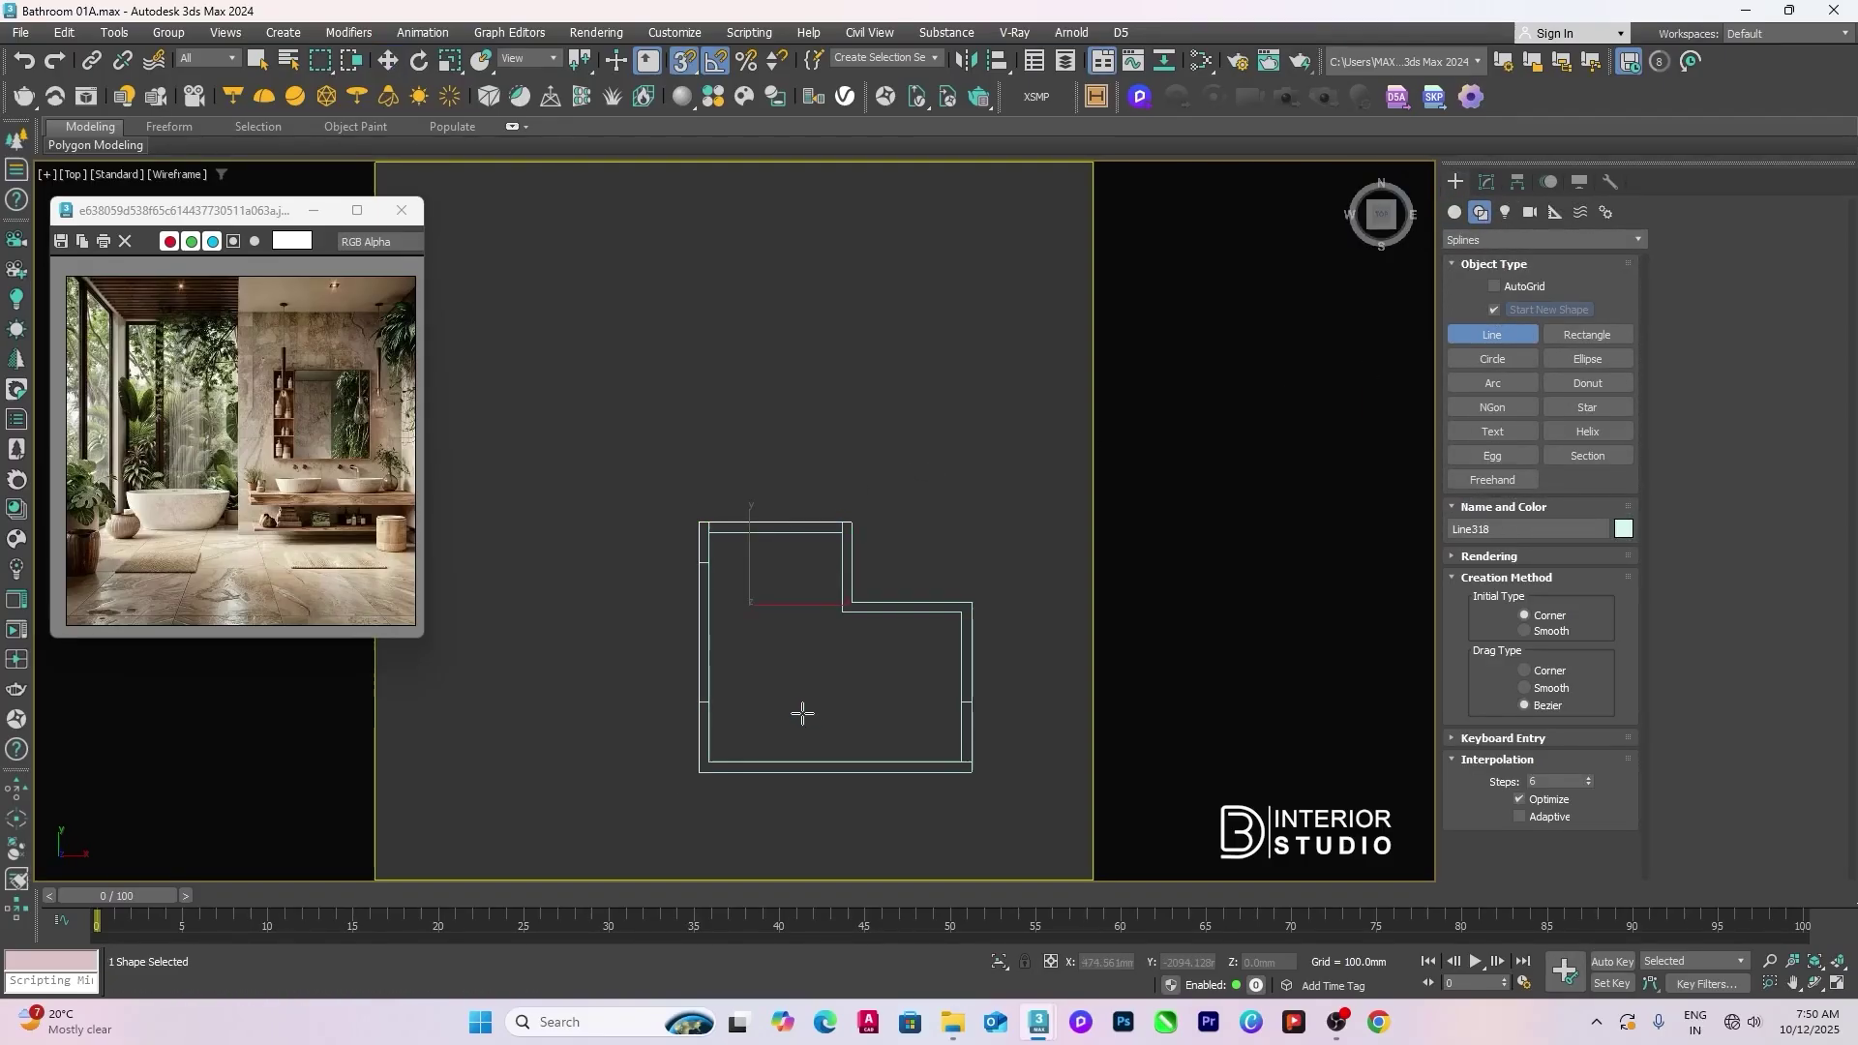
pyautogui.rightClick(802, 713)
# Step: Outline the line's spline by -1200 mm to form a closed L-shaped strip outside the room
pyautogui.click(1486, 183)
pyautogui.click(1453, 354)
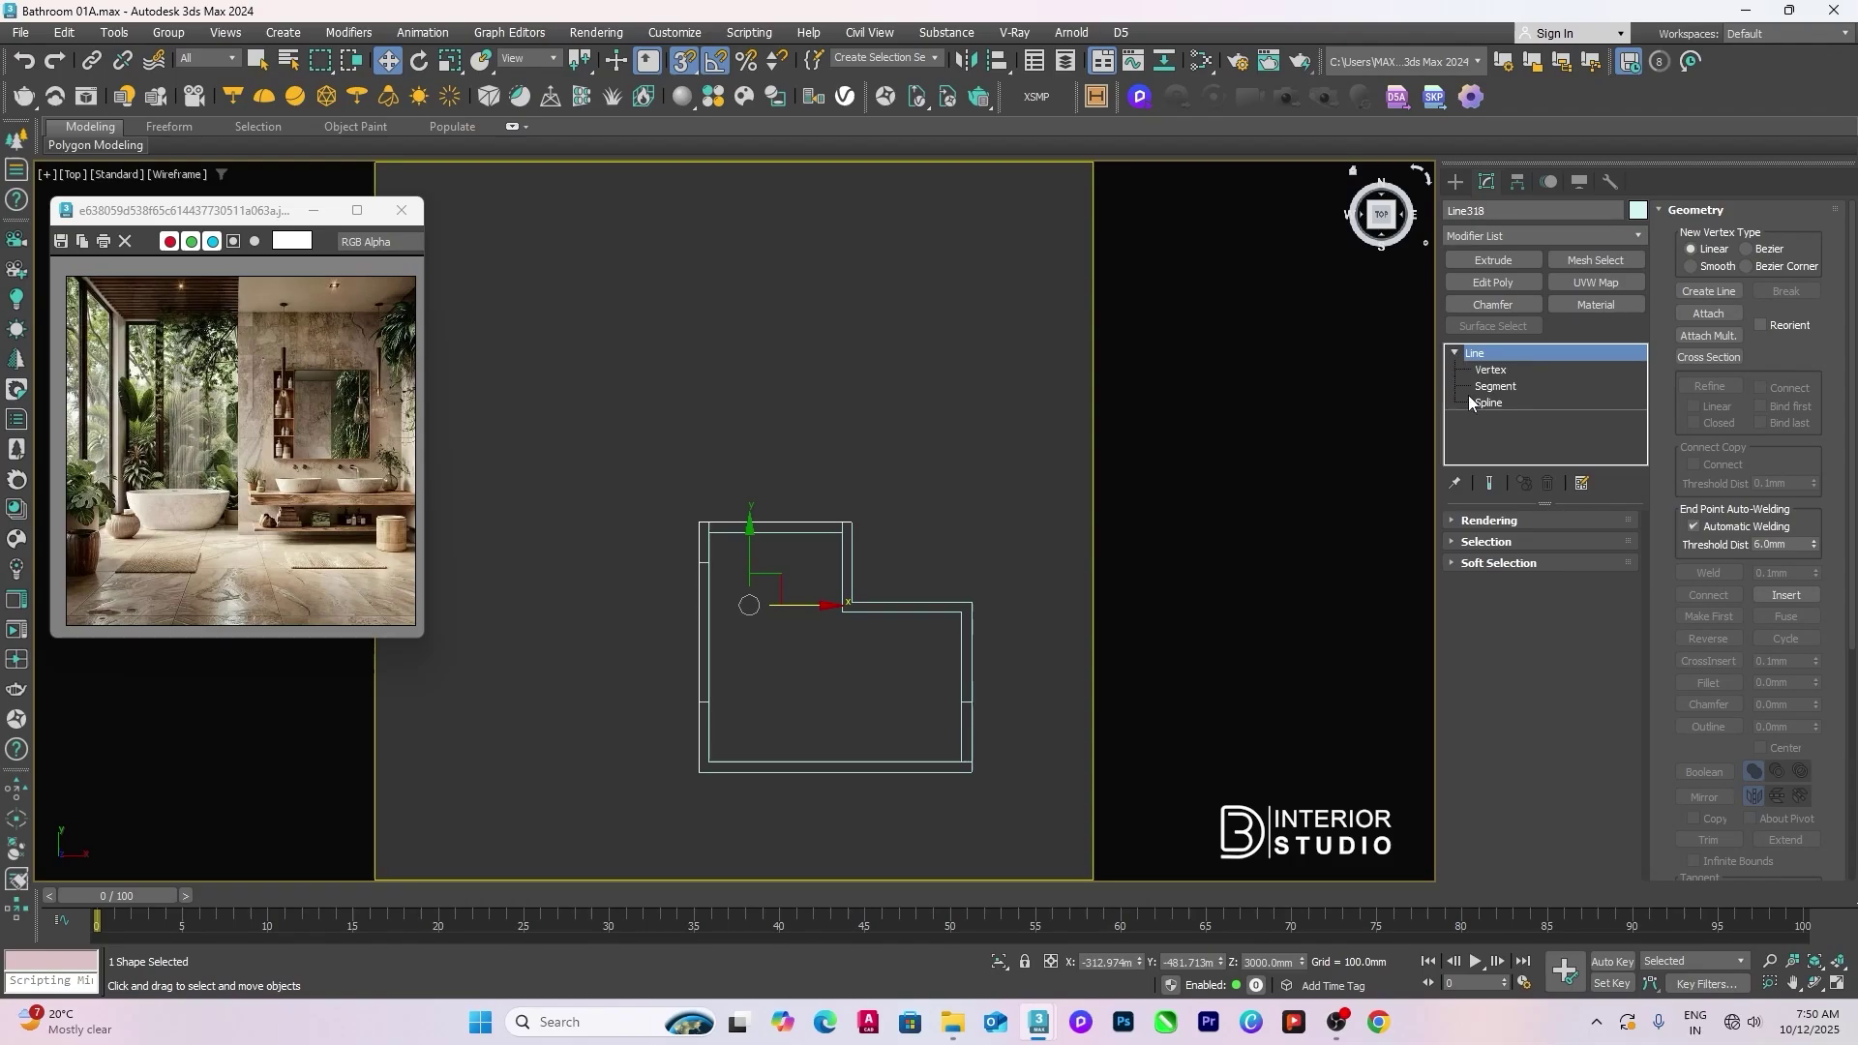
pyautogui.click(1486, 402)
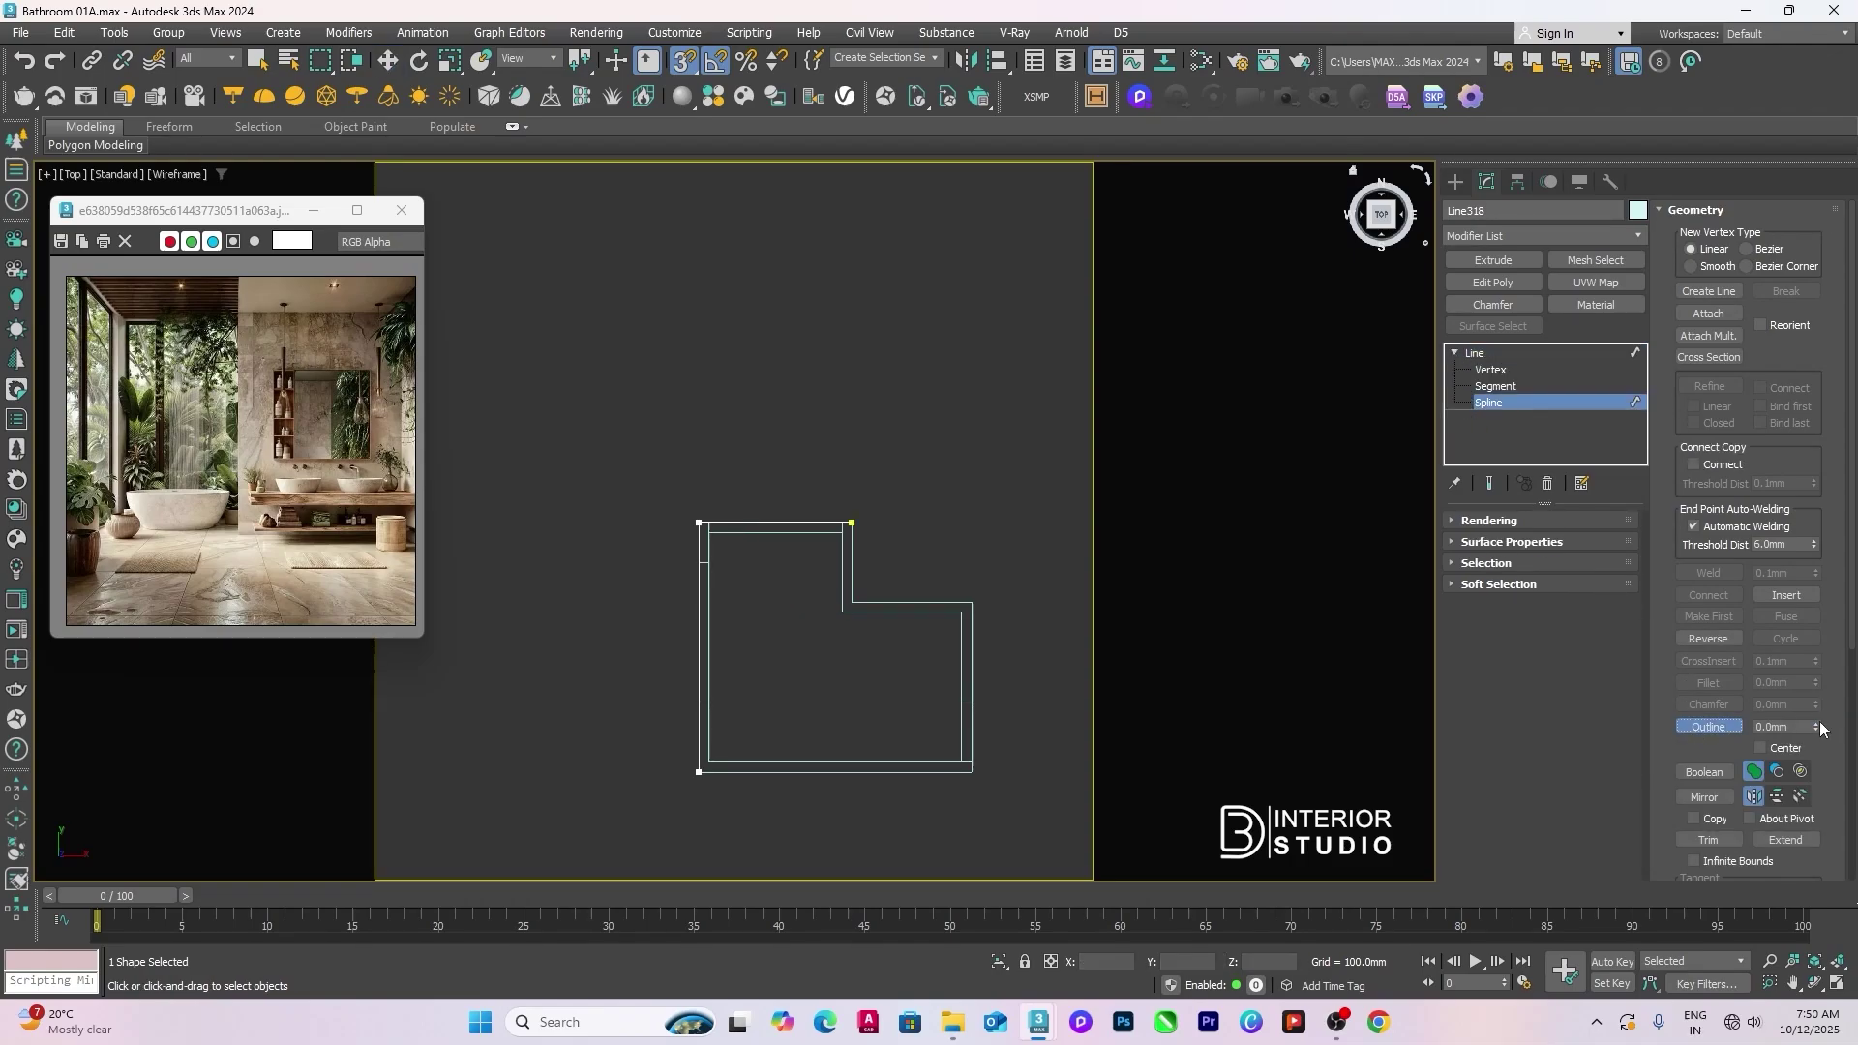
pyautogui.moveTo(1819, 726); pyautogui.dragTo(1664, 722)
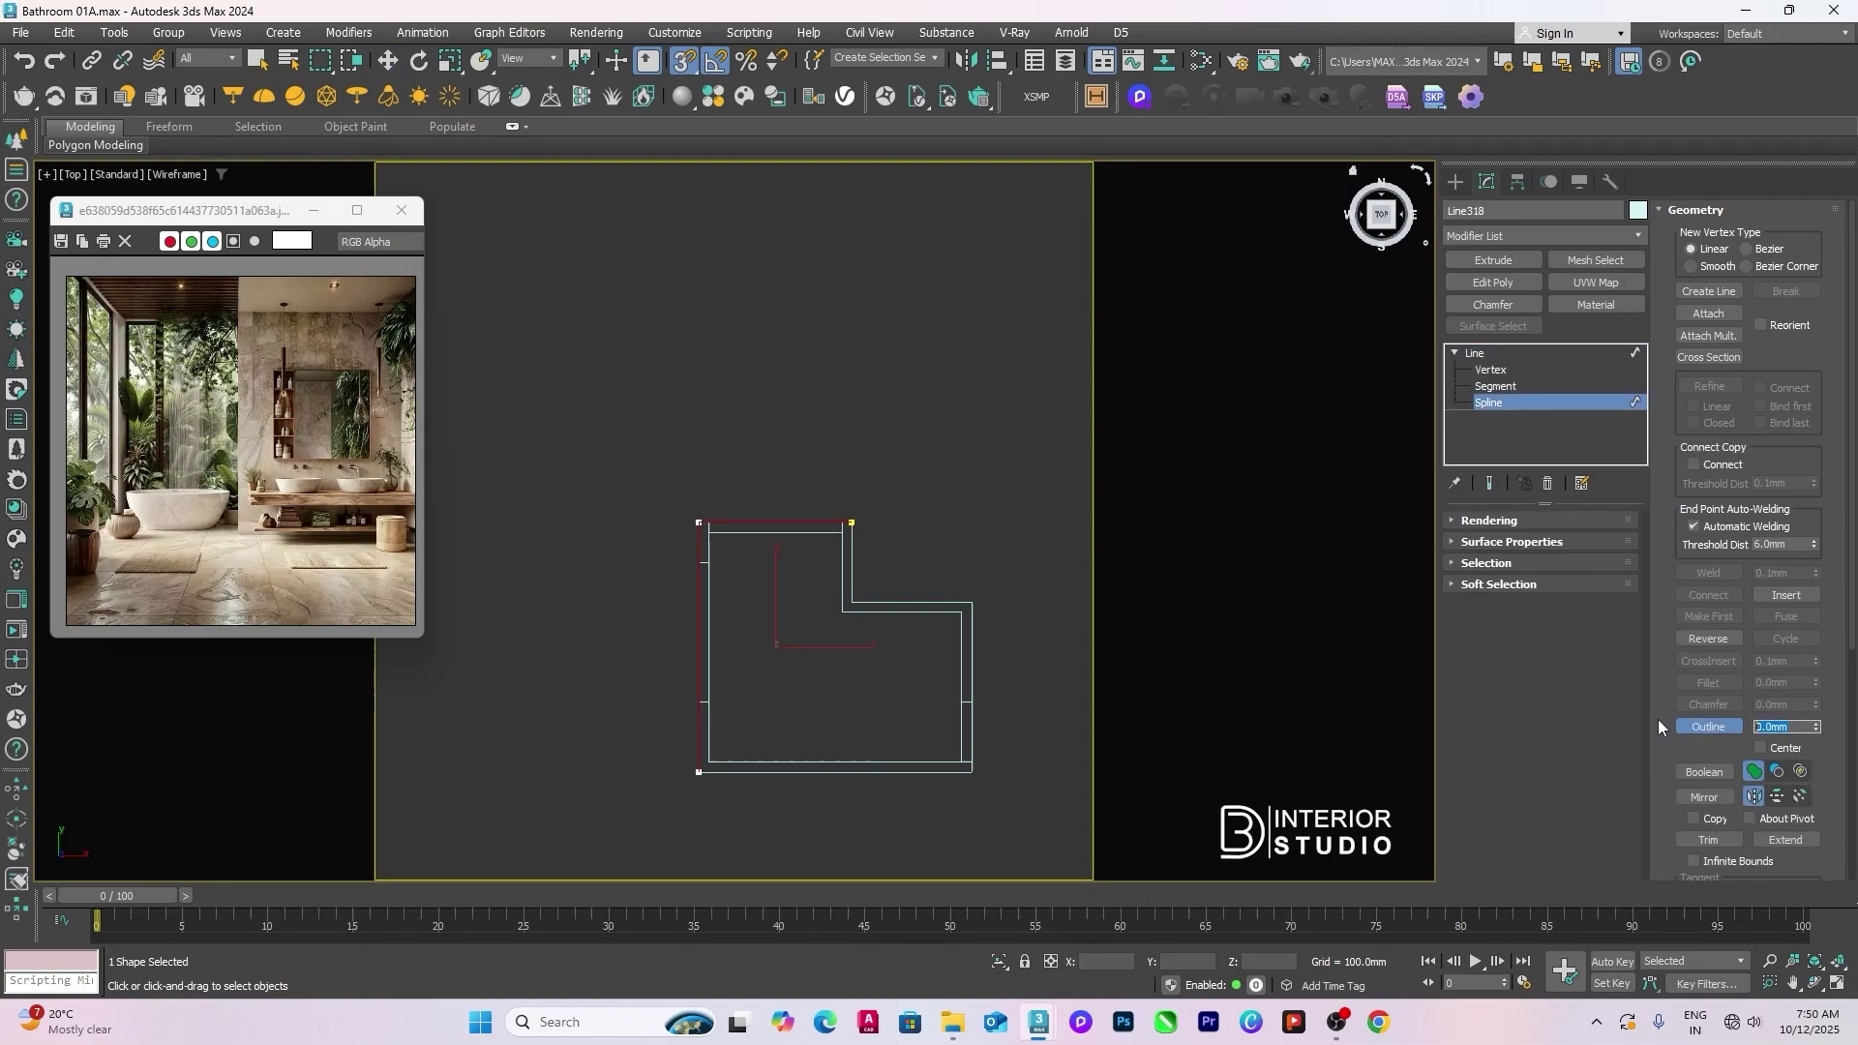
pyautogui.write('-1200')
pyautogui.press('Return')
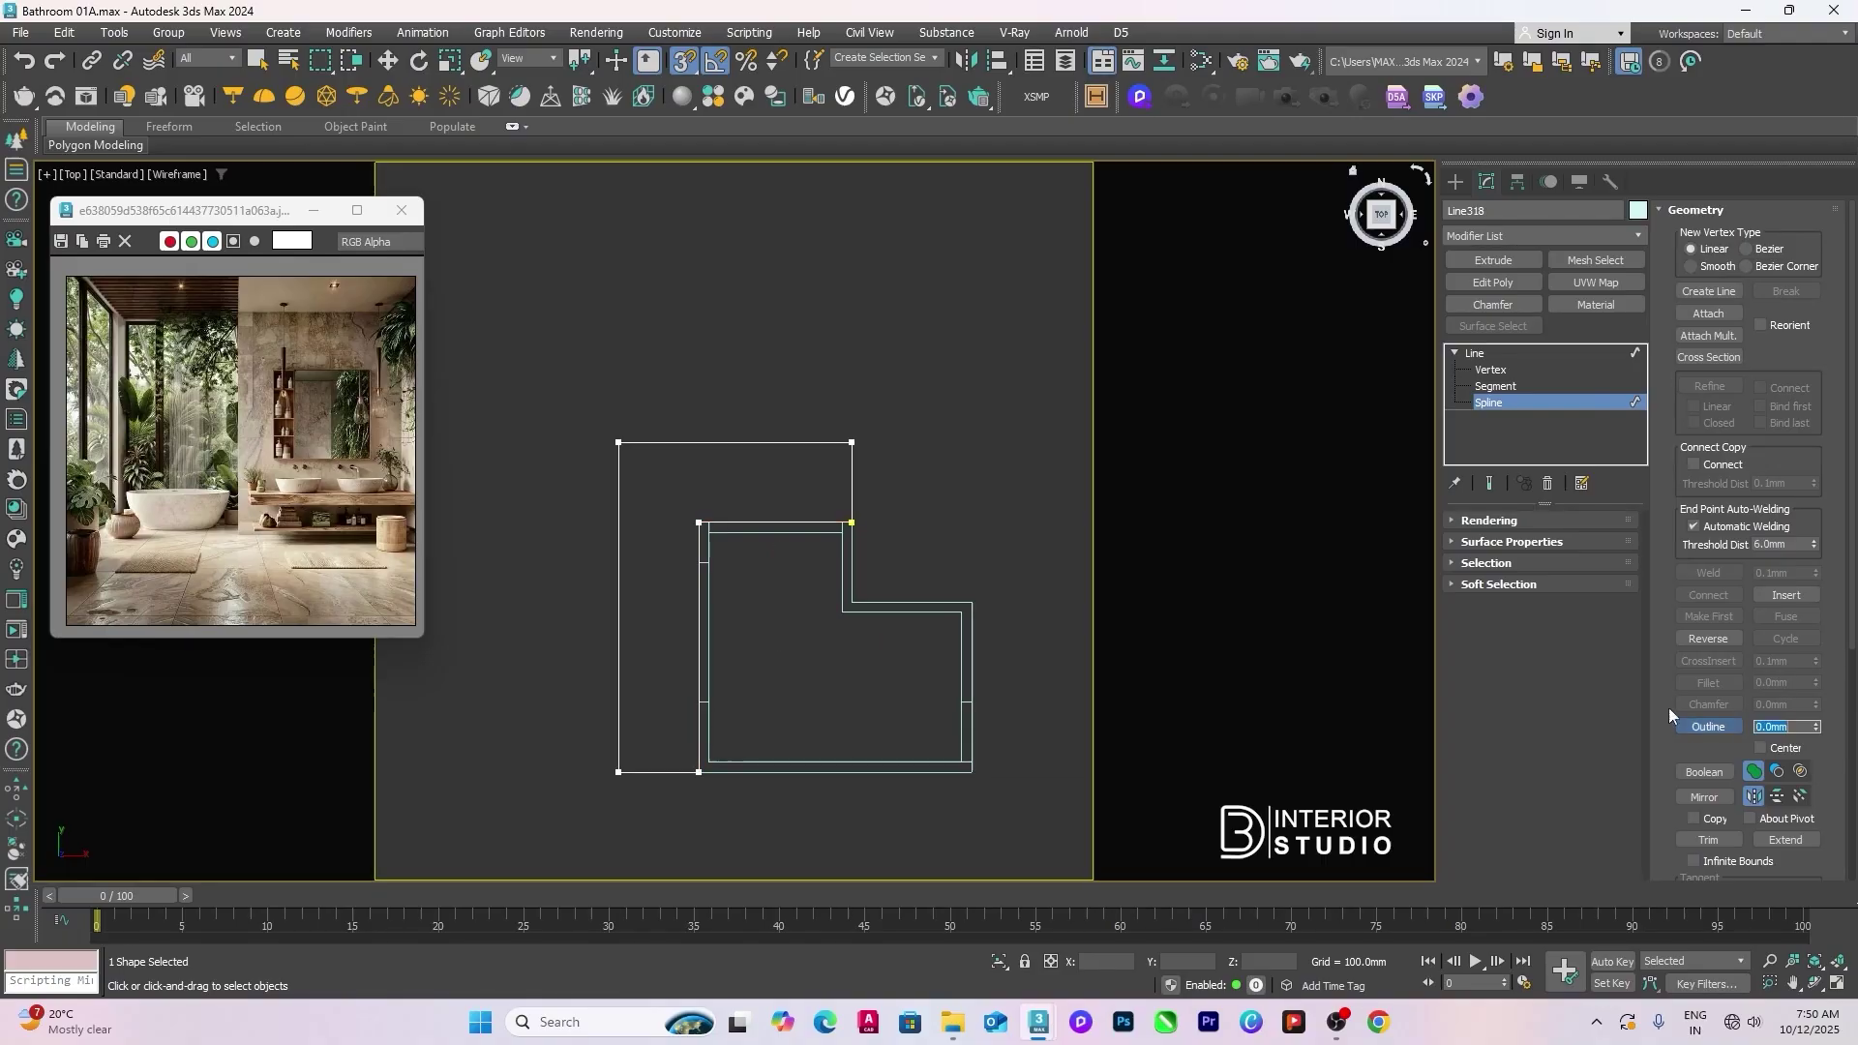
pyautogui.click(1510, 400)
pyautogui.click(1082, 396)
# Step: Extrude the L-shaped strip 1 mm
pyautogui.click(853, 463)
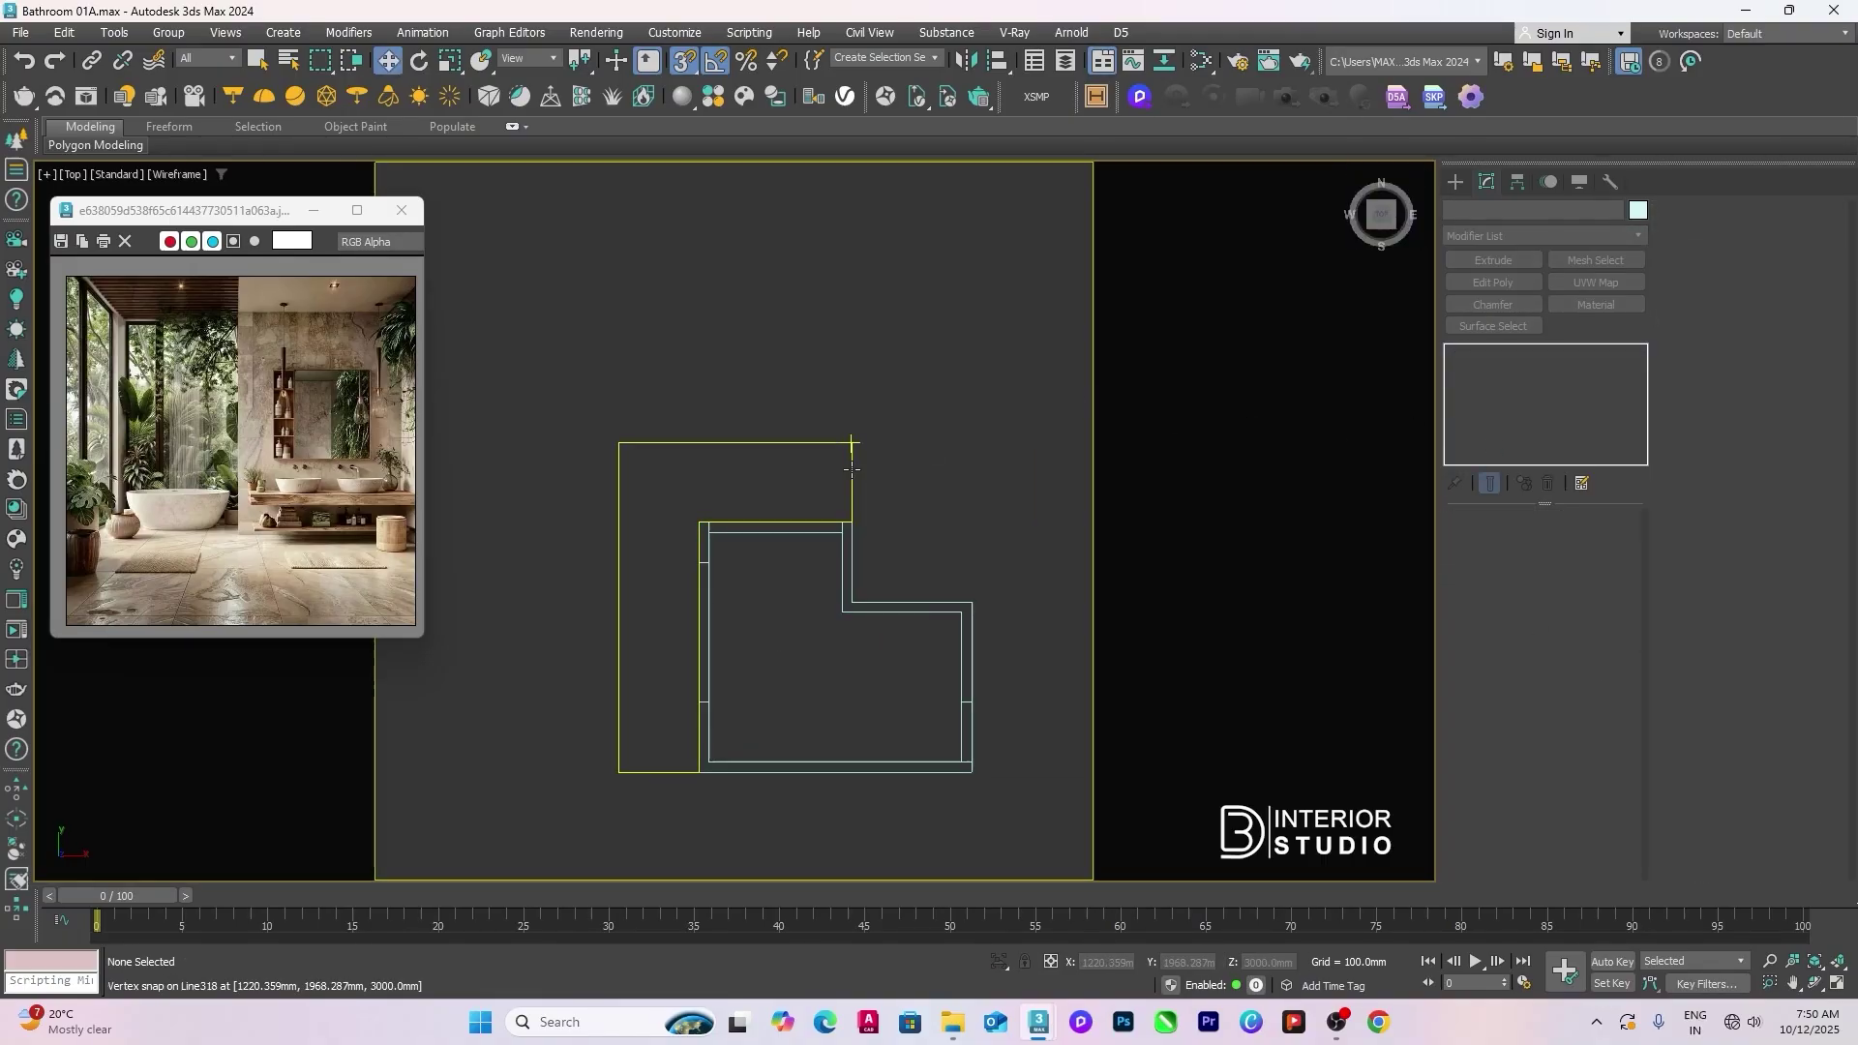
pyautogui.click(1467, 262)
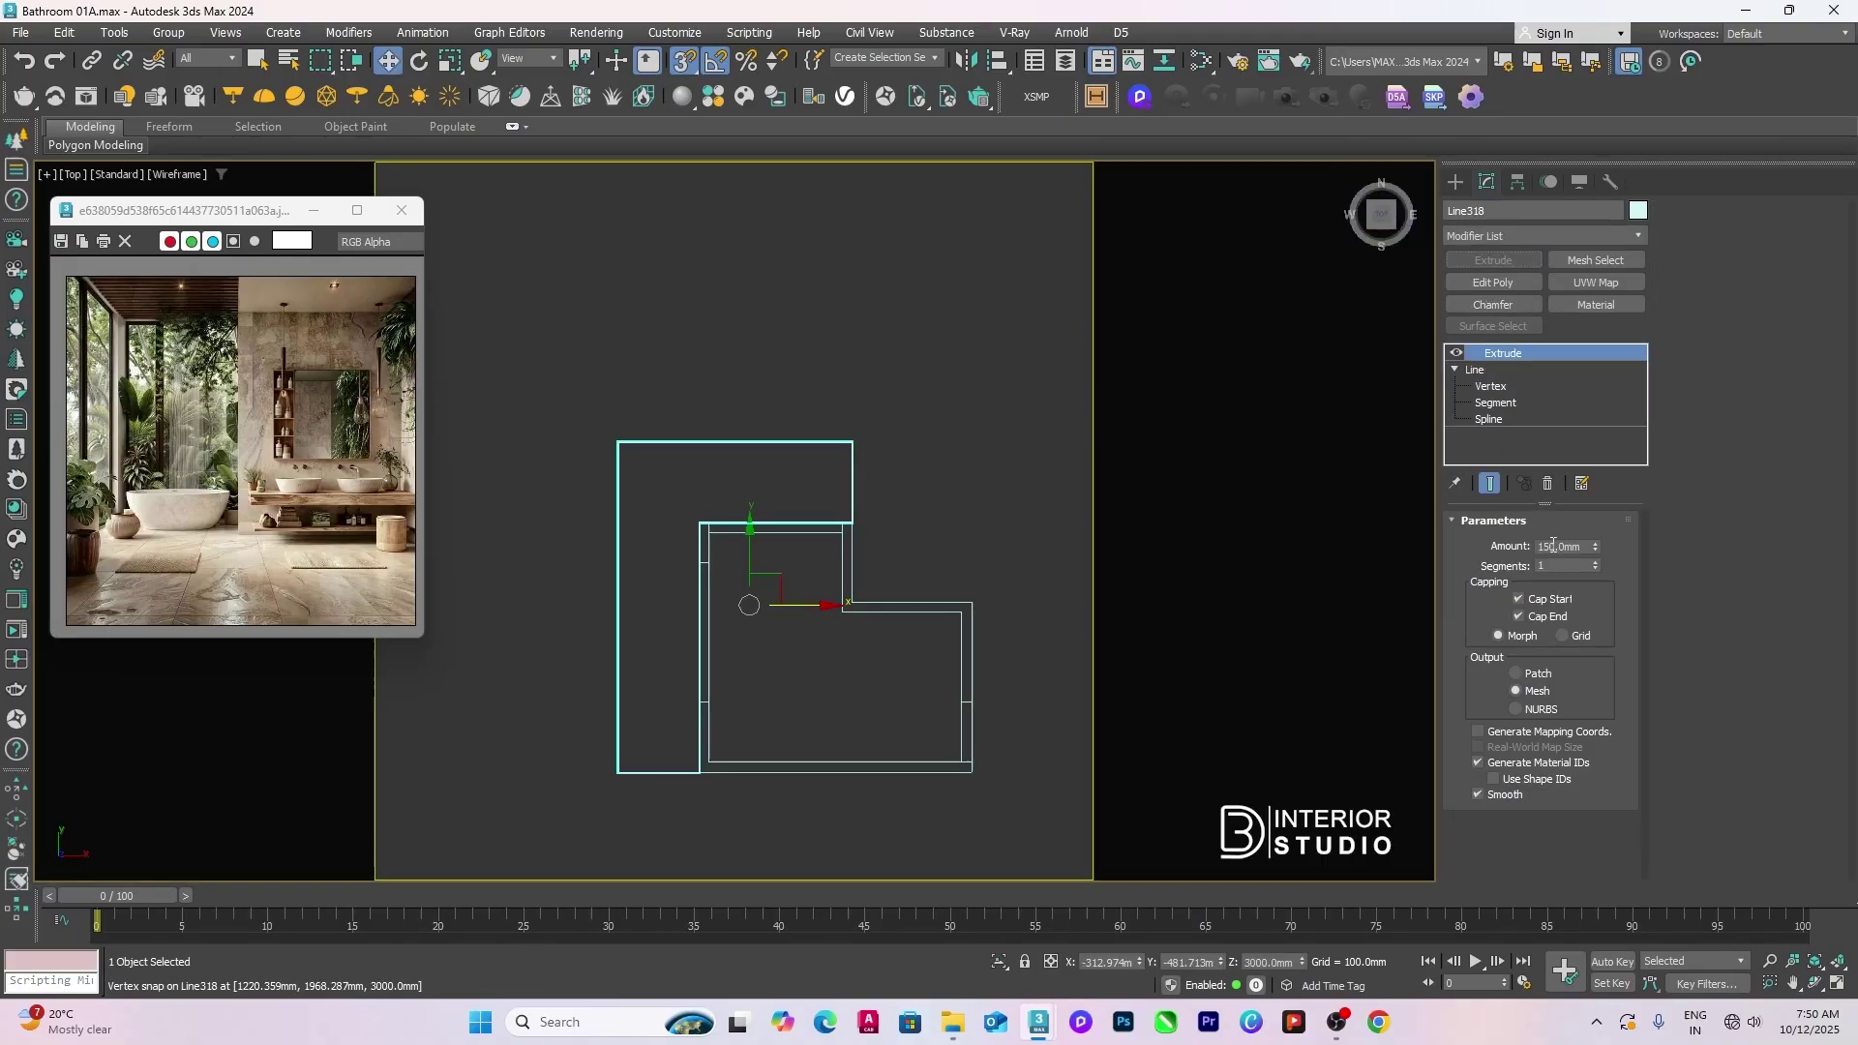
pyautogui.doubleClick(1553, 546)
pyautogui.write('1')
pyautogui.press('Return')
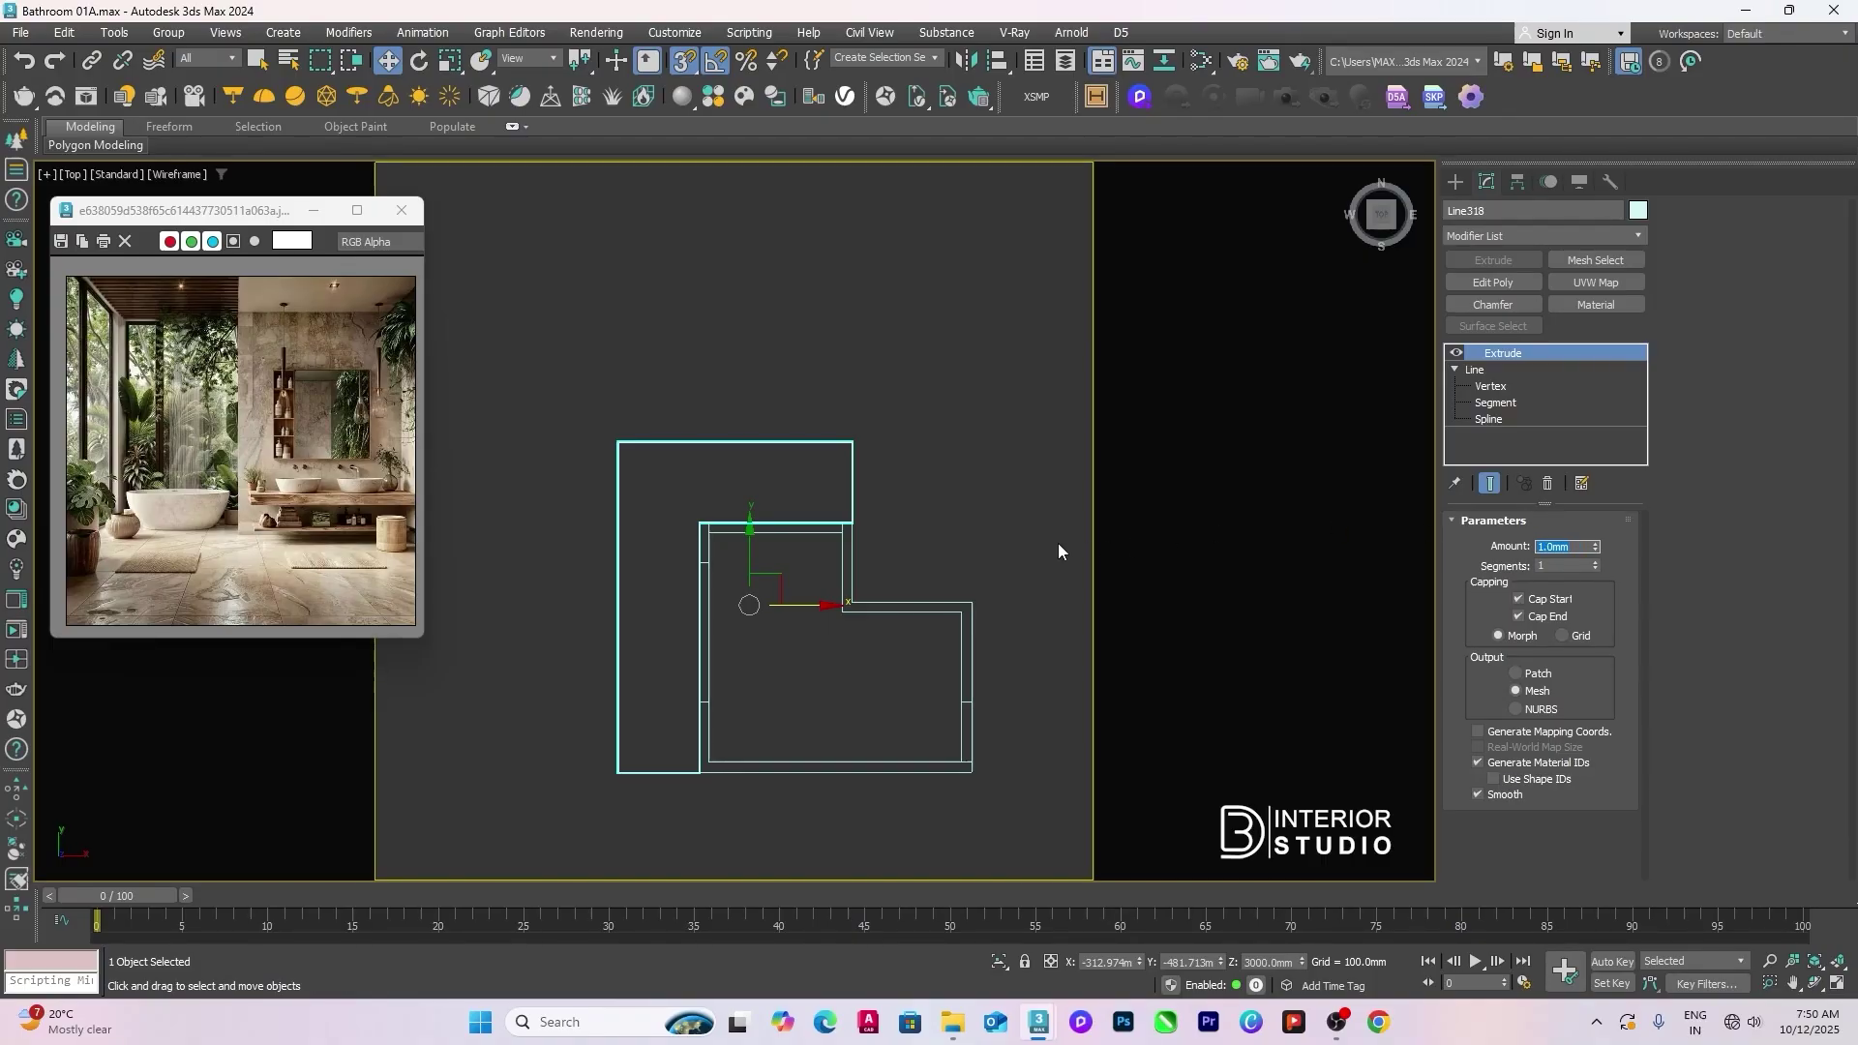
# Step: Align the strip's minimum with the wall object's minimum on the Z position only, working in a shaded perspective view
pyautogui.moveTo(981, 502); pyautogui.dragTo(1001, 518, button='middle')
pyautogui.press('p')
pyautogui.press('z')
pyautogui.press('F3')
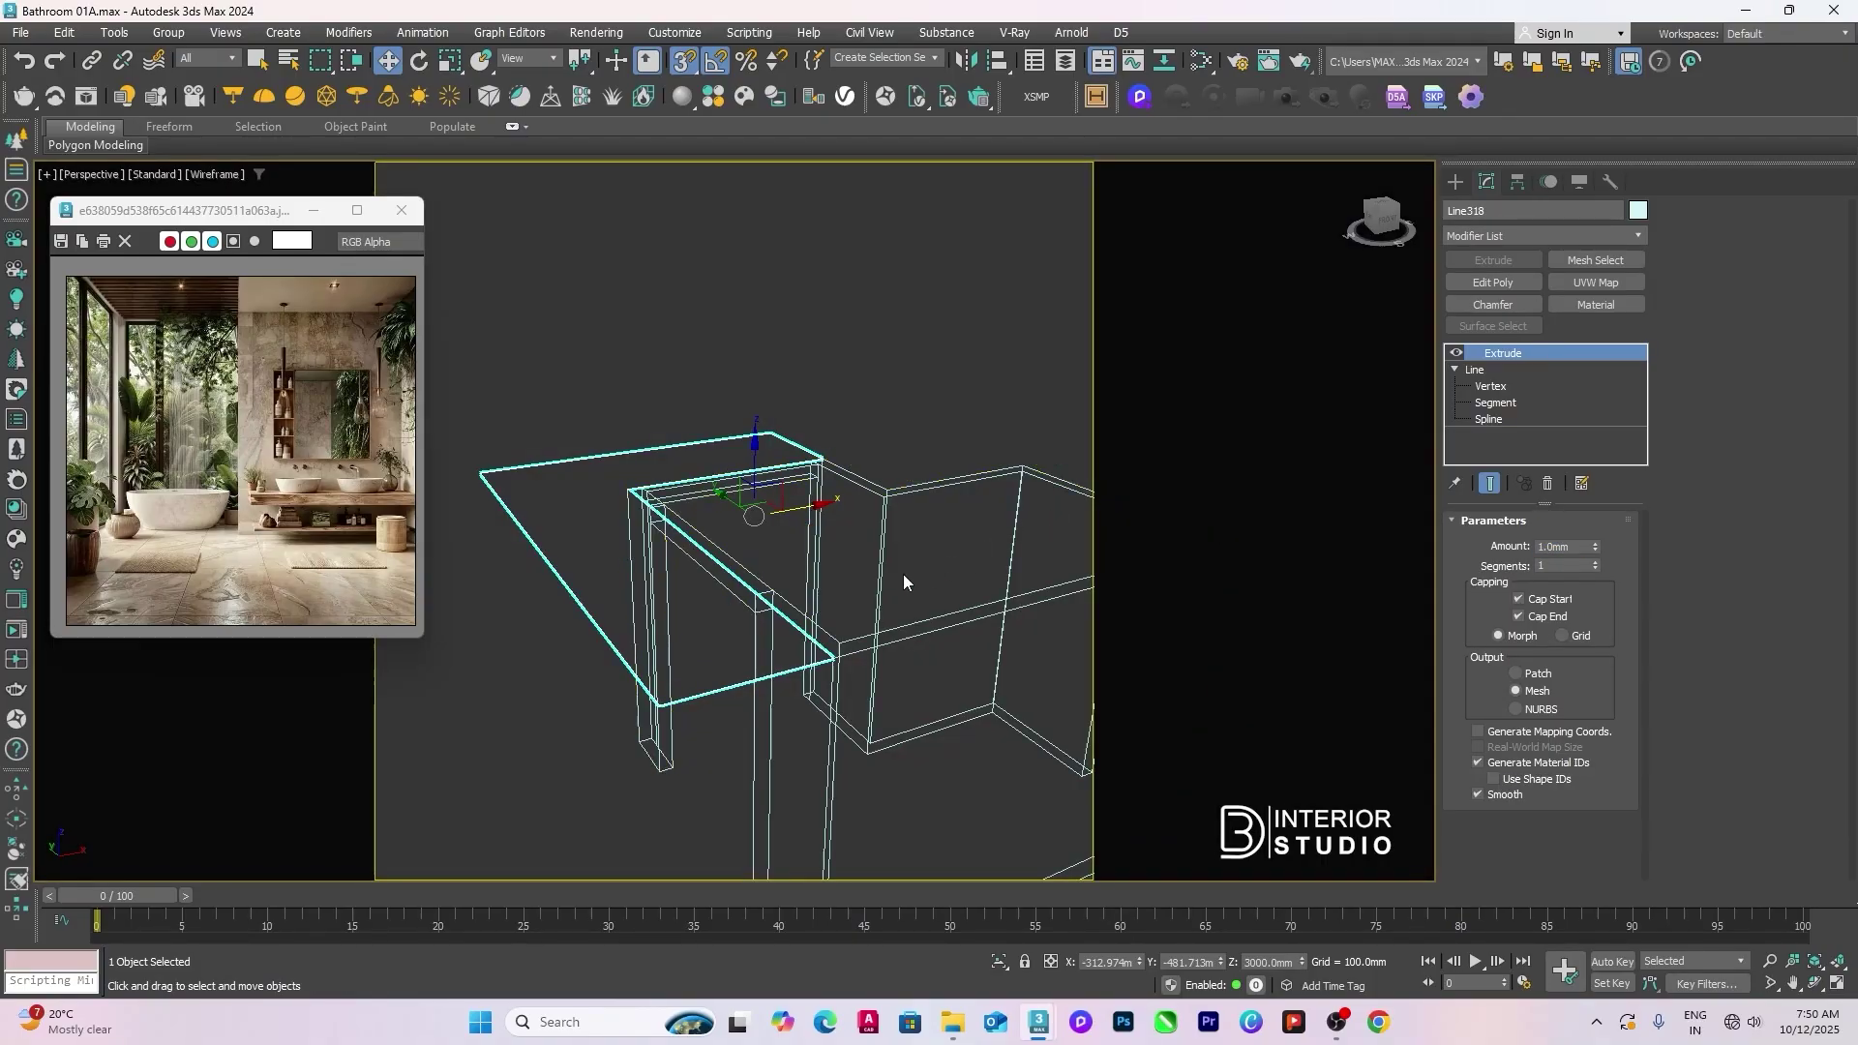
pyautogui.moveTo(903, 574)
pyautogui.keyDown('alt'); pyautogui.mouseDown(button='middle')
pyautogui.moveTo(797, 609)
pyautogui.moveTo(825, 601)
pyautogui.mouseUp(button='middle'); pyautogui.keyUp('alt')
pyautogui.moveTo(825, 601)
pyautogui.mouseDown(button='middle')
pyautogui.moveTo(865, 548)
pyautogui.moveTo(883, 569)
pyautogui.mouseUp(button='middle')
pyautogui.press('F3')
pyautogui.scroll(-2, 865, 547)
pyautogui.click(706, 60)
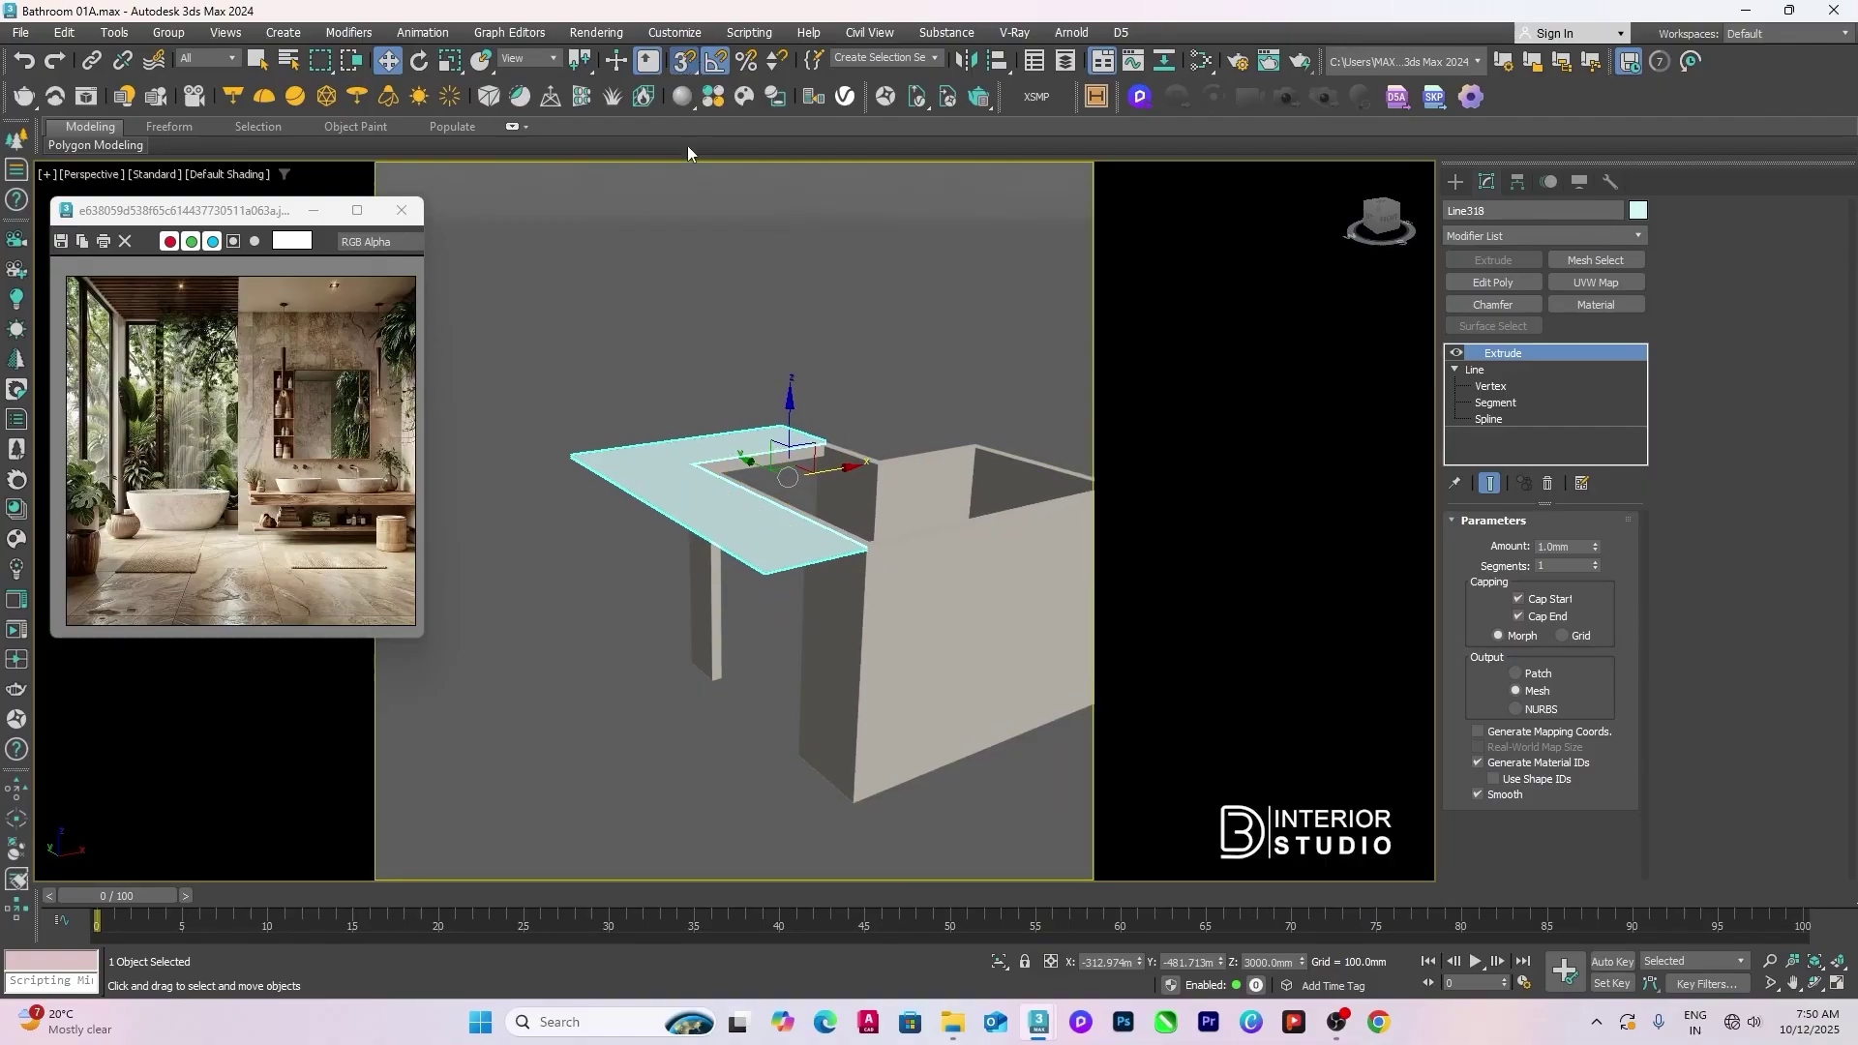
pyautogui.hotkey('alt', 'a')
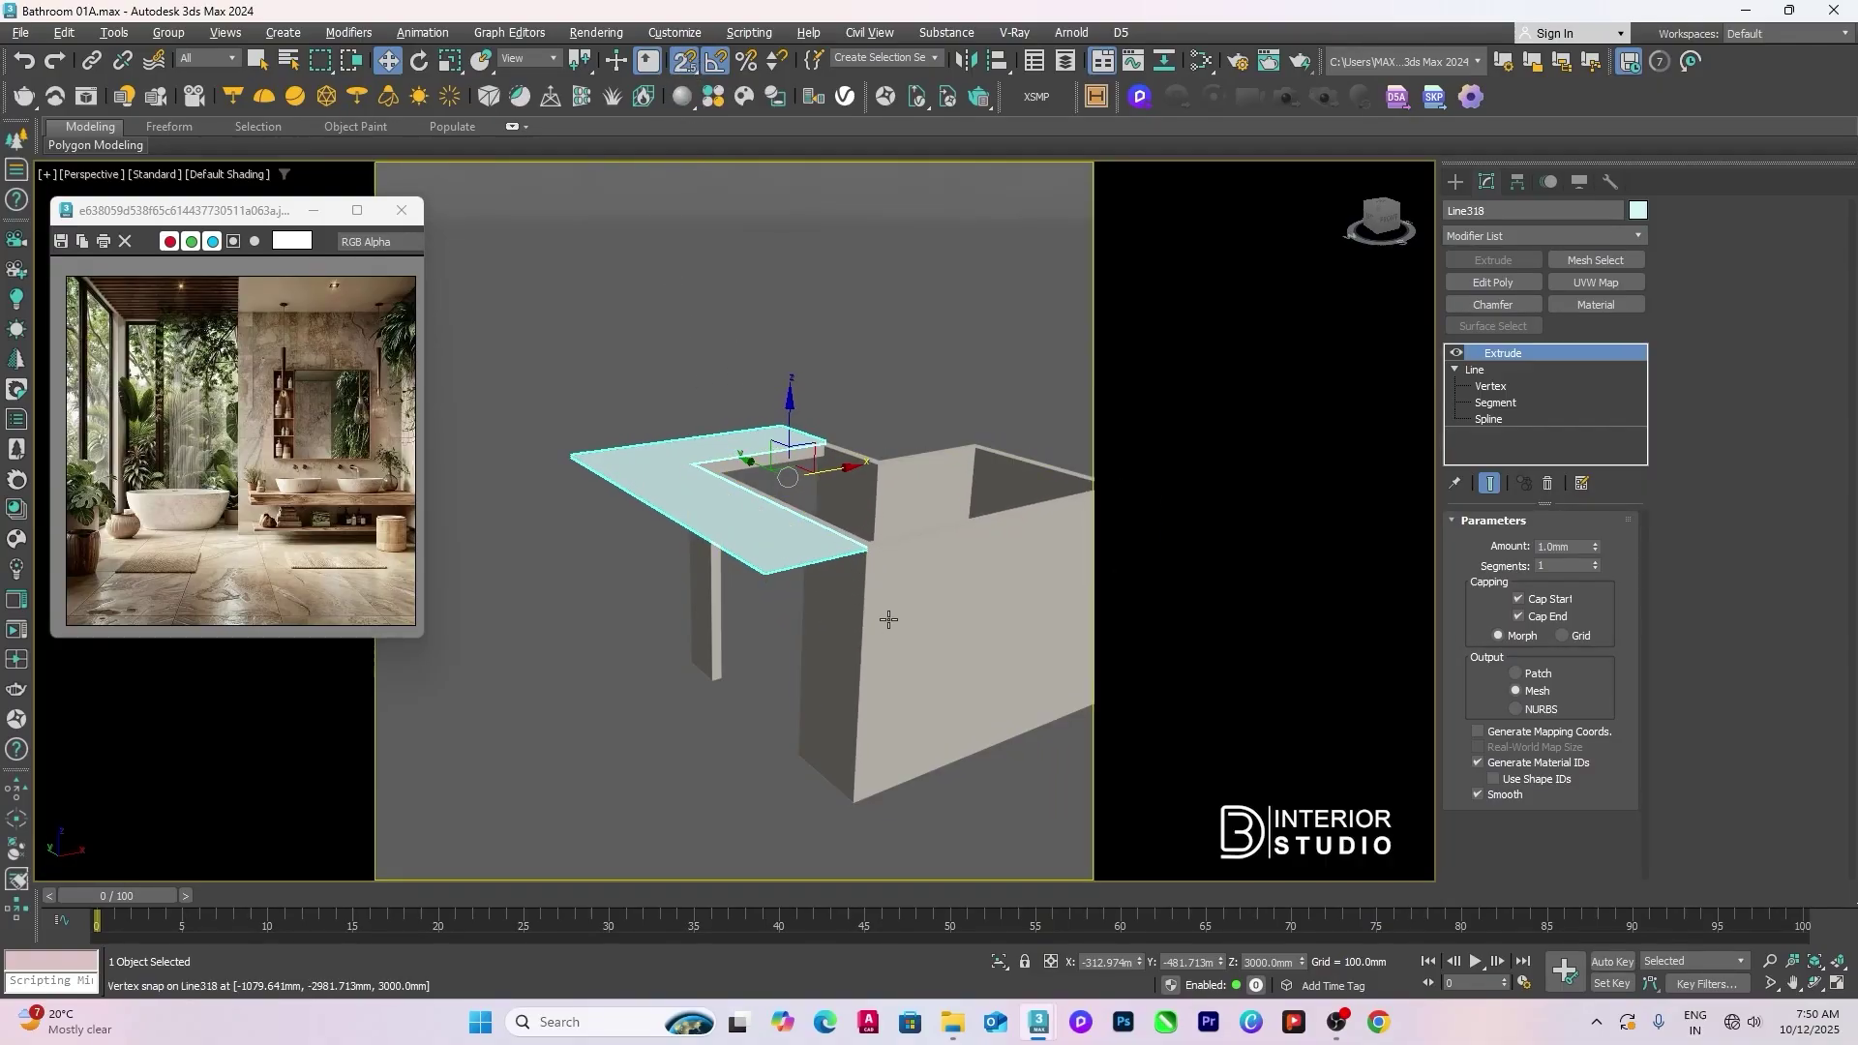
pyautogui.click(897, 621)
pyautogui.click(974, 430)
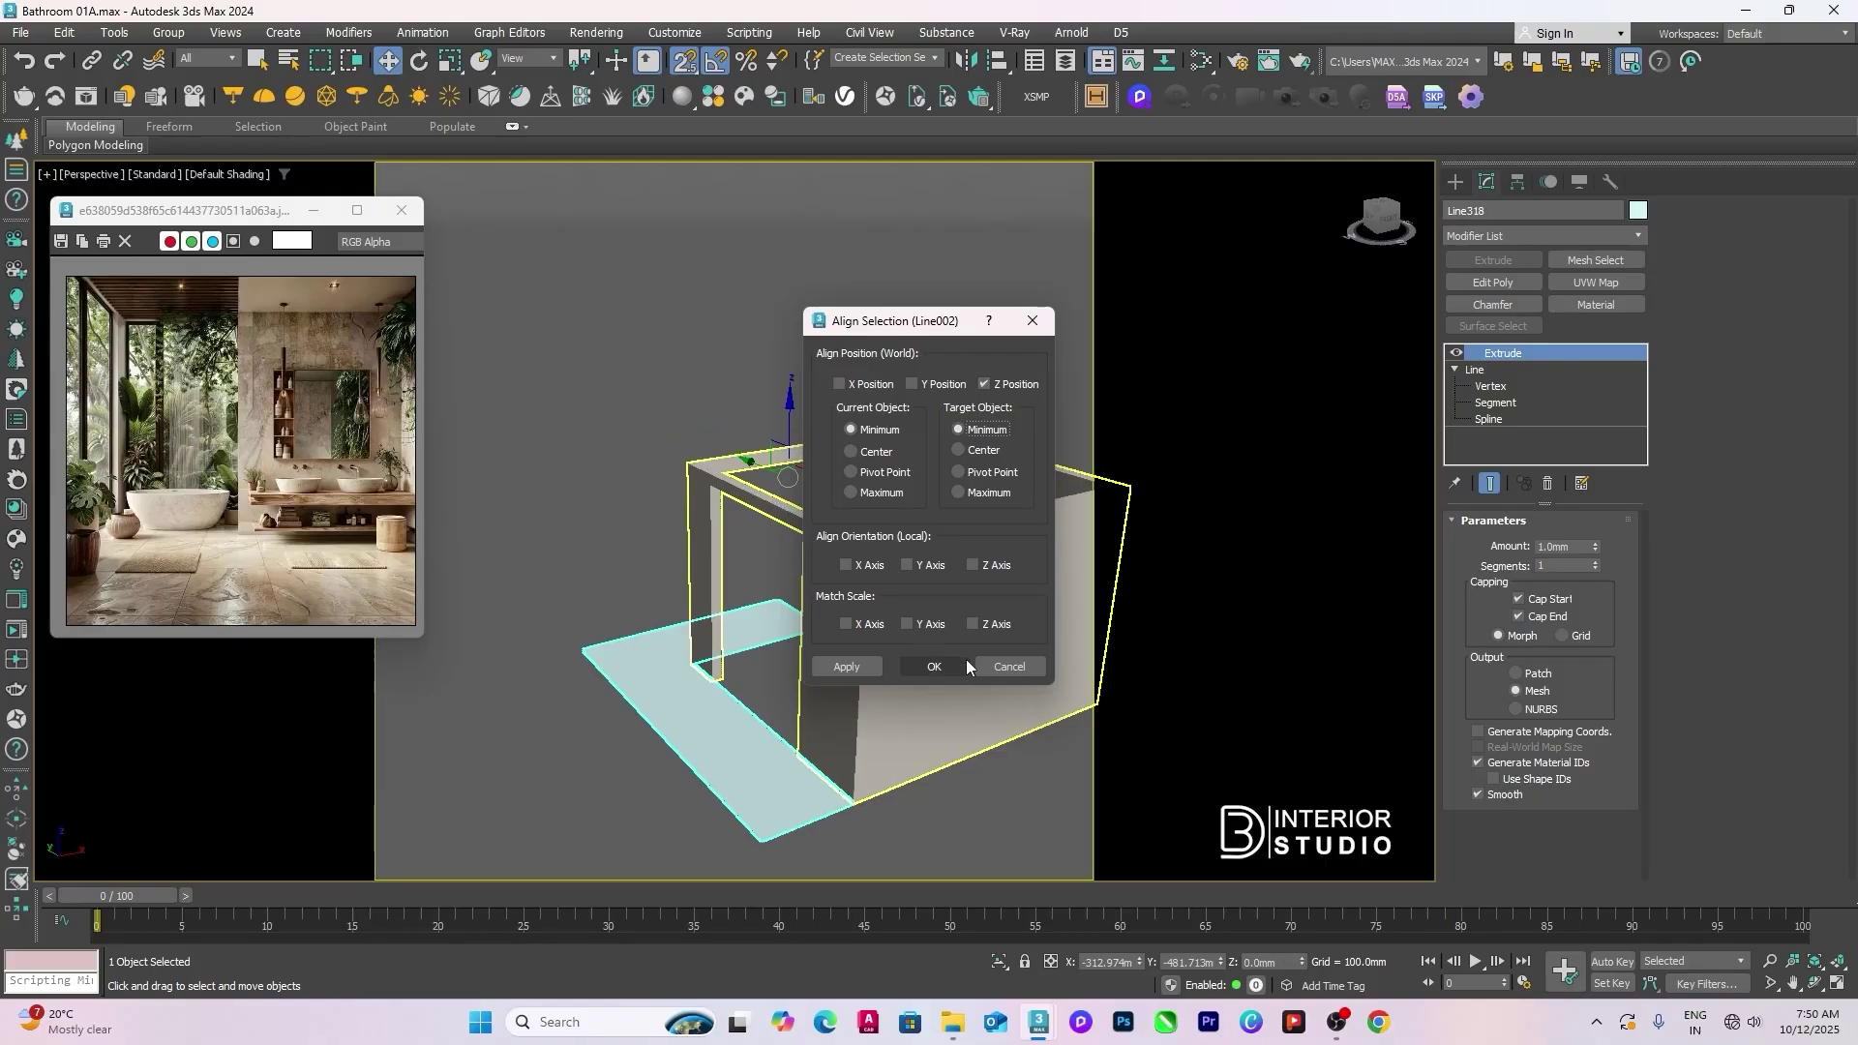
pyautogui.click(958, 666)
pyautogui.click(944, 418)
# Step: Duplicate the travertine cloud material with its bitmap and load 021b02c204e5954f9d189e15d364a474.jpg into the copied map
pyautogui.click(707, 742)
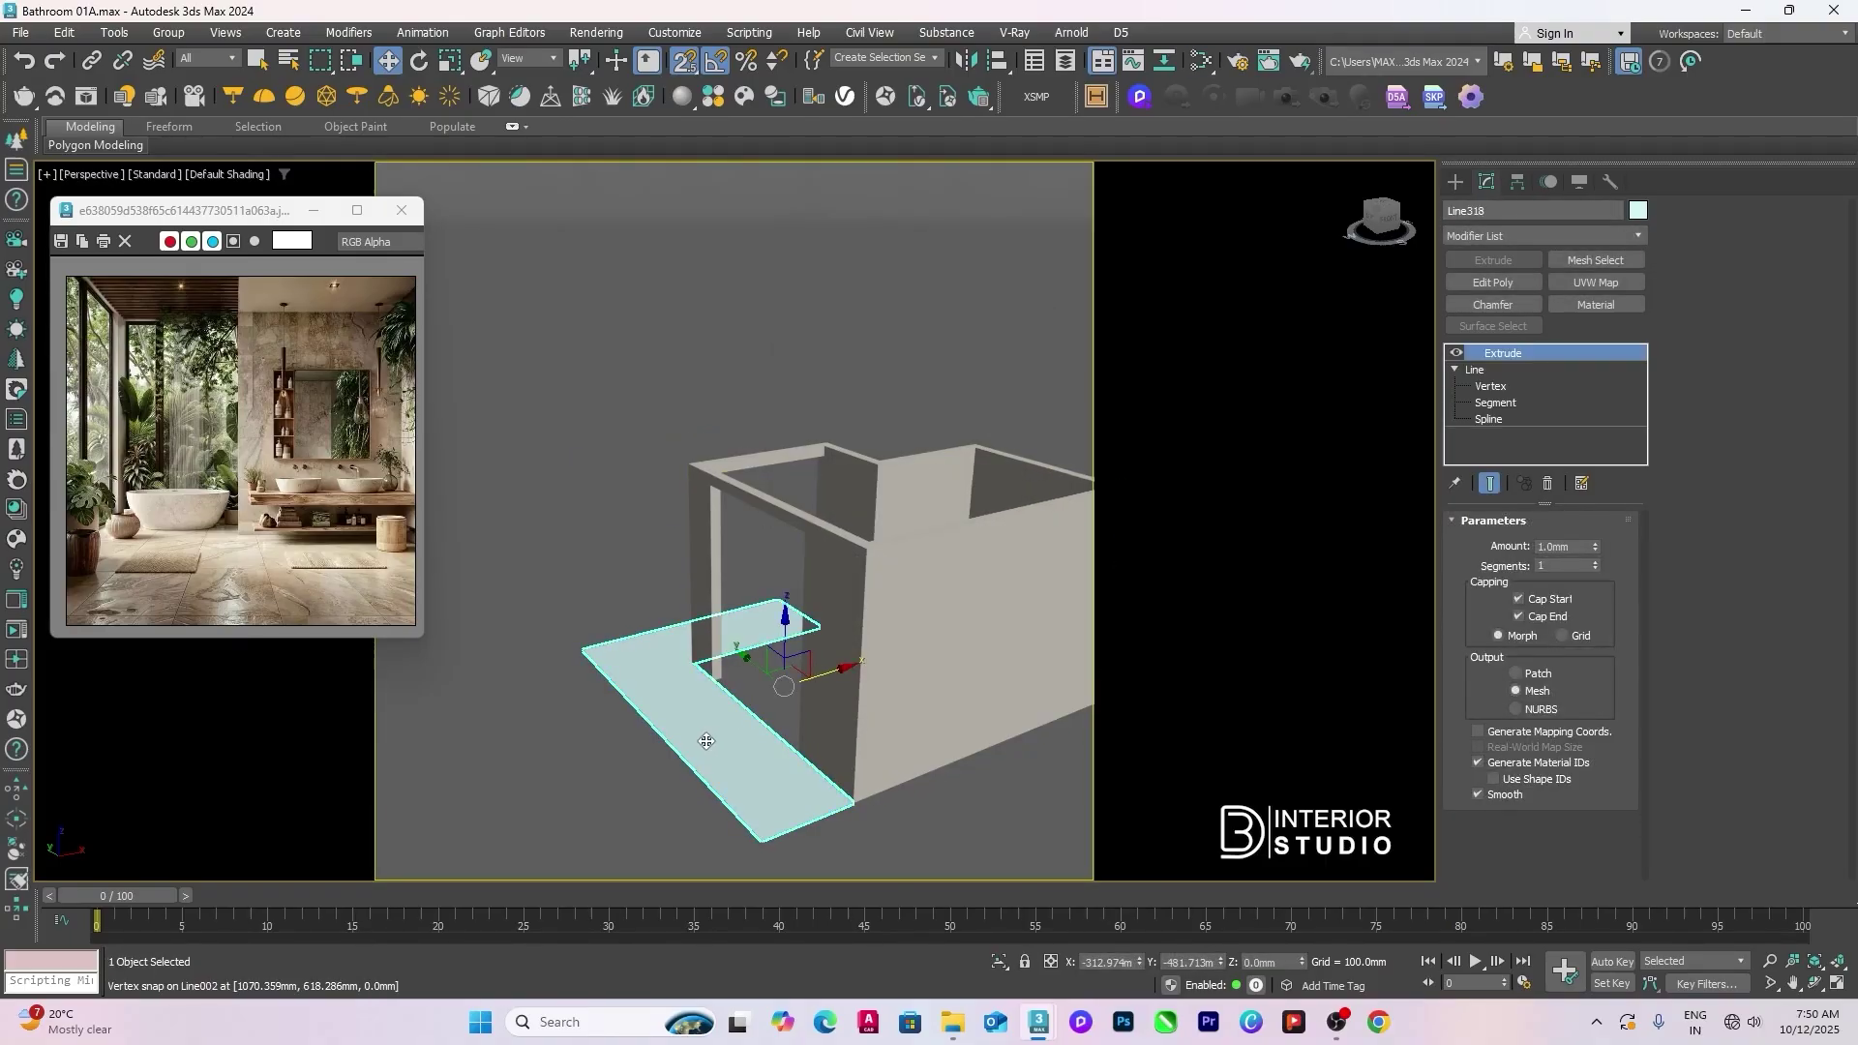
pyautogui.press('m')
pyautogui.moveTo(753, 714); pyautogui.dragTo(793, 475, button='middle')
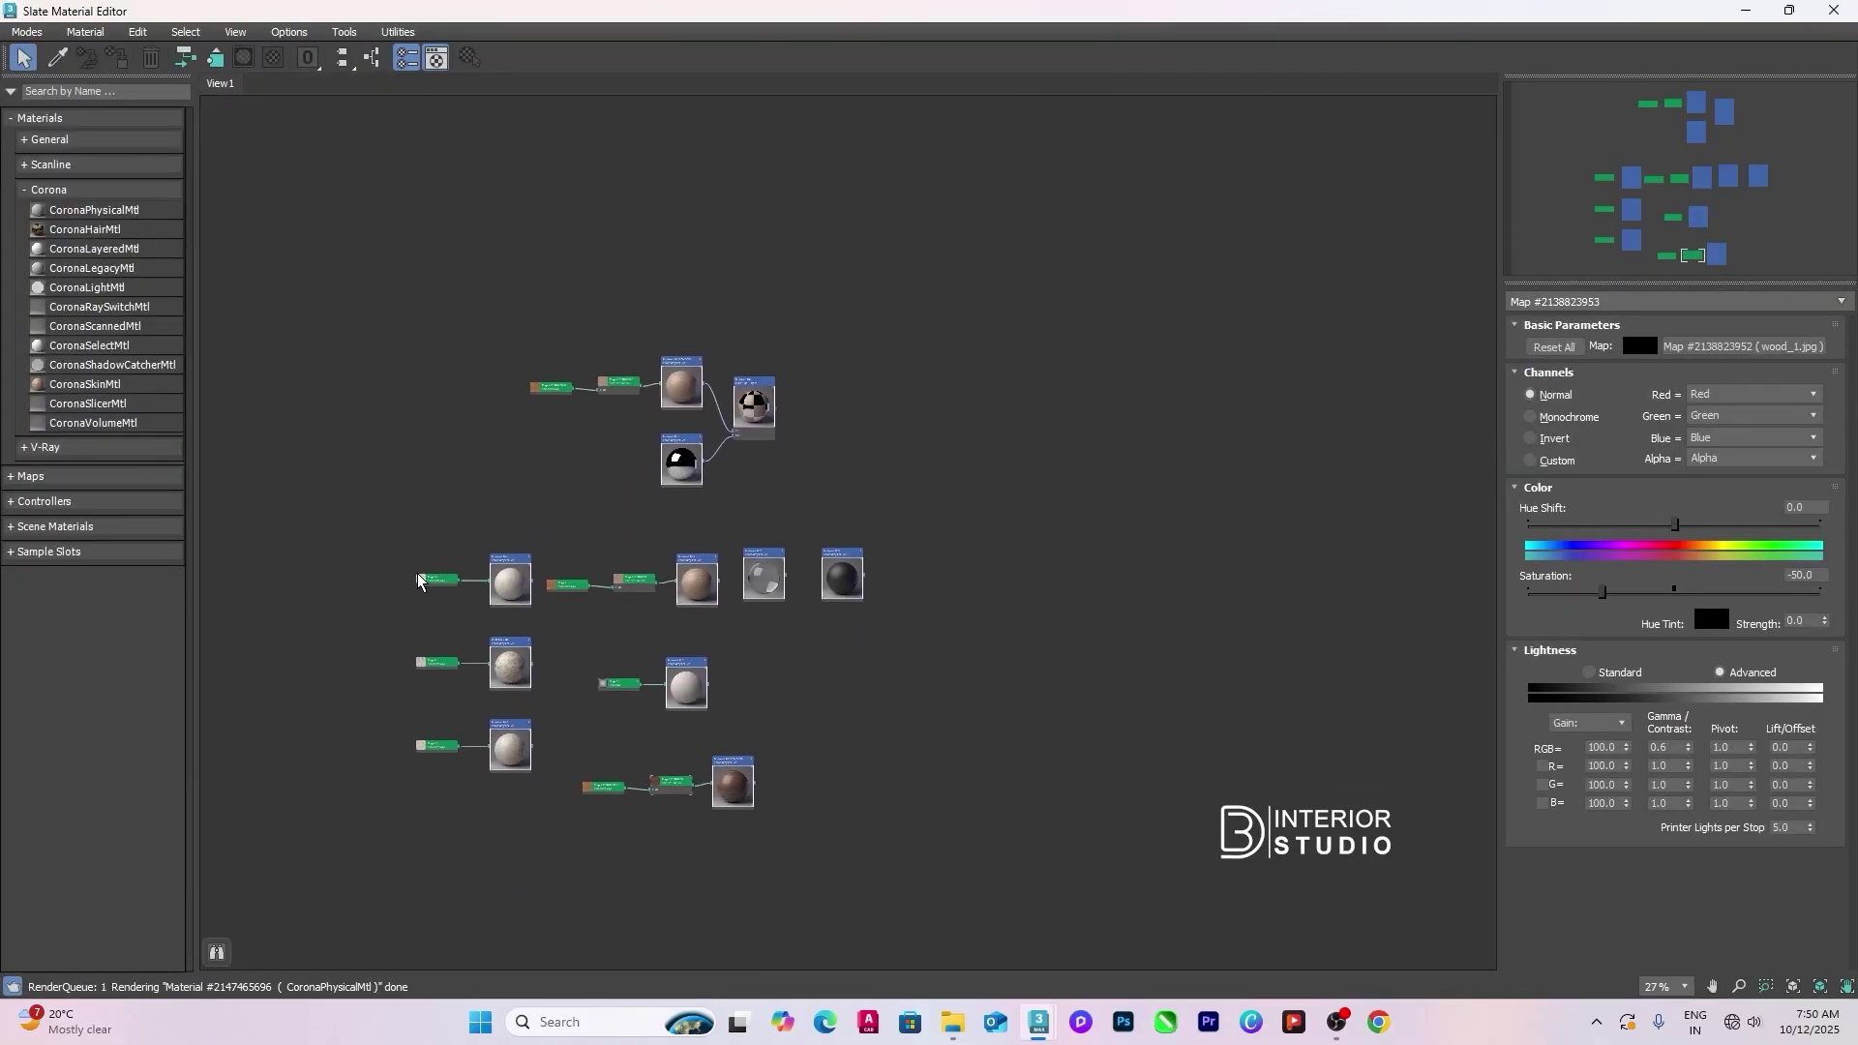
pyautogui.moveTo(340, 546); pyautogui.dragTo(860, 685)
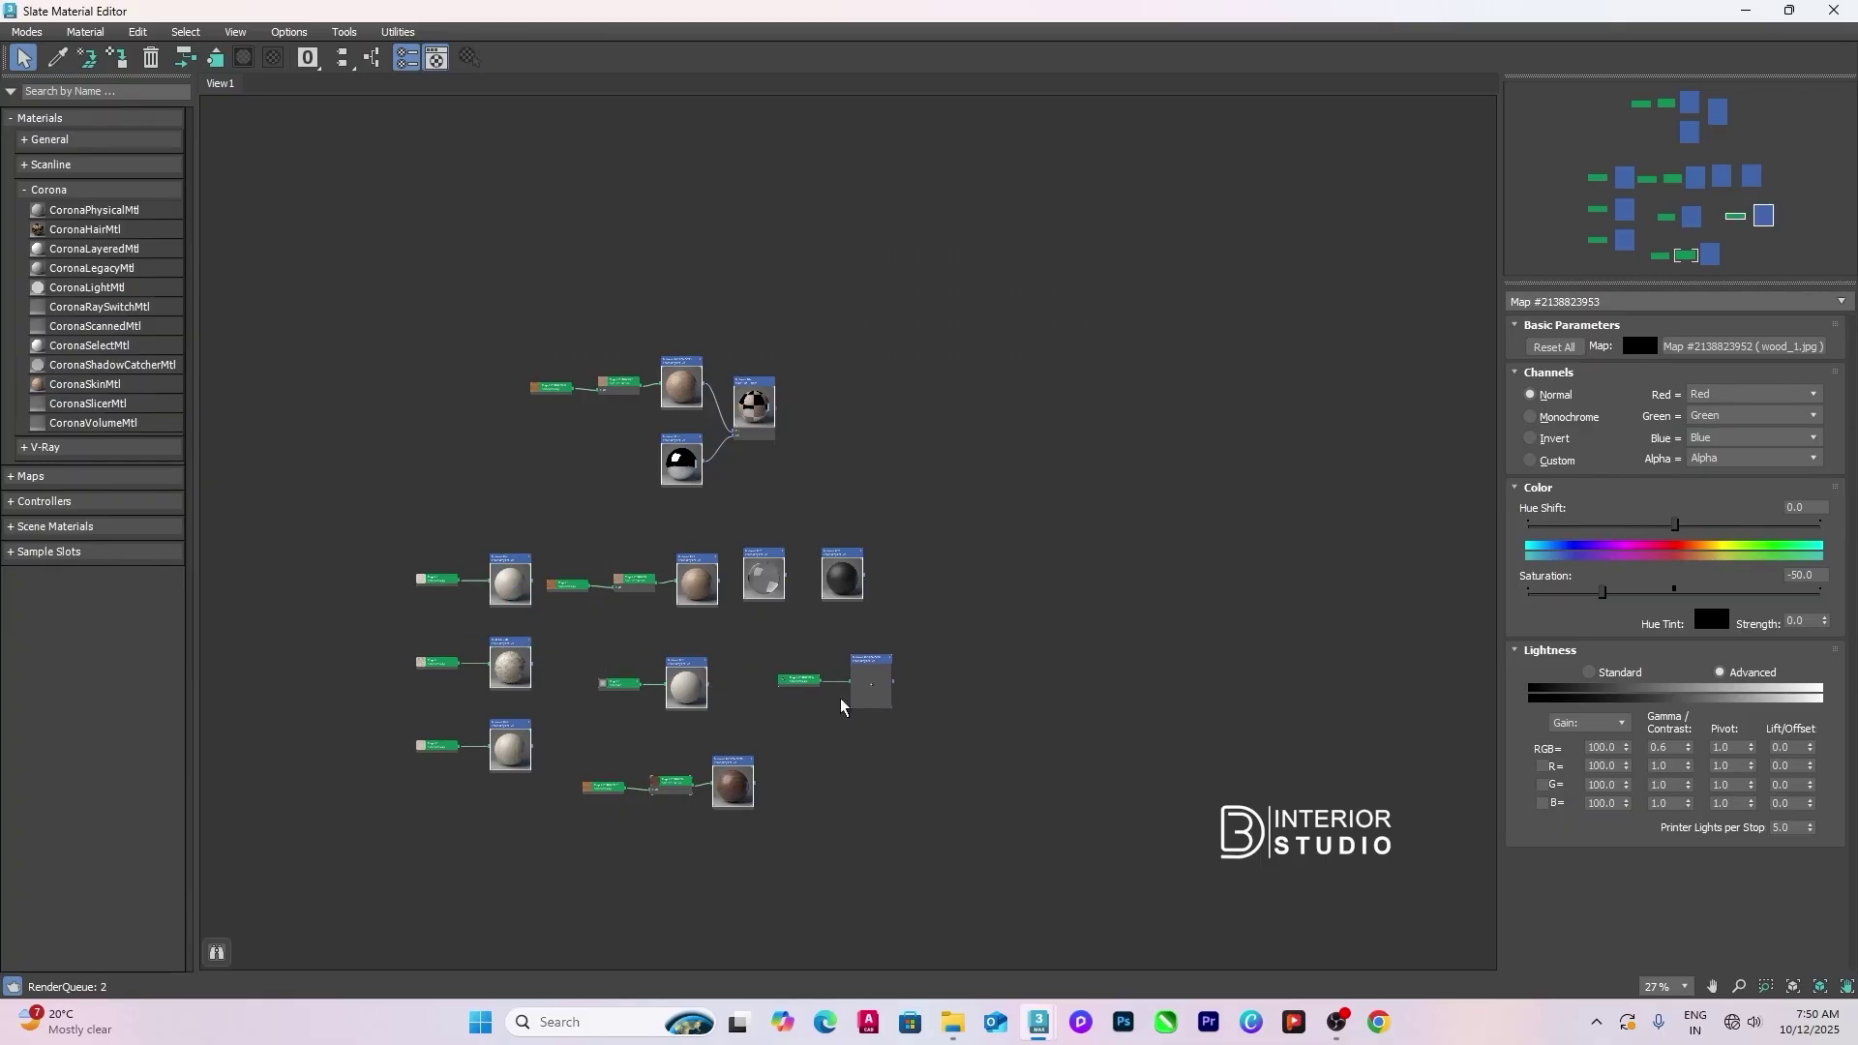
pyautogui.scroll(5, 786, 677)
pyautogui.doubleClick(782, 671)
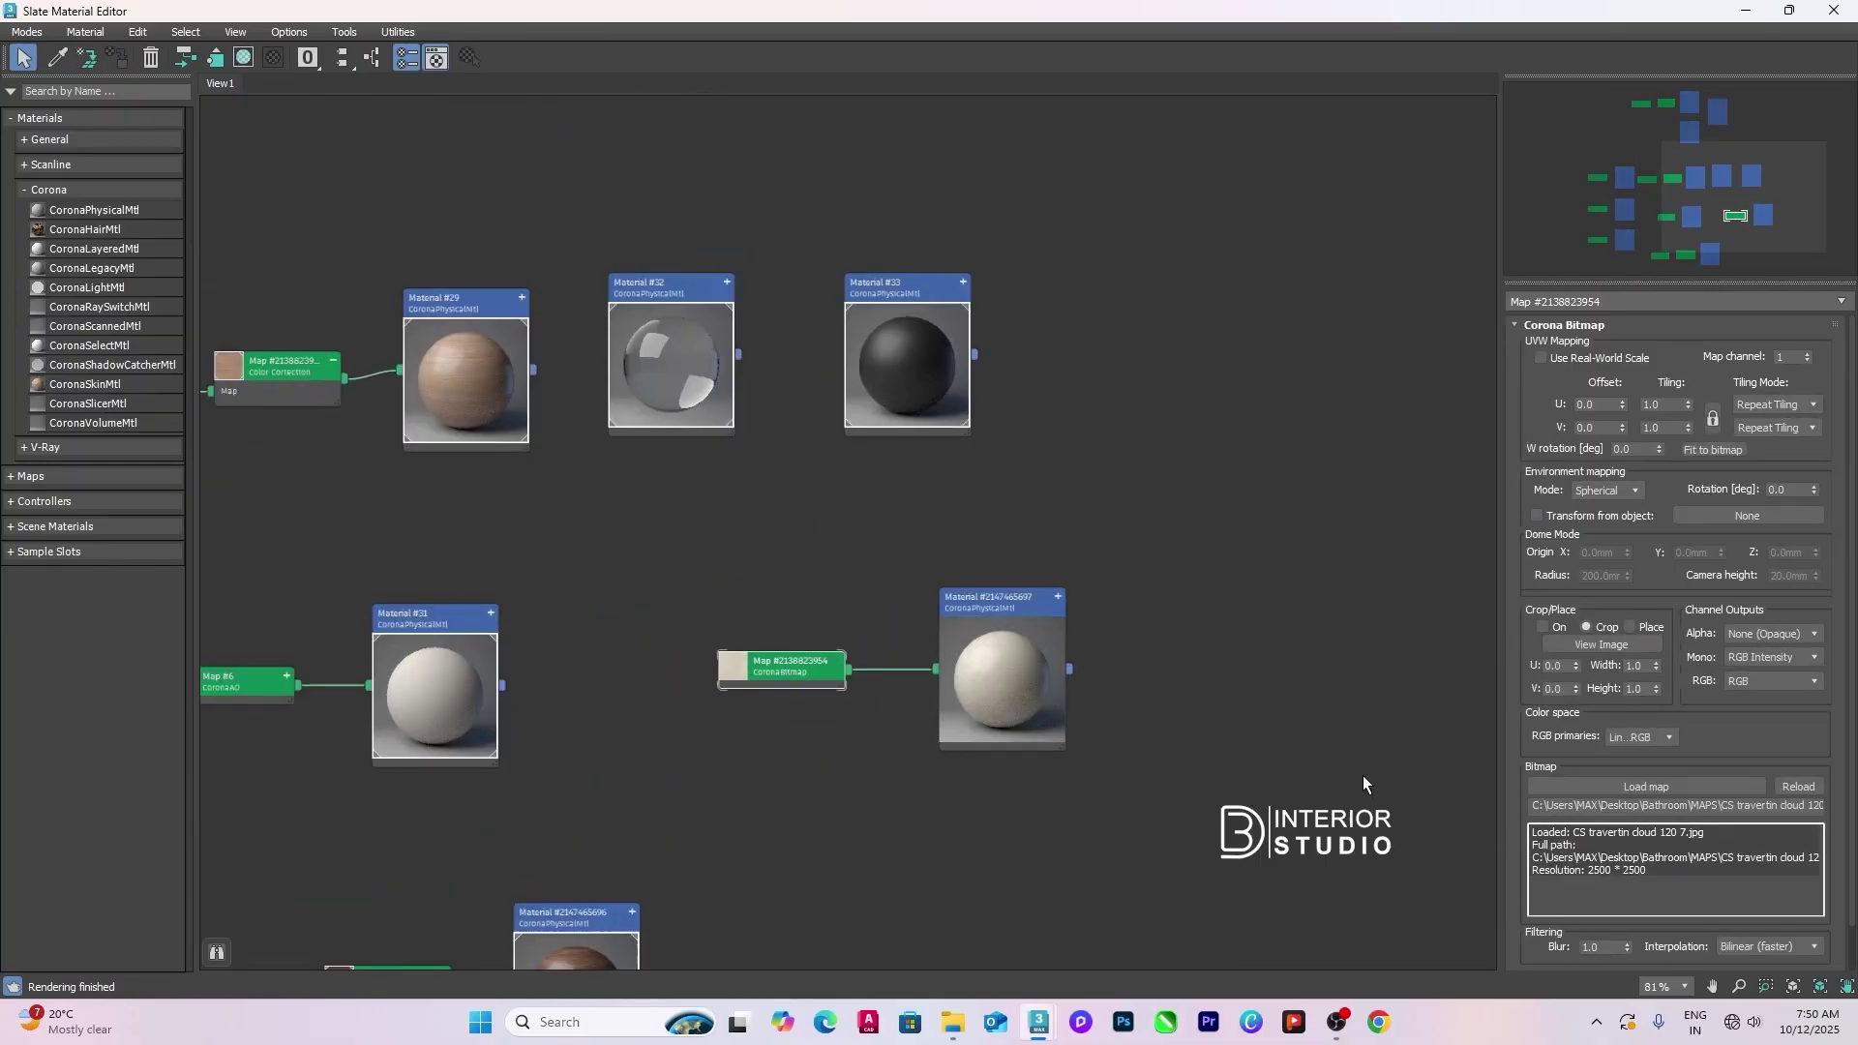
pyautogui.click(1646, 787)
pyautogui.doubleClick(176, 179)
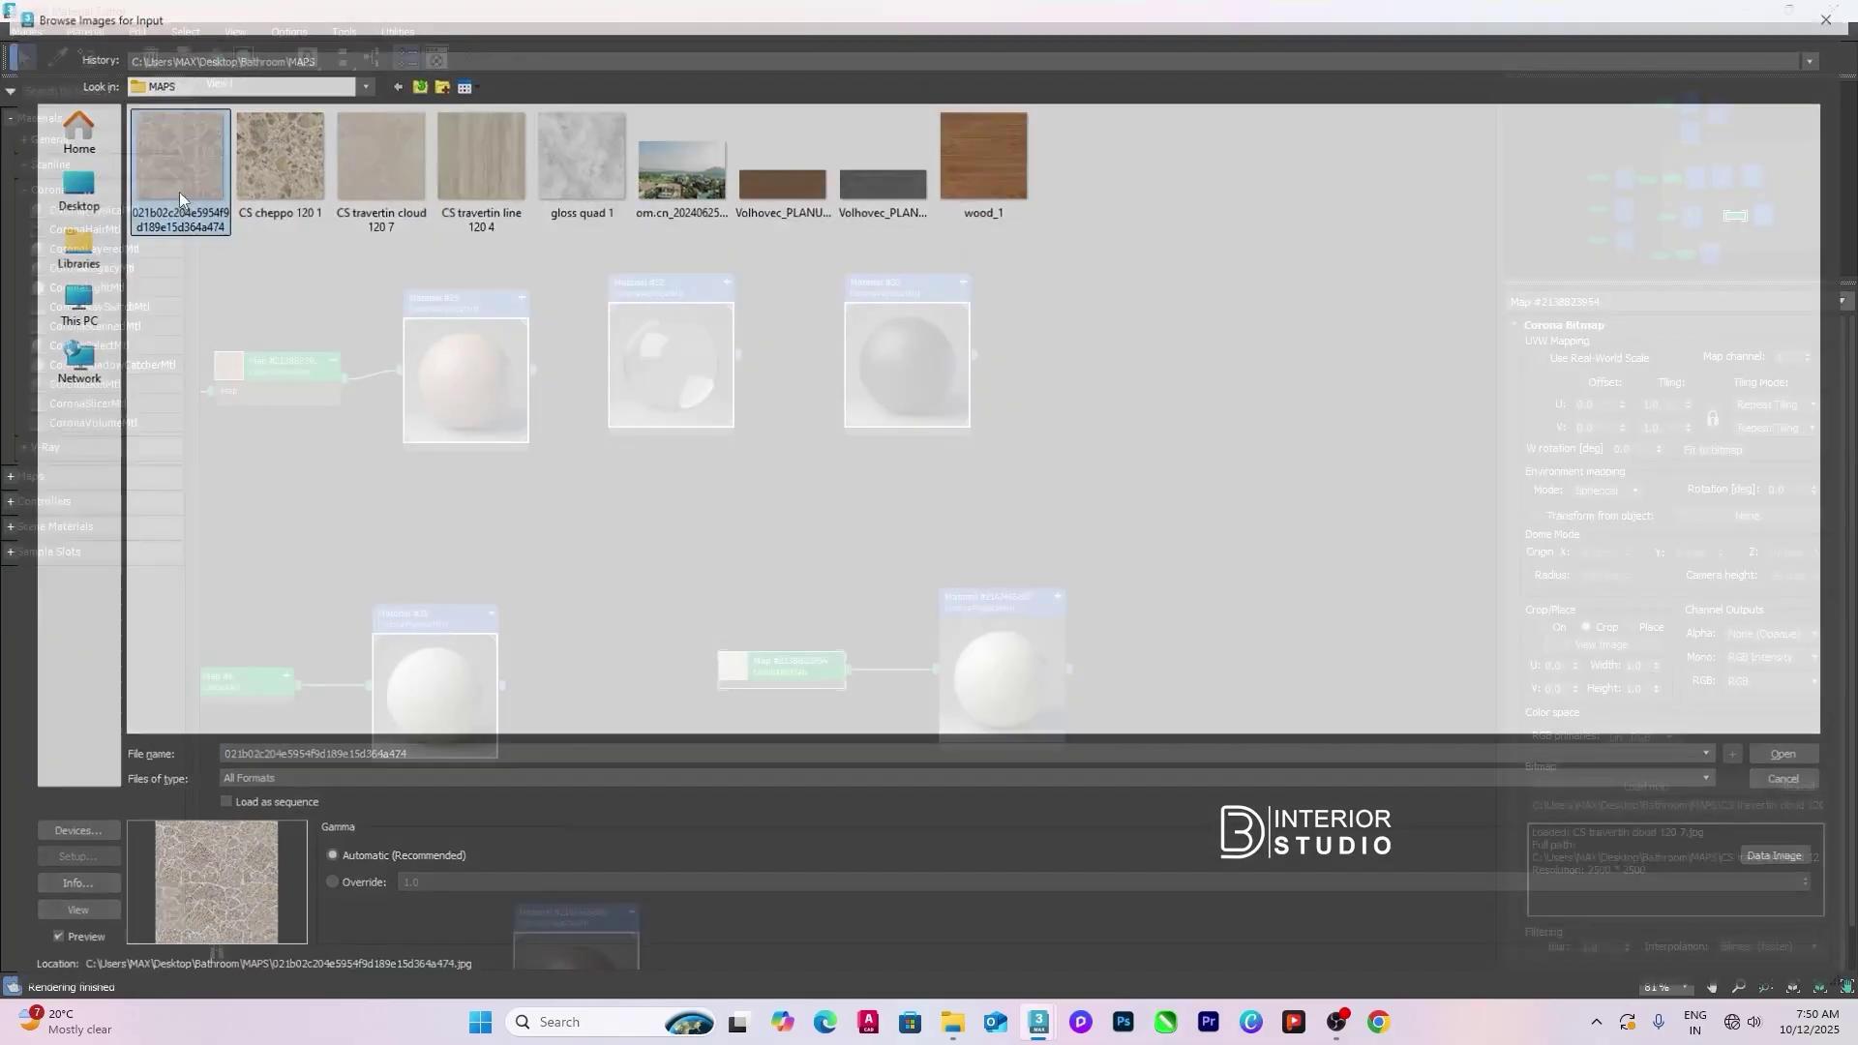
# Step: Assign the copied stone material to the L-shaped ground strip and close the material editor
pyautogui.doubleClick(1019, 664)
pyautogui.doubleClick(1035, 11)
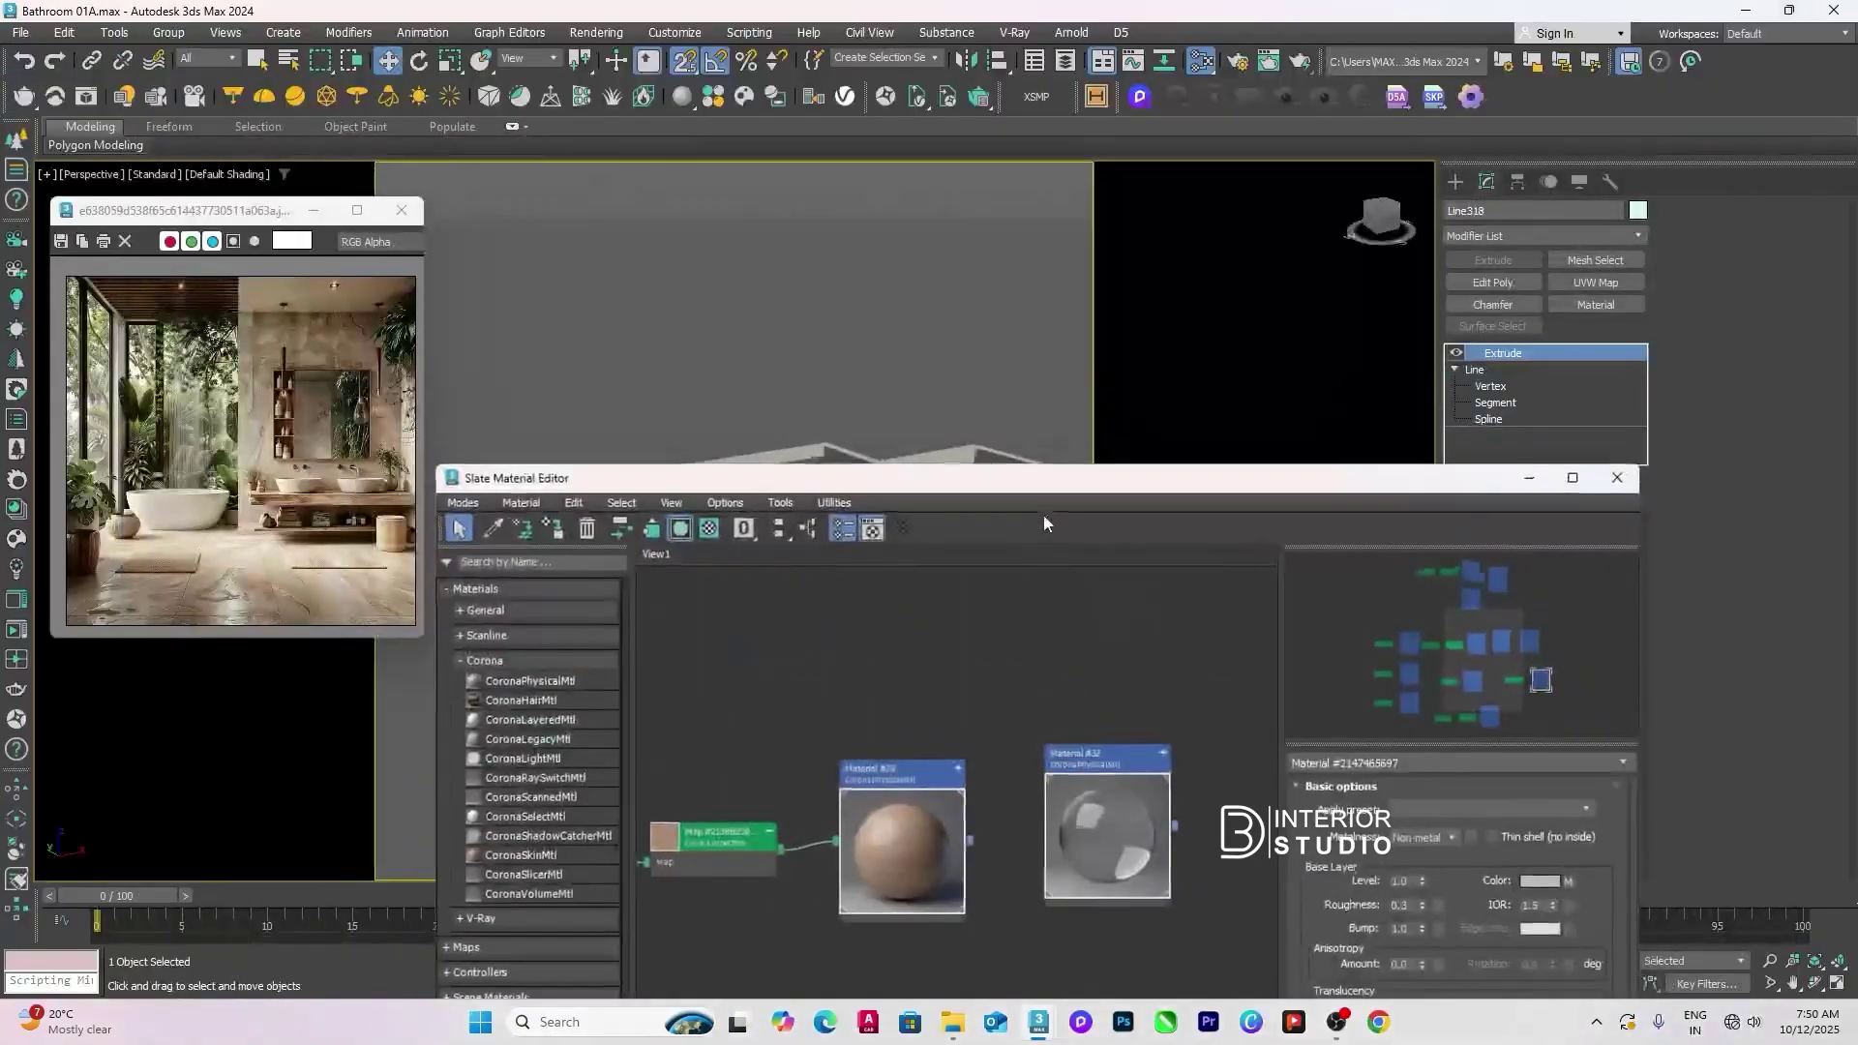
pyautogui.moveTo(961, 477); pyautogui.dragTo(1203, 189)
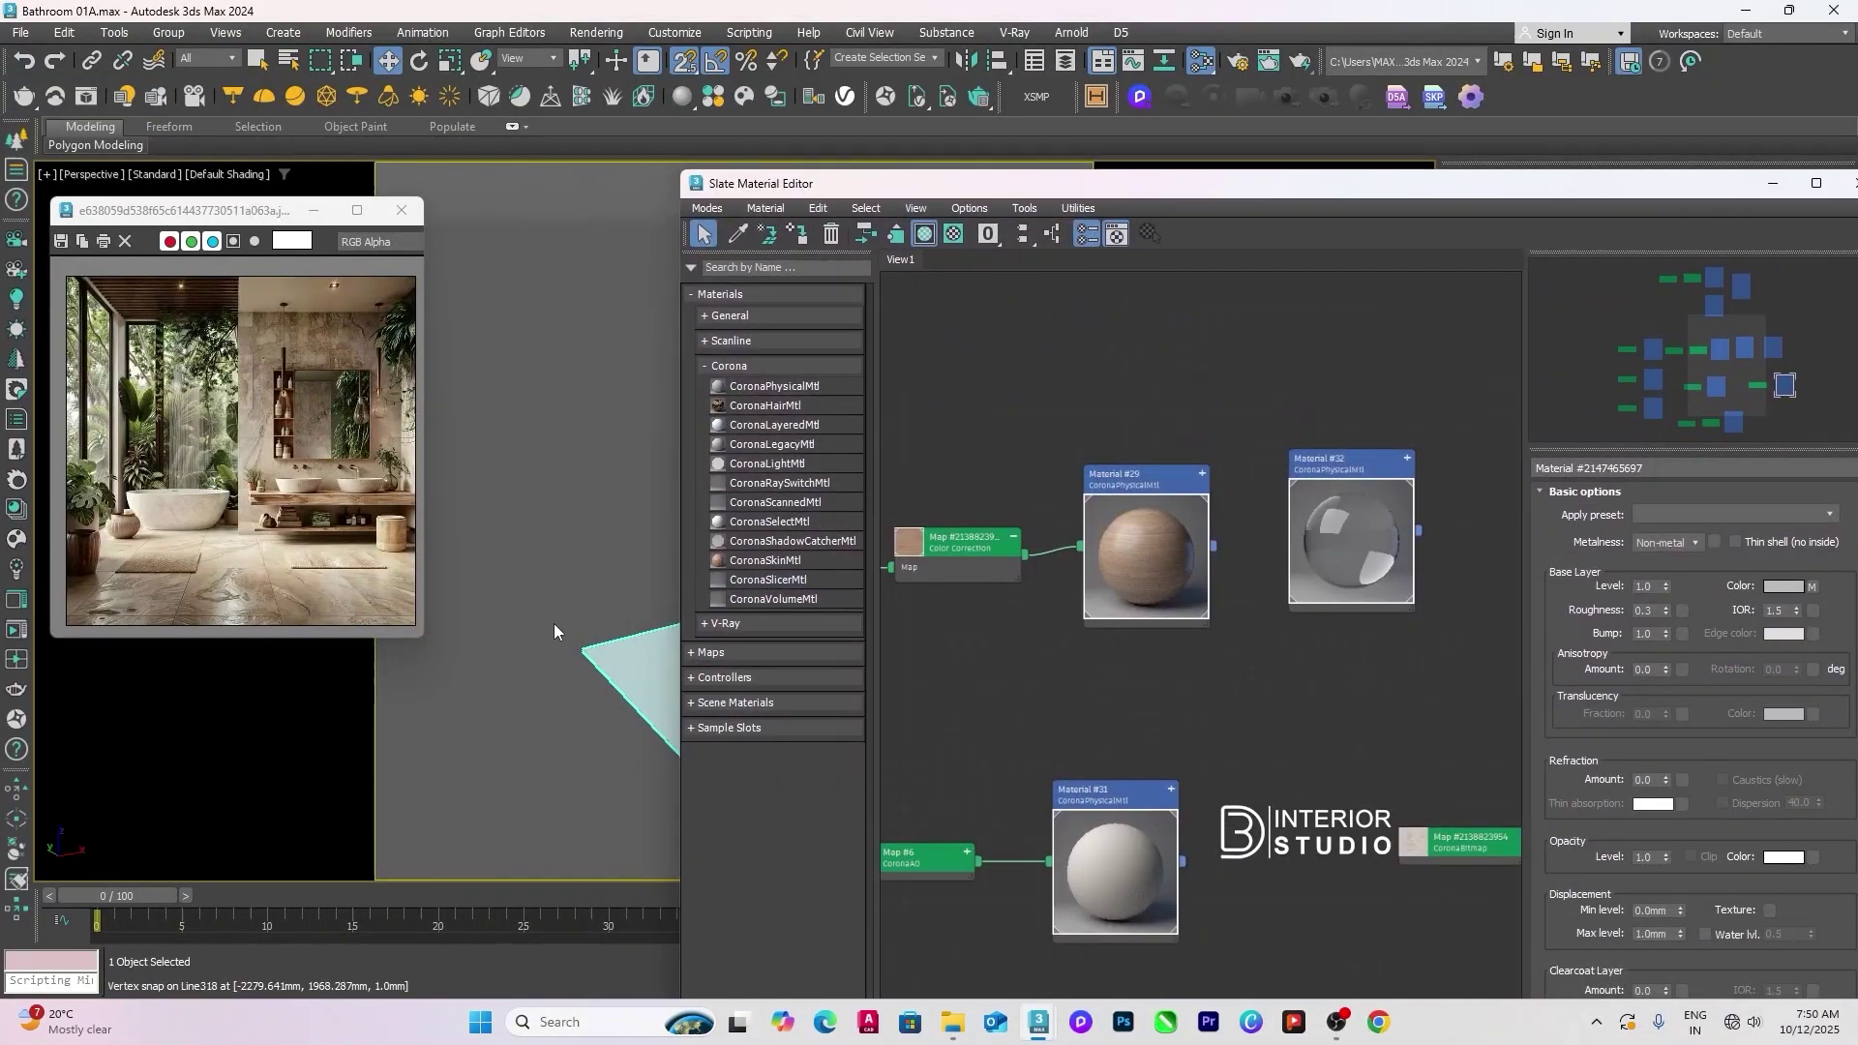
pyautogui.moveTo(1422, 727); pyautogui.dragTo(1069, 647, button='middle')
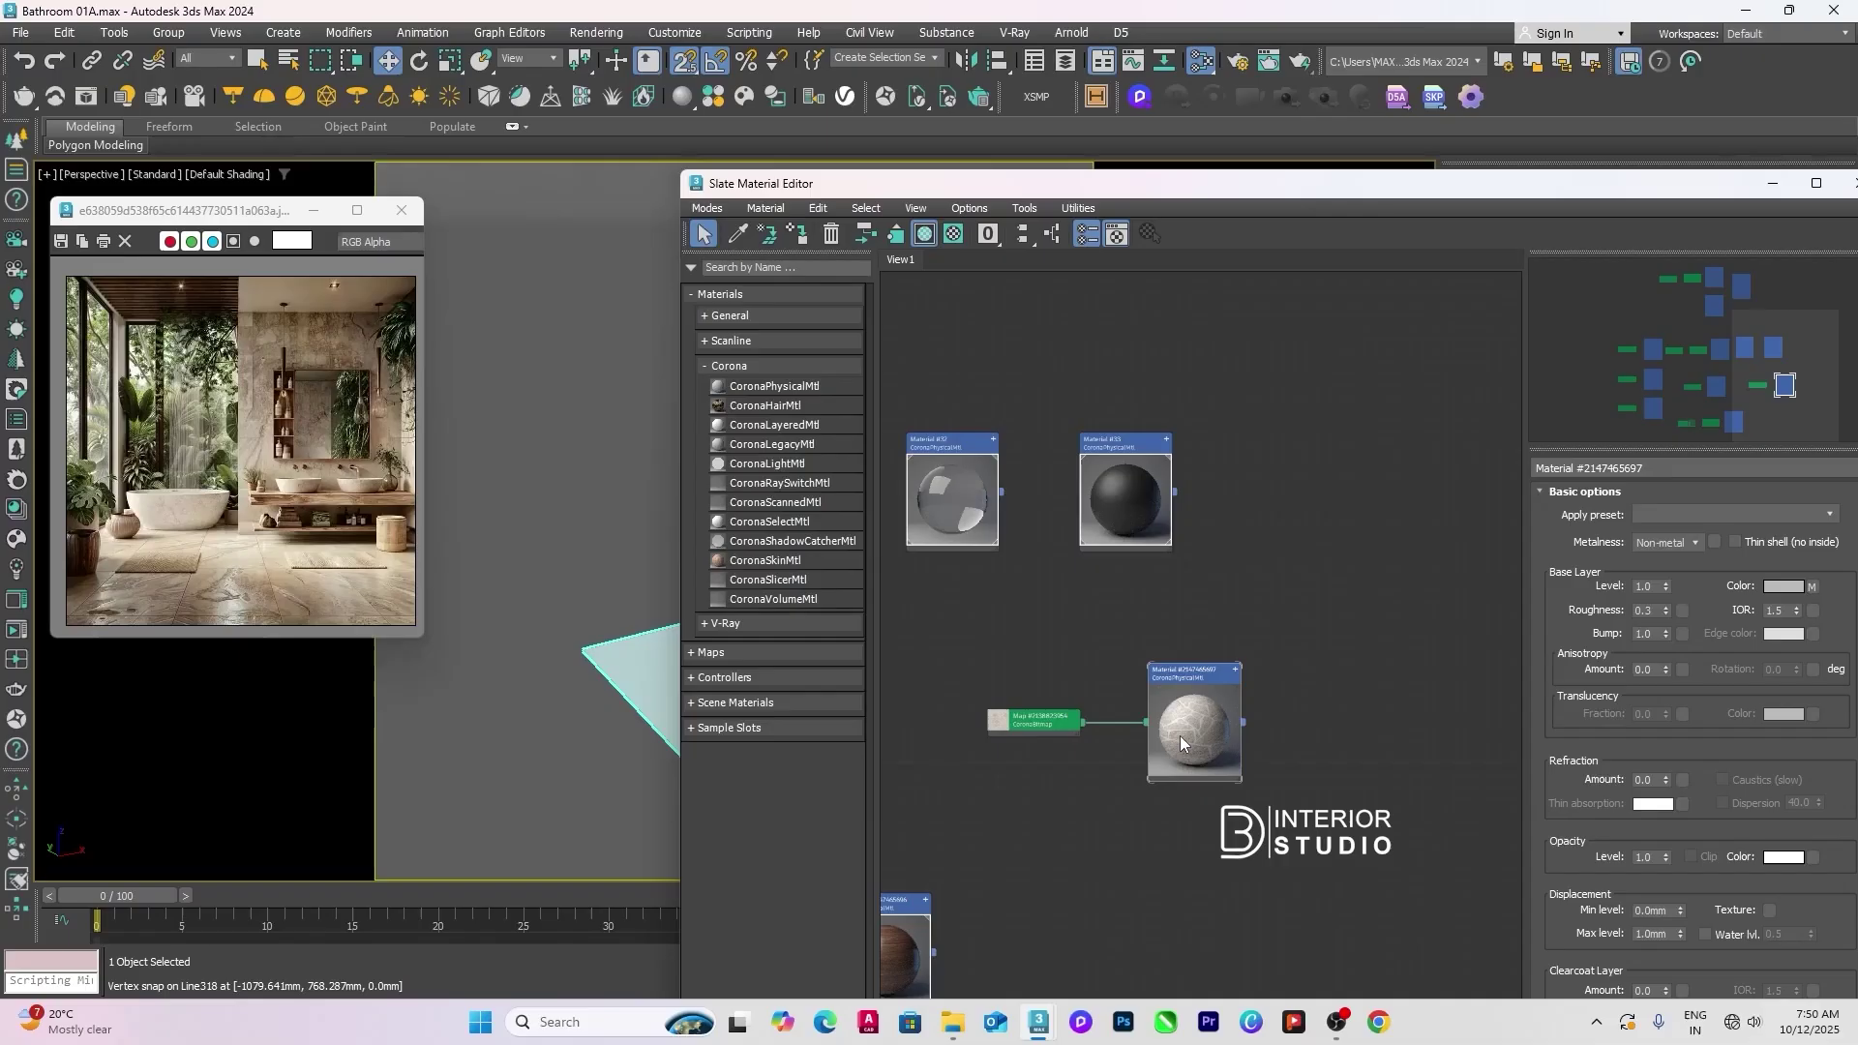
pyautogui.press('a')
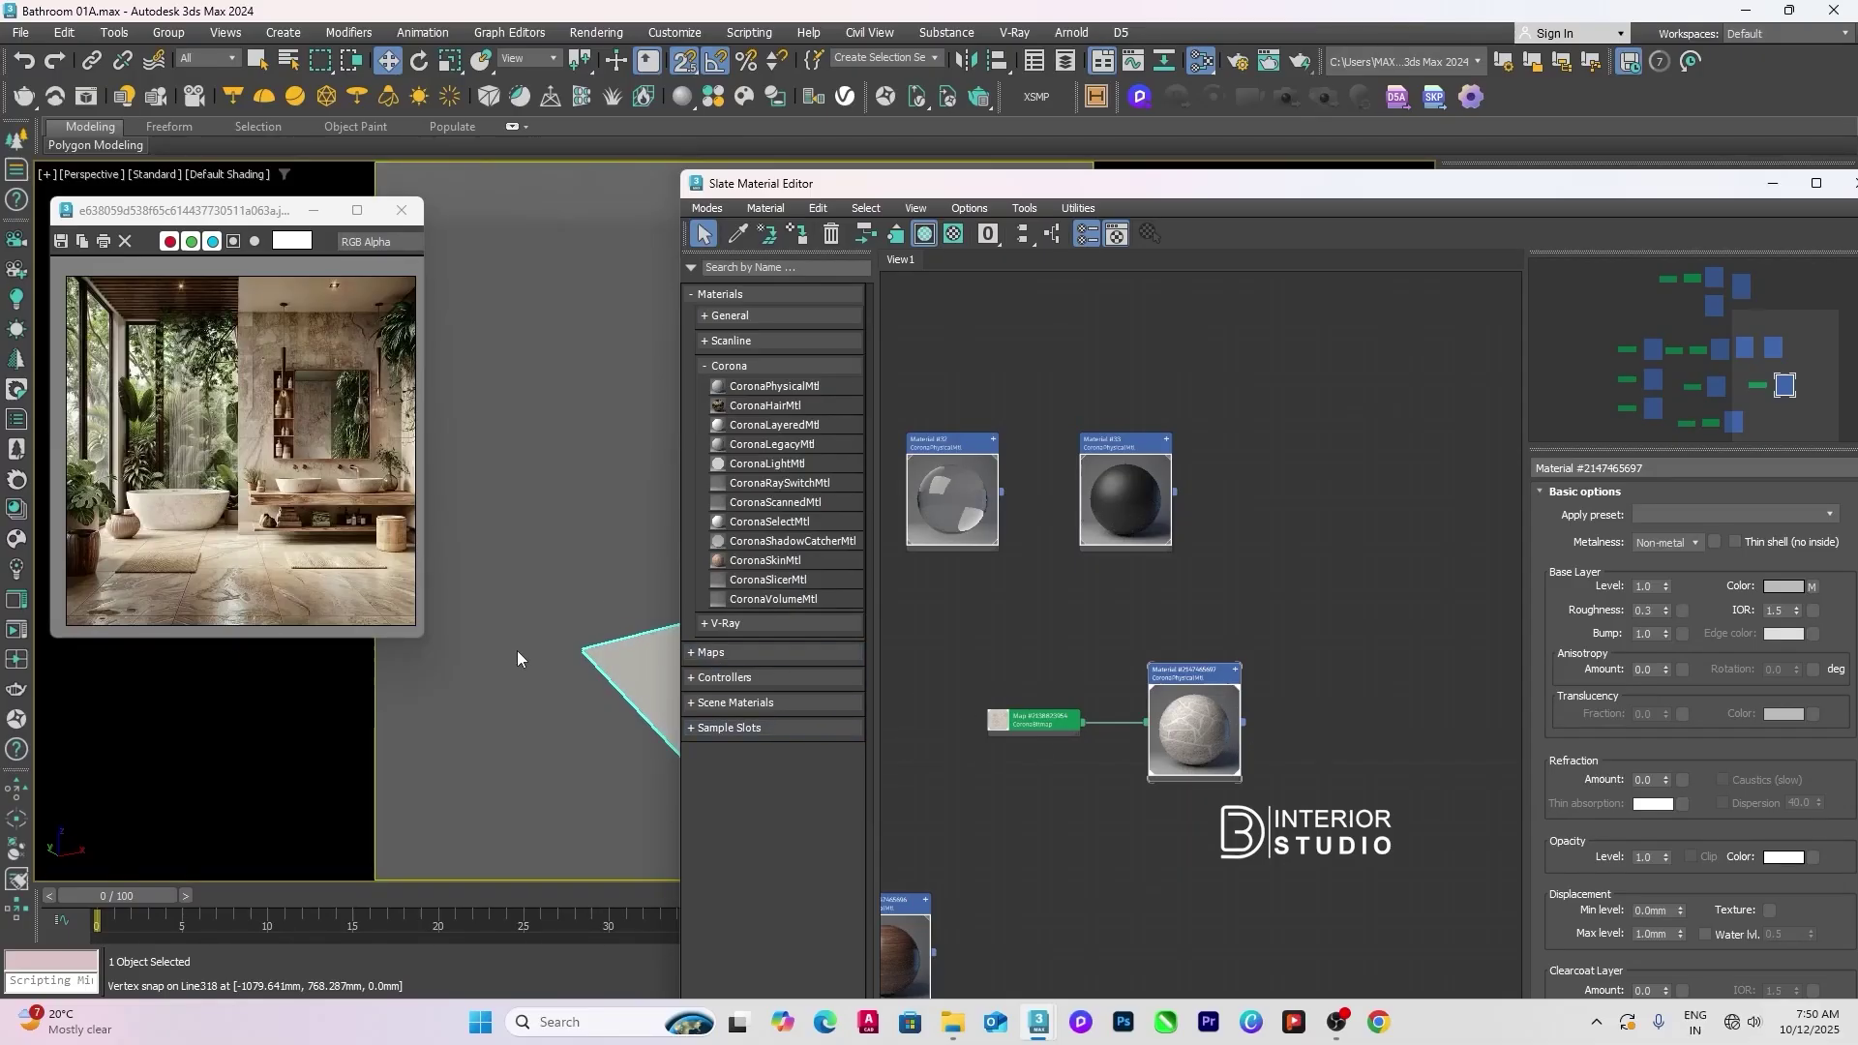
pyautogui.moveTo(1711, 192); pyautogui.dragTo(1522, 194)
pyautogui.click(1672, 188)
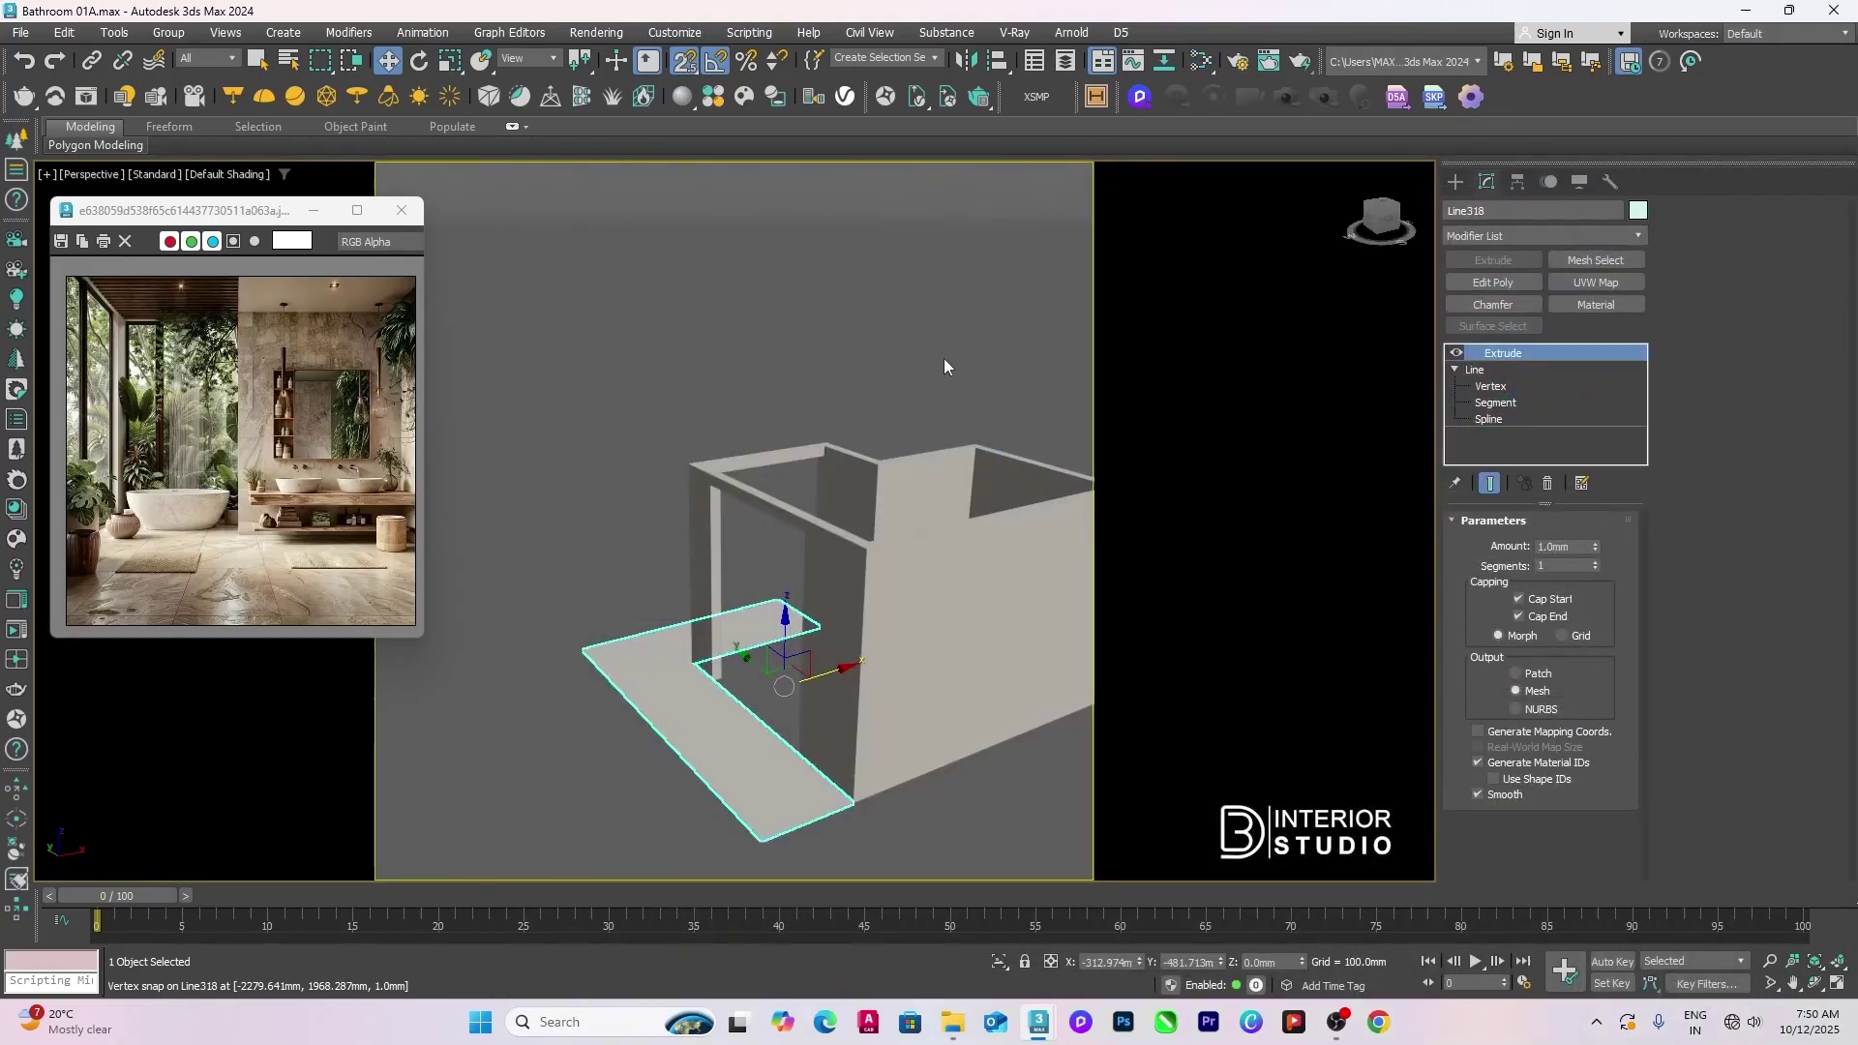
pyautogui.click(944, 360)
# Step: Add a UVW Map to the ground strip with Box mapping, 1200 mm length and 1200 mm width
pyautogui.click(743, 722)
pyautogui.click(1596, 283)
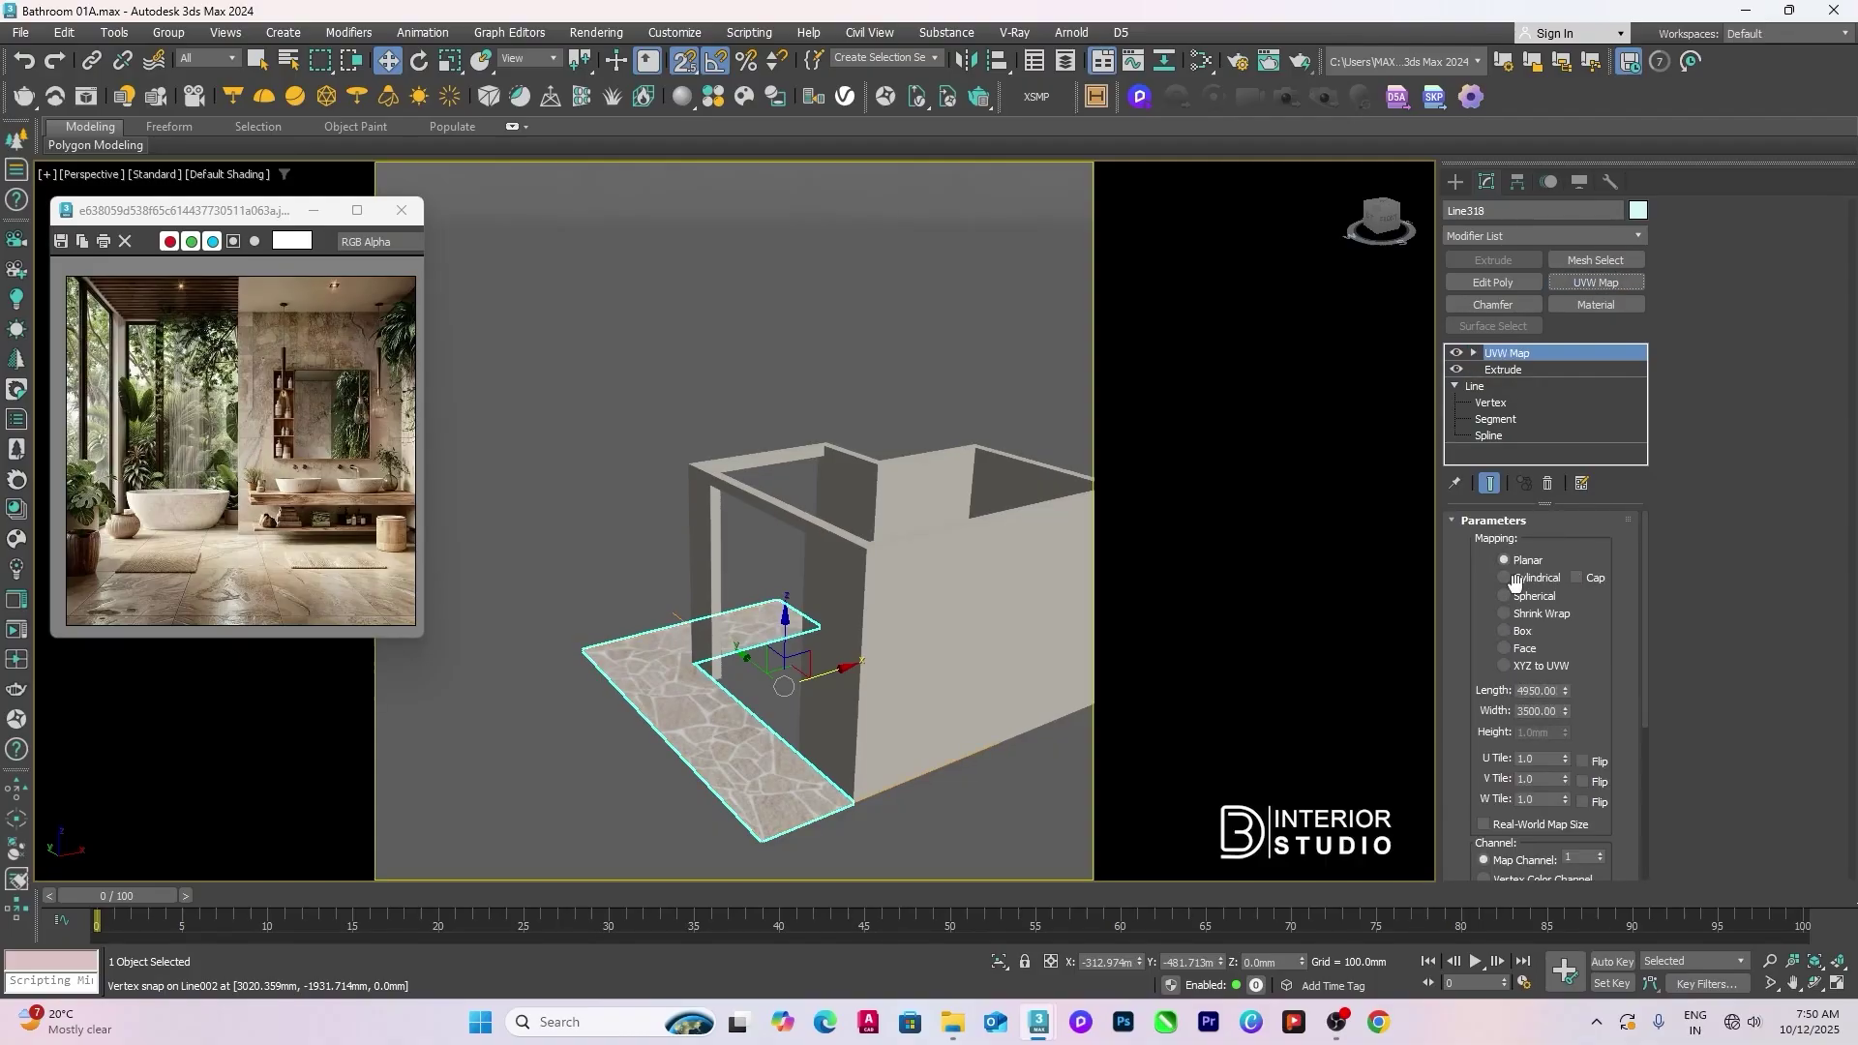
pyautogui.click(1523, 631)
pyautogui.doubleClick(1546, 693)
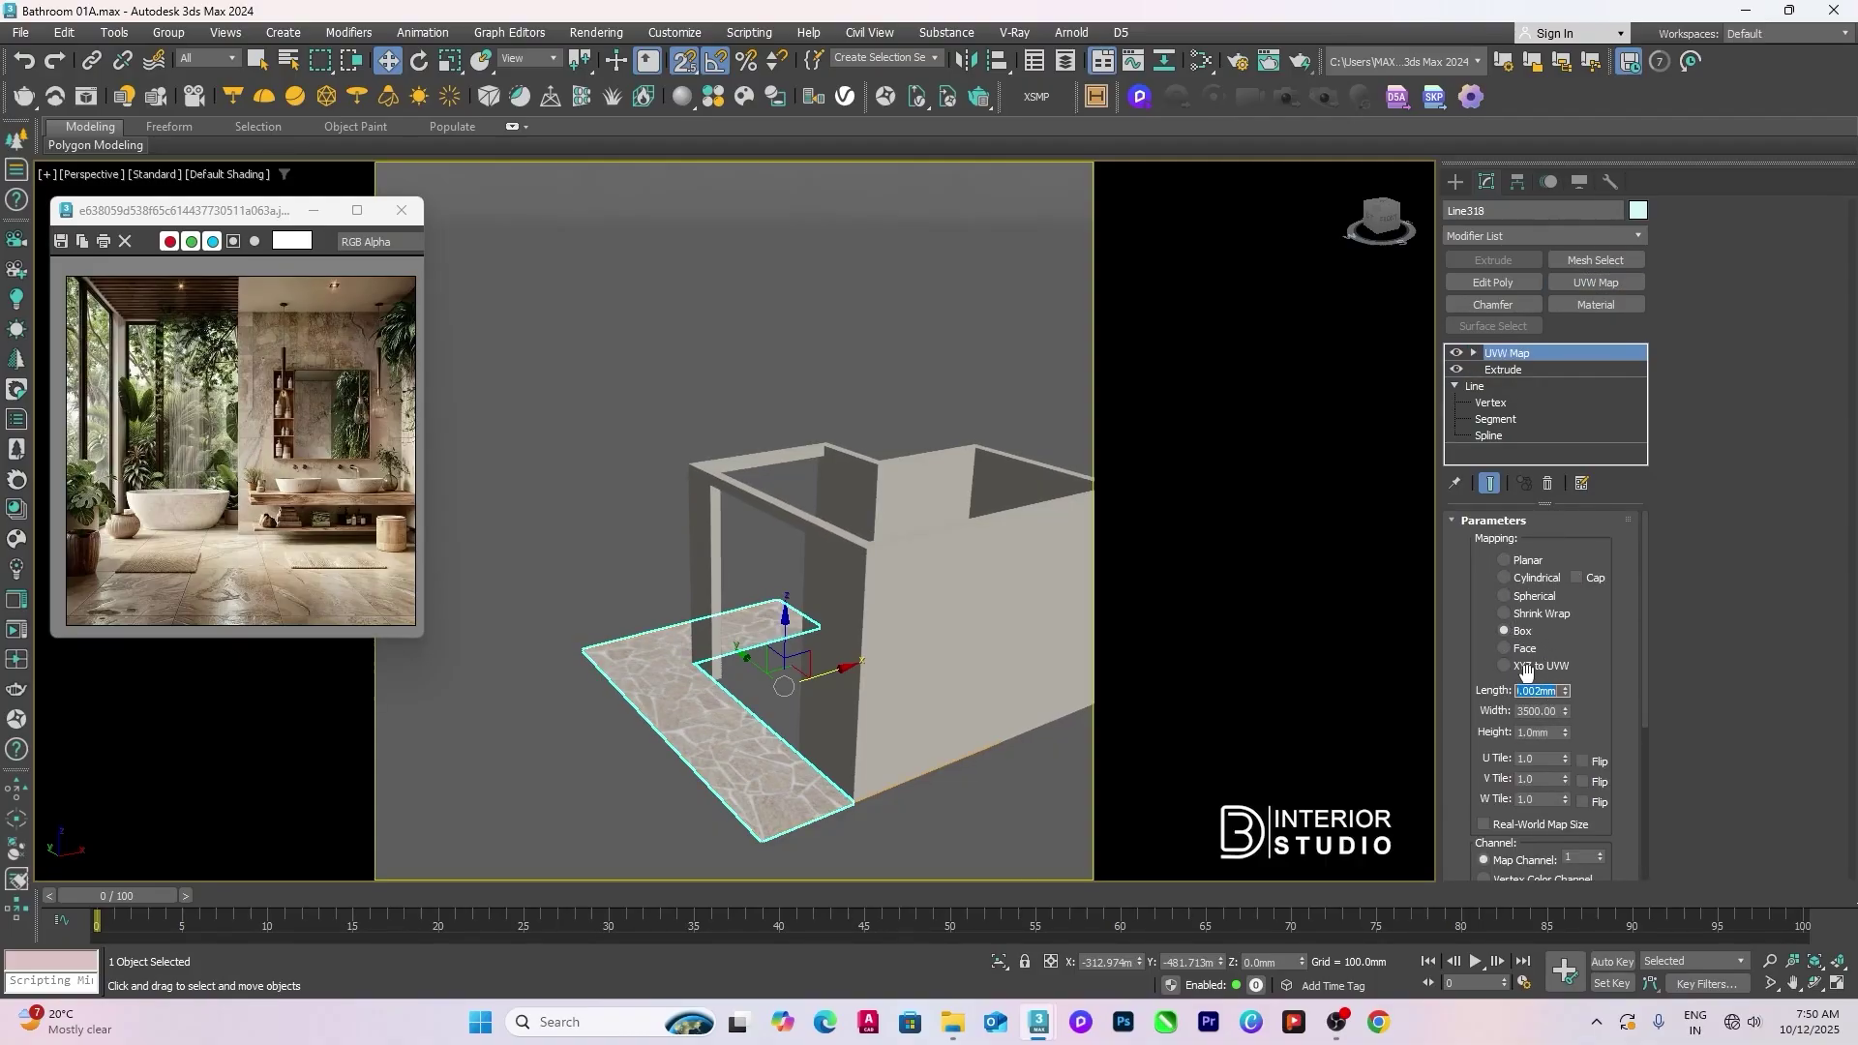
pyautogui.write('1200')
pyautogui.press('Tab')
pyautogui.write('1200')
pyautogui.press('Tab')
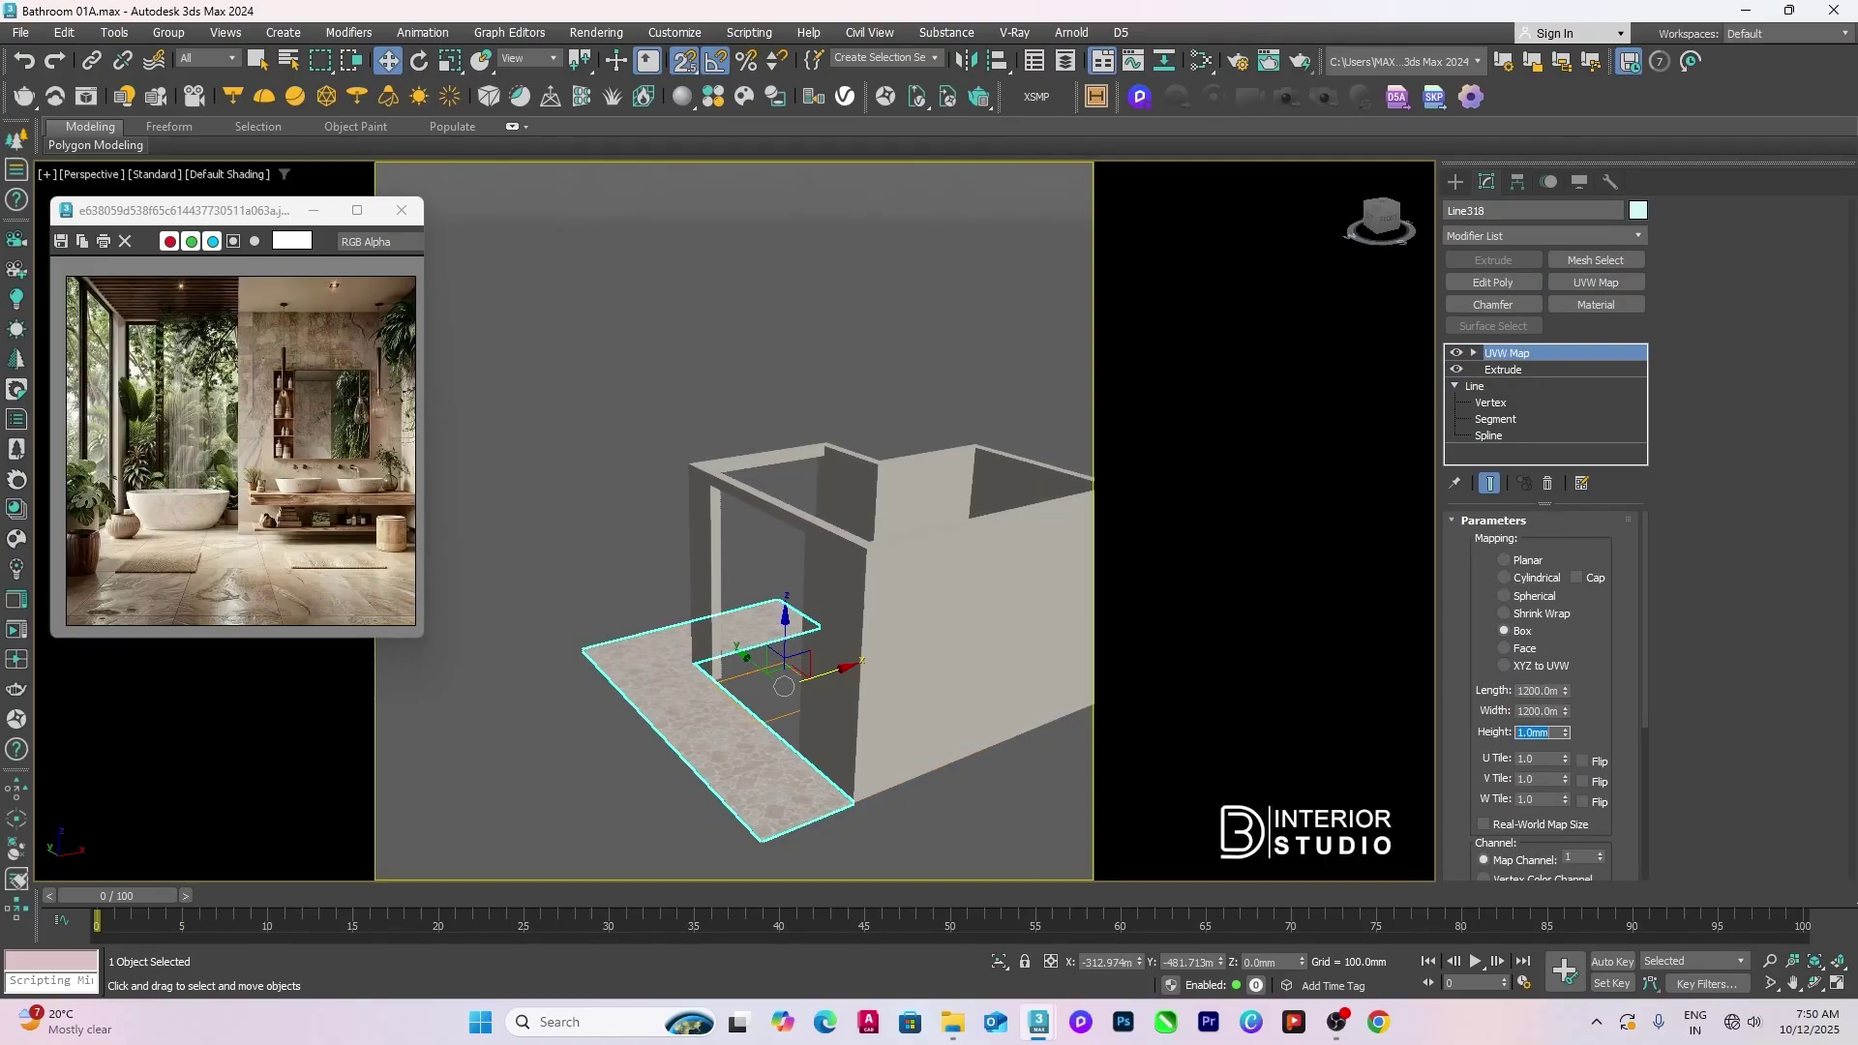
pyautogui.click(625, 531)
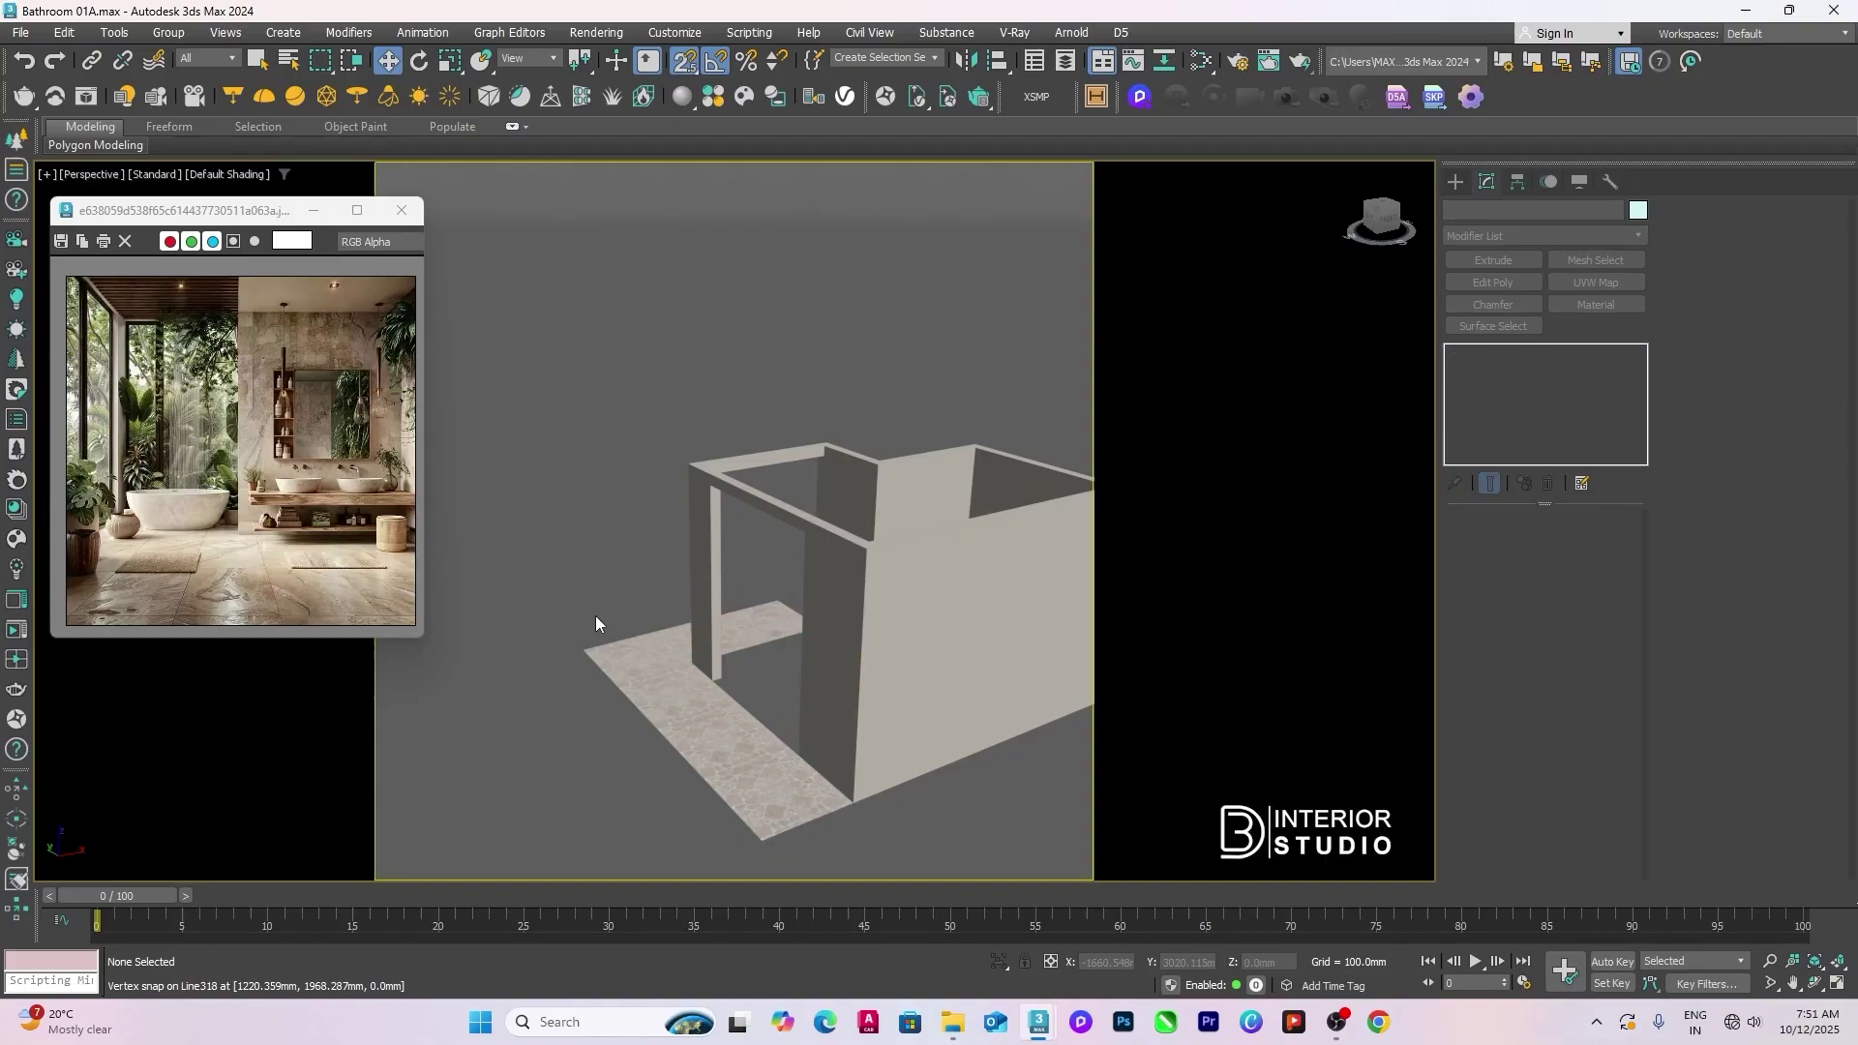
# Step: Turn off snapping, return to the Corona camera view and unhide all objects
pyautogui.scroll(5, 687, 734)
pyautogui.keyDown('alt'); pyautogui.moveTo(687, 734); pyautogui.dragTo(903, 769, button='middle'); pyautogui.keyUp('alt')
pyautogui.press('s')
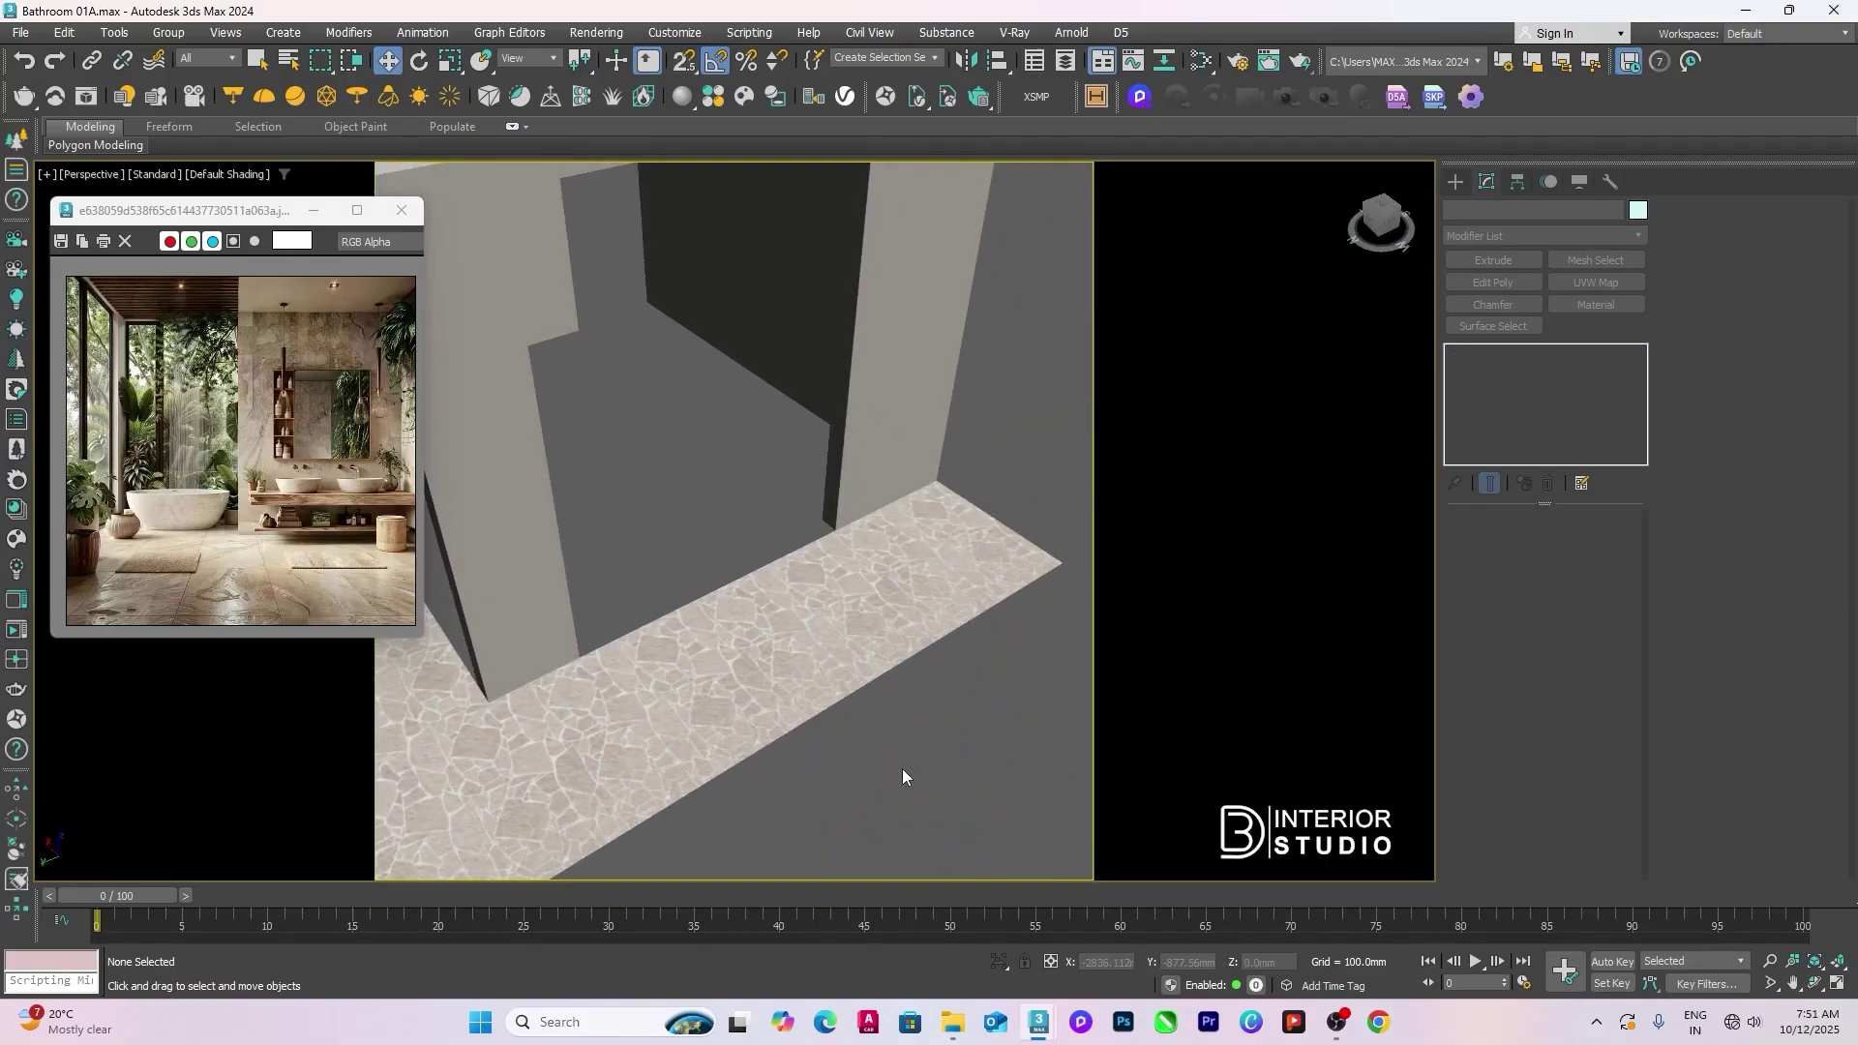
pyautogui.press('c')
pyautogui.rightClick(643, 610)
pyautogui.click(664, 508)
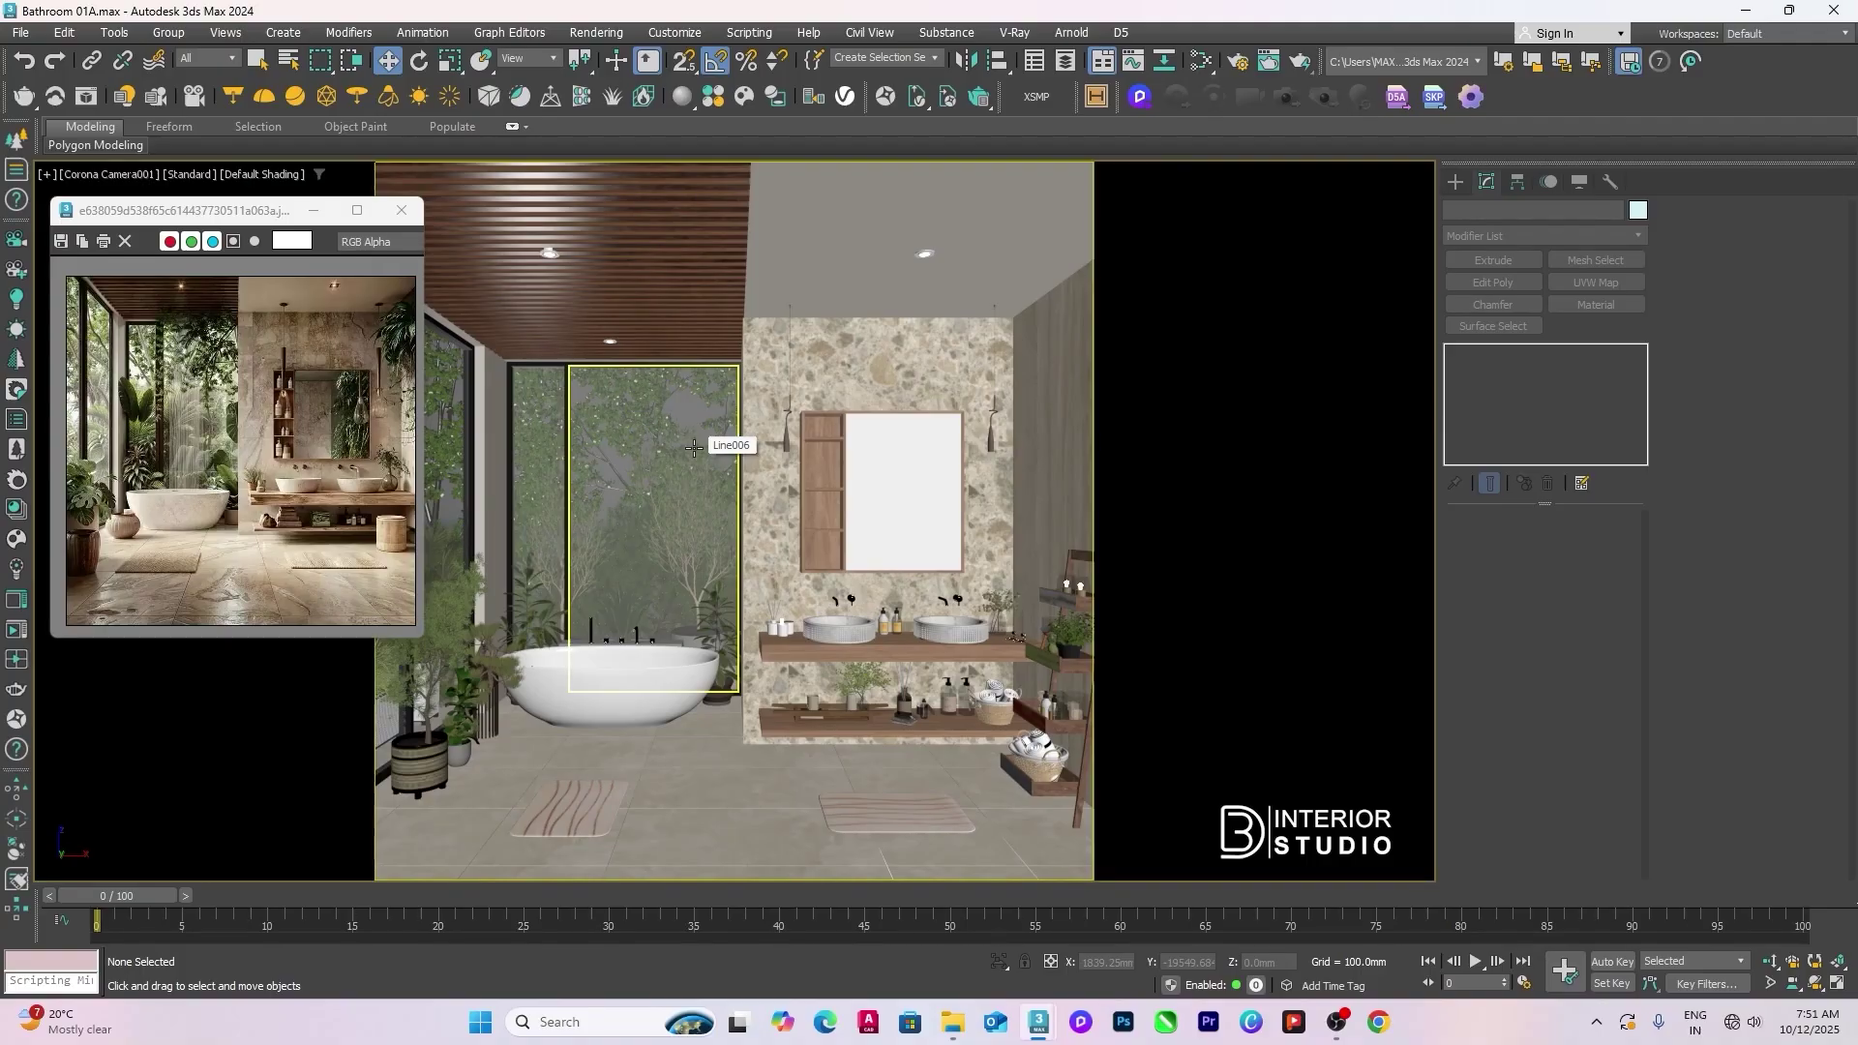
# Step: Switch to the Top view with the whole scene in sight and bring up the spline creation tools
pyautogui.press('t')
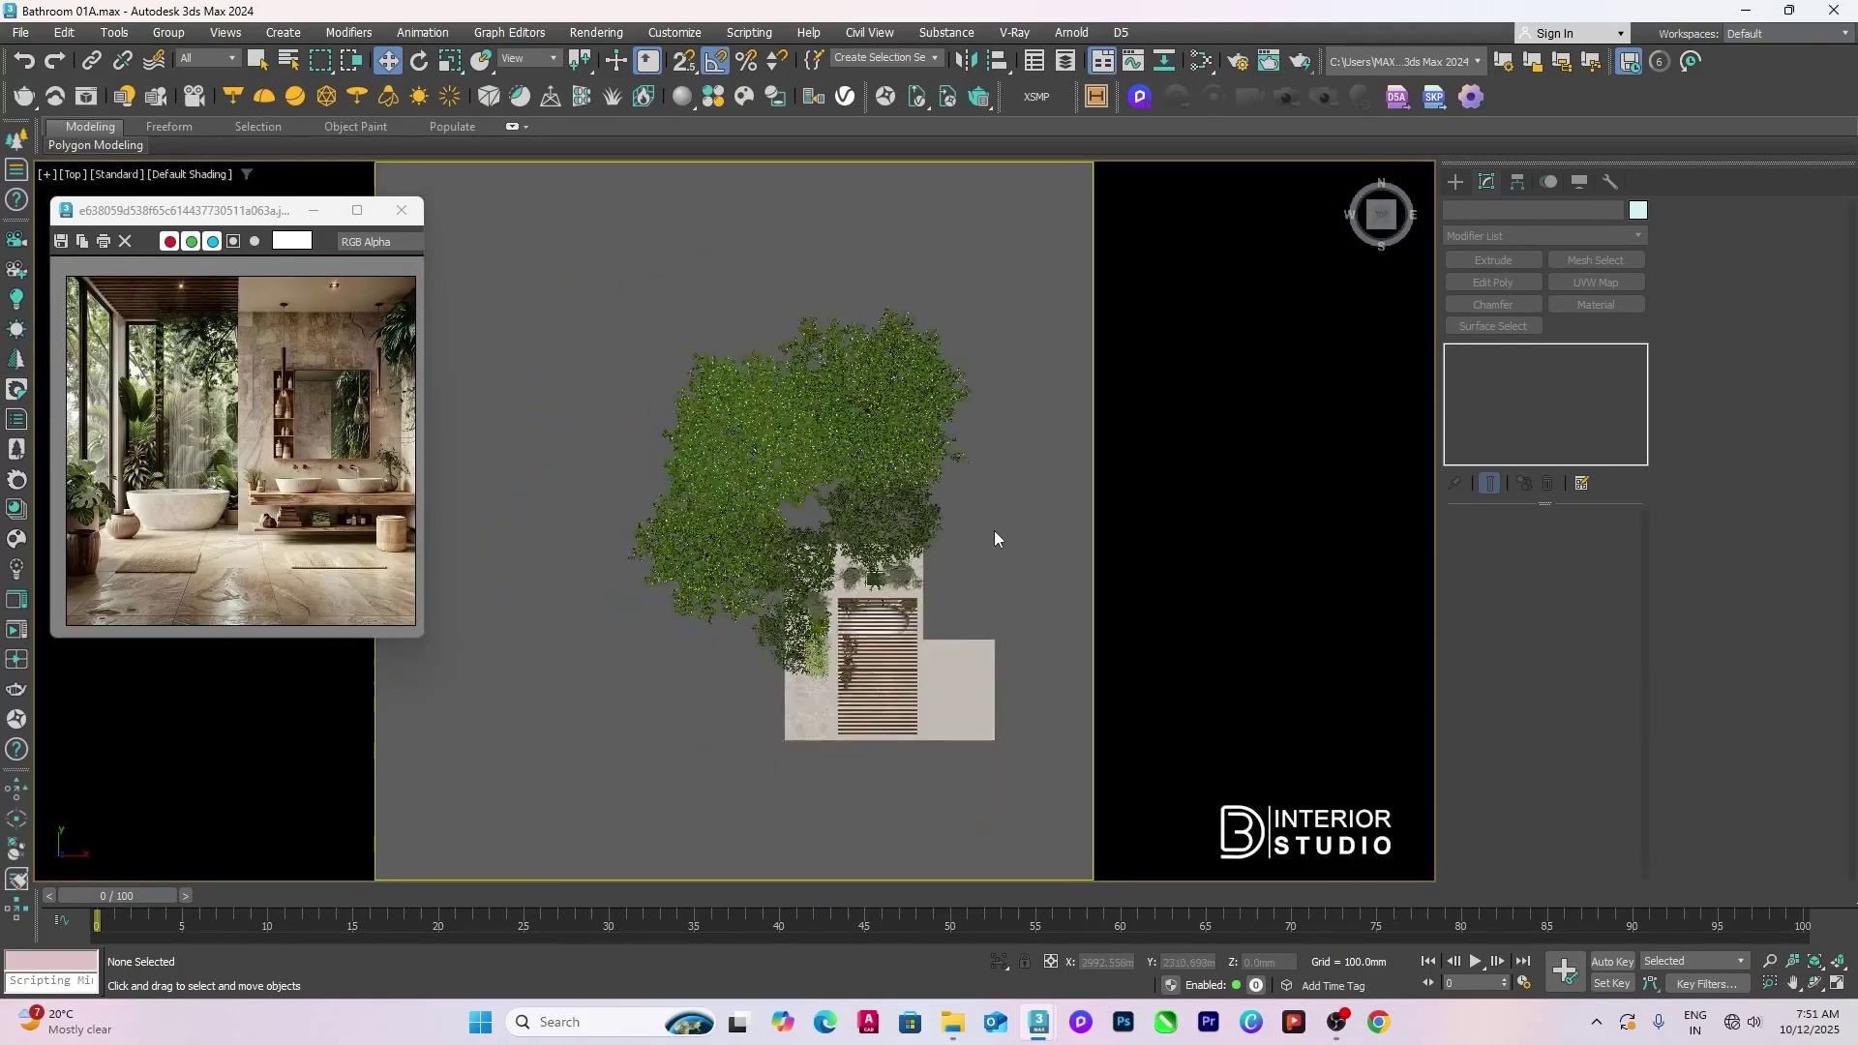
pyautogui.scroll(-2, 995, 538)
pyautogui.click(1455, 181)
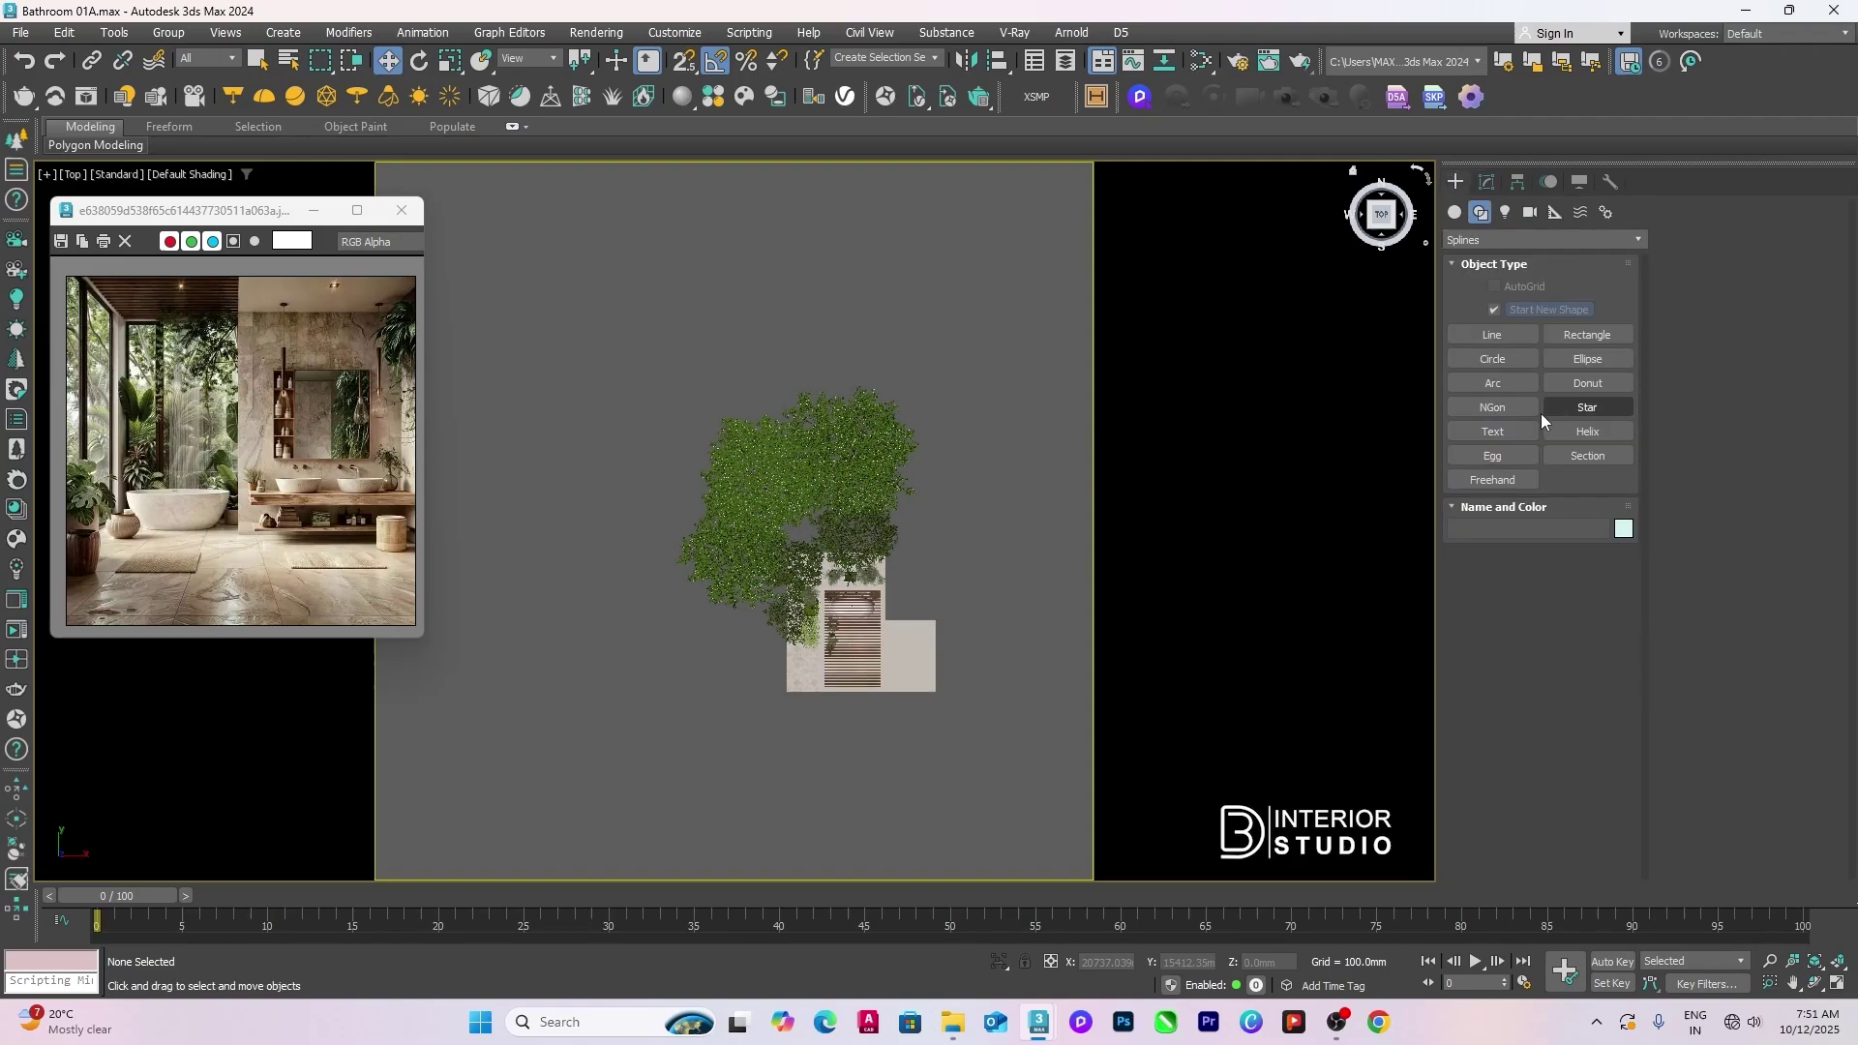
pyautogui.click(1497, 383)
pyautogui.moveTo(764, 689); pyautogui.dragTo(865, 685)
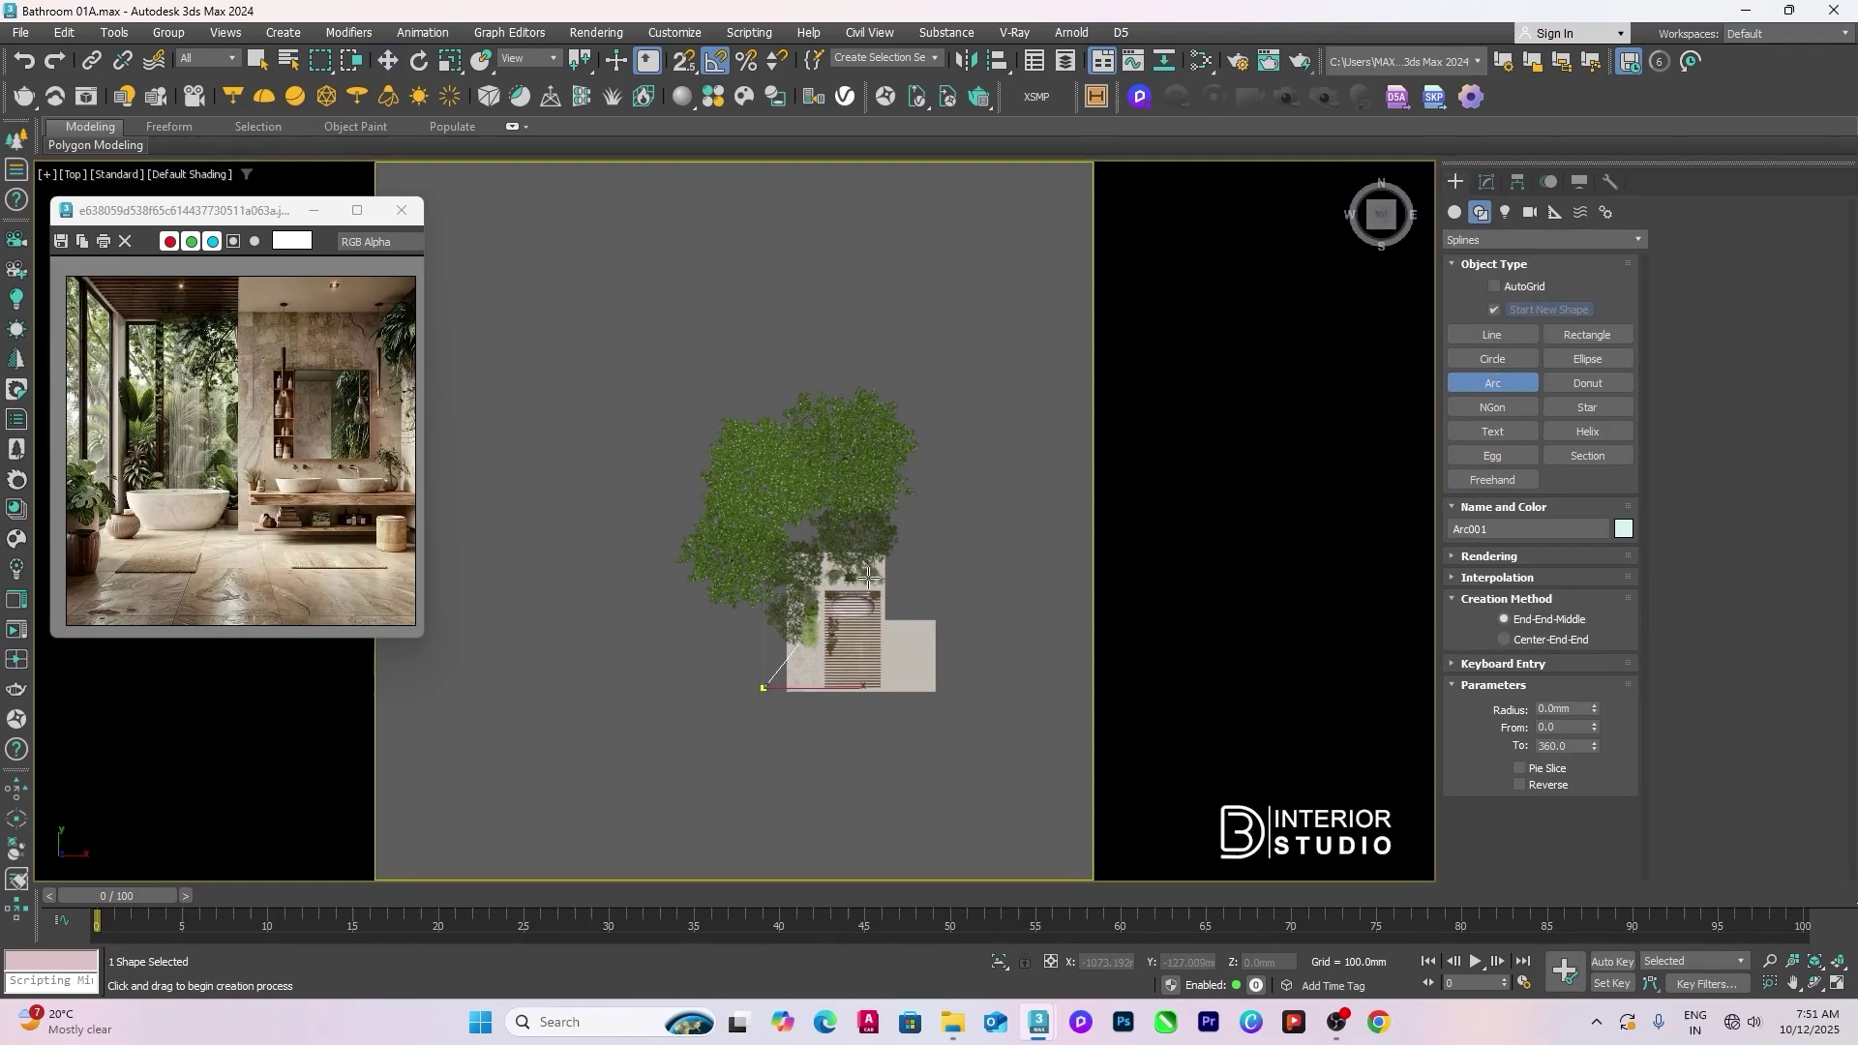
pyautogui.moveTo(950, 561); pyautogui.dragTo(948, 564)
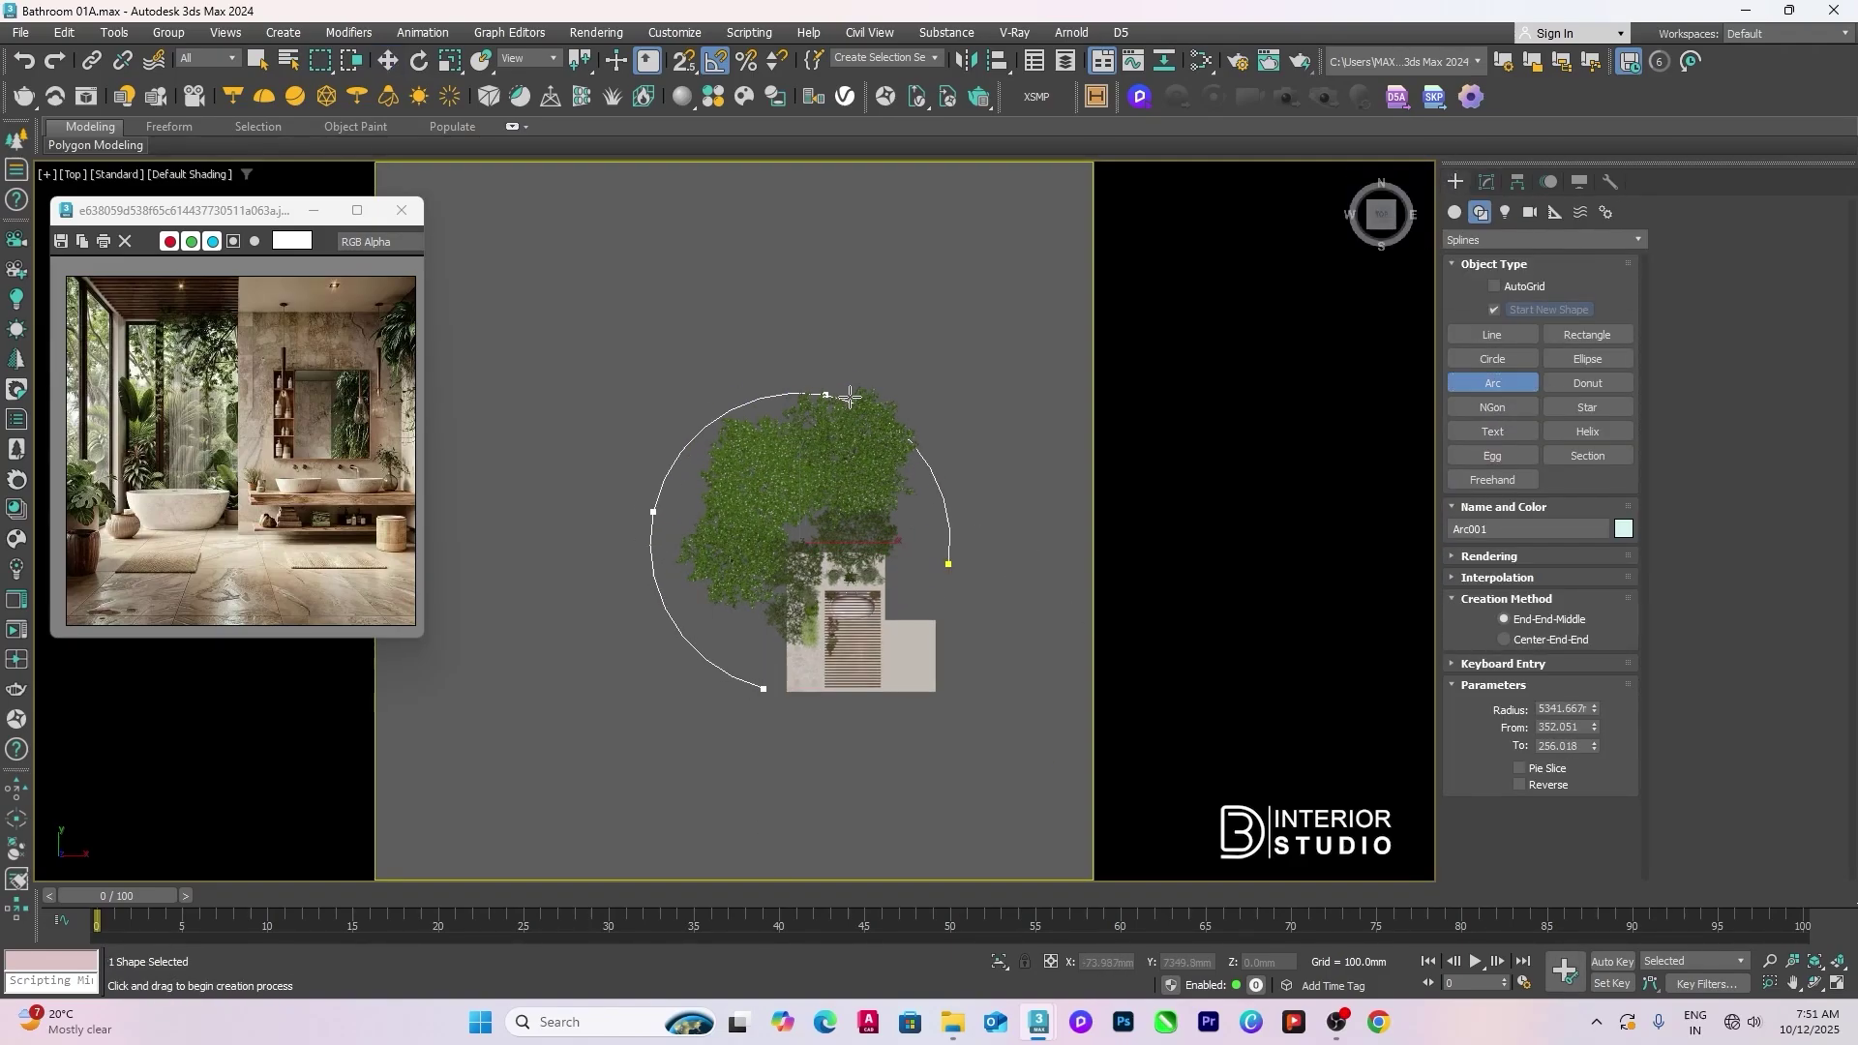
pyautogui.press('w')
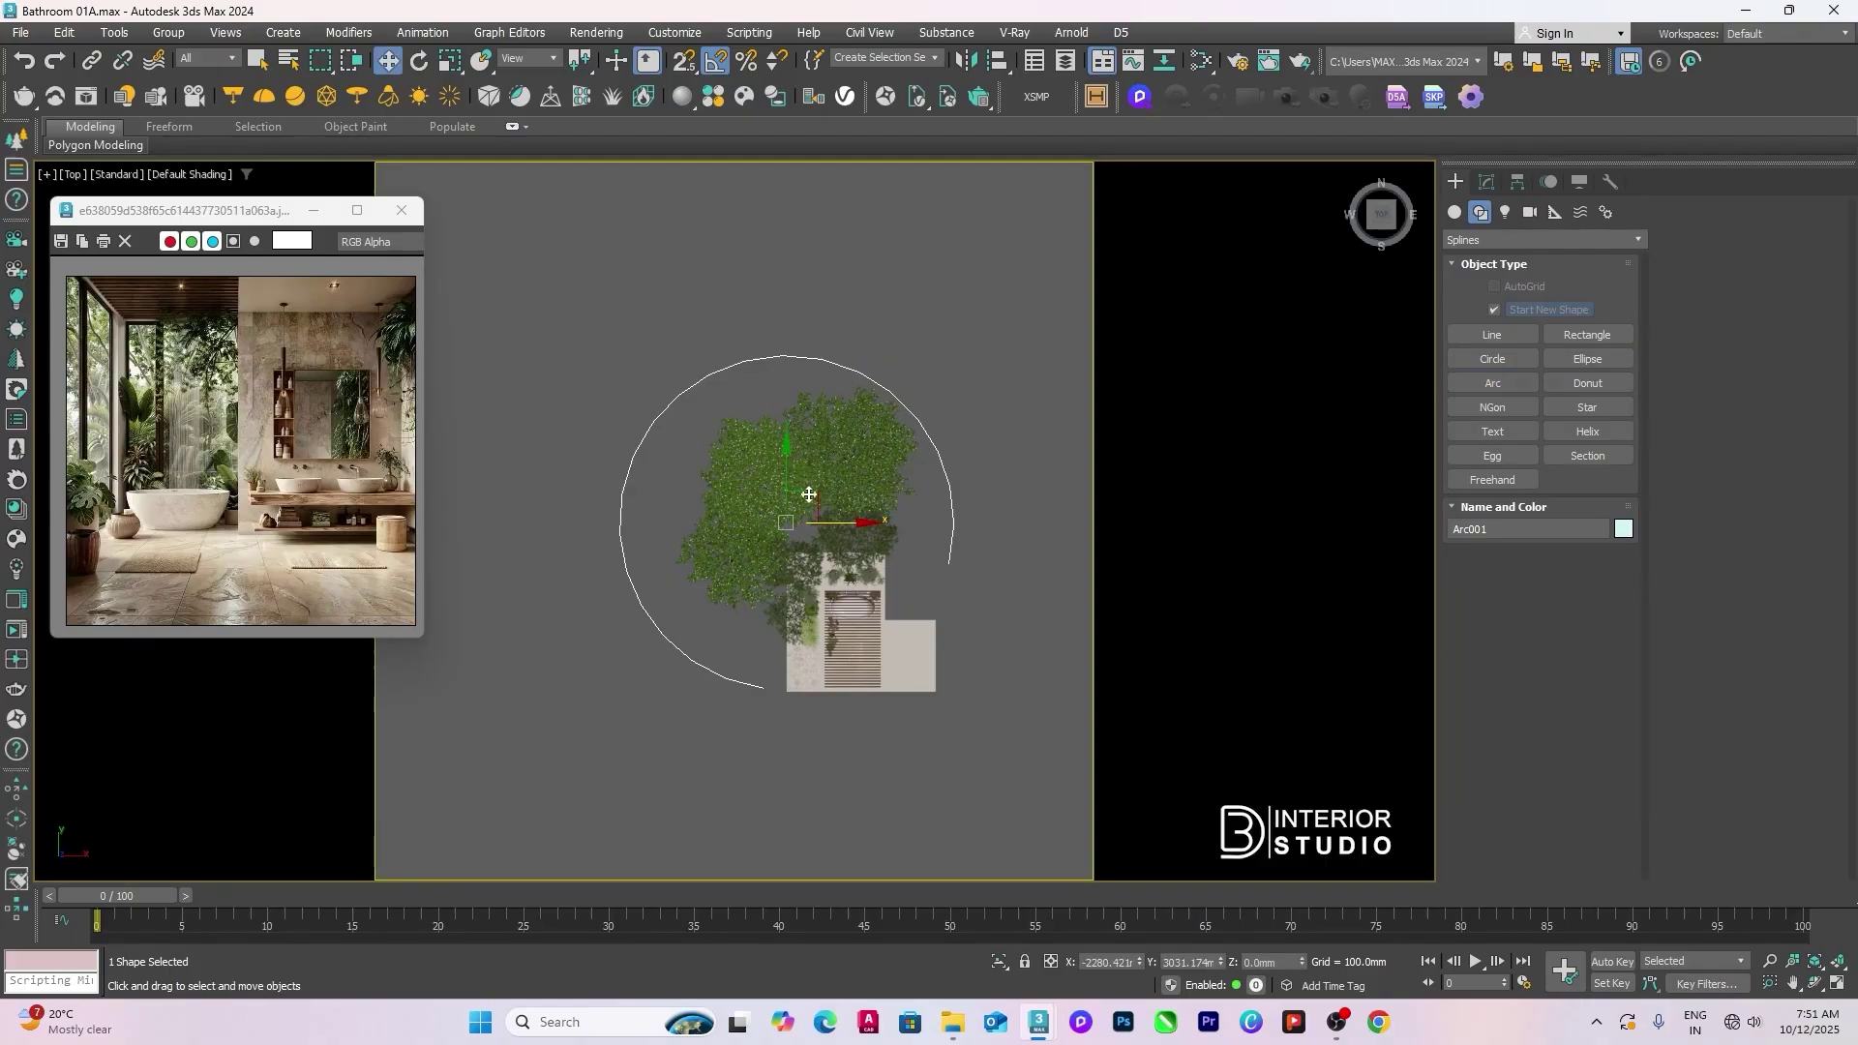
pyautogui.moveTo(817, 493); pyautogui.dragTo(826, 489)
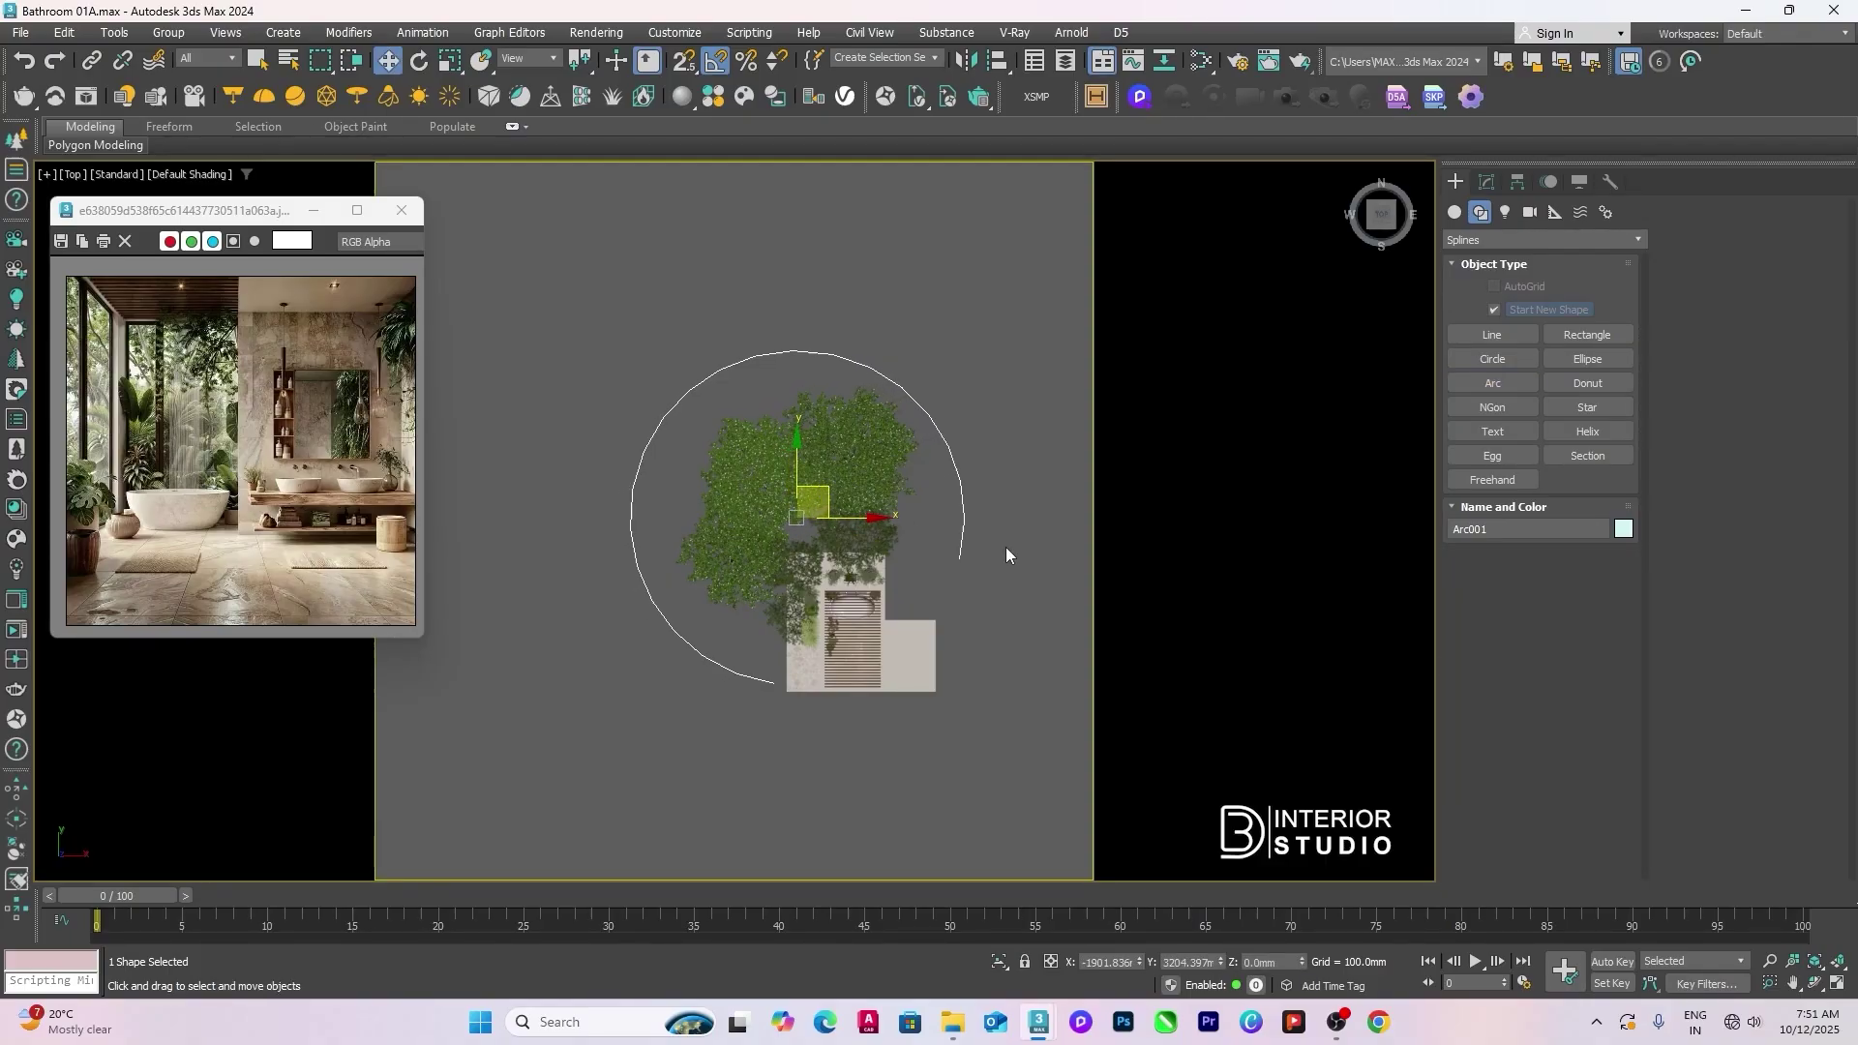
# Step: Draw an open arc of about 7265 mm radius around the trees and the bathroom in the Top view
pyautogui.click(1494, 385)
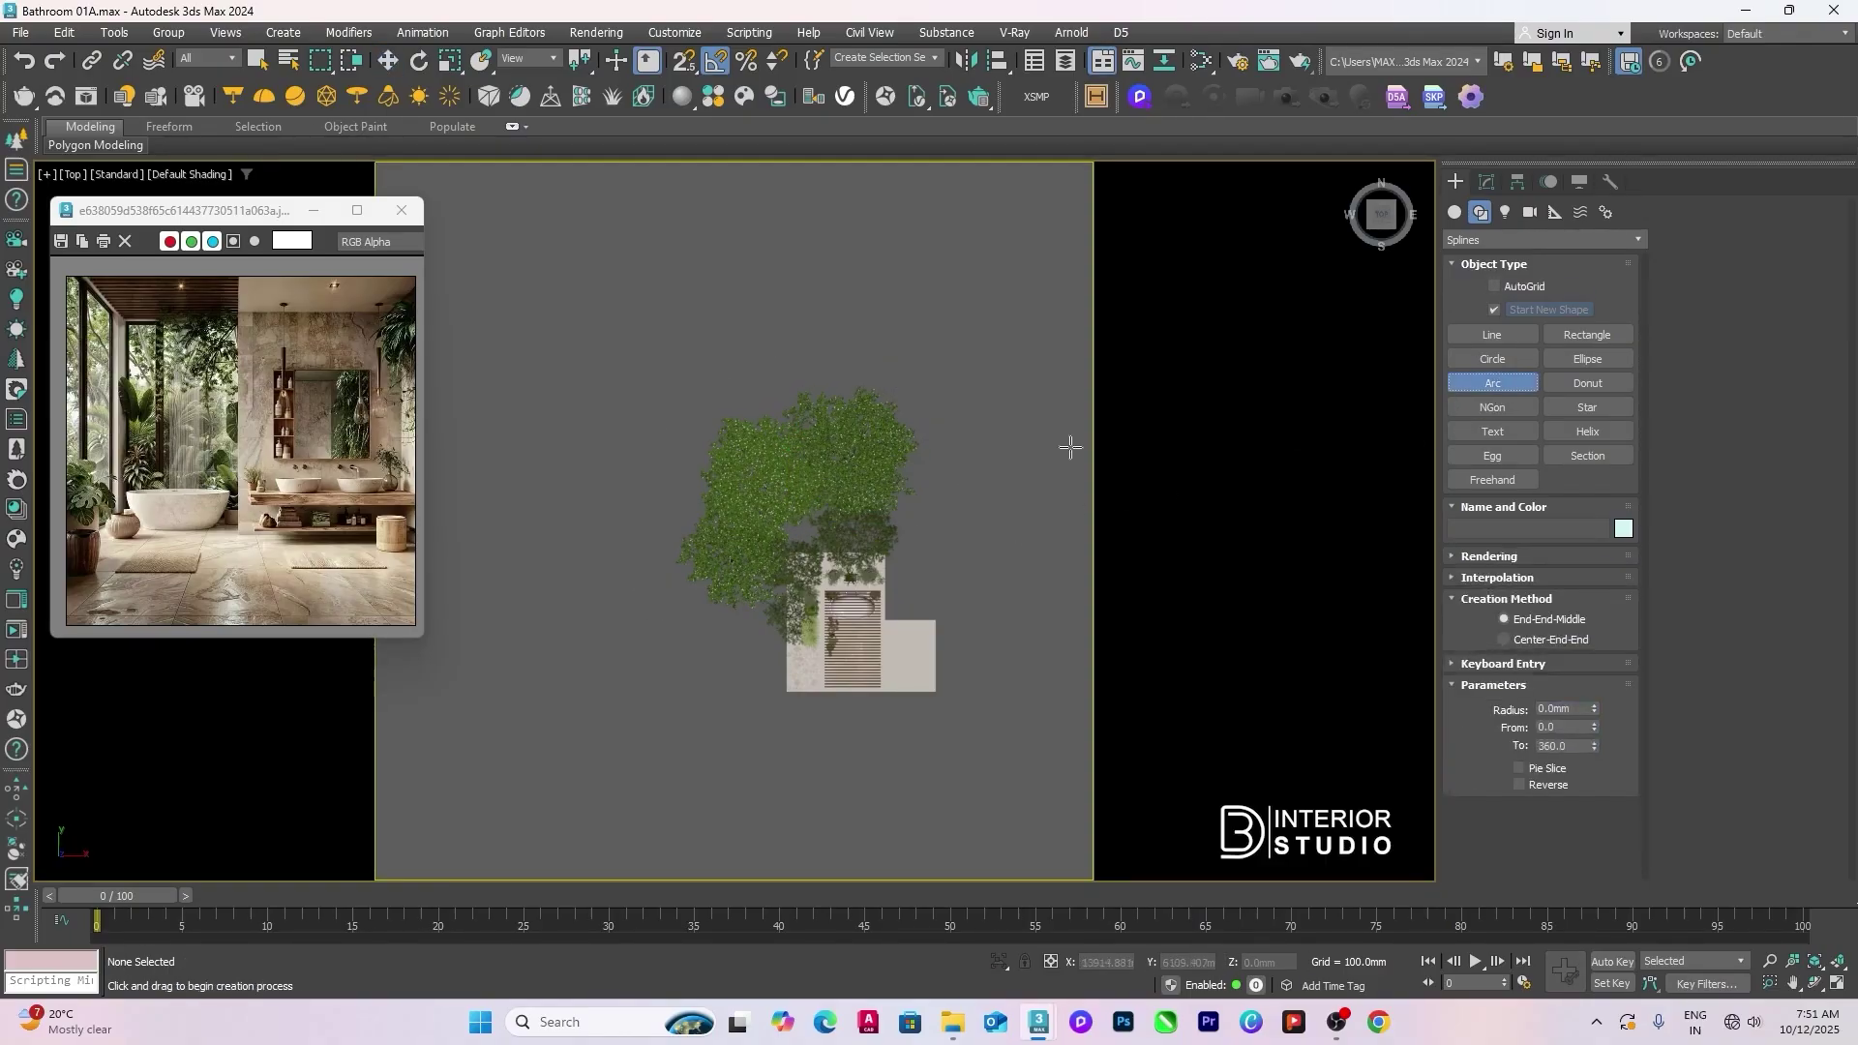
pyautogui.moveTo(1001, 433); pyautogui.dragTo(712, 712)
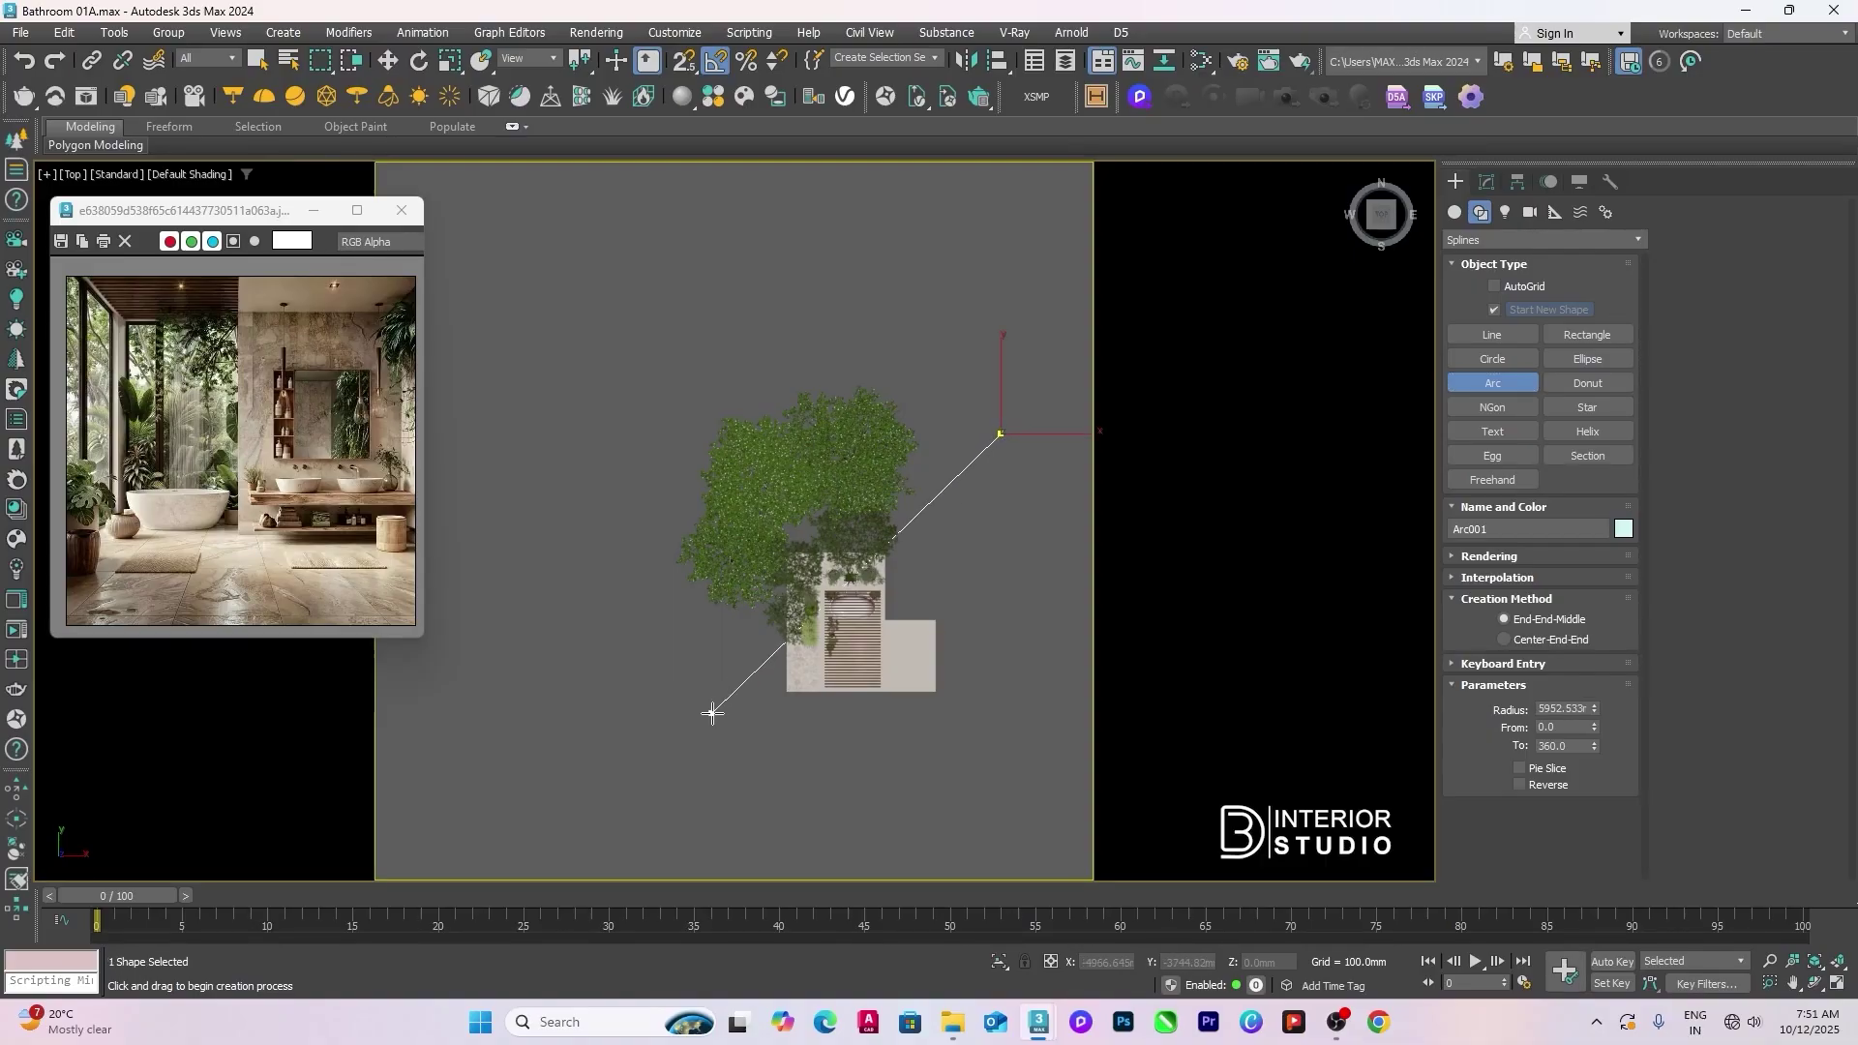
pyautogui.click(631, 507)
pyautogui.press('w')
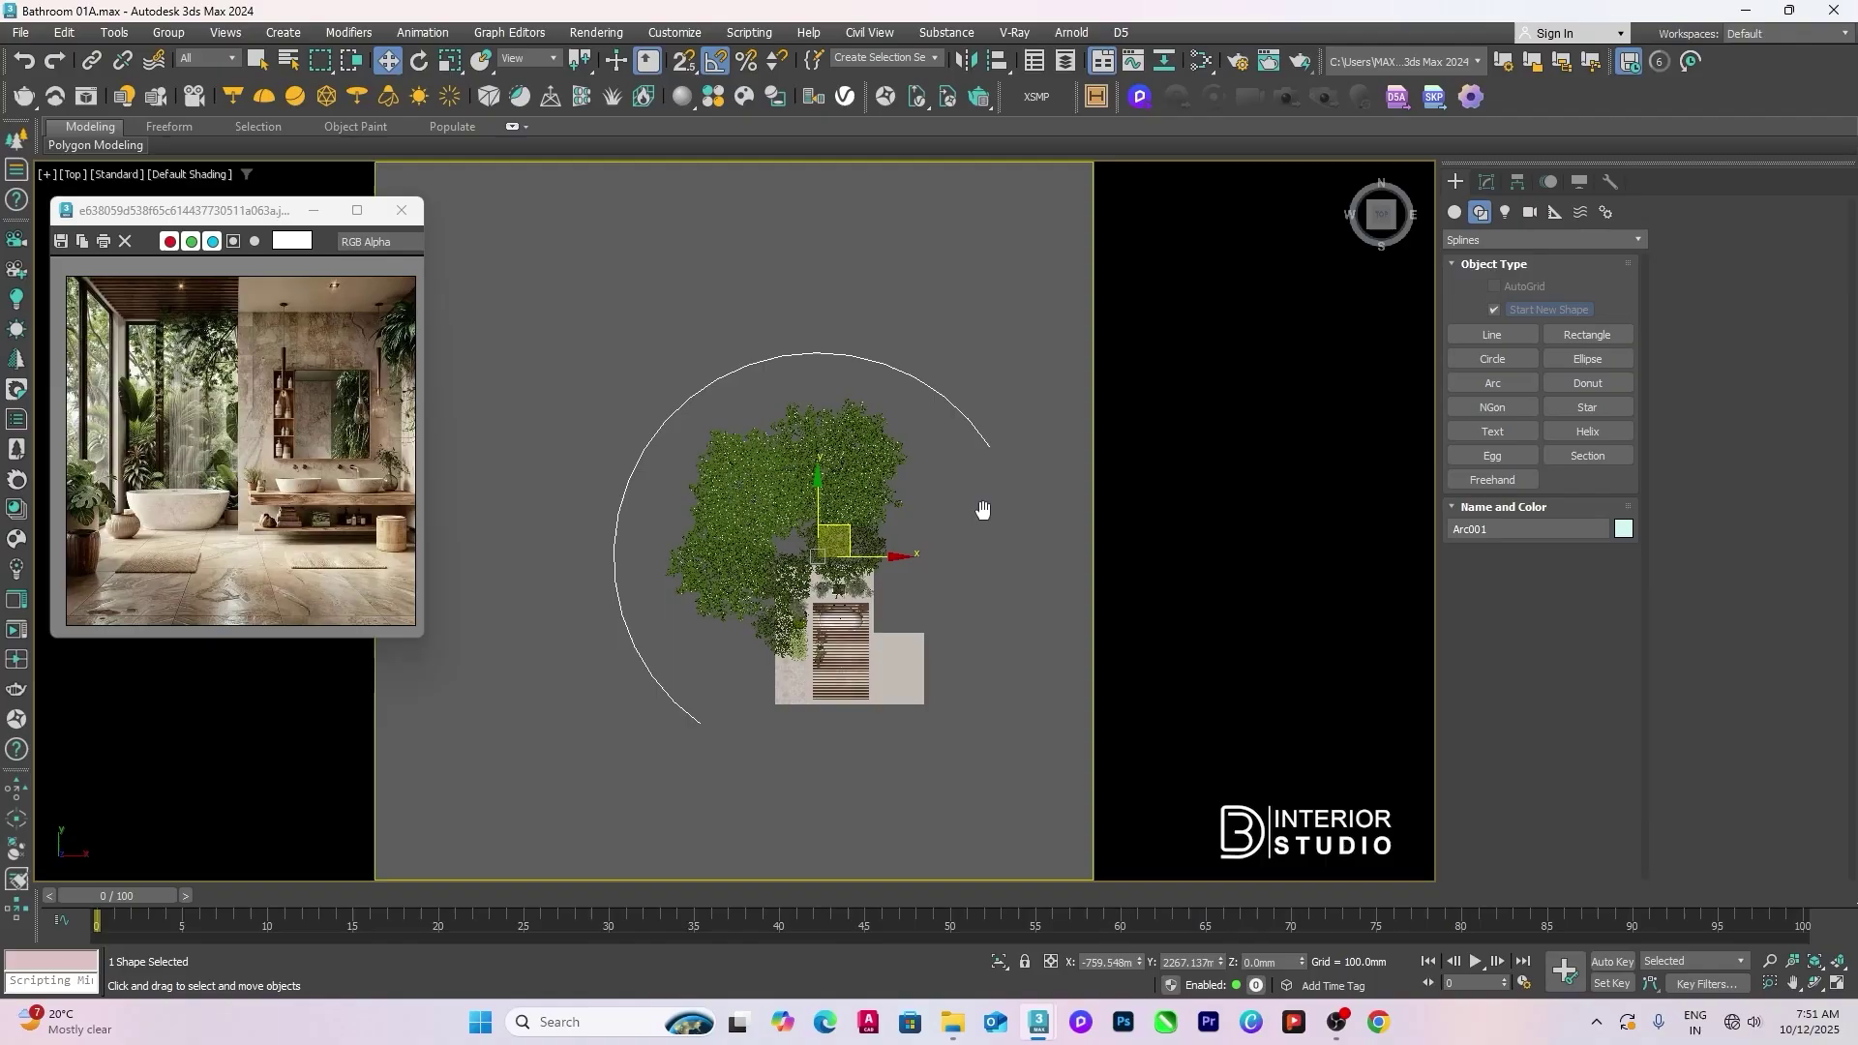
# Step: Switch to a wireframe perspective view and extrude the arc 5000 mm into a curved backdrop wall
pyautogui.press('p')
pyautogui.press('F3')
pyautogui.keyDown('alt'); pyautogui.moveTo(988, 595); pyautogui.dragTo(988, 532, button='middle'); pyautogui.keyUp('alt')
pyautogui.click(1485, 184)
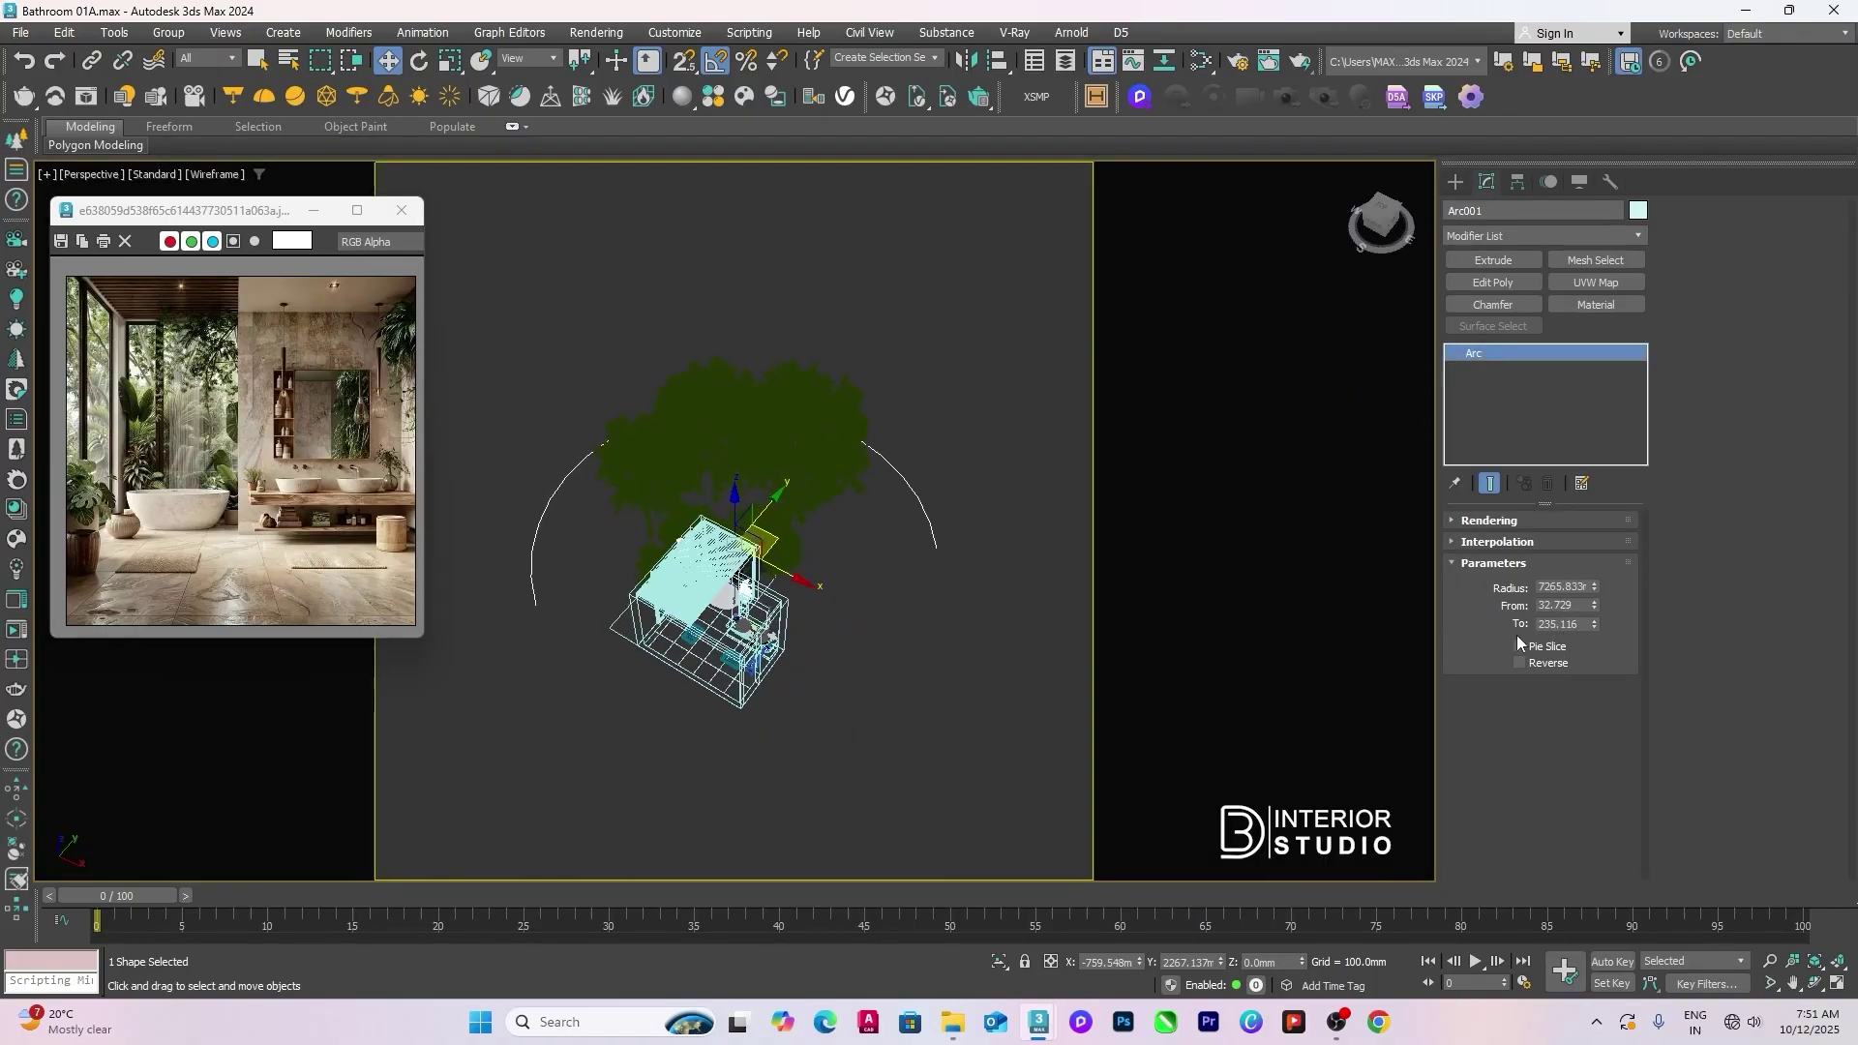
pyautogui.click(1469, 542)
pyautogui.click(1493, 260)
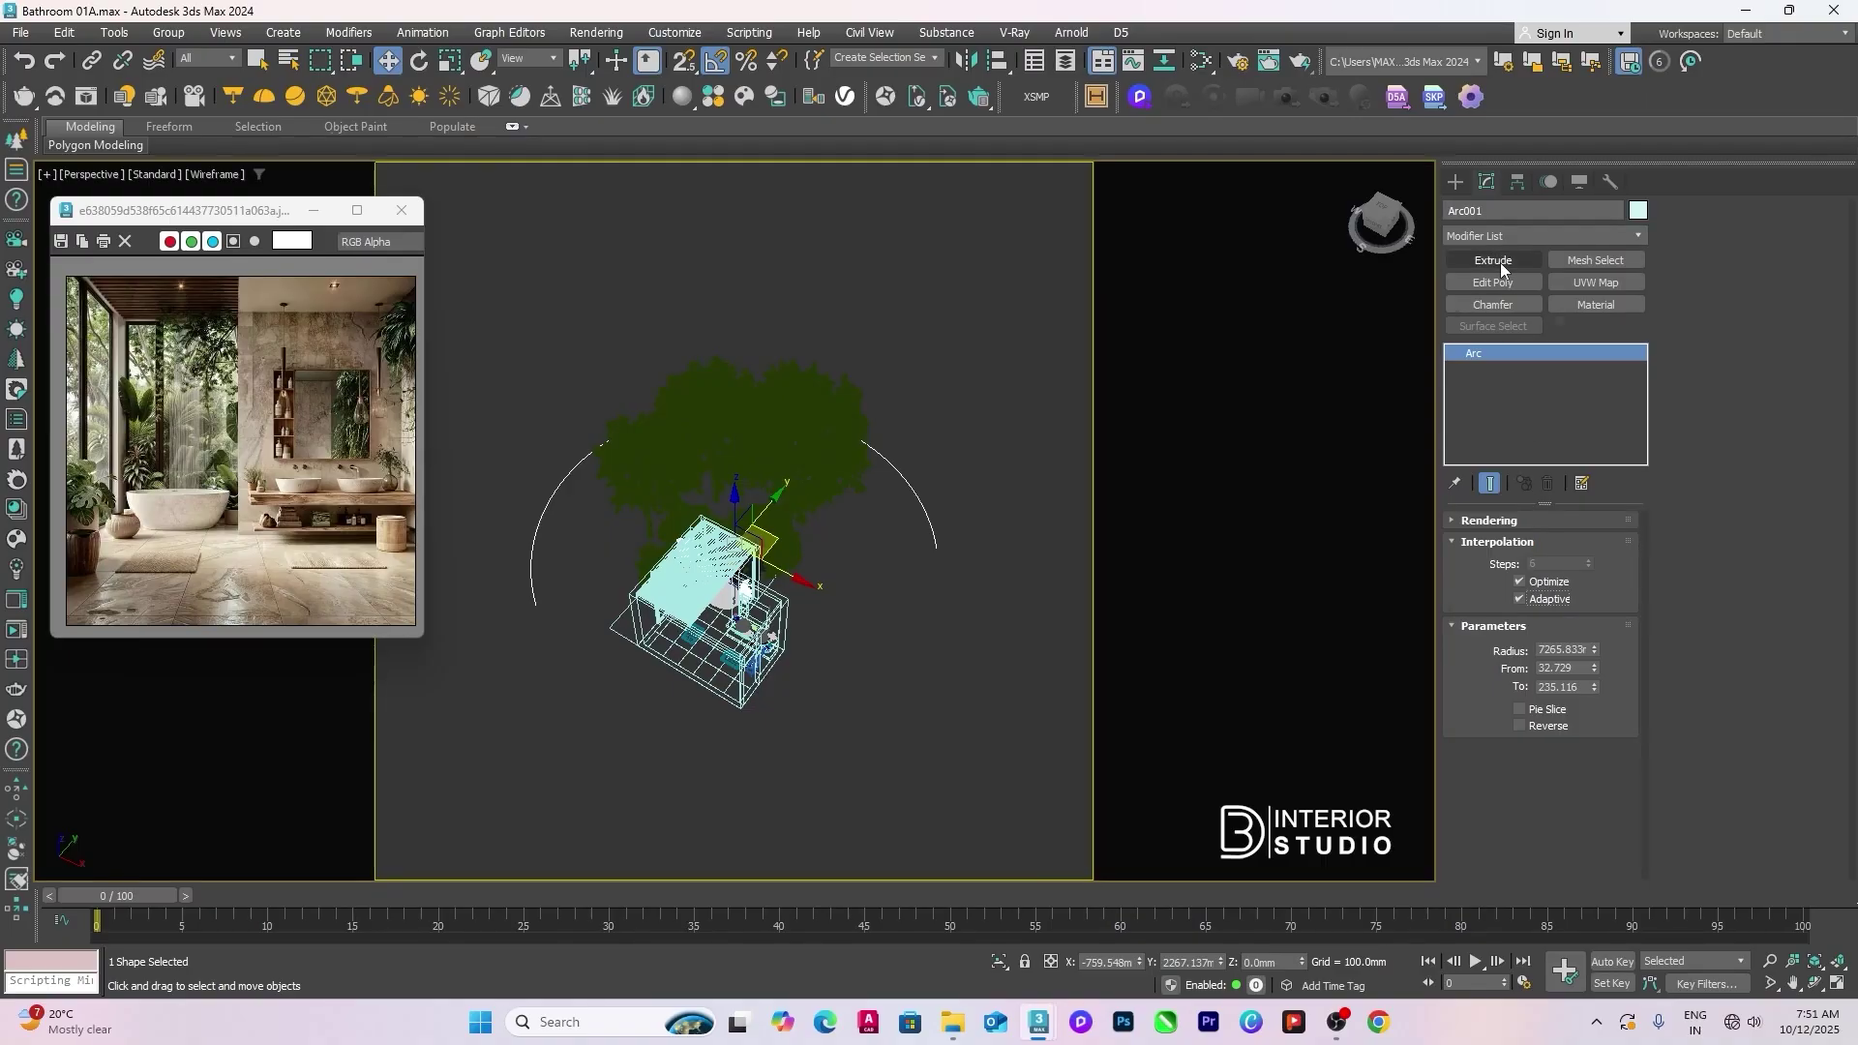
pyautogui.doubleClick(1559, 547)
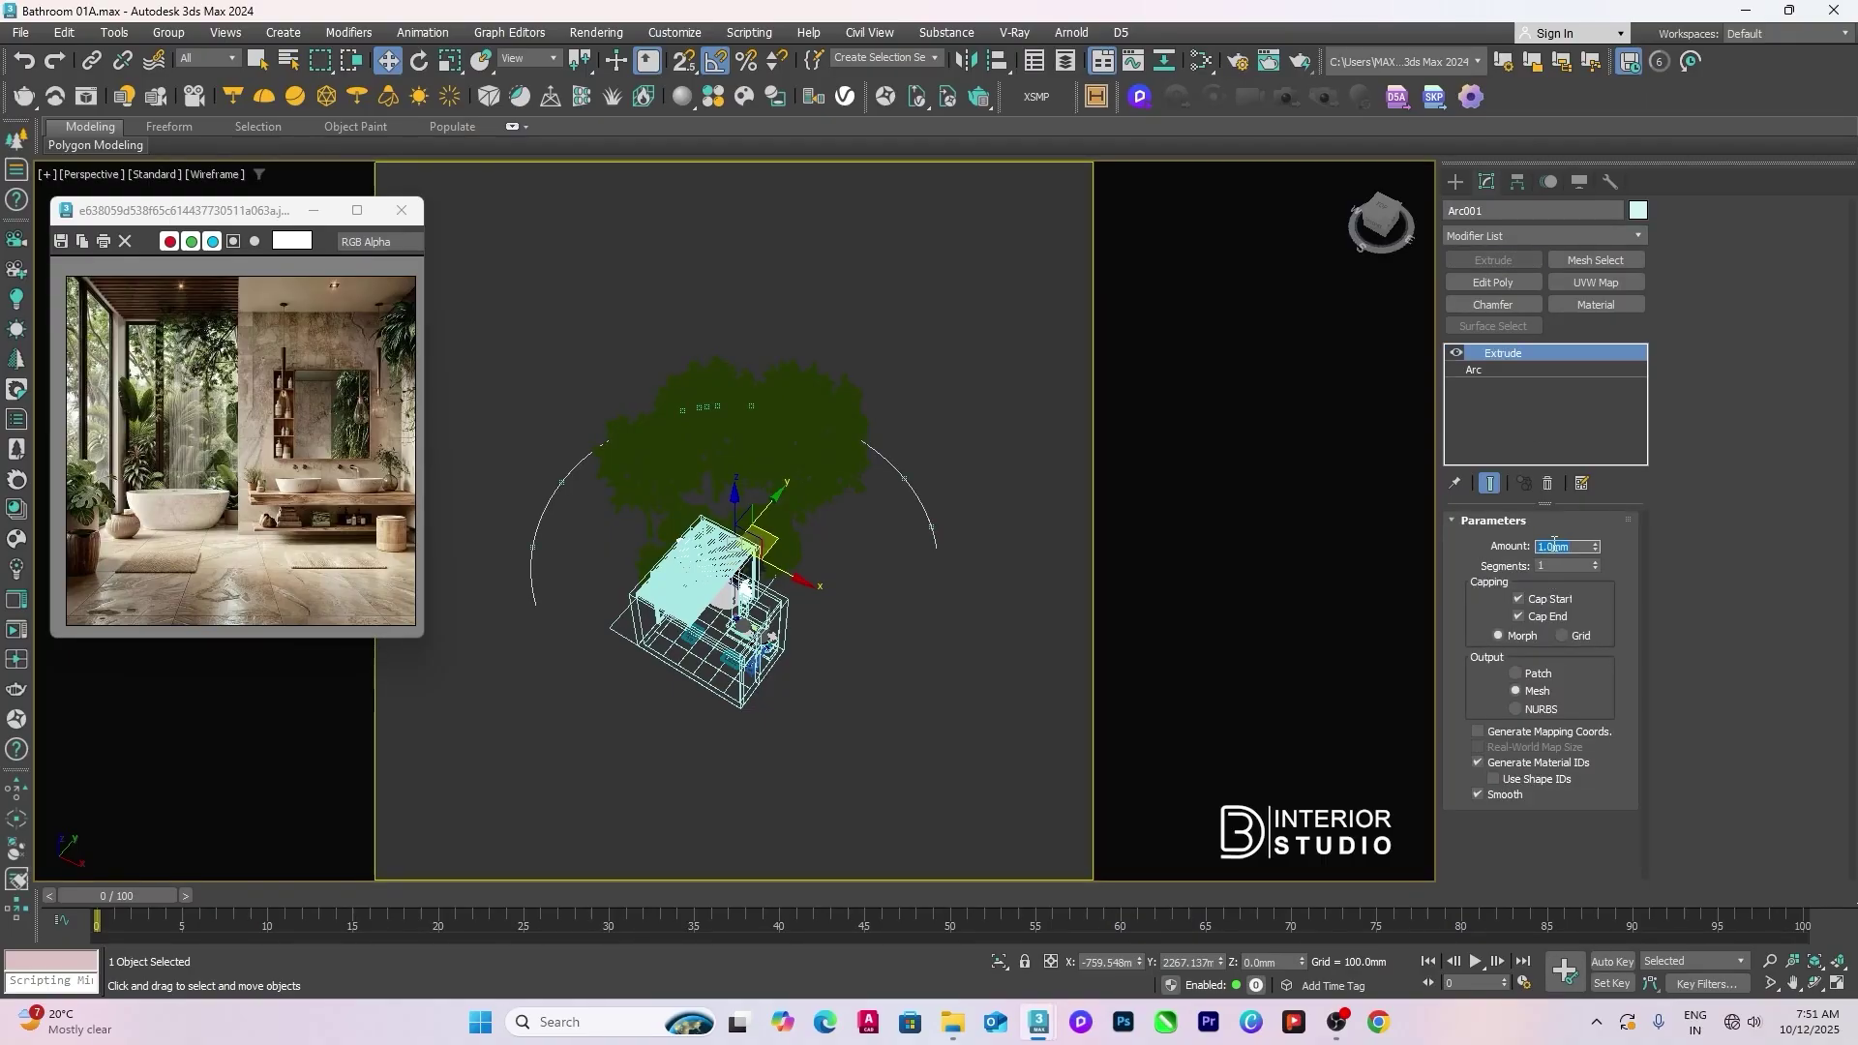
pyautogui.write('5000')
pyautogui.press('Return')
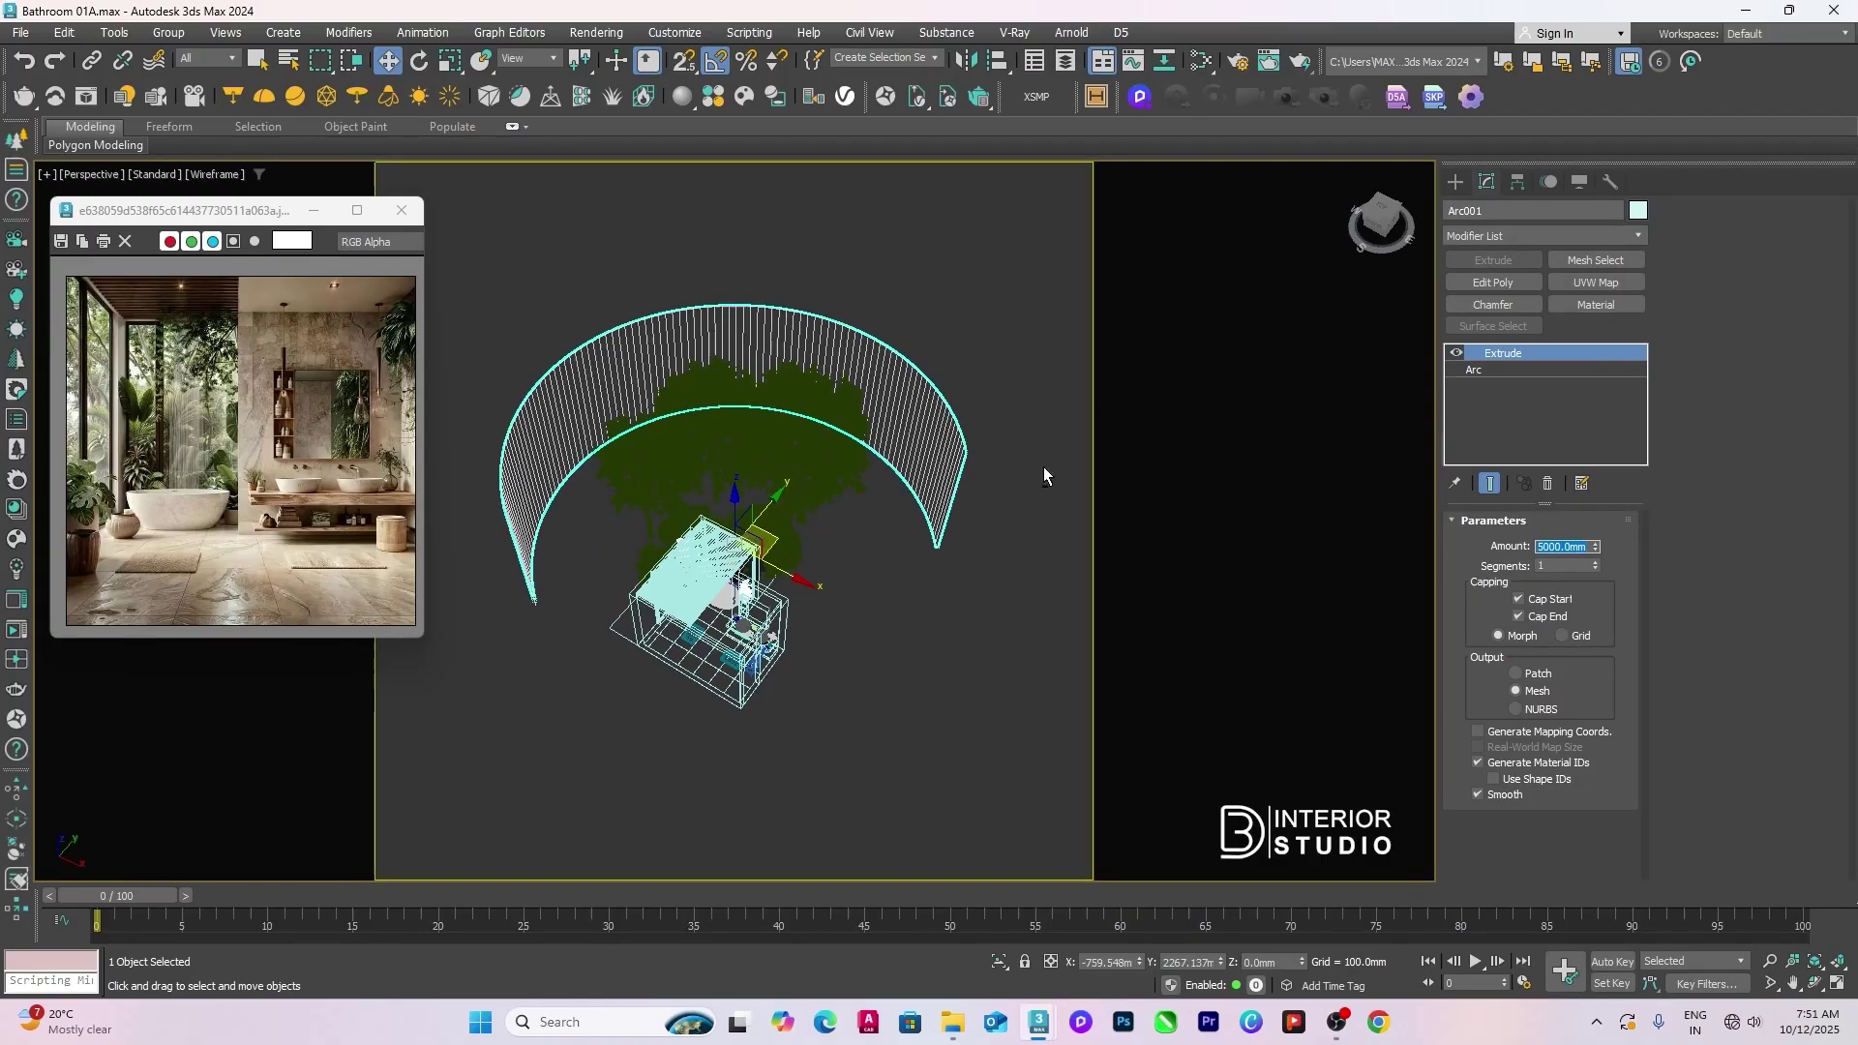
# Step: Display the perspective view shaded and set the backdrop's extrusion amount to 8000 mm
pyautogui.keyDown('alt'); pyautogui.moveTo(1043, 467); pyautogui.dragTo(1035, 423, button='middle'); pyautogui.keyUp('alt')
pyautogui.press('F3')
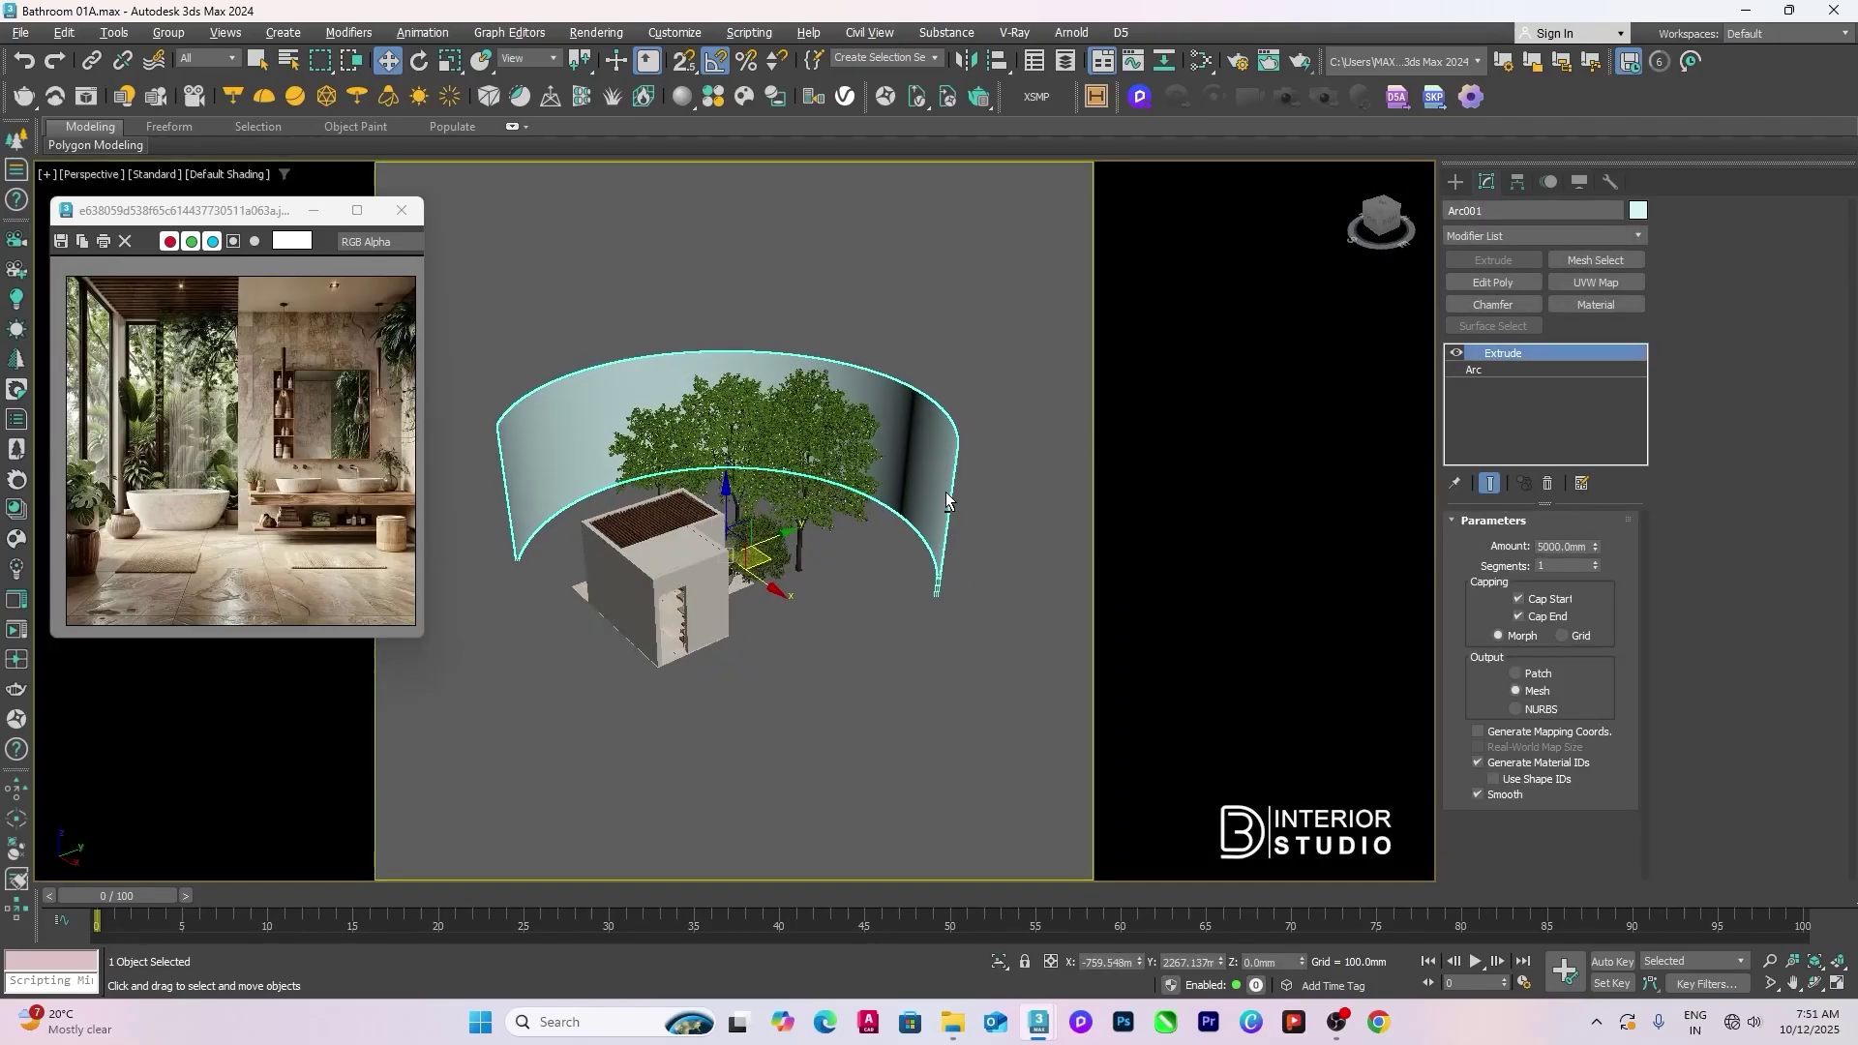
pyautogui.doubleClick(1551, 546)
pyautogui.write('800')
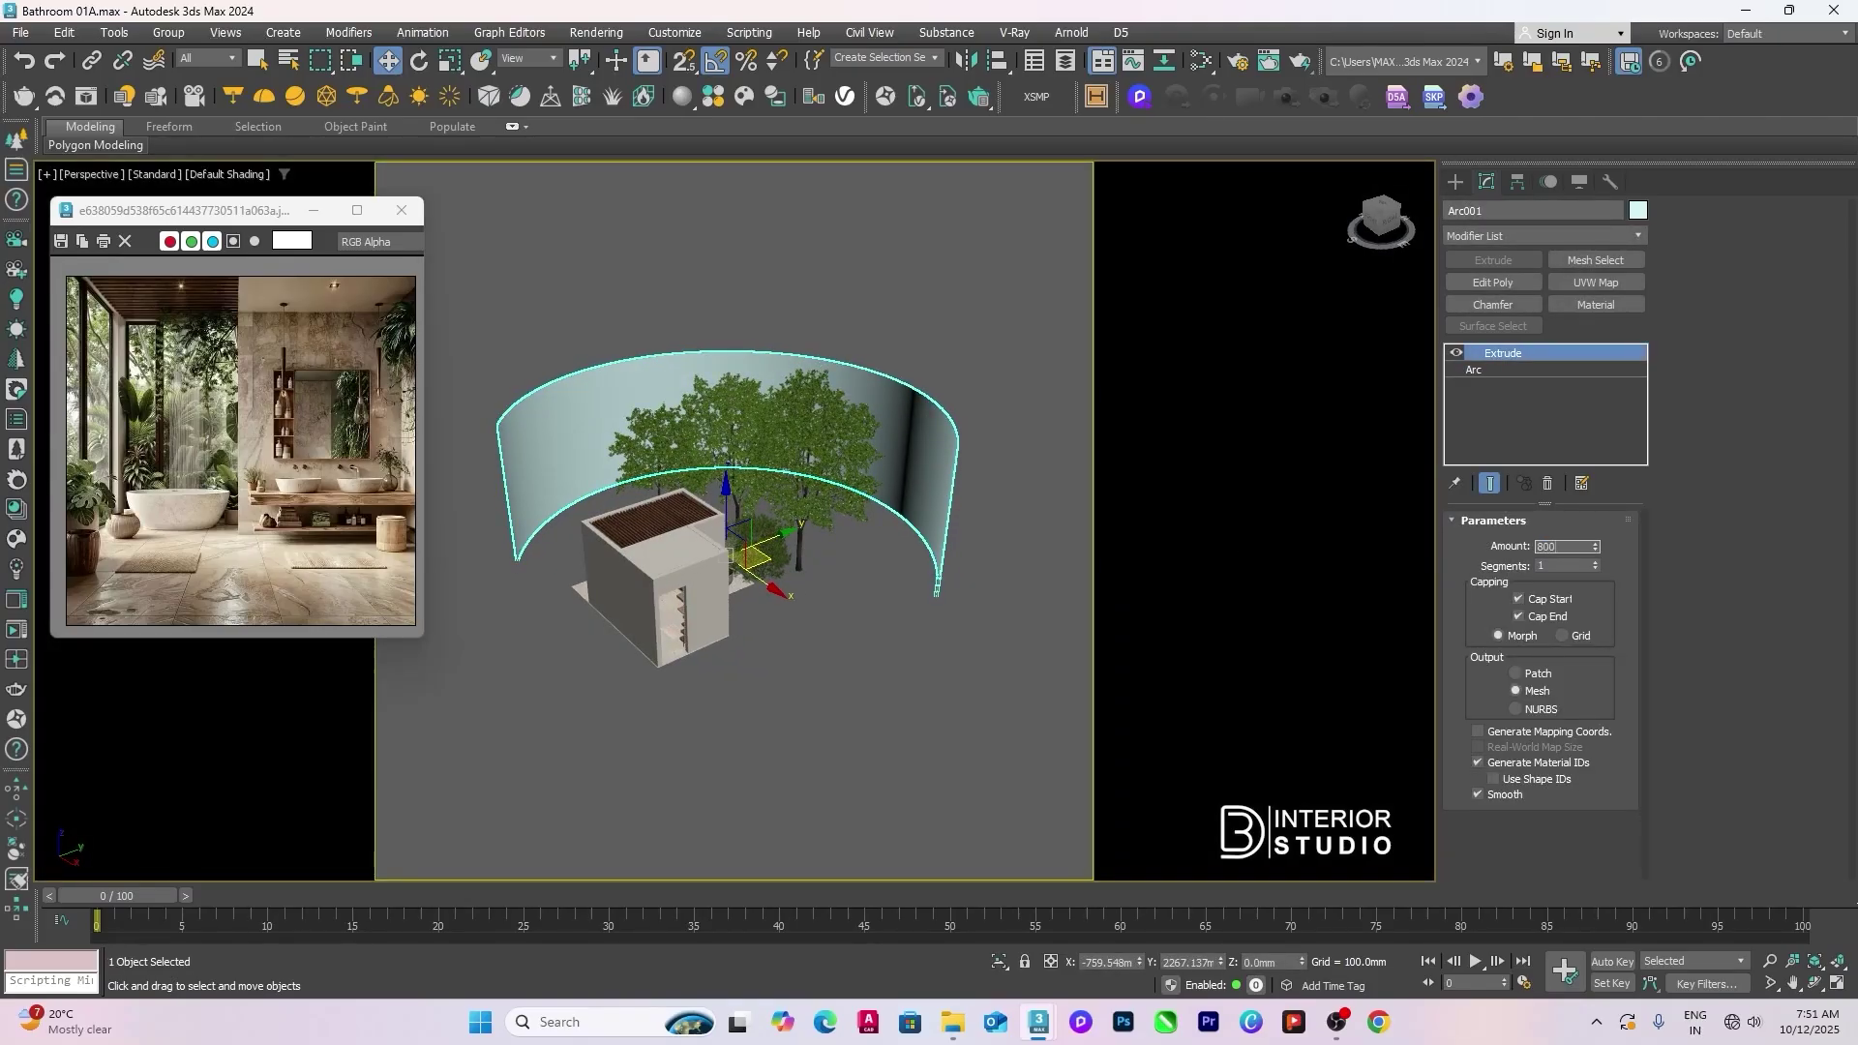
pyautogui.write('0')
pyautogui.press('Return')
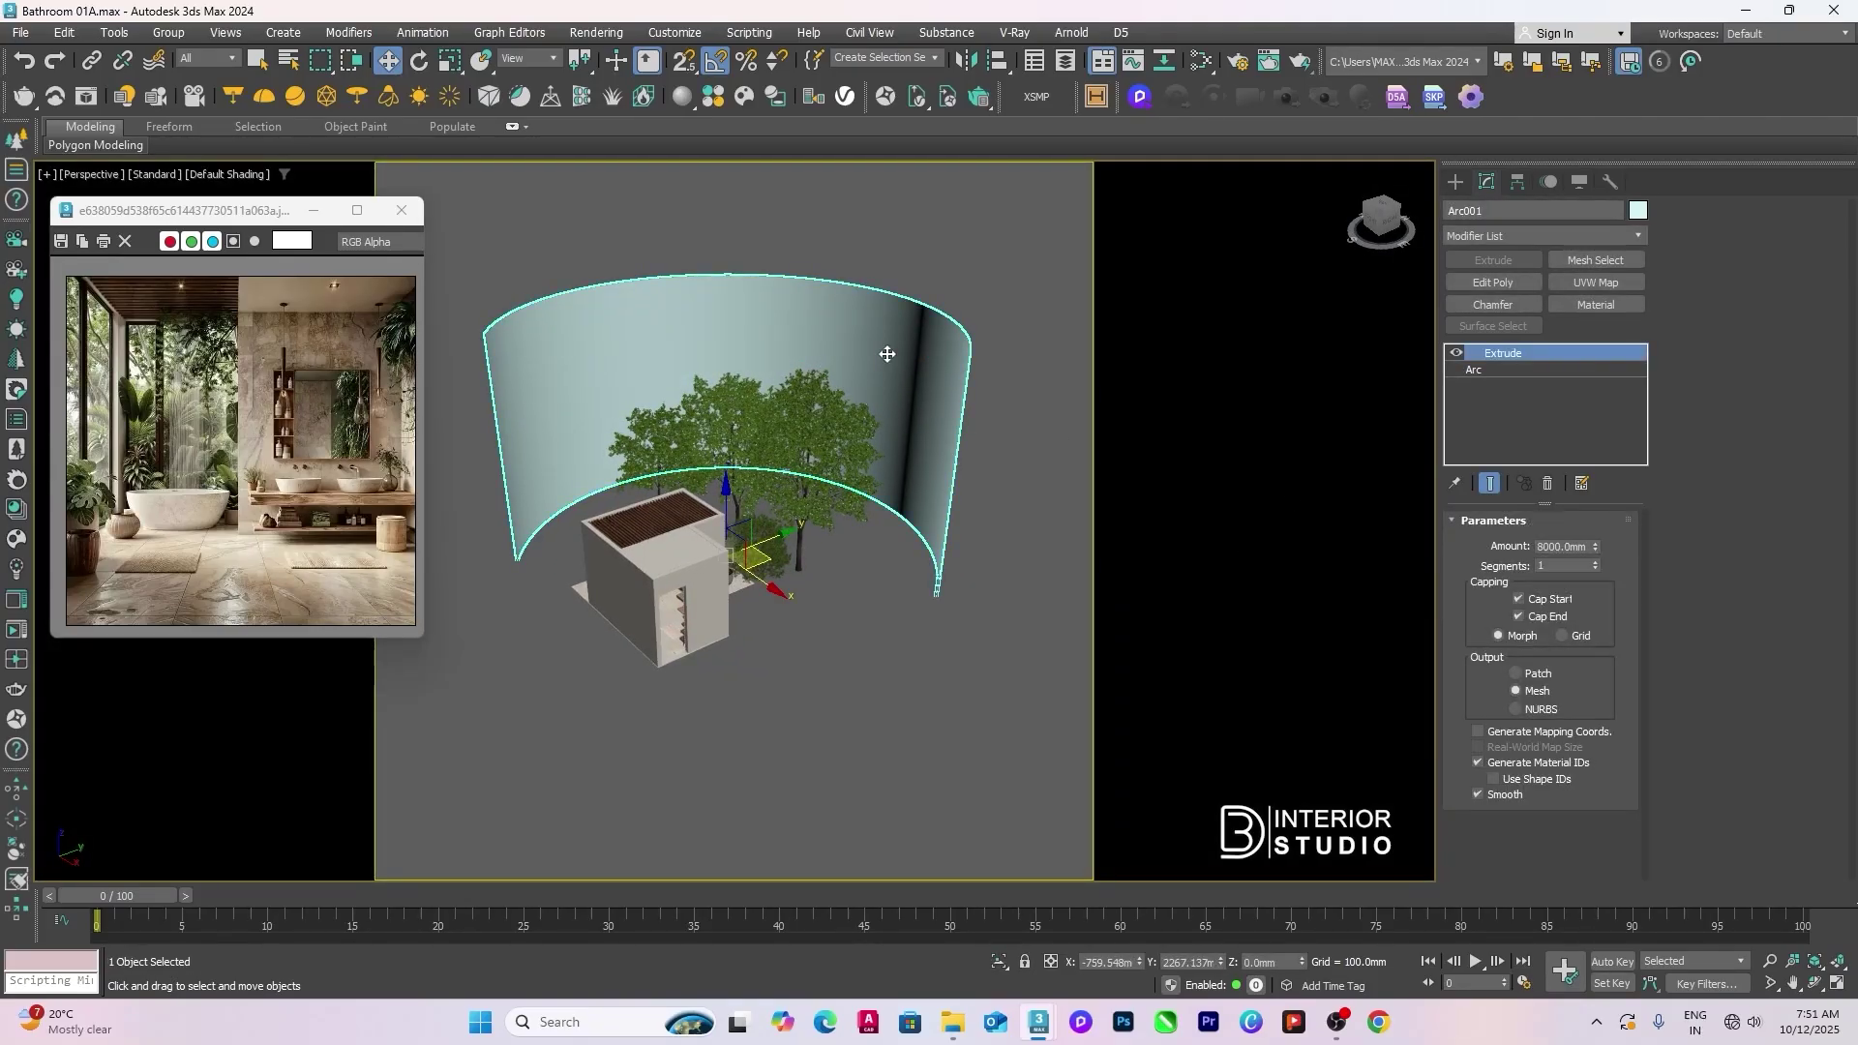
# Step: Duplicate the stone ground material with its bitmap and load om.cn_2024062511330600121147.jpg into the copied map
pyautogui.press('m')
pyautogui.scroll(-2, 891, 709)
pyautogui.moveTo(831, 684); pyautogui.dragTo(1199, 647)
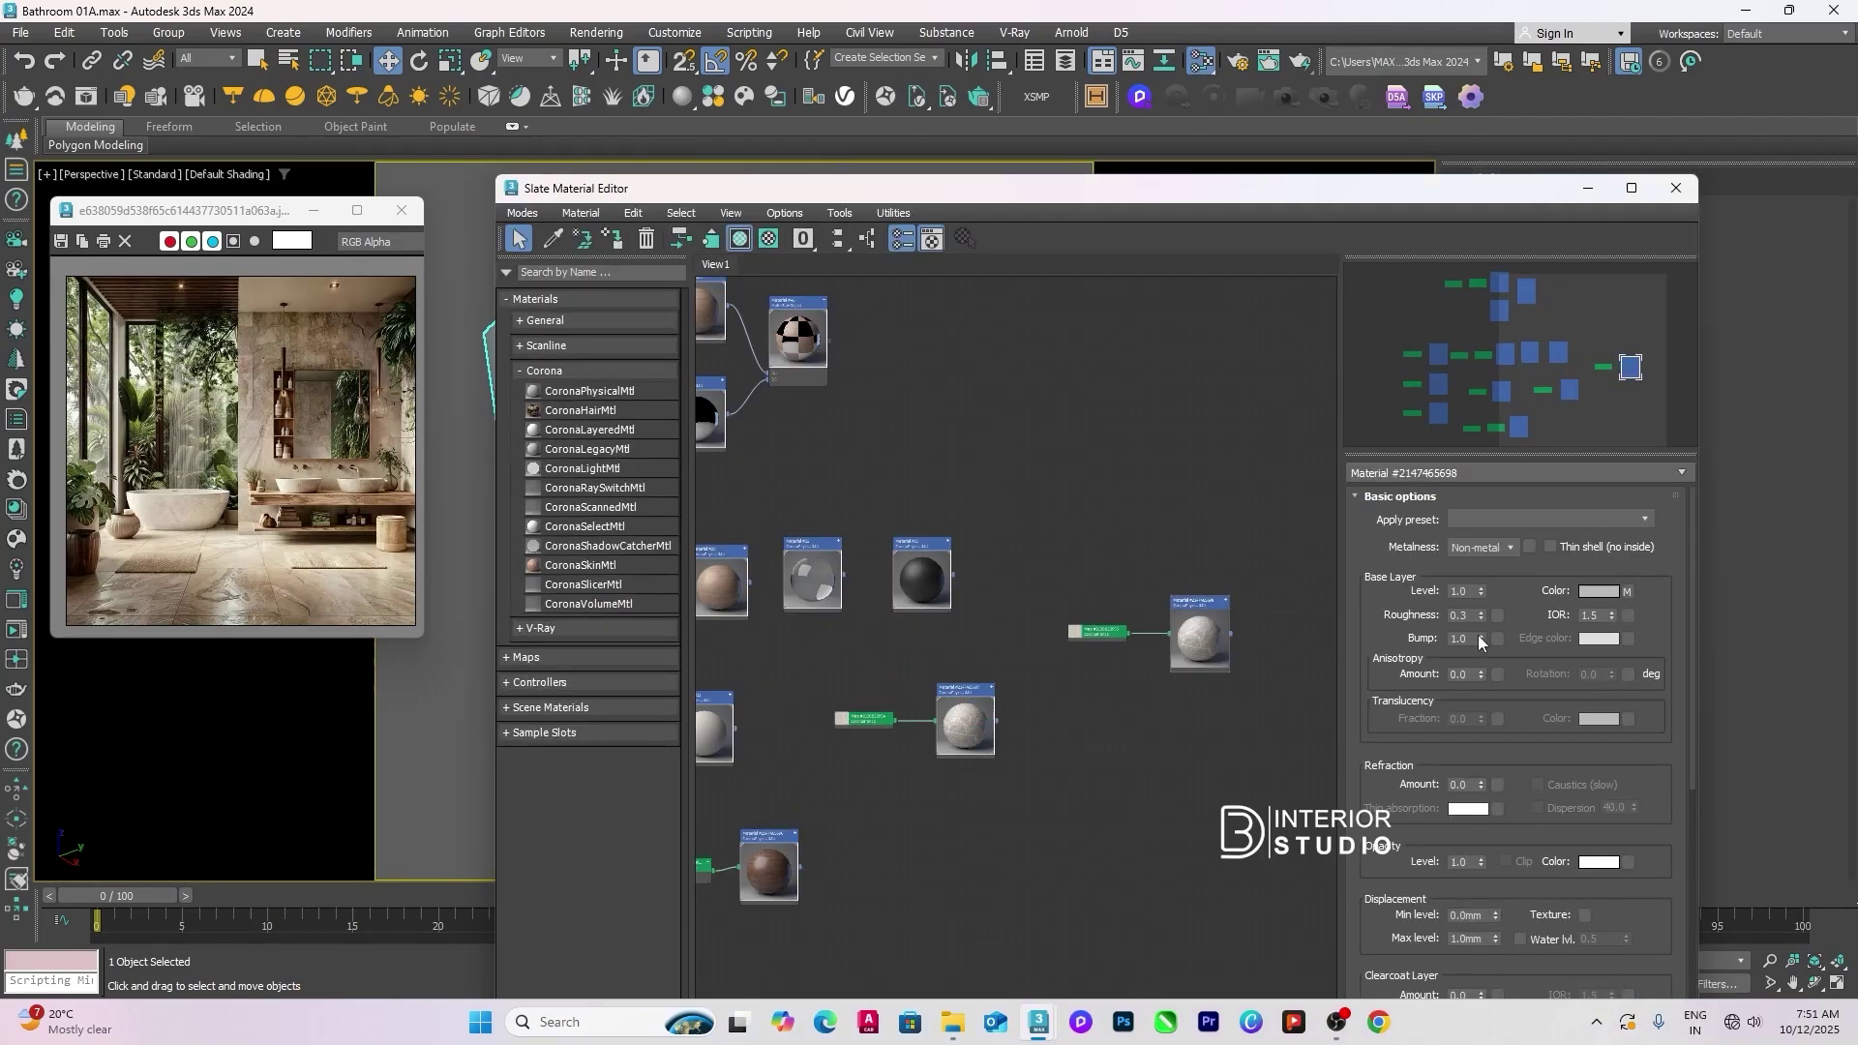
pyautogui.doubleClick(1098, 632)
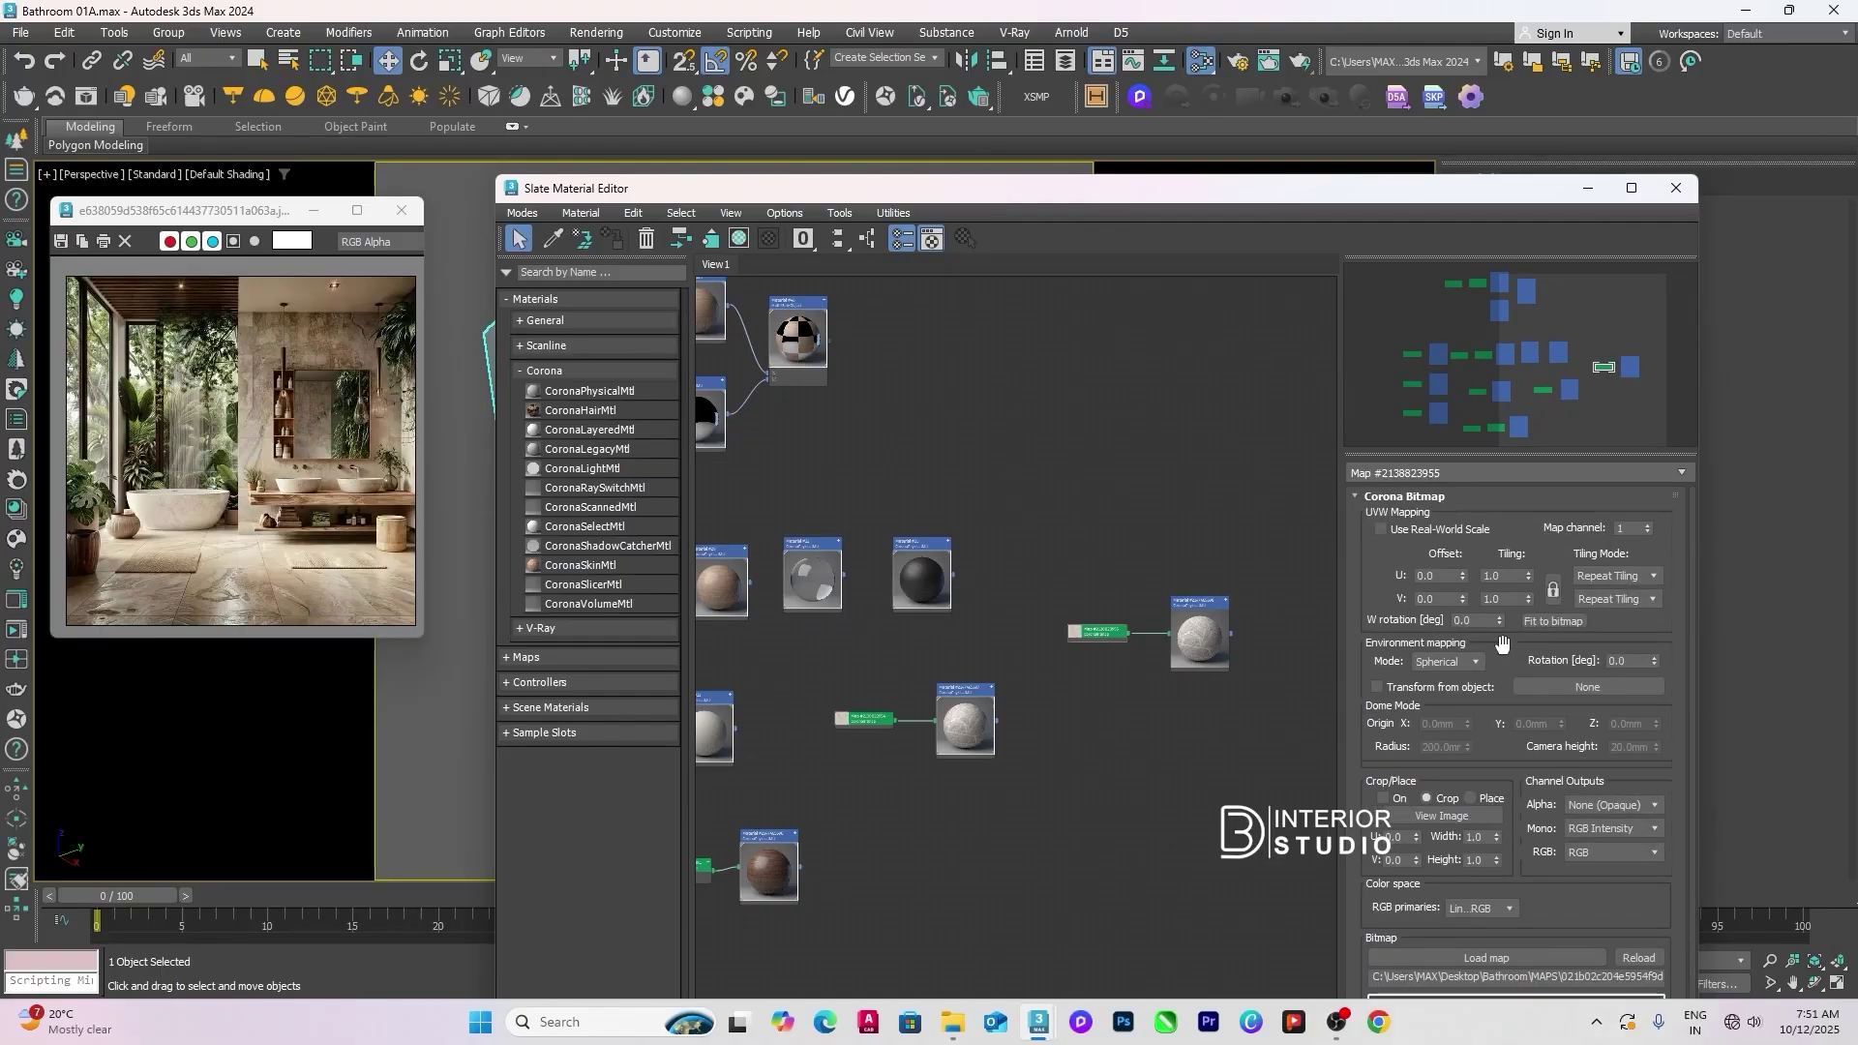
pyautogui.click(1488, 959)
pyautogui.doubleClick(679, 166)
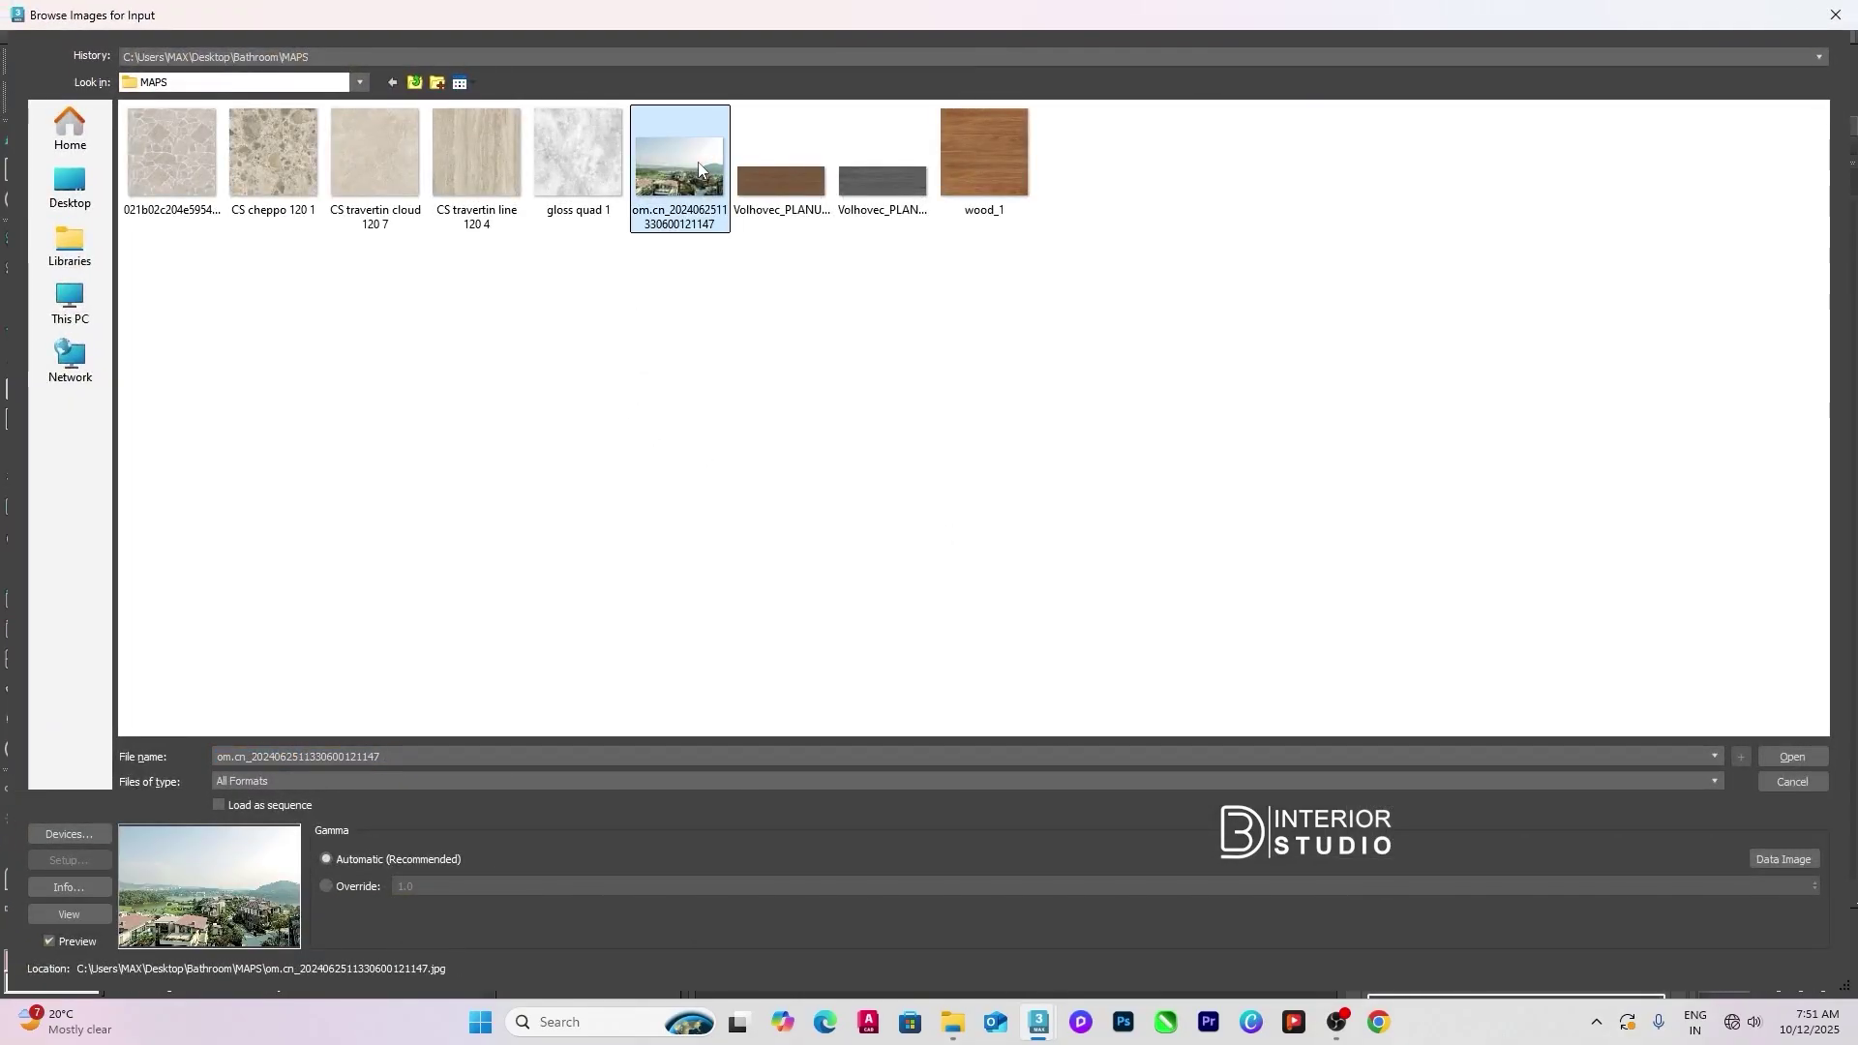
pyautogui.click(1135, 443)
pyautogui.doubleClick(1200, 602)
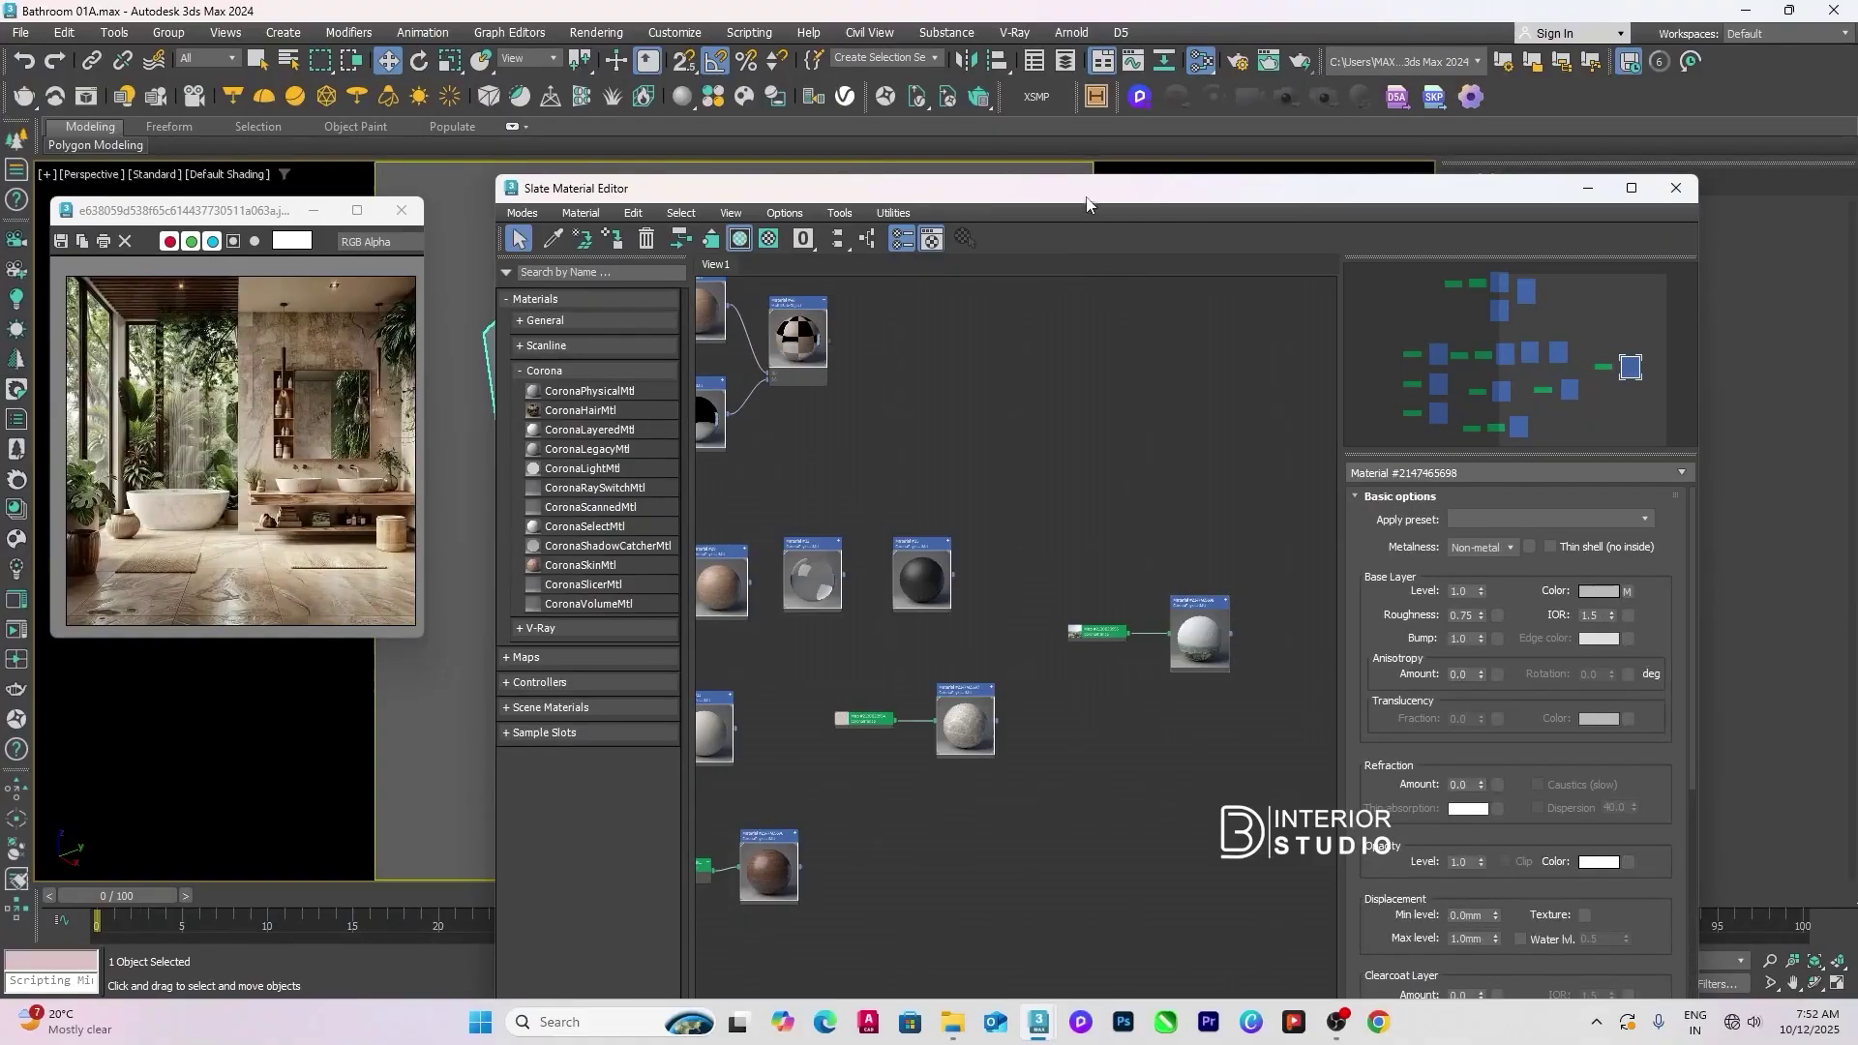
# Step: Assign the landscape image material to the curved backdrop and close the material editor
pyautogui.moveTo(1087, 191); pyautogui.dragTo(1020, 552)
pyautogui.moveTo(1133, 885); pyautogui.dragTo(1032, 680, button='middle')
pyautogui.moveTo(1030, 813); pyautogui.dragTo(909, 714, button='middle')
pyautogui.scroll(3, 909, 714)
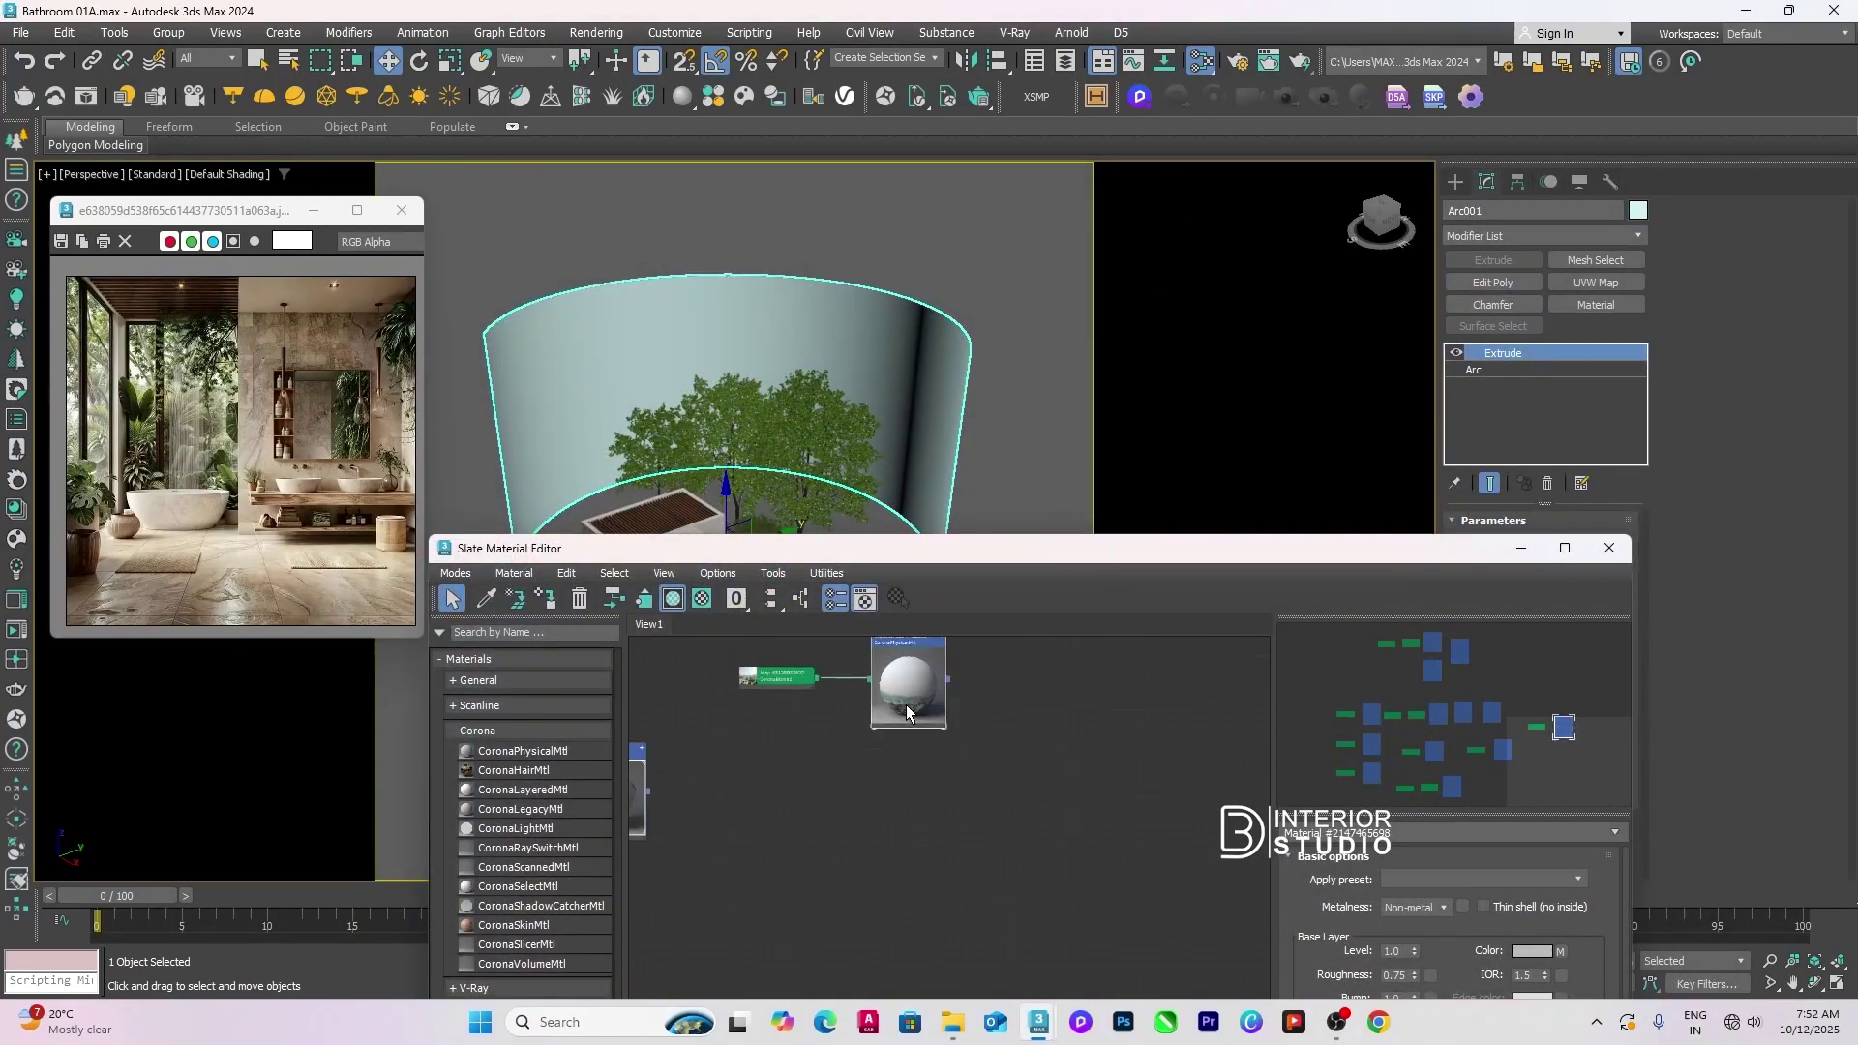
pyautogui.click(544, 600)
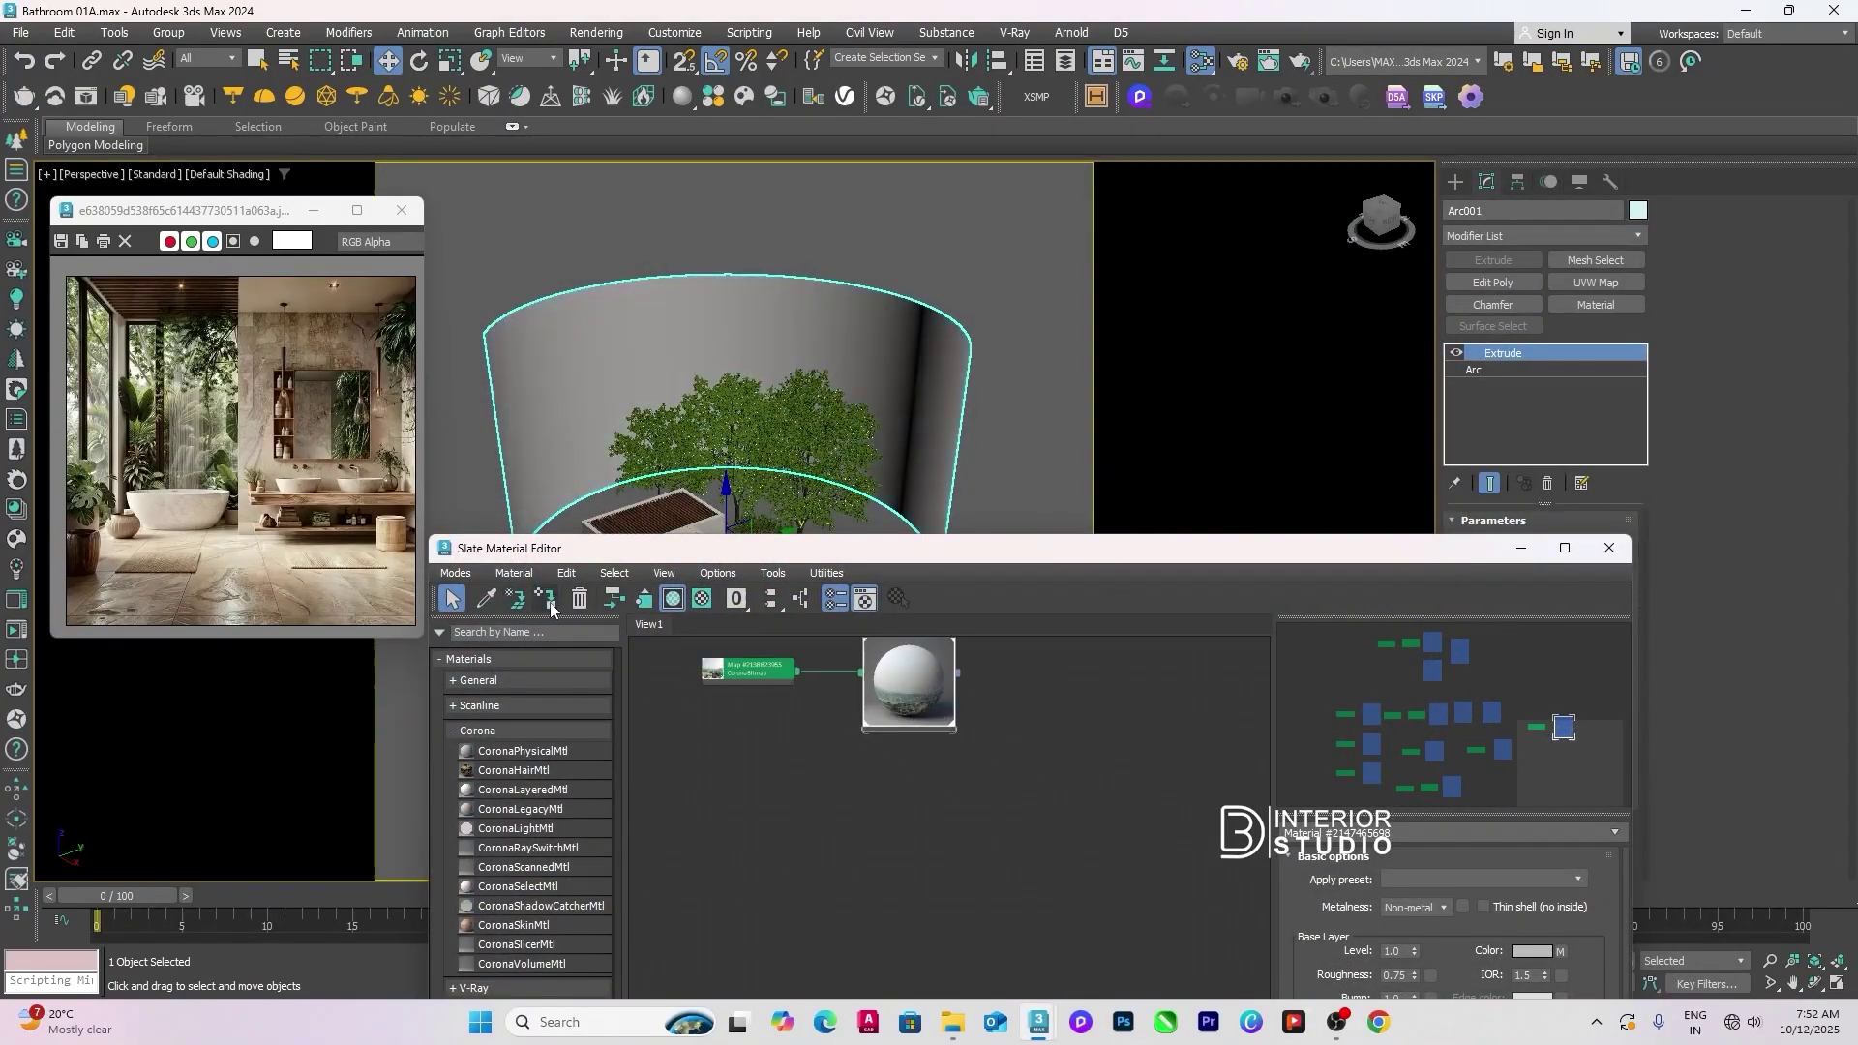
pyautogui.click(1020, 408)
pyautogui.press('m')
# Step: Add a UVW Map modifier with Box mapping to the curved backdrop
pyautogui.click(953, 426)
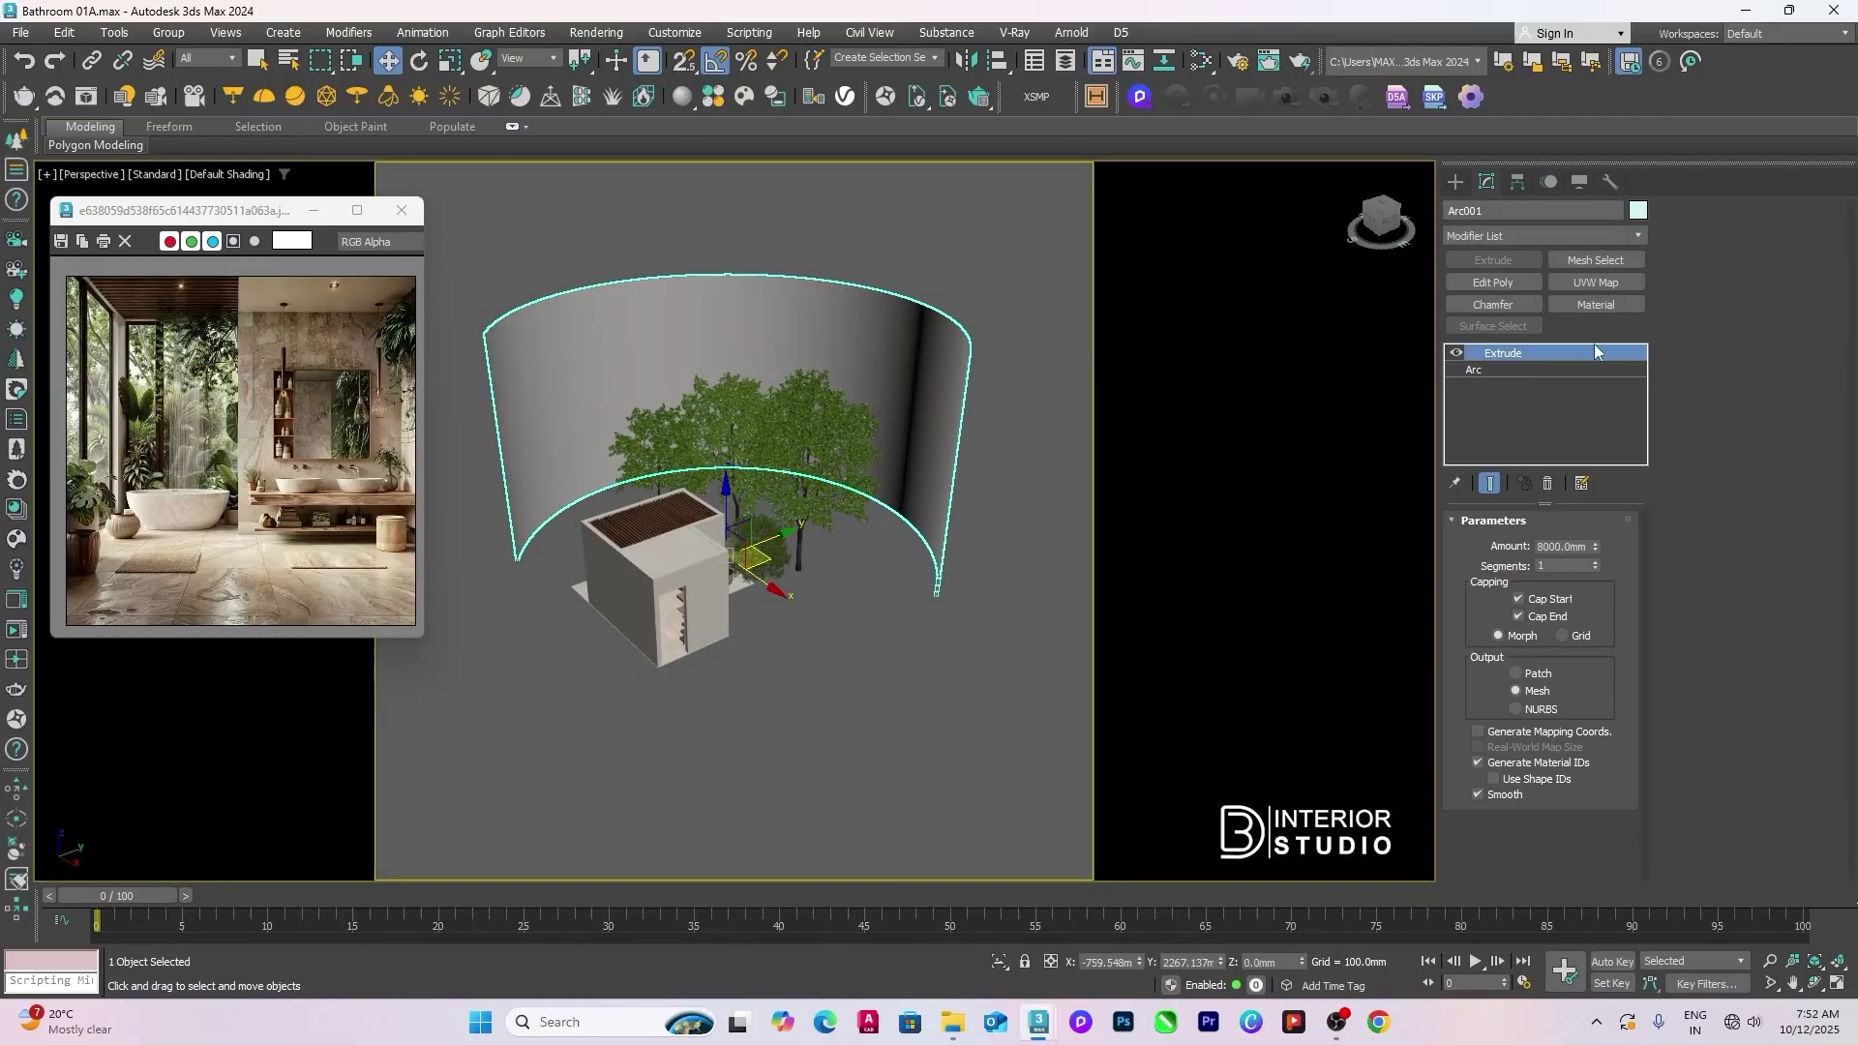
pyautogui.click(1601, 282)
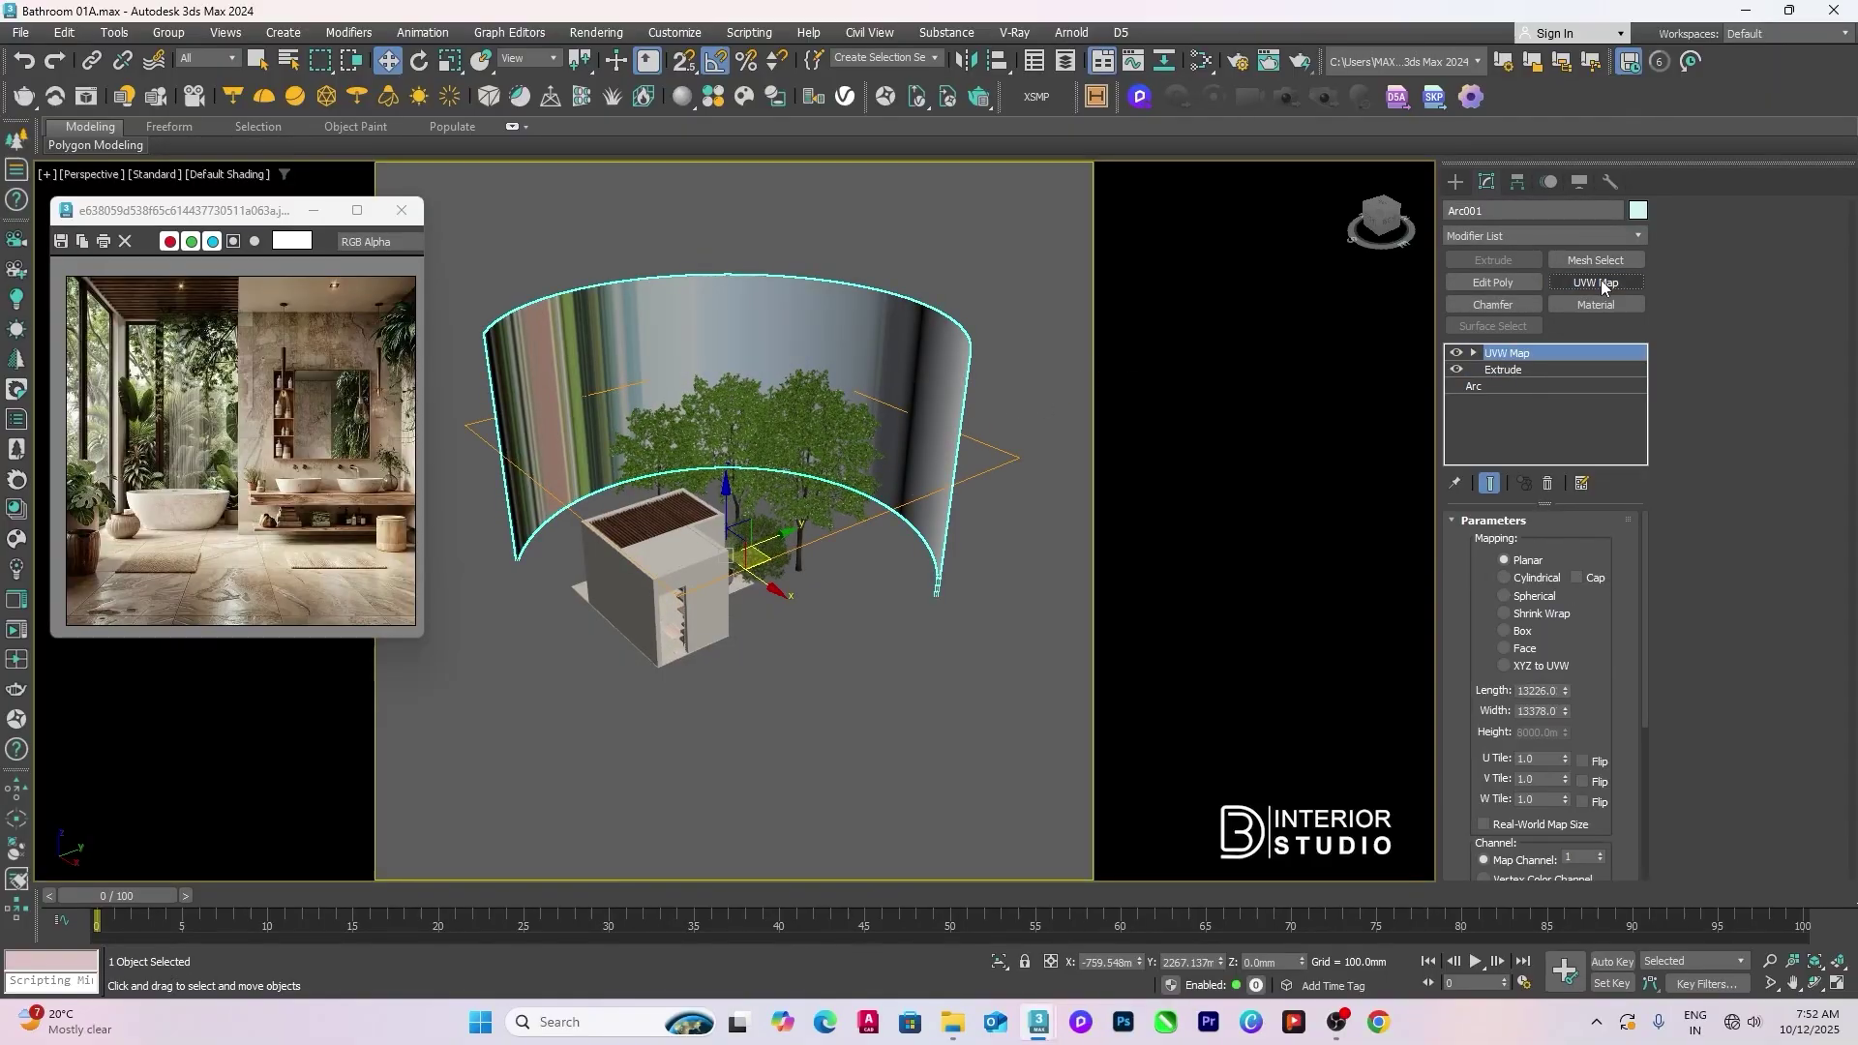
pyautogui.click(1505, 630)
pyautogui.click(1024, 461)
pyautogui.click(910, 354)
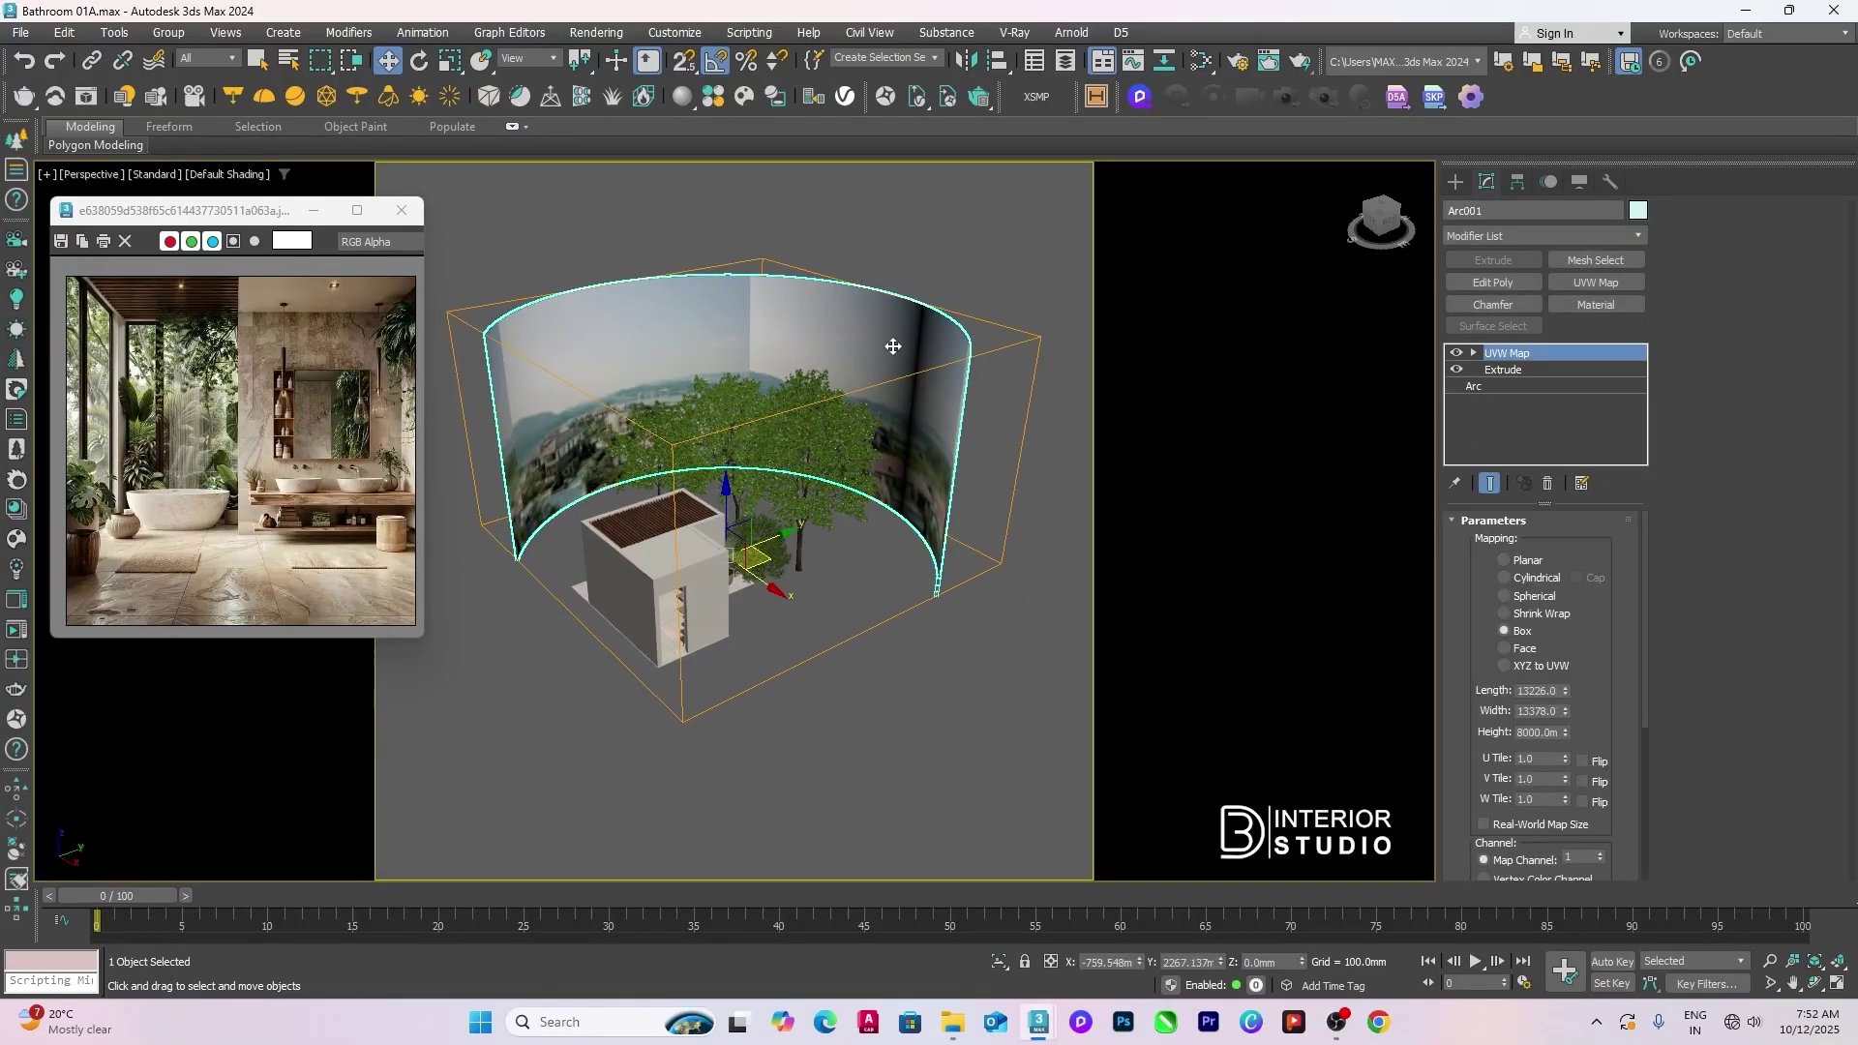
pyautogui.keyDown('alt'); pyautogui.moveTo(910, 354); pyautogui.dragTo(914, 344, button='middle'); pyautogui.keyUp('alt')
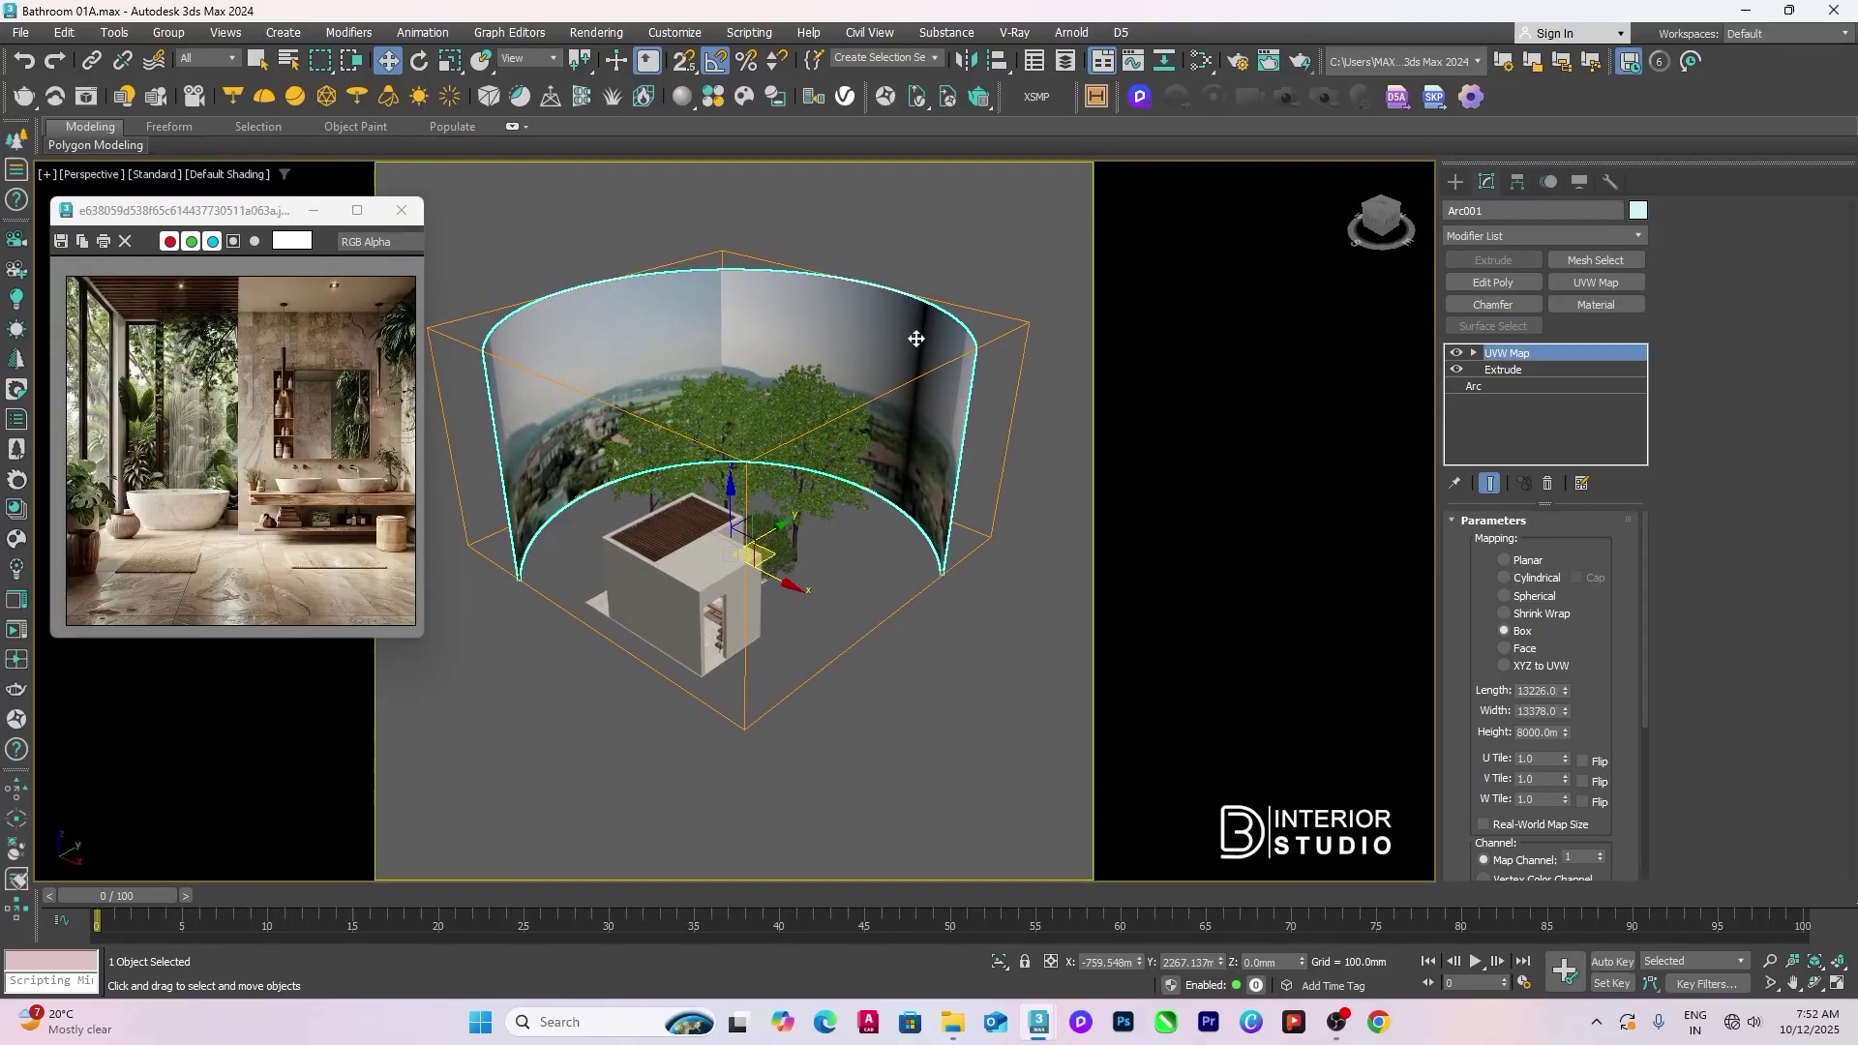
# Step: Turn off Cast Shadows and Receive Shadows in the curved backdrop's object properties
pyautogui.rightClick(917, 339)
pyautogui.click(879, 246)
pyautogui.click(879, 242)
pyautogui.scroll(3, 853, 305)
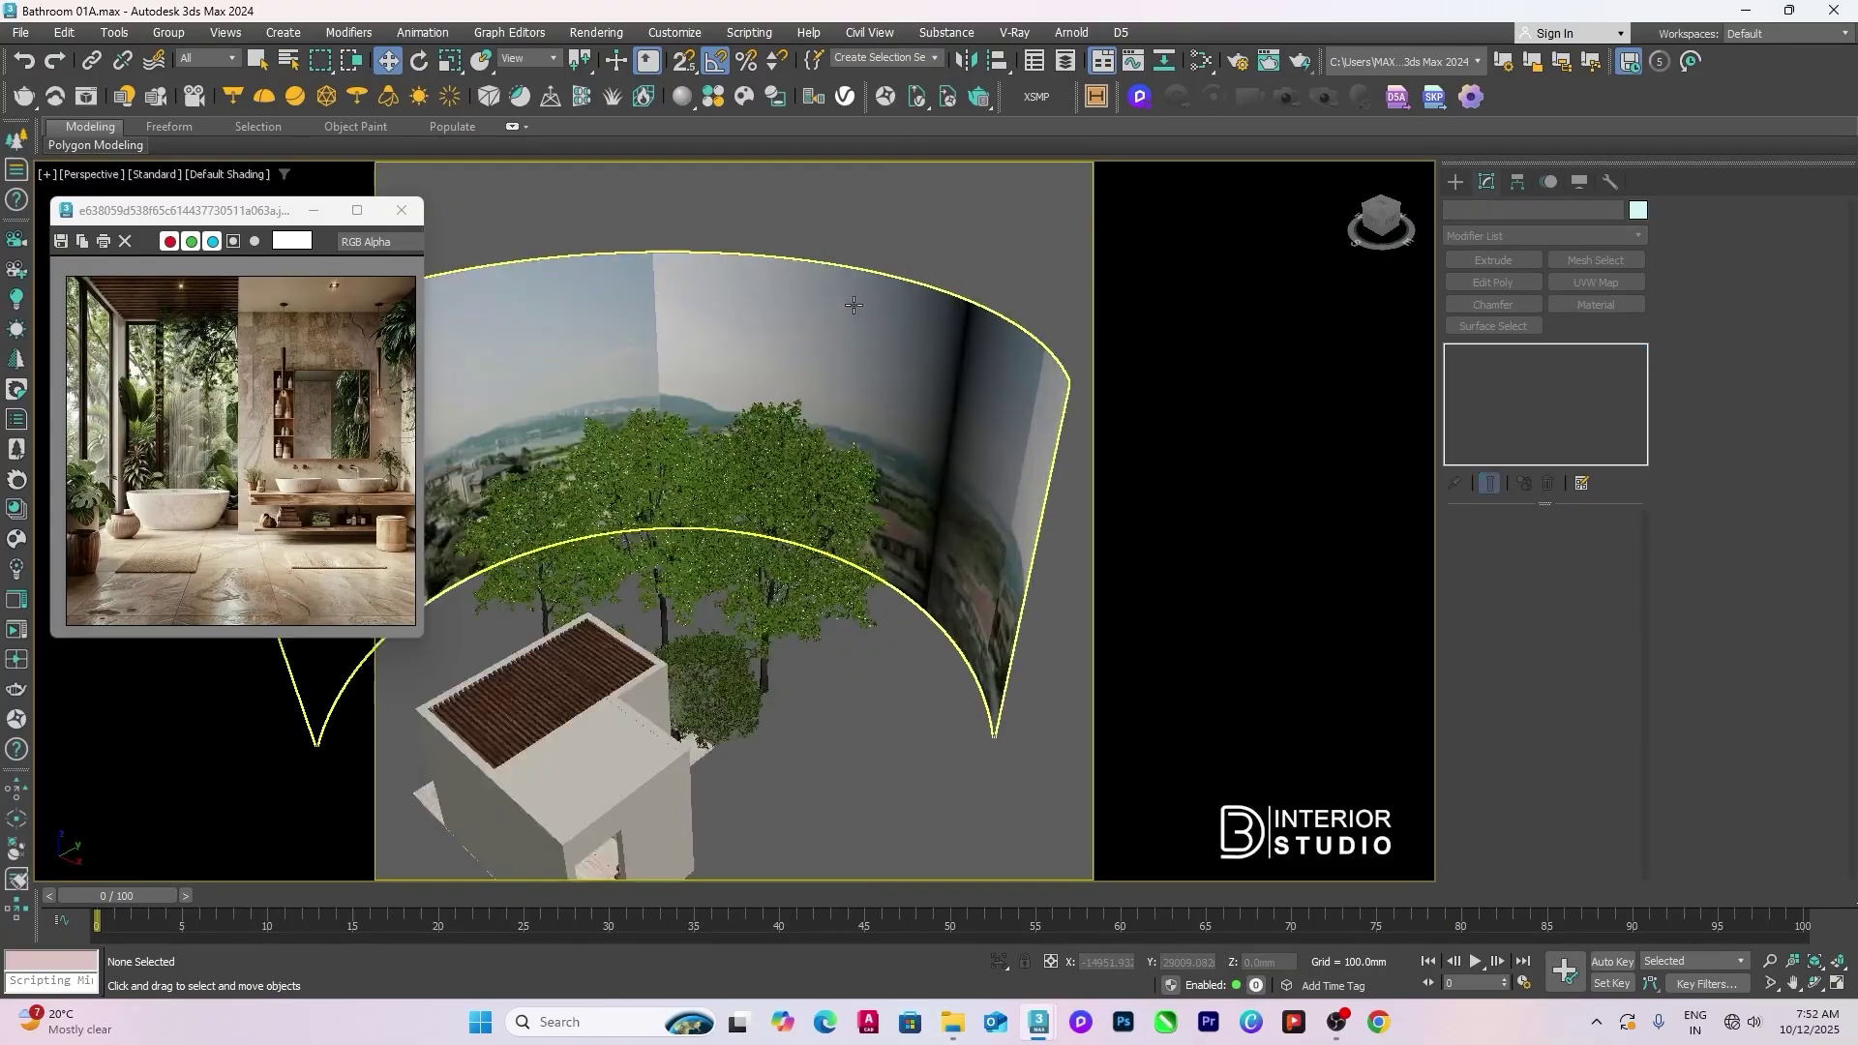
pyautogui.click(854, 305)
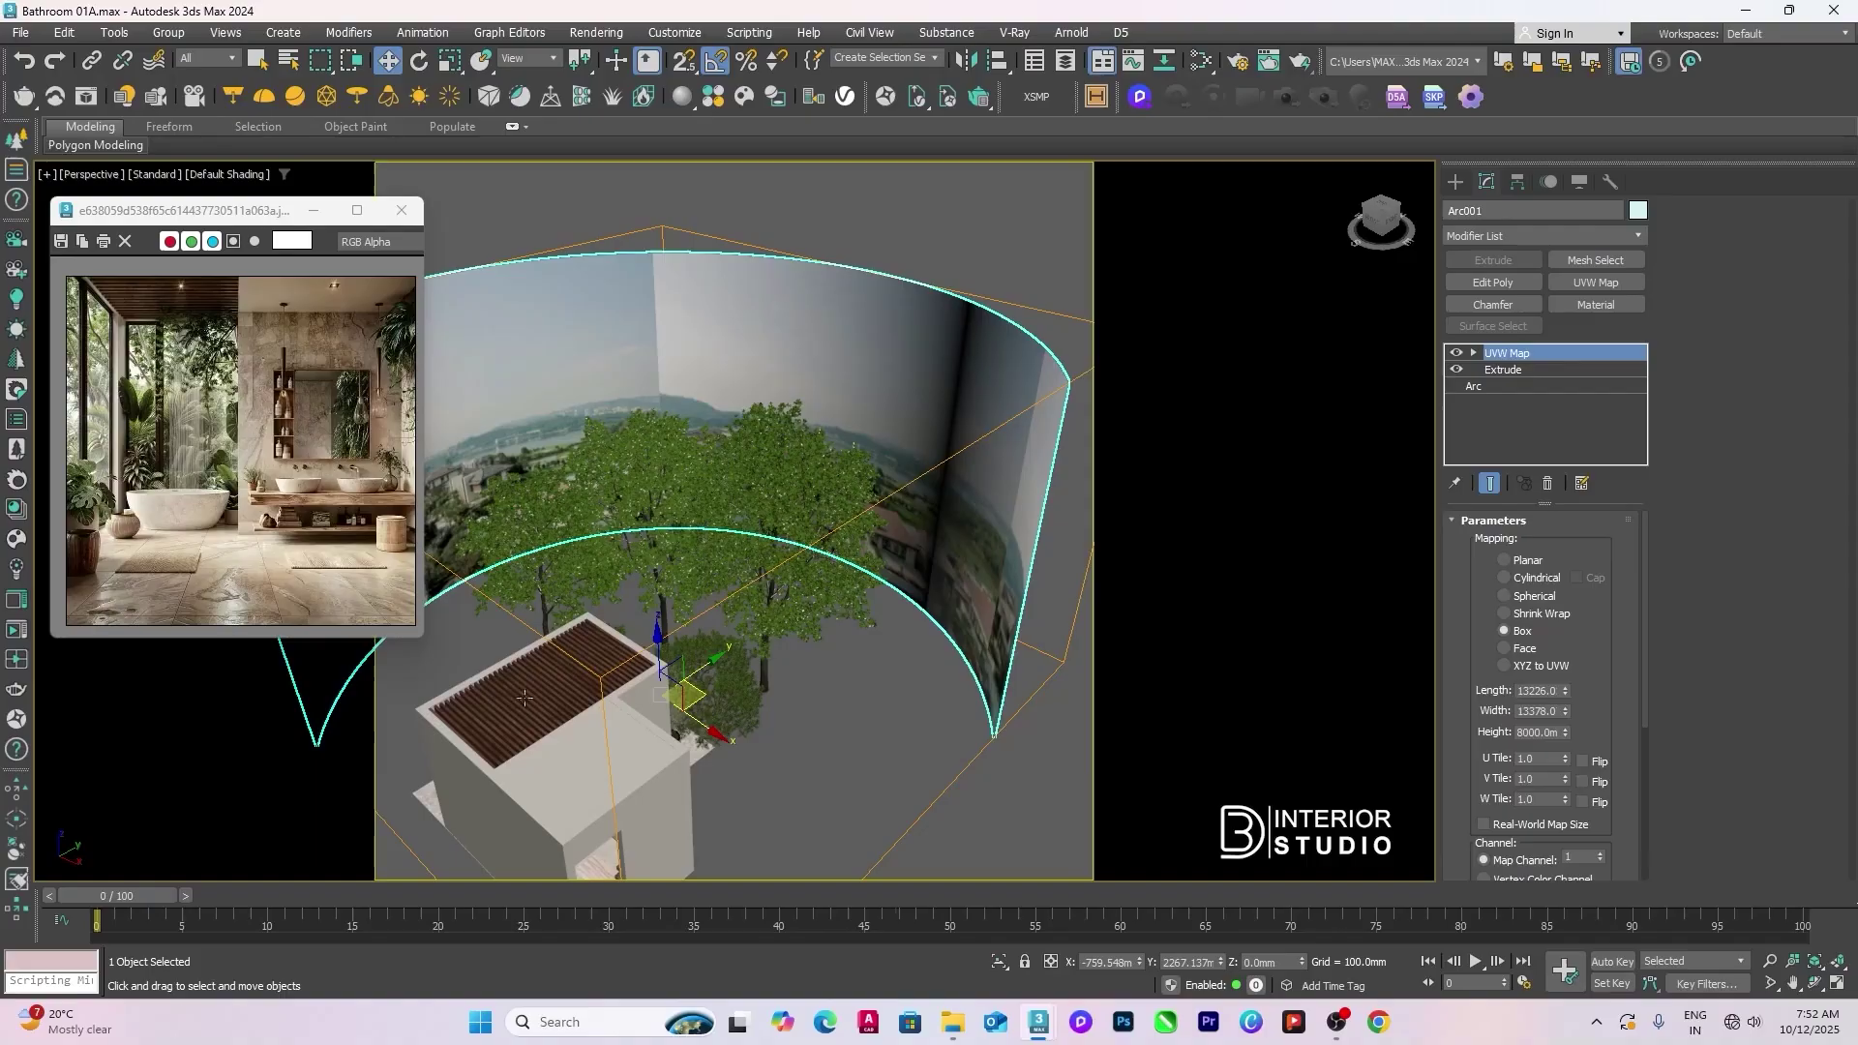
pyautogui.rightClick(910, 392)
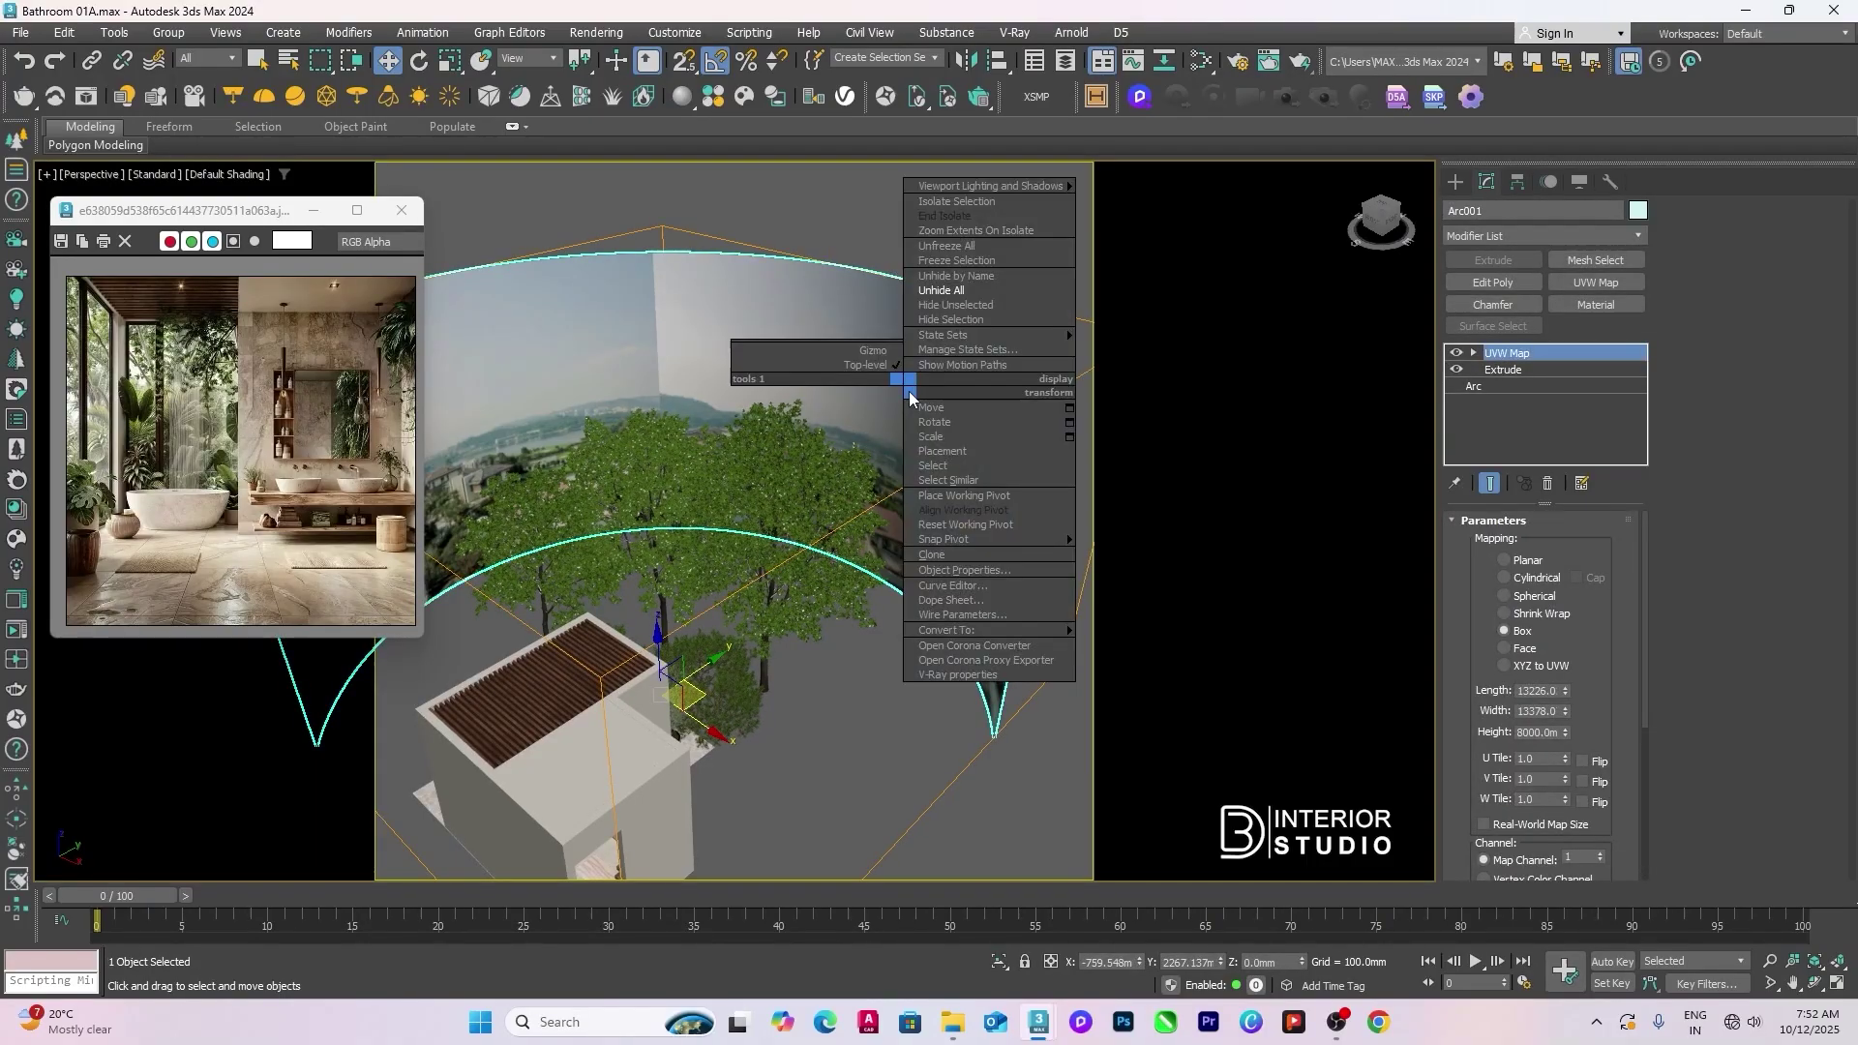
pyautogui.click(815, 319)
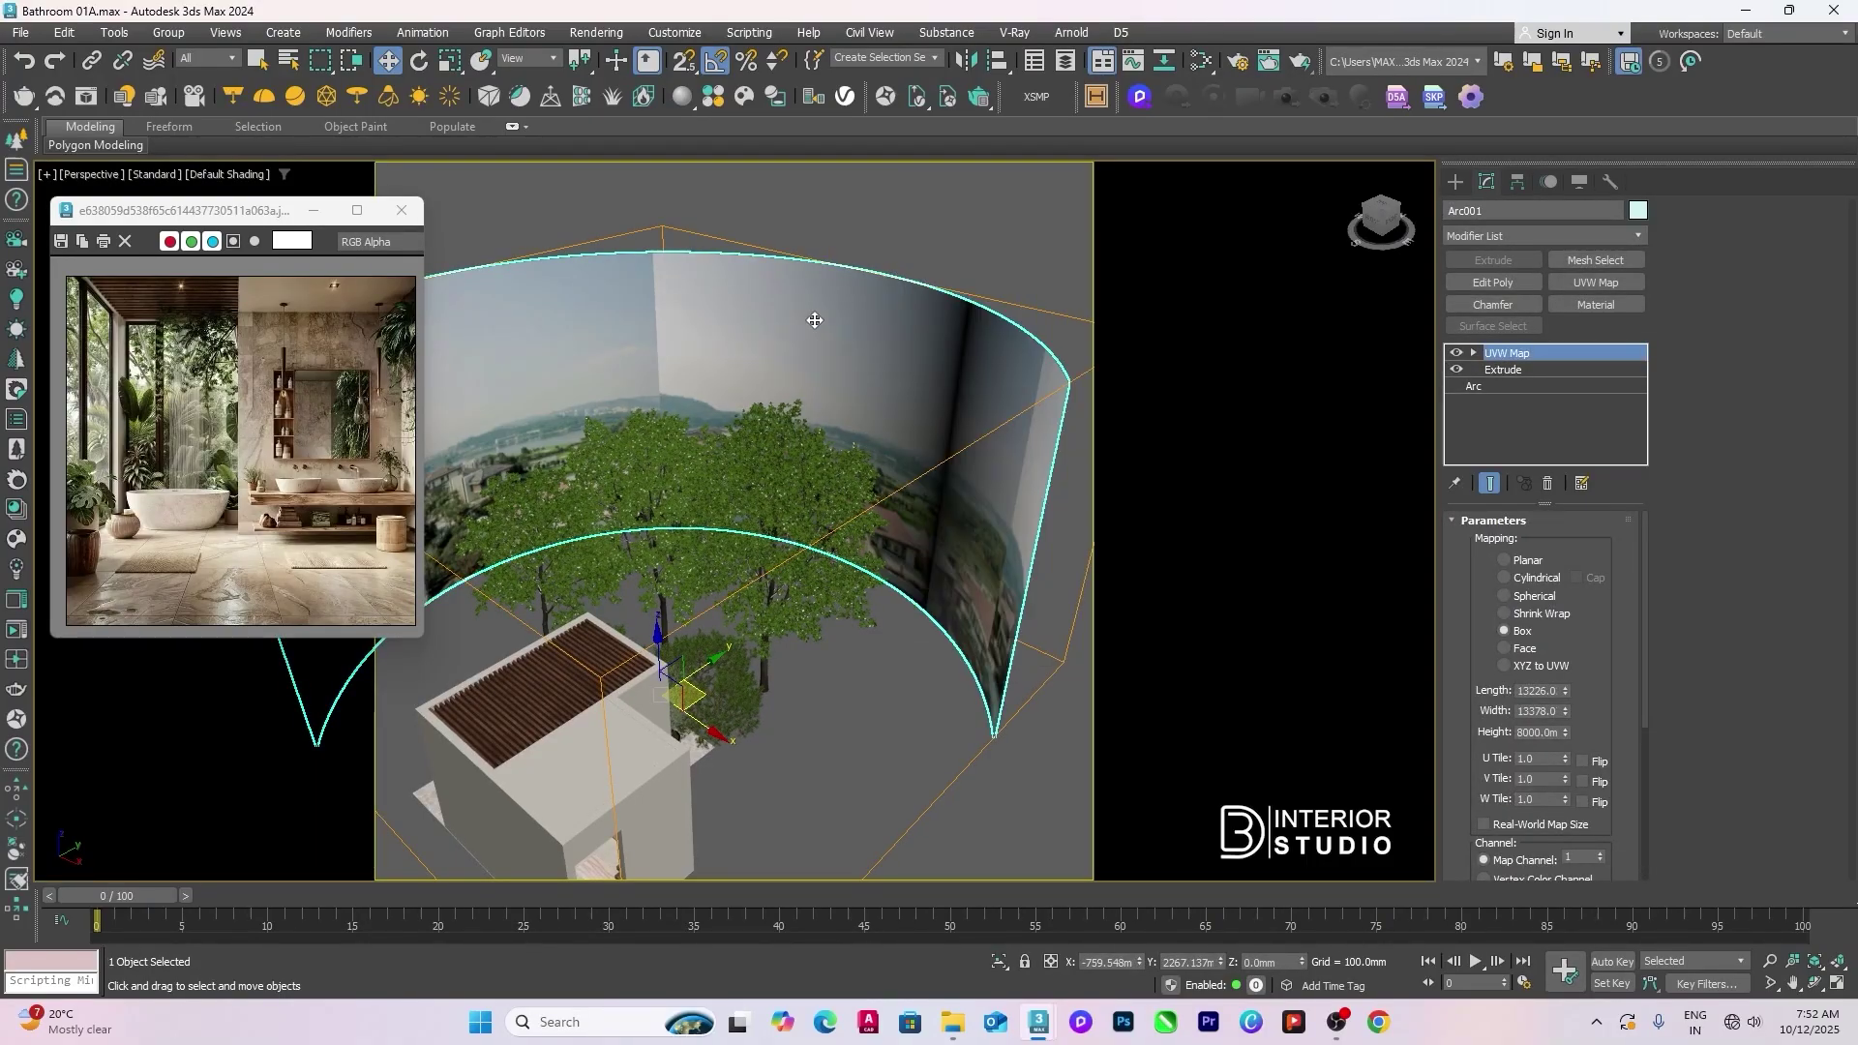
pyautogui.rightClick(920, 366)
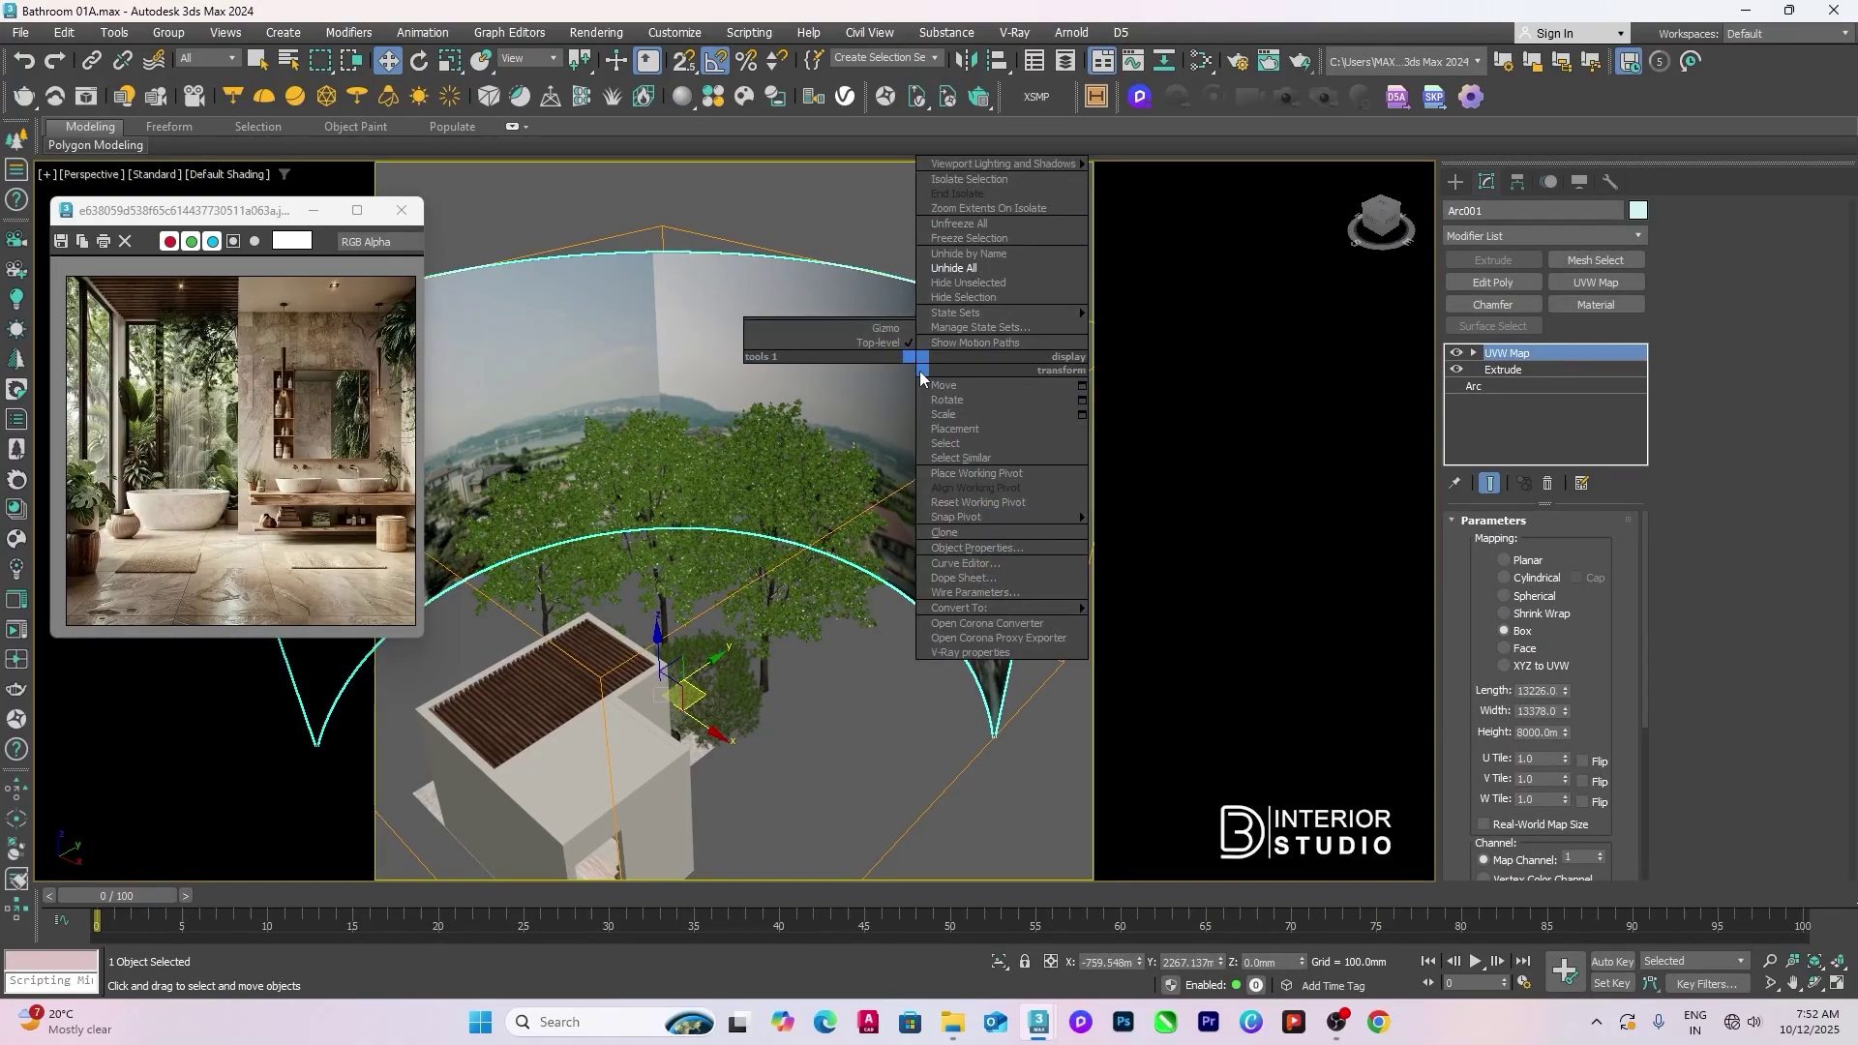
pyautogui.click(1007, 548)
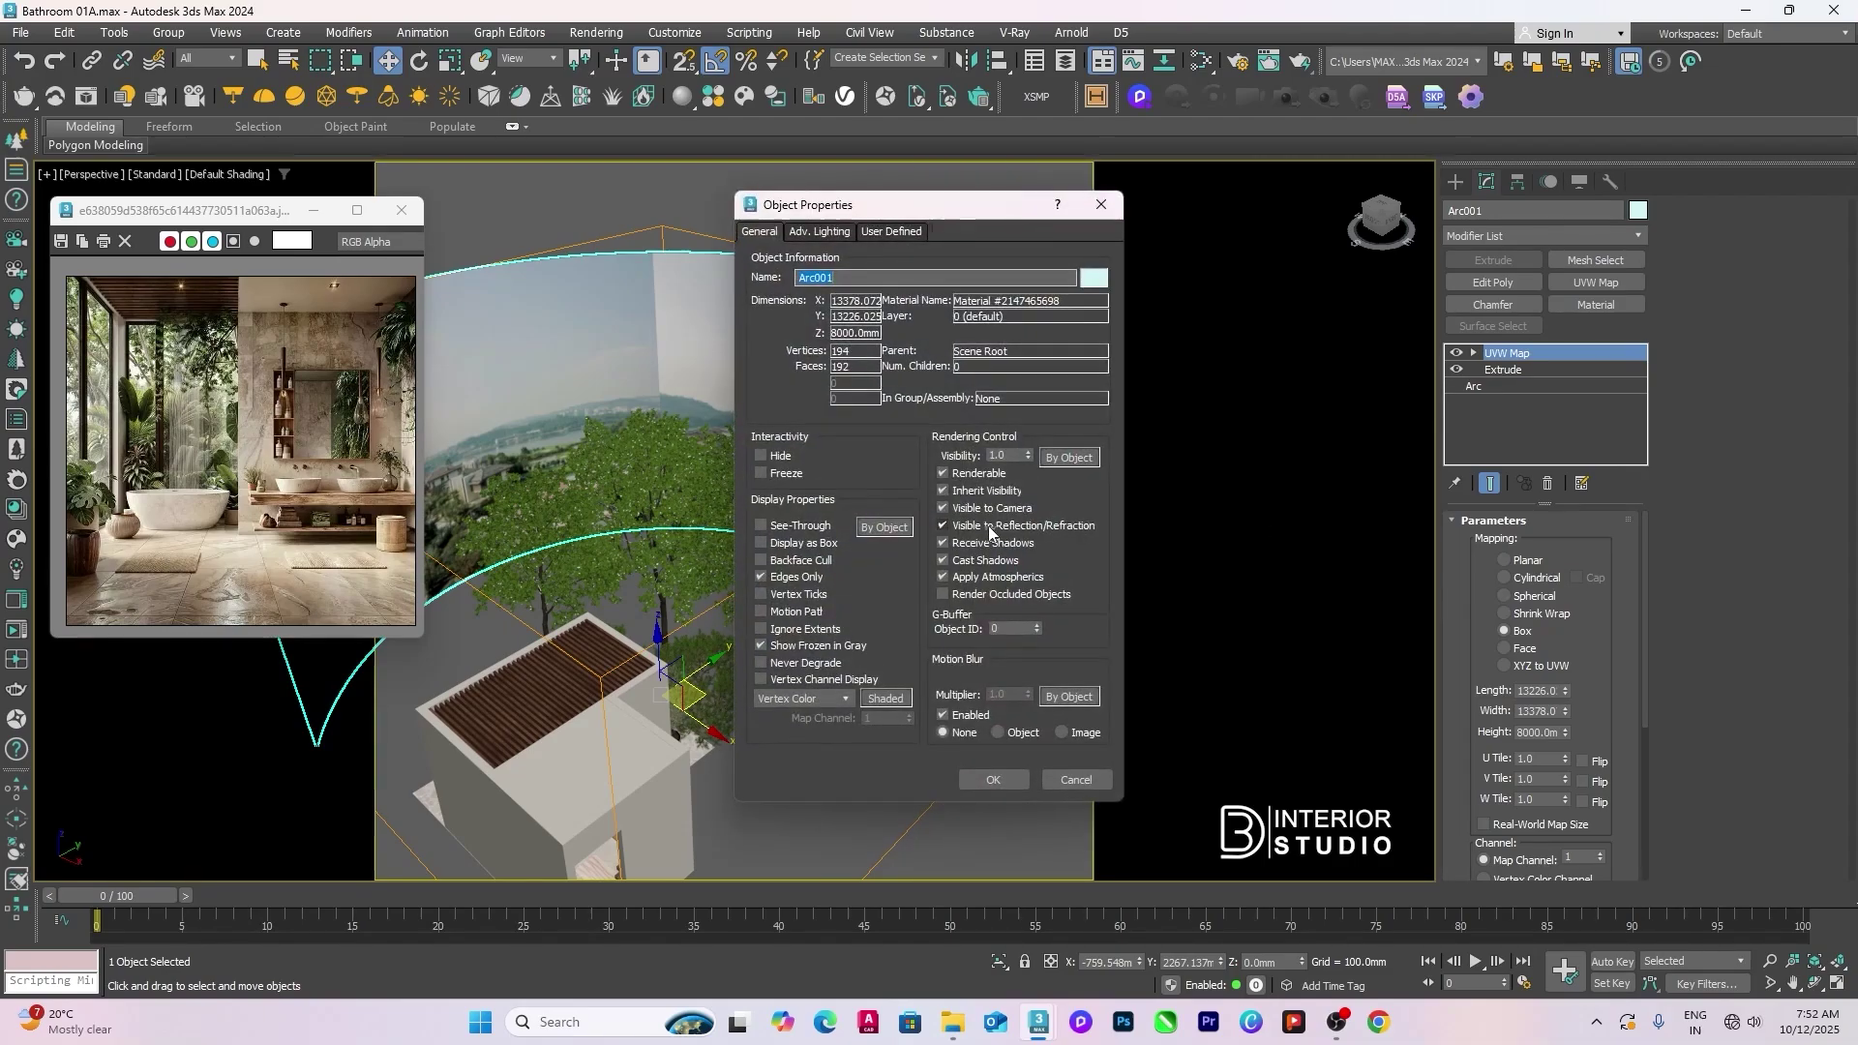
pyautogui.click(968, 560)
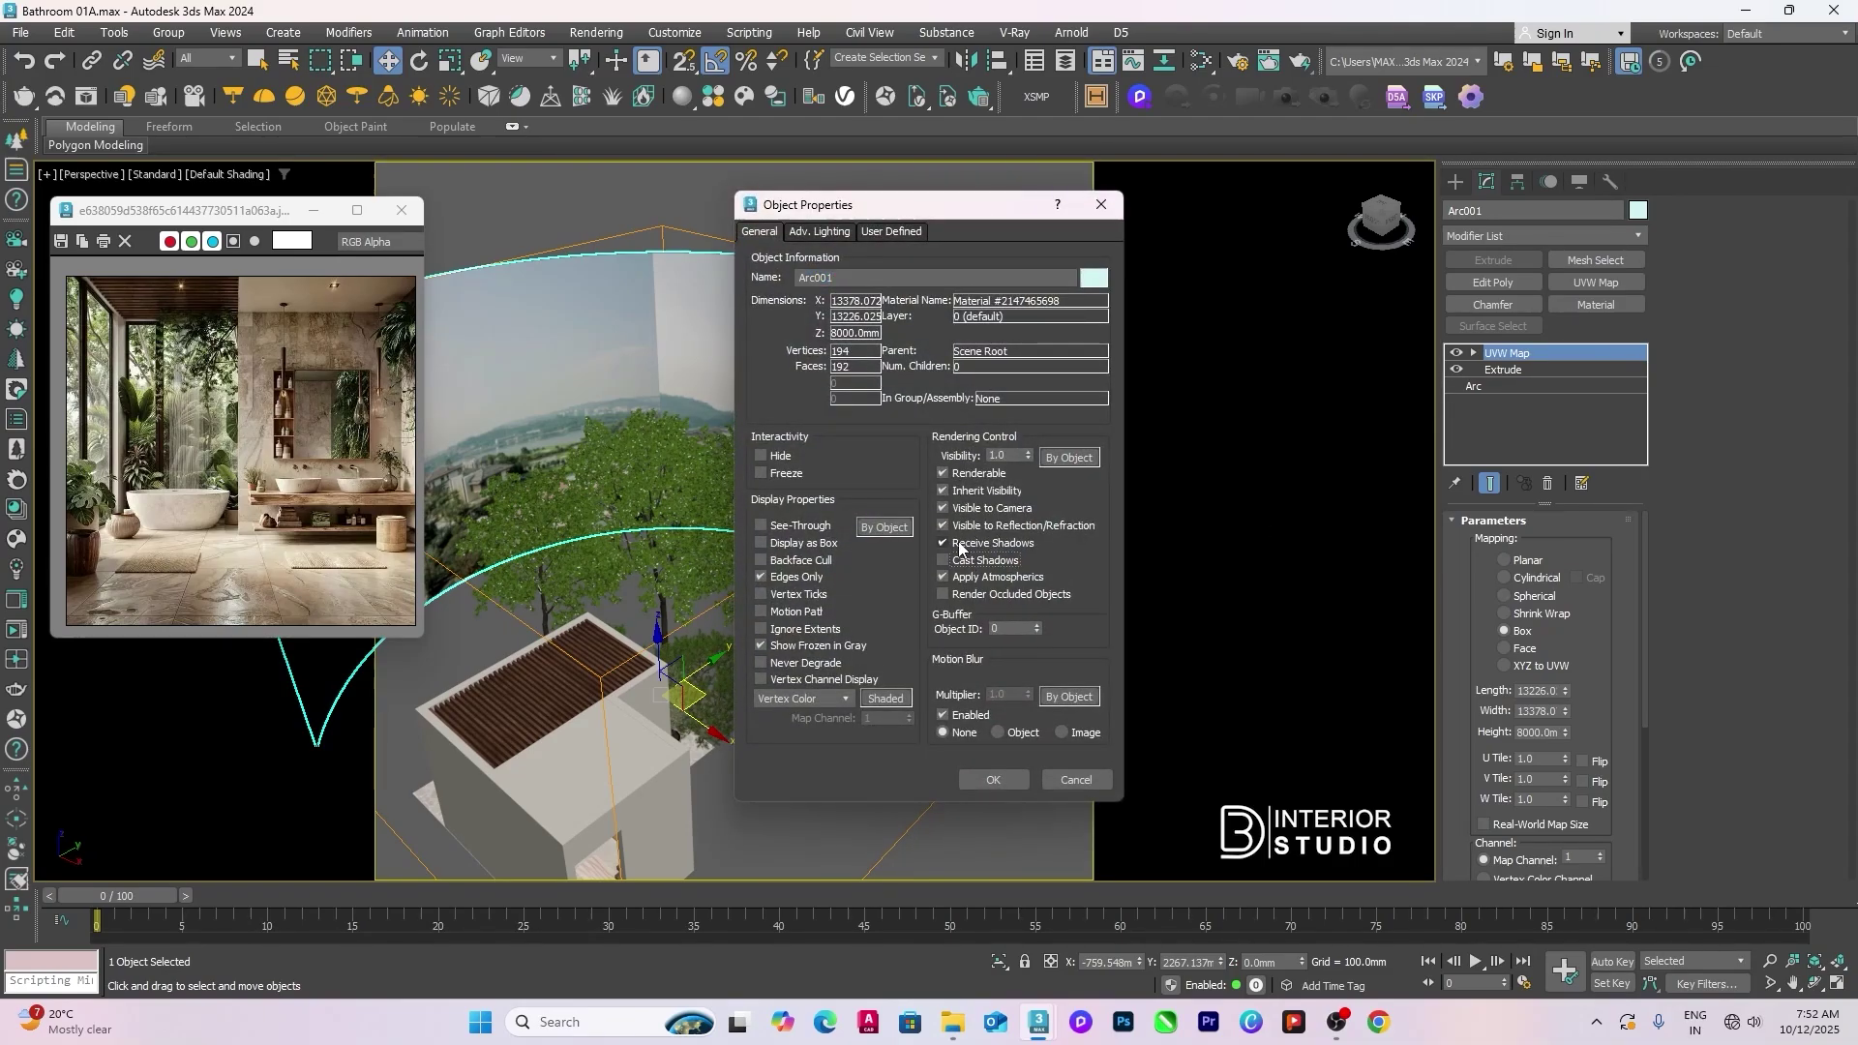
pyautogui.click(939, 544)
pyautogui.click(994, 777)
# Step: Deselect the backdrop and return to the Corona camera view
pyautogui.click(881, 713)
pyautogui.scroll(-5, 880, 711)
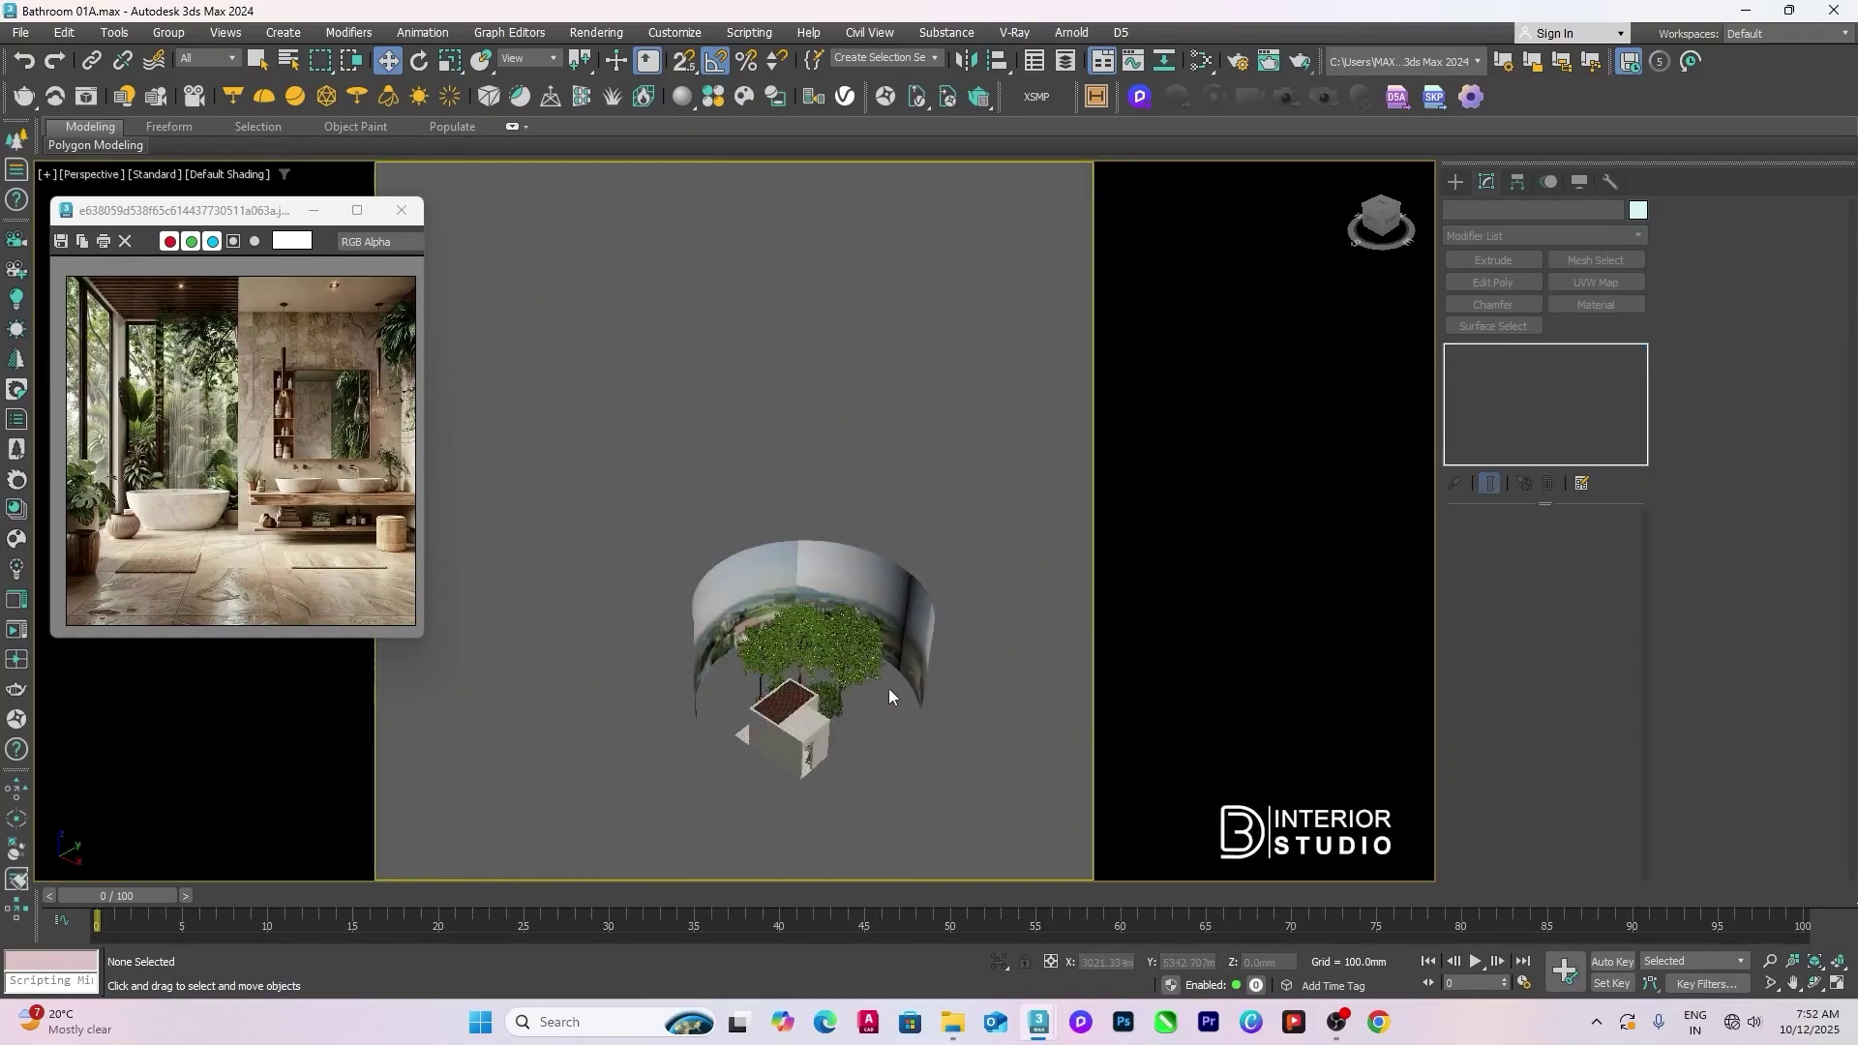
pyautogui.press('c')
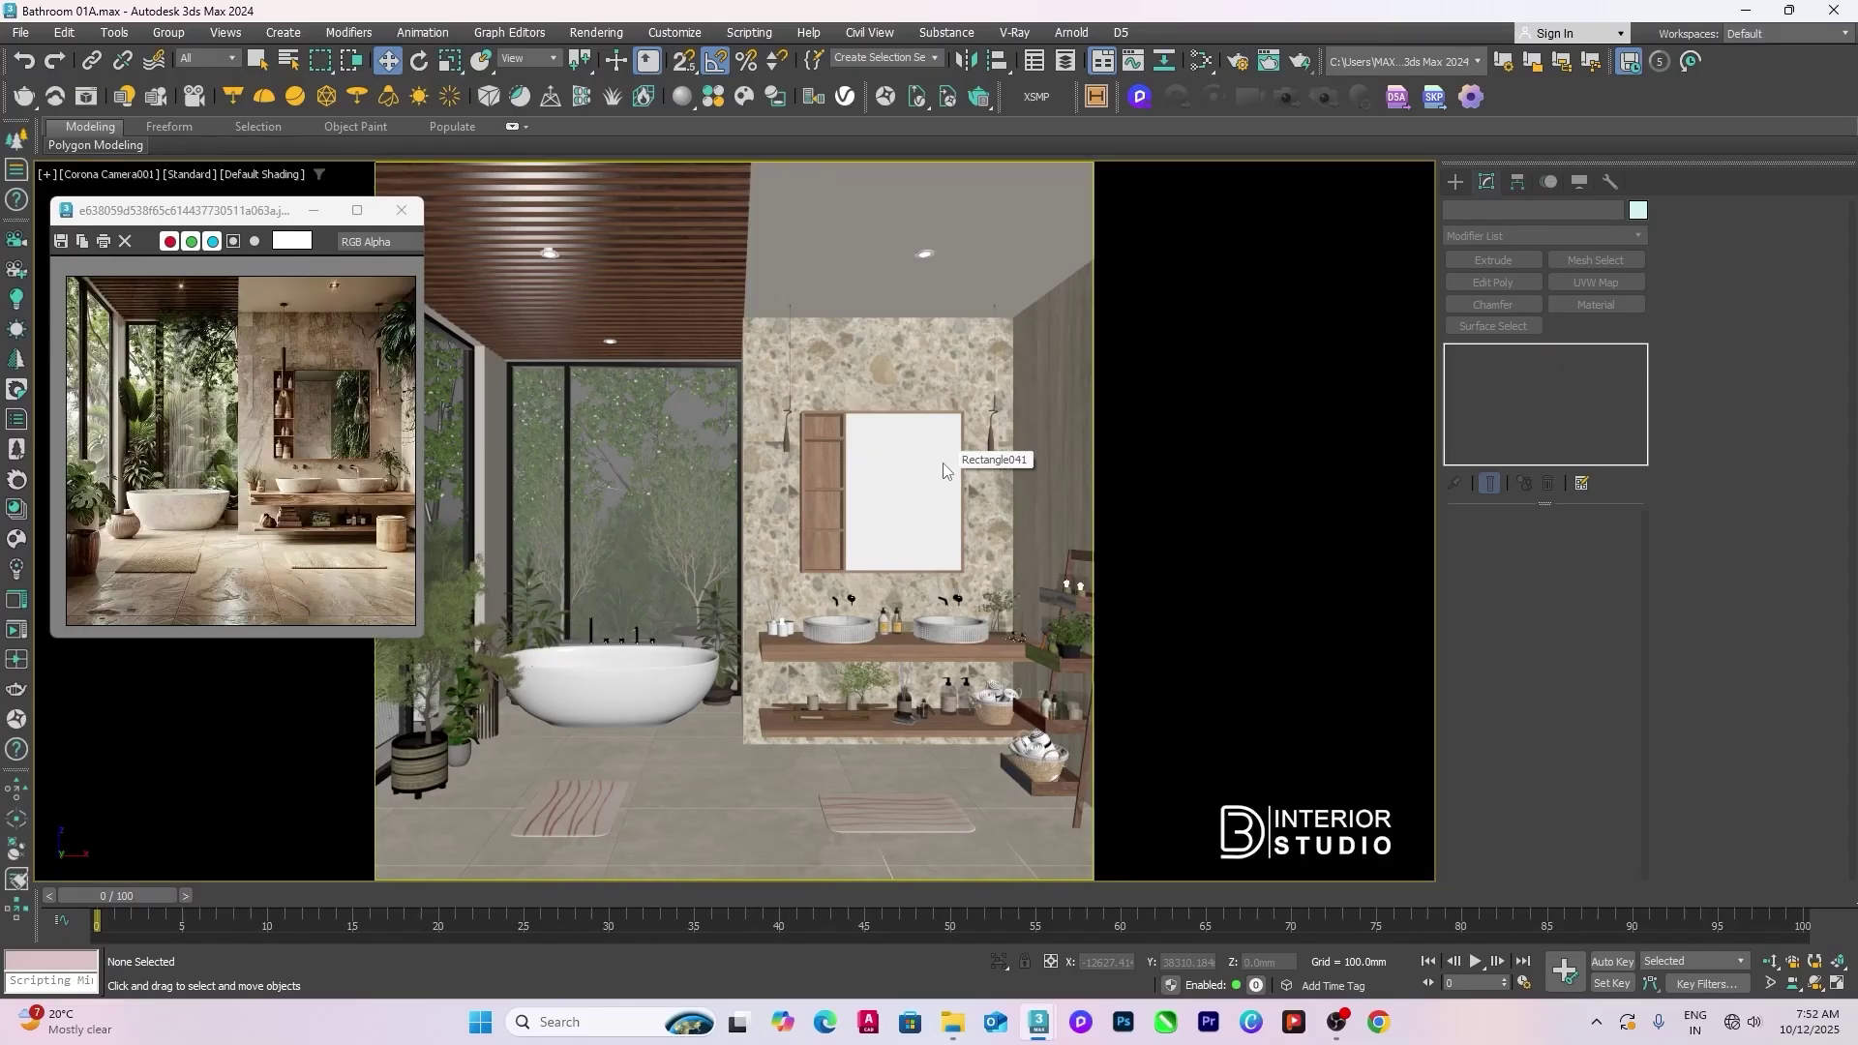
# Step: Lower the curved backdrop by about 1540 mm in the wireframe left view
pyautogui.press('l')
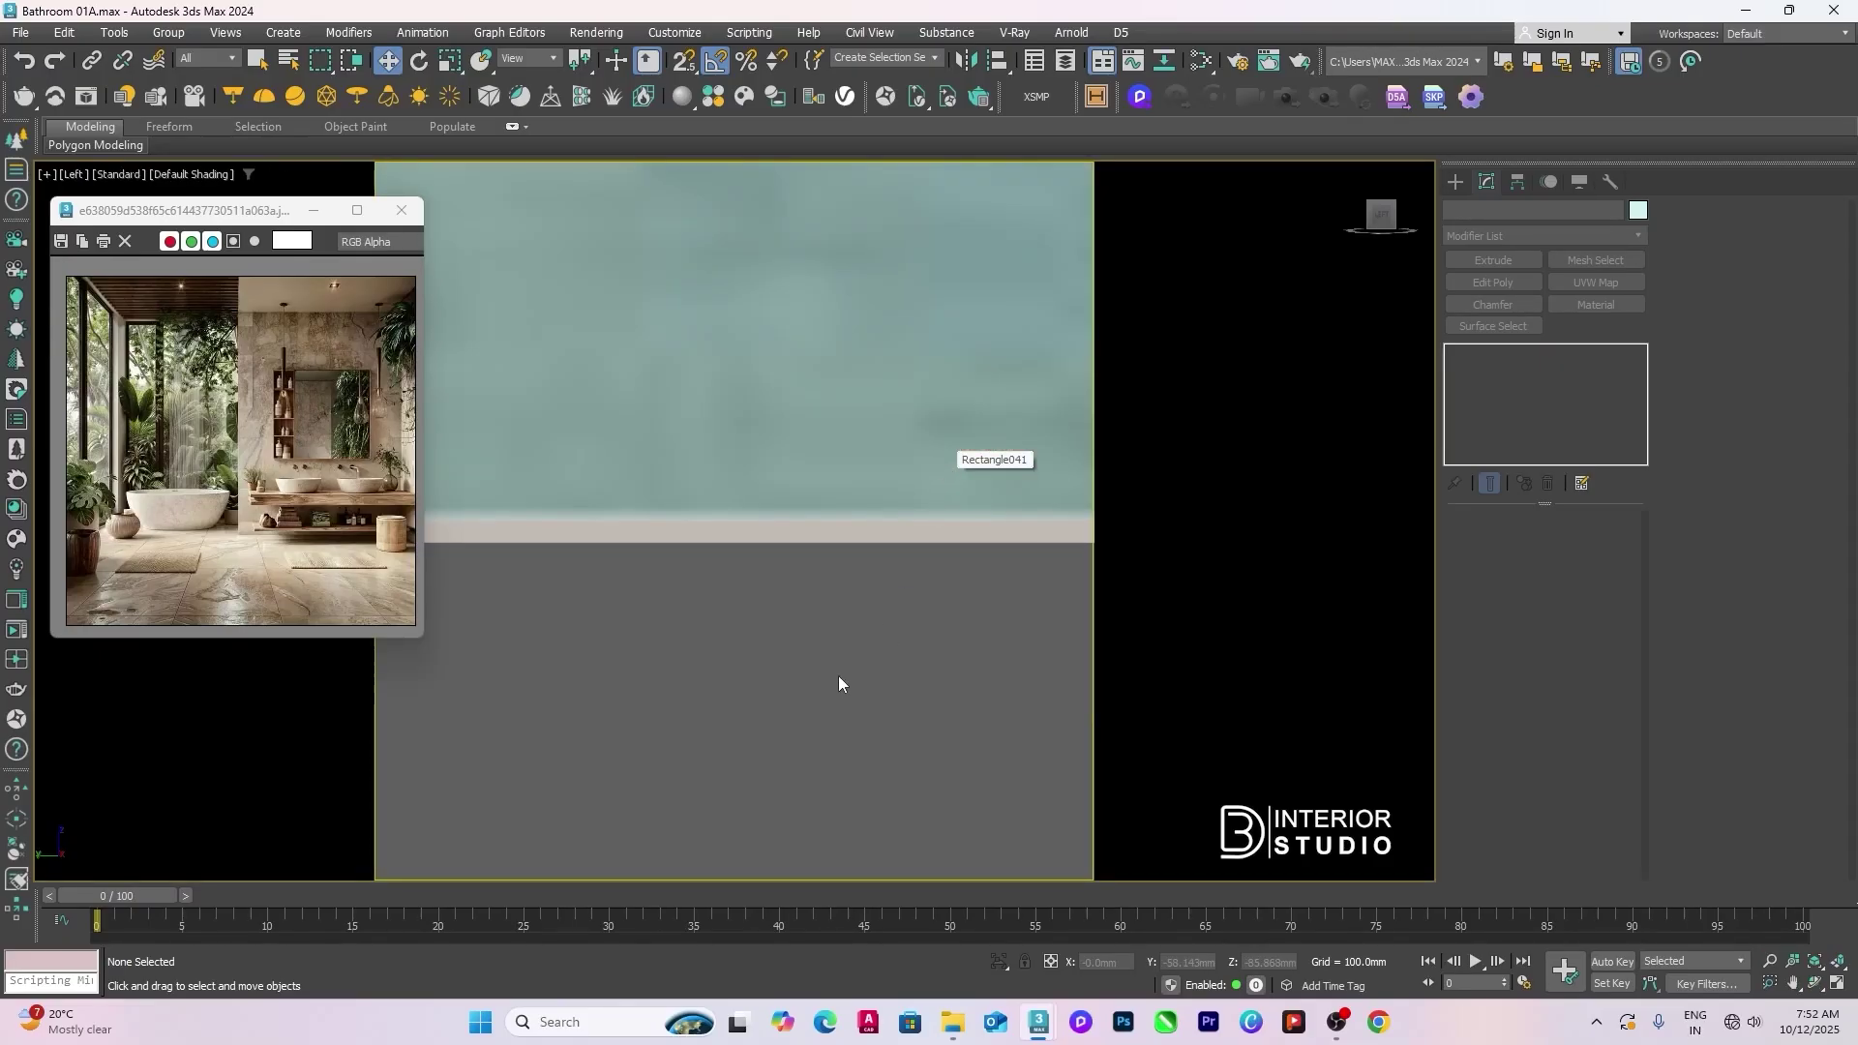
pyautogui.press('F3')
pyautogui.scroll(-10, 834, 659)
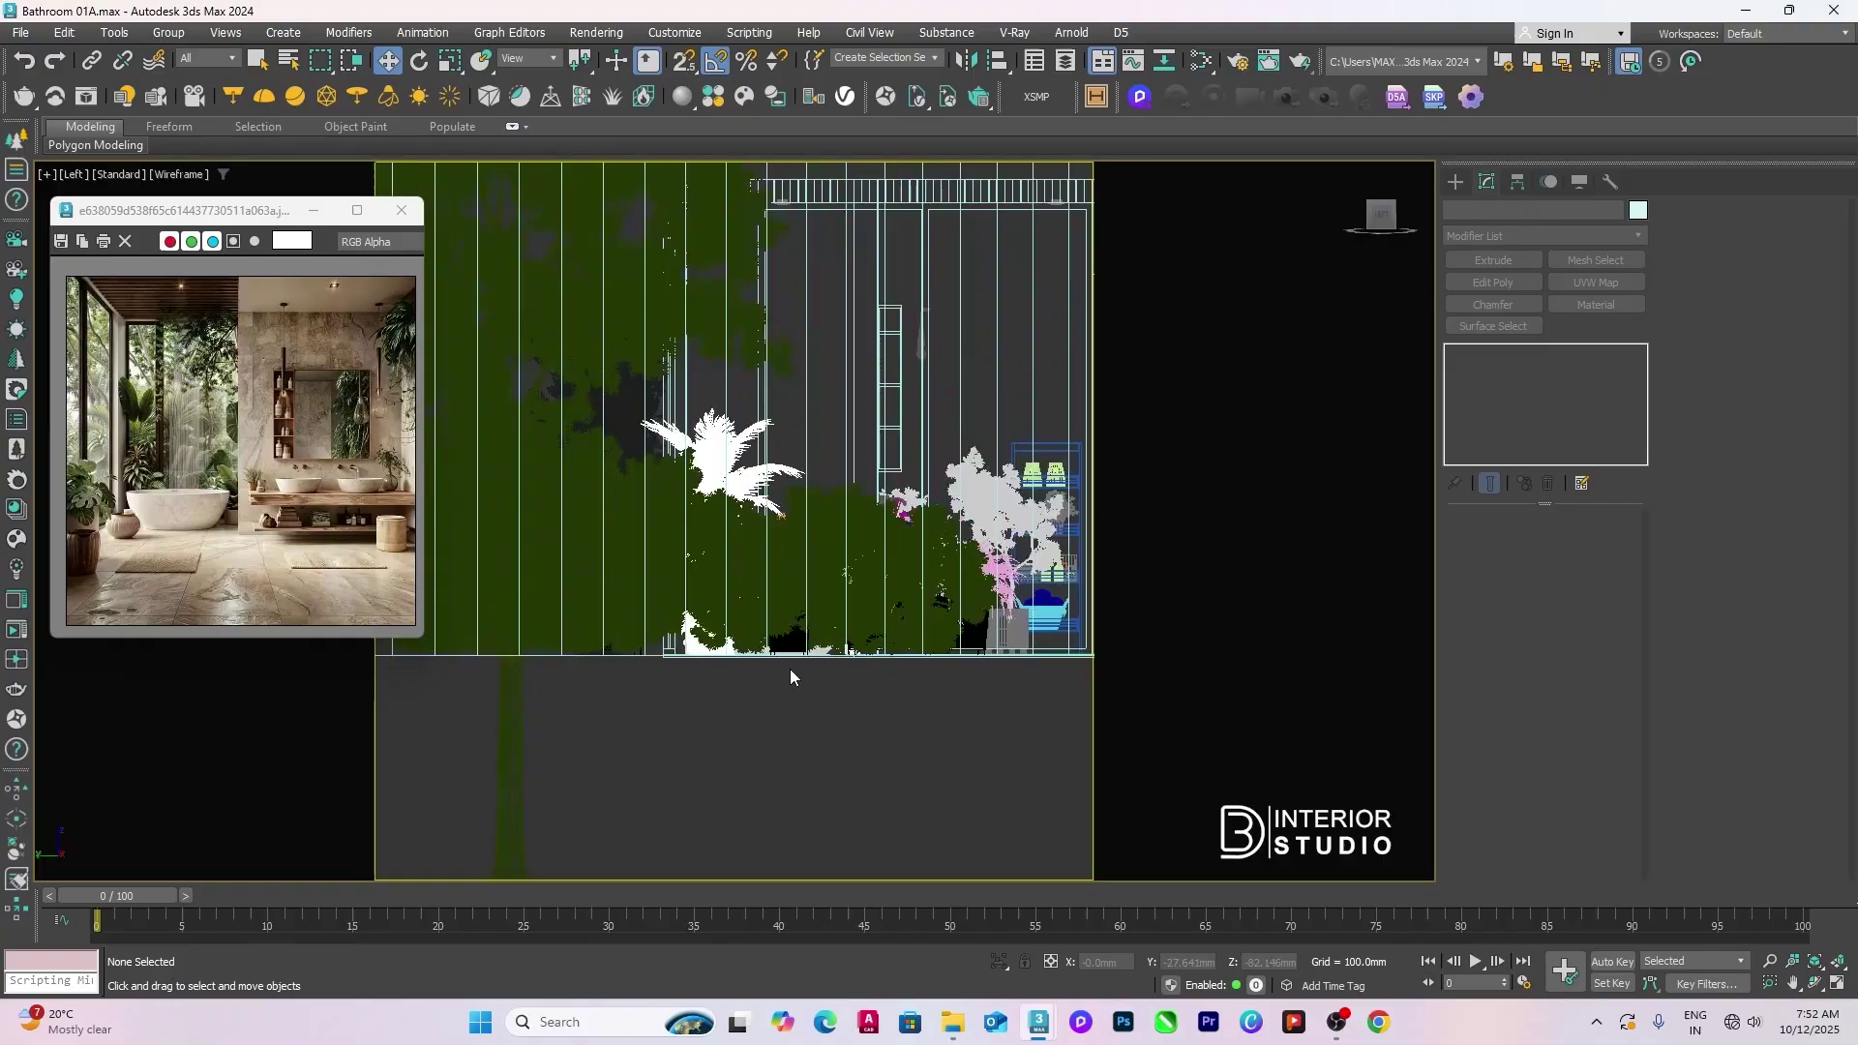
pyautogui.click(798, 492)
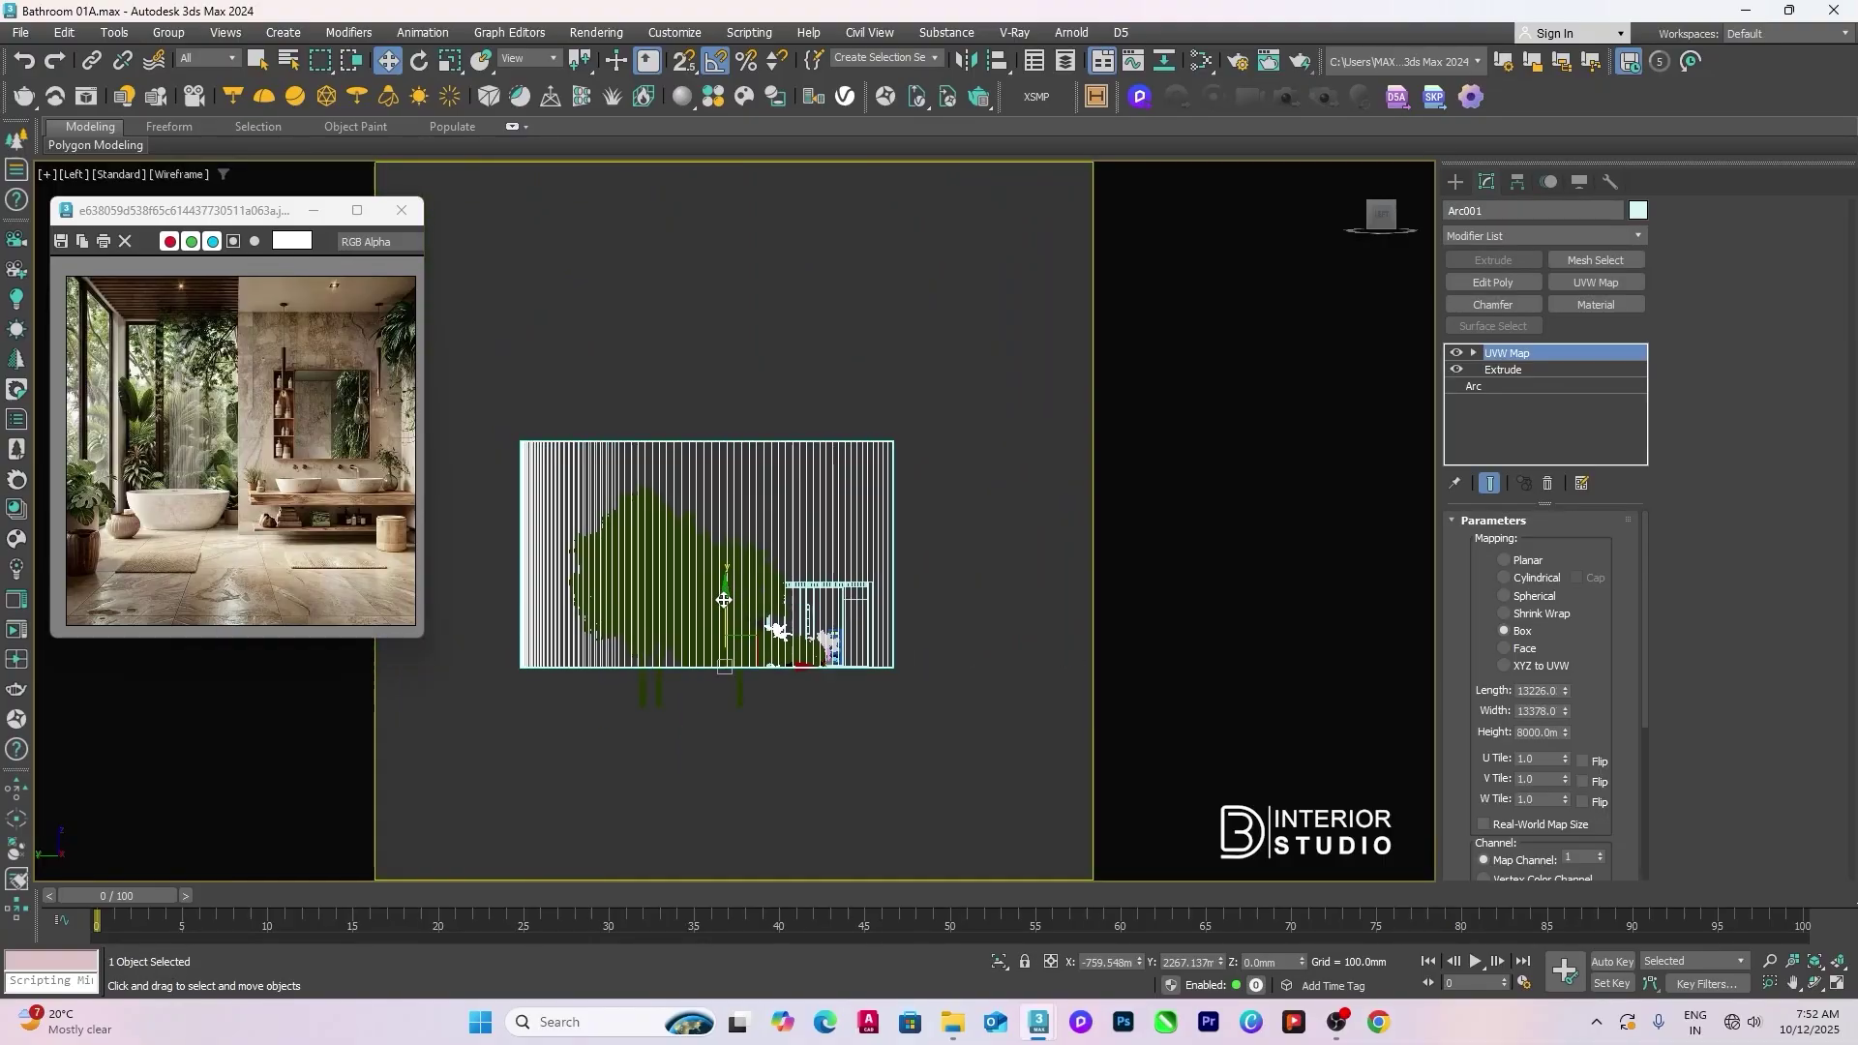
pyautogui.moveTo(726, 603); pyautogui.dragTo(731, 647)
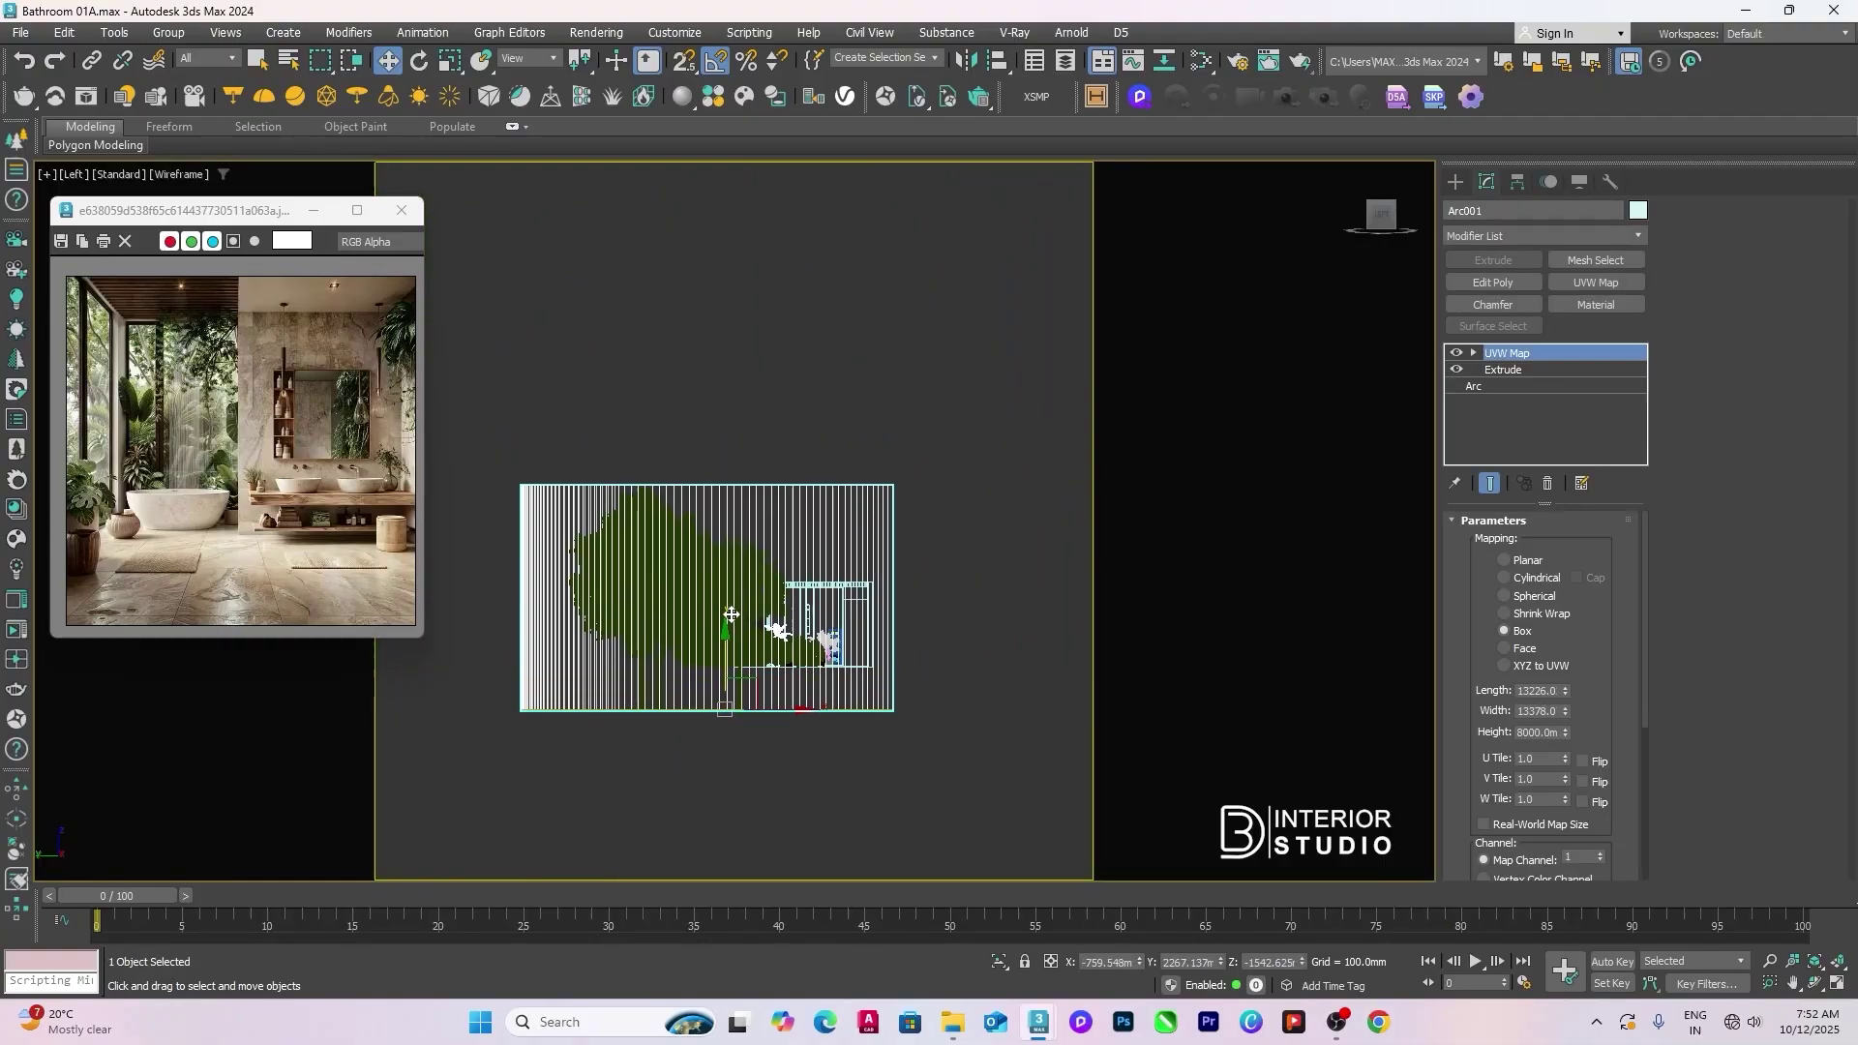
# Step: Show the wireframe top view and the shaded Corona camera view side by side with nothing selected
pyautogui.press('t')
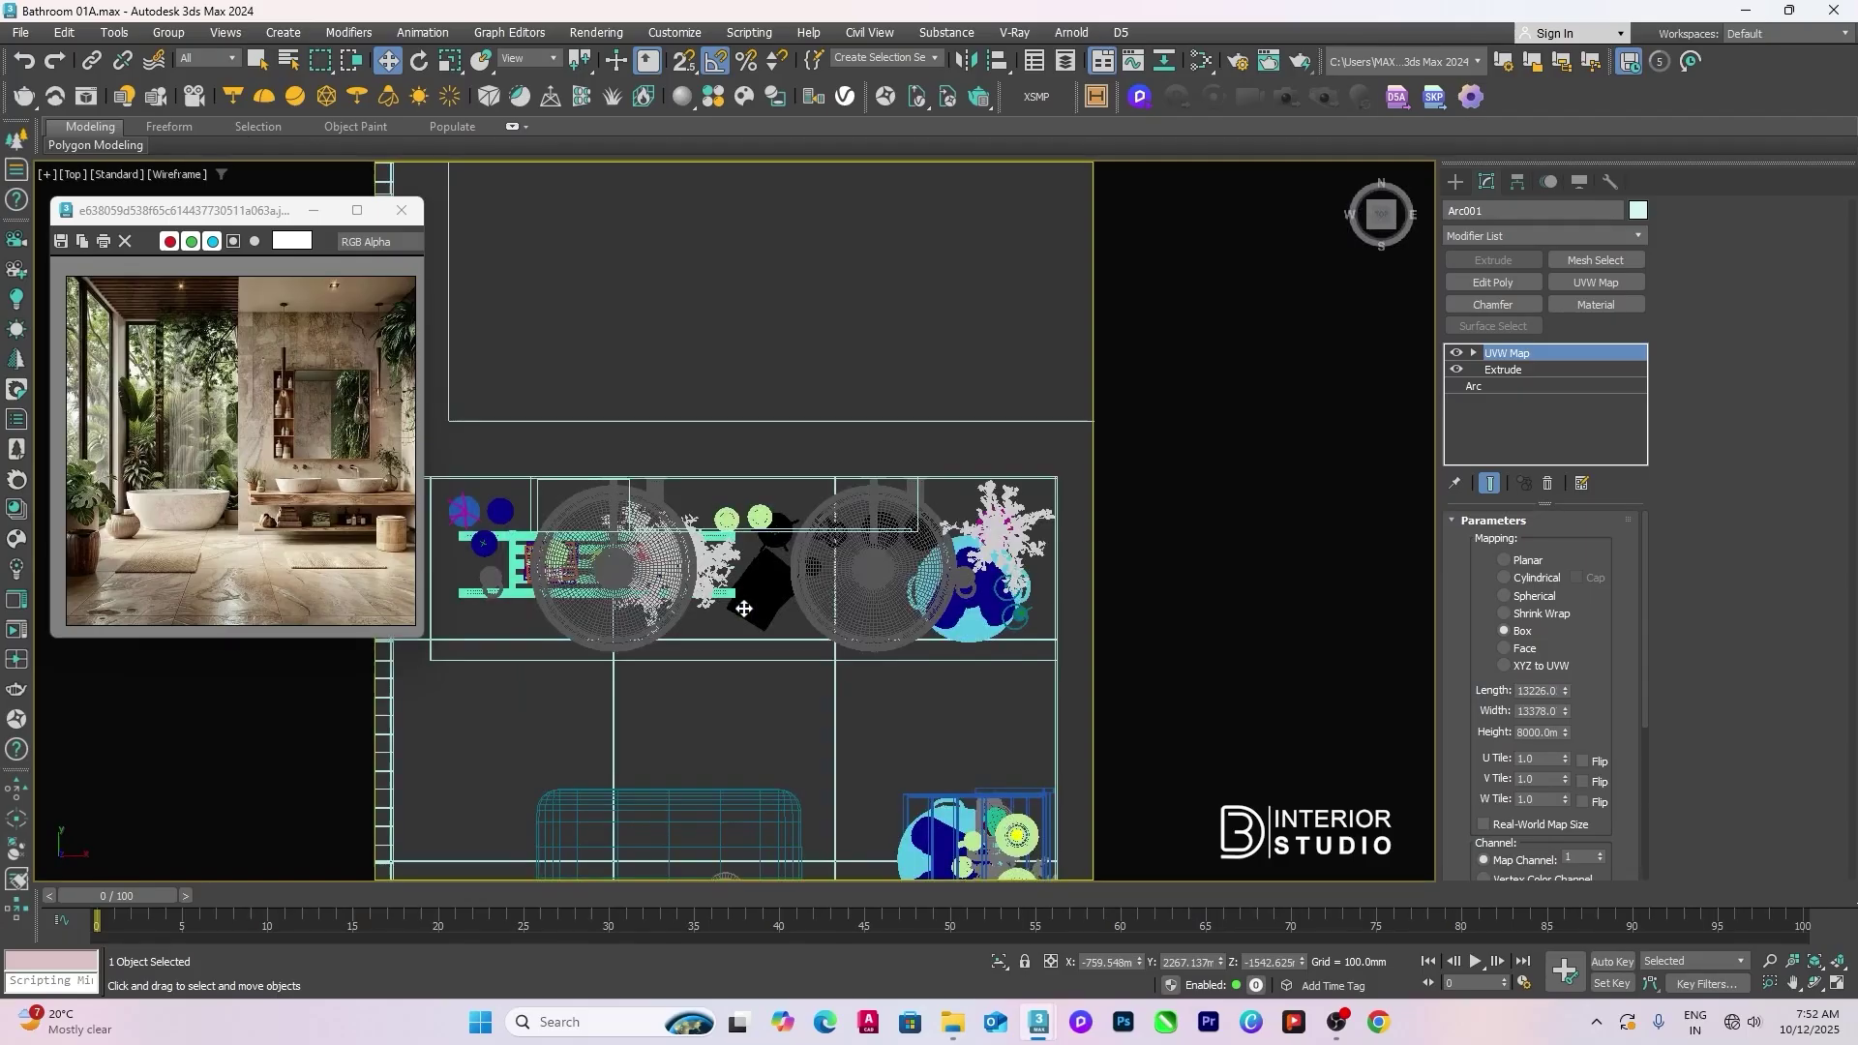
pyautogui.scroll(-7, 764, 592)
pyautogui.press('F3')
pyautogui.scroll(-4, 768, 590)
pyautogui.click(953, 572)
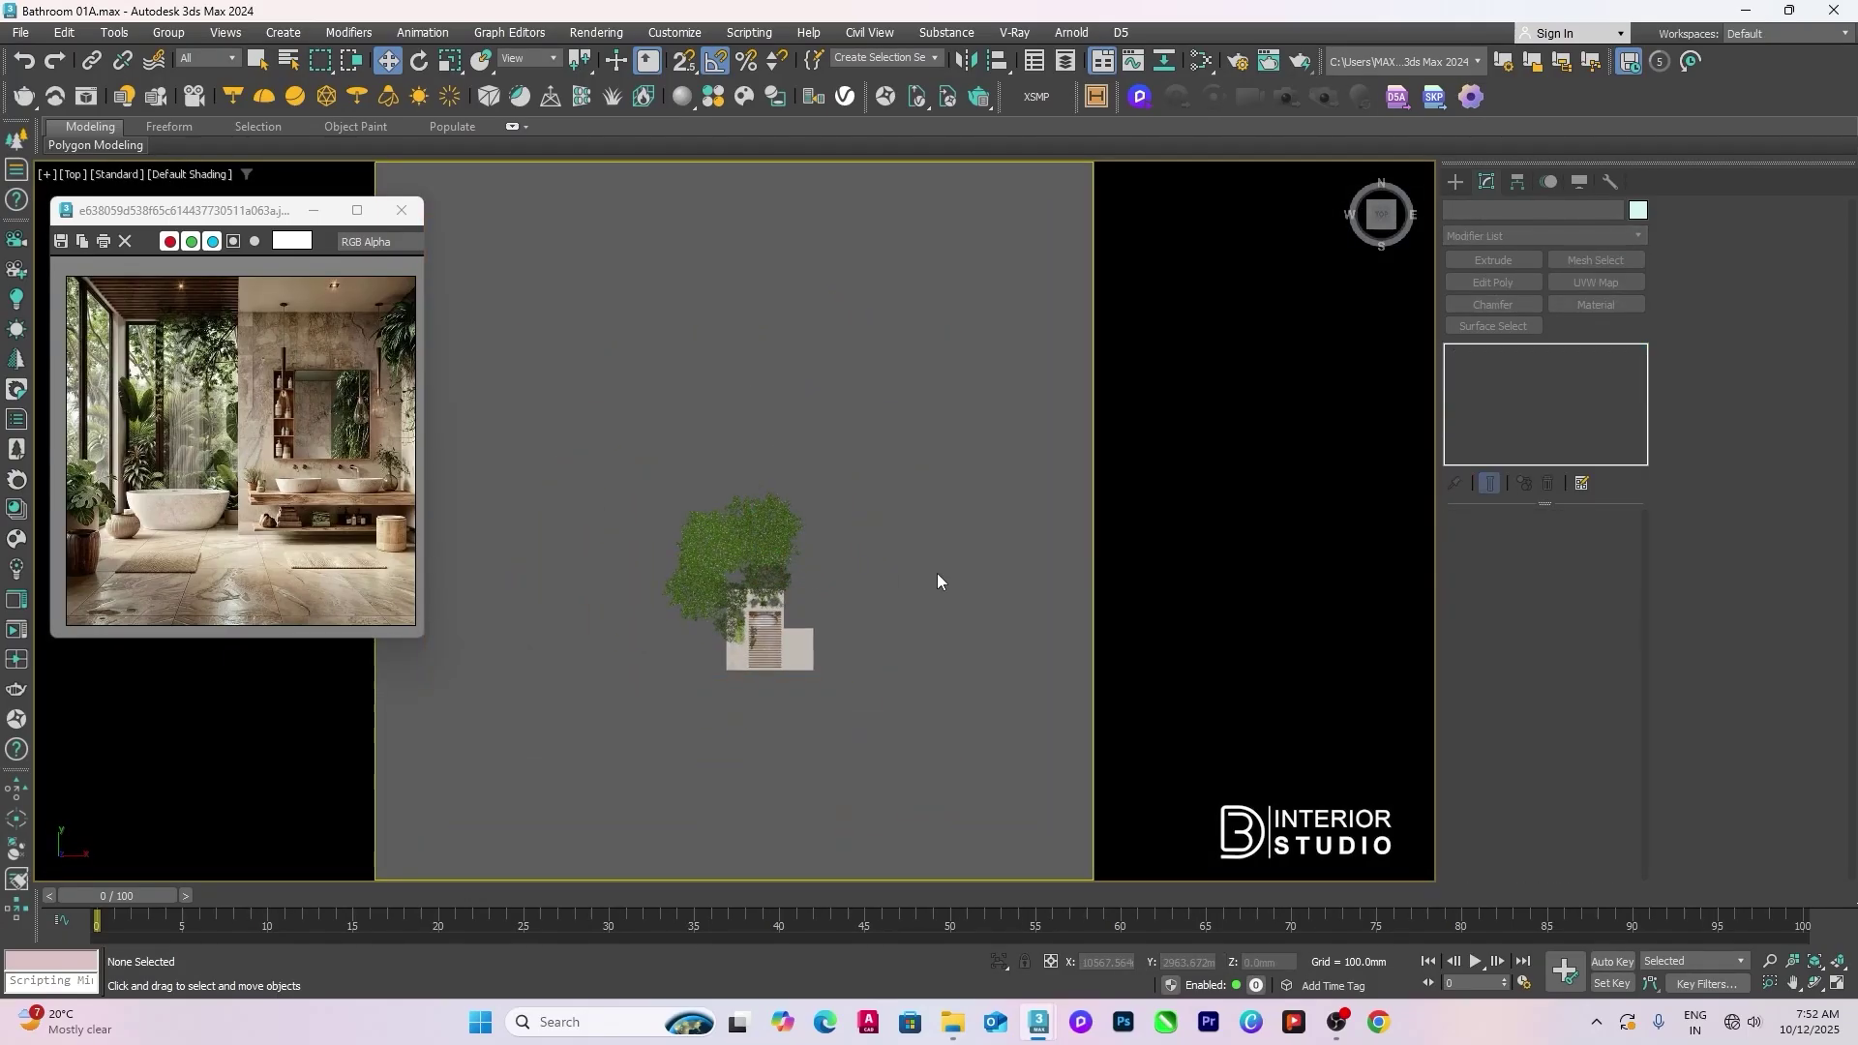
pyautogui.press('F3')
pyautogui.hotkey('alt', 'w')
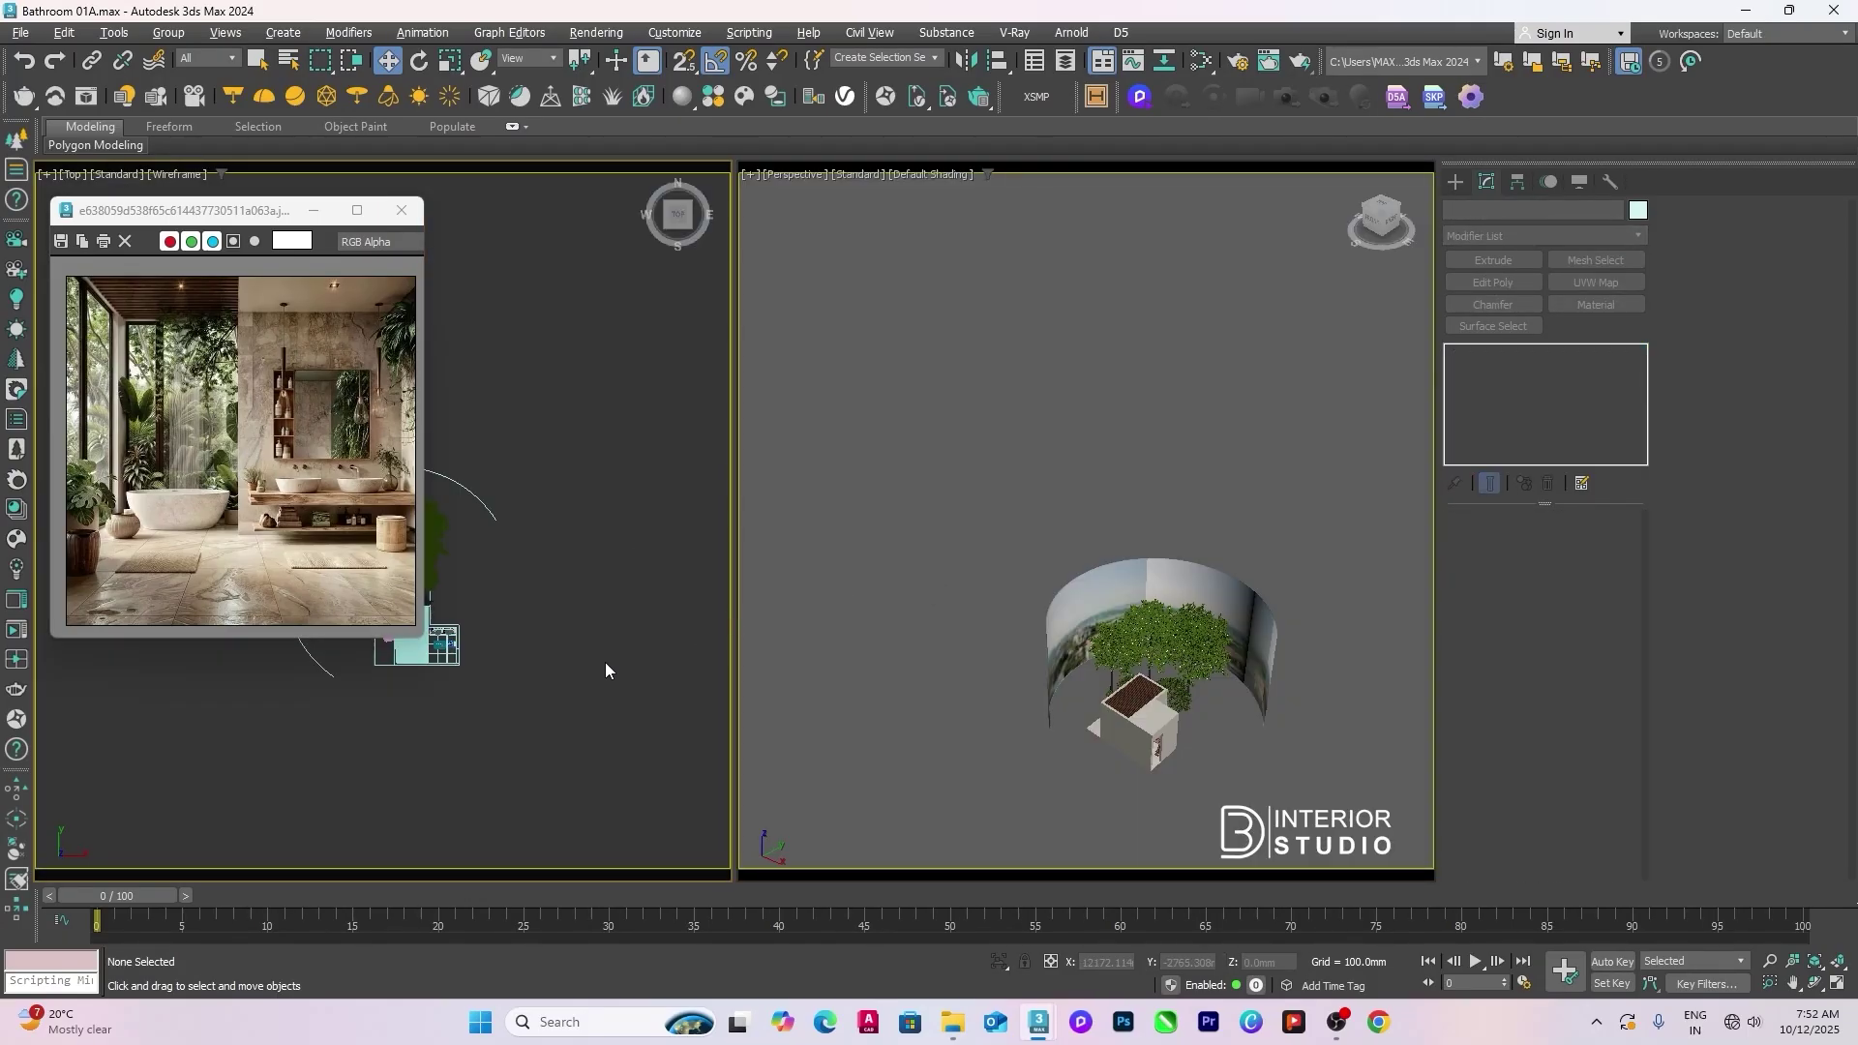
pyautogui.click(1013, 547)
pyautogui.press('c')
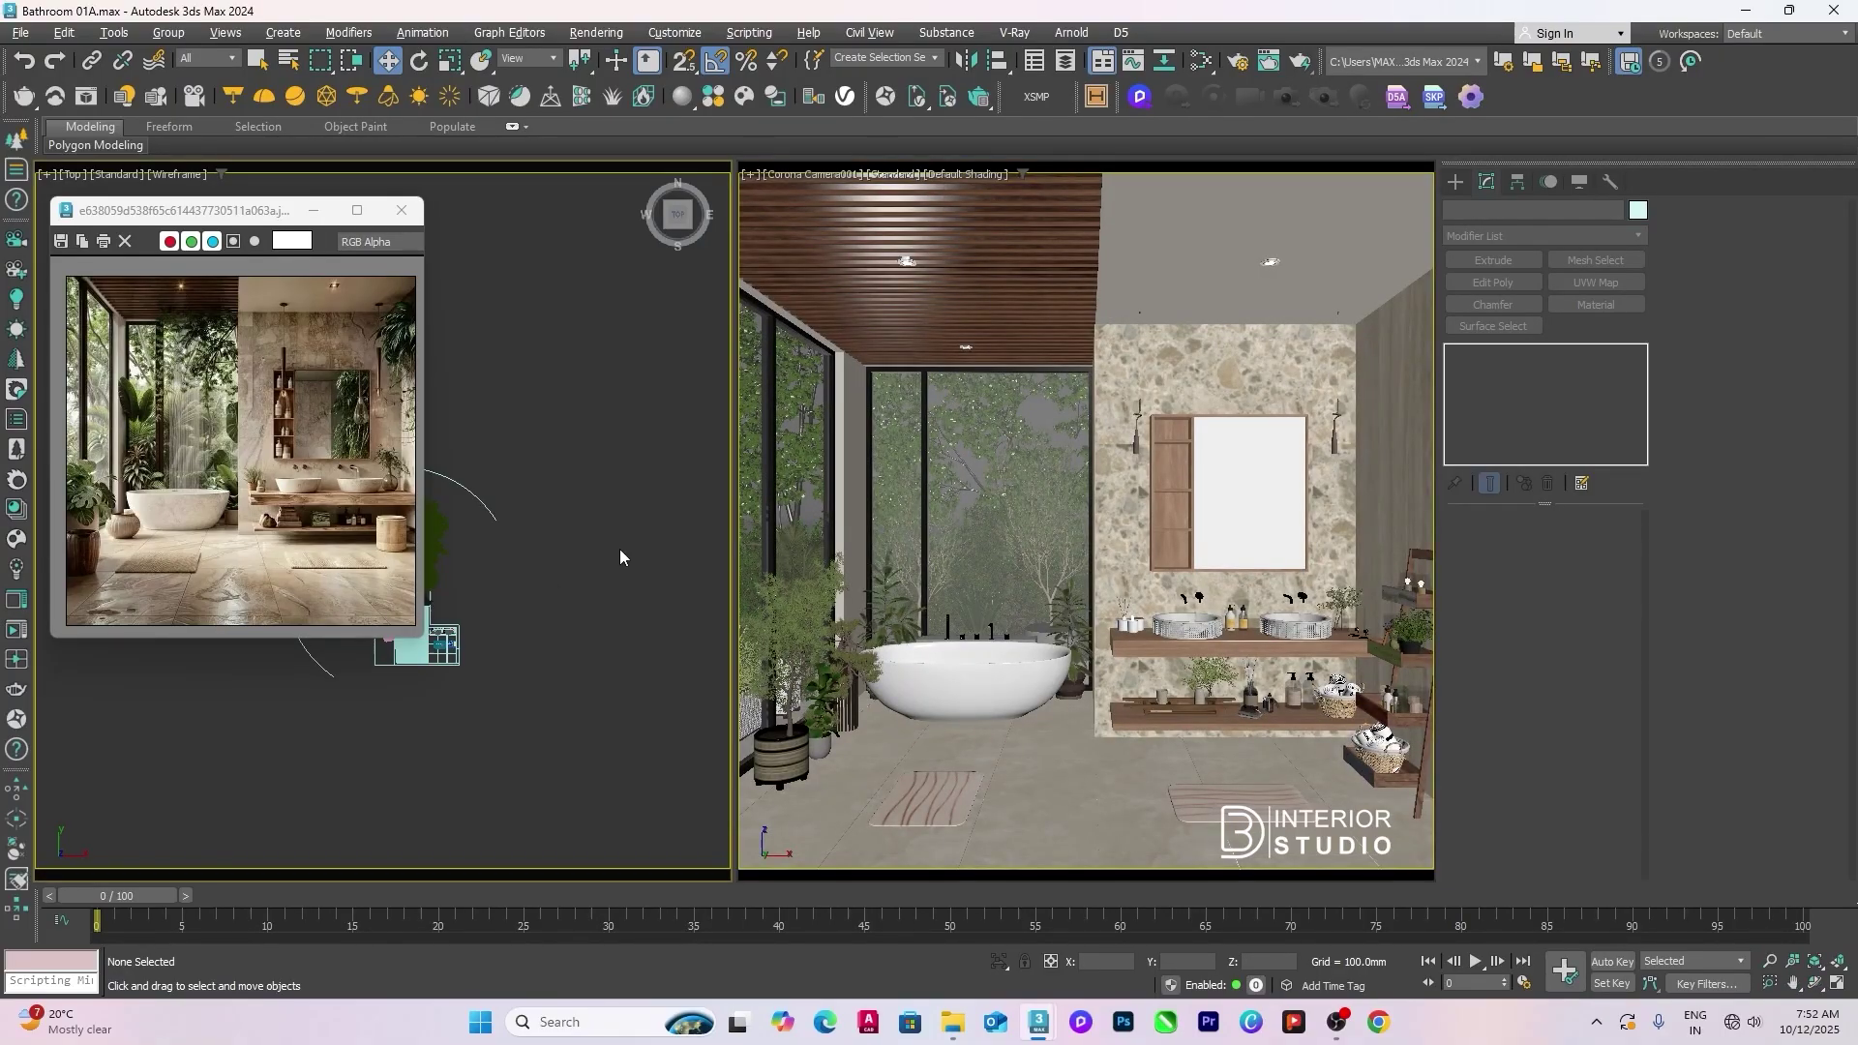
# Step: Set the Corona camera's far clipping distance to 17600 mm so its range extends past the curved backdrop
pyautogui.scroll(4, 619, 549)
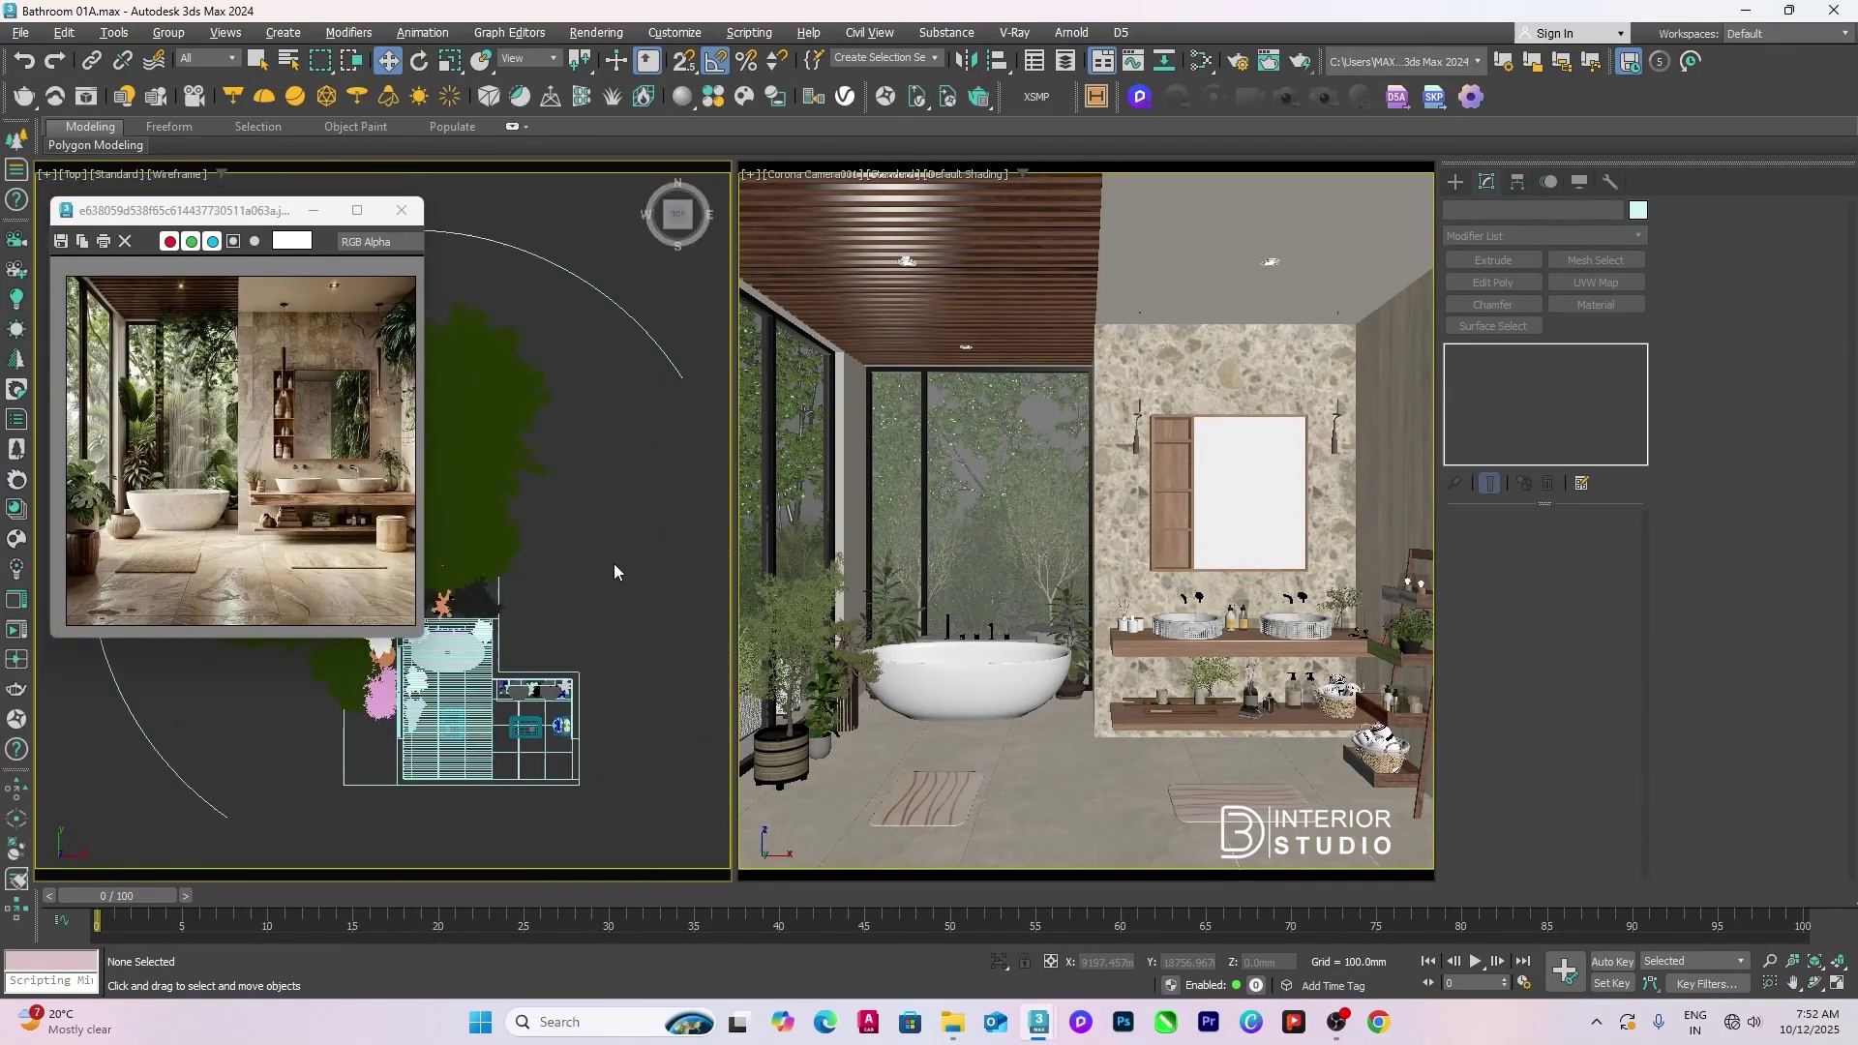
pyautogui.scroll(-3, 614, 563)
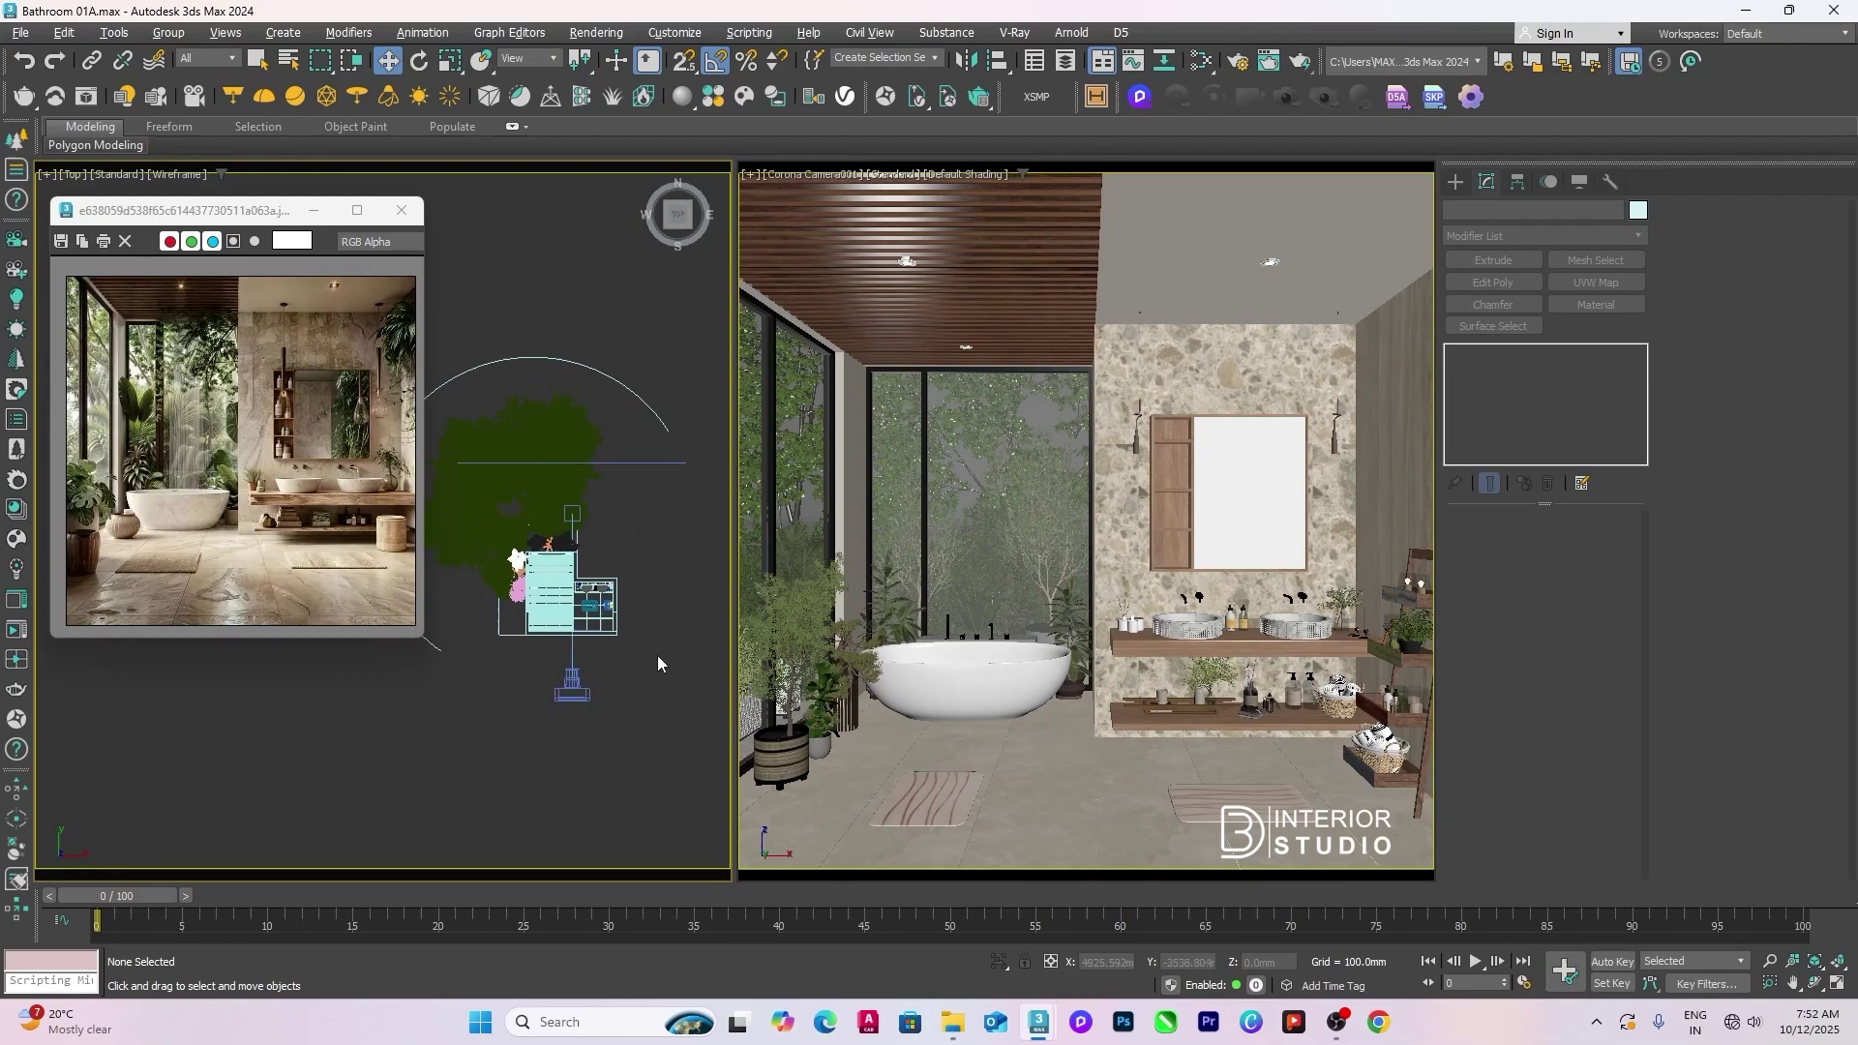
pyautogui.click(582, 700)
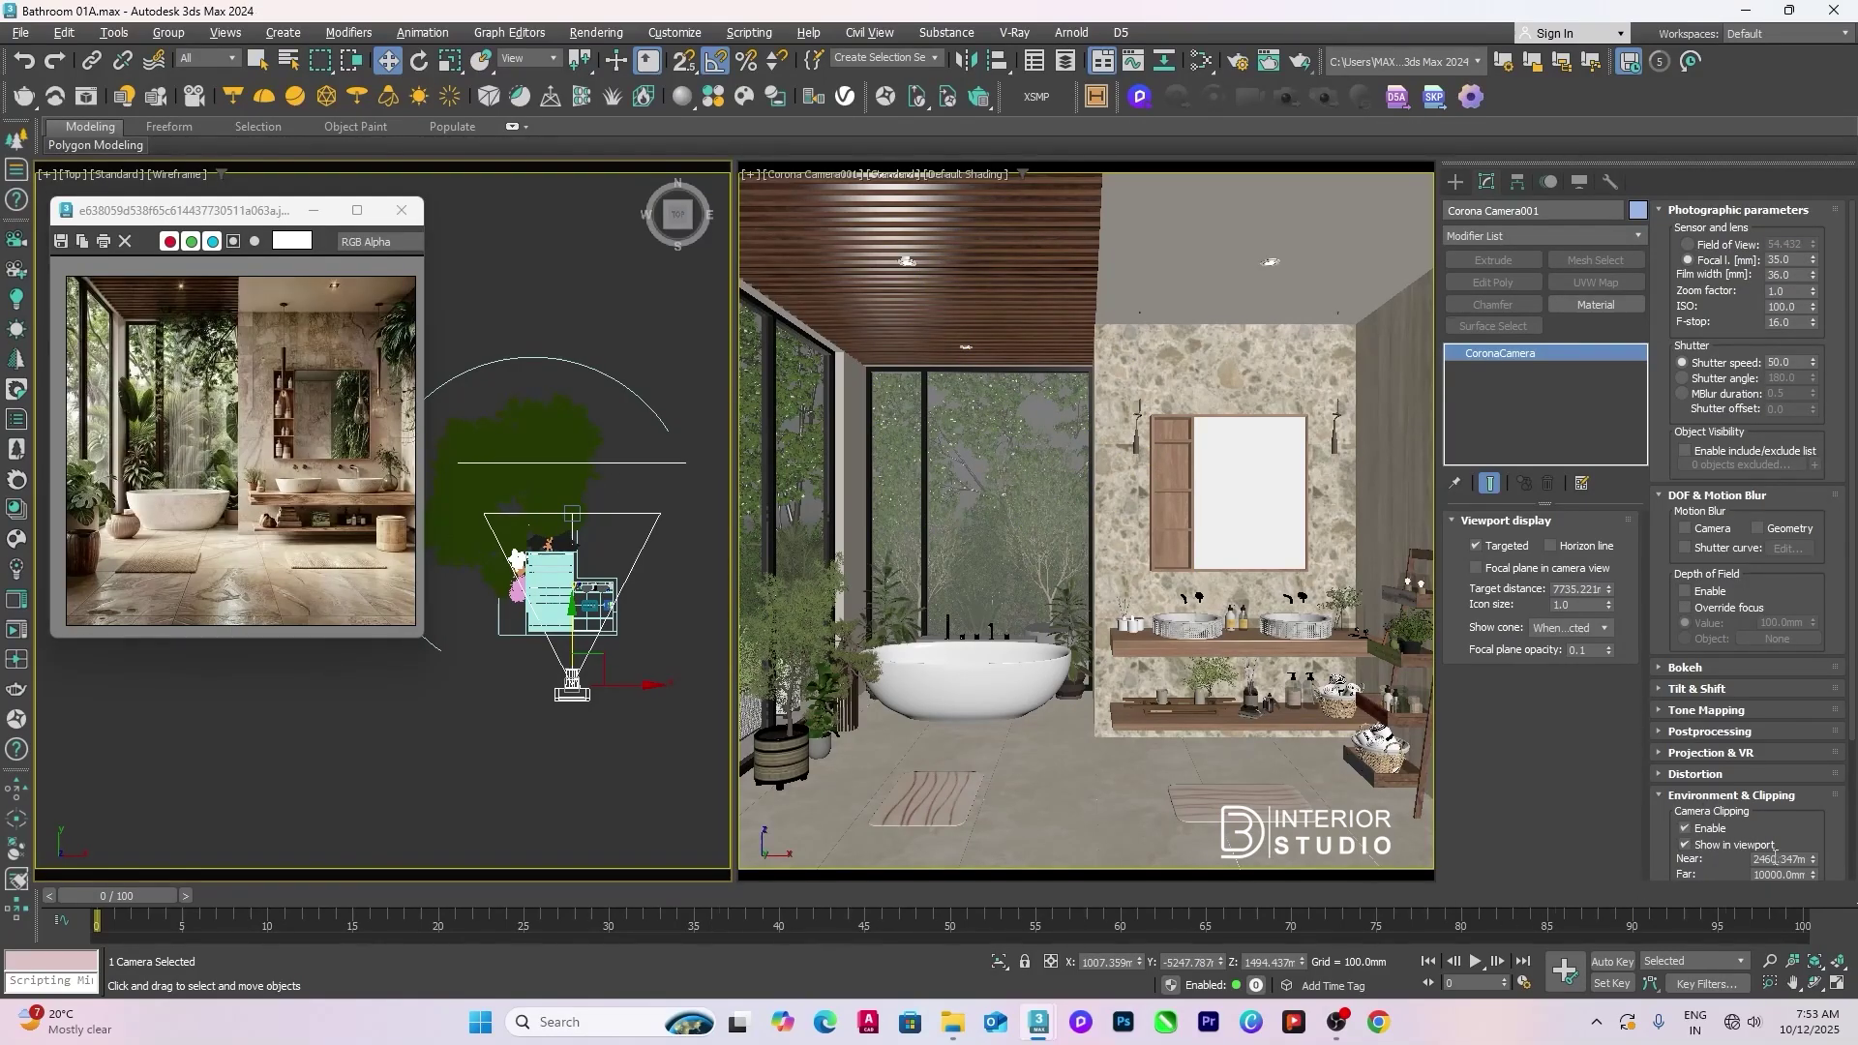
pyautogui.moveTo(1814, 878); pyautogui.dragTo(1823, 799)
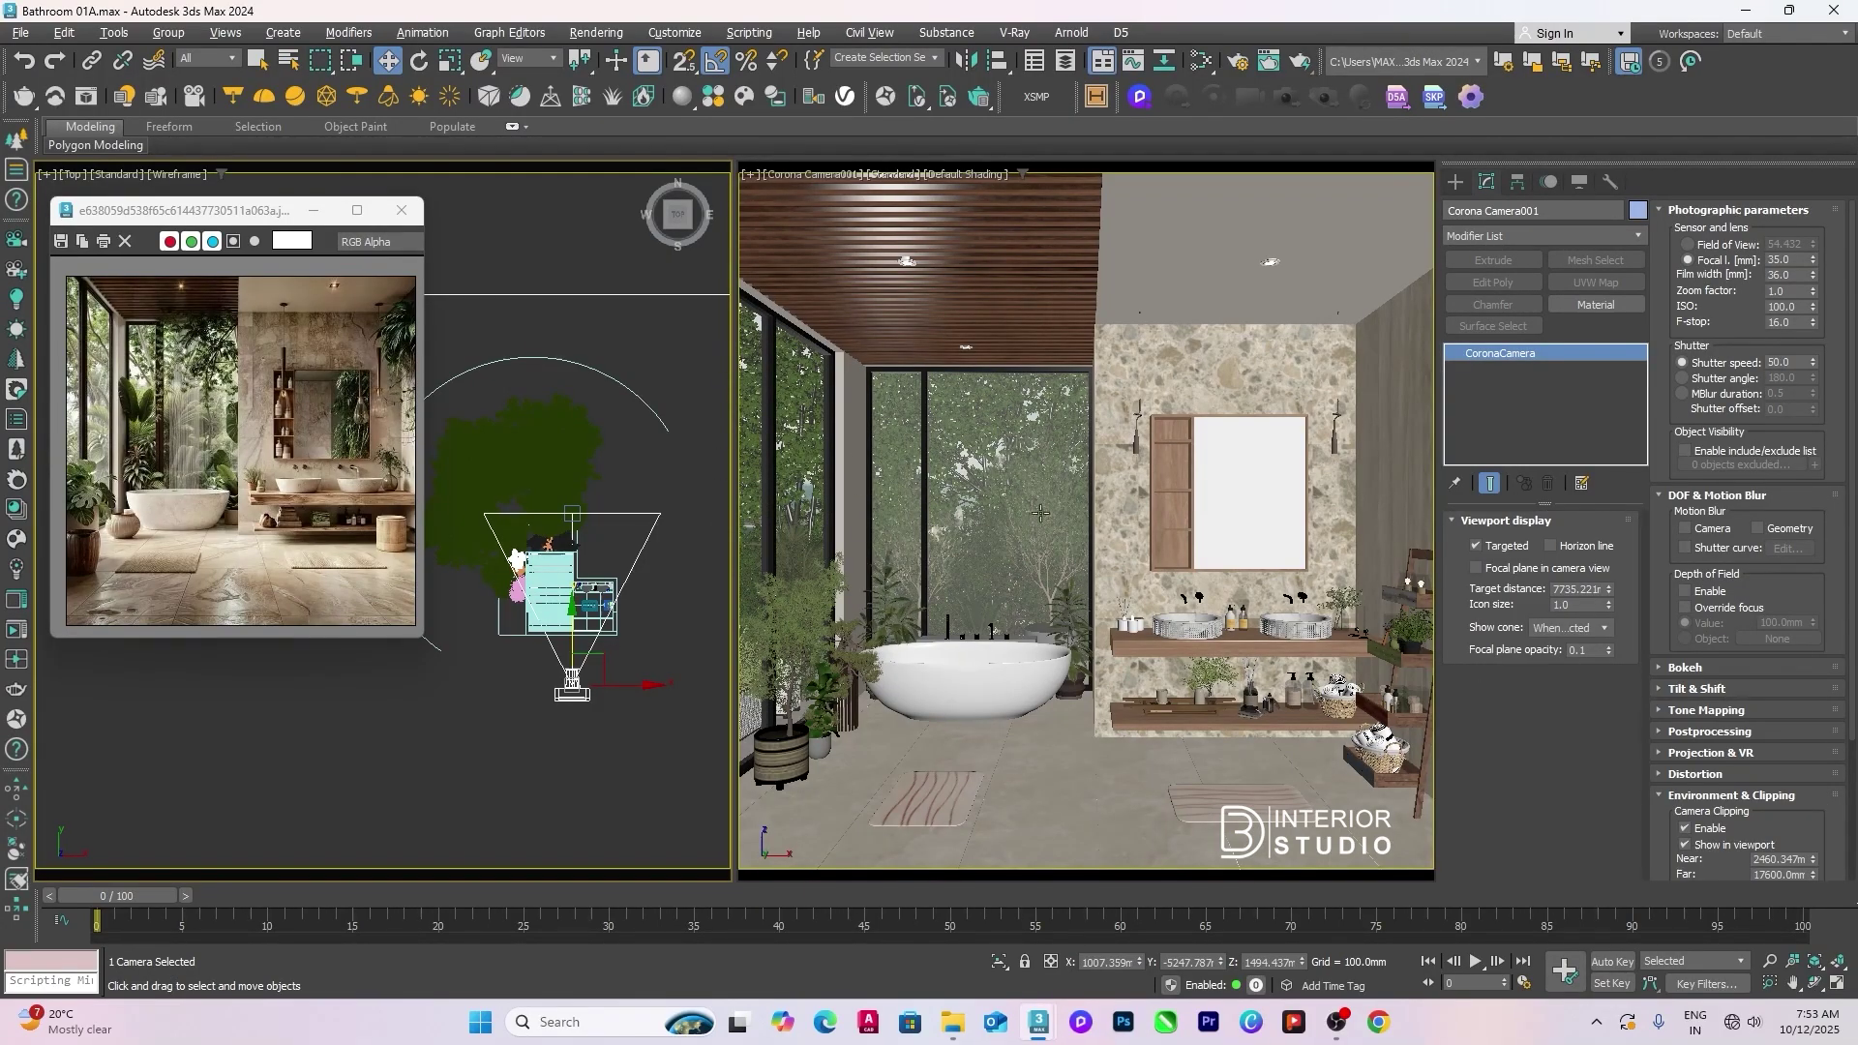
pyautogui.click(606, 345)
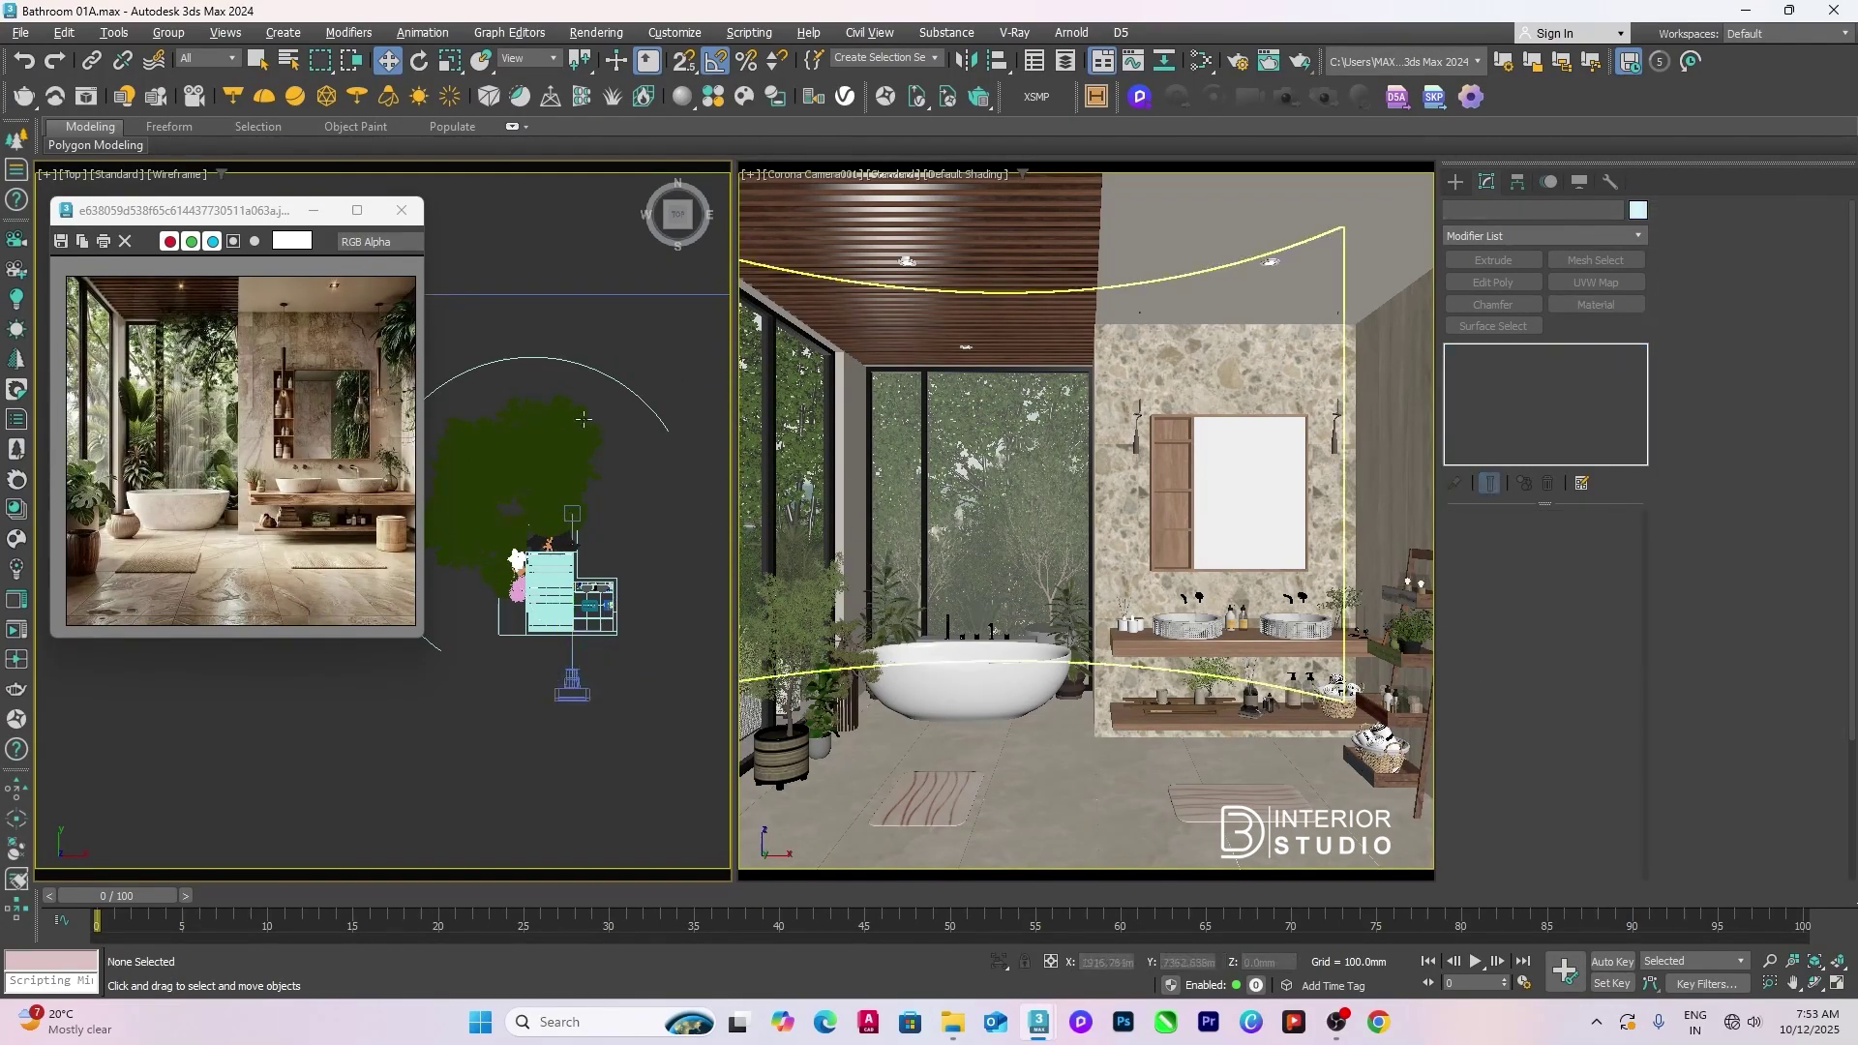
# Step: Move the two largest oak trees farther from the bathroom toward the backdrop, shifting the 15.8 m oak slightly more
pyautogui.click(570, 430)
pyautogui.keyDown('ctrl'); pyautogui.click(484, 471); pyautogui.keyUp('ctrl')
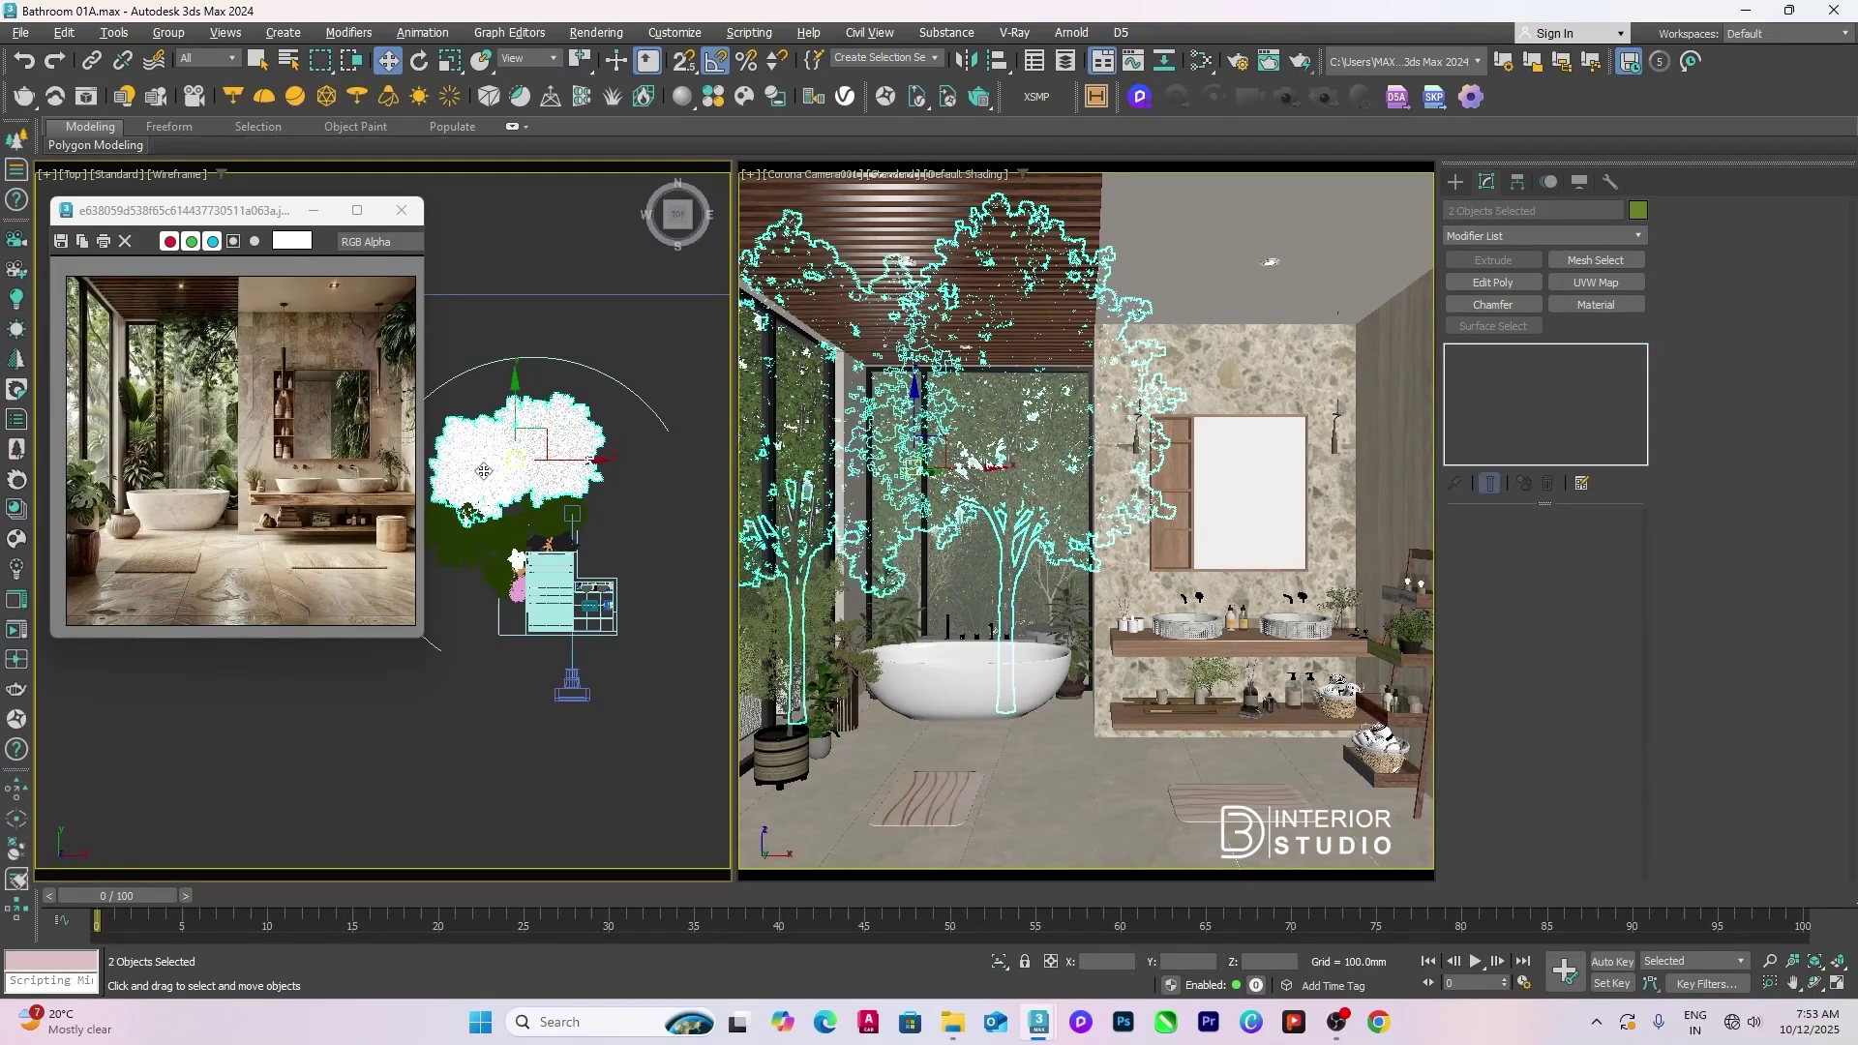
pyautogui.moveTo(530, 418); pyautogui.dragTo(516, 384)
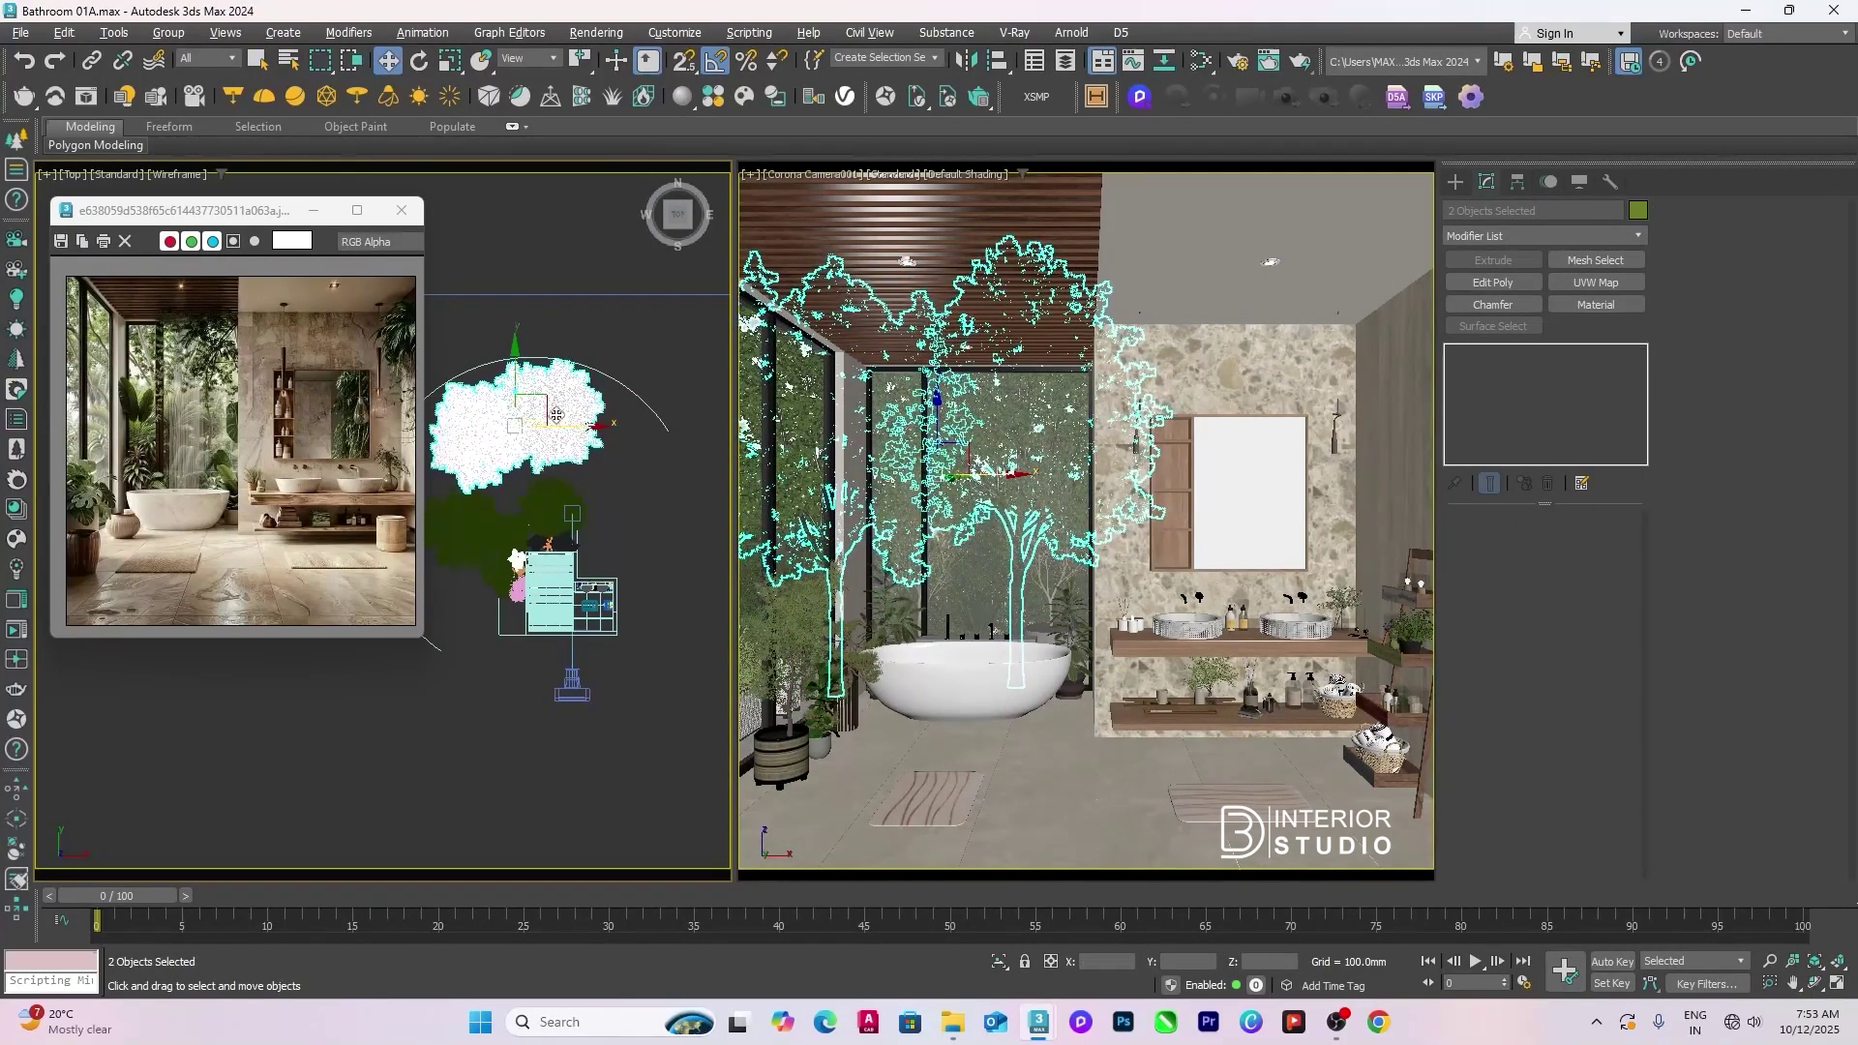
pyautogui.click(543, 395)
pyautogui.moveTo(543, 395); pyautogui.dragTo(550, 381)
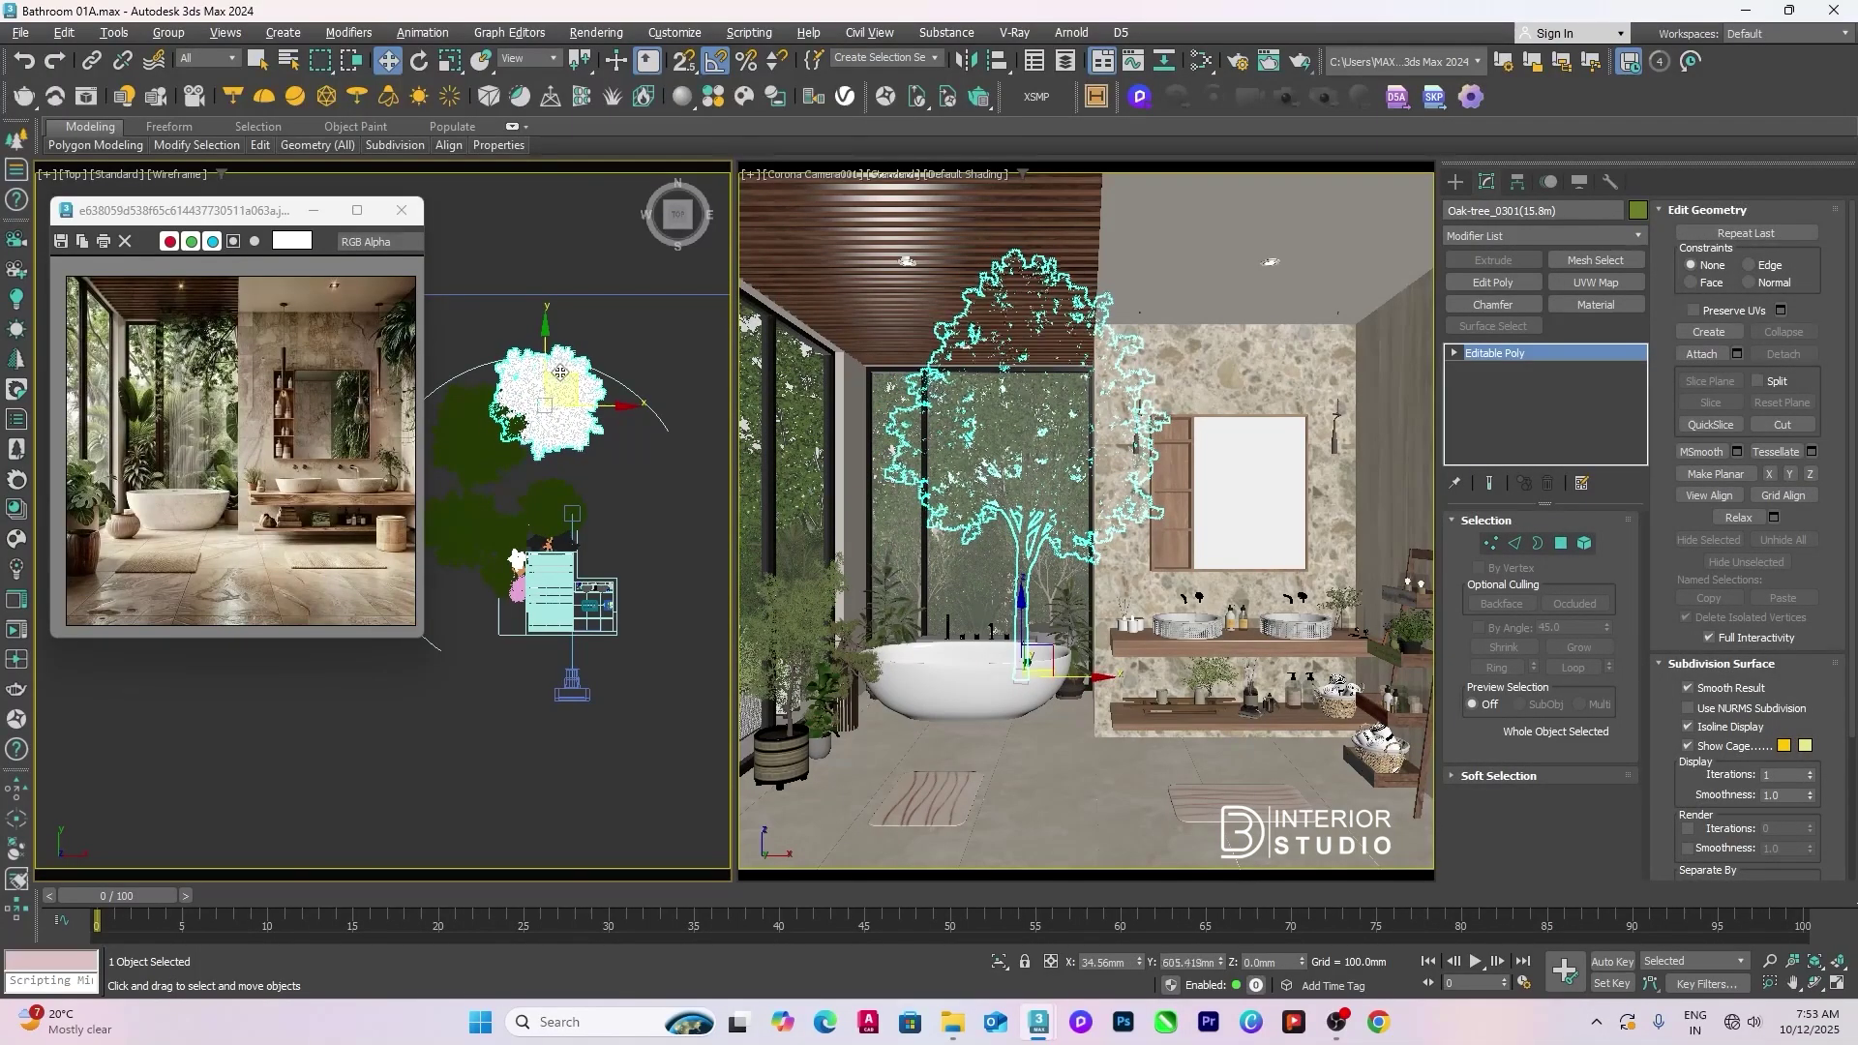
# Step: Shift the 12 m oak tree beside the bathroom slightly toward the rear of the scene and deselect it
pyautogui.click(491, 412)
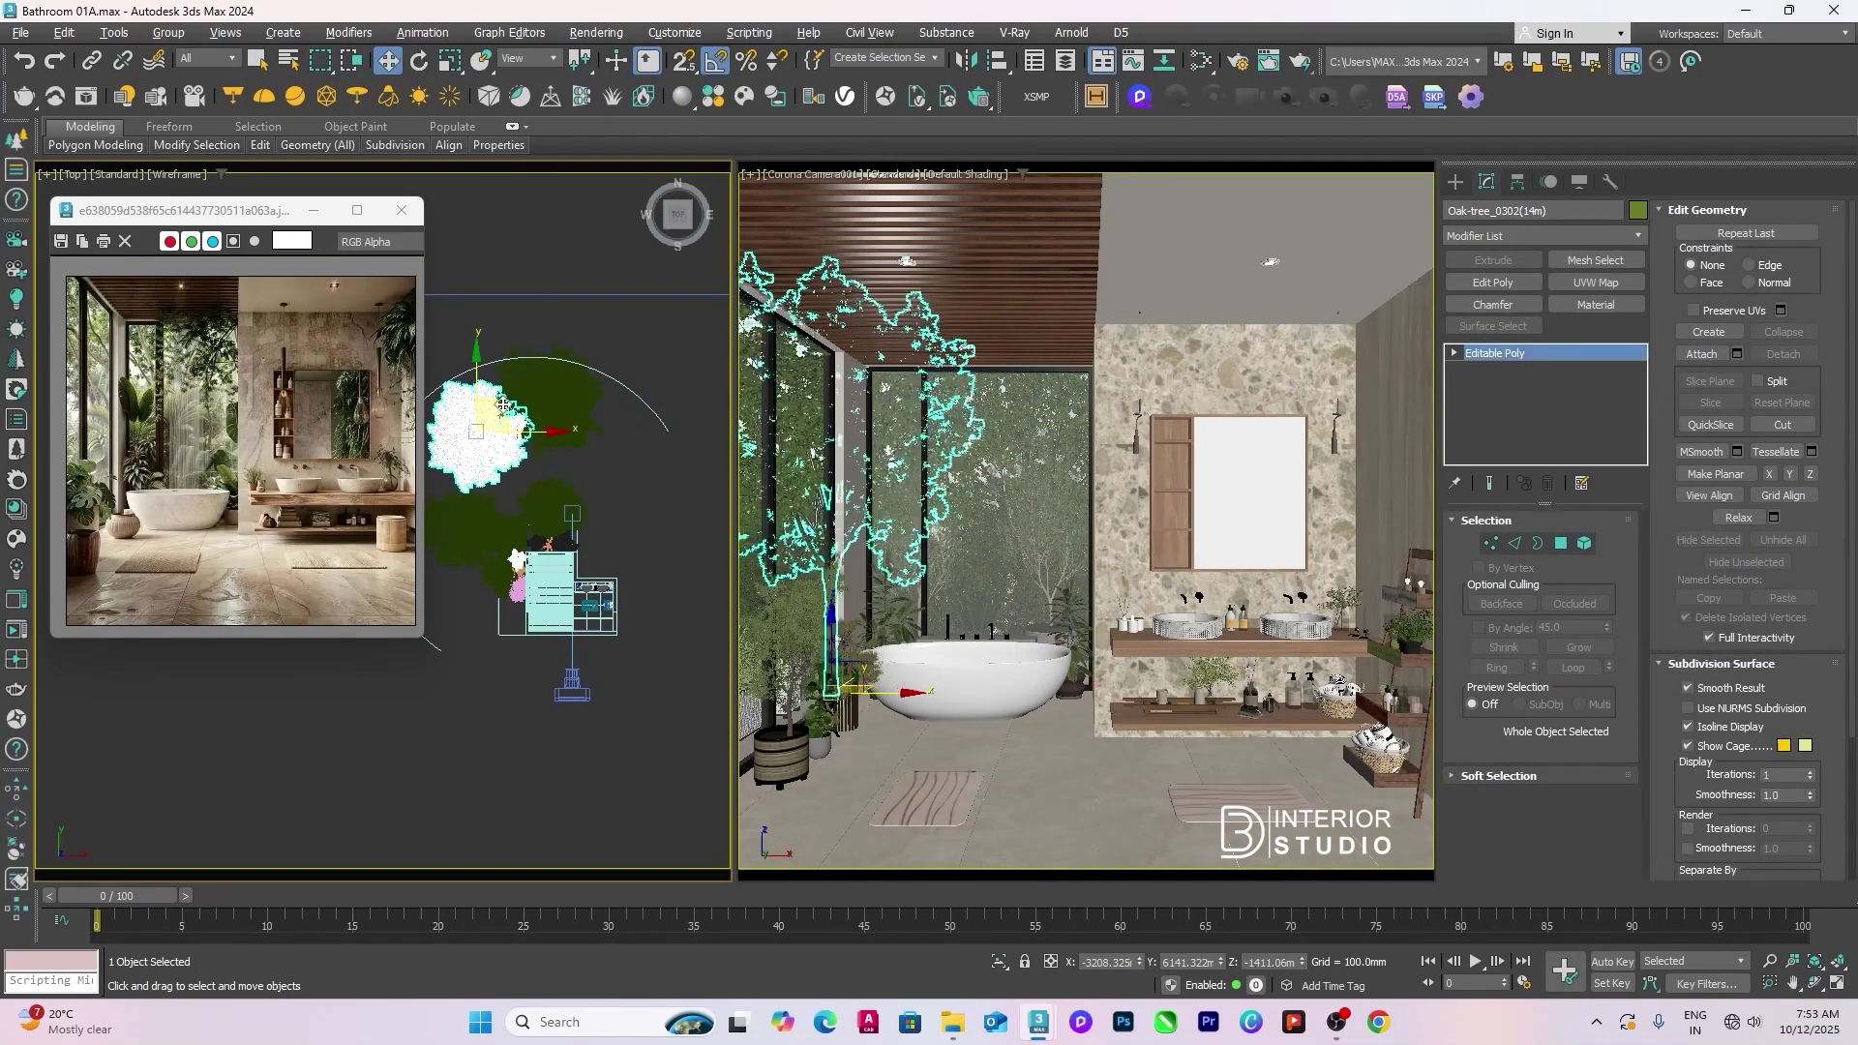
pyautogui.click(460, 511)
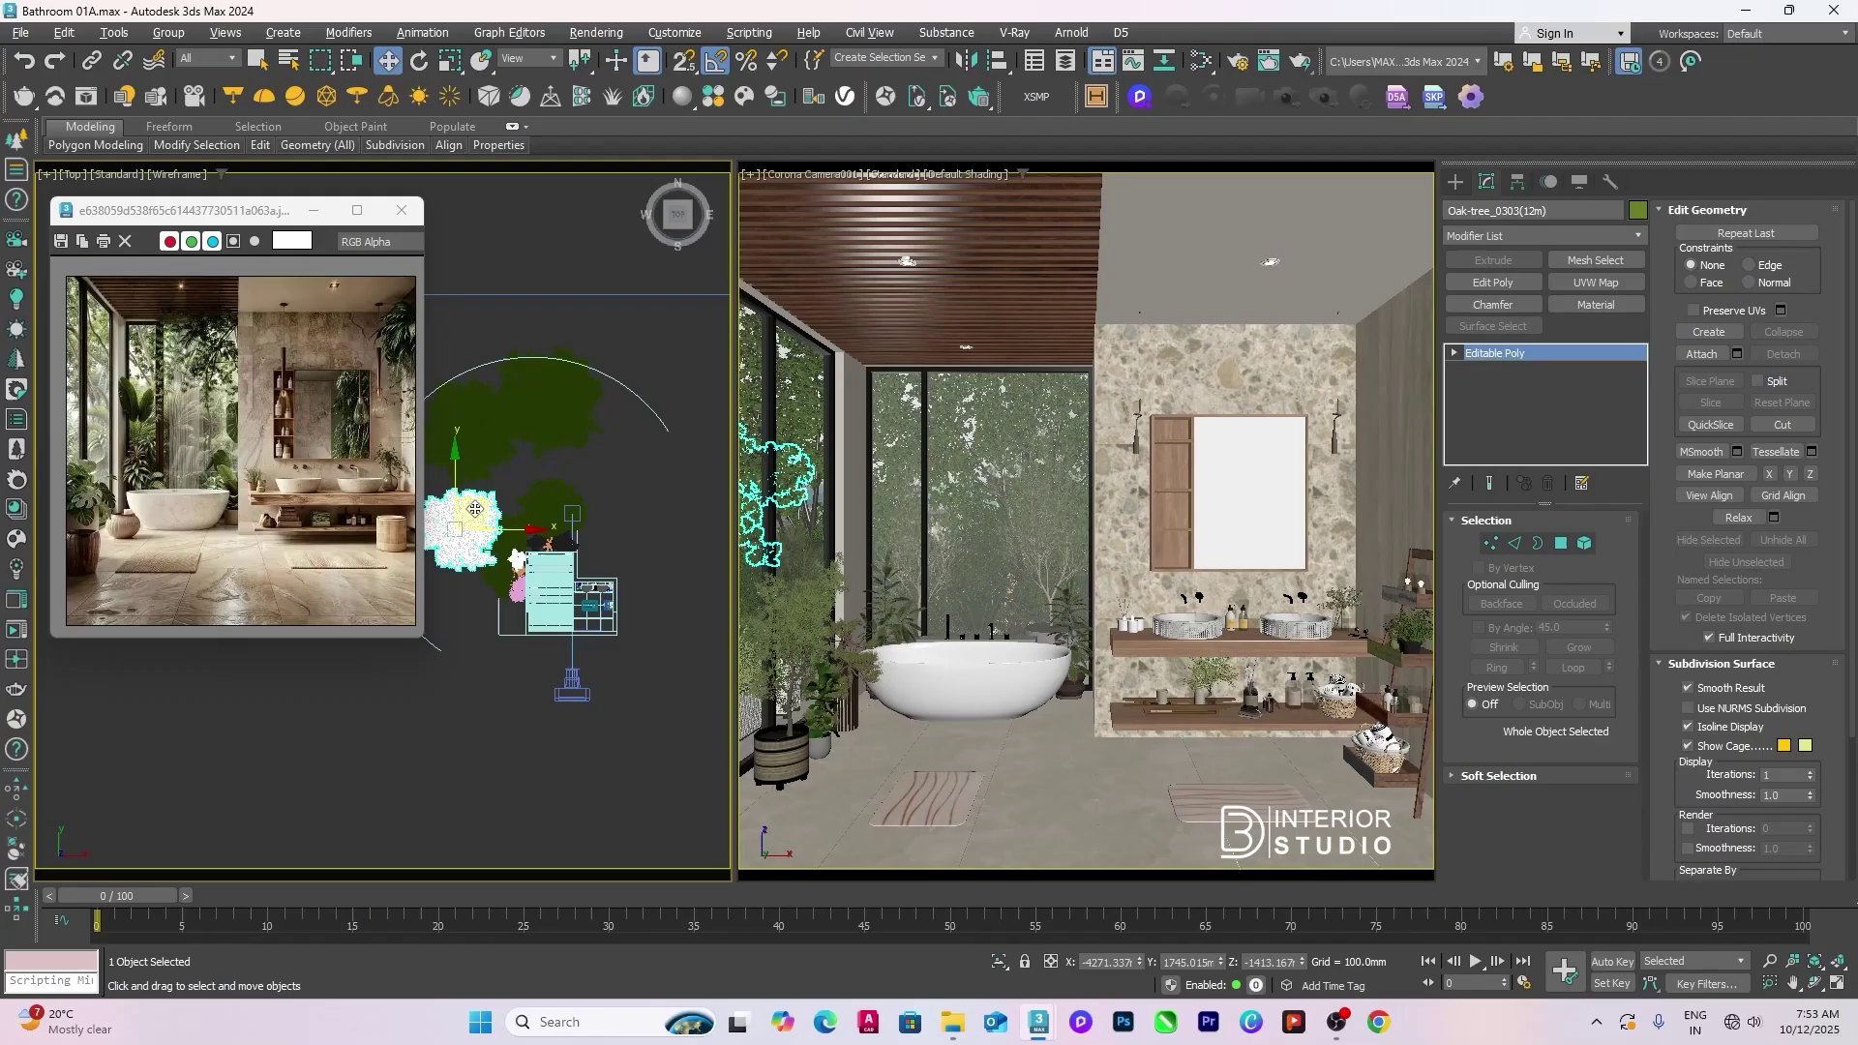
pyautogui.moveTo(477, 507); pyautogui.dragTo(467, 486)
pyautogui.click(595, 460)
pyautogui.click(552, 492)
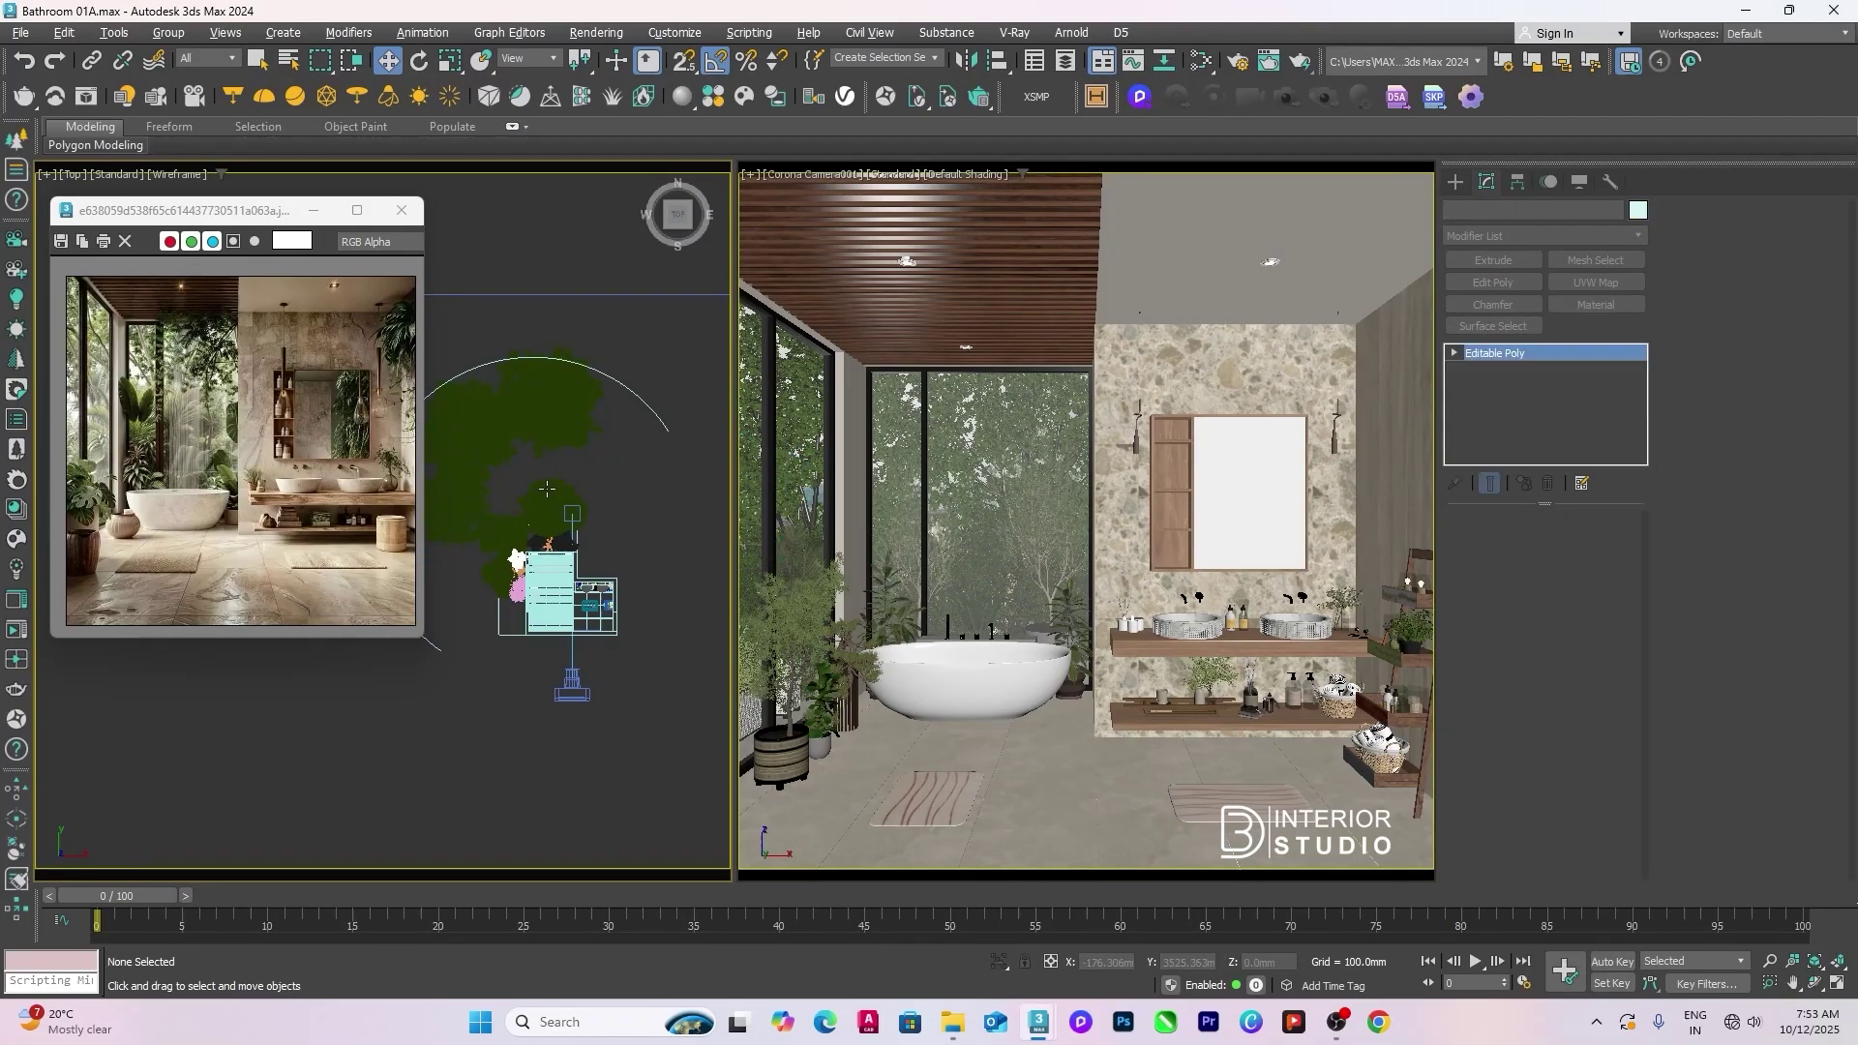
# Step: Fine-tune the placement of the large oaks outside the windows in the top view, checking against the camera view
pyautogui.scroll(2, 549, 489)
pyautogui.moveTo(567, 484); pyautogui.dragTo(509, 499)
pyautogui.click(490, 535)
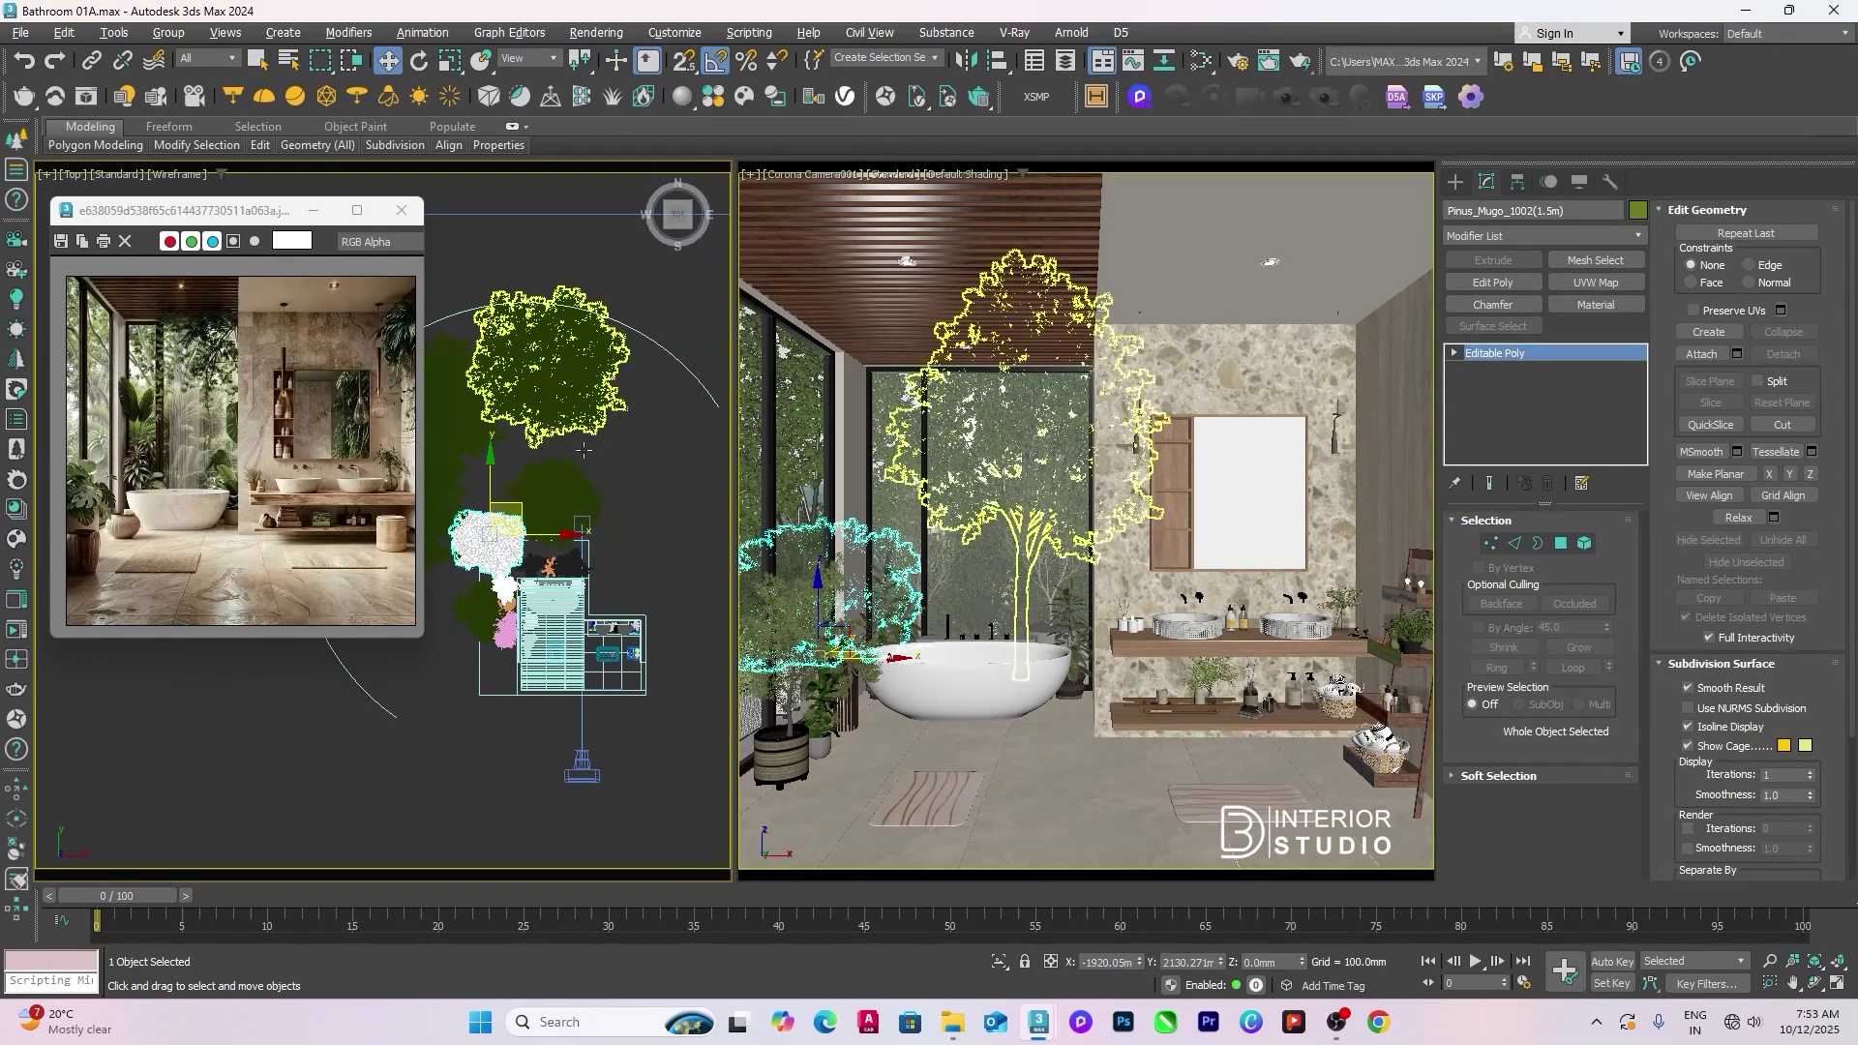
pyautogui.click(581, 351)
pyautogui.moveTo(580, 352); pyautogui.dragTo(586, 356)
# Step: Select the three oak trees together and raise them slightly in the front view
pyautogui.keyDown('ctrl'); pyautogui.click(448, 408); pyautogui.keyUp('ctrl')
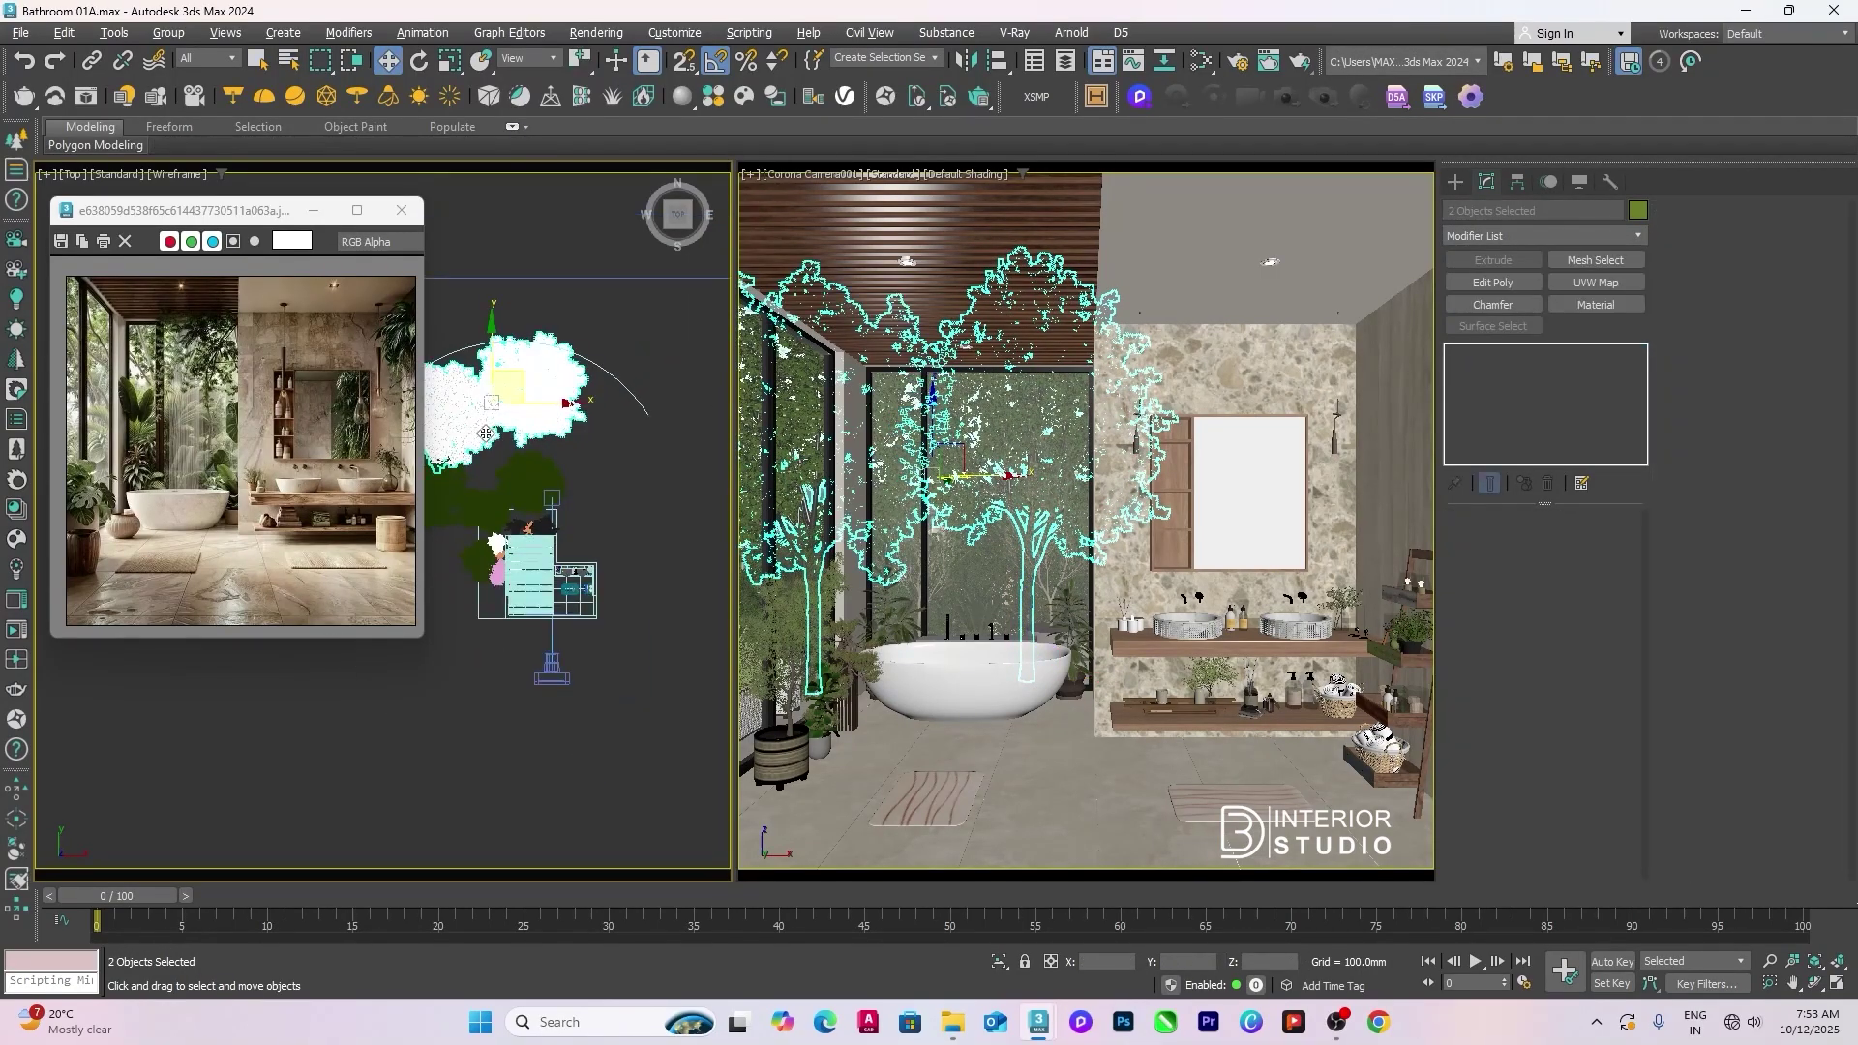
pyautogui.scroll(-2, 511, 490)
pyautogui.keyDown('ctrl'); pyautogui.click(511, 489); pyautogui.keyUp('ctrl')
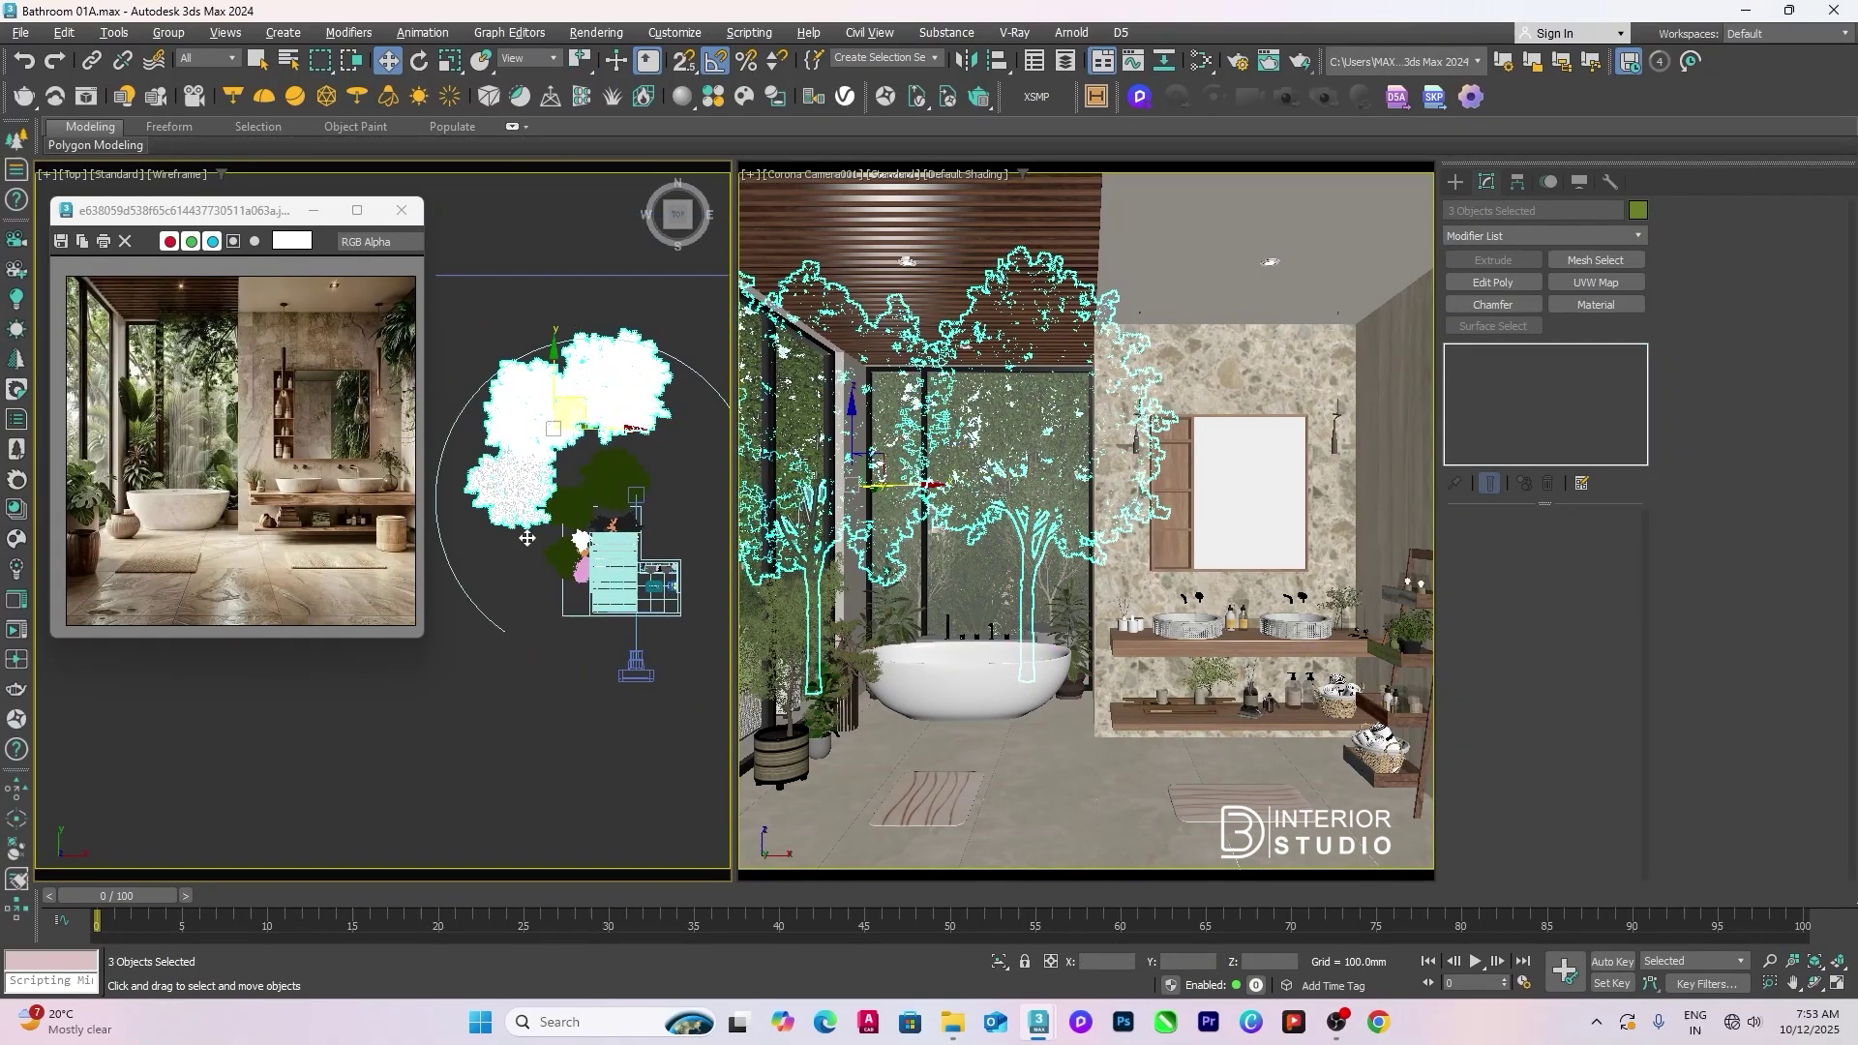
pyautogui.press('g')
pyautogui.press('f')
pyautogui.press('g')
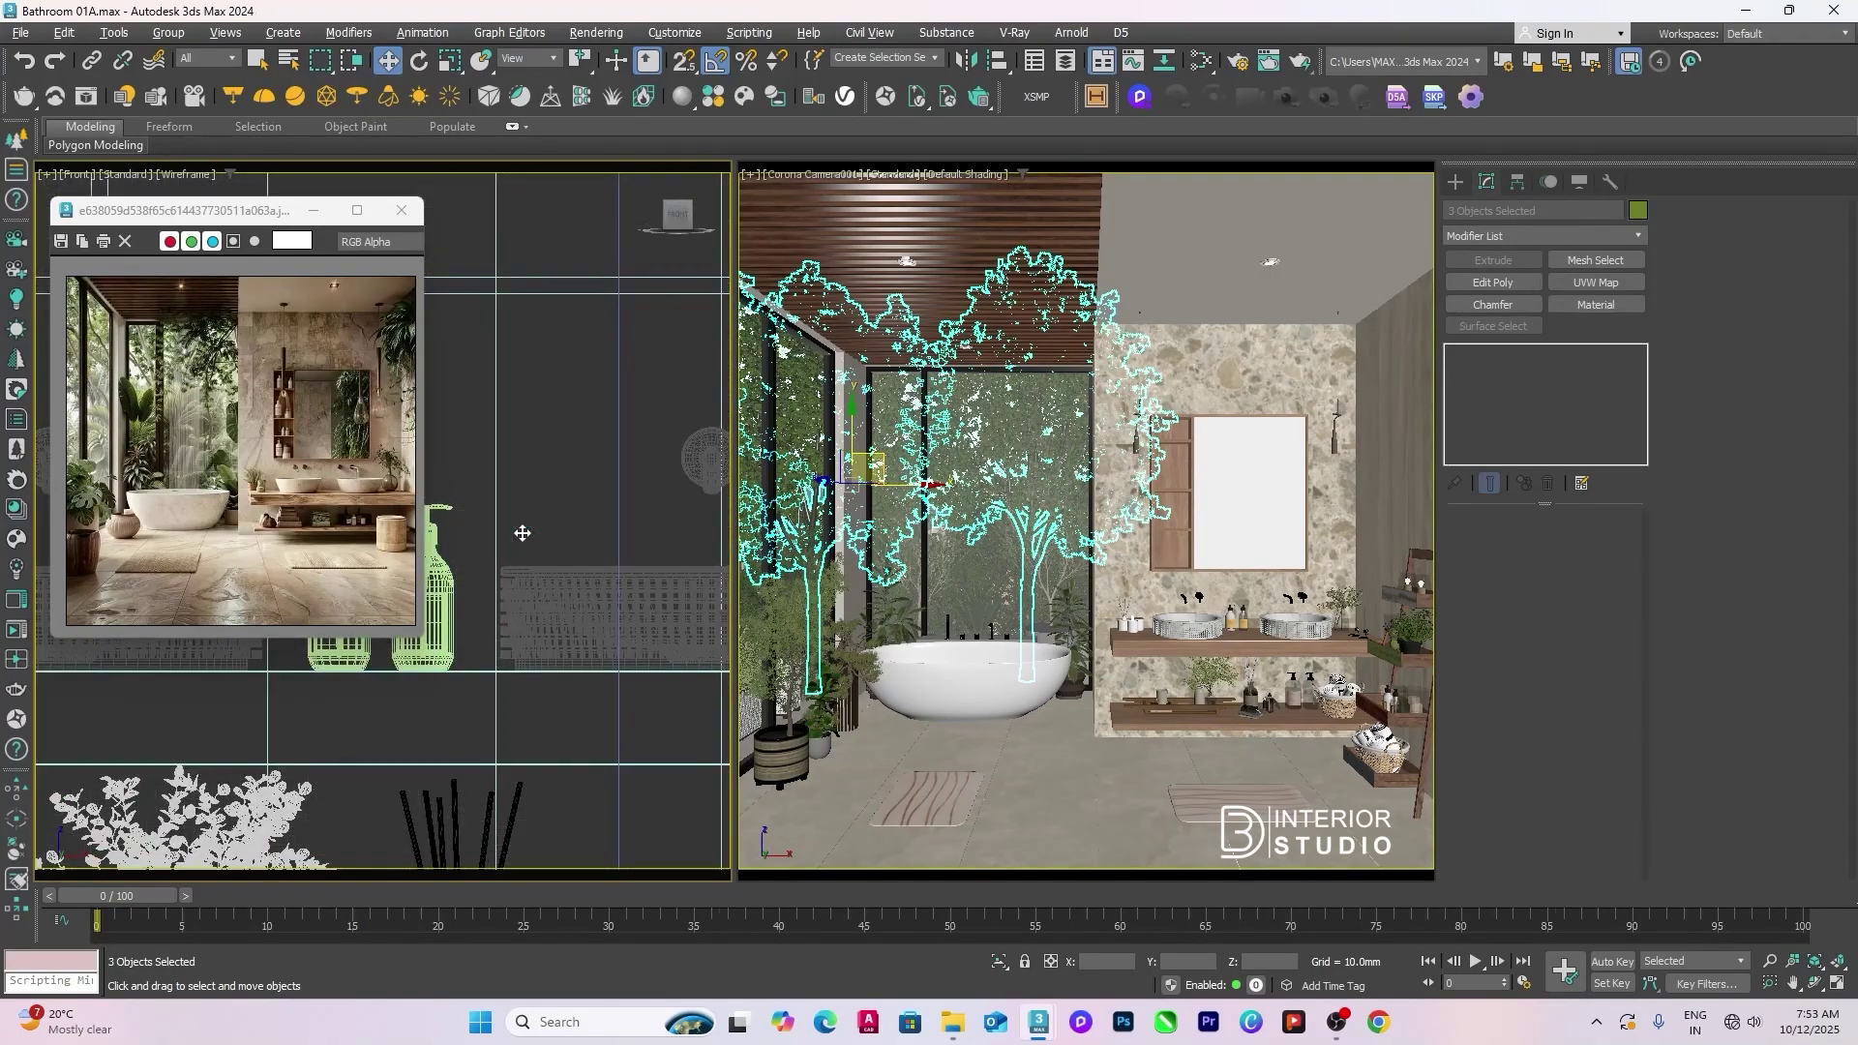
pyautogui.press('z')
pyautogui.scroll(-4, 523, 533)
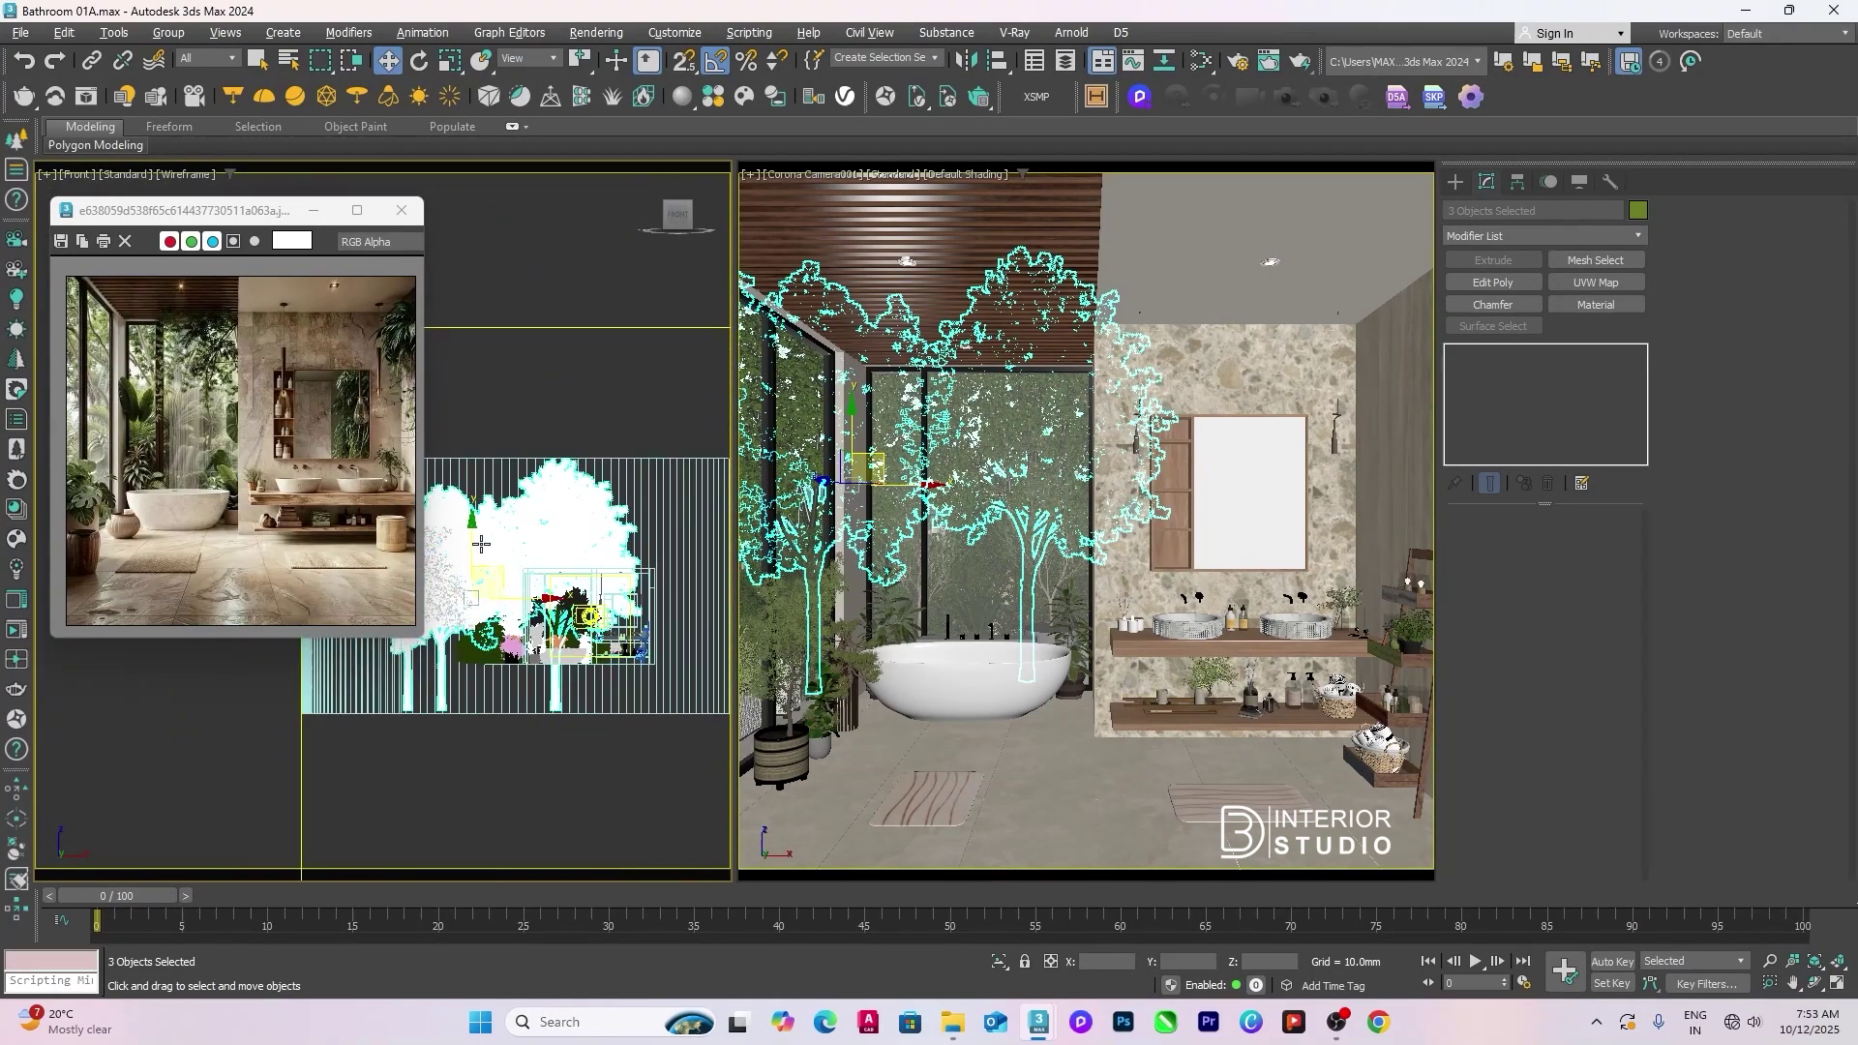
pyautogui.moveTo(473, 554); pyautogui.dragTo(473, 533)
# Step: Lower the curved backdrop by about another 690 mm in the front view and deselect it
pyautogui.click(573, 559)
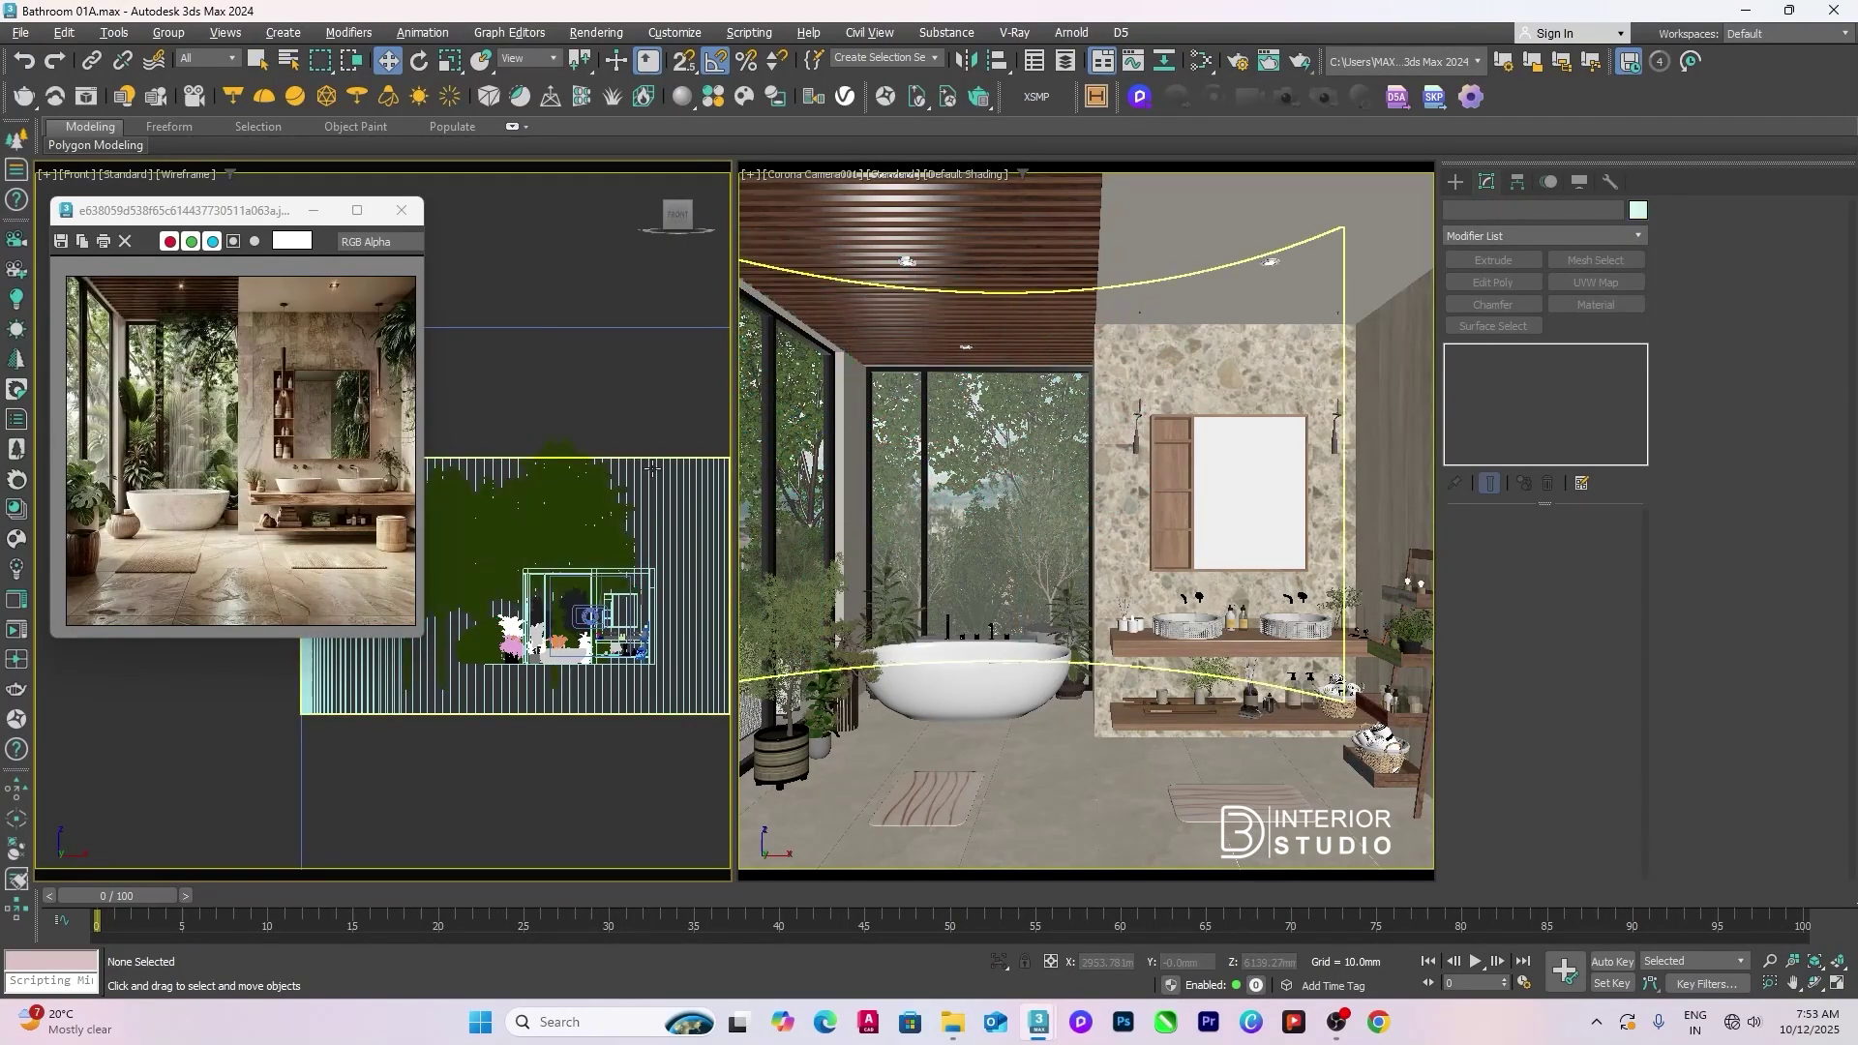
pyautogui.moveTo(533, 653); pyautogui.dragTo(524, 677)
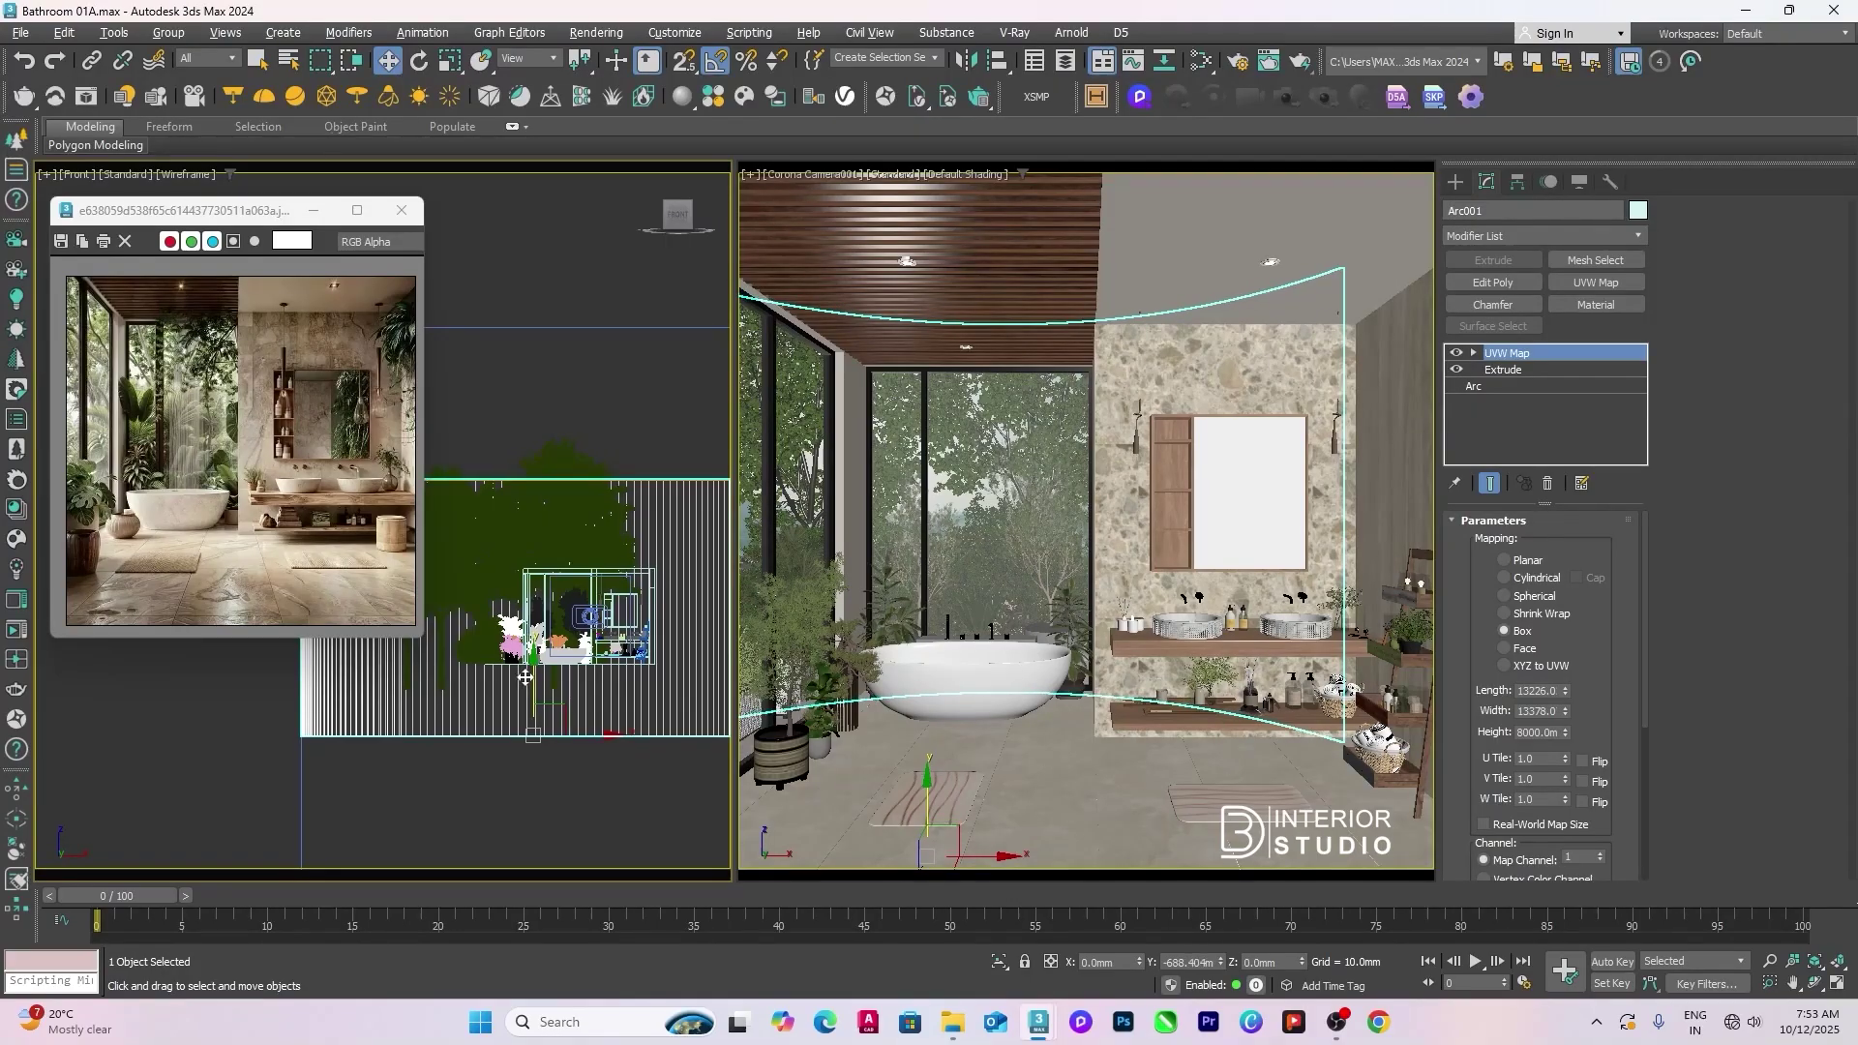
pyautogui.click(639, 402)
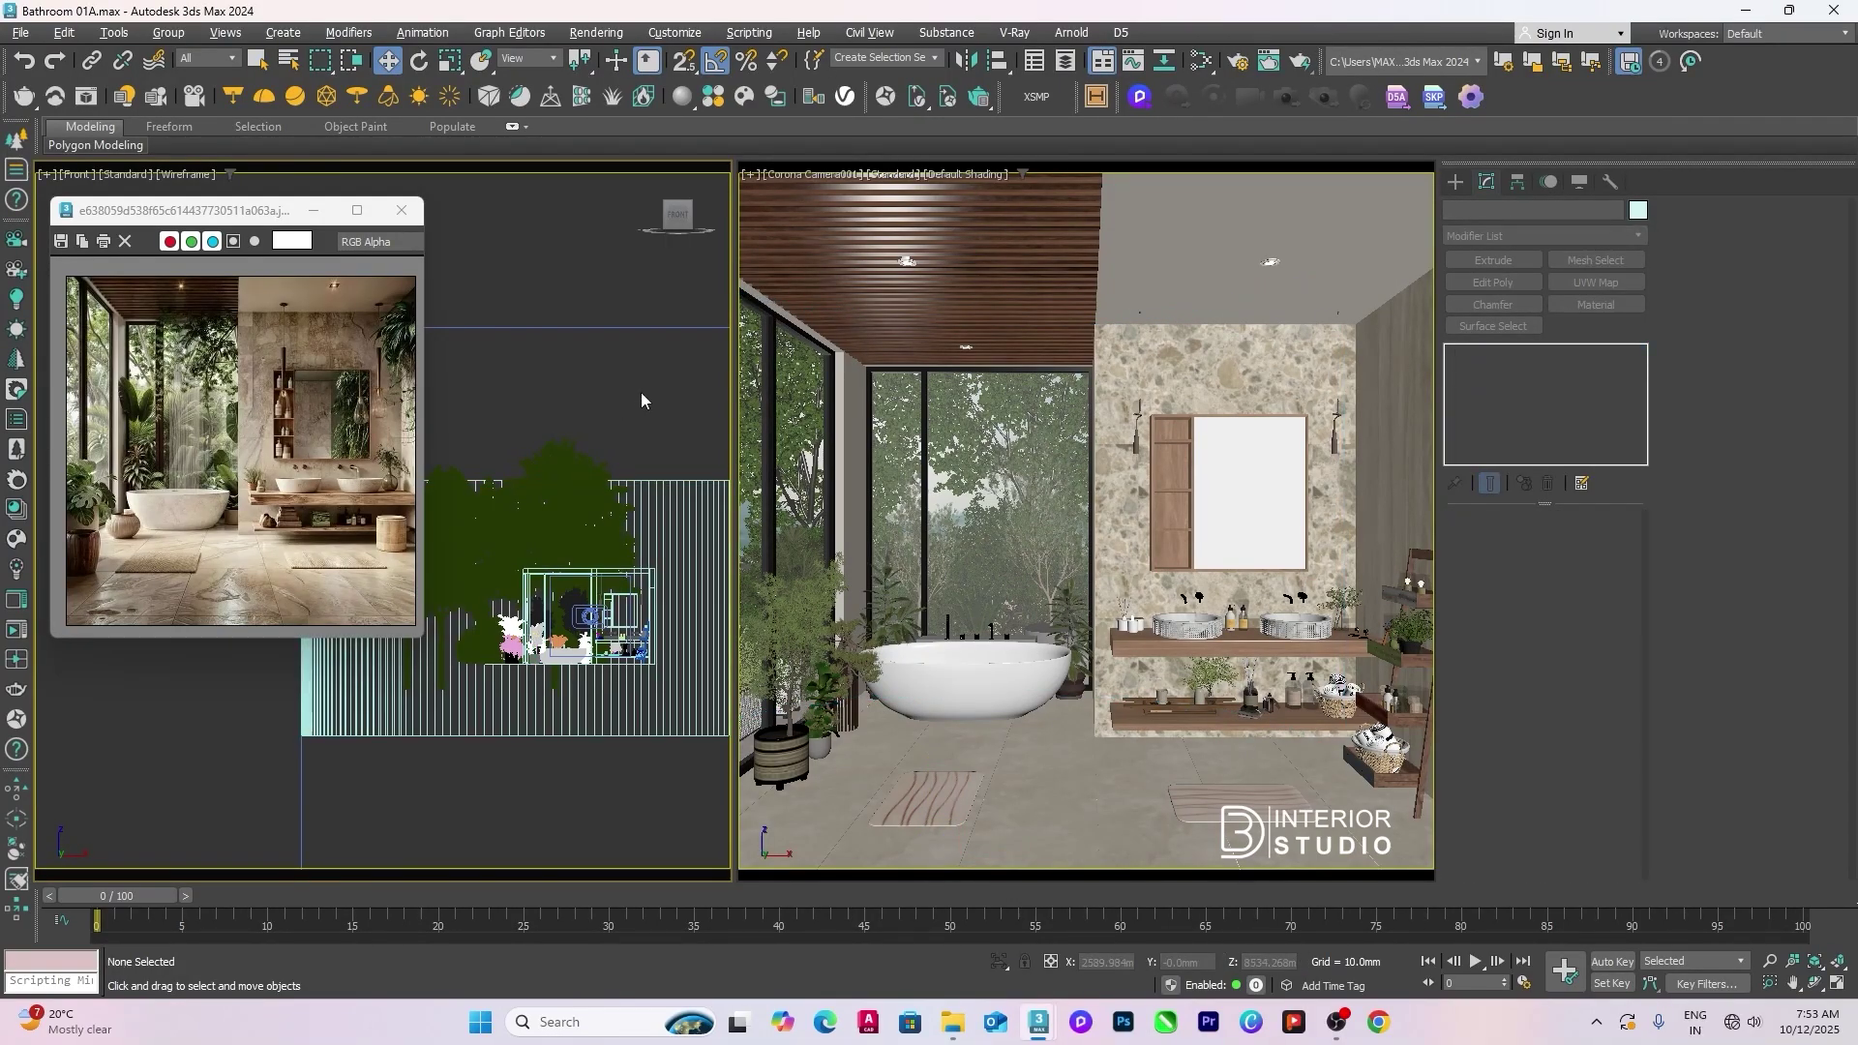
# Step: Maximize the Corona camera view with default shading, clear the selection and save the scene
pyautogui.click(897, 485)
pyautogui.hotkey('alt', 'w')
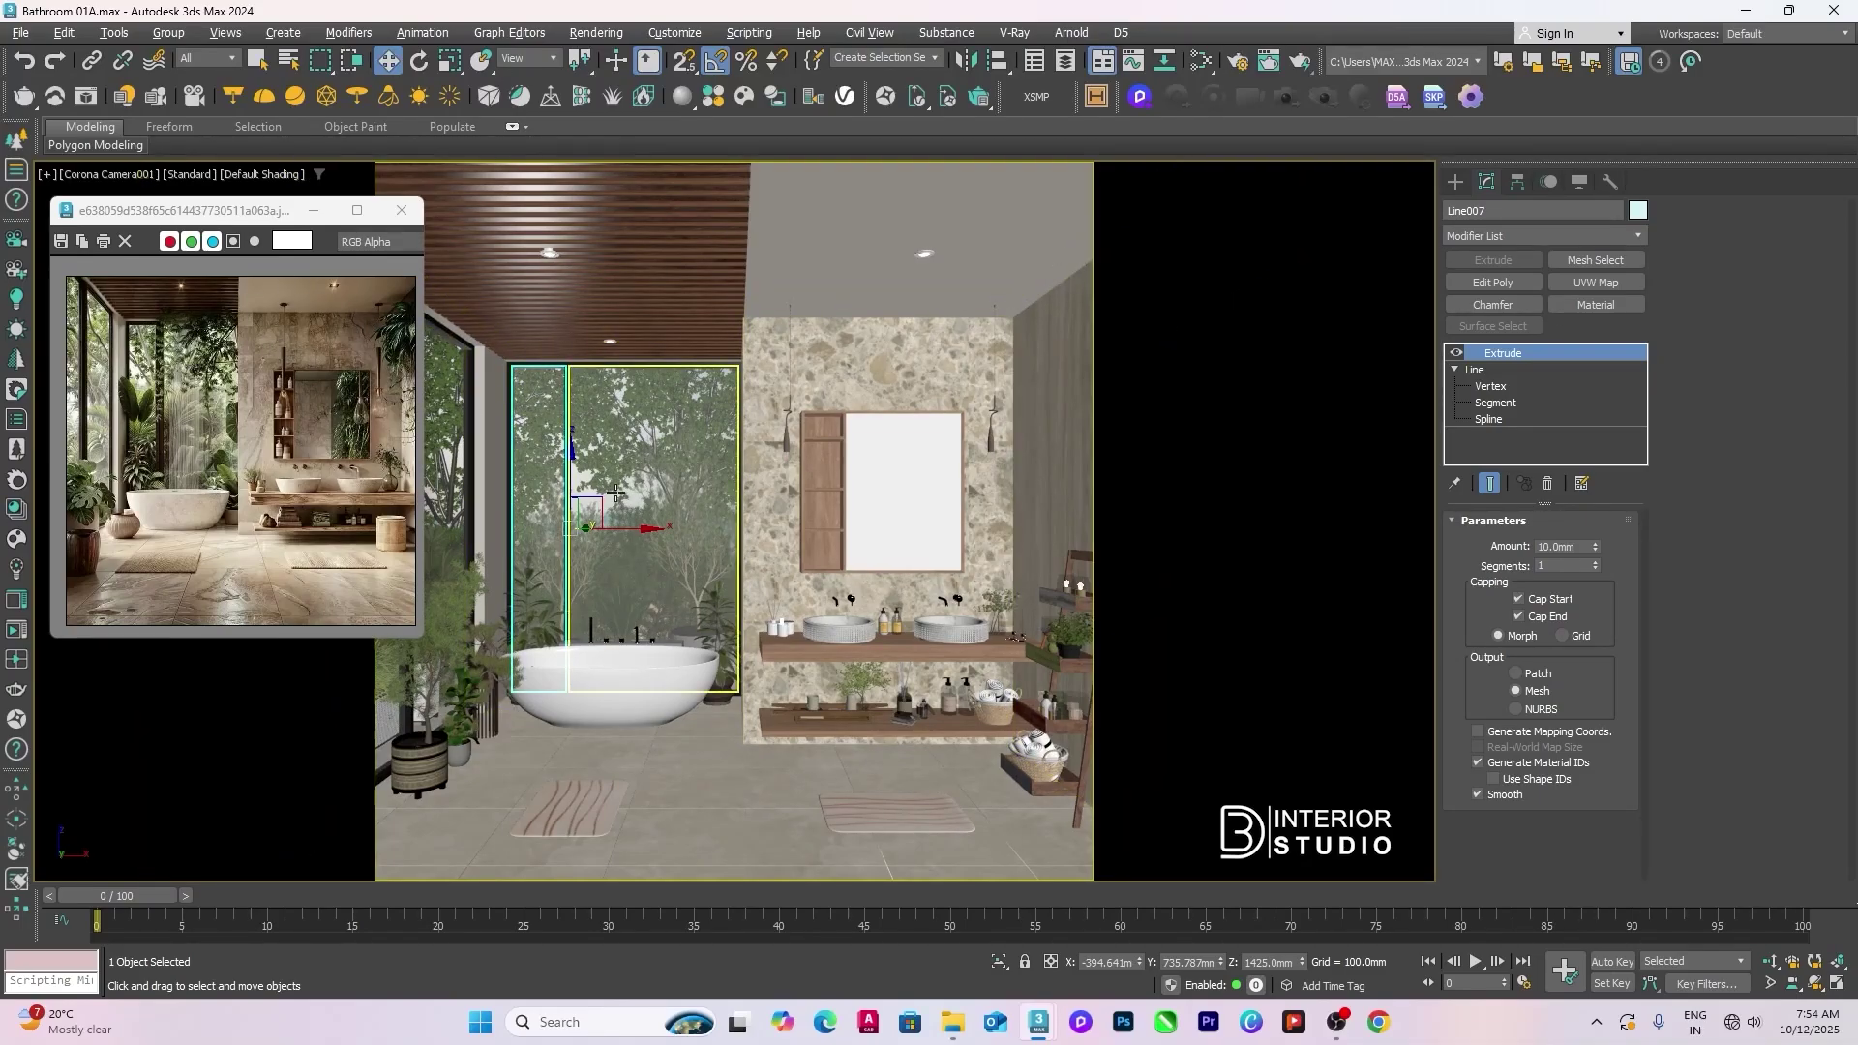
pyautogui.press('F3')
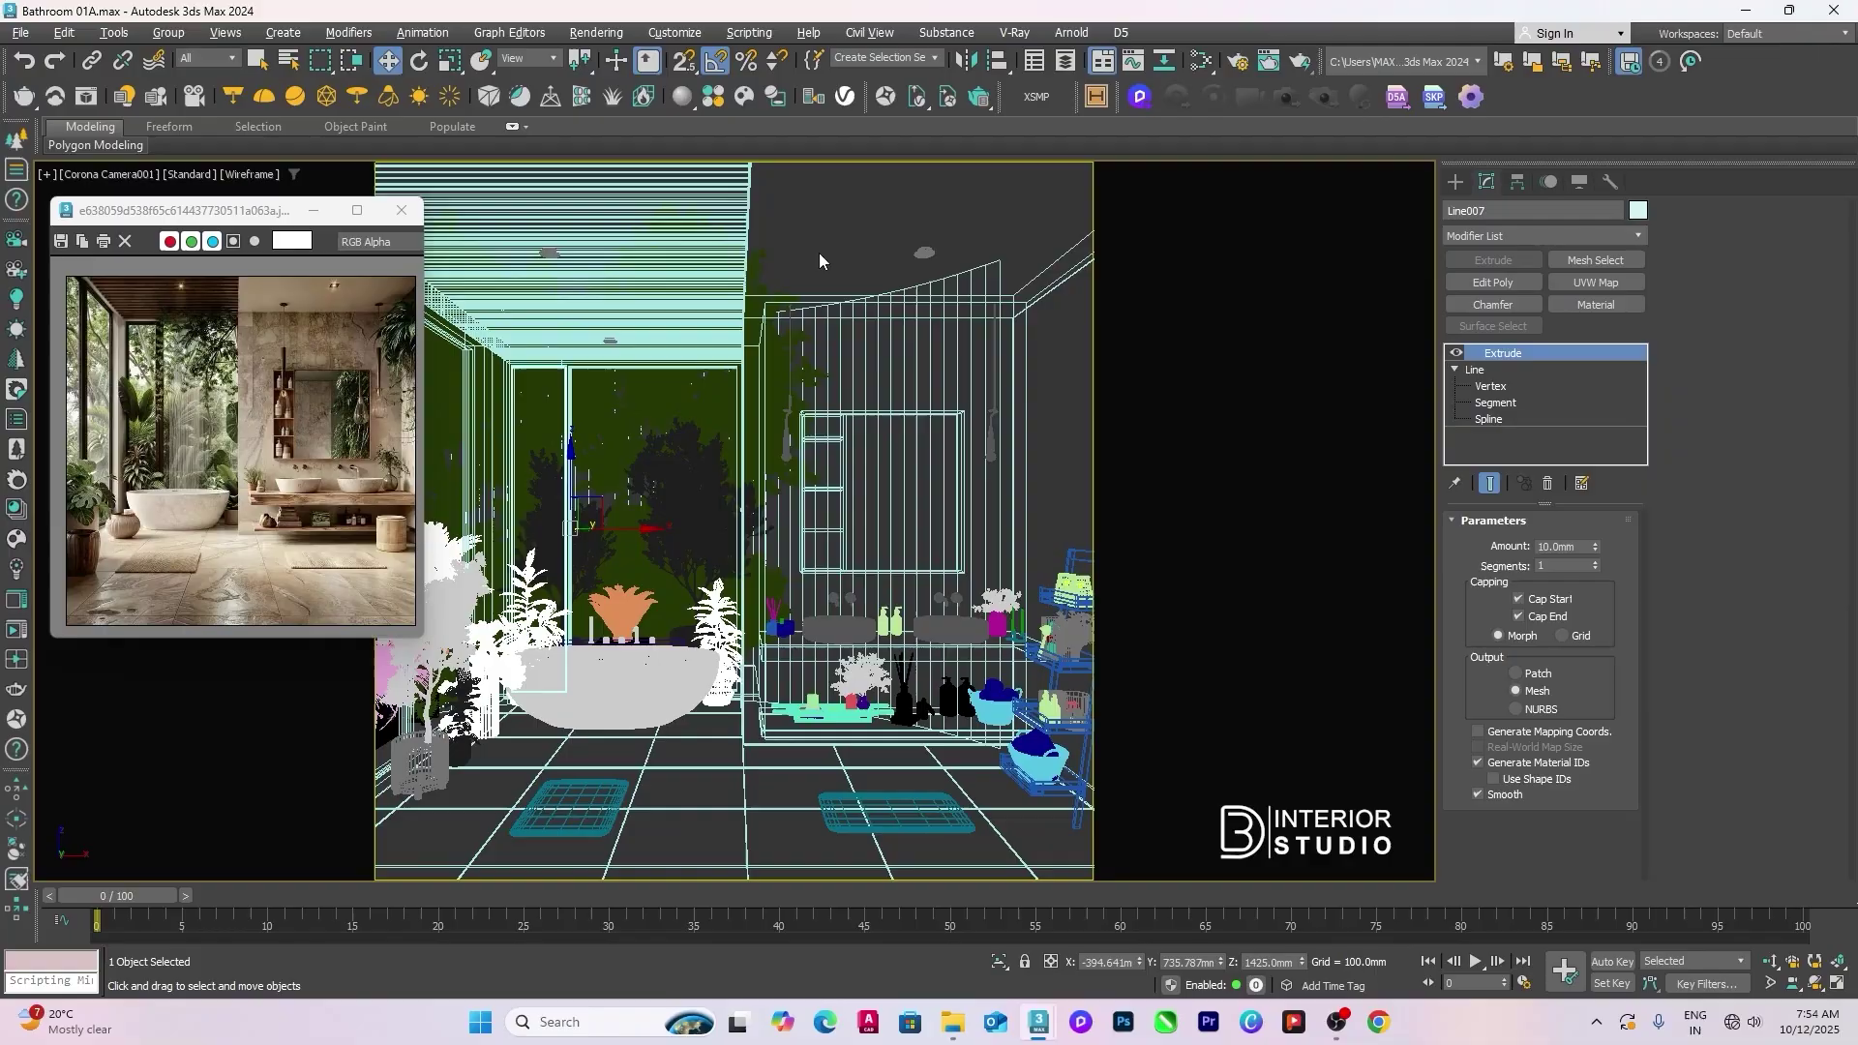
pyautogui.click(858, 269)
pyautogui.press('F3')
pyautogui.hotkey('ctrl', 's')
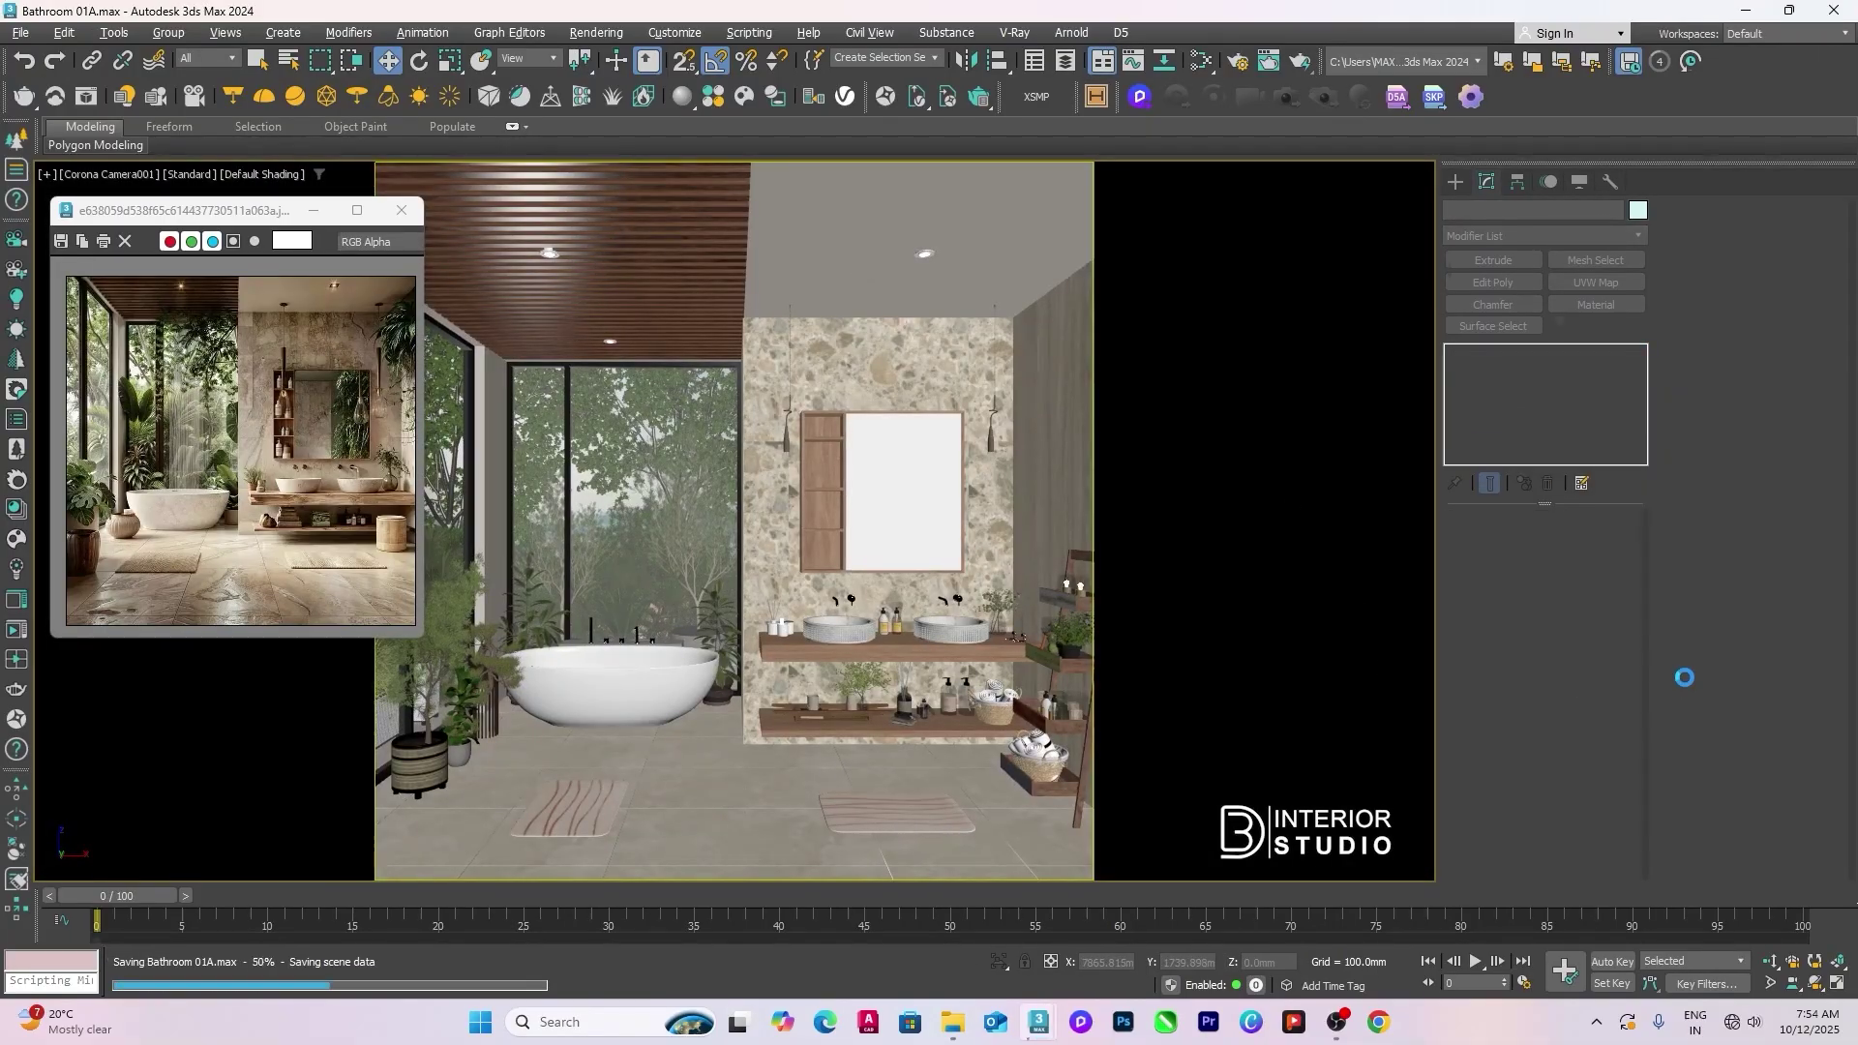